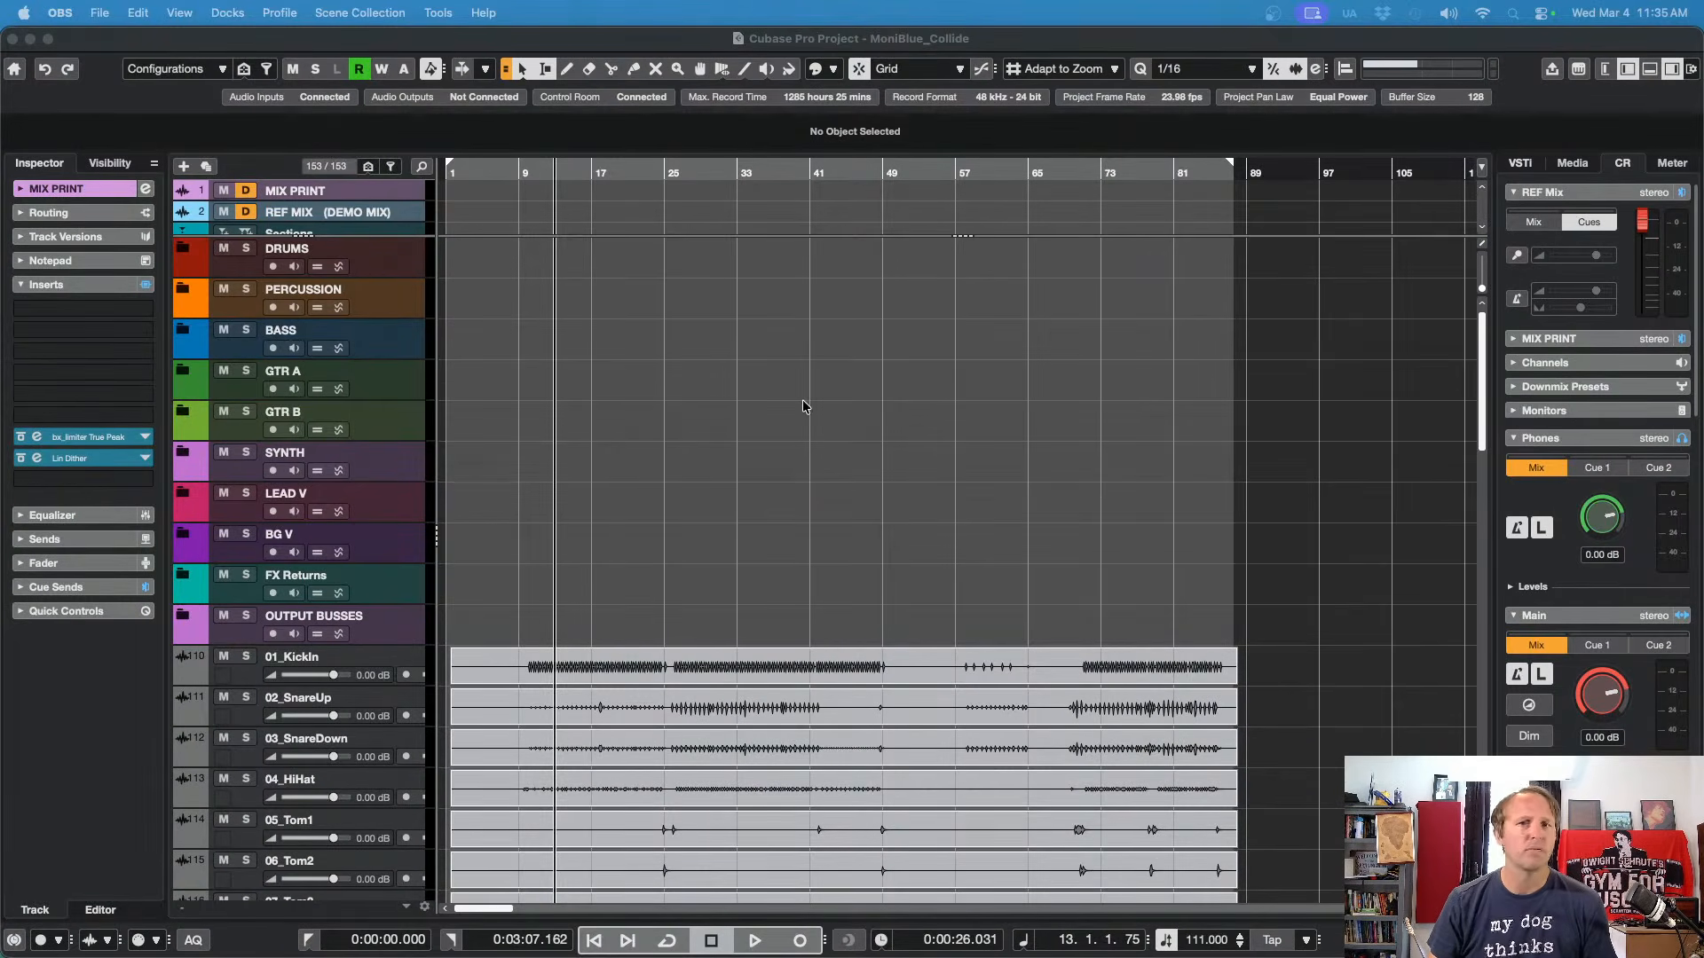
Step: Play the song from around bar 13 and look through the imported audio tracks, from 01_KickIn down to the backing vocals
scroll(598, 415, "down", 15)
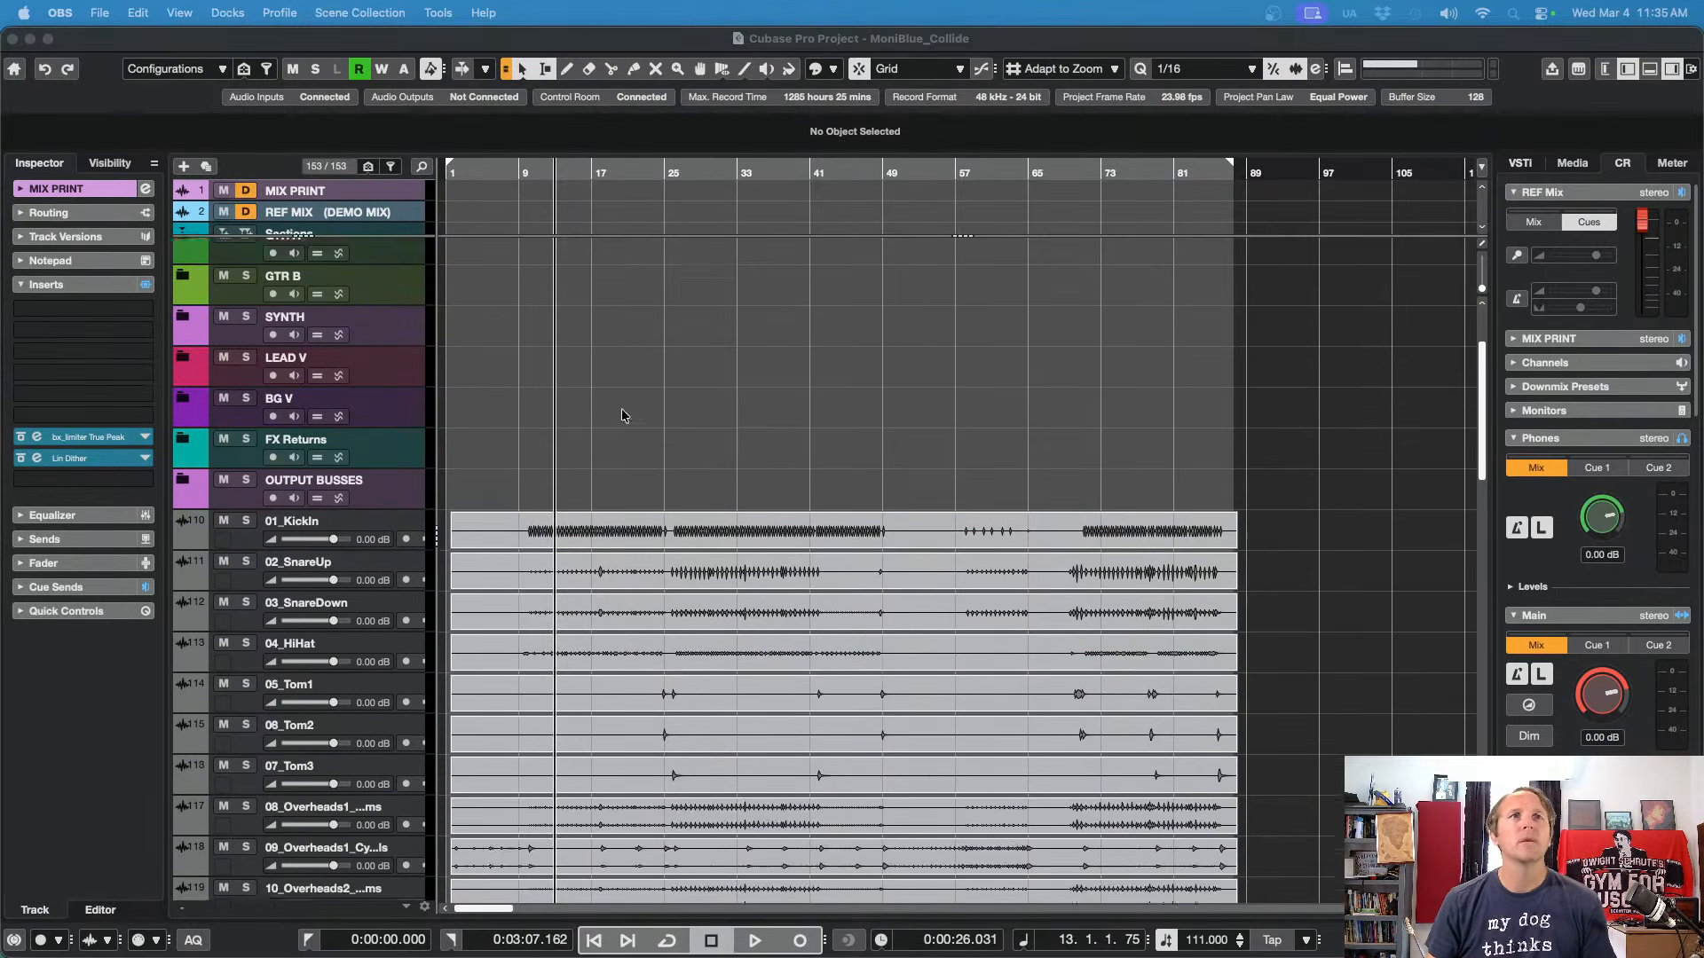
scroll(874, 481, "up", 10)
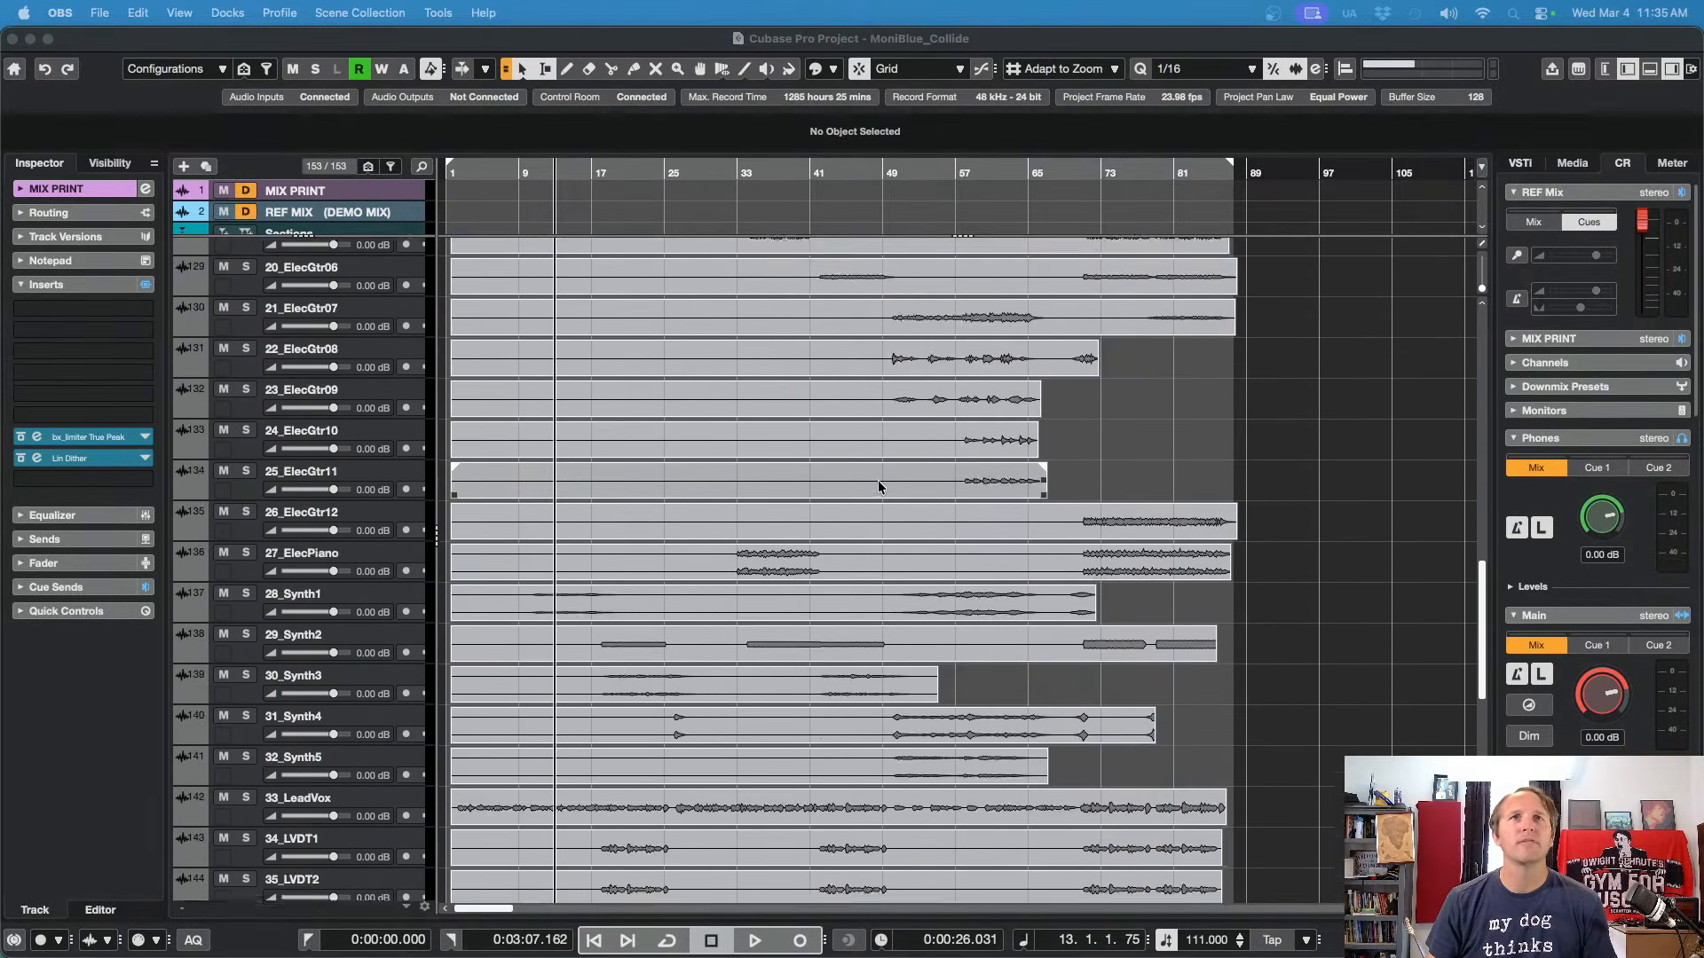
scroll(808, 465, "up", 4)
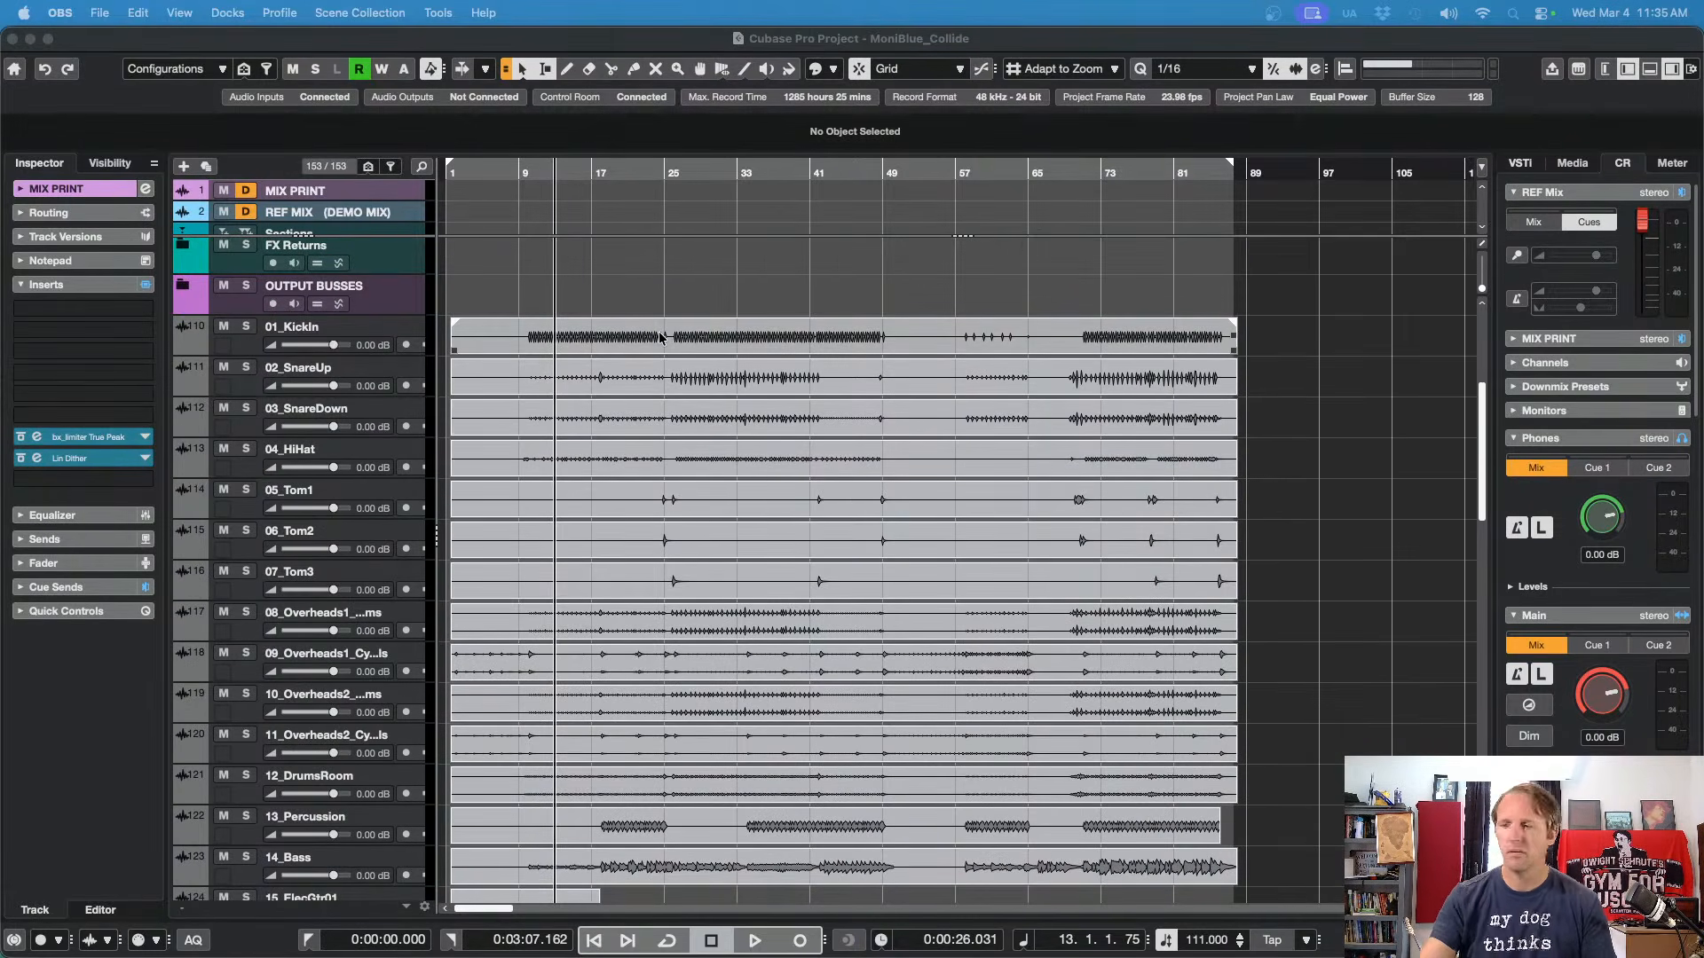
key("space")
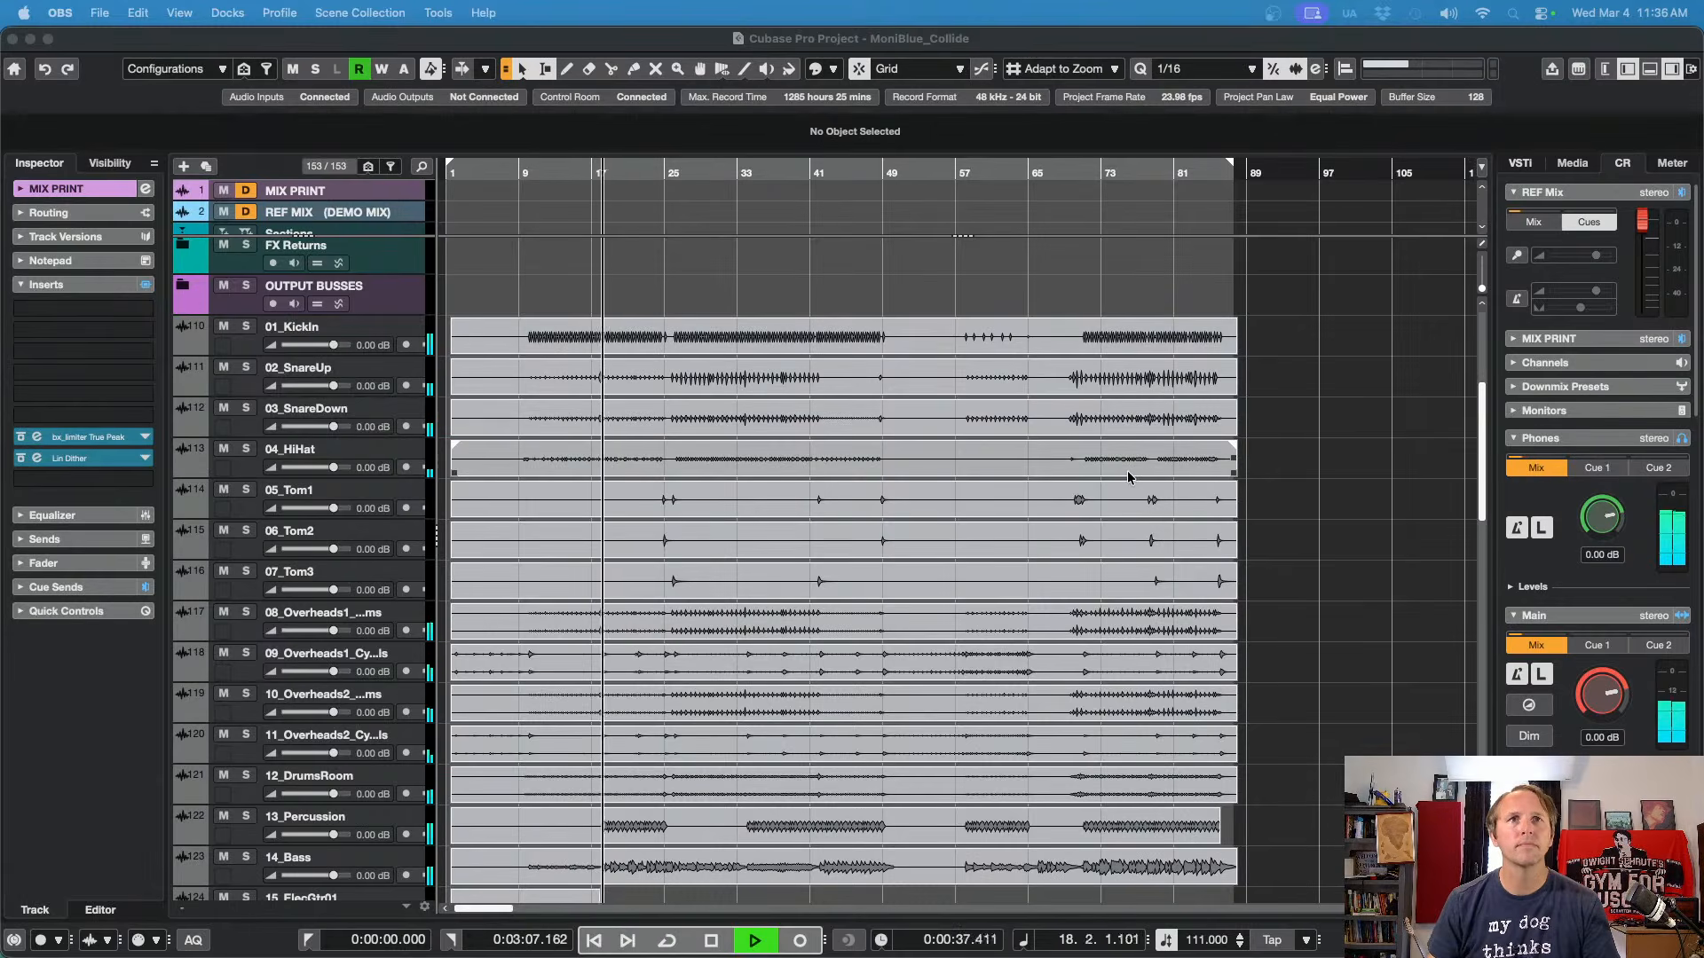
scroll(1128, 475, "down", 10)
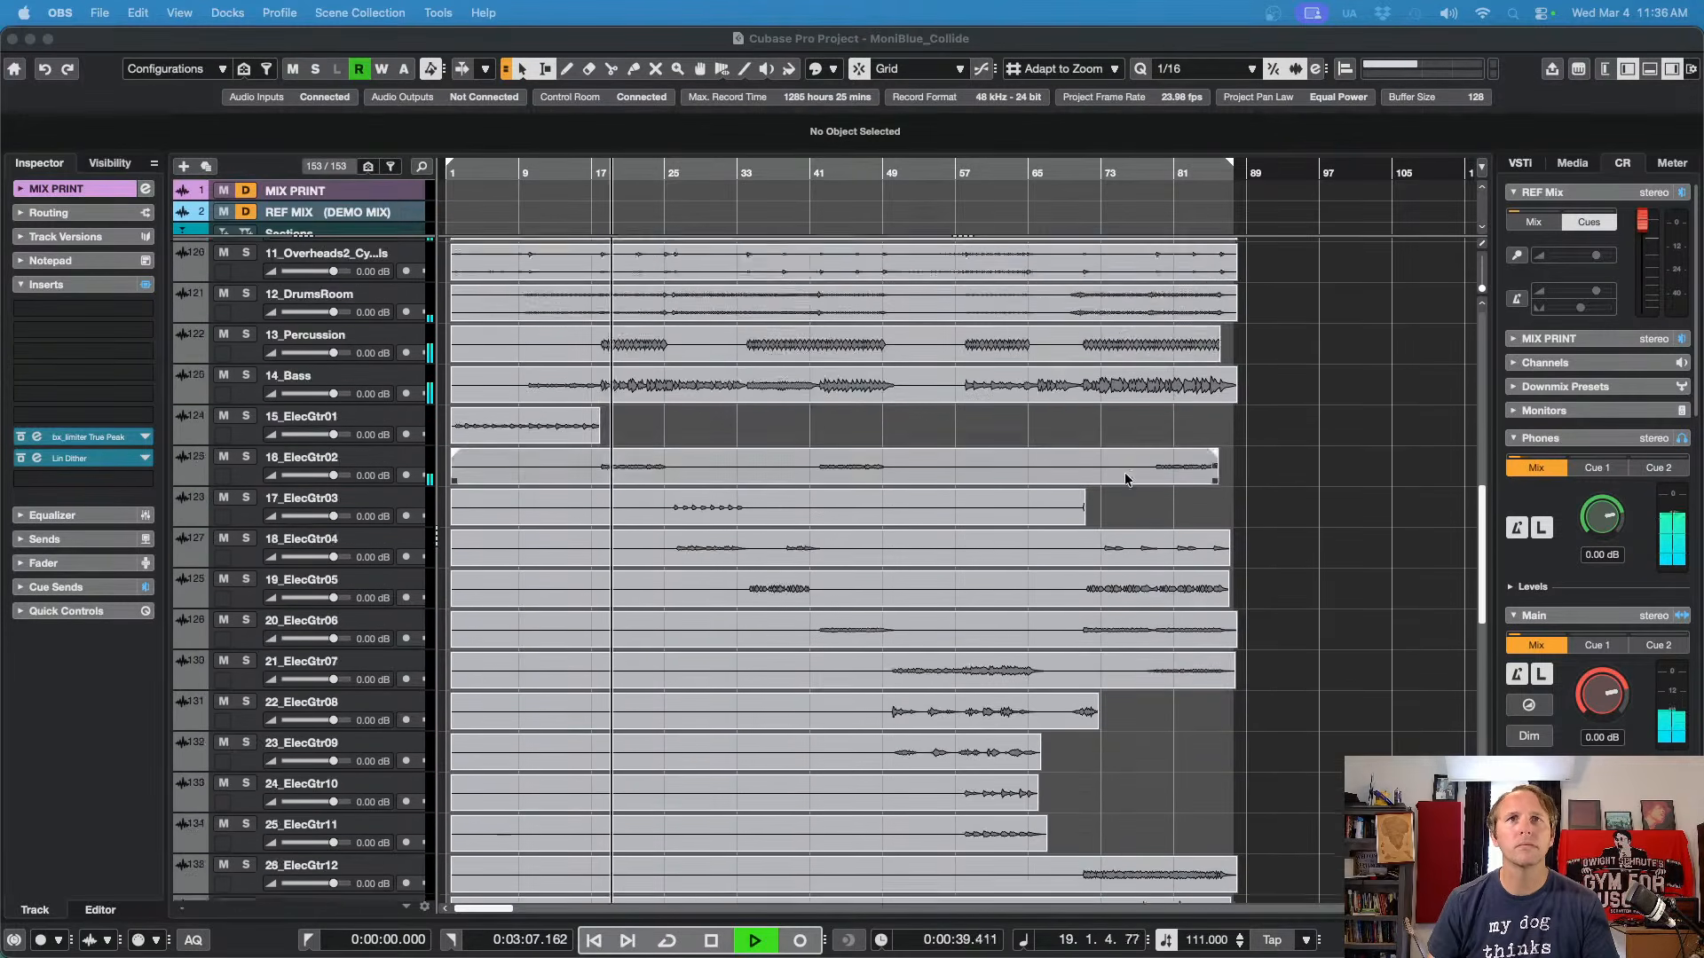
scroll(1163, 471, "down", 6)
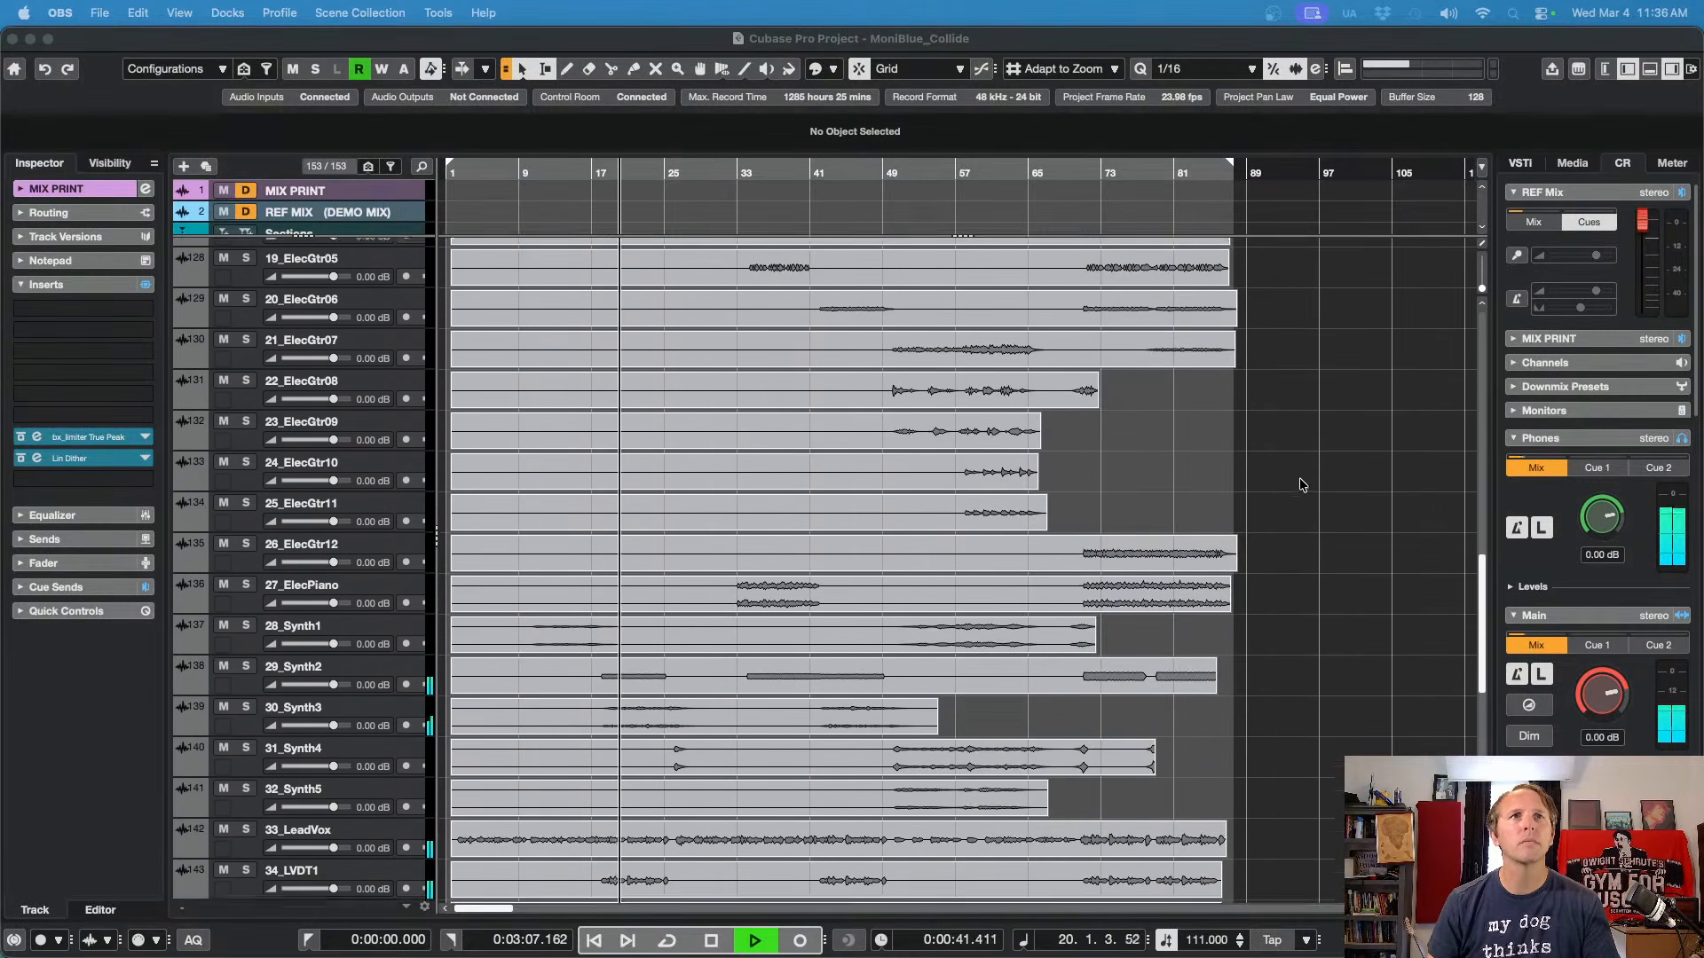
scroll(1302, 485, "down", 4)
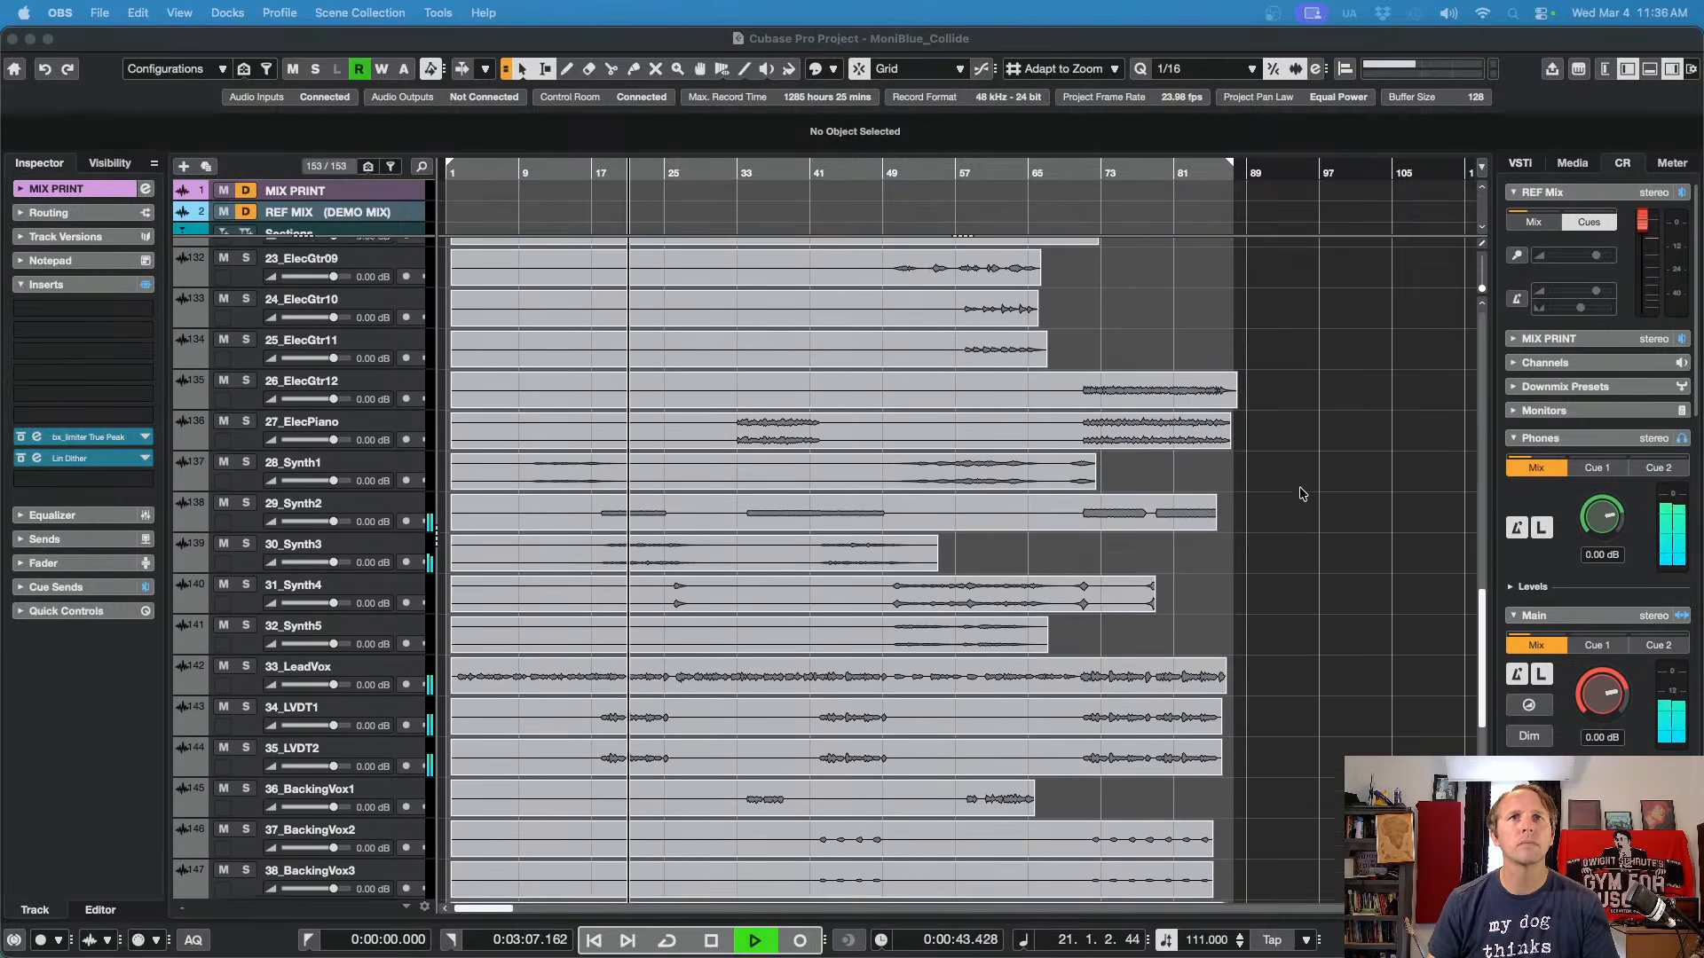
key("space")
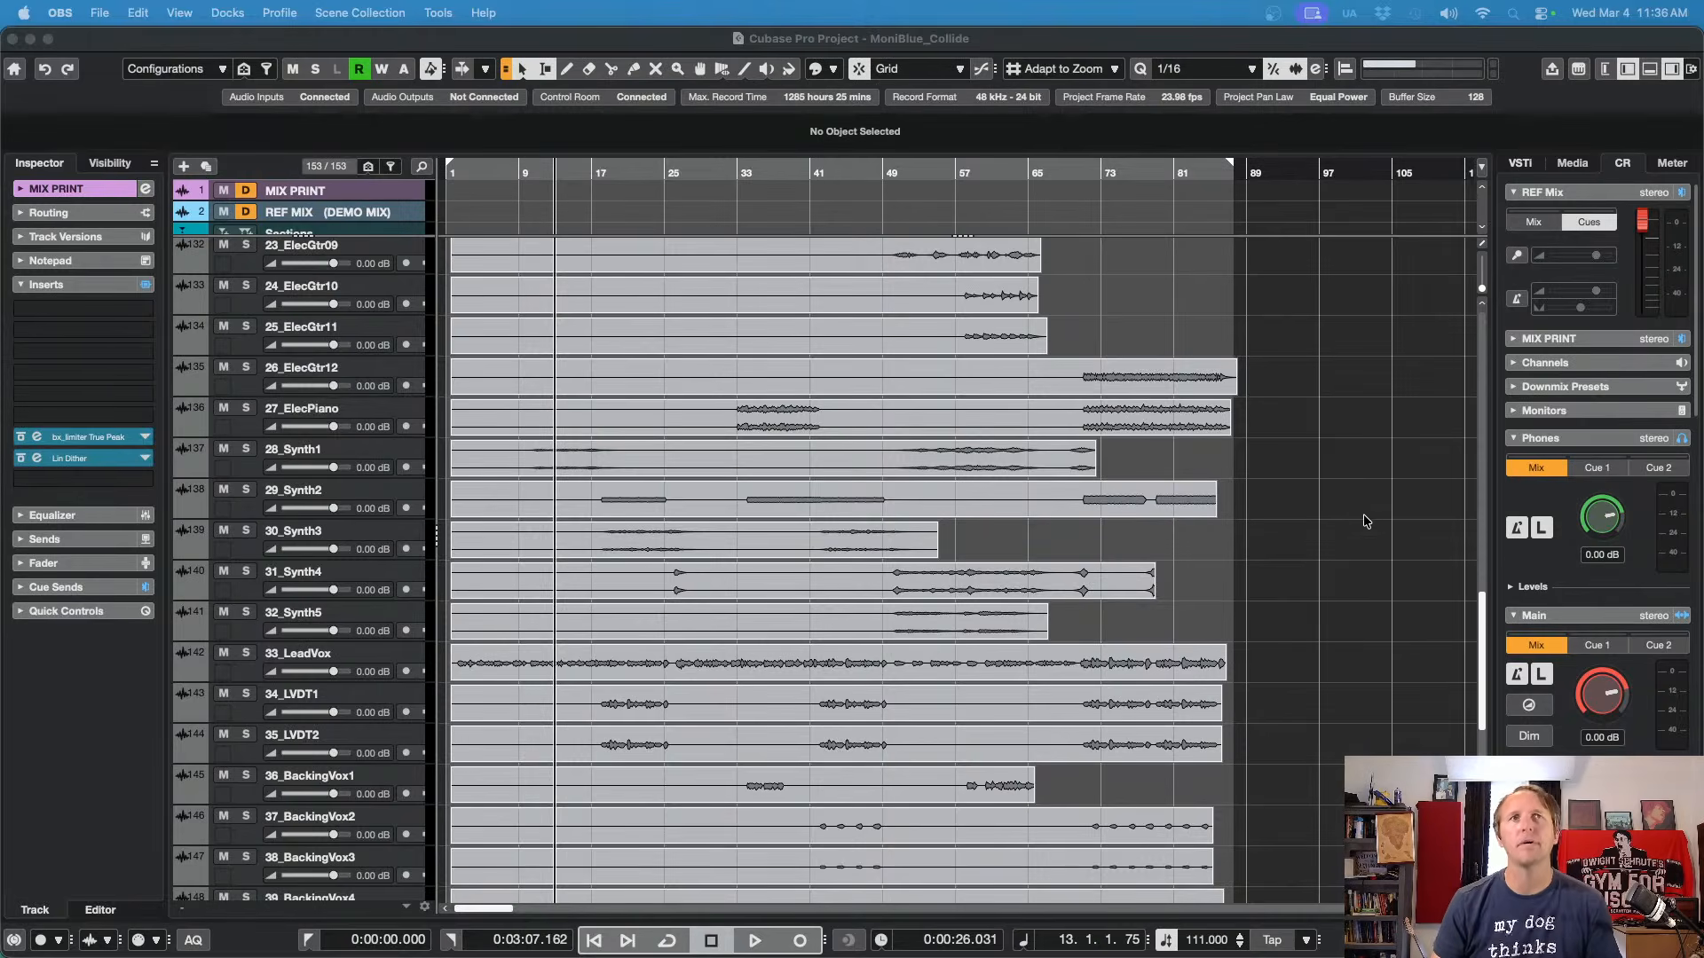
scroll(1363, 514, "up", 15)
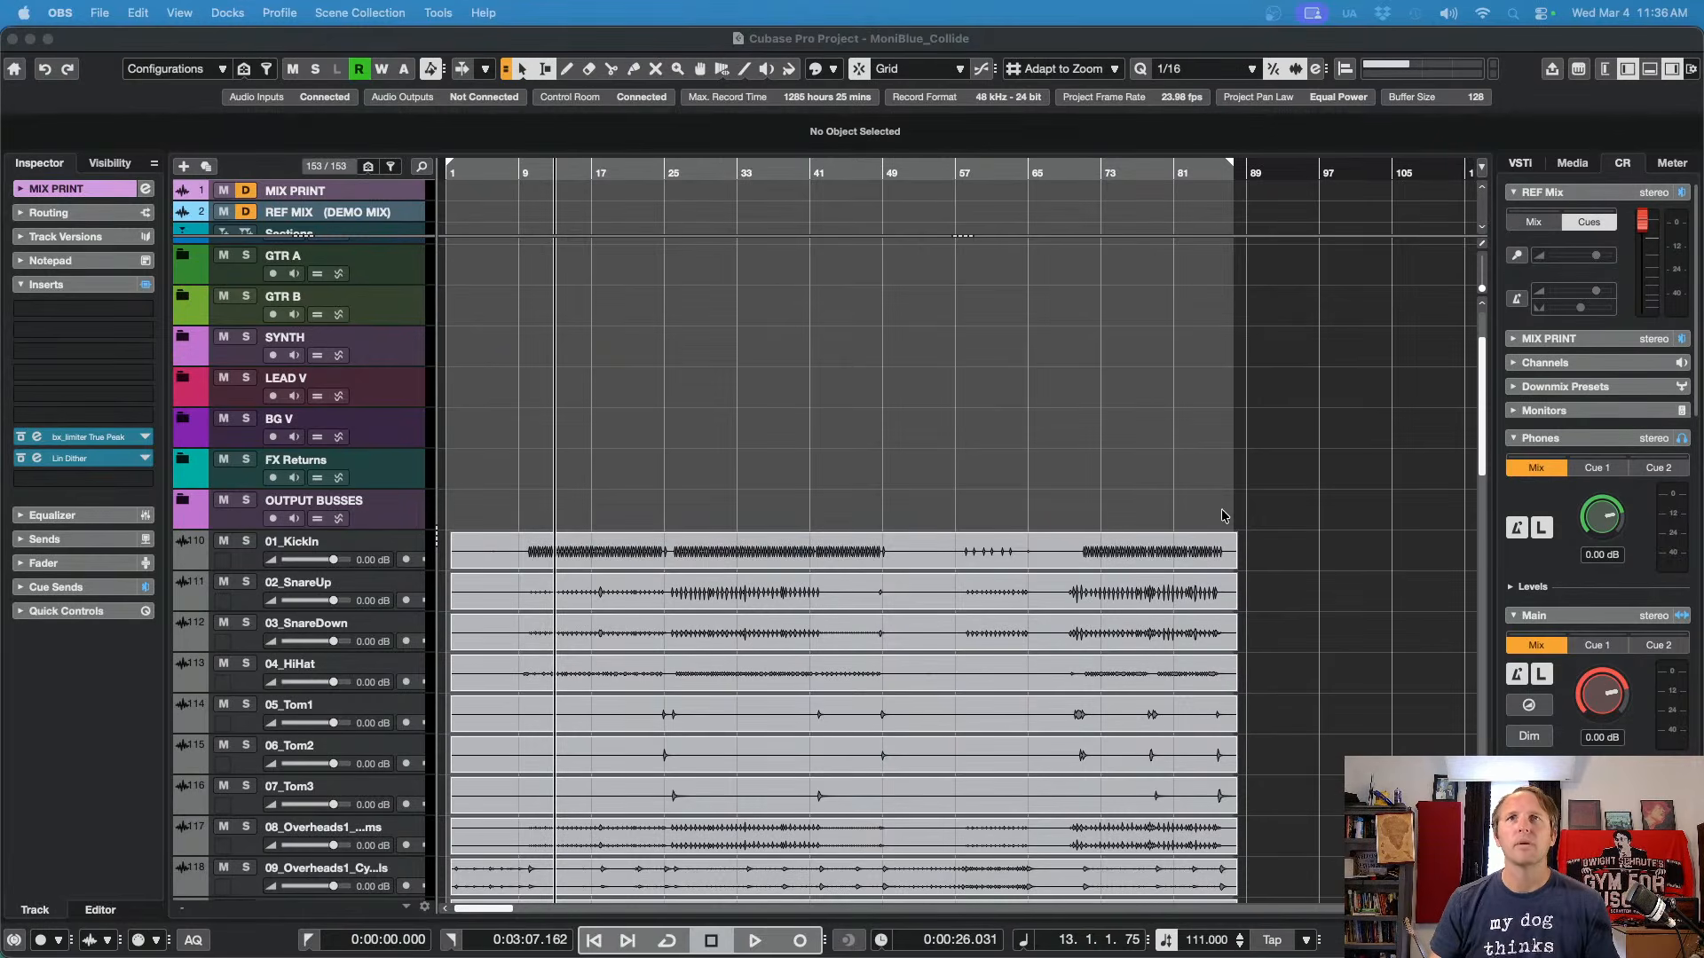
Step: Select the 01_KickIn track, open the MixConsole full-size and expand the insert racks of all channels
left_click(918, 502)
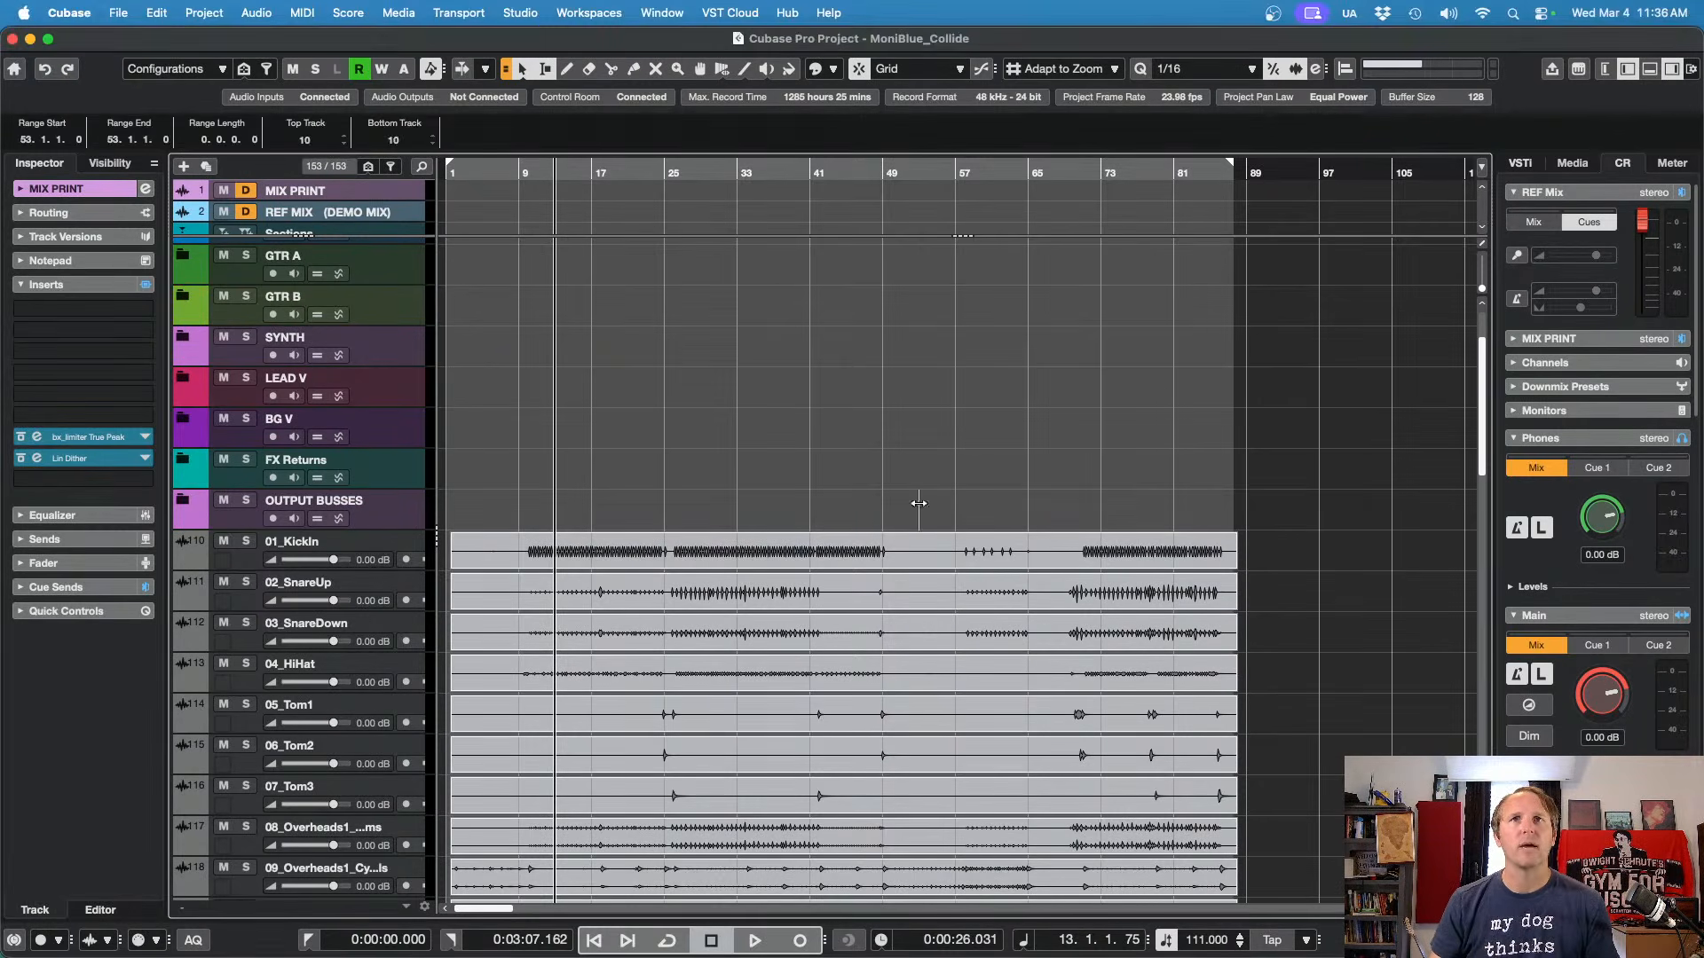
left_click(240, 567)
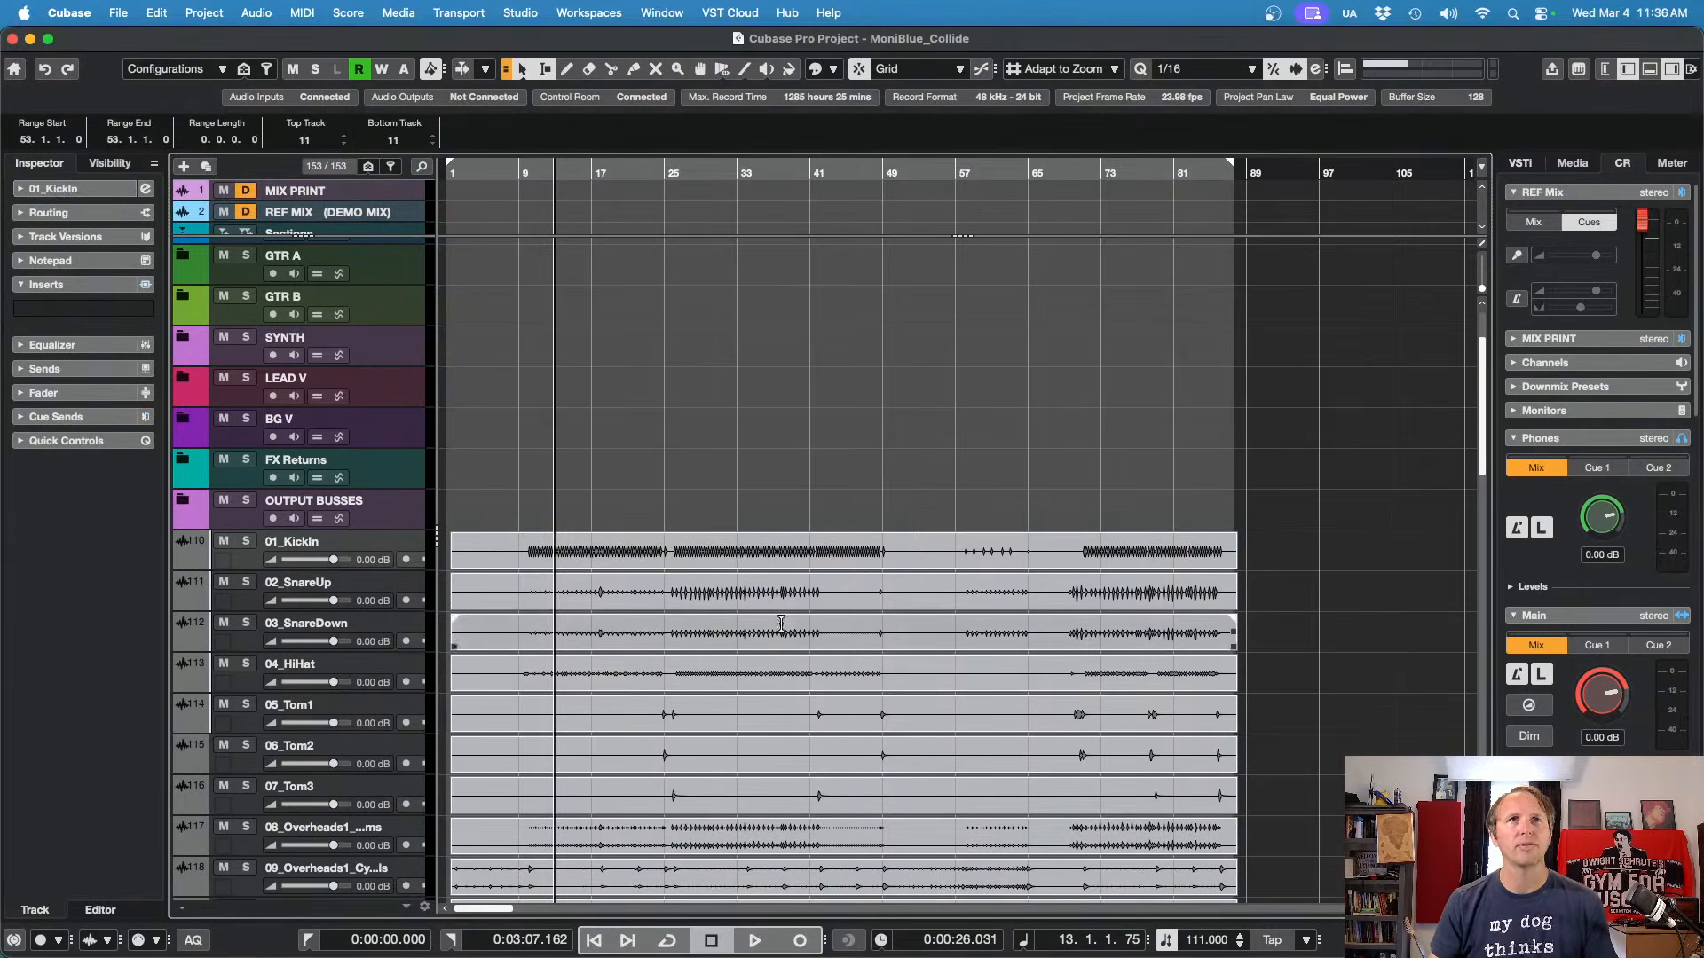
scroll(669, 601, "up", 3)
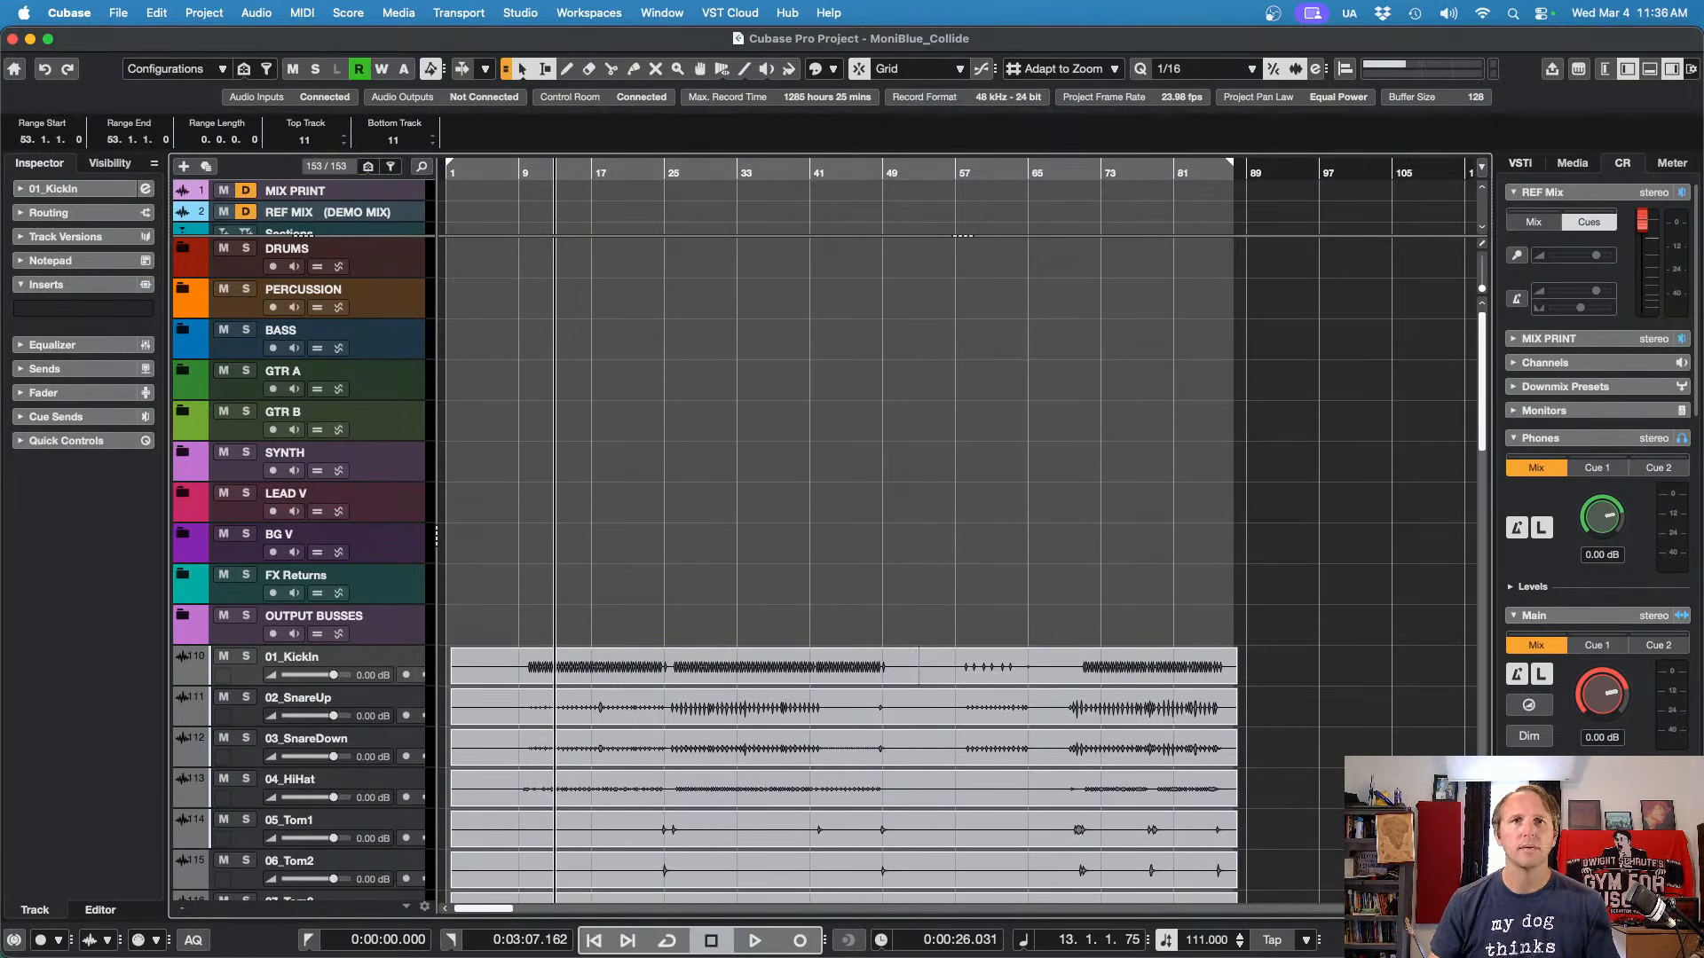
key("F3")
left_click_drag(703, 312, 669, 61)
double_click(669, 63)
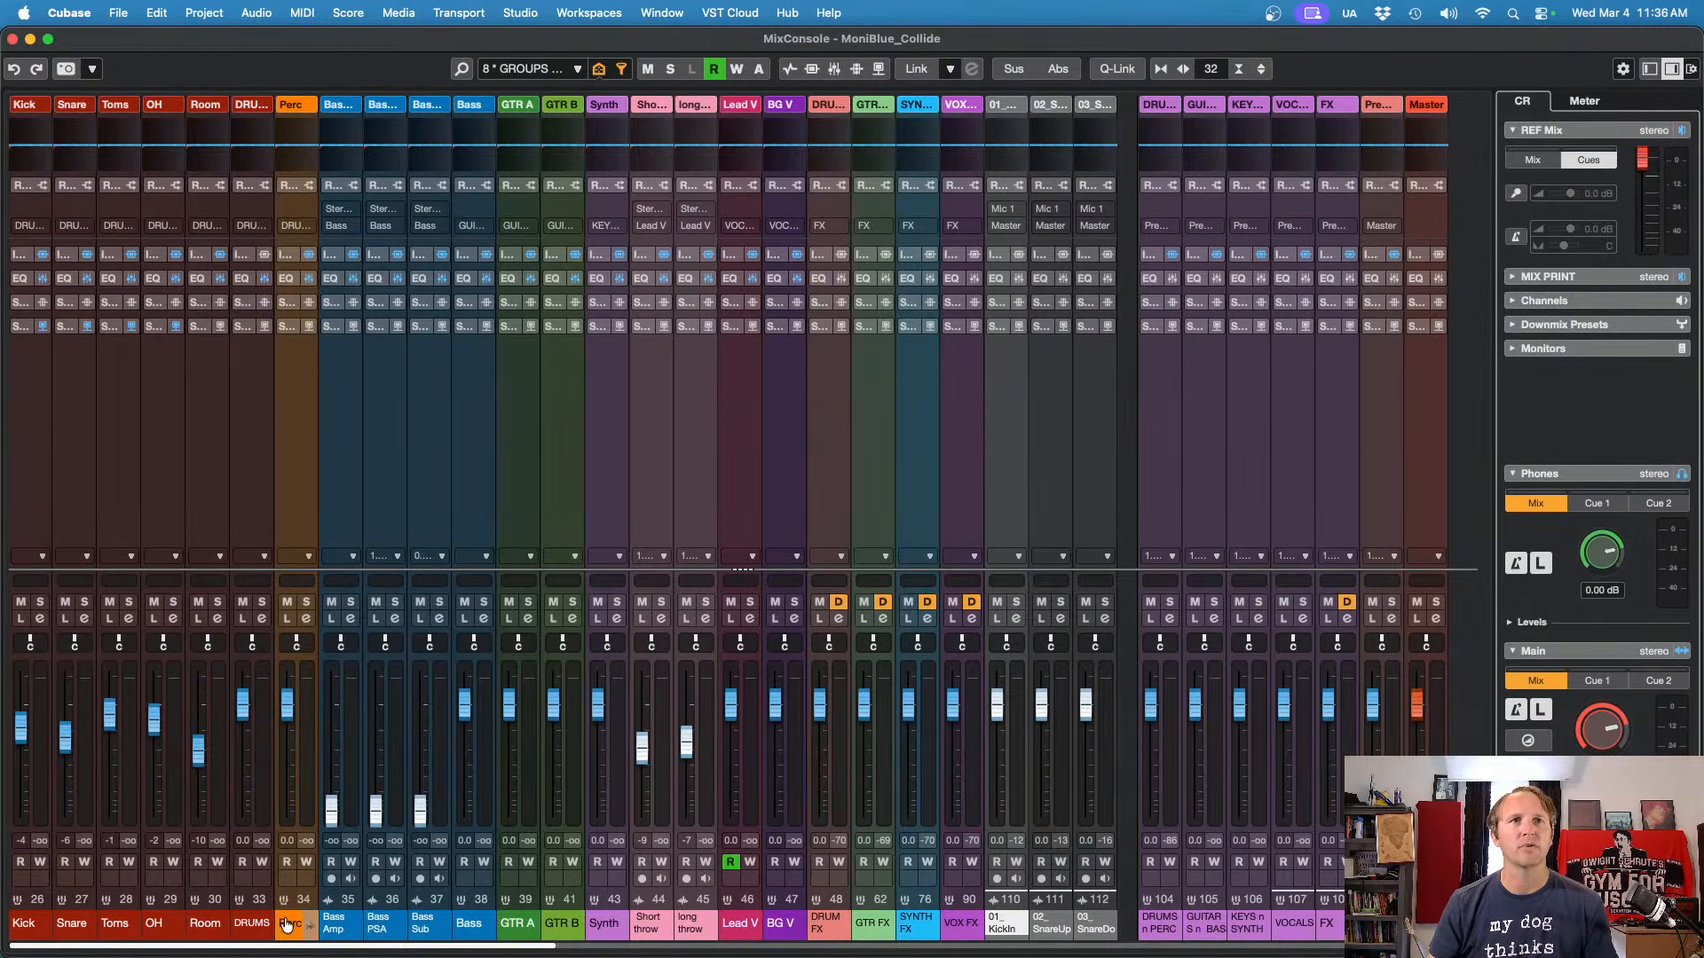
left_click(421, 254)
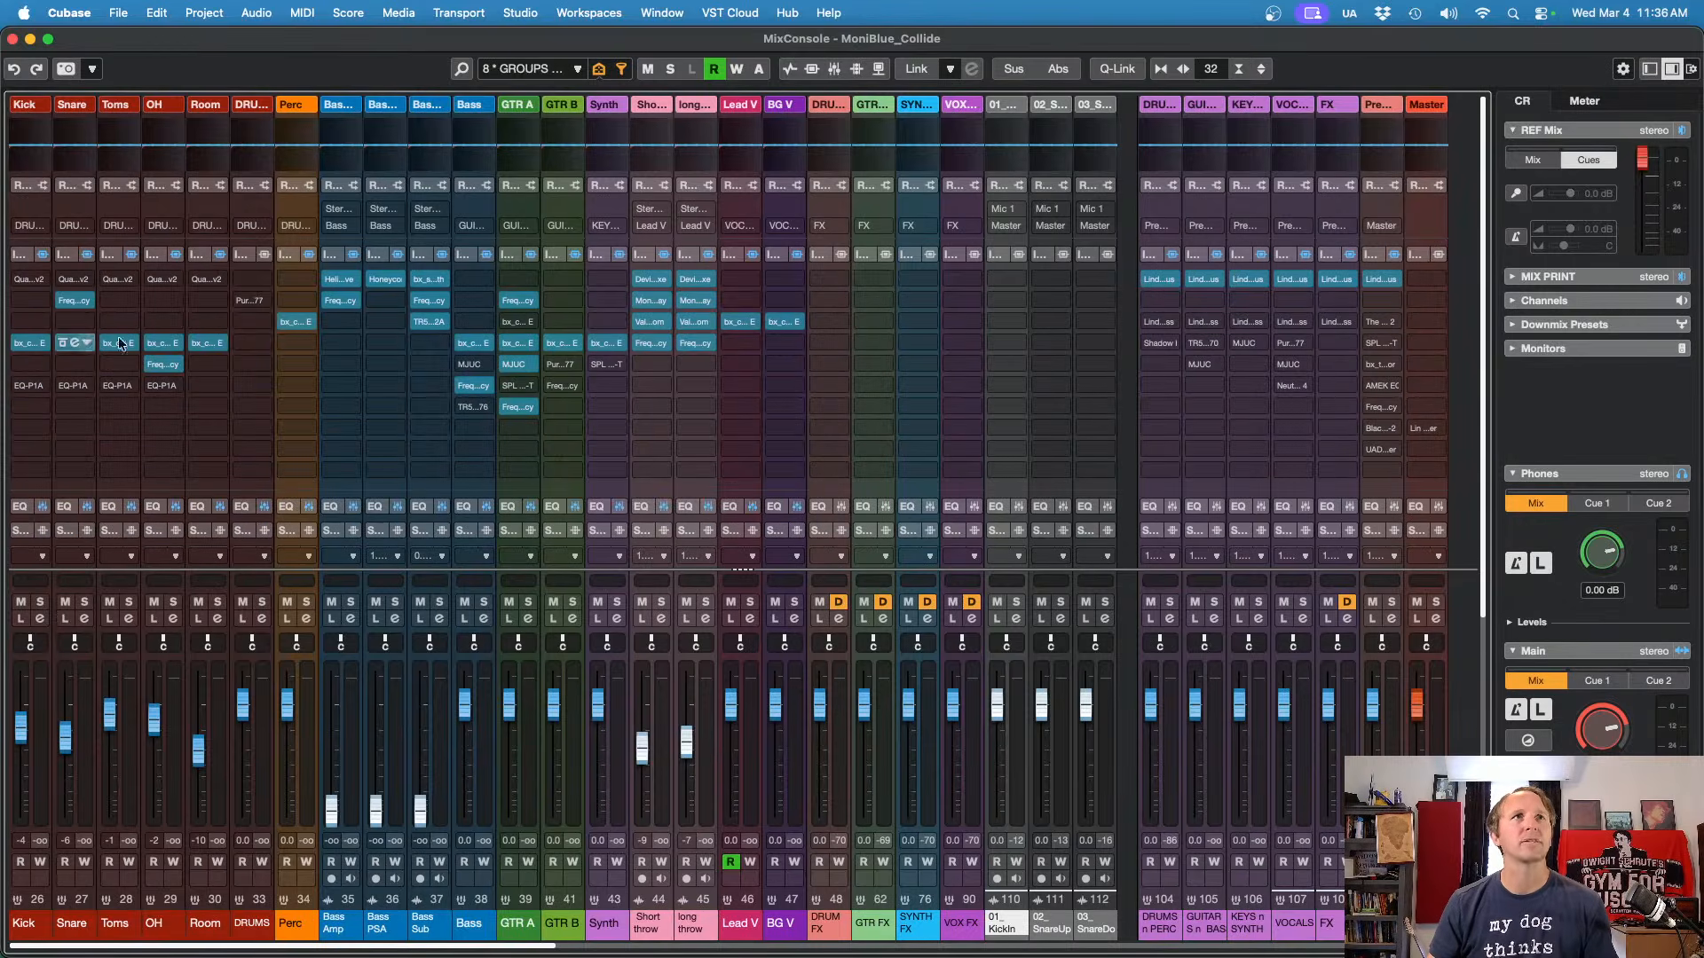
Step: Inspect the bx_console SSL 4000 E insert on the Kick group and the Lindell 80 Bus insert on DRUMS n PERC
left_click(31, 344)
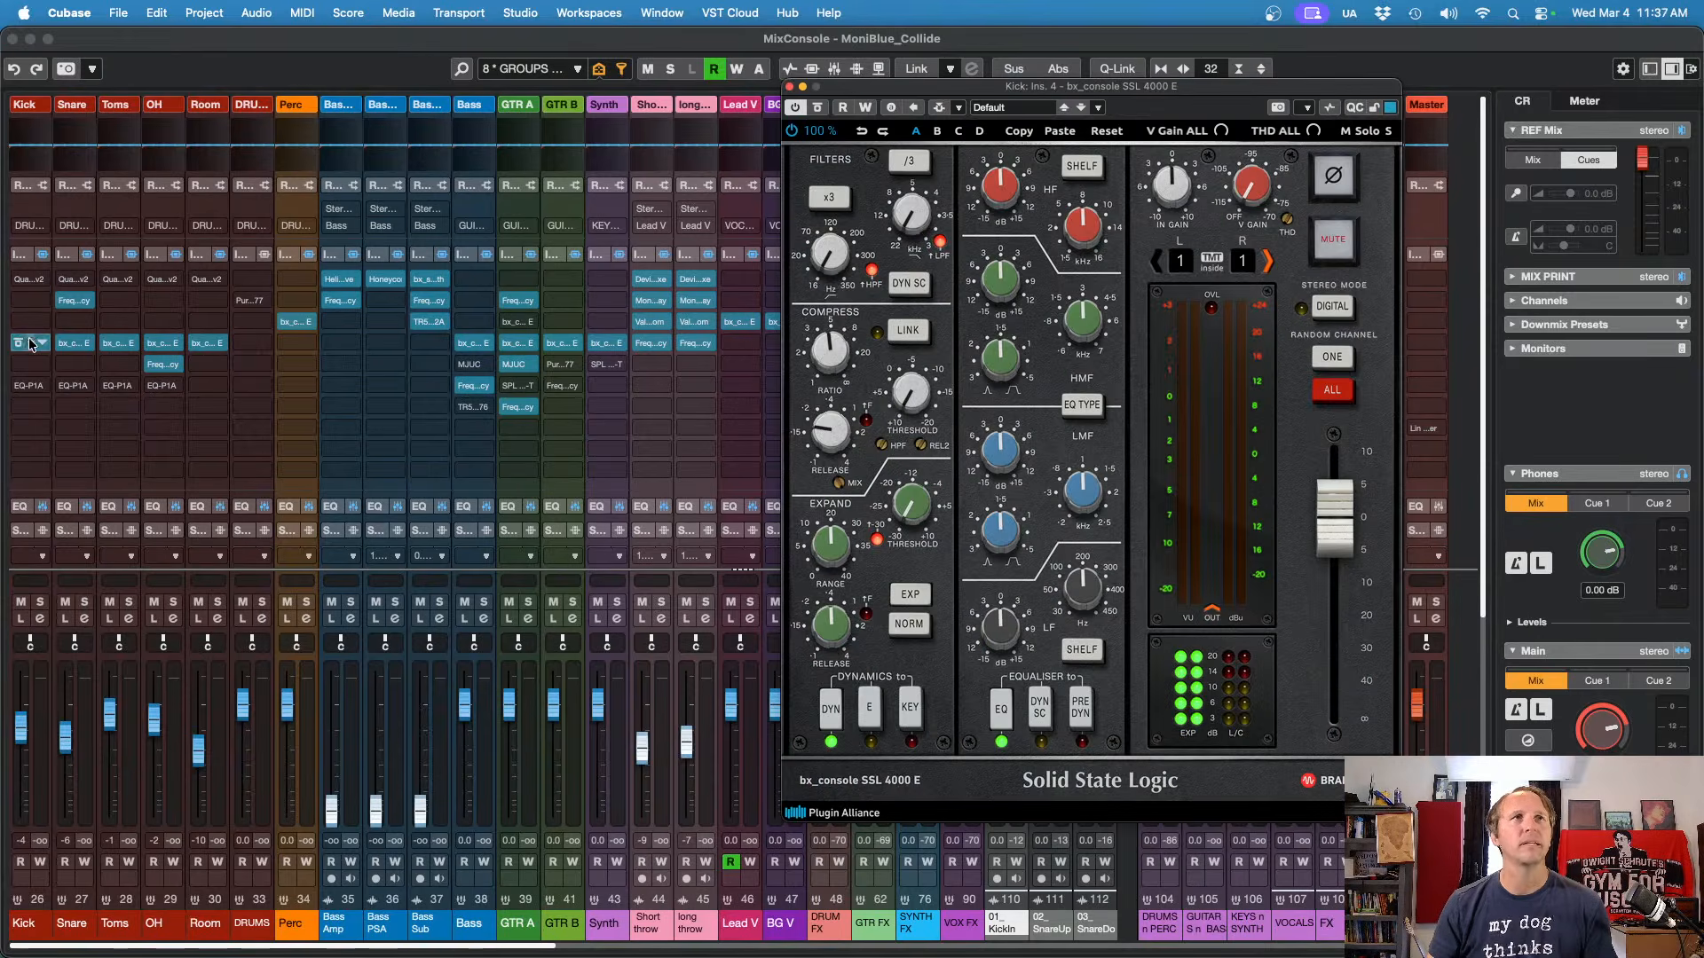
left_click(791, 87)
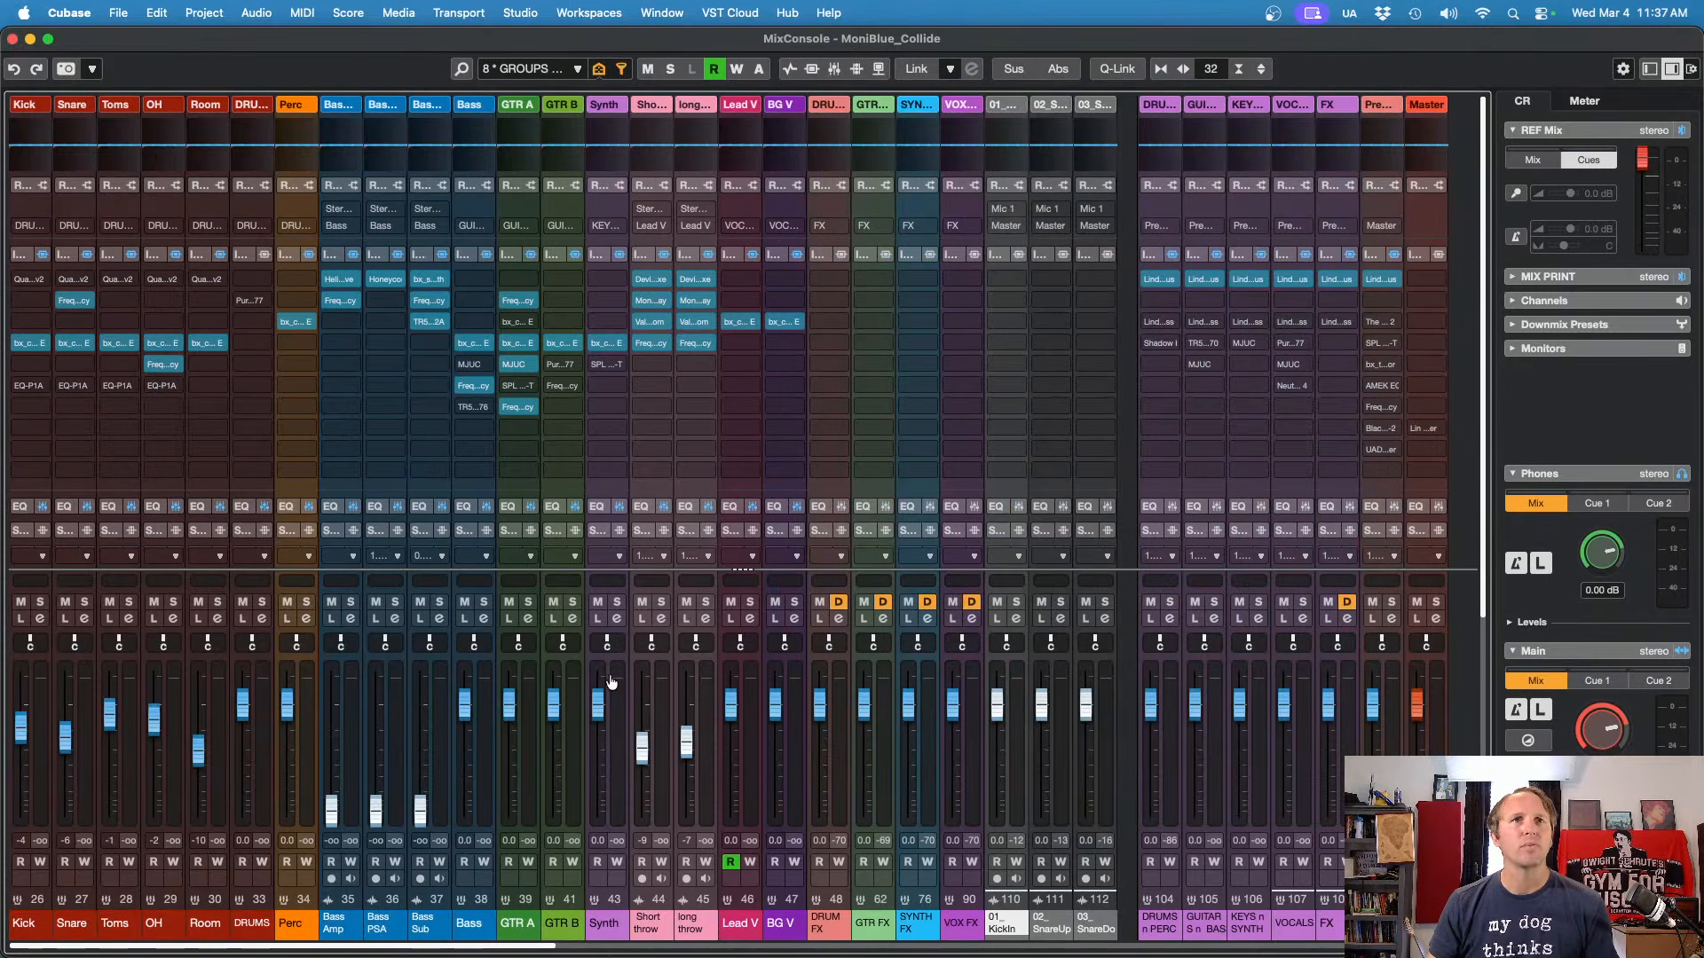
left_click_drag(496, 950, 848, 937)
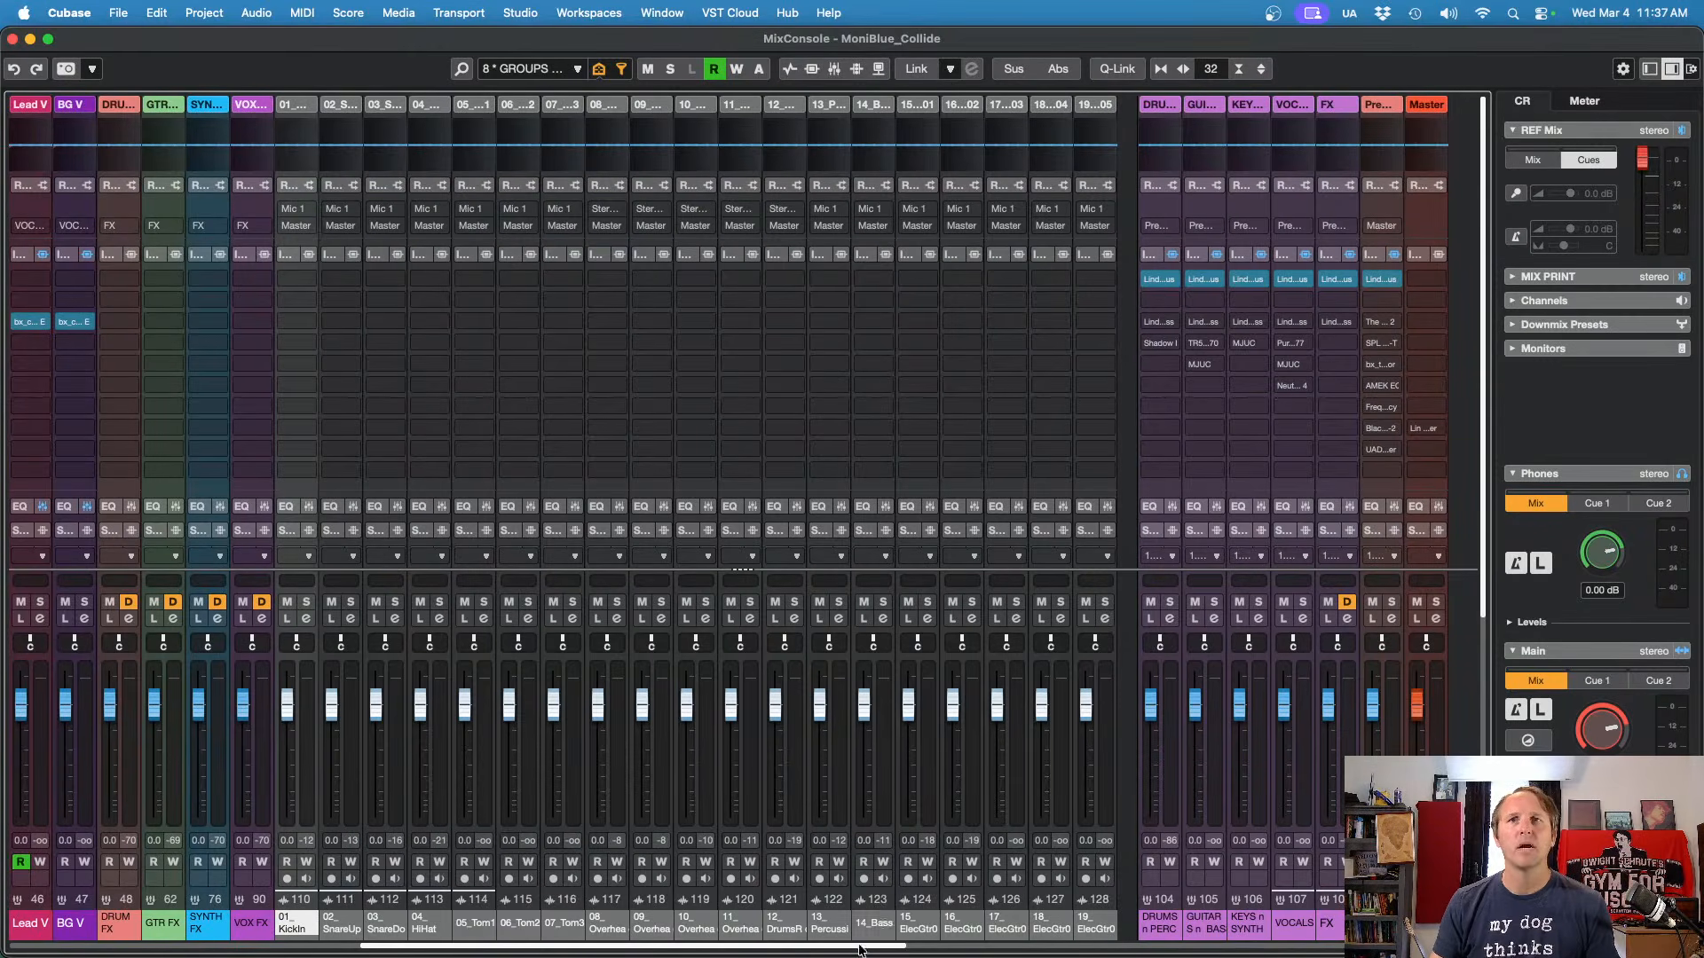
left_click_drag(859, 950, 1036, 949)
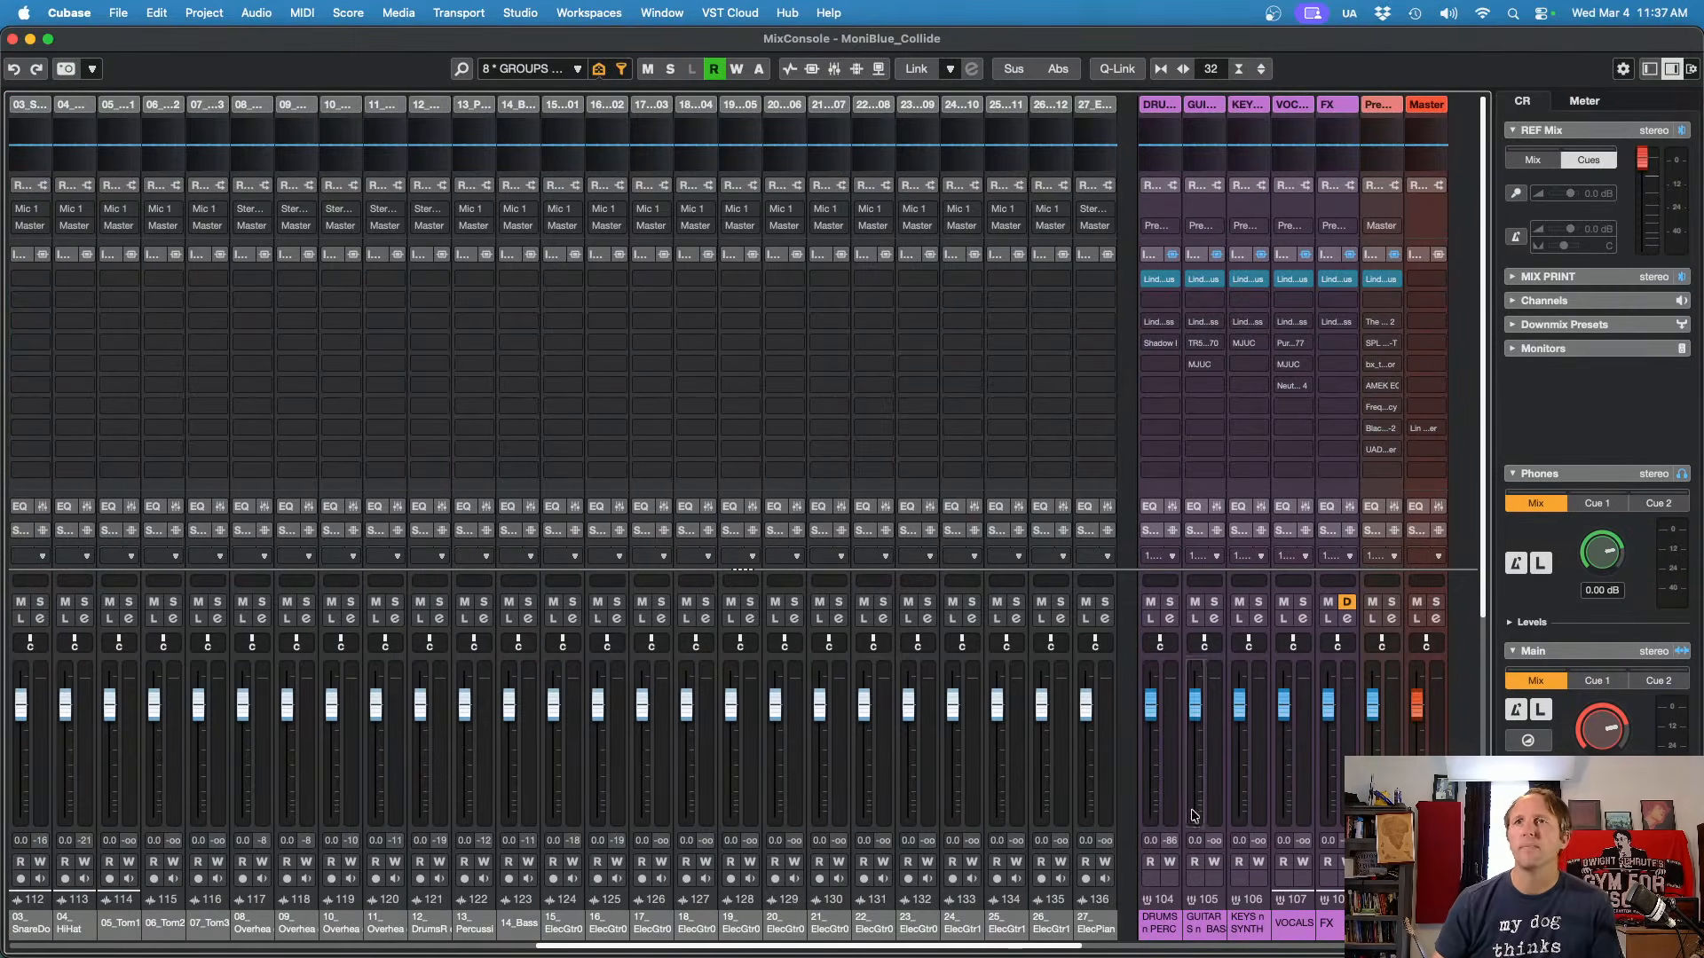
left_click(1163, 277)
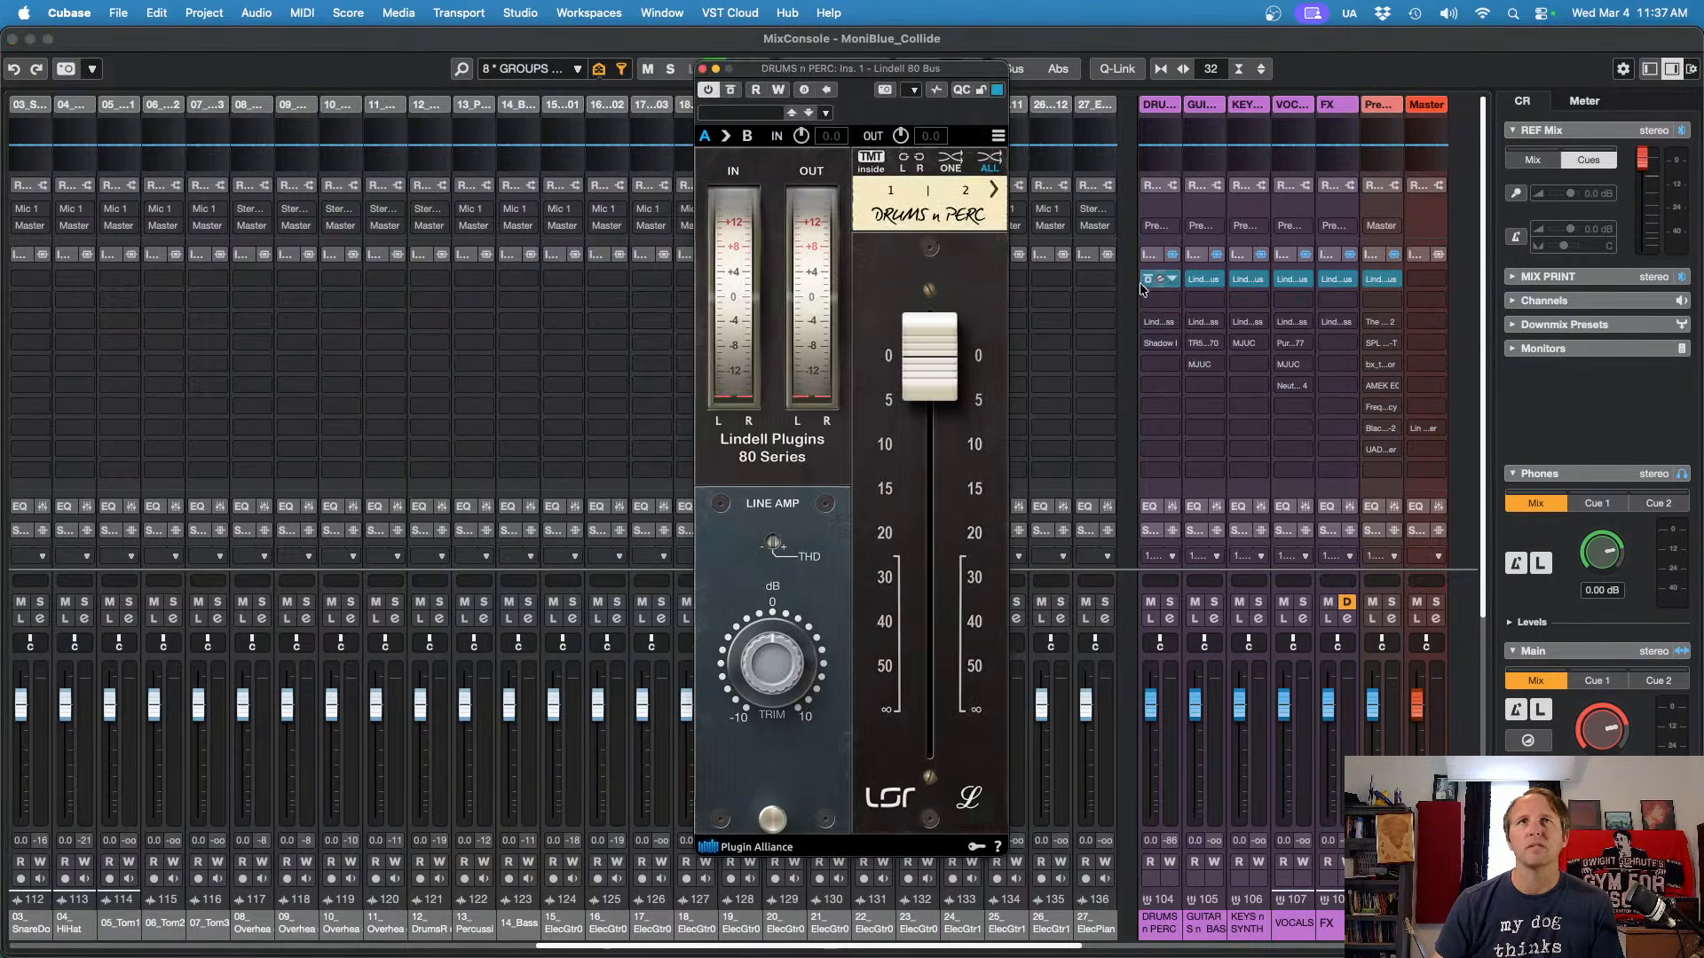
left_click(703, 69)
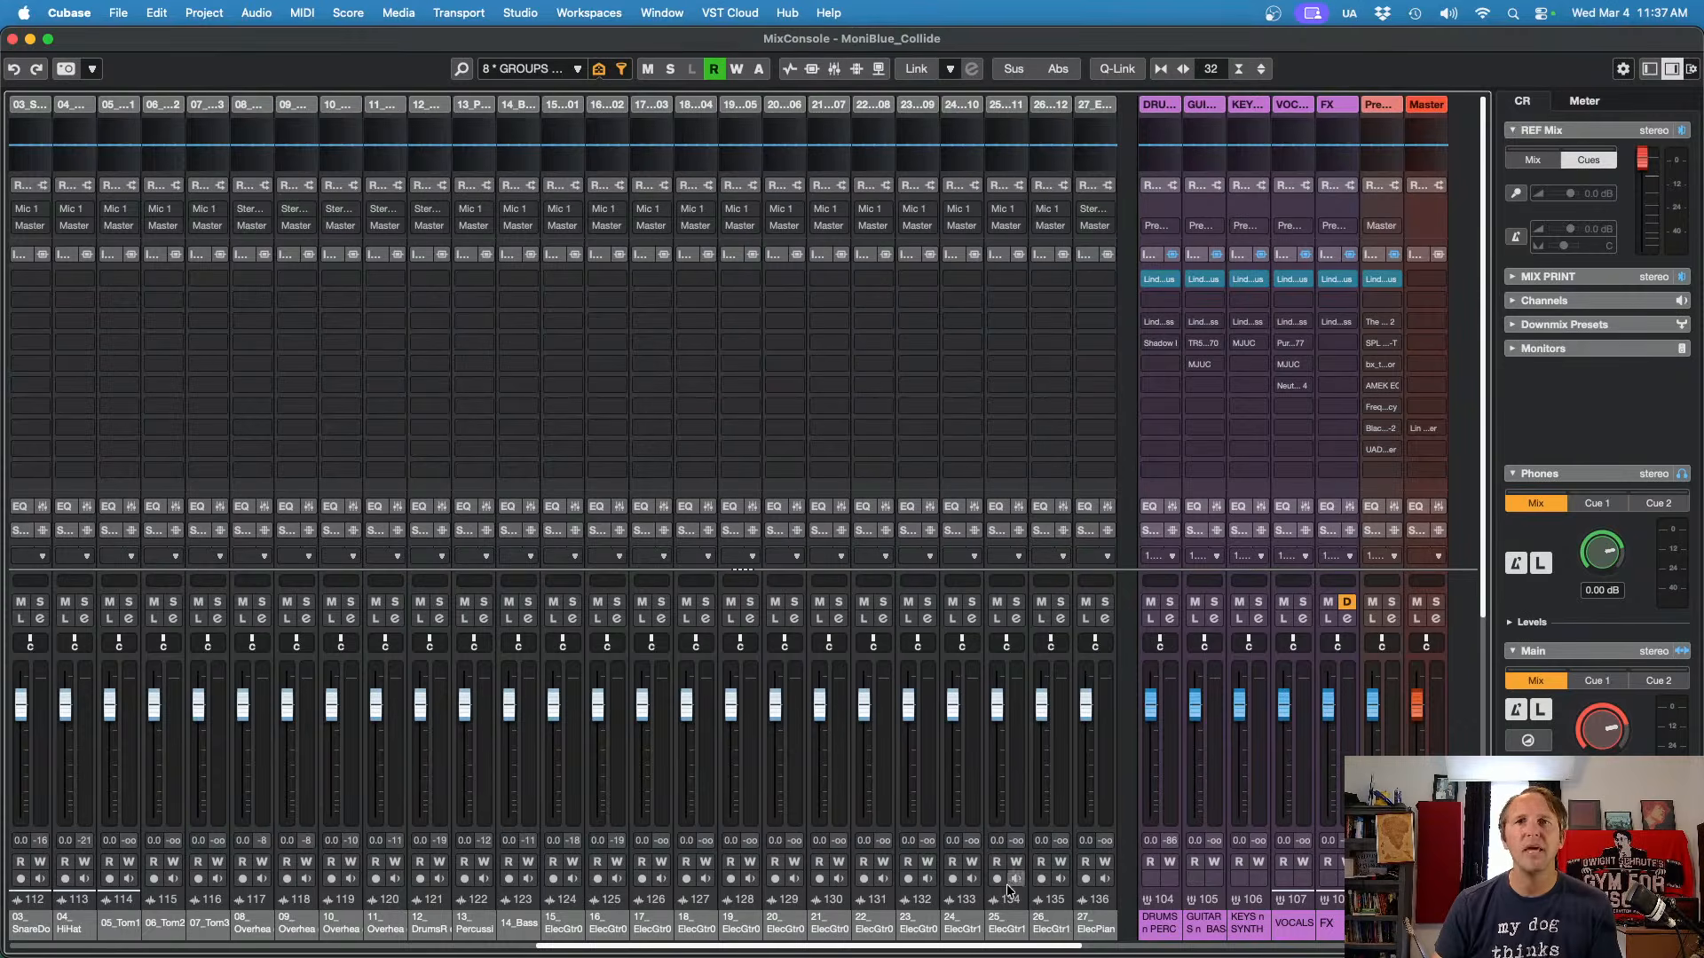
Step: Route the output of the 01_KickIn channel to the Kick group
left_click_drag(1026, 949, 726, 941)
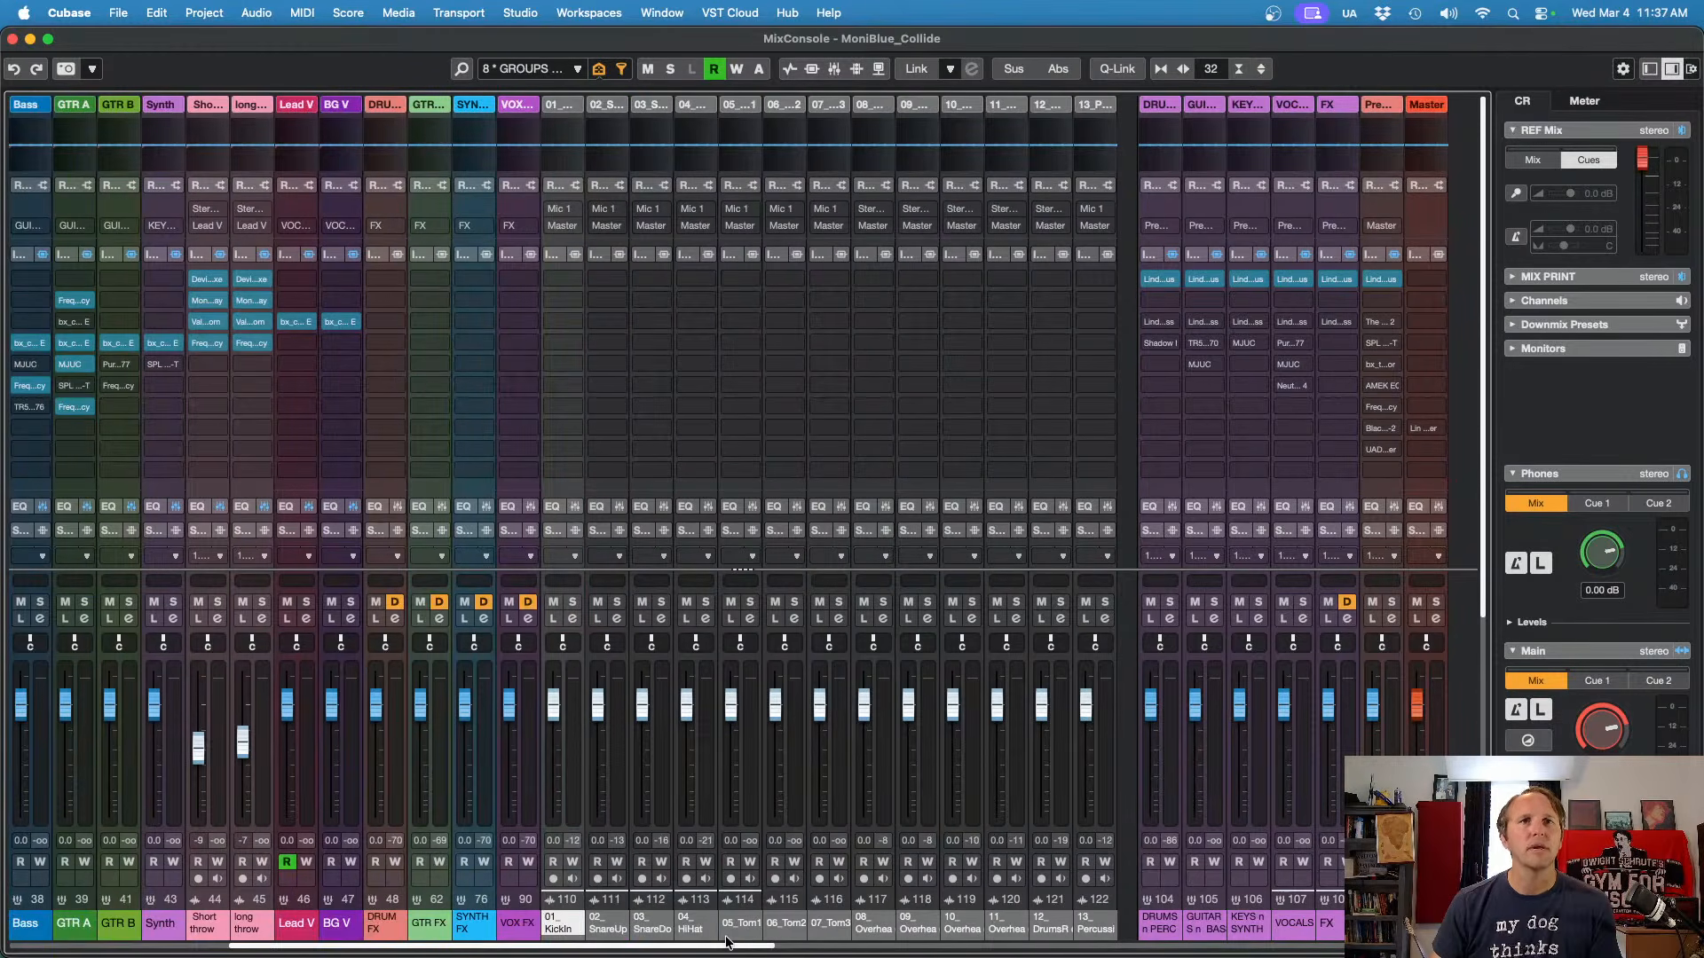
left_click(563, 228)
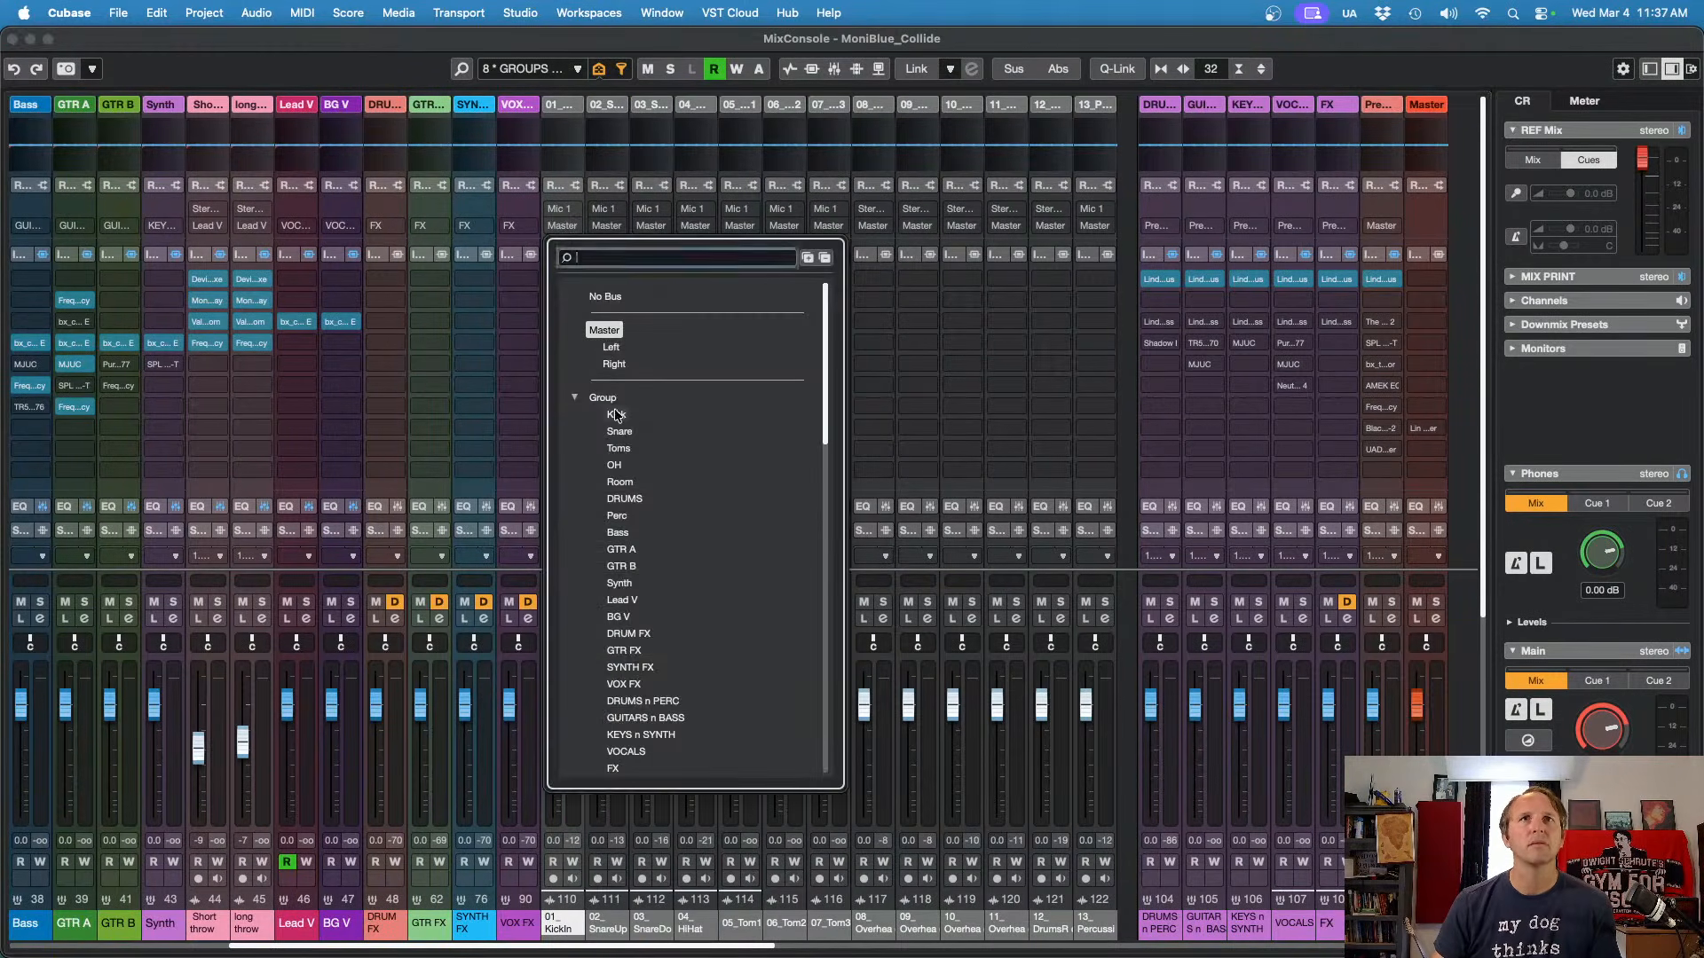
left_click(616, 415)
Step: Route the 02_SnareUp and 03_SnareDown channels together to the Snare group
left_click(603, 225)
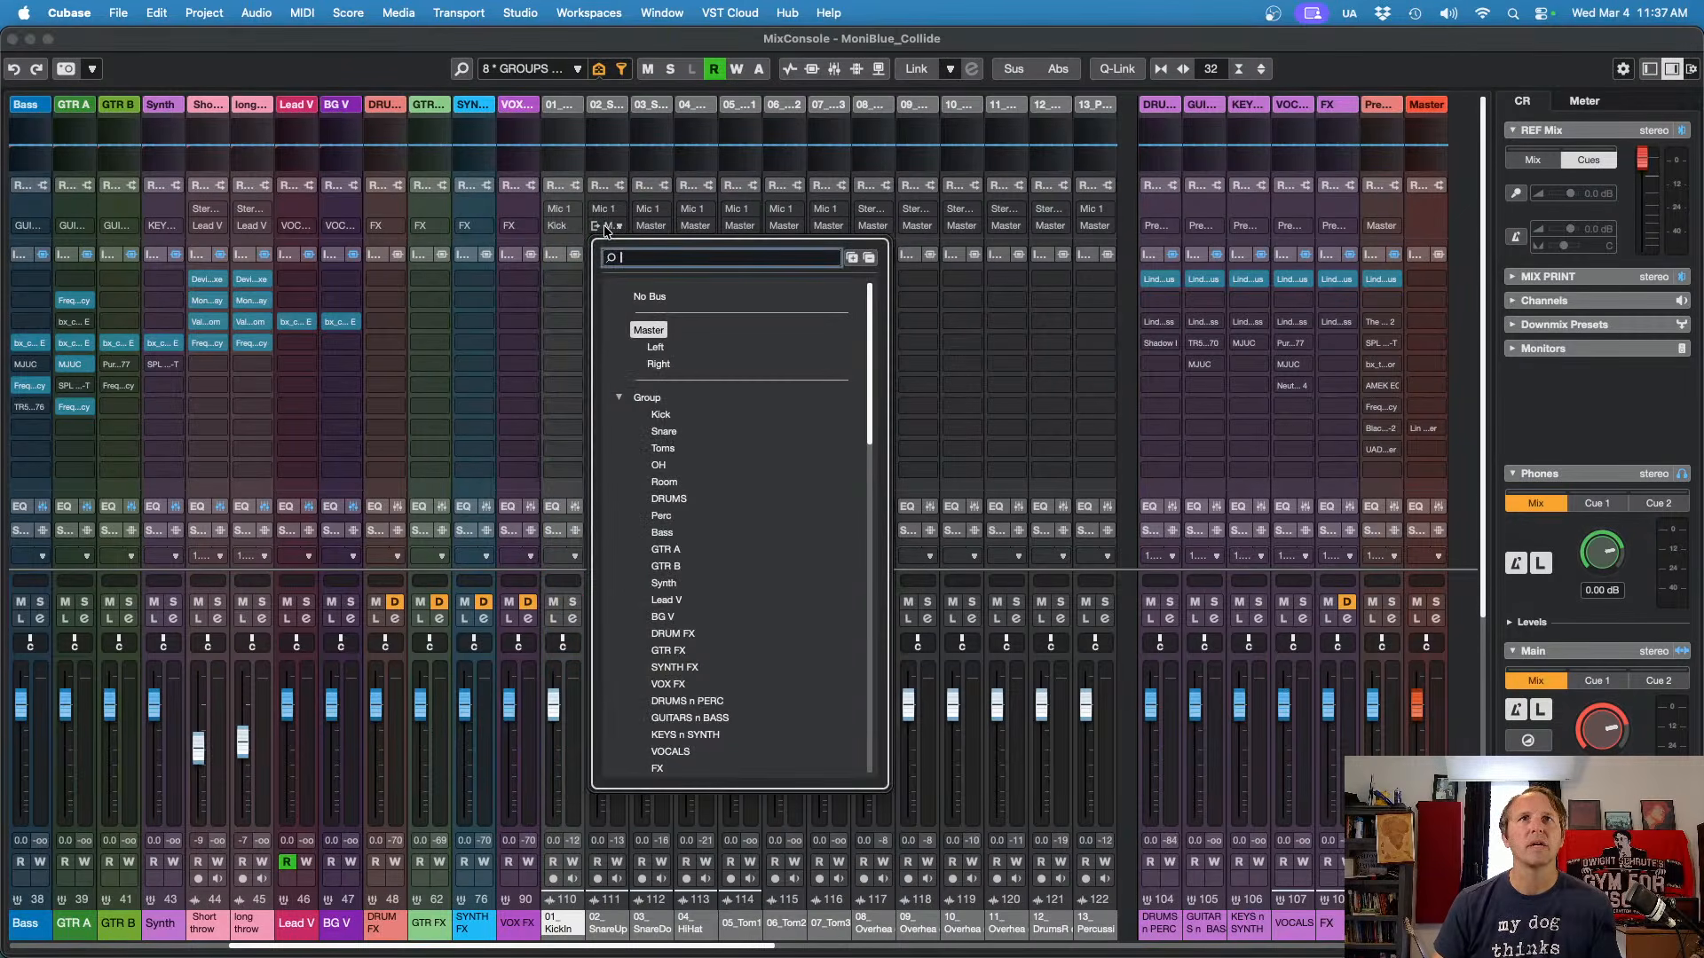
left_click(592, 923)
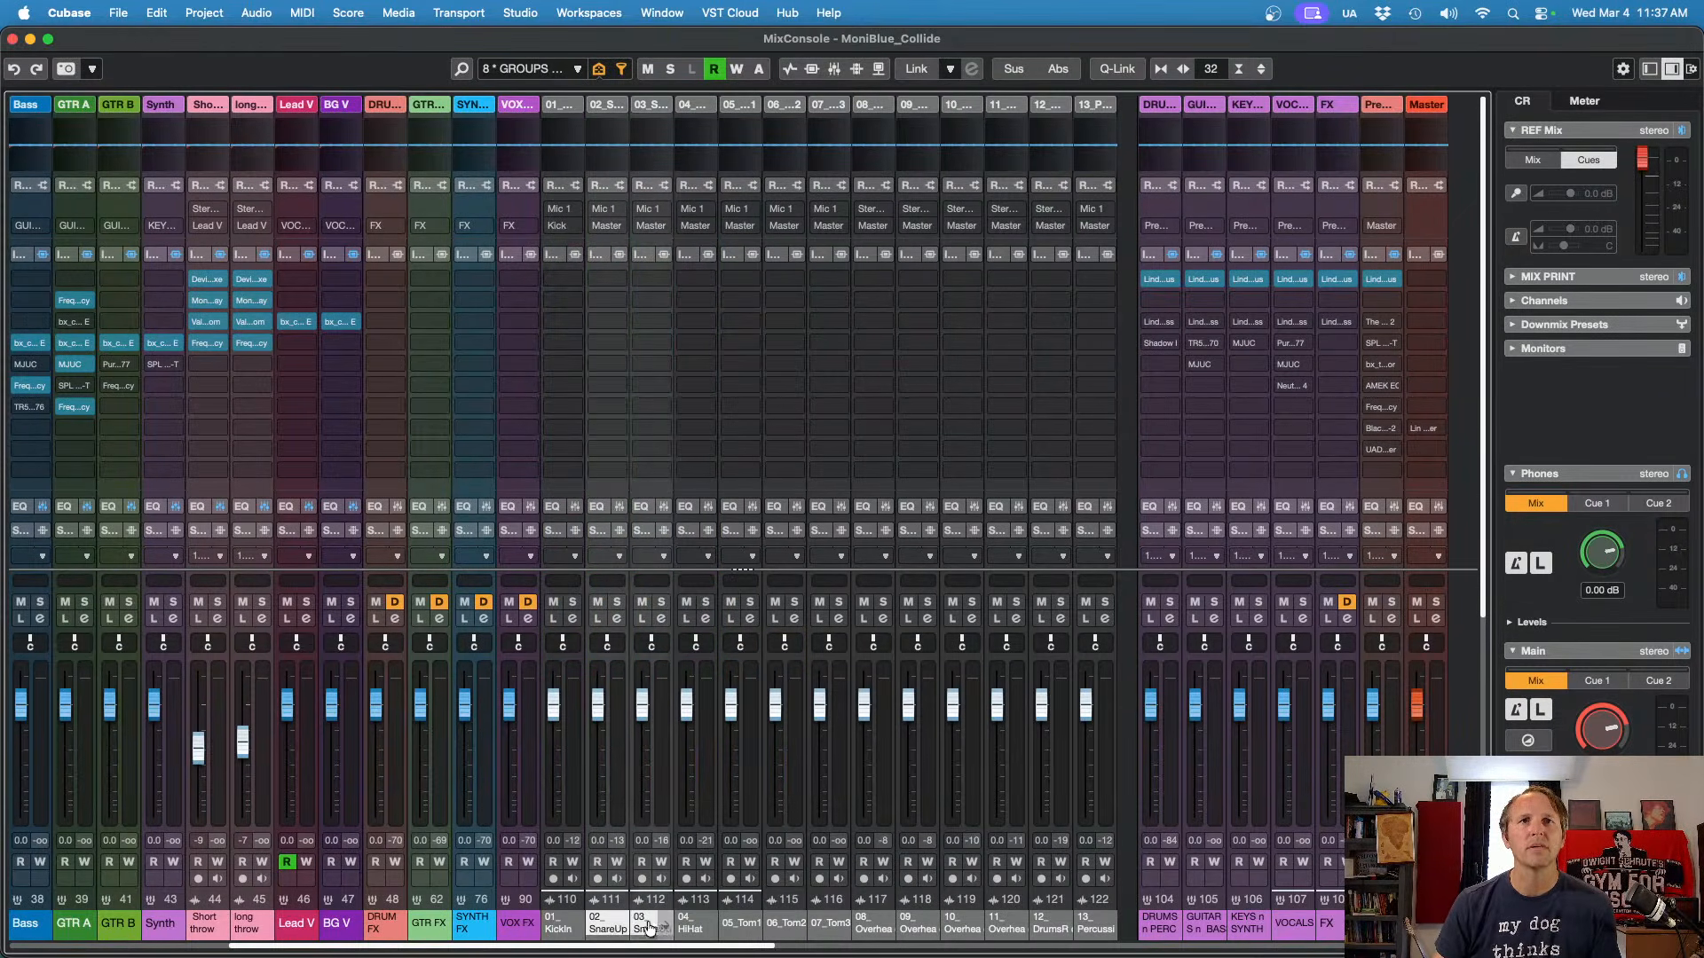
left_click(658, 227)
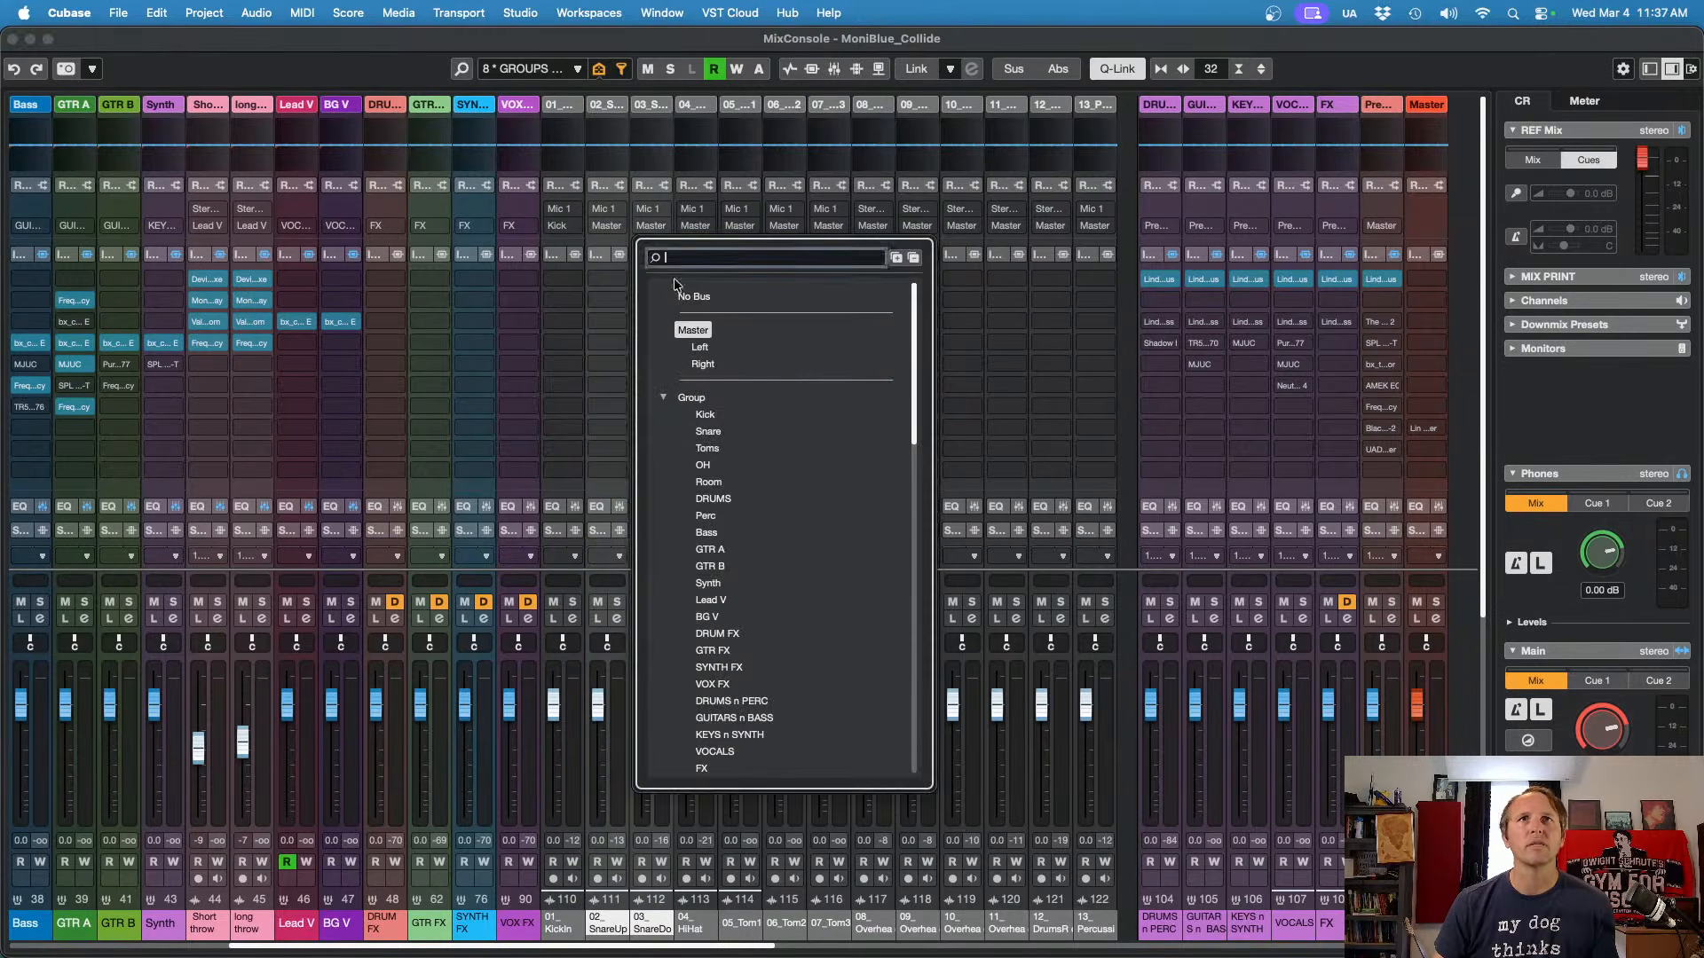
left_click(710, 435)
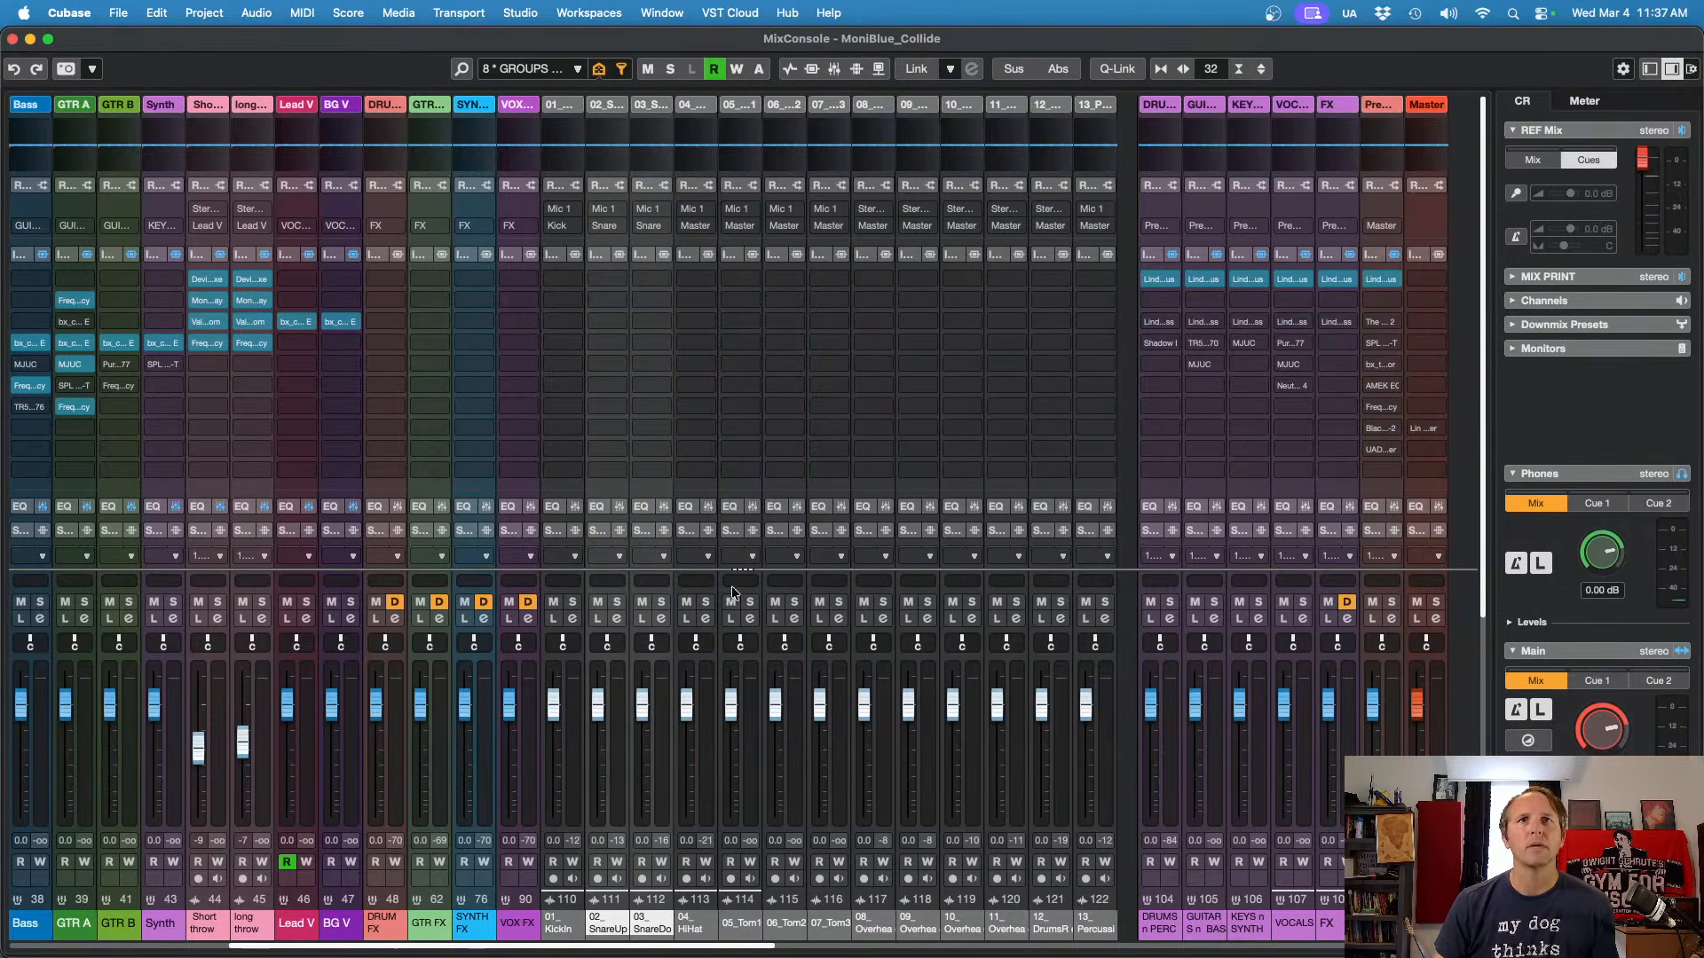
Step: Move the 04_HiHat channel after 07_Tom3 so it sits beside the overhead channels
left_click(687, 927)
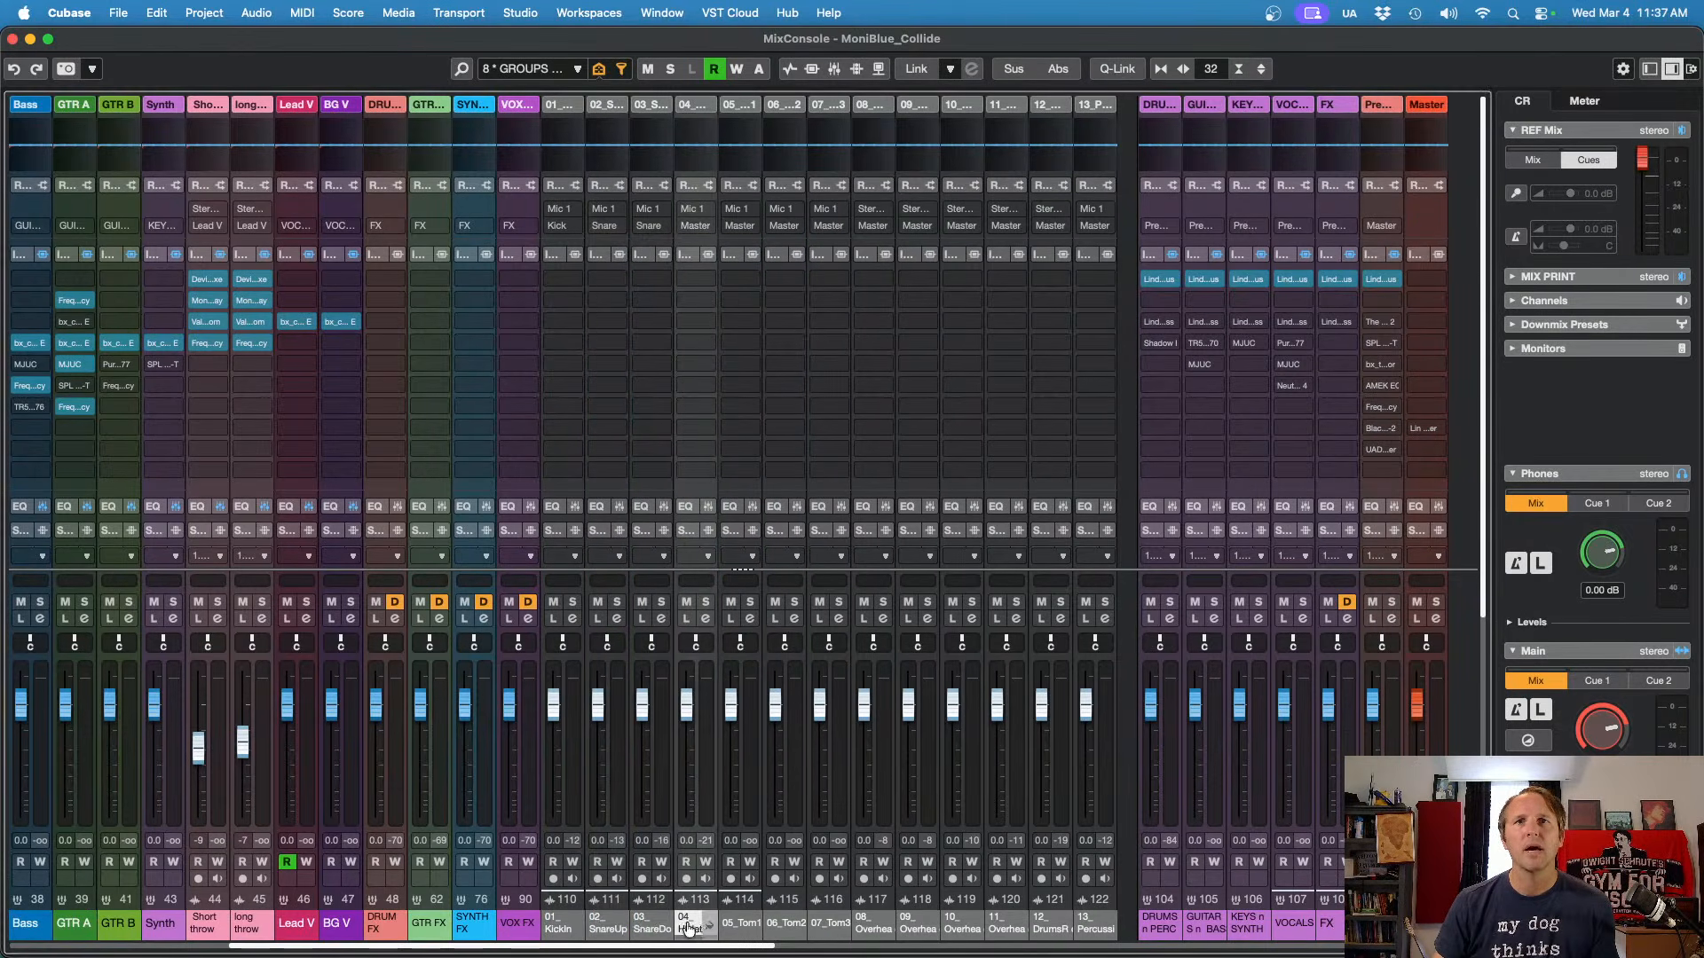
left_click(841, 930)
left_click(688, 929)
left_click_drag(687, 928, 836, 926)
Step: Route the three tom channels, 05_Tom1 through 07_Tom3, together to the Toms group
left_click(710, 926)
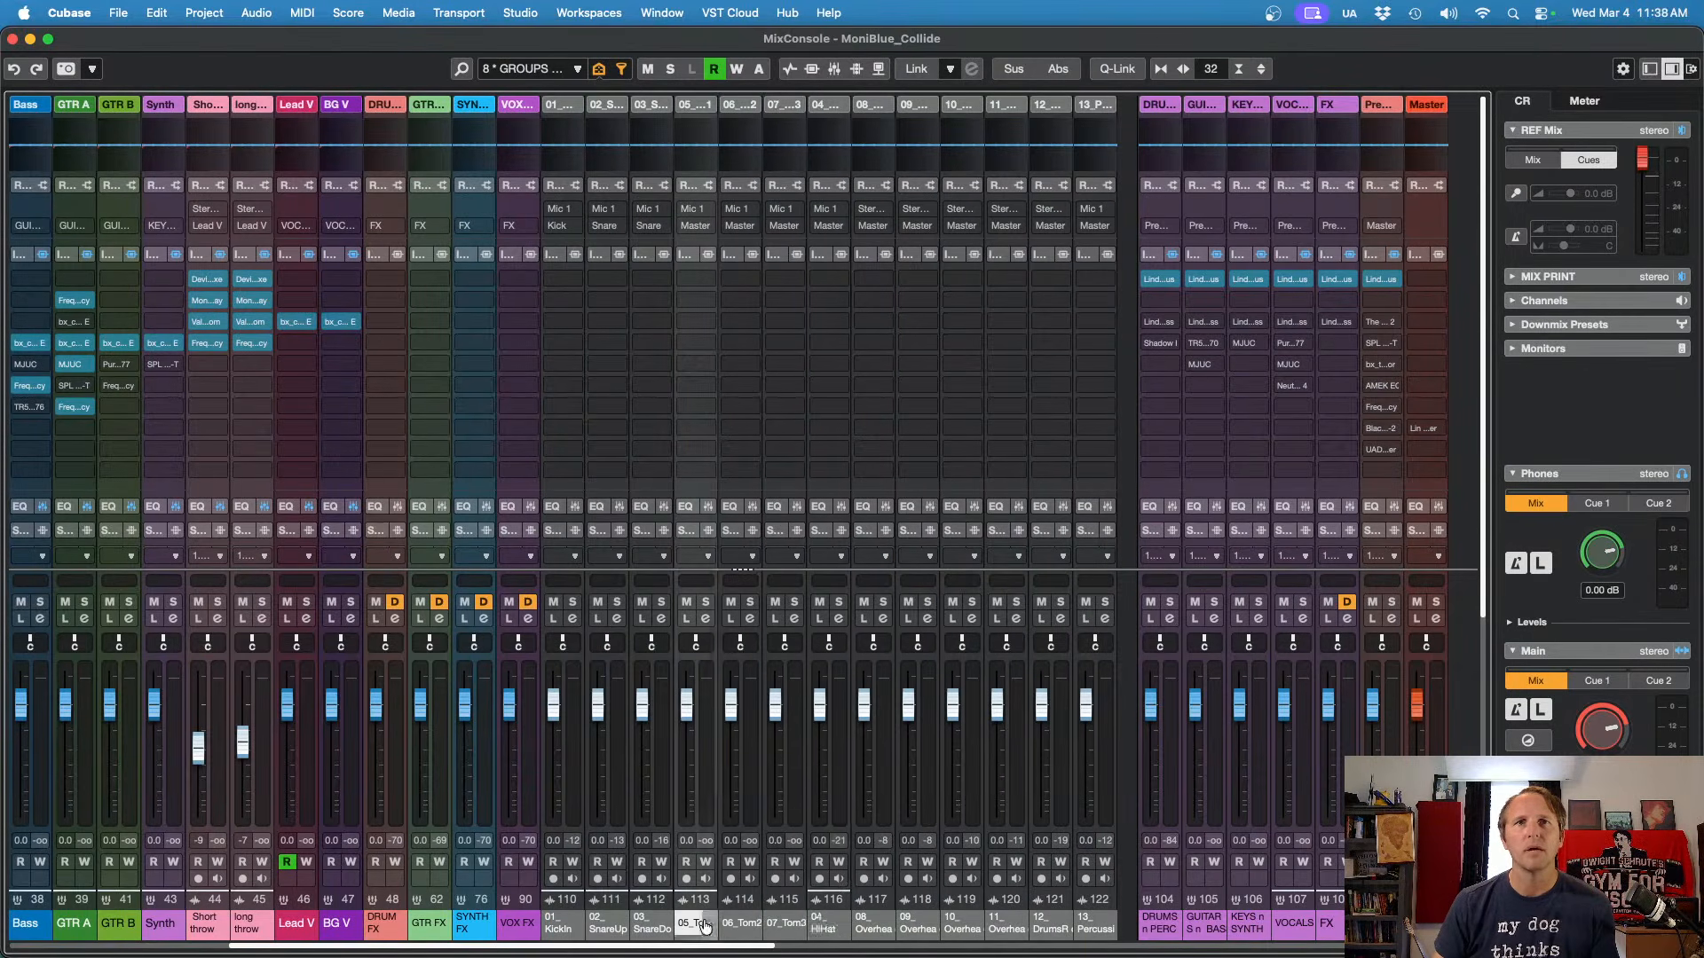
left_click(698, 928)
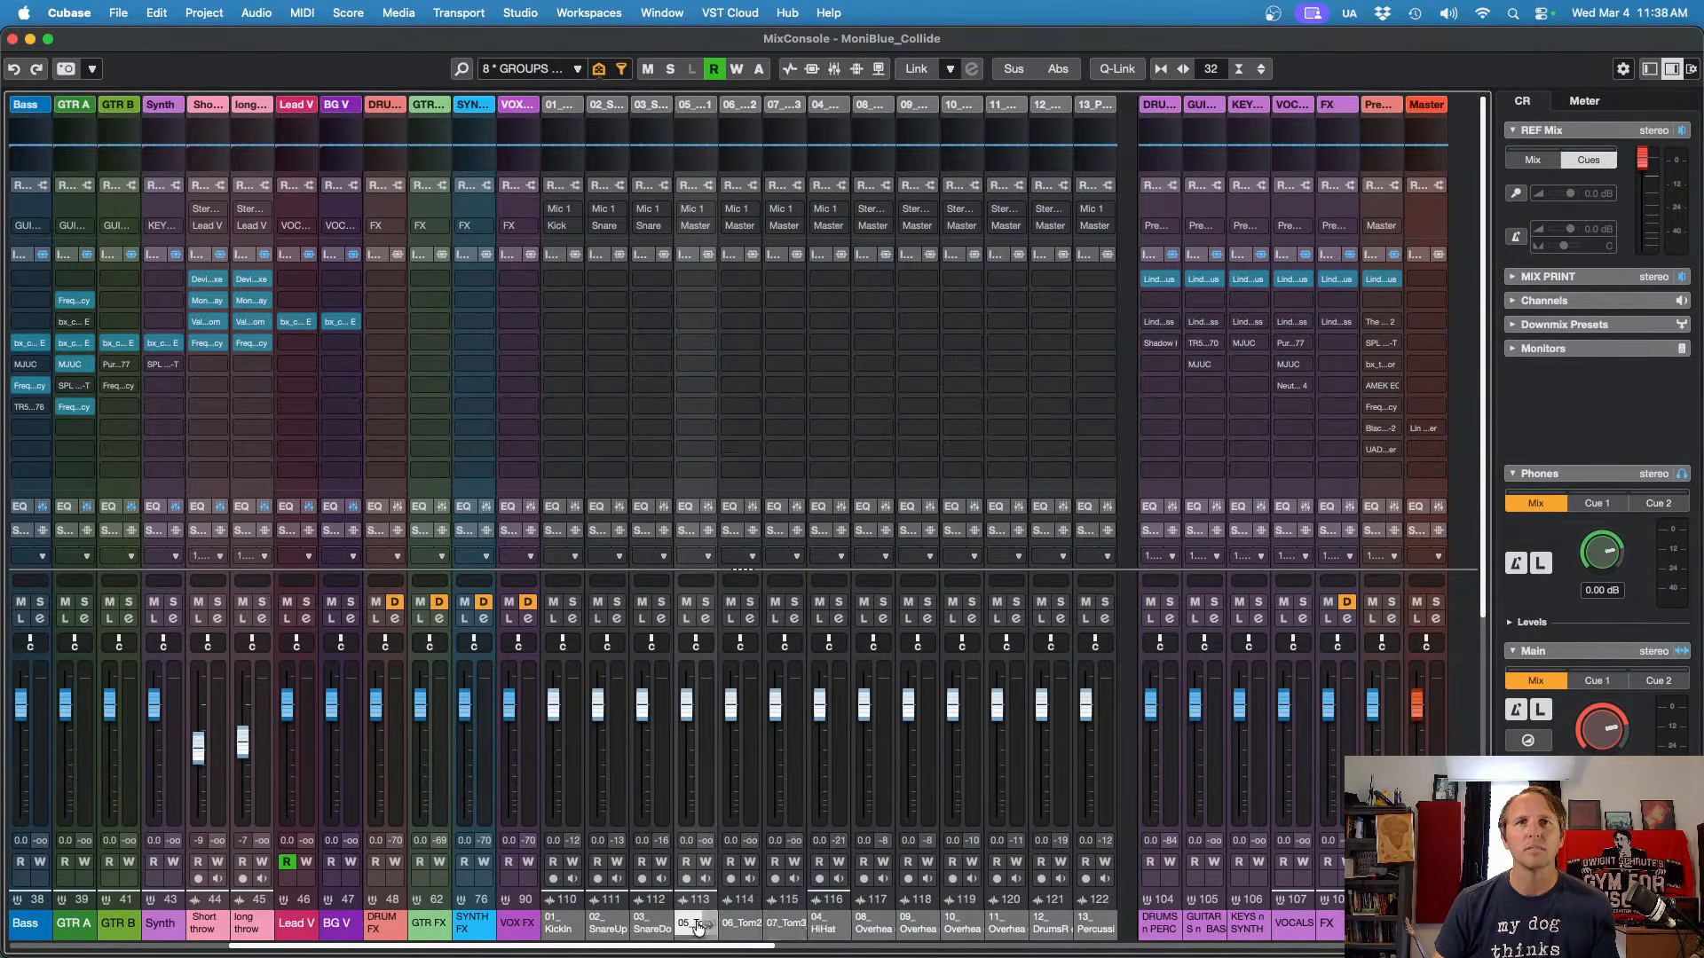
left_click(784, 925, "shift")
left_click(790, 226)
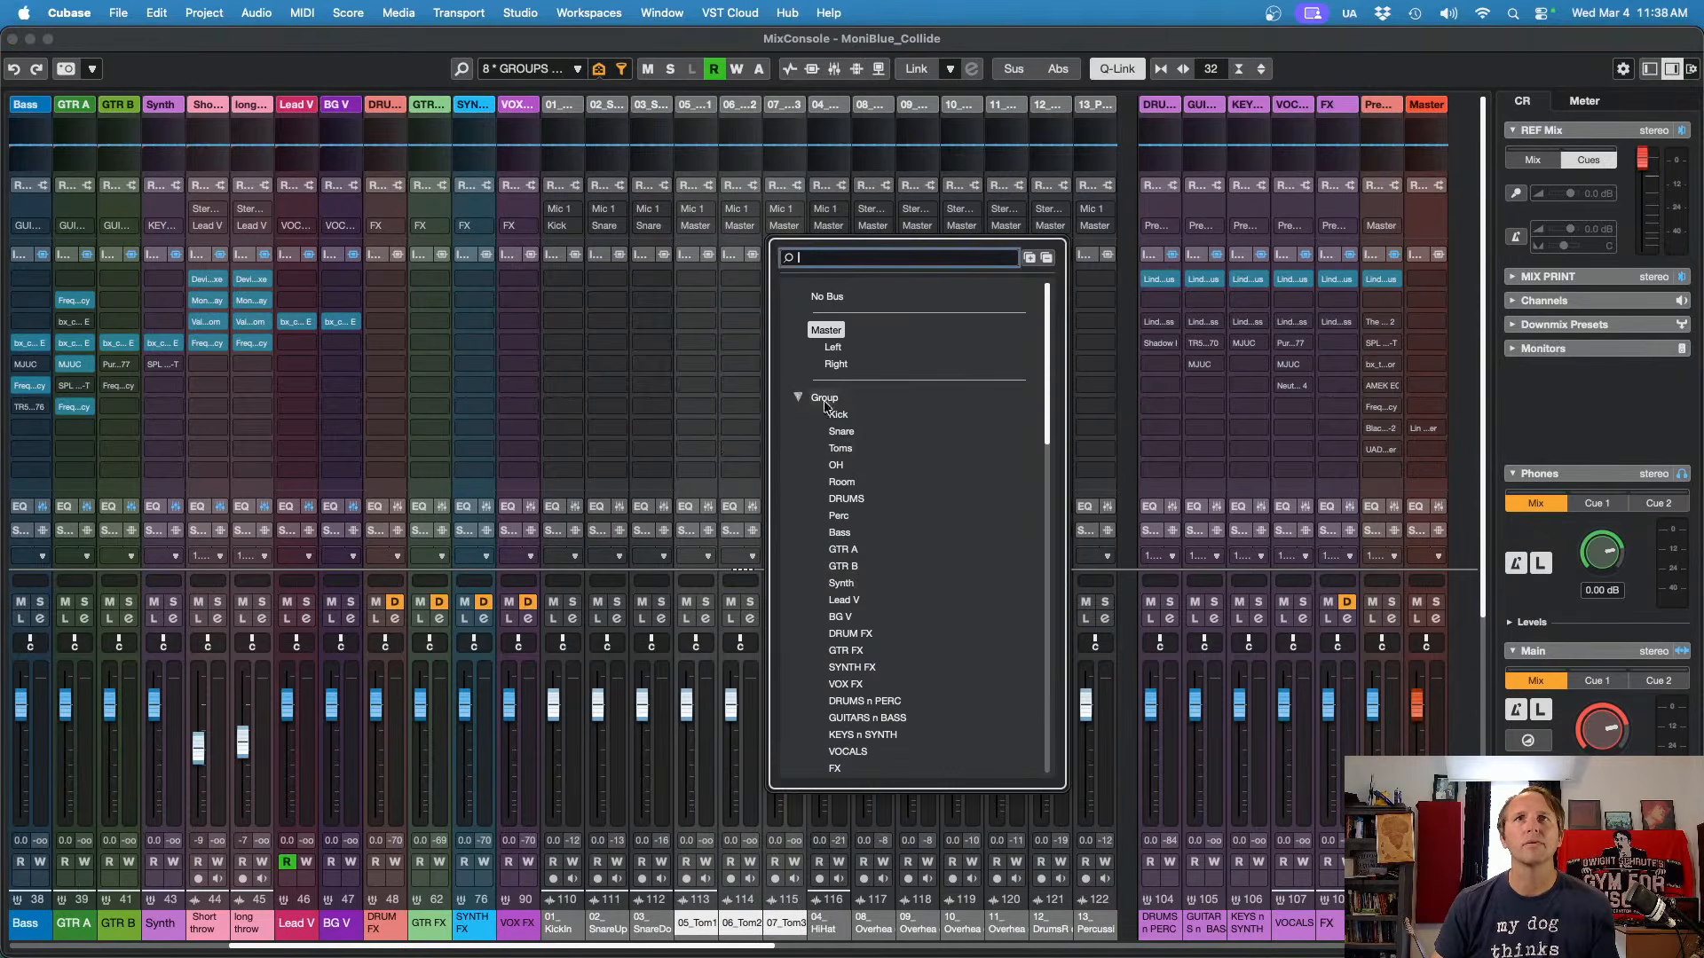
left_click(838, 451)
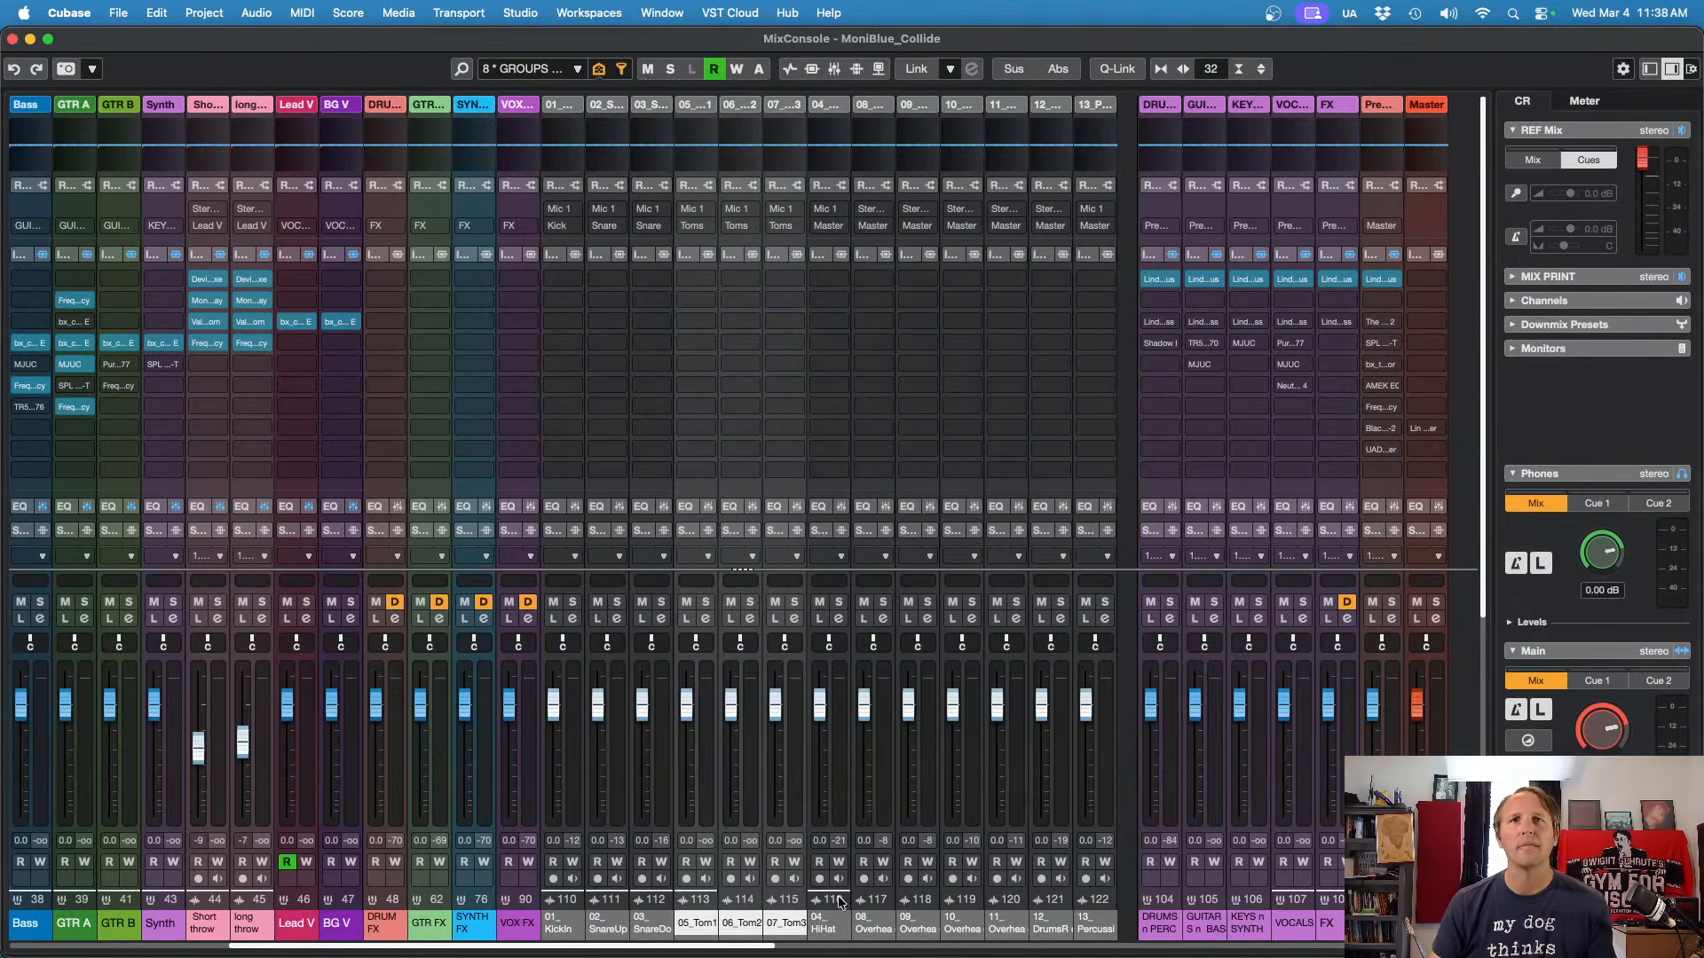
Step: Route the 04_HiHat channel and the four overhead channels, 08 to 11, together to the OH group
left_click(826, 925)
left_click_drag(825, 925, 949, 930)
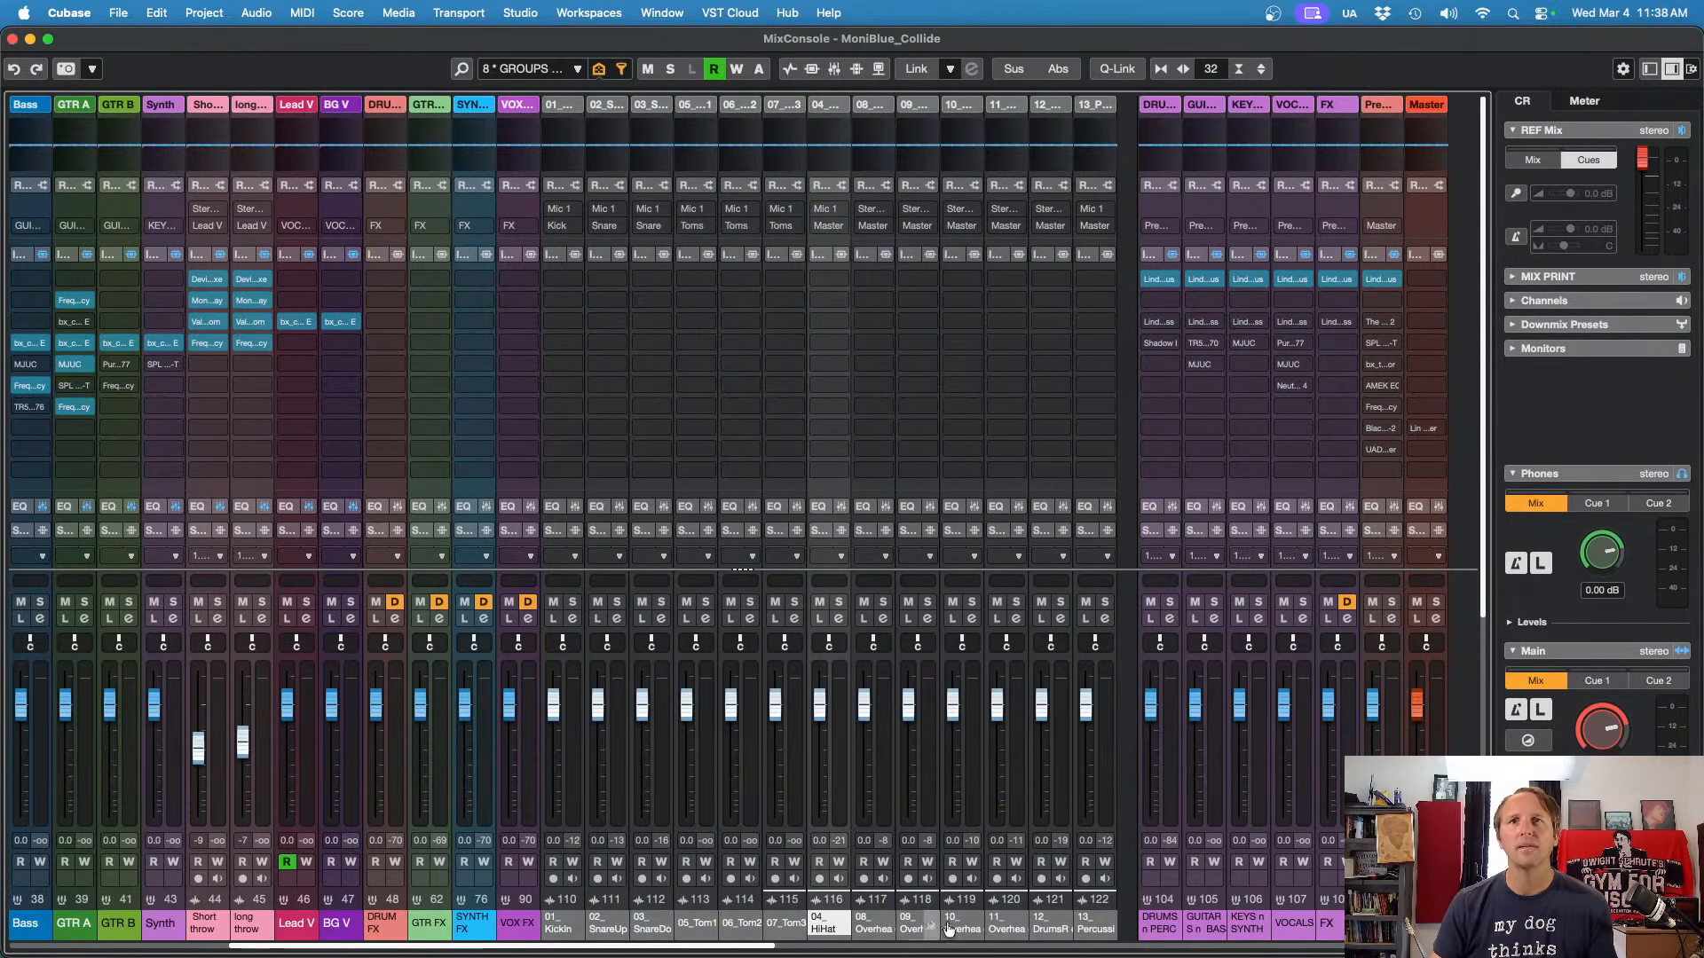
left_click(1005, 930, "shift")
left_click(1005, 229, "alt+shift")
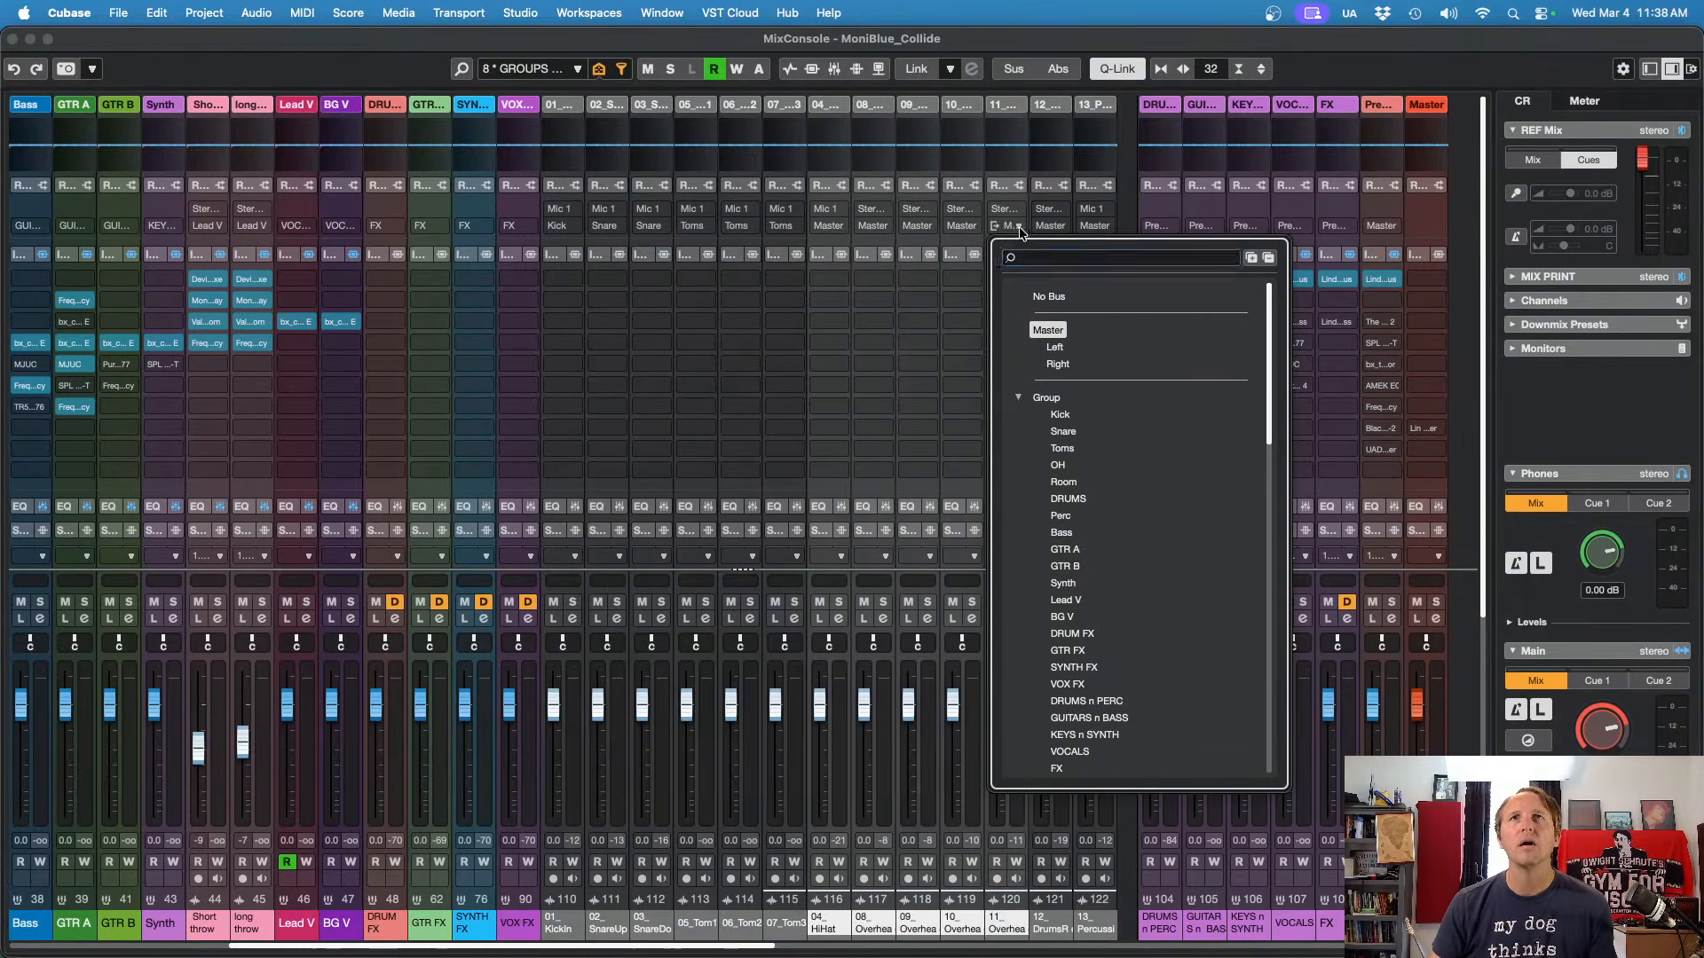
left_click(1061, 465)
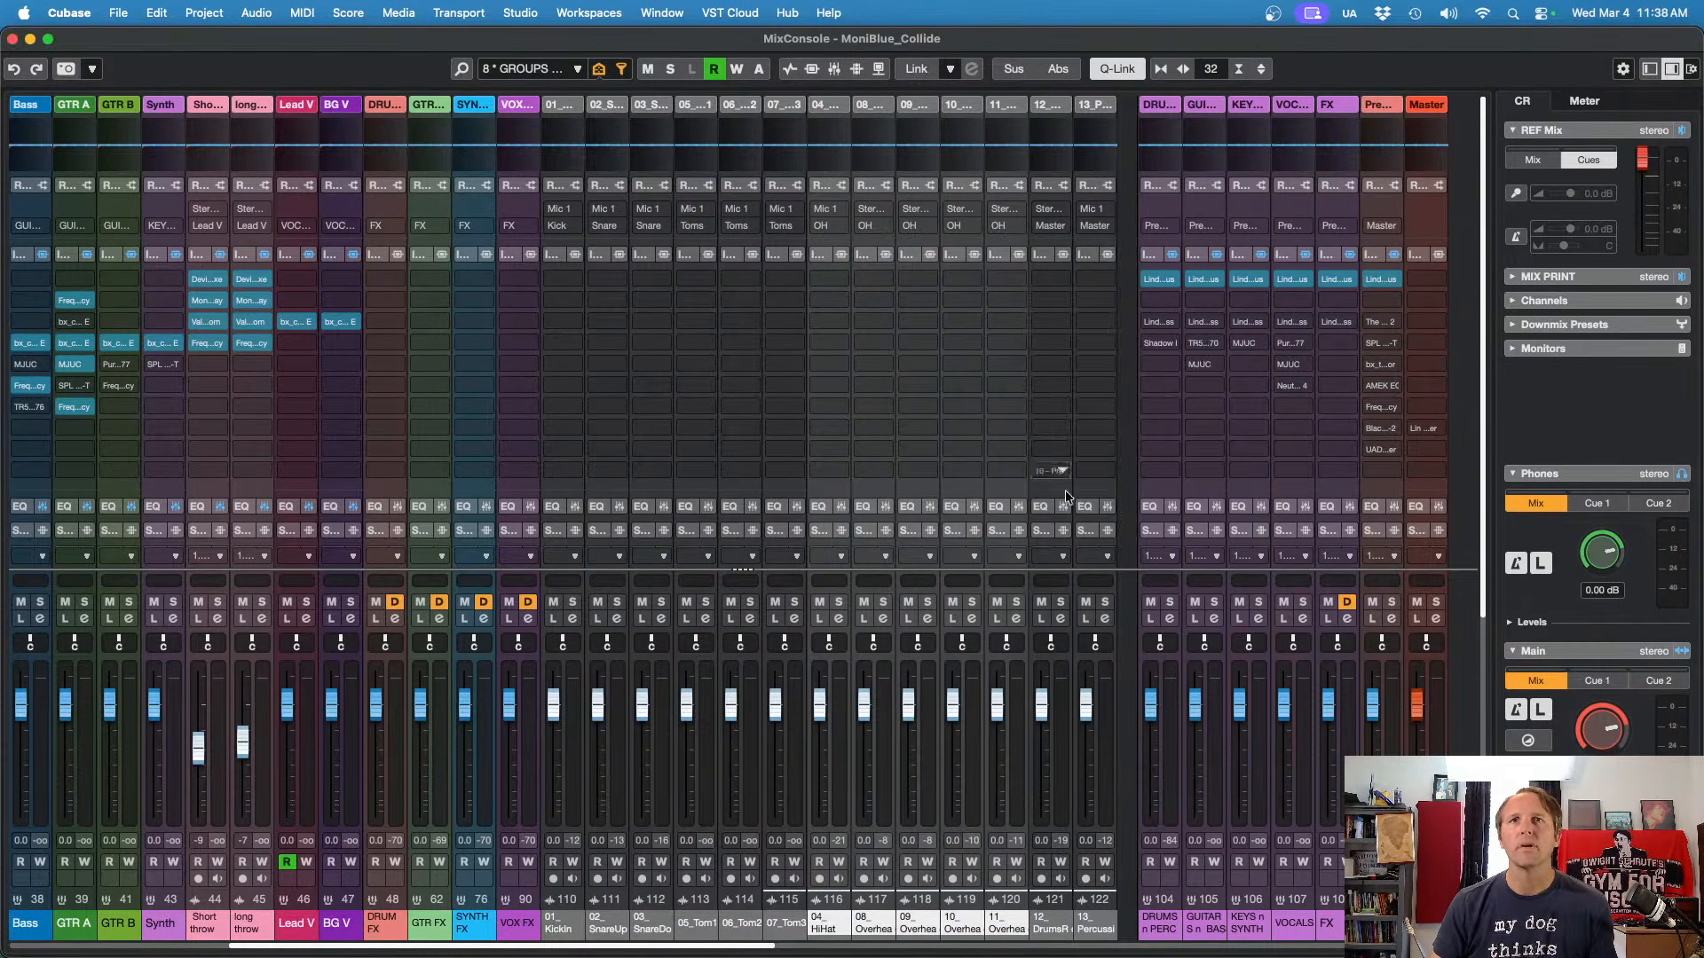
left_click_drag(725, 950, 889, 951)
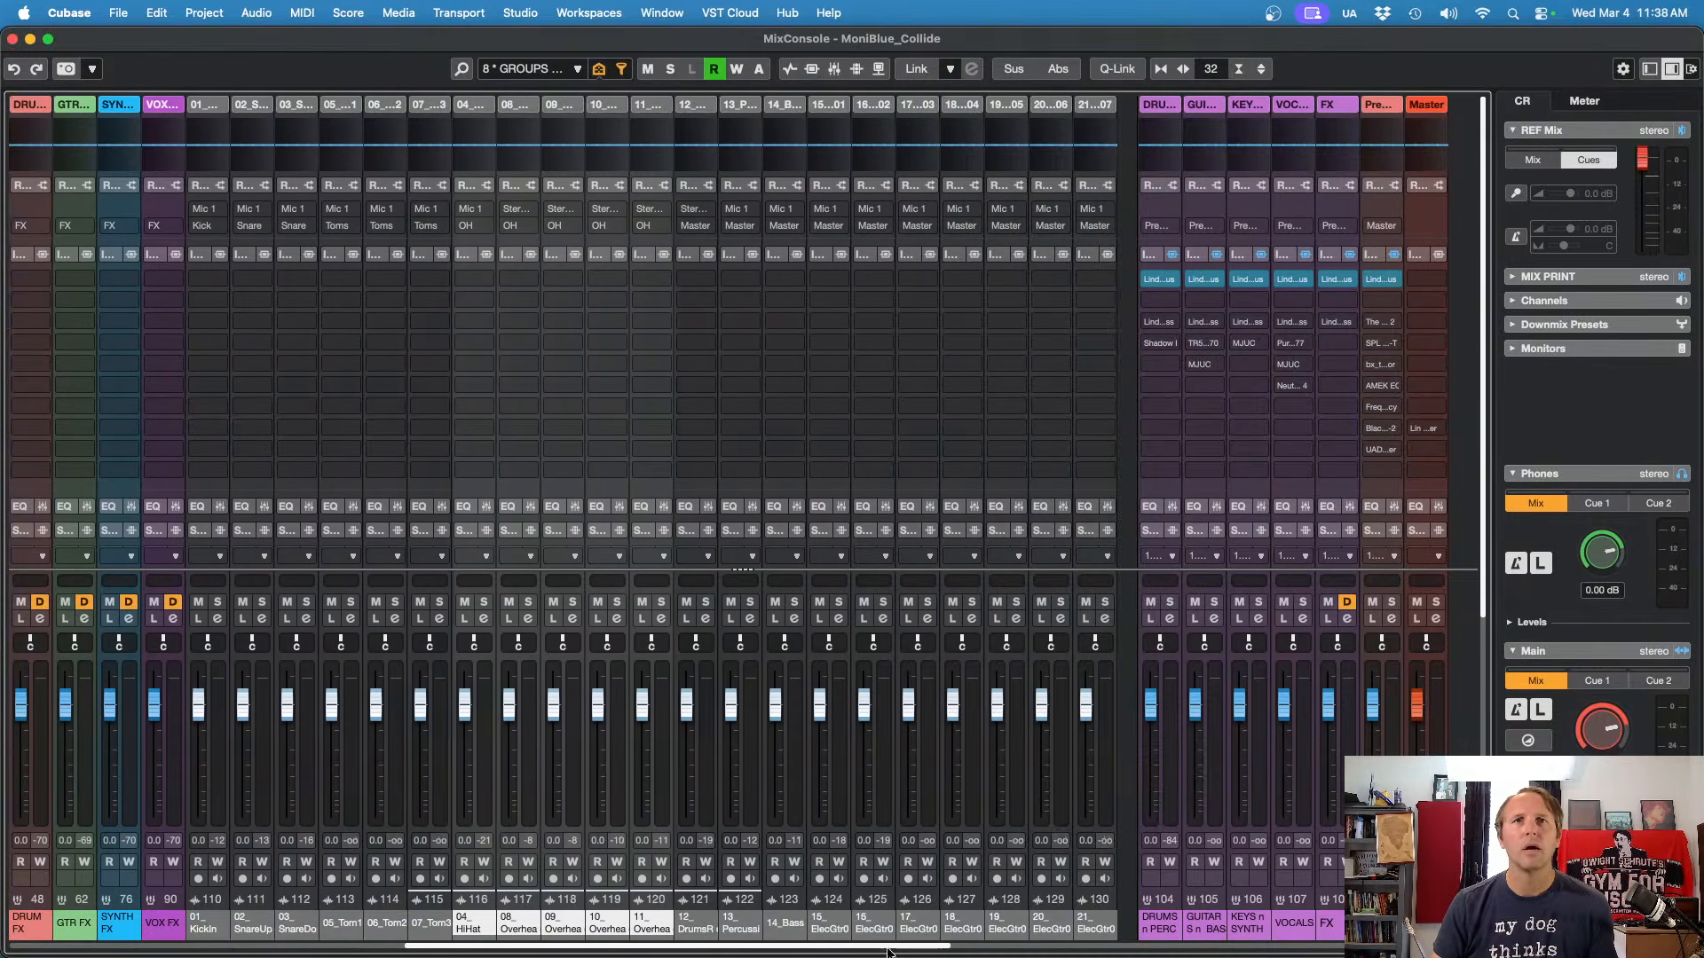
Step: Route the 12_DrumsRoom channel to the Room group and the 13_Percussion channel to the Perc group
left_click(695, 925)
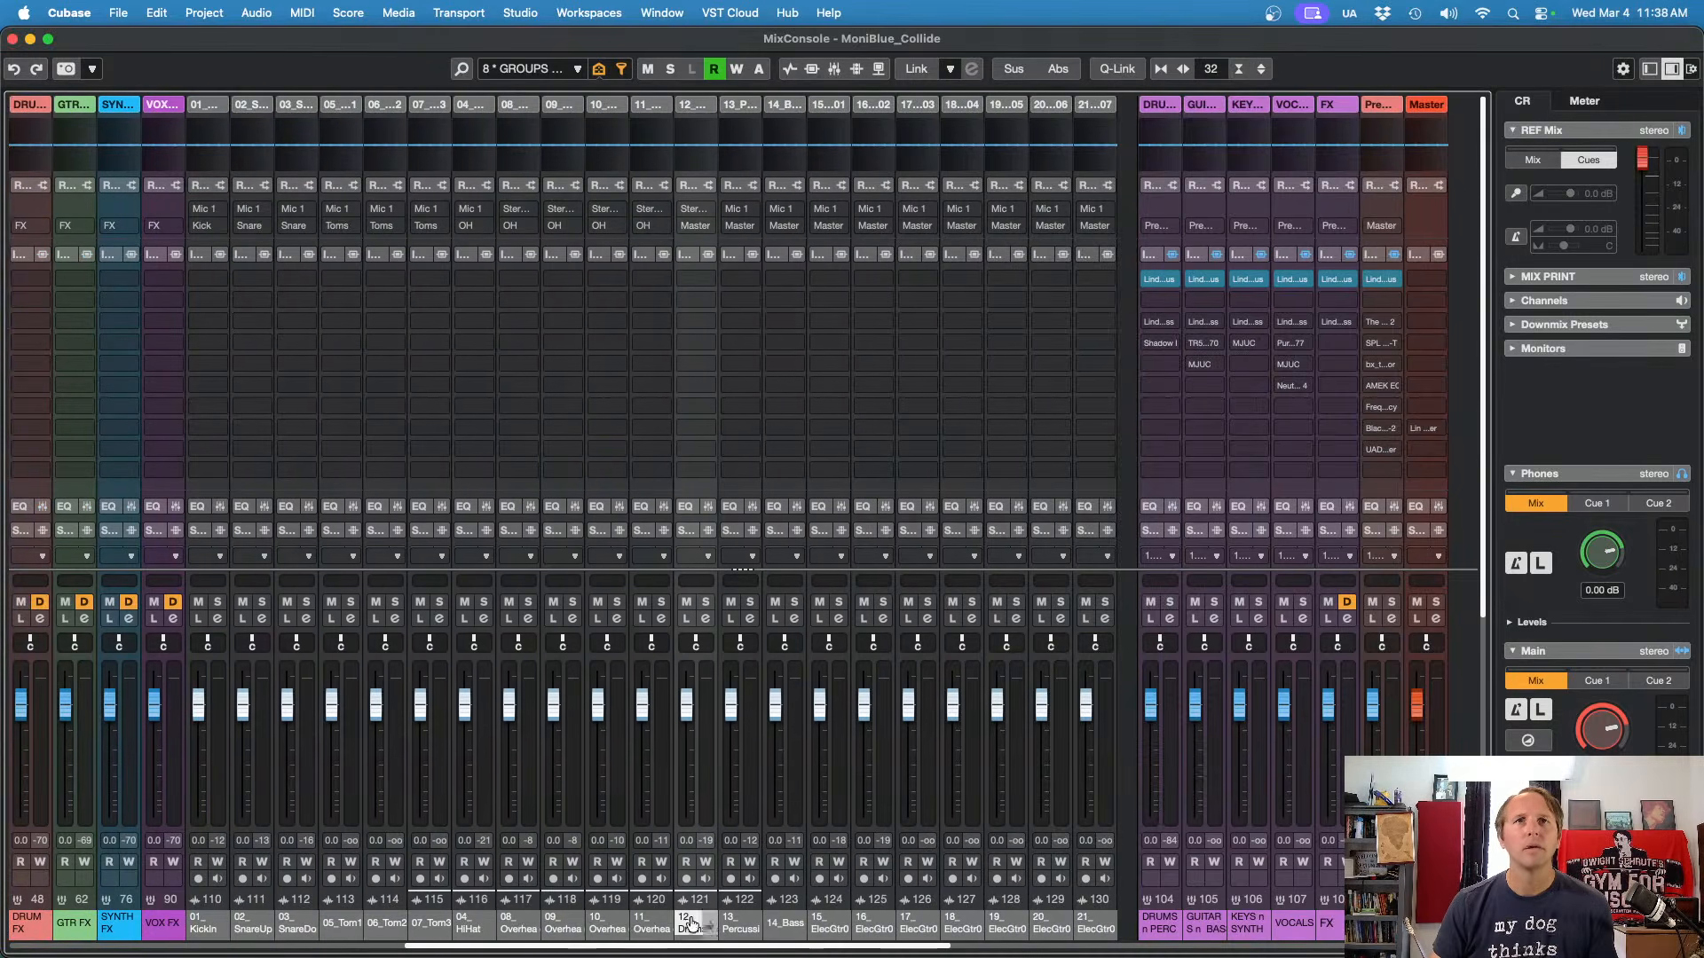
left_click(697, 227)
left_click(757, 482)
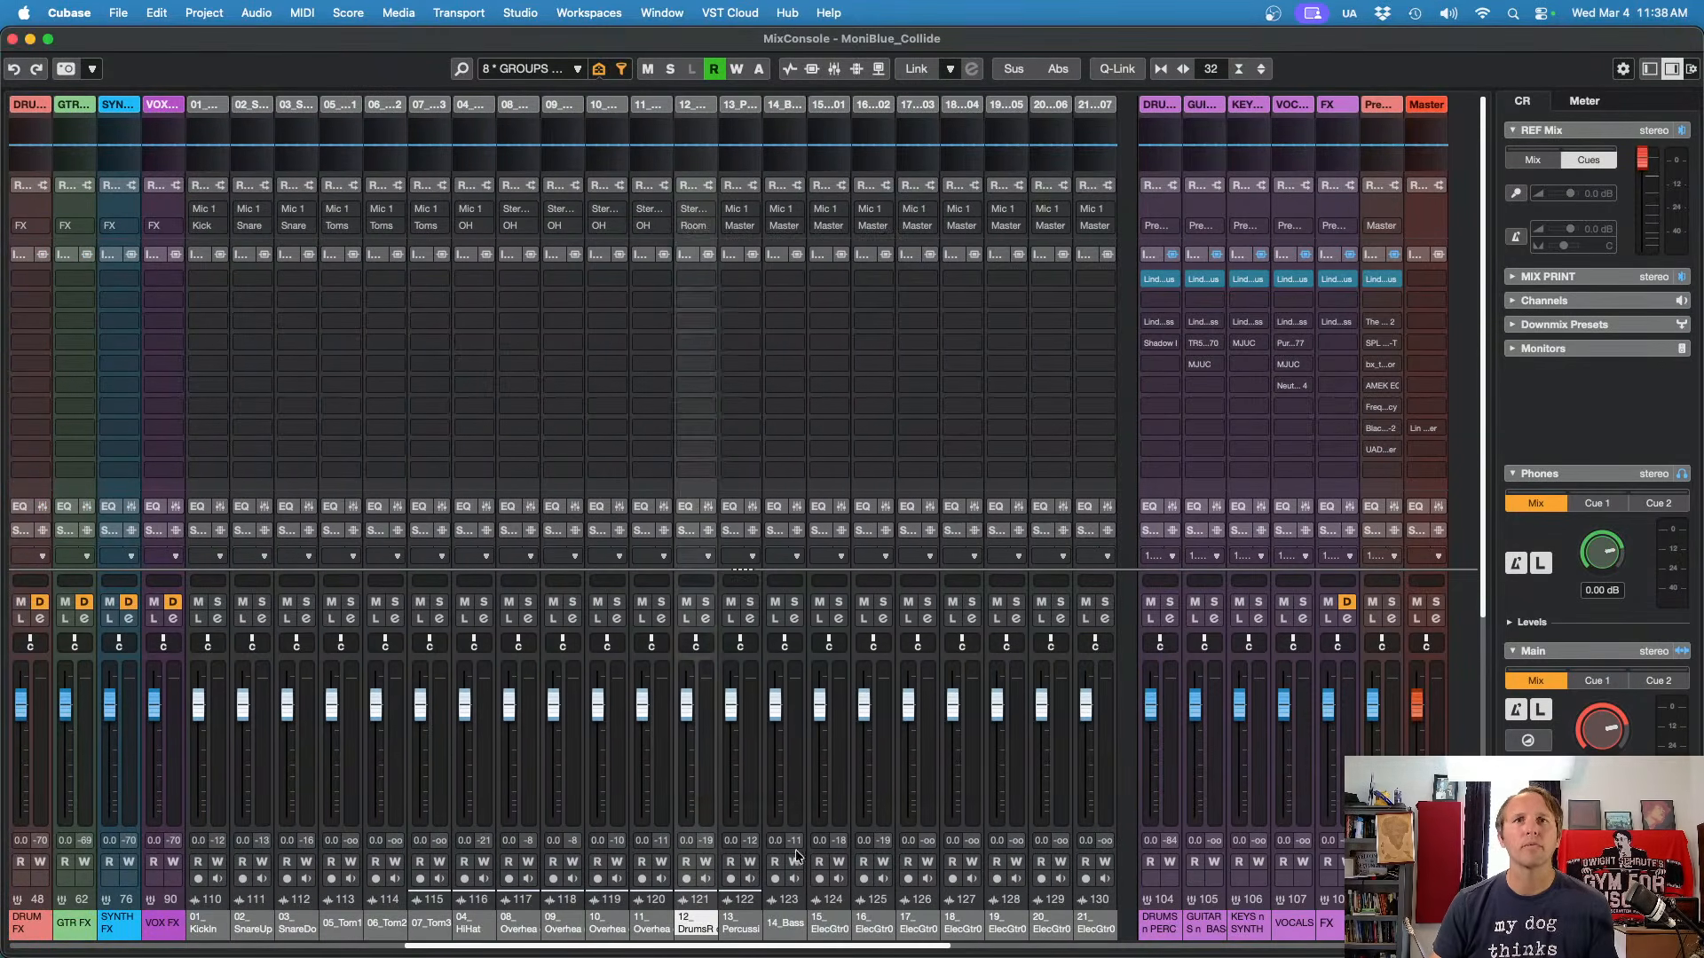
left_click(741, 921)
left_click(745, 227)
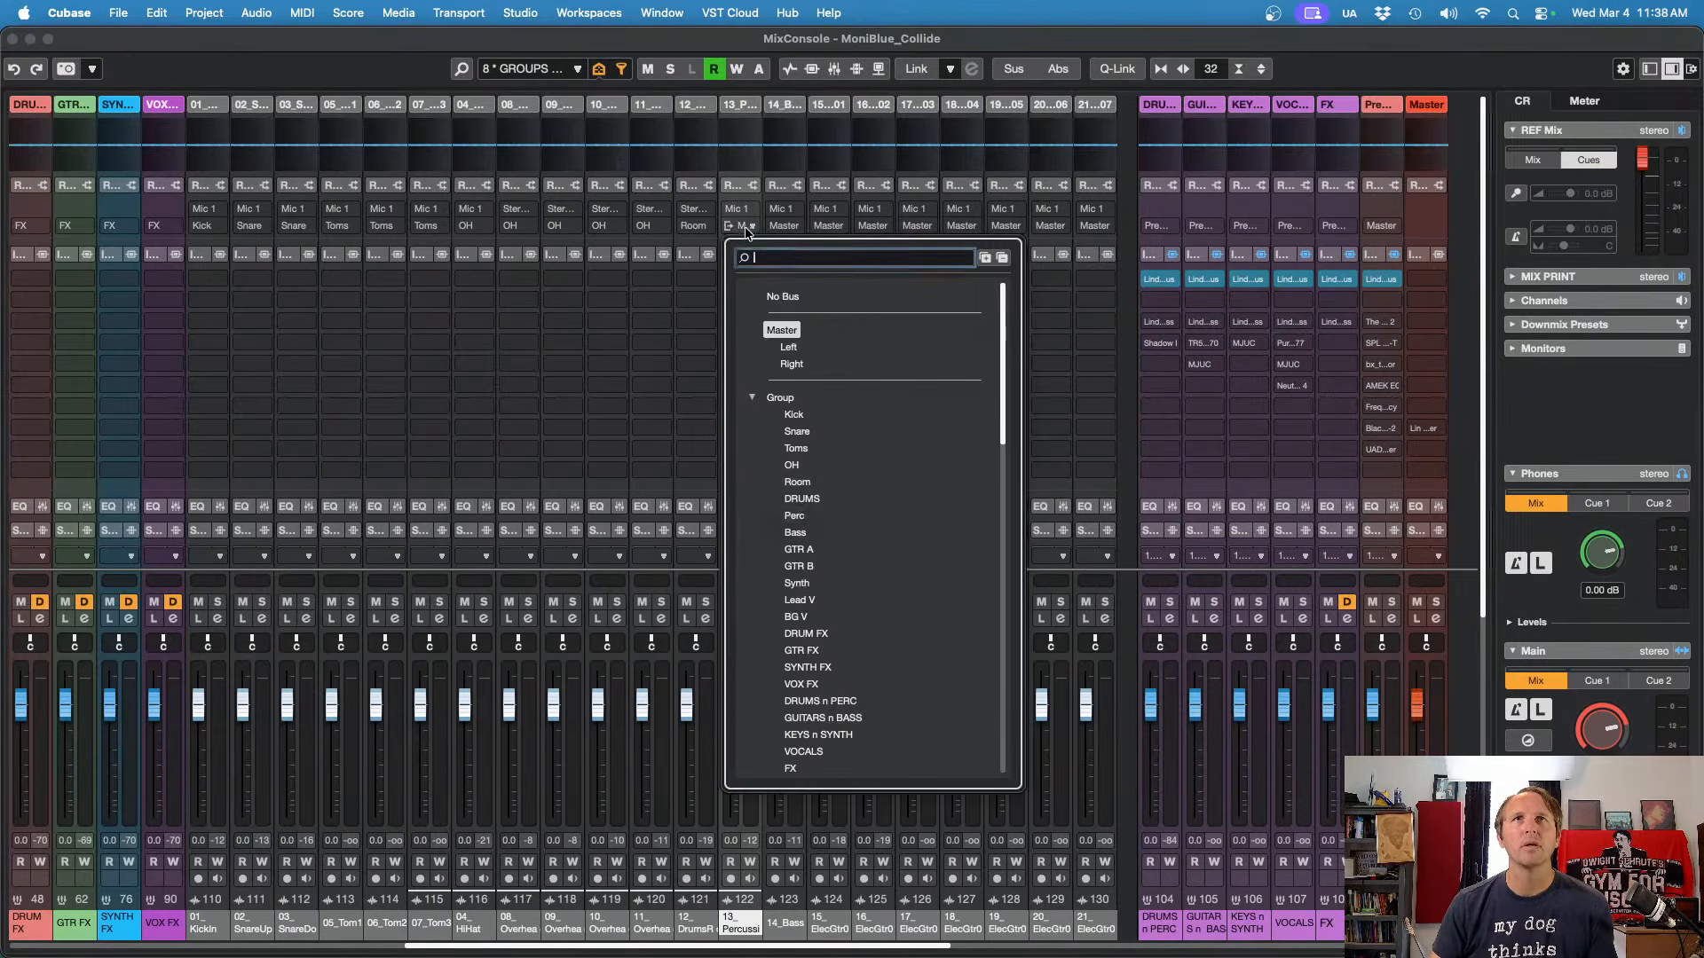
left_click(810, 512)
Step: Route the 14_Bass channel to the Bass group
left_click(780, 928)
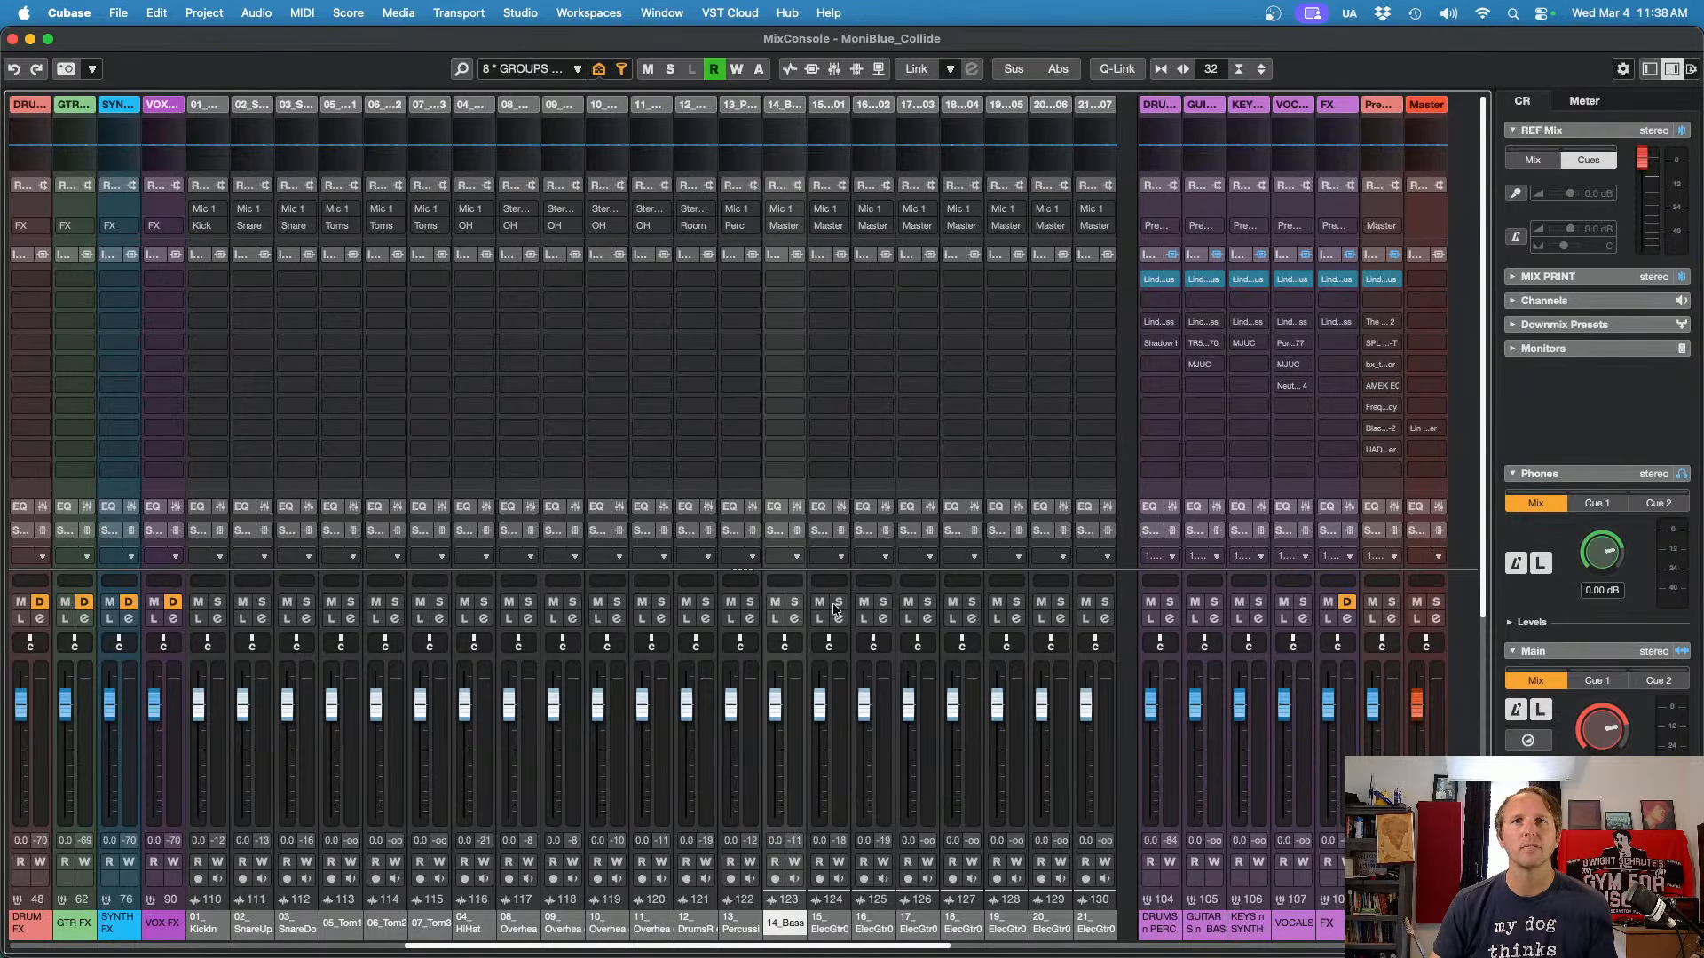
left_click(785, 227)
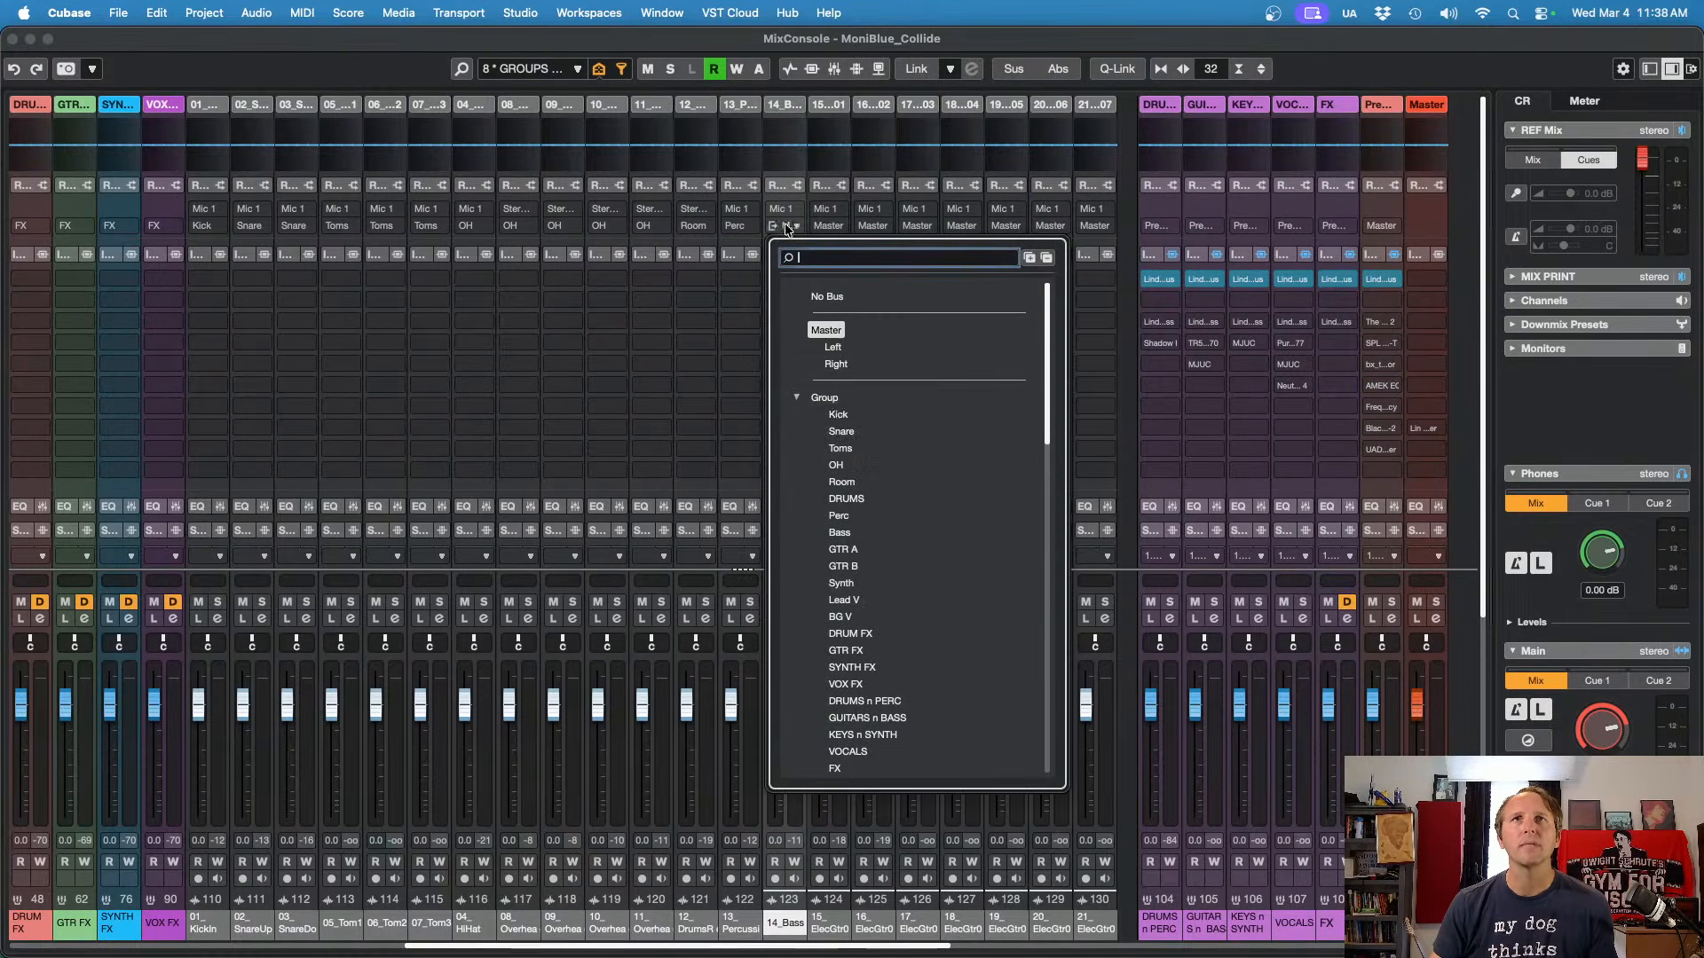
left_click(841, 533)
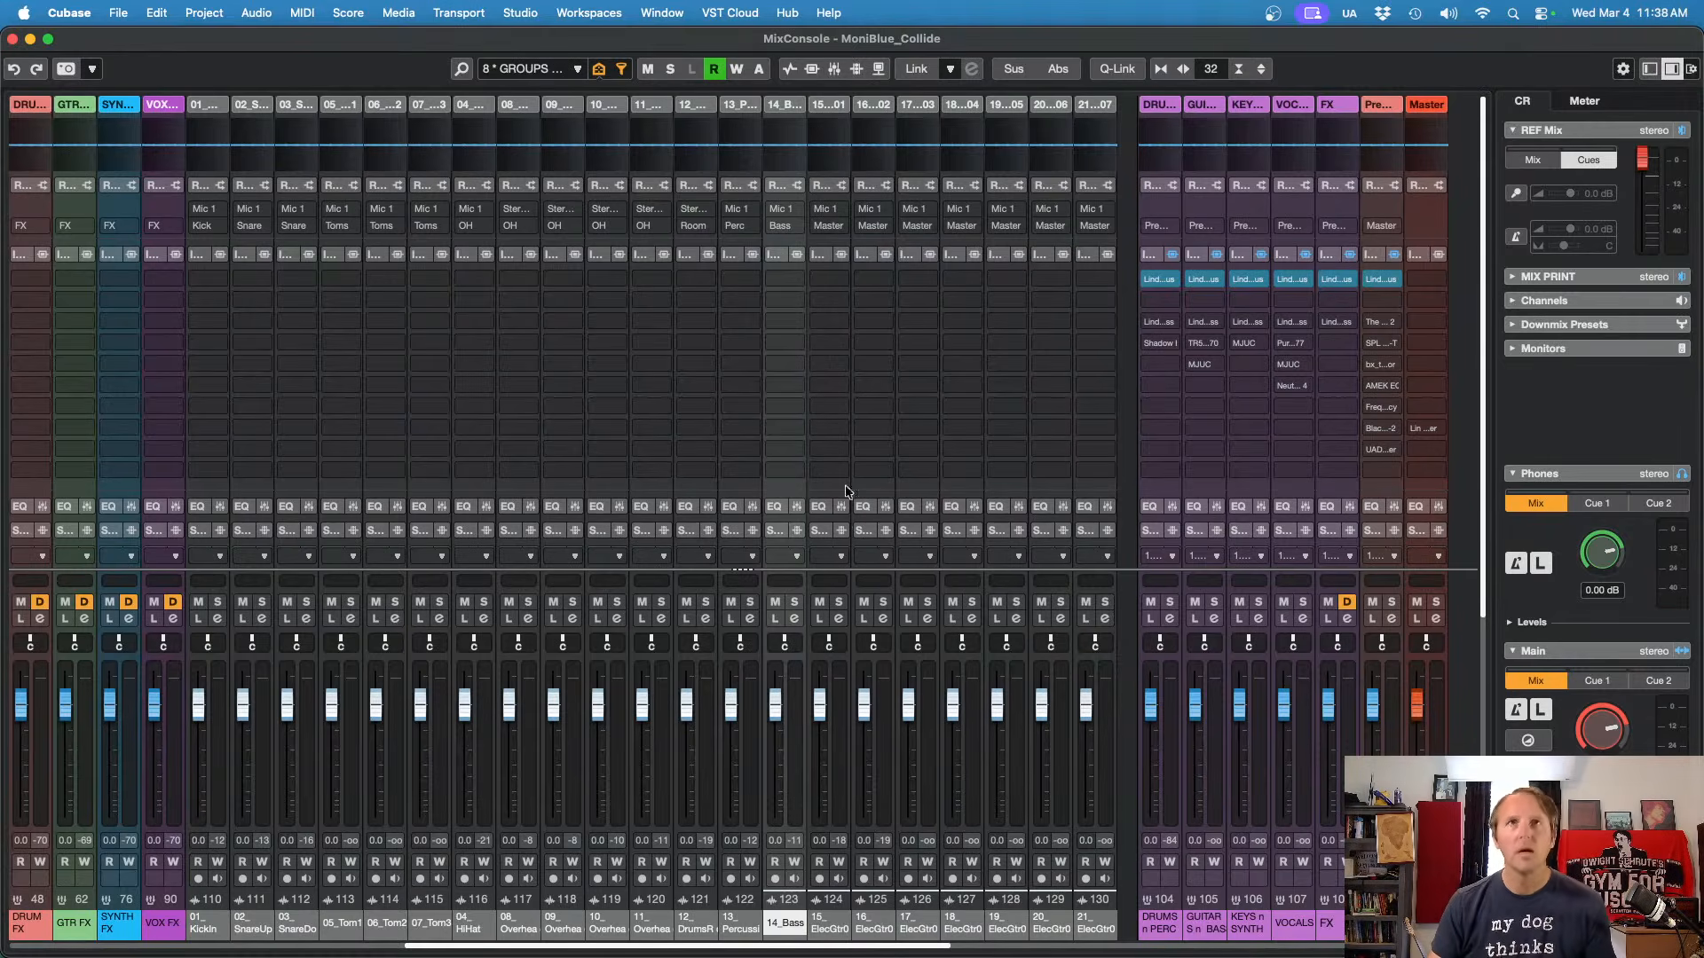
Step: Go over the electric guitar tracks in the project window, solo 15_ElecGtr01 and listen to it from about bar 13
key("F3")
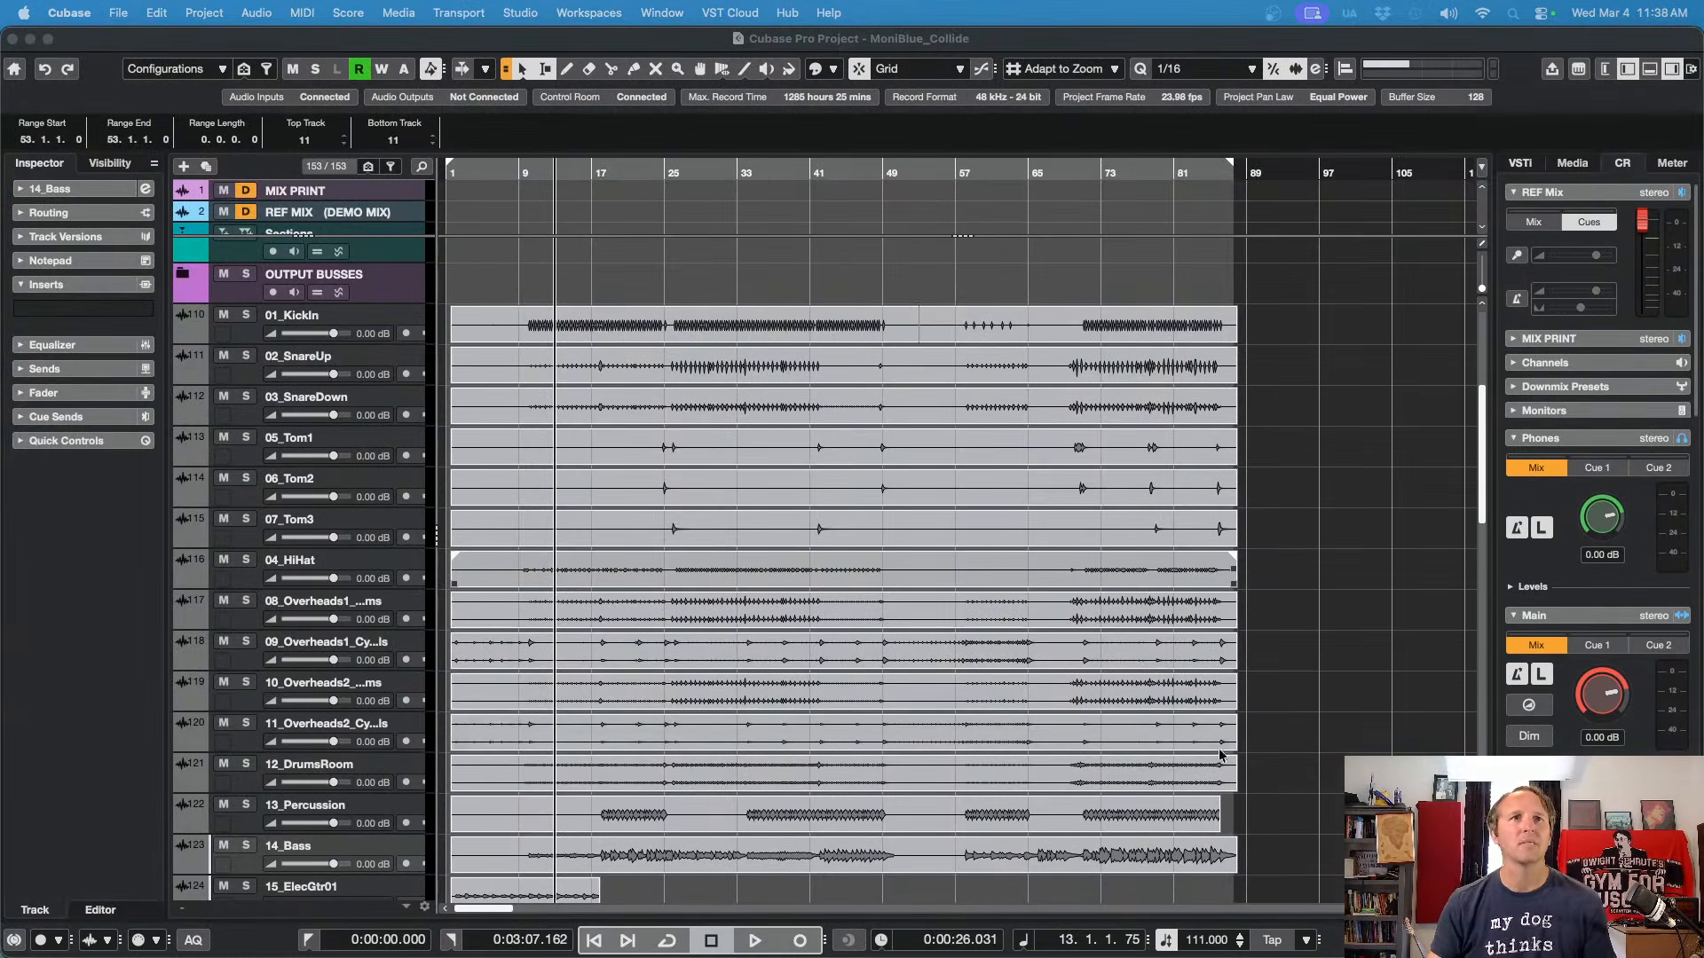
scroll(1327, 706, "down", 10)
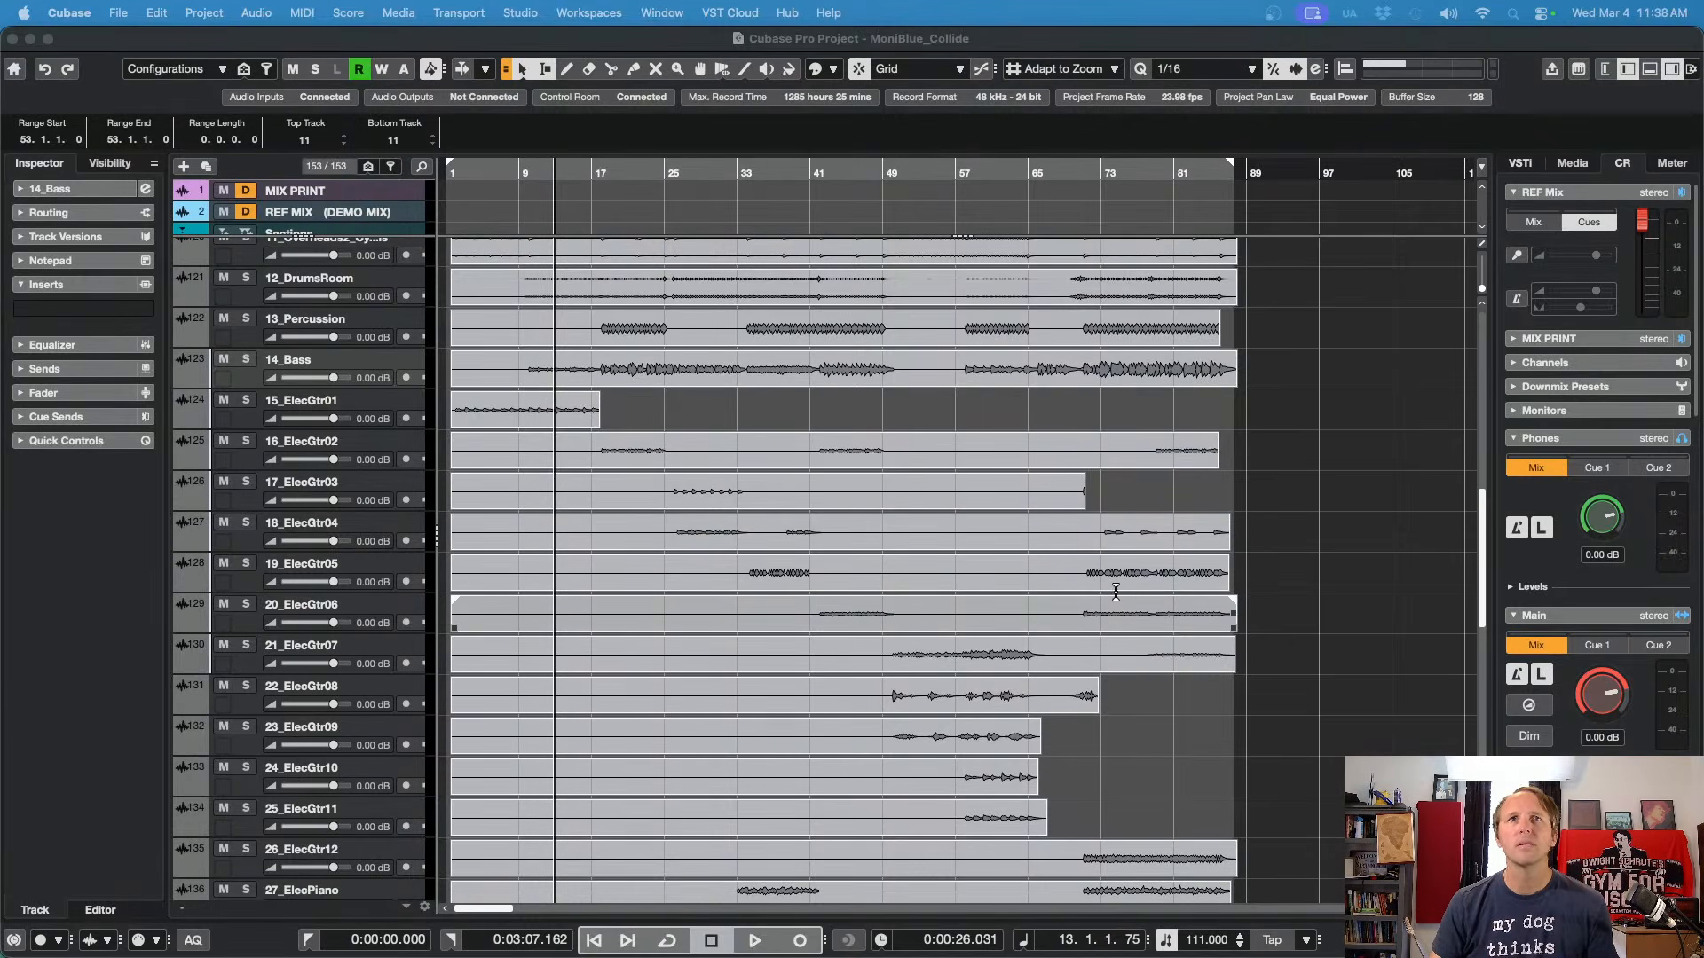
scroll(1154, 683, "down", 5)
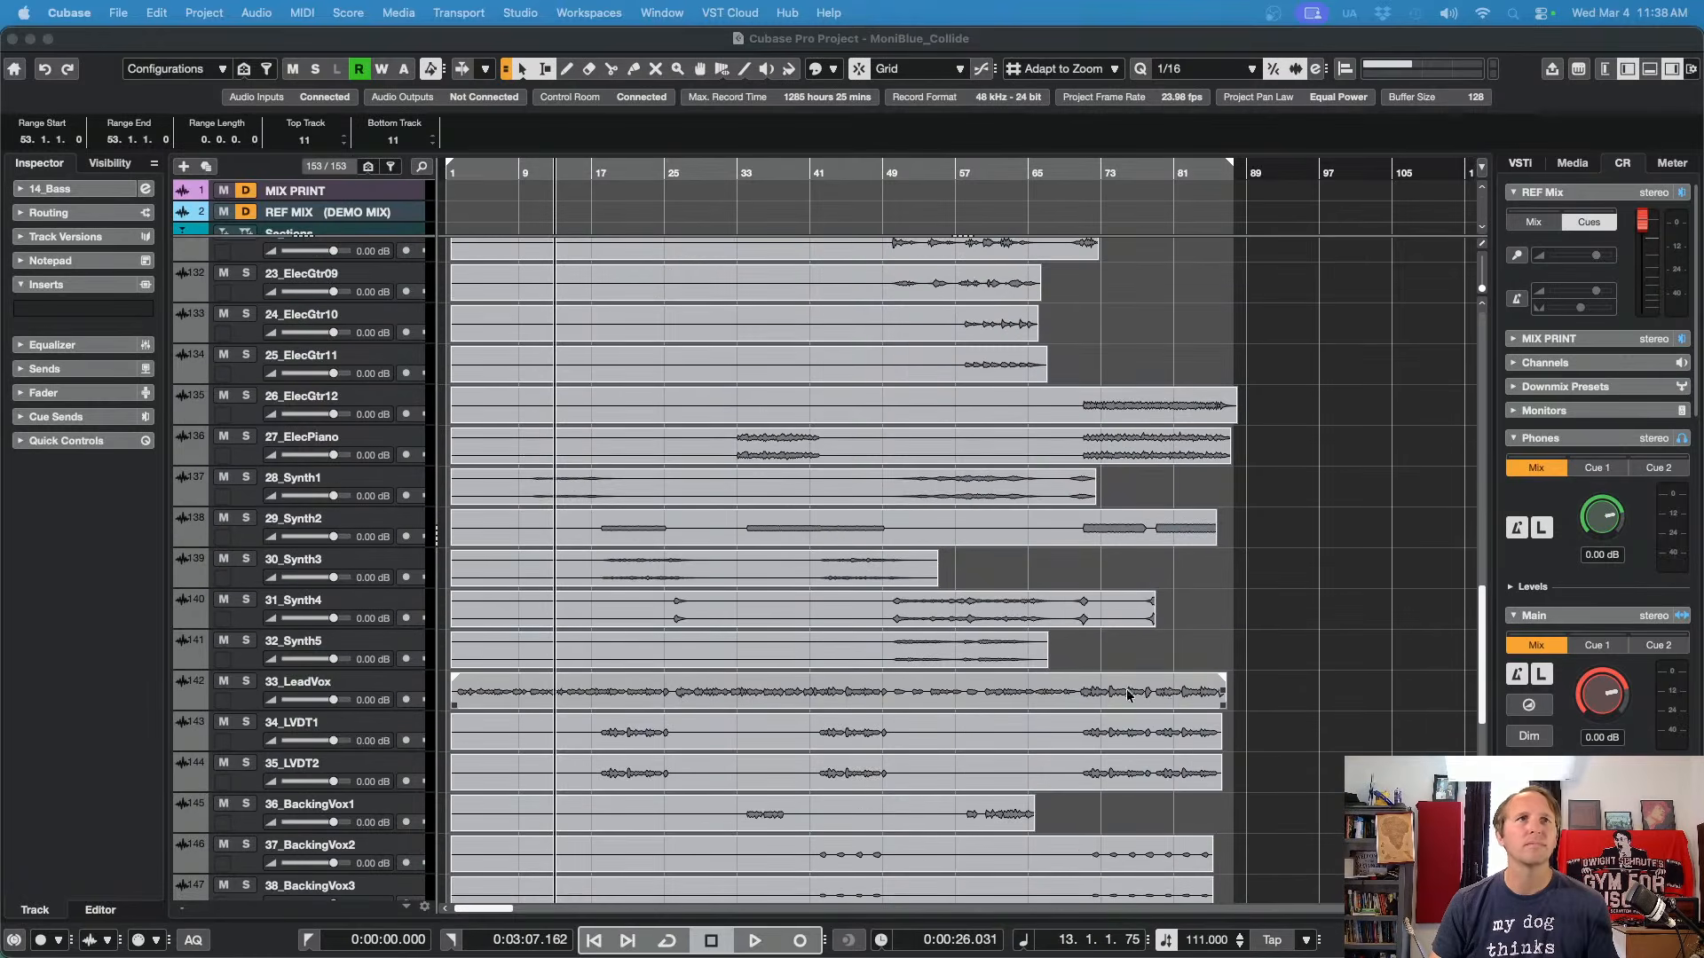
scroll(1129, 695, "up", 5)
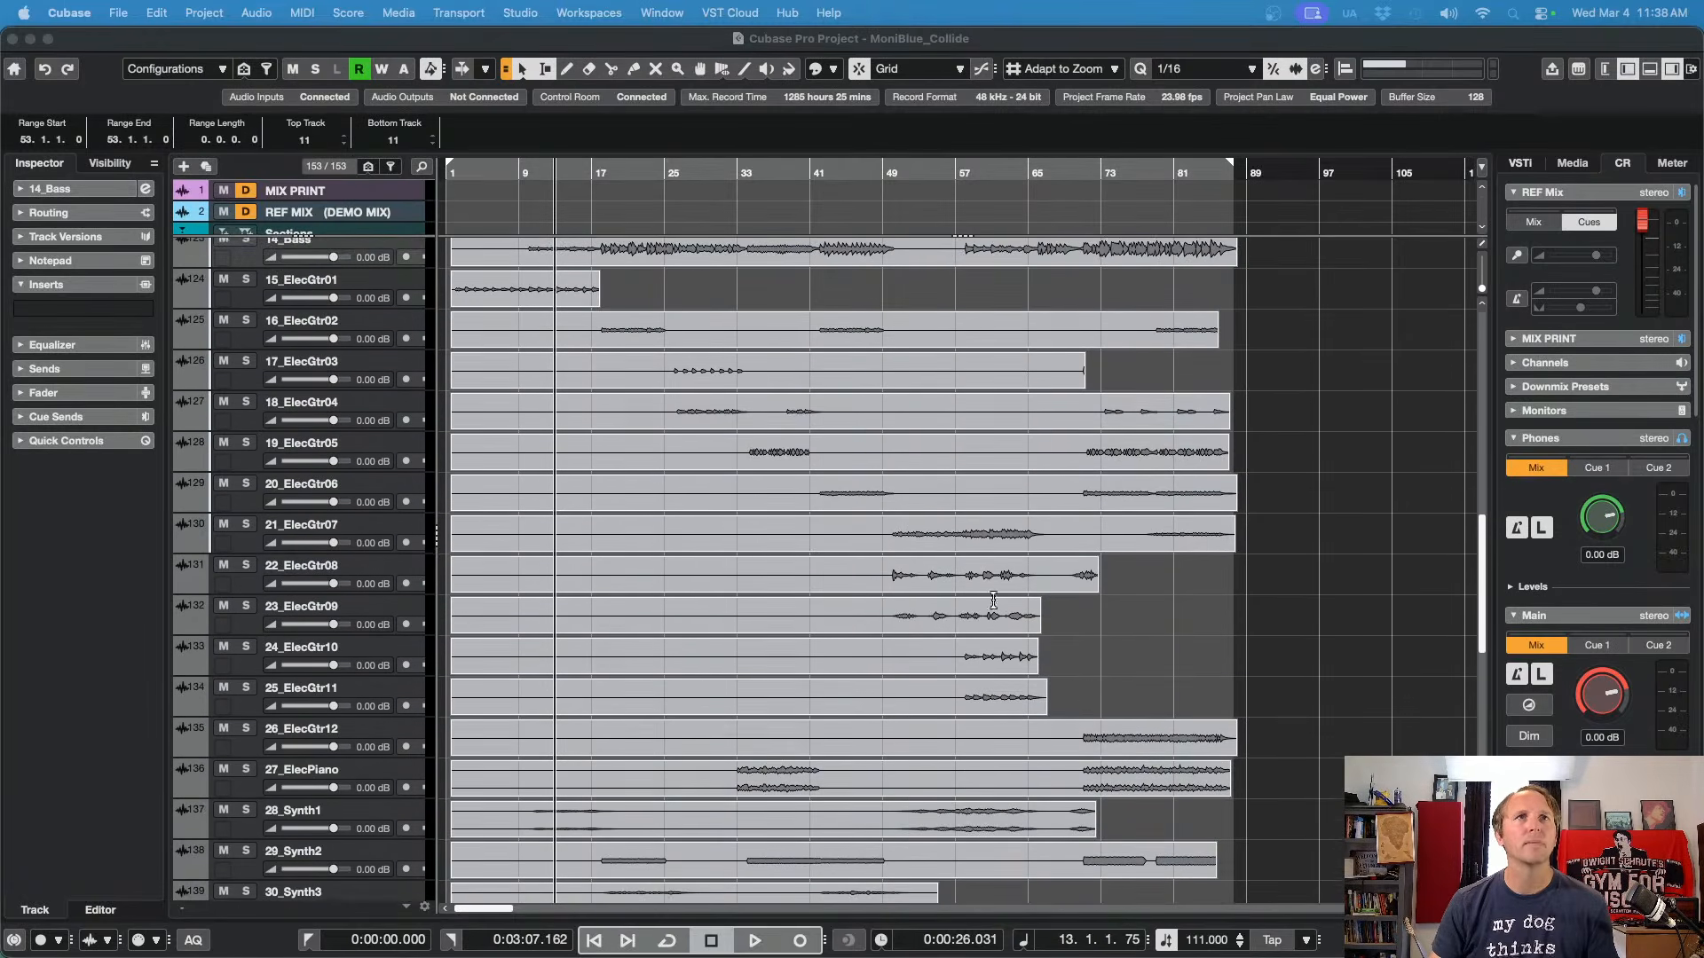
scroll(355, 355, "up", 2)
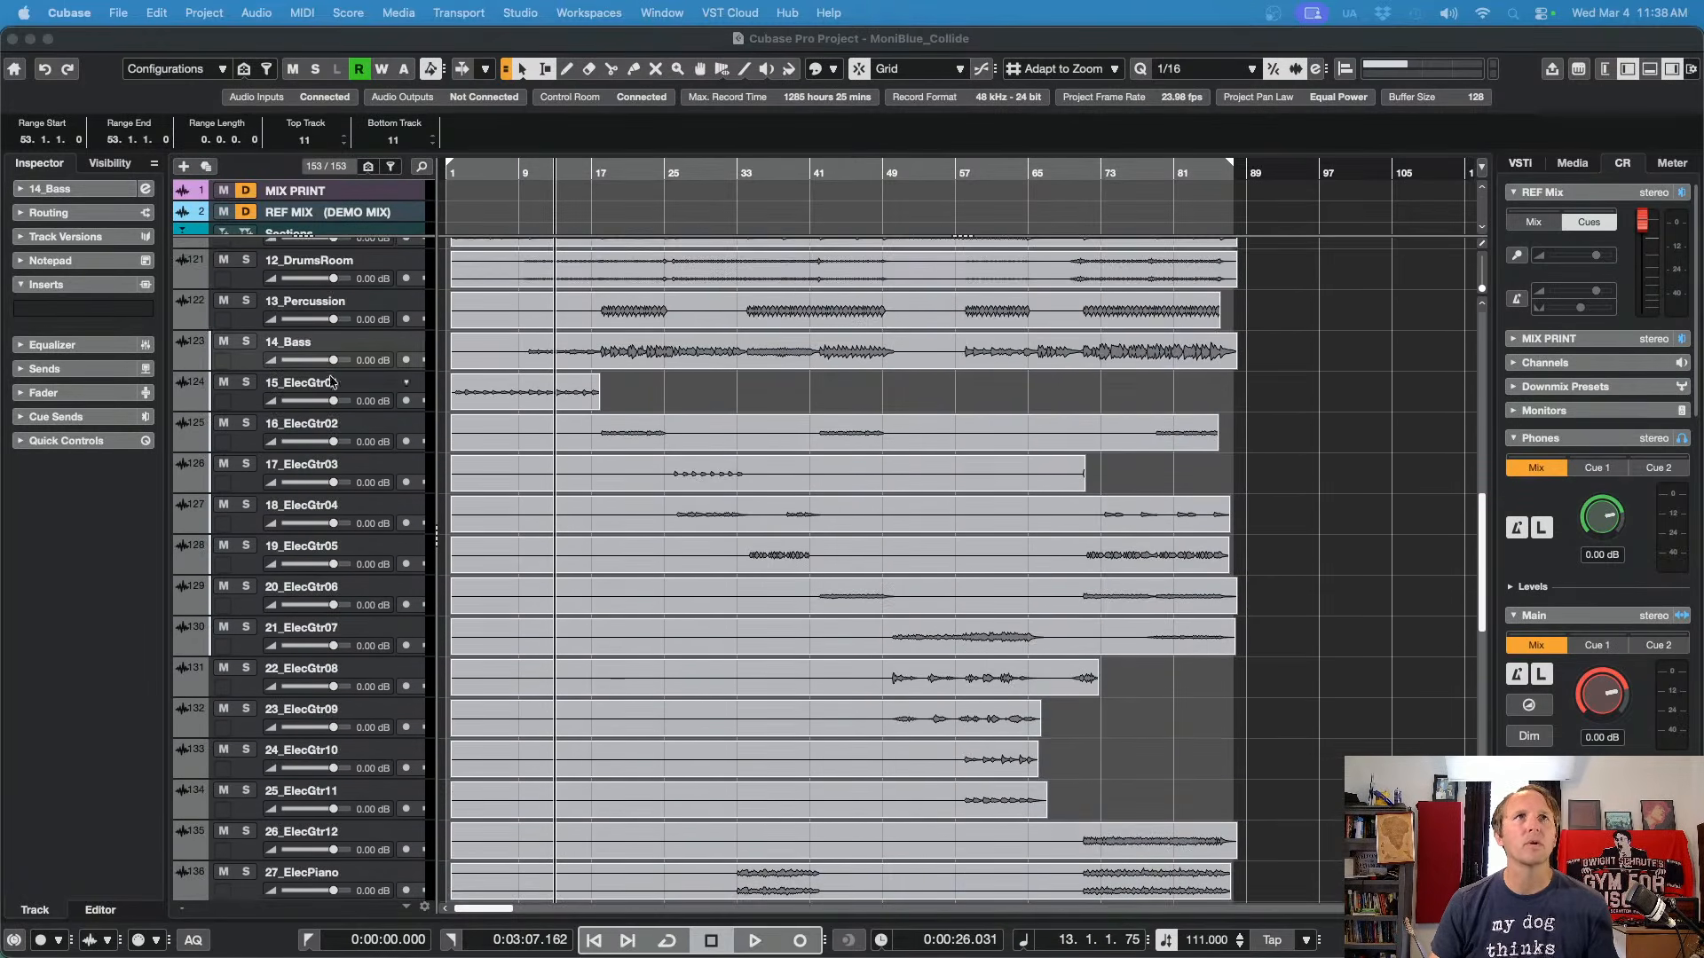
left_click(248, 404)
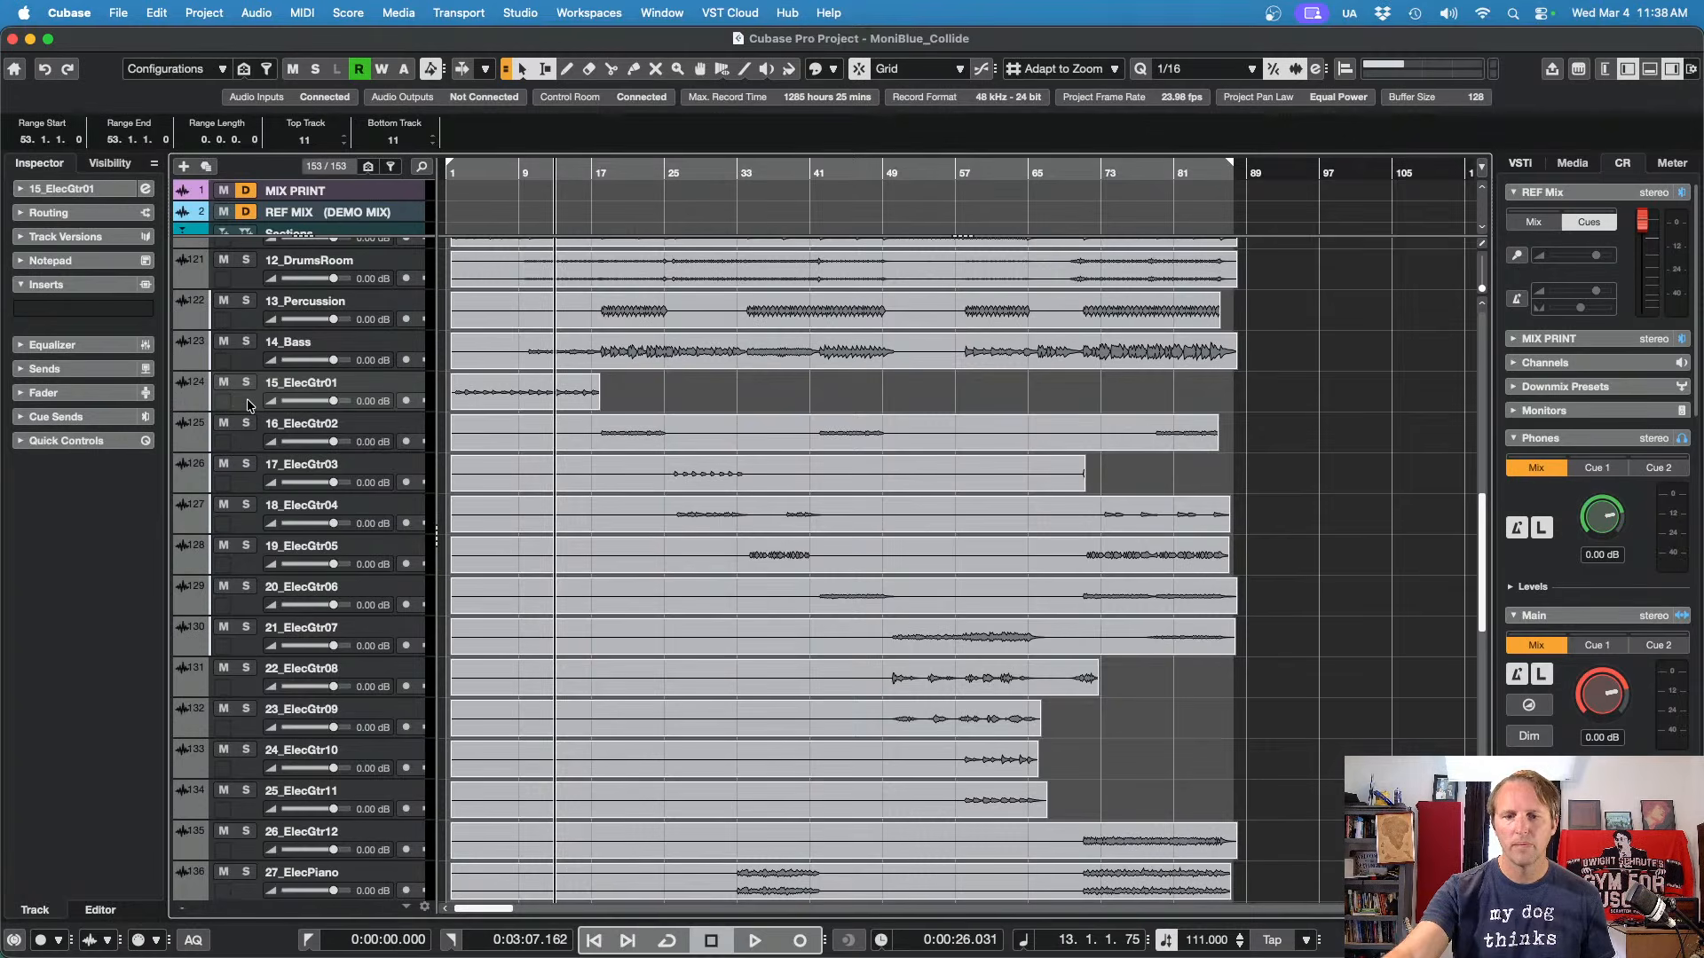
key("s")
key("space")
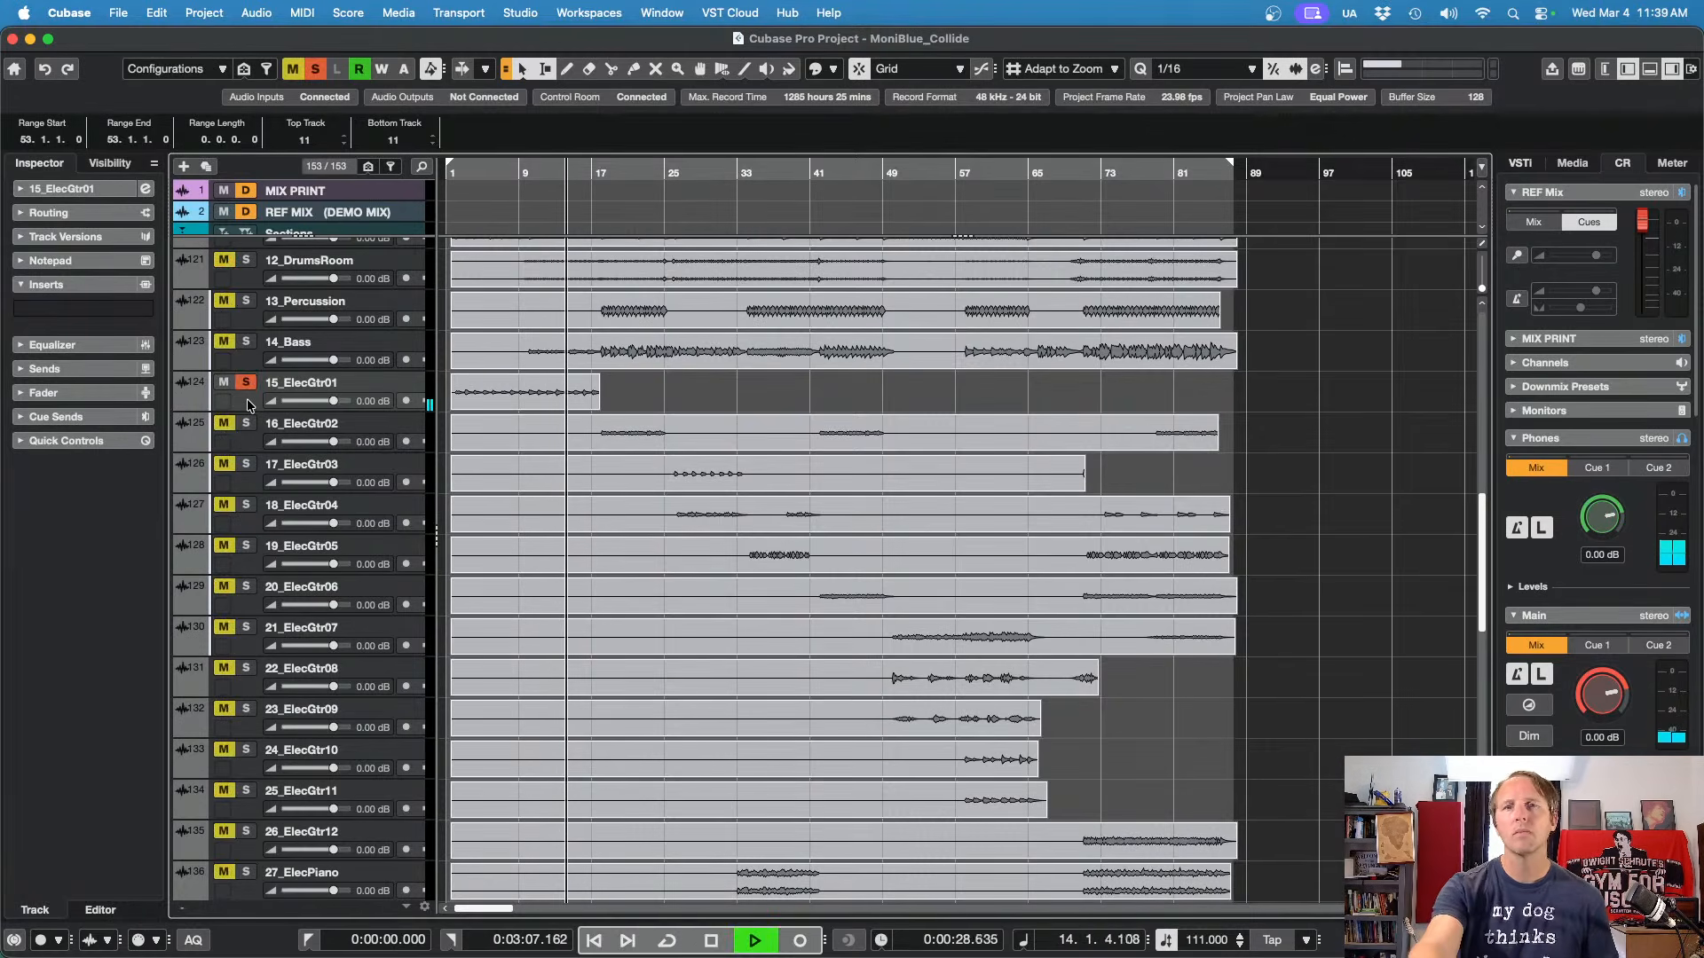
key("space")
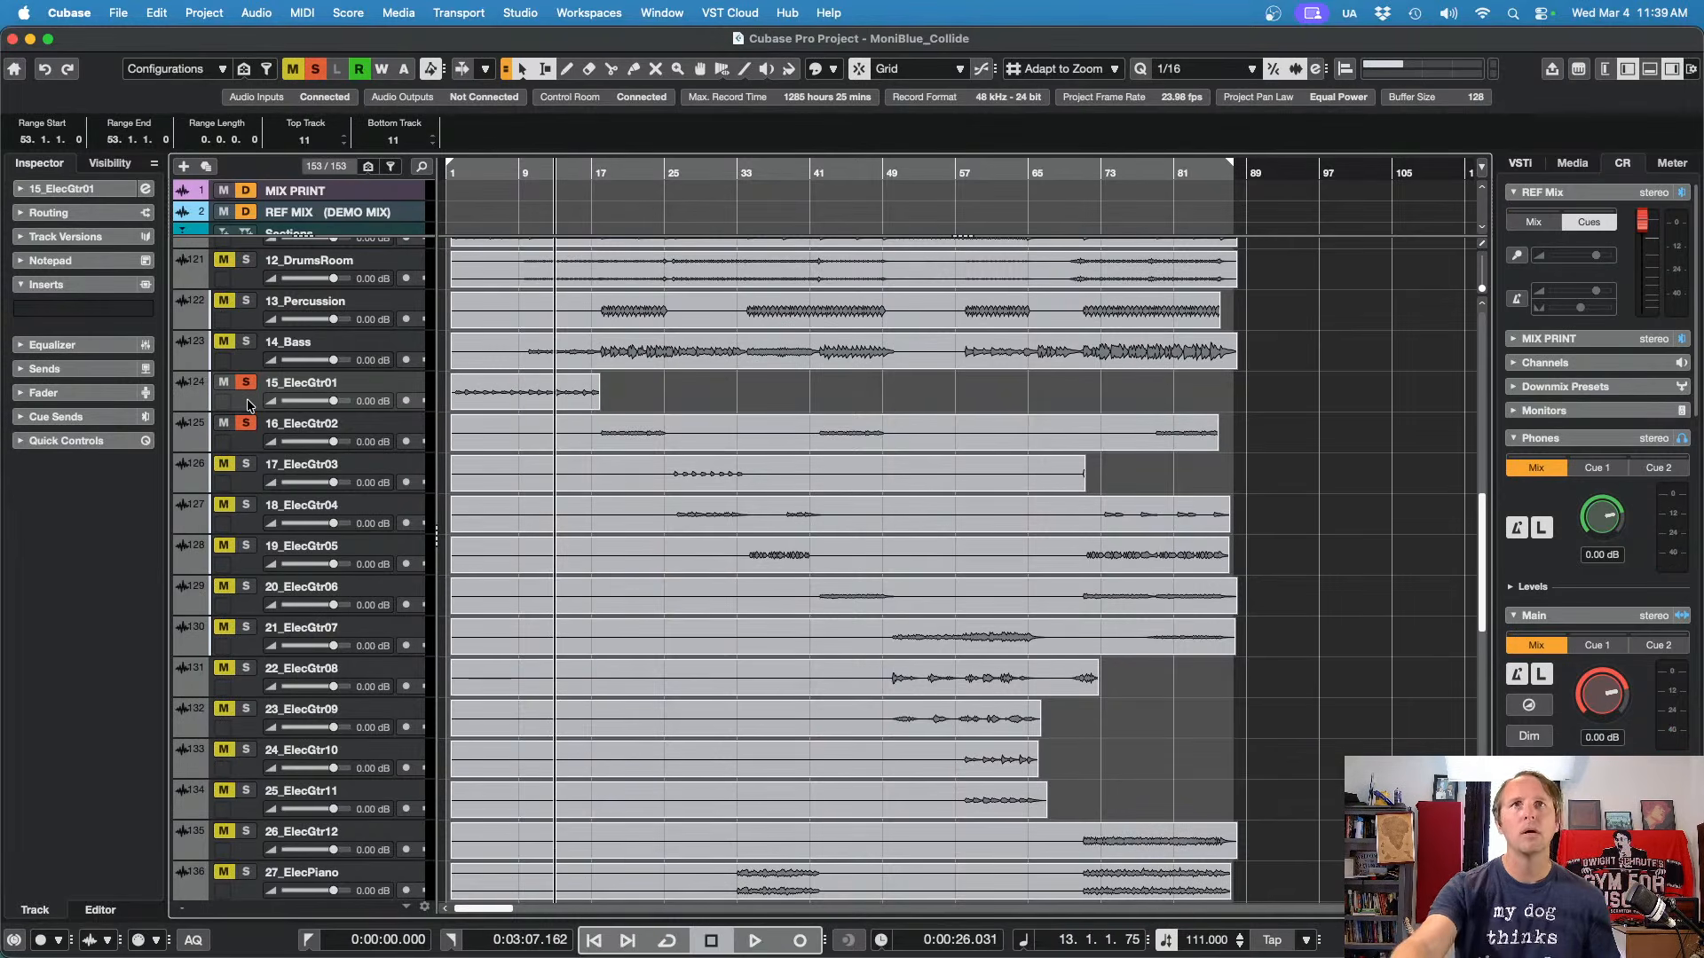
Step: Add 16_ElecGtr02 through 20_ElecGtr06 to the soloed tracks and audition the guitar parts as they enter
key("space")
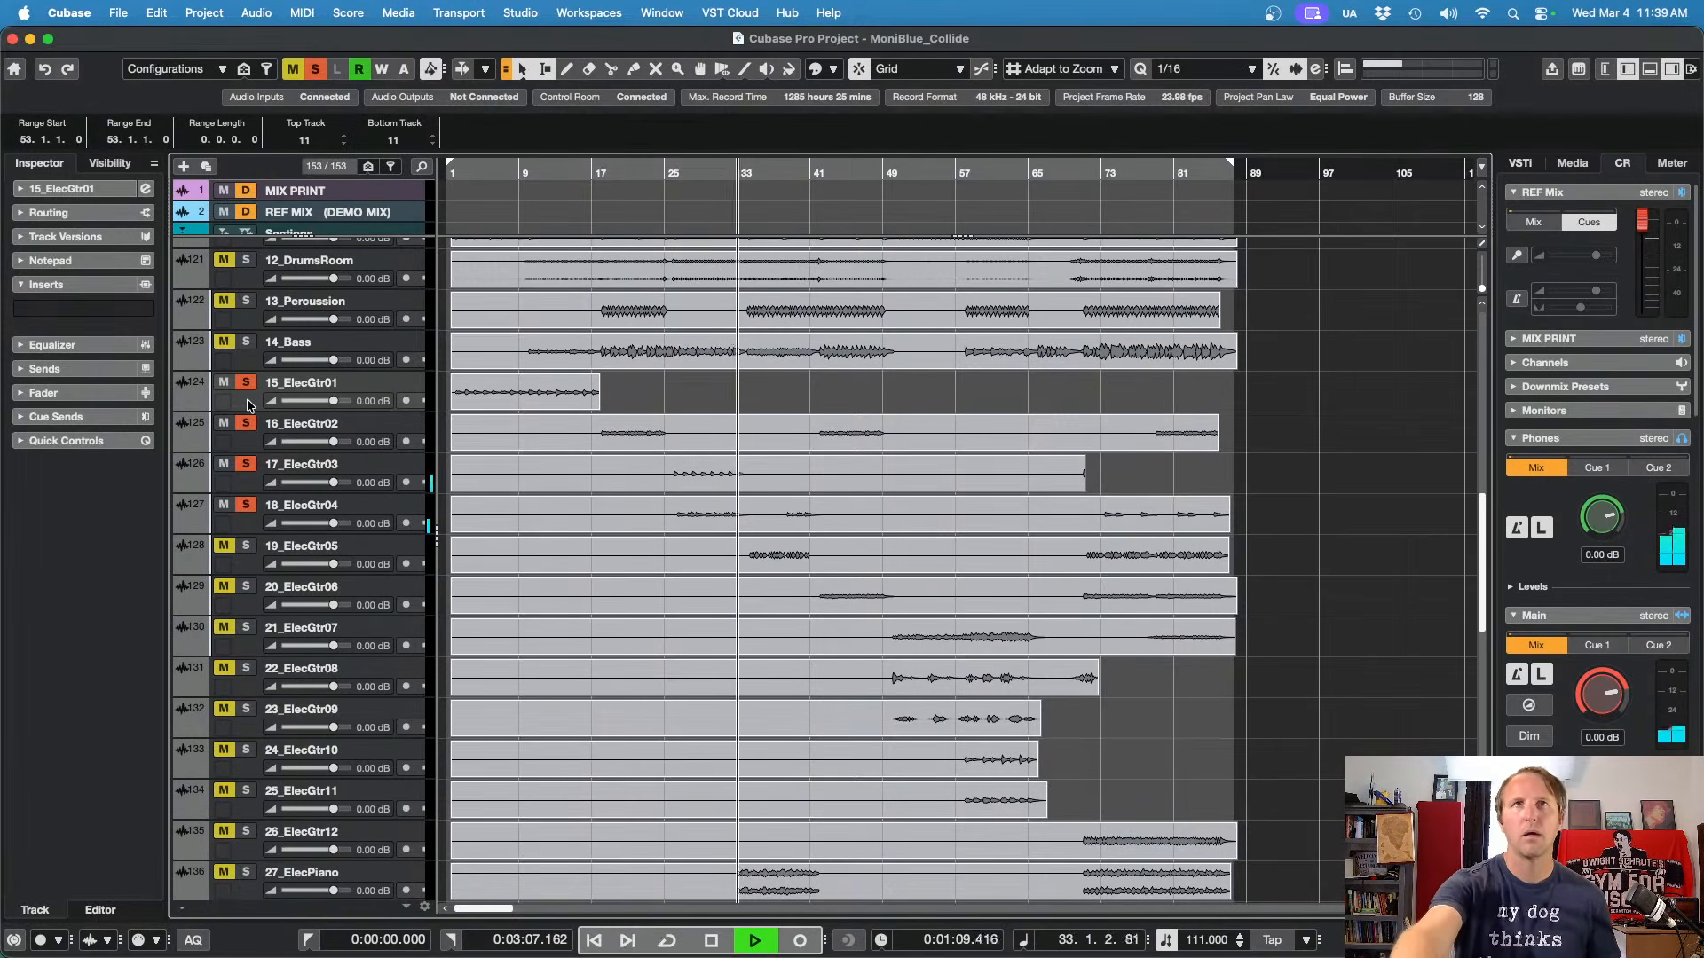
key("space")
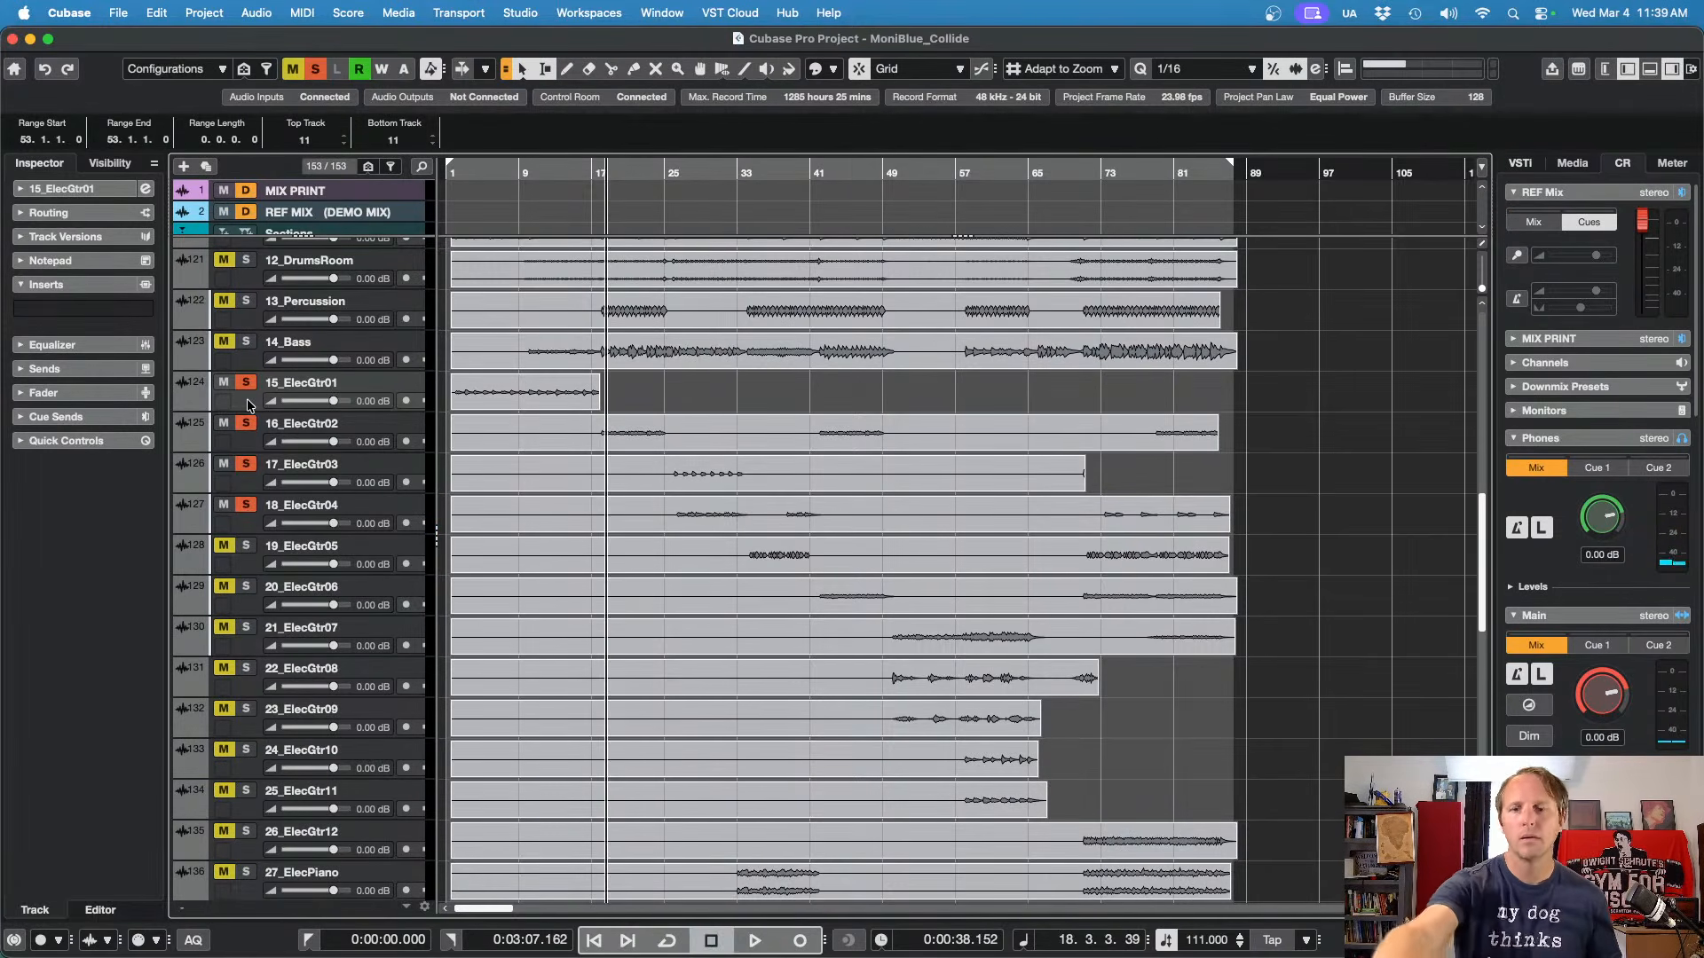
key("KP_Add")
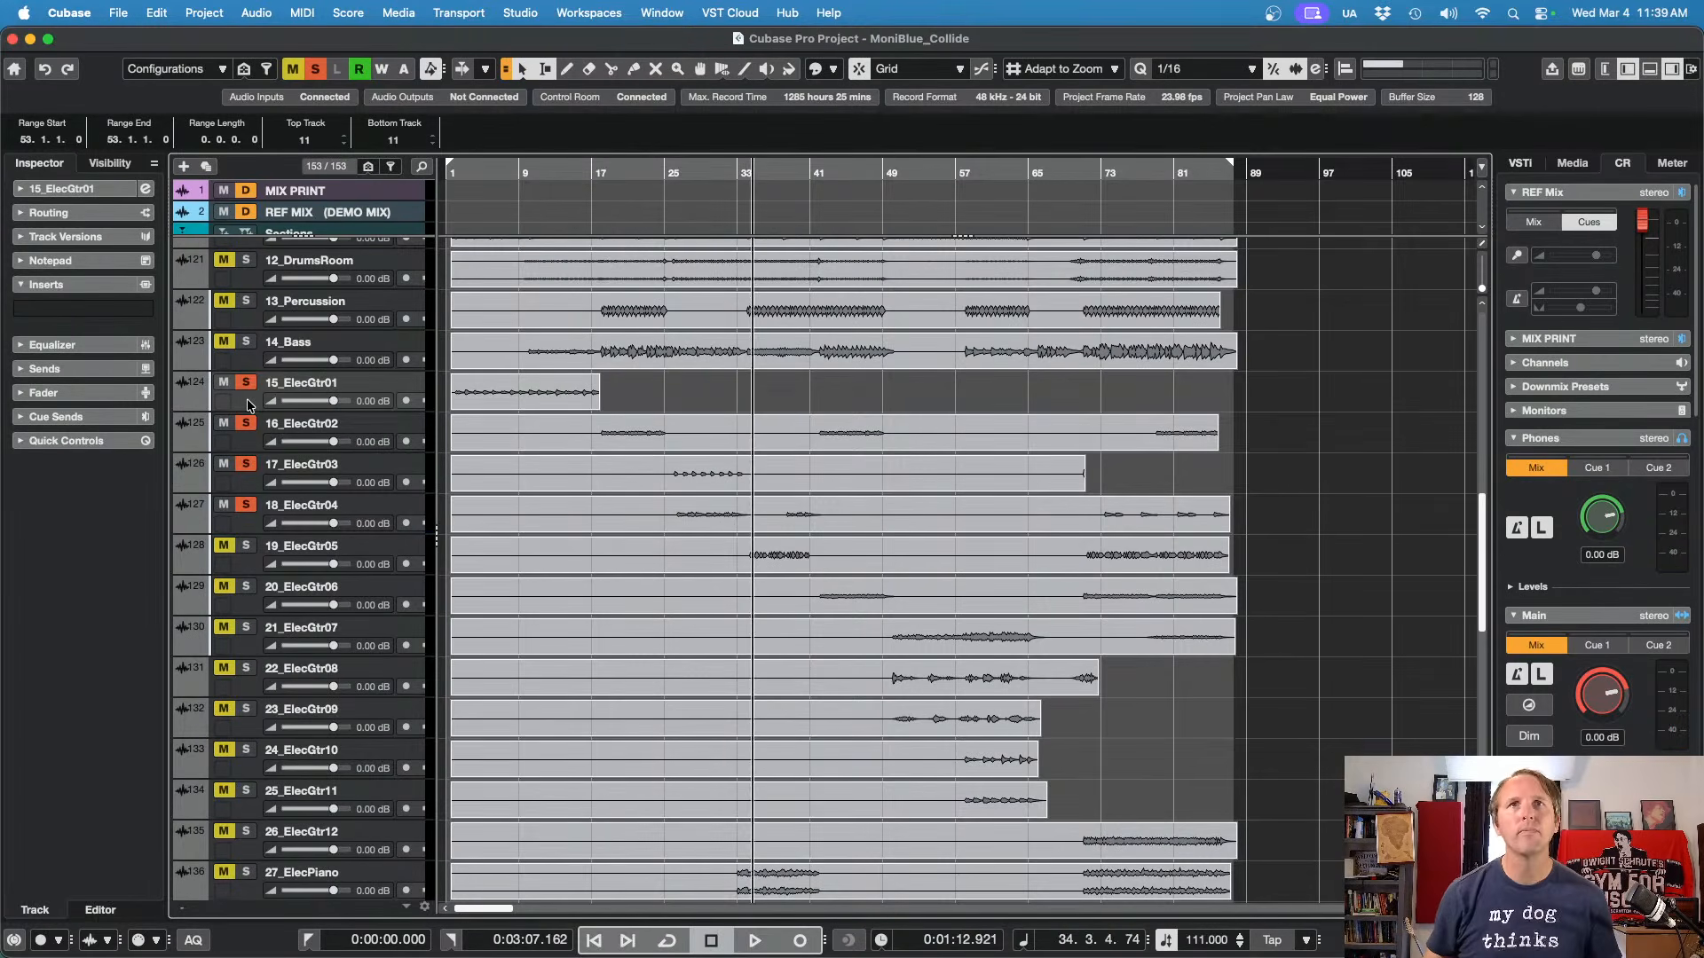
key("space")
key("s")
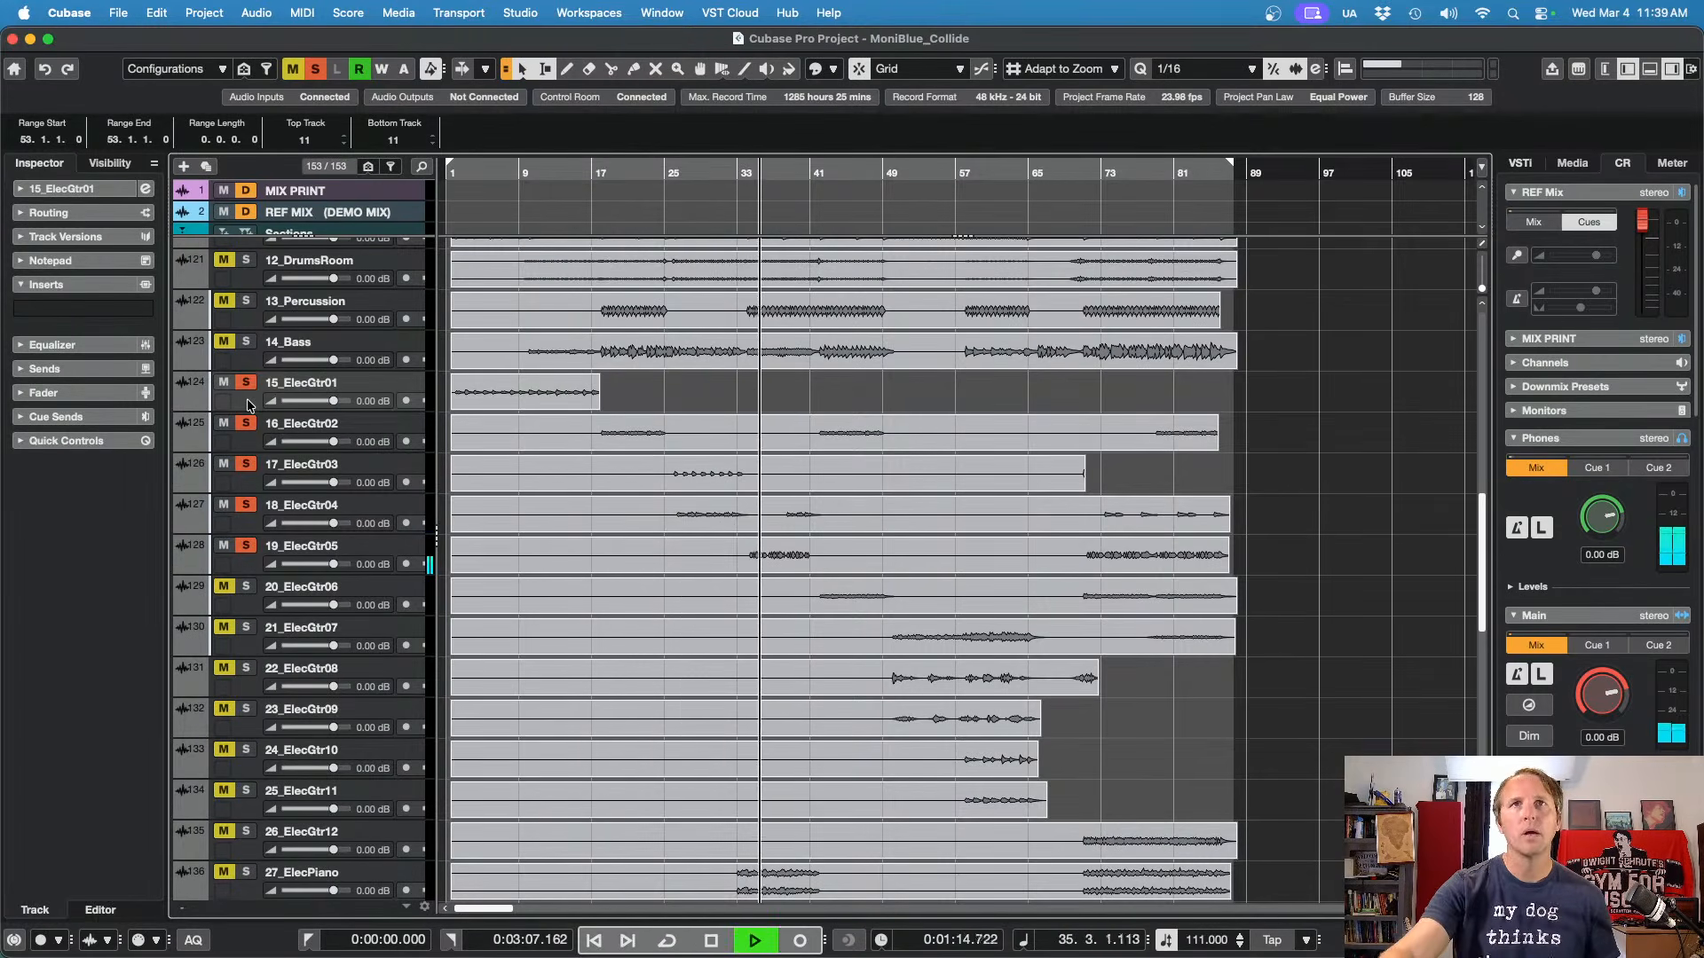
key("s")
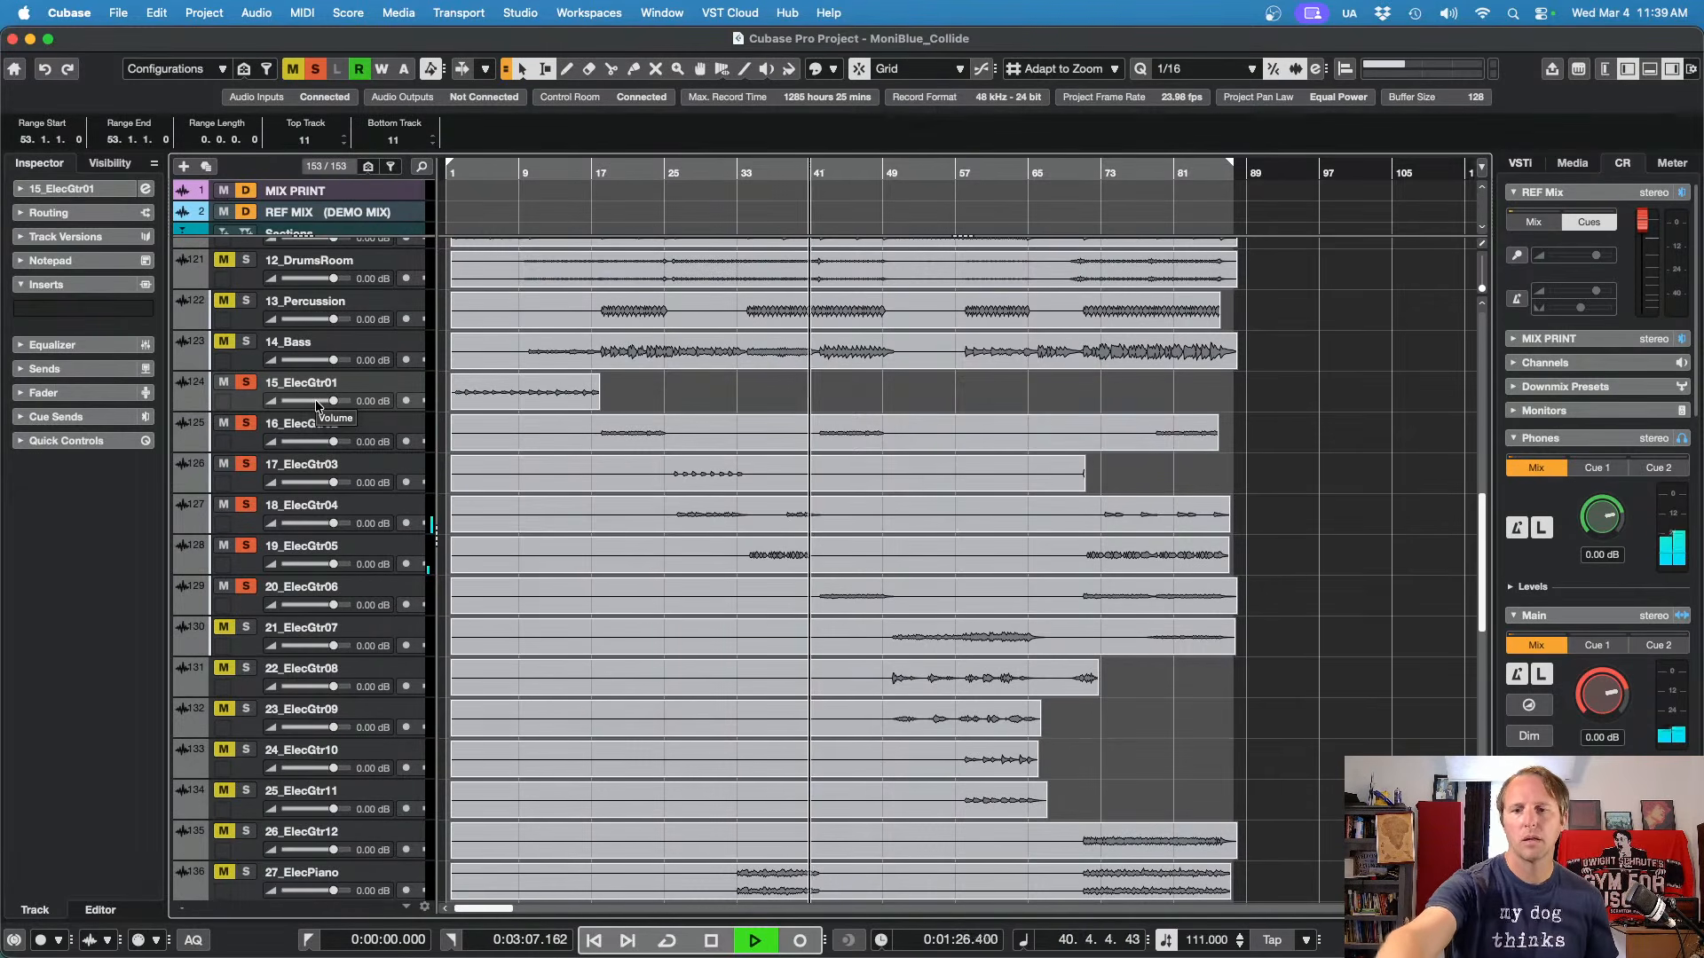
key("space")
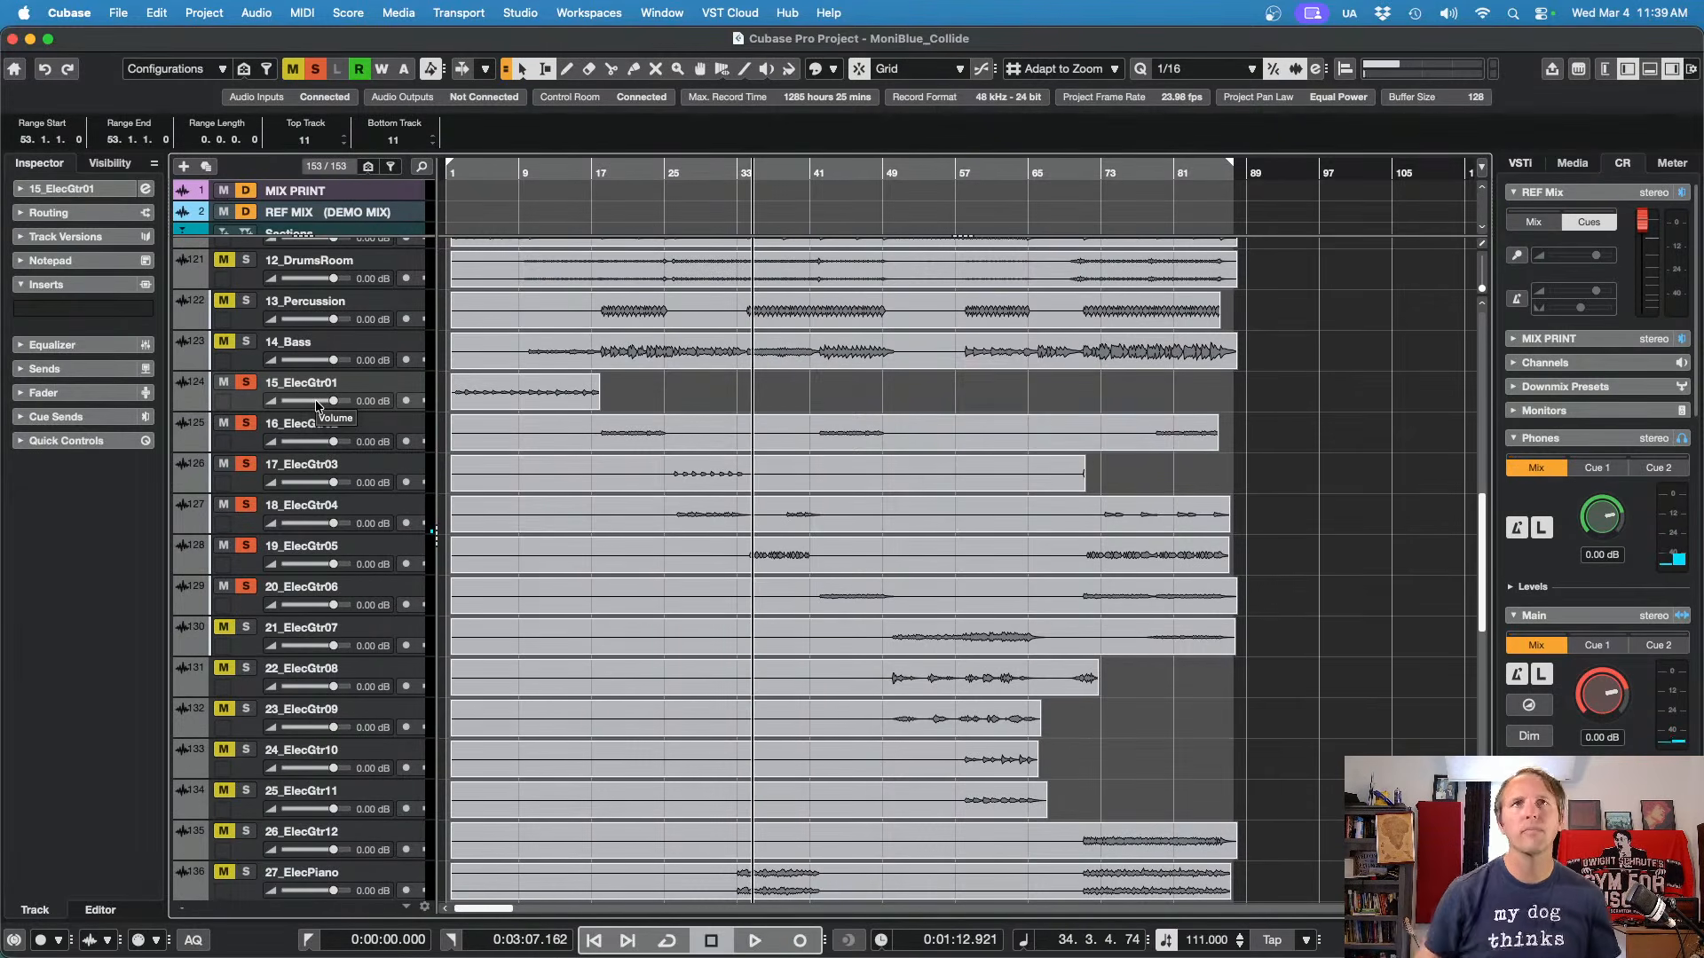
Step: Compare the soloed guitars 15_ElecGtr01 through 20_ElecGtr06 by playing short passages between about bars 28 and 49
key("KP_Subtract")
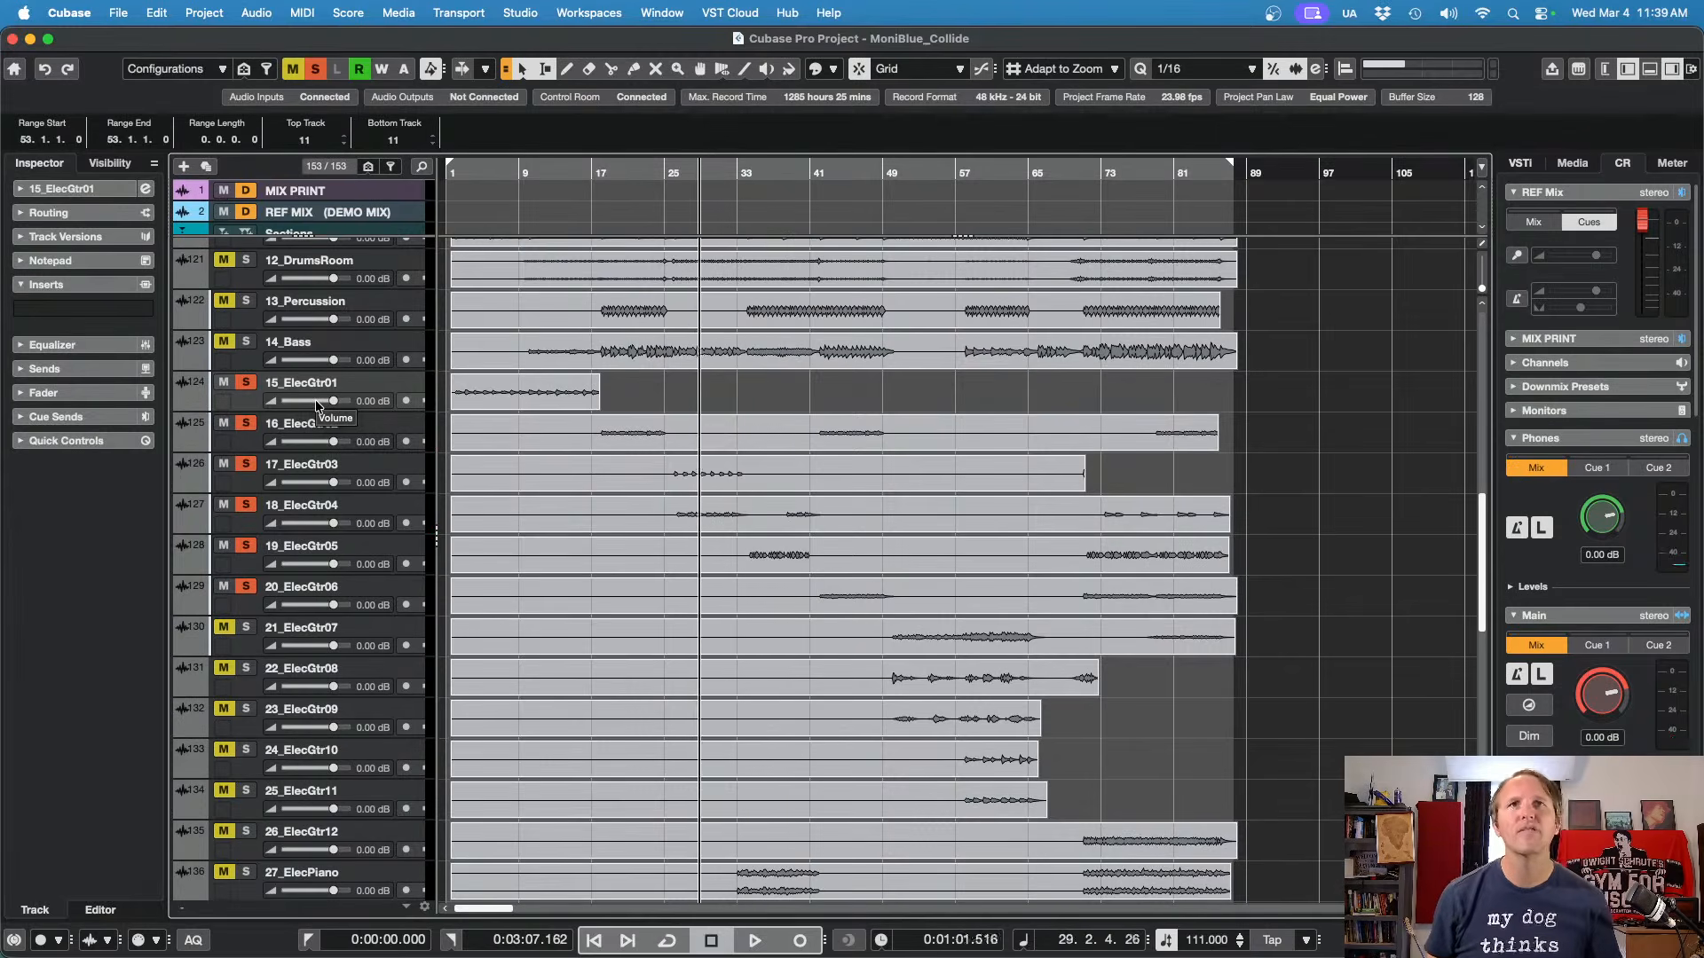
key("space")
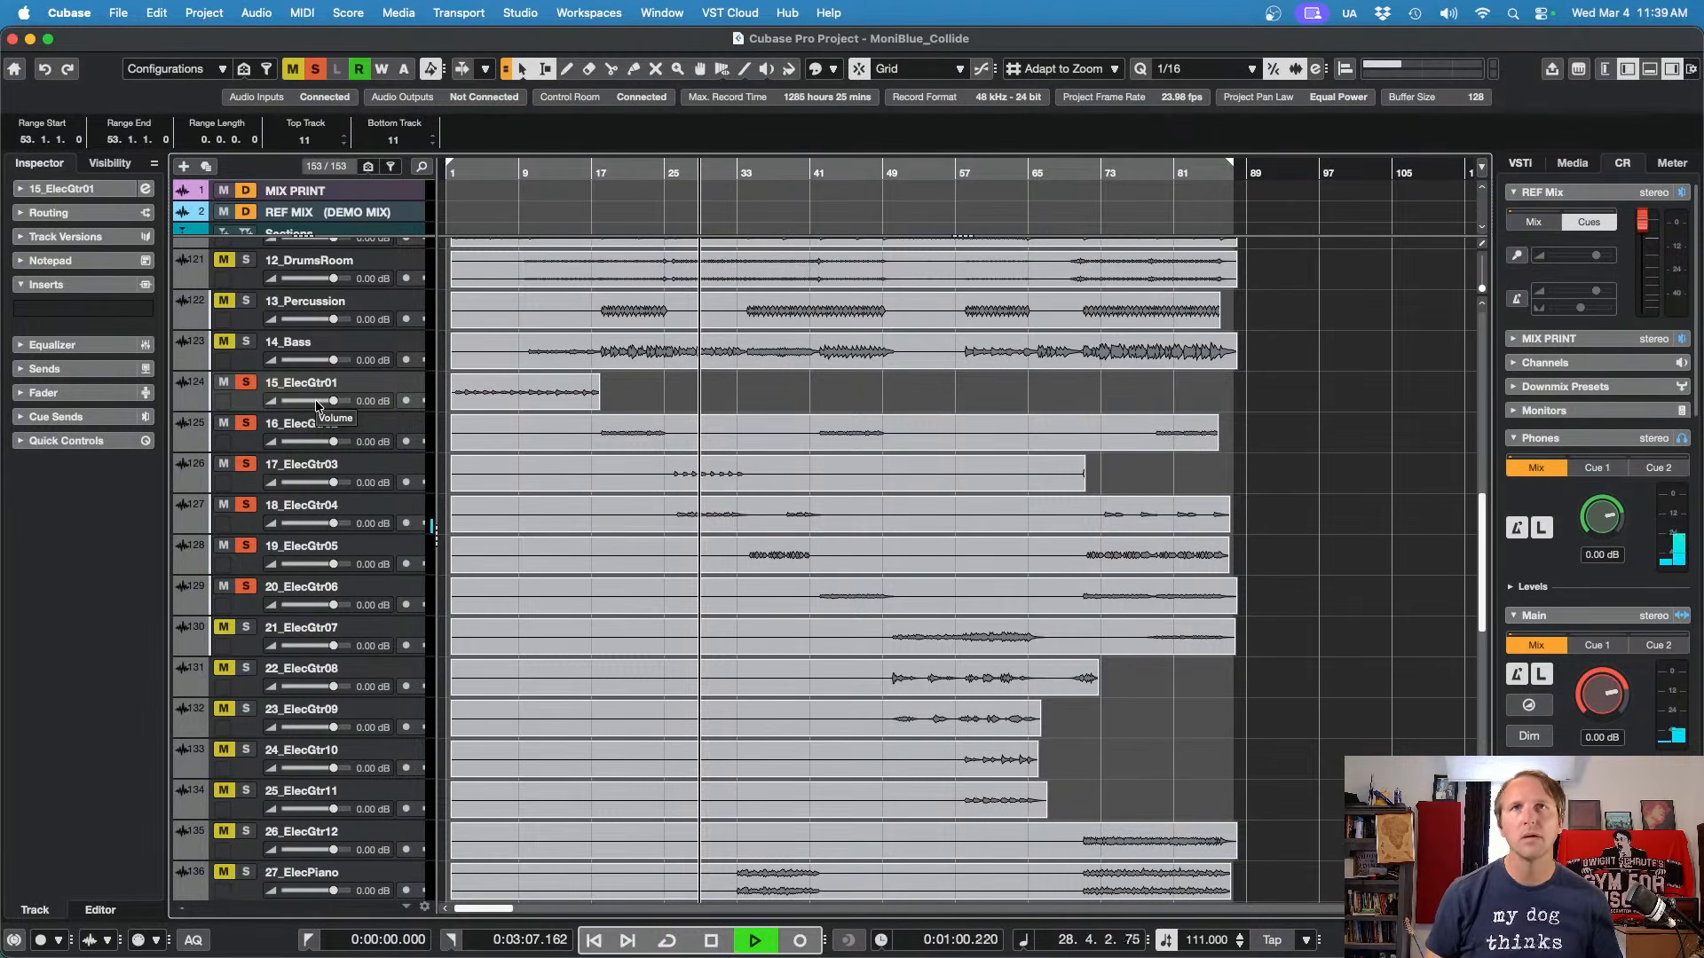
key("space")
key("KP_Add")
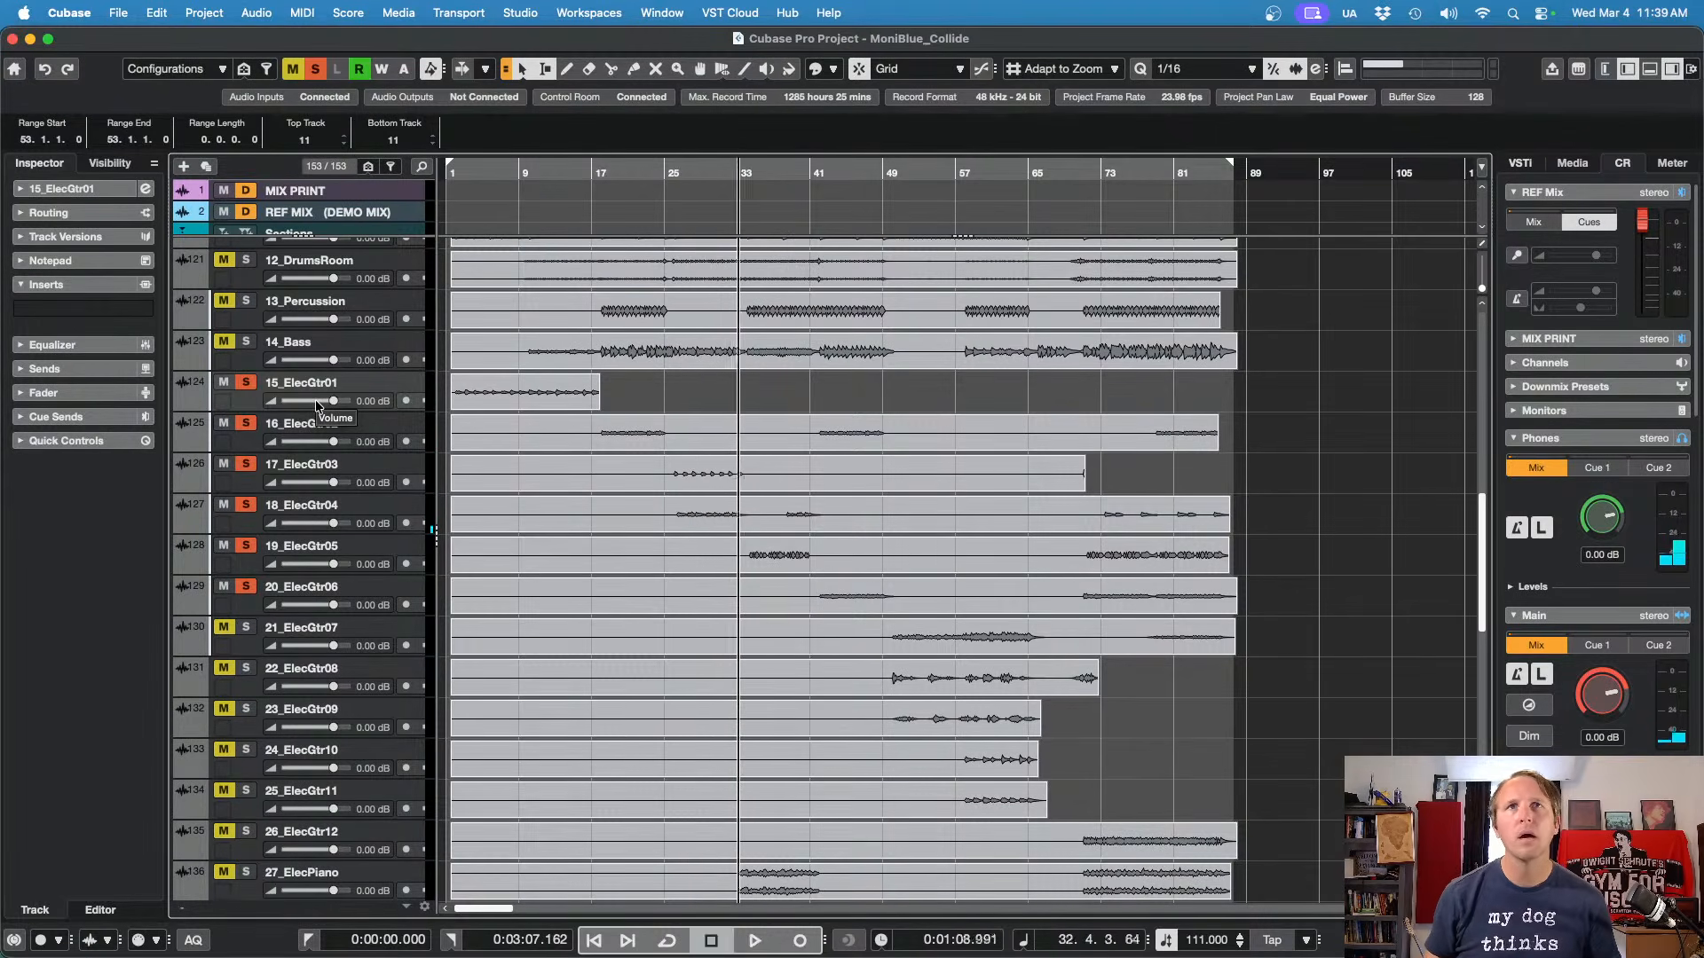
key("space")
key("KP_Subtract")
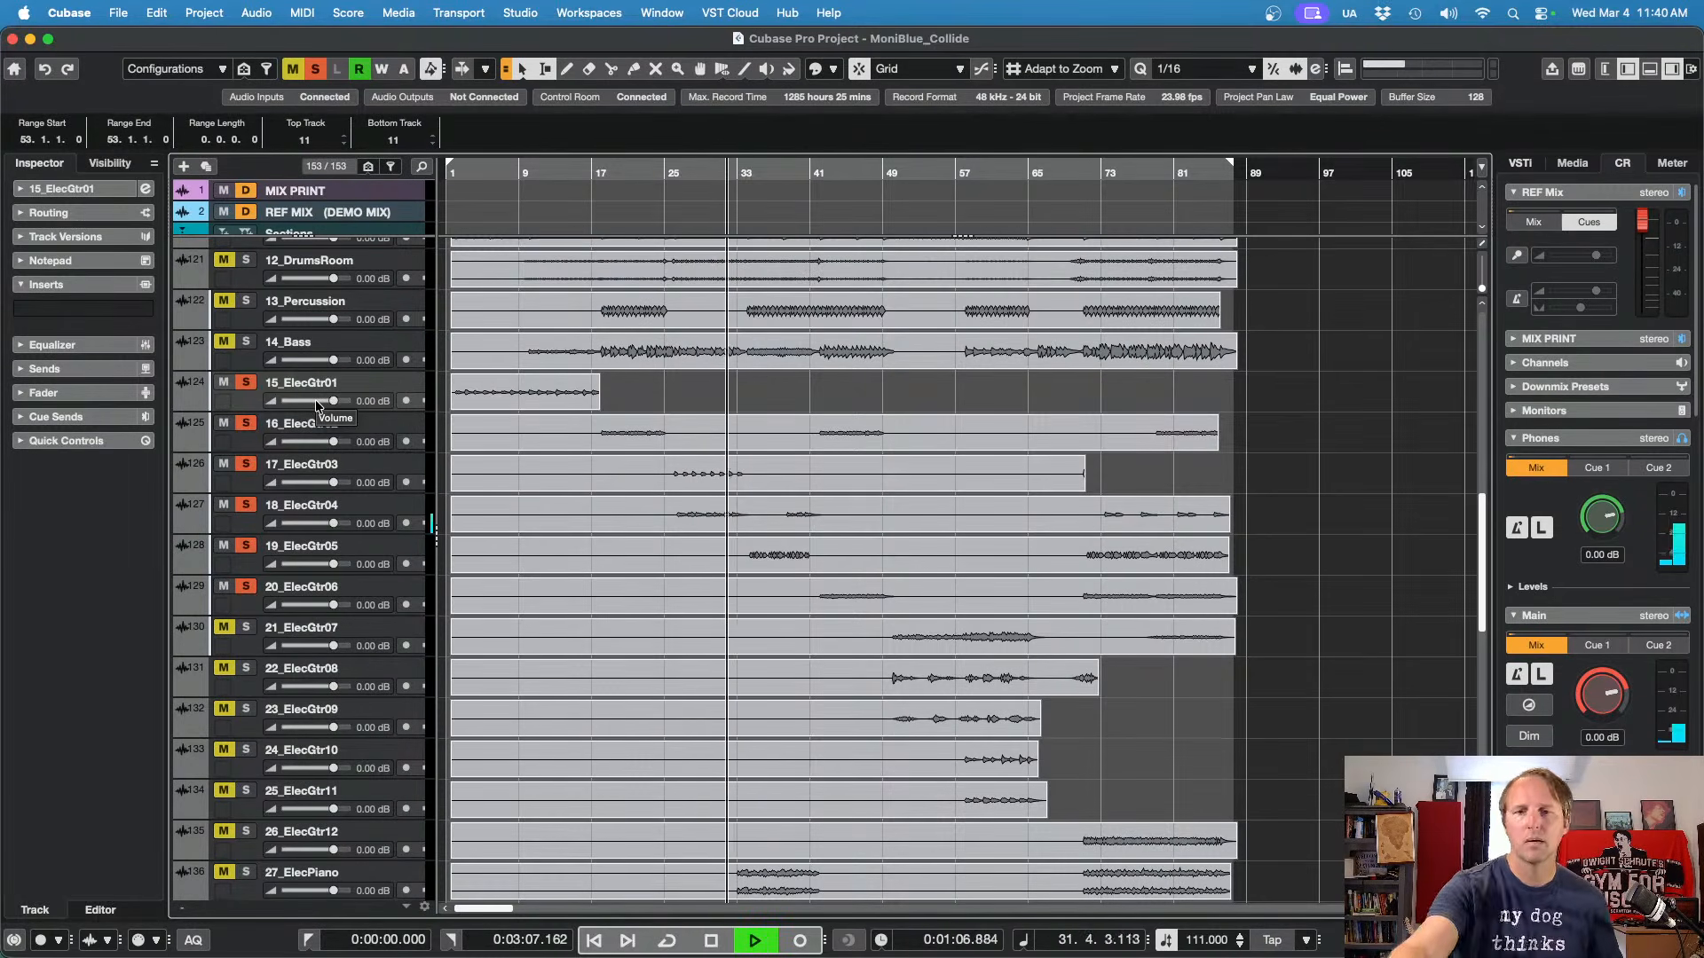
key("space")
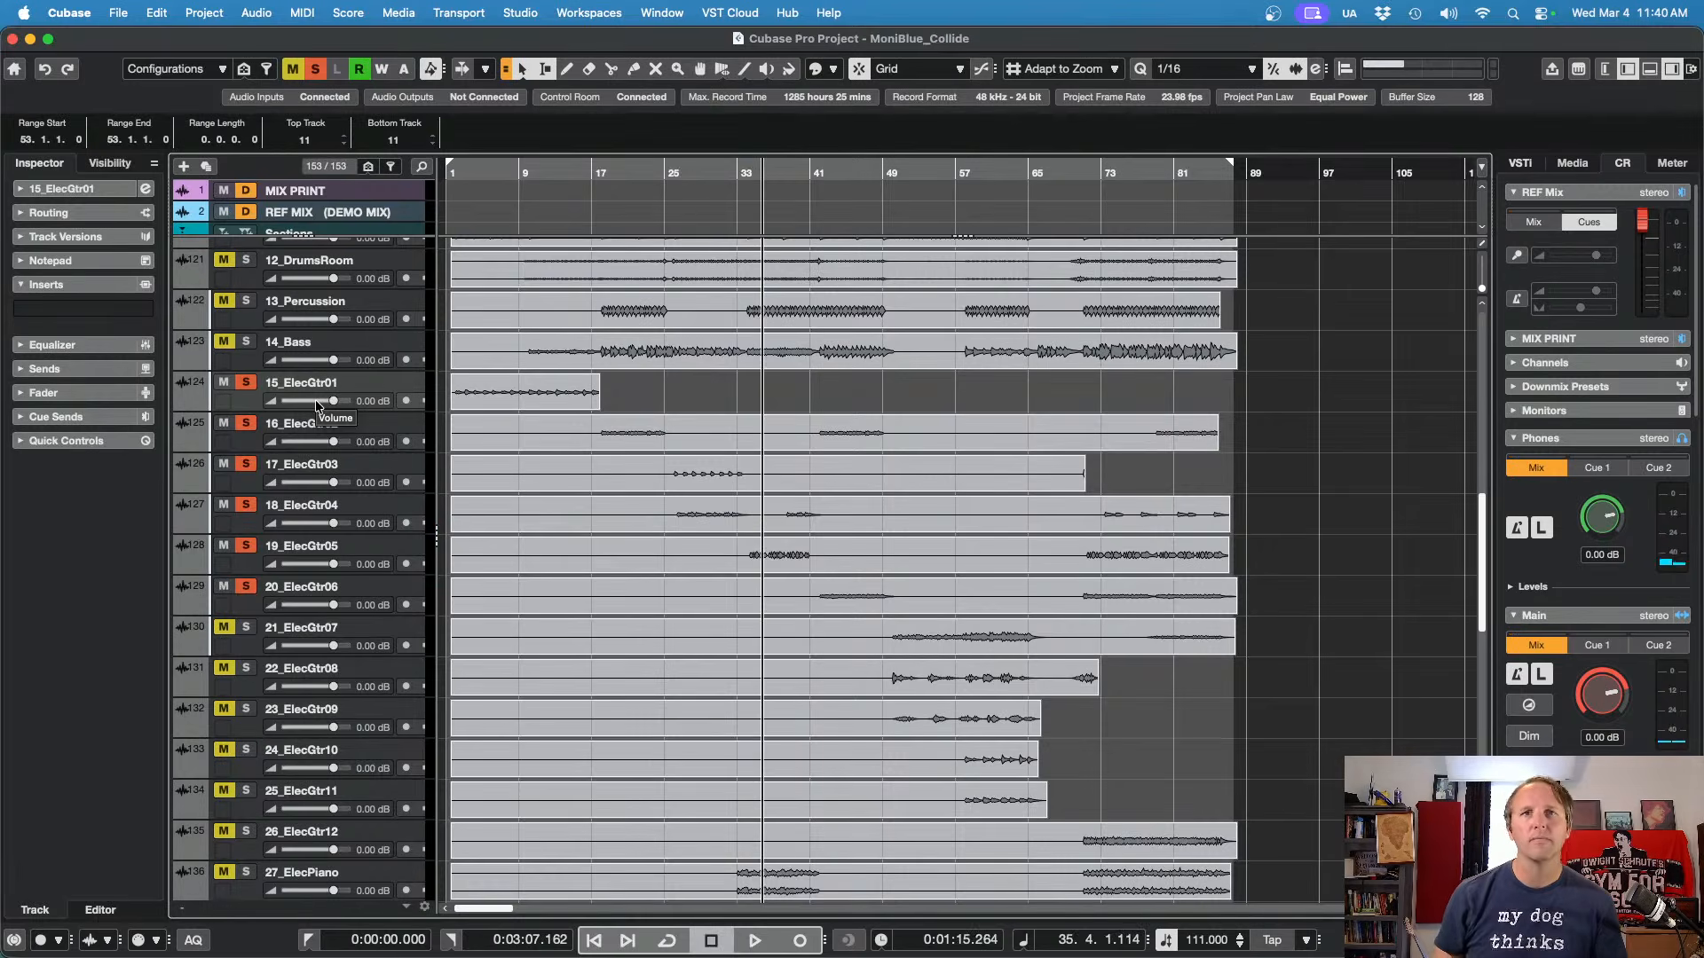
key("KP_Add")
key("KP_Add")
key("space")
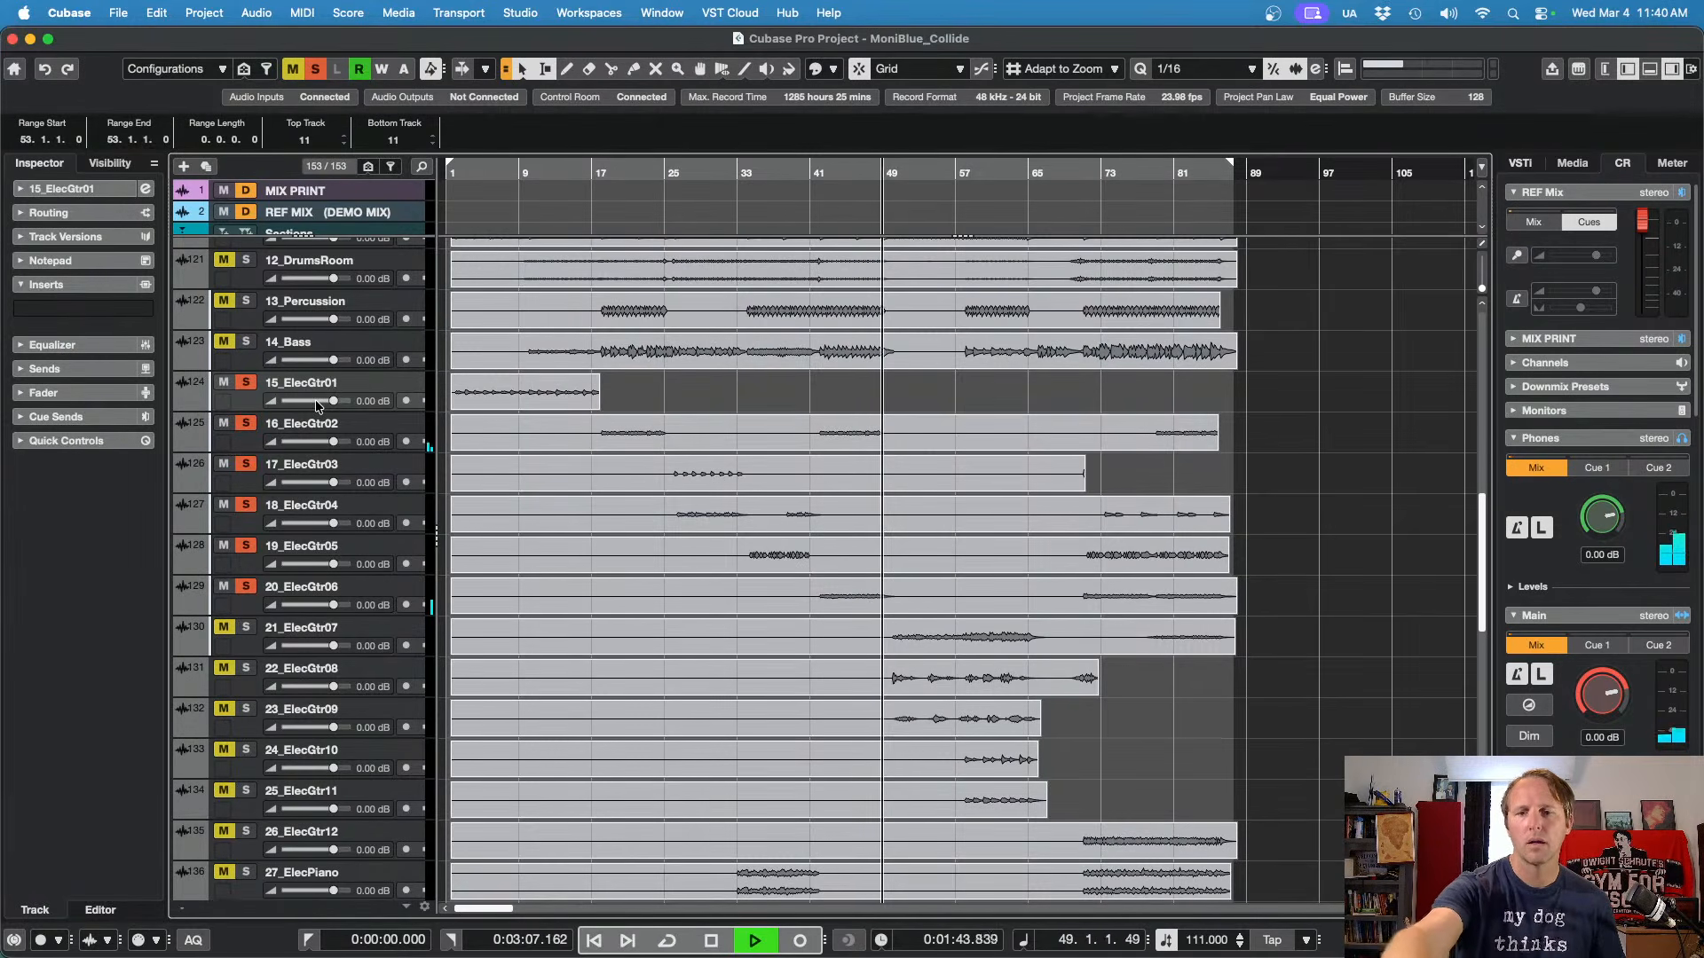
key("space")
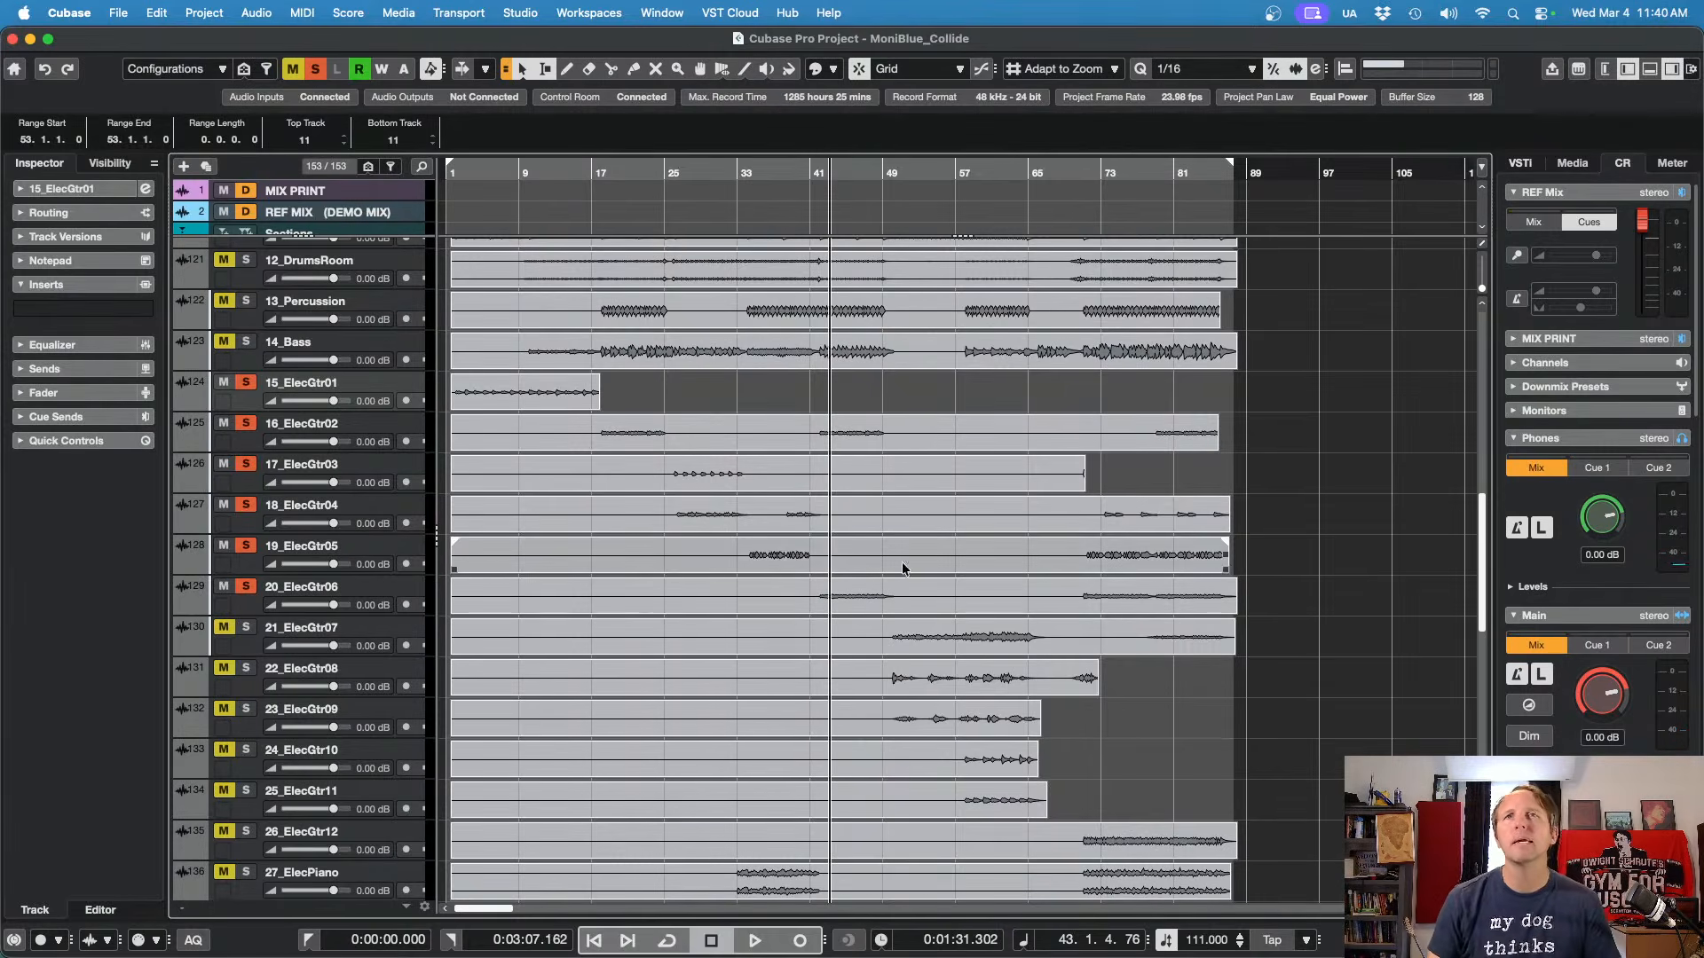
Step: Solo 21_ElecGtr07 through 25_ElecGtr11 as well and audition these guitars from bar 51
left_click(890, 170)
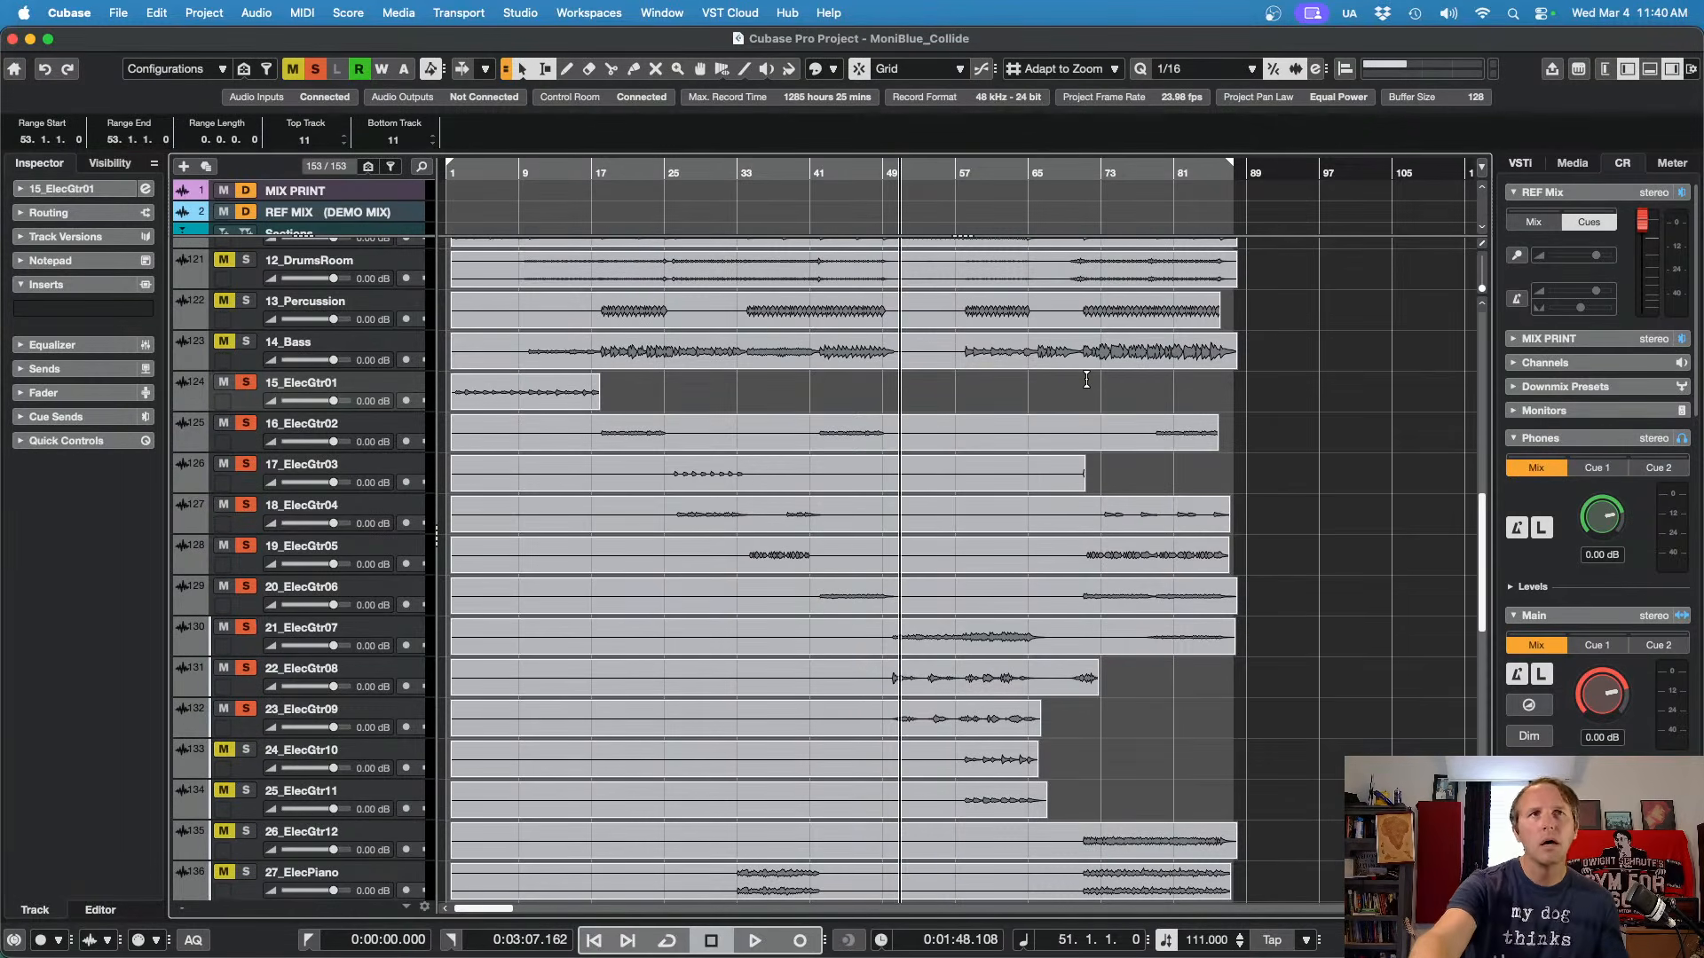
key("space")
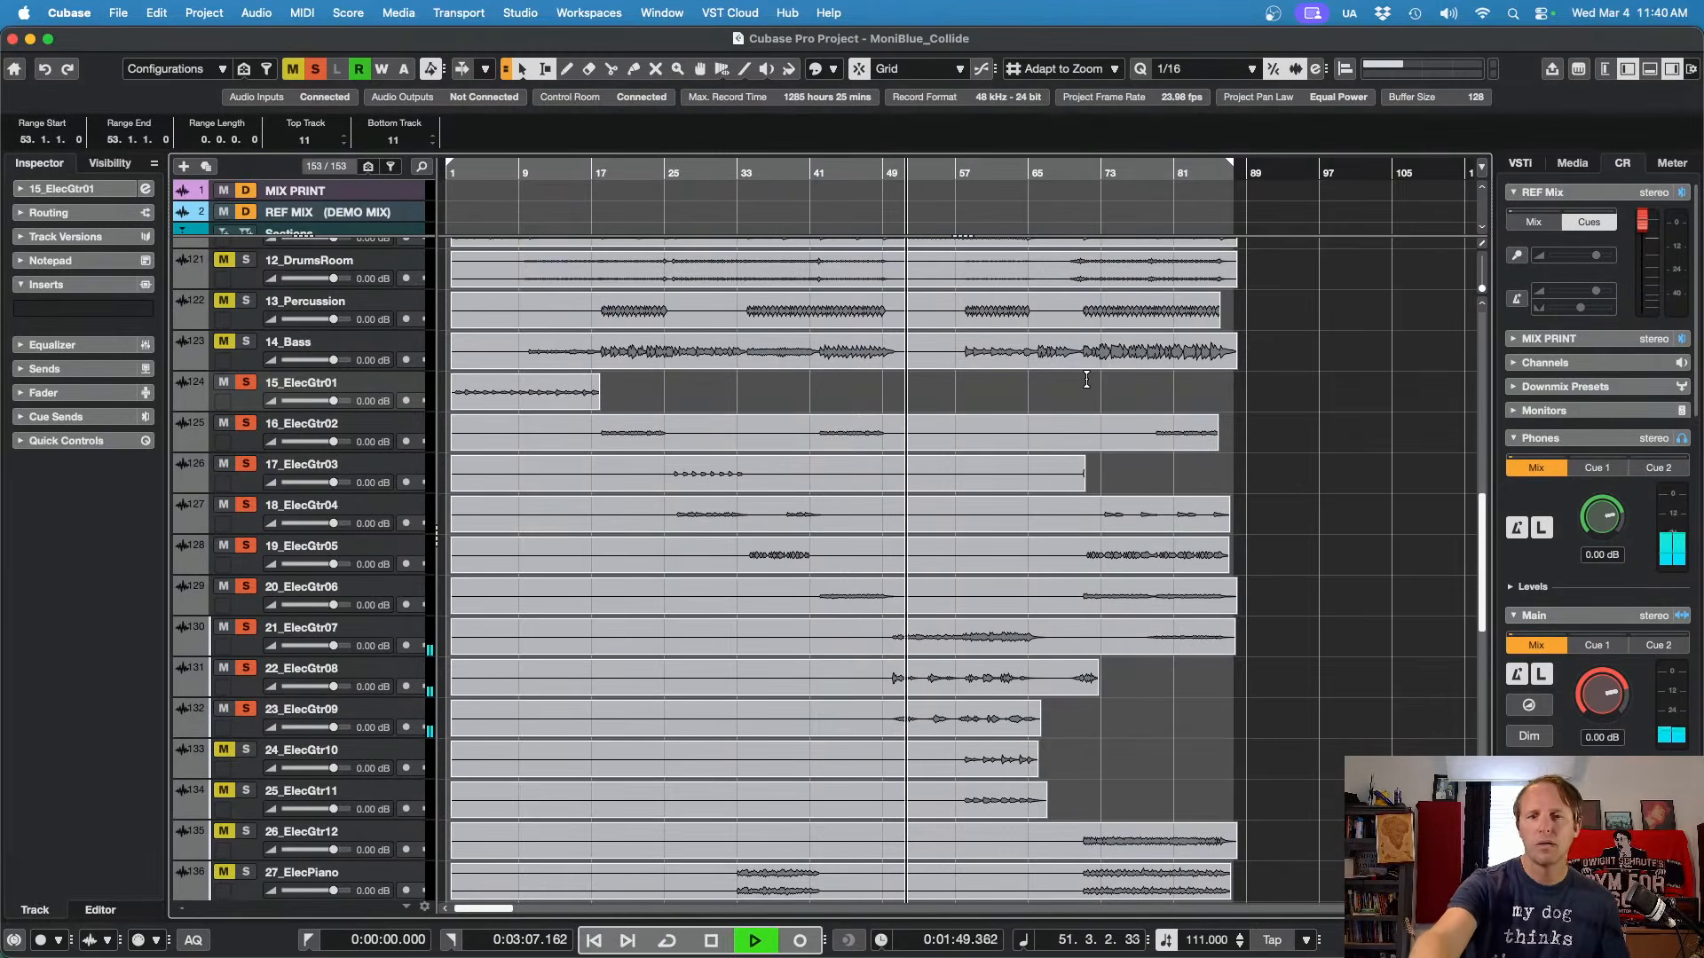
key("space")
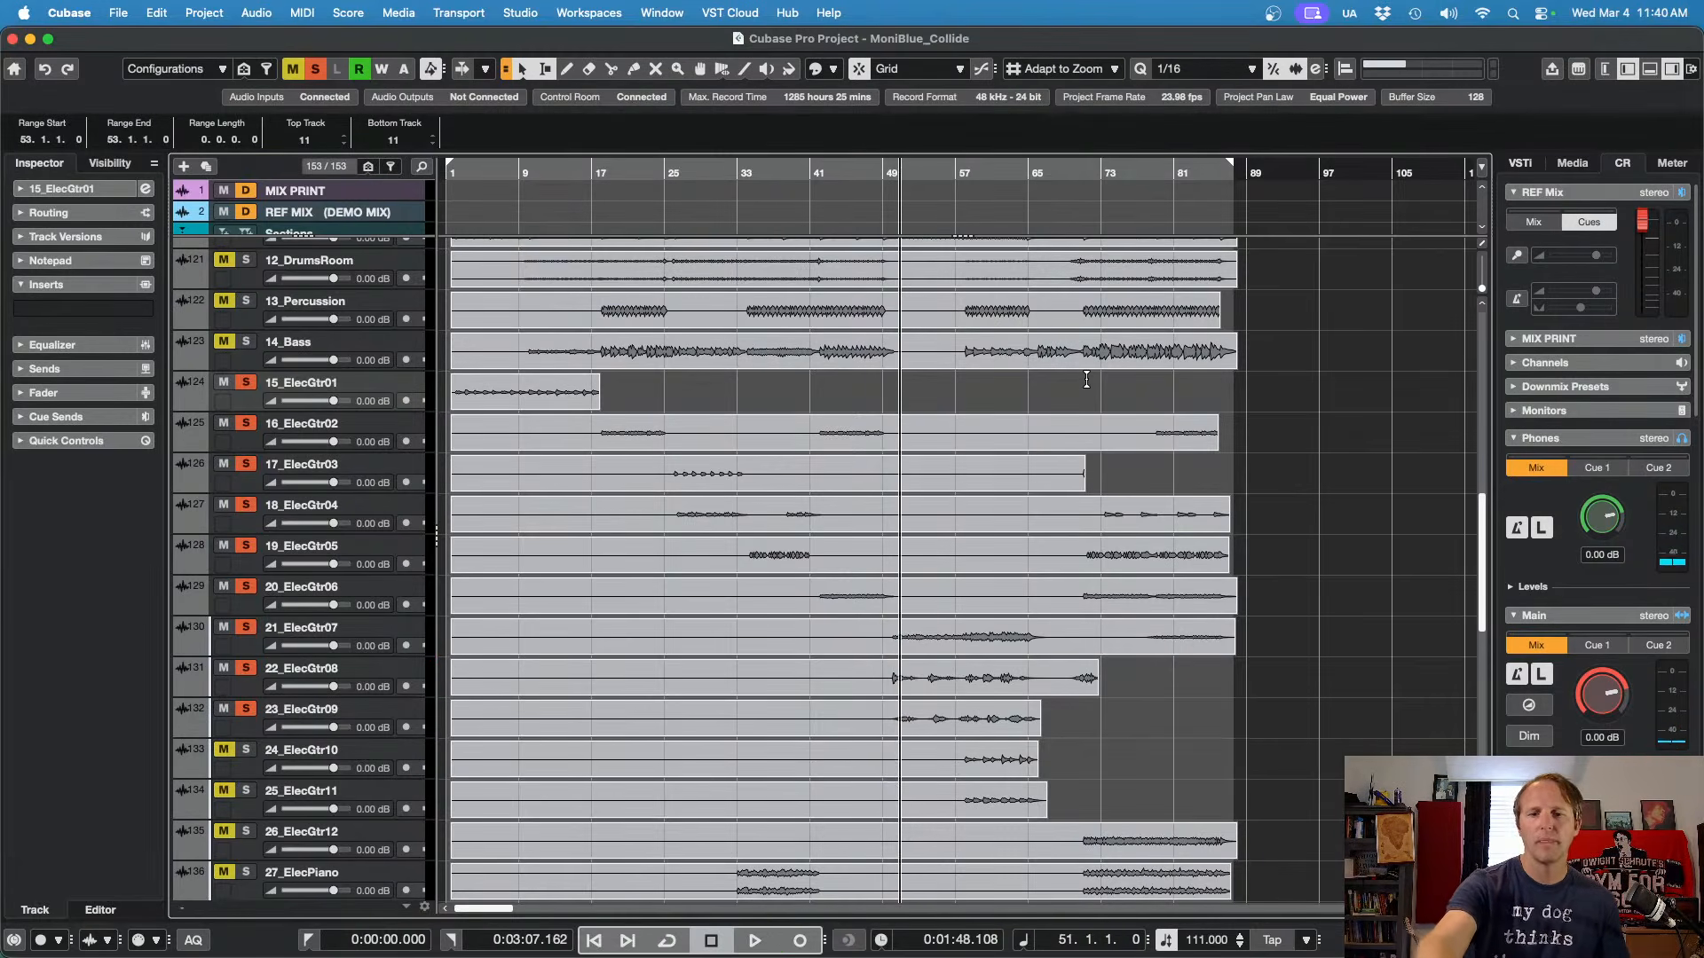
key("space")
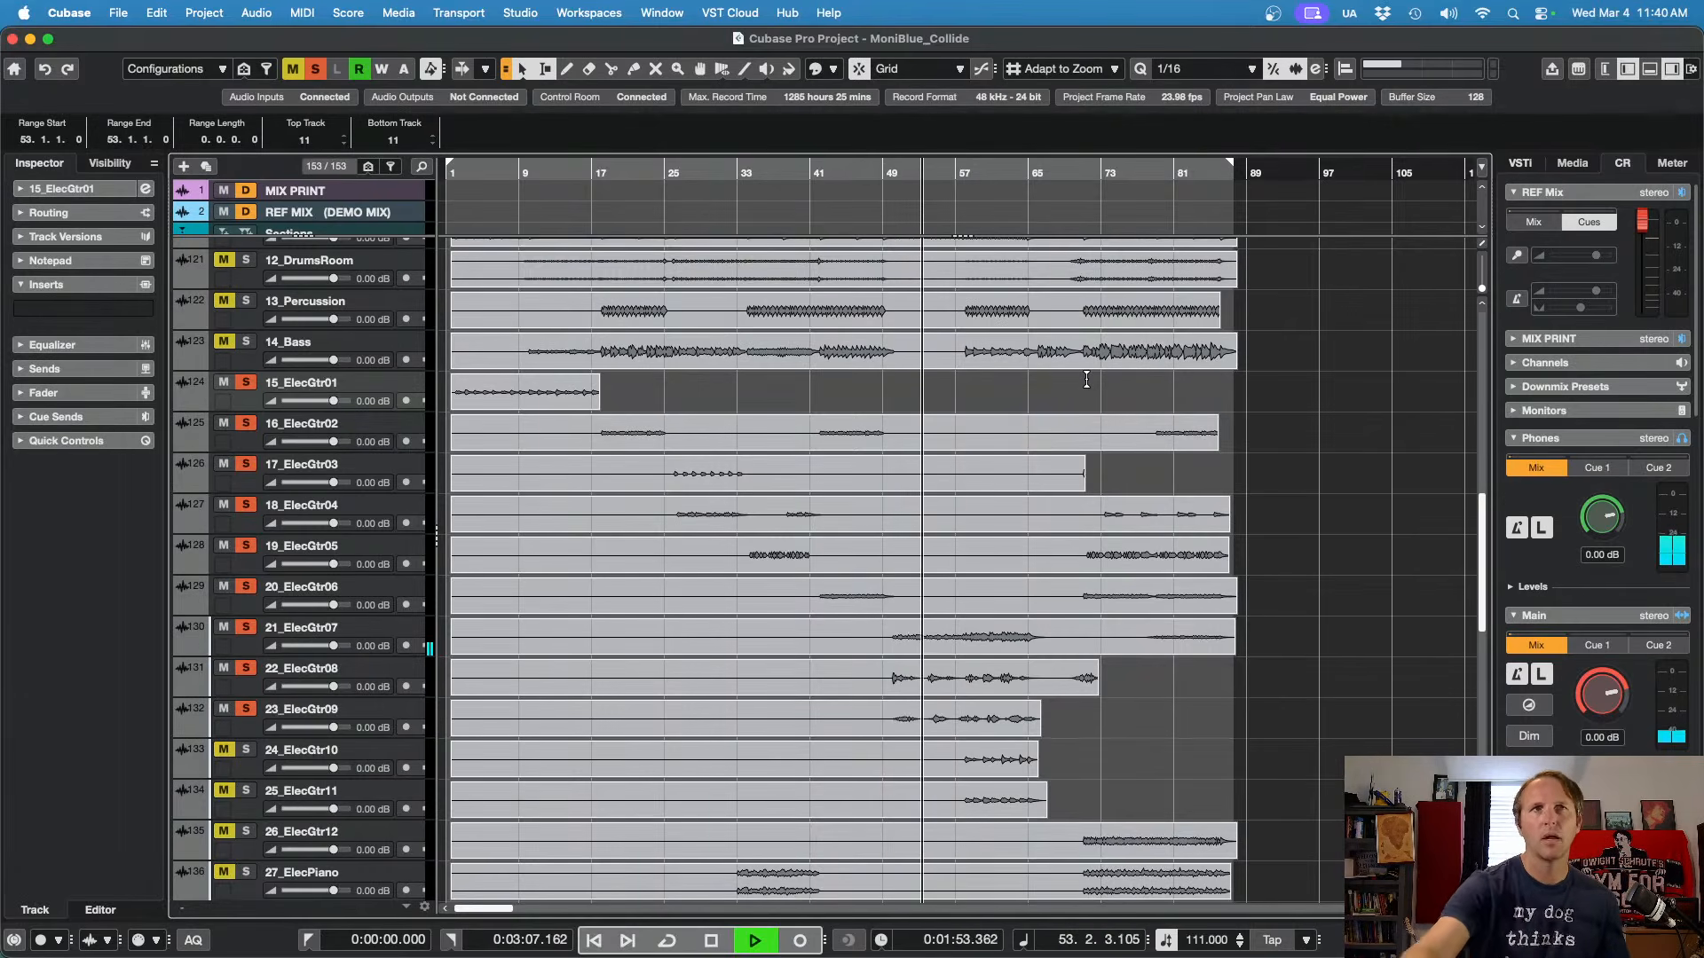
key("space")
key("space")
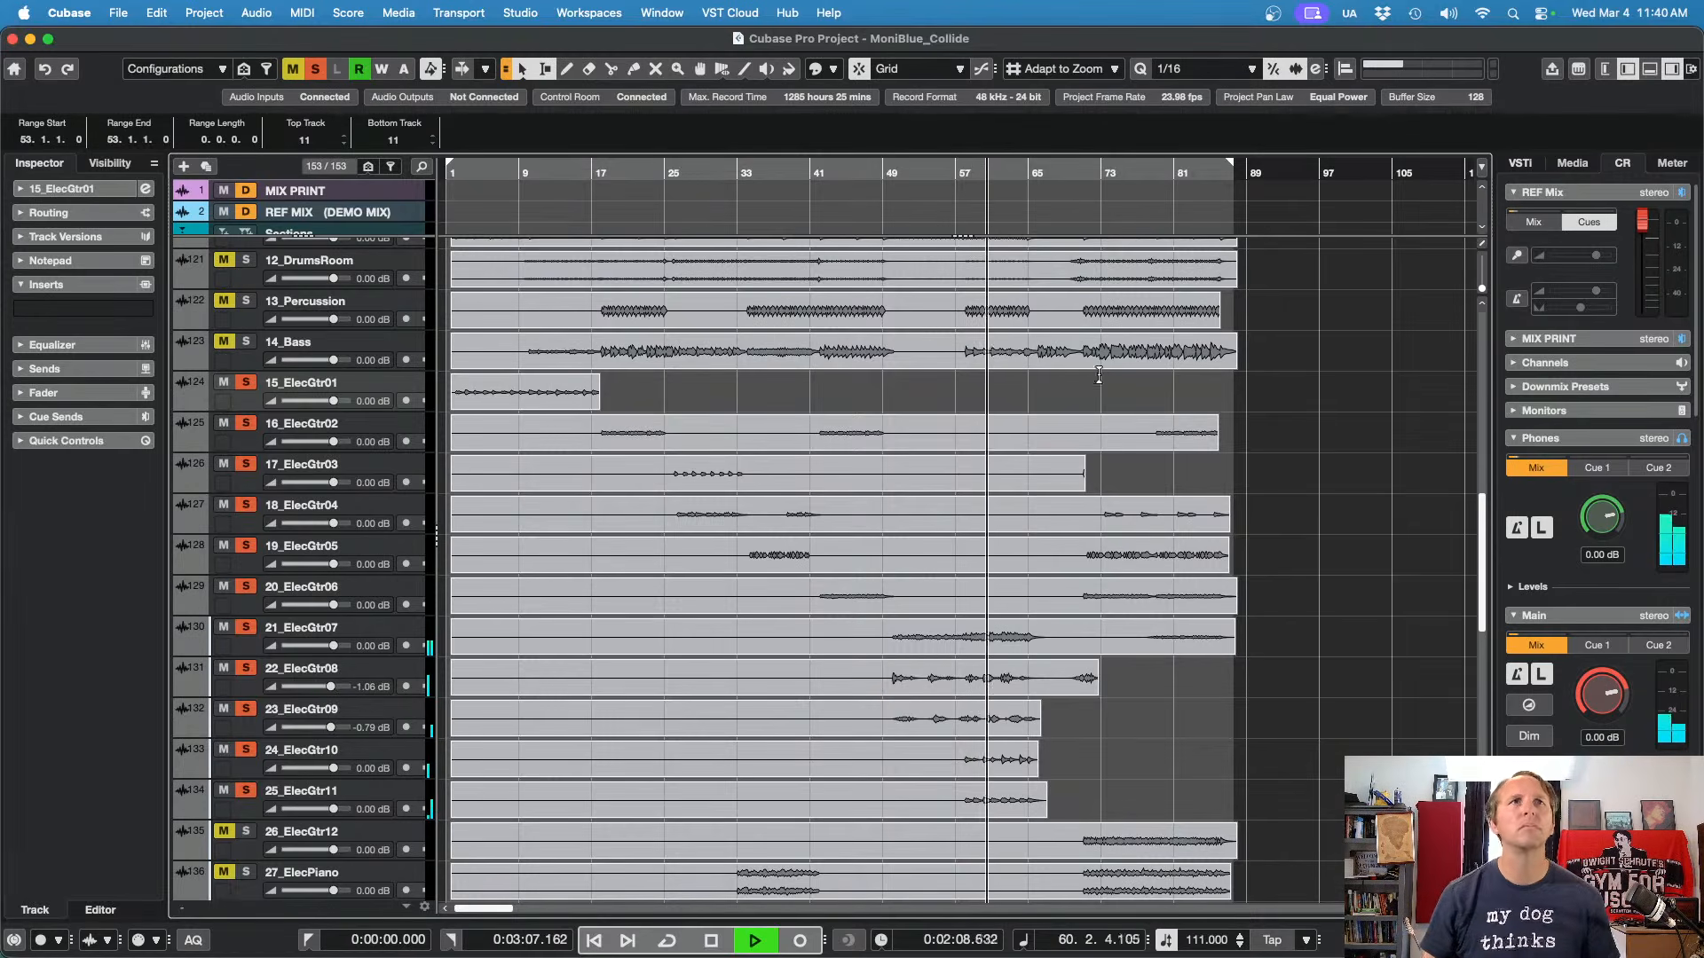
key("space")
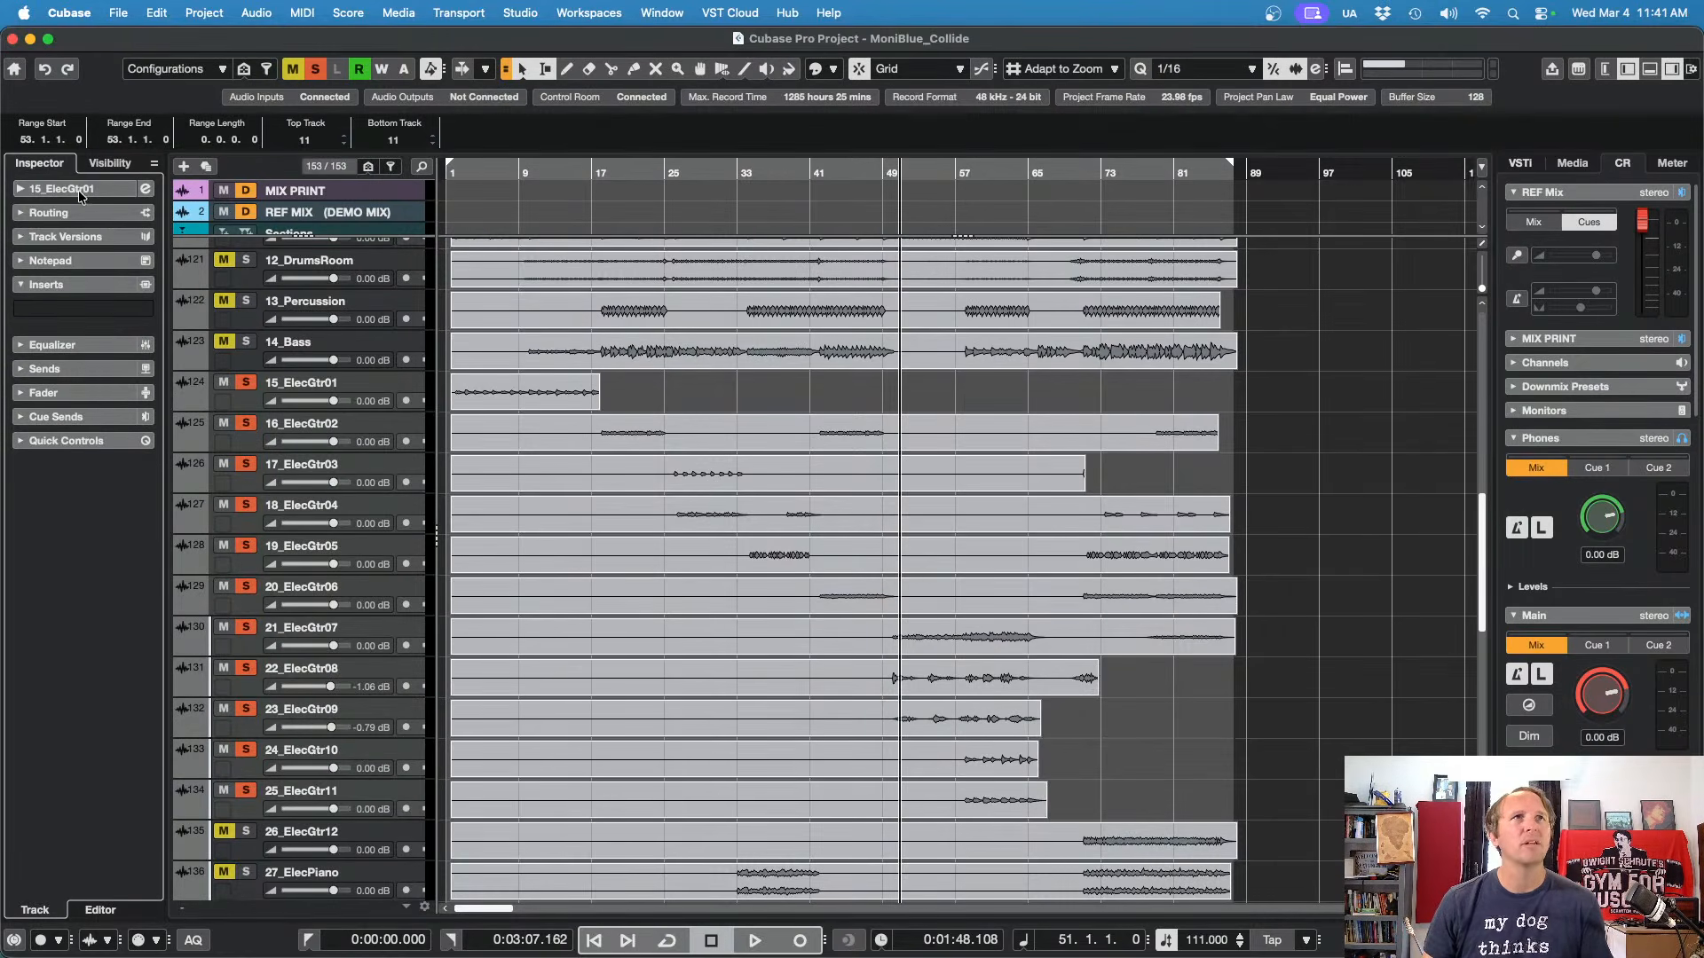
Step: Route the output of the selected electric guitar tracks, 15_ElecGtr01 through 25_ElecGtr11, to the GTR B group
left_click(56, 215)
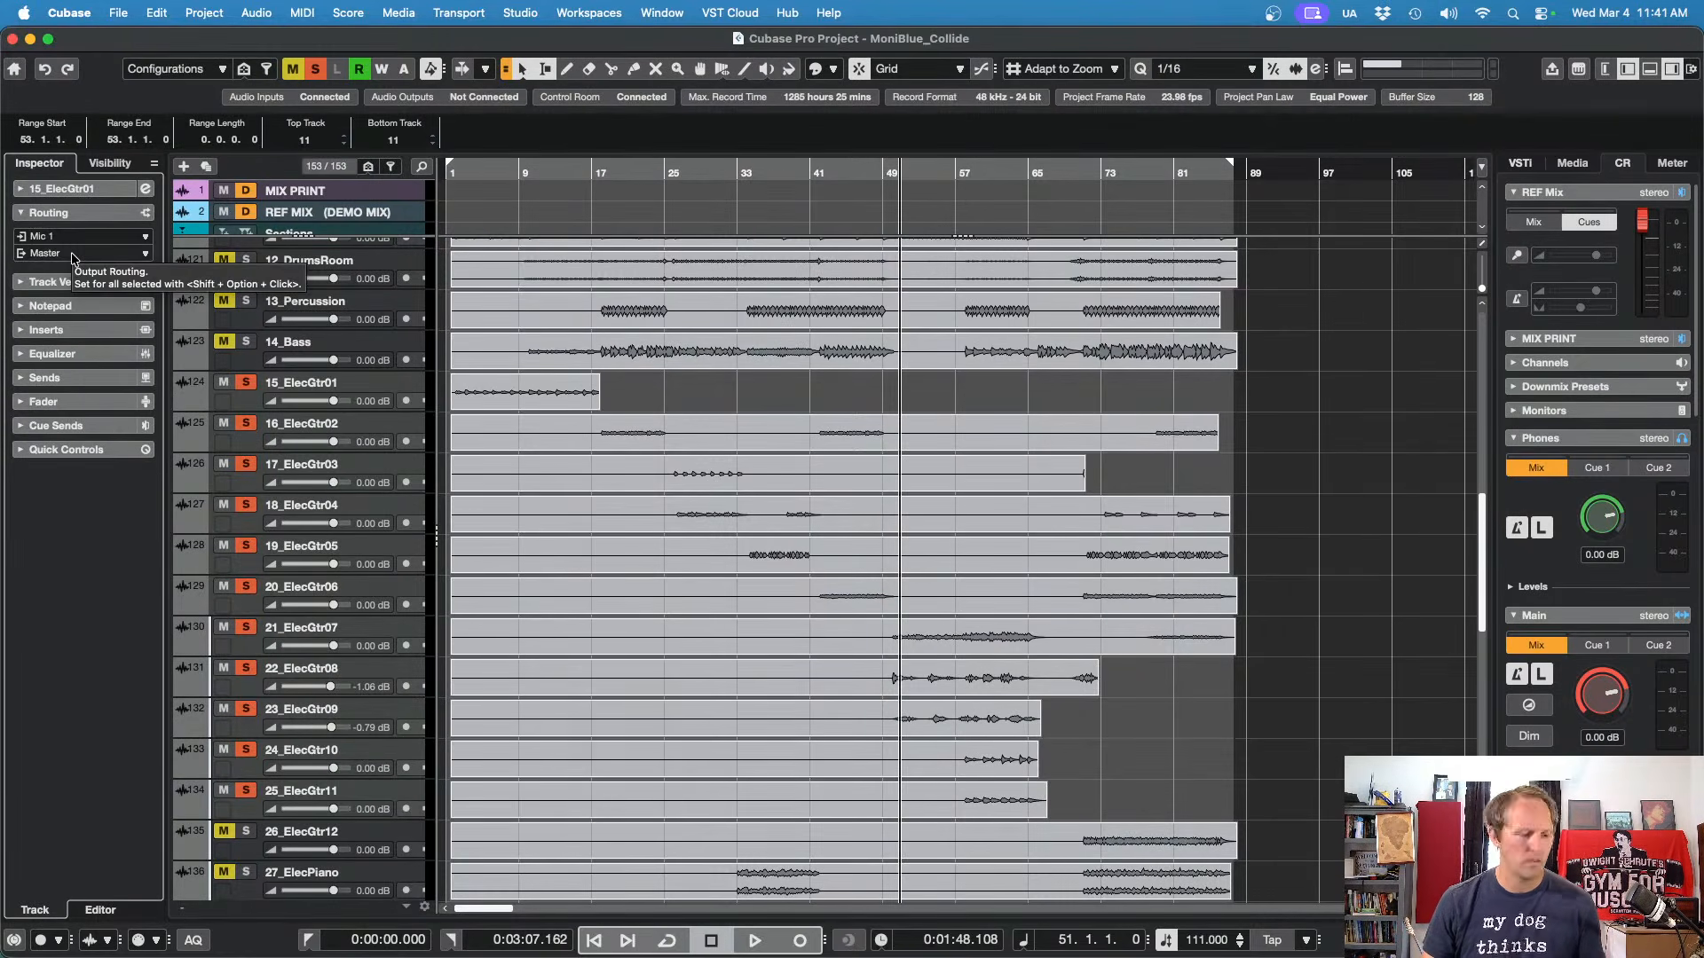
left_click(75, 255)
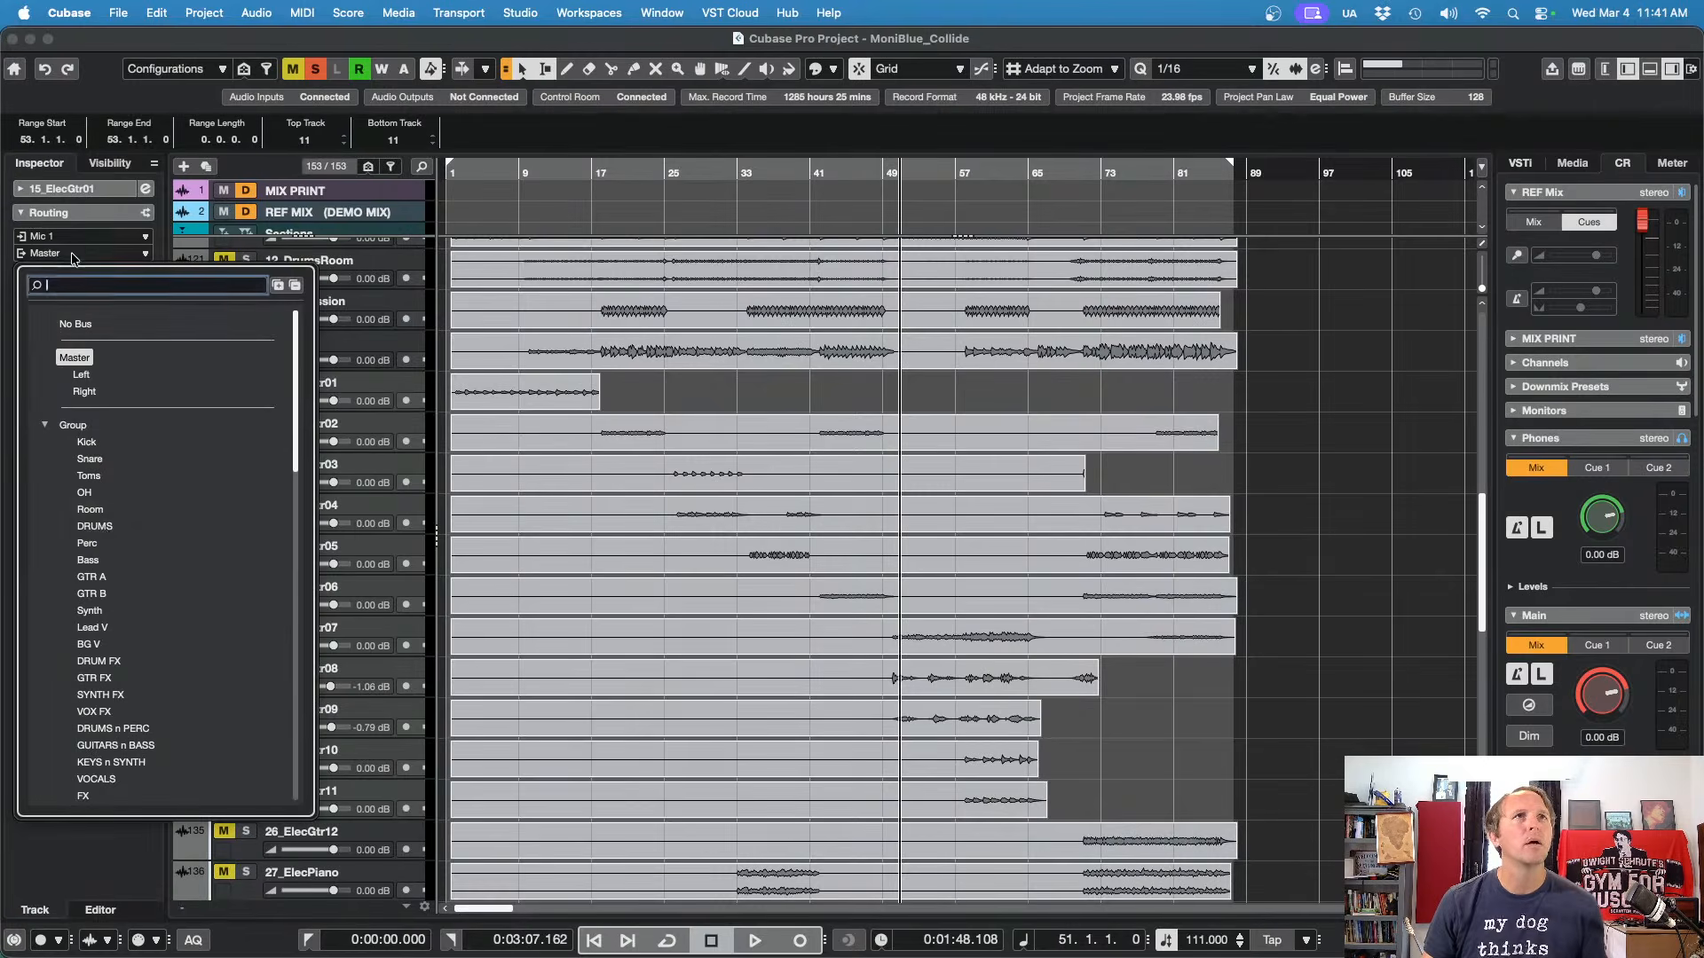
left_click(86, 594)
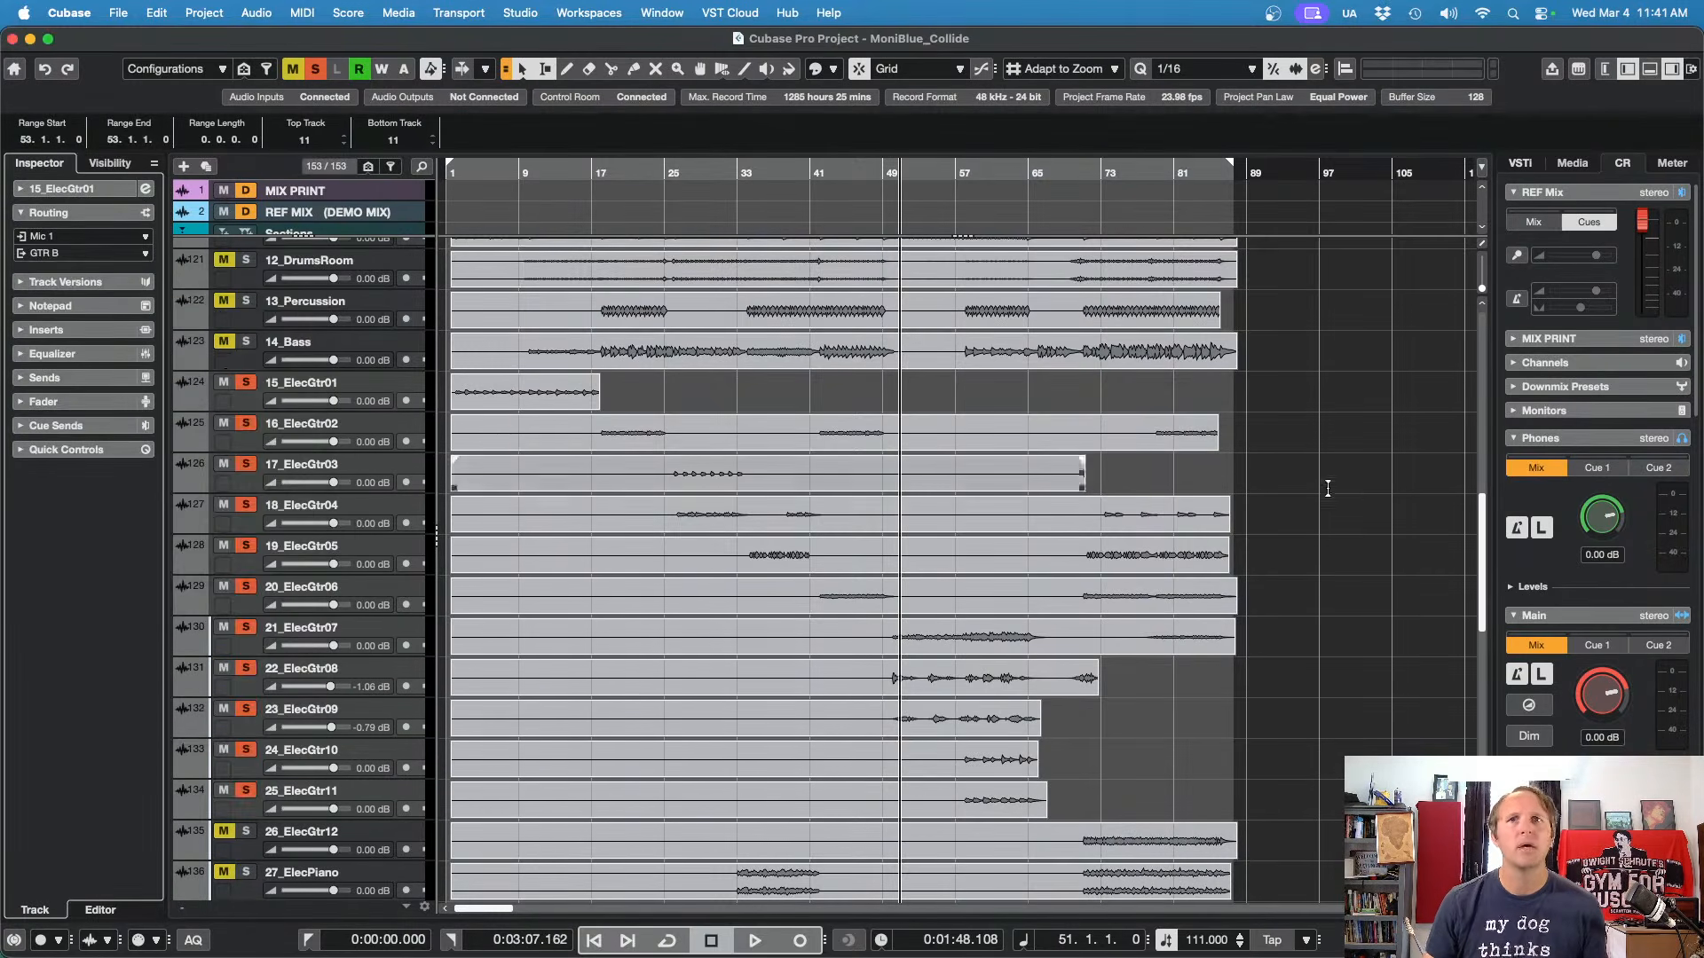
Step: Add 26_ElecGtr12 to the soloed guitars and audition it from about bar 71
scroll(799, 532, "down", 5)
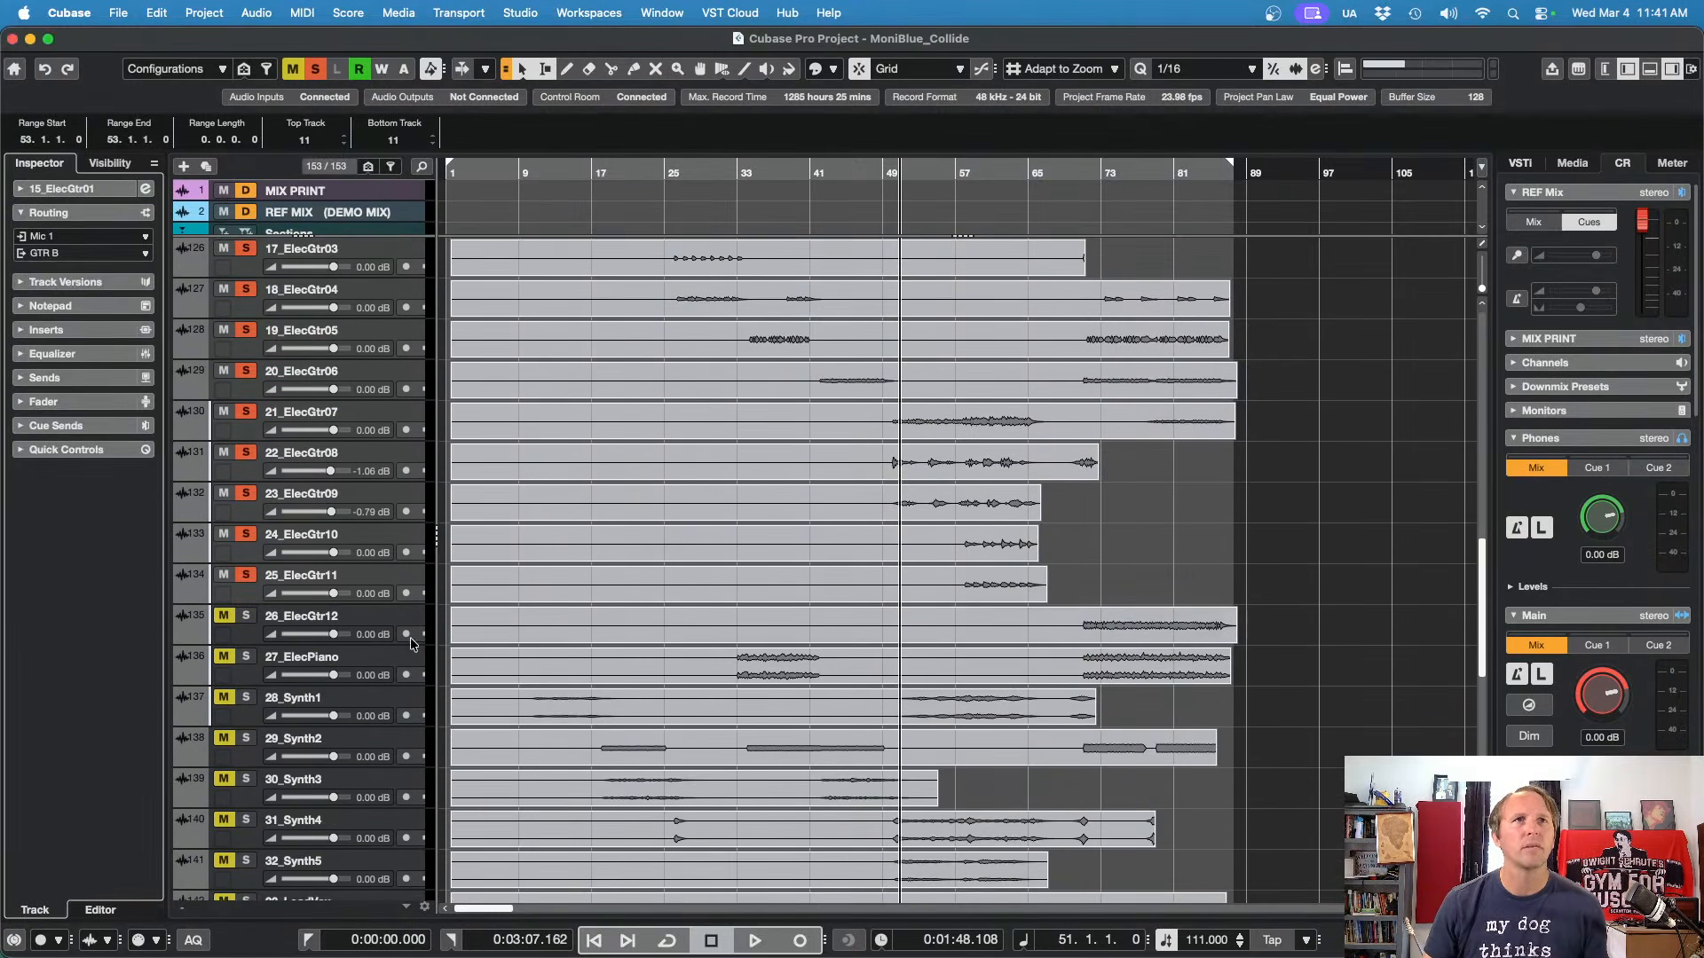
left_click(379, 610)
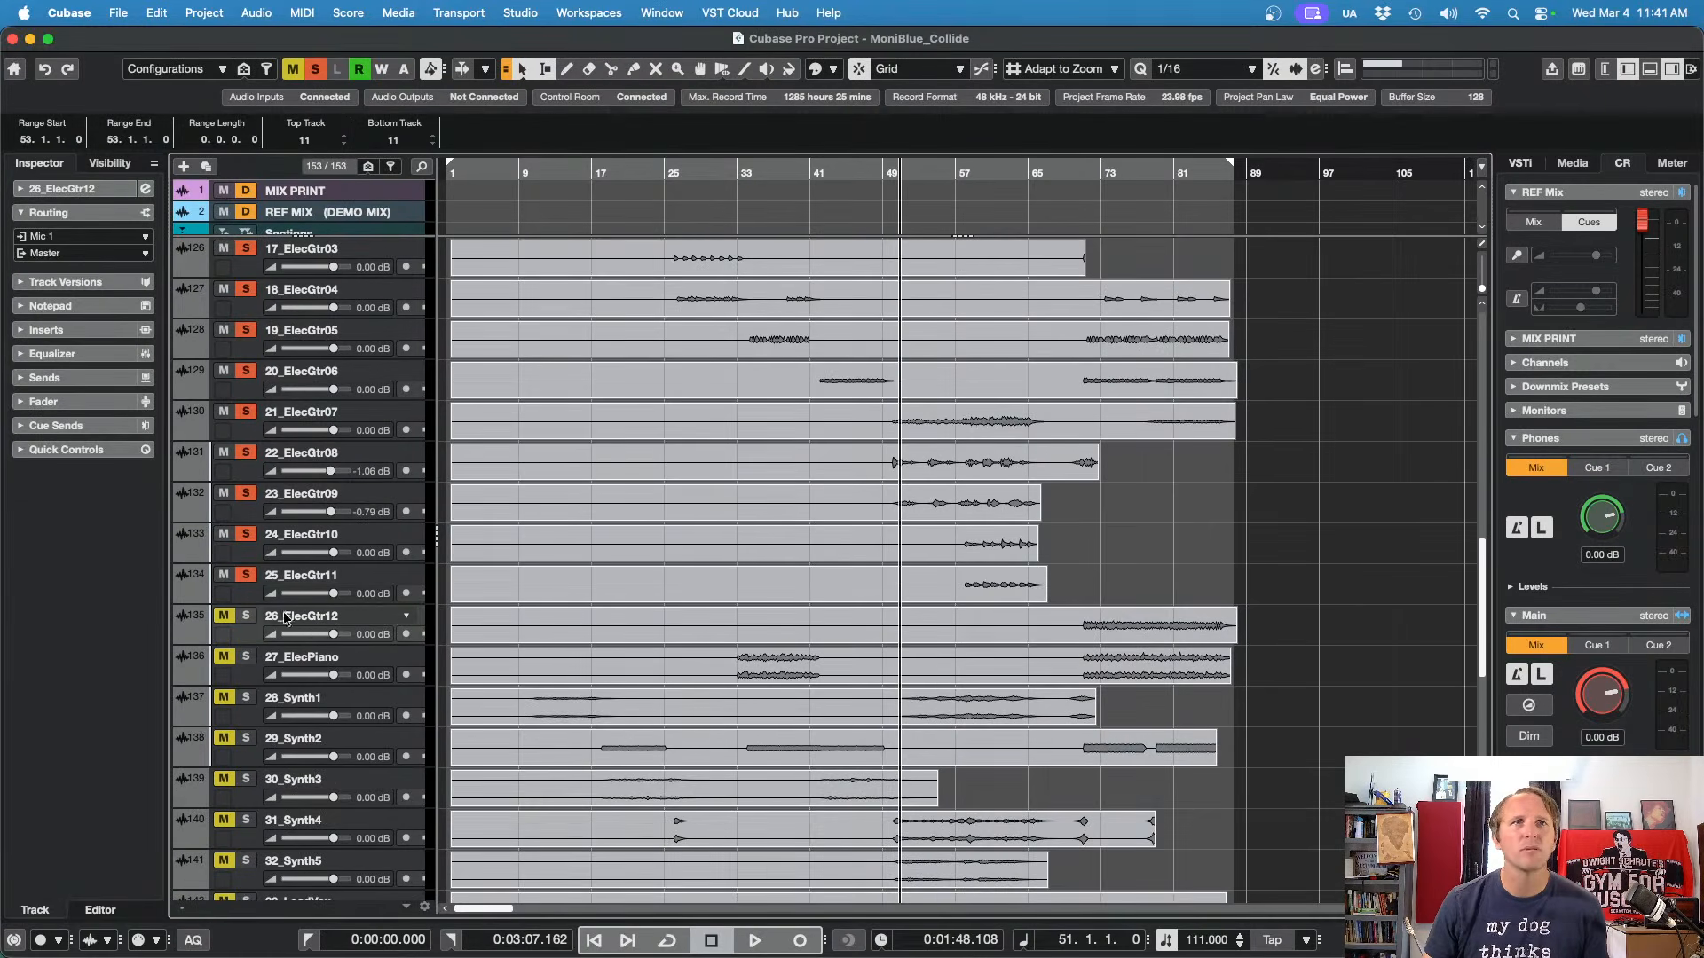
left_click(248, 613)
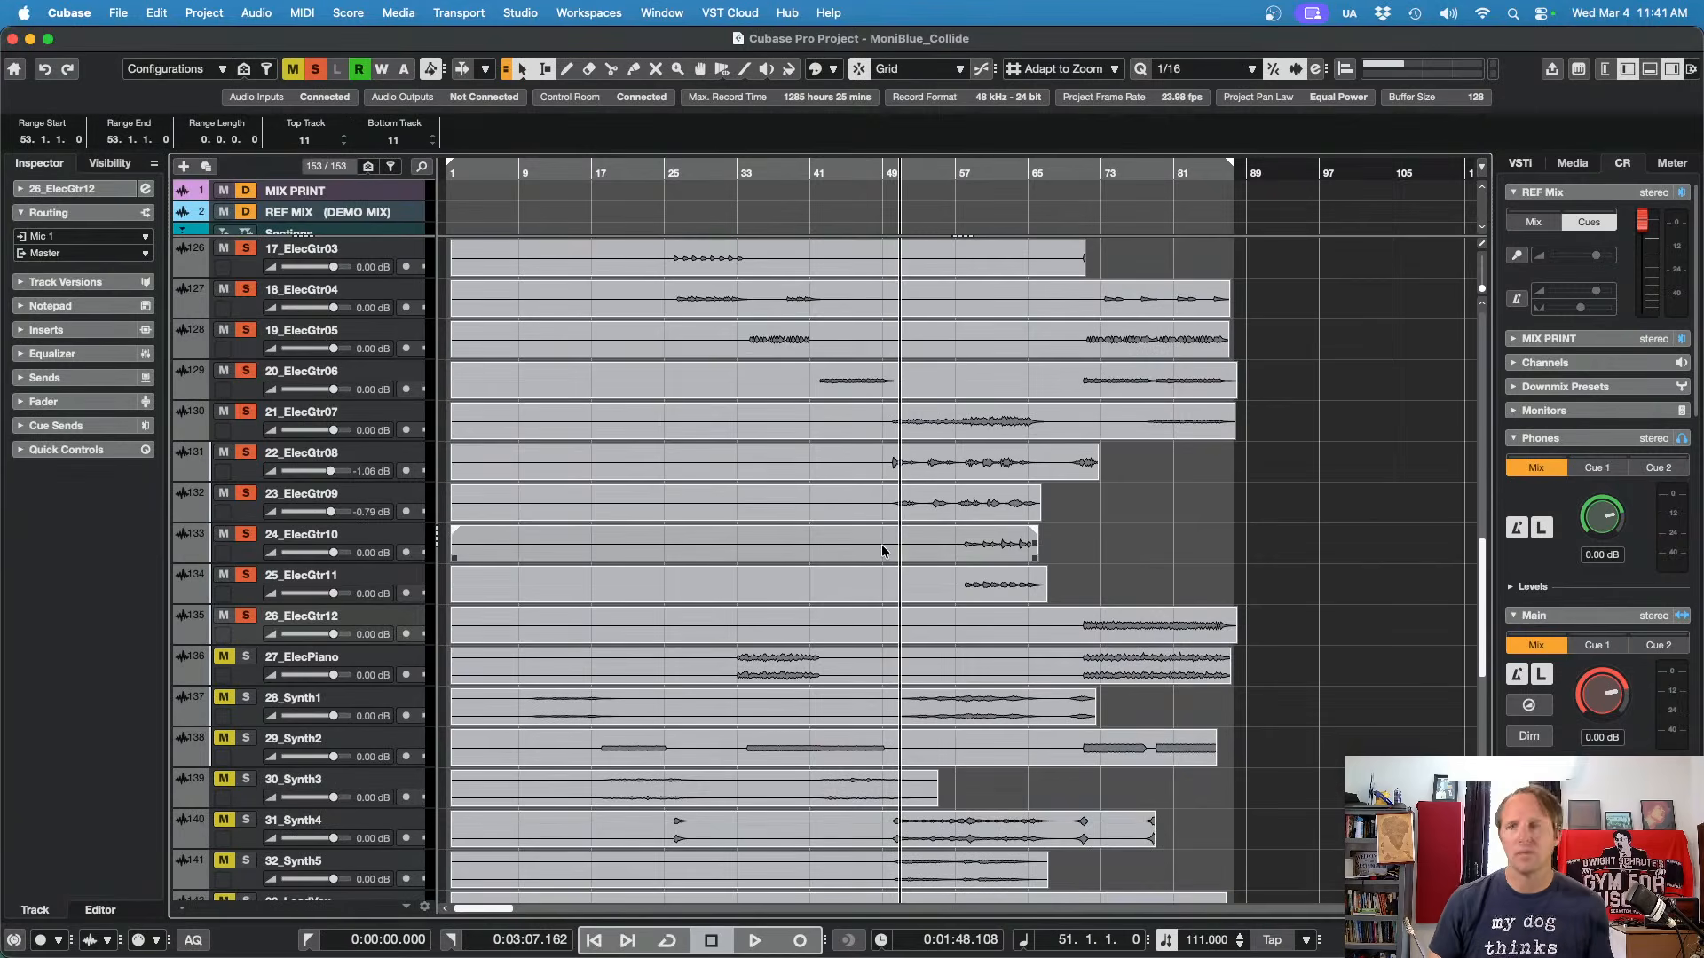
key("KP_Add")
key("space")
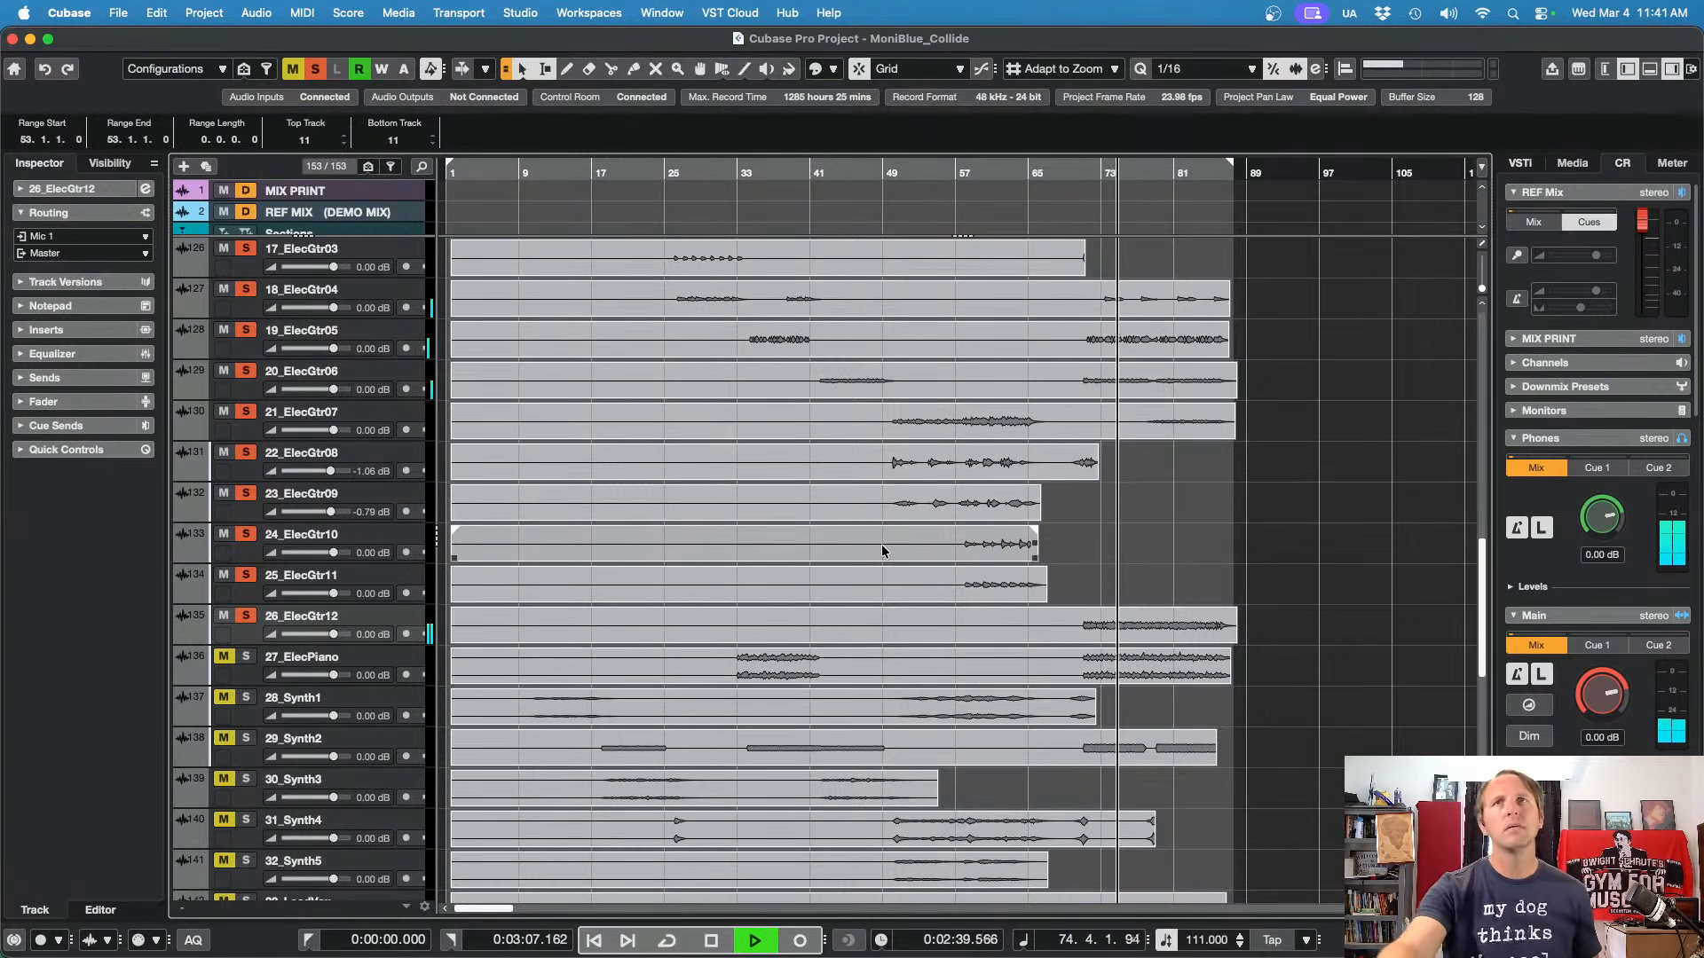
key("space")
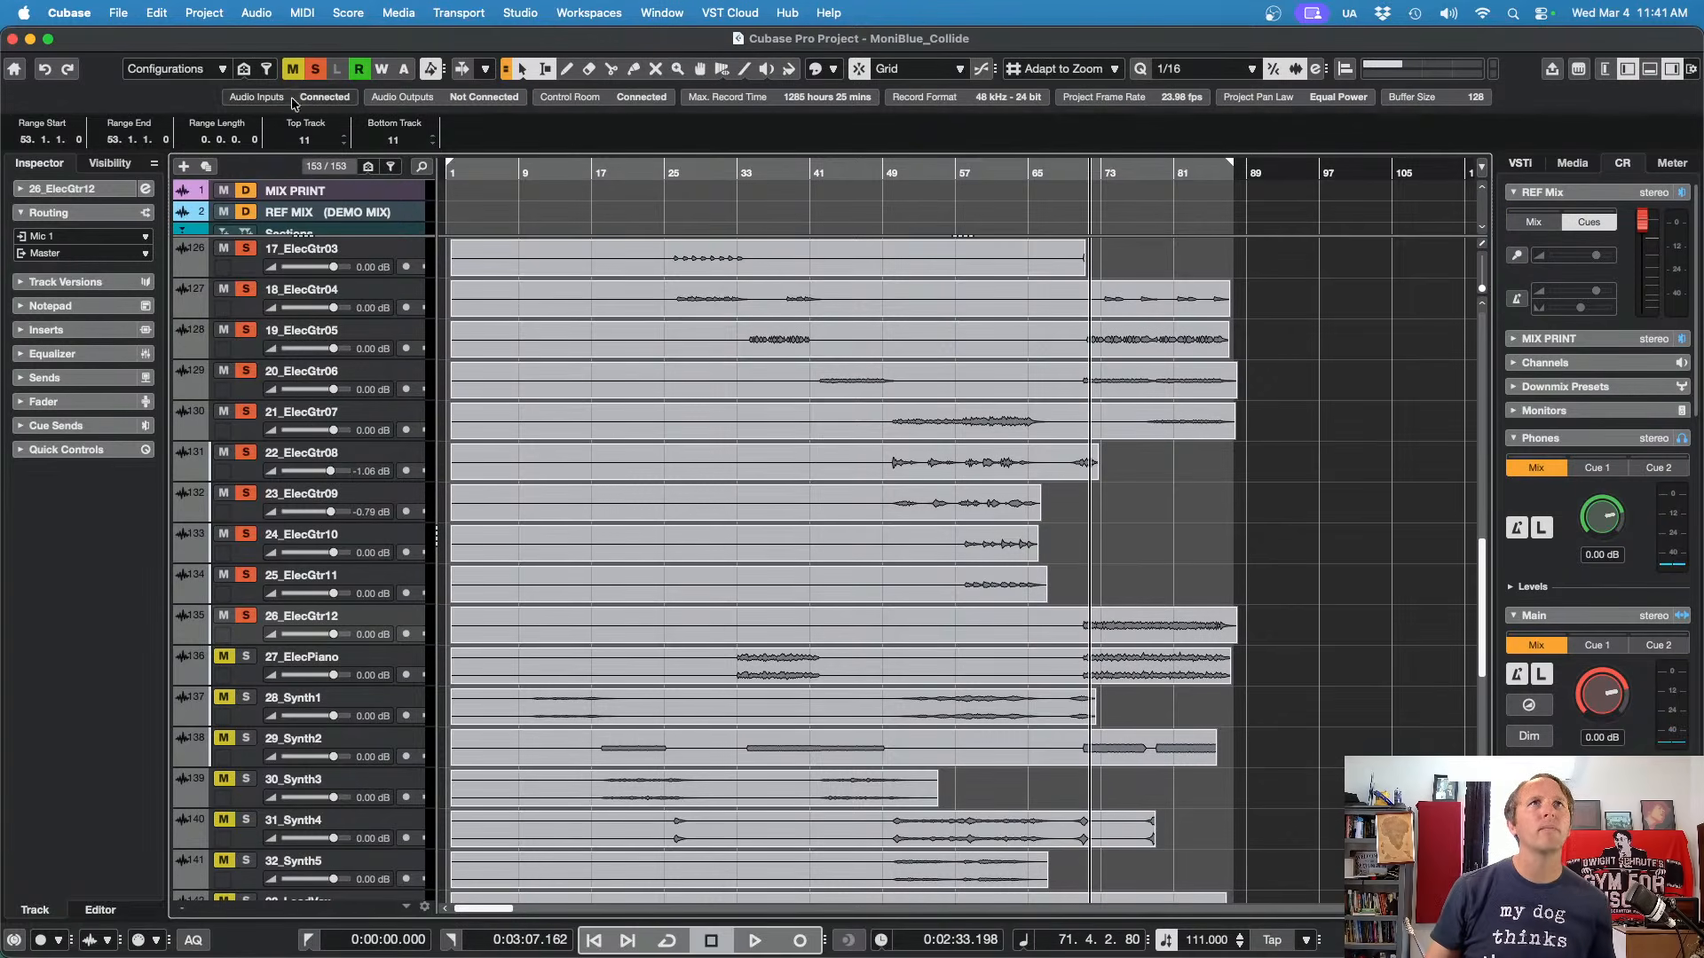
Step: Clear all solos and route the output of 26_ElecGtr12 to the GTR B group
left_click(314, 73)
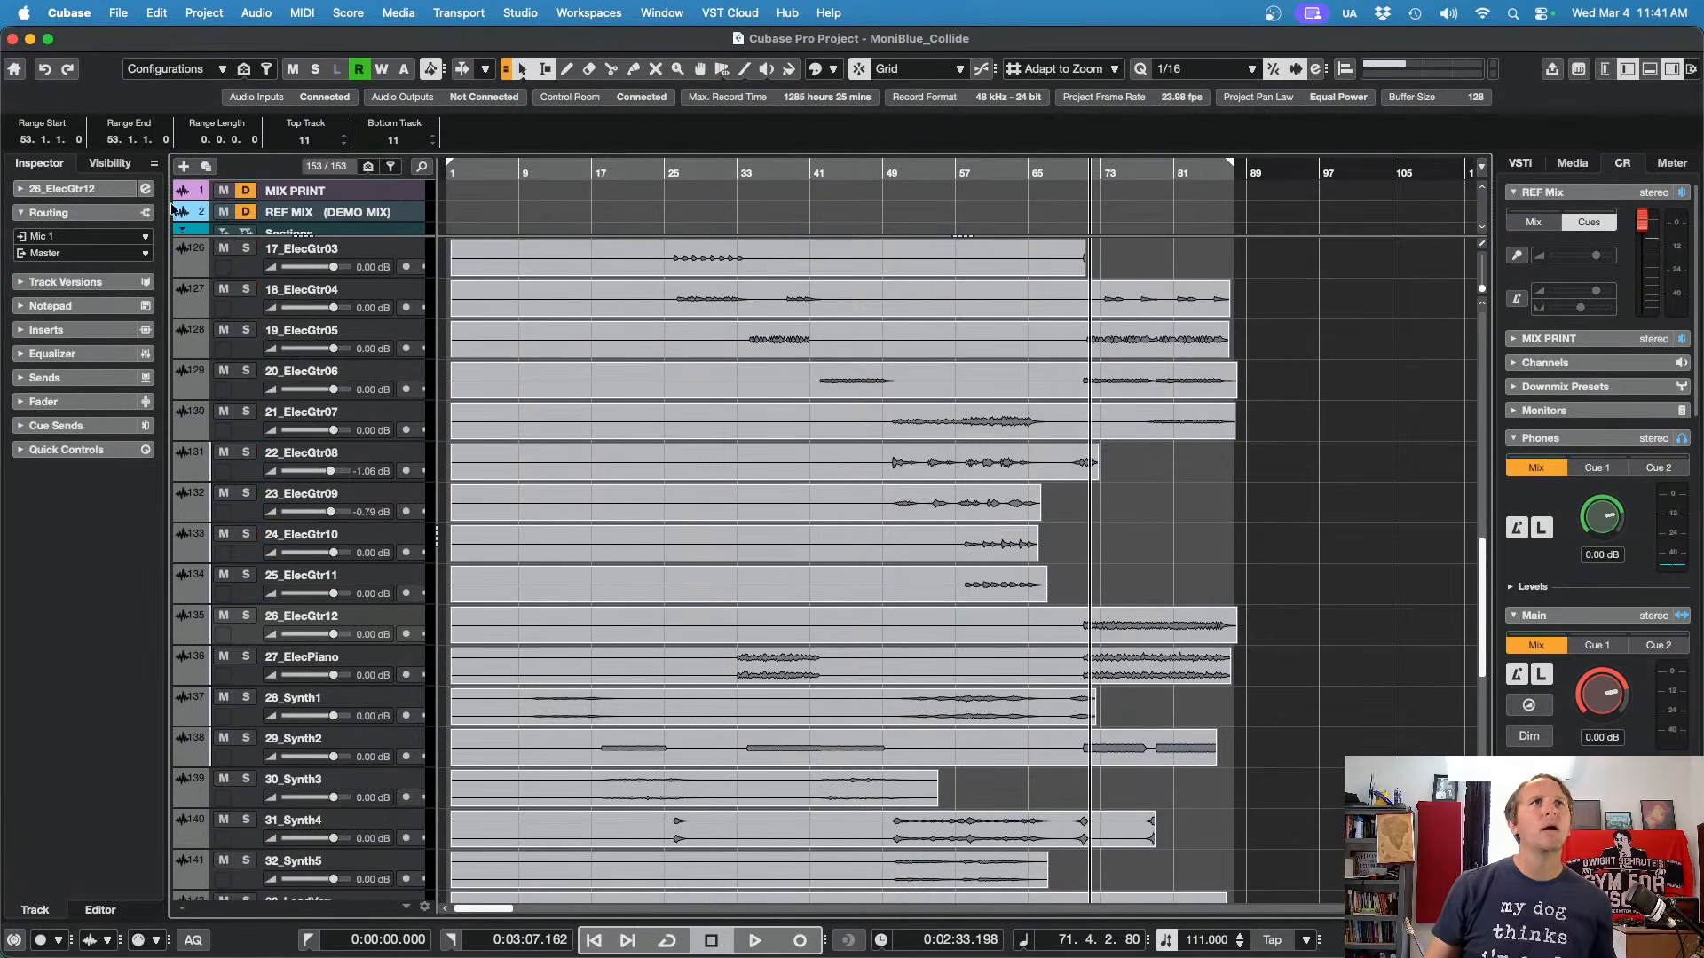
left_click(70, 252)
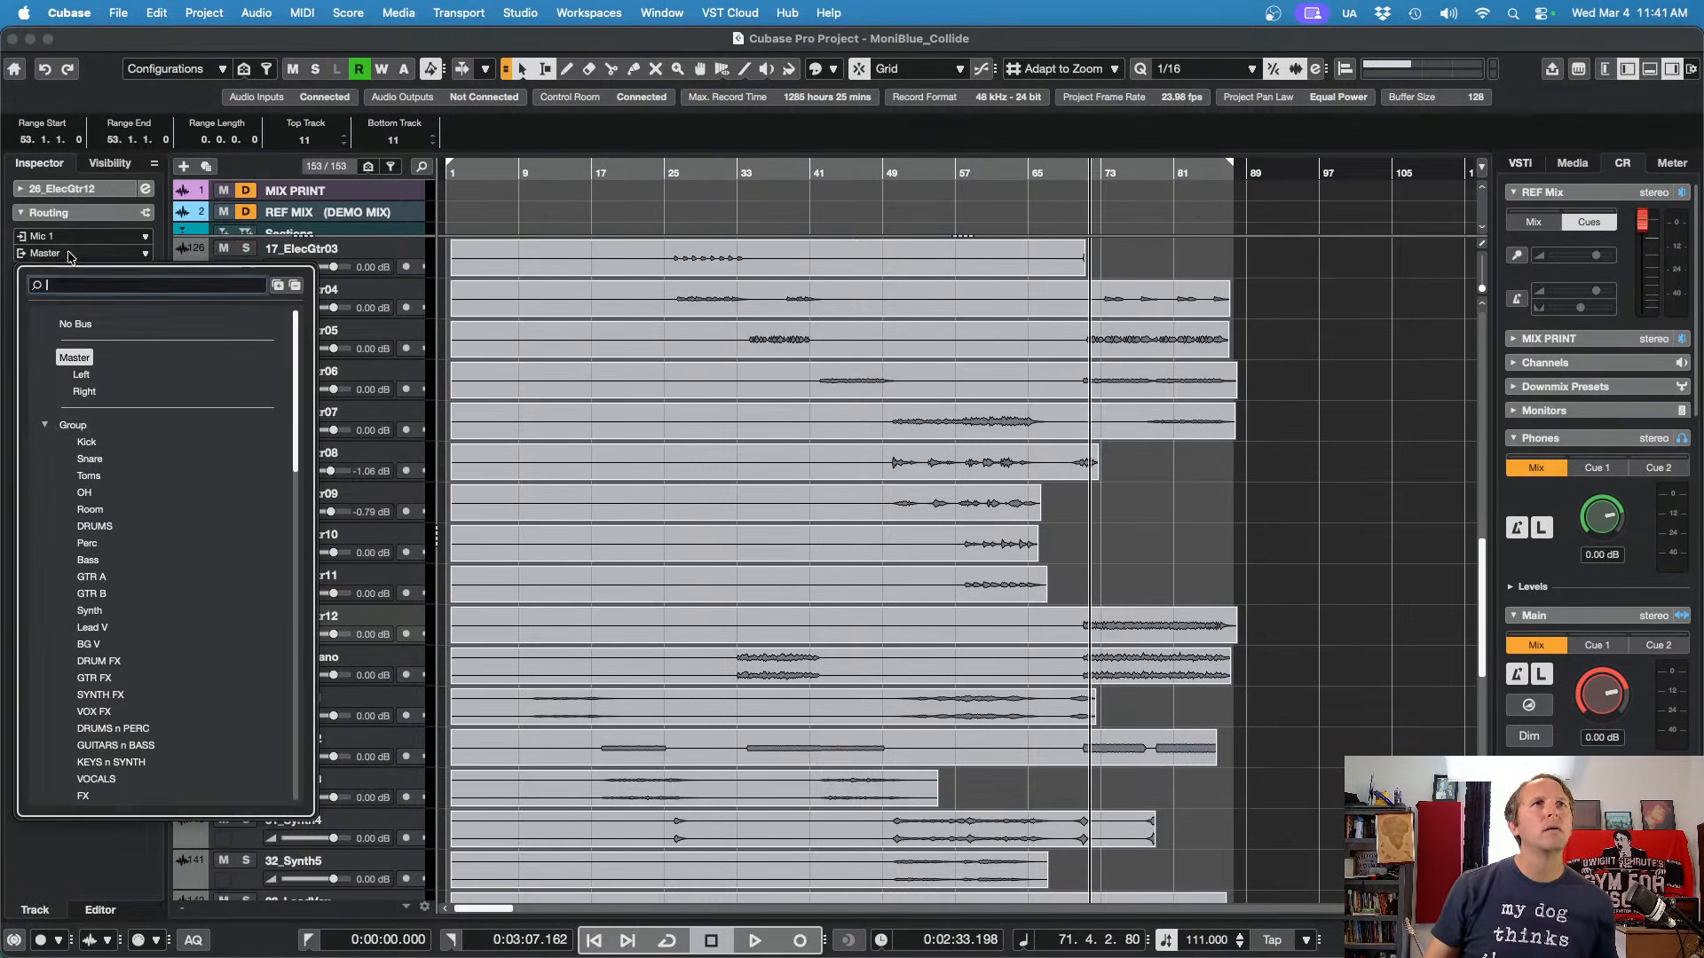
left_click(92, 594)
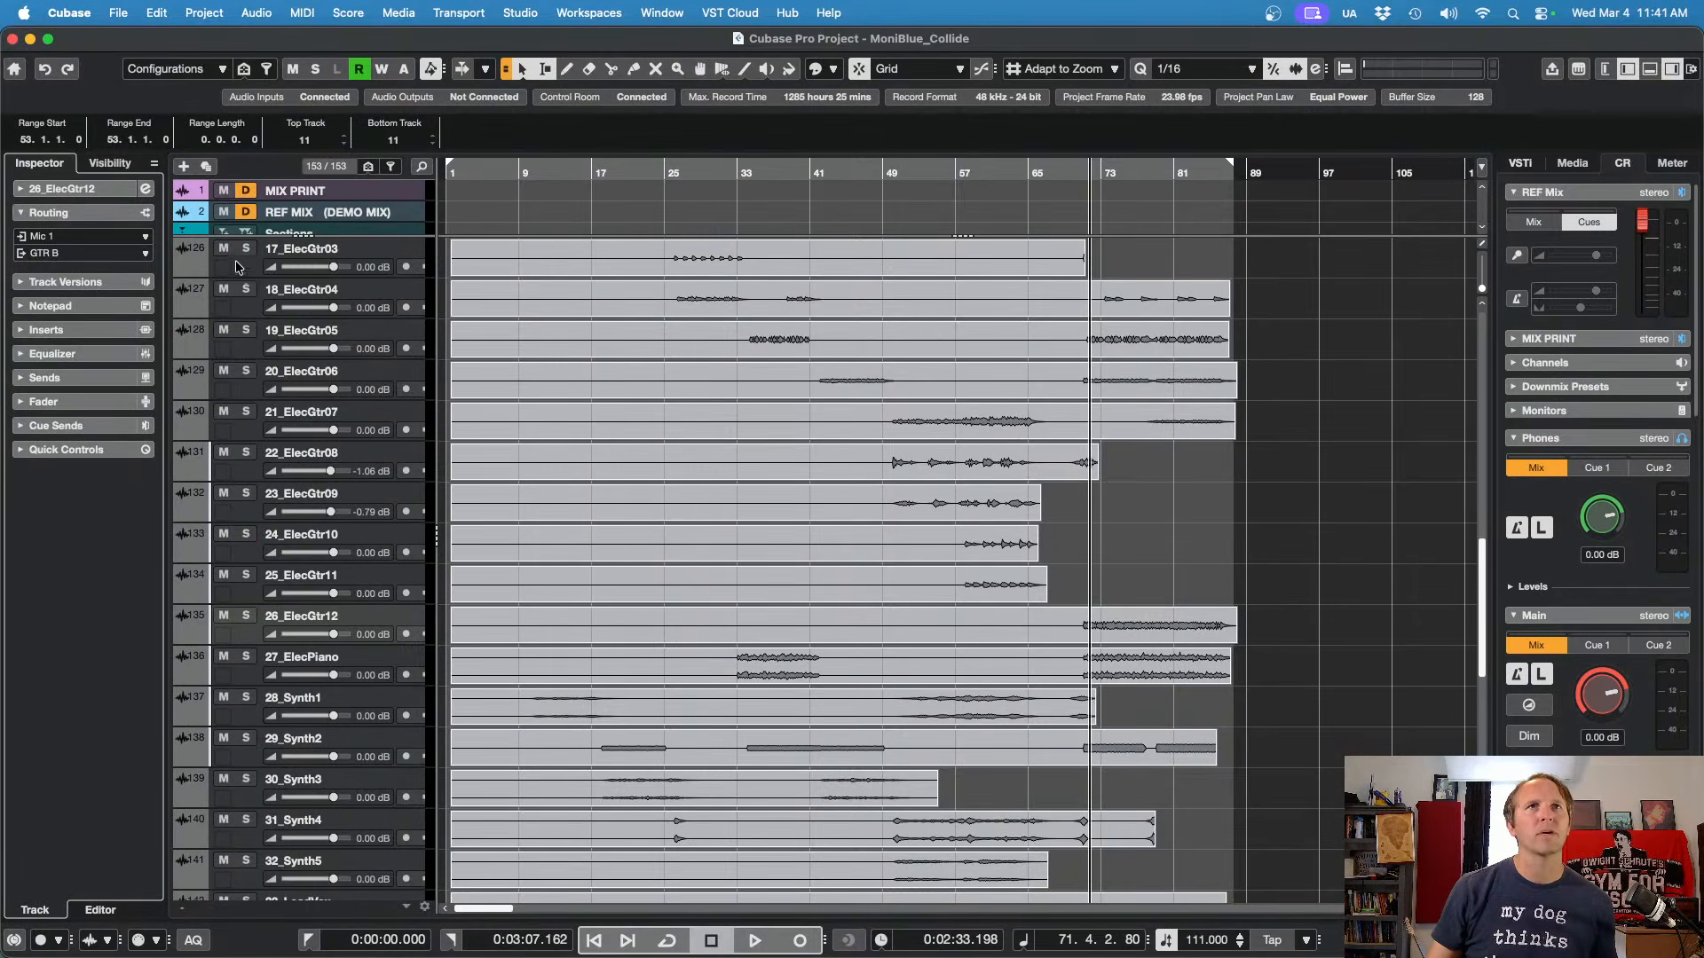
Step: Select 15_ElecGtr01 and change its output routing to the GTR A group
scroll(245, 270, "up", 3)
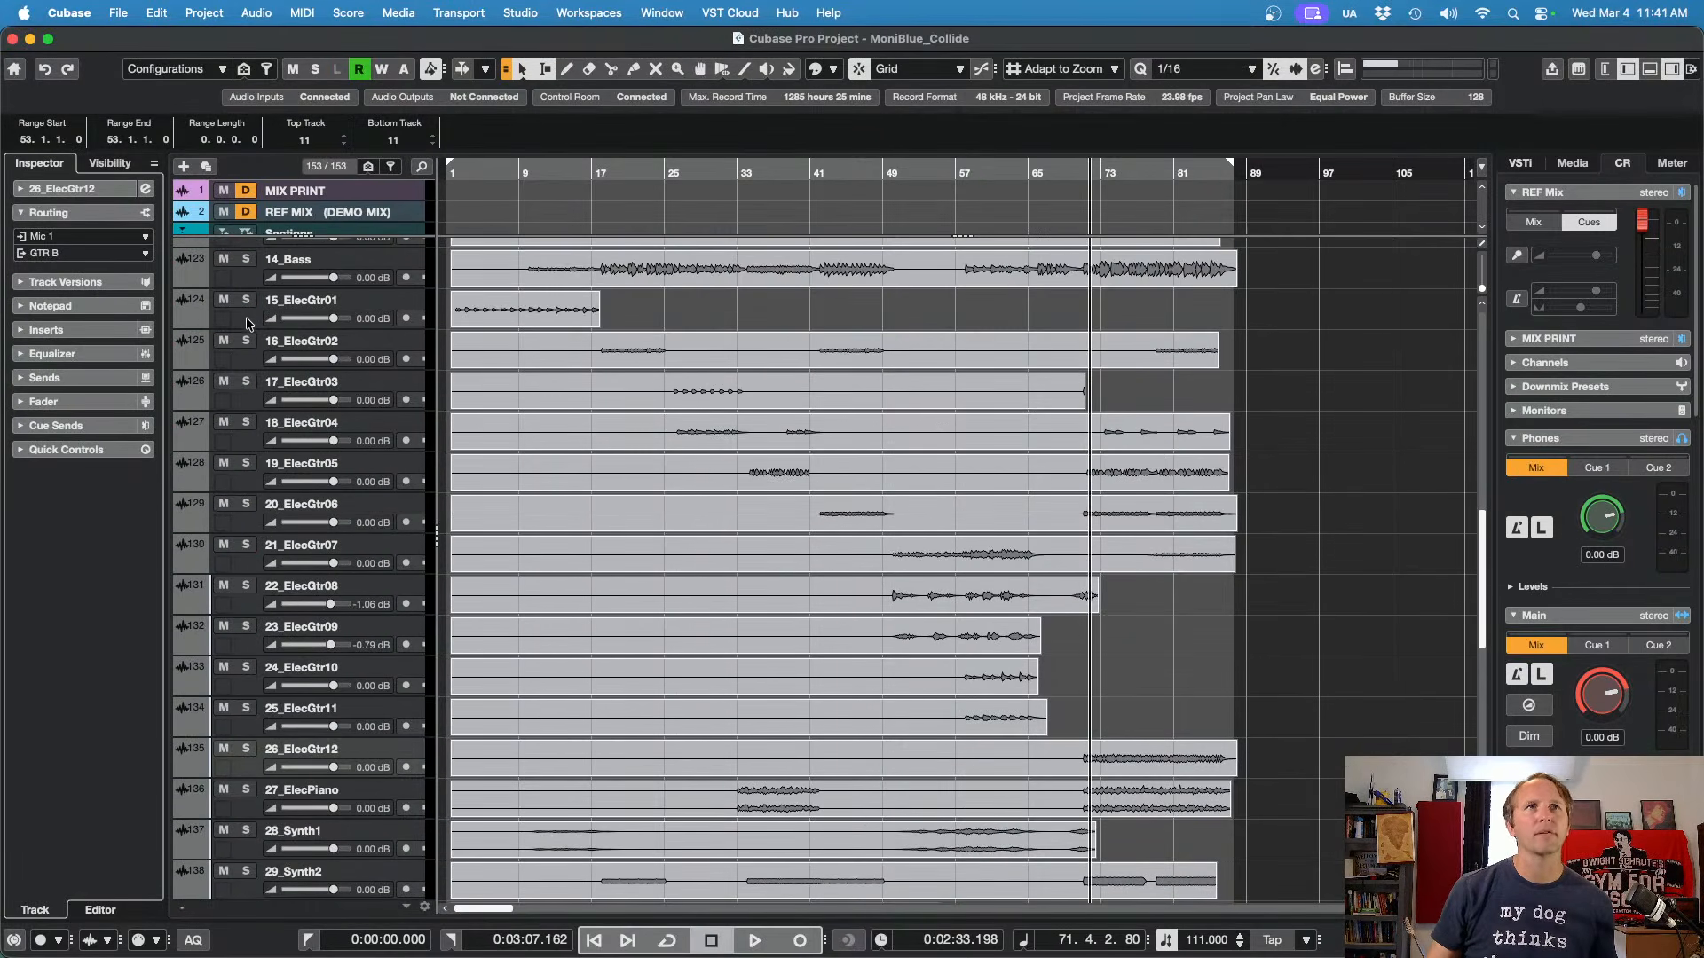
left_click(247, 322)
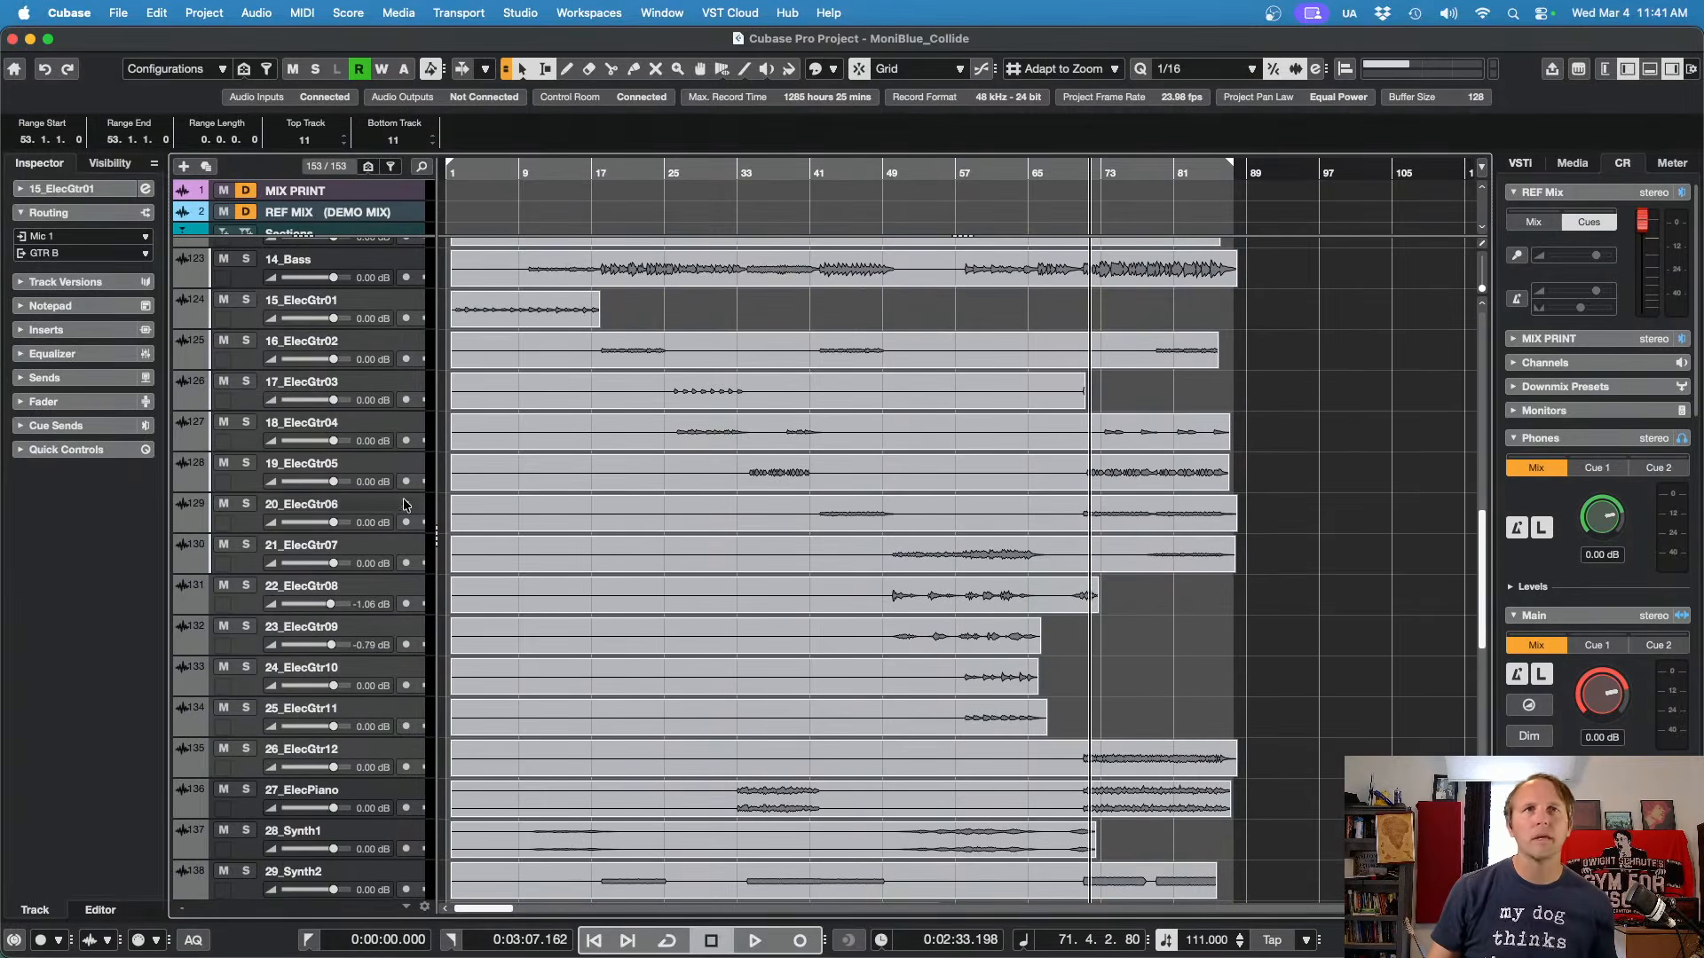
left_click(89, 256)
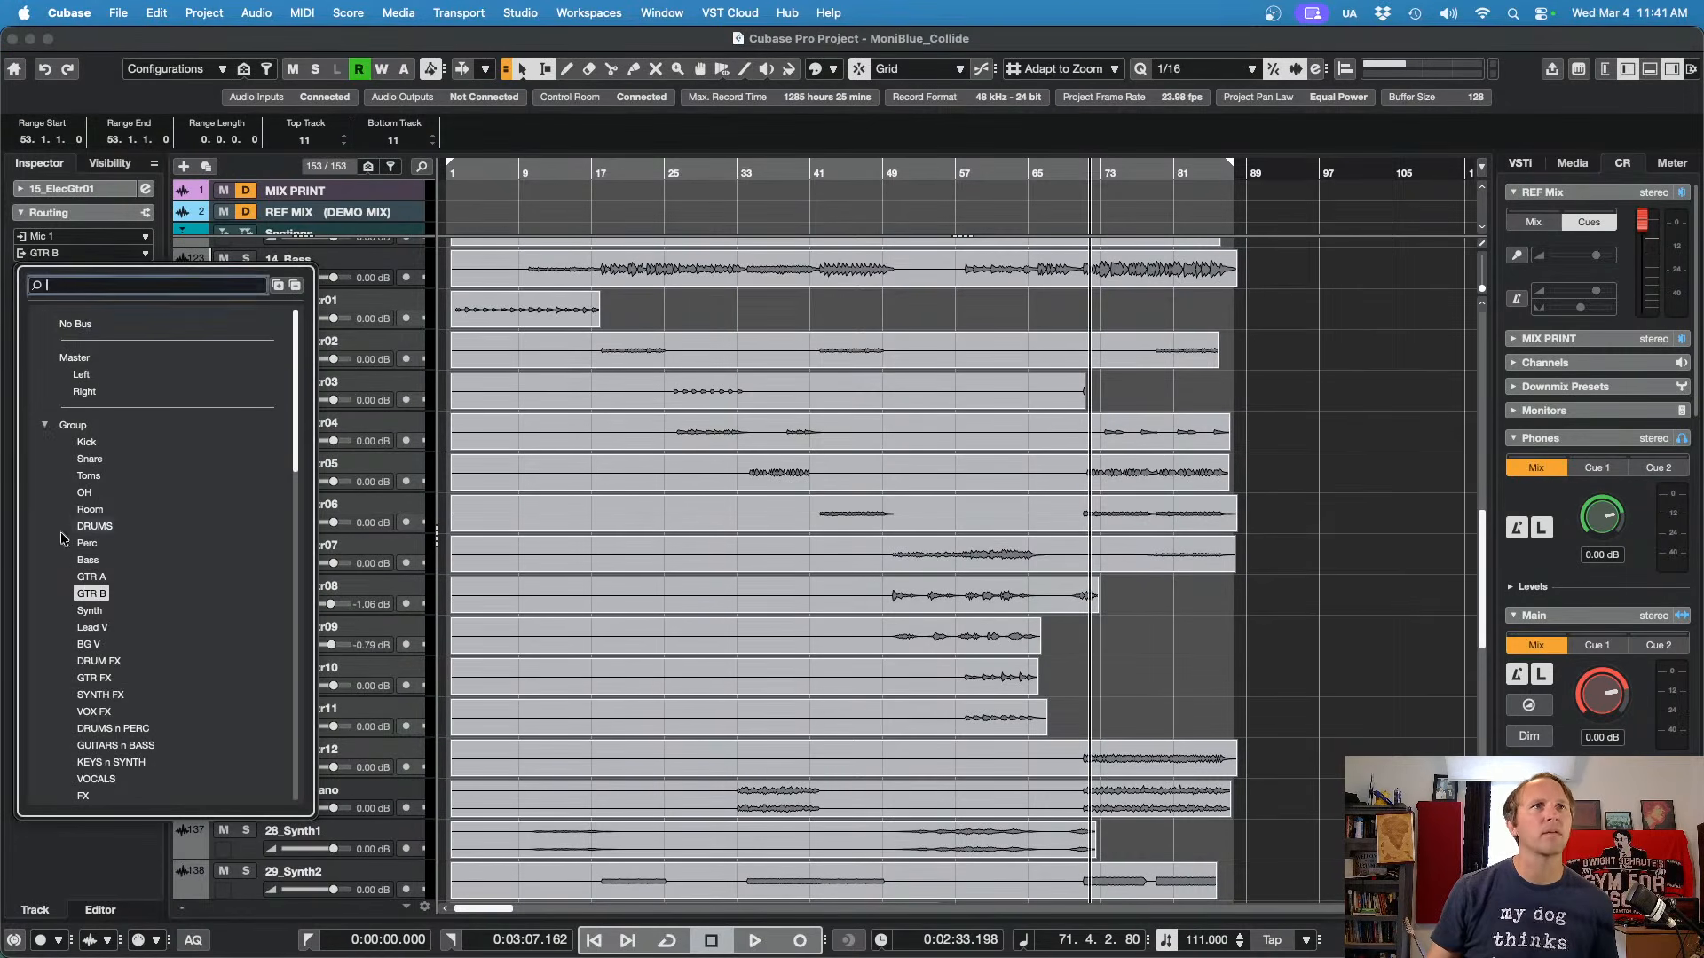
left_click(88, 583)
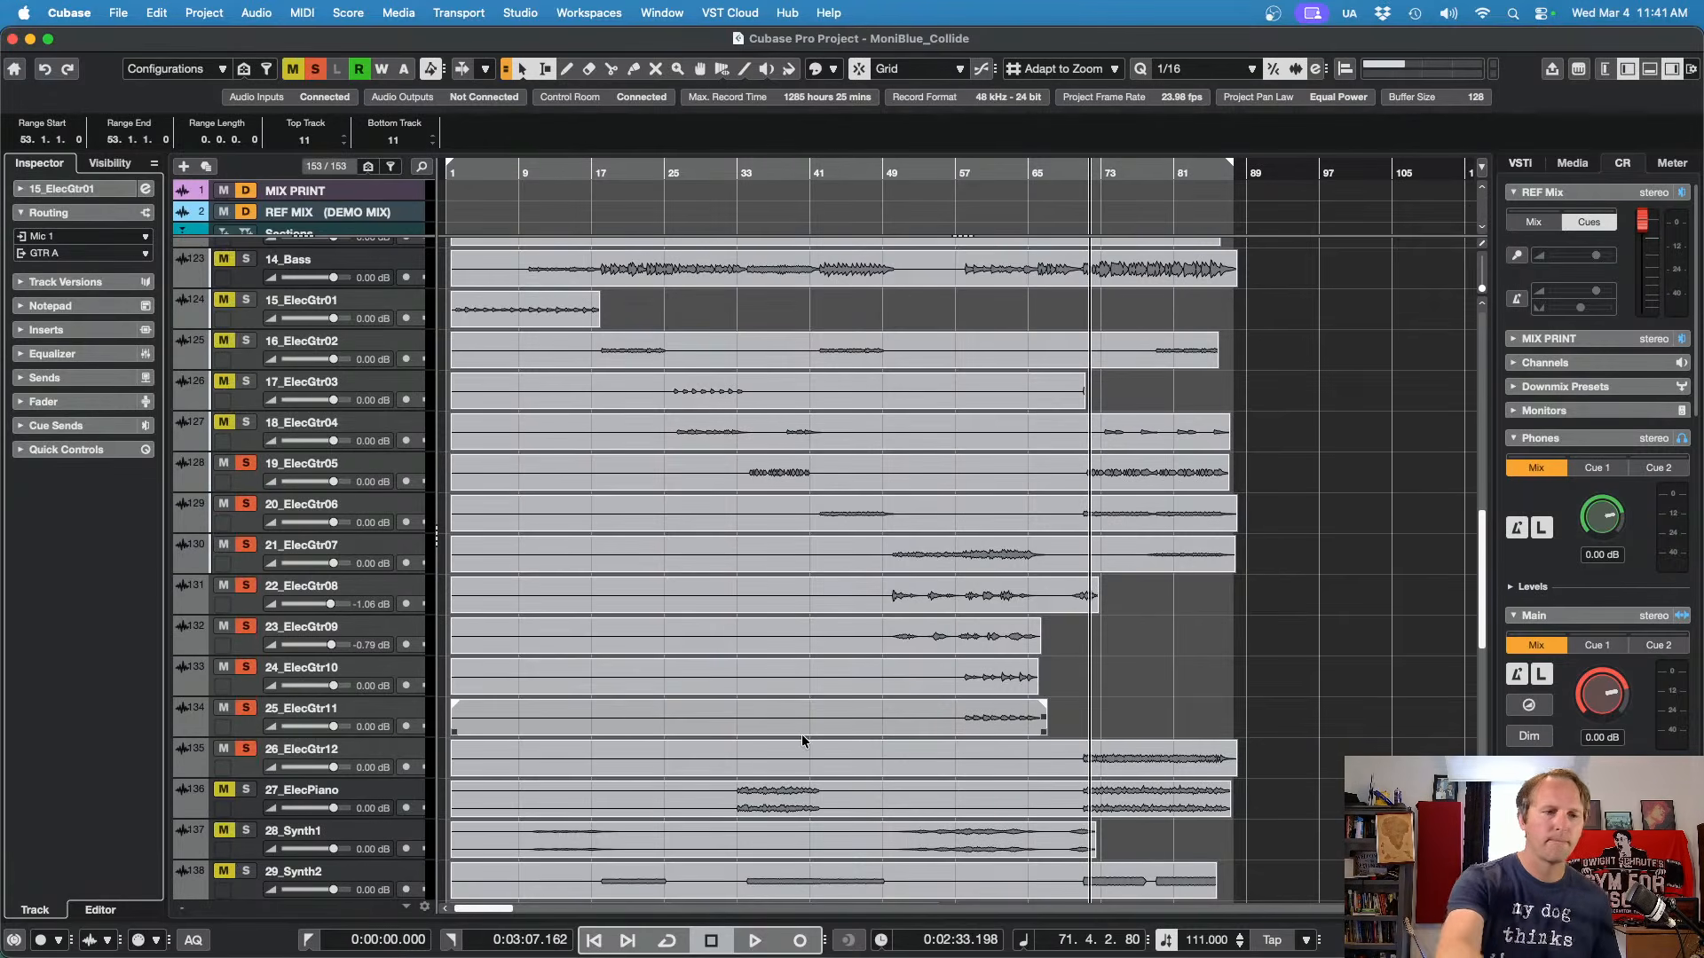
Step: Audition the soloed guitars 16_ElecGtr02 through 26_ElecGtr12 from about bar 71, with 20_ElecGtr06 lowered to -2.87 dB, and clear the solos
key("space")
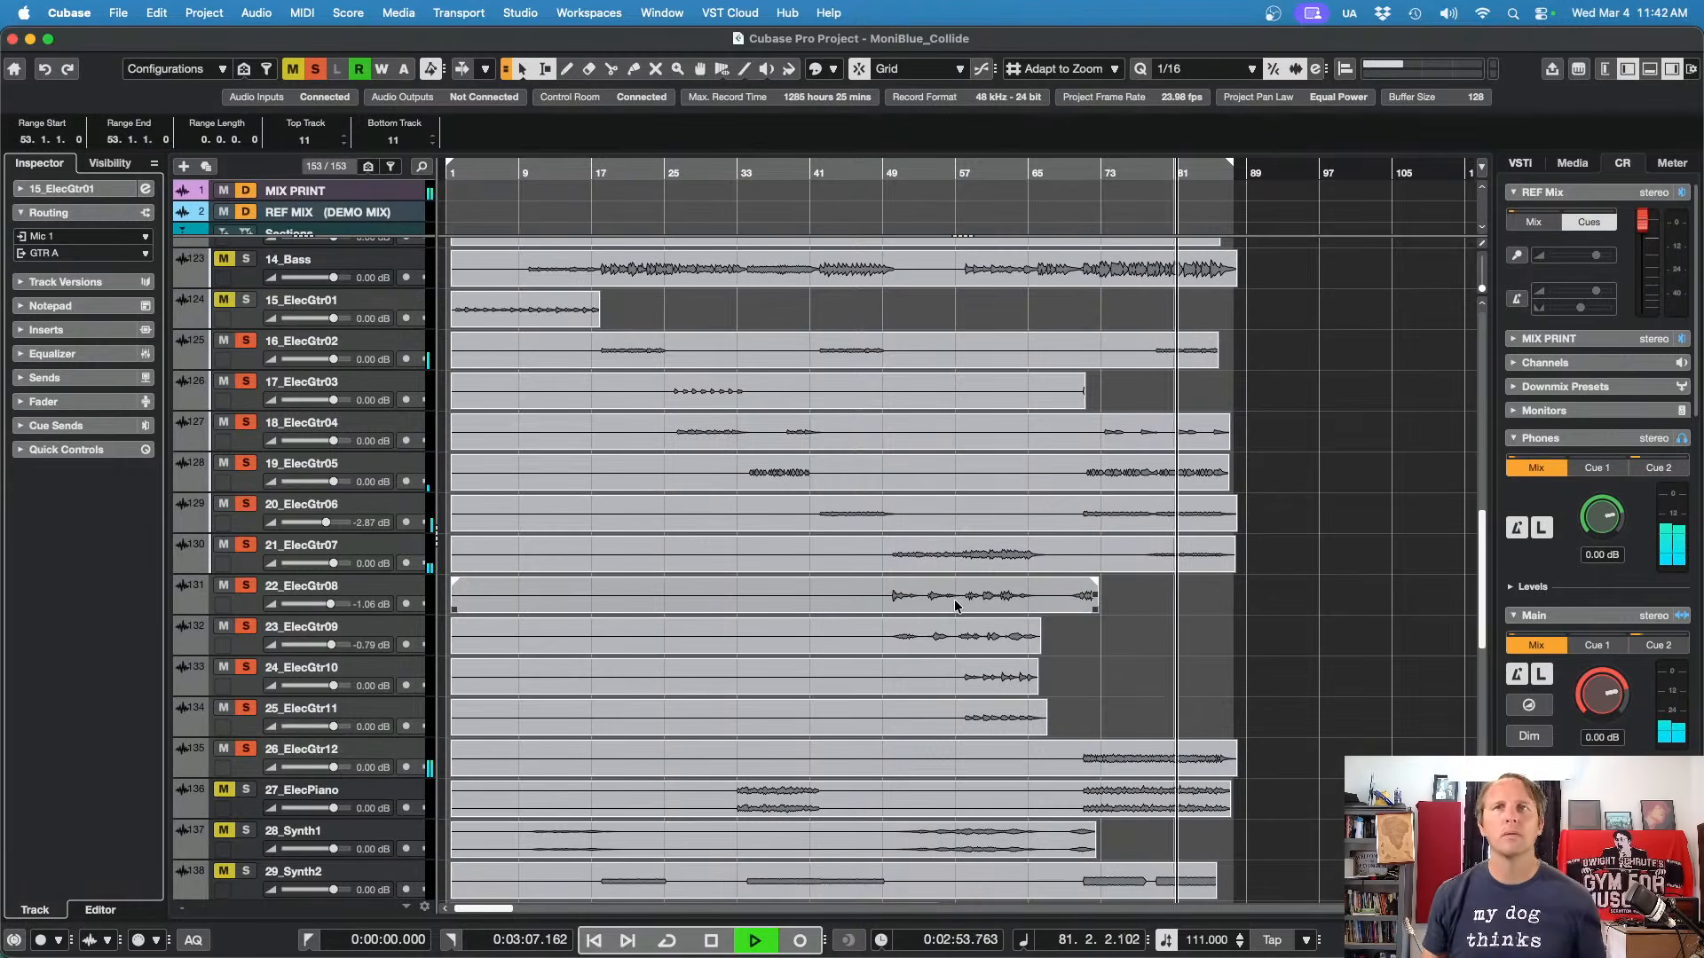
key("space")
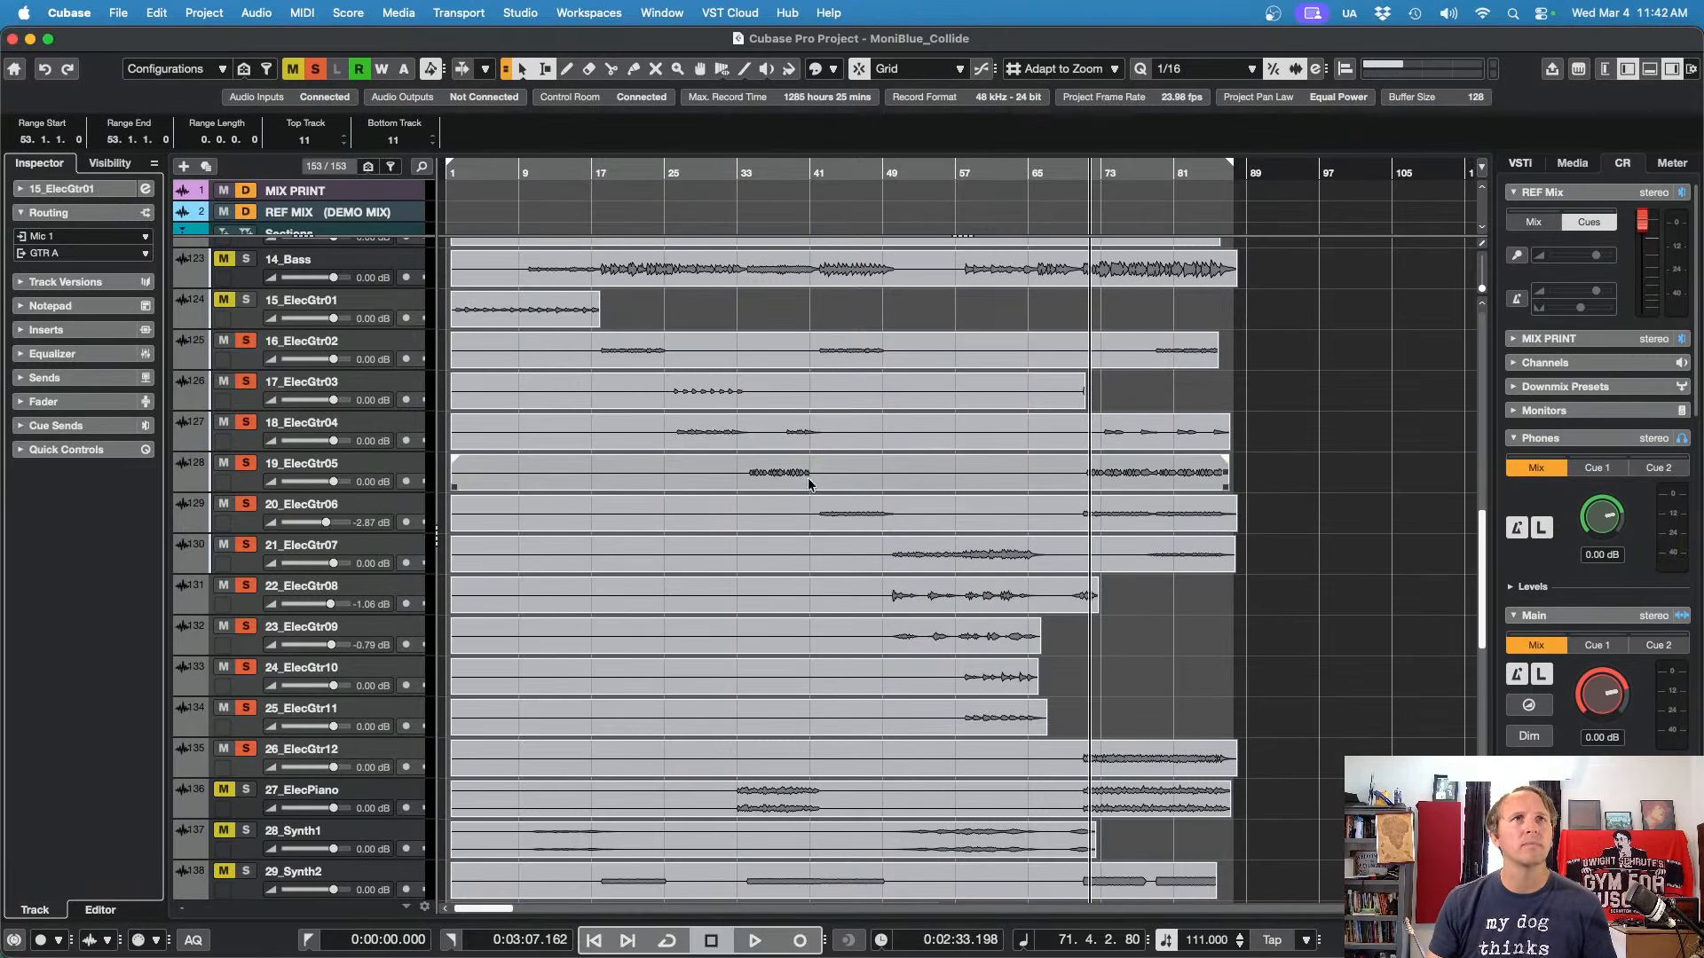
left_click(316, 69)
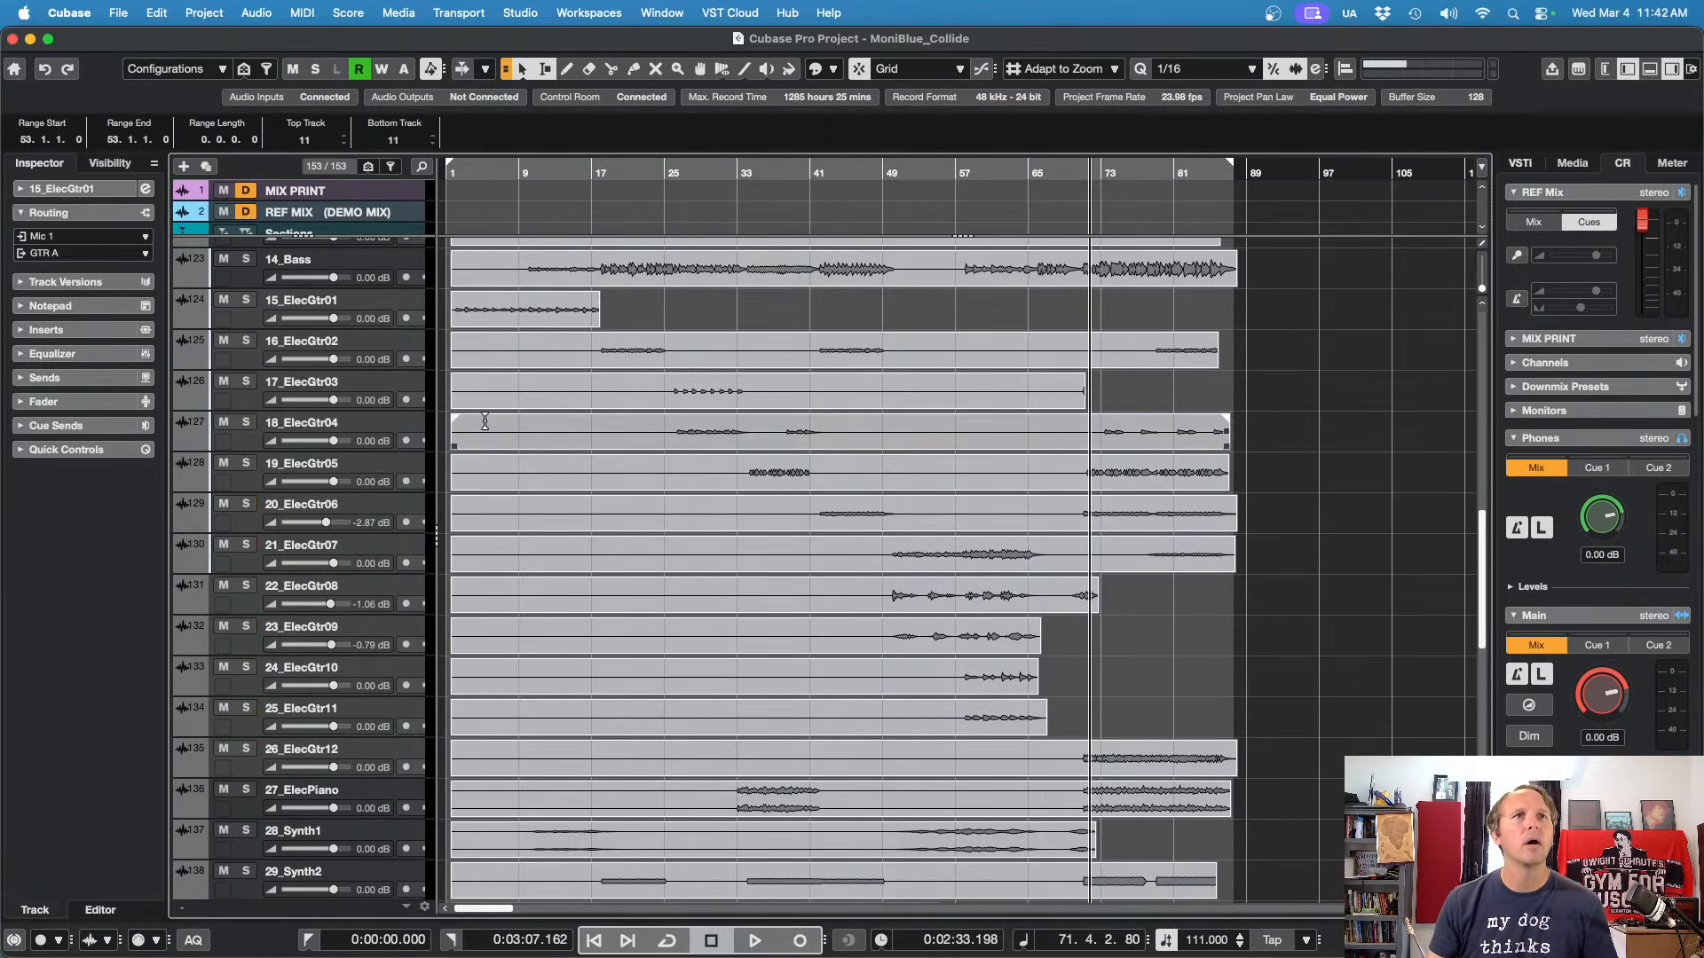
Step: Solo 27_ElecPiano, listen to a short passage from about bar 71, and release the solo
scroll(1303, 604, "down", 1)
scroll(1303, 604, "down", 10)
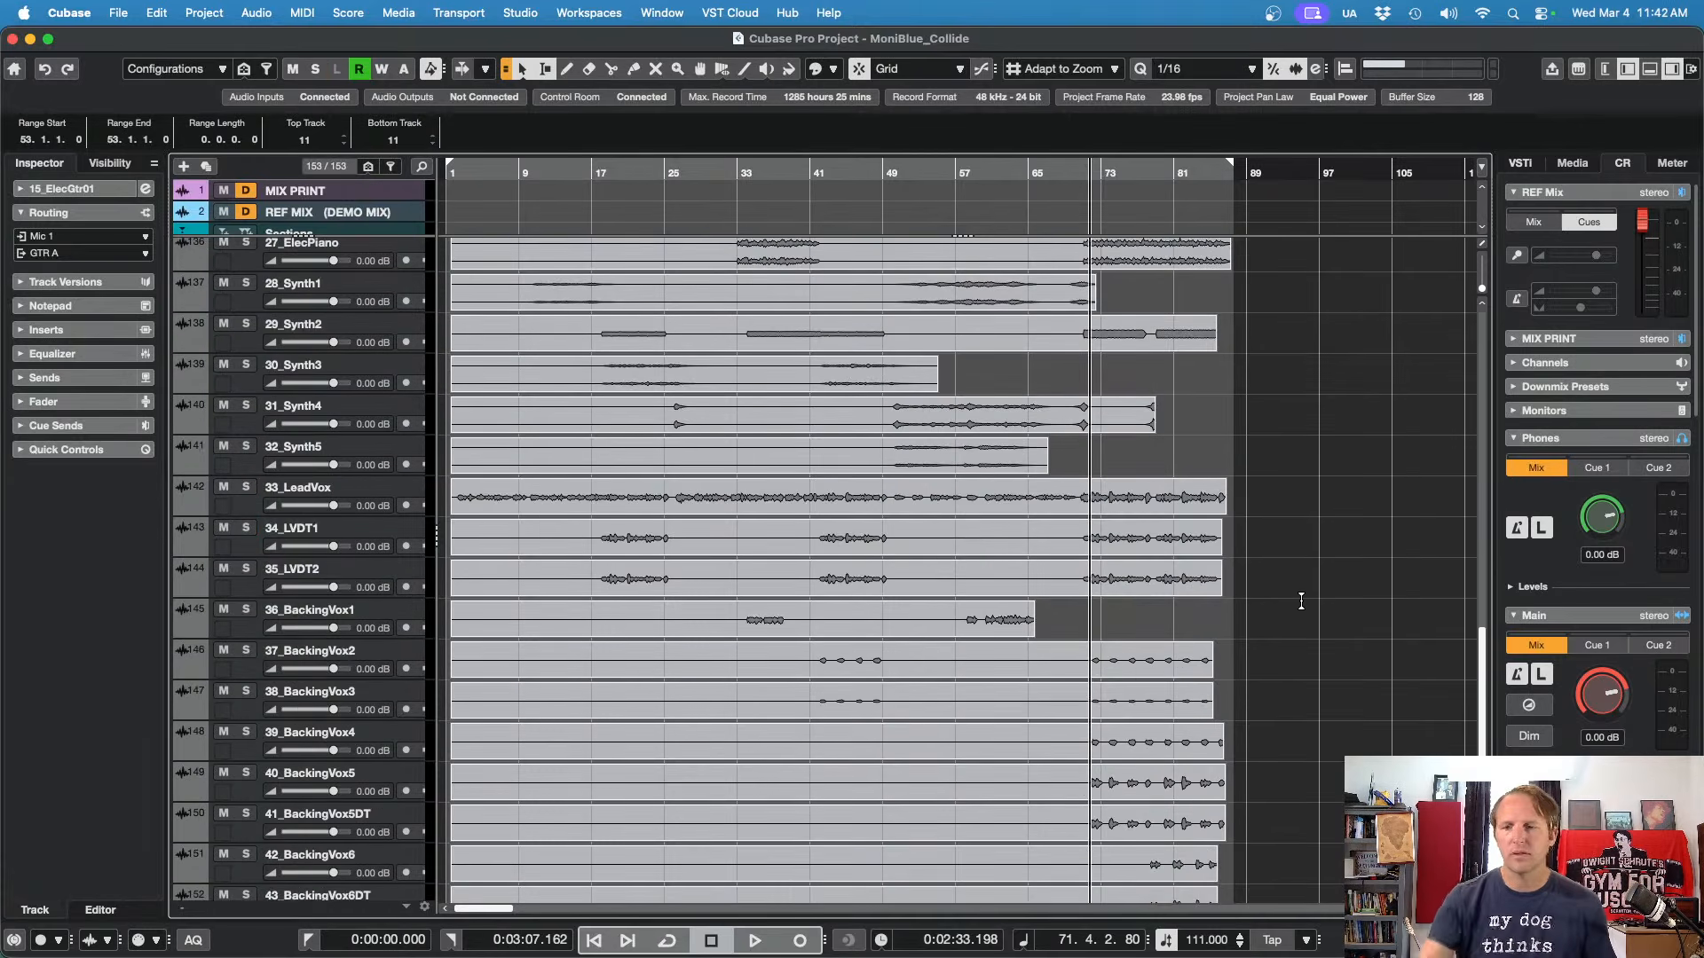
key("s")
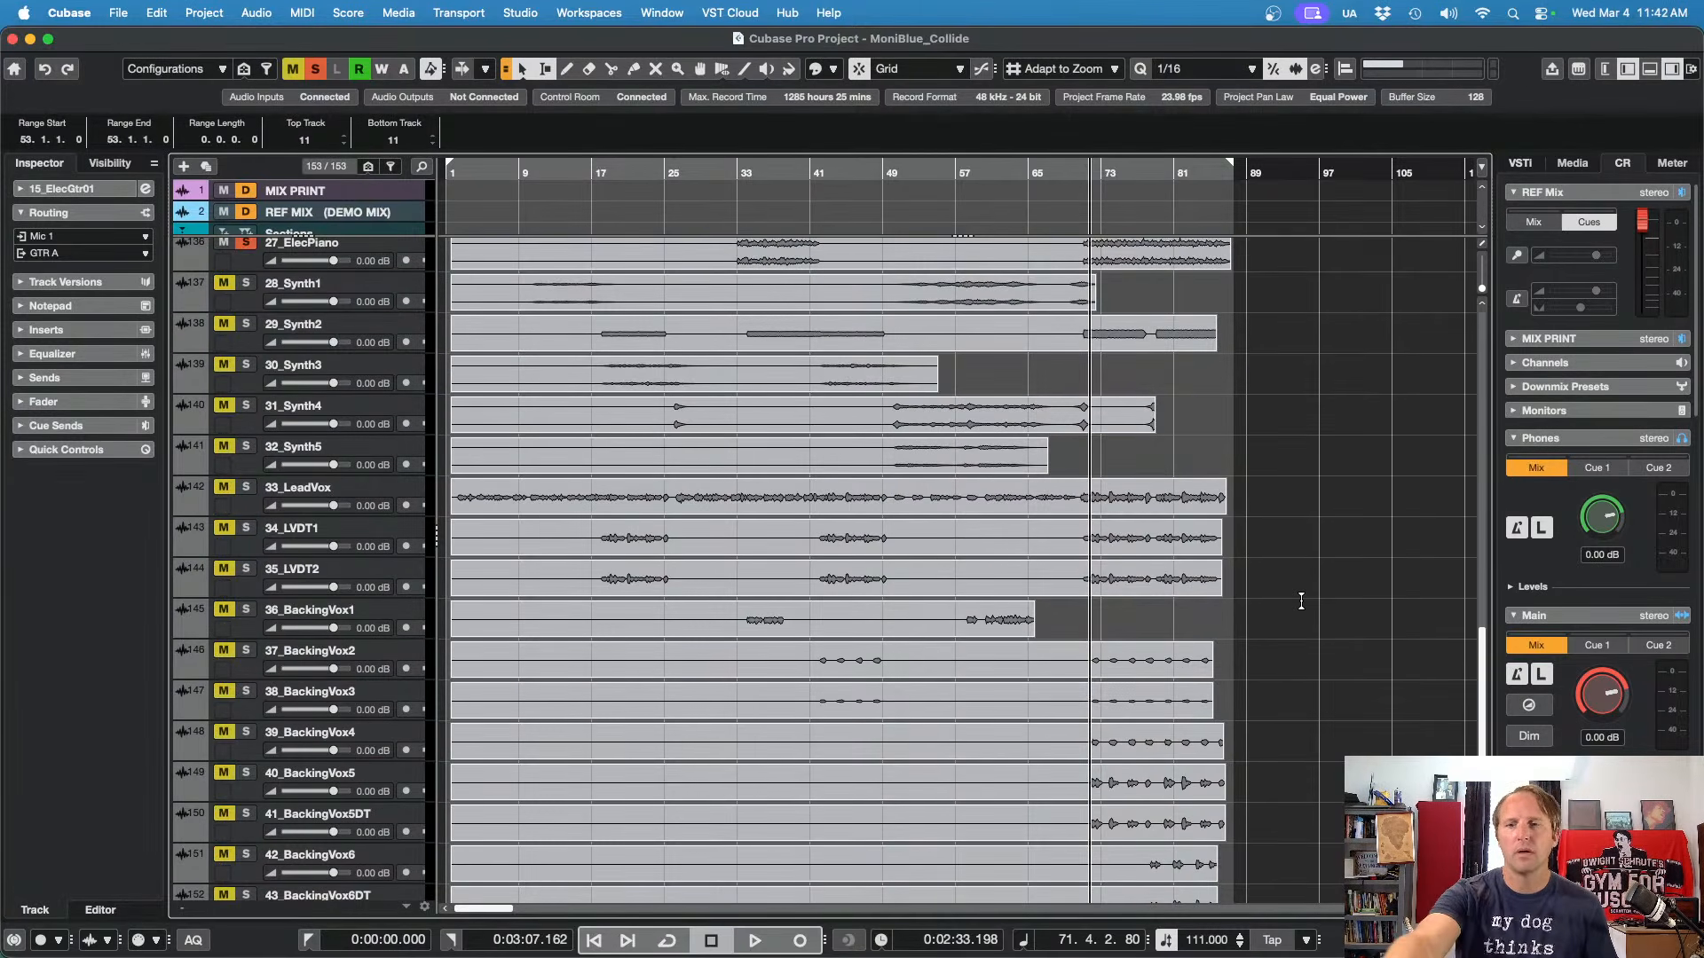
key("space")
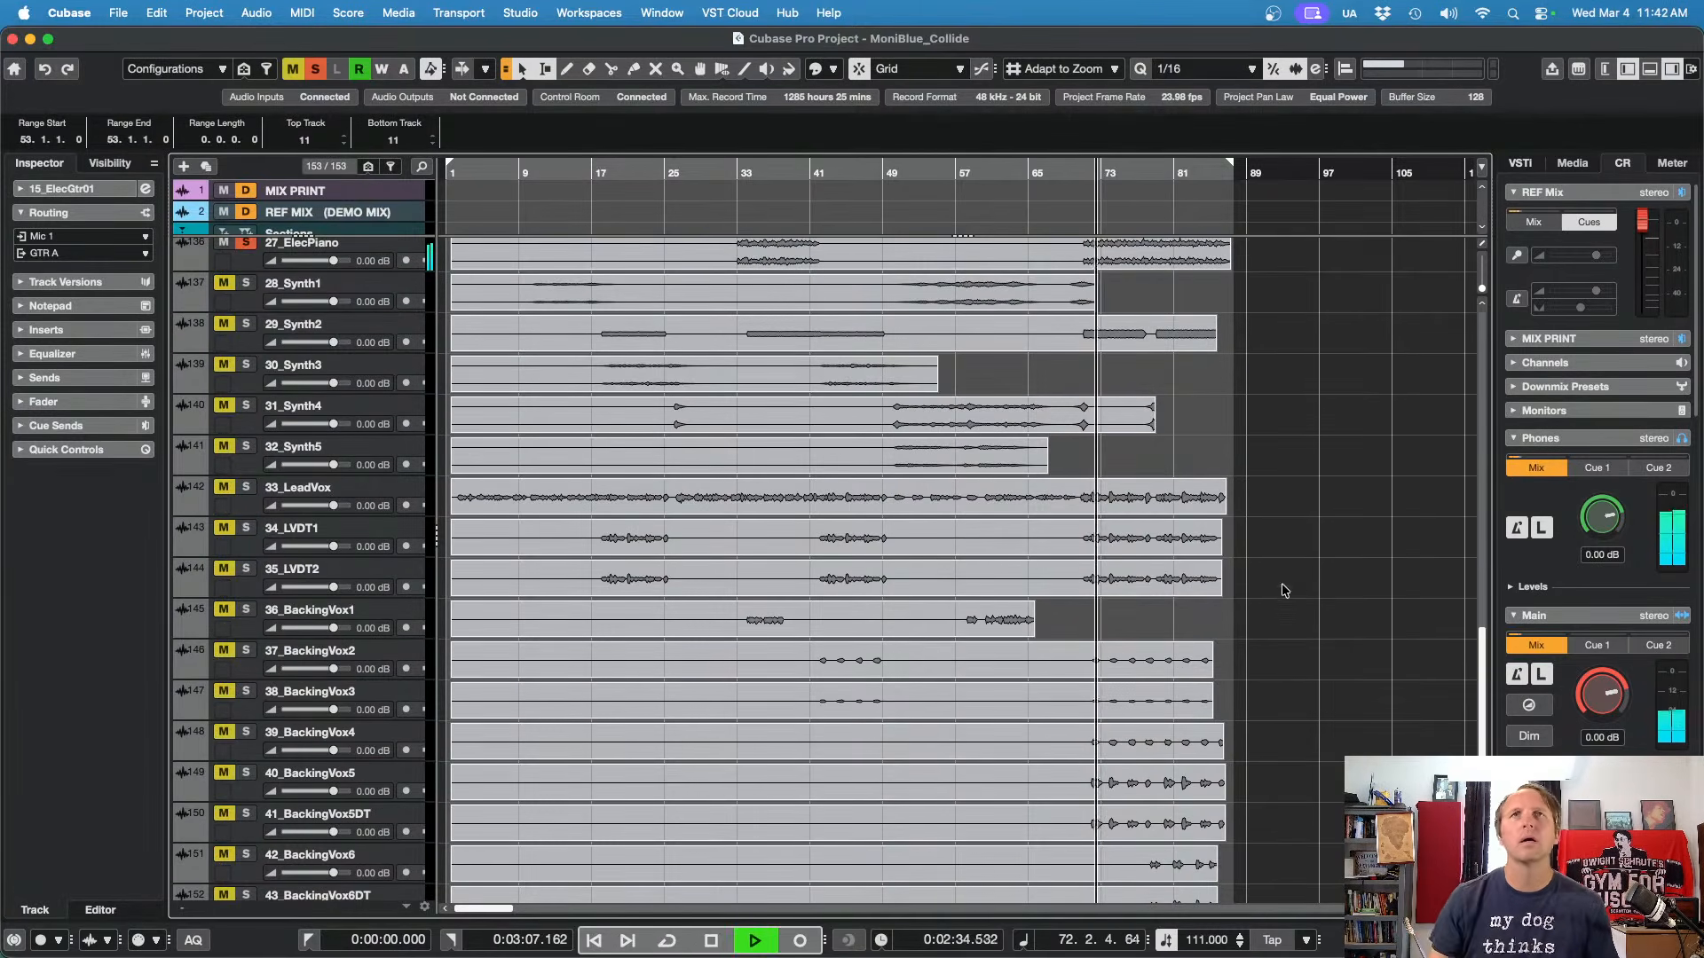
scroll(1305, 586, "up", 1)
scroll(1305, 572, "up", 3)
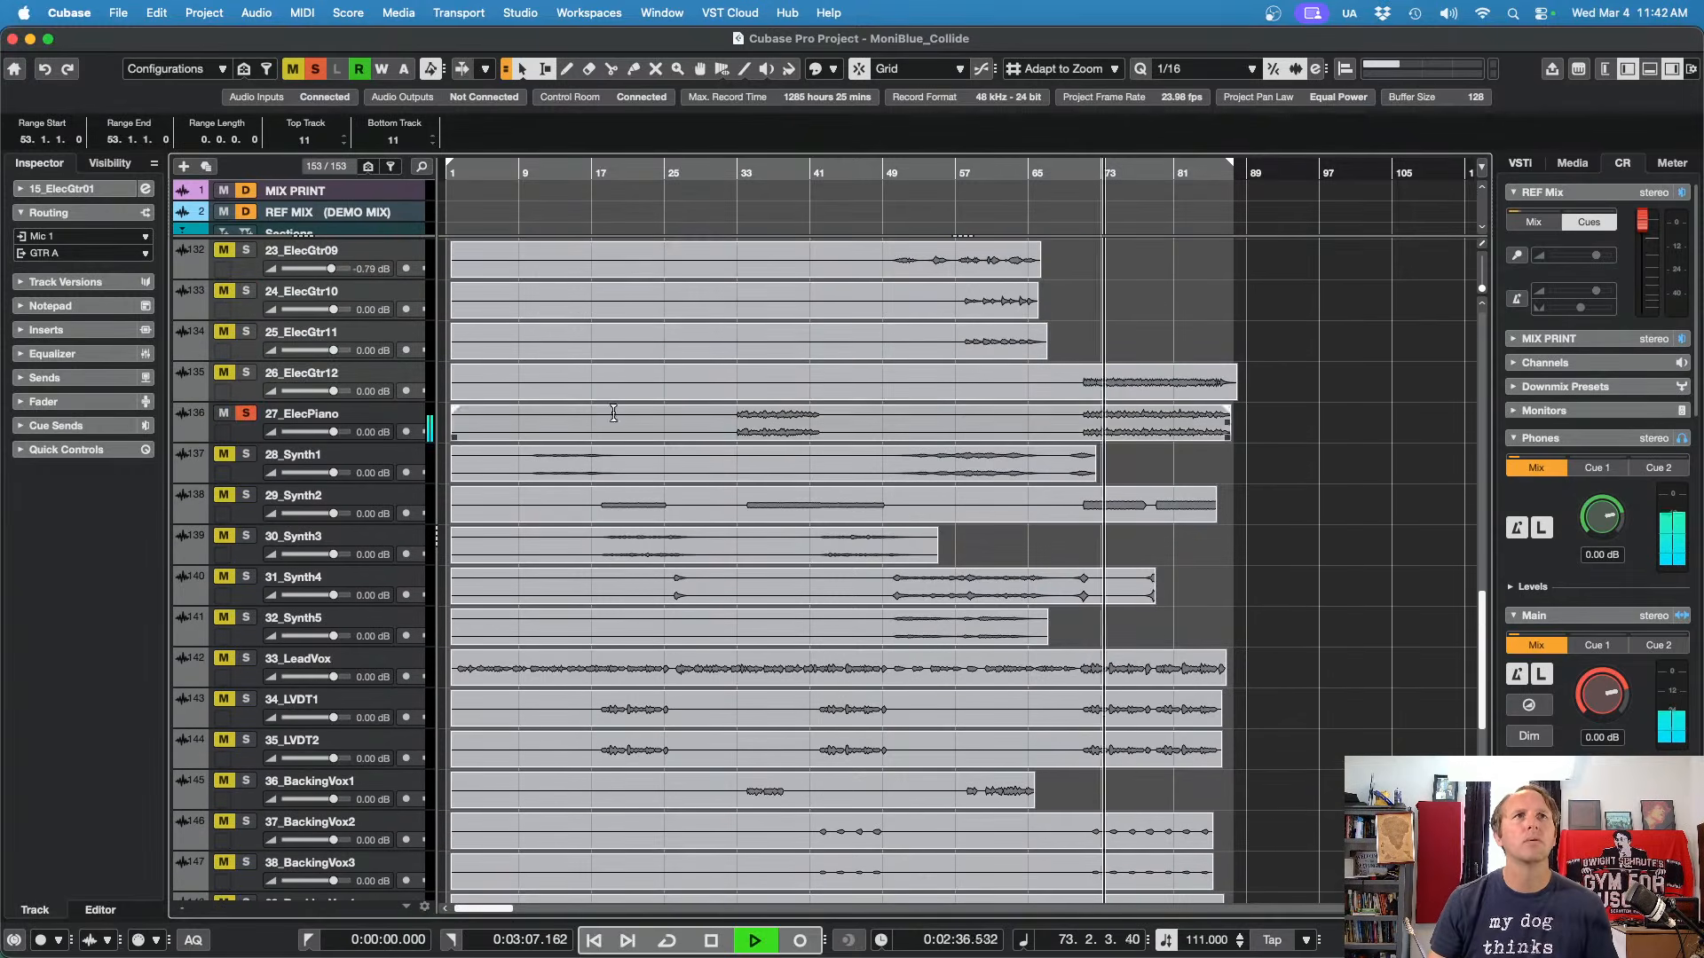
key("space")
left_click(251, 413)
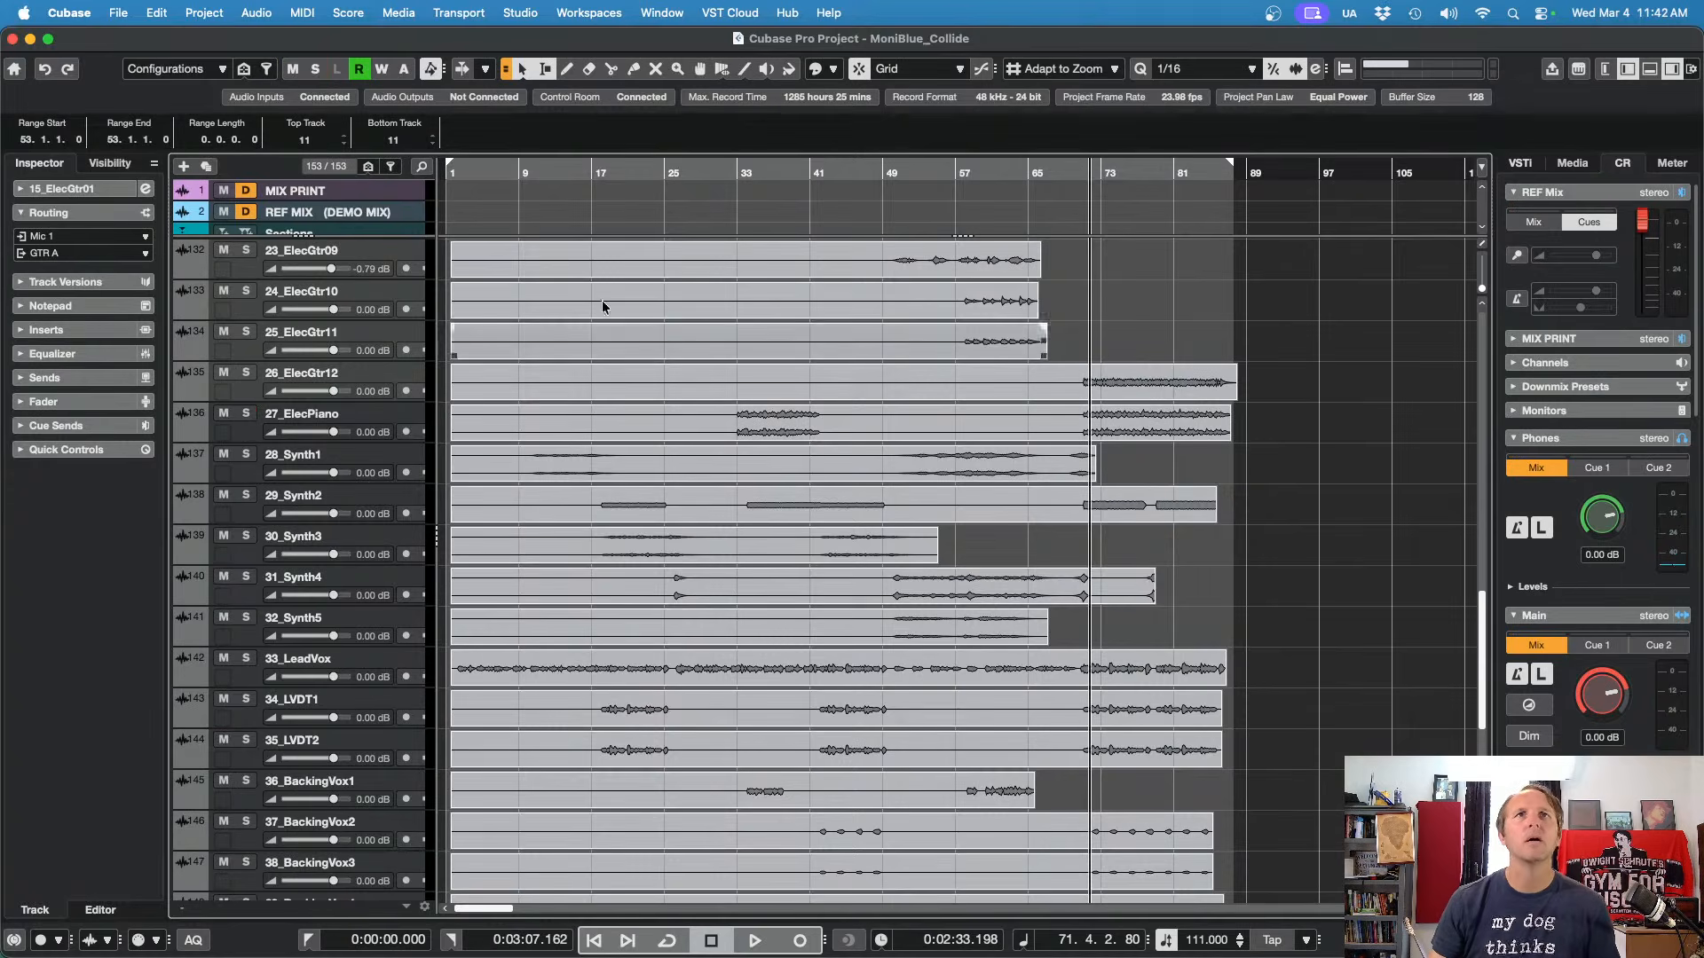
Step: Select the synth tracks 28_Synth1 through 32_Synth5 and route their output to the Synth group
left_click(233, 641)
left_click(253, 477)
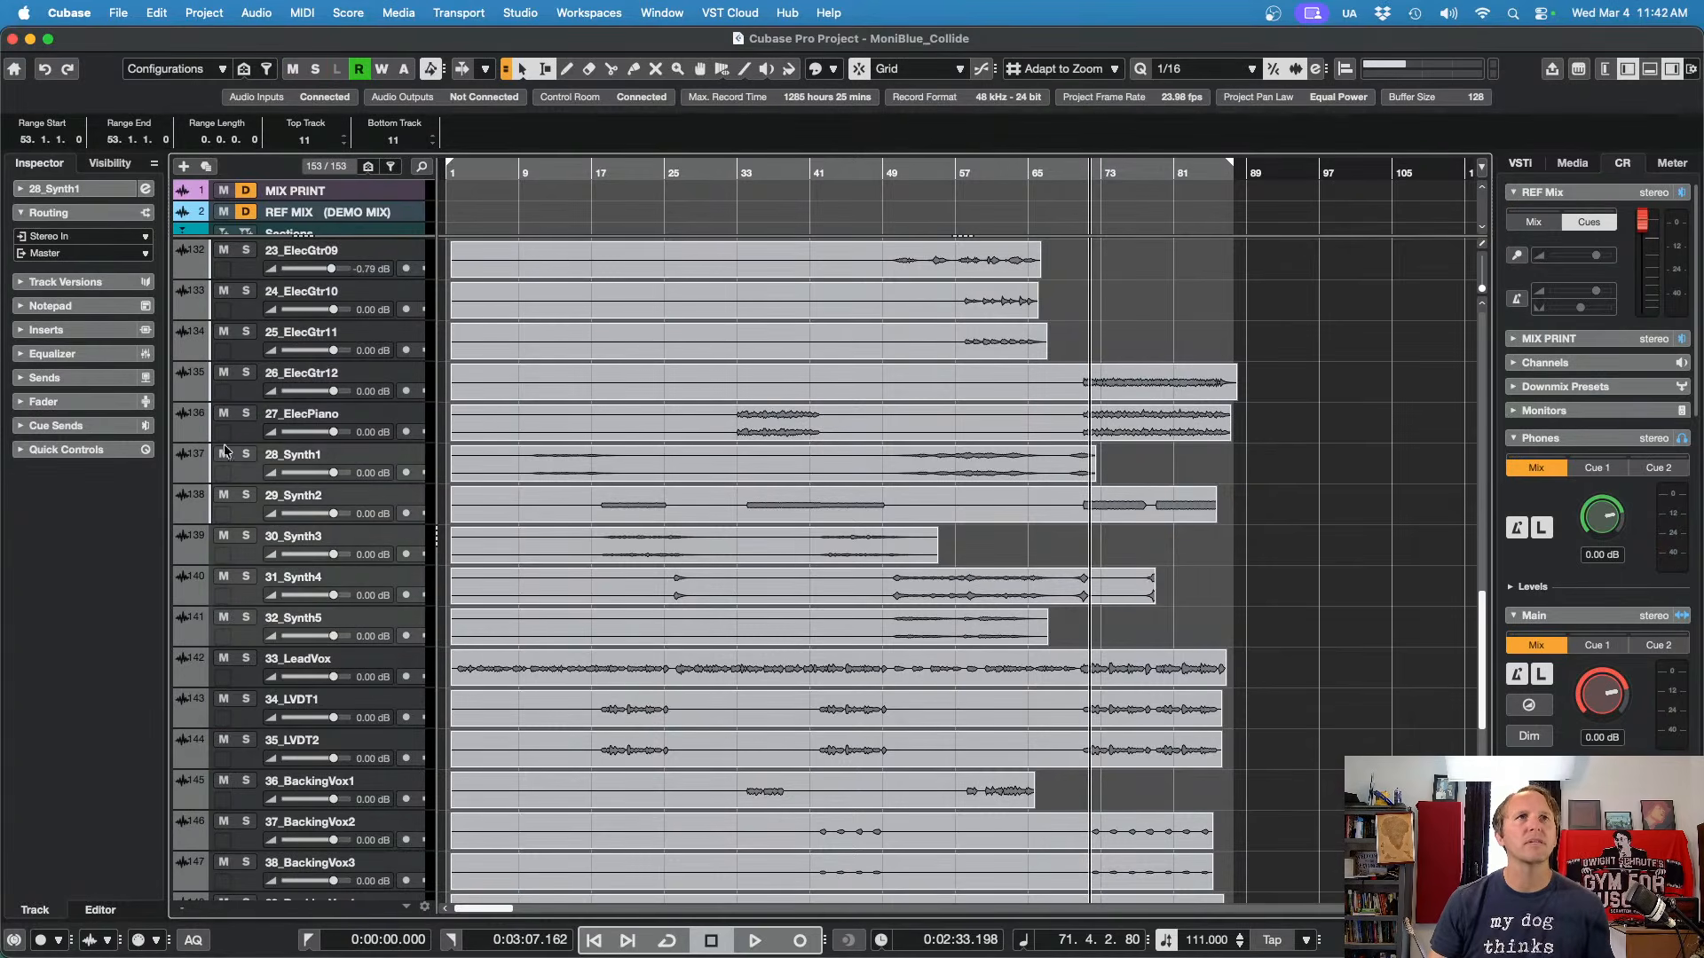
left_click(67, 254)
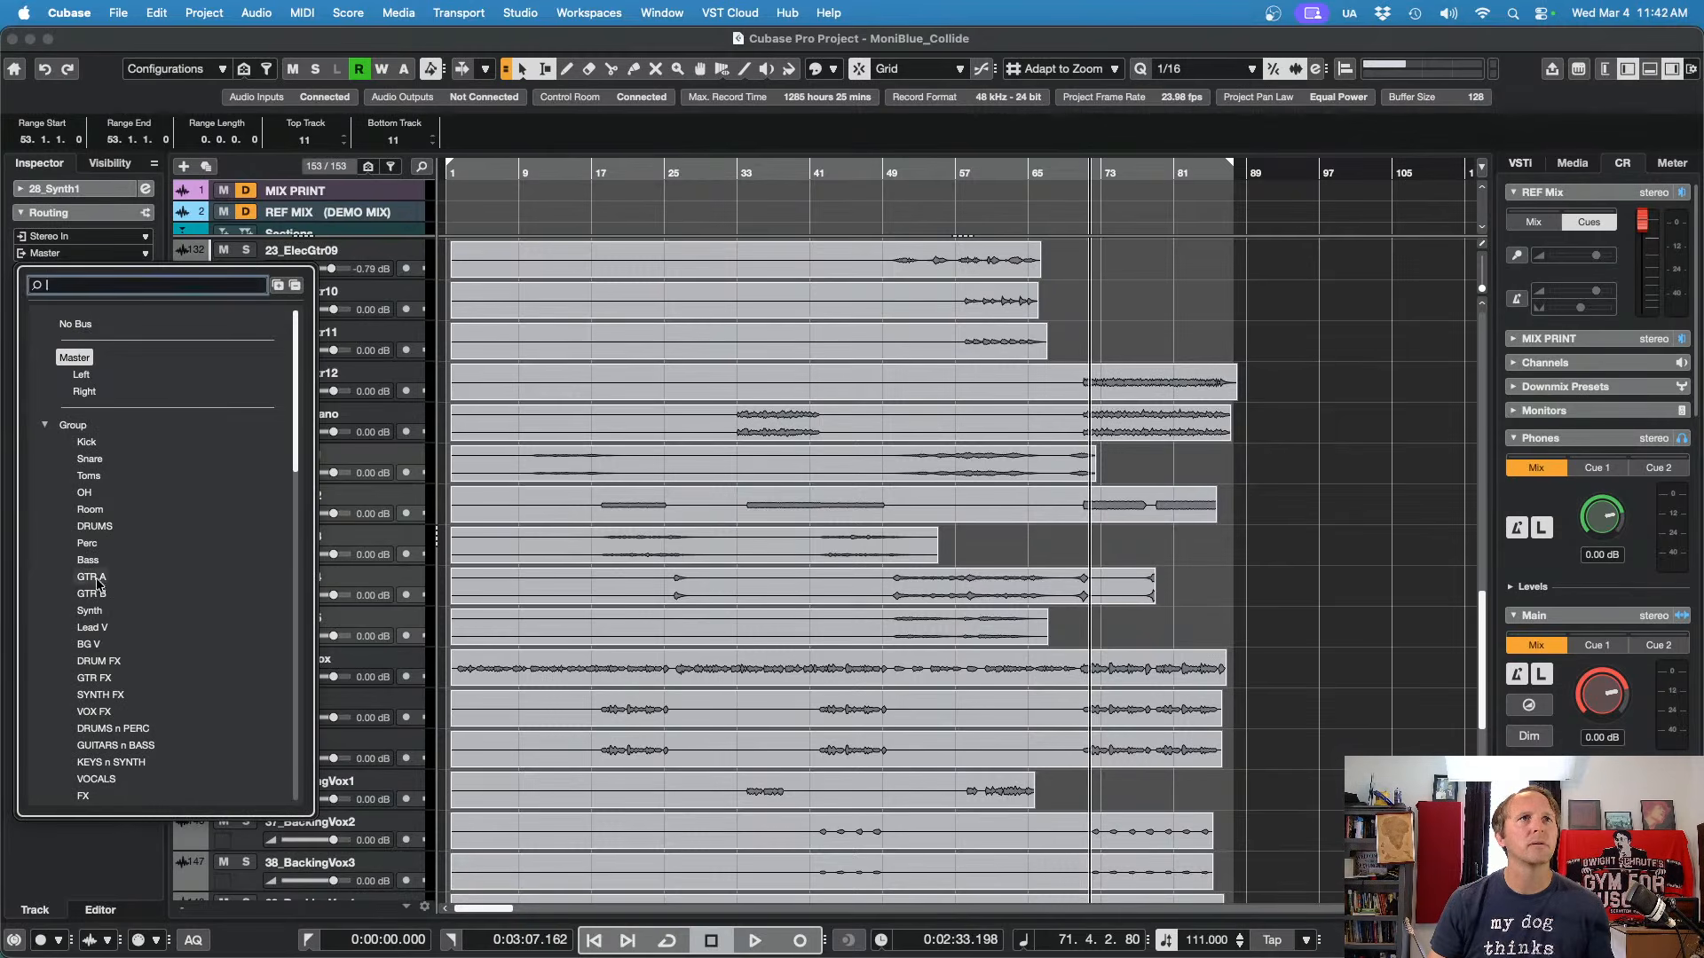
left_click(87, 612)
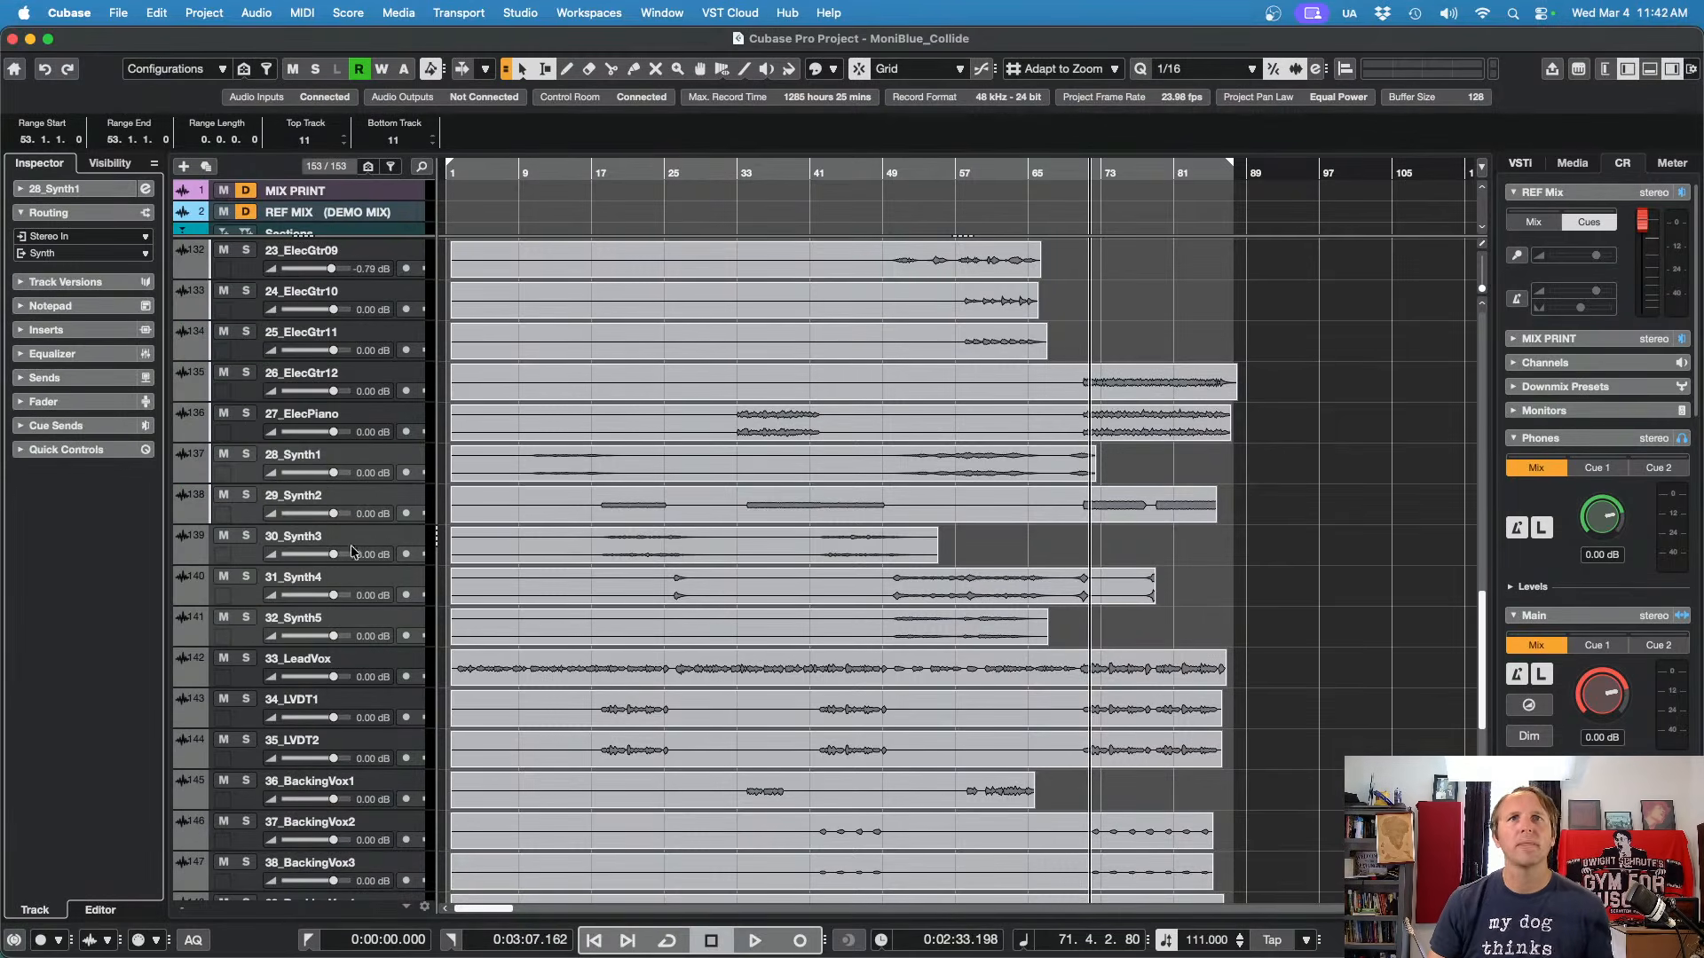
Step: Solo 28_Synth1 through 32_Synth5, audition the synth parts in passages from about bar 16 onward, and clear the solos
left_click(567, 169)
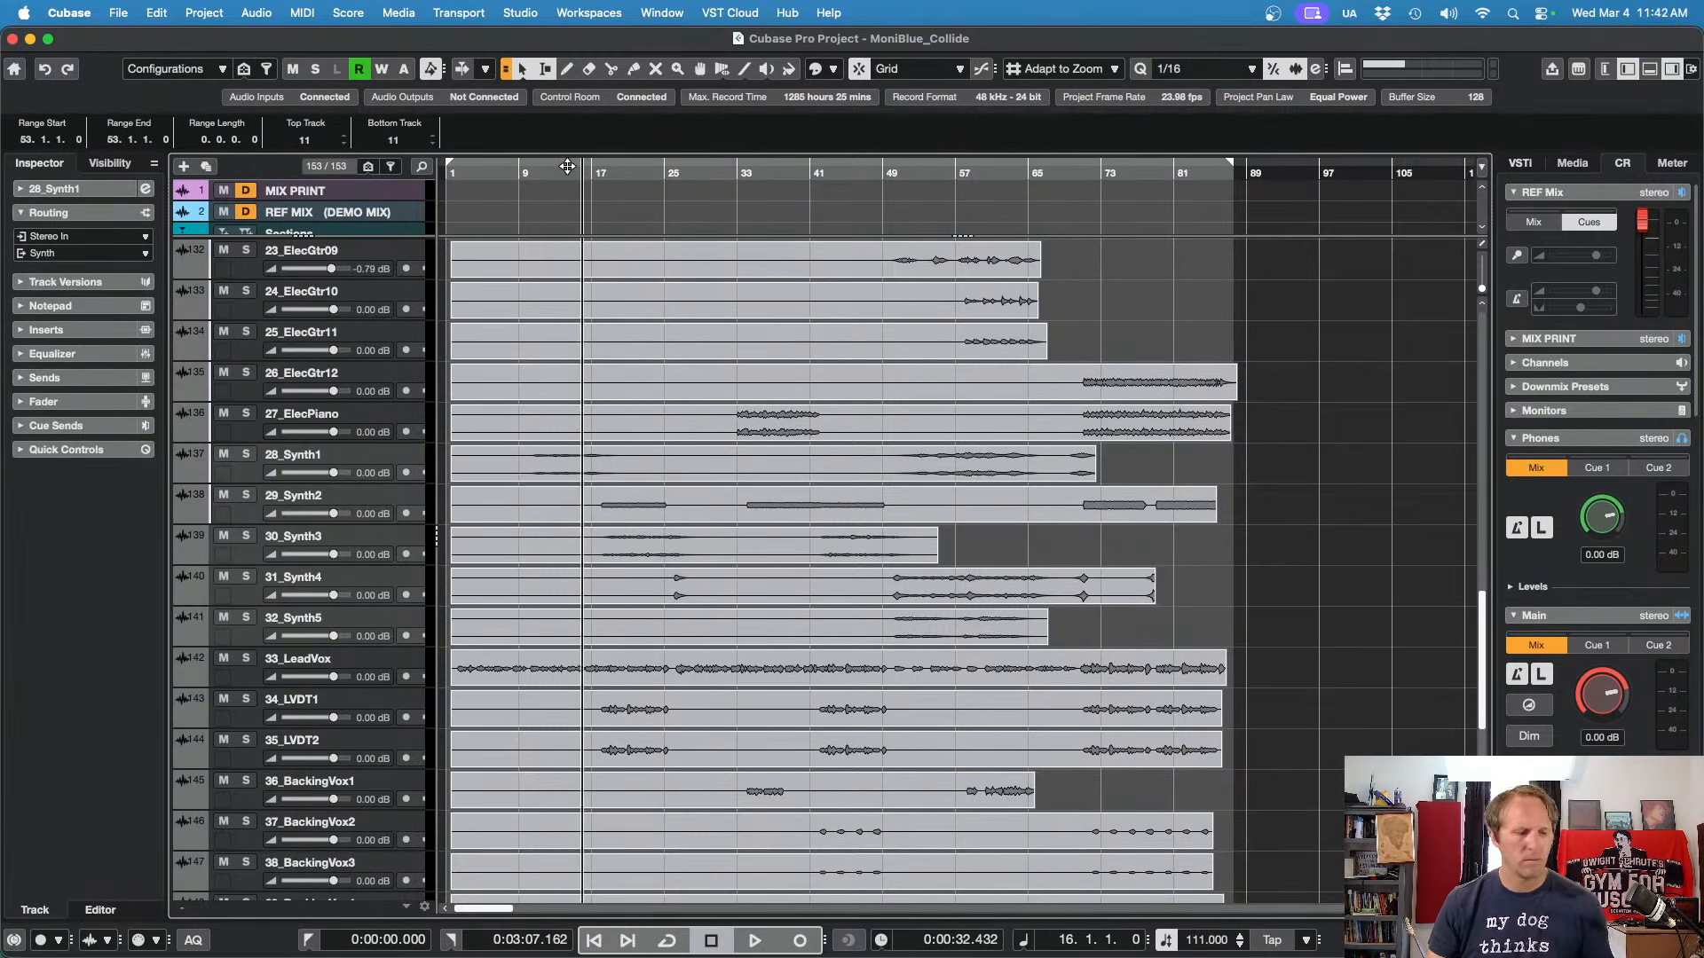
key("s")
key("space")
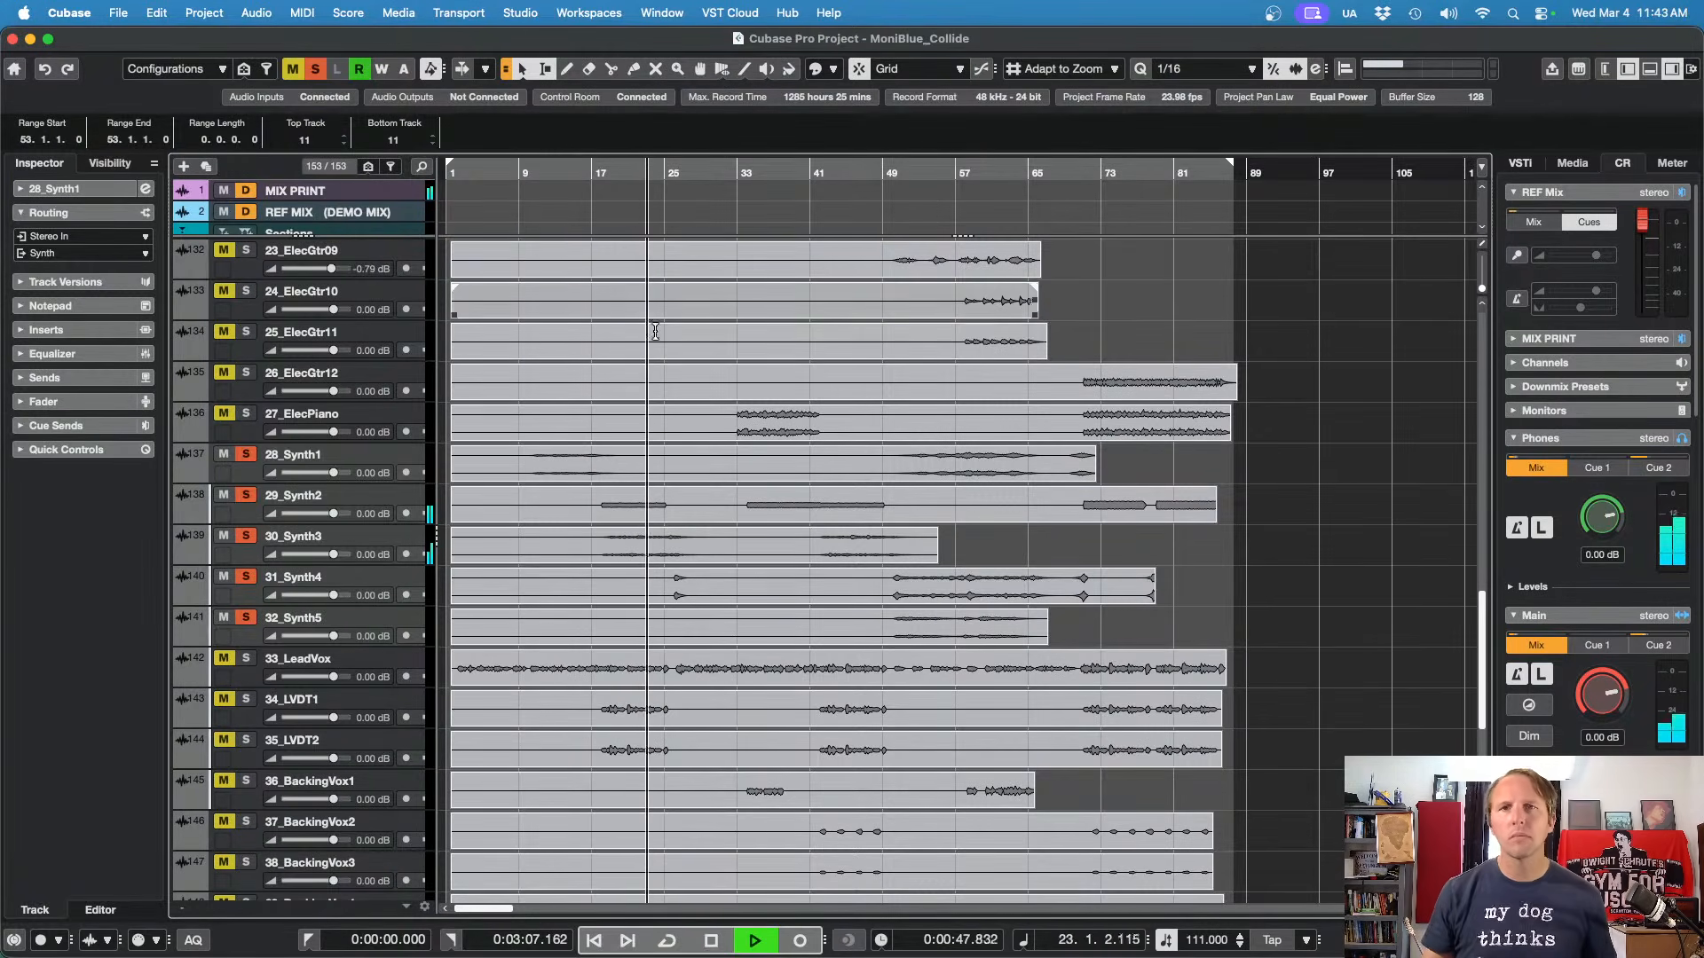
key("space")
left_click(756, 433)
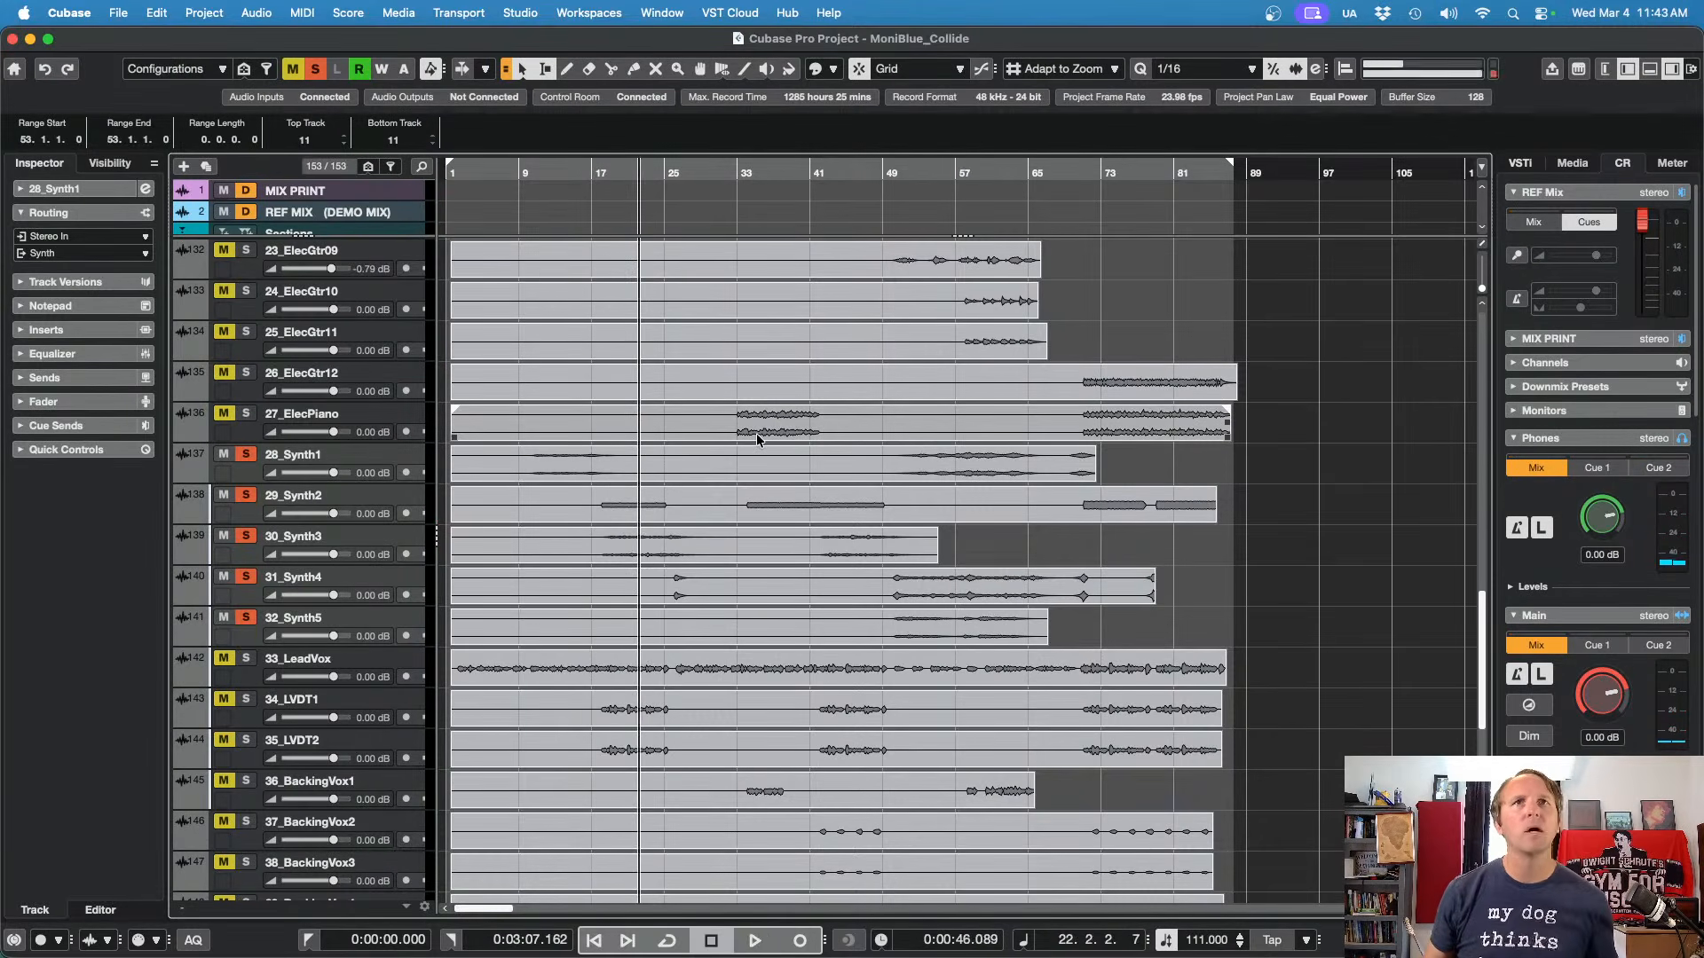
key("space")
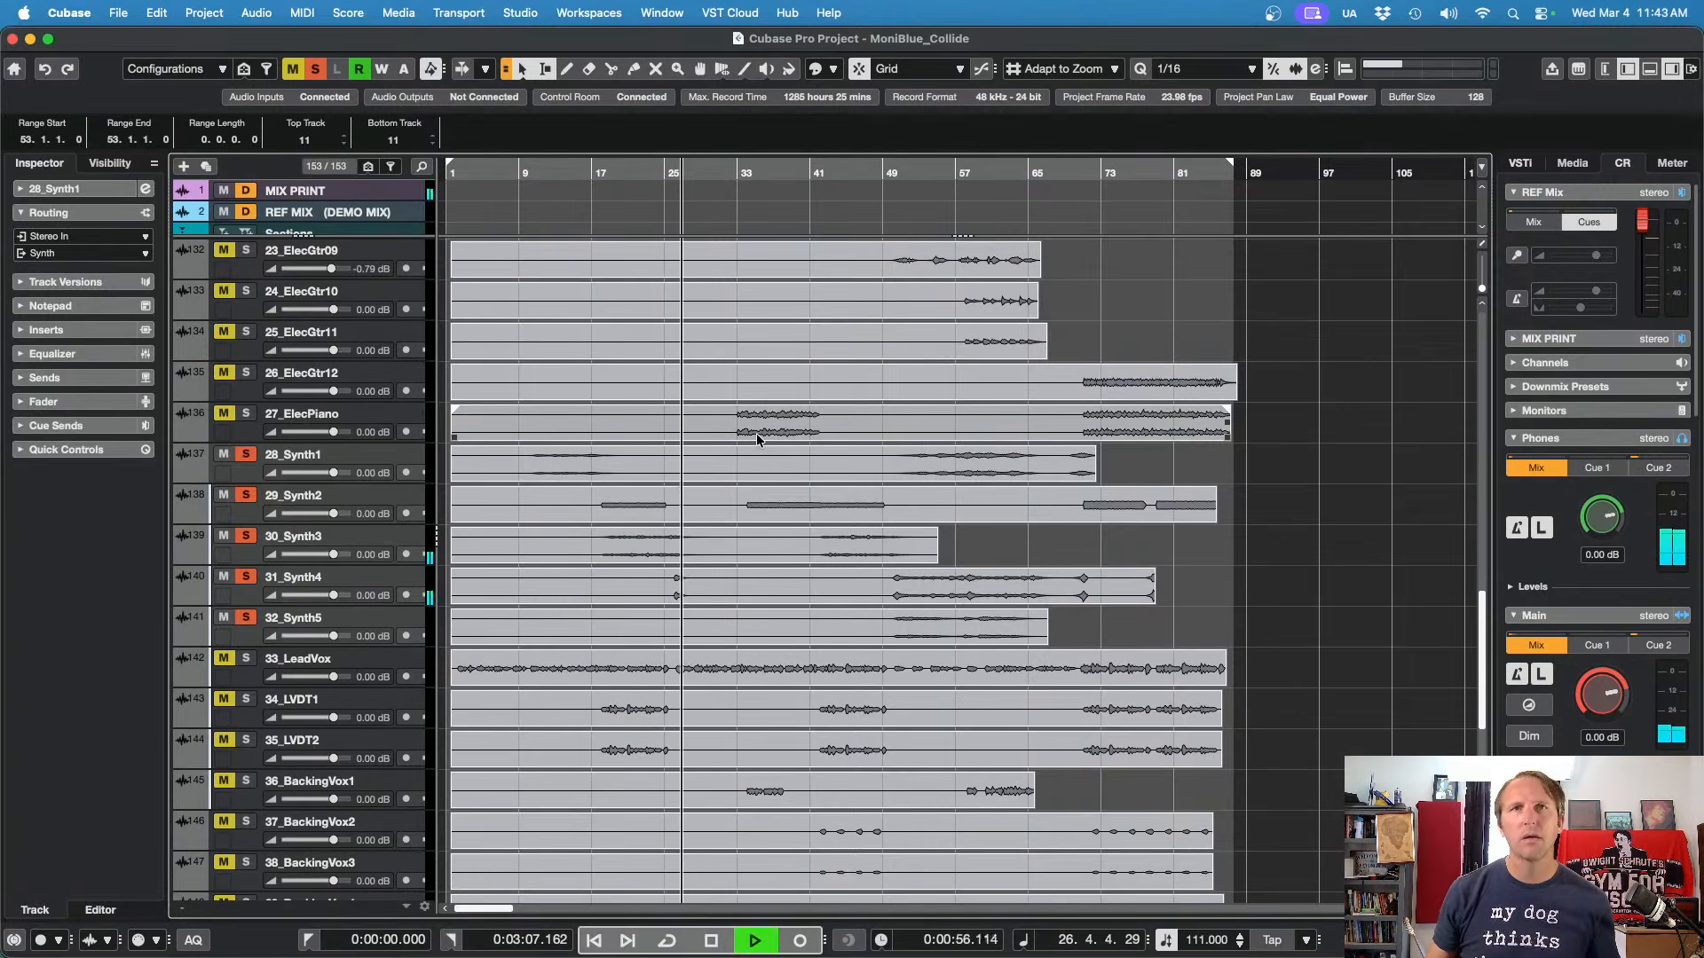
key("KP_Add")
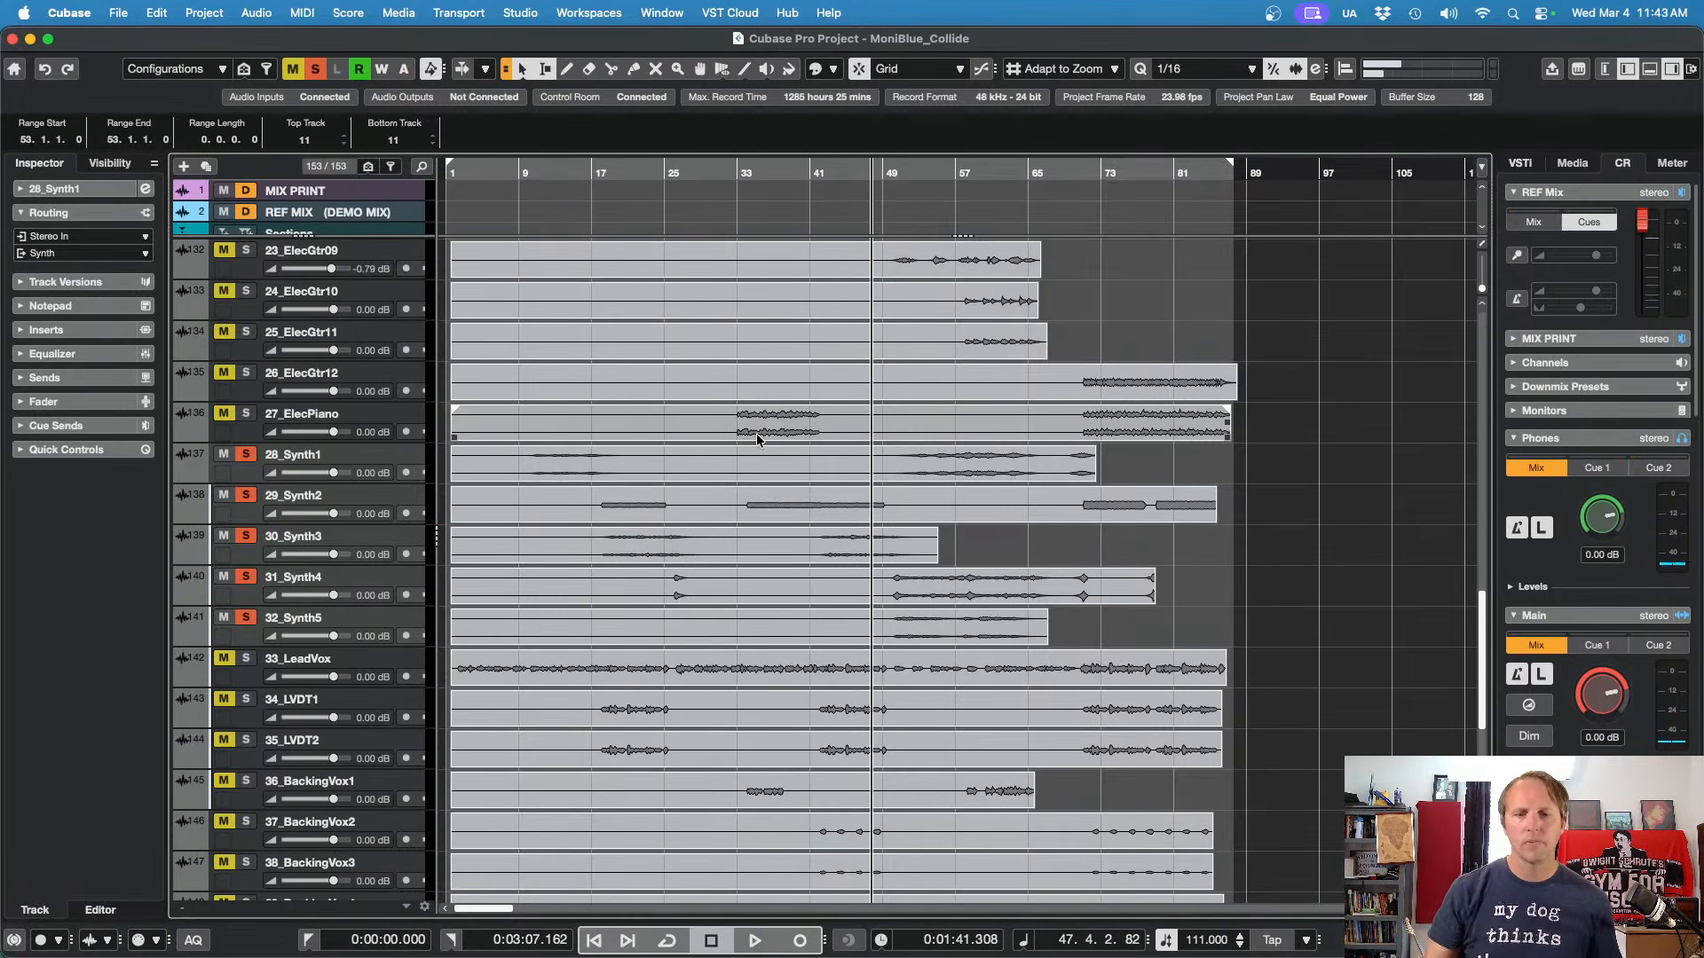
key("s")
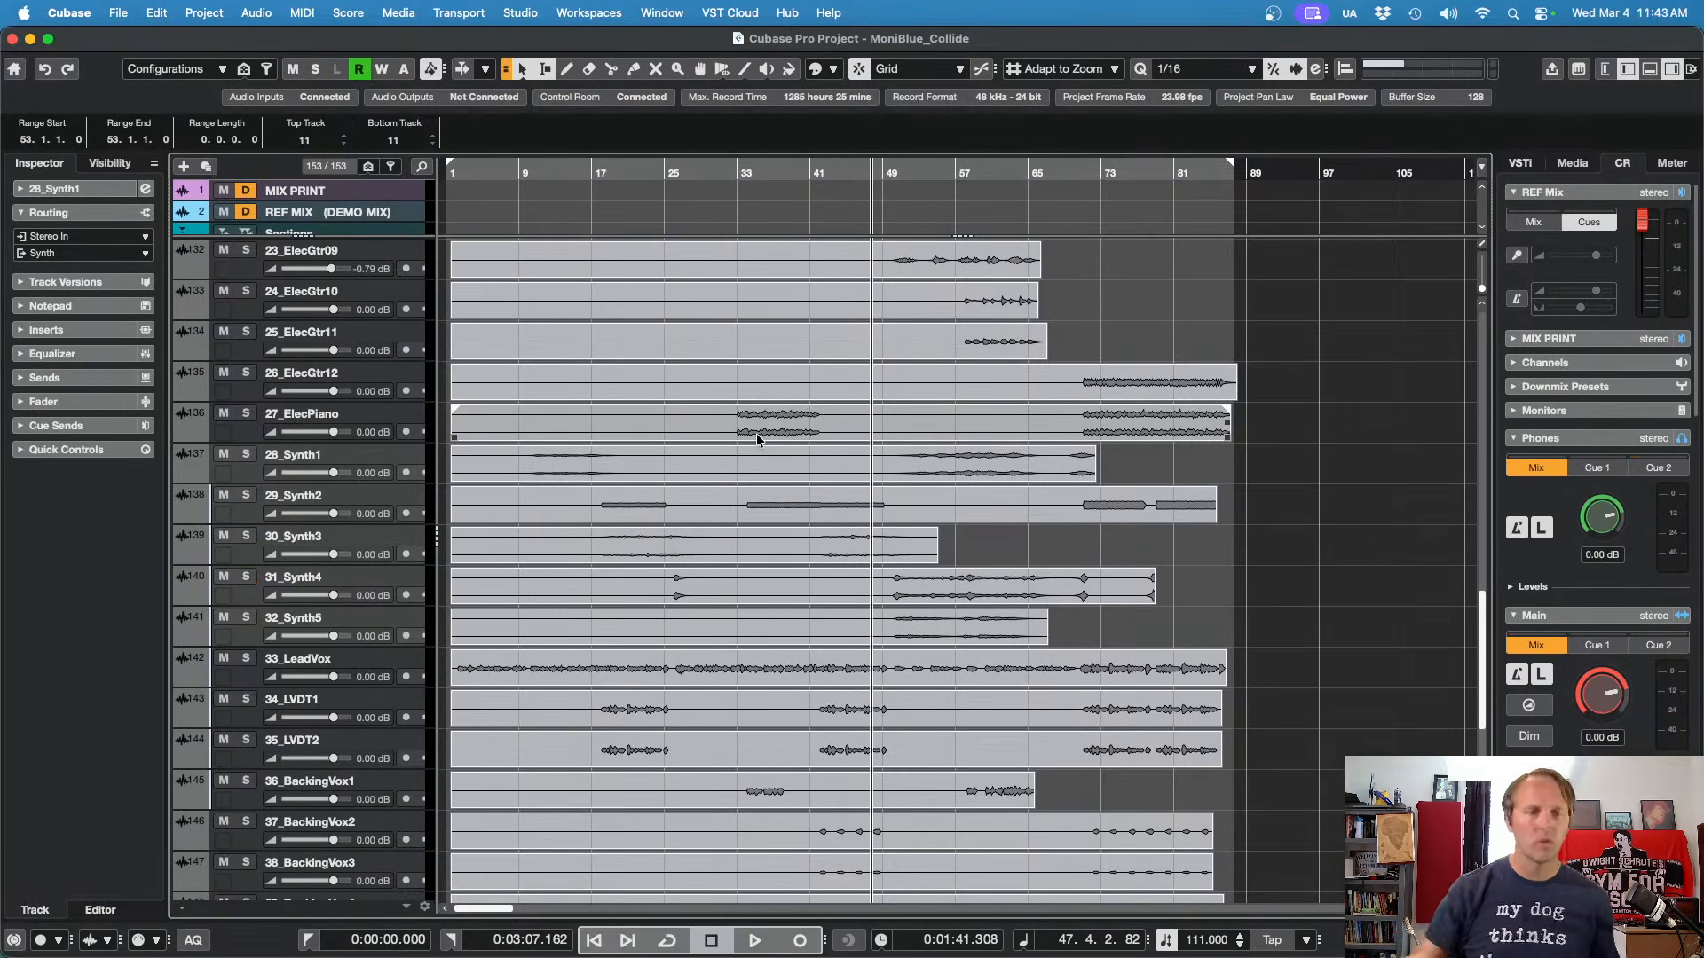
Step: Select the lead vocal tracks 33_LeadVox through 35_LVDT2 and route their output to the Lead V group
left_click(420, 517)
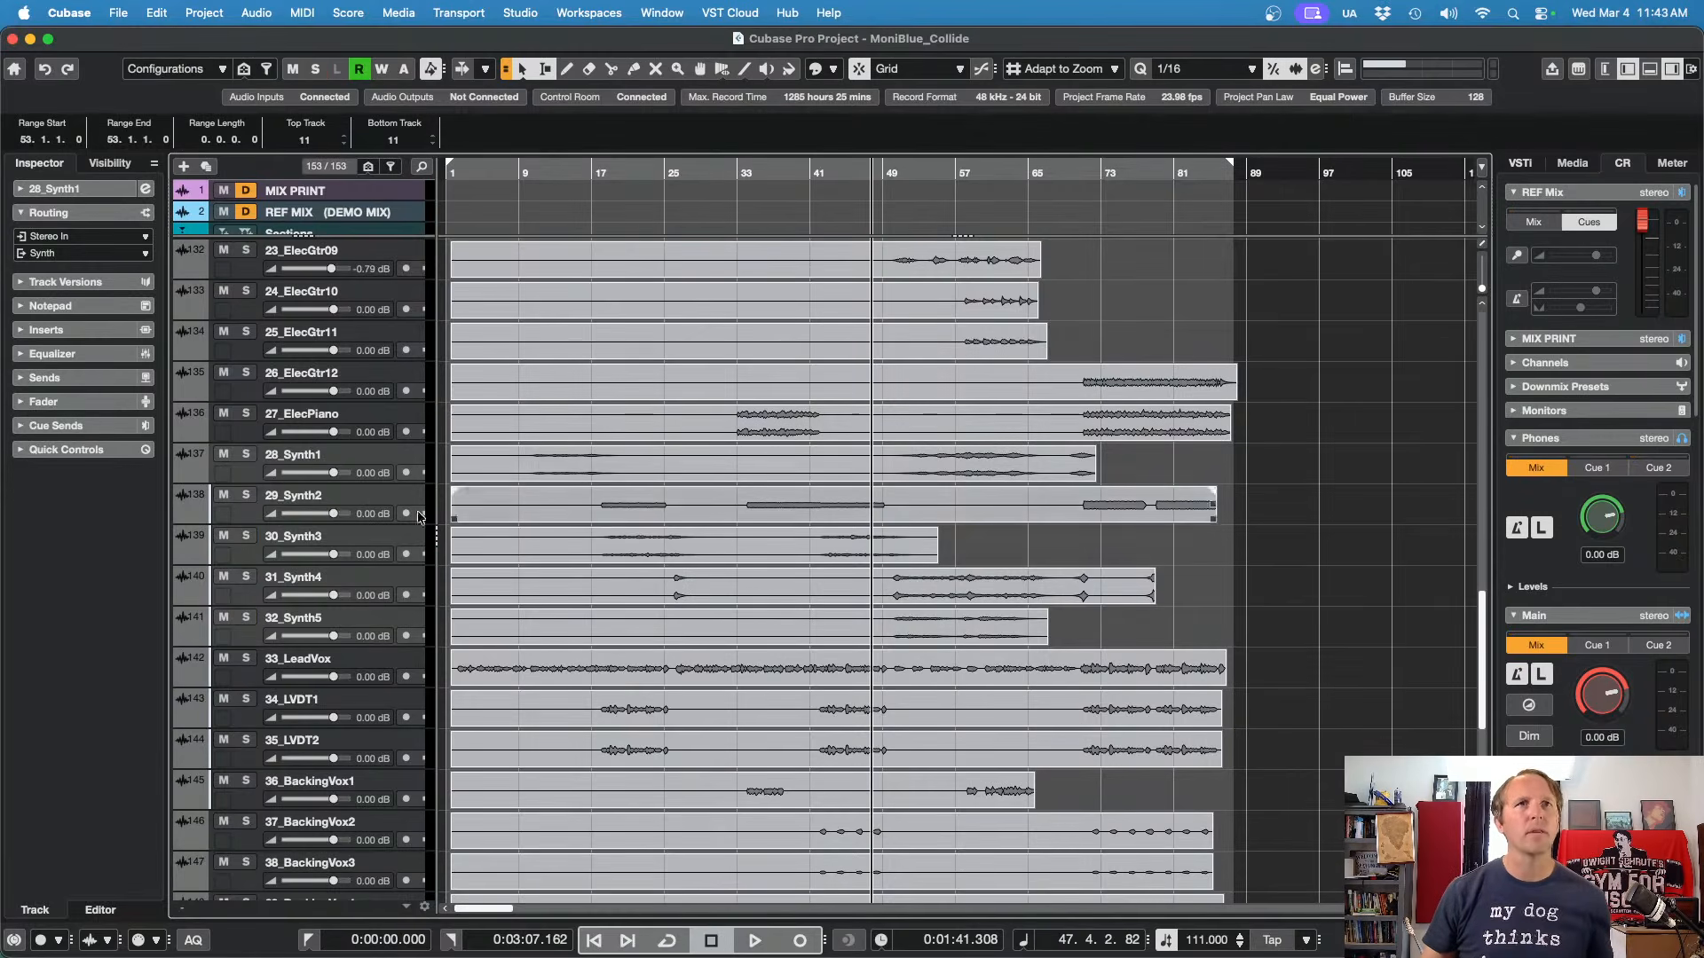
left_click(243, 676)
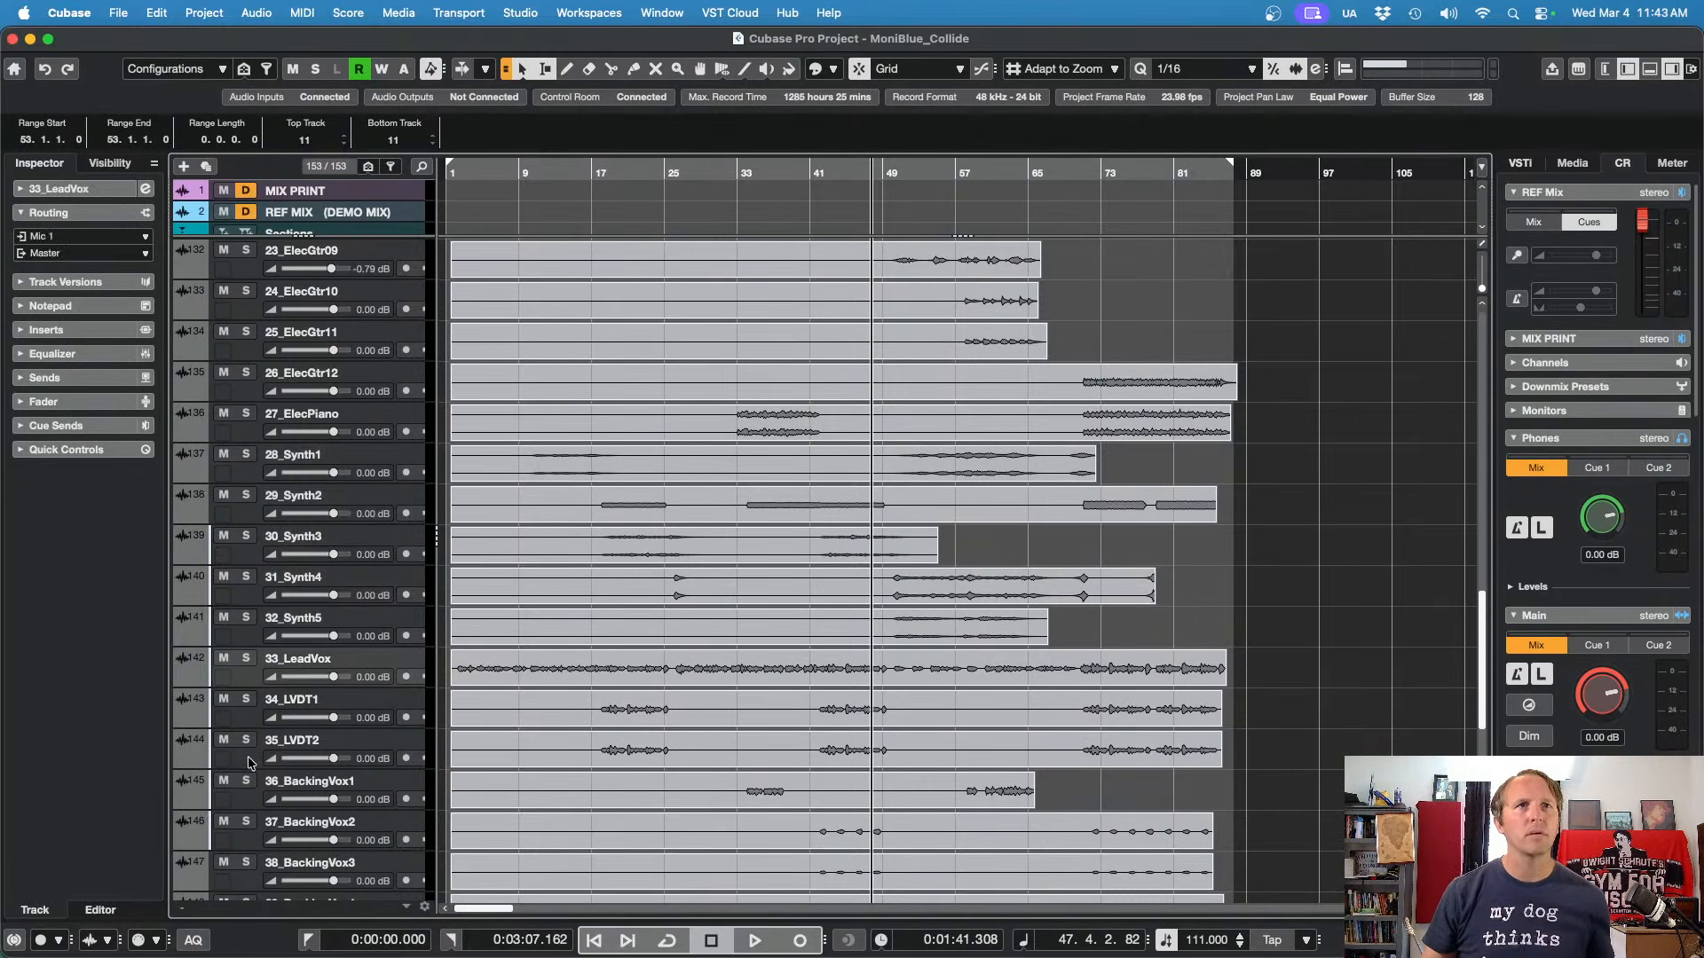
scroll(249, 759, "down", 5)
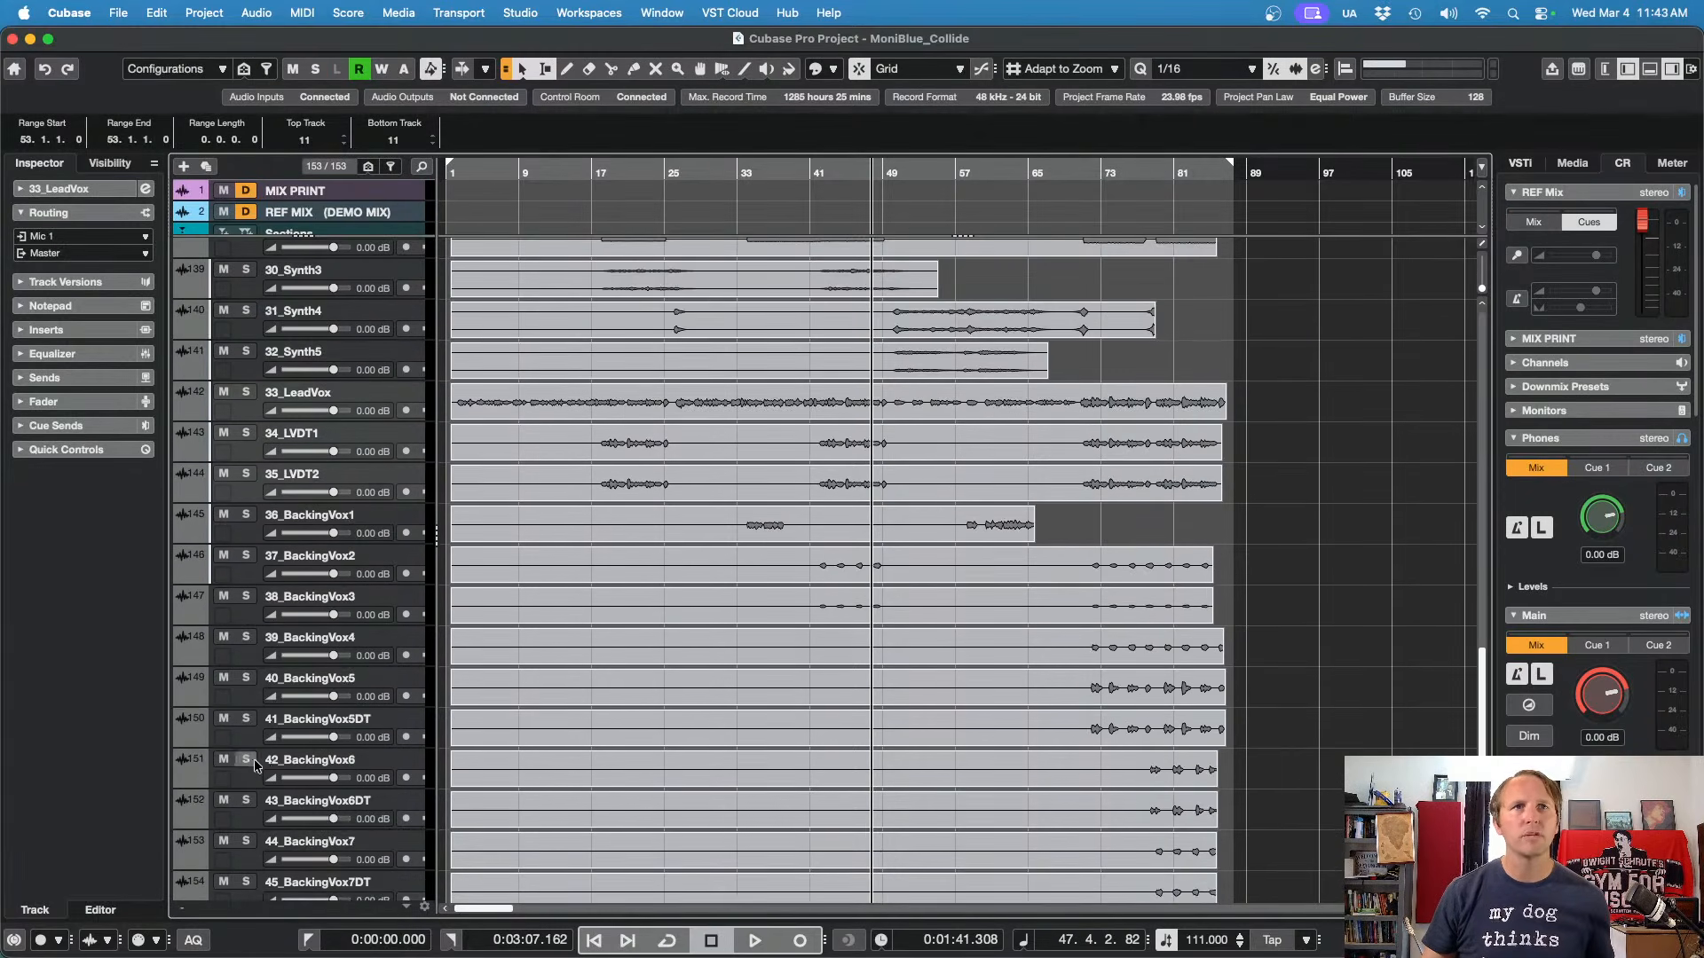
left_click(80, 255)
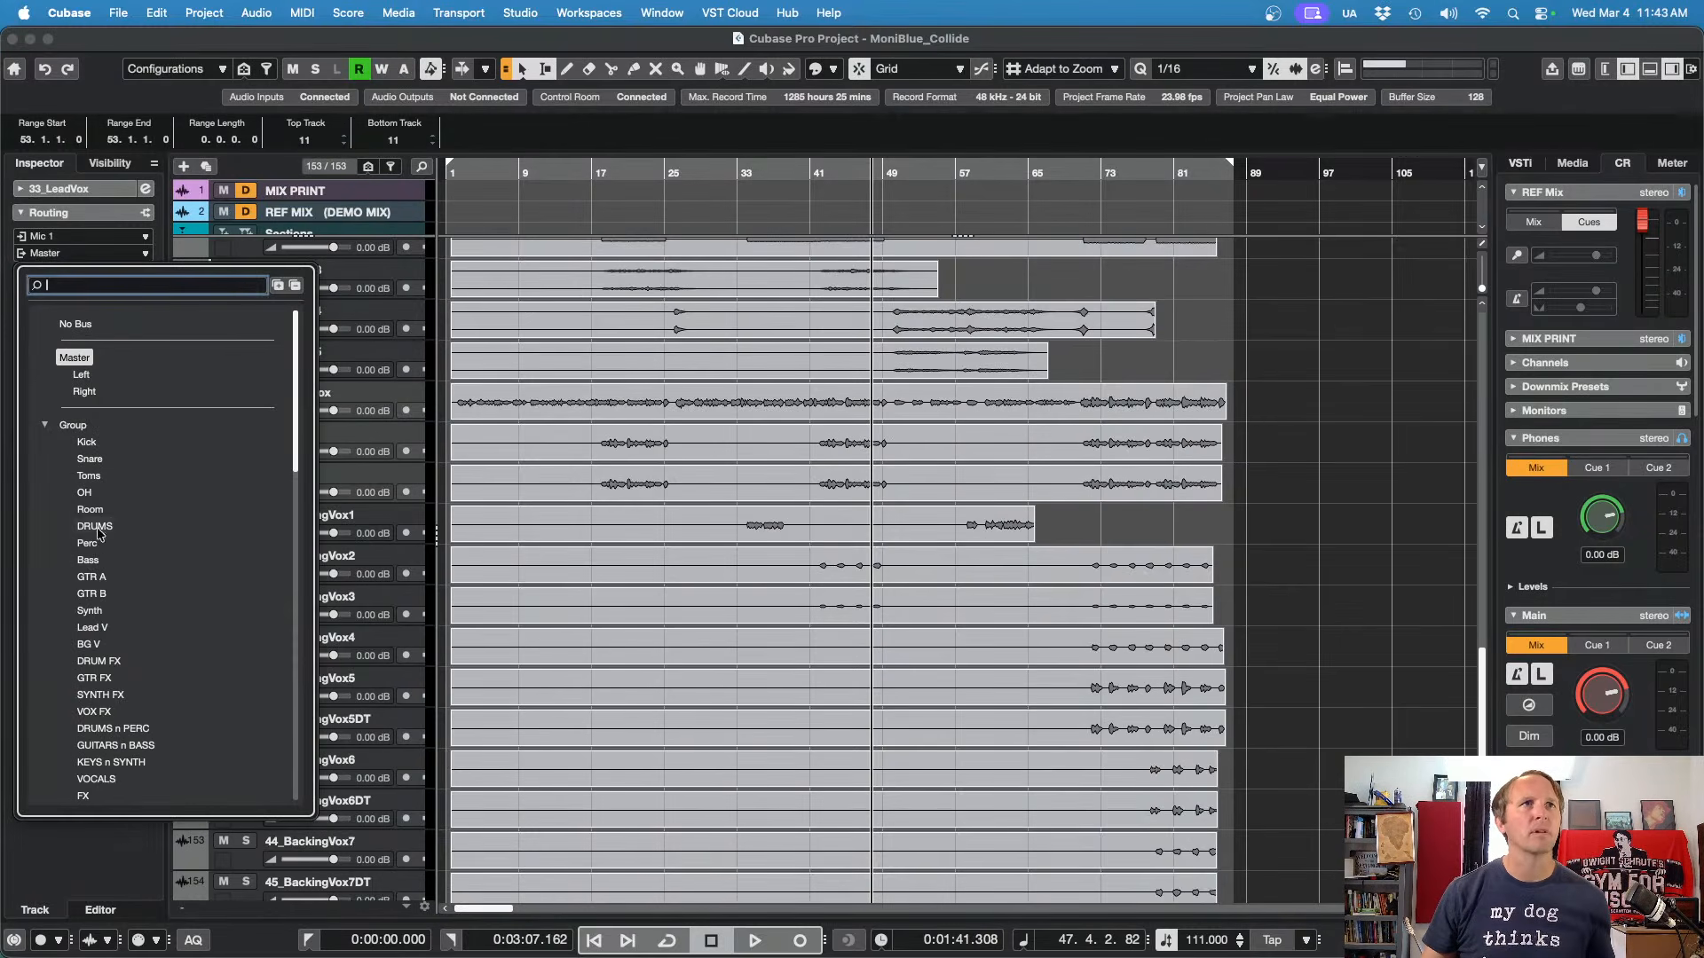
left_click(92, 627)
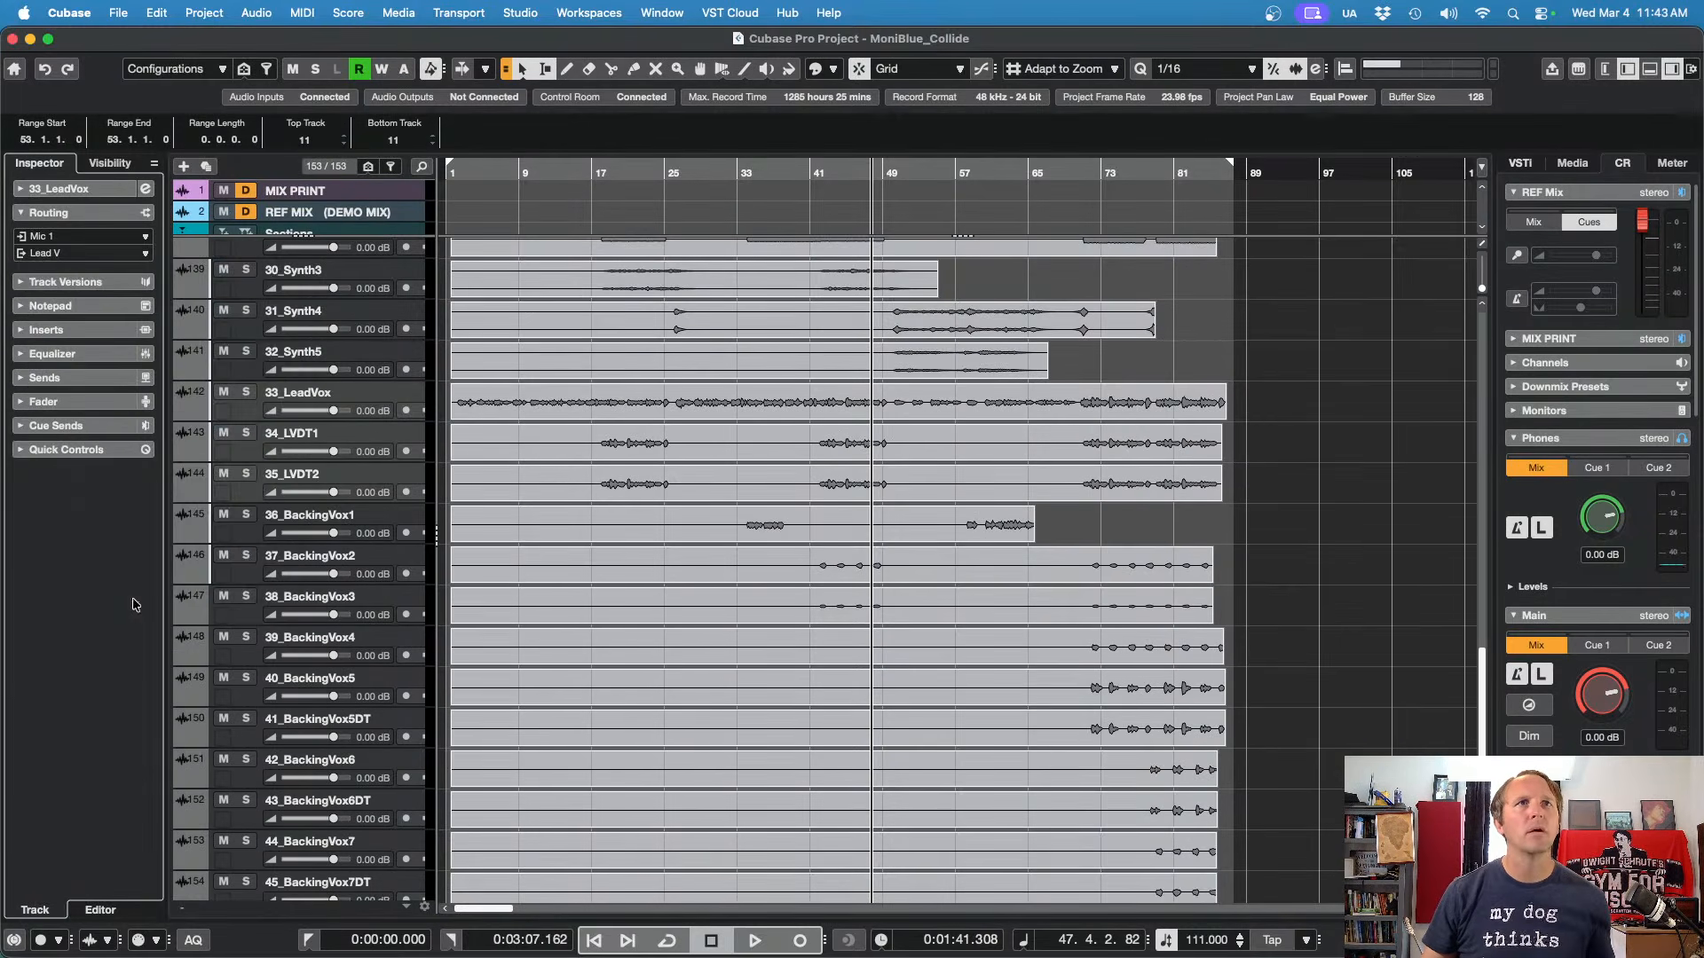
Step: Select the backing vocal tracks 36_BackingVox1 through 45_BackingVox7DT and route their output to the BG V group
left_click(258, 531)
scroll(280, 639, "down", 1)
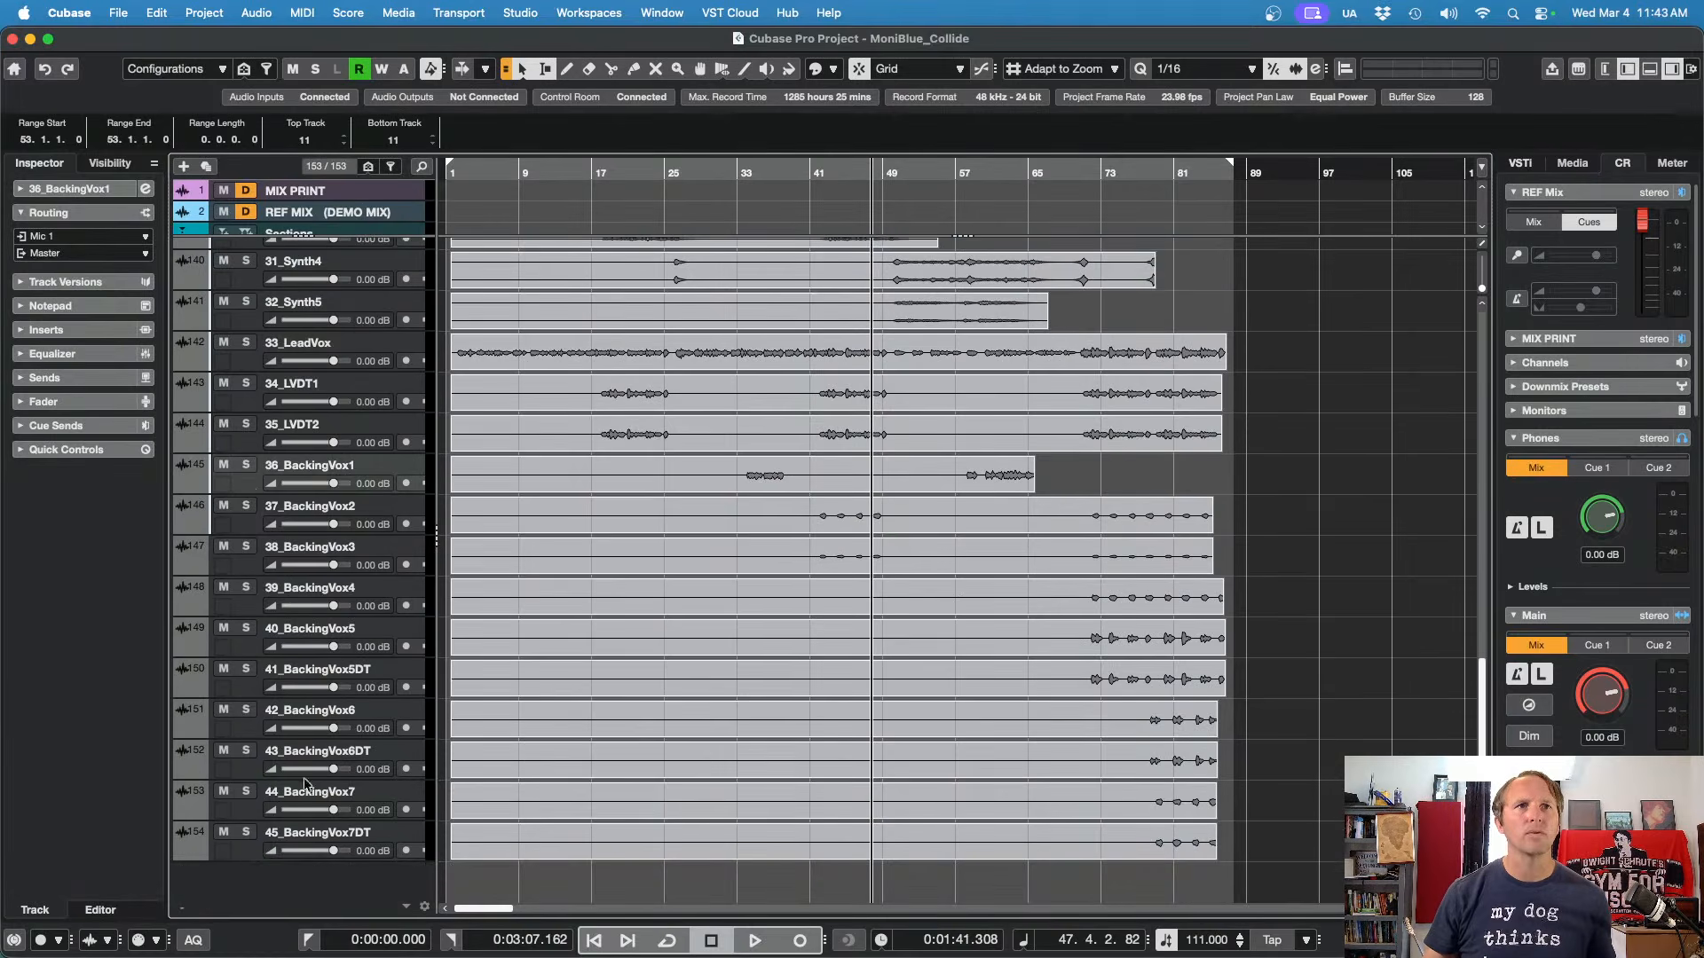
left_click(247, 853, "shift")
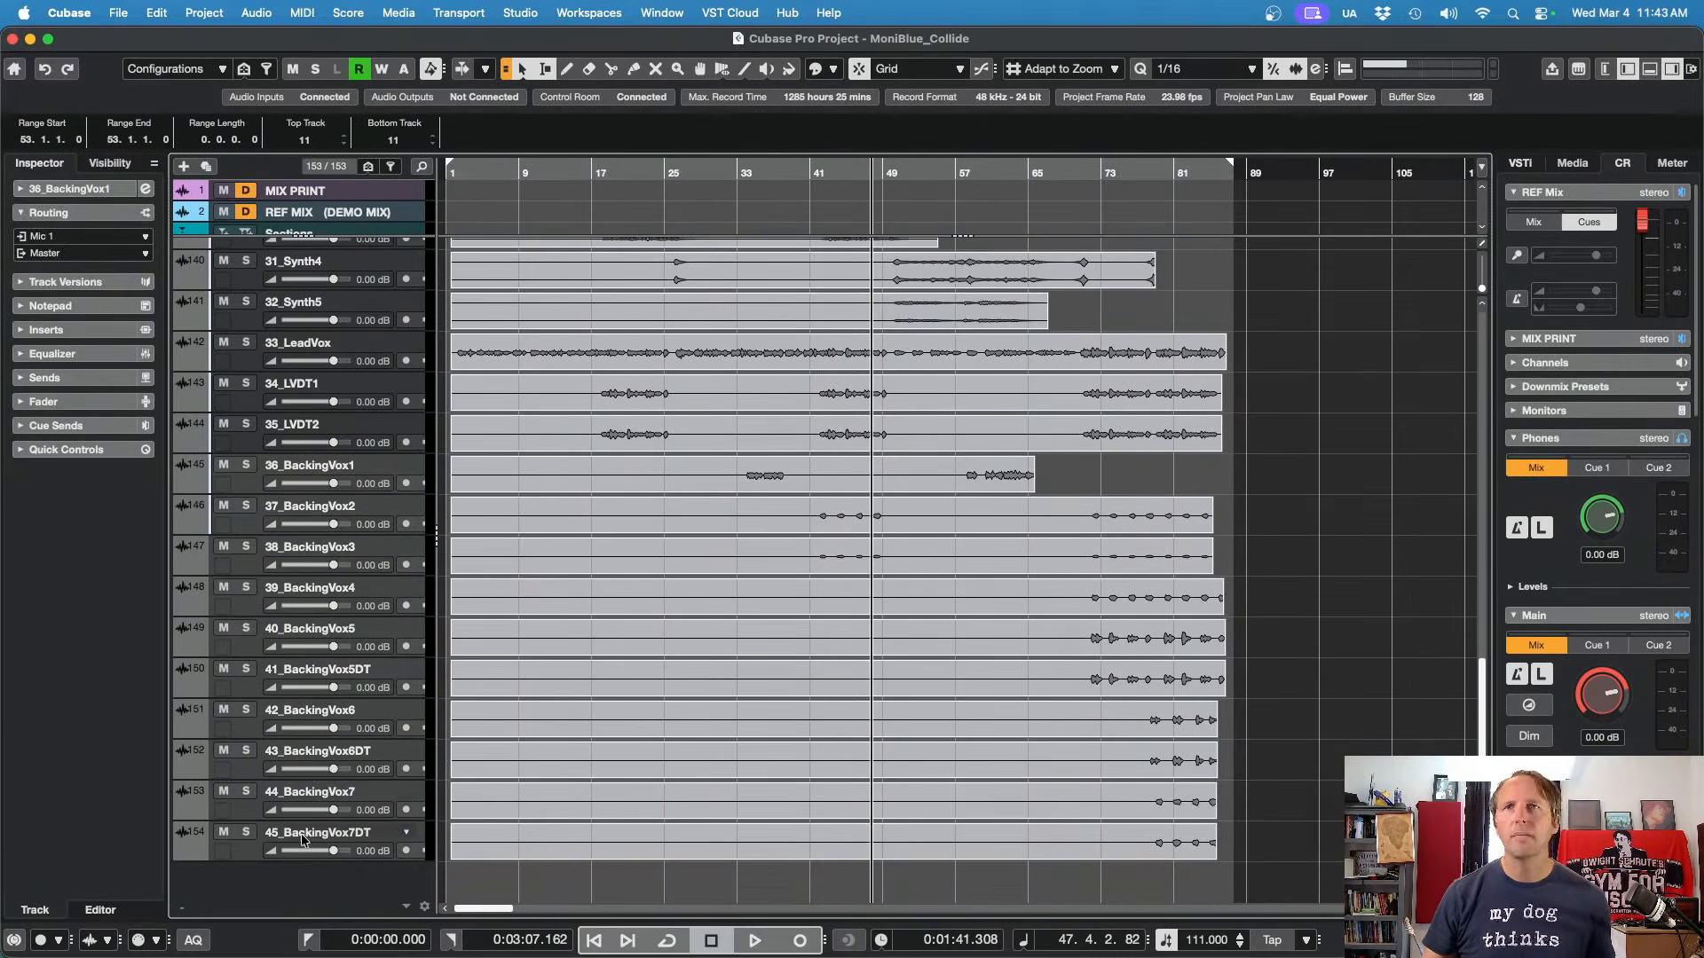
left_click(64, 255)
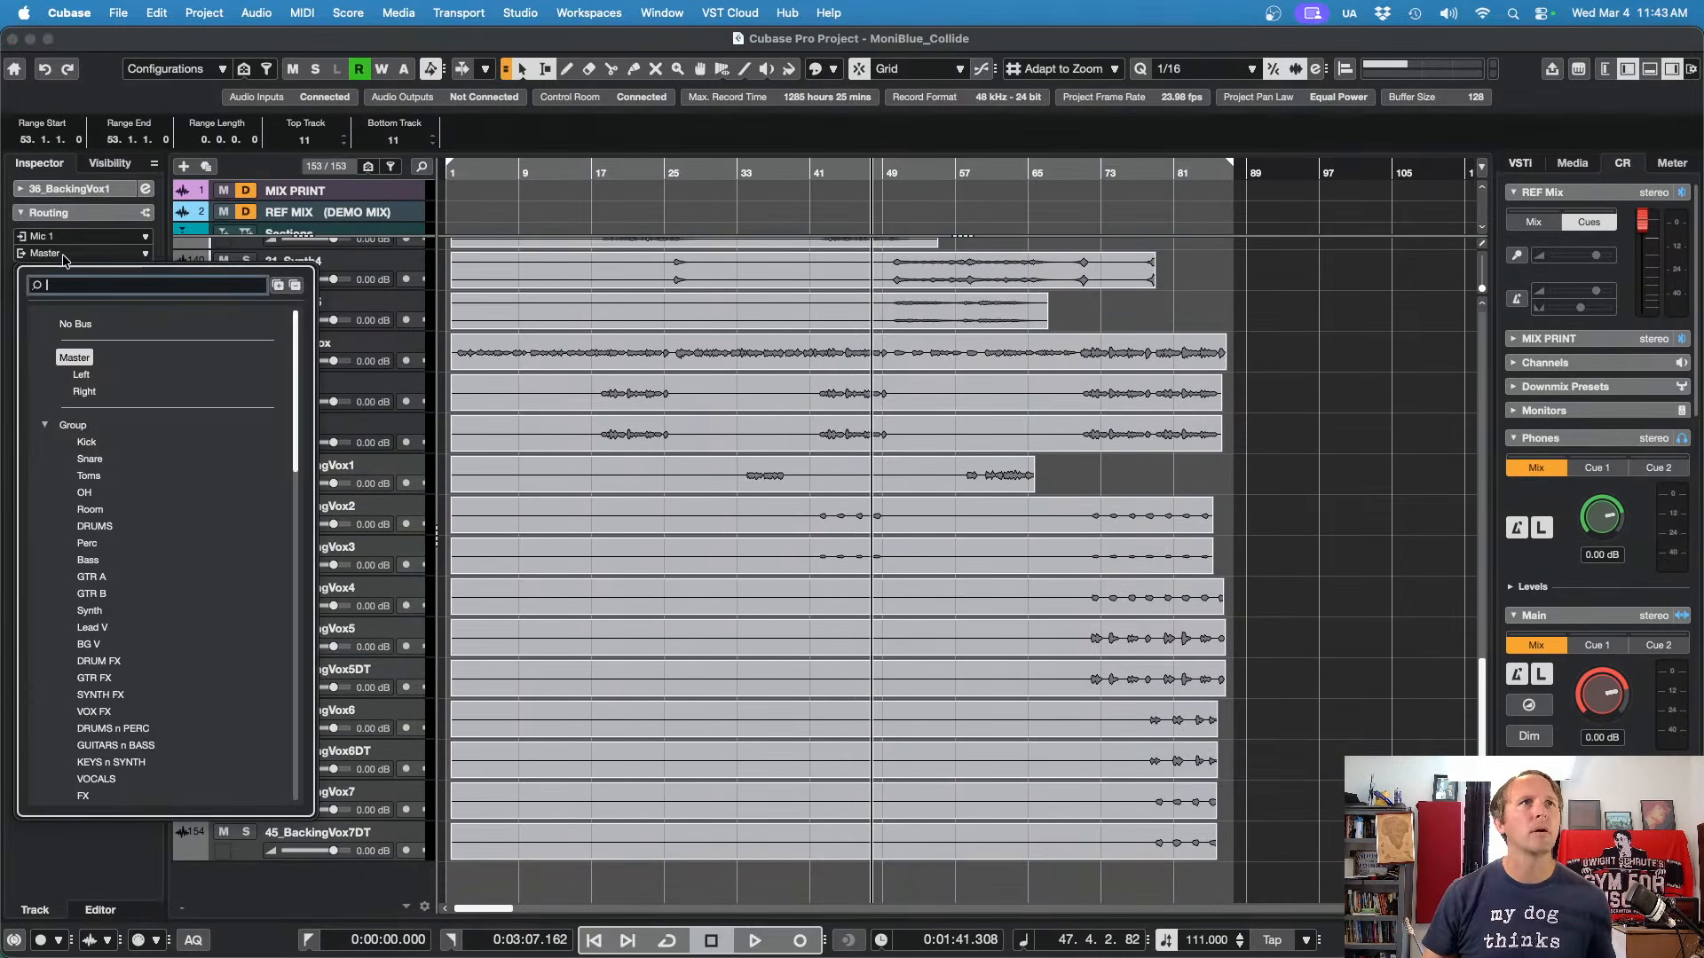
left_click(95, 645)
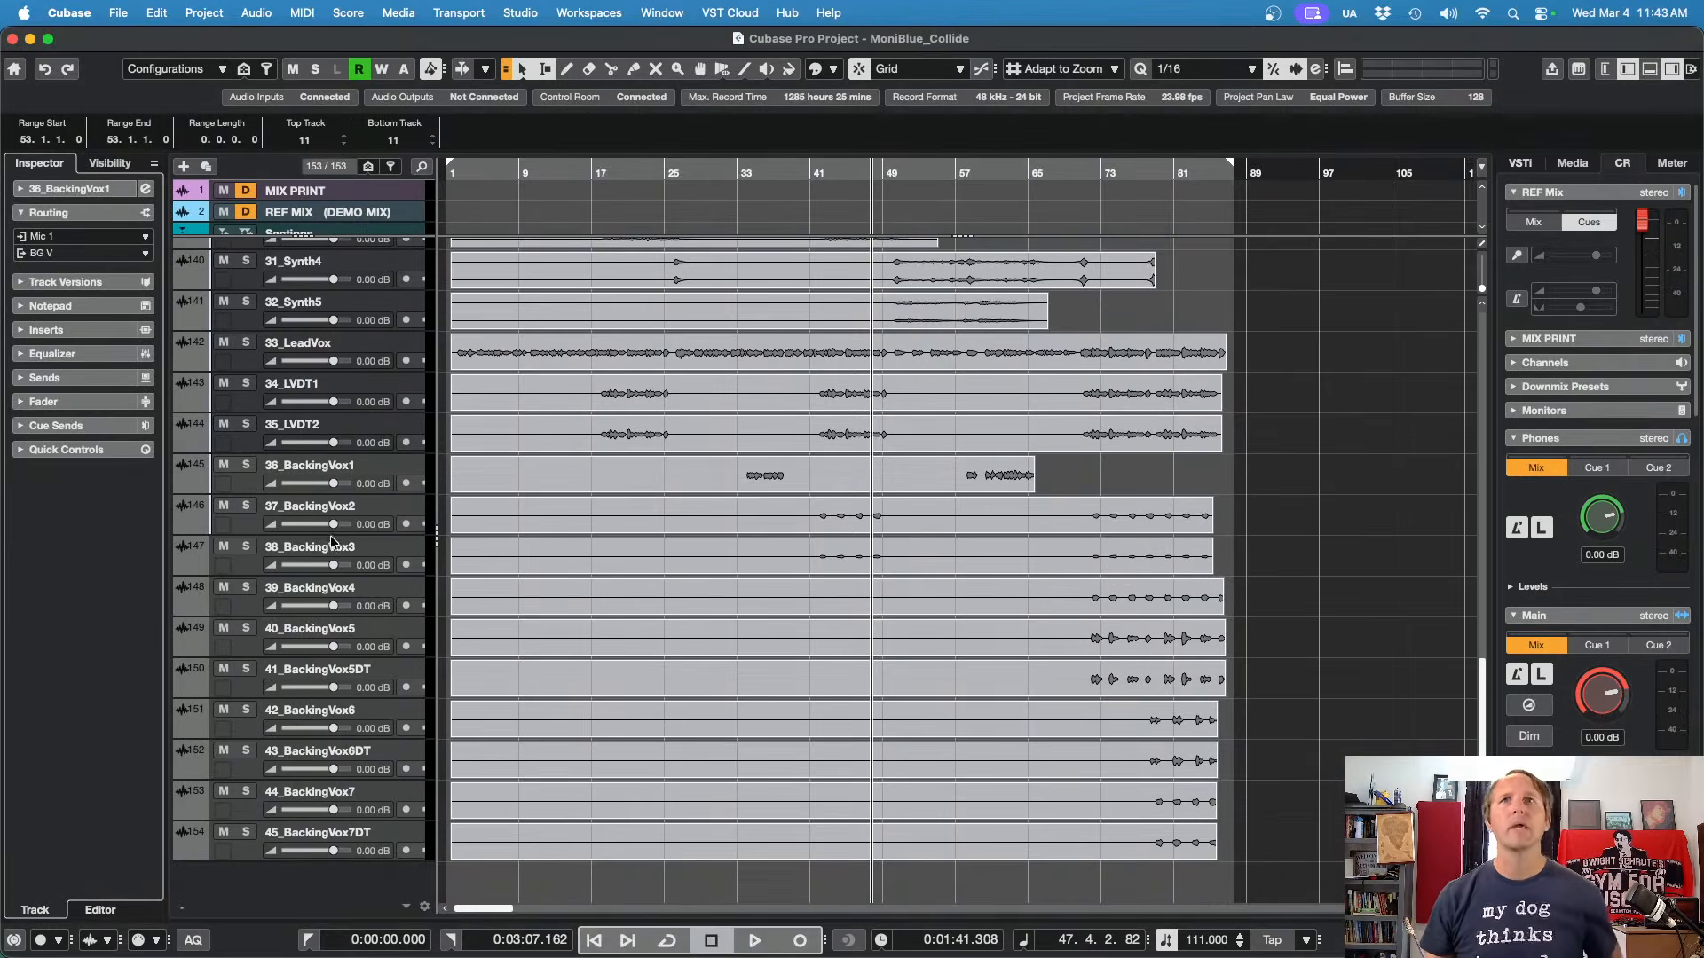
Step: Solo 36_BackingVox1 together with 33_LeadVox, audition them from about bar 59, and clear the solos
left_click(237, 401)
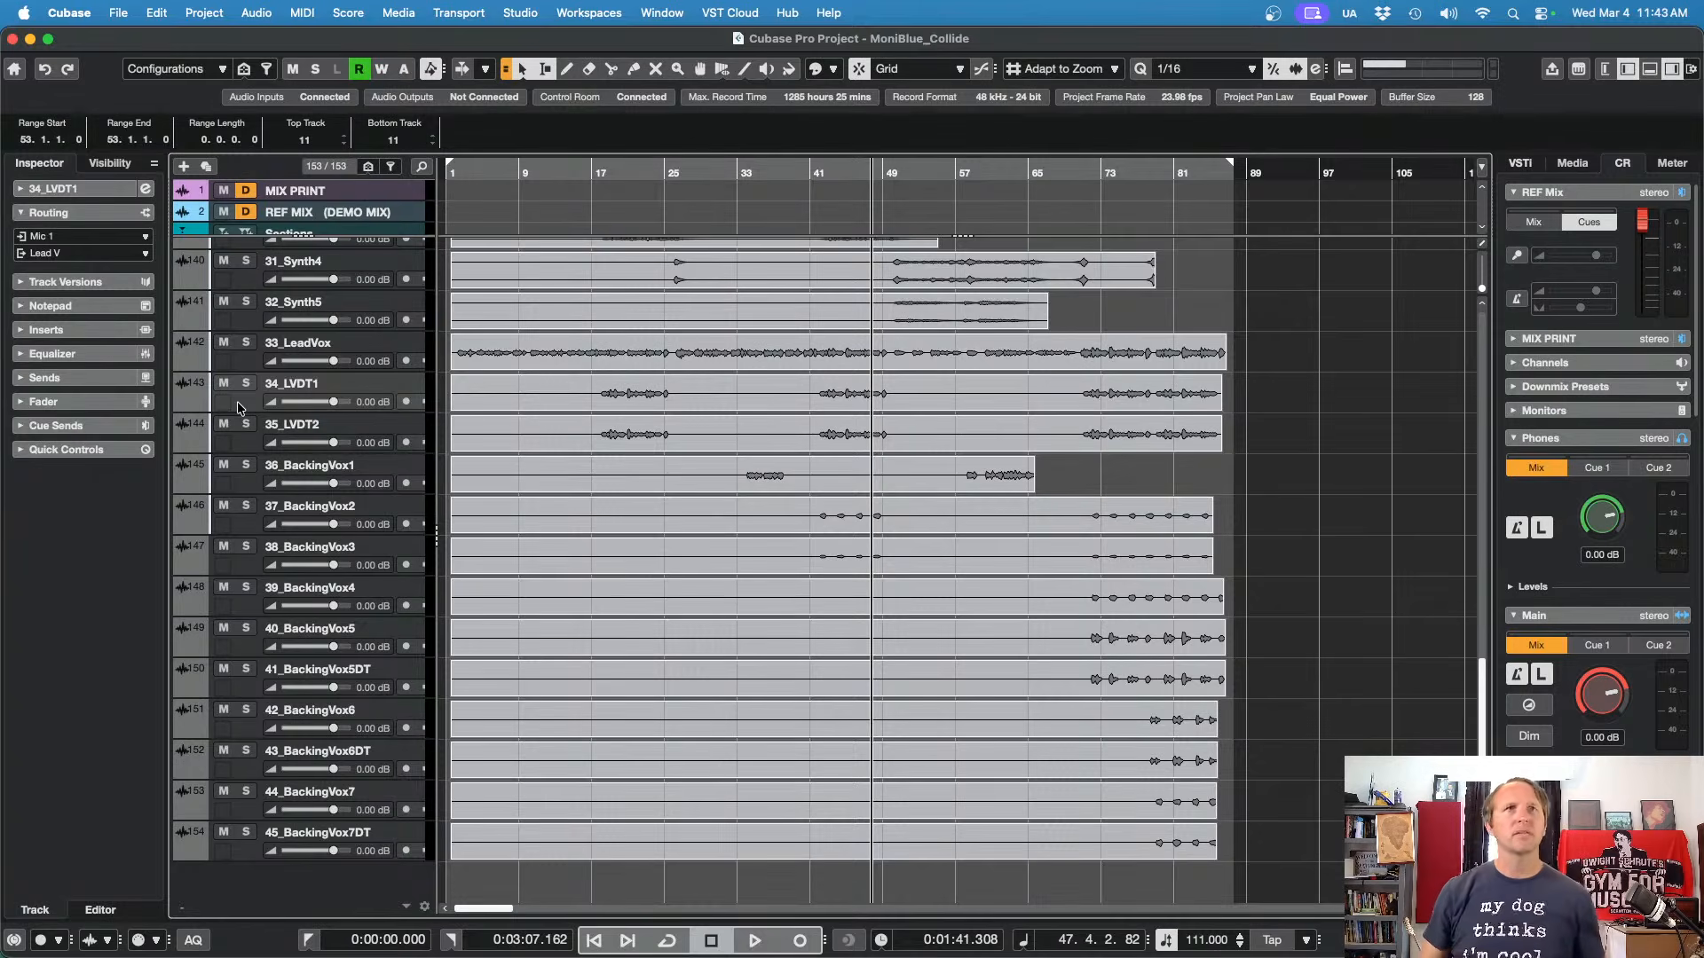
key("KP_Add")
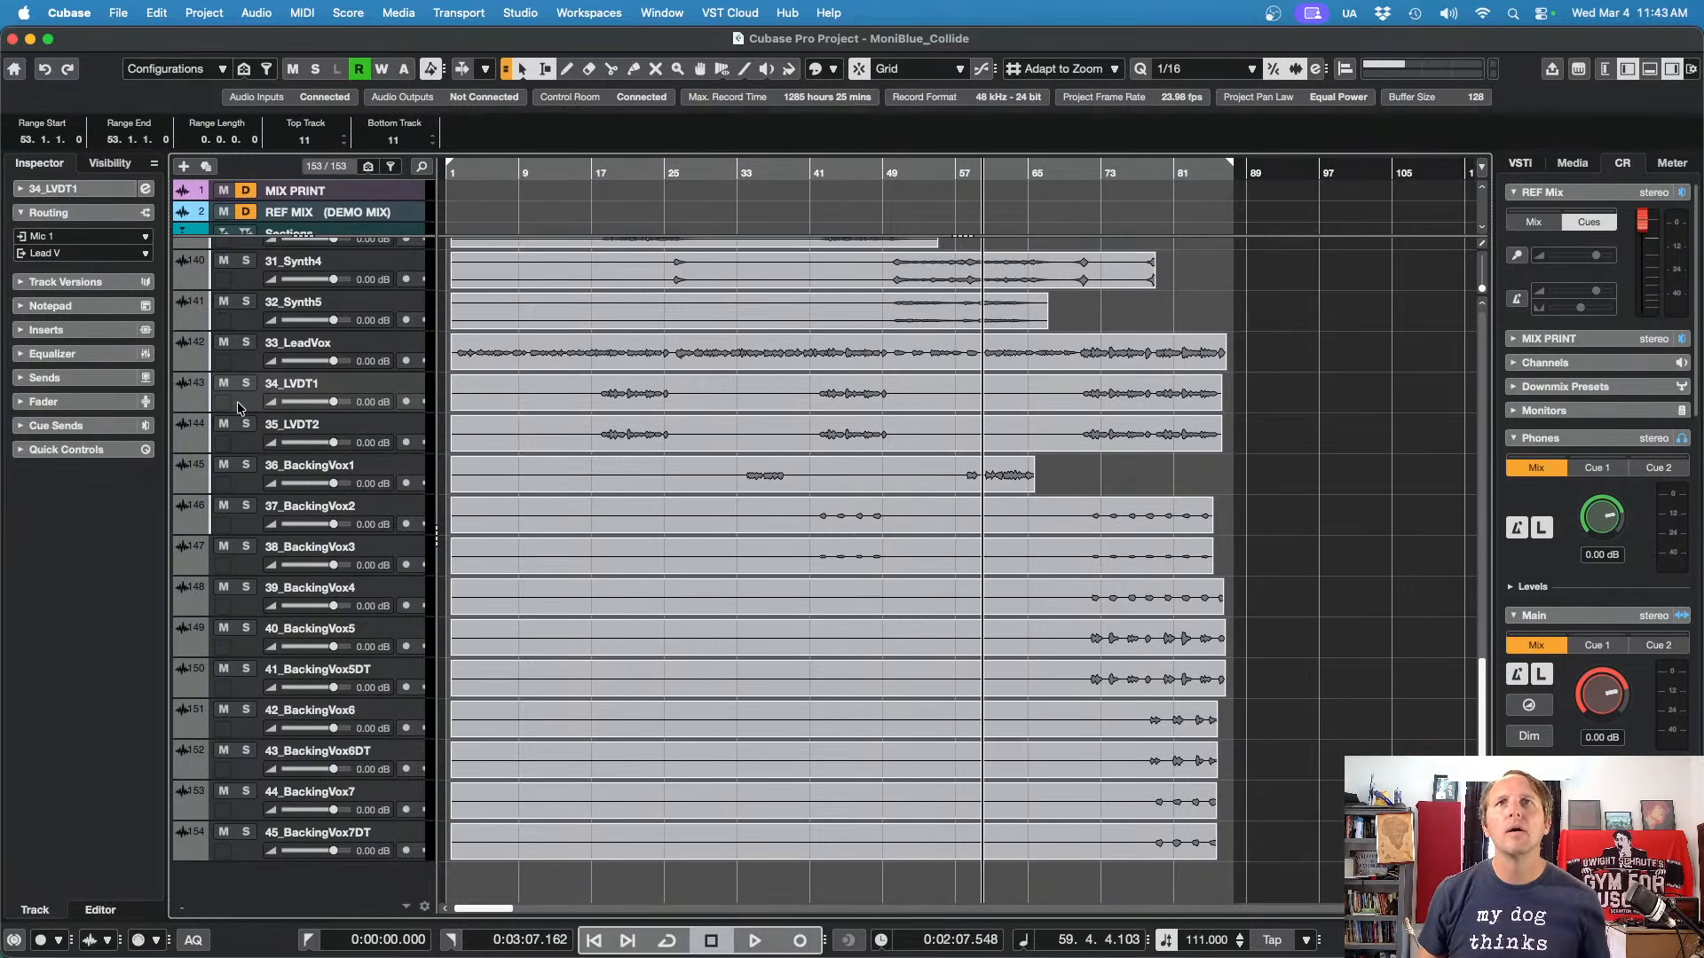
key("space")
key("s")
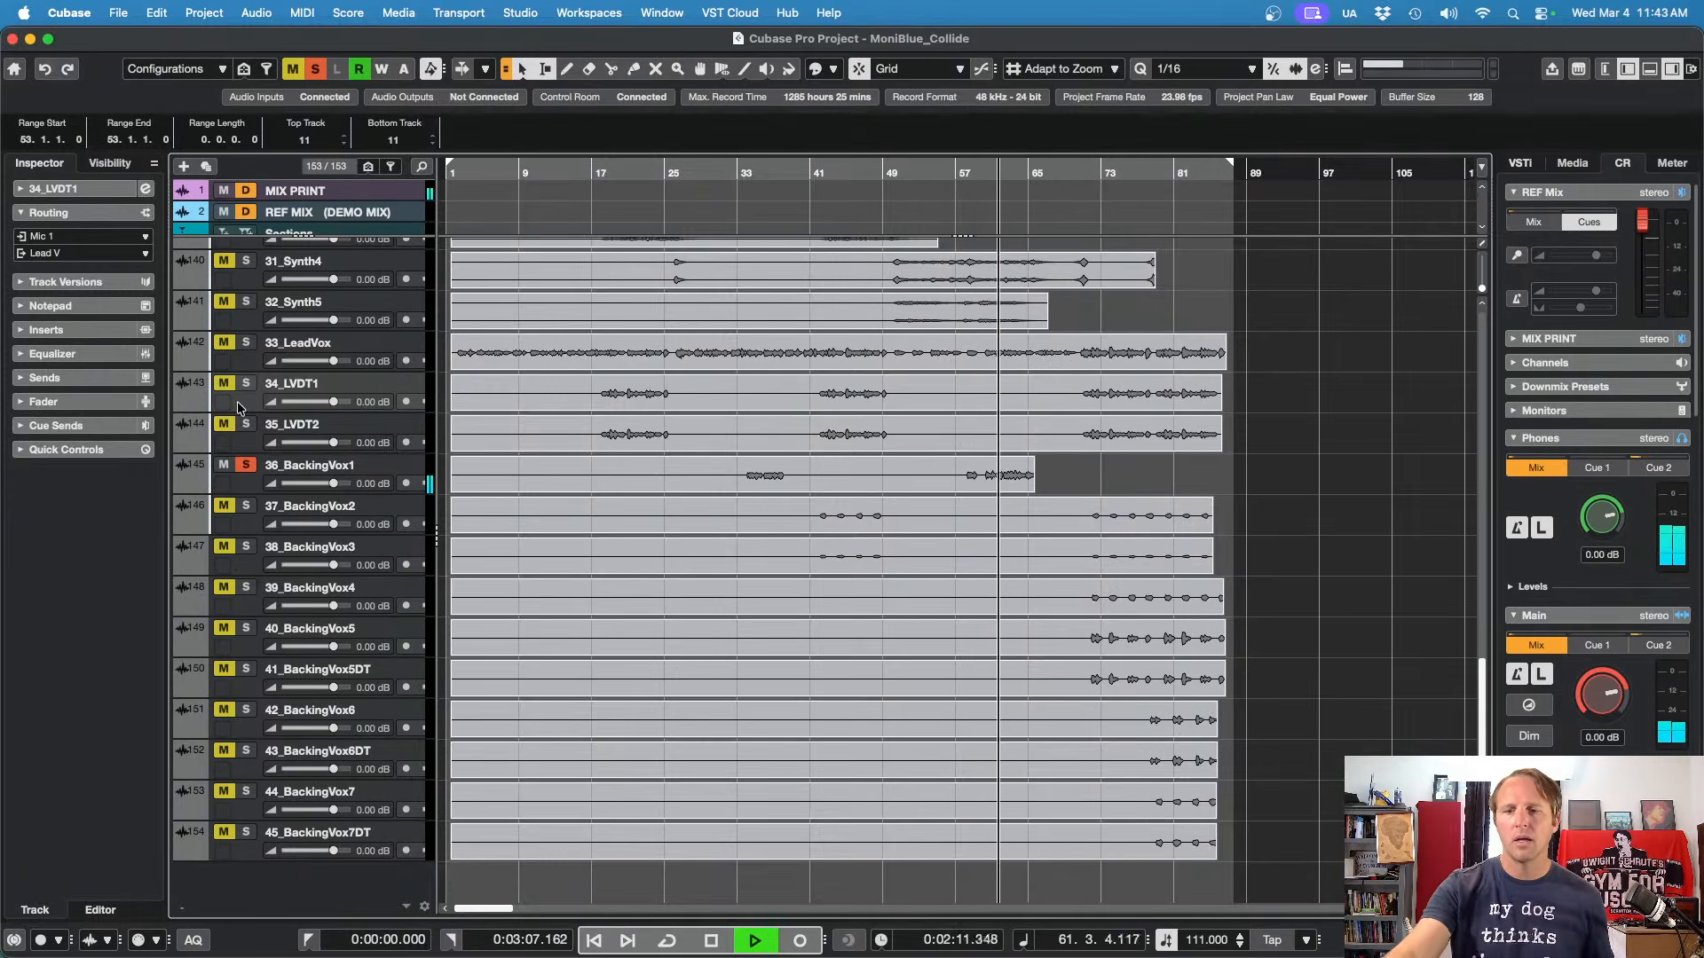
key("s")
key("s")
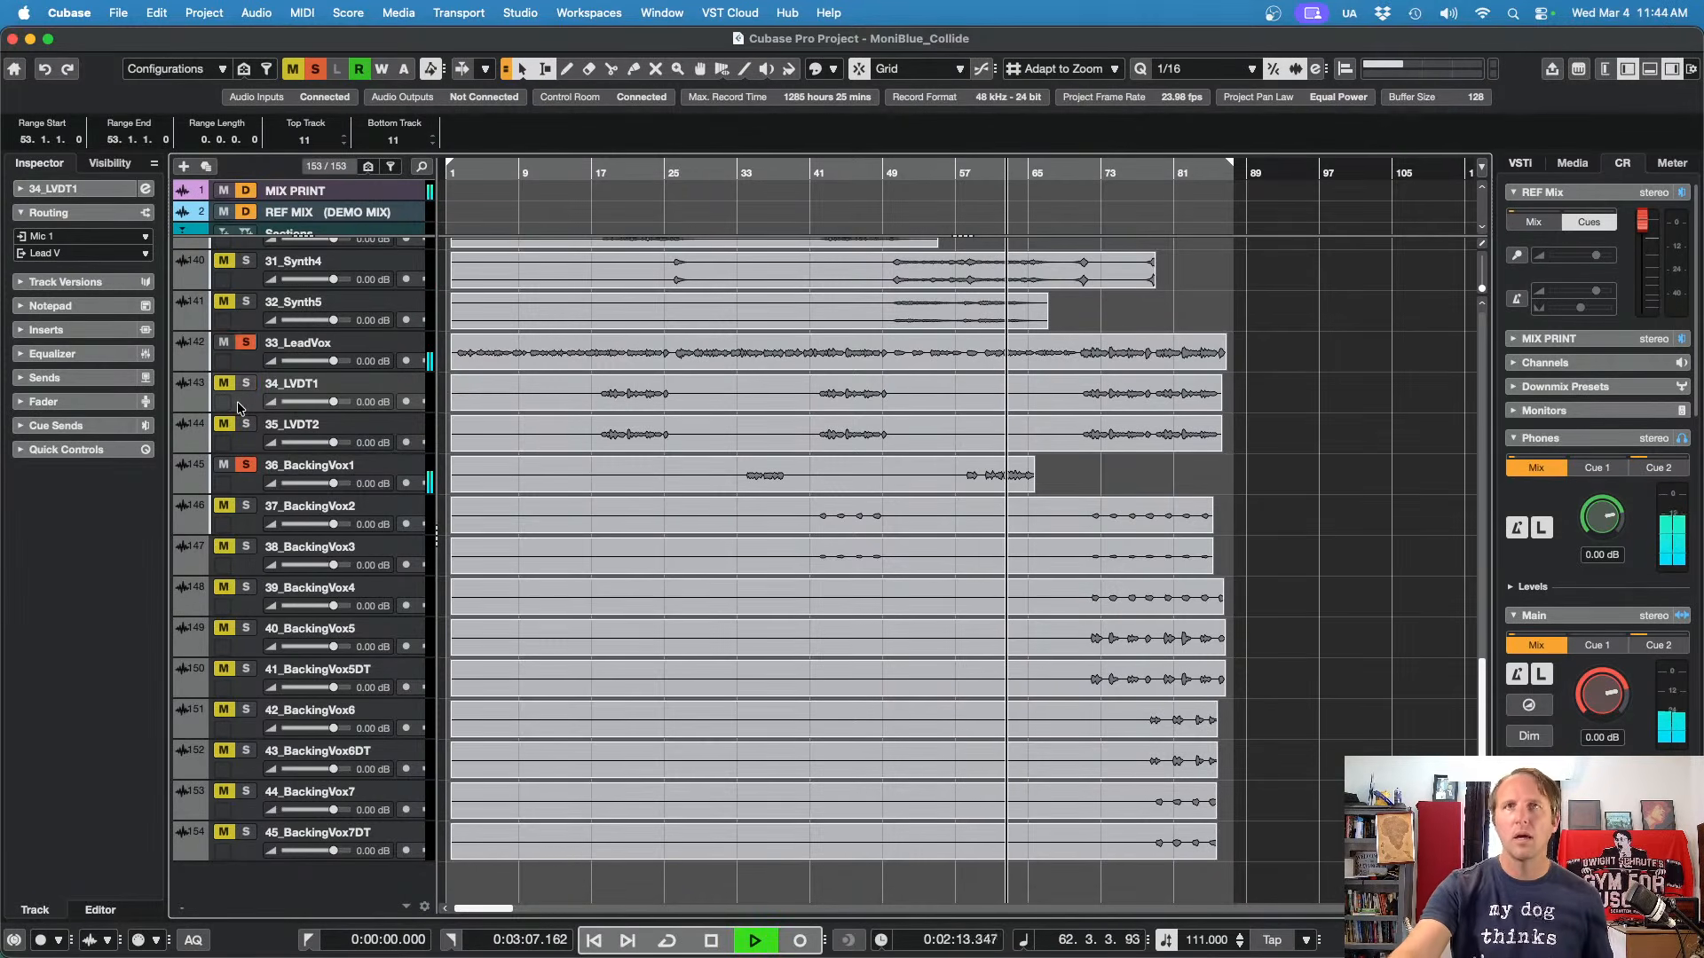
key("s")
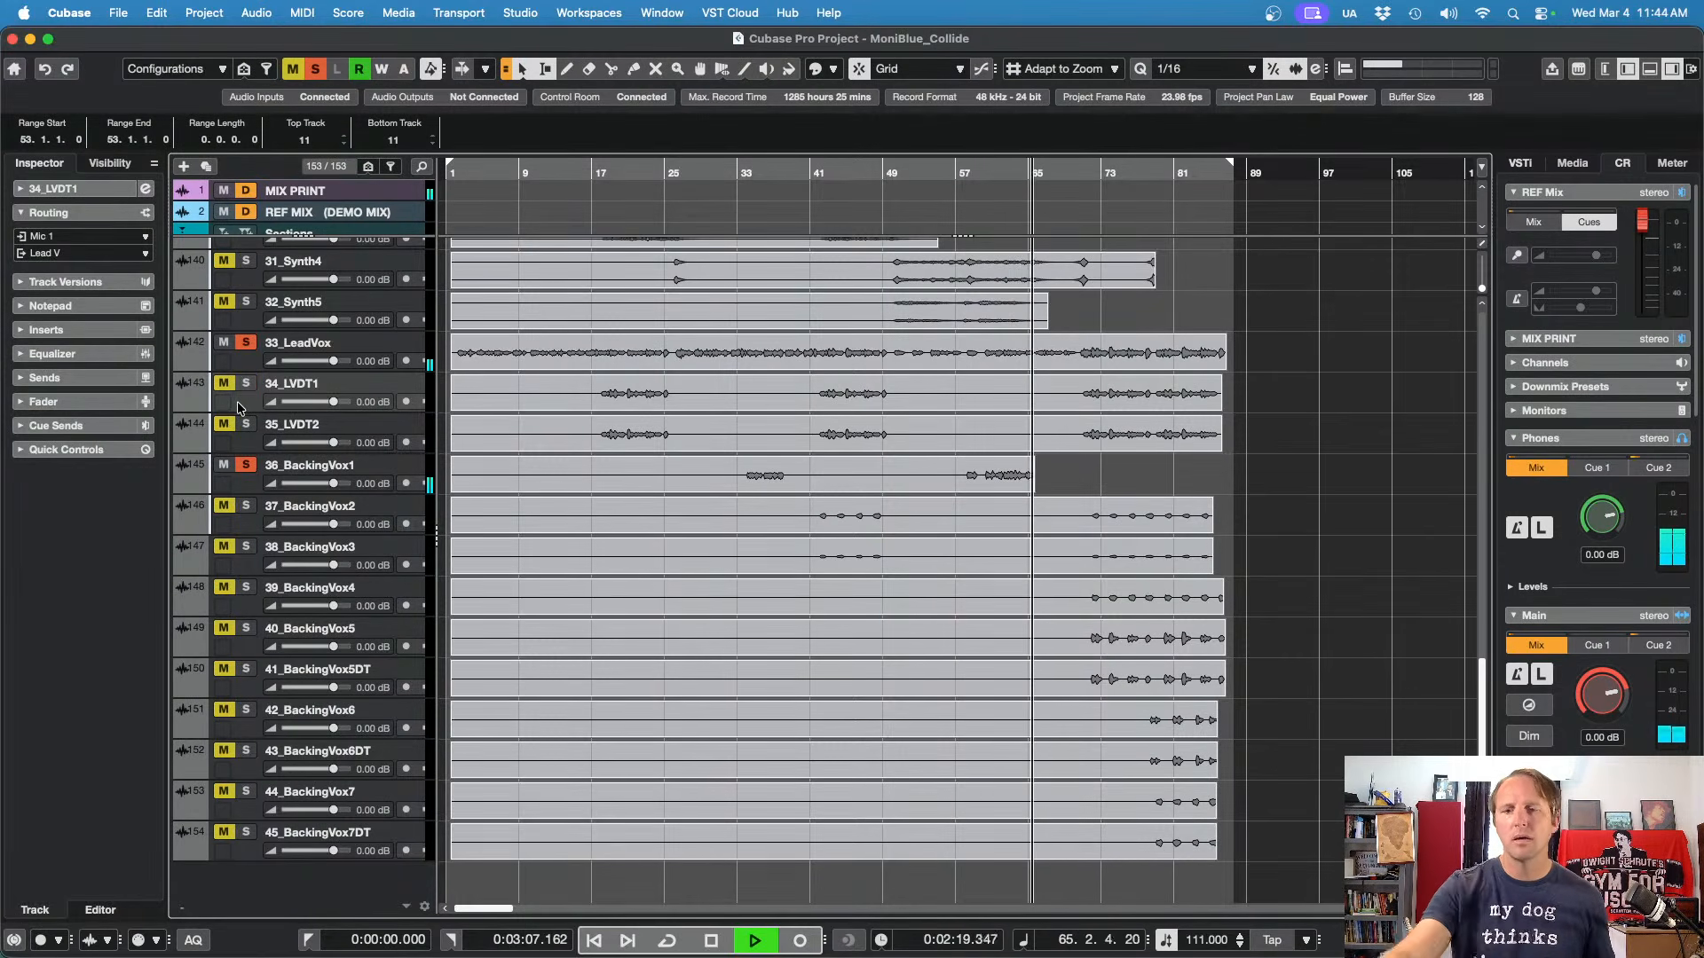
key("space")
key("s")
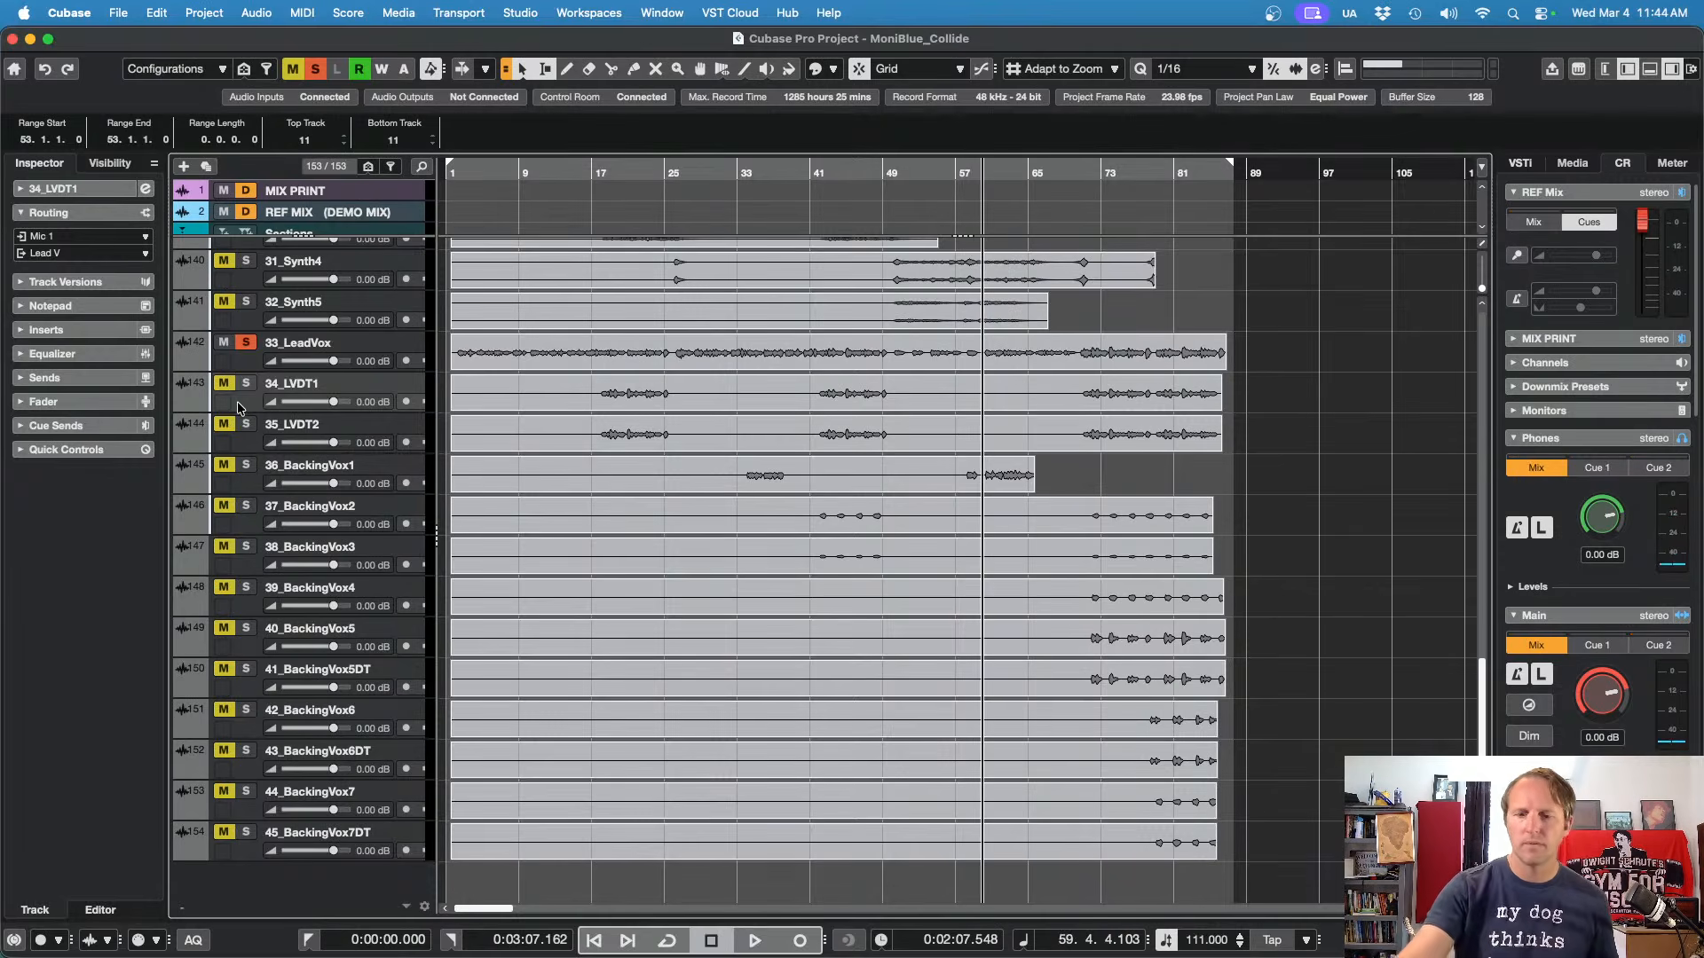
key("s")
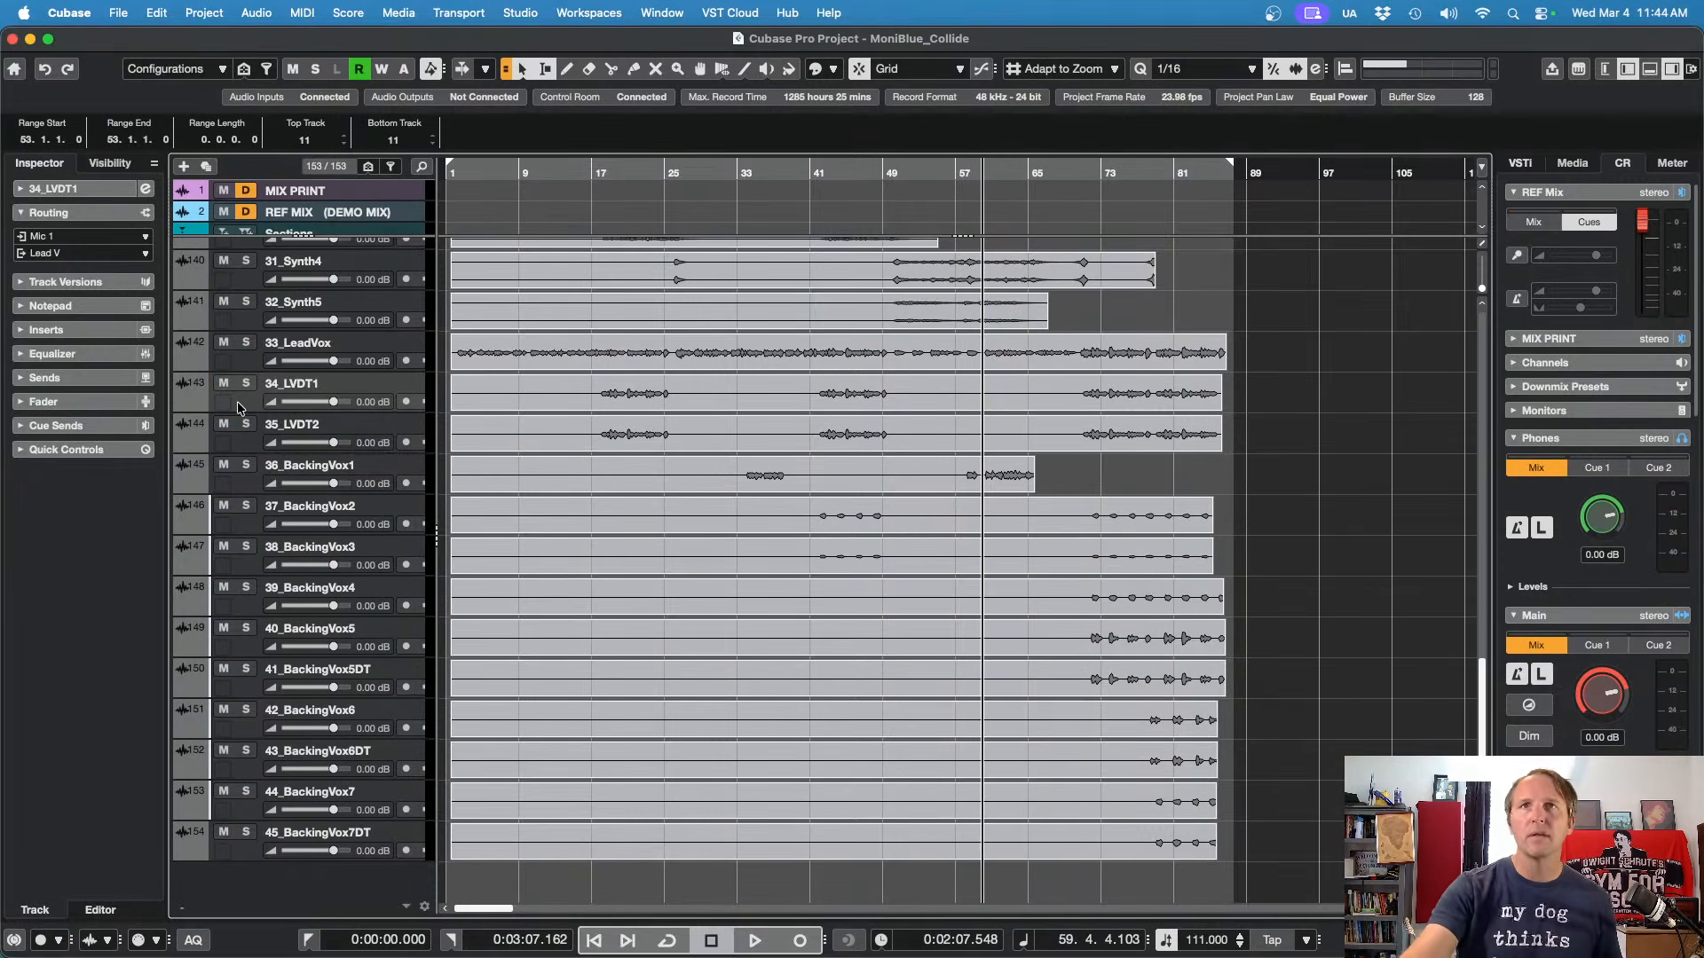
Step: Step through the backing vocal tracks from 37_BackingVox2 to 40_BackingVox5 and play the unsoloed passage from about bar 74
key("Down")
key("Down")
key("Down")
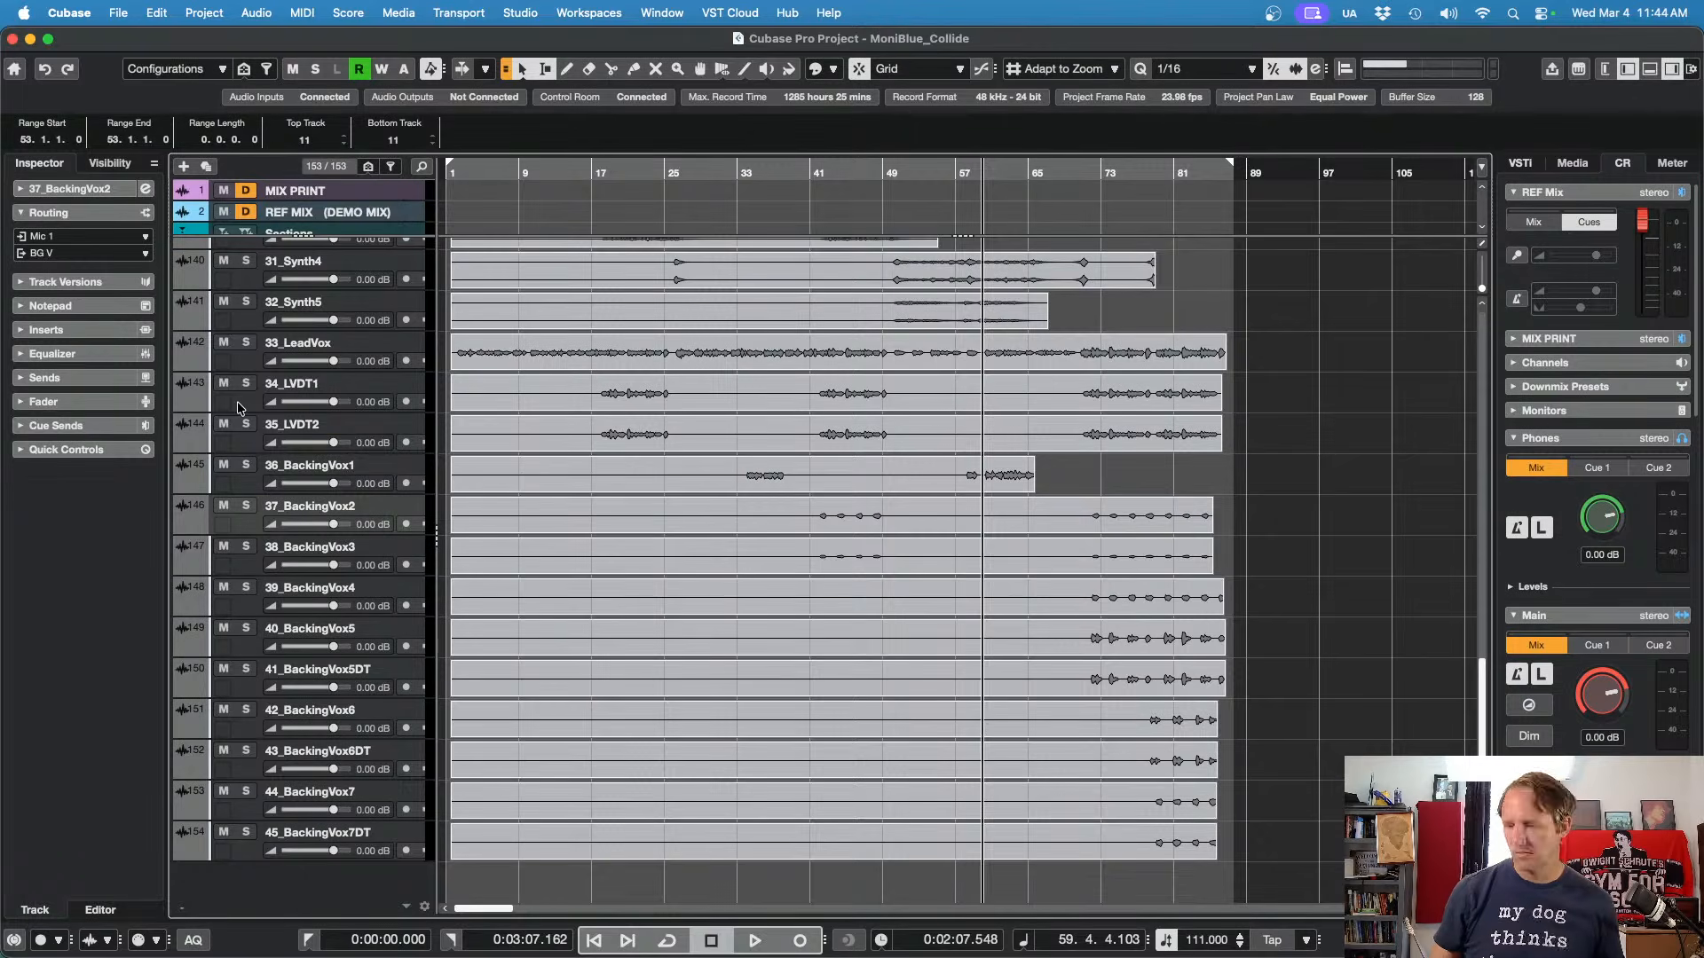
key("KP_Subtract")
key("KP_Add")
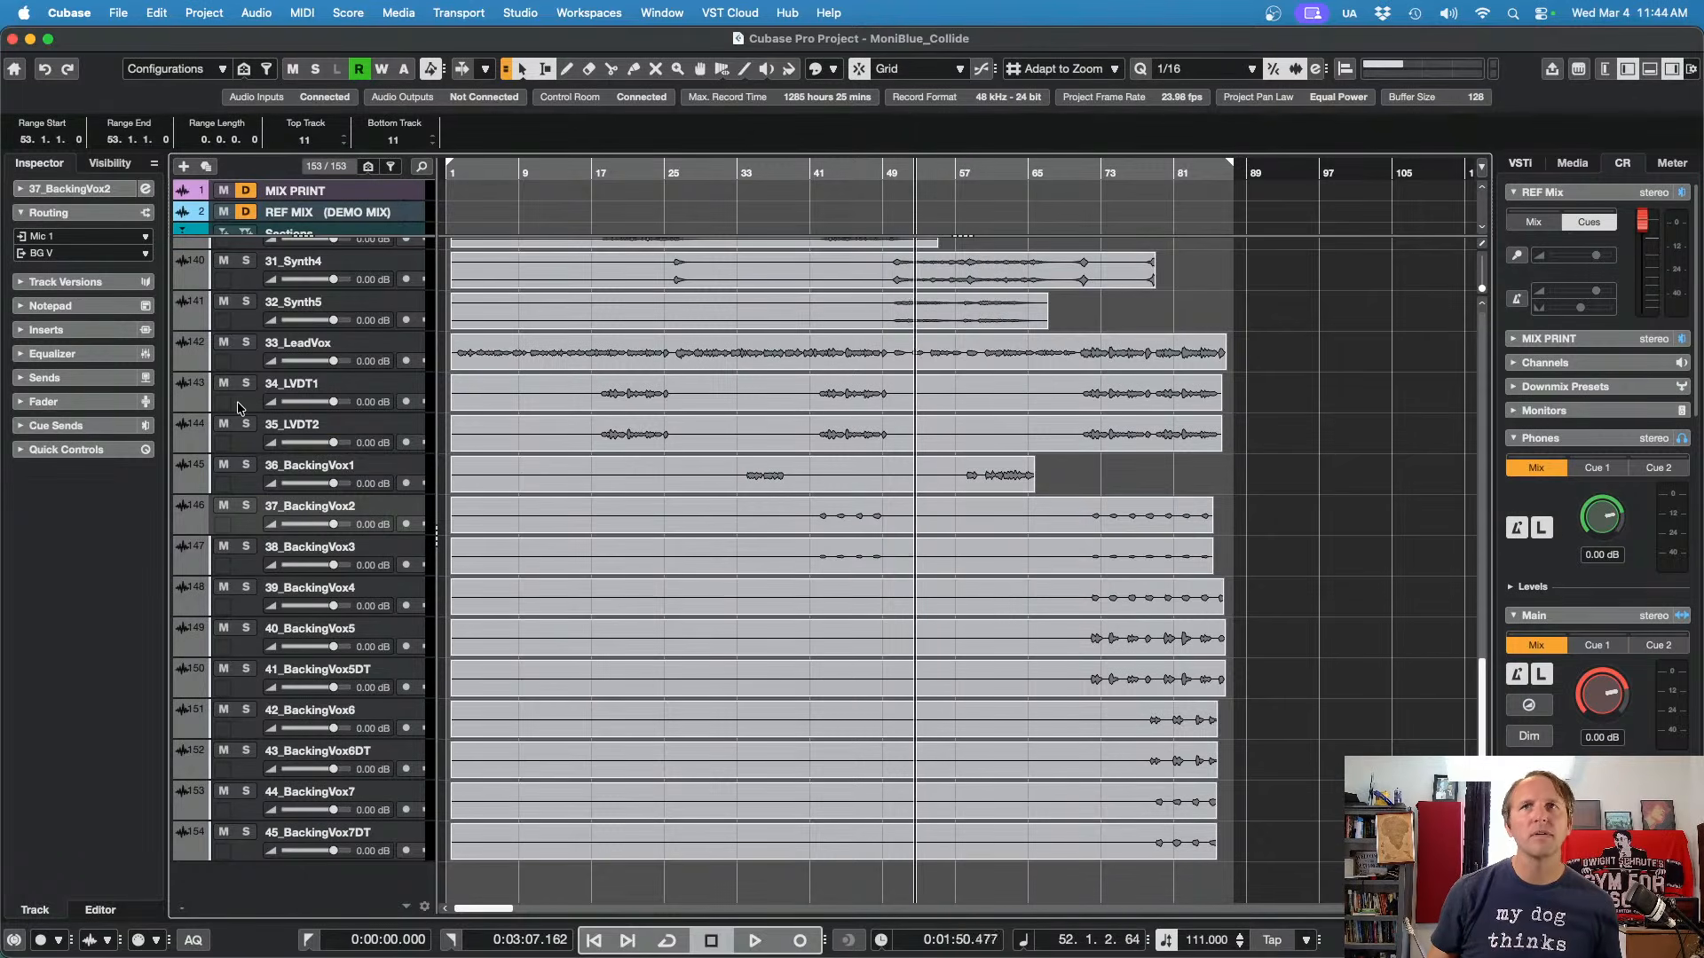
key("KP_Add")
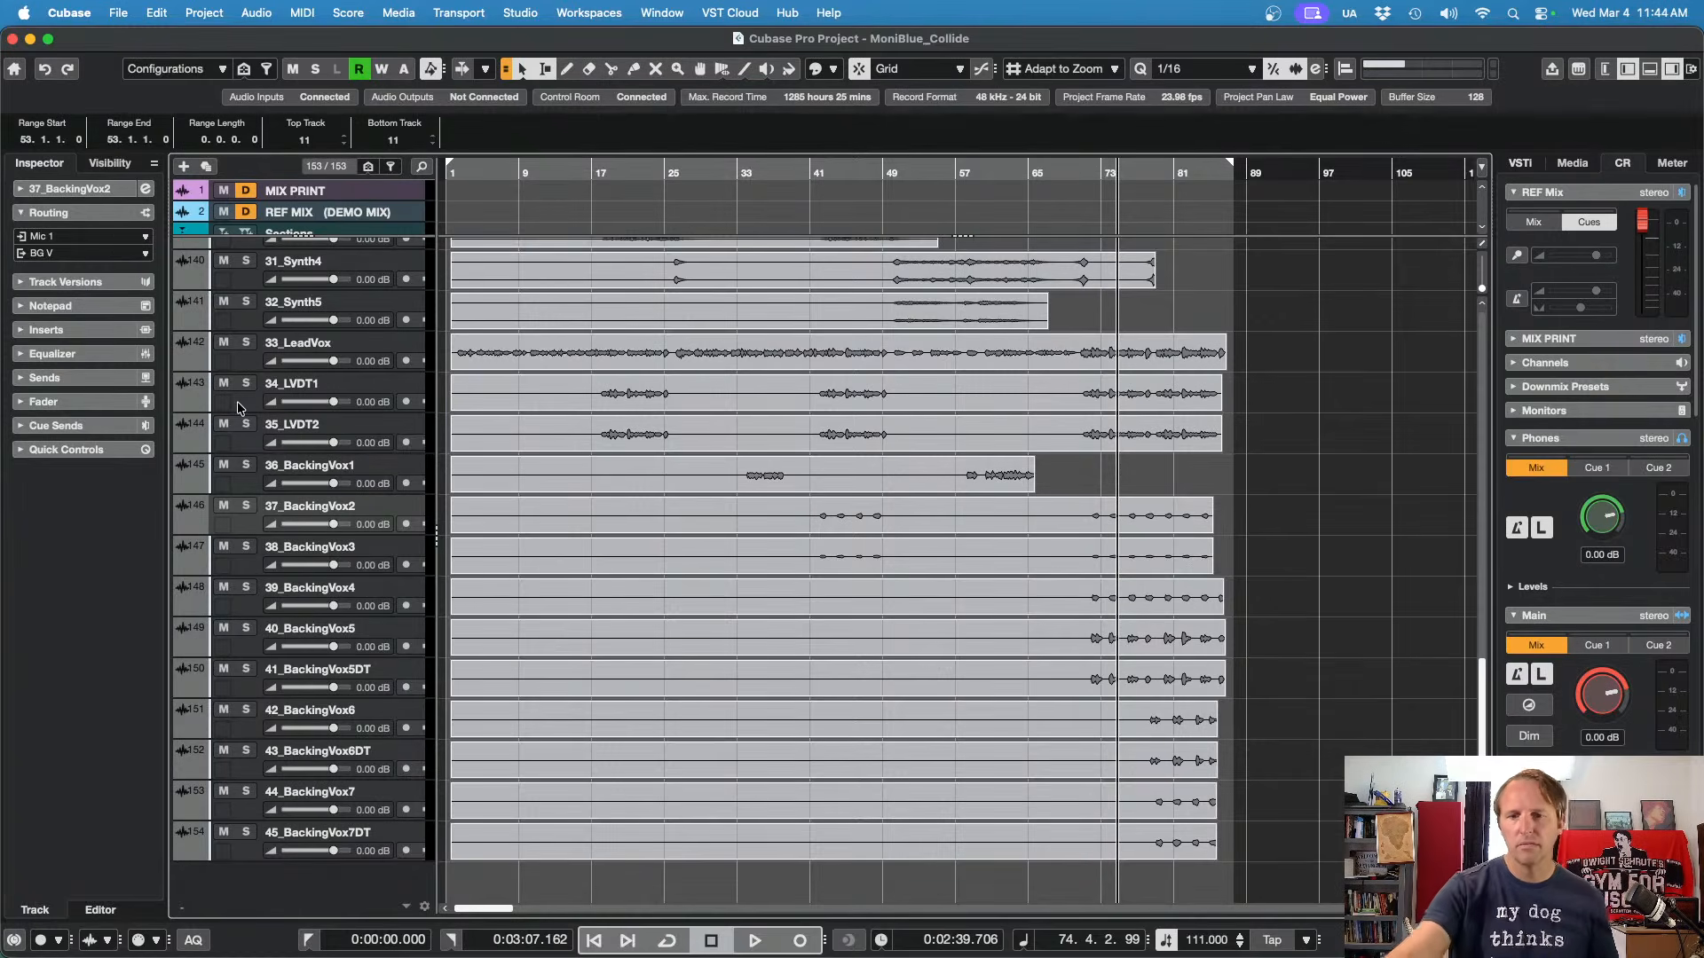
key("Down")
key("Down")
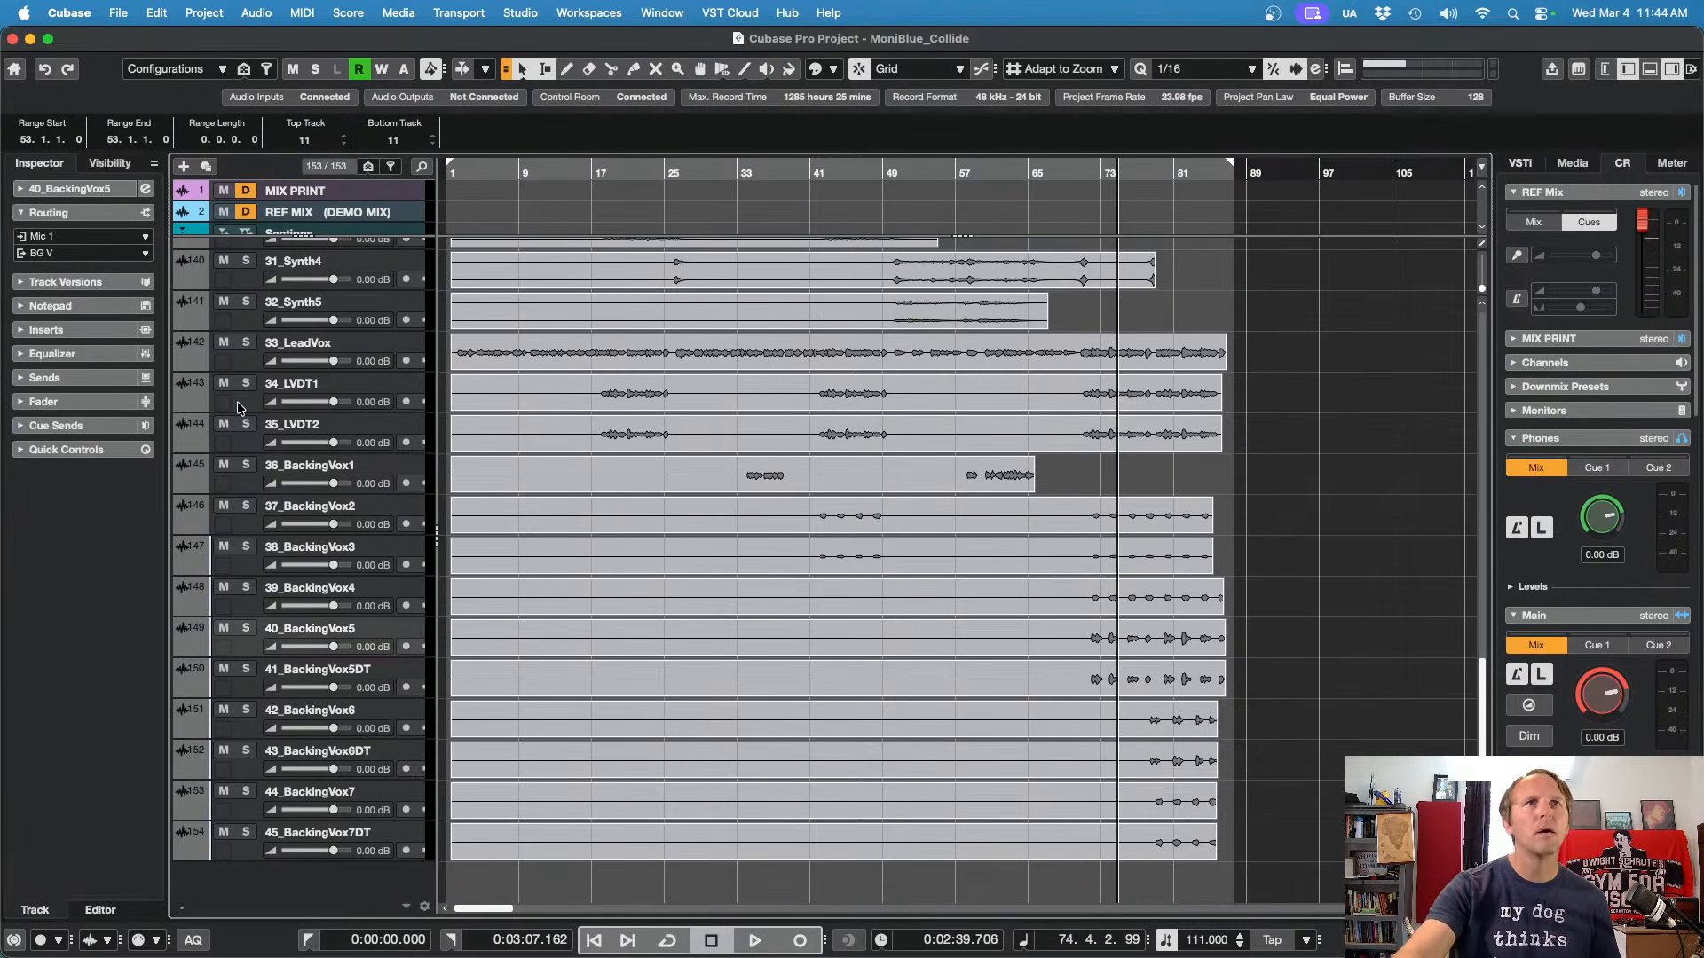
key("Up")
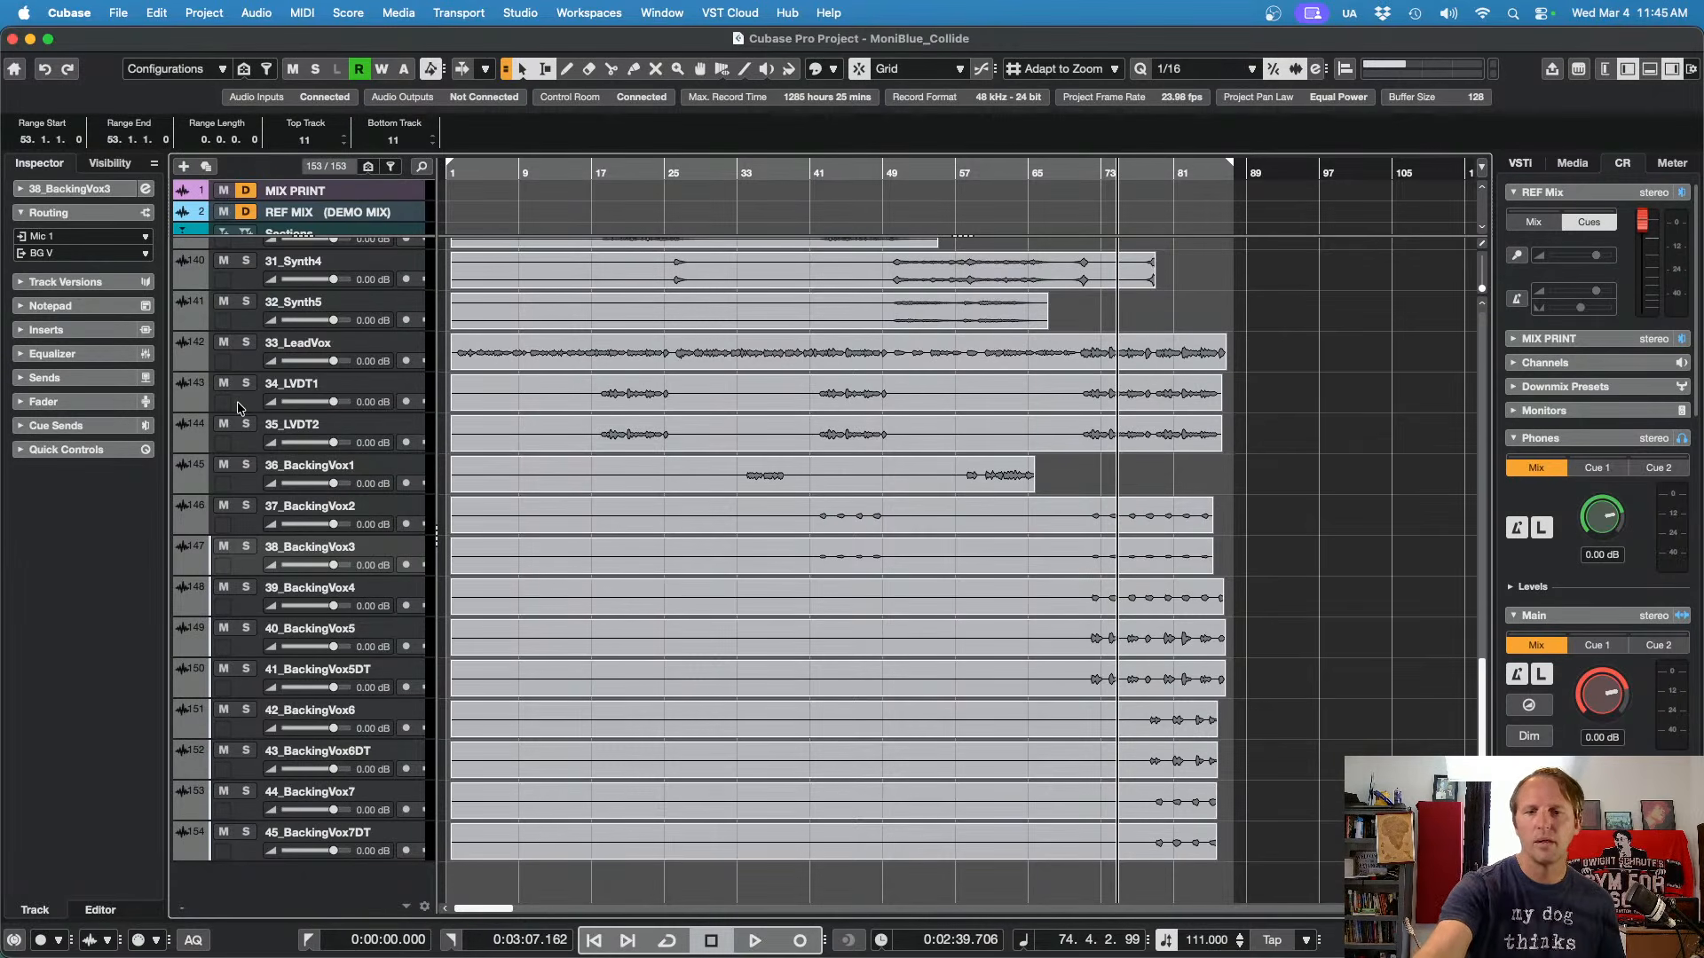
key("Down")
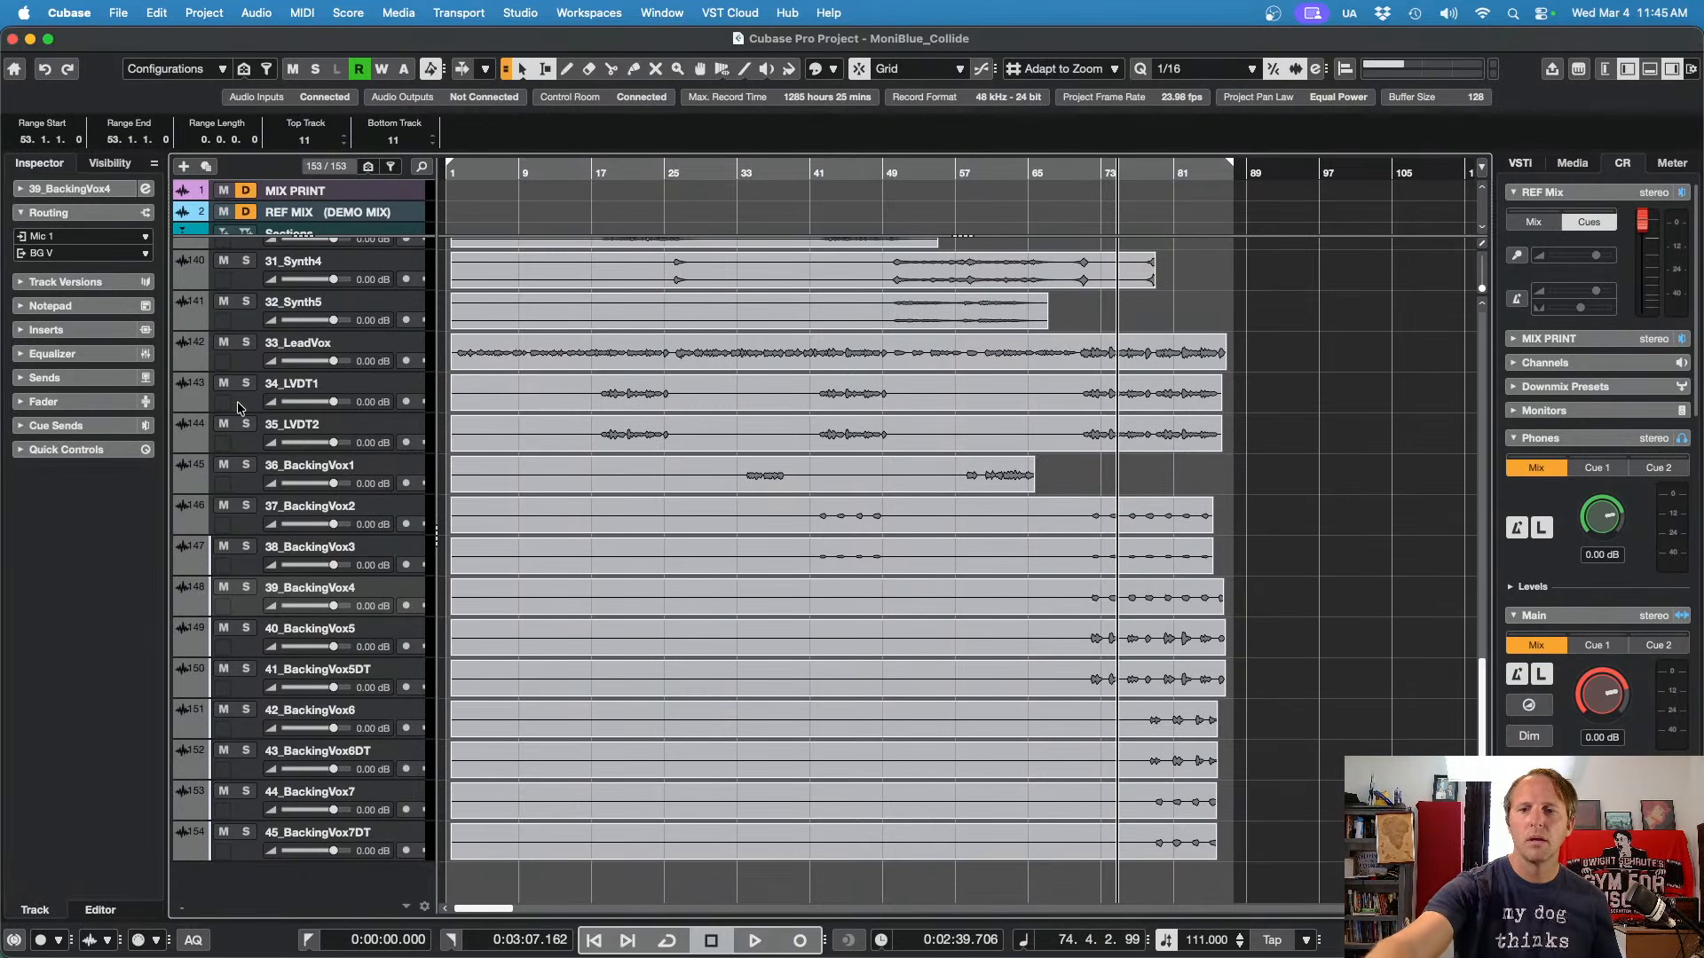
key("space")
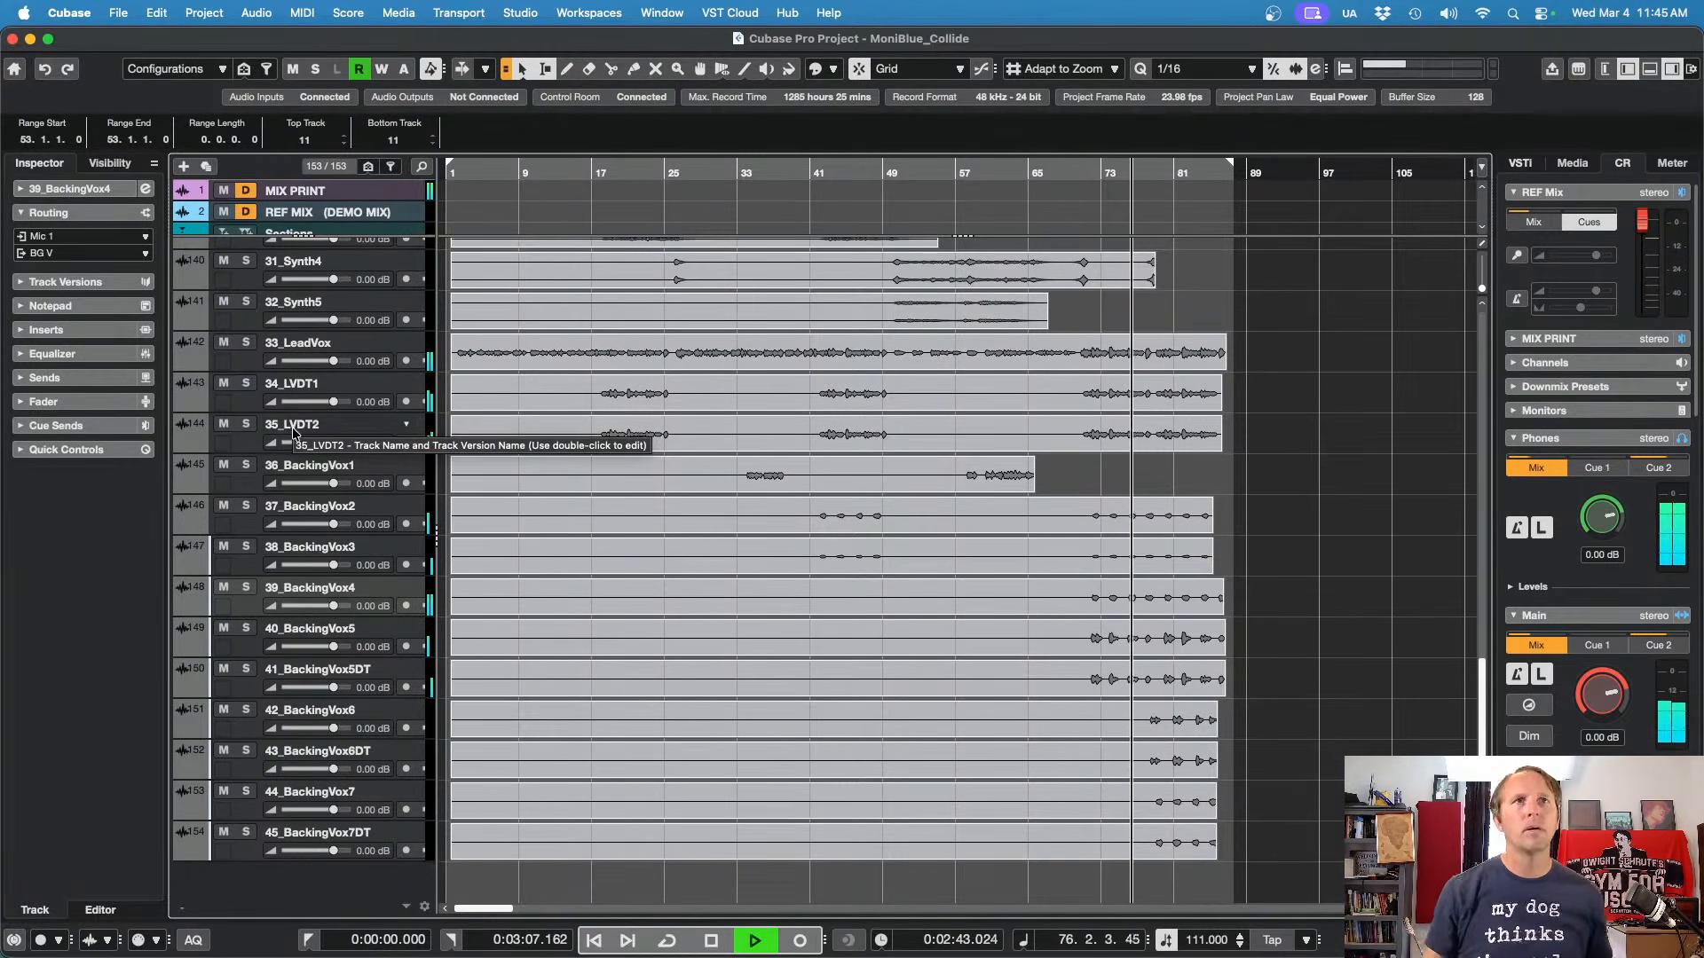
Step: Select 36_BackingVox1 through 45_BackingVox7DT and solo them together during playback
left_click(254, 524)
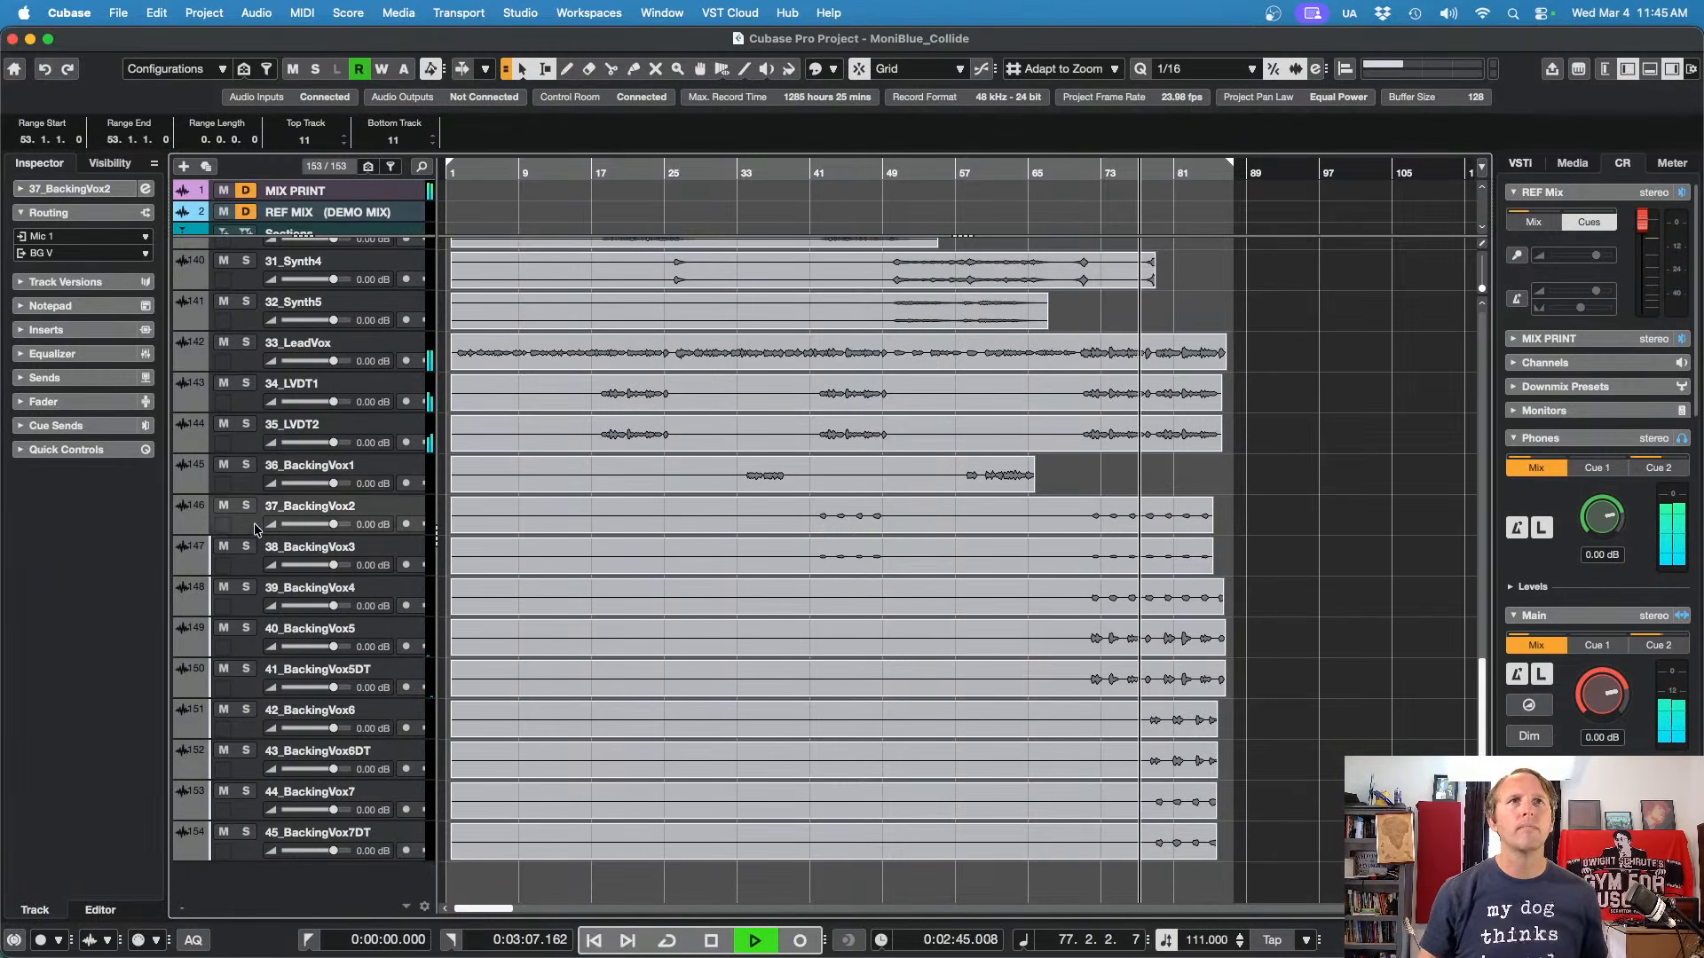
left_click(258, 486)
left_click(249, 845, "shift")
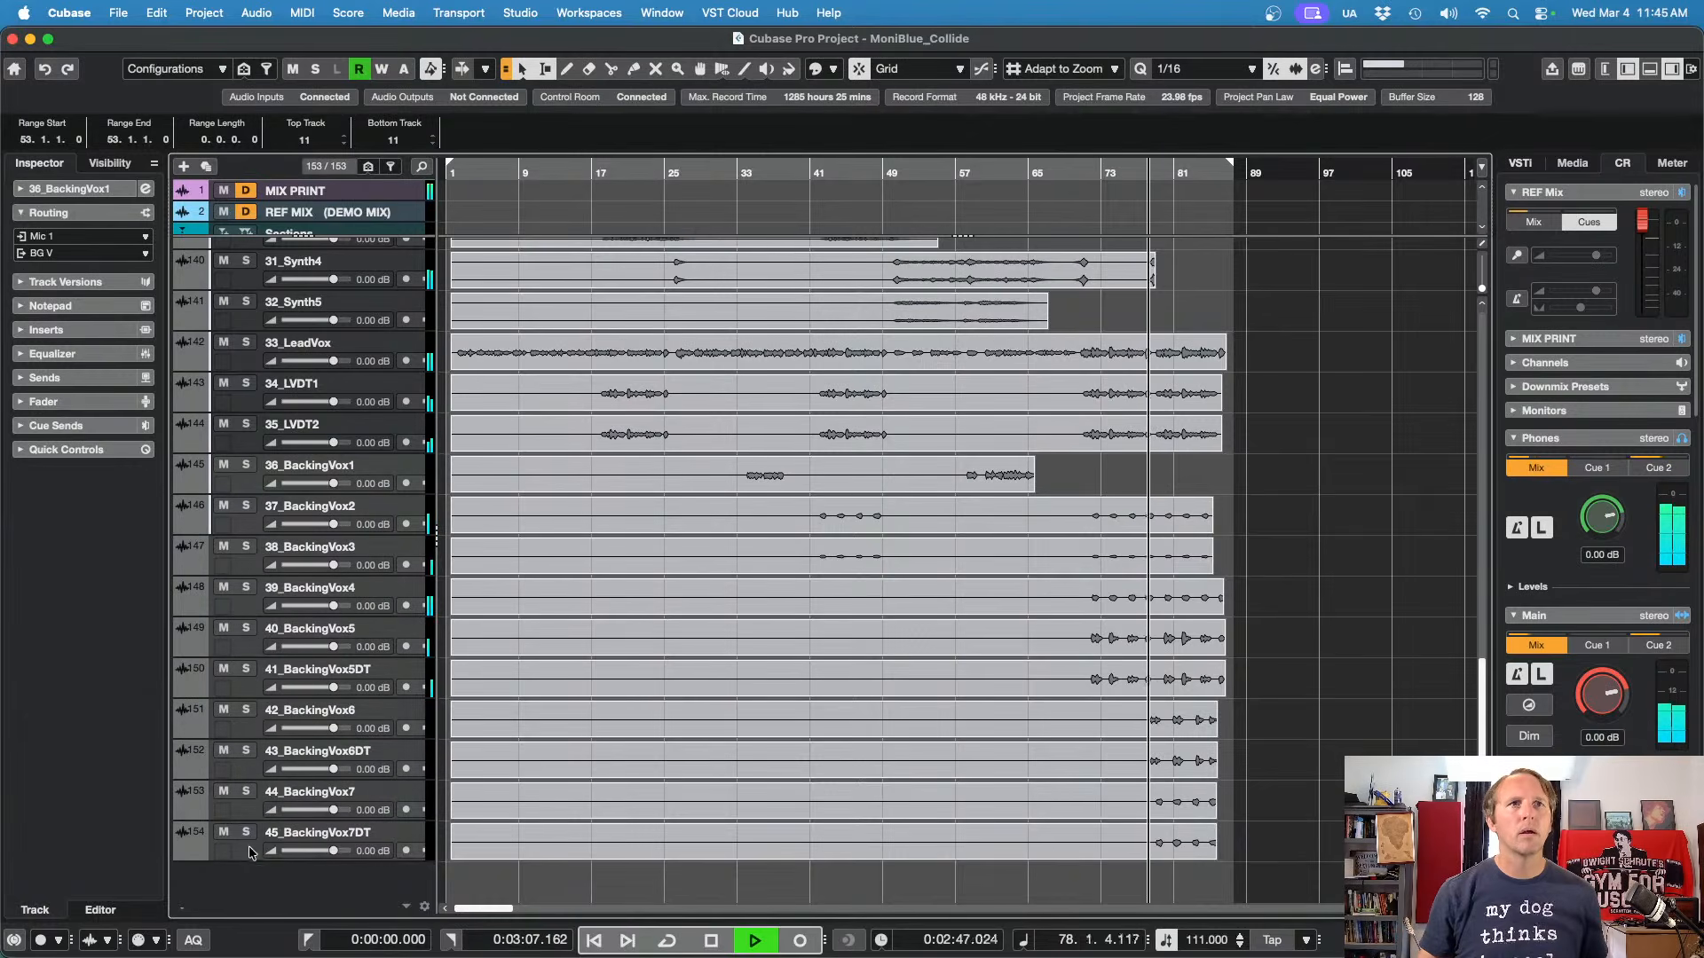
left_click(248, 833)
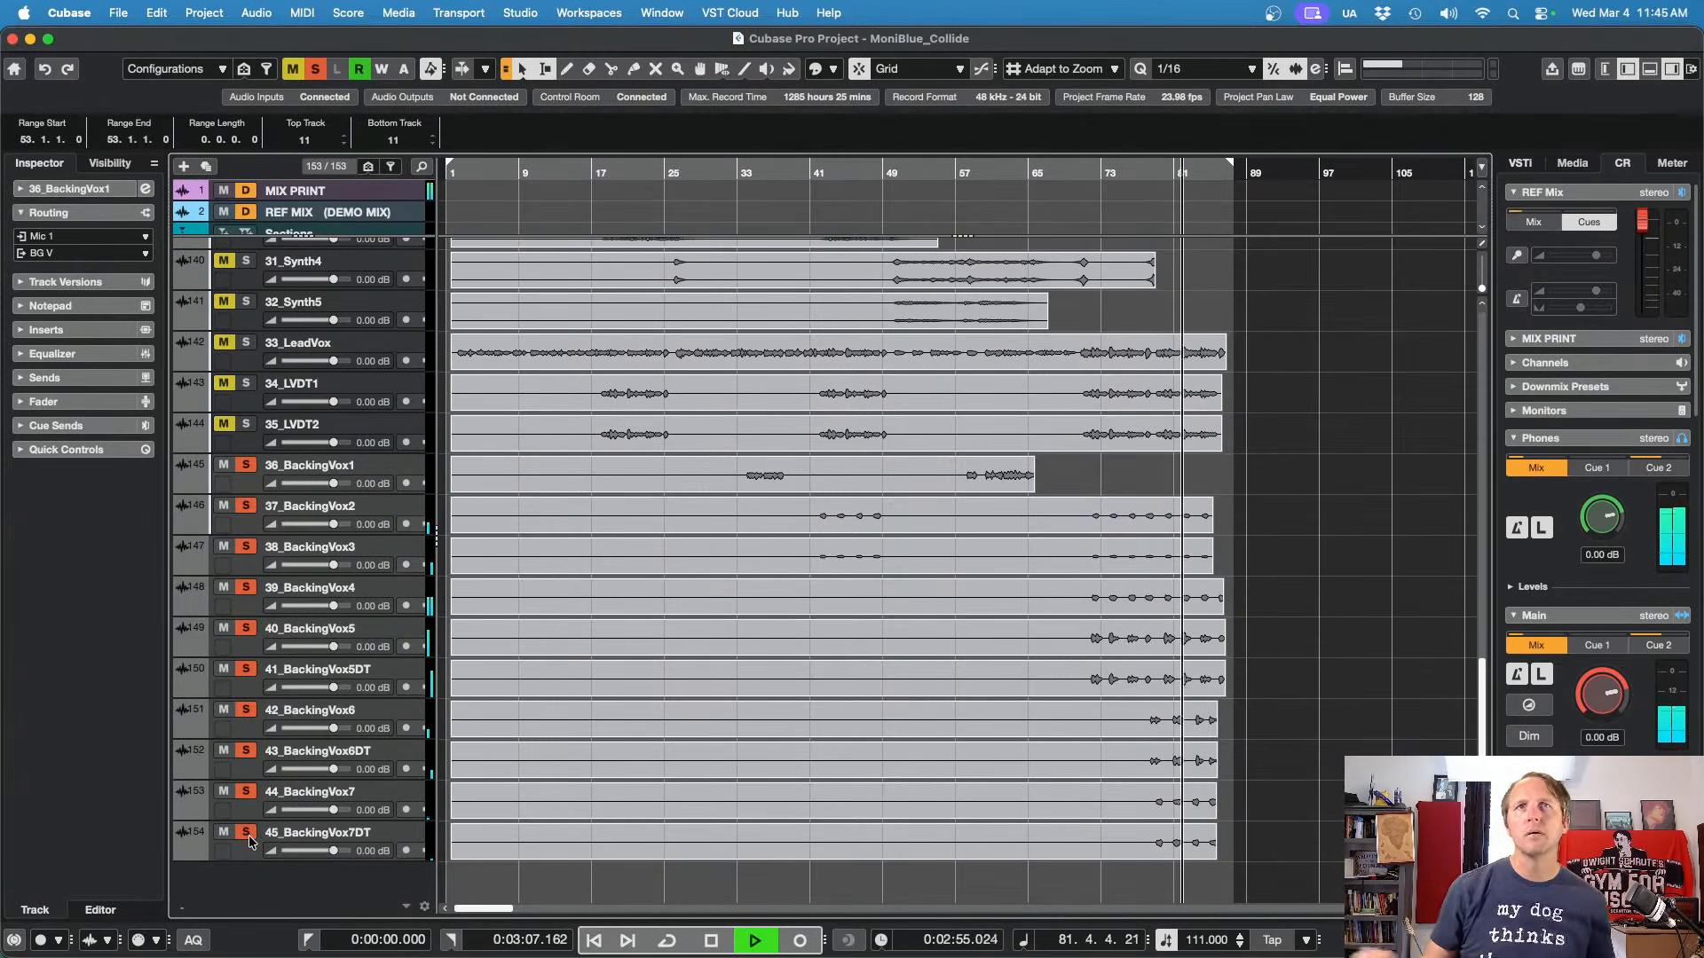
Step: Raise the event volume of the 38_BackingVox3 clip to 6.00 dB
left_click(790, 555)
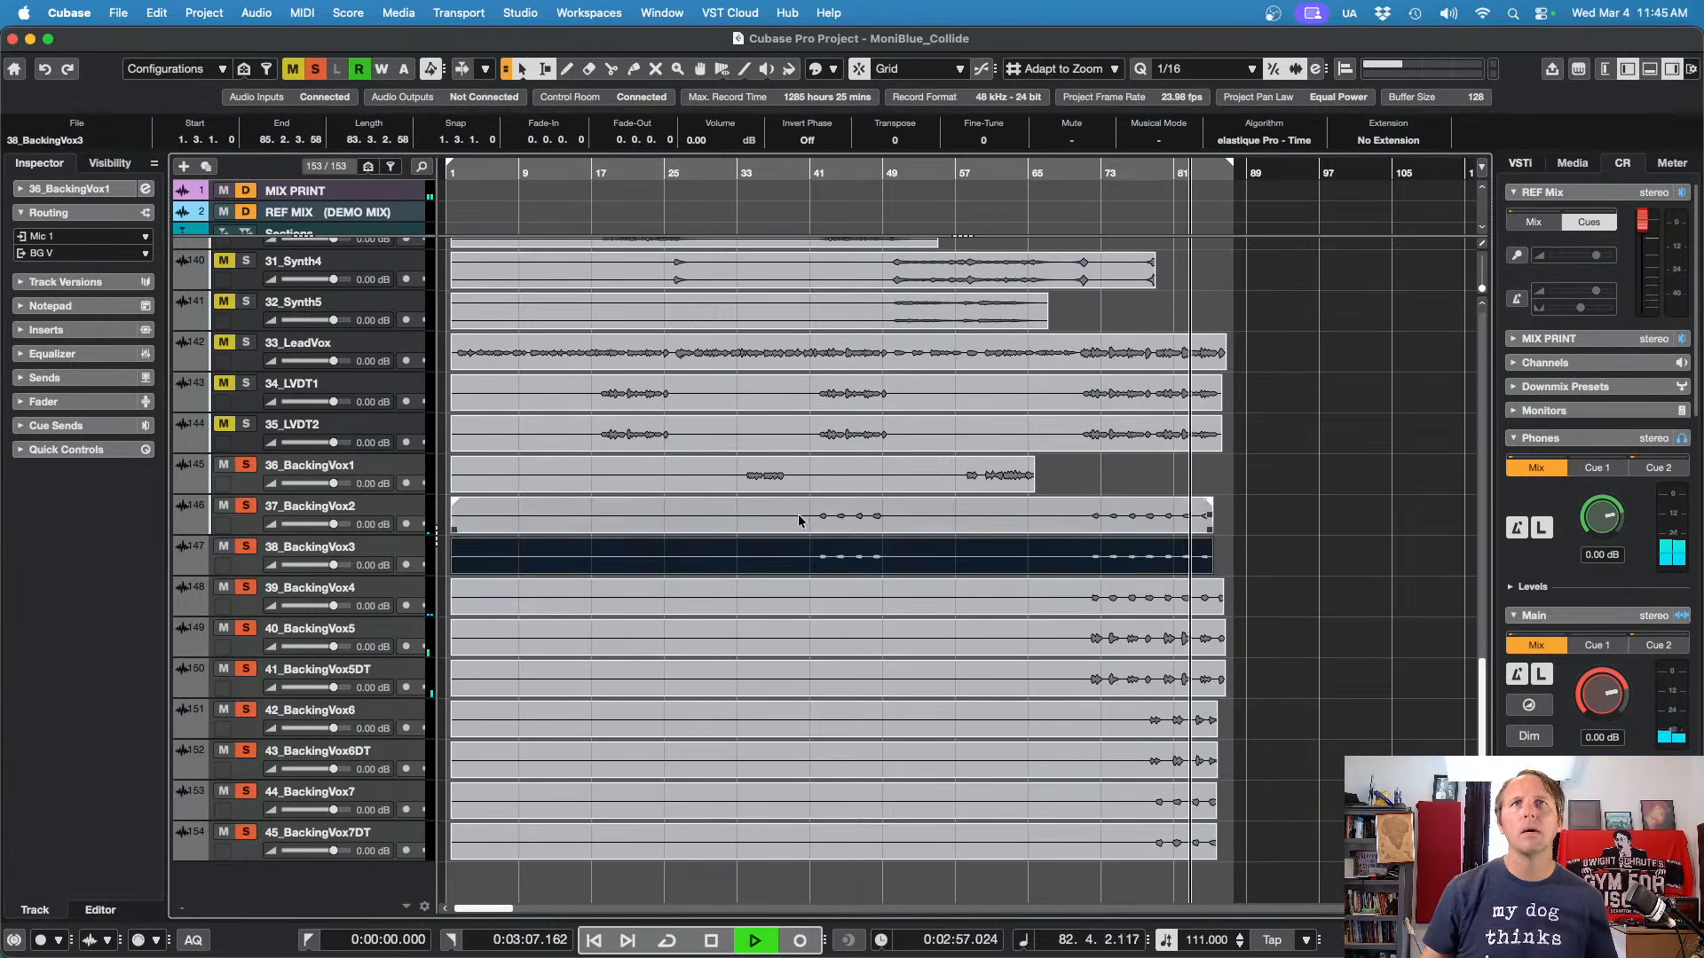
scroll(698, 141, "up", 4)
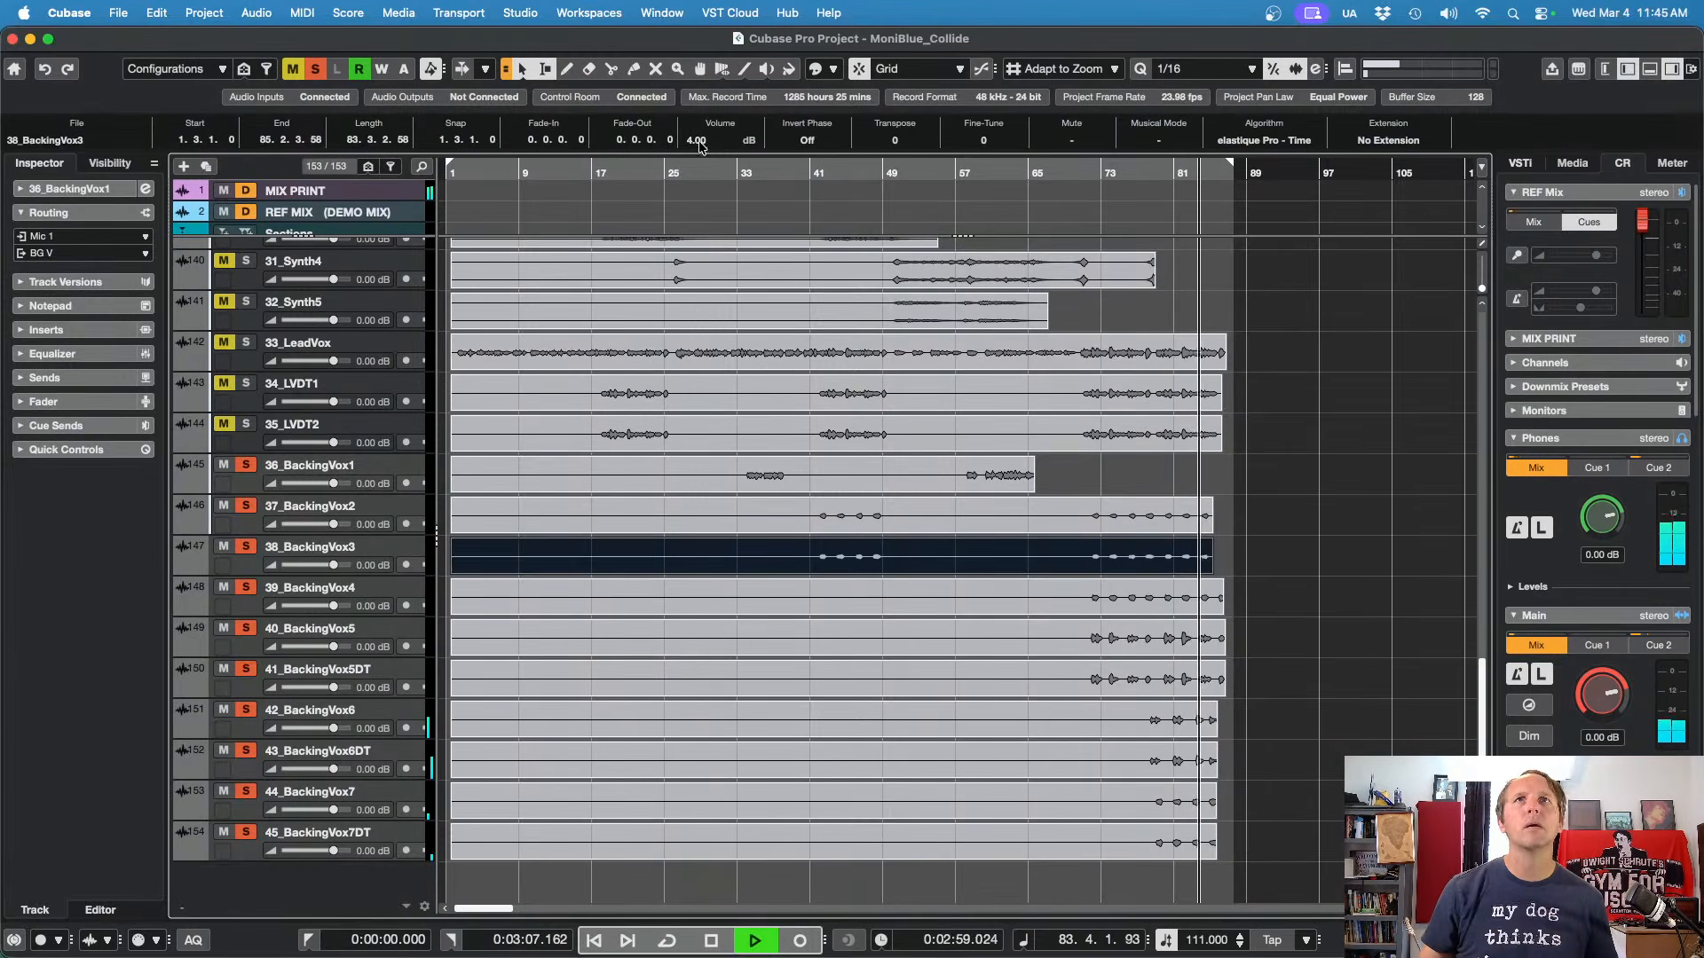
scroll(700, 143, "up", 2)
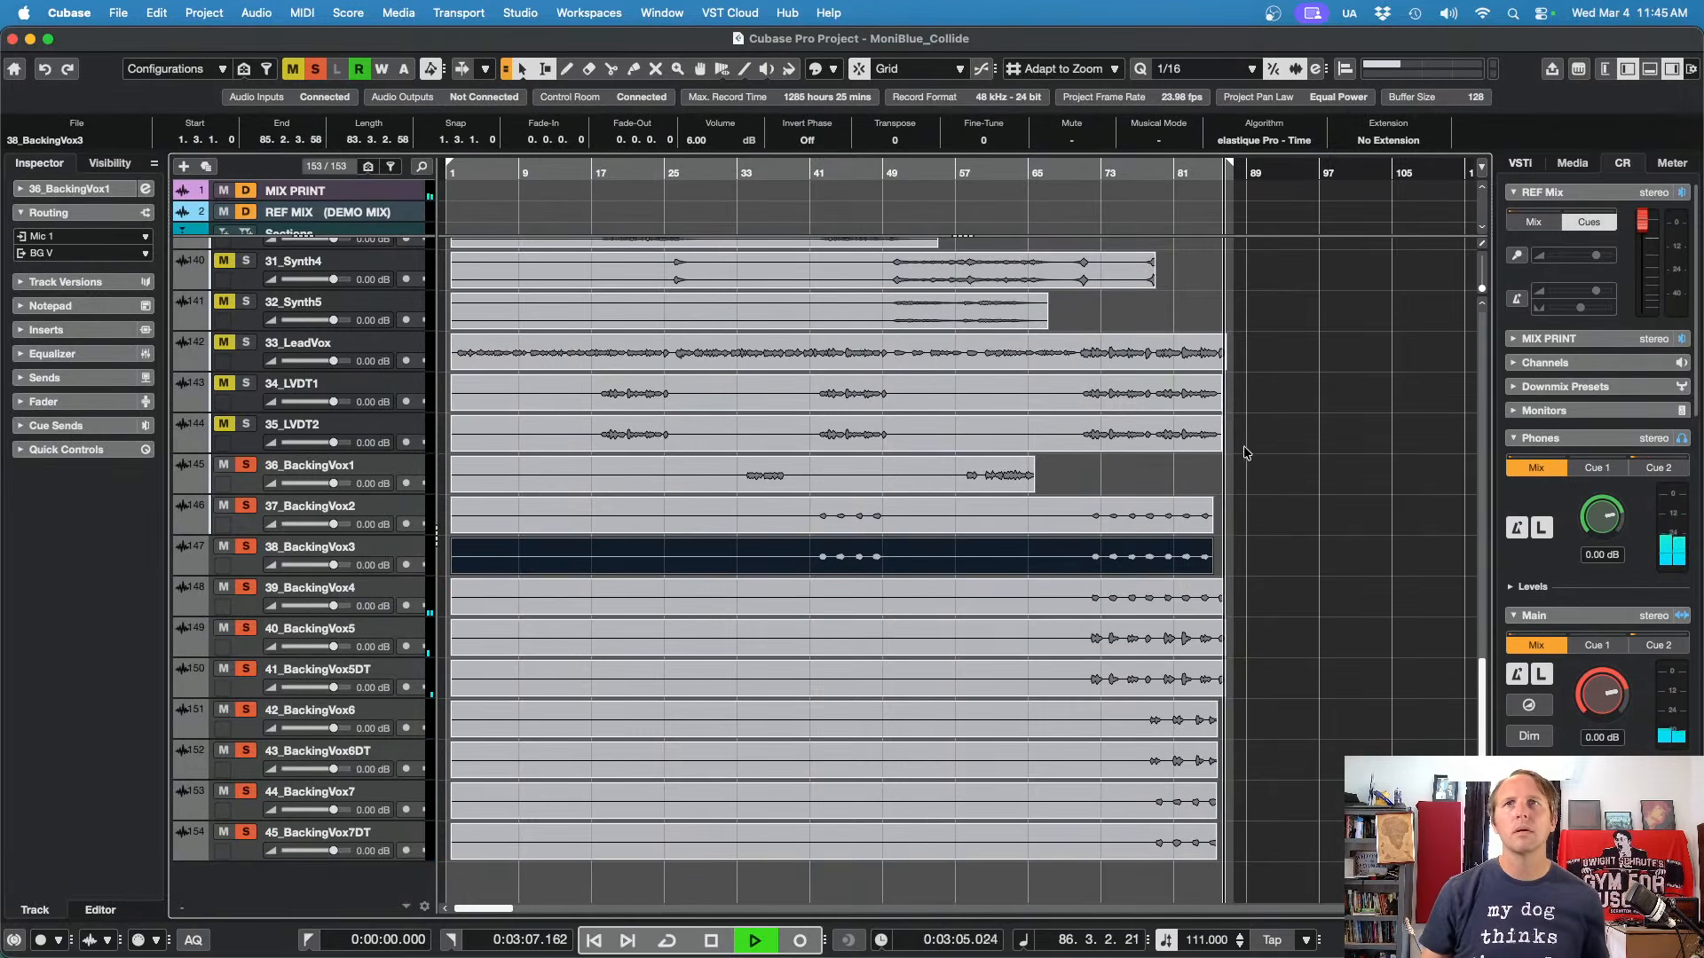
Step: Add 33_LeadVox, 34_LVDT1 and 35_LVDT2 to the solos, audition all vocals from about bar 74, and deselect the clip
key("space")
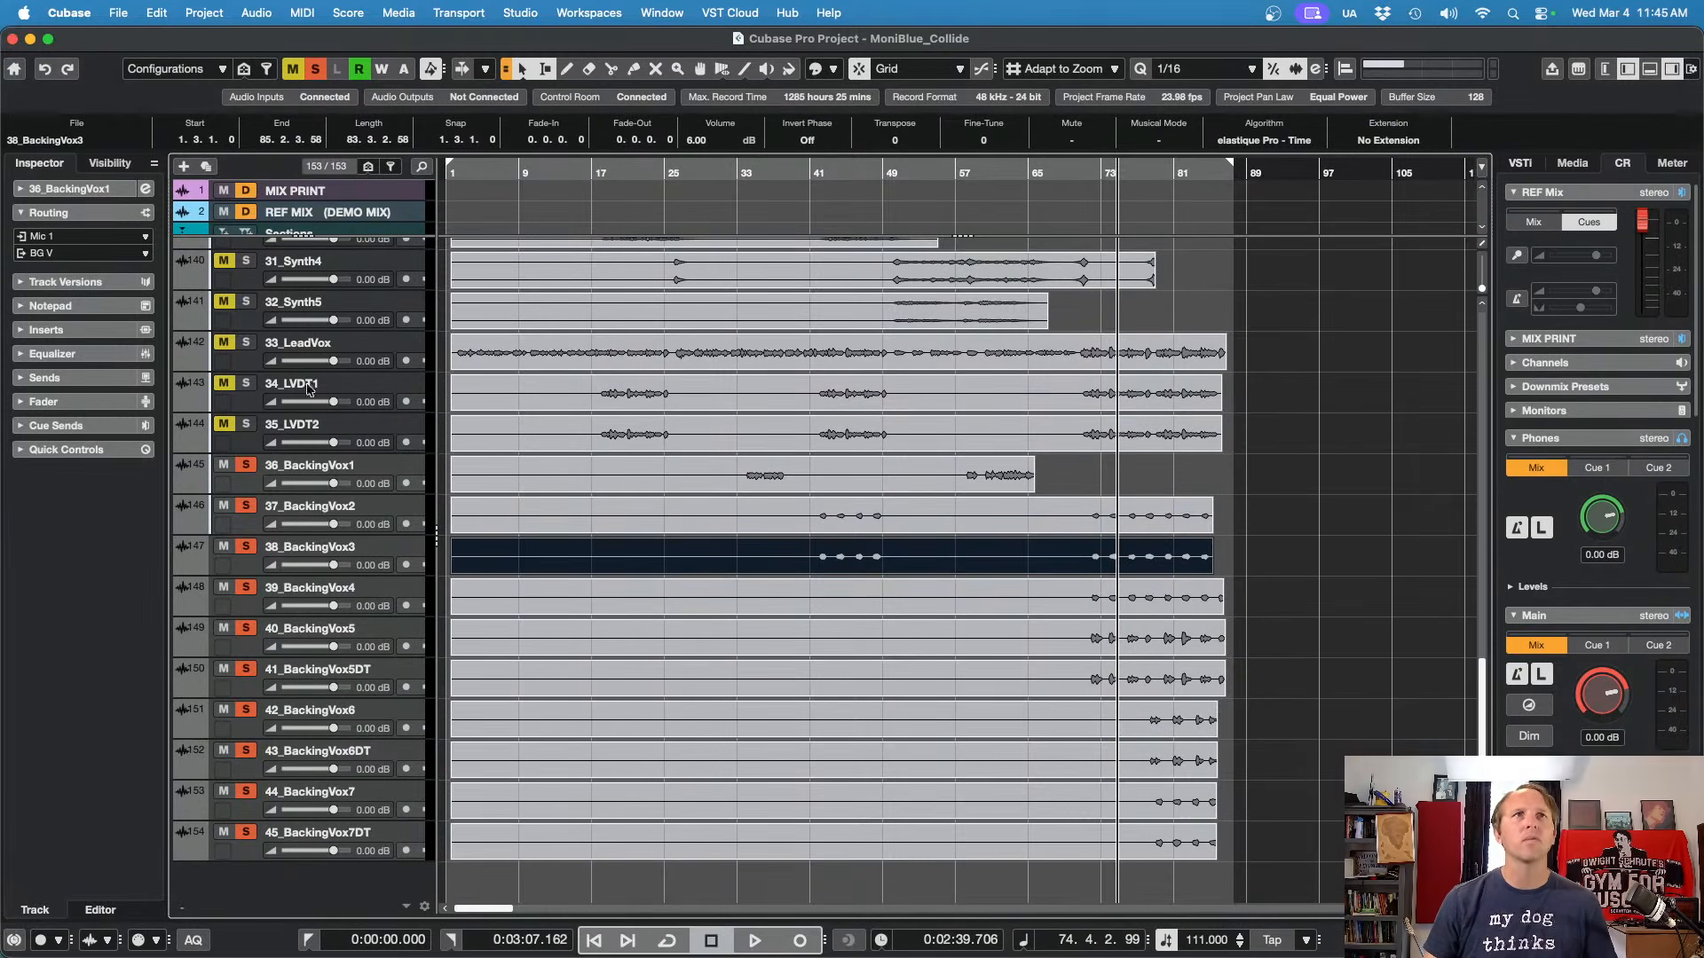
left_click(246, 342)
left_click(246, 383)
left_click(247, 425)
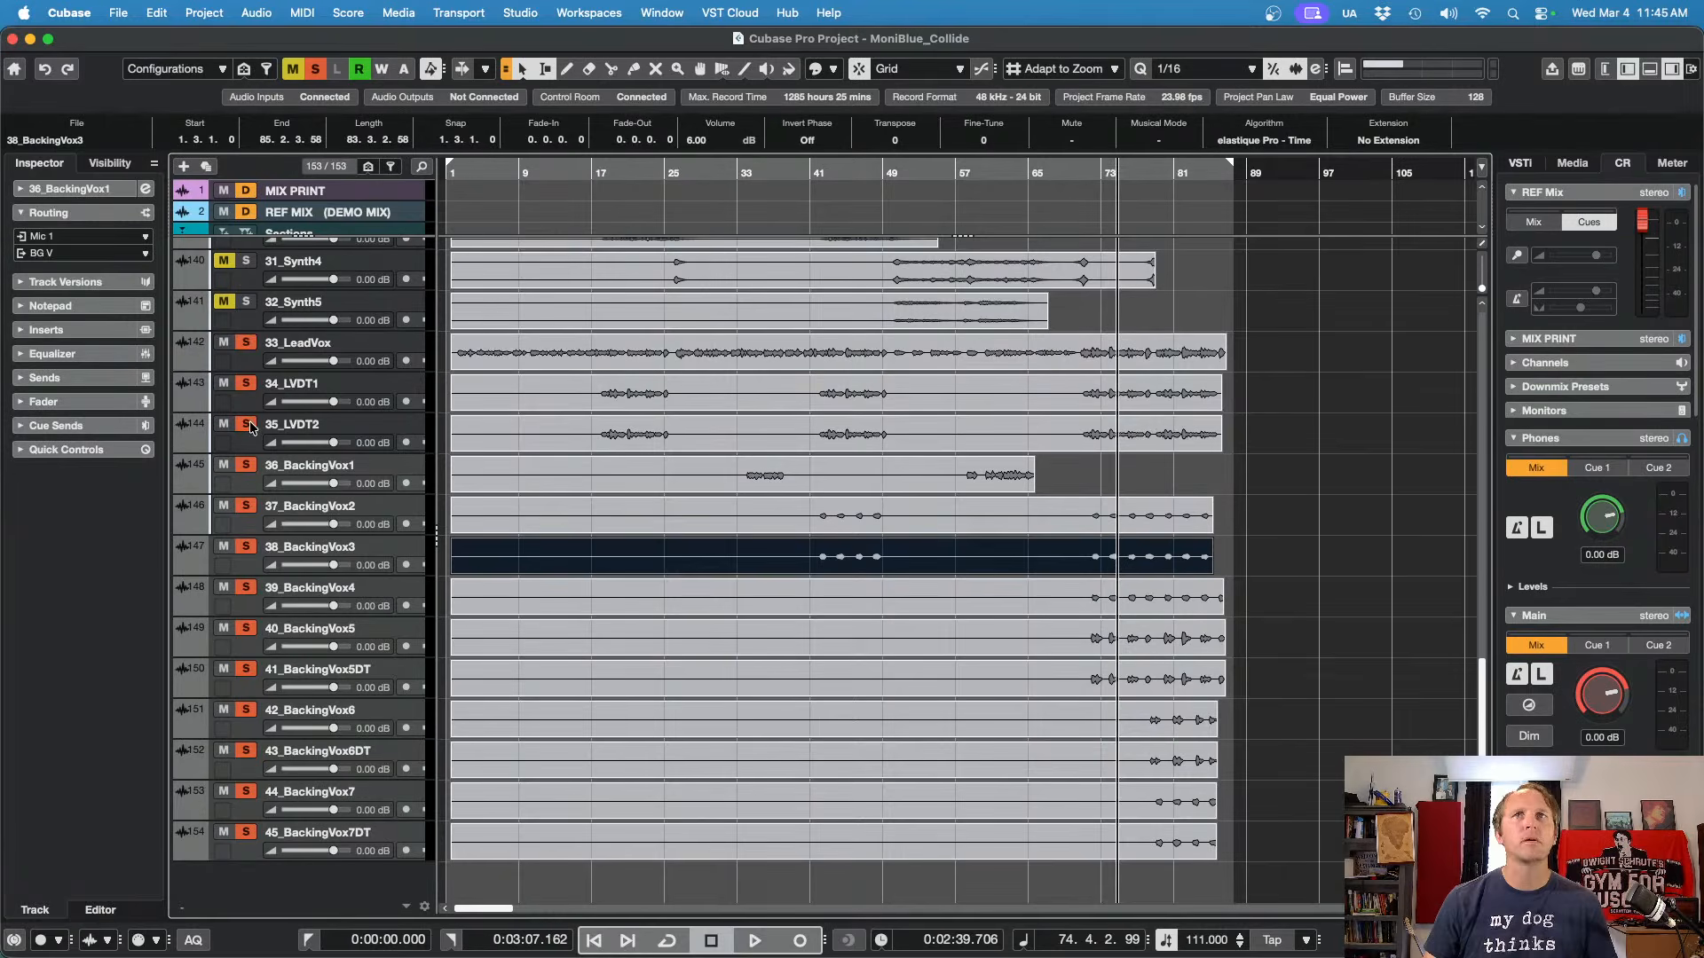
key("space")
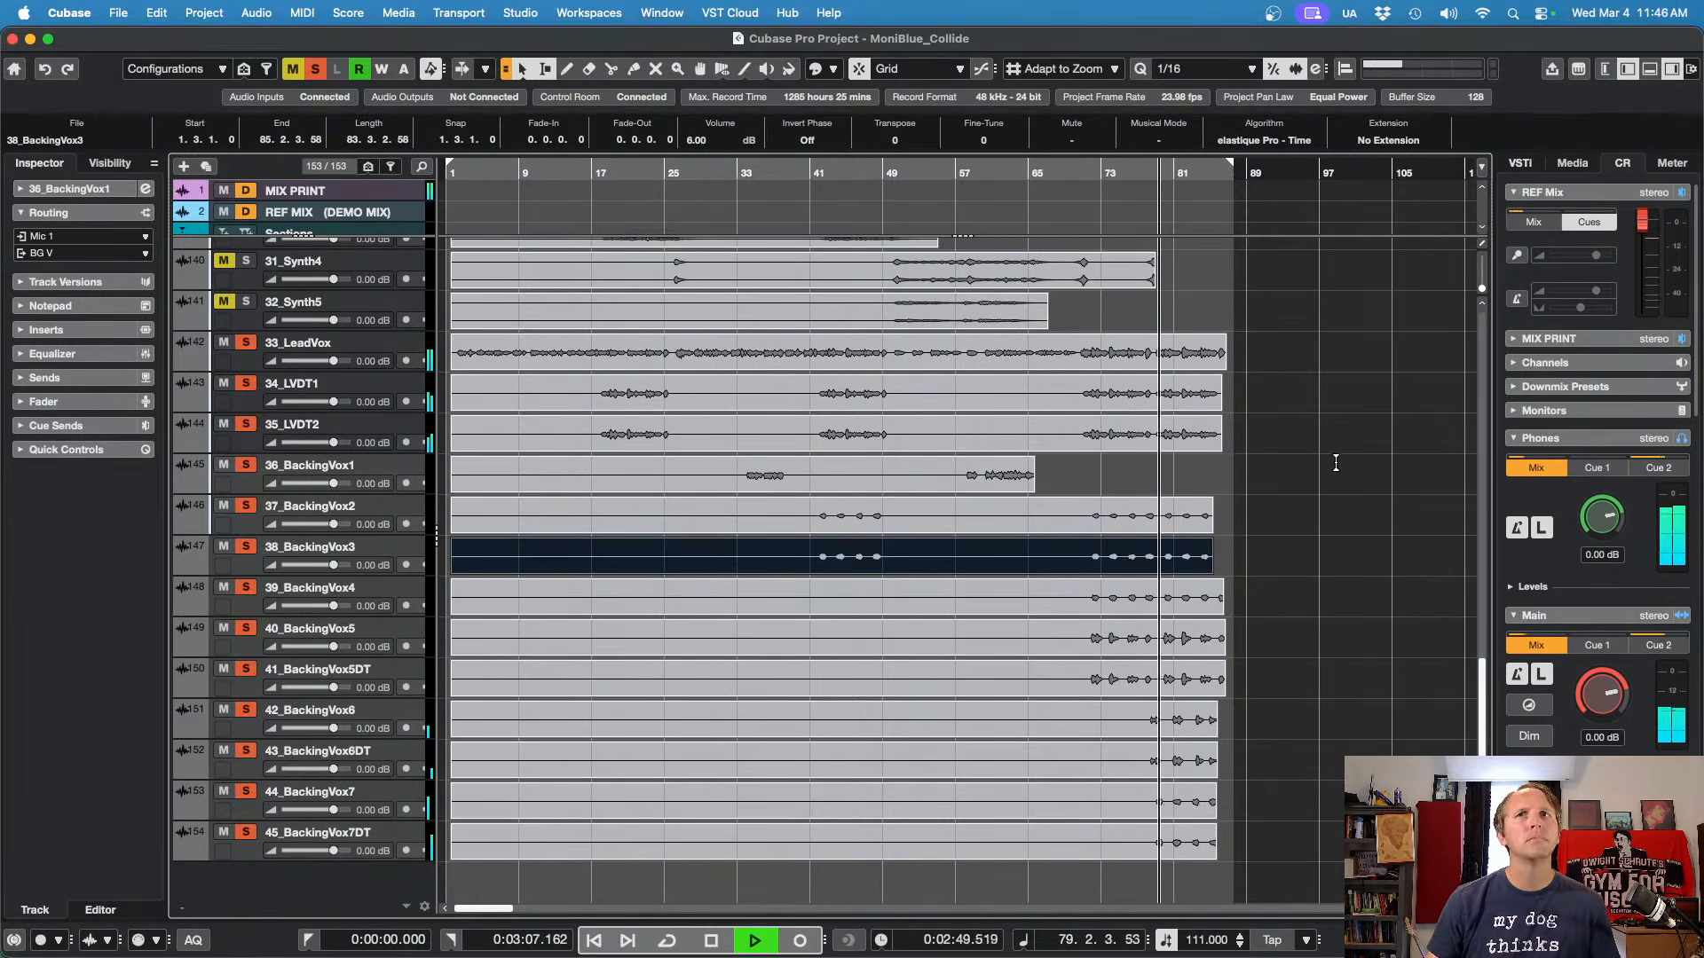
key("space")
left_click(1264, 488)
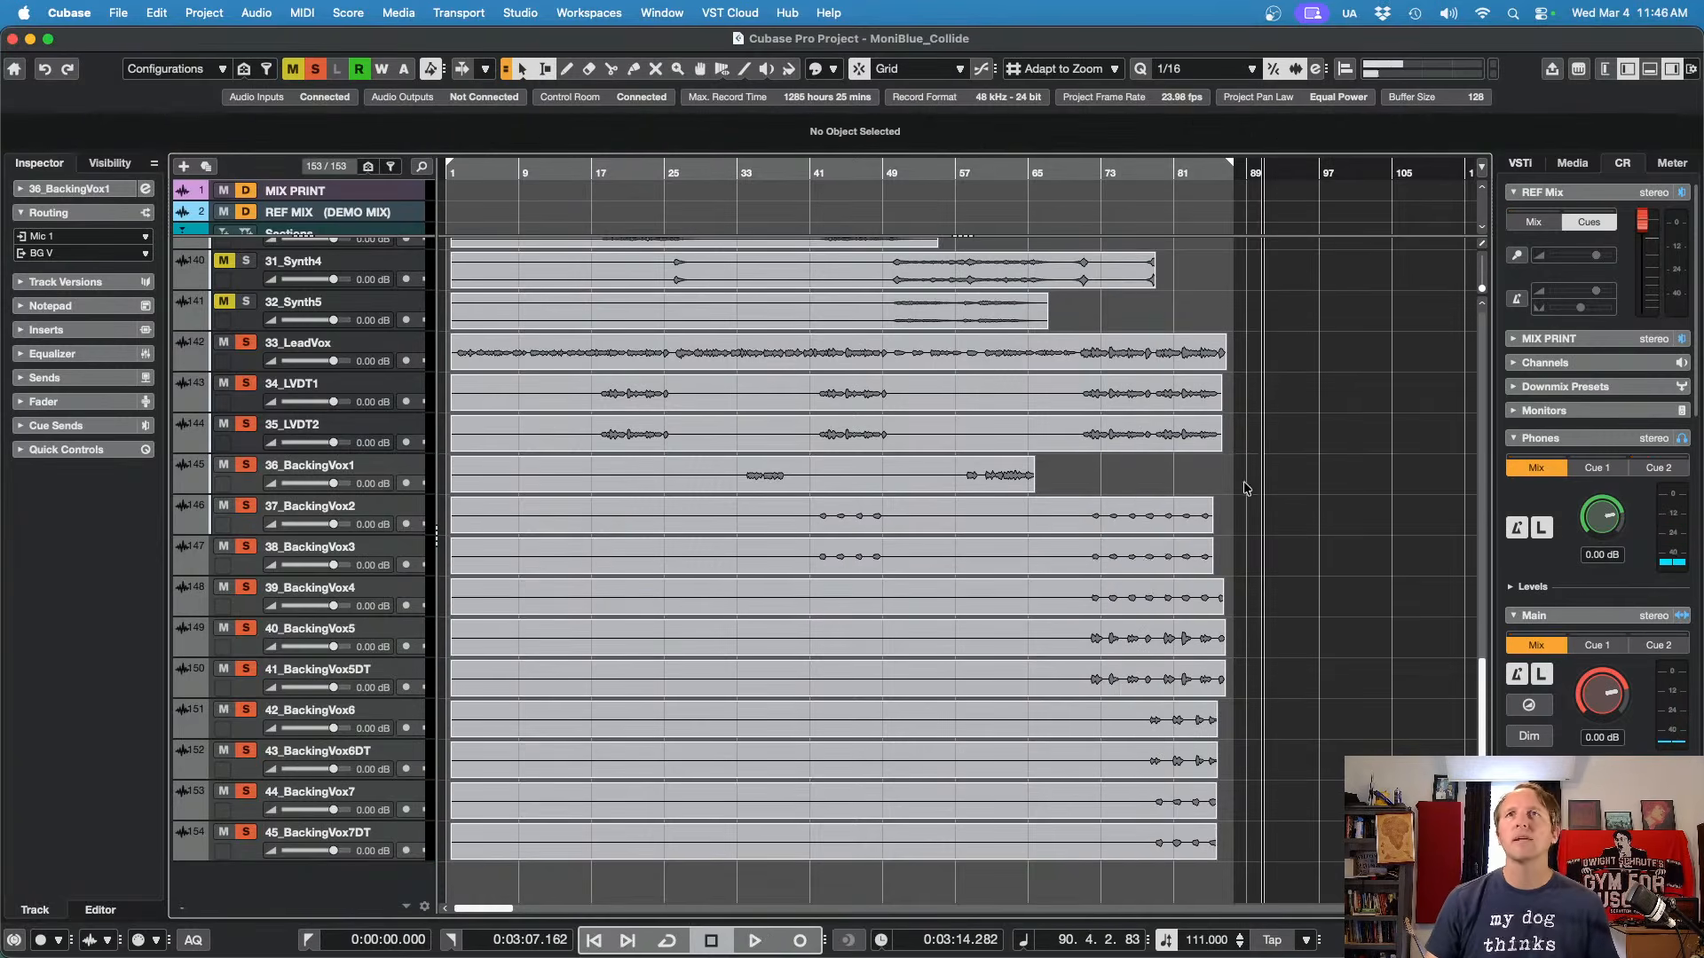
Step: Return to the imported drum tracks and open the MixConsole
scroll(1245, 488, "up", 15)
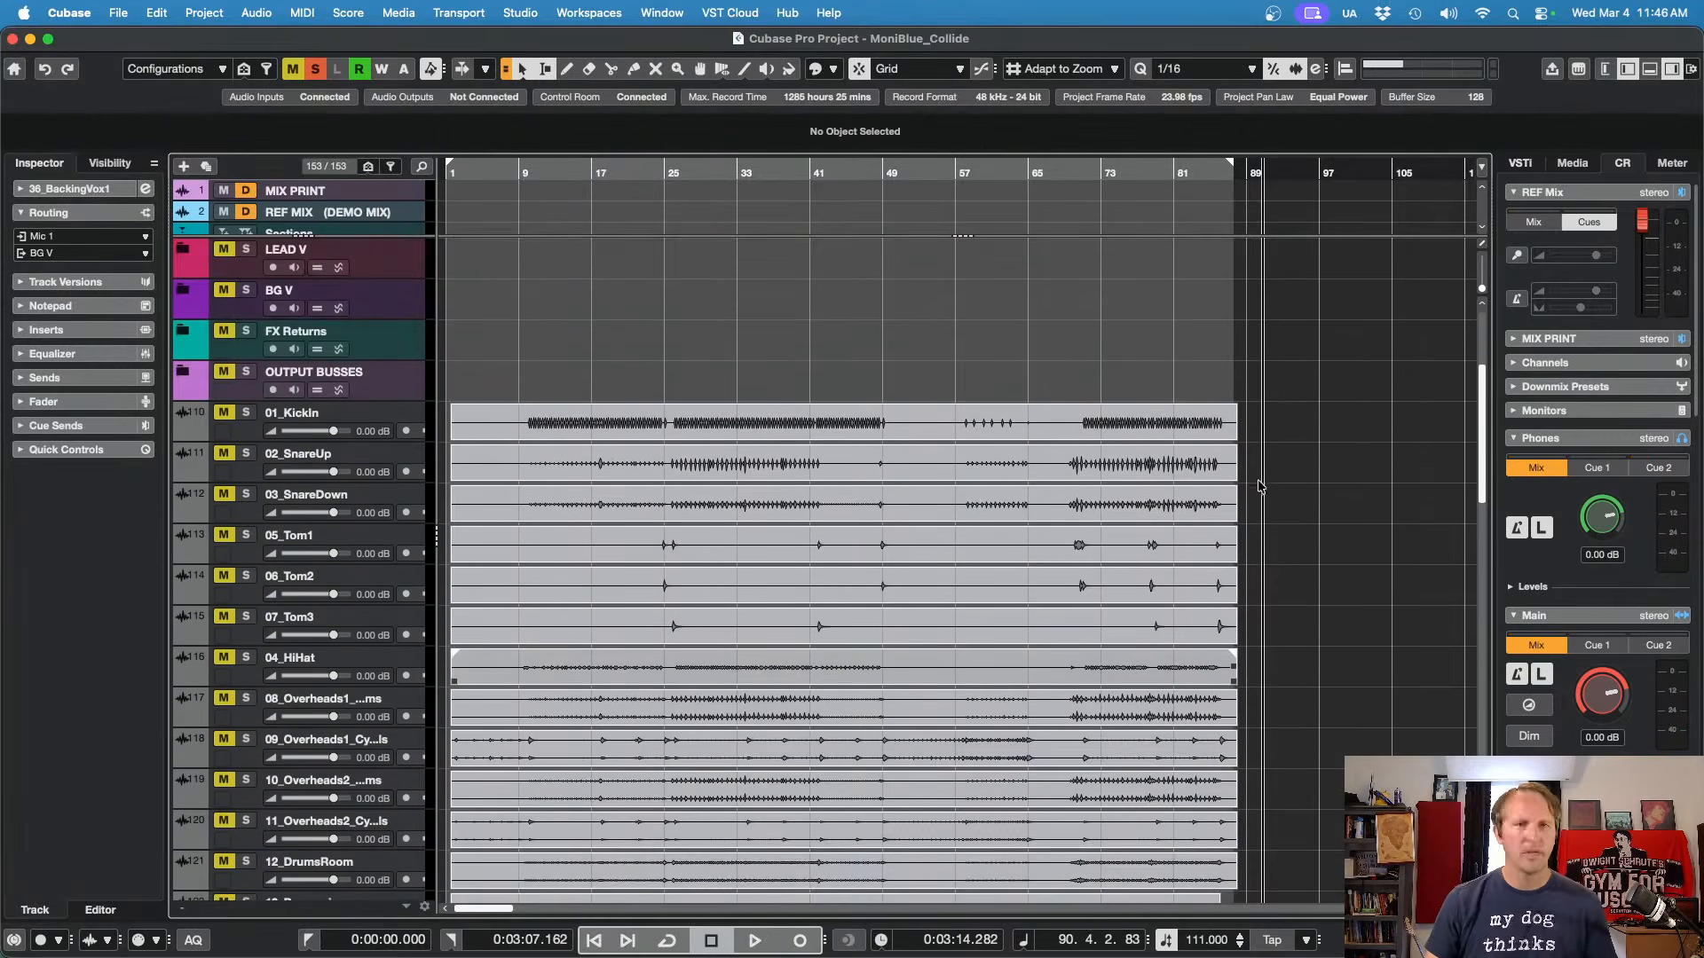
key("F3")
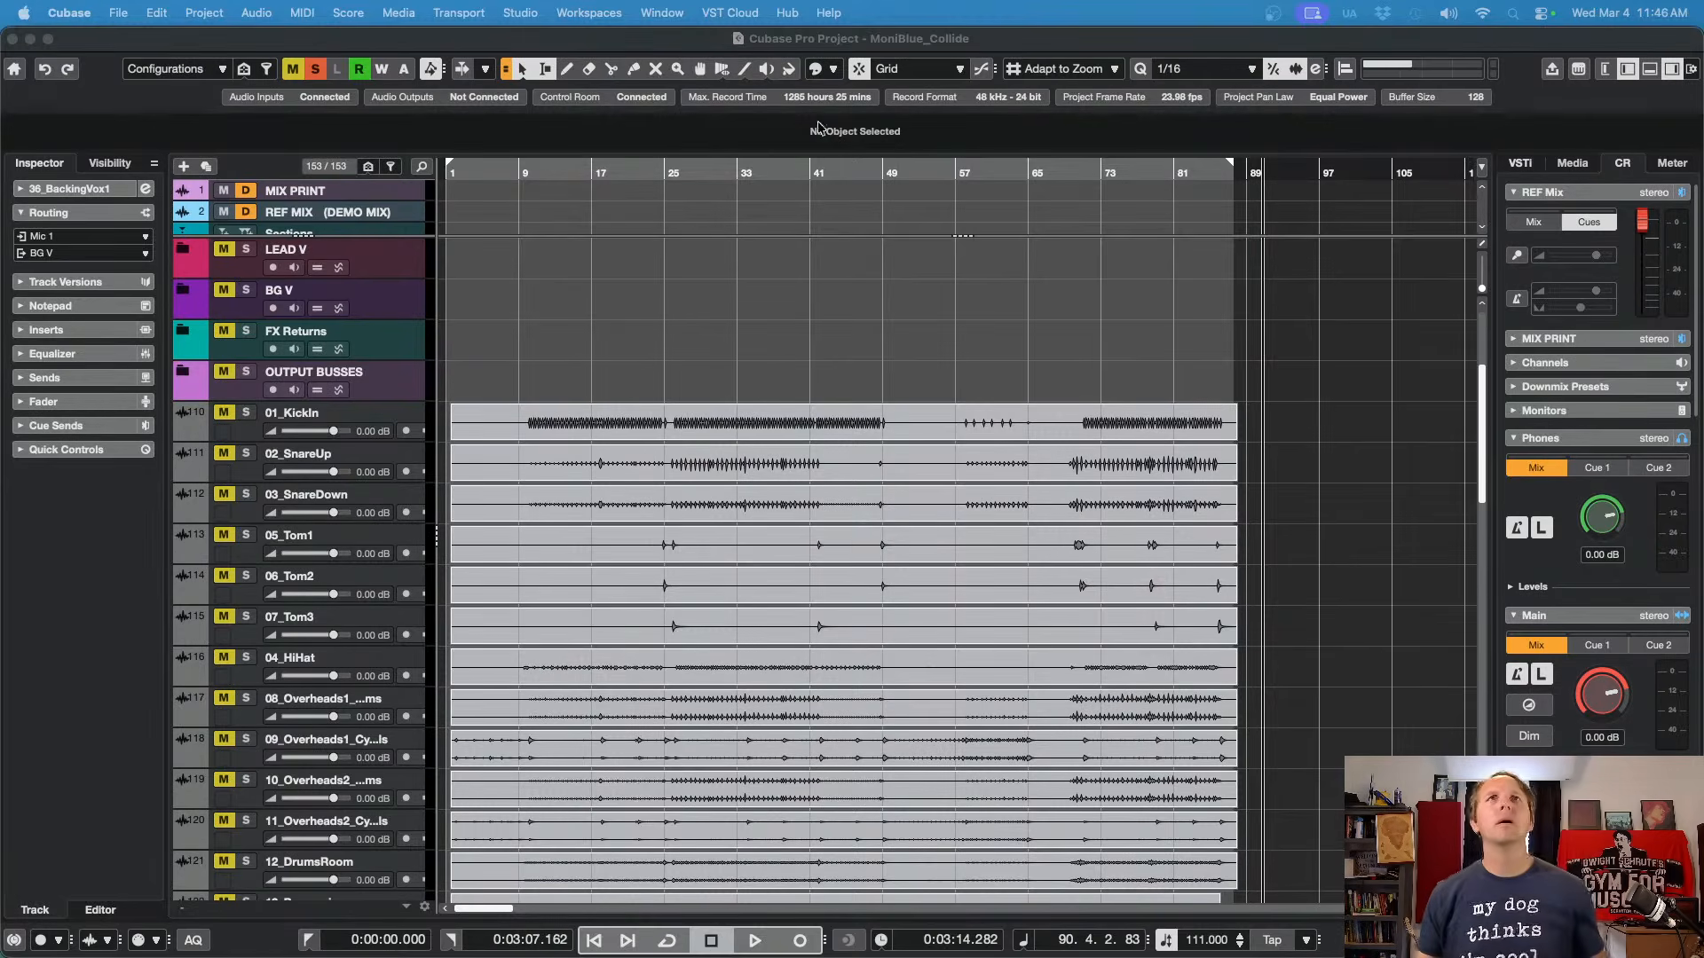
Step: Check the imported tracks down to the backing vocals and clear all active solos in the project
left_click(888, 39)
scroll(913, 431, "down", 3)
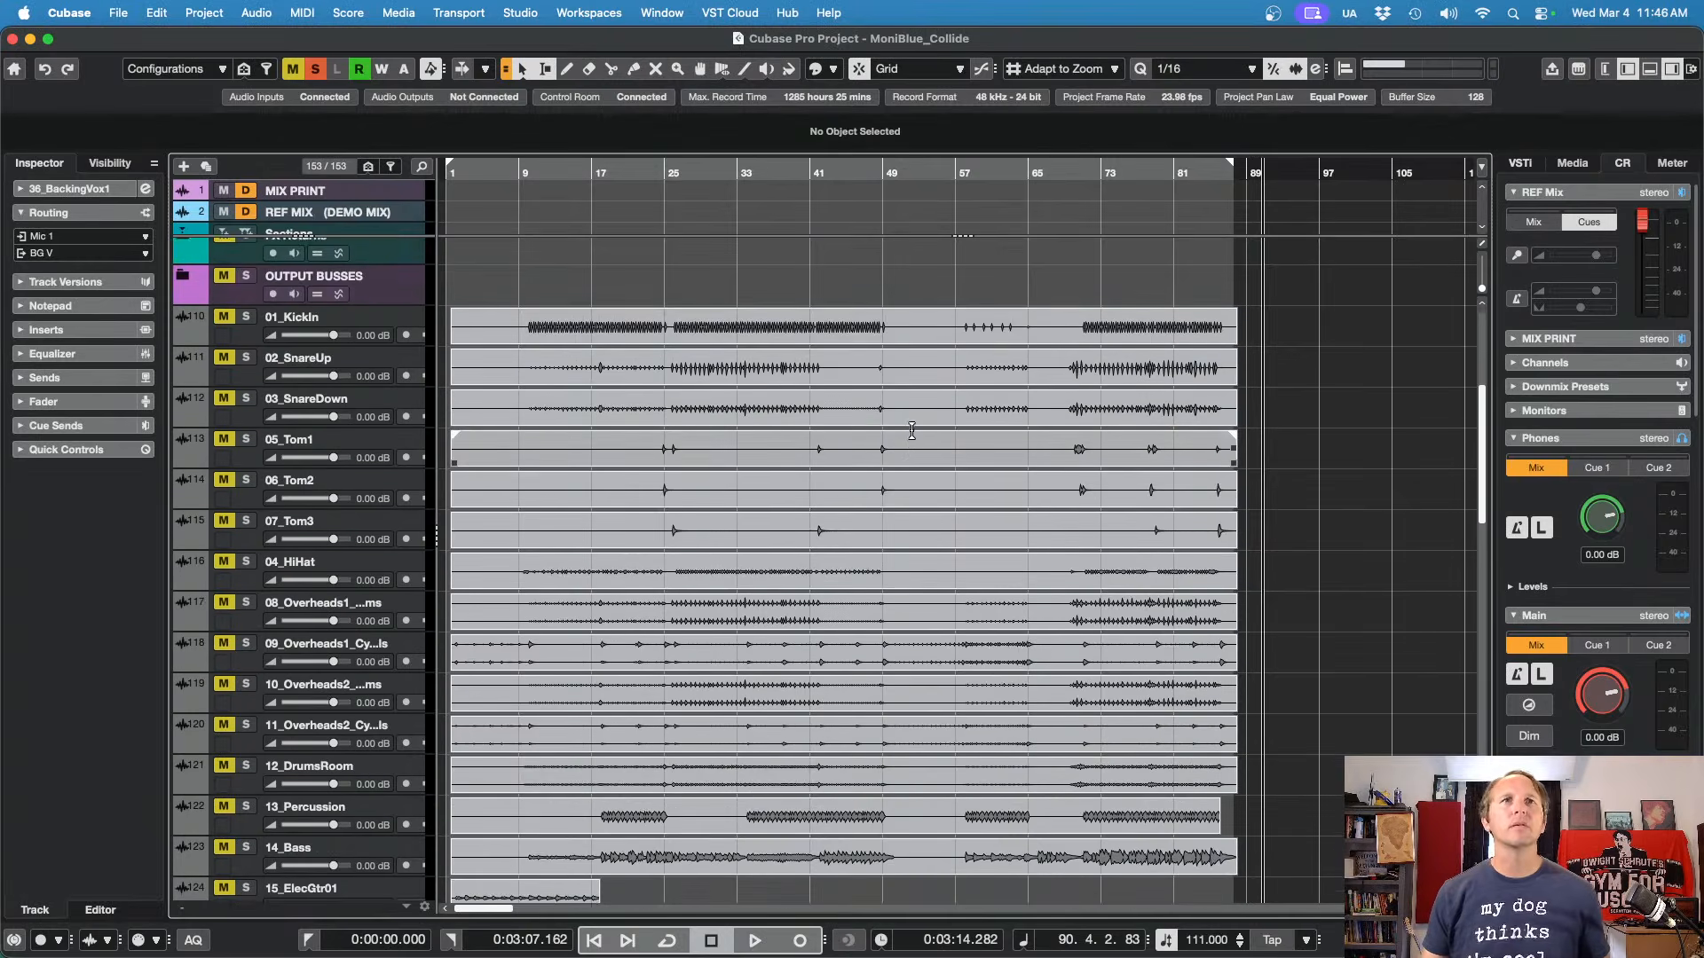
scroll(912, 431, "down", 4)
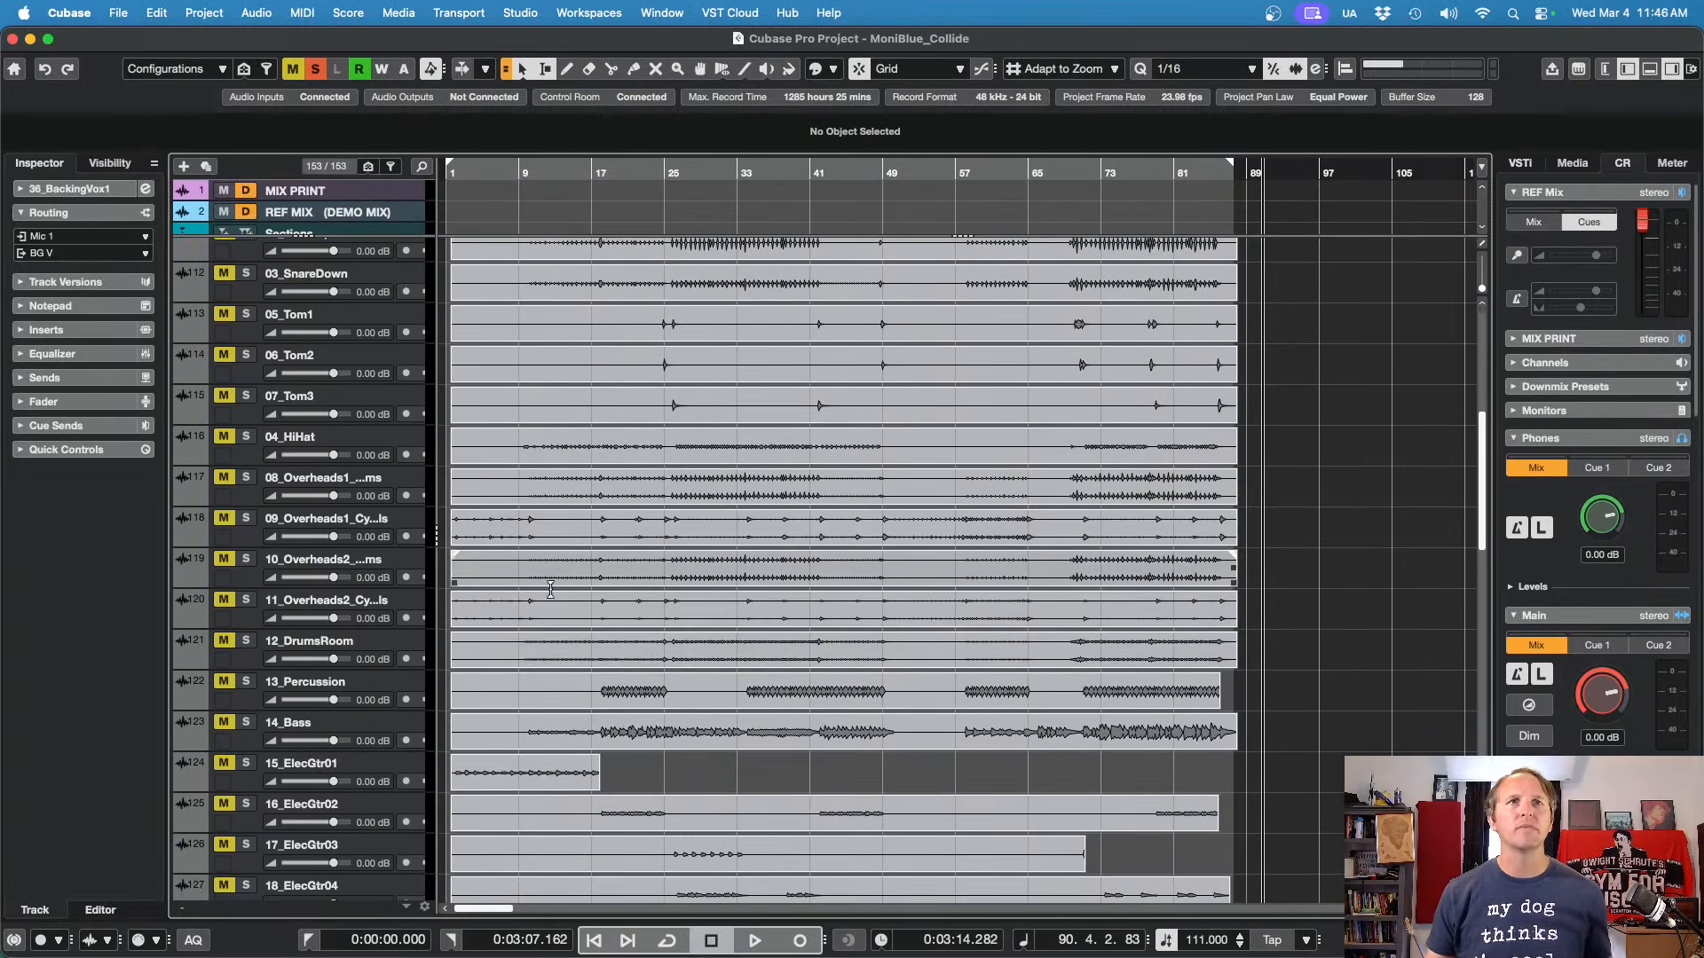
left_click(347, 726)
left_click(362, 685)
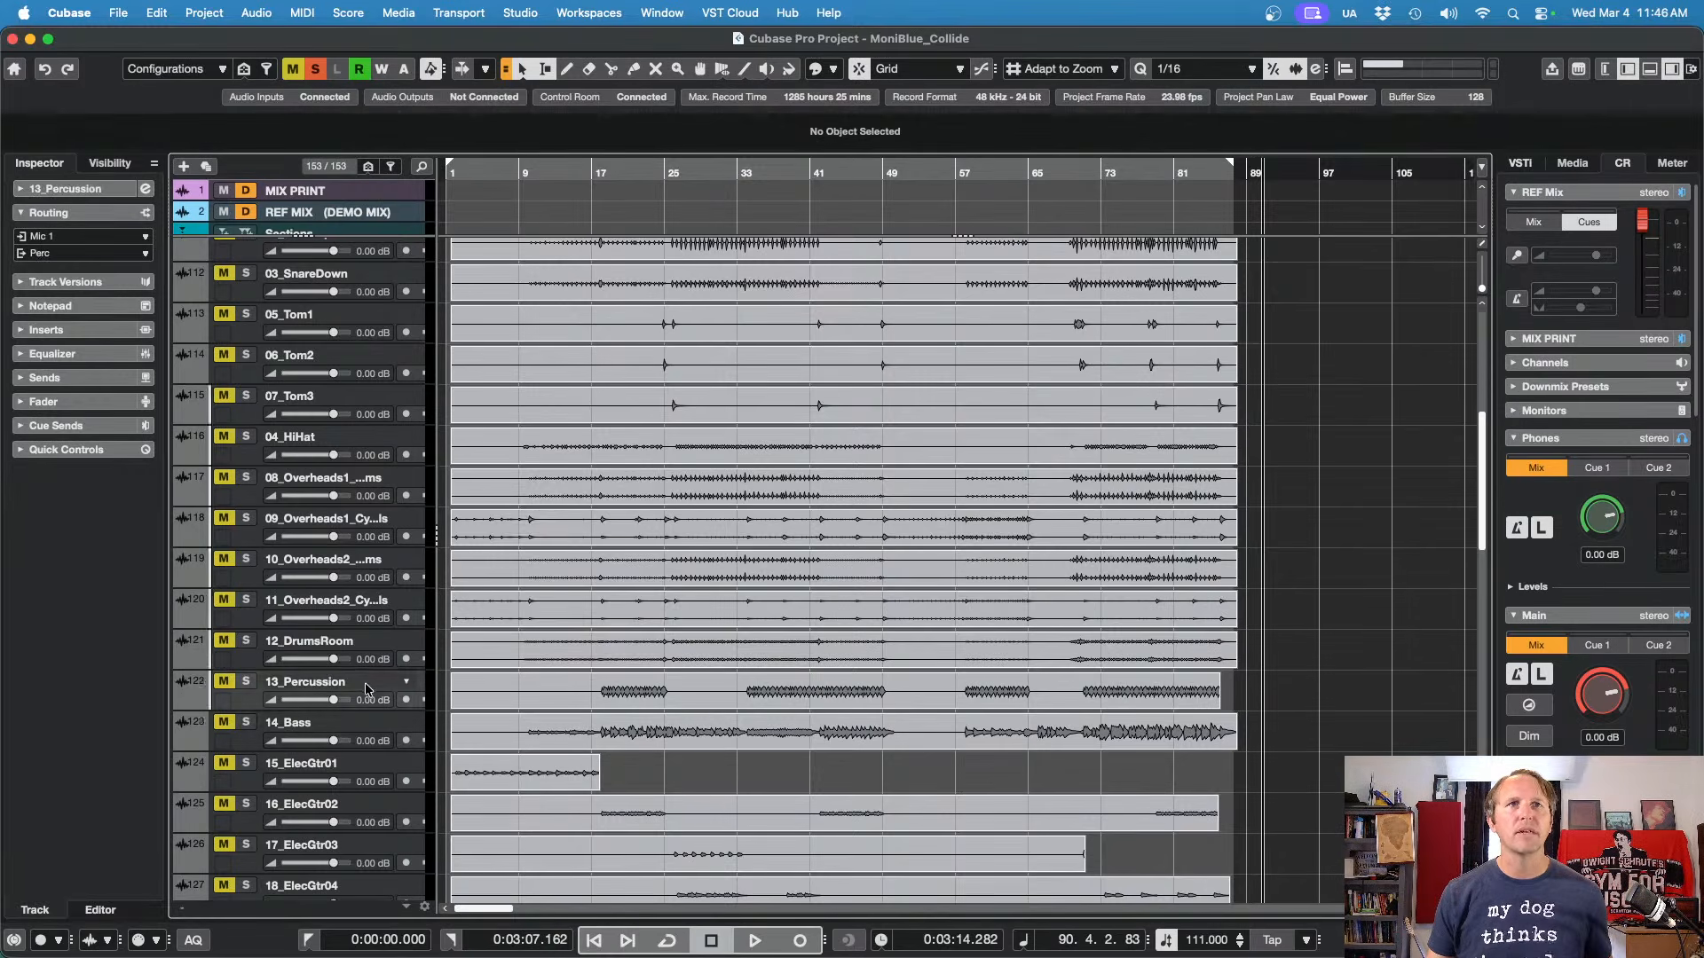
scroll(365, 684, "down", 15)
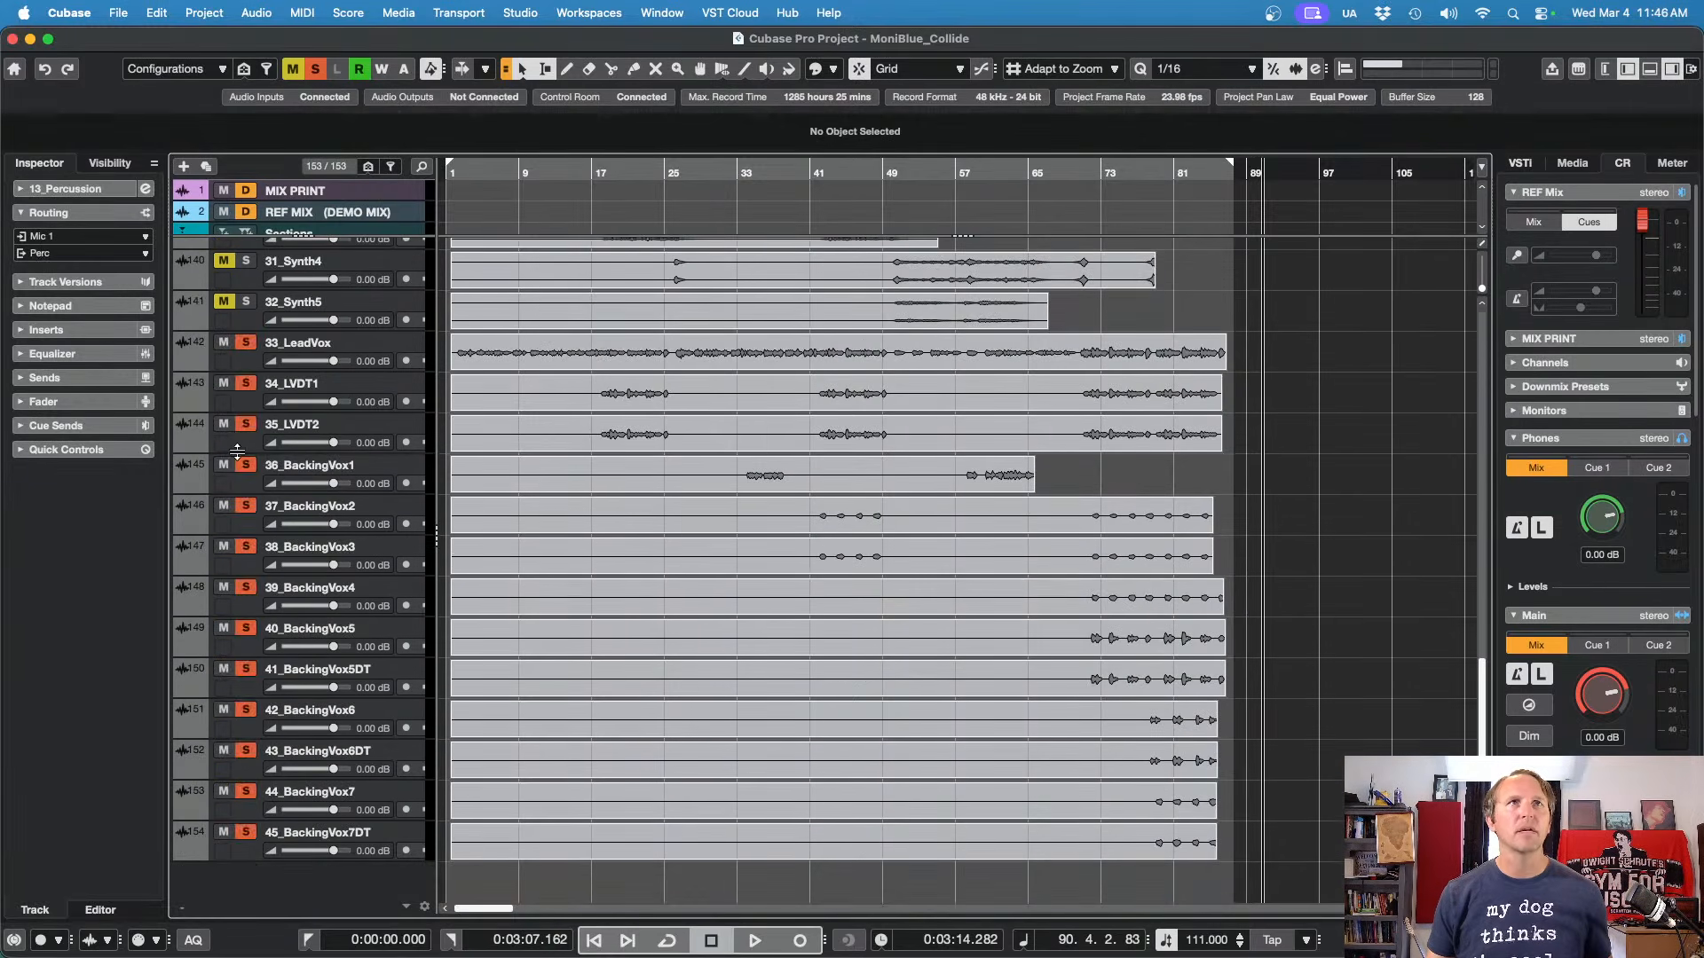
left_click(315, 71)
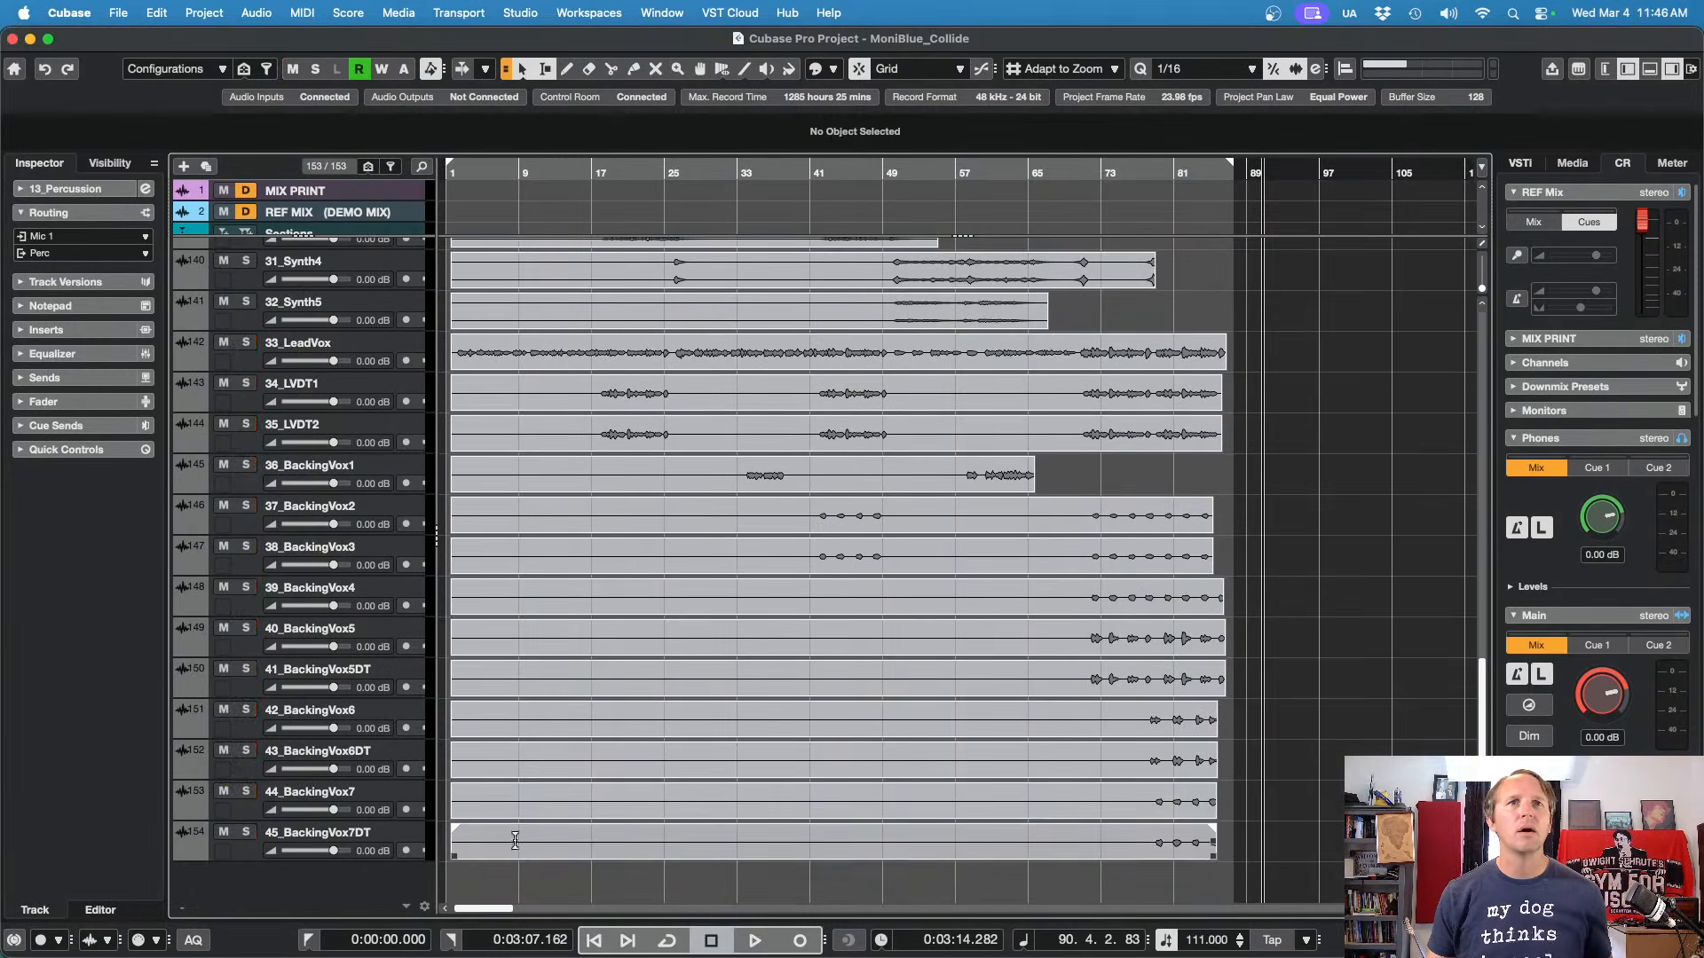
Step: Strip silence from all clips on 13_Percussion through 45_BackingVox7DT with Detect Silence, applying 5 ms fades, and clear the selection
left_click_drag(1156, 882, 543, 567)
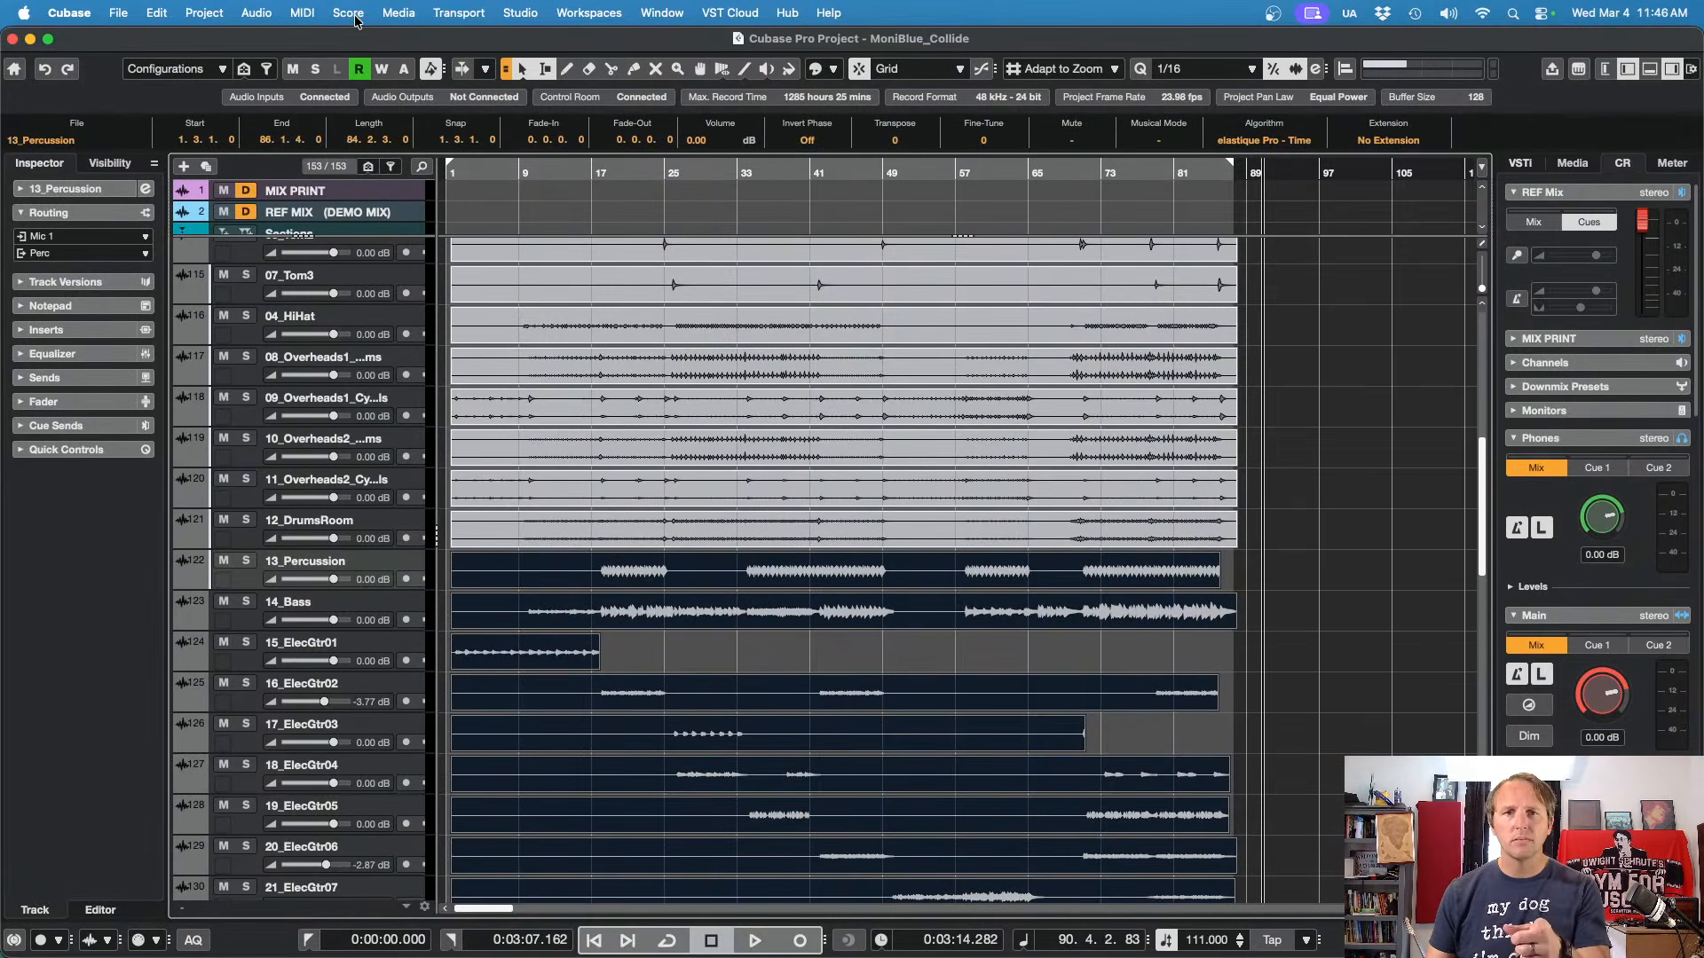
left_click(255, 12)
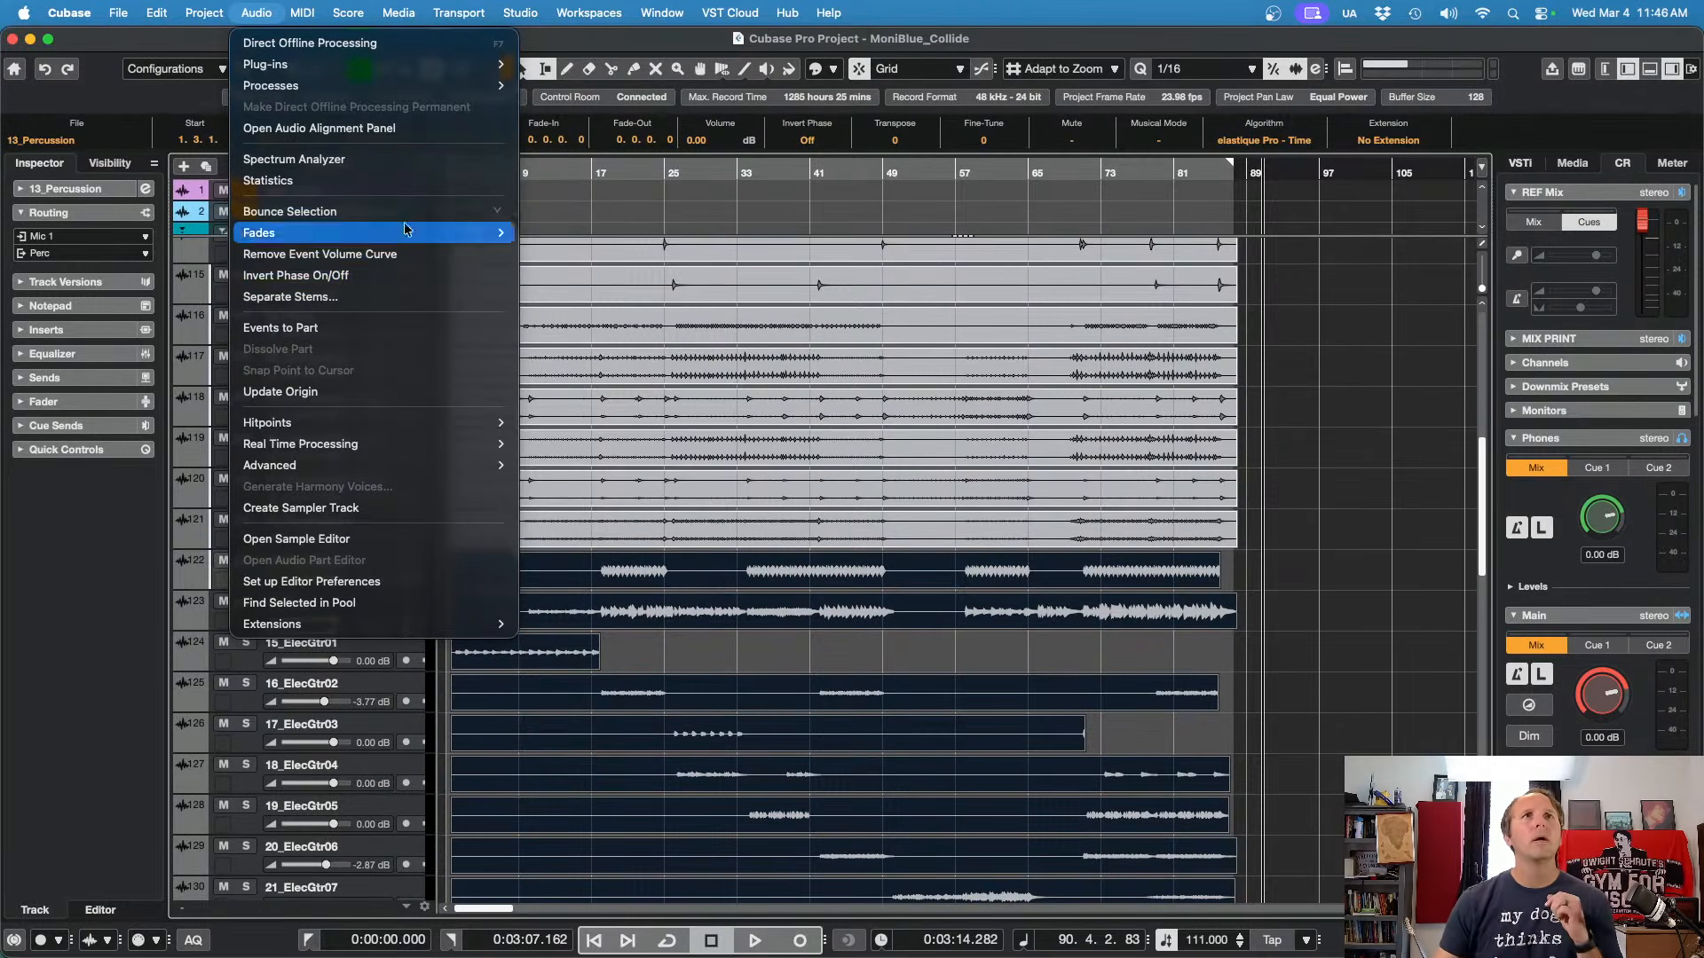
mouse_move(488, 465)
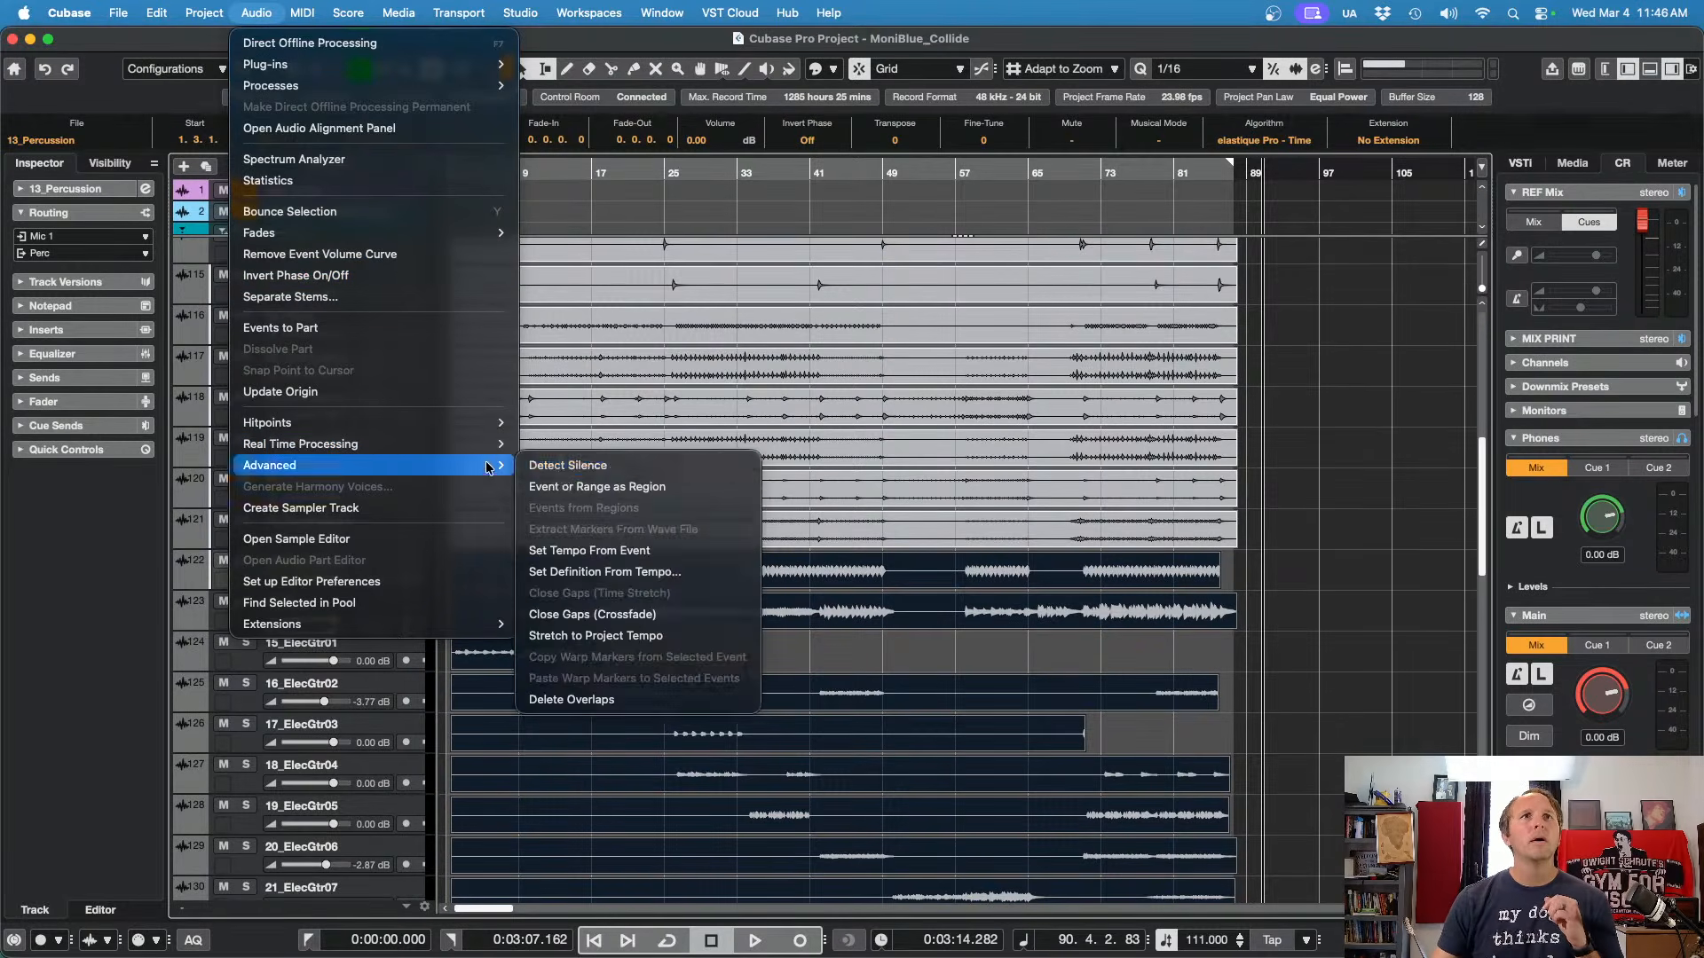
left_click(562, 469)
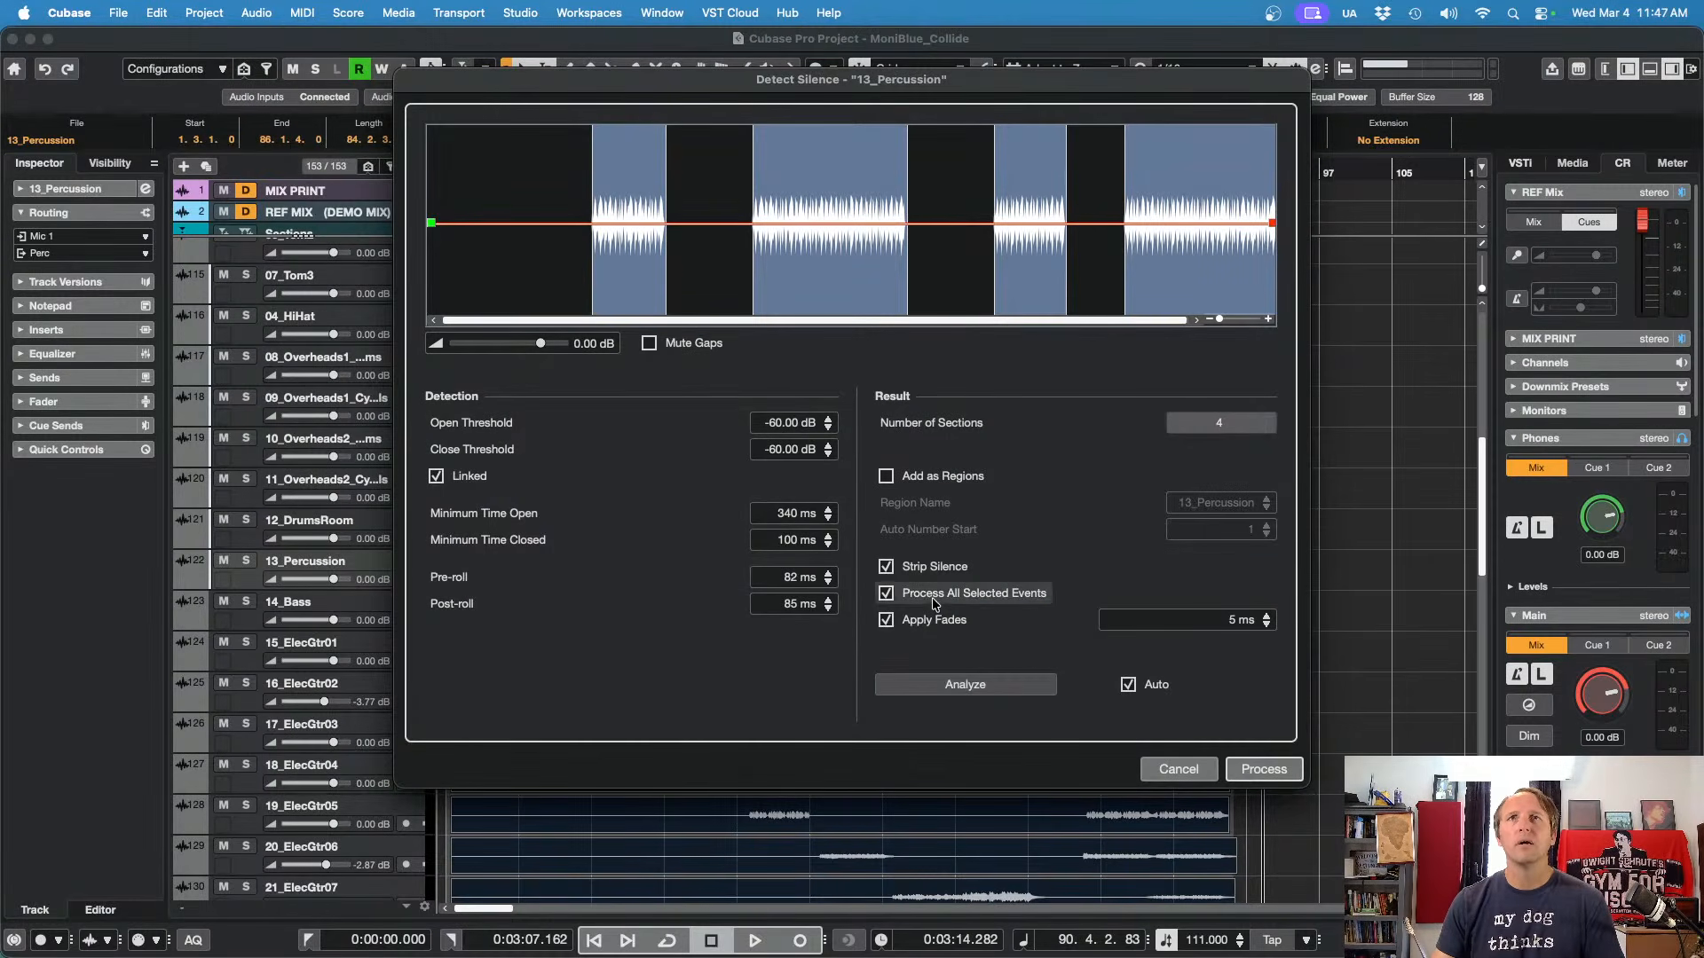
left_click(1265, 770)
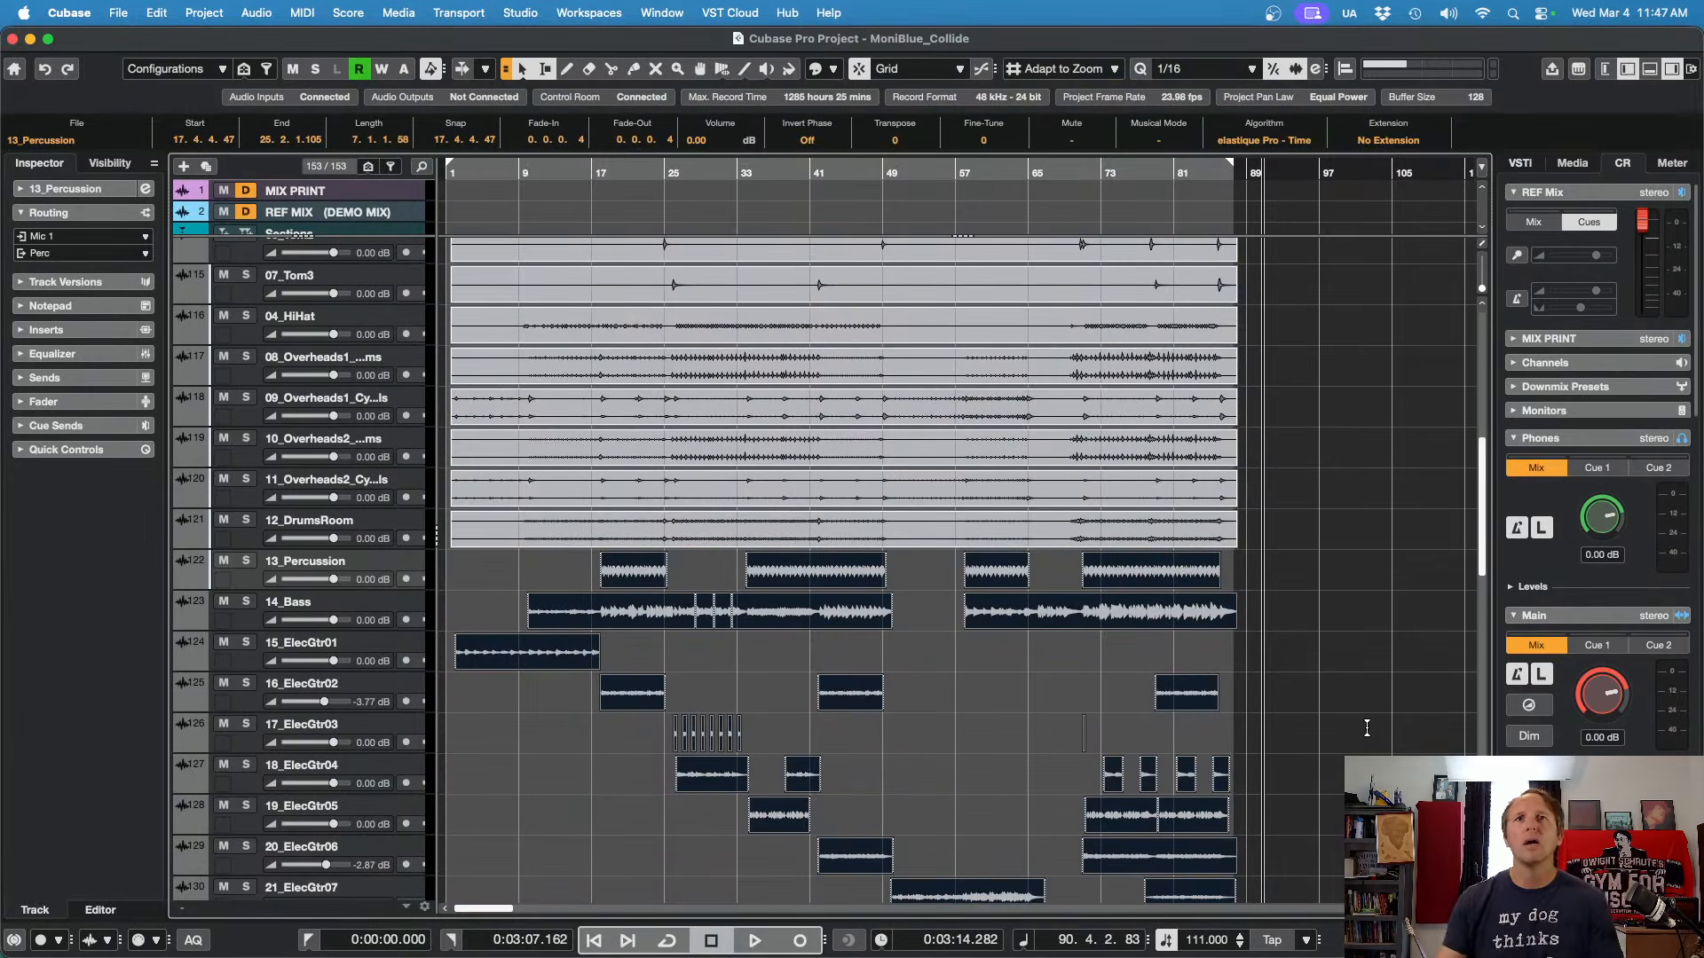
scroll(1412, 684, "down", 5)
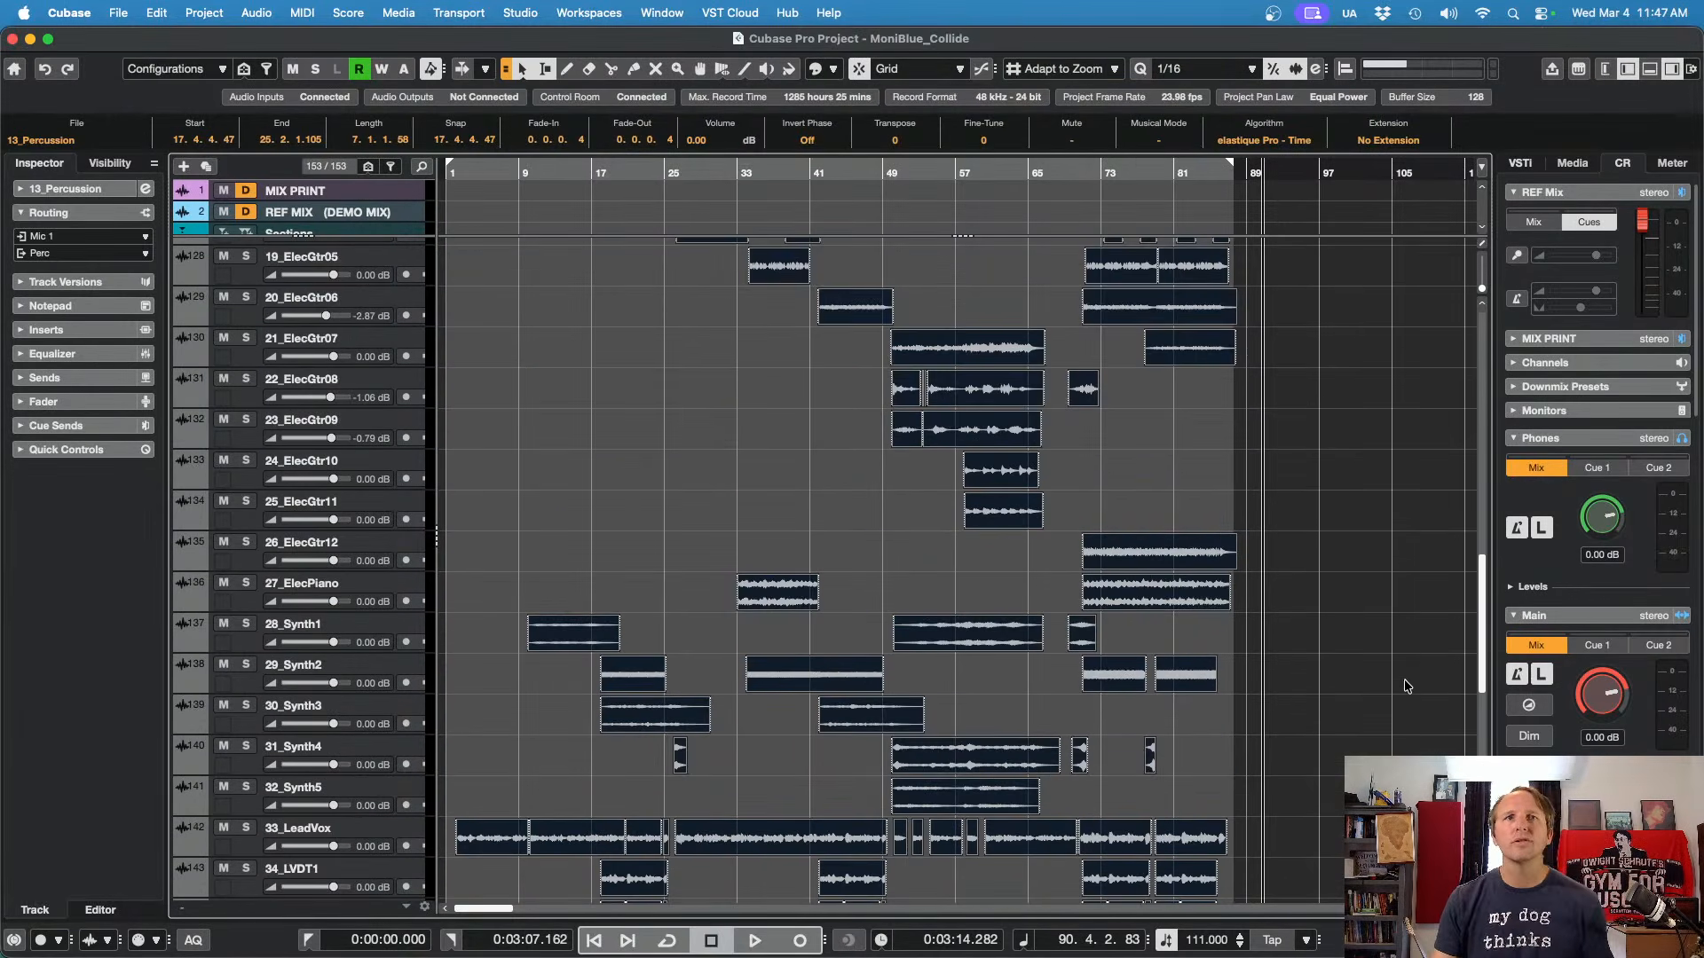
scroll(1406, 686, "down", 5)
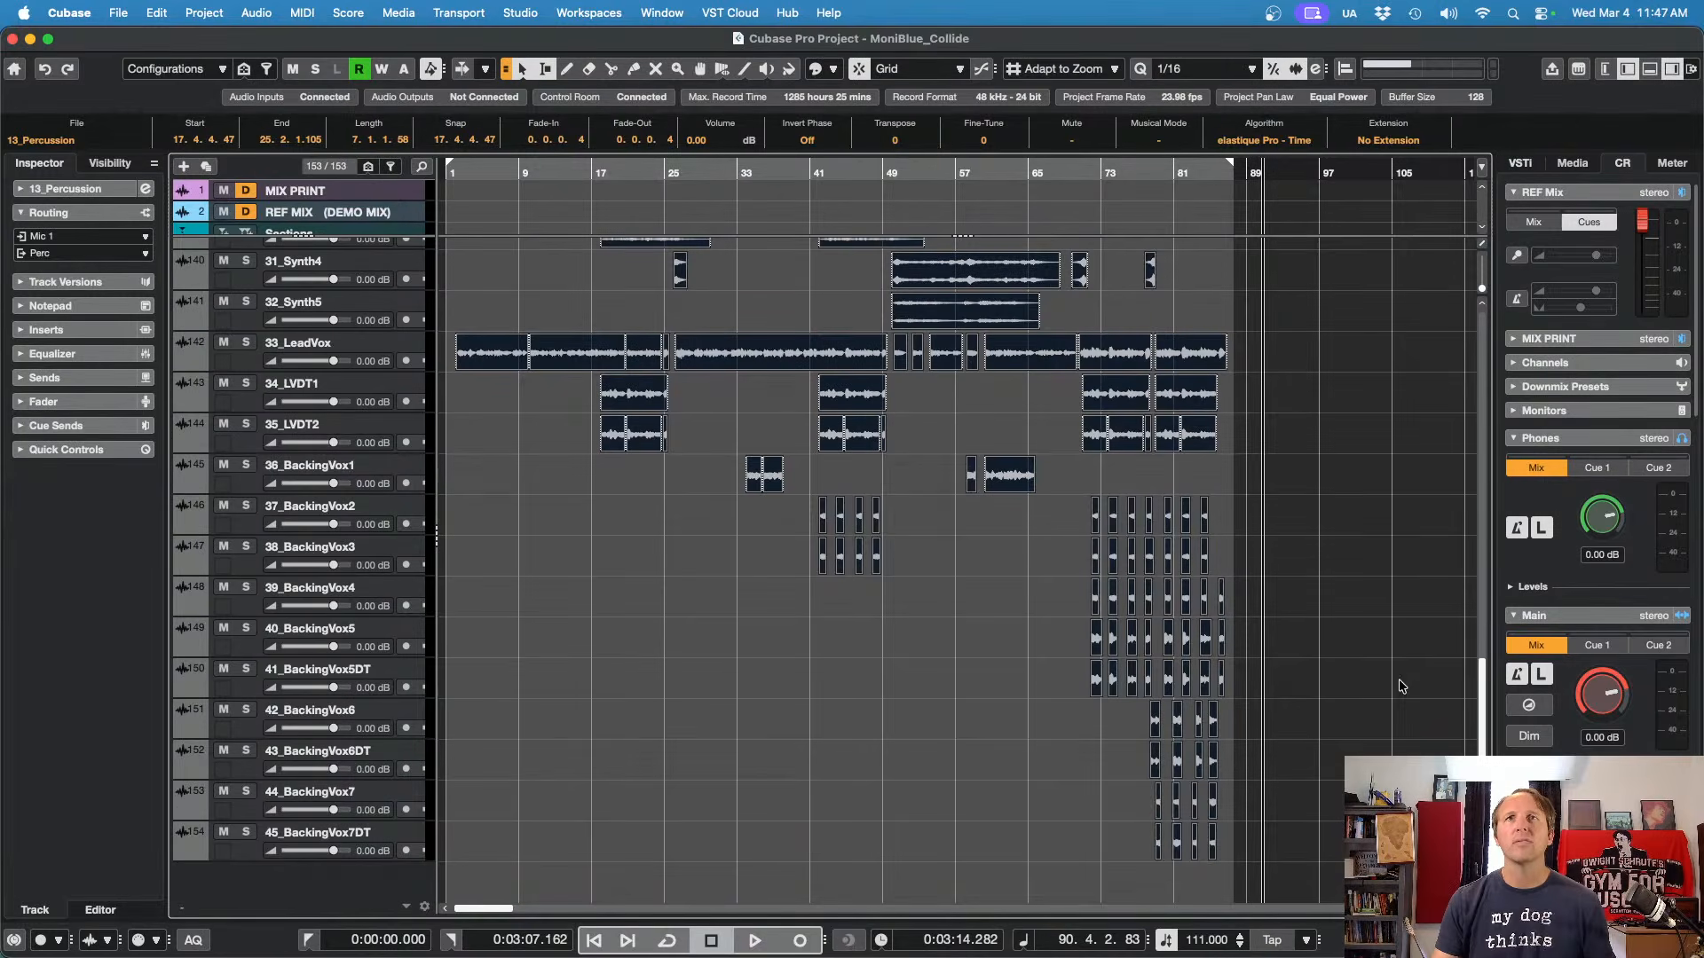
left_click(626, 506)
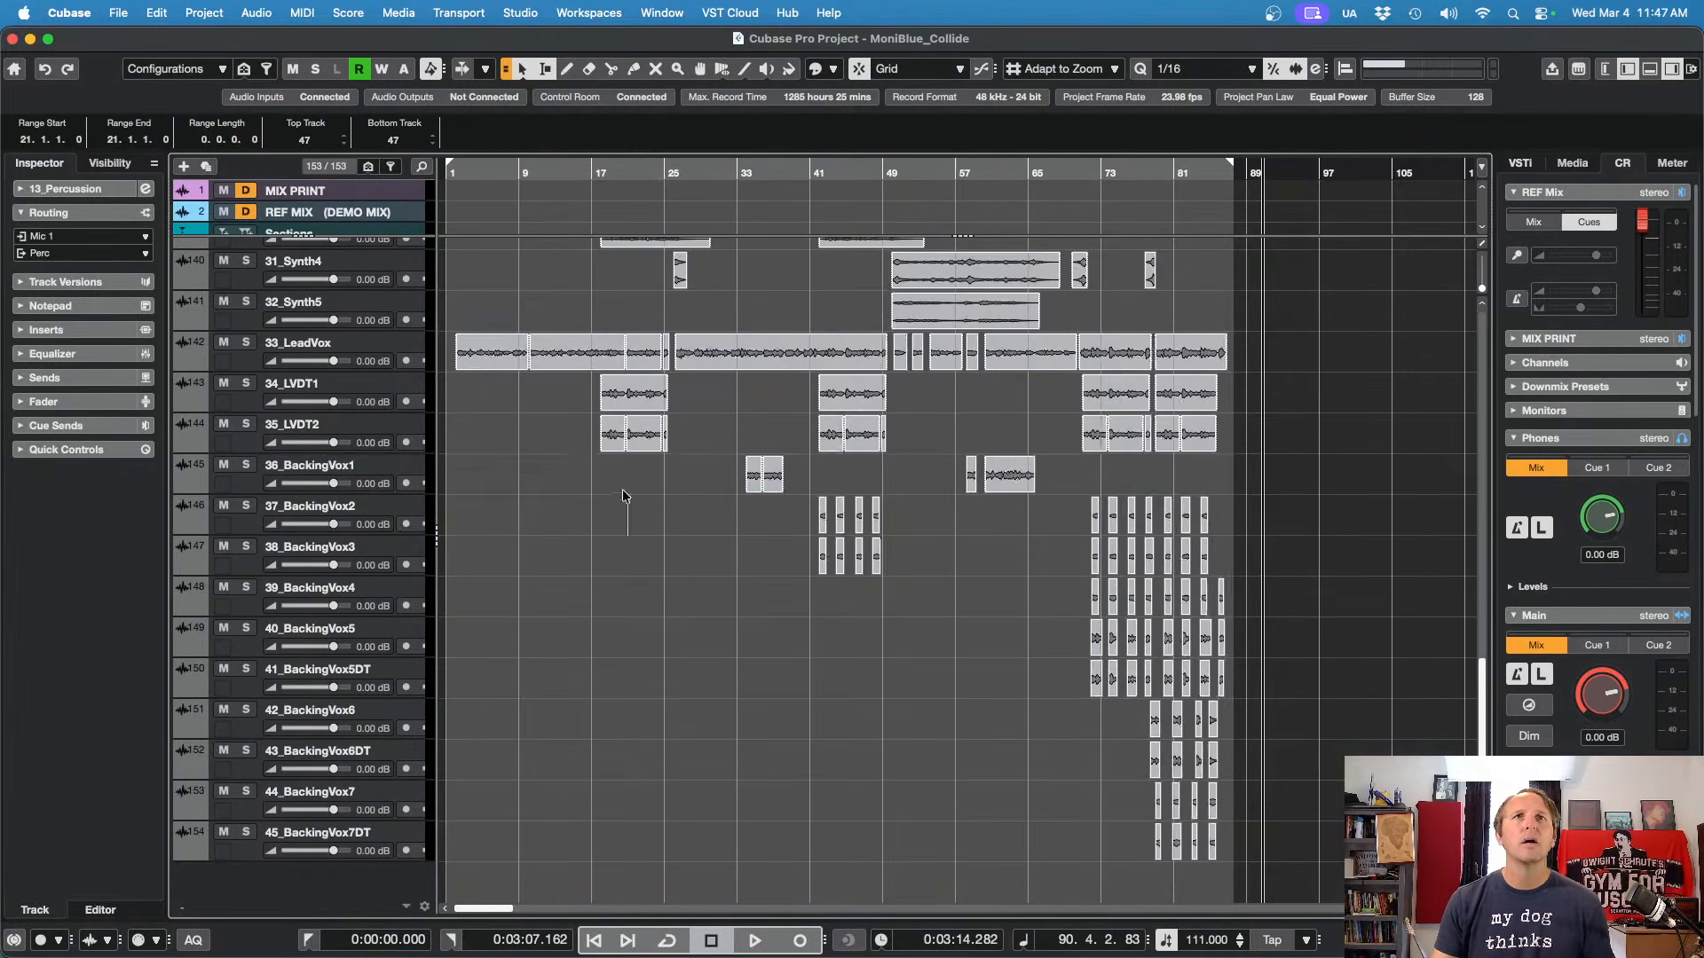
Step: Delete the short leftover fragment near bar 53 on 22_ElecGtr08 and extend the preceding clip to bar 54
scroll(644, 504, "up", 10)
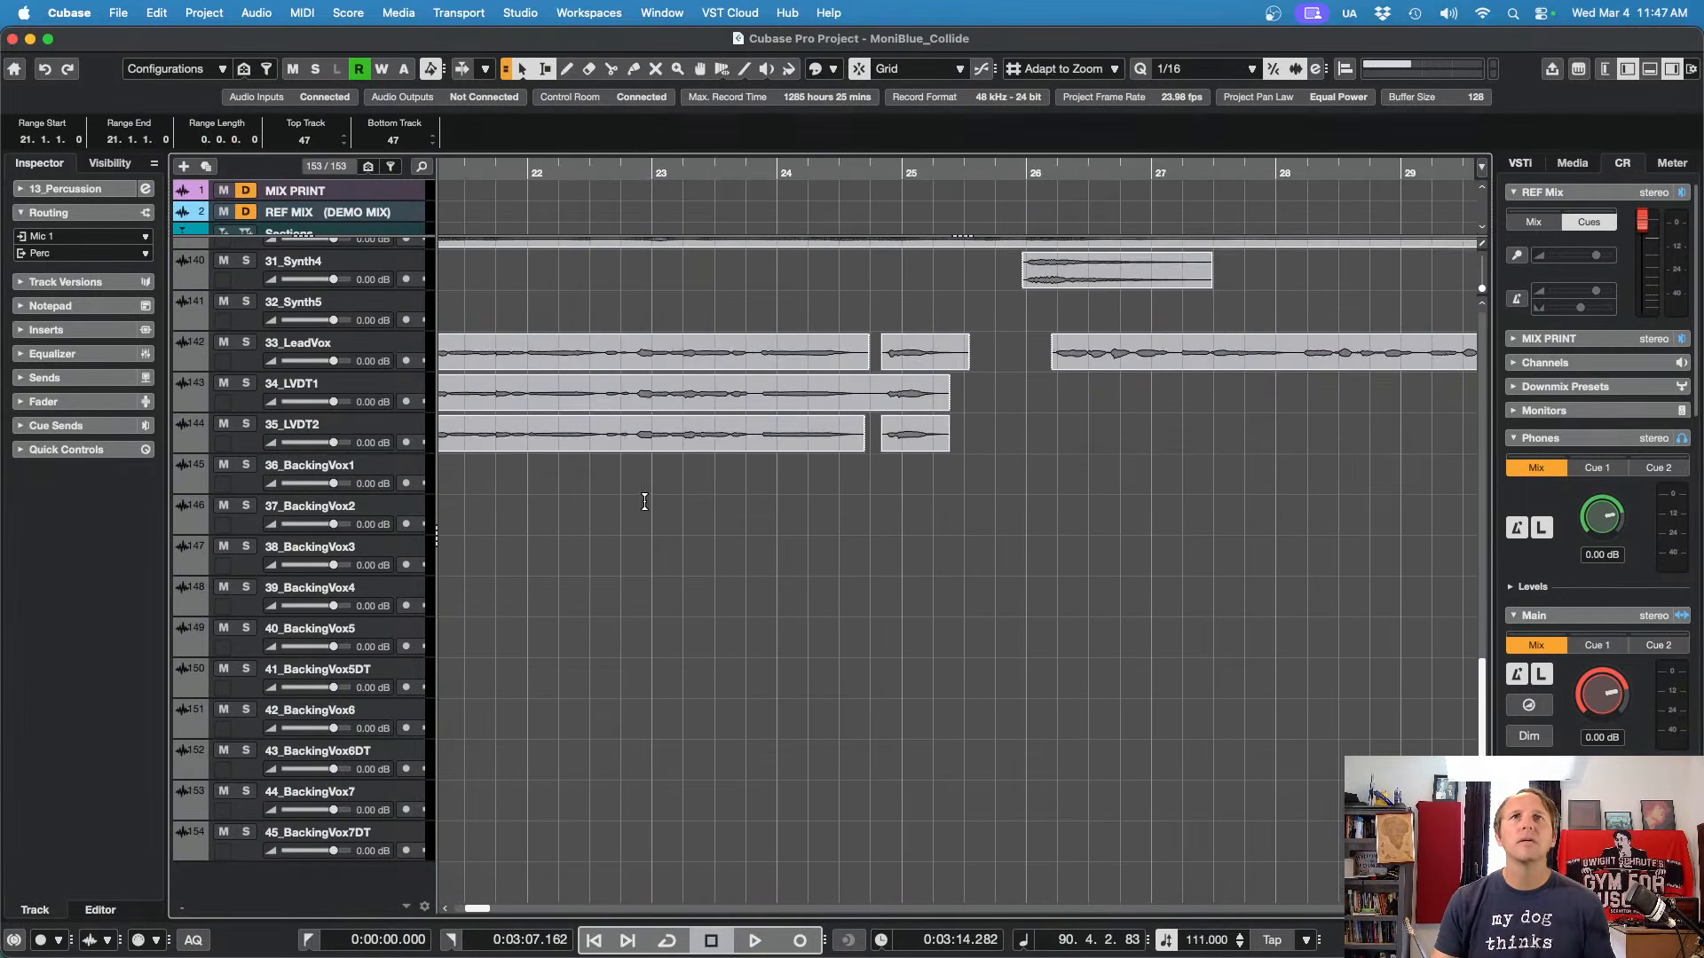
scroll(654, 497, "down", 10)
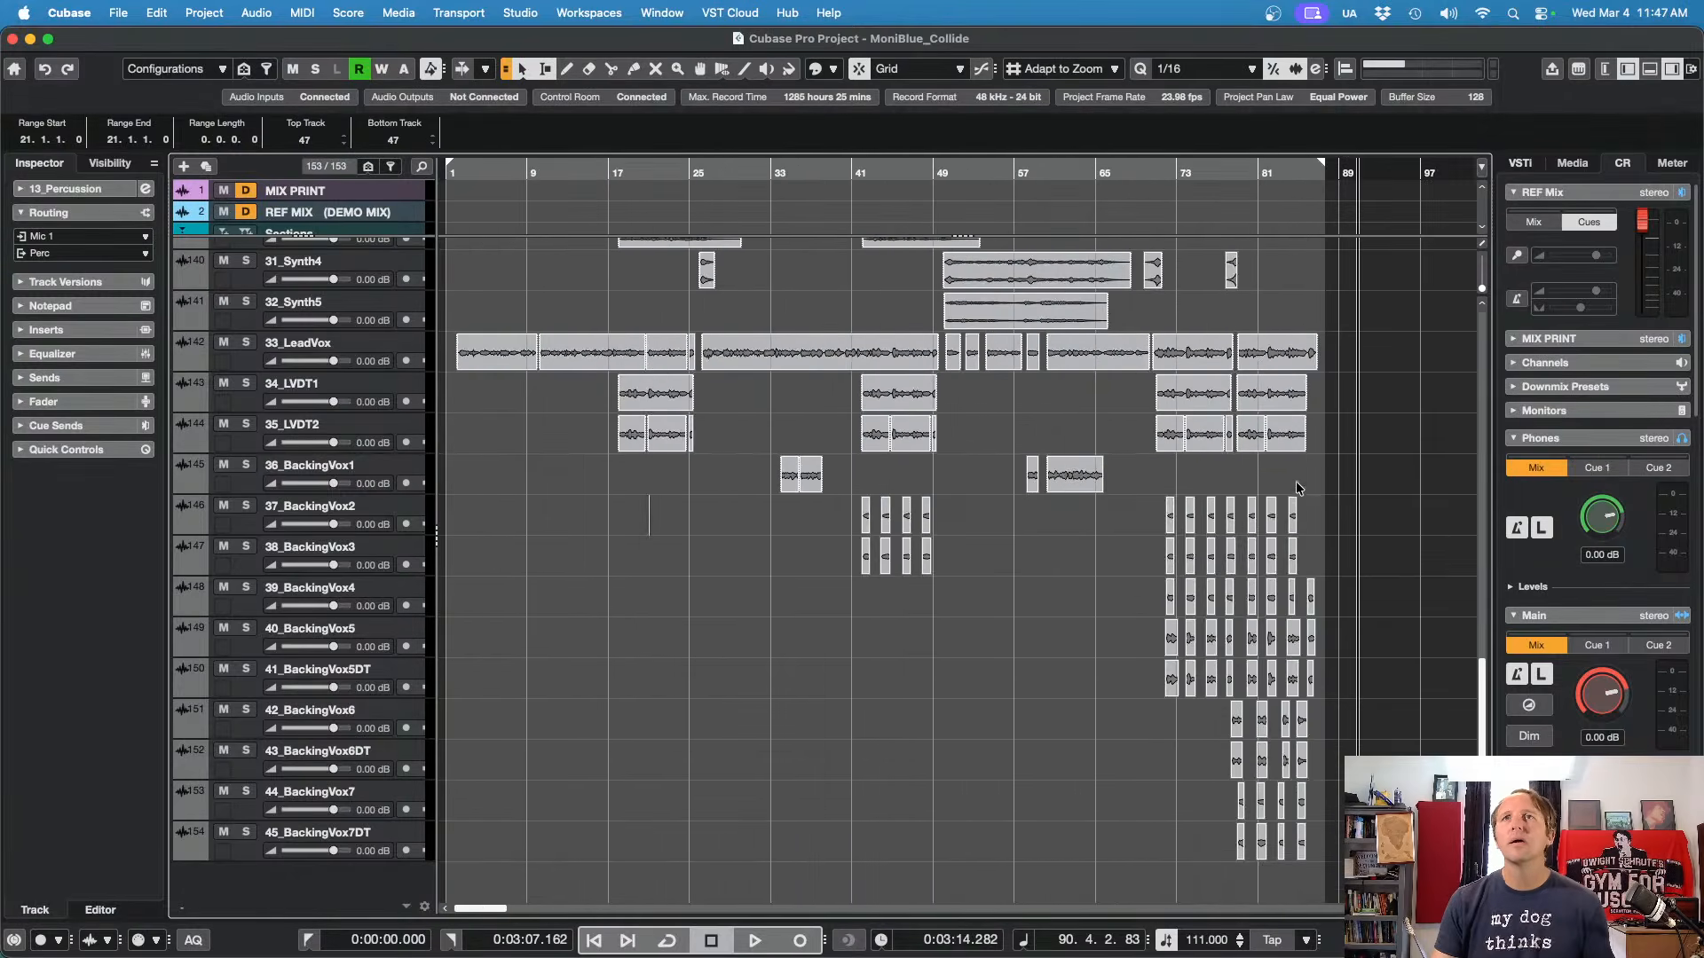
scroll(1316, 496, "up", 6)
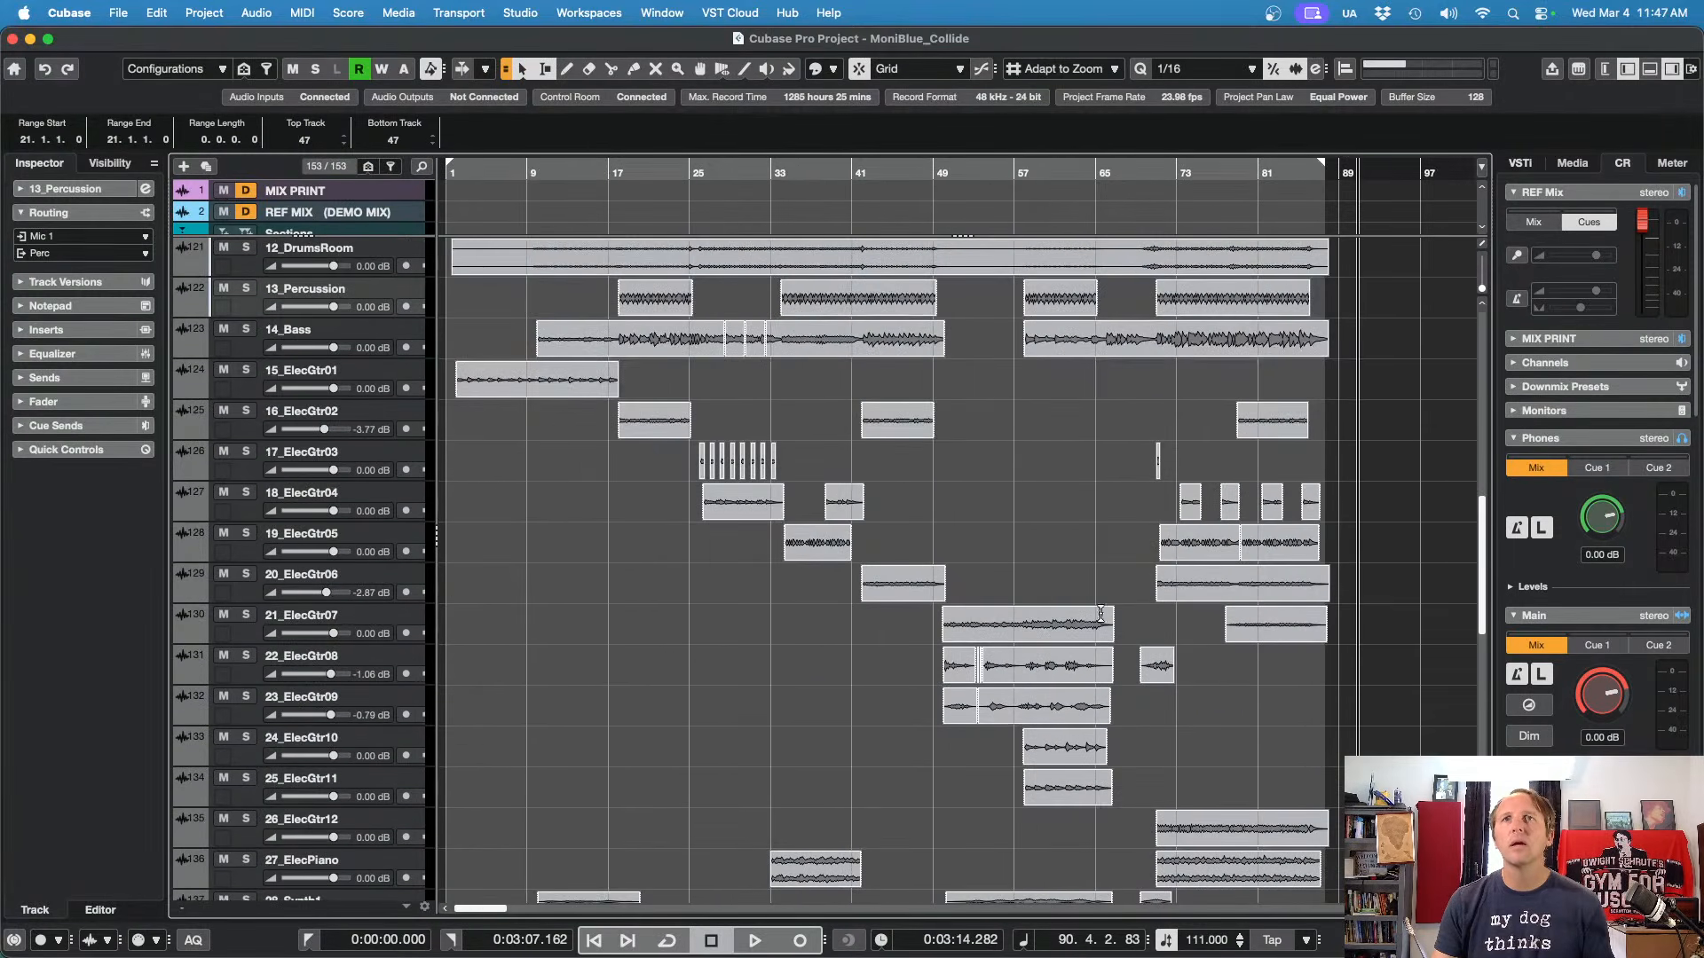
scroll(991, 689, "up", 8)
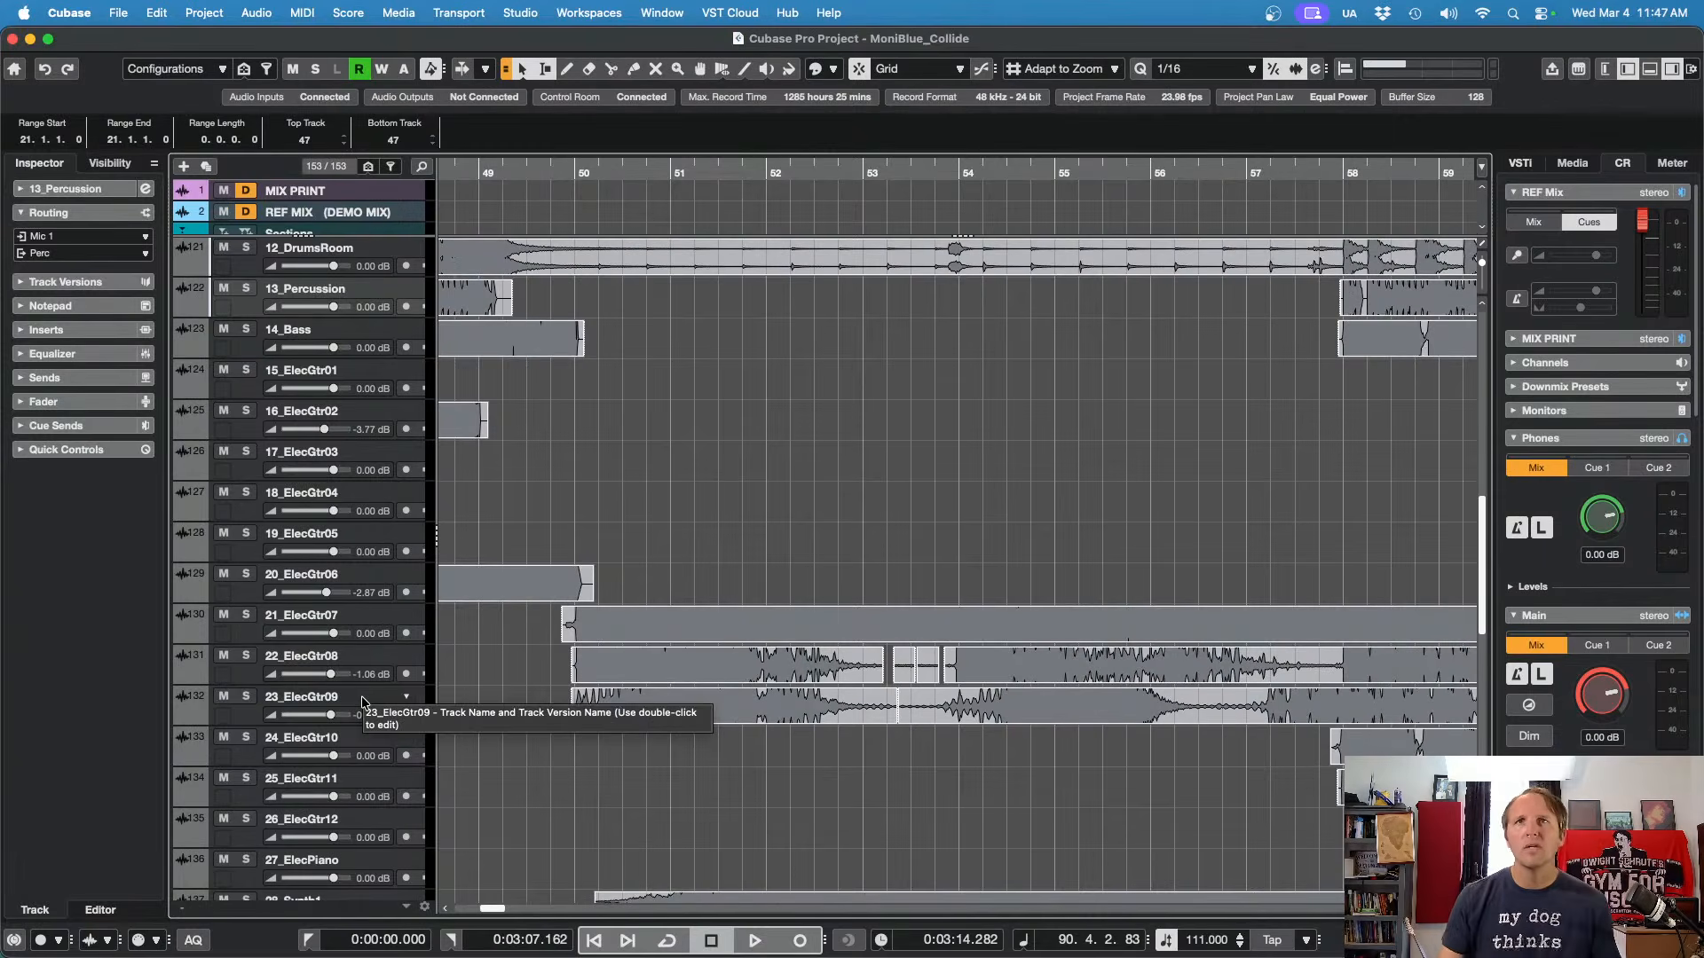
left_click(902, 672)
key("Delete")
key("Delete")
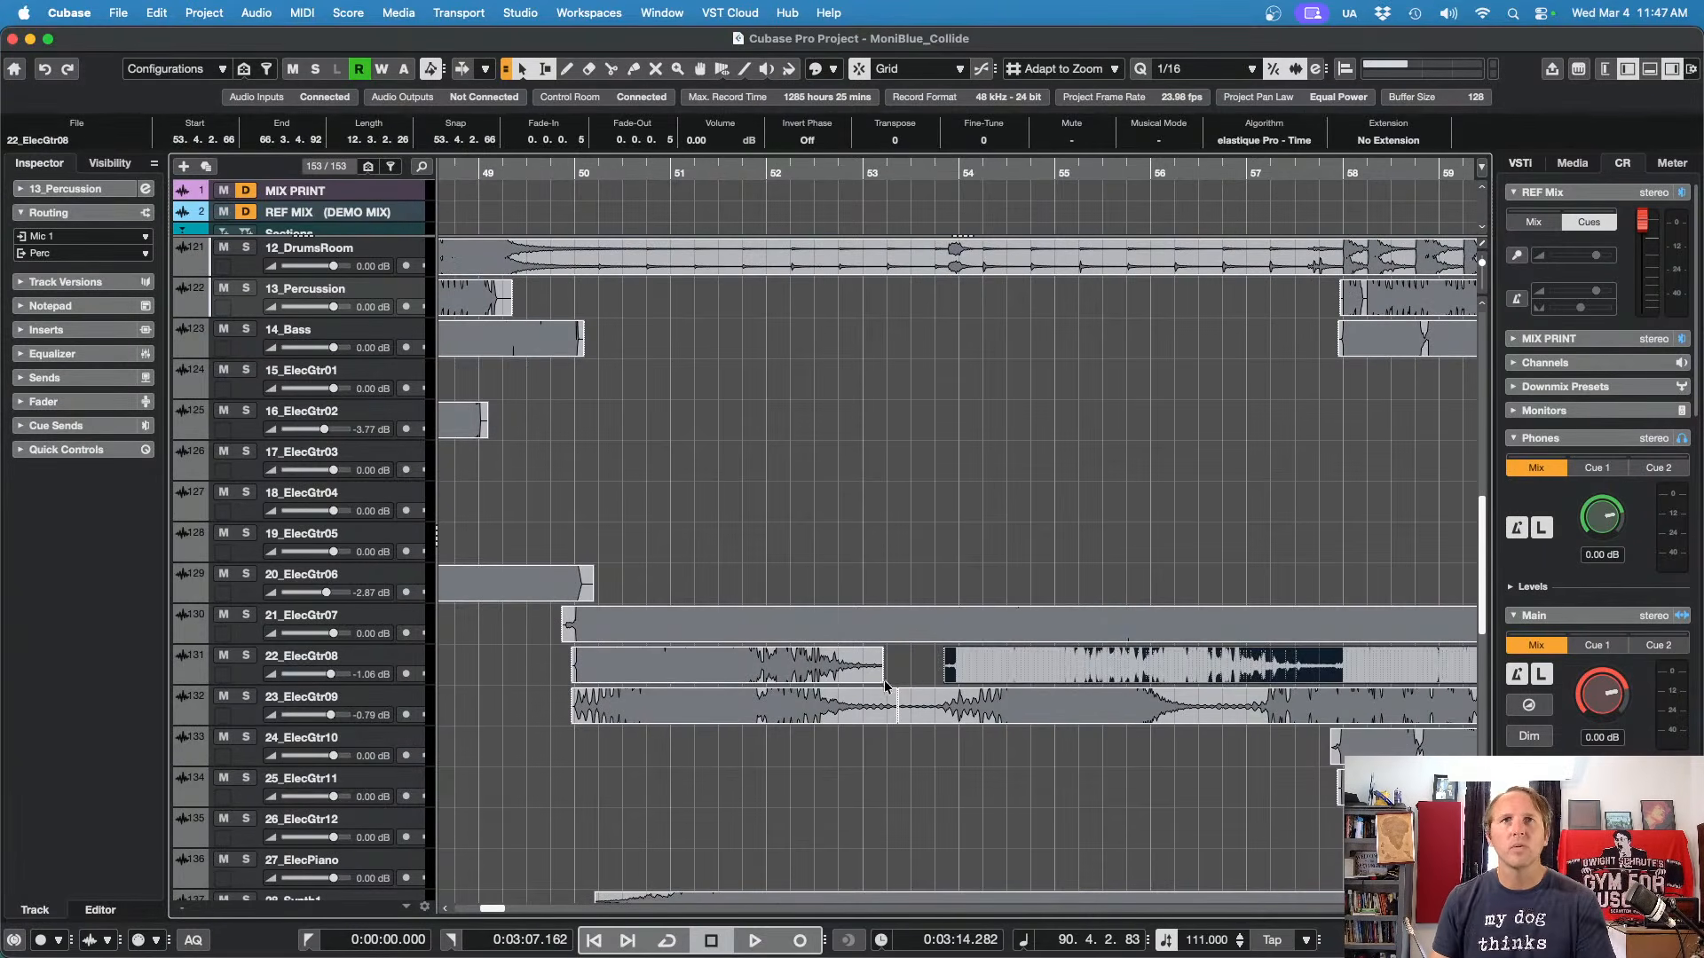
left_click_drag(885, 685, 948, 682)
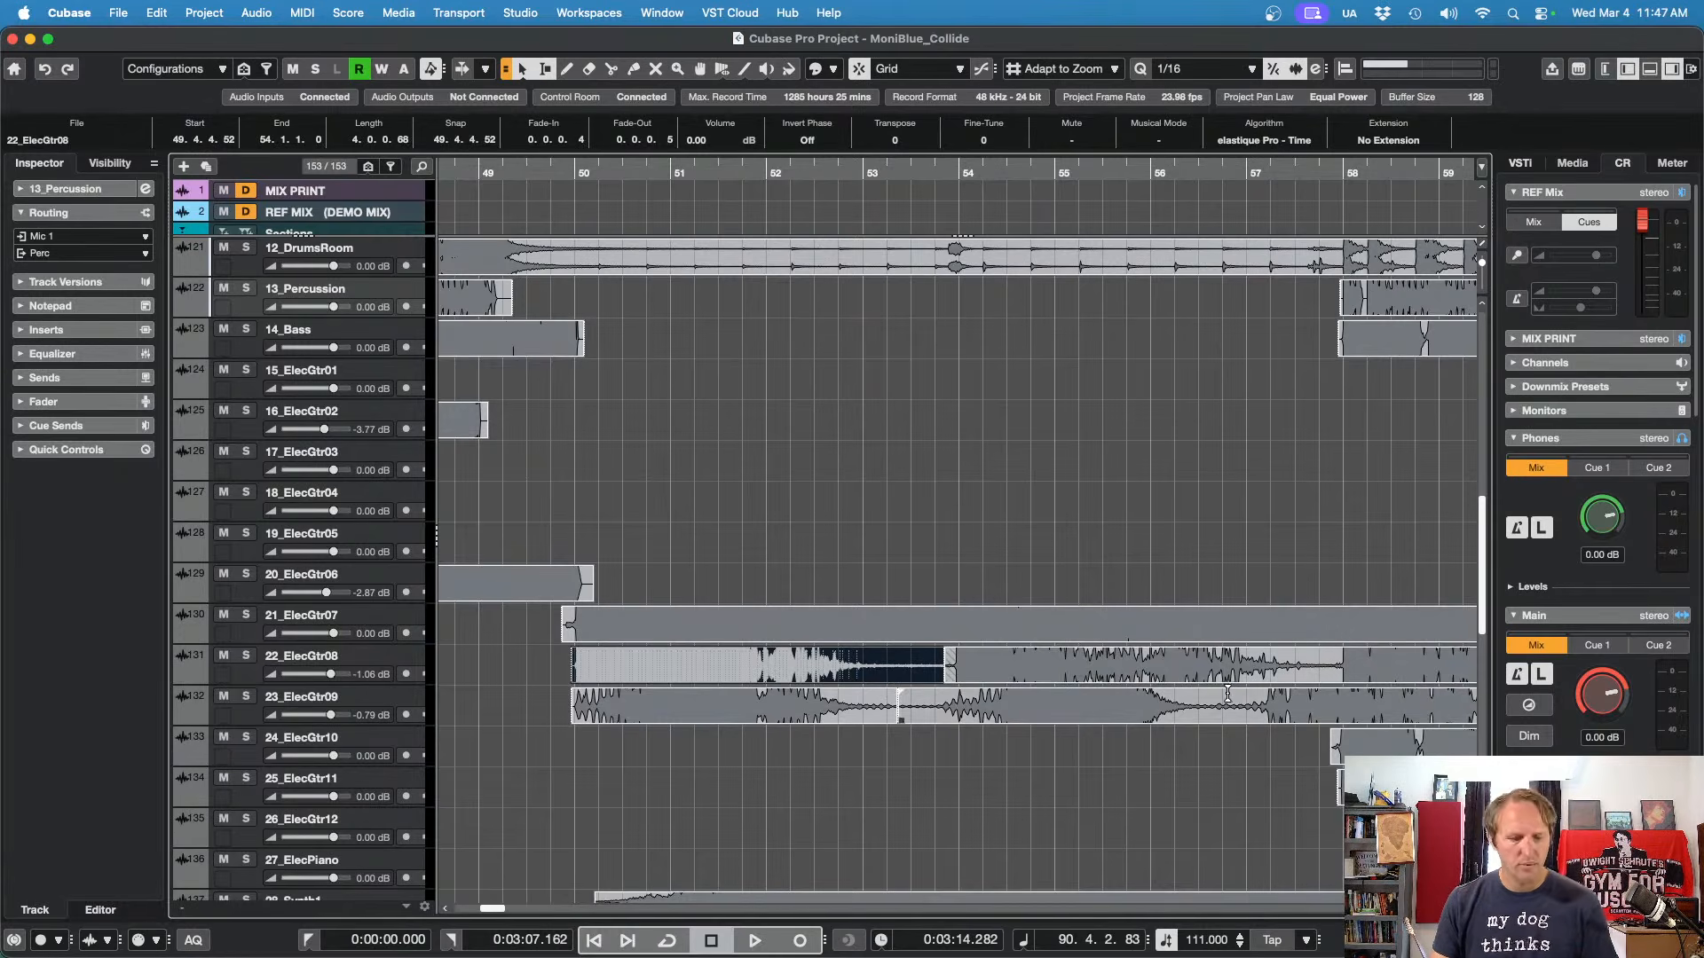
Step: Deselect the guitar clip and review the stripped clips over the full song length, from the drums to the backing vocals
key("g")
key("g")
key("g")
key("g")
key("g")
key("g")
key("g")
key("g")
key("g")
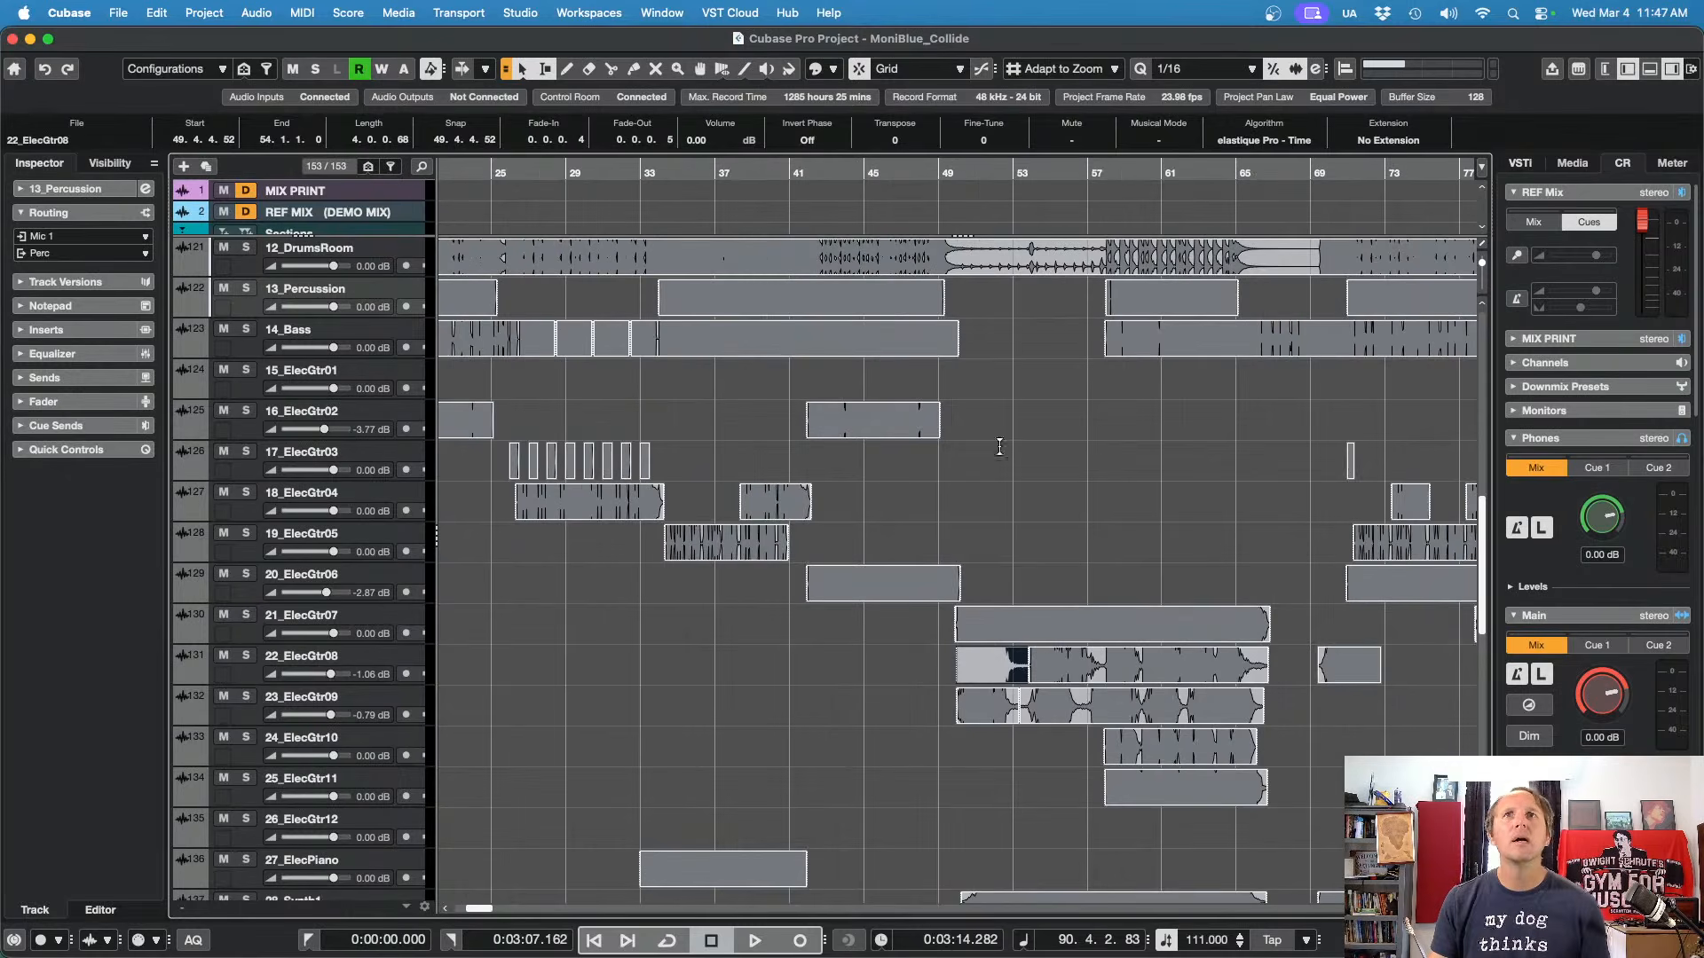
scroll(1338, 483, "up", 10)
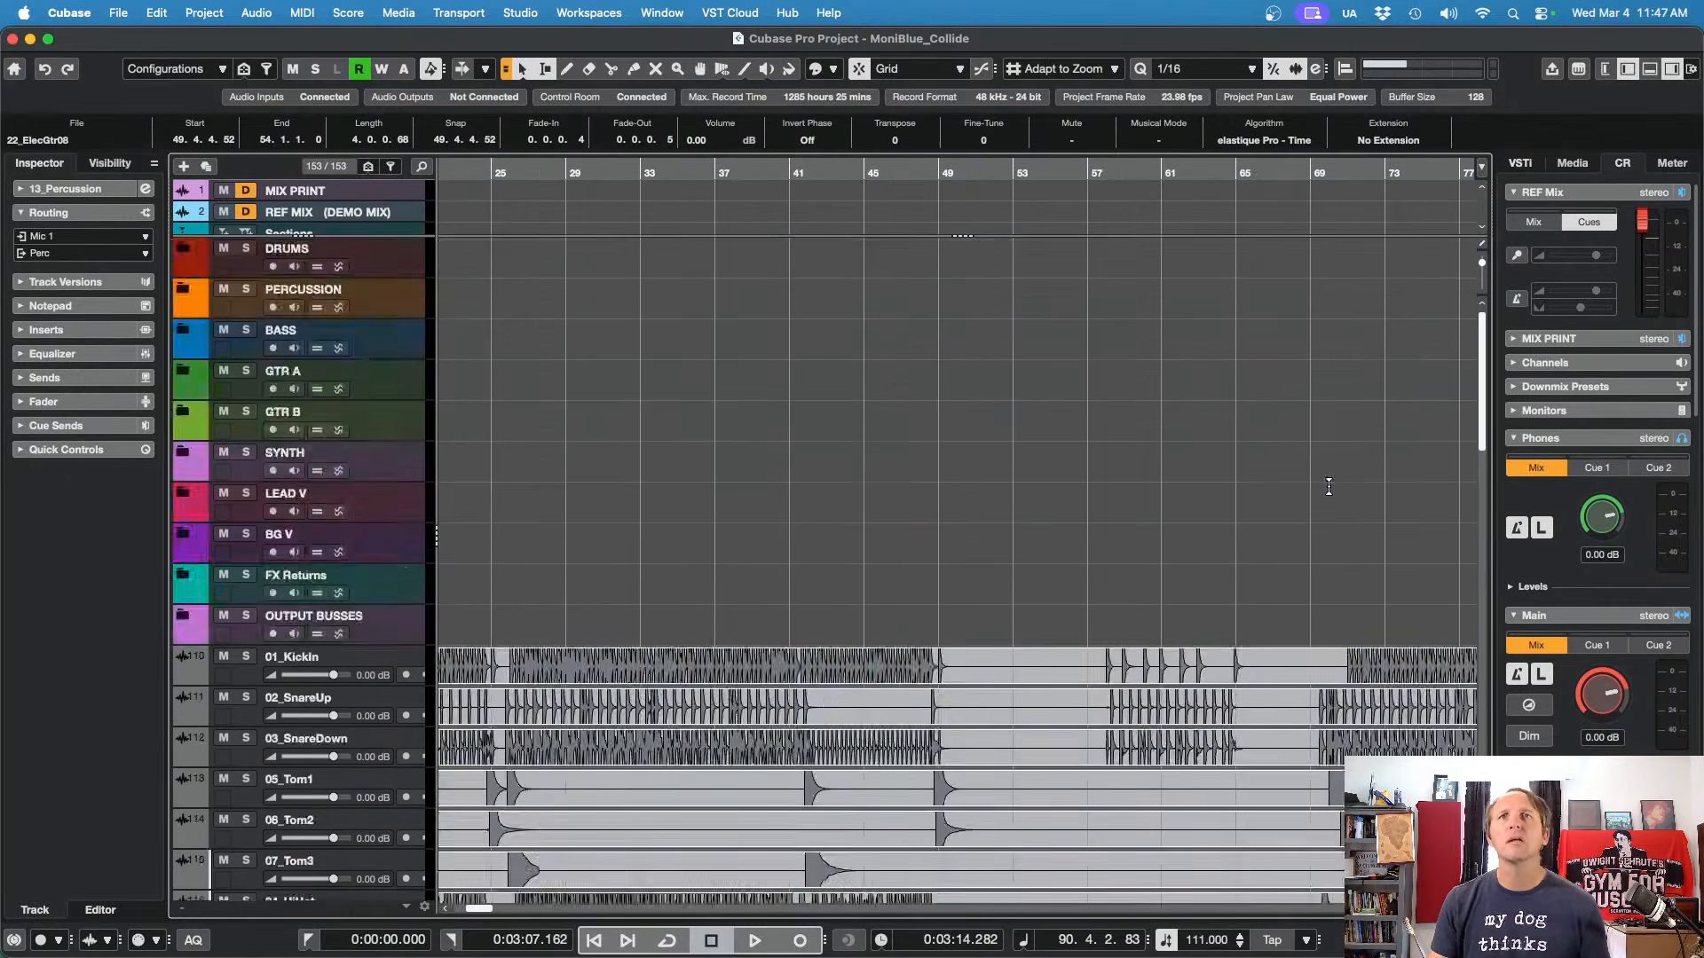
scroll(1330, 489, "down", 19)
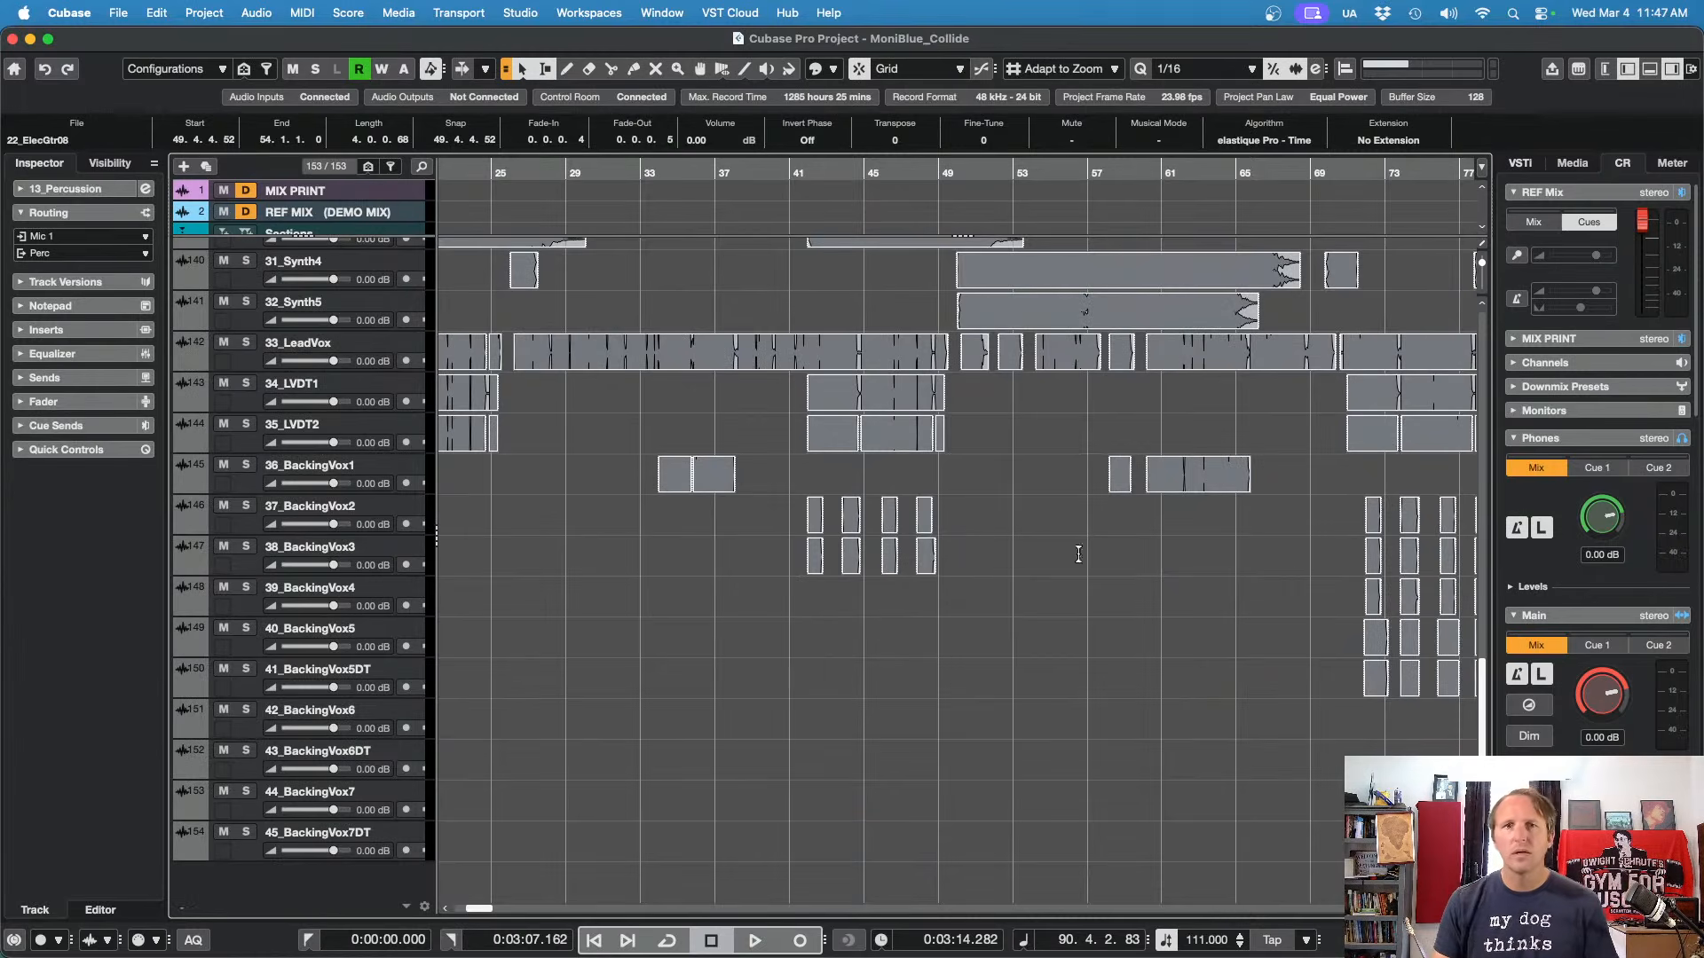
left_click(652, 568)
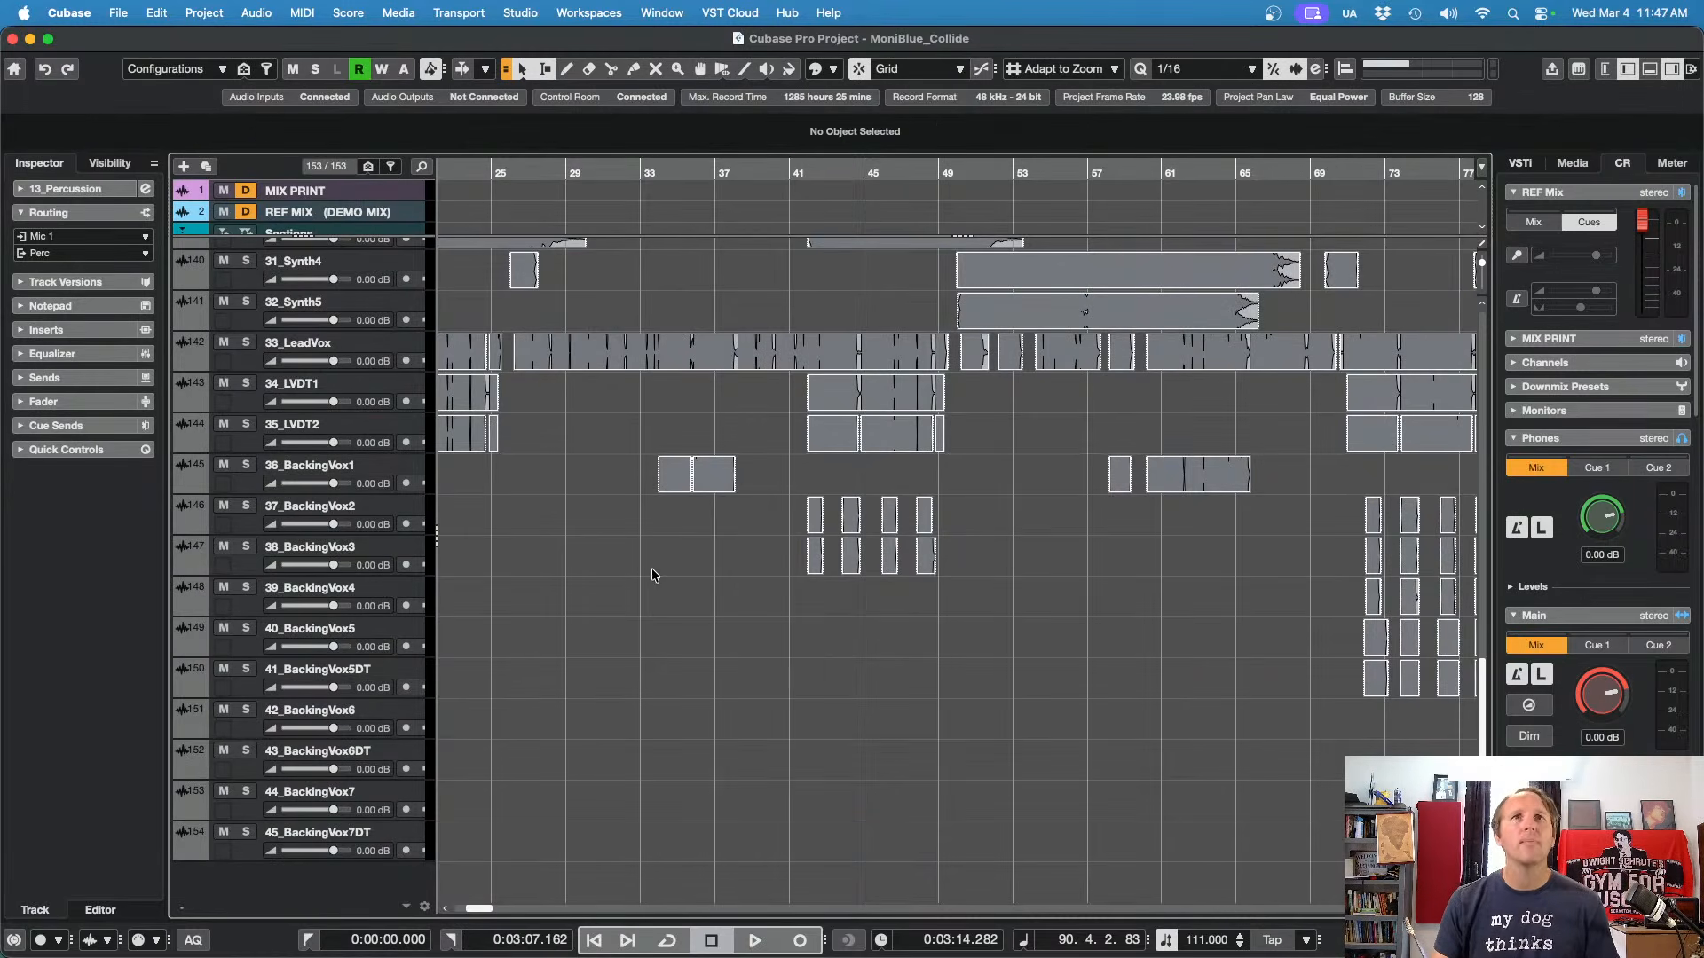
key("g")
key("g")
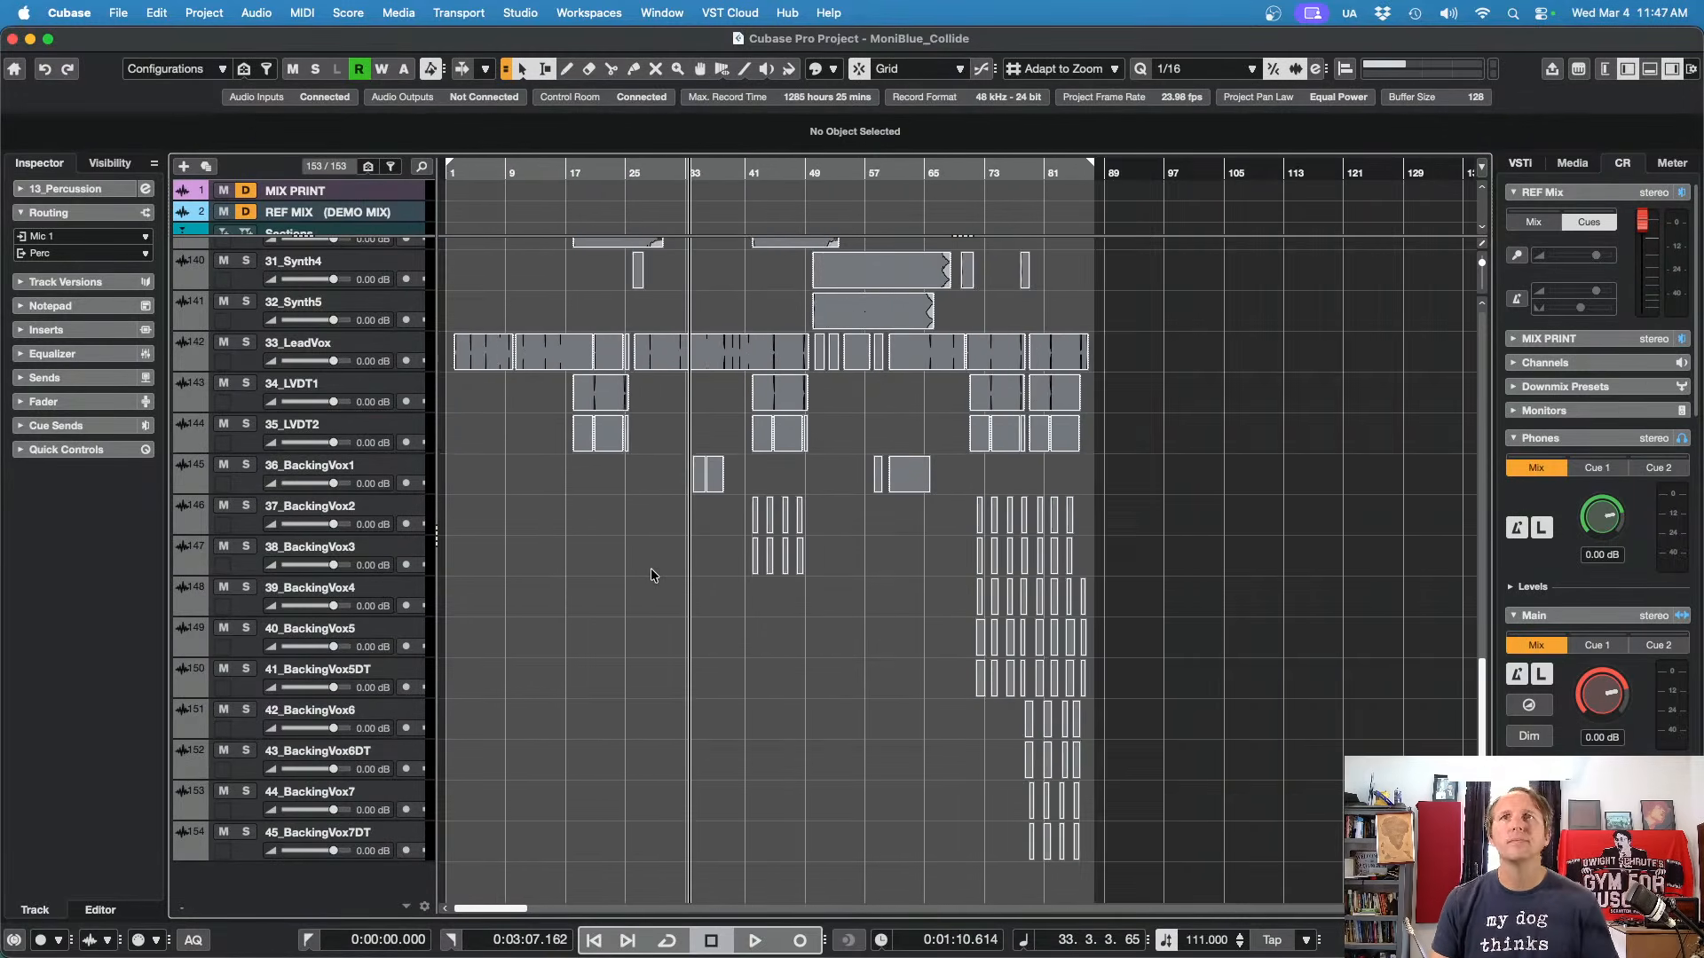
key("h")
key("h")
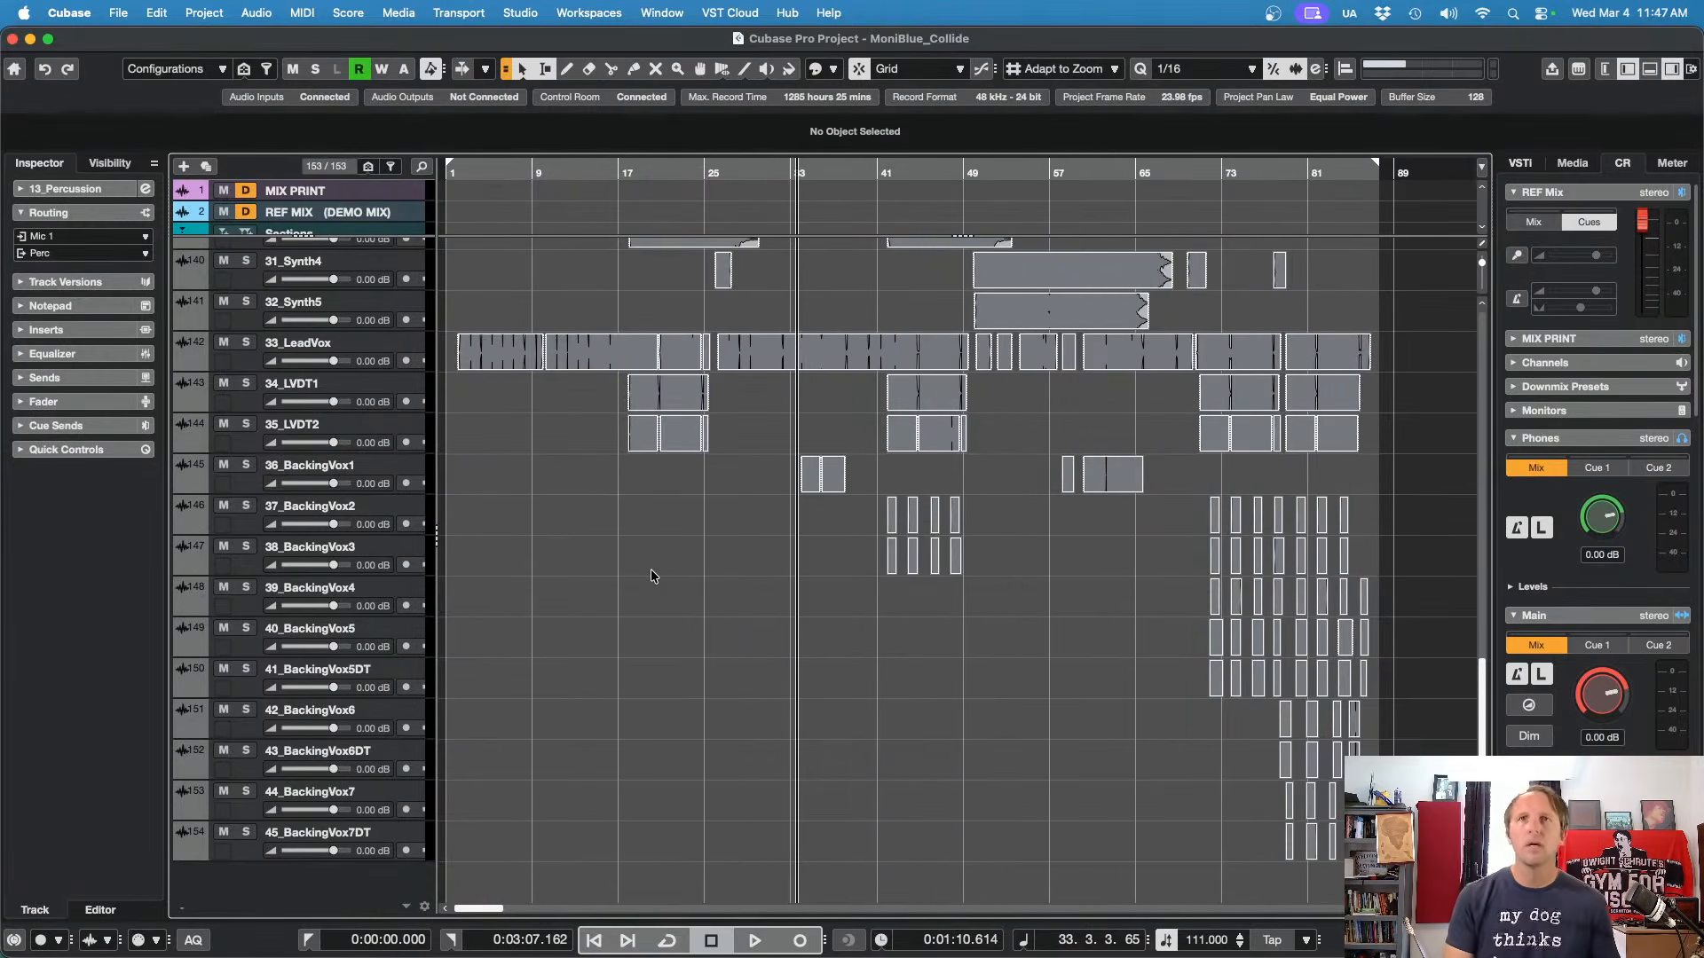
key("alt")
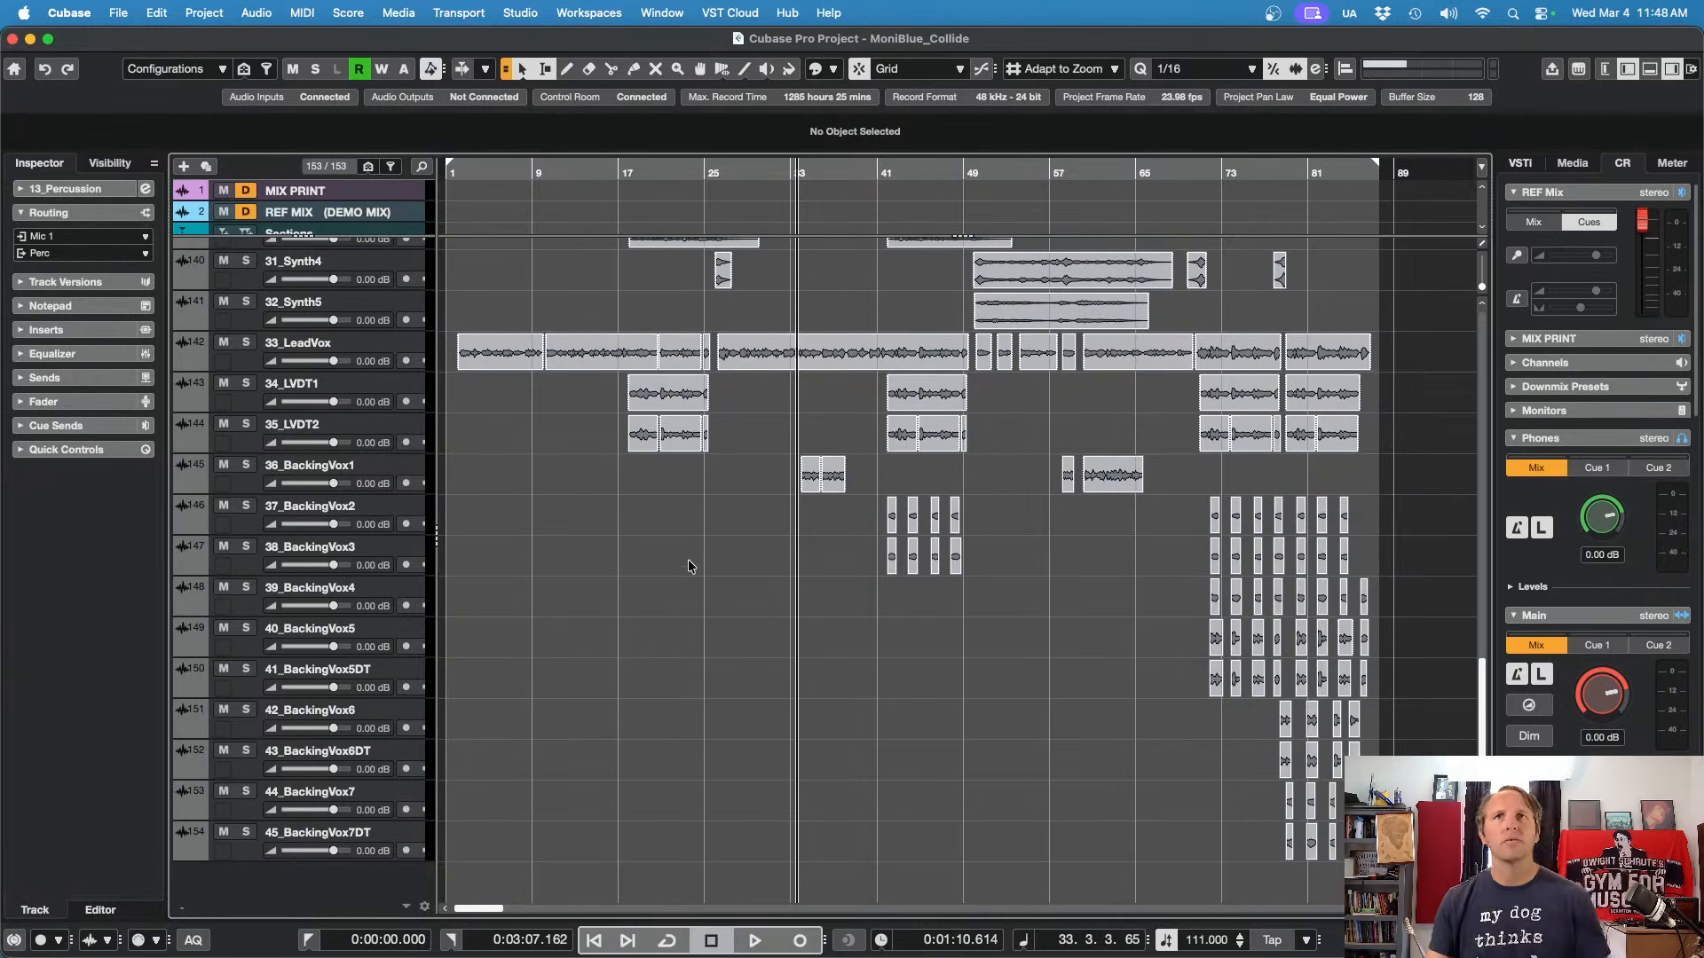
Step: Select the drum tracks 01_KickIn through 12_DrumsRoom and move them into the DRUMS folder
scroll(909, 543, "up", 10)
scroll(909, 541, "up", 15)
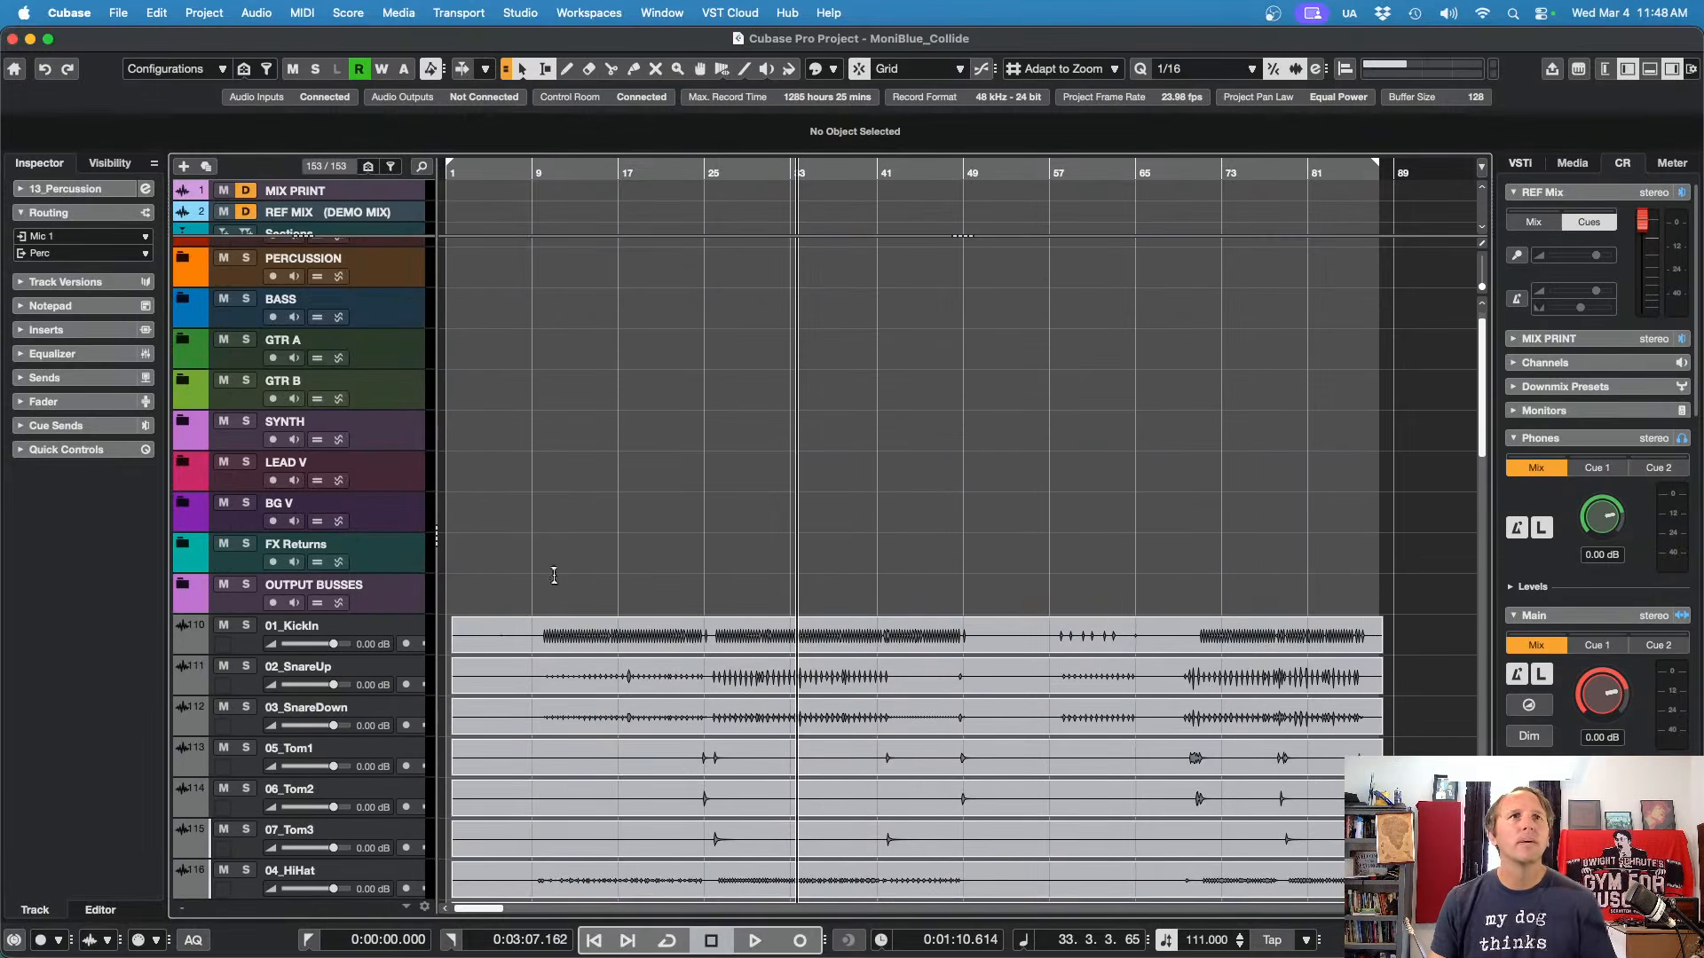
left_click(293, 629)
scroll(246, 660, "down", 3)
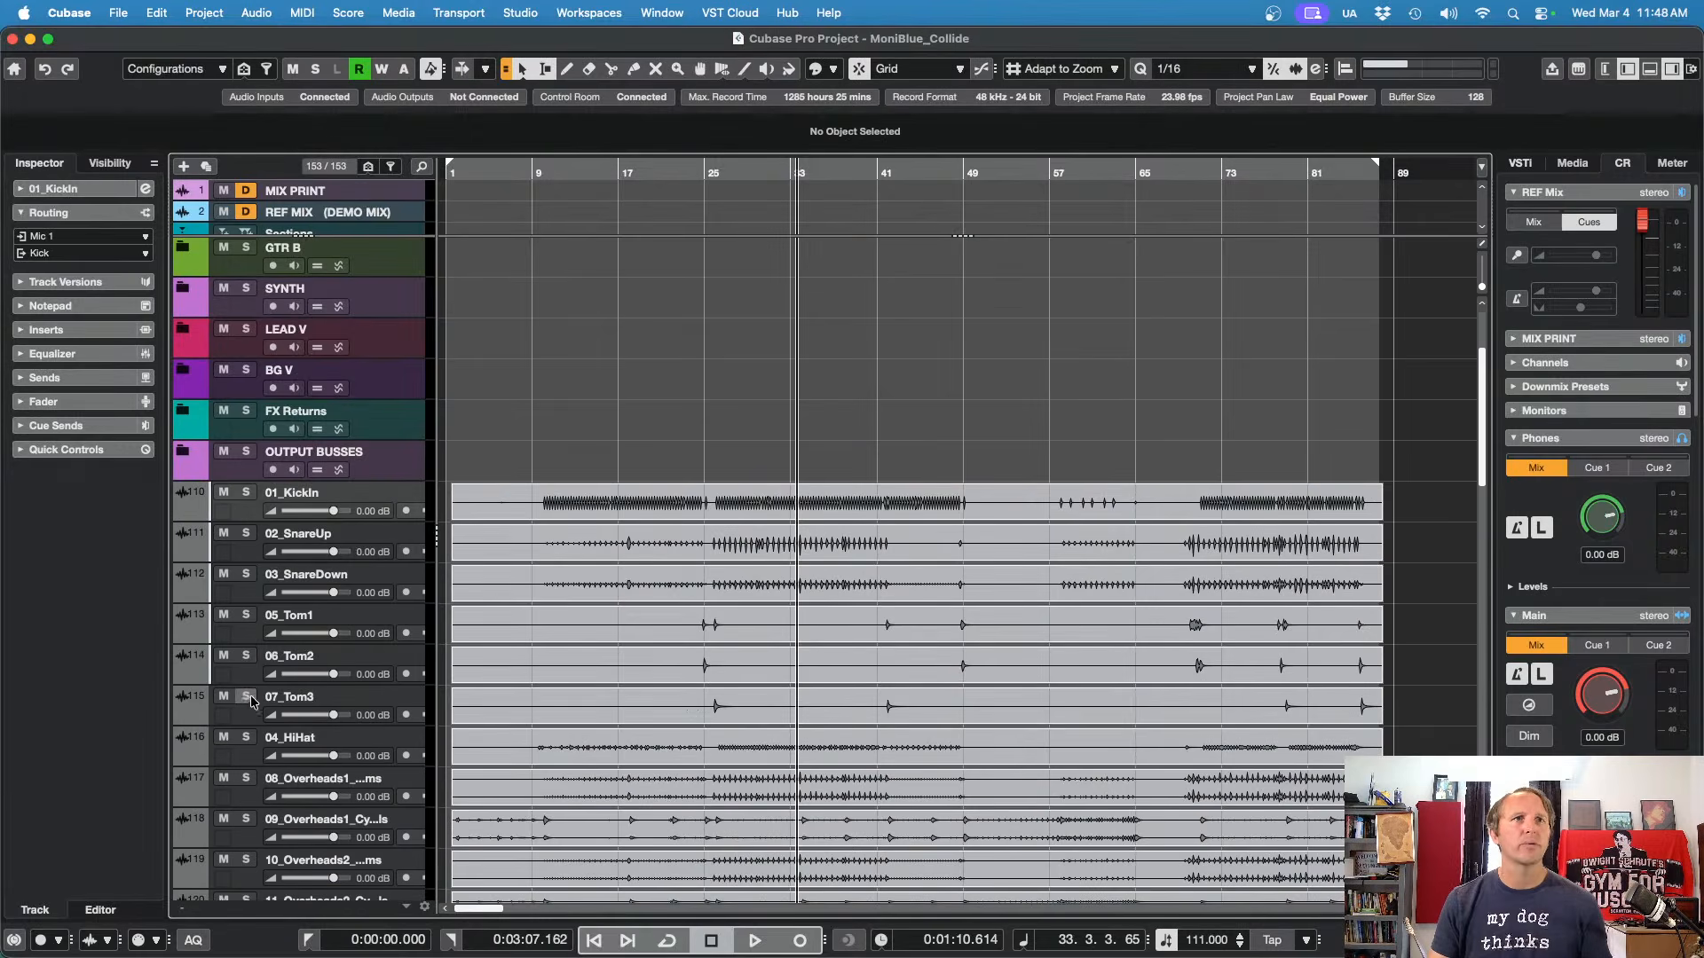
scroll(251, 796, "down", 6)
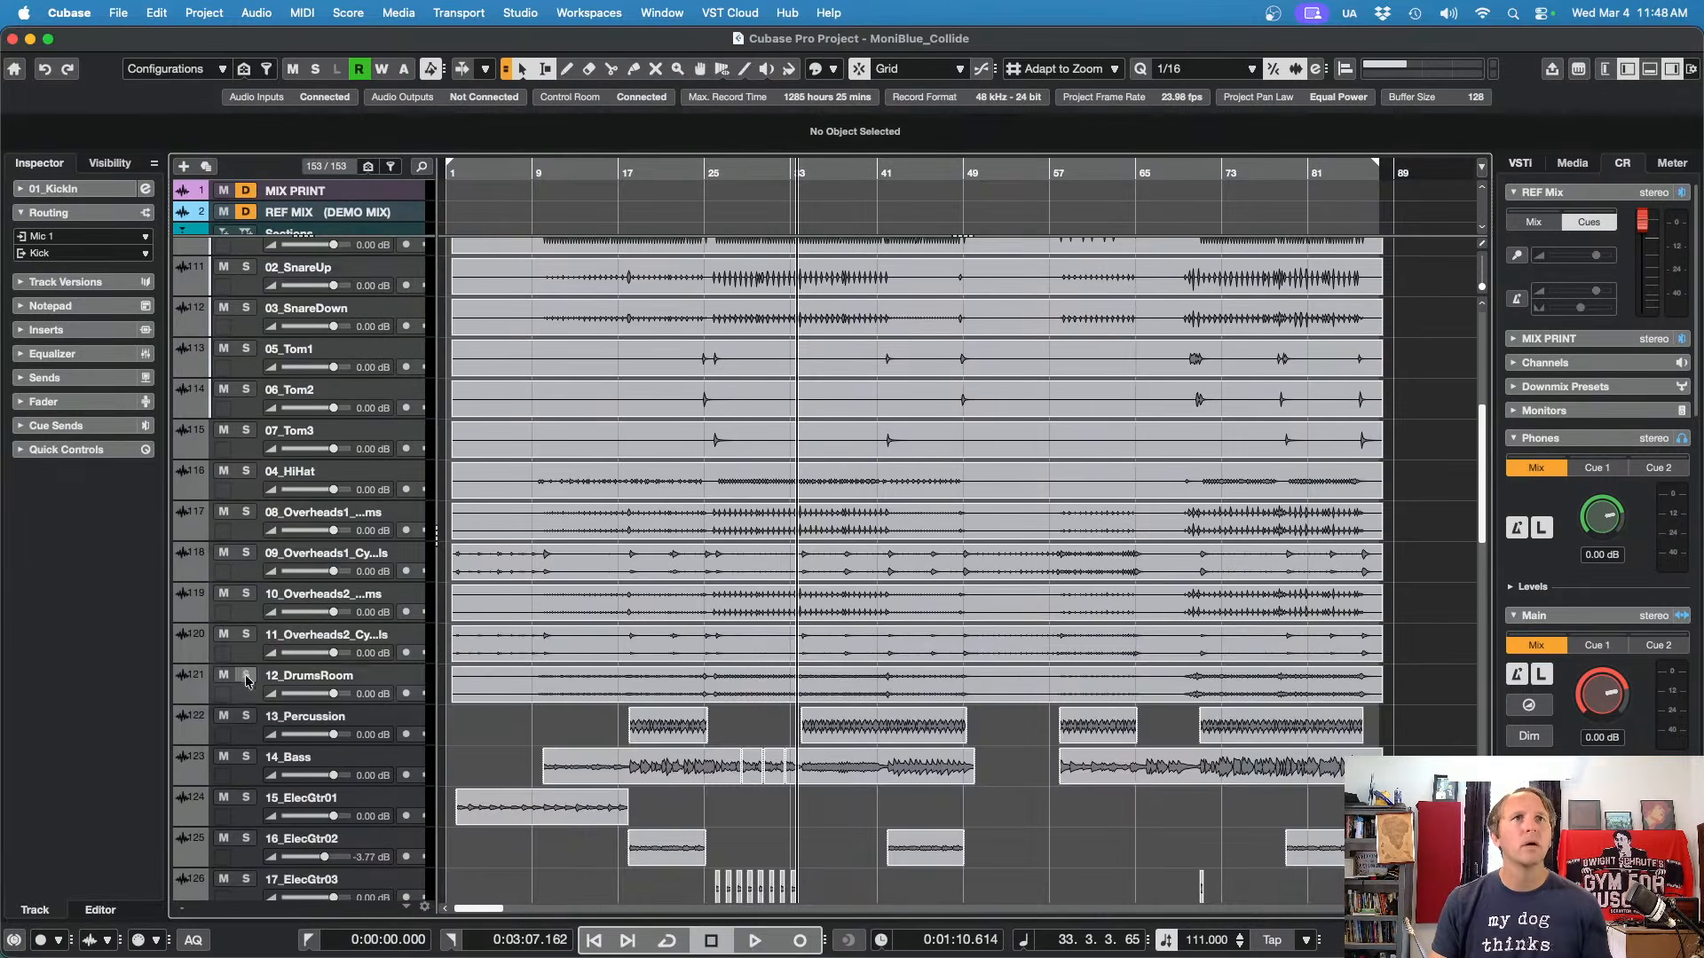
scroll(246, 621, "up", 6)
scroll(246, 581, "down", 6)
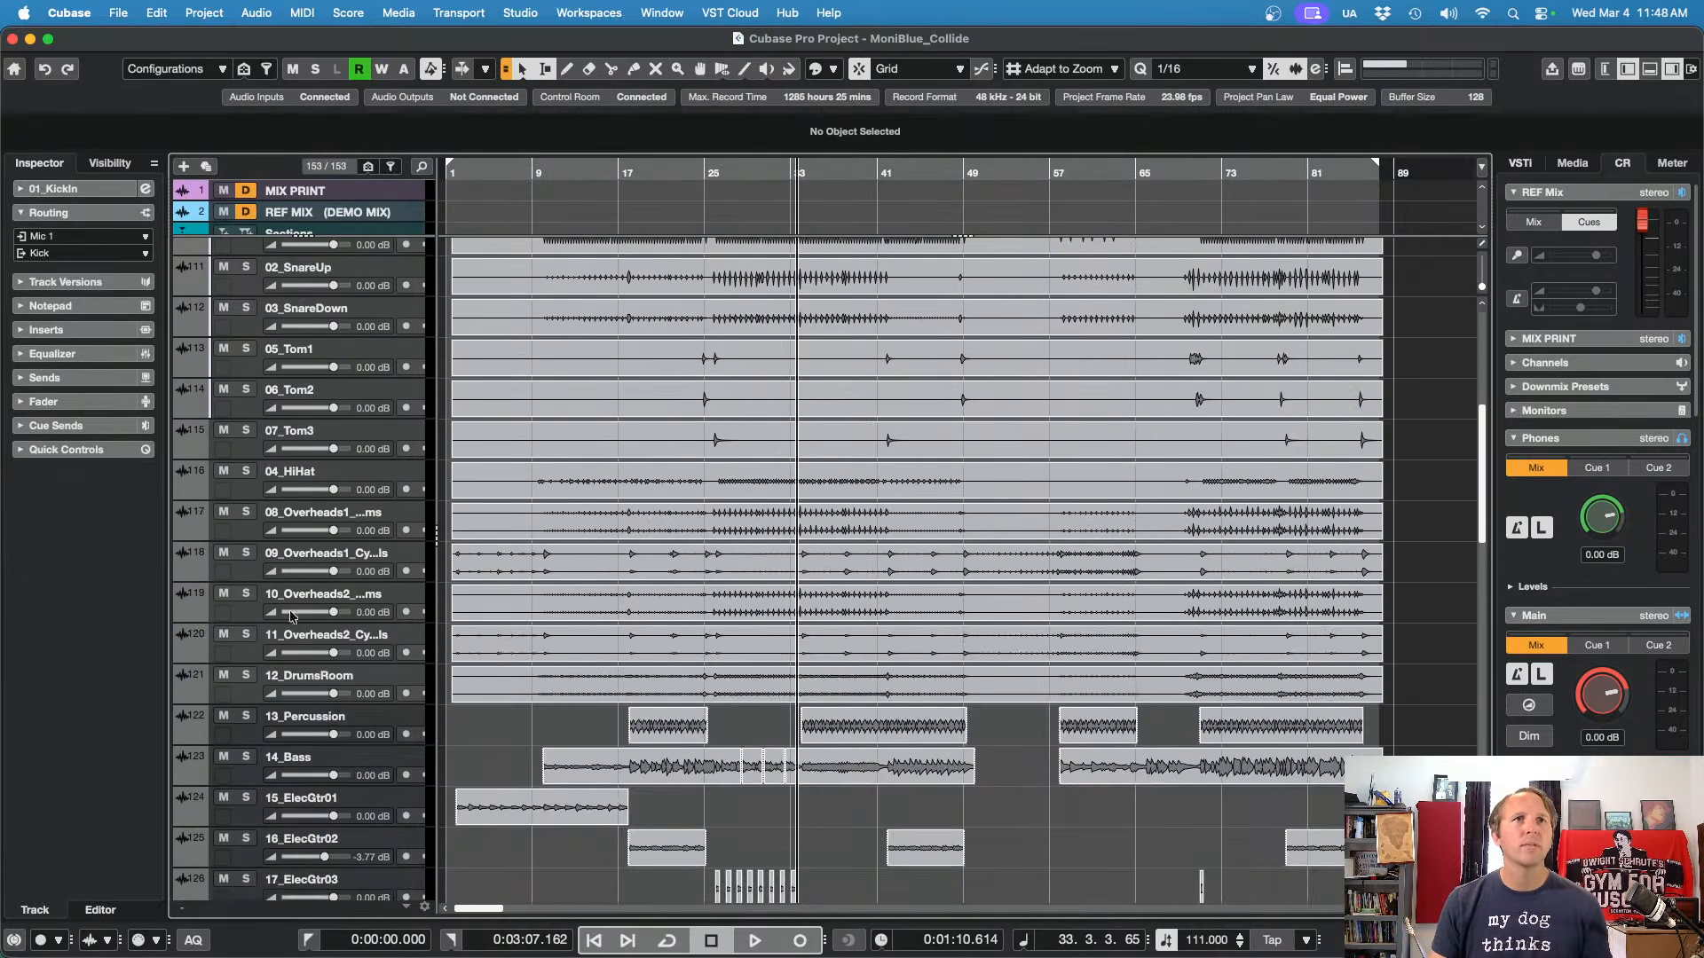
scroll(238, 577, "up", 6)
left_click_drag(249, 673, 246, 277)
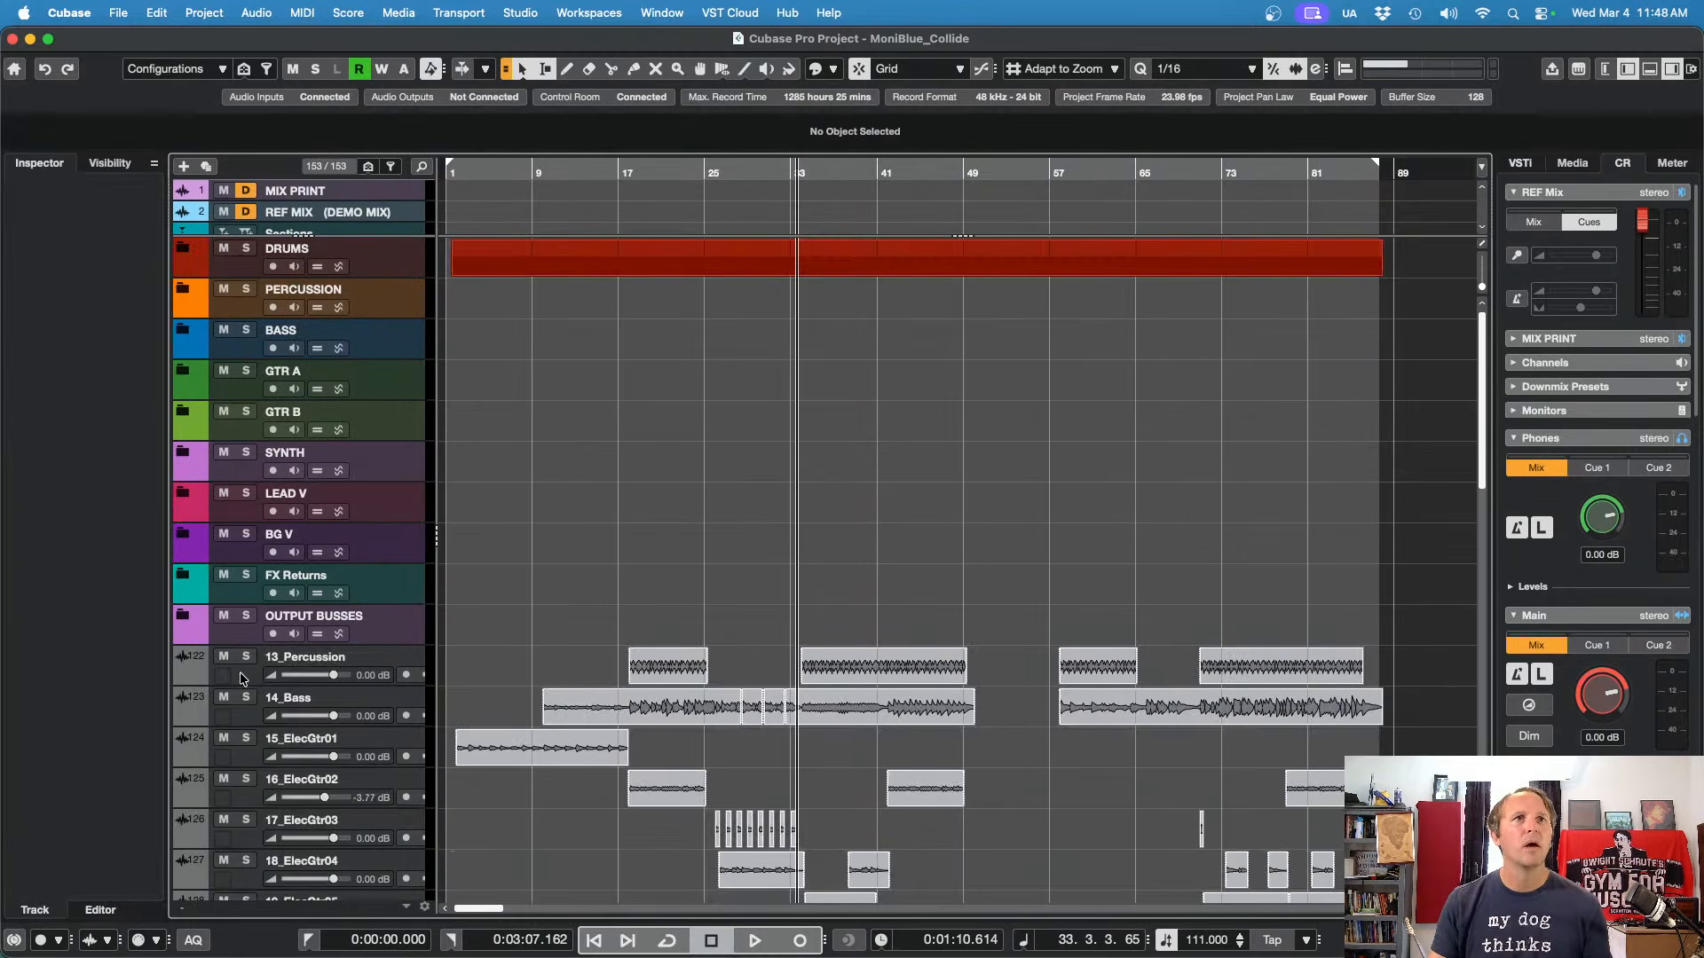
Step: Move 13_Percussion into the PERCUSSION folder and 14_Bass into the BASS folder
left_click_drag(247, 683, 245, 307)
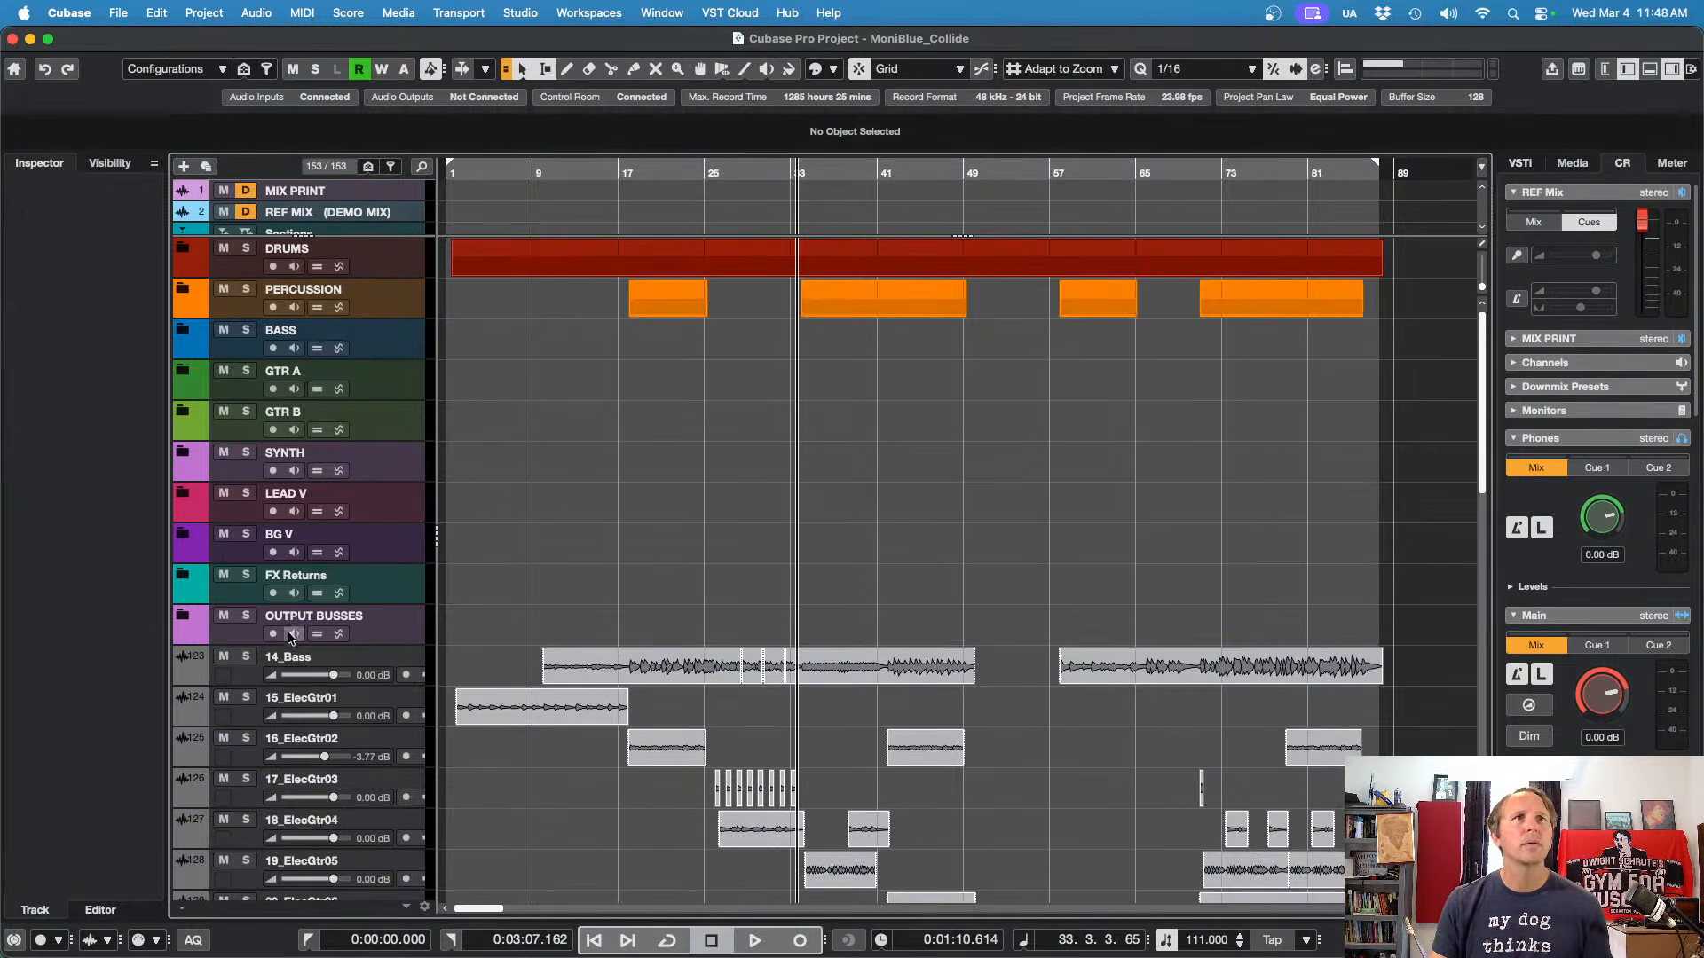
left_click(249, 667)
left_click_drag(249, 668, 238, 350)
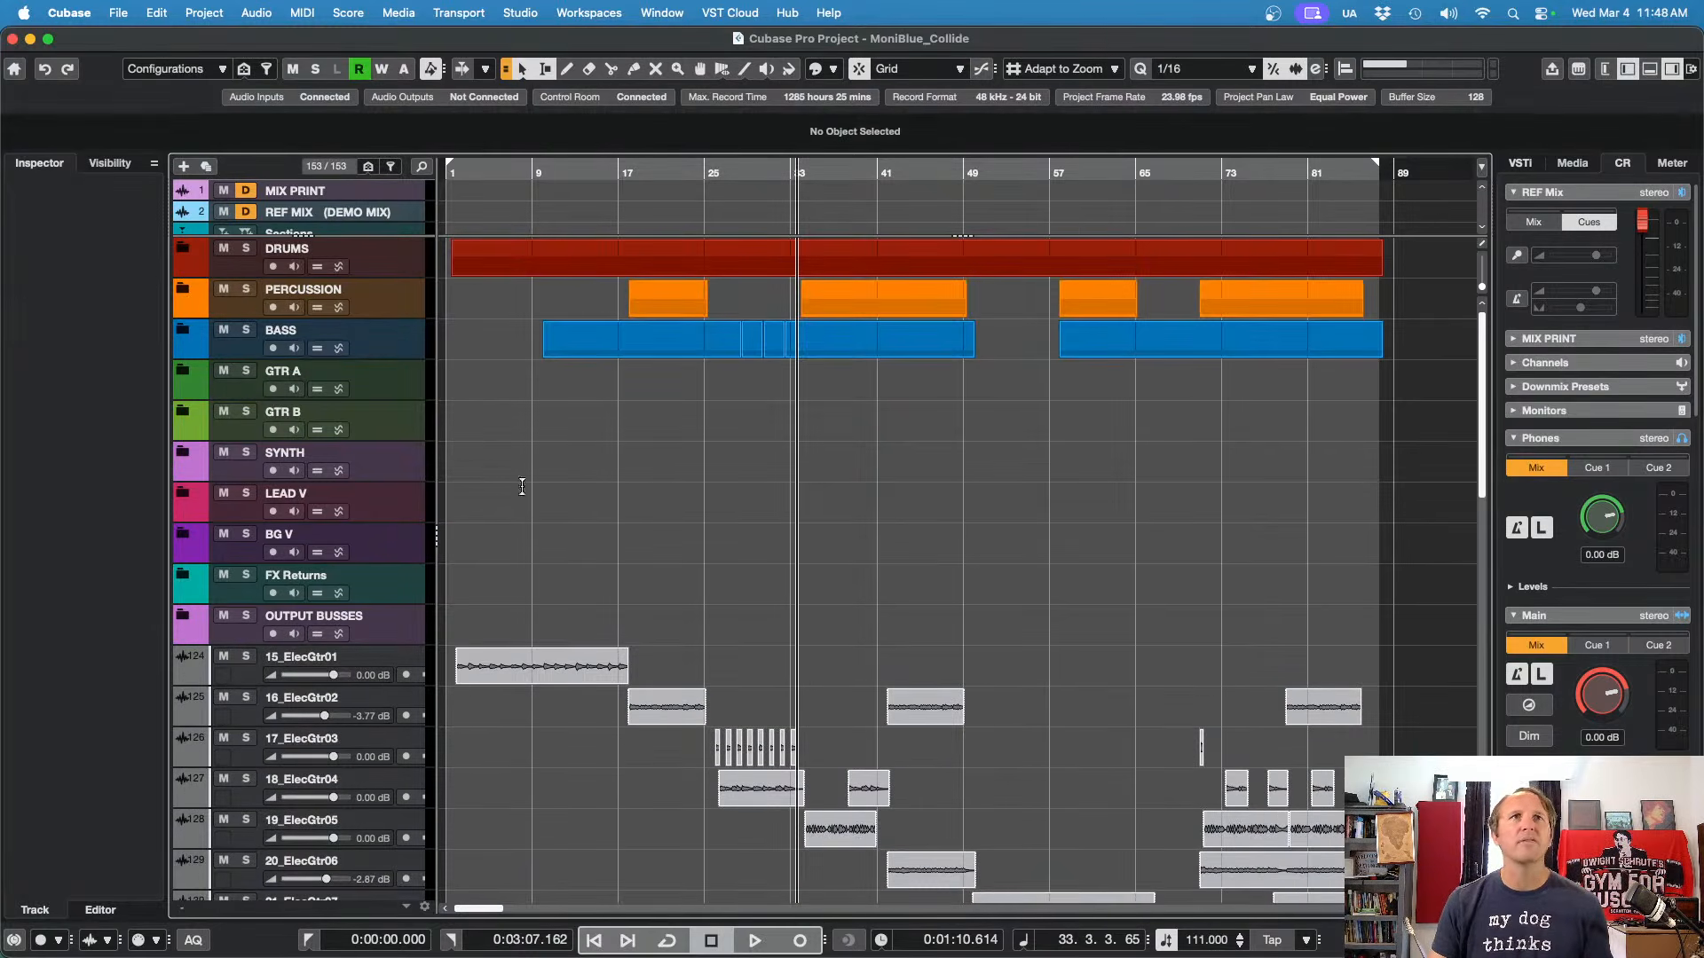
Step: Select the electric guitar tracks 15_ElecGtr01 through 26_ElecGtr12 and move them into the GTR A folder
left_click(241, 673)
scroll(245, 679, "down", 5)
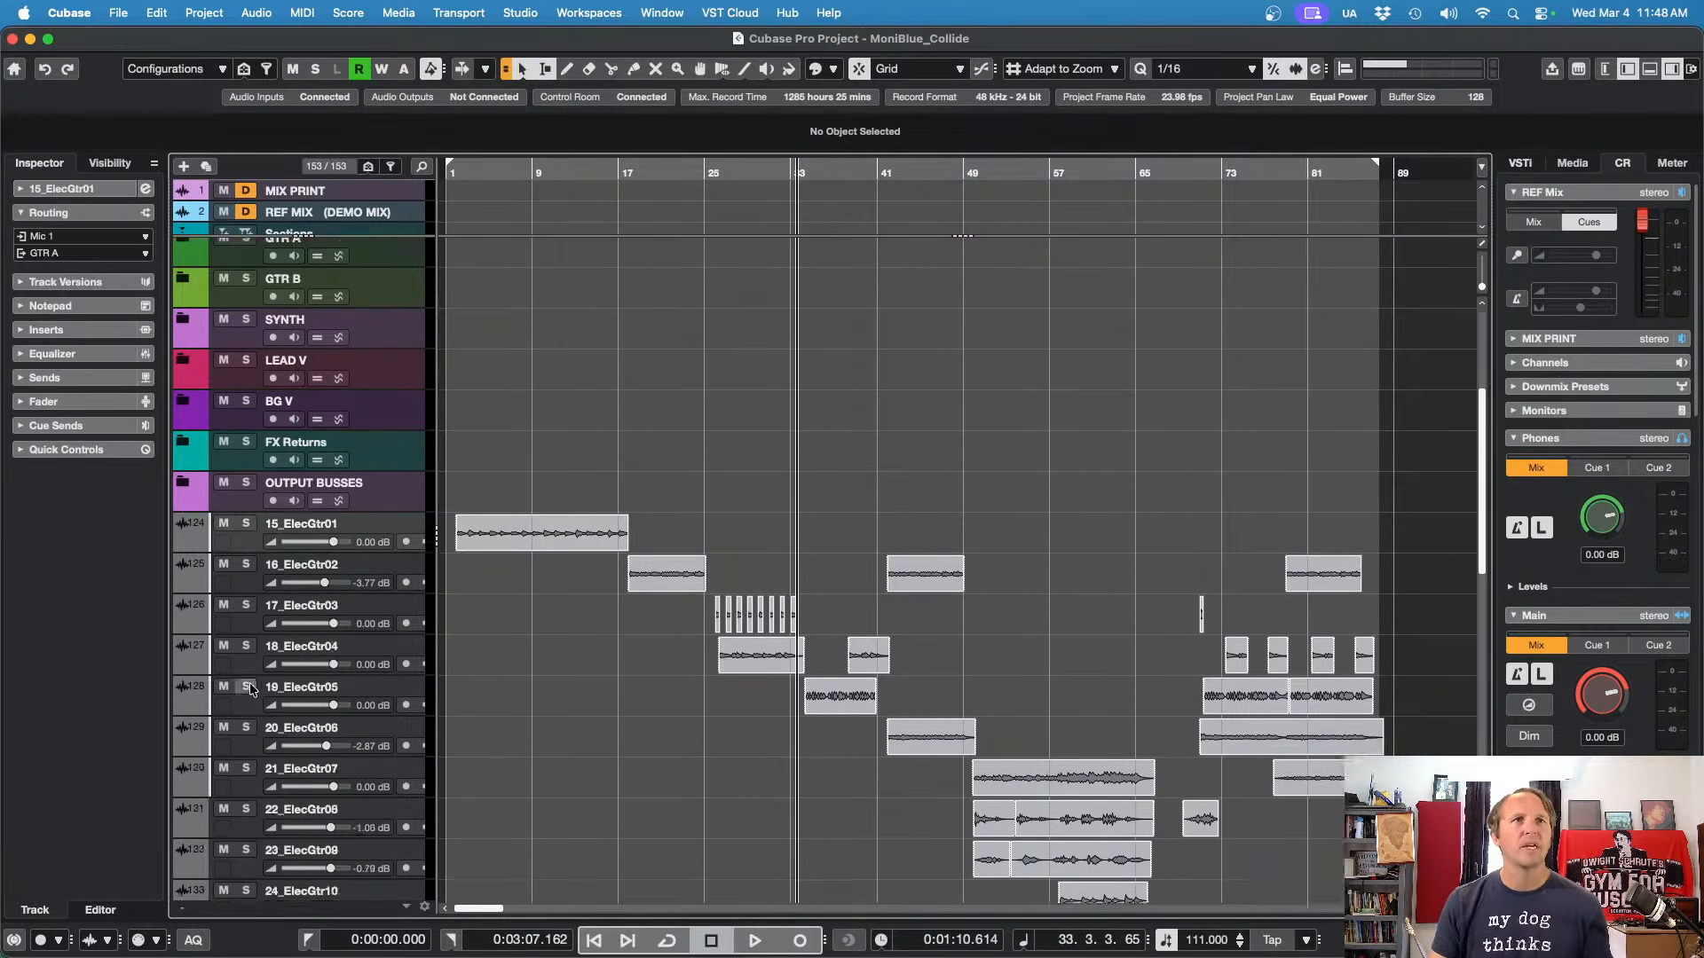
scroll(266, 799, "down", 3)
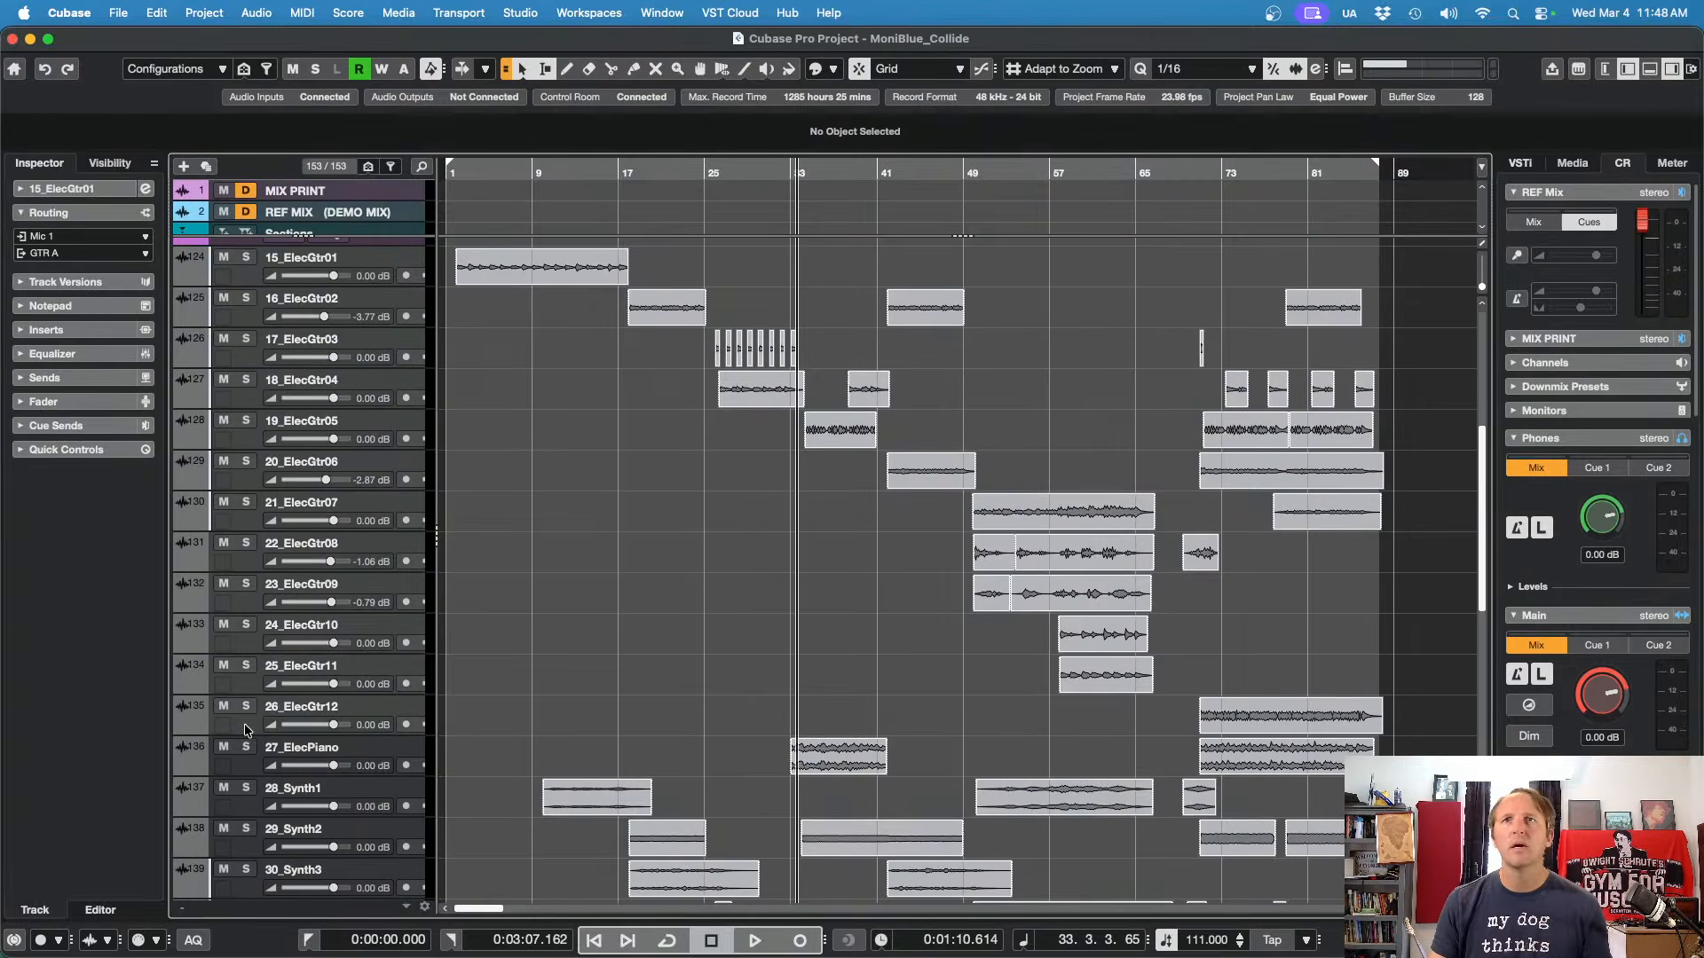
scroll(247, 723, "up", 3)
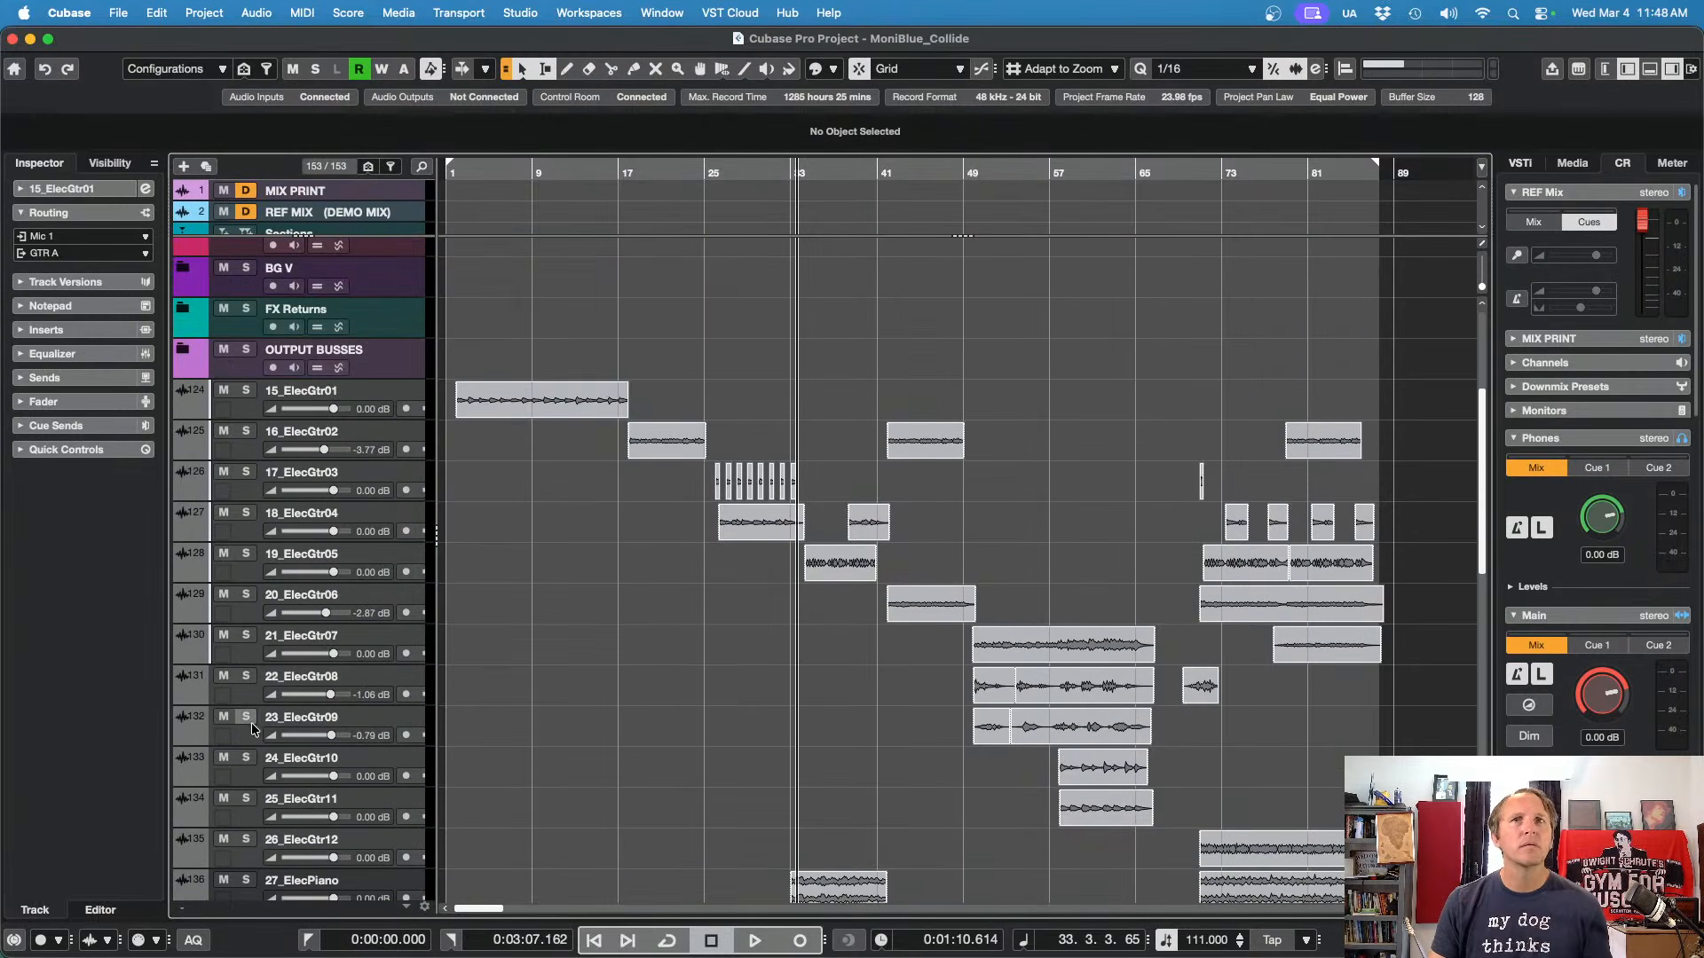
scroll(287, 435, "up", 6)
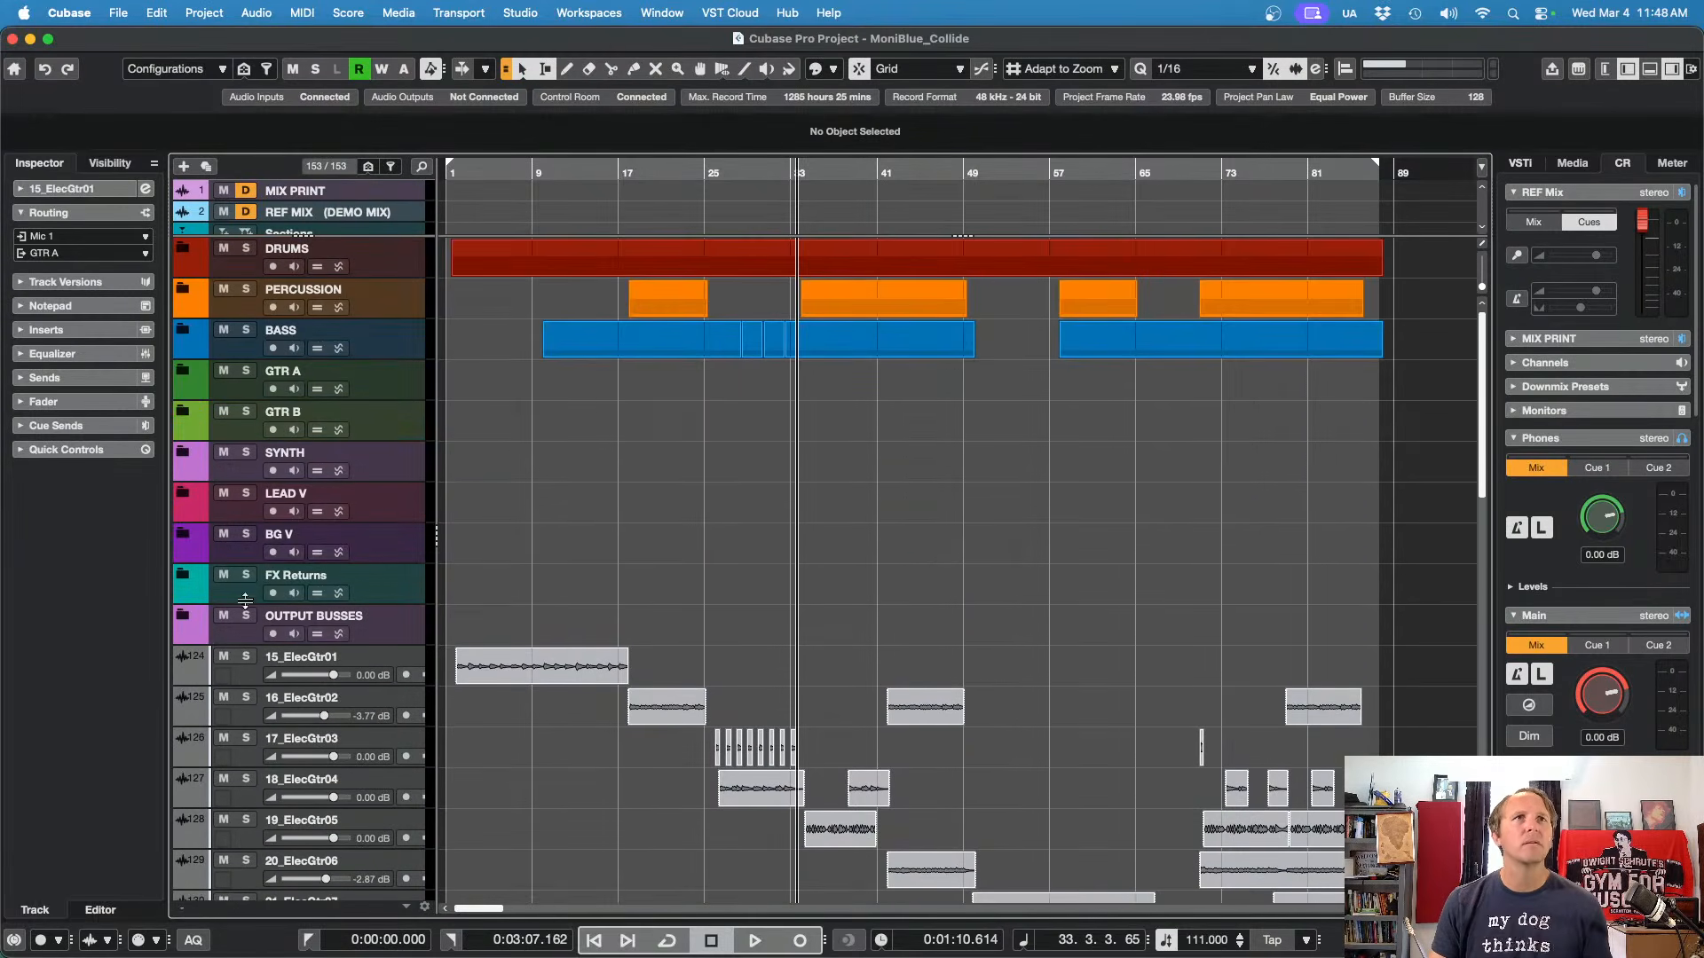
left_click_drag(243, 672, 256, 388)
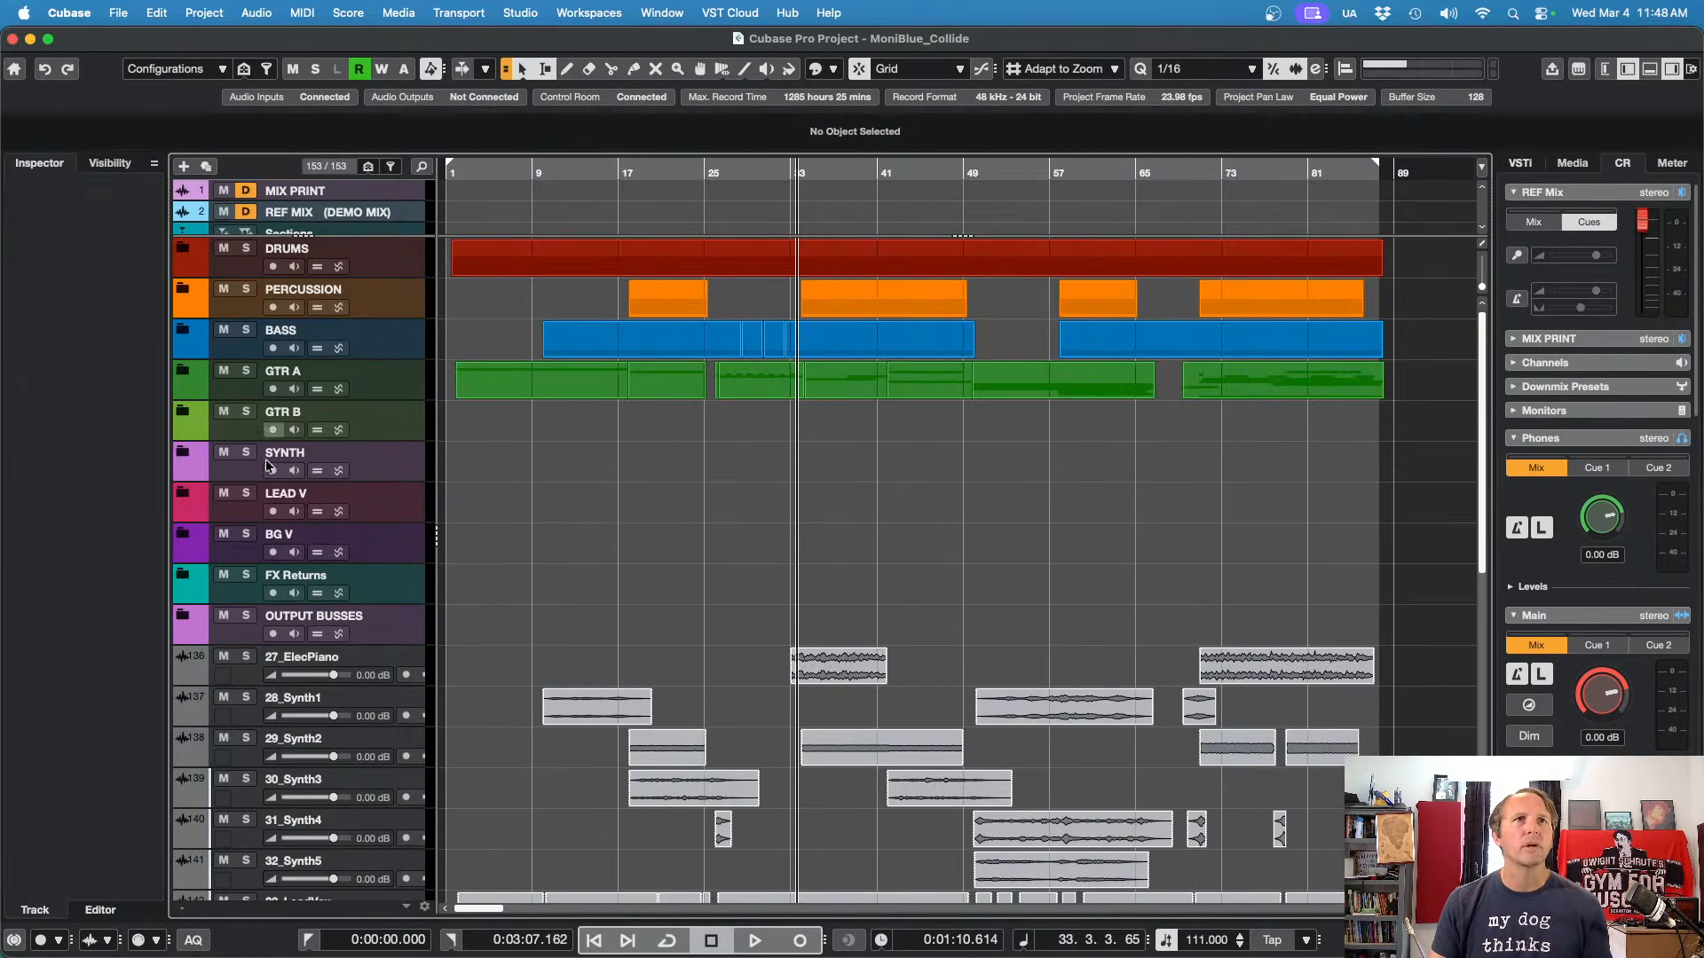
Step: Select 27_ElecPiano through 32_Synth5 and move them into the SYNTH folder
left_click(268, 683)
scroll(249, 748, "down", 6)
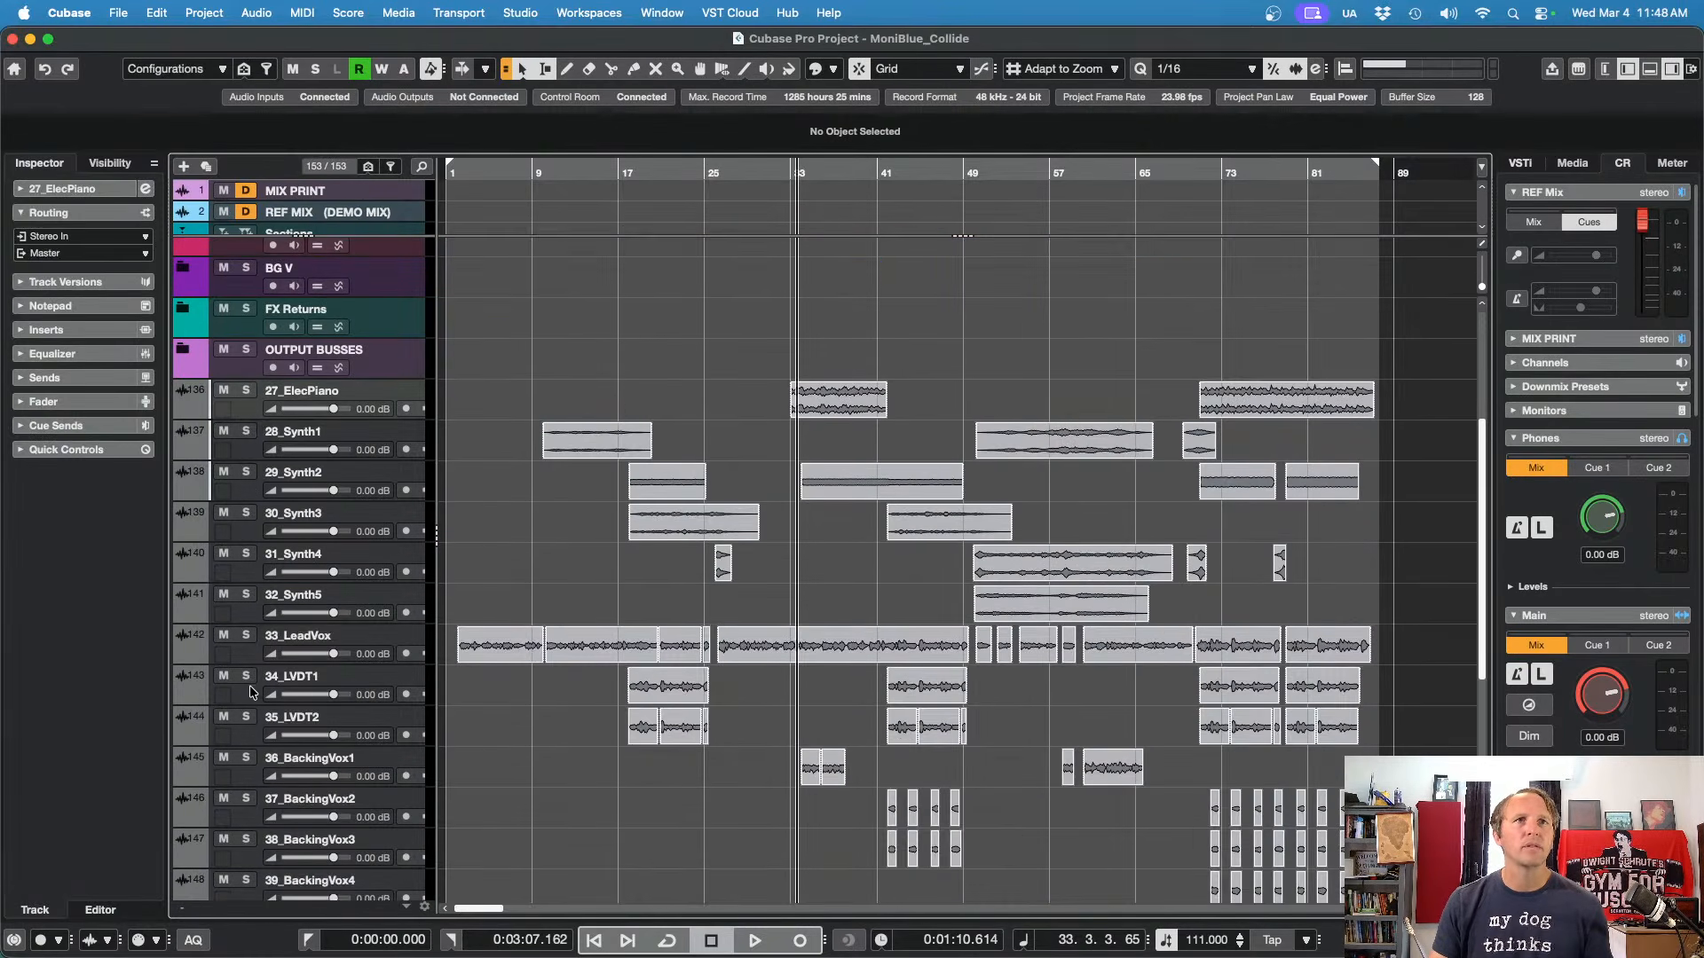
scroll(245, 611, "up", 6)
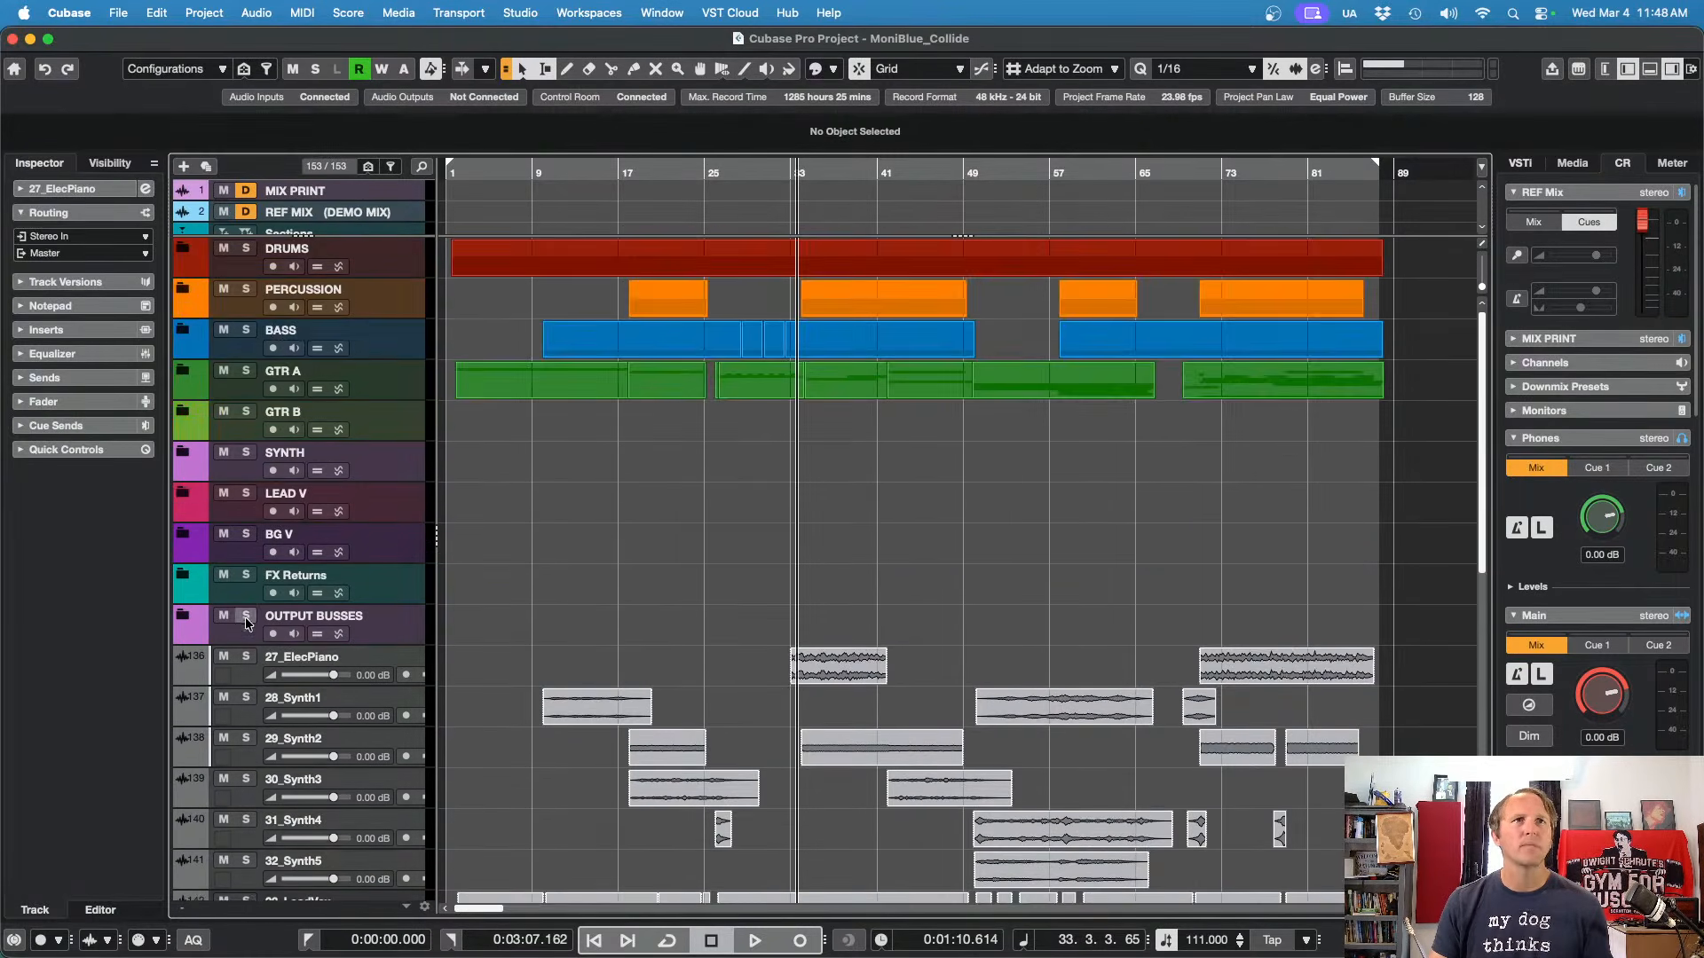
left_click_drag(251, 680, 253, 473)
Step: Select 33_LeadVox, 34_LVDT1 and 35_LVDT2 and move them into the LEAD V folder
left_click(259, 679)
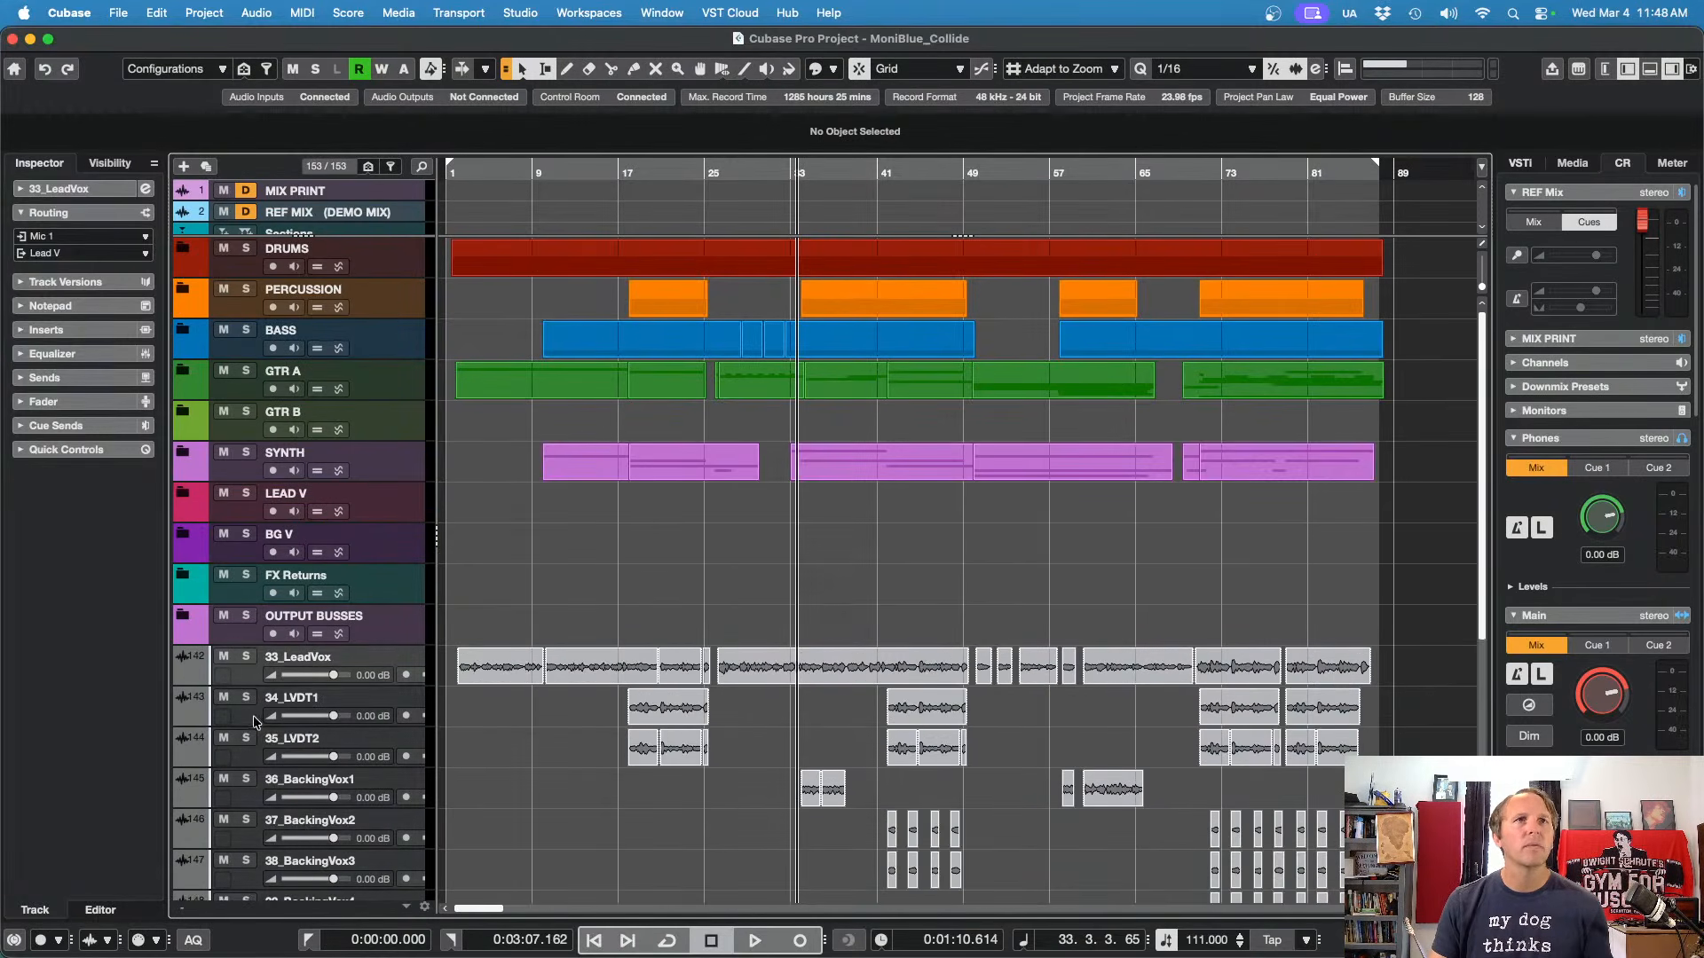
left_click(249, 753, "shift")
left_click_drag(237, 675, 271, 516)
Step: Select the backing vocals 36_BackingVox1 through 45_BackingVox7DT and move them into the BG V folder
left_click(248, 673)
scroll(247, 678, "down", 3)
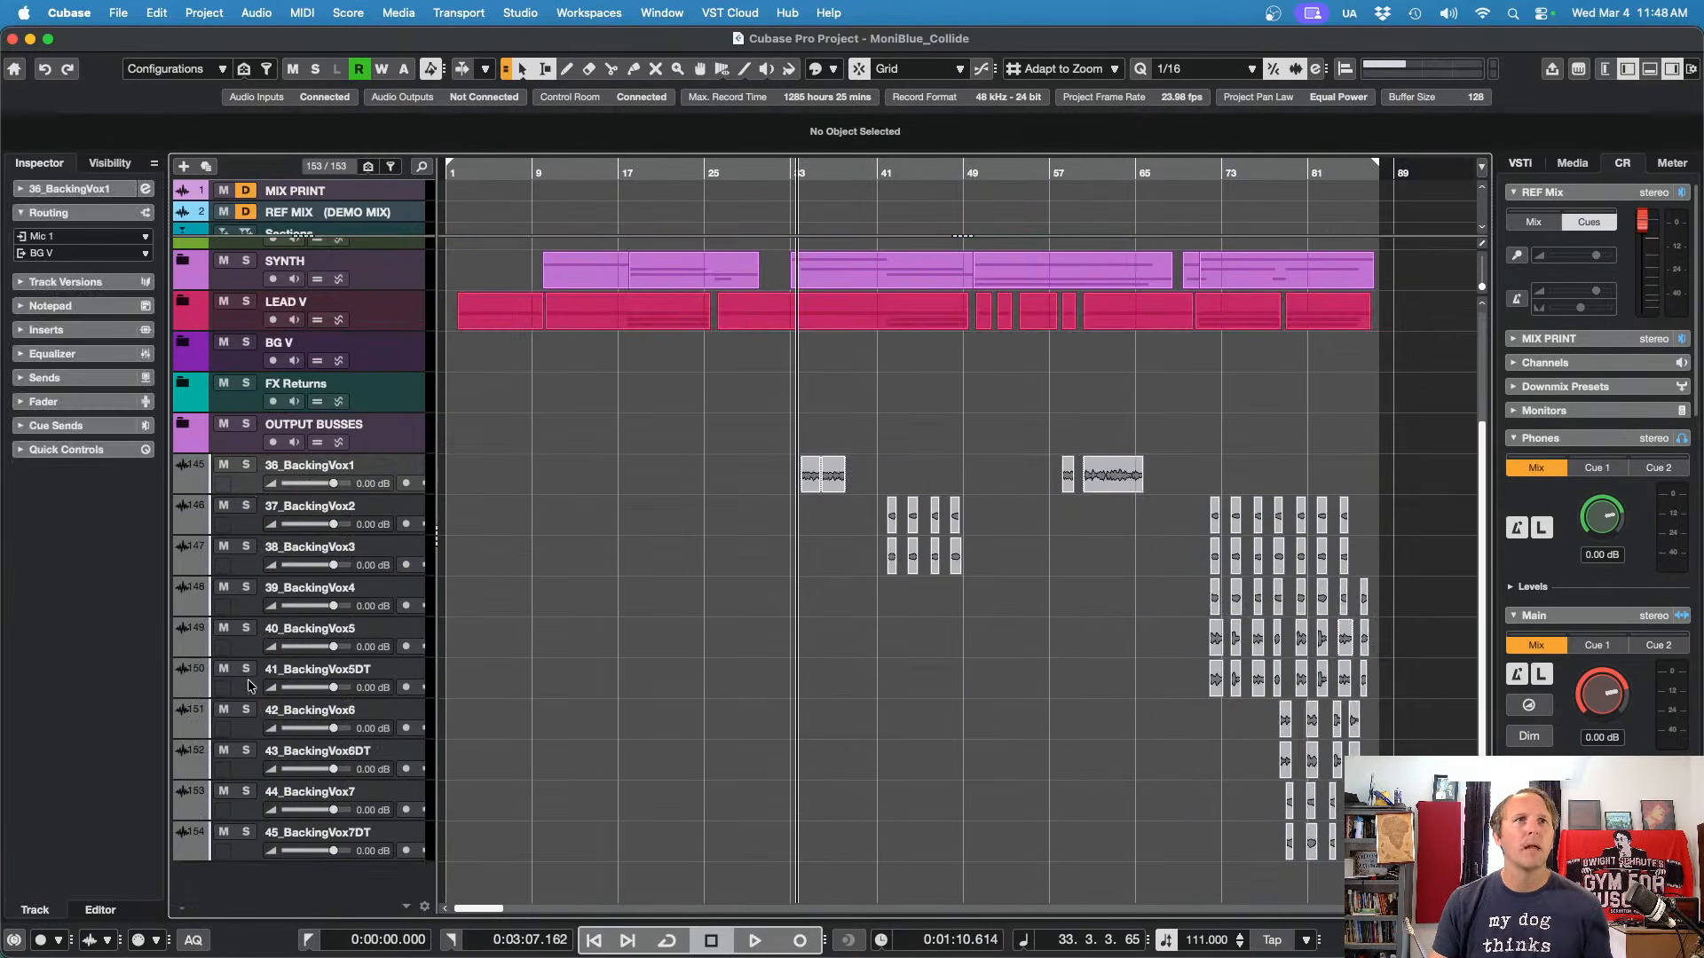
left_click(248, 838, "shift")
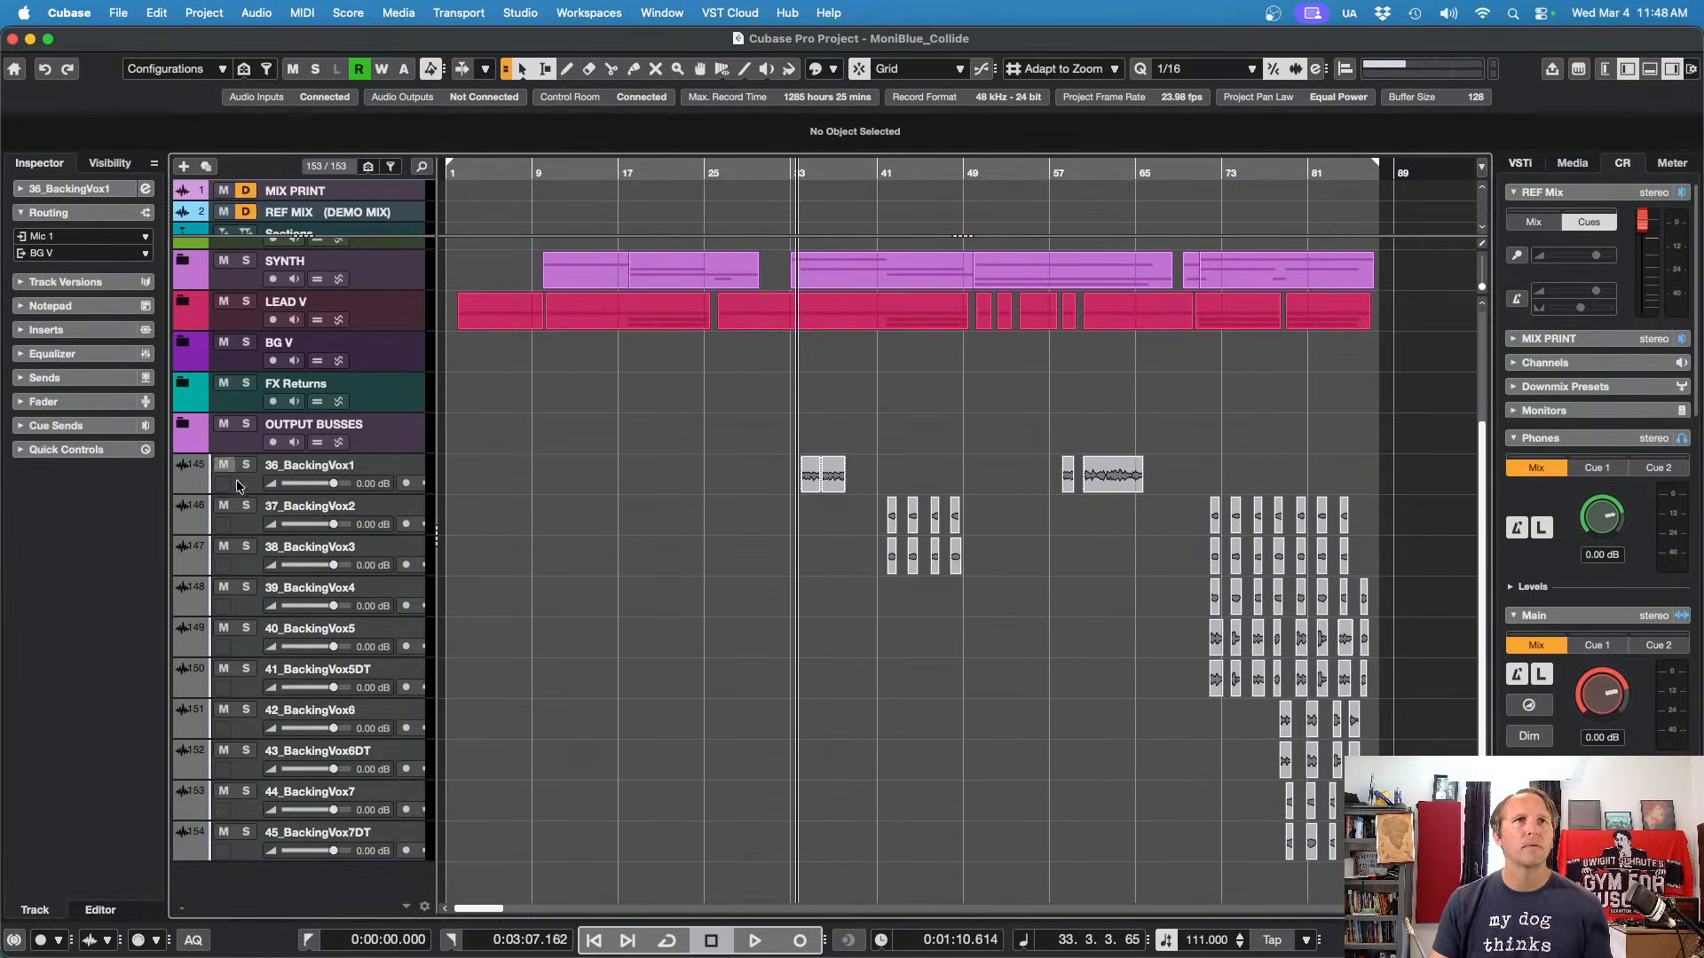
left_click_drag(238, 486, 246, 369)
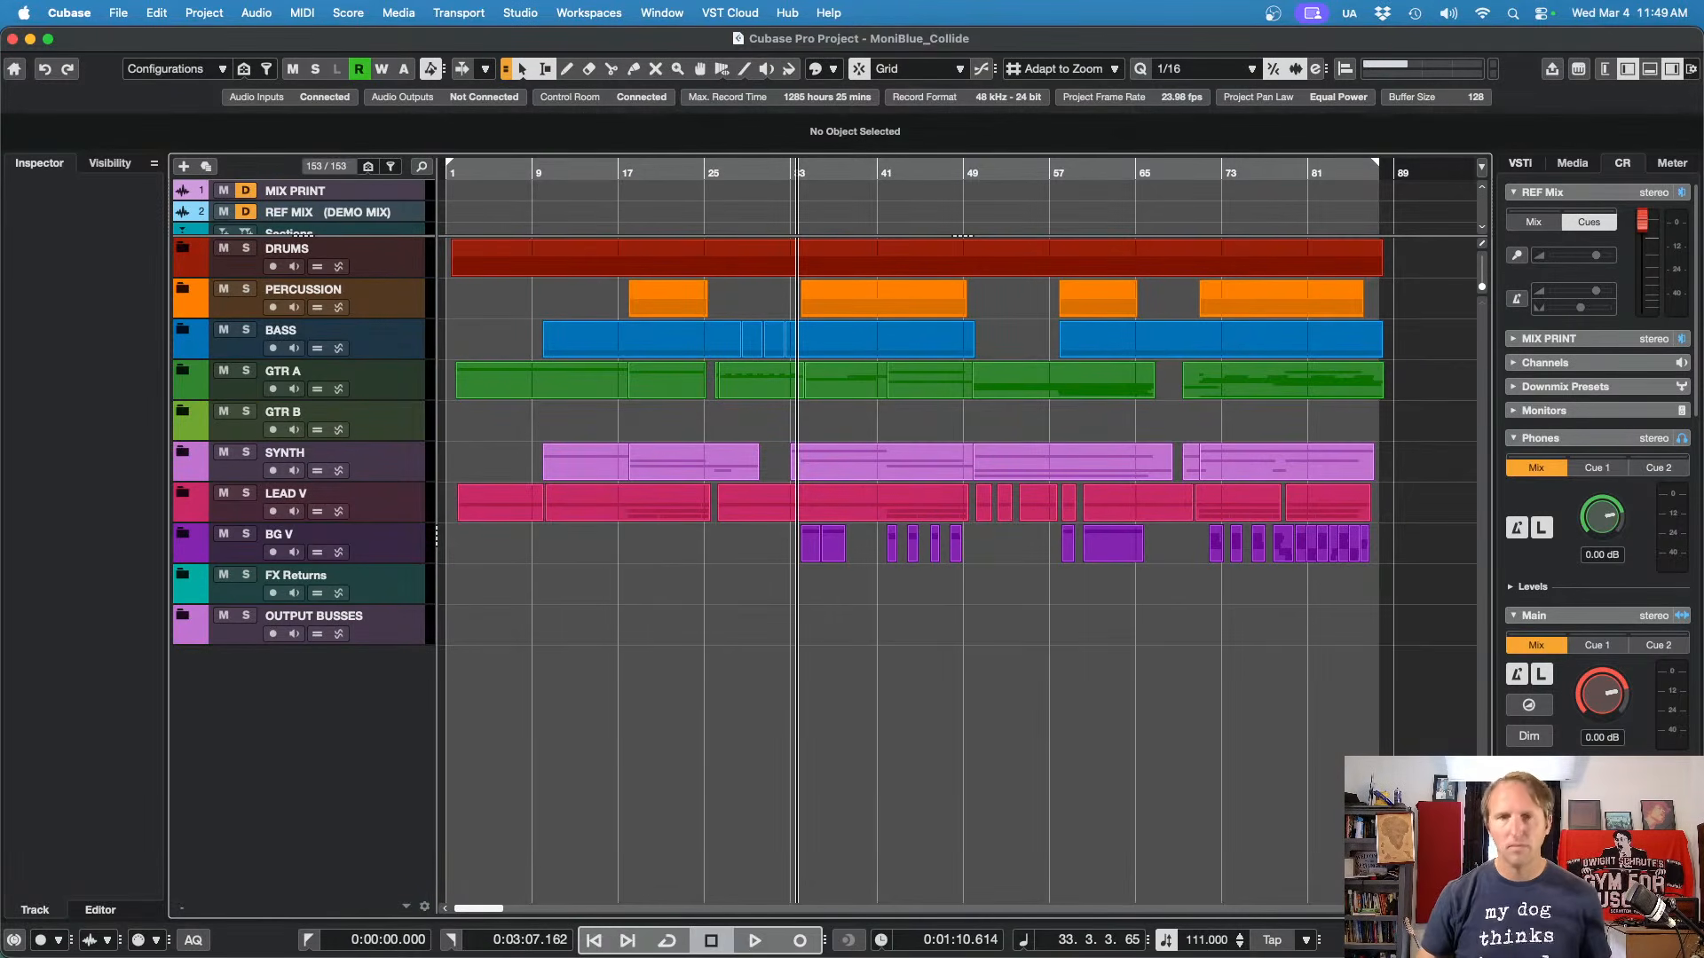
Step: Open the MixConsole at full size and review its channel configurations 1 ALL, 2 No Inputs, 3 GROUPS and 4 AUDIO
key("F3")
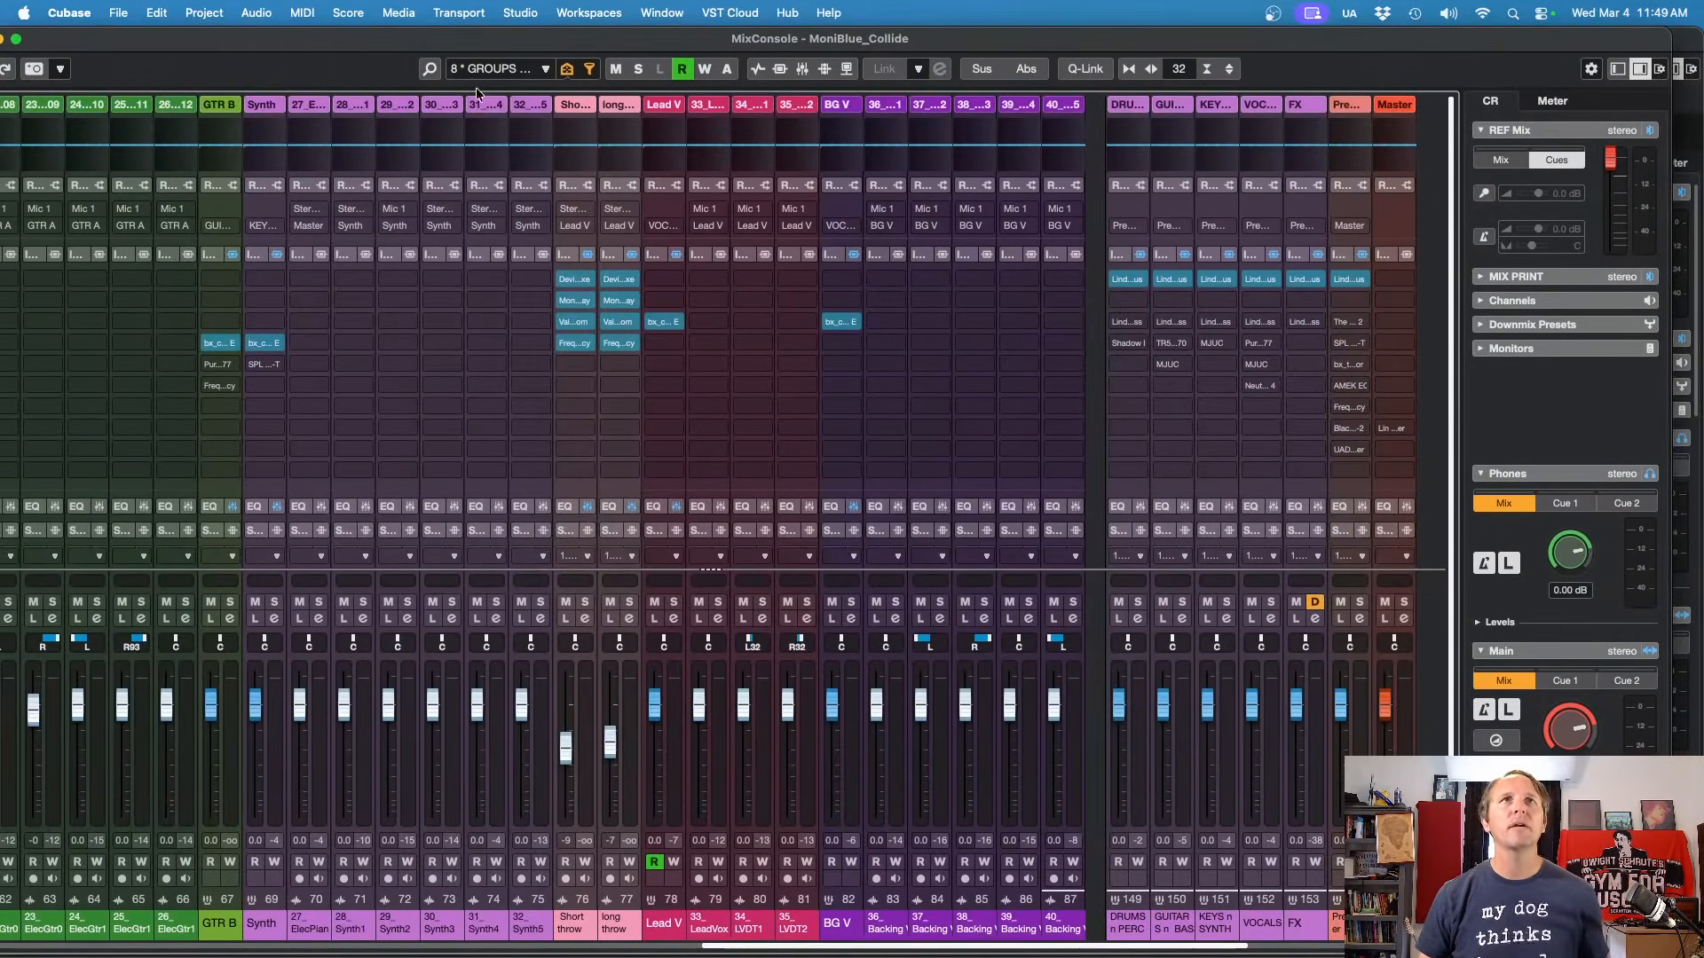
double_click(470, 36)
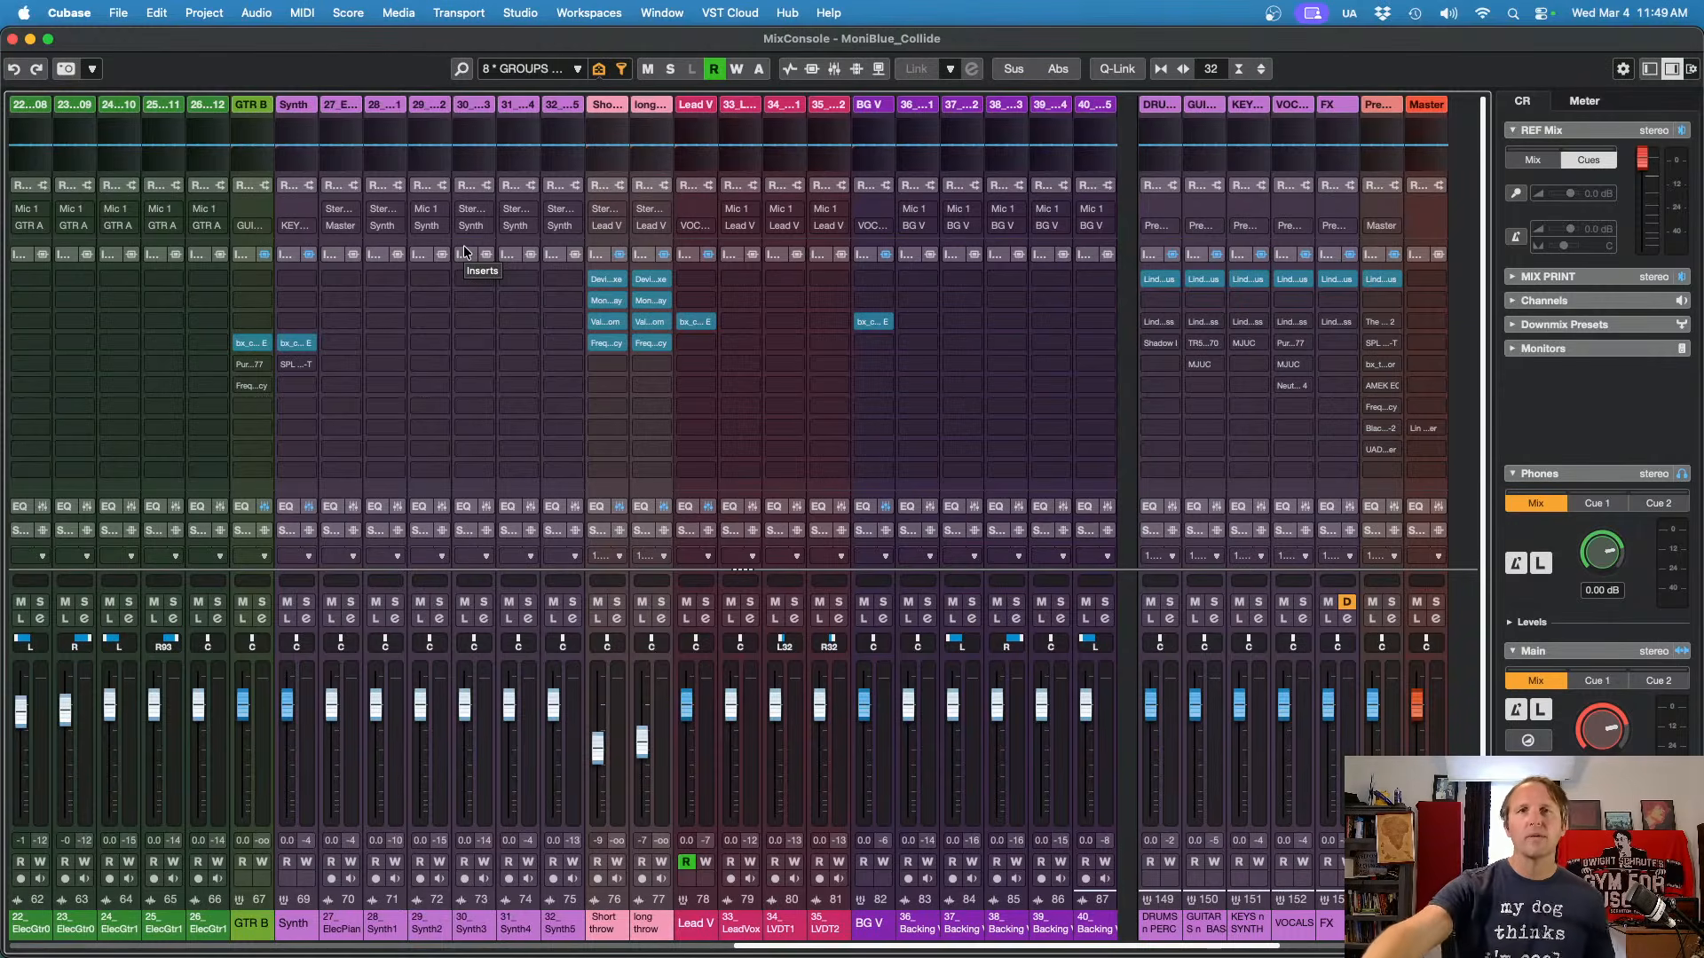
key("alt+1")
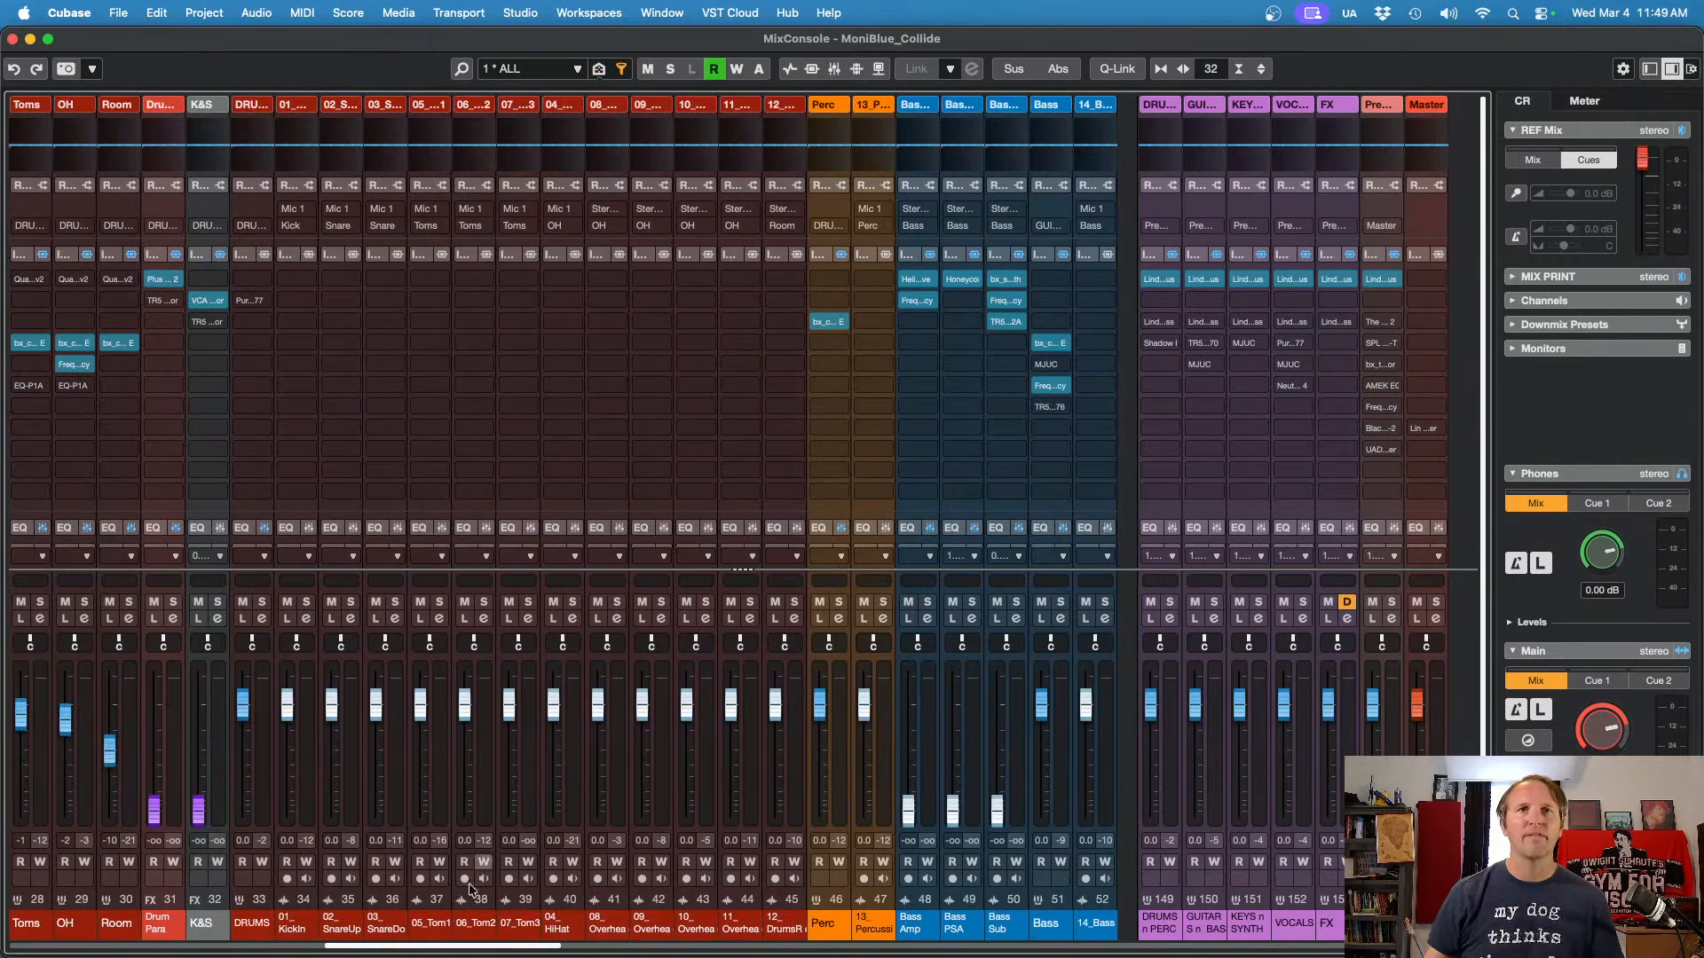
left_click_drag(429, 946, 29, 952)
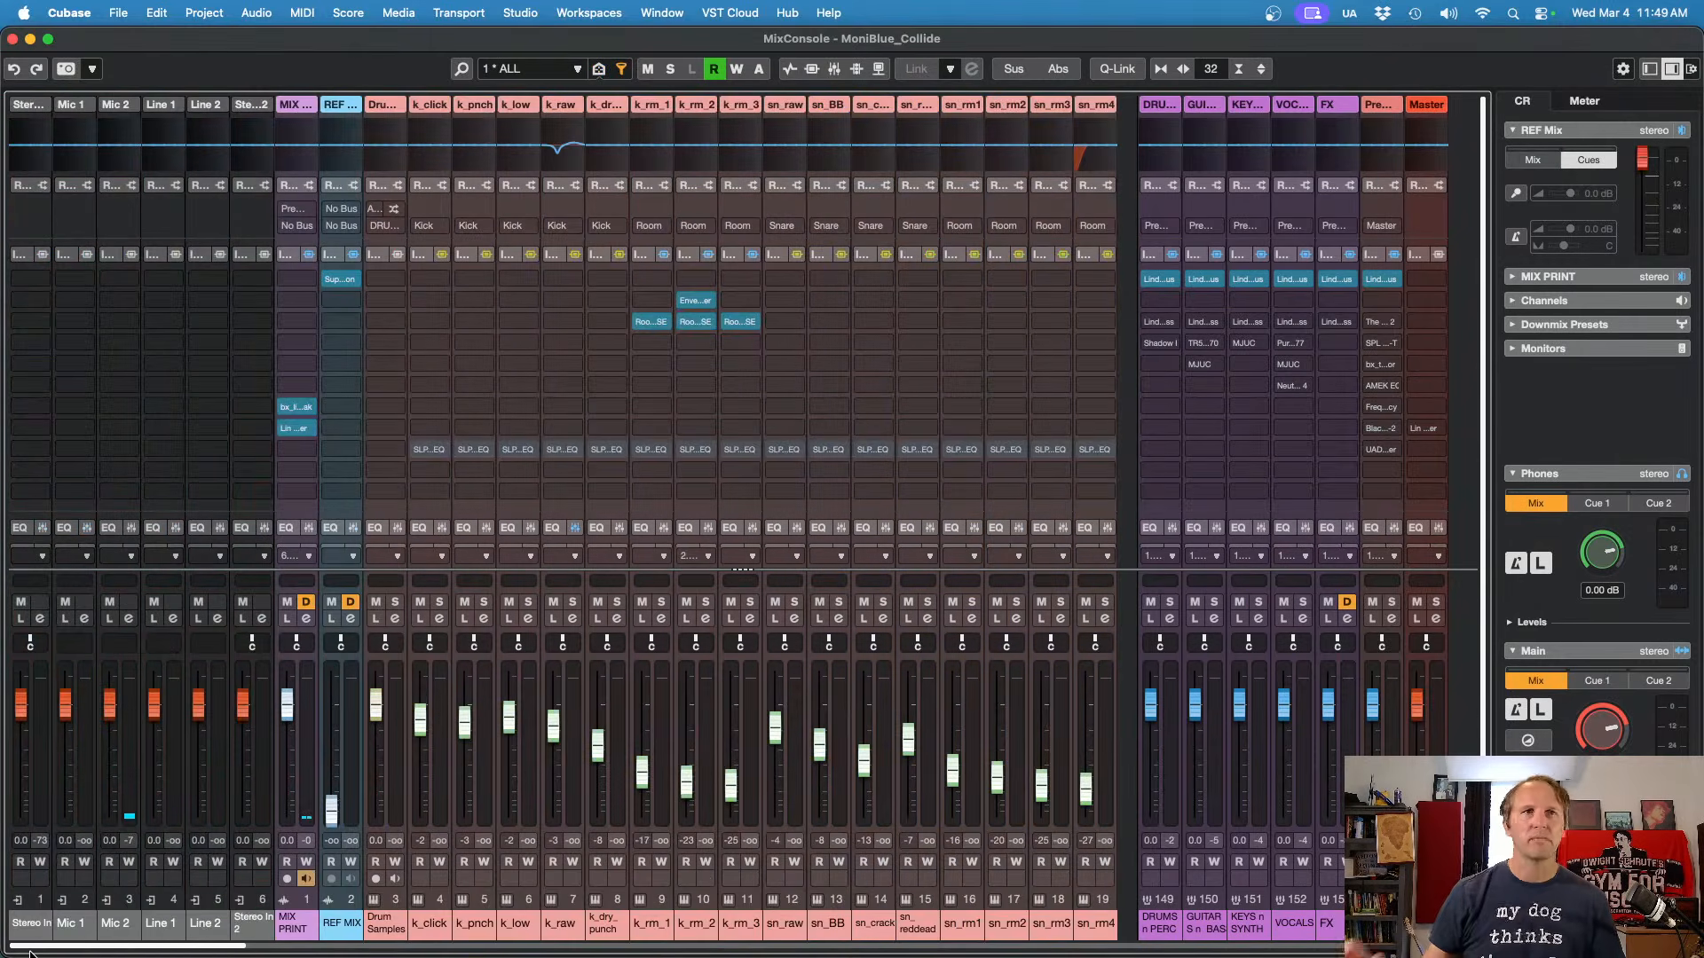
key("2")
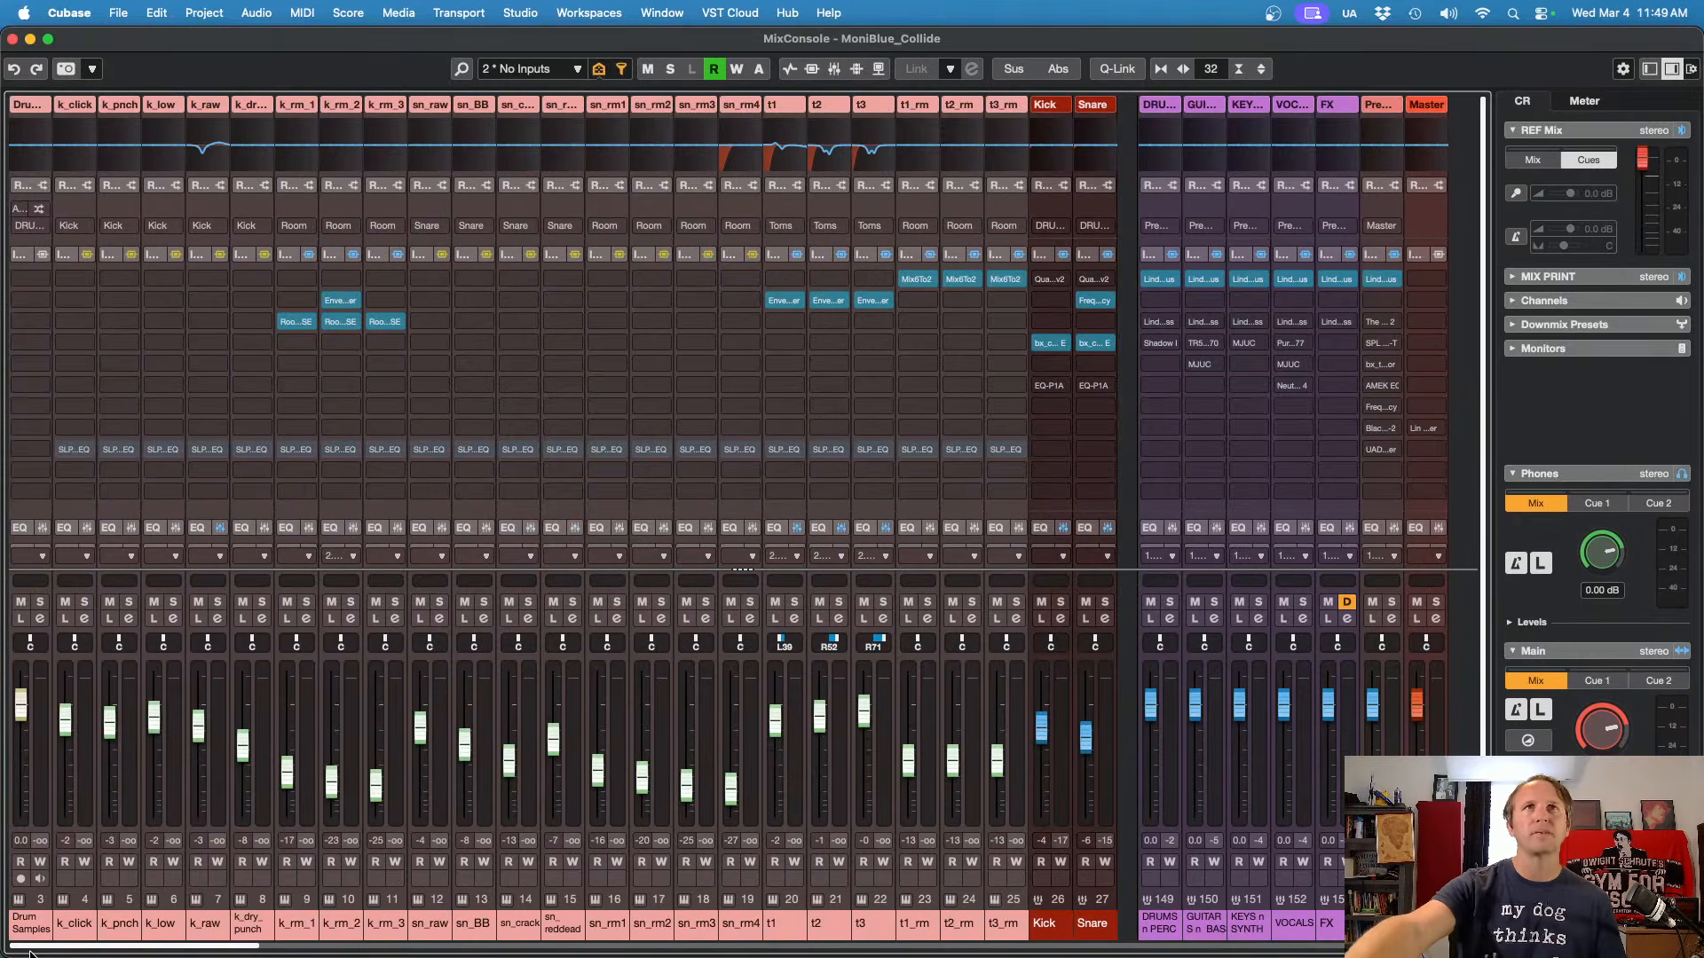
key("3")
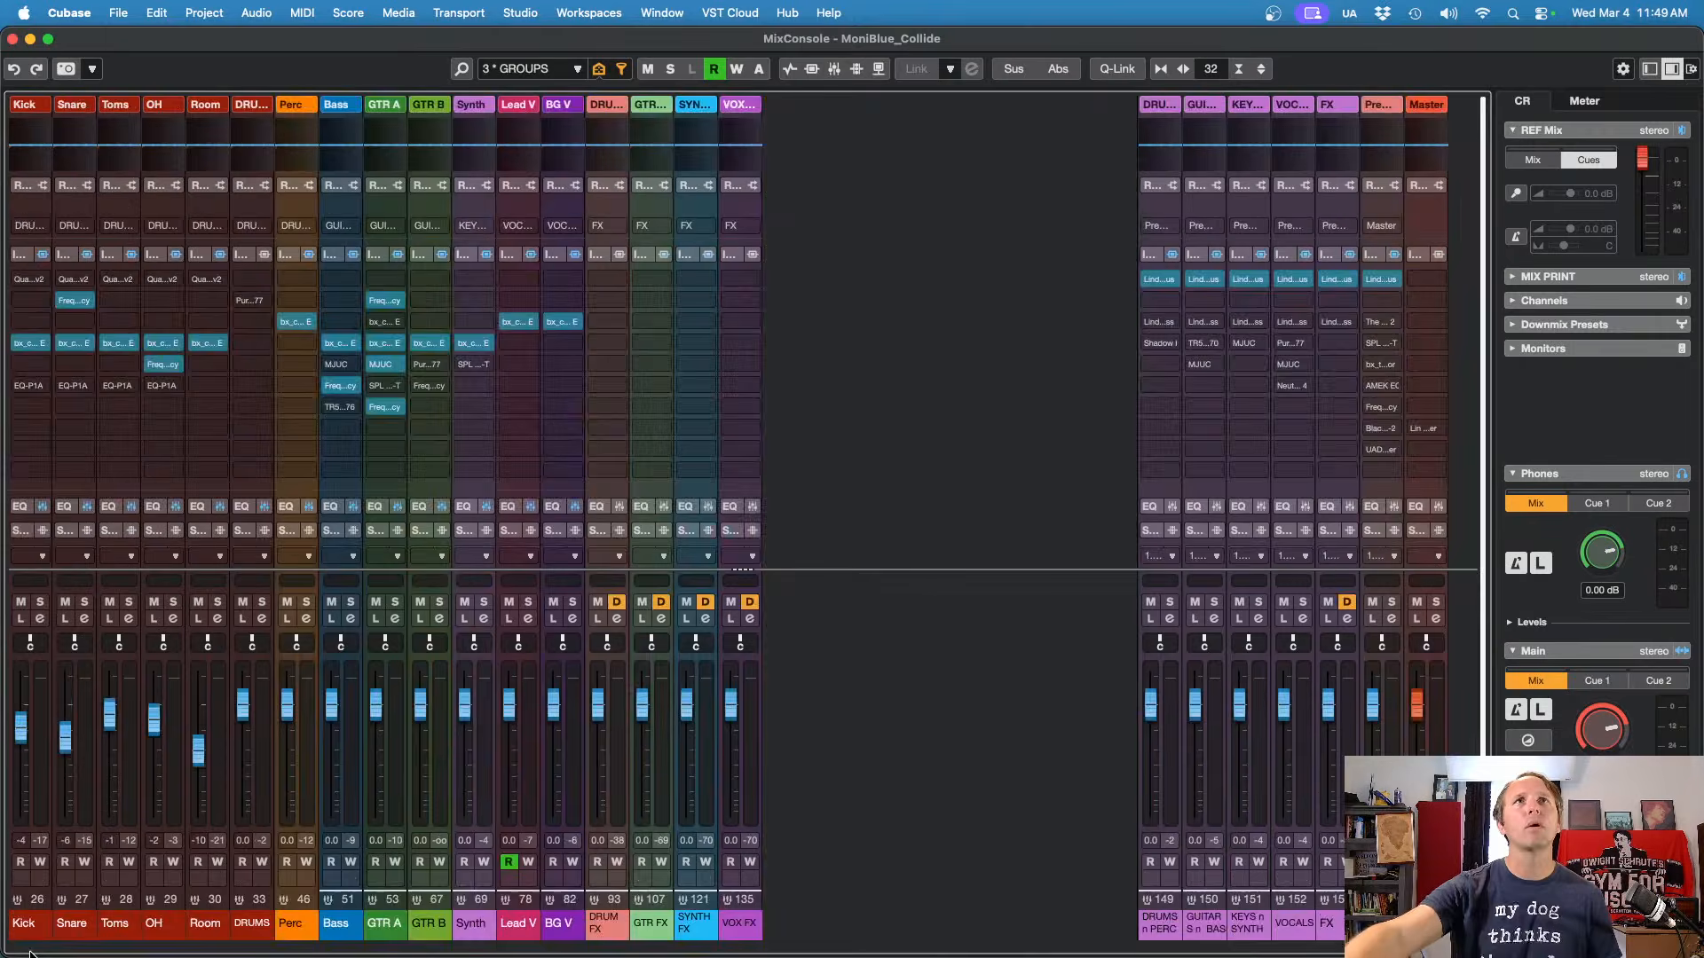
key("4")
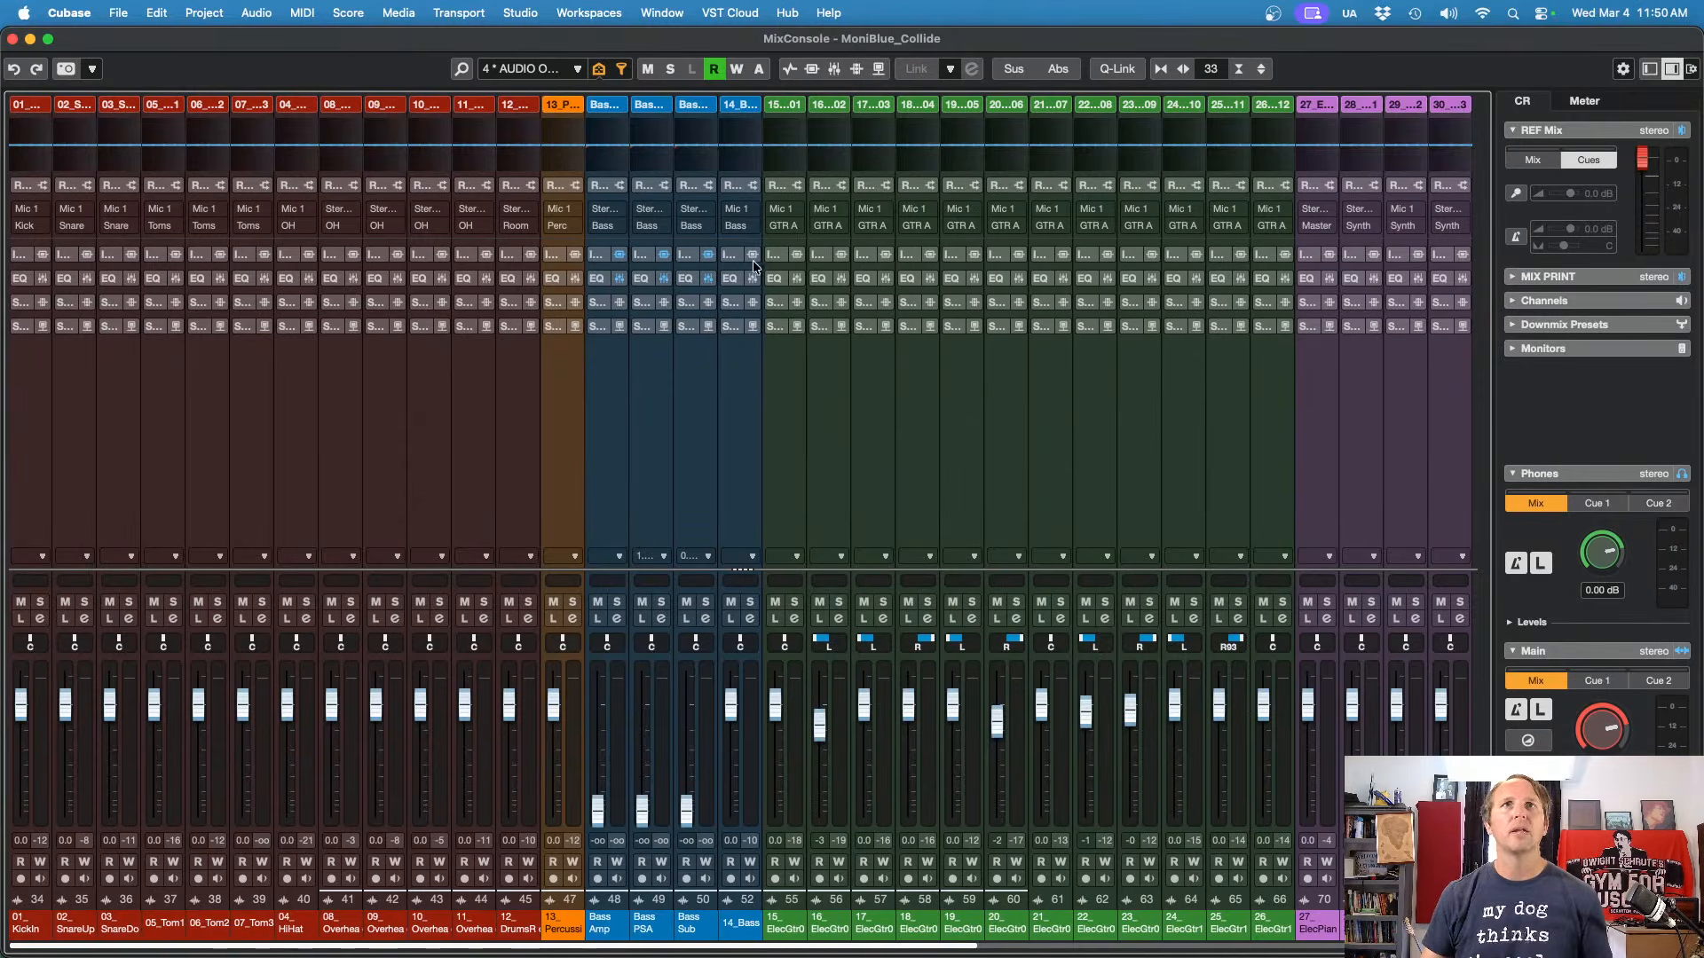
Step: Go through channel configurations 2 to 5 again, from No Inputs to MIDI ONLY, comparing the channels each one shows
key("alt+2")
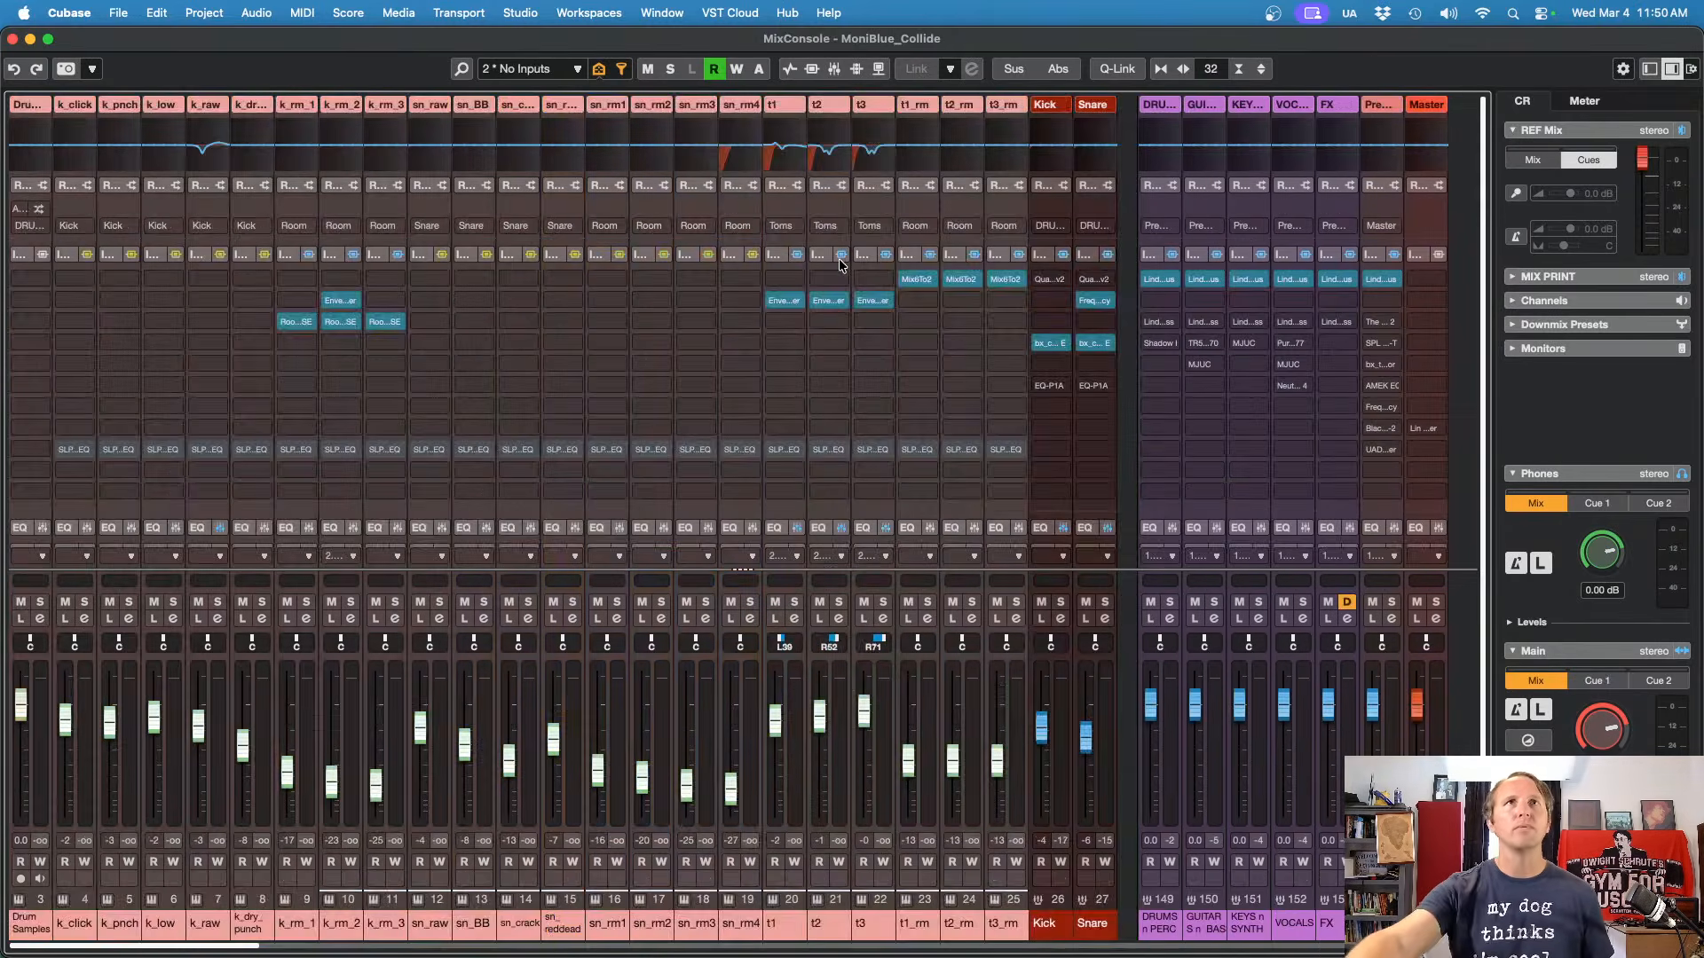
key("alt+3")
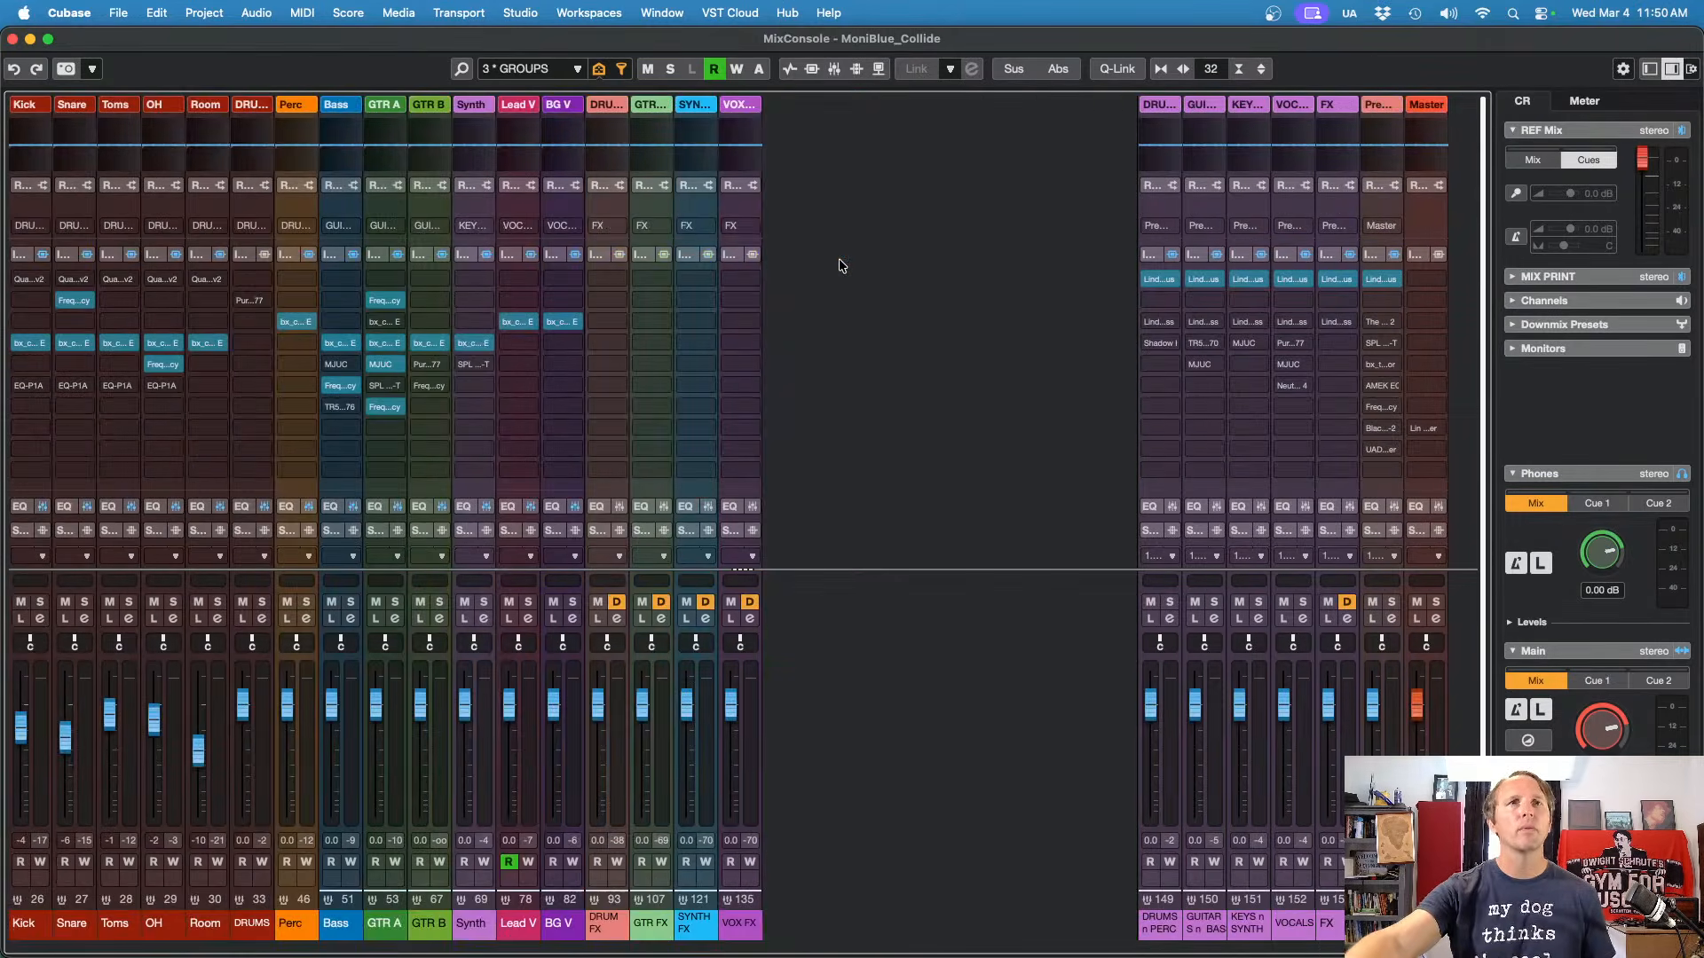
key("alt+4")
key("alt+5")
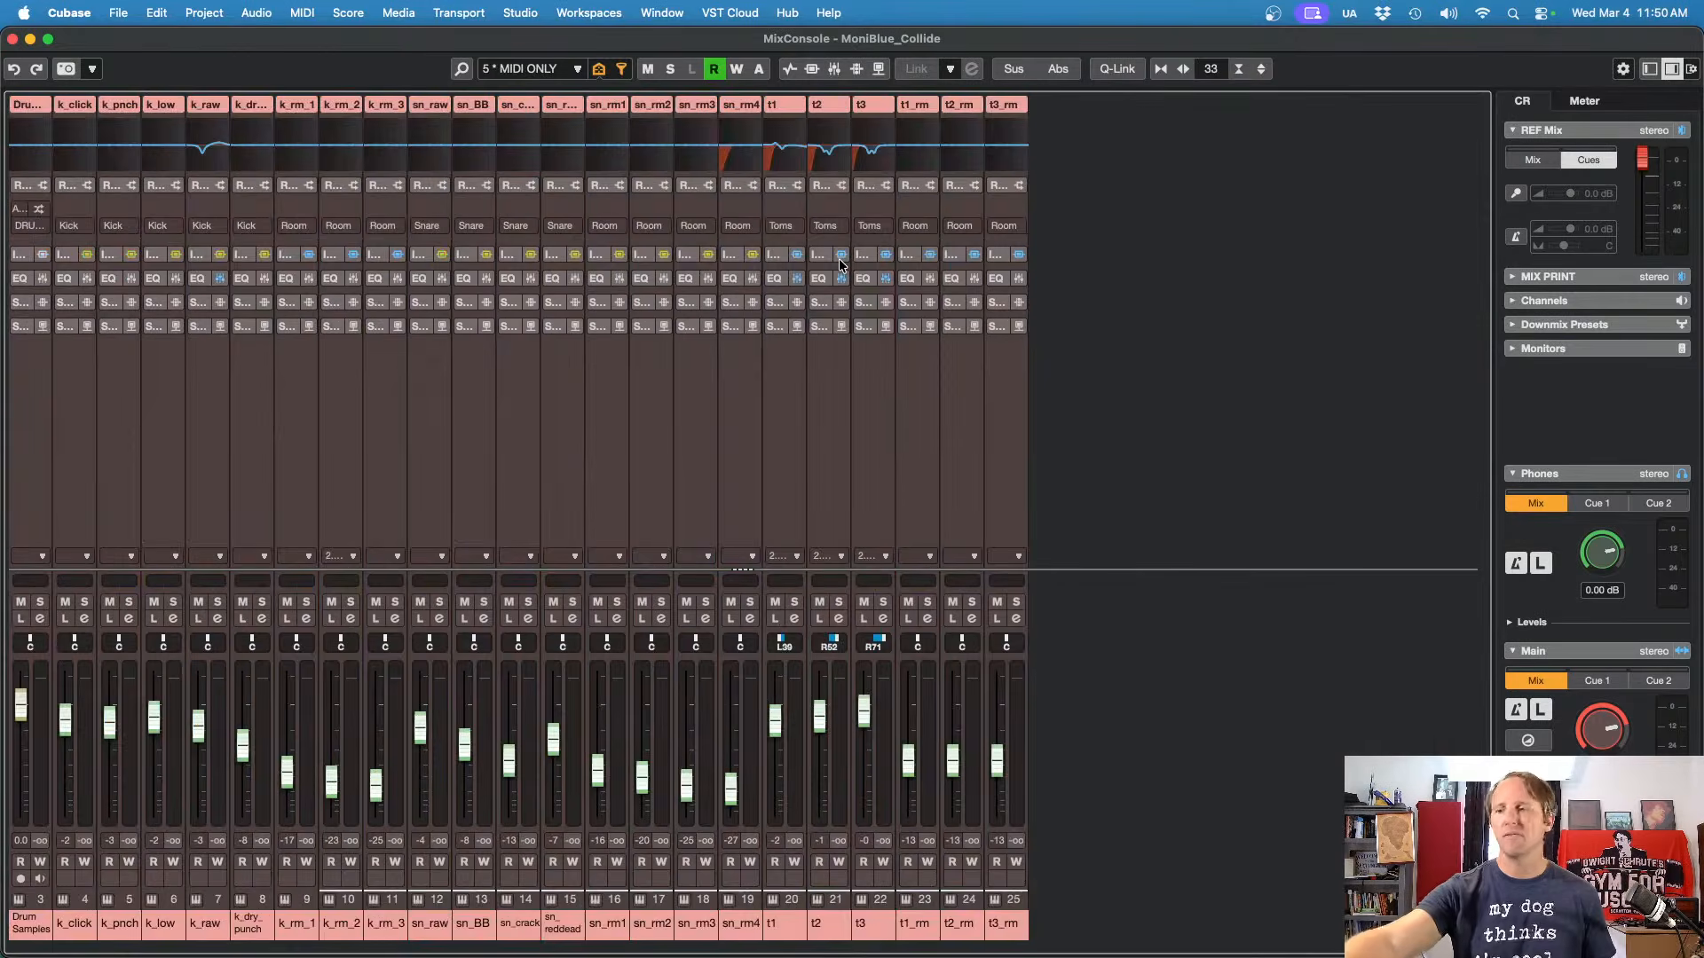
Step: Recall channel configuration 8 GROUPS, expand the sends, and select drum channels 01_KickIn through 12_DrumsRoom with Q-Link enabled
key("alt+8")
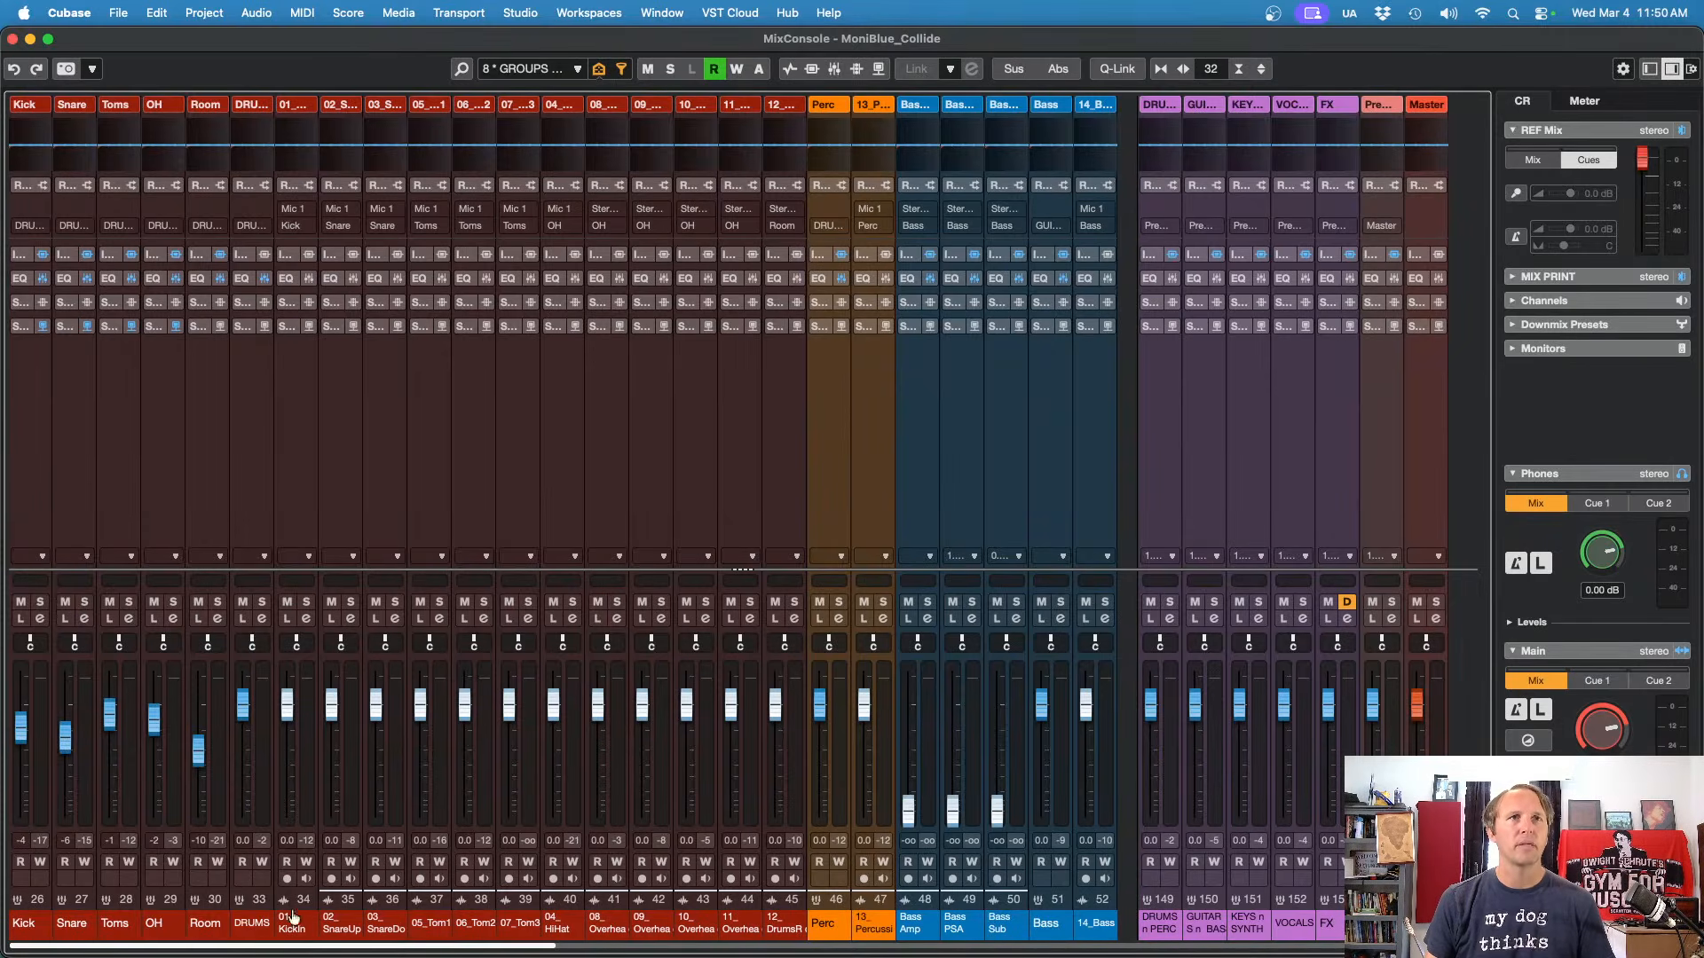
left_click(287, 329)
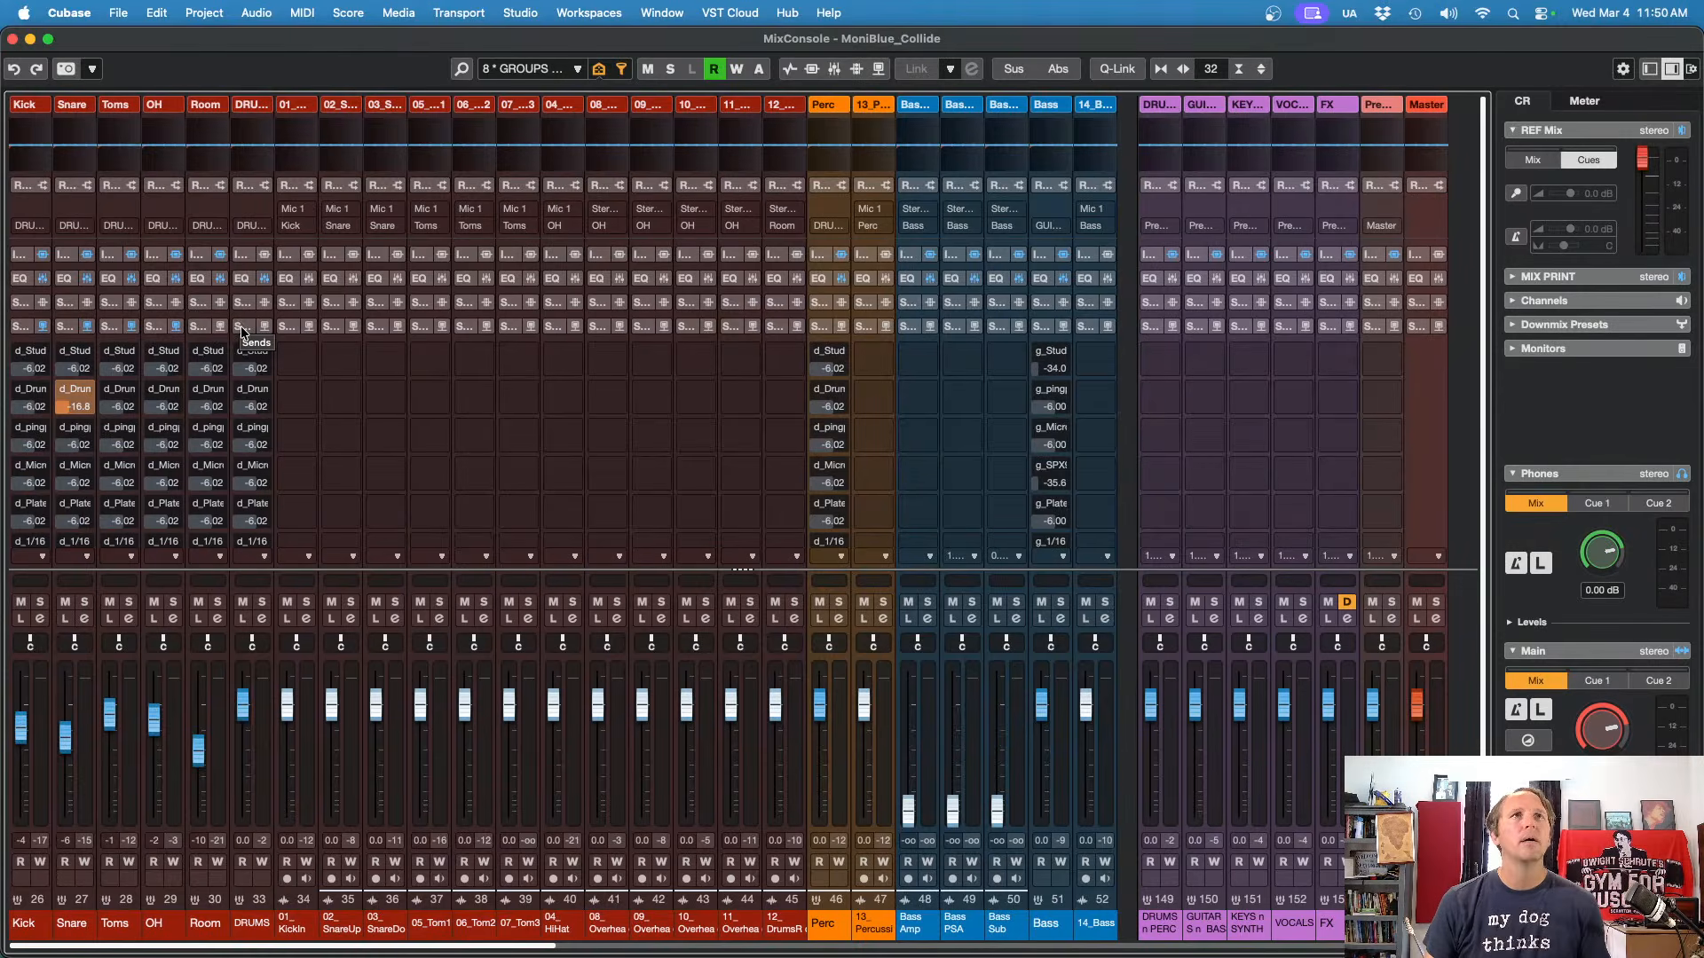
left_click(293, 928)
left_click(785, 929, "shift")
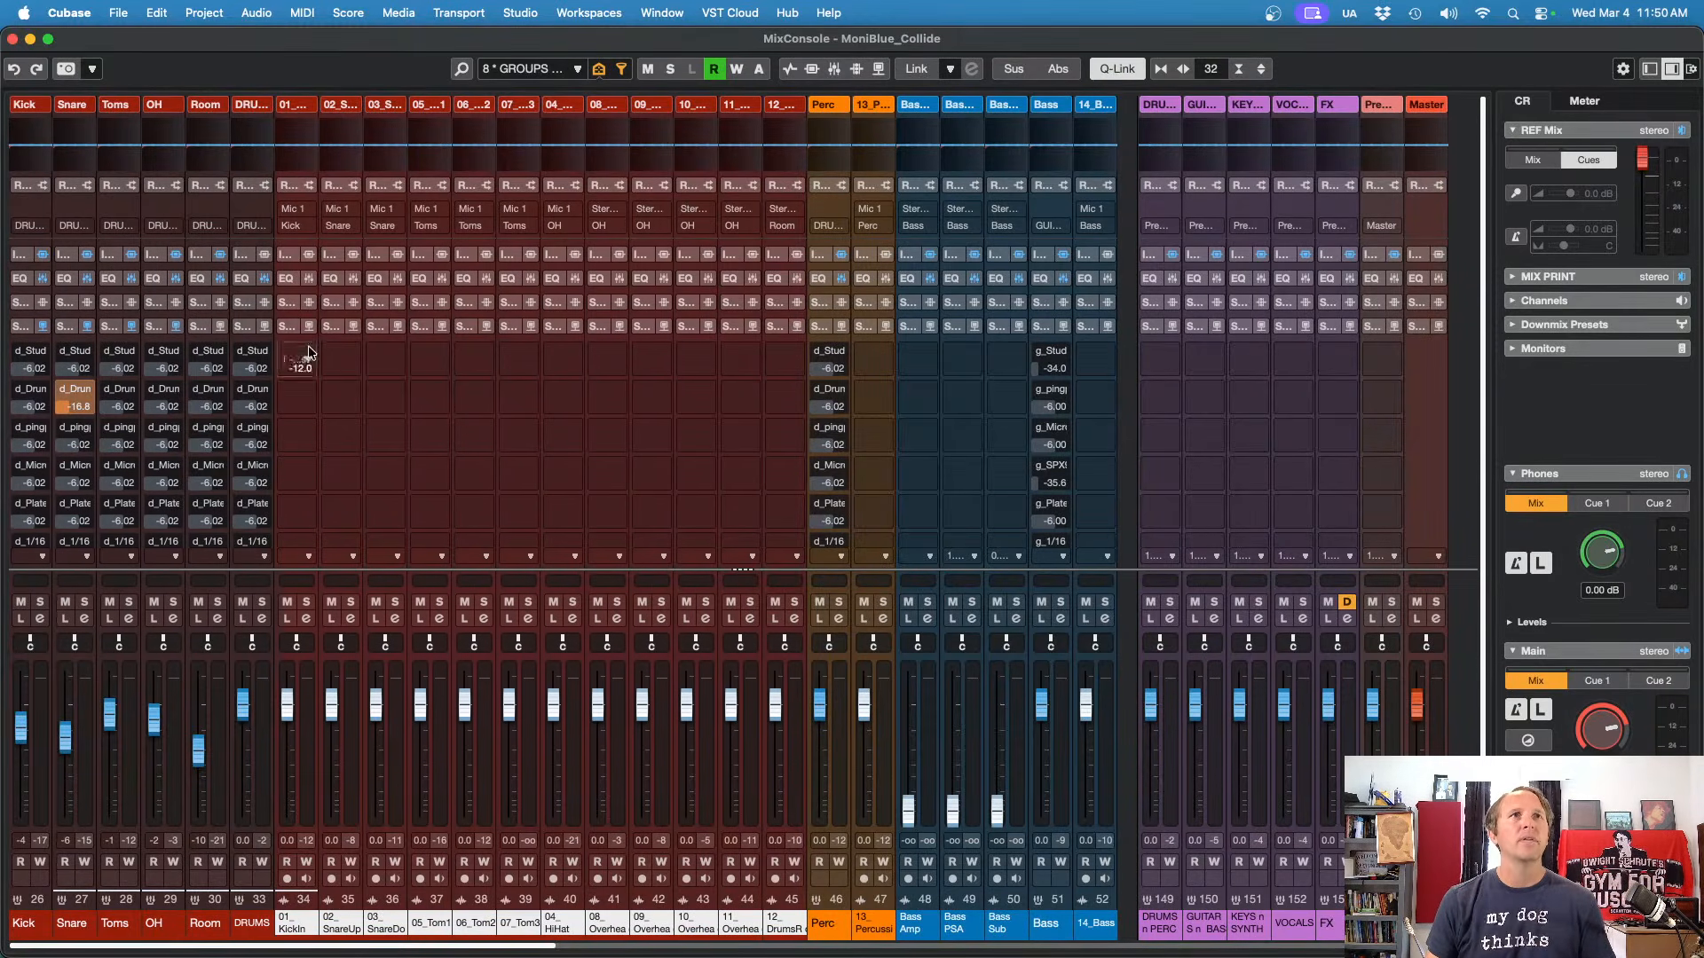
Step: Assign the selected drum channels' first four sends to d_Studio A Verb, d_Drum Gated Verb, d_pingpong dly and d_Microshift
left_click(308, 351)
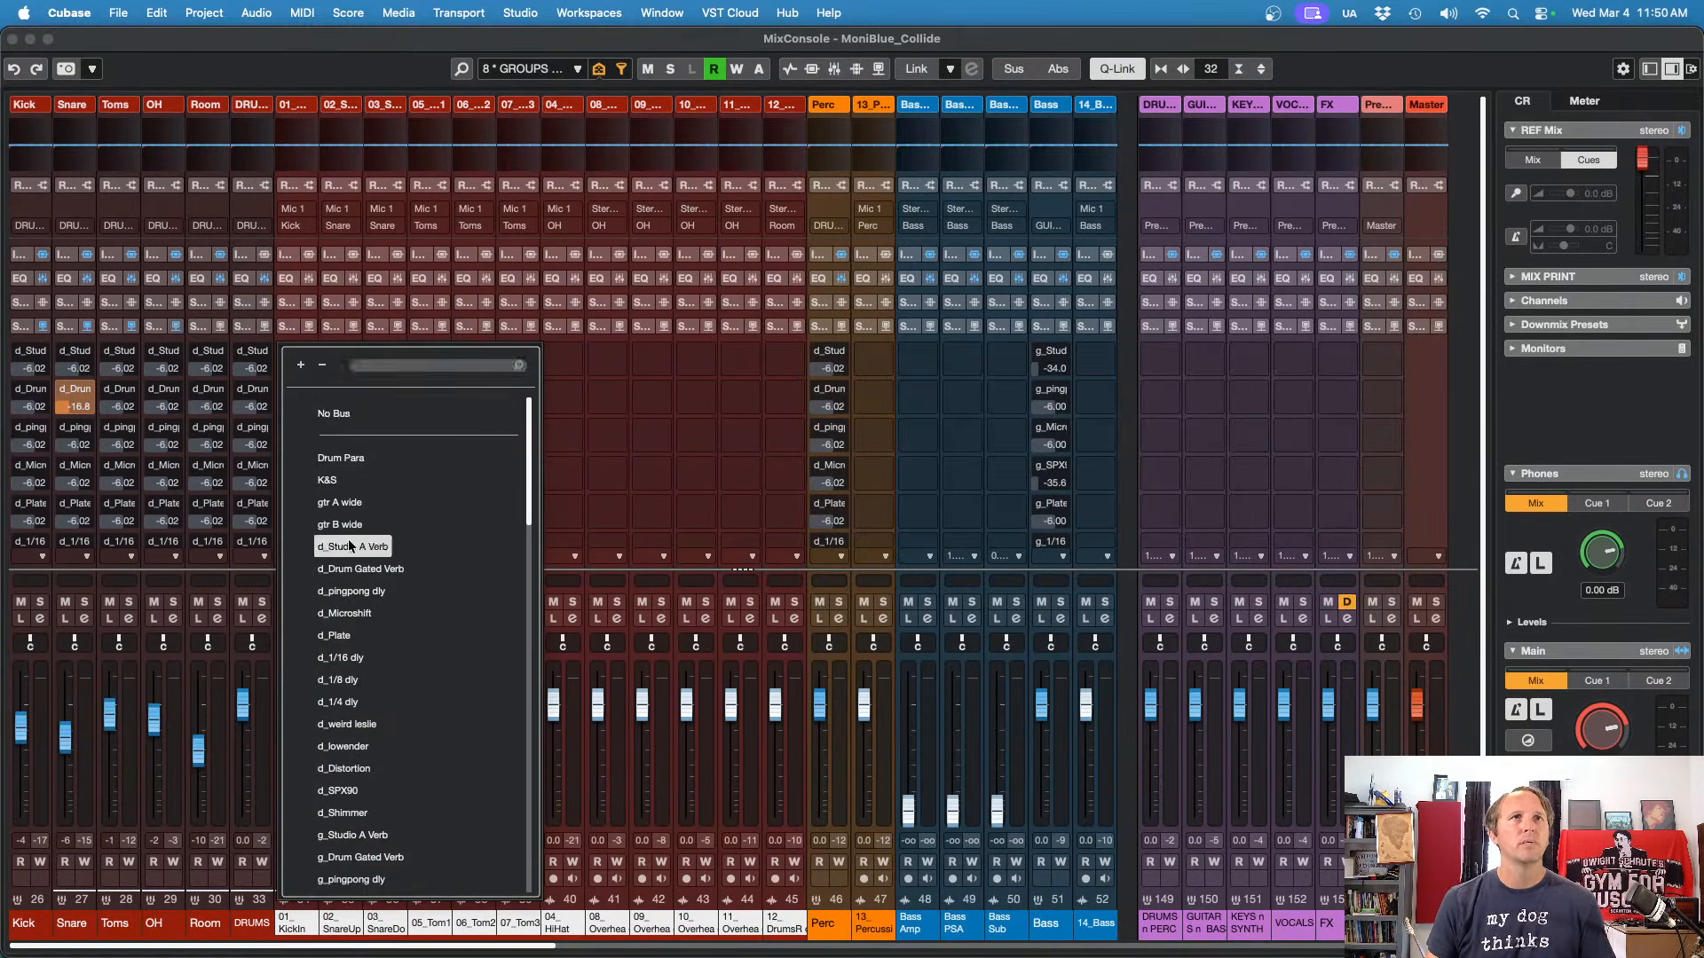
left_click(348, 546)
left_click(300, 391)
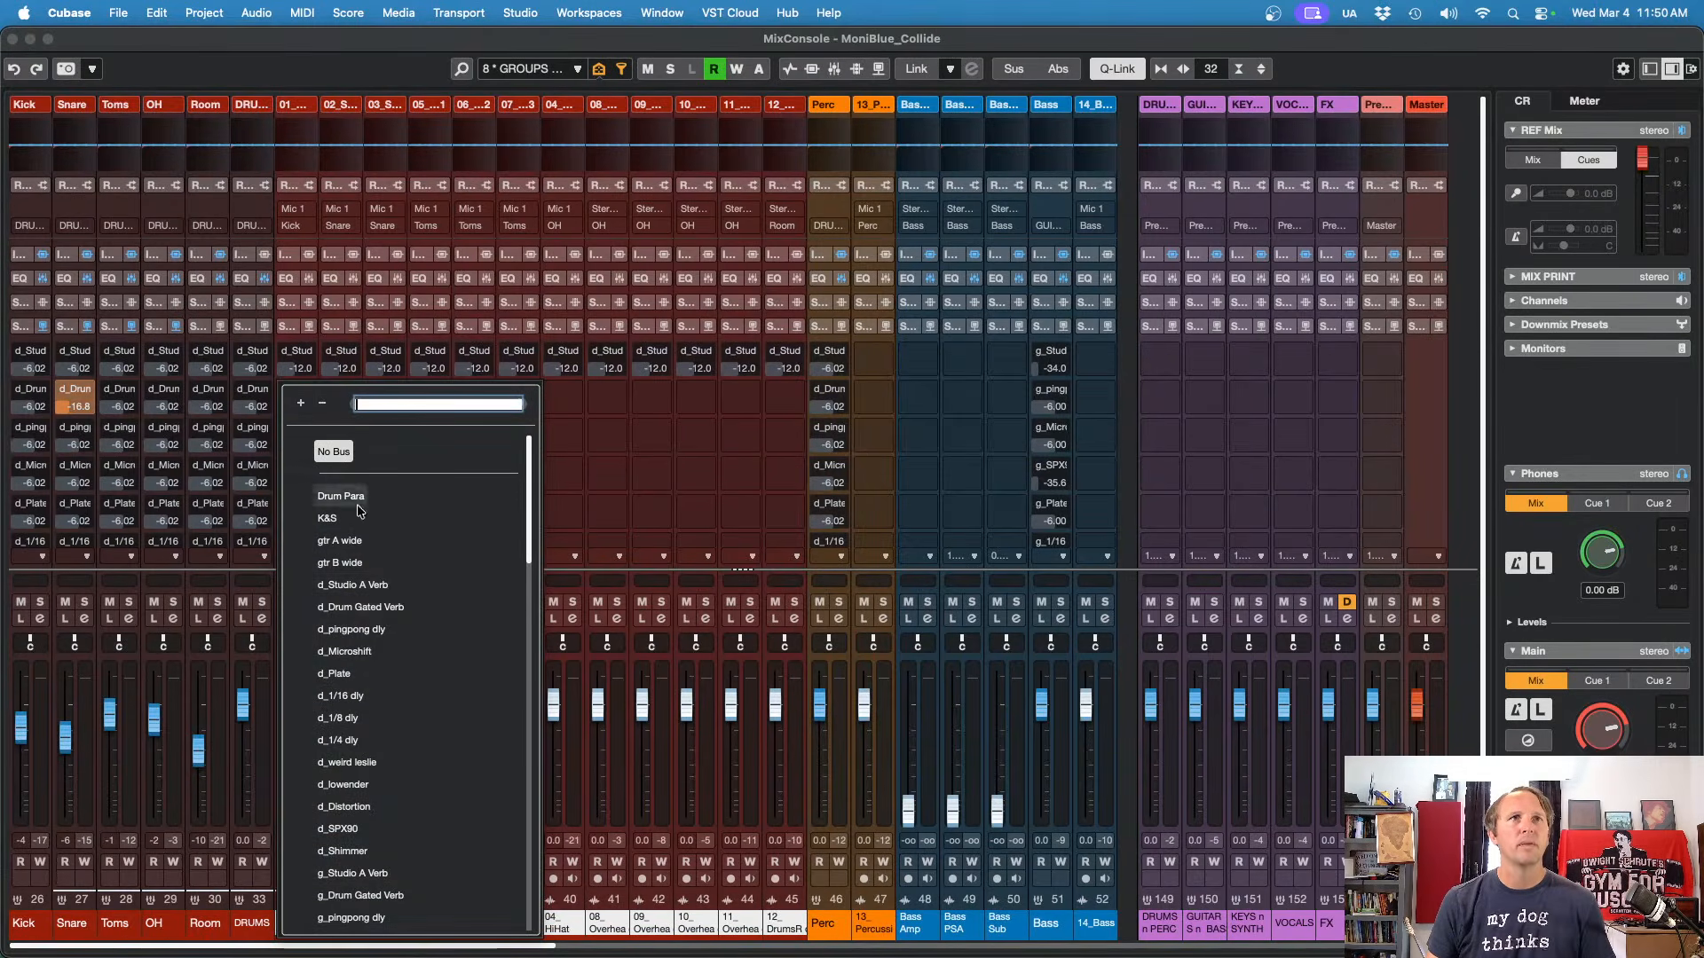
left_click(359, 607)
left_click(305, 437)
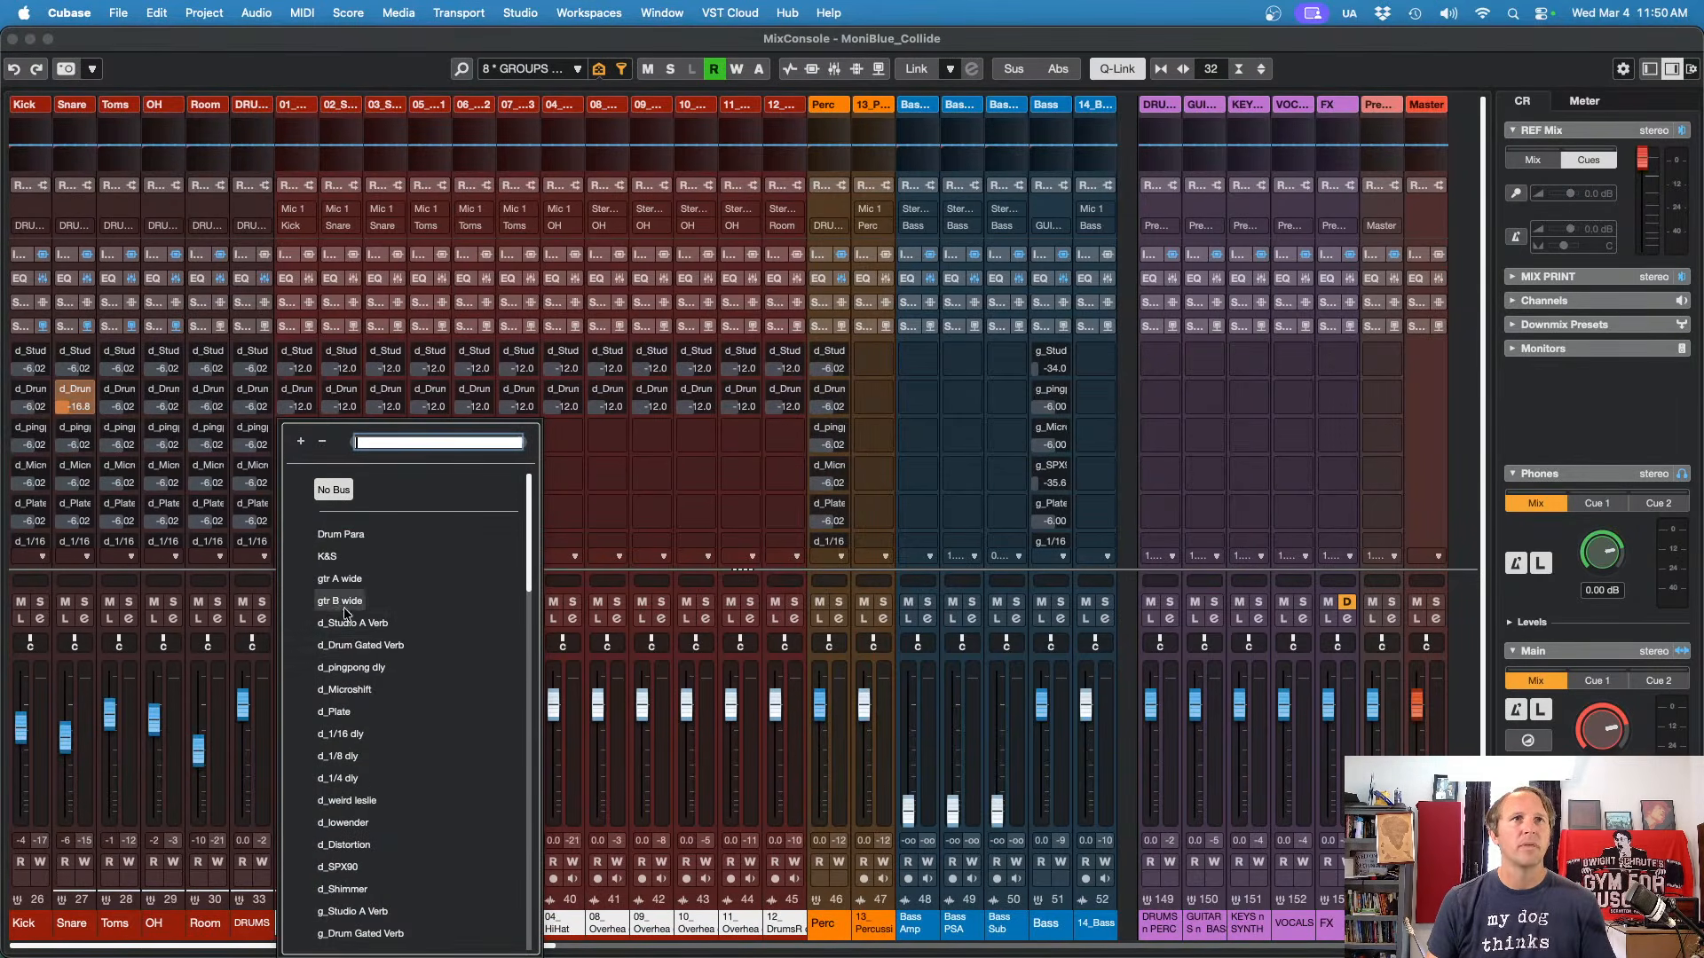
left_click(355, 668)
left_click(303, 468)
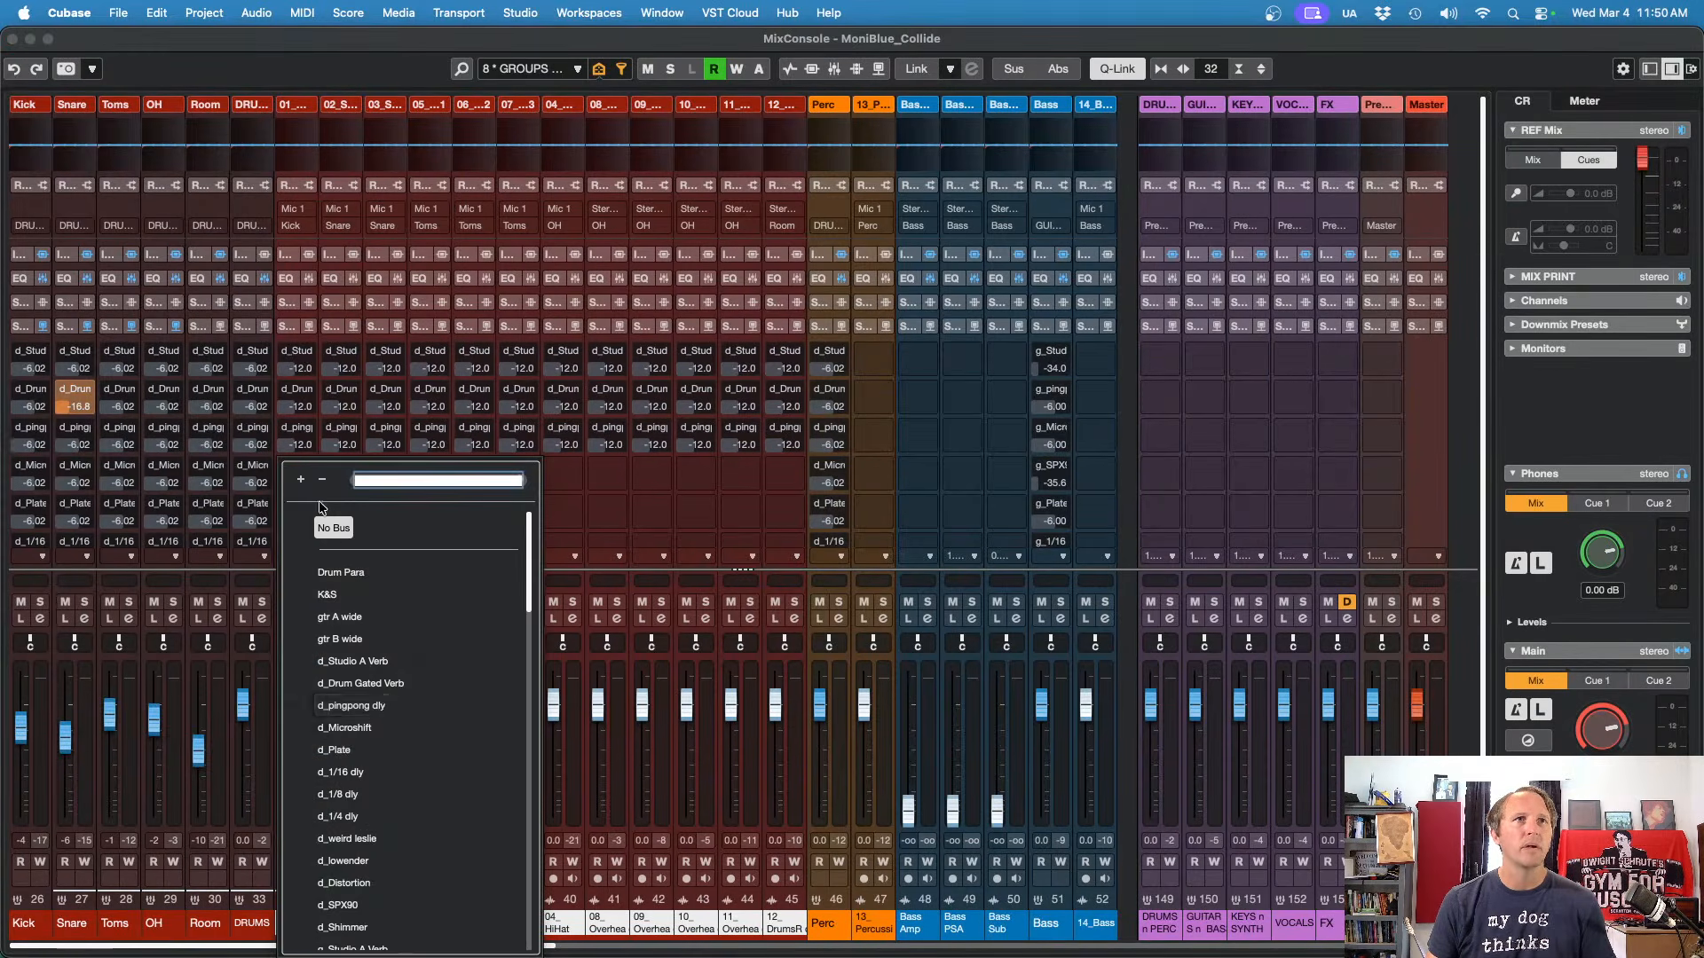
left_click(347, 727)
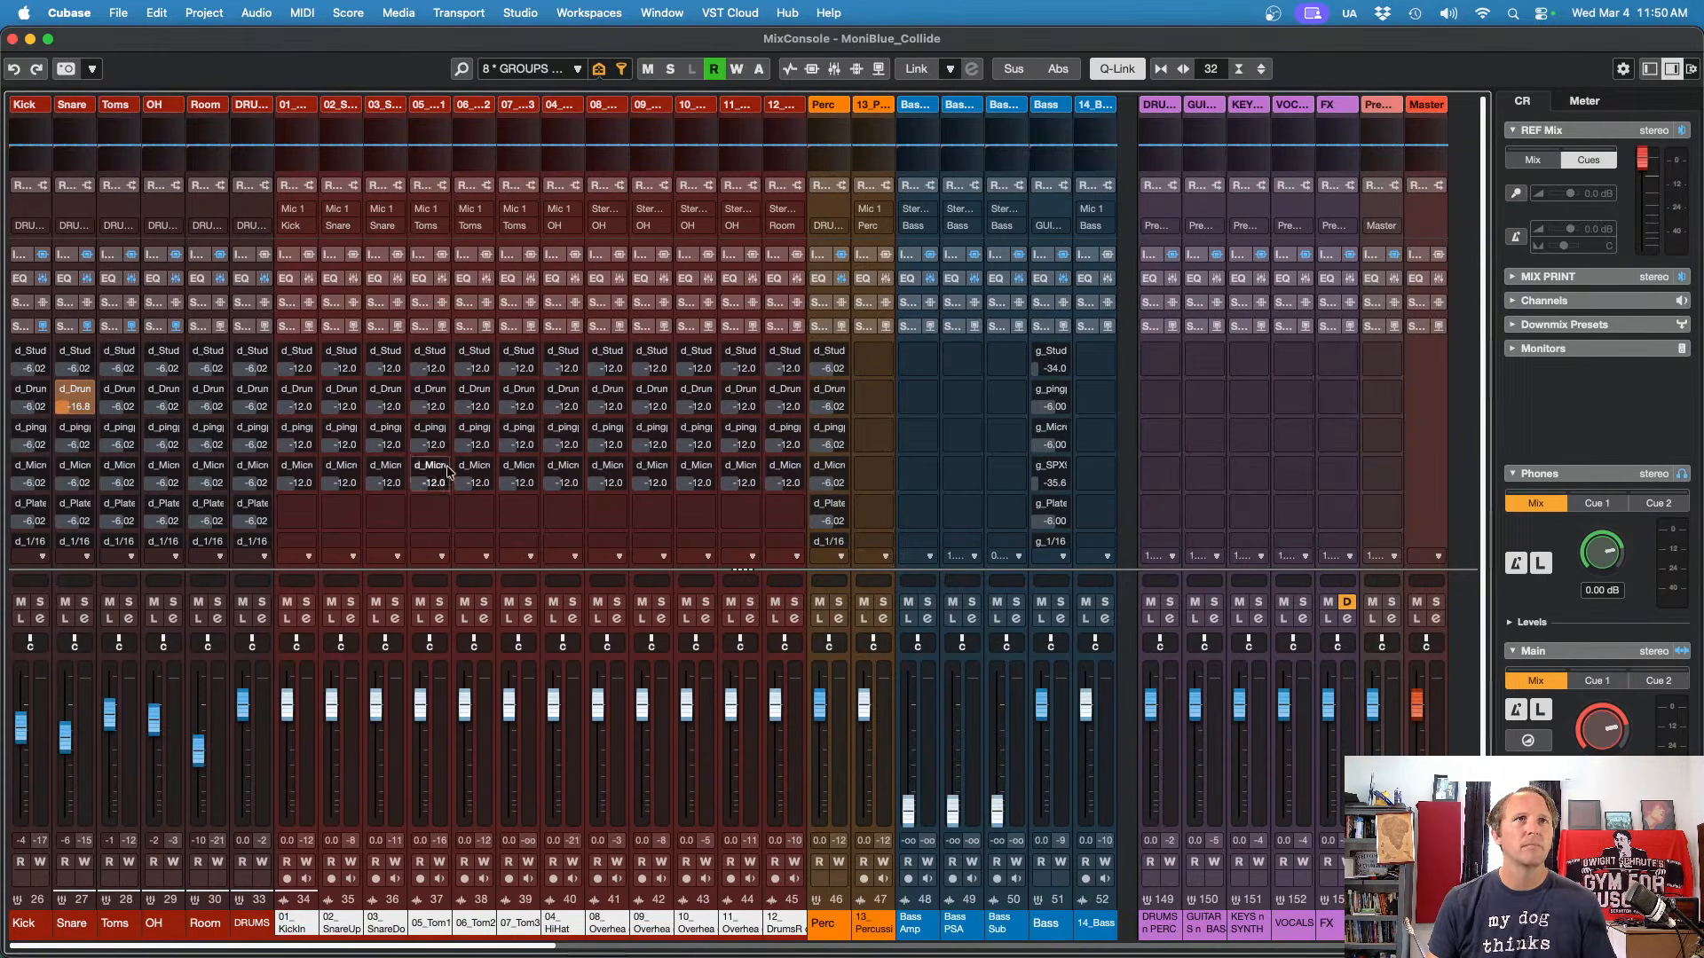
Step: Assign the selected drum channels' remaining four sends to d_Plate, d_1/16 dly, d_1/8 dly and d_1/4 dly
scroll(1127, 395, "down", 3)
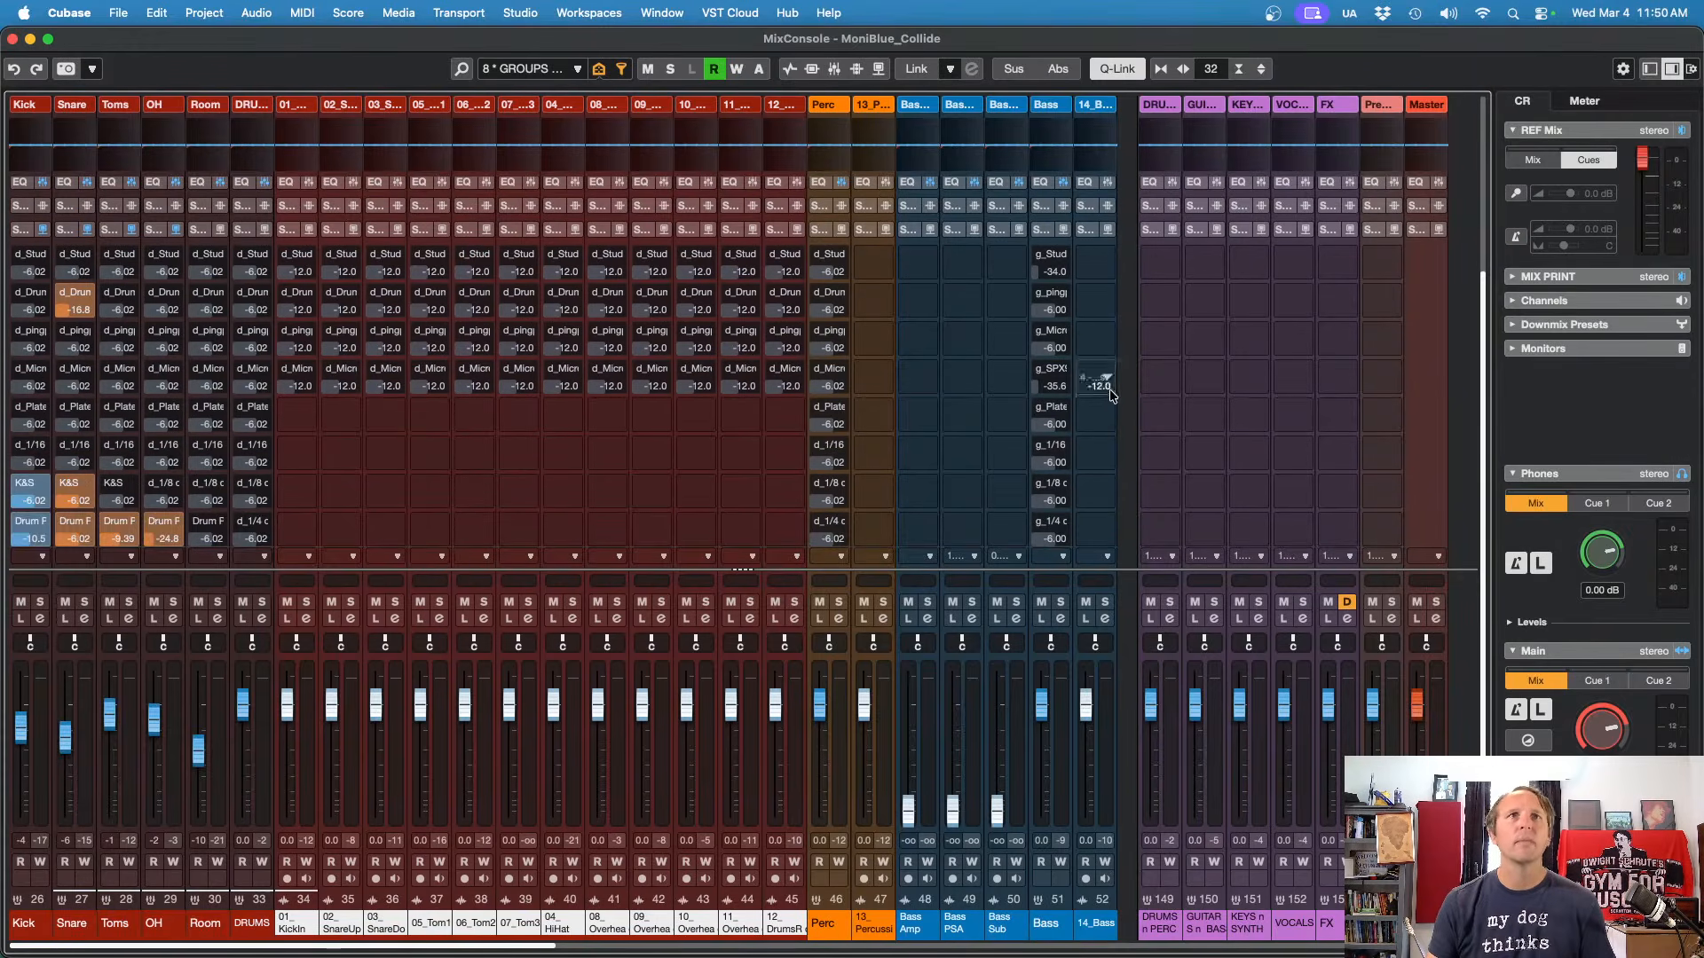
left_click(797, 421)
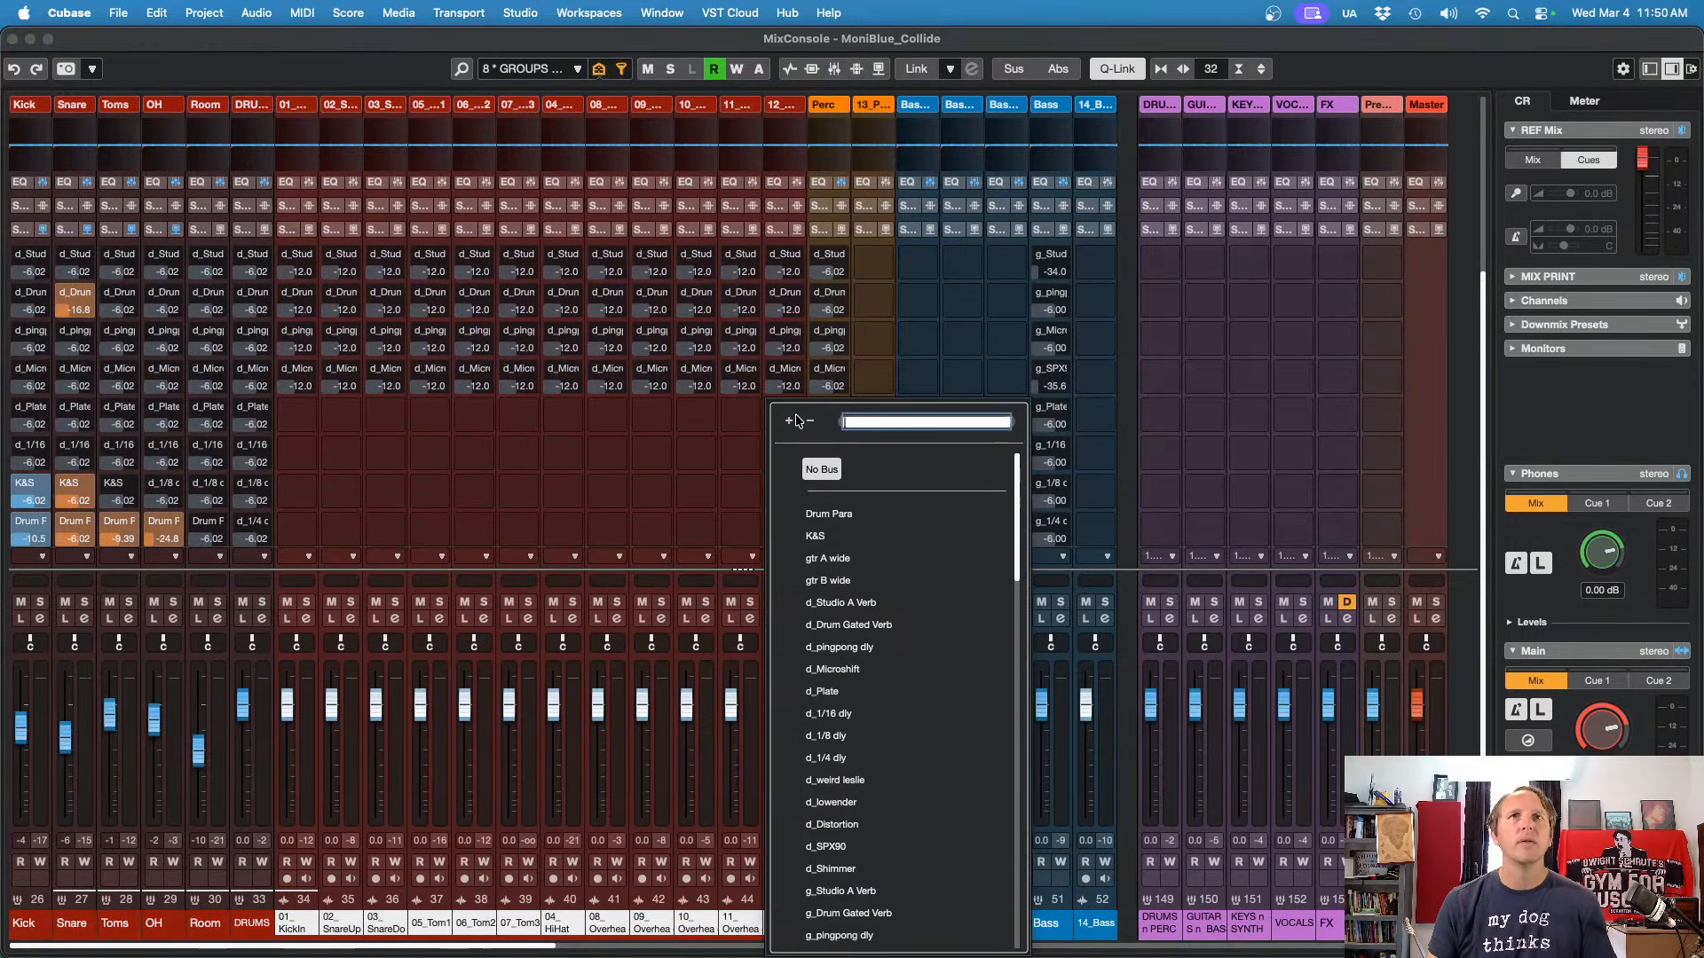
left_click(841, 692)
left_click(793, 459)
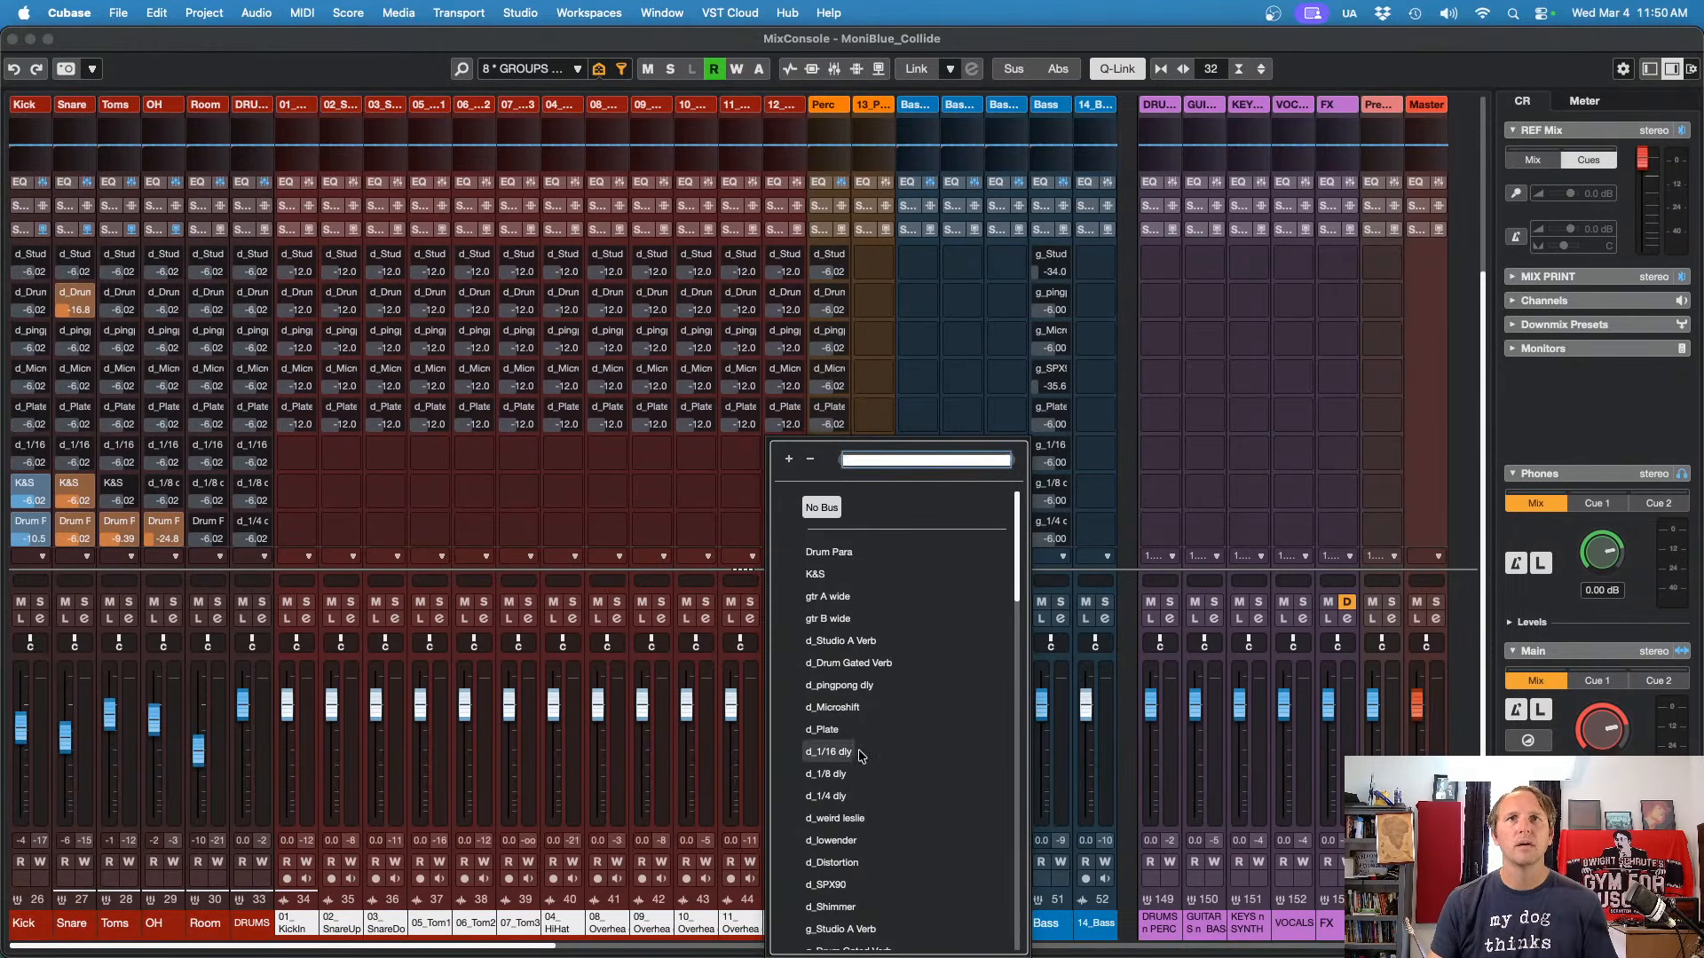
left_click(830, 752)
left_click(795, 499)
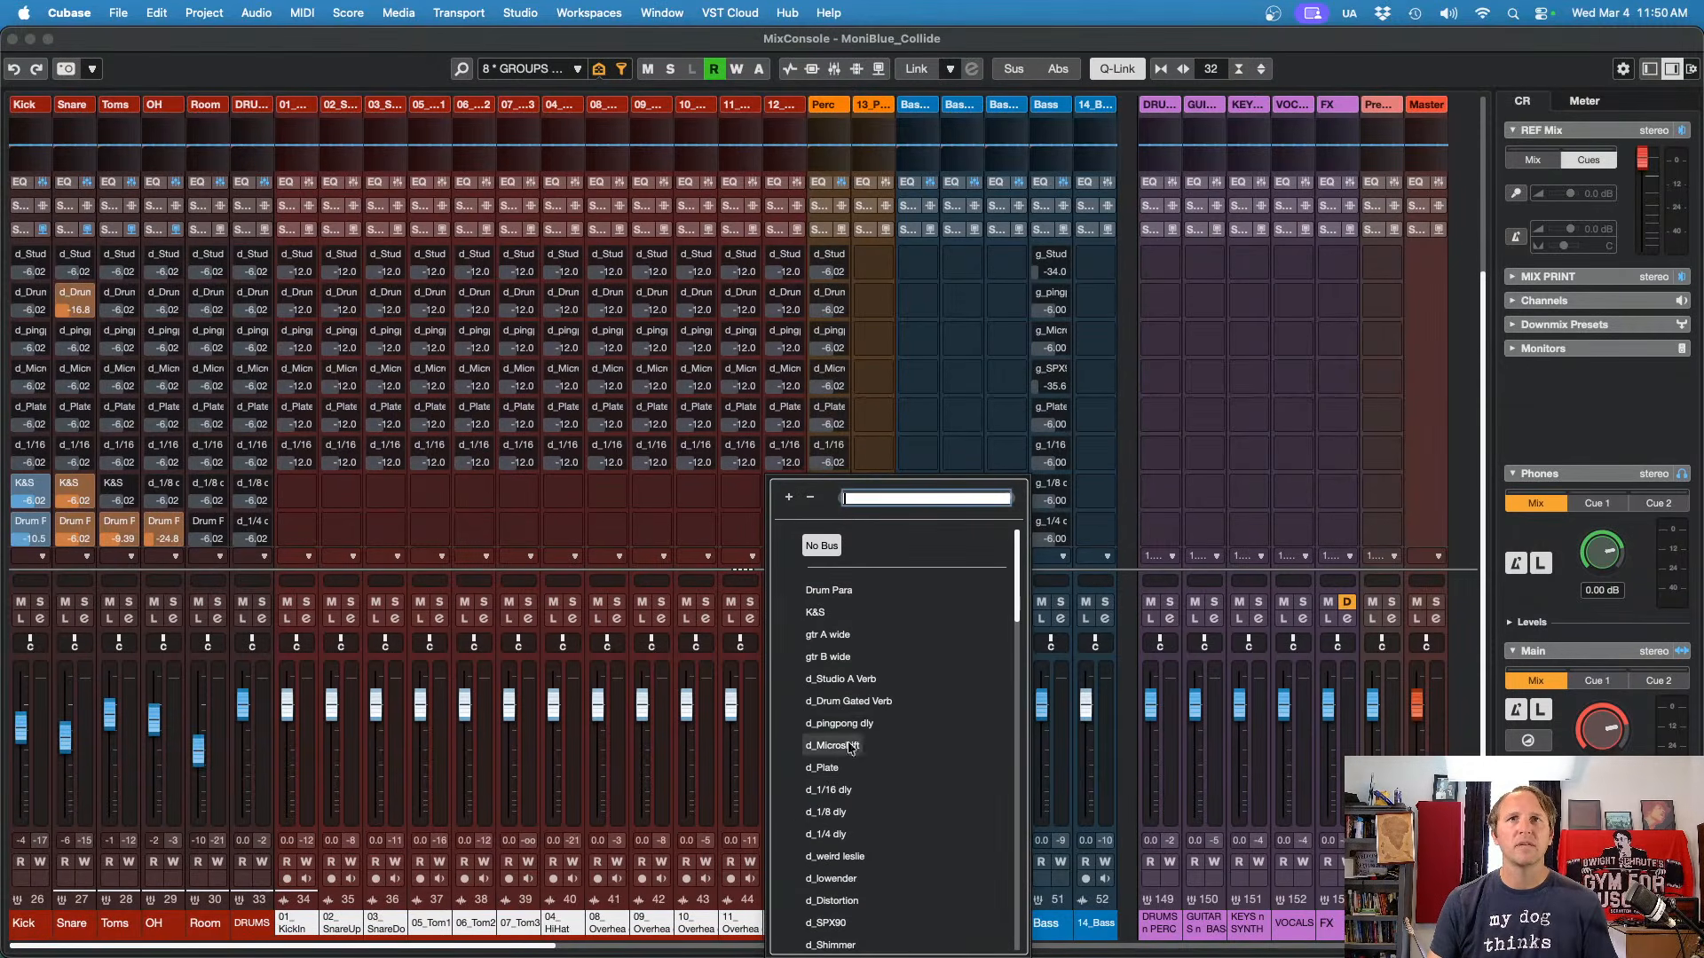
left_click(850, 808)
left_click(792, 538)
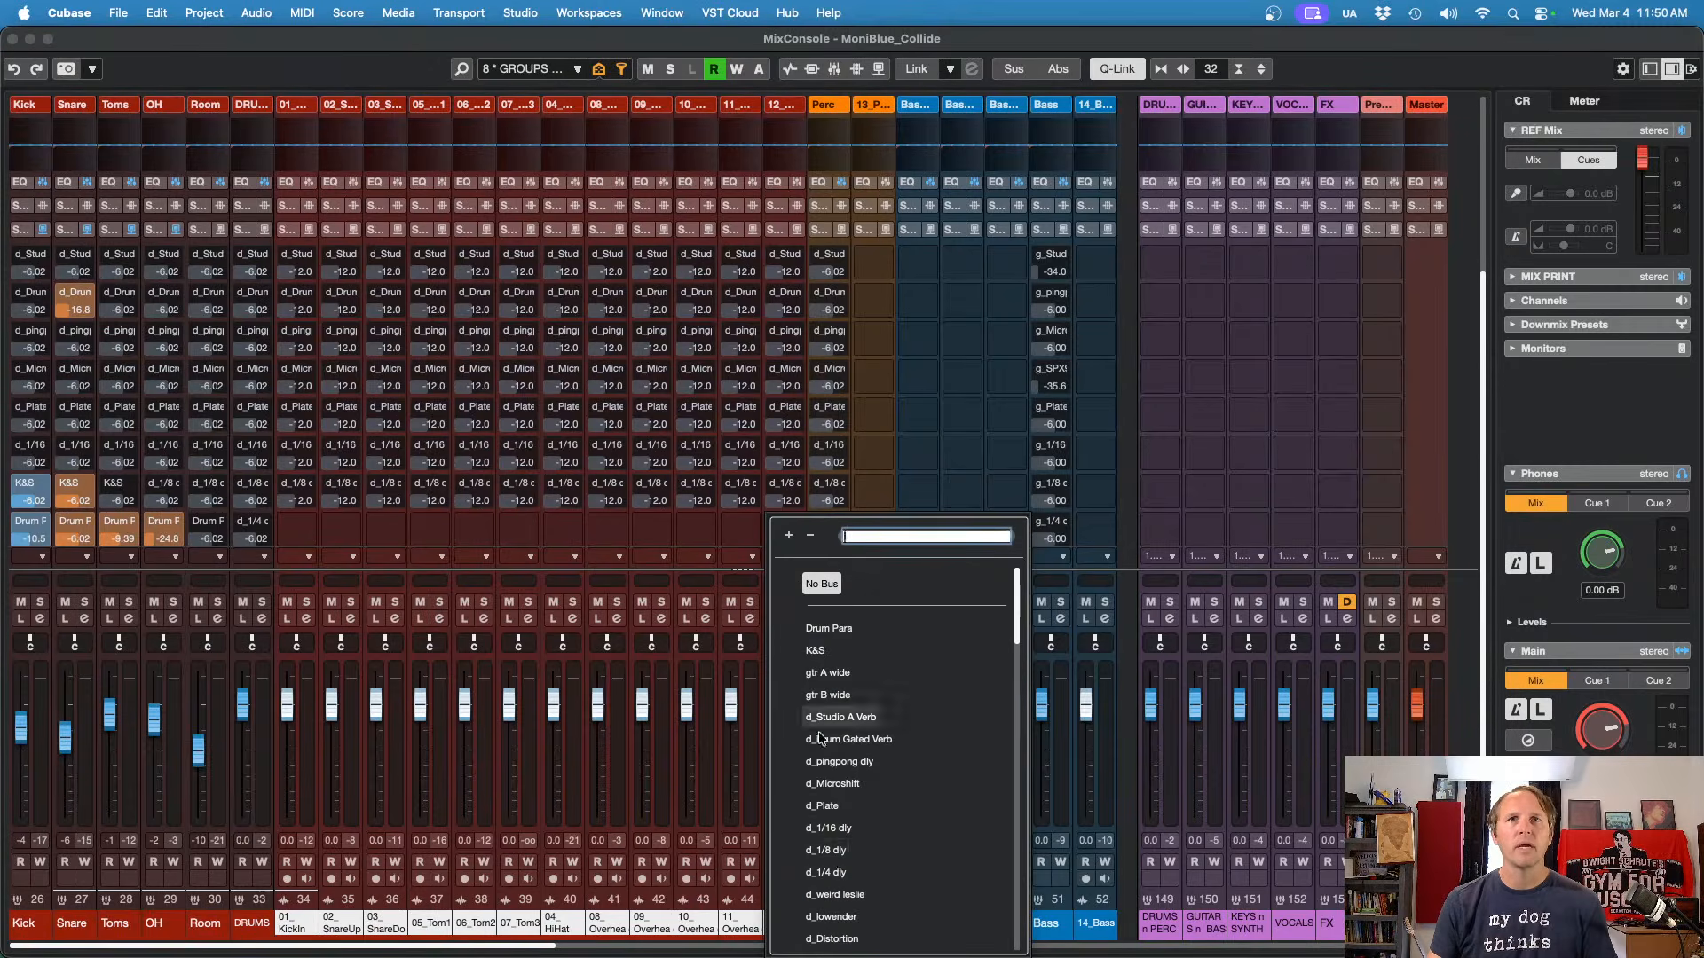
left_click(839, 874)
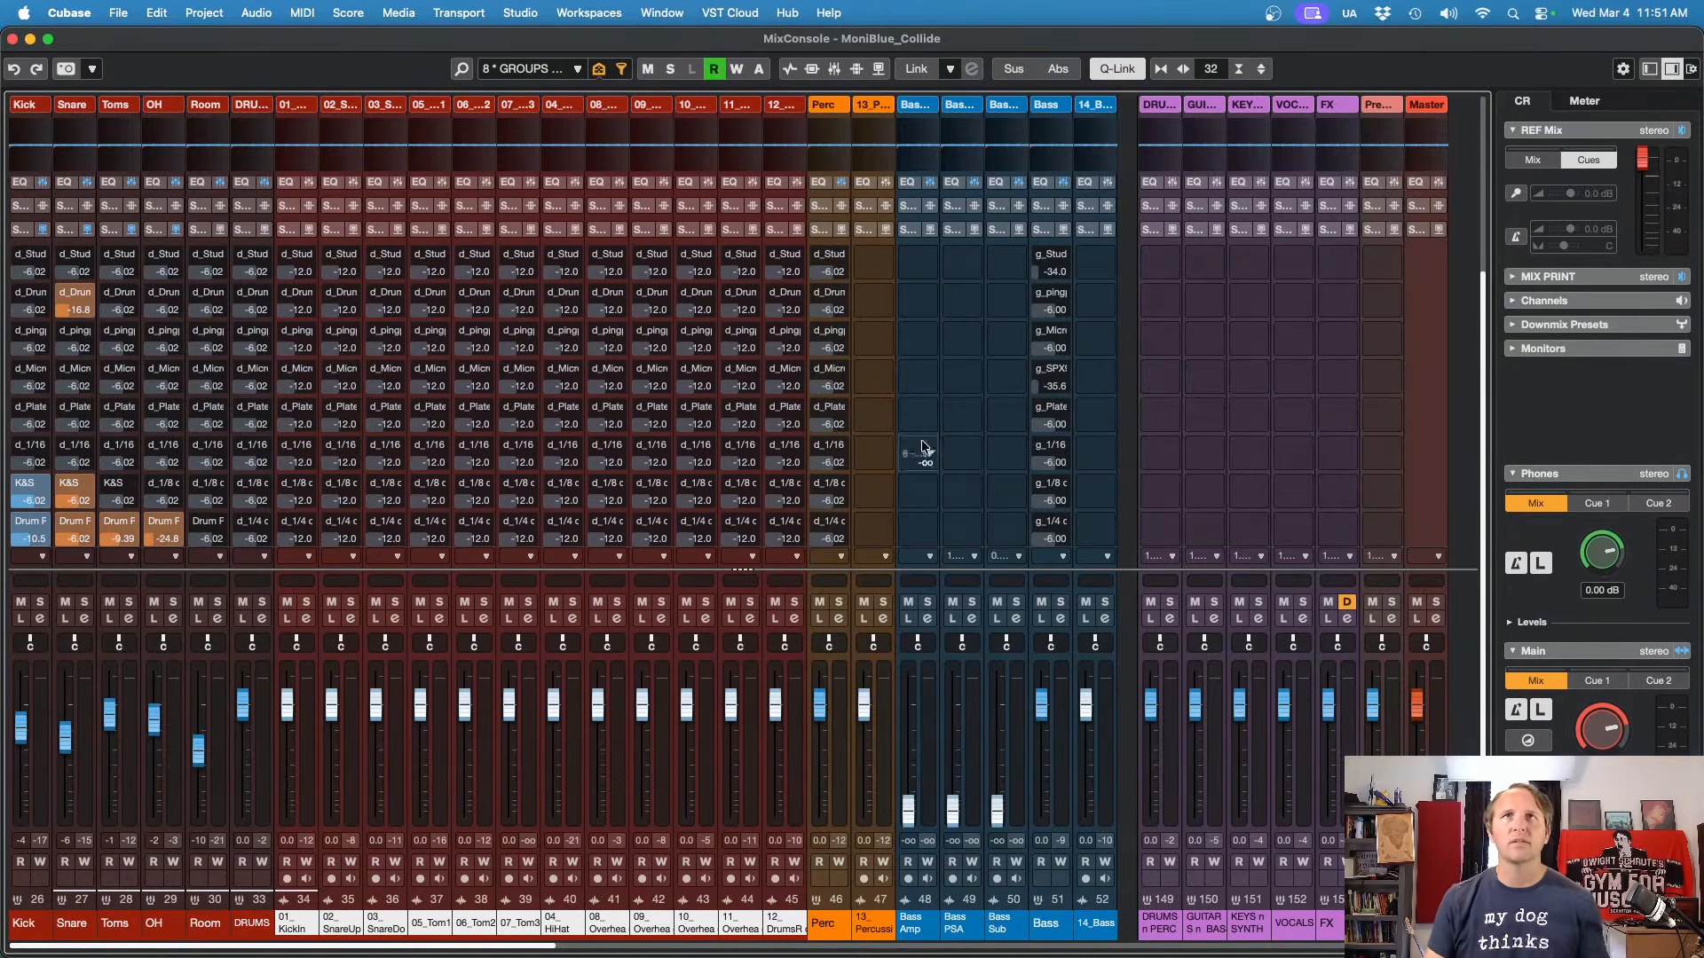
Step: Copy the Perc group's effect sends to the 13_Percussion channel
left_click_drag(821, 233, 858, 233)
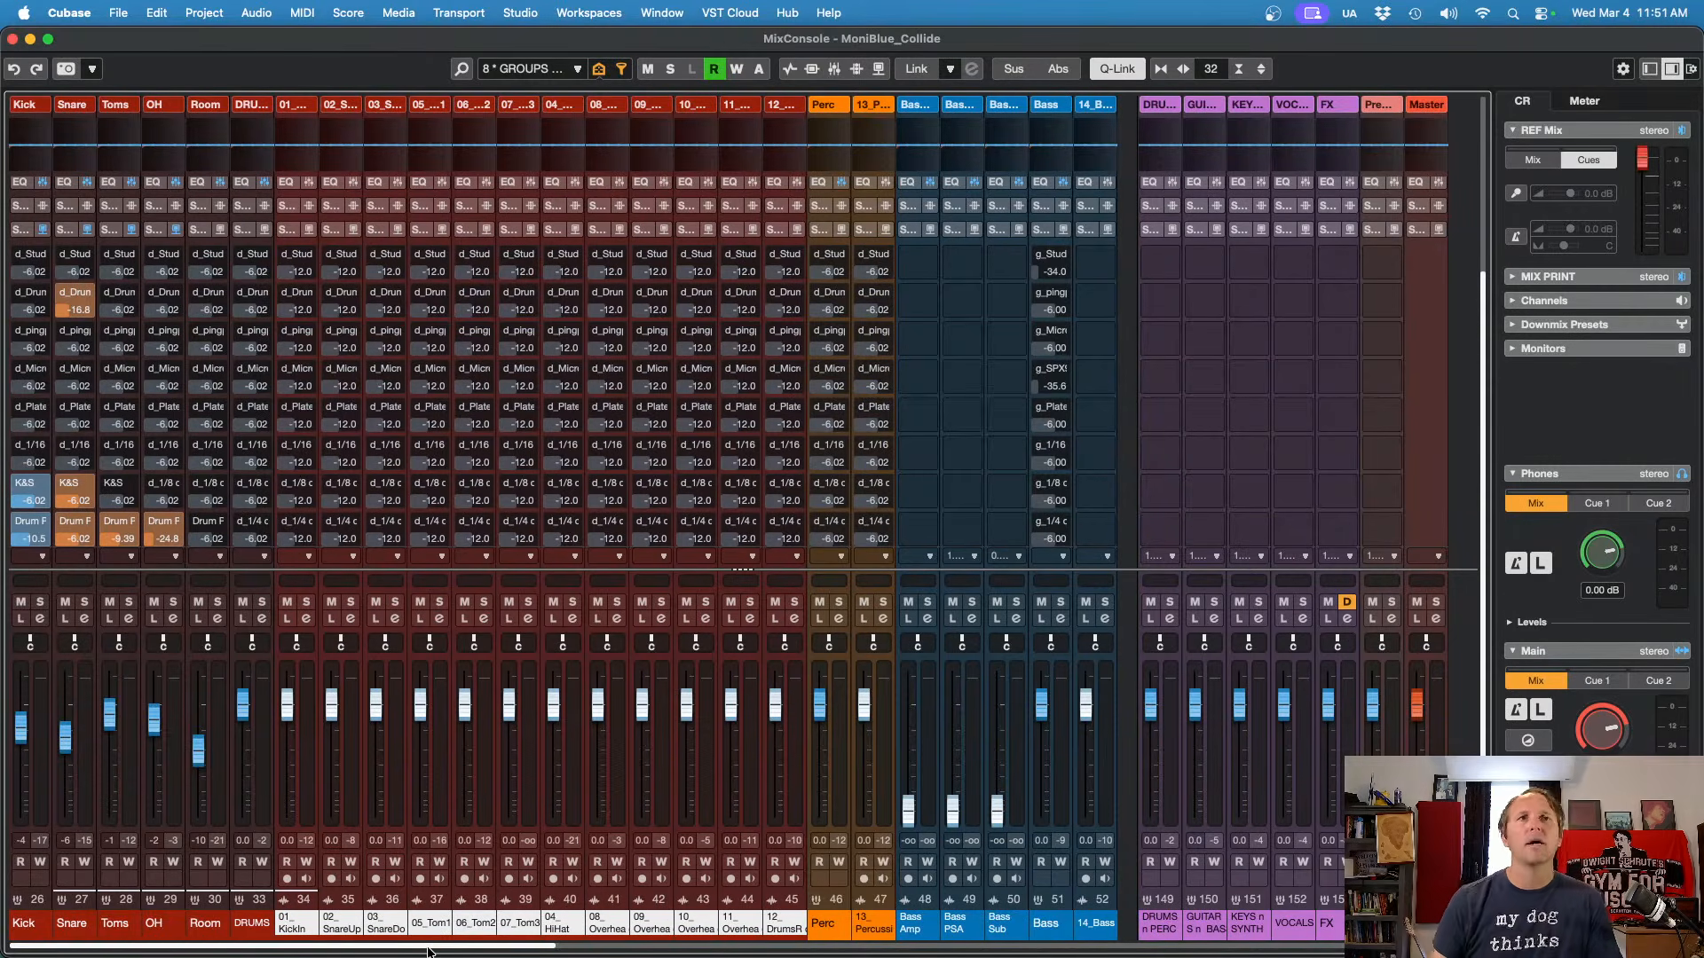
left_click_drag(429, 952, 1307, 946)
left_click_drag(1308, 947, 1352, 946)
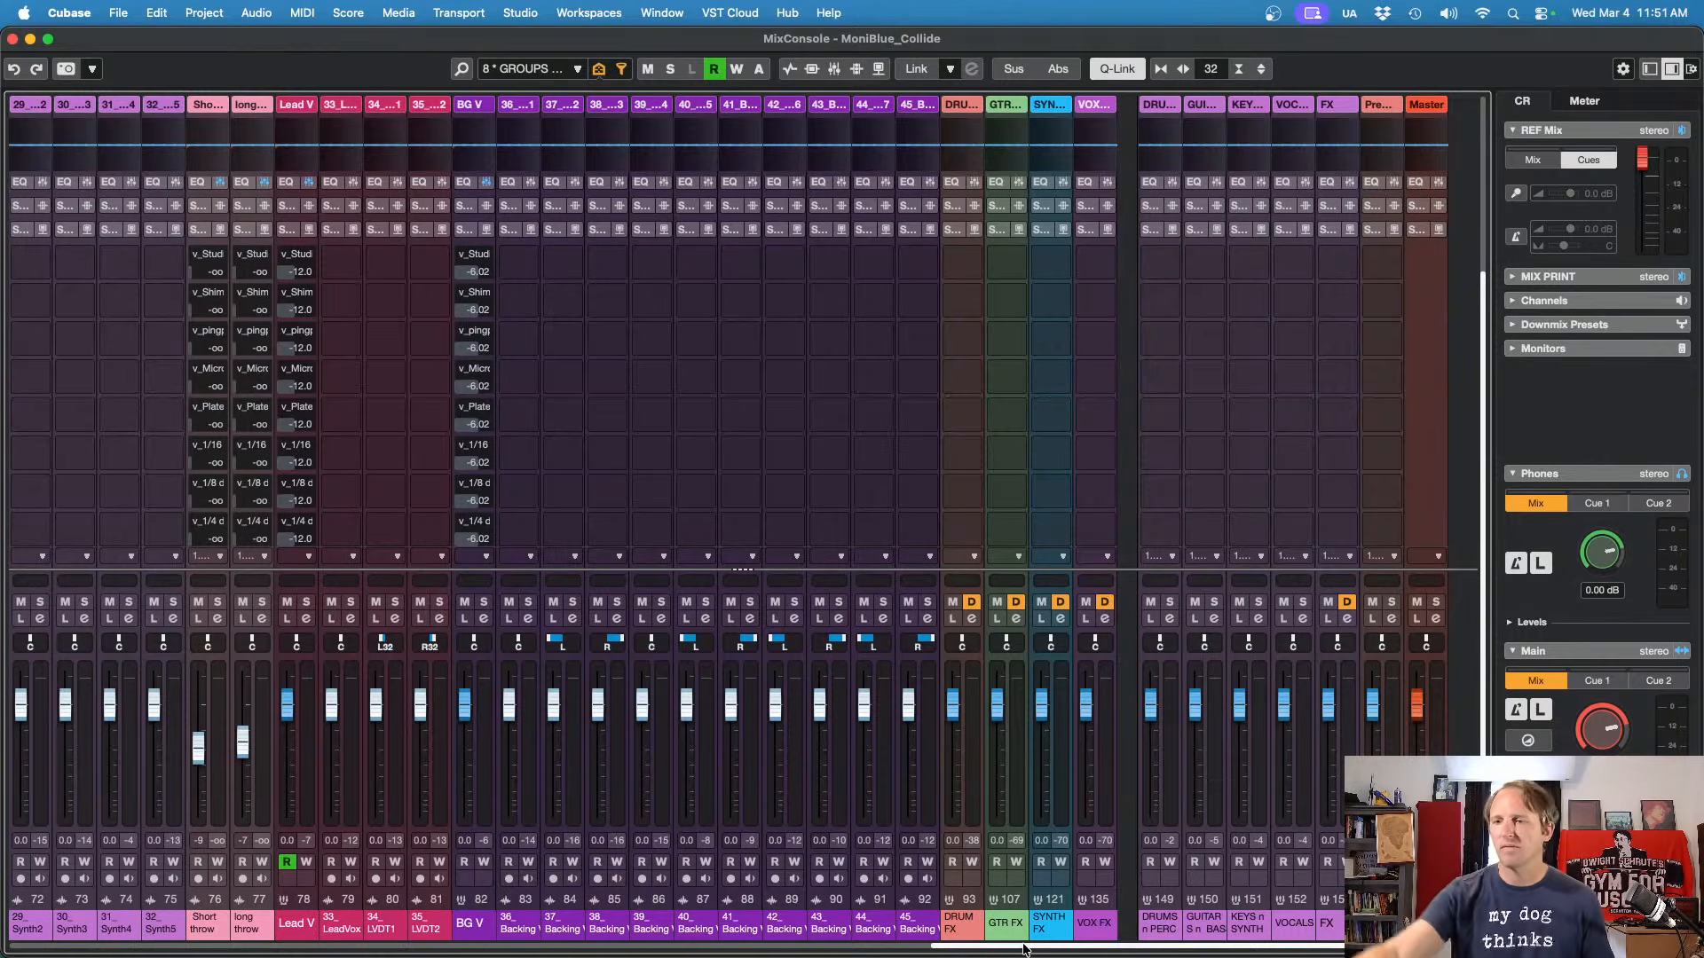
Step: Recall channel configuration 7 GROUPS, expand the inserts, and examine the DRUM FX and GTR FX groups with their effect channels
key("7")
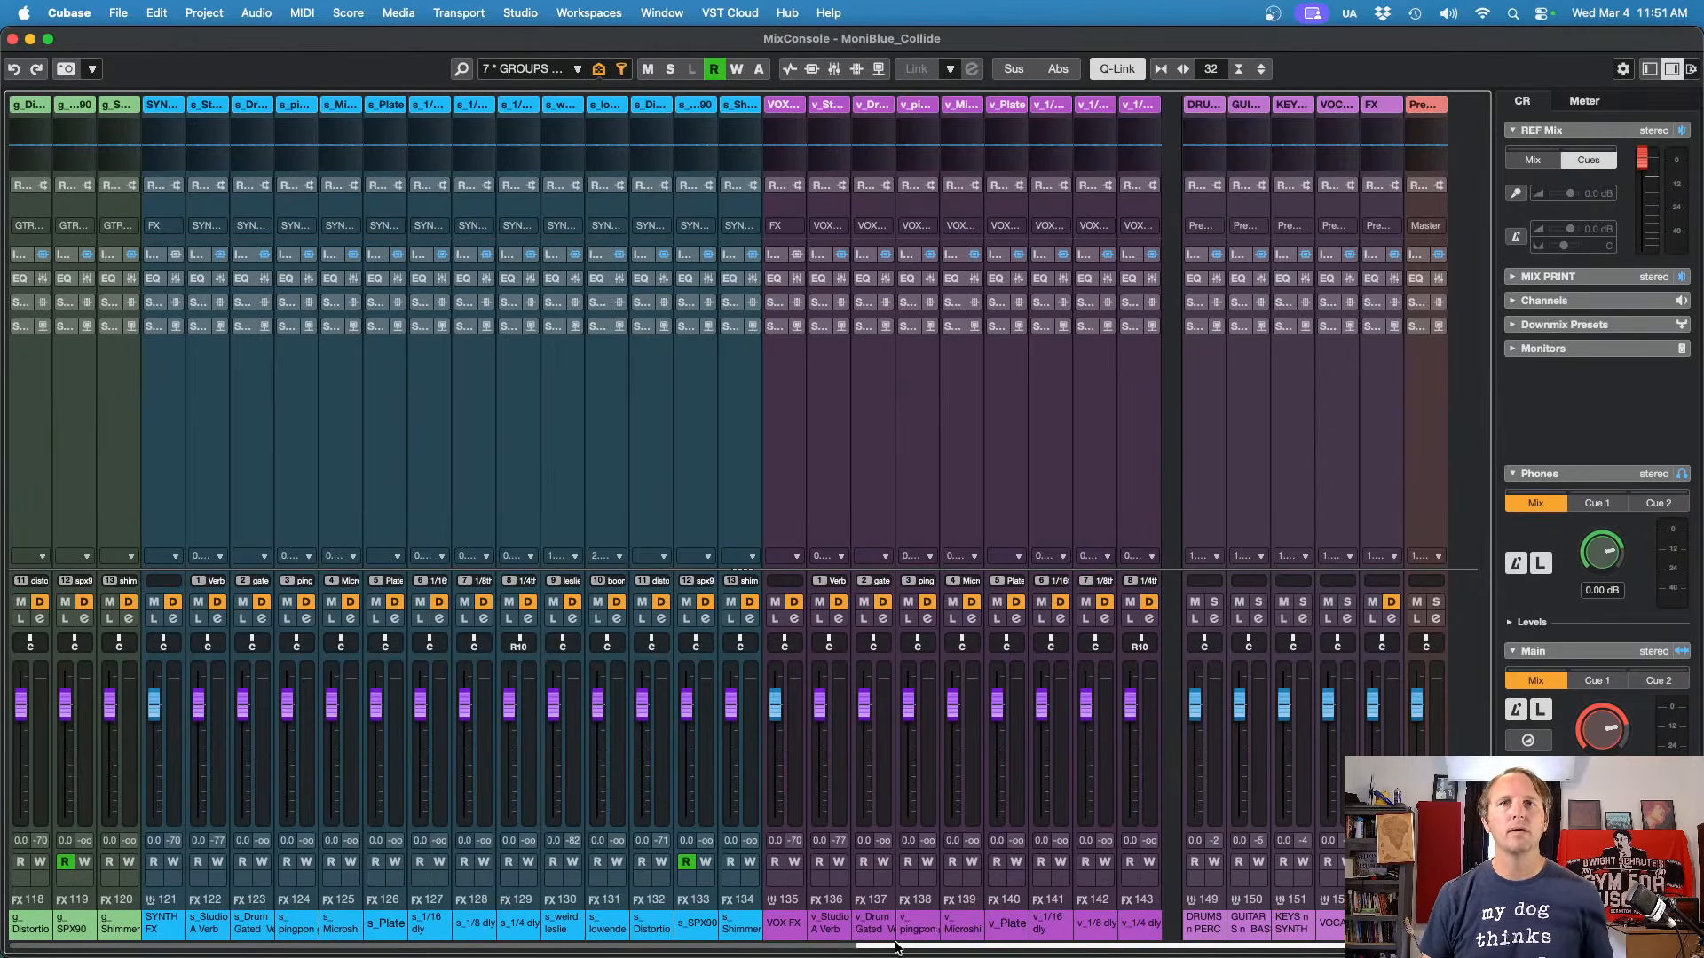
left_click_drag(896, 946, 351, 946)
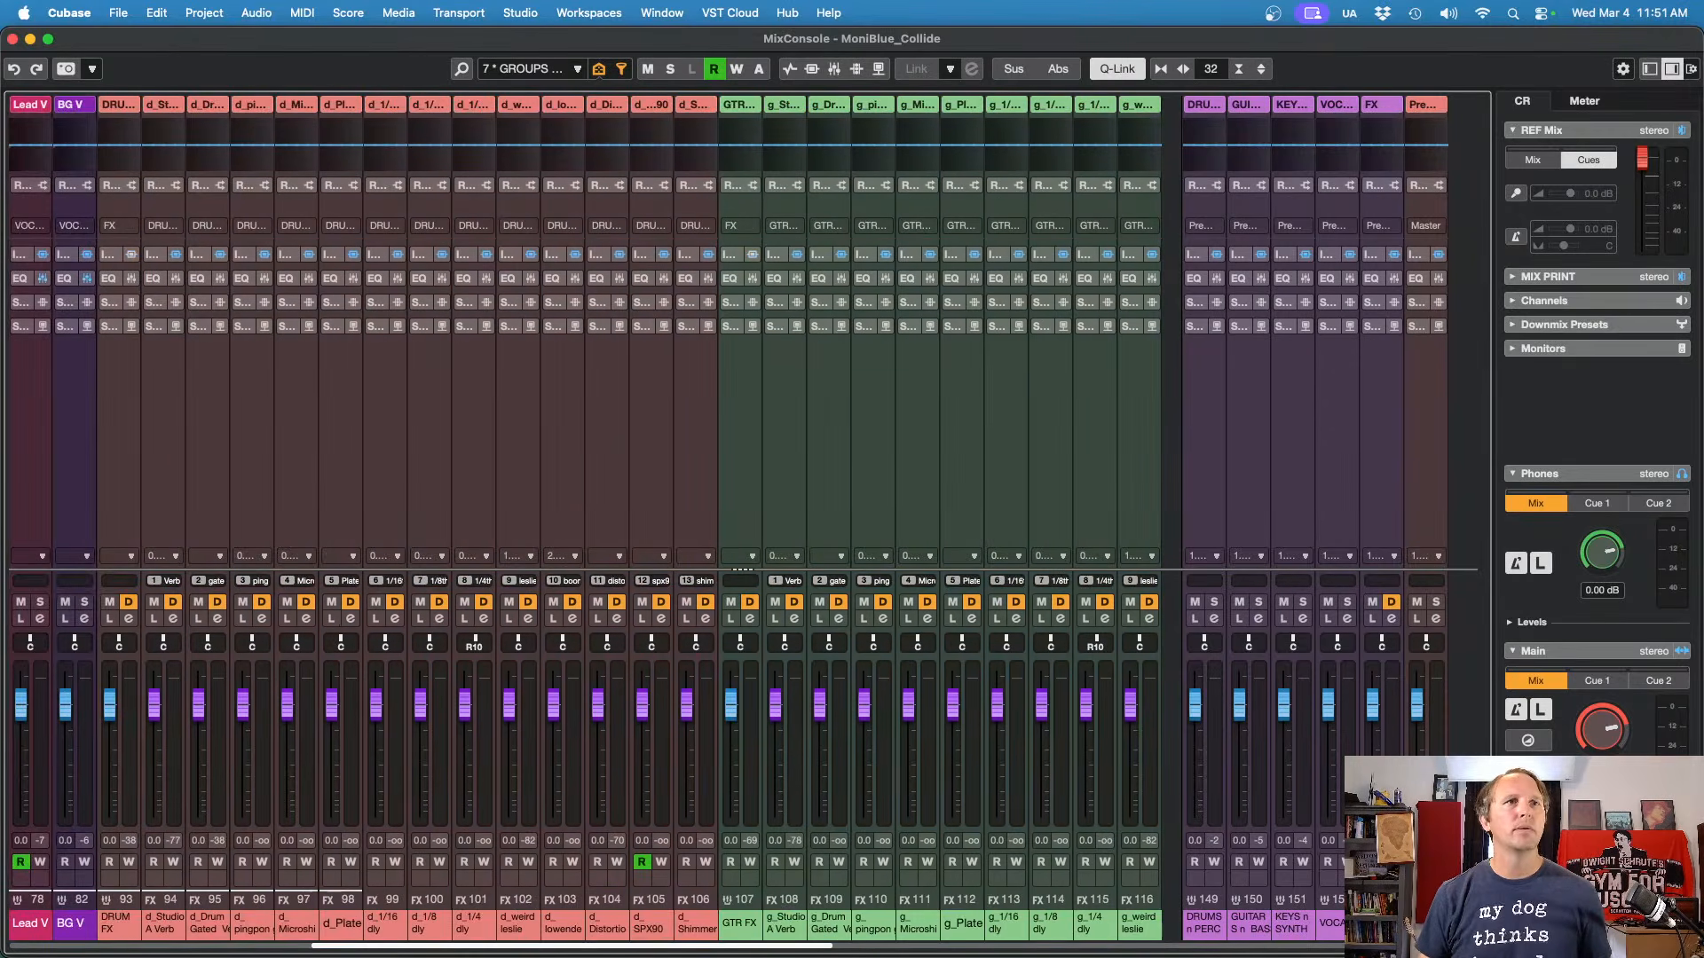
left_click(111, 925)
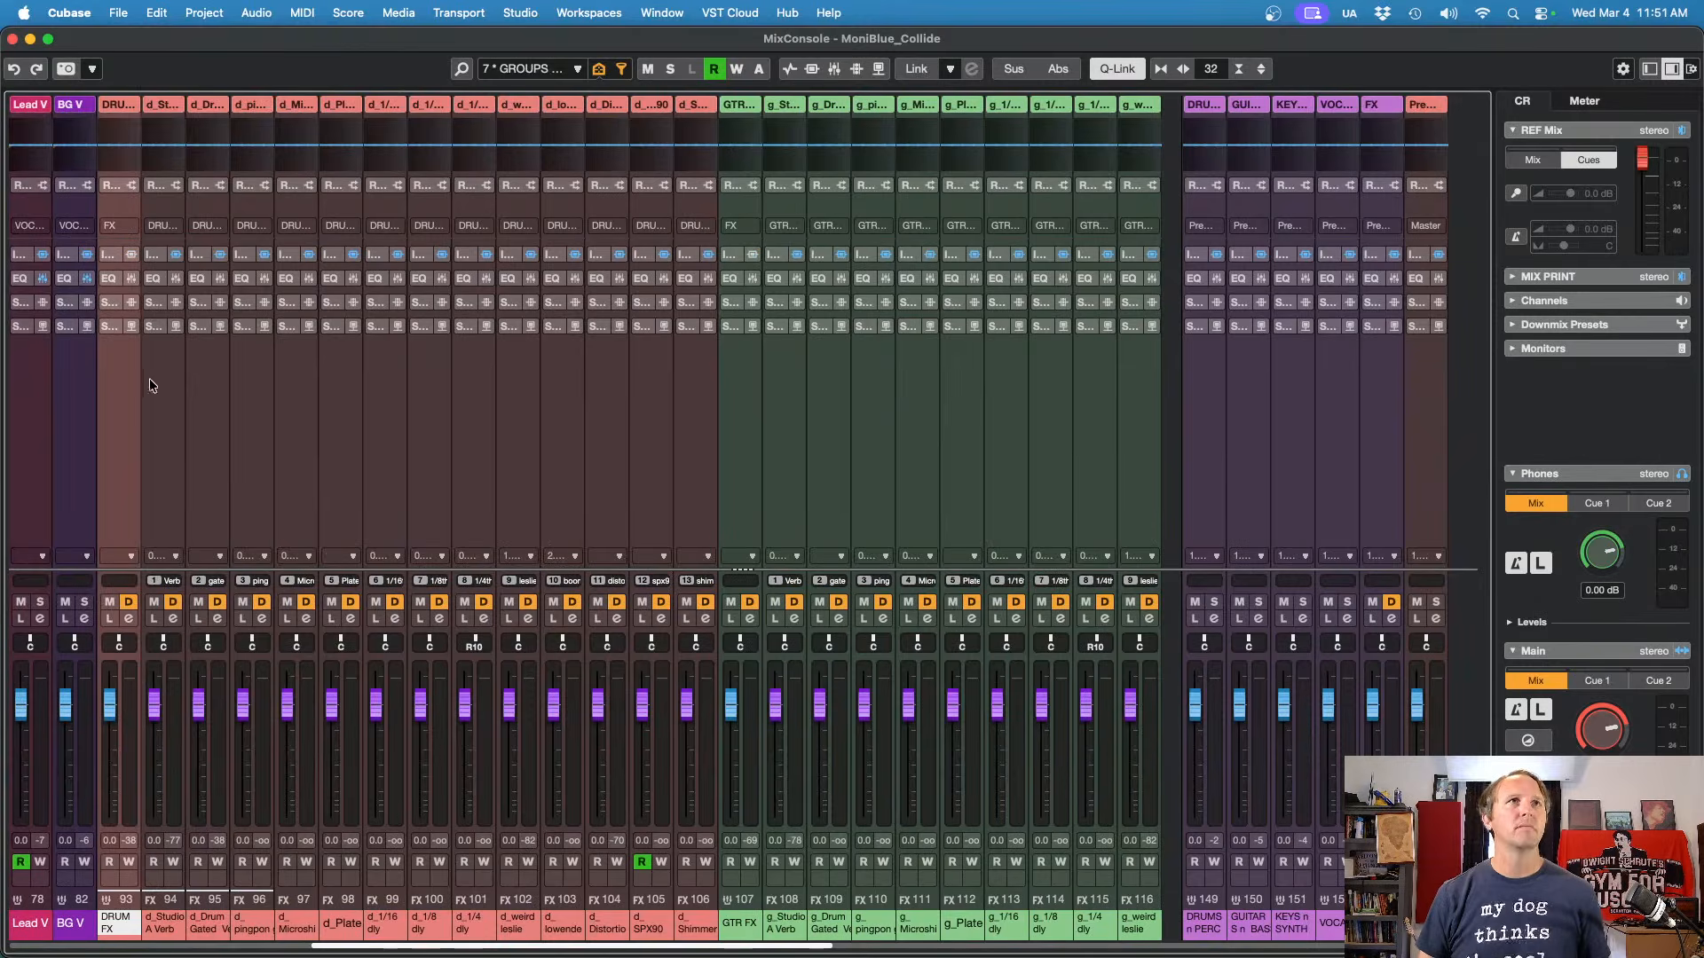
left_click(115, 255)
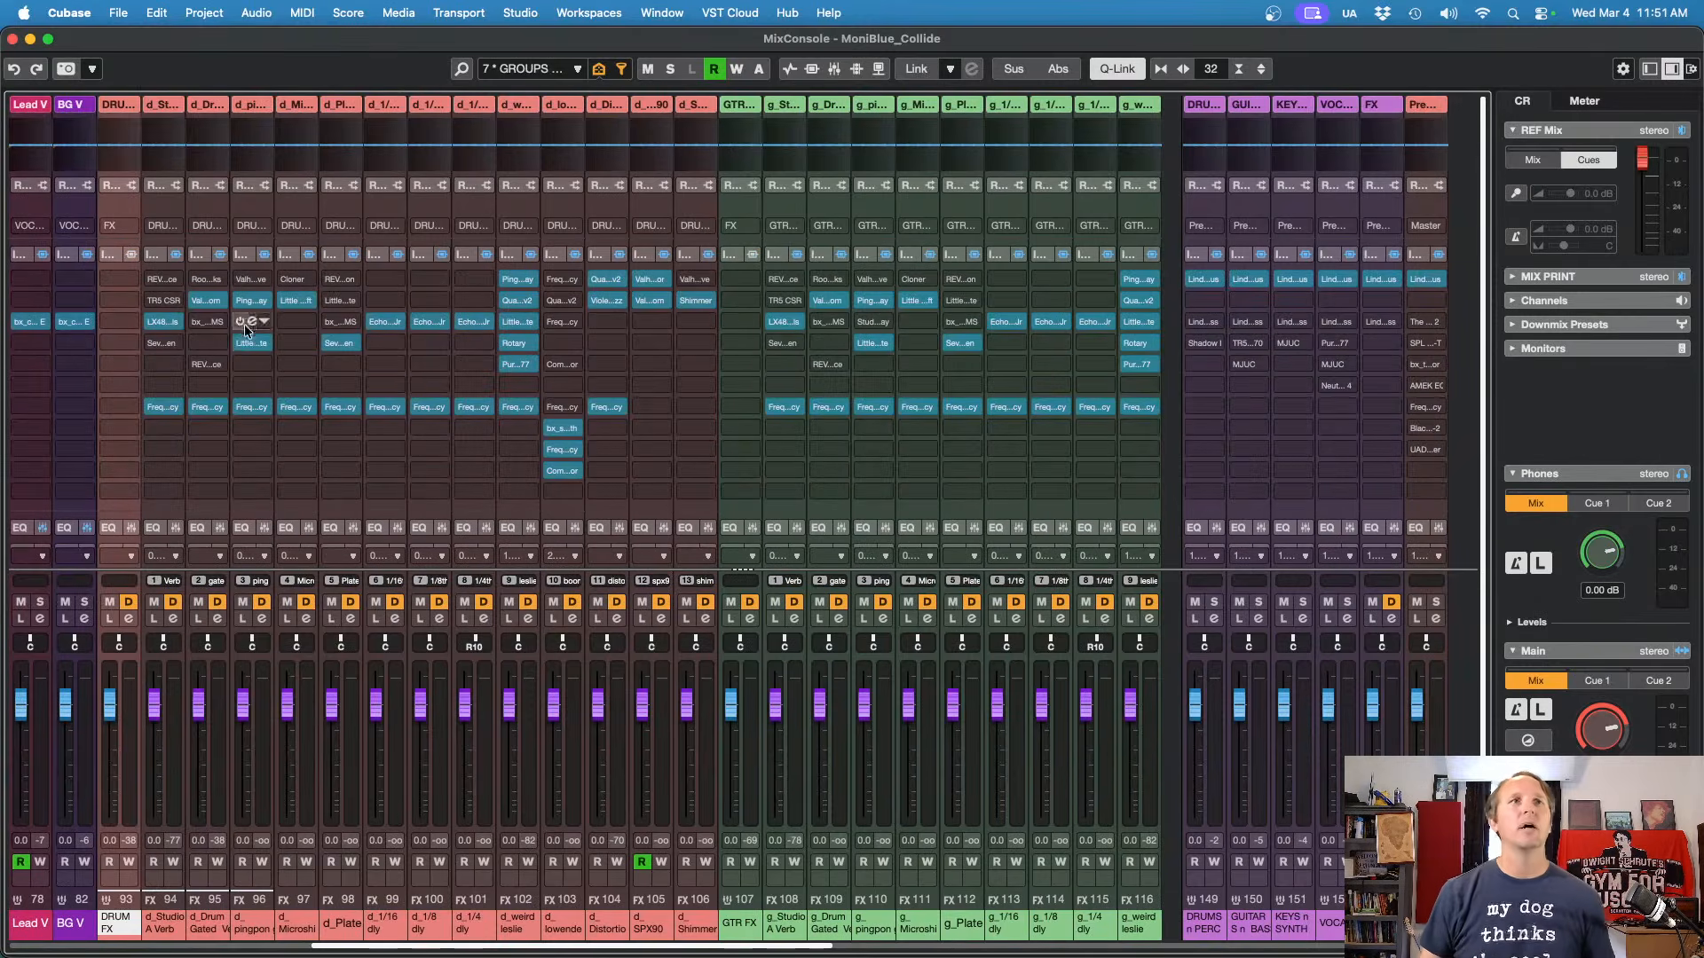
left_click(164, 926)
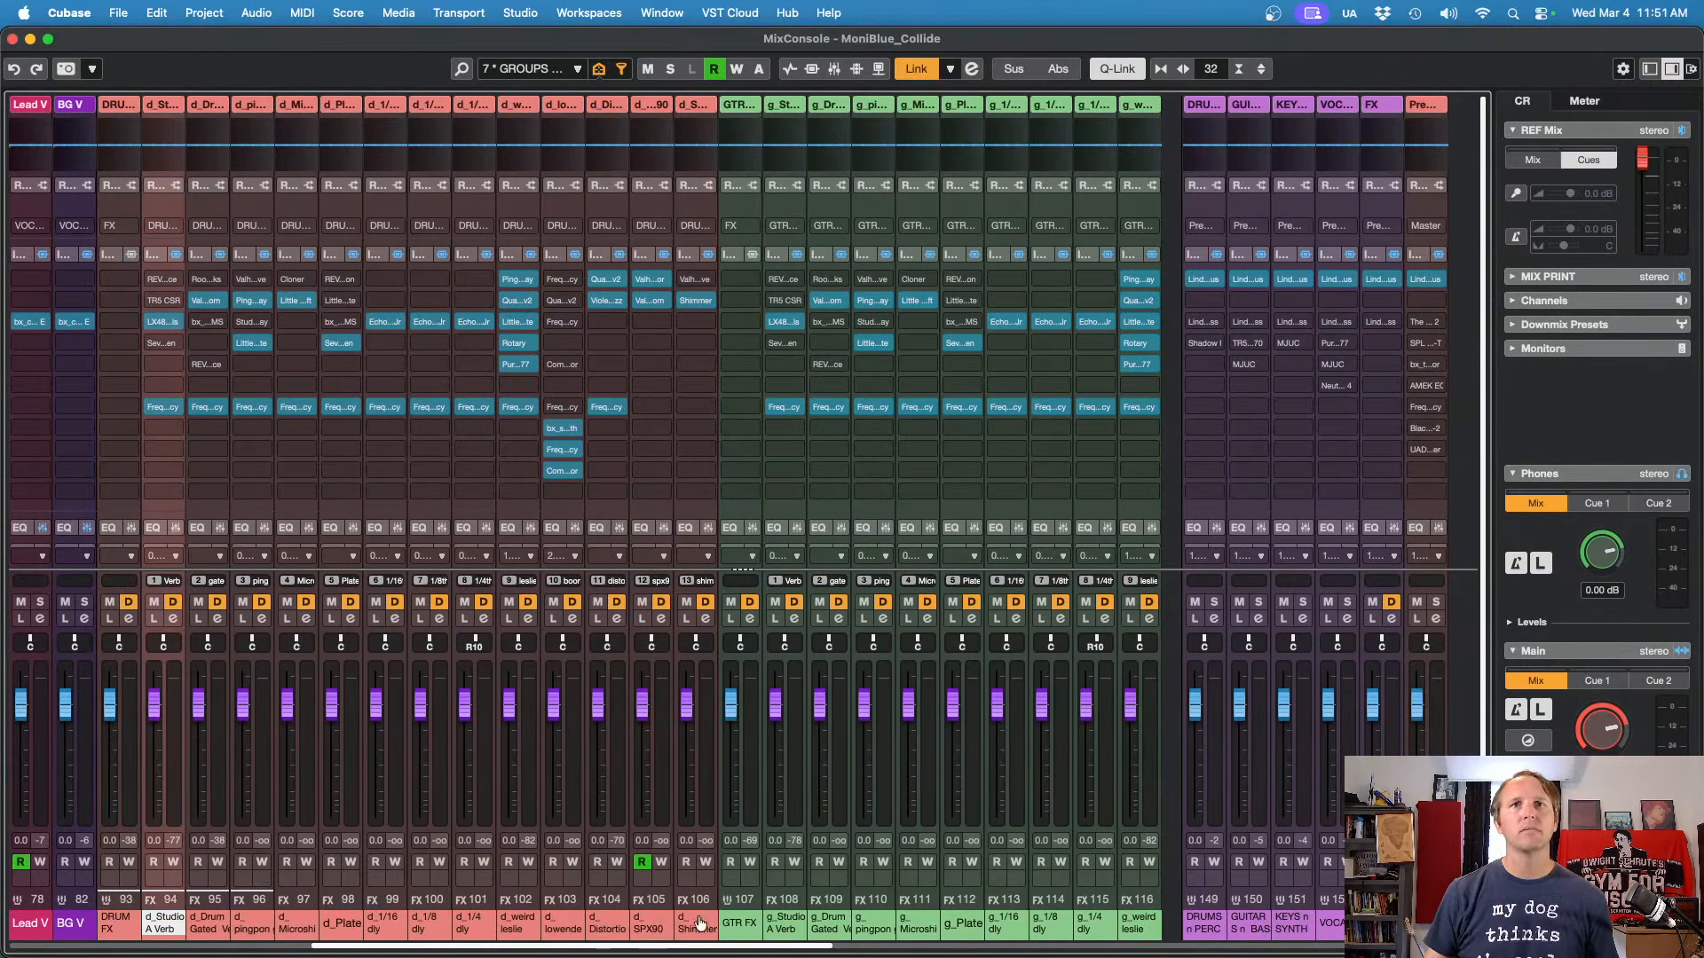
left_click(785, 925)
mouse_move(741, 948)
left_mouse_down()
mouse_move(1153, 954)
mouse_move(652, 956)
mouse_move(1195, 952)
mouse_move(1263, 929)
mouse_move(1387, 929)
mouse_move(721, 954)
left_mouse_up()
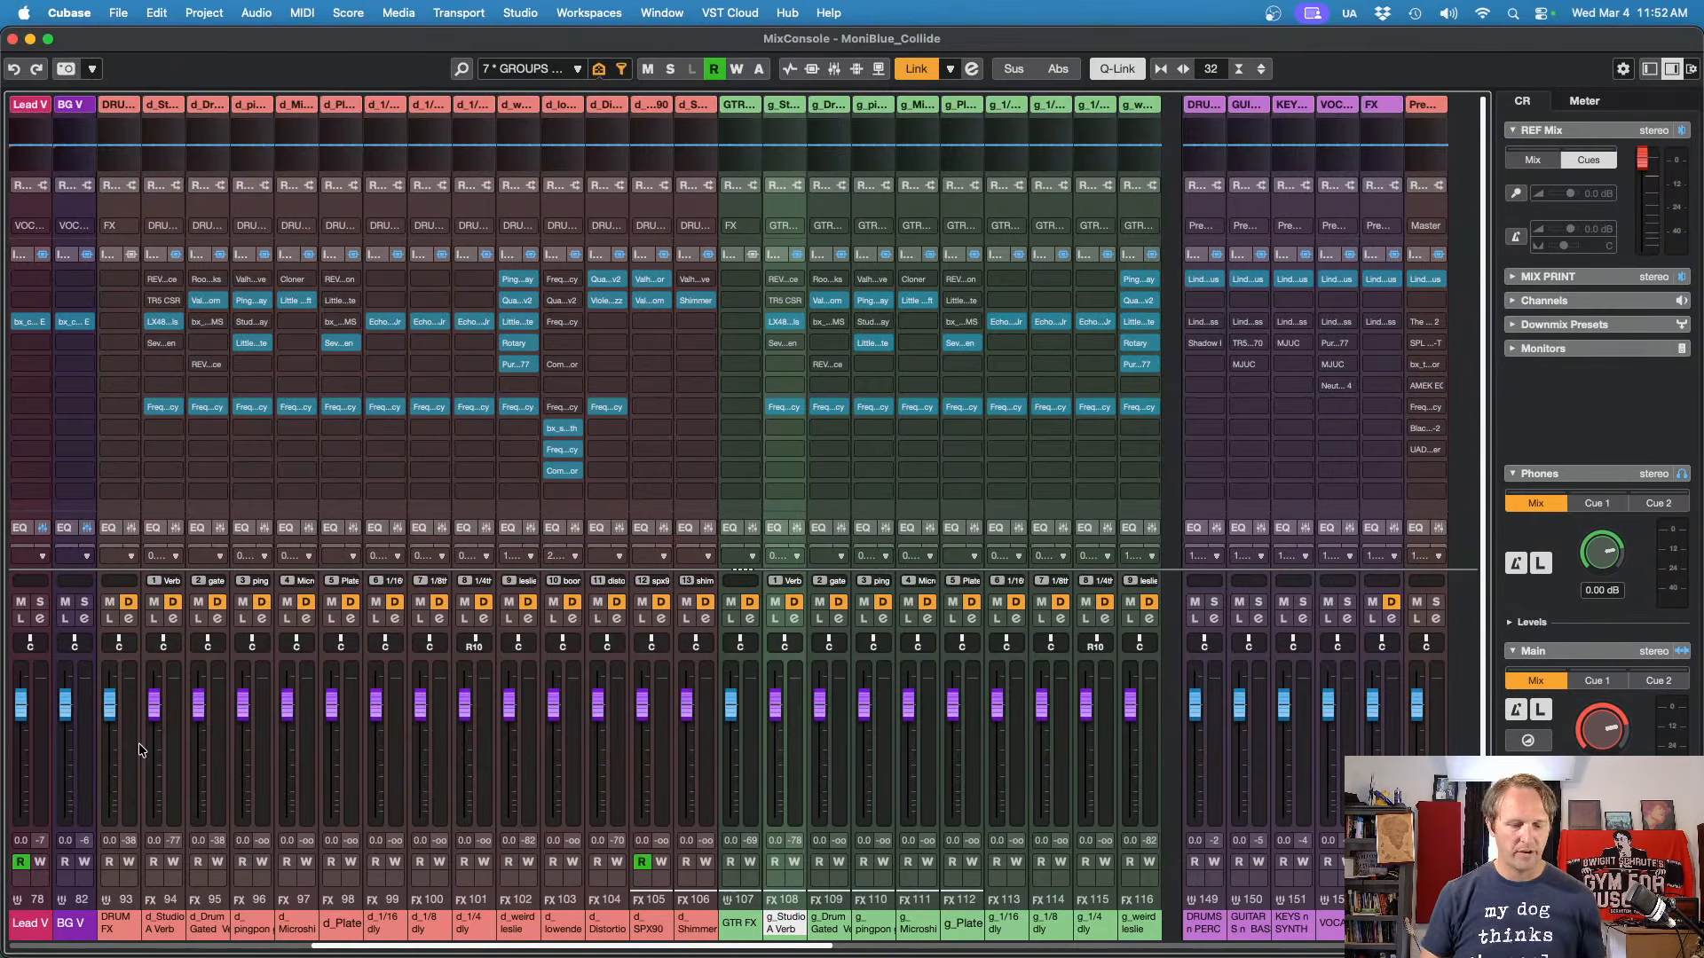
Step: Open Export Audio Mixdown with multiple channel selection, include the GTR FX group, and close the dialog without exporting
key("super+shift+e")
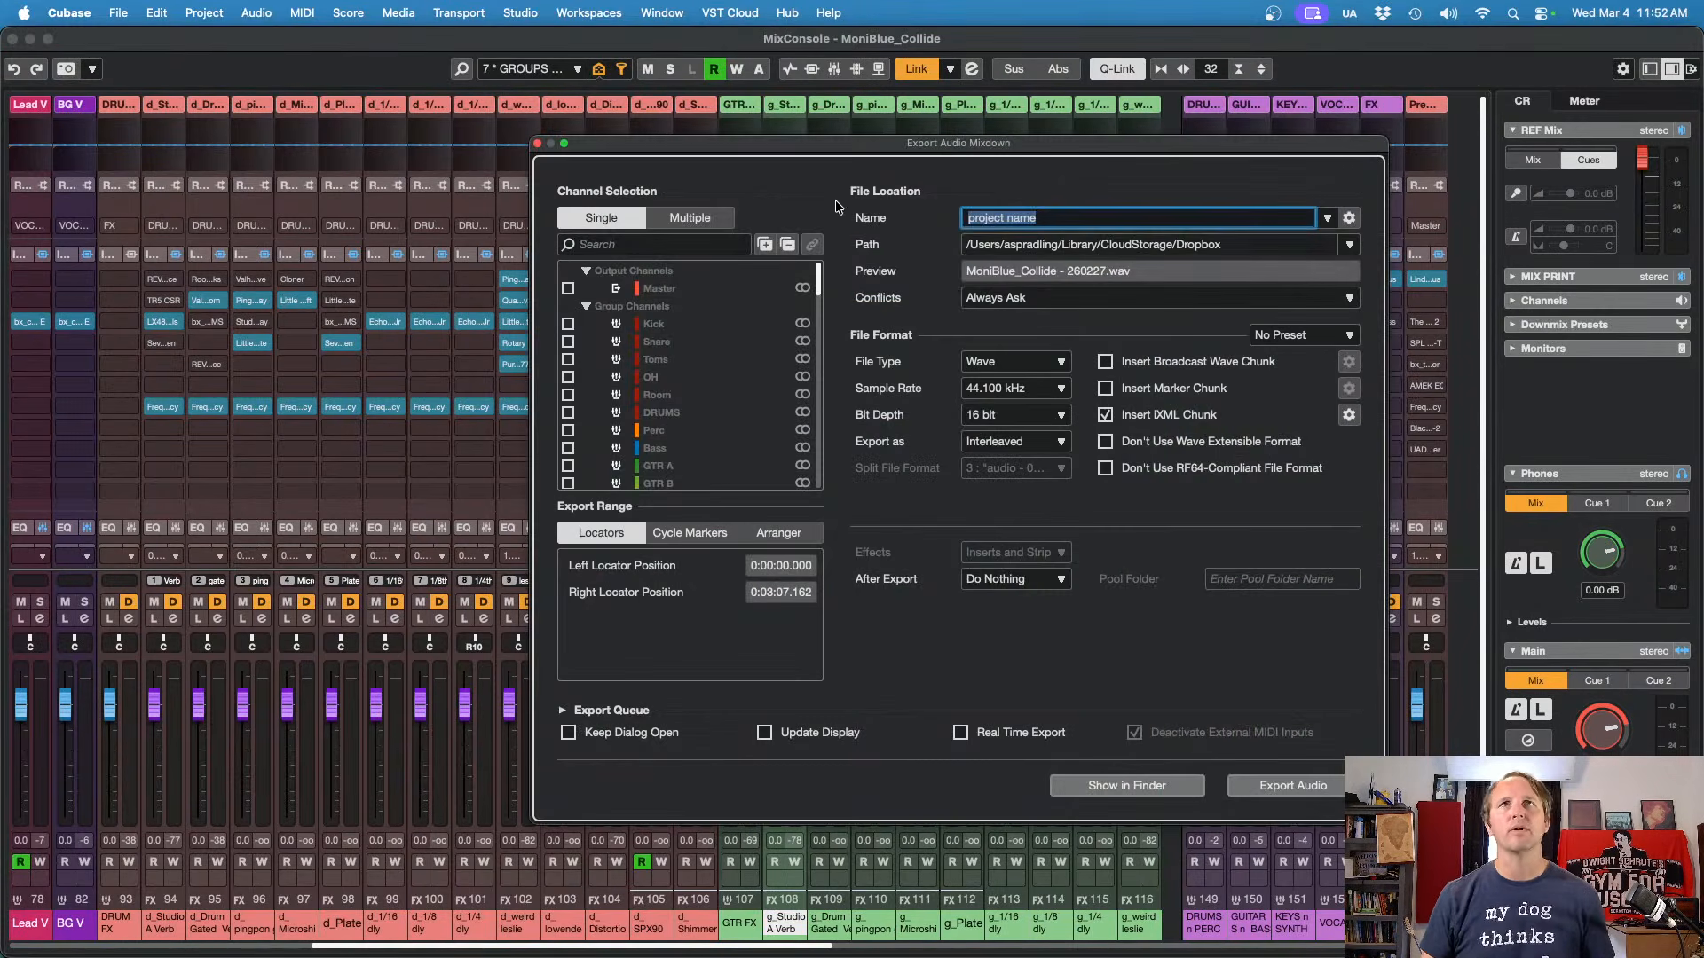
left_click(683, 216)
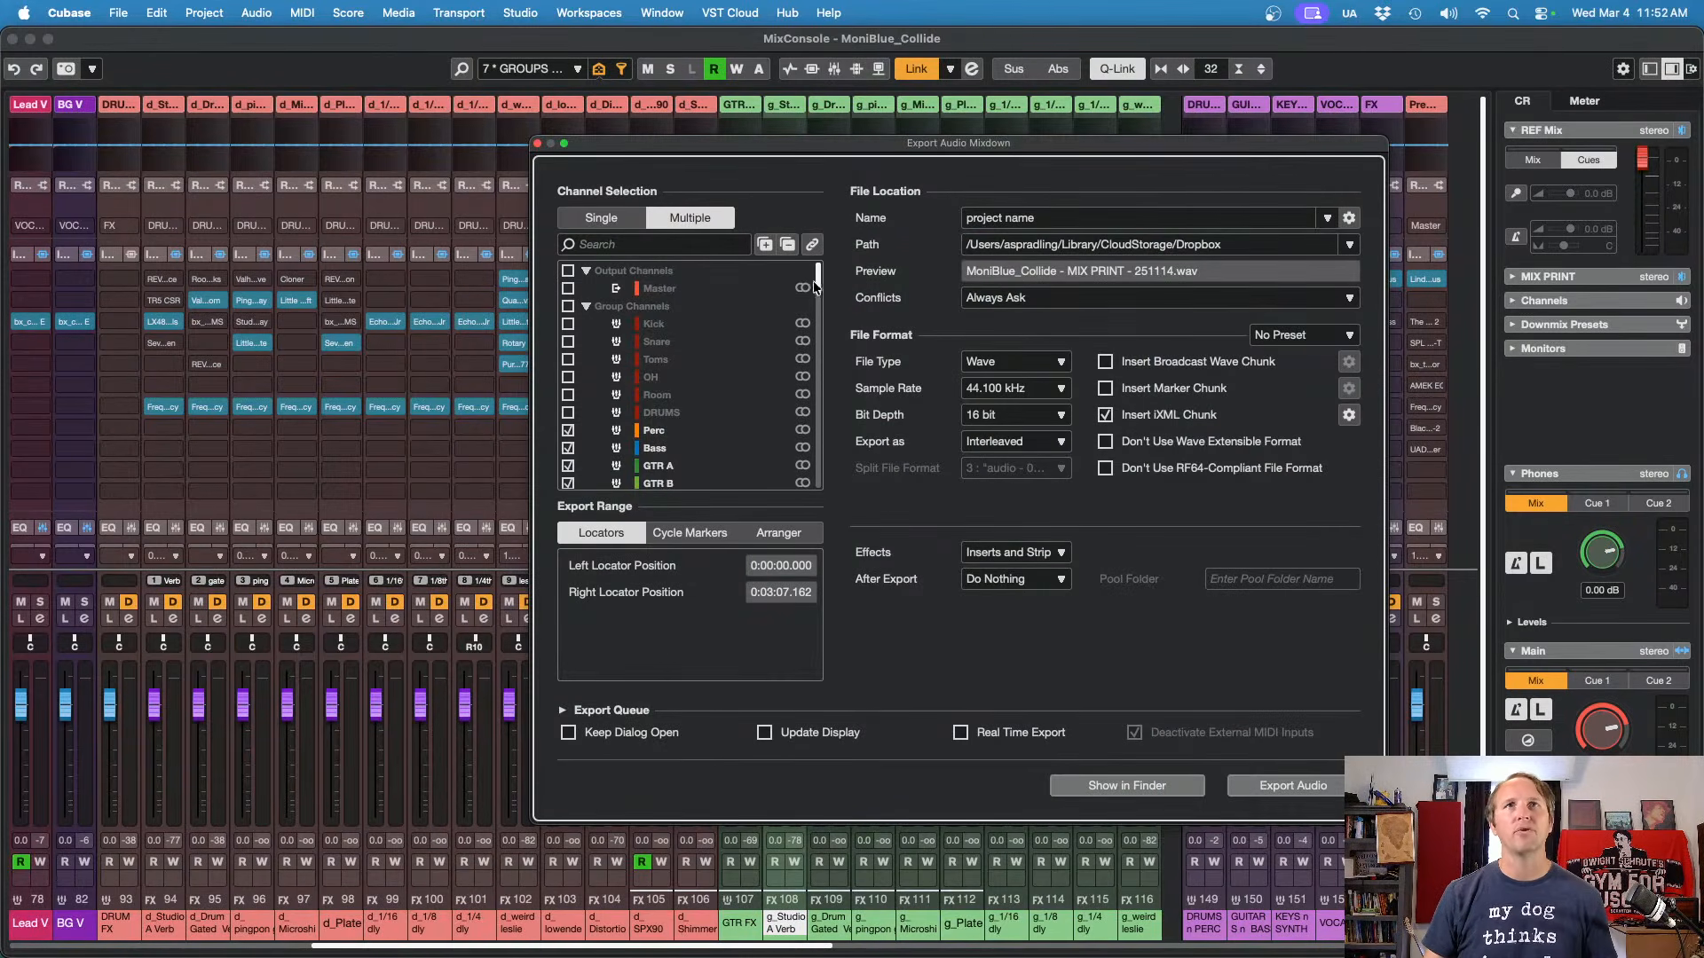
scroll(821, 298, "down", 3)
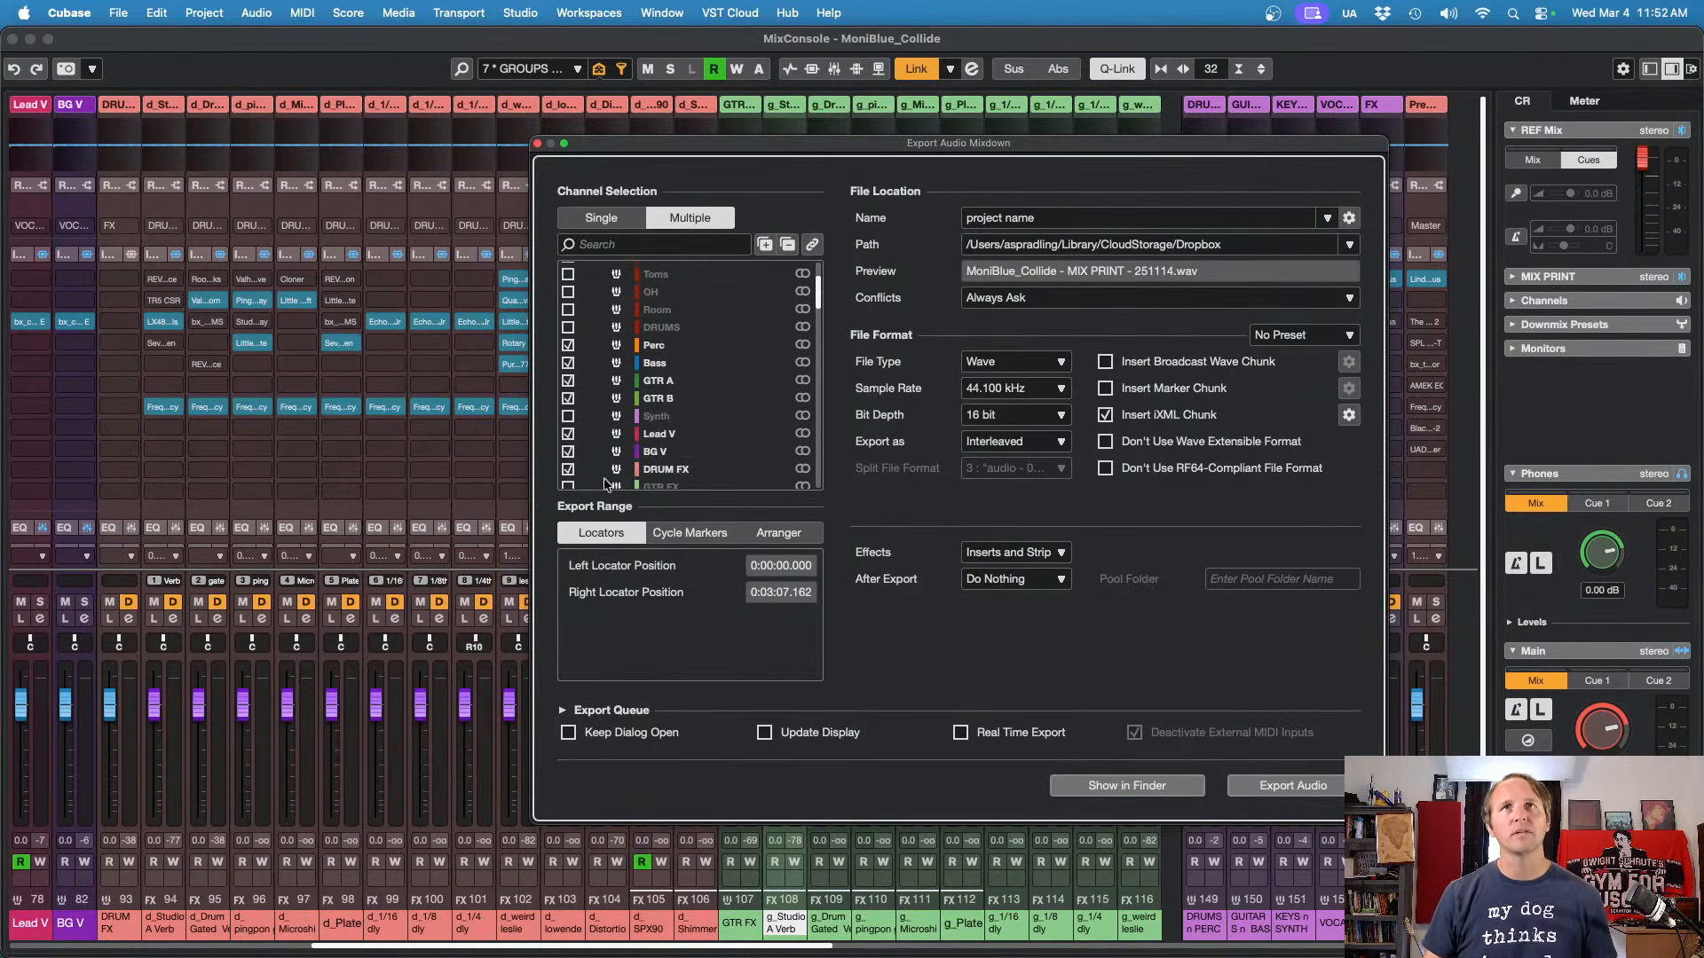
scroll(821, 286, "down", 5)
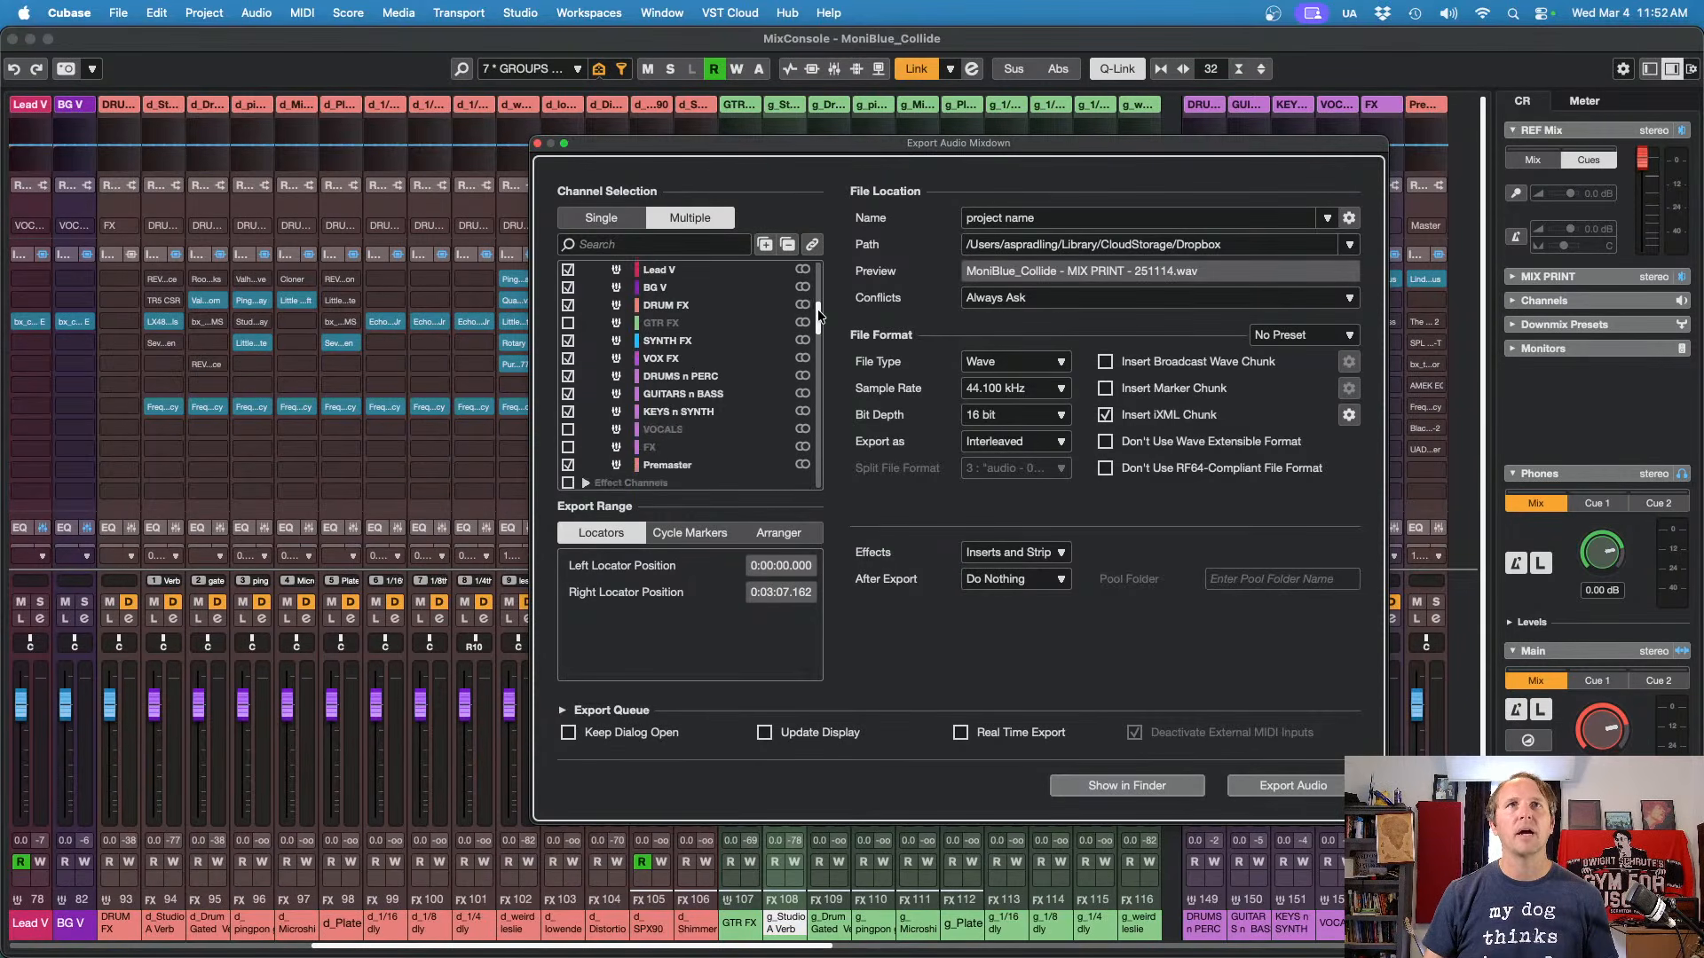
left_click(568, 317)
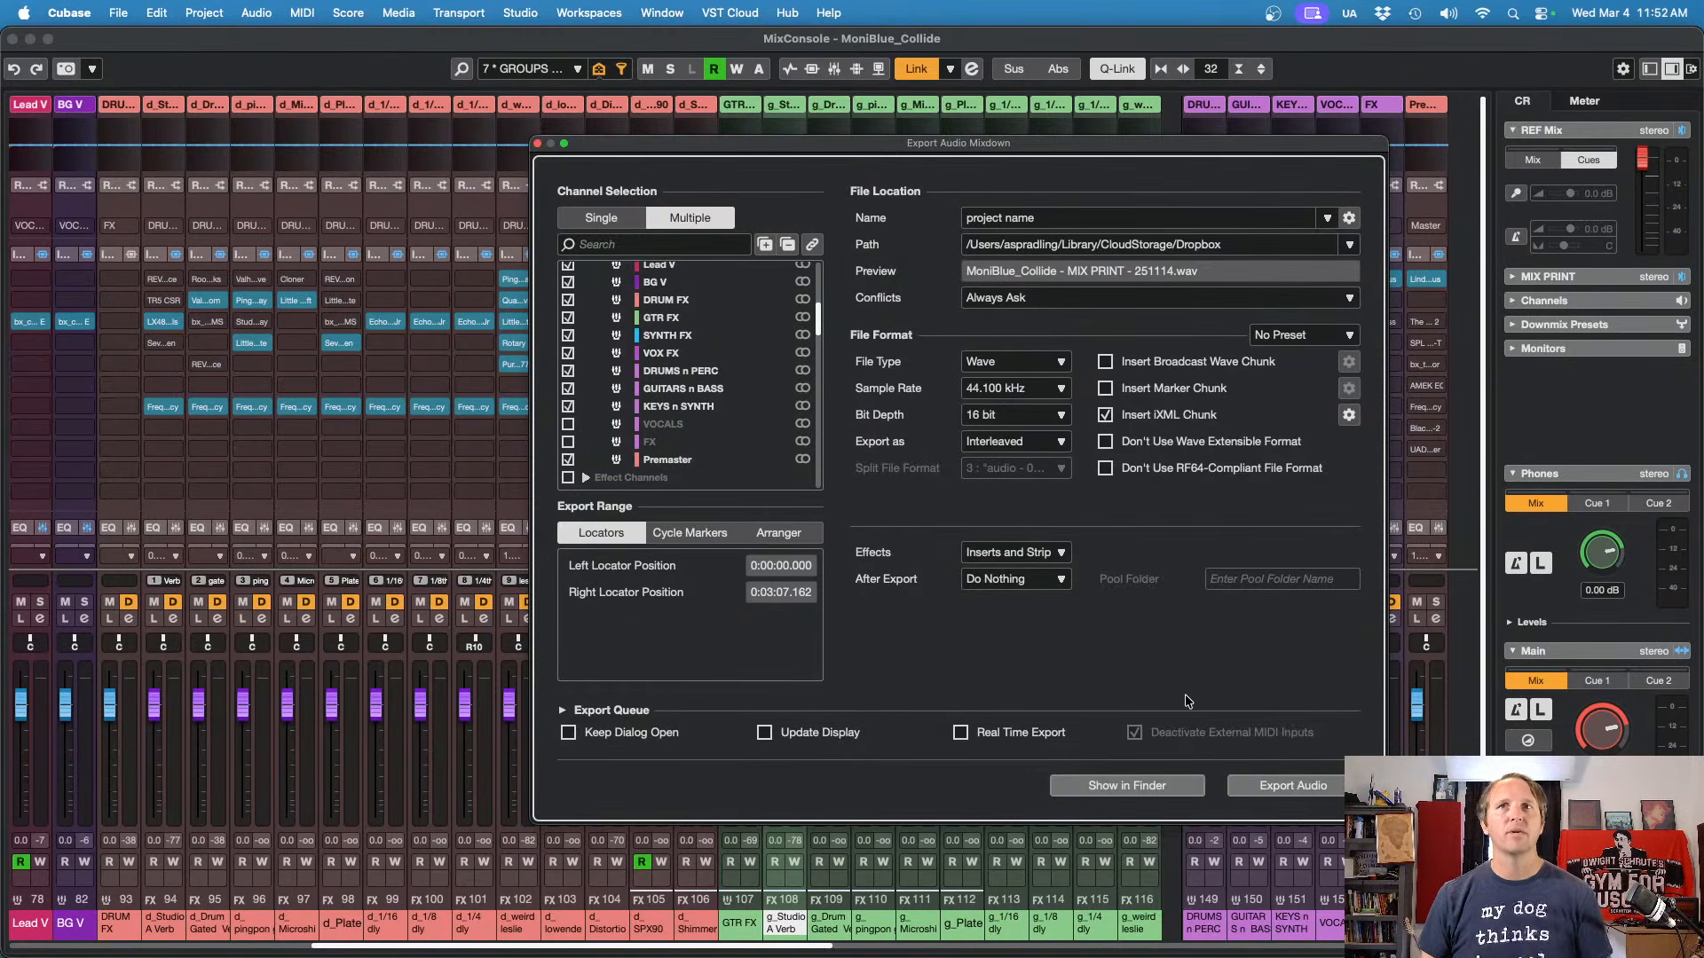
left_click(537, 143)
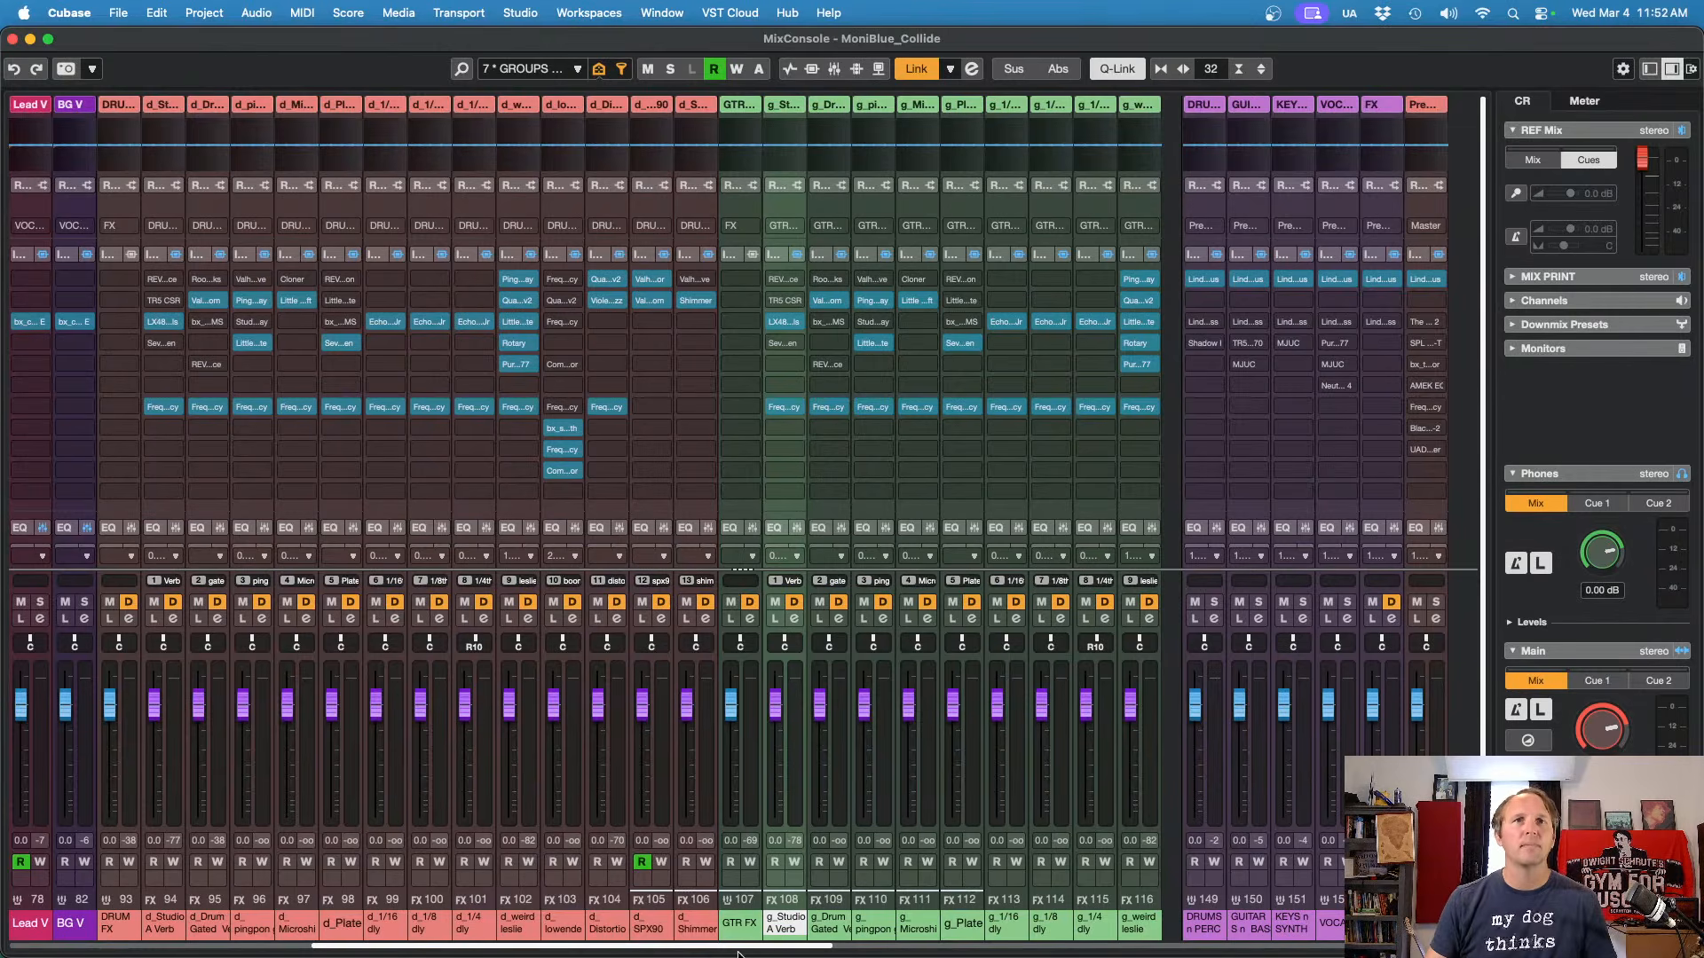
Step: Recall channel configuration 8 GROUPS, expand the sends, and copy the Bass group's sends to the 14_Bass channel
left_click_drag(744, 949, 373, 950)
key("8")
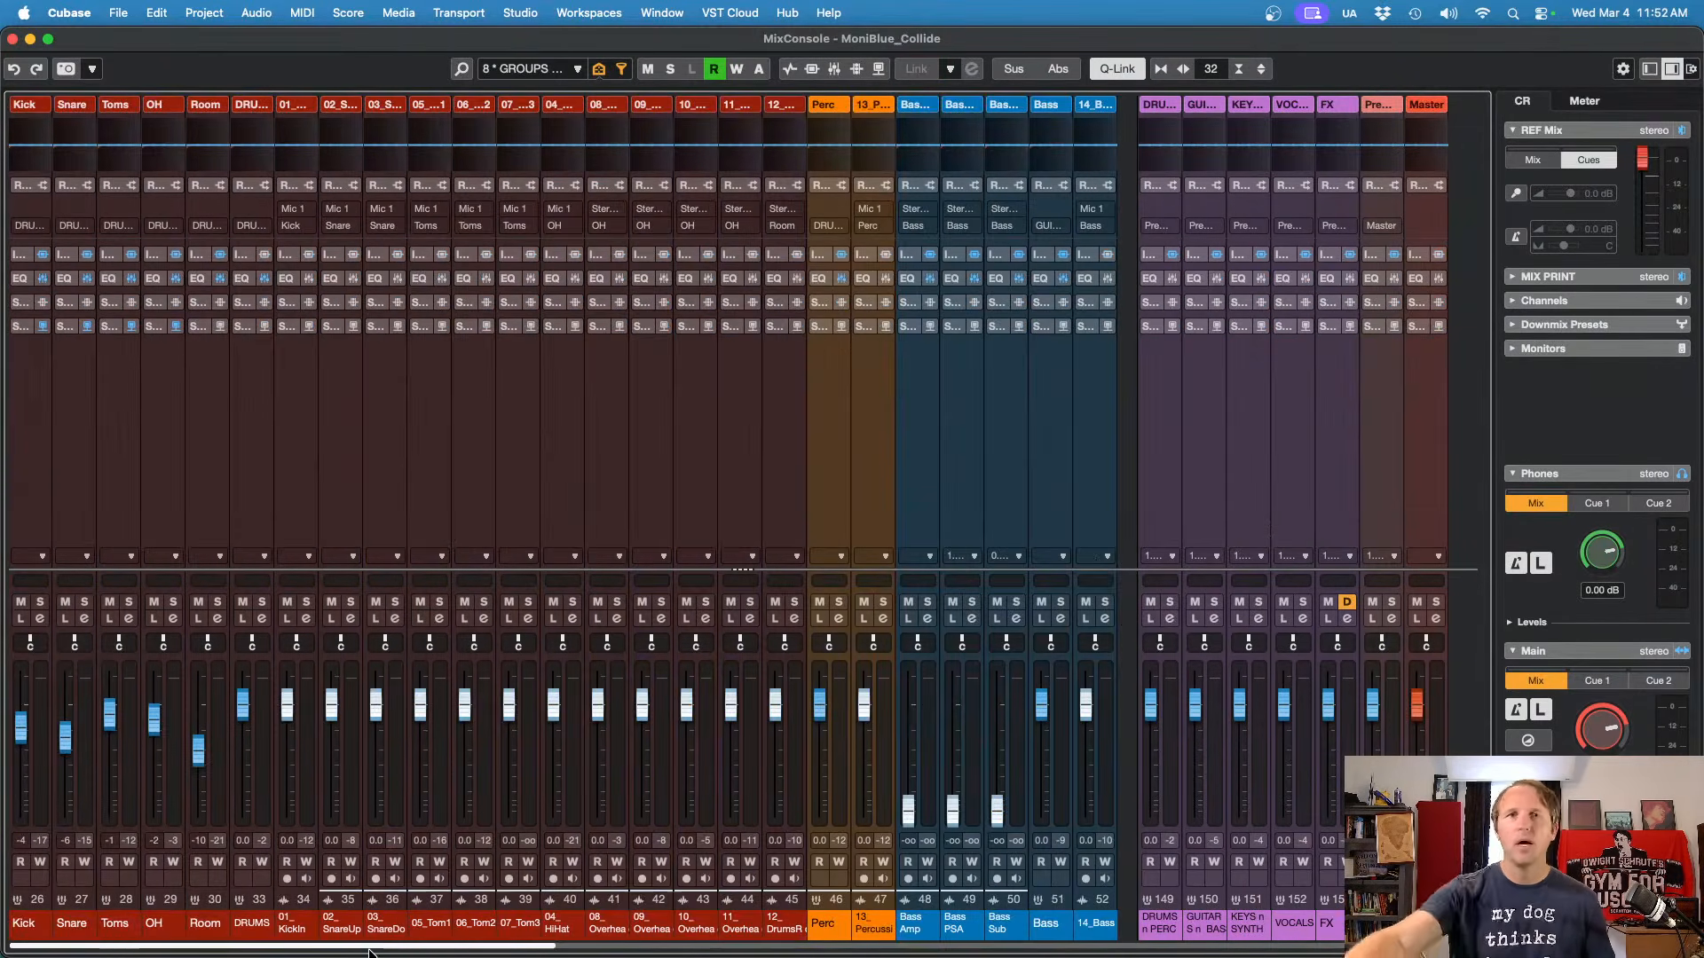
left_click(370, 329)
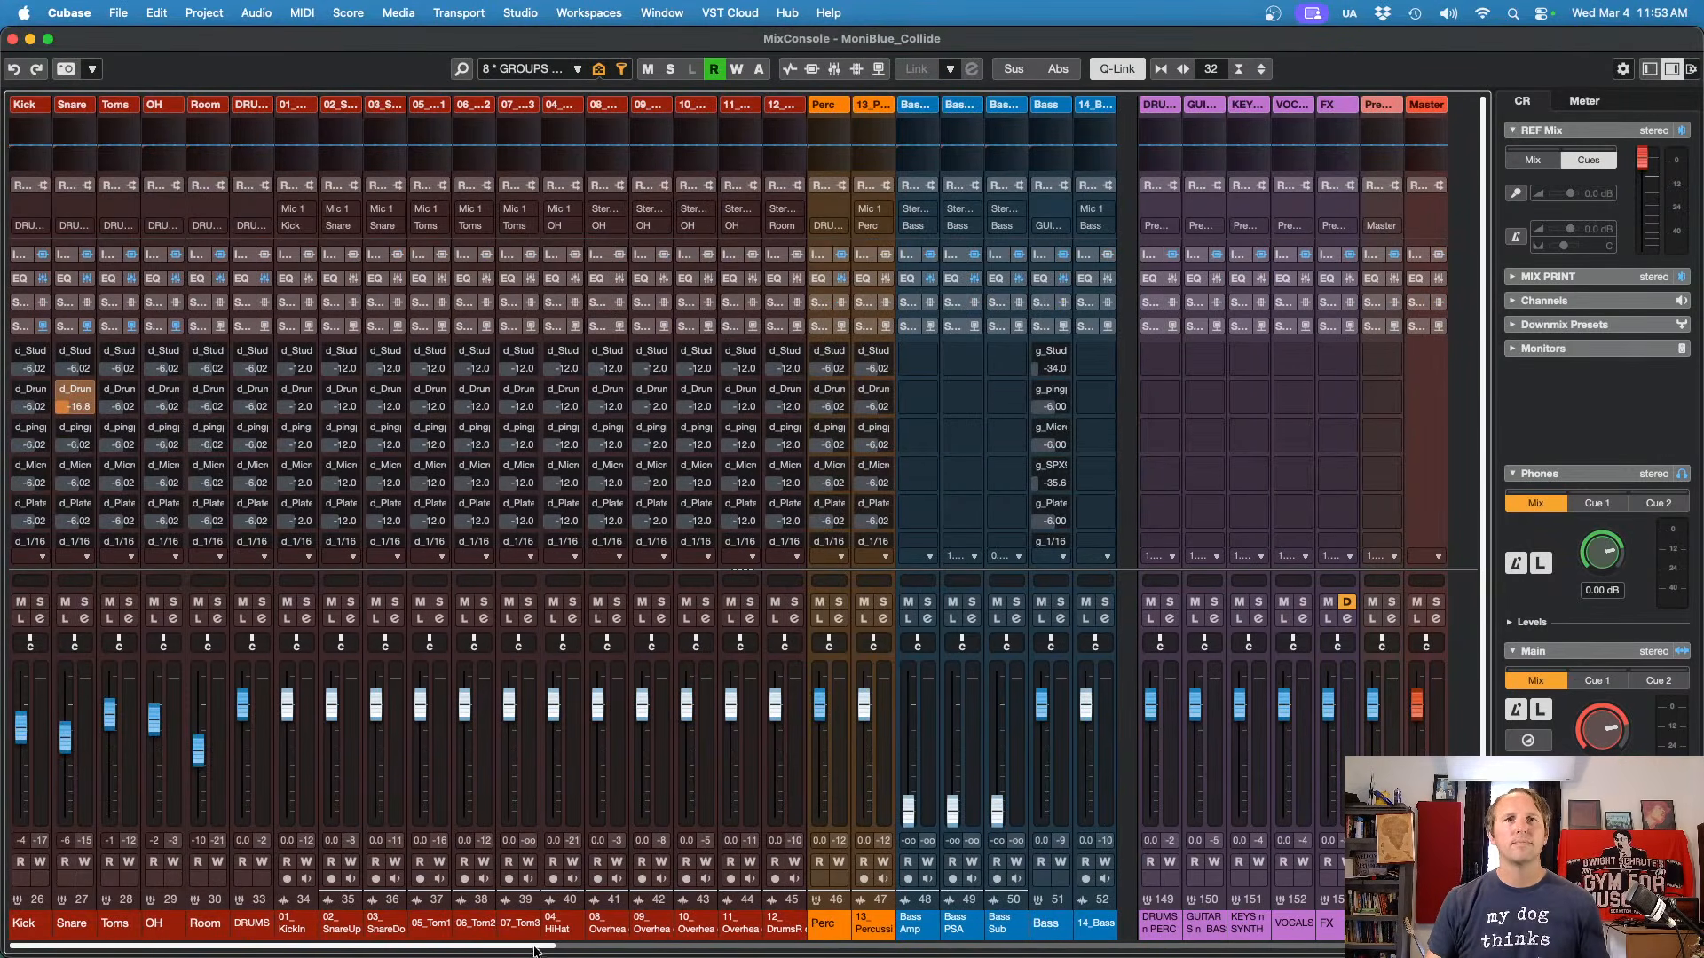
left_click_drag(533, 947, 643, 948)
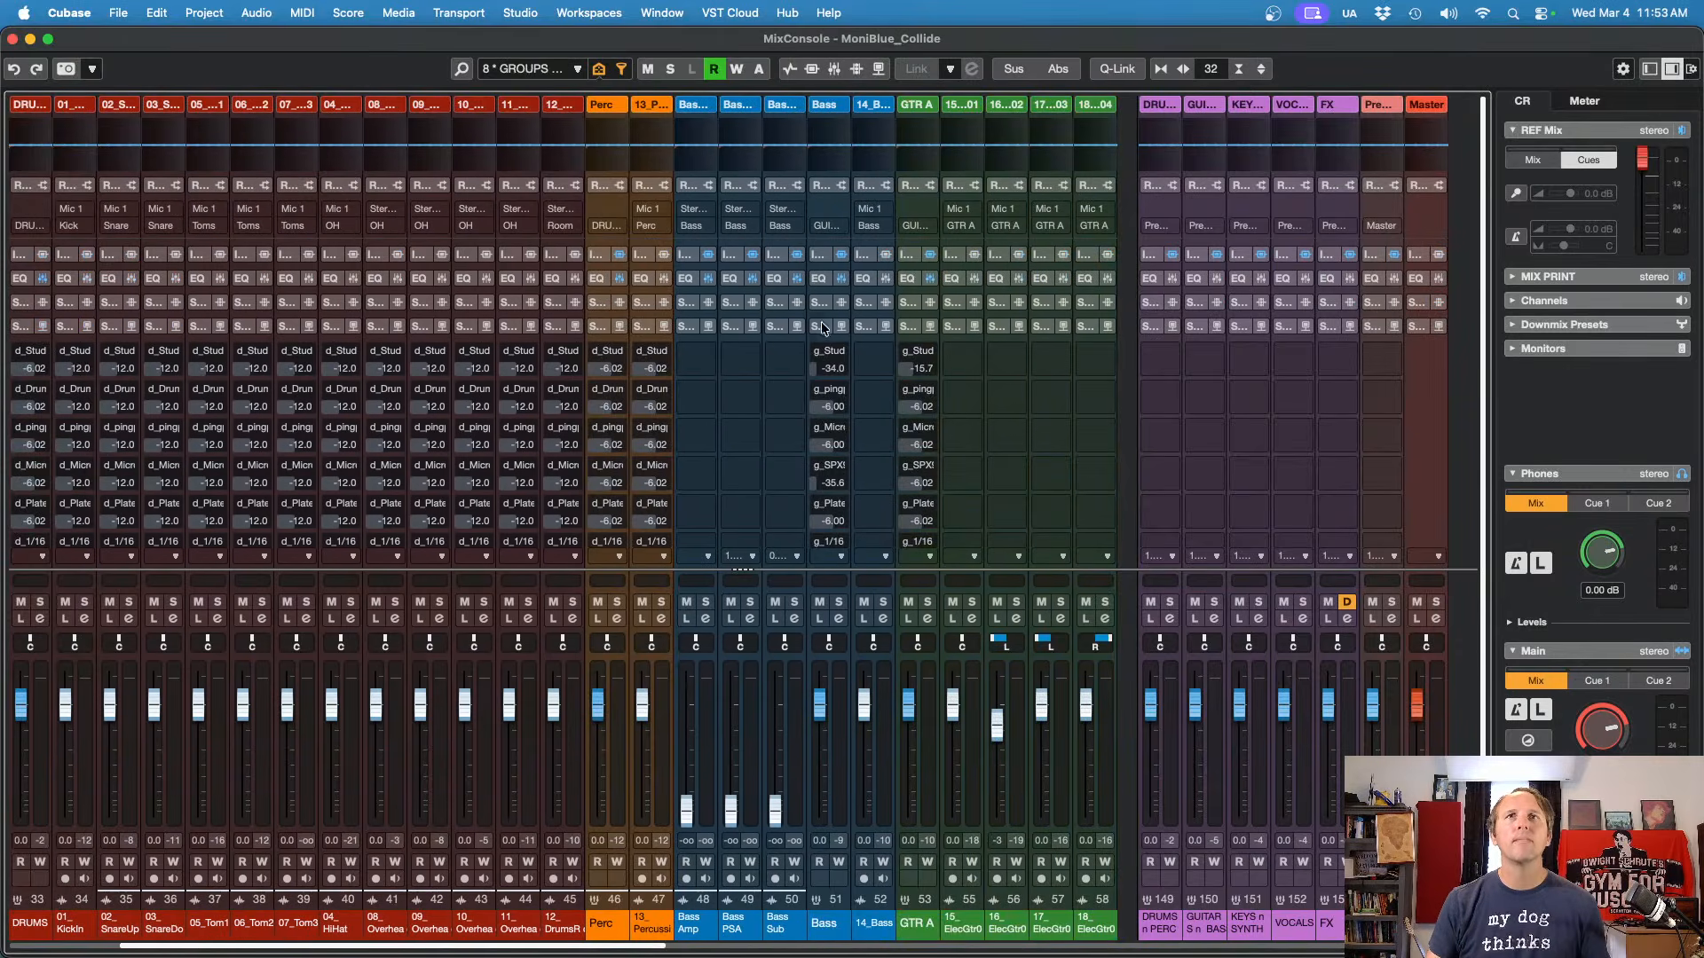
left_click_drag(822, 321, 862, 325)
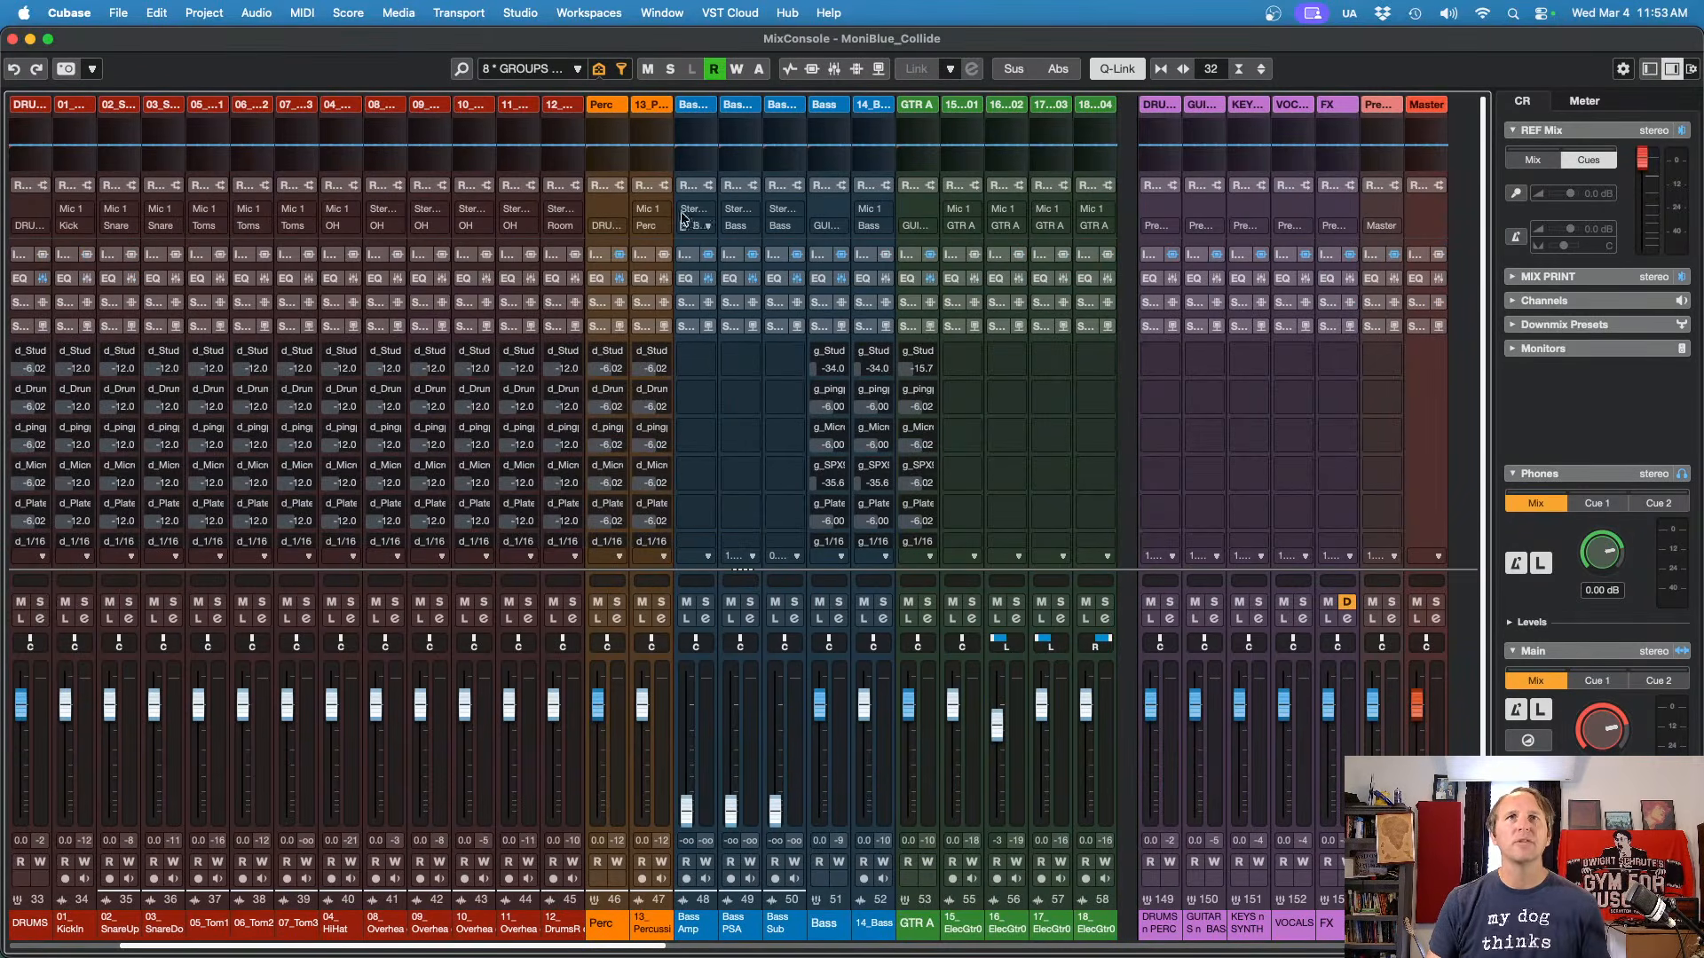
Step: Inspect the Helix Native insert on Bass Amp and the Honeycomb Bass OD insert on Bass PSA
left_click(684, 254)
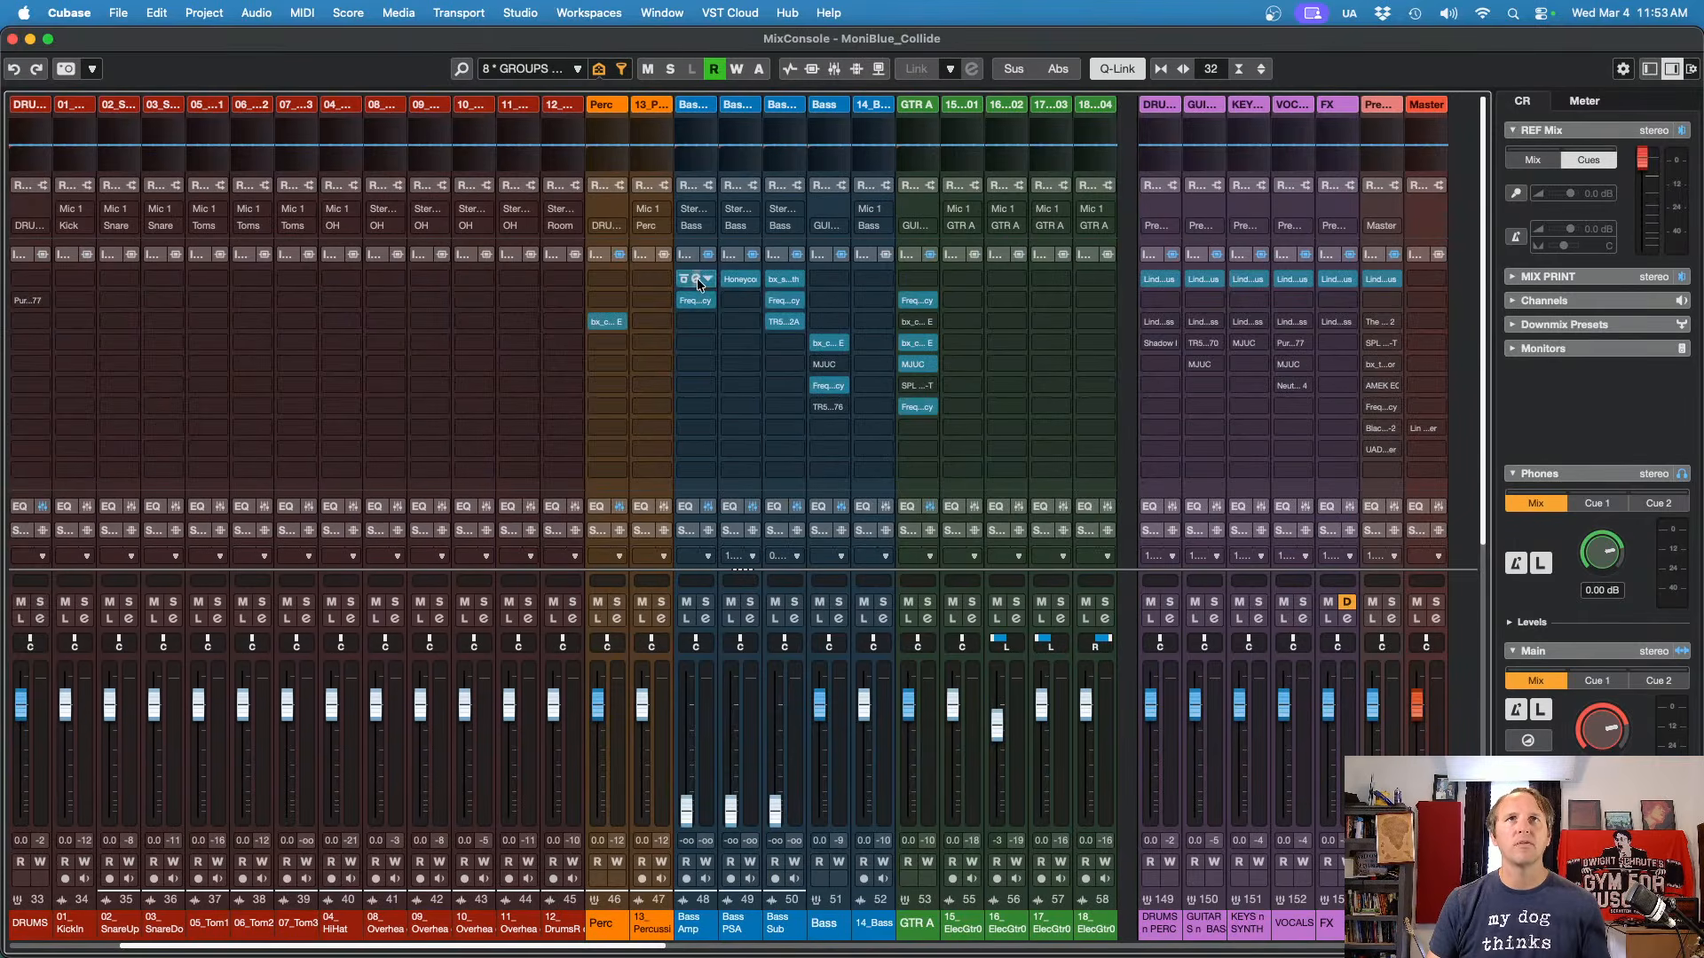
left_click(698, 281)
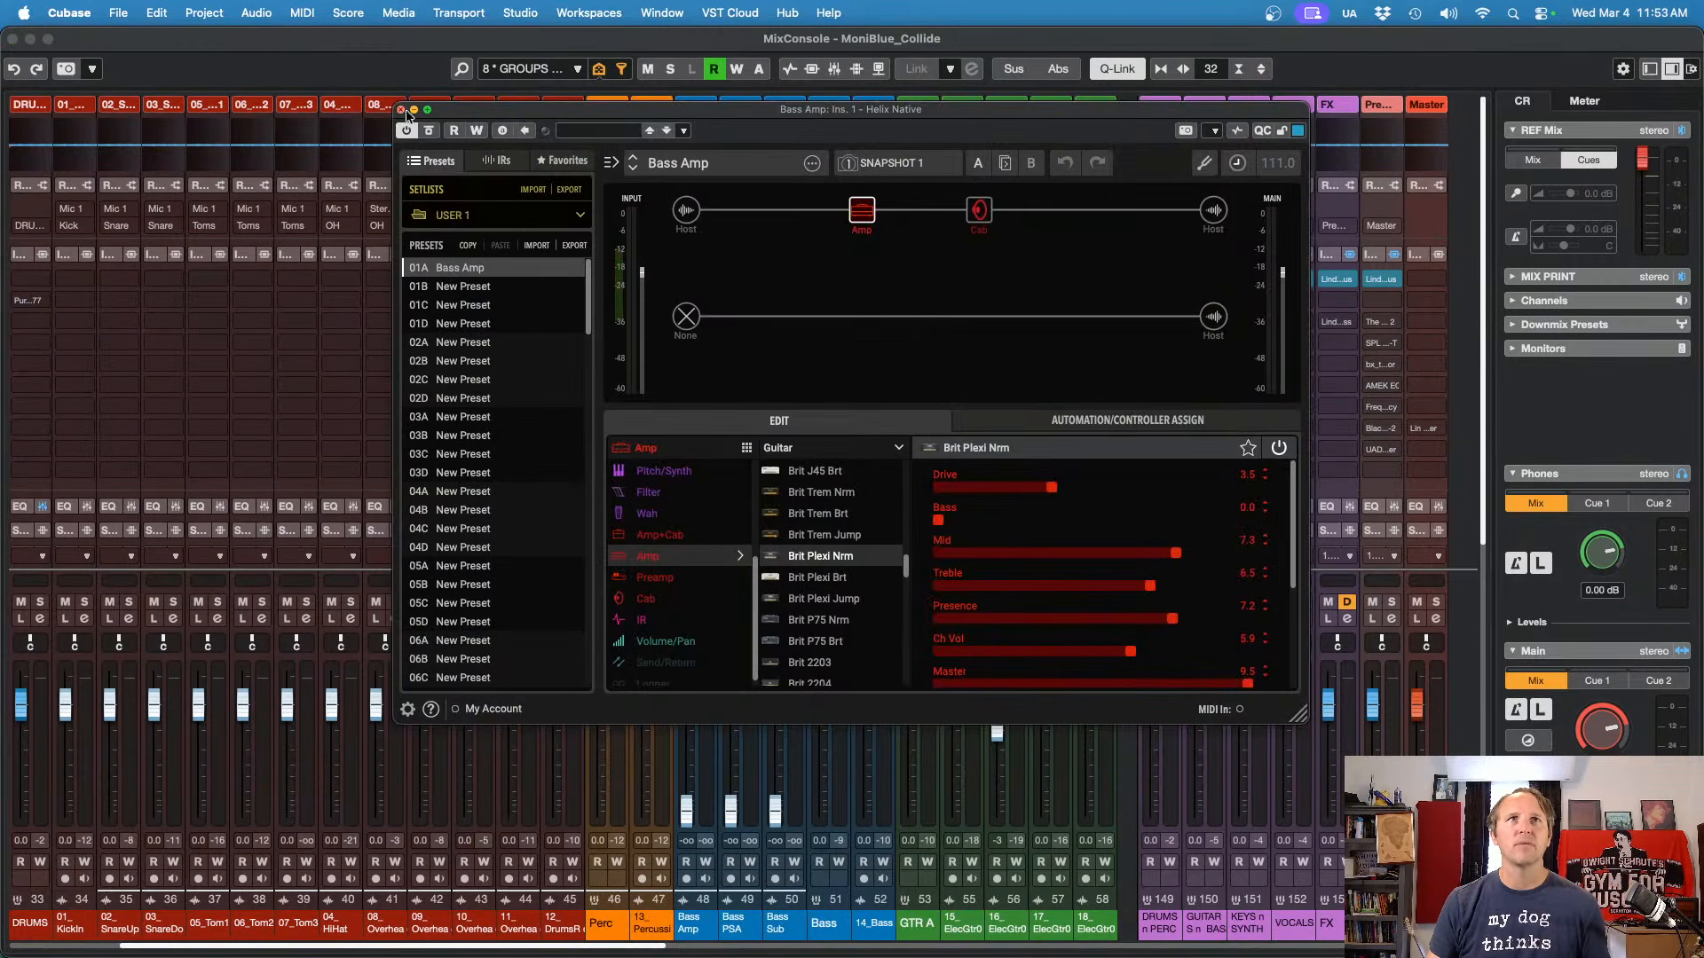
left_click(401, 109)
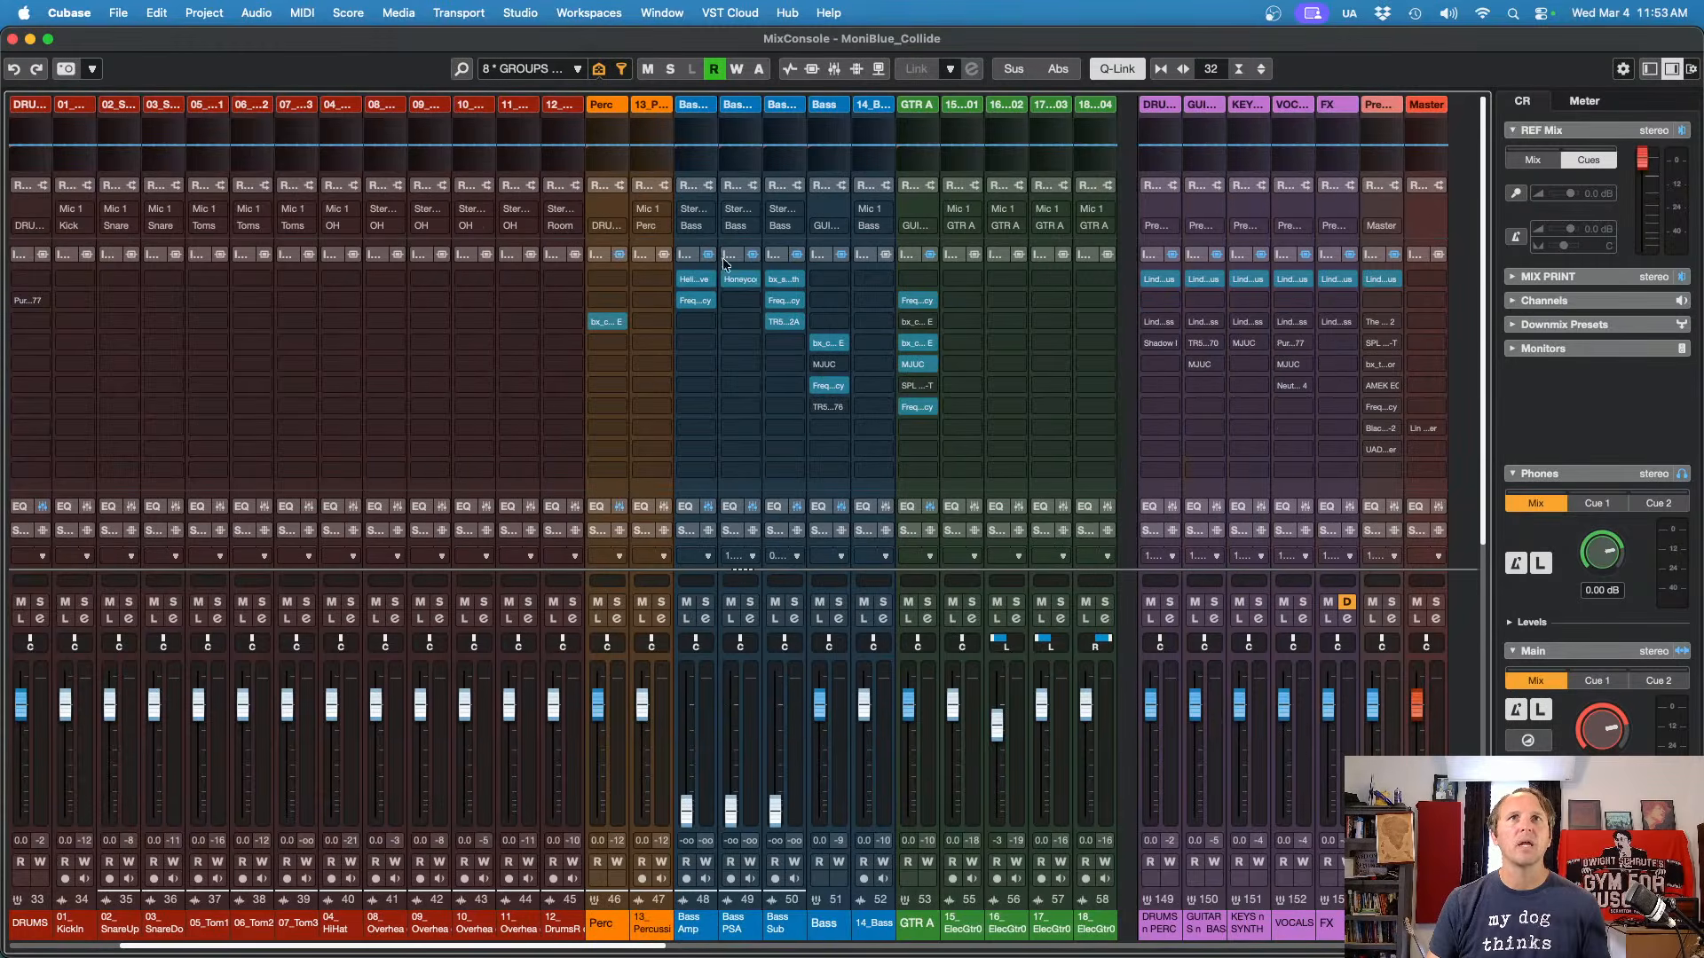
left_click(740, 278)
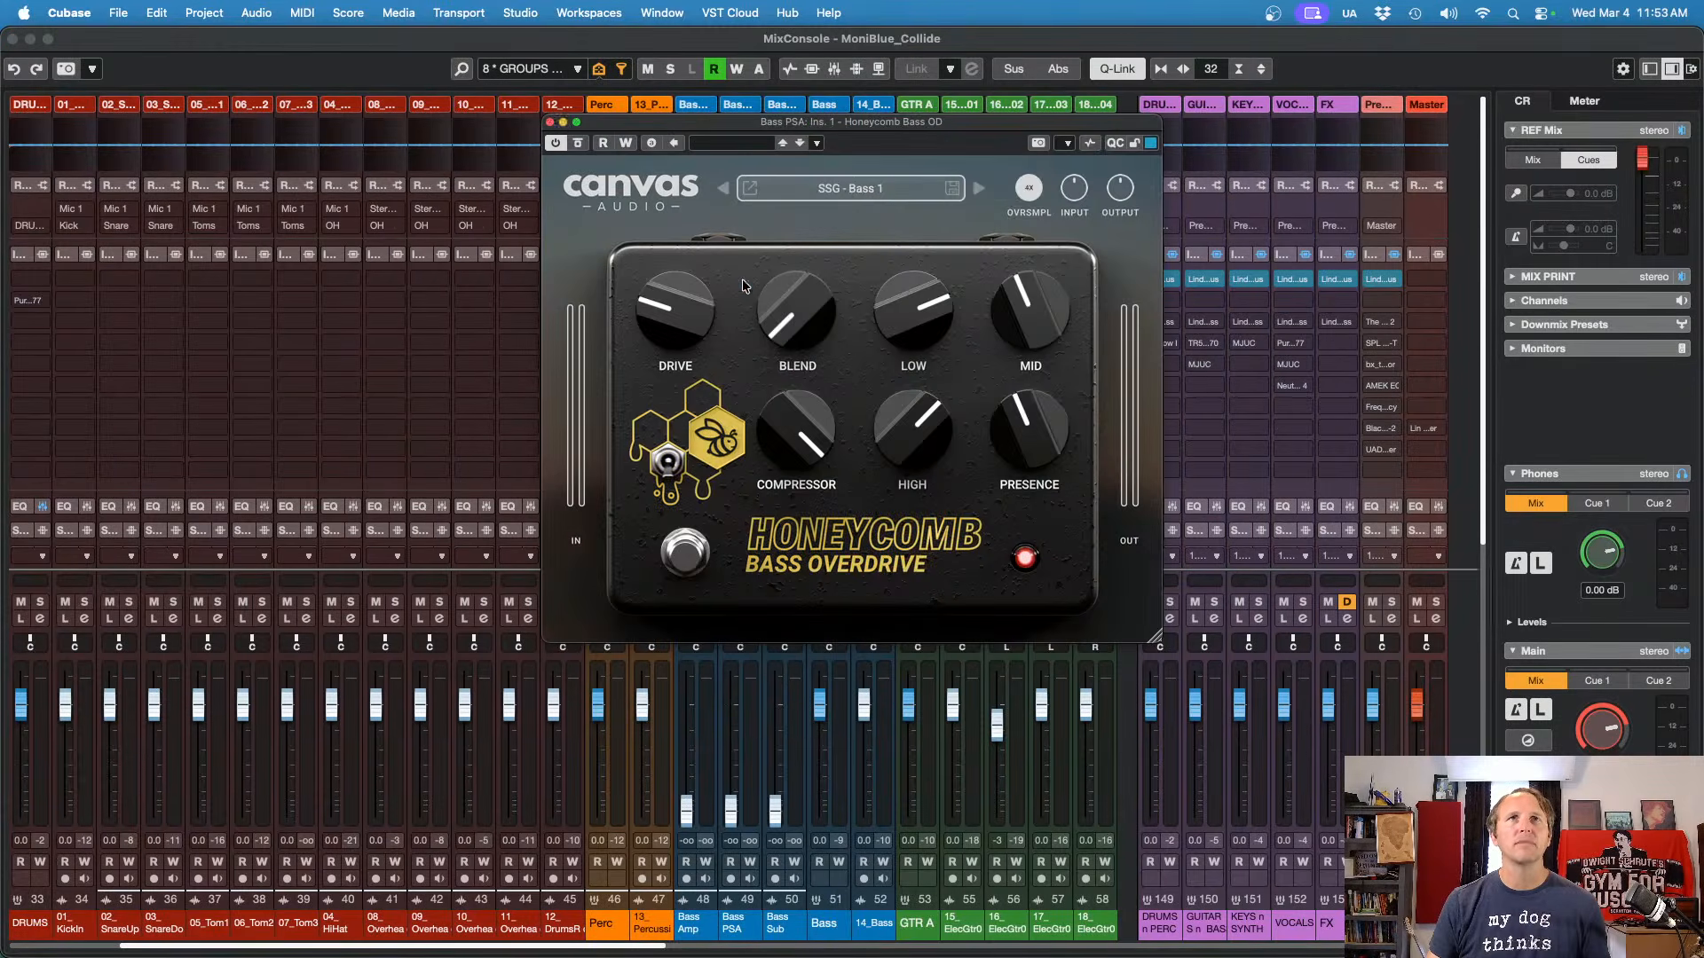
left_click(563, 125)
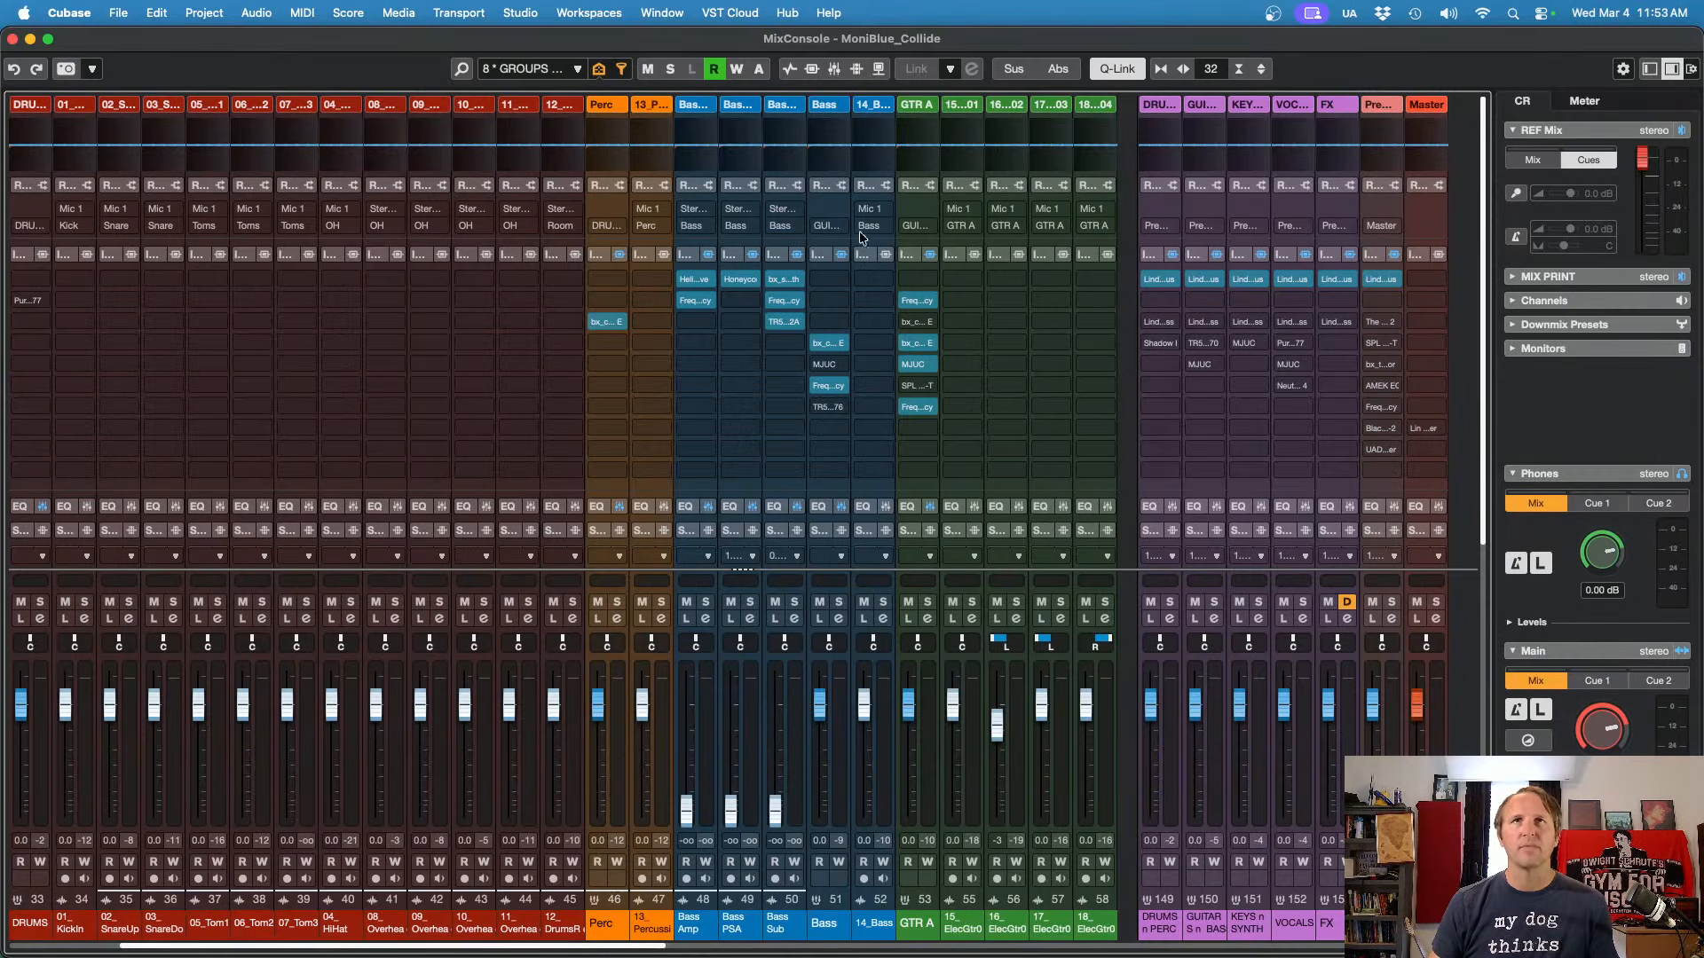
Step: Copy the Bass group's sends to Bass Amp, Bass PSA and Bass Sub, and move the Bass group channel ahead of Bass Amp
left_click(823, 252)
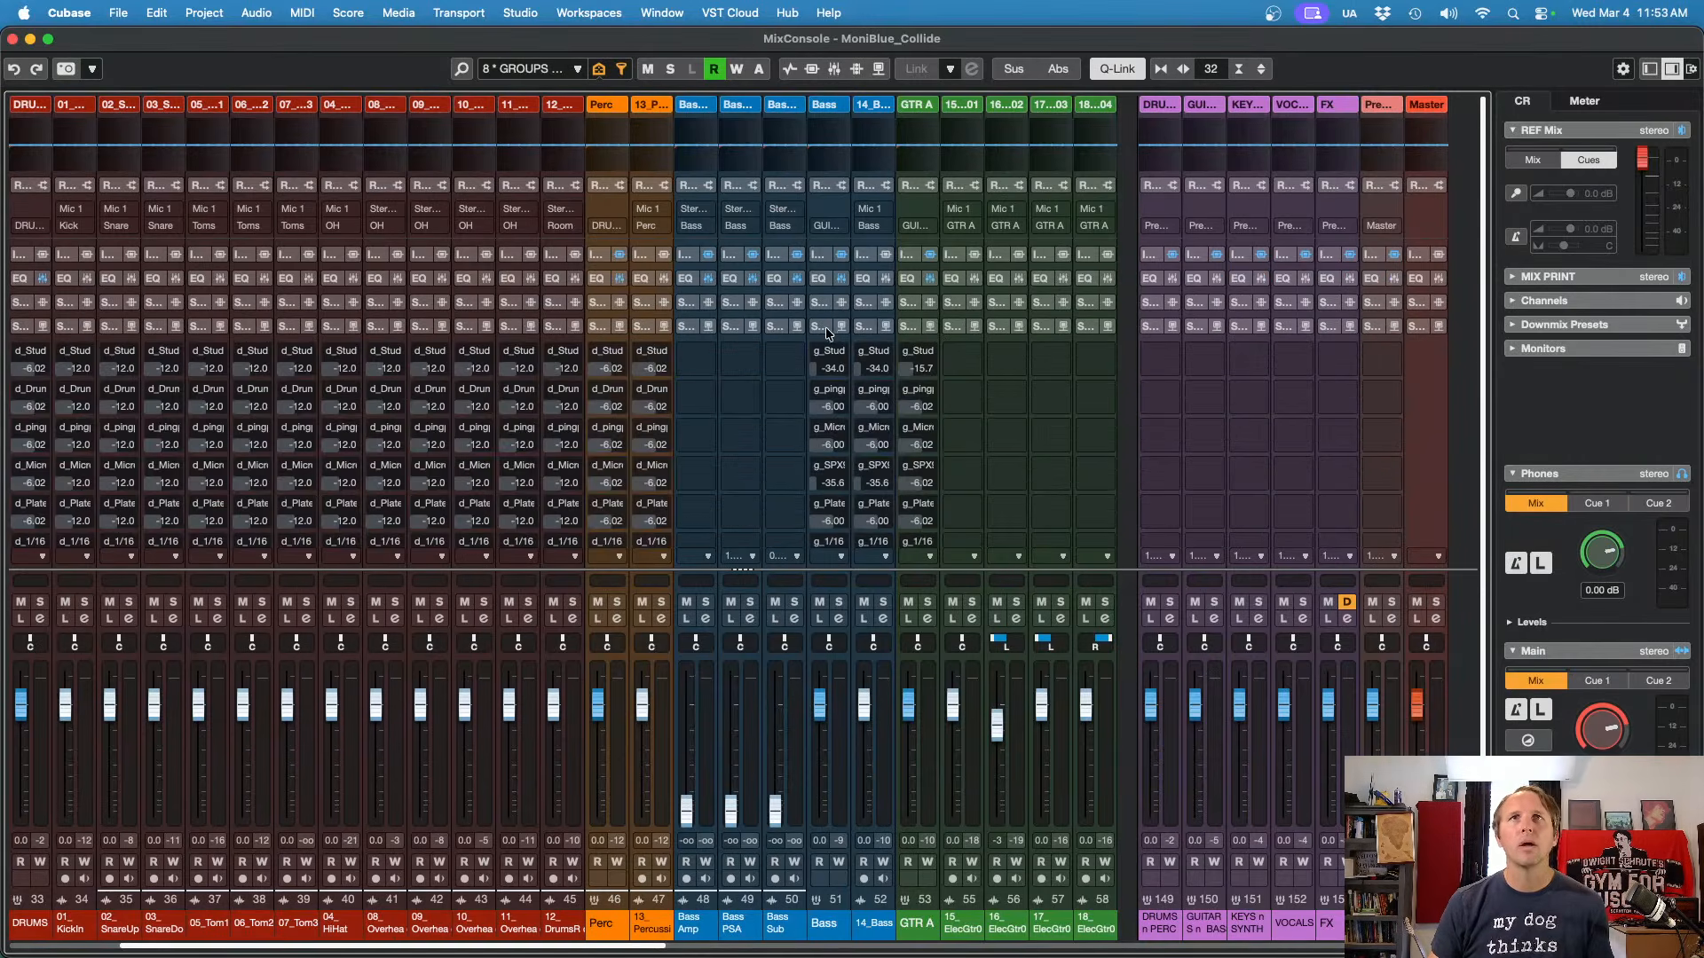
left_click_drag(824, 328, 692, 328)
key("alt+shift")
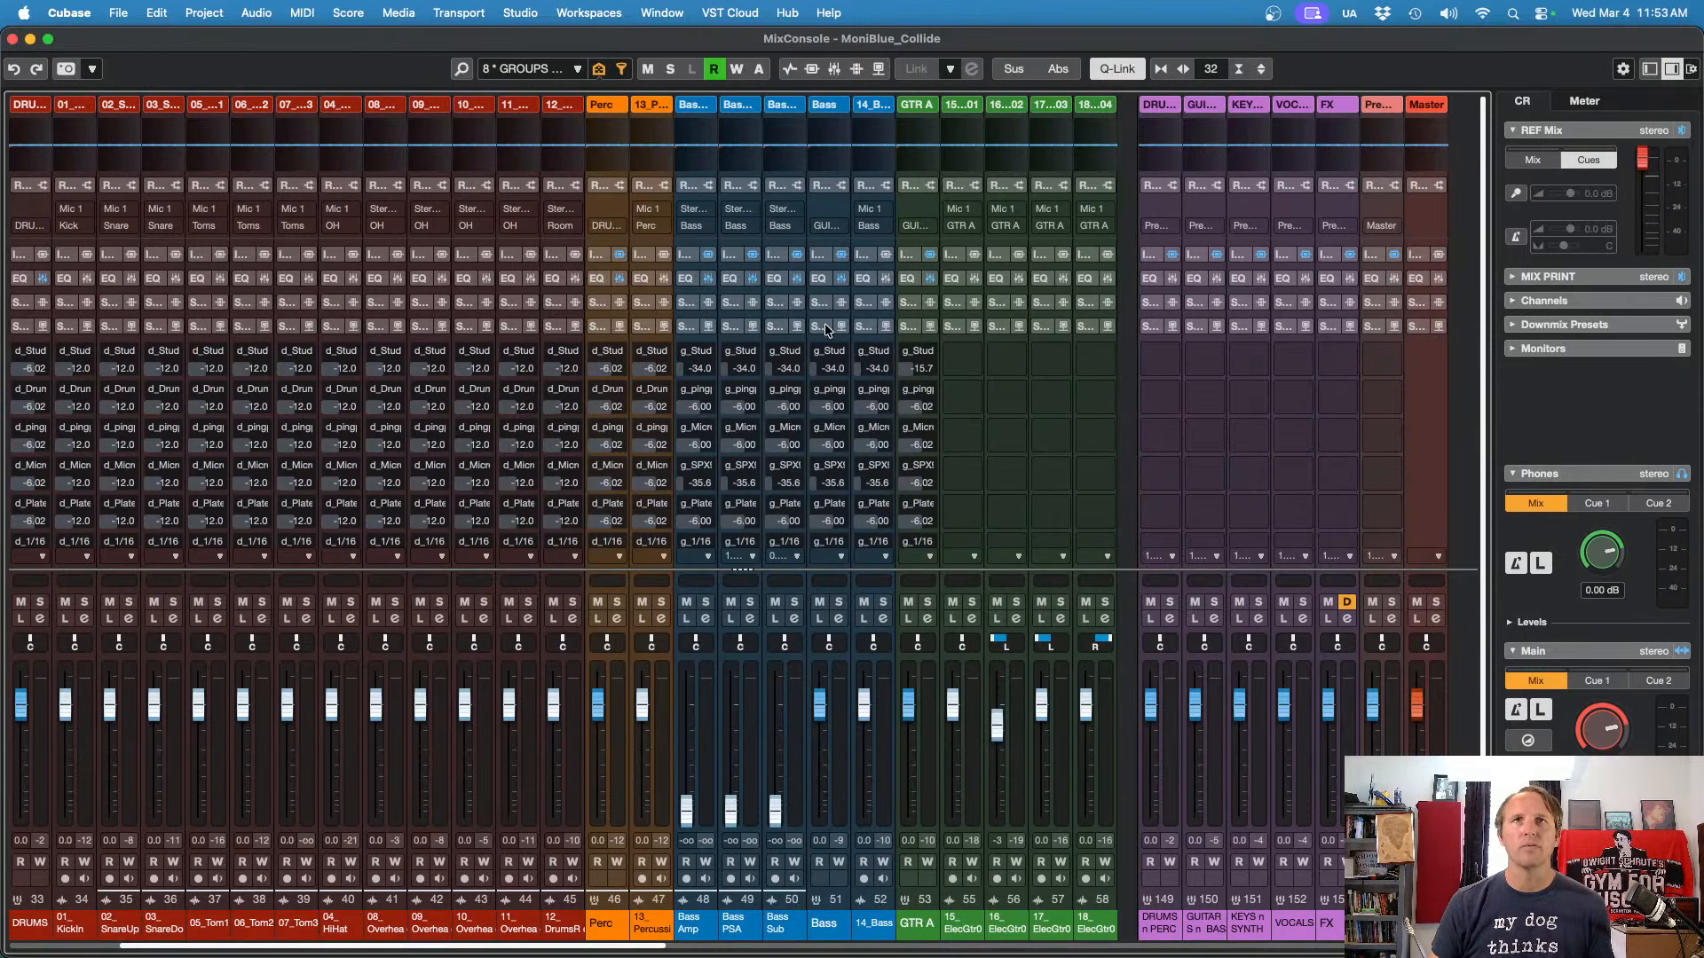
left_click_drag(827, 923, 687, 932)
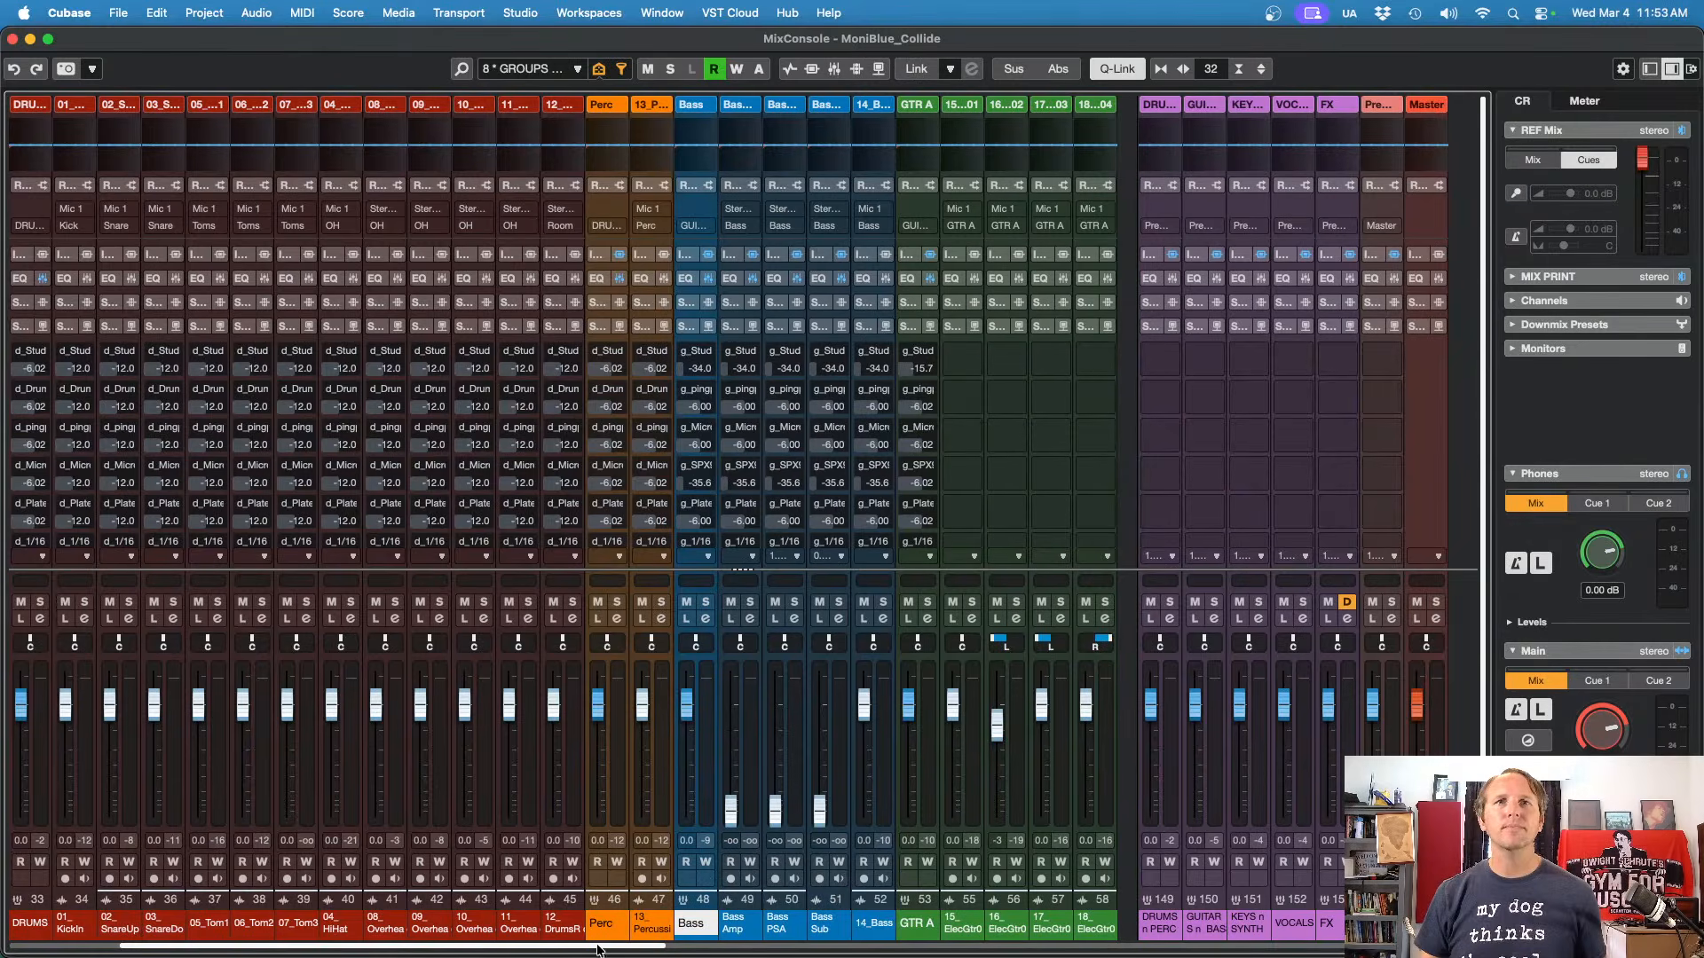
Step: Select electric guitar channels 15 through 26 and assign their first send to g_Studio A Verb
left_click_drag(600, 948, 906, 947)
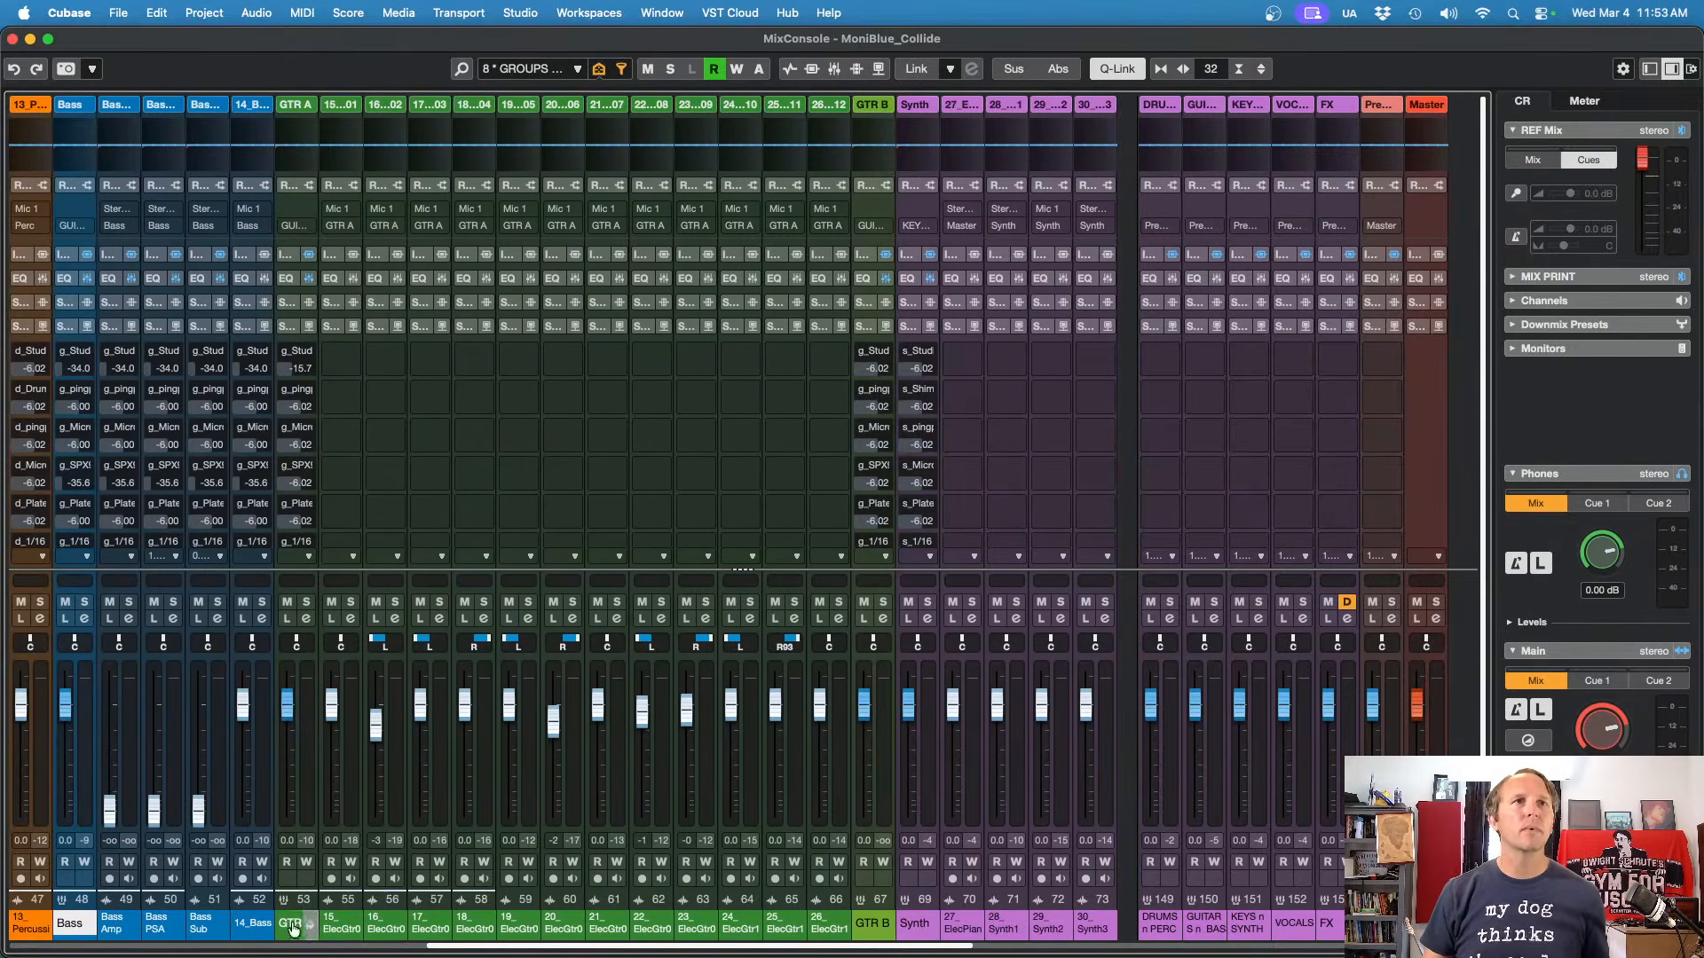
mouse_move(349, 923)
left_mouse_down()
mouse_move(750, 941)
mouse_move(834, 927)
left_mouse_up()
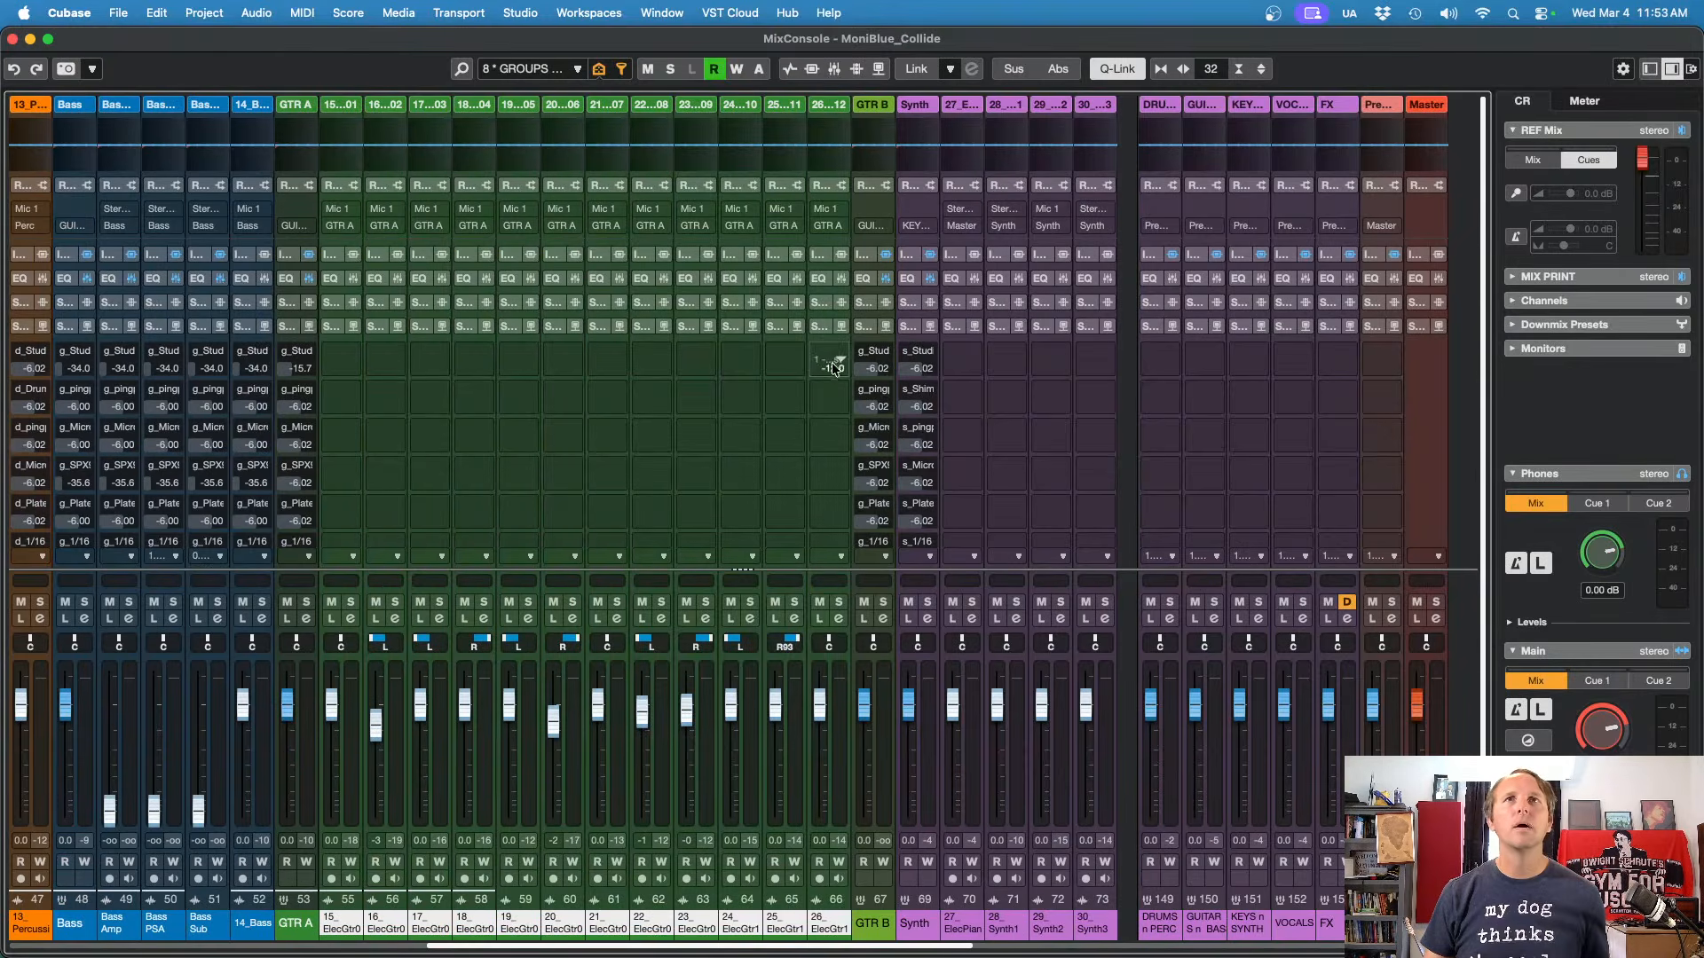
left_click(836, 363)
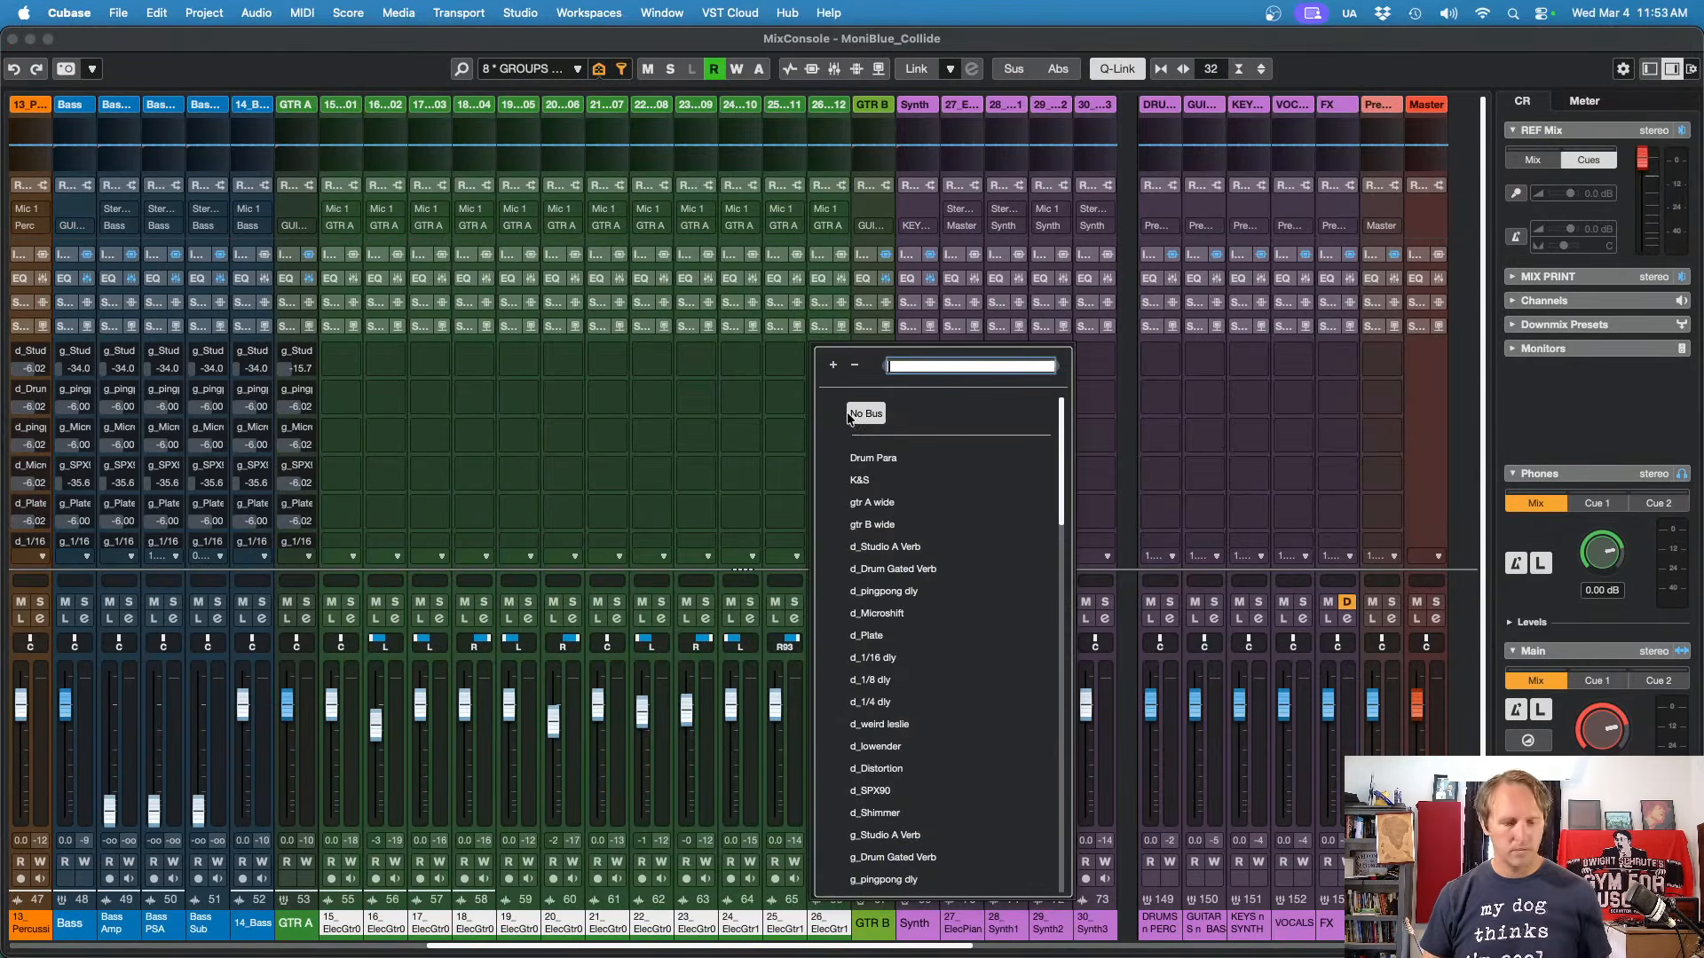
type("g")
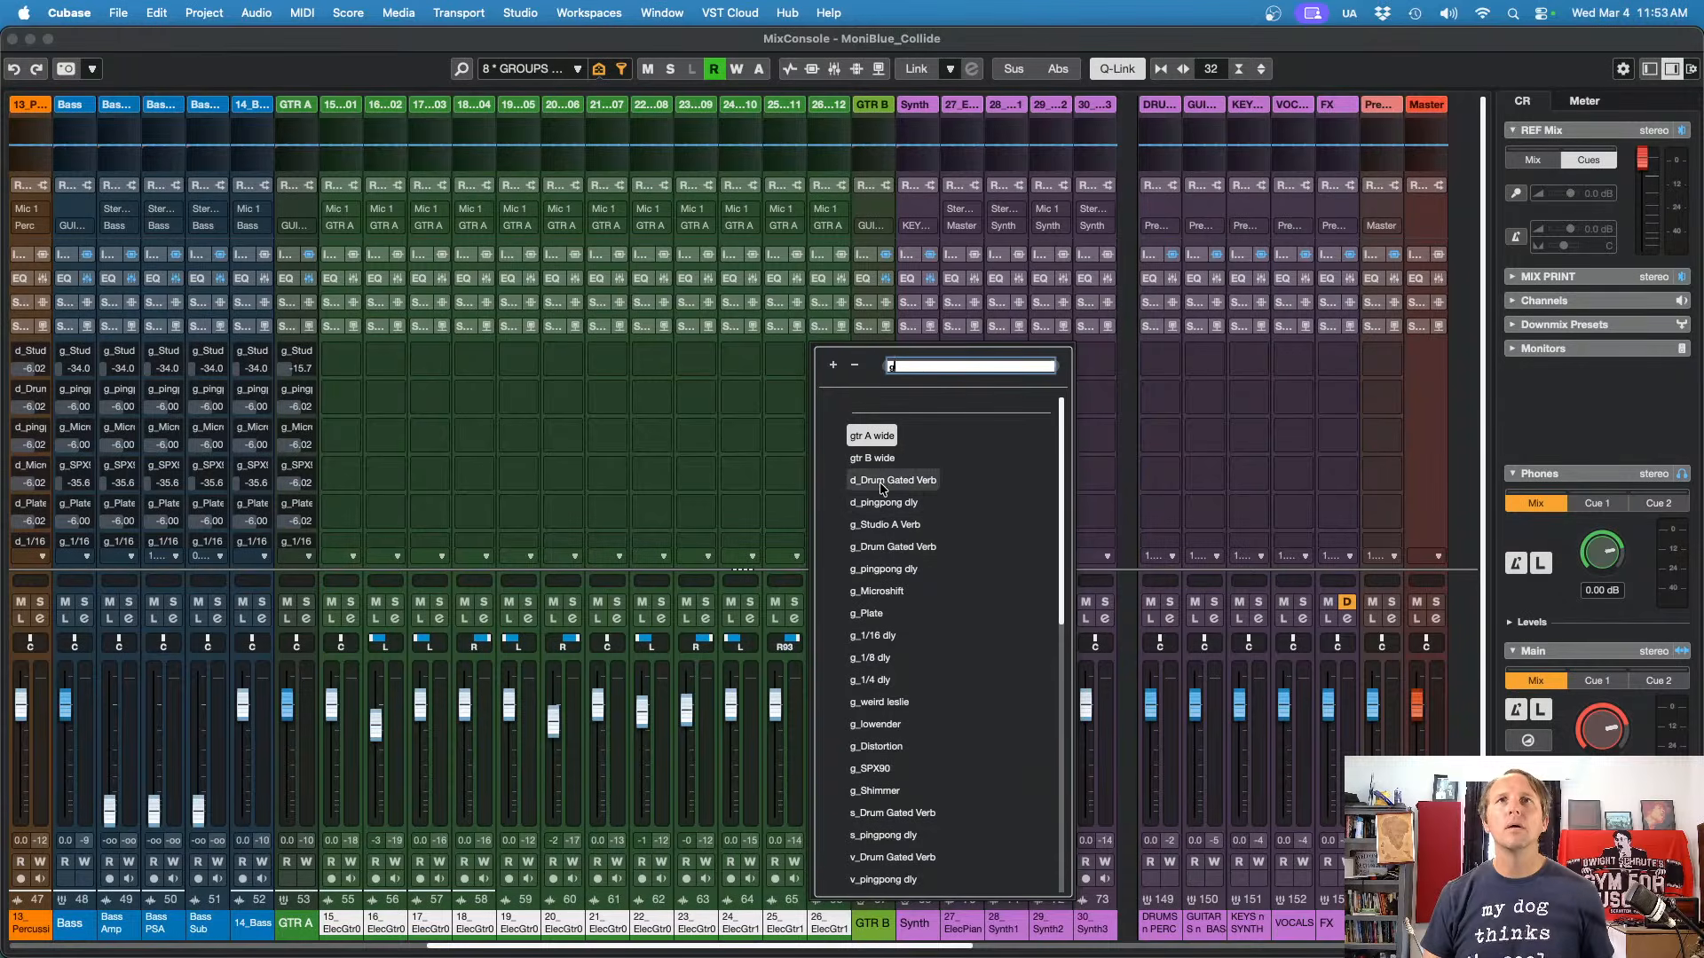
left_click(883, 524)
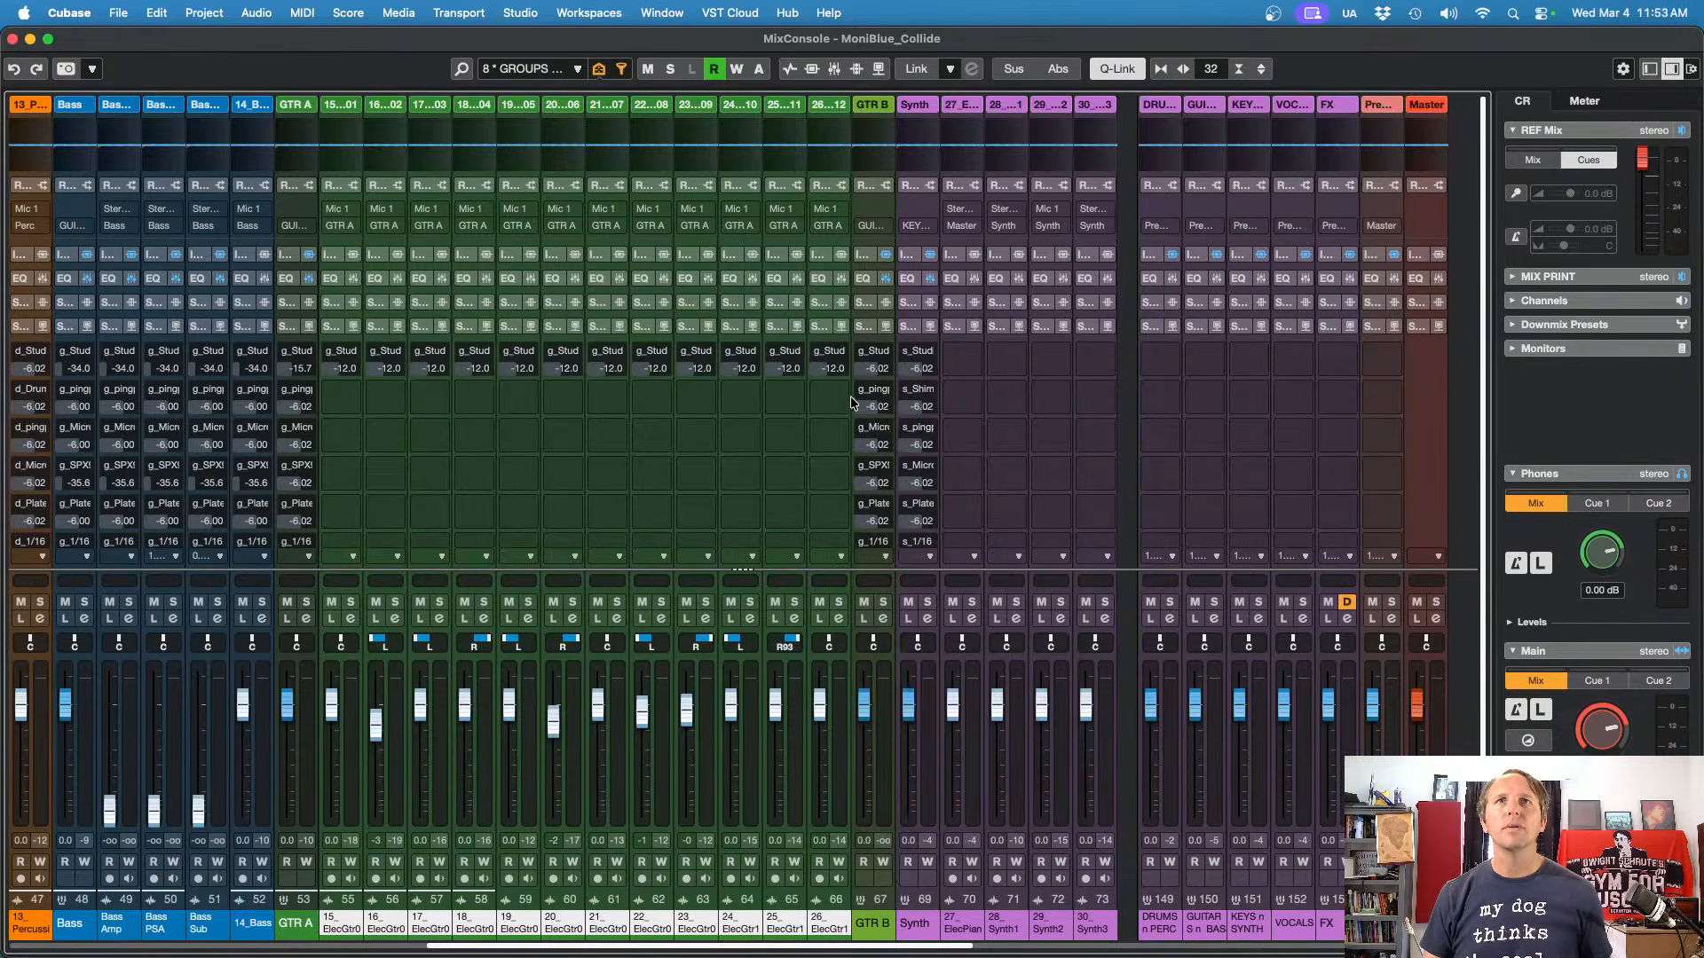
left_click(842, 399)
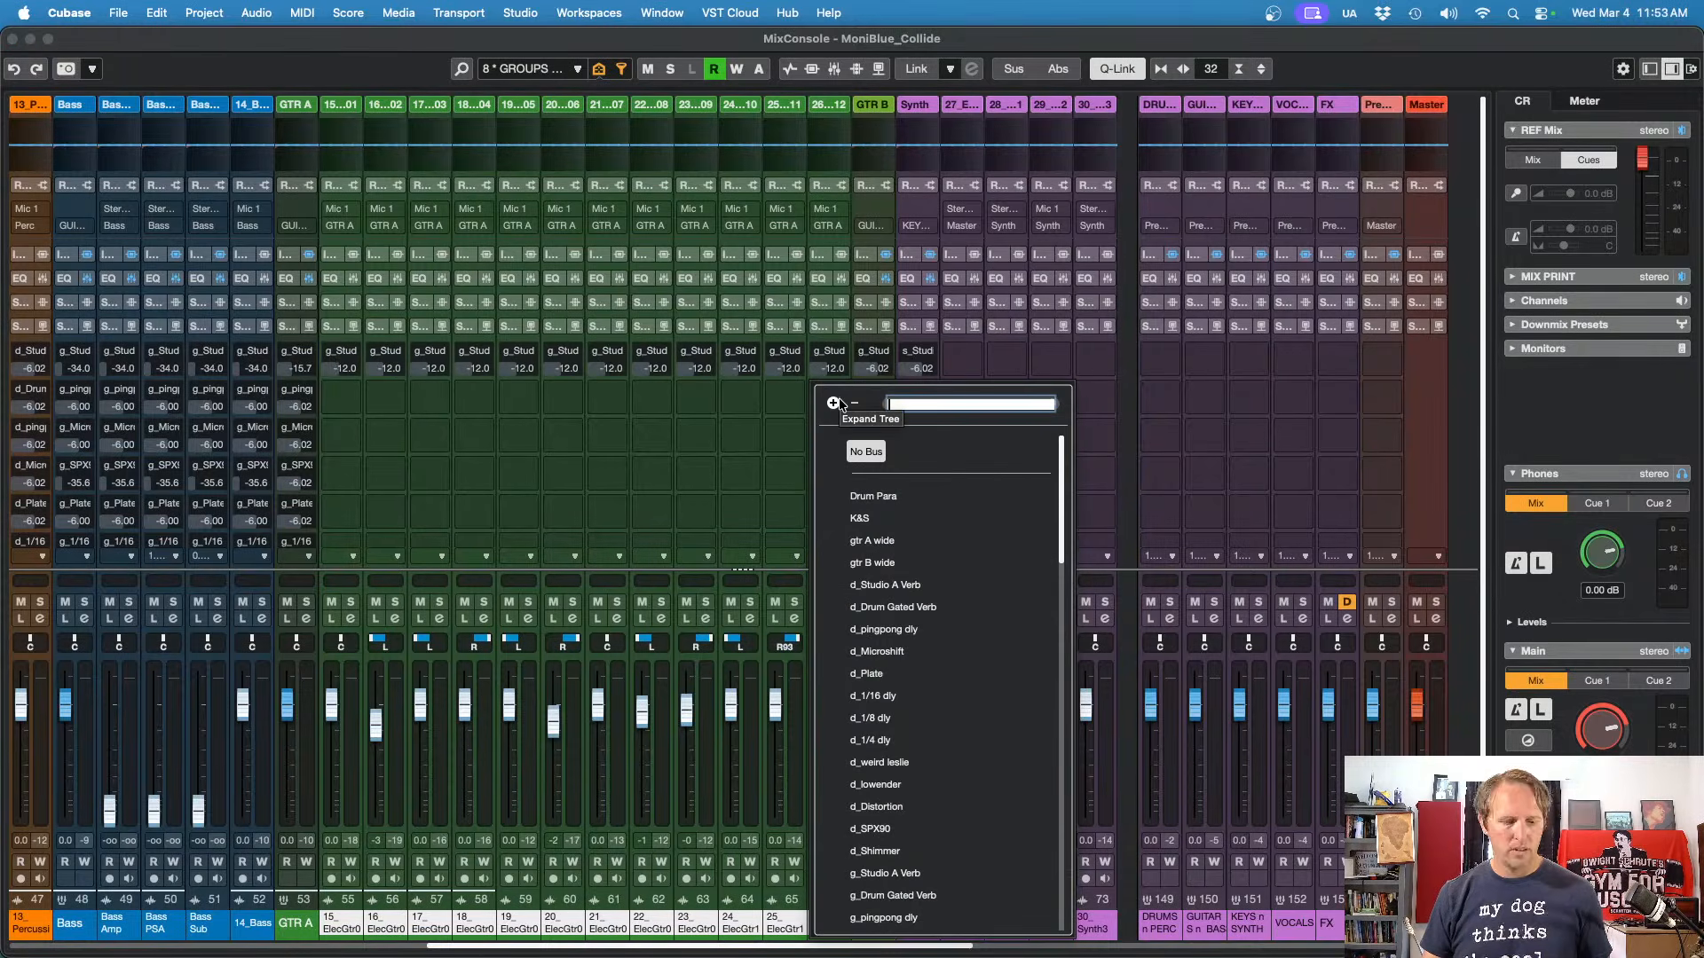
type("g")
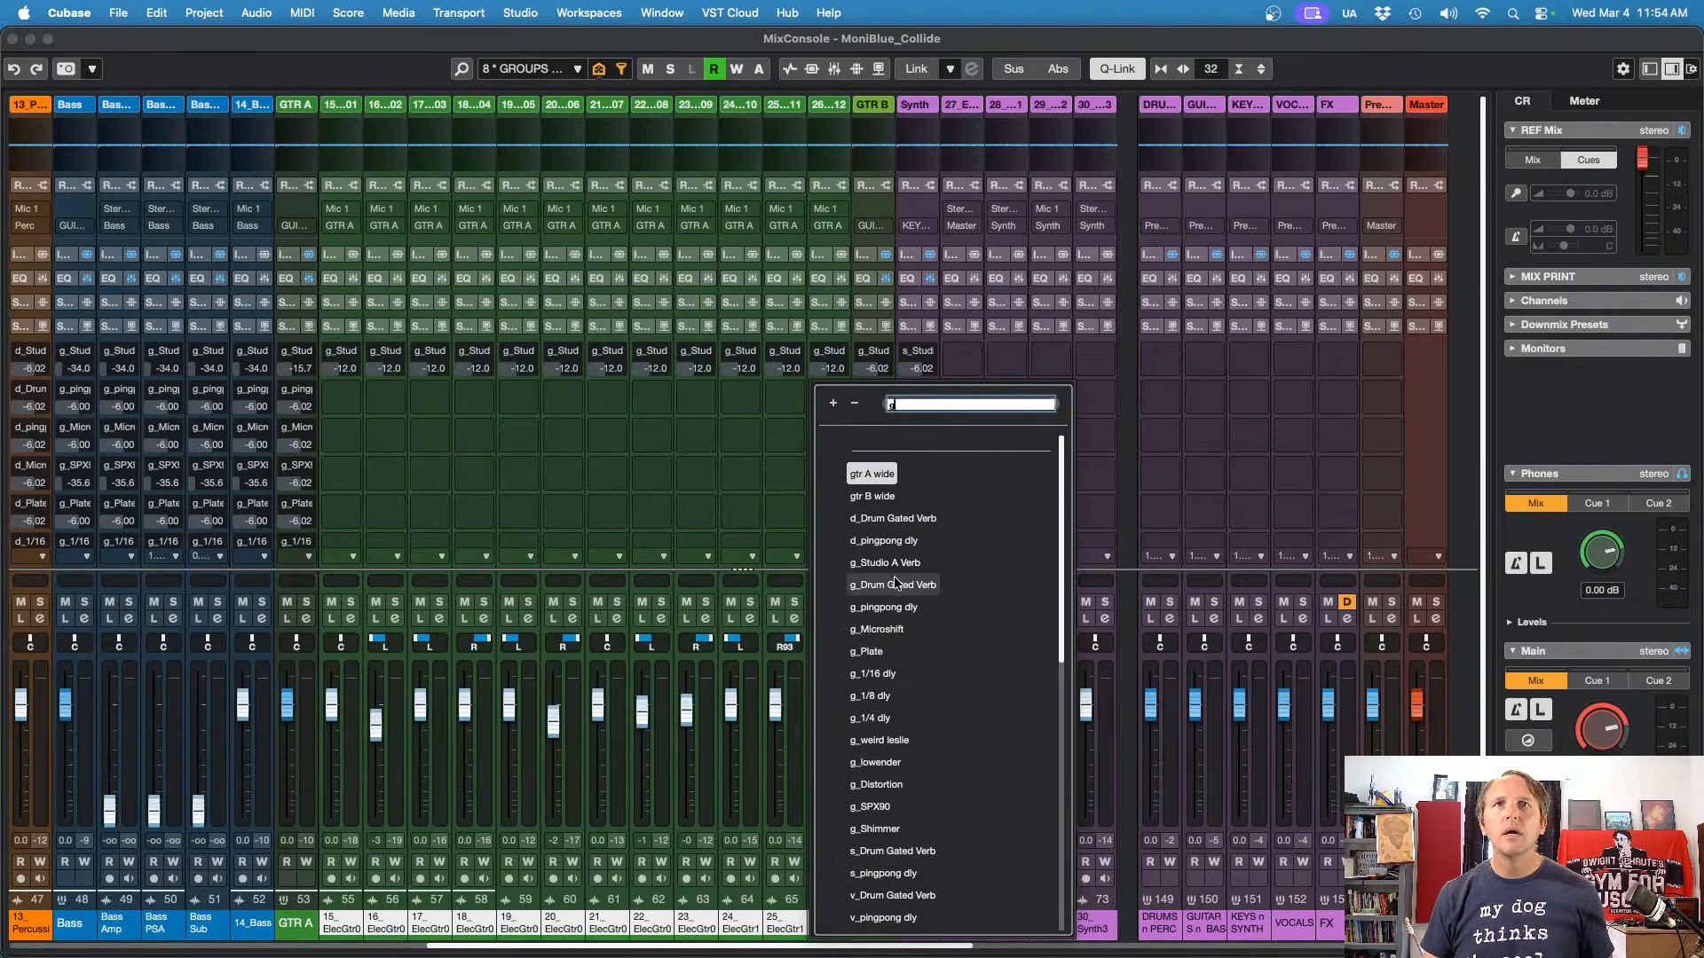
left_click(893, 81)
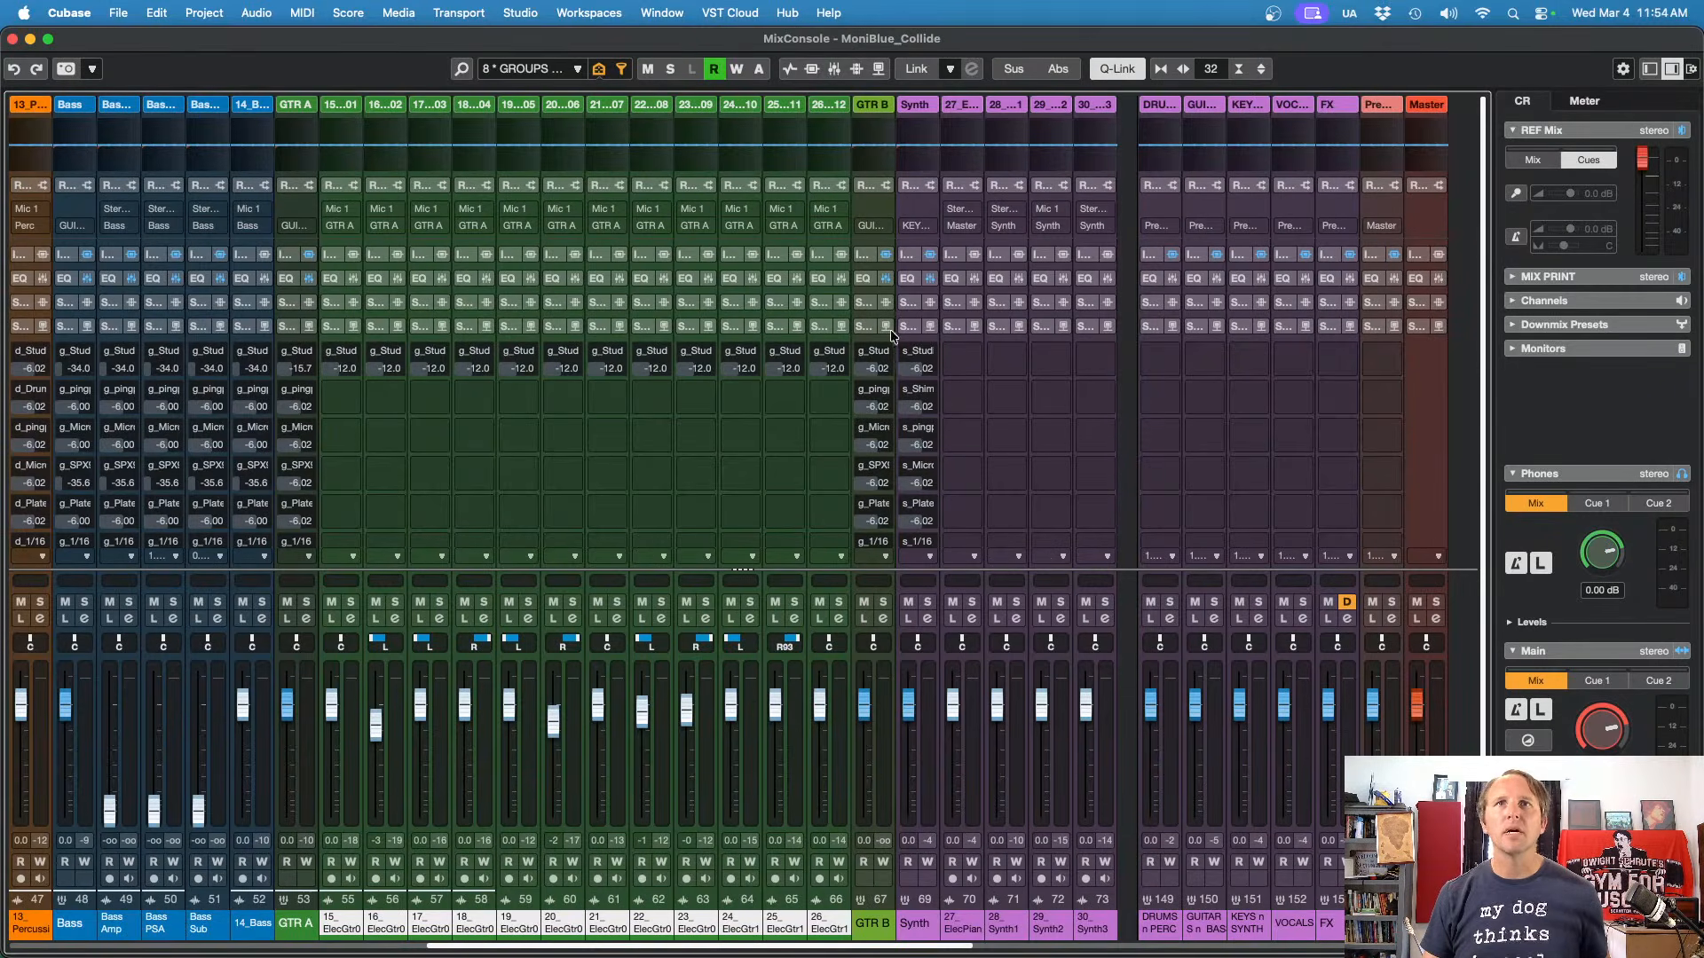
Step: Assign the selected electric guitar channels' second send to d_pingpong dly and their third send to g_Microshift
left_click(838, 402)
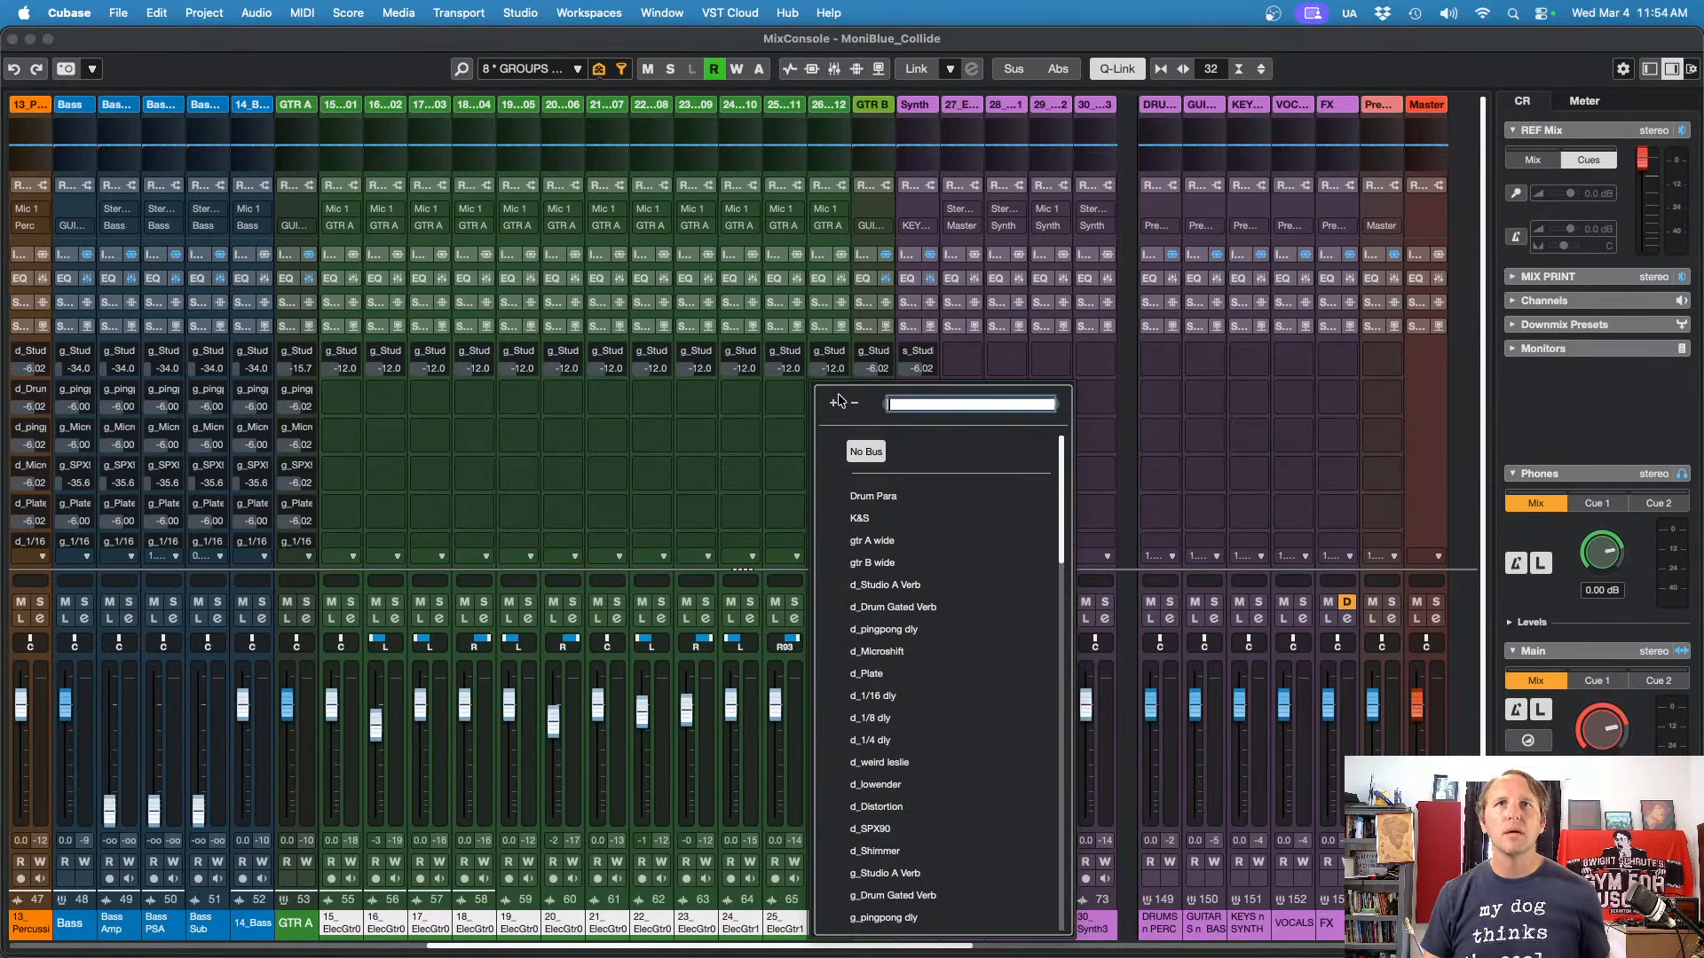
type("g")
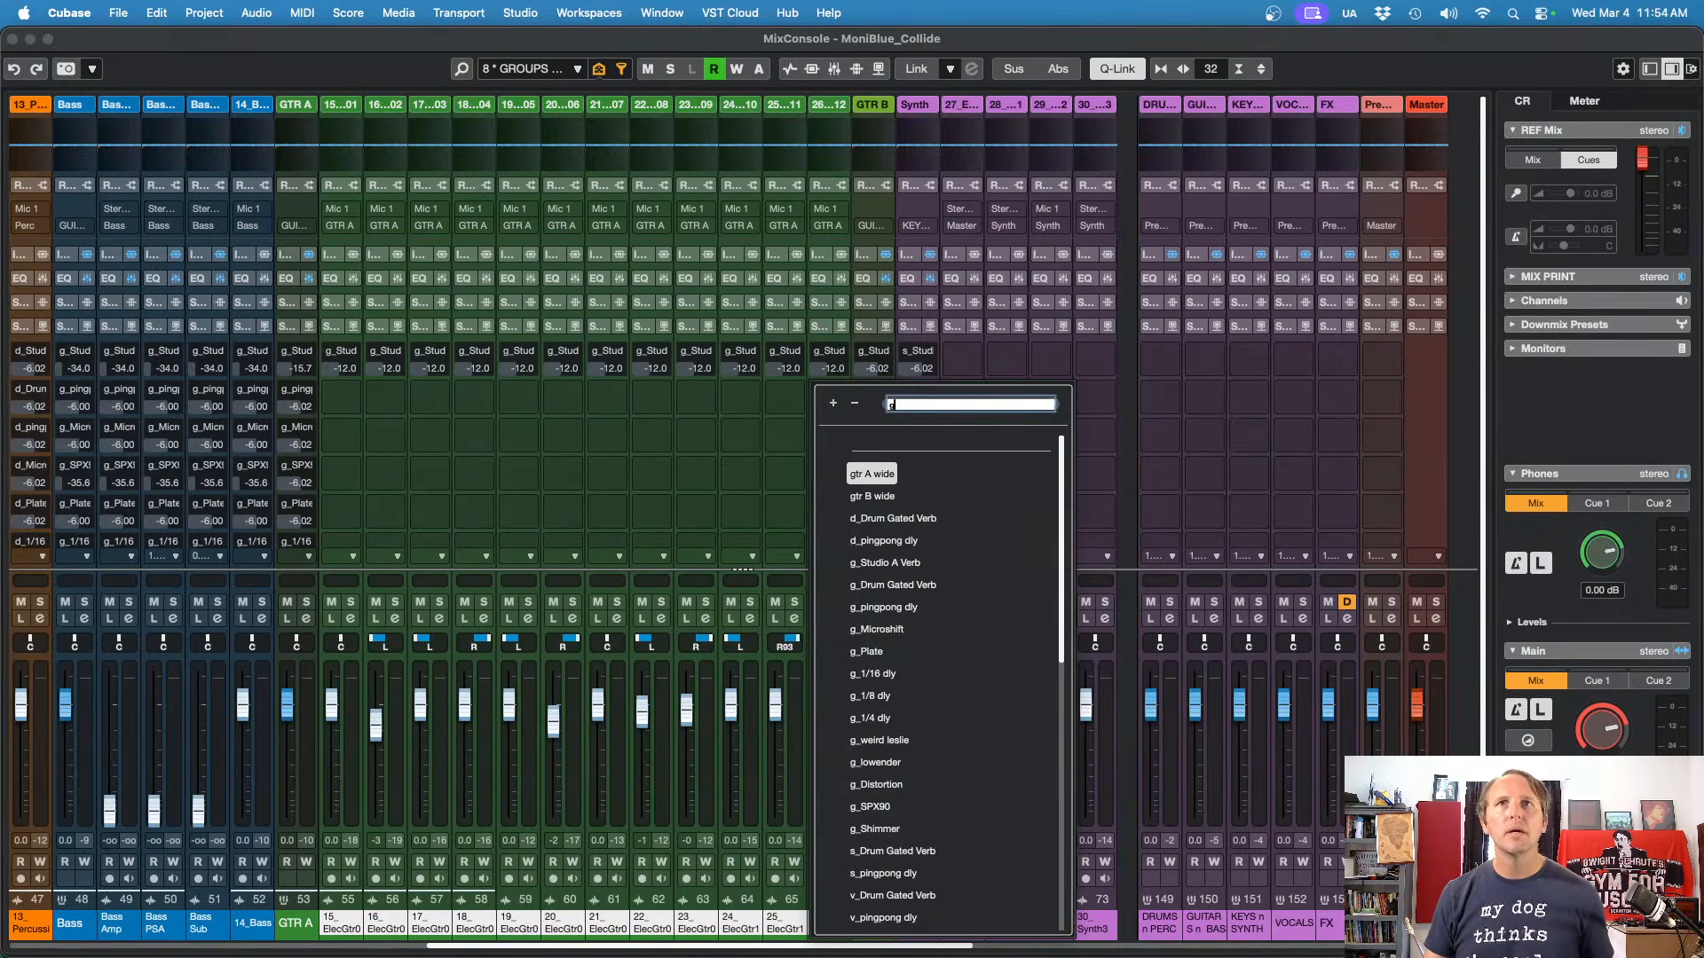
left_click(888, 541)
left_click(831, 435)
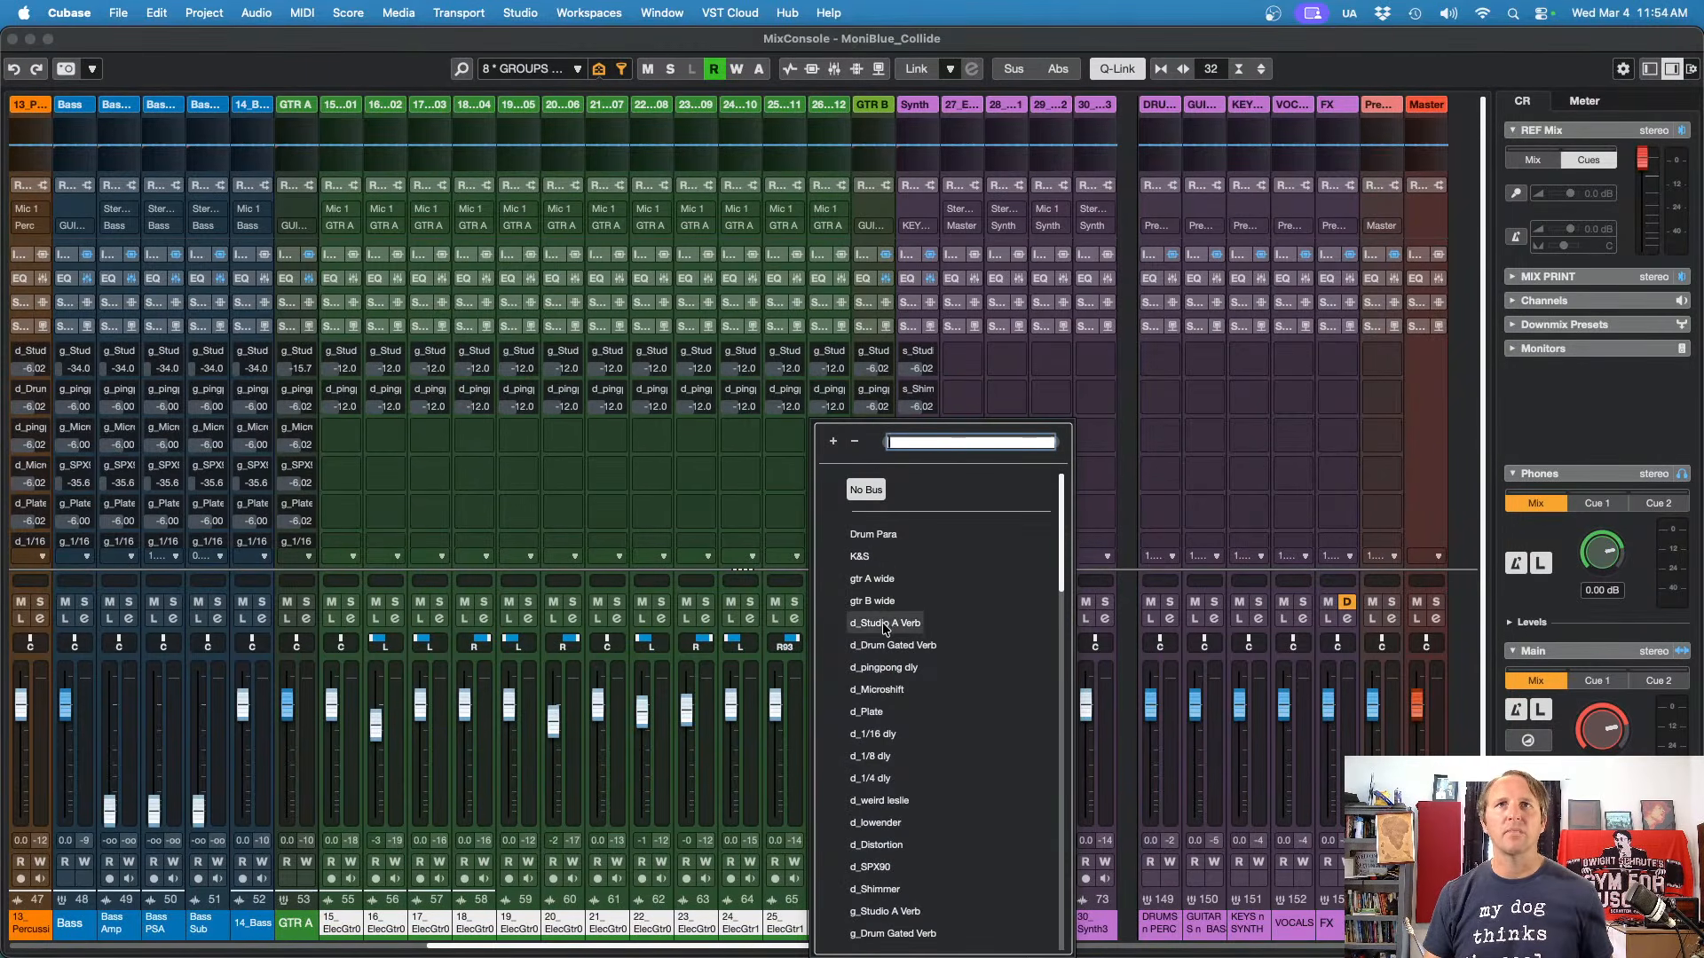
type("g")
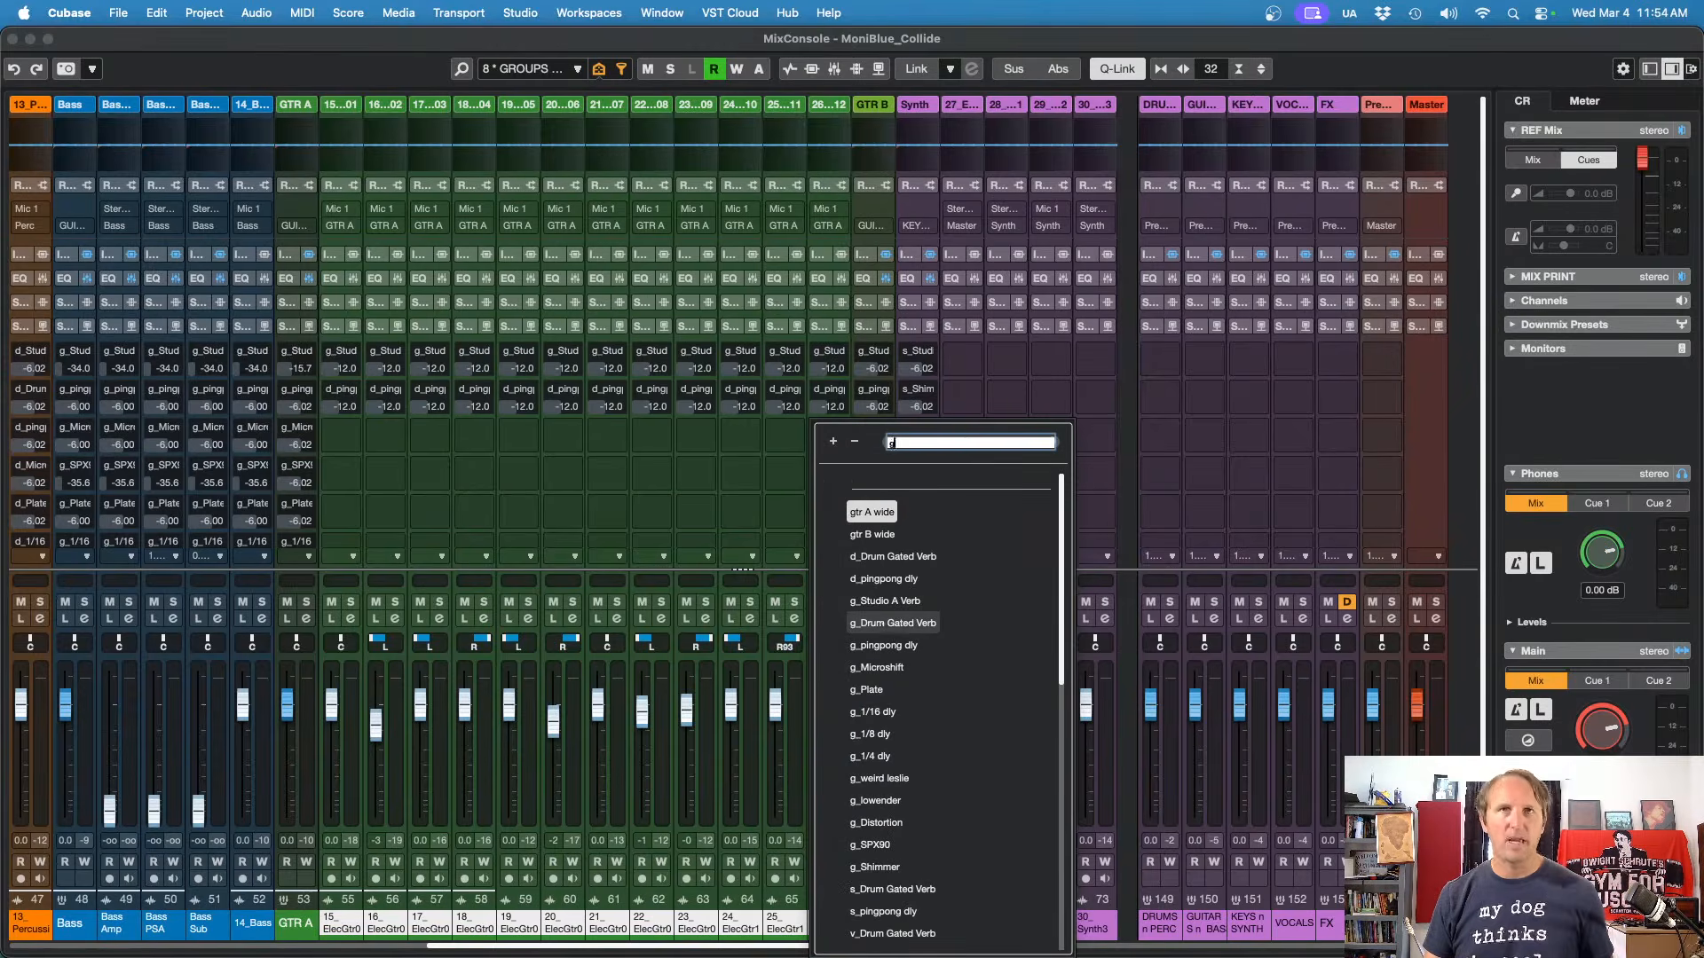
left_click(873, 667)
Step: Assign the selected guitar channels' fourth send to g_Plate and their fifth send to g_1/16 dly
left_click(834, 472)
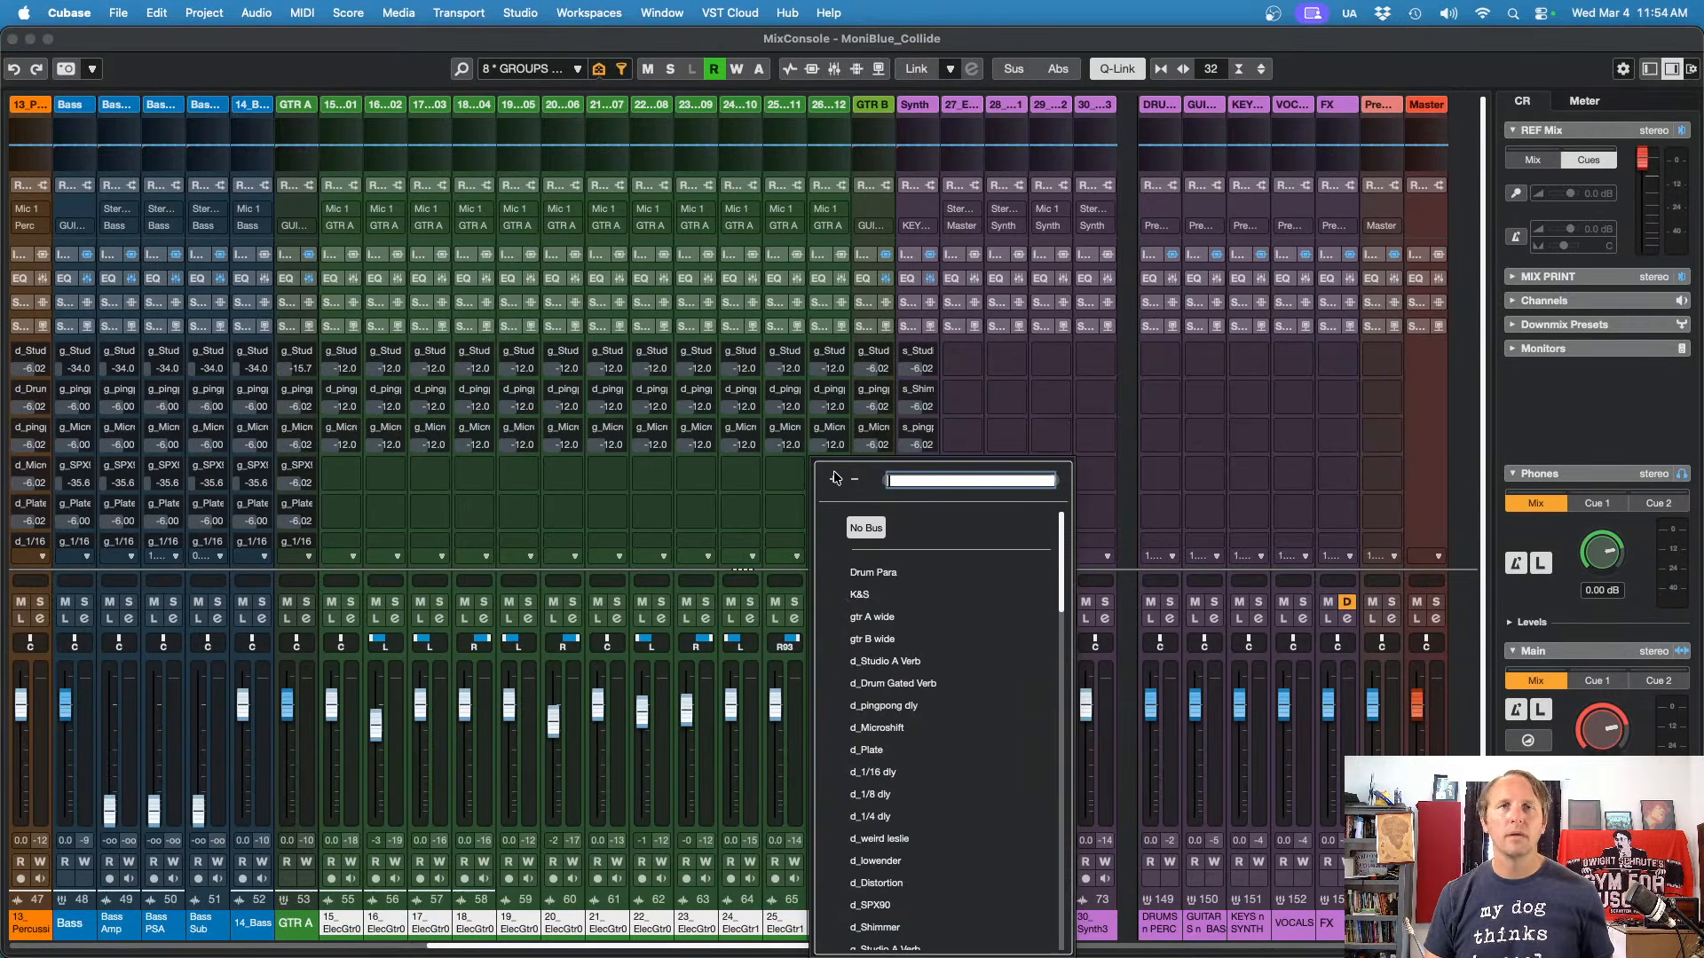
type("g")
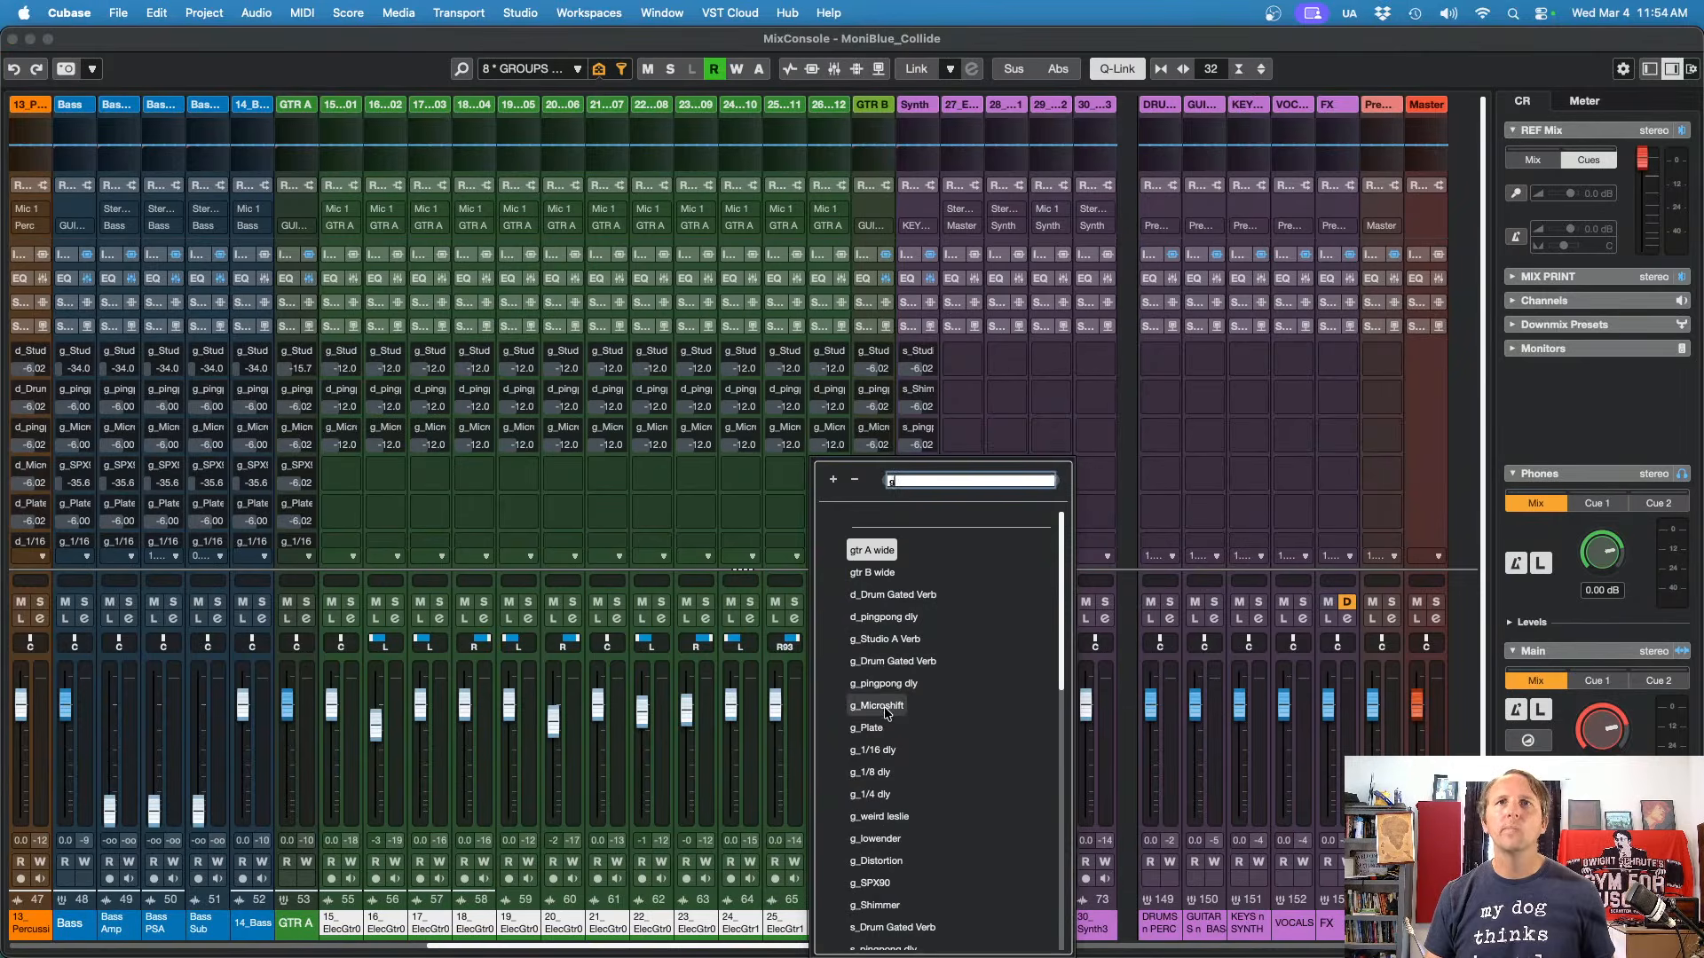
left_click(871, 728)
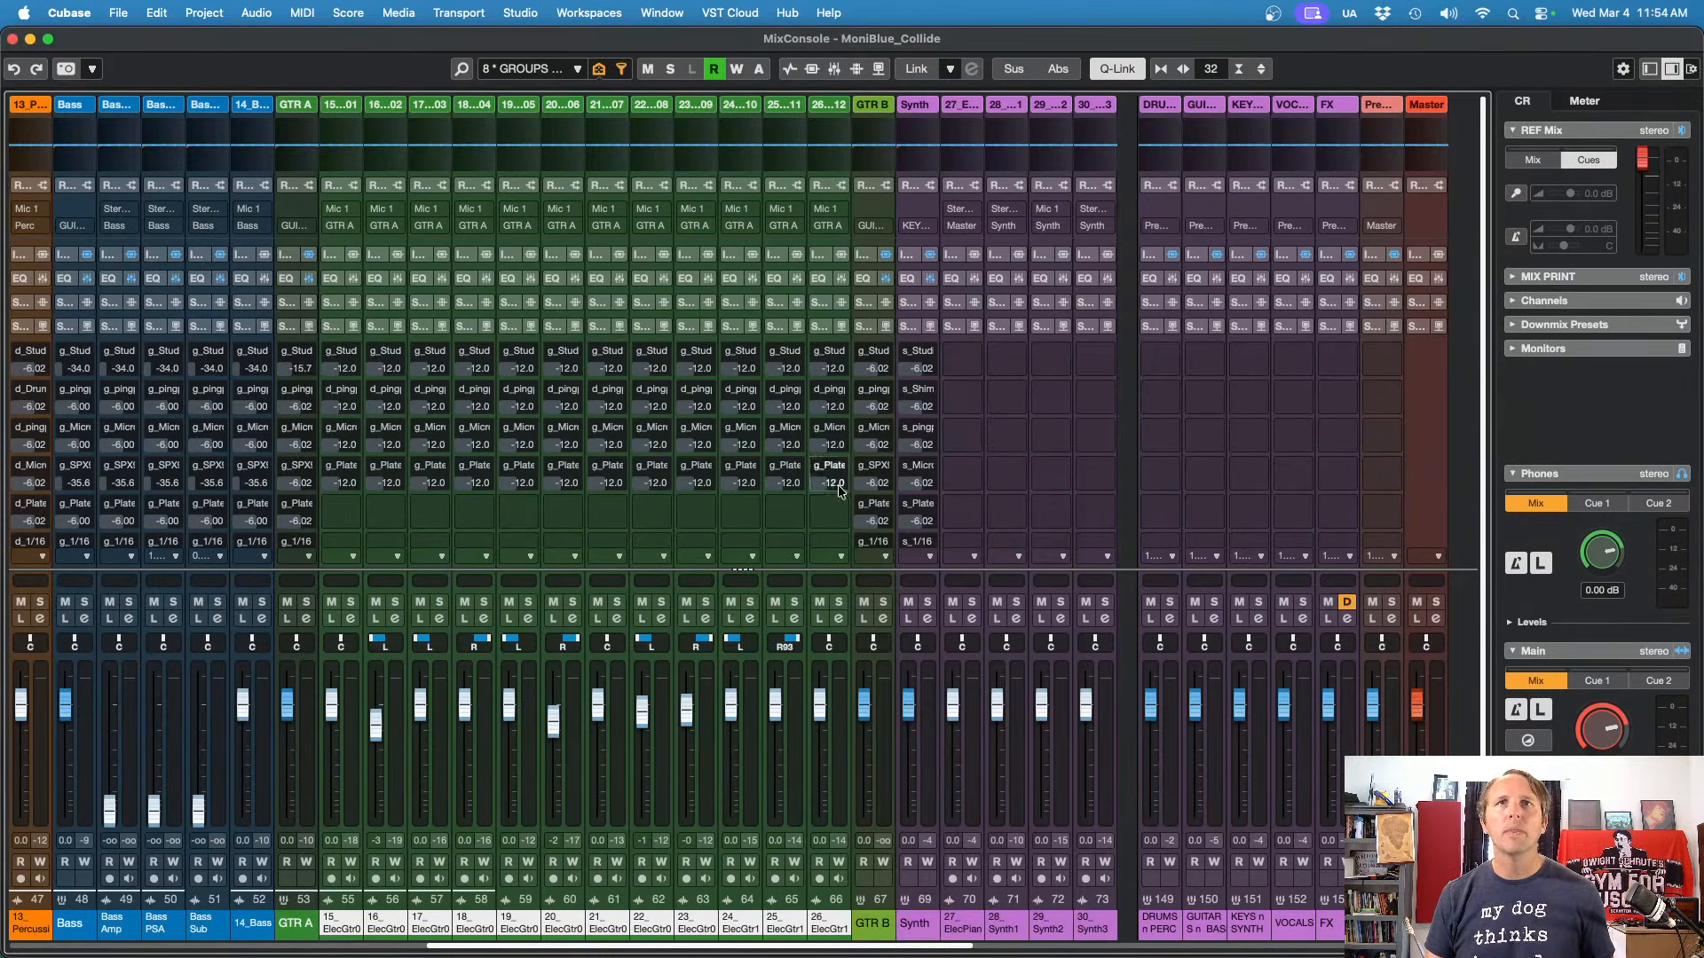
left_click(834, 517)
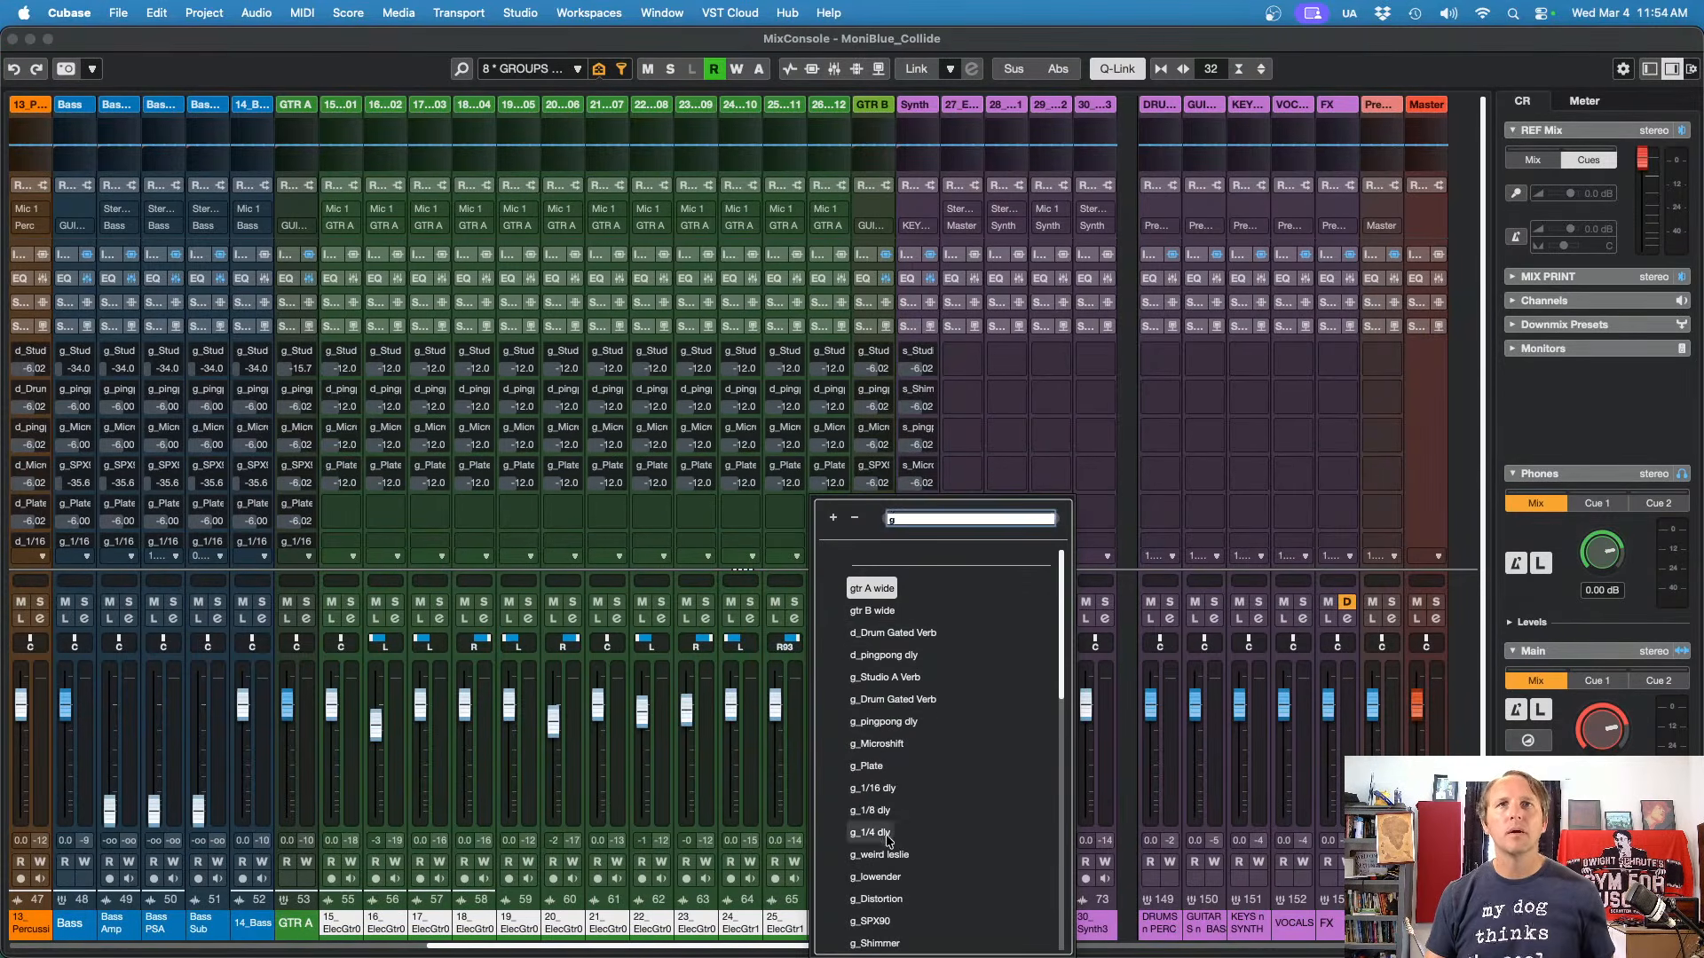
left_click(895, 790)
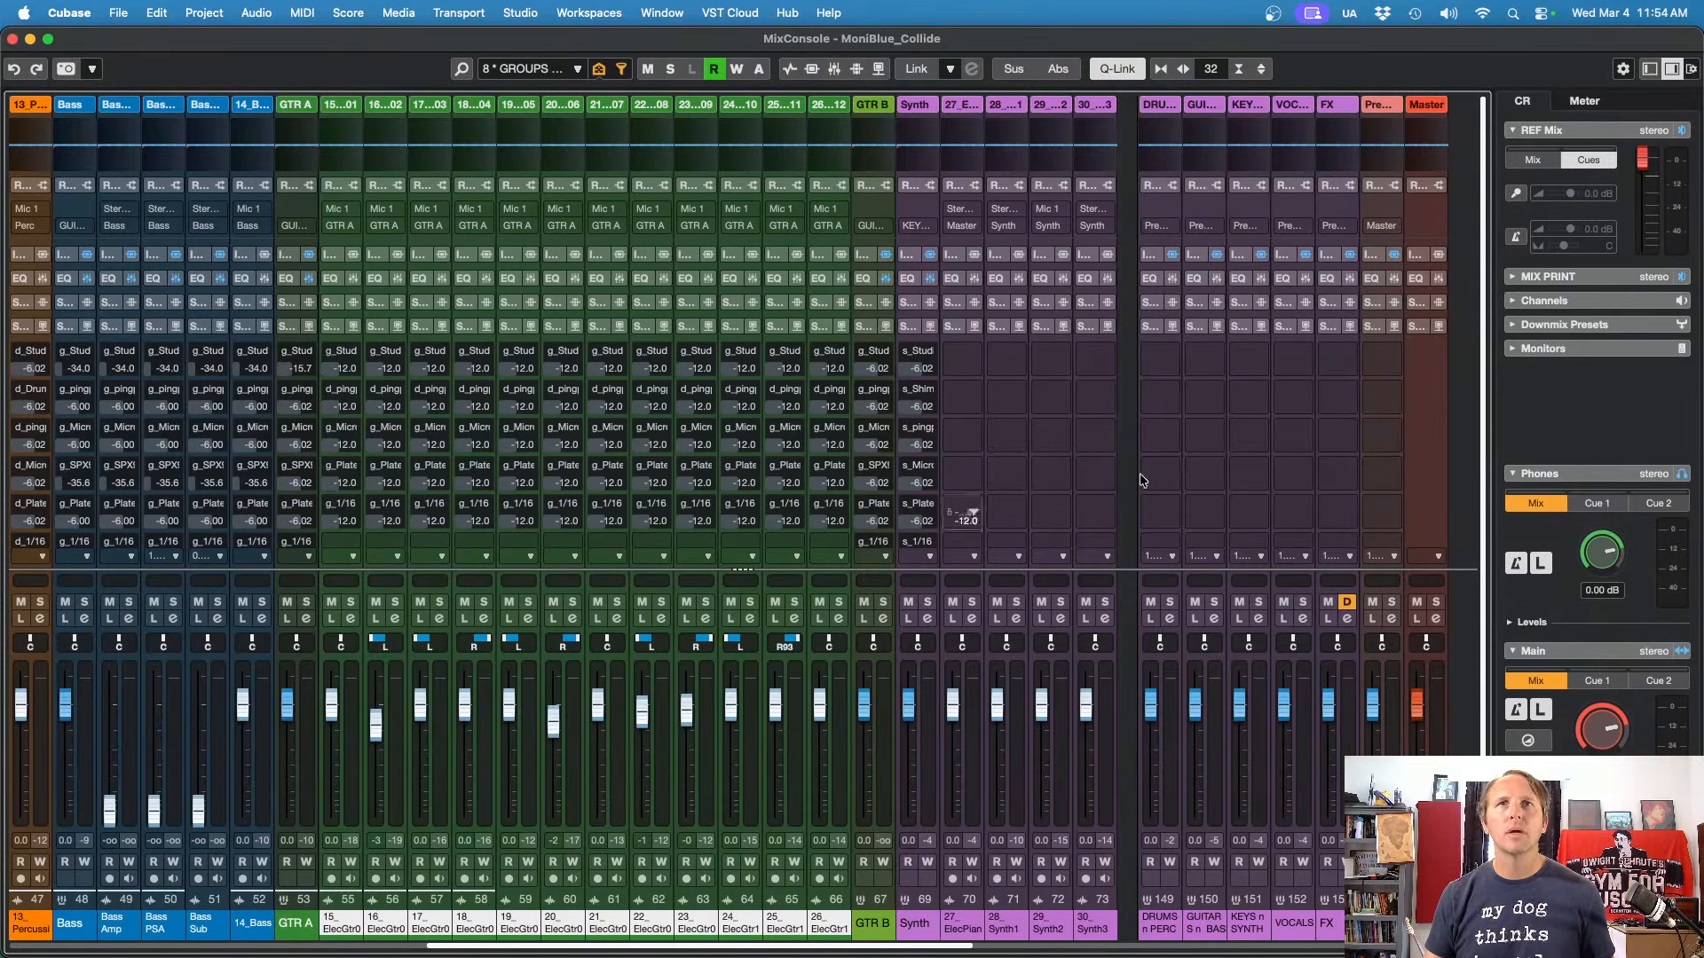
Step: Assign the selected guitar channels' sixth send to d_1/8 dly and their seventh send to d_1/4 dly
scroll(1118, 426, "down", 3)
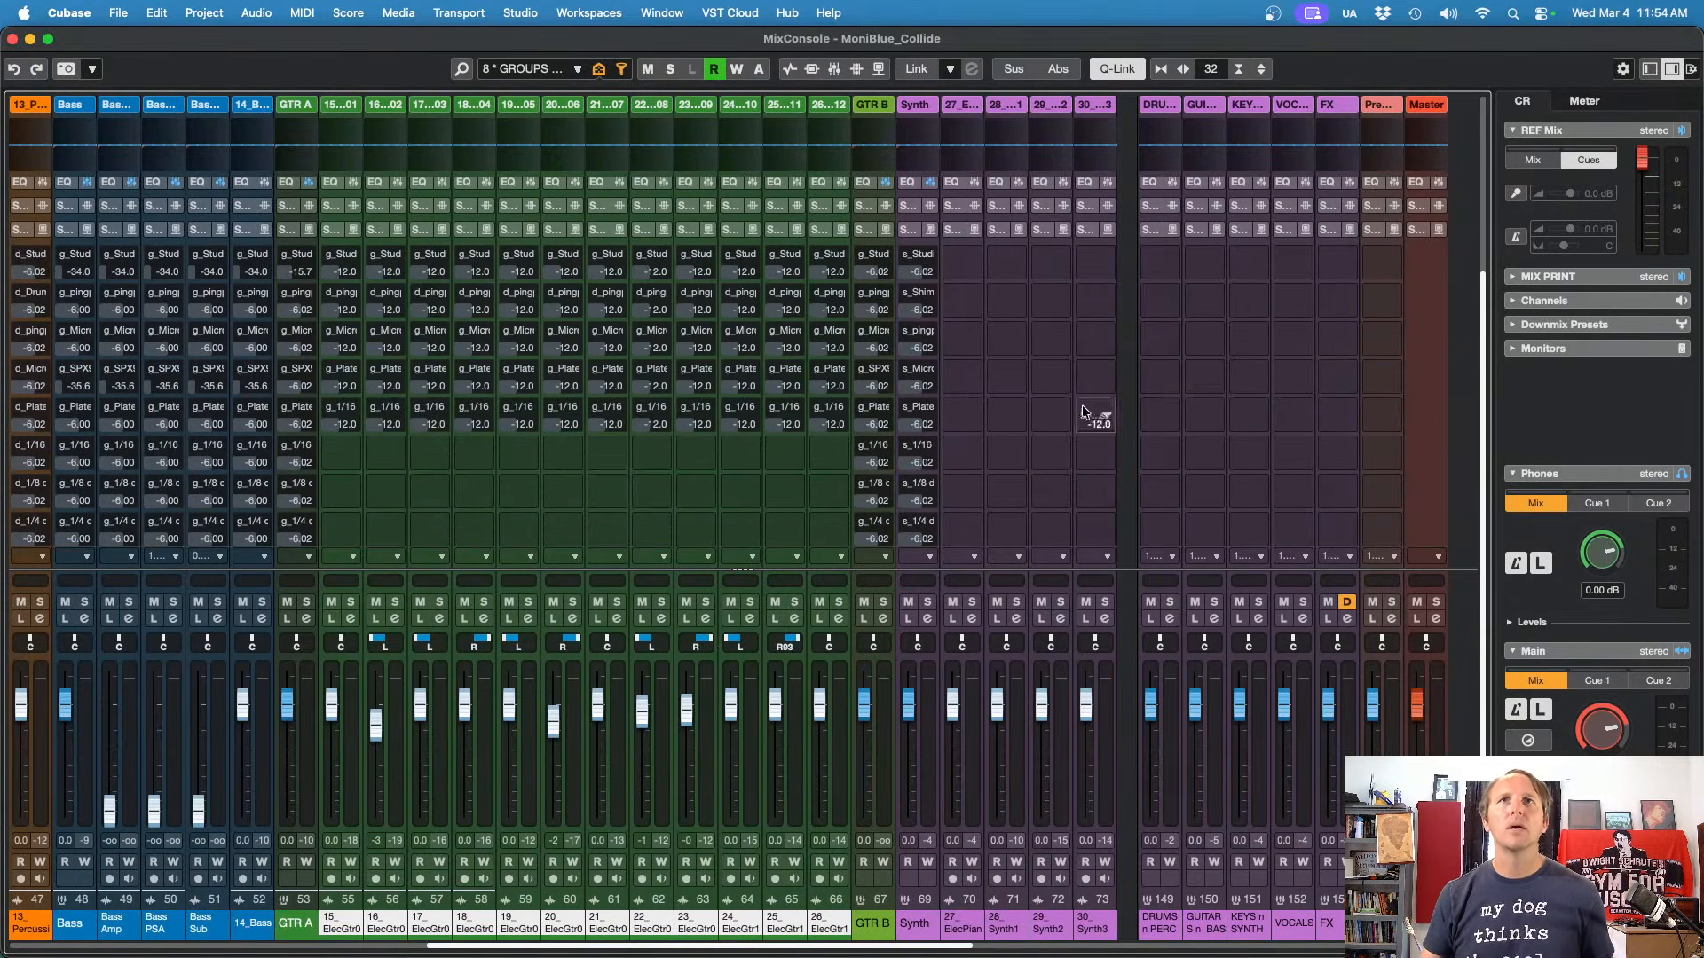
left_click(825, 451)
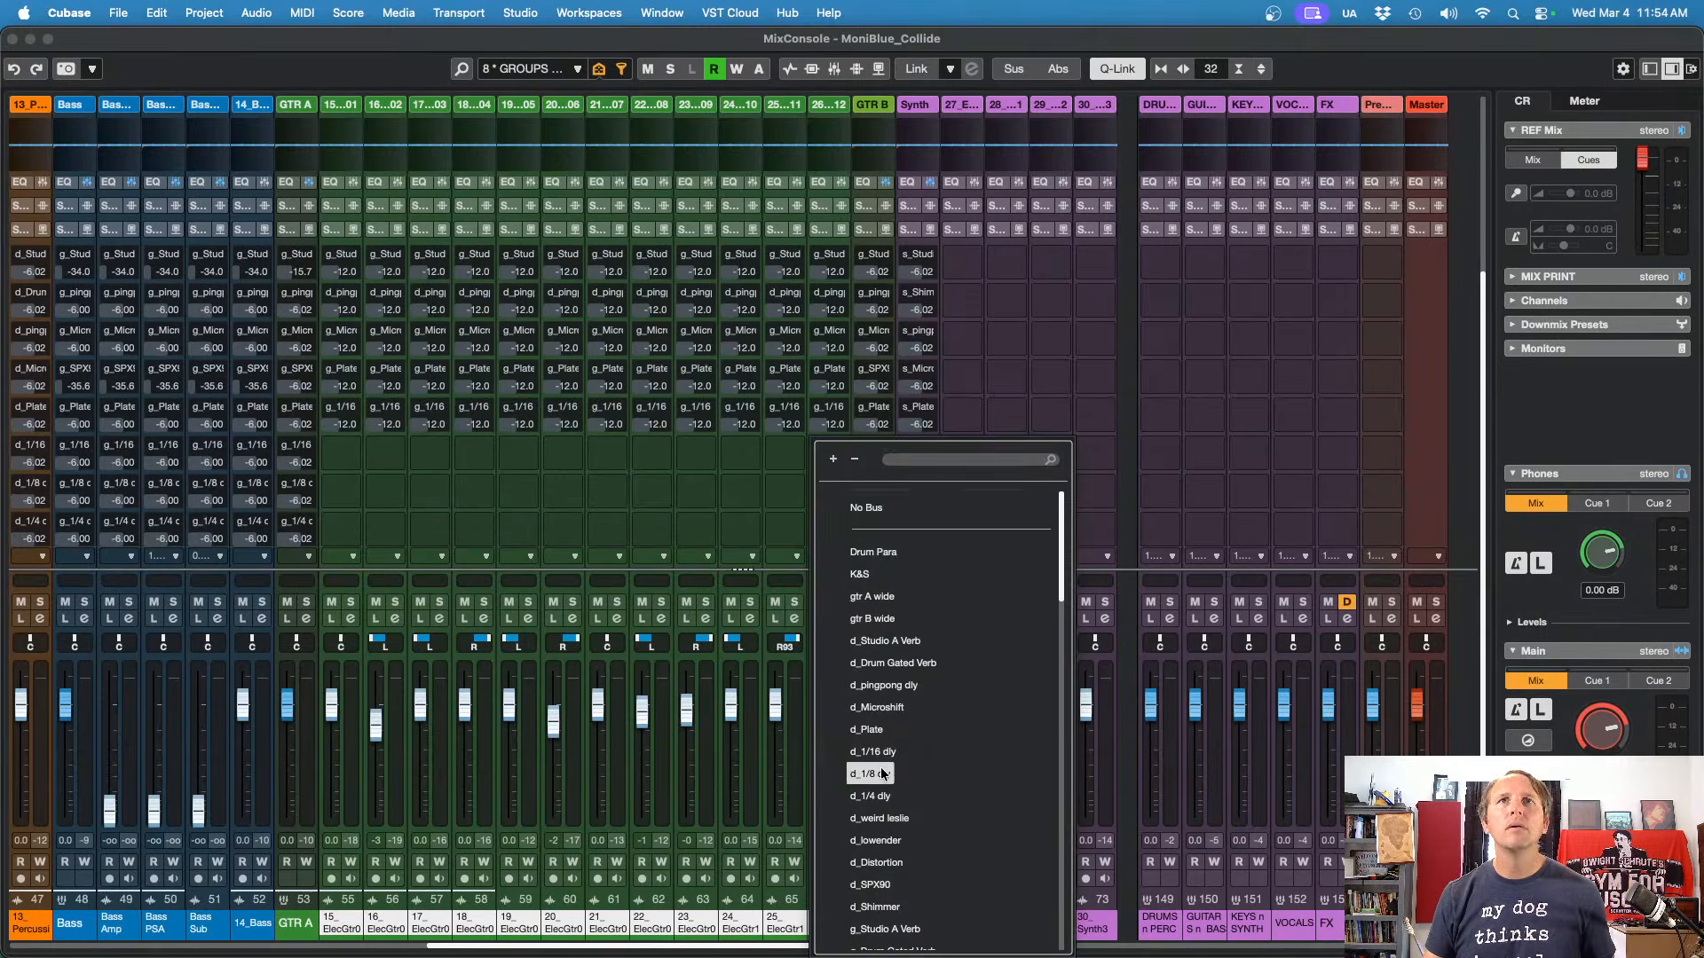
left_click(883, 774)
left_click(829, 483)
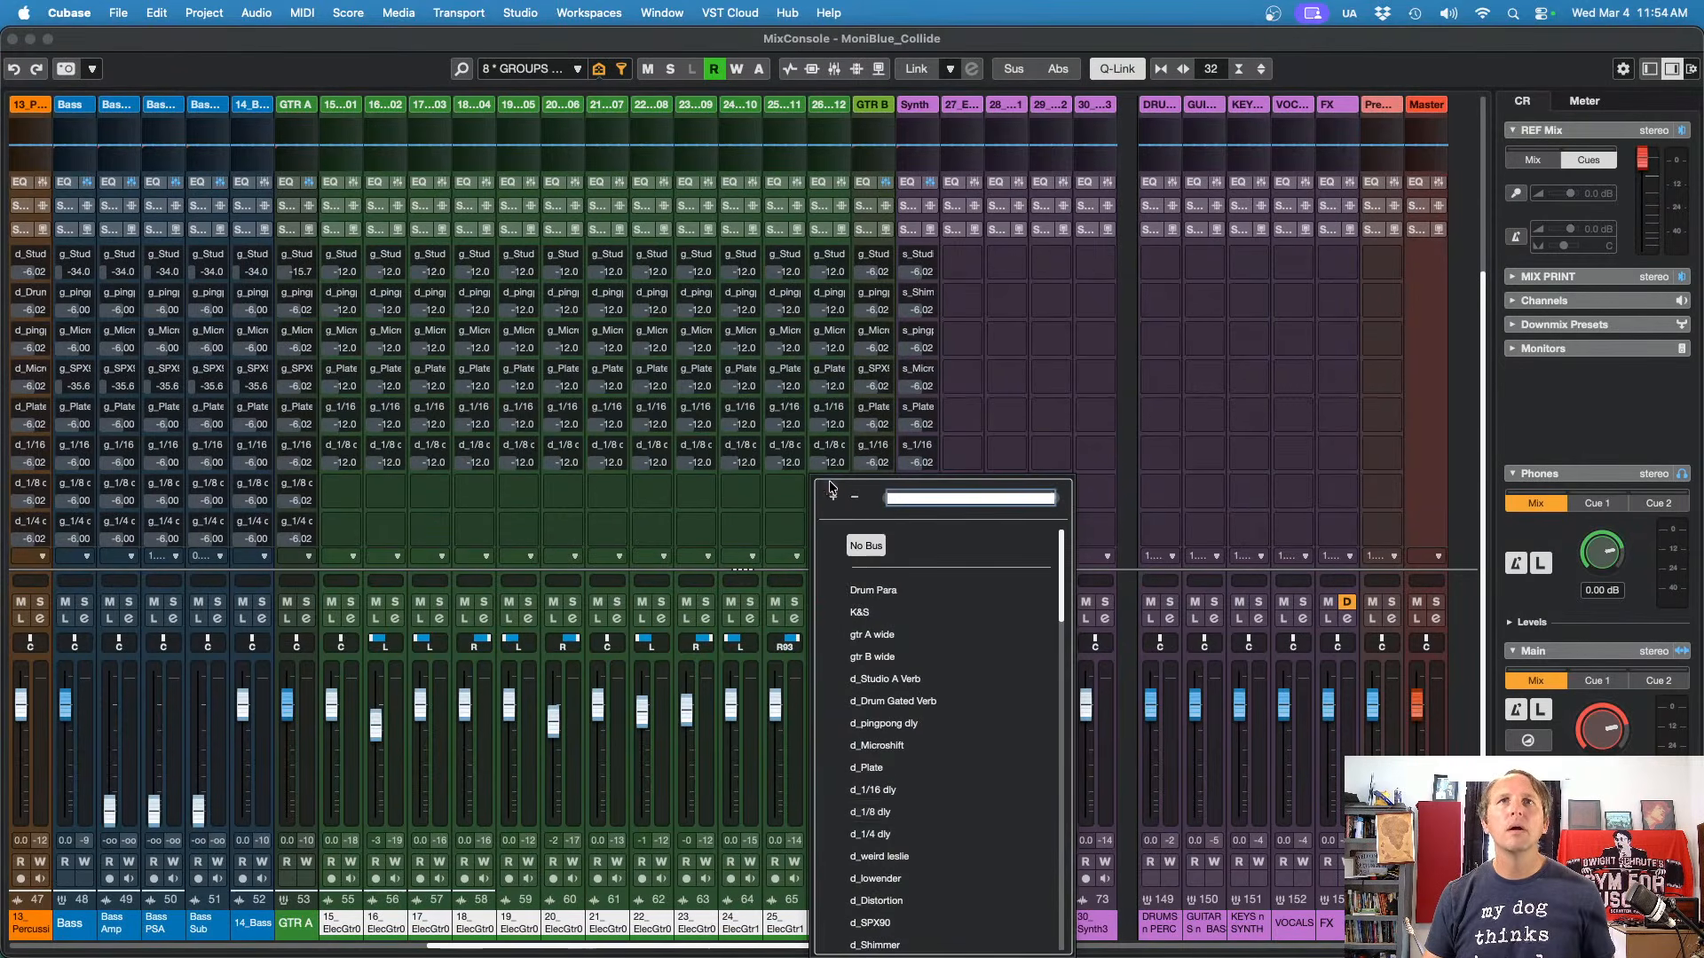
left_click(881, 836)
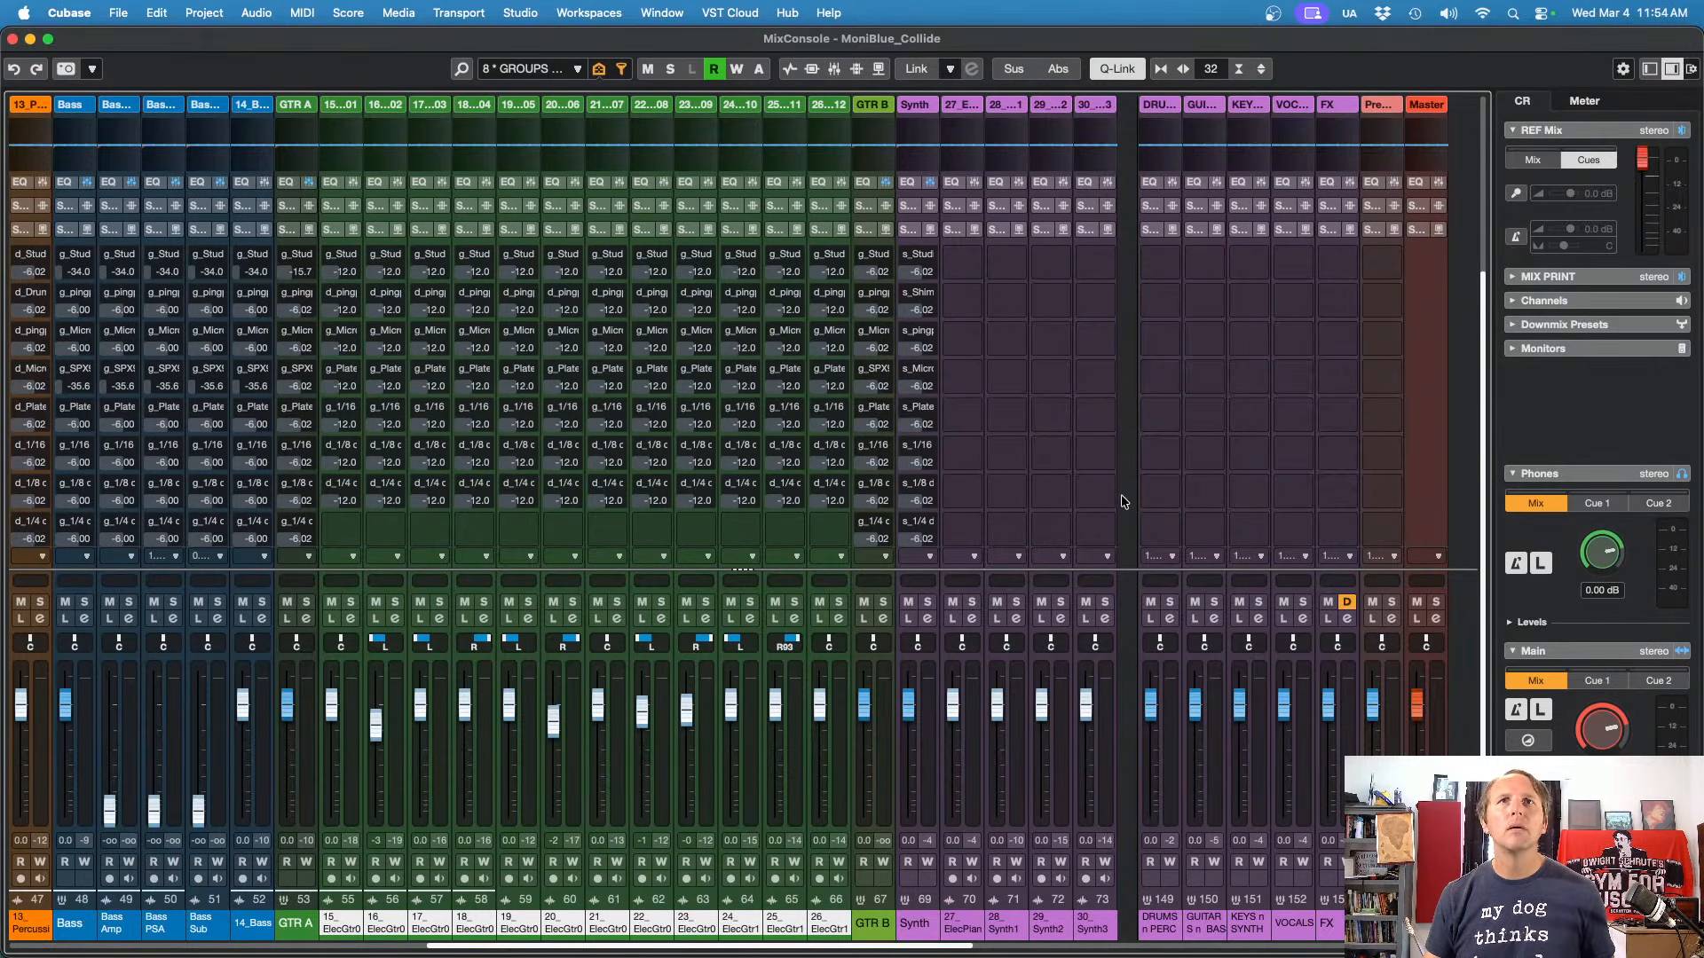
Step: Change the selected guitar channels' fourth send to g_SPX90 and their fifth send to g_Plate
left_click(840, 370)
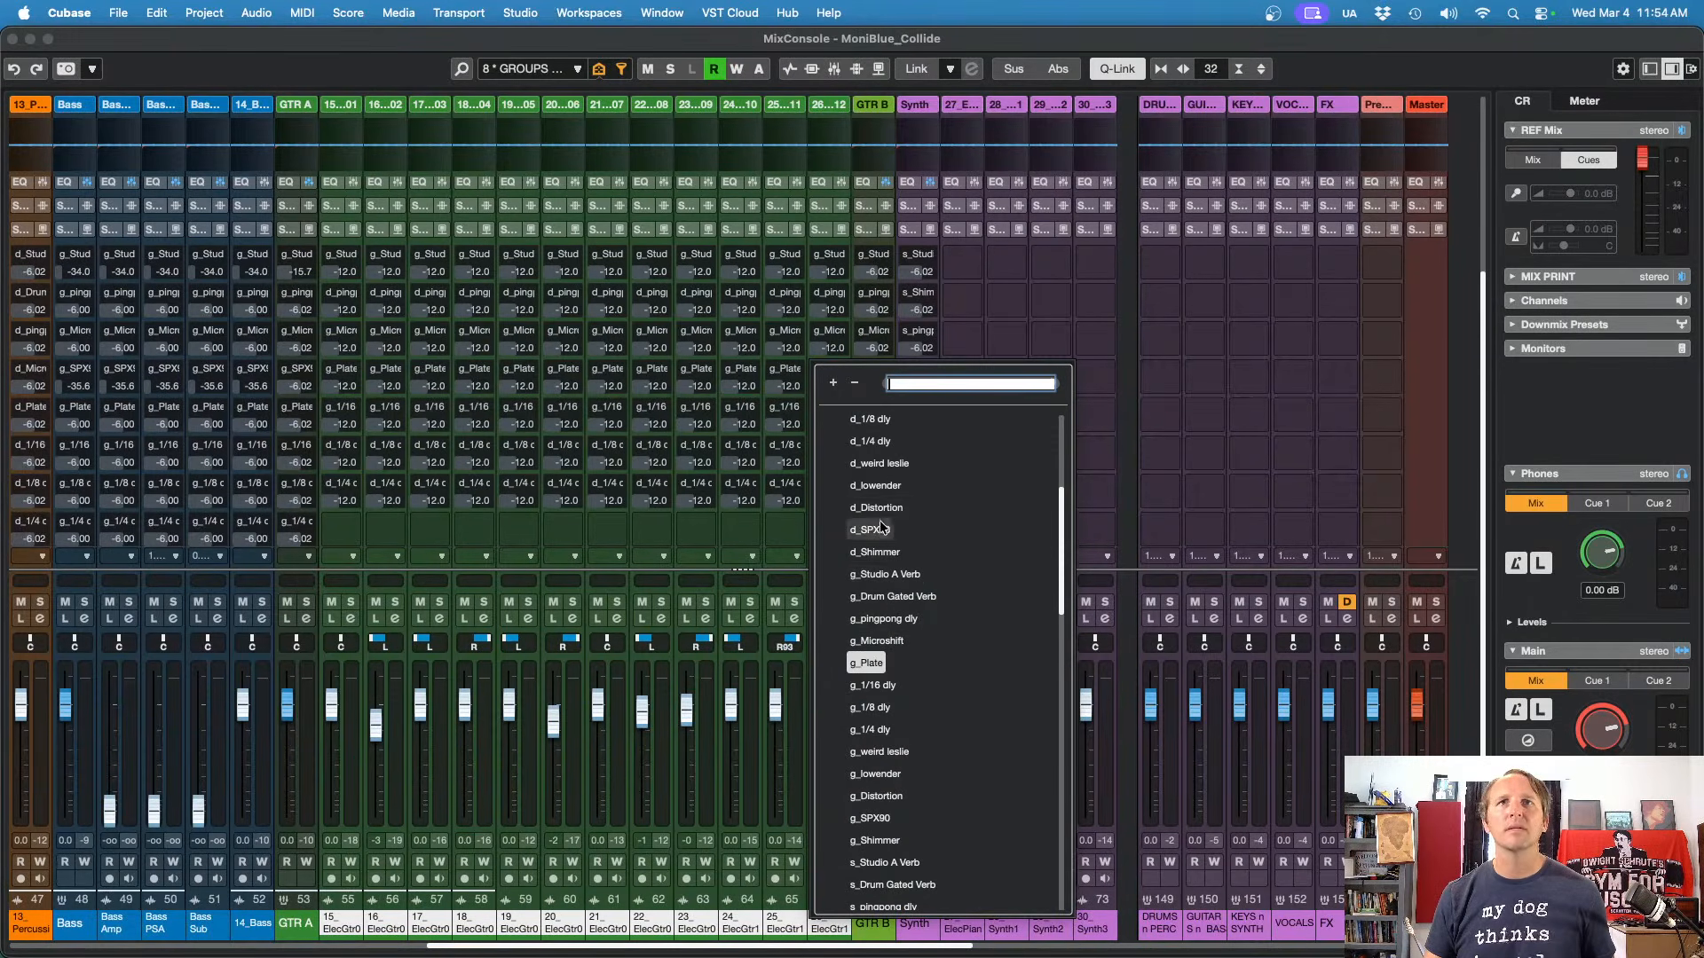
type("g")
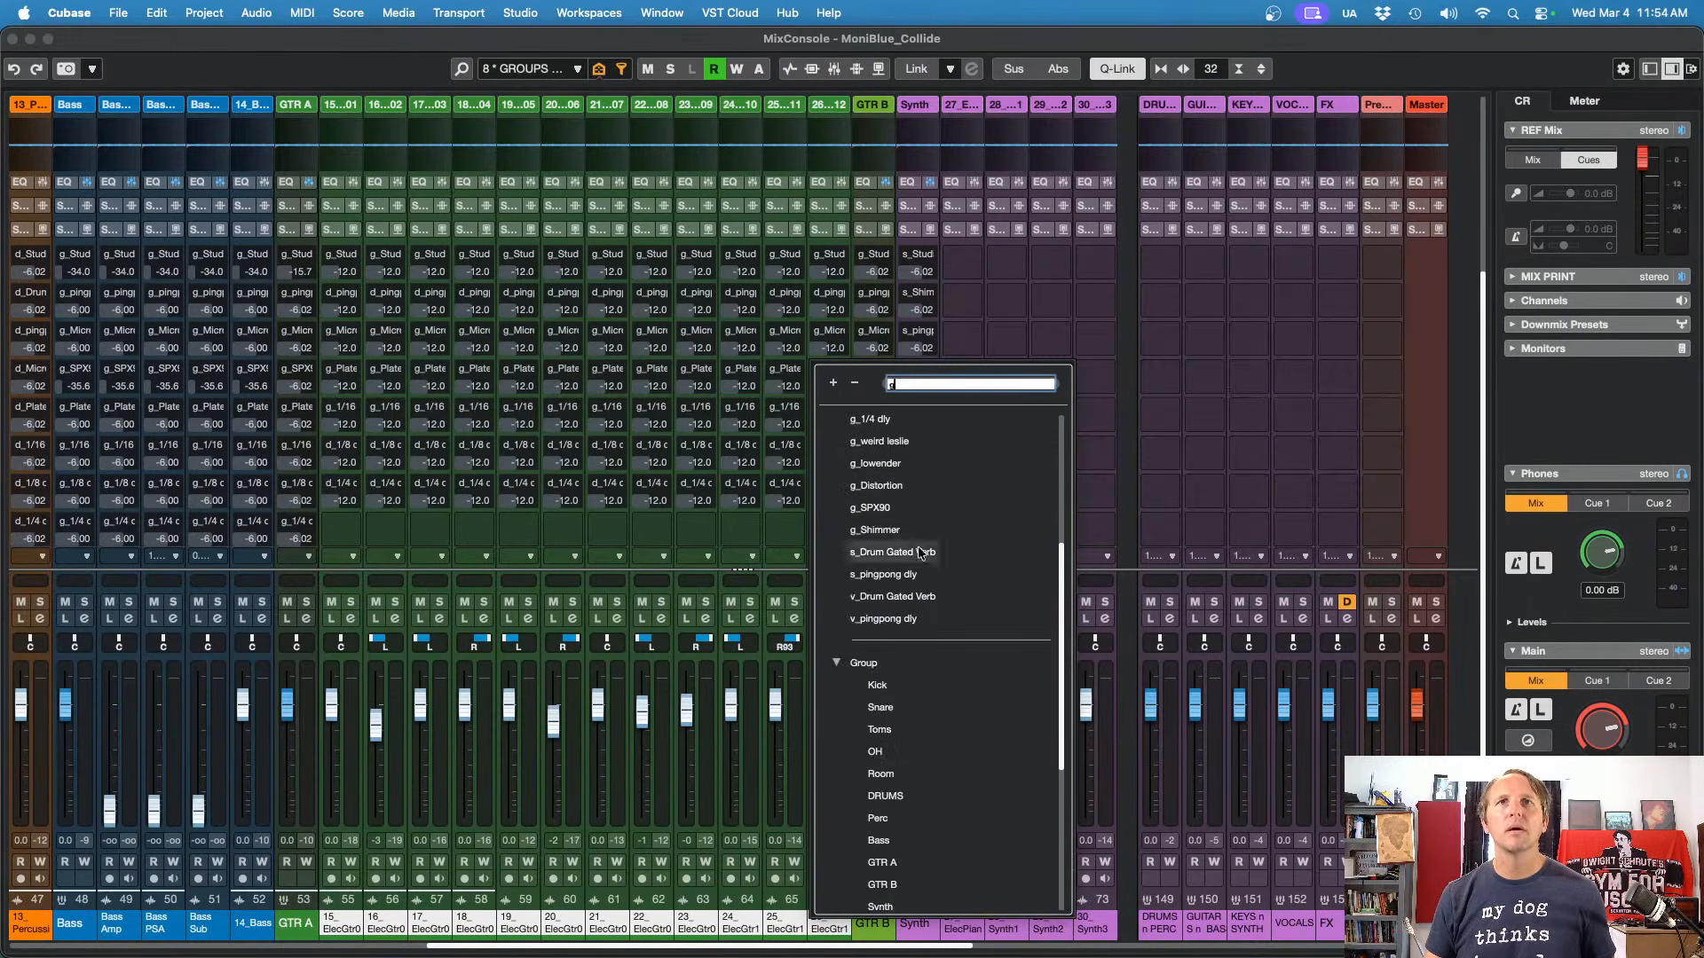
left_click(883, 508)
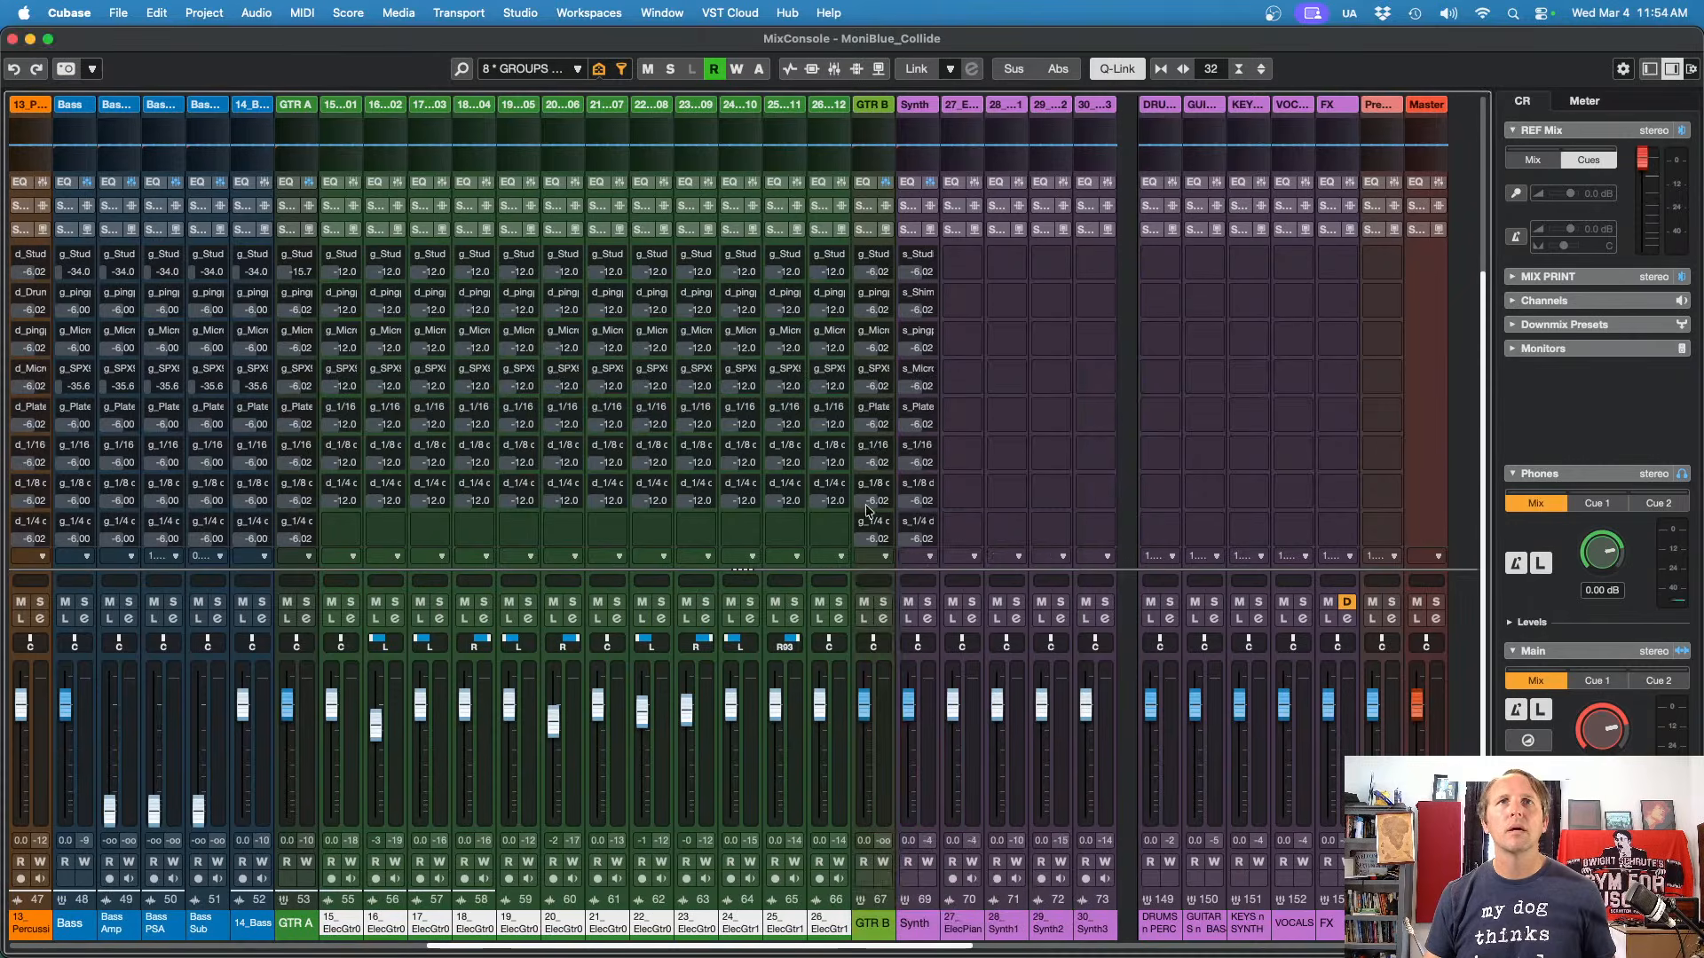
left_click(842, 408)
type("g")
scroll(874, 484, "up", 5)
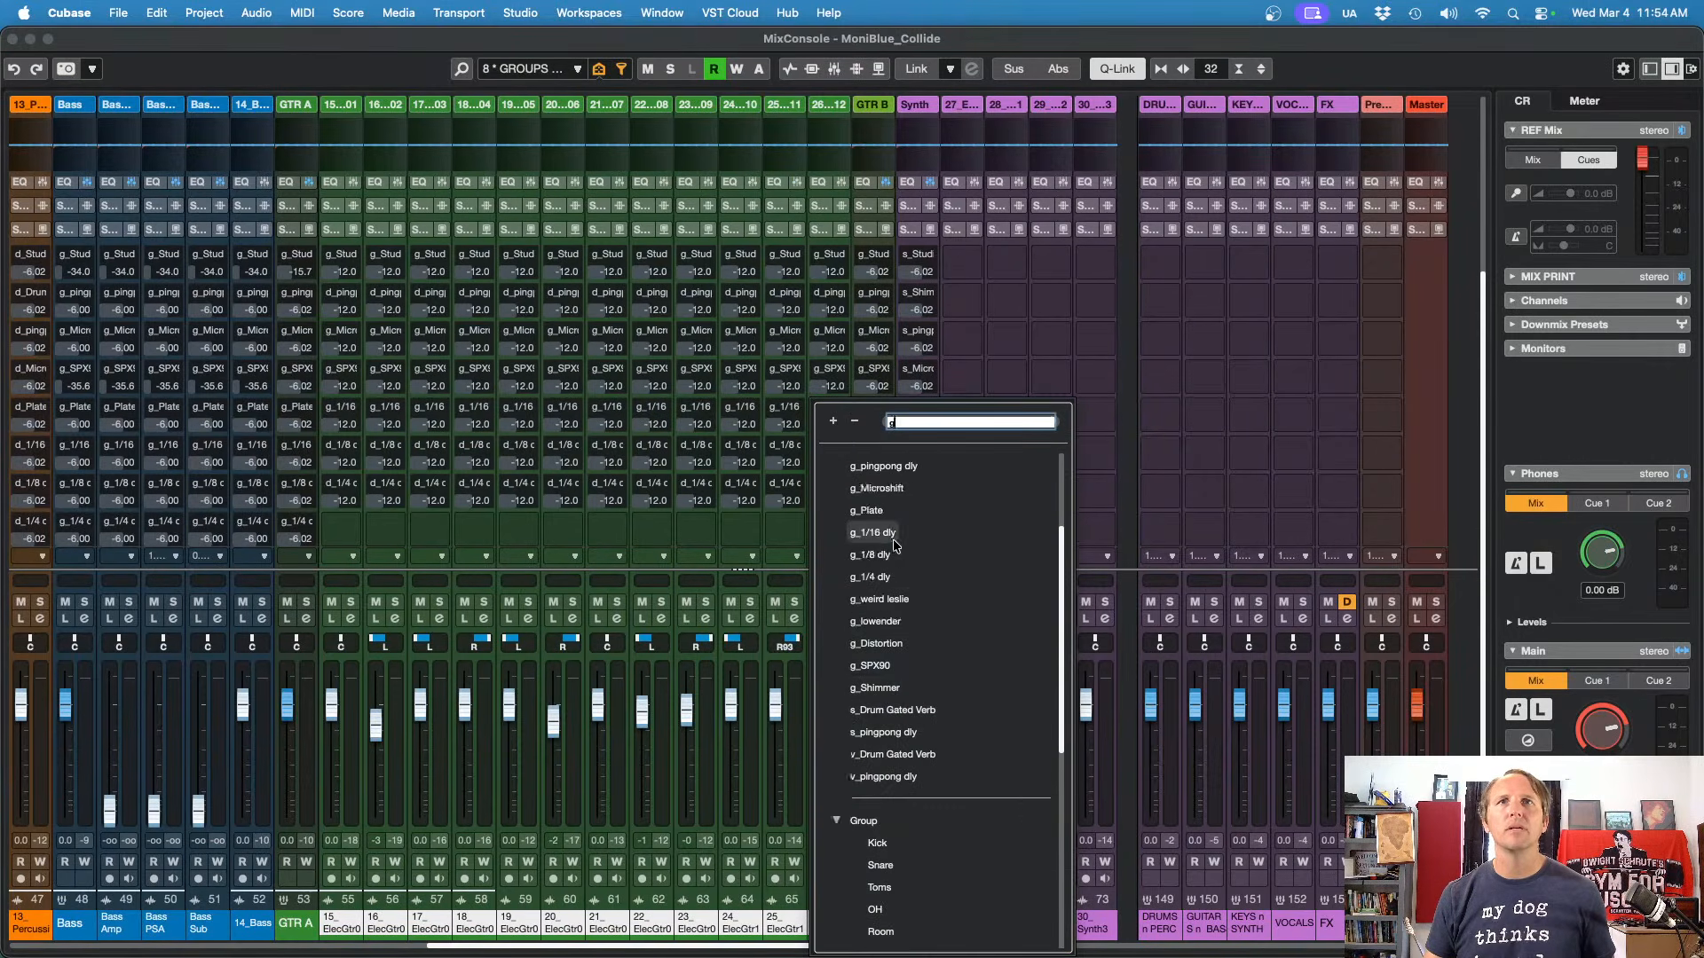
left_click(874, 586)
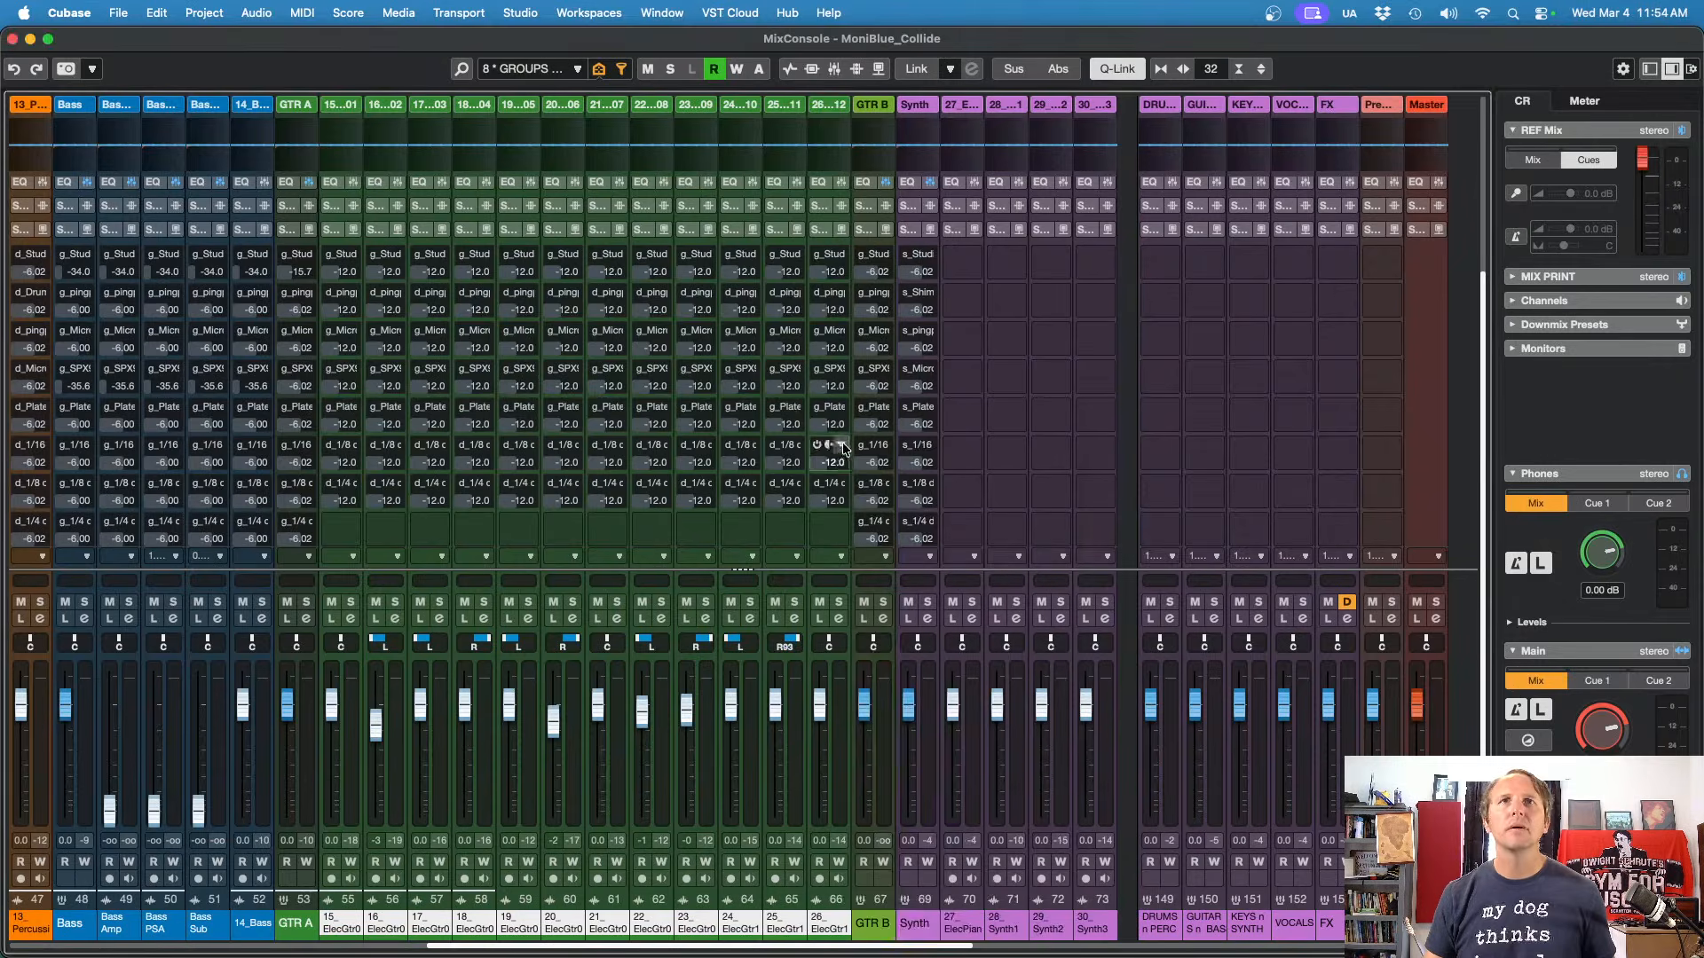
Step: Set sends six through eight of the selected guitar channels to d_1/16 dly, d_1/8 dly and g_1/4 dly
left_click(843, 447)
left_click(885, 754)
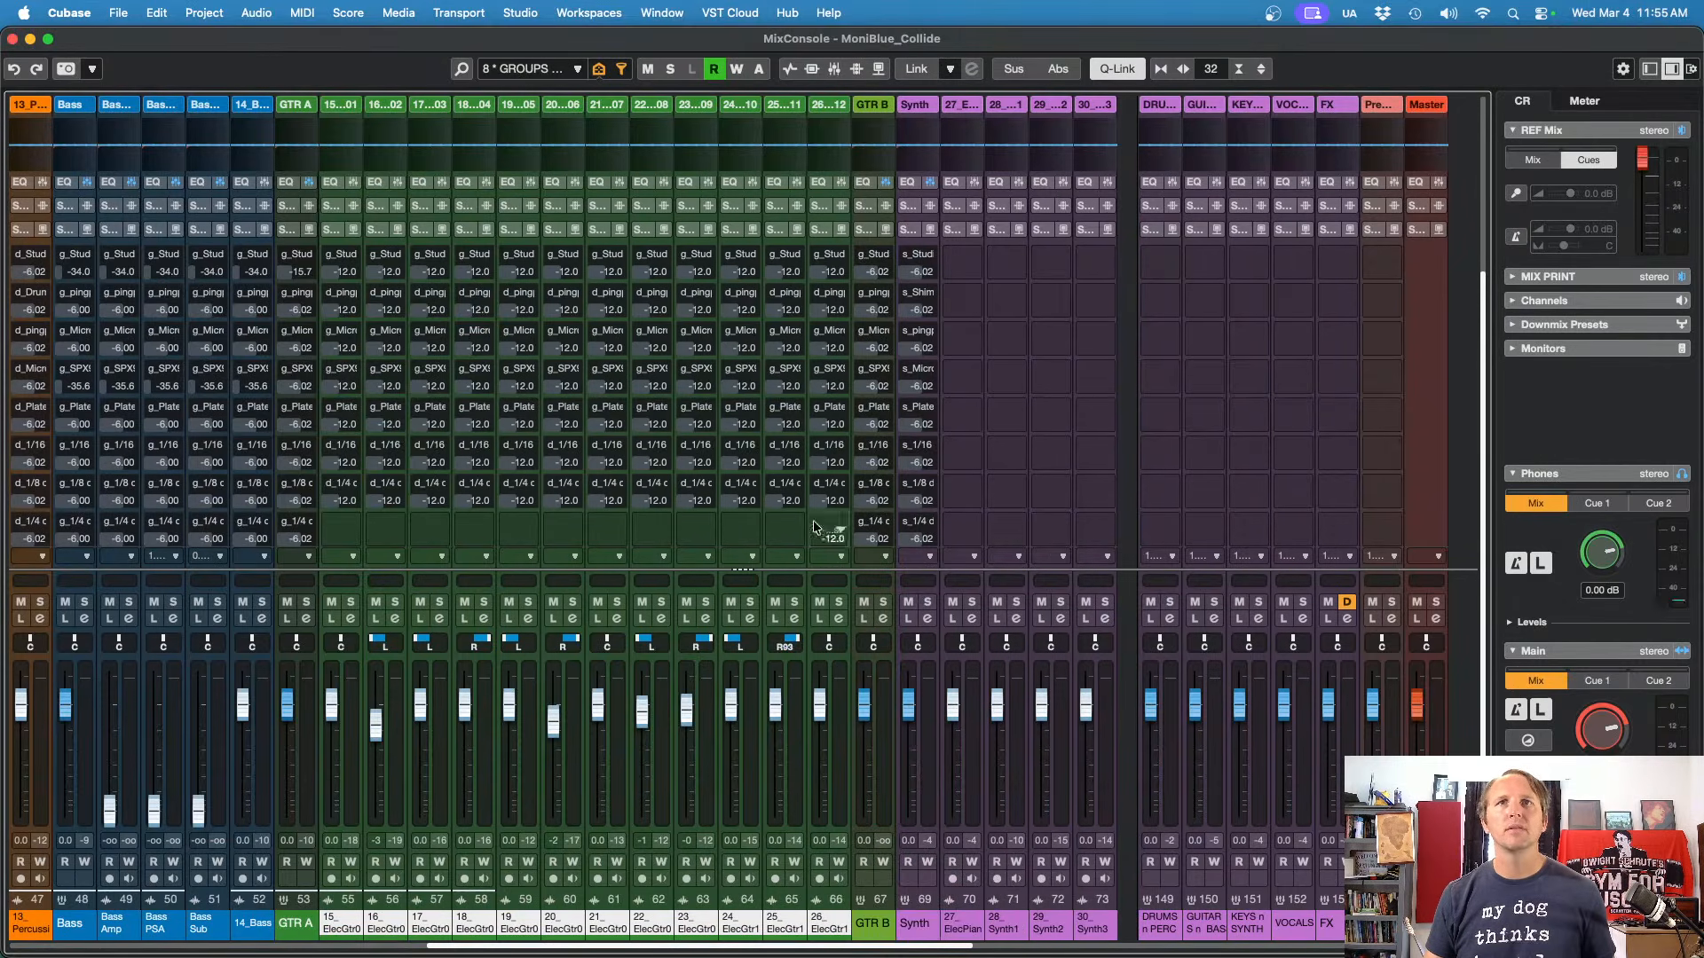
left_click(839, 487)
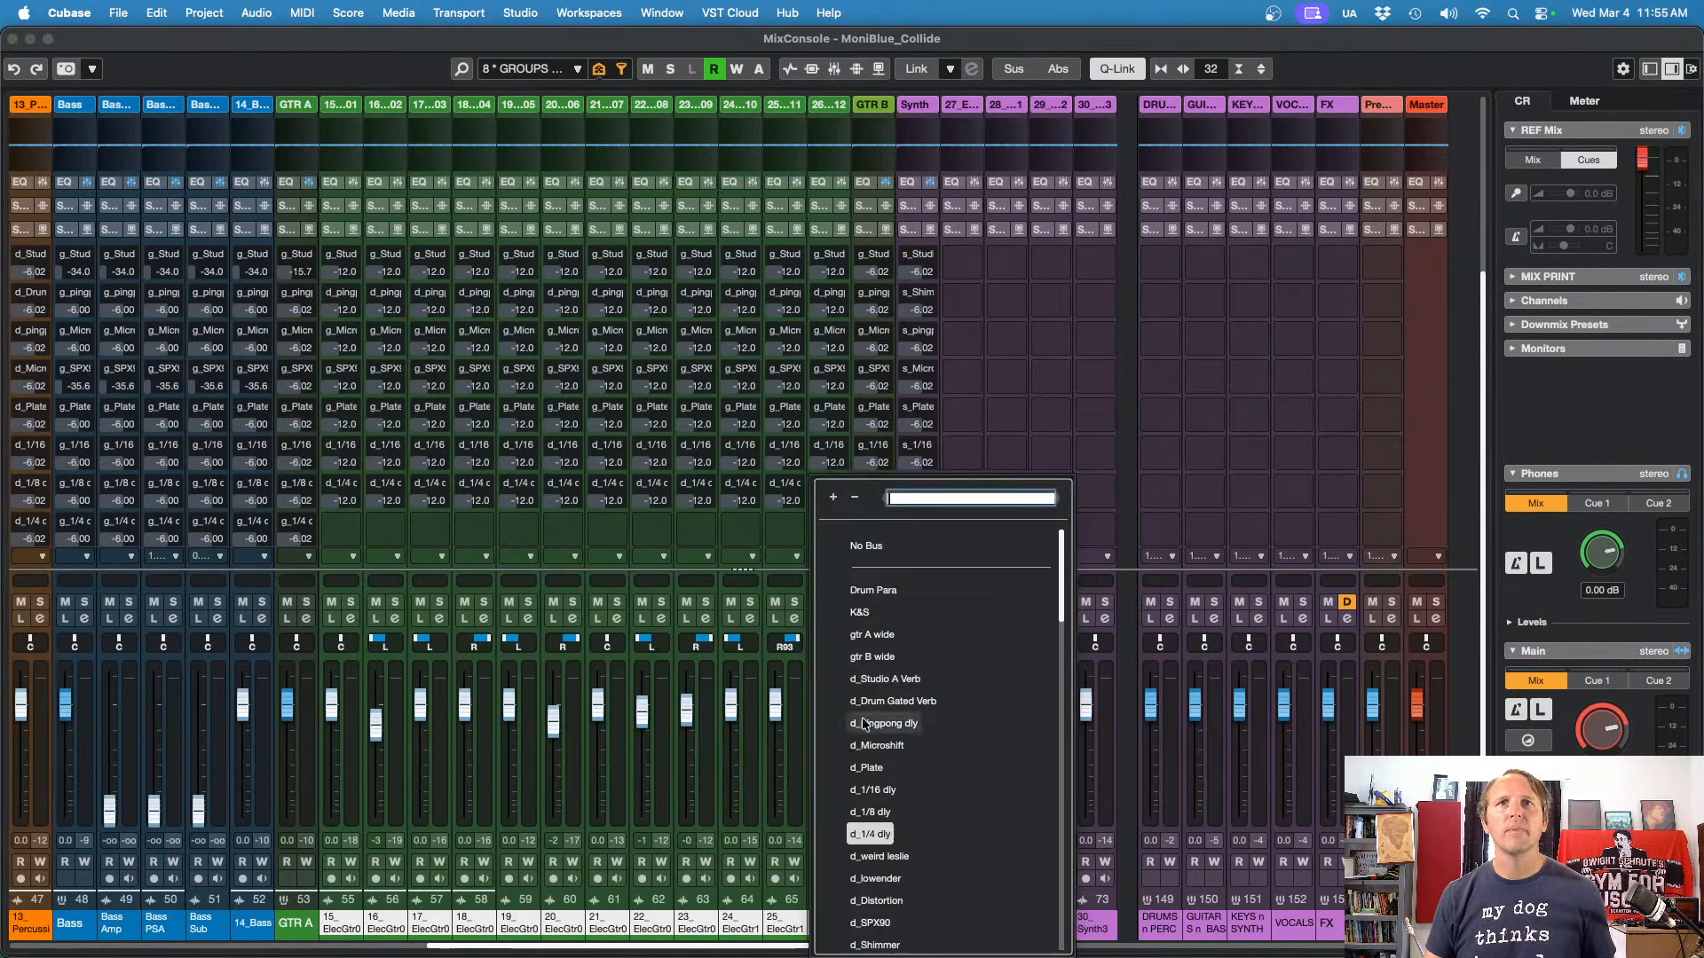
left_click(872, 794)
left_click(845, 534)
type("g")
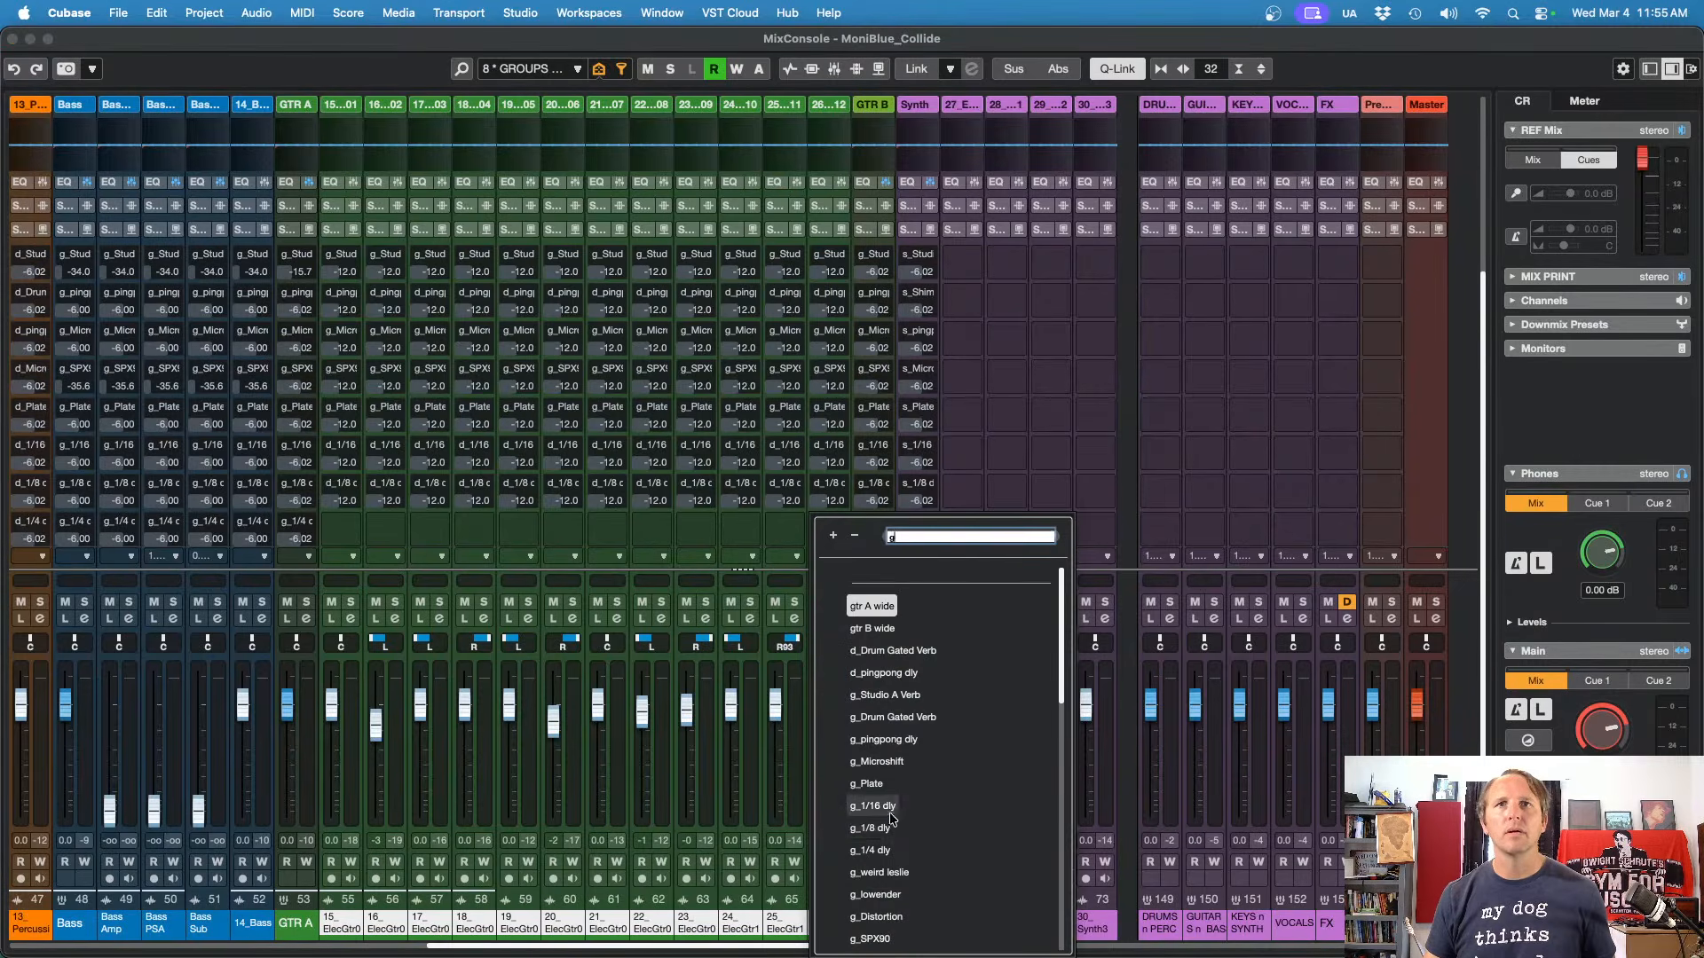
left_click(878, 850)
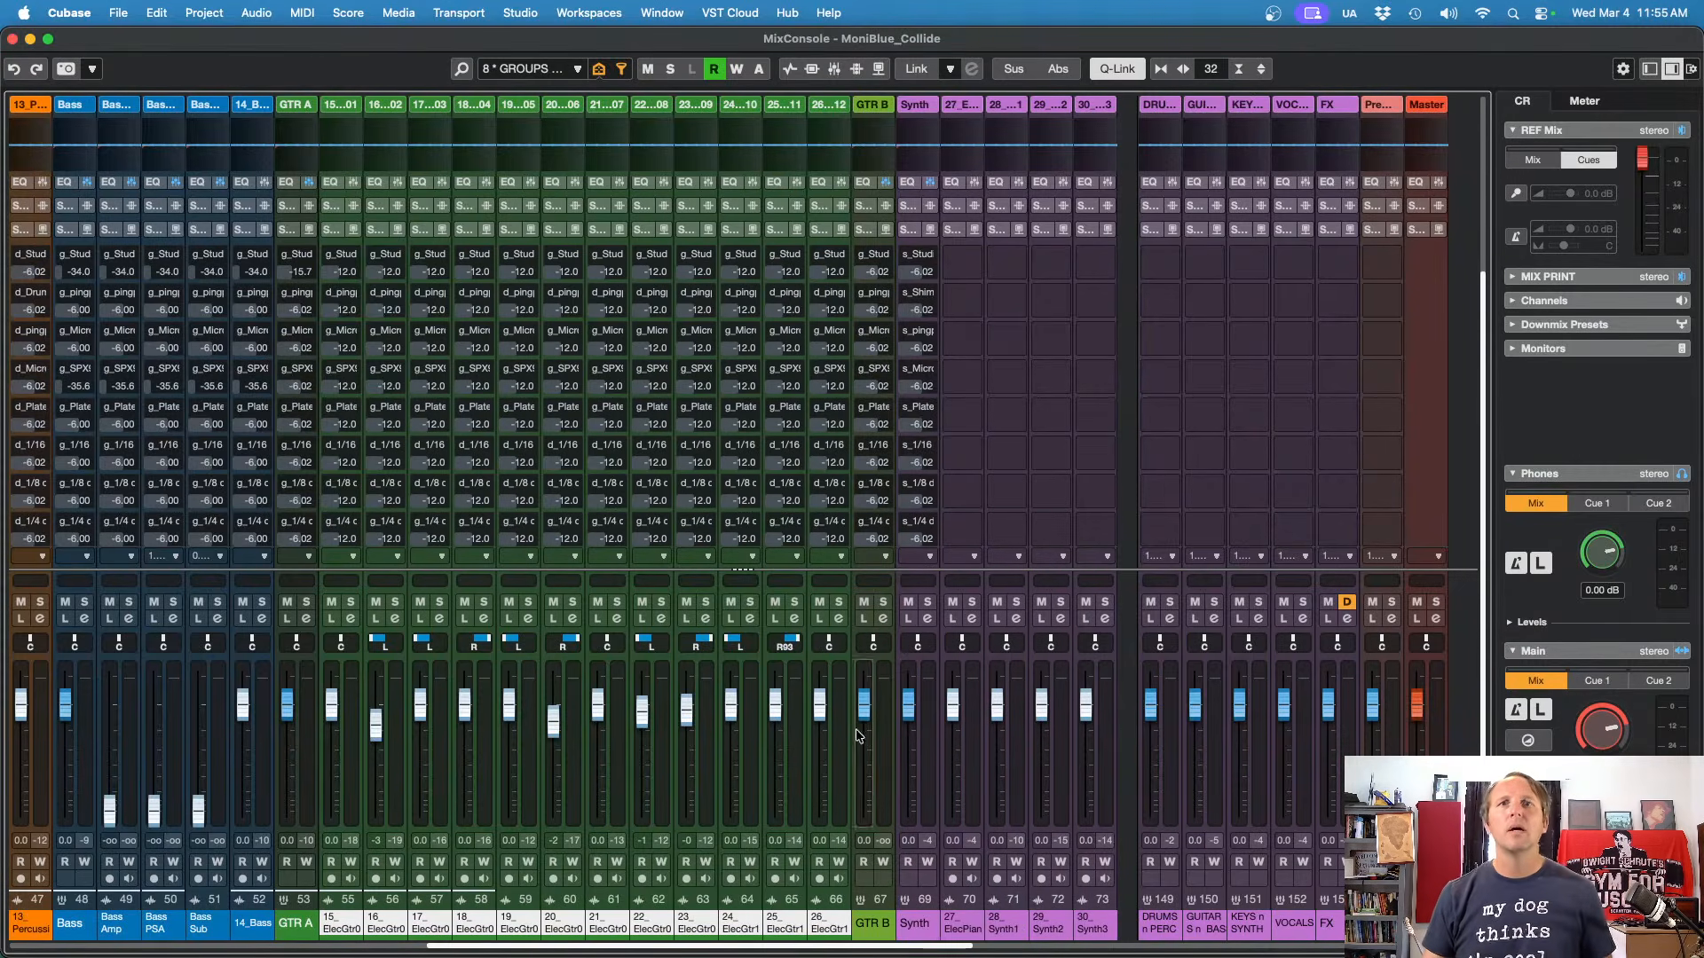
Step: Copy the Synth group's sends to the electric piano channel 27 and the synth channels 28 through 32
scroll(947, 947, "right", 5)
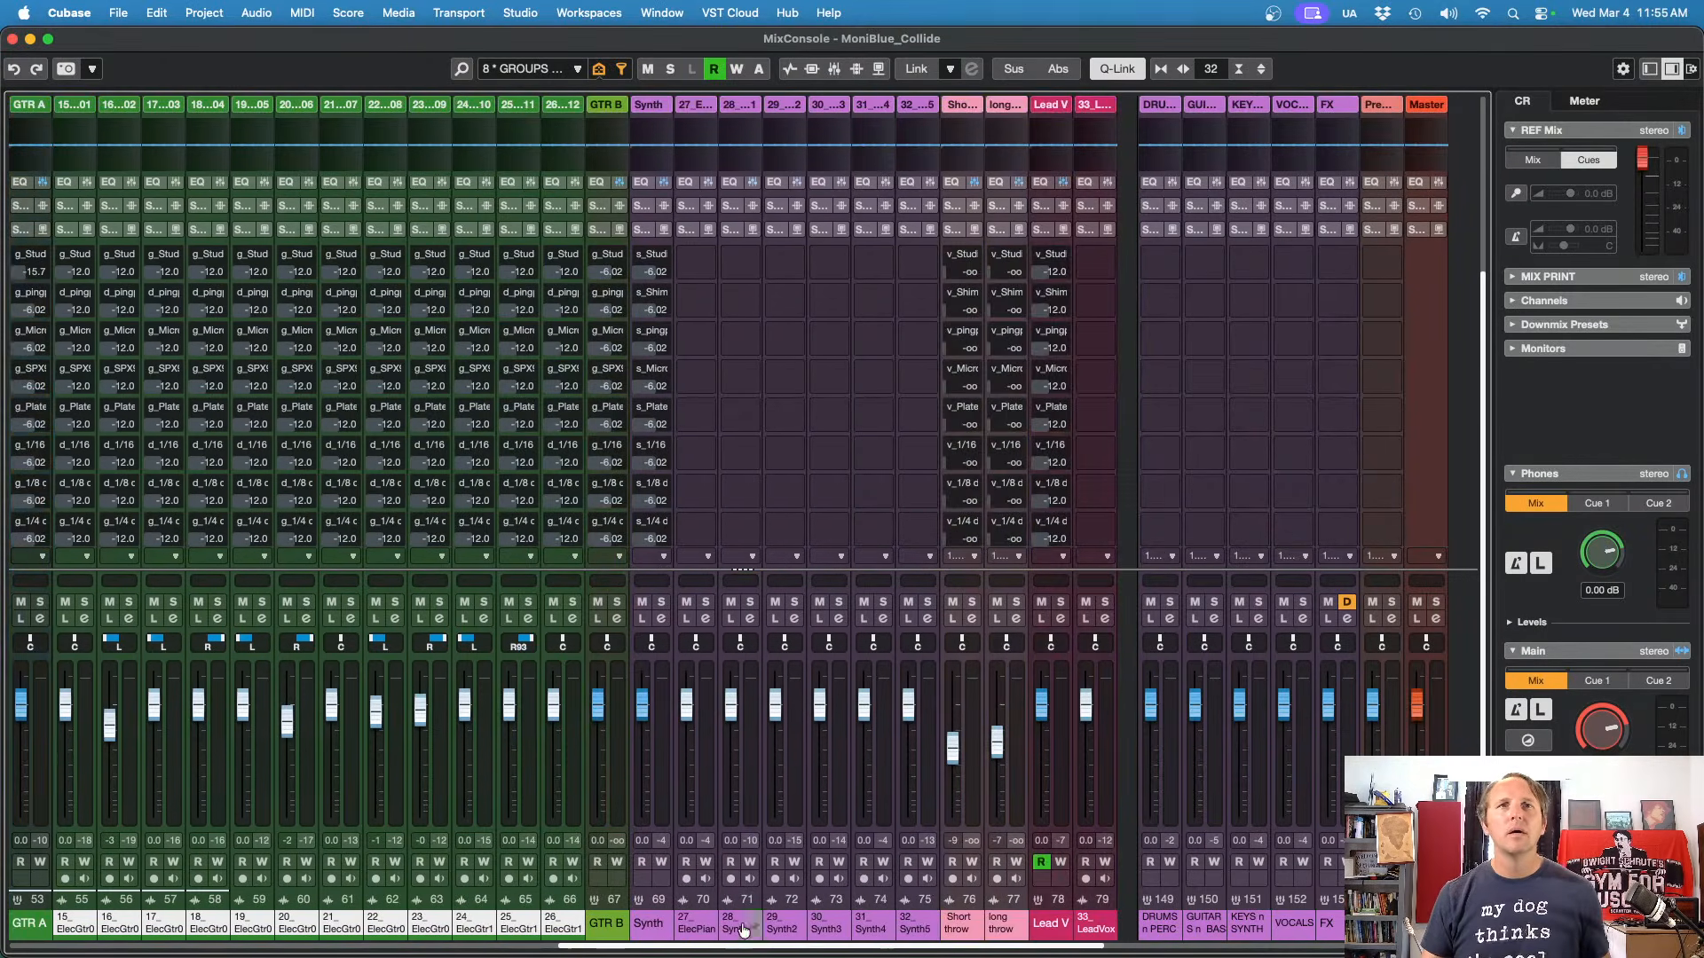
left_click(698, 930)
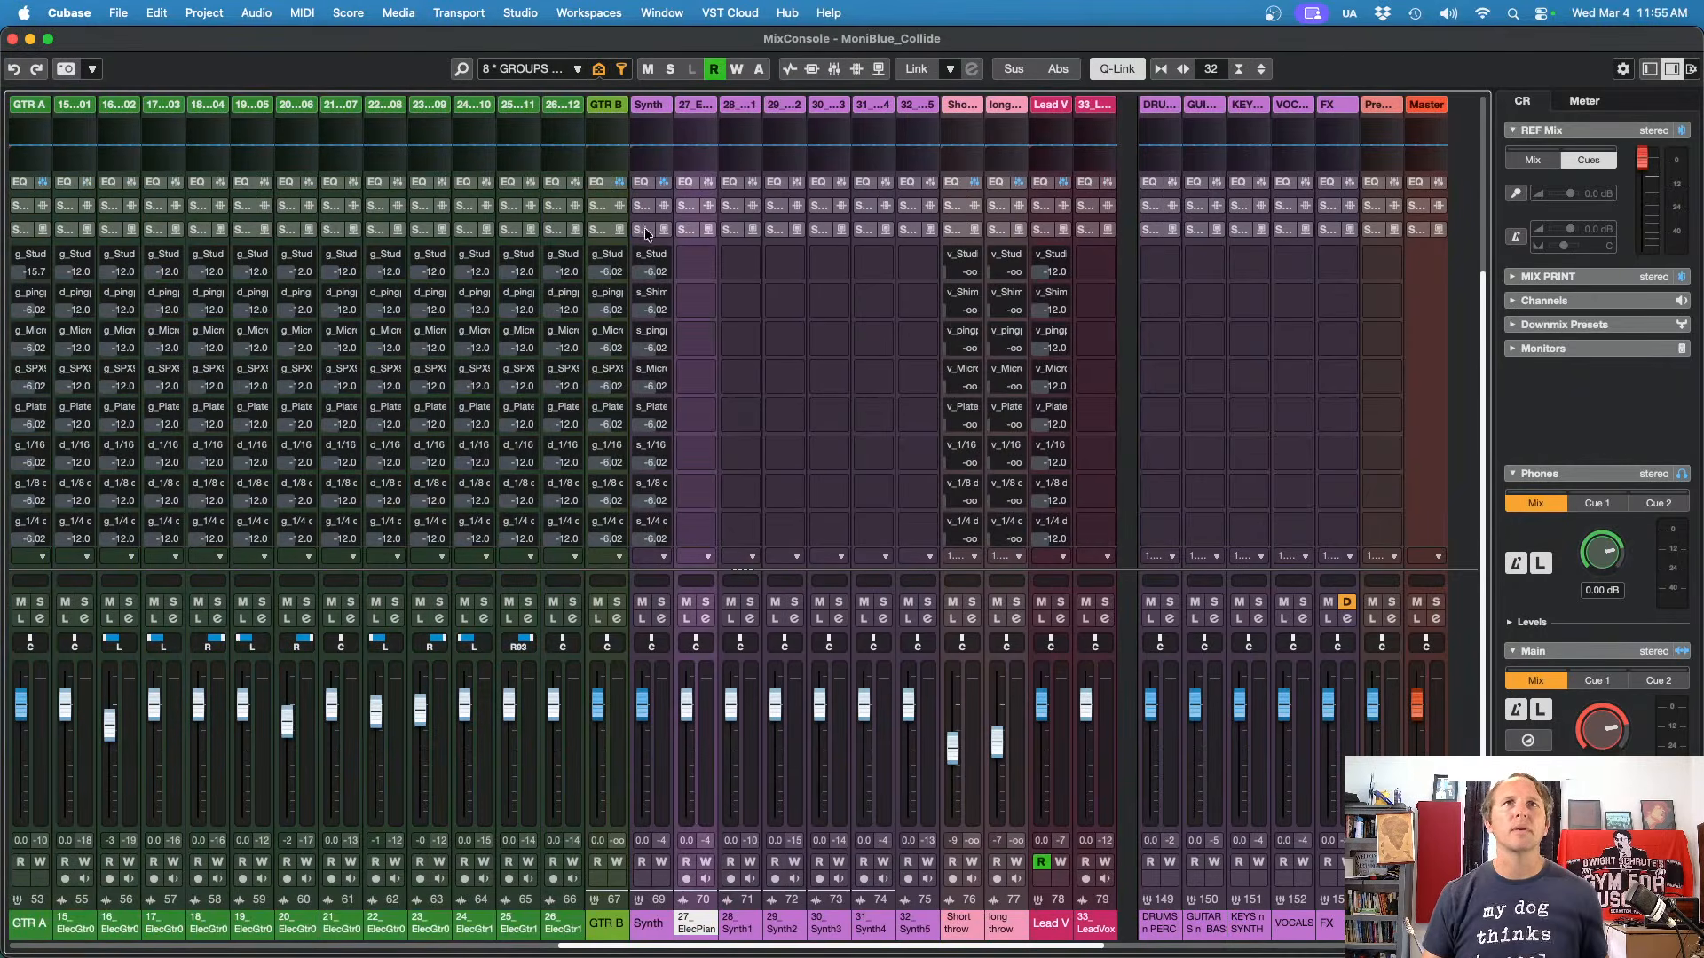
key("shift+alt")
left_click_drag(646, 232, 914, 242)
key("shift+alt")
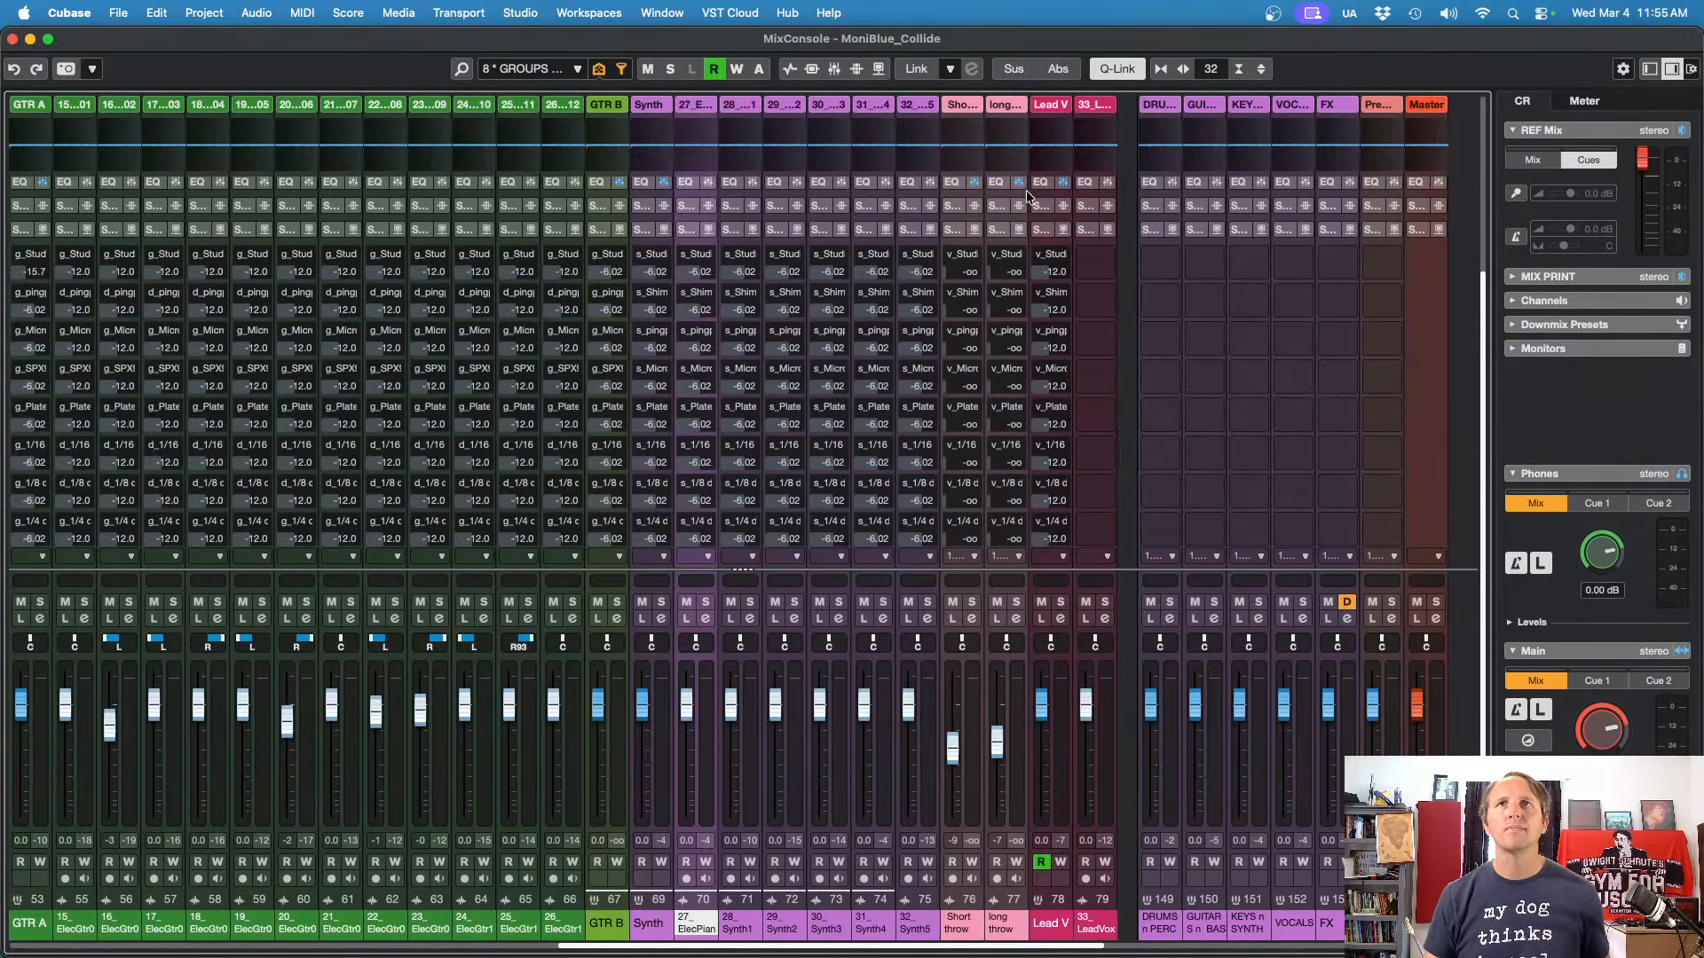
Step: Copy the Lead V group's sends to 33_LeadVox, 34_LVDT1 and 35_LVDT2, and save the project
key("shift+alt")
left_click_drag(1049, 235, 1086, 232)
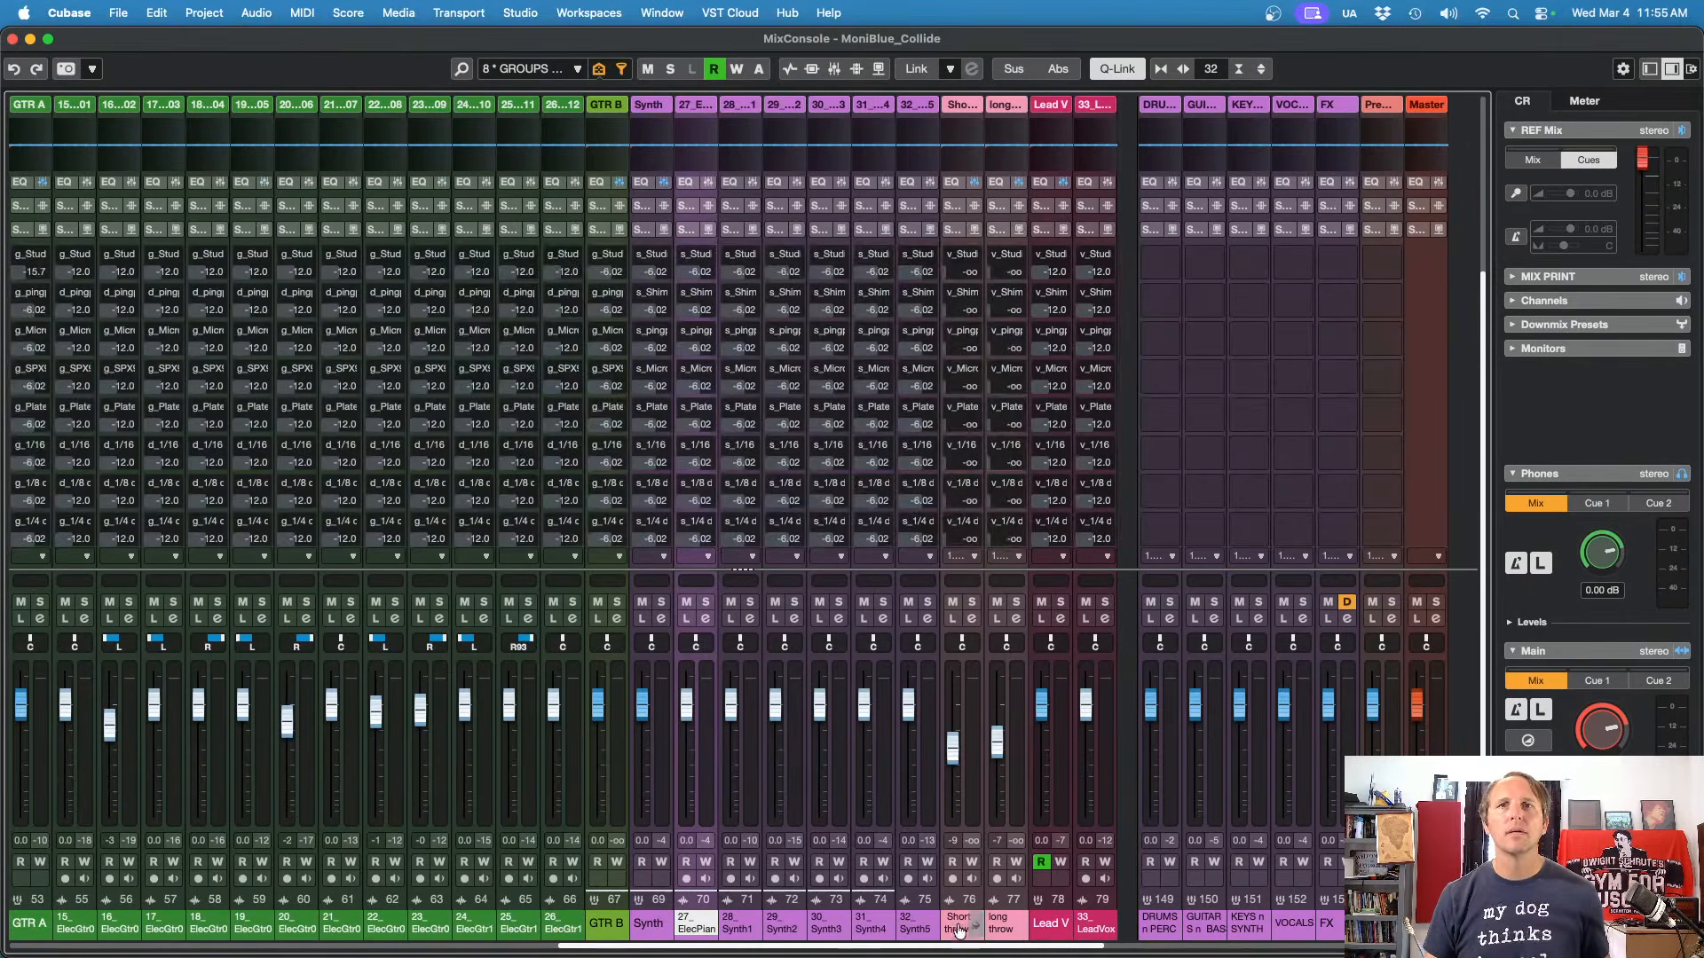
left_click_drag(978, 946, 1241, 946)
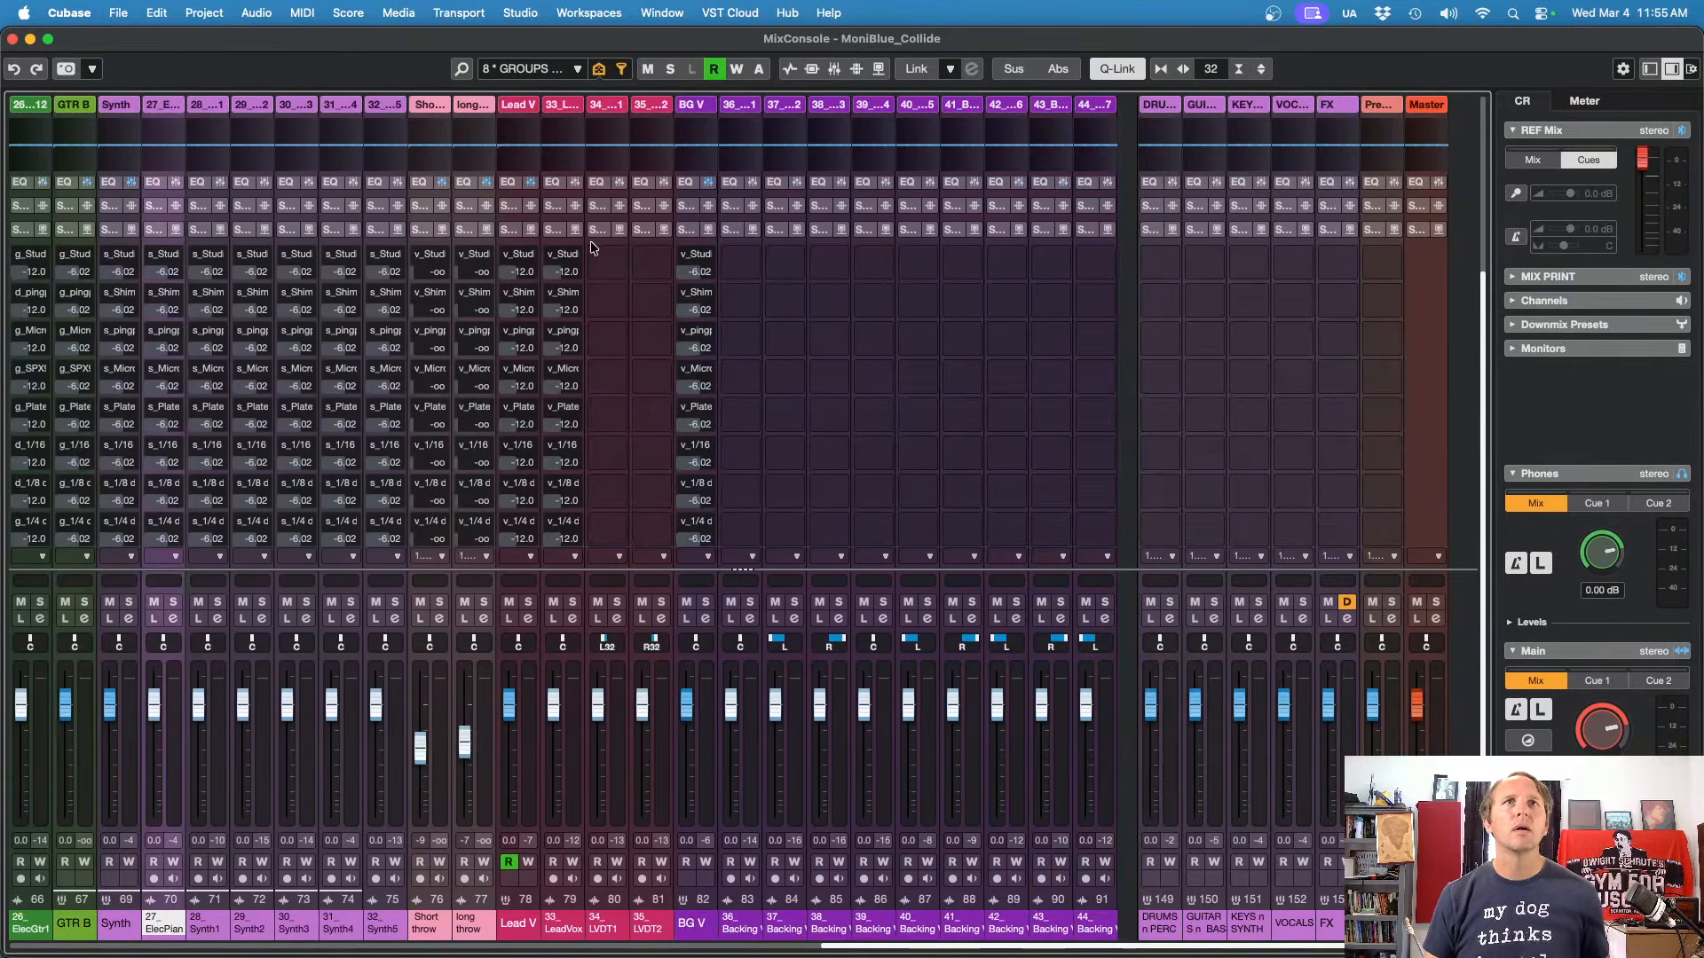
left_click_drag(556, 235, 649, 233)
key("shift+alt")
key("super+s")
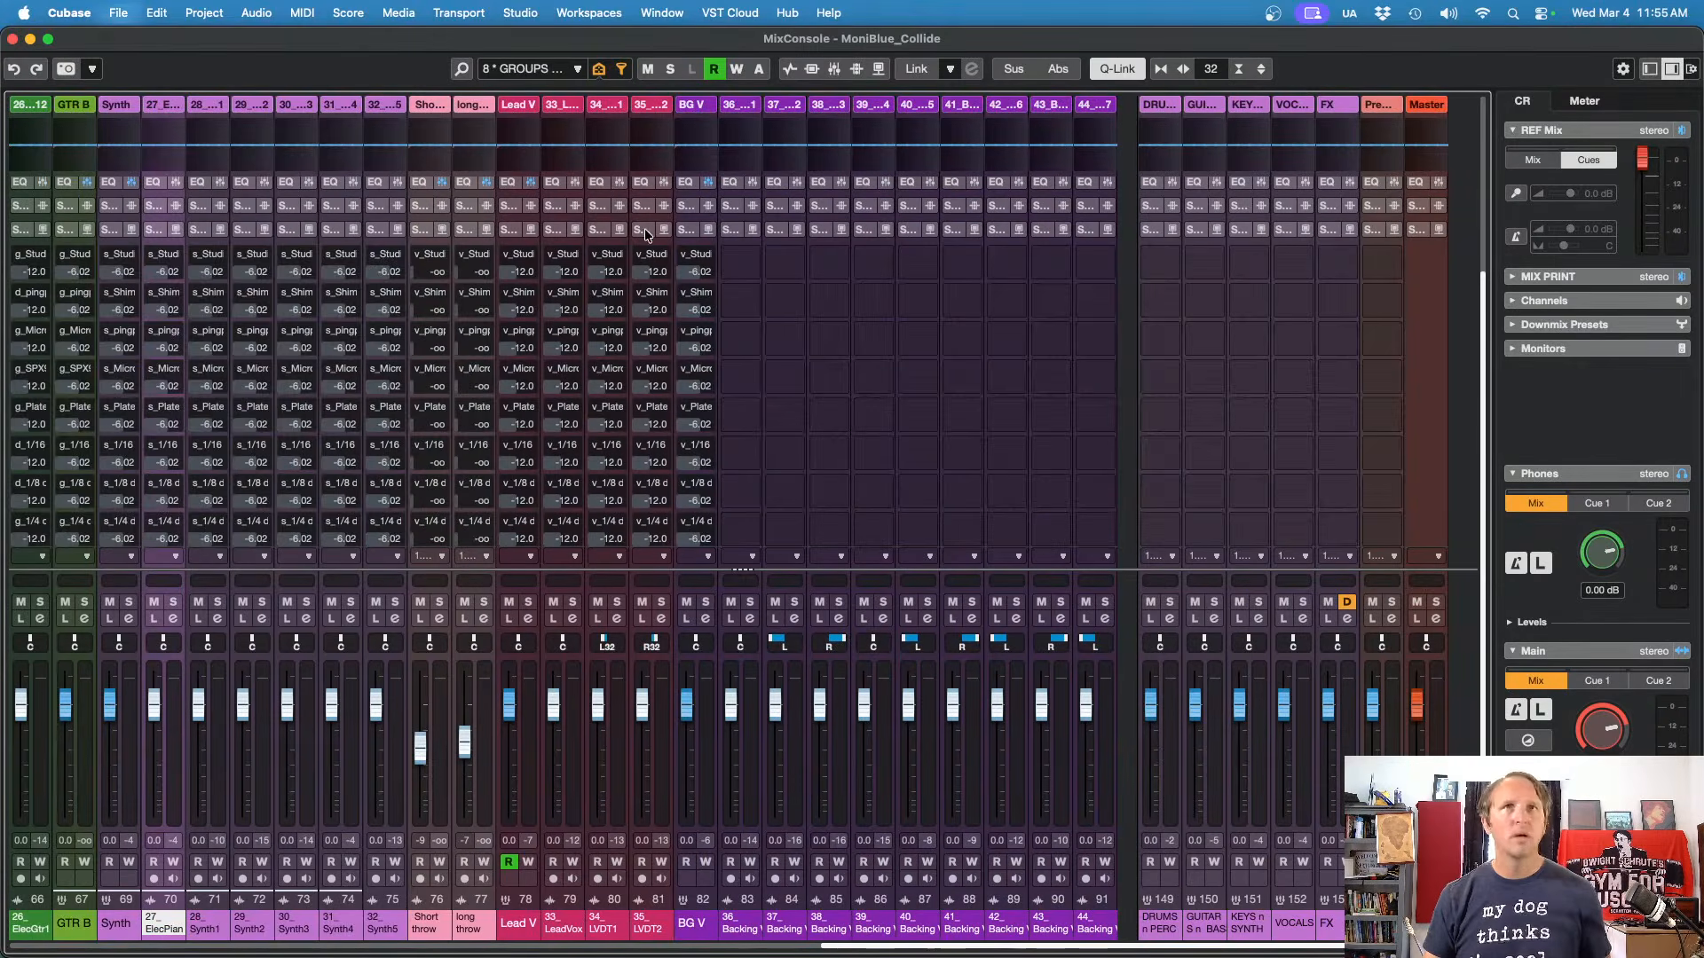
Step: Copy the BG V group's sends to the backing vocal channels 36 through 45 and turn off Q-Link
scroll(462, 233, "right", 5)
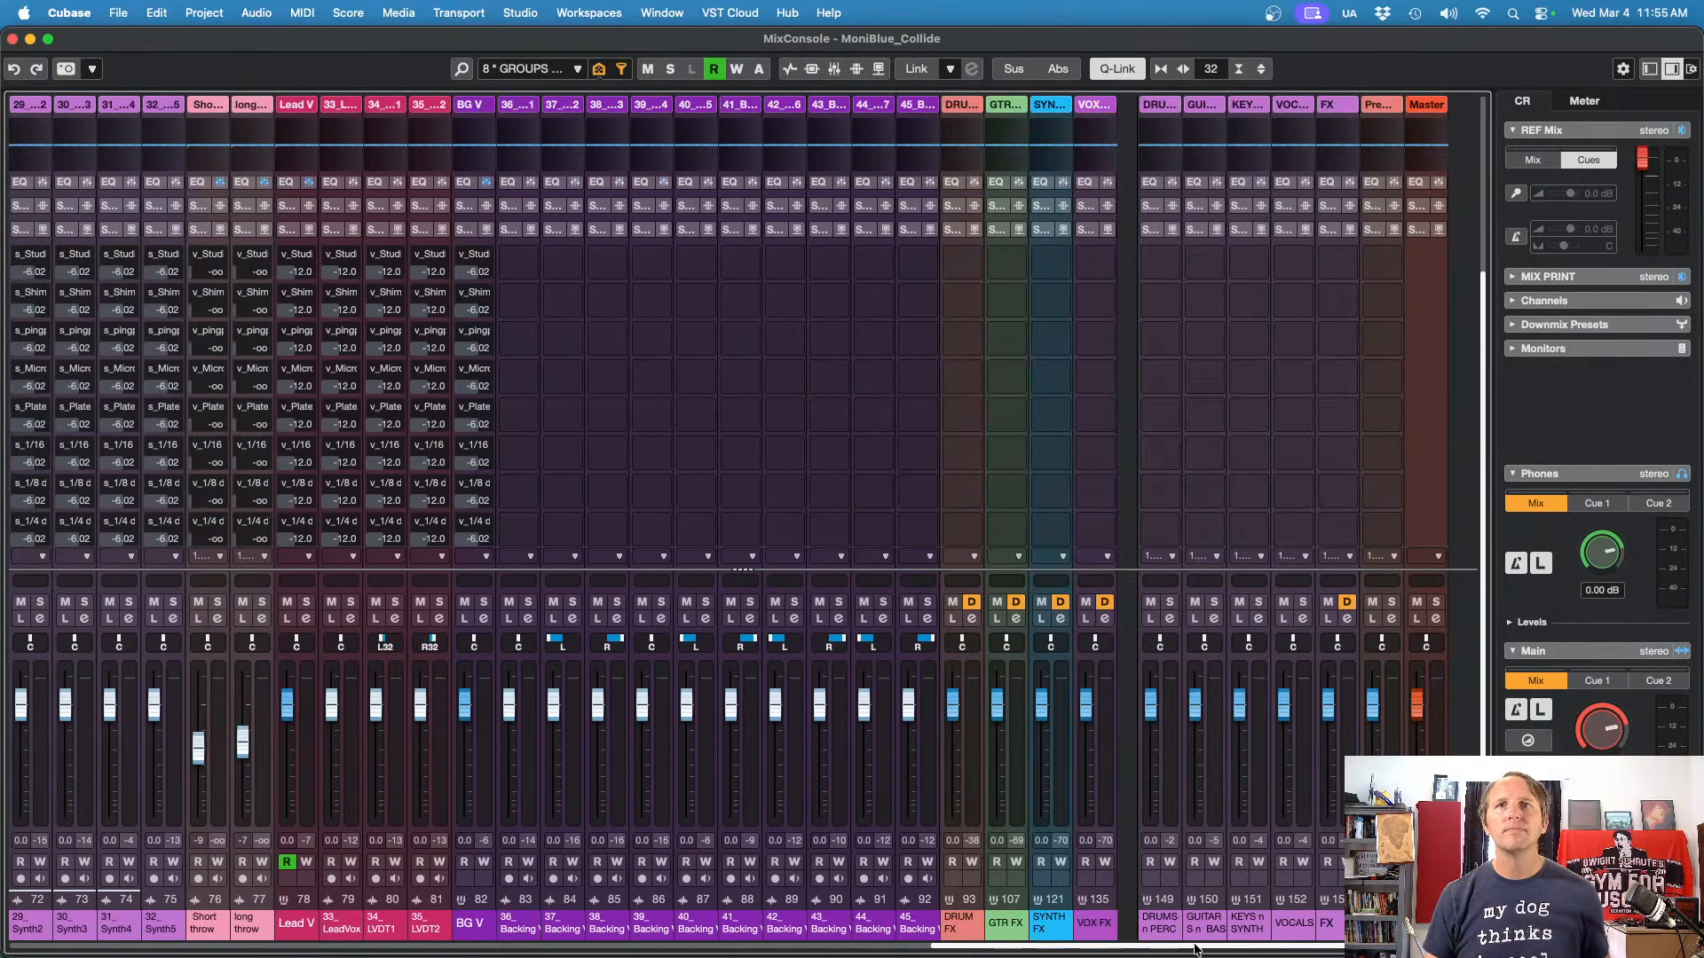
left_click_drag(464, 233, 510, 230)
left_click_drag(512, 231, 598, 232)
left_click_drag(599, 230, 798, 232)
left_click_drag(798, 233, 898, 227)
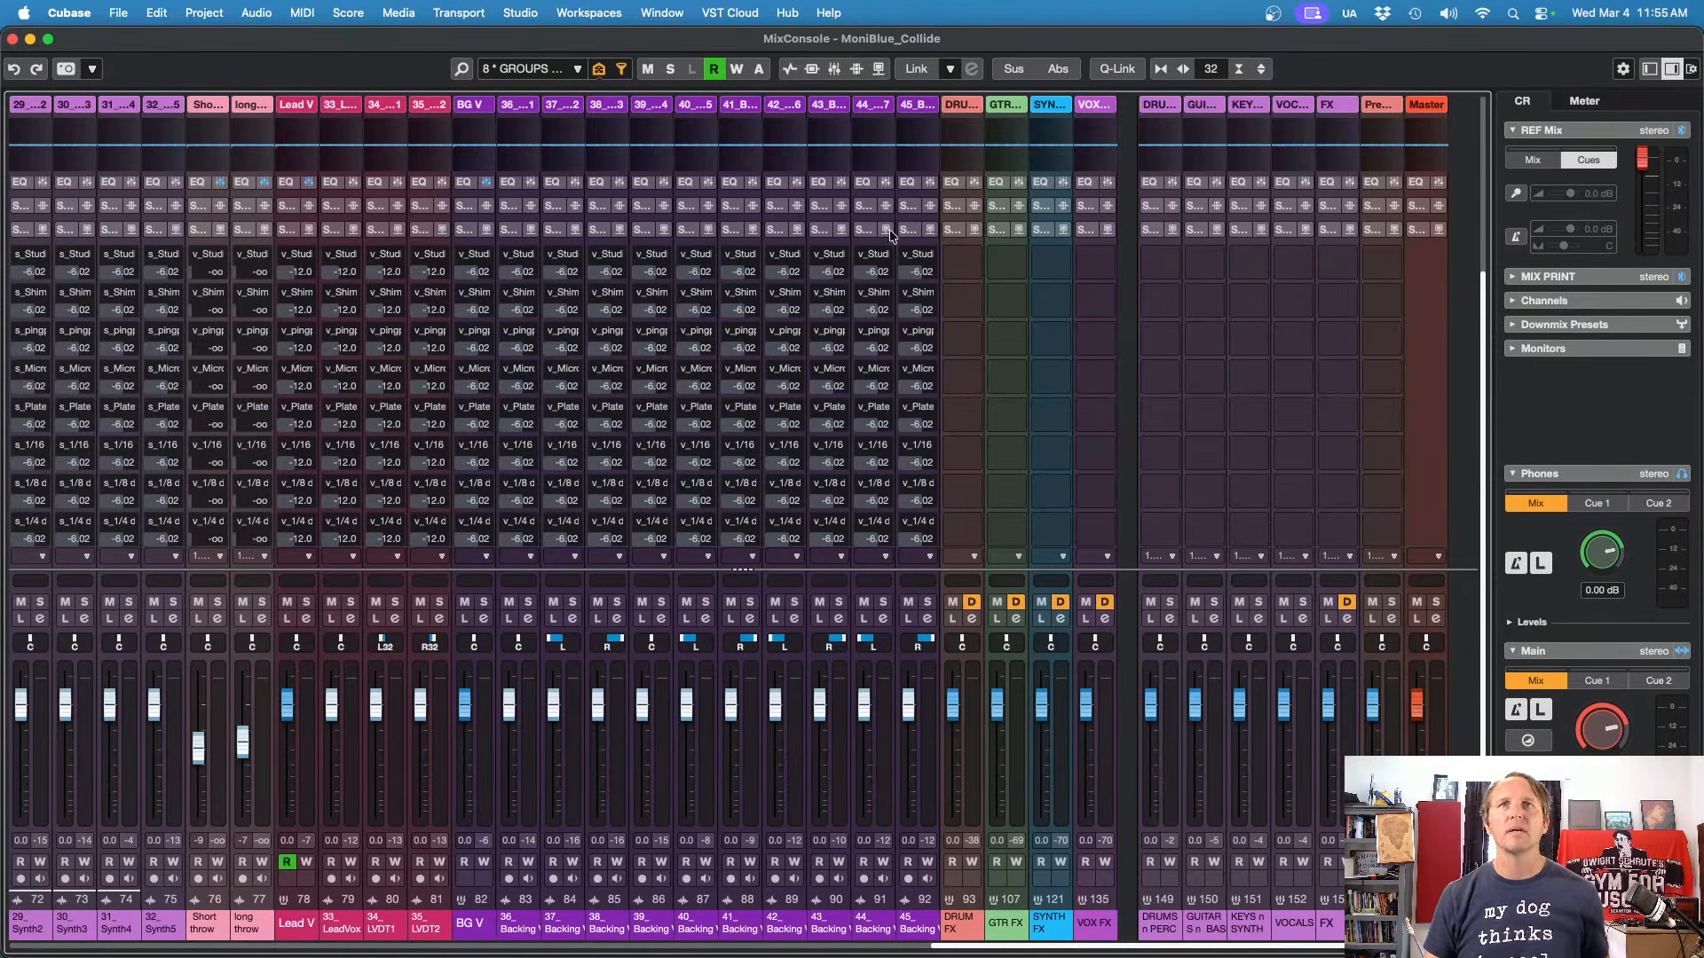
left_click(1108, 72)
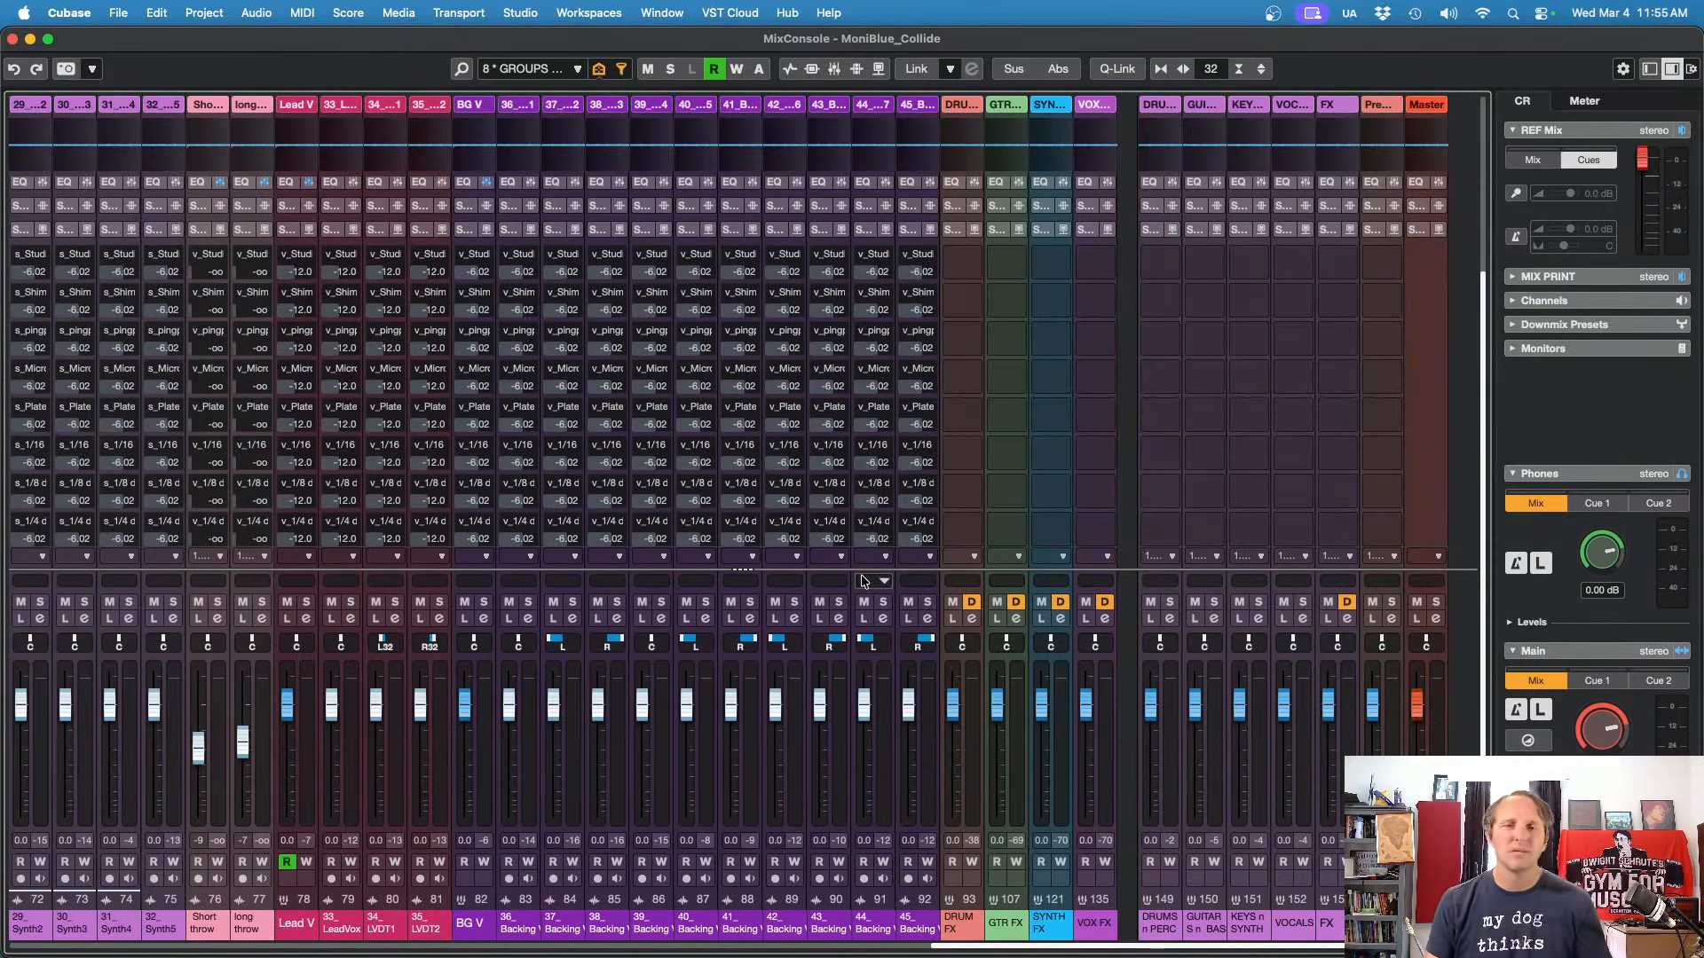
Step: Expand the inserts to inspect the bus plug-ins, and recall channel configuration 4 to show the audio channels from 01_KickIn onward
scroll(1132, 265, "up", 3)
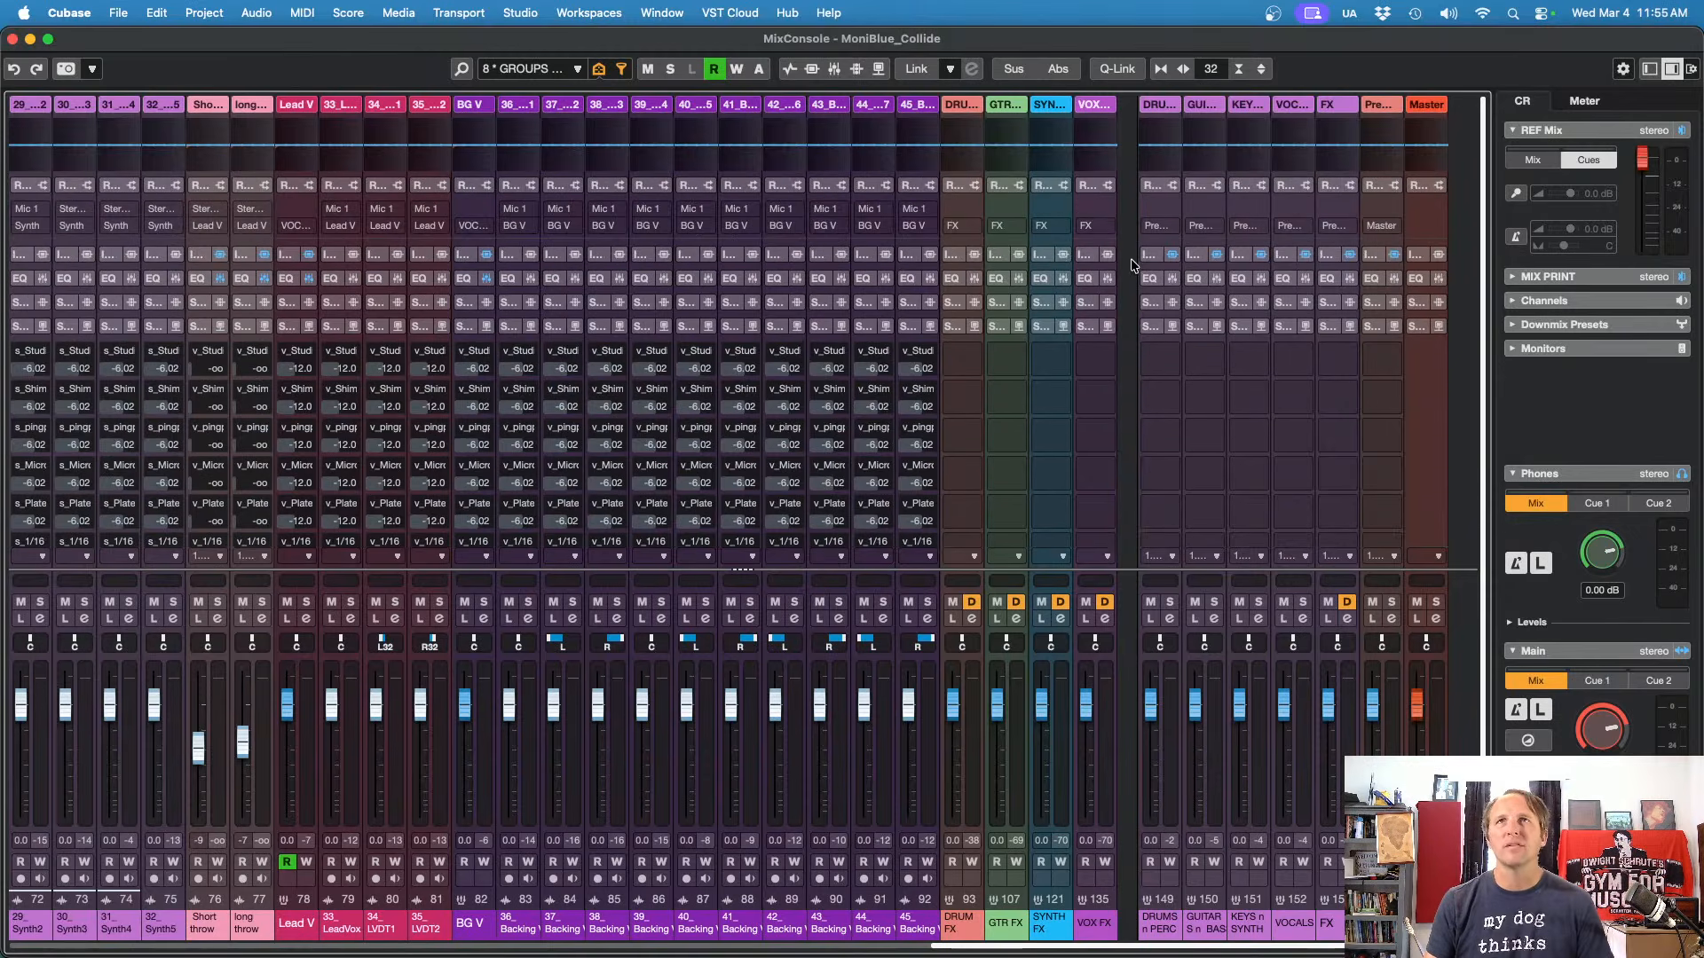
left_click(1154, 254)
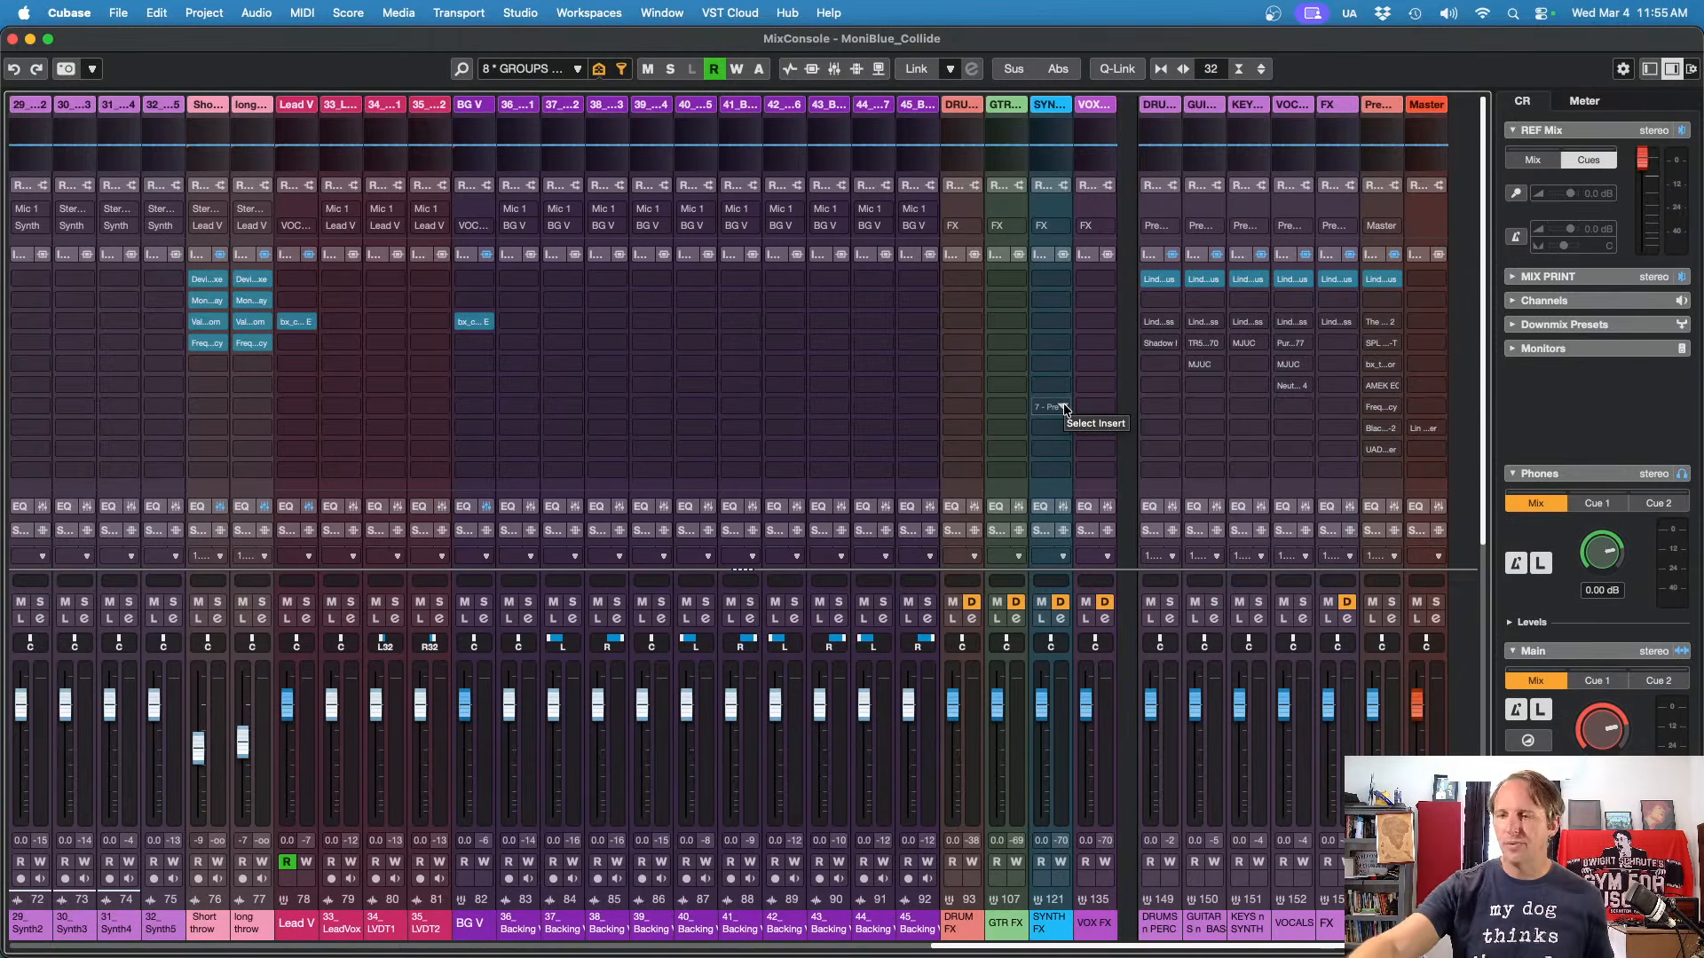
key("alt+4")
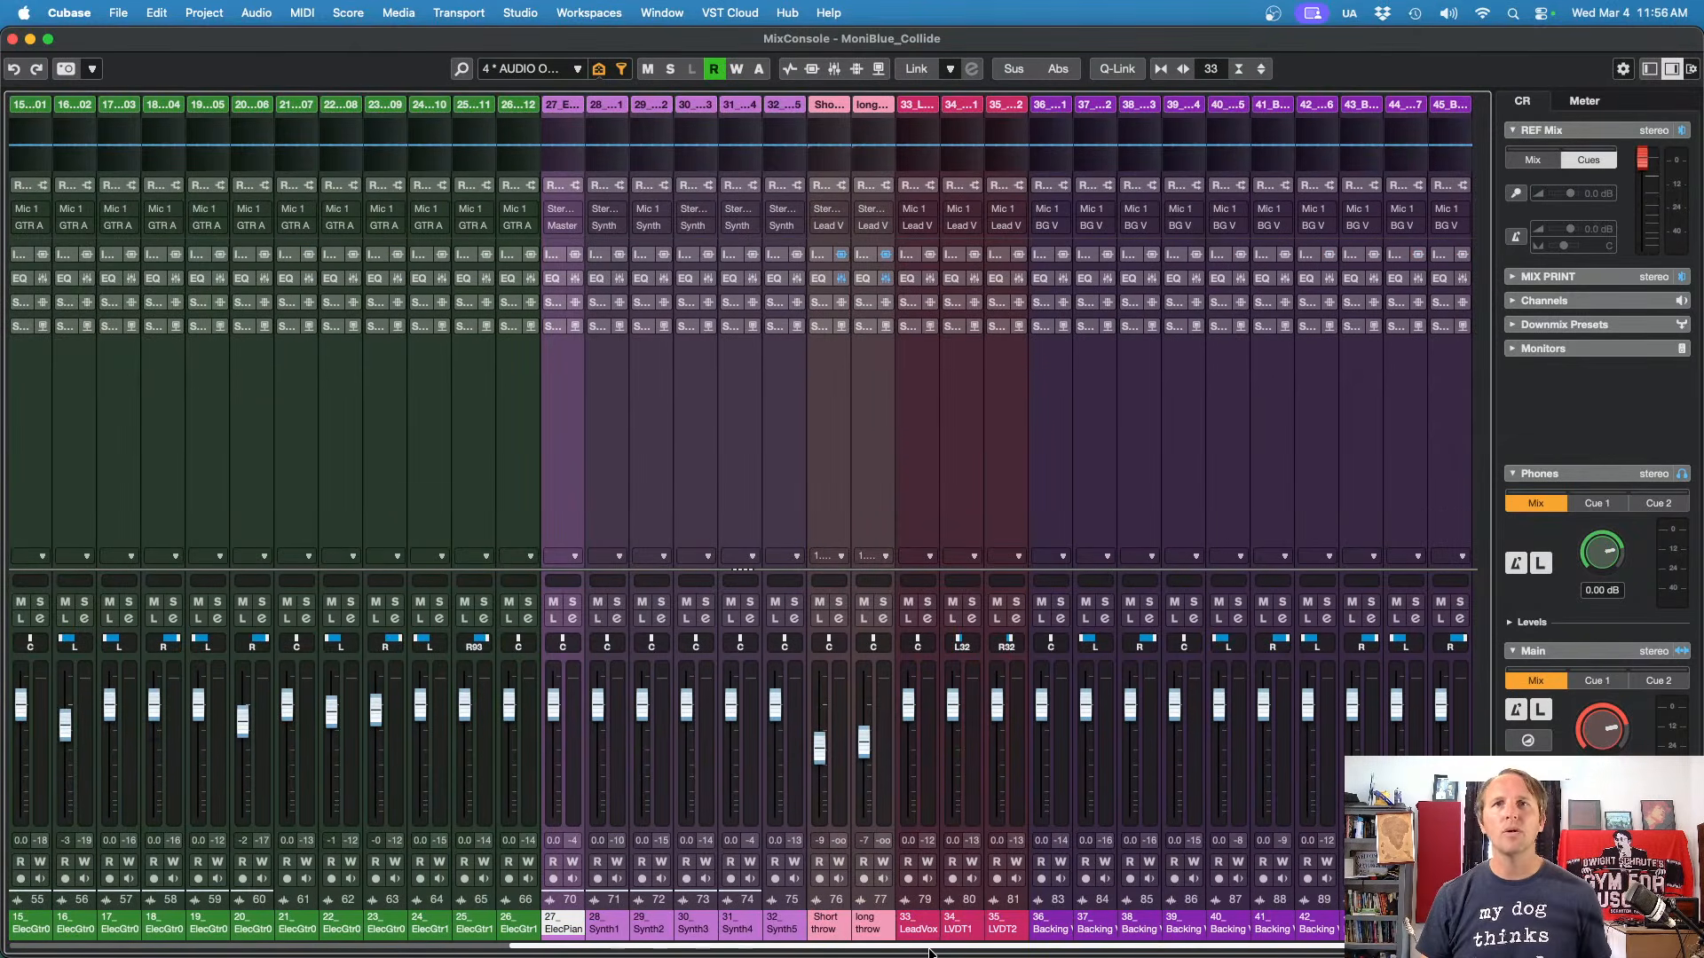
left_click_drag(919, 950, 413, 951)
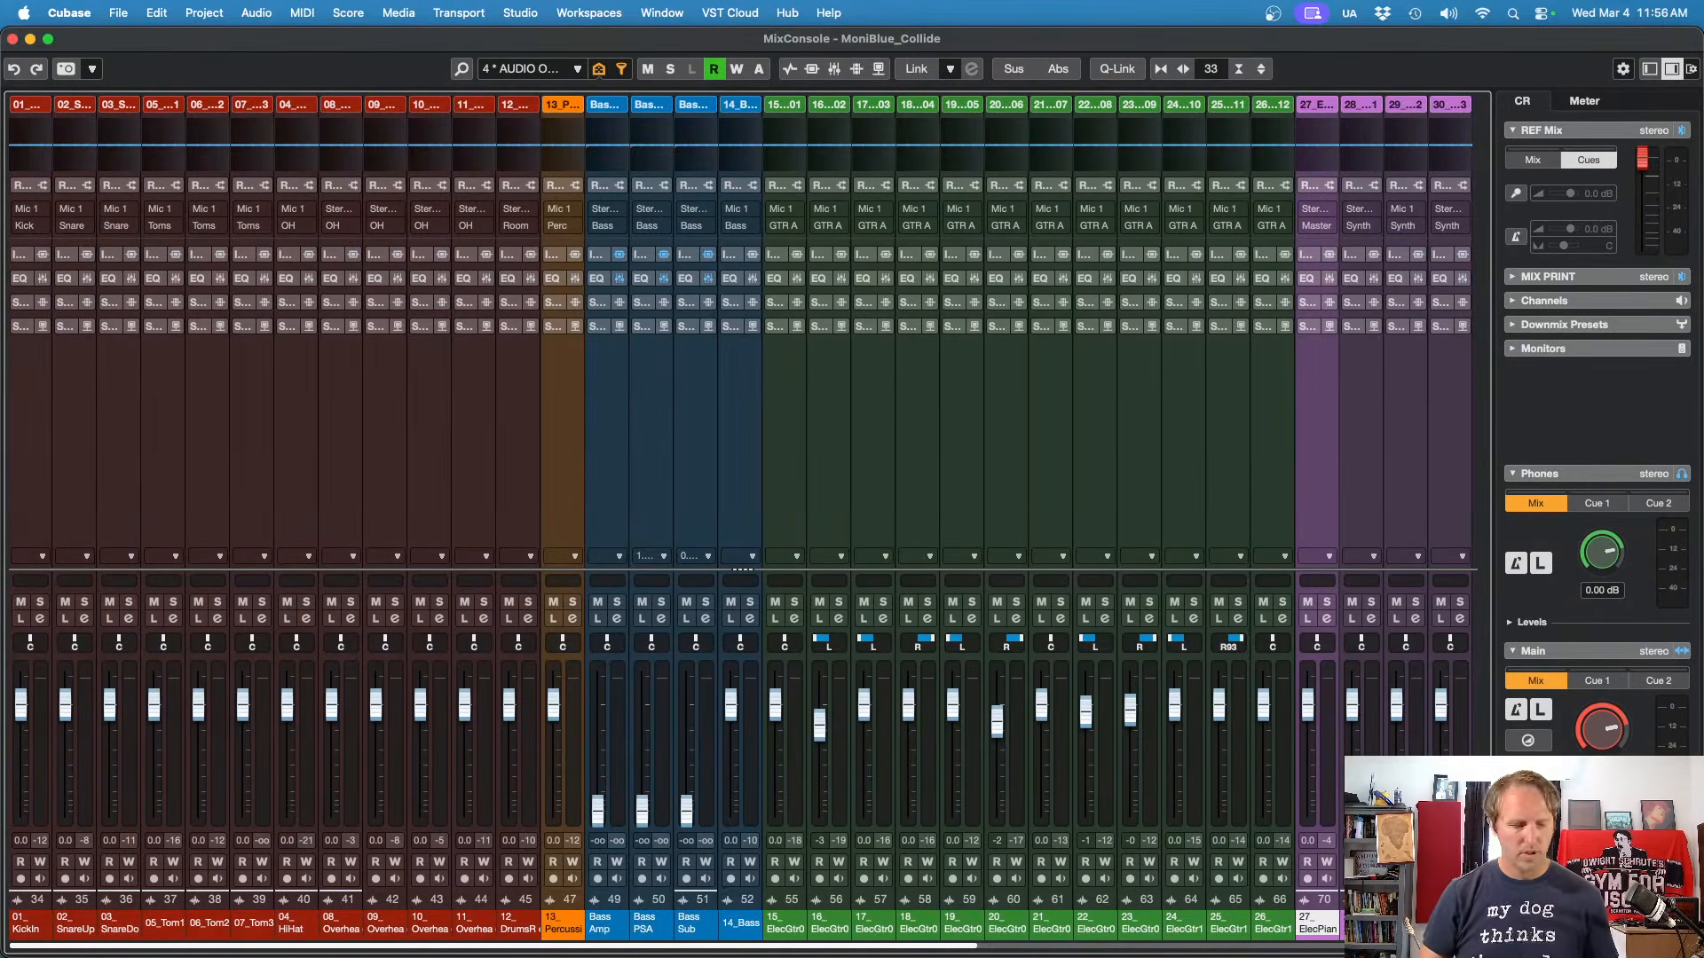
Step: Copy the 14_Bass audio to the Bass Sub, Bass PSA and Bass Amp tracks inside the BASS folder
key("F3")
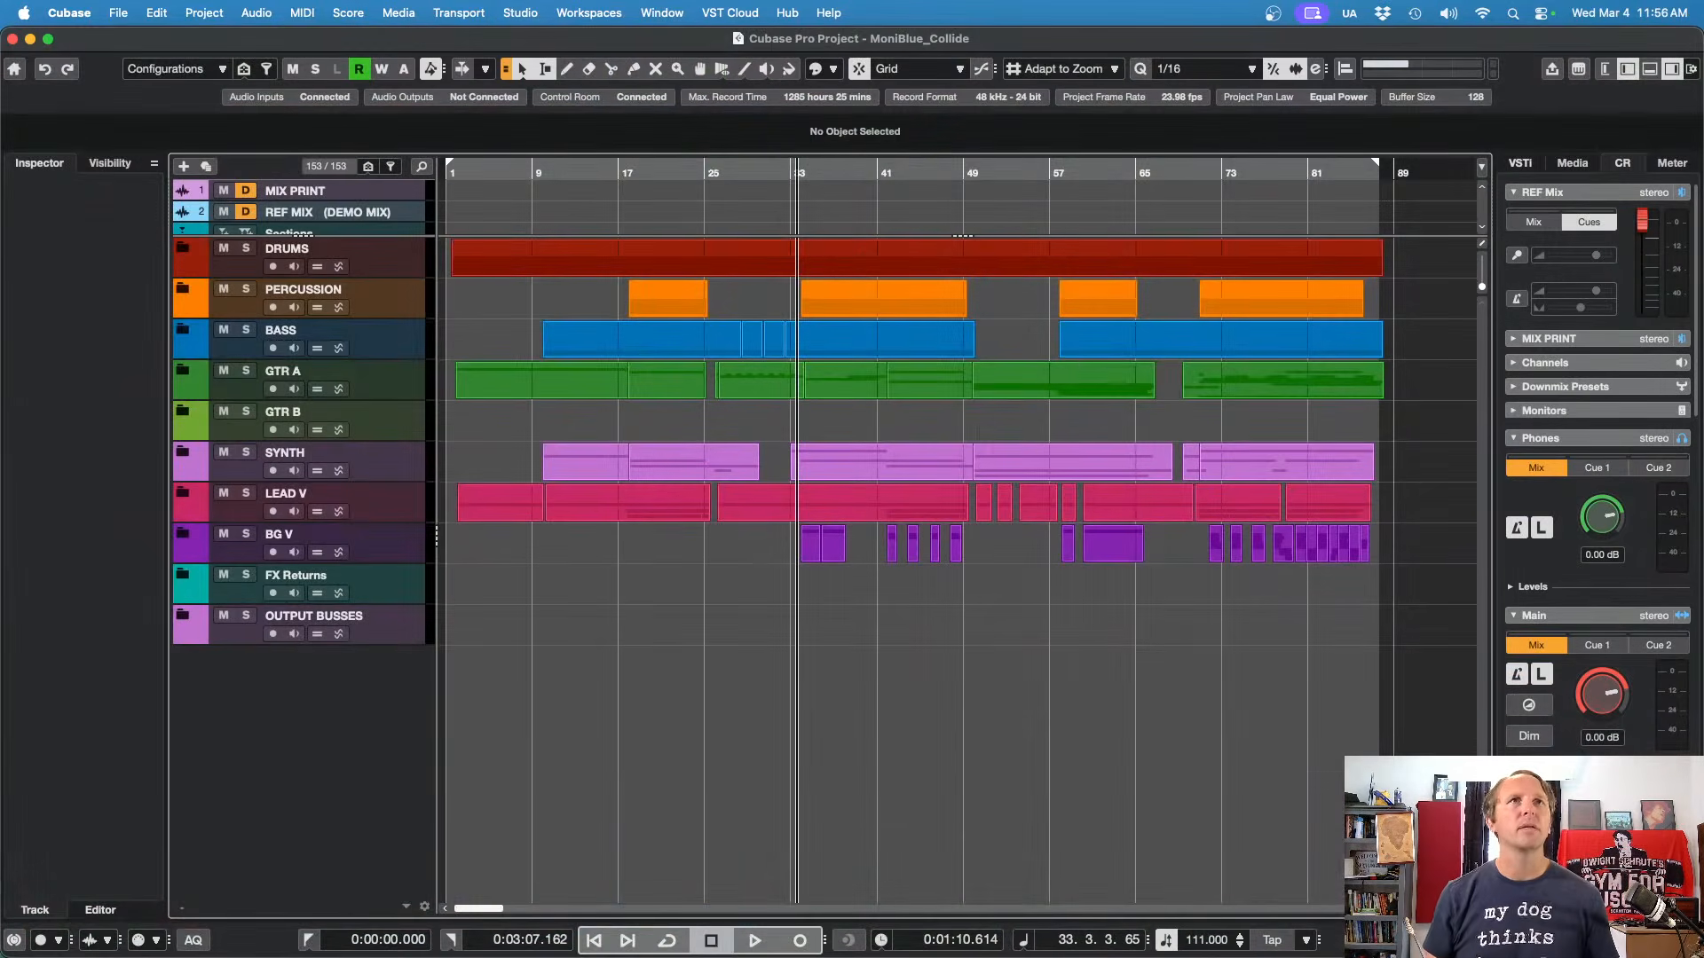
left_click(182, 331)
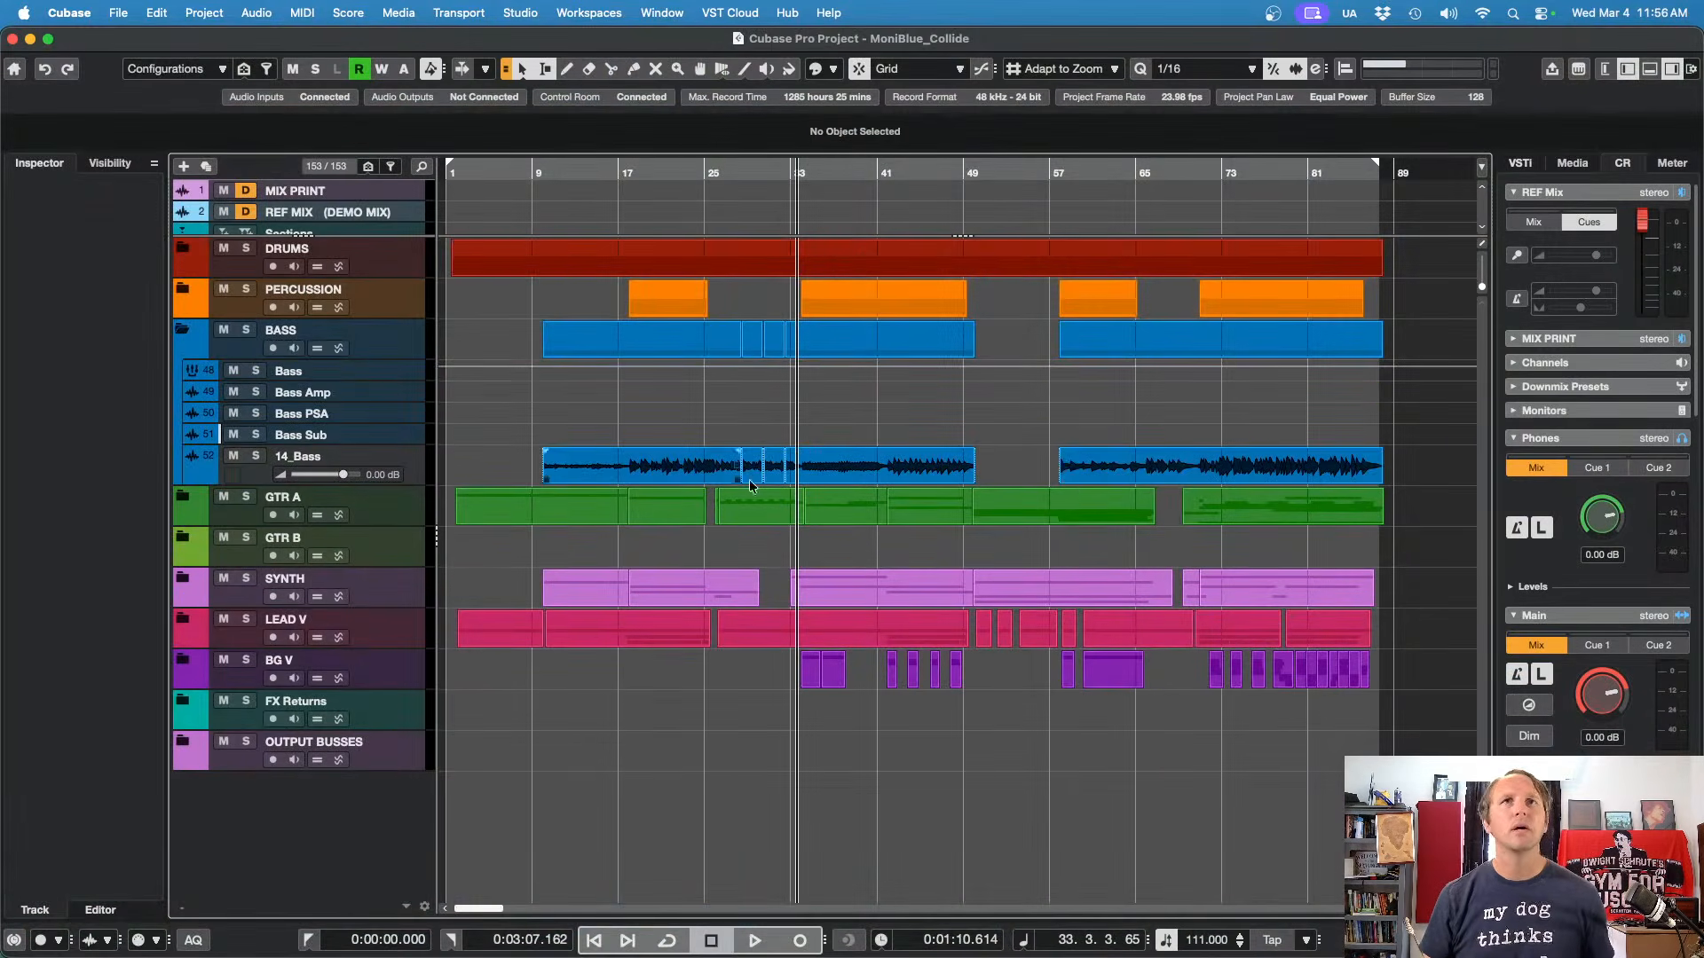
left_click_drag(1433, 485, 491, 463)
left_click_drag(1402, 466, 413, 459)
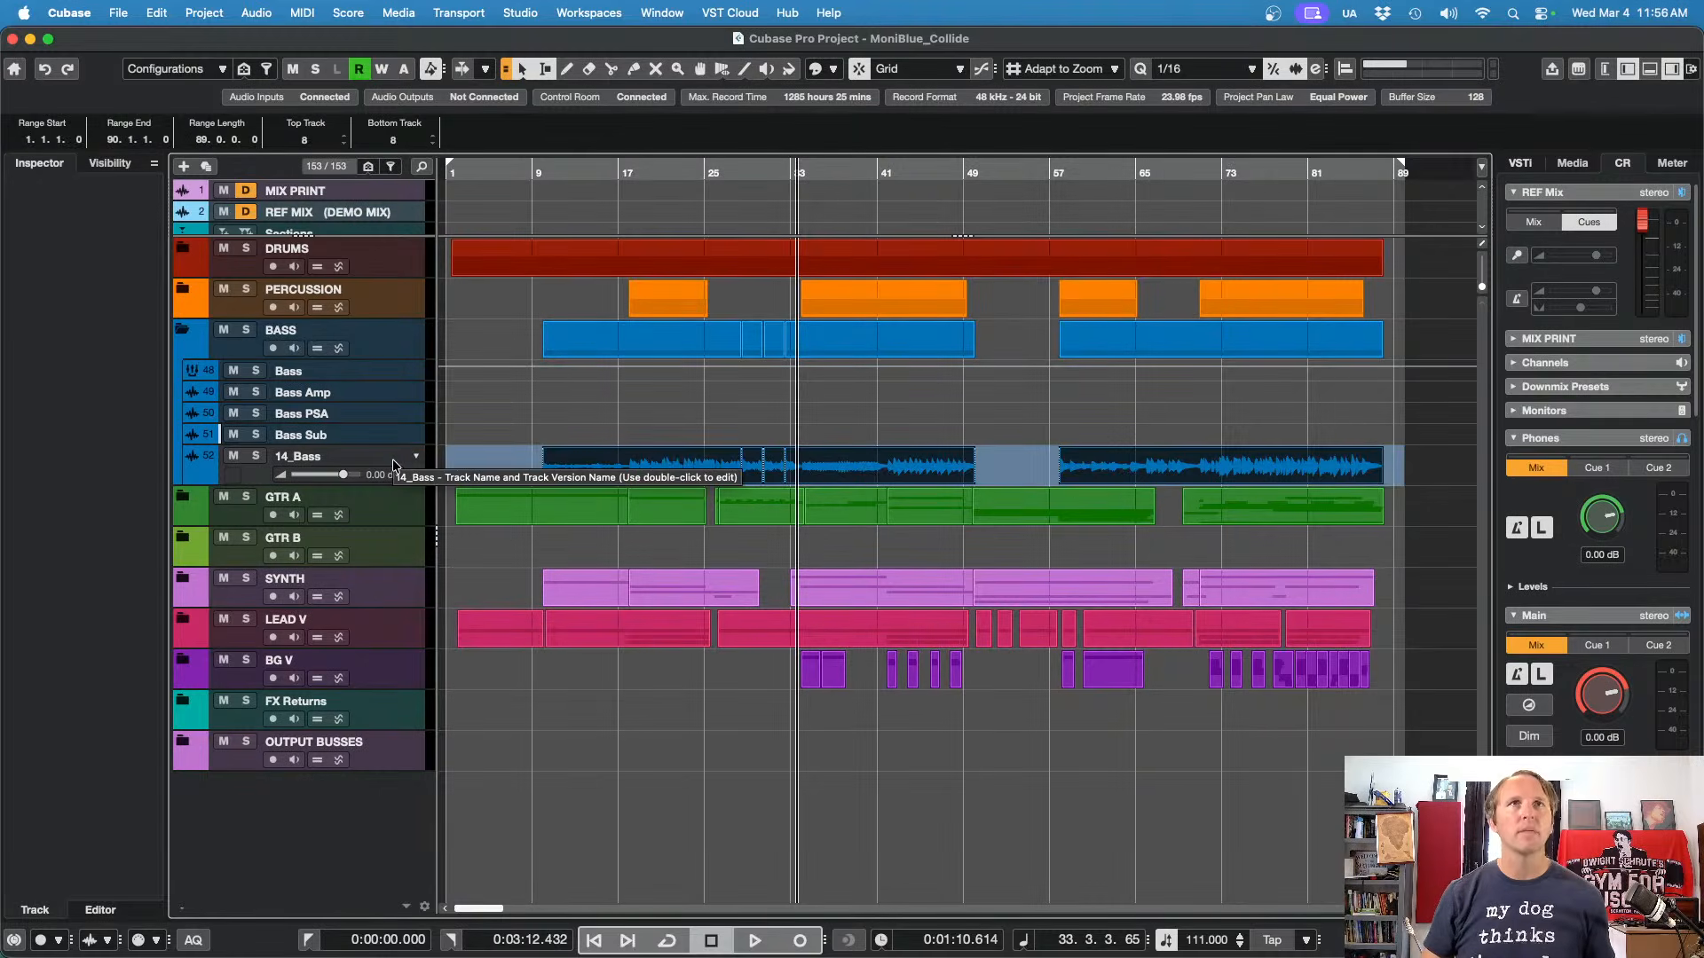
key("Down")
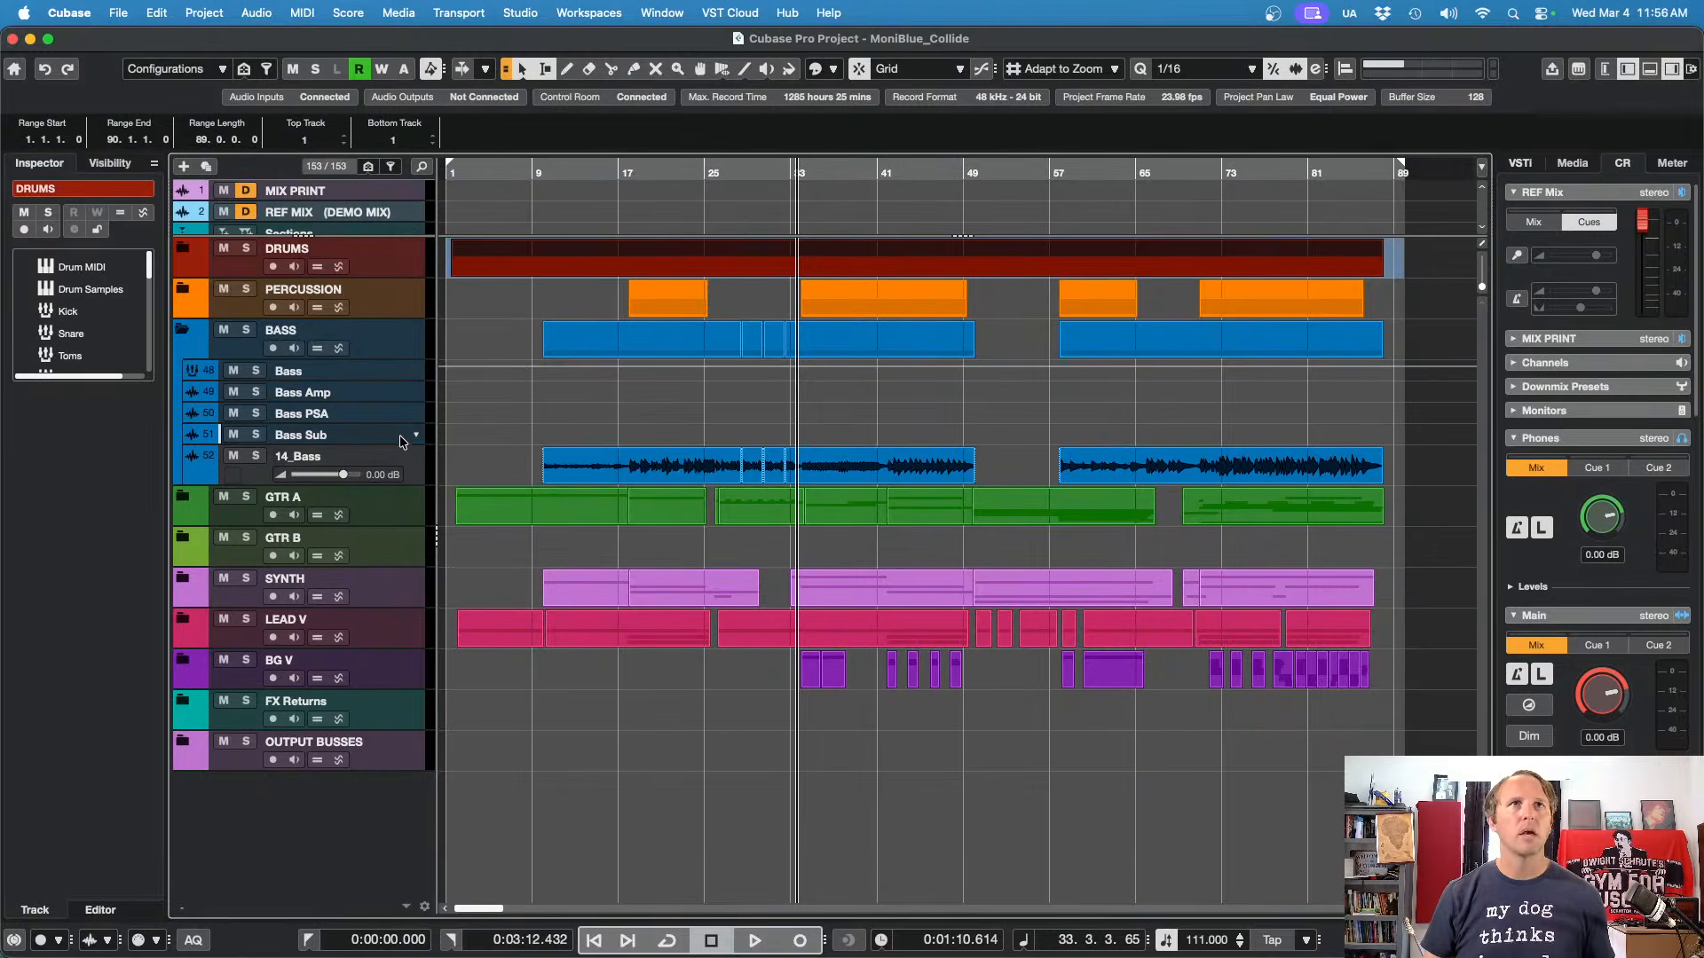
left_click(398, 434)
left_click(397, 417)
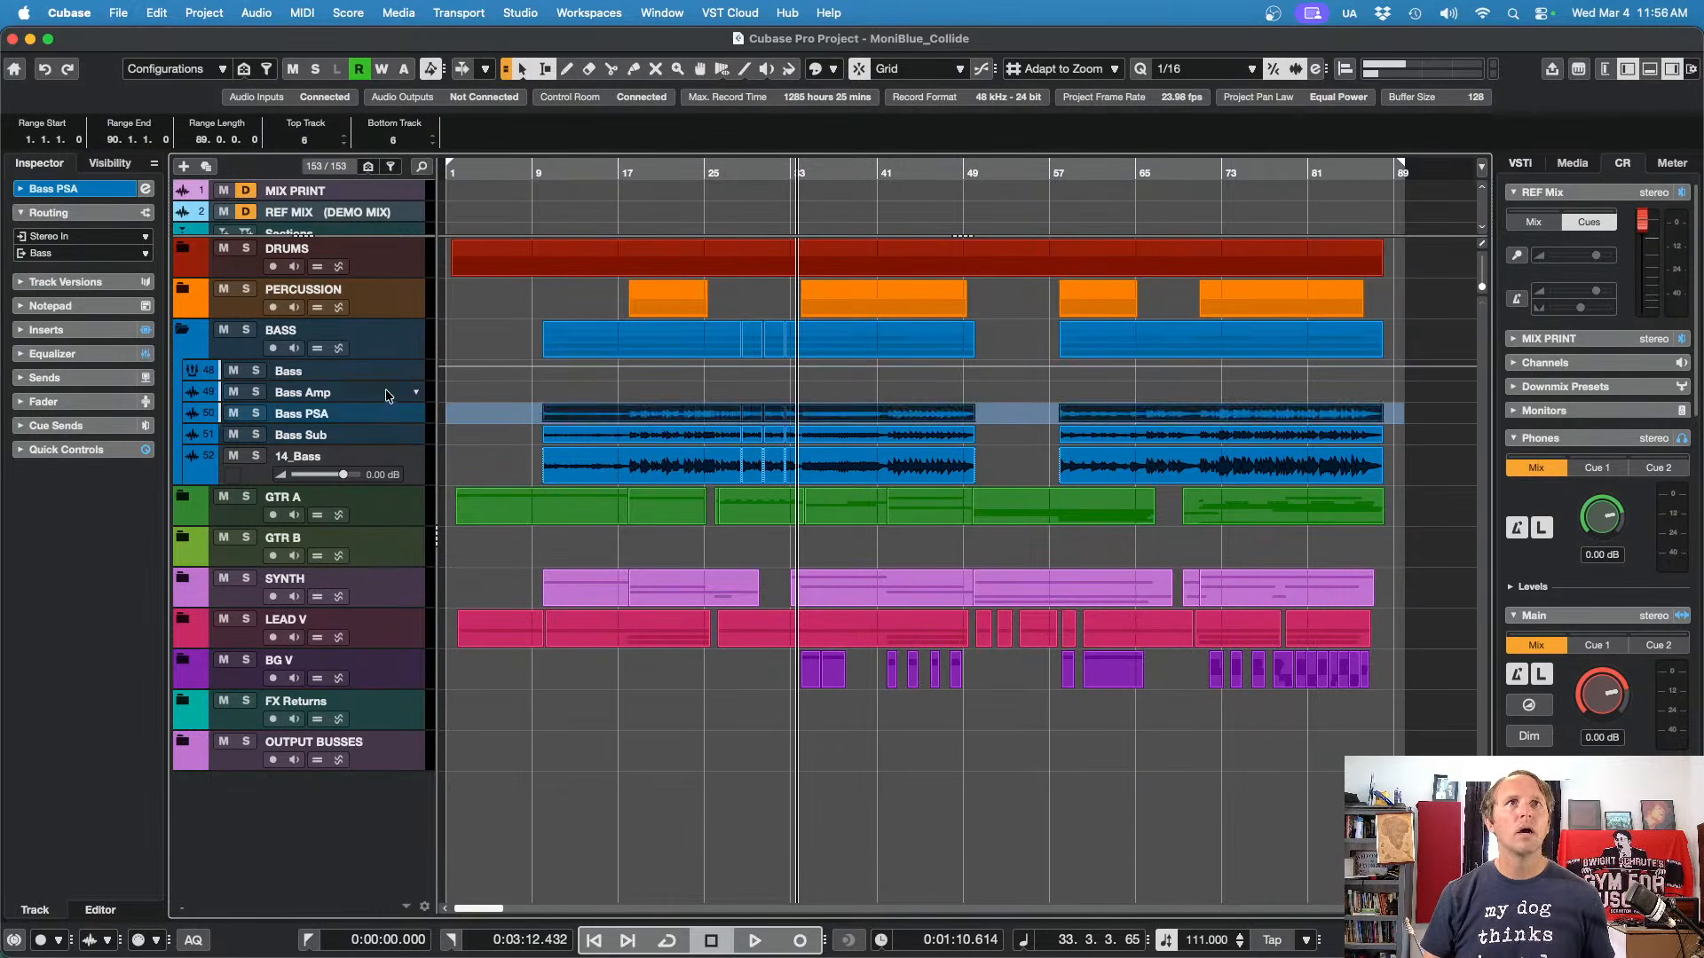
left_click(388, 394)
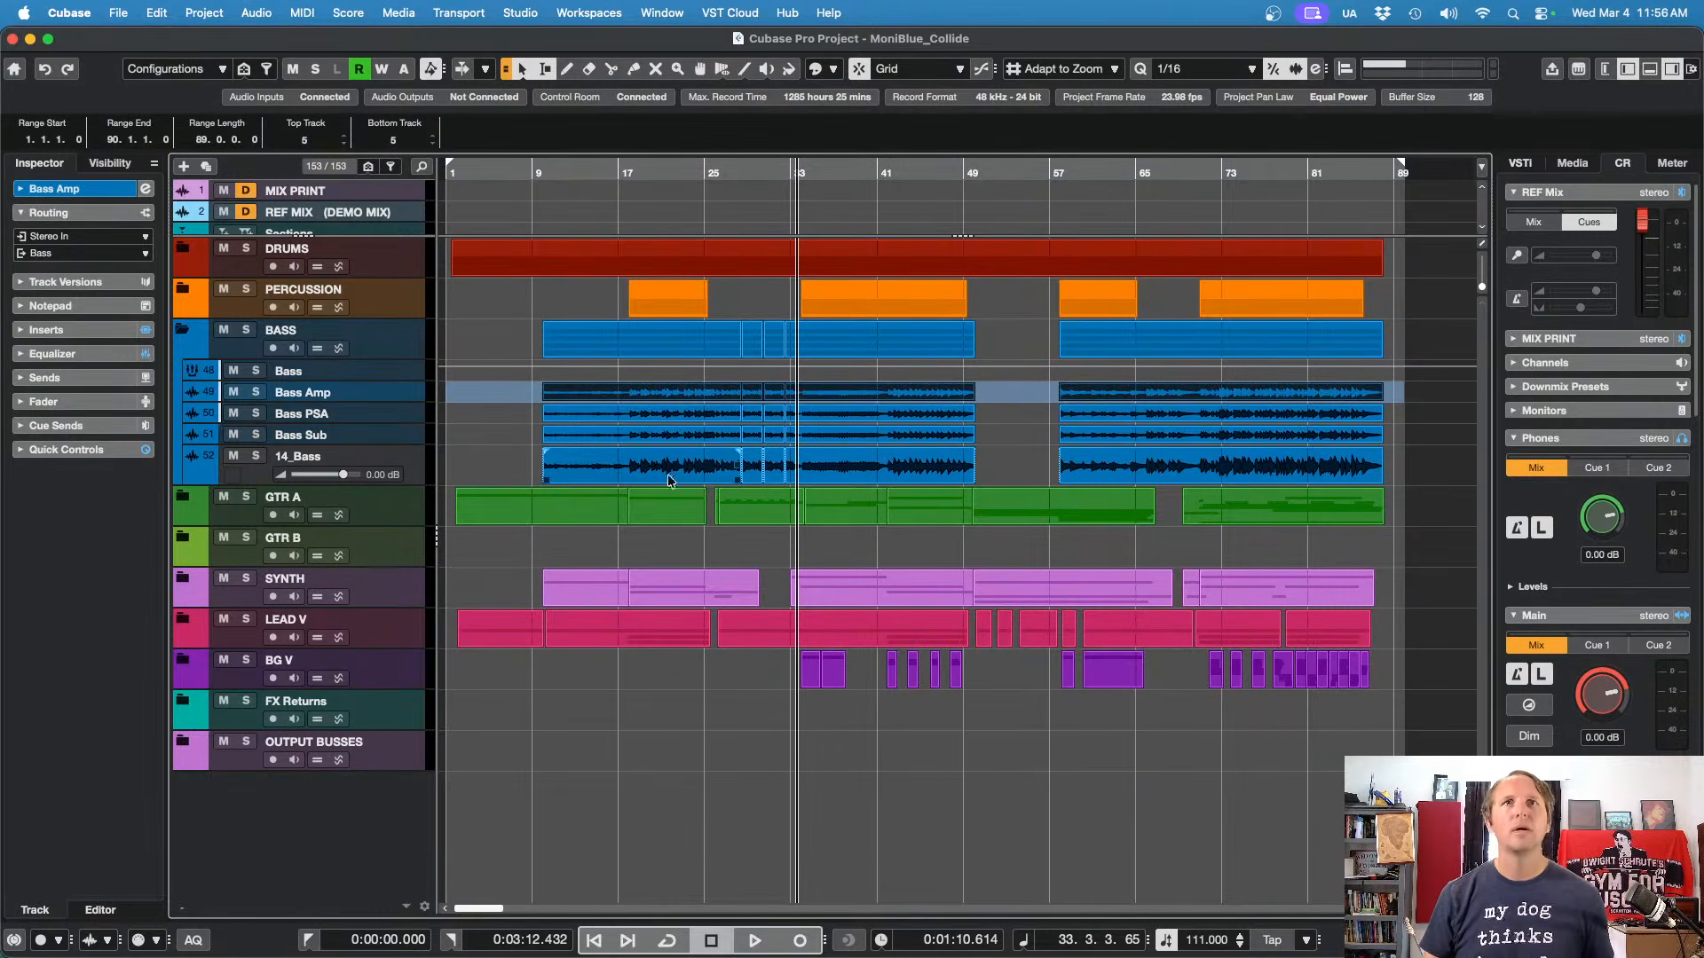
left_click(508, 391)
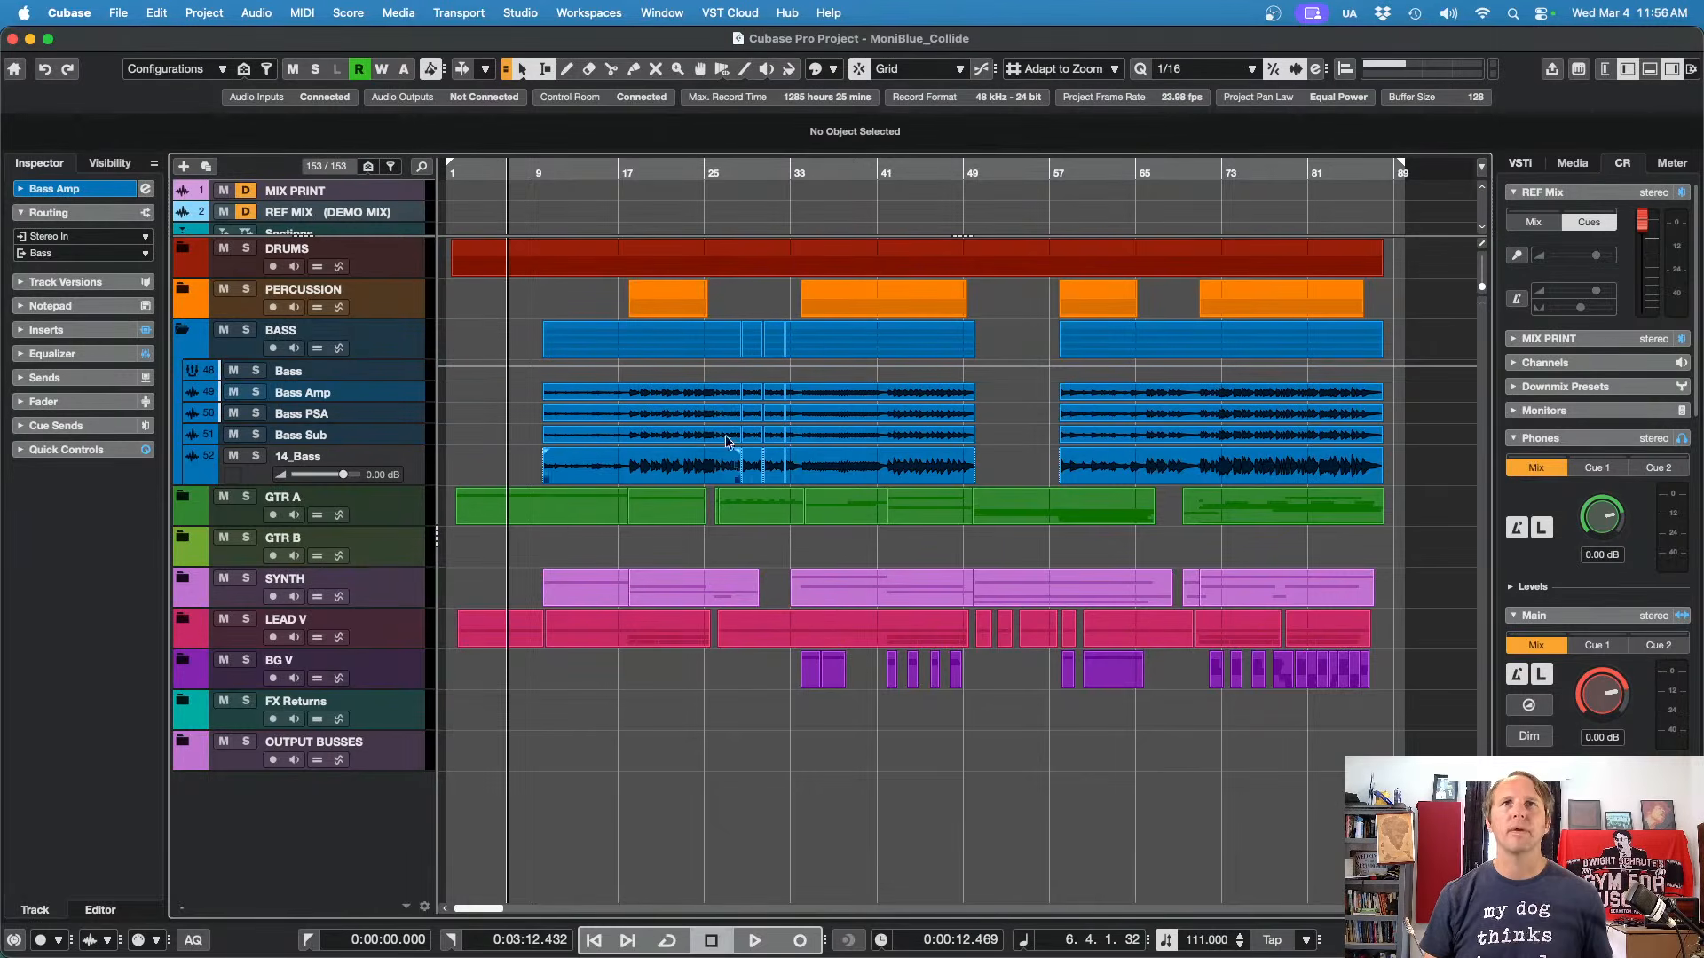
Step: Check the edit points of the copied bass clips and their Amp, PSA and Sub tracks, and collapse the BASS folder
scroll(743, 407, "up", 10)
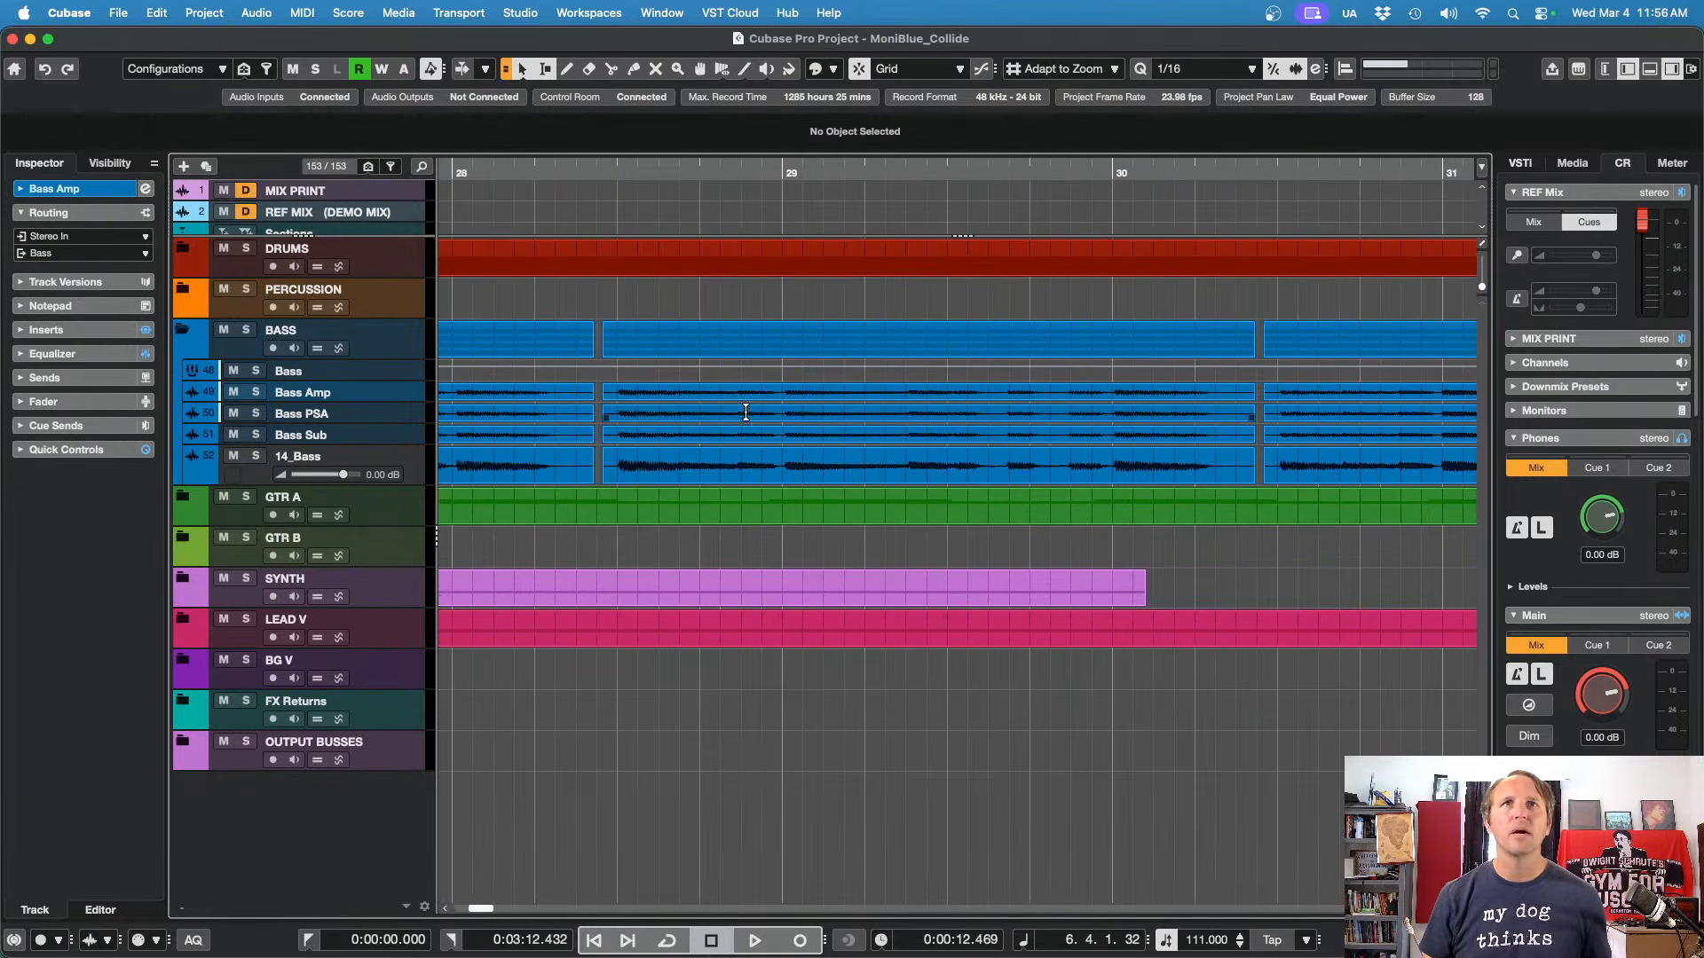
scroll(1059, 429, "down", 10)
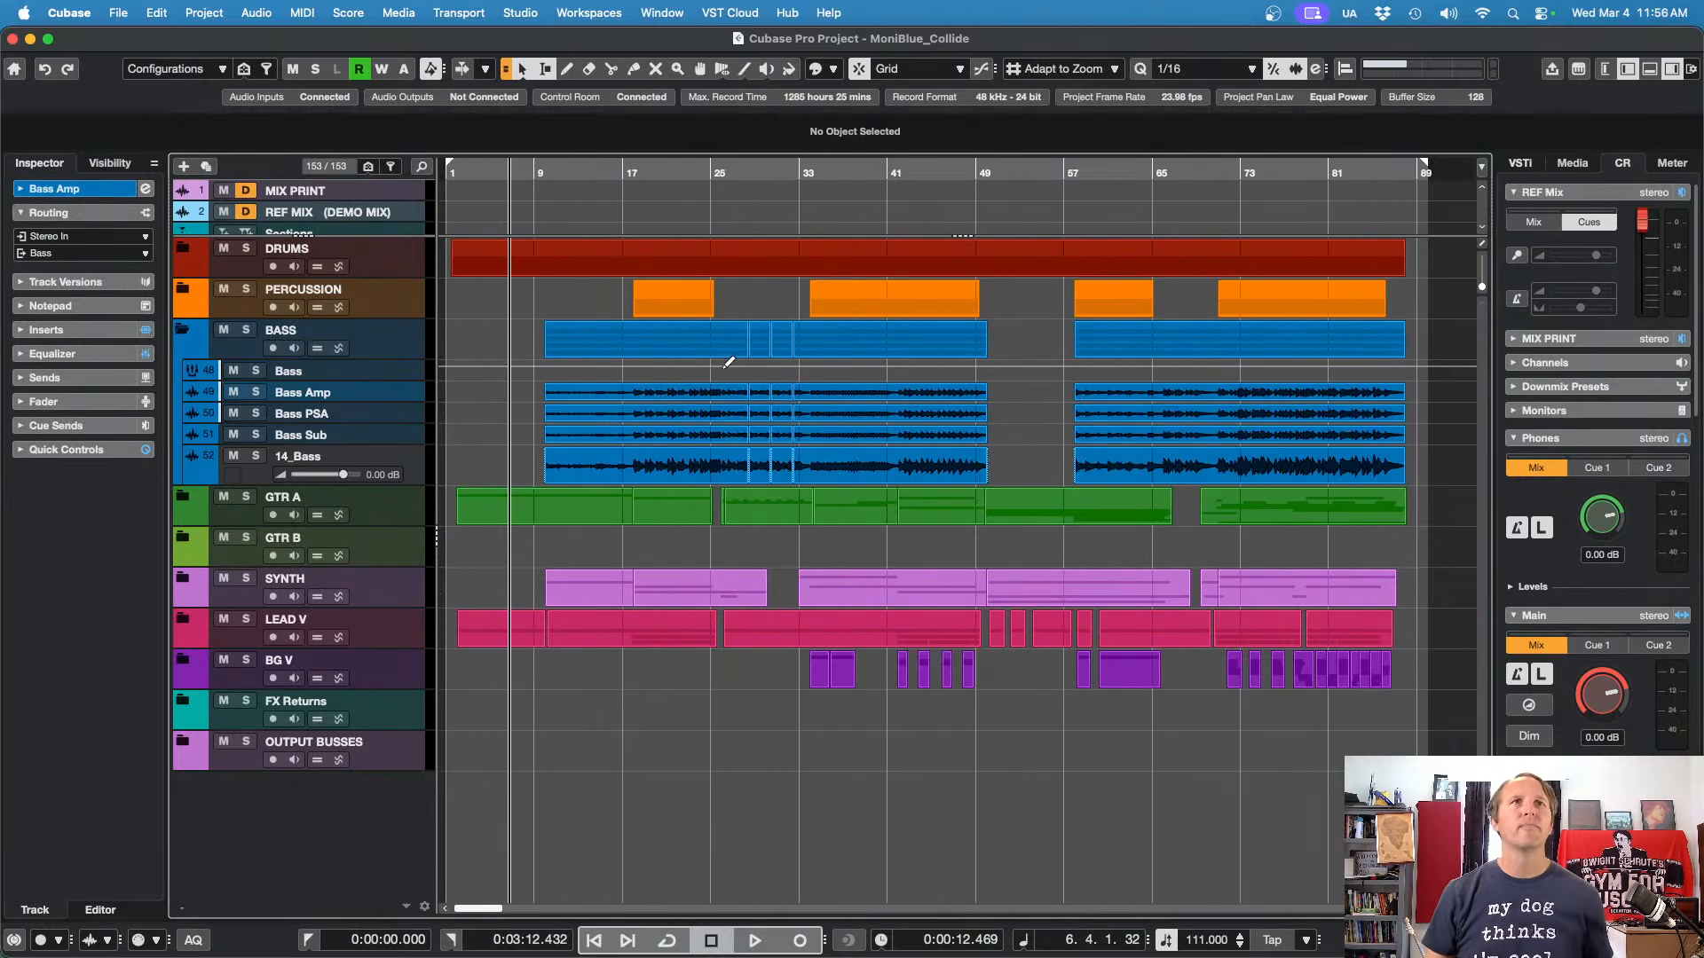
left_click(414, 468)
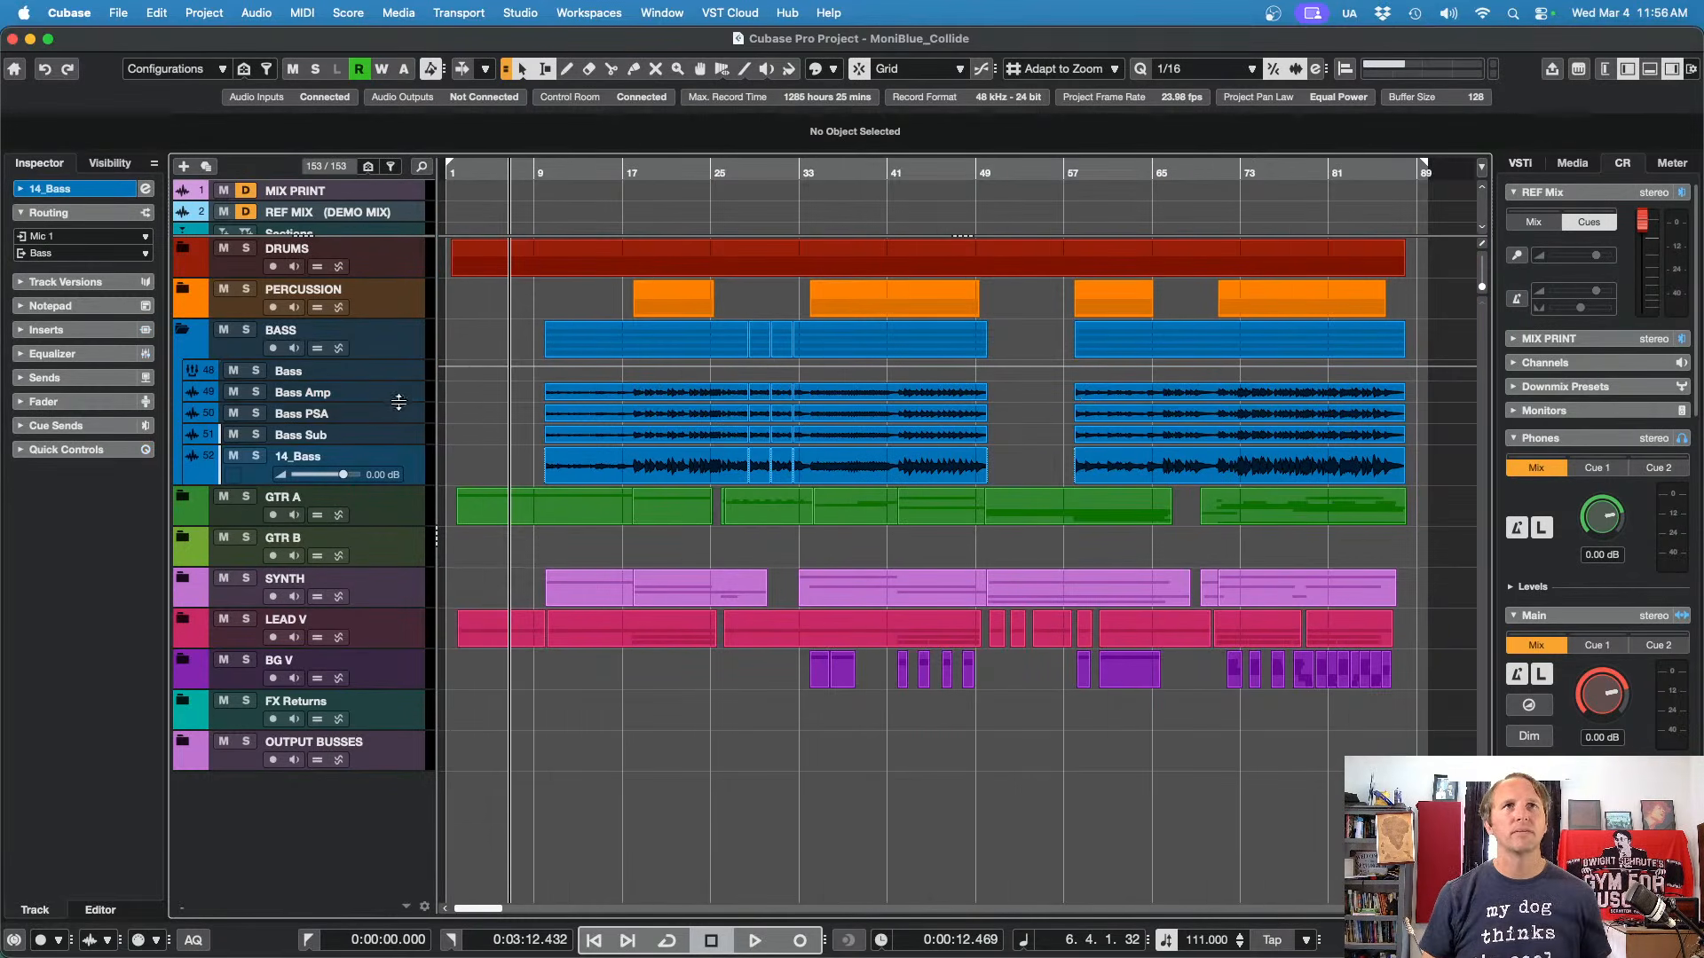
left_click(393, 396)
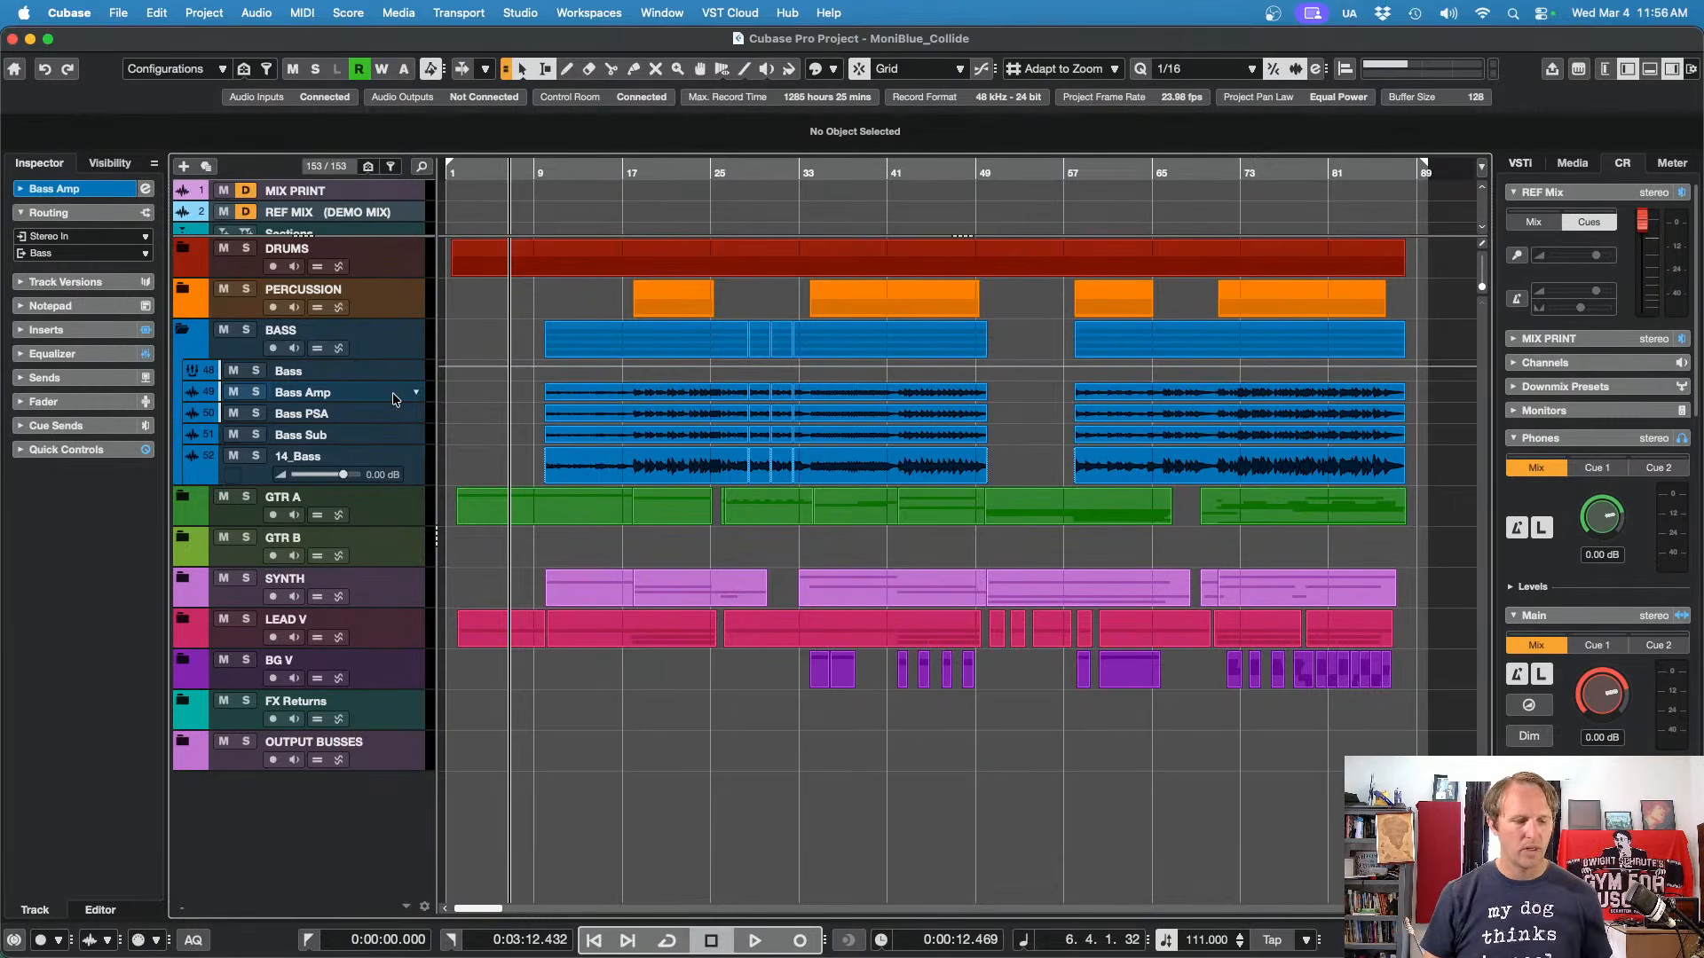
left_click(387, 432)
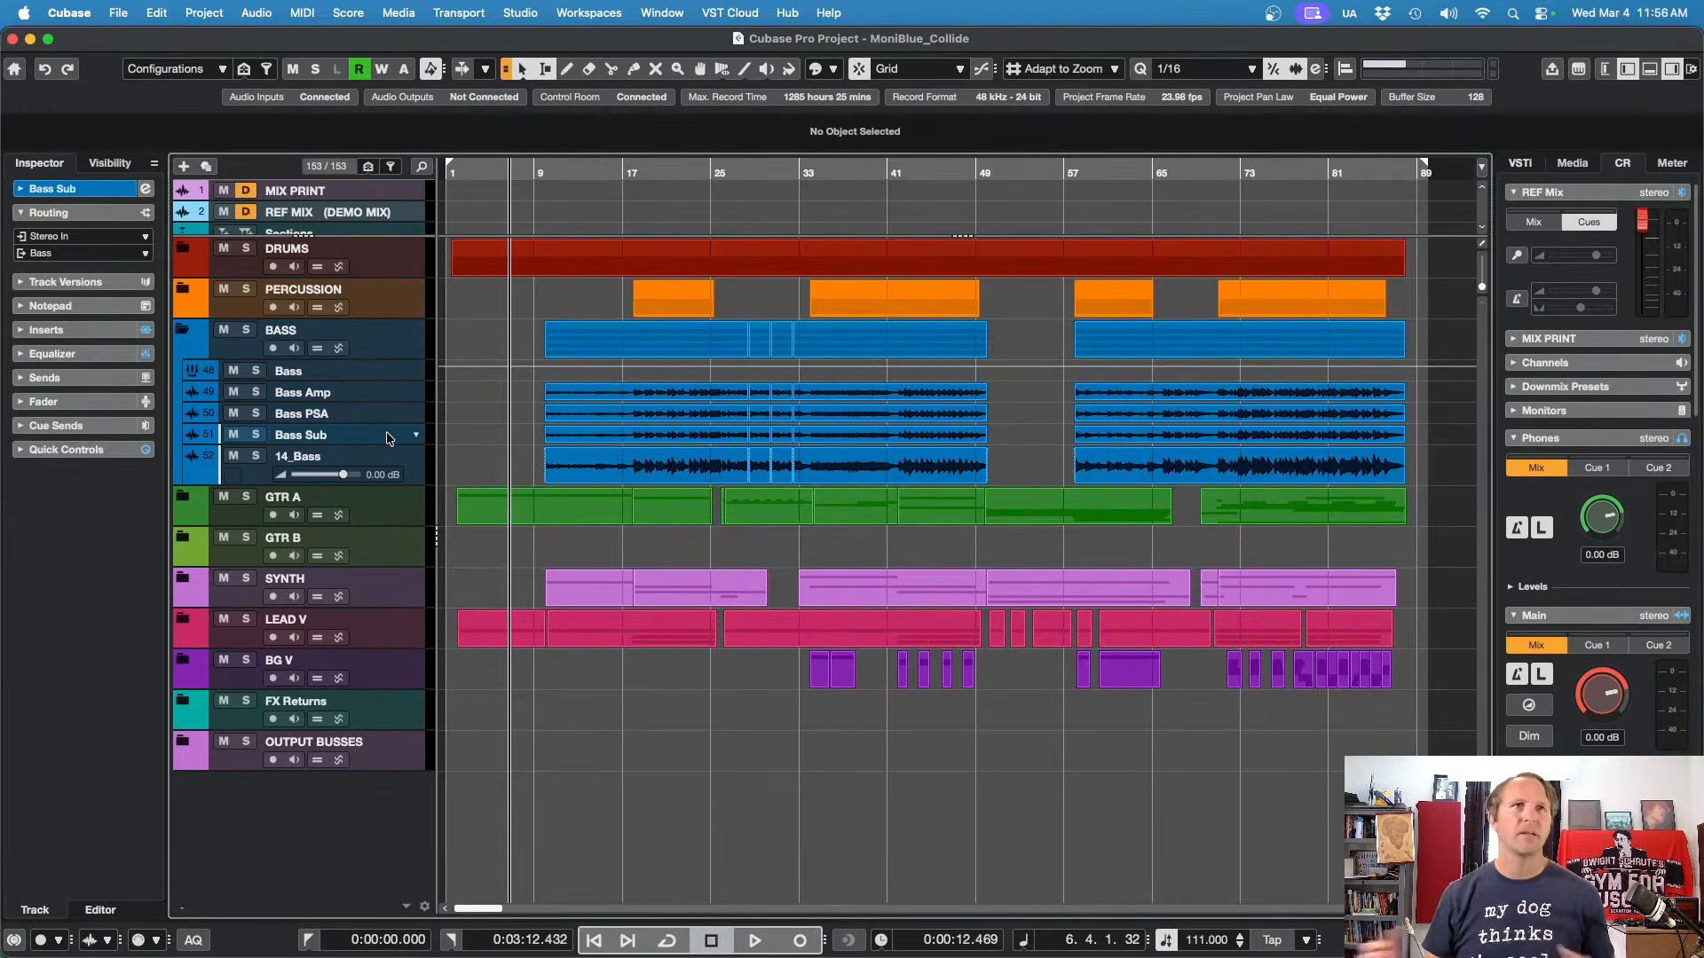
left_click(183, 329)
Step: Expand the DRUMS folder and loop playback from bar 17 to bar 49 using a range across the kick, snare and tom tracks
key("F3")
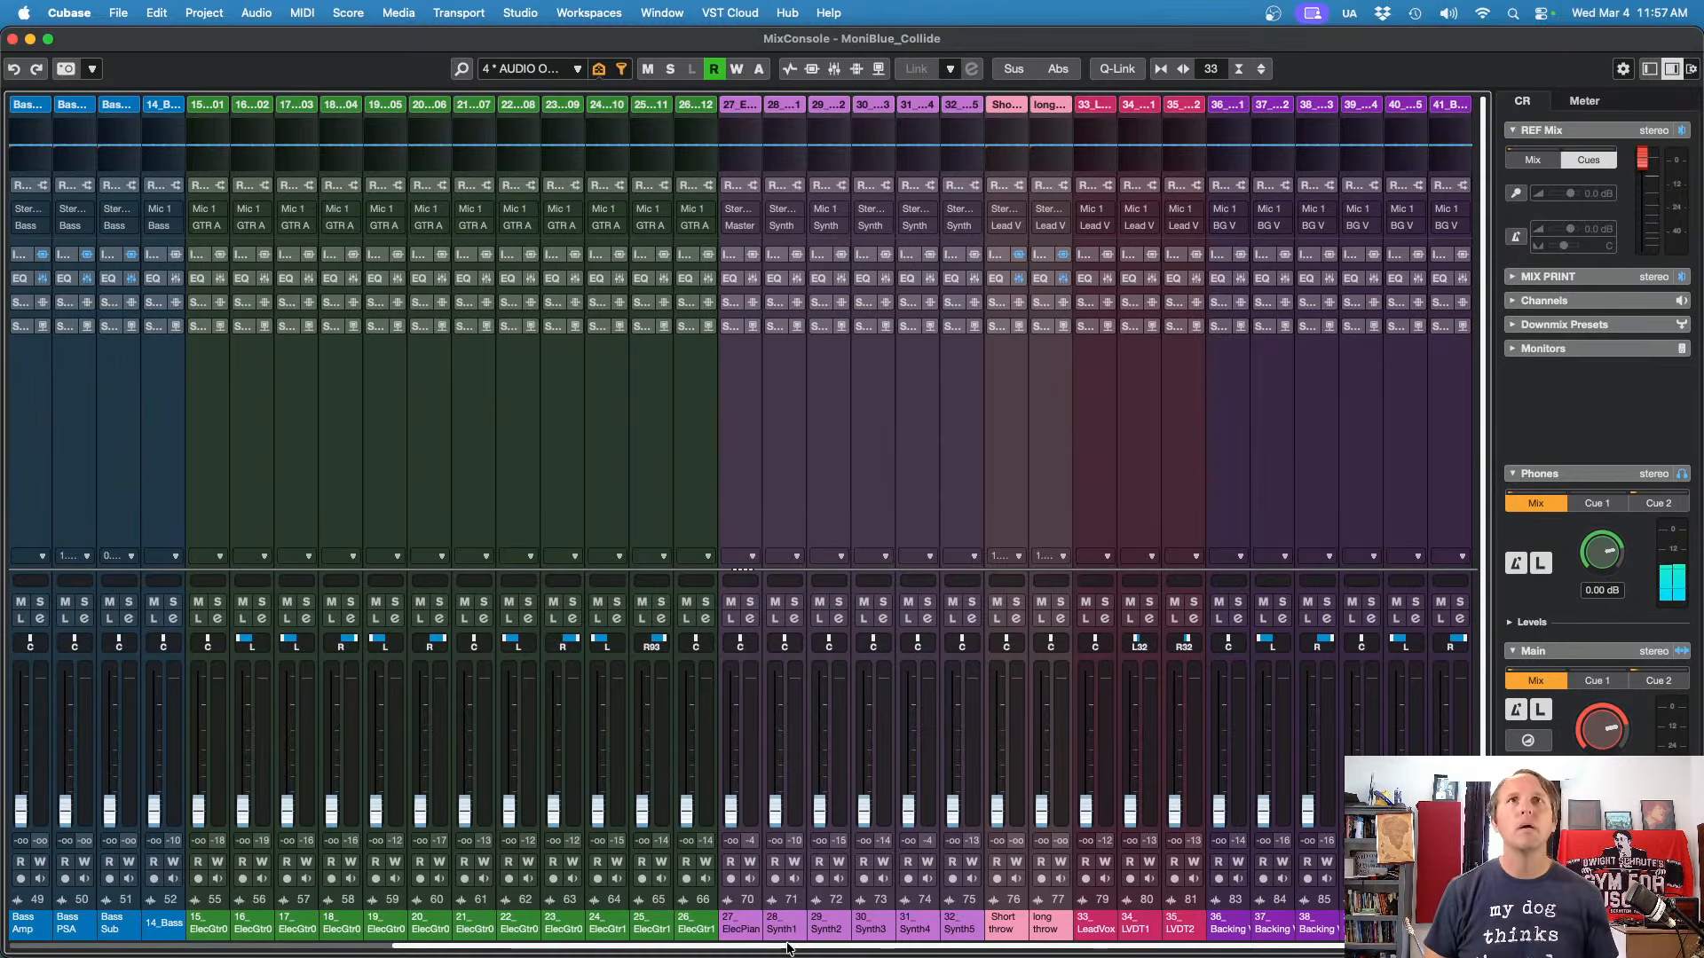
key("F3")
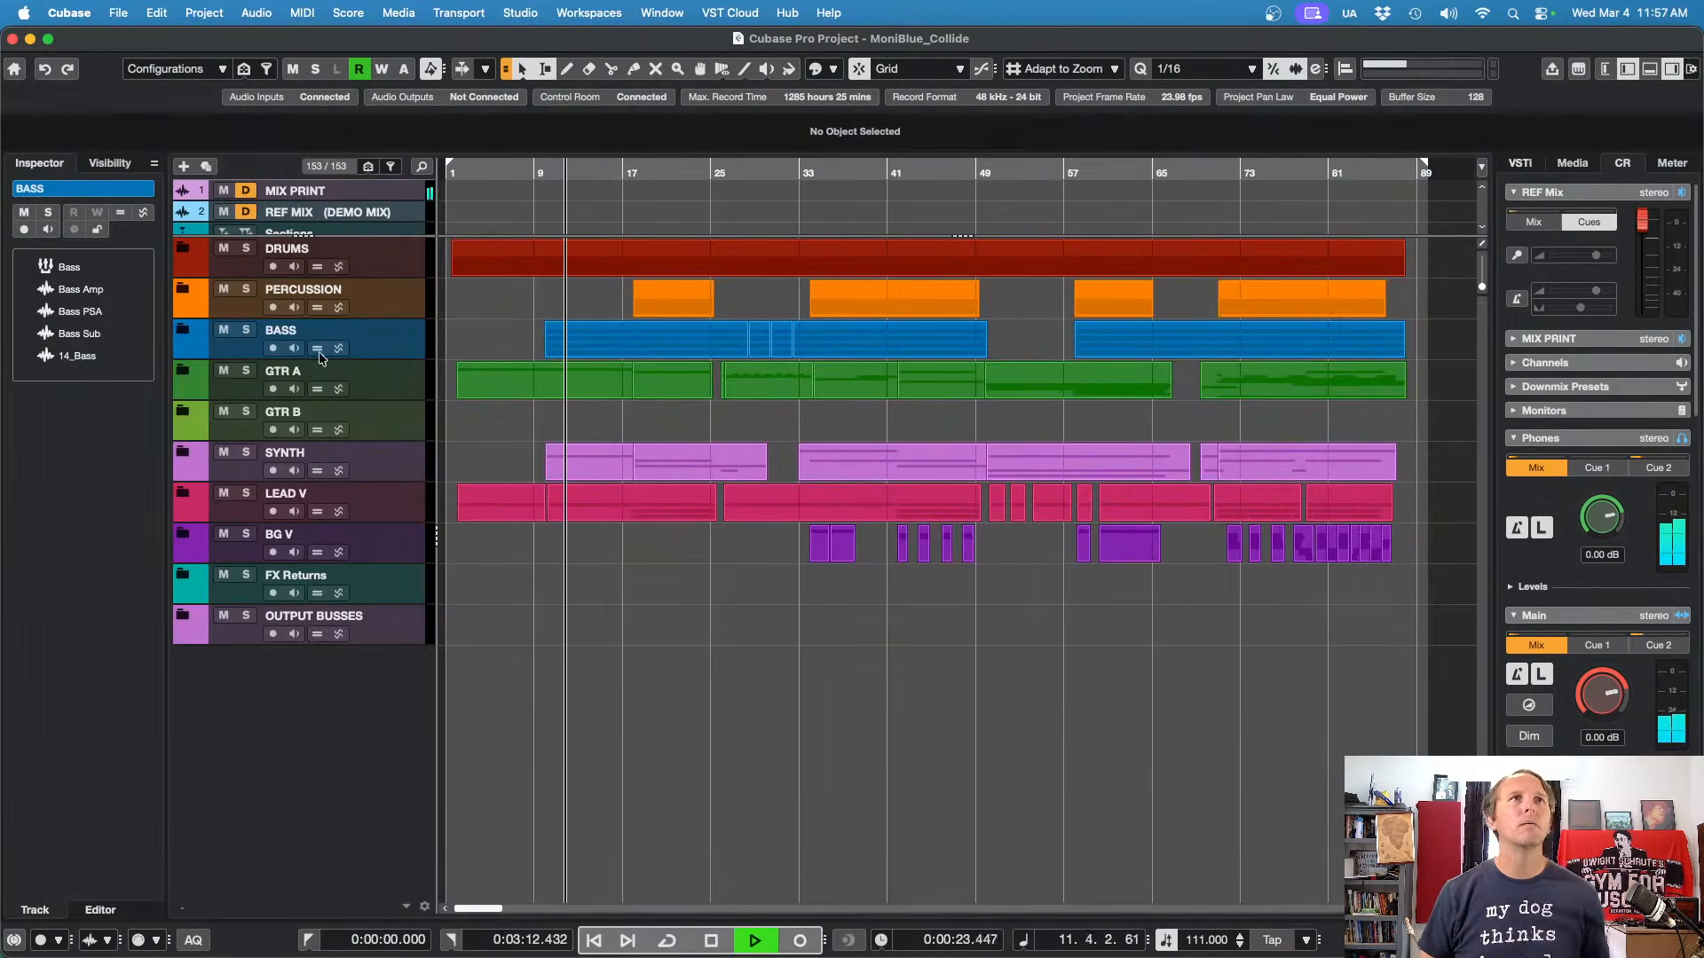
left_click(182, 248)
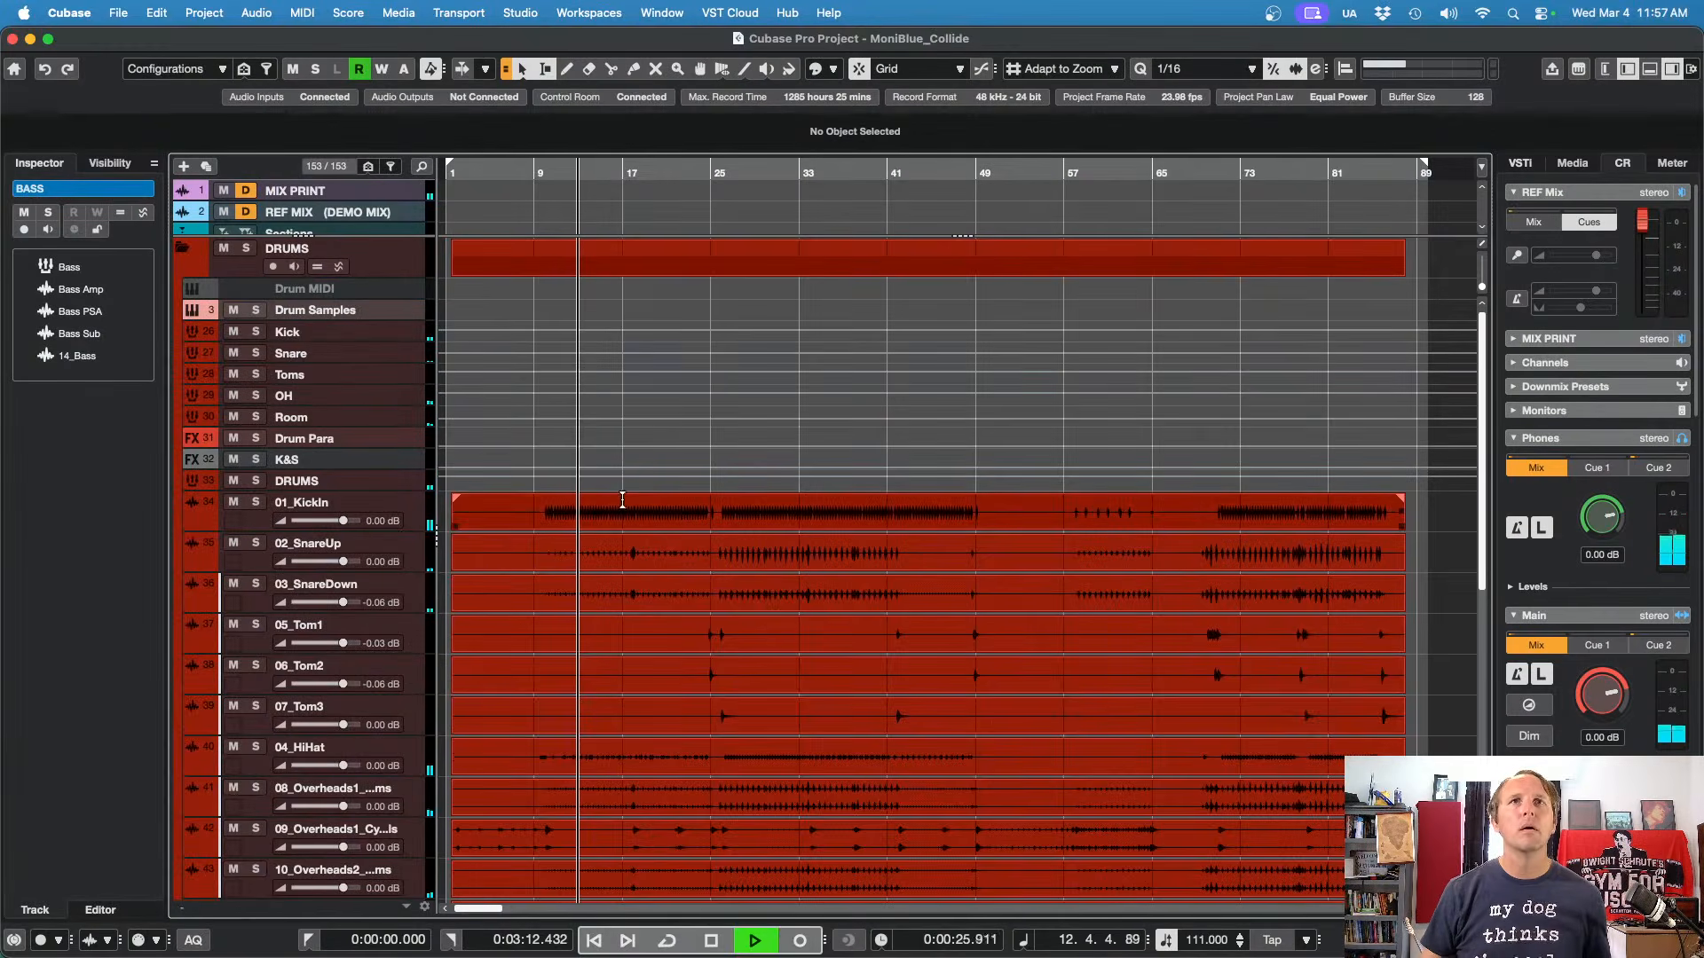
left_click_drag(625, 500, 971, 729)
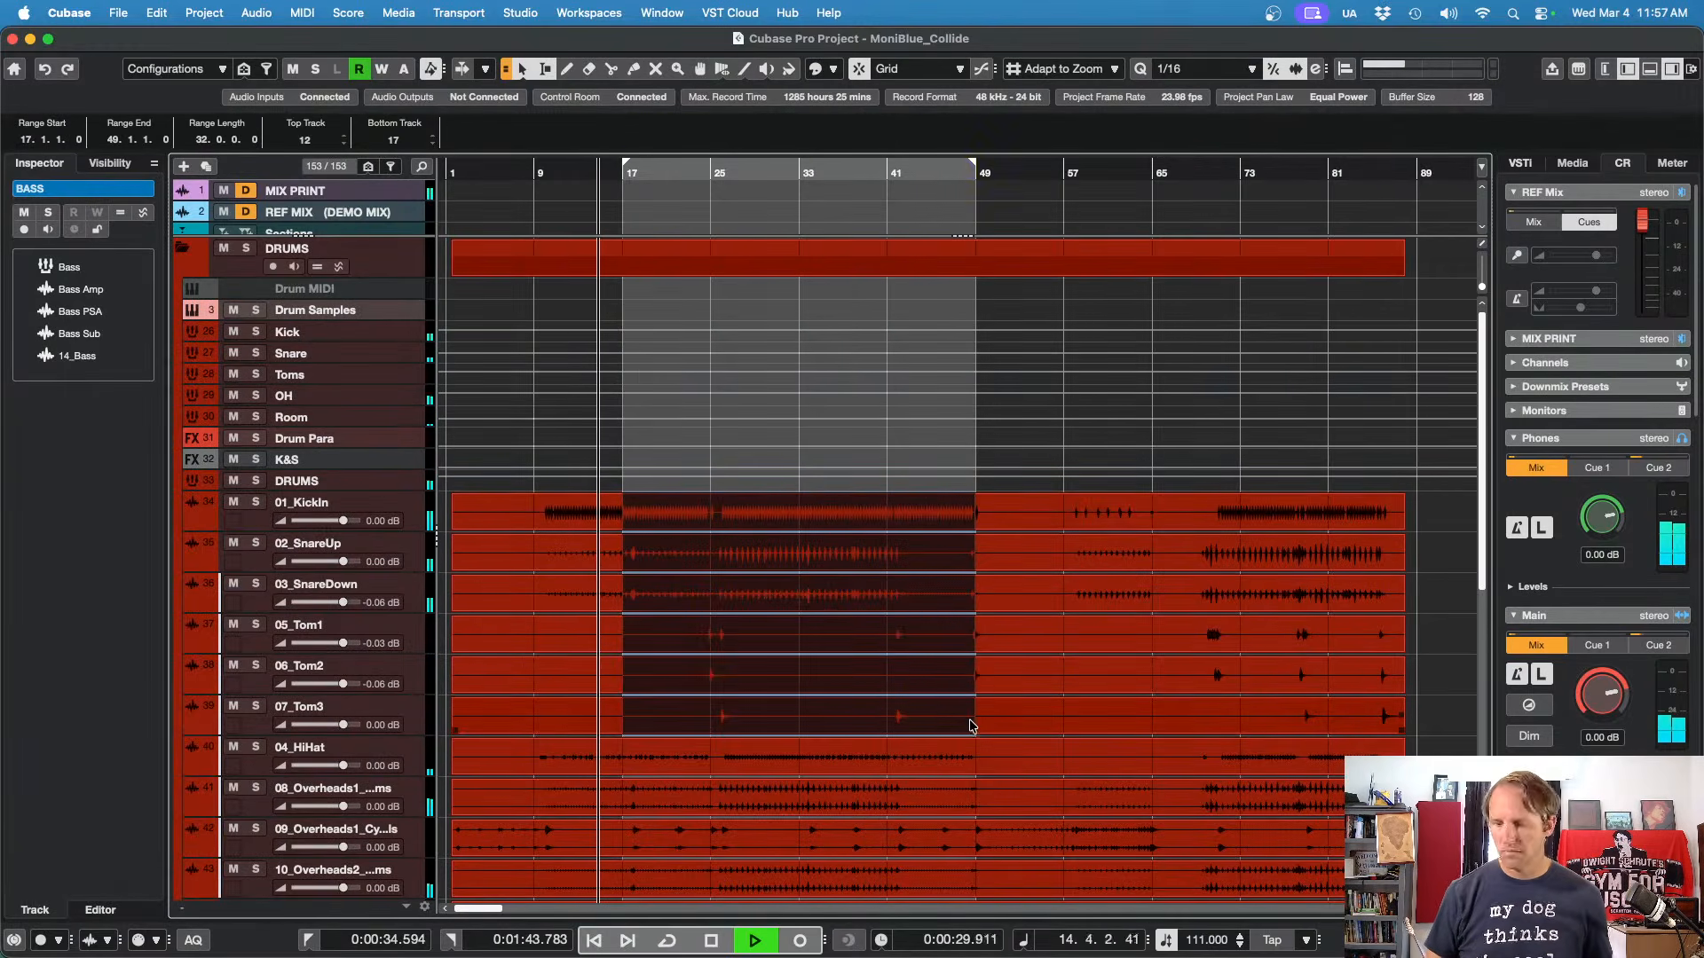
key("slash")
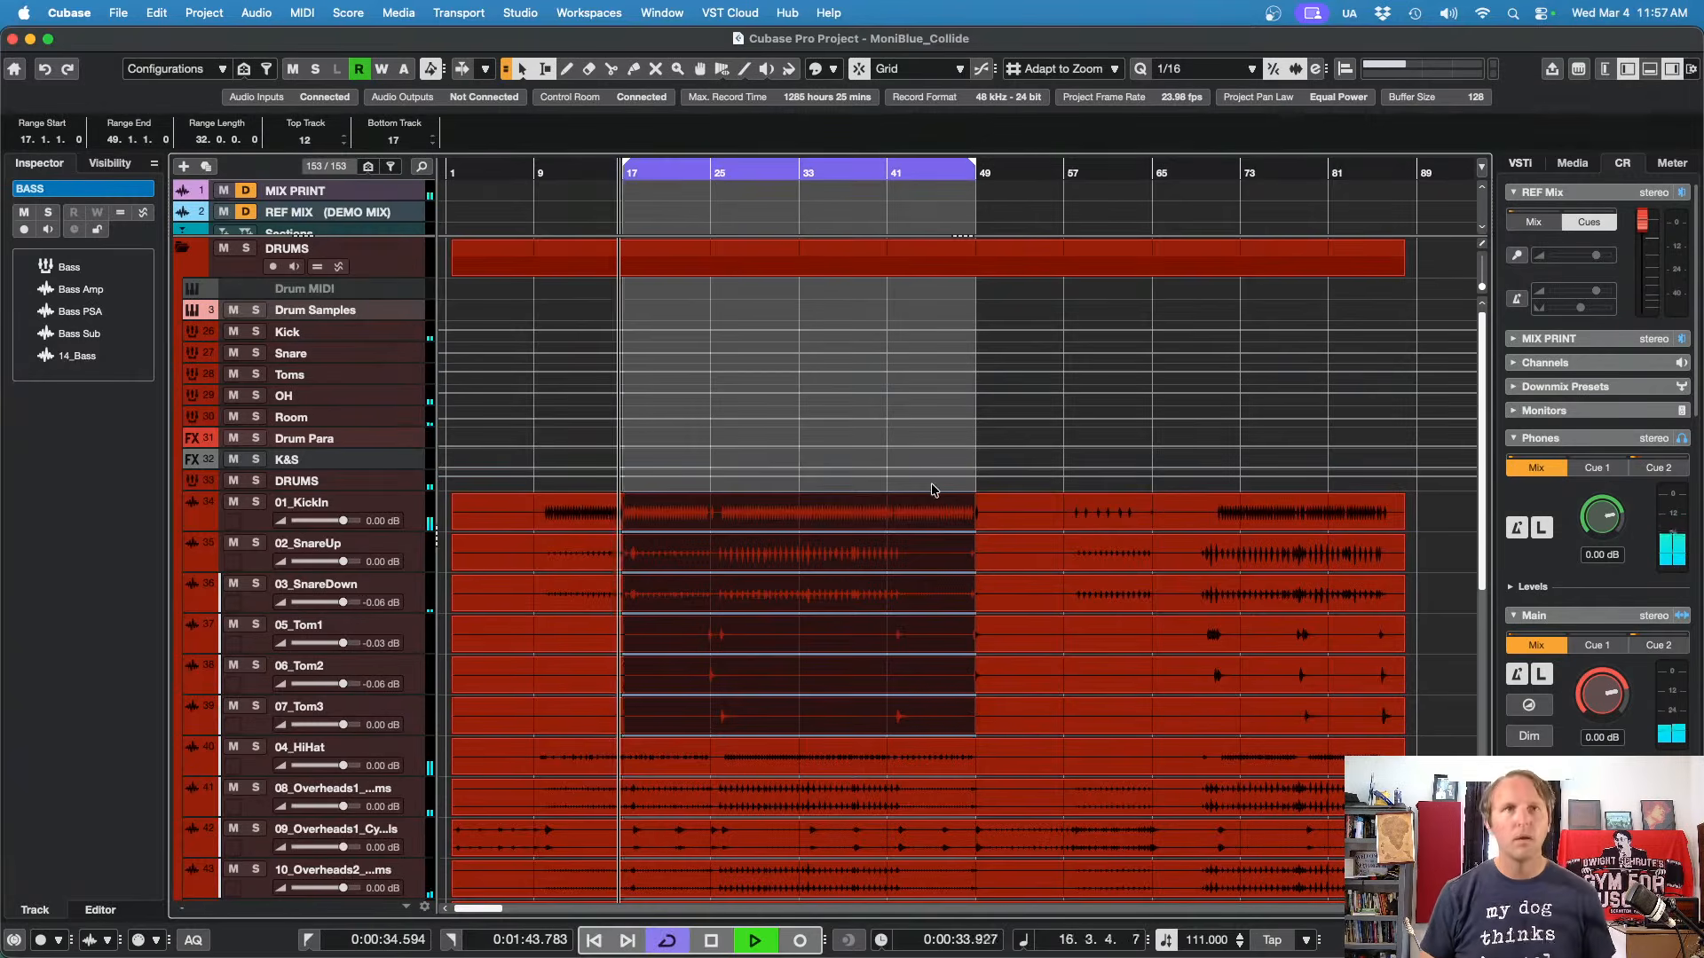
Step: Bypass the sends on the Kick and Snare groups in channel configuration 3, and recall configuration 4 with the audio channels
key("F3")
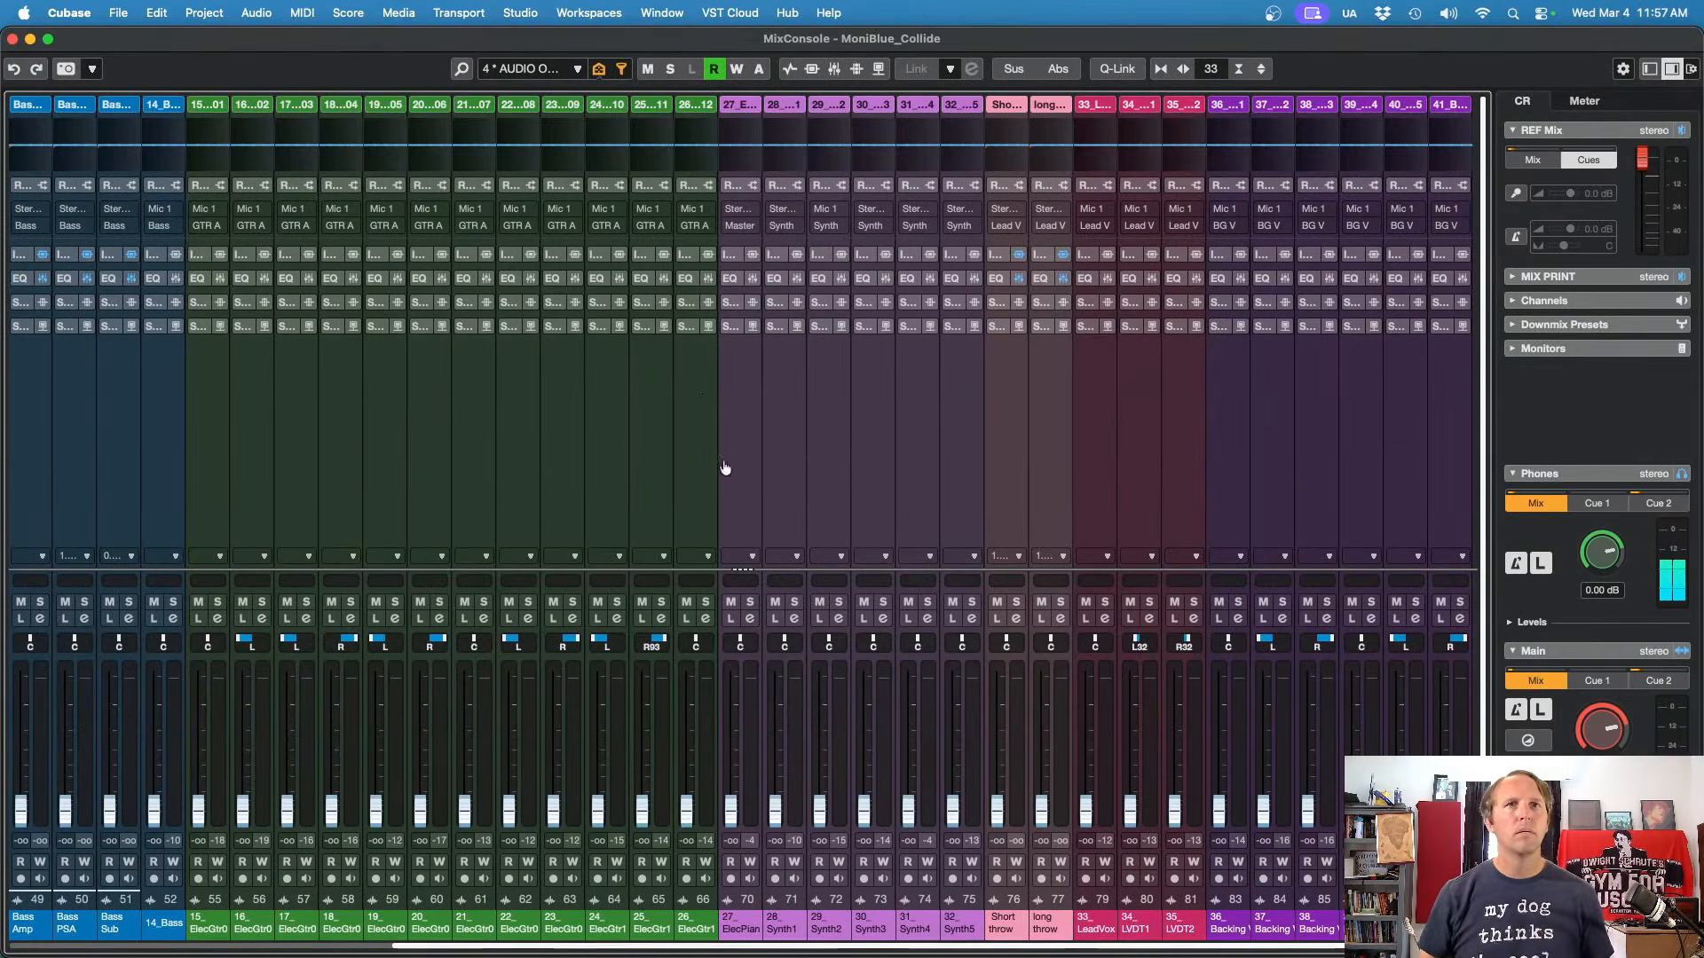
left_click_drag(527, 949, 68, 951)
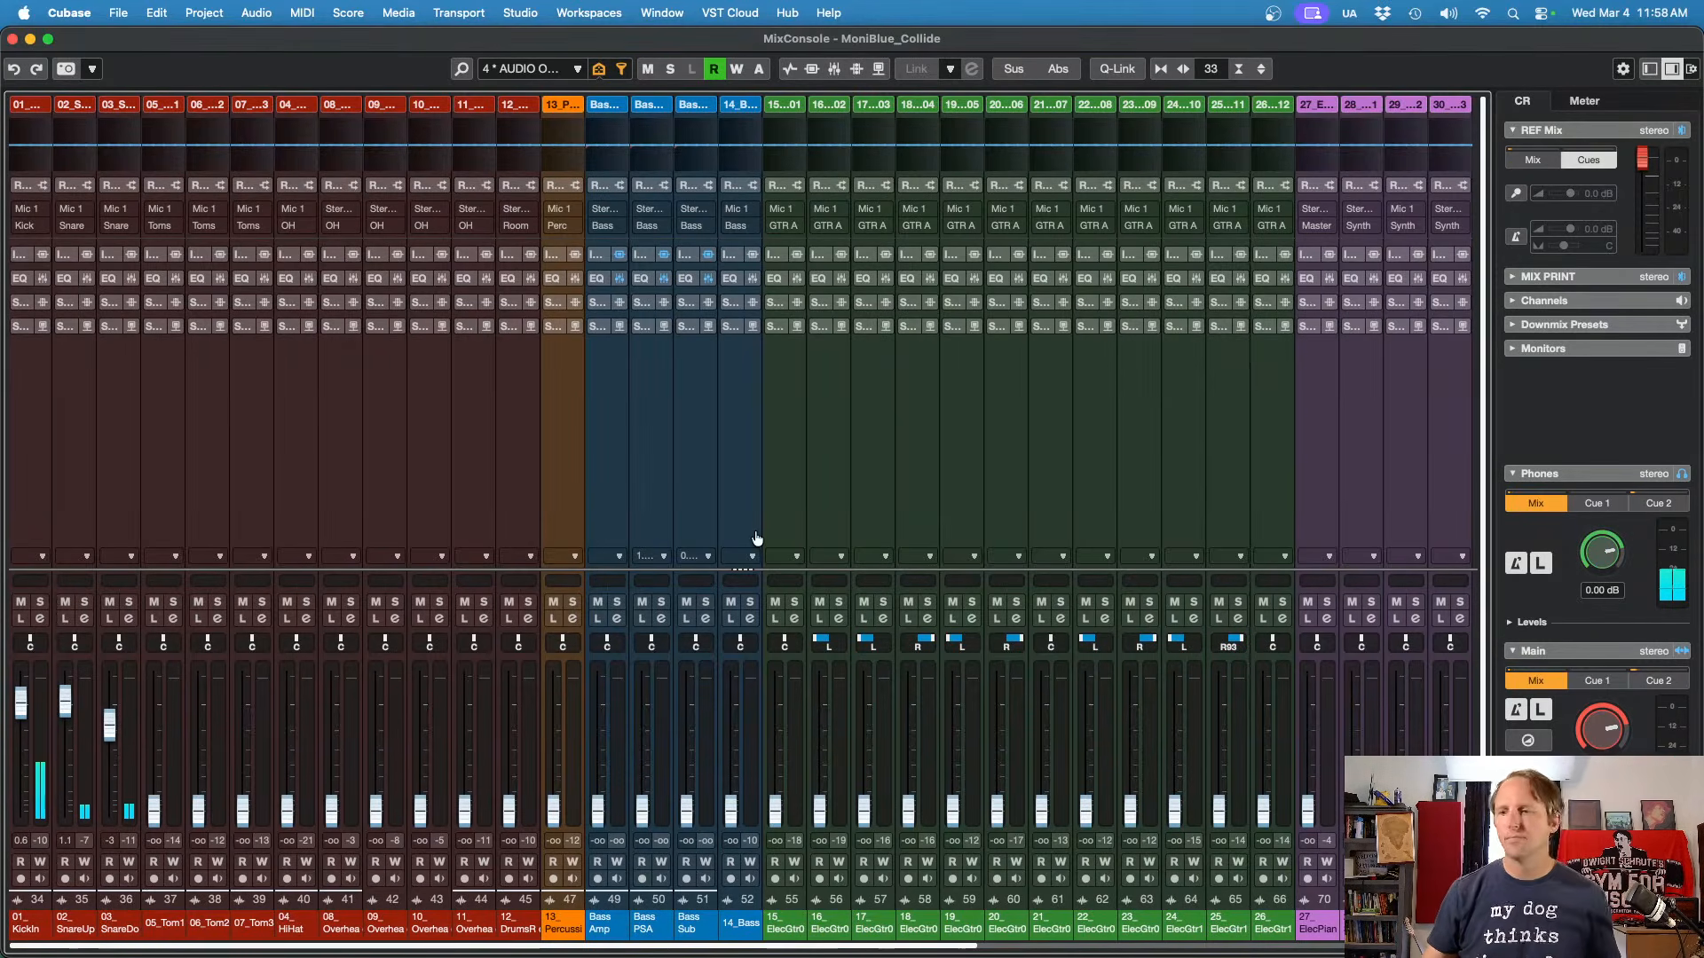
key("3")
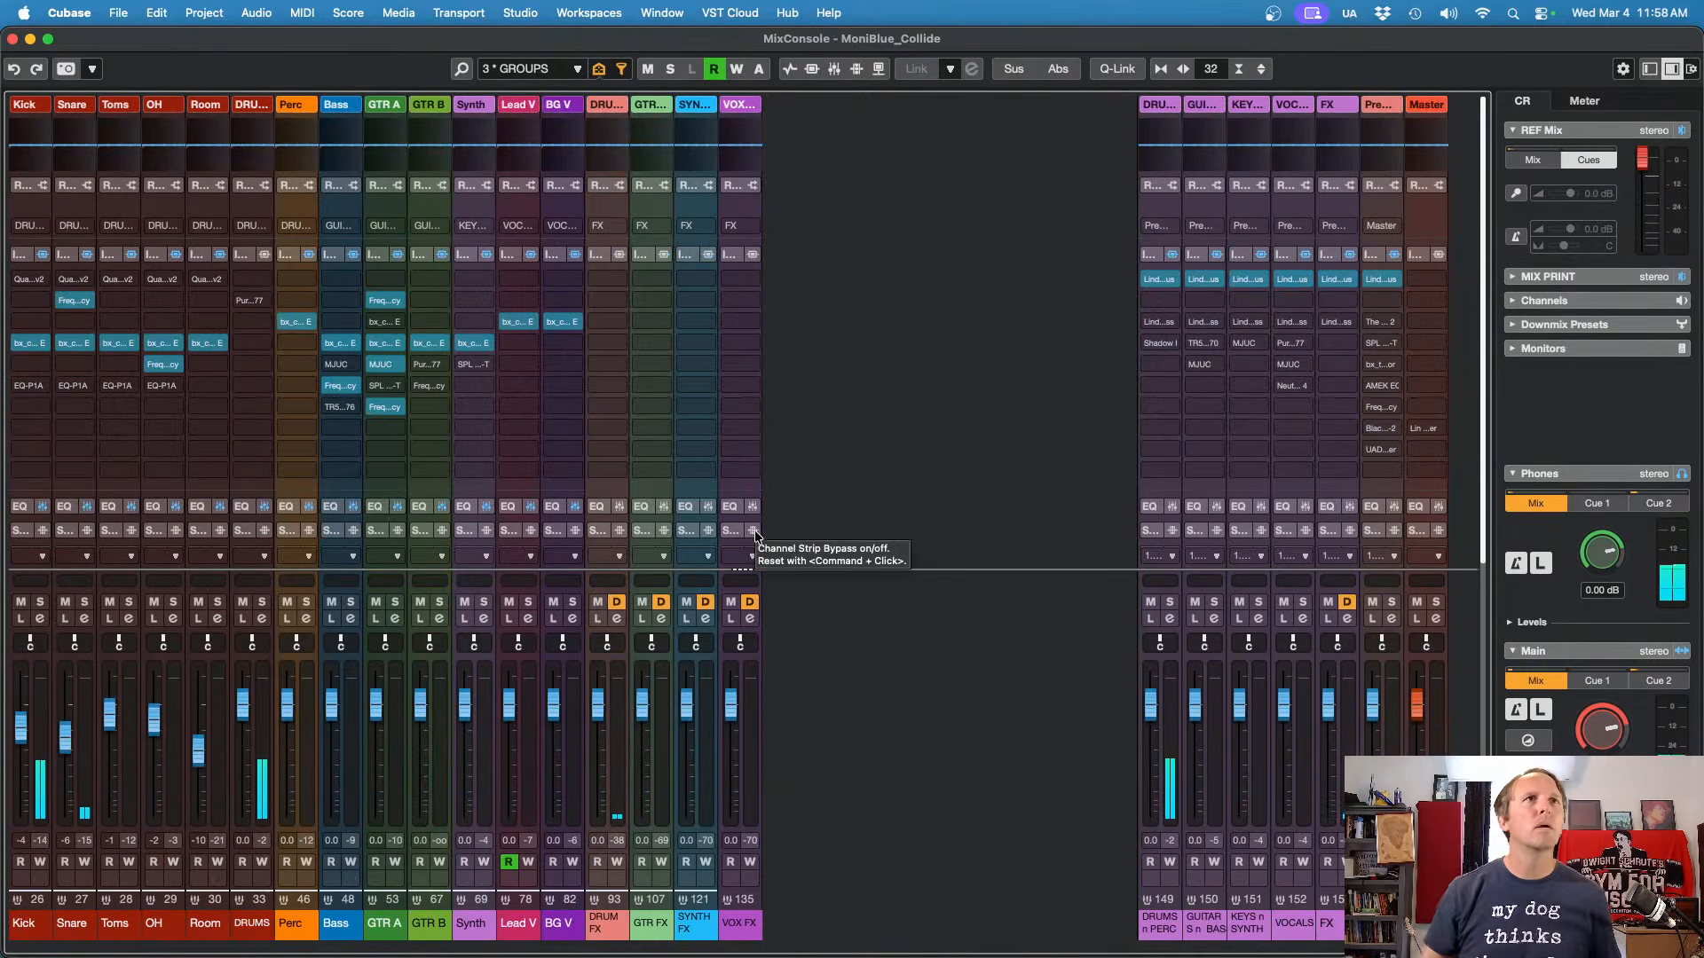
left_click(65, 256)
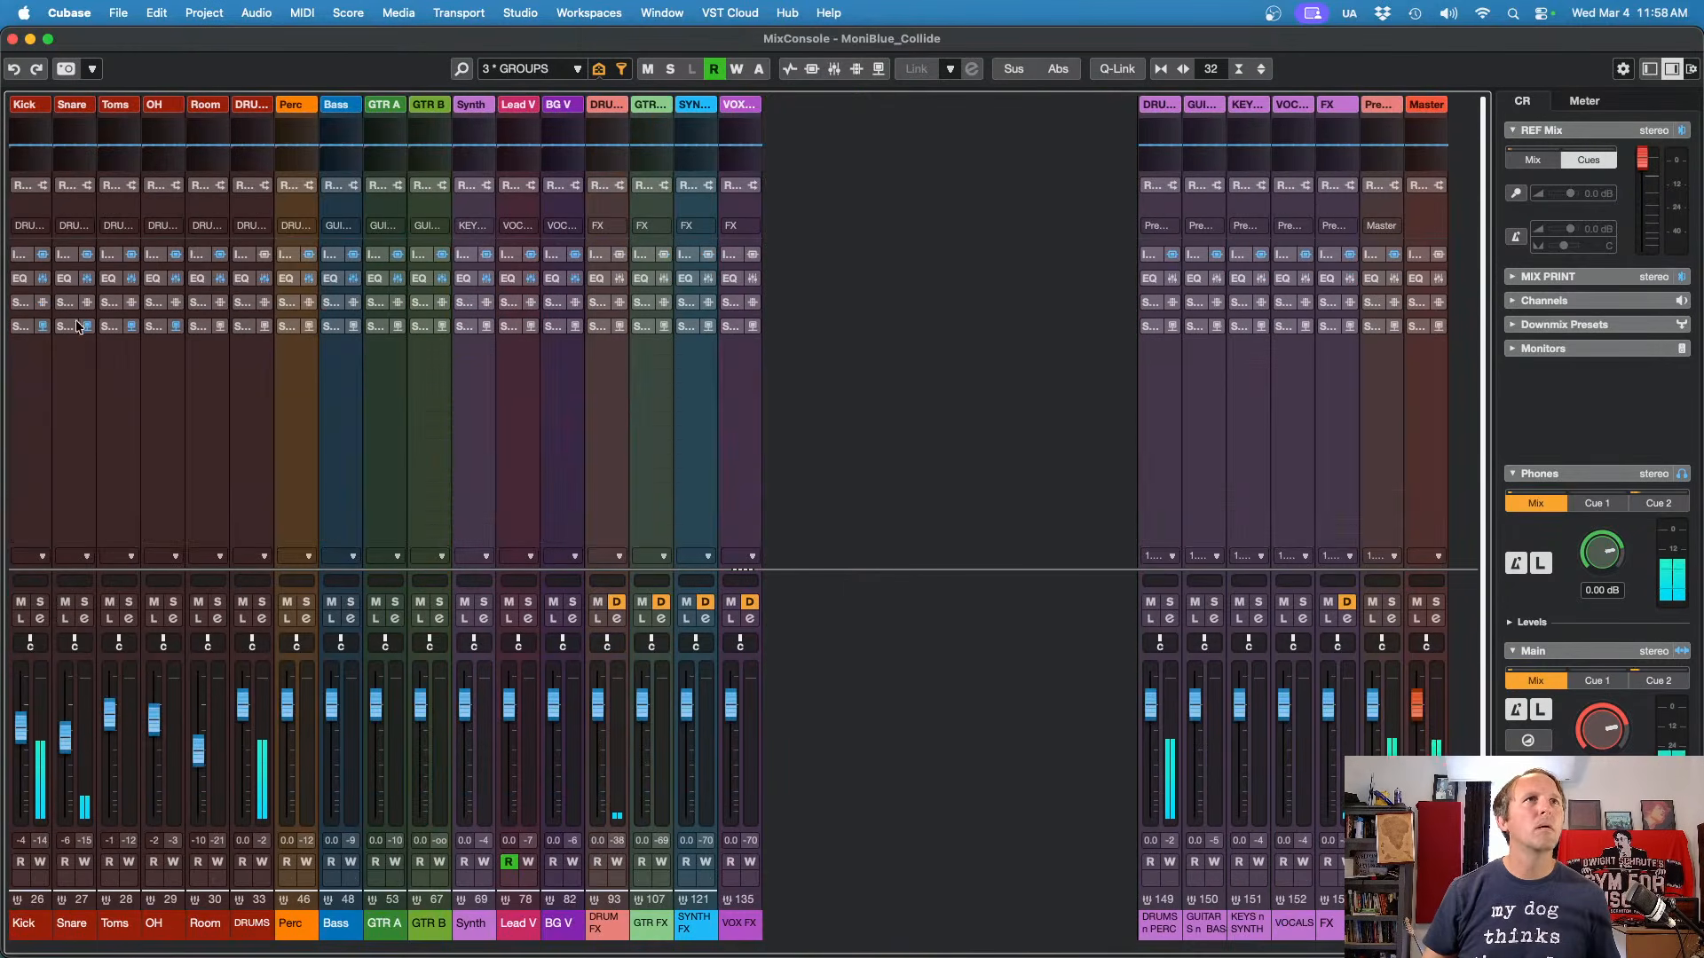
left_click(69, 328)
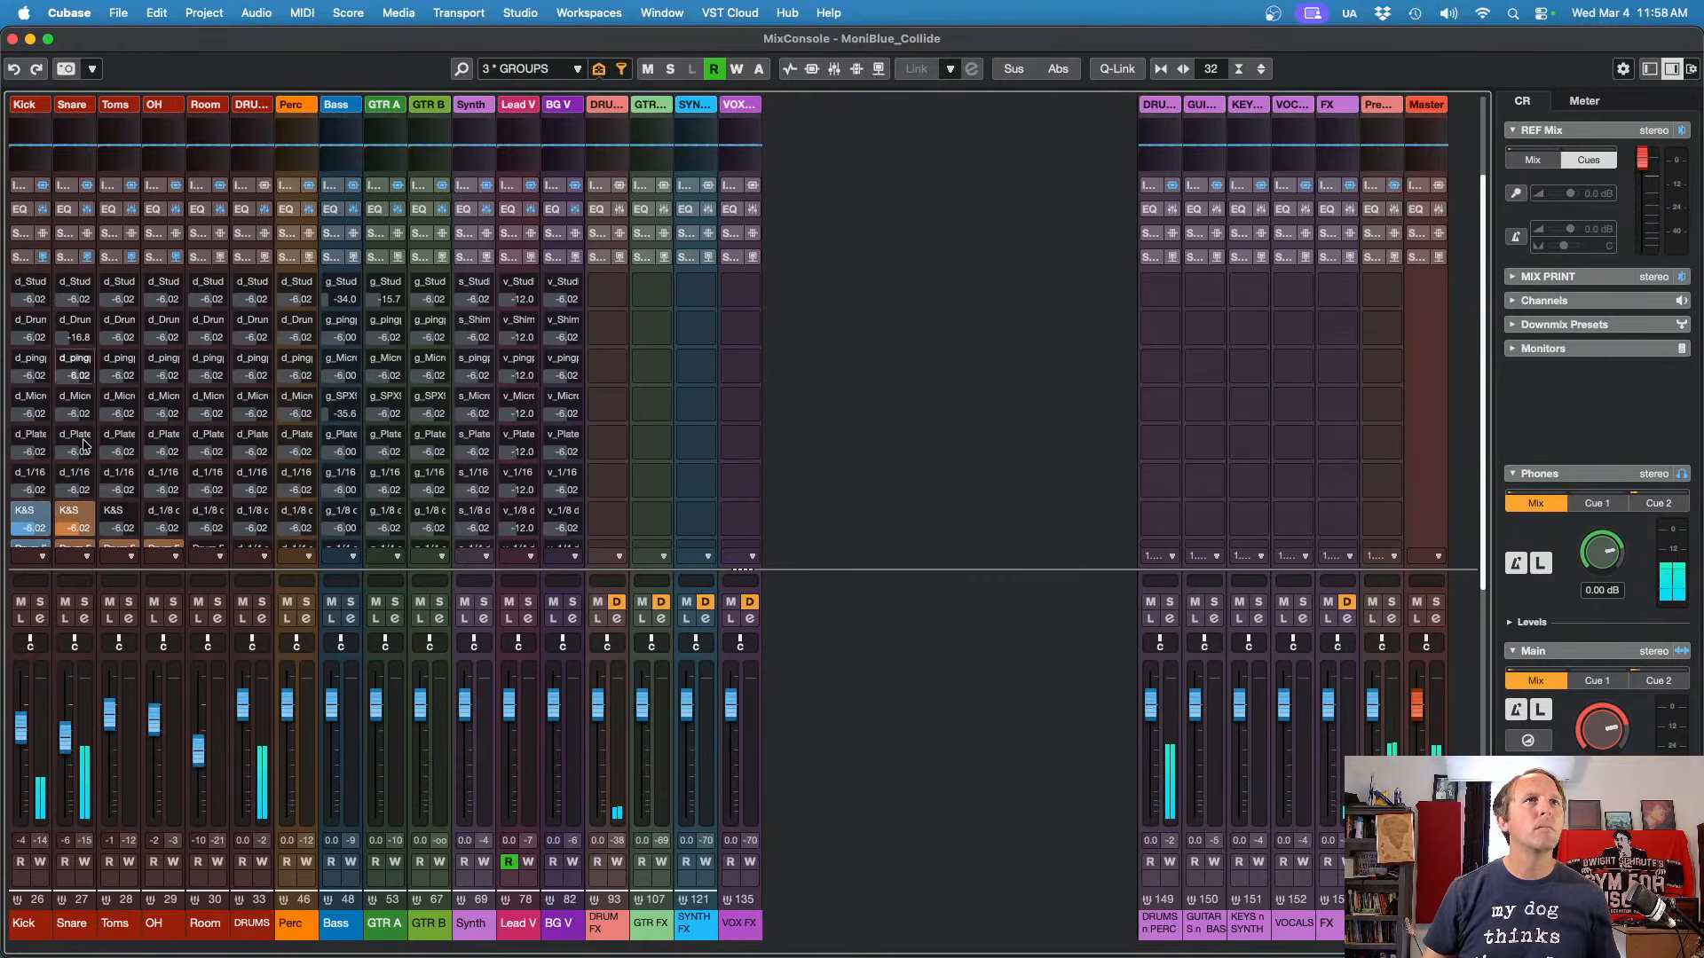
left_click(42, 257)
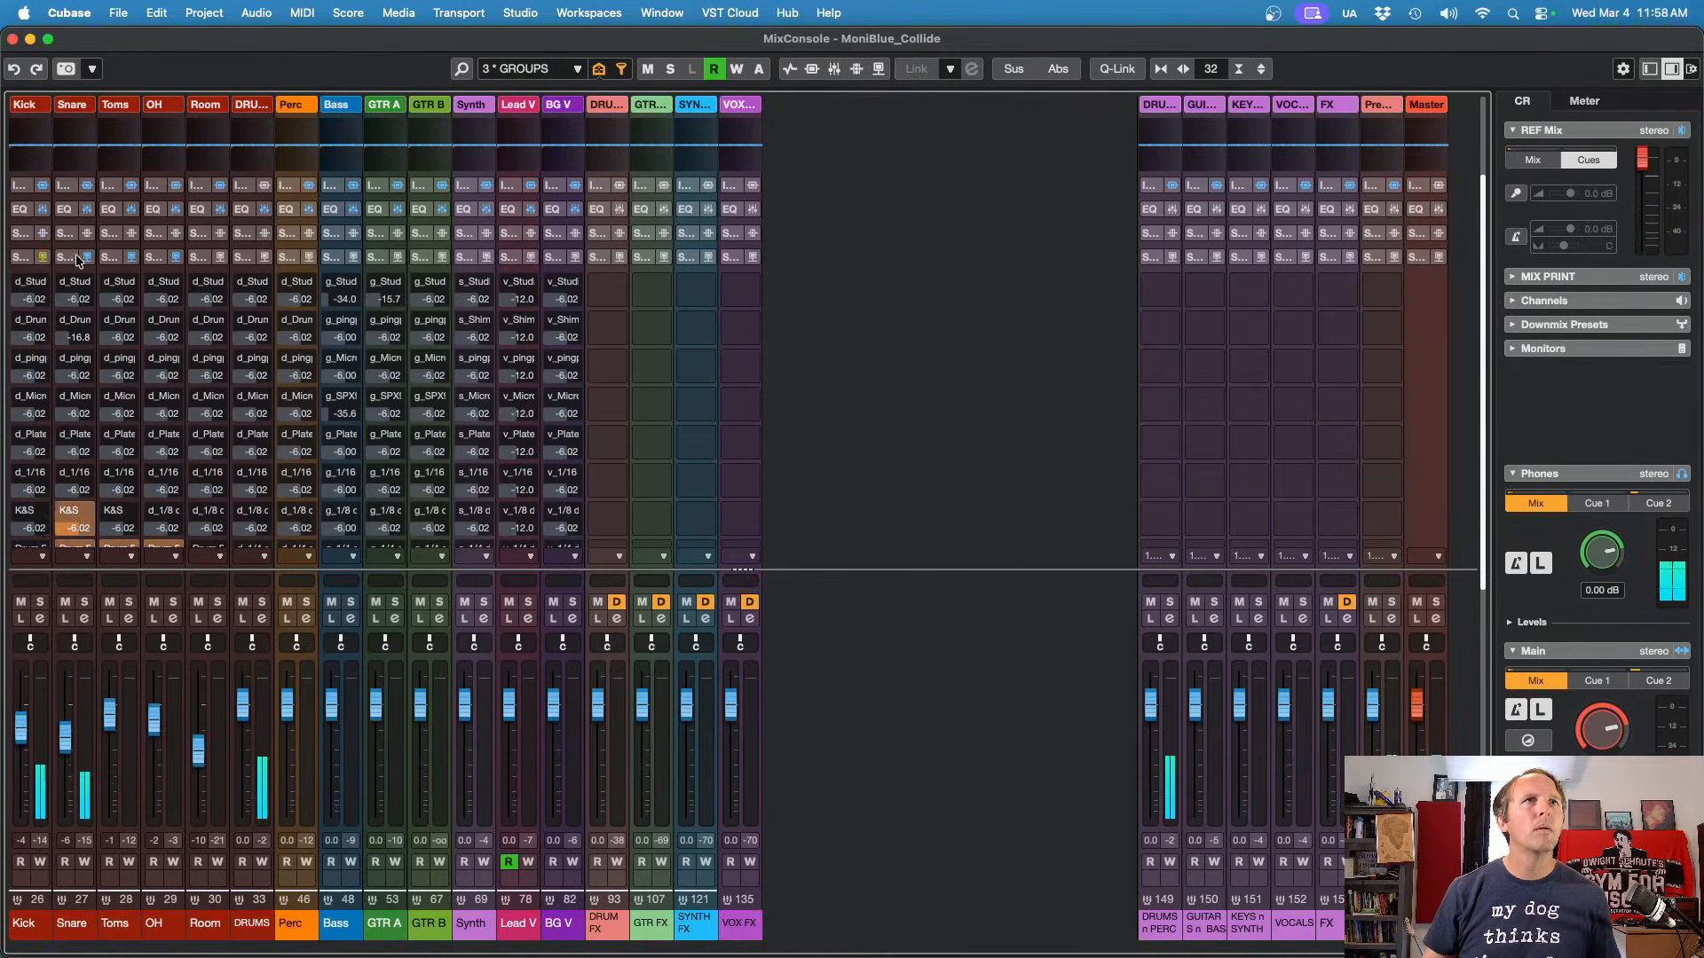
left_click(86, 256)
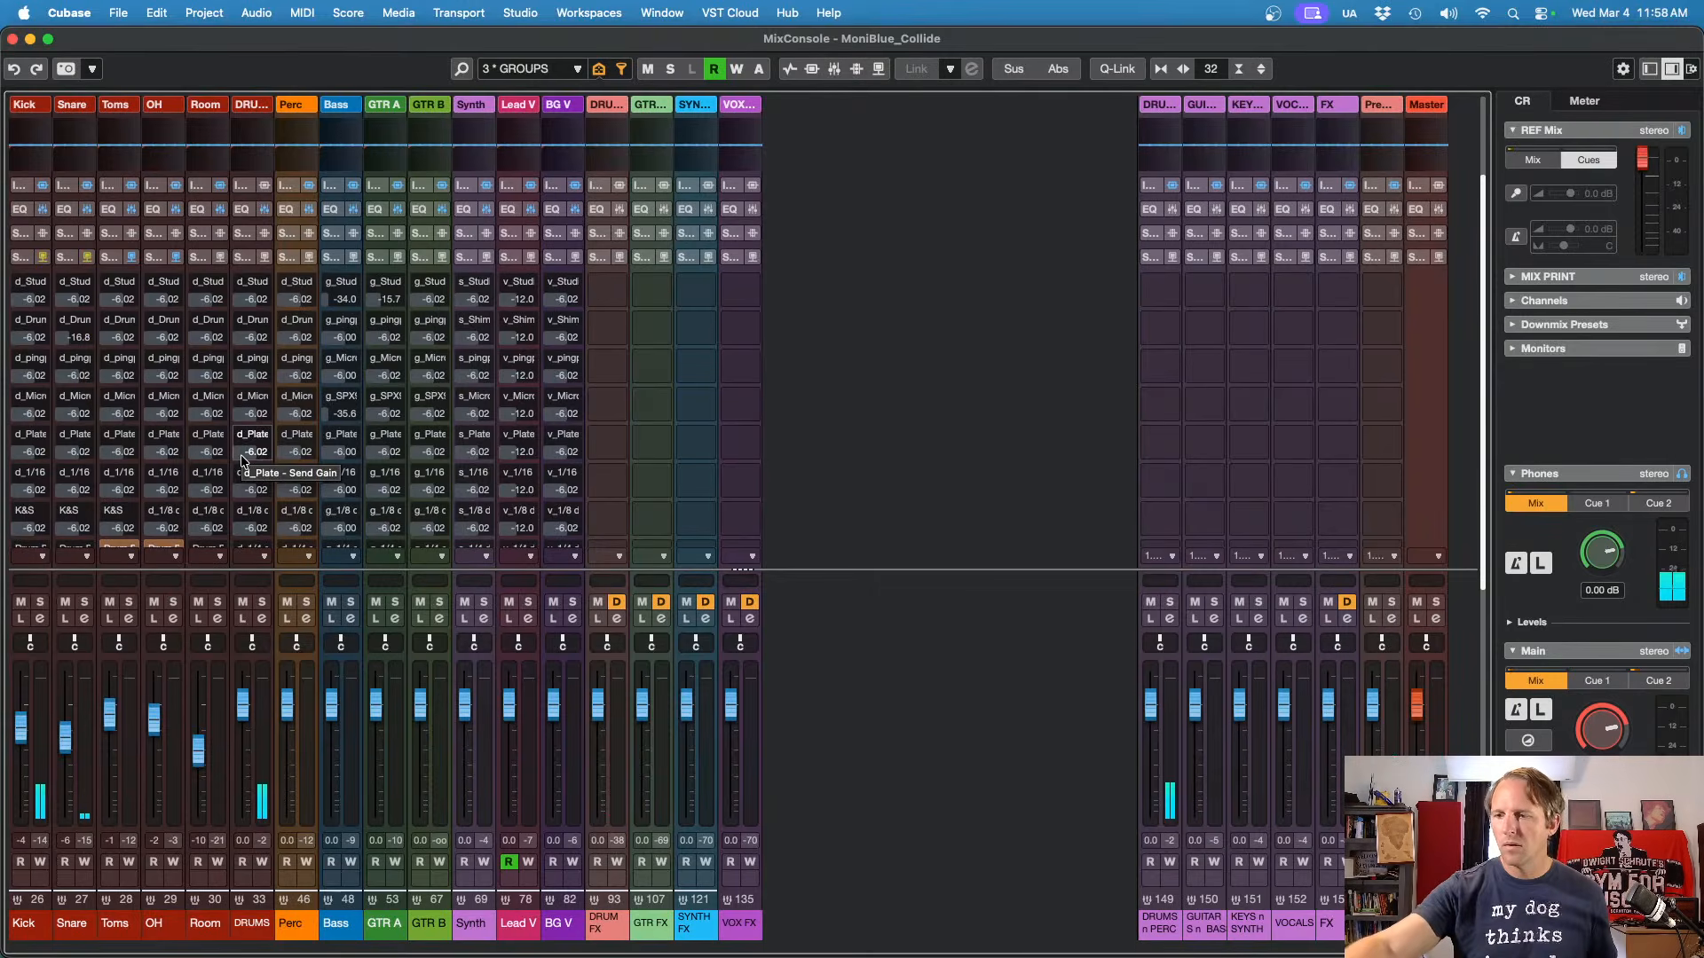
key("4")
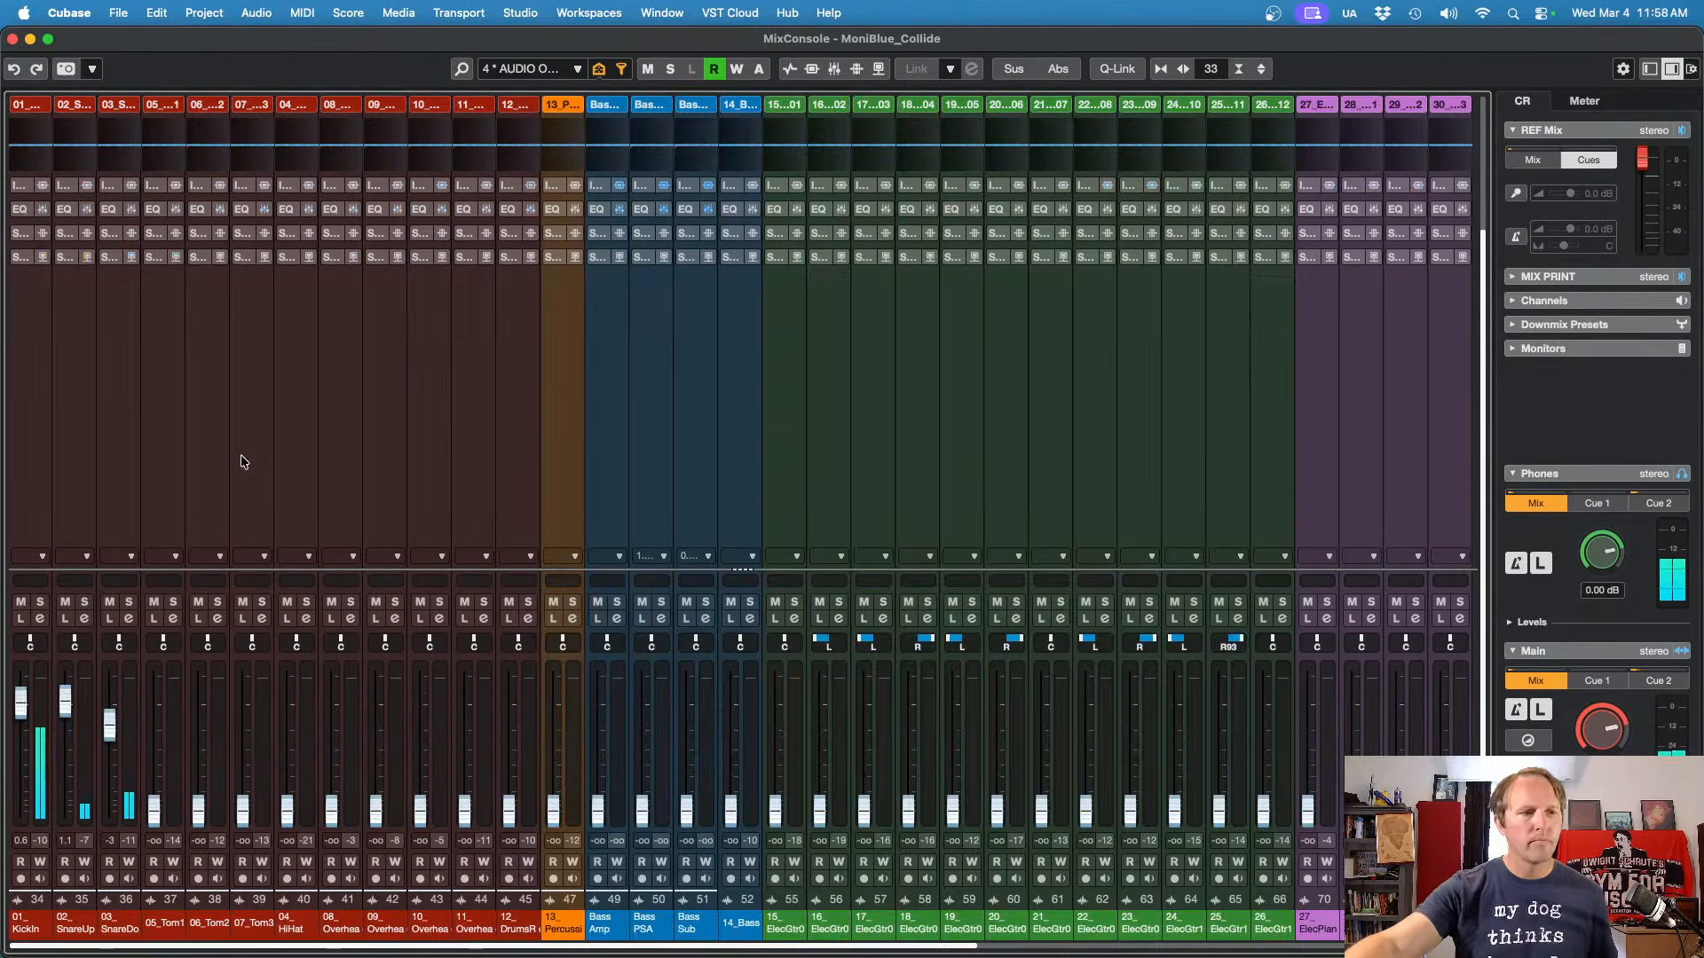
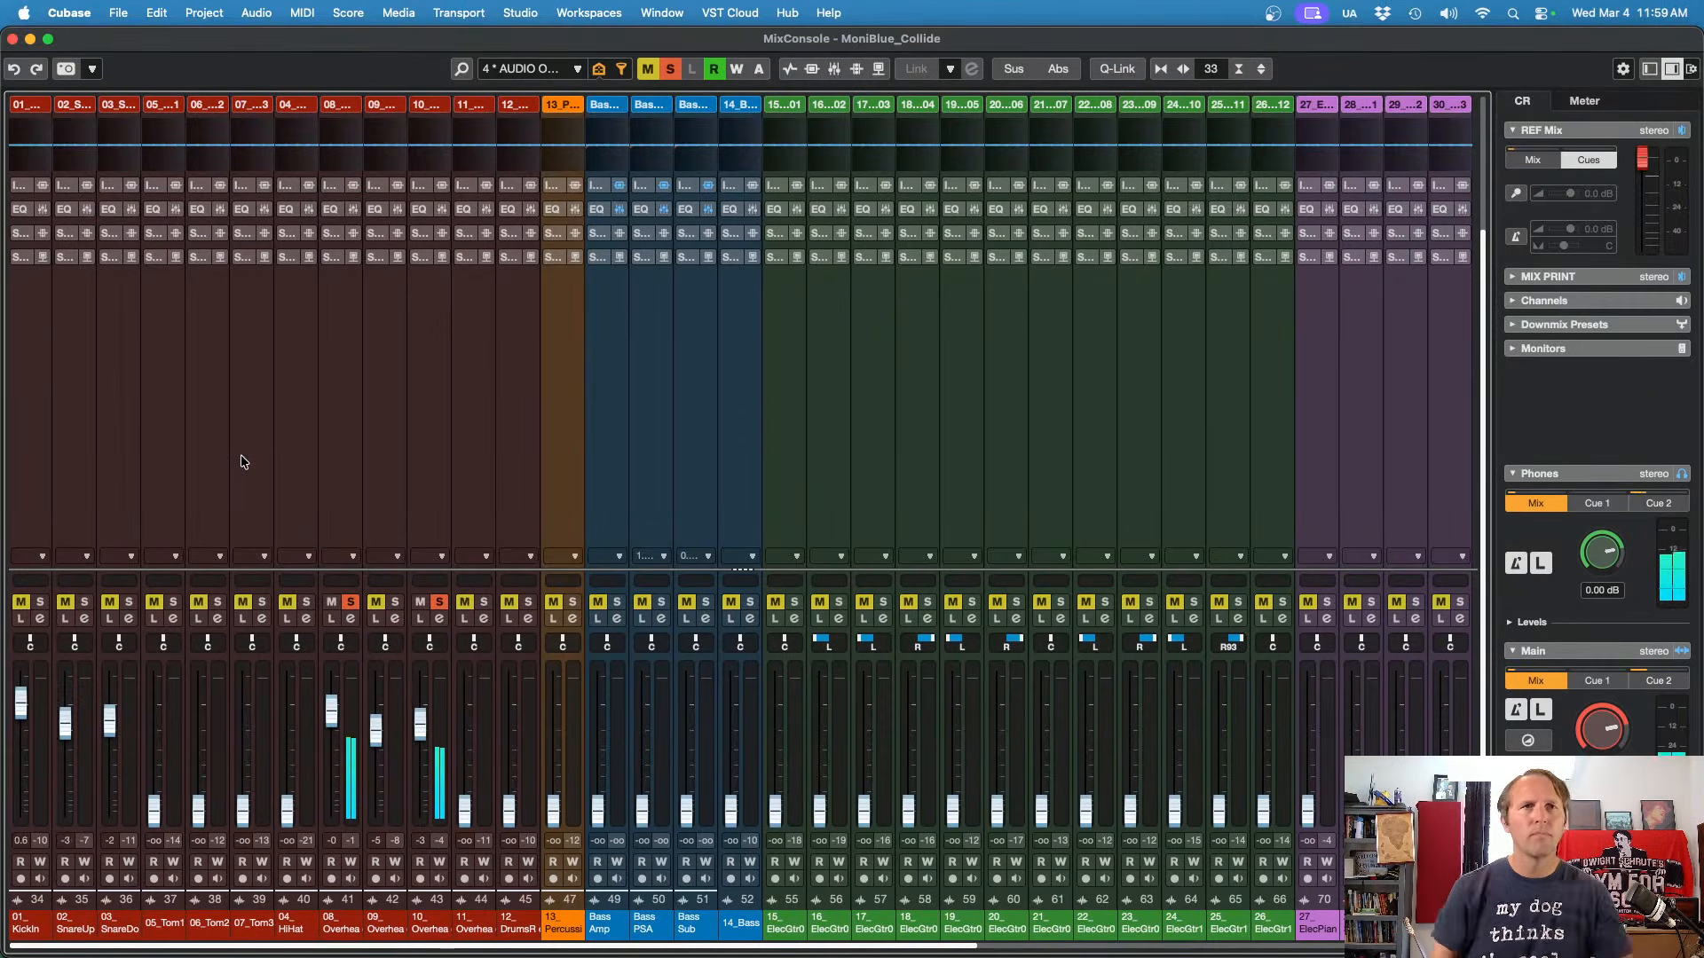
Step: Compare the 08 and 10 overhead channels and move 10_Overheads2 directly beside 08_Overheads1 in the MixConsole
left_click(424, 926)
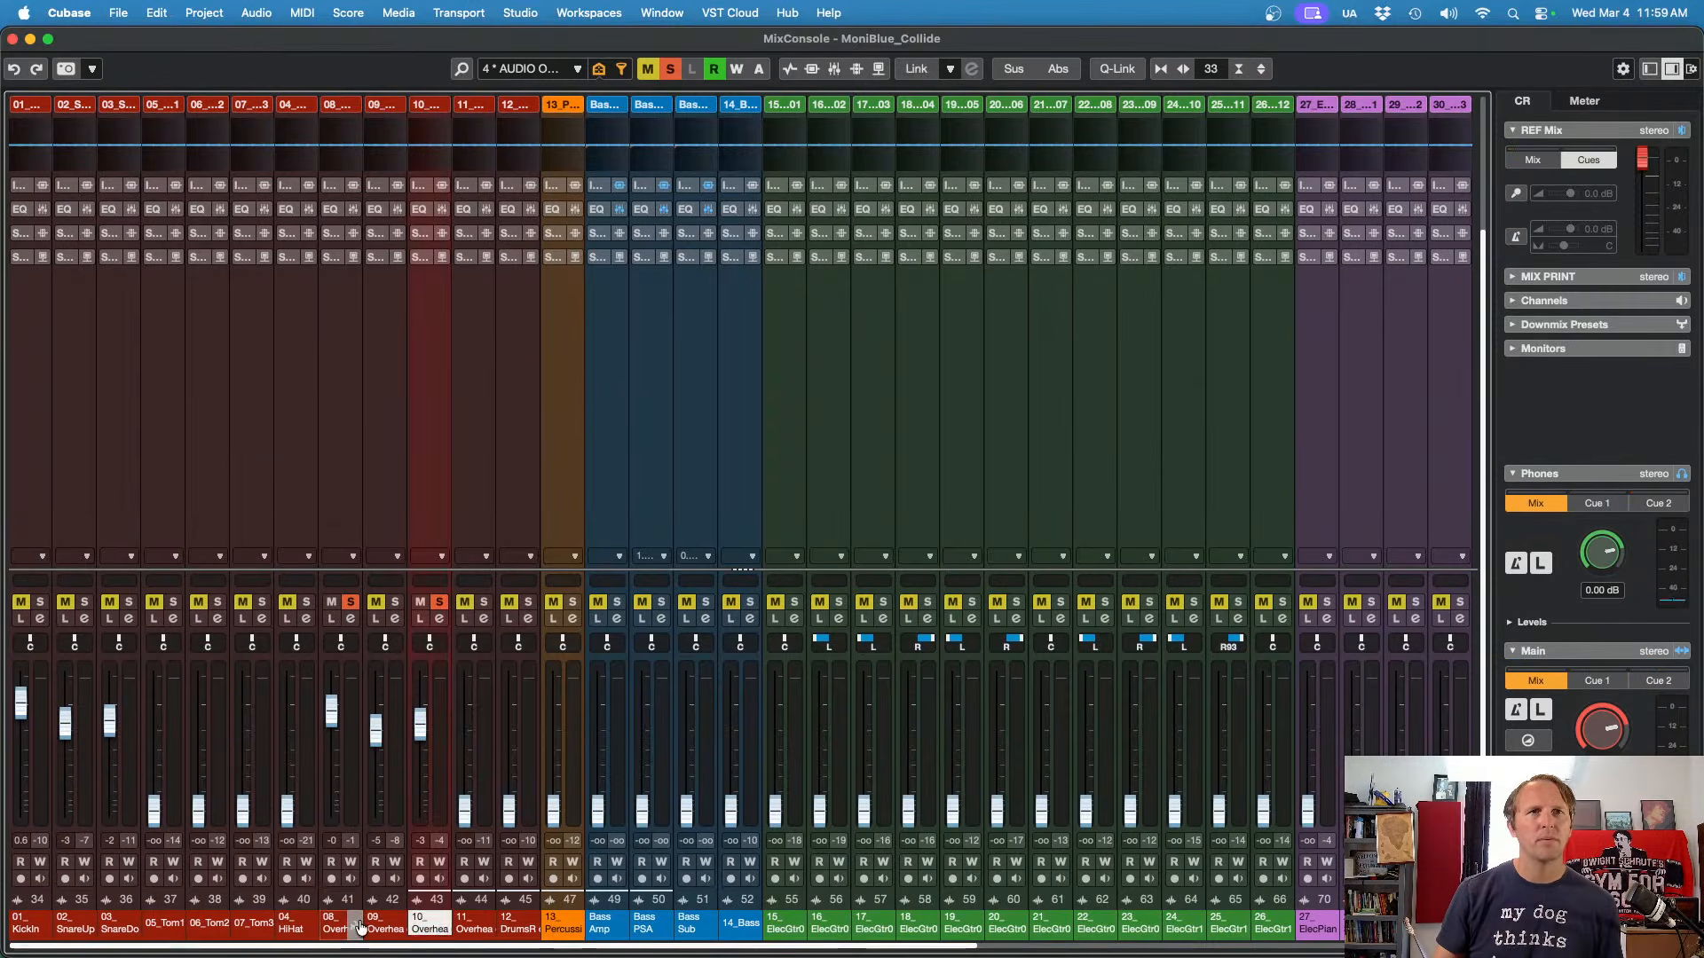
left_click(358, 927)
left_click(322, 926)
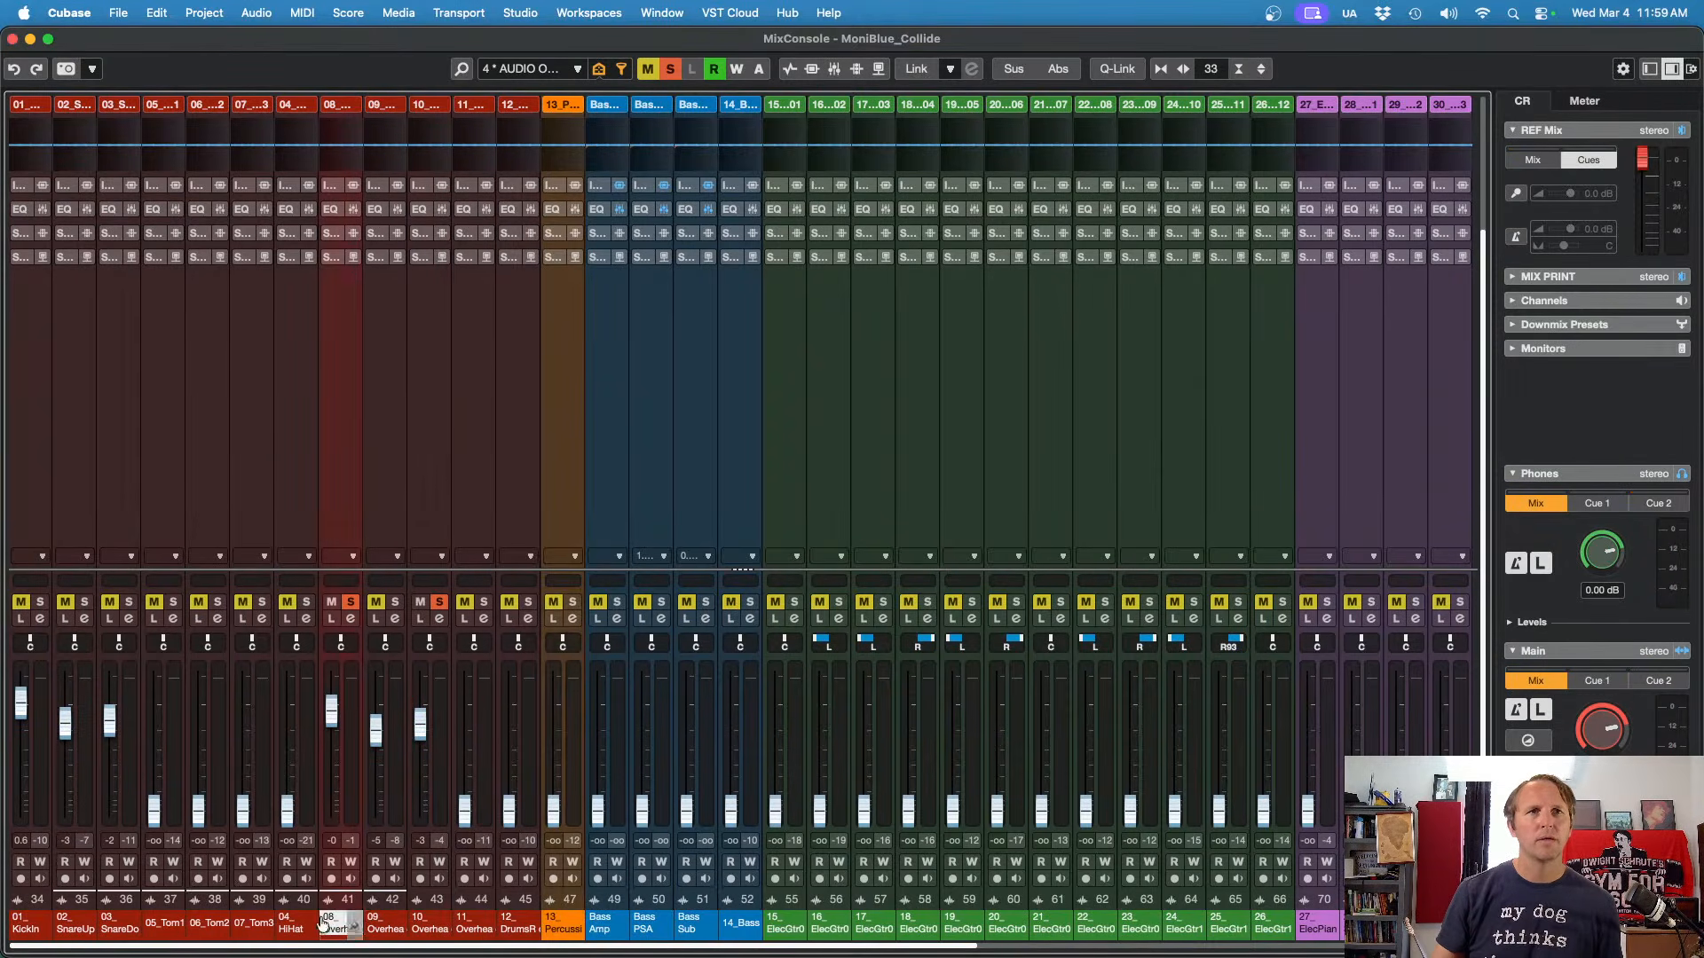
left_click(423, 928)
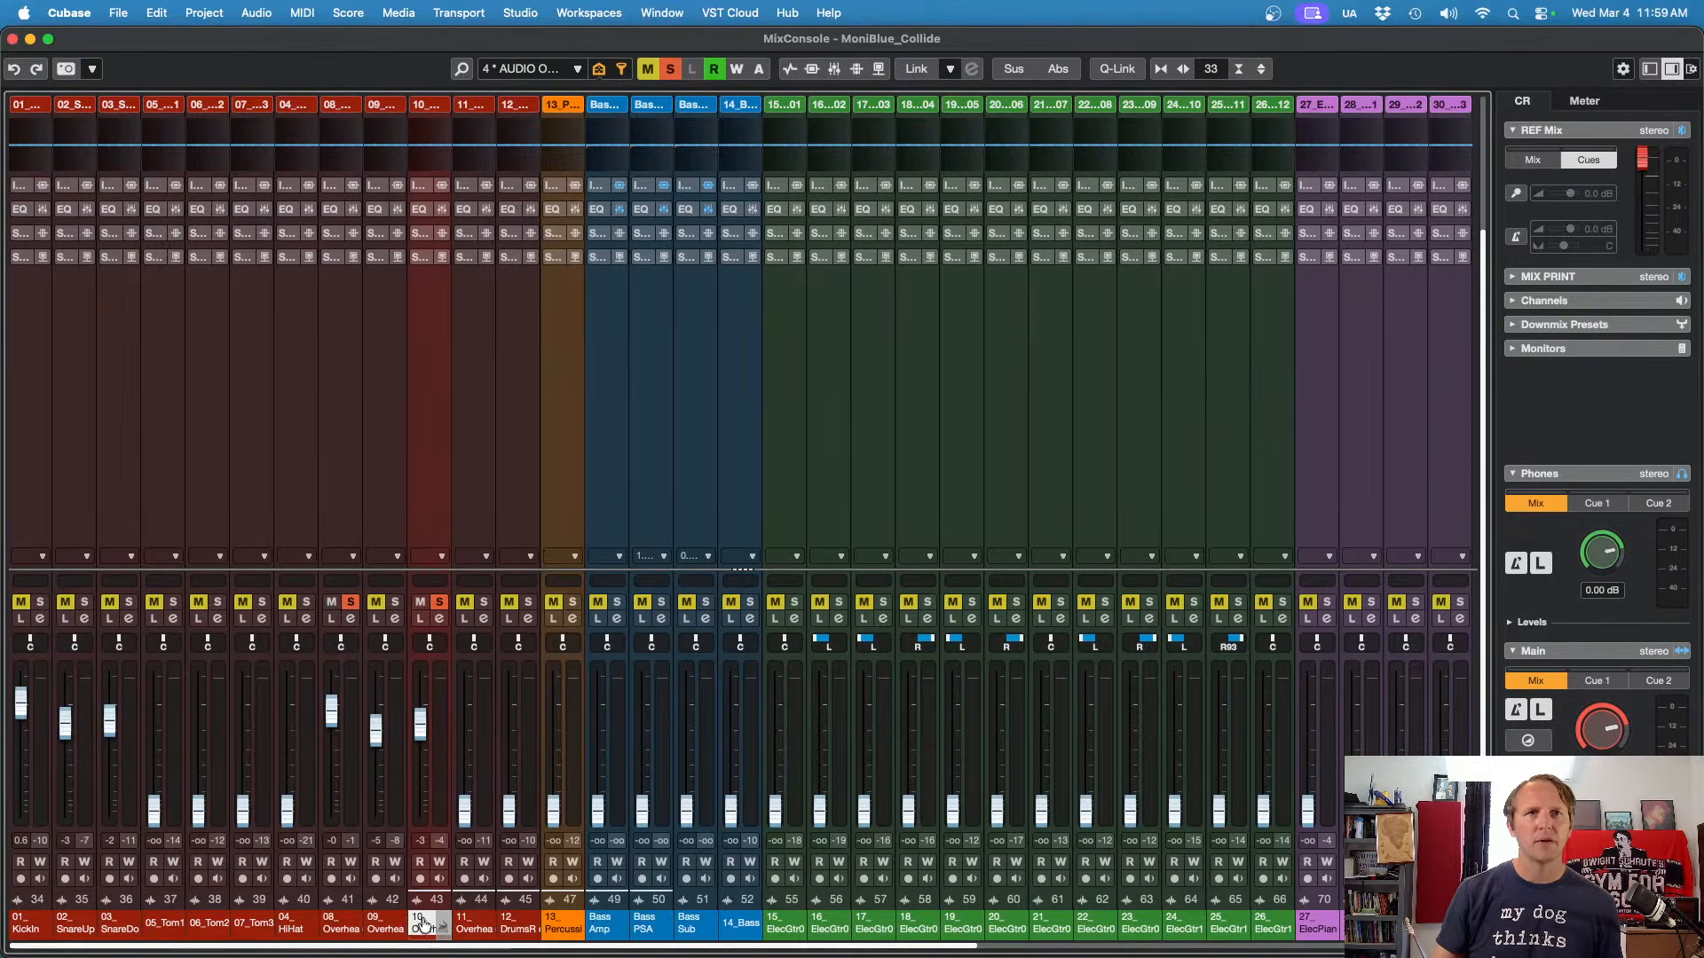
left_click(359, 928)
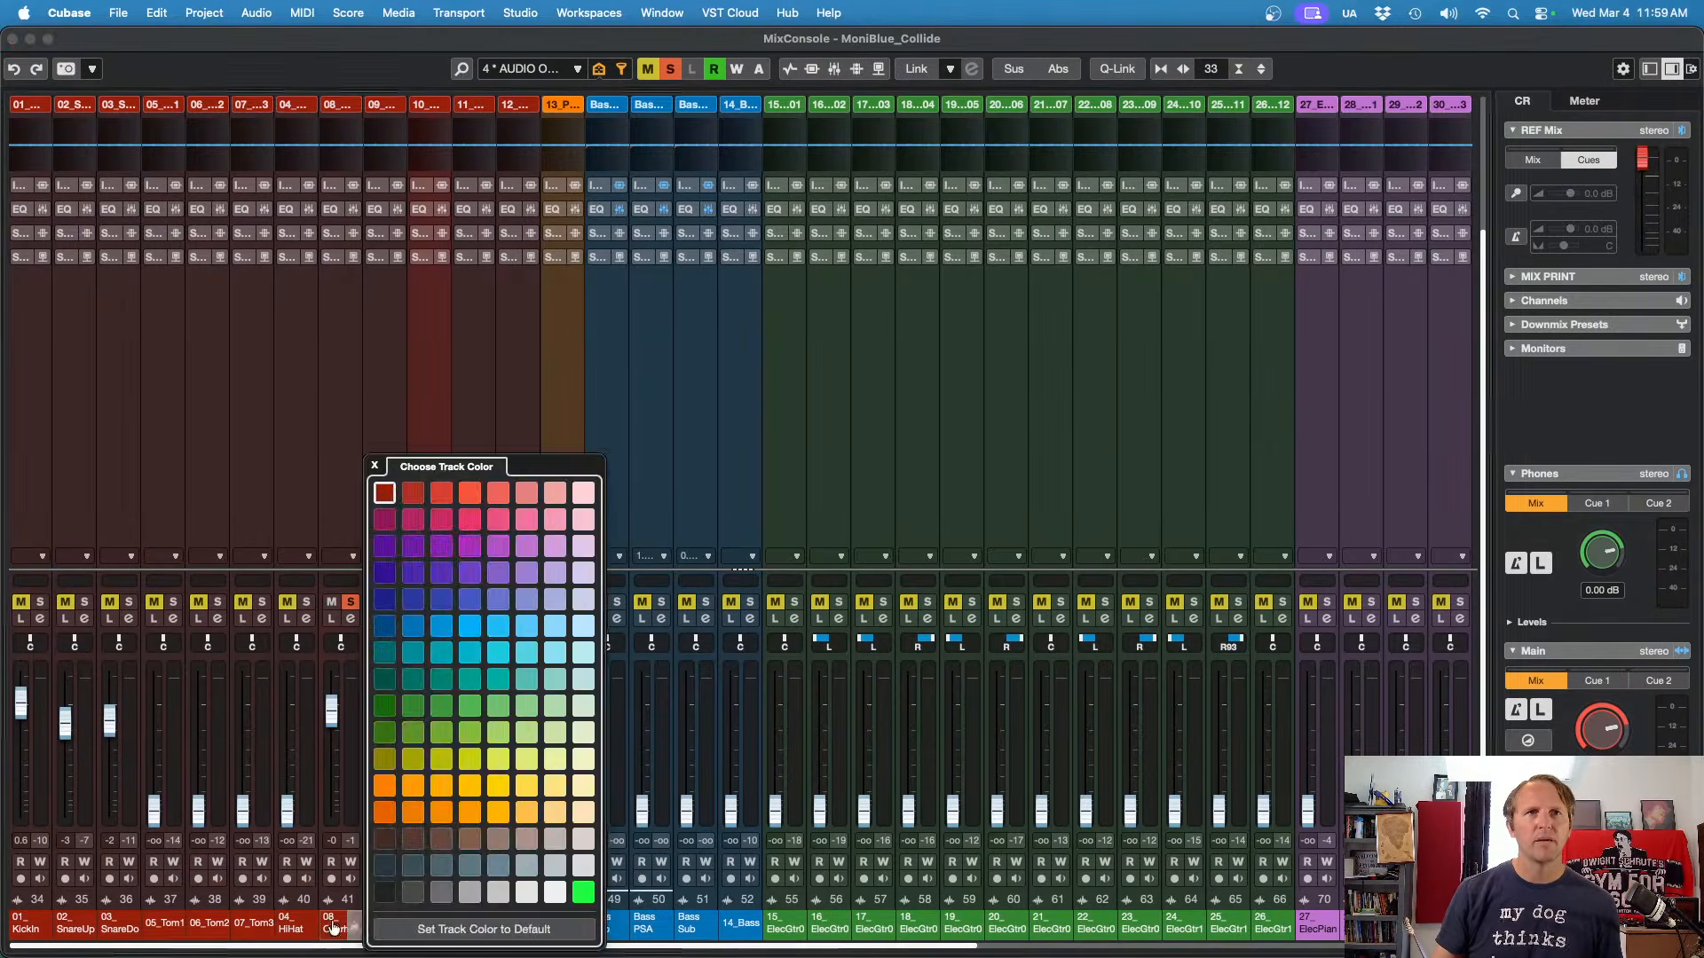
left_click(333, 928)
left_click(422, 922)
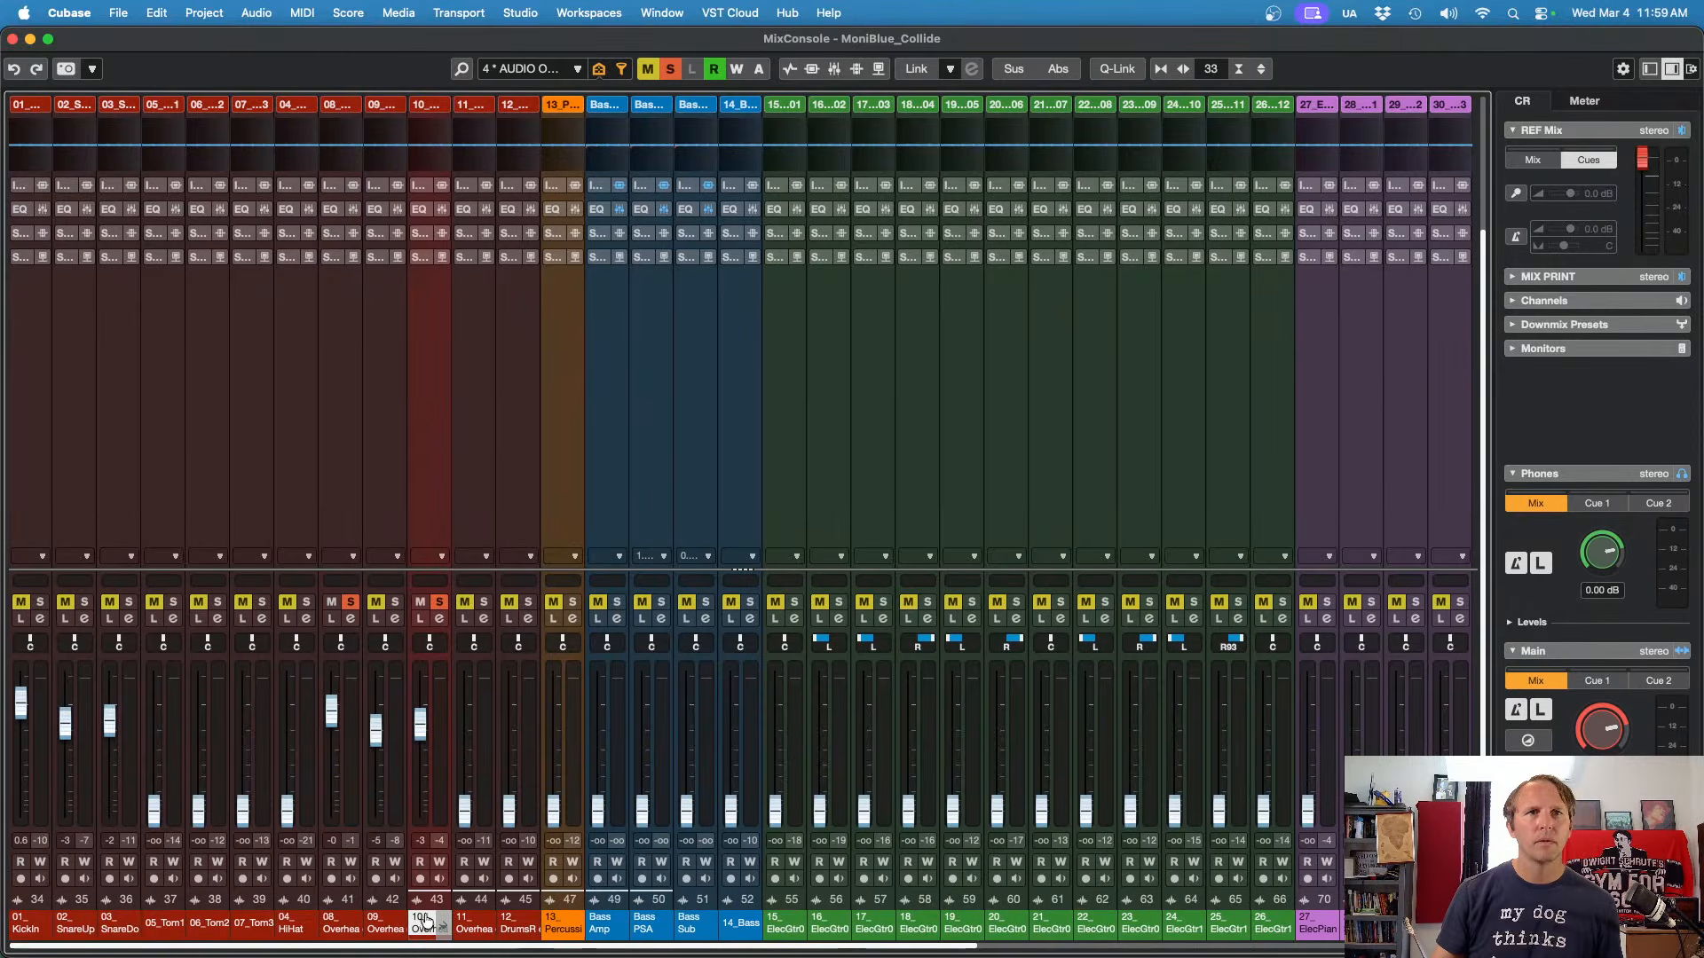
left_click_drag(421, 922, 377, 920)
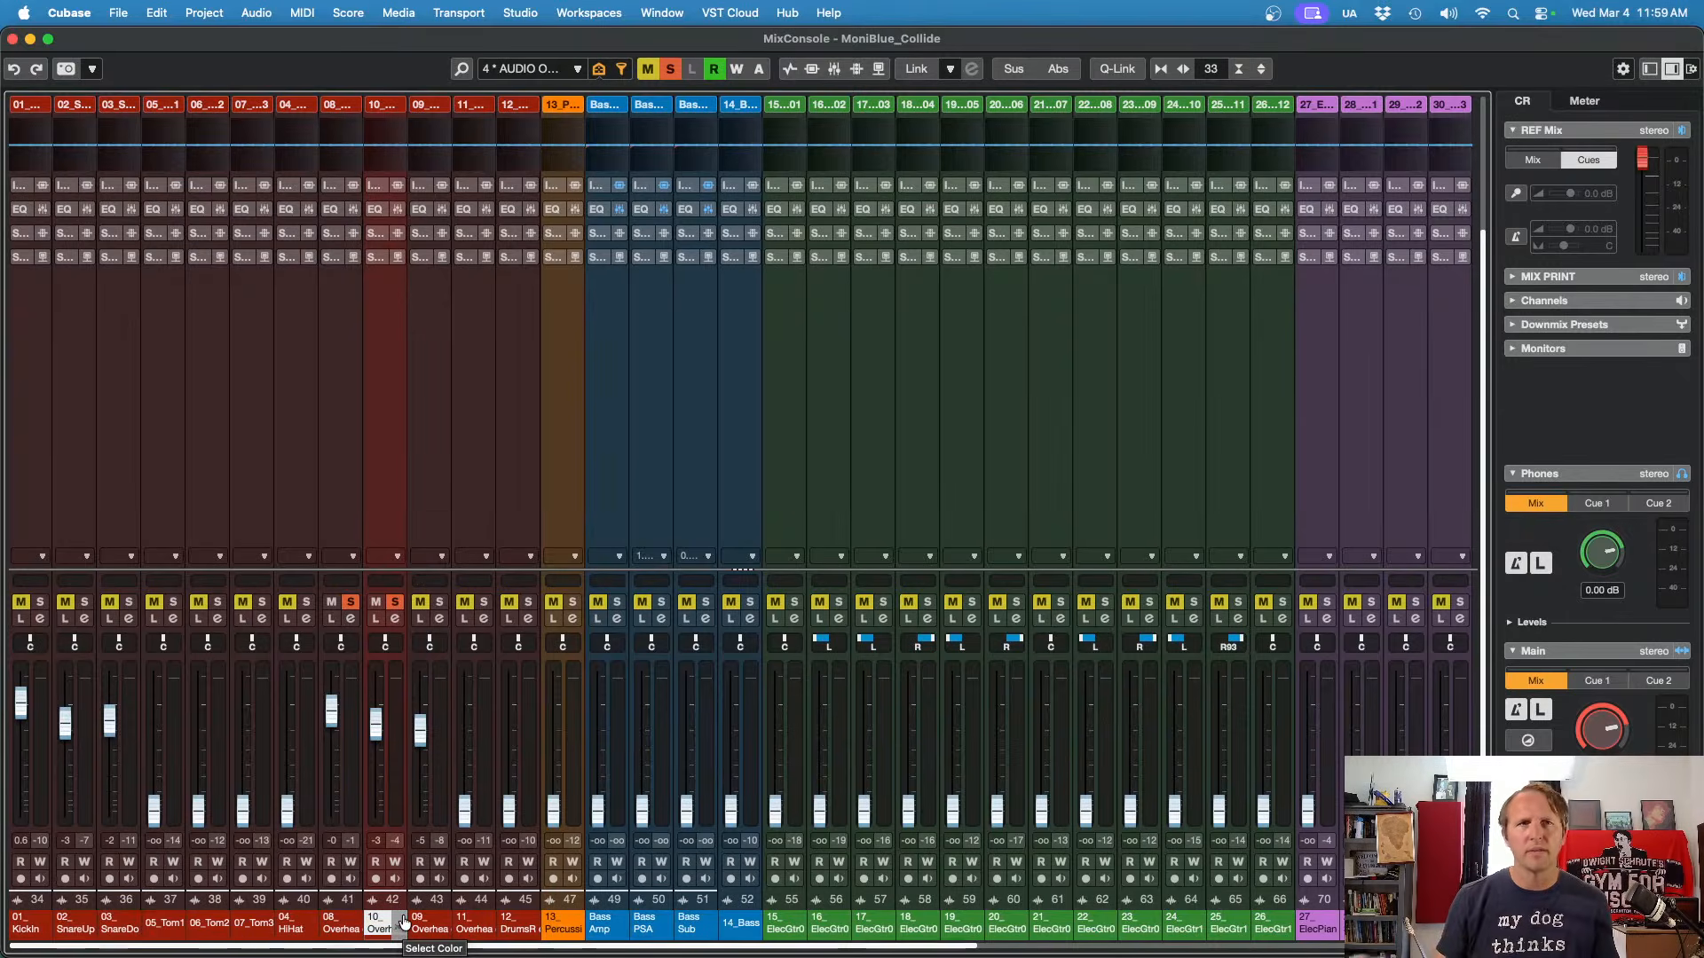
Step: Check the name of the moved 10_Overheads2 channel and select its audio clip in the project's DRUMS folder
left_click(401, 923)
left_click(380, 930)
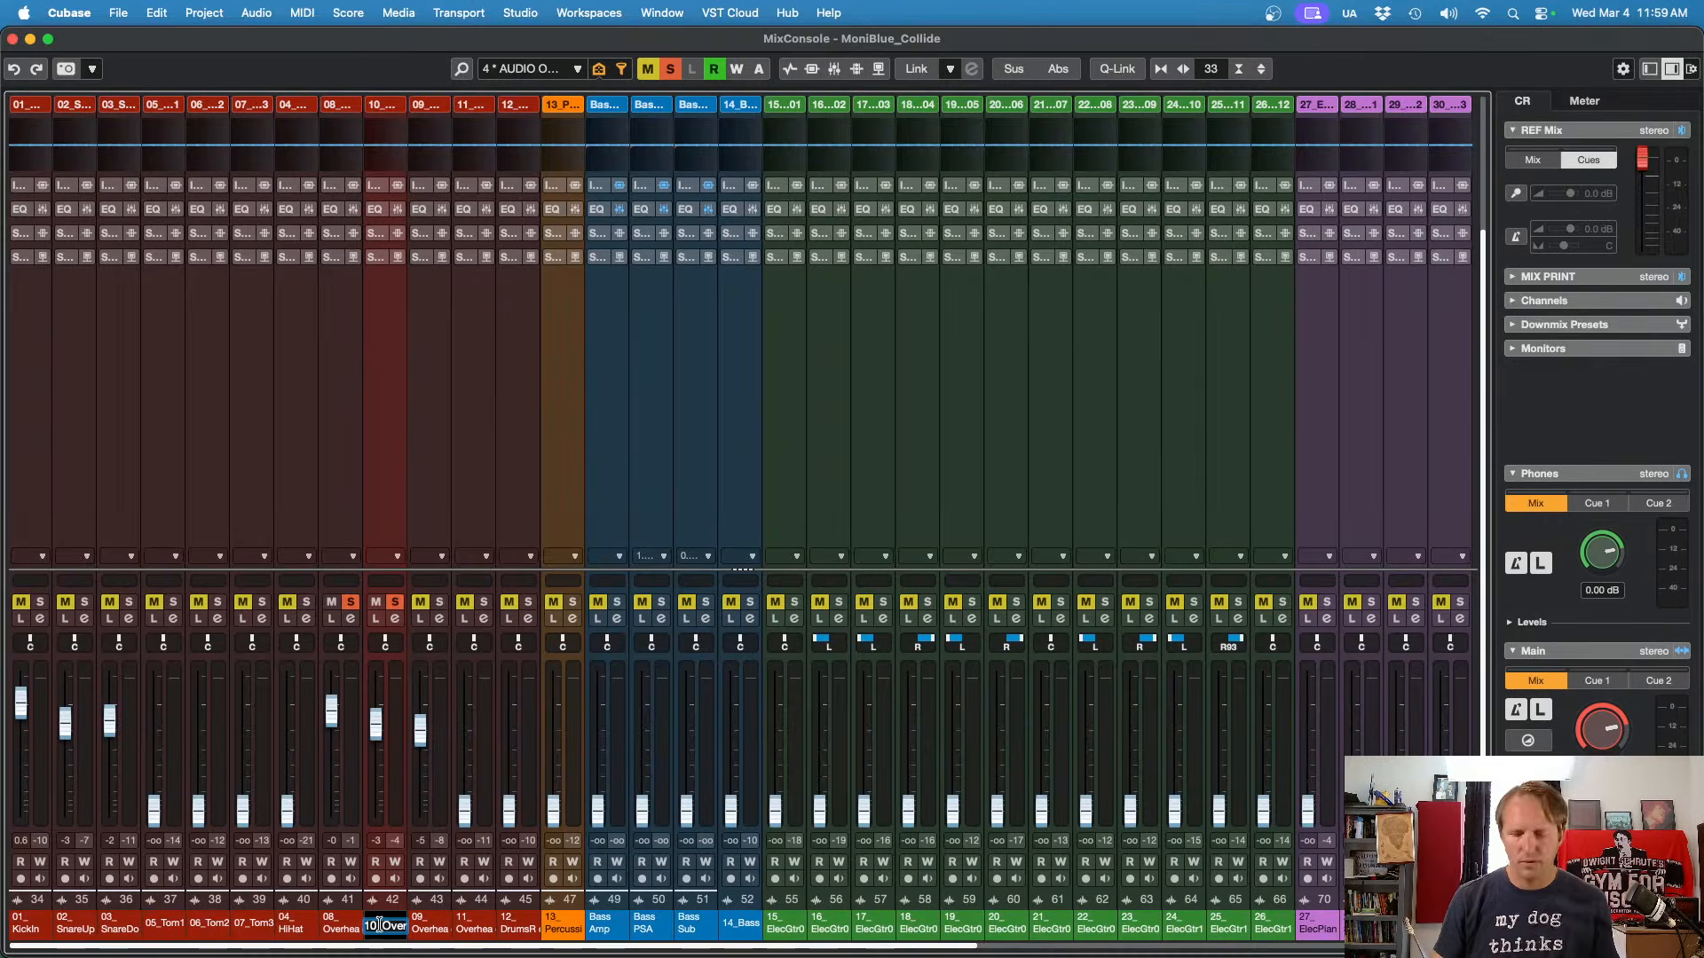
key("F3")
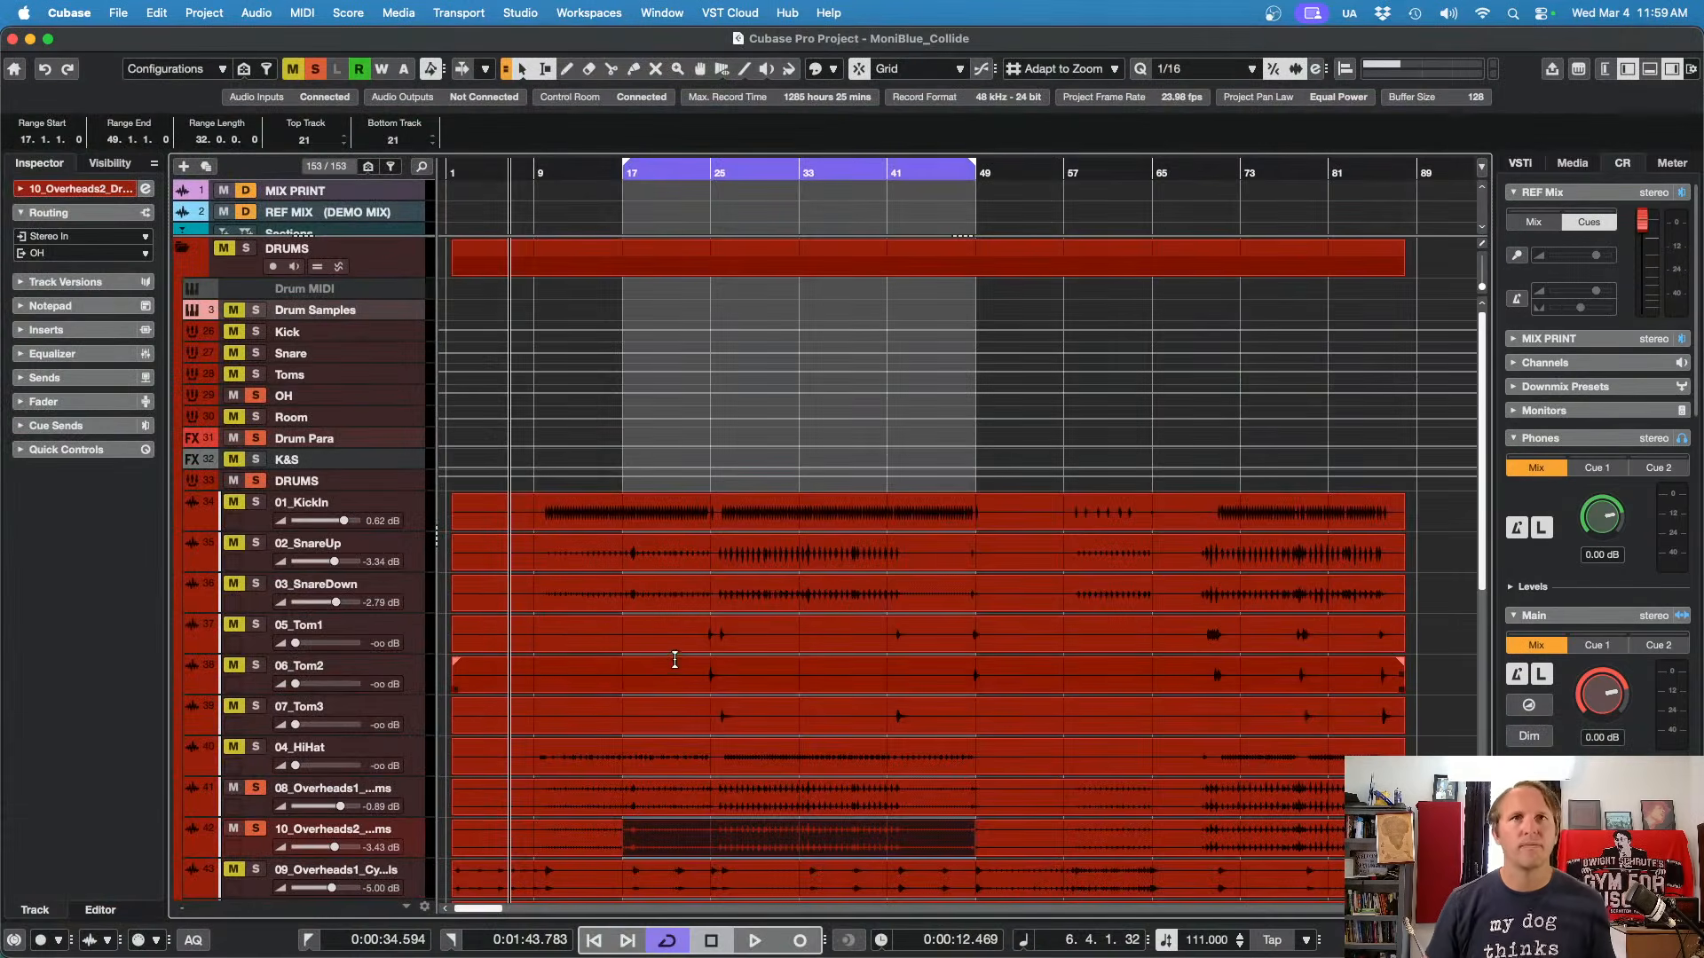
left_click(569, 850)
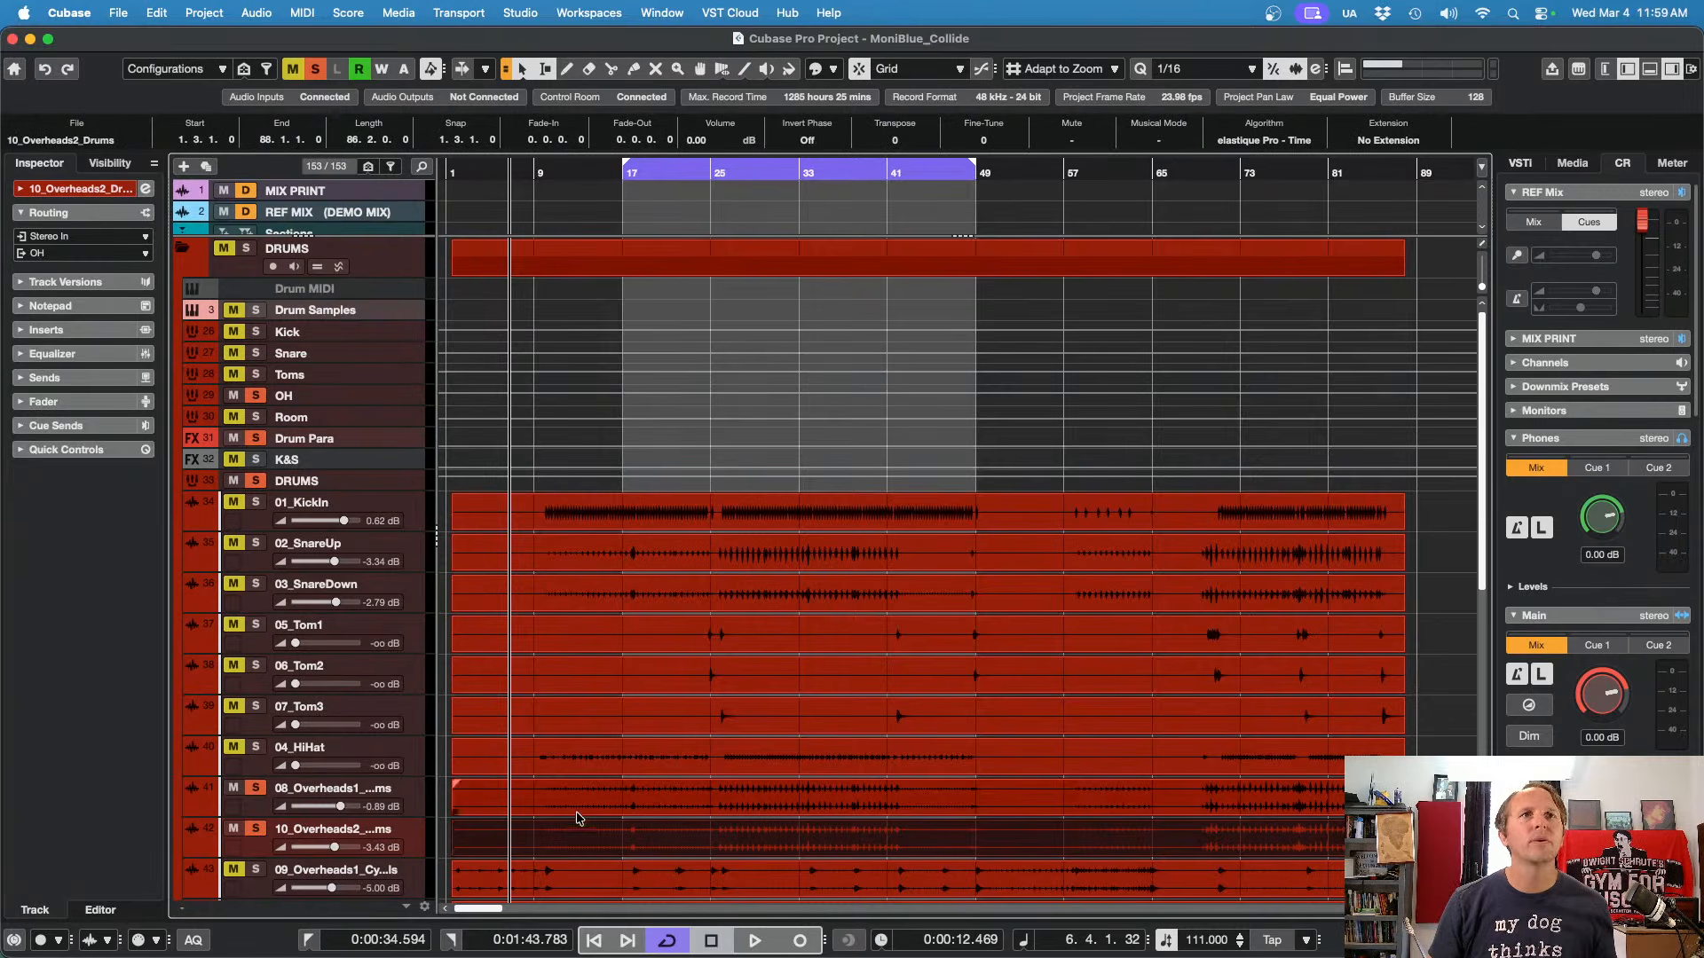
Step: Play bars 17 to 49 of both drum overhead tracks, setting the hi-hat to -0.31 dB and the cymbal overheads to -10.5 and 2.93 dB
left_click(577, 813)
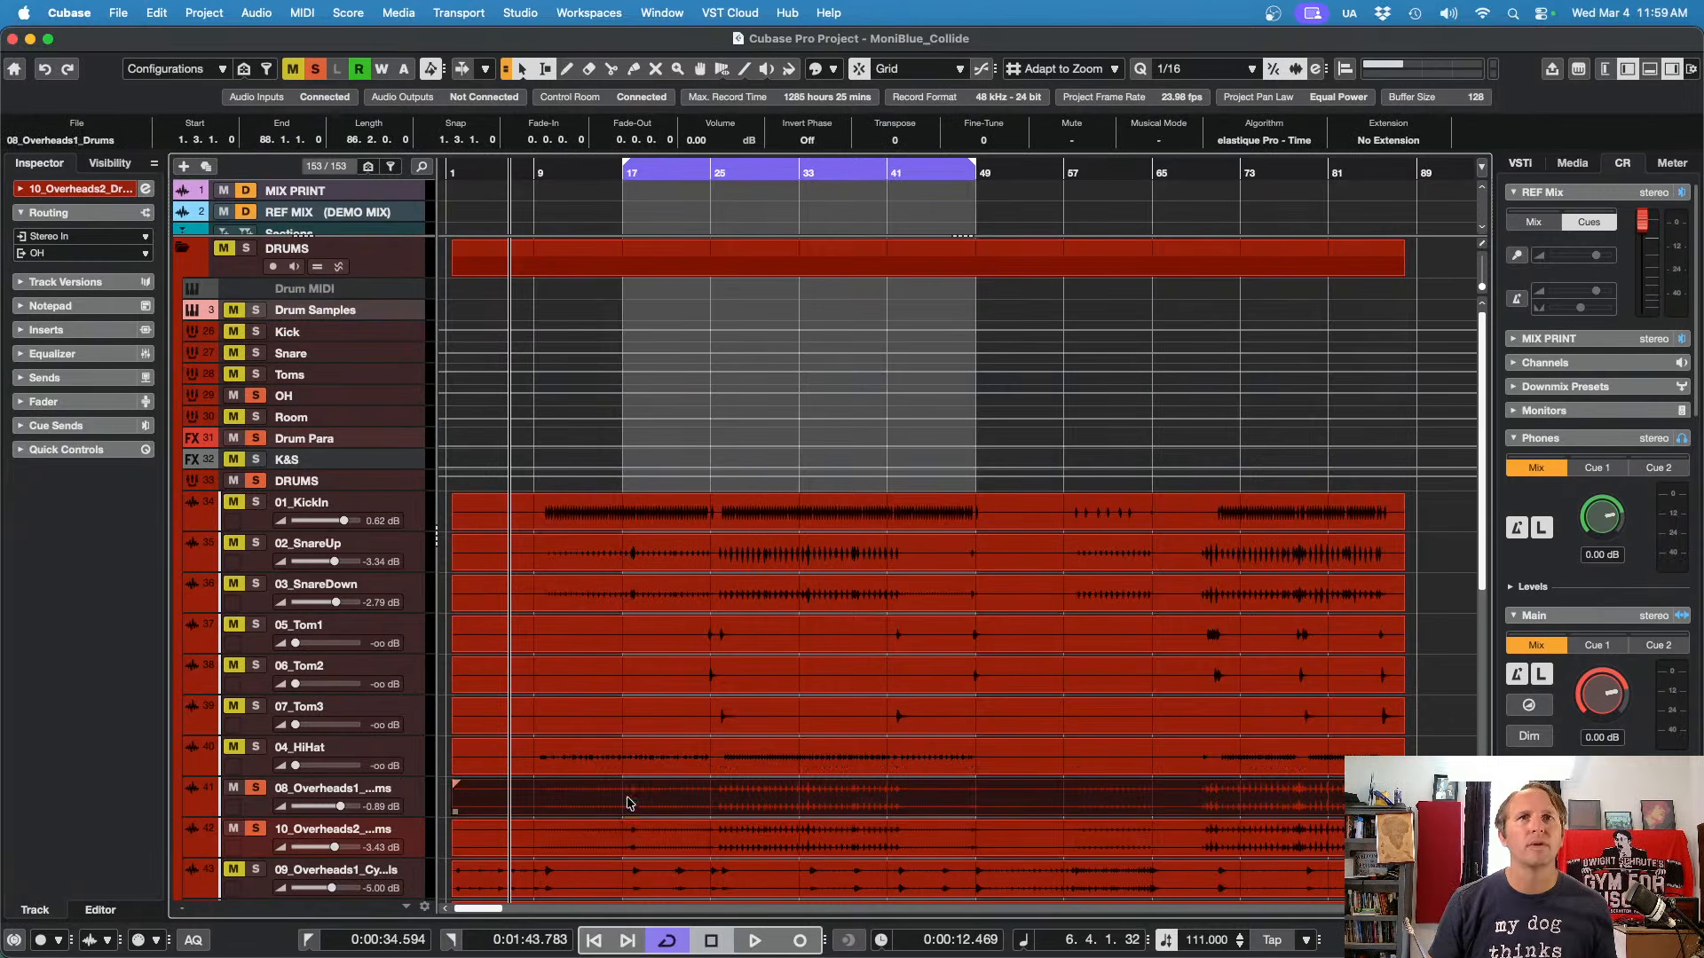
left_click_drag(628, 803, 974, 845)
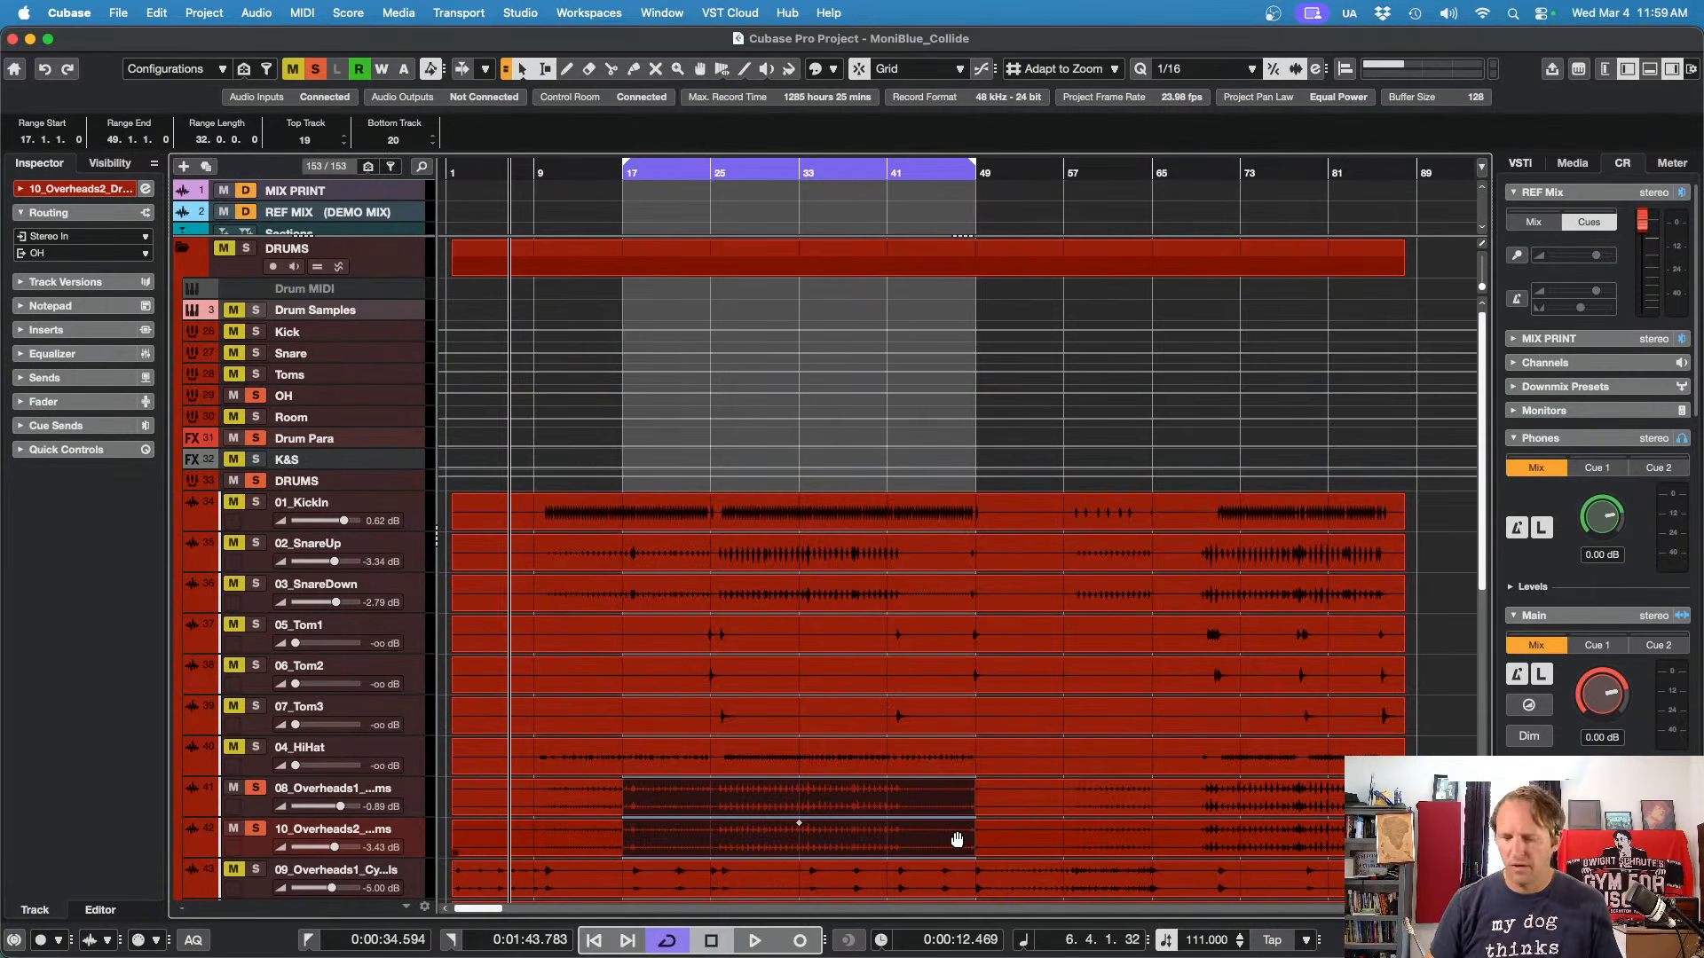
key("l")
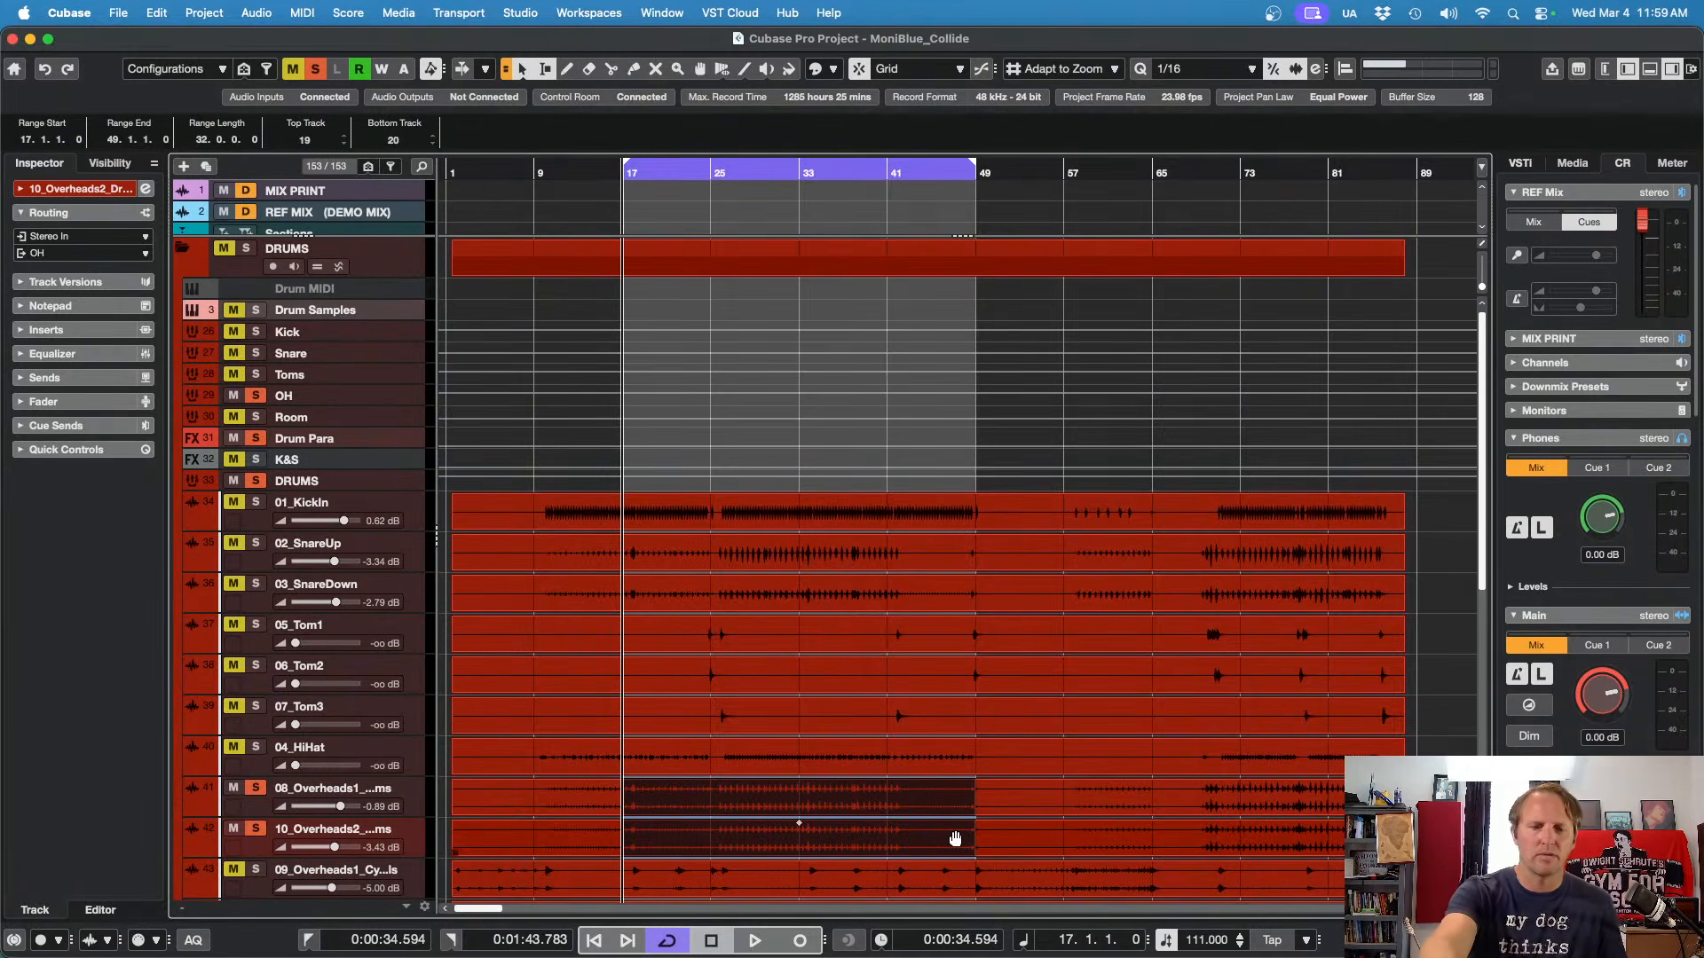
key("space")
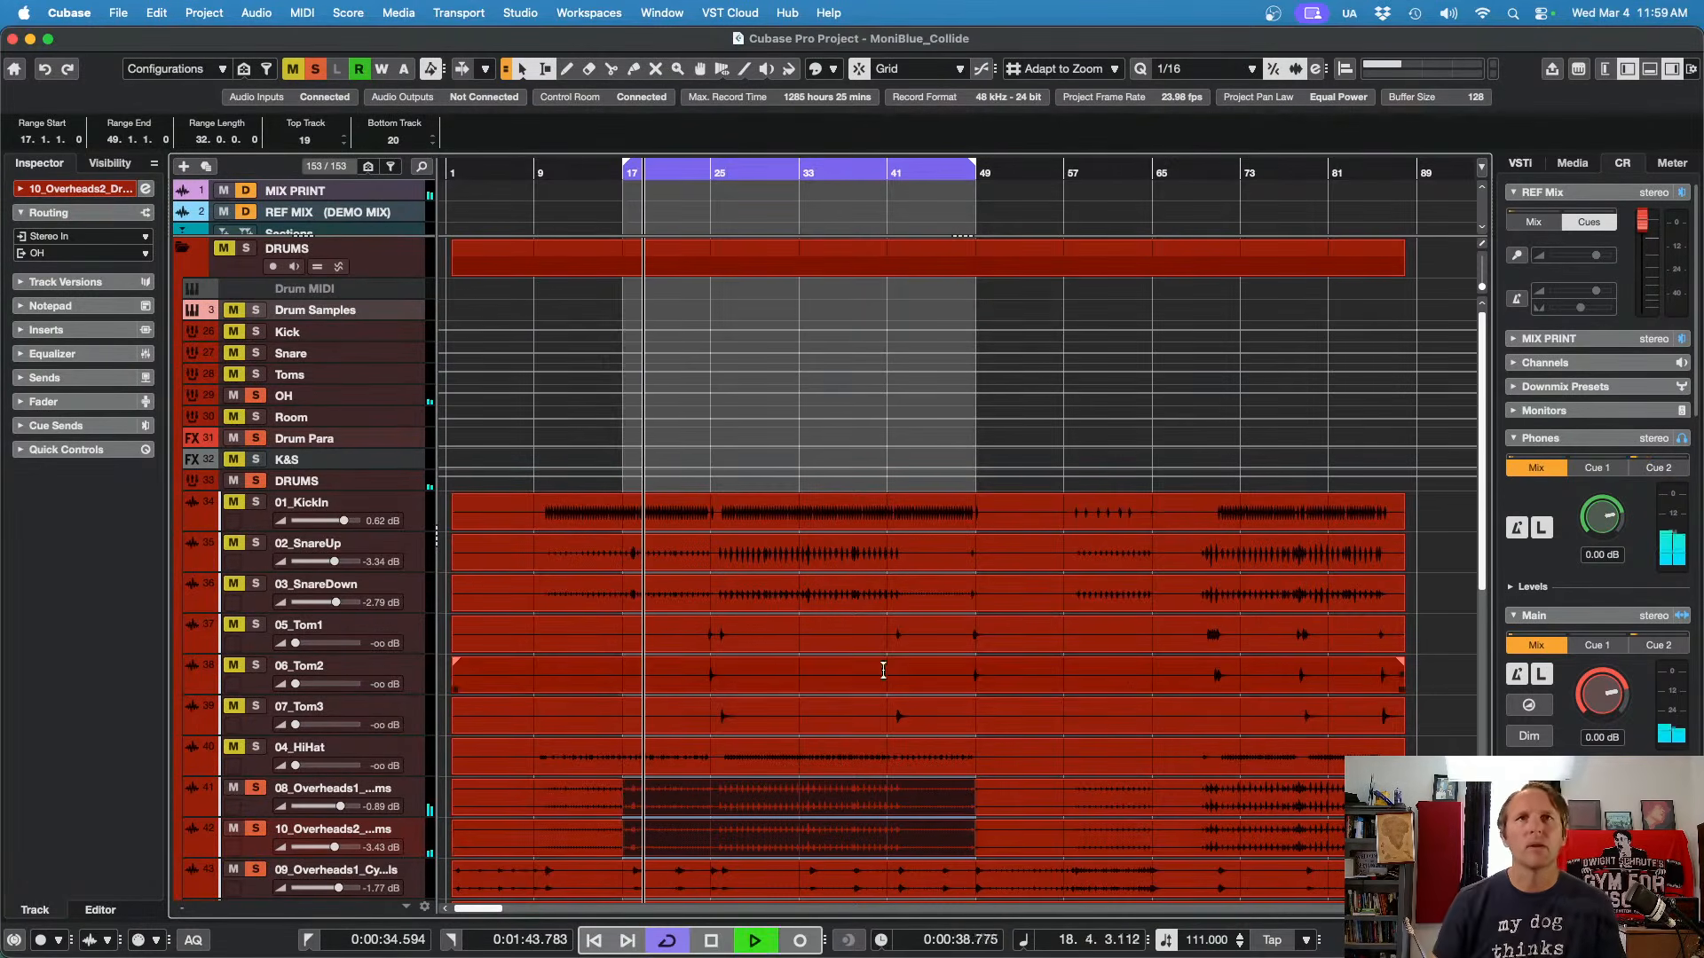
scroll(905, 688, "down", 3)
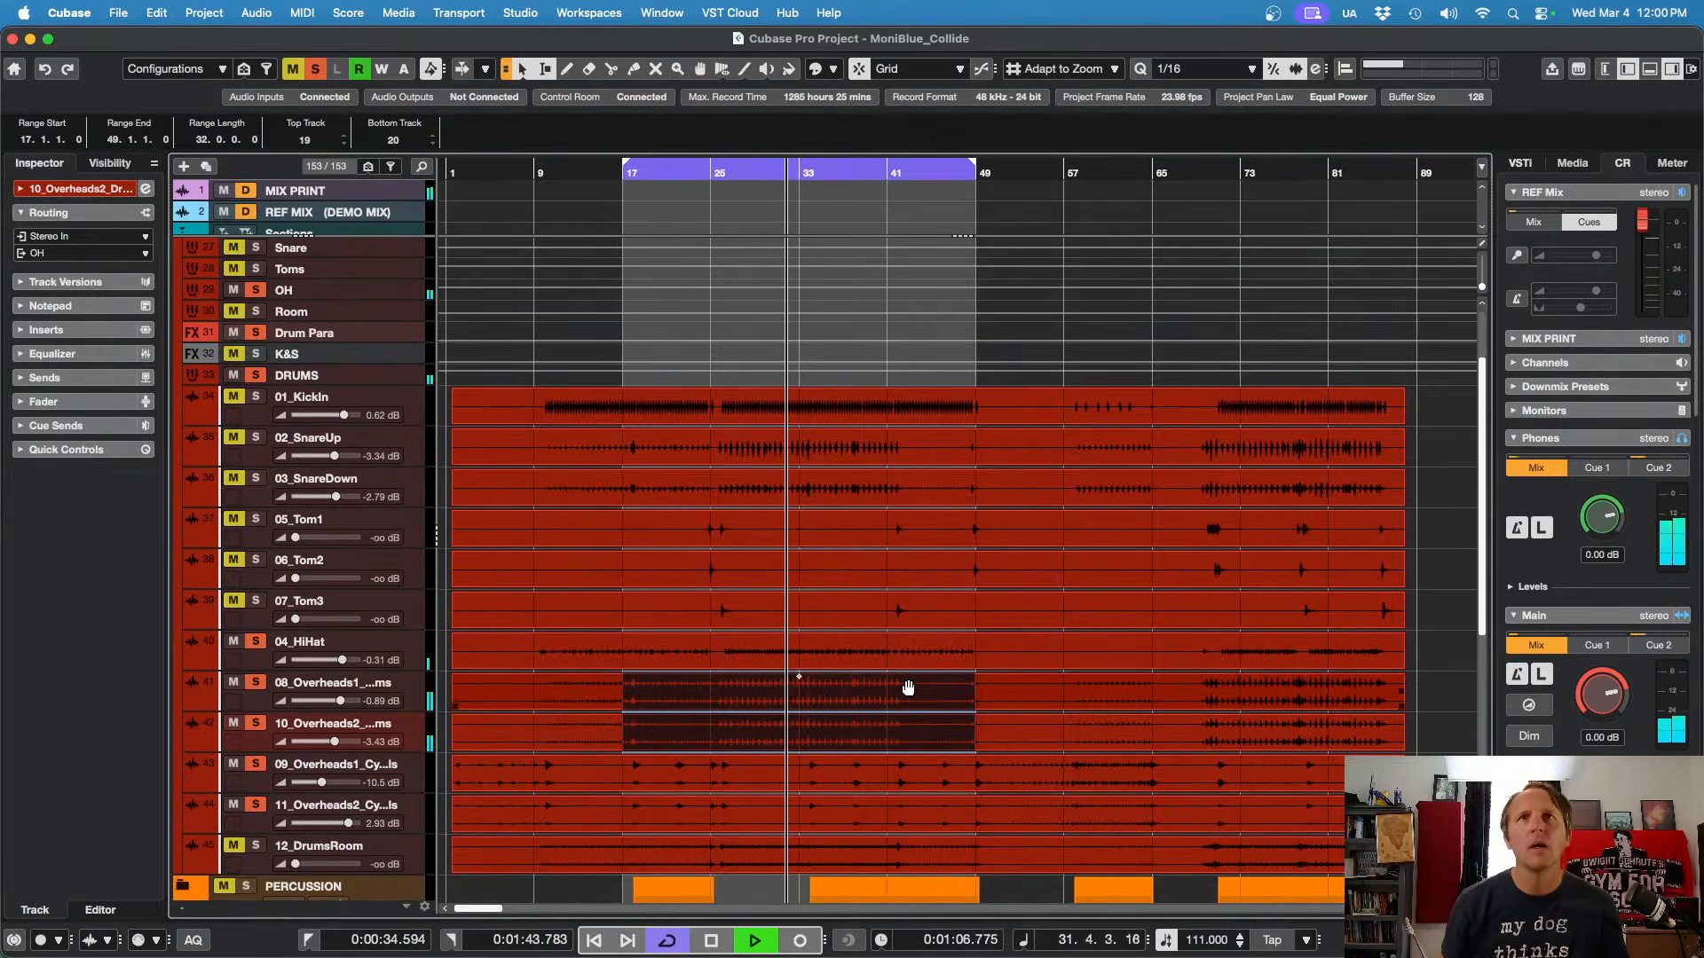
Step: Play the tom fill around bar 25 and set 05_Tom1 to -5.08 dB, 06_Tom2 to -4.48 dB and 07_Tom3 to -4.74 dB
key("KP_Subtract")
key("h")
key("h")
key("h")
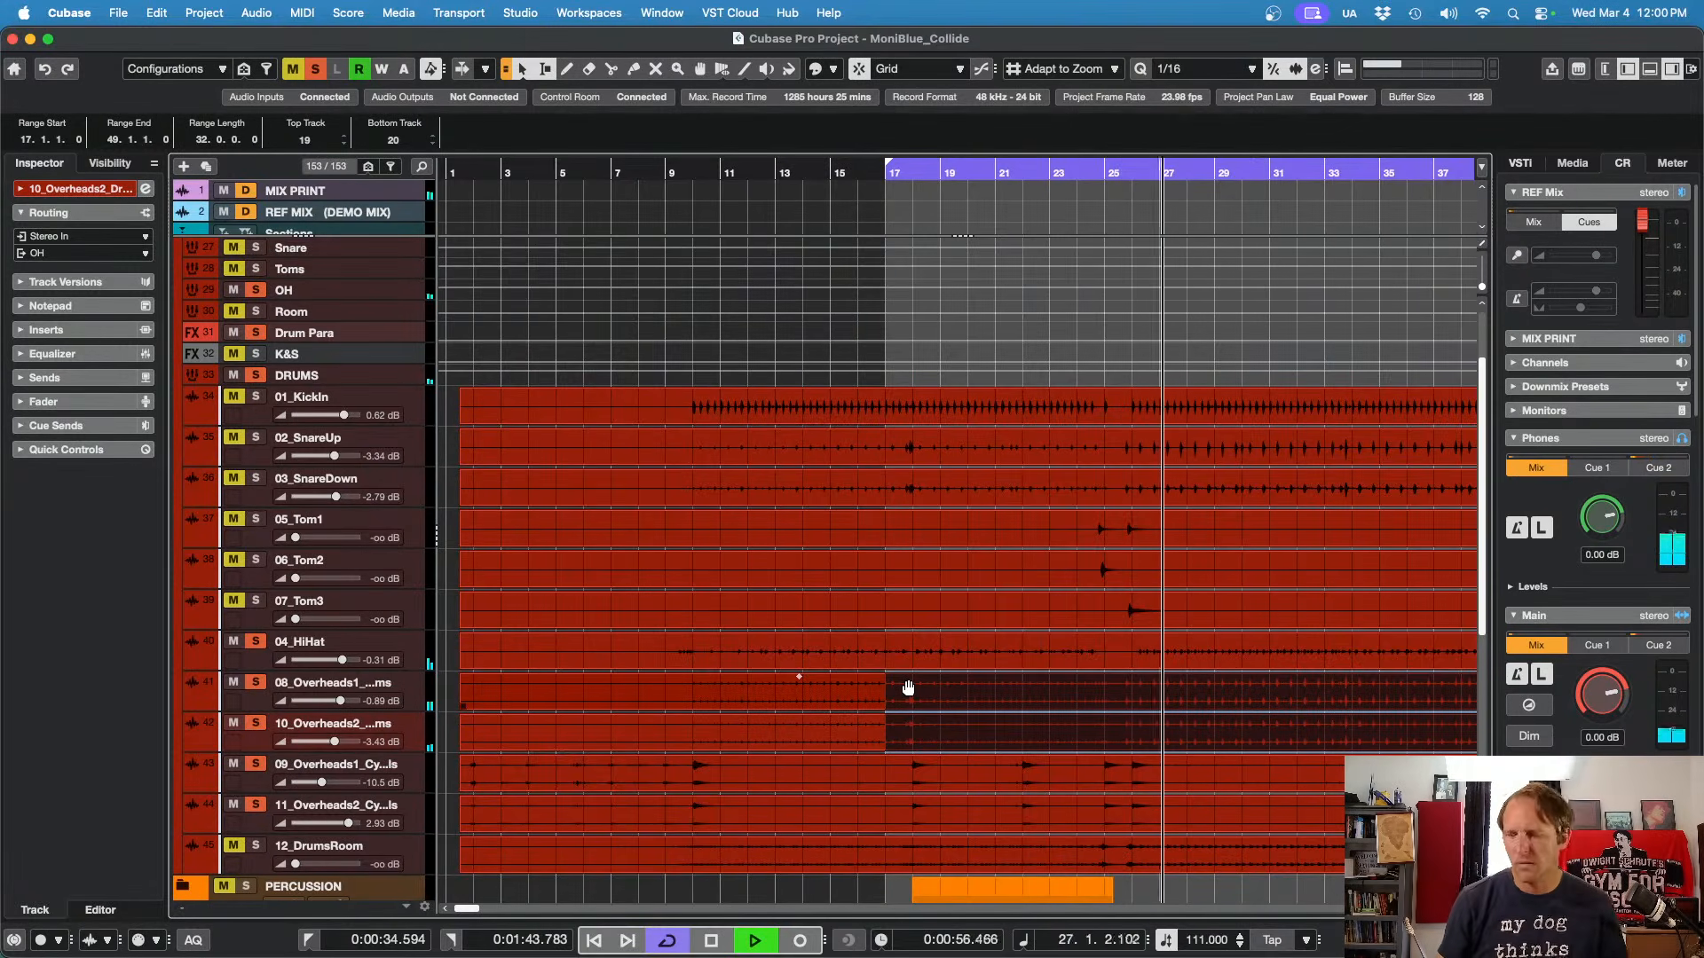
key("KP_Subtract")
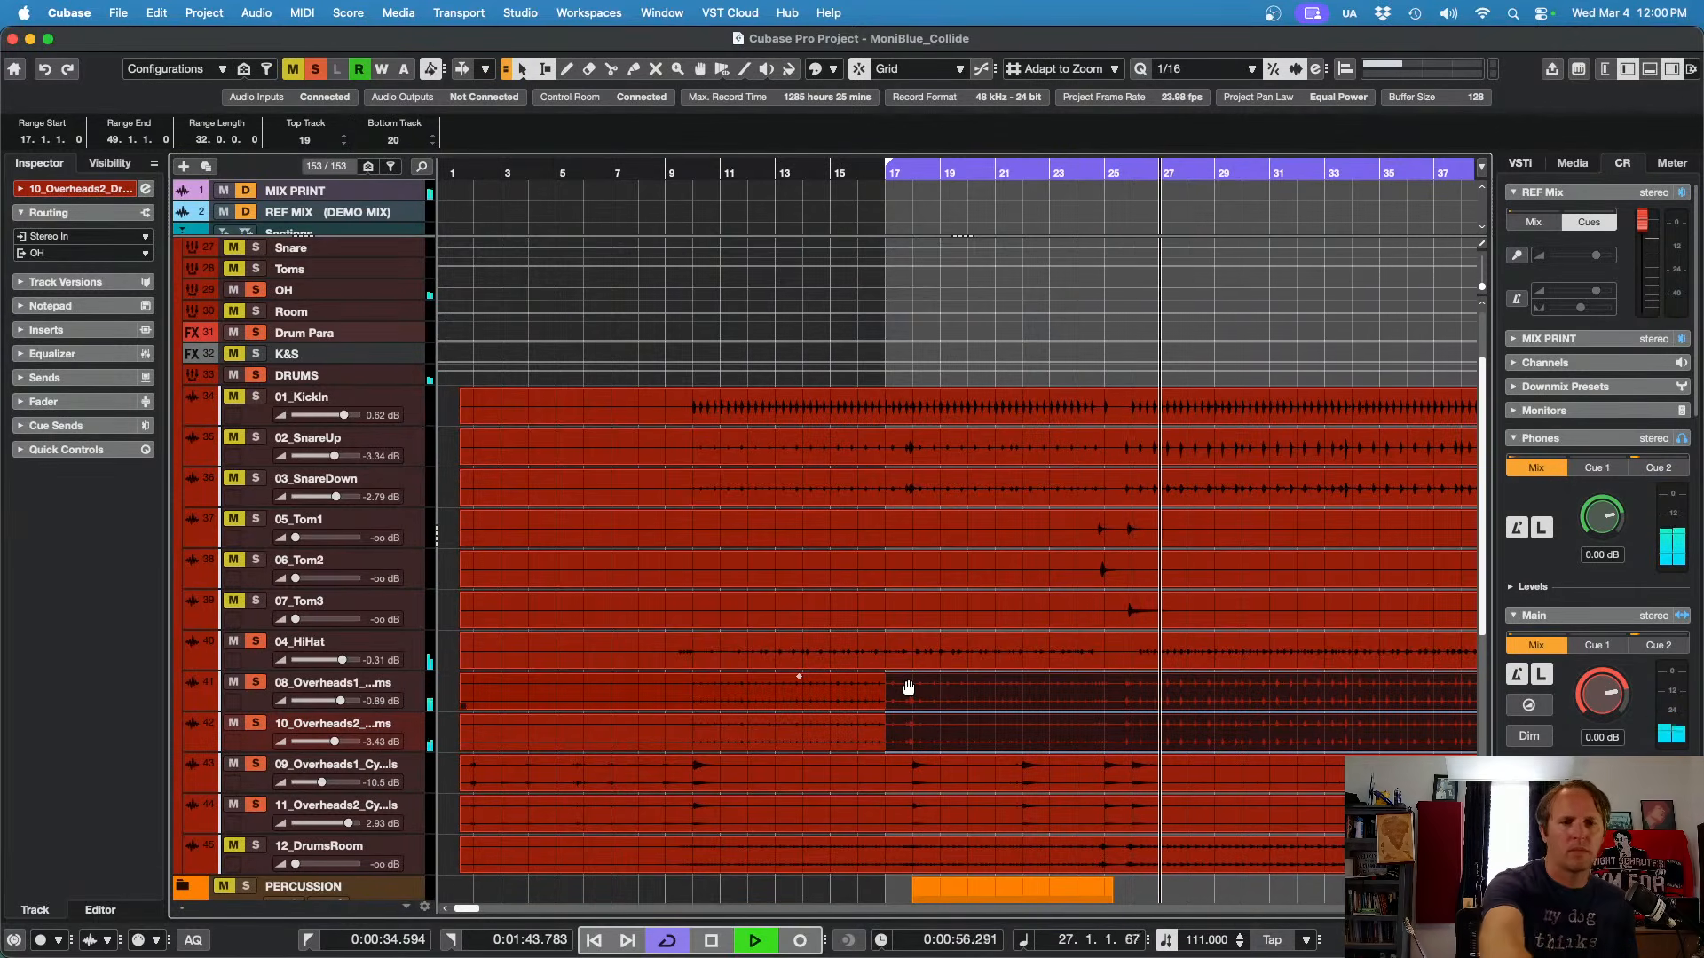
key("KP_1")
key("space")
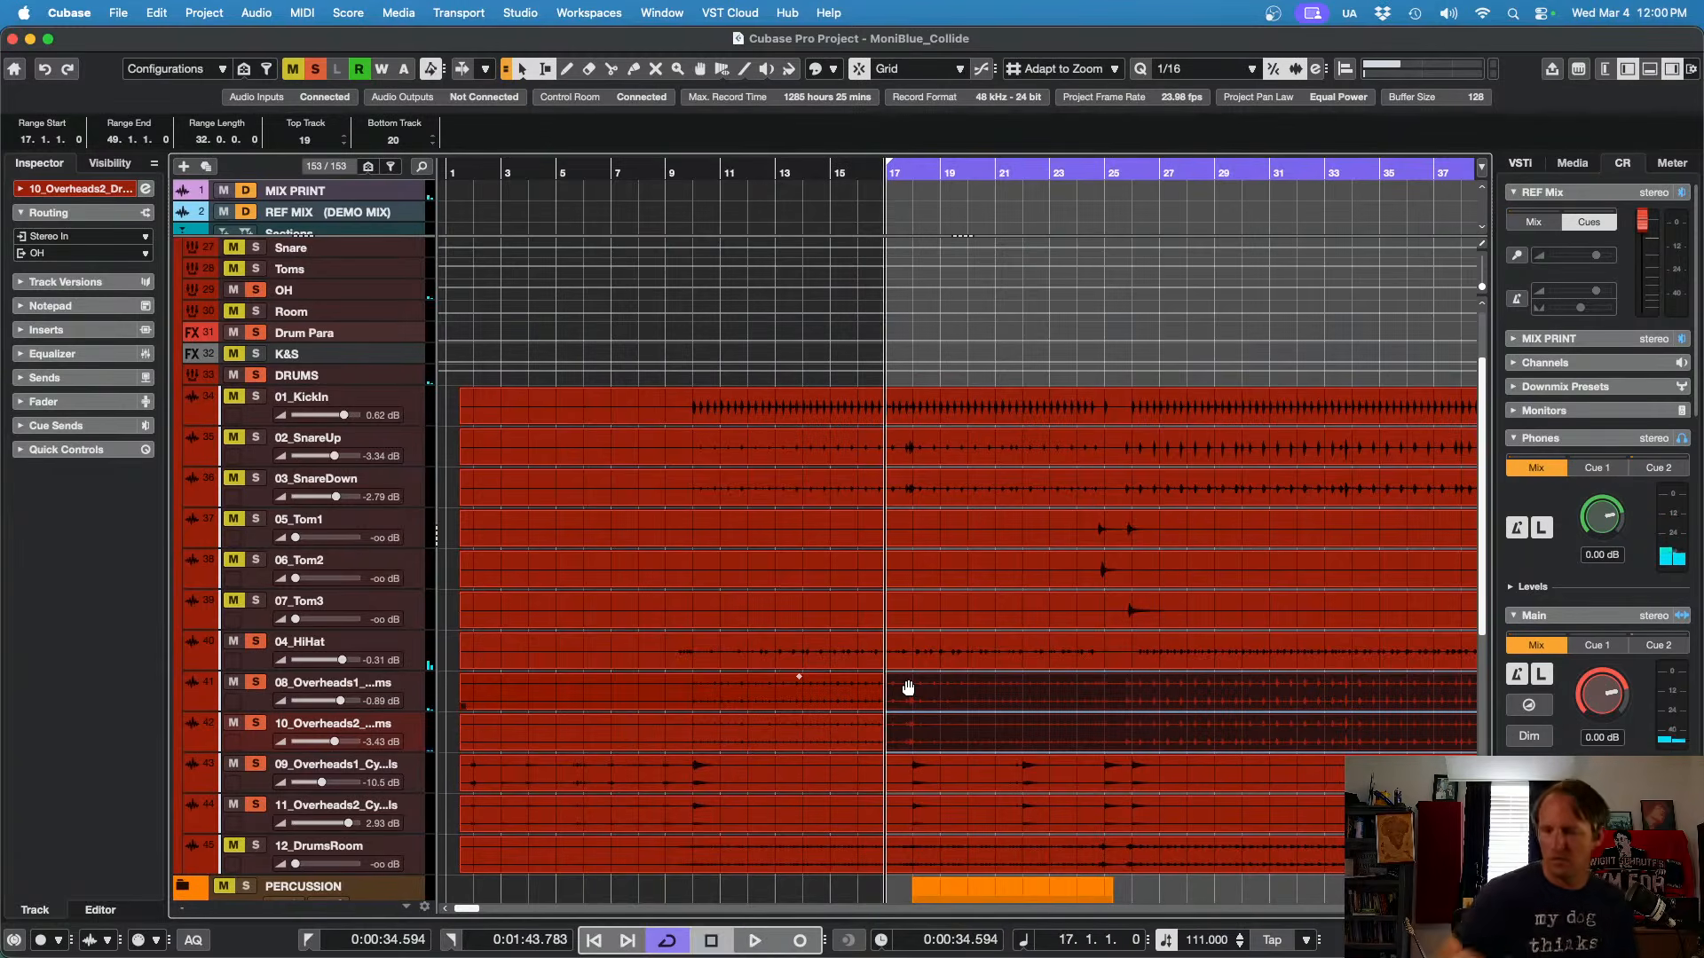
key("KP_Add")
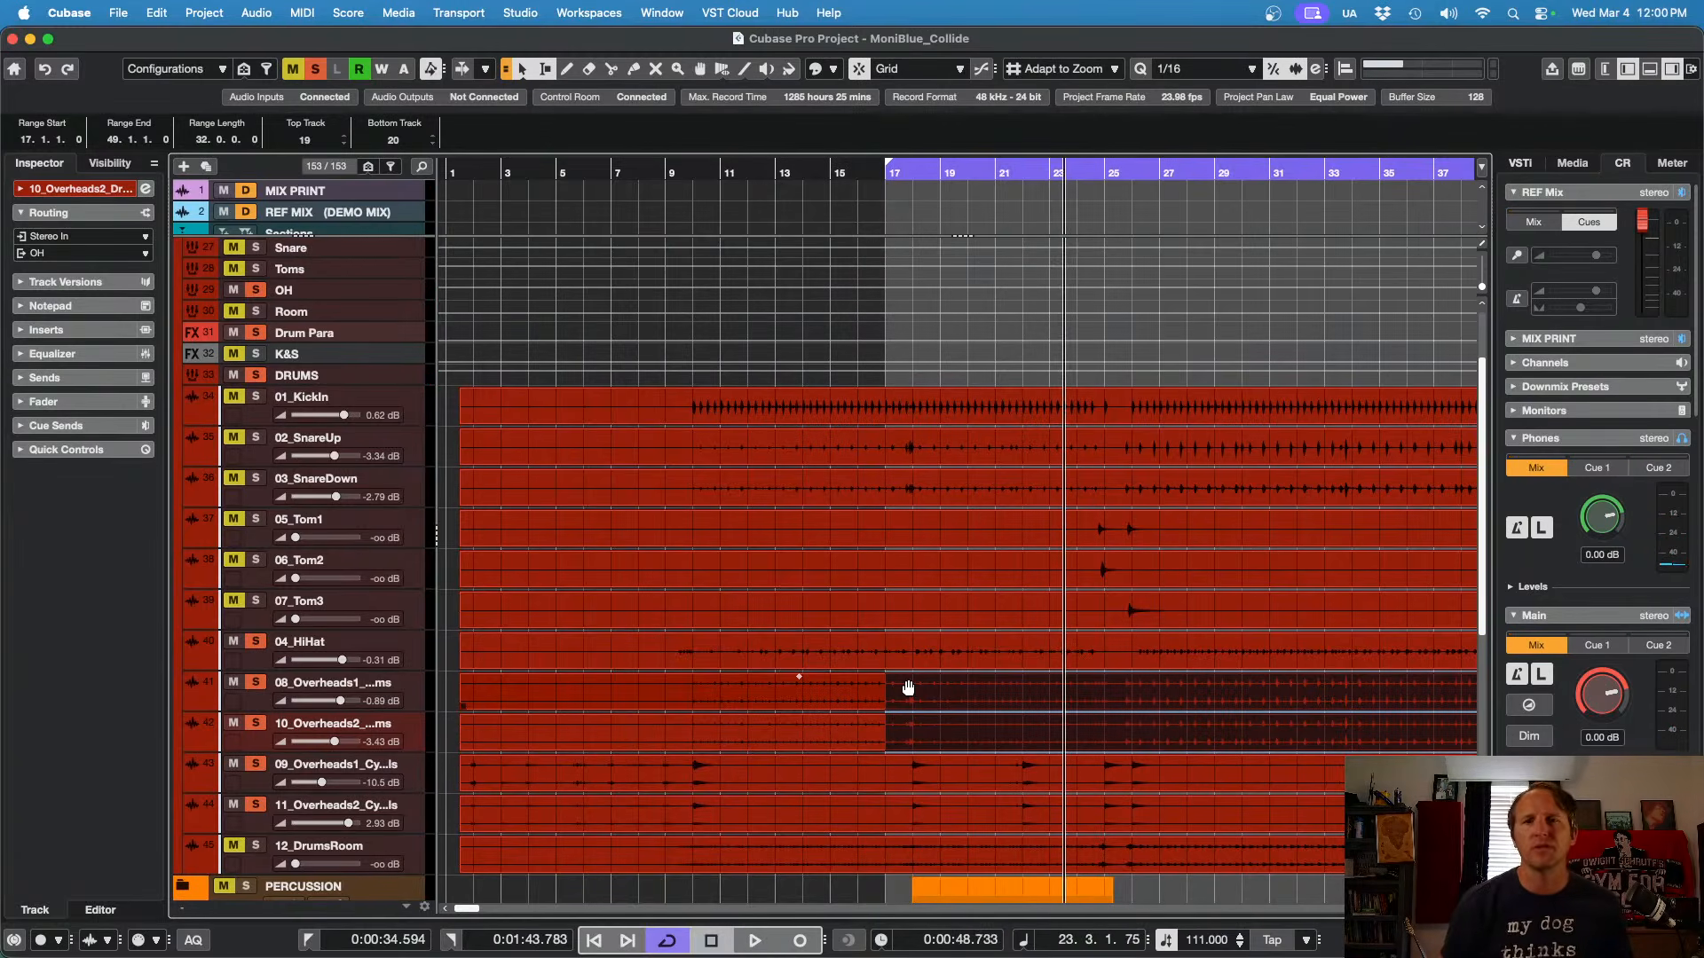
key("space")
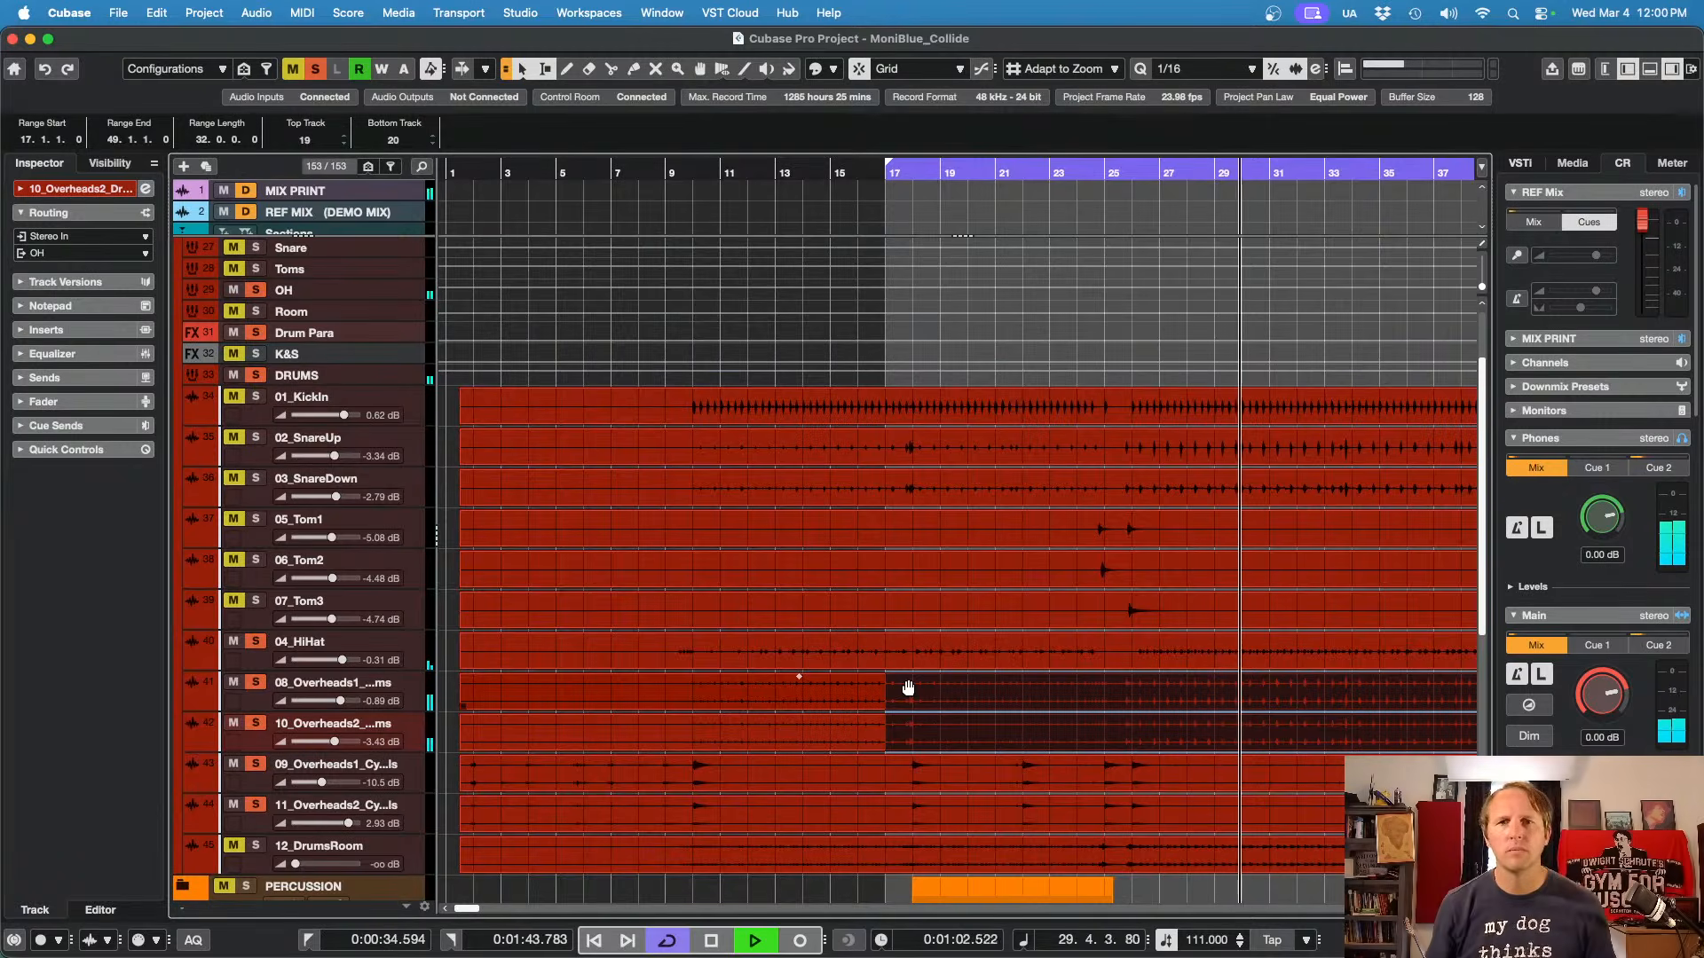
key("KP_Subtract")
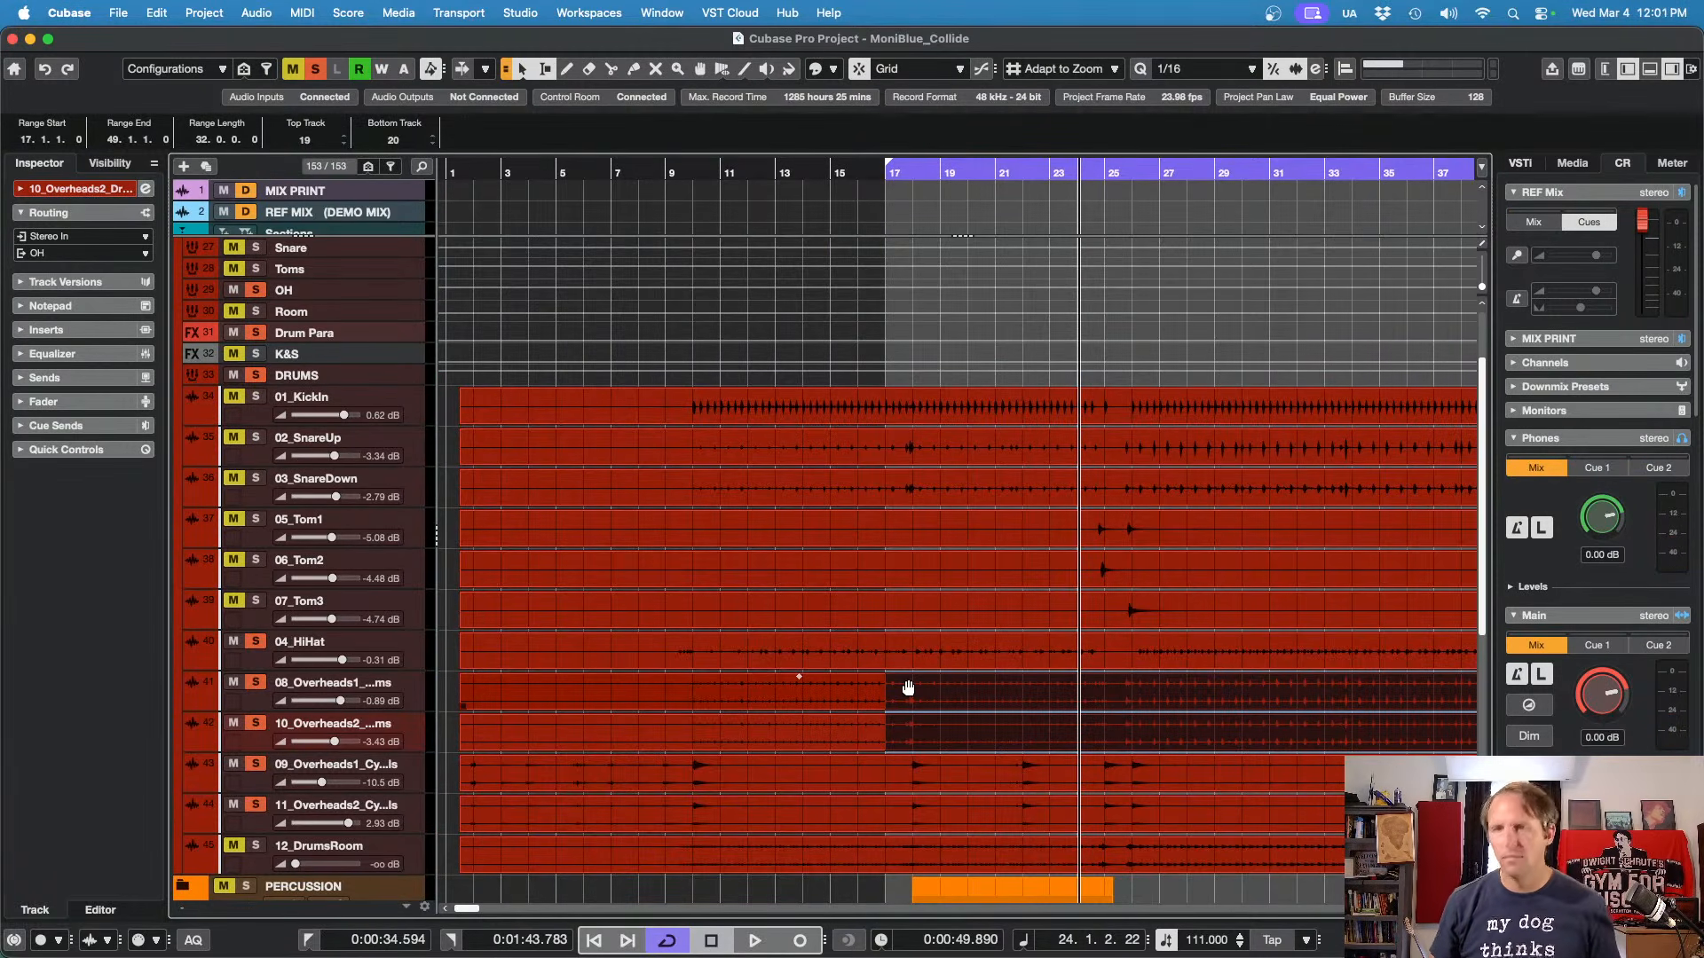
Step: Balance 01_KickIn at 1.48 dB and 12_DrumsRoom at -5.04 dB during playback, and expand the PERCUSSION folder to set 13_Percussion to -8.52 dB
key("space")
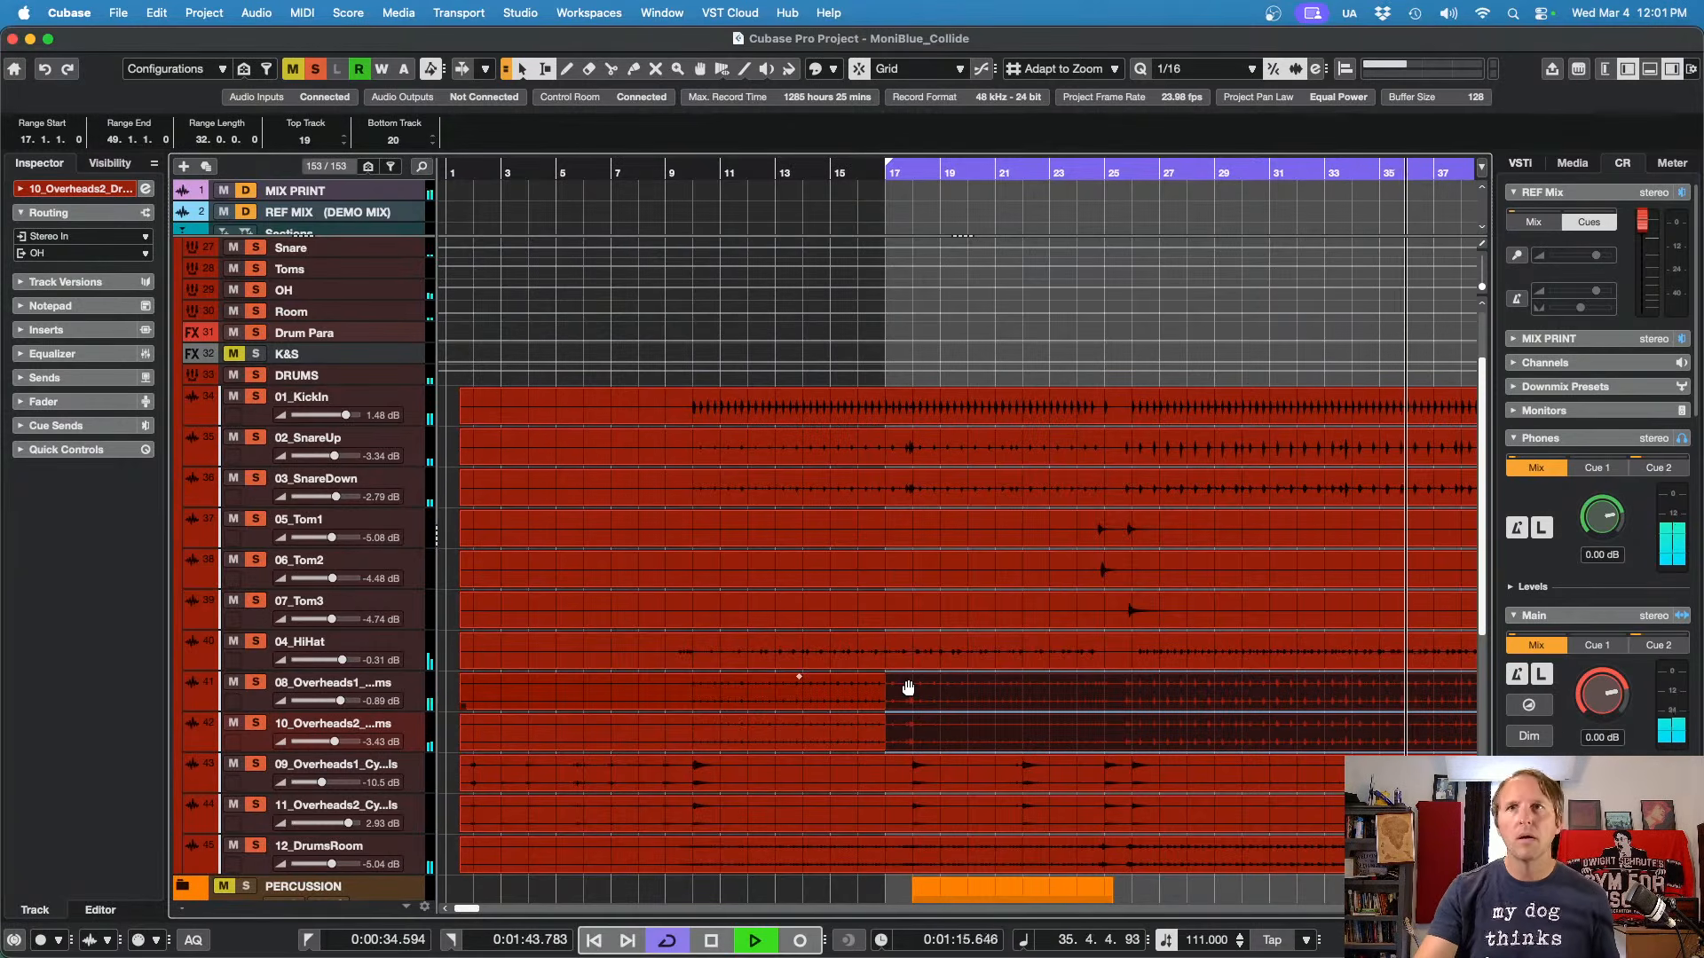
scroll(765, 748, "down", 1)
scroll(765, 749, "down", 3)
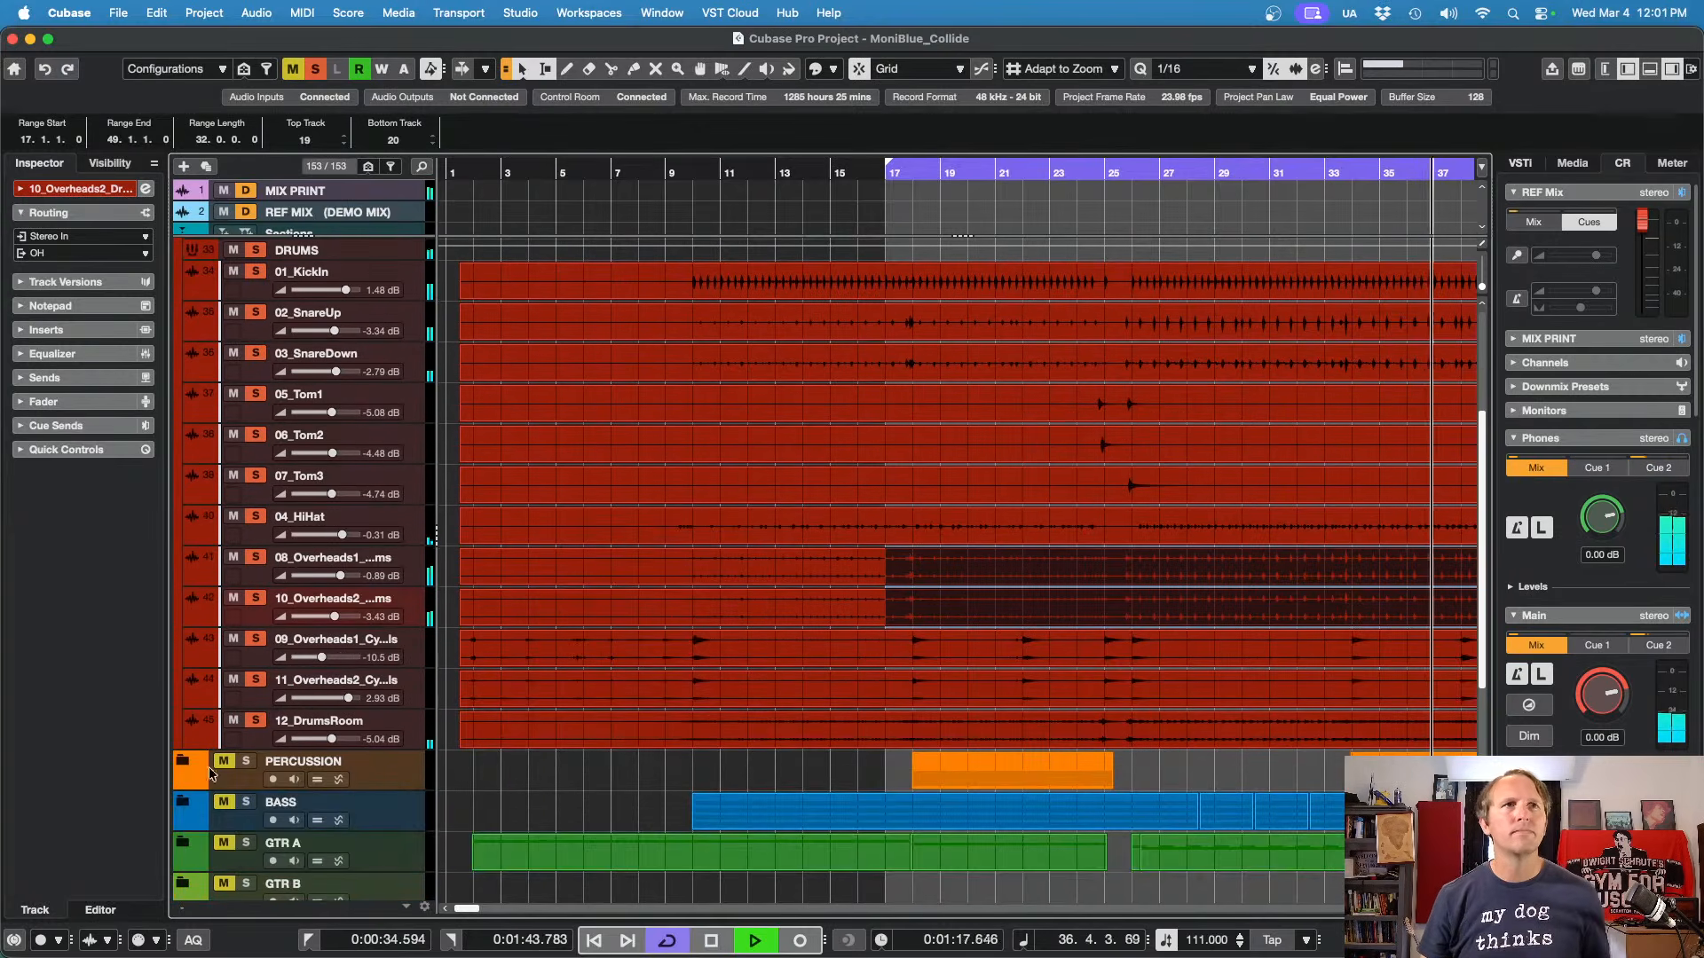
left_click(213, 775)
scroll(672, 741, "down", 10)
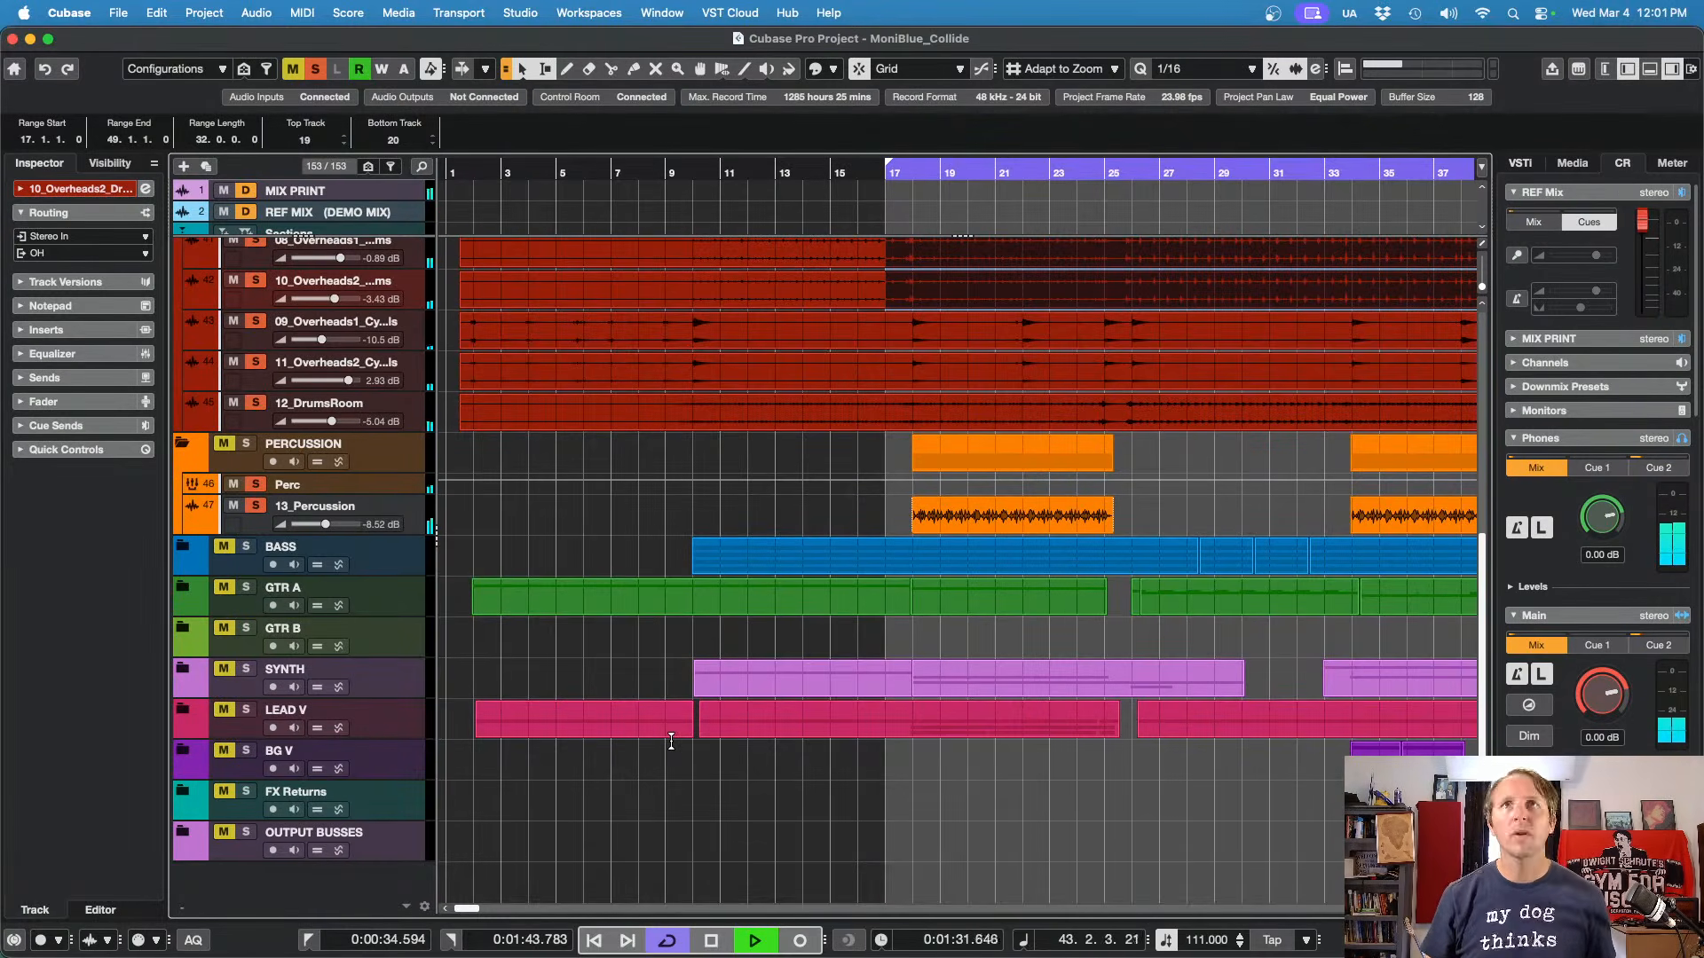
key("space")
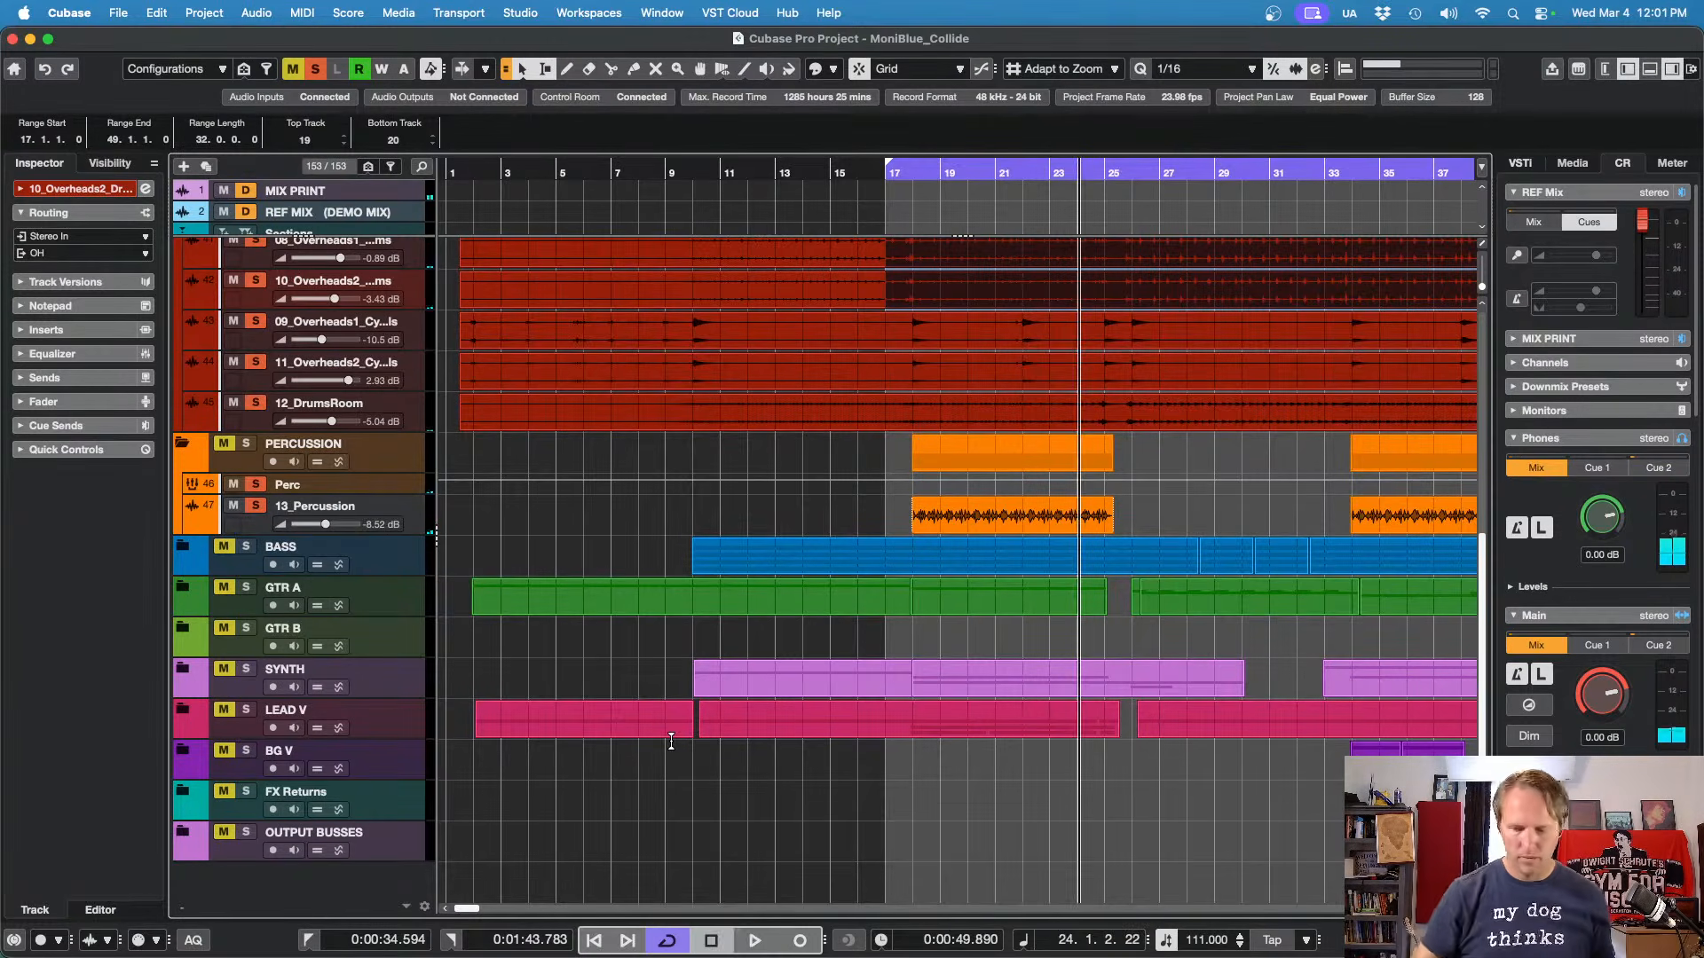
Step: Clear all solos in the MixConsole and move the 14_Bass channel ahead of the Bass Amp channel
key("F3")
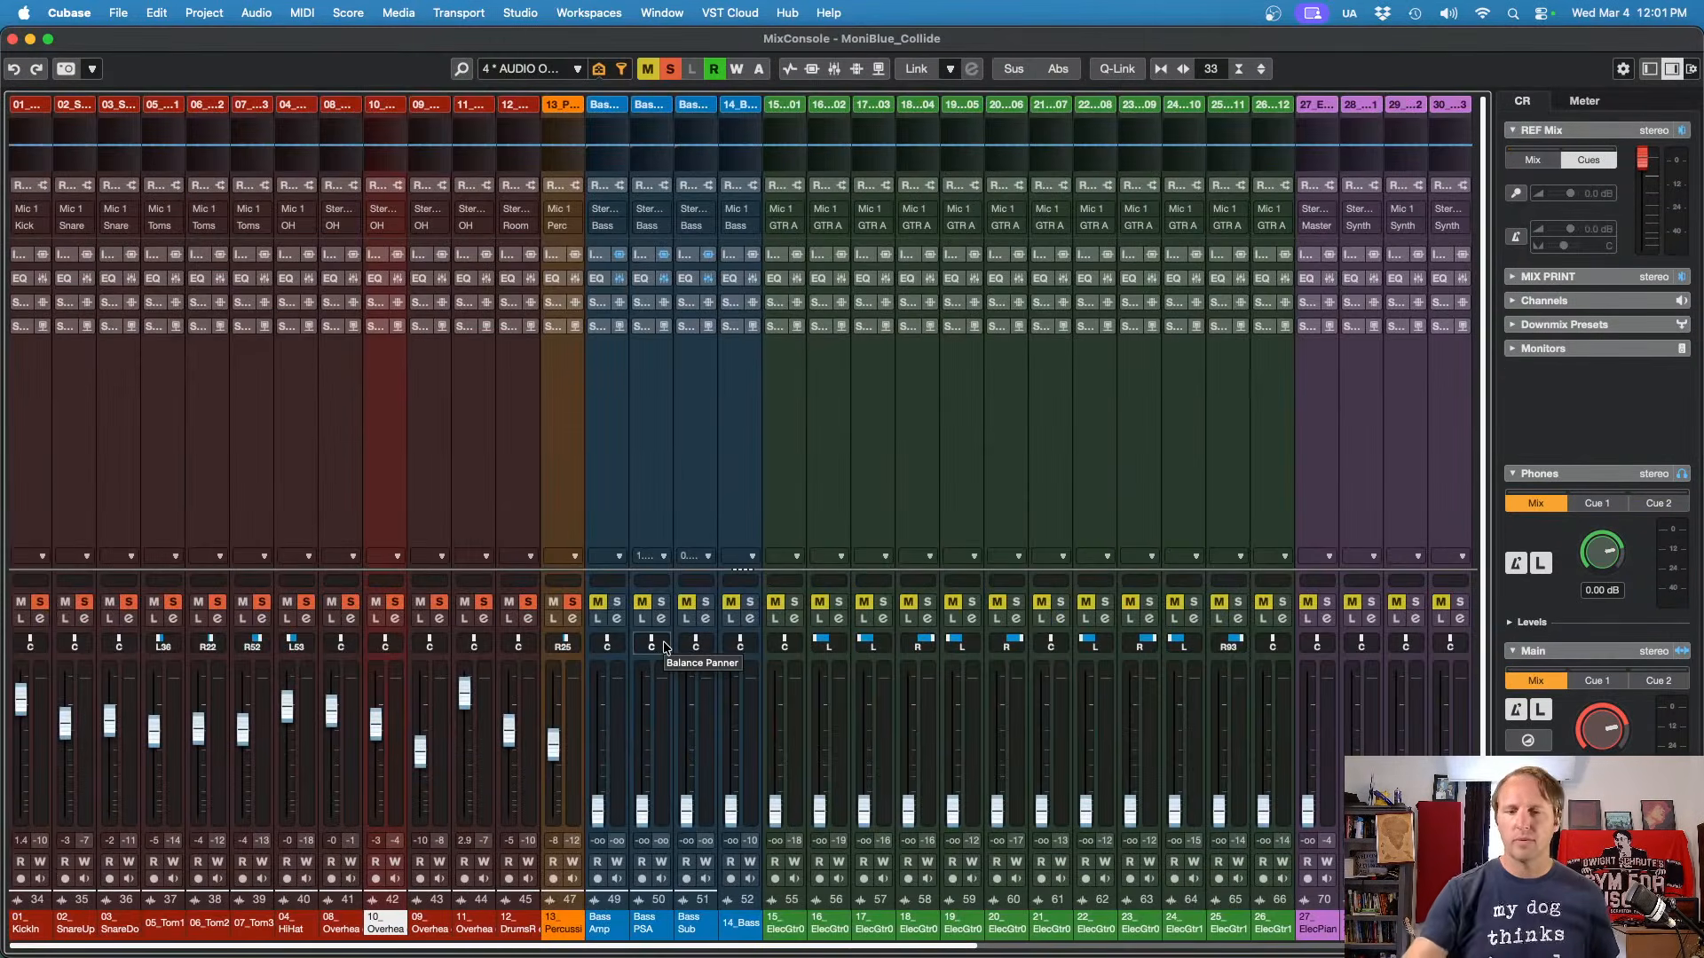
left_click(672, 68)
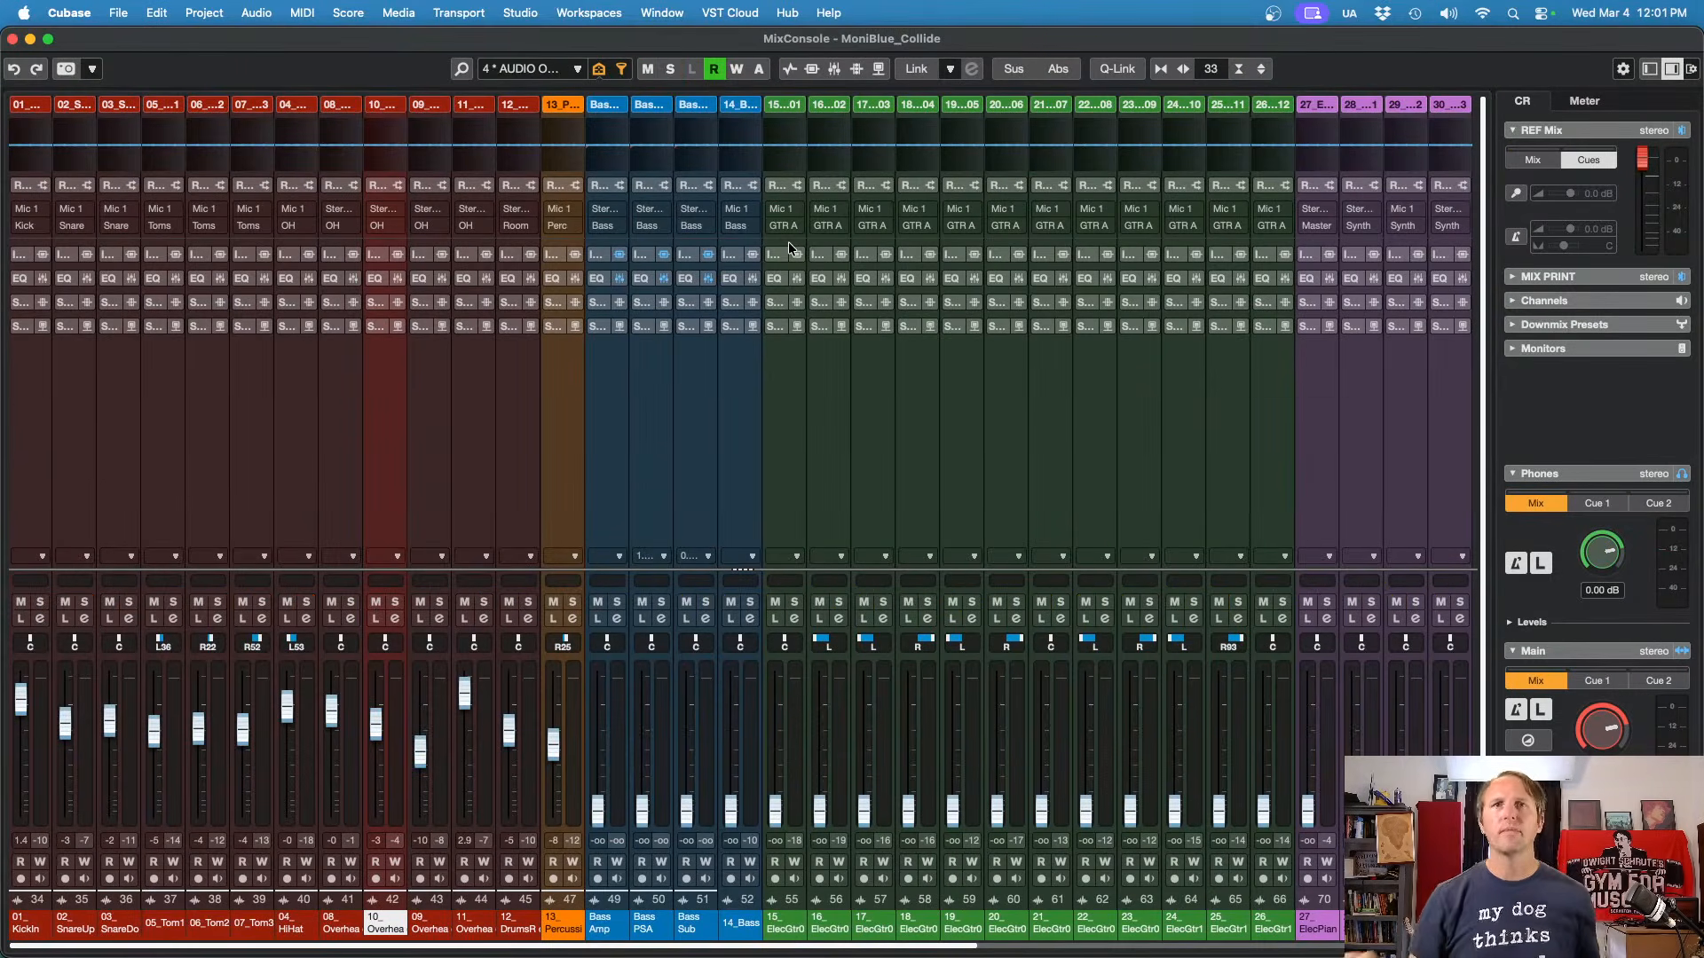
left_click_drag(739, 927, 611, 926)
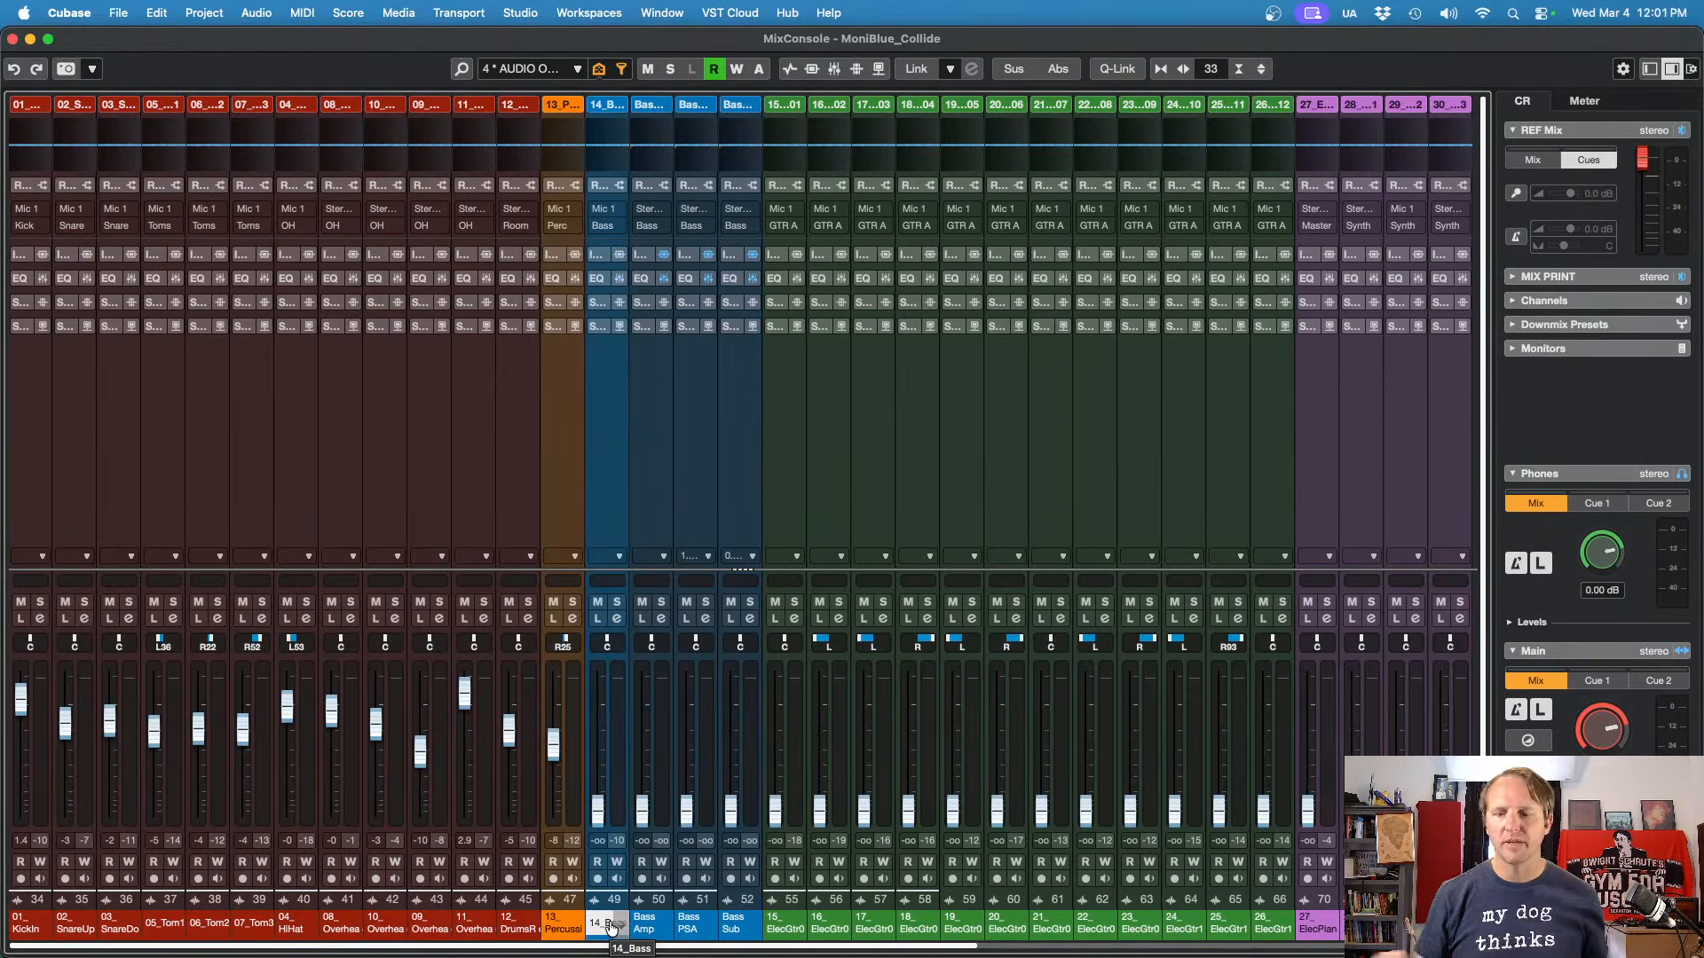
Step: Balance the bass channels during loop playback with and without solos, and check the Honeycomb Bass OD insert on Bass PSA
key("space")
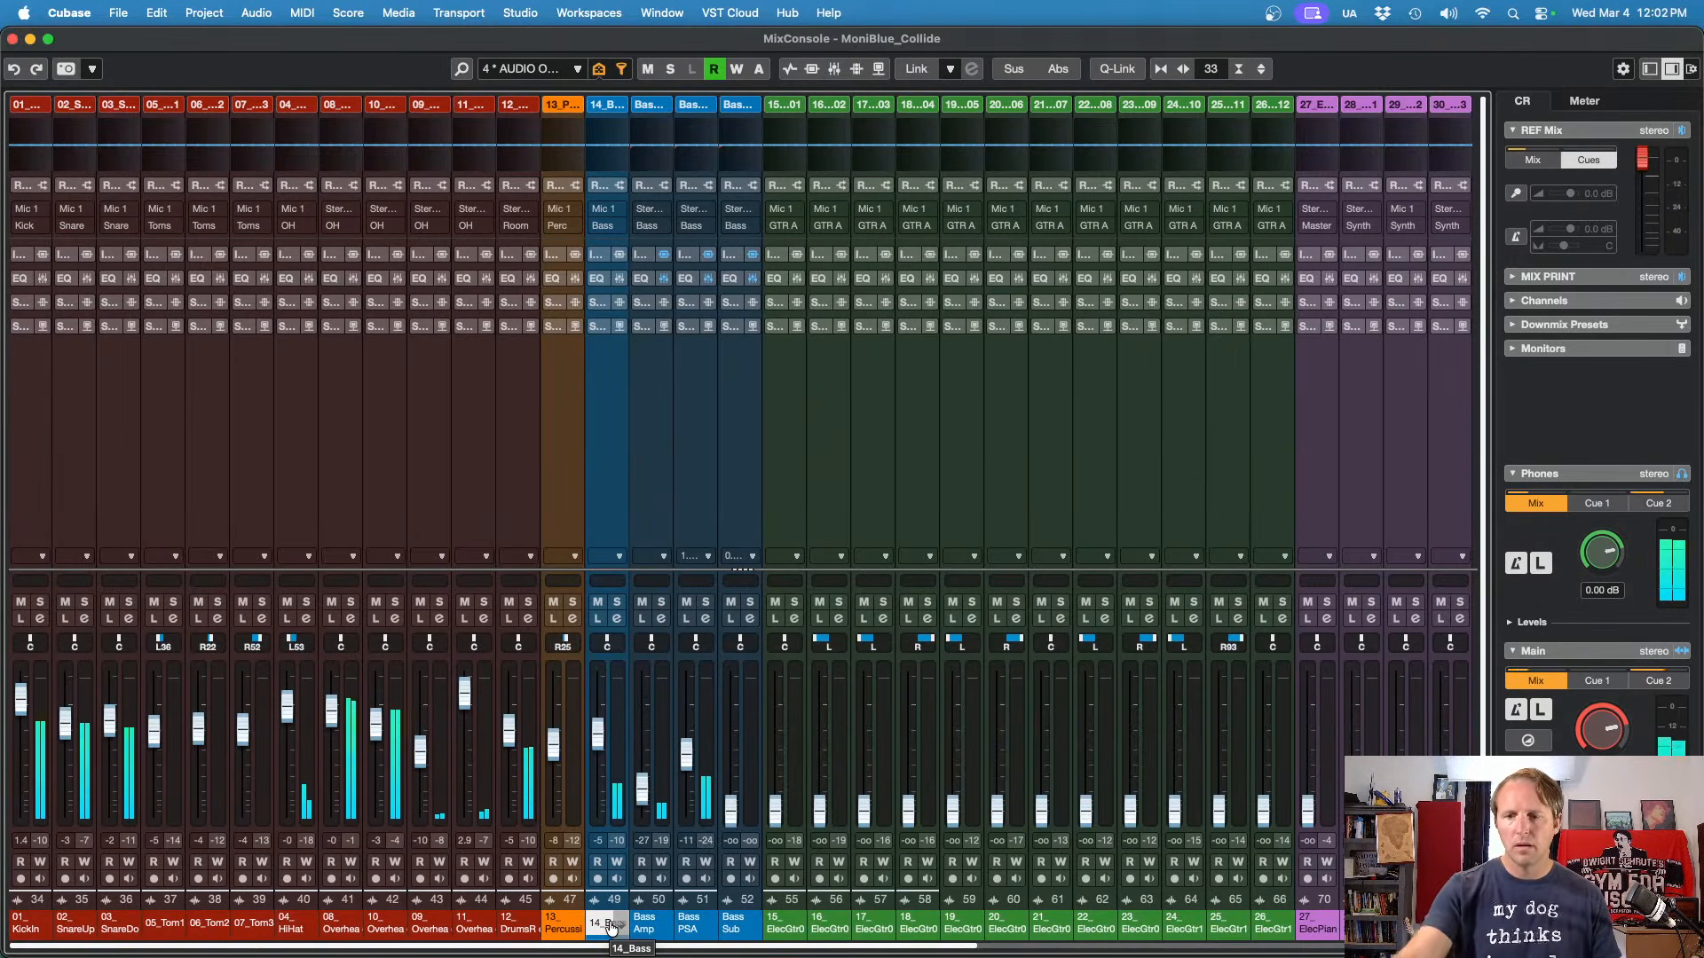
left_click(686, 259)
left_click(696, 281)
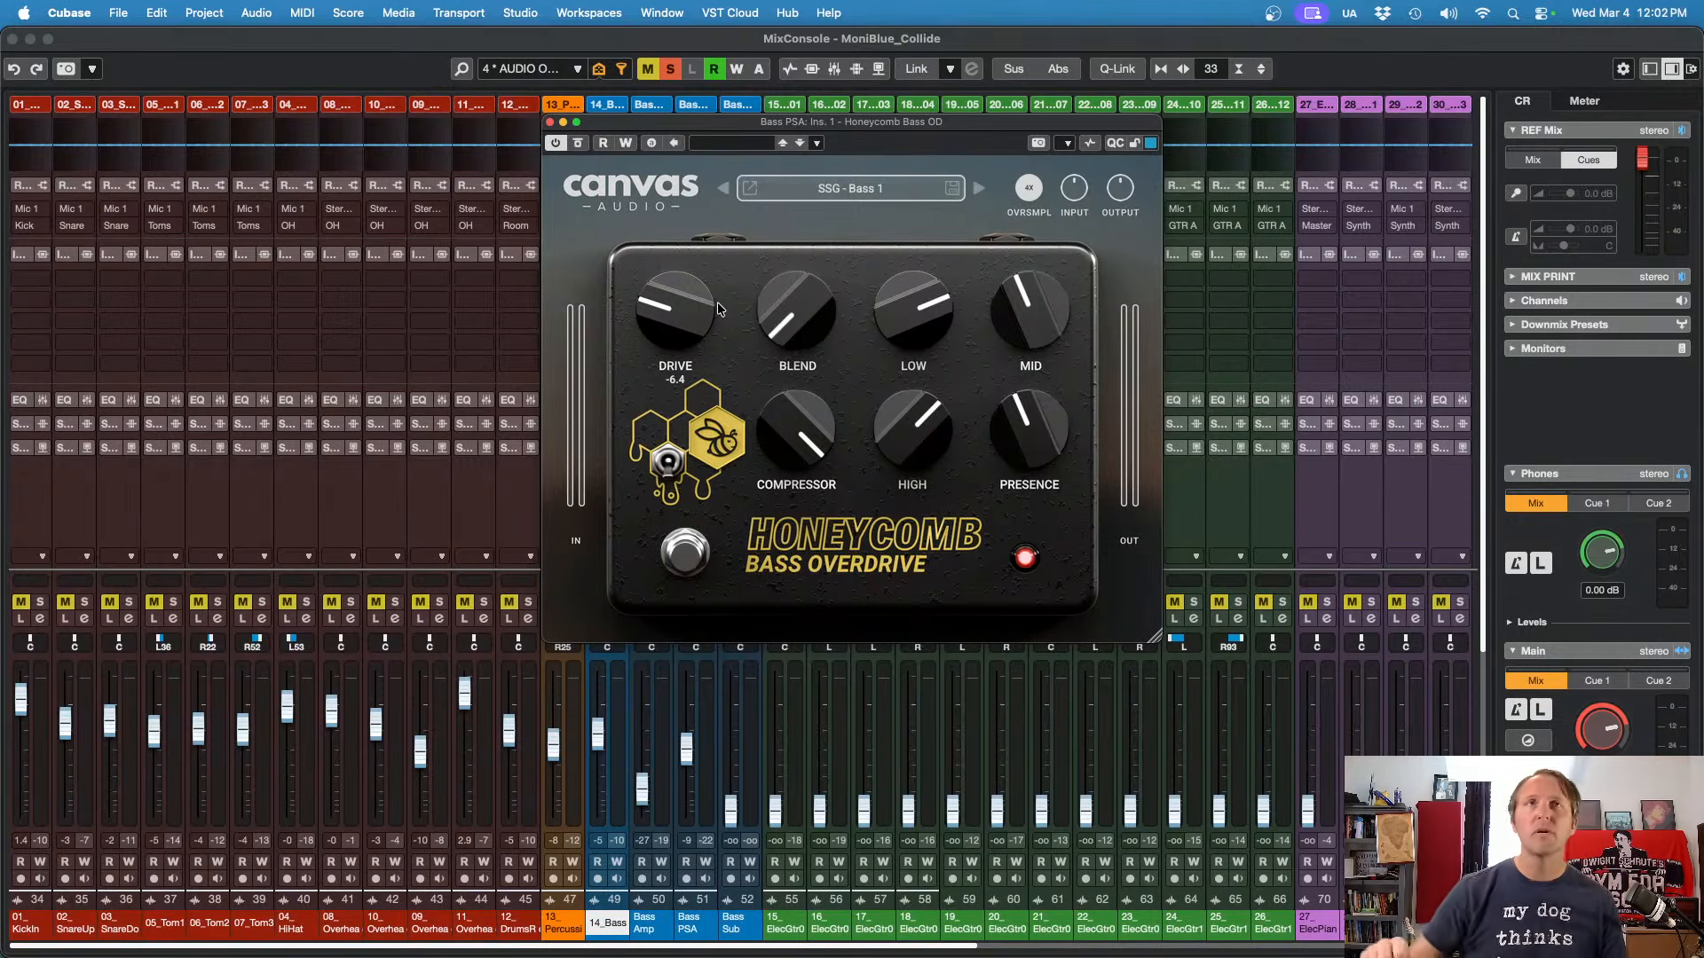
key("space")
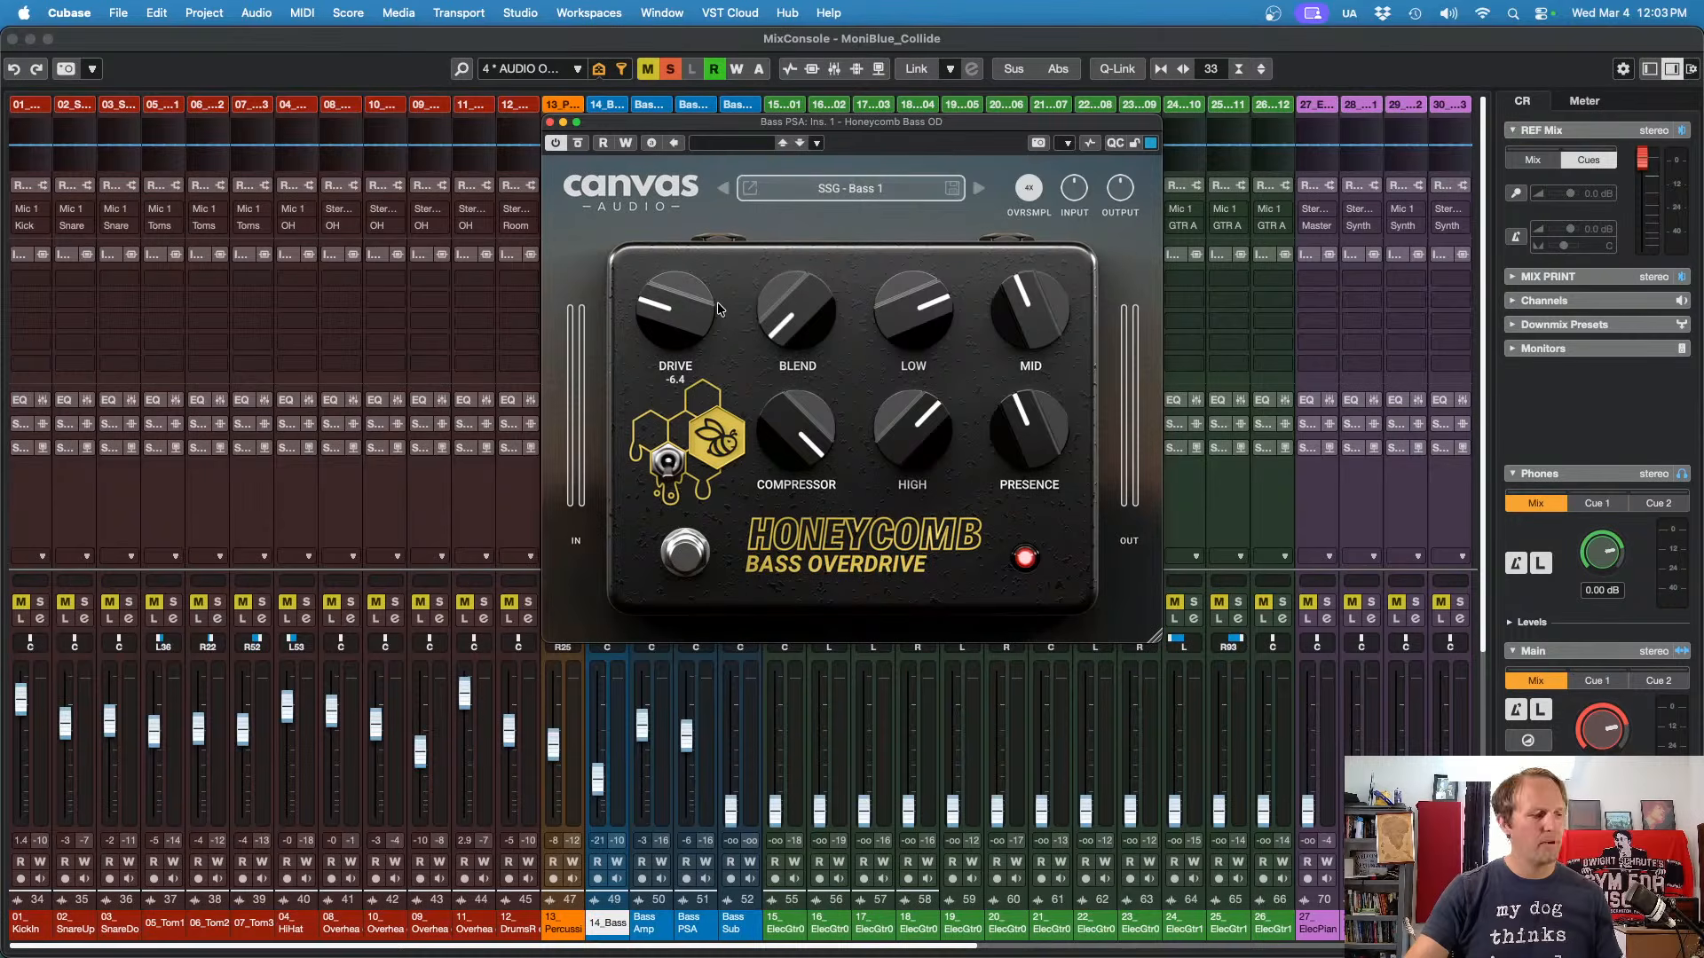
key("s")
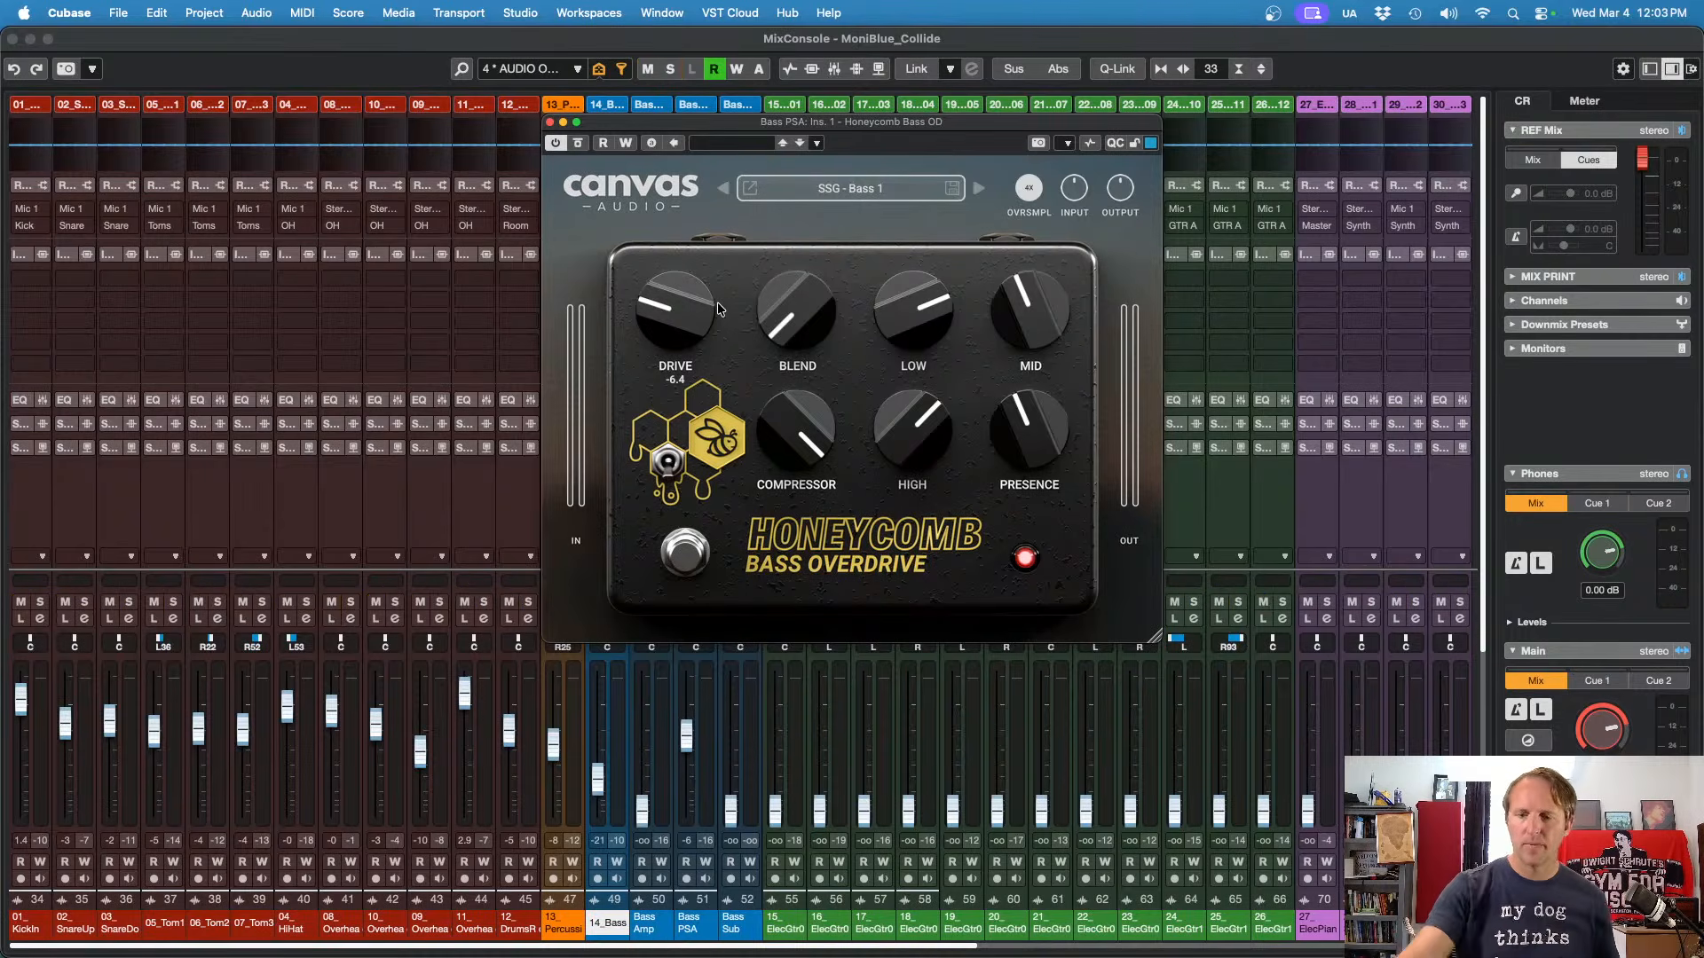
key("space")
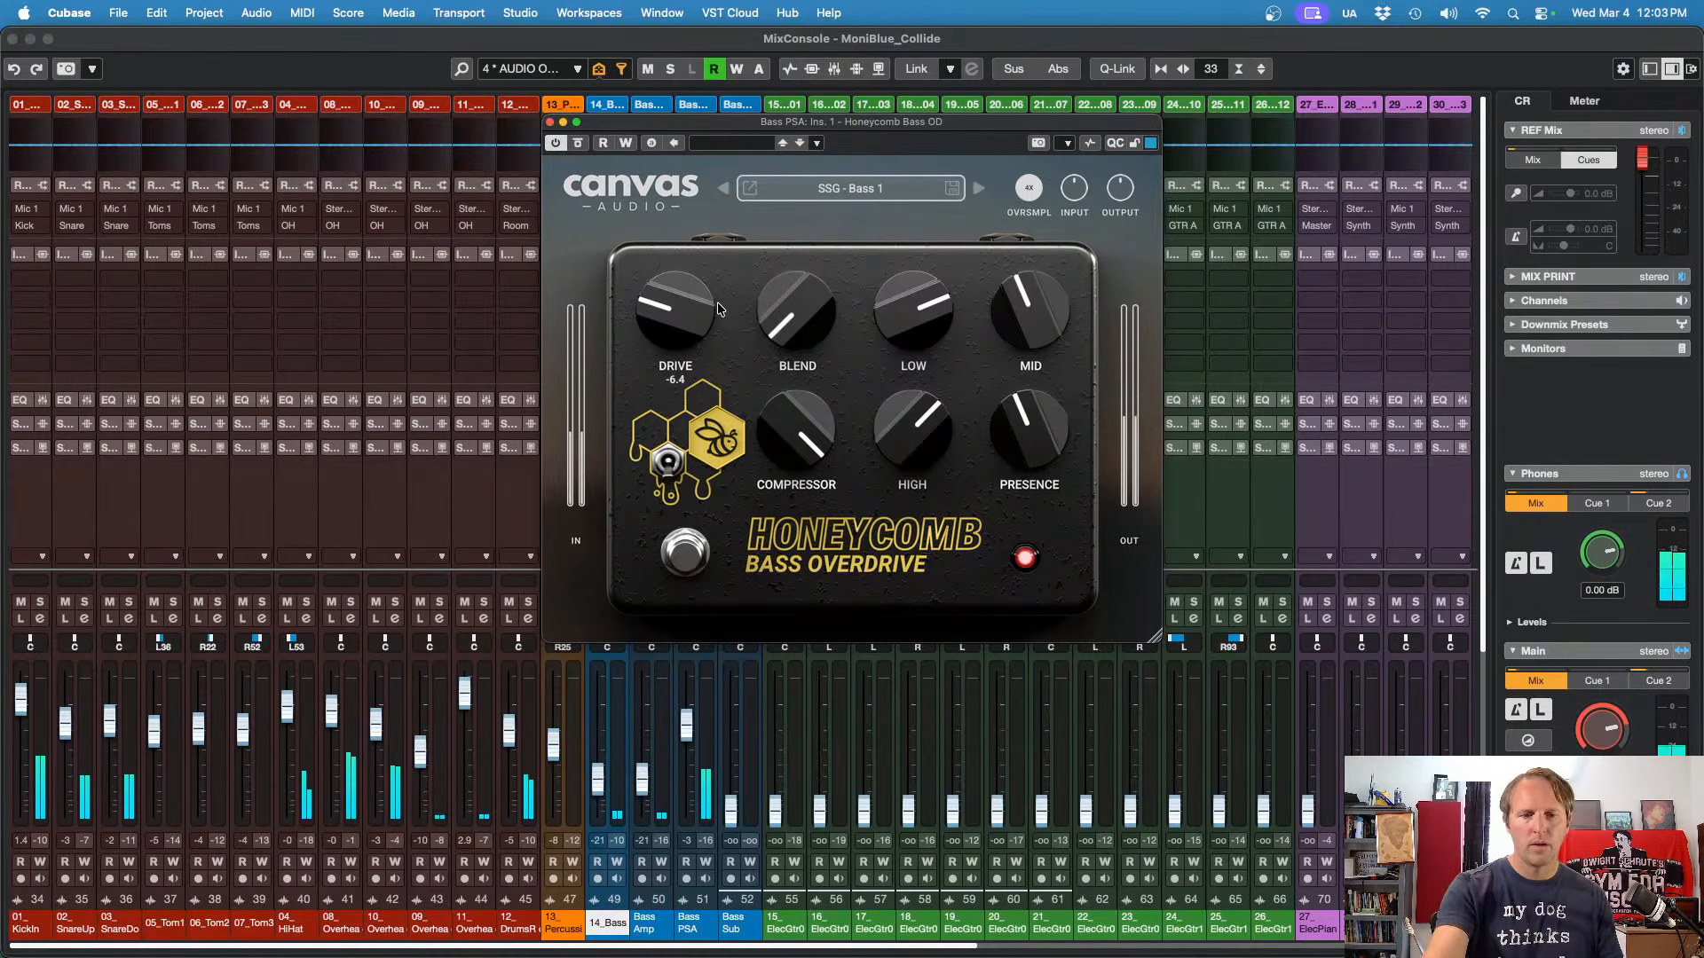
key("s")
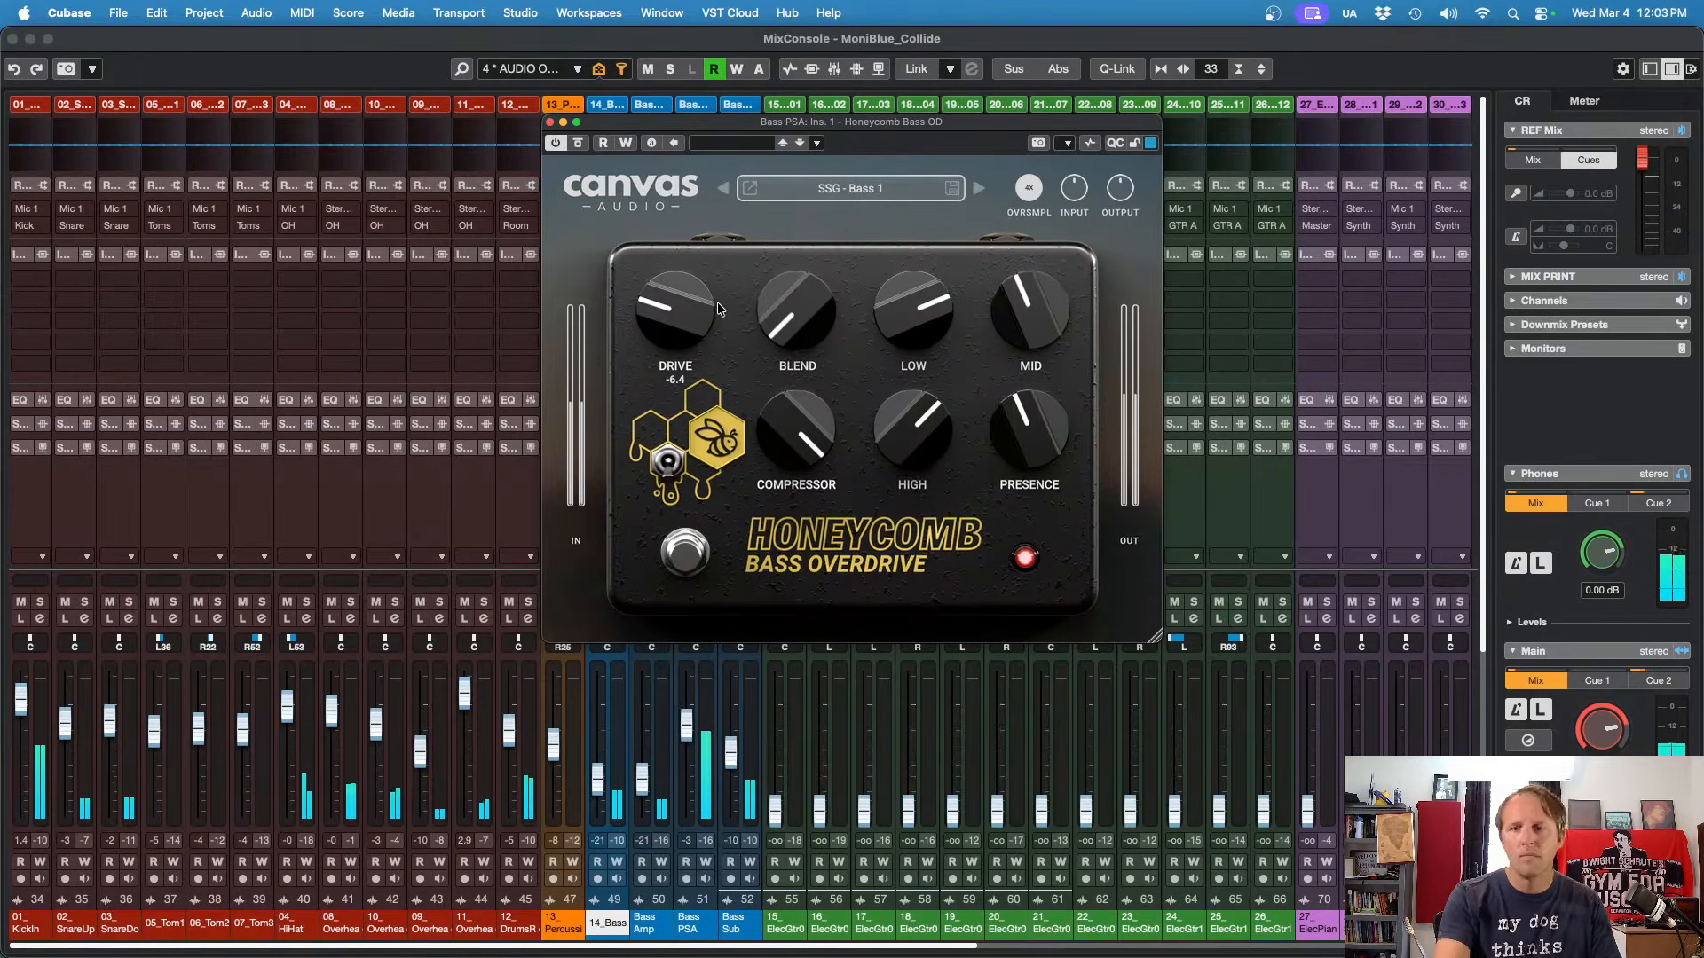
Step: Open the channel settings of 14_Bass, compare both phase positions during playback, and set the phase to 180°
key("e")
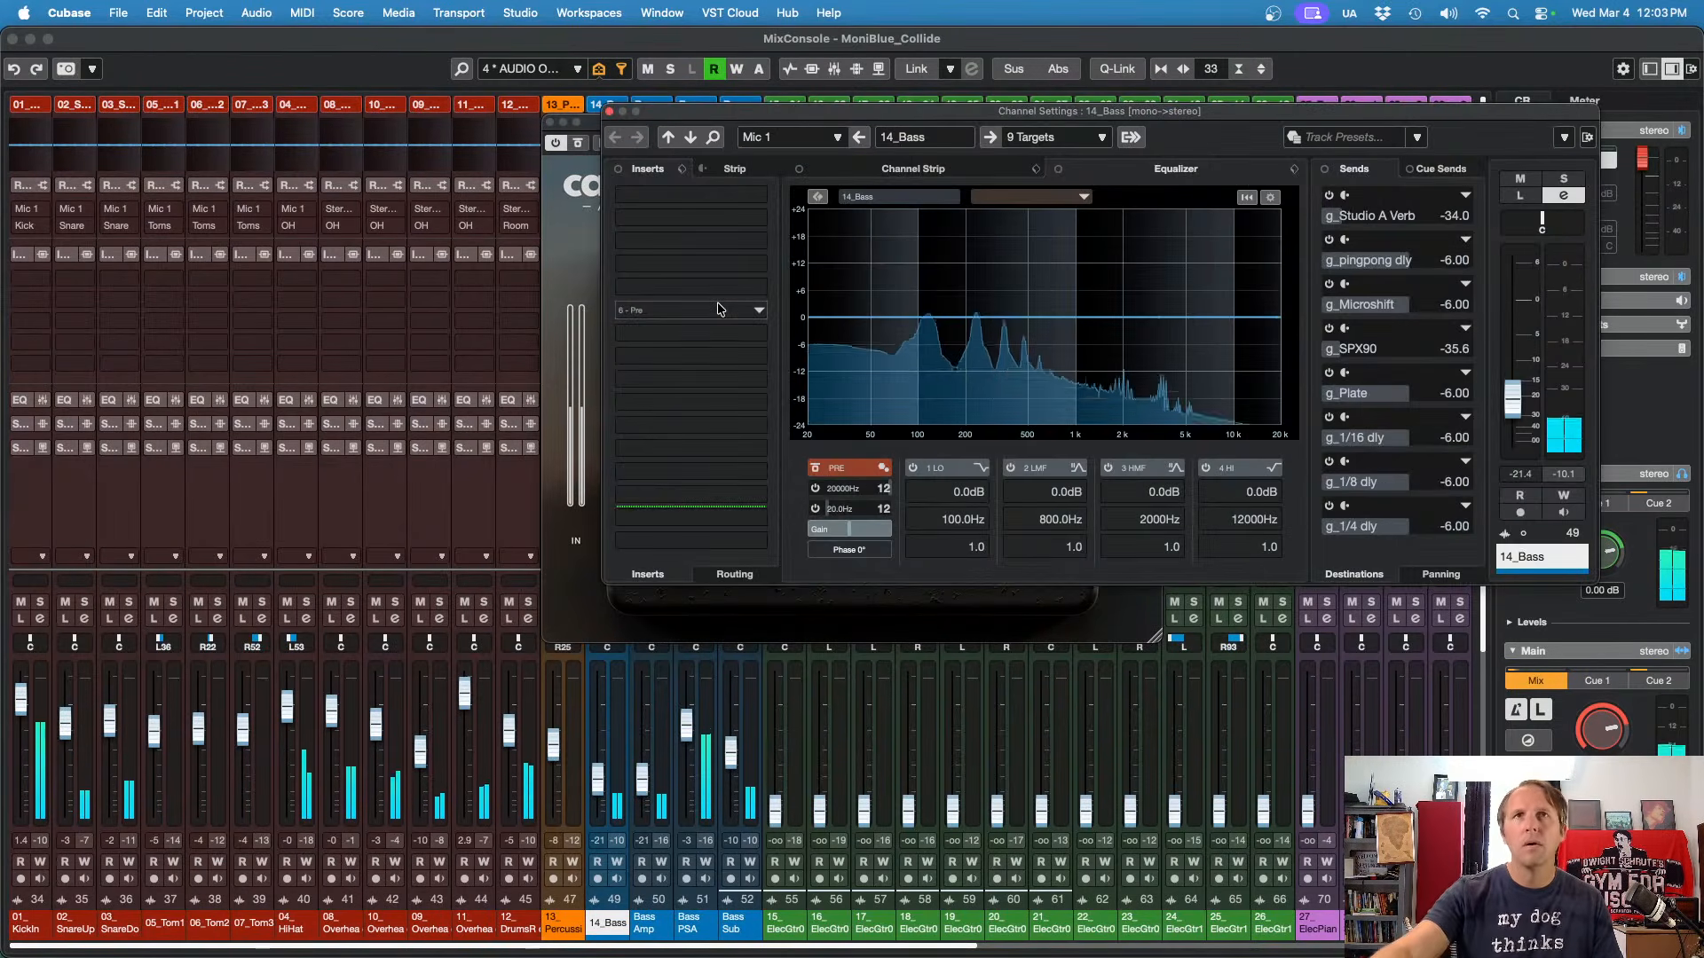
left_click(844, 550)
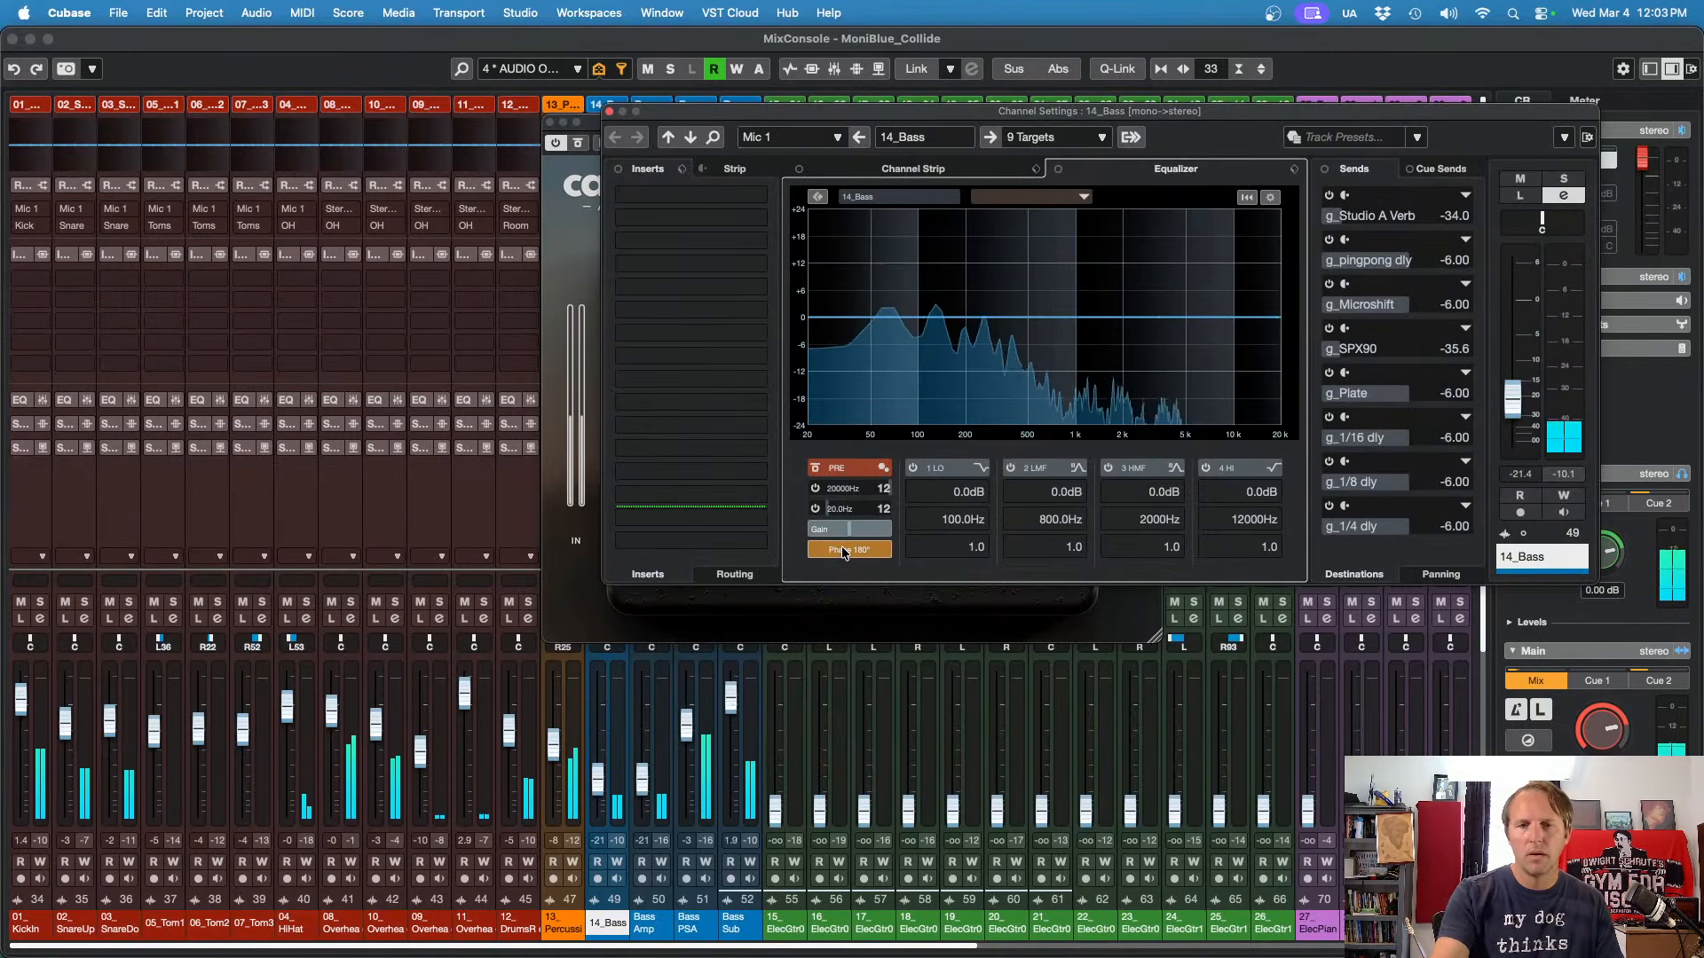
left_click(844, 550)
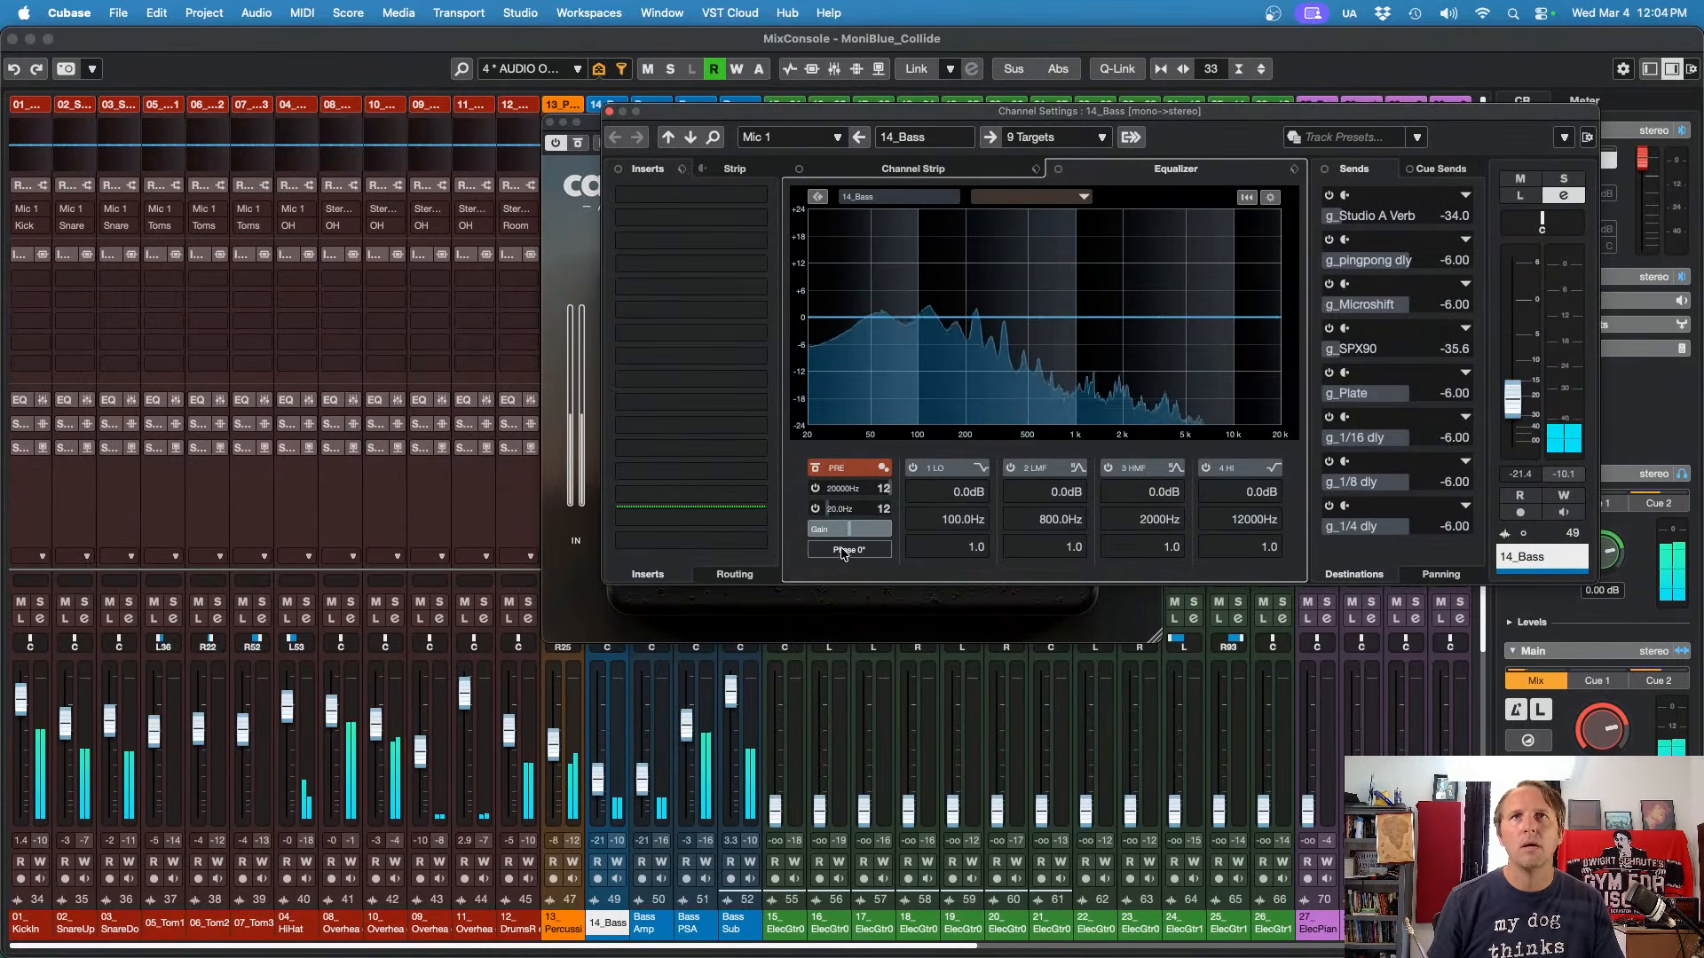
left_click(844, 551)
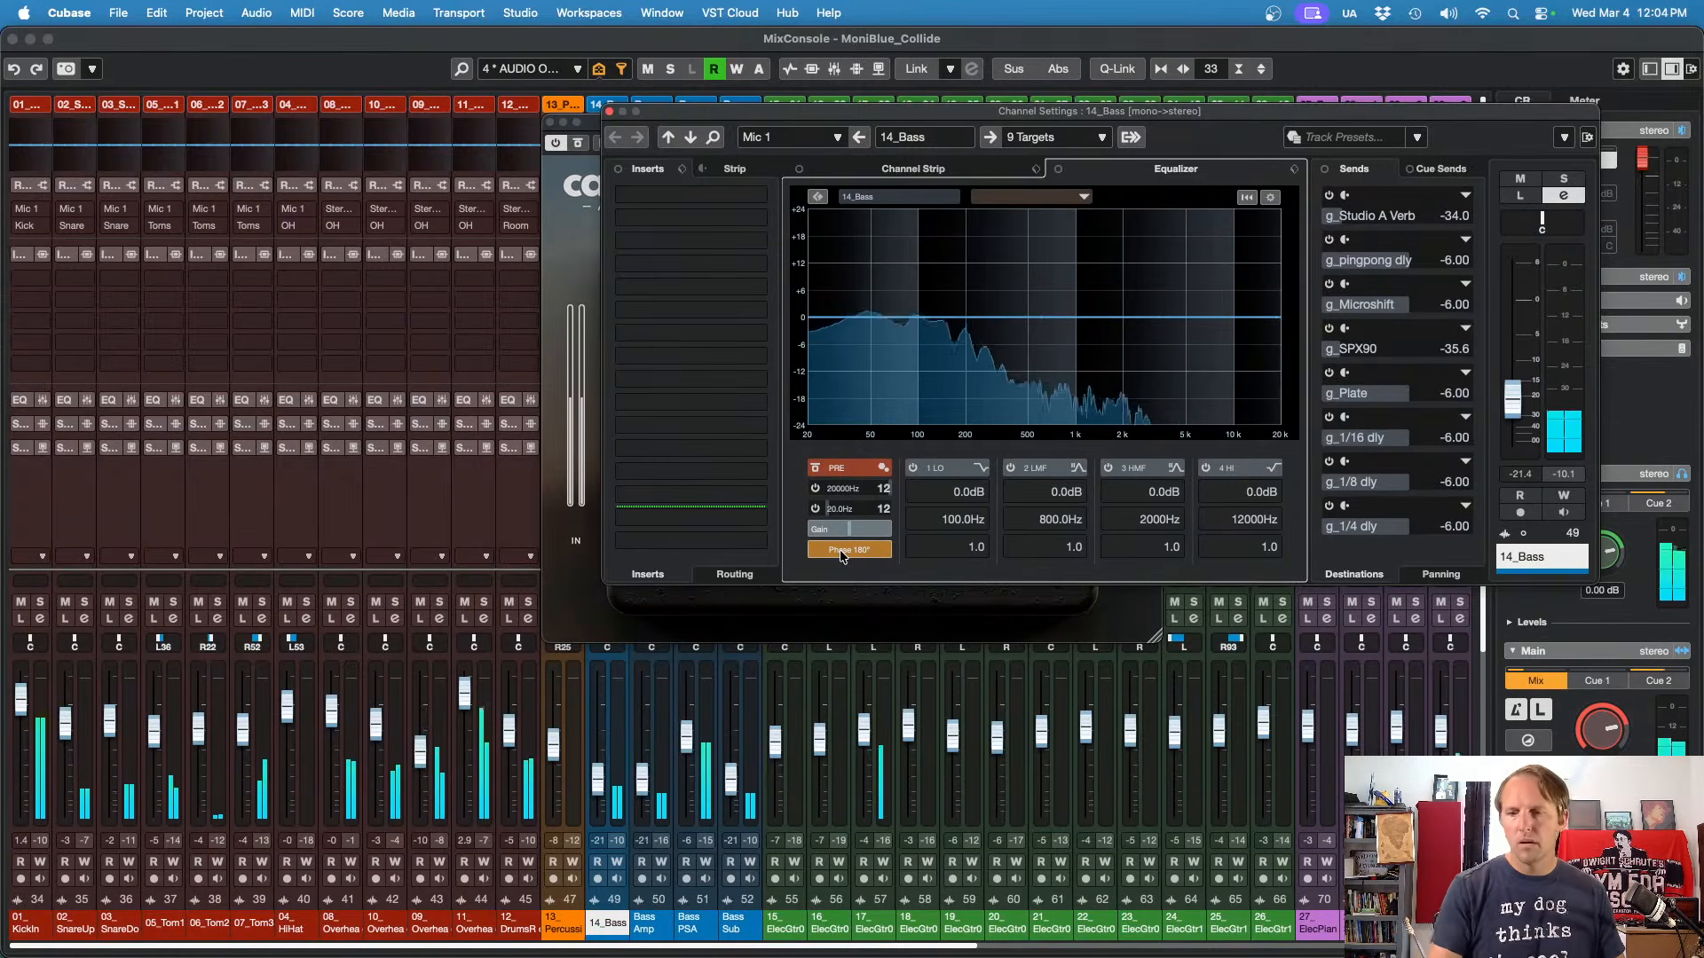
Step: Switch the channel settings through the electric guitar channels to 27_ElecPiano and lower its level to -12.6 dB
key("Page_Down")
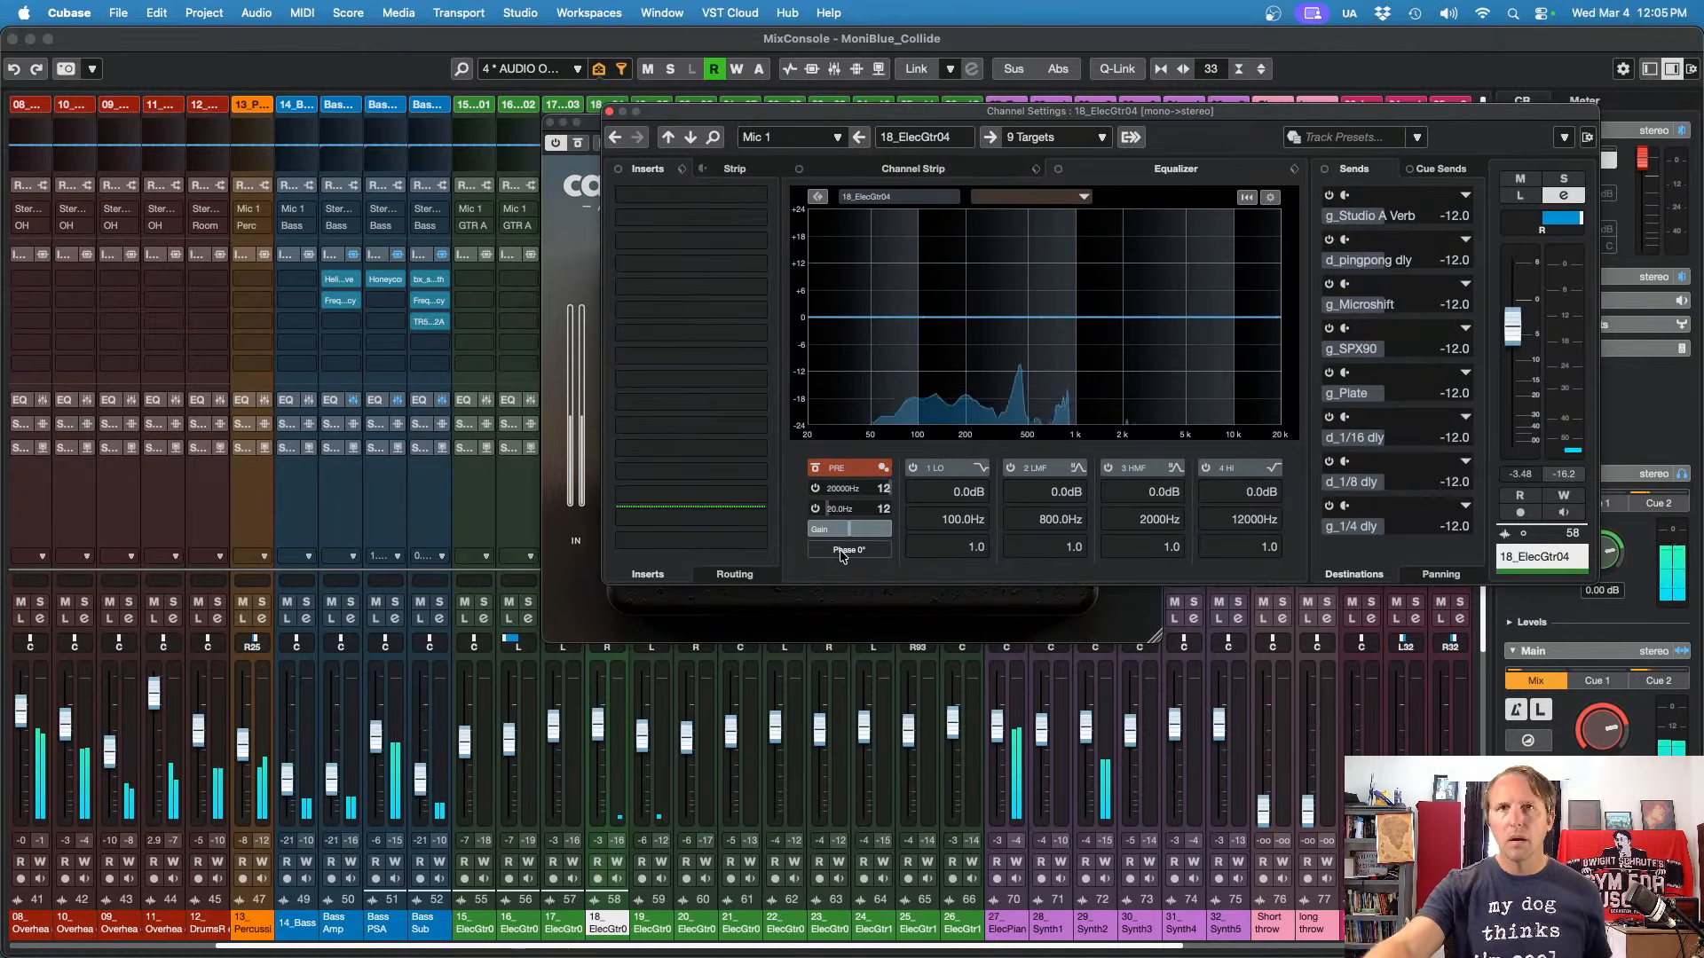
key("Right")
key("Right")
key("Right")
key("Right")
key("Right")
key("Right")
key("Right")
key("Right")
key("Right")
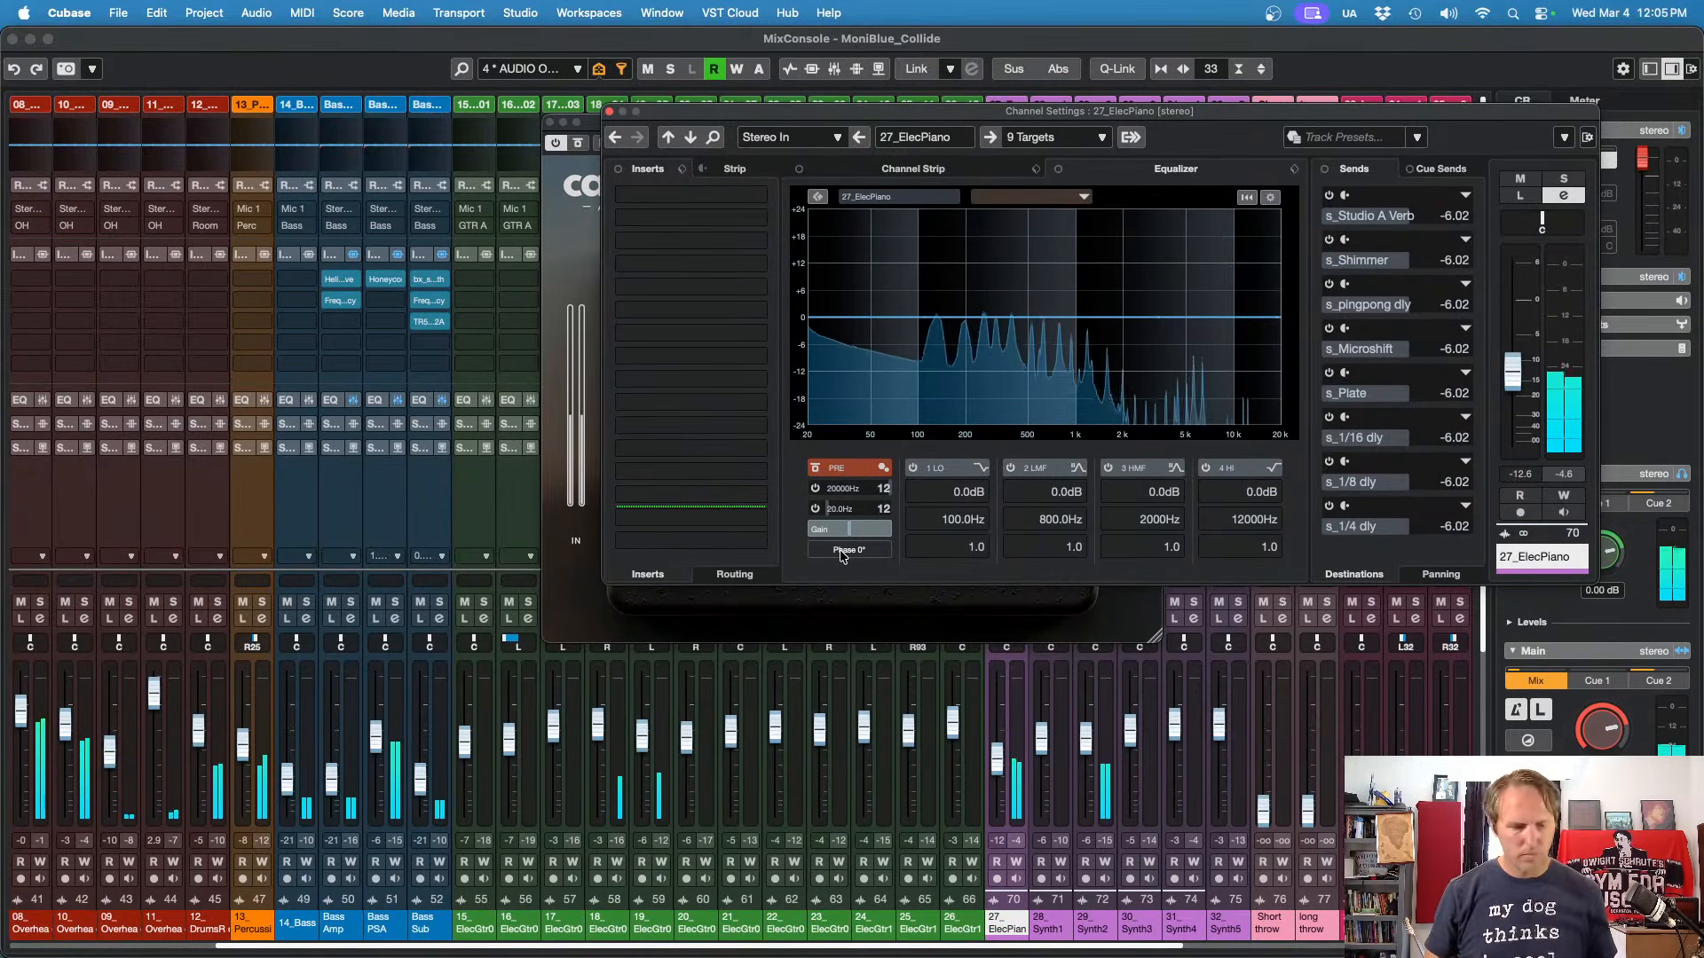
Step: Expand the SYNTH folder in the project, check 30_Synth3 in solo, and lower its level to -14.0 dB
key("F3")
left_click(182, 669)
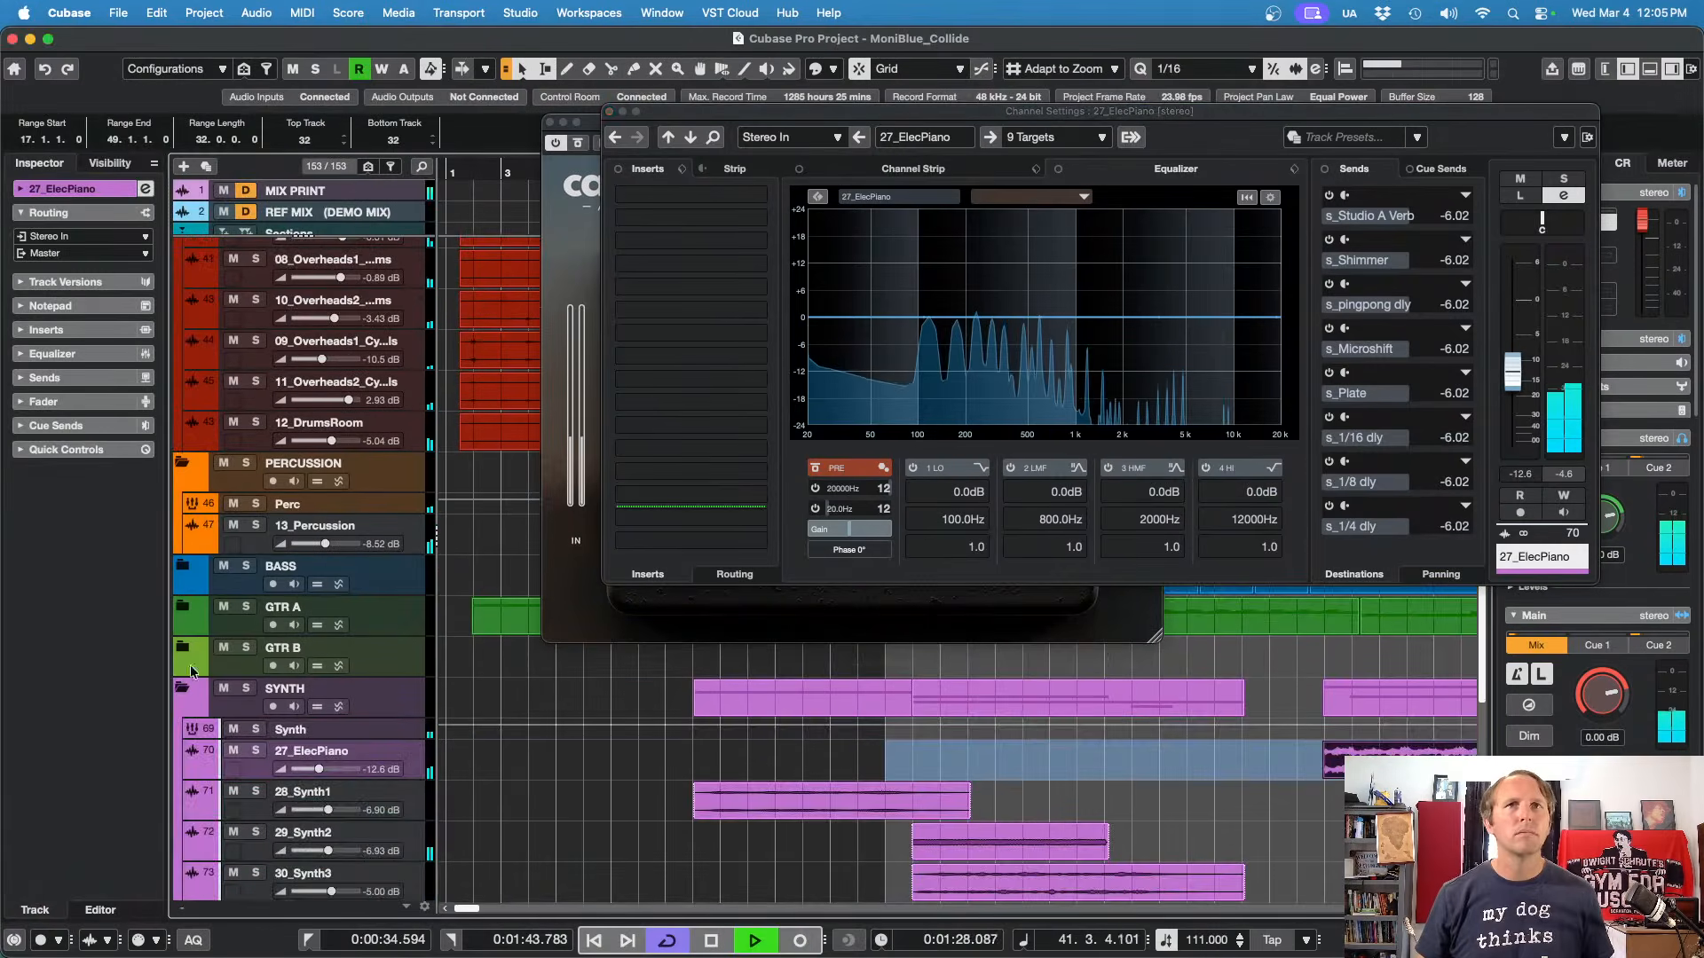
scroll(1269, 750, "down", 5)
scroll(1305, 741, "up", 8)
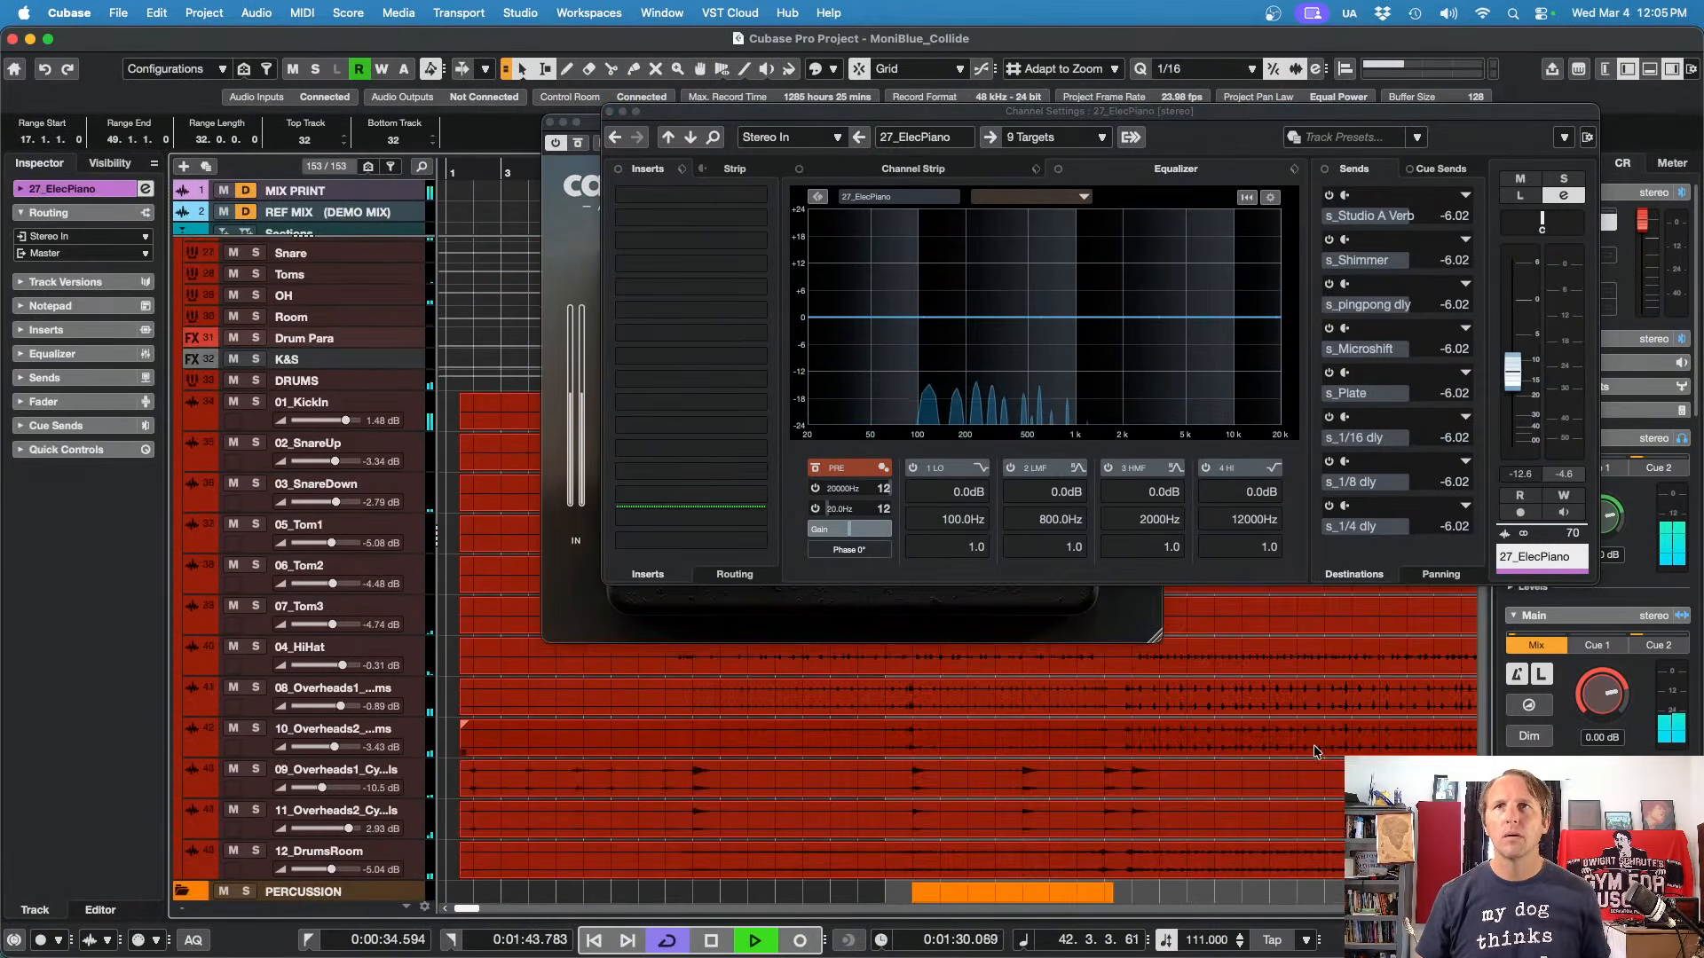
scroll(1300, 740, "down", 7)
scroll(1287, 733, "up", 3)
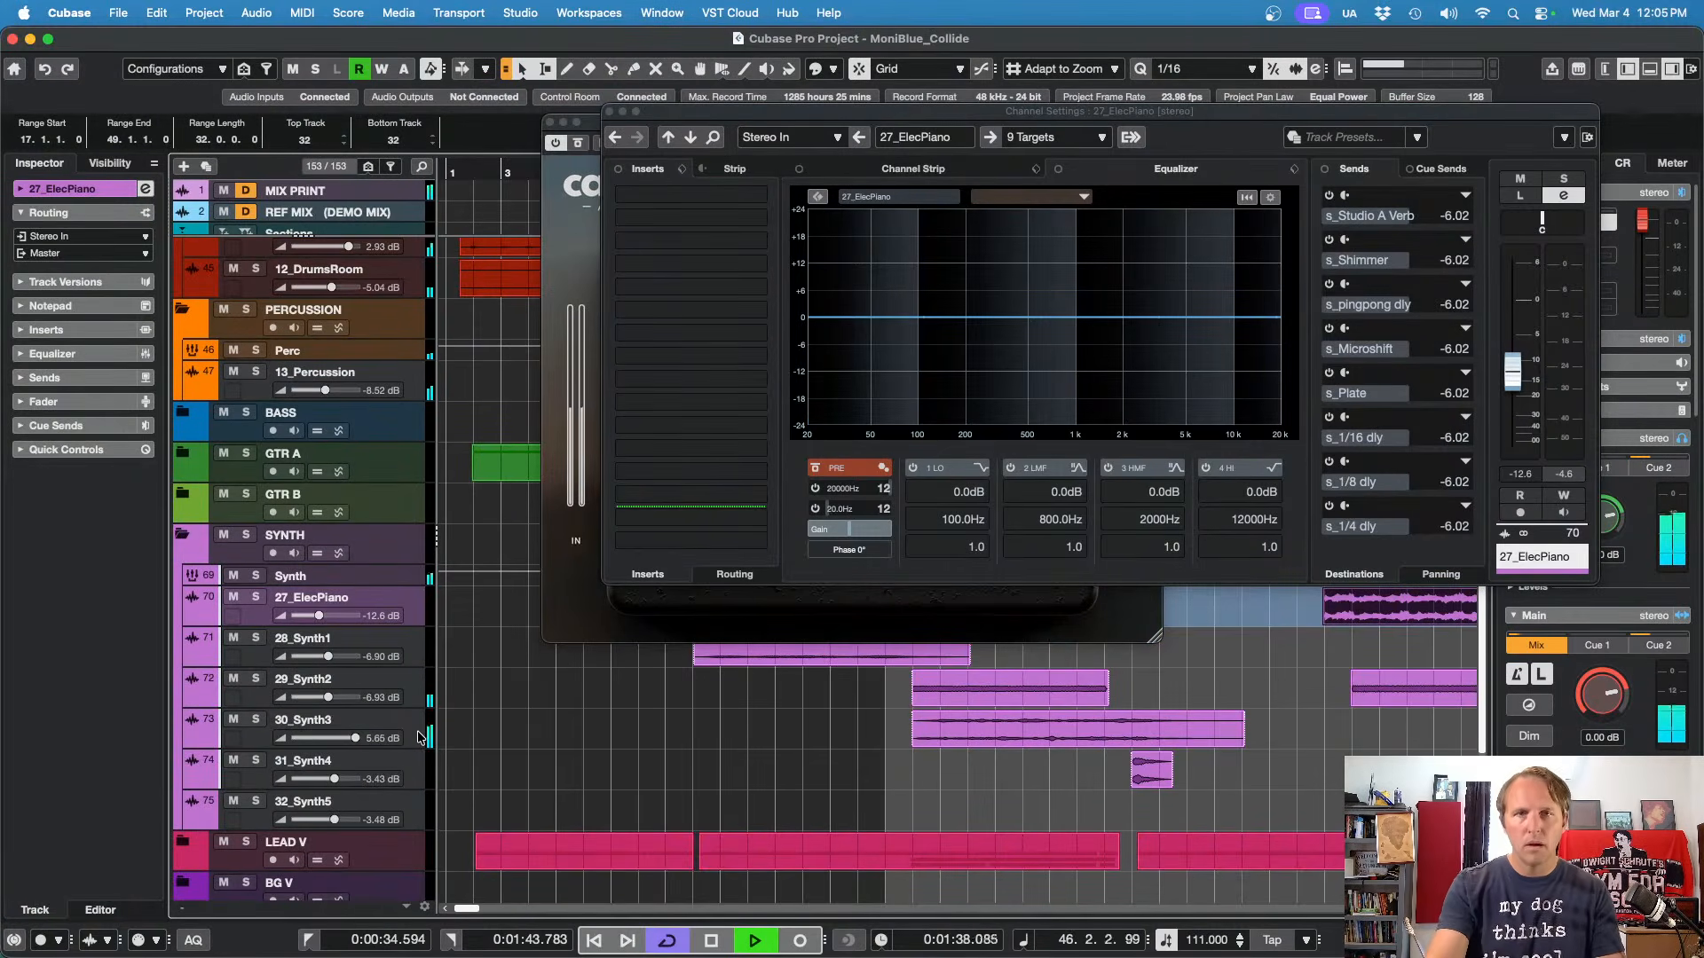
key("s")
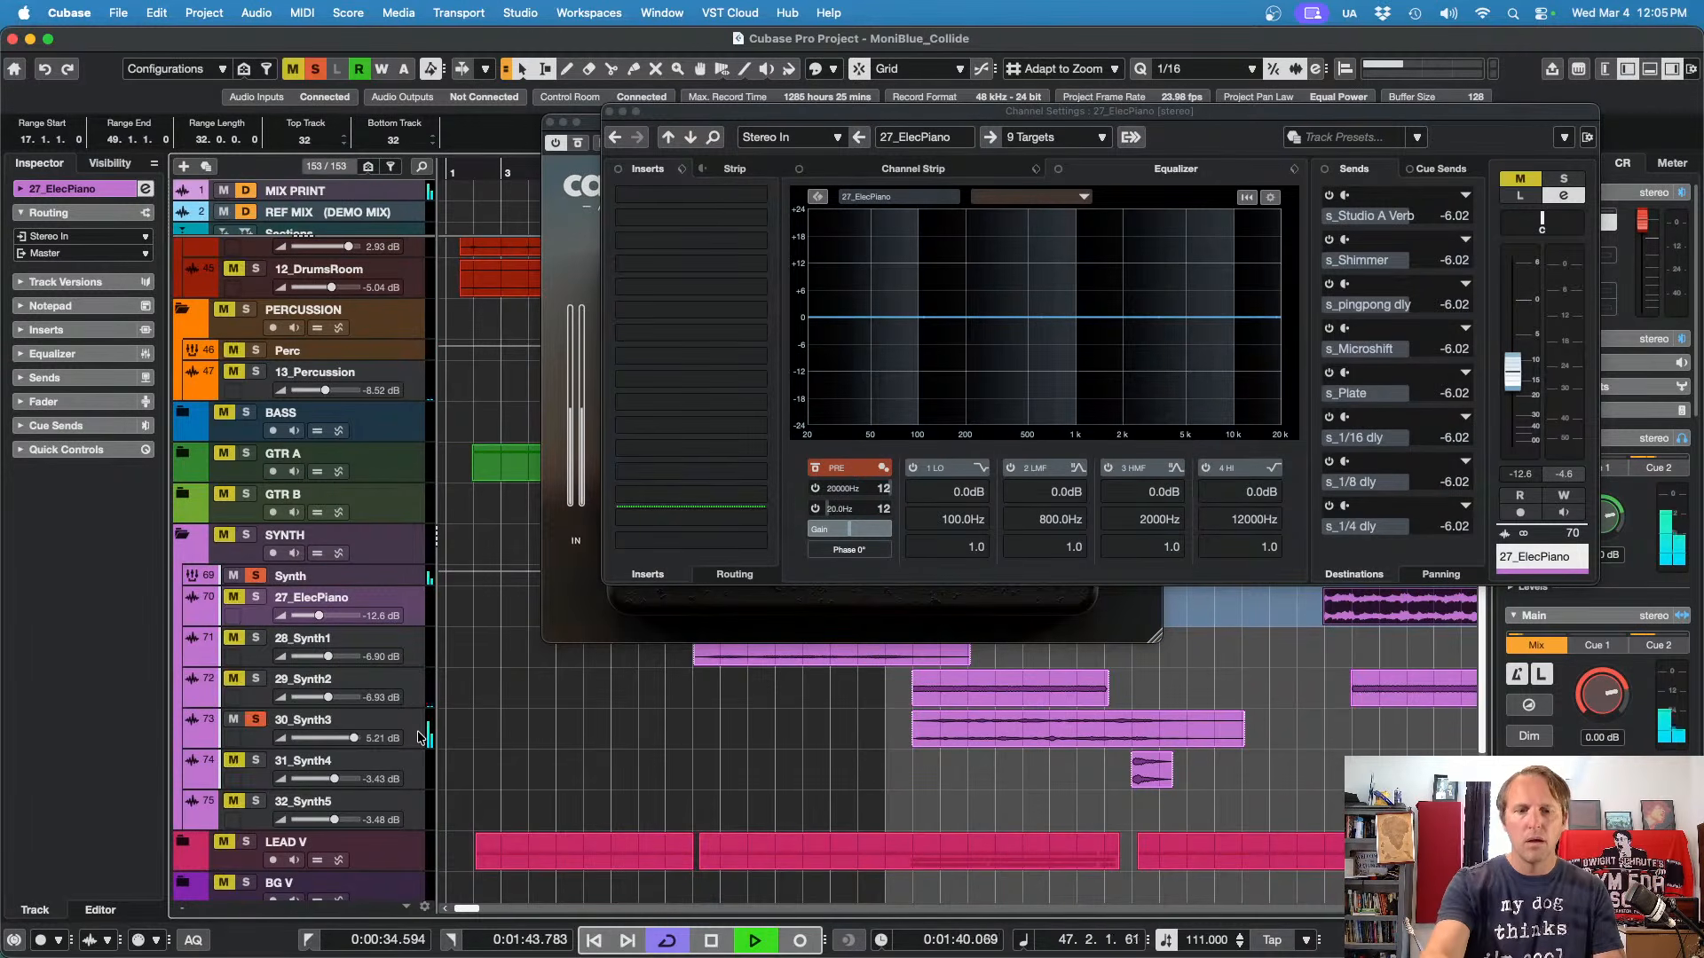
key("s")
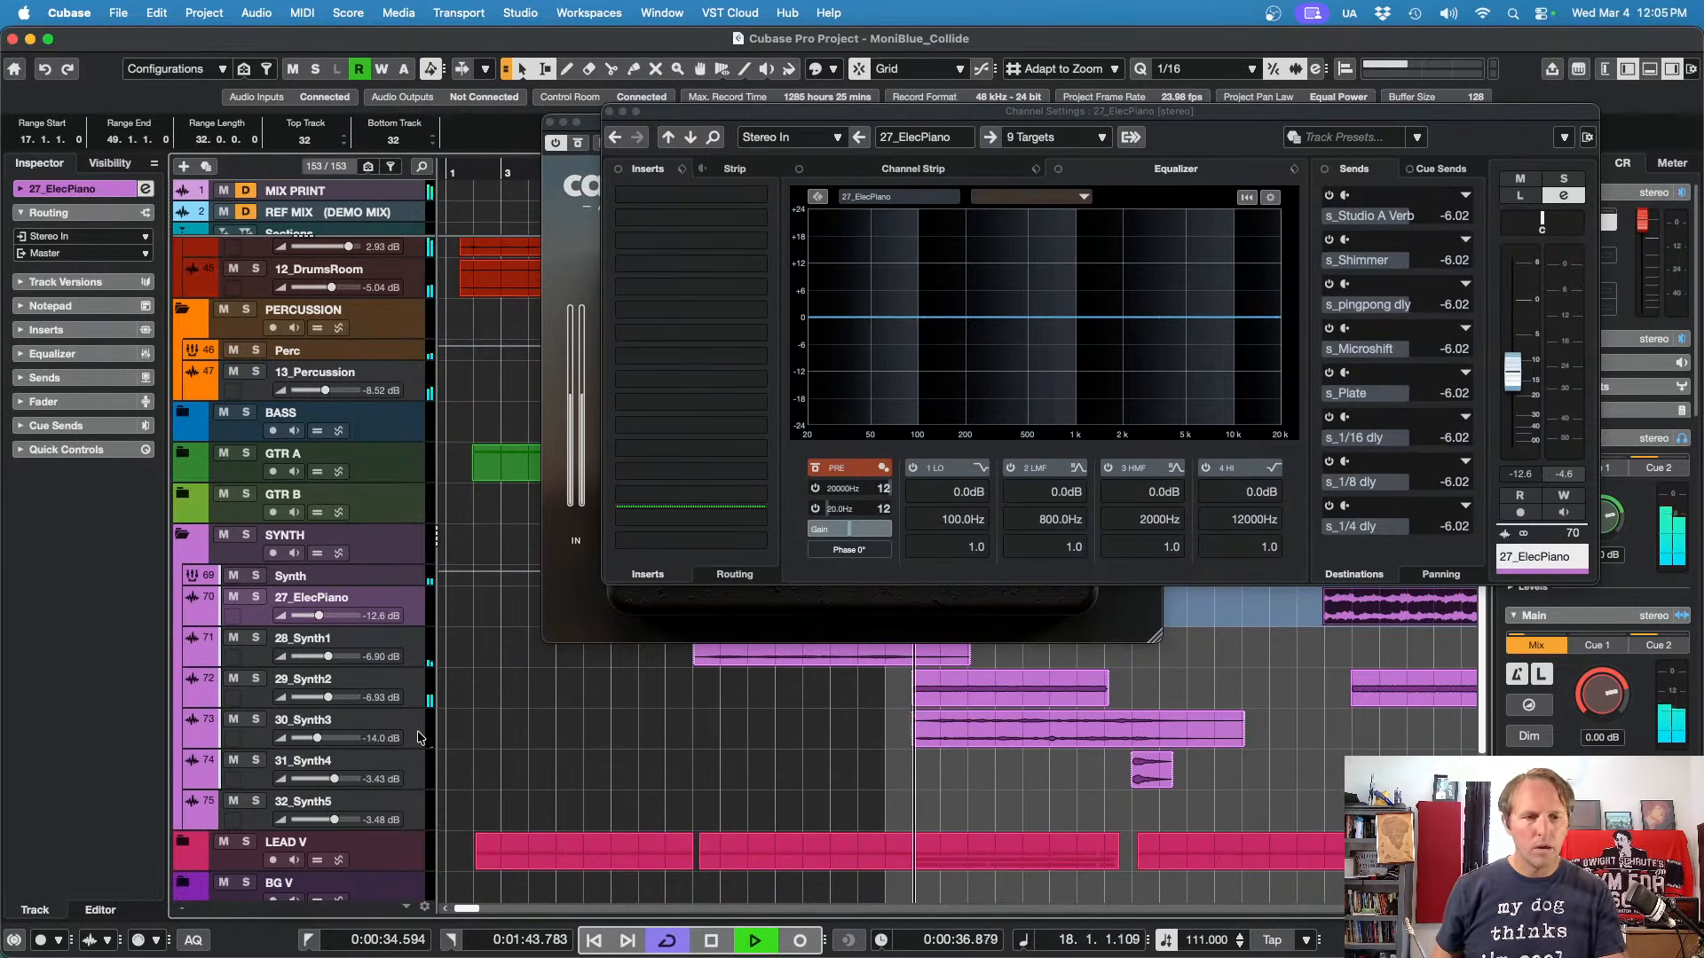
Step: Audition 28_Synth1 in solo during loop playback, and clear the solo again
key("Down")
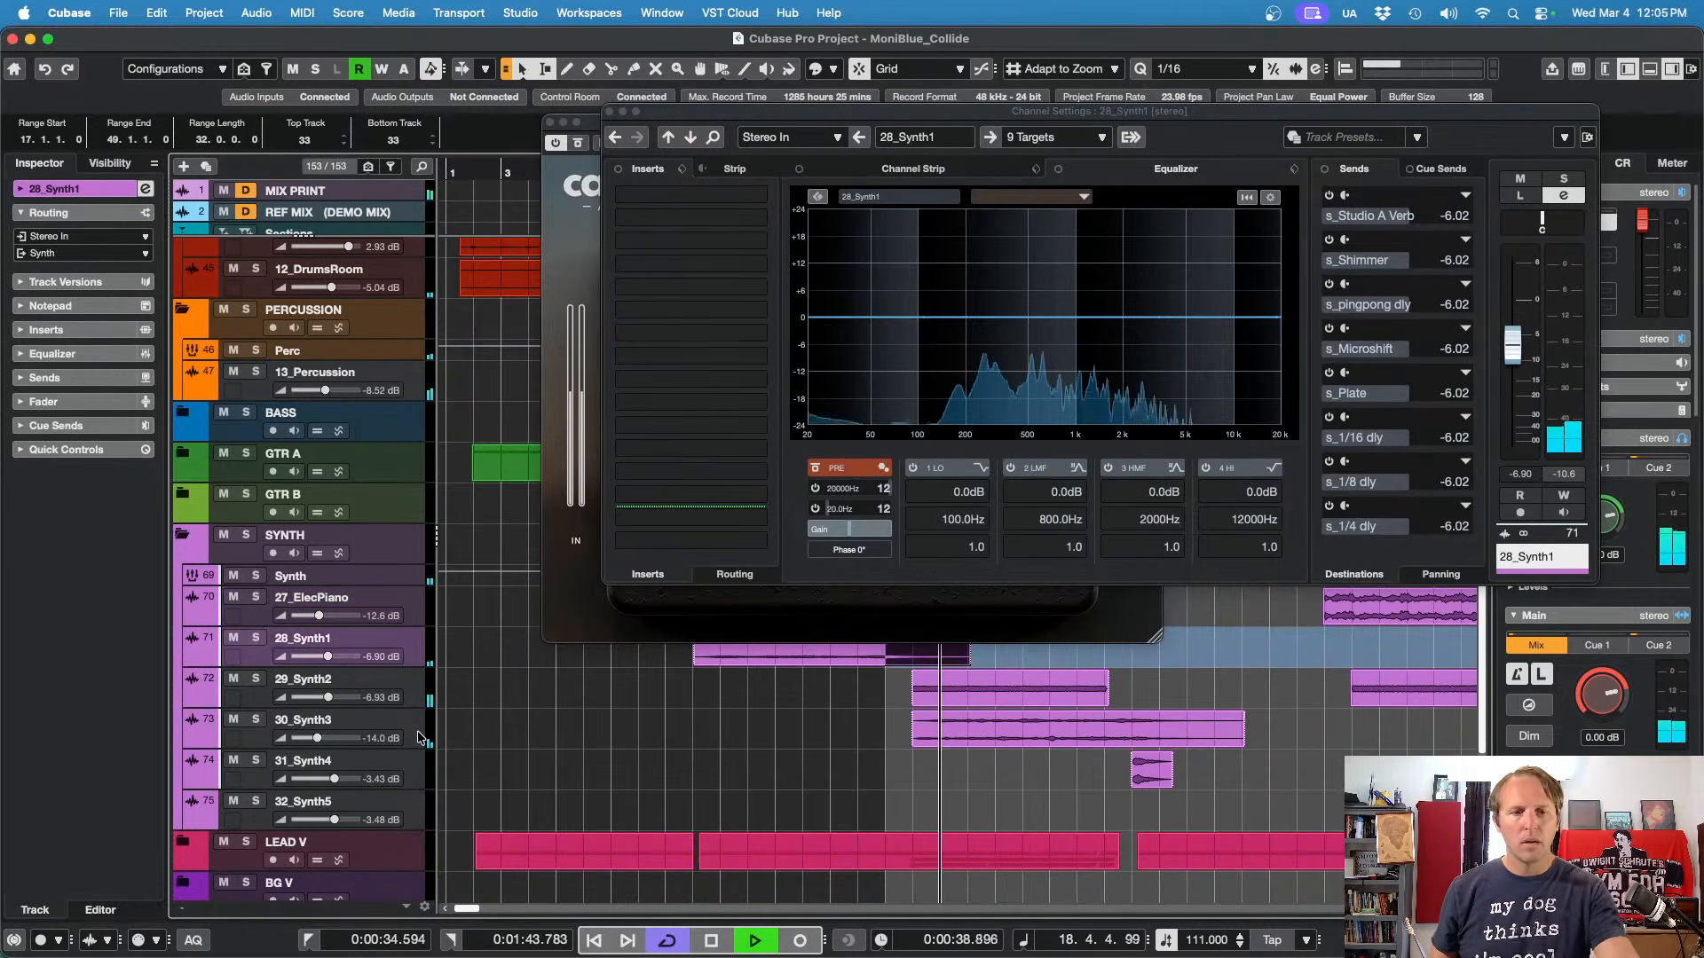
key("s")
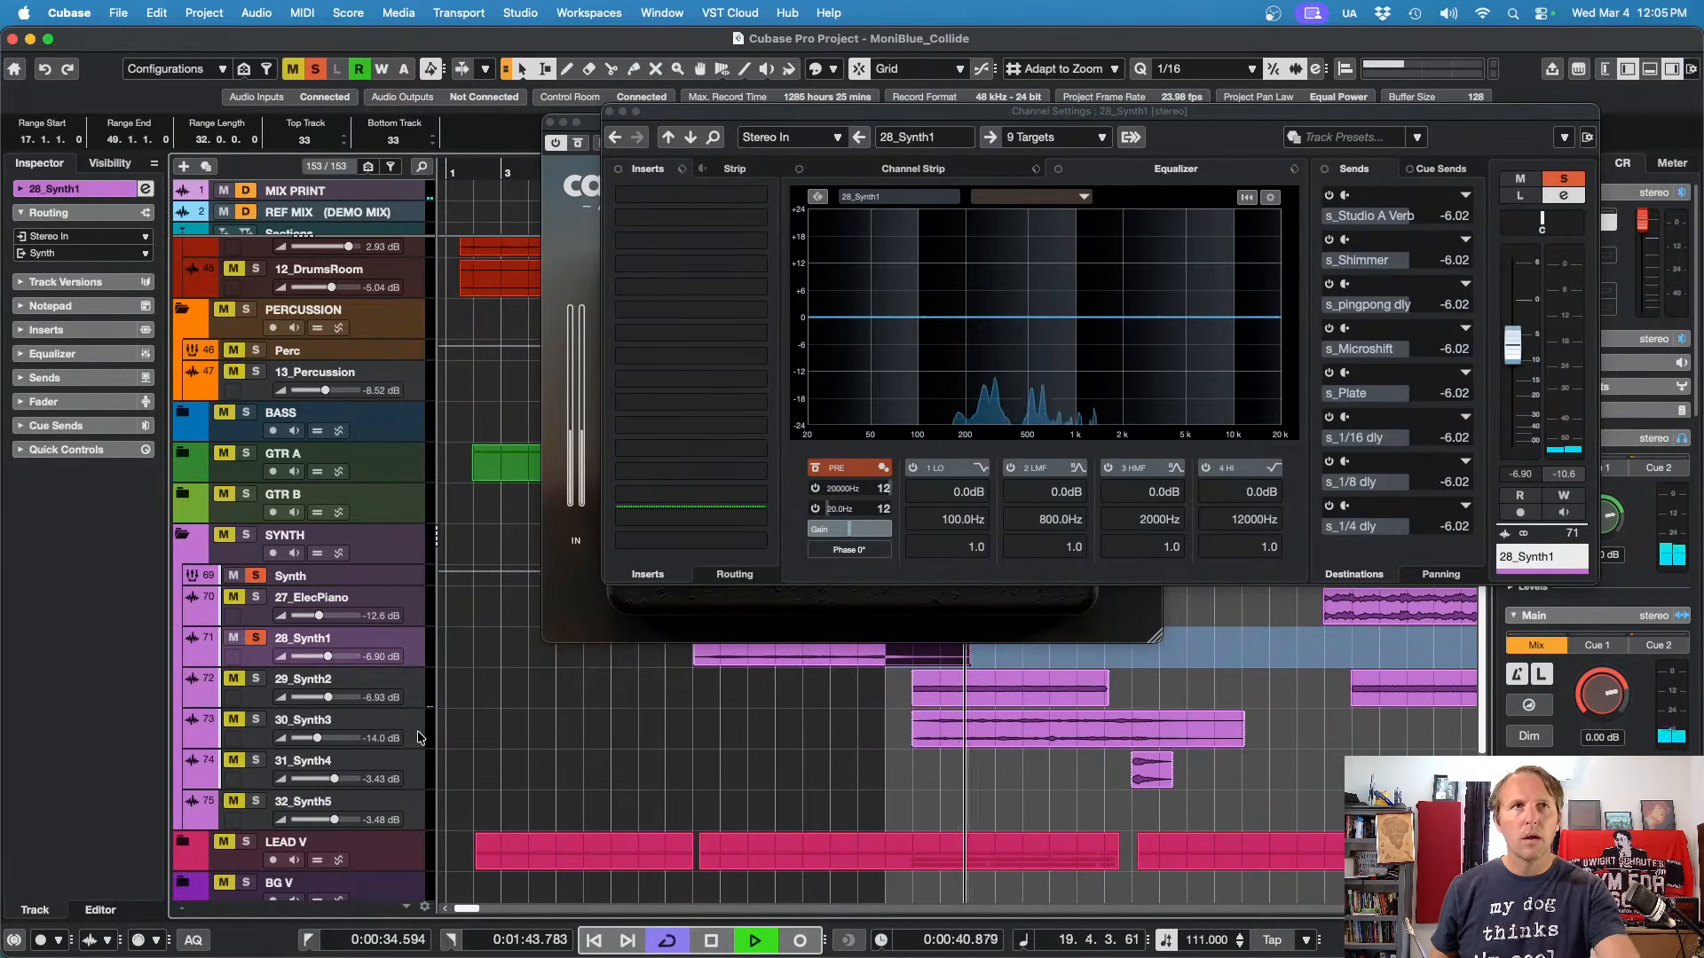
key("s")
key("s")
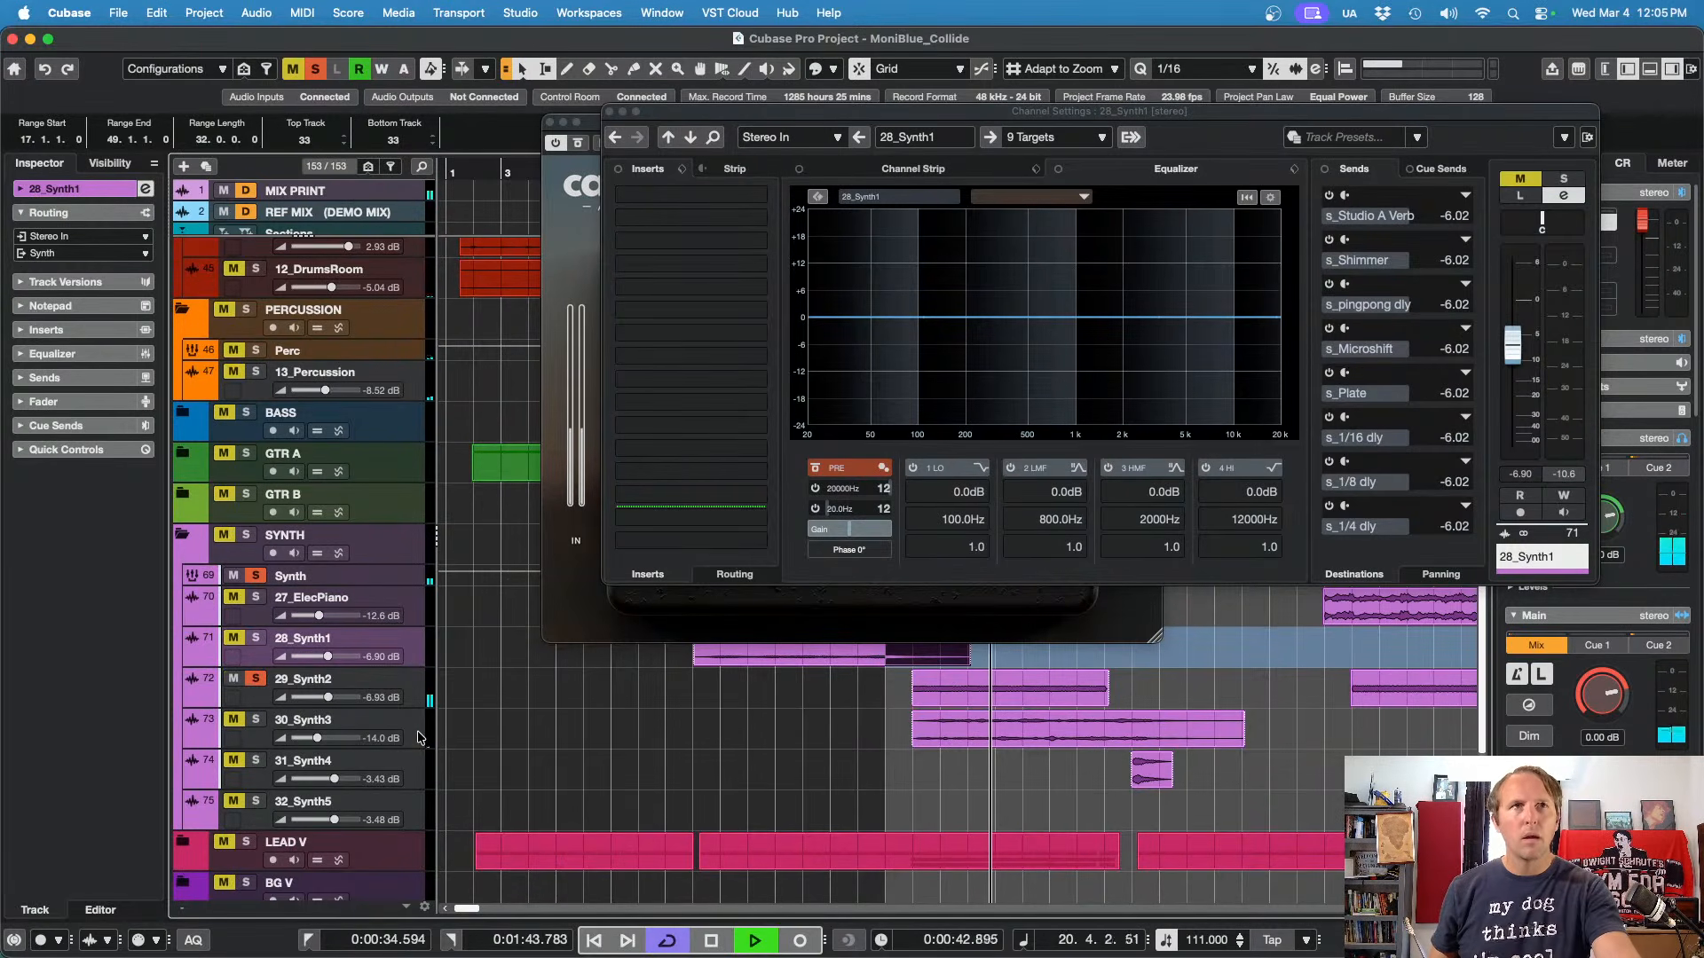
key("s")
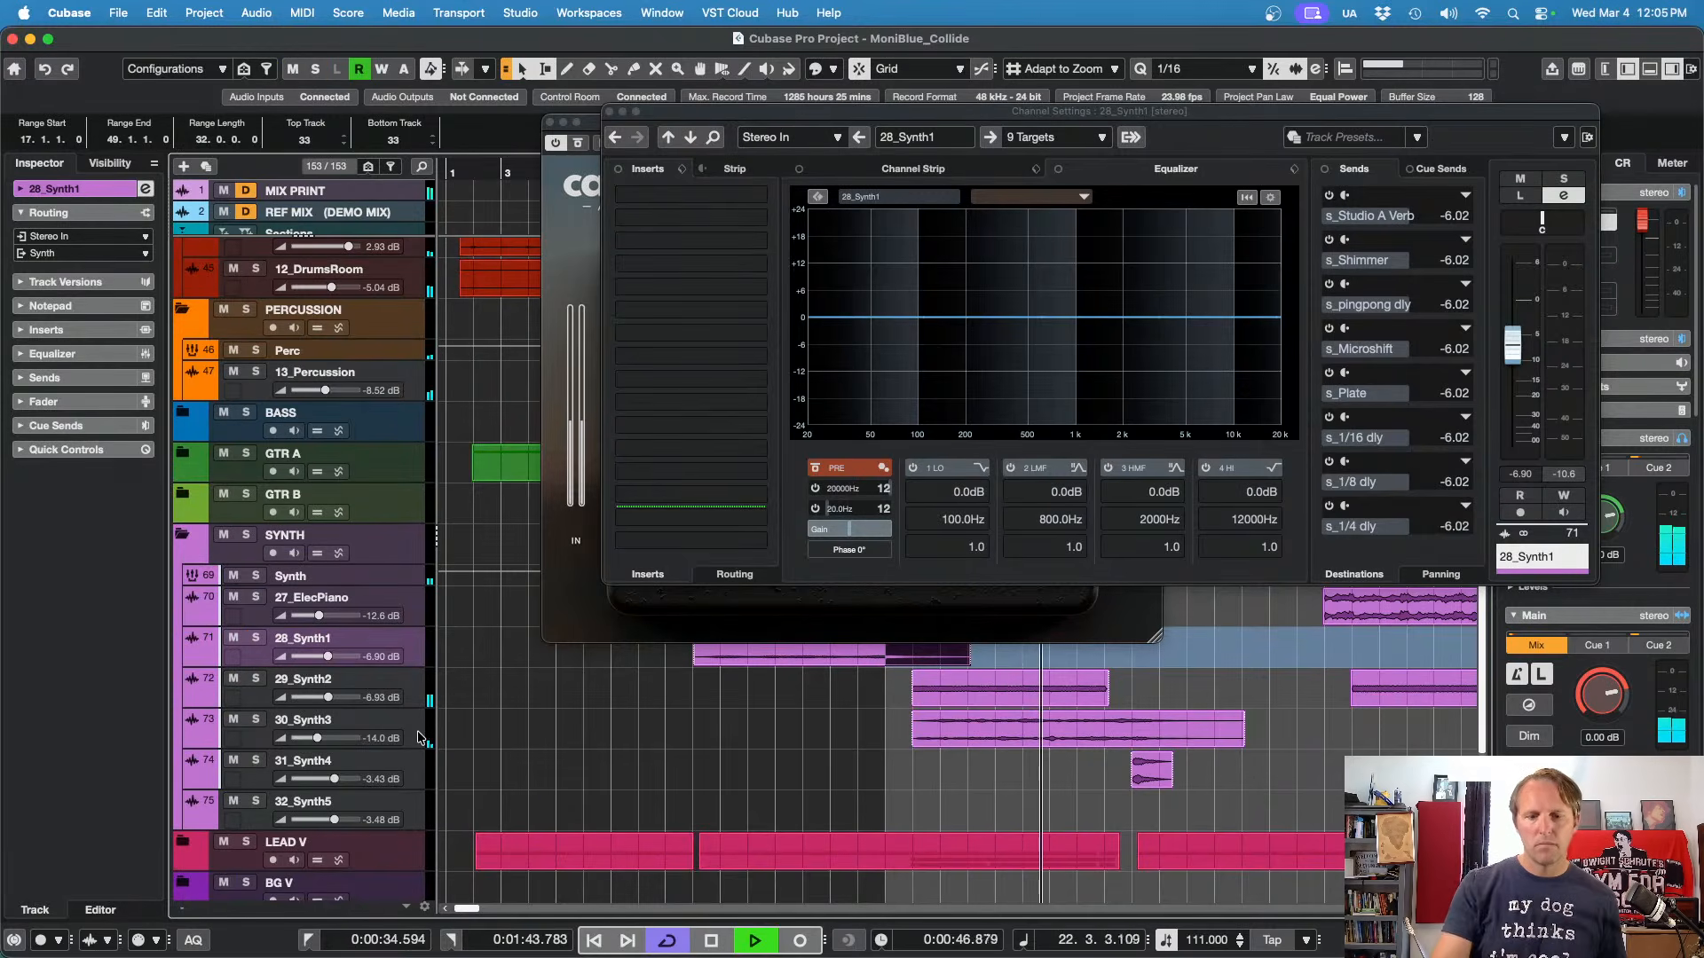
Step: Switch the channel settings to 31_Synth4, lower its level to -13.7 dB during playback, and stop
left_click(420, 737)
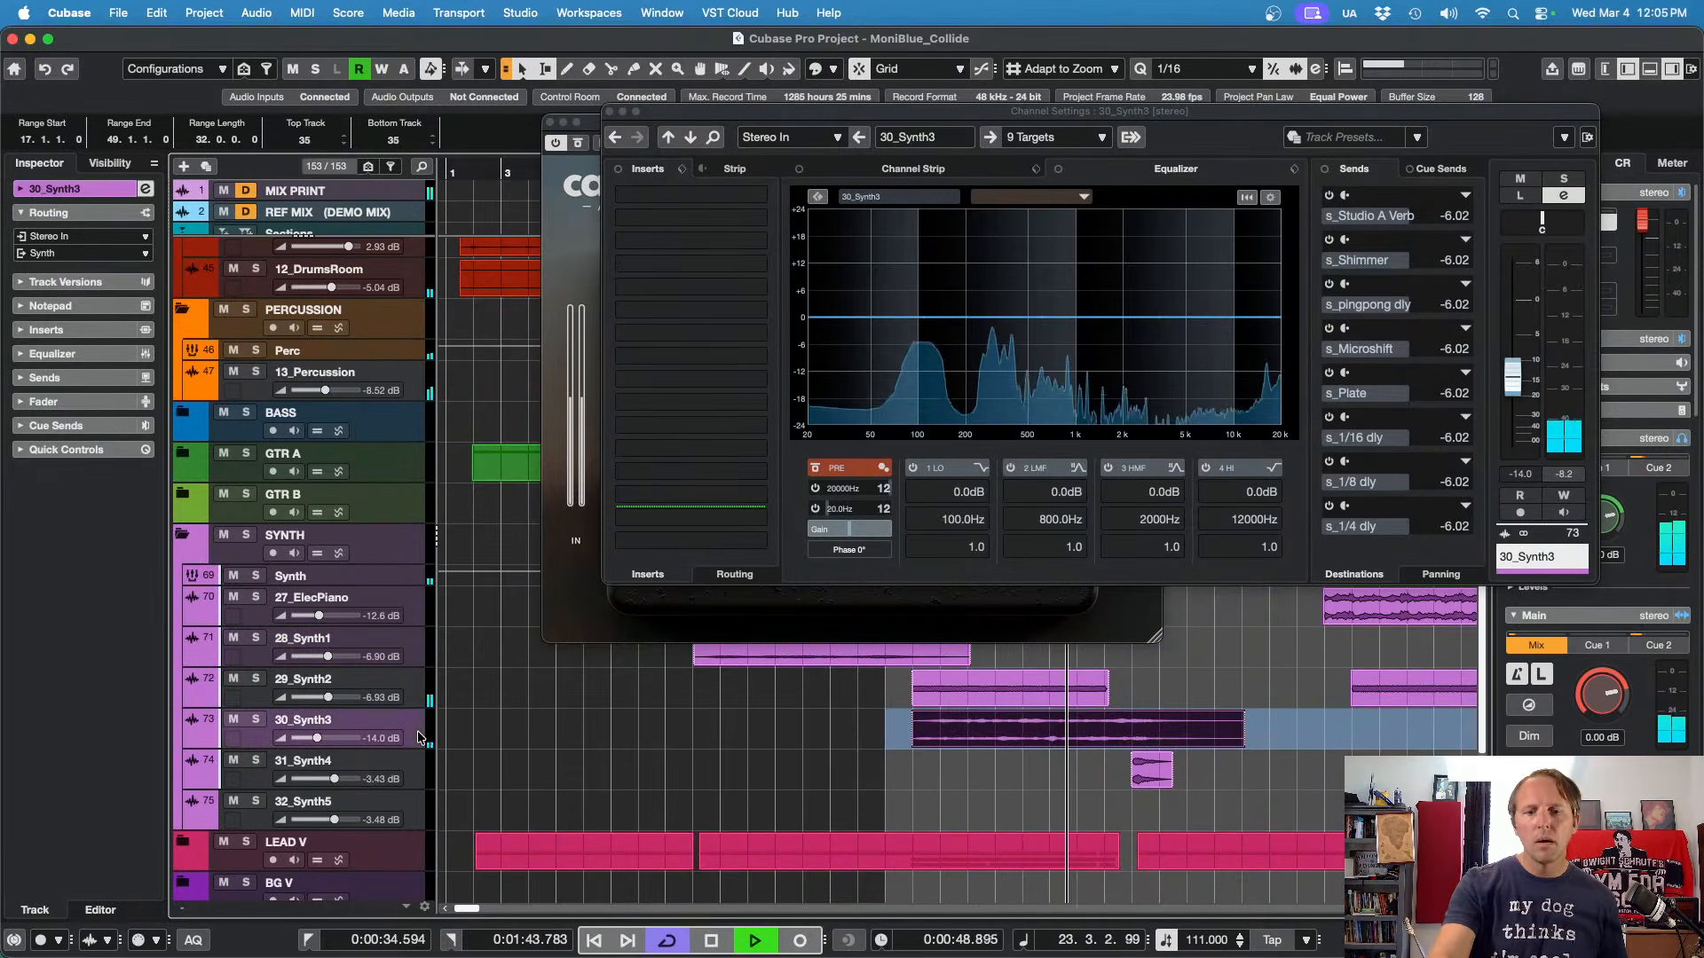
key("Down")
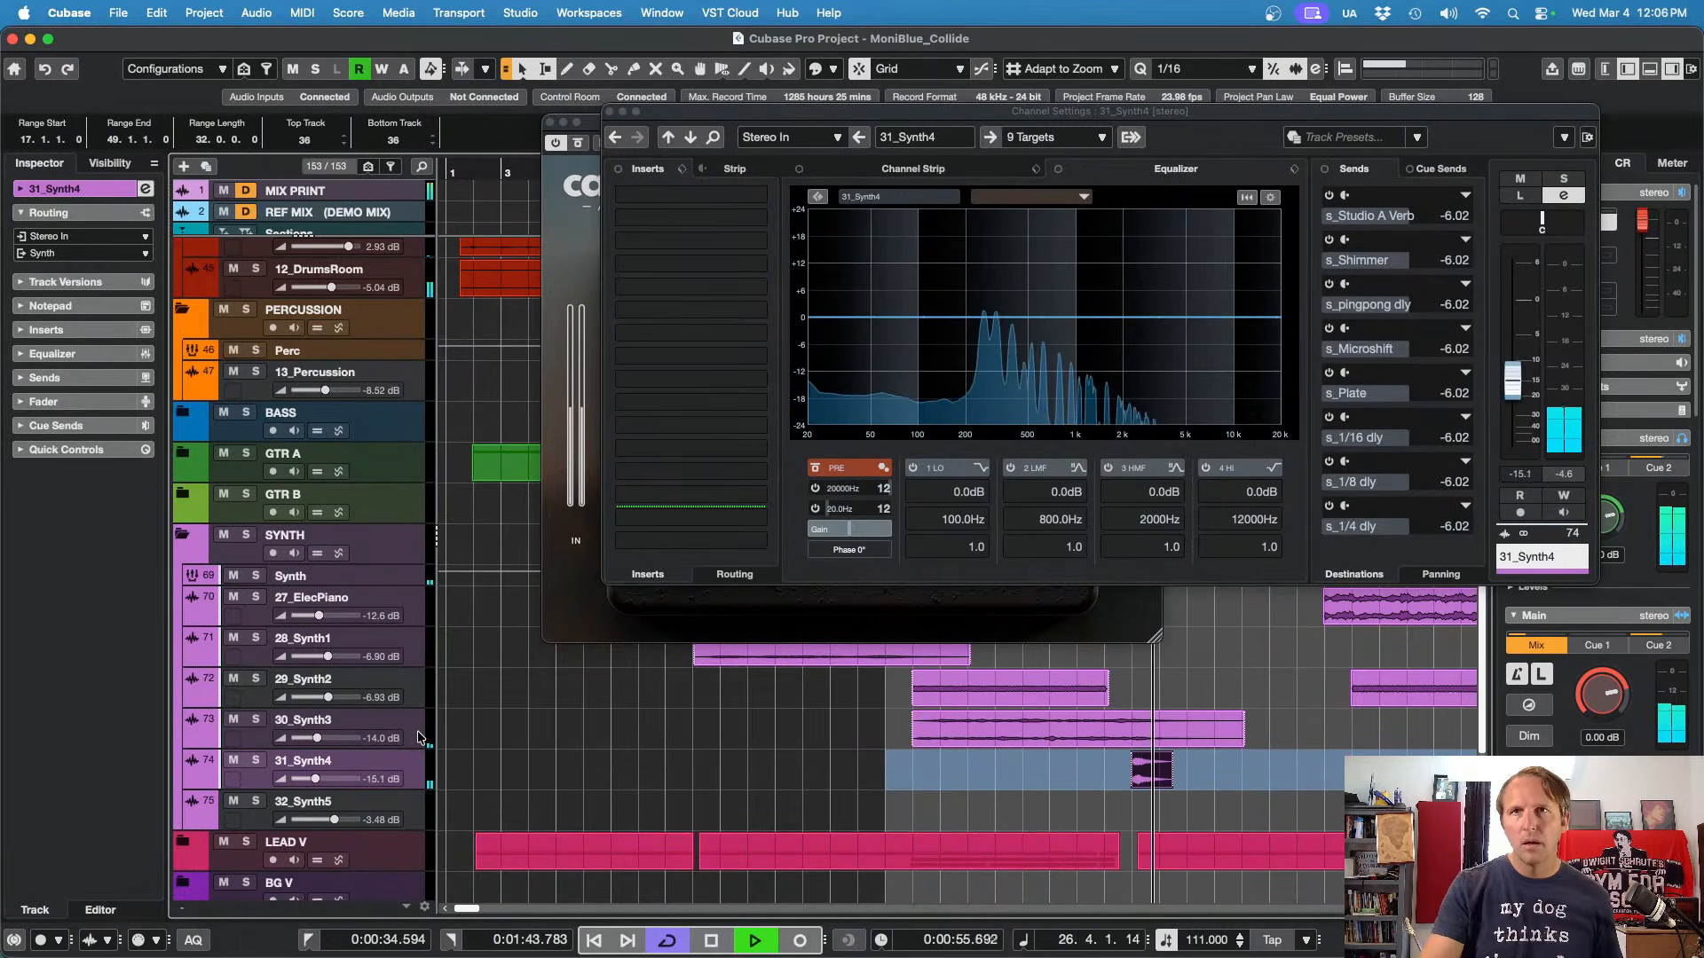
key("space")
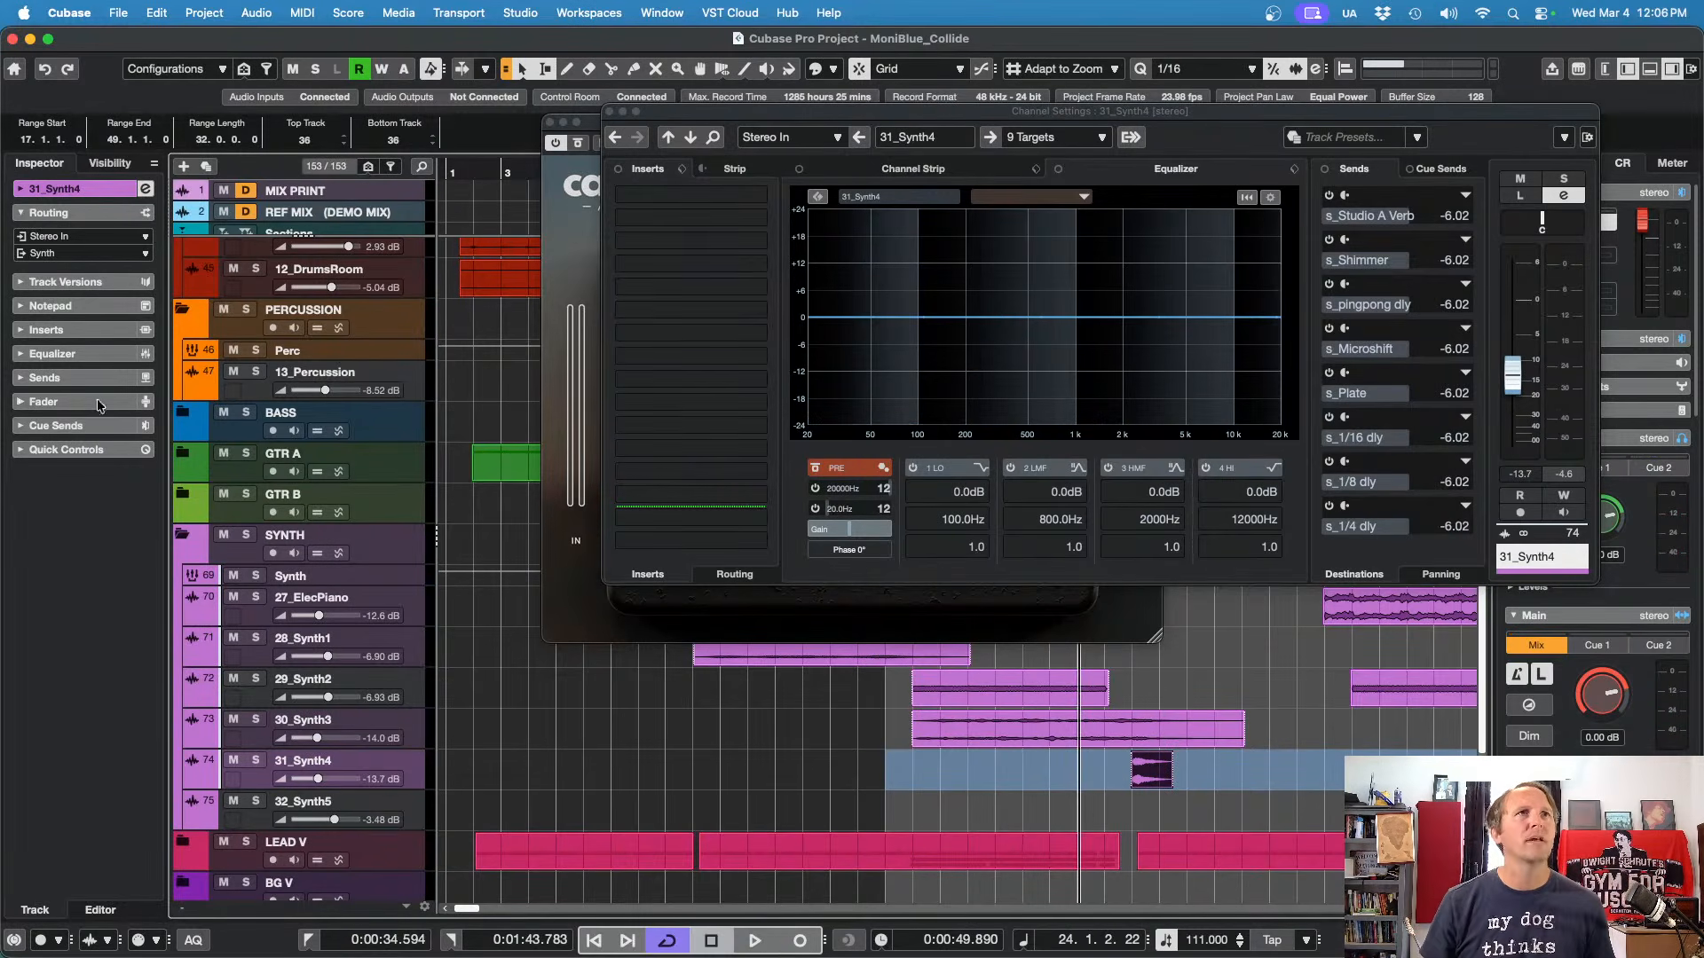
Step: Activate the s_1/4 dly send on 31_Synth4 and audition it with playback
left_click(78, 377)
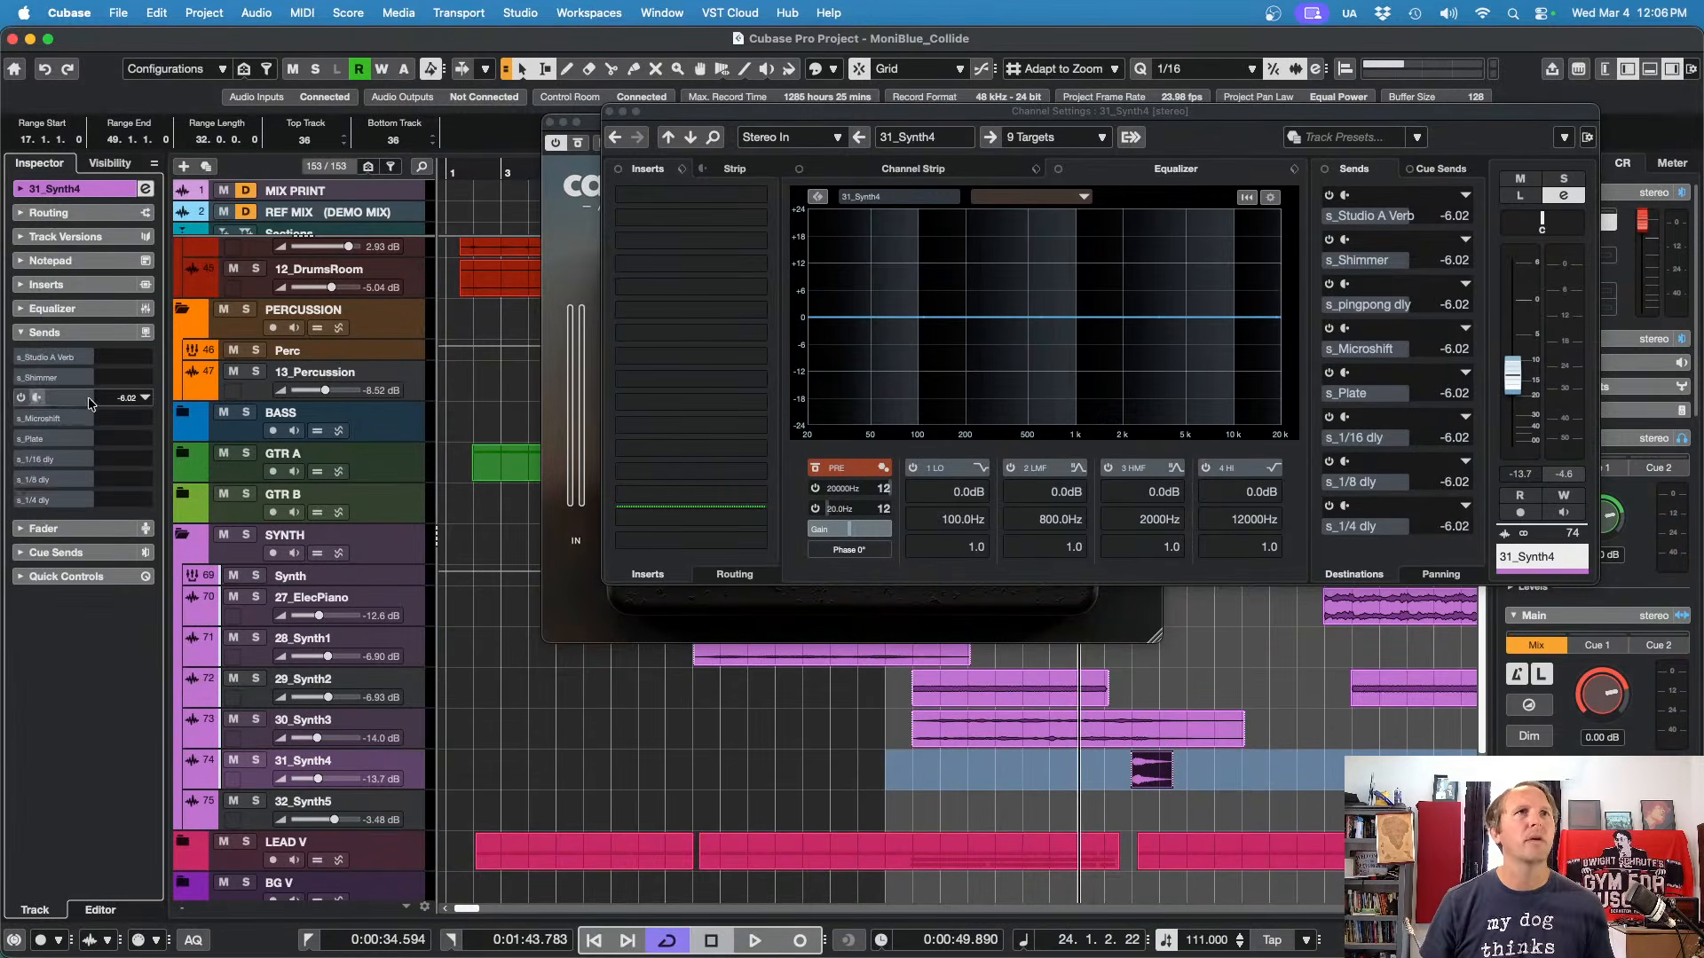
left_click(22, 501)
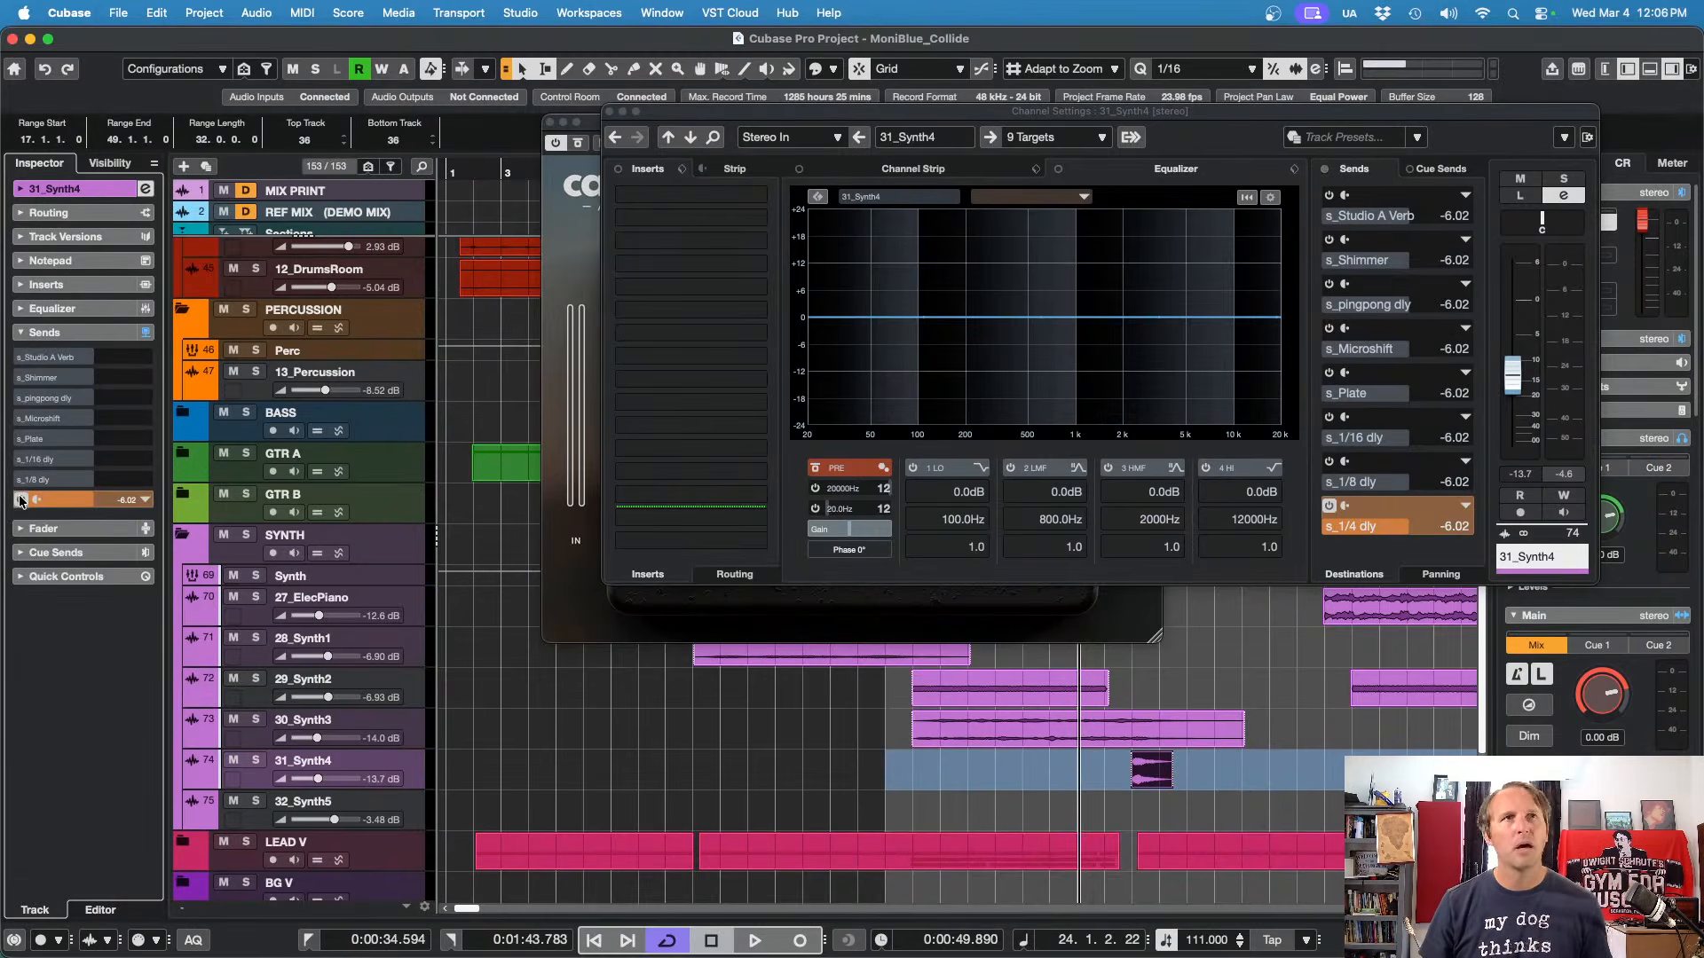
key("space")
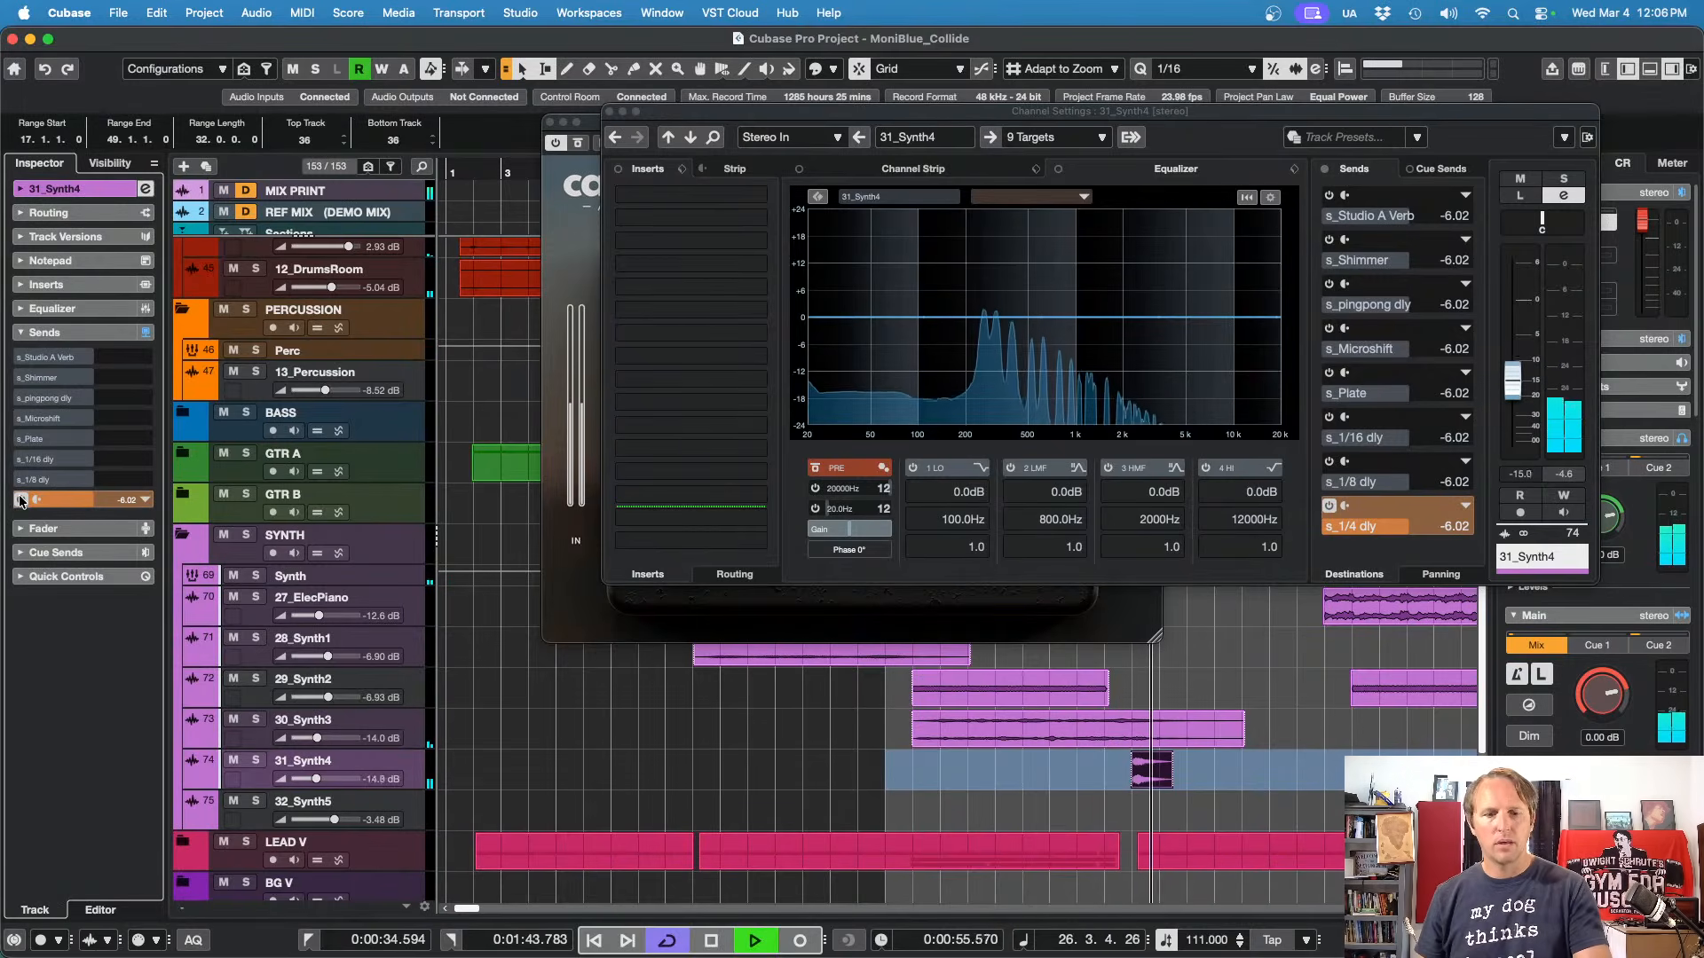
Step: Activate the s_Plate send on 31_Synth4, and set the levels of 31_Synth4 to -15.4 dB and 30_Synth3 to -10.7 dB
left_click(20, 439)
key("space")
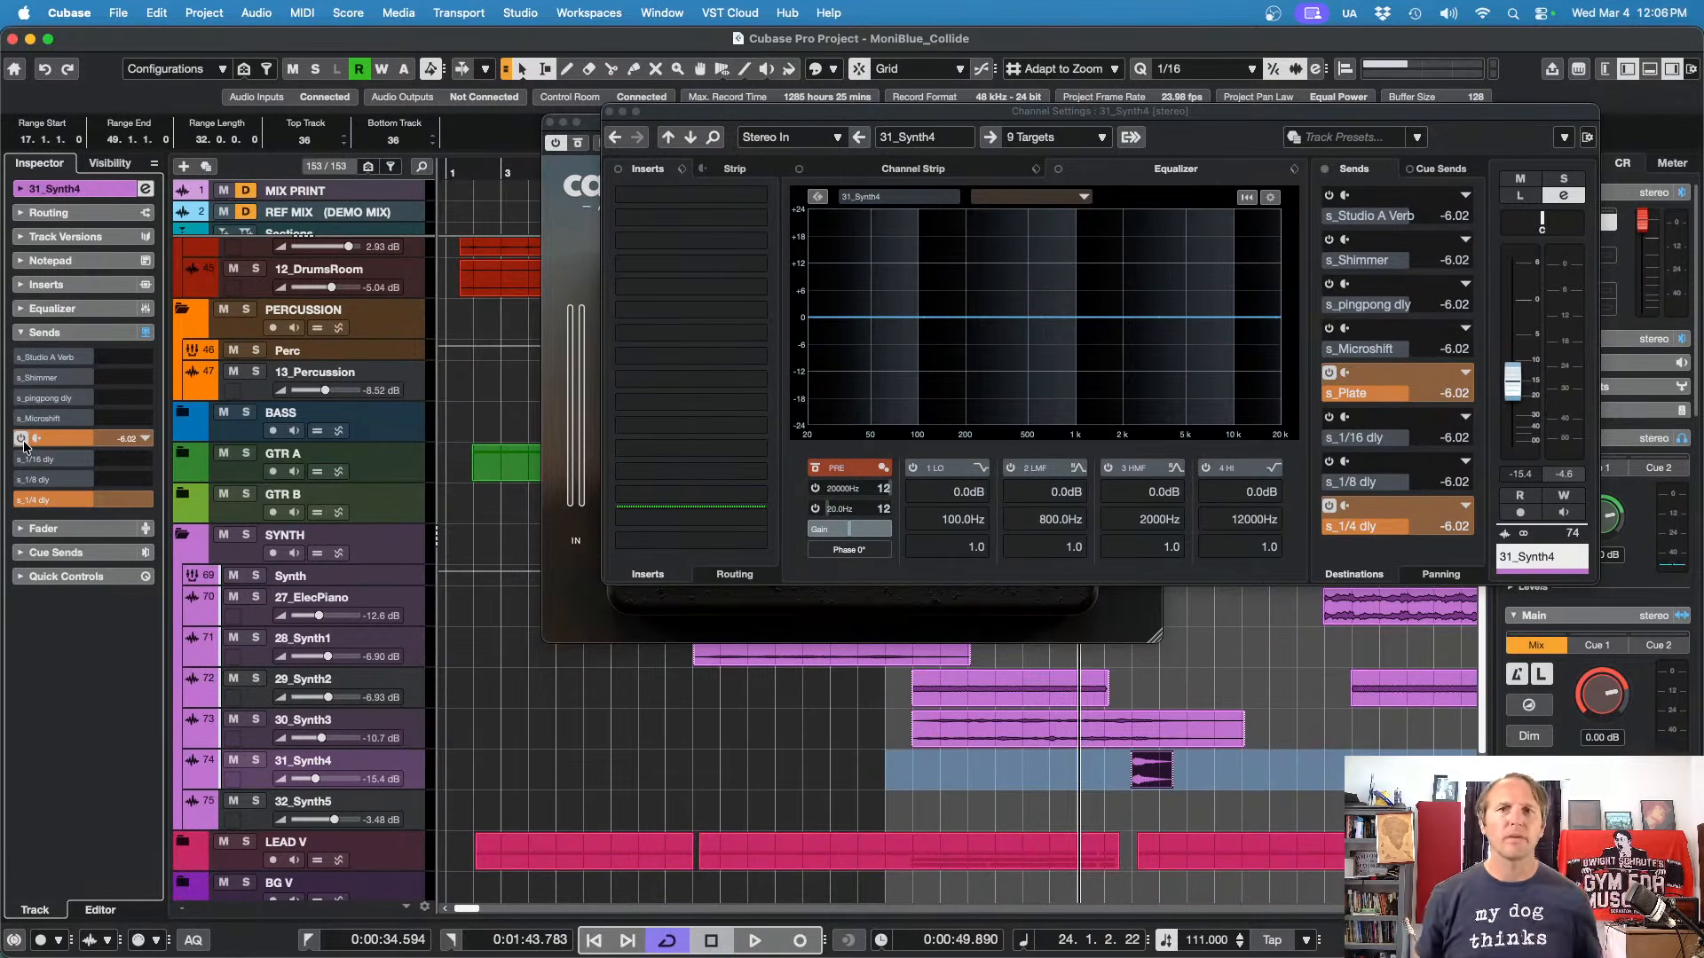
key("space")
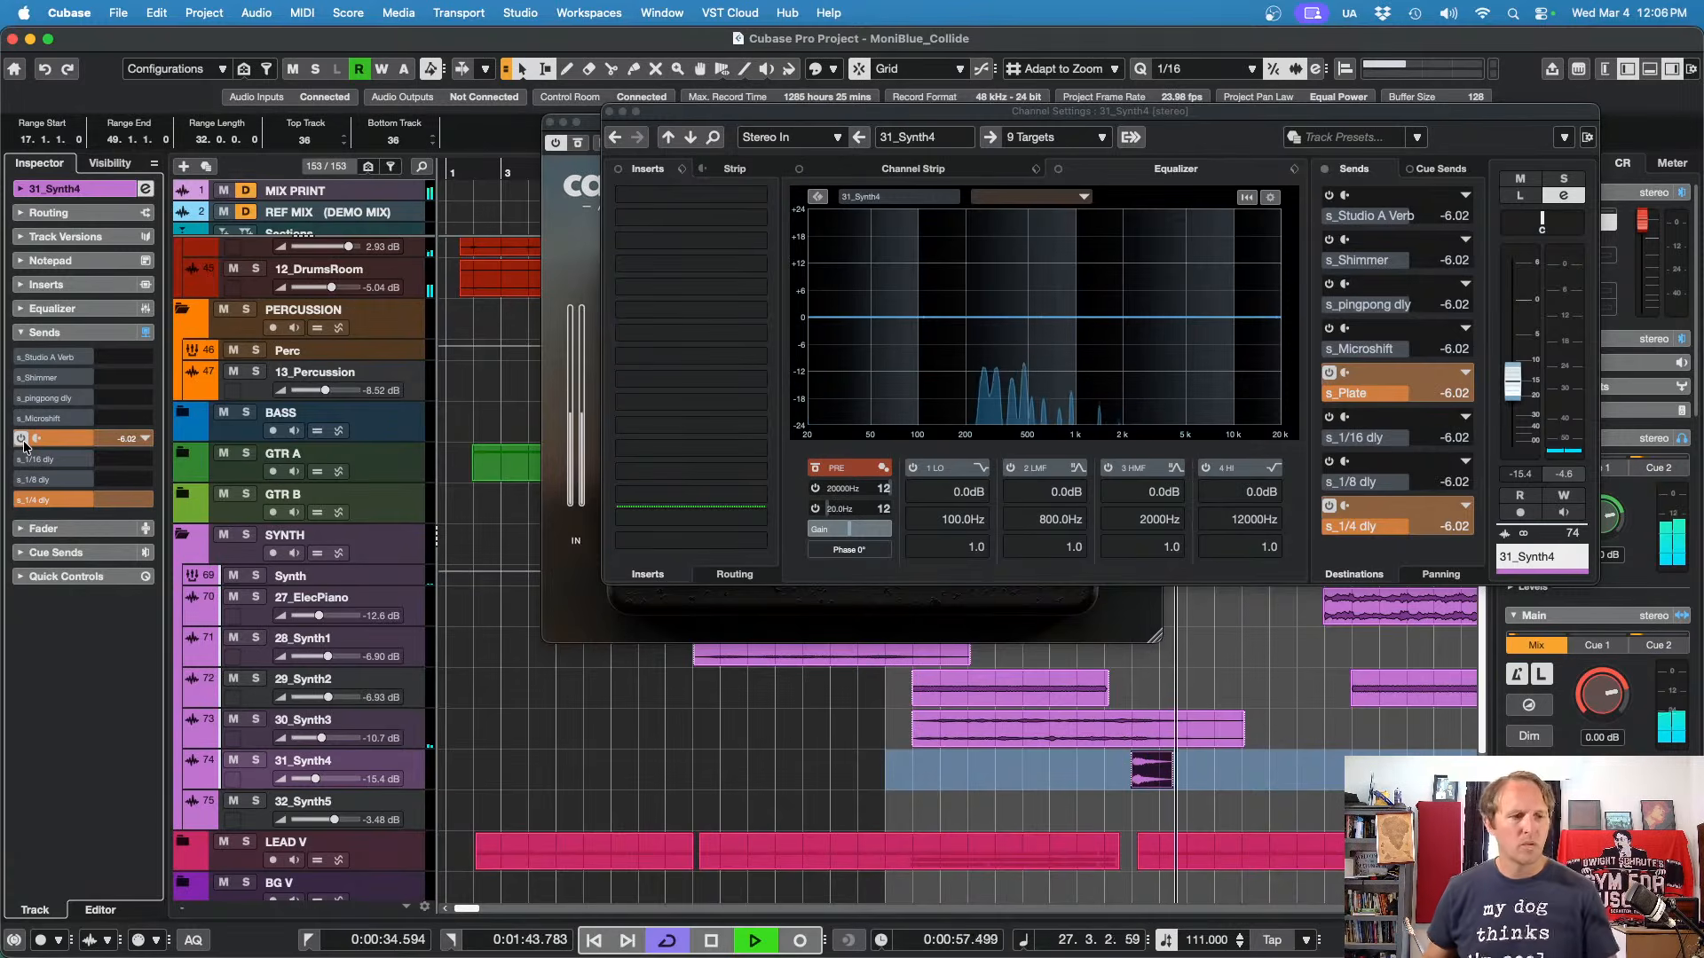
key("space")
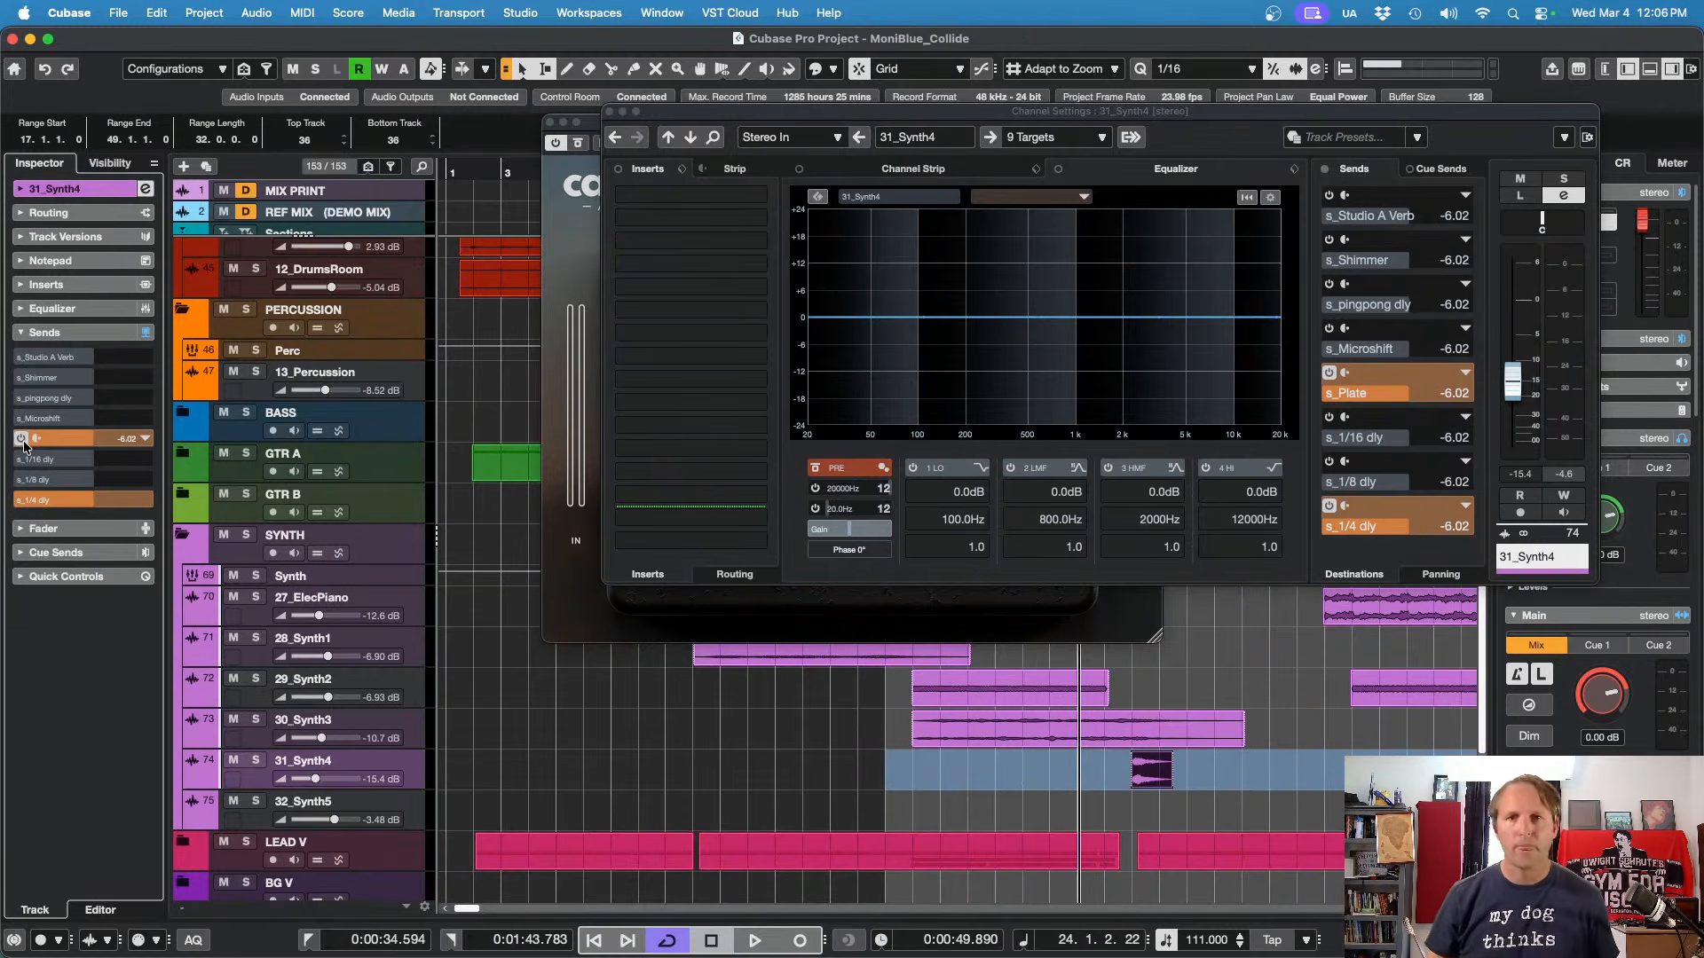
Step: Expand the LEAD V folder during playback, and set 33_LeadVox to 0.42 dB, 34_LVDT1 to -6.97 dB and 35_LVDT2 to -6.93 dB
key("super+Tab")
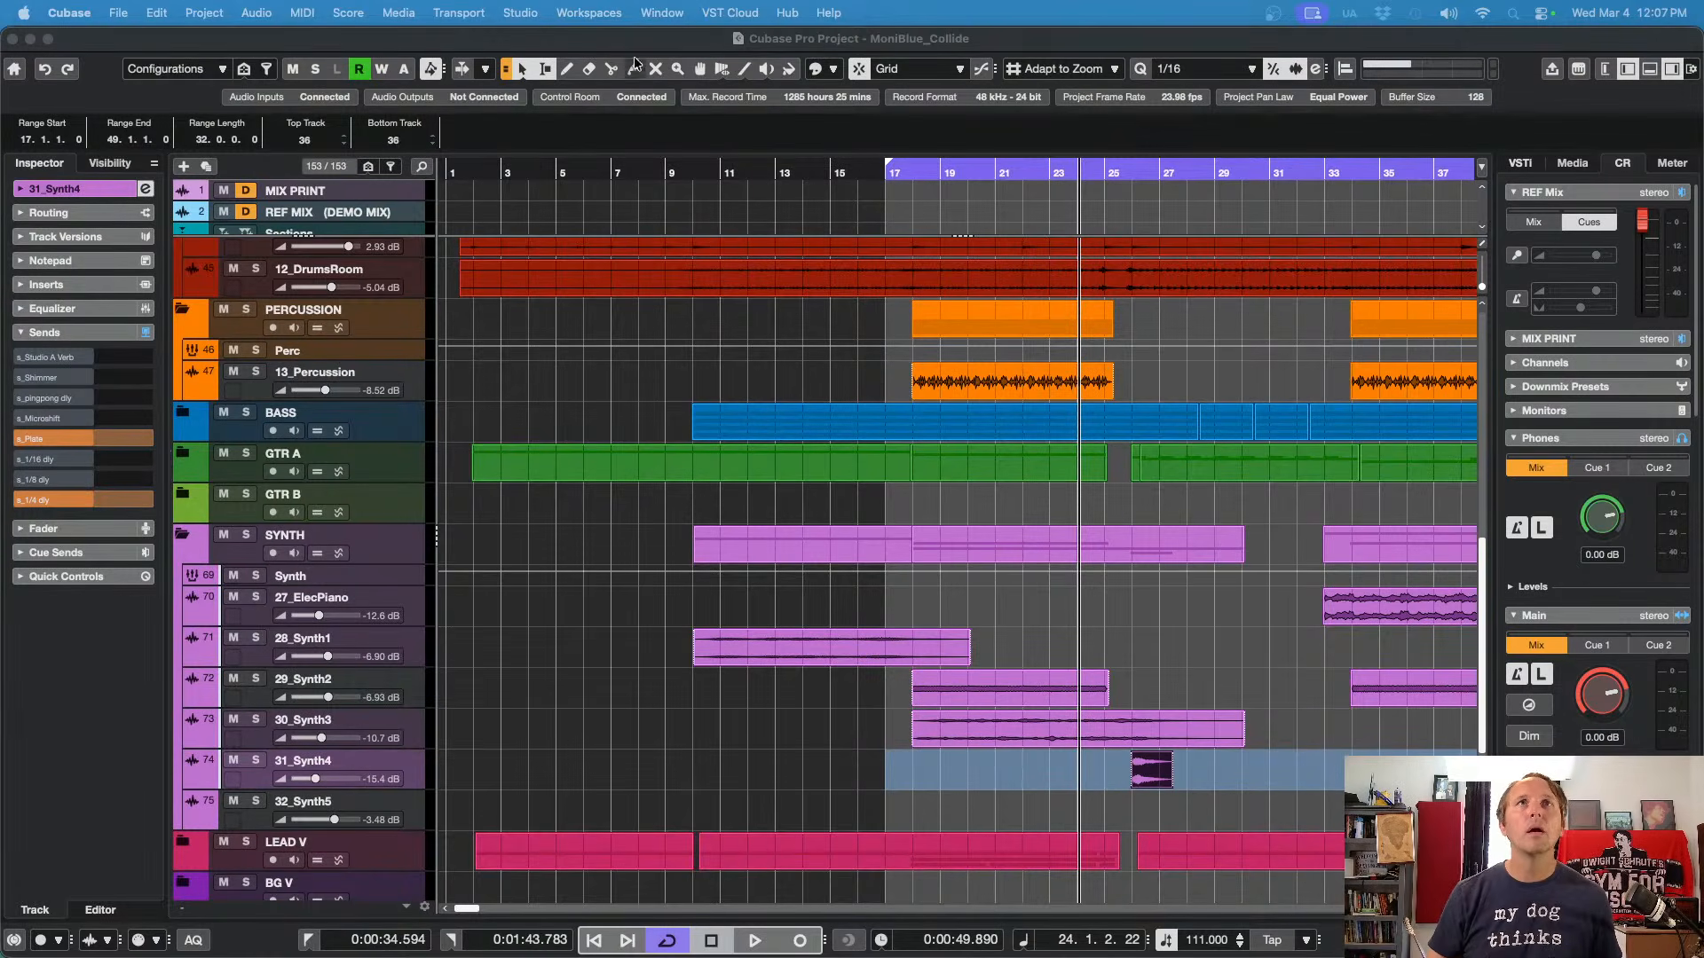
key("e")
key("space")
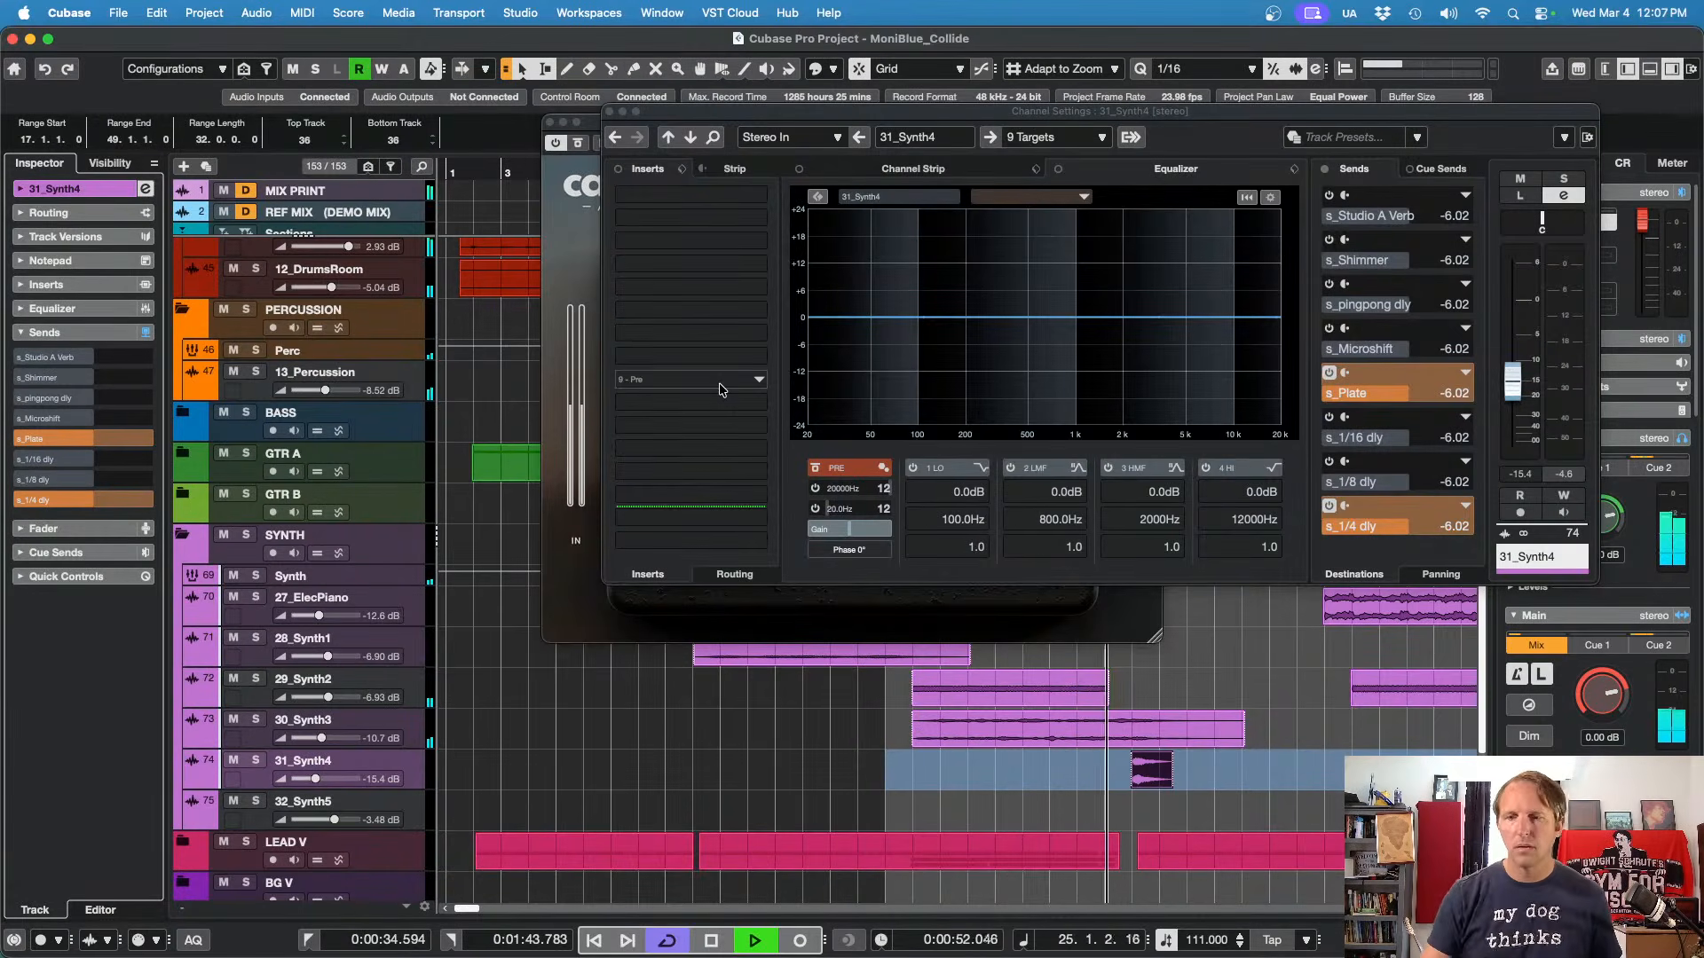
left_click(188, 839)
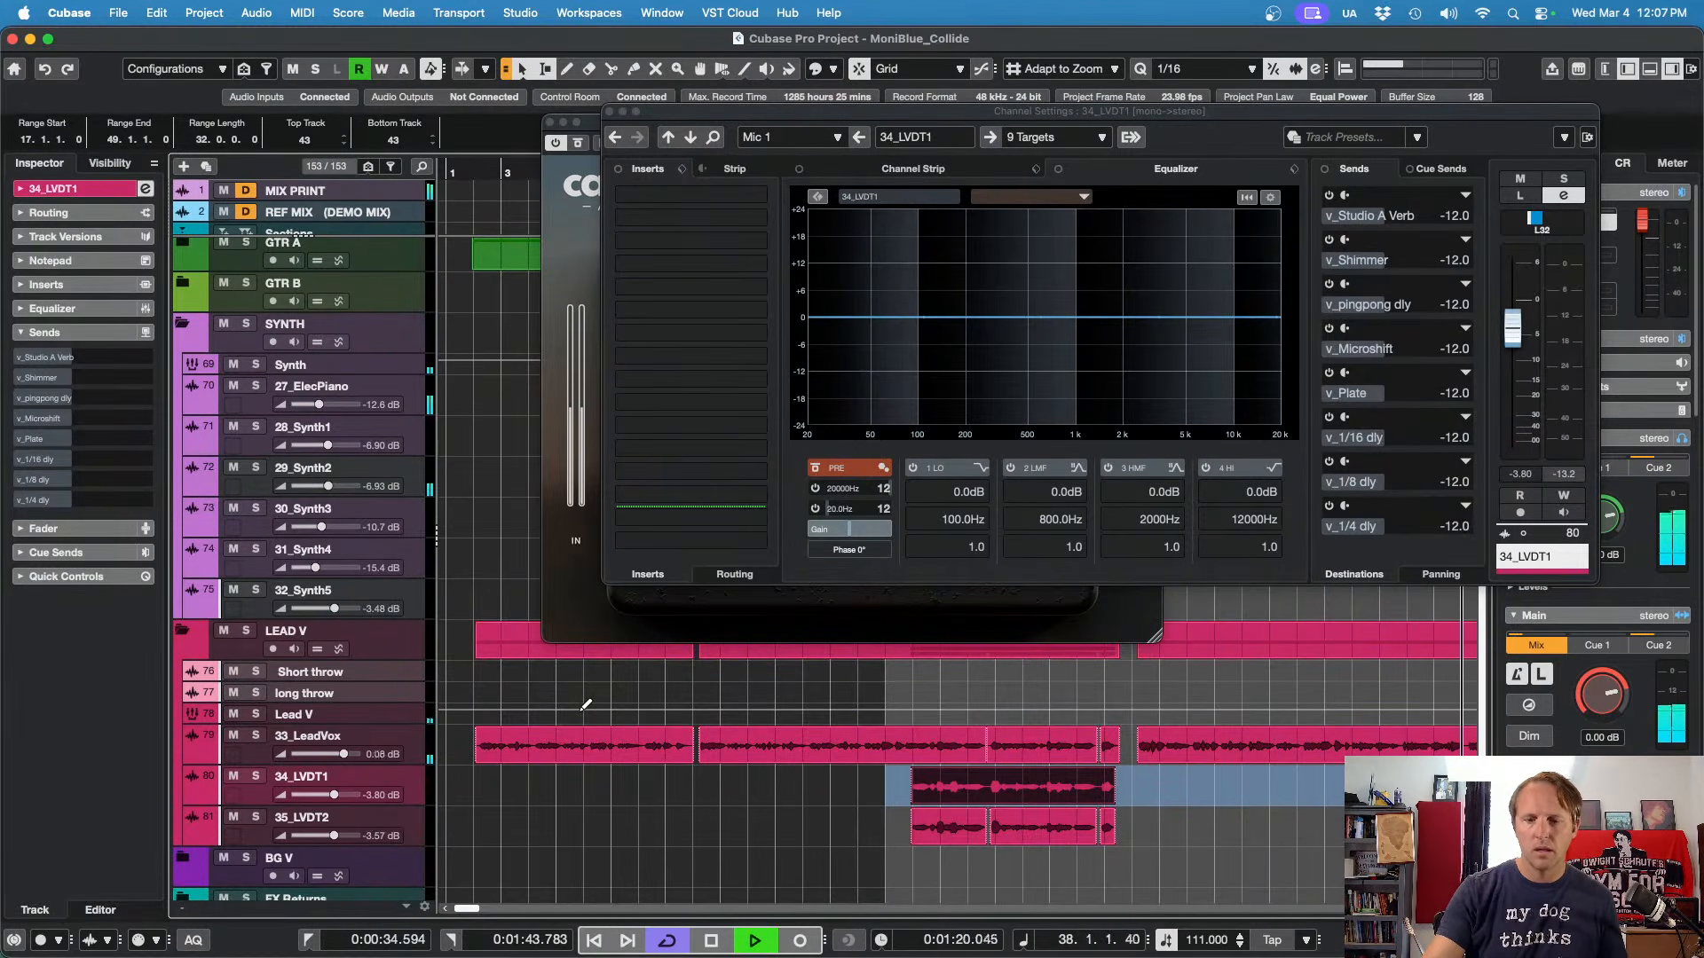
key("g")
key("g")
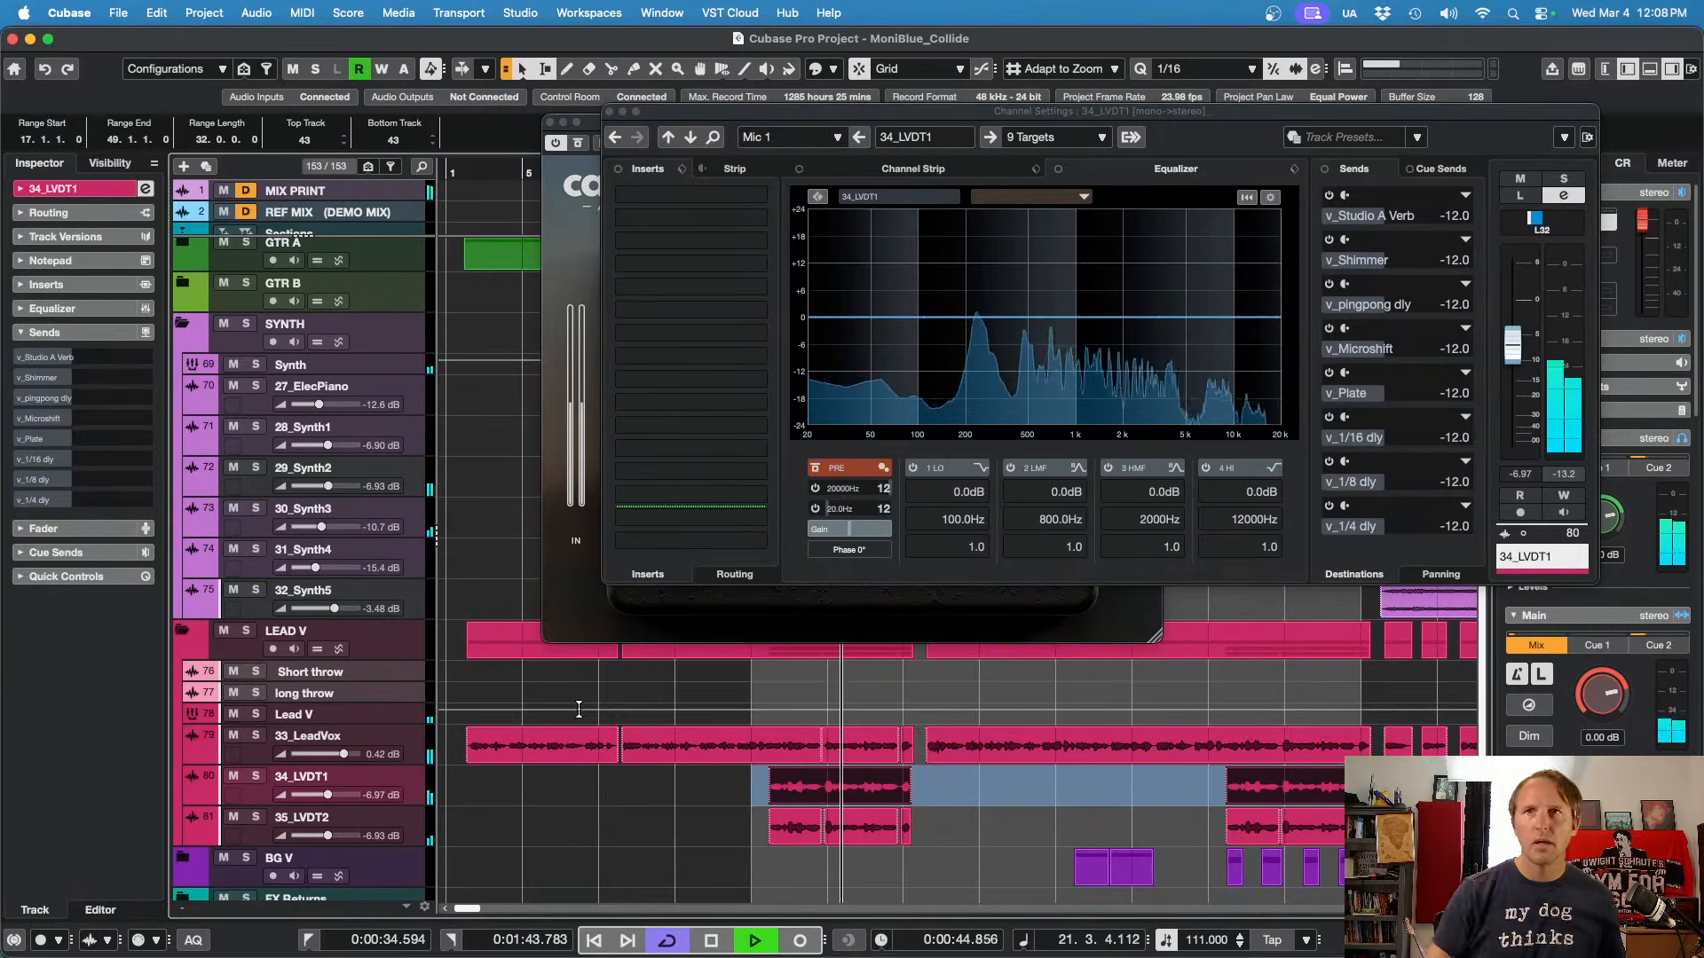
Step: Loop bars 71 to 87 over the last BG V events, and set 34_LVDT1 to -7.16 dB and 35_LVDT2 to -7.73 dB
scroll(692, 785, "down", 3)
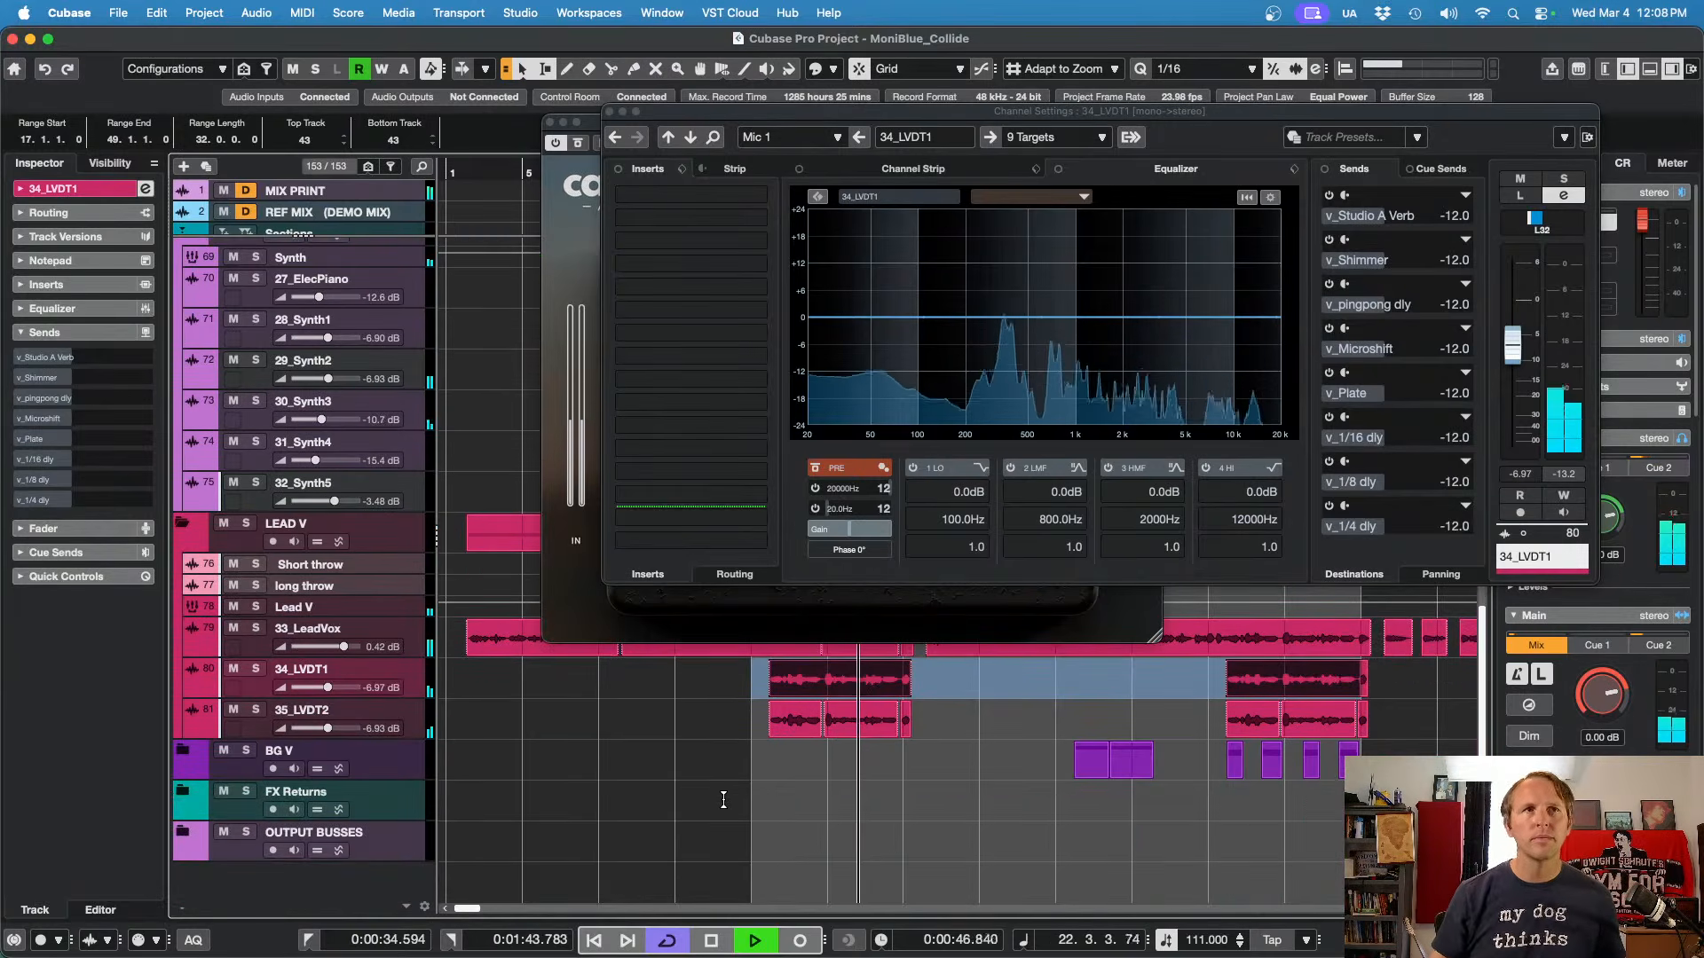
key("g")
key("g")
key("g")
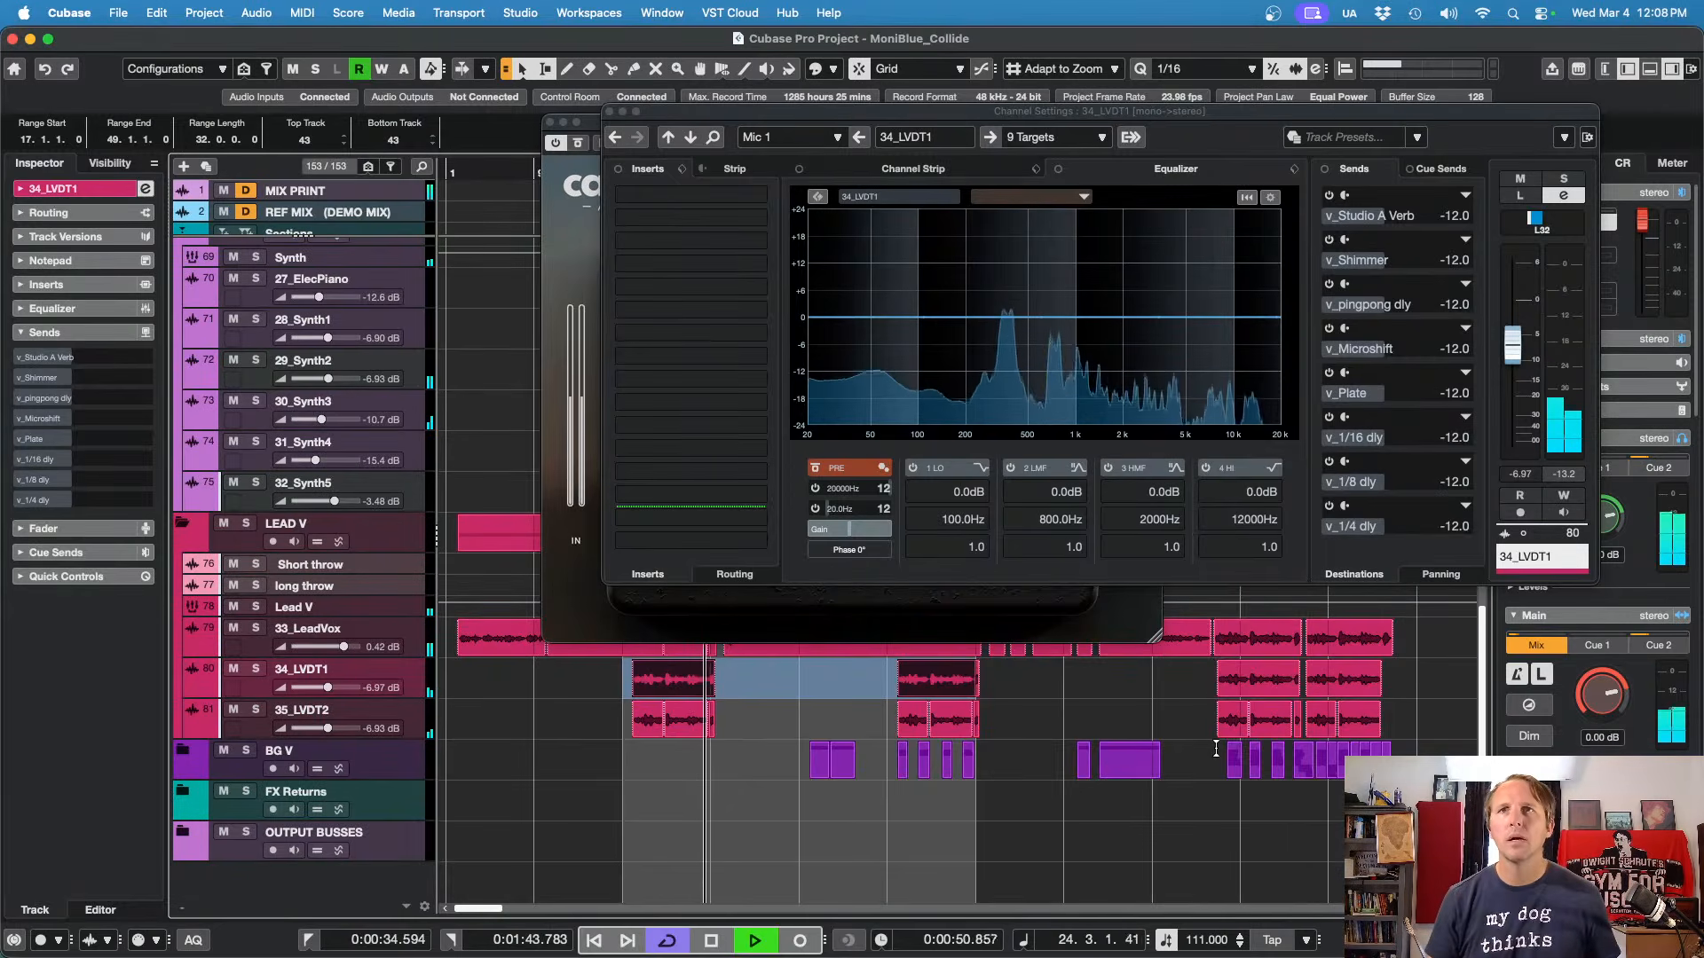
left_click_drag(1216, 750, 1393, 759)
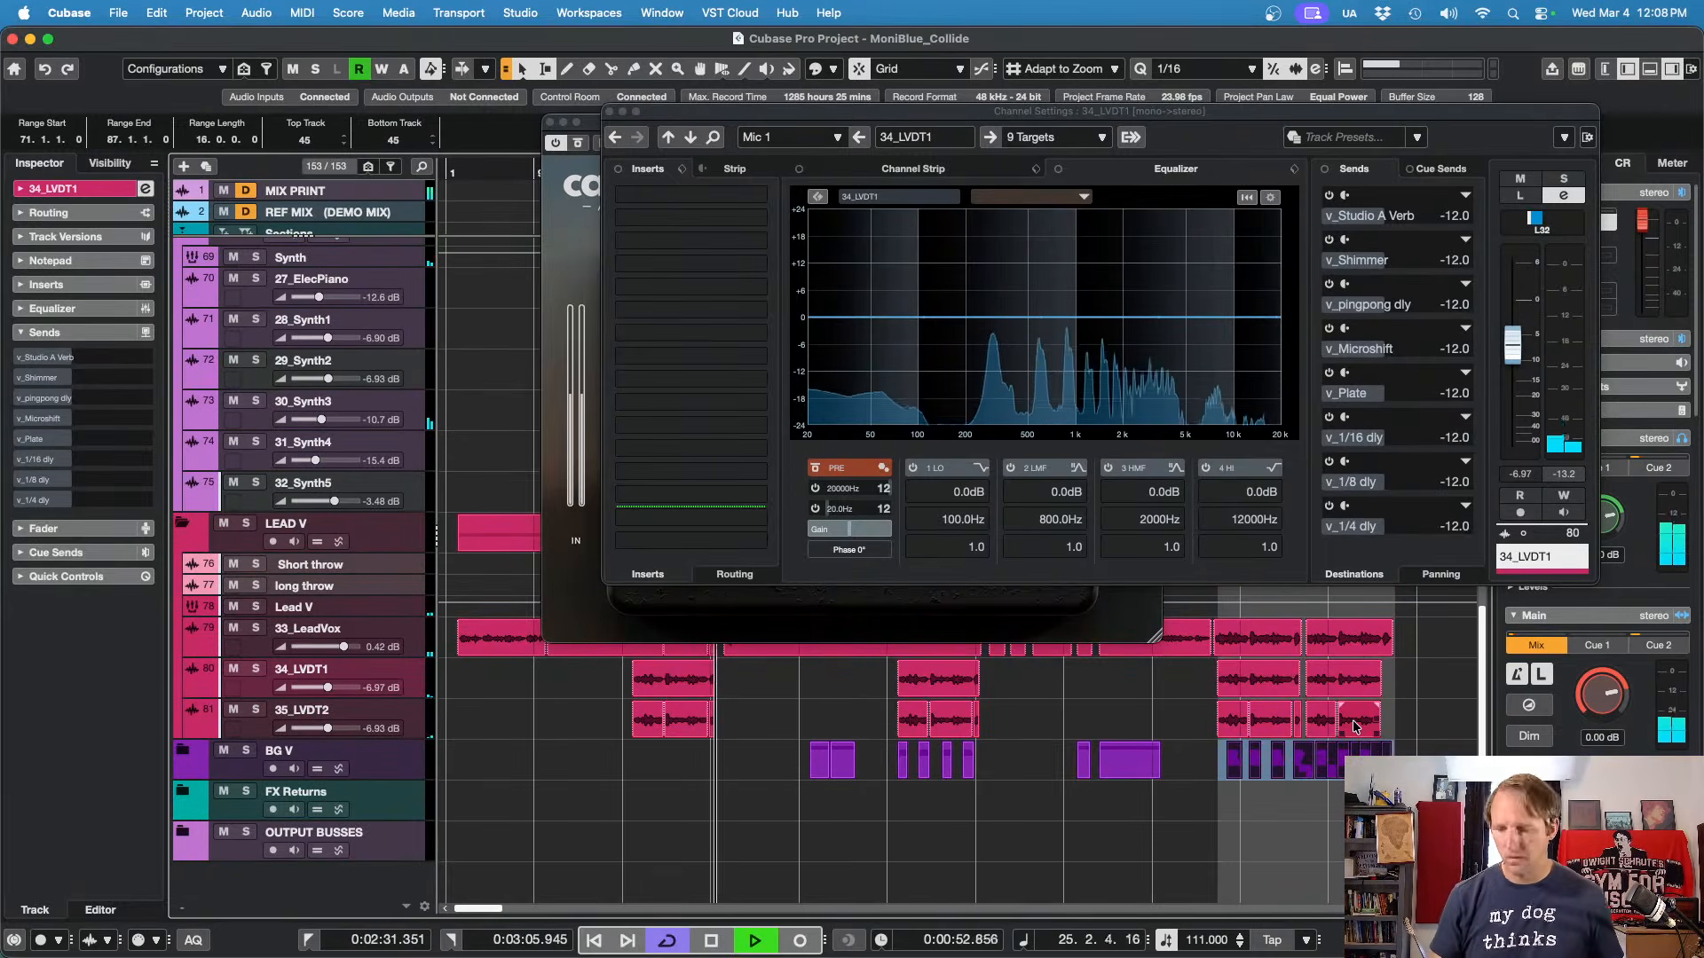
key("KP_1")
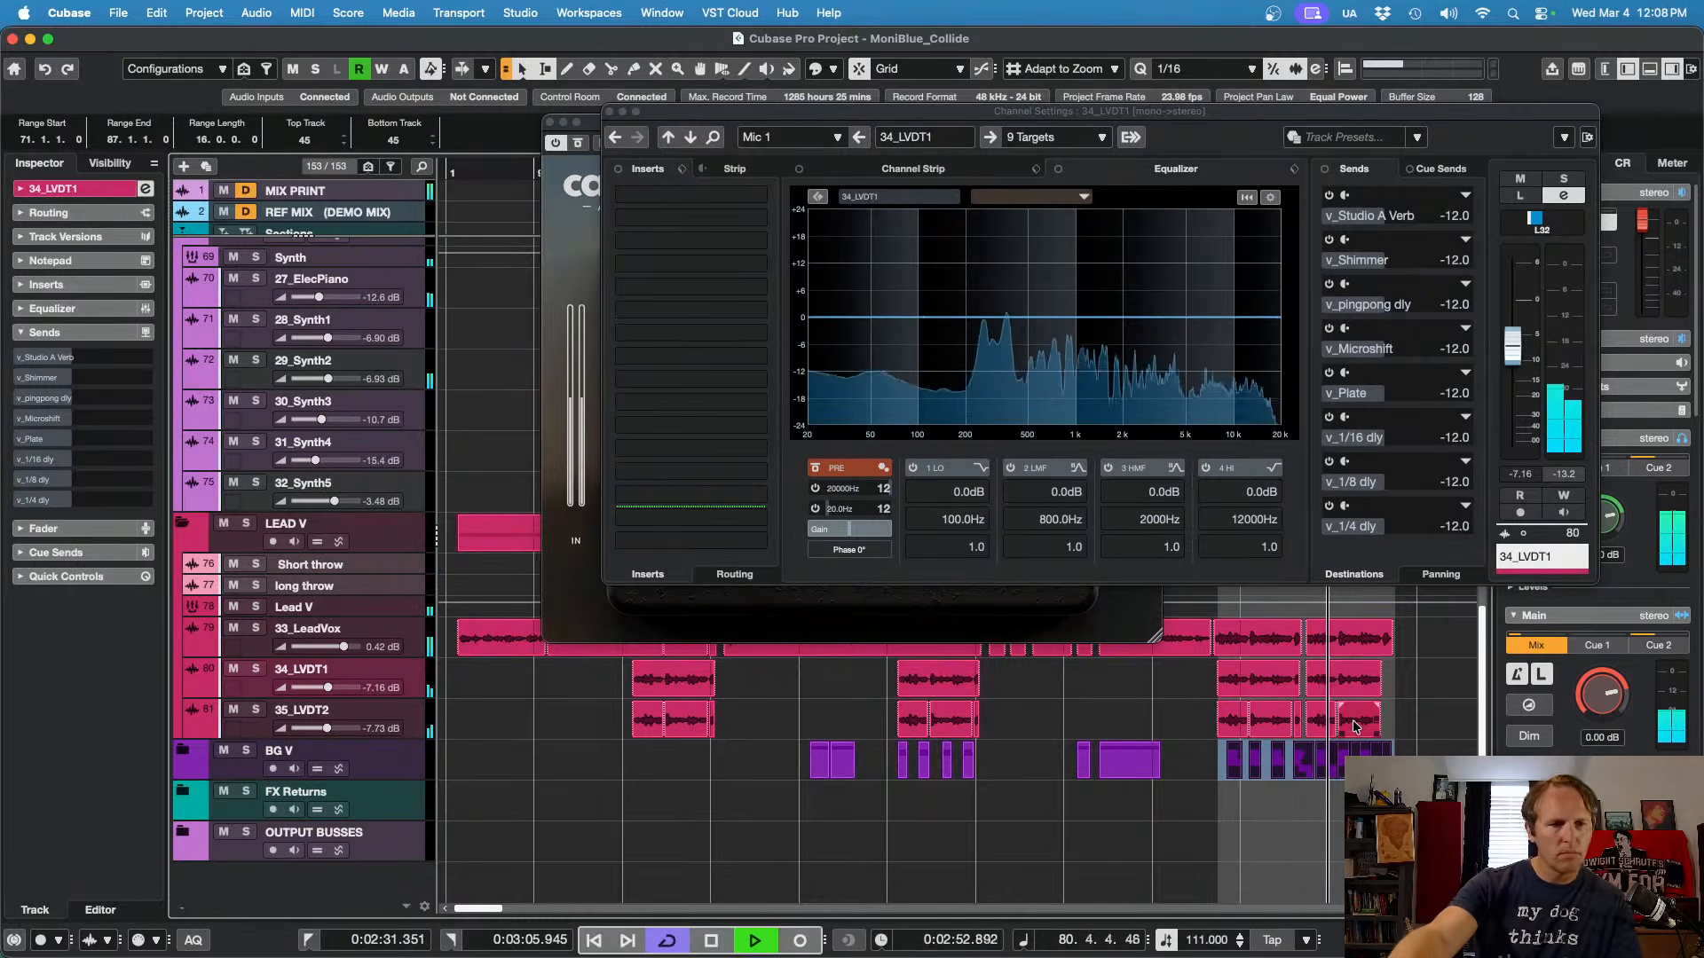
Step: Compare the section with solos on and off, and set 27_ElecPiano to -12.5 dB and 29_Synth2 to -8.68 dB
key("s")
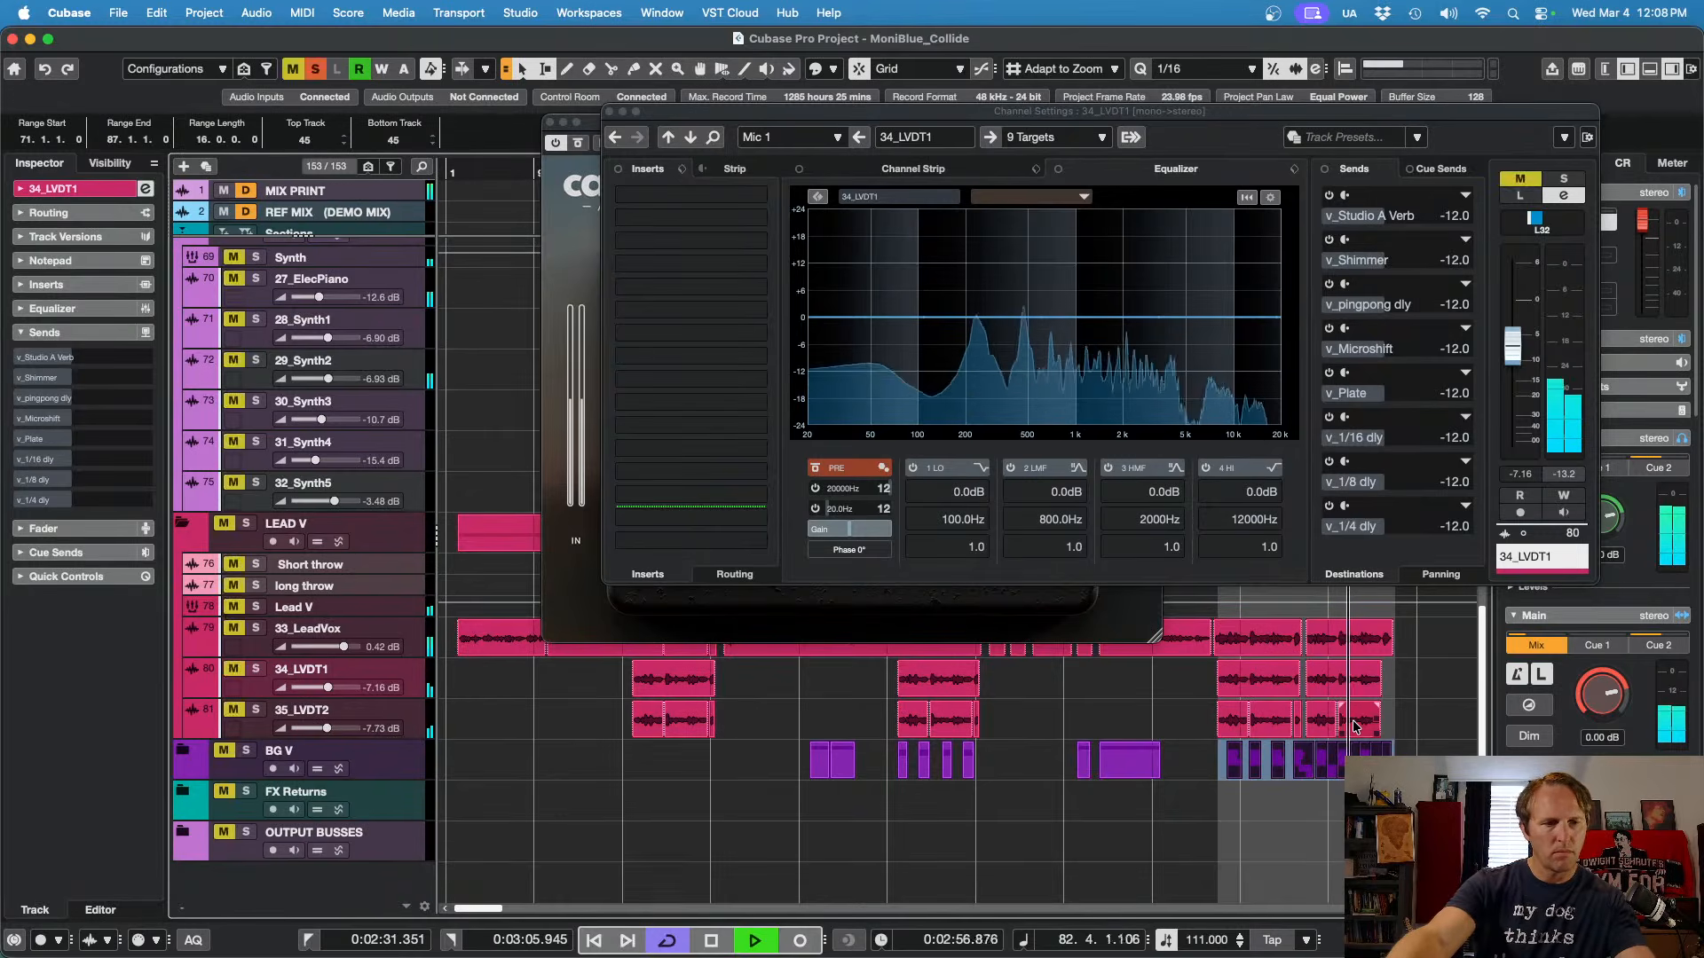
key("s")
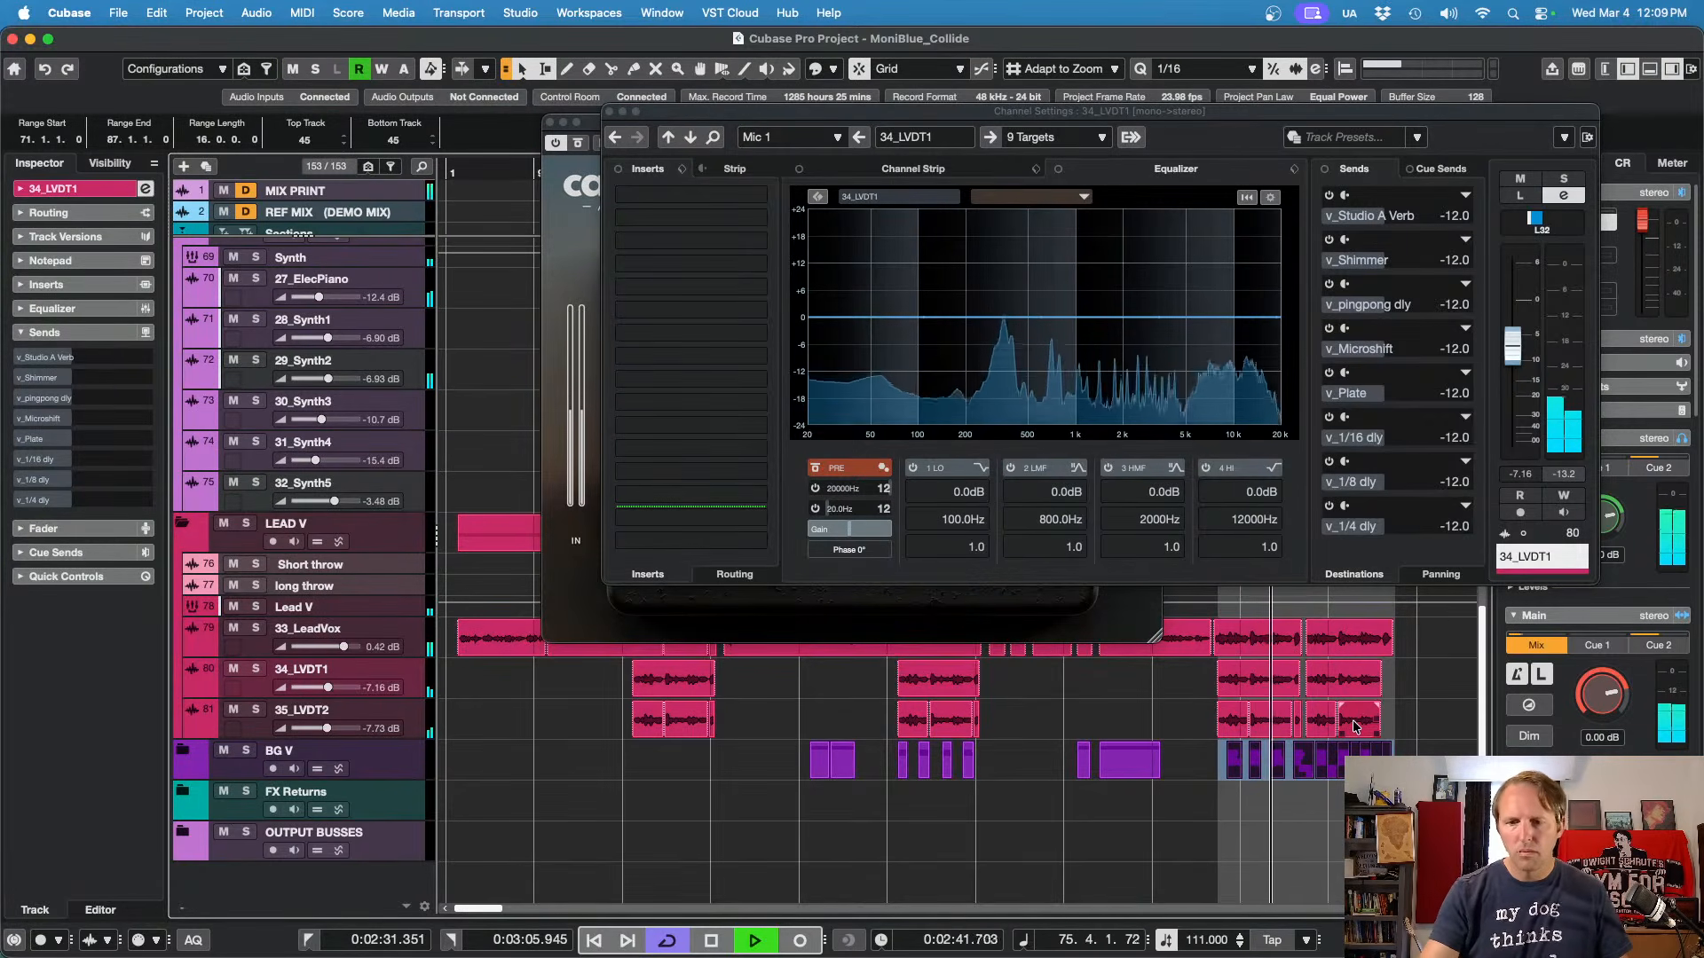
key("s")
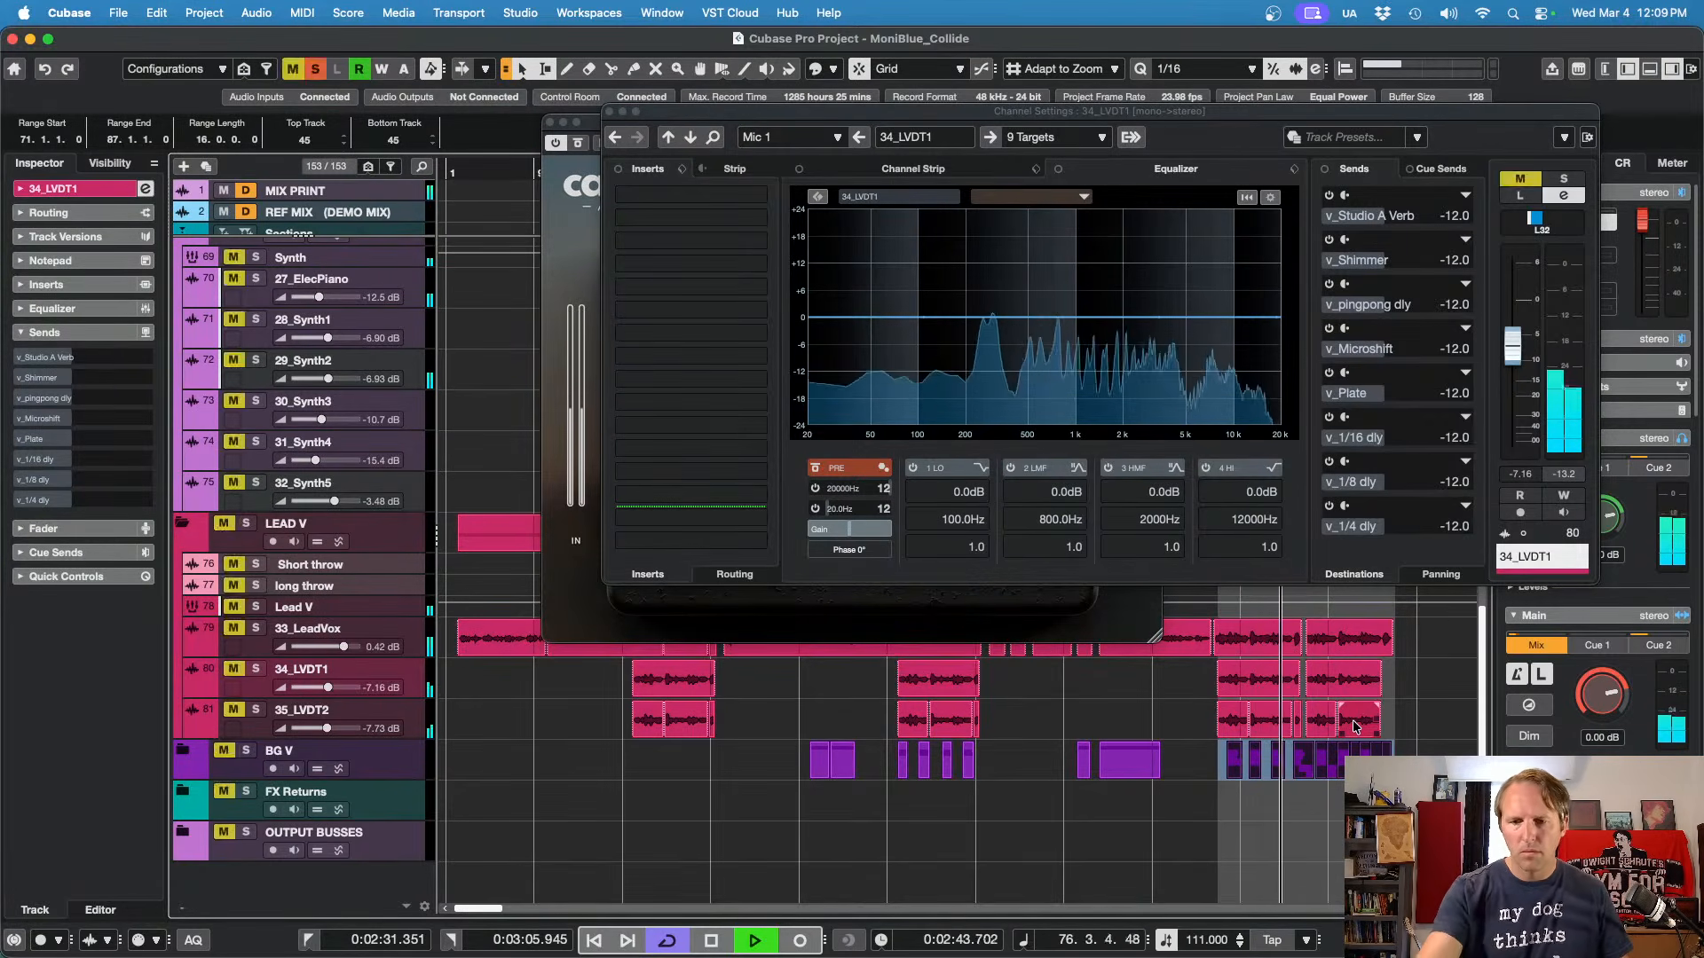
key("s")
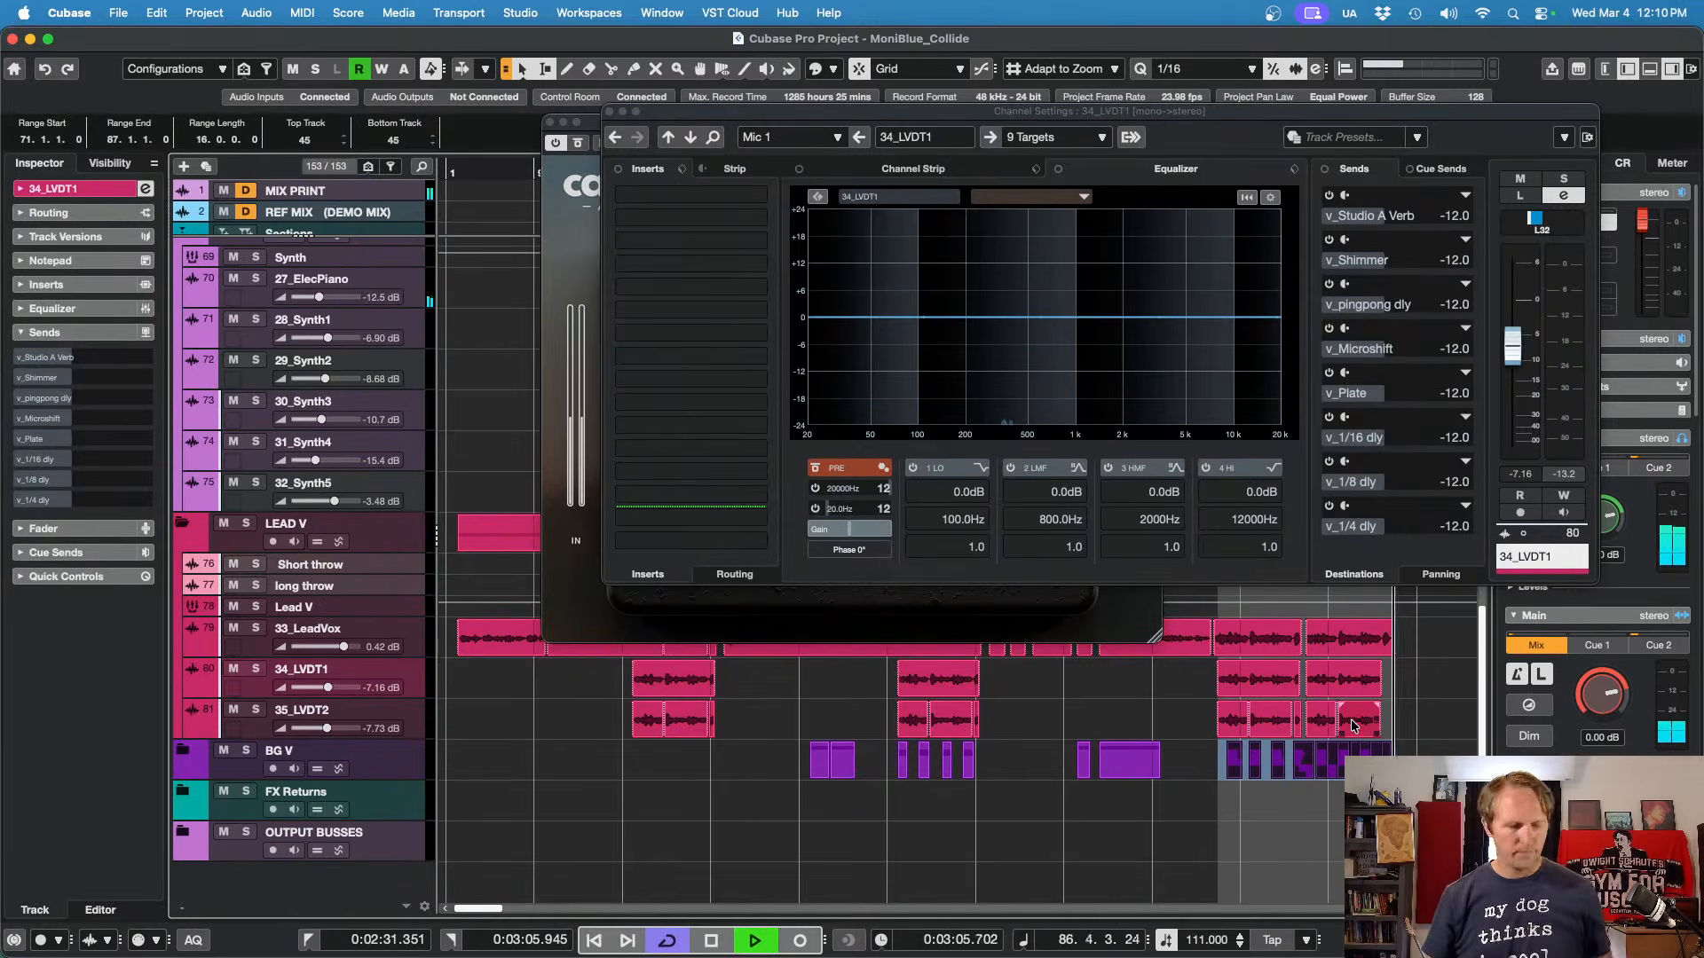
key("space")
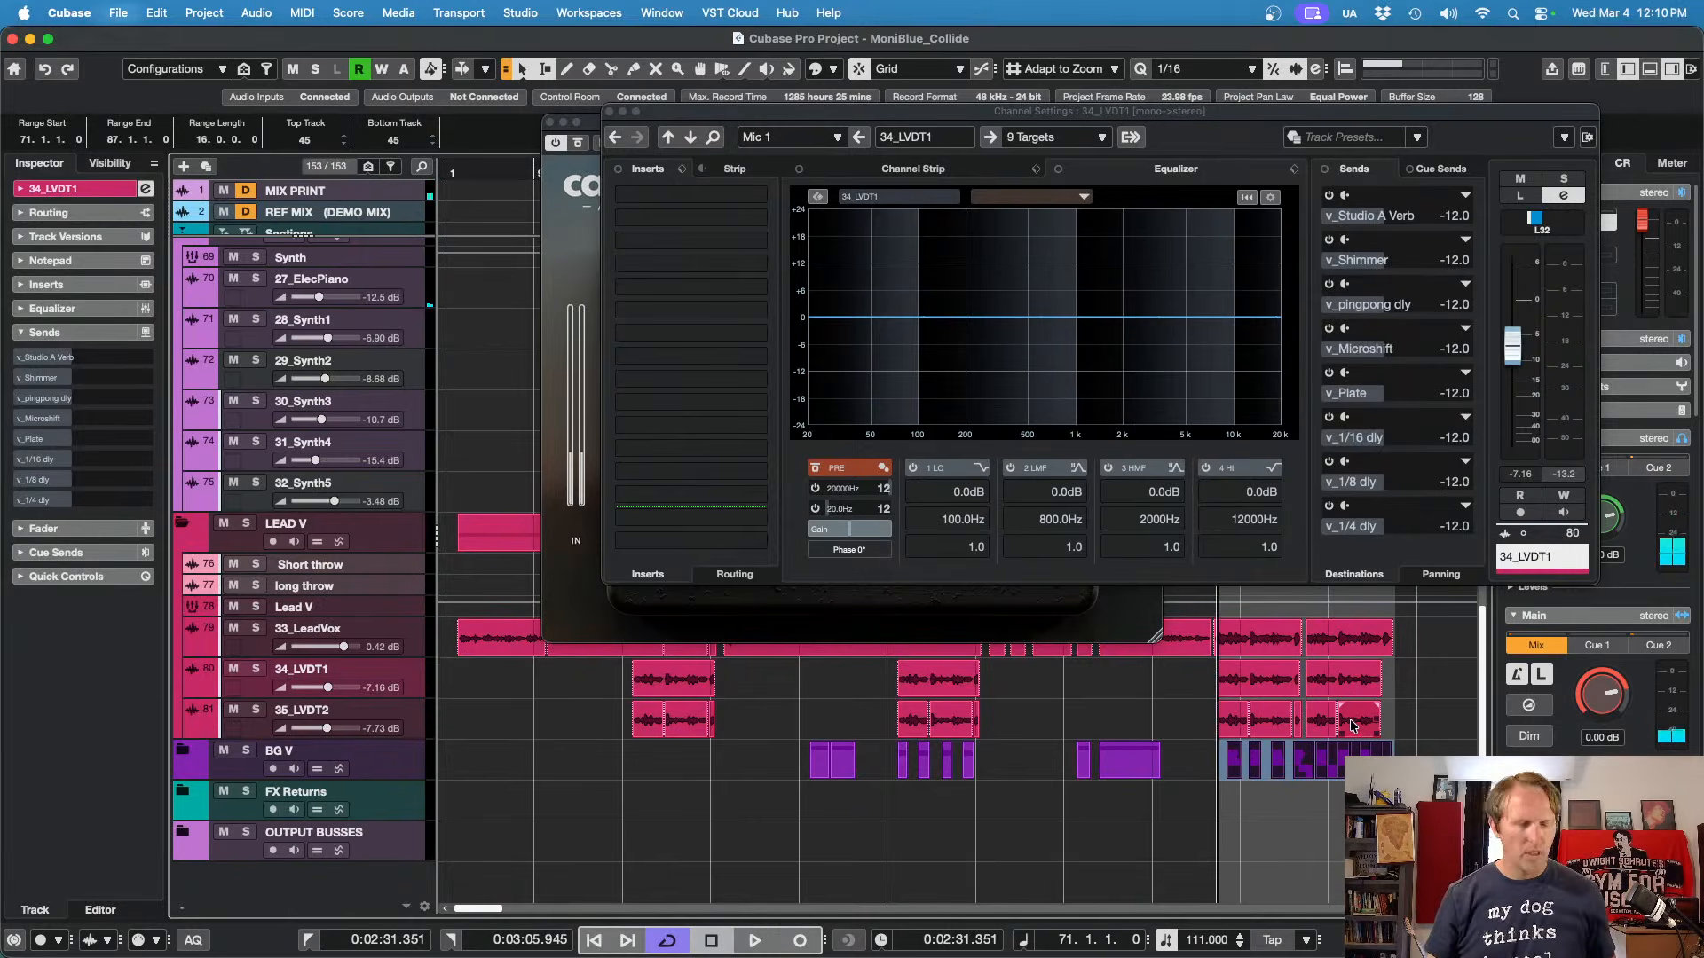
Step: Close the channel settings and plug-in windows, and expand the BG V folder to reach the backing vocal tracks
left_click(610, 110)
left_click(550, 122)
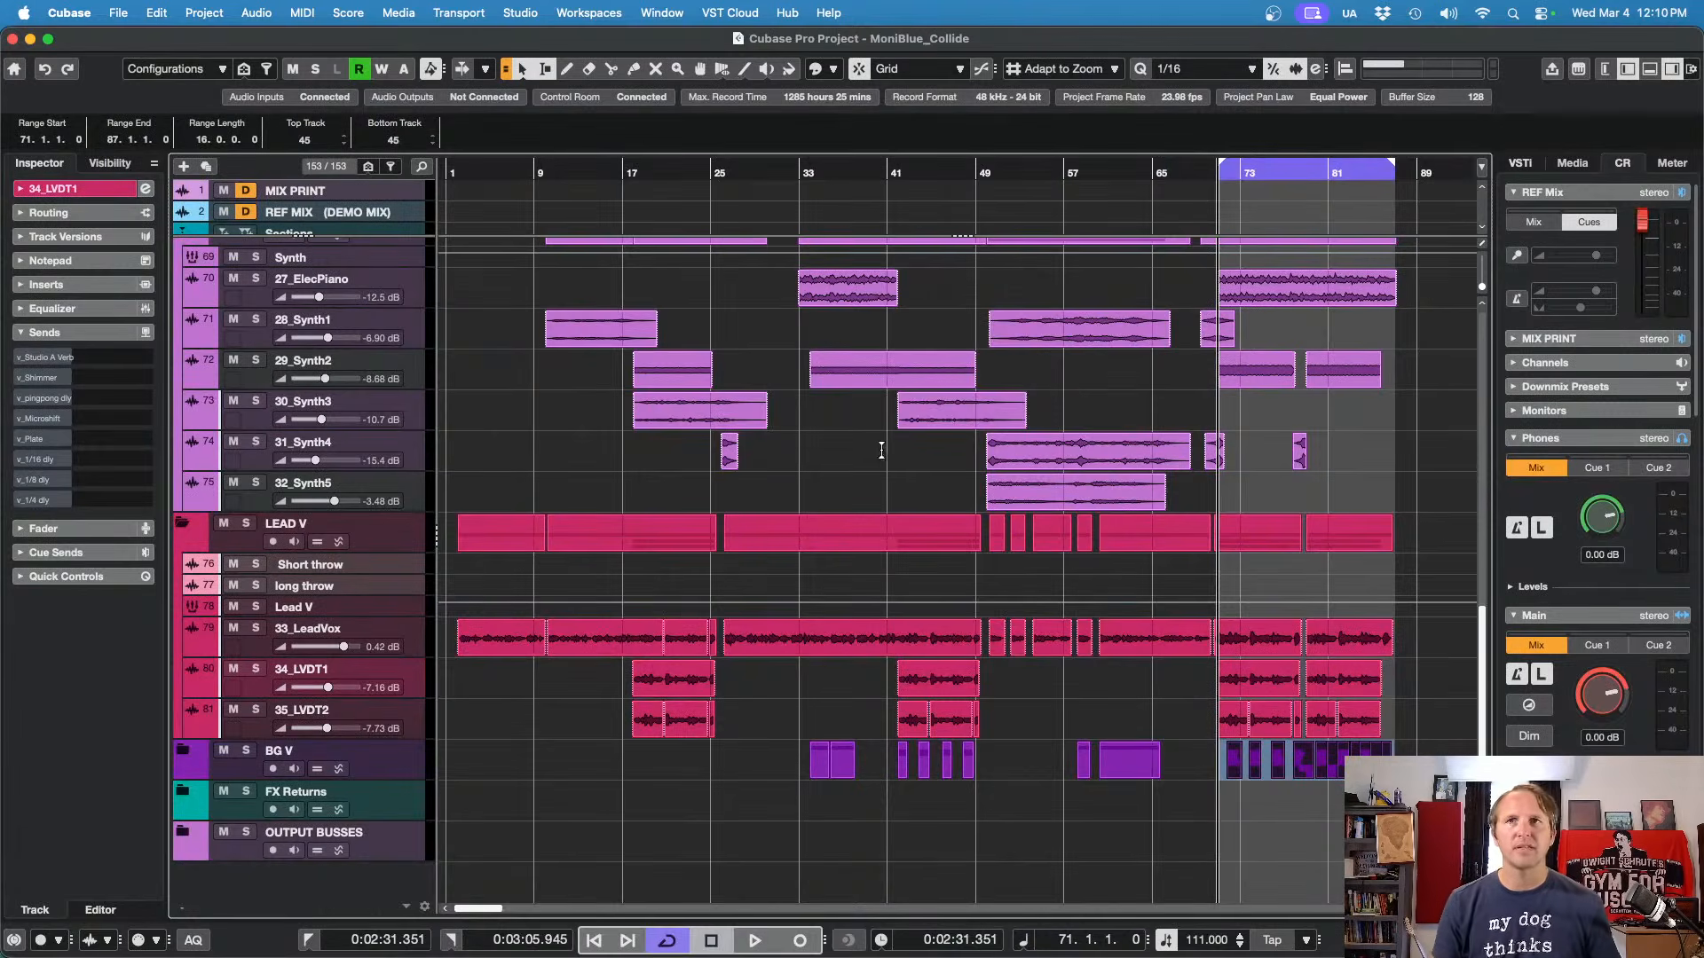
left_click(184, 752)
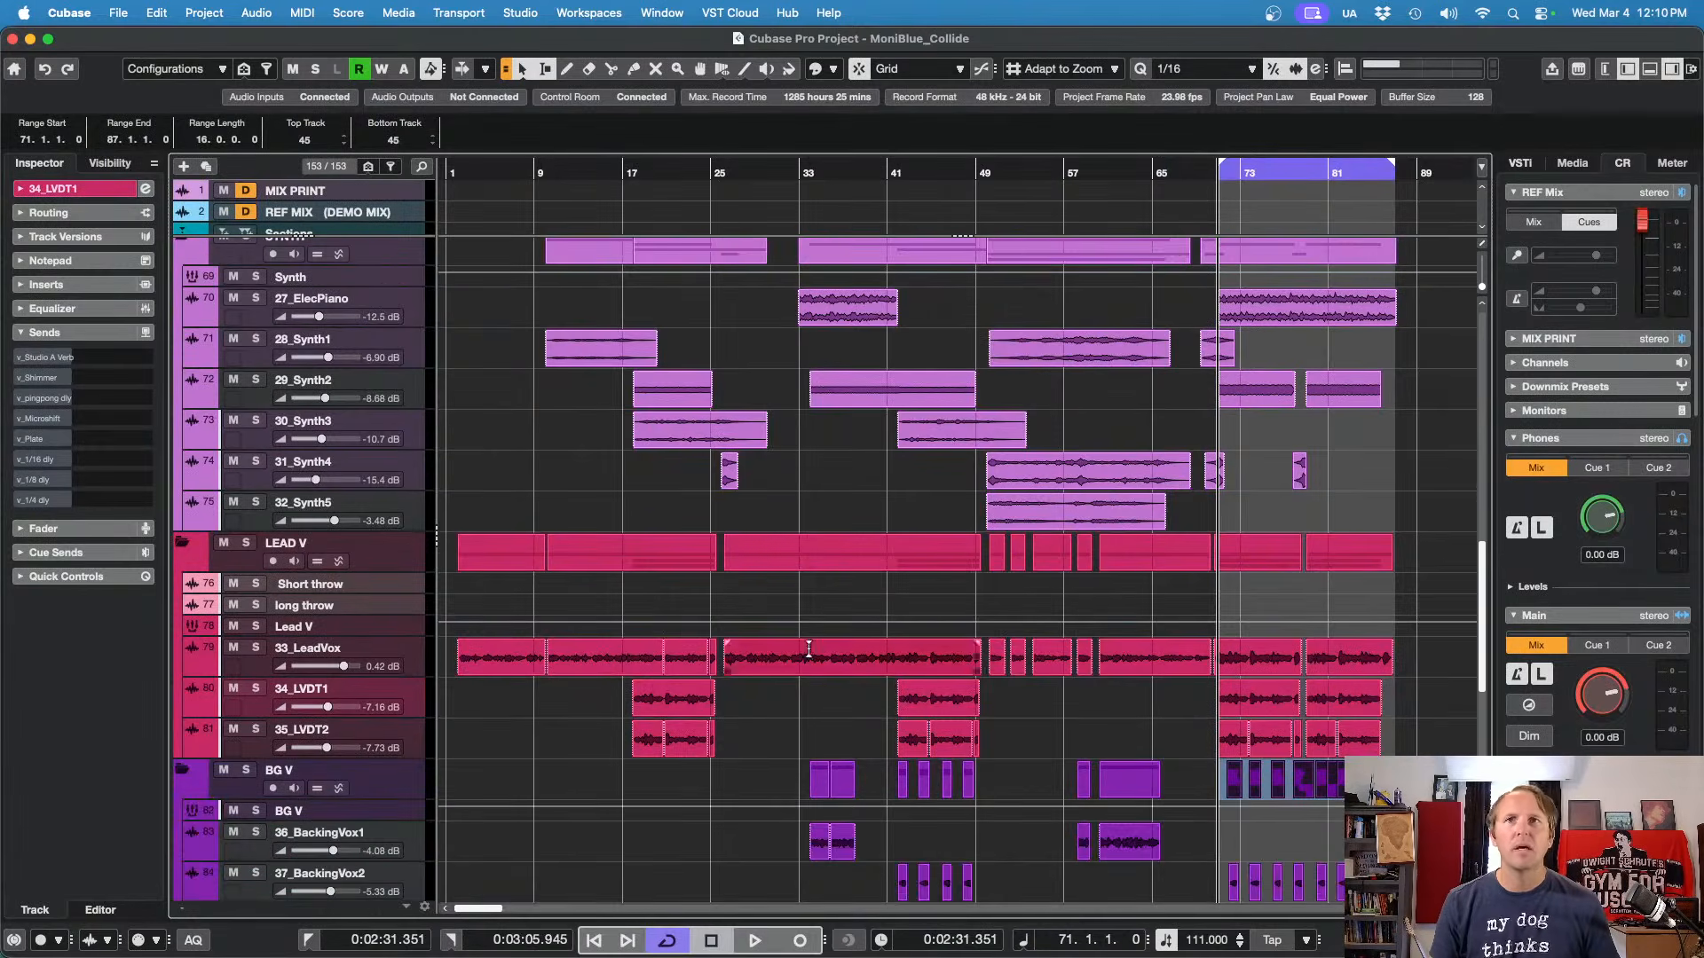
scroll(825, 648, "down", 5)
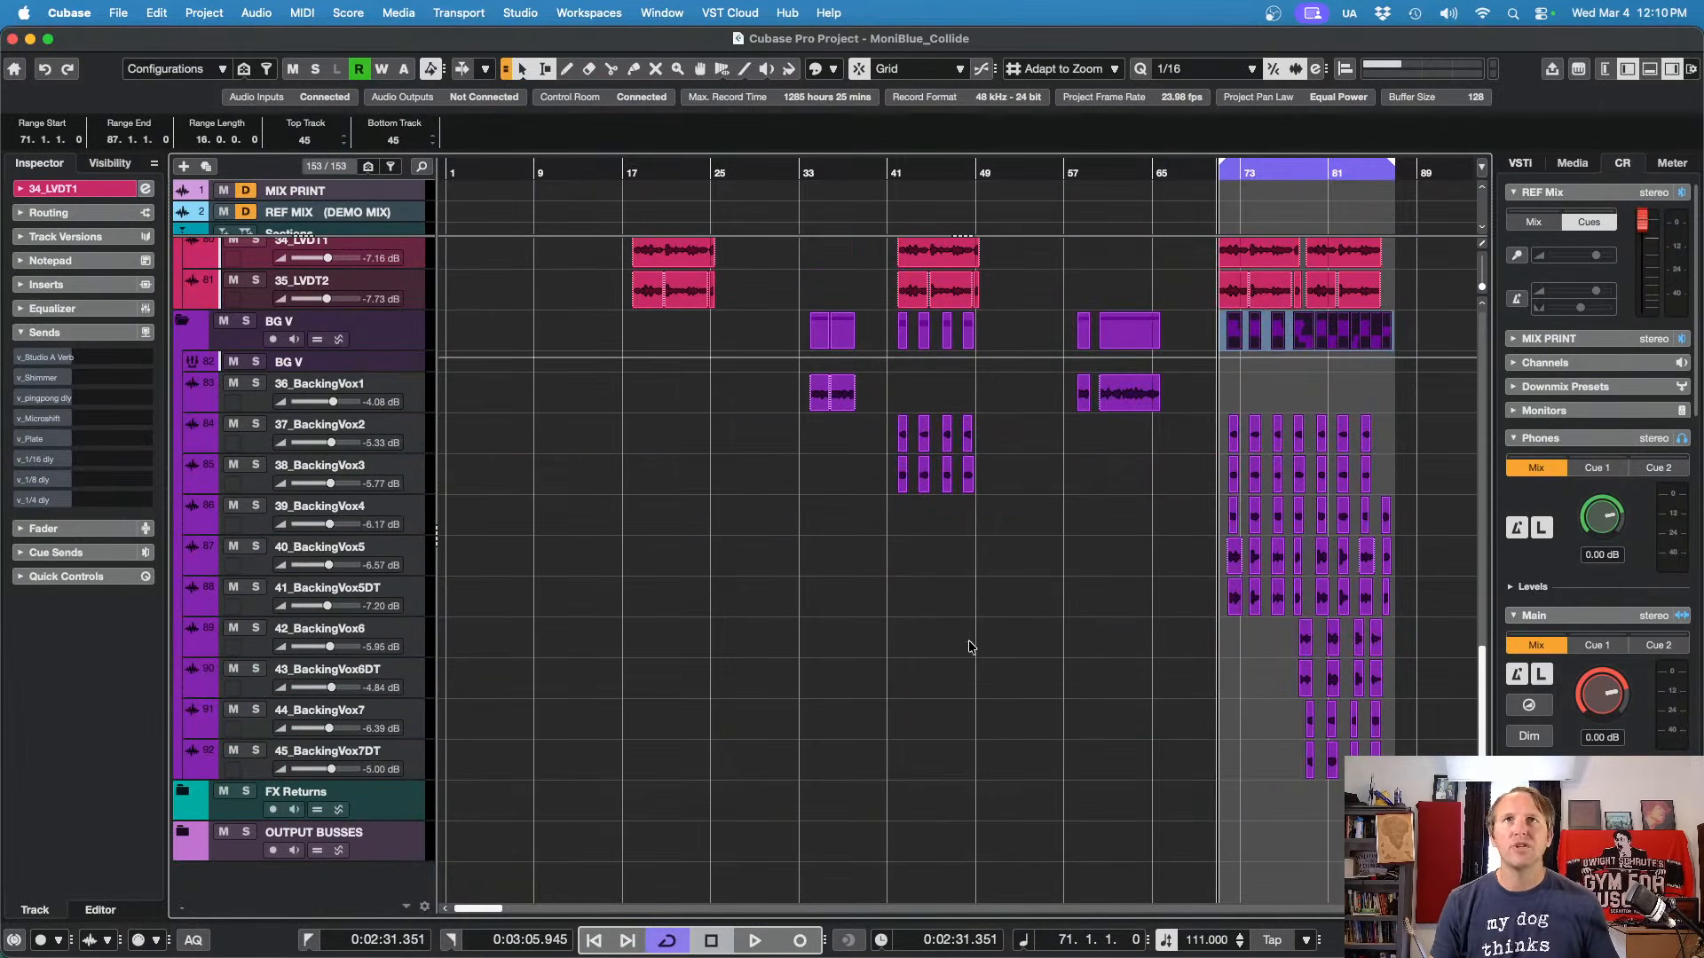
Step: Play the first 36_BackingVox1 passage from bar 35 and stop
left_click(815, 171)
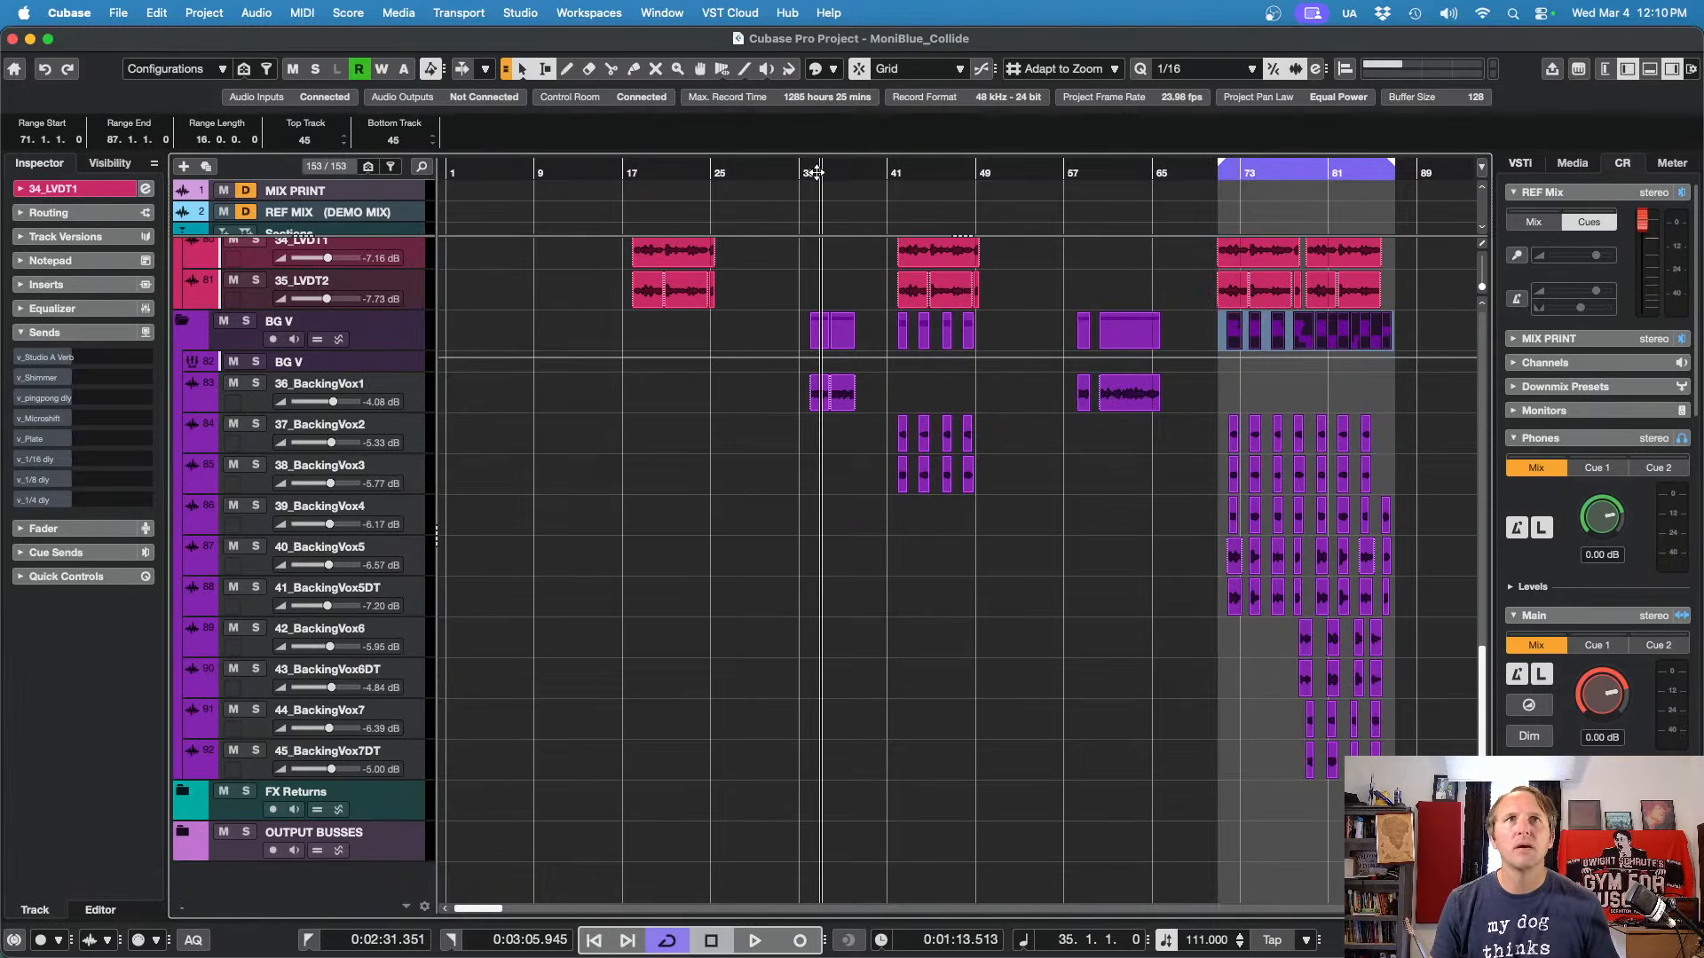
key("space")
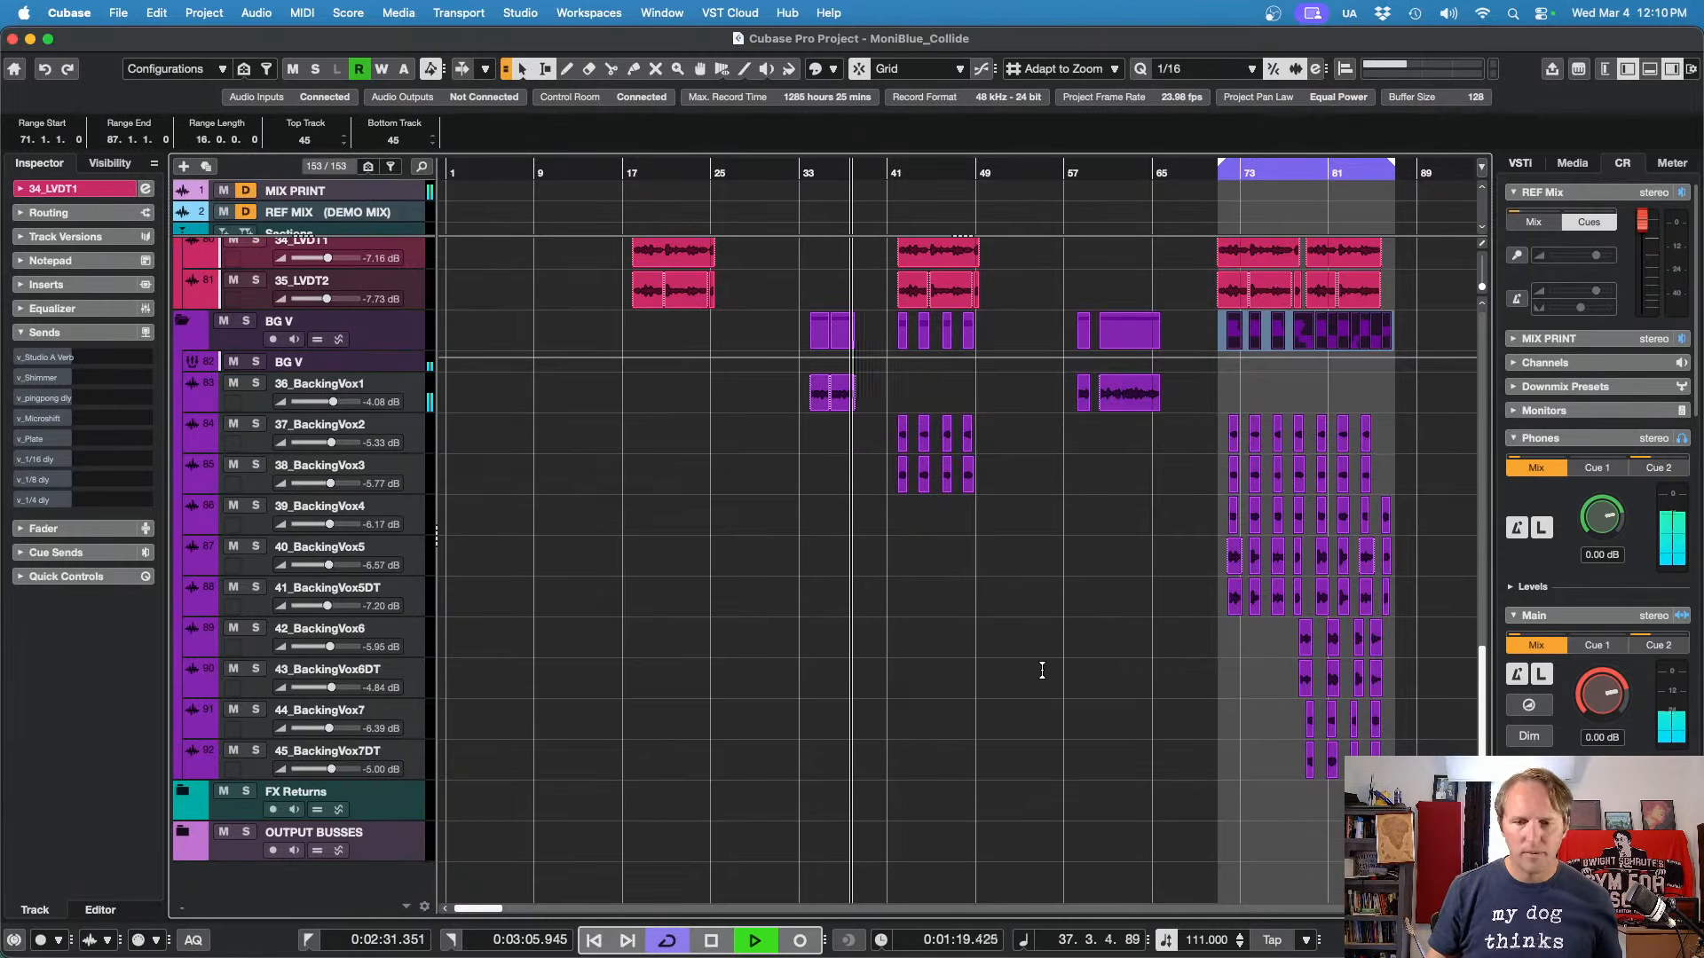
key("space")
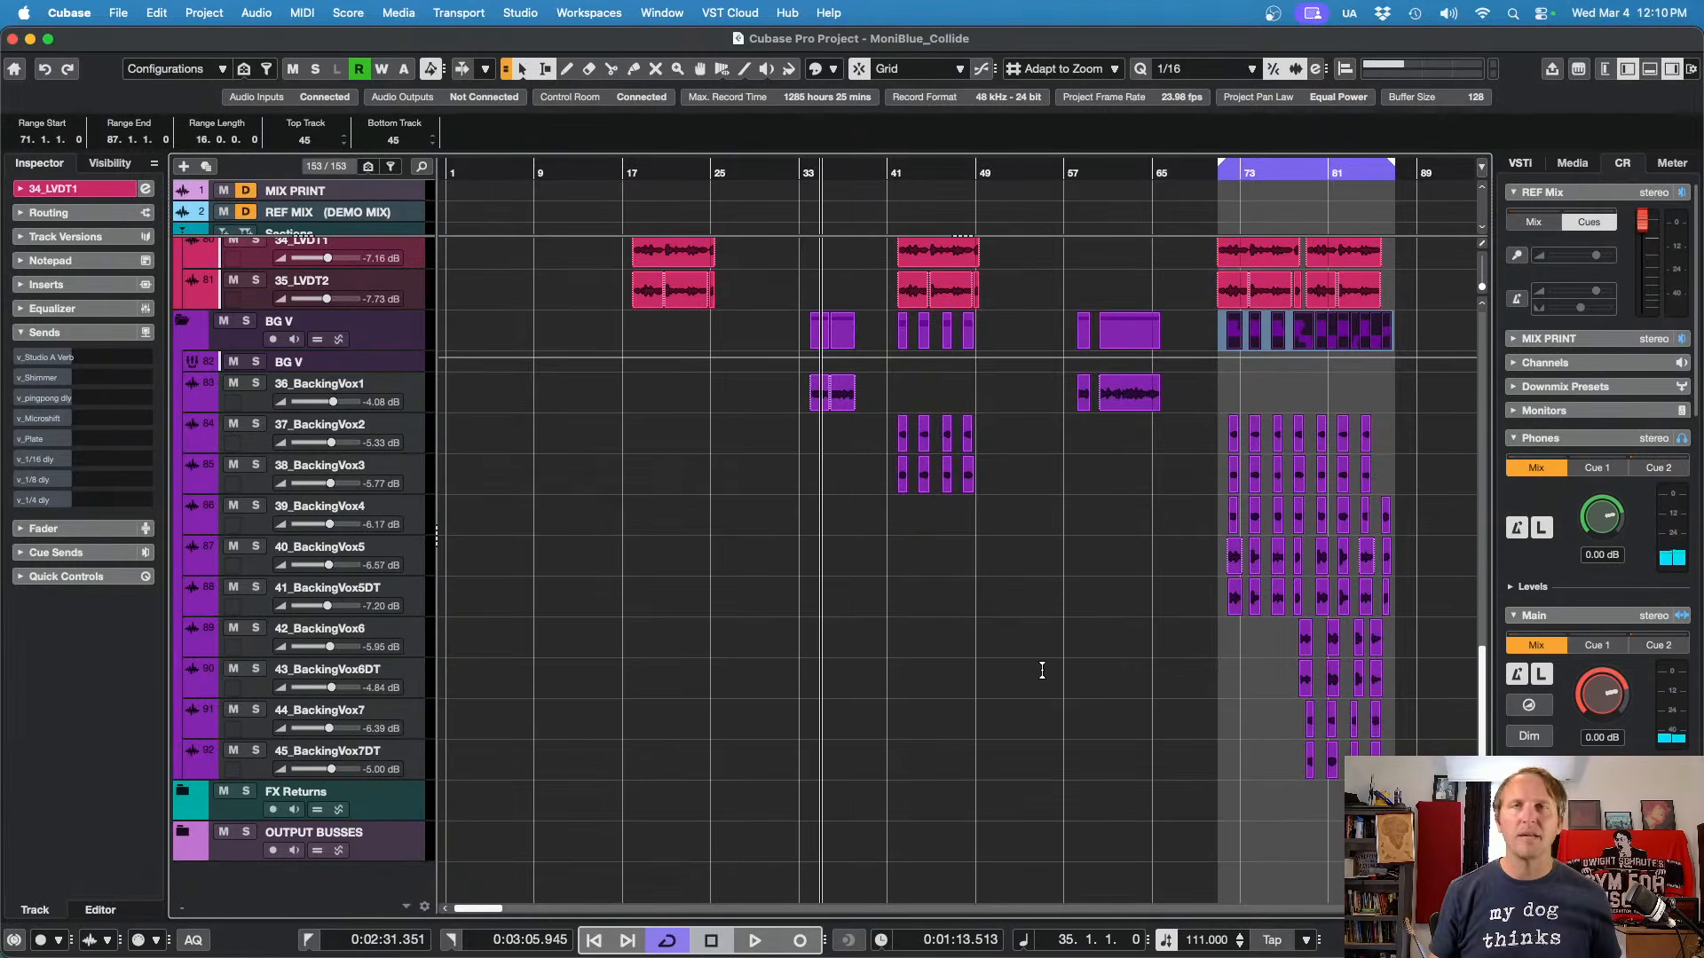
Step: Return to the drum tracks, solo 01_KickIn, and play it briefly from bar 35
scroll(1040, 631, "up", 15)
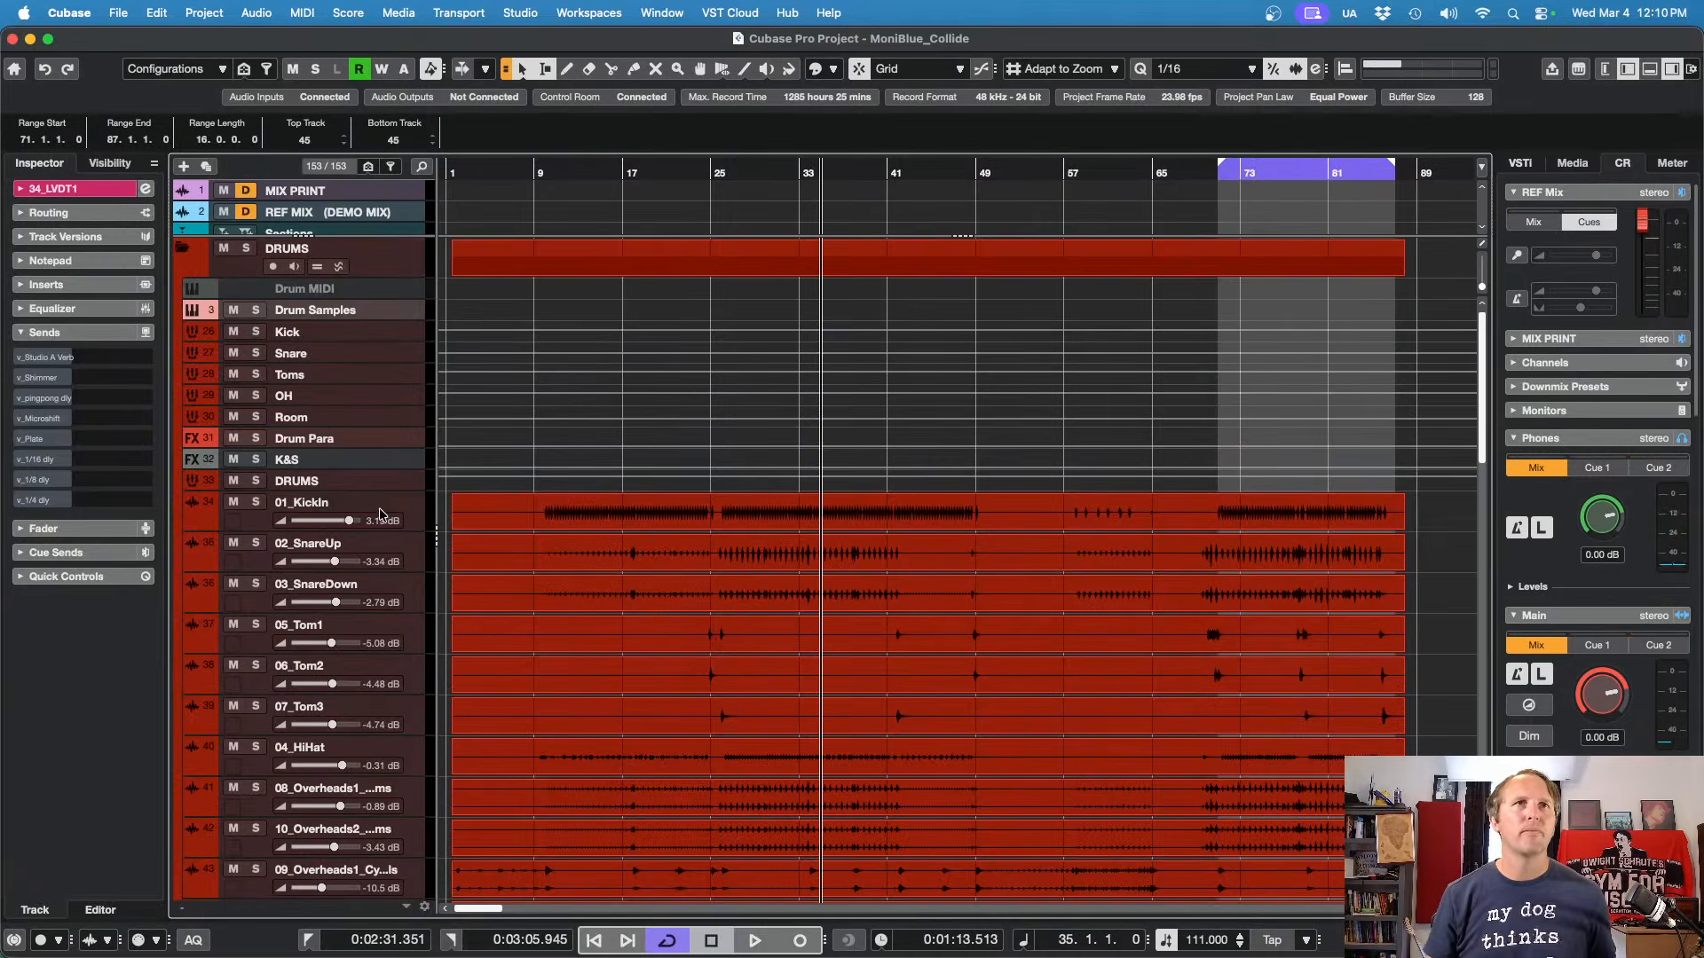
left_click(406, 523)
key("s")
key("space")
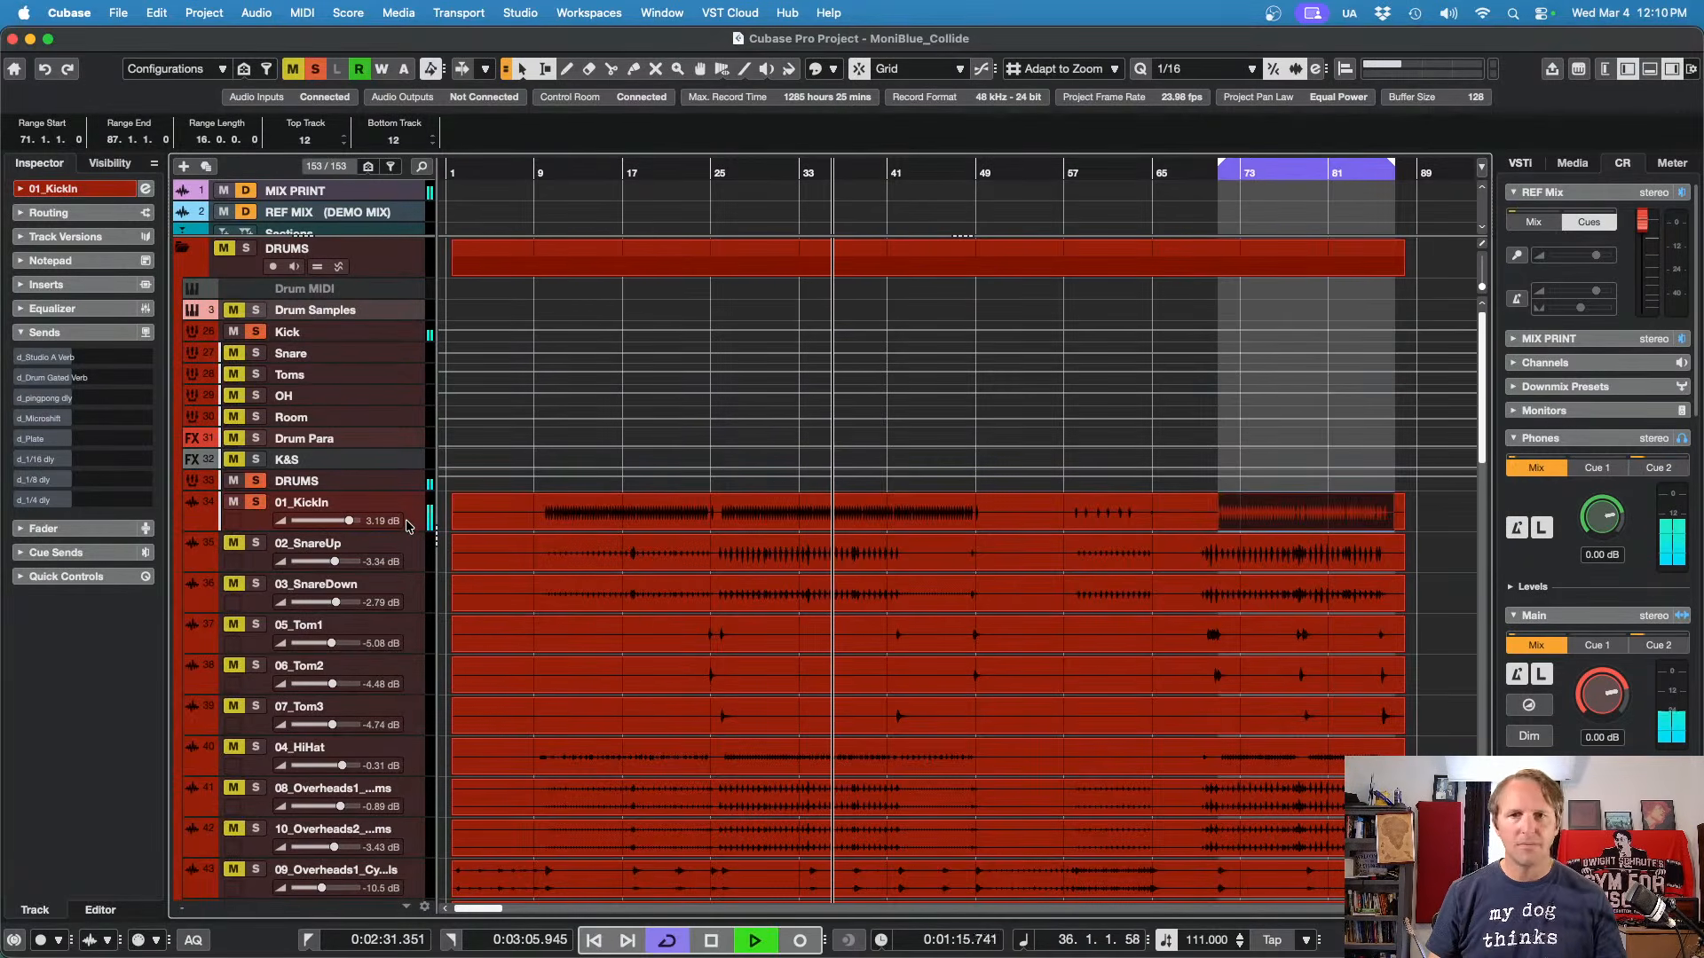
key("space")
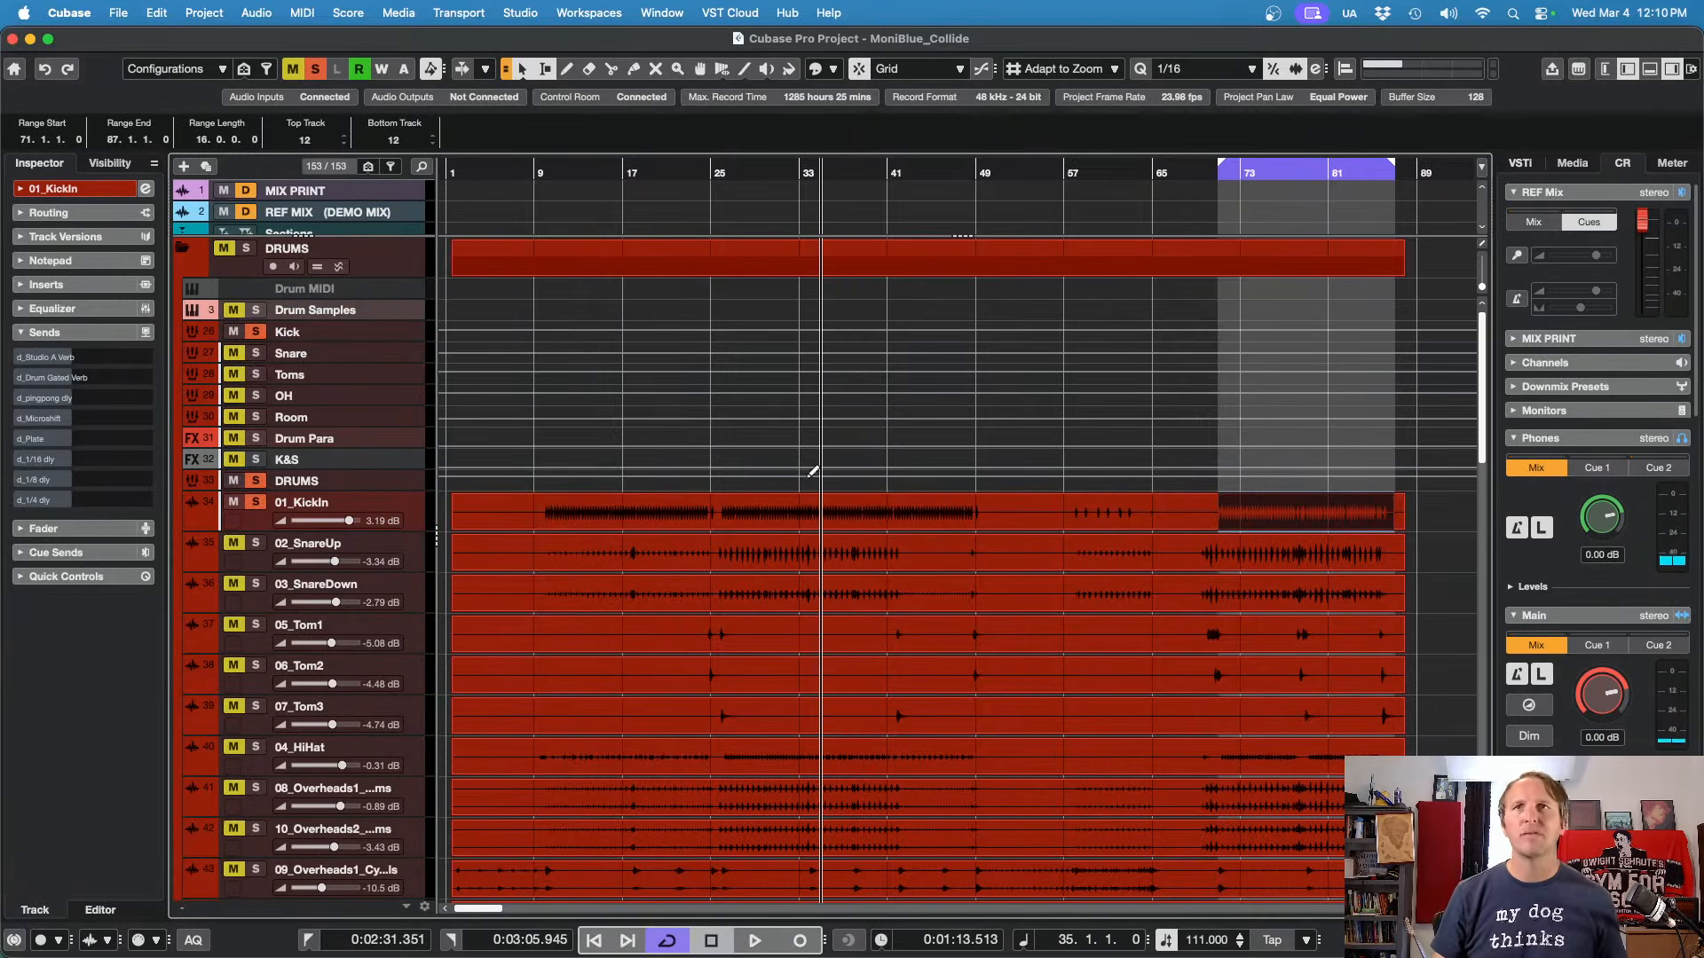
Step: Set the loop range to bars 25 to 86, open the MixConsole, and play the full mix with the kick solo cleared
left_click_drag(710, 504, 1383, 514)
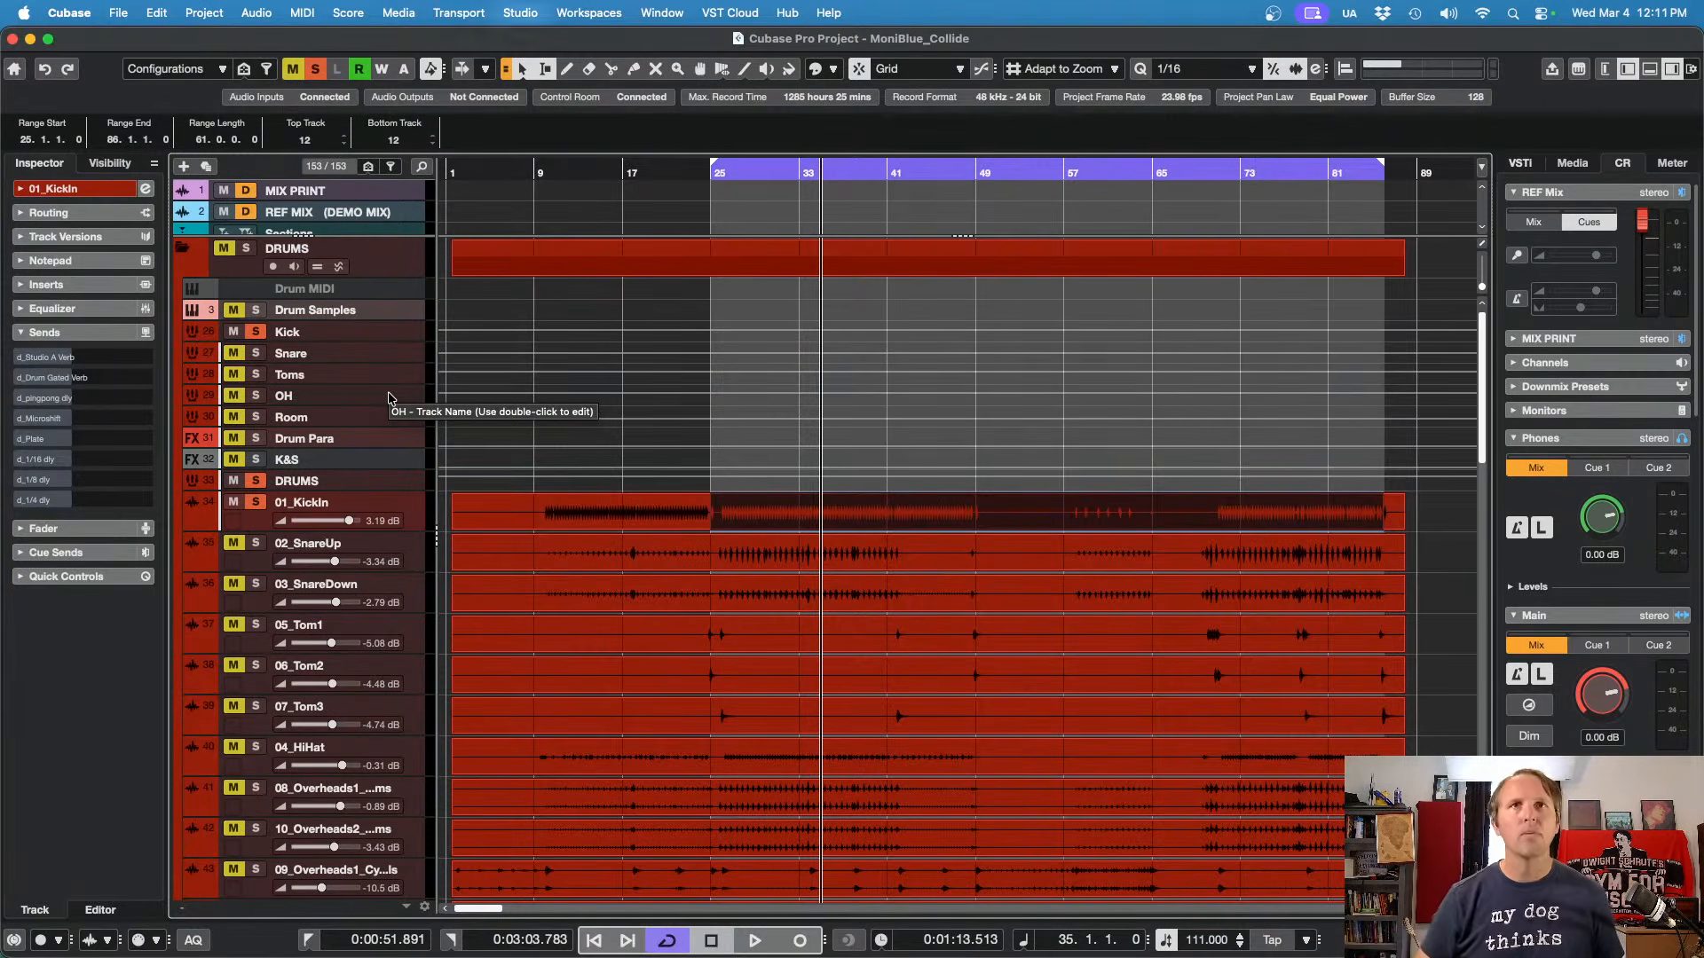
key("F3")
key("space")
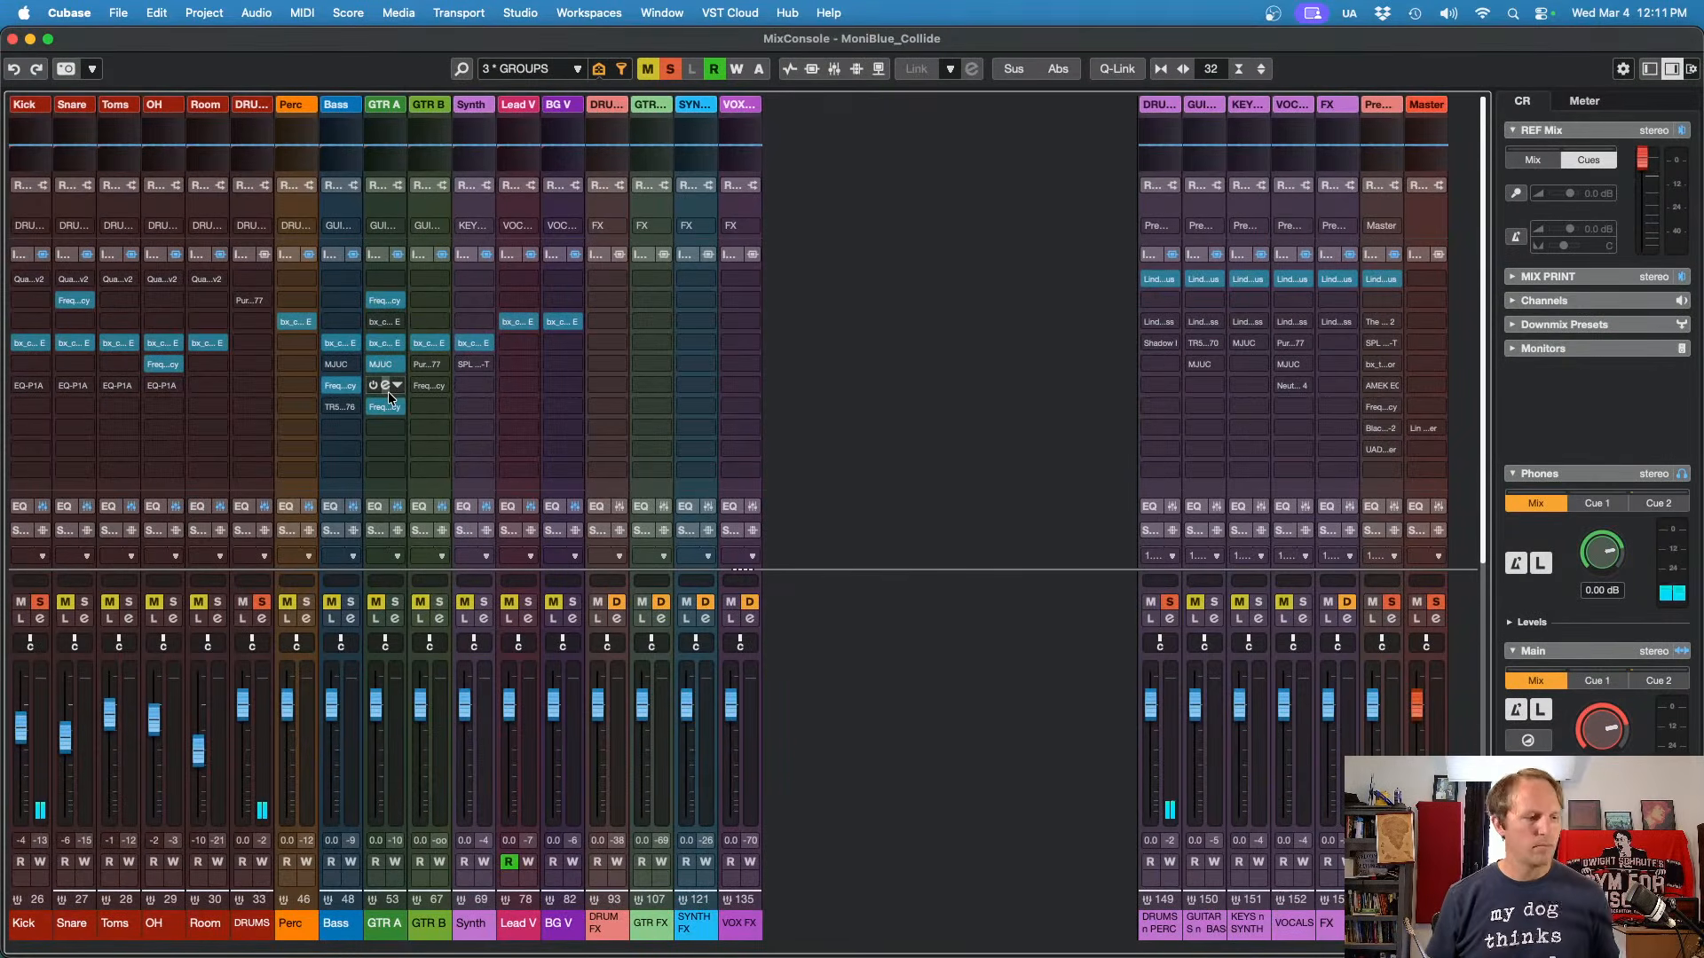
key("s")
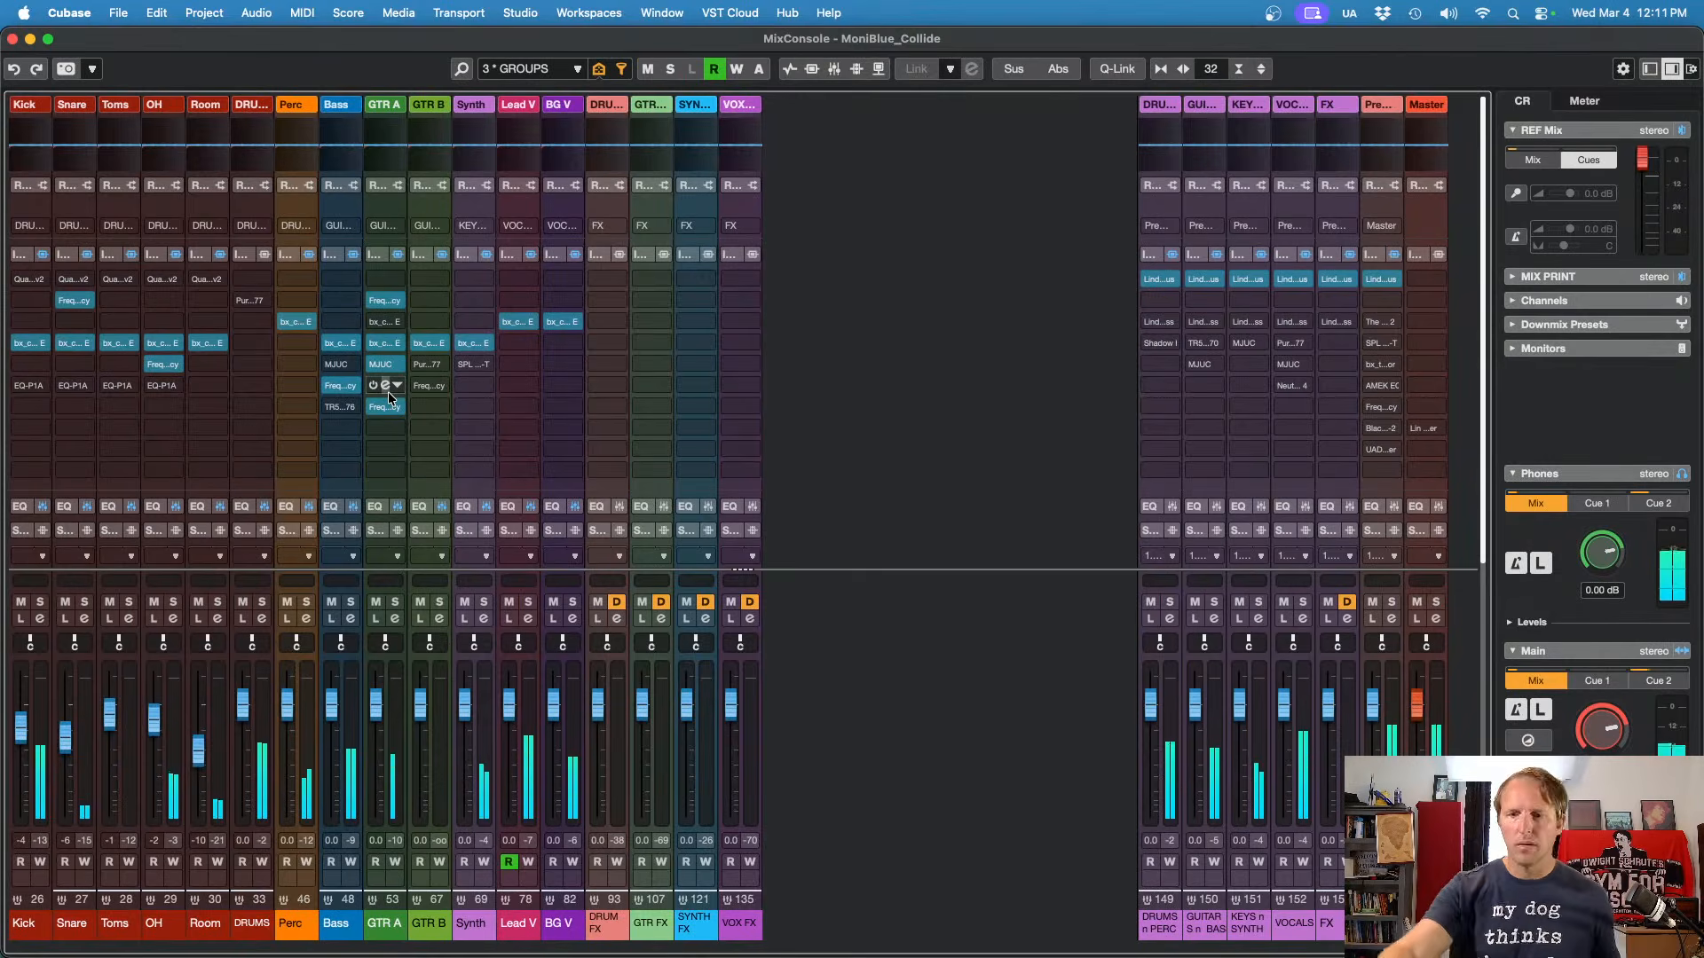
Step: Audition the Kick channel in solo and in the full mix, then stop playback
key("s")
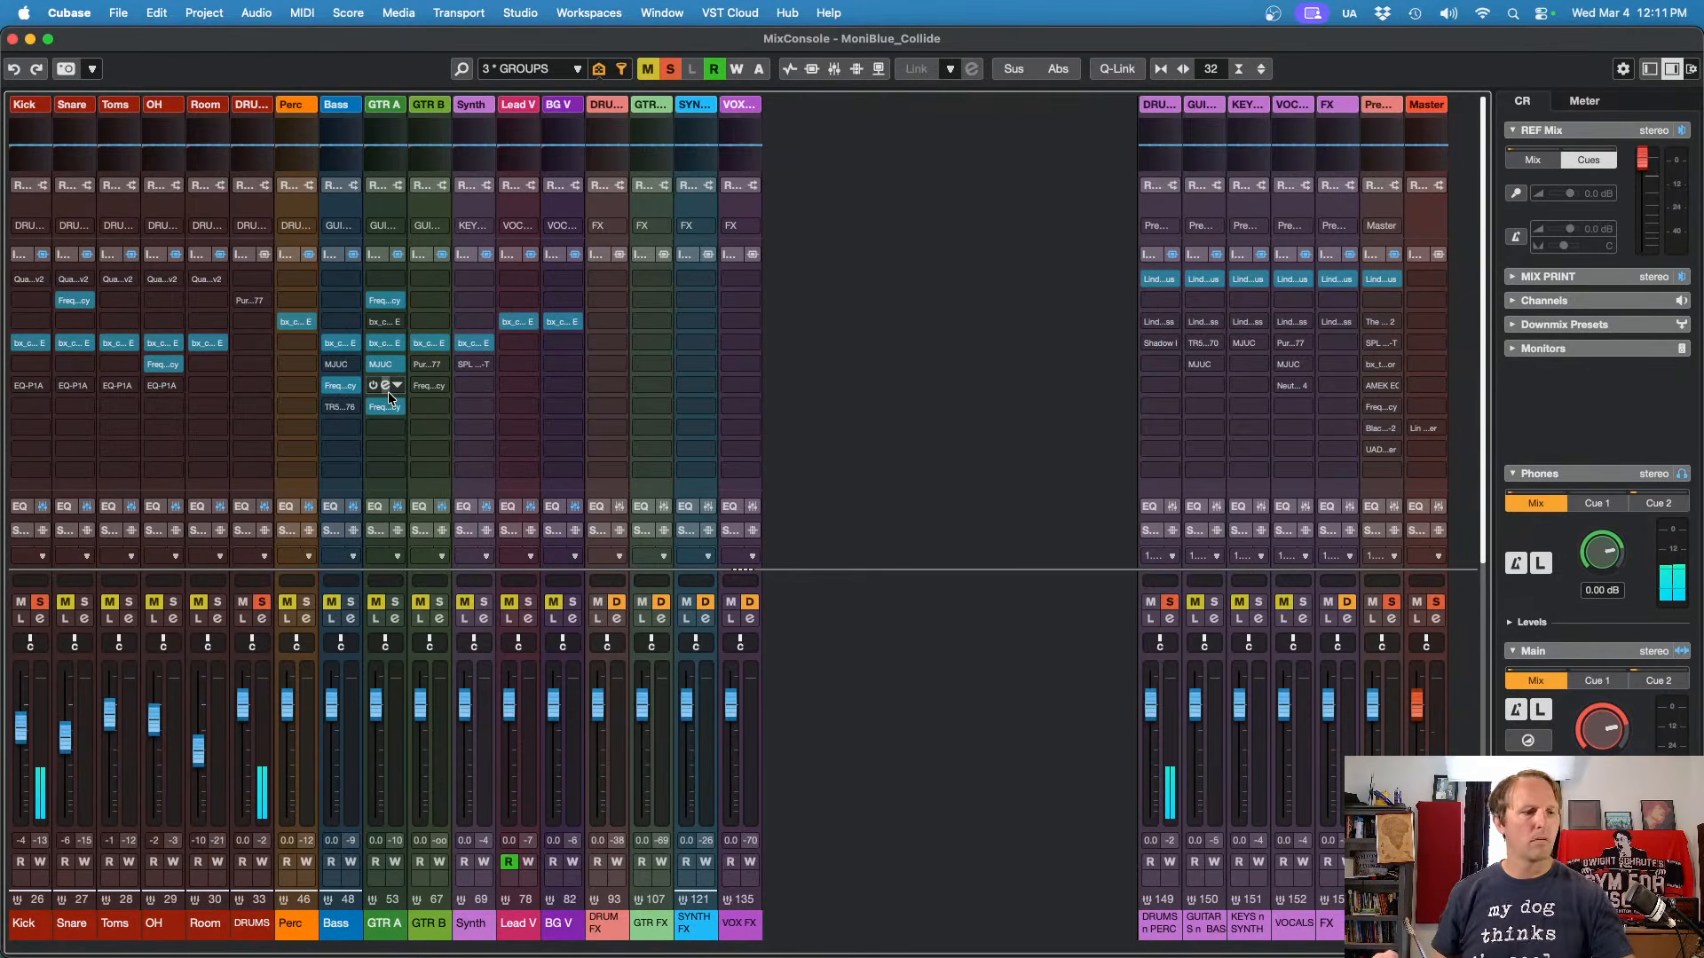
key("s")
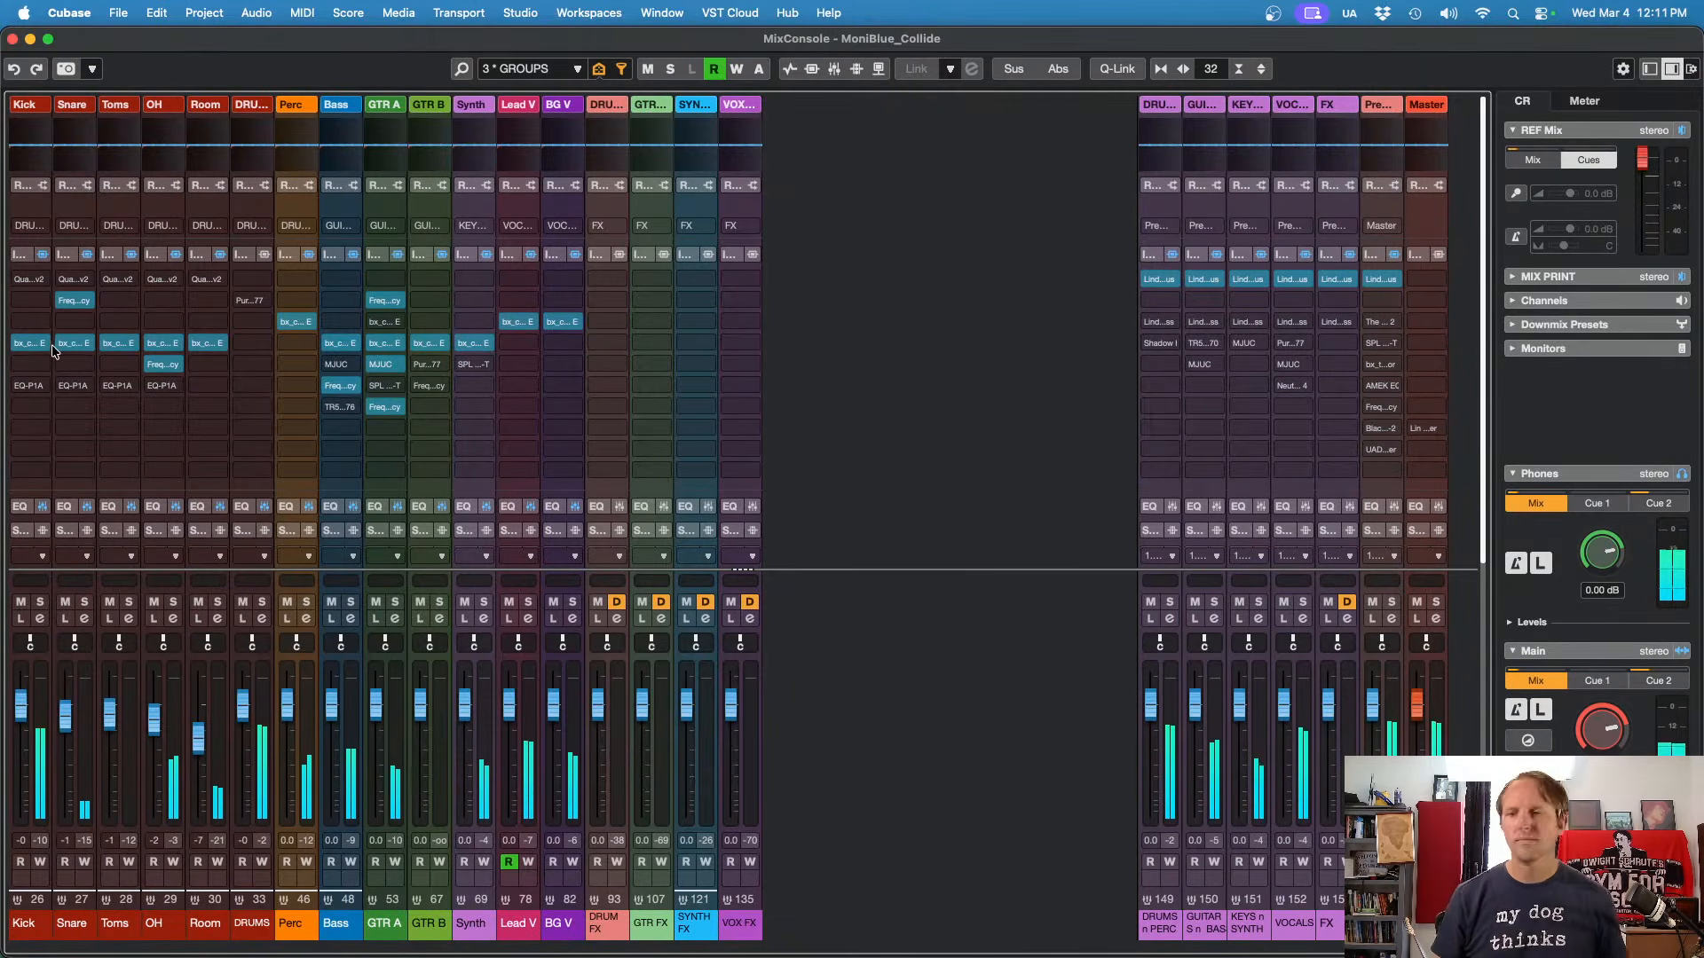
key("space")
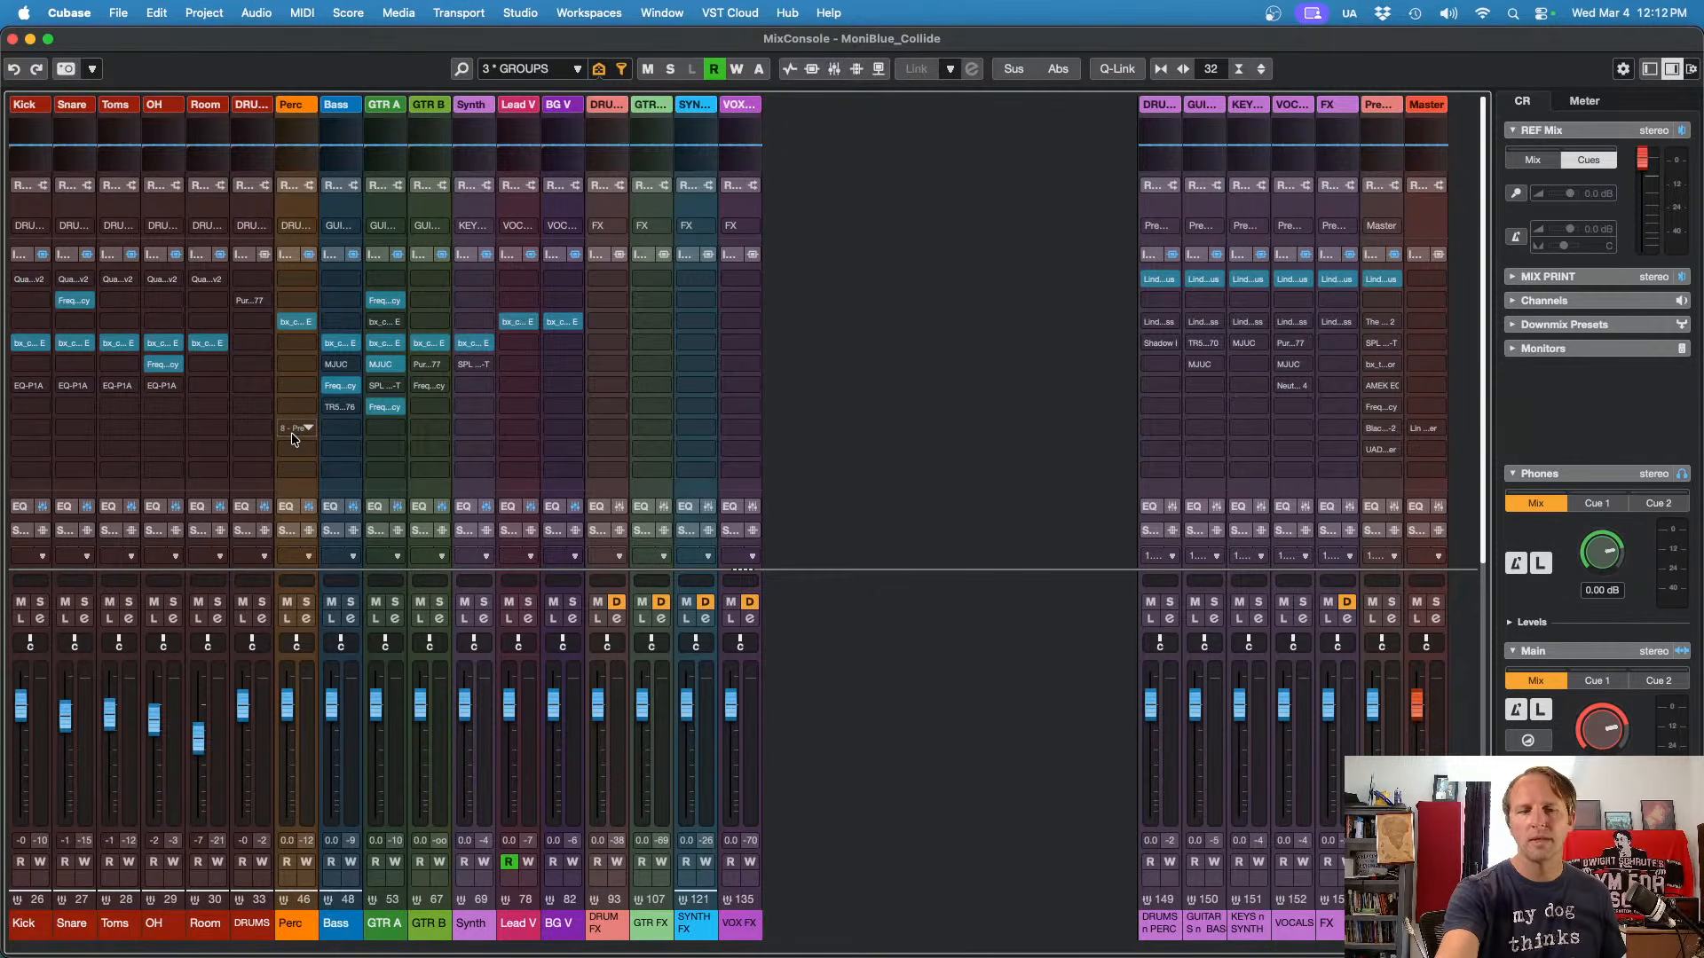
Step: Open the bx_console SSL 4000 E on the Kick channel and start playback
key("Right")
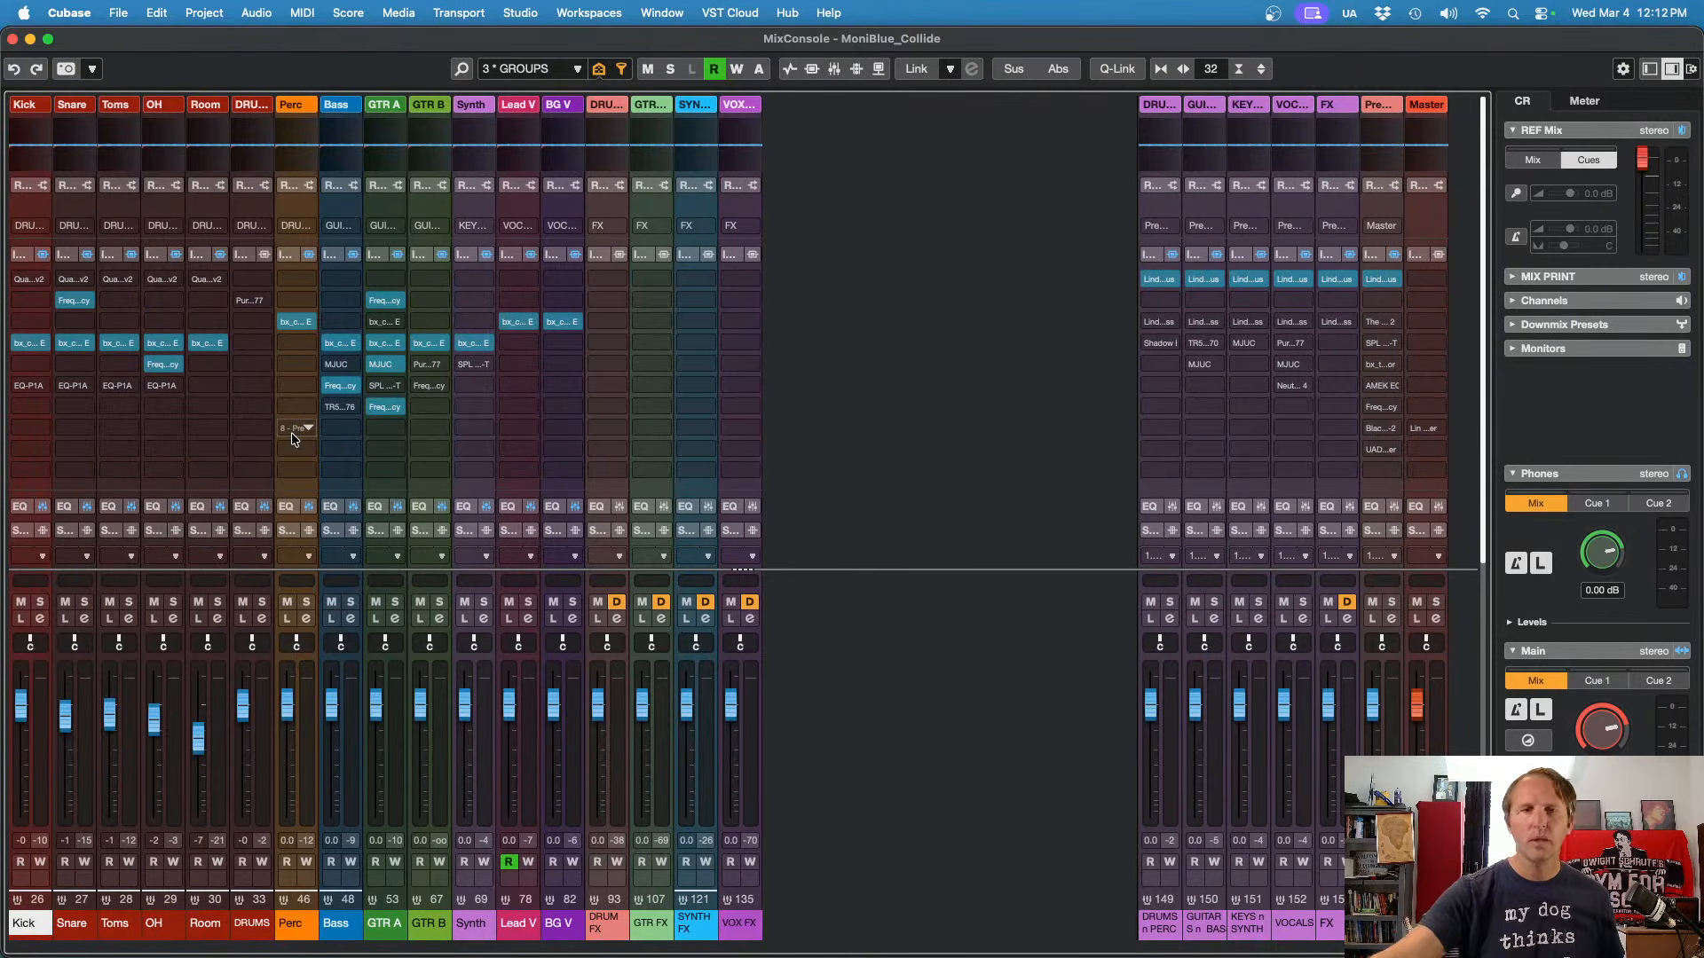
key("Return")
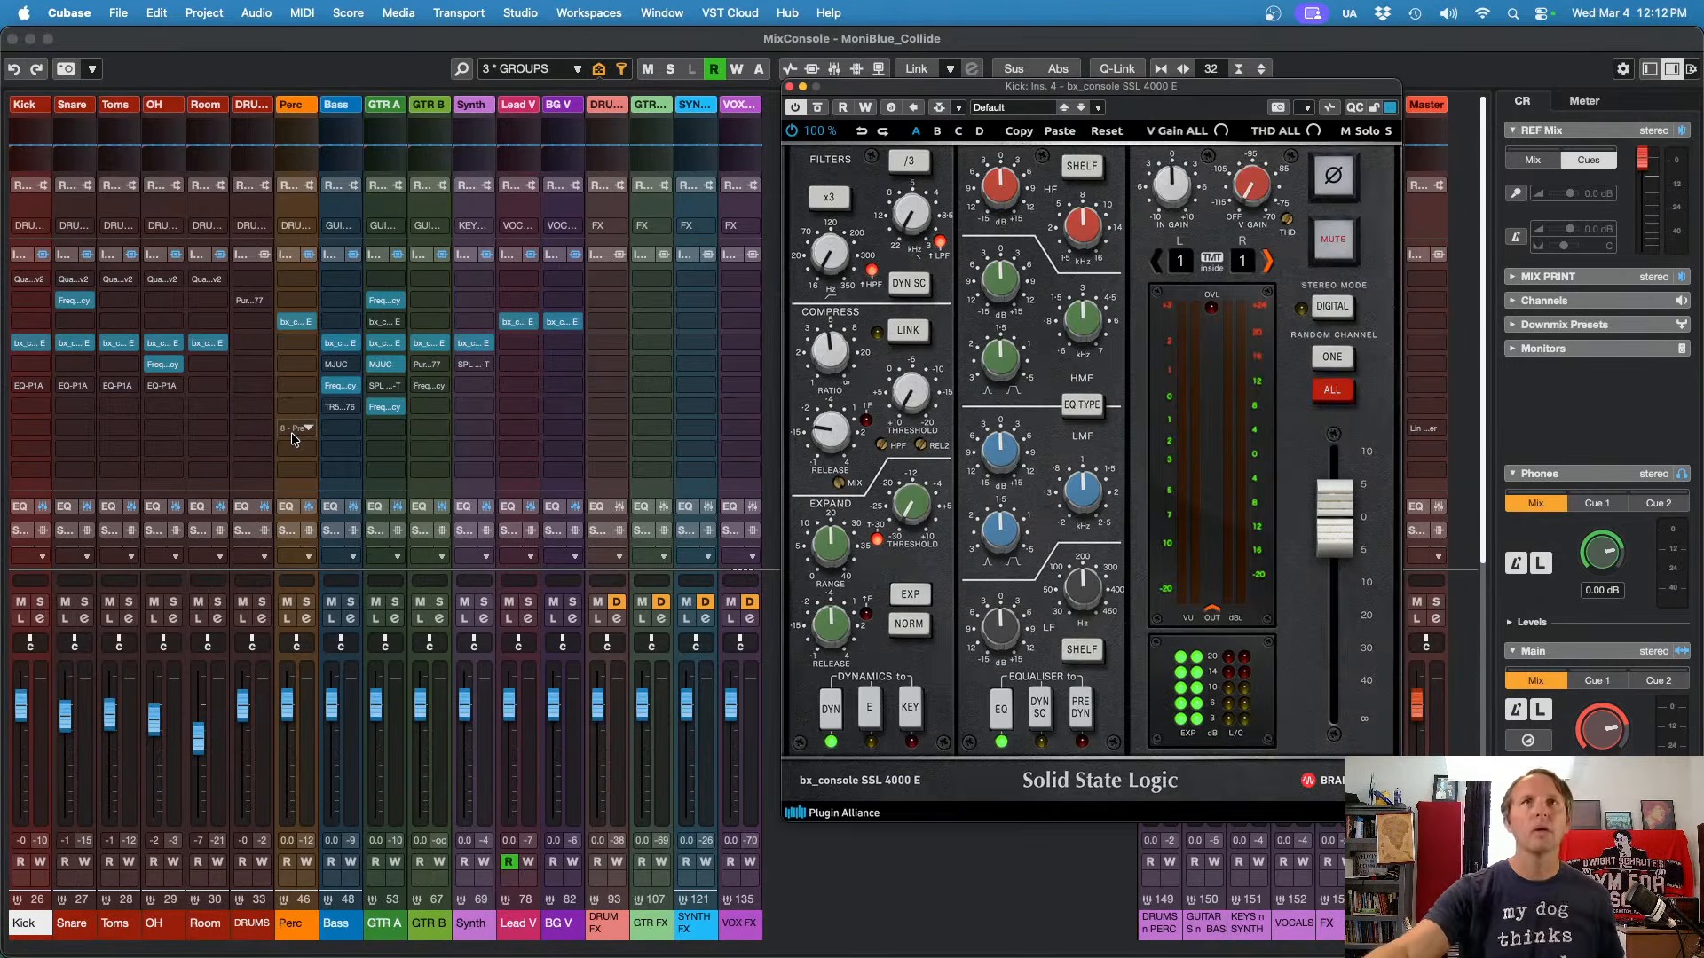
key("space")
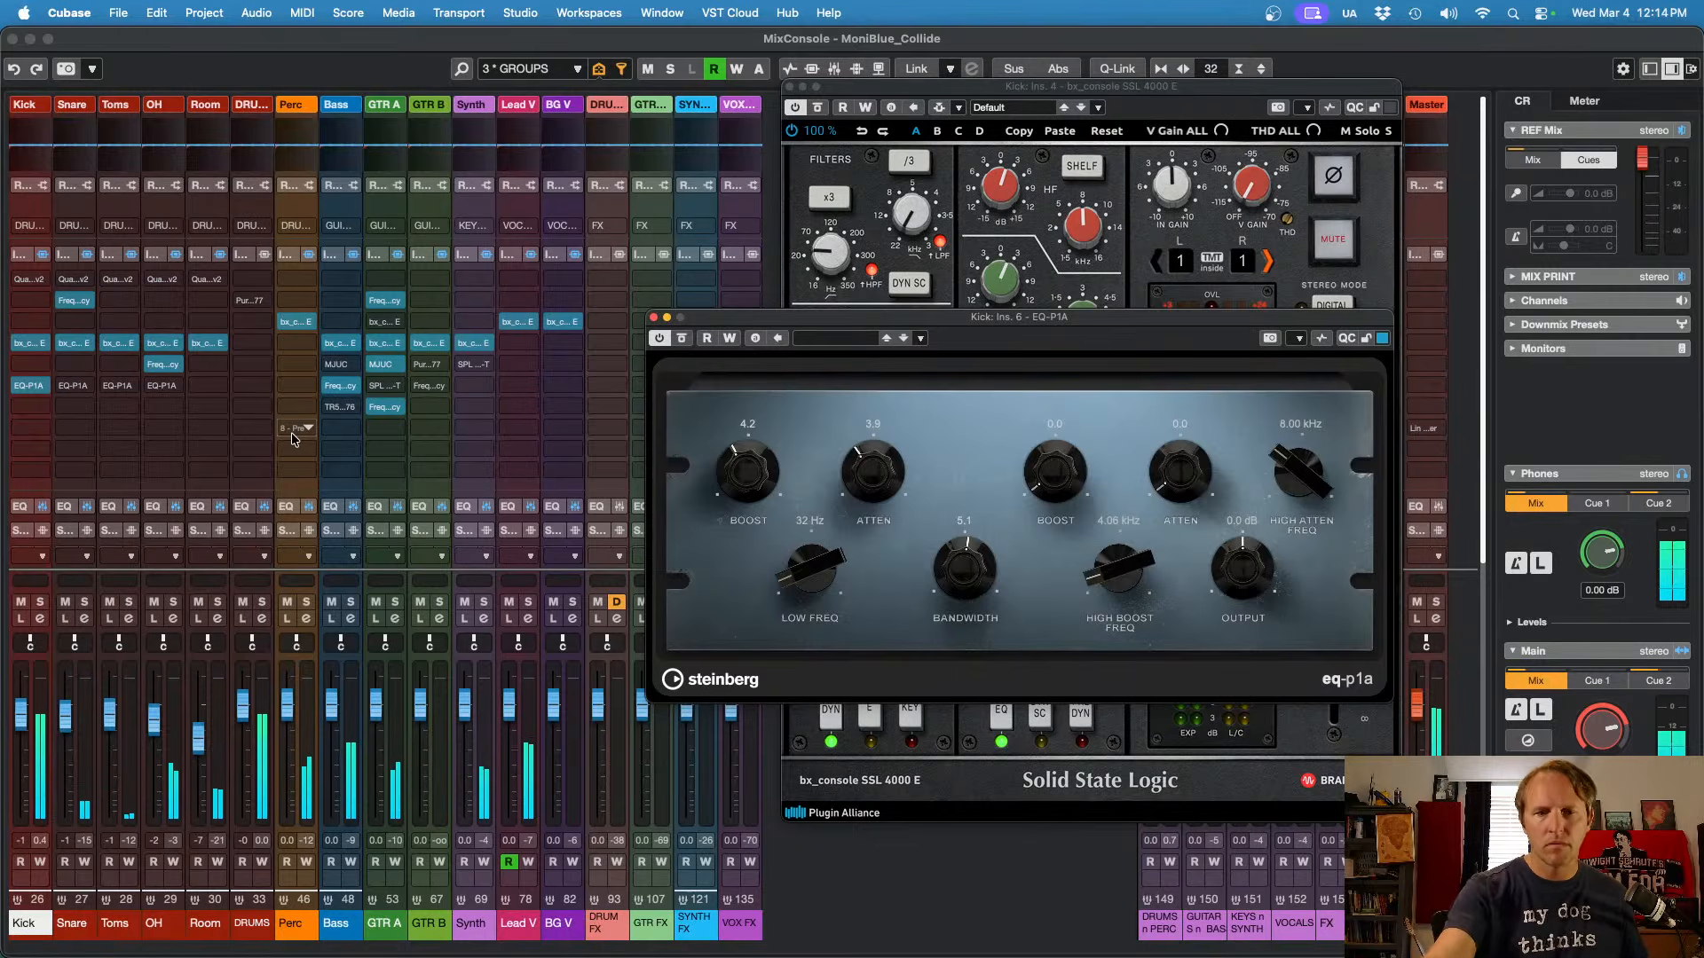
Step: Compare the Kick with its EQ-P1A bypassed and active, and lower the EQ's output to -1.7 dB
key("b")
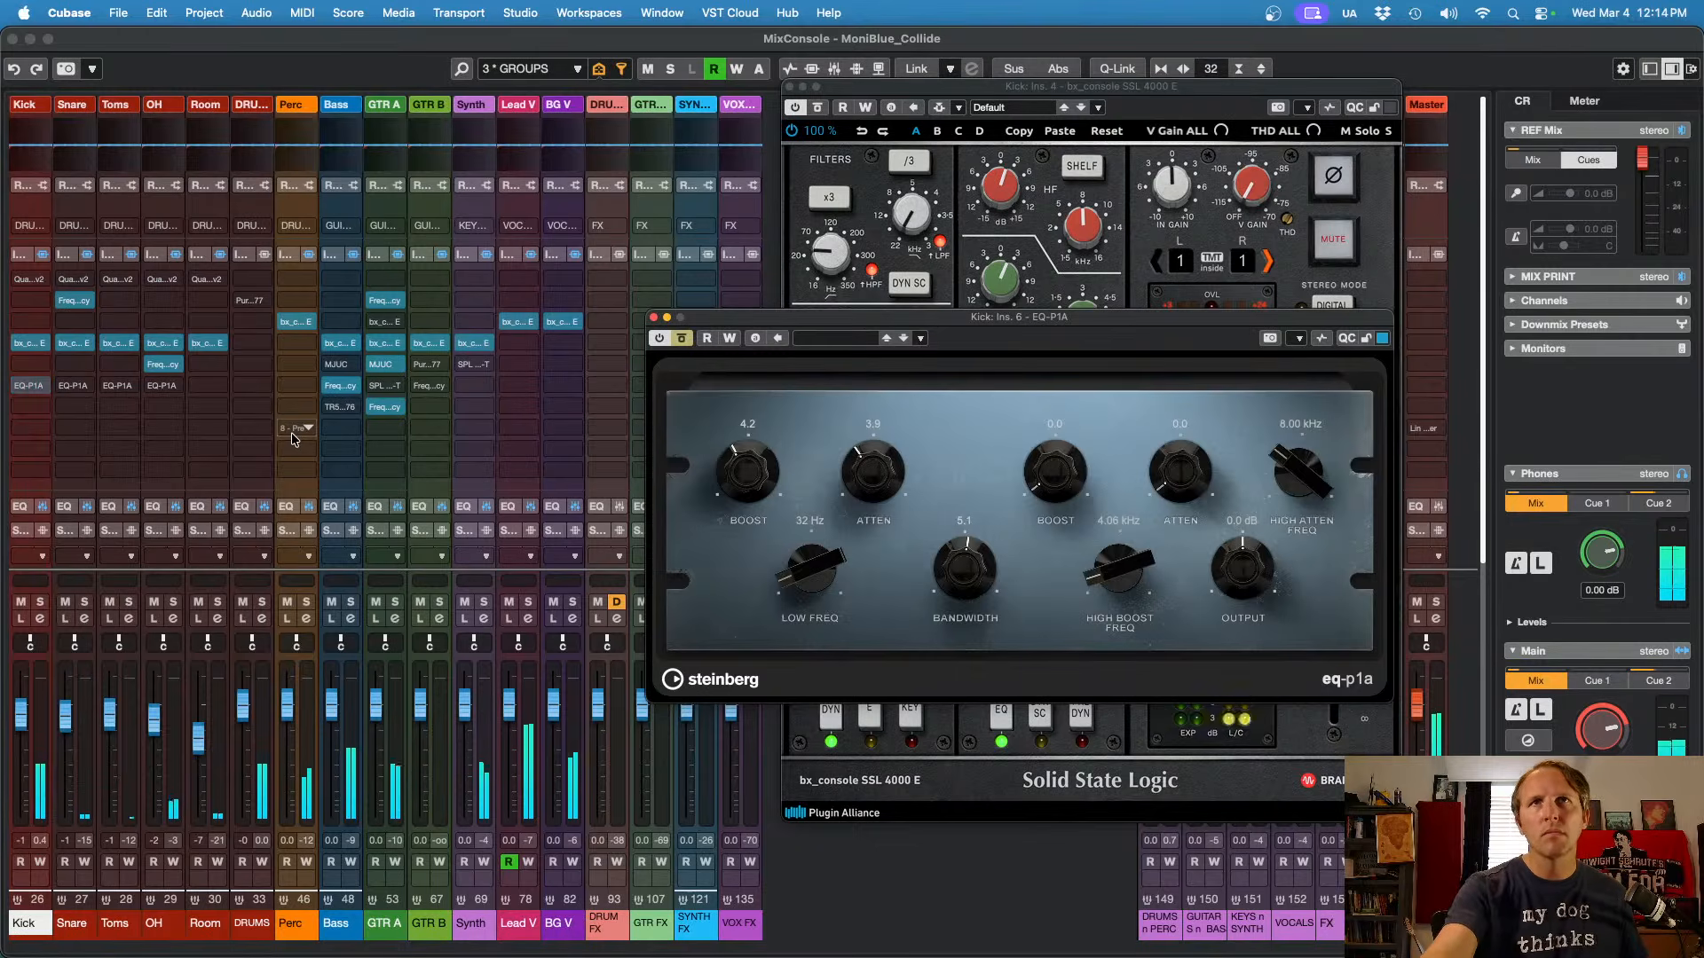
key("b")
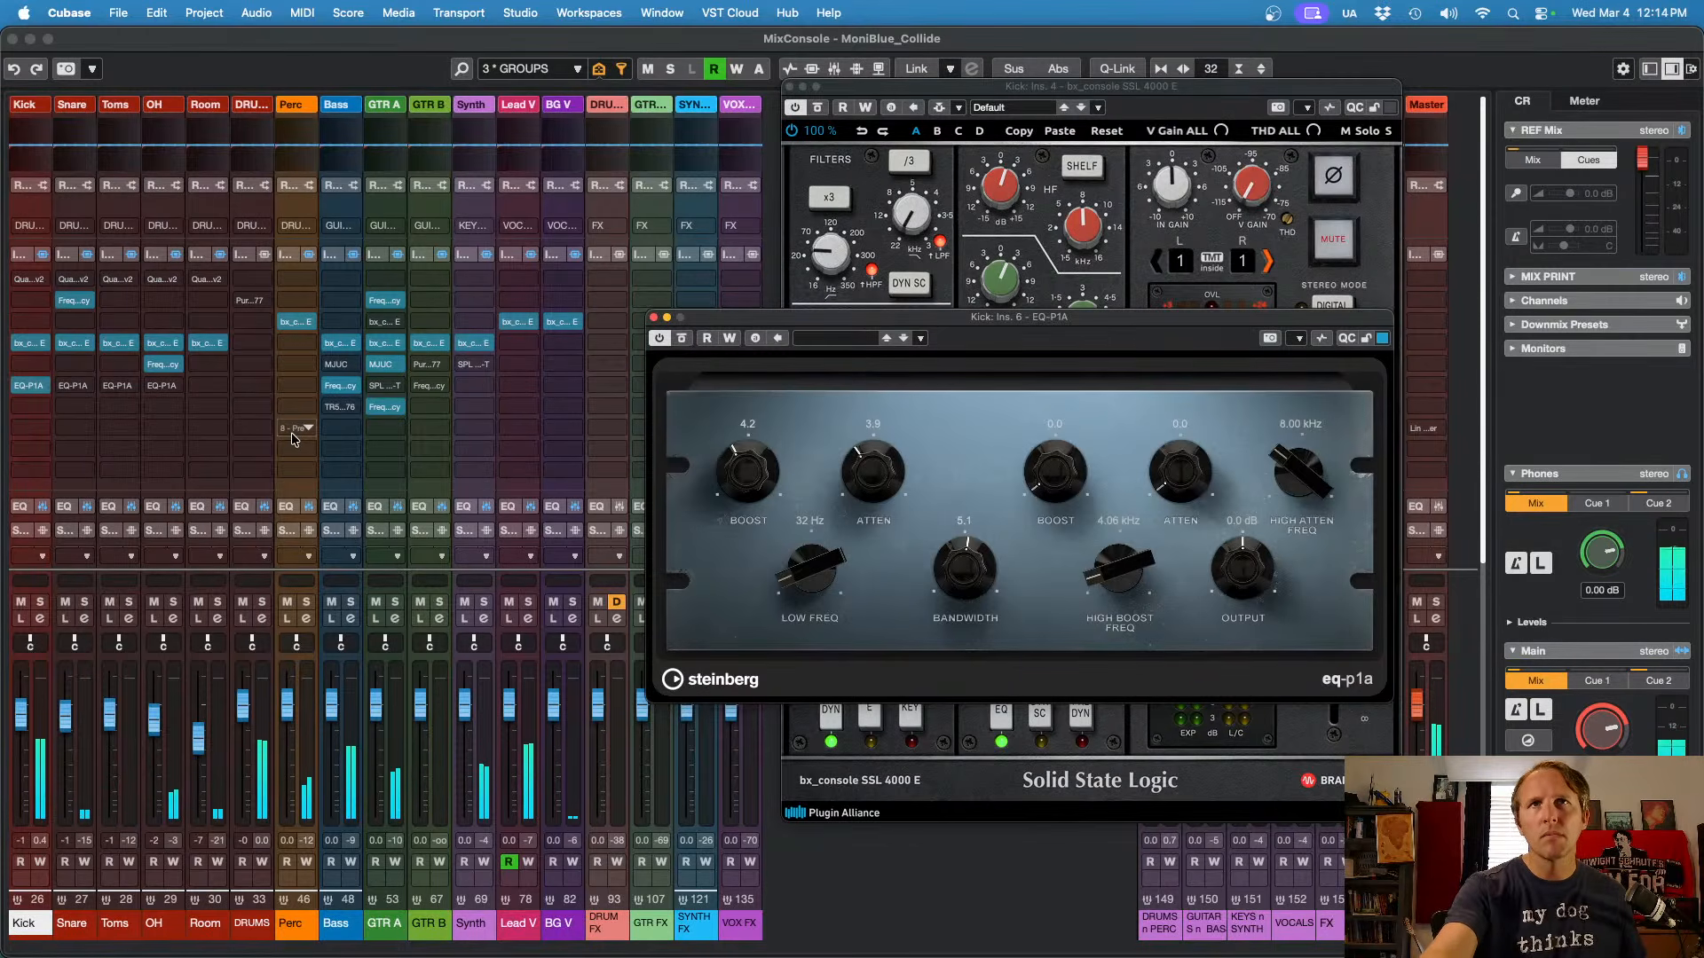
key("b")
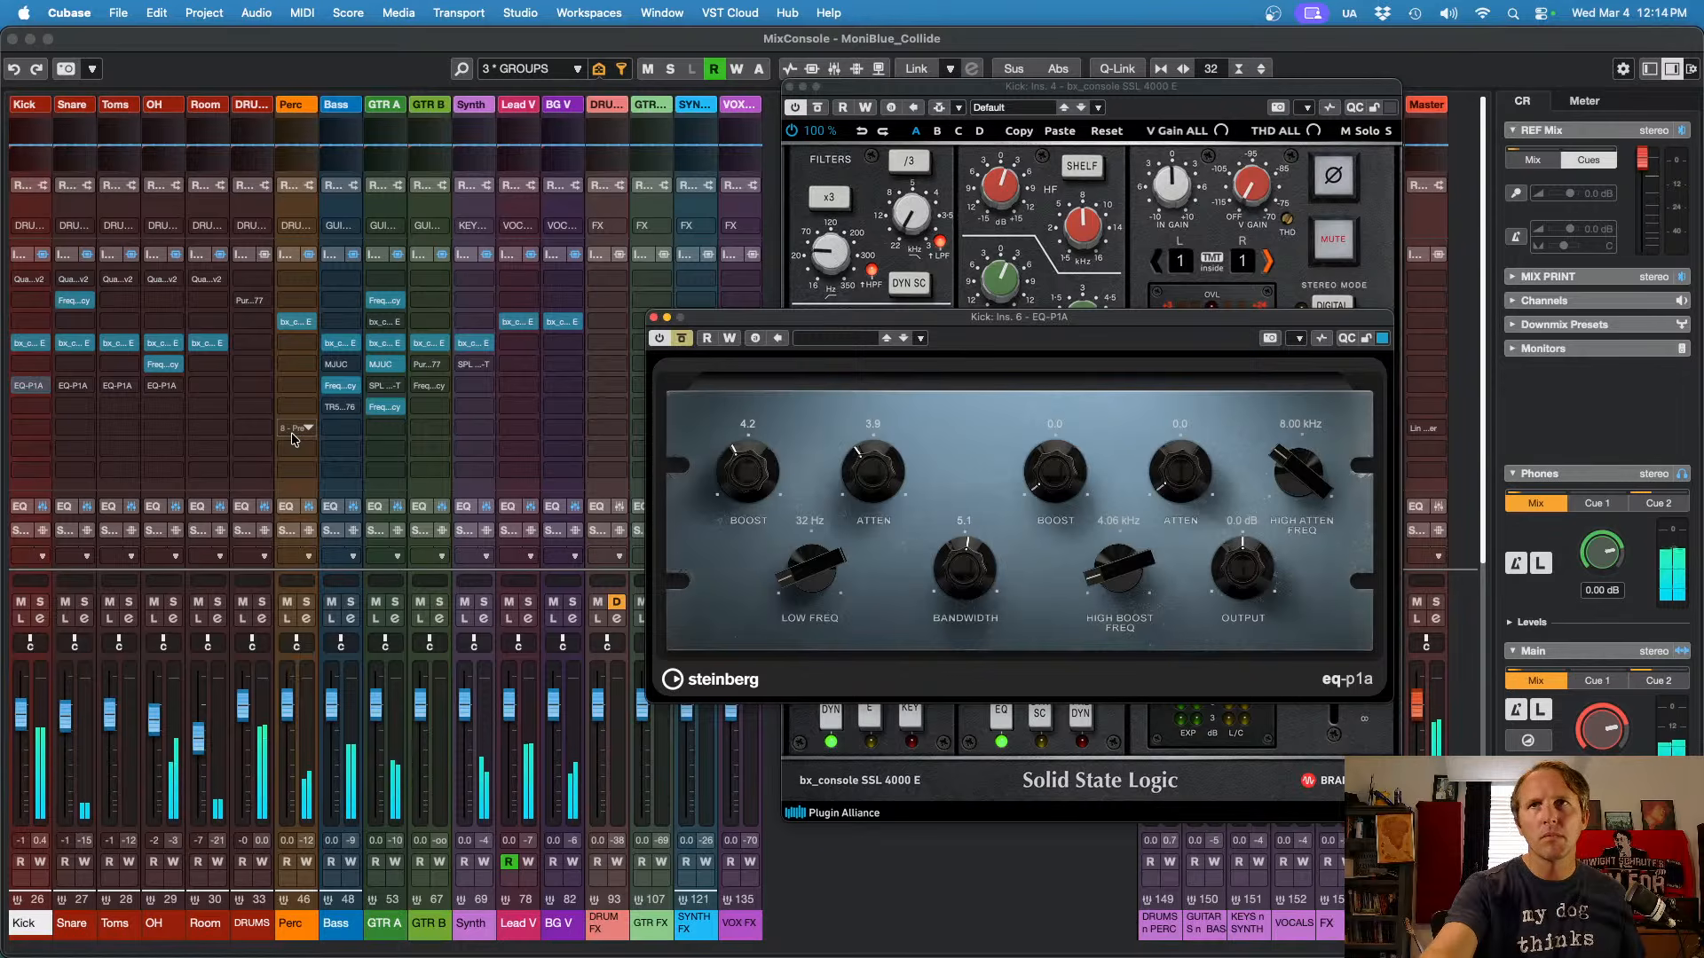
key("b")
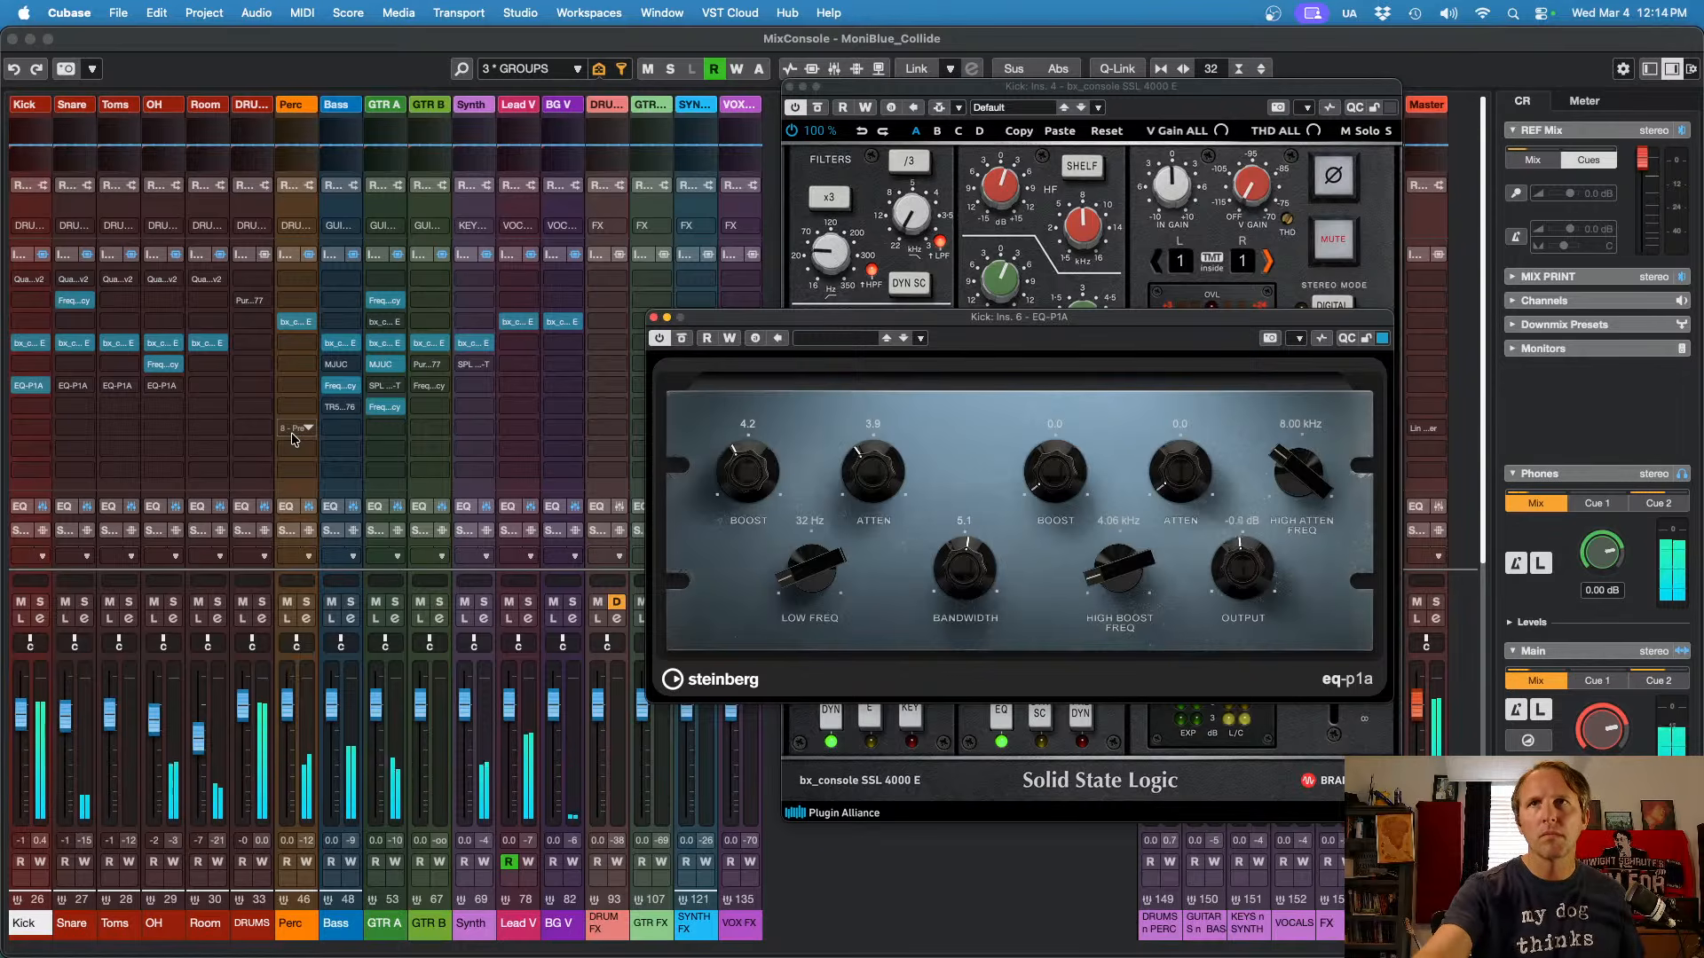
key("b")
key("b")
key("b")
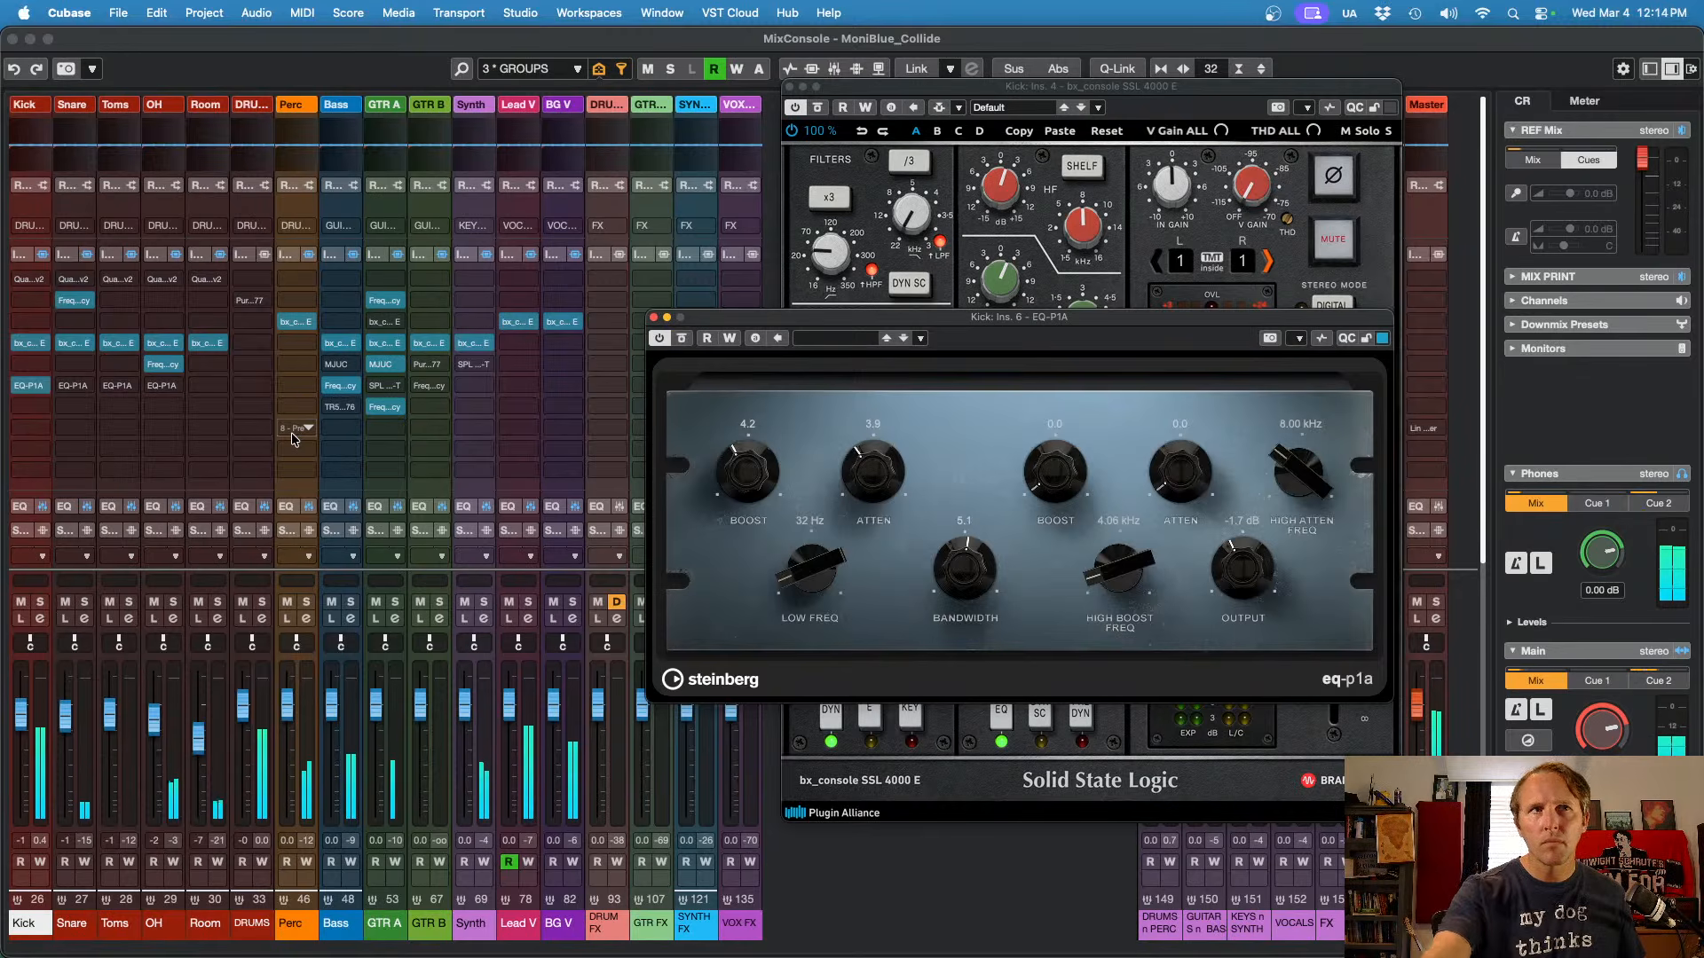
key("space")
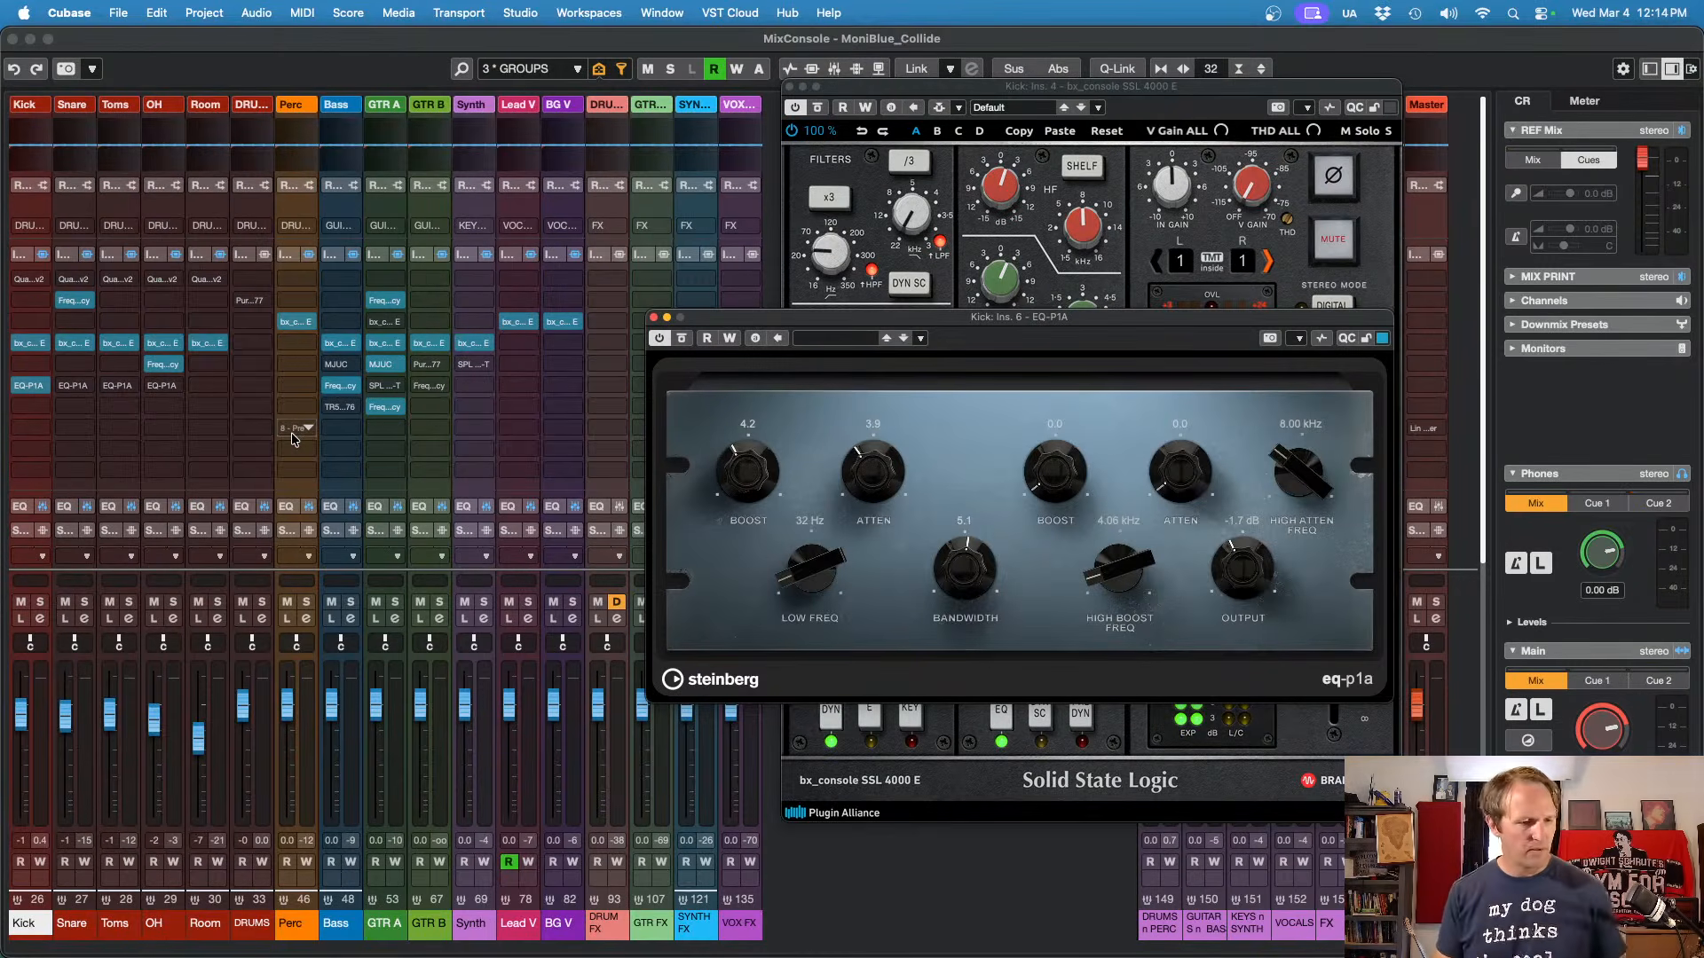
Step: Resume playback, close both Kick plug-in windows, and open the bx_console SSL 4000 E on the Snare channel
key("space")
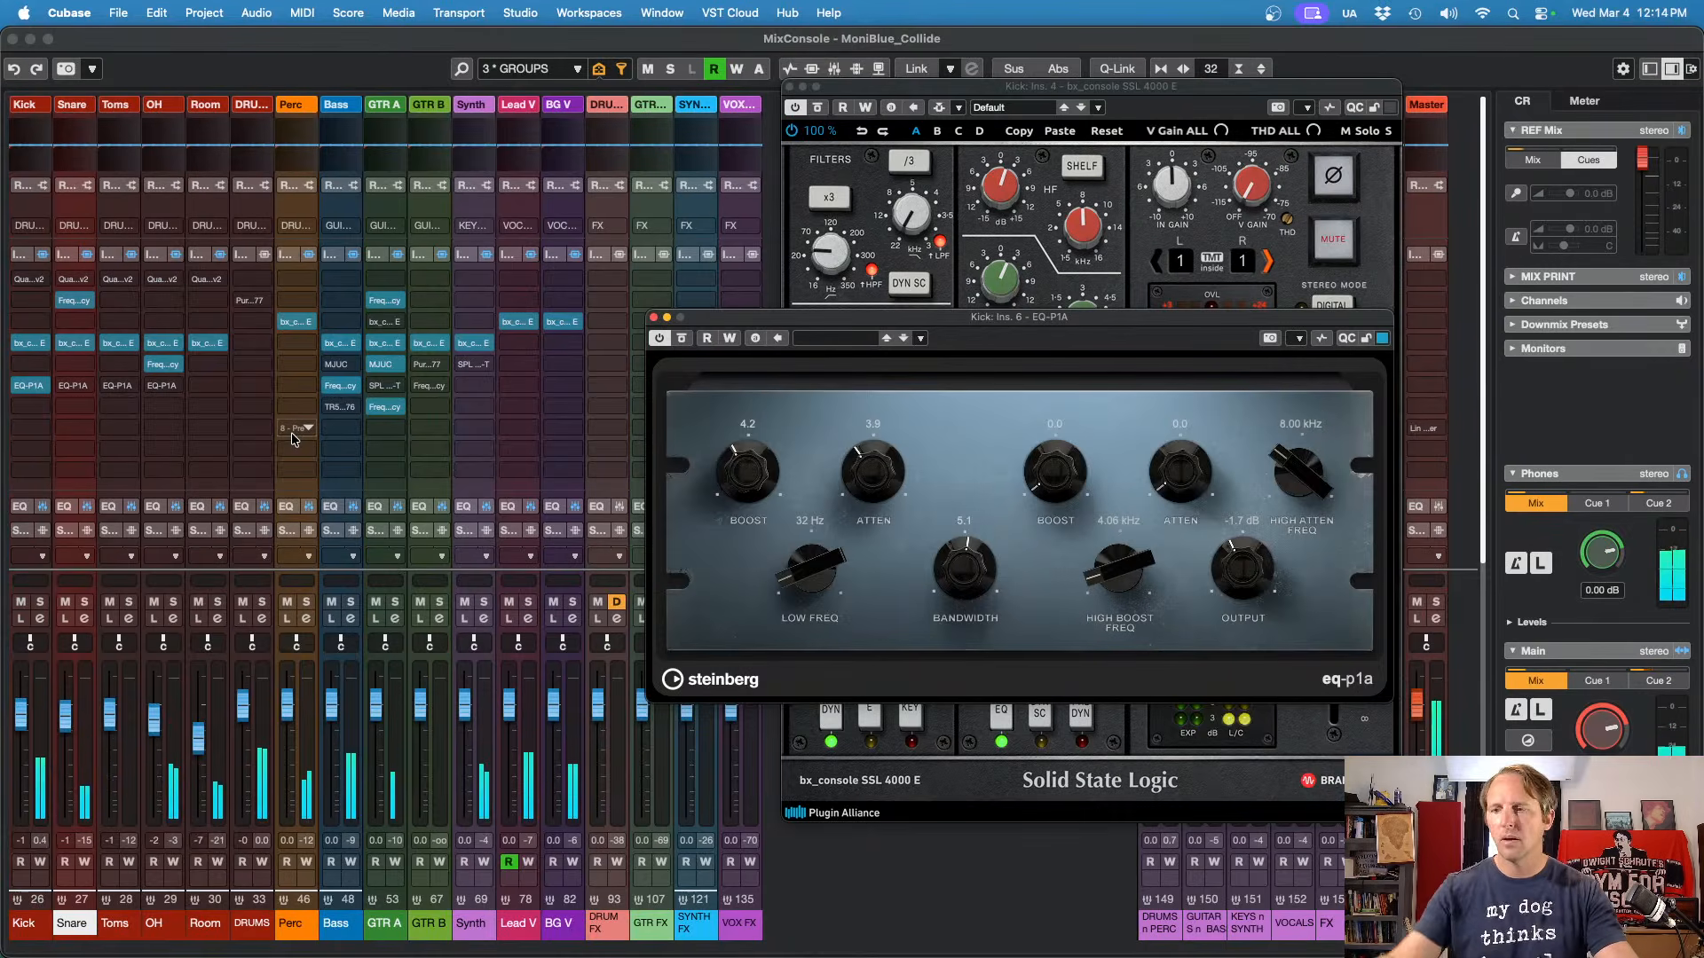
key("Left")
key("super+w")
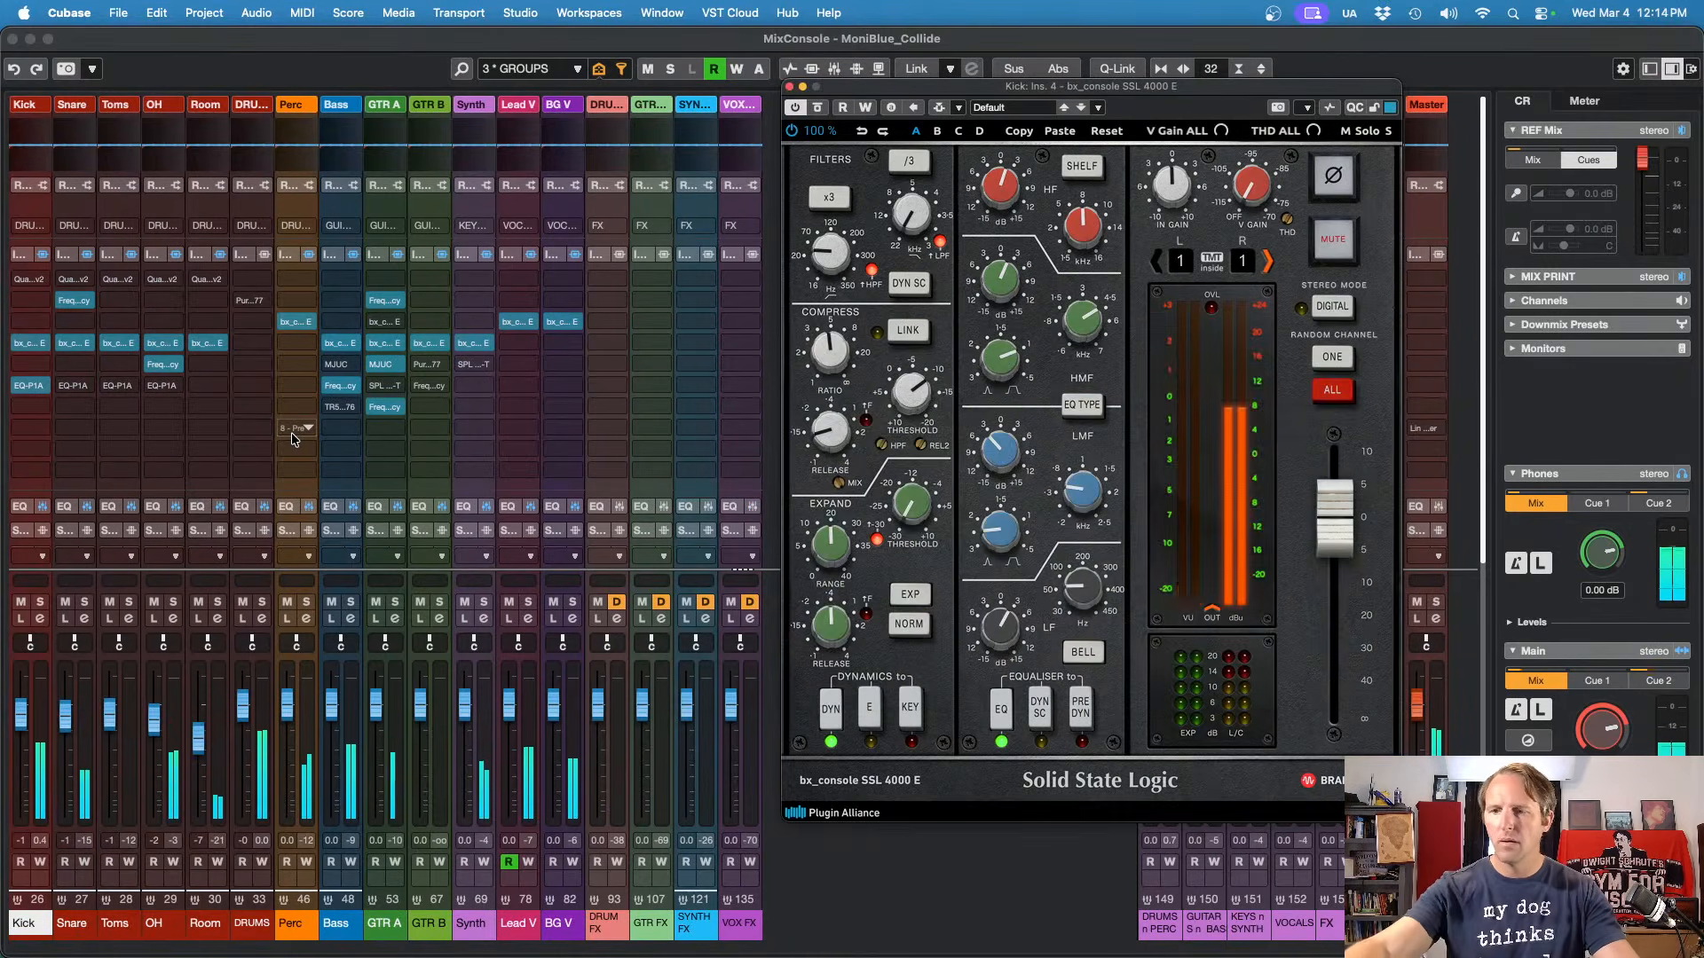
key("super+w")
key("Right")
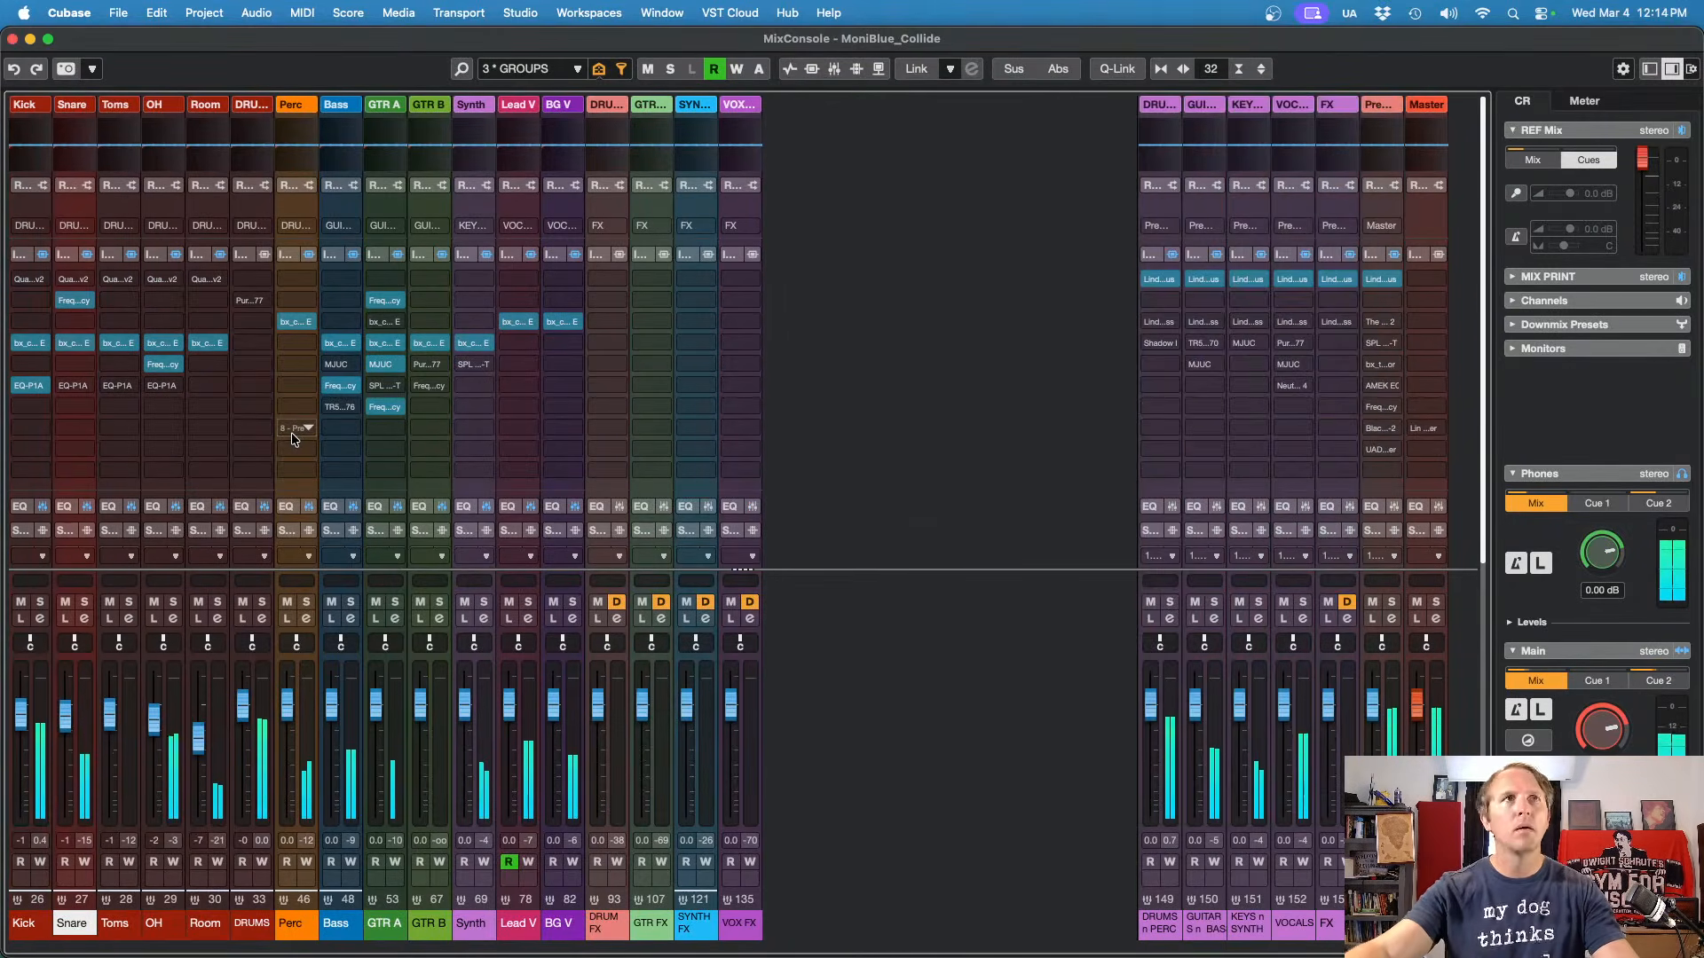
key("alt+4")
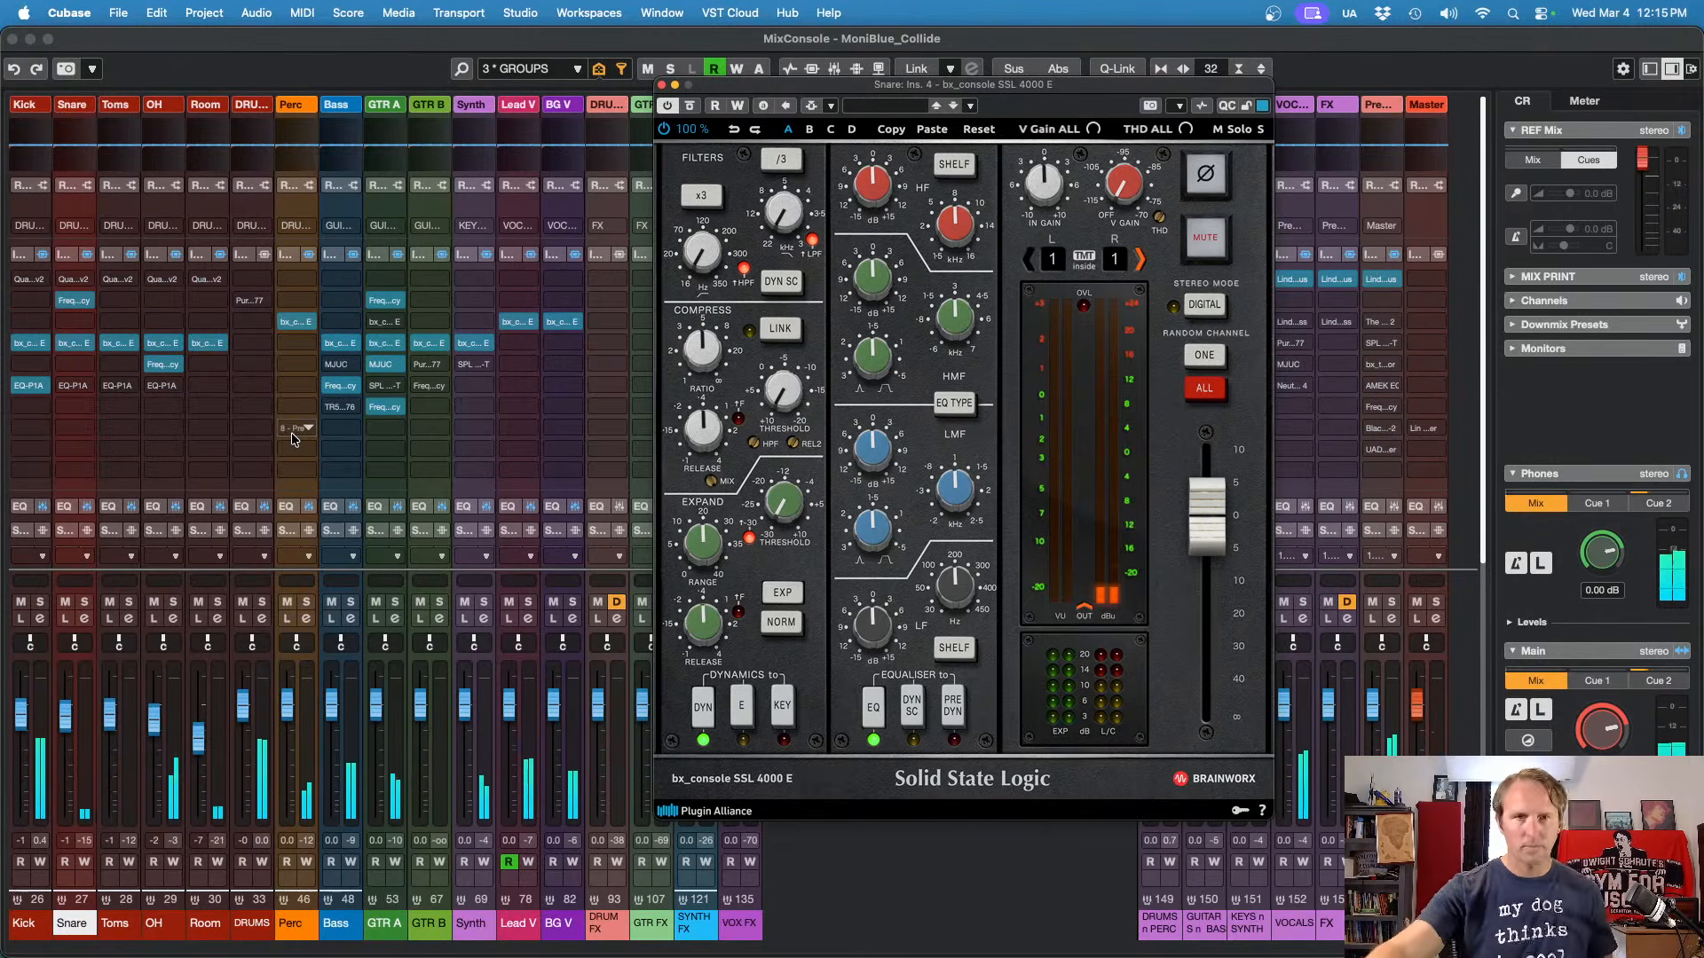
Step: Set the playback cycle in the arrangement to bars 71 to 86 and play from its start
key("F3")
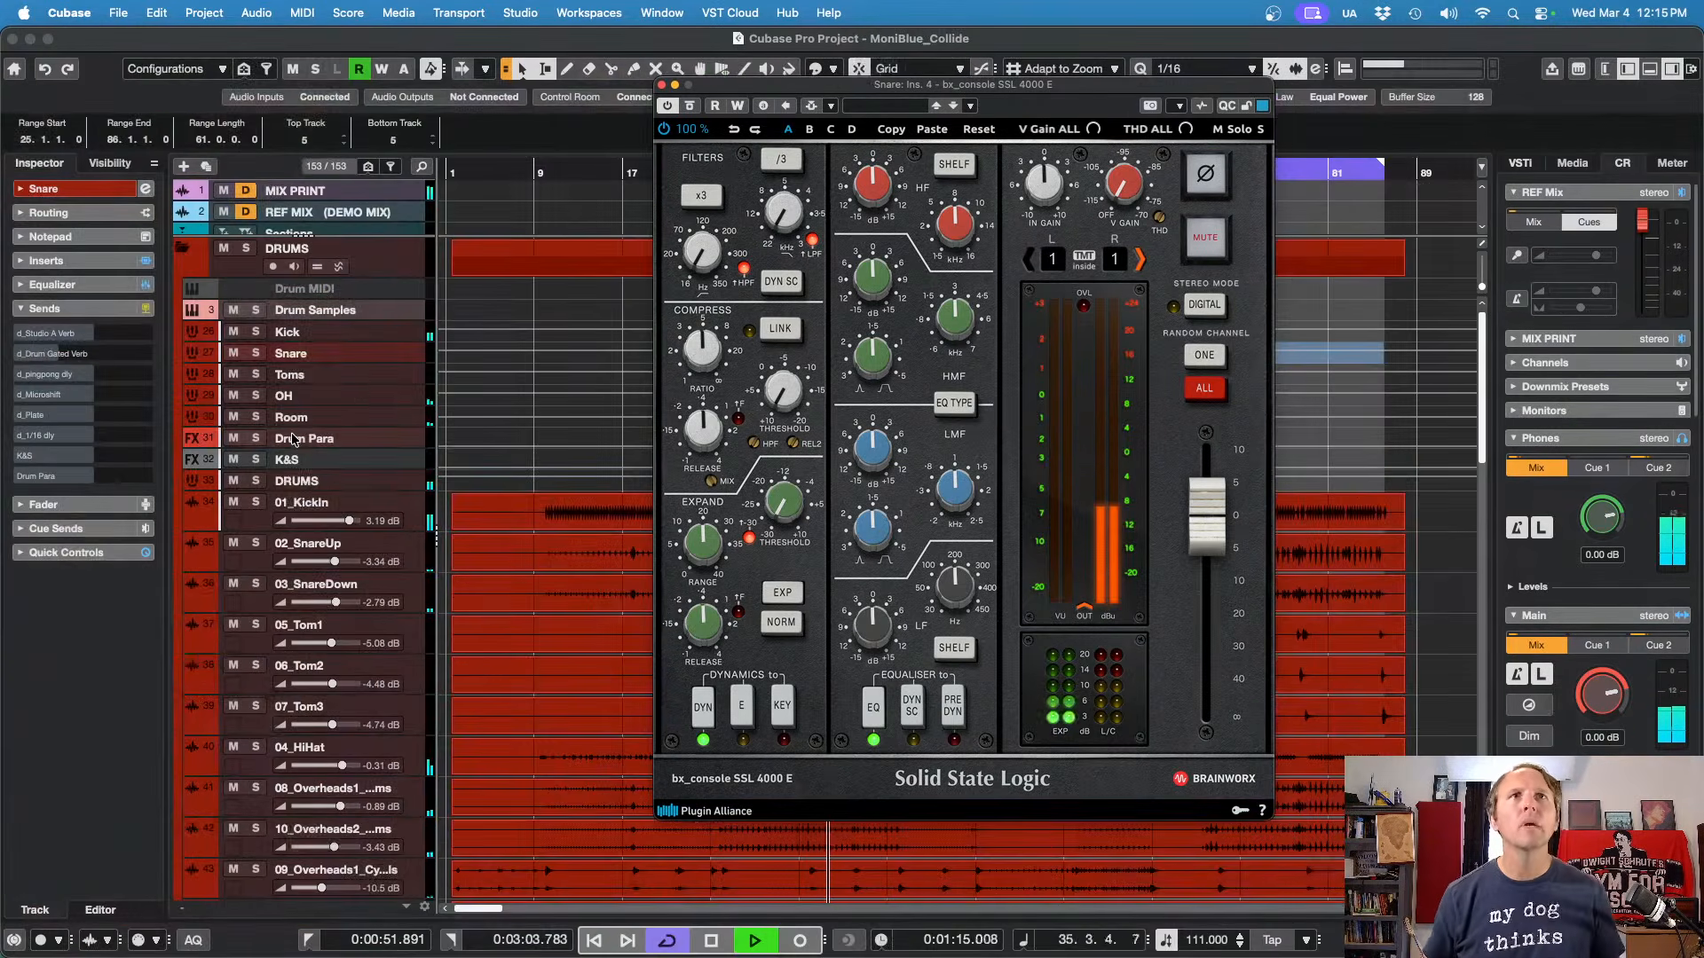
left_click(662, 86)
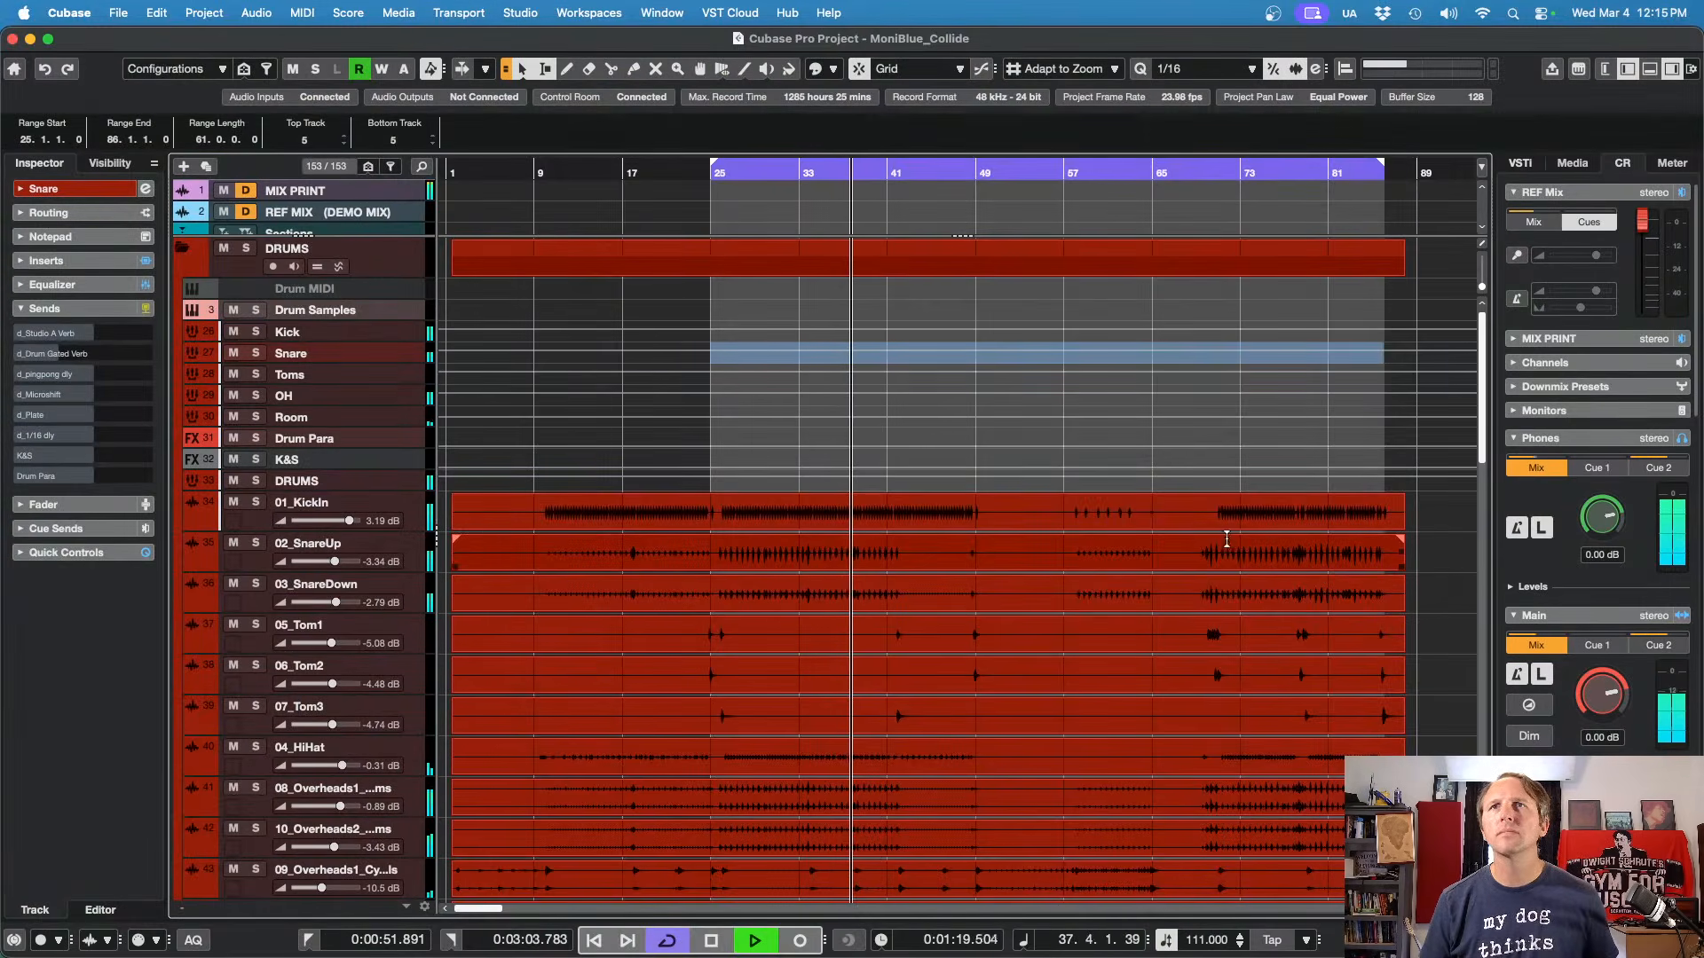
left_click_drag(1219, 544, 1386, 659)
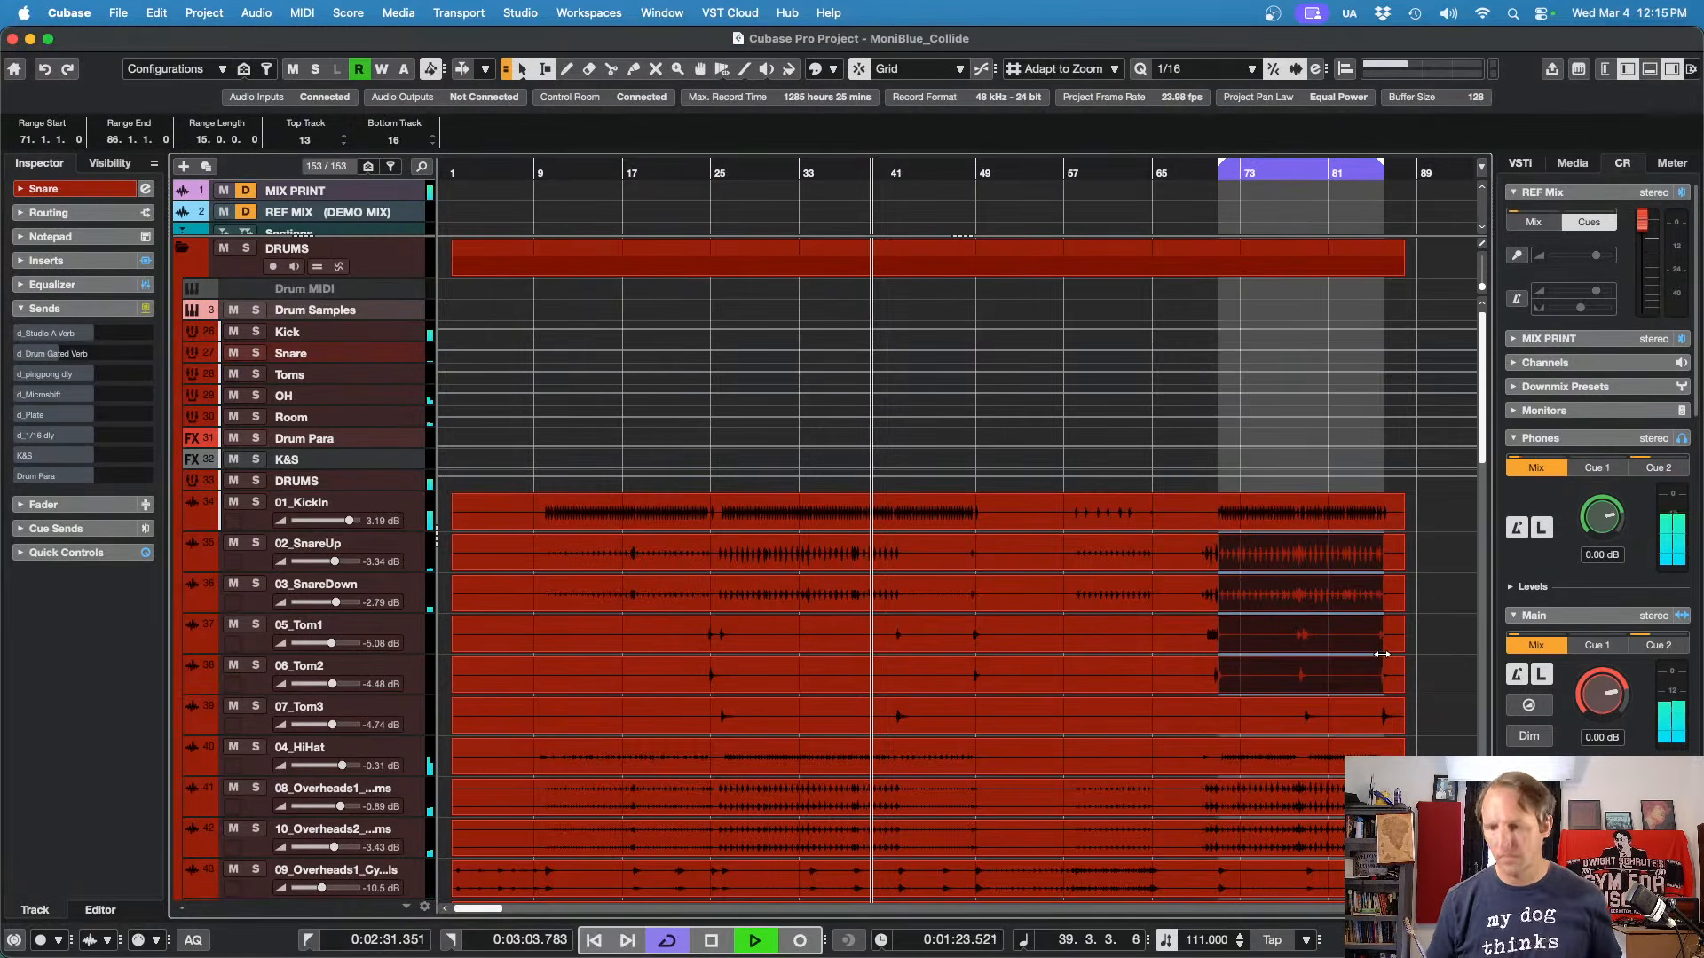
key("l")
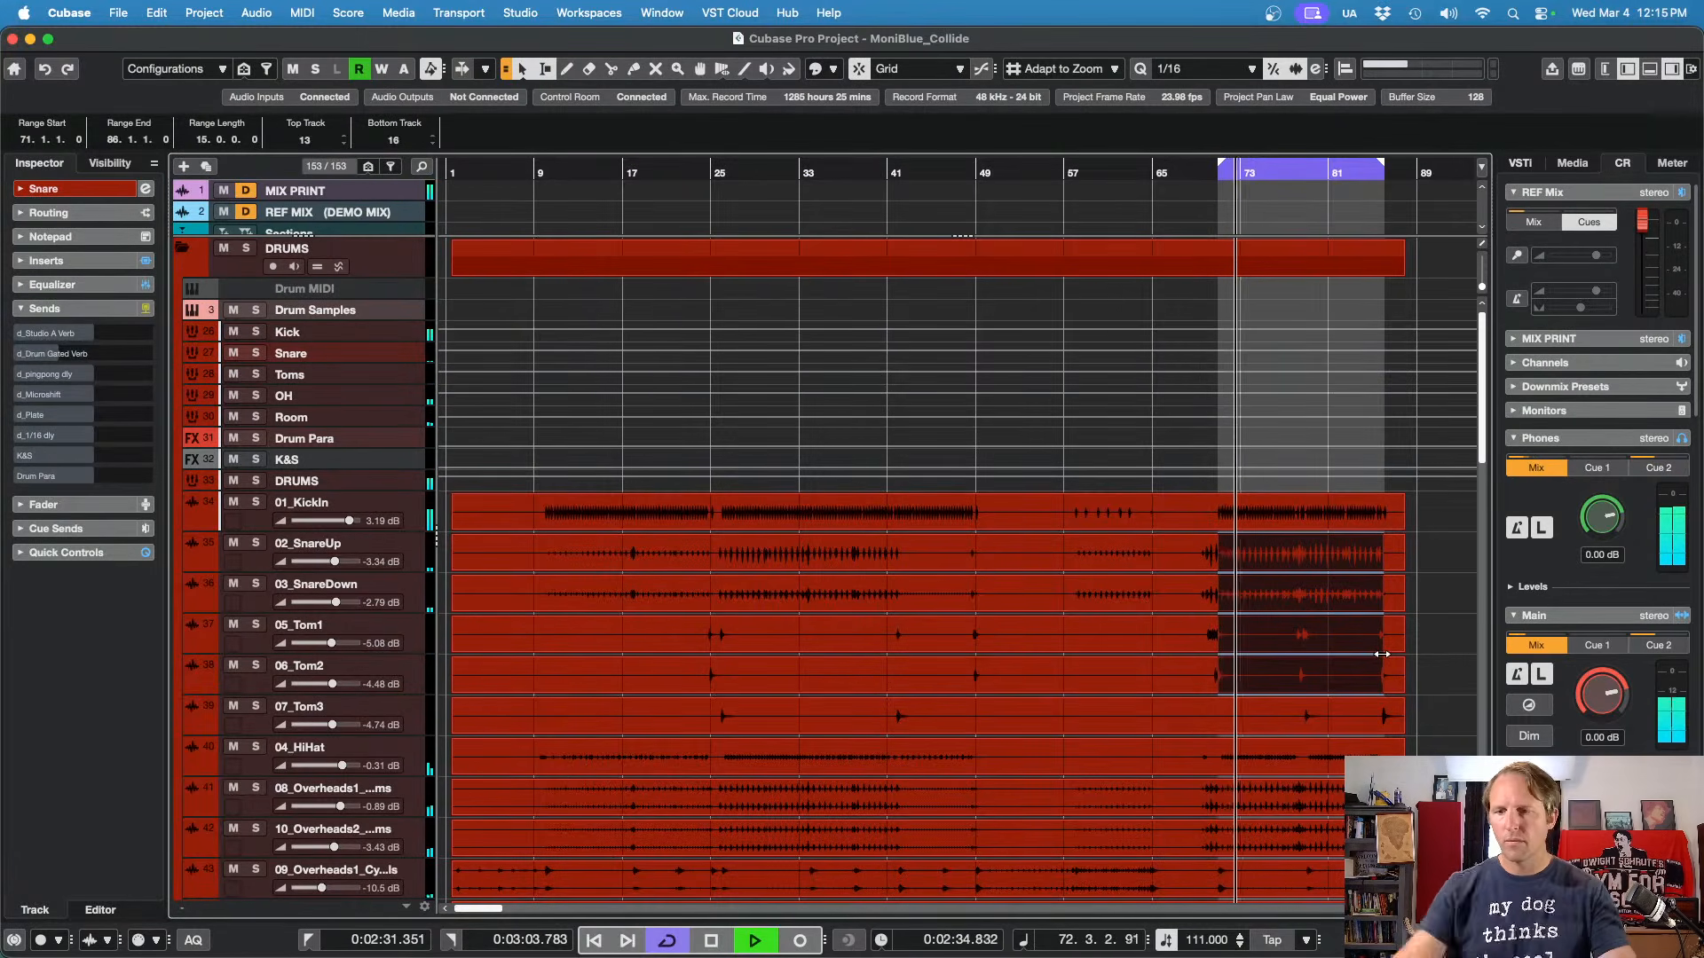
Step: Set the HF and LF bands of the Snare's SSL 4000 E to Bell and adjust its dynamics while comparing solo with the full mix
key("F3")
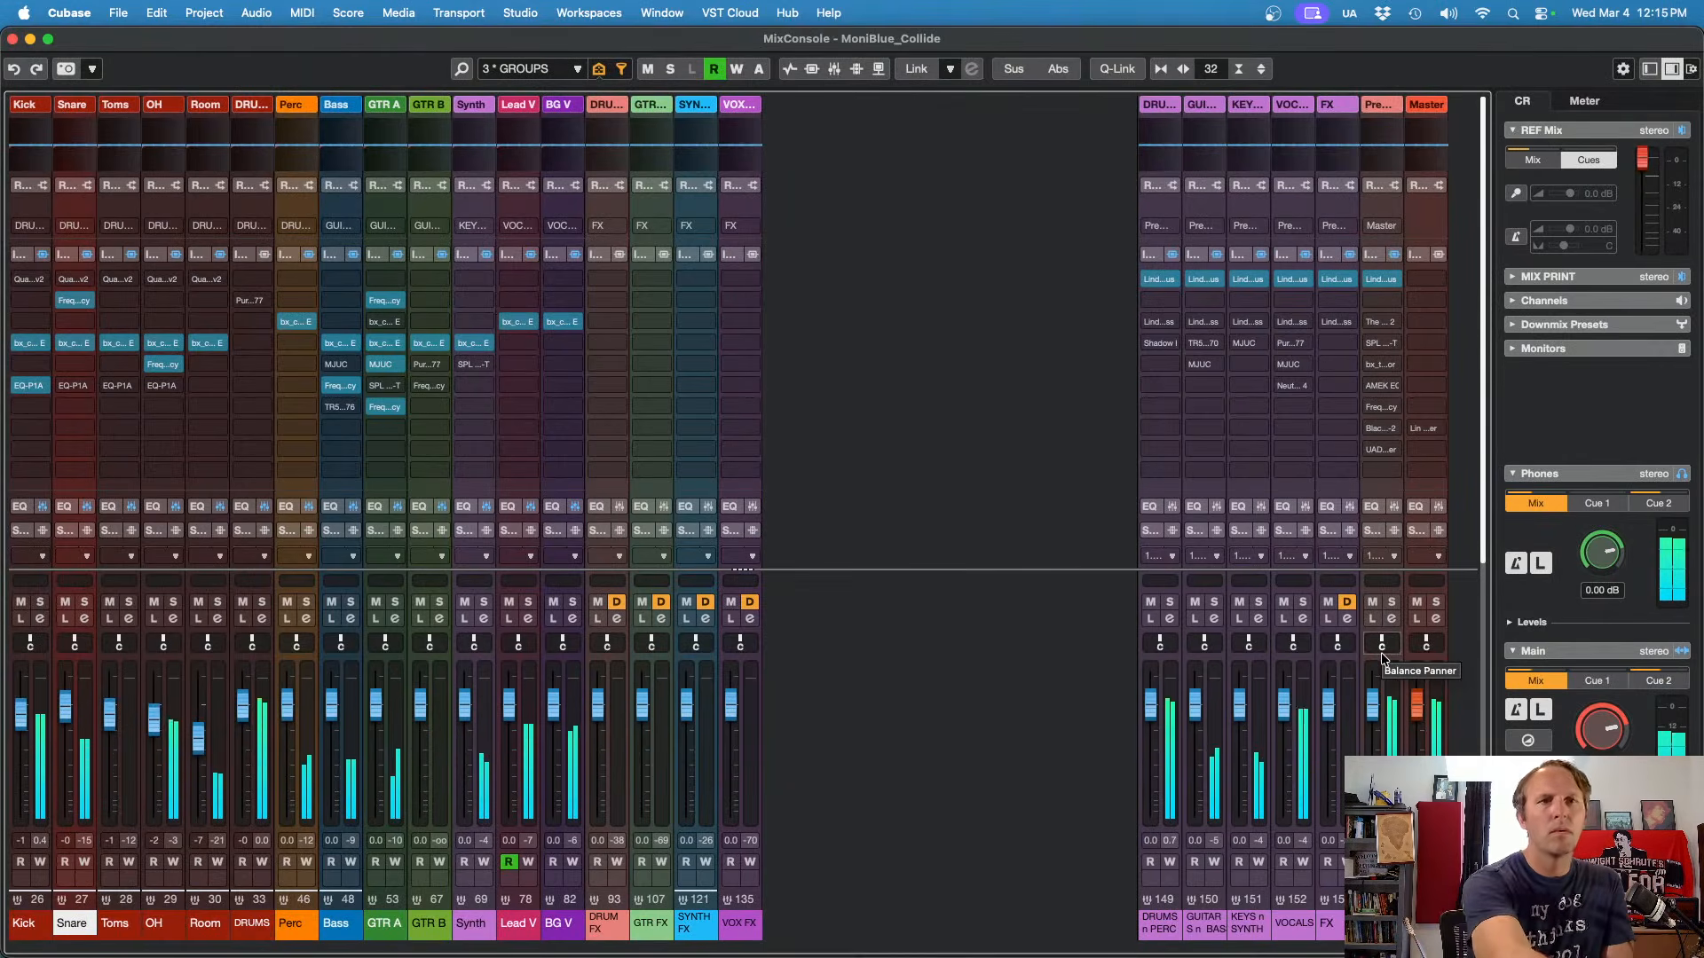
key("super+grave")
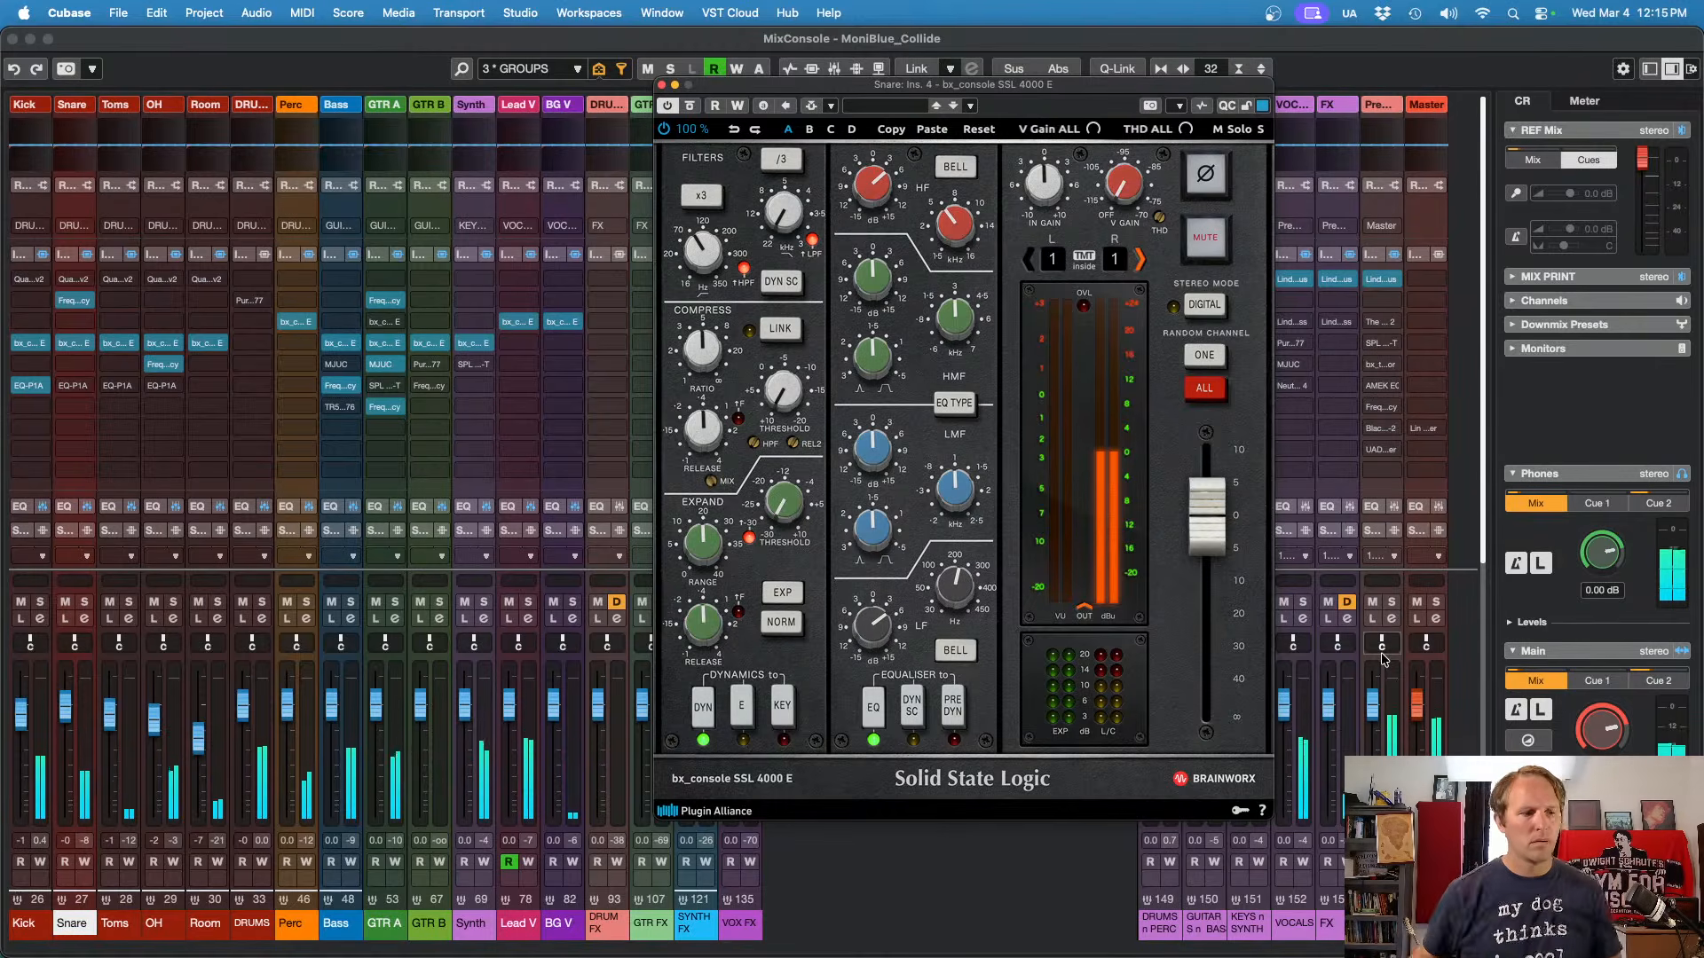
key("s")
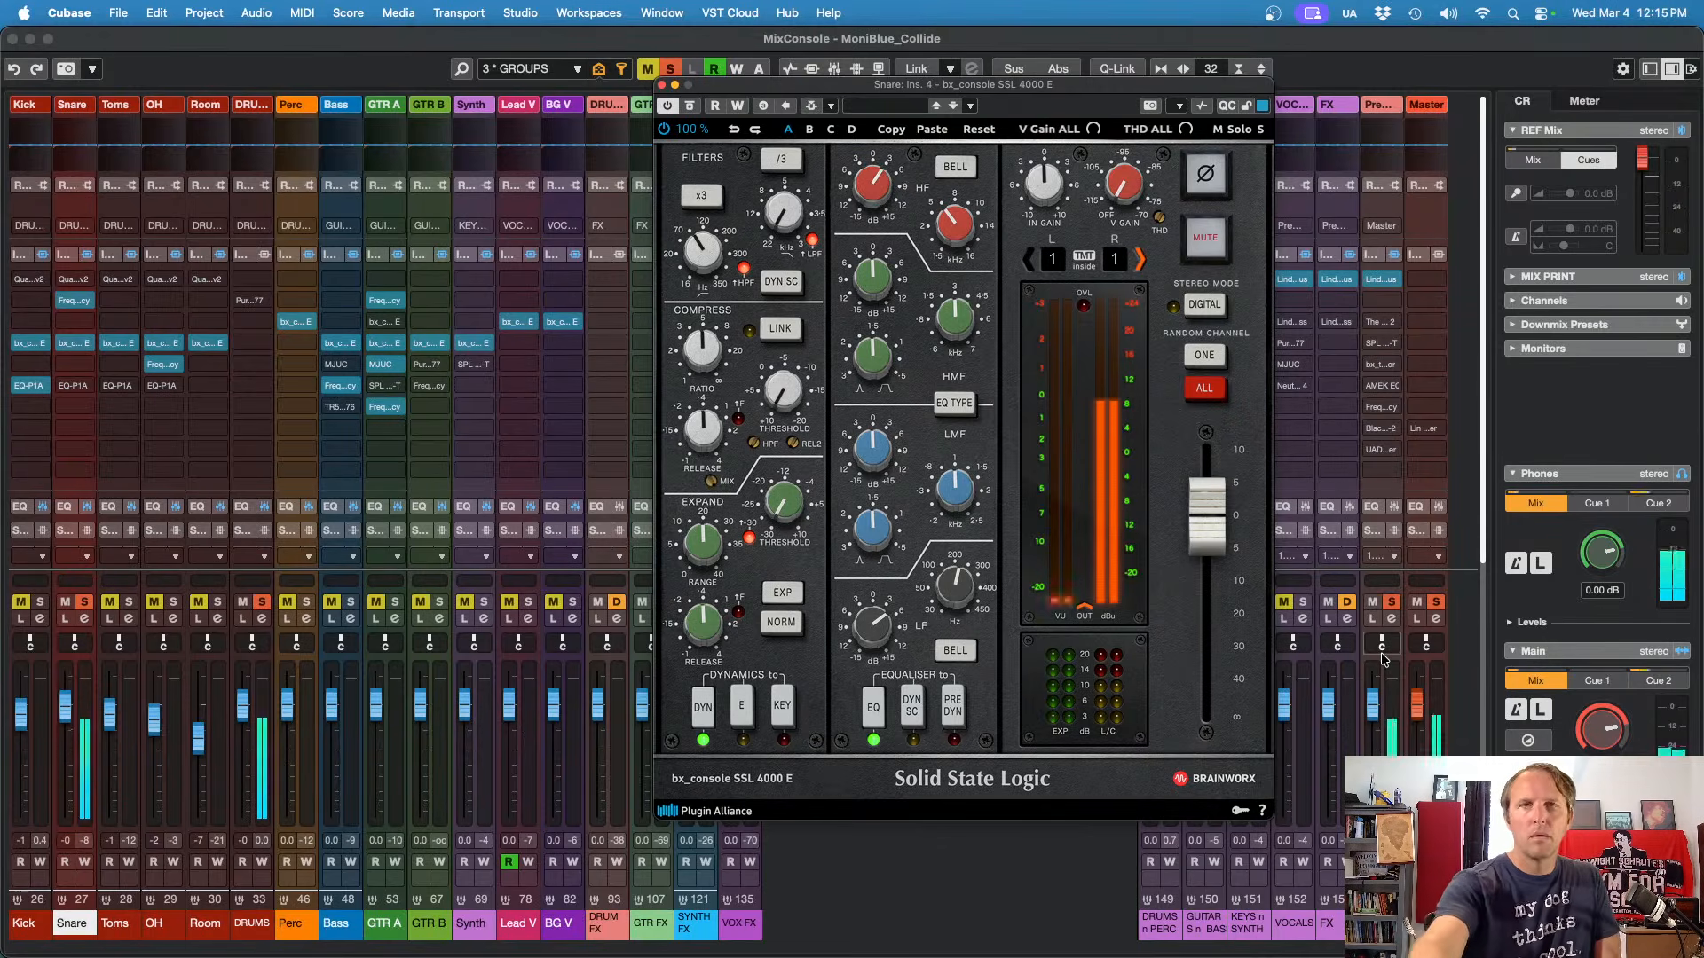
key("s")
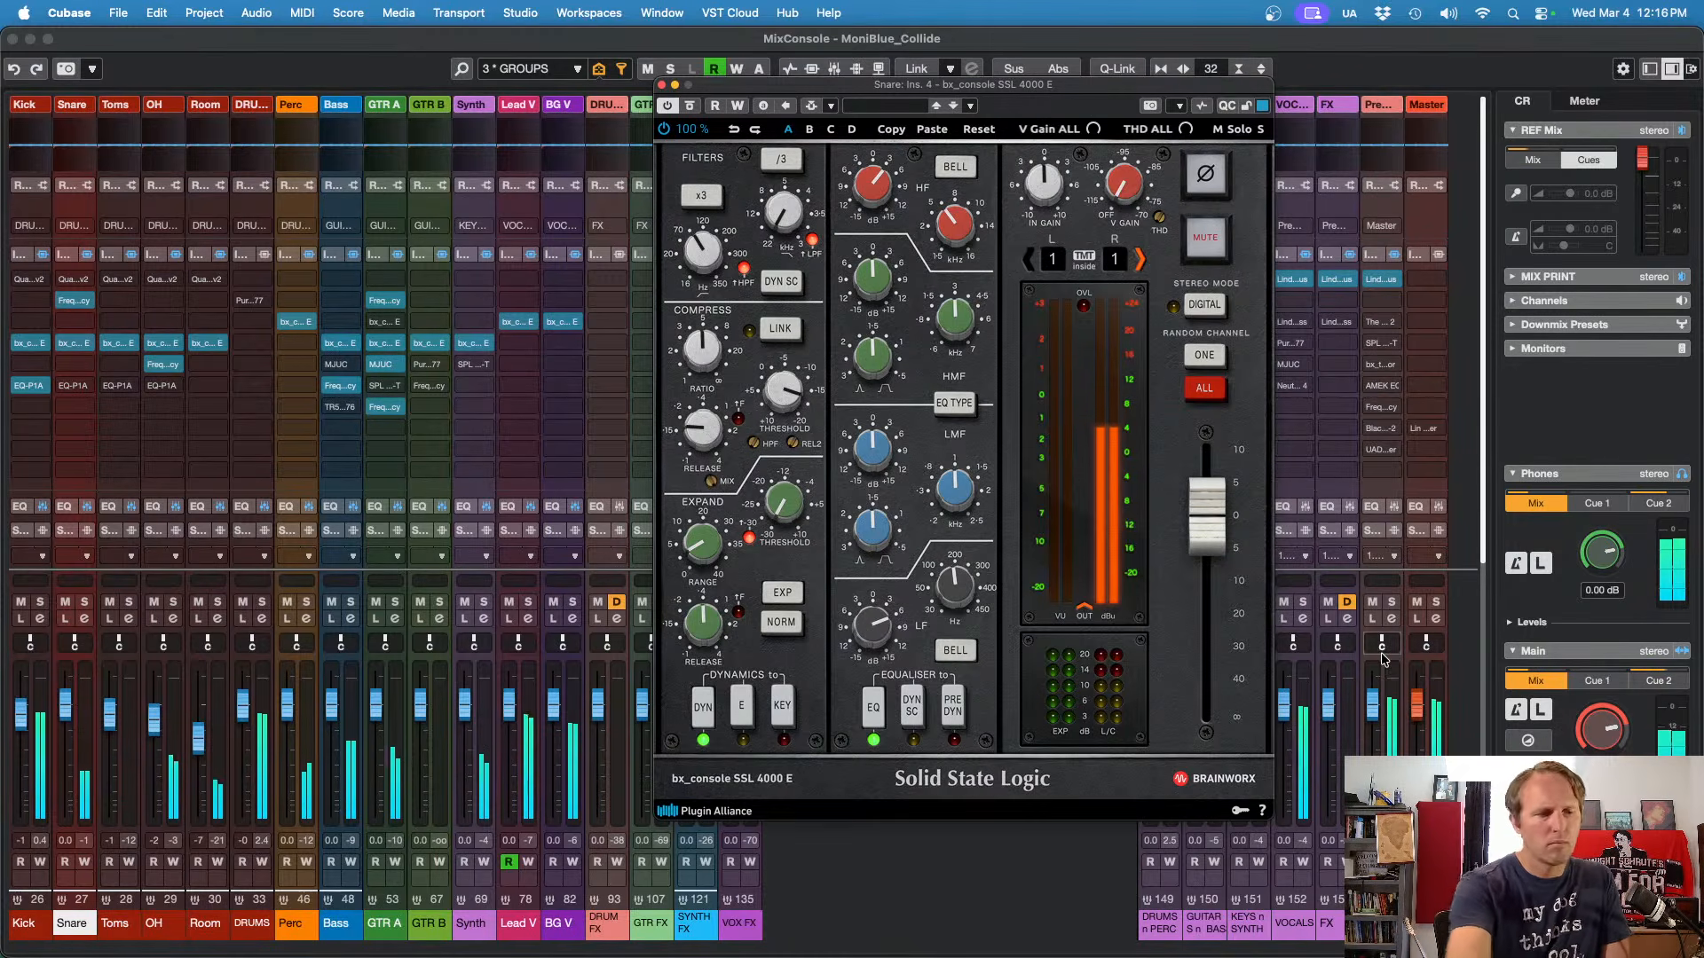
Step: Solo the Snare again and return to the arrangement with the Snare plug-in window closed
key("s")
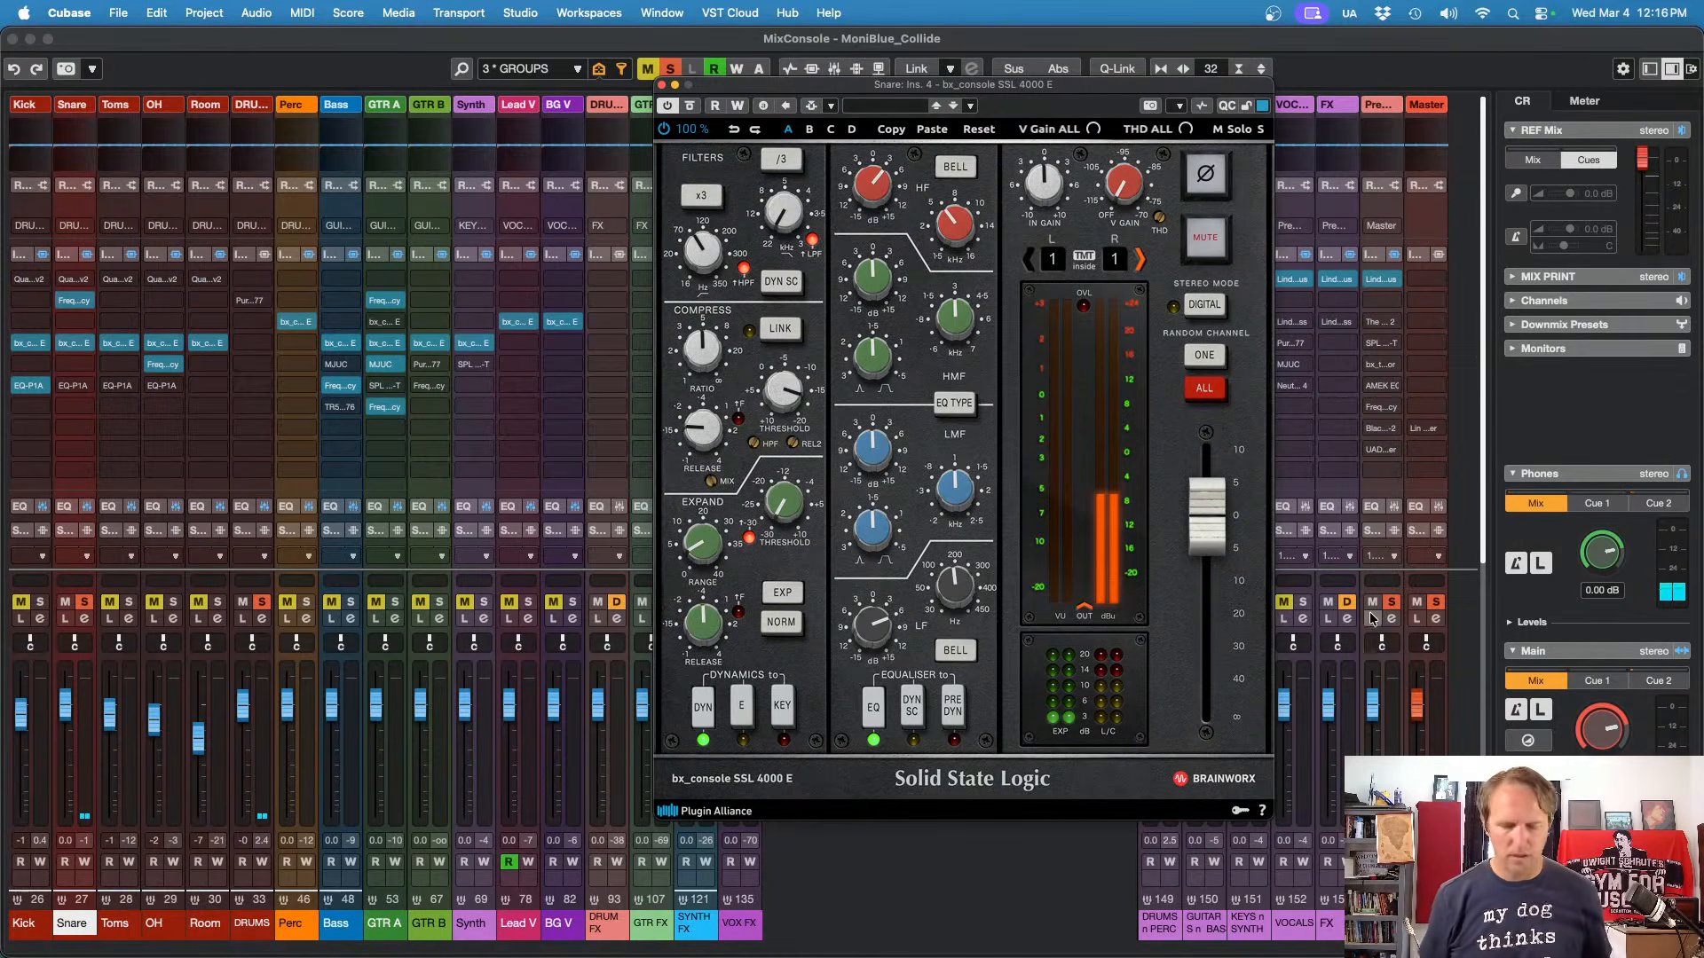
key("F3")
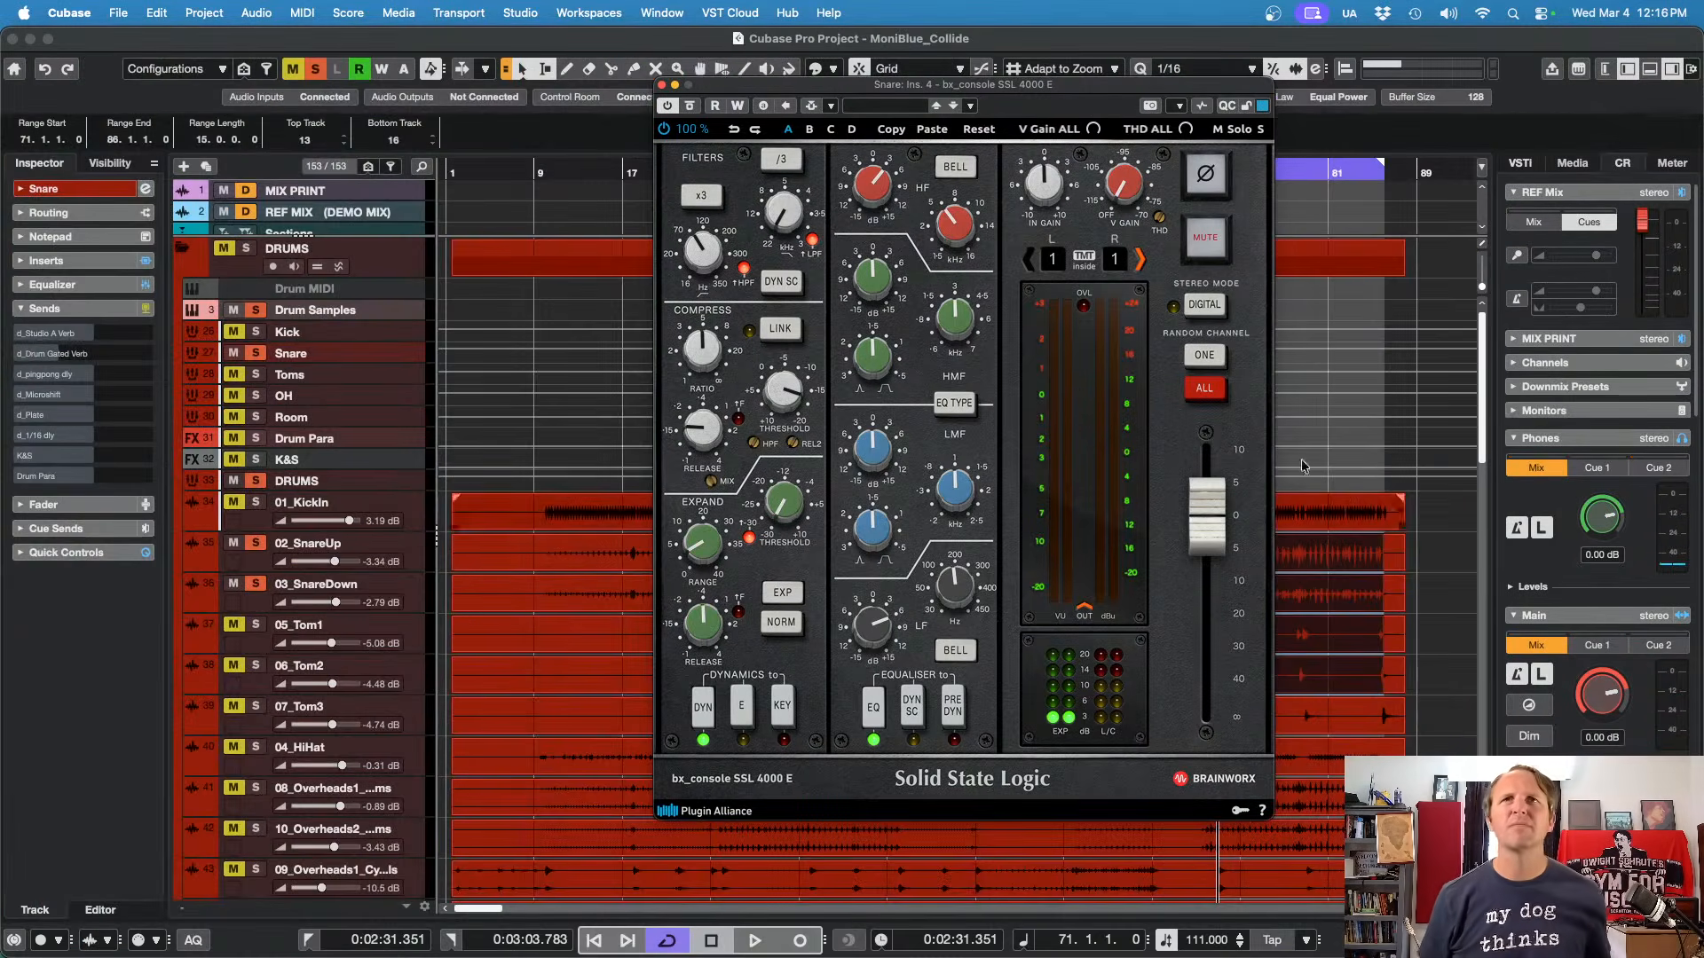
left_click(661, 87)
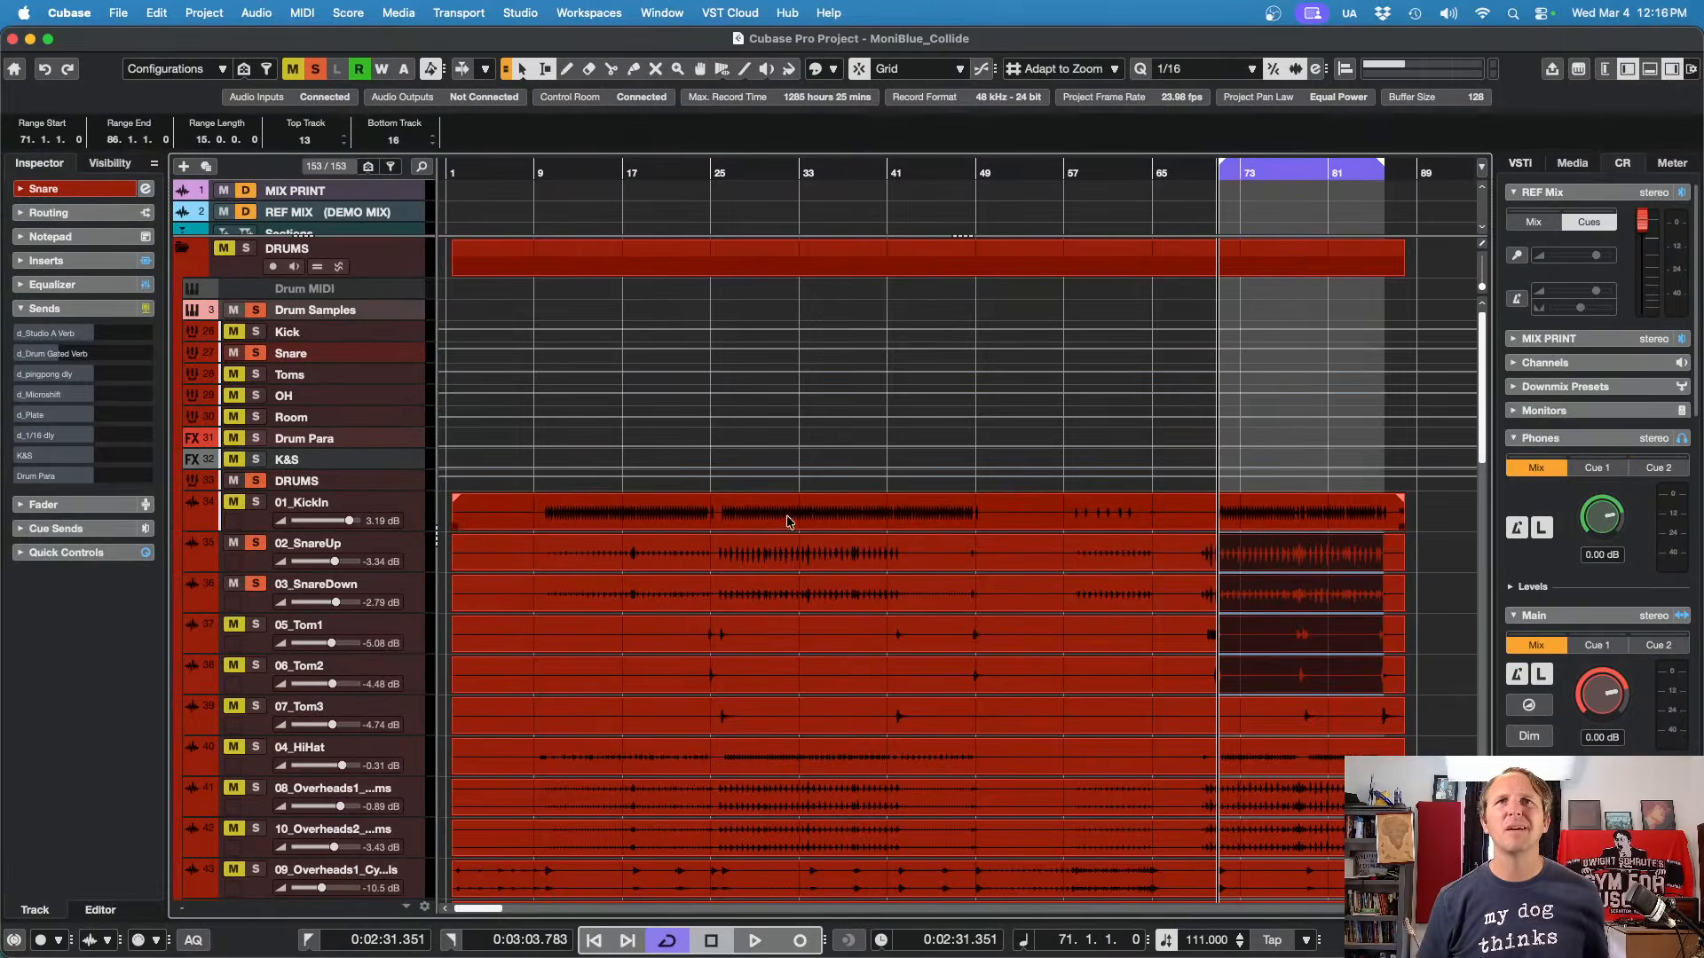
Step: Examine the 01_KickIn, 02_SnareUp and 03_SnareDown waveforms closely around the hit at 71.2
key("h")
key("h")
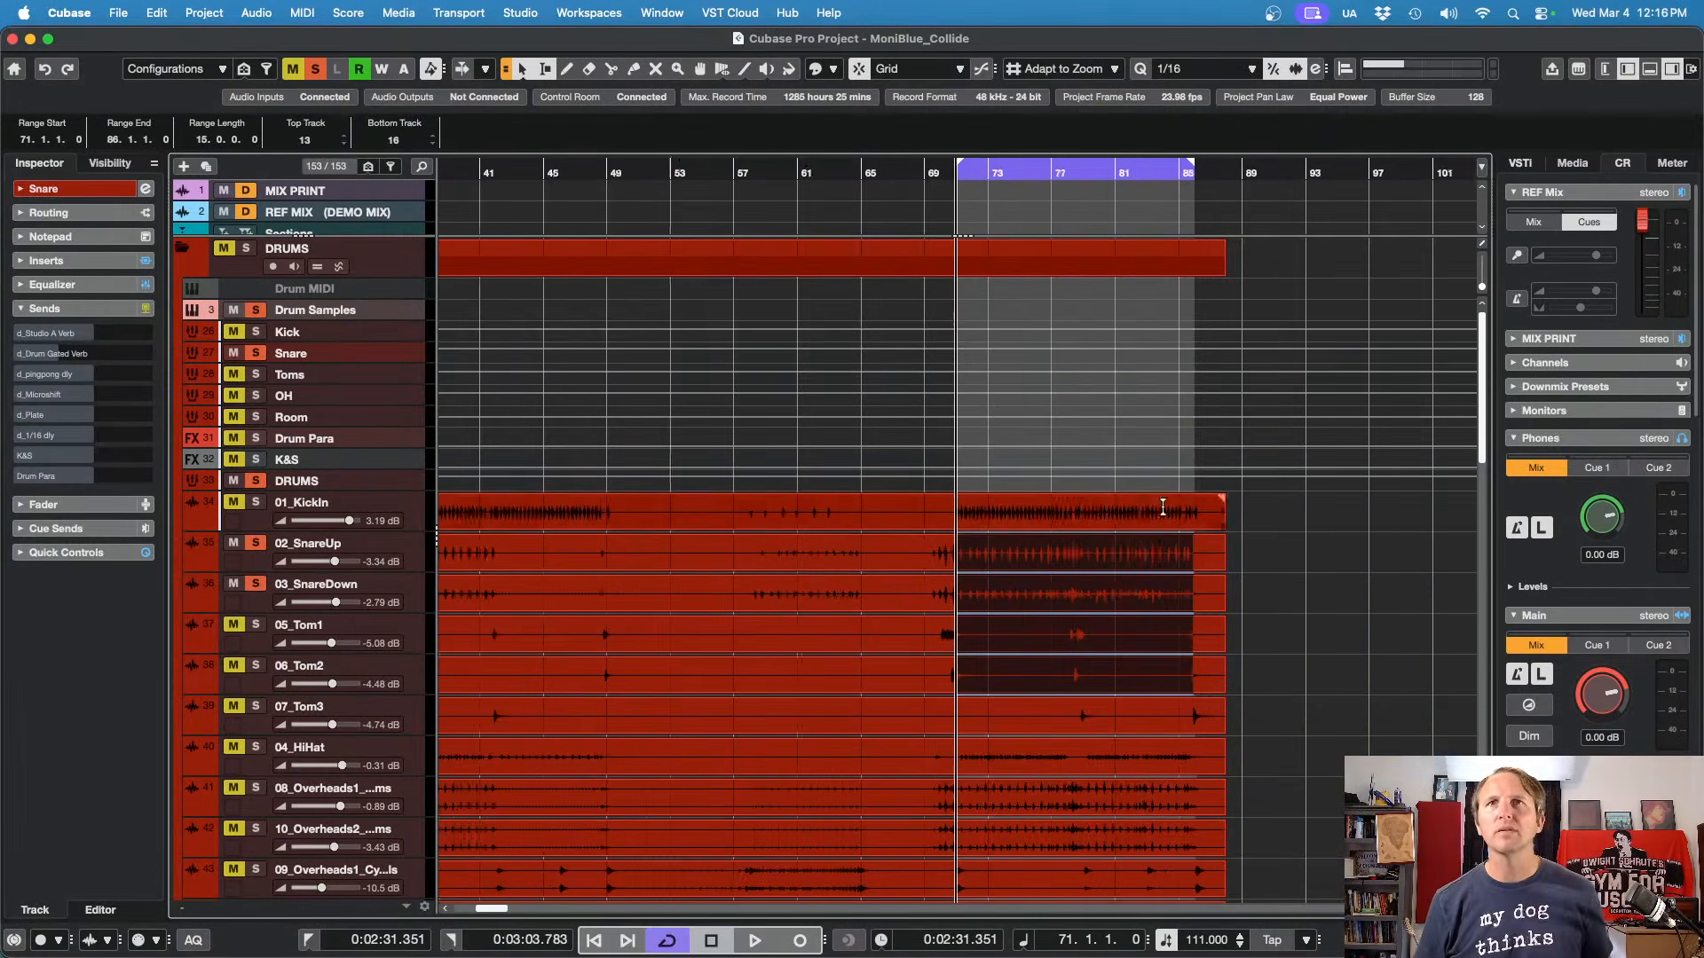
key("h")
key("h")
key("h")
key("h")
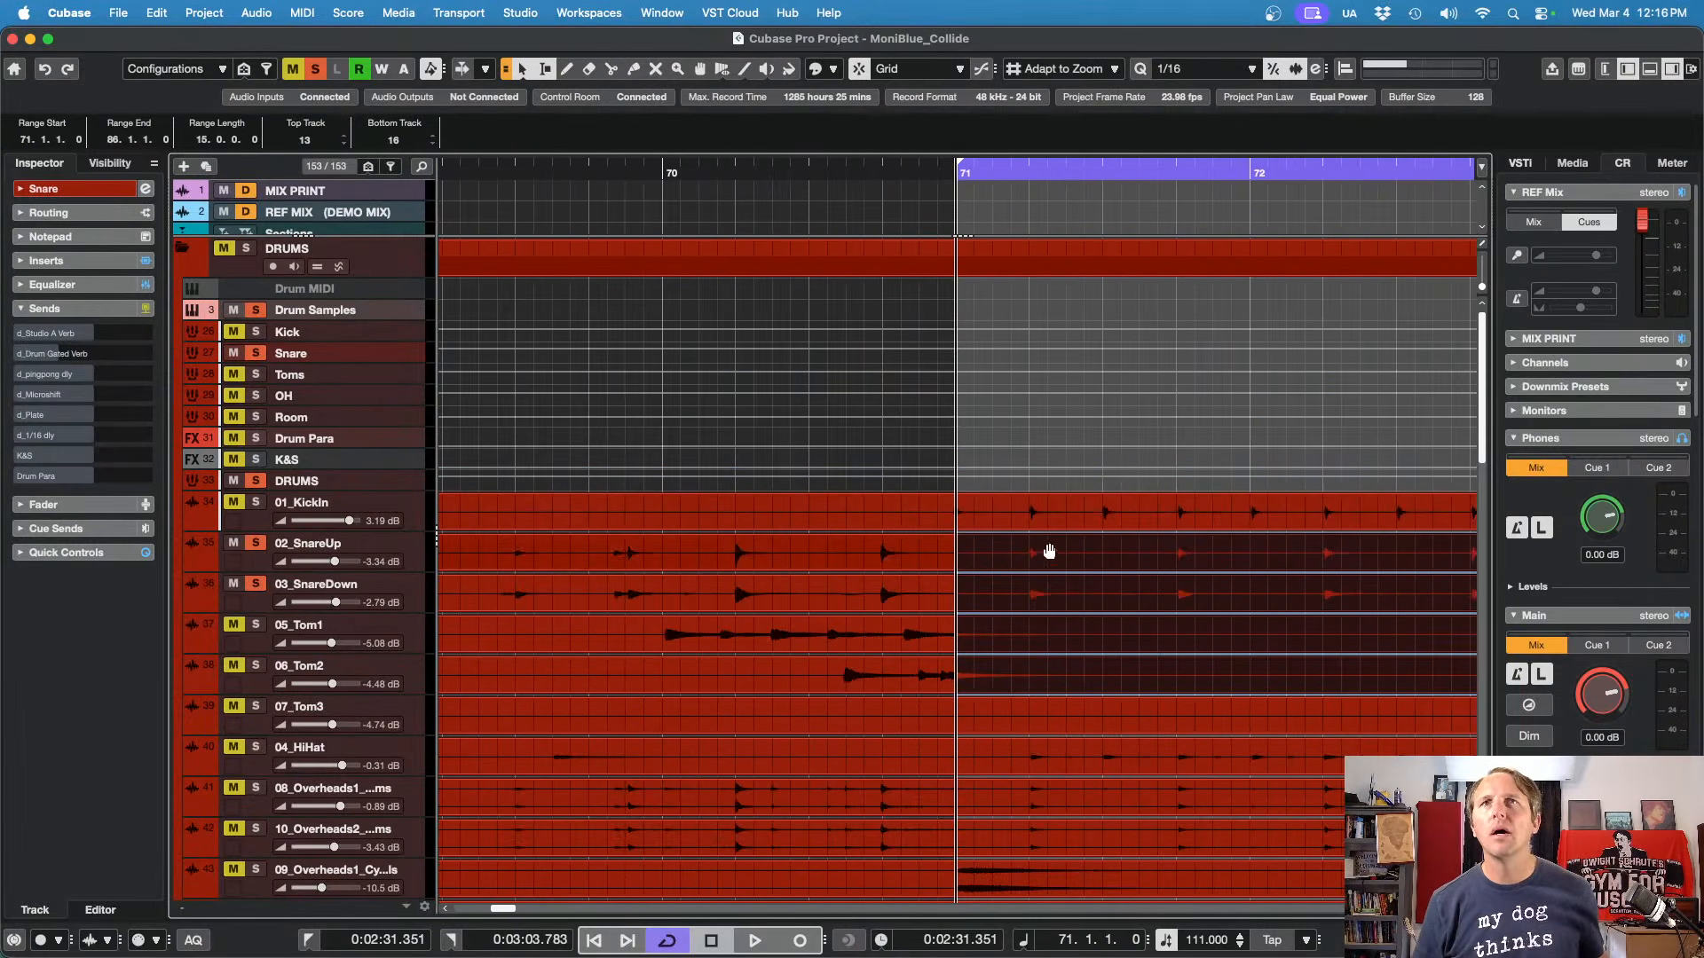
key("h")
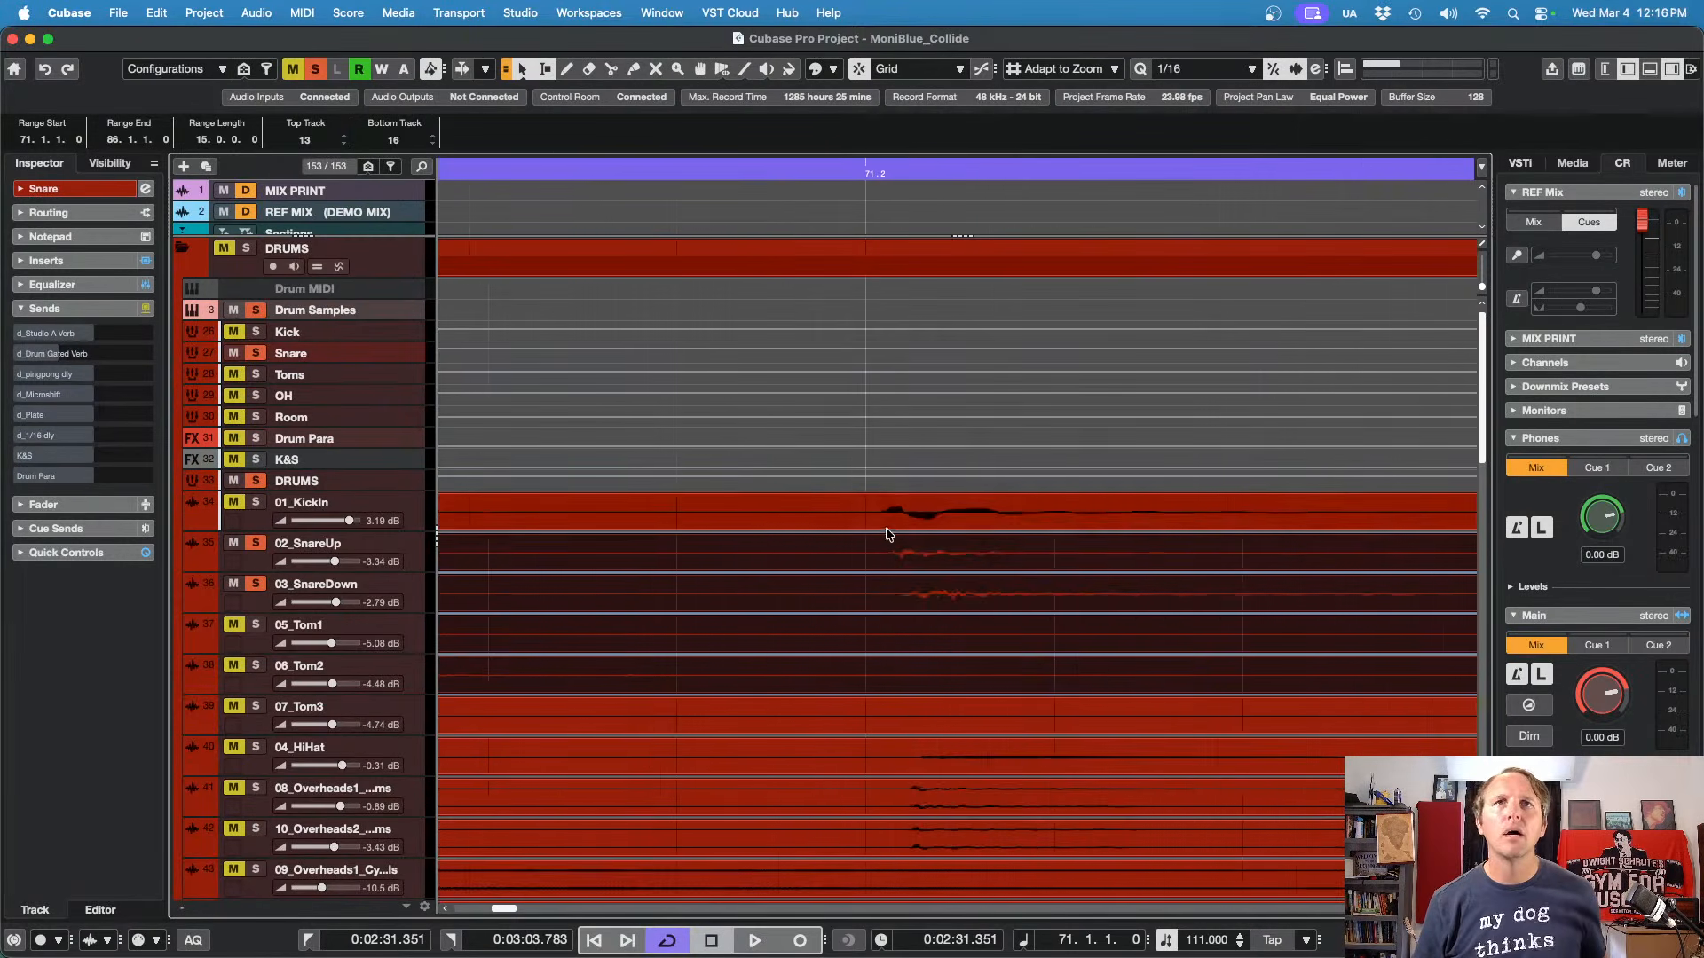
scroll(889, 536, "up", 7)
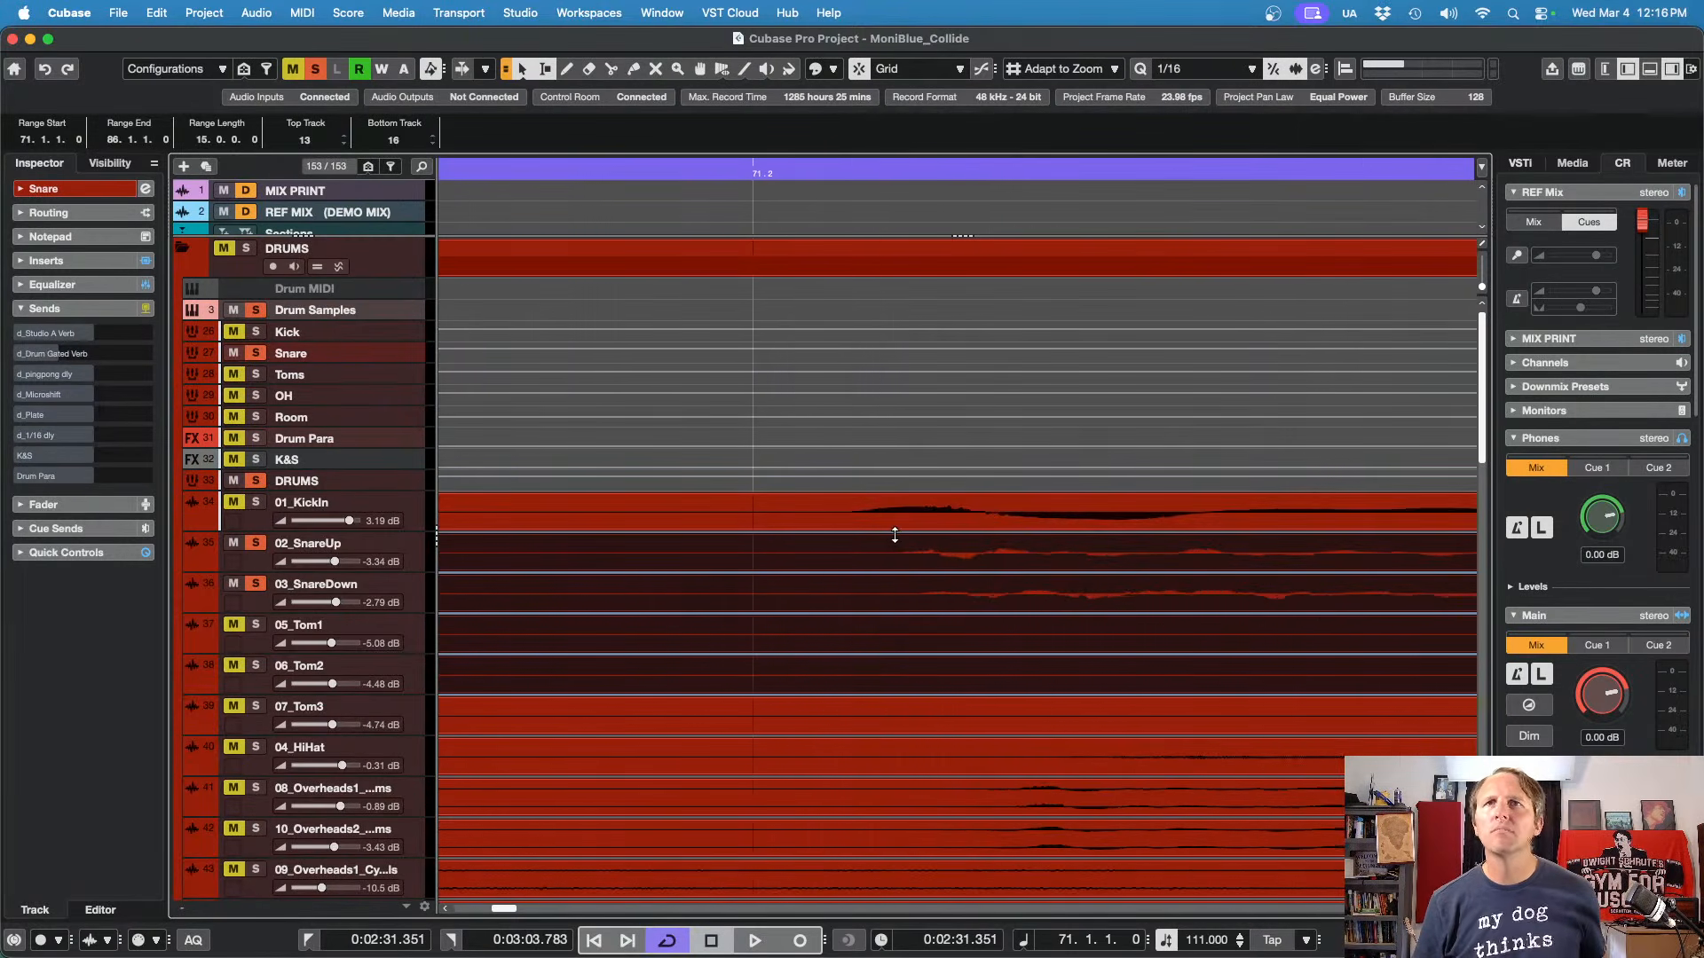
scroll(894, 535, "up", 3)
scroll(893, 544, "down", 7)
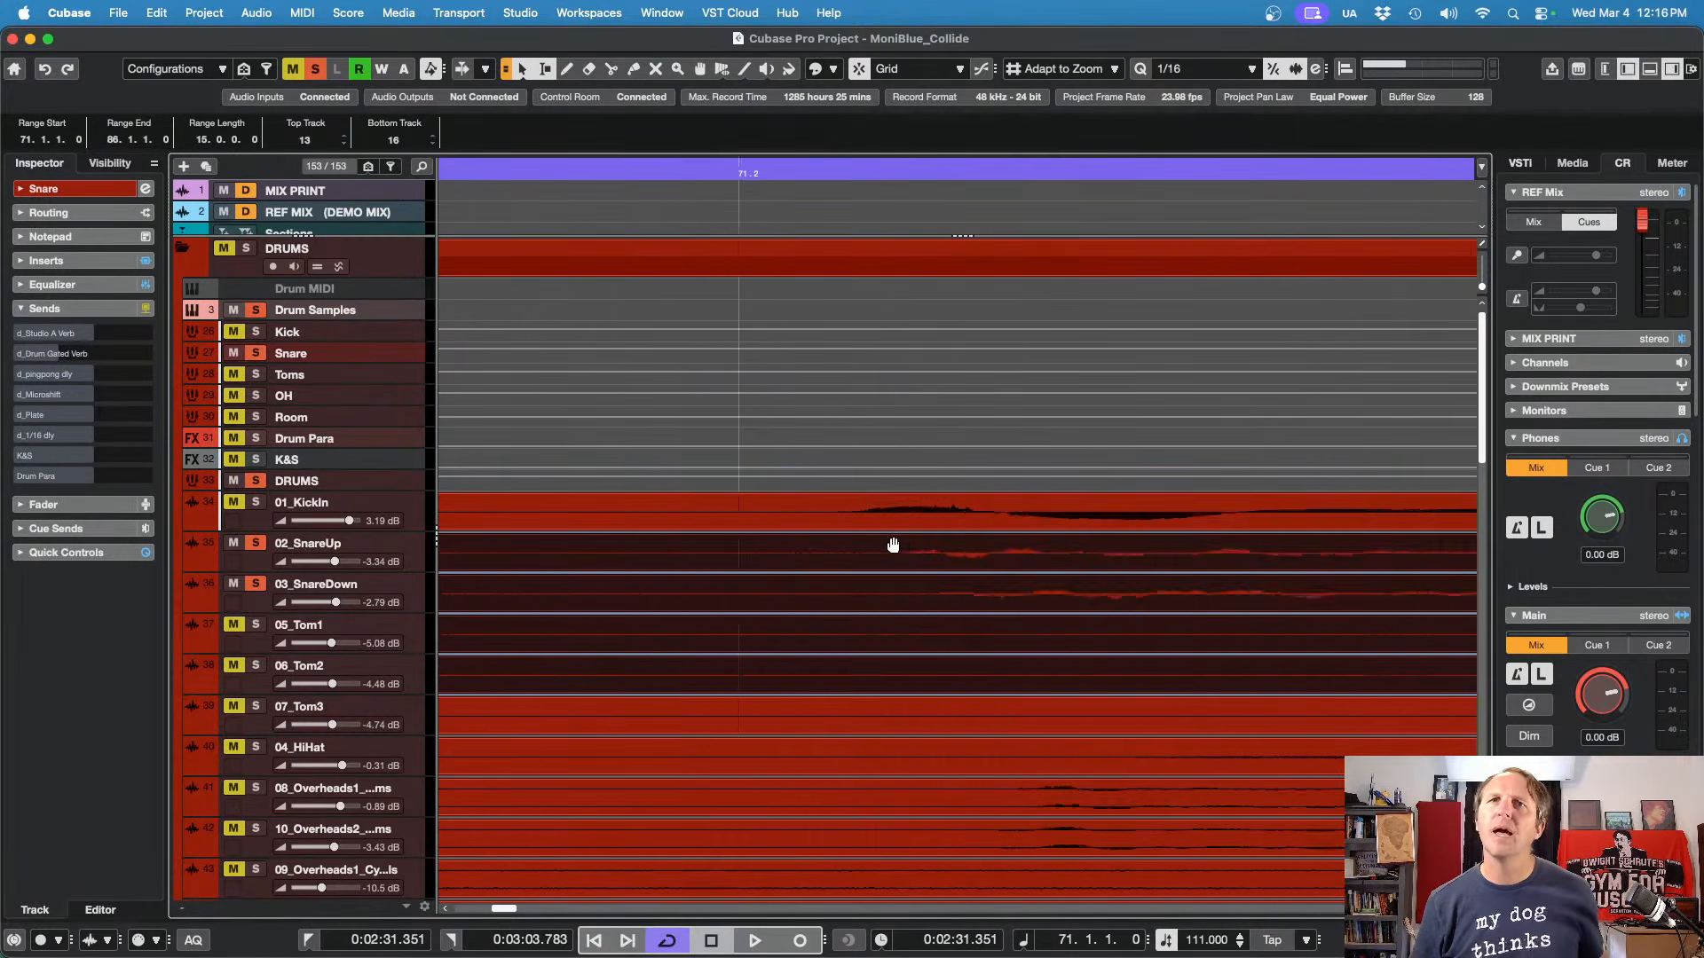
scroll(893, 546, "down", 2)
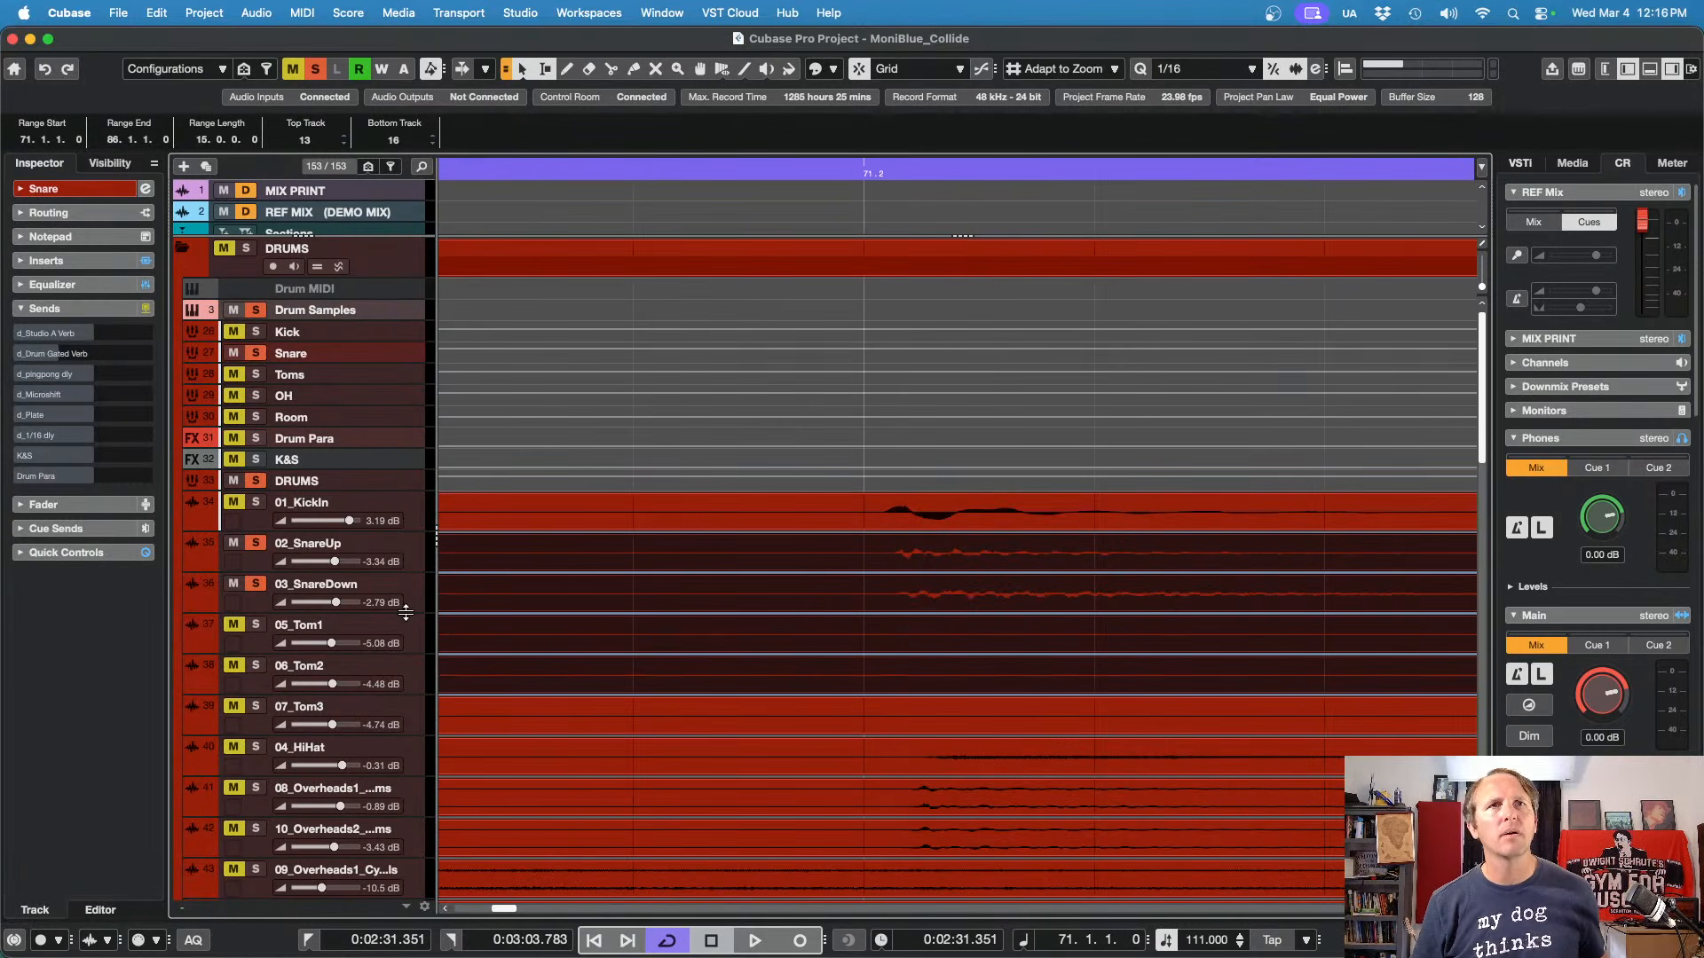
Step: Increase the heights of the 03_SnareDown and 02_SnareUp tracks to enlarge their waveforms
left_click_drag(405, 613, 399, 702)
scroll(918, 605, "down", 5)
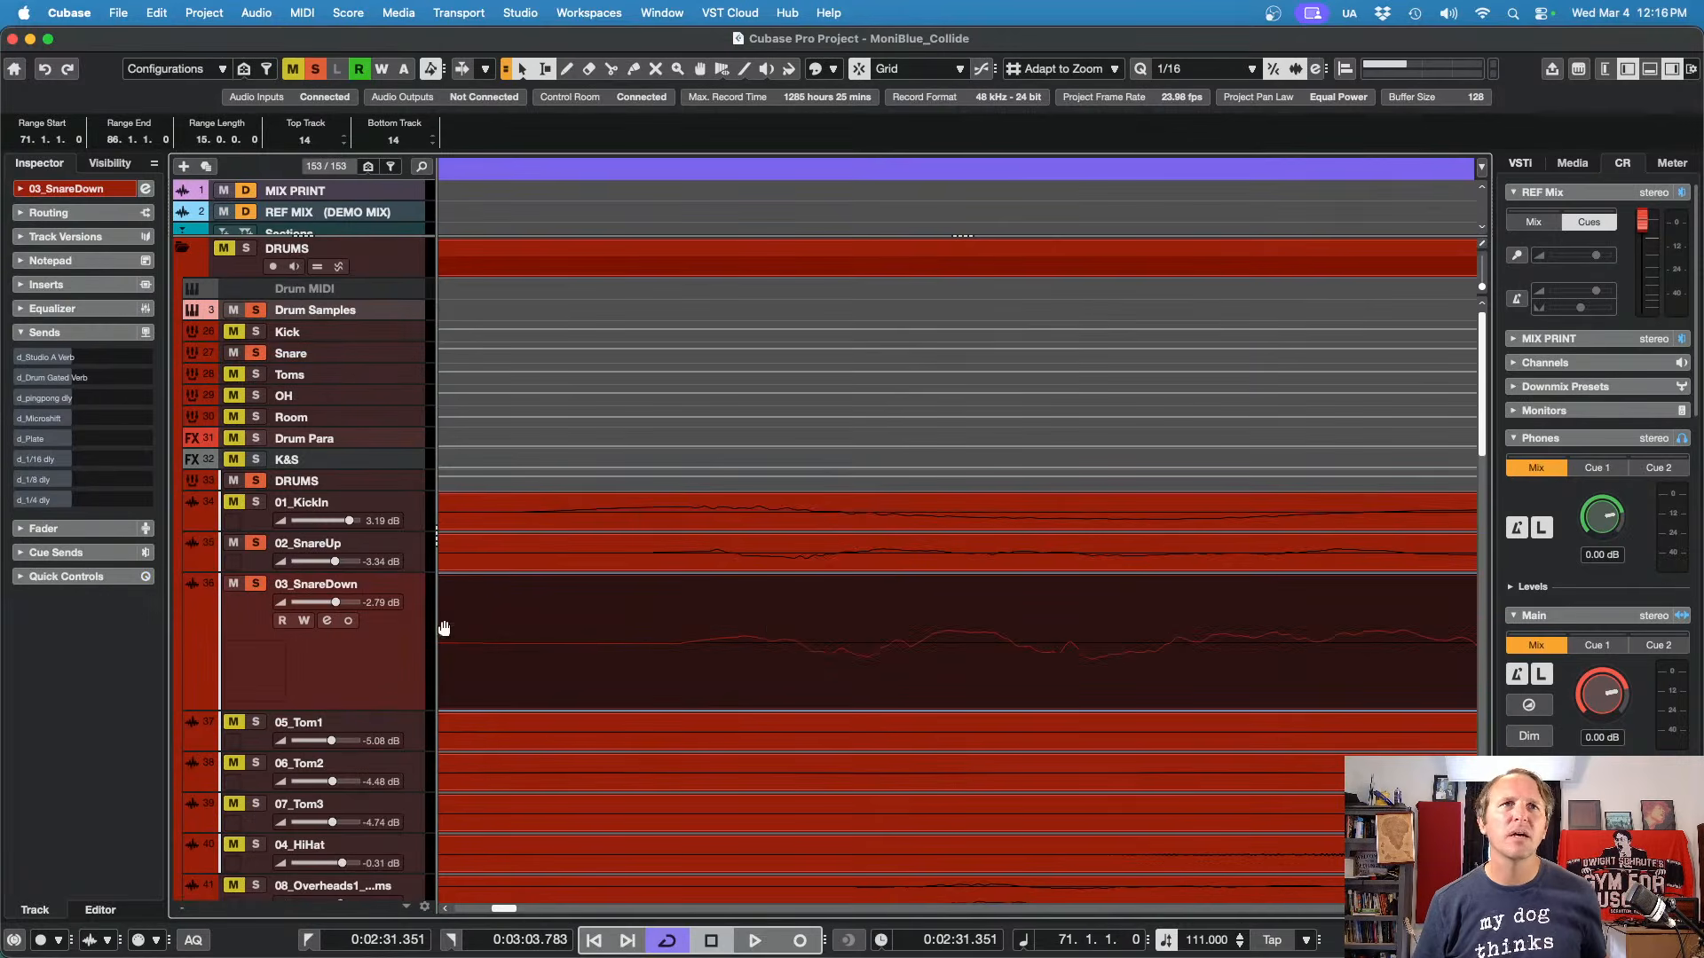
left_click_drag(402, 573, 397, 703)
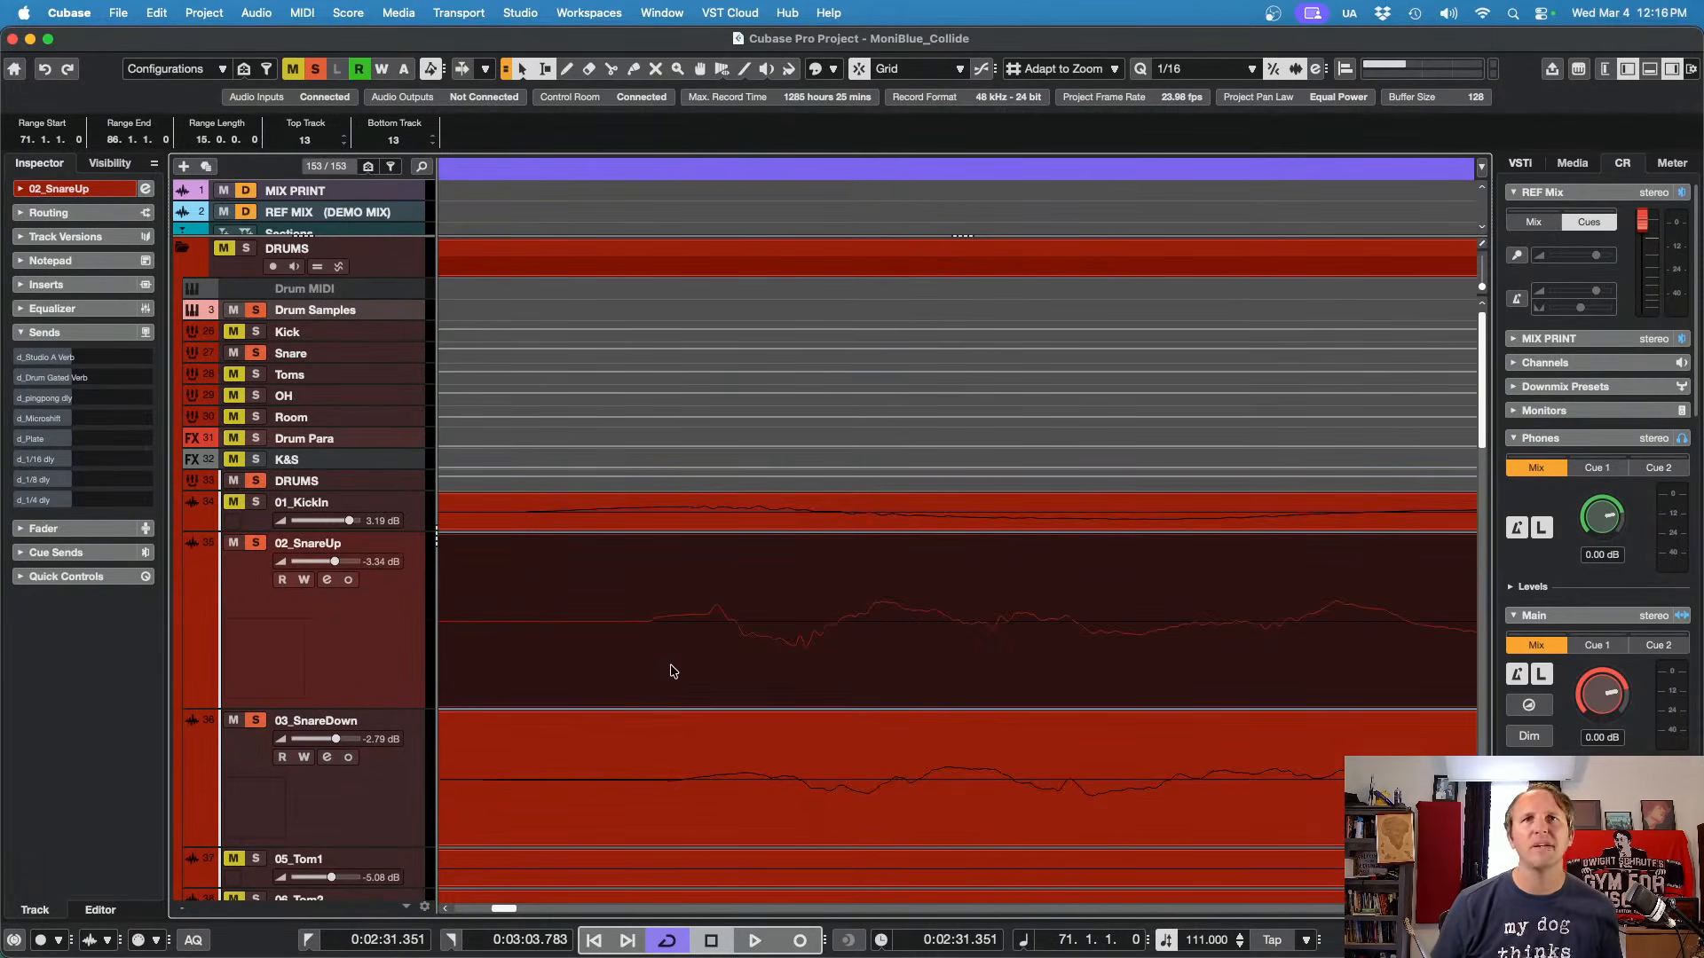
Step: Audition the soloed snare from bar 71, around bar 53 and around bar 61, stopping playback at the end
scroll(689, 710, "down", 8)
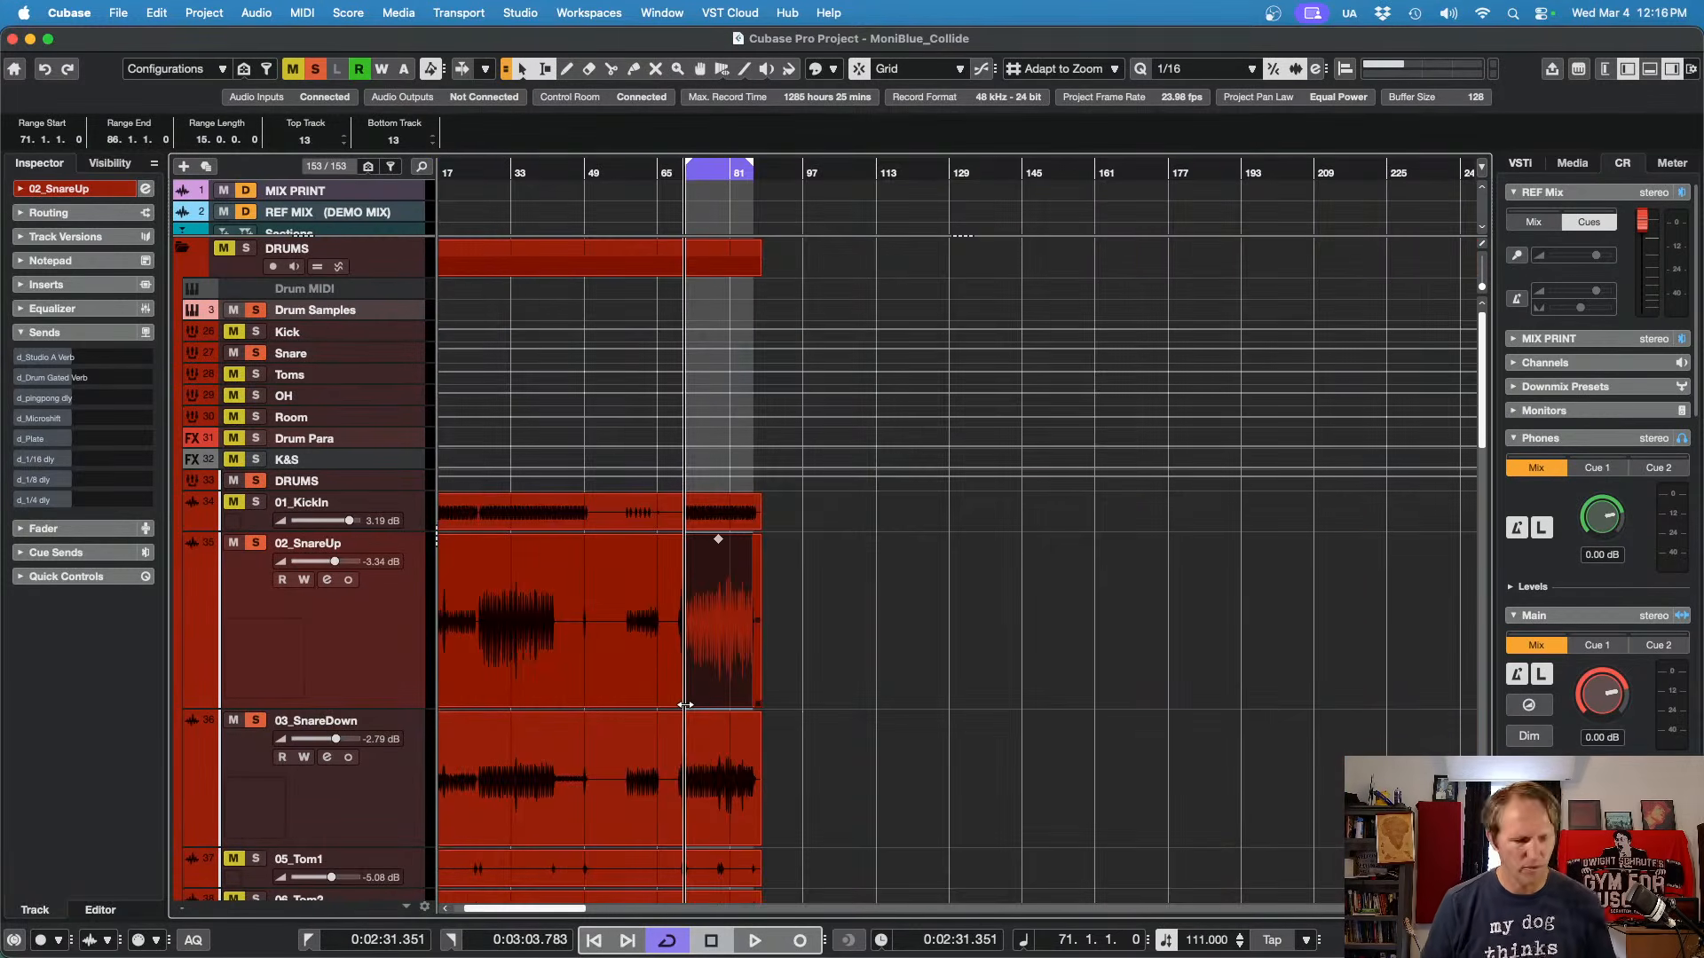
key("space")
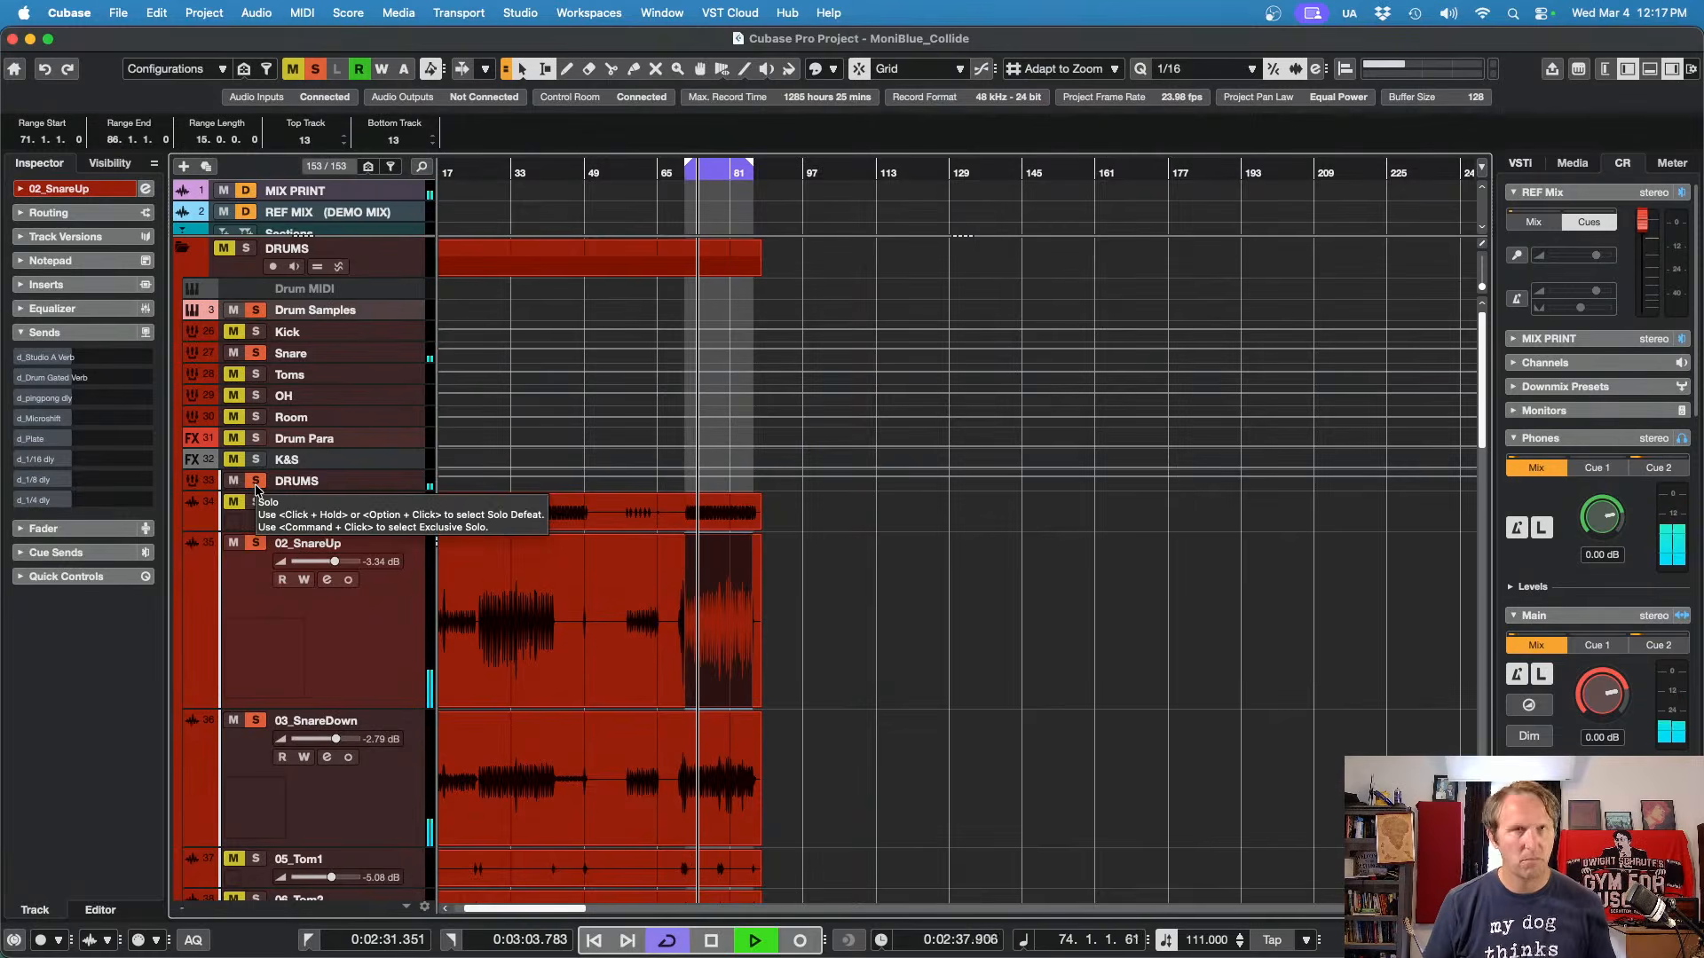
key("space")
left_click(603, 174)
key("space")
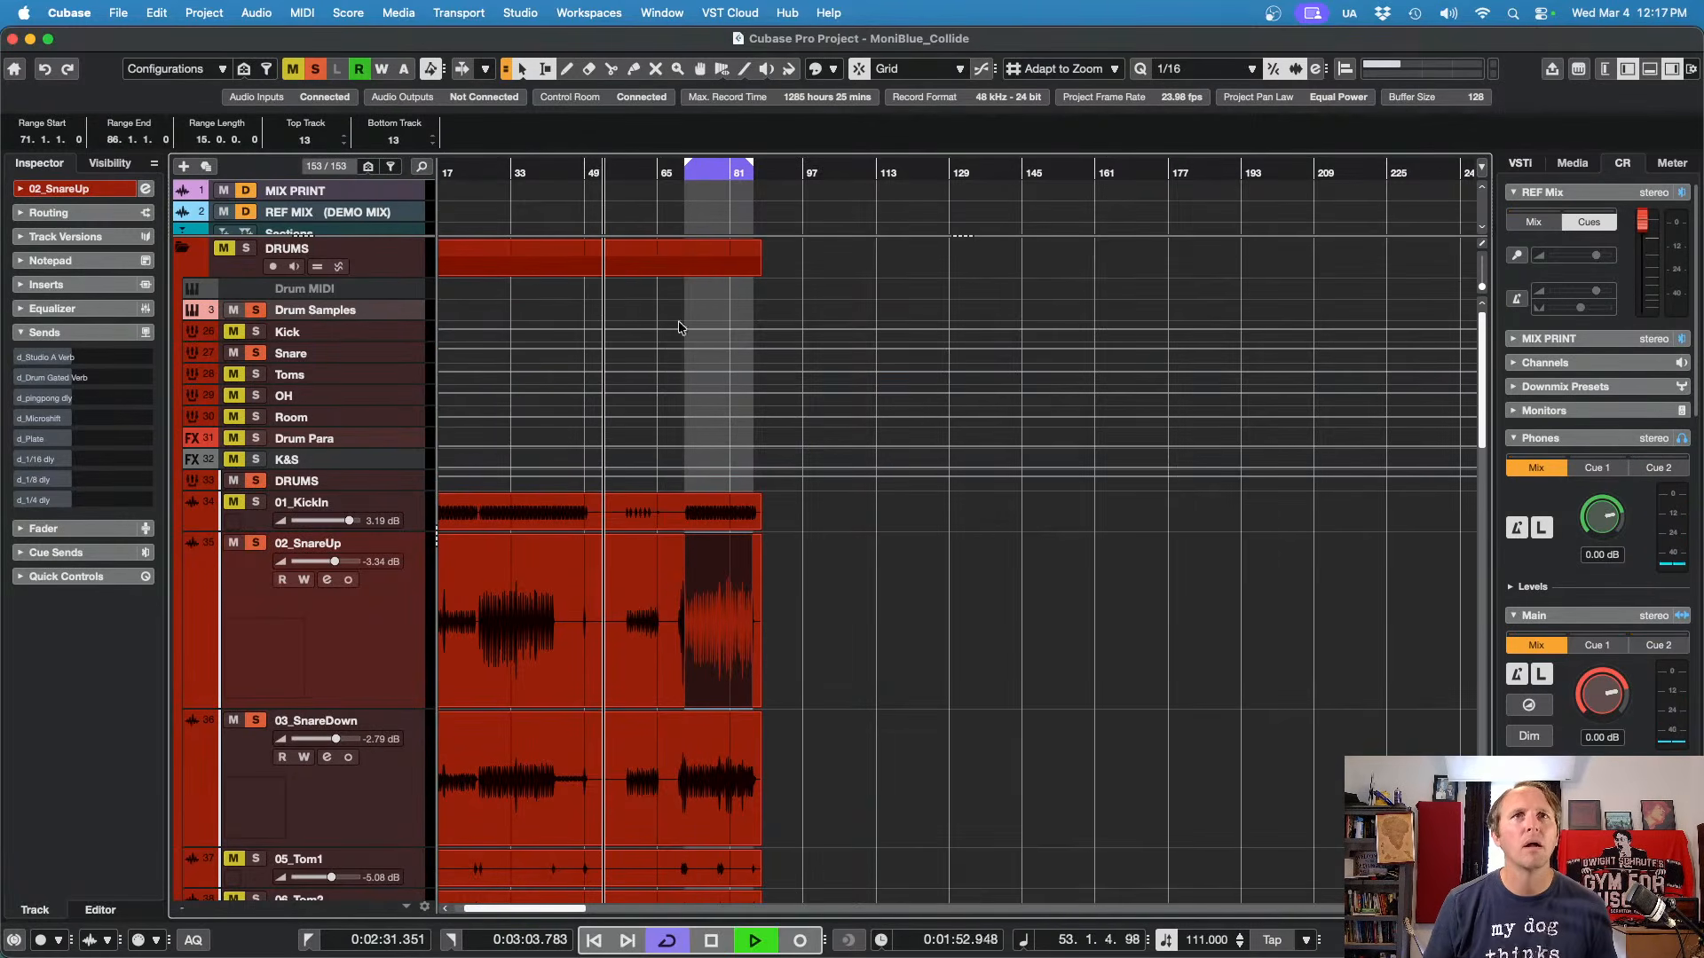
key("space")
left_click(643, 170)
key("space")
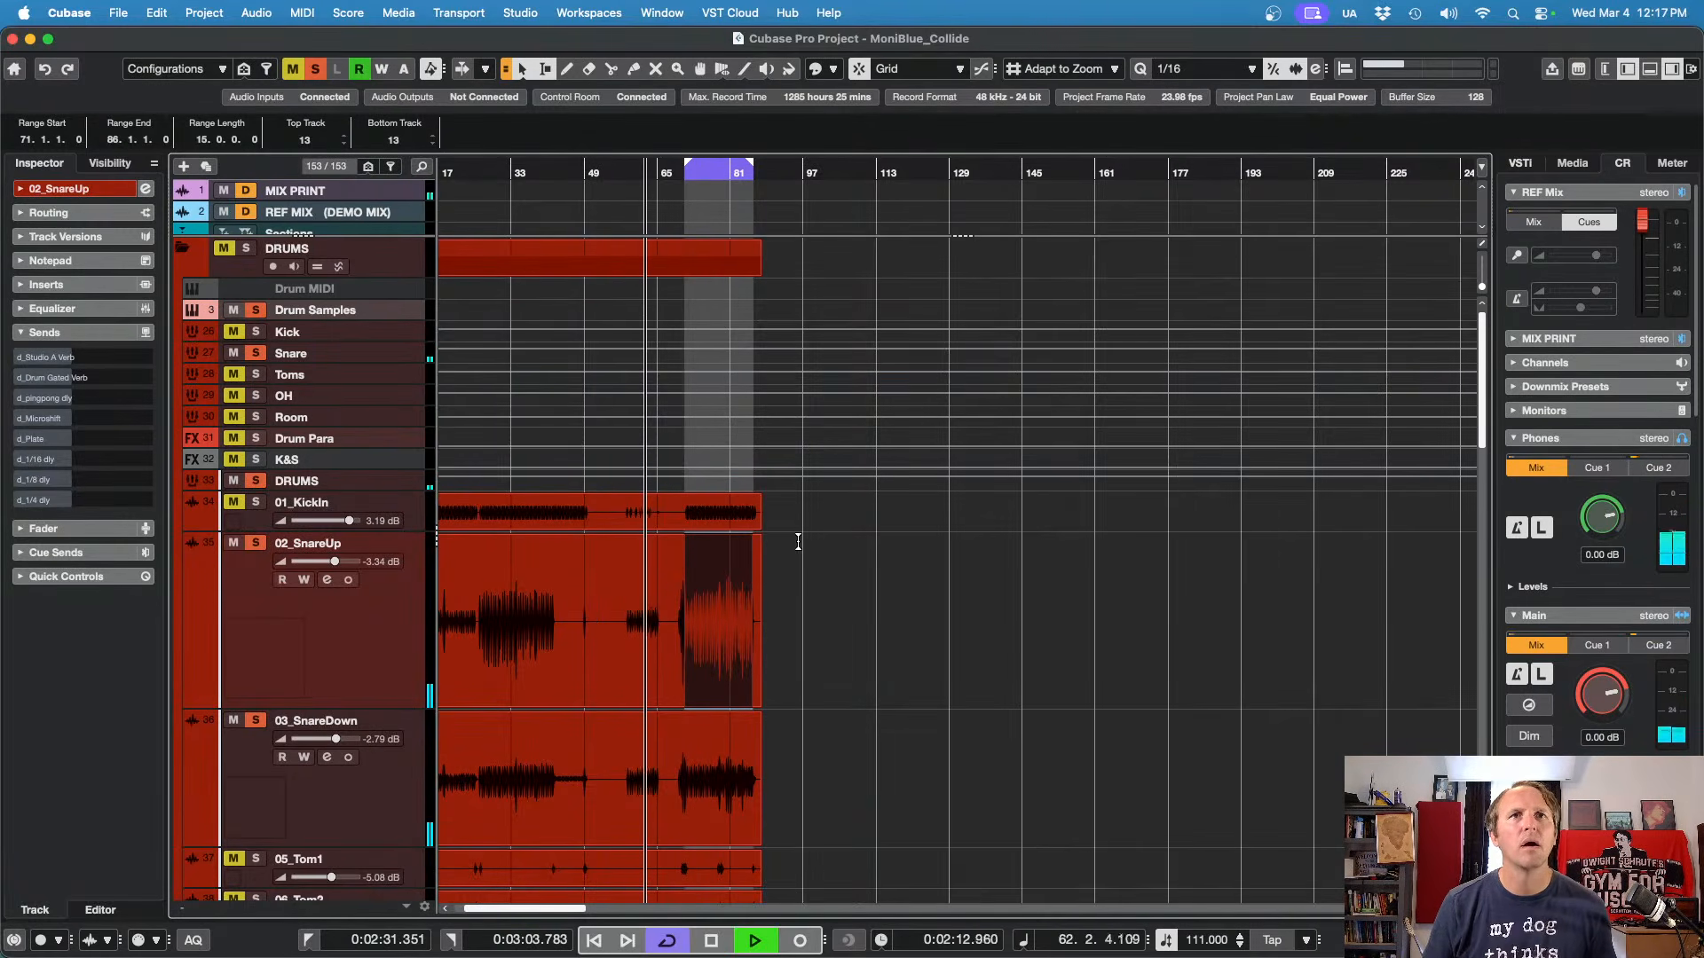
key("space")
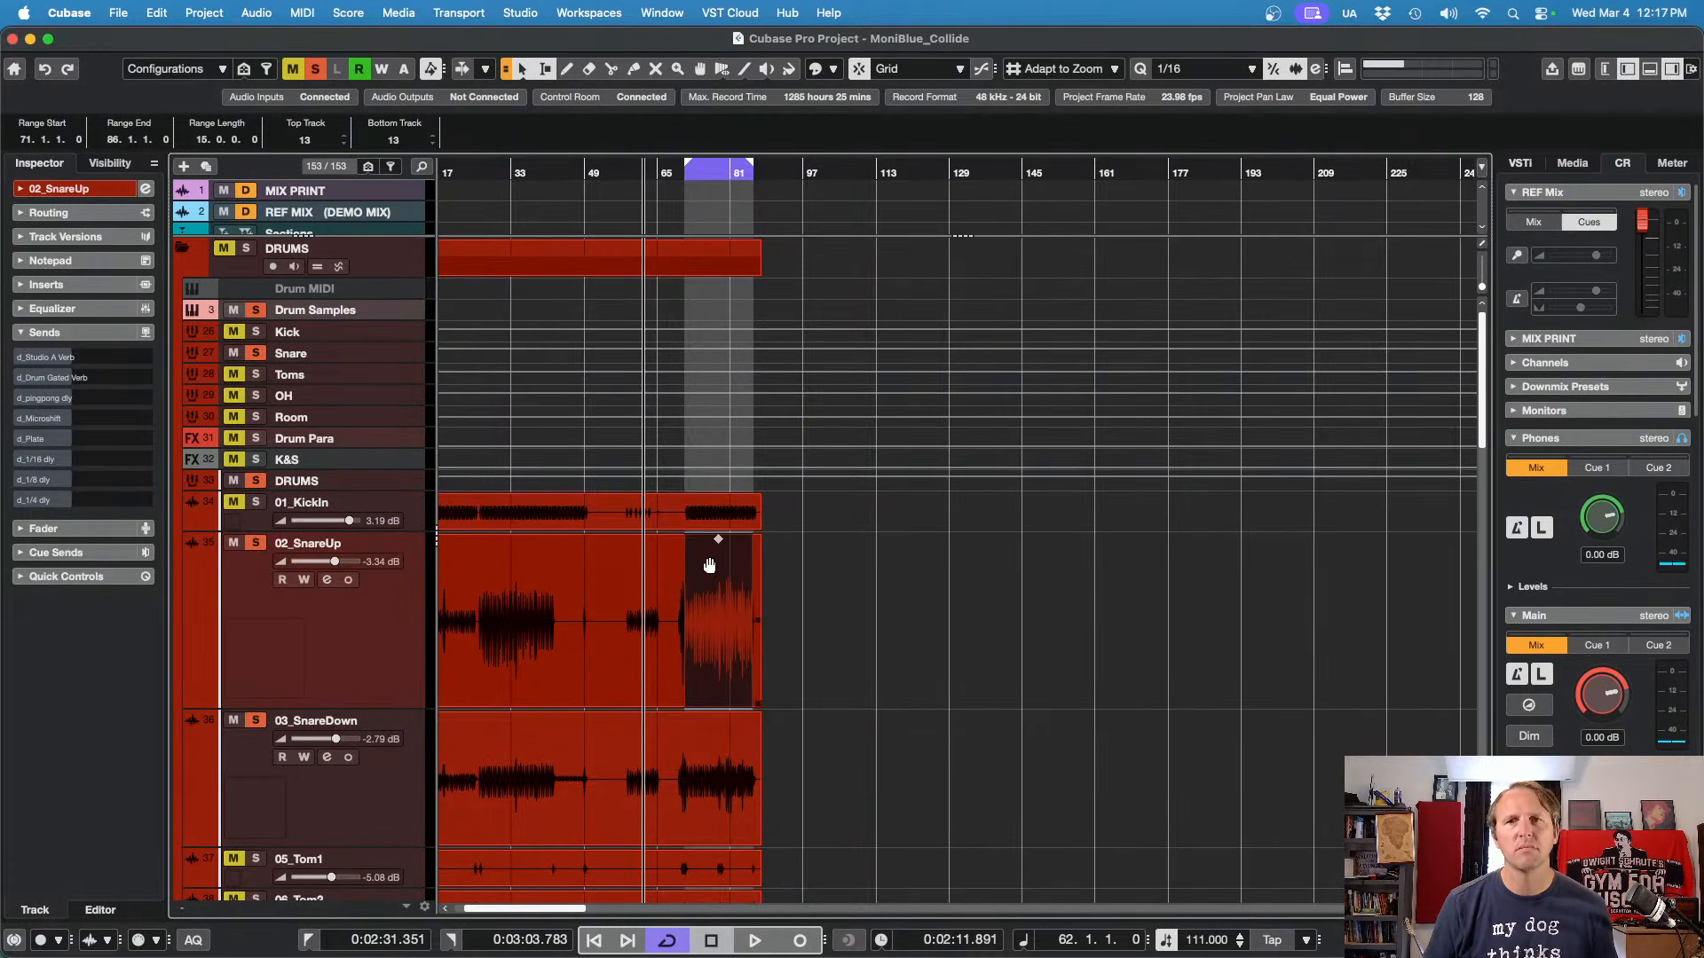
Step: Place the playback cursor at 79.1.3 and briefly audition the soloed snare from there
key("alt+s")
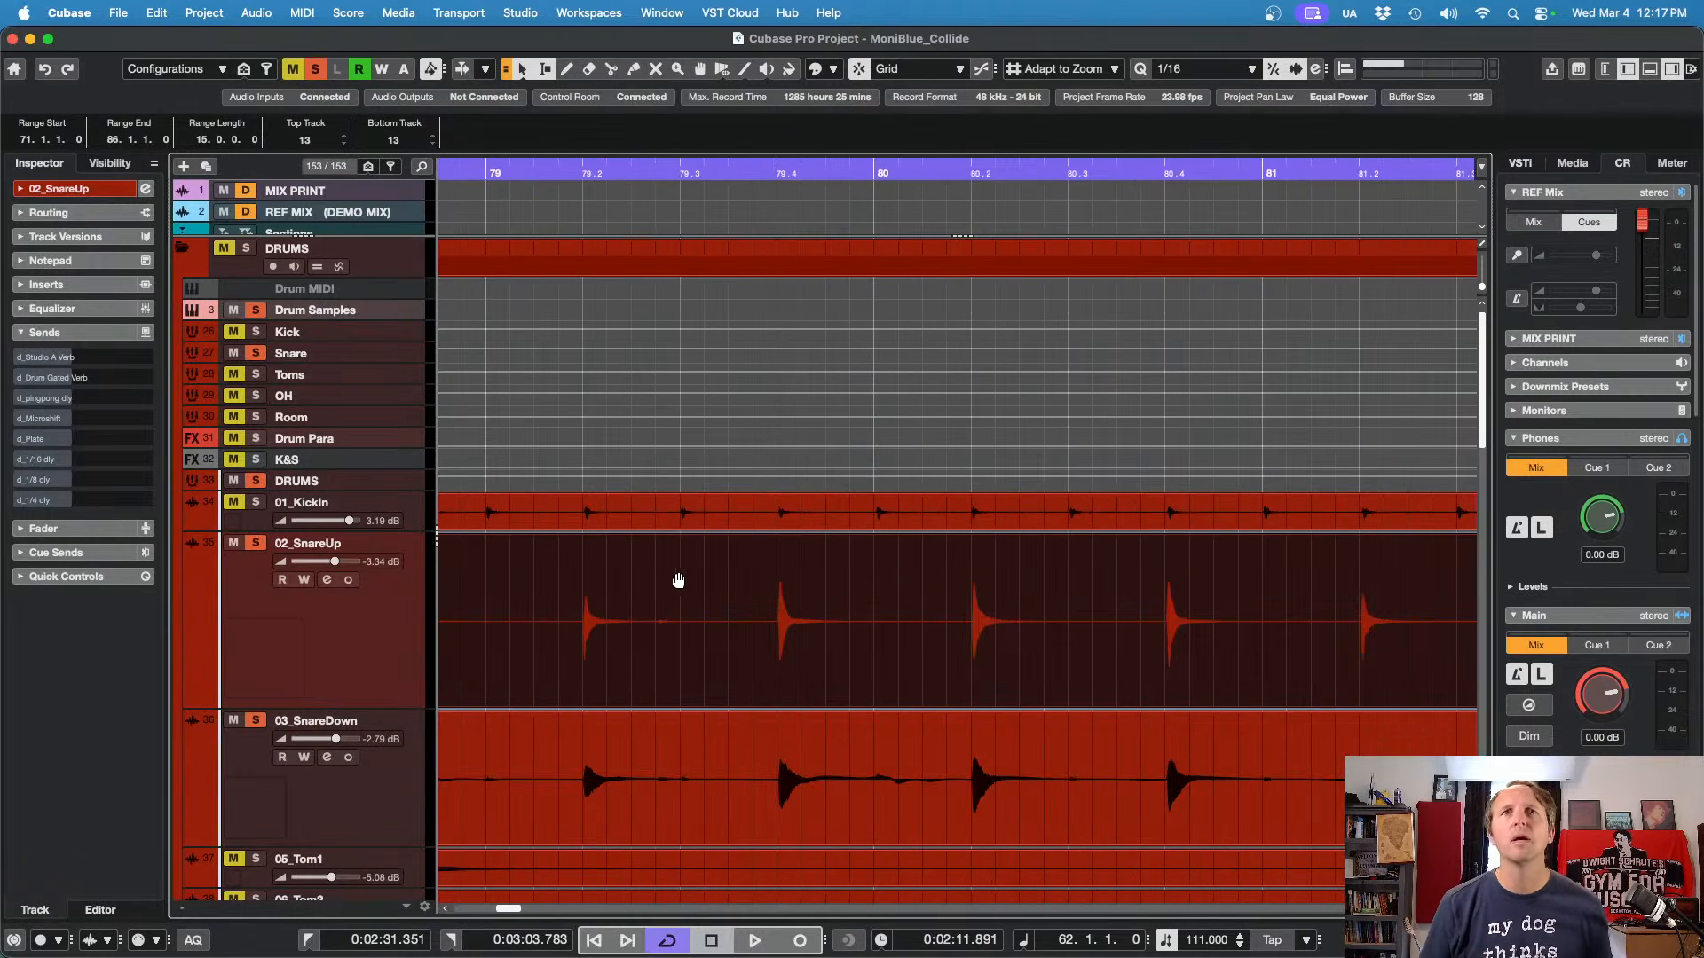
left_click(543, 173)
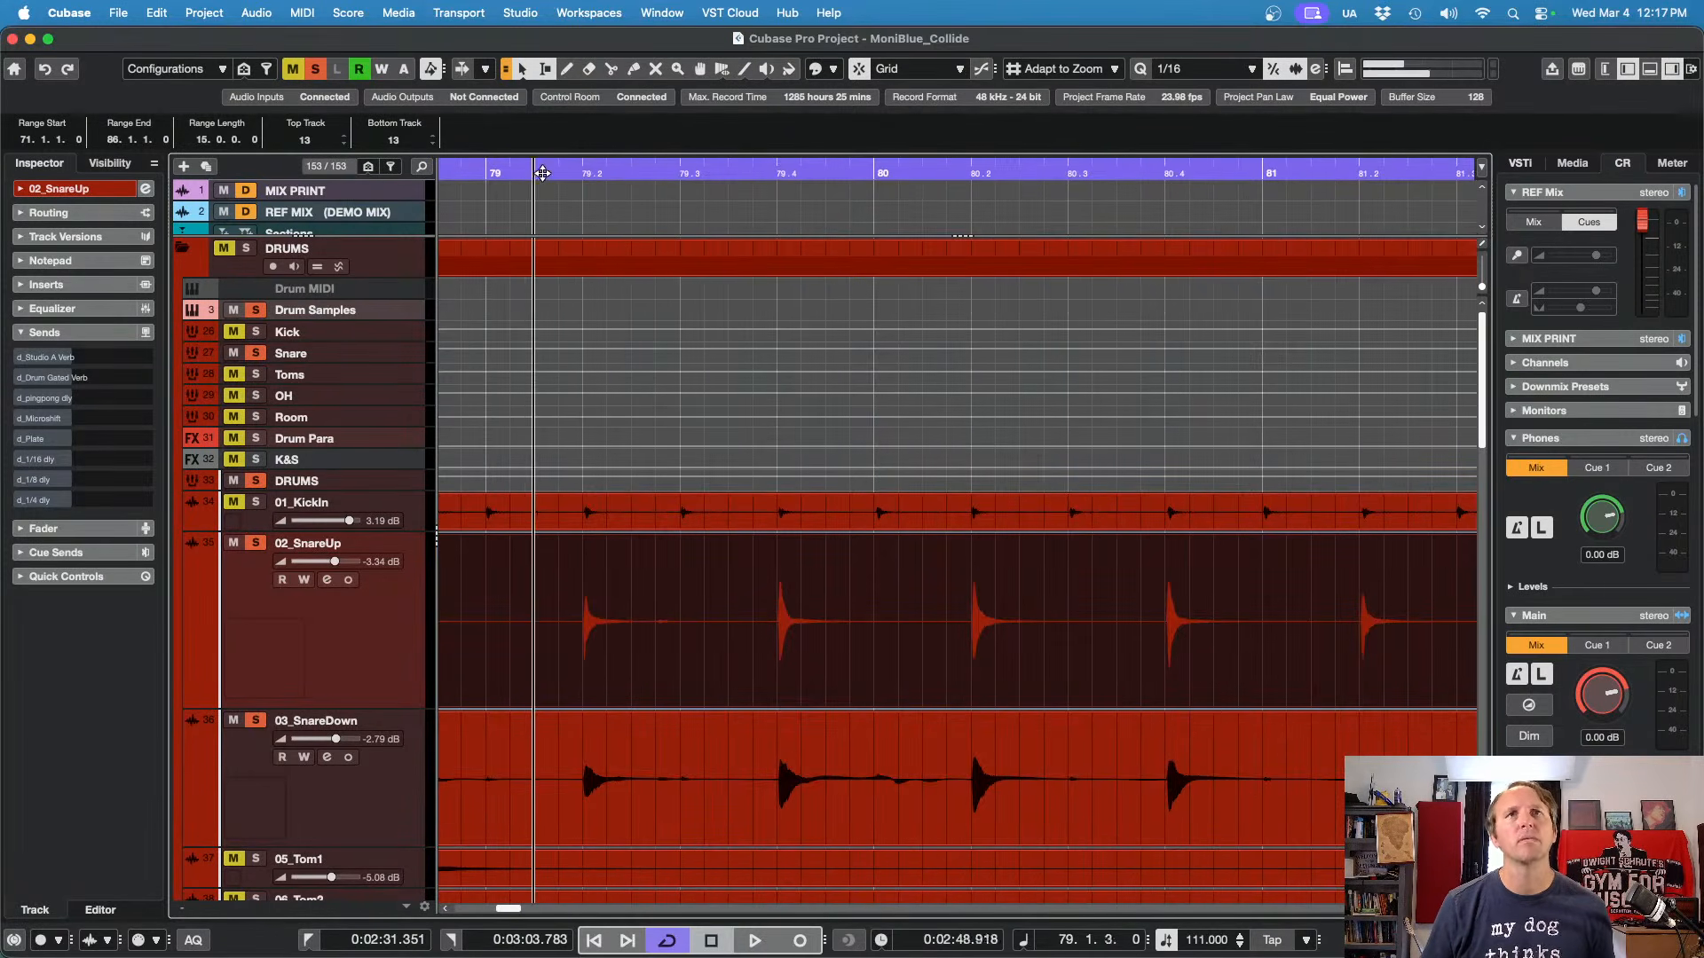
key("space")
key("space")
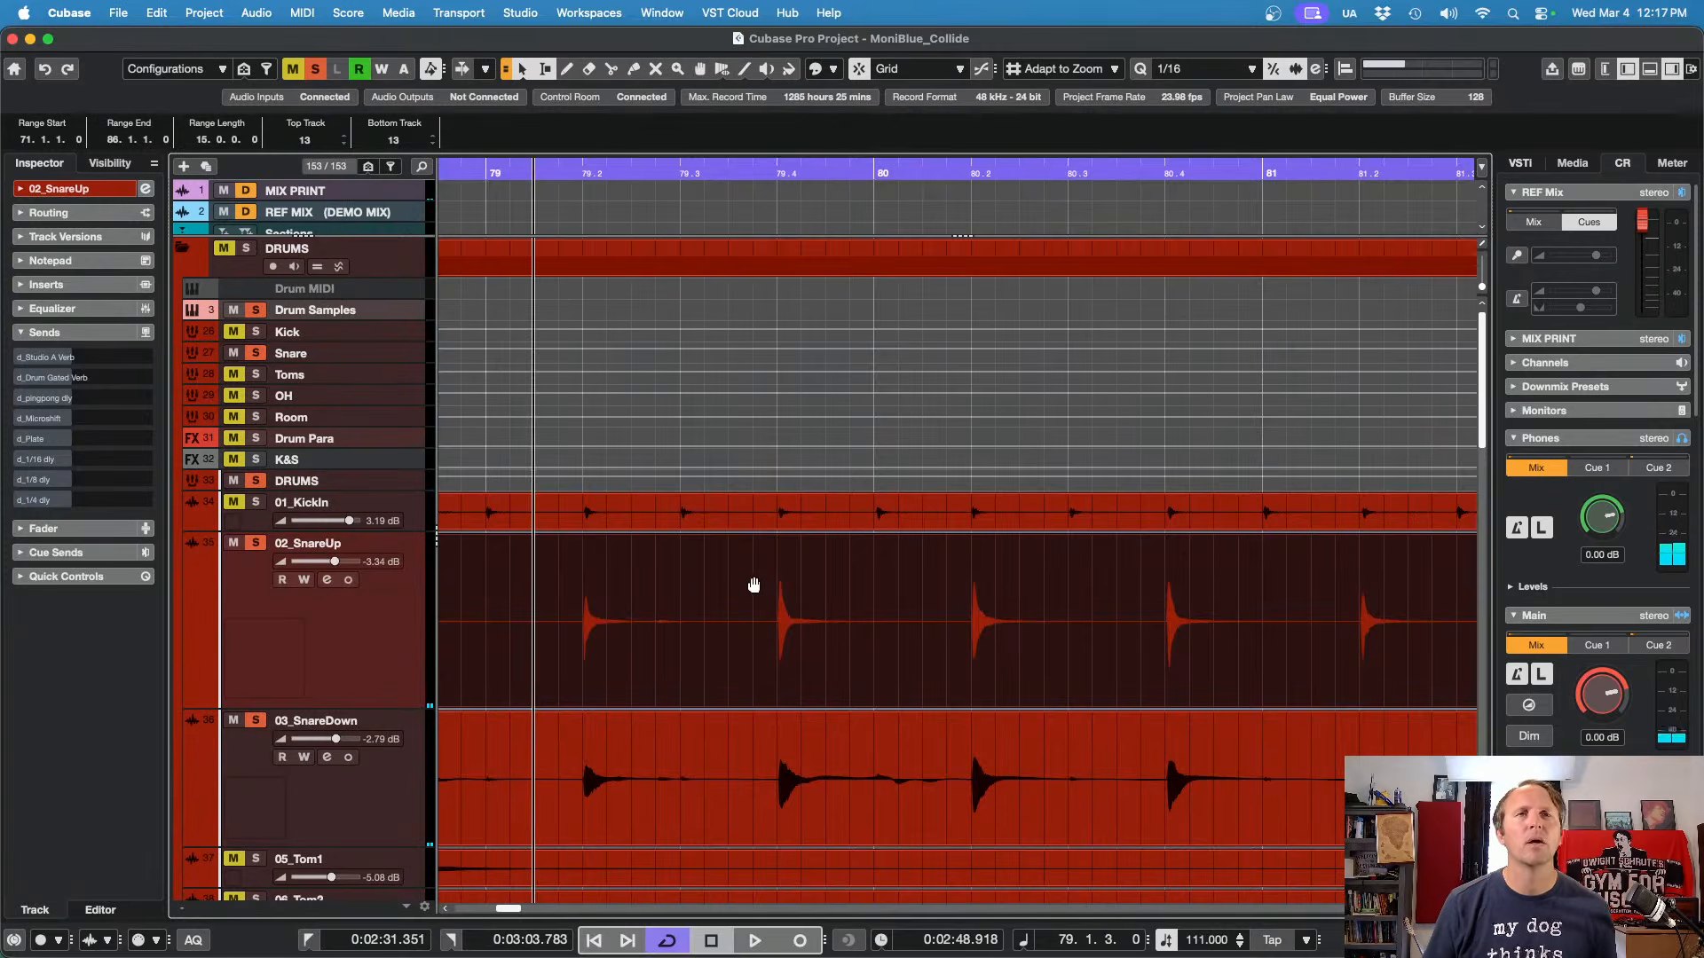
key("space")
key("space")
Step: Select the 03_SnareDown track and event and closely compare its waveform with 02_SnareUp around the hit at 79.2
left_click(396, 791)
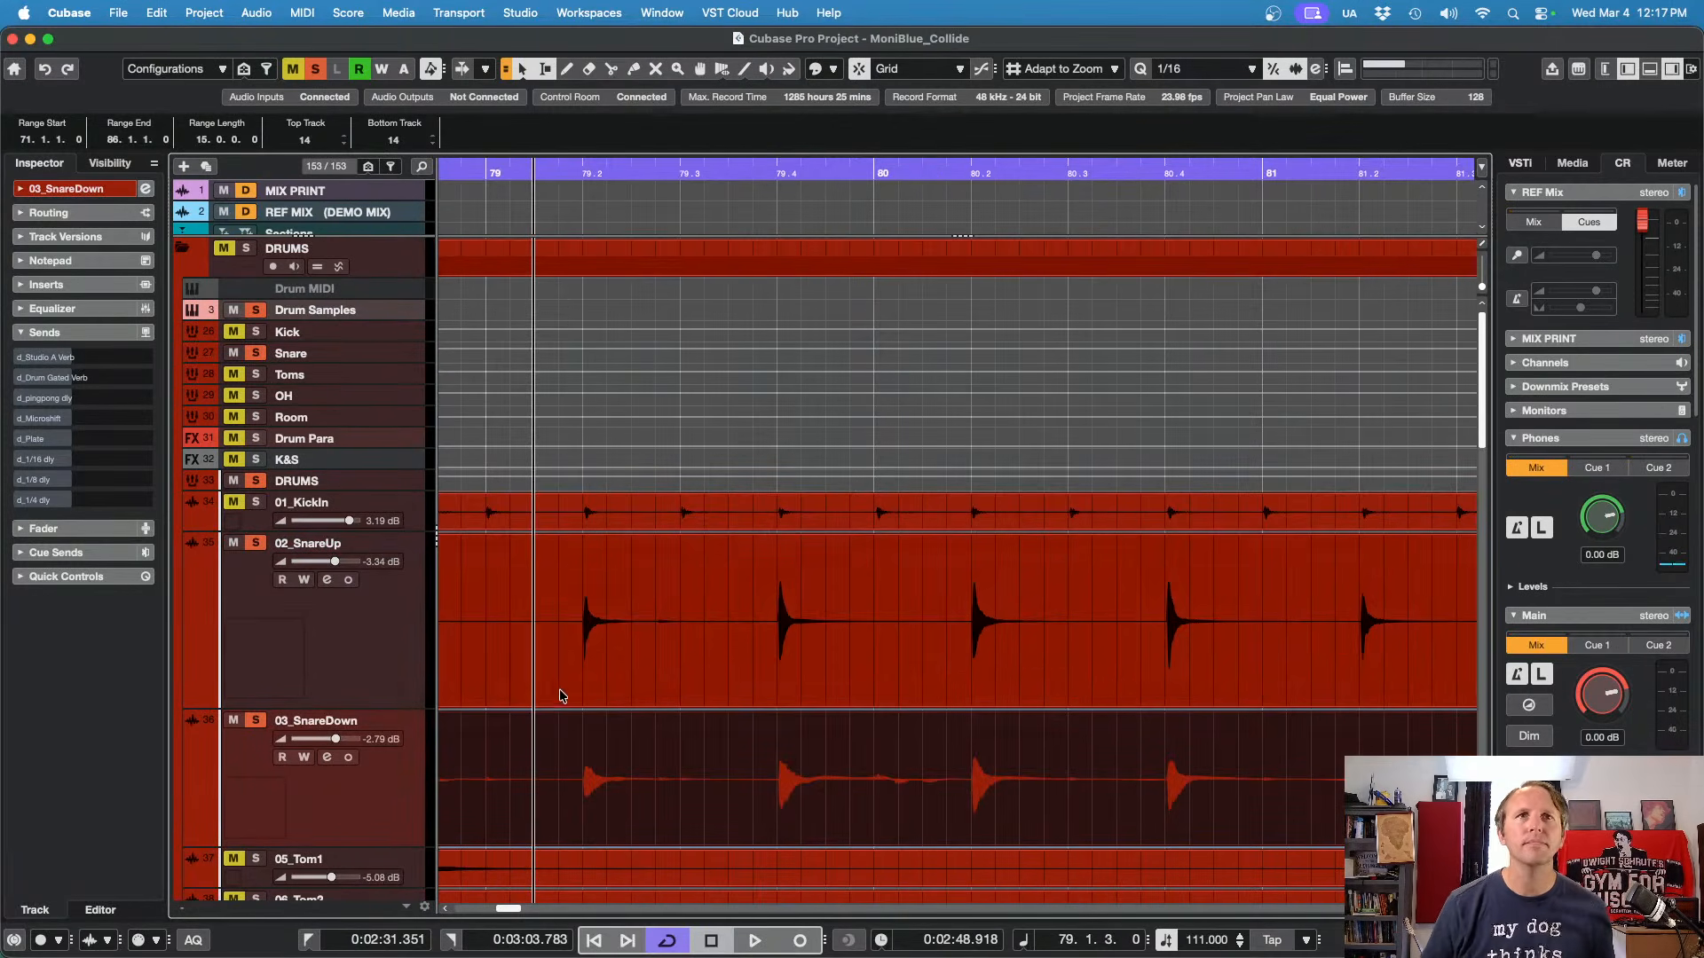
scroll(559, 695, "up", 6)
scroll(737, 675, "up", 4)
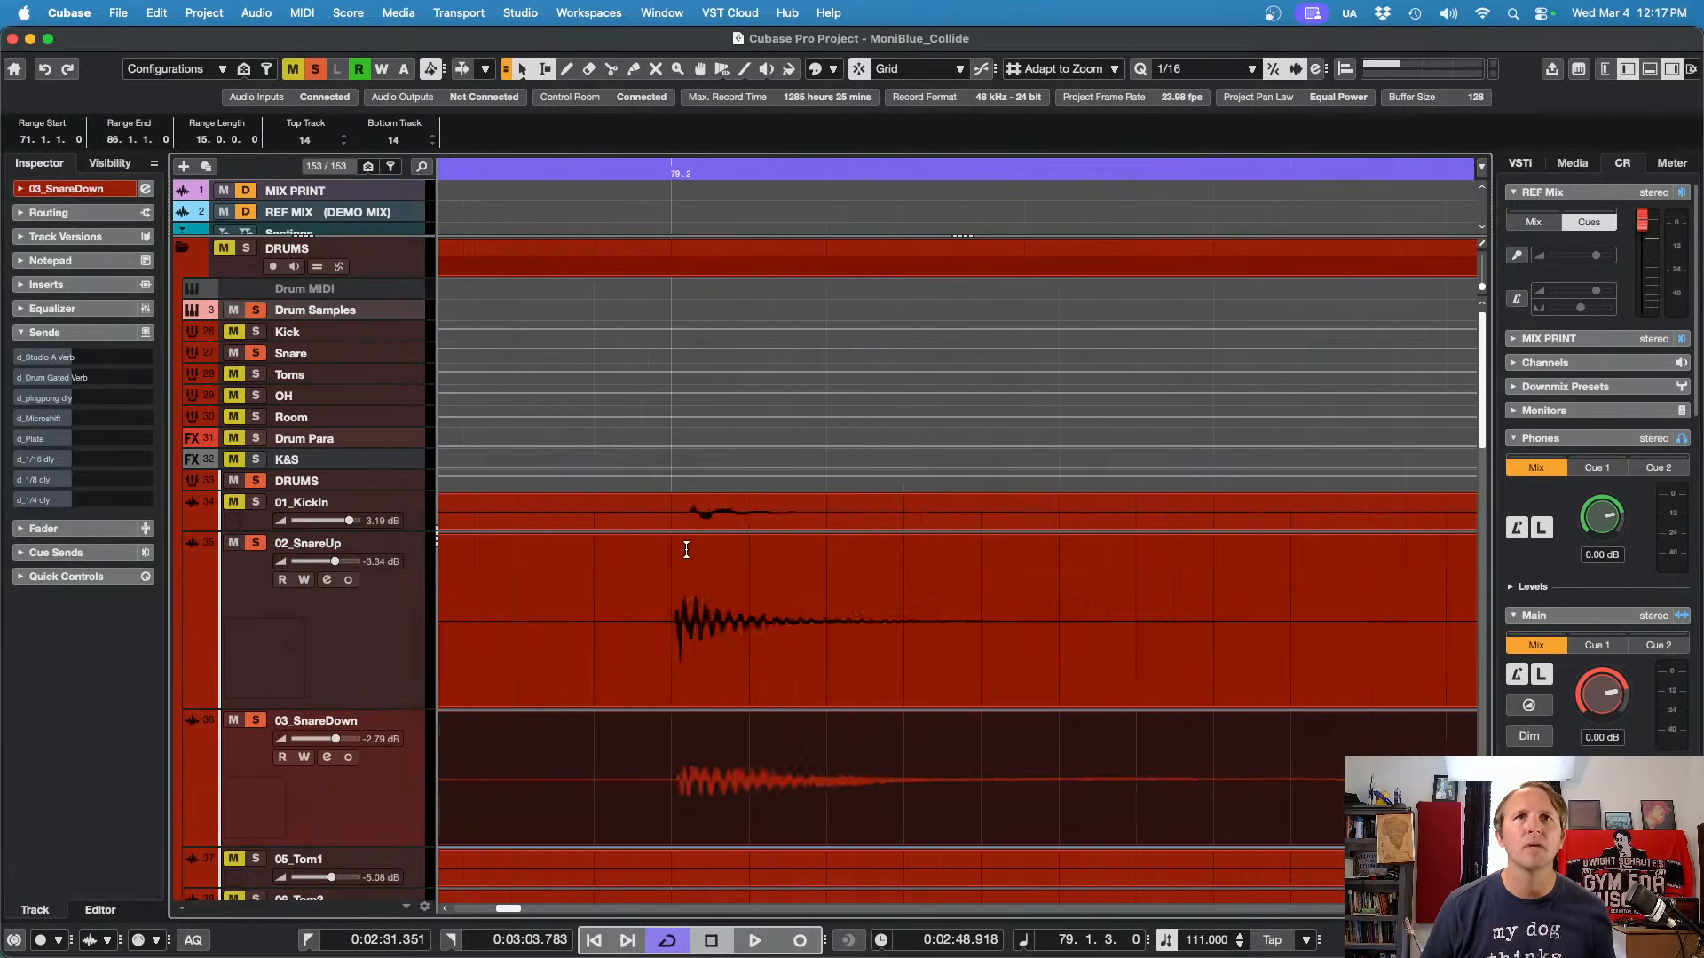
scroll(686, 549, "up", 8)
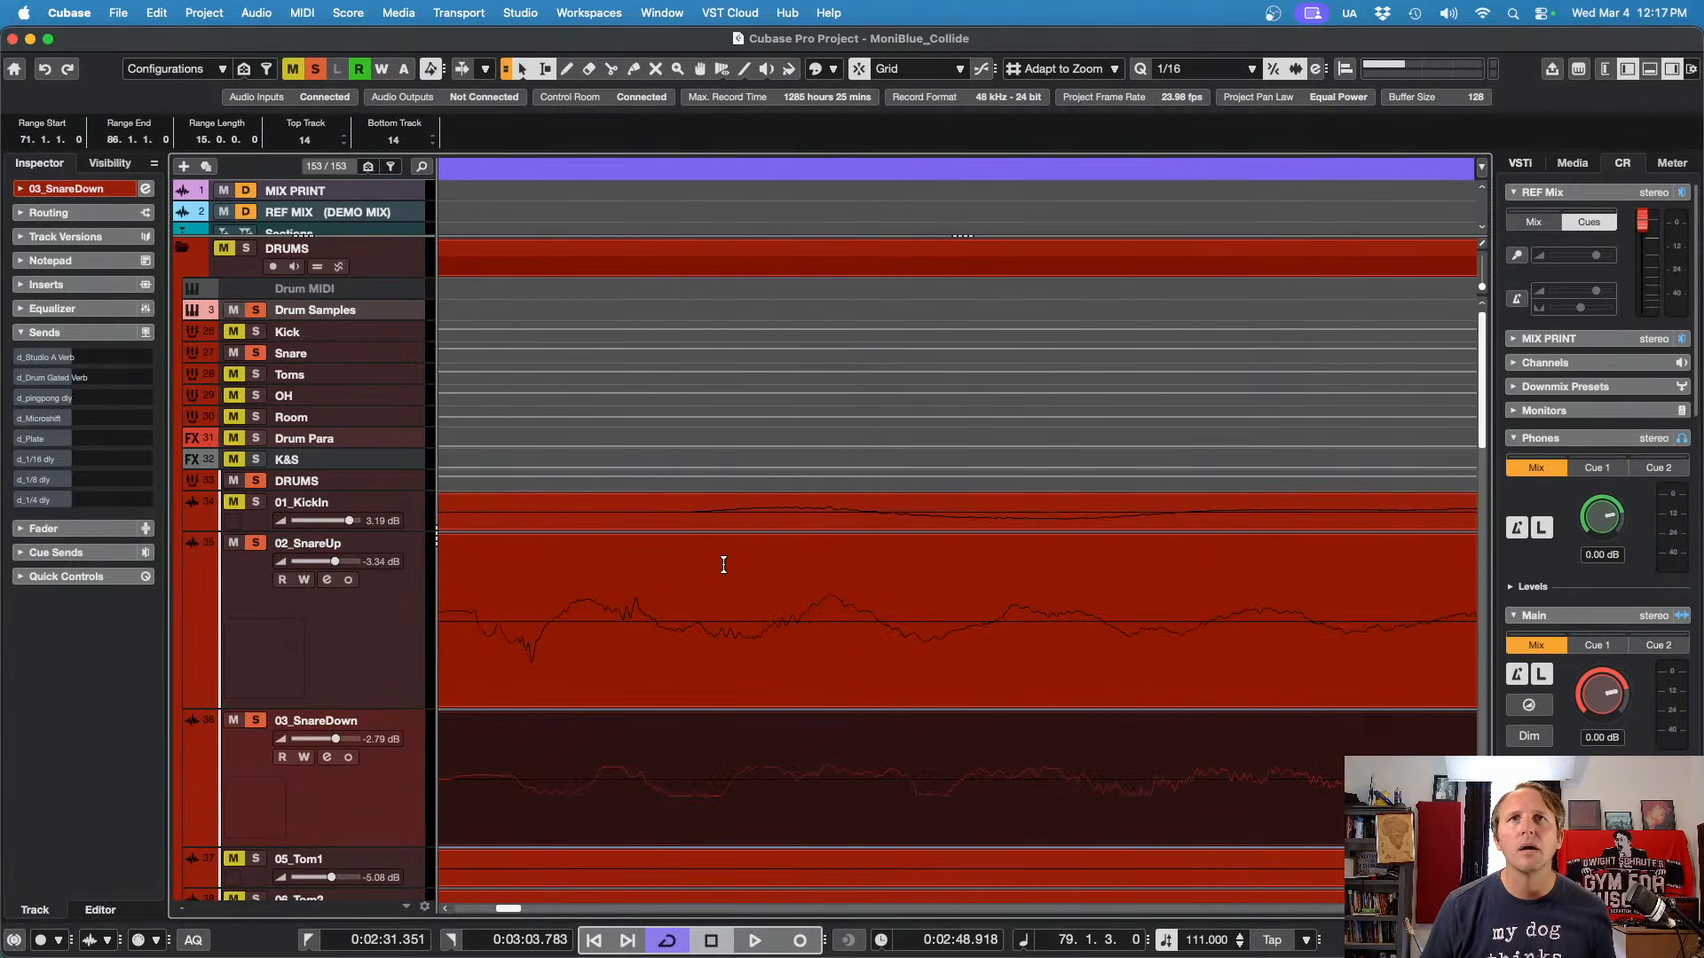
scroll(724, 565, "down", 5)
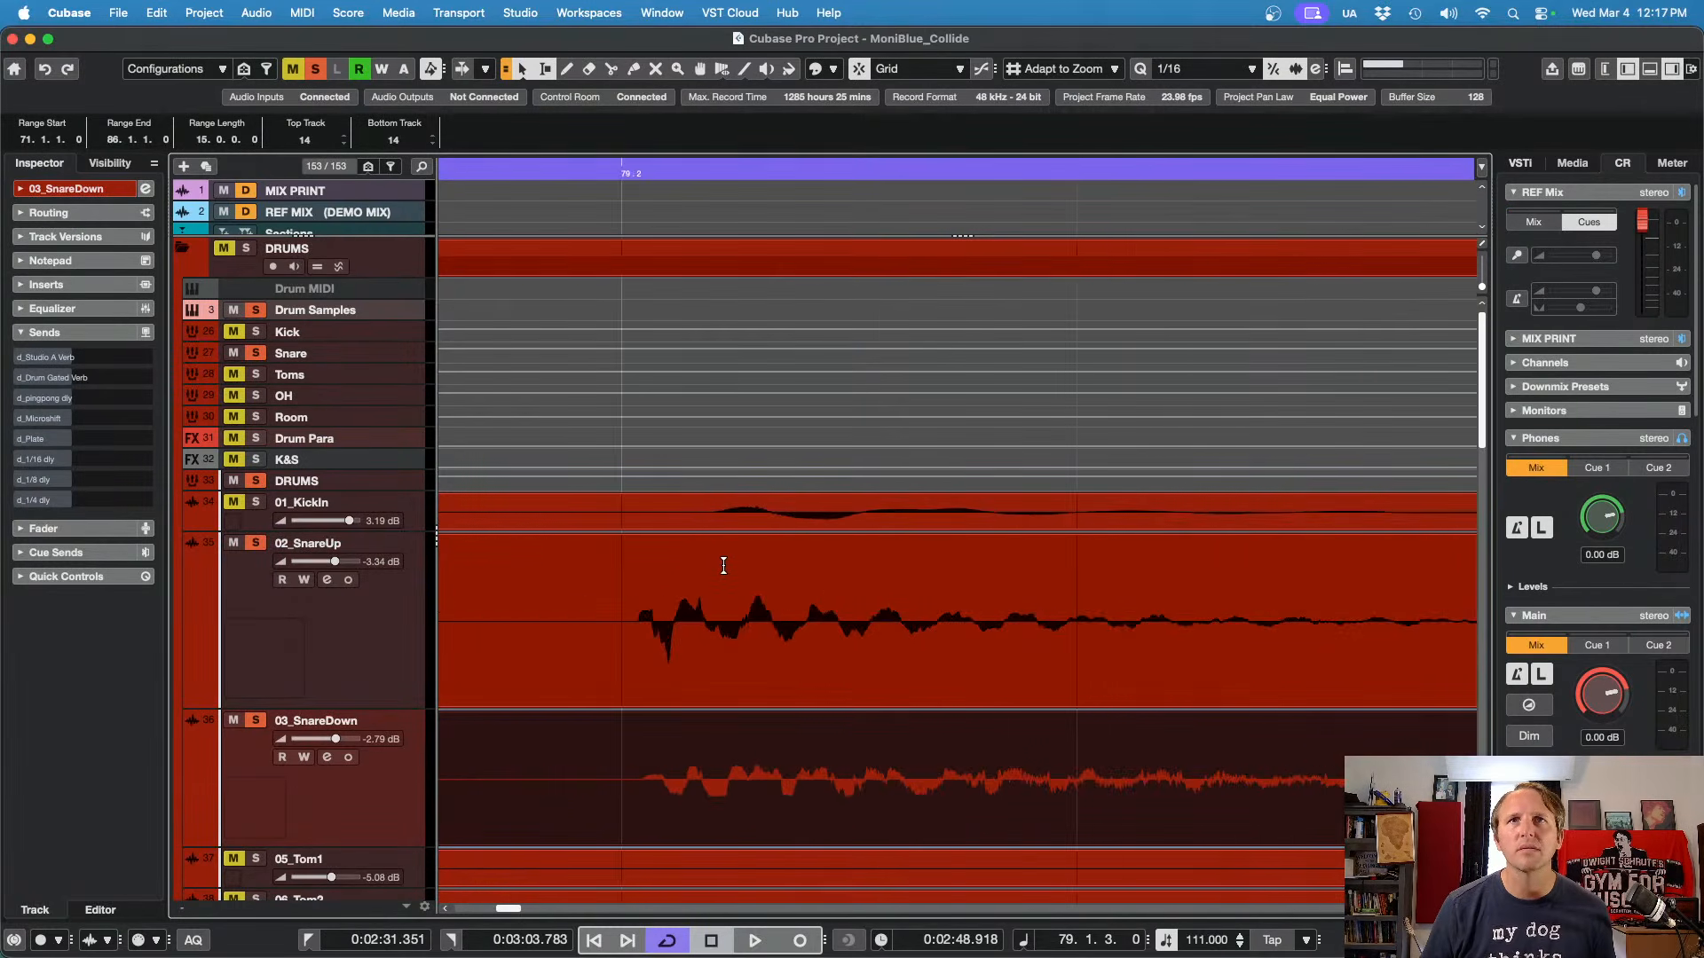
scroll(724, 564, "down", 3)
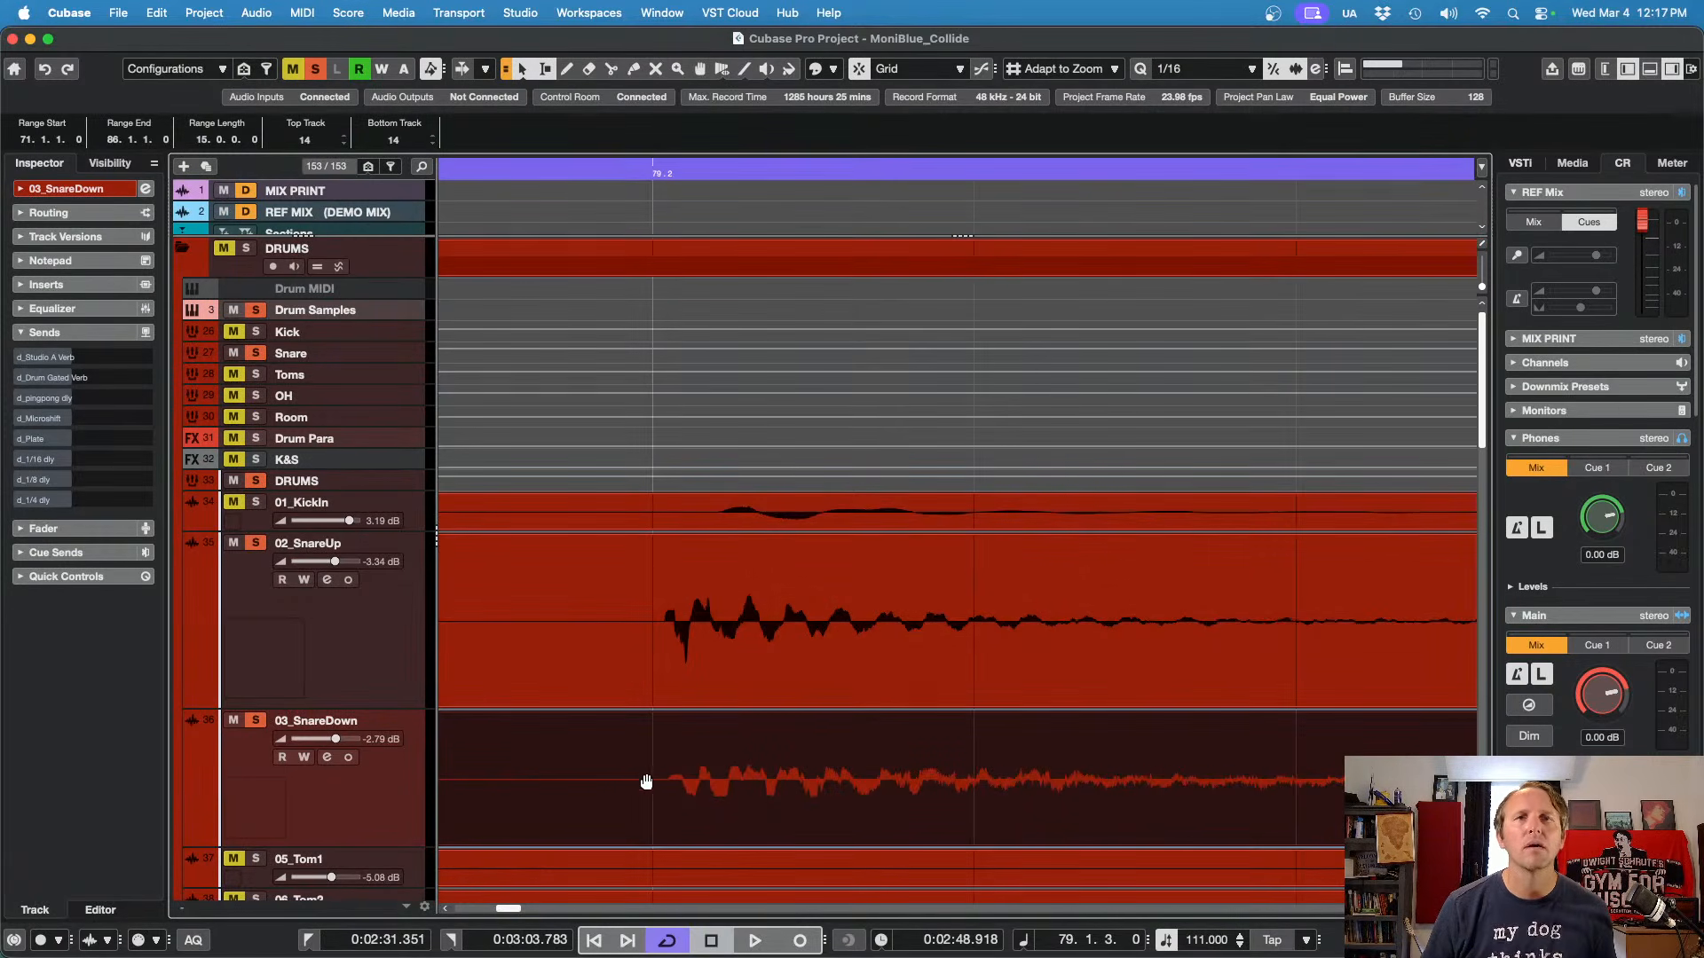
scroll(640, 779, "up", 5)
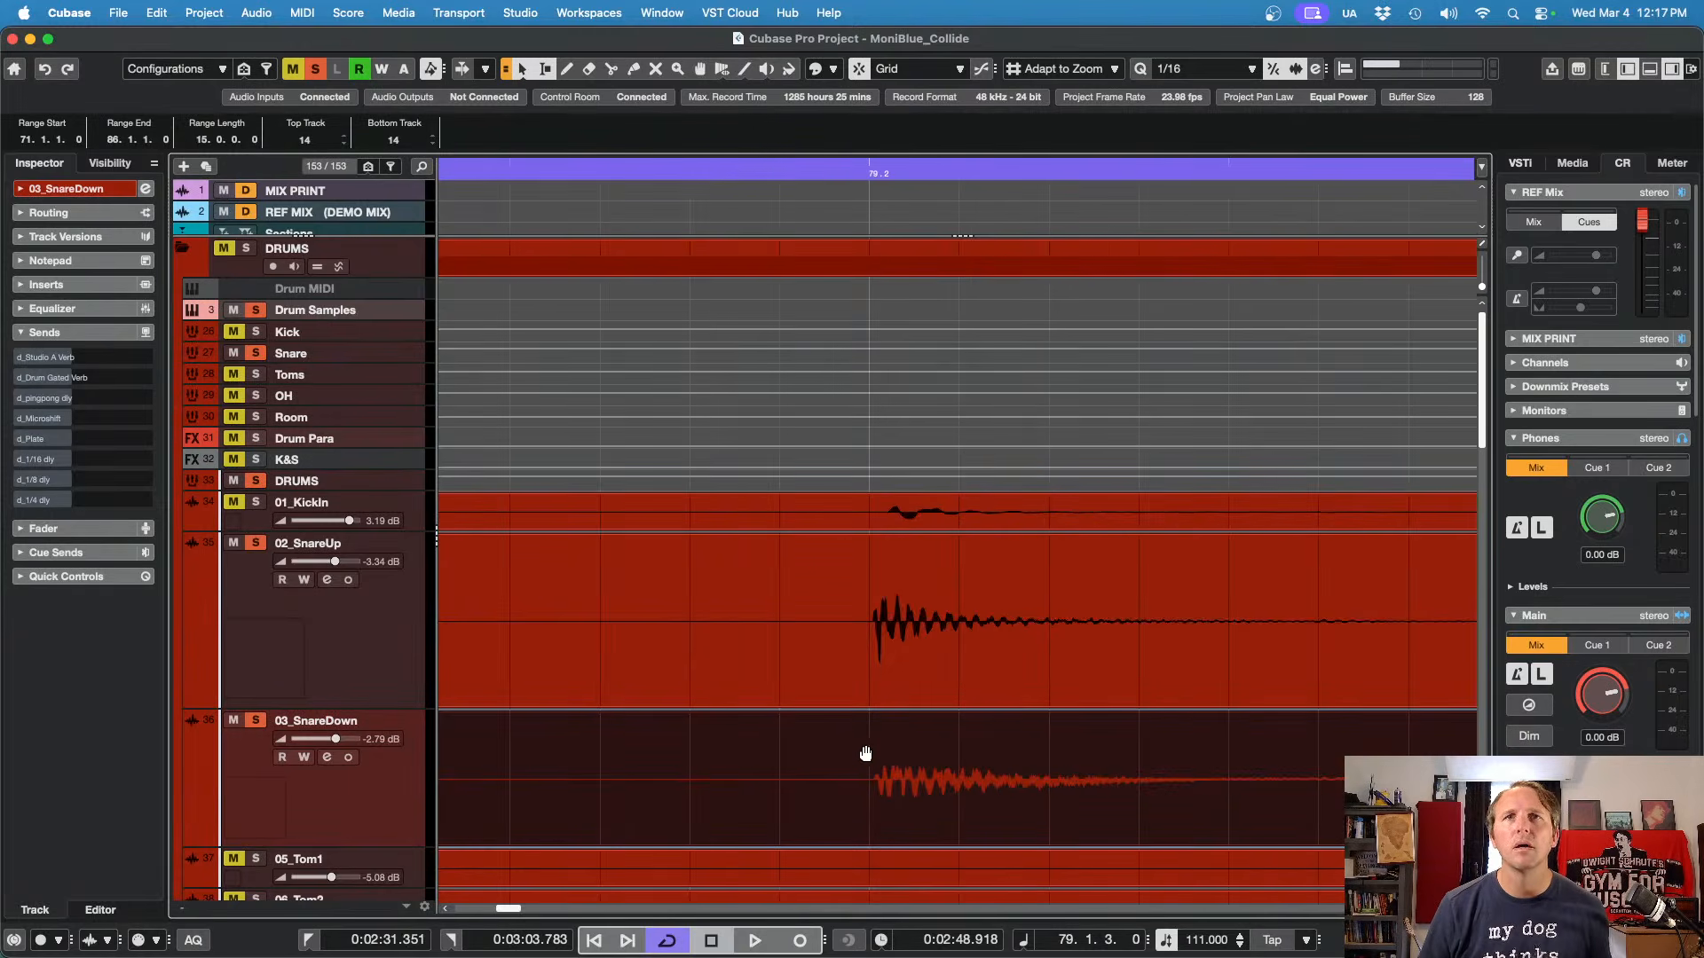
scroll(866, 754, "up", 5)
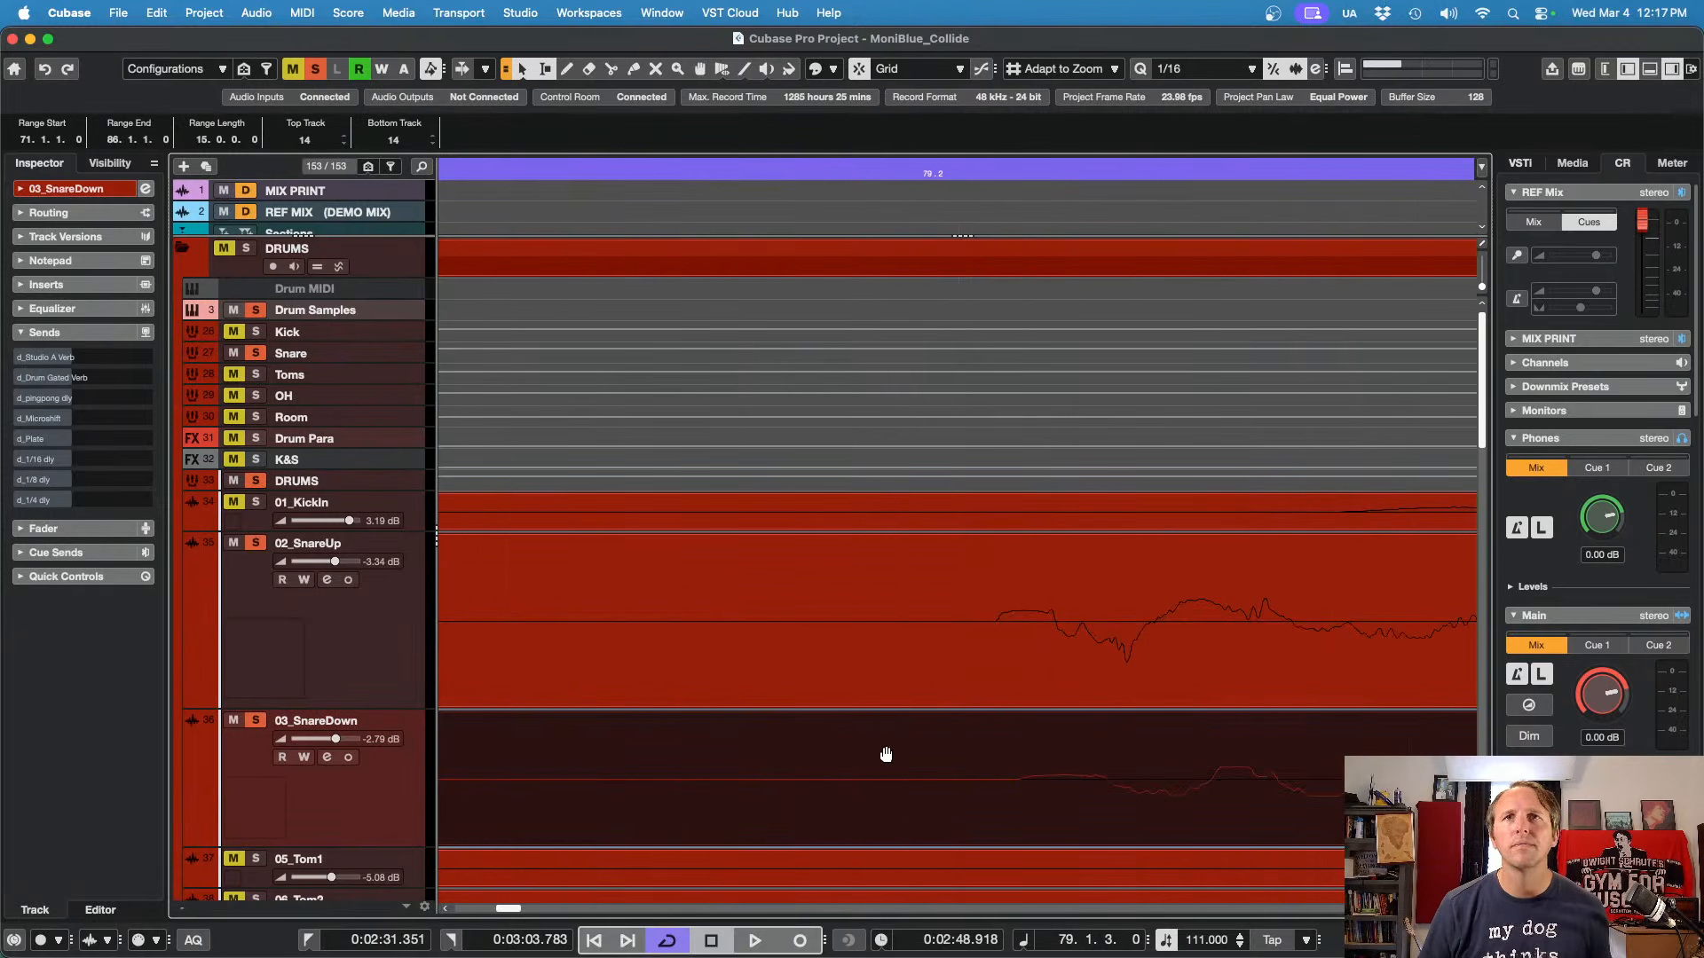
left_click(1086, 817)
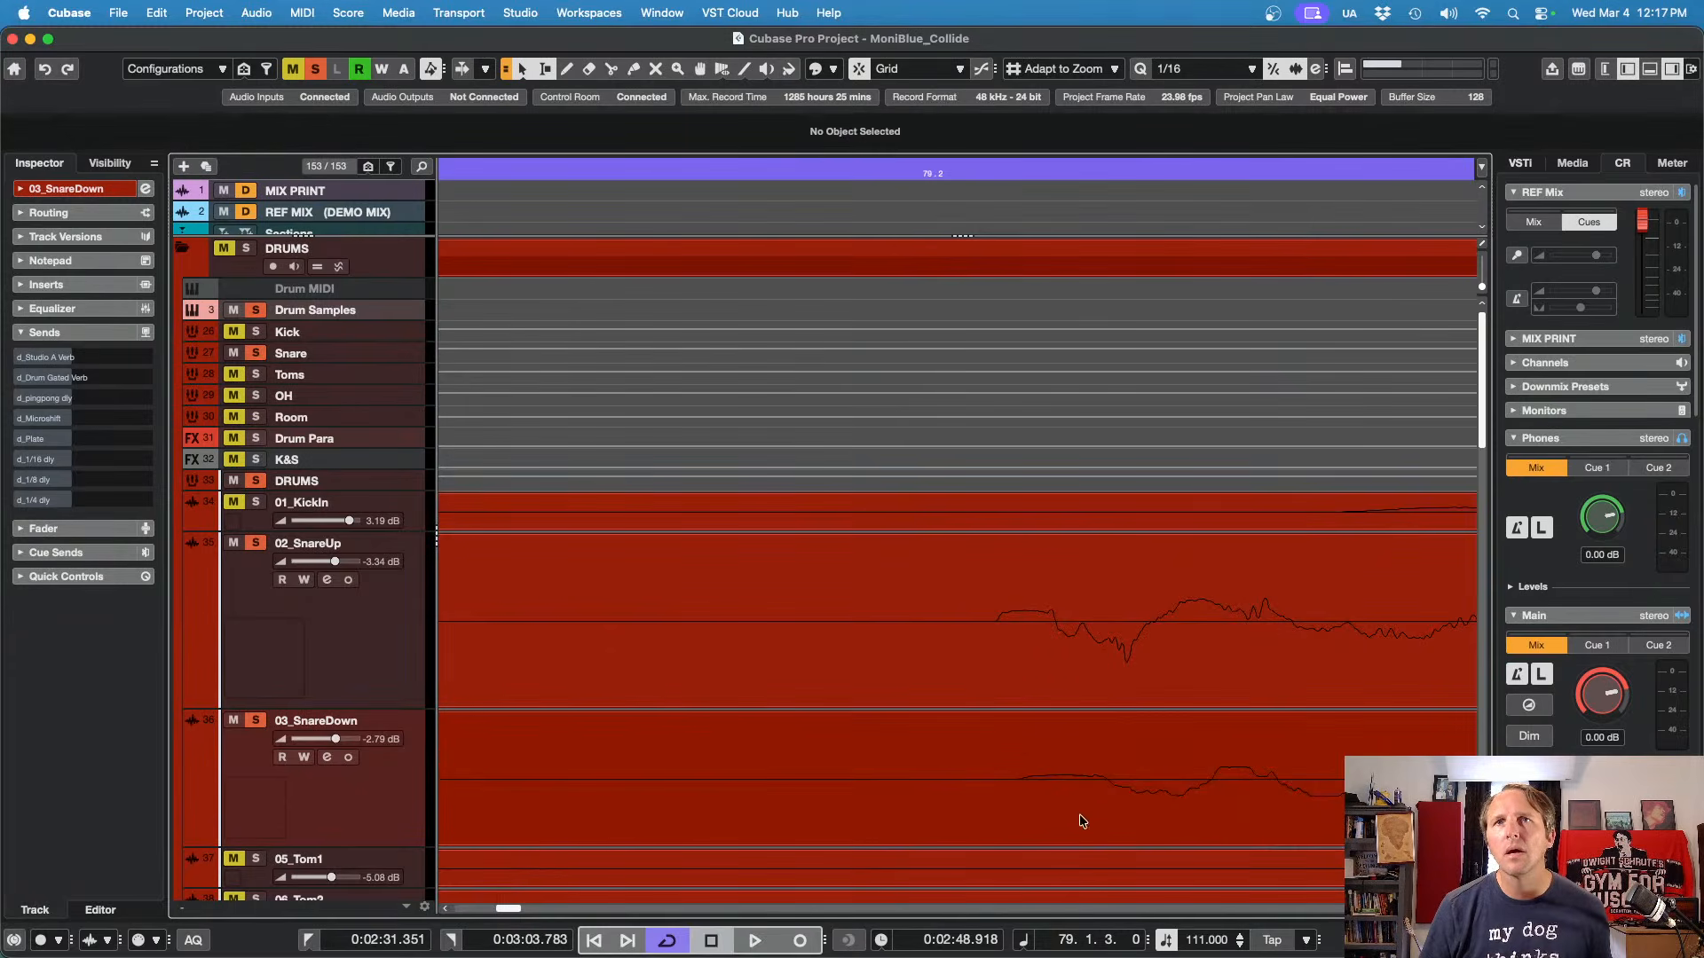
left_click(1043, 805)
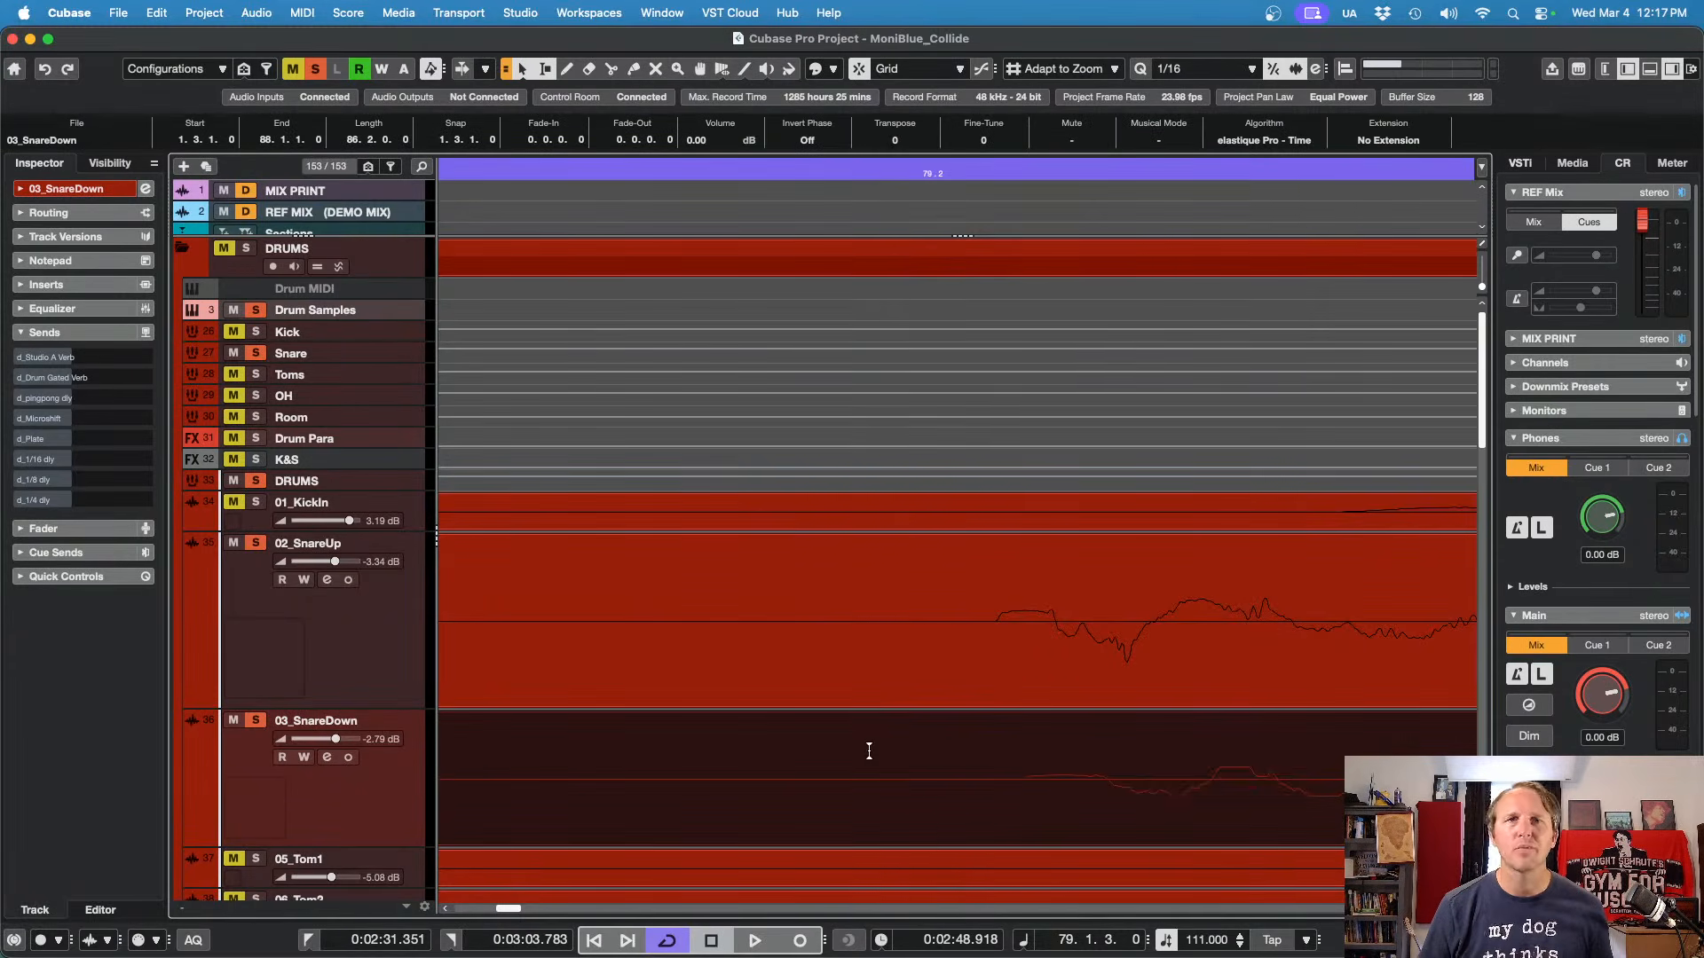
Step: Select the range from bar 87 to bar 91 across the tracks 01_KickIn to 12_DrumsRoom, splitting the events at bar 87
key("g")
key("g")
key("g")
key("g")
key("g")
key("g")
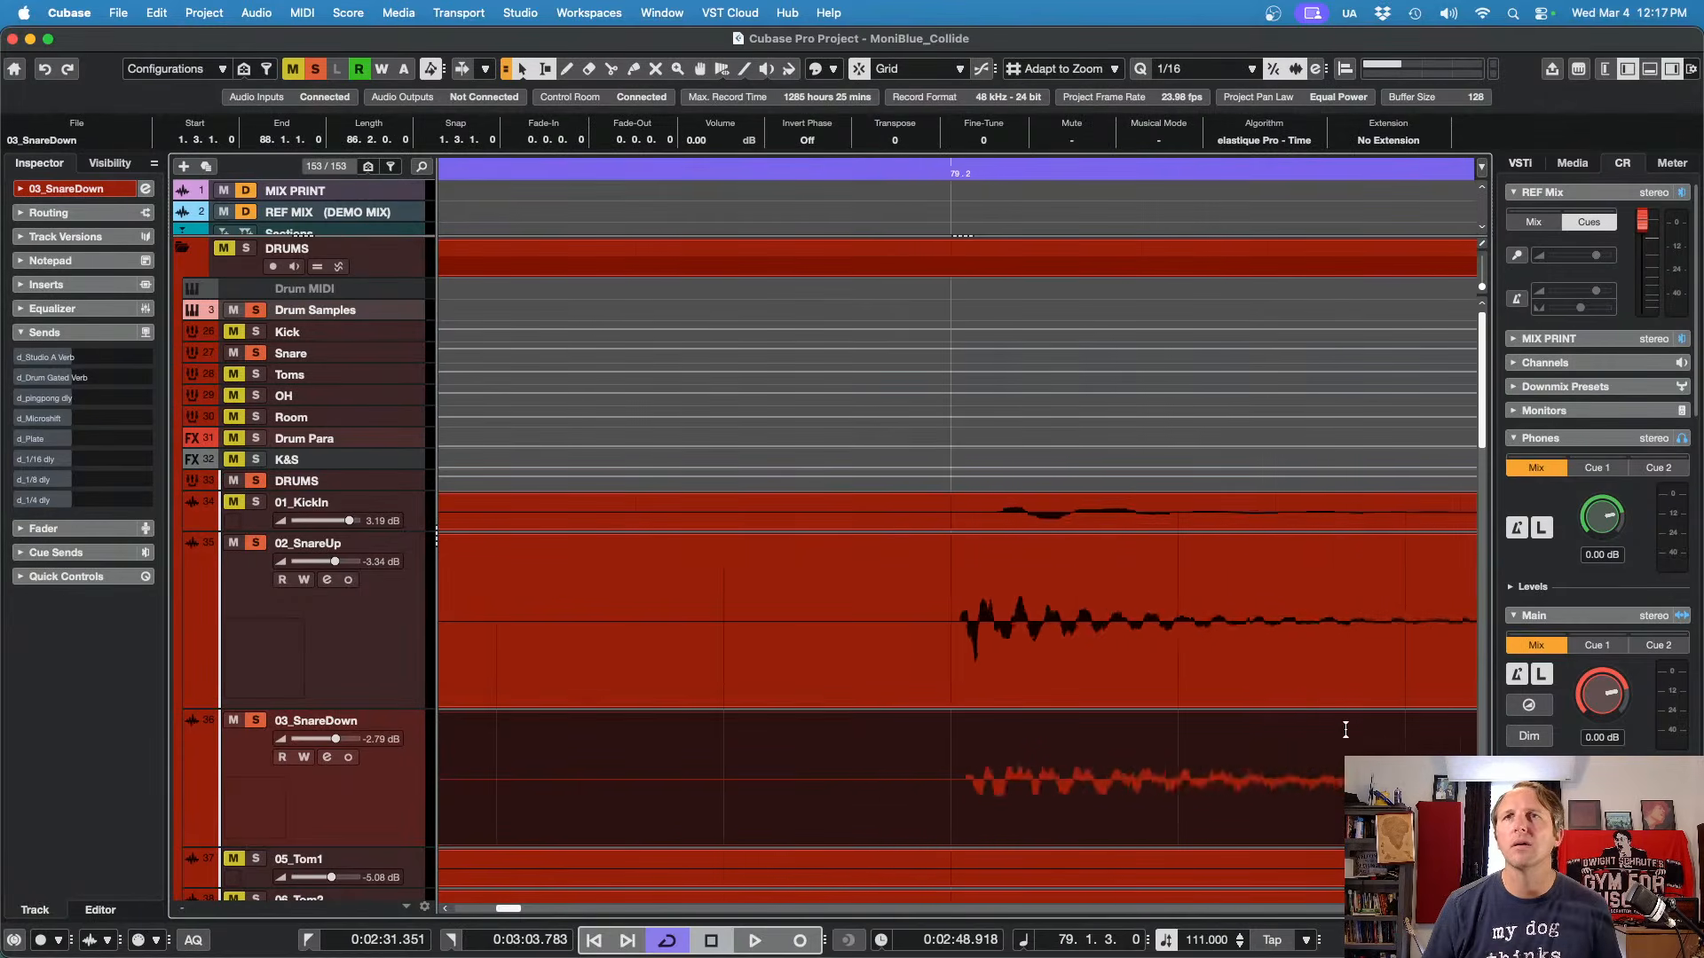
key("g")
key("g")
key("g")
key("g")
key("g")
key("g")
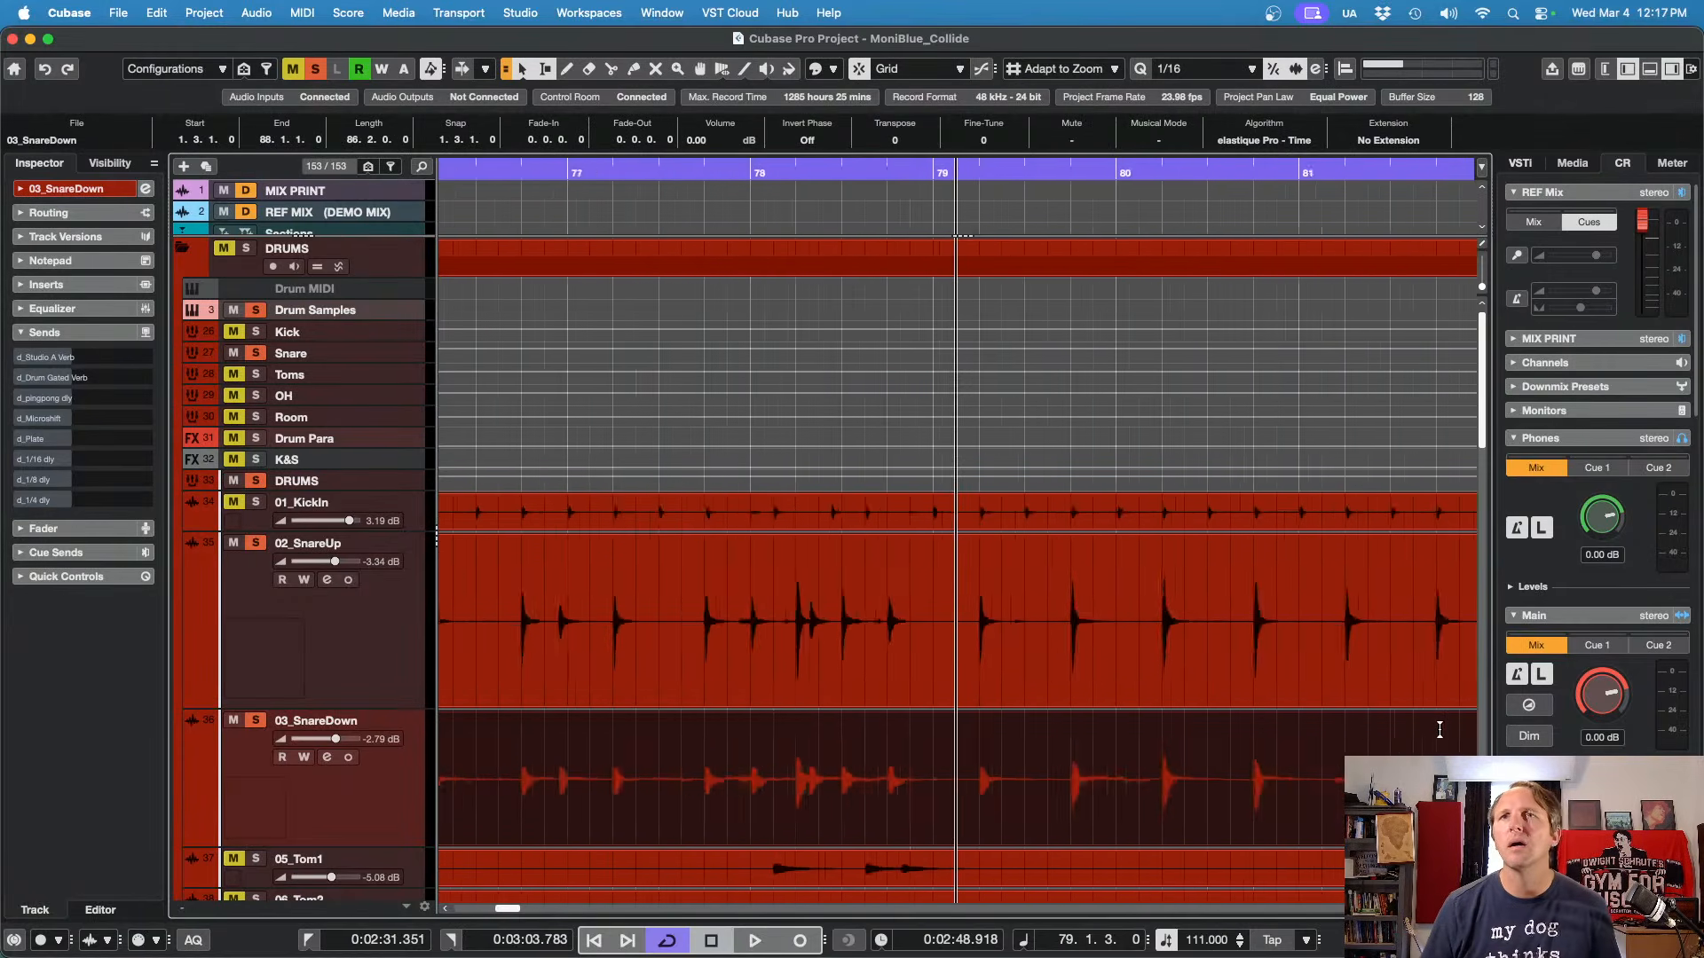
key("g")
key("g")
left_click(1293, 503)
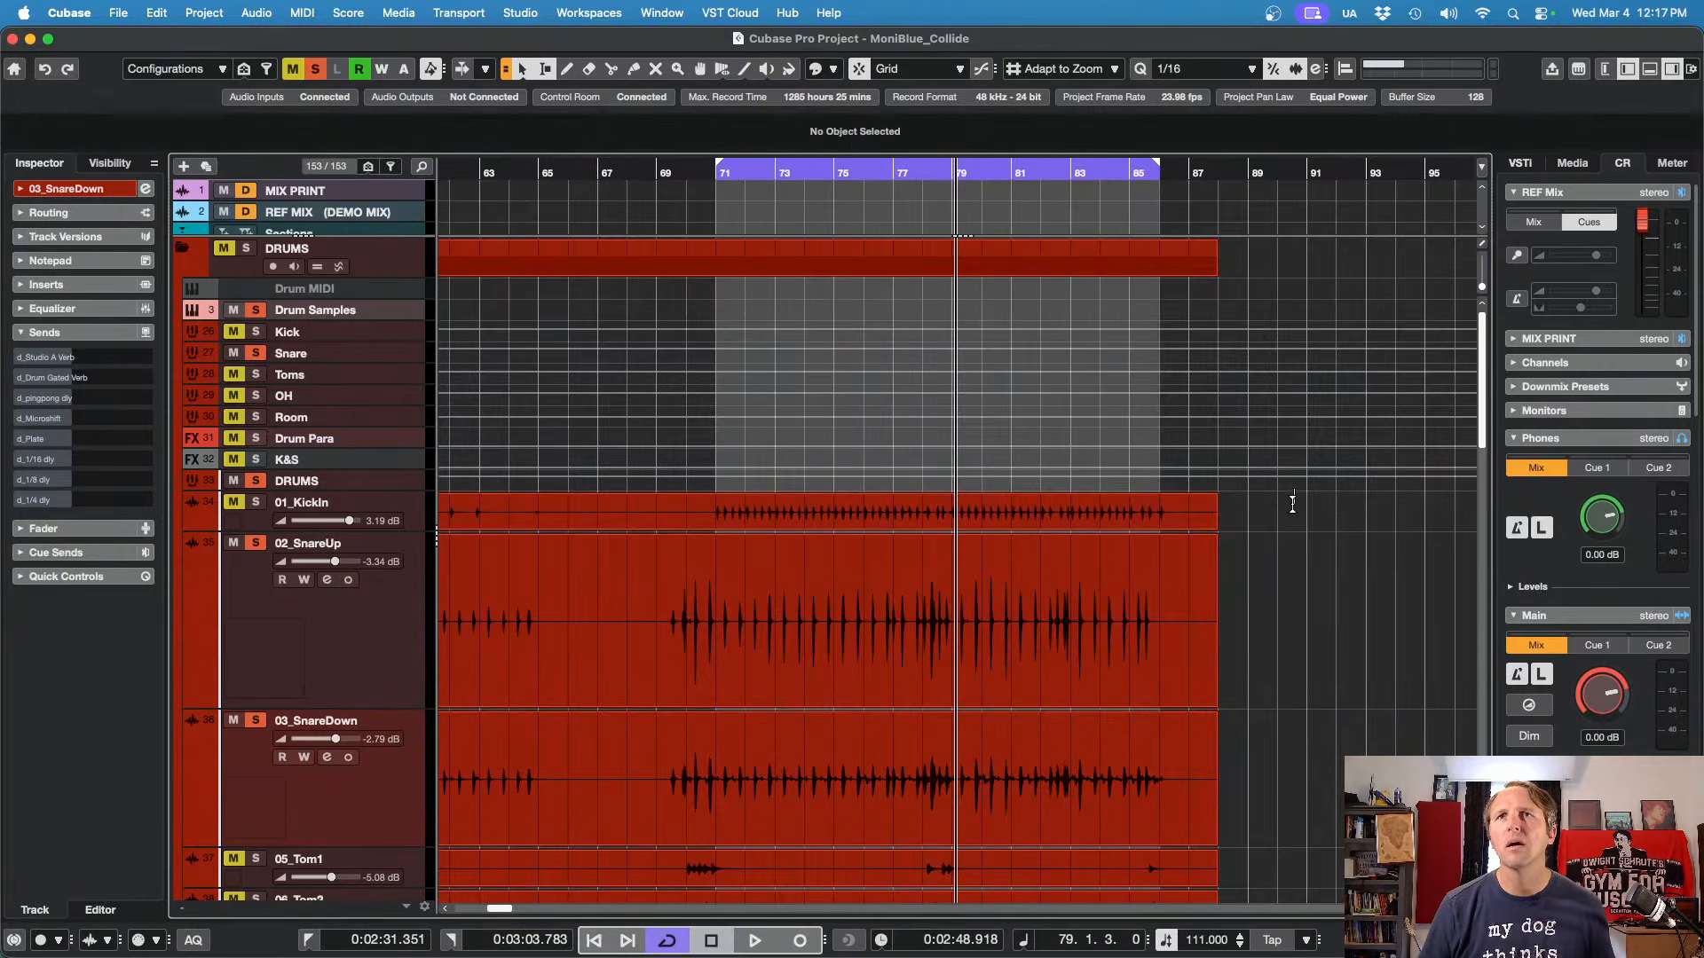
left_click_drag(1293, 501, 1179, 730)
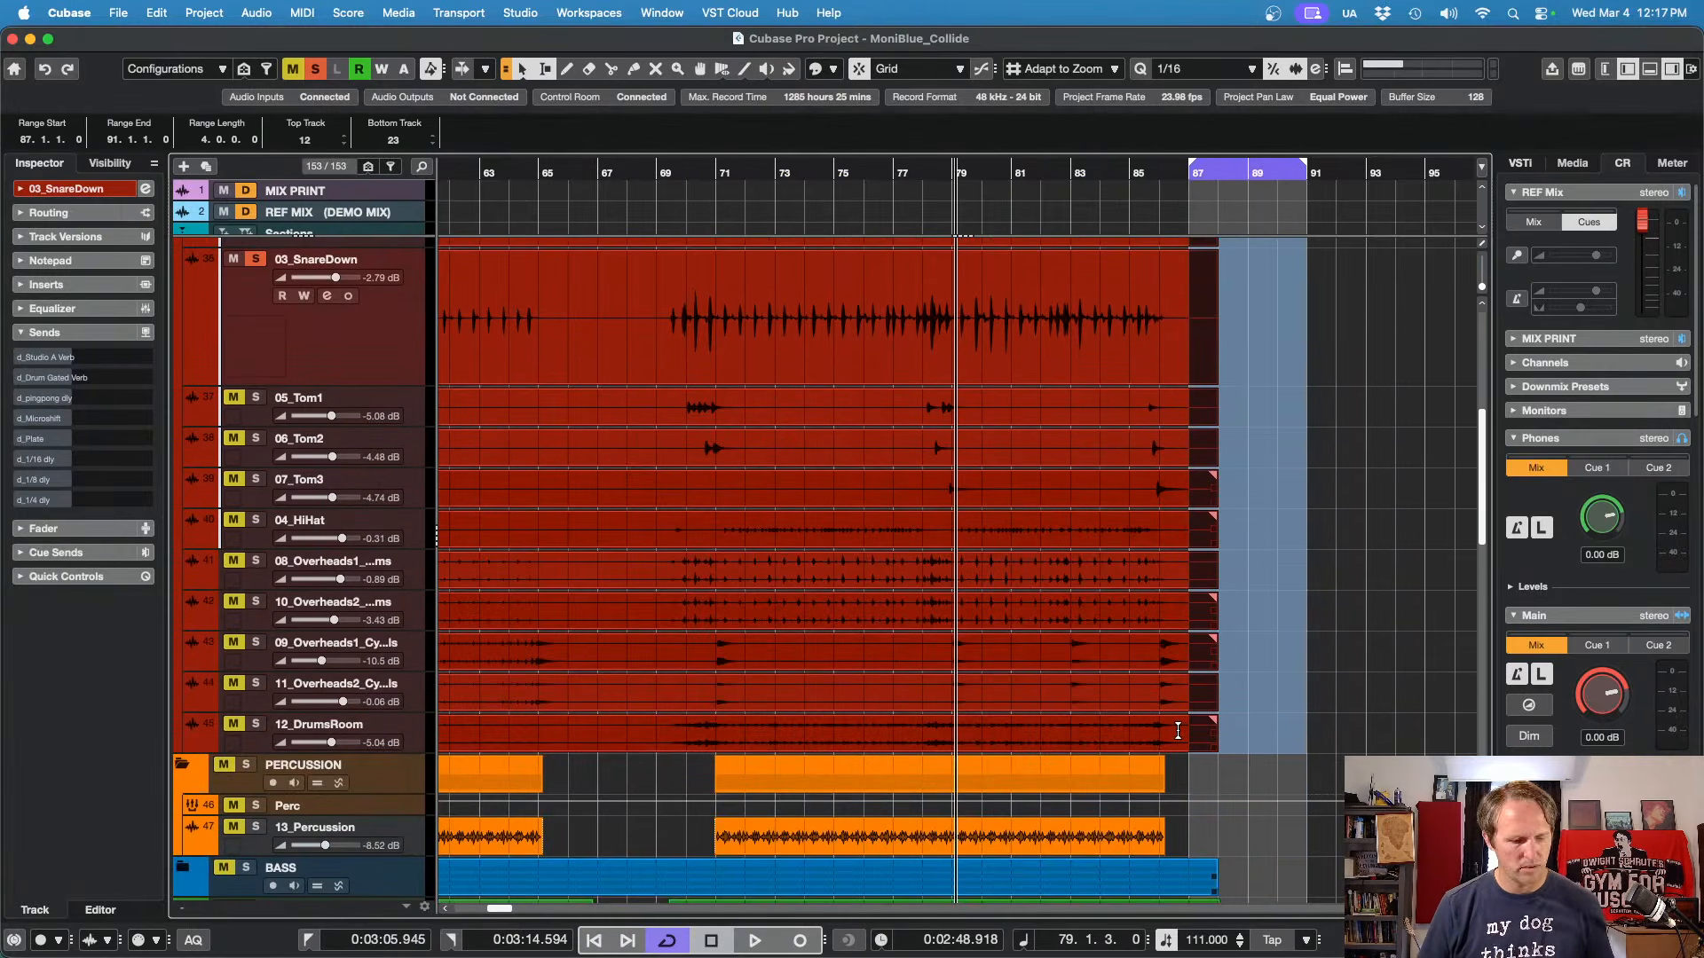
Step: Place the playback cursor at 70.4 in the drum arrangement
scroll(903, 679, "up", 8)
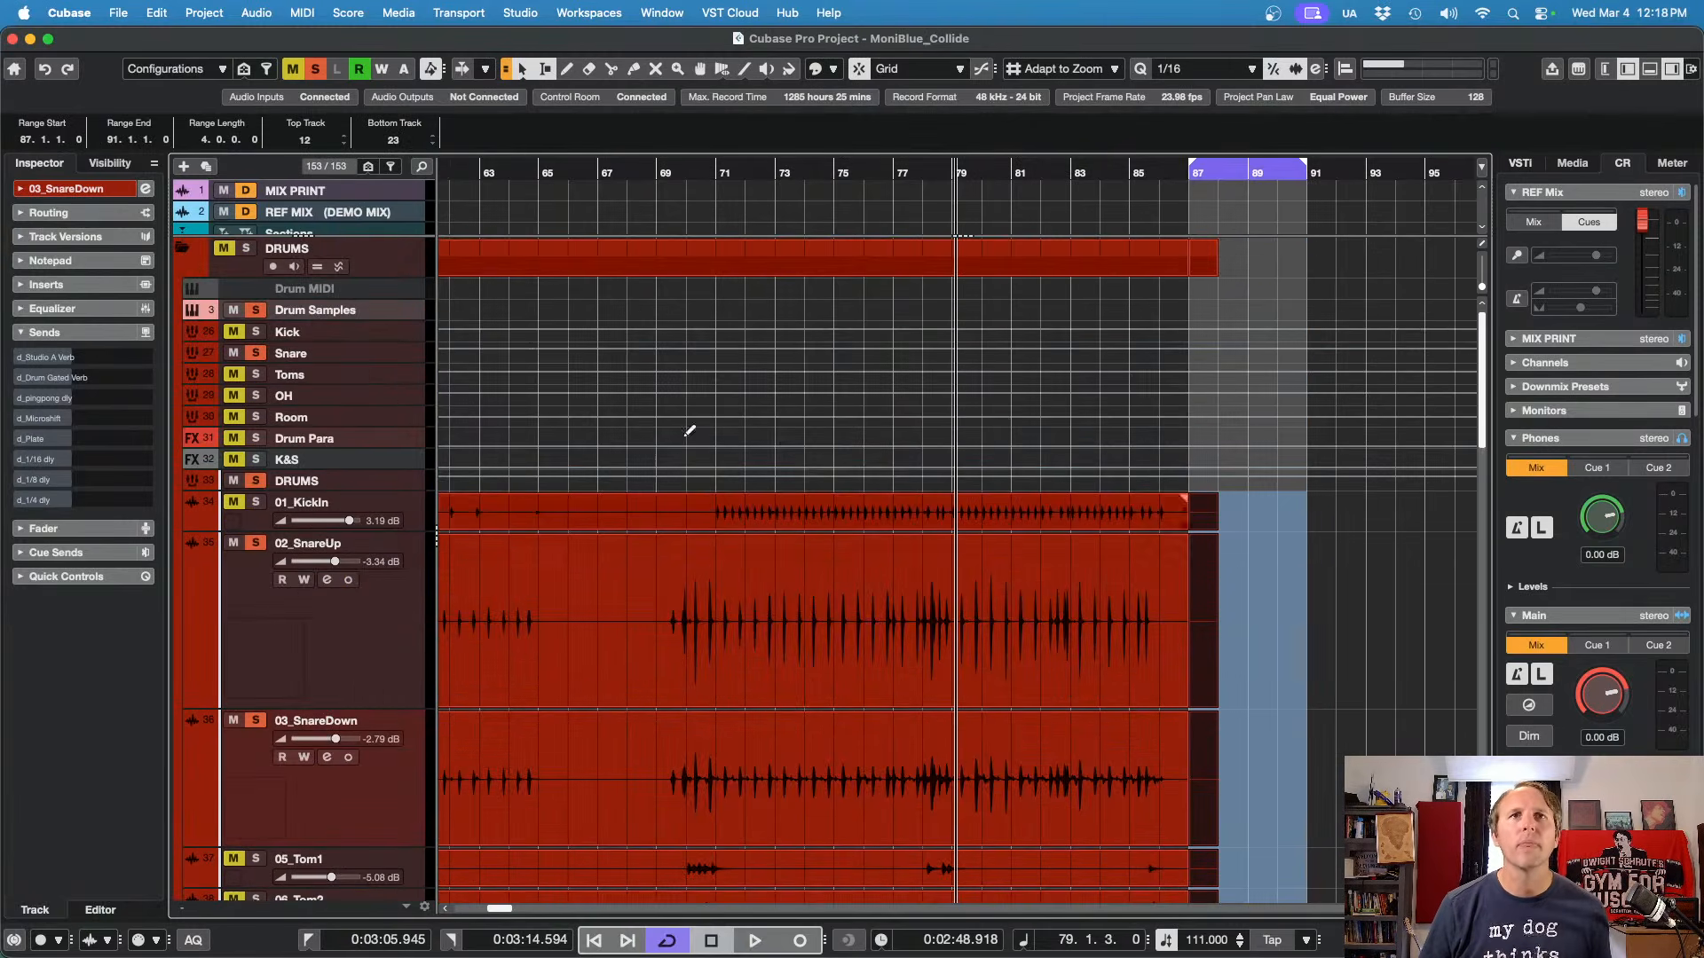
left_click_drag(682, 171, 680, 273)
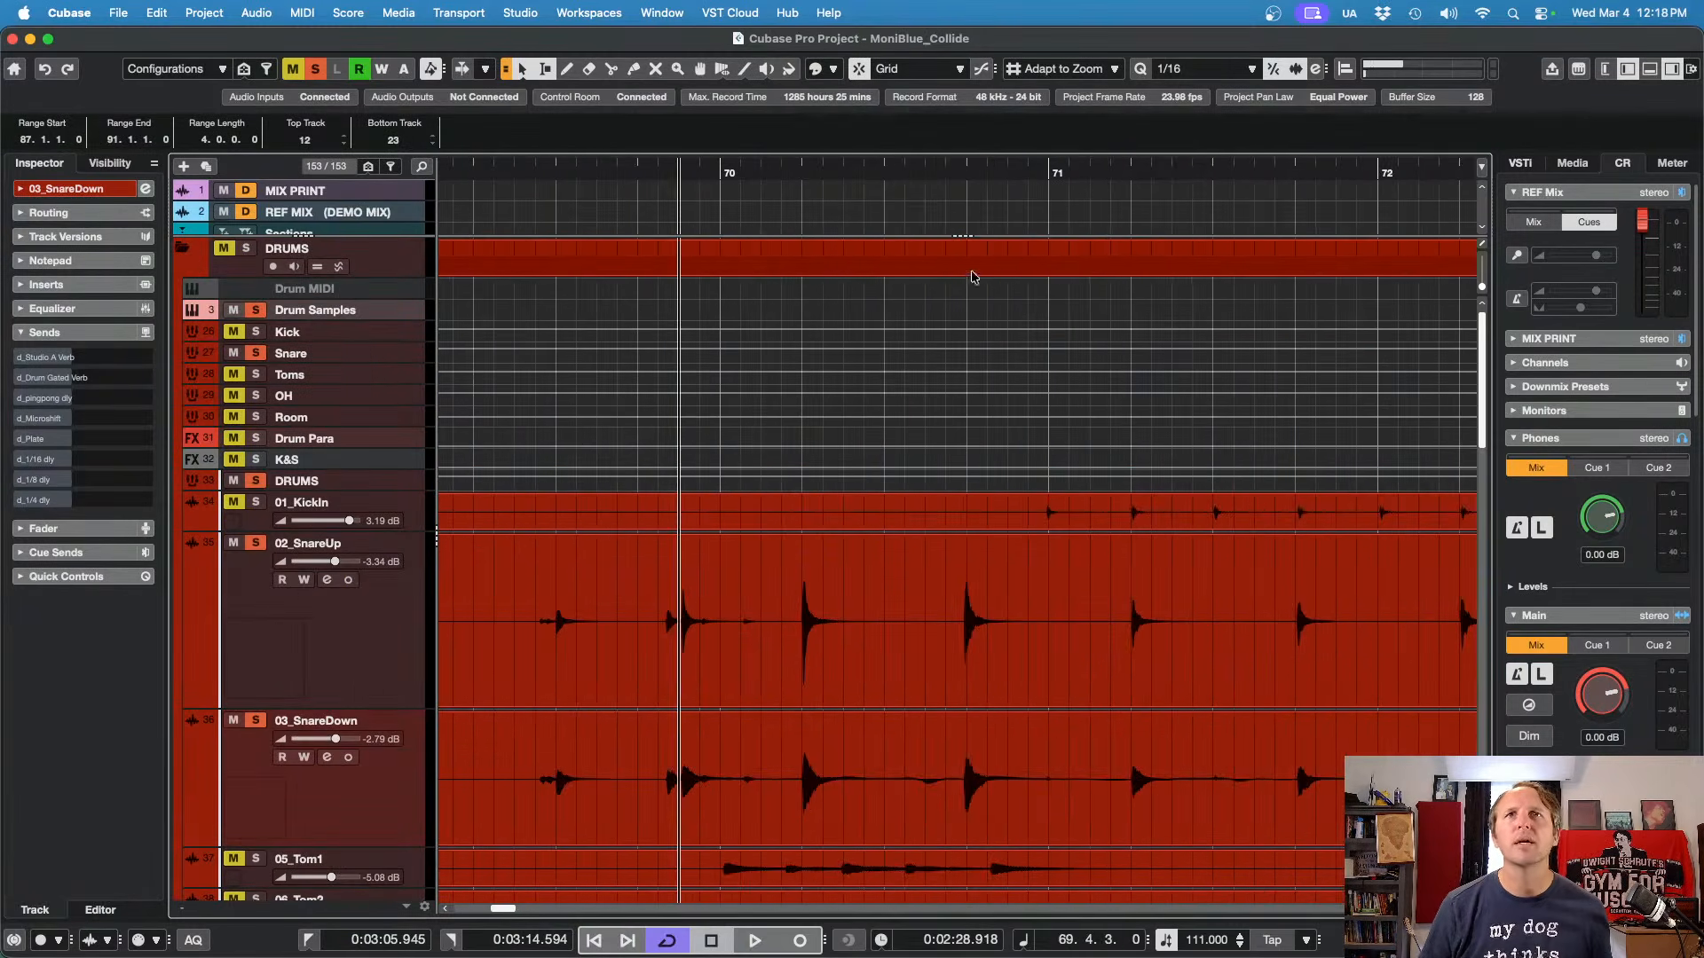
left_click(965, 174)
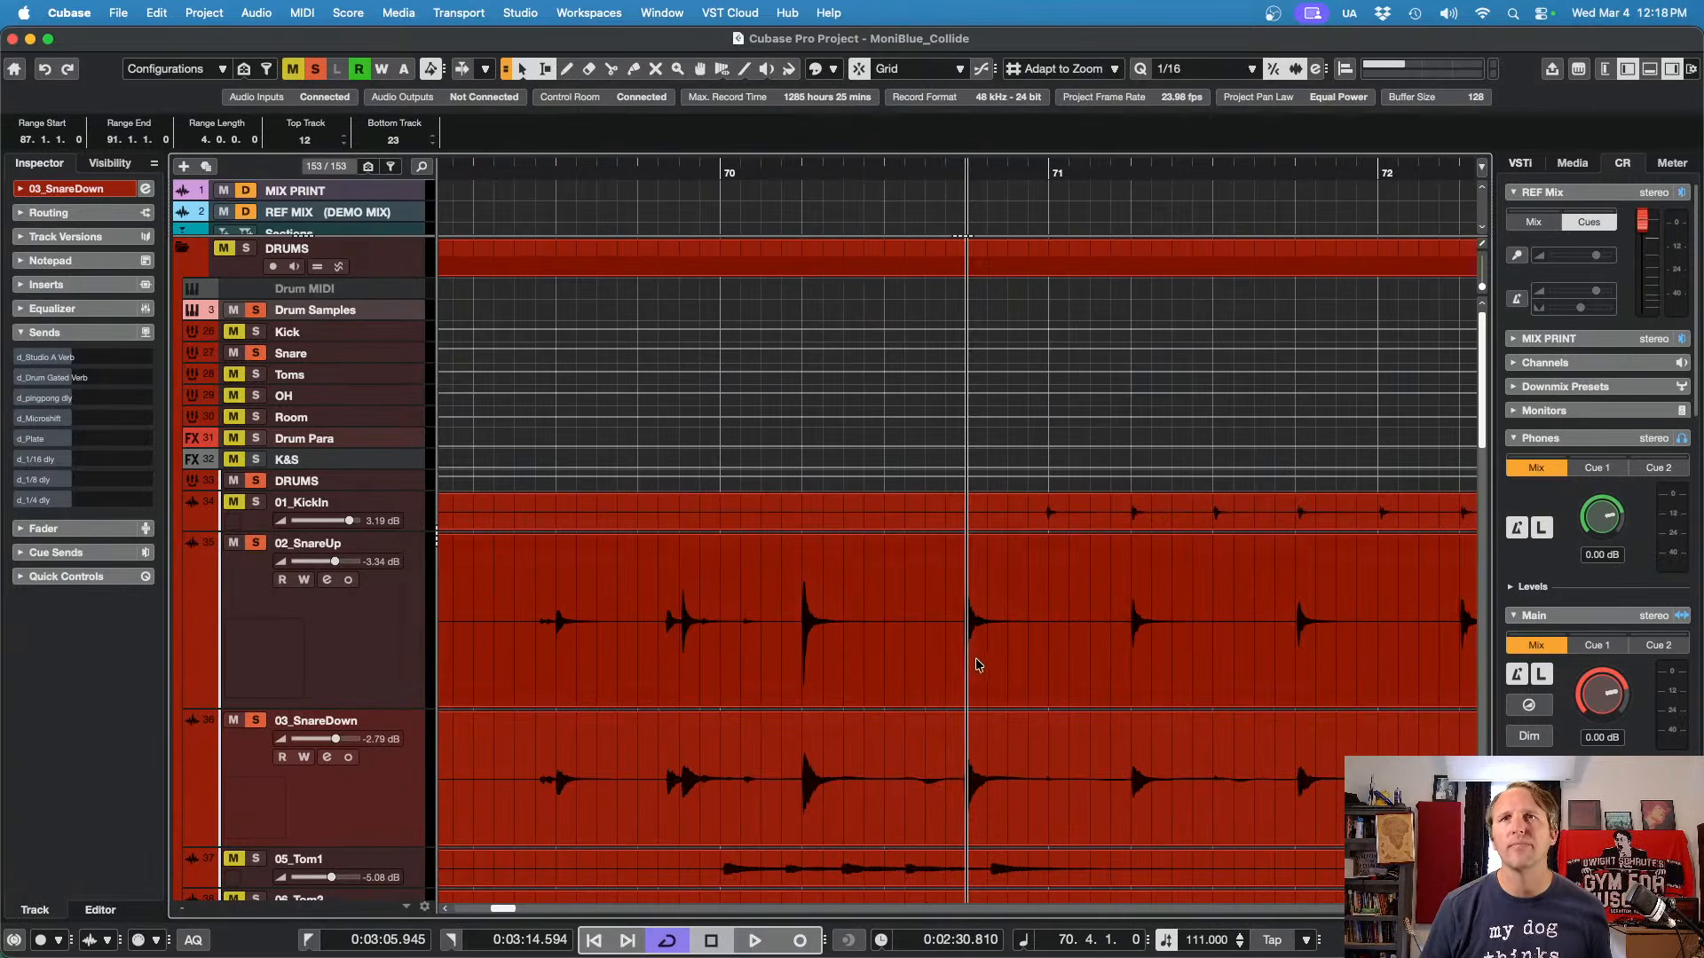
Step: Shift the 03_SnareDown event slightly earlier, by about 0.0.0.1, to align its onset with 02_SnareUp just before 70.4
scroll(977, 679, "up", 10)
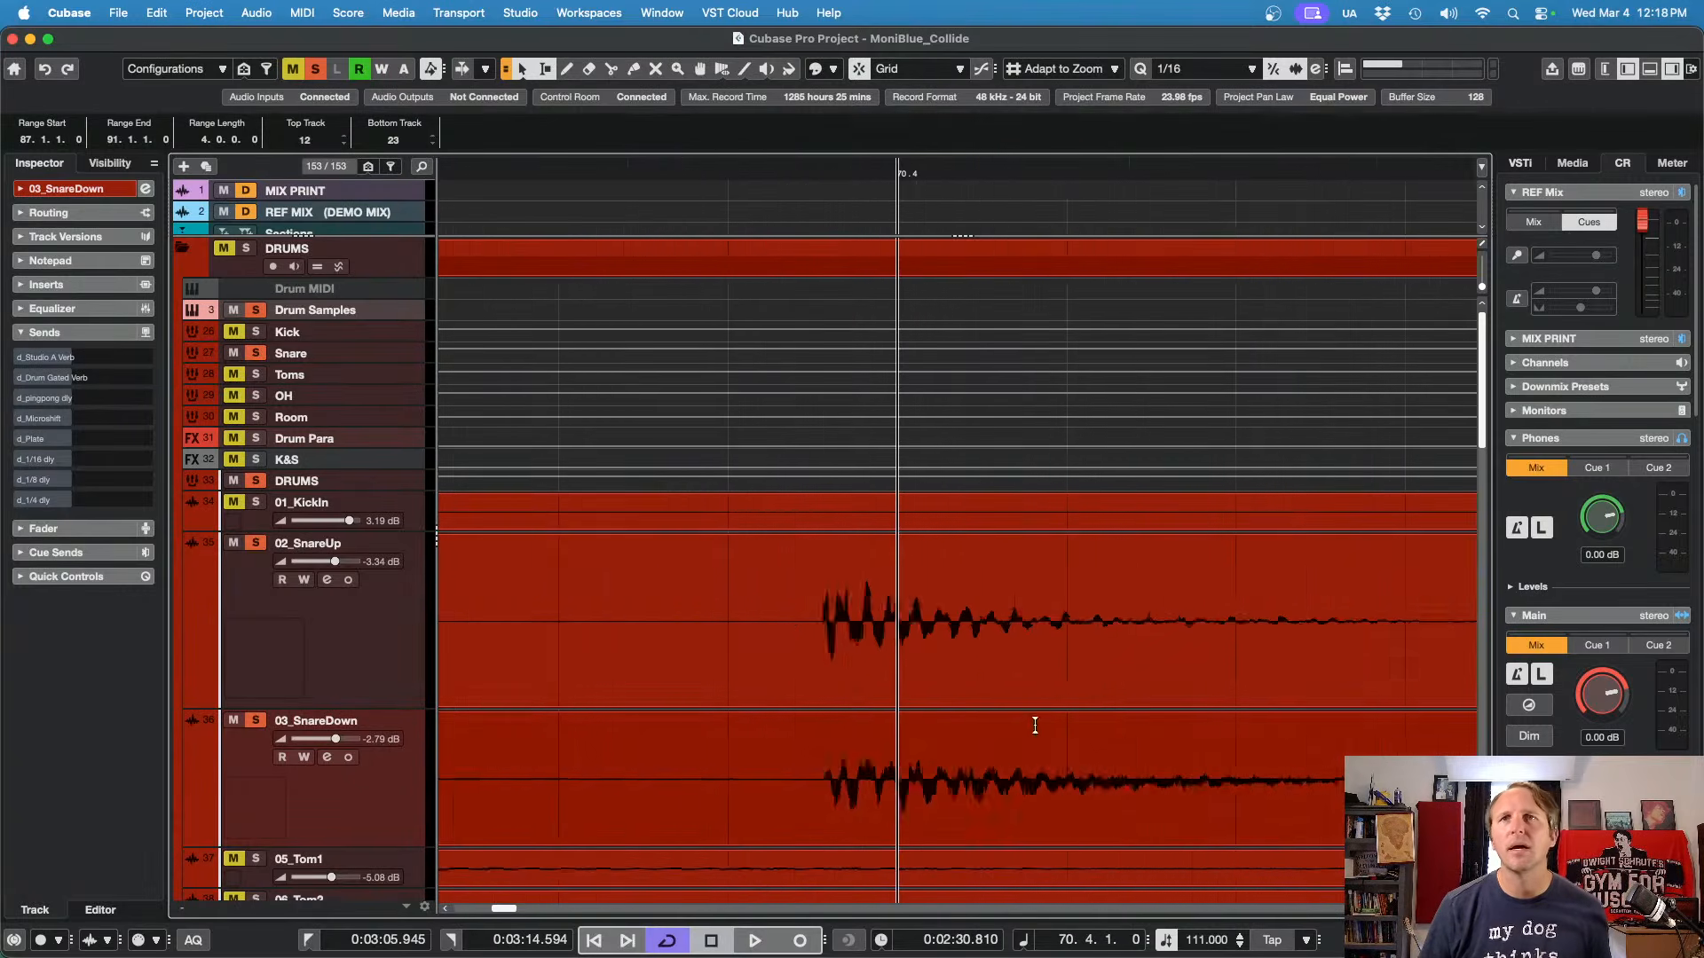
scroll(1035, 725, "up", 3)
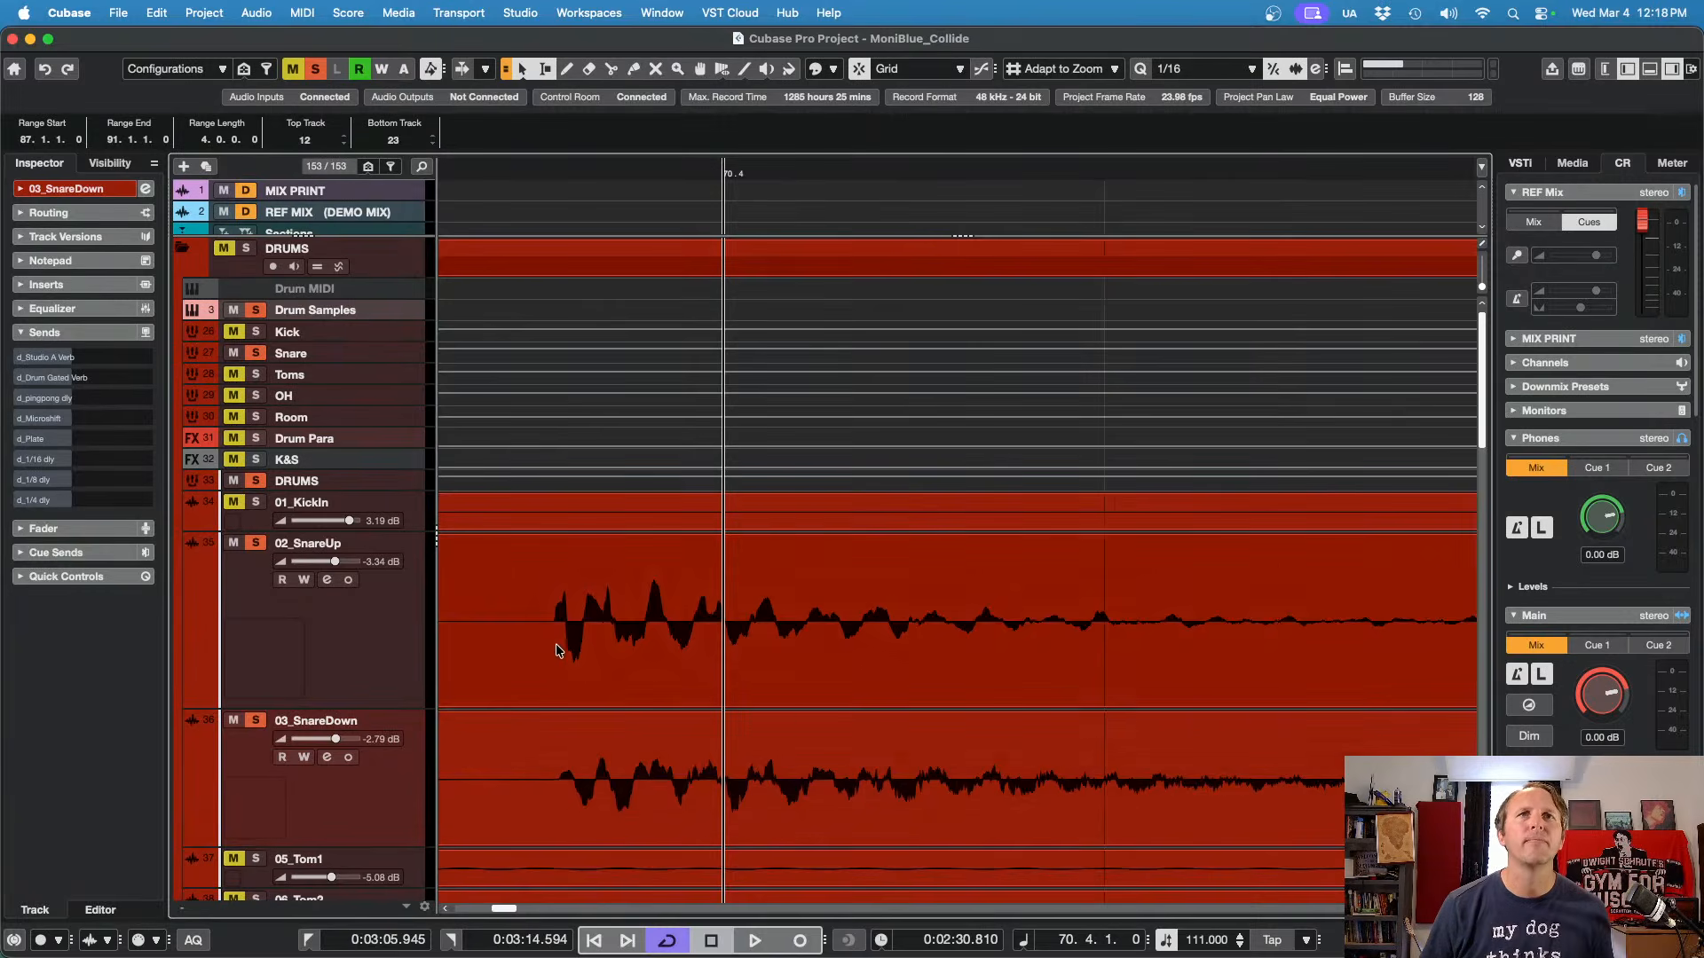
scroll(556, 646, "up", 6)
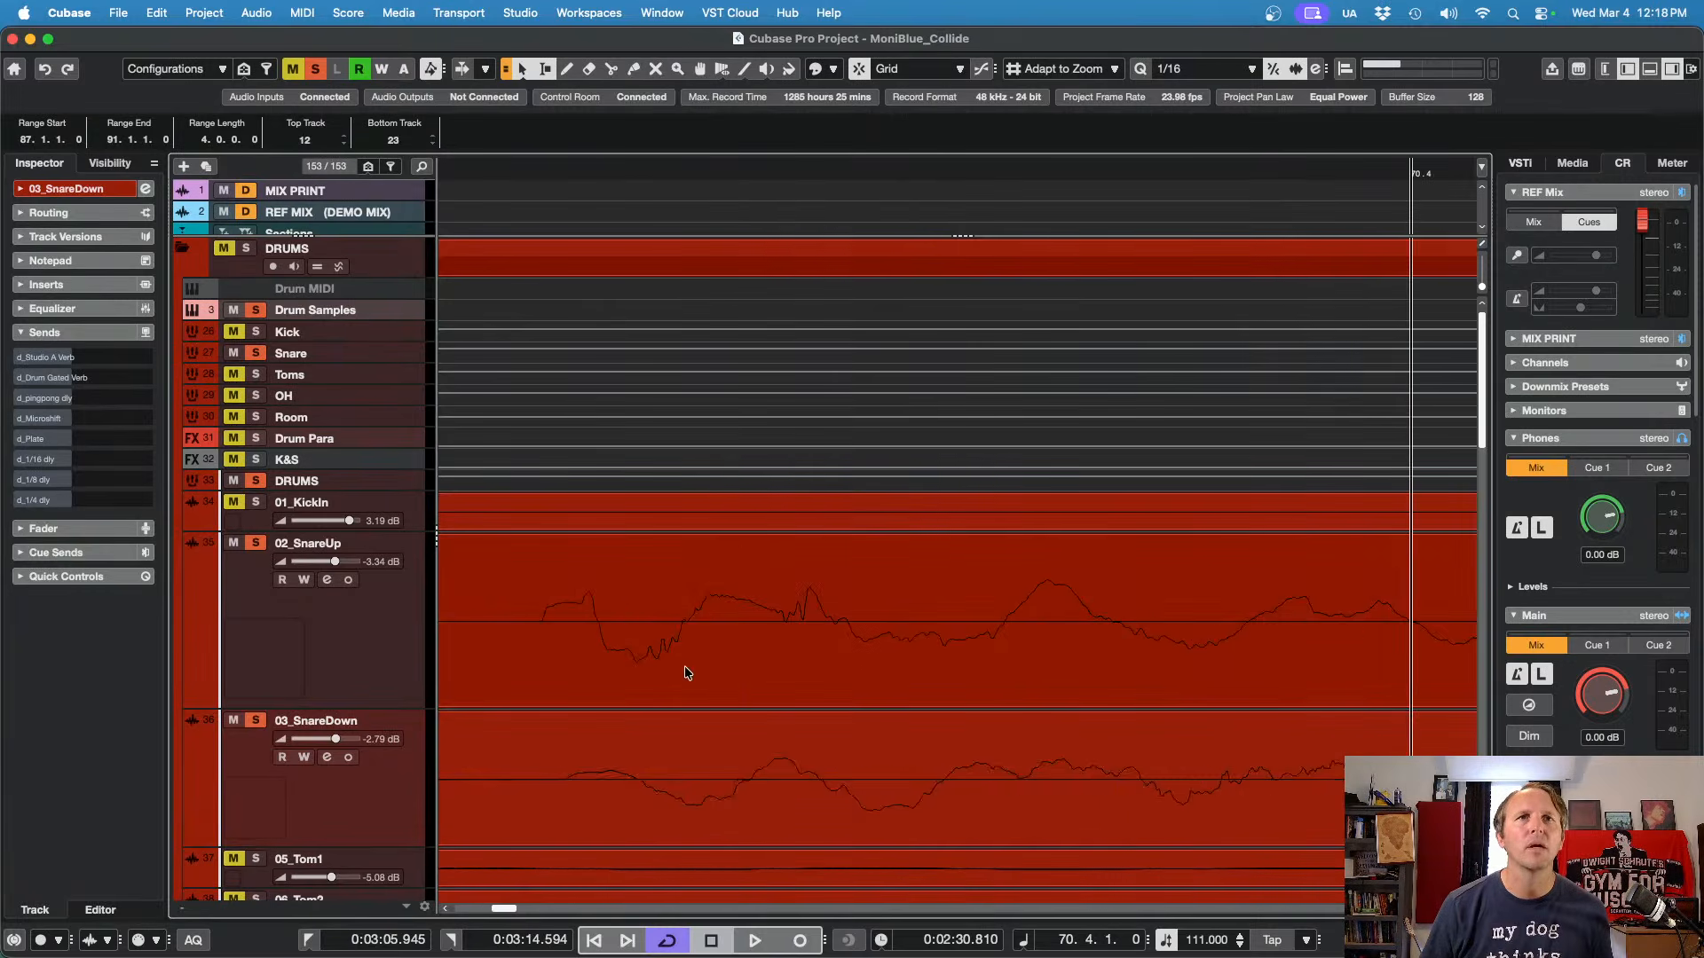
left_click(624, 840)
left_click_drag(621, 835, 594, 835)
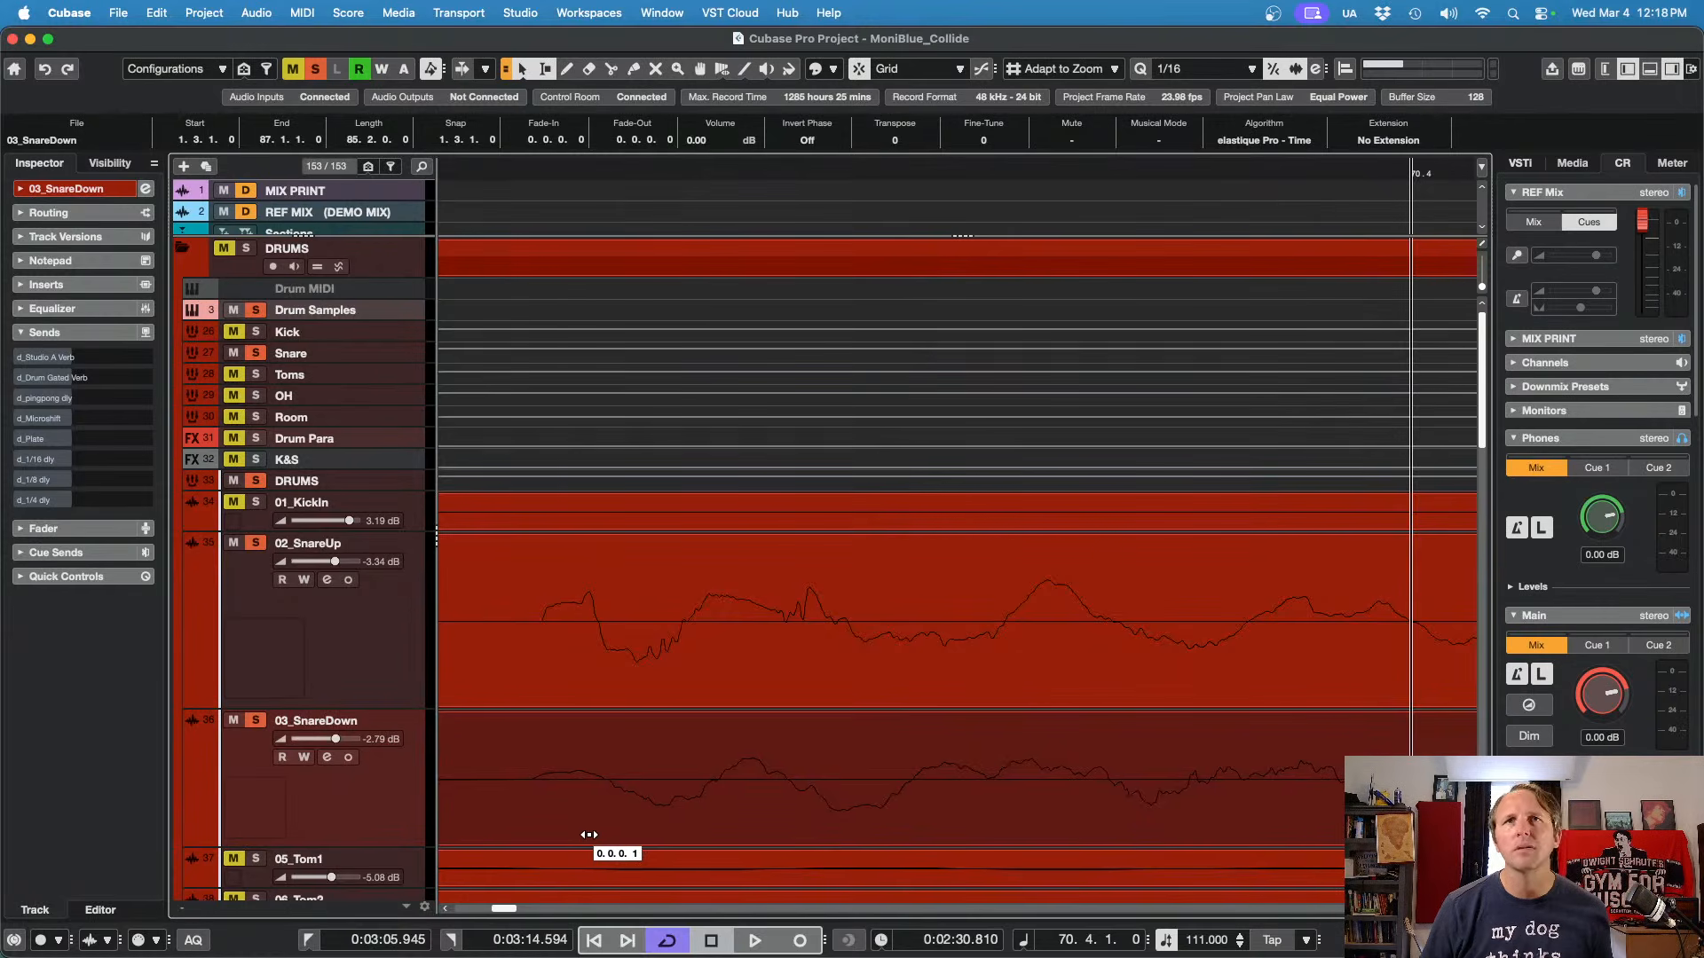
left_click_drag(589, 836, 589, 833)
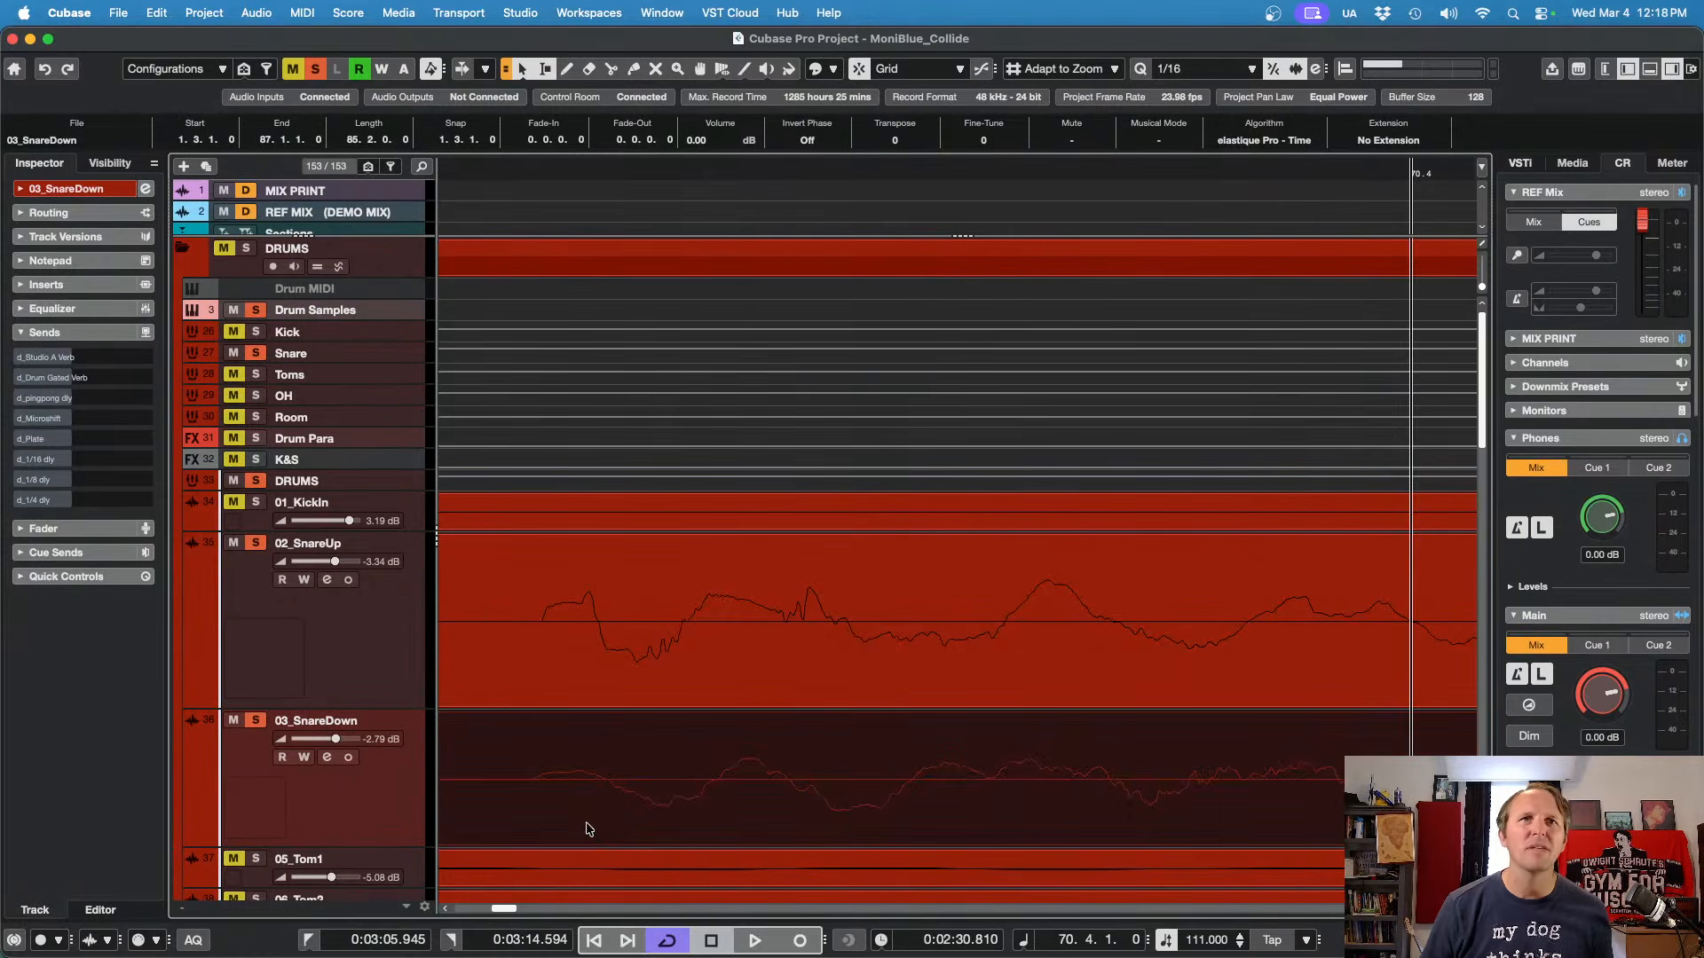
scroll(535, 648, "up", 3)
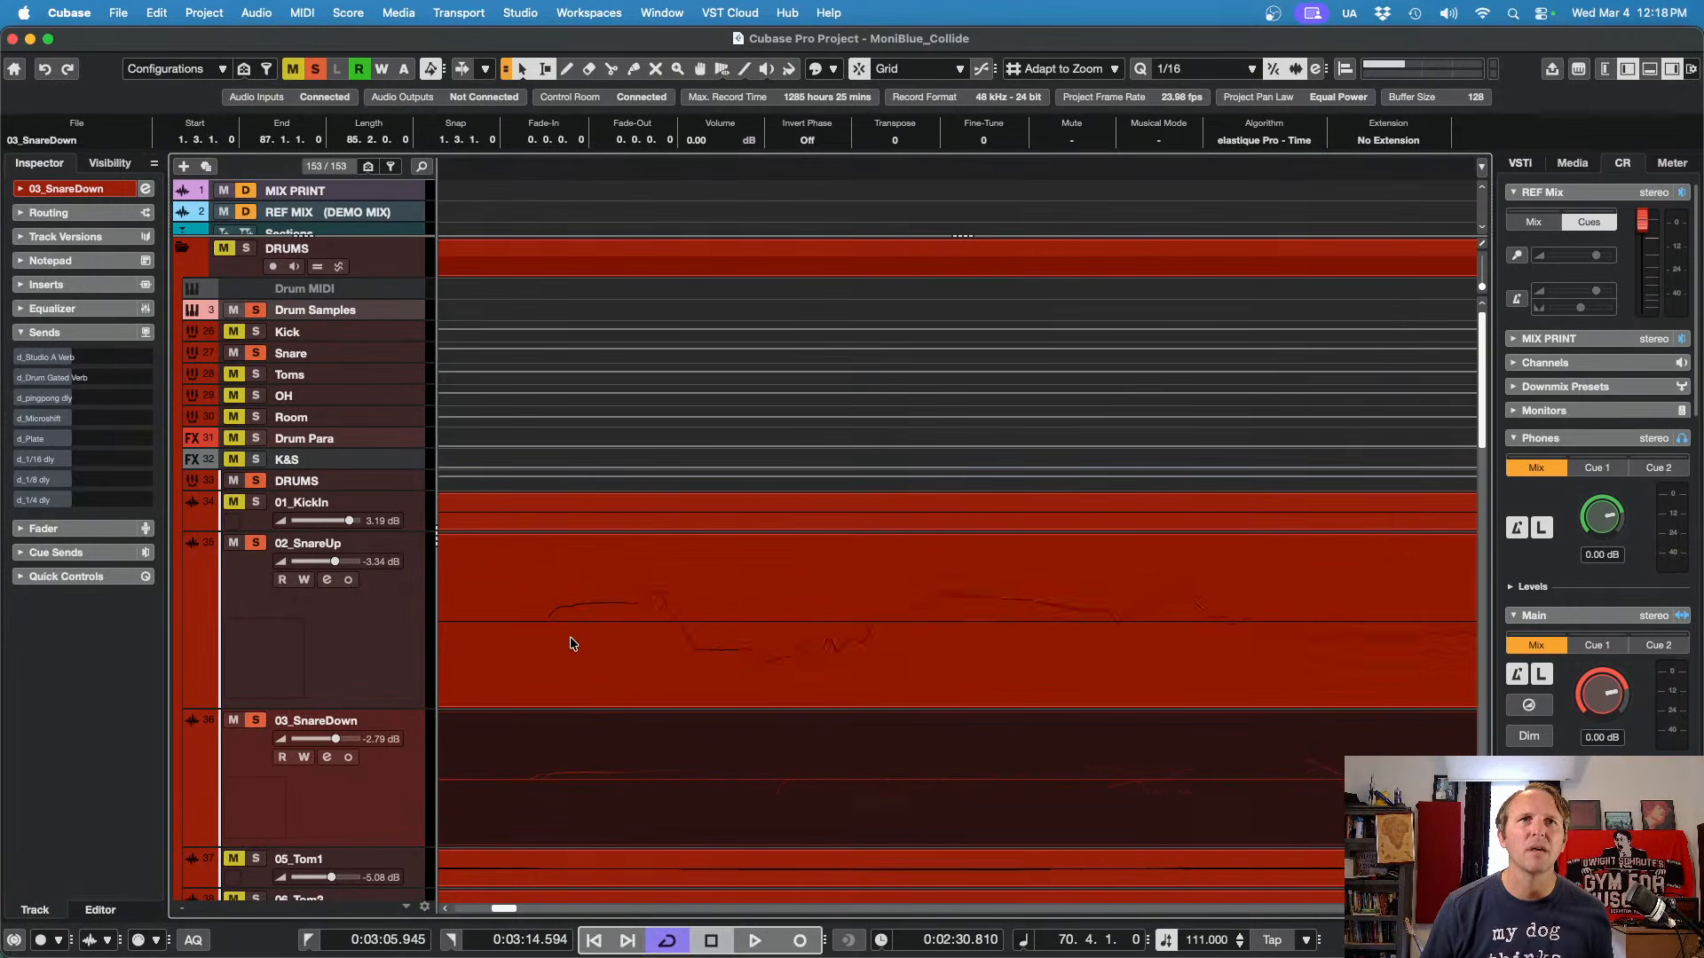
scroll(563, 702, "up", 1)
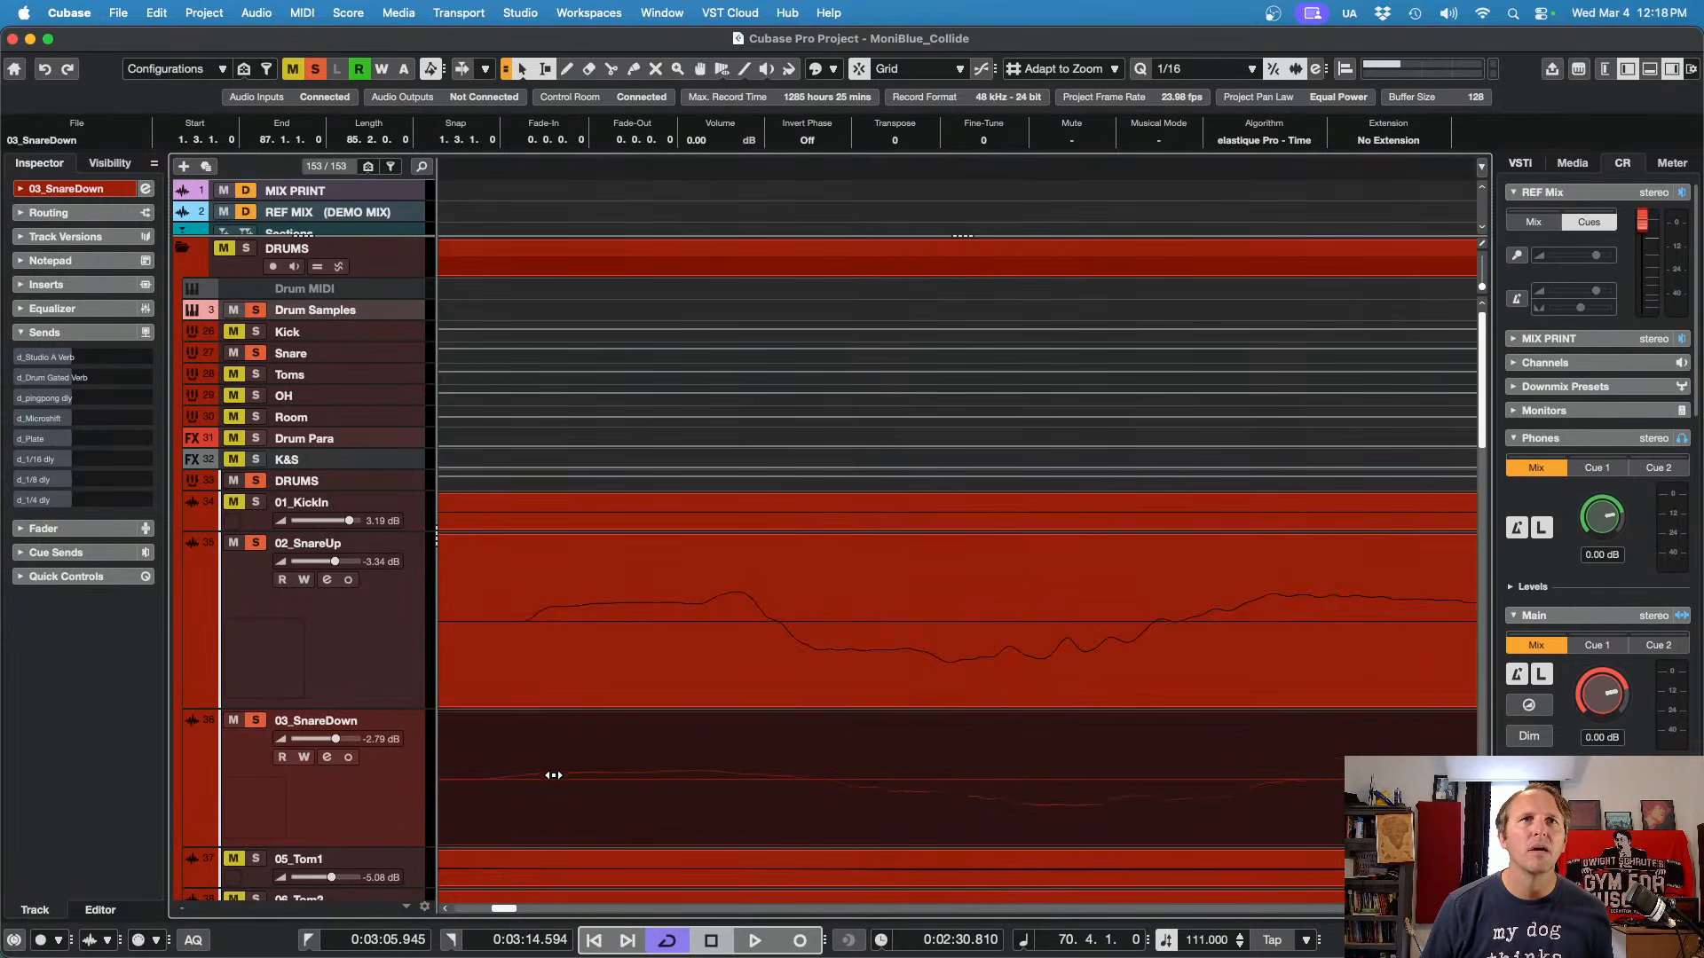
left_click_drag(553, 775, 571, 772)
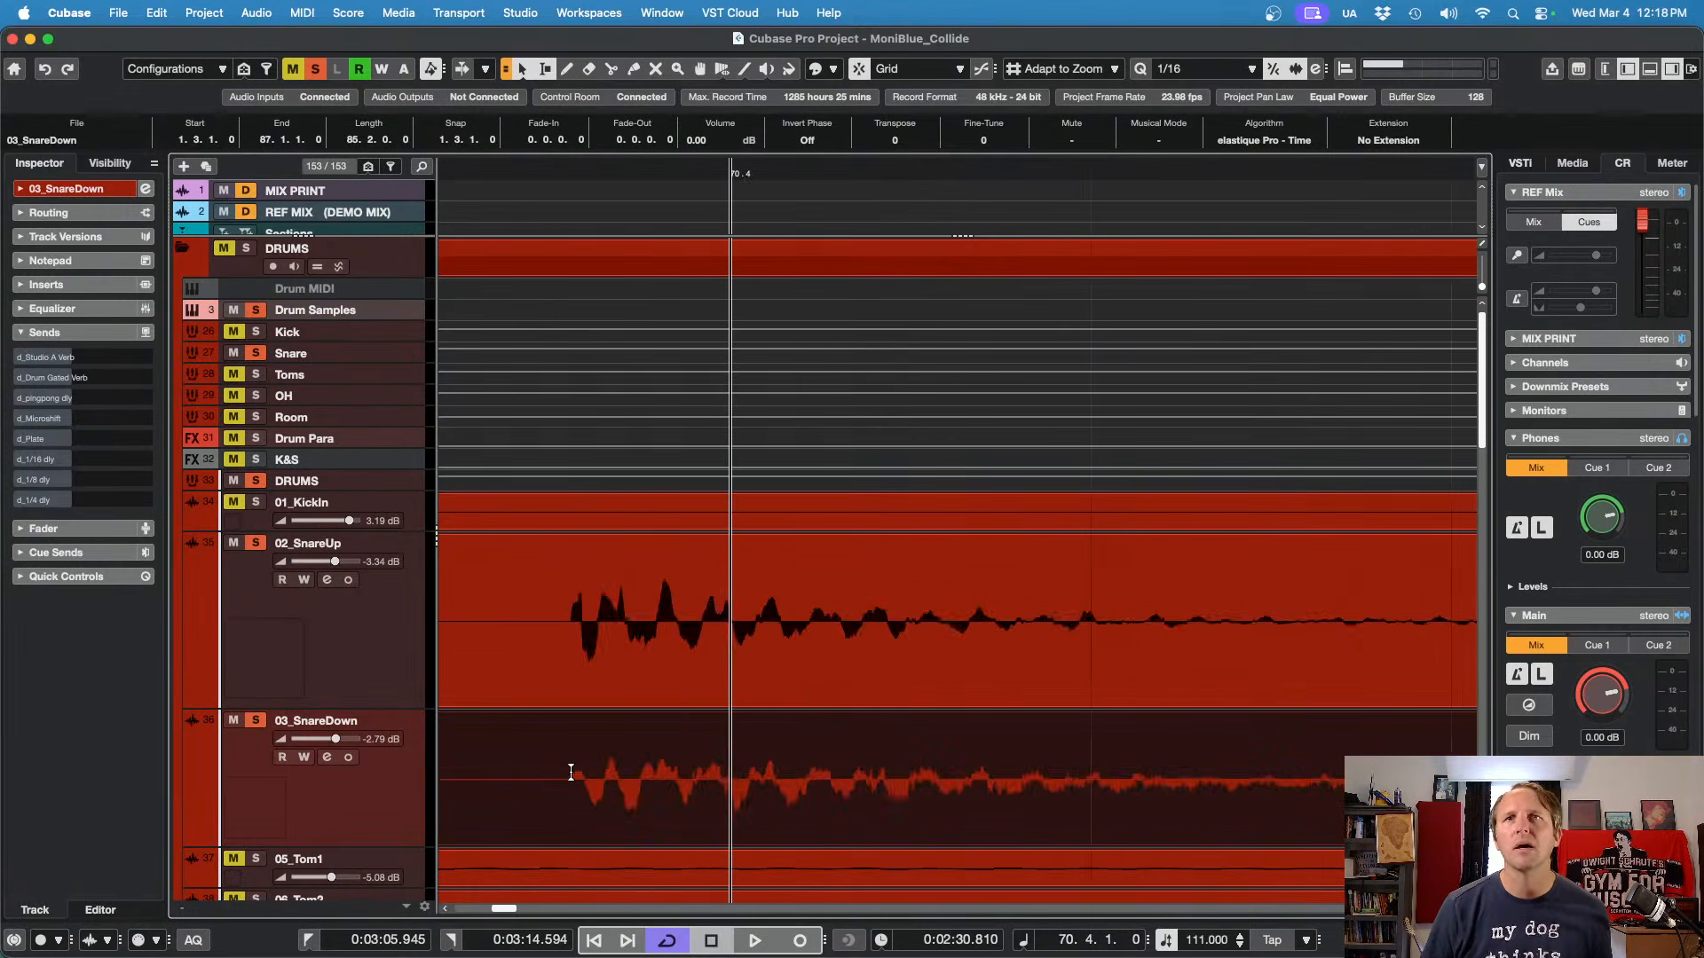
Step: Play the snare from 70.4 and compare it without and with 03_SnareDown by switching that track's solo off and on
scroll(570, 773, "down", 8)
key("space")
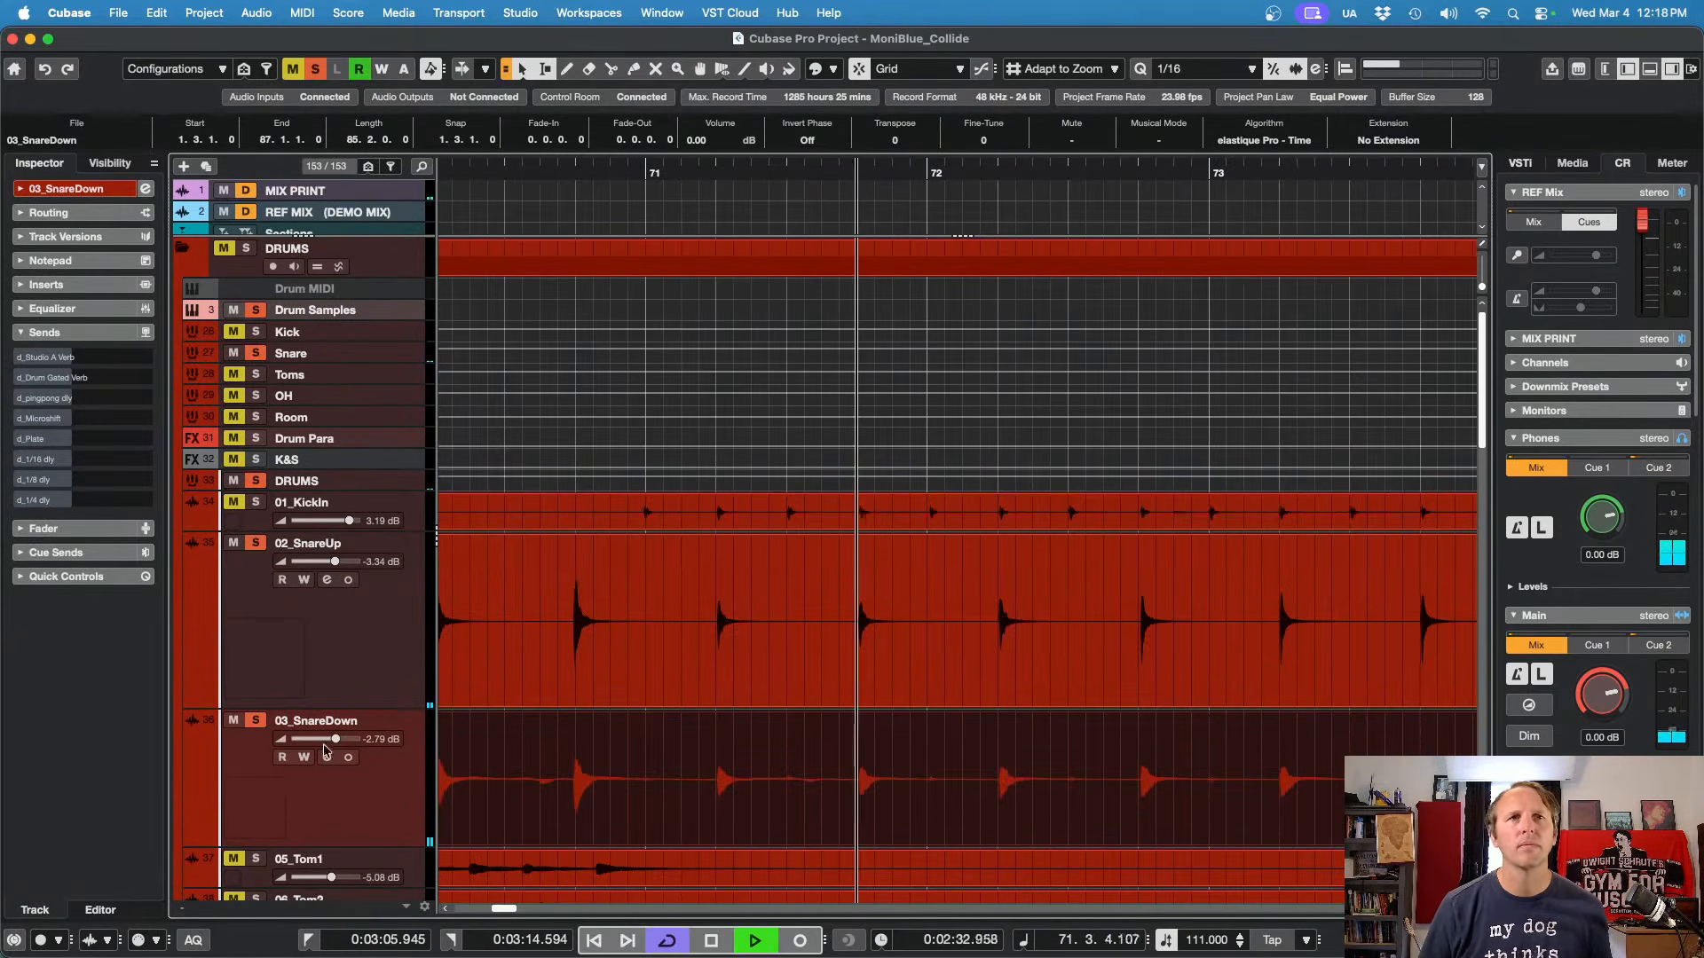
left_click(256, 721)
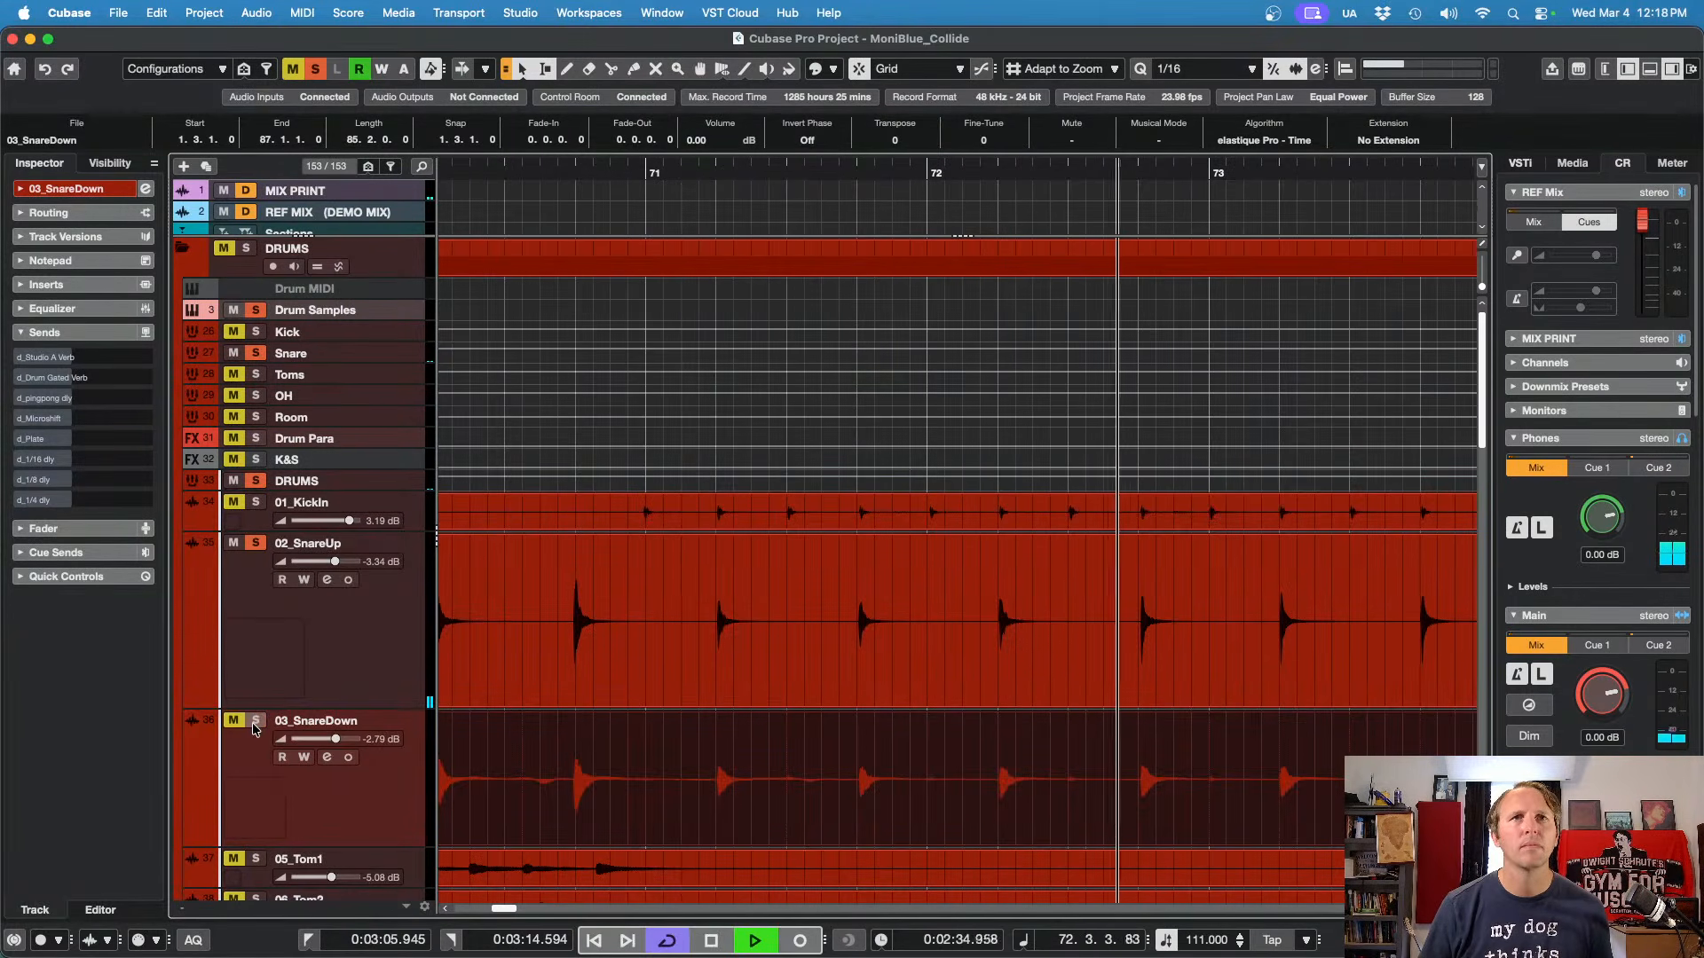
left_click(256, 722)
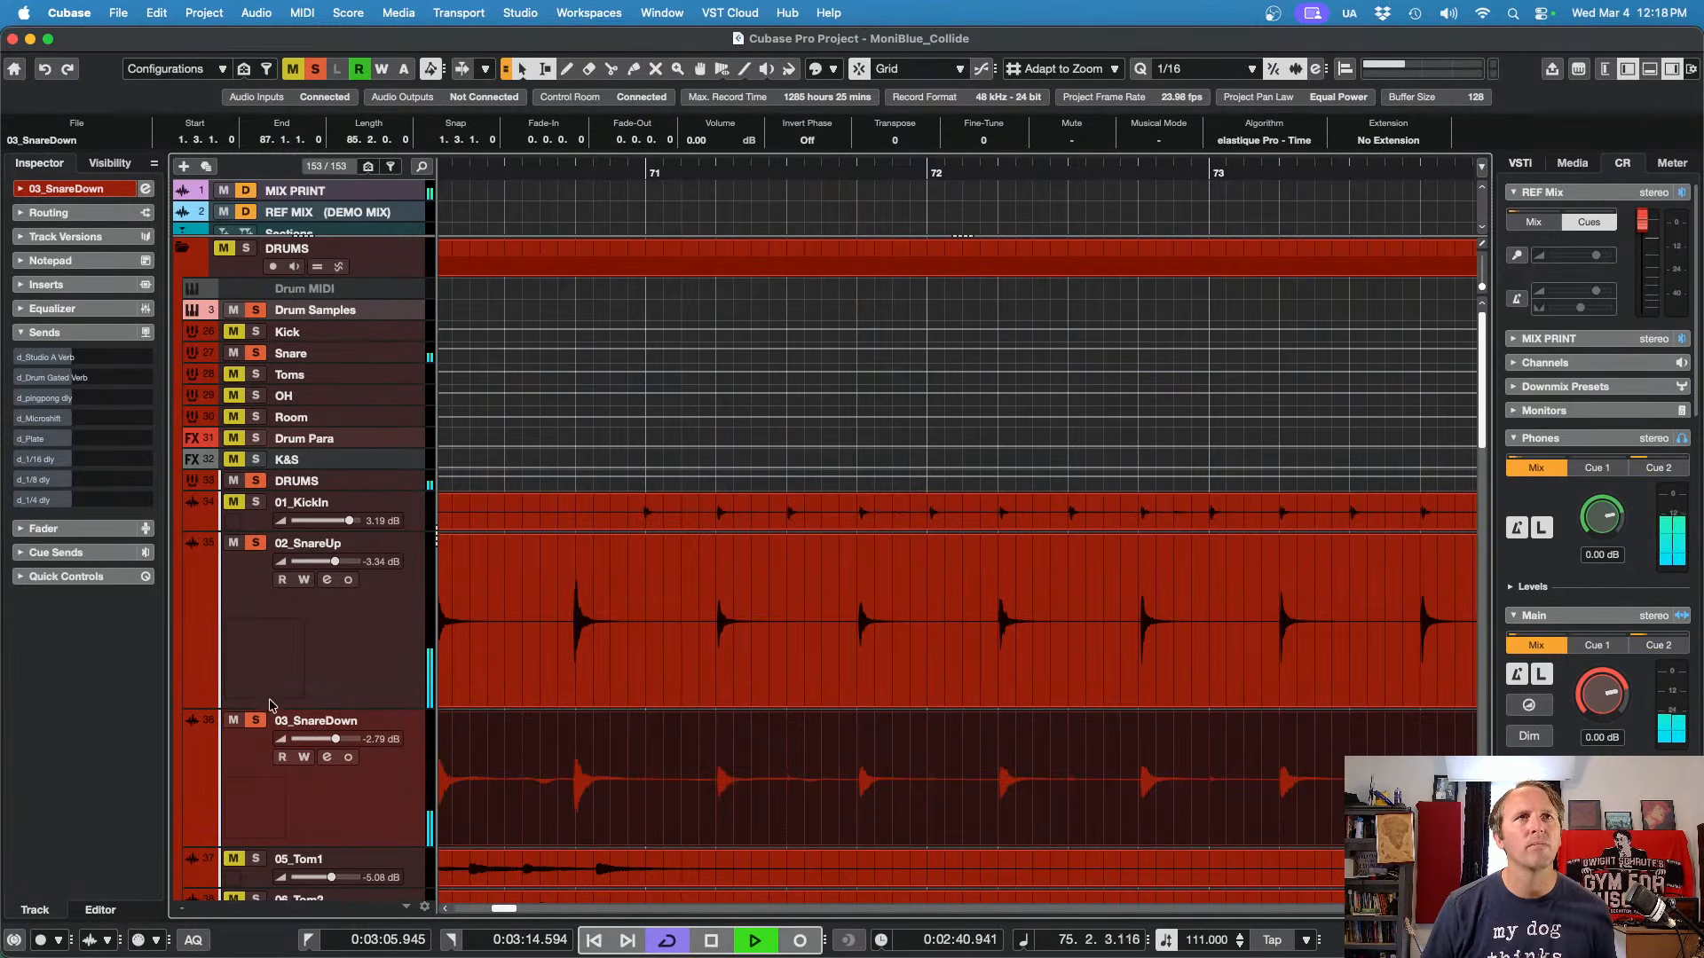
Step: Open the bx_console SSL 4000 E insert on the Snare group and compare the soloed snare with it bypassed and active
left_click(257, 544)
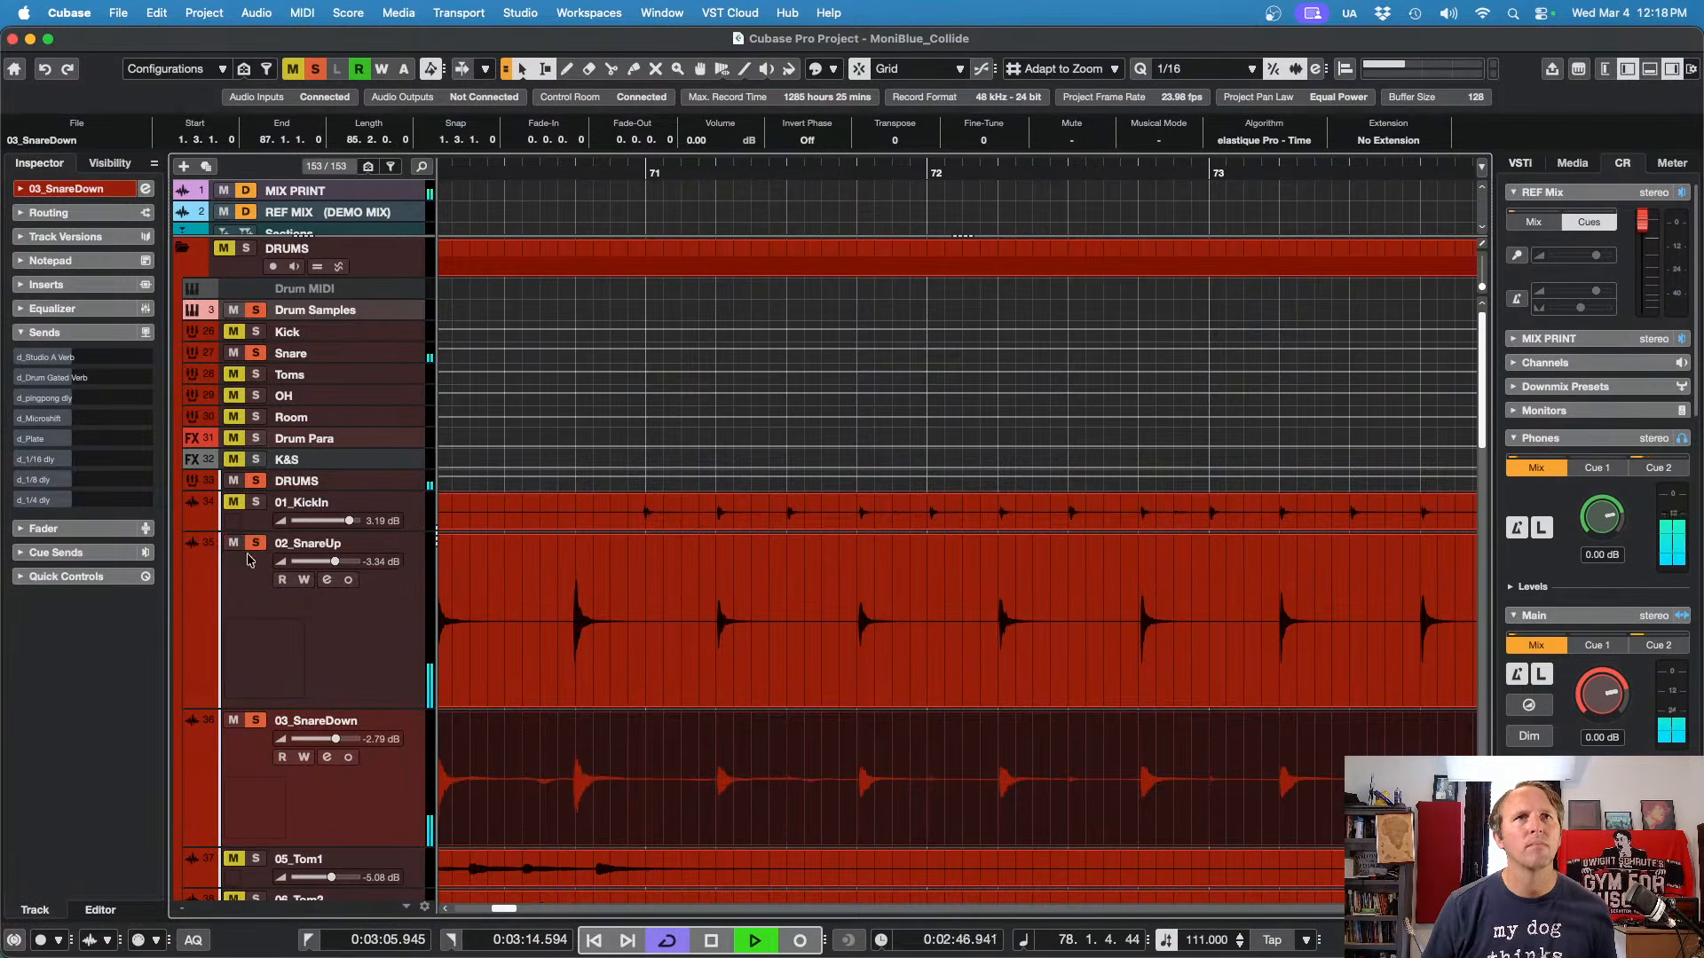
left_click(187, 357)
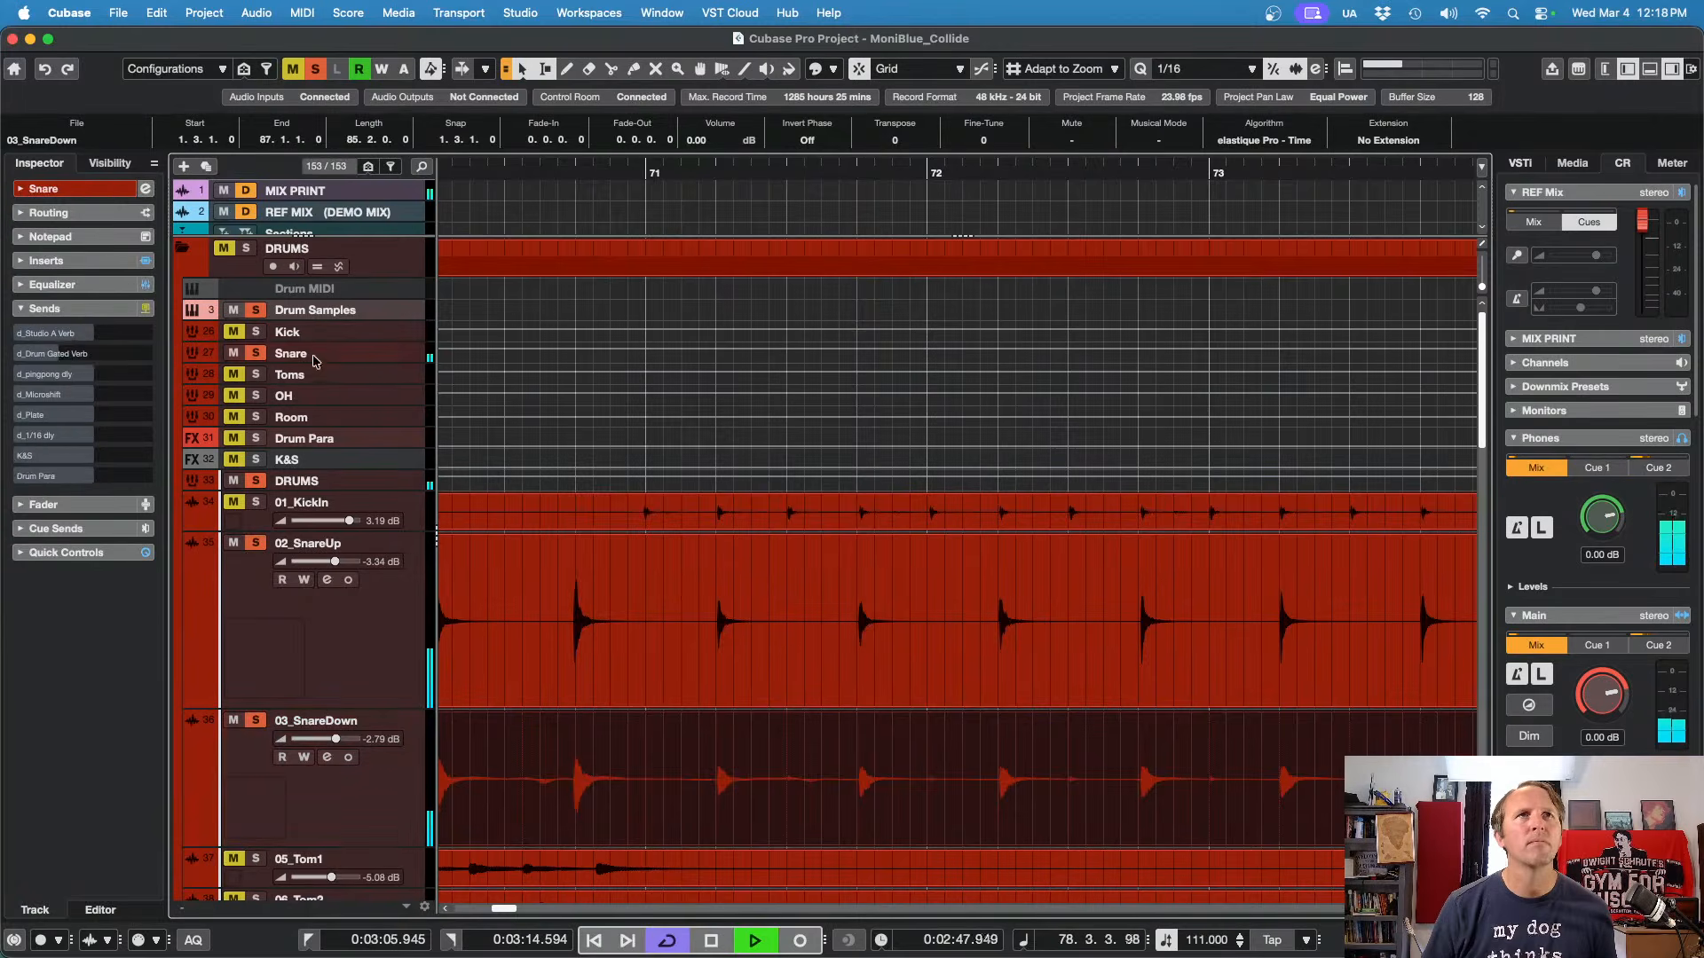
left_click(99, 261)
left_click(36, 349)
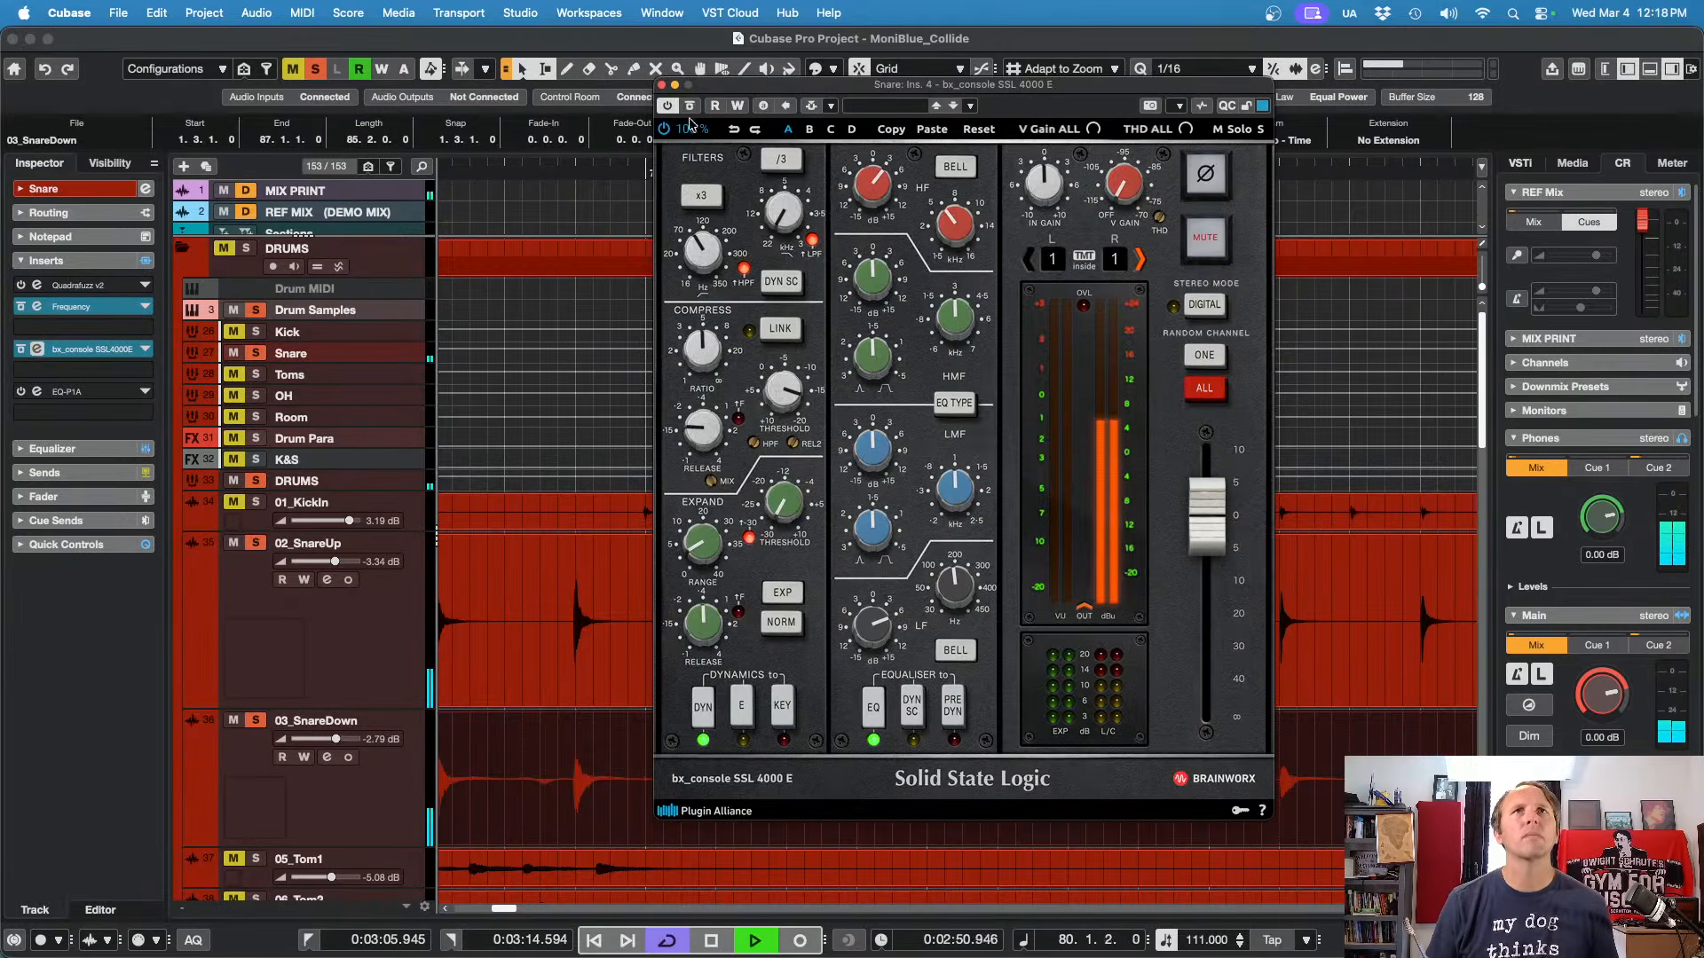
left_click(692, 106)
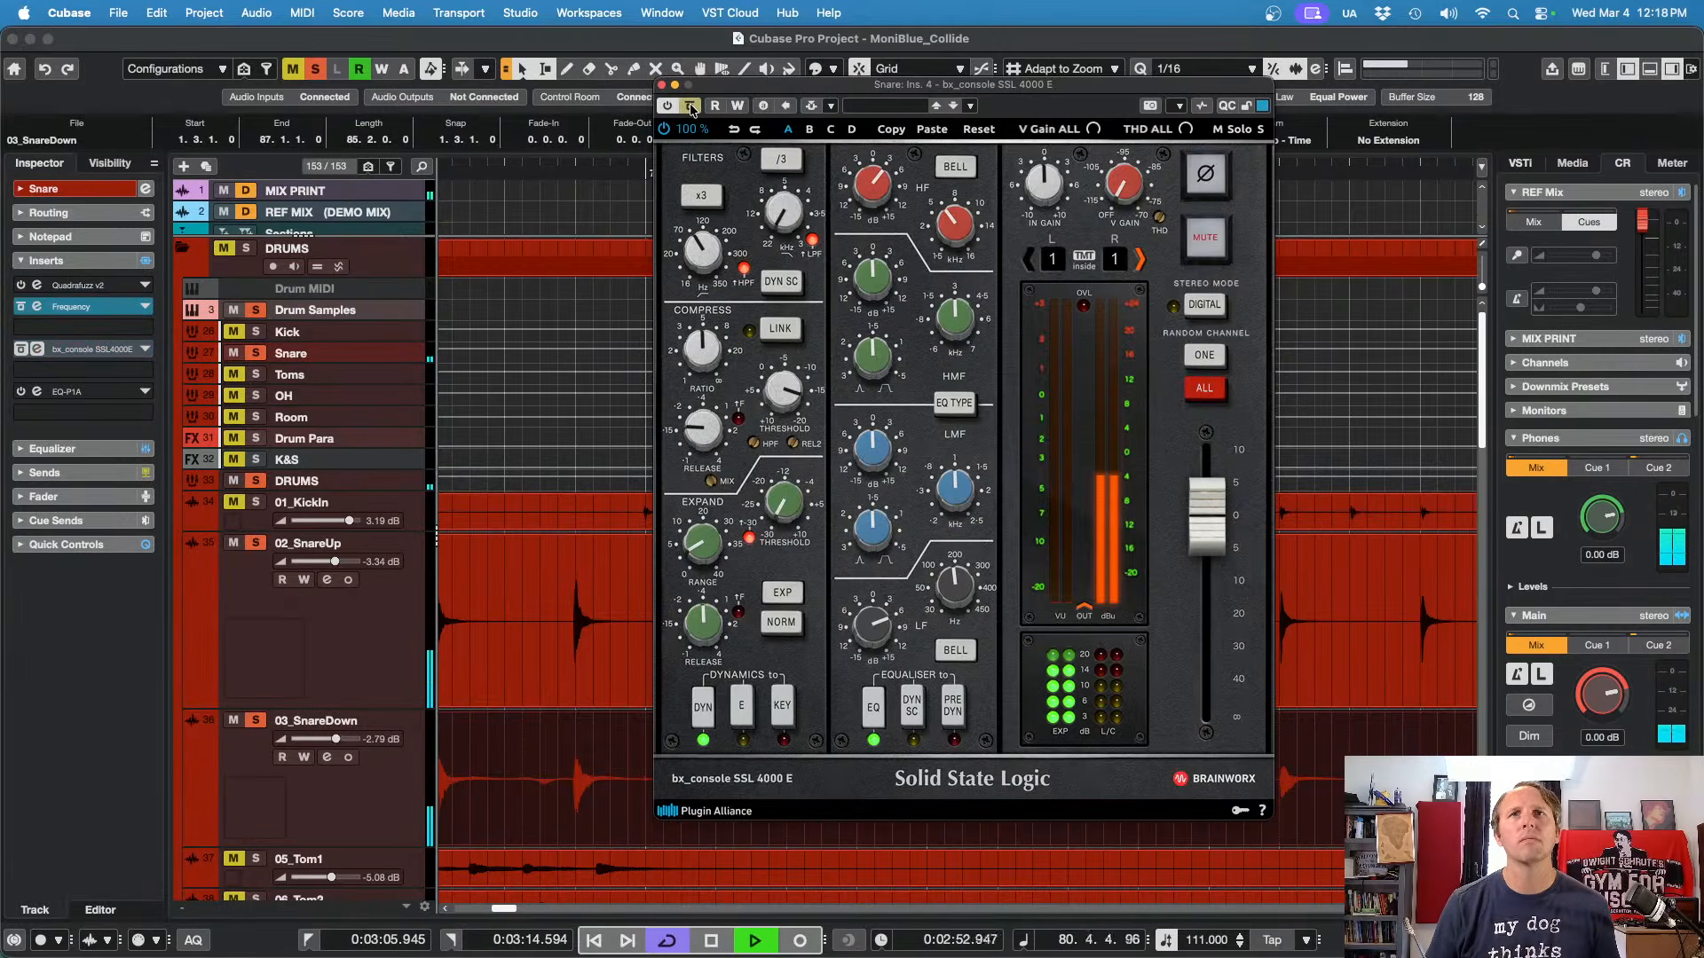
left_click(691, 106)
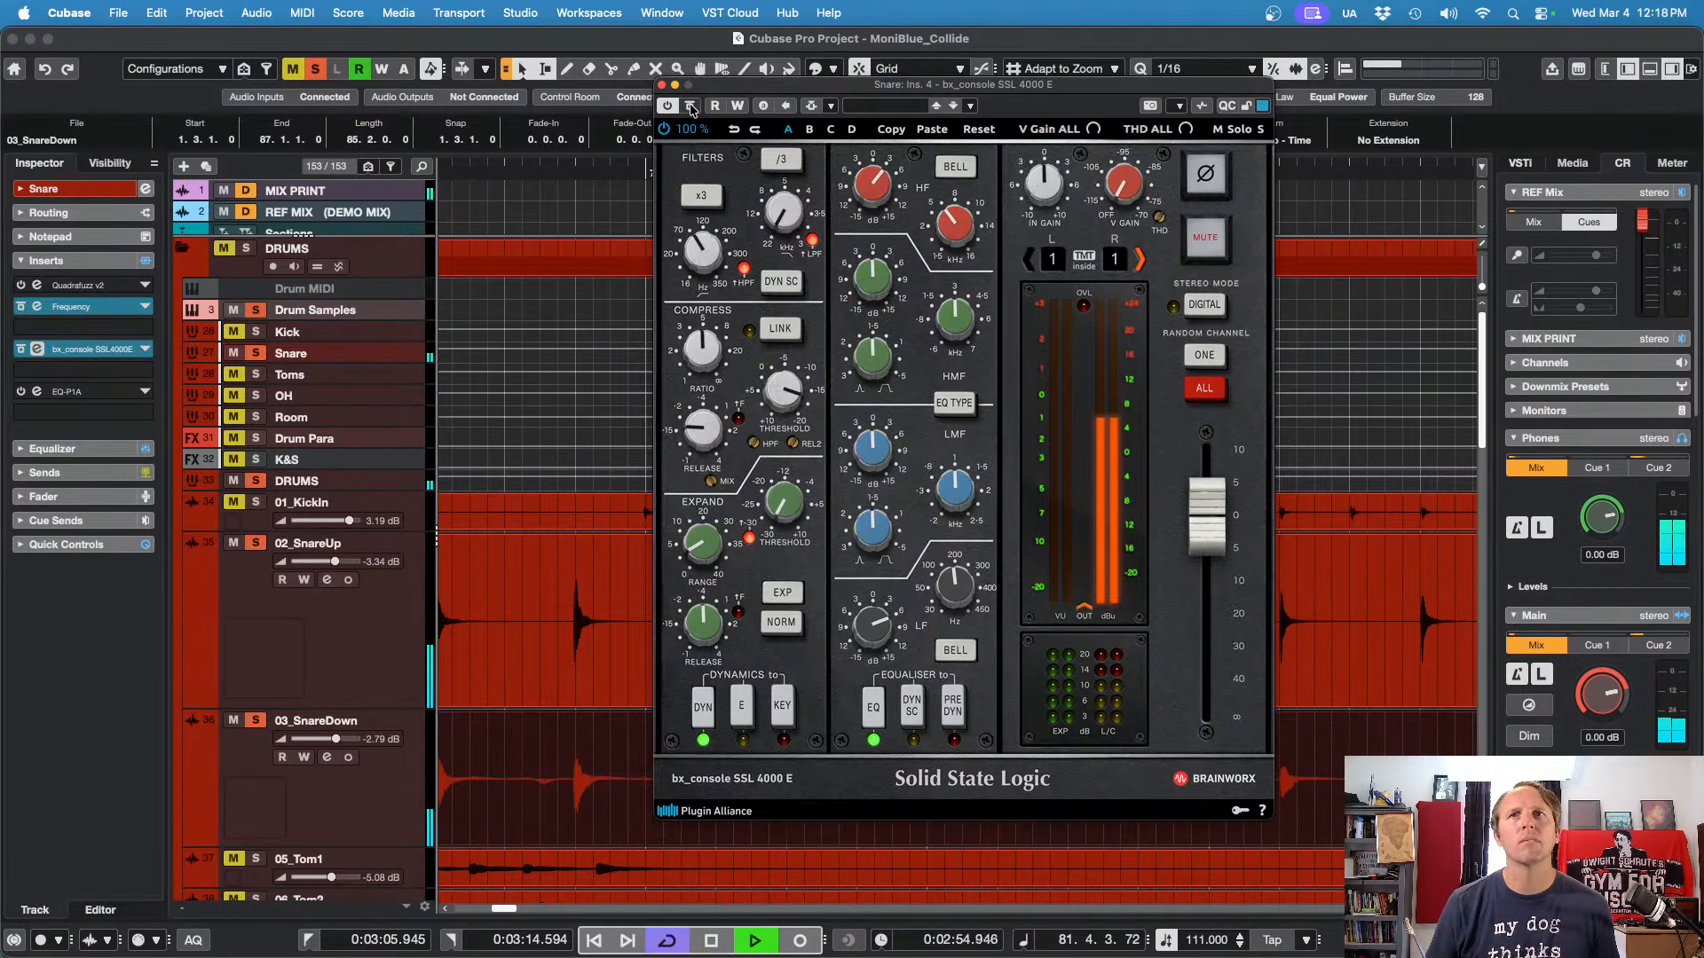
Step: Raise the Snare channel's high-pass filter to about 138 Hz, adjust its LF gain, and compare the replayed snare with the SSL plug-in bypassed
left_click_drag(875, 632, 950, 552)
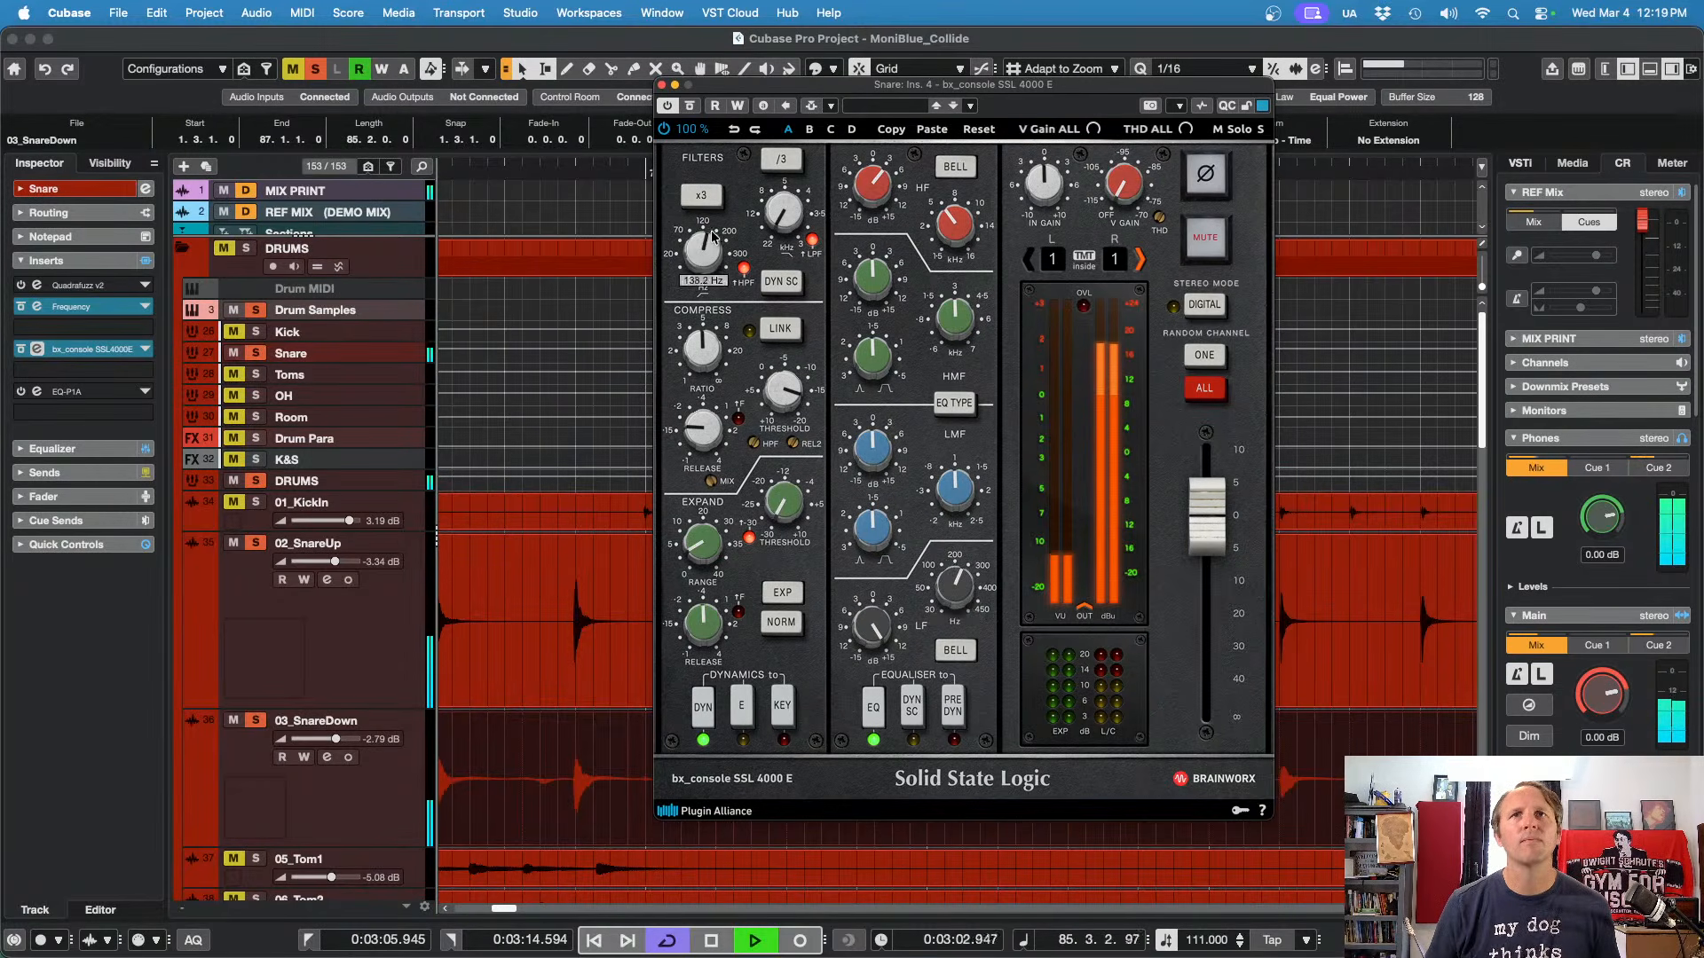
key("space")
key("space")
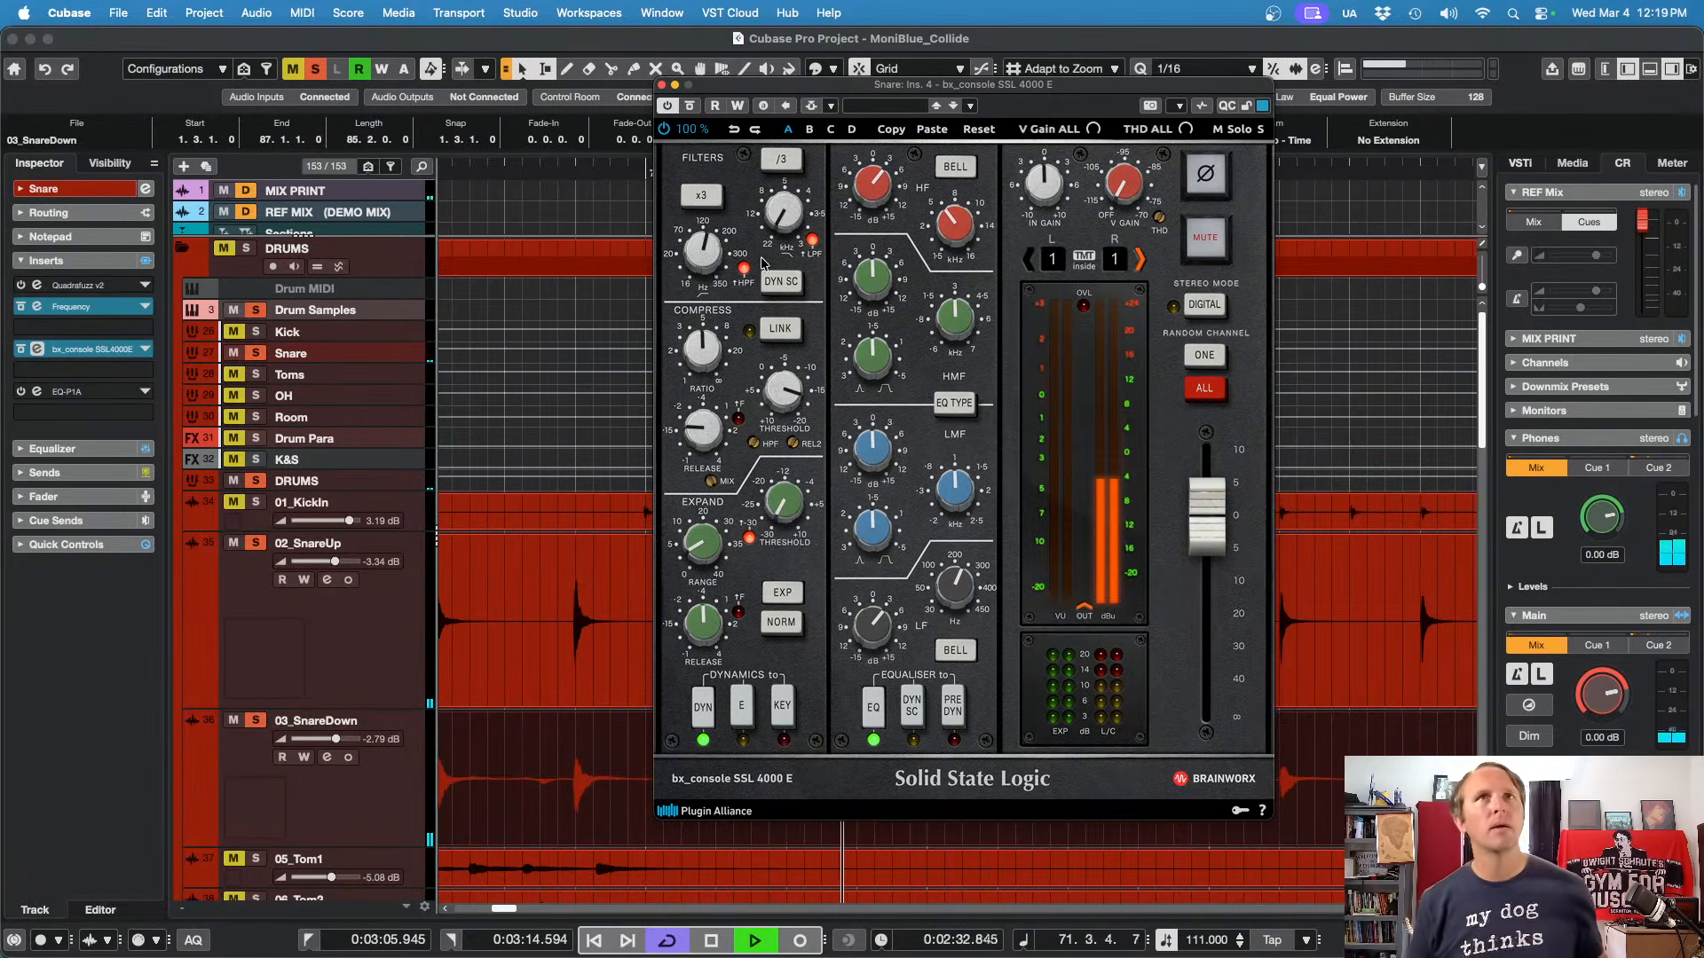
left_click(691, 105)
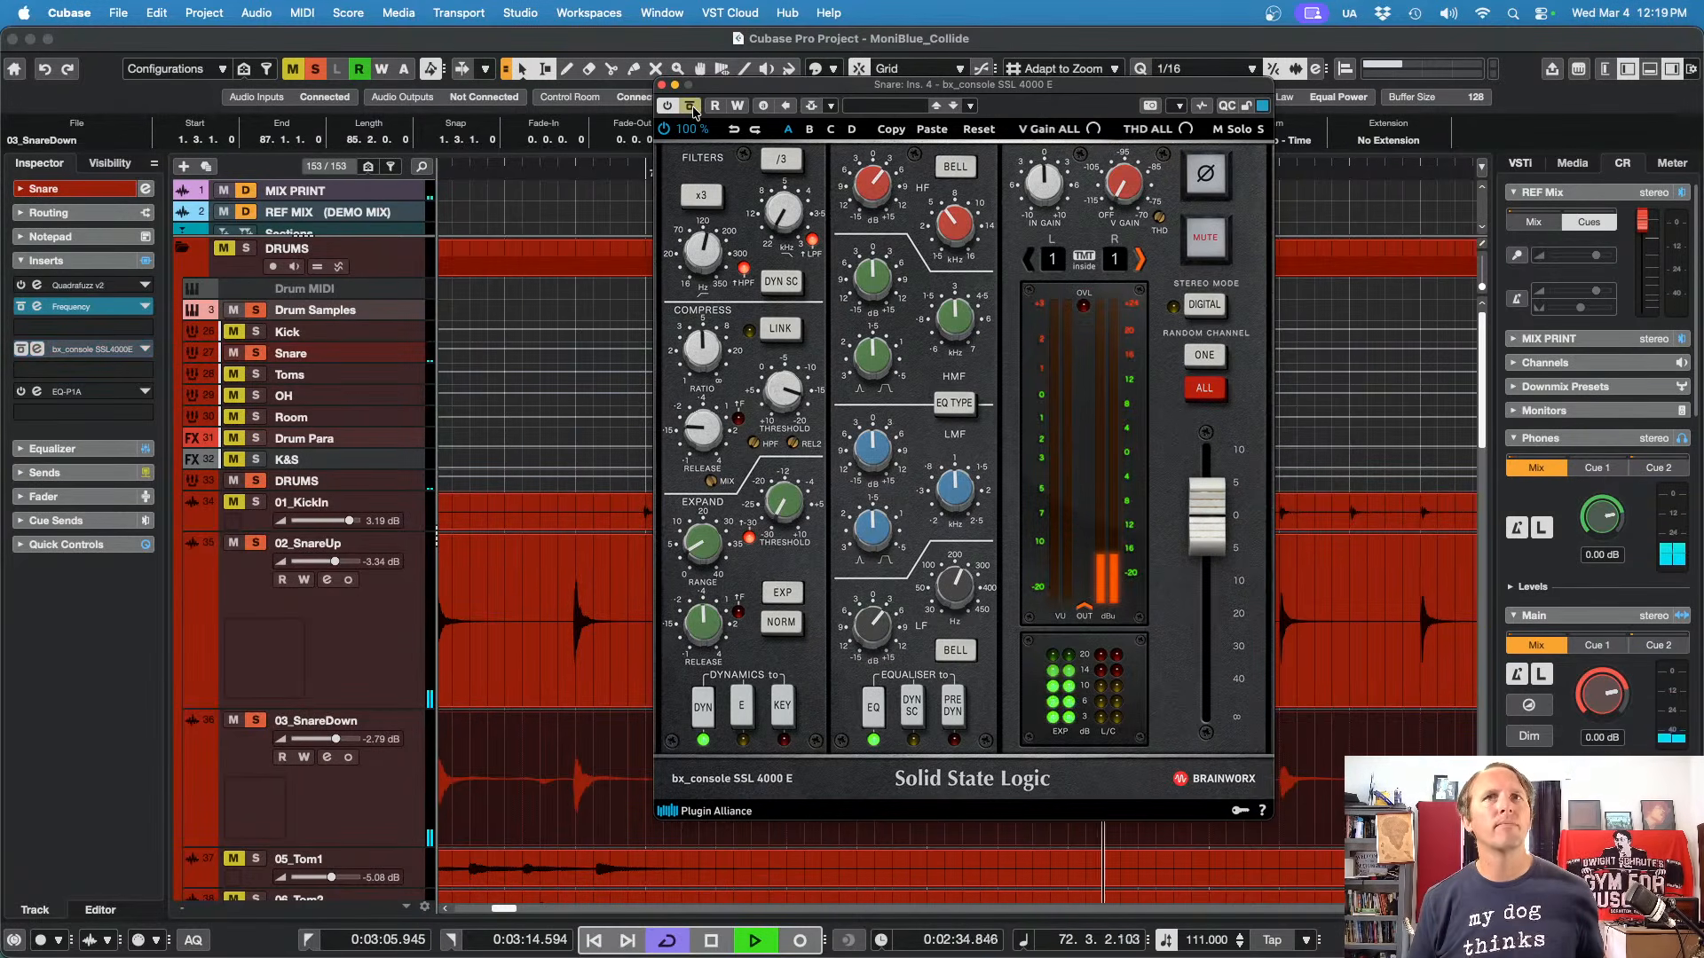
left_click(690, 105)
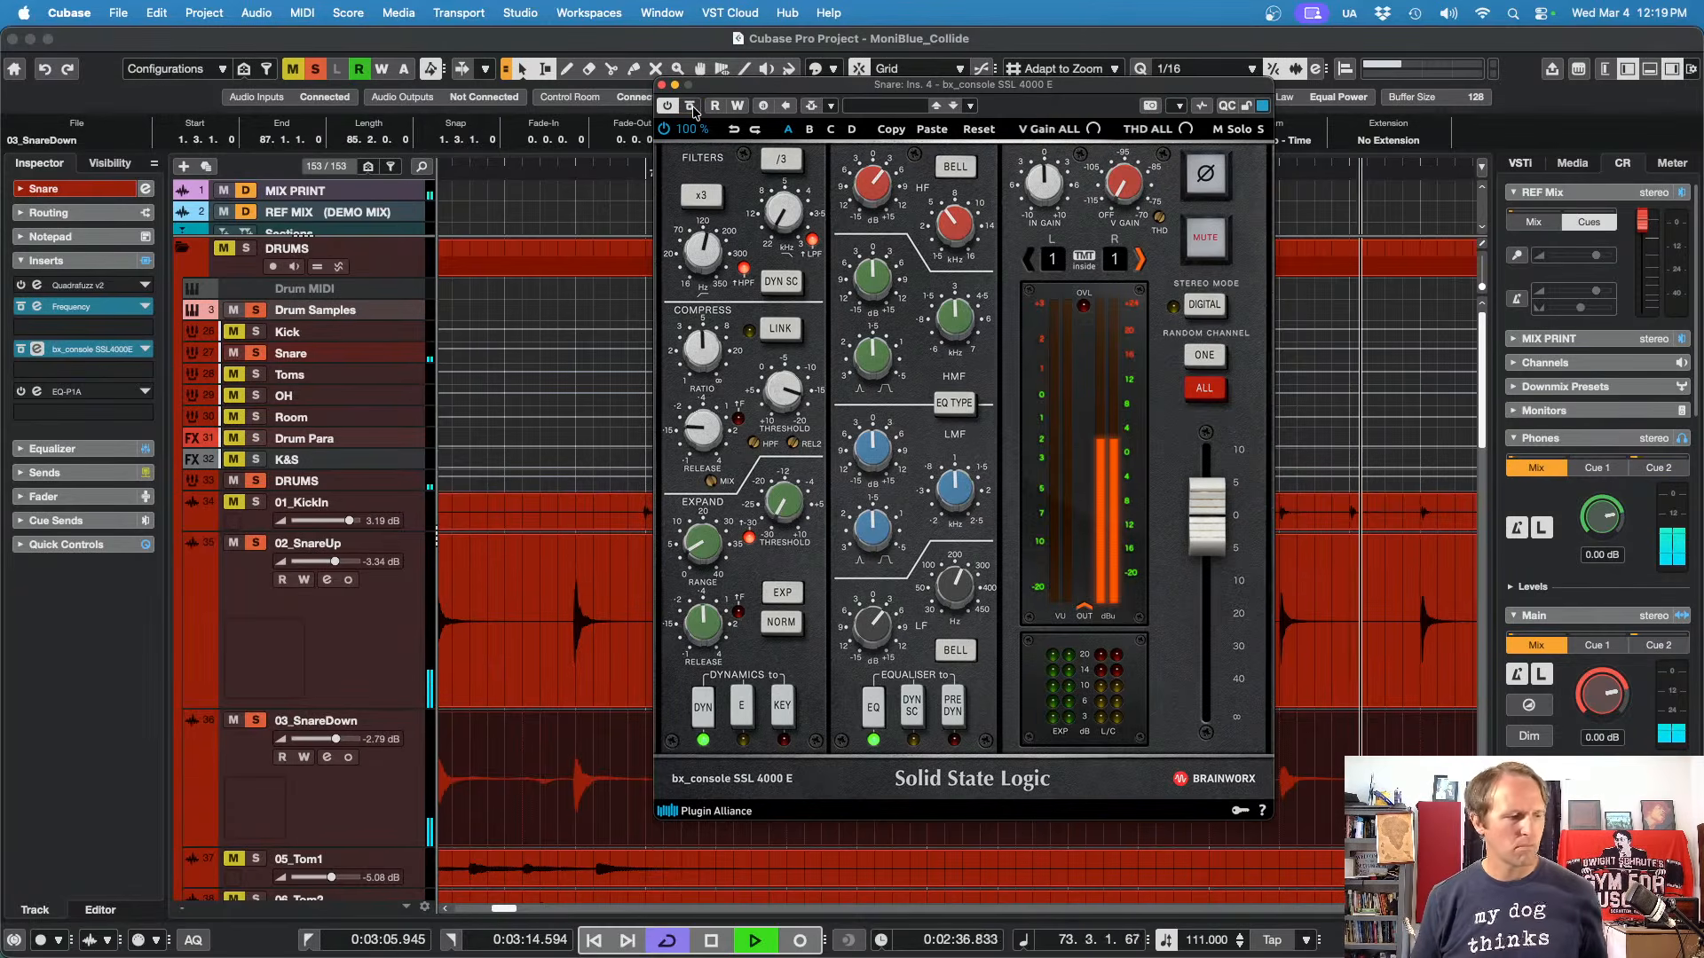
Step: Stop playback, clear all solos, and play the snare briefly in the full mix
key("space")
key("s")
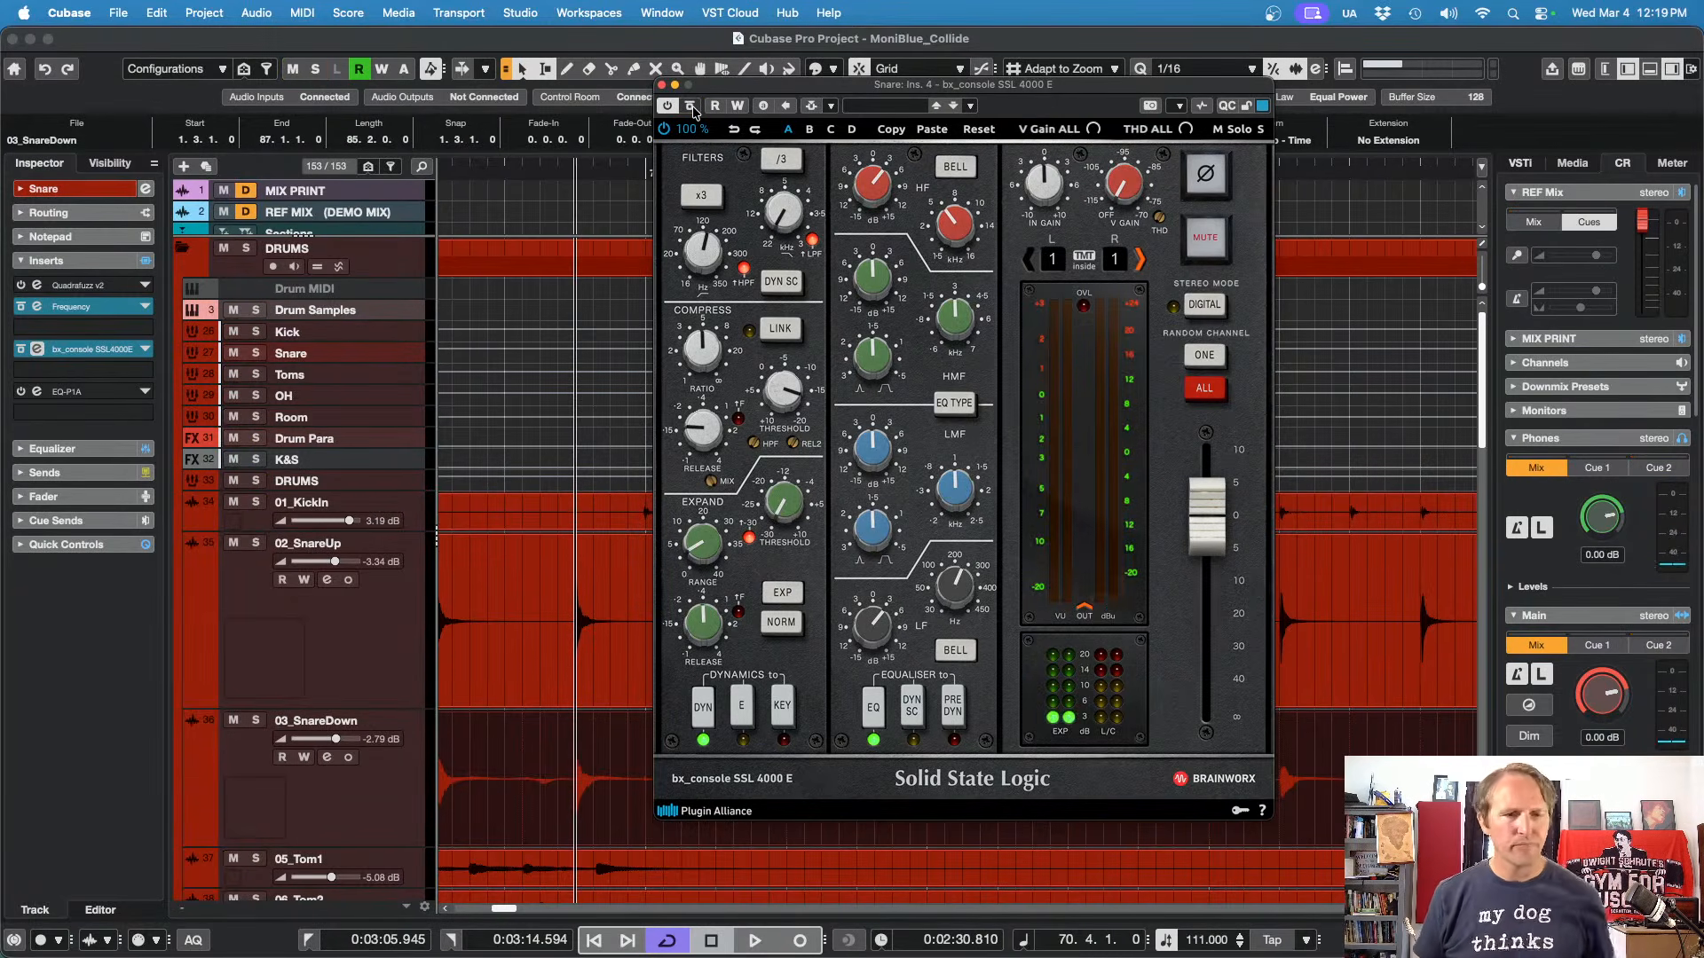
key("space")
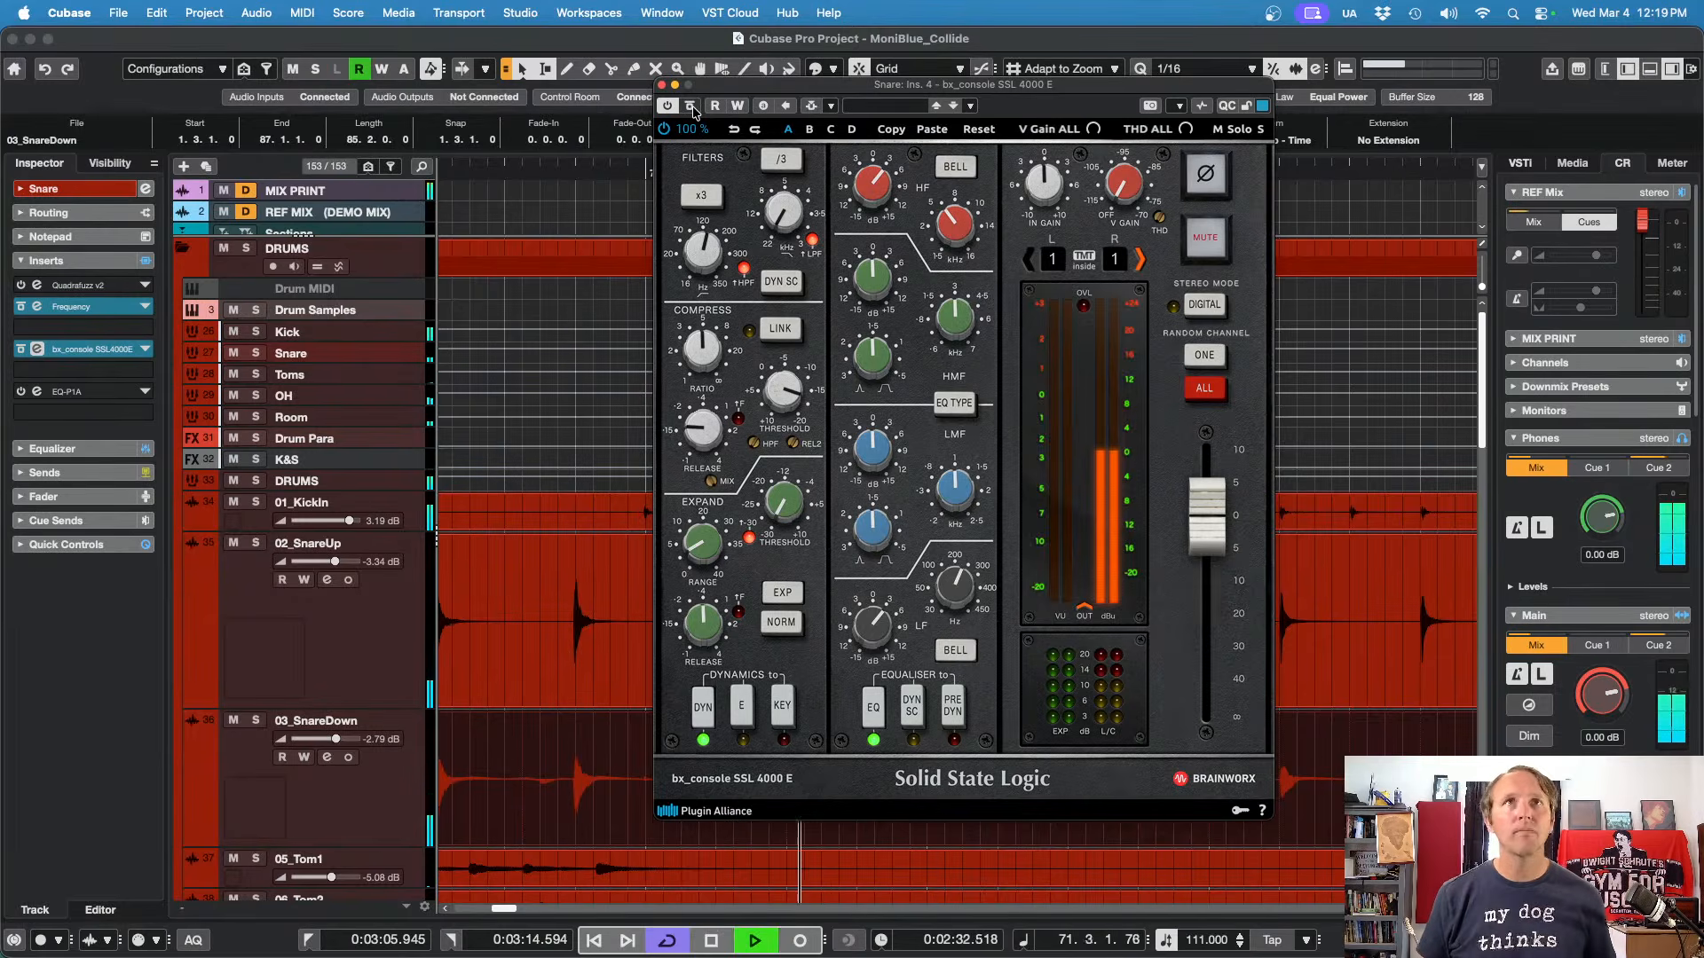
key("space")
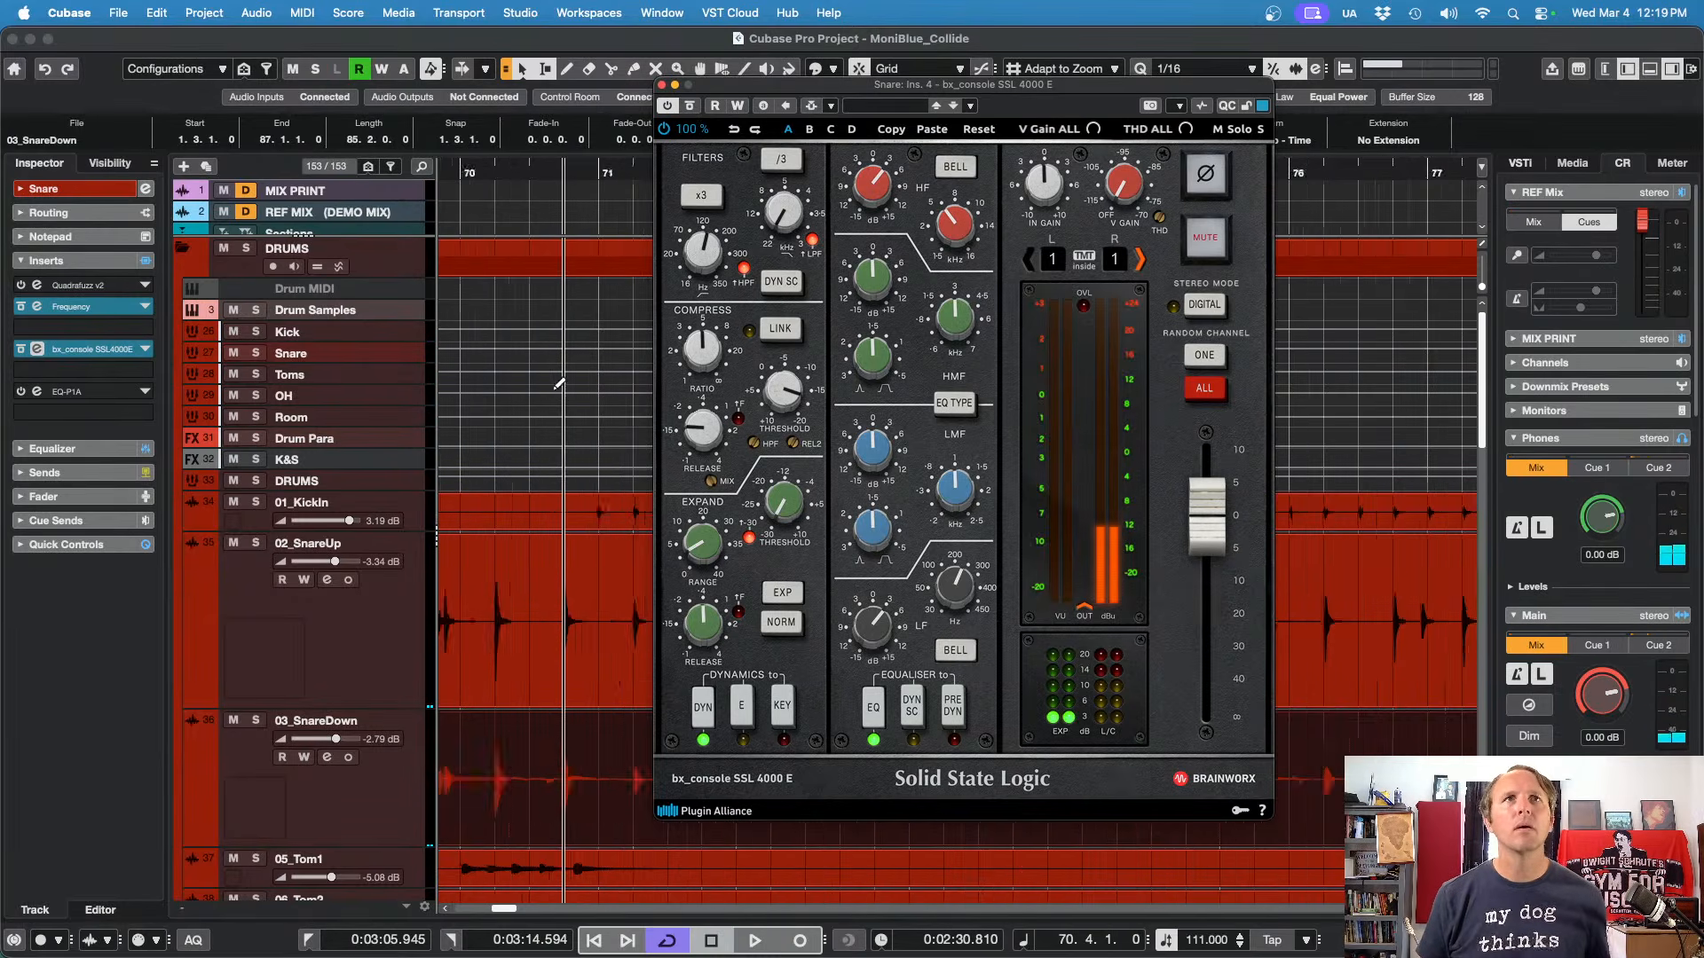
Step: Move the SSL window aside and select bars 71 to 86 across 02_SnareUp to 07_Tom3, setting the loop locators to that range
scroll(545, 592, "down", 6)
scroll(544, 592, "up", 3)
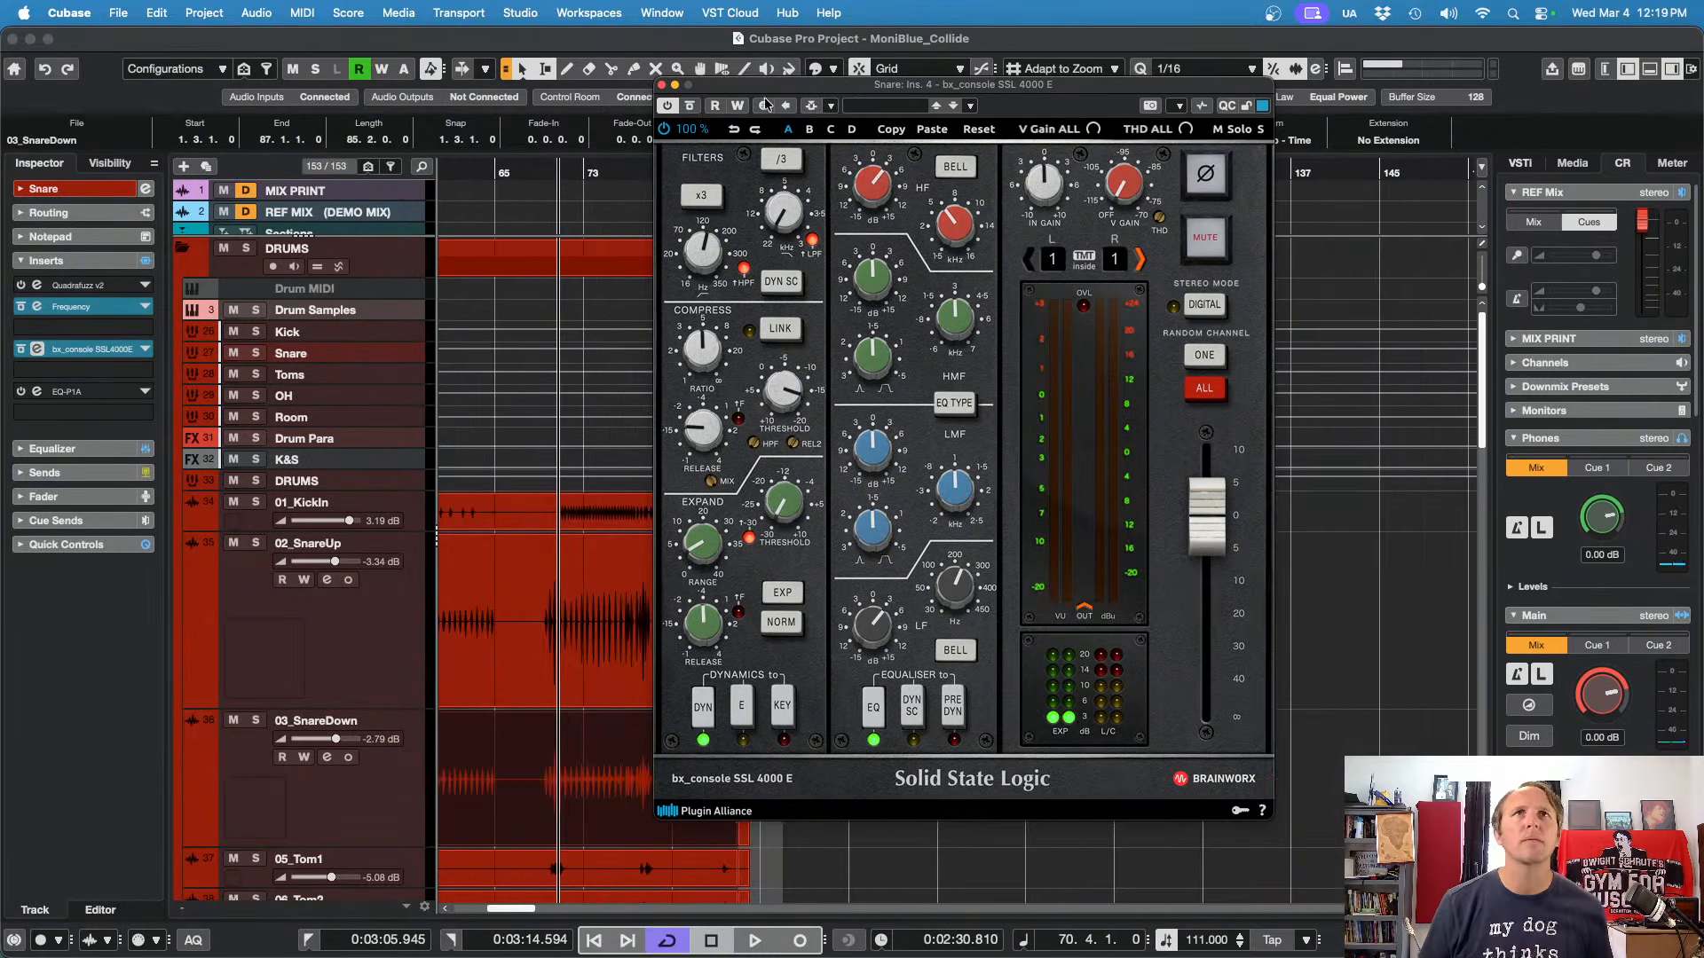
left_click_drag(754, 85, 973, 123)
scroll(539, 595, "up", 3)
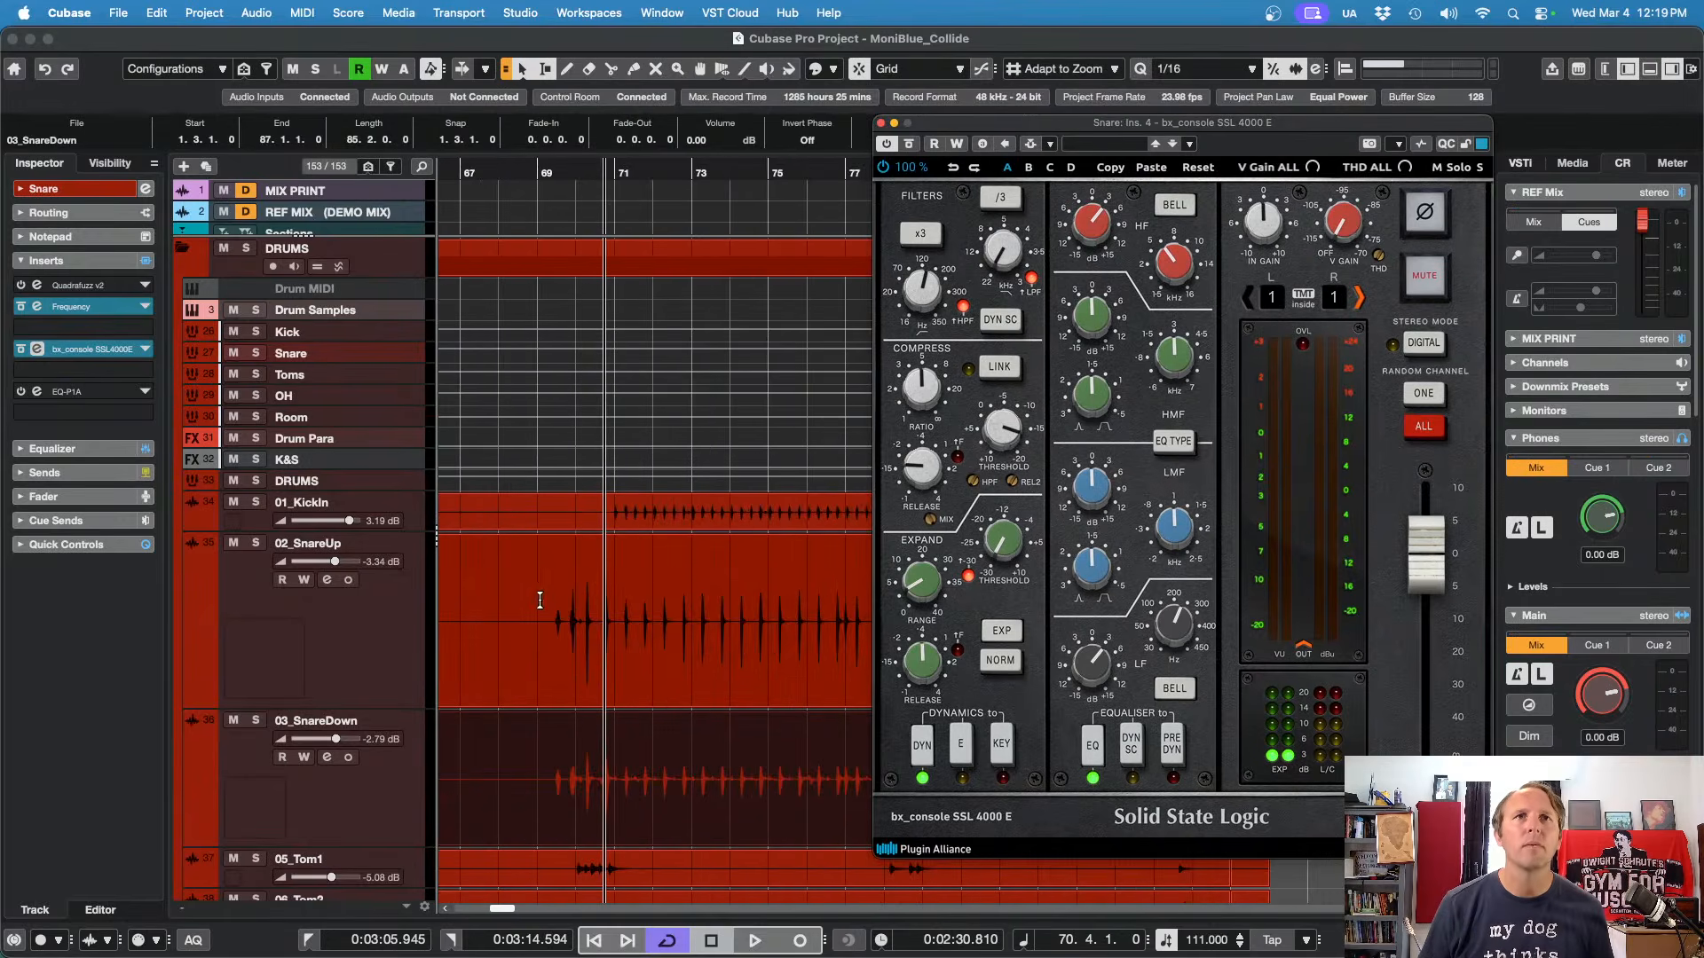
left_click_drag(607, 579, 1194, 850)
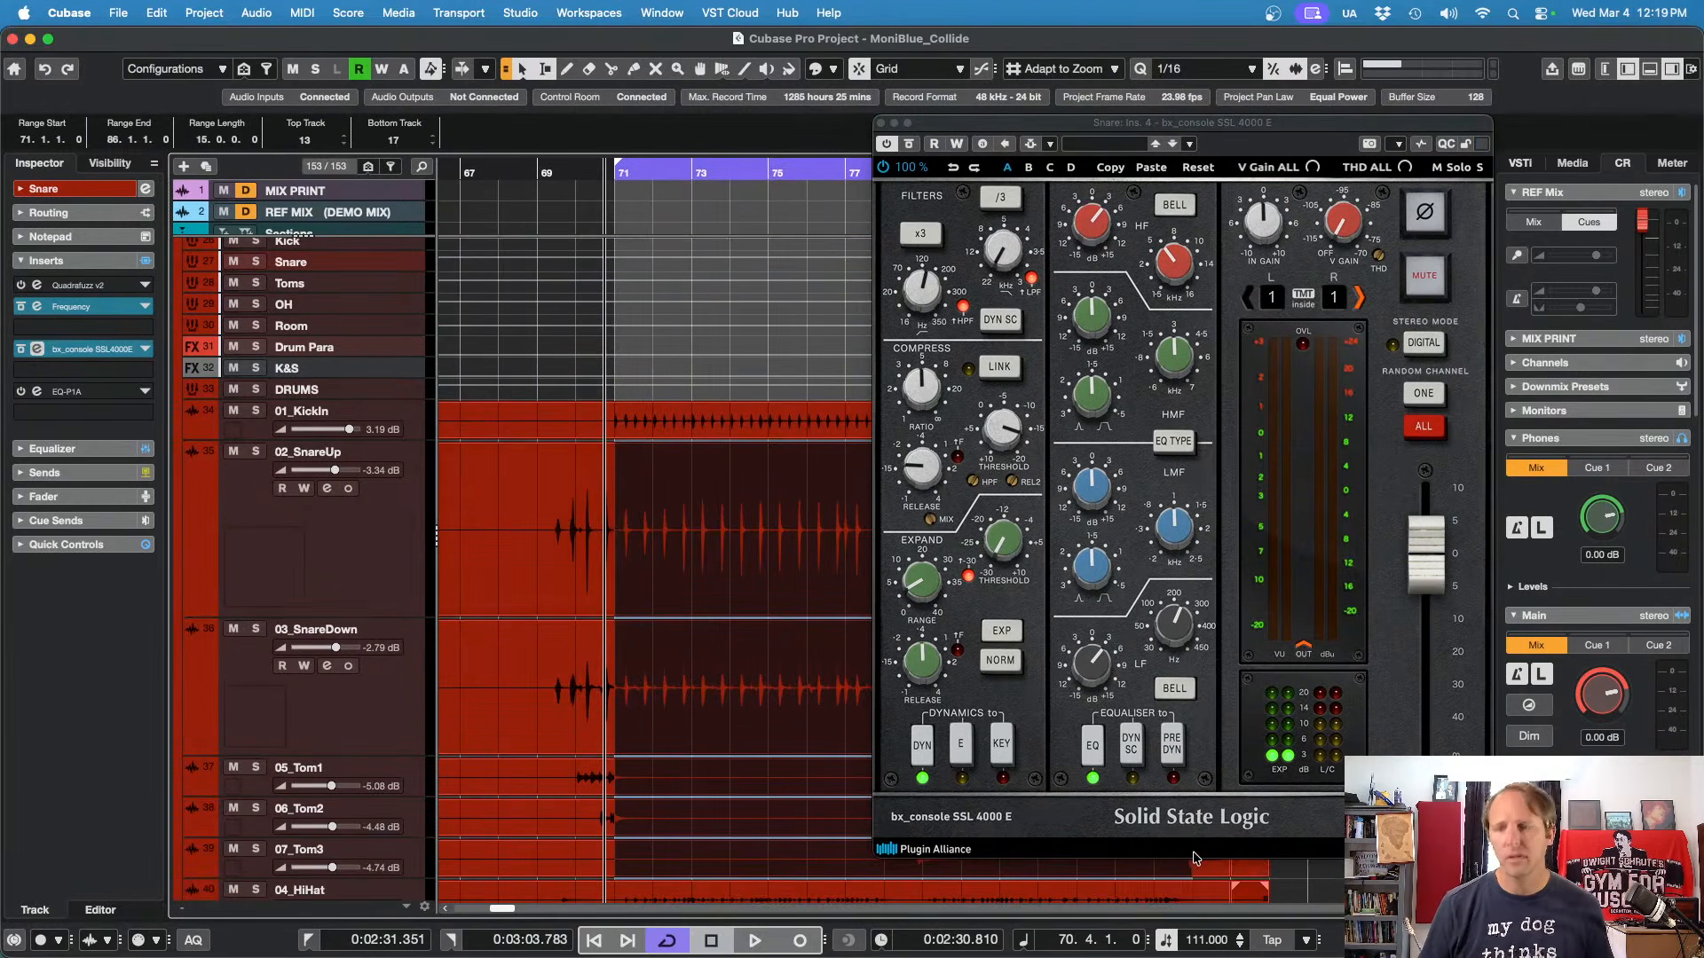
Step: Play the loop, reshape the Snare's HMF and LMF bands, compare the SSL plug-in repeatedly with bypass, and close it
key("space")
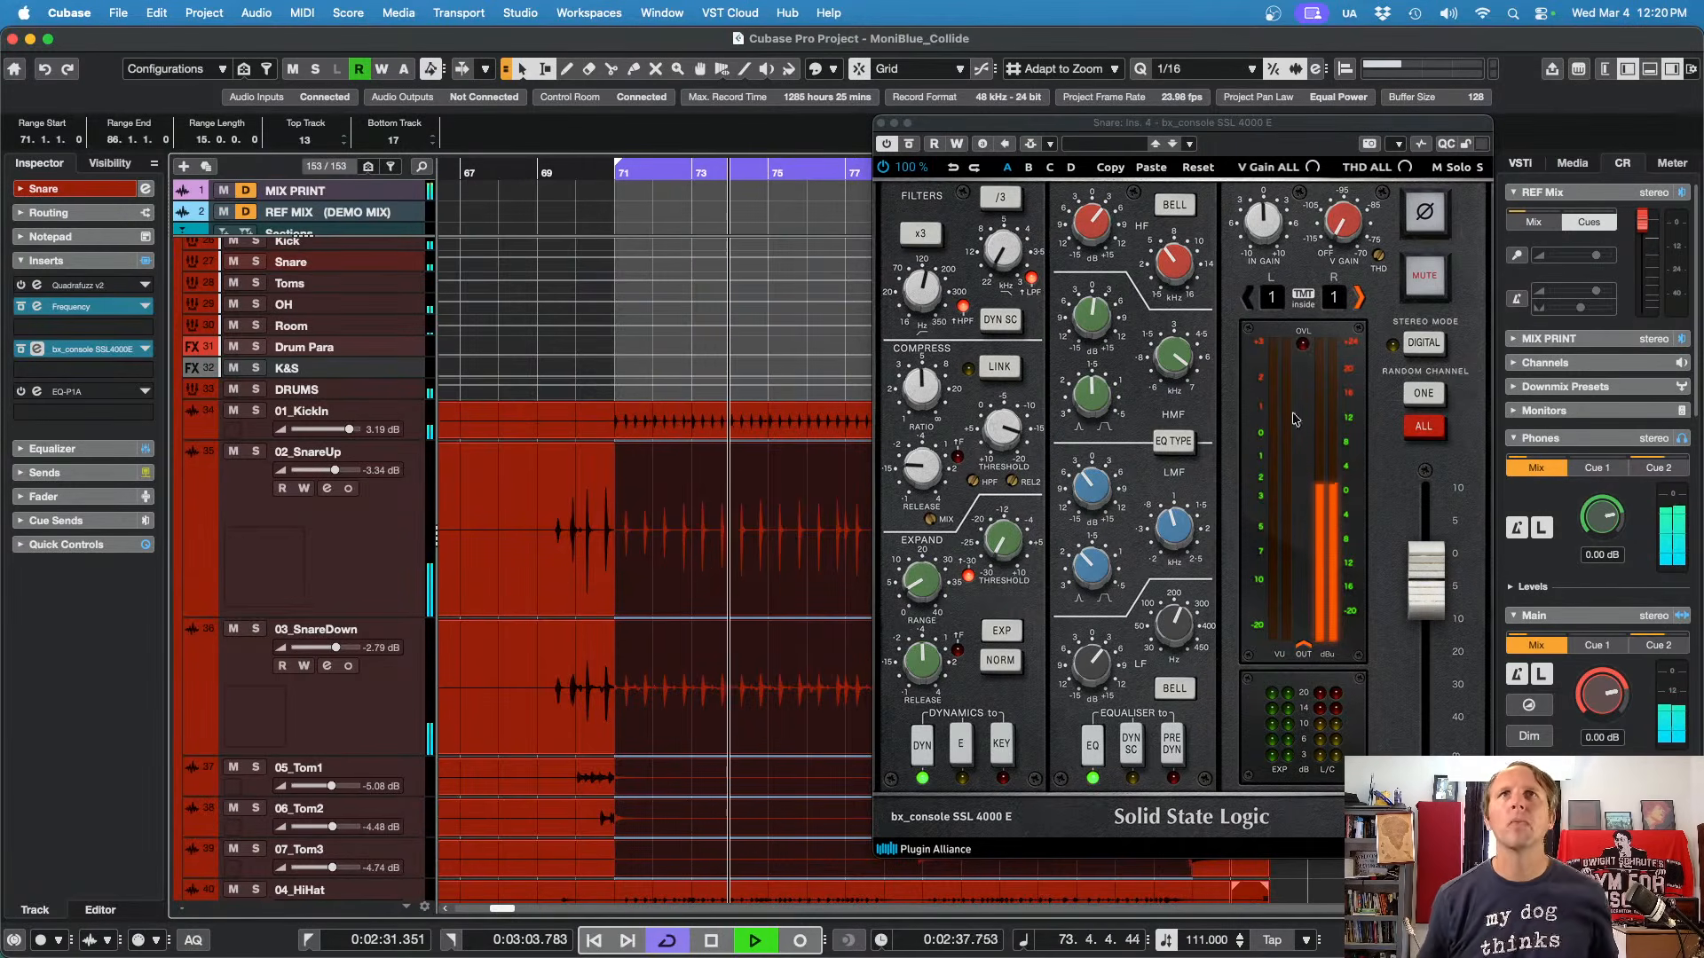
left_click(909, 144)
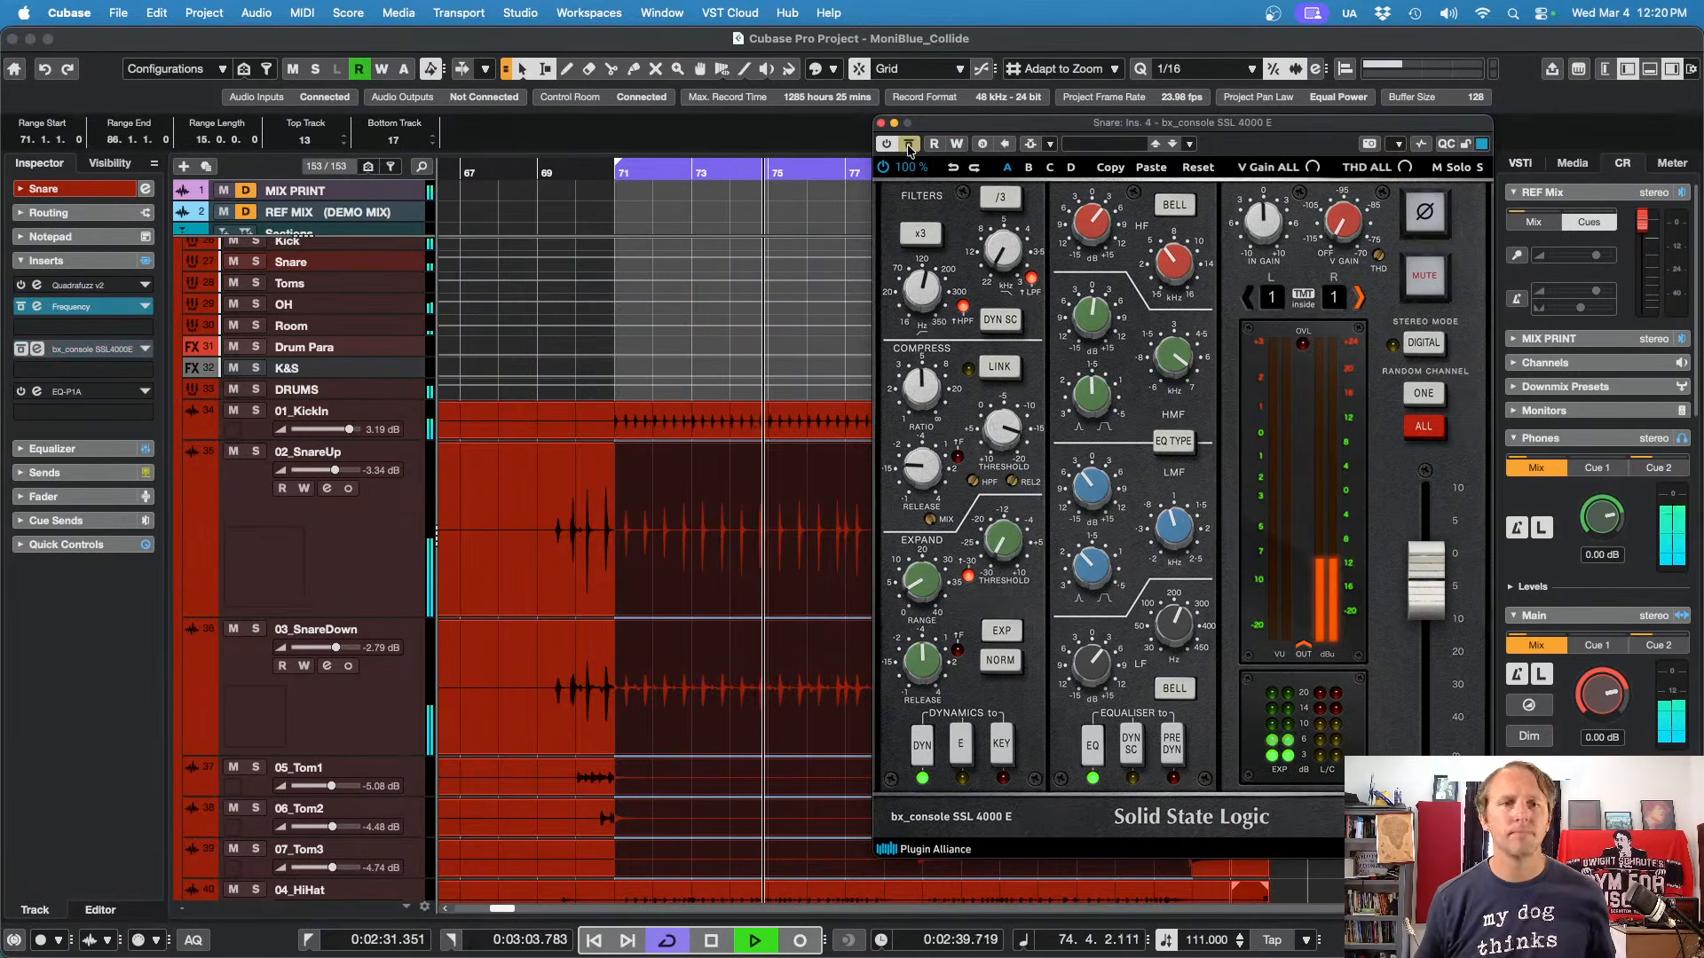
left_click(909, 145)
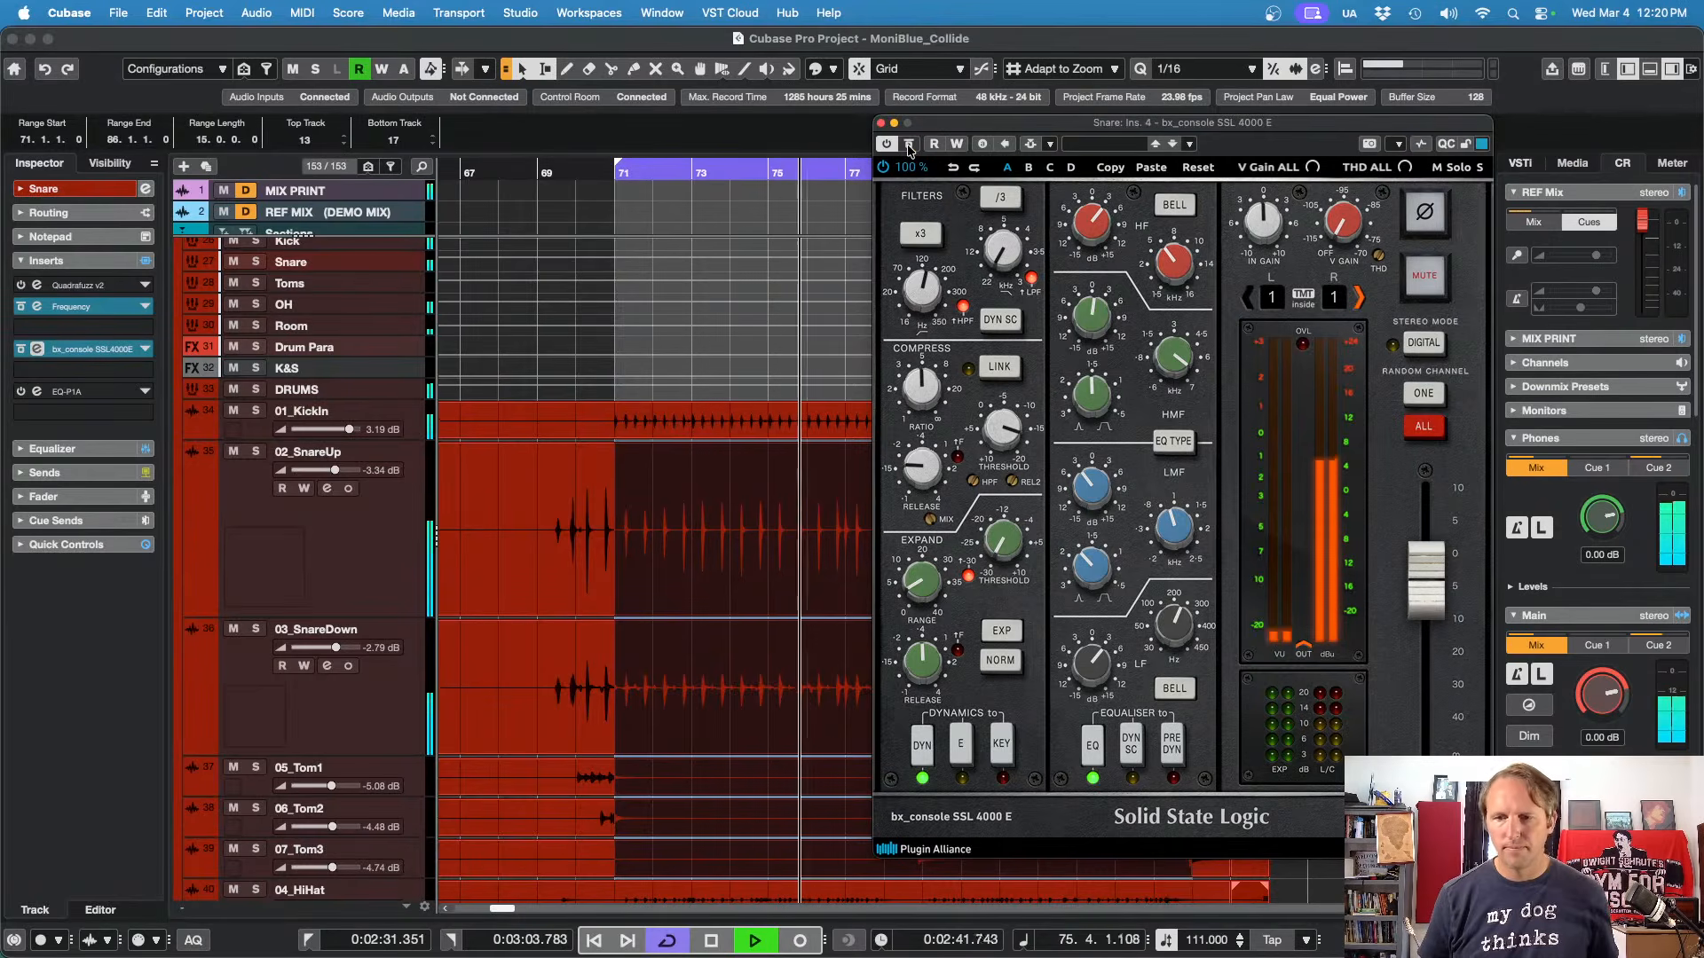
left_click(909, 146)
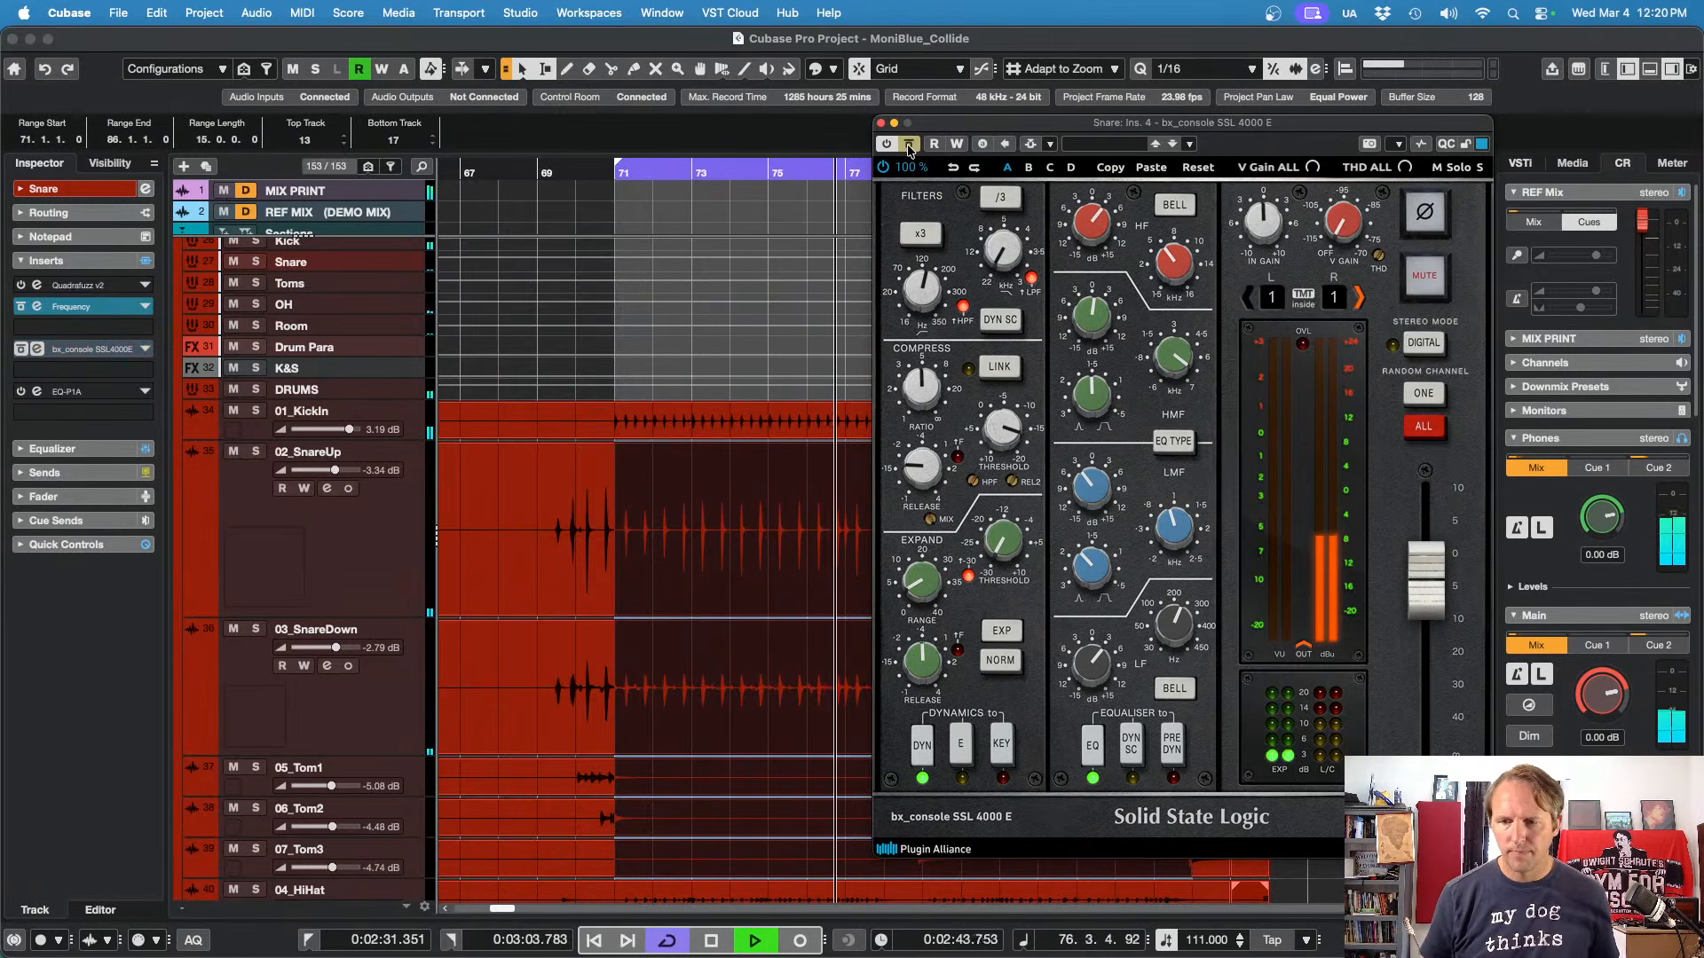
left_click(908, 145)
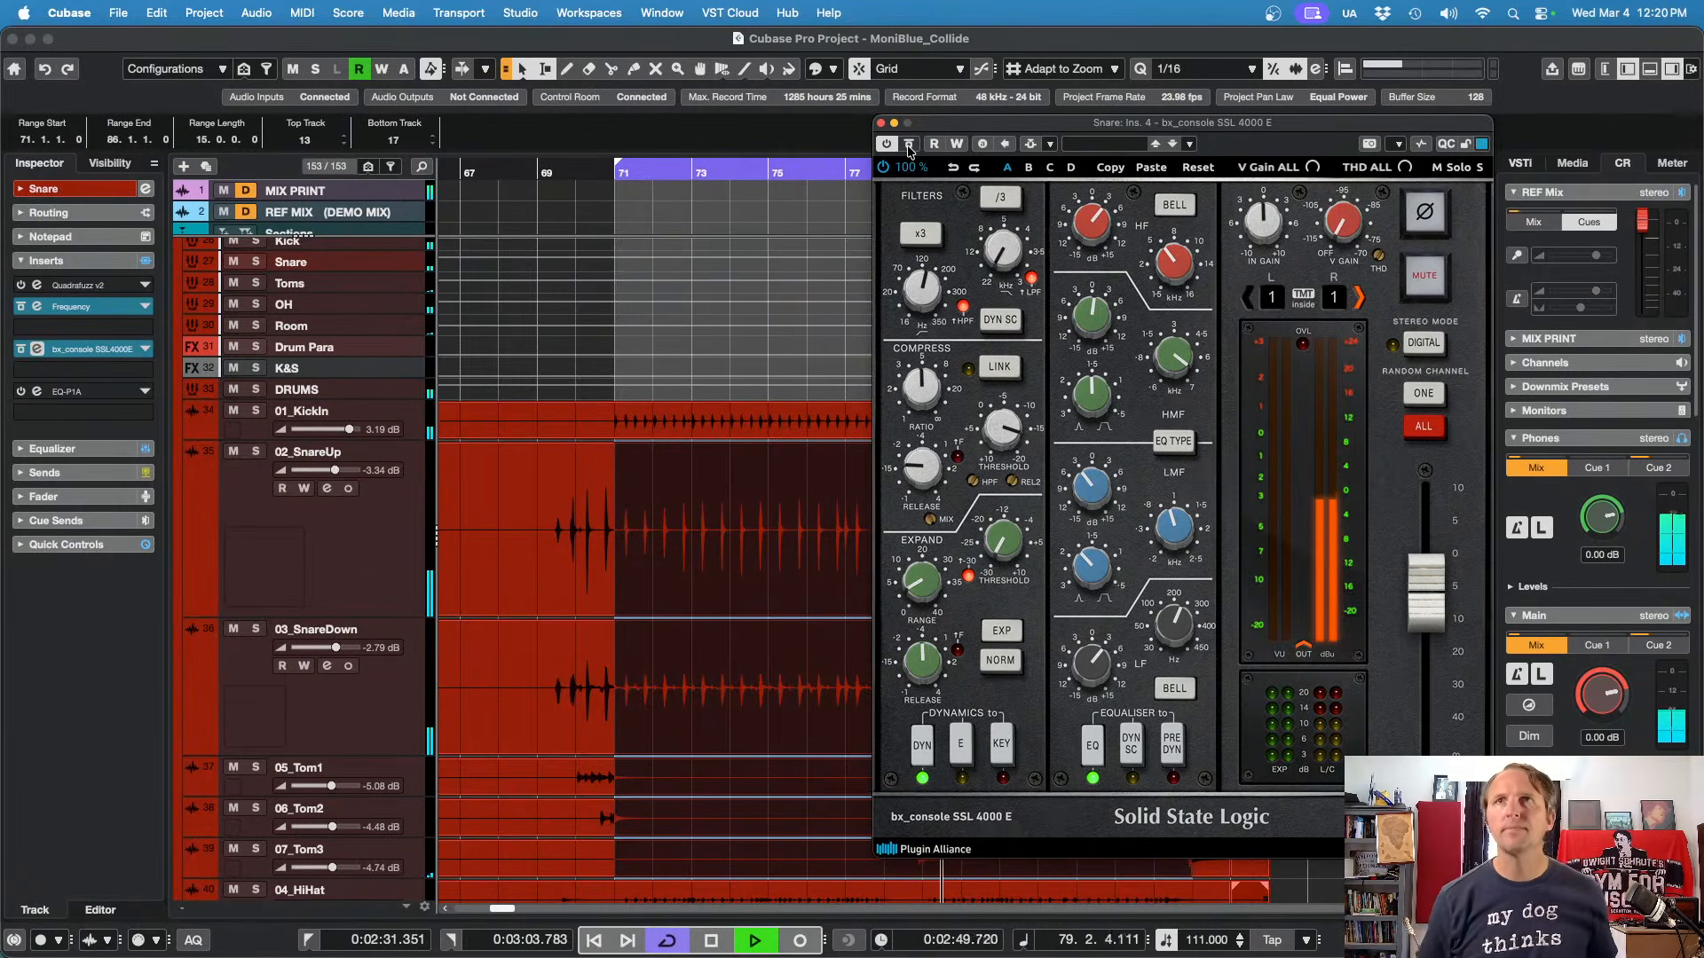
left_click(909, 146)
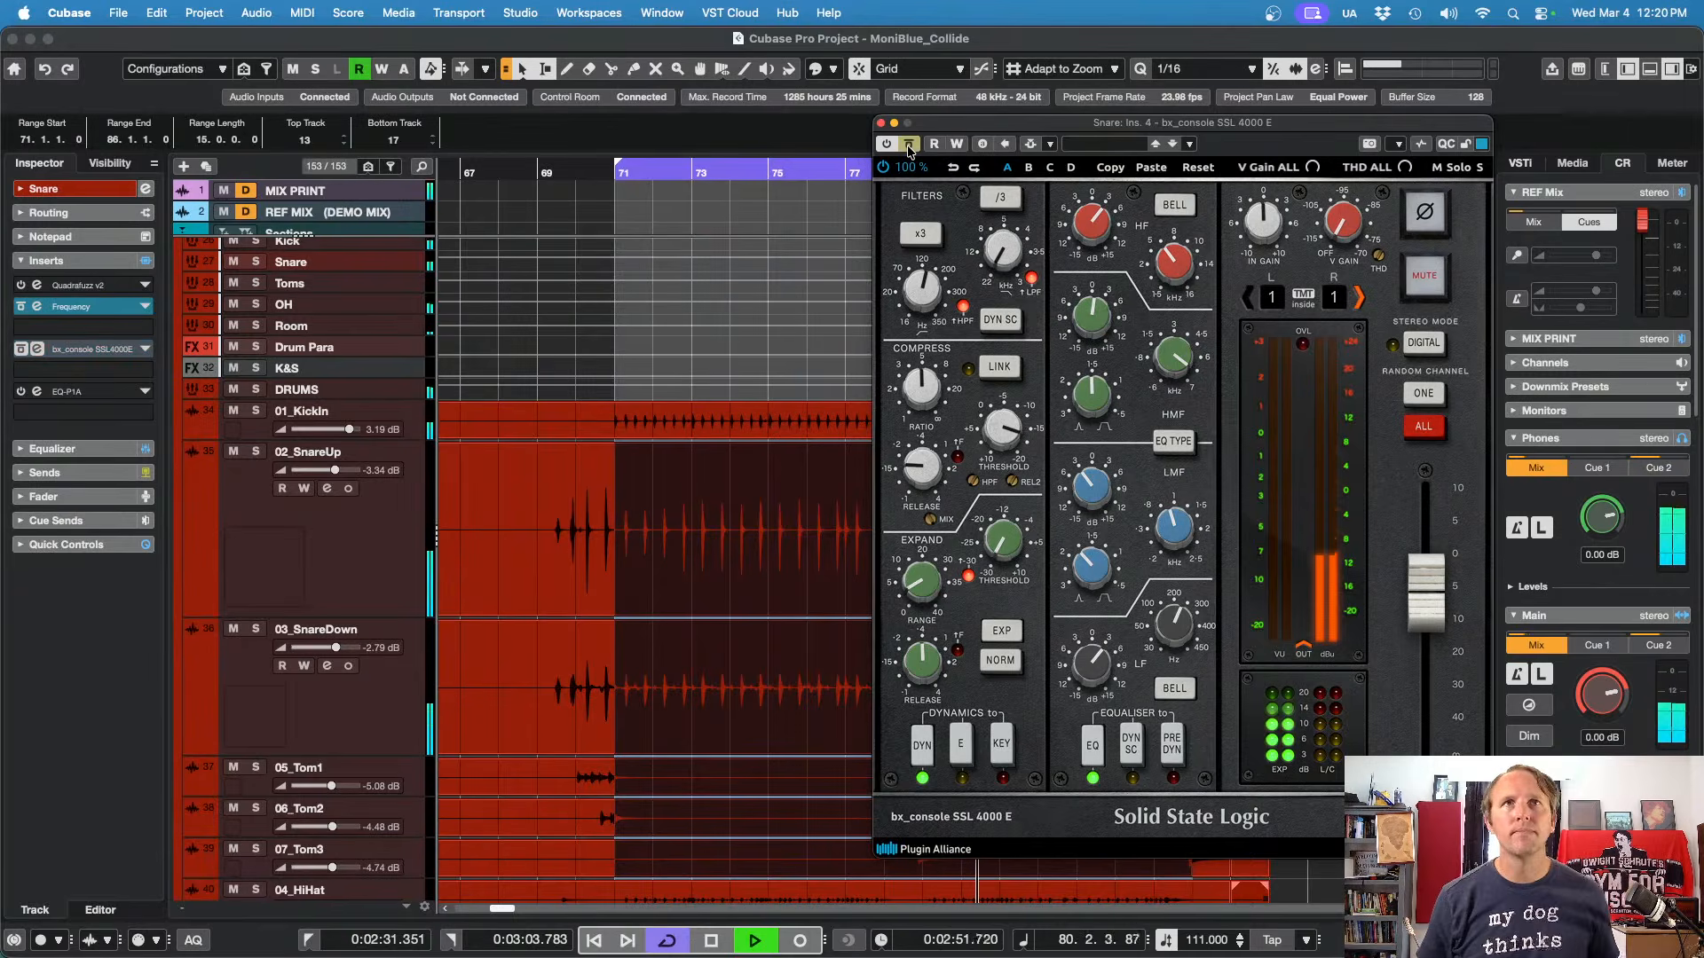
left_click(909, 146)
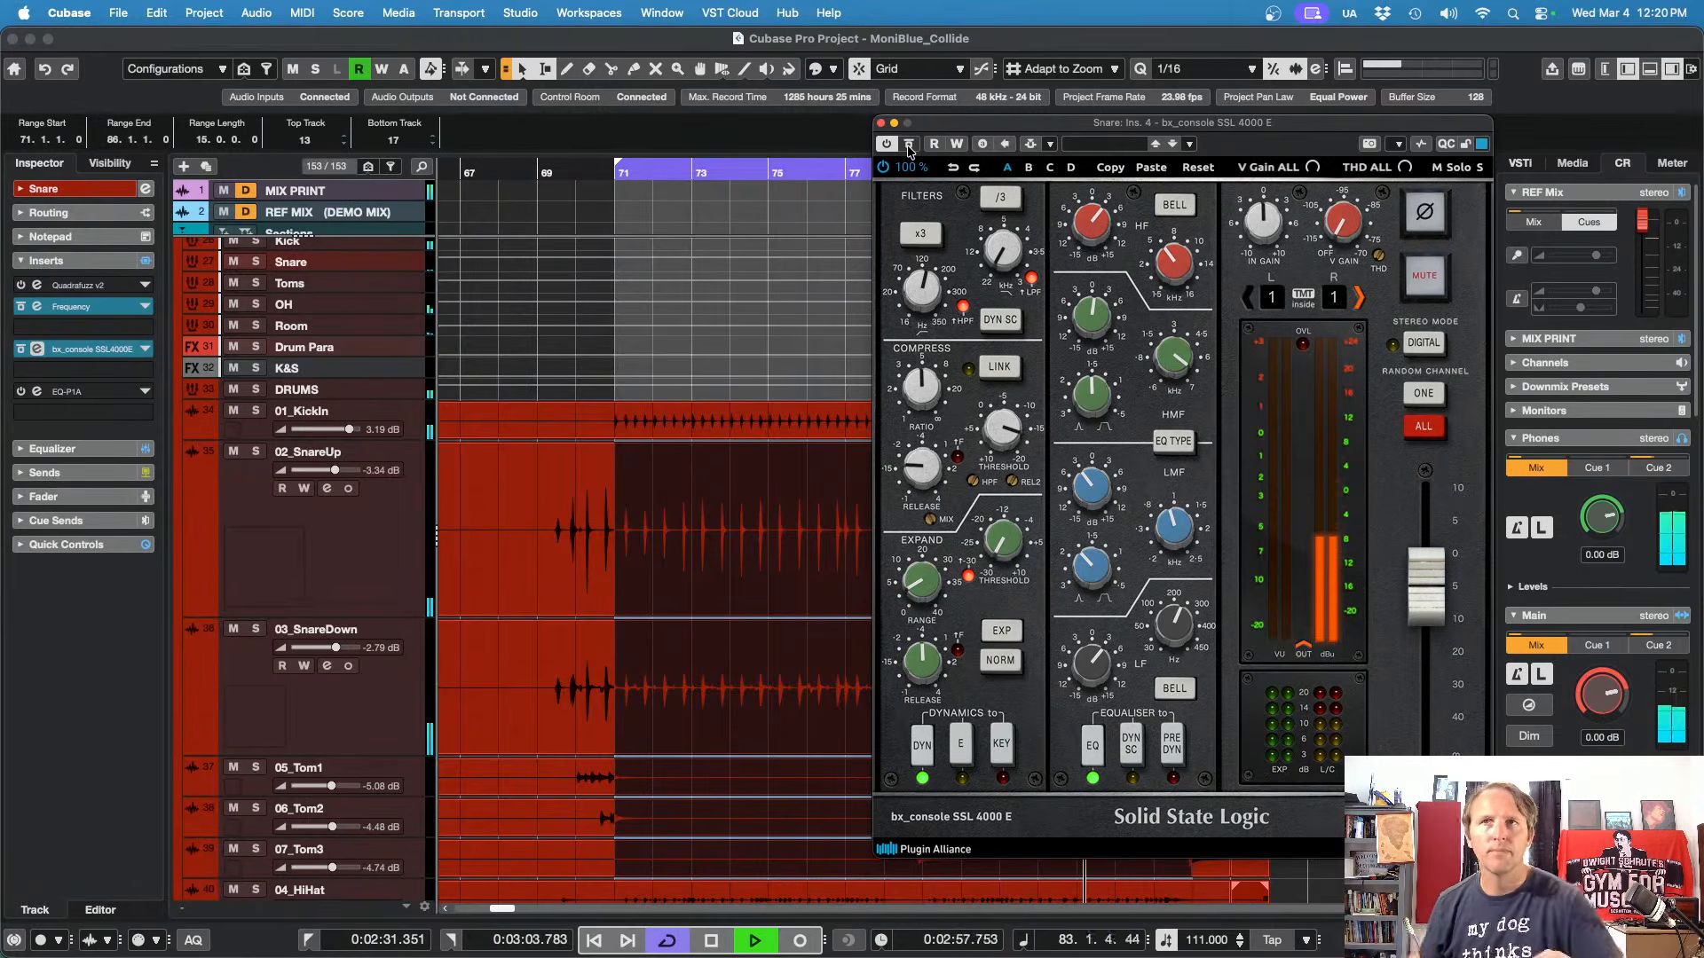
key("space")
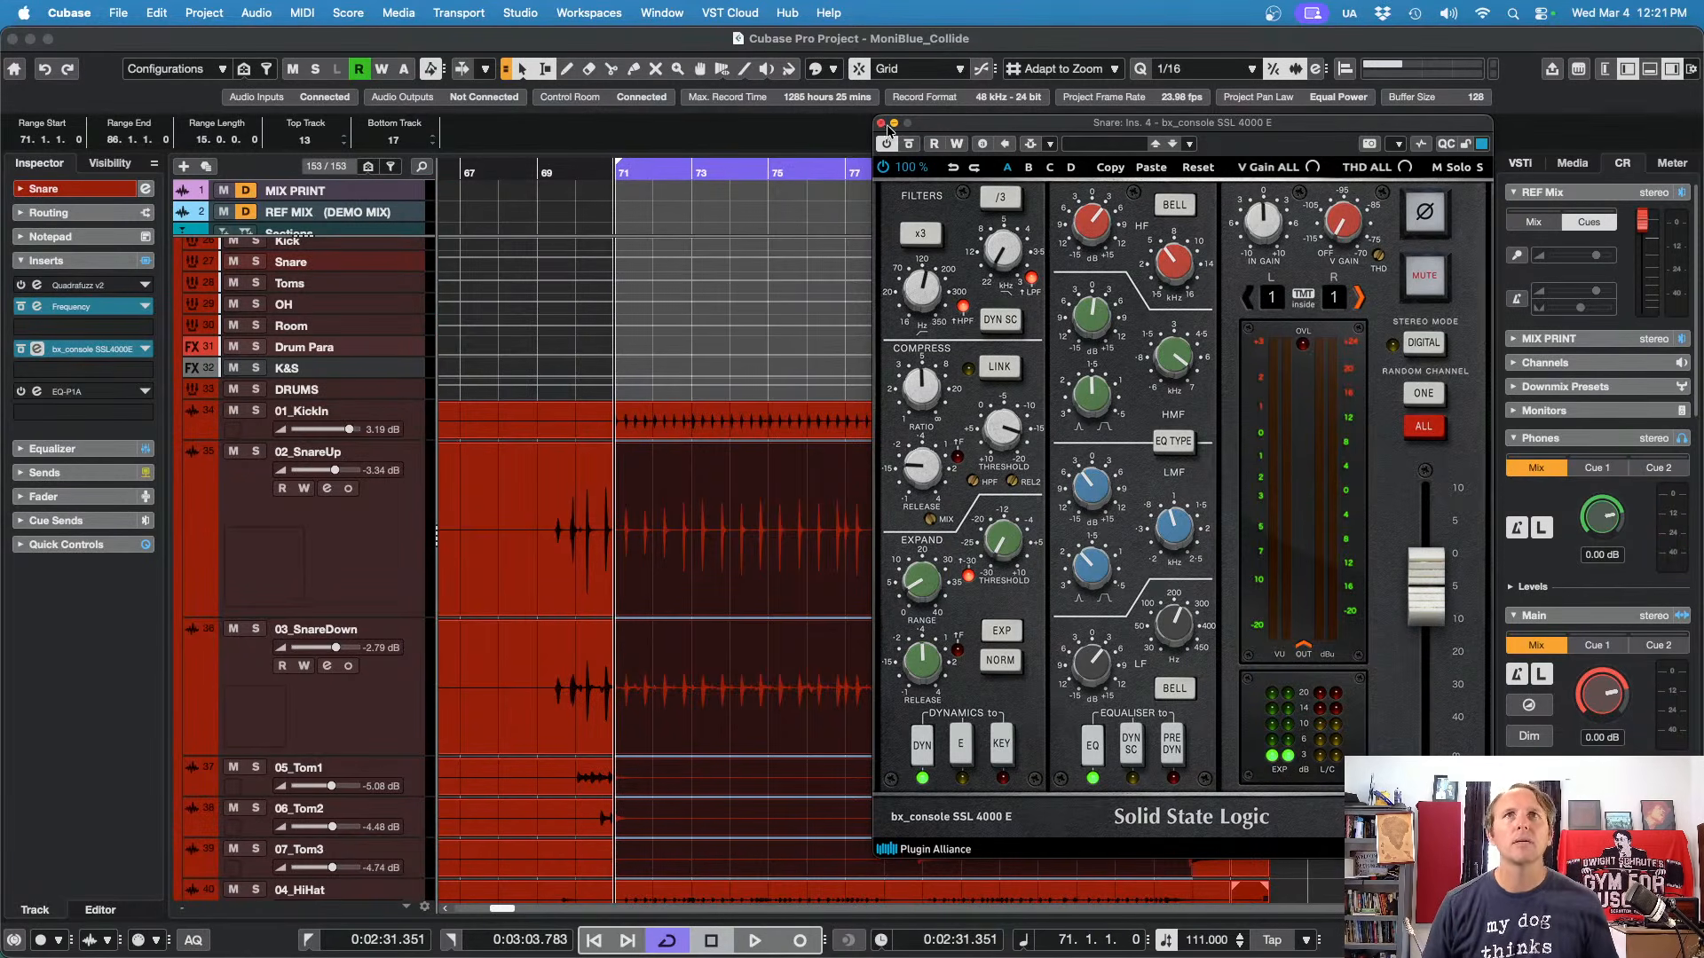
left_click(882, 123)
Step: Open the MixConsole, select the OH group channel, and play from bar 71 to compare it soloed and within the full mix
scroll(1254, 338, "down", 6)
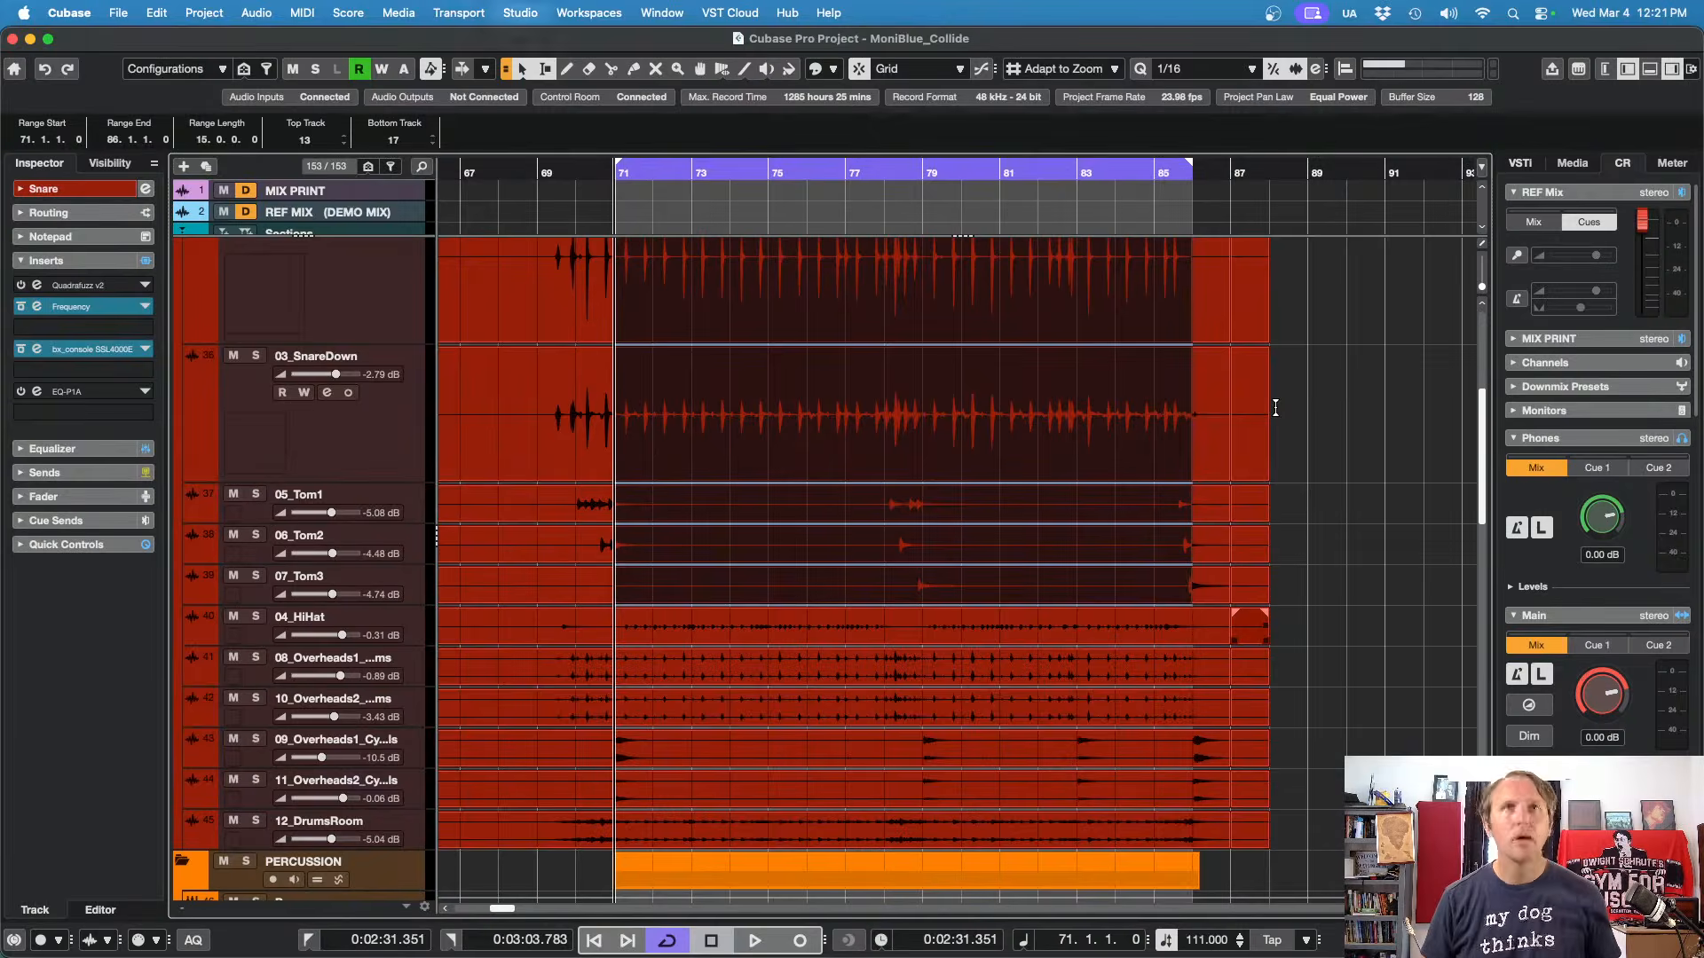
key("F3")
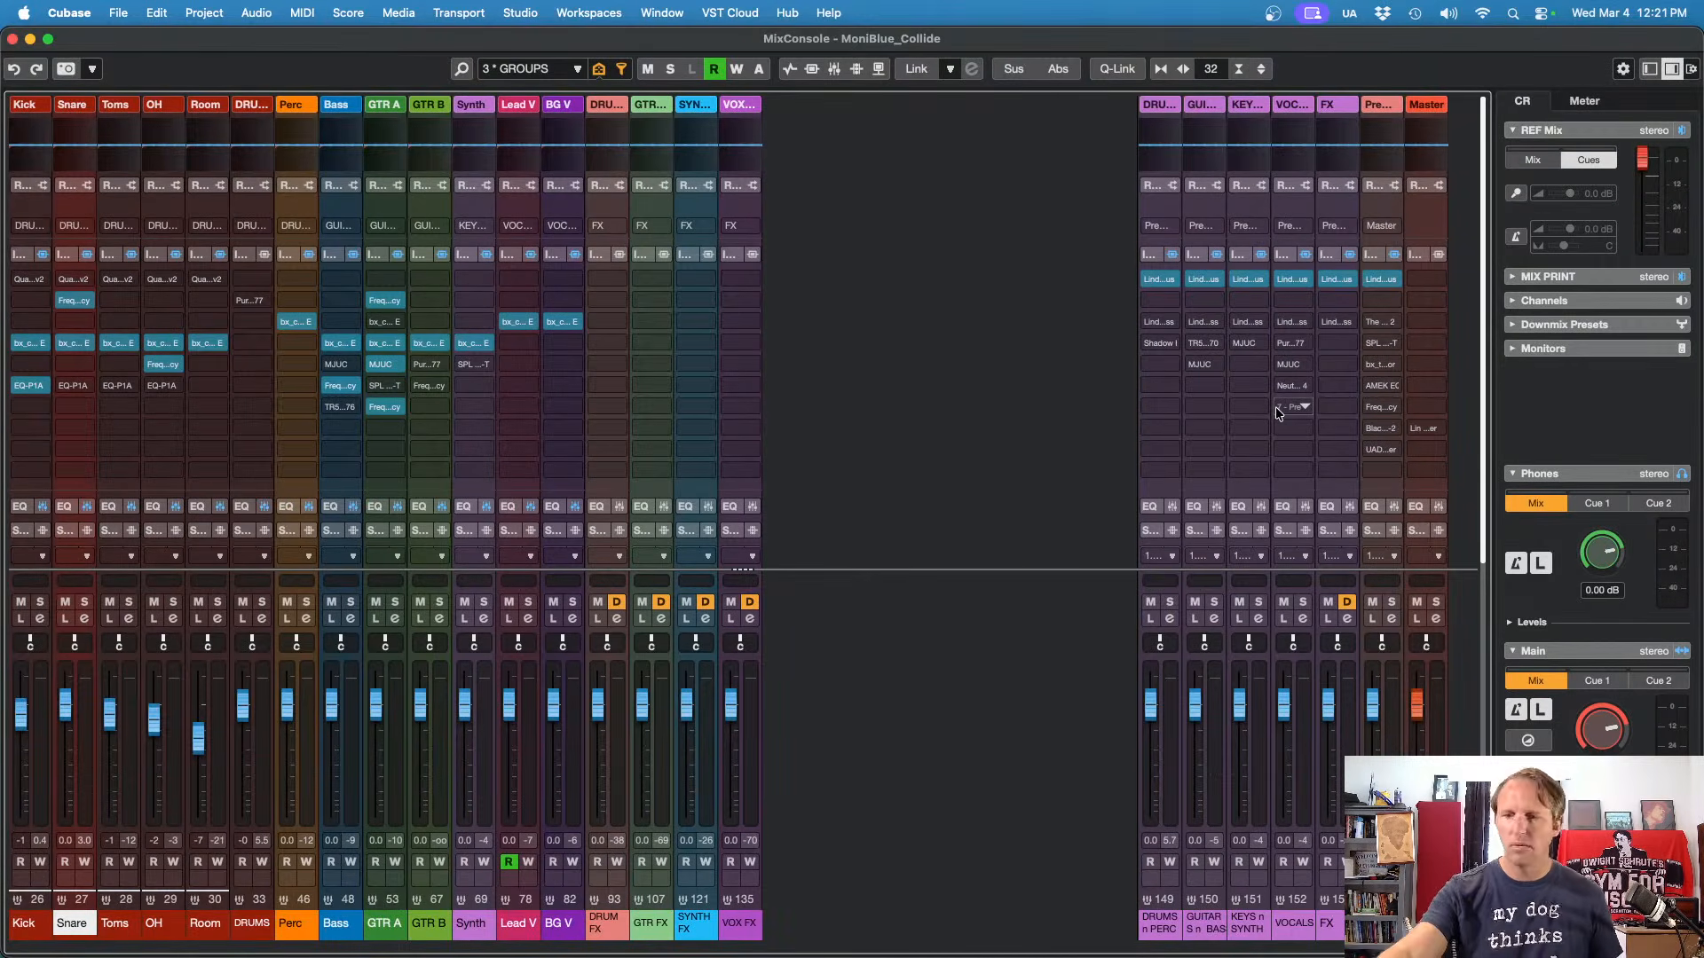
key("Right")
key("Right")
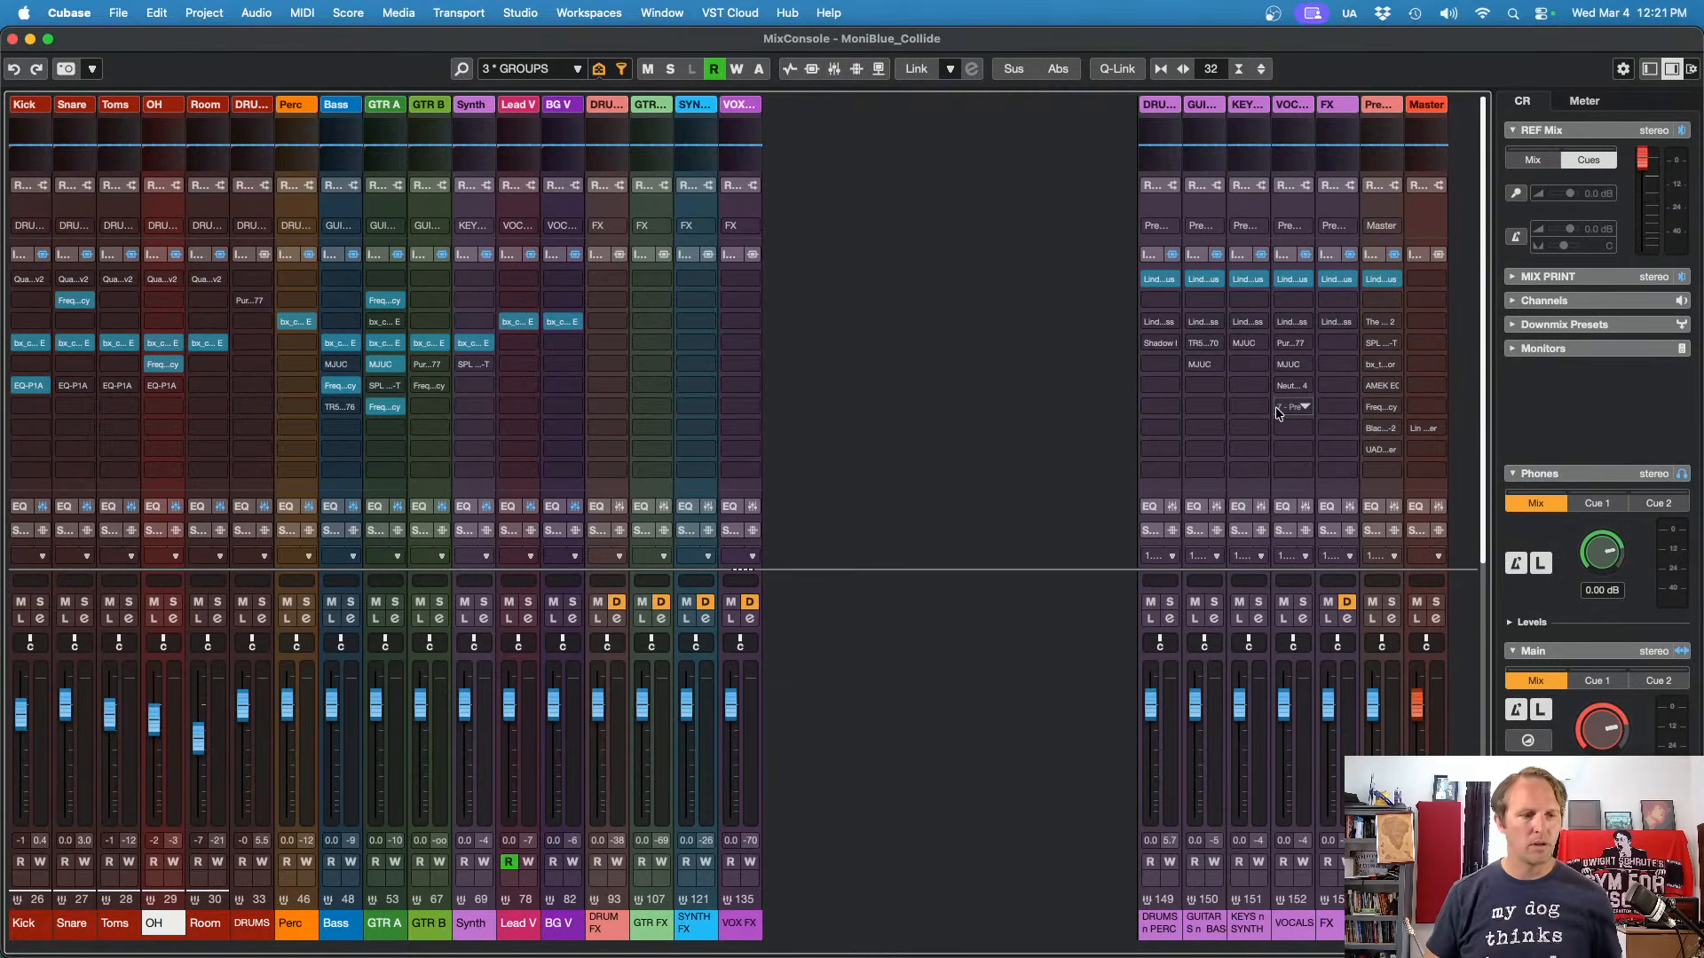
key("space")
key("s")
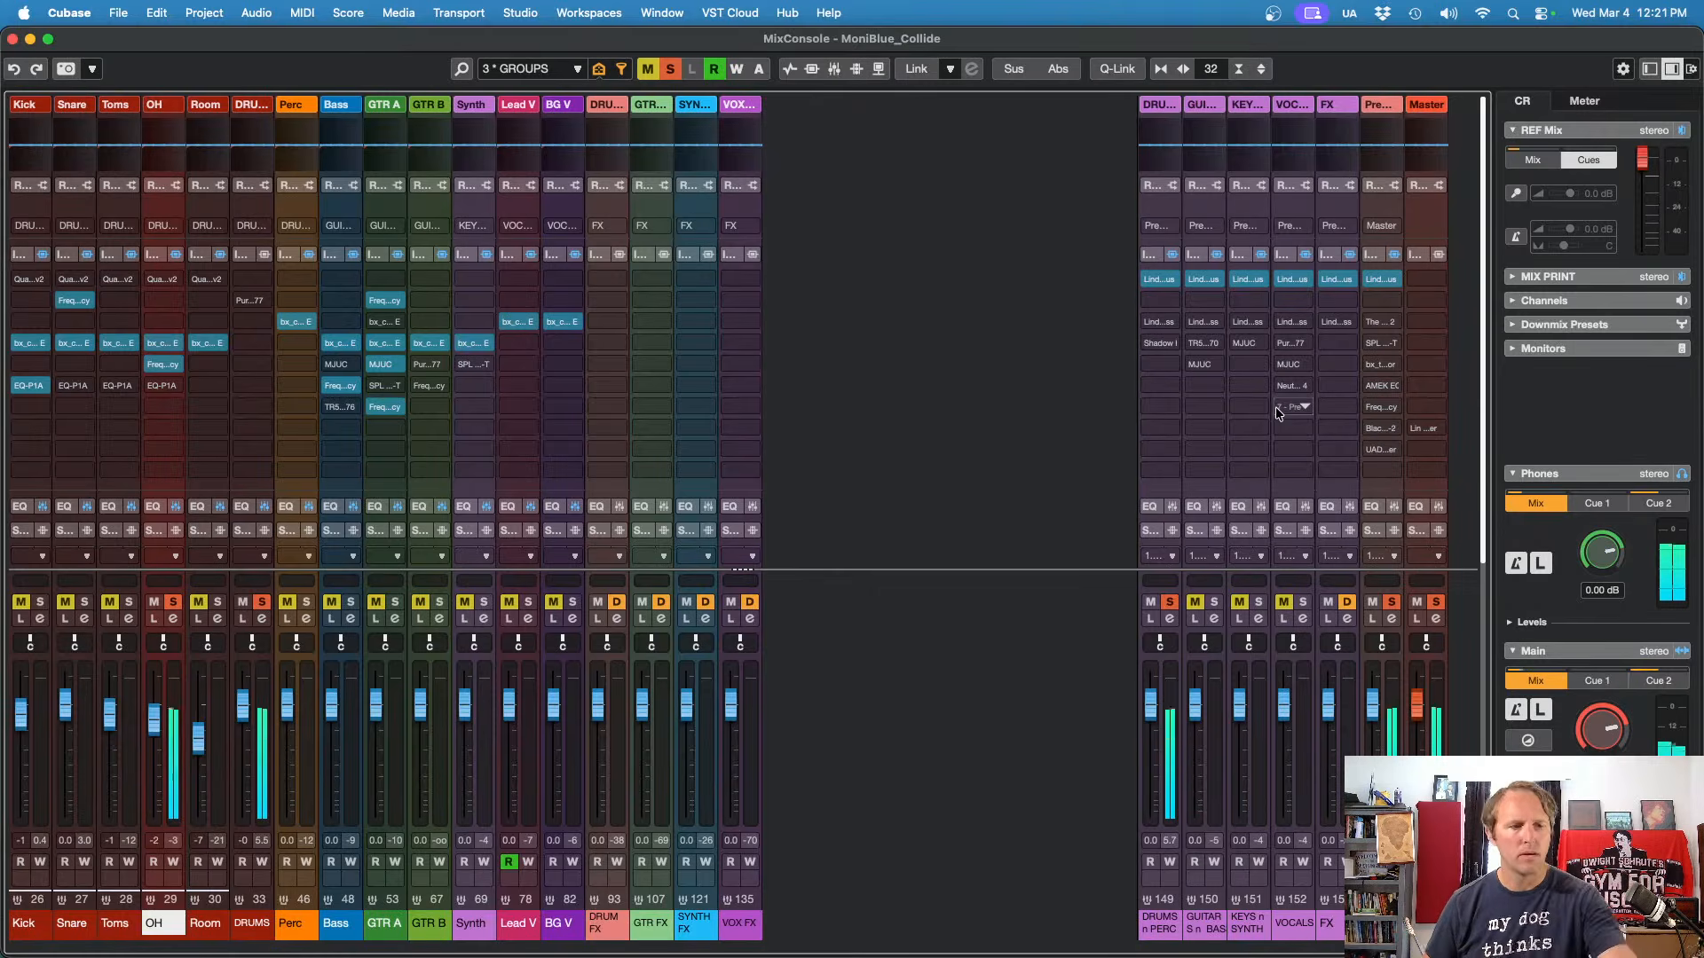
key("s")
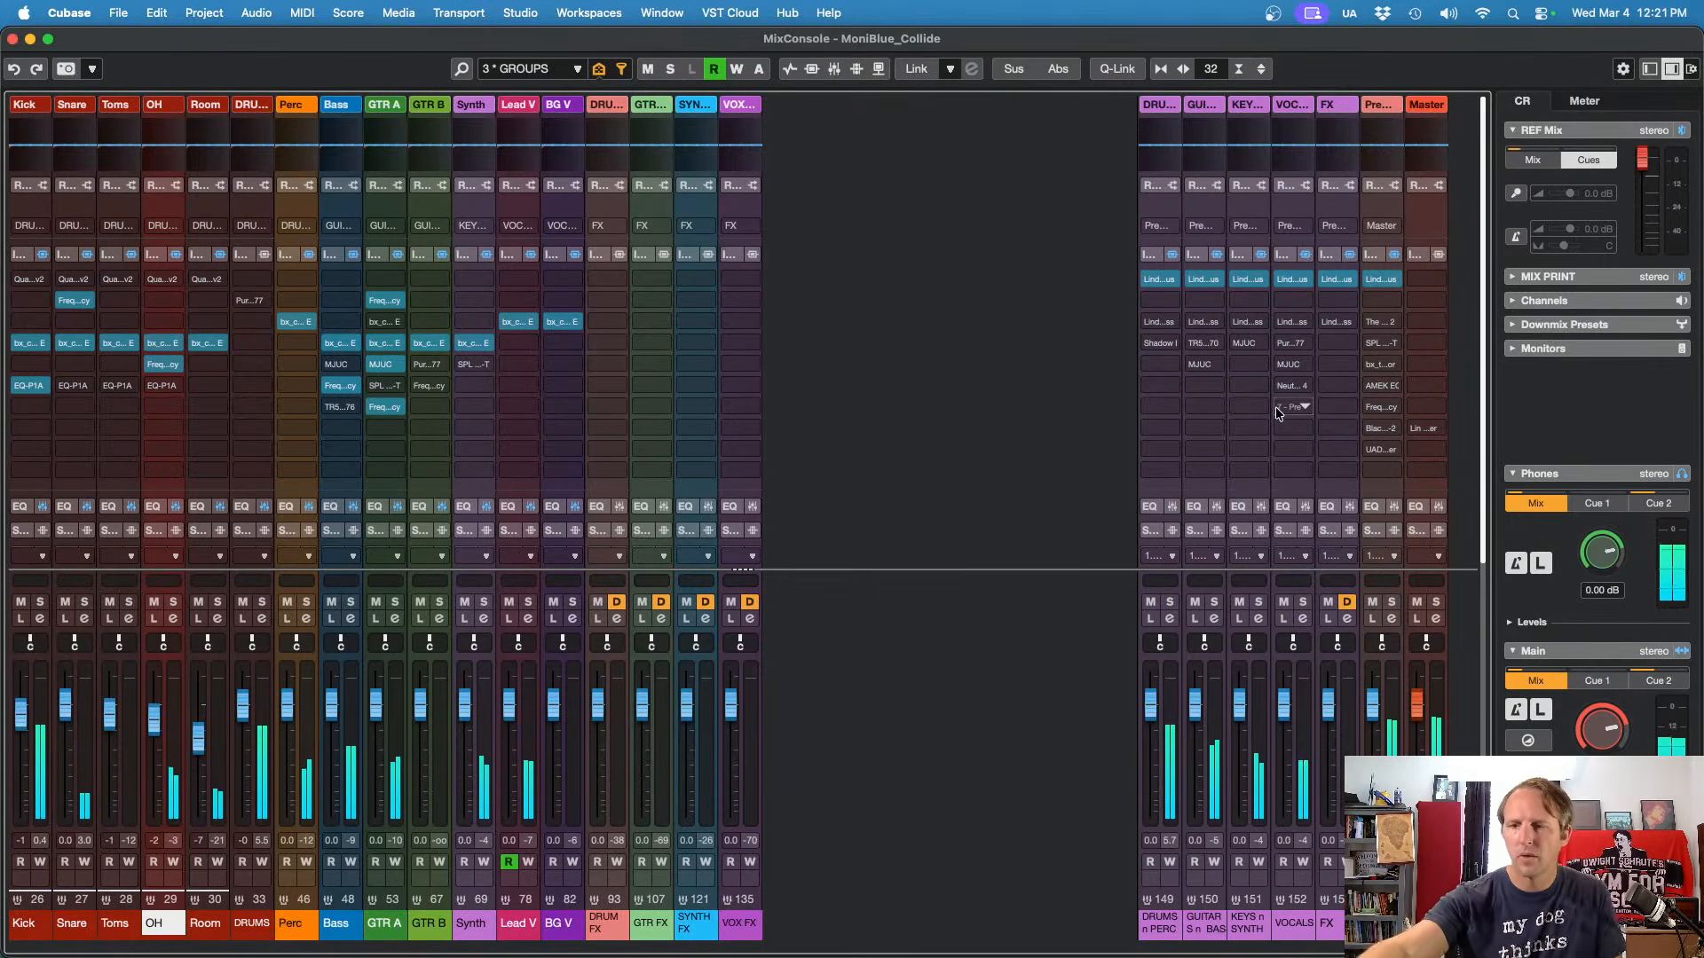
Step: Open the OH group's SSL 4000 E, solo OH to raise the high-pass filter, reshape the EQ and enable PRE DYN, and clear the solo
key("alt+Return")
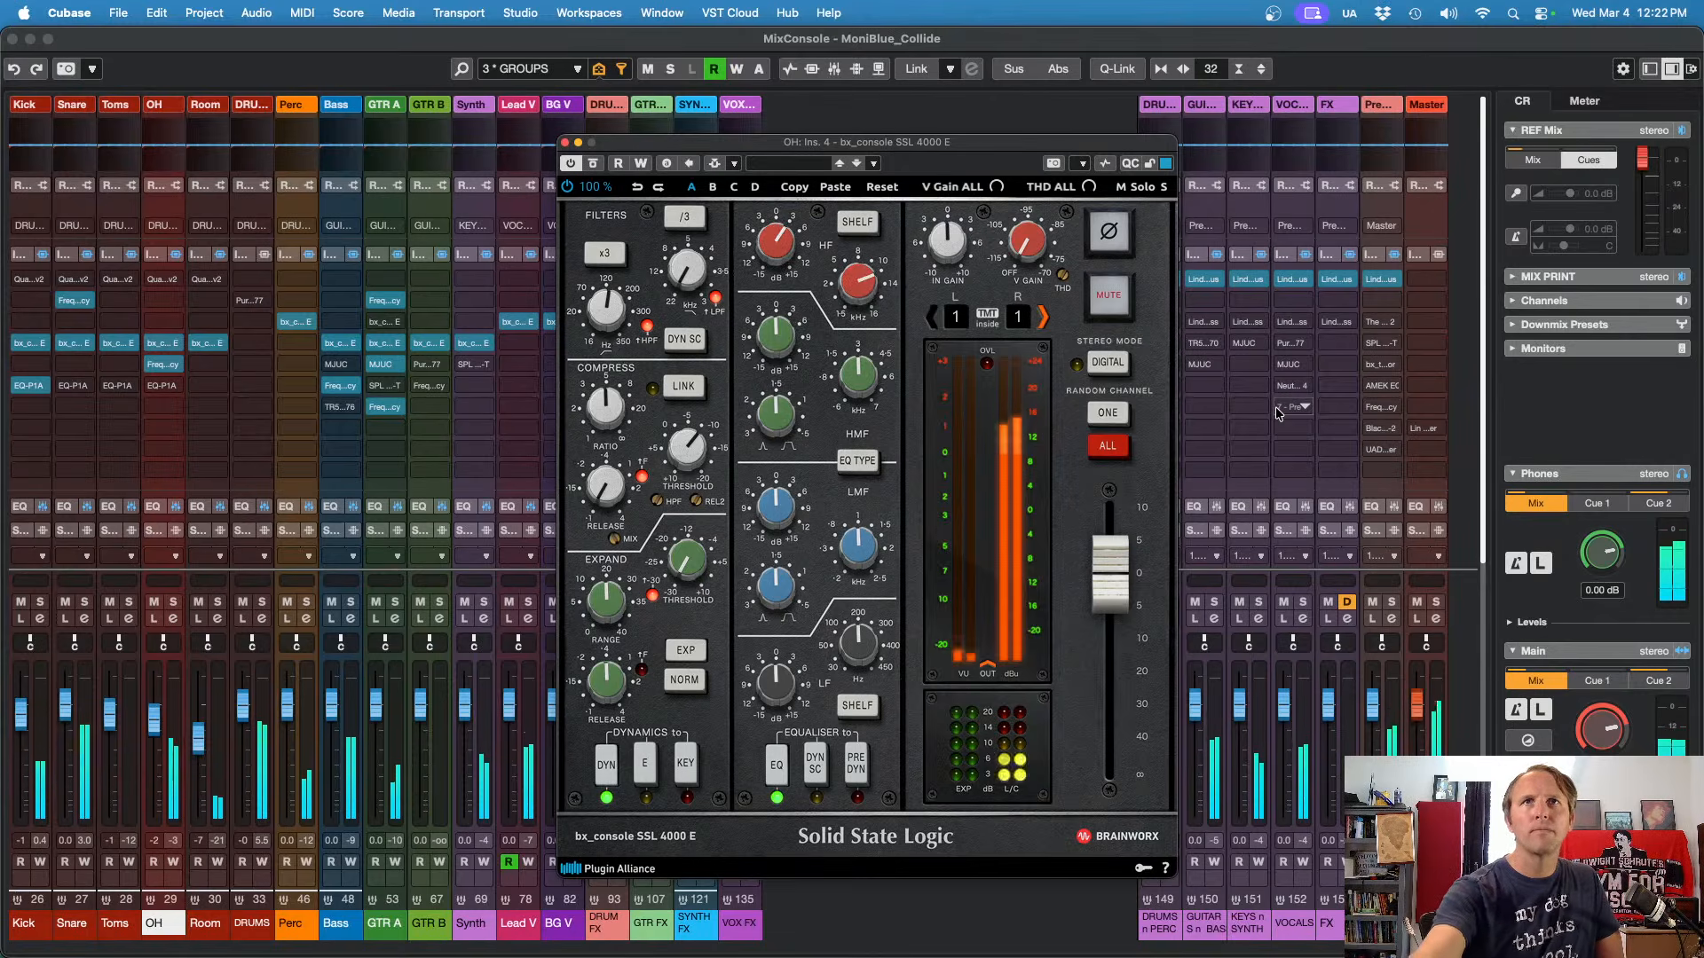
key("s")
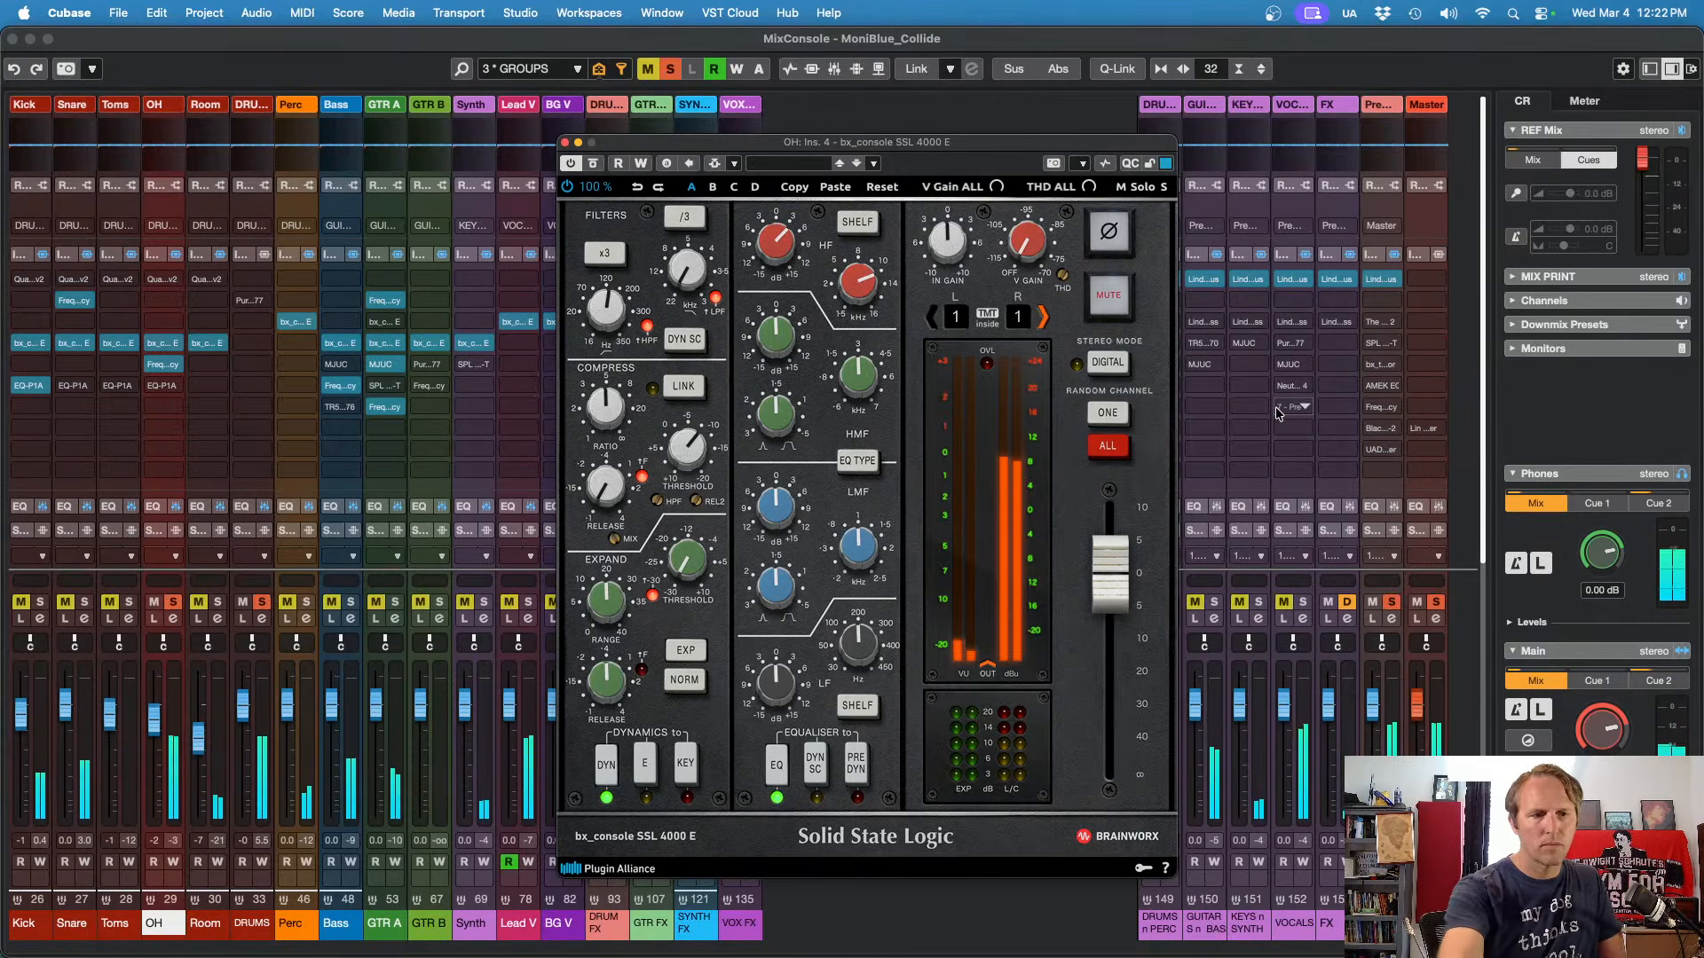
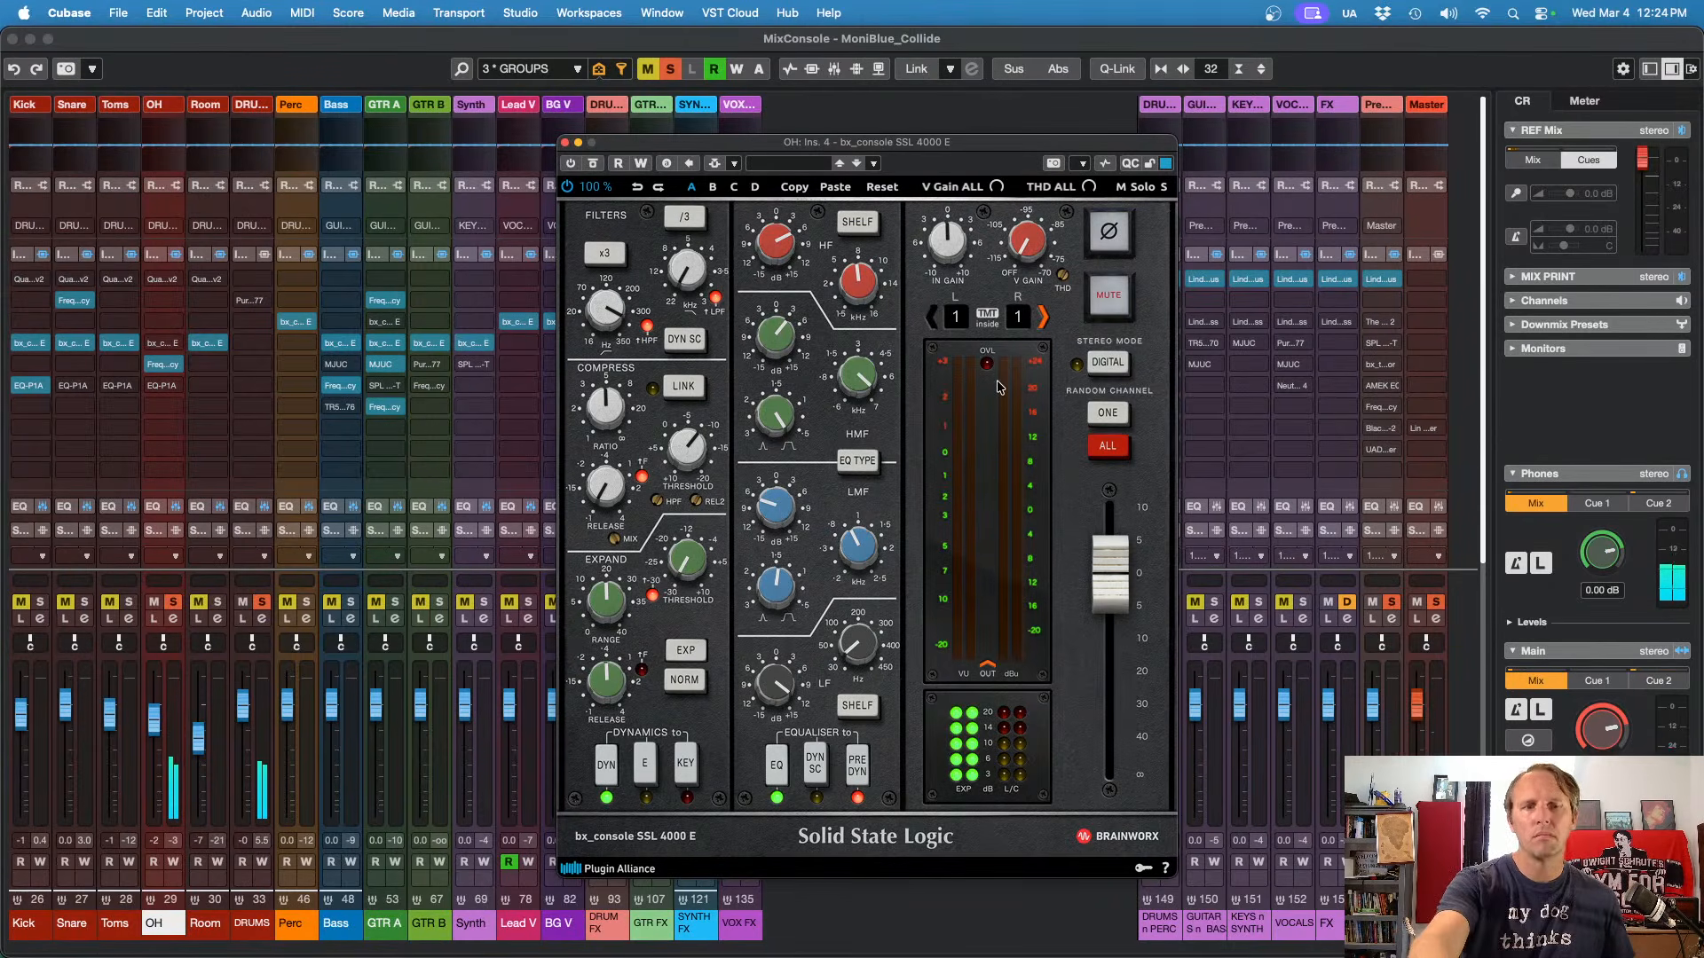
key("s")
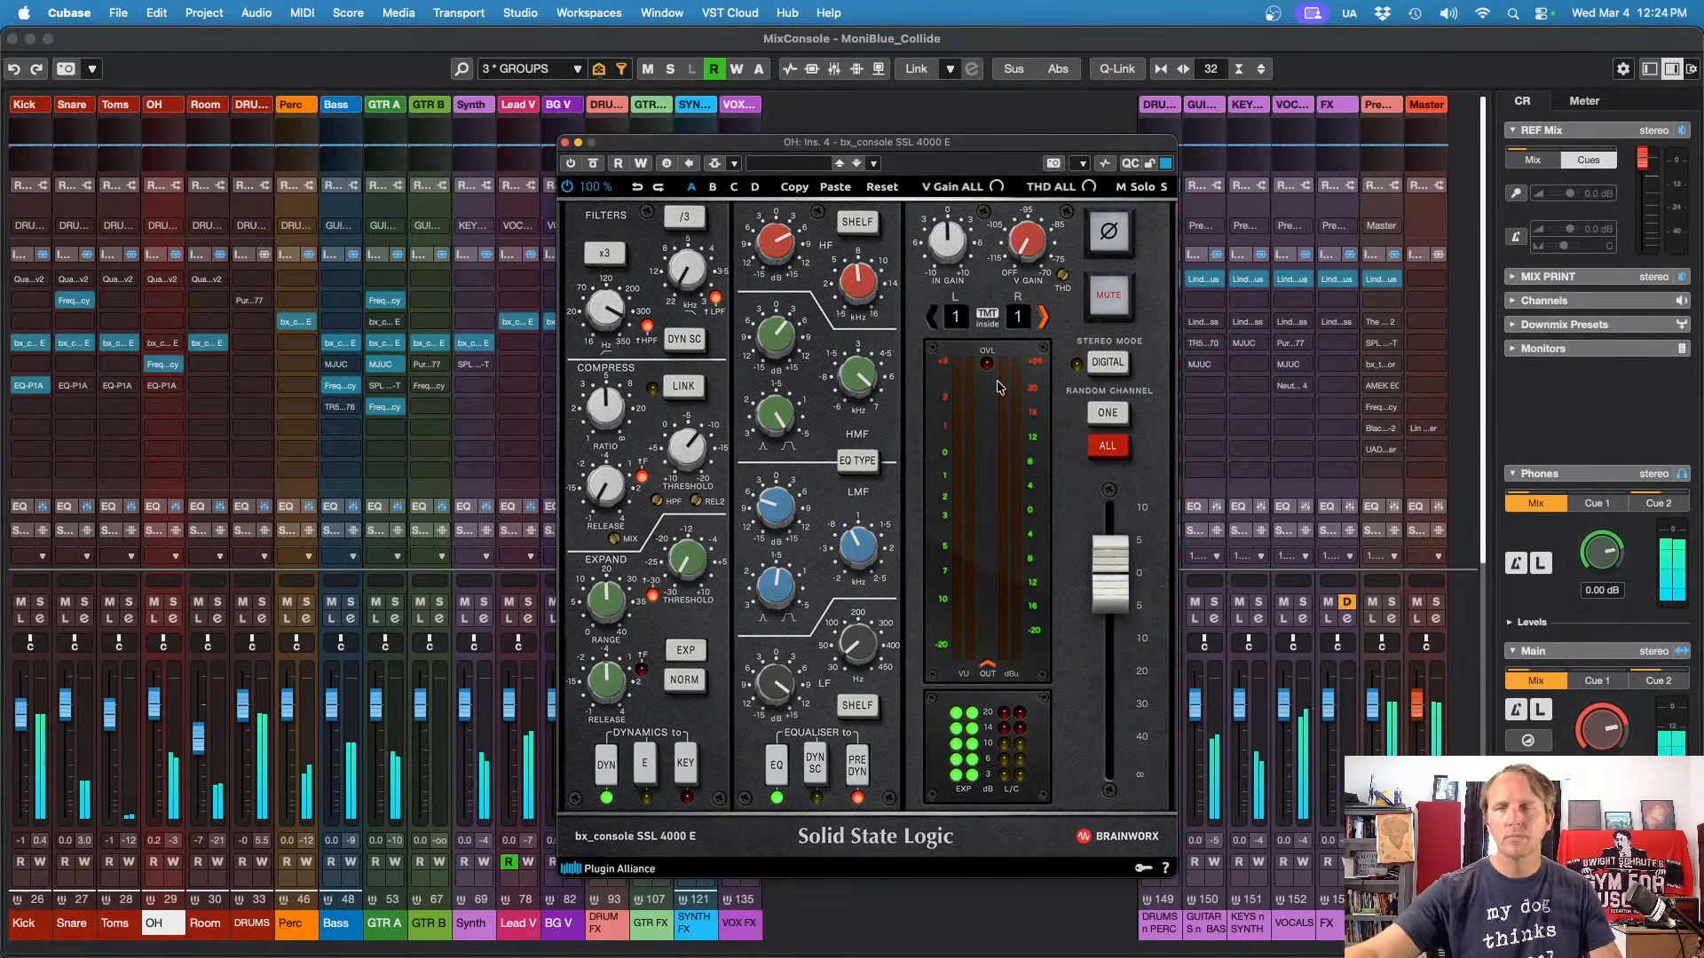
Step: Switch the mixer to the audio channels configuration and solo the overhead microphone channels 42 and 43
key("5")
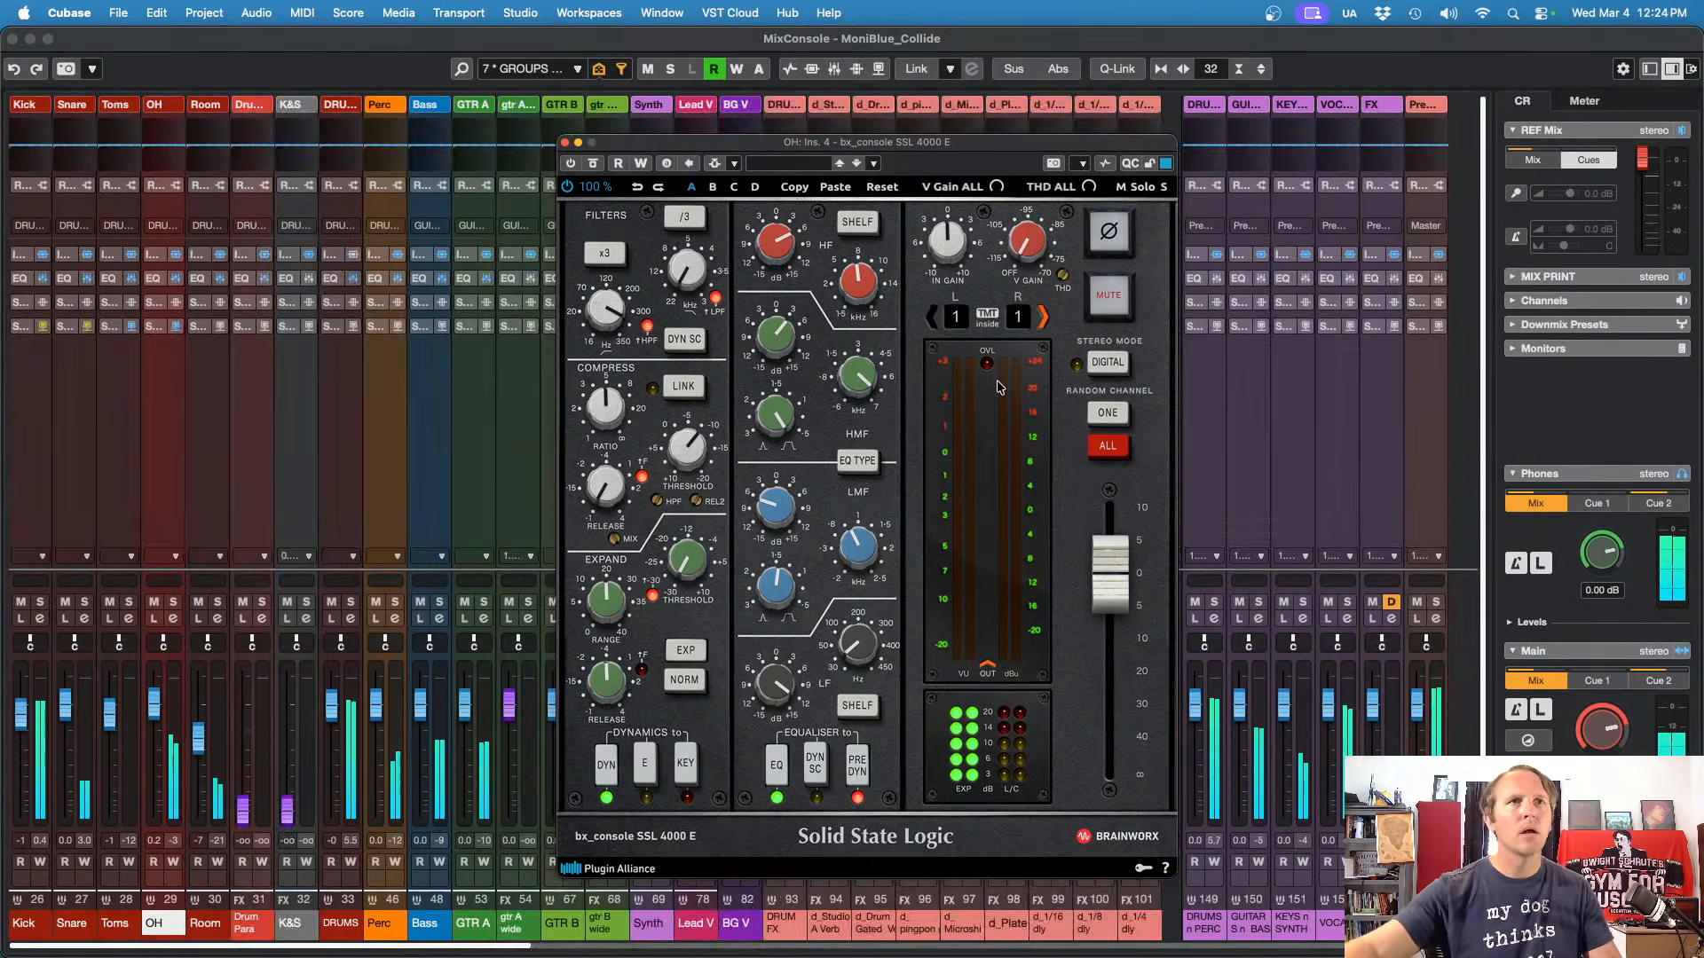
key("6")
key("4")
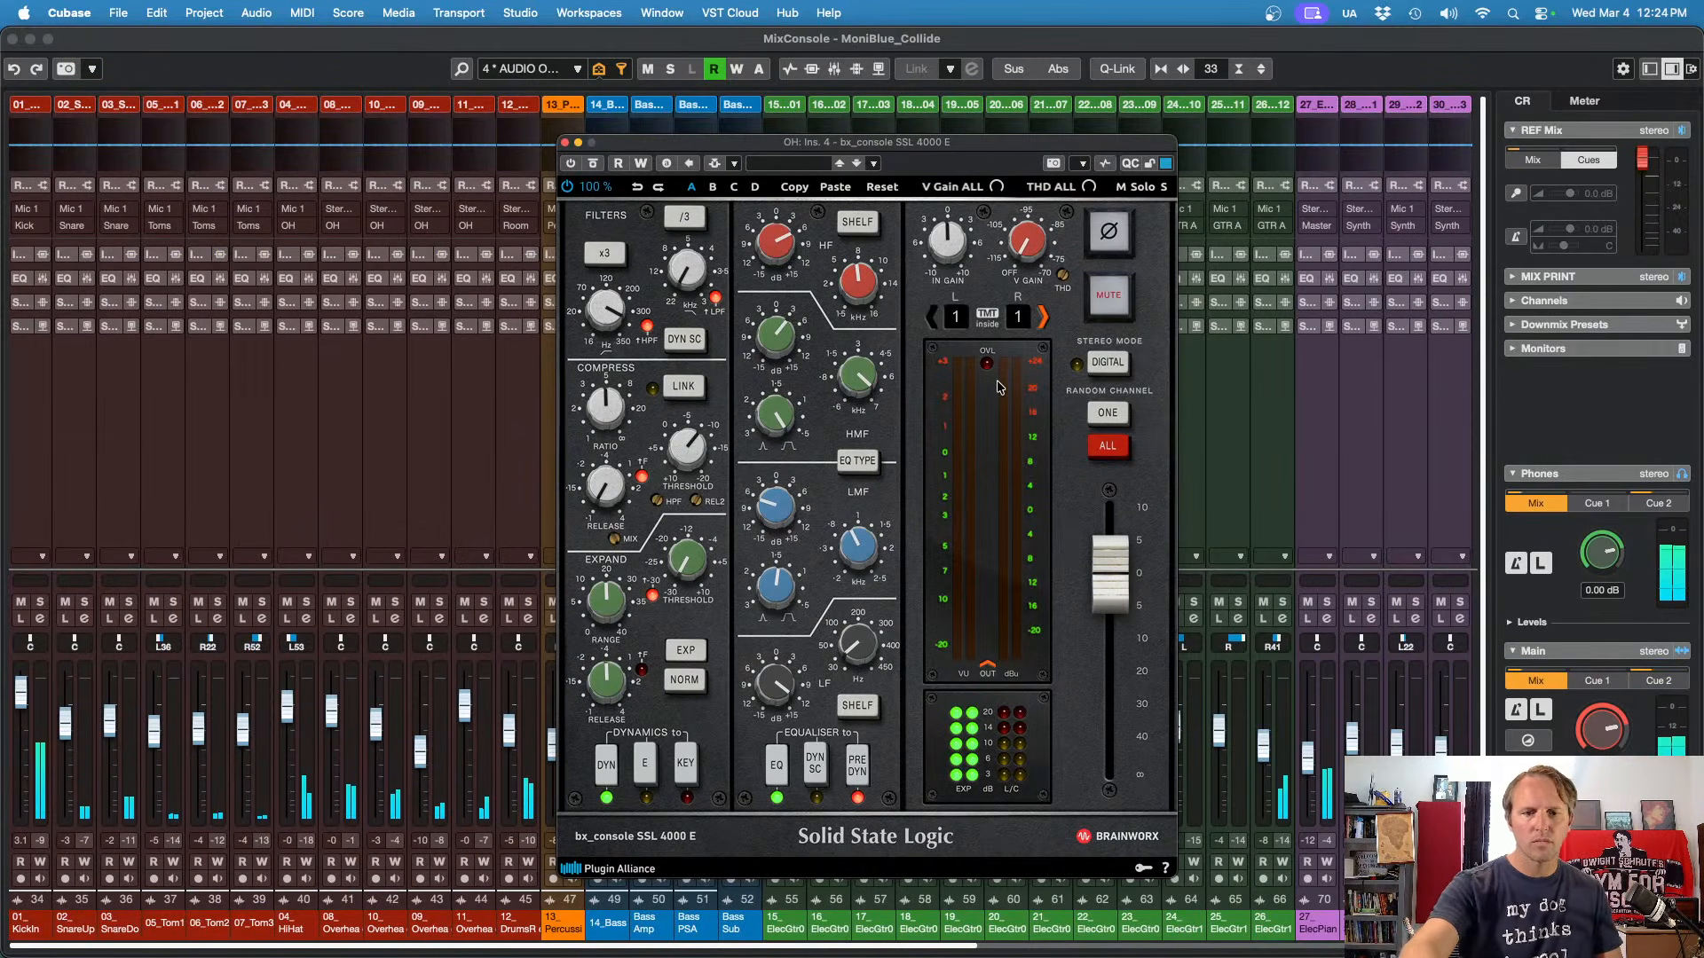
key("s")
key("s")
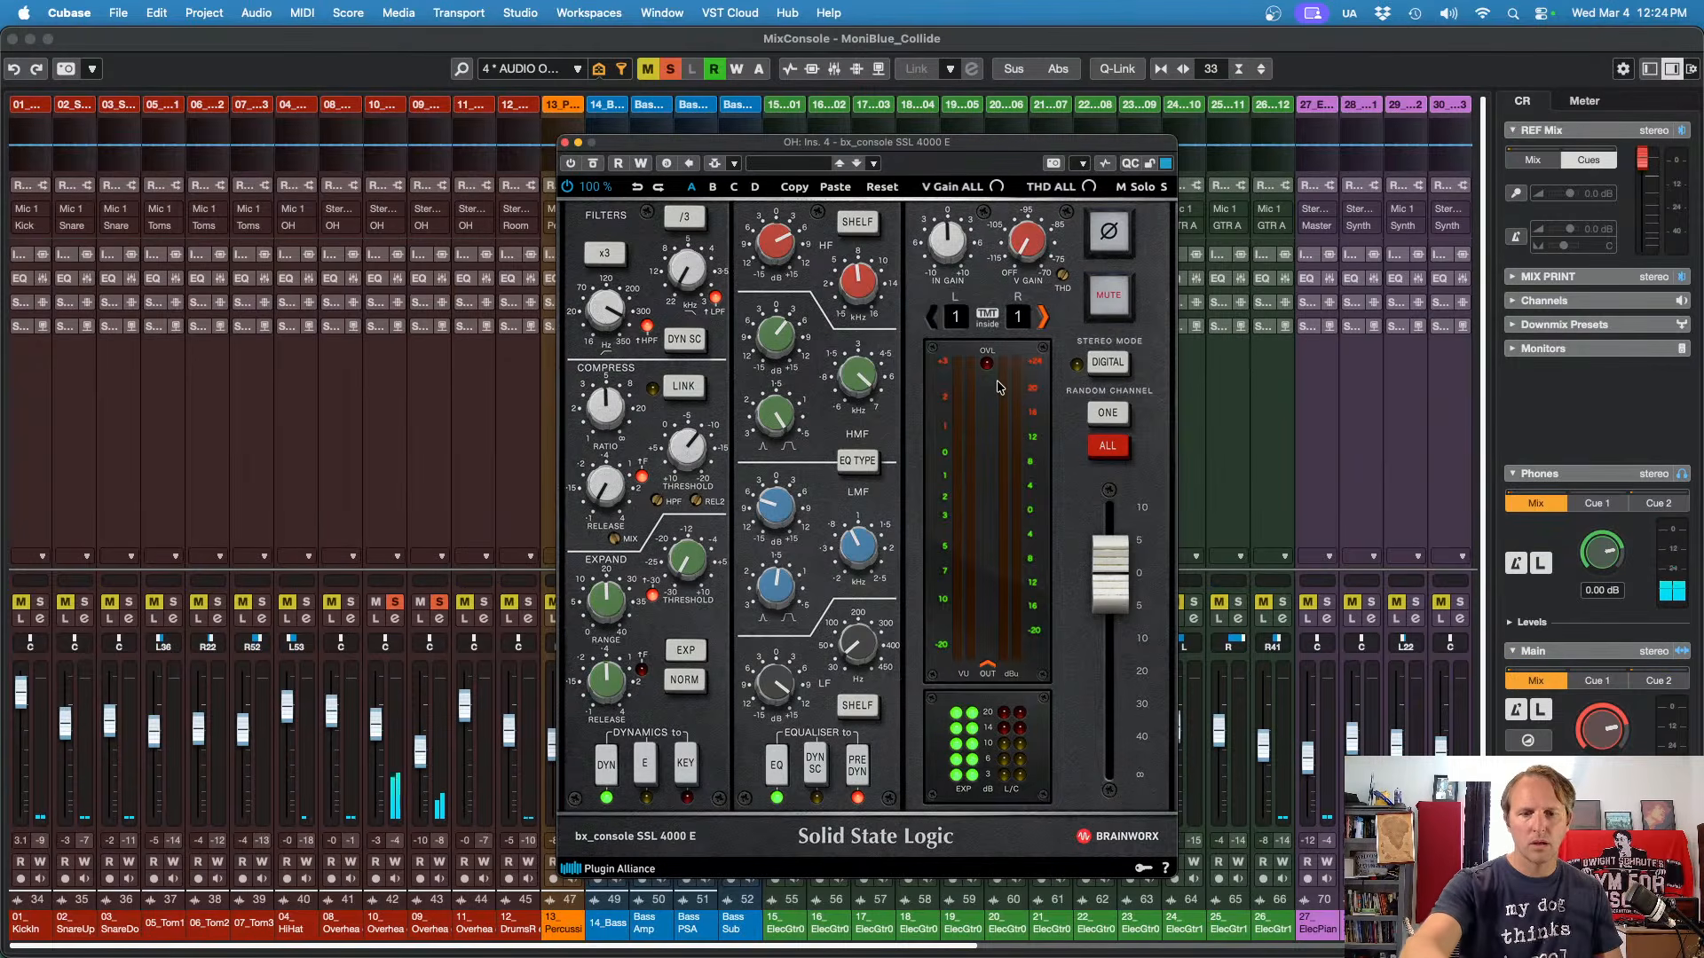
Step: Clear the solos on the overhead channels to hear them in the full mix, and close the OH group's SSL 4000 E
key("s")
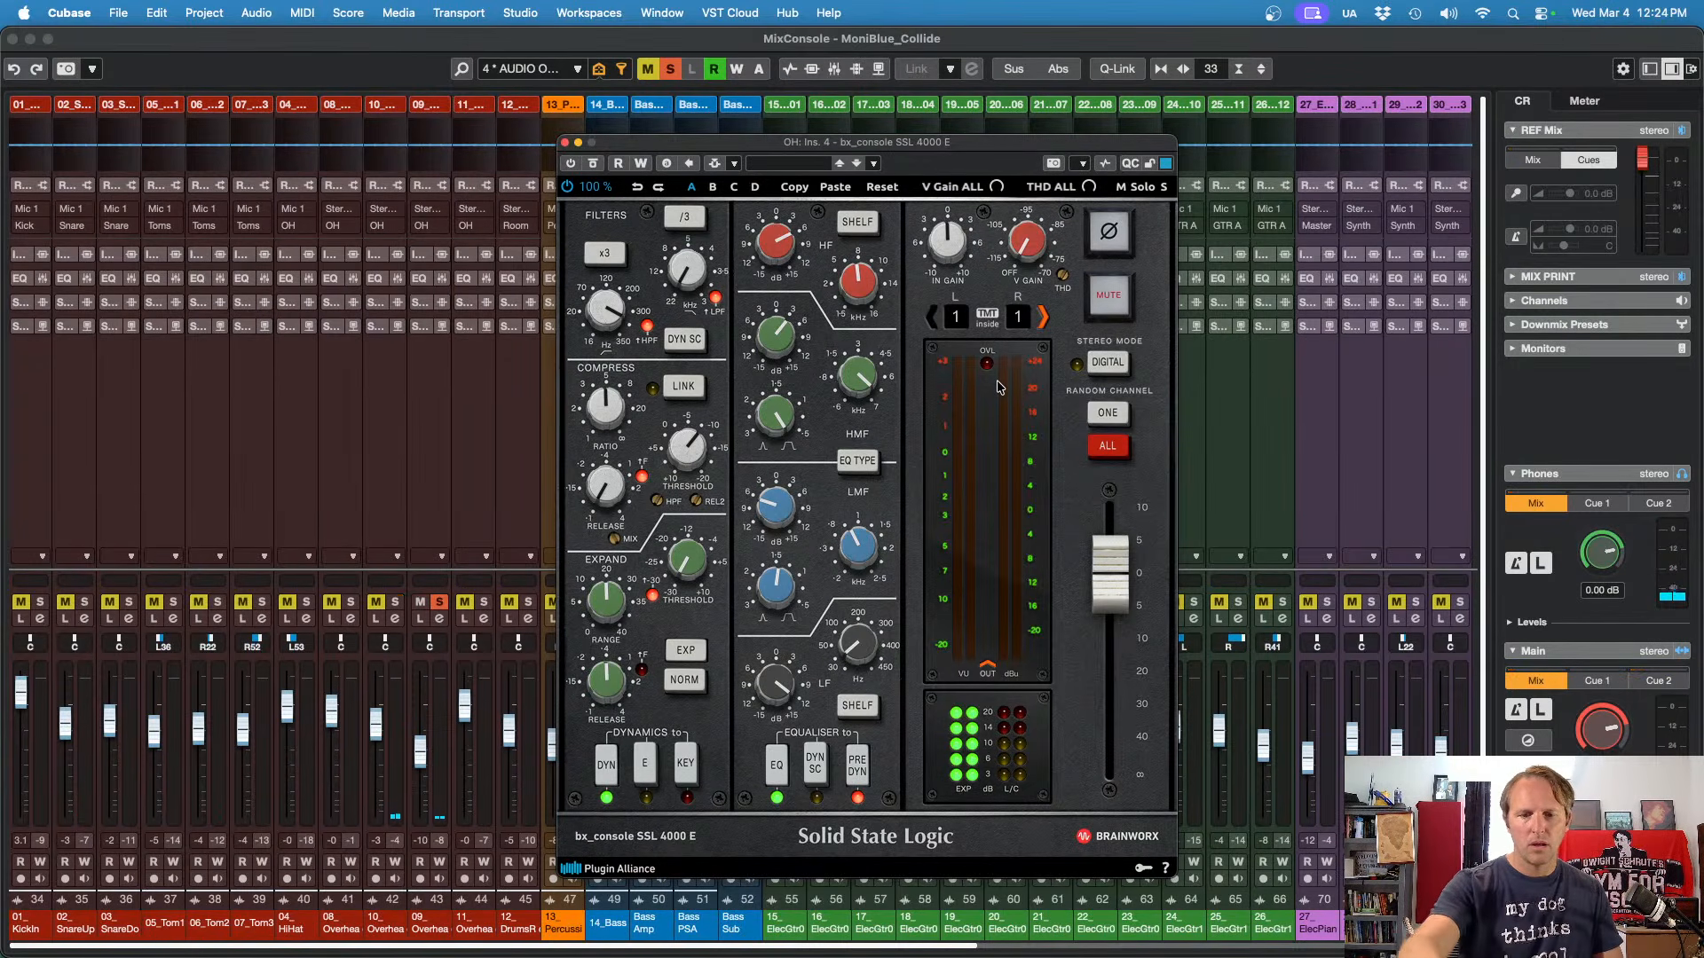
key("s")
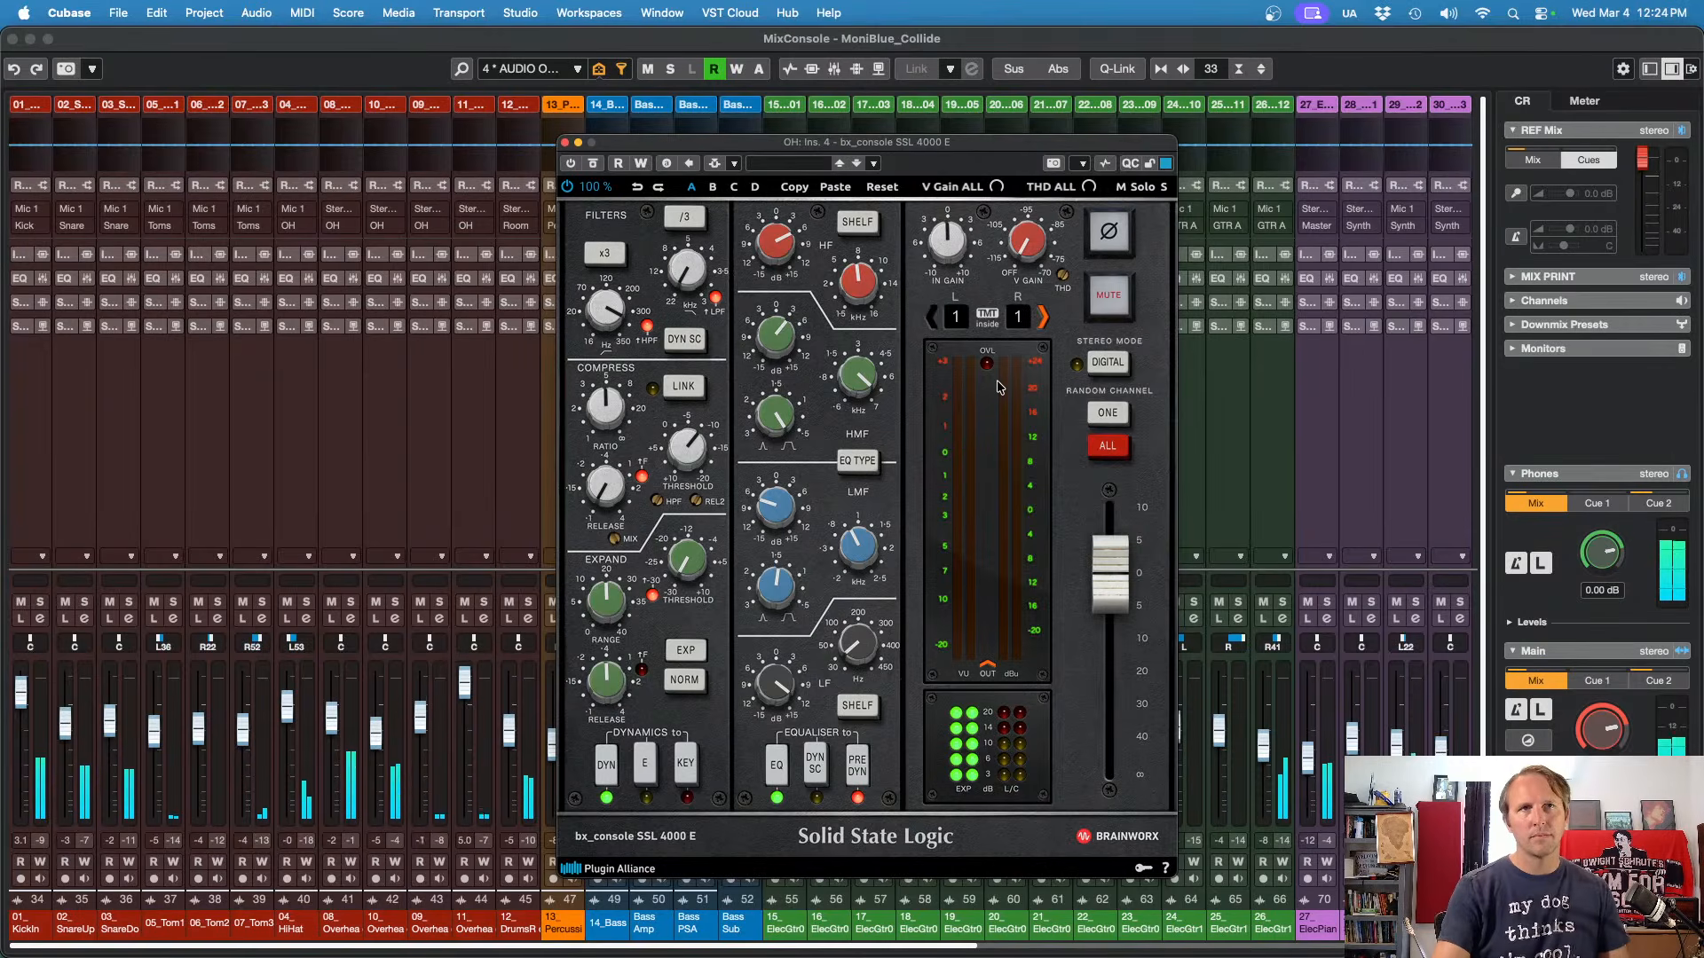
key("space")
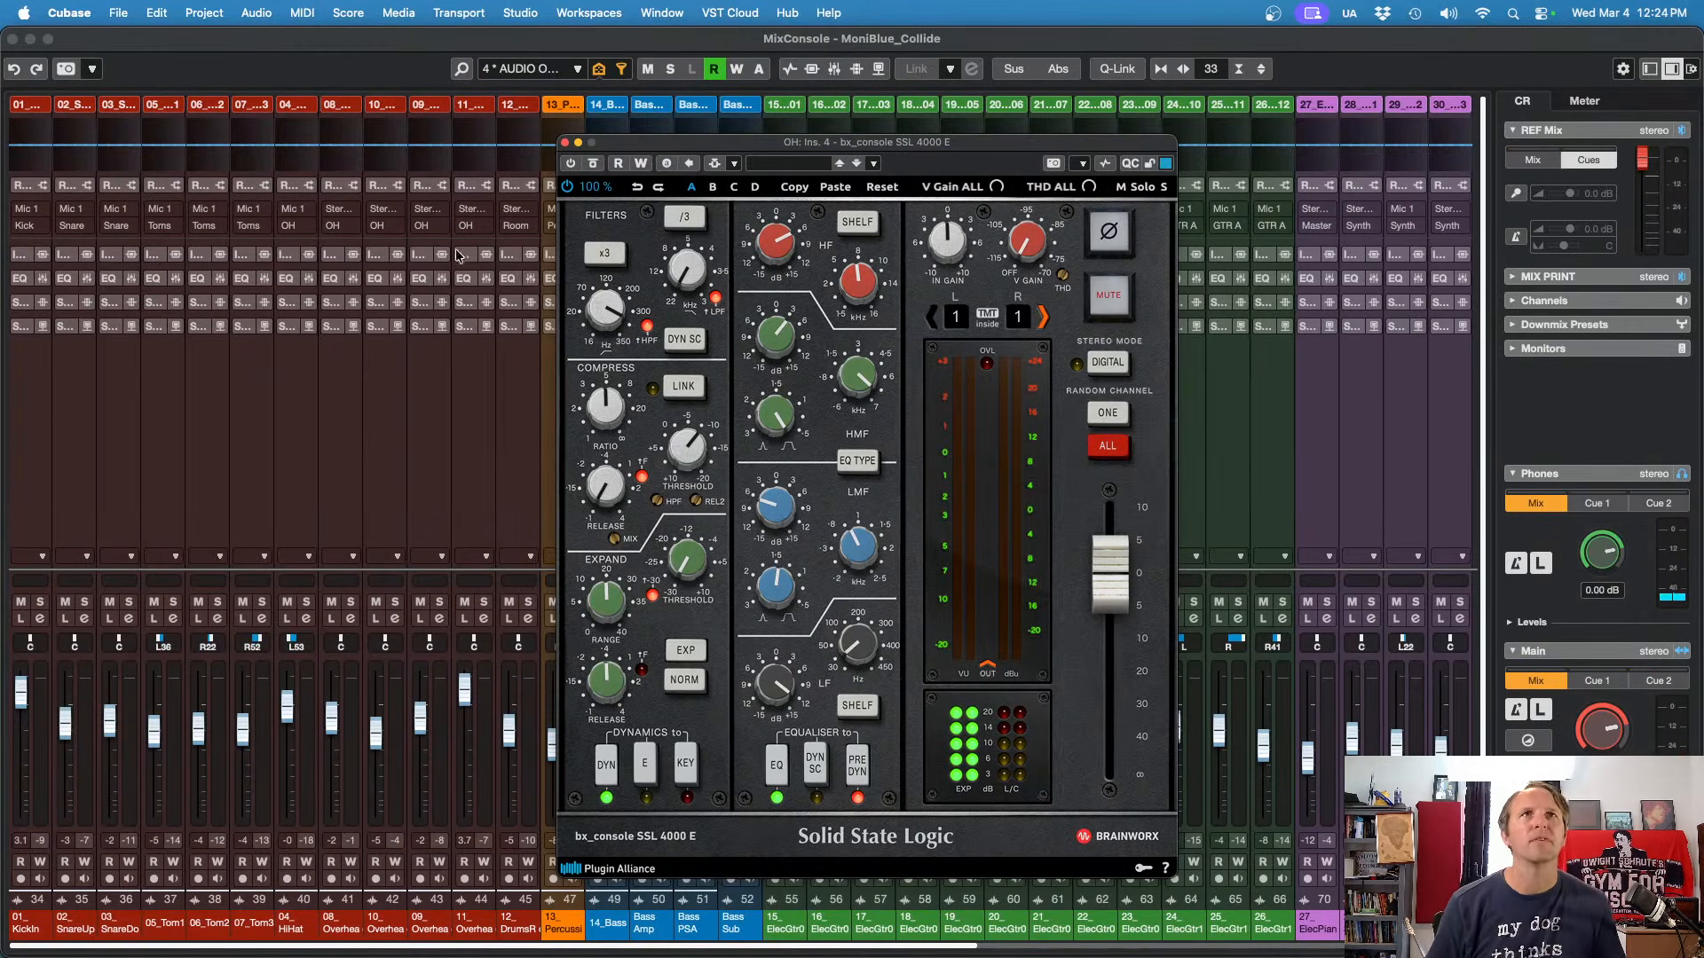
left_click(567, 143)
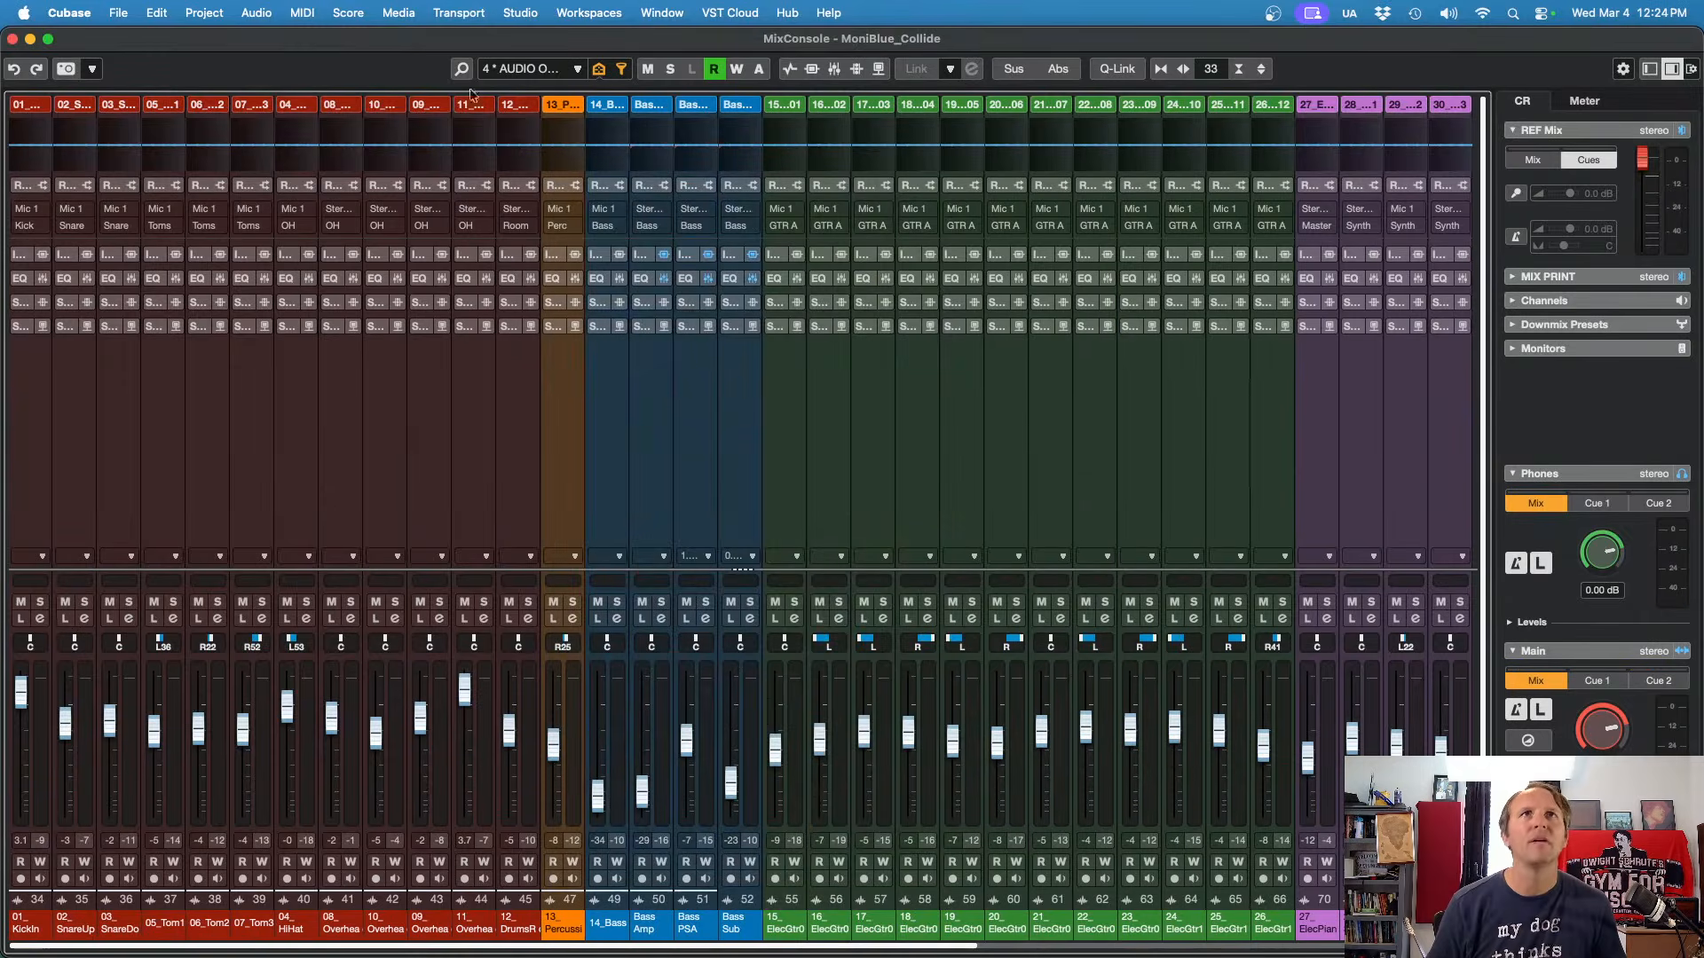
Step: Return to the Project window and select the 09_Overheads1_Cymbals and 11_Overheads2_Cymbals tracks
key("F3")
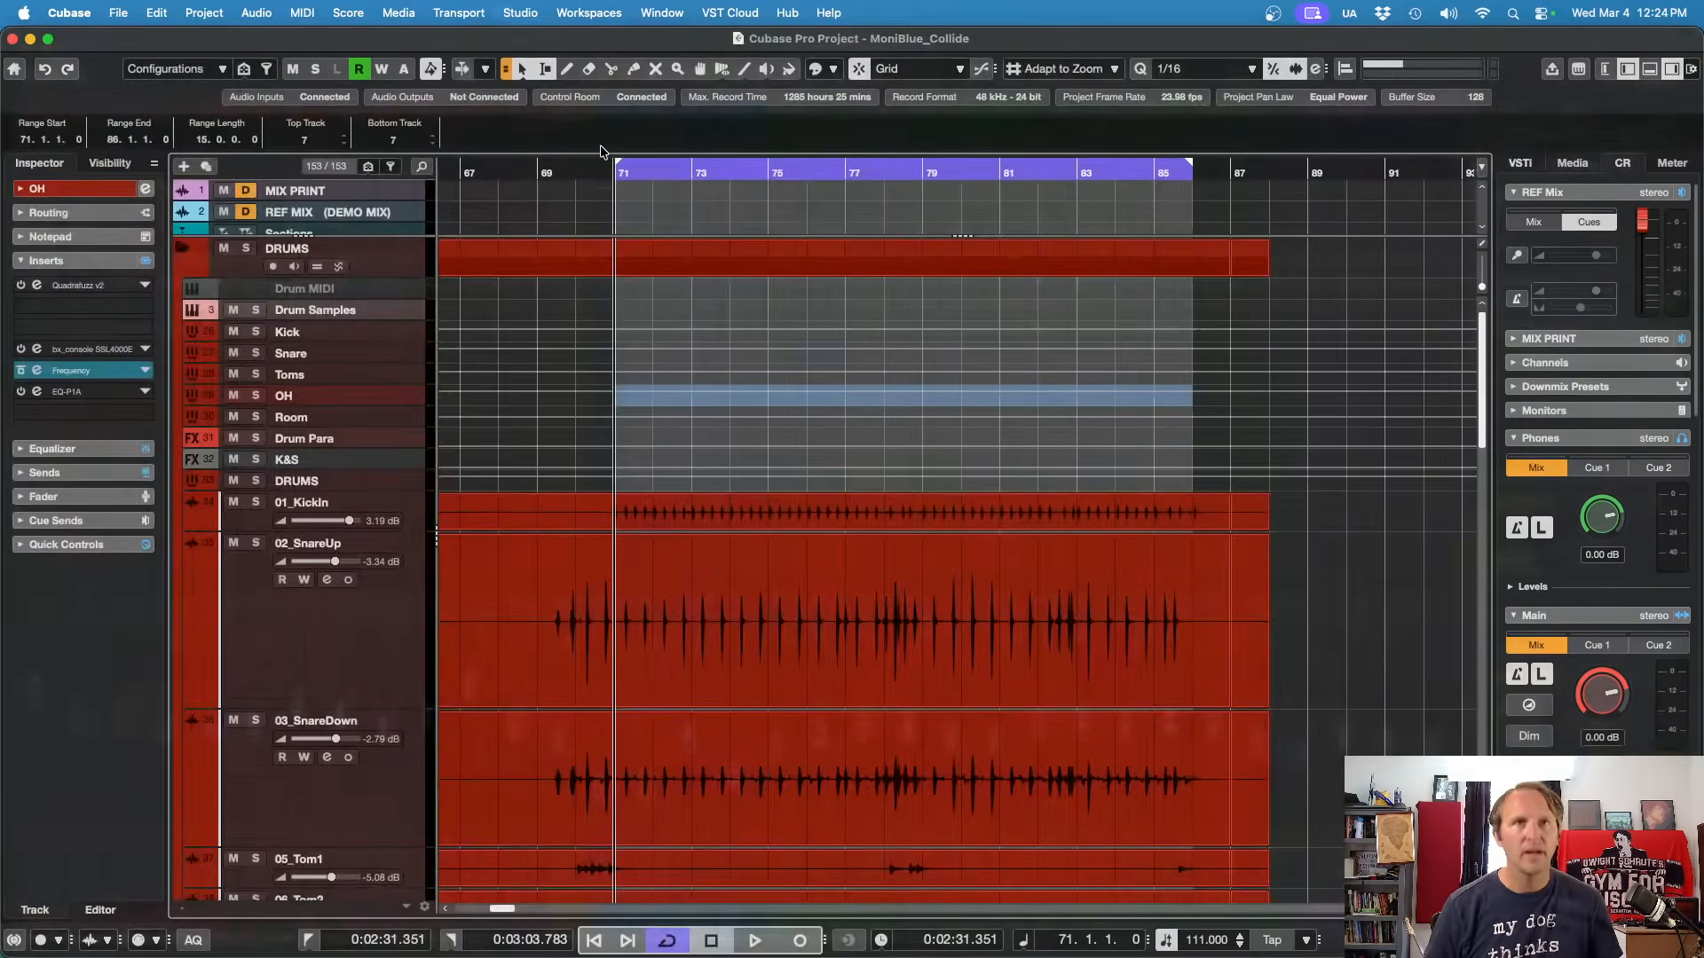
scroll(1343, 572, "down", 15)
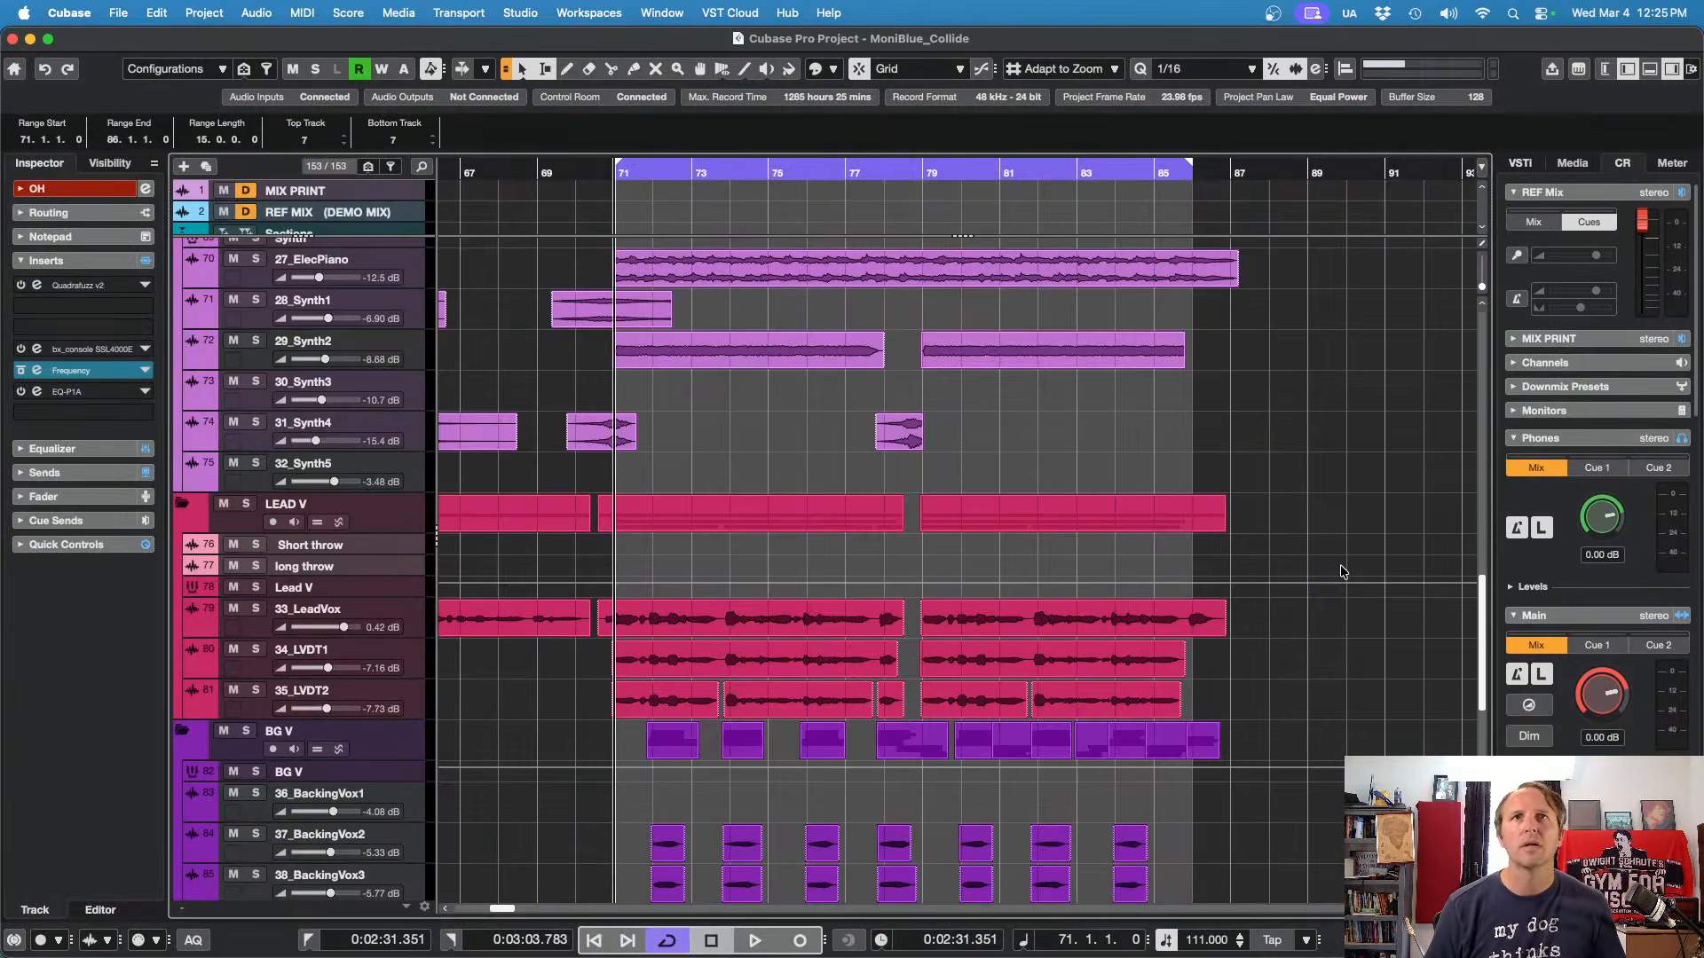
scroll(1296, 564, "up", 10)
scroll(1278, 555, "down", 9)
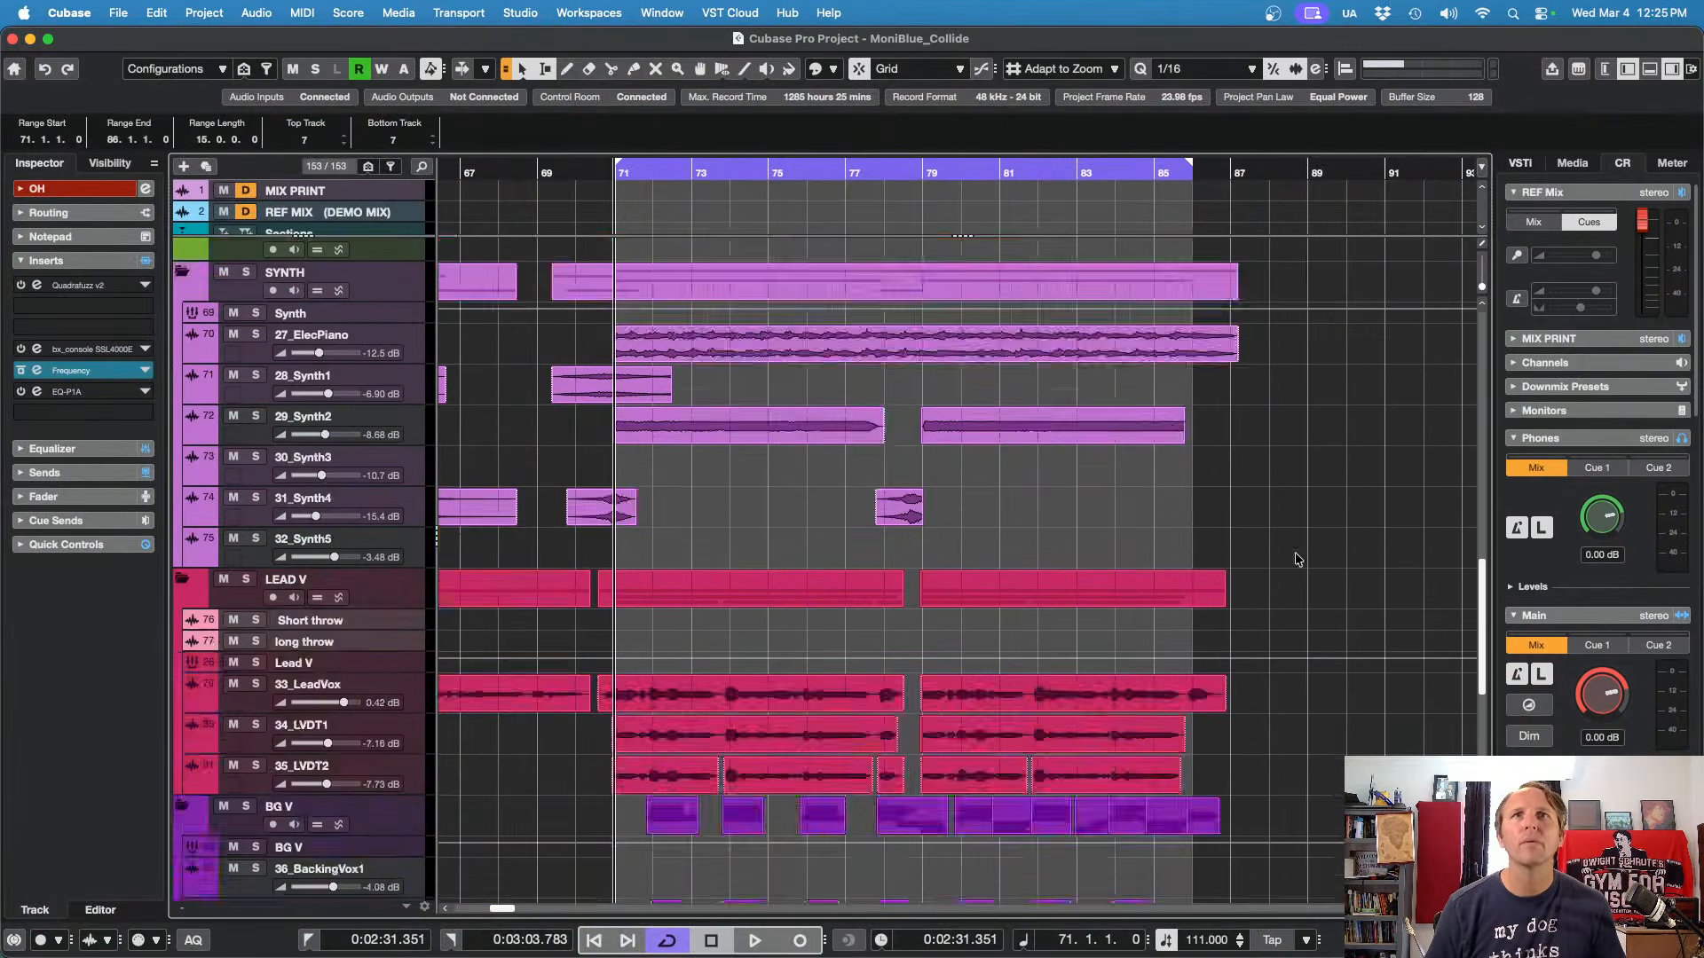
scroll(1298, 559, "up", 8)
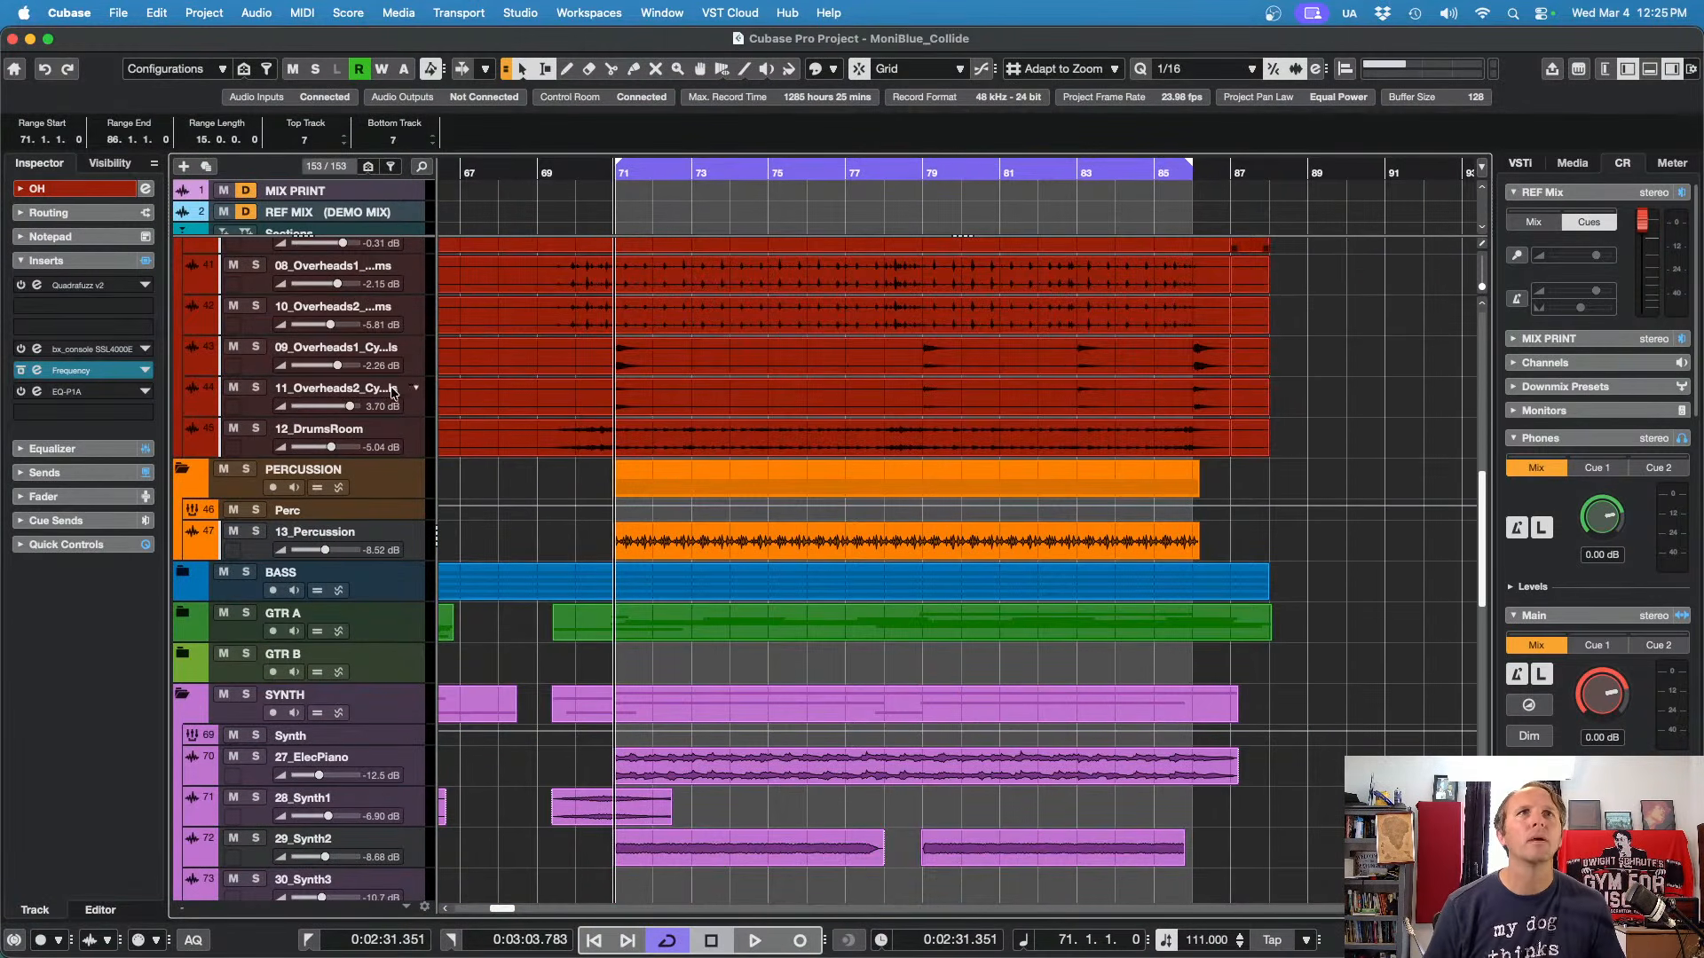
left_click(407, 369)
left_click(414, 406, "shift")
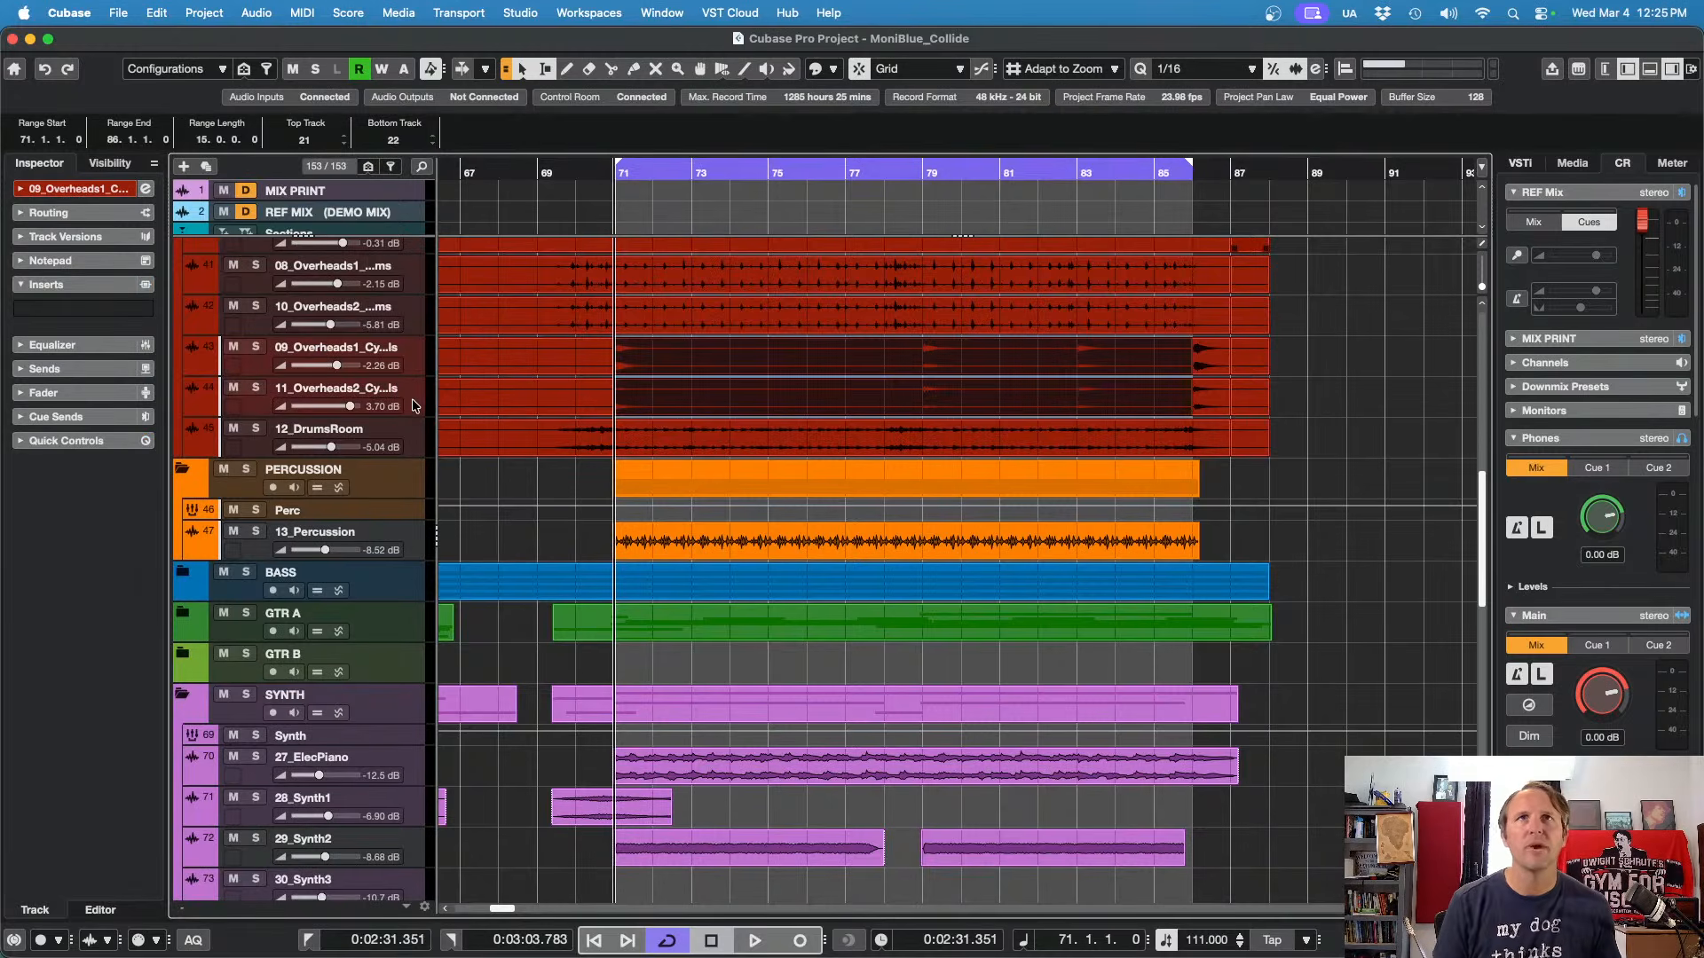
Step: Magnify the audio waveforms to examine the cymbal overhead recordings, and restore the original waveform scale
key("super+h")
key("super+Tab")
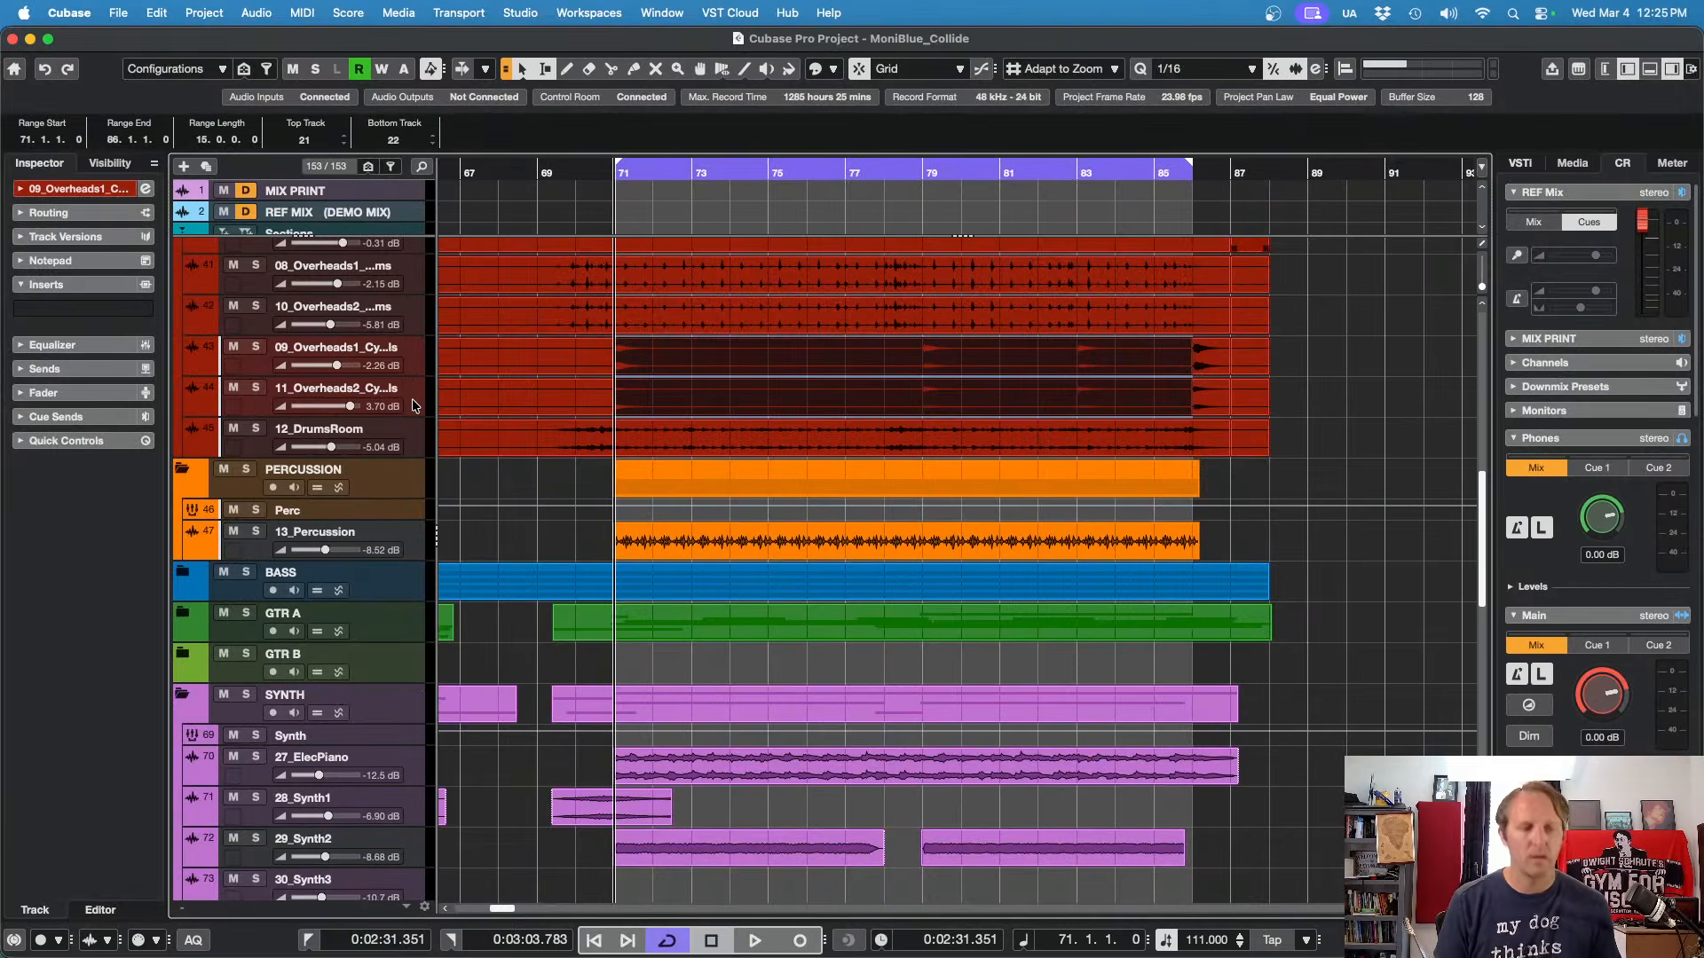
key("shift+h")
key("shift+h")
key("shift+h")
key("shift+h")
key("shift+h")
key("shift+h")
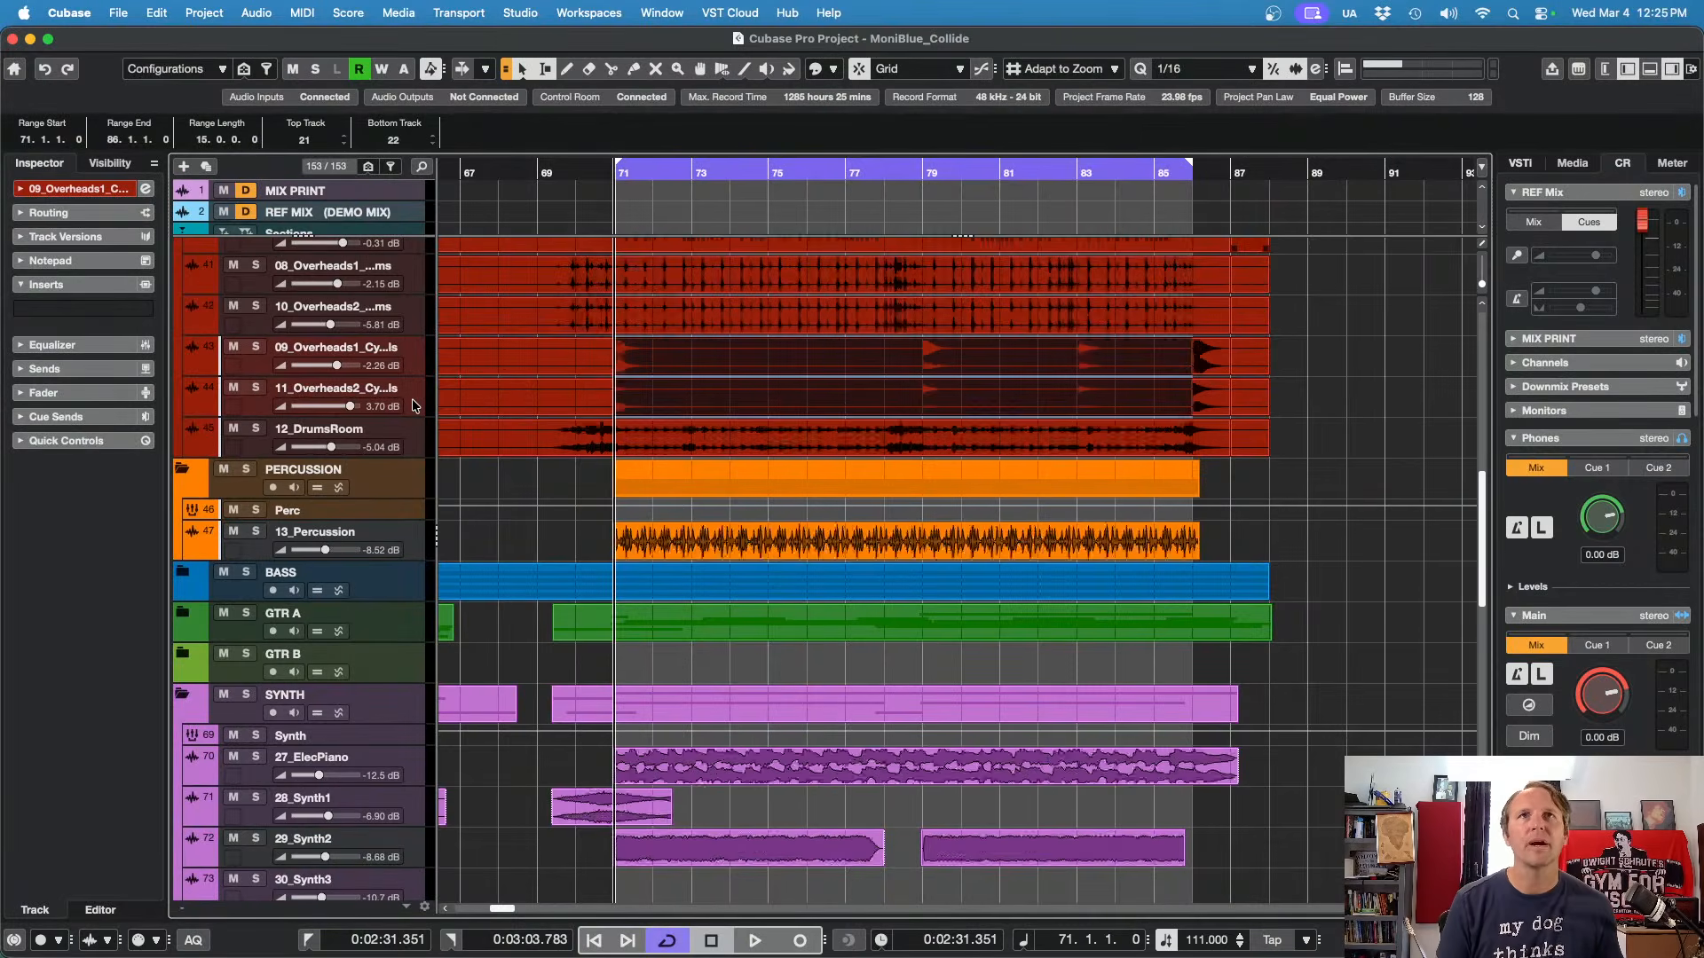
key("shift+h")
key("shift+h")
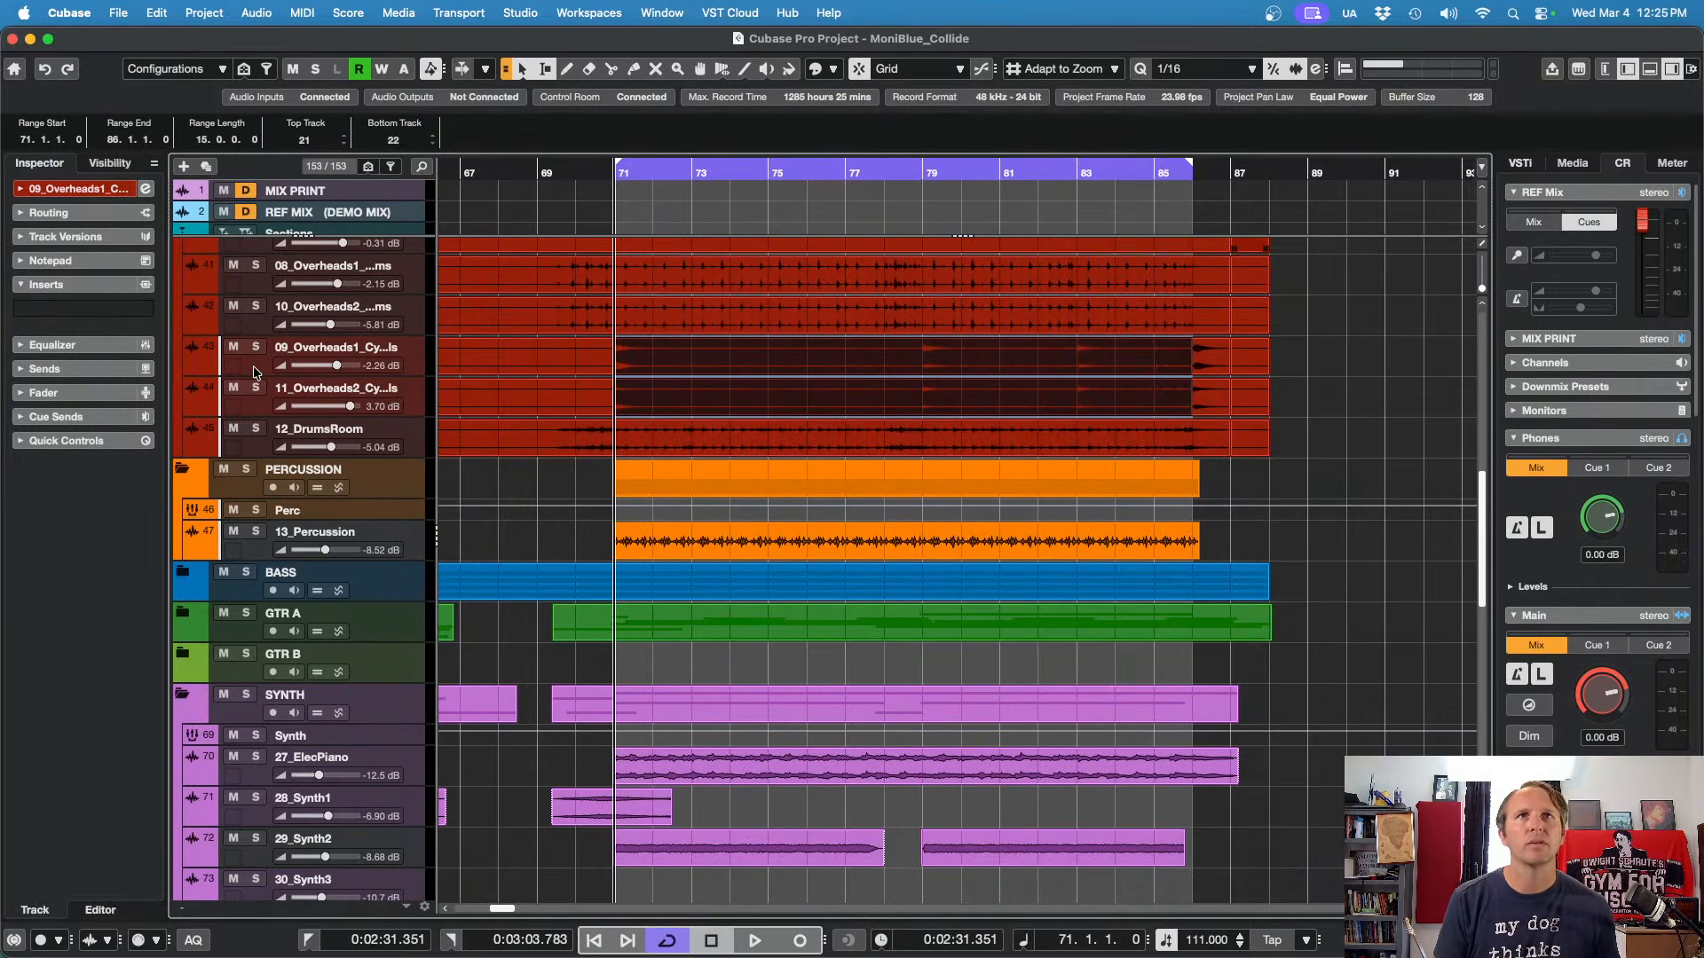
Step: Select only the 09_Overheads1_Cymbals track, solo it, and play it briefly from bar 71
key("shift+Up")
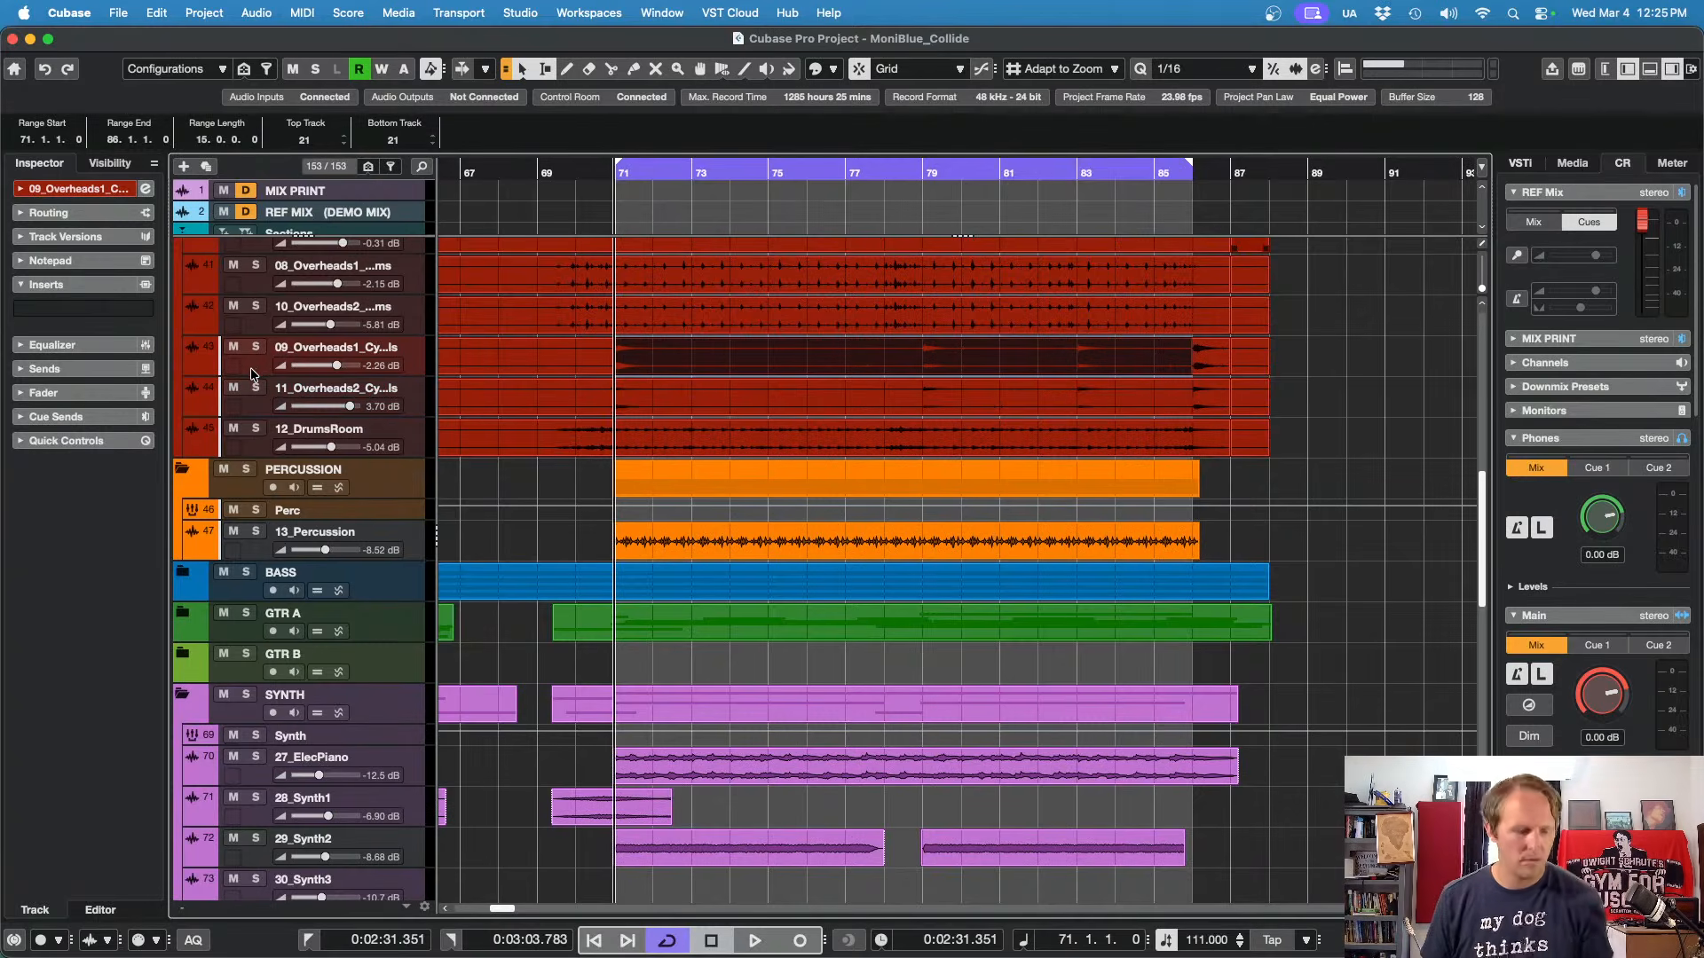
key("s")
key("space")
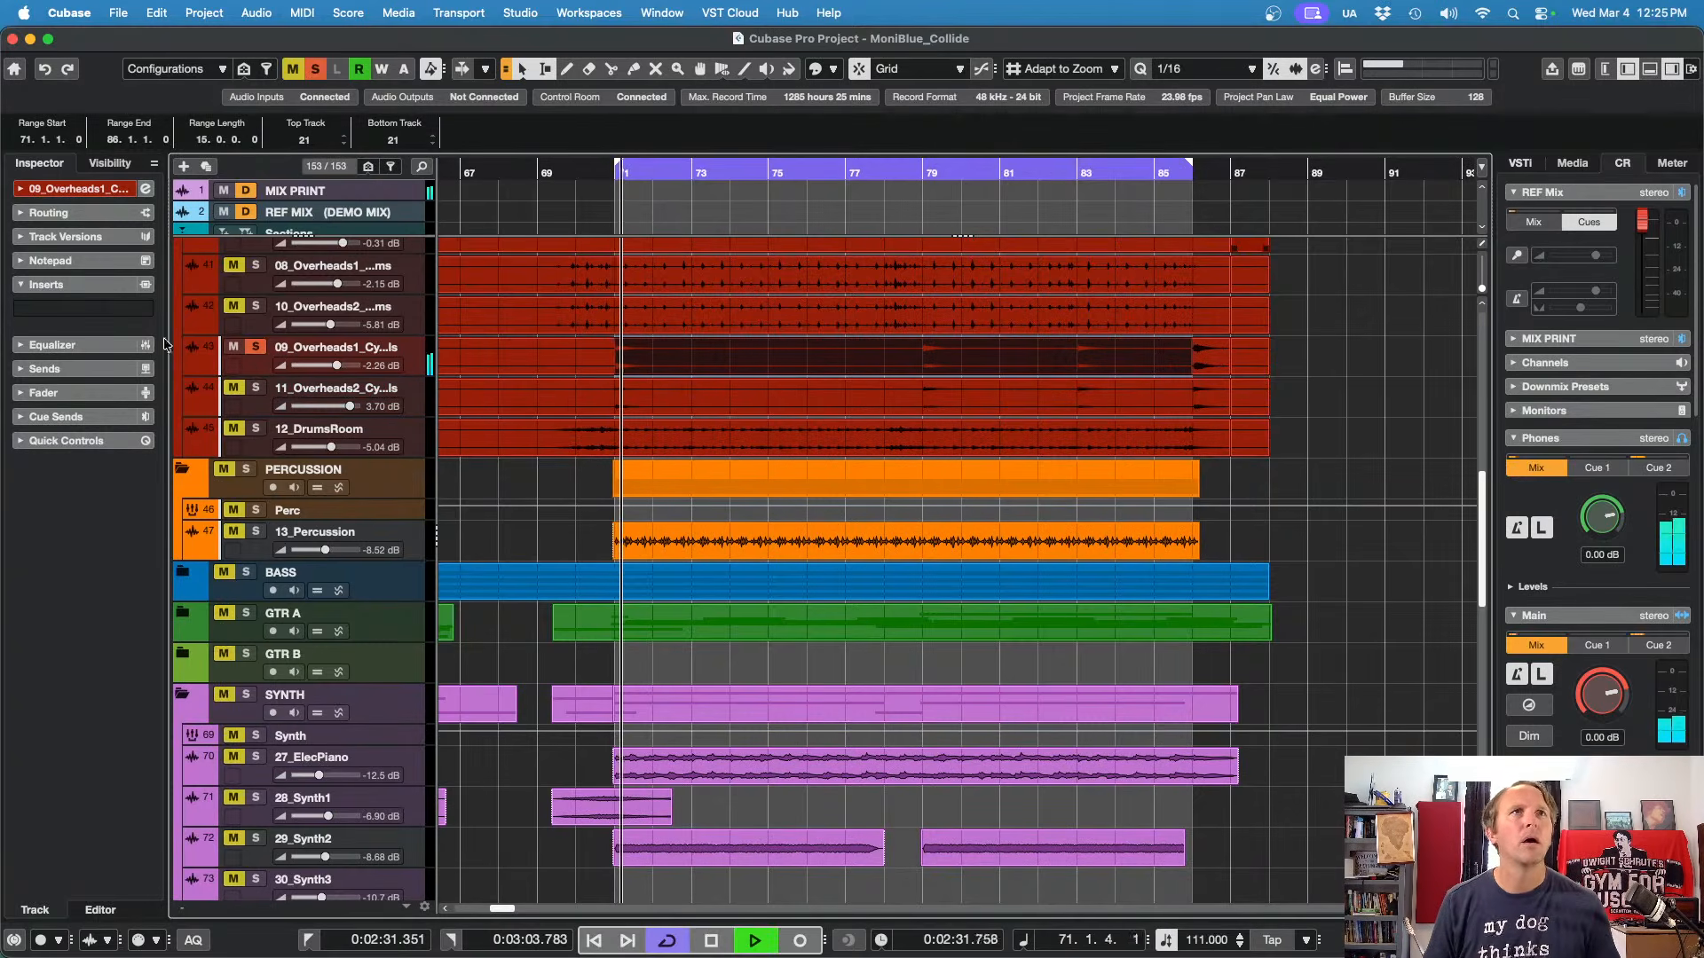
key("space")
Step: Insert the IK Multimedia Comprexxor in the first insert slot of the 09_Overheads1_Cymbals track
left_click(98, 311)
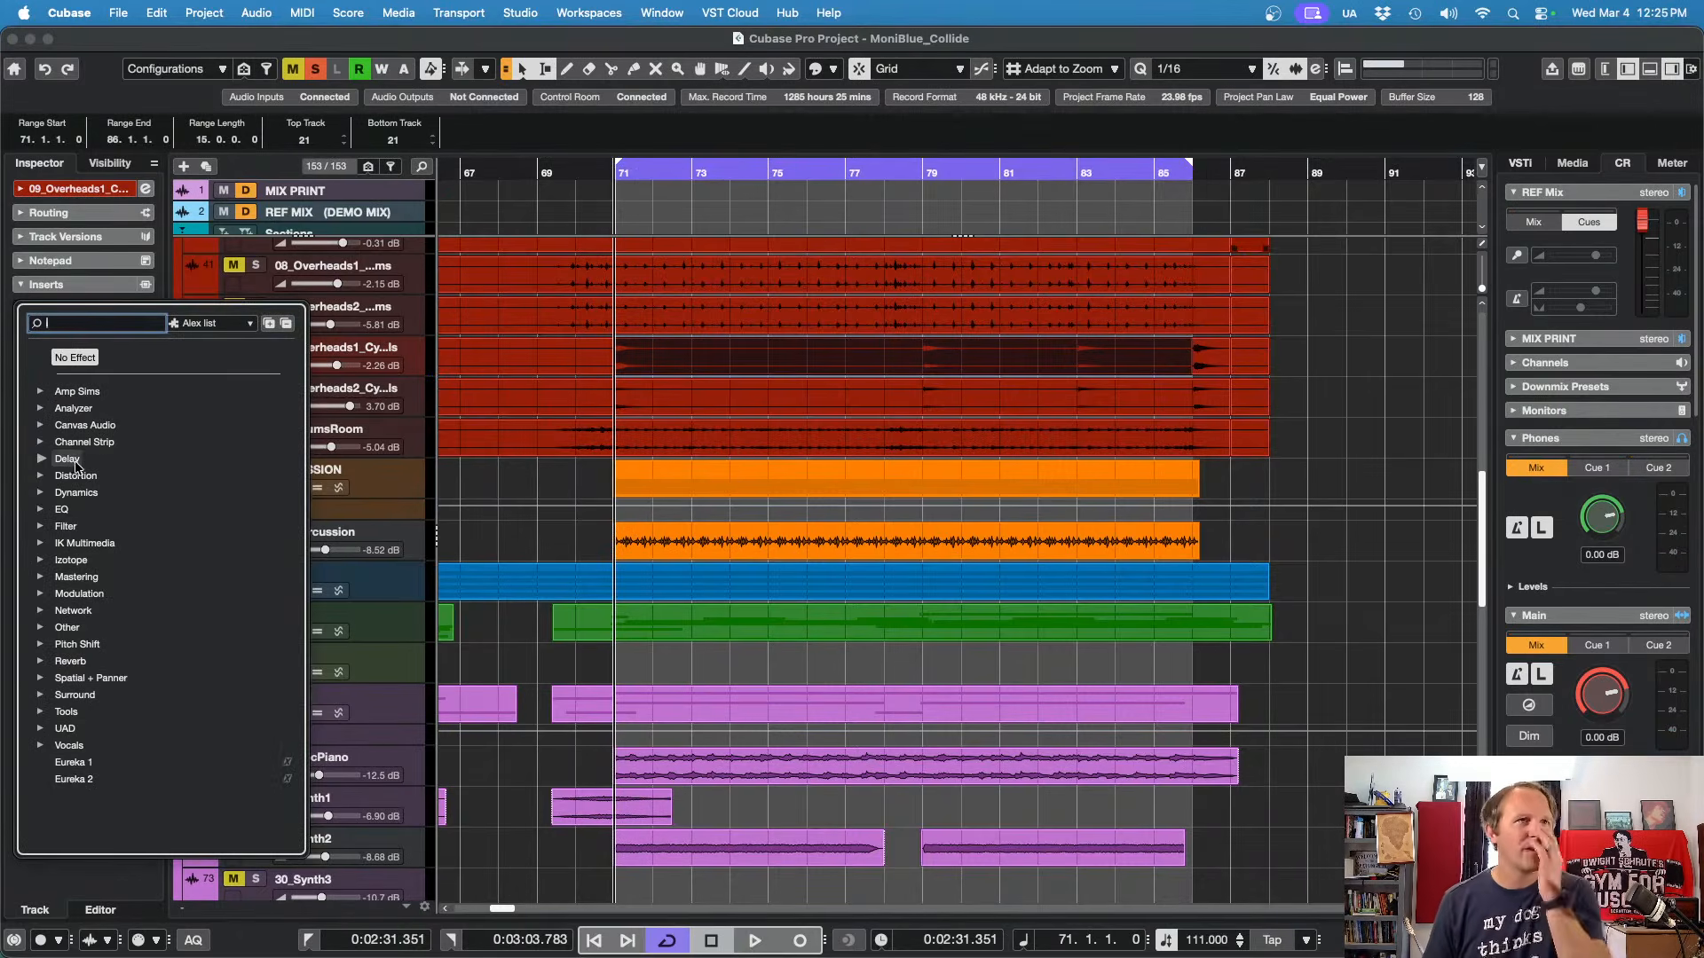
left_click(57, 487)
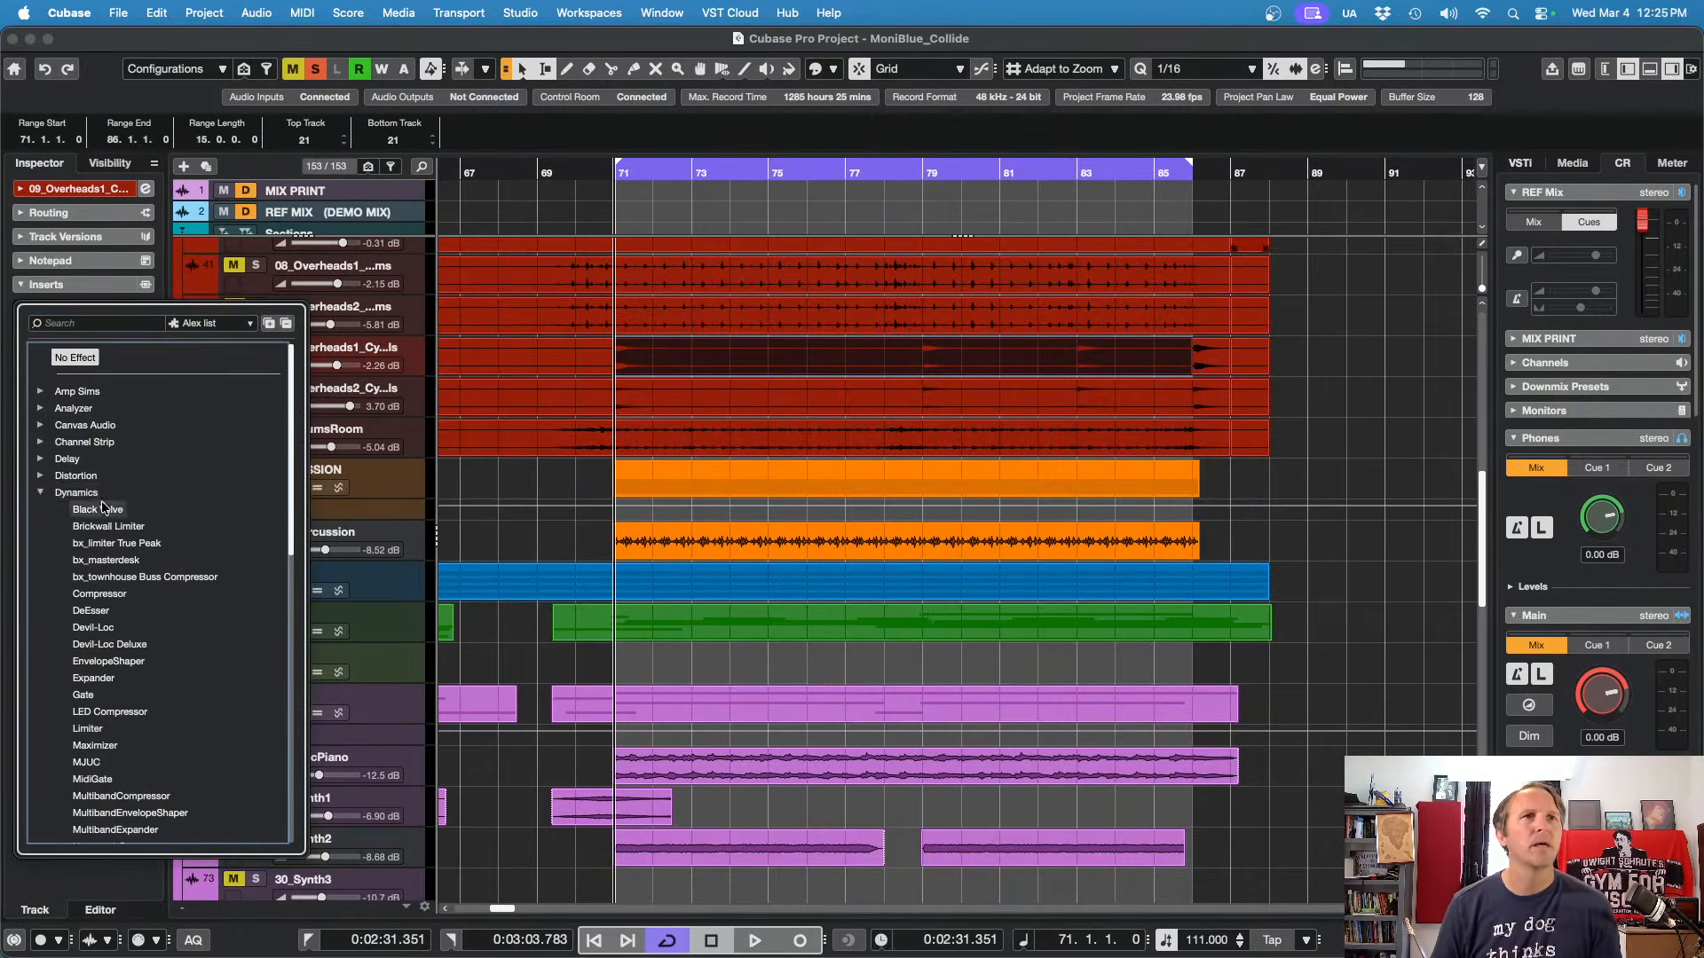
scroll(149, 516, "down", 4)
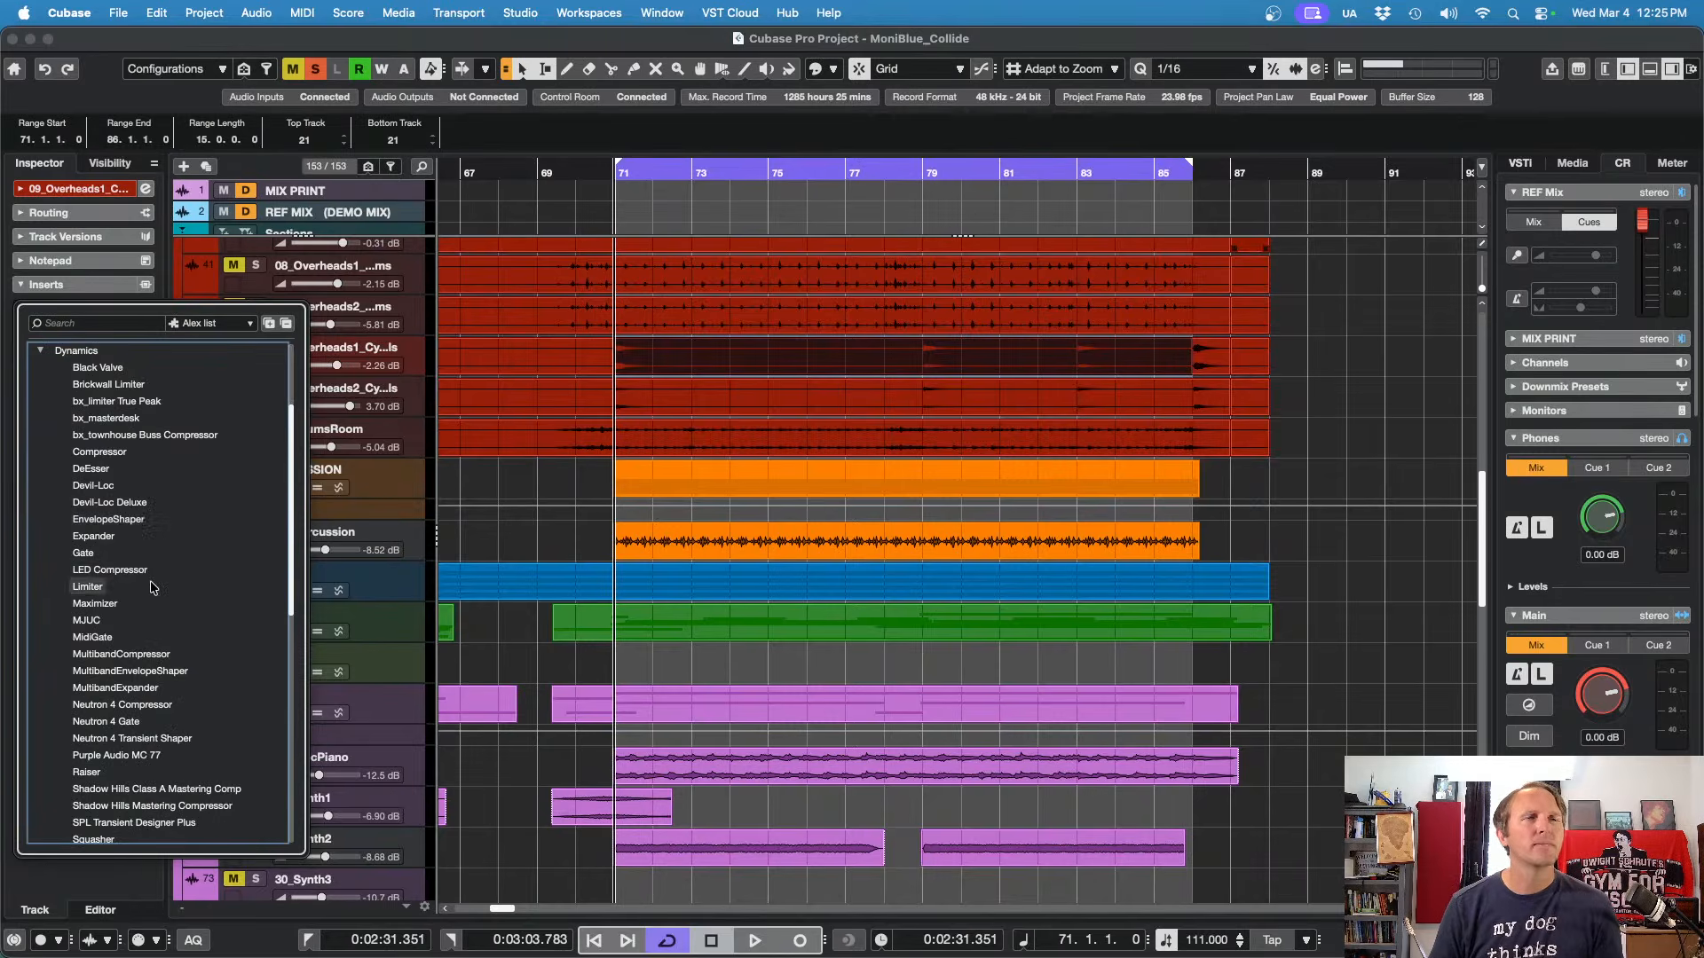
scroll(152, 596, "down", 4)
scroll(153, 596, "down", 4)
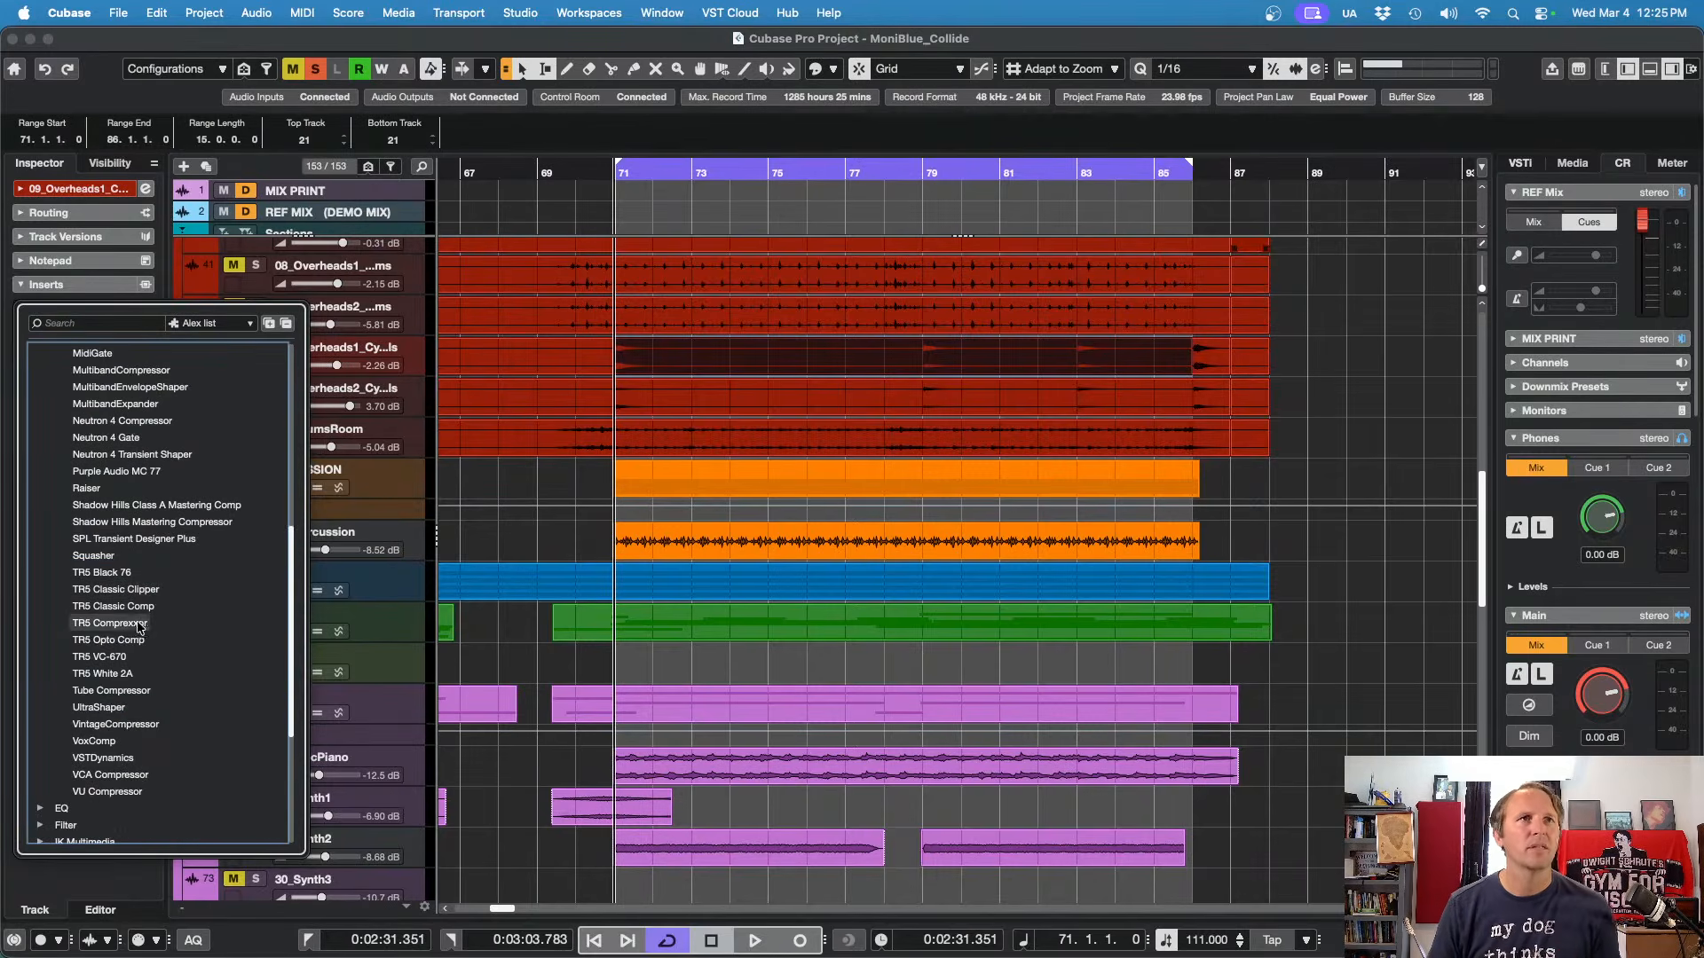
scroll(100, 575, "up", 10)
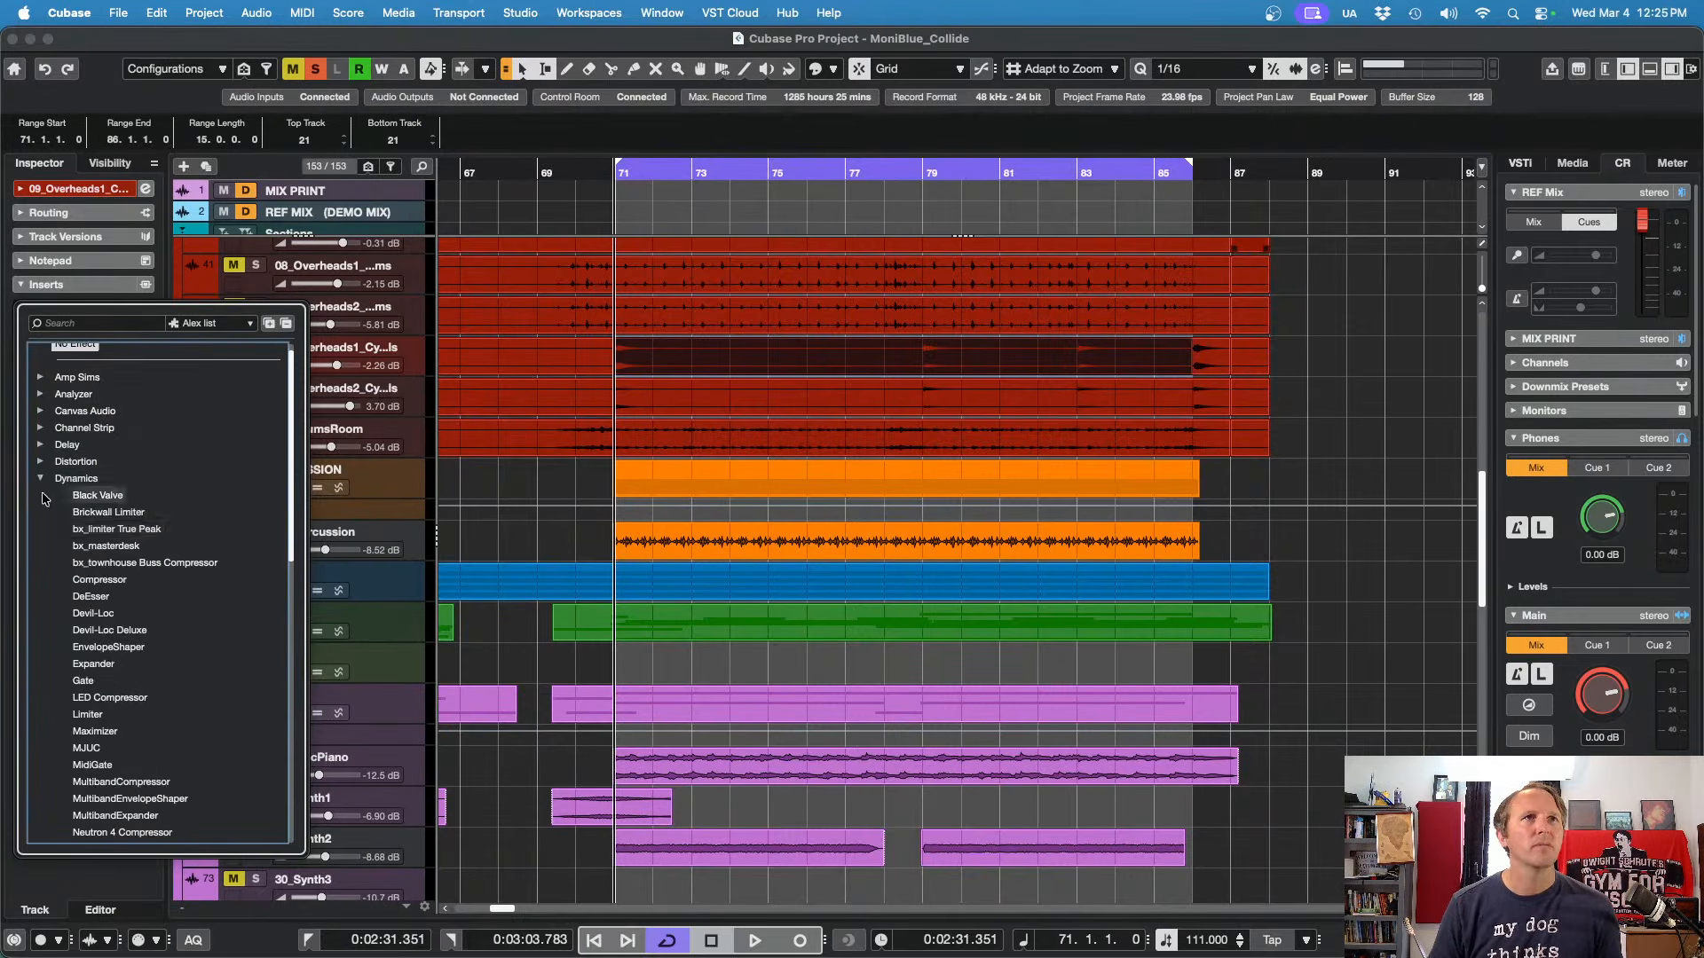
left_click(76, 478)
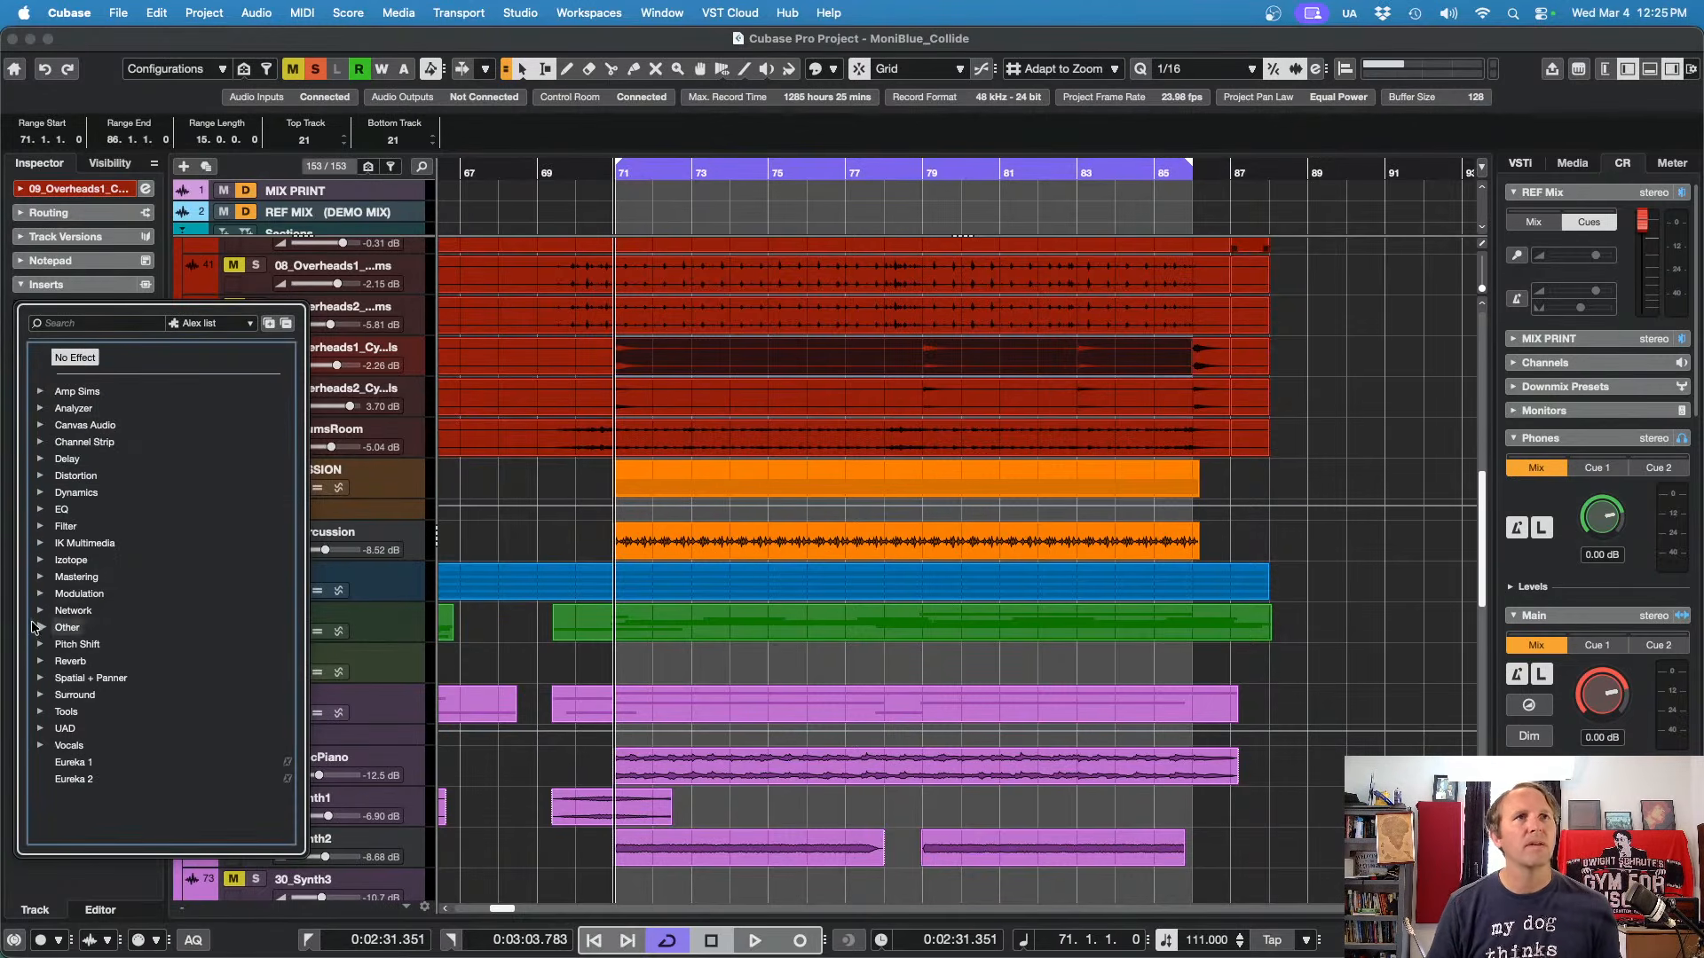
left_click(40, 542)
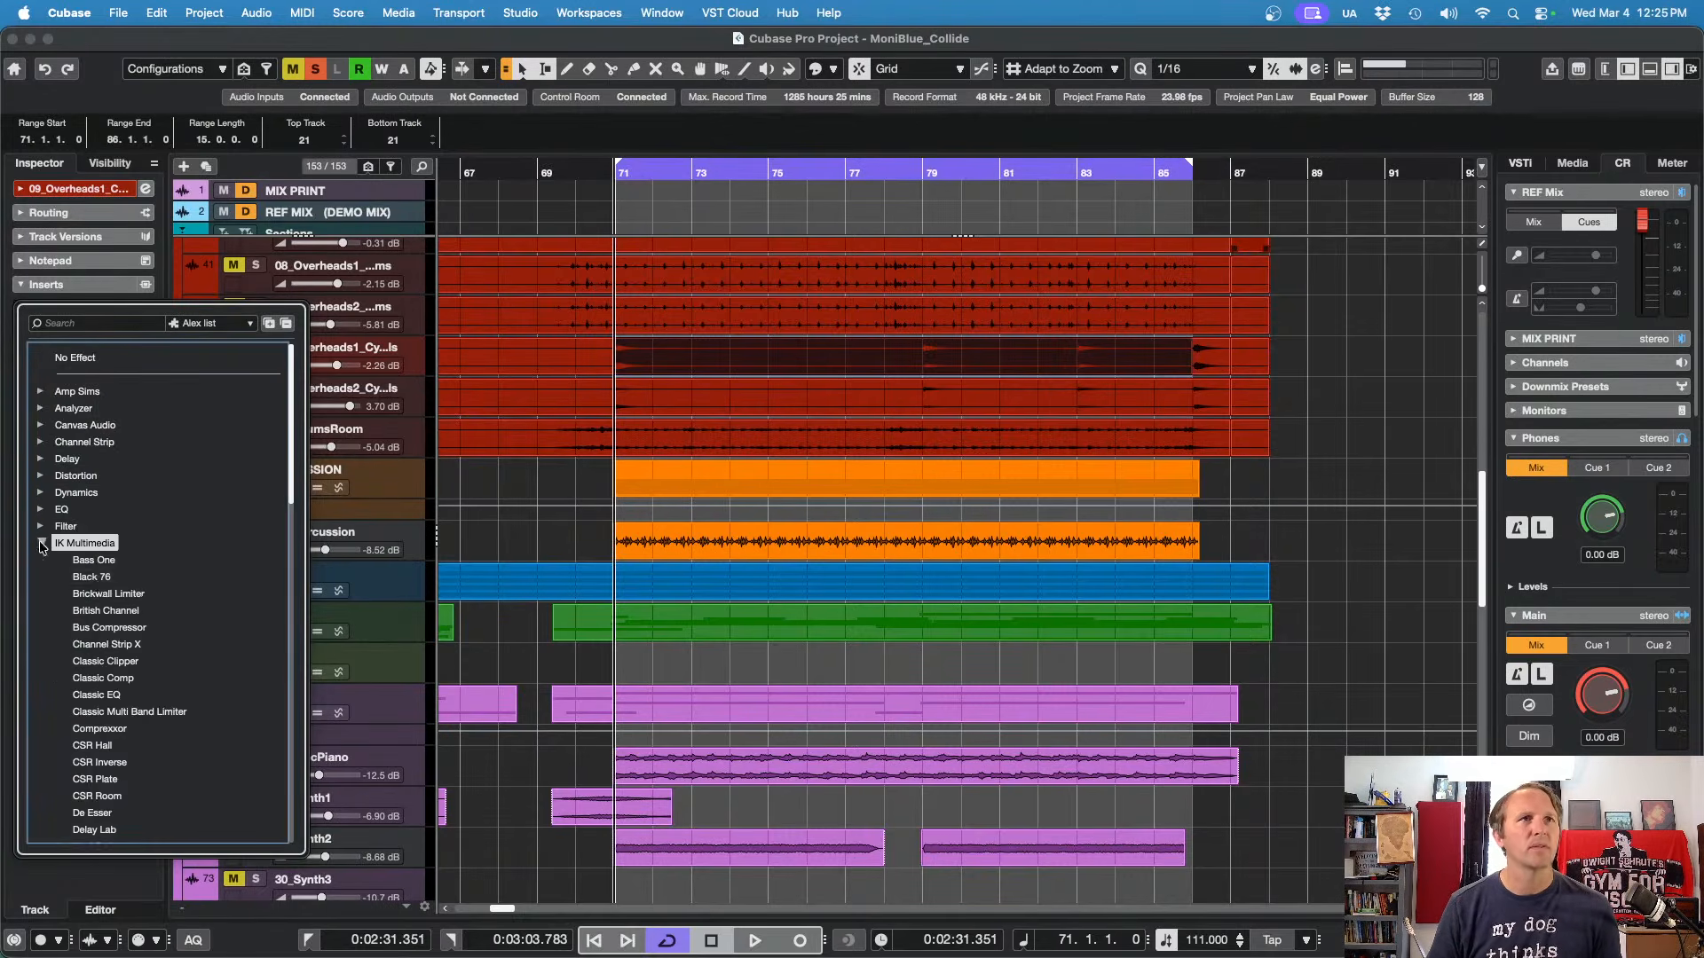
left_click(93, 730)
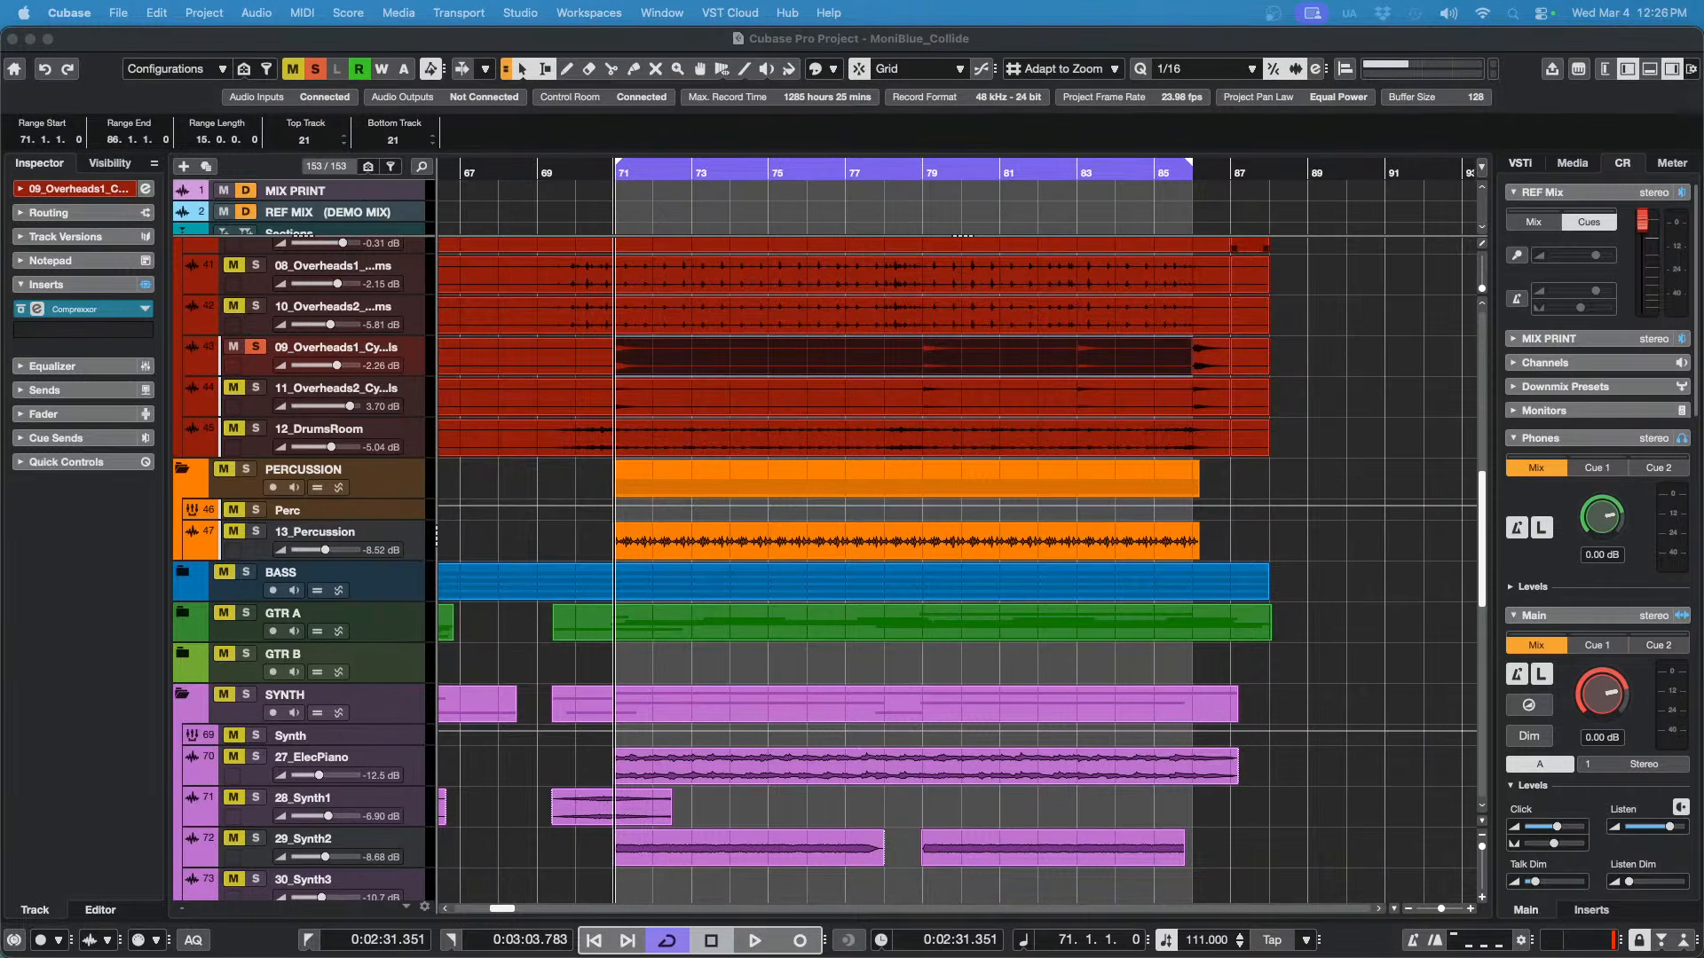
Step: Open ARC X from the Control Room's main inserts and compare the Before and After correction curves against the target
left_click(1592, 910)
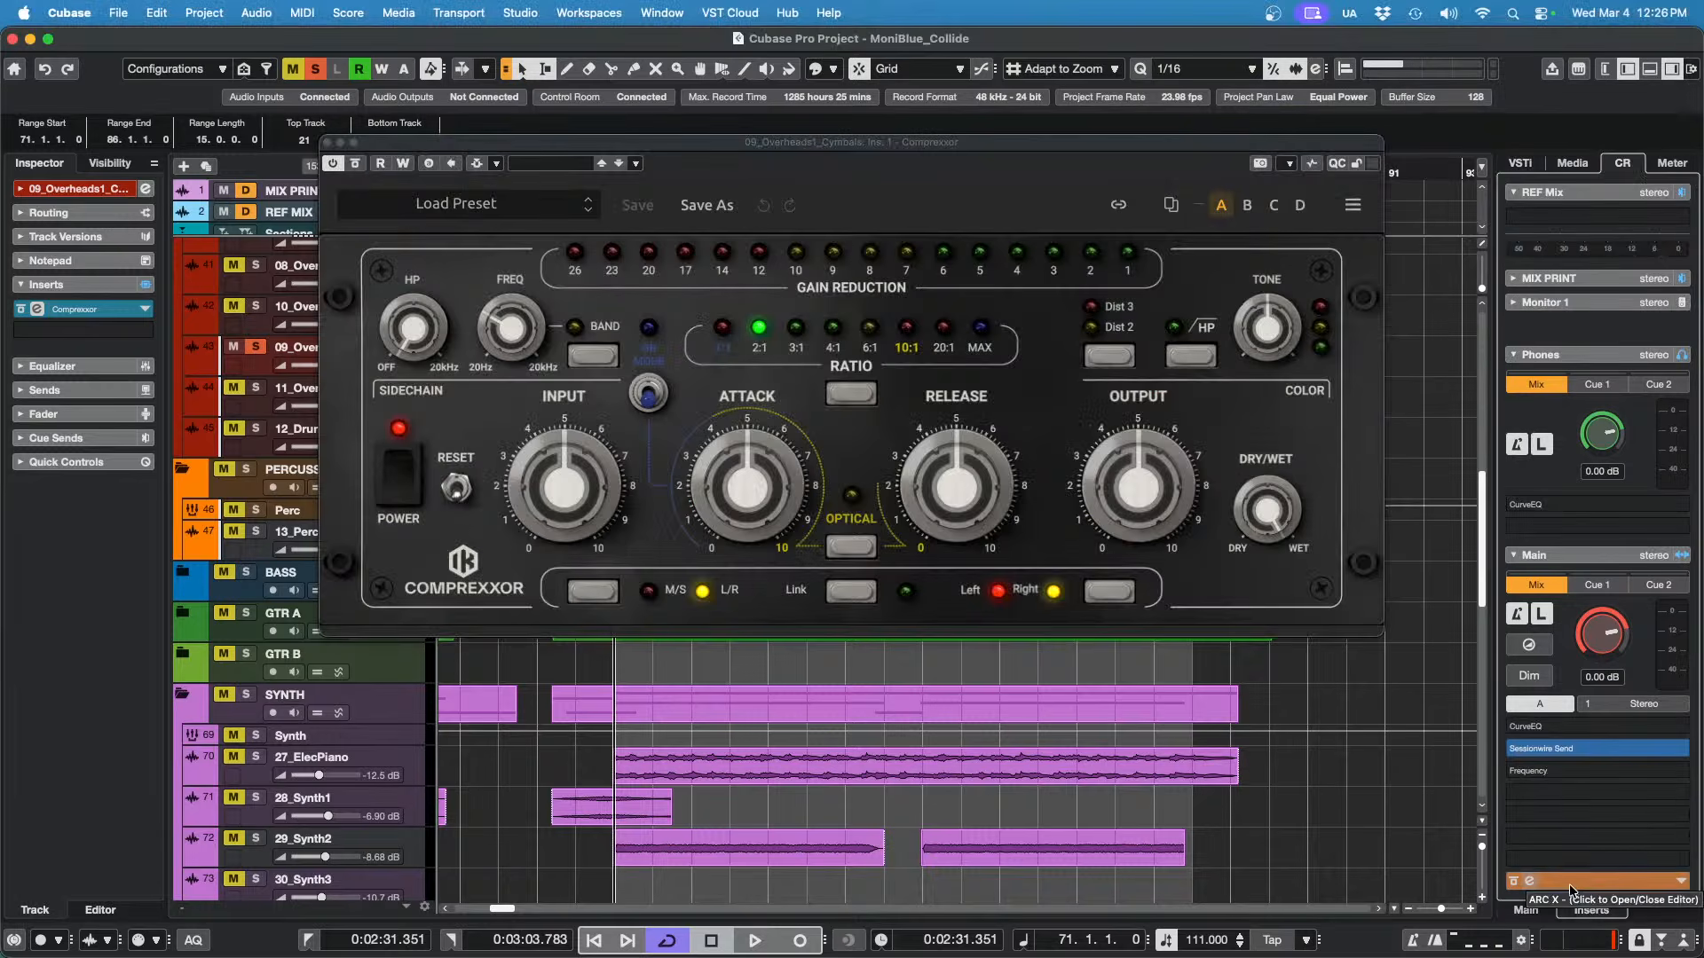
left_click(1568, 884)
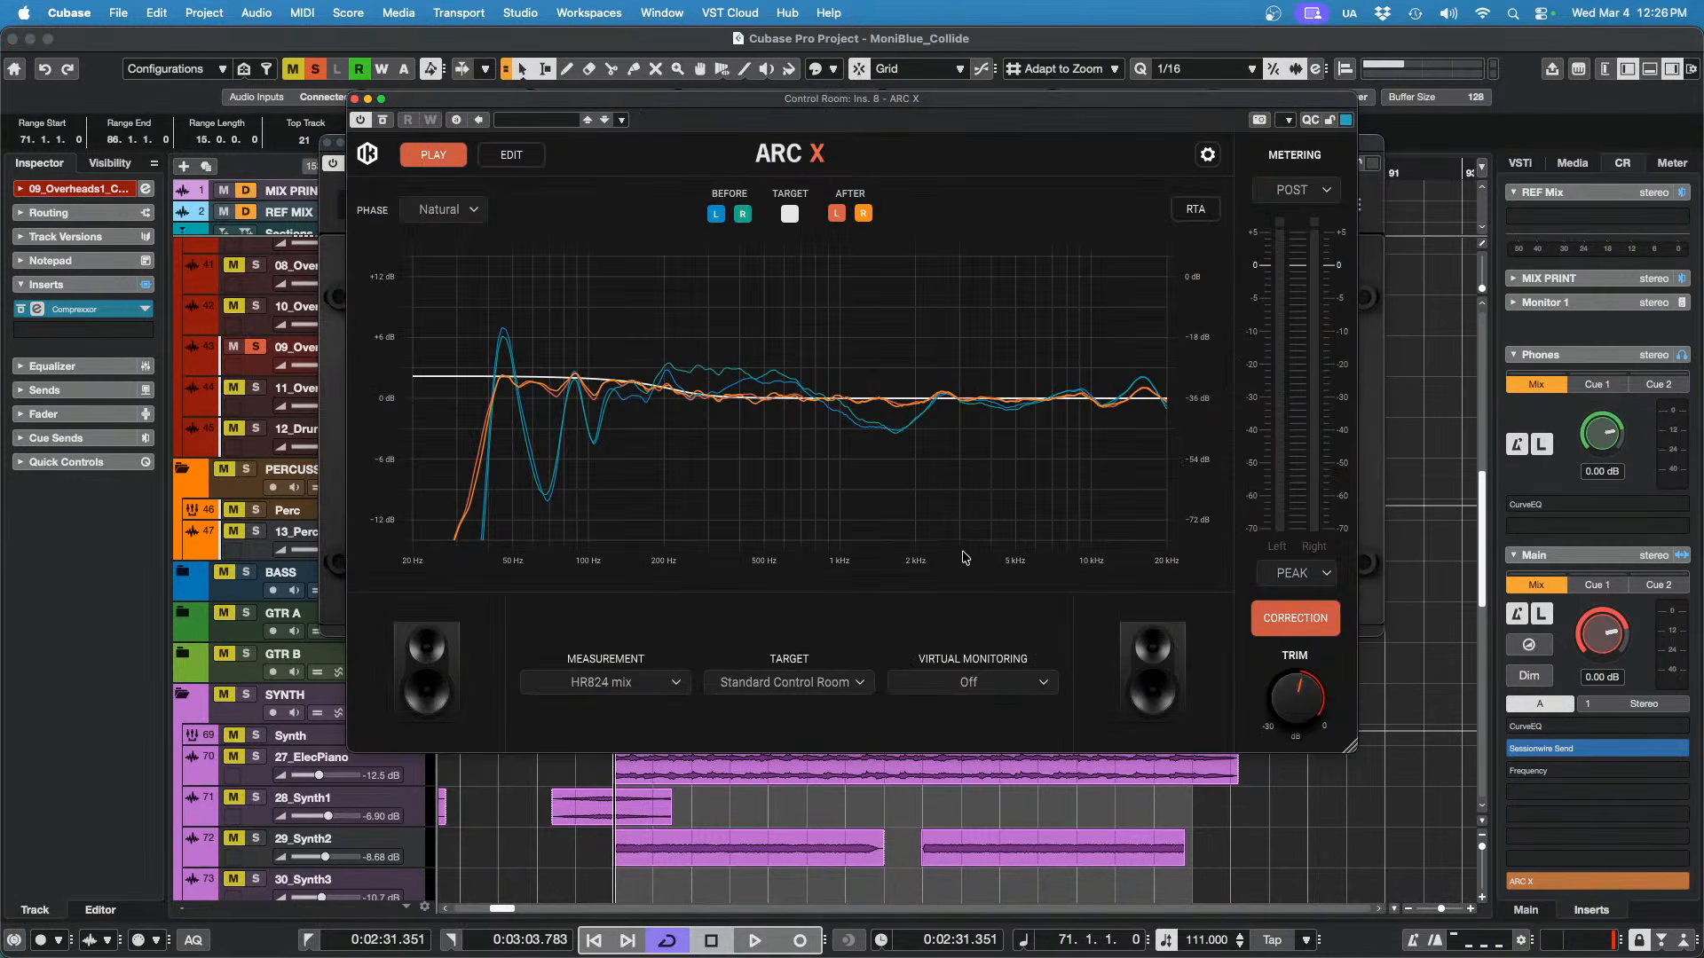
left_click(837, 214)
left_click(862, 213)
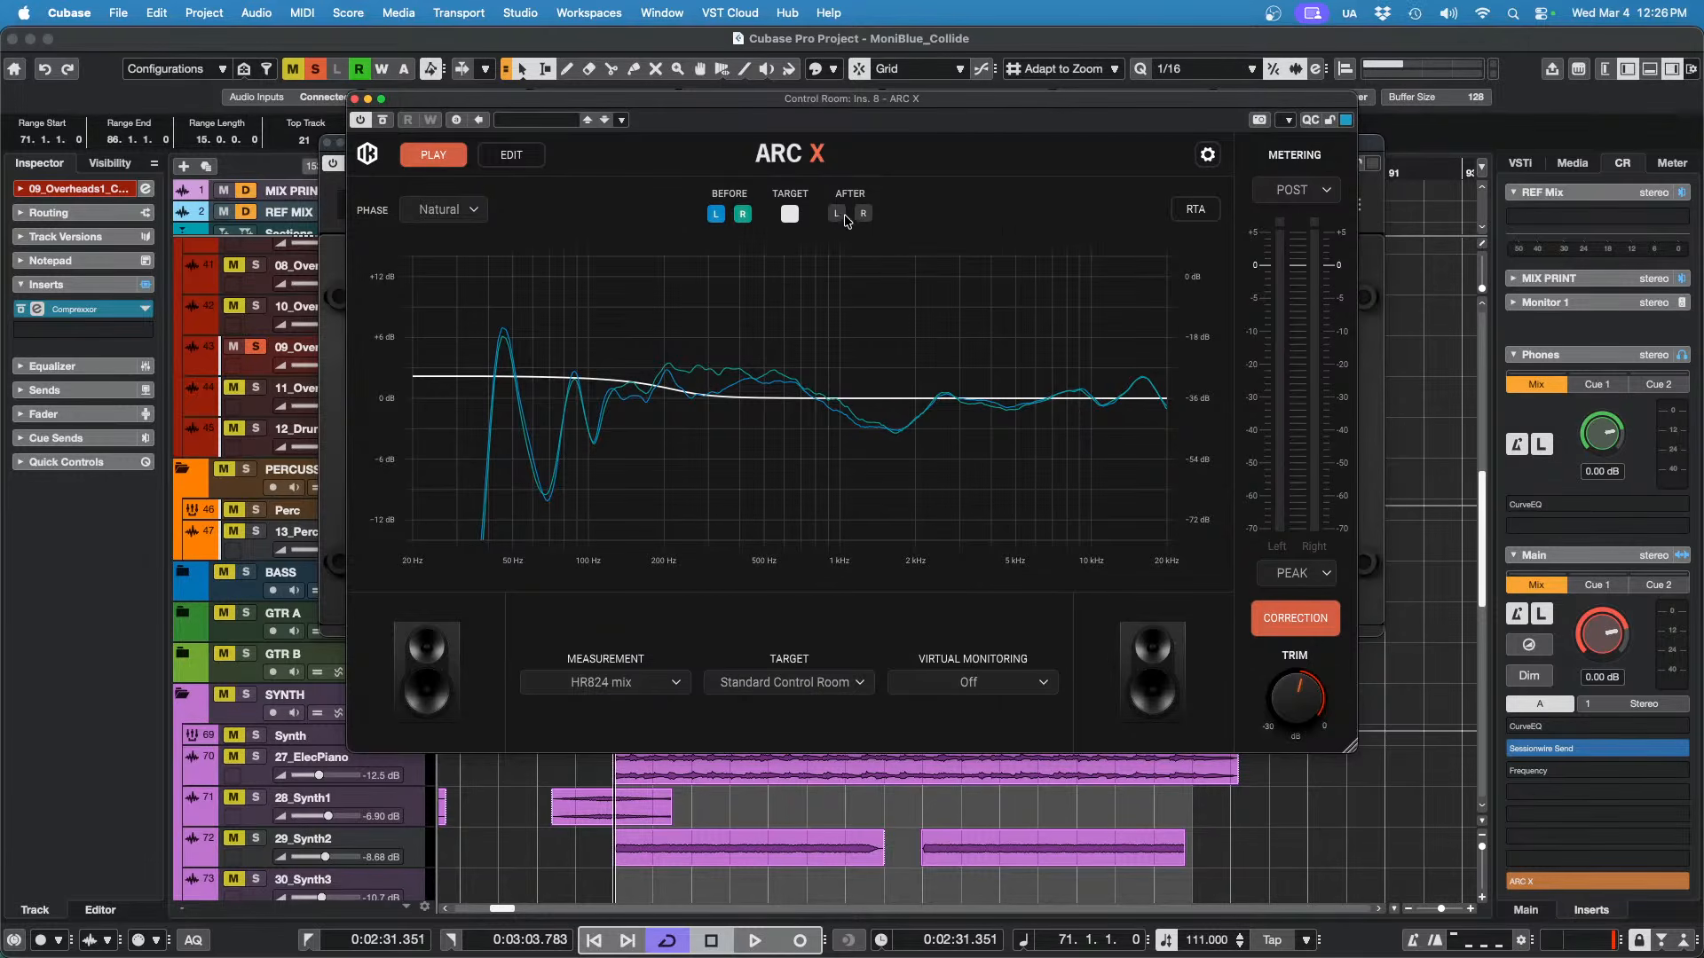
left_click(744, 215)
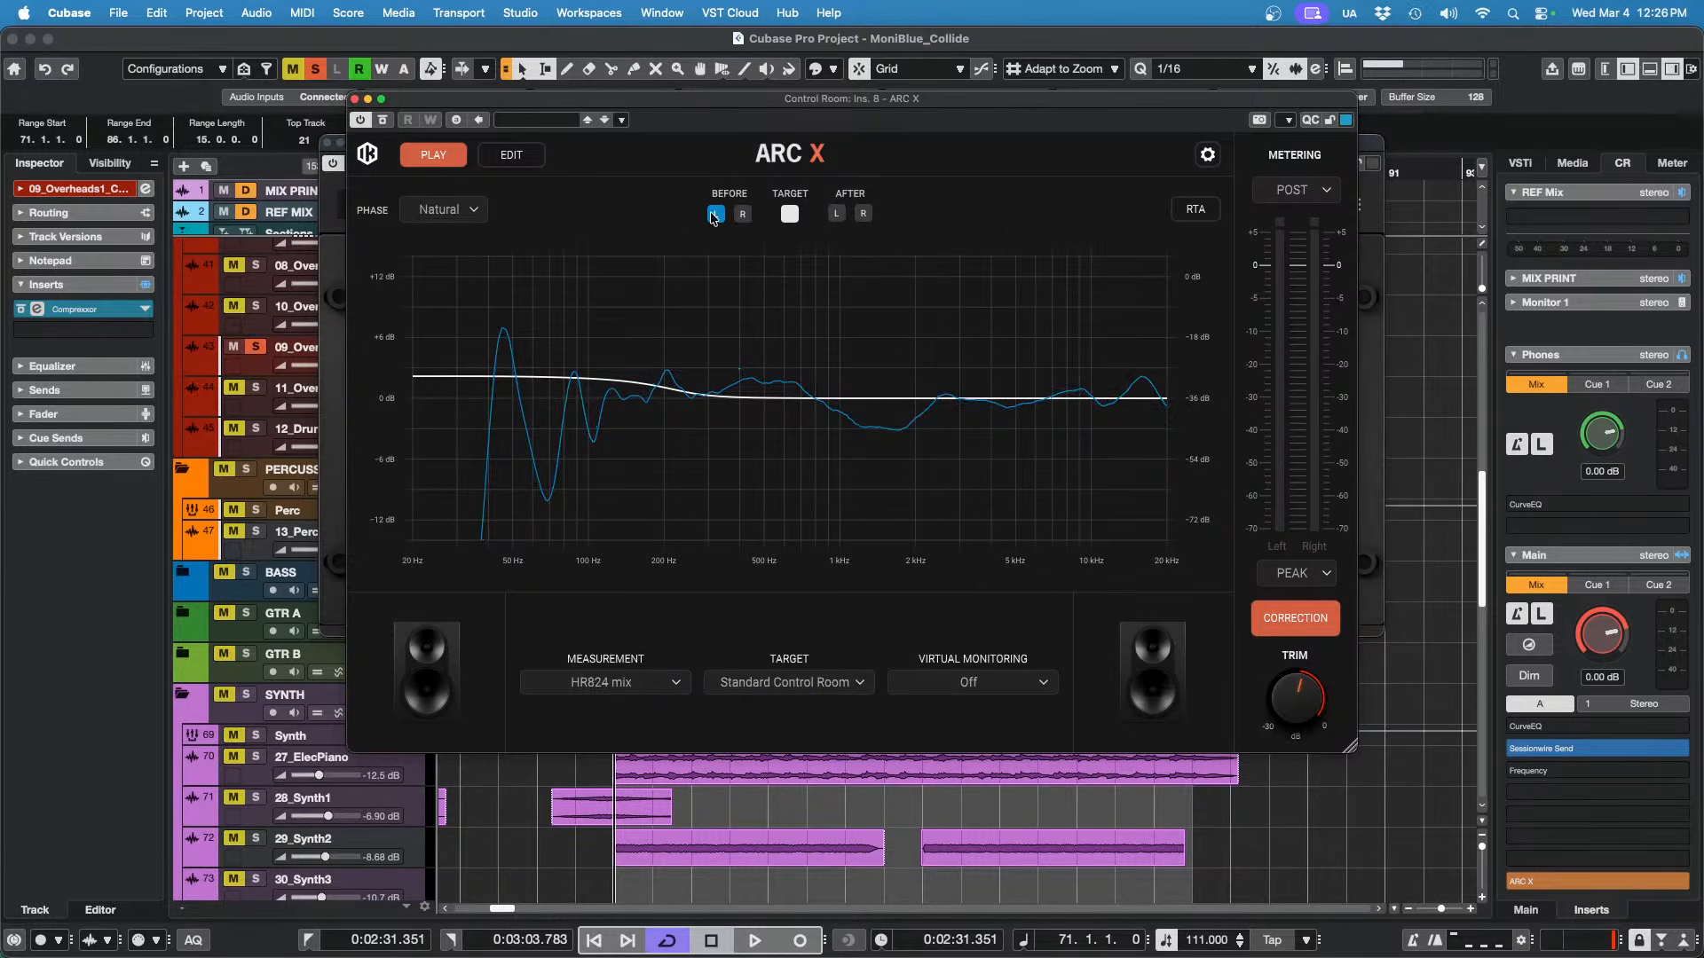
left_click(717, 214)
left_click(837, 213)
left_click(862, 213)
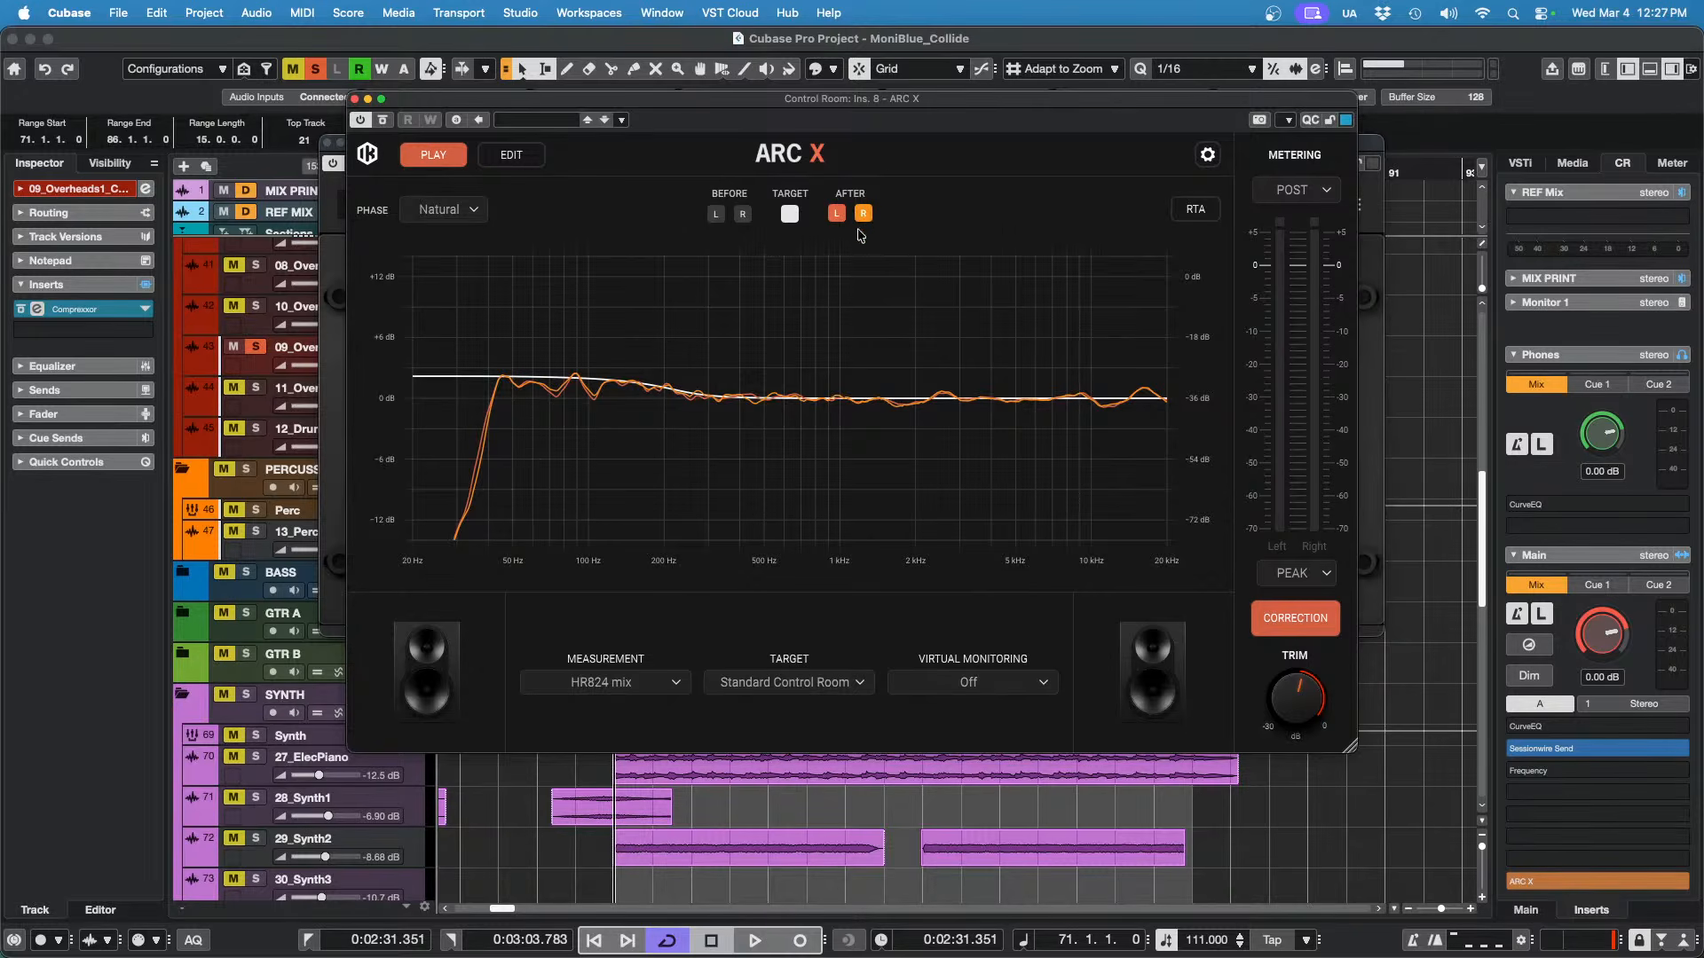
key("alt+1")
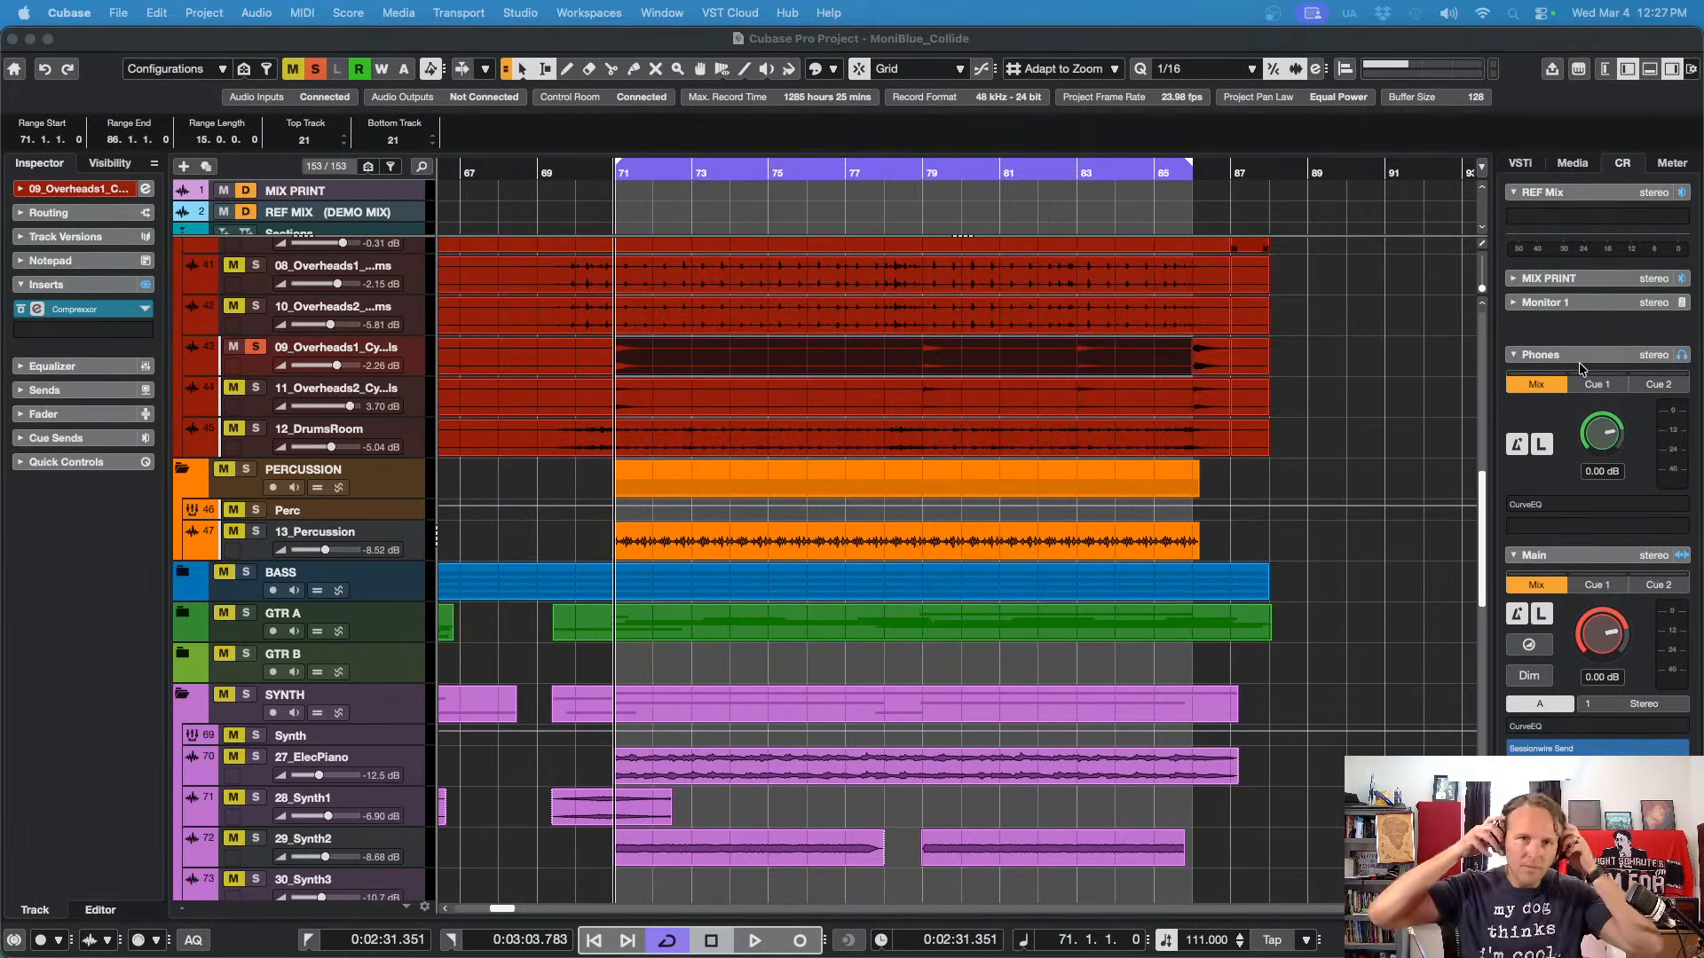
Step: Play the soloed cymbal track, bring the plug-in windows back into view, and close ARC X
key("space")
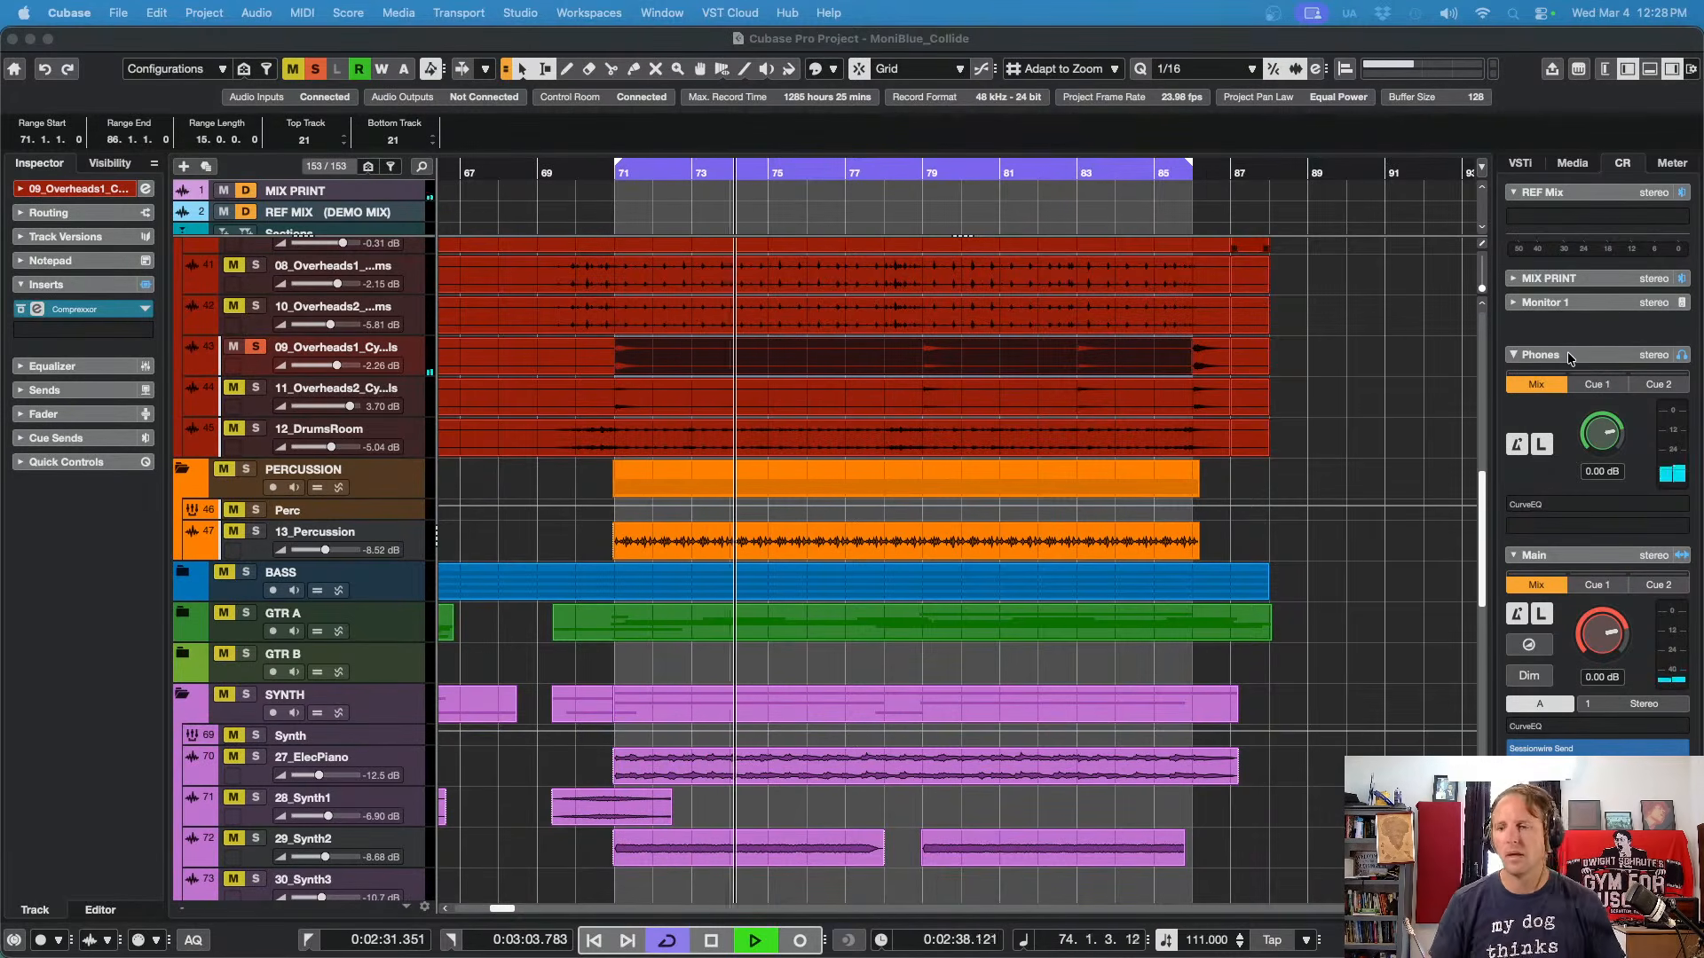
key("space")
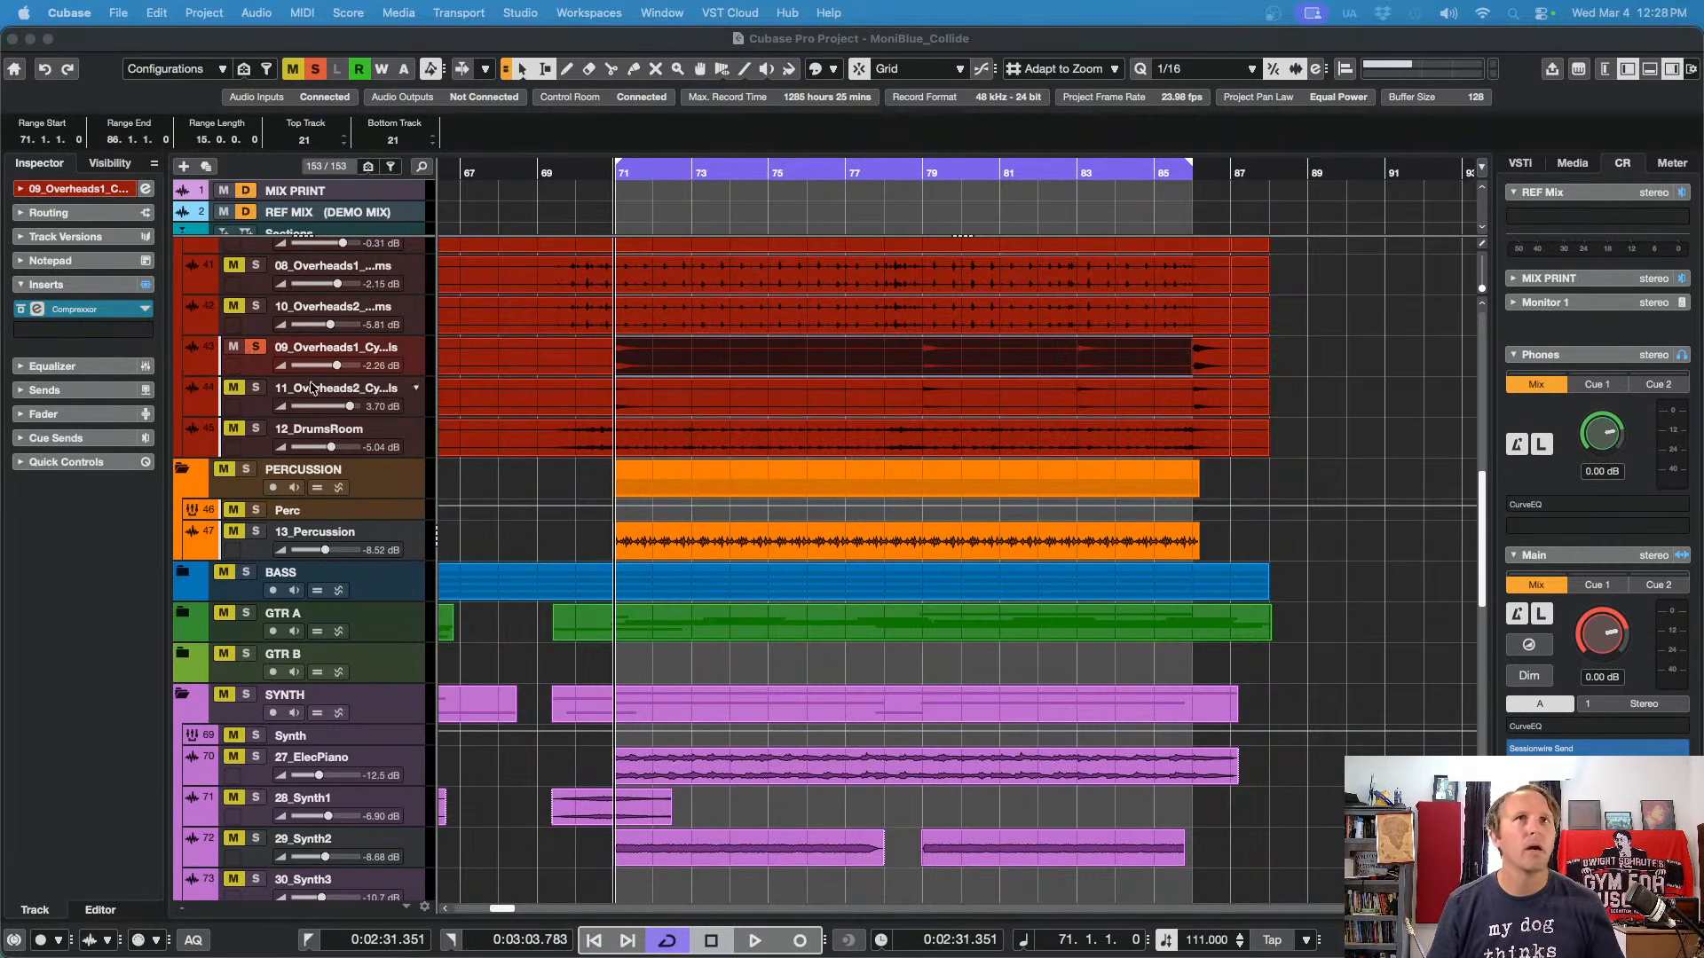
key("alt+shift+super+w")
key("space")
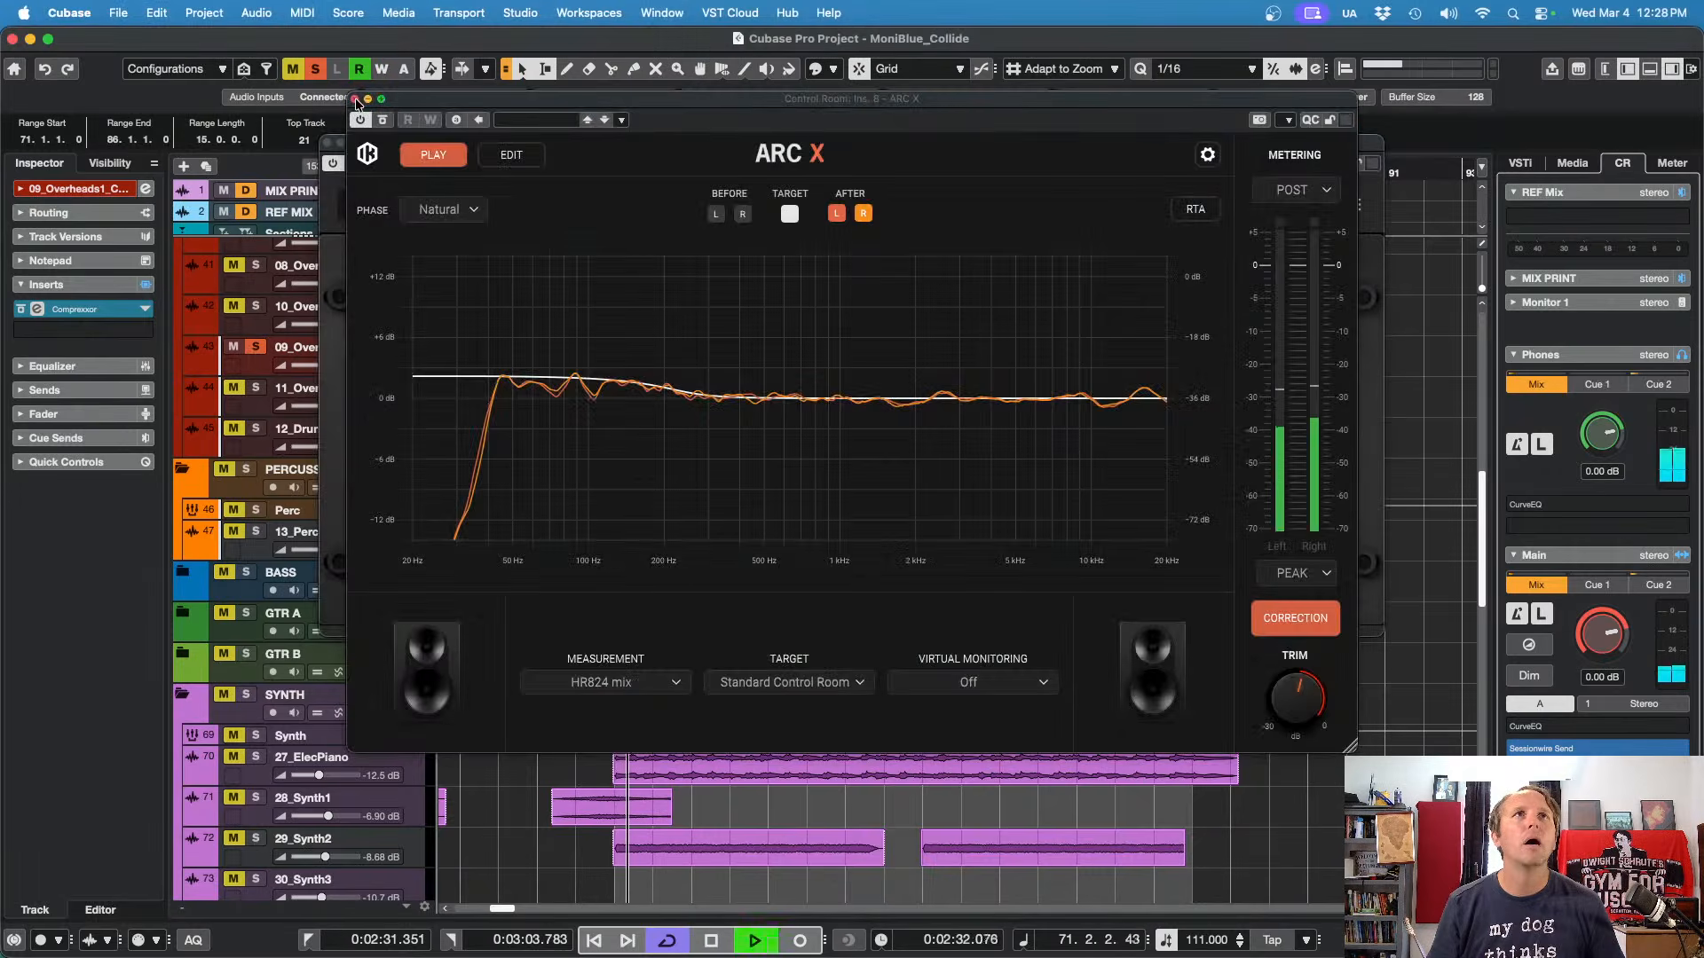
left_click(353, 101)
Step: Audition the cymbals through the Comprexxor, lower its attack, and set the release to 3.0 and the ratio to 3:1
key("space")
key("space")
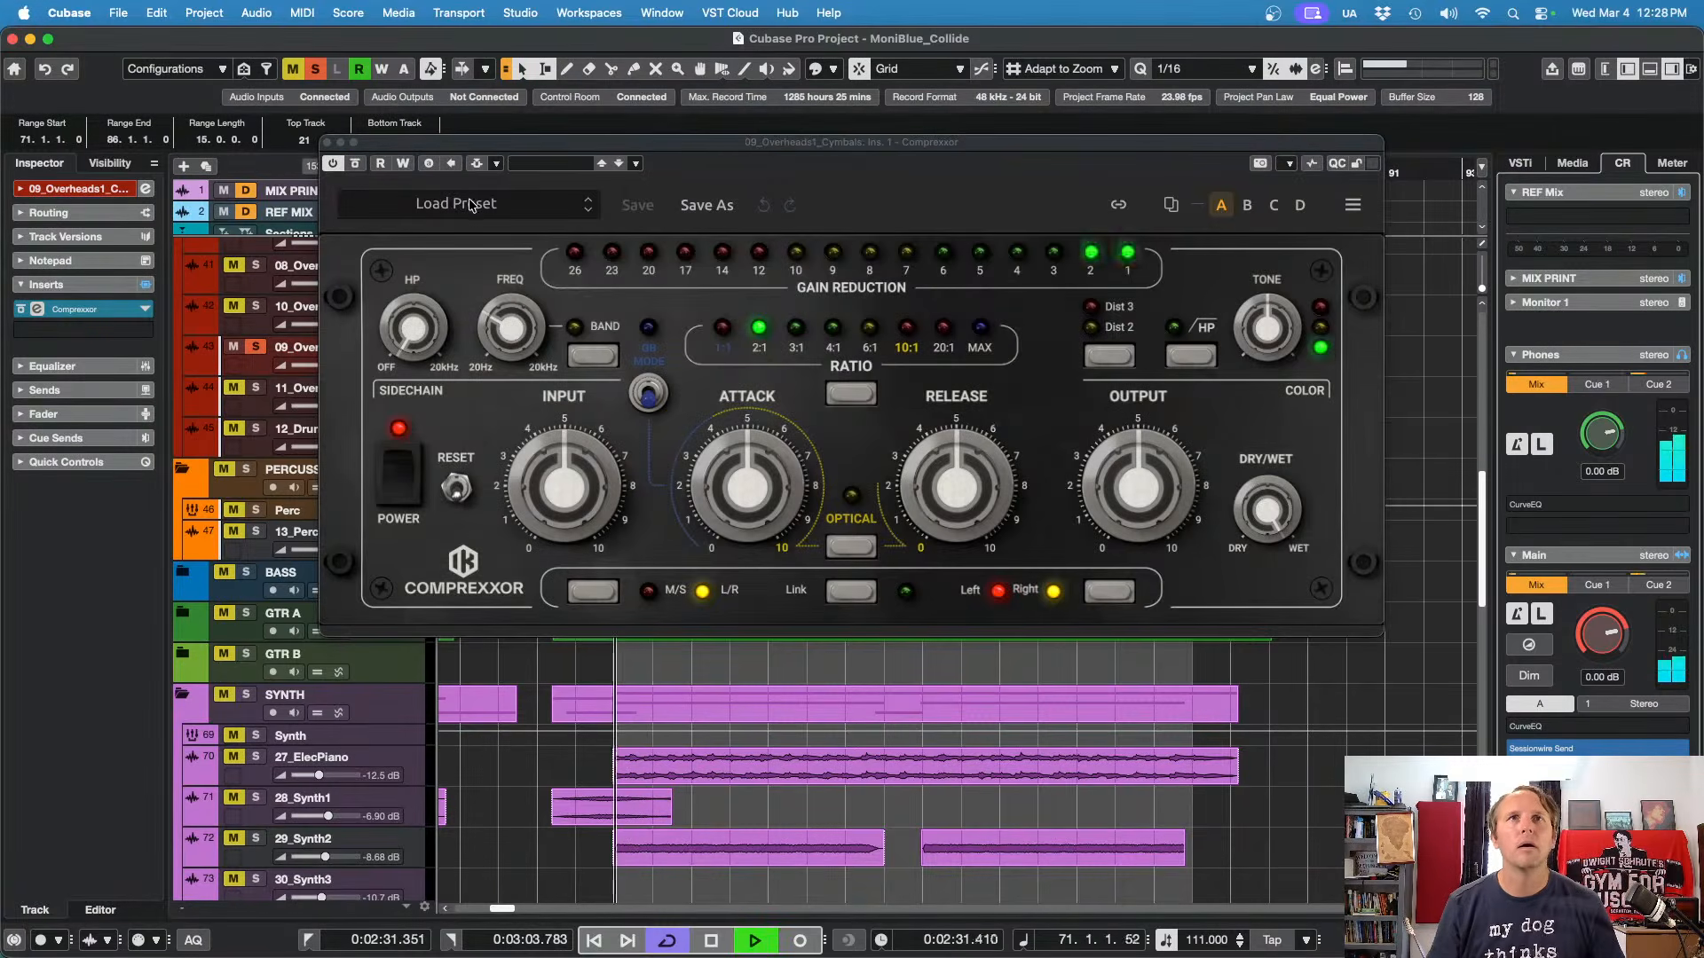
key("space")
mouse_move(733, 453)
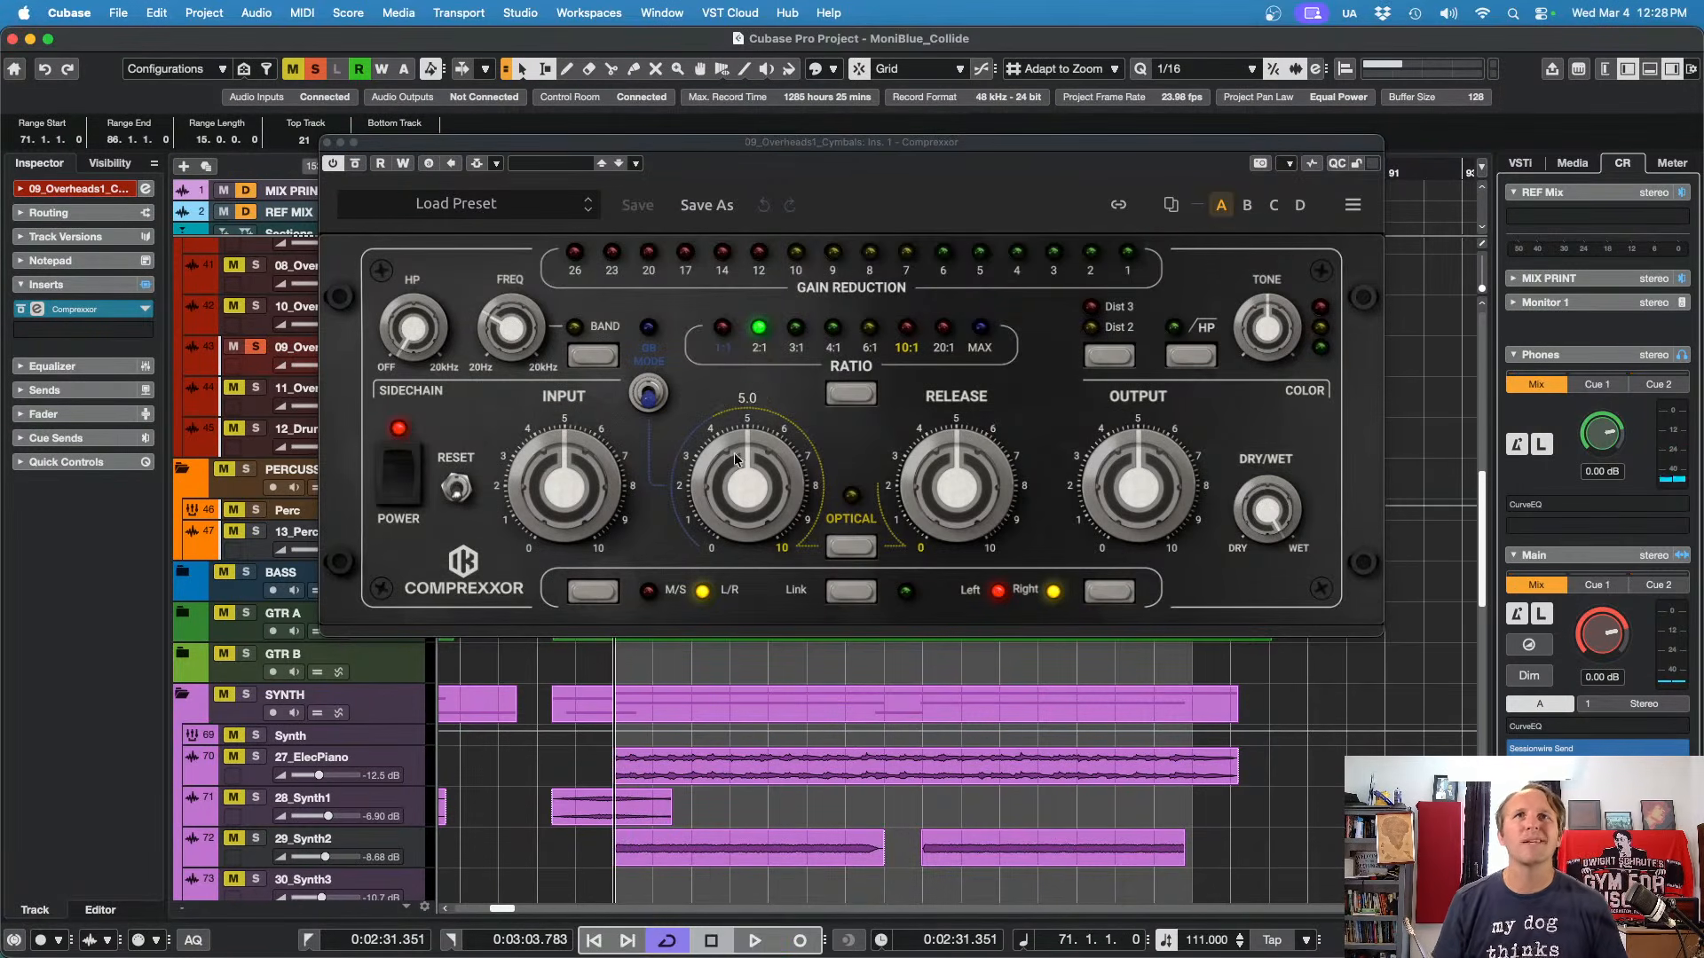
left_click_drag(741, 470, 929, 546)
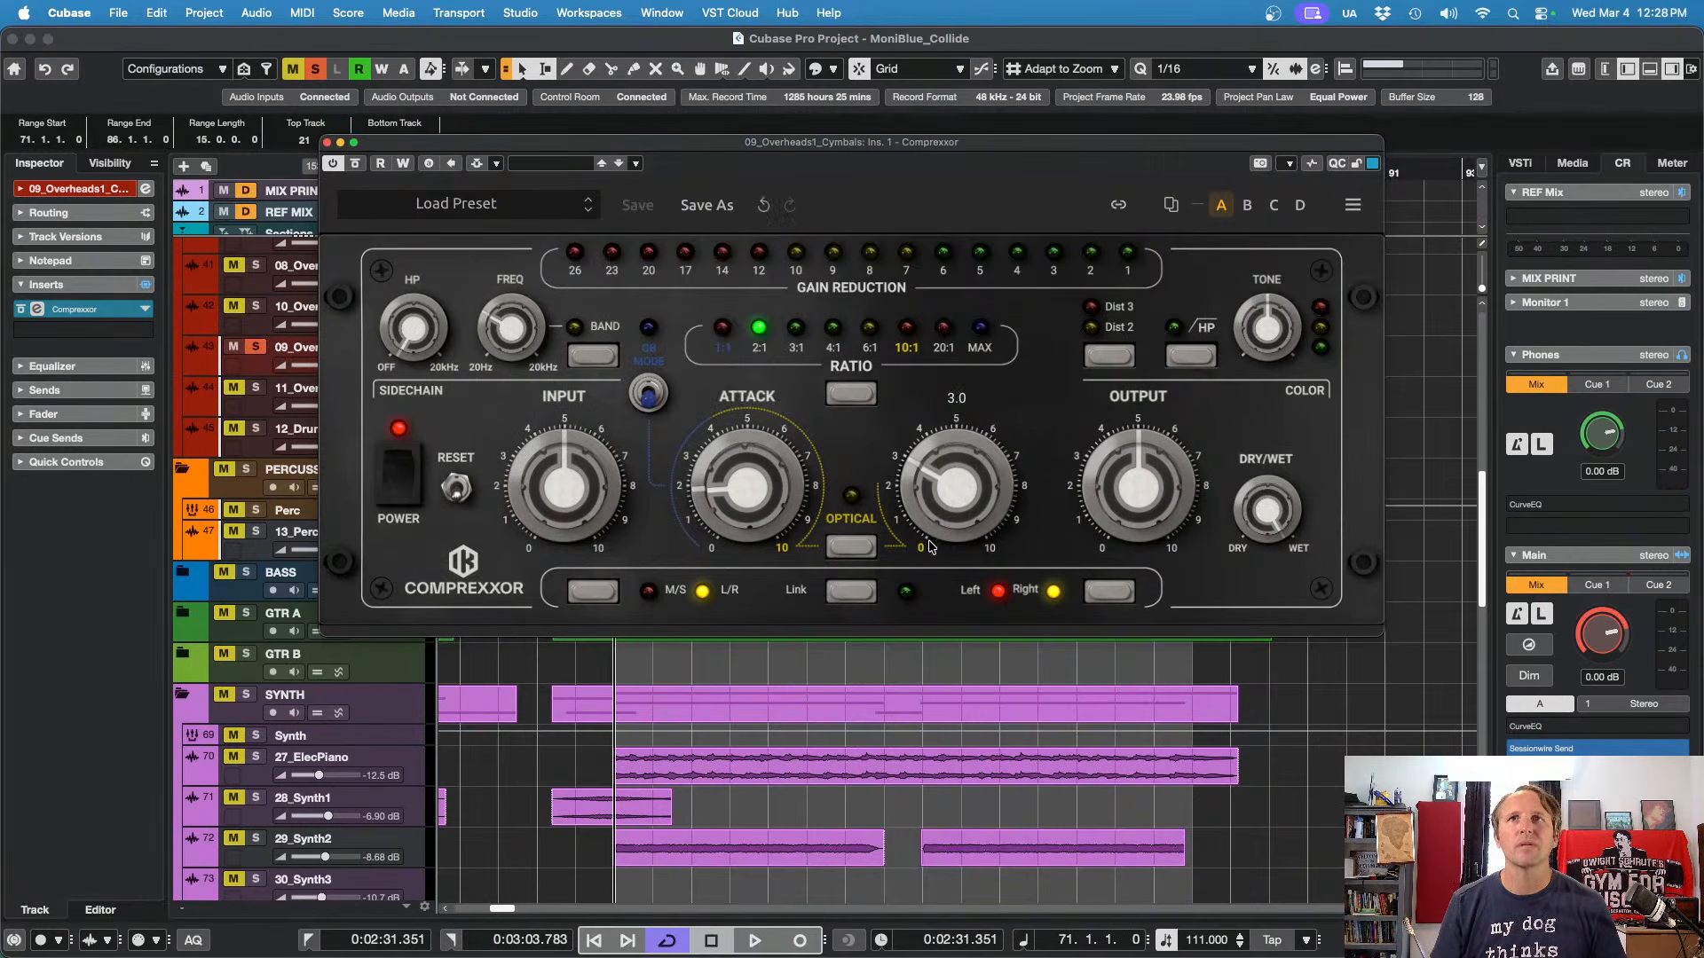
left_click(845, 390)
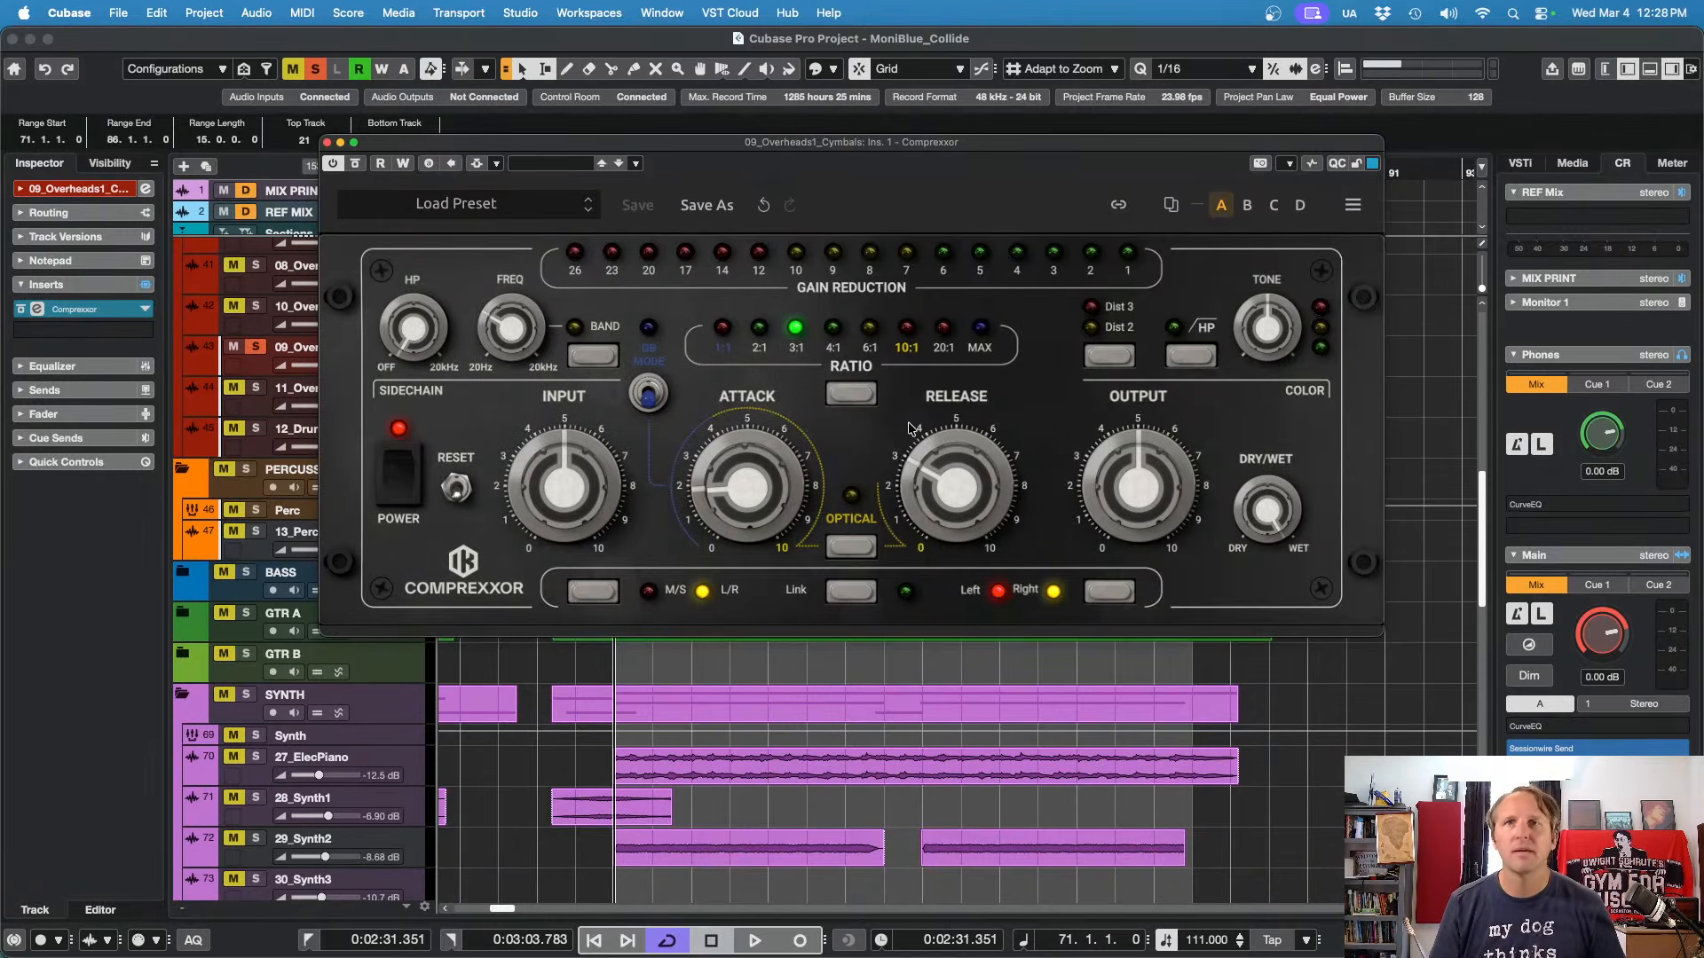
Step: Play the cymbals through the Comprexxor, raising its input to about 6 and its release slightly
key("space")
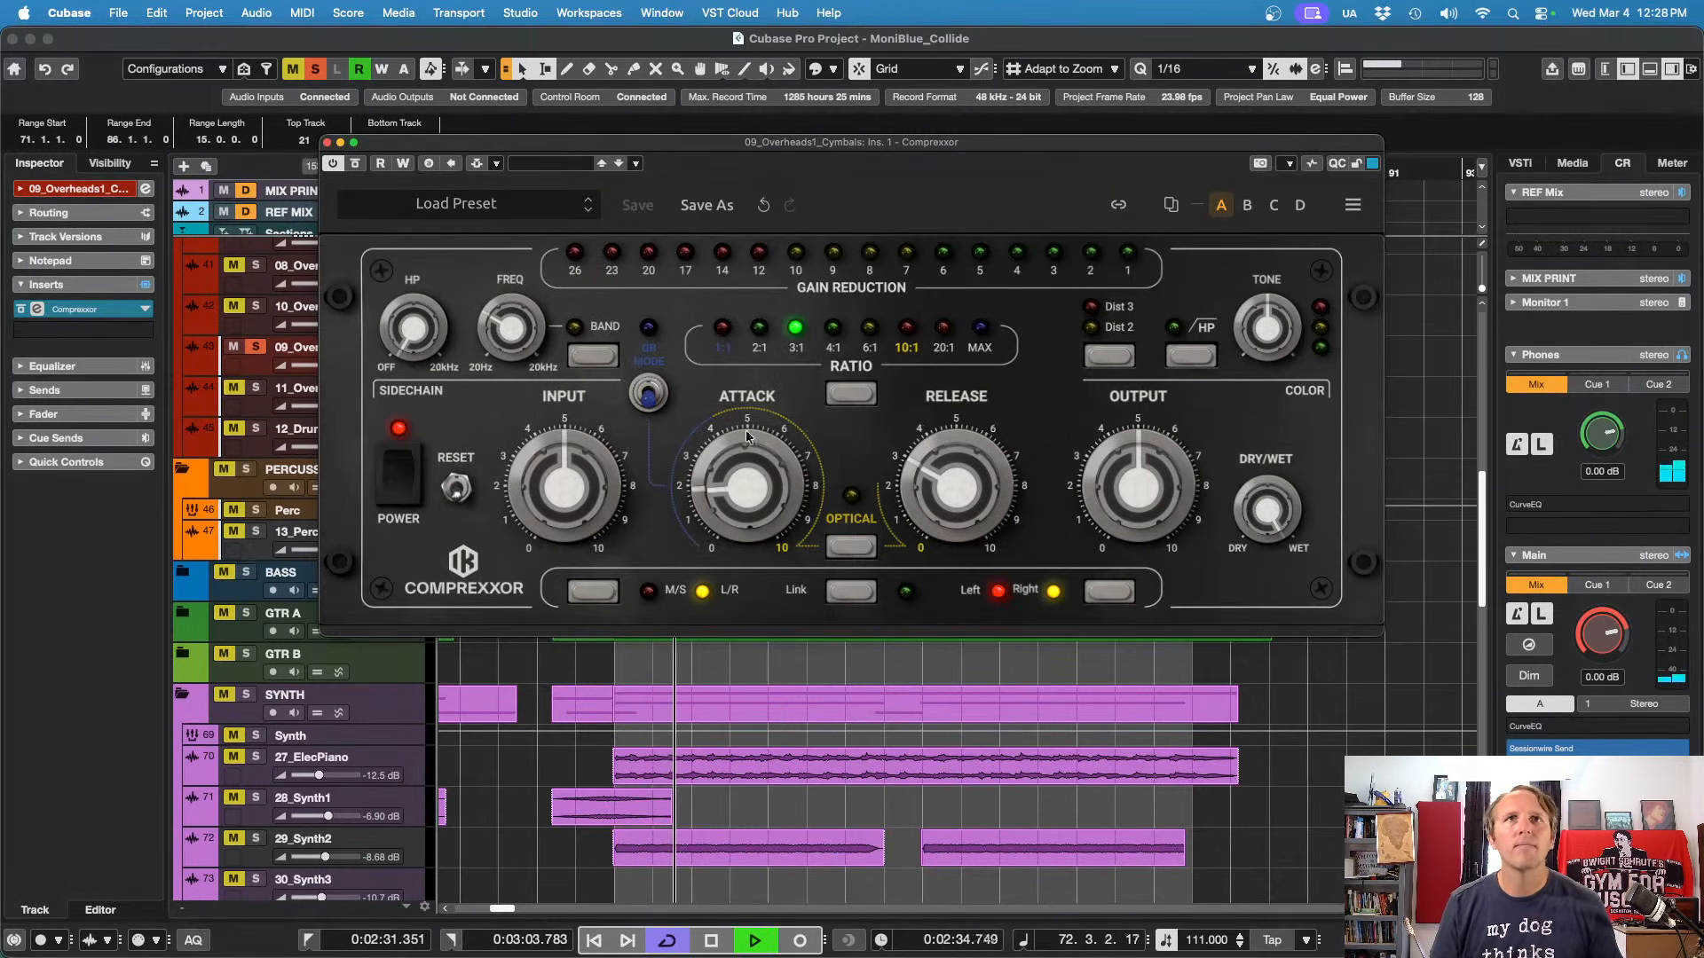
left_click_drag(578, 486, 576, 454)
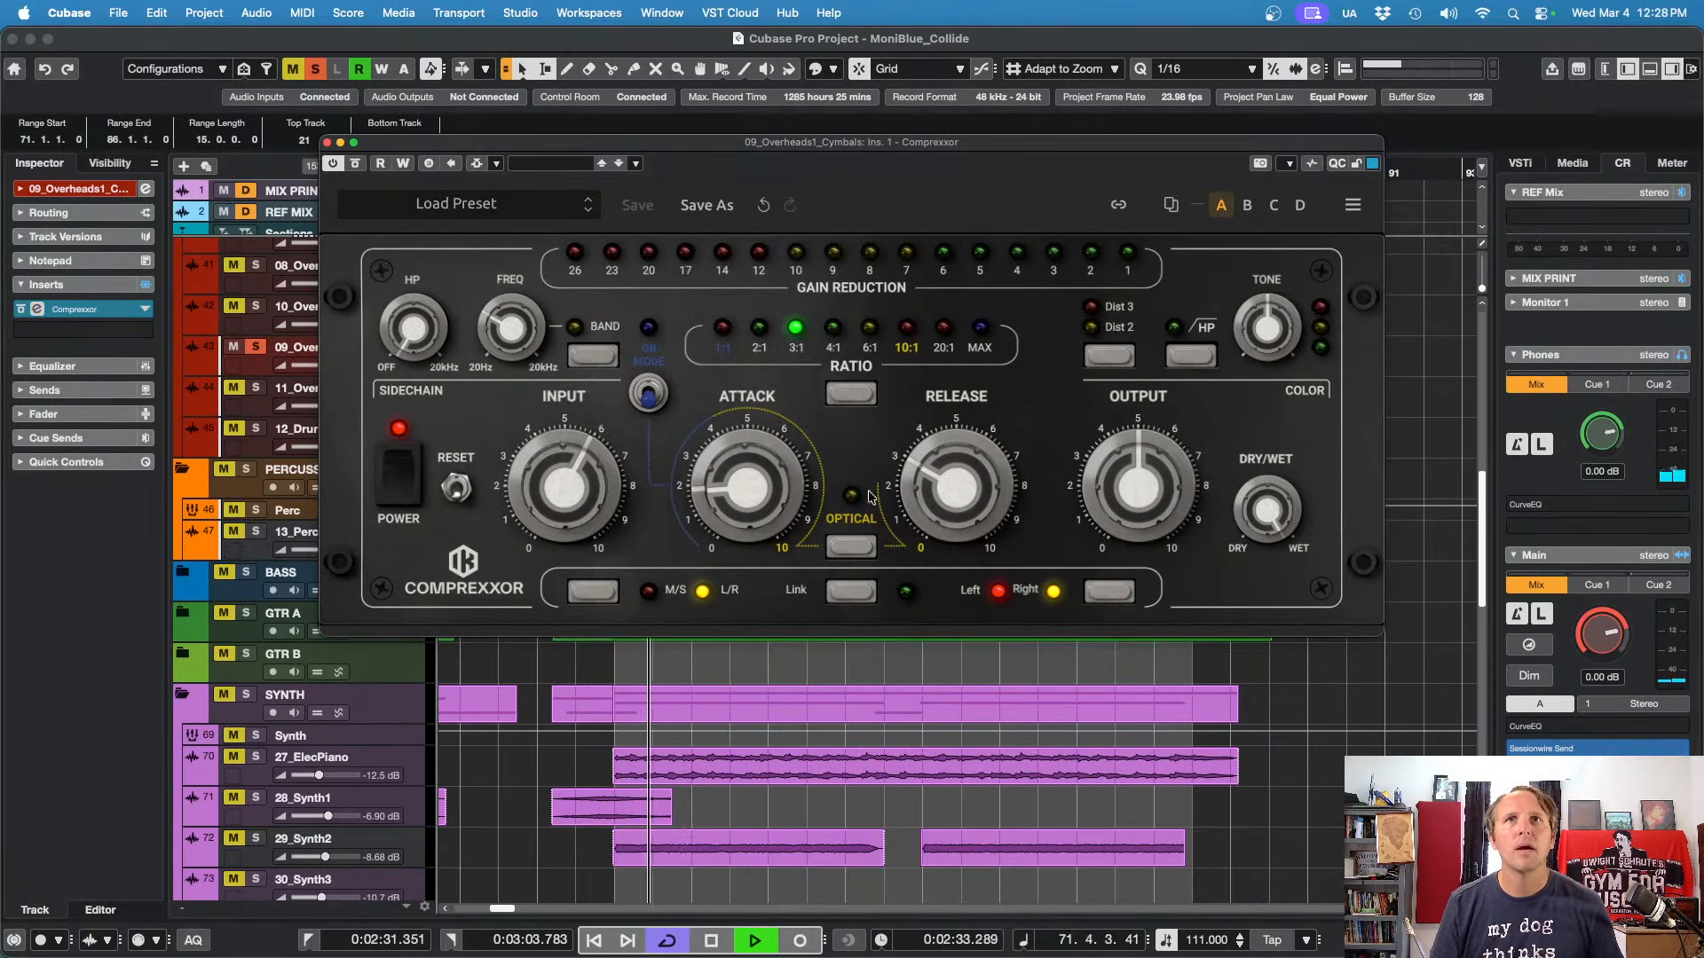
left_click_drag(936, 494, 939, 476)
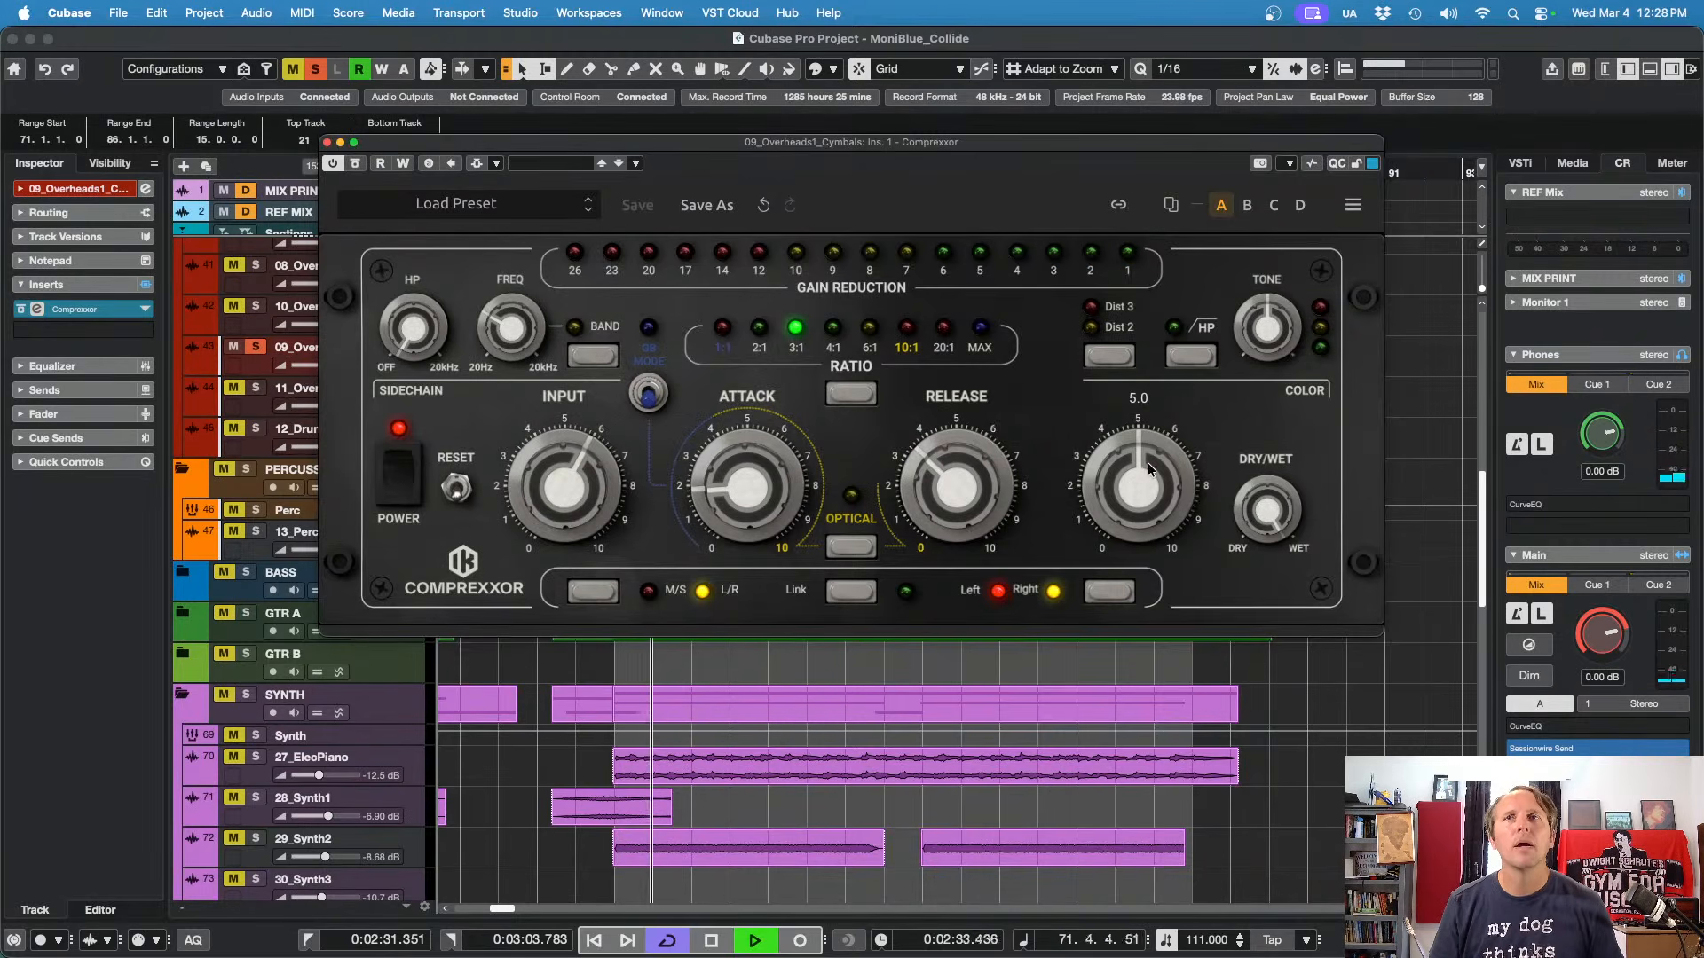
key("space")
key("space")
key("space")
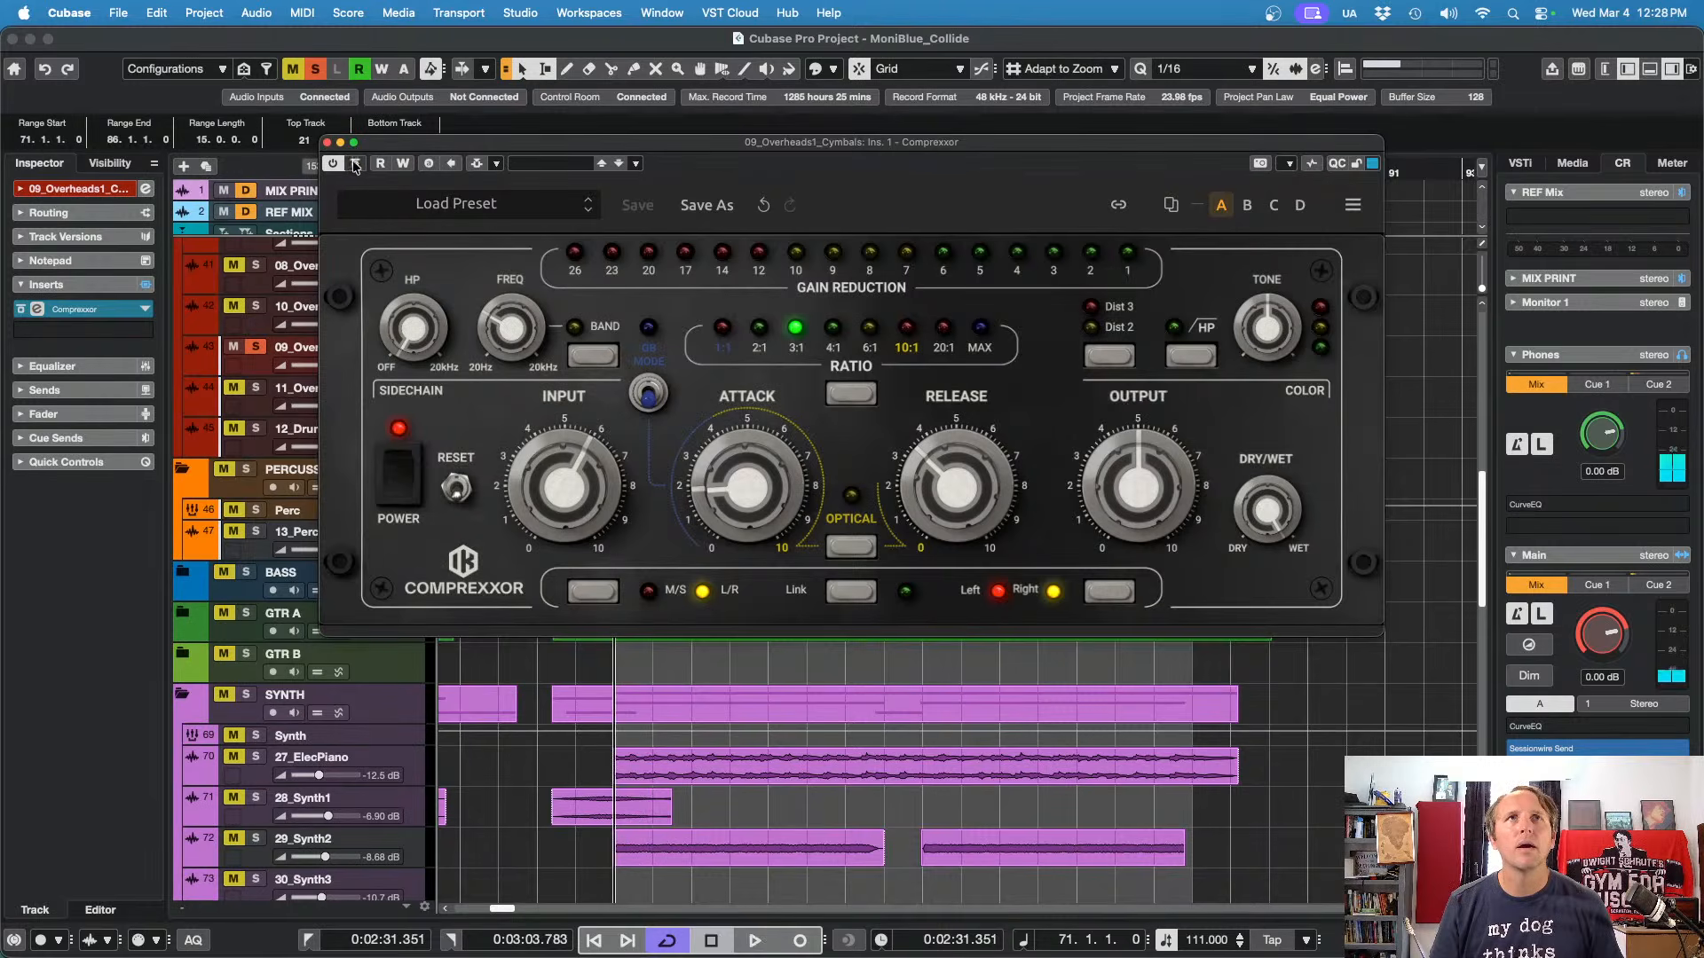
Step: Compare the cymbals with the Comprexxor bypassed and active, and lower its output to 4.6 to match levels
left_click(355, 163)
key("space")
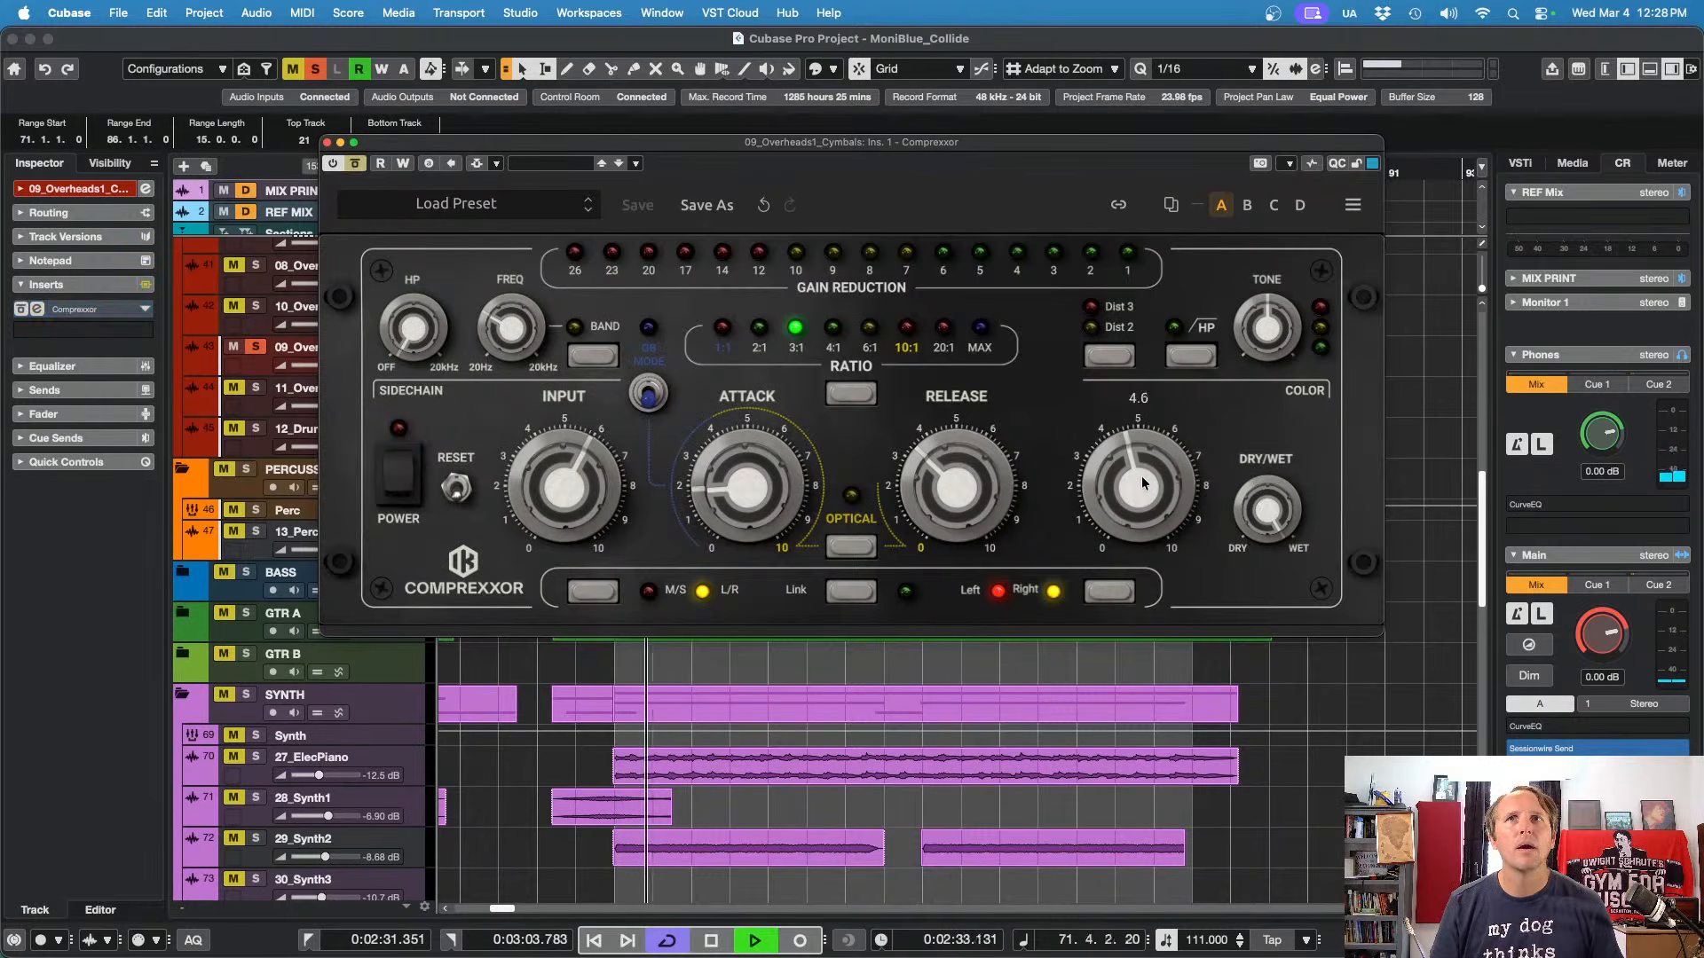
key("space")
left_click(356, 165)
key("space")
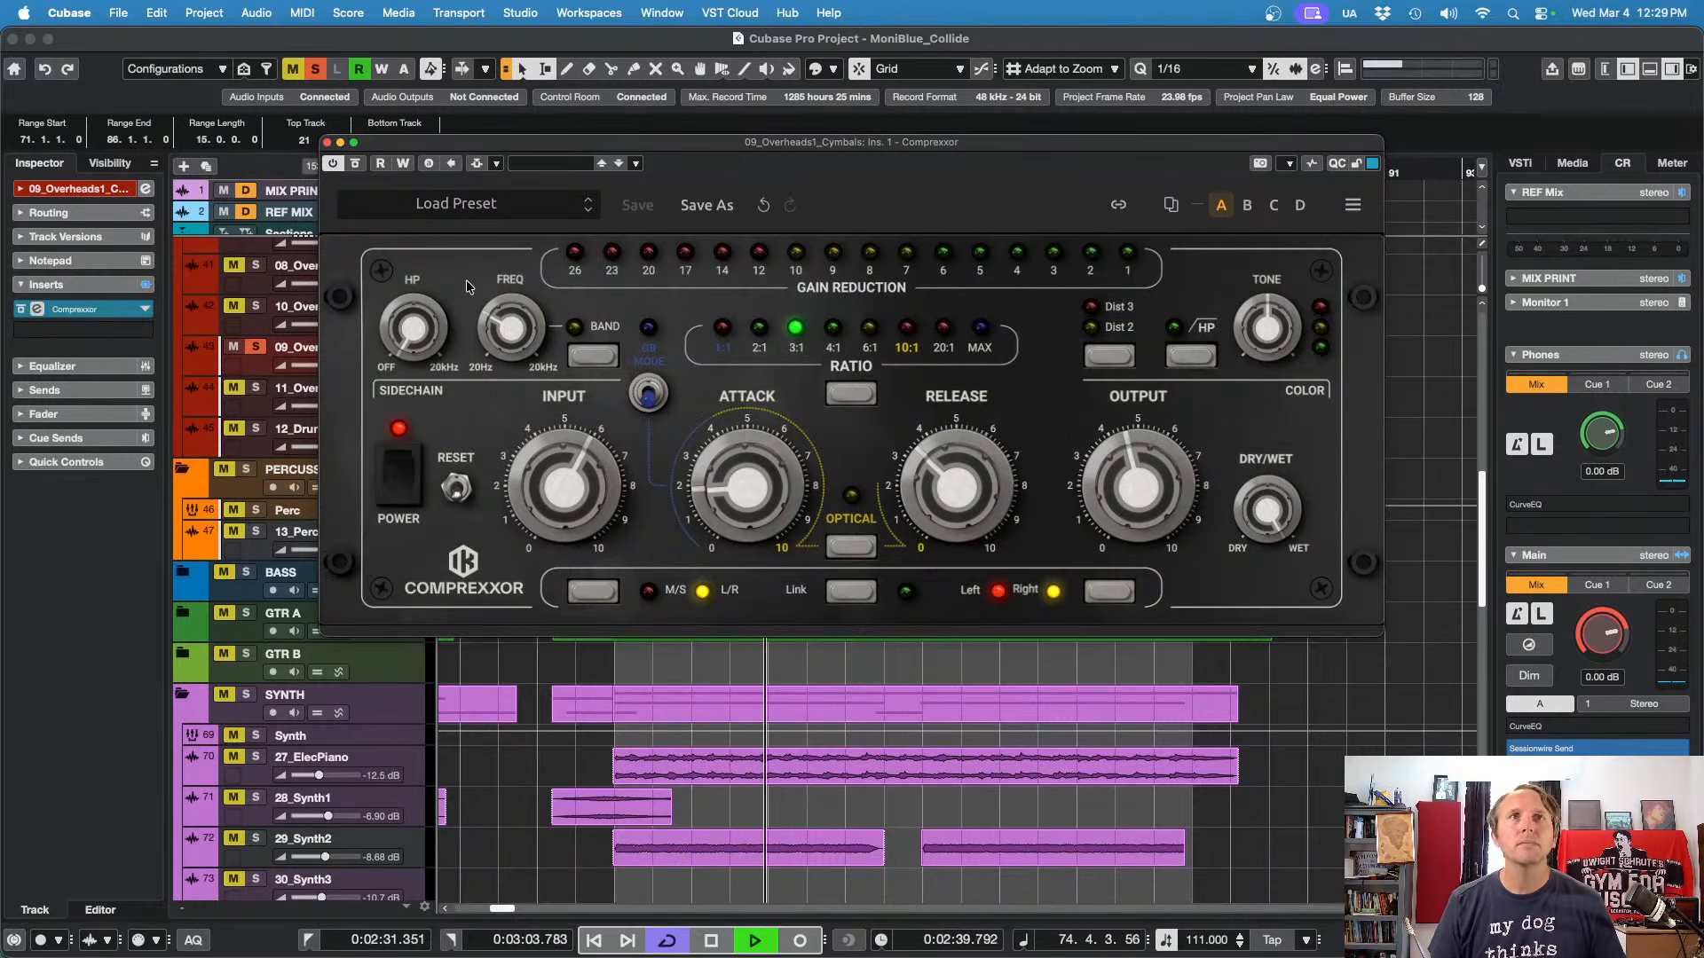
key("space")
key("space")
key("space")
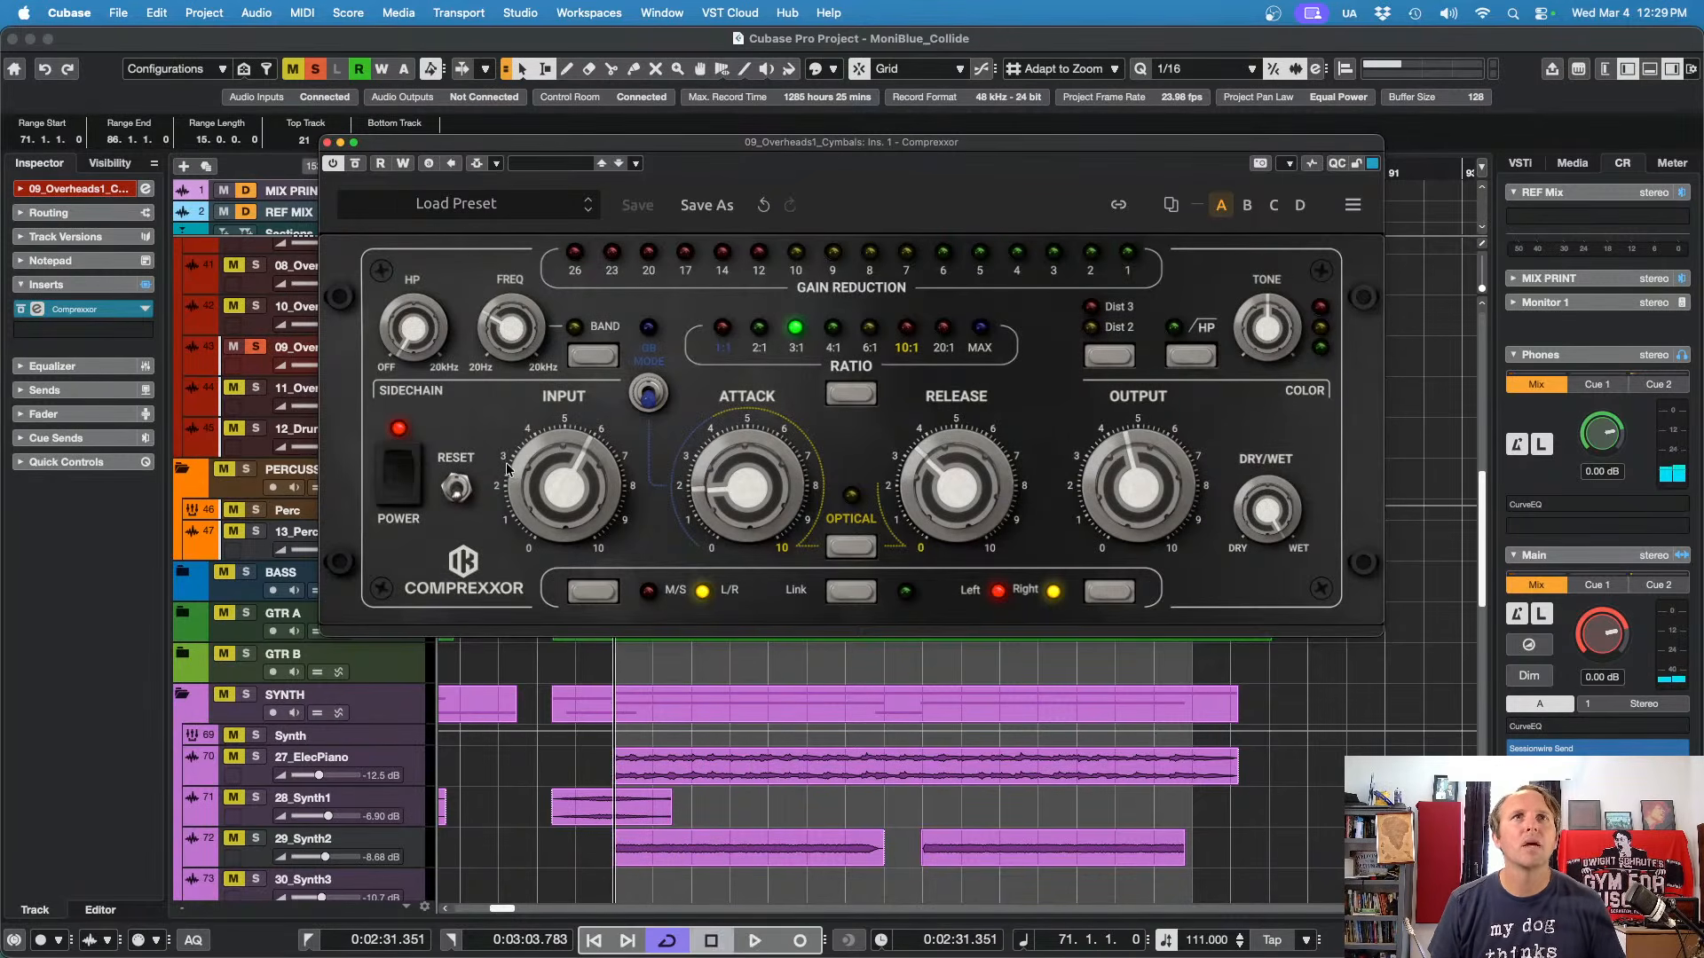
Step: Set the Comprexxor's input to 6.8, lower the attack slightly, and reduce the output to about 4 during playback
mouse_move(577, 501)
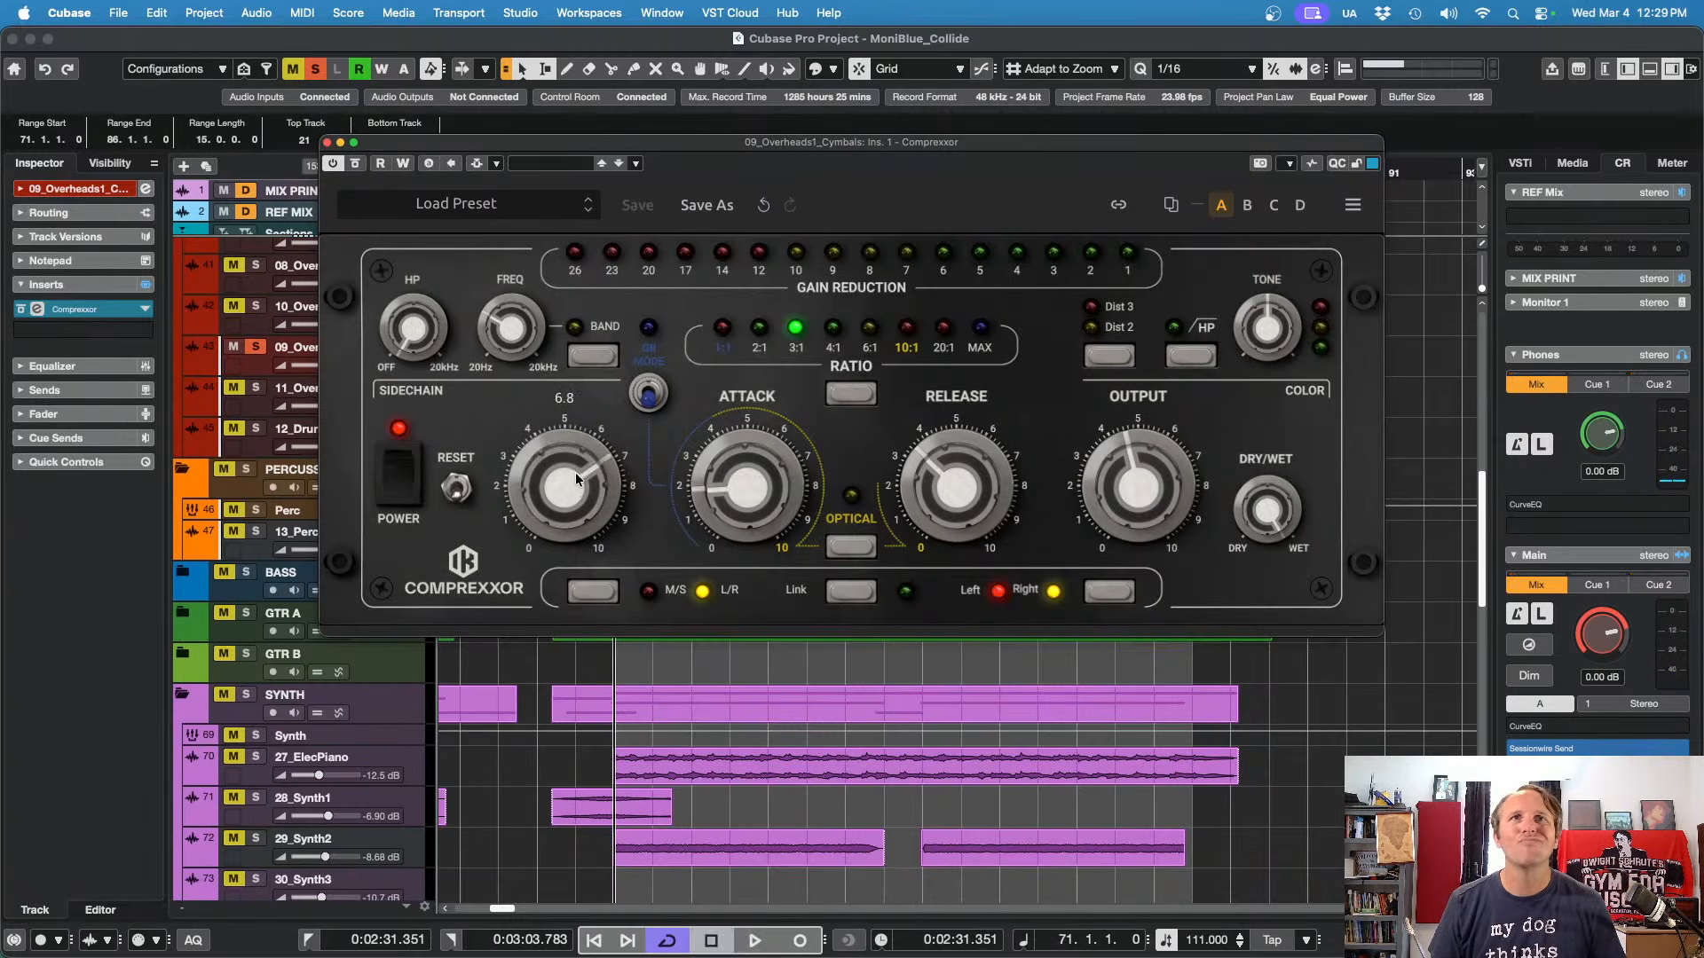
mouse_move(767, 490)
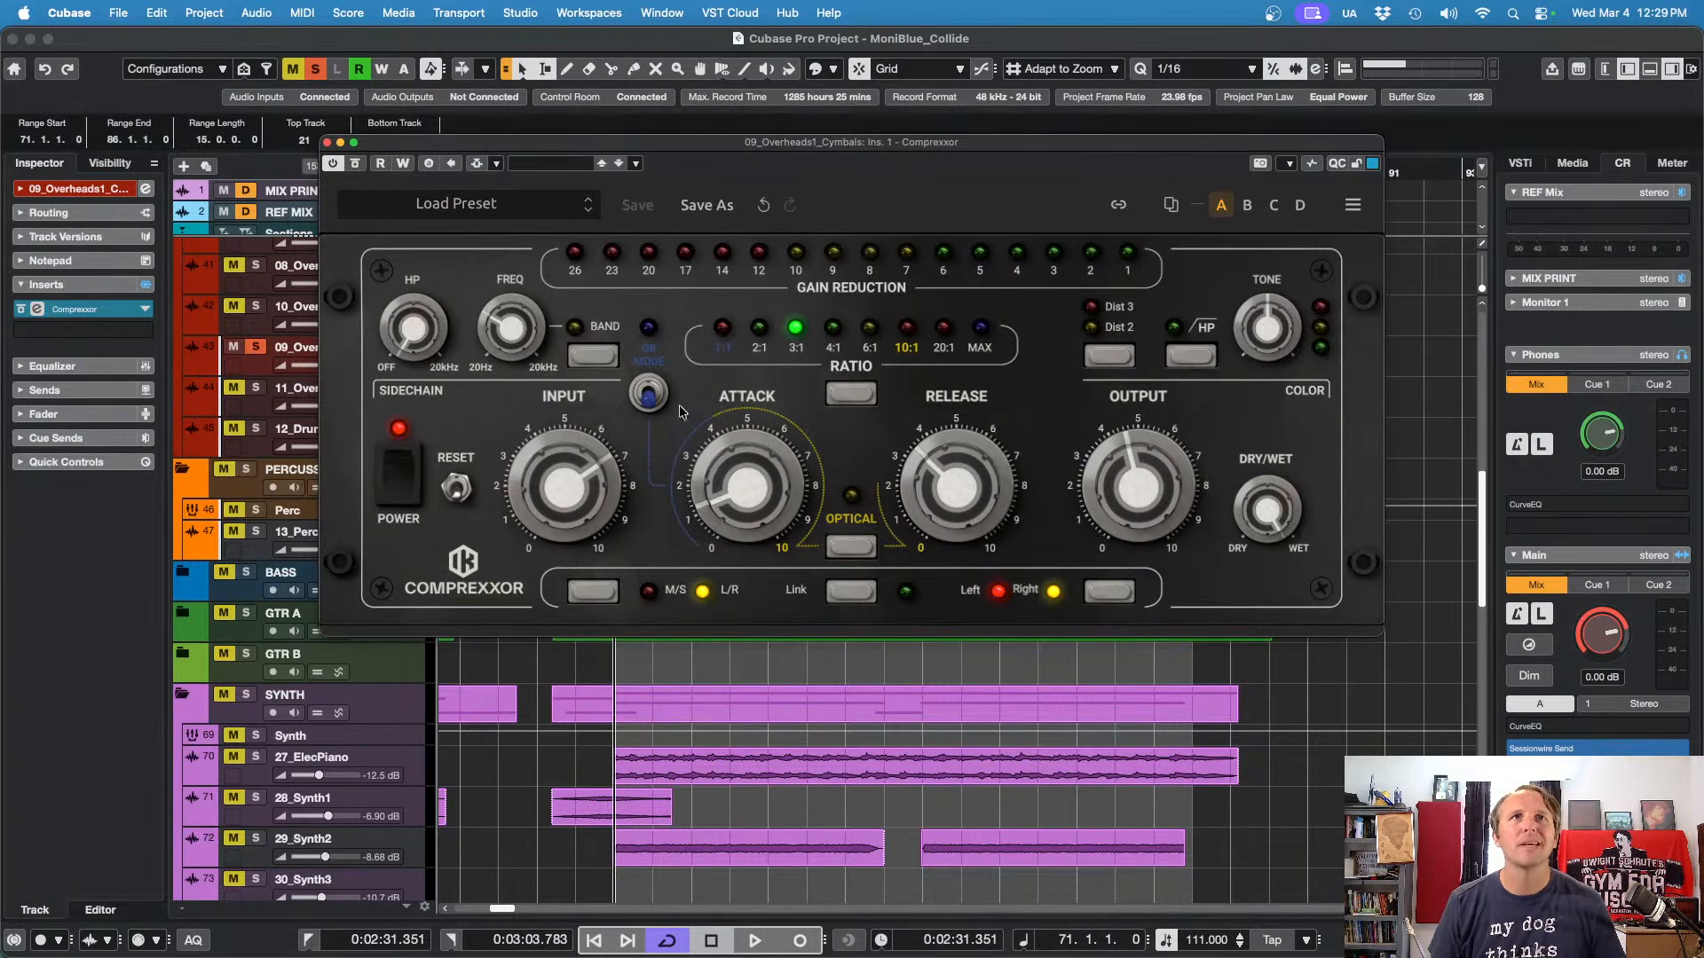
key("space")
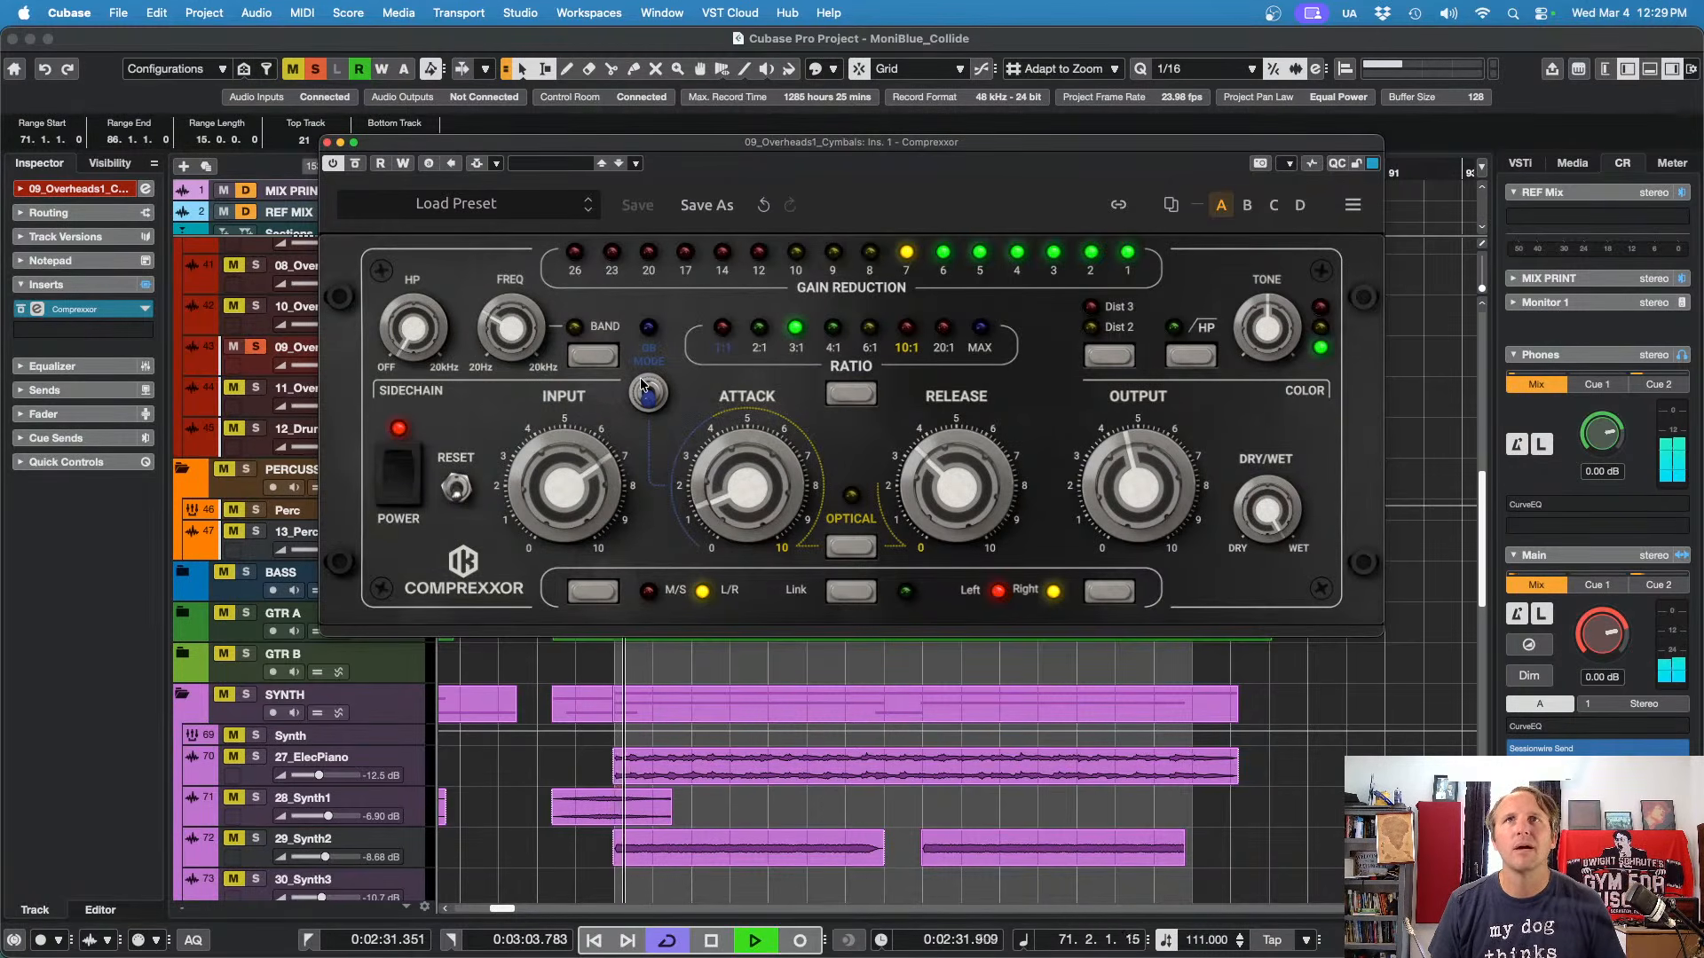
mouse_move(1141, 479)
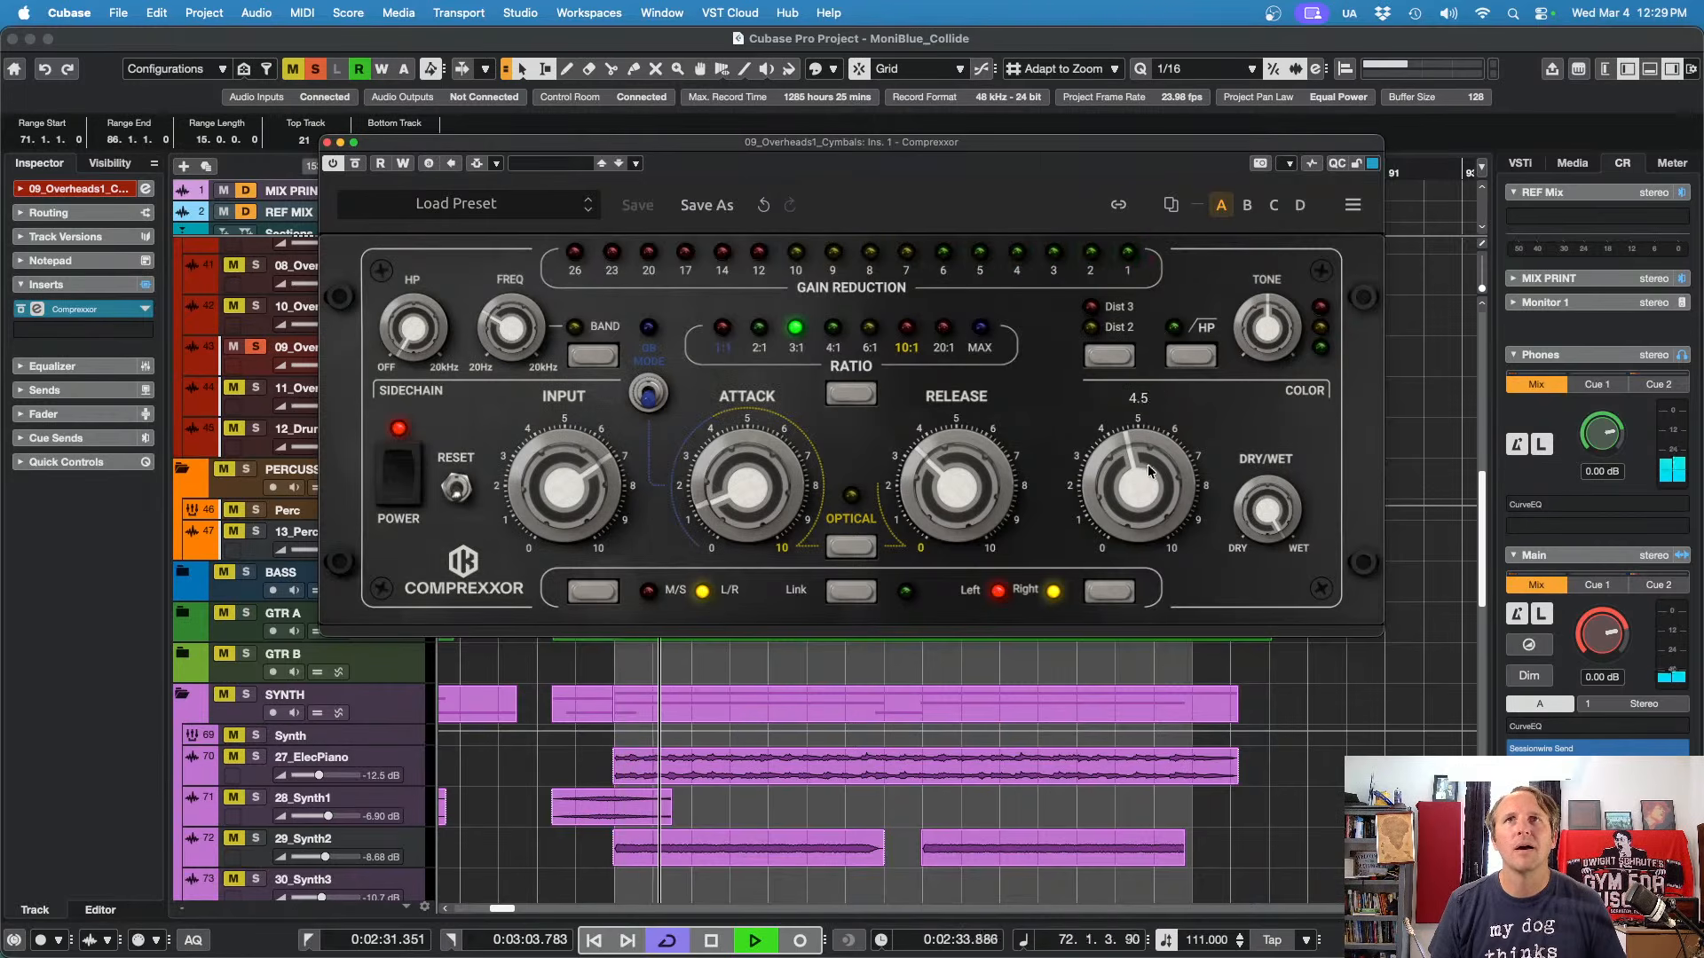
key("space")
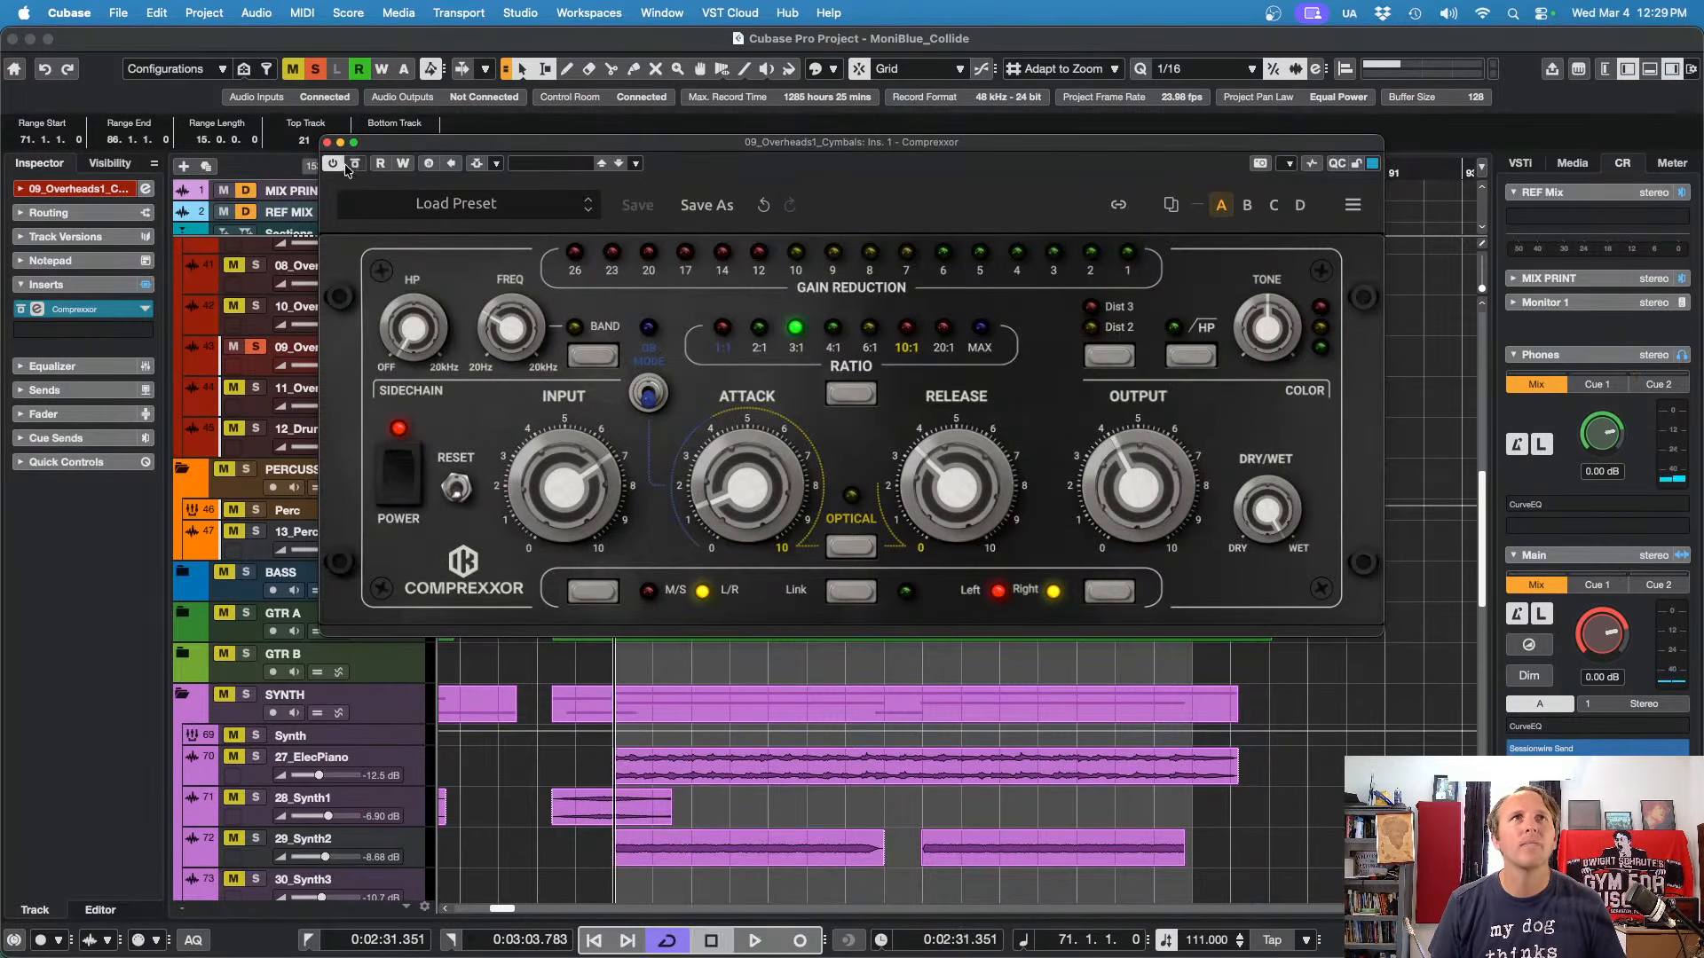
Step: Compare the cymbals with the Comprexxor bypassed and active once more, and close the plug-in
left_click(354, 164)
key("space")
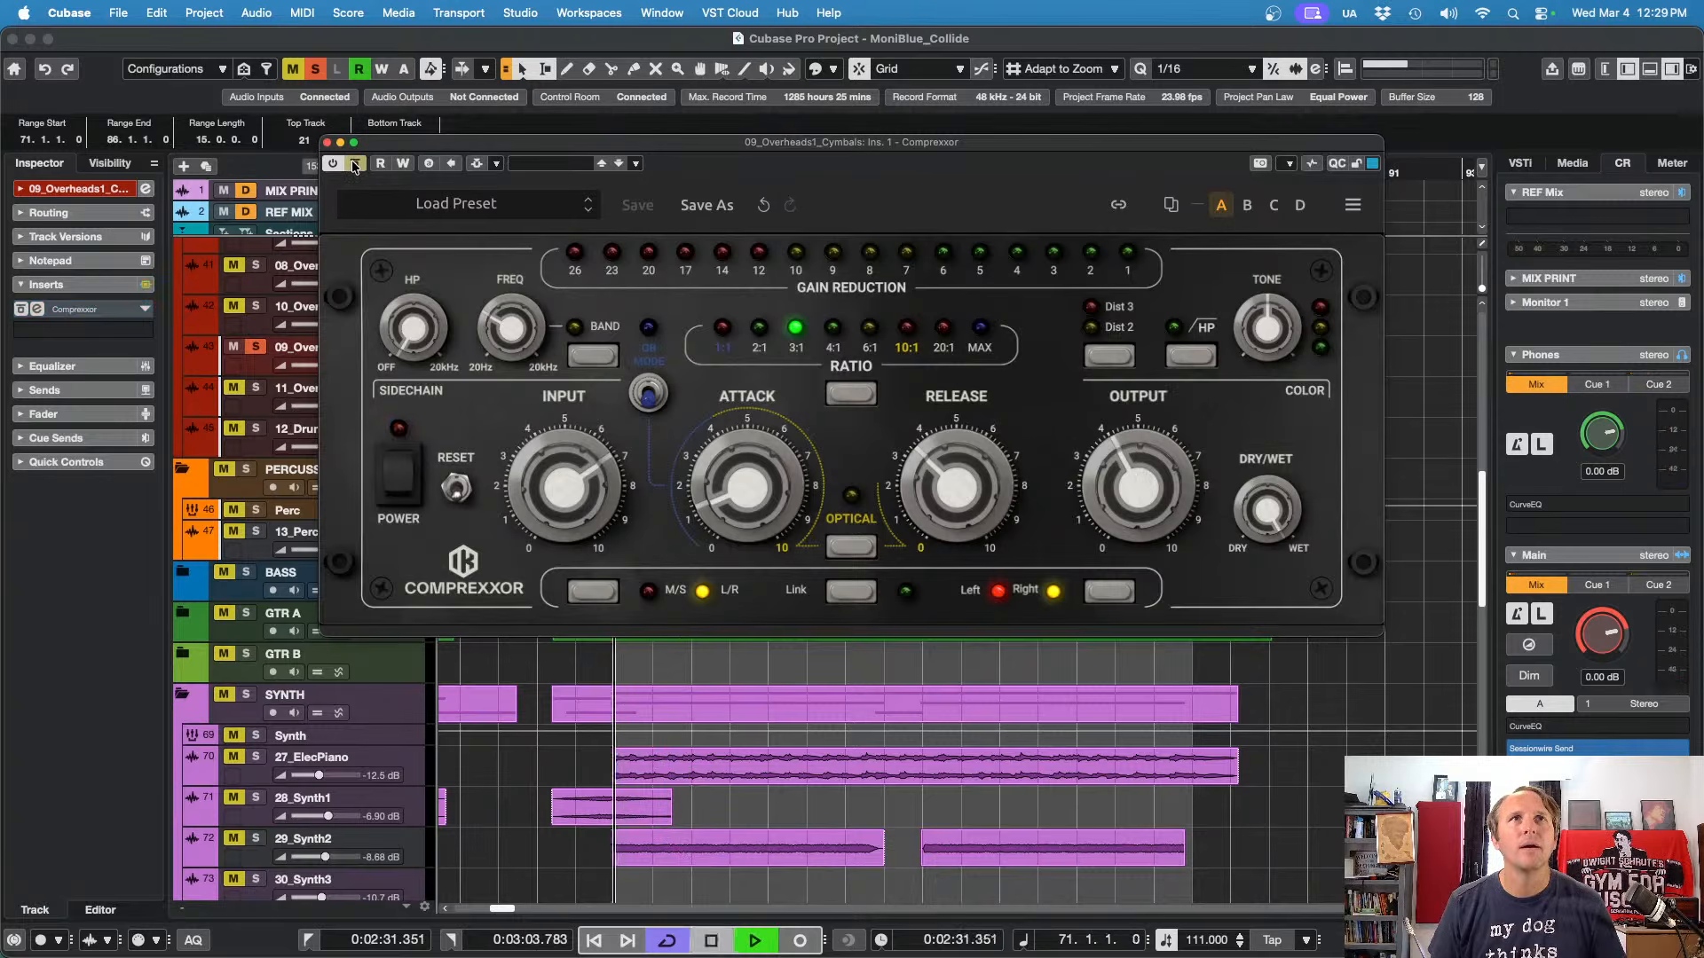
left_click(354, 165)
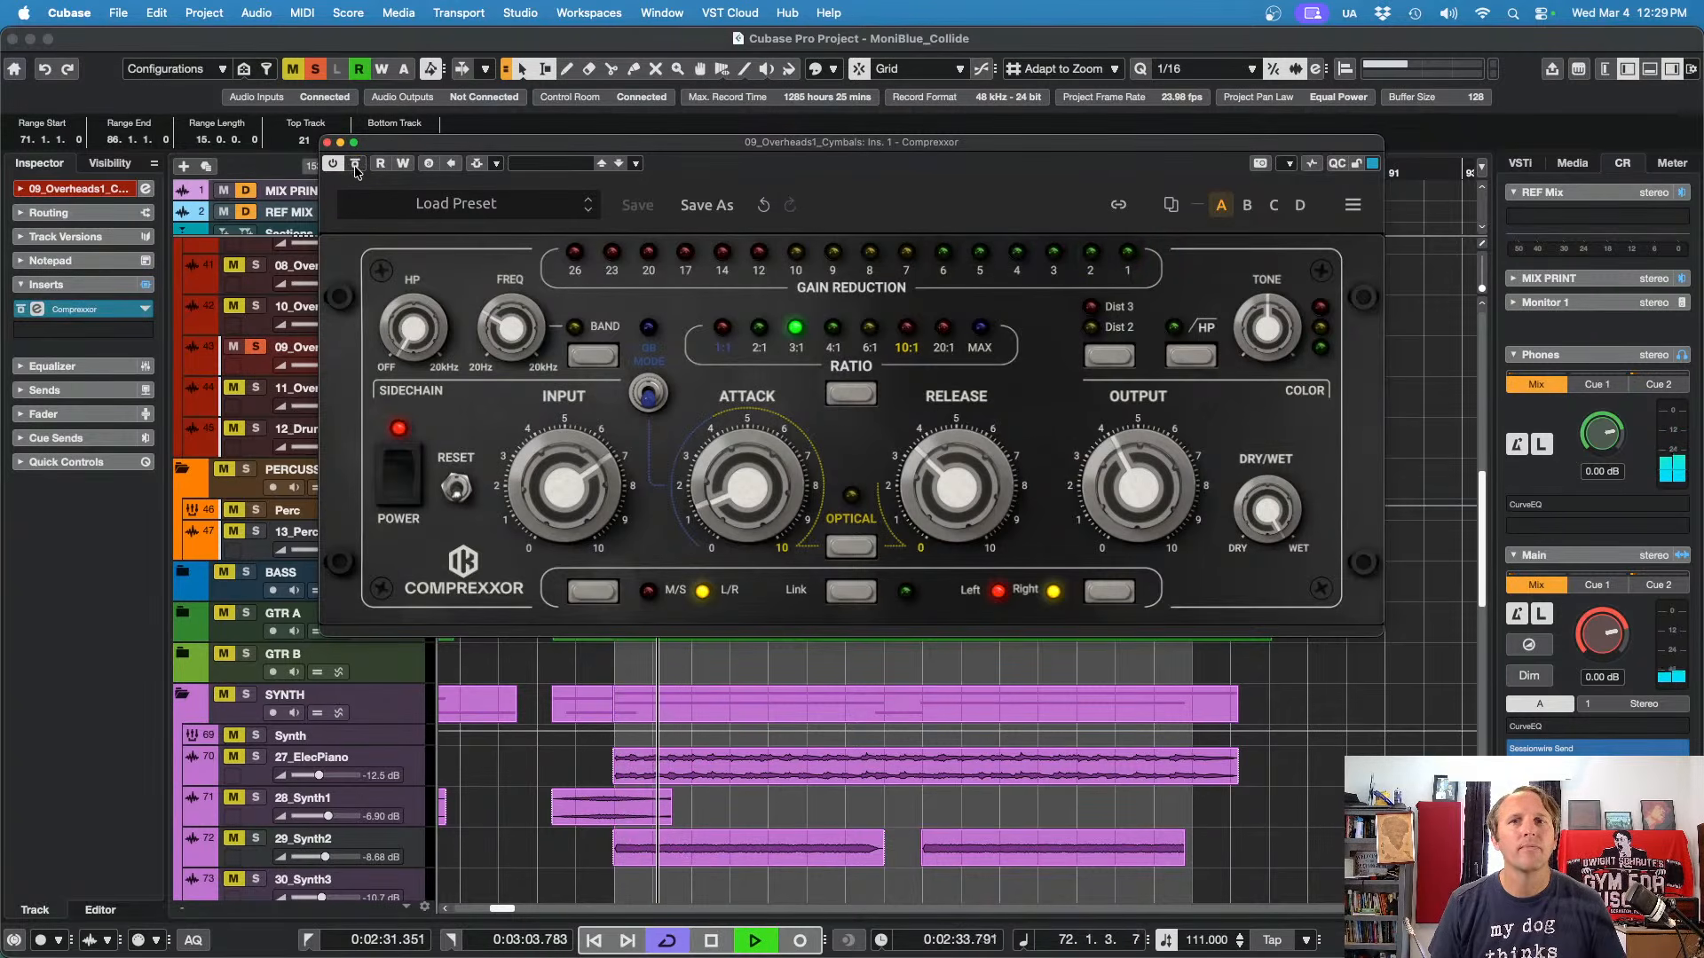
key("space")
left_click(327, 142)
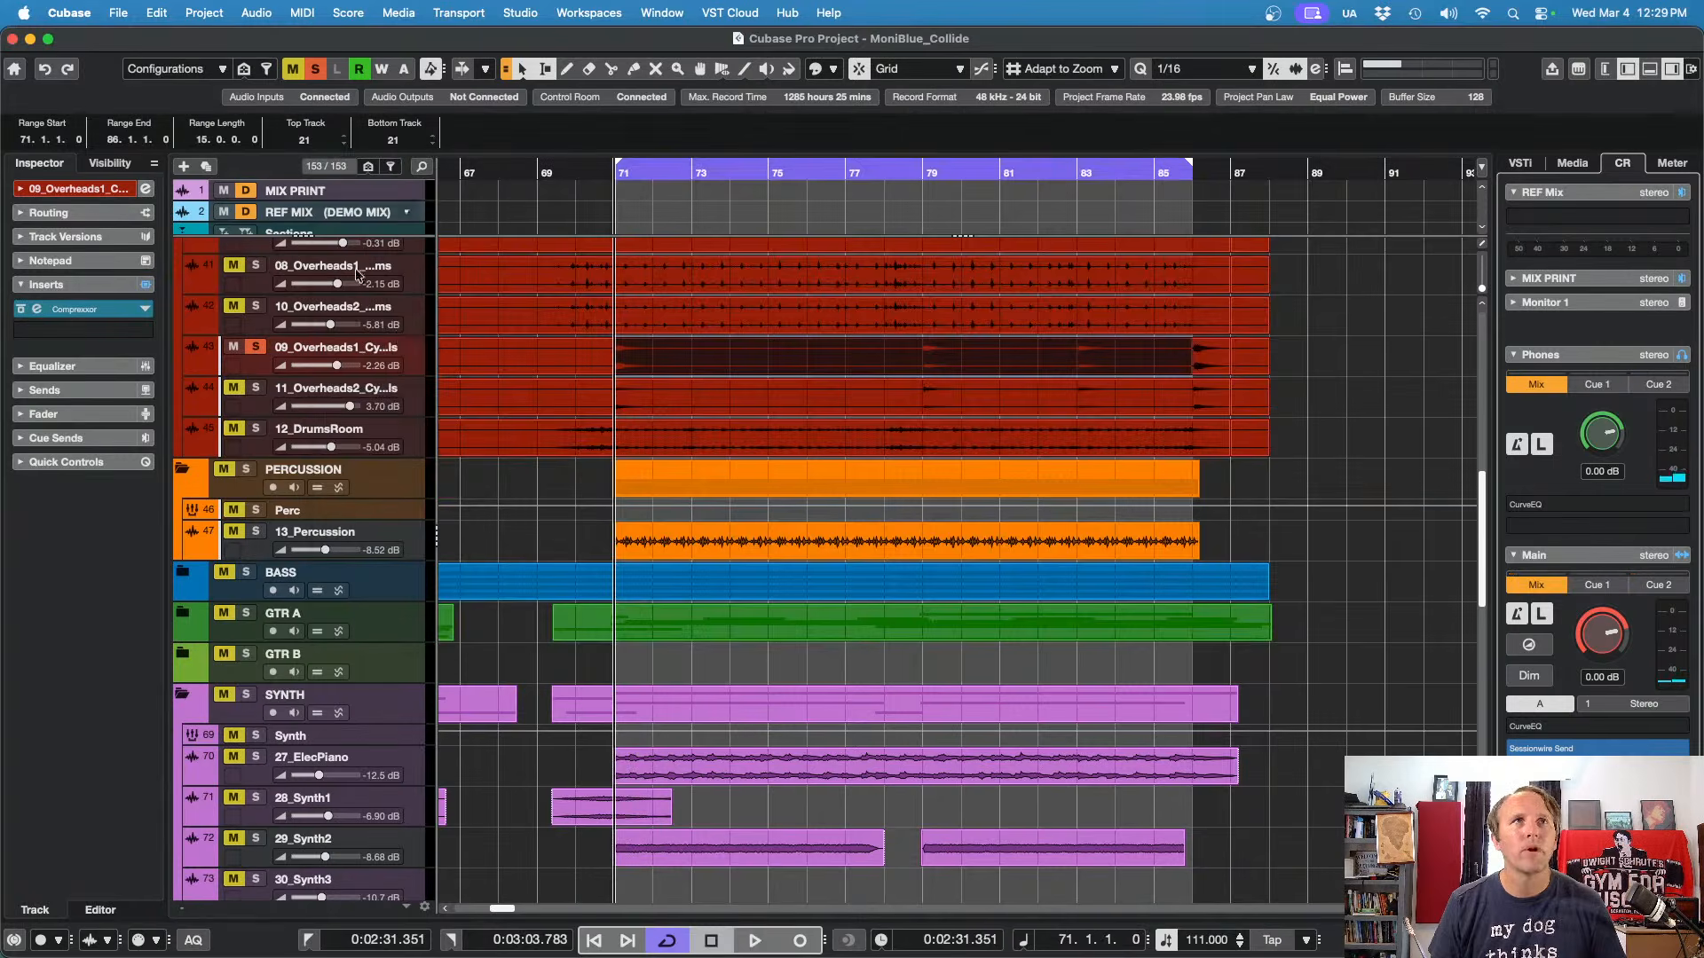
Step: Copy the Comprexxor from 09_Overheads1_Cymbals to 11_Overheads2_Cymbals, clear the solo, and lower their faders to -4.33 and -3.26 dB respectively
key("F3")
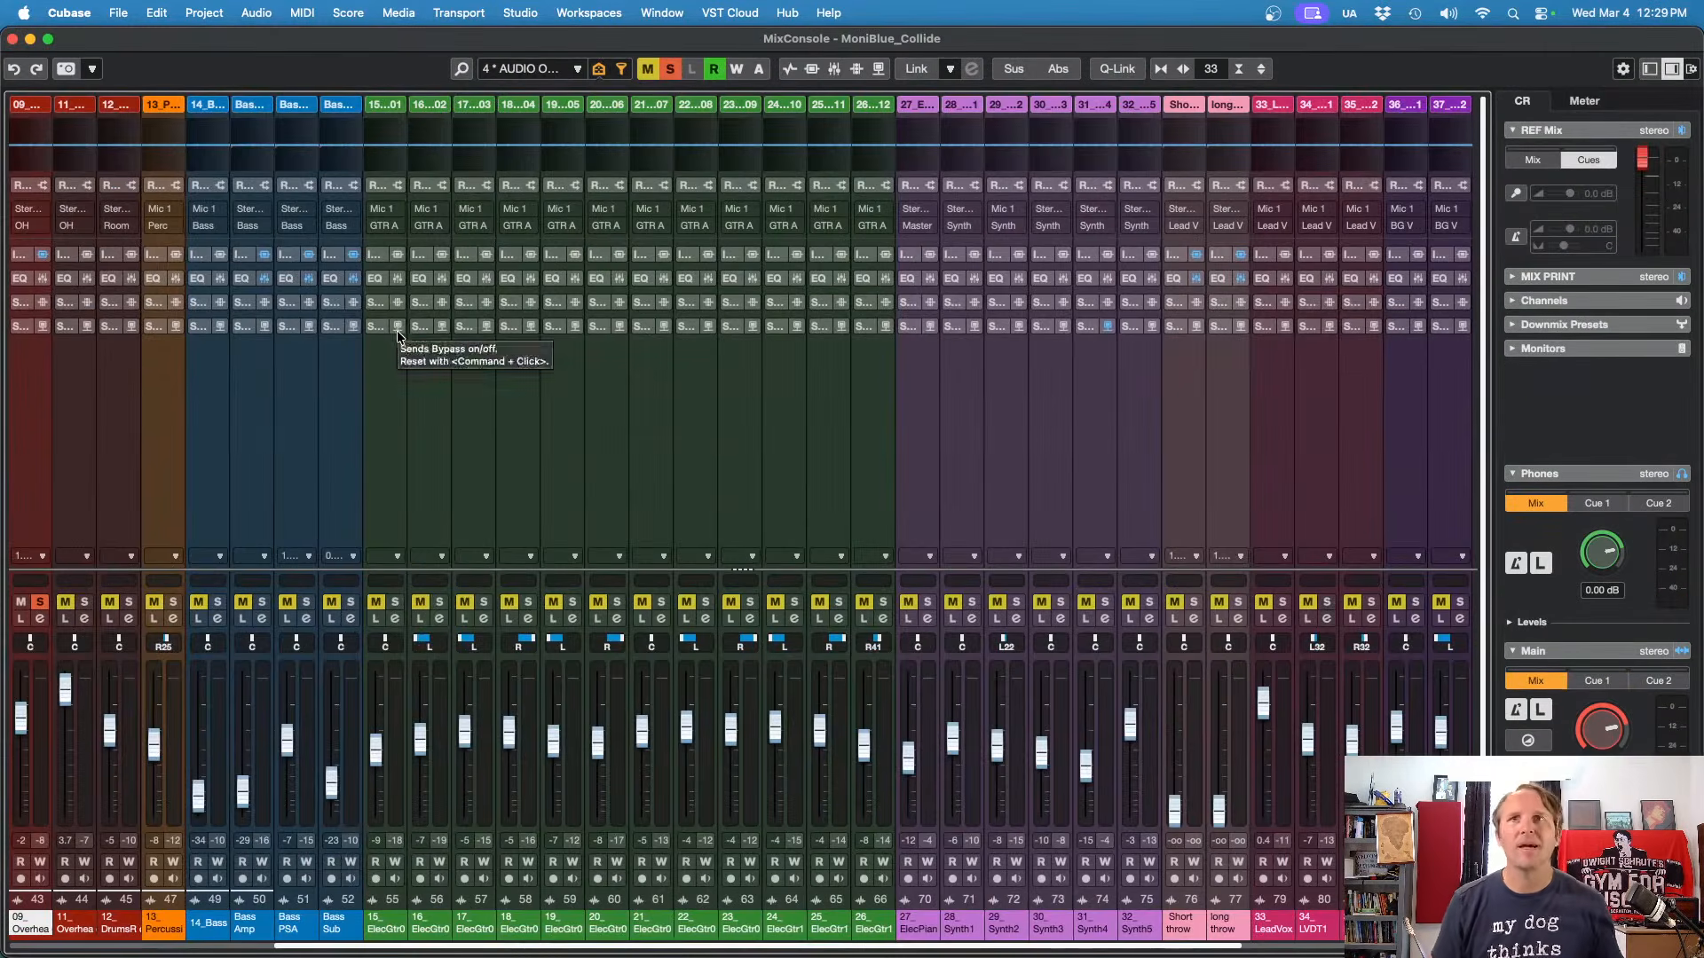
left_click(32, 257)
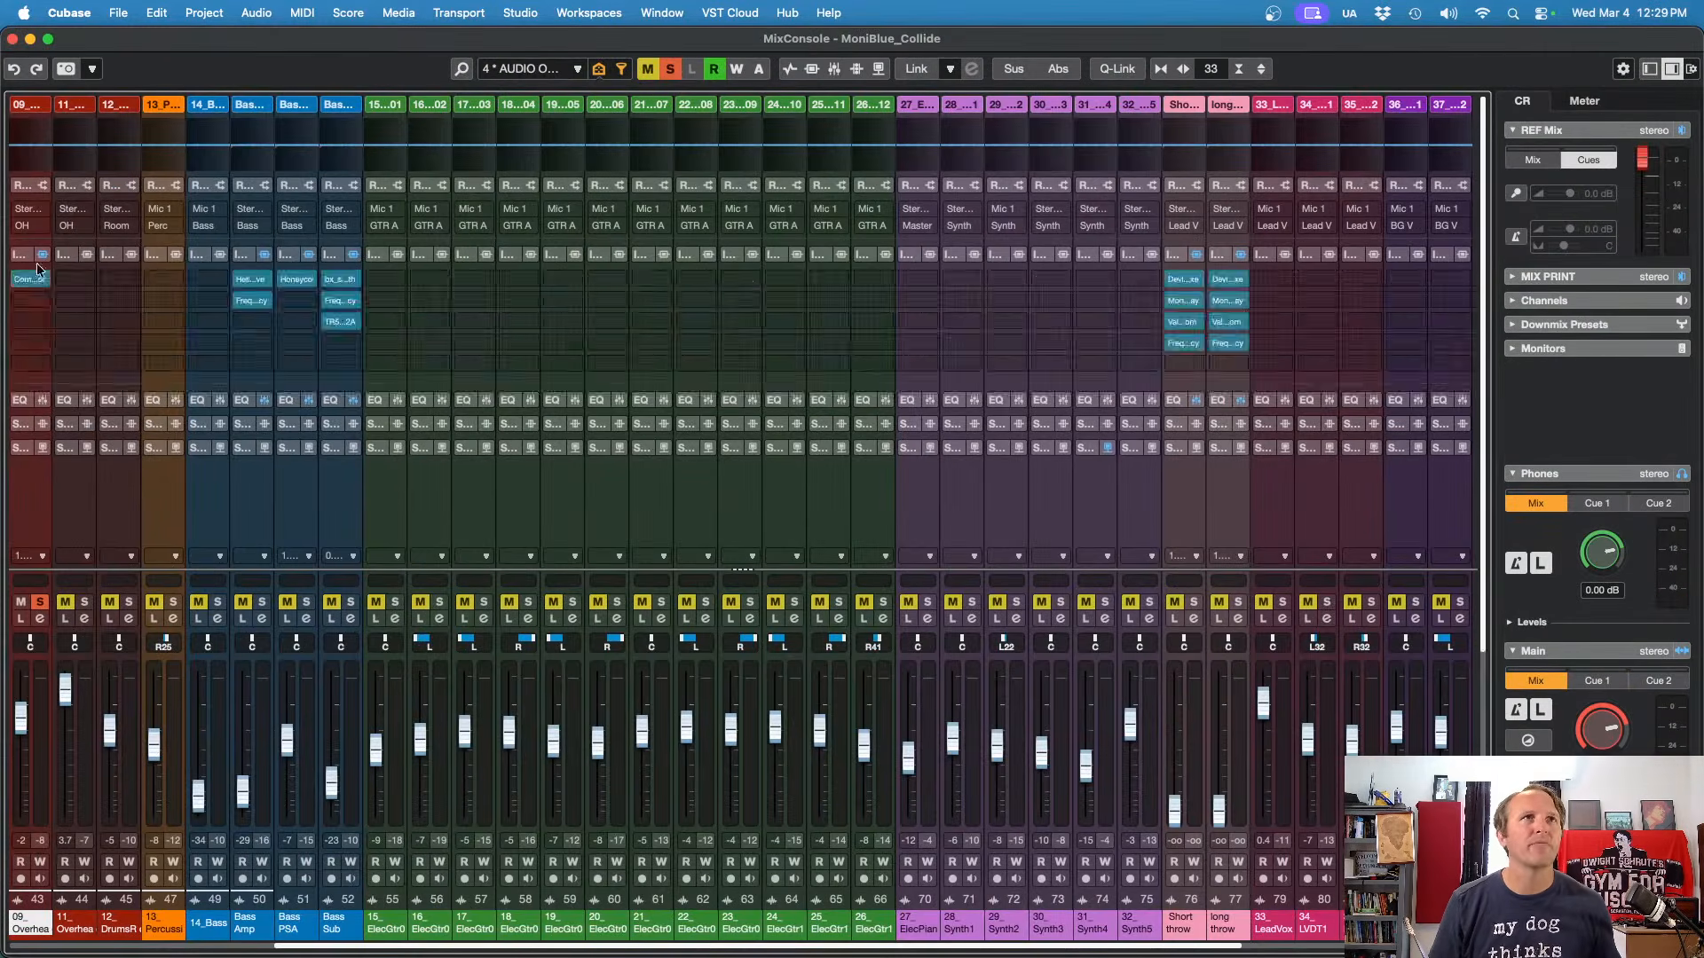
left_click_drag(40, 283, 62, 282)
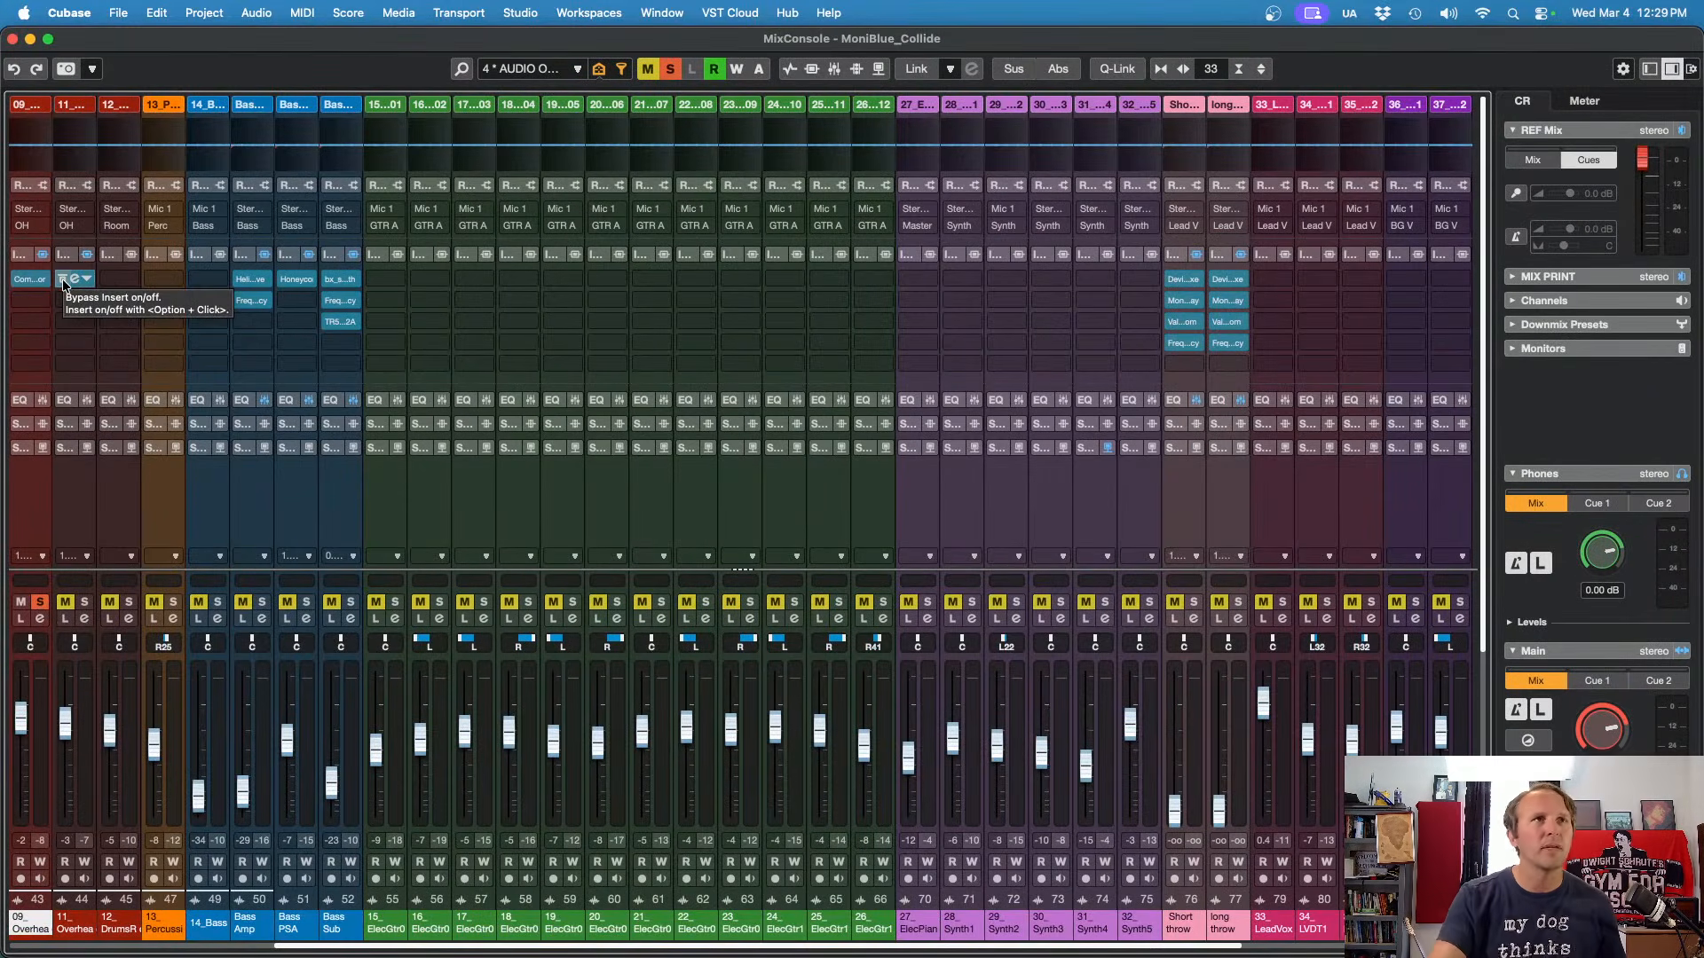
key("s")
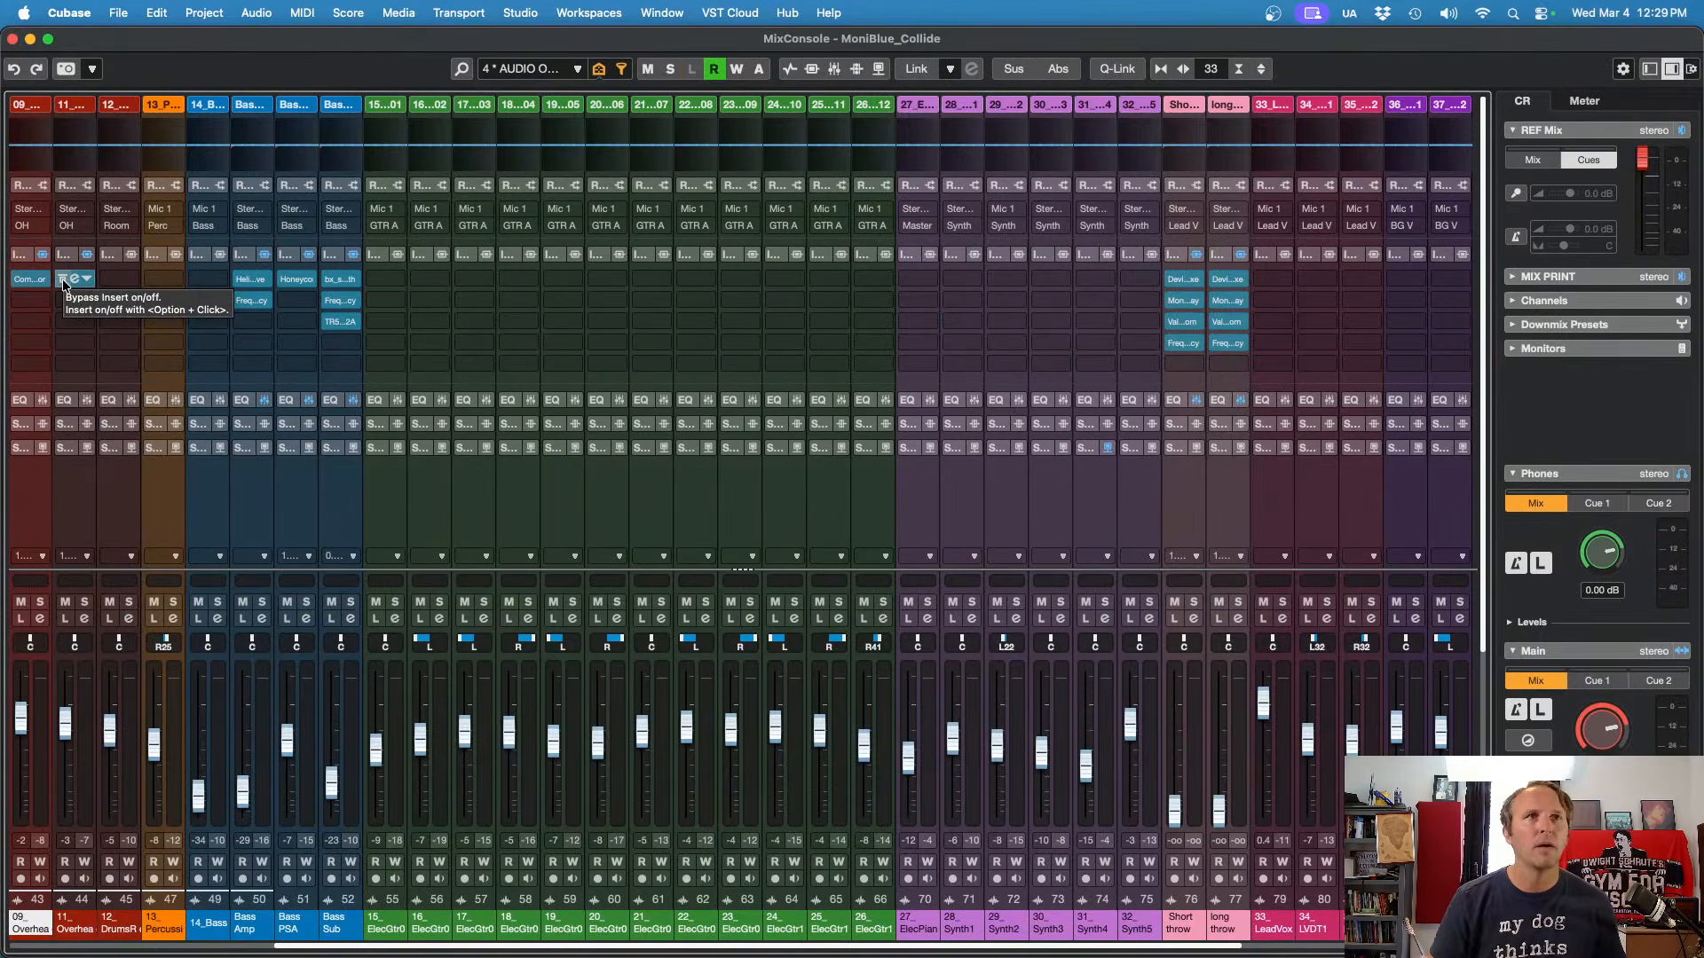
key("space")
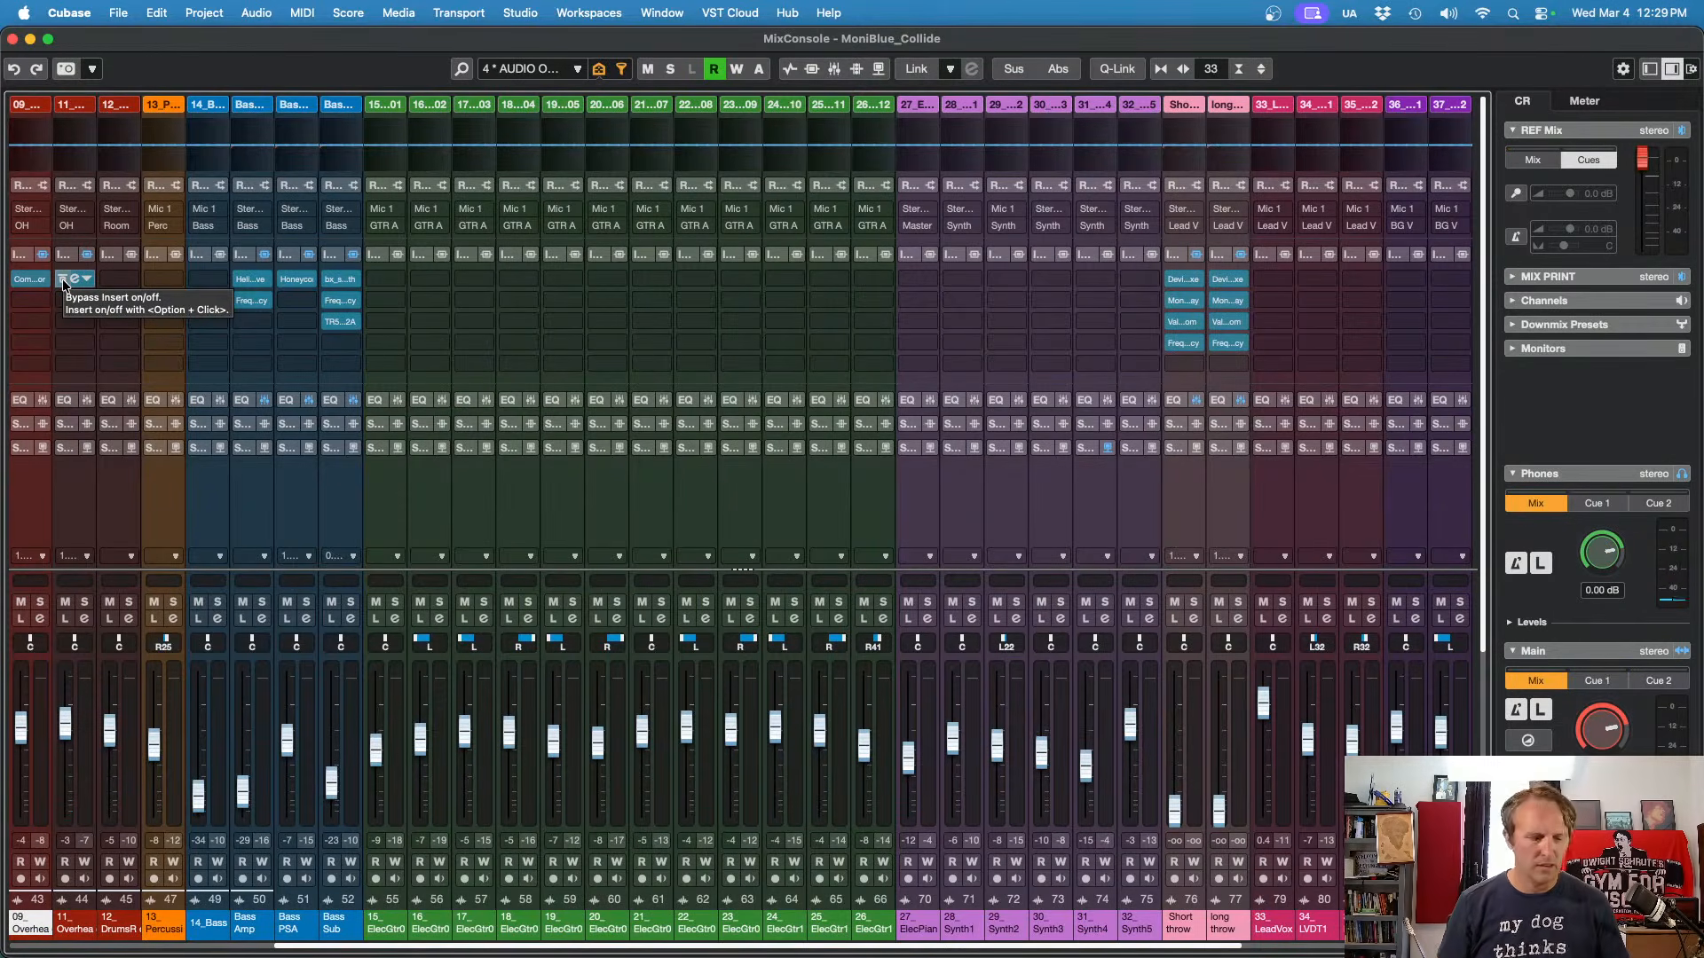
Step: Show the group channels in the mixer, solo the Room group, raise its fader to about 0 dB, and display its inserts
key("F3")
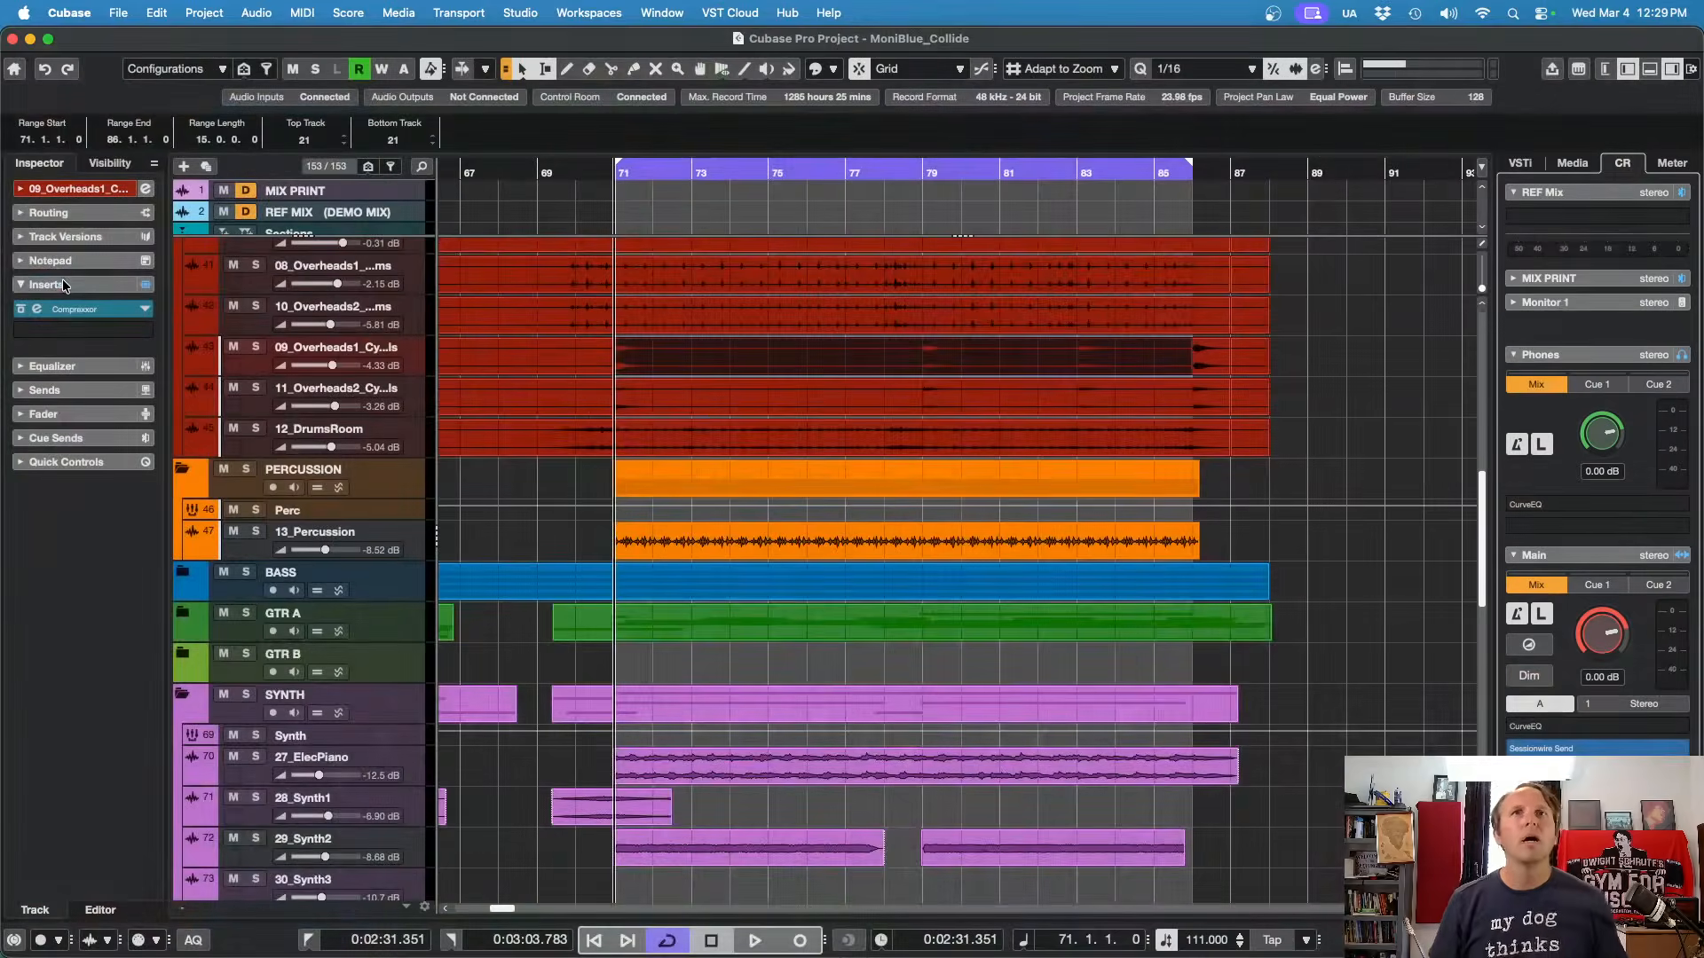
scroll(1286, 405, "up", 5)
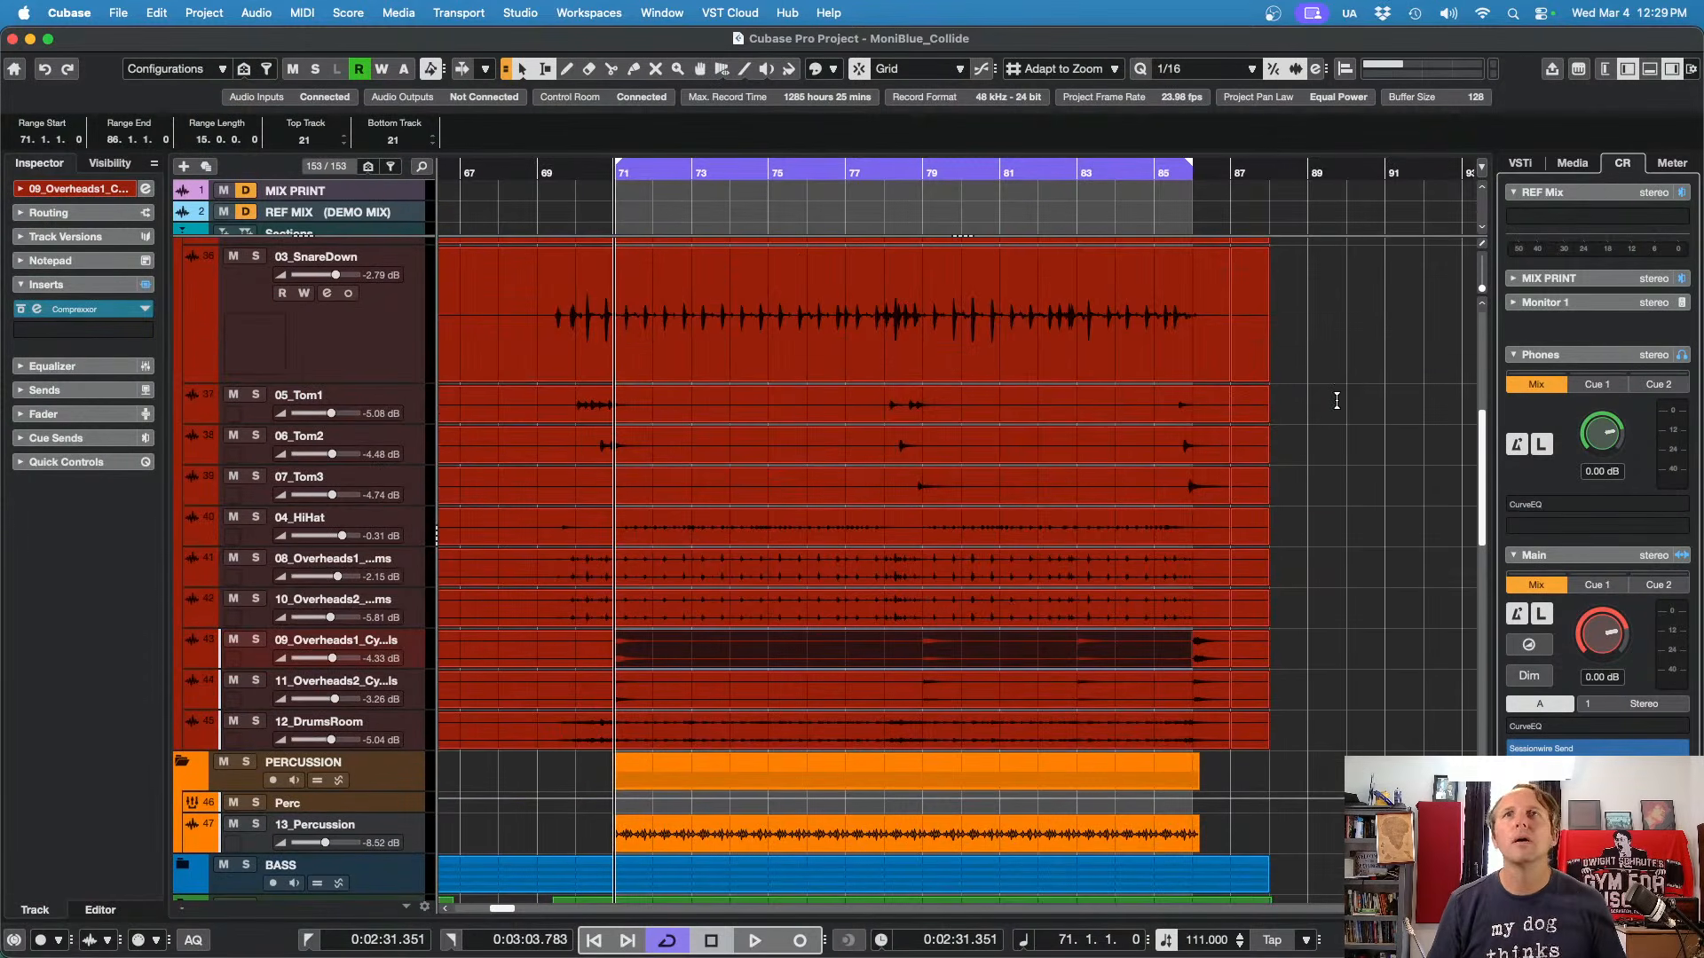
scroll(1343, 410, "down", 1)
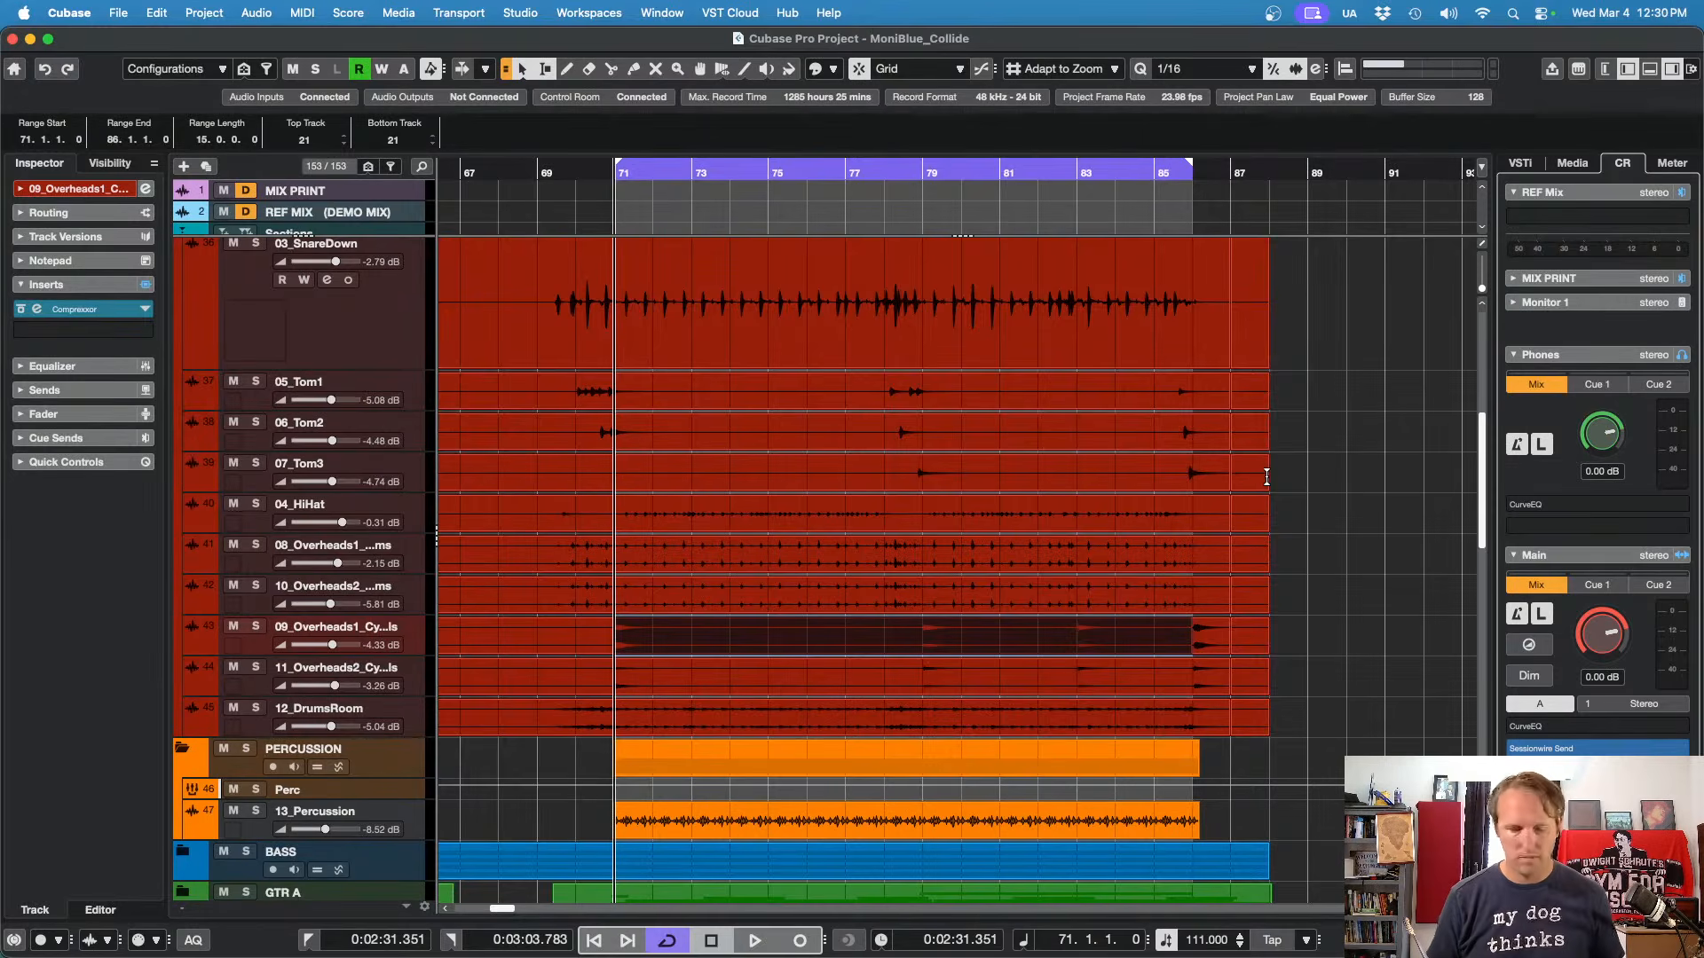
key("F3")
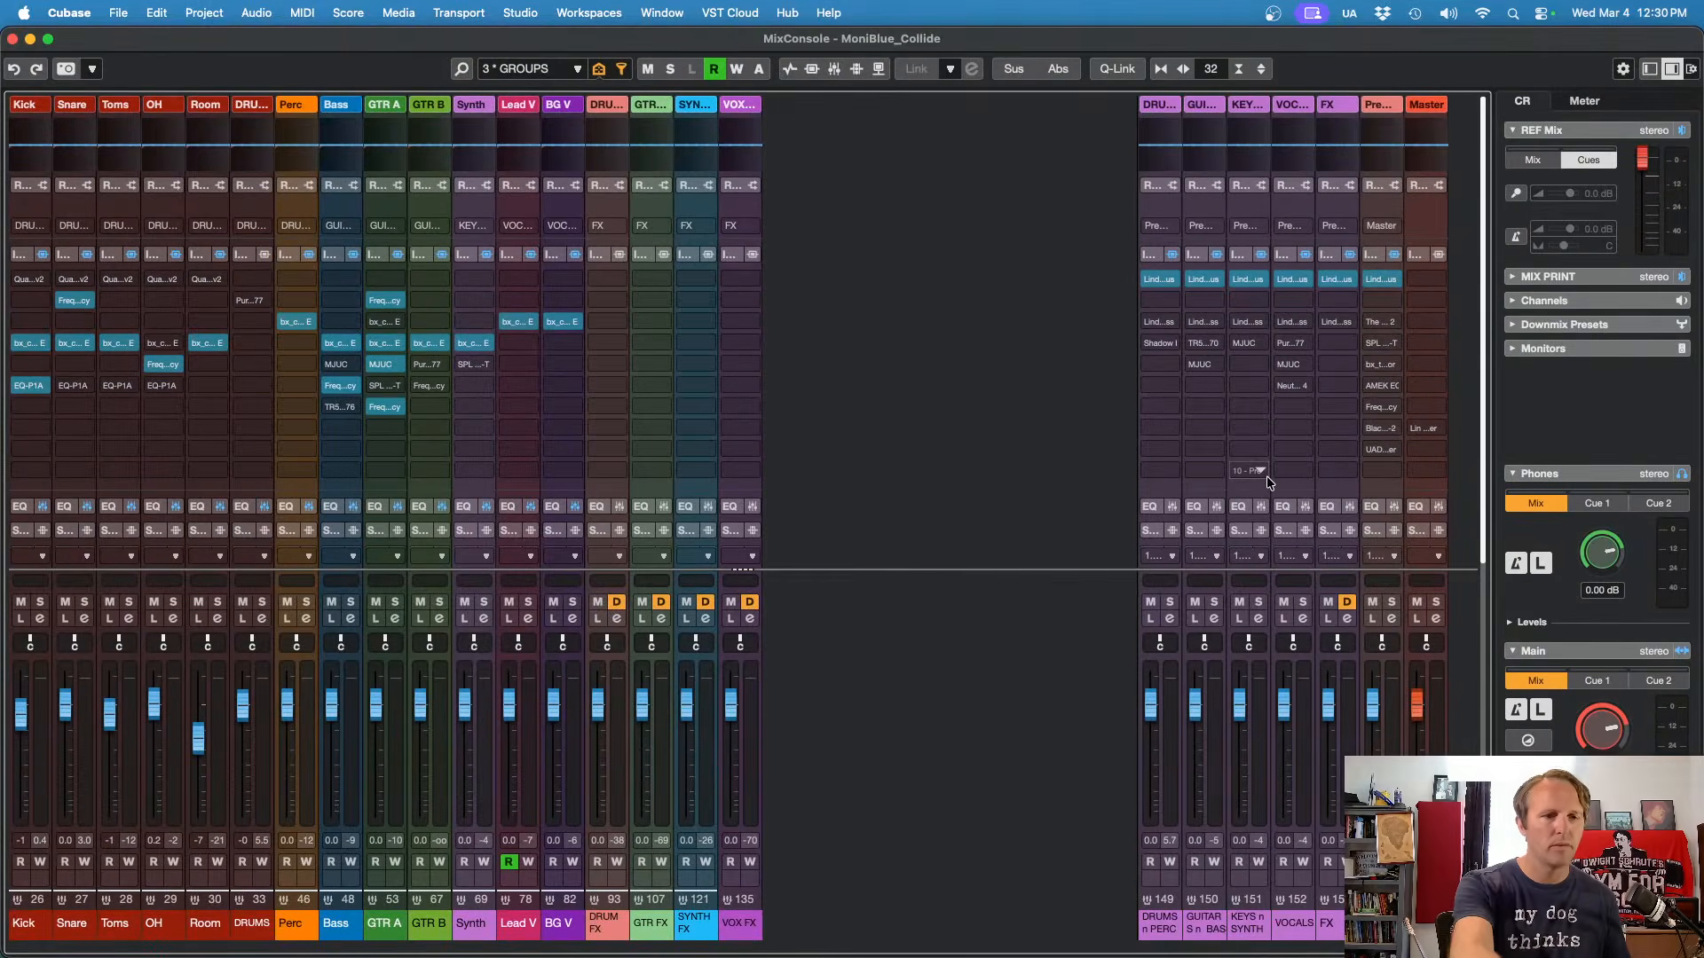
key("s")
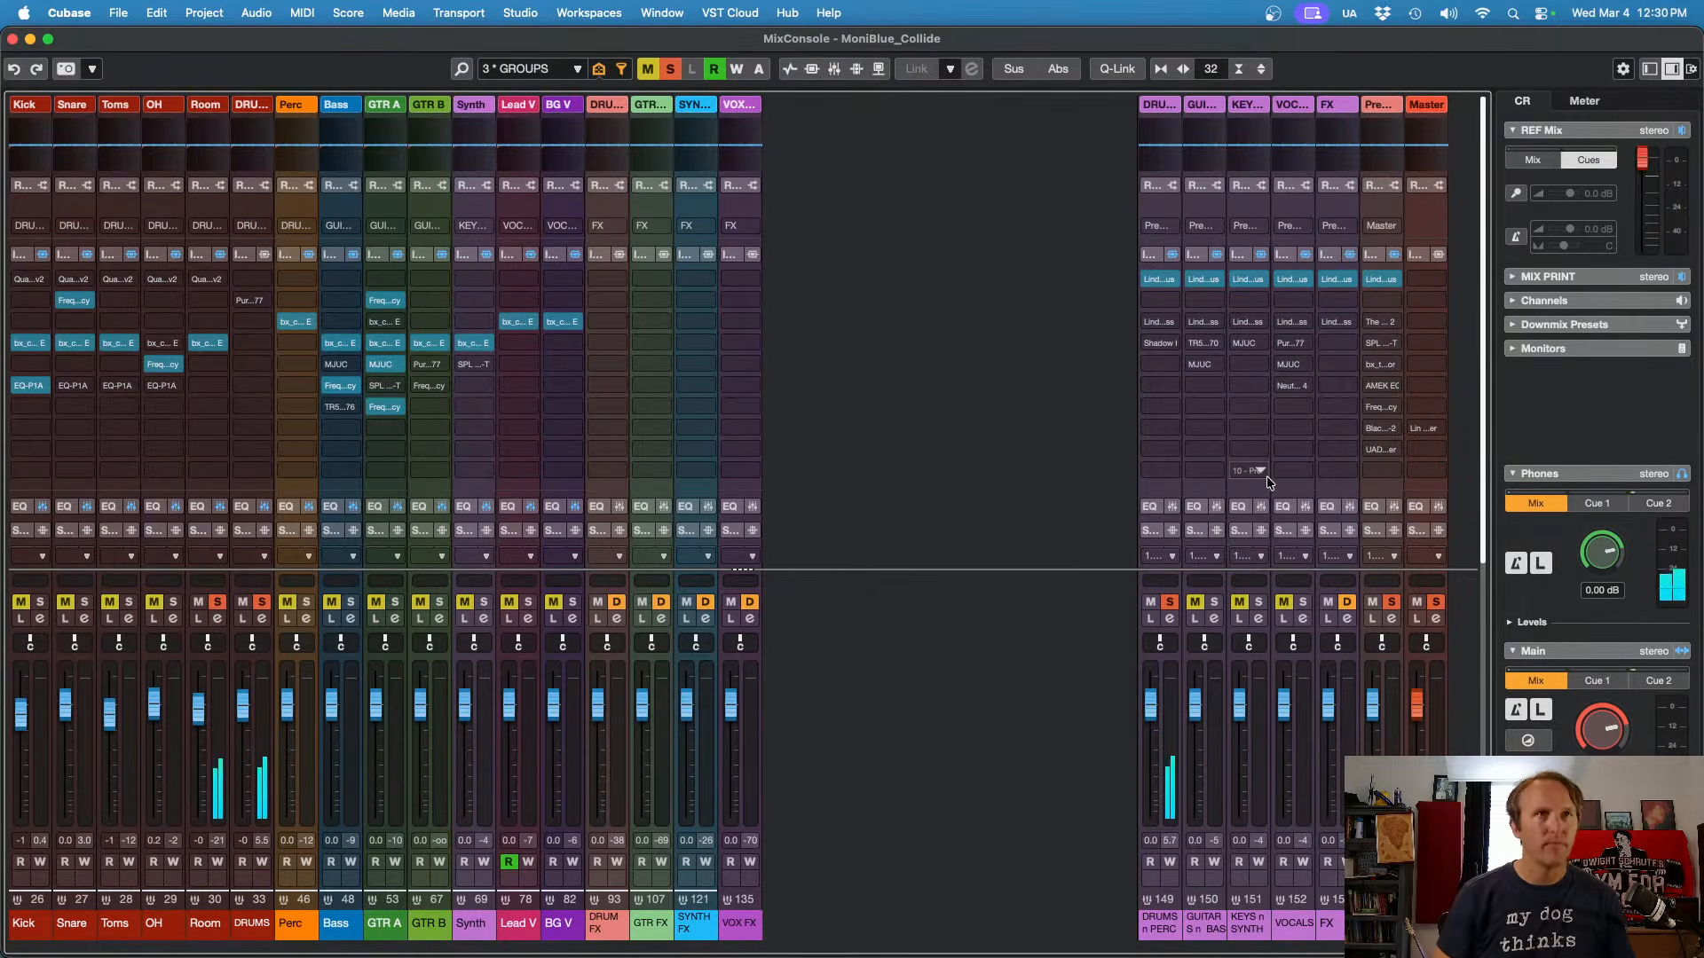
left_click(190, 252)
left_click(199, 327)
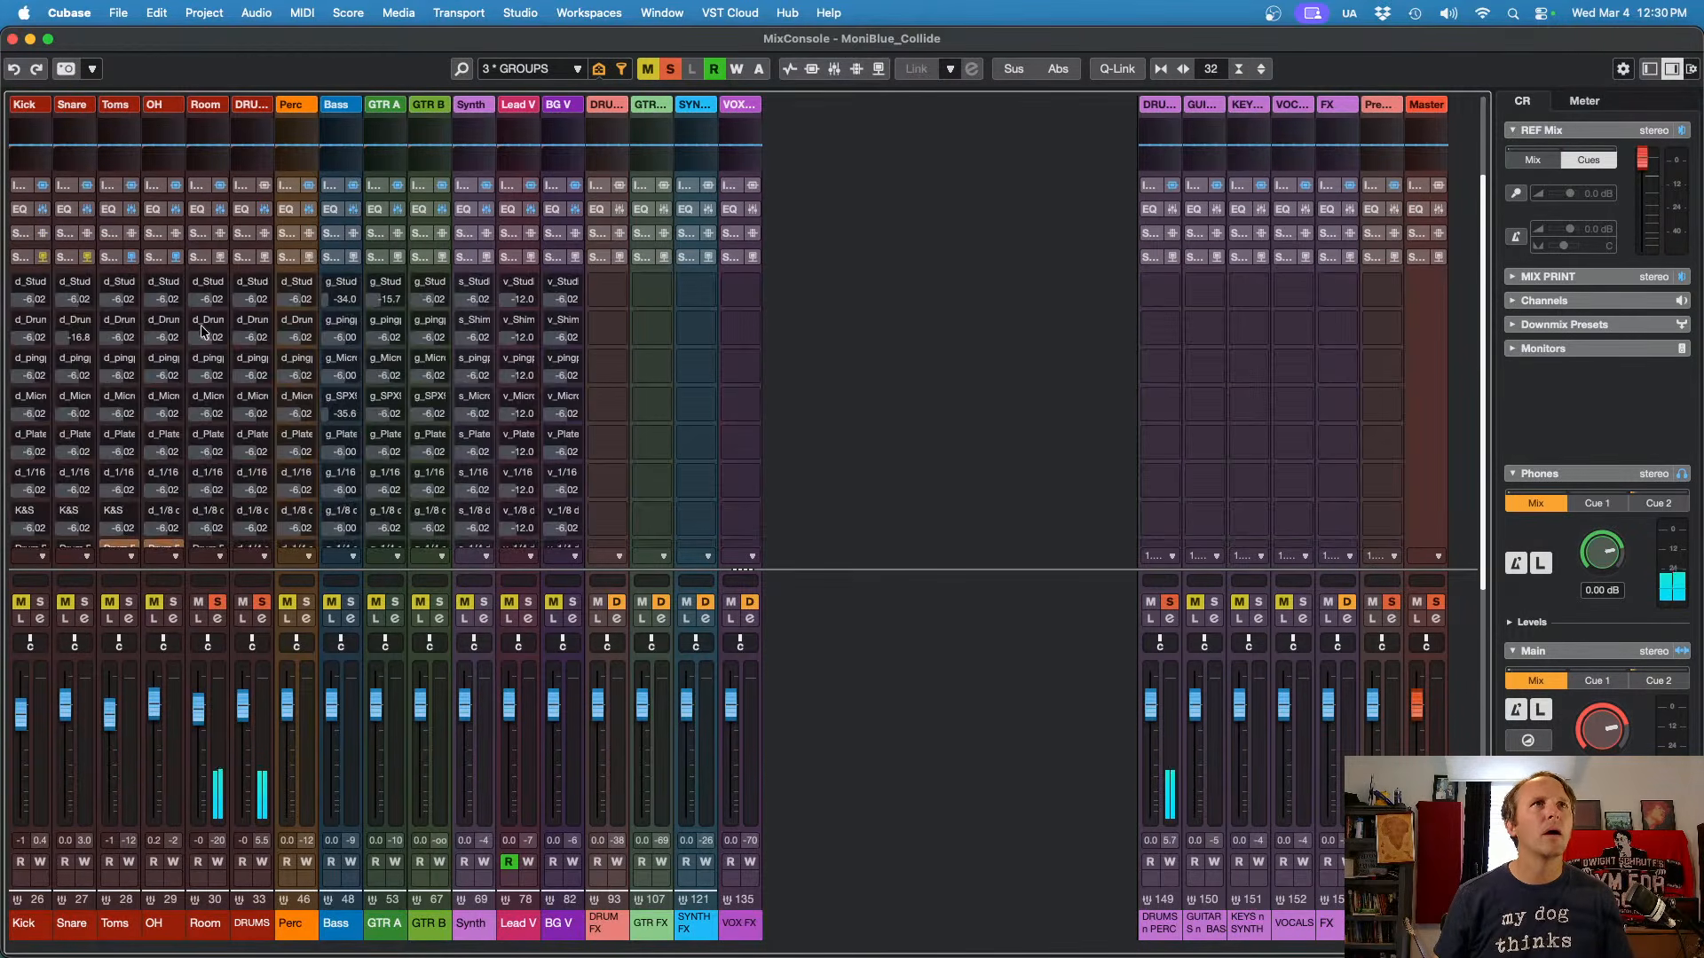
left_click(200, 255)
left_click(204, 188)
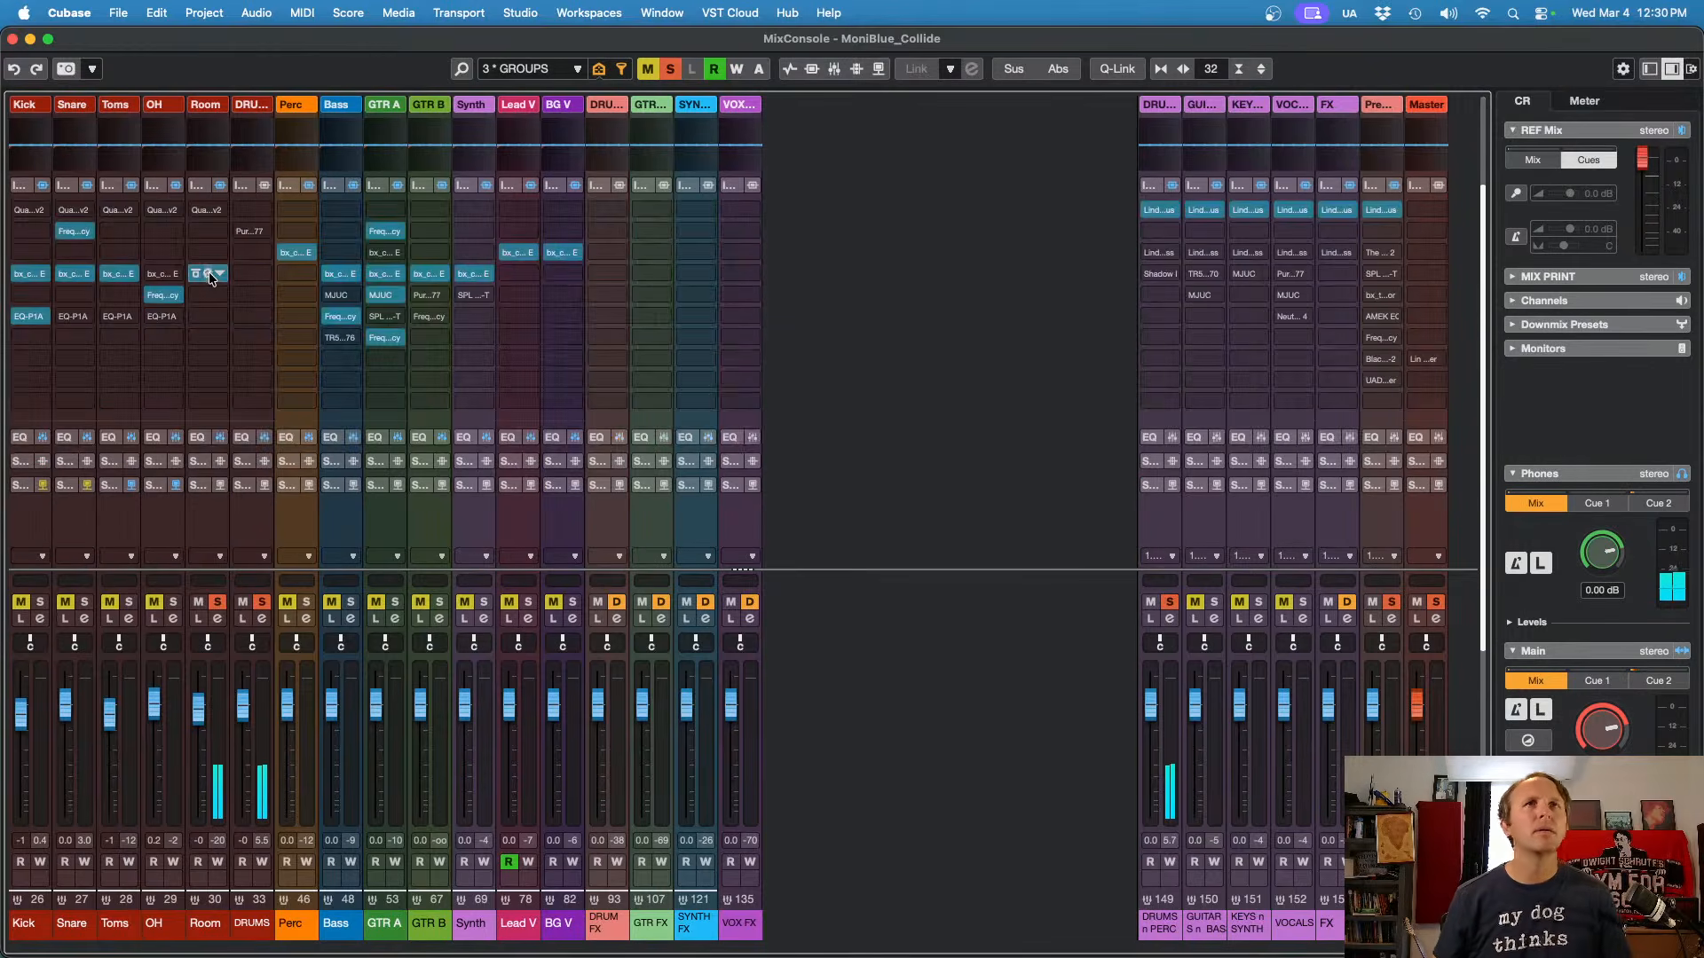
Step: Shape the Room group with its bx_console SSL 4000 E: filter it, compress it, cut highs, boost lows with a bell, and lower the output fader
left_click(210, 272)
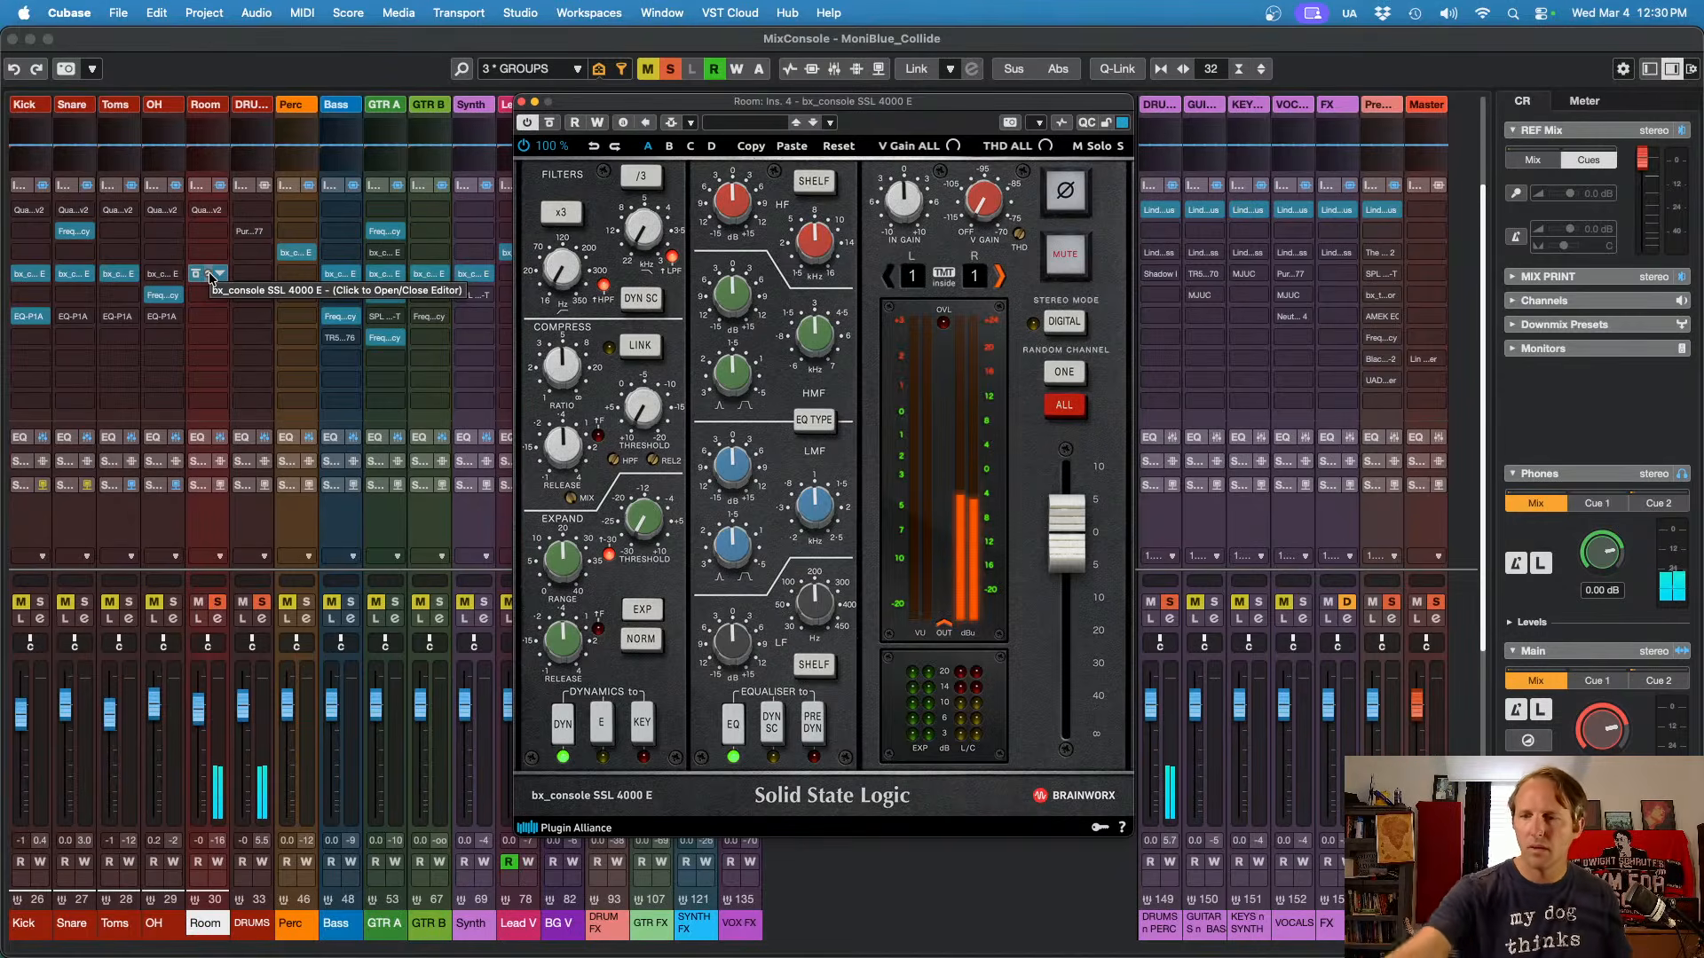
left_click(210, 271)
left_click(210, 271)
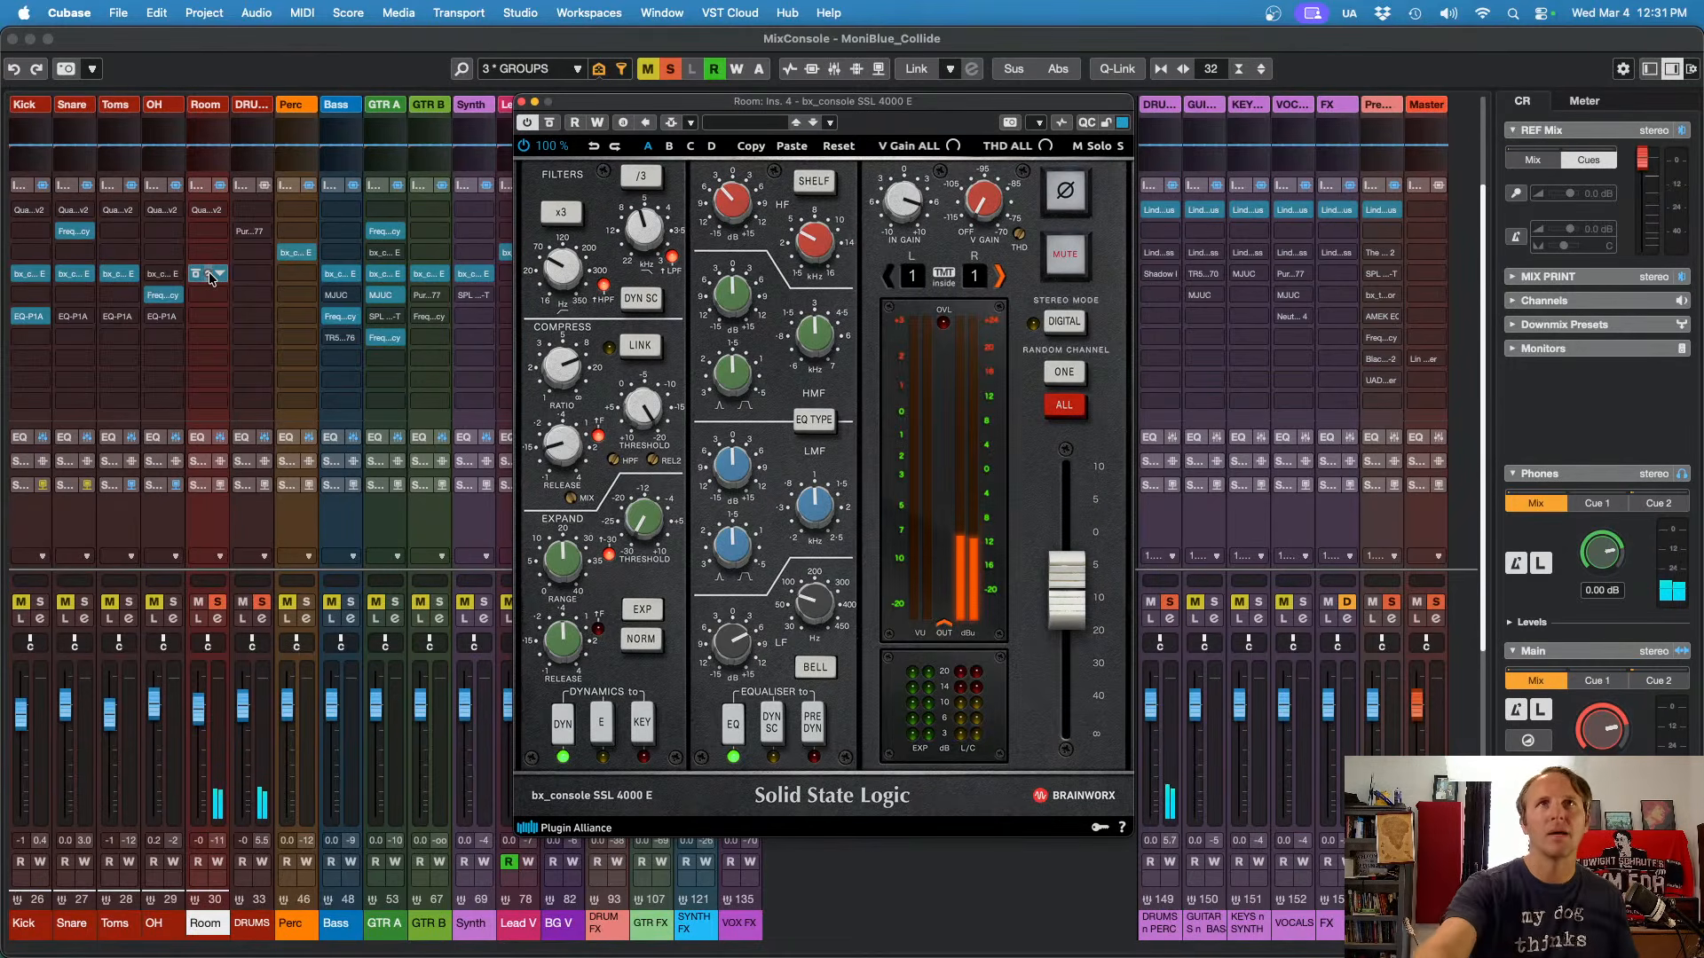
Step: Compare the Room group's sound with the bx_console SSL 4000 E switched off and on
left_click(209, 273, "alt")
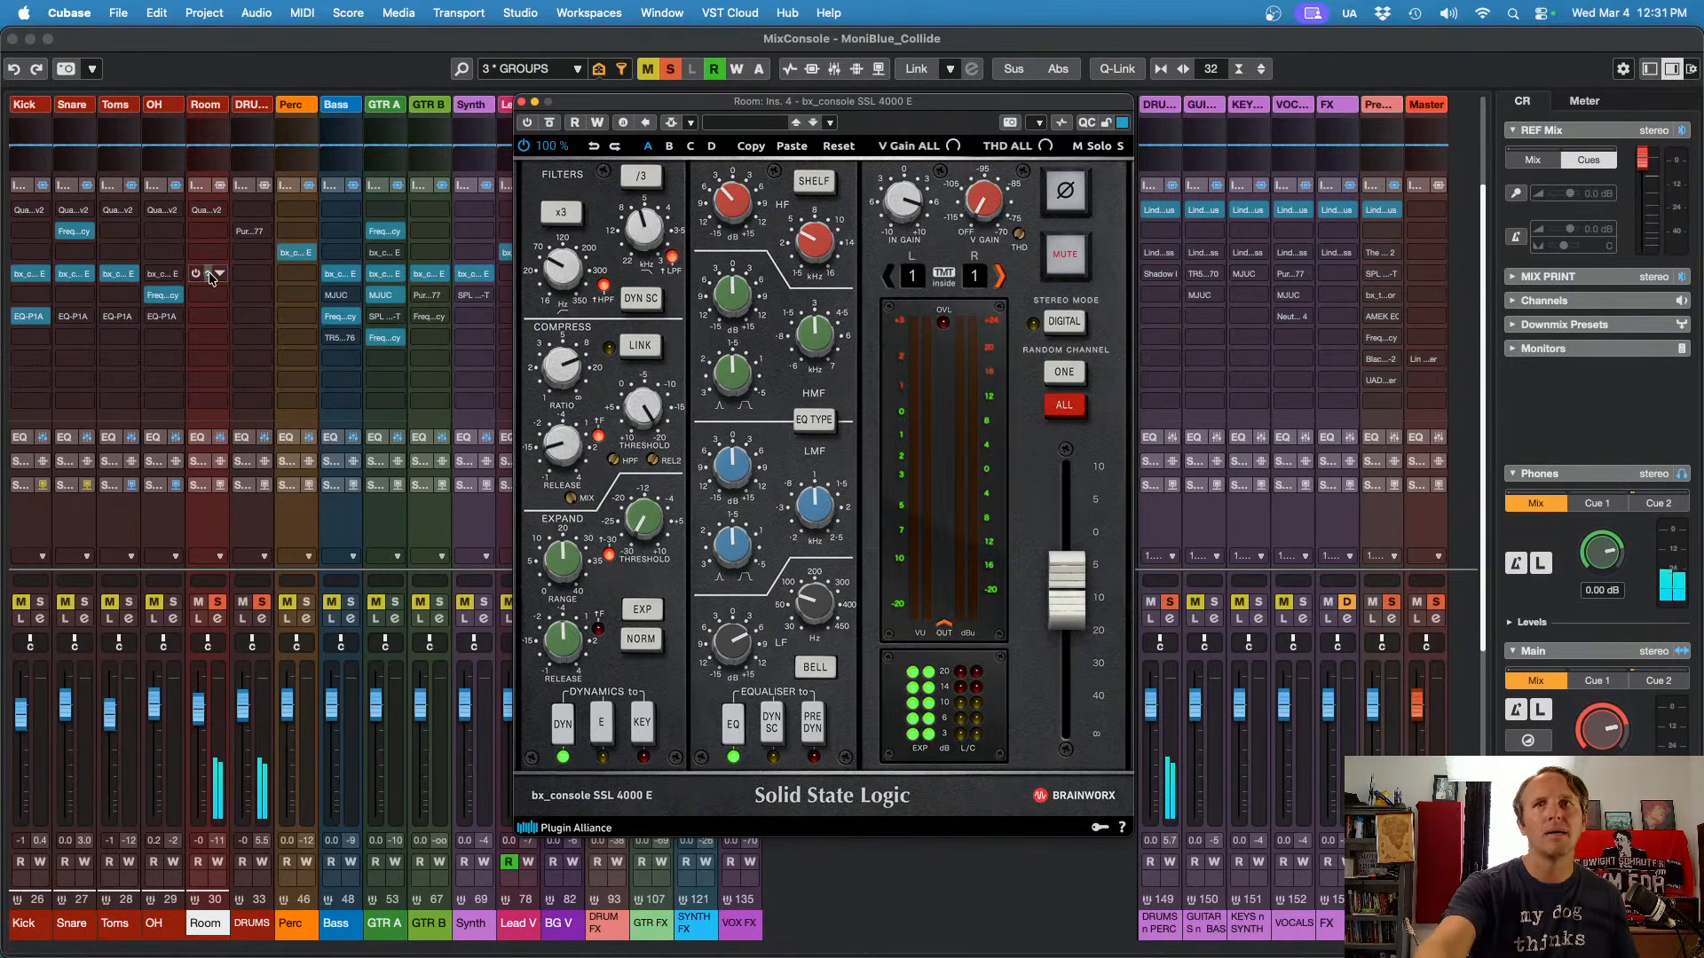
left_click(210, 273, "alt")
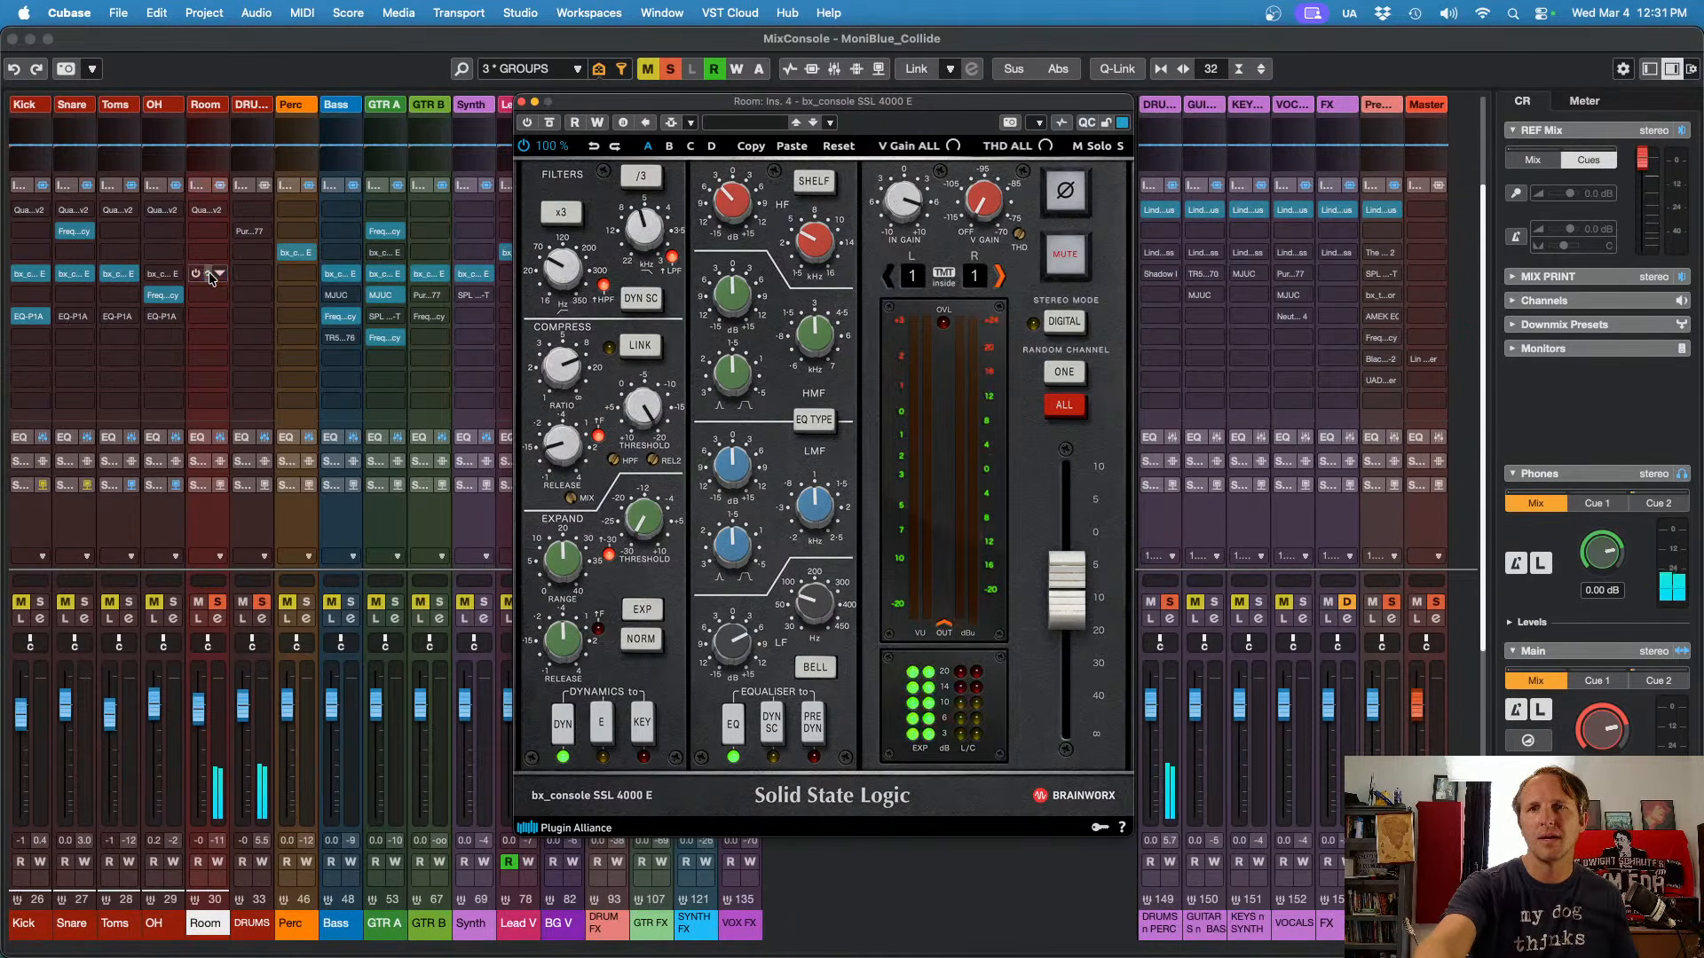
left_click(210, 277)
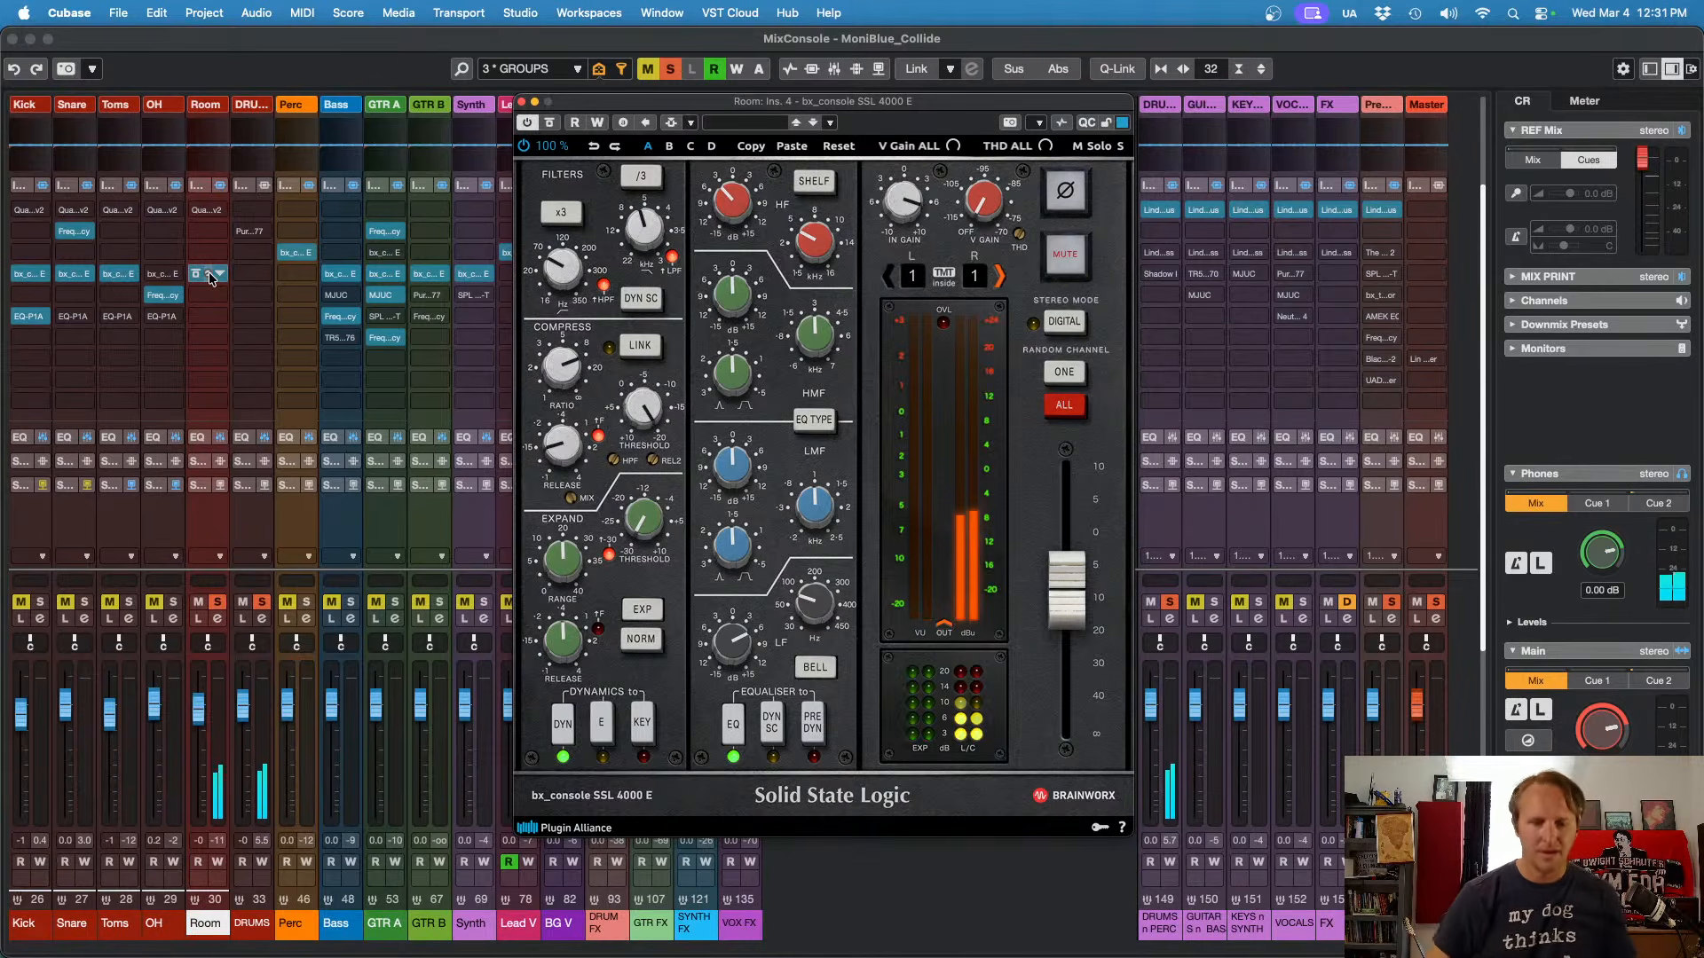
Step: Clear the solo to hear the room in the full mix, and reopen the Room group's bx_console SSL 4000 E for review
key("s")
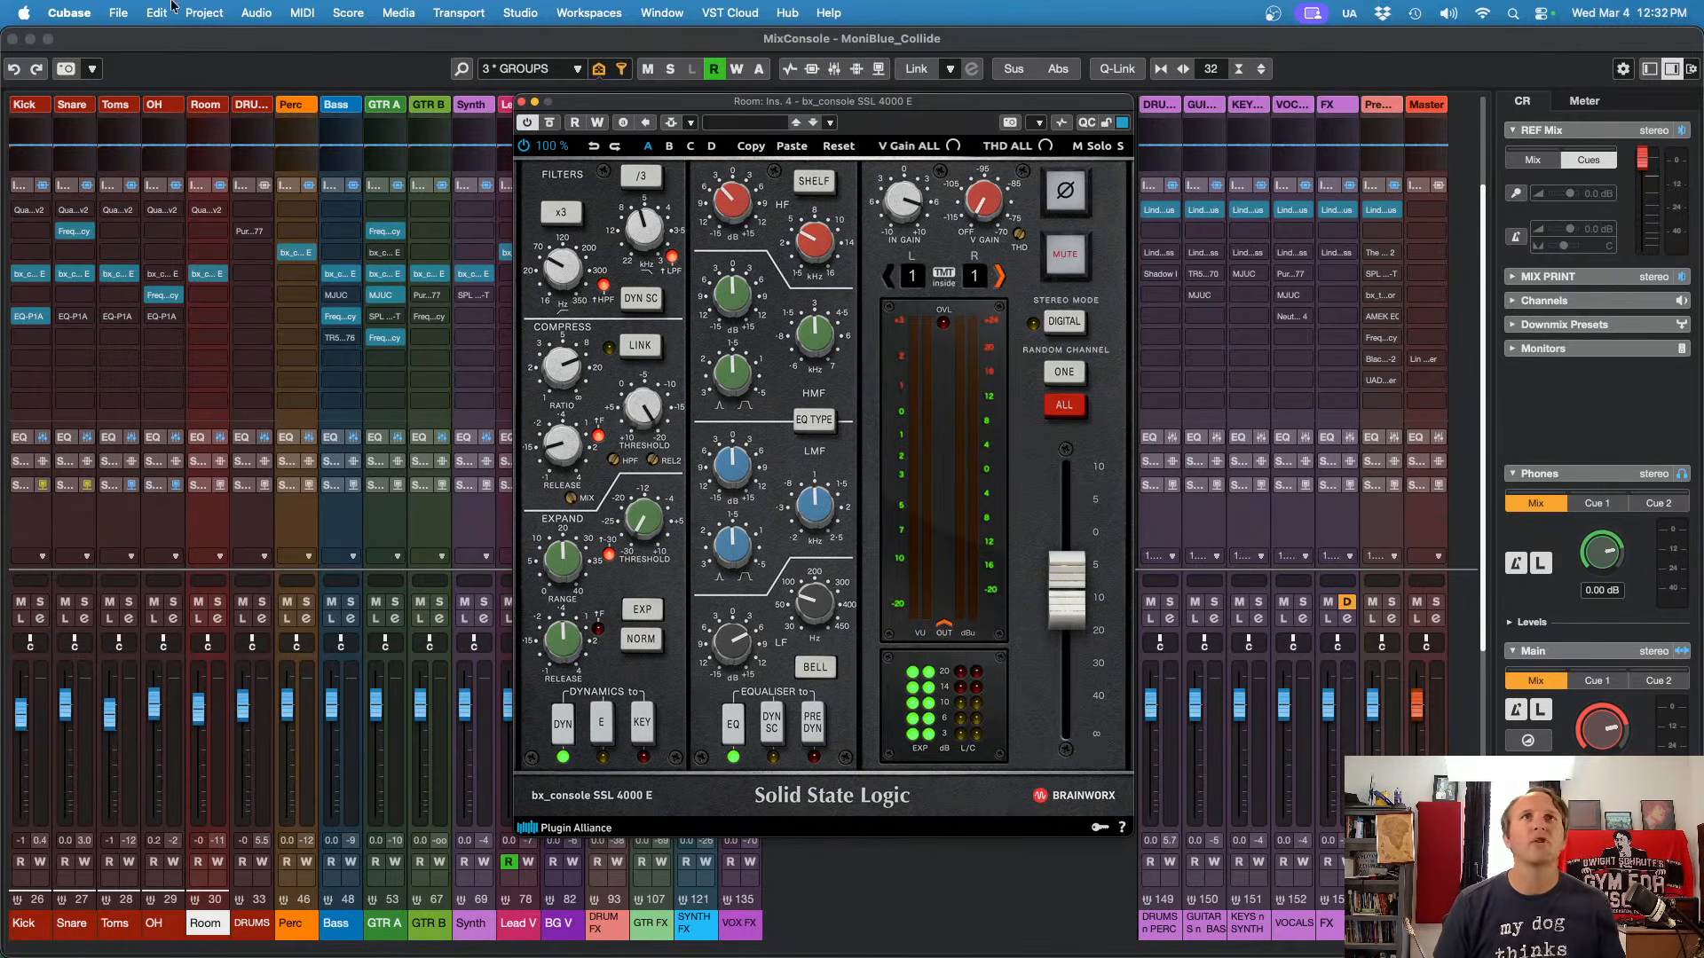
left_click(522, 101)
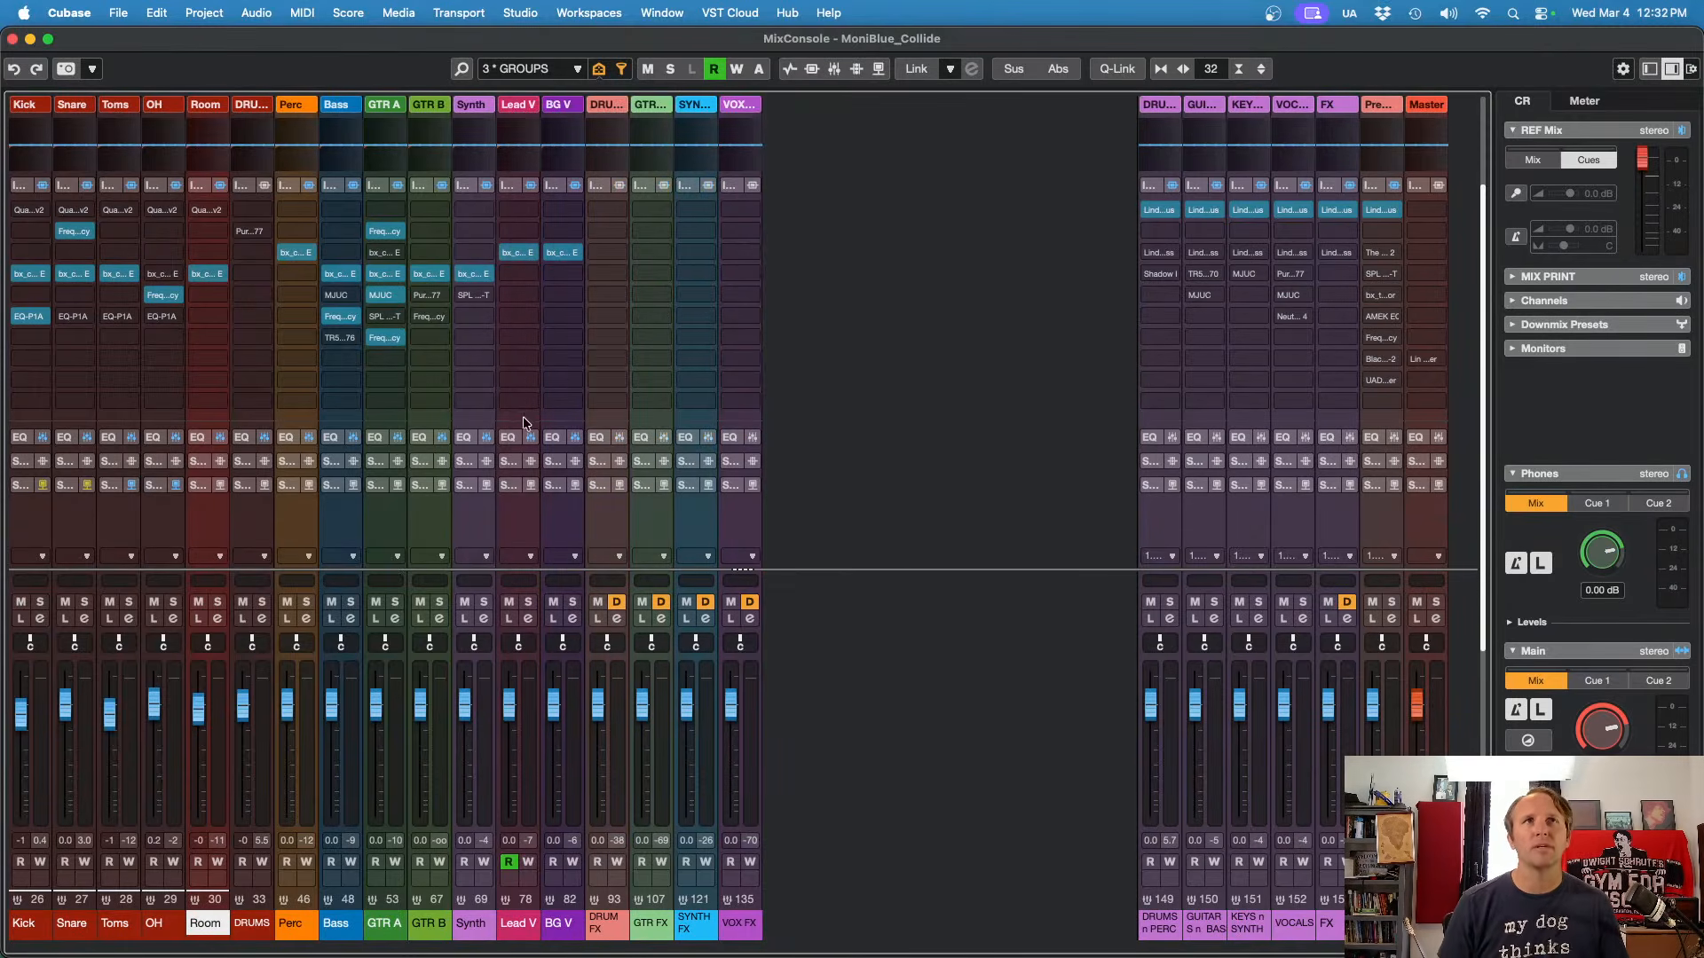
left_click(209, 276)
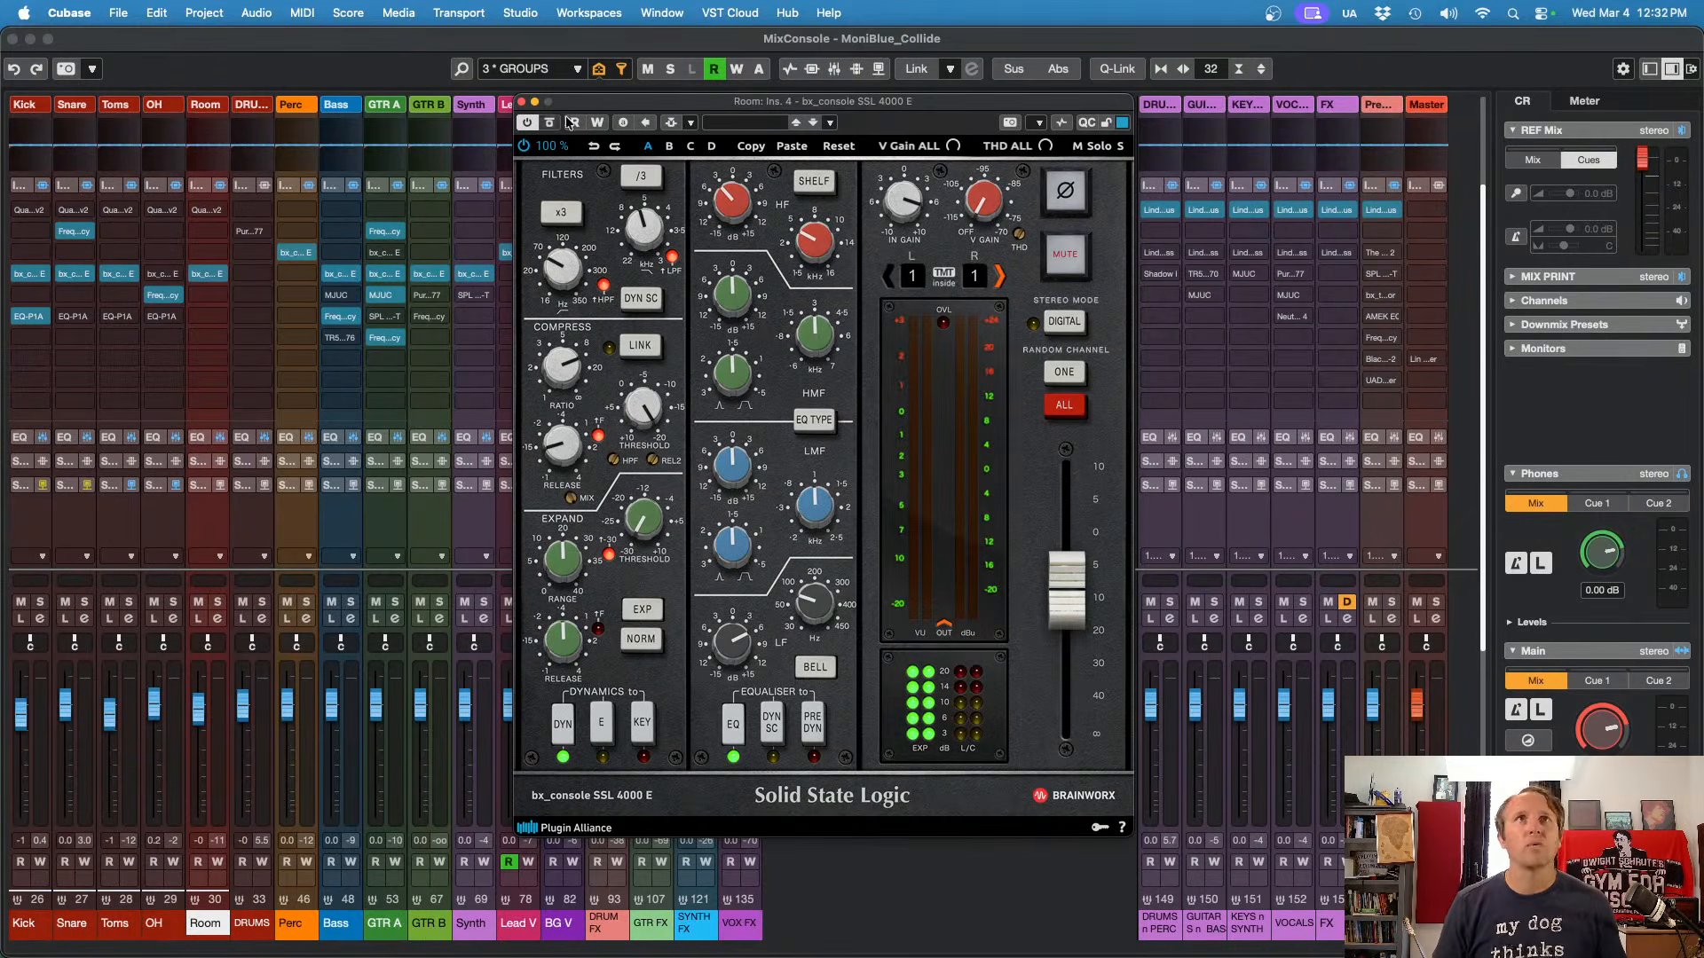
Step: Close the Room group's channel strip, solo the drum groups during playback, and lower Room to about -5 dB and OH to about -3 dB
left_click(523, 103)
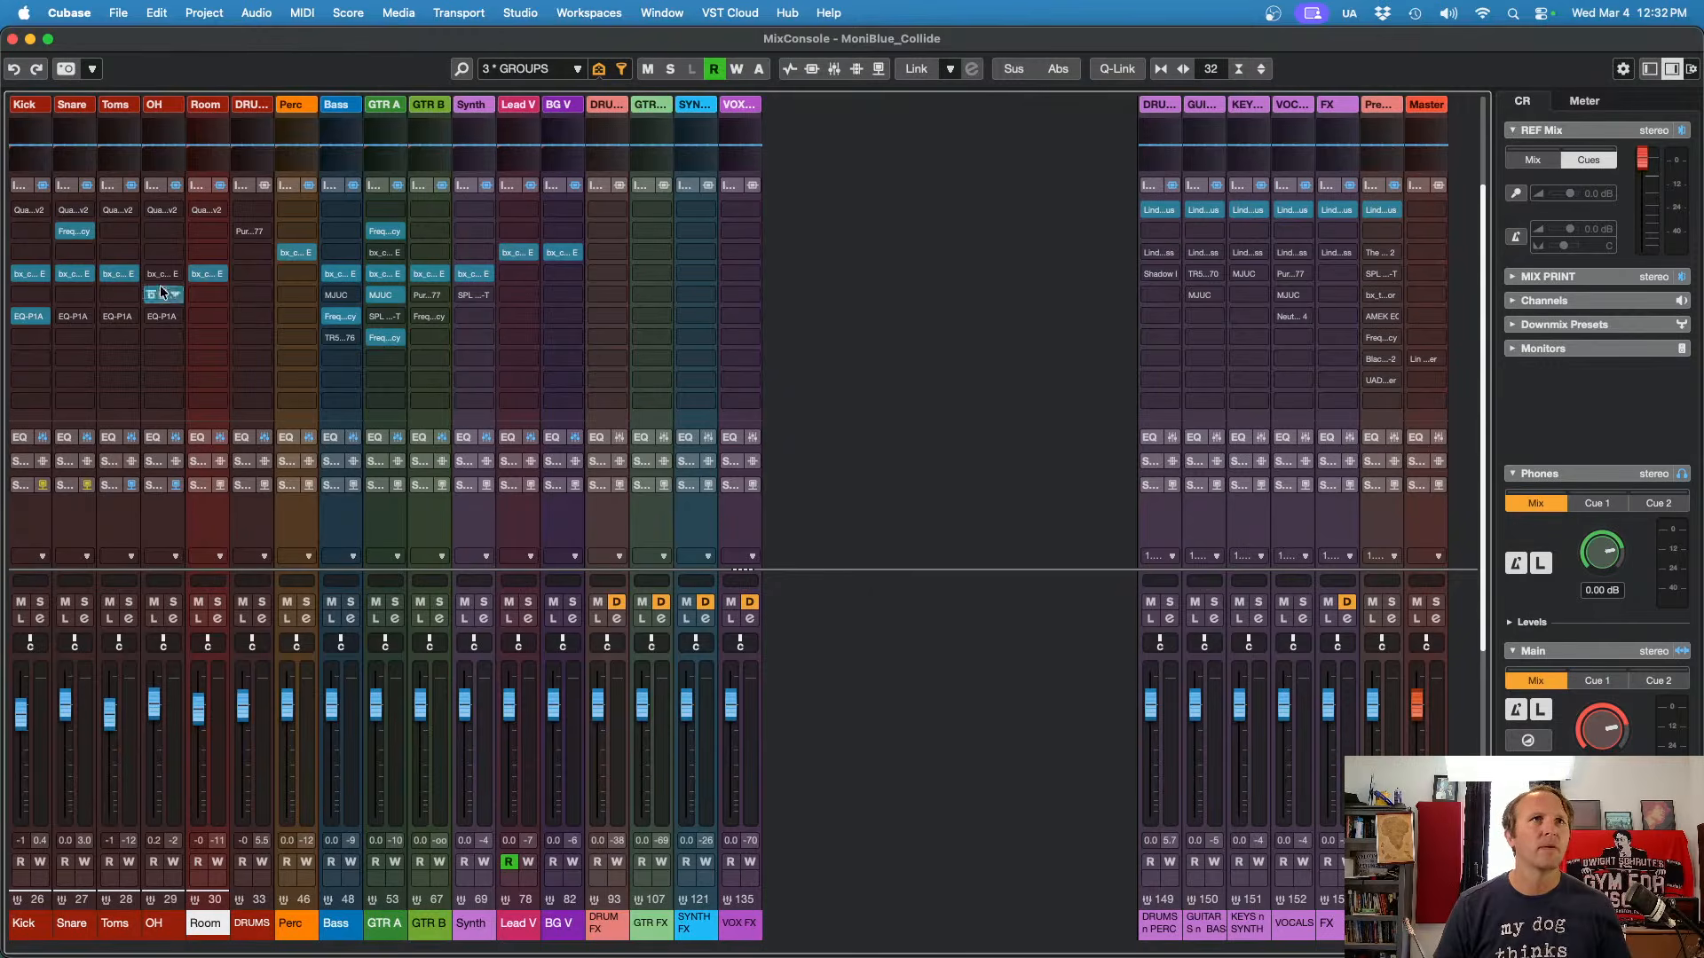
key("space")
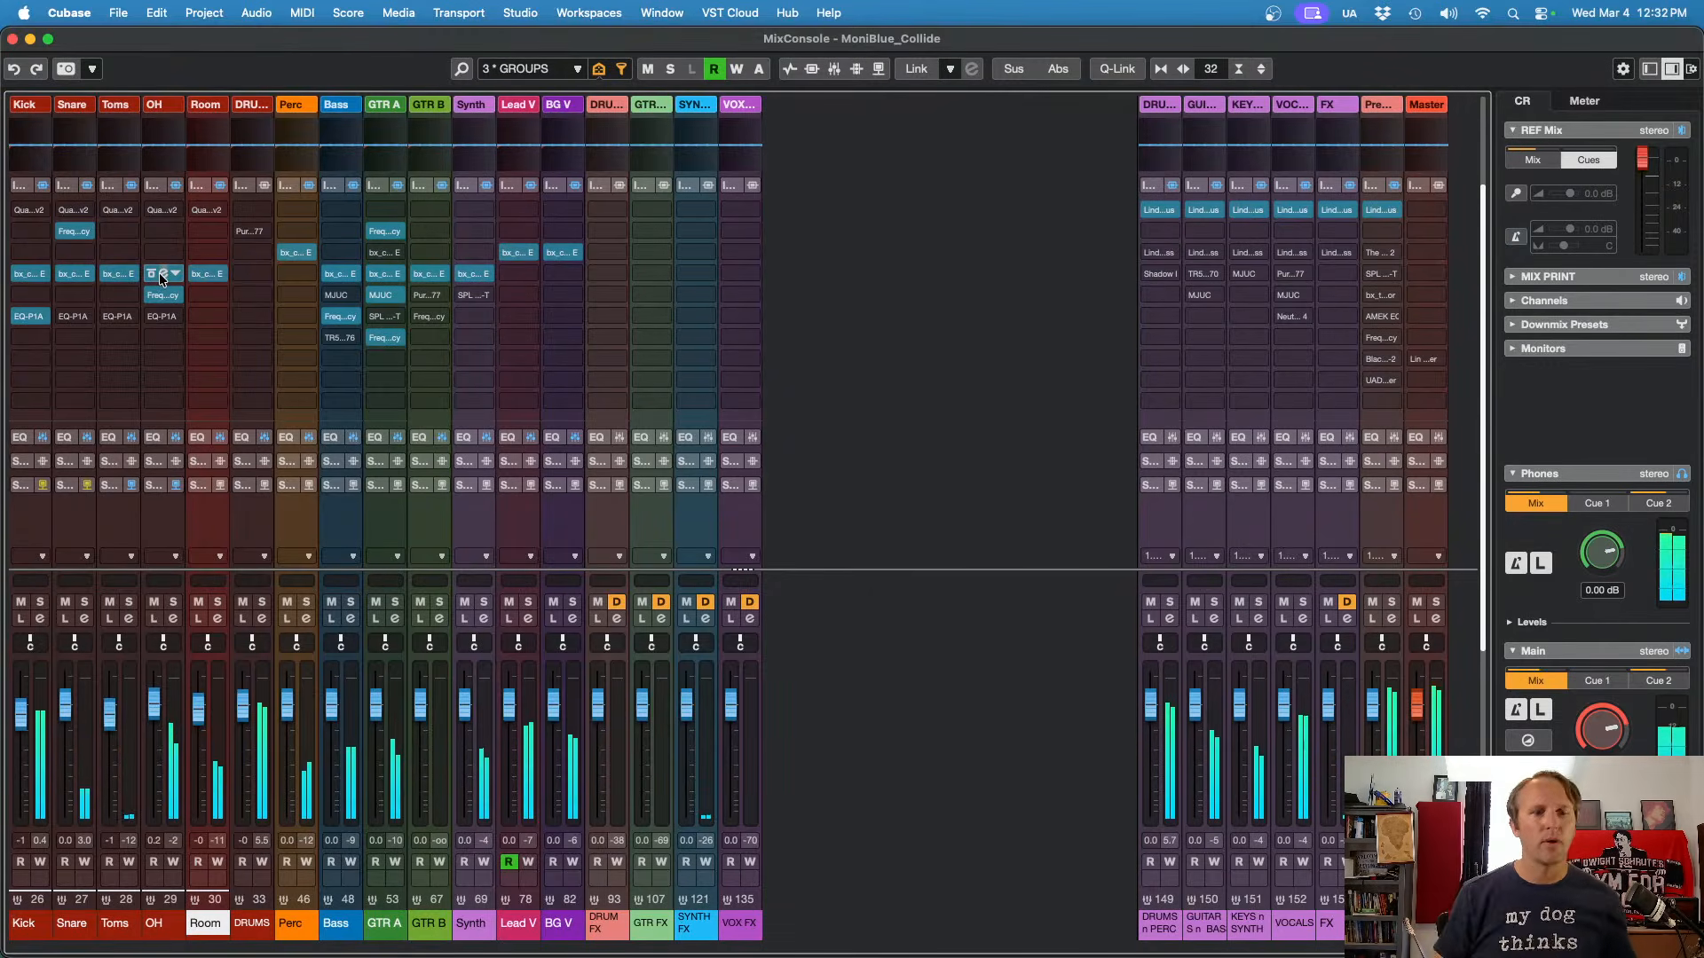
key("s")
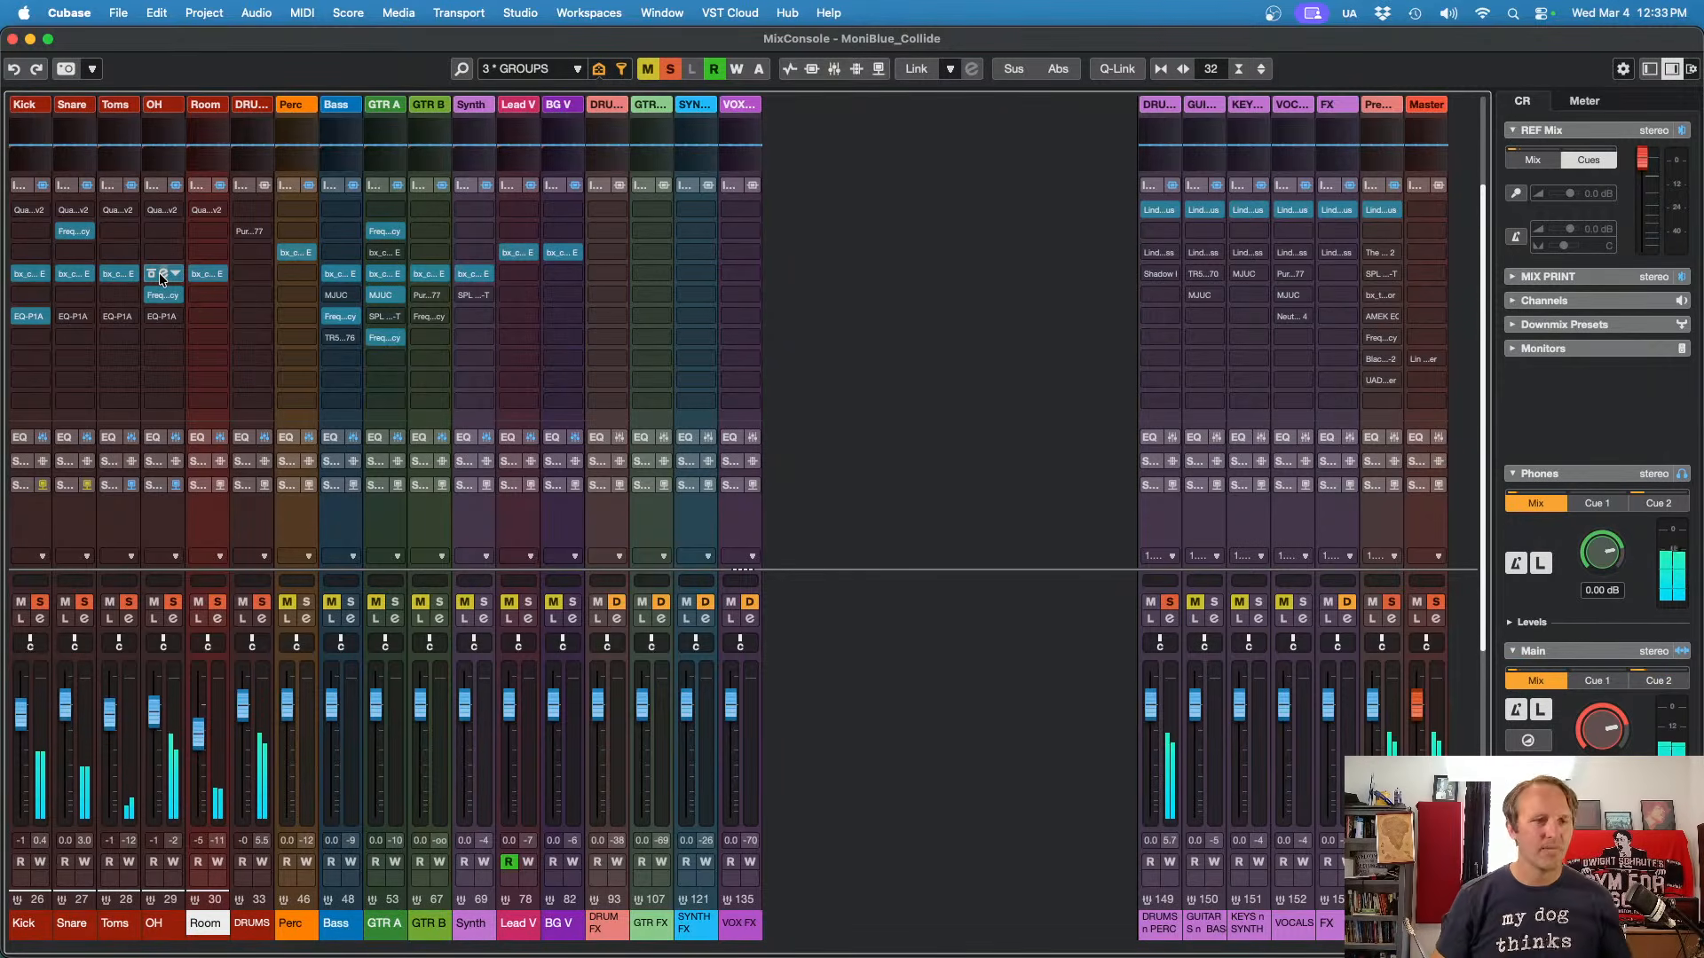
key("space")
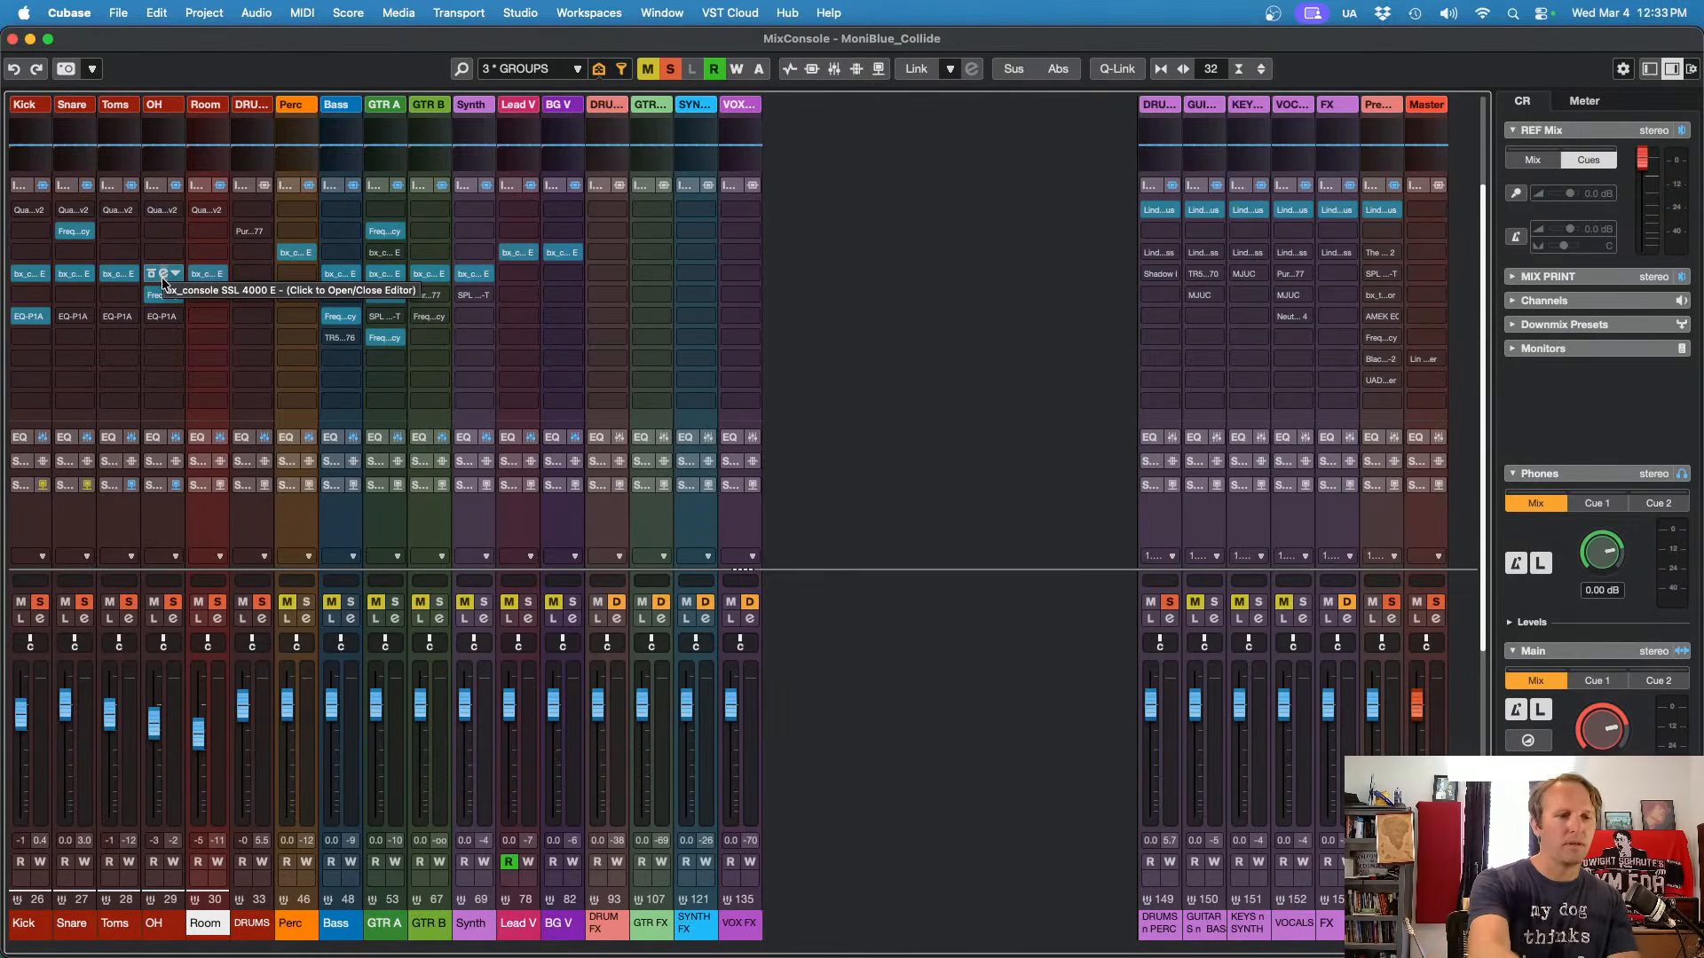
Step: Select the Toms group, raise its fader to about 0 dB, and open its bx_console SSL 4000 E while the drums play
key("Left")
key("Left")
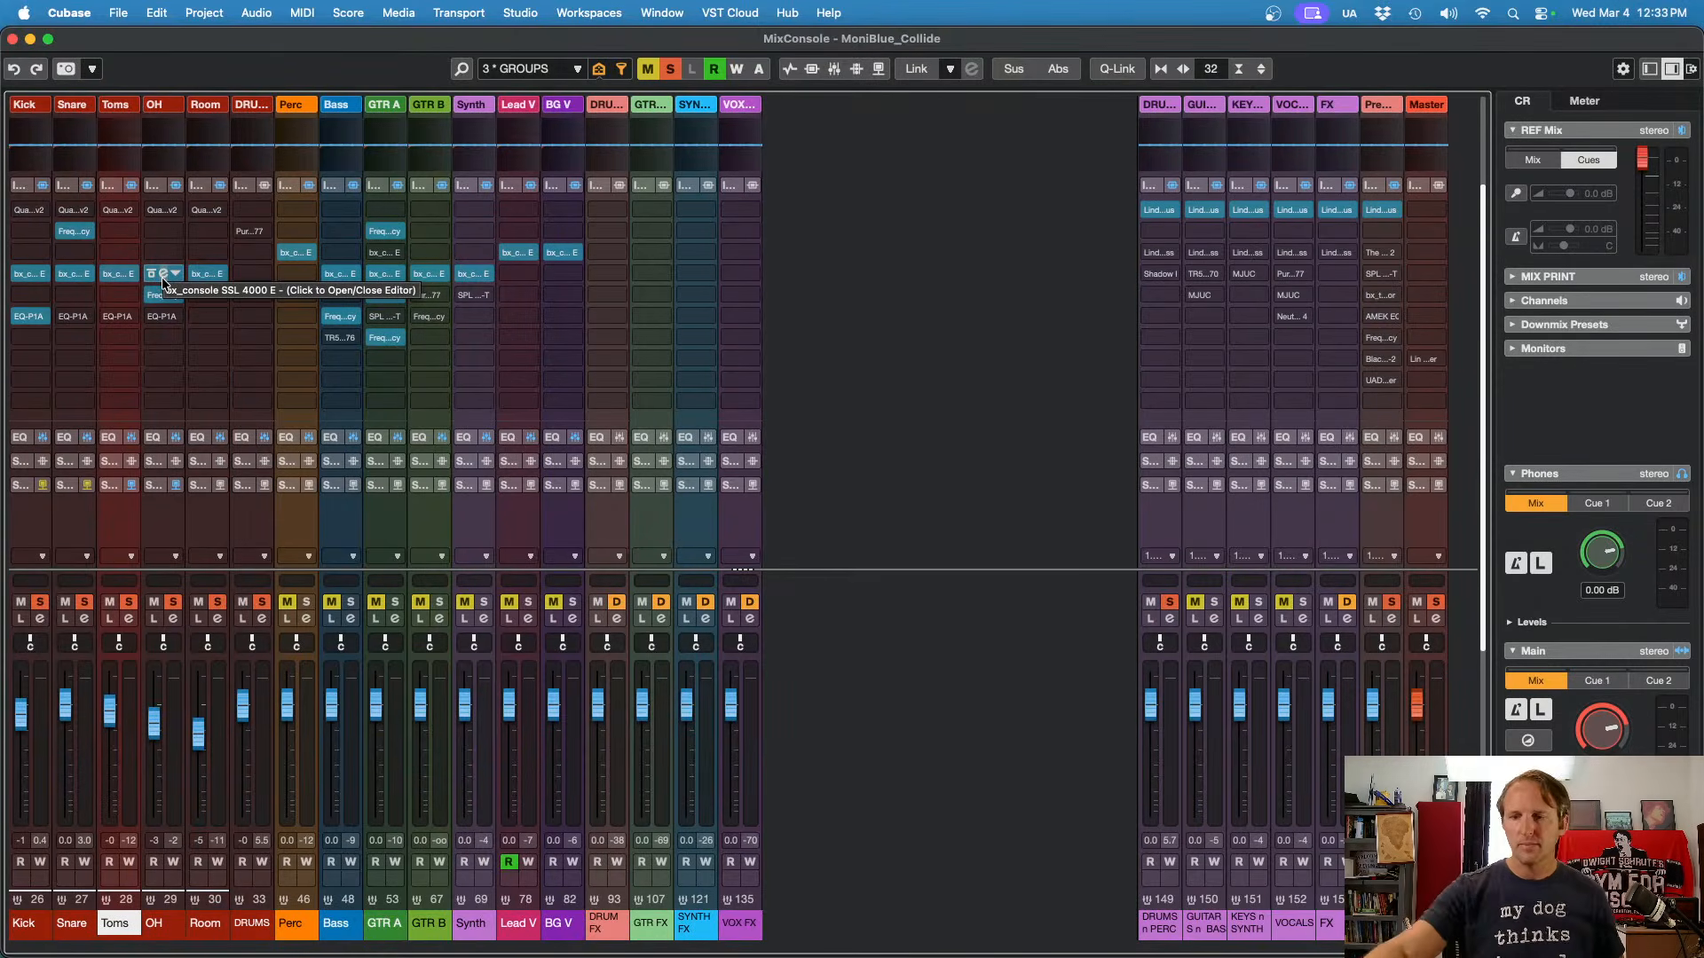
key("space")
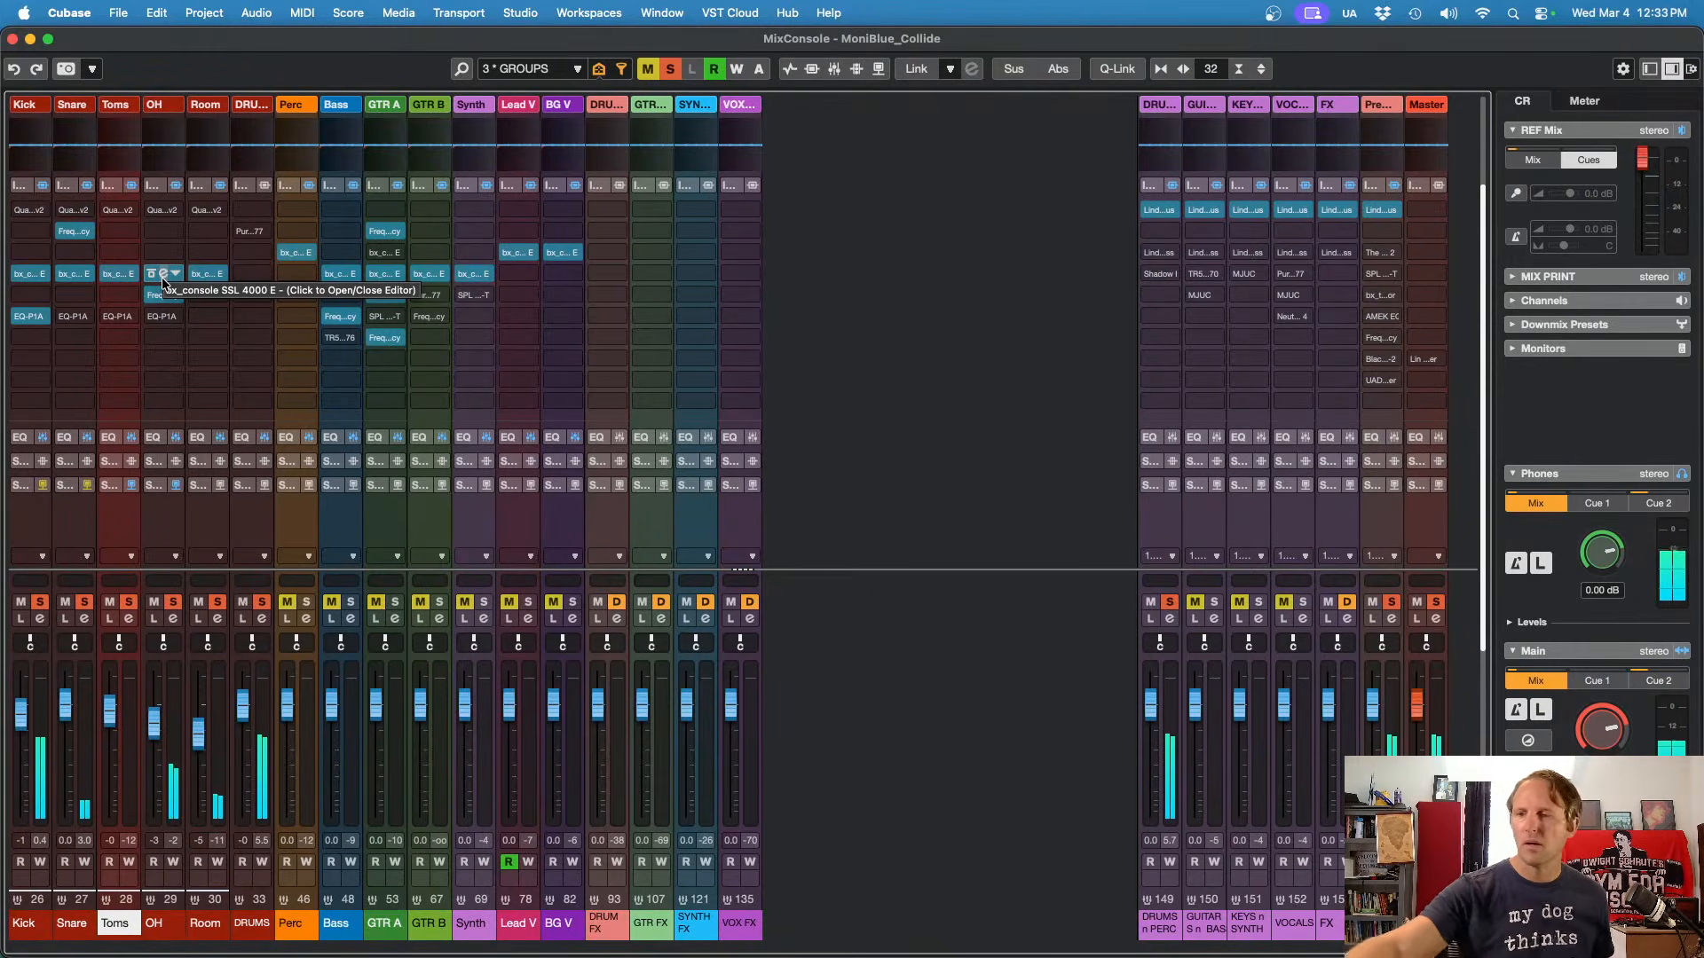
left_click(163, 275)
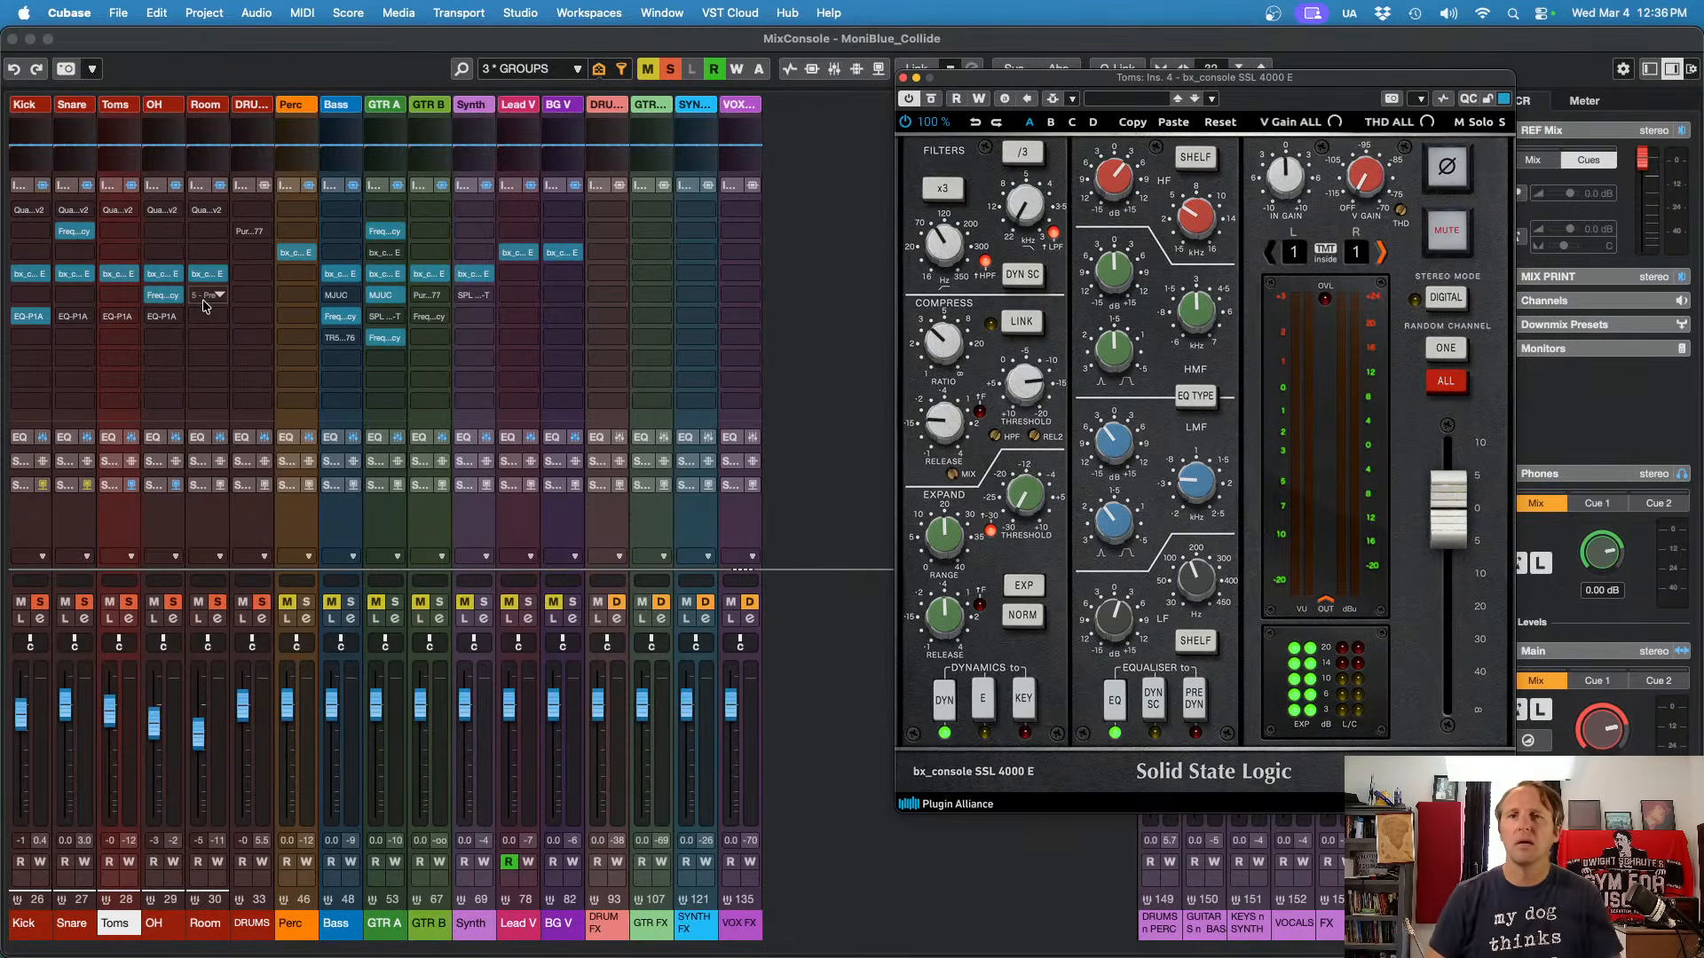
Step: Listen to the soloed drums with the Toms group's channel strip active, and save the project
key("space")
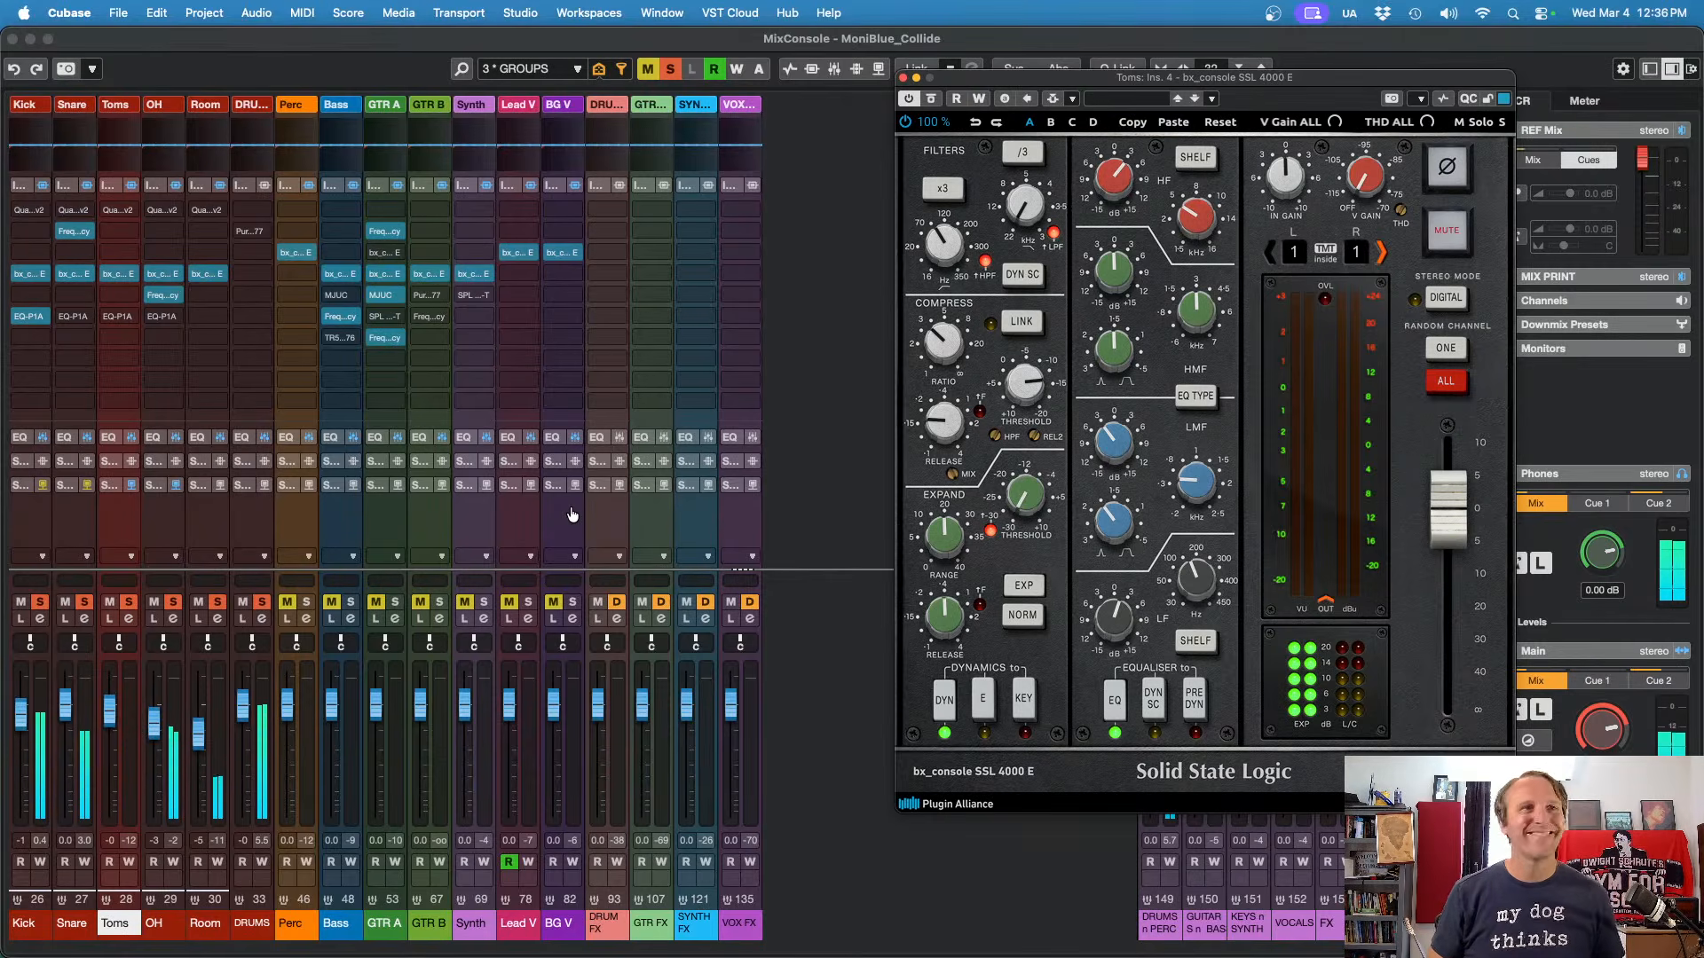
key("space")
key("super+s")
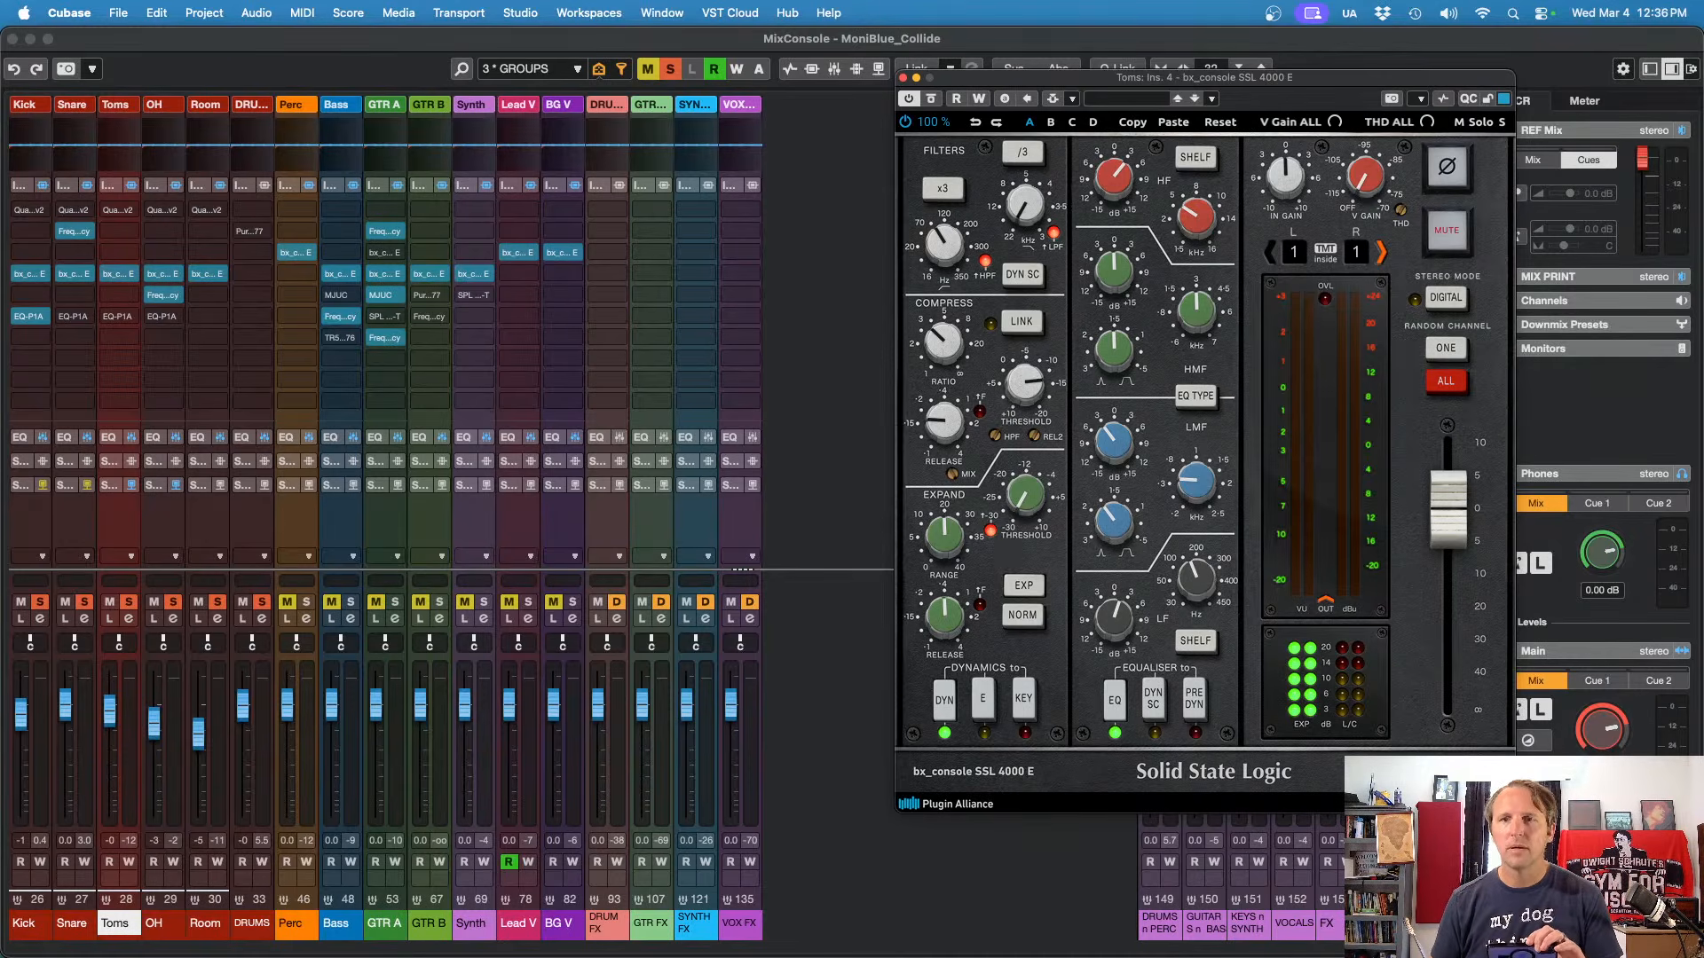
key("super+w")
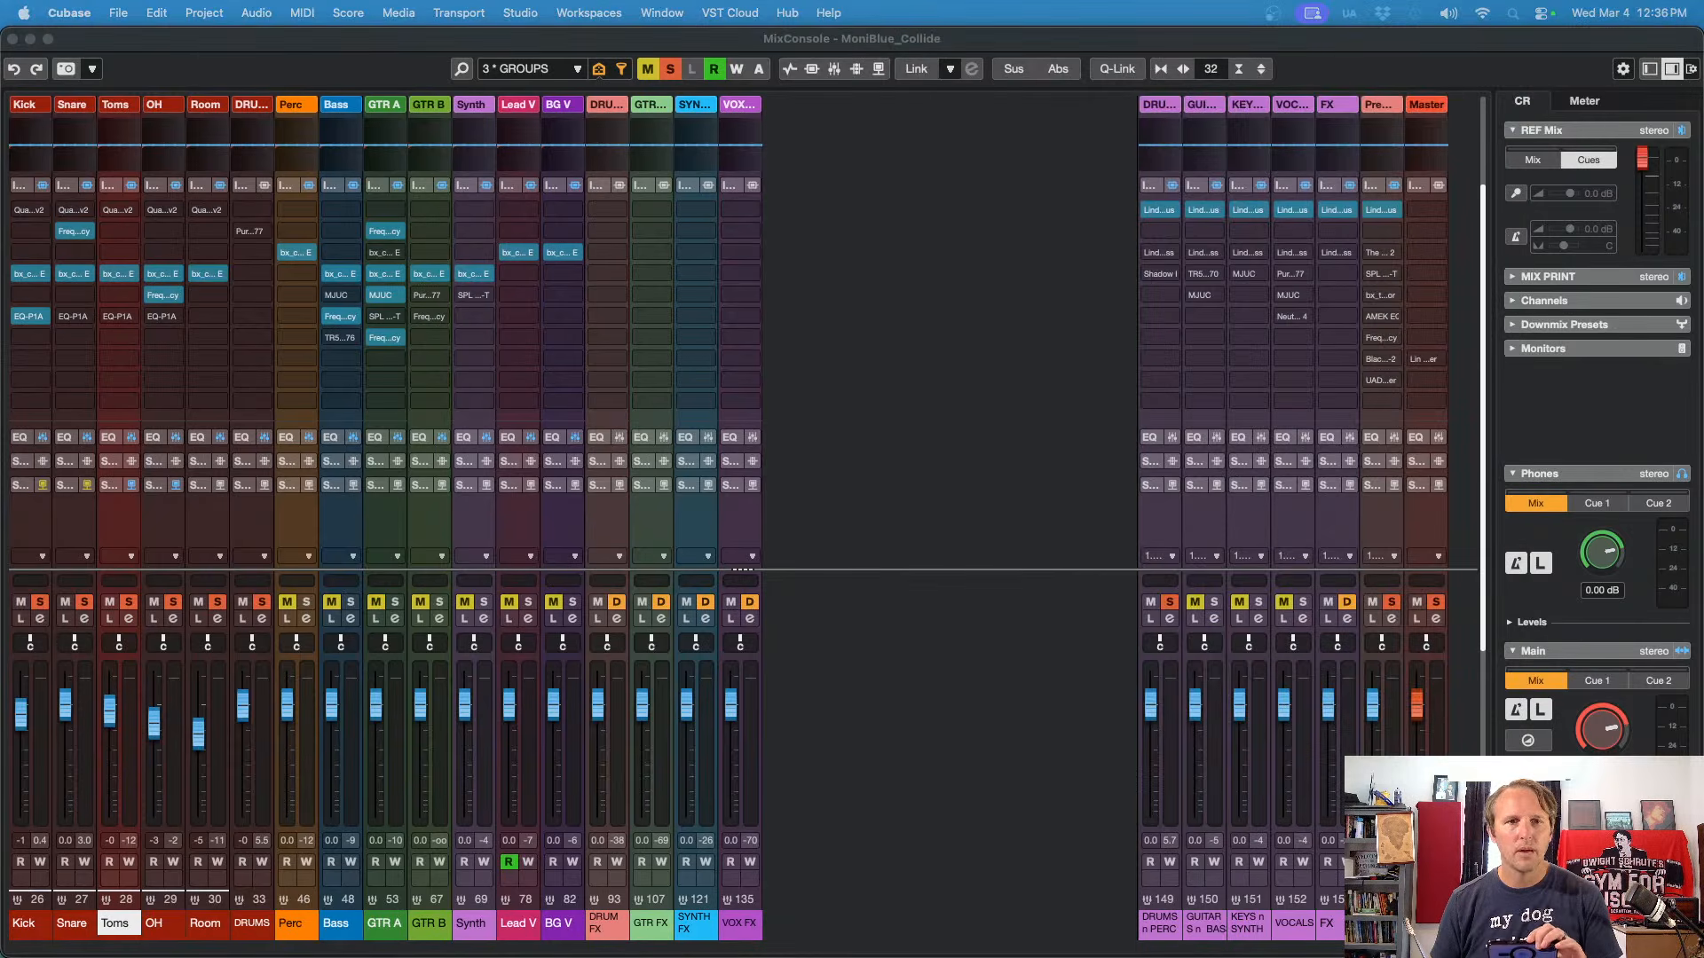
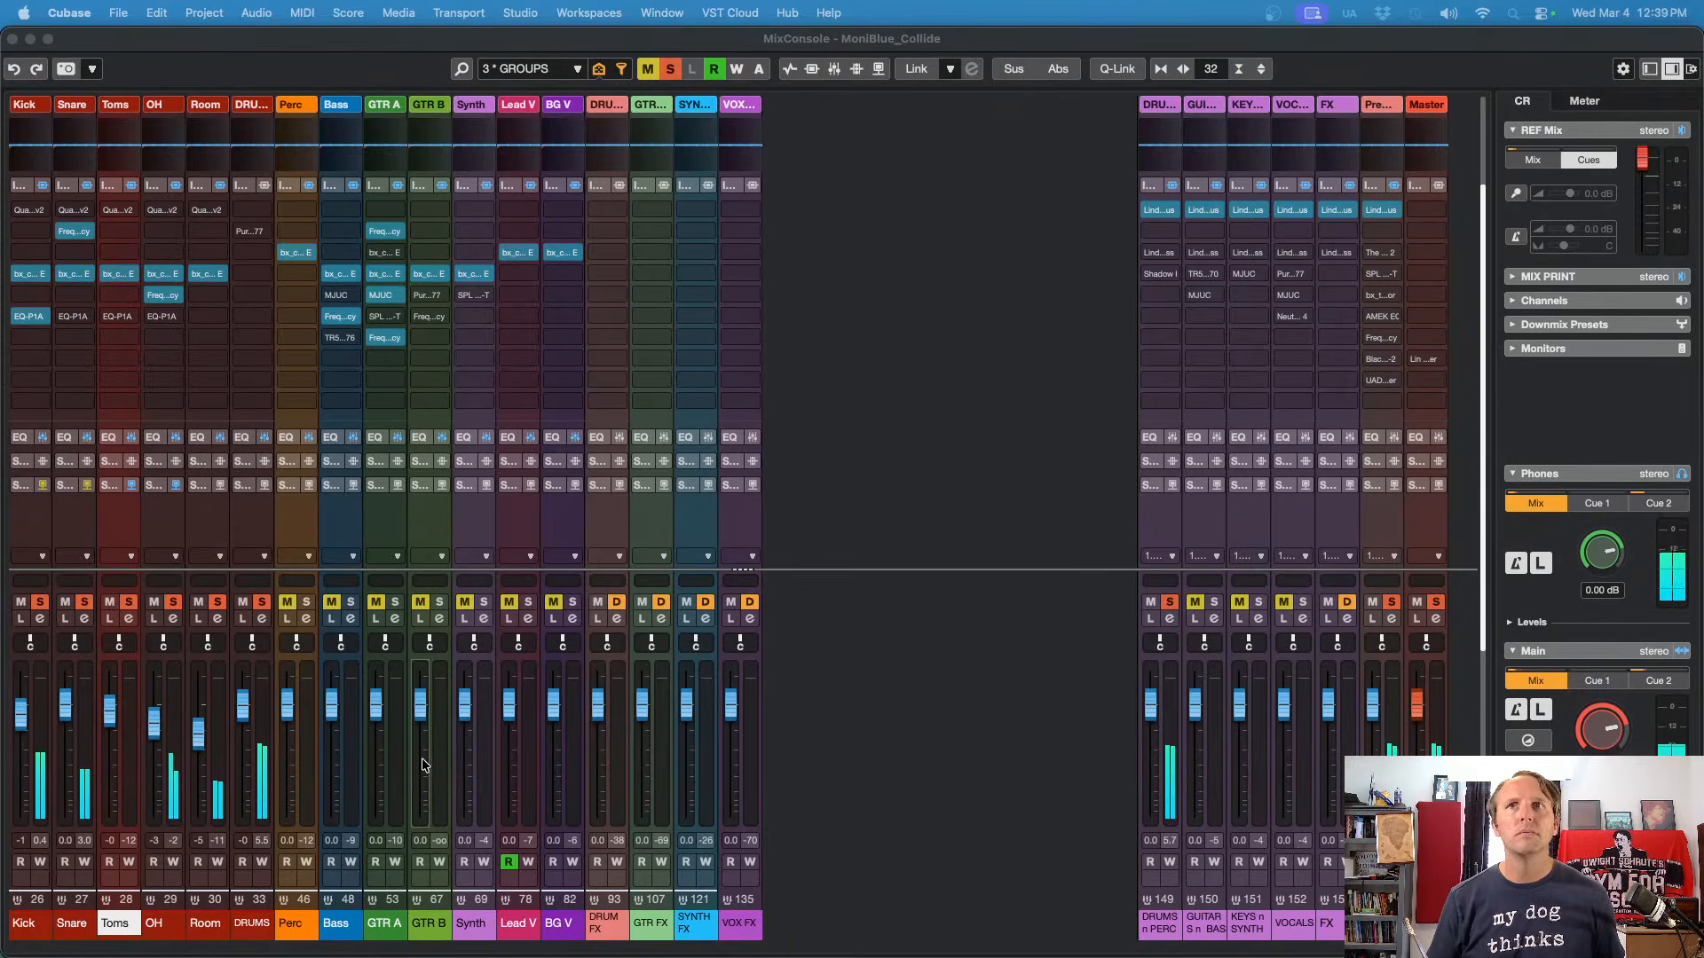
key("space")
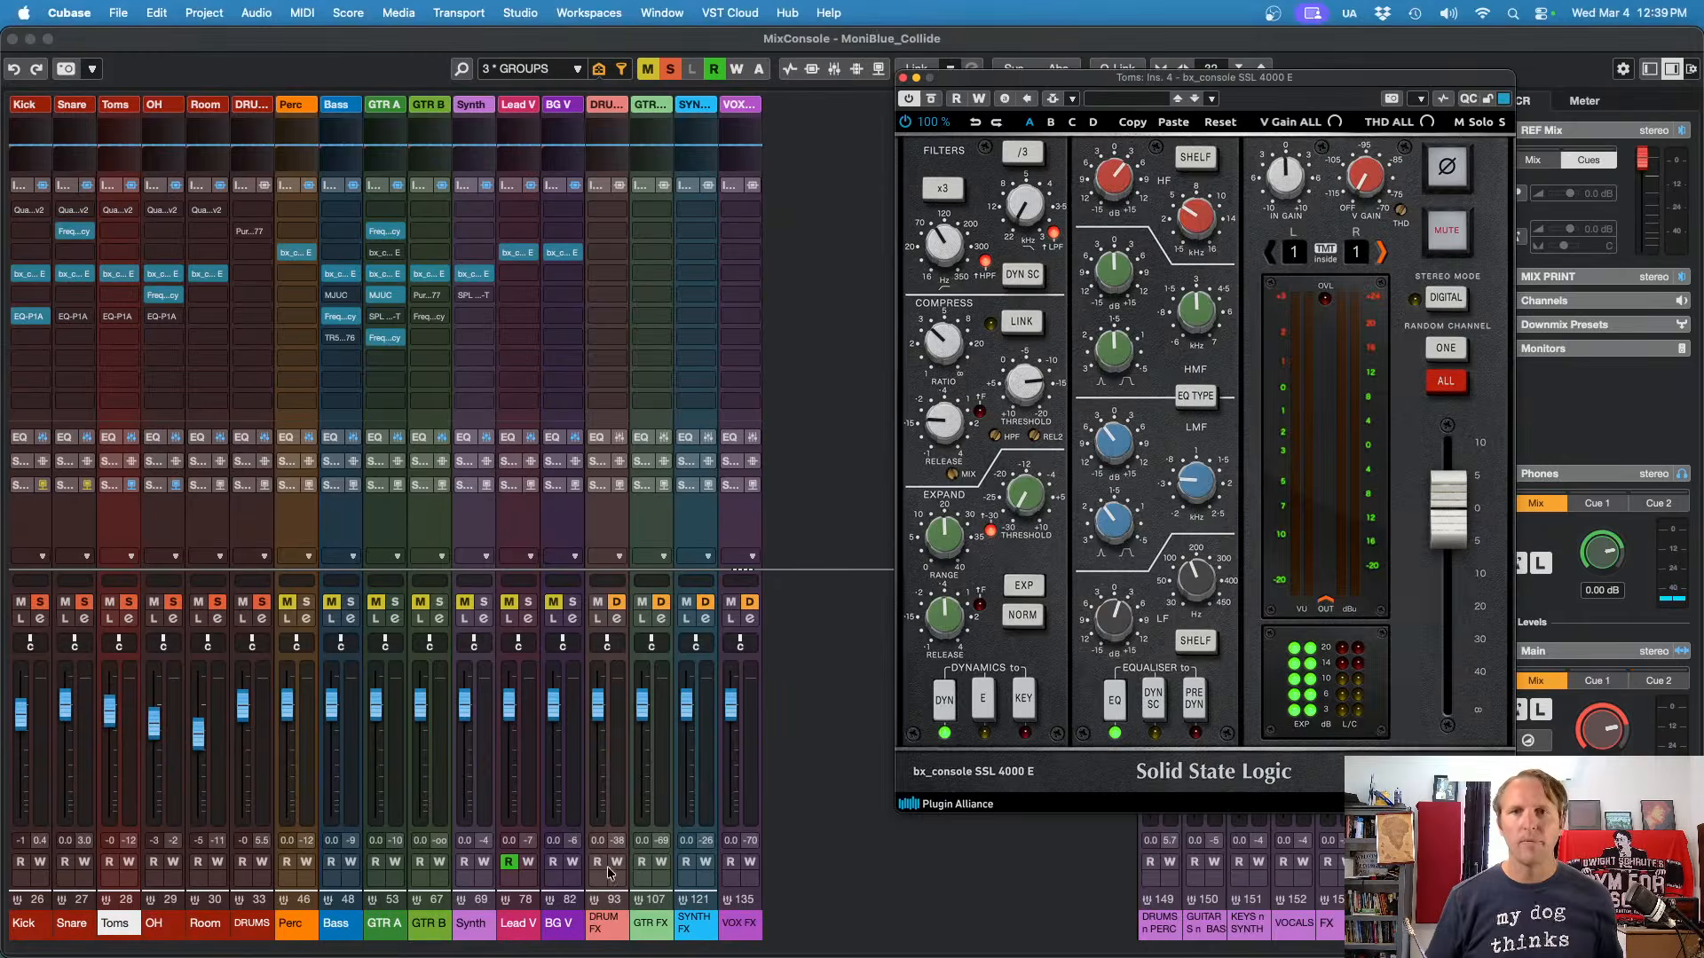
key("super+s")
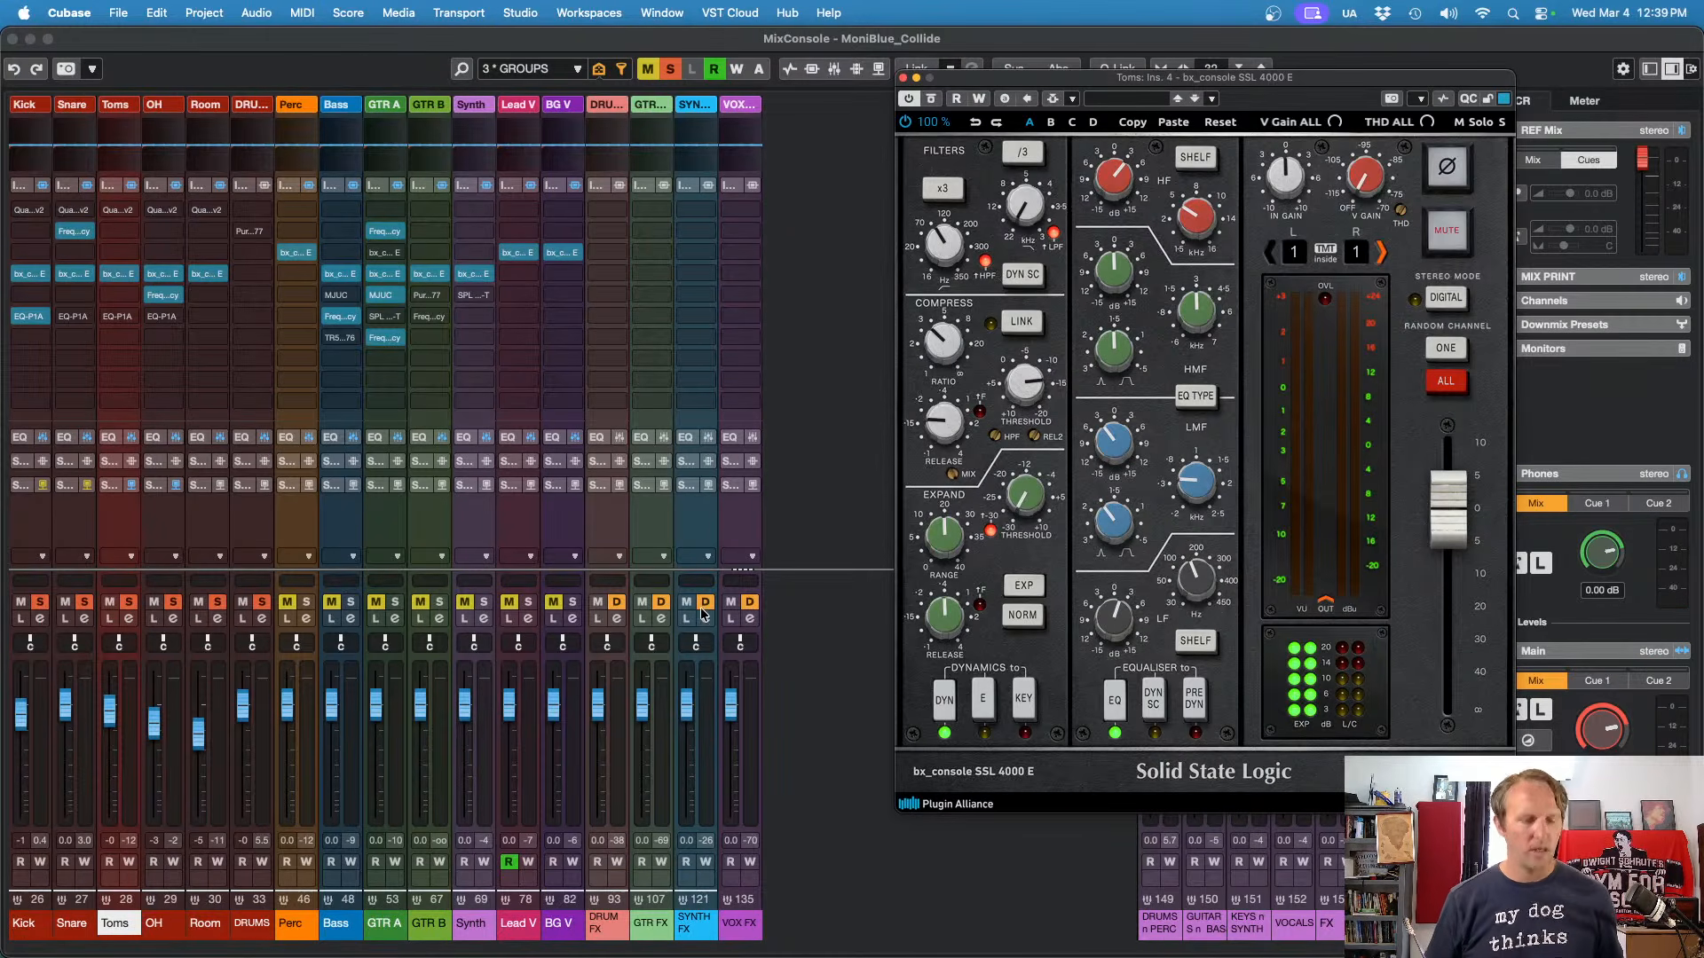
Step: Switch to the project arrangement and replay the soloed drums from just before bar 71
key("space")
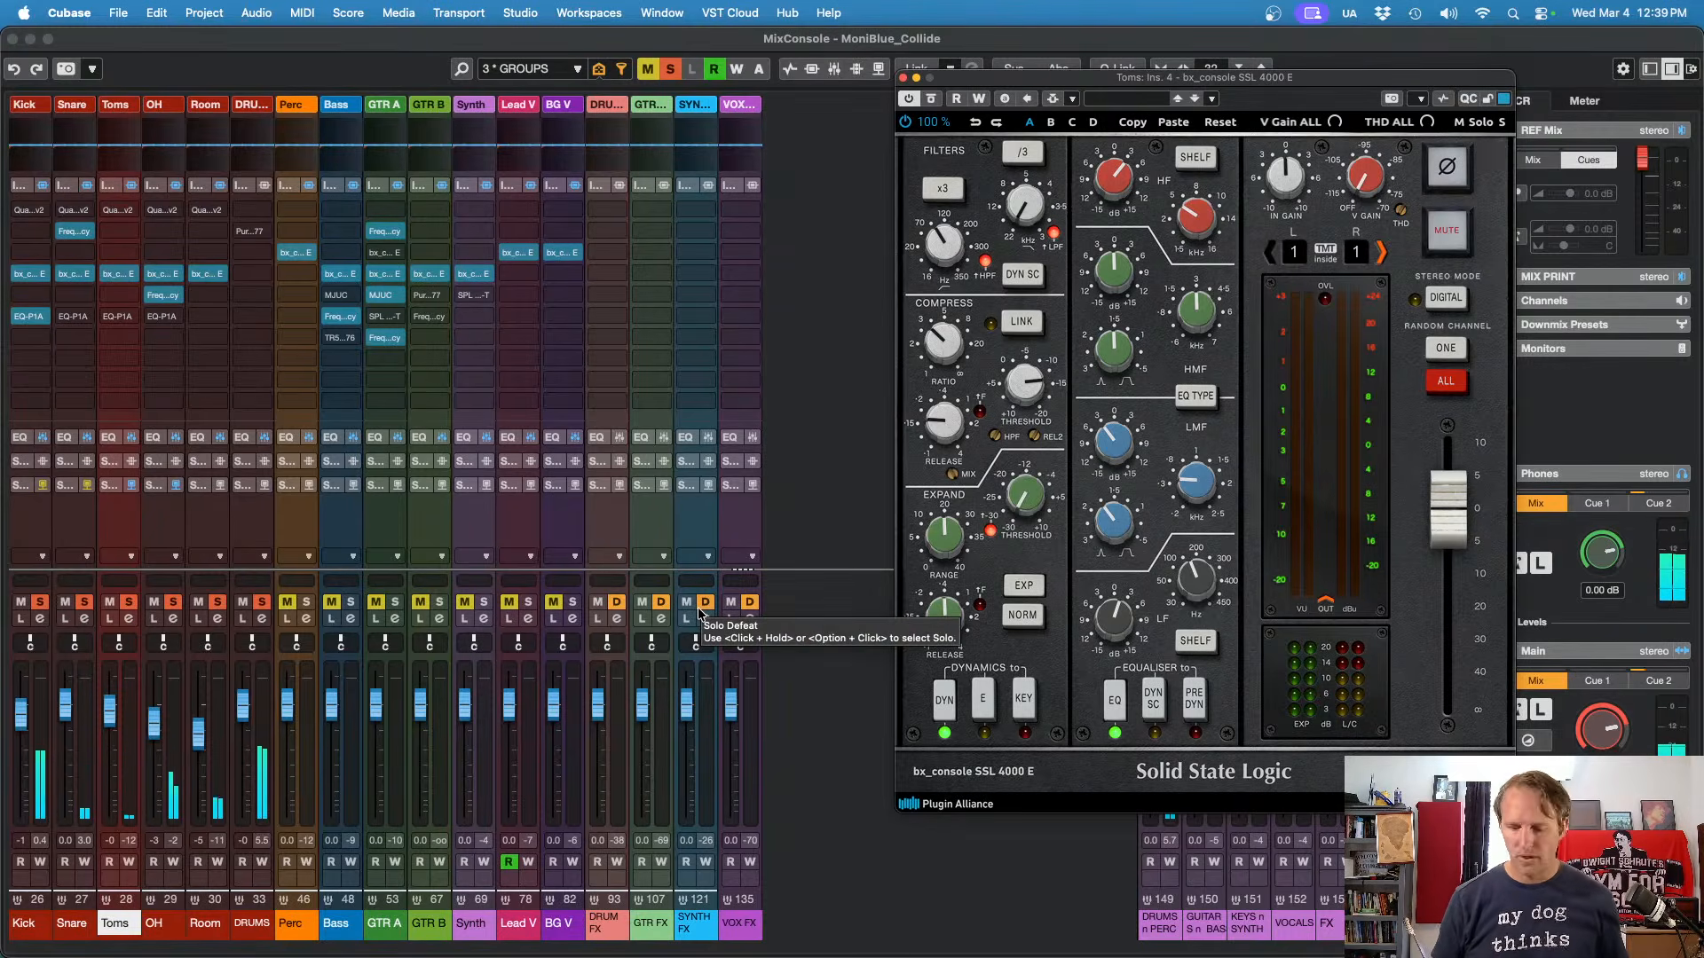
key("F3")
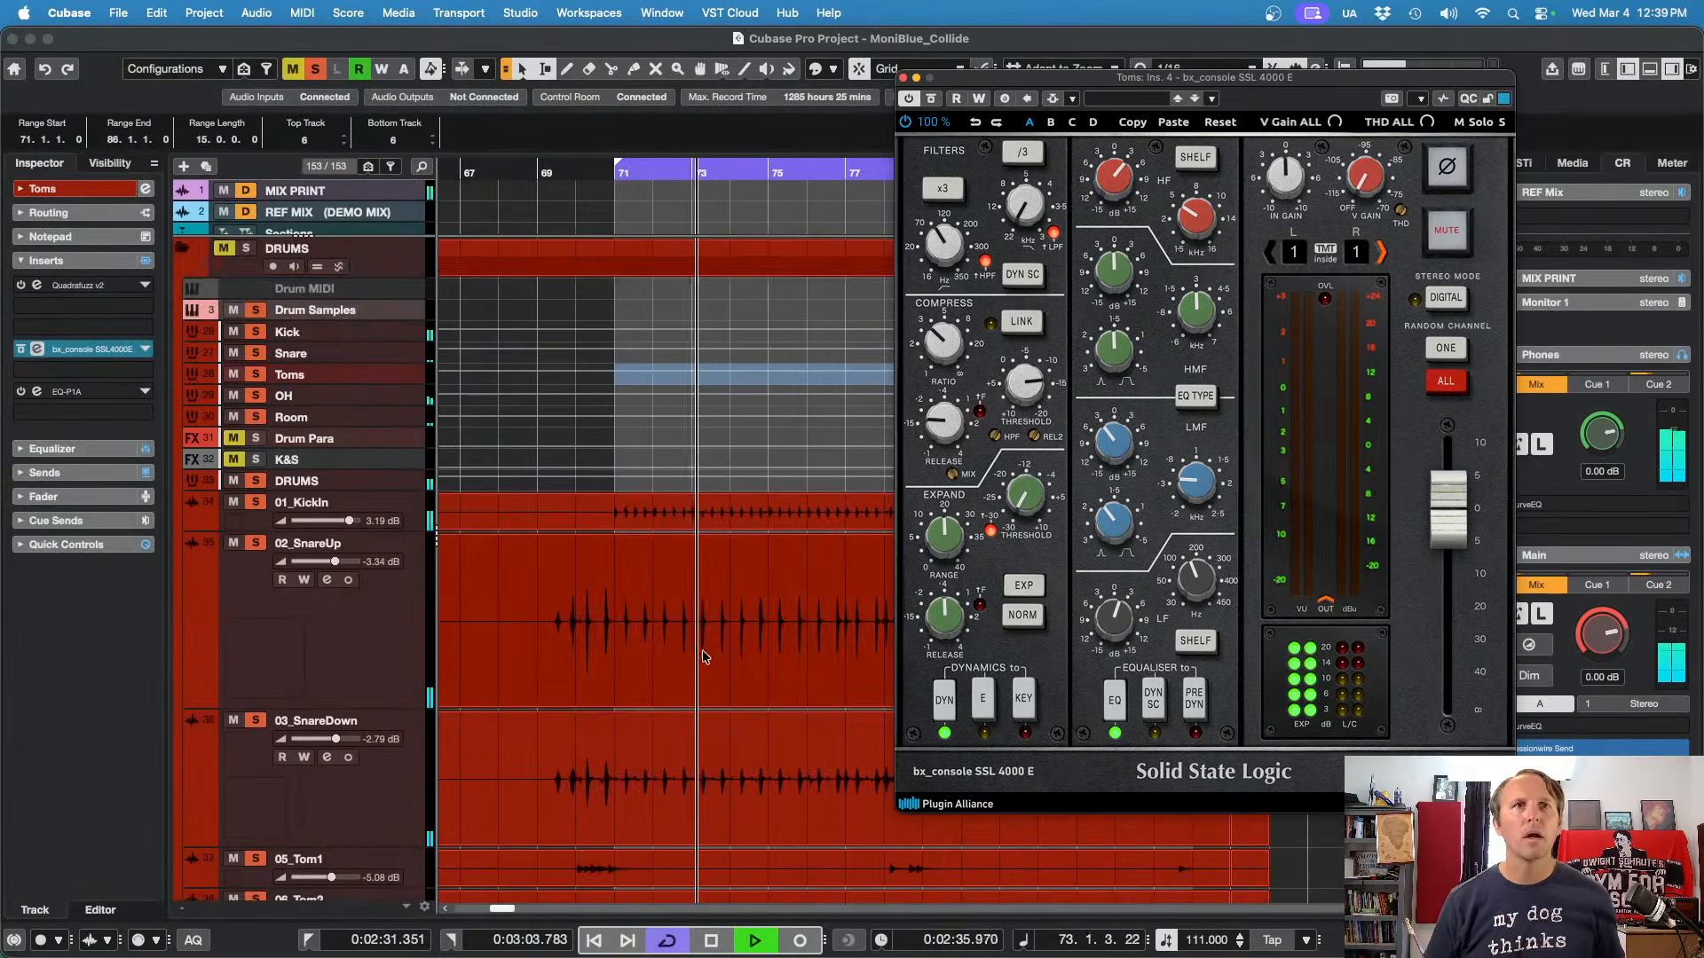
scroll(701, 639, "down", 3)
key("space")
key("KP_Subtract")
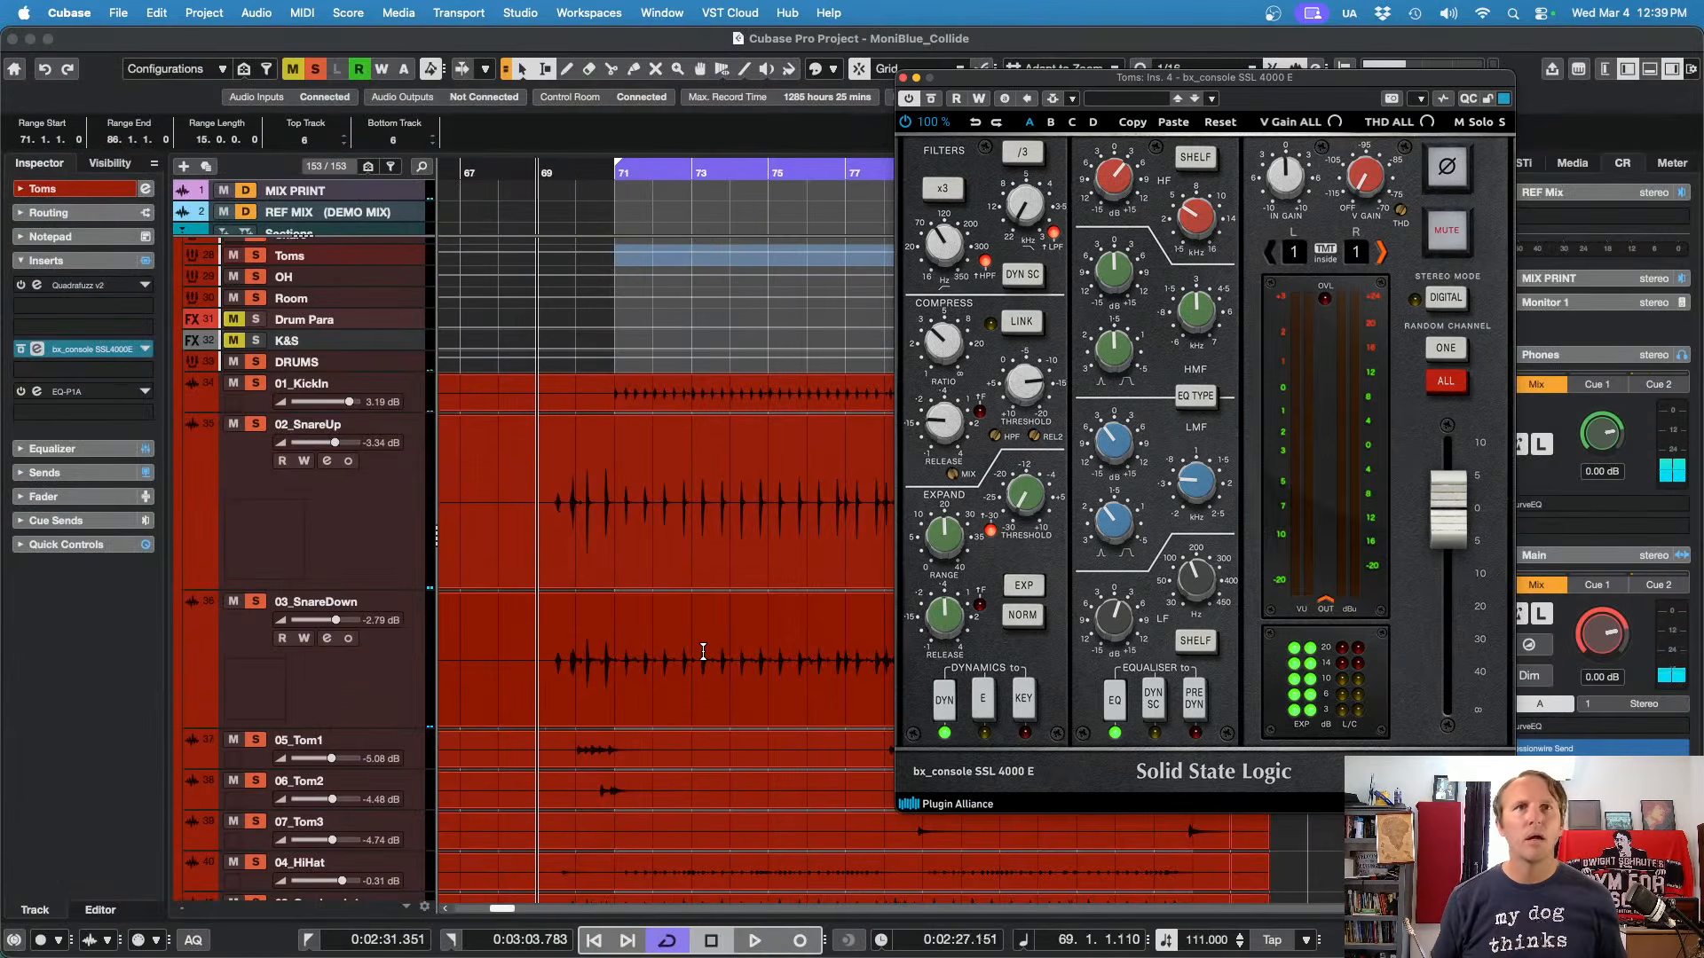
key("space")
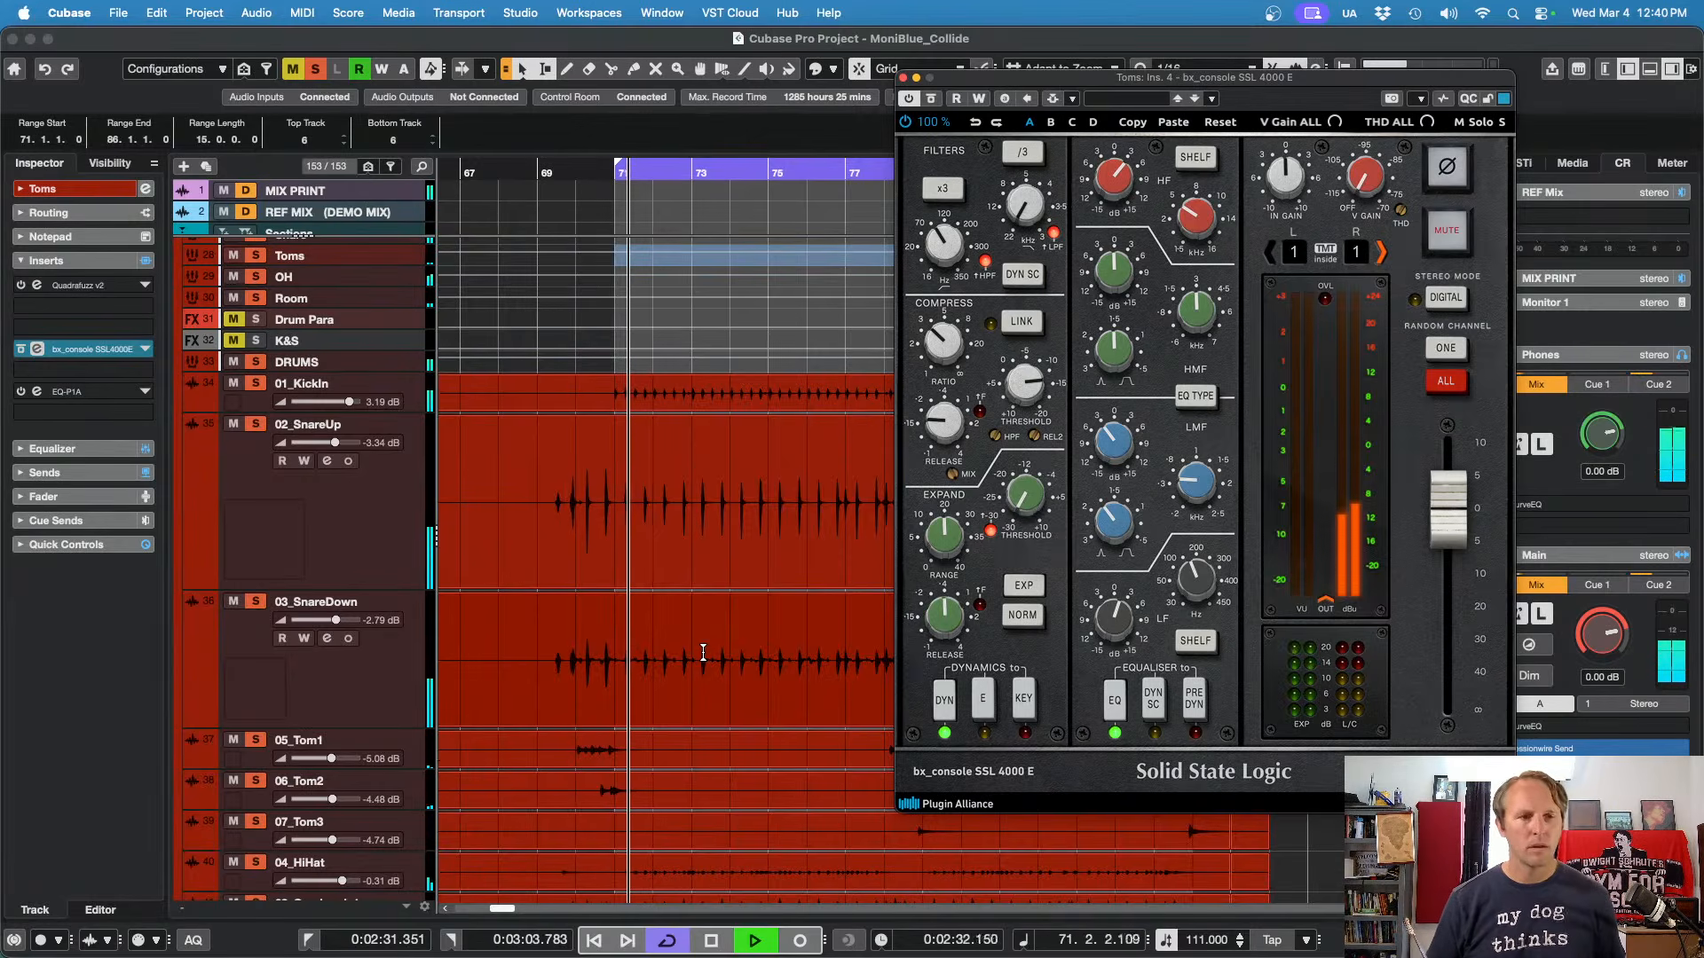
key("space")
Step: Close the Toms group's channel strip and examine the tom, overhead, cymbal and room waveforms around the looped section from bar 71
scroll(707, 652, "down", 9)
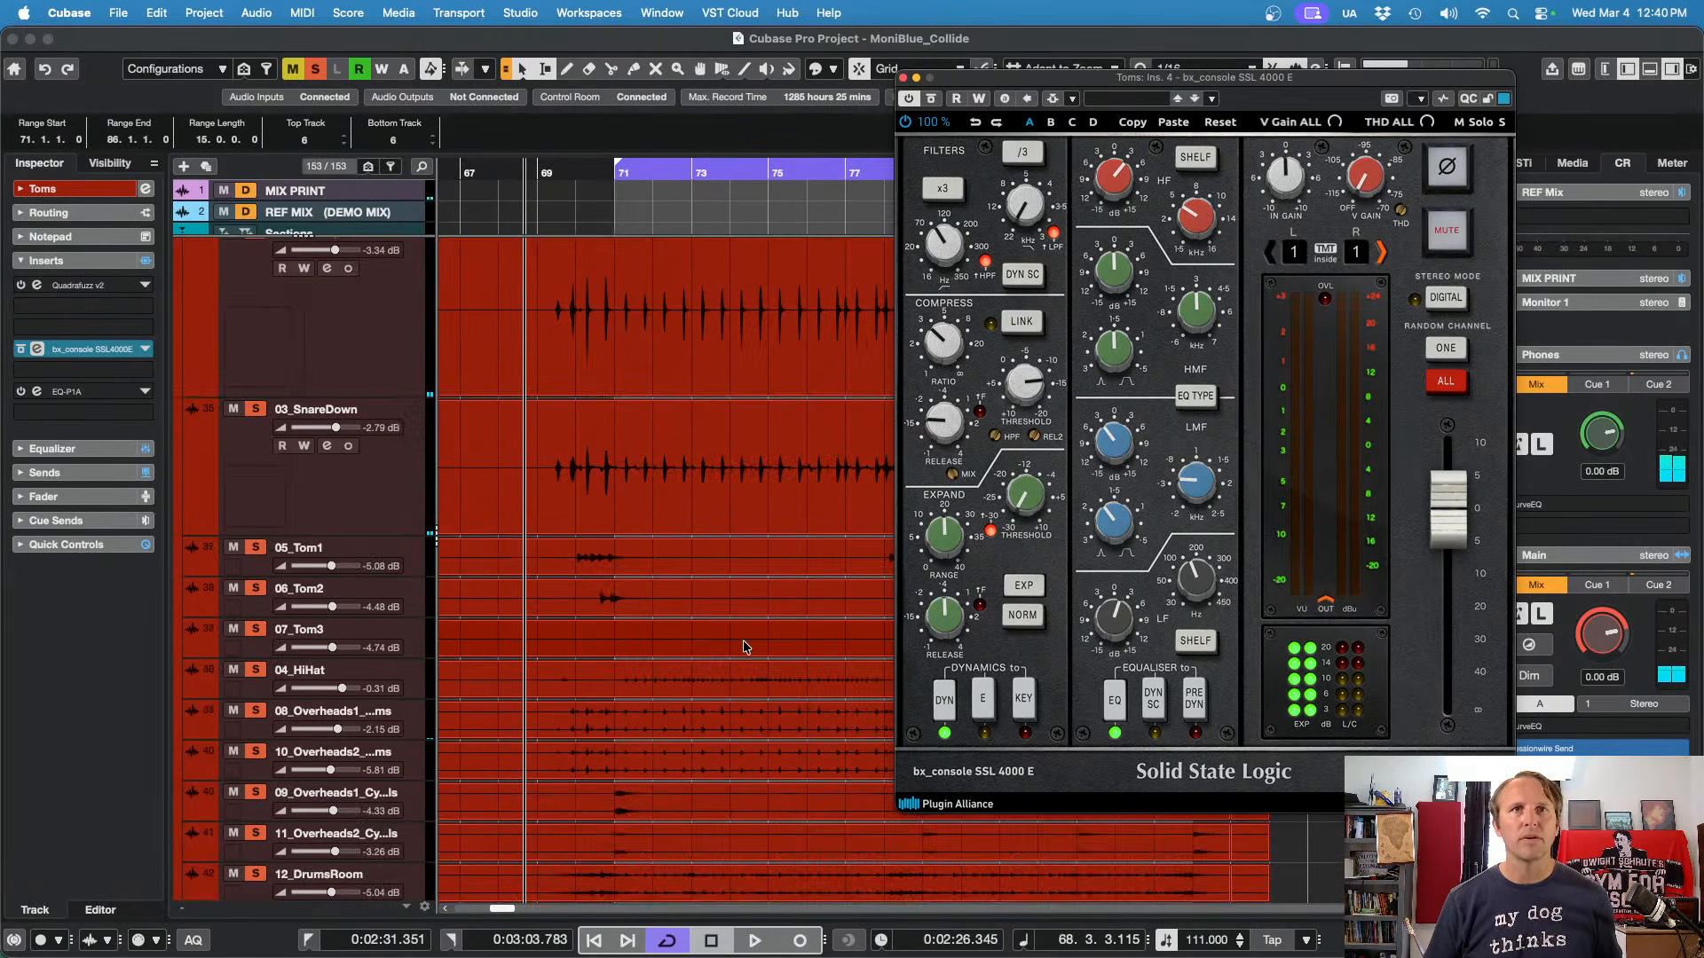
scroll(700, 588, "up", 7)
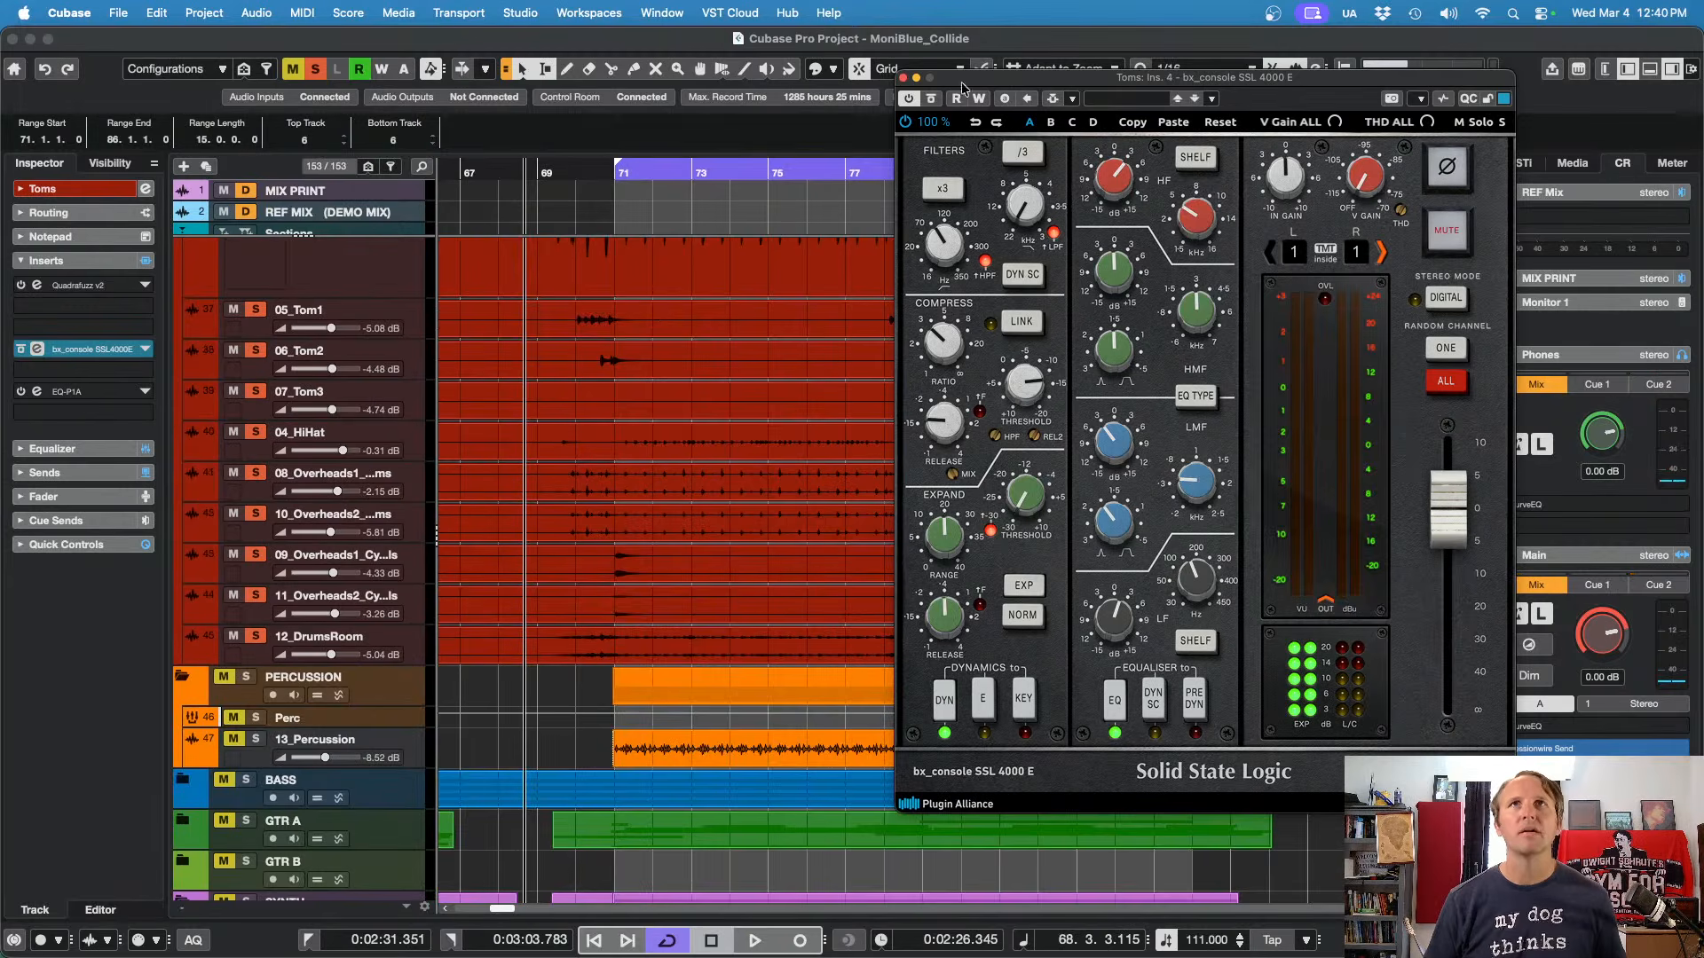
left_click(904, 78)
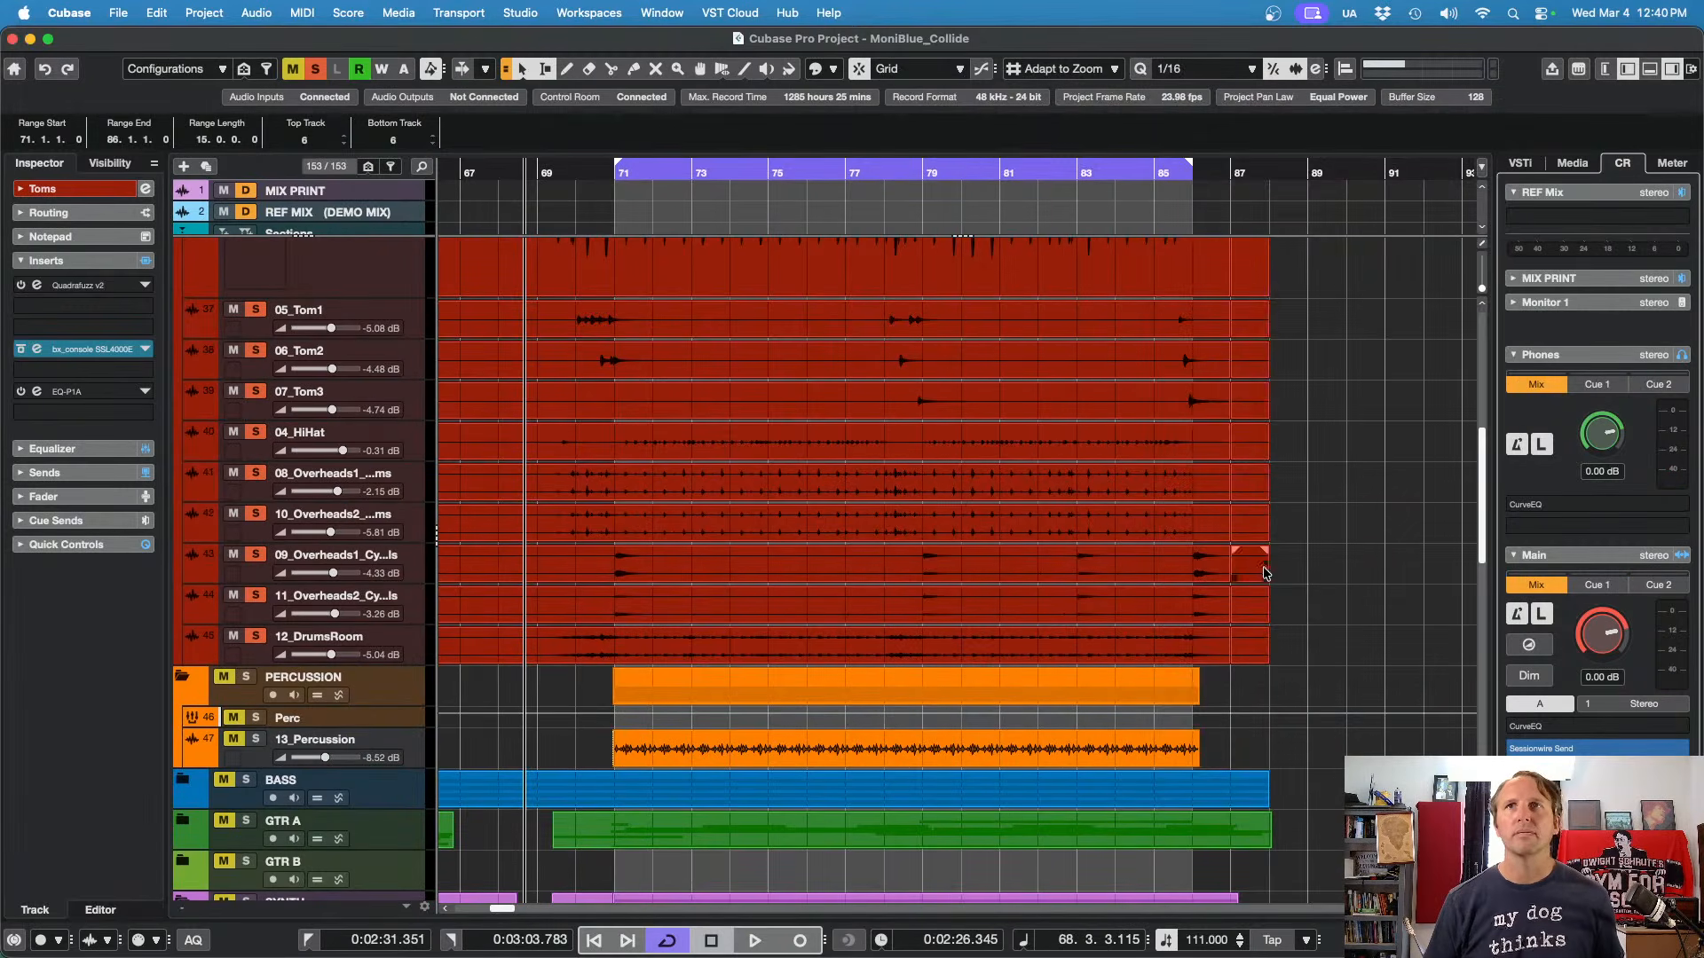
scroll(1292, 573, "down", 5)
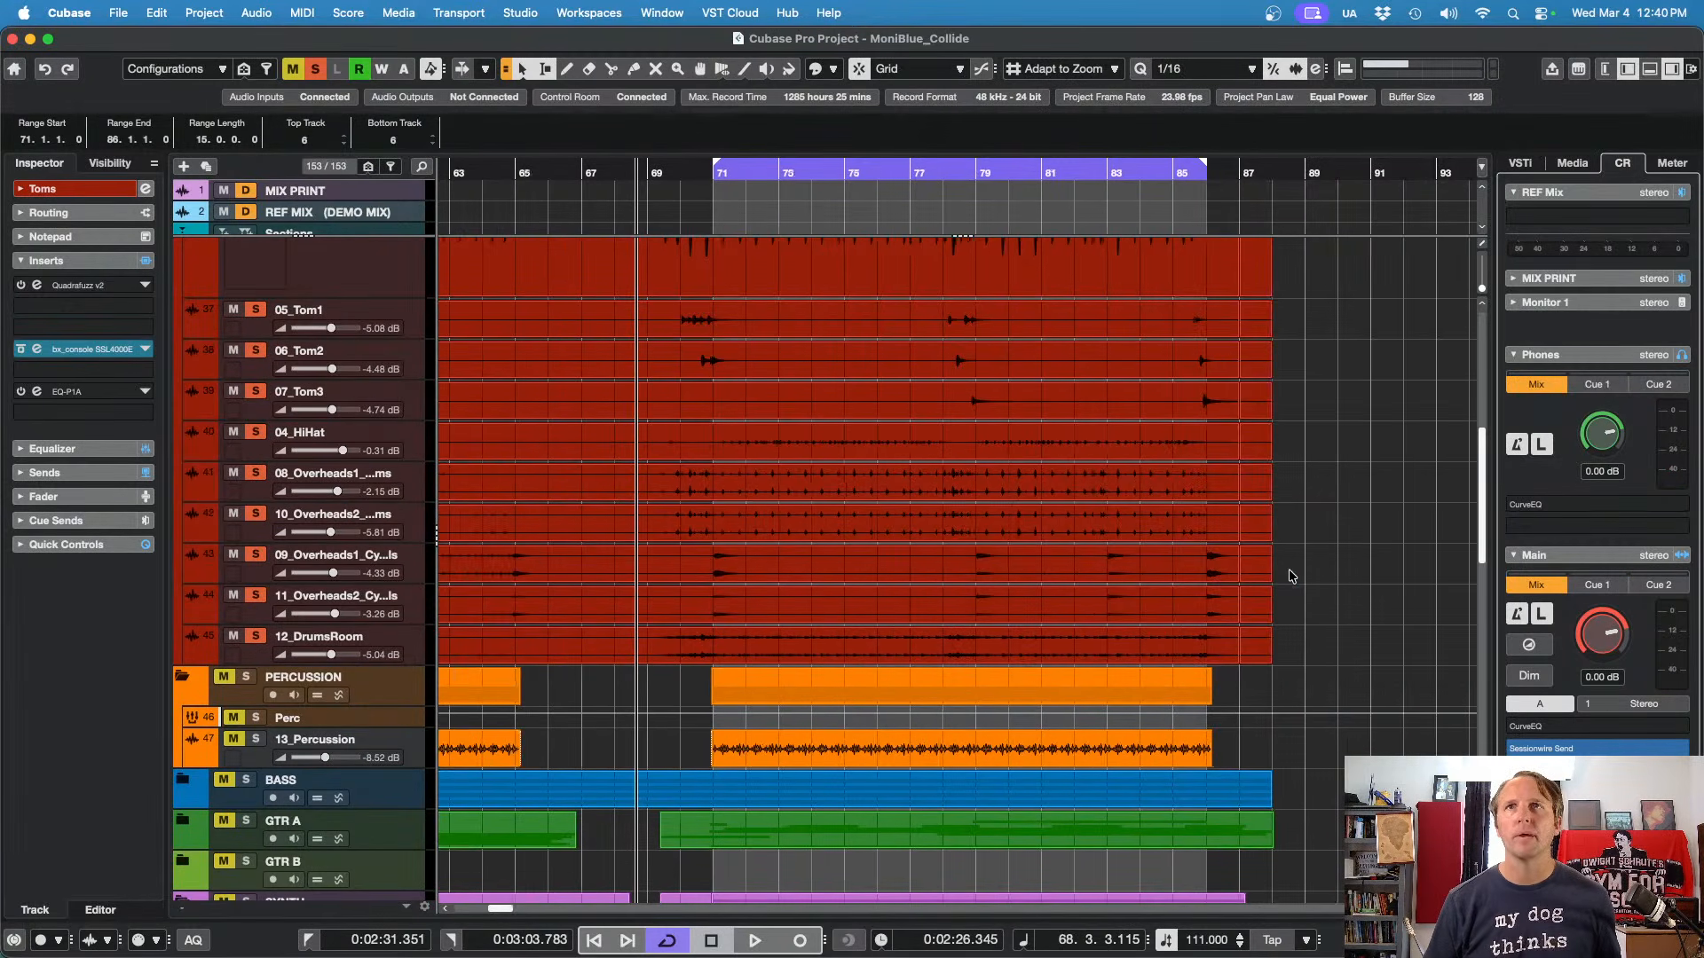
scroll(1262, 576, "down", 4)
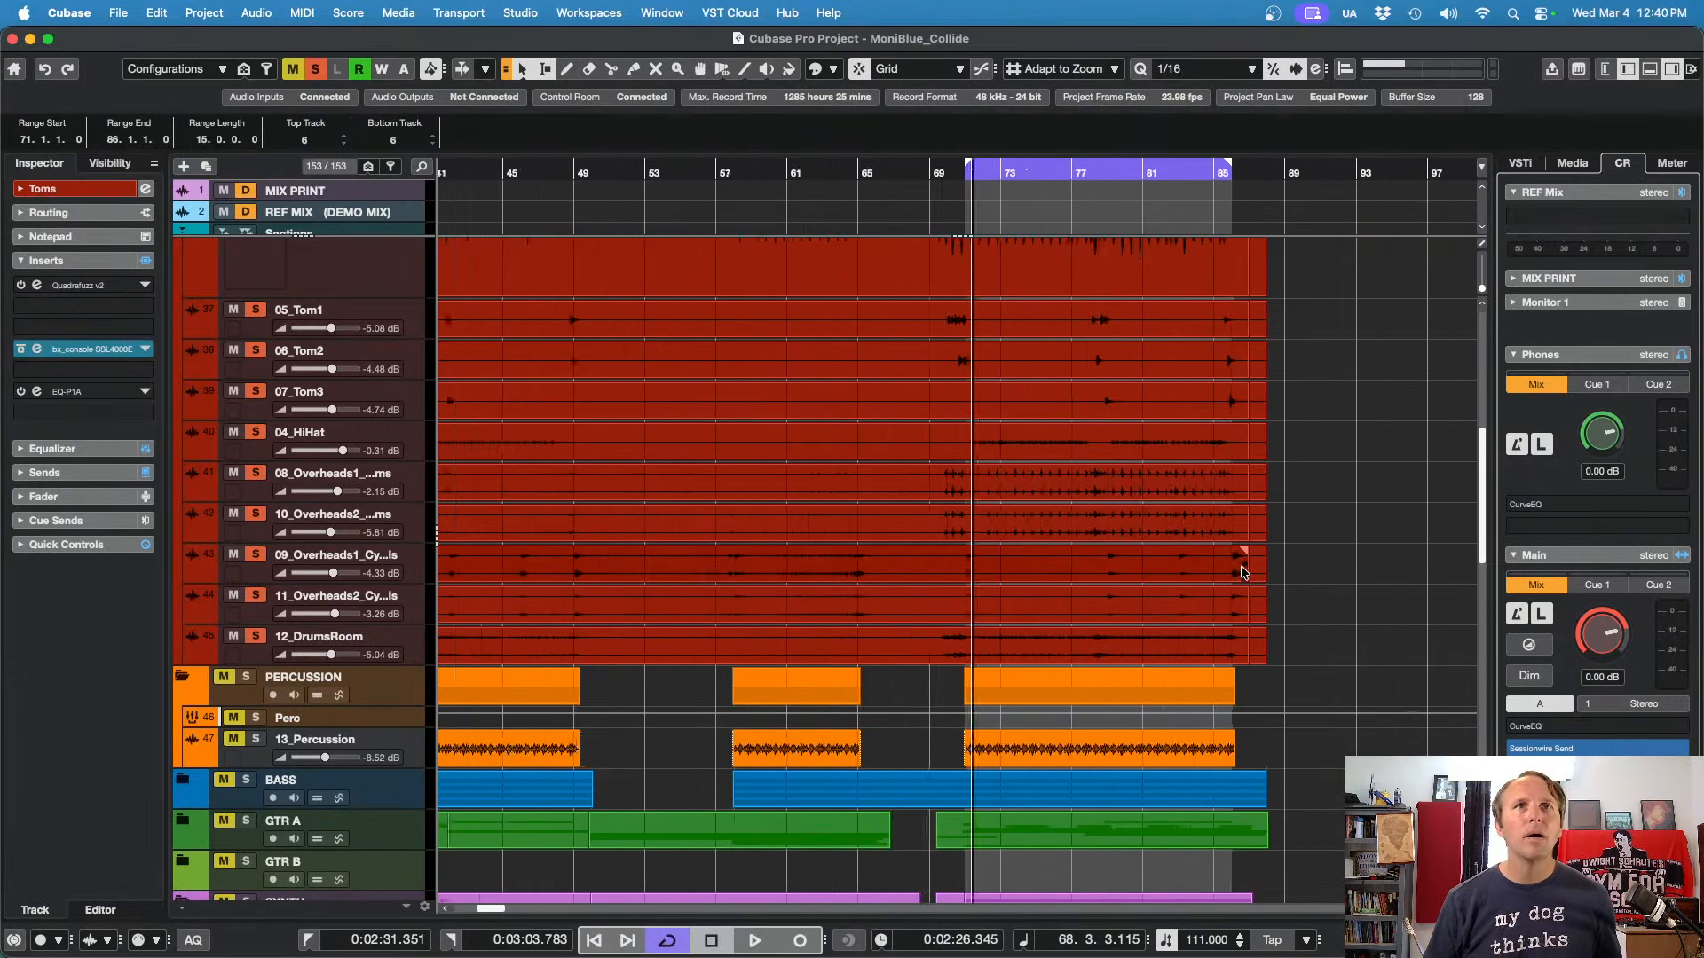
scroll(1242, 572, "up", 4)
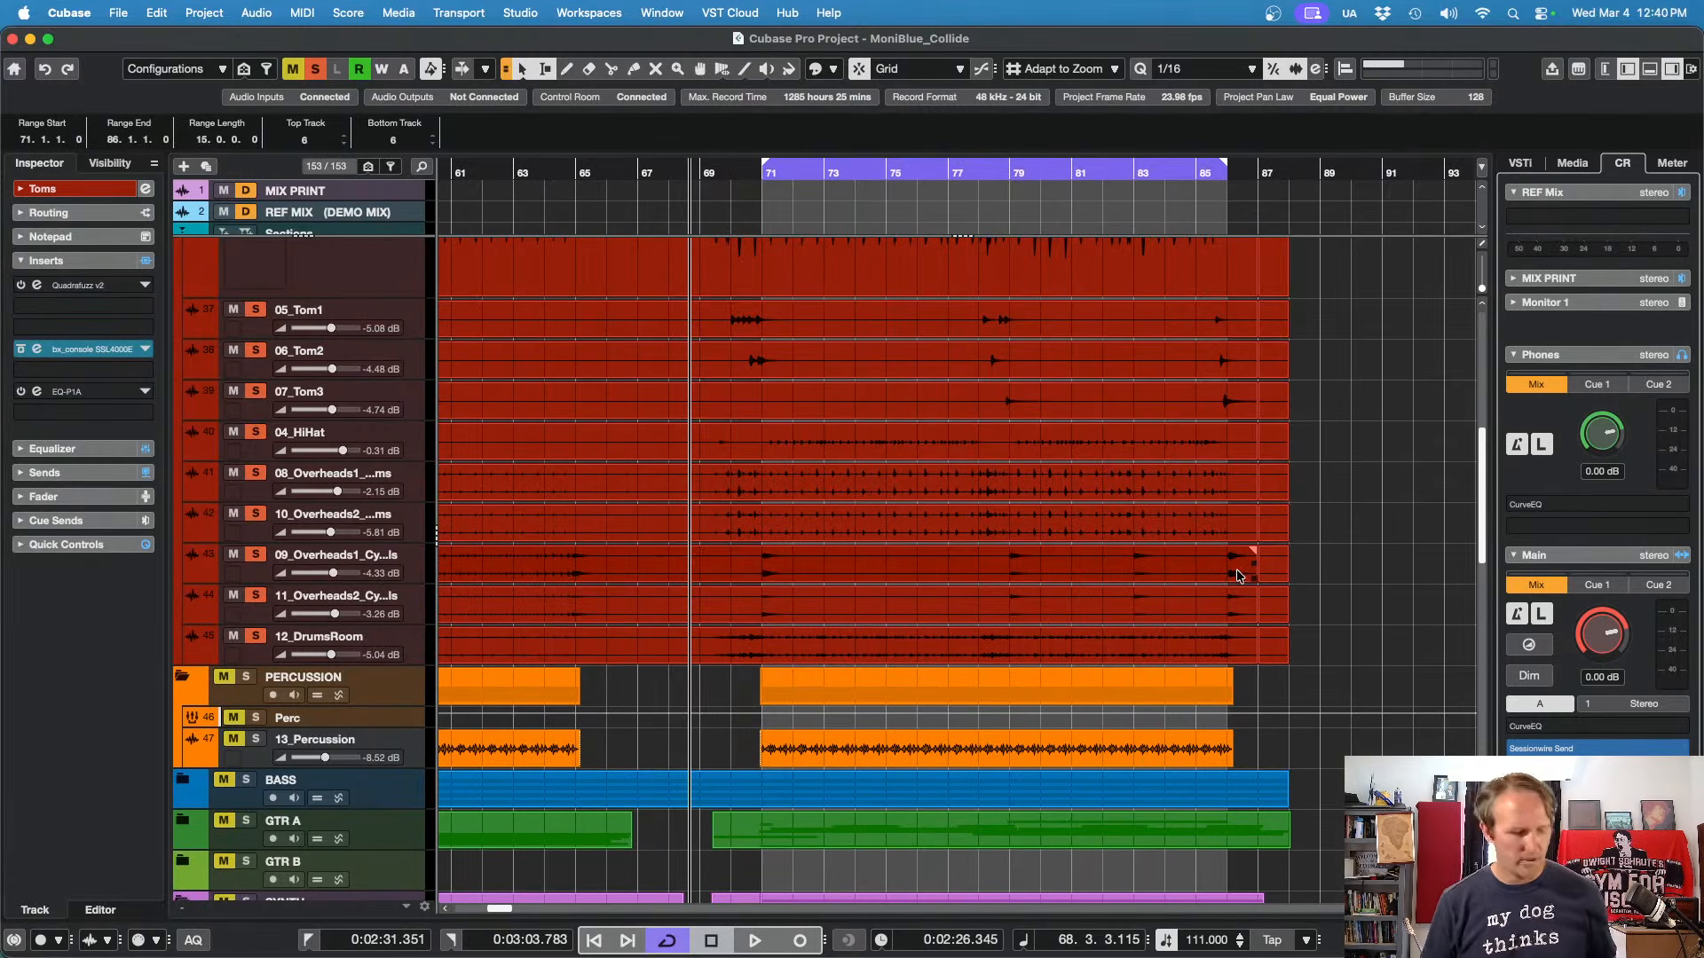
scroll(1347, 573, "up", 1)
scroll(1345, 578, "up", 5)
scroll(1348, 582, "down", 10)
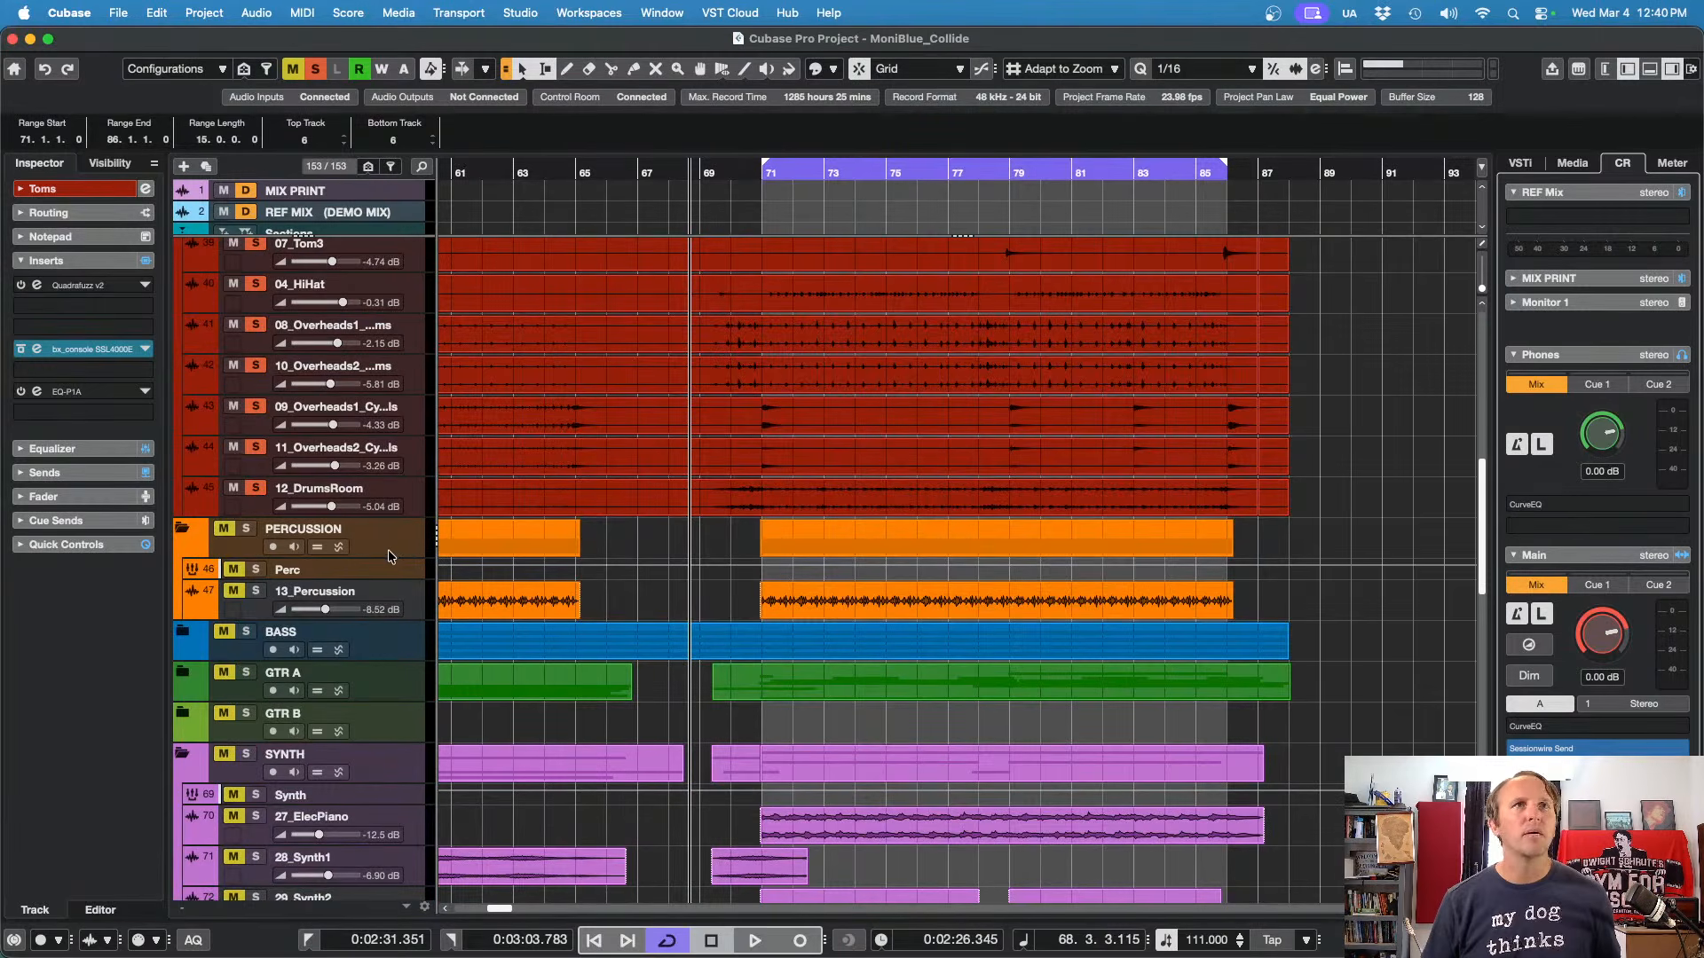
Step: Back in the mixer, adjust the sidechain high-pass filter of the DRUMS group's Purple Audio MC 77 during playback, and close its editor
key("F3")
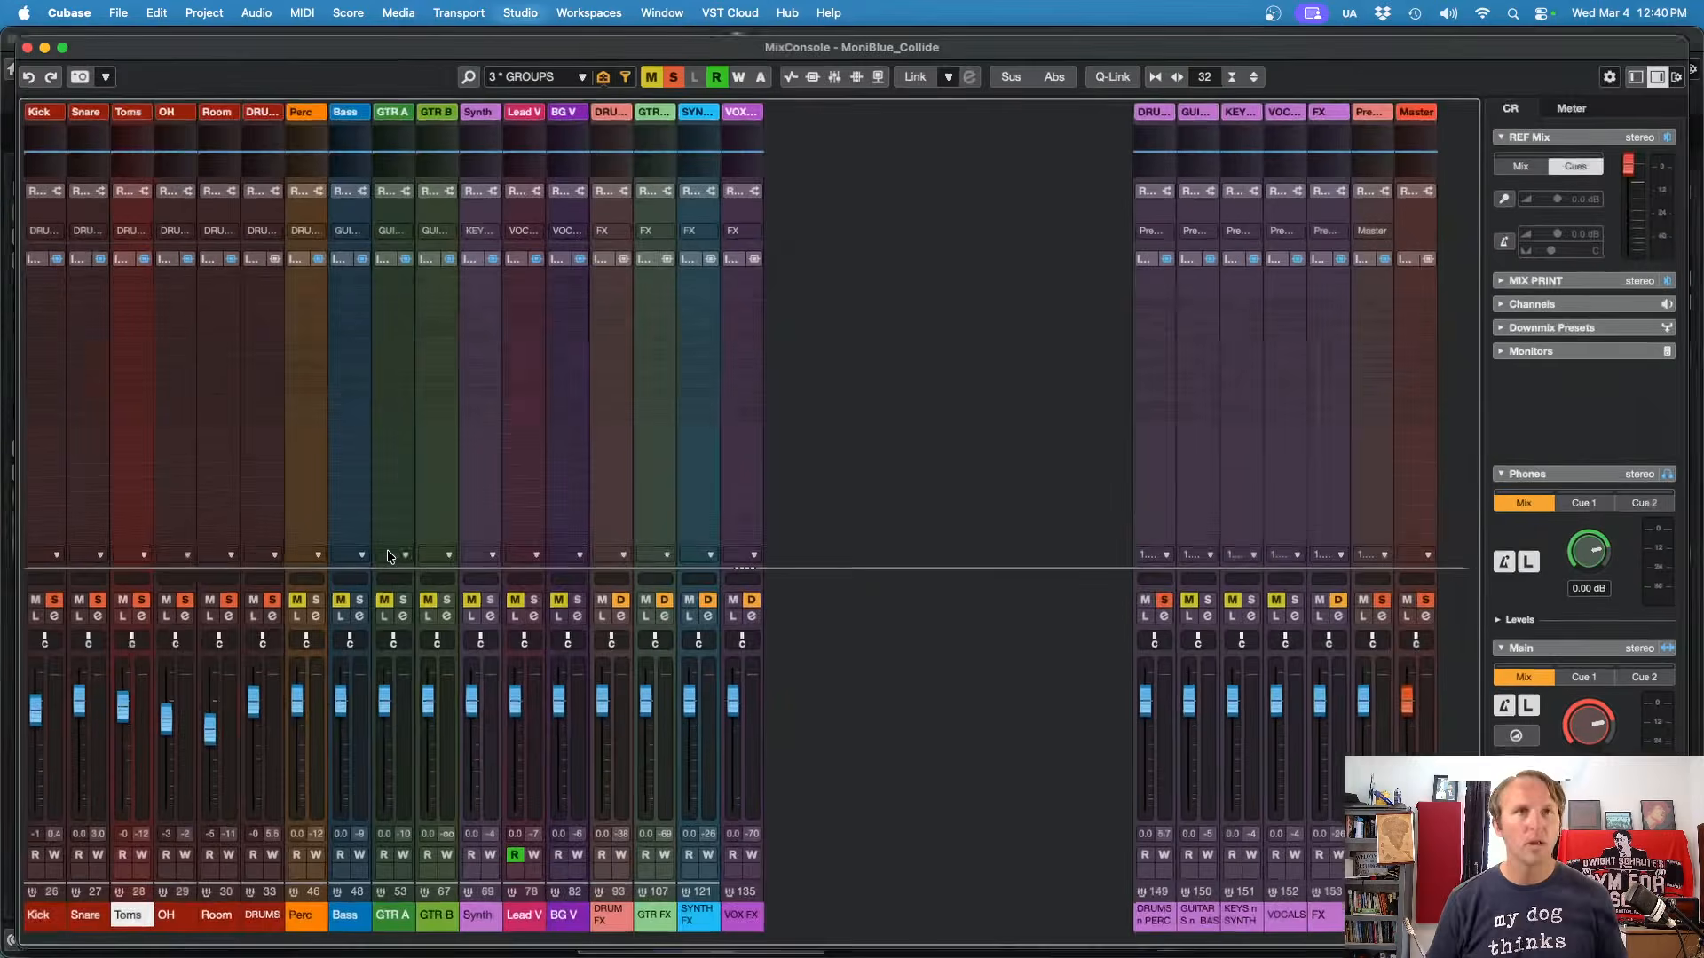
left_click(249, 926)
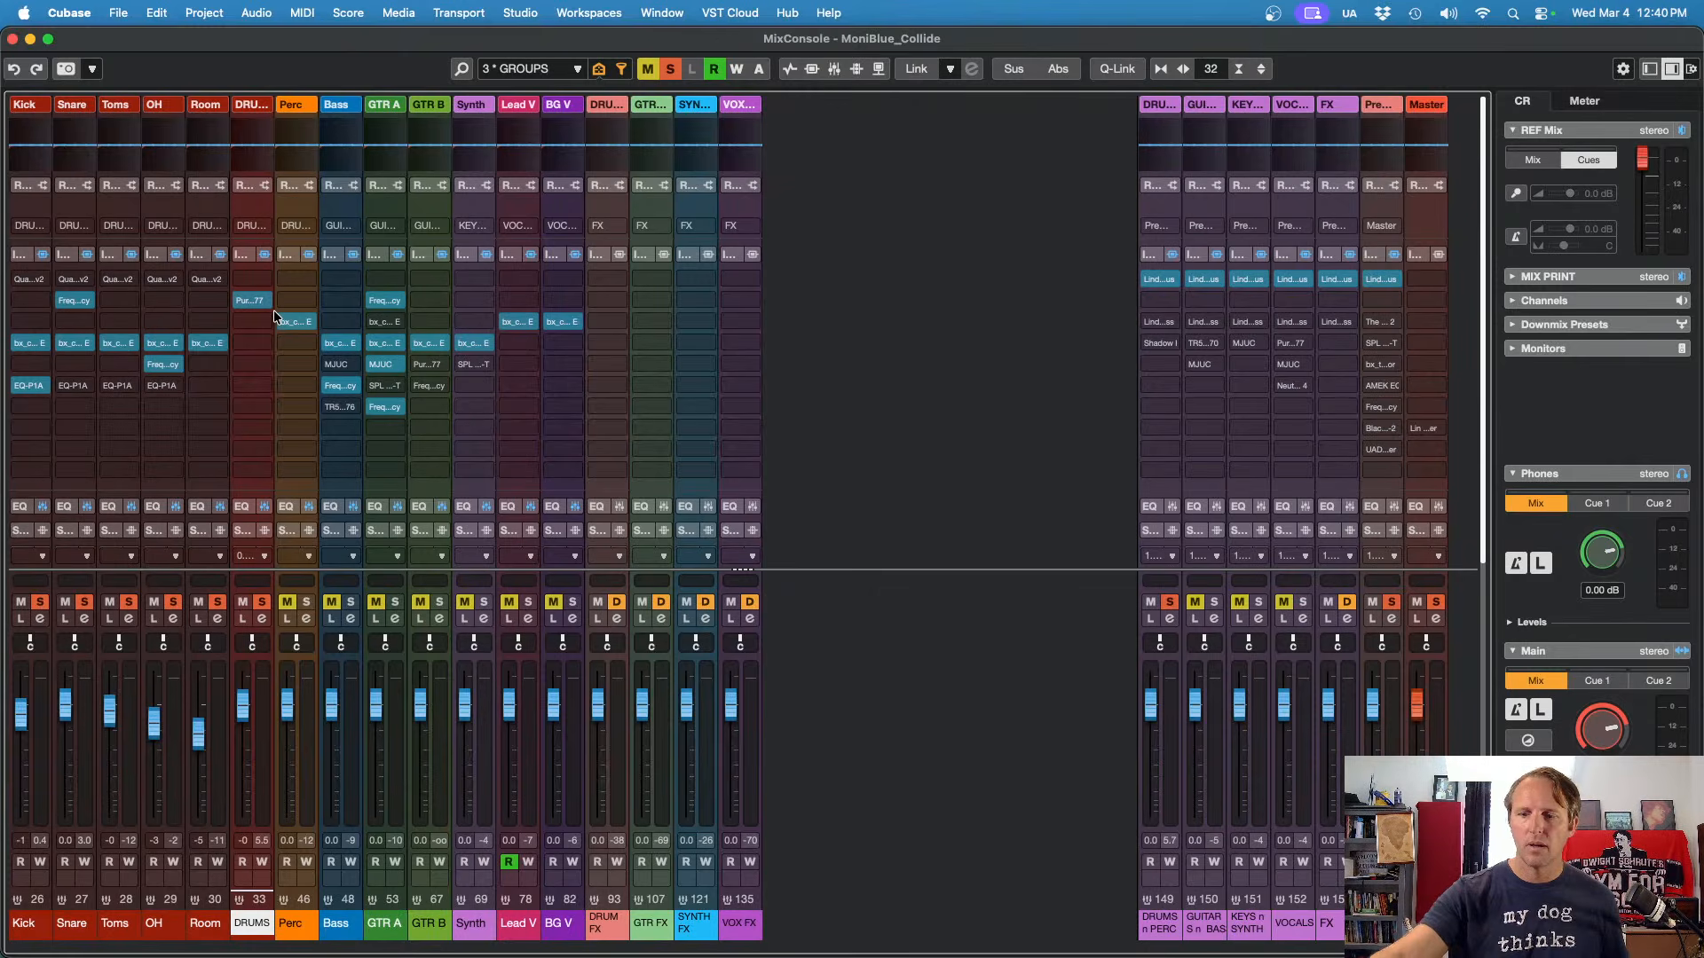
left_click(273, 311)
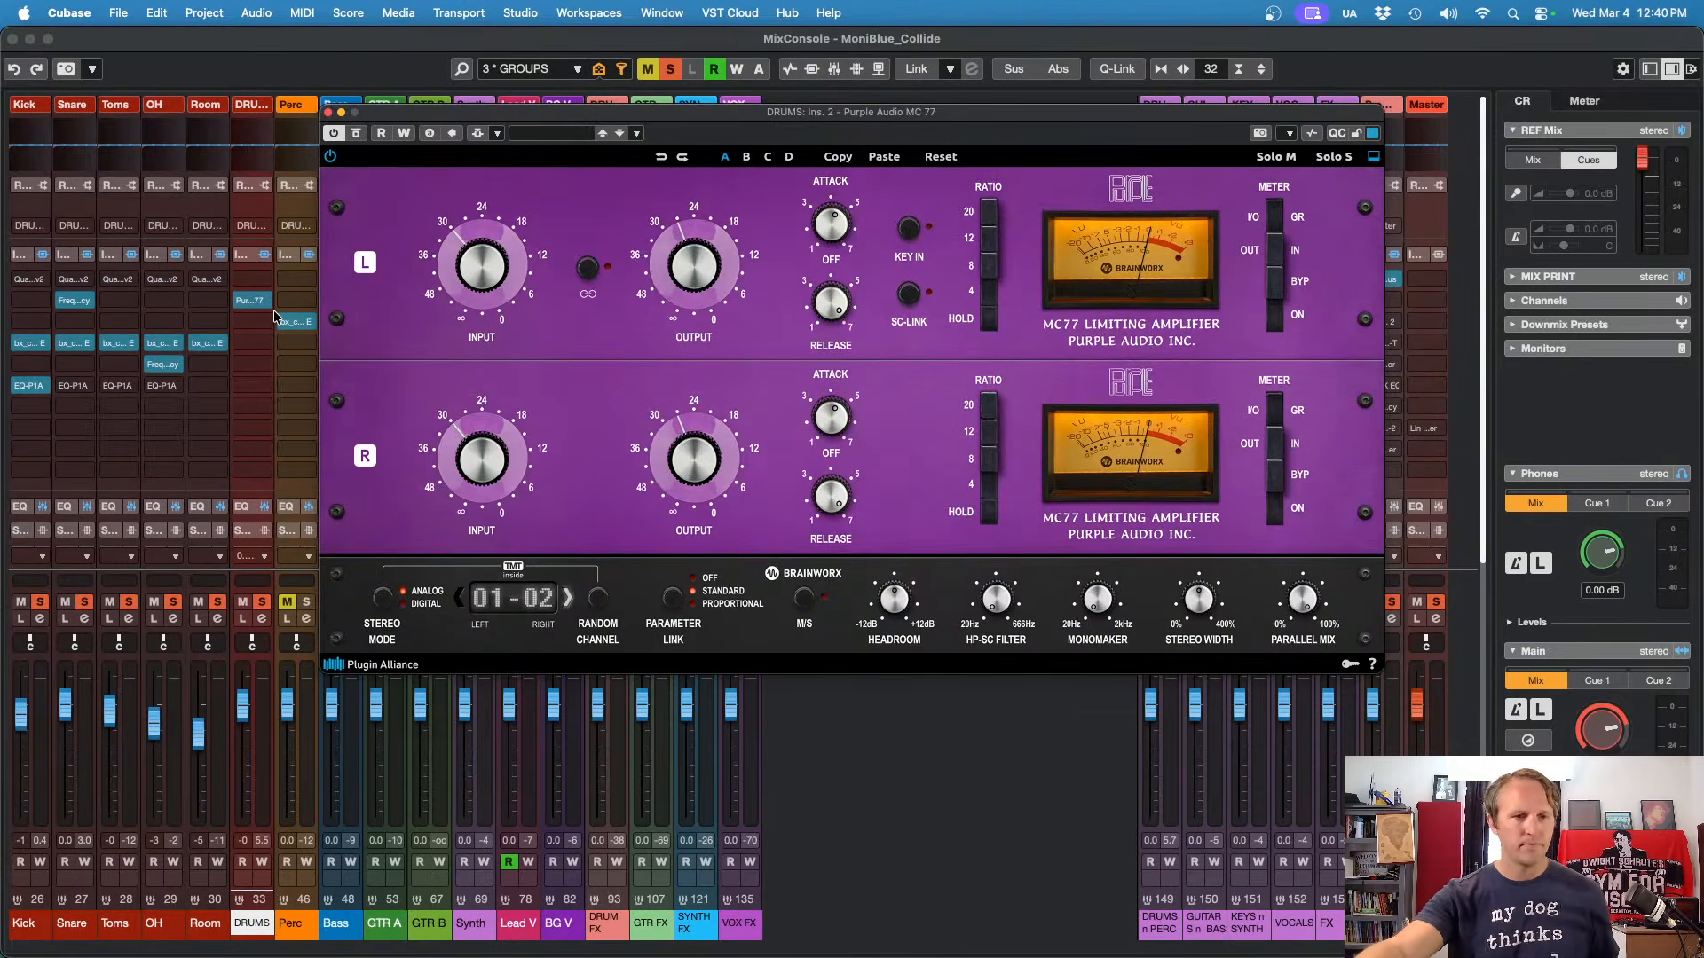
key("space")
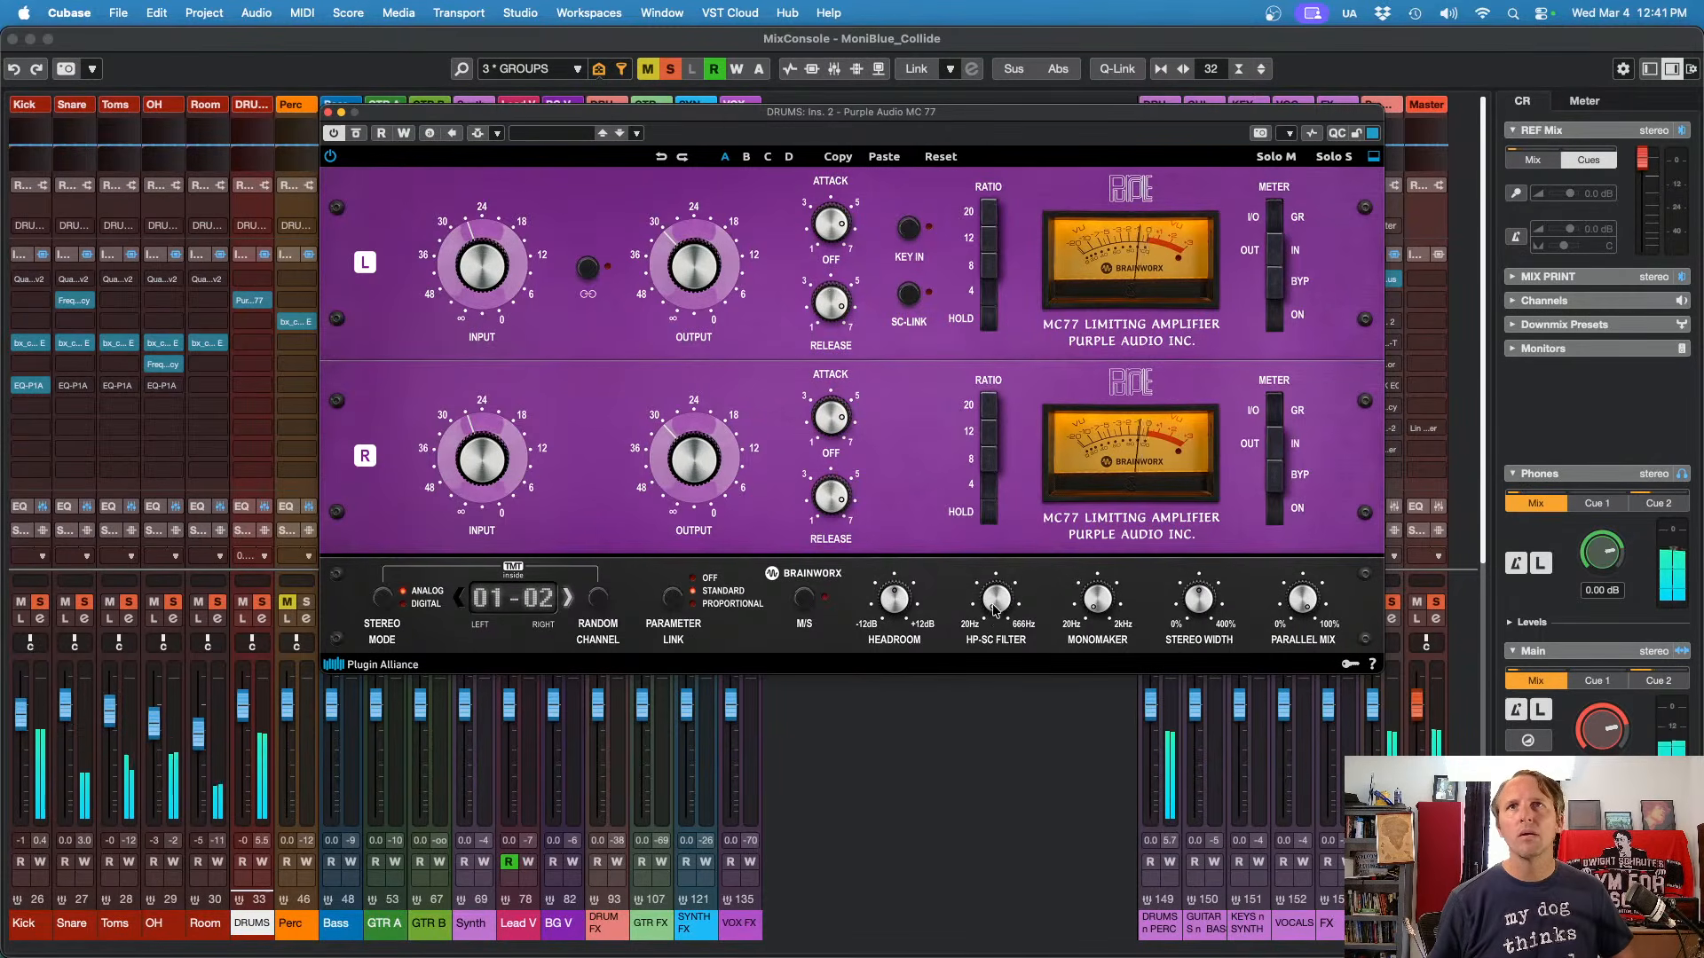
mouse_move(995, 607)
left_mouse_down()
mouse_move(1001, 567)
mouse_move(1004, 606)
left_mouse_up()
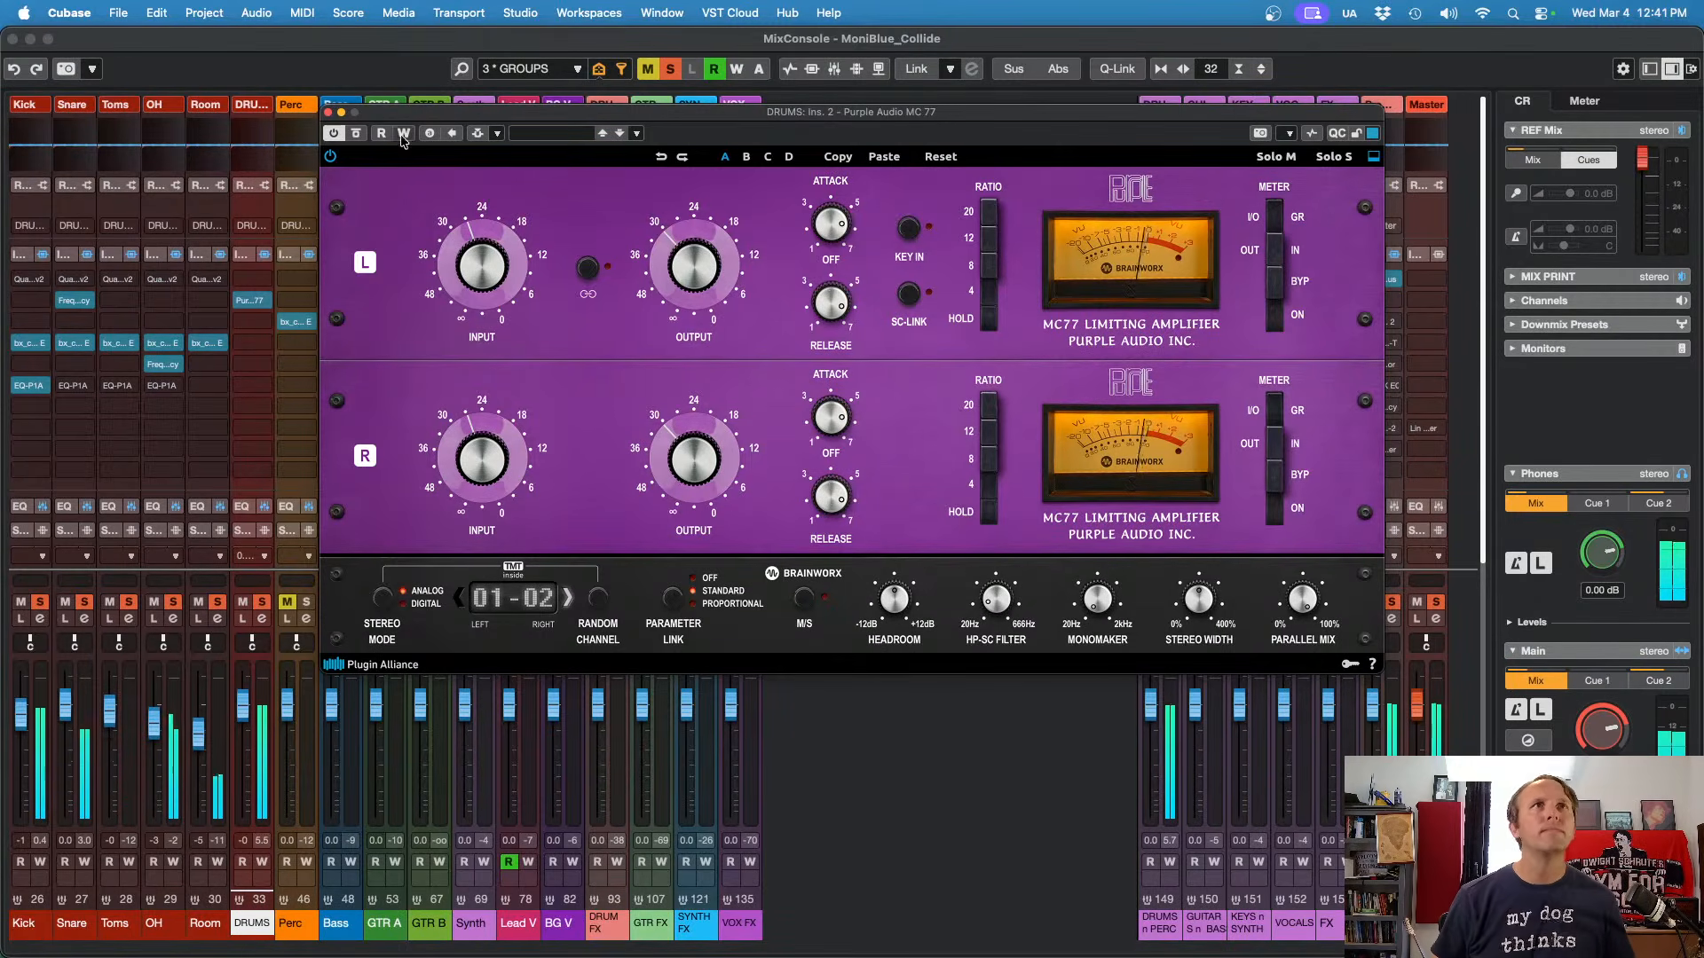
left_click(327, 112)
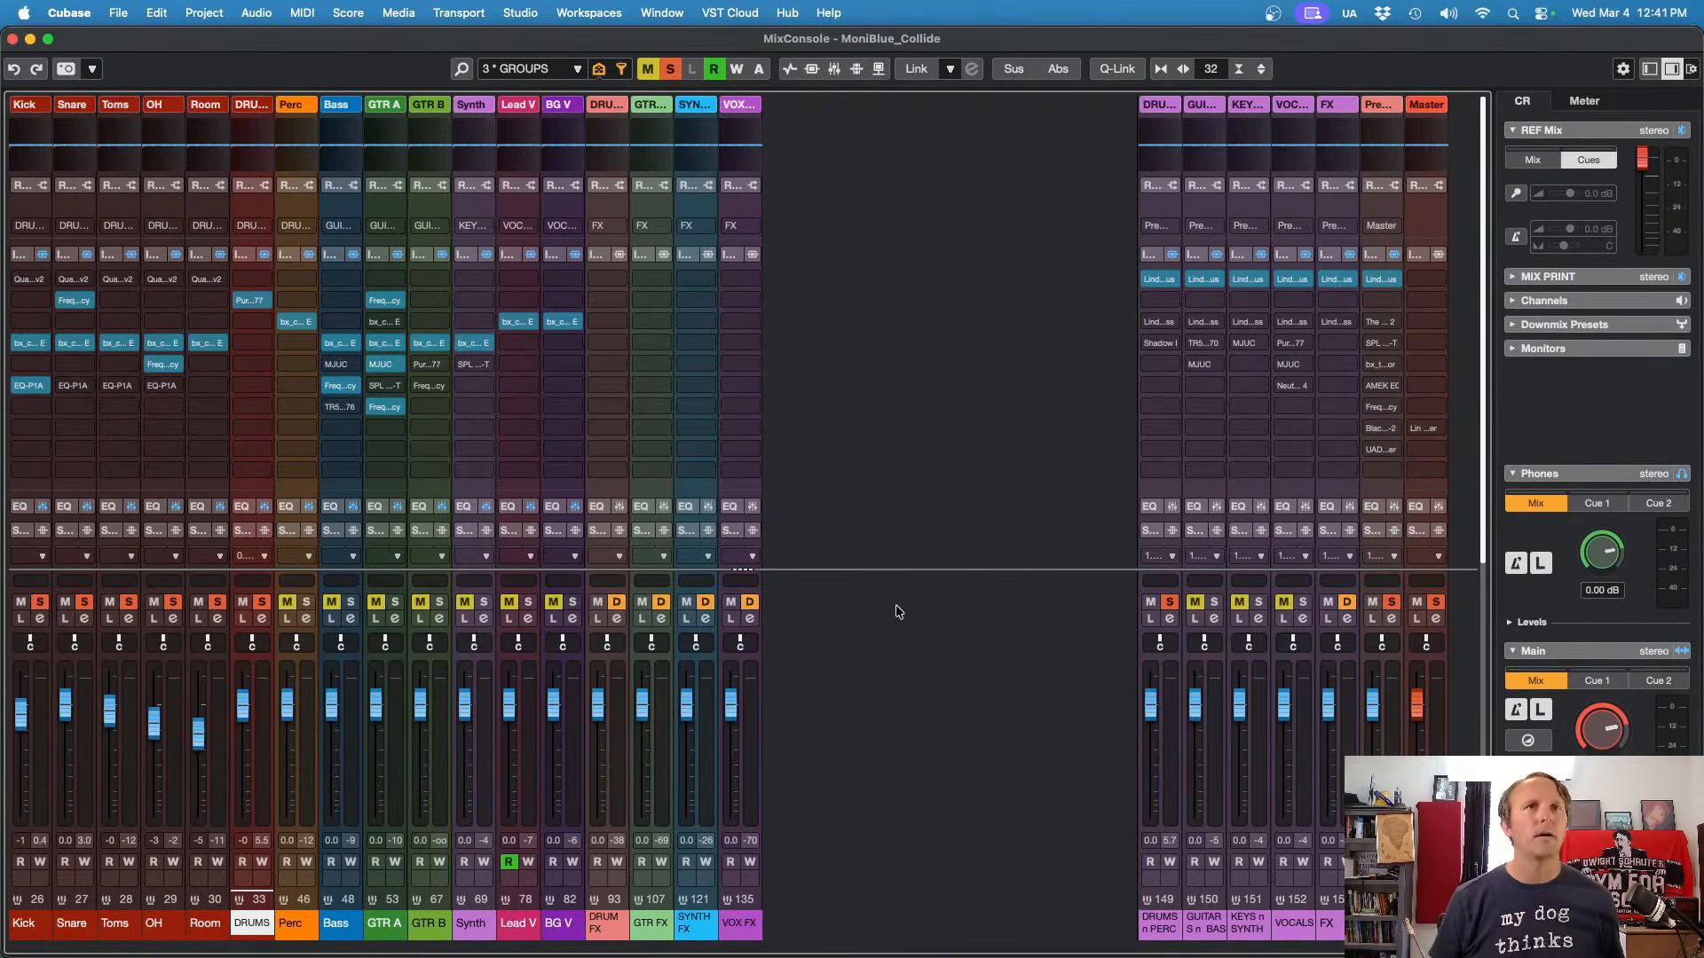
Step: Look over the individual drum tracks in the arrangement and return to the mixer
key("F3")
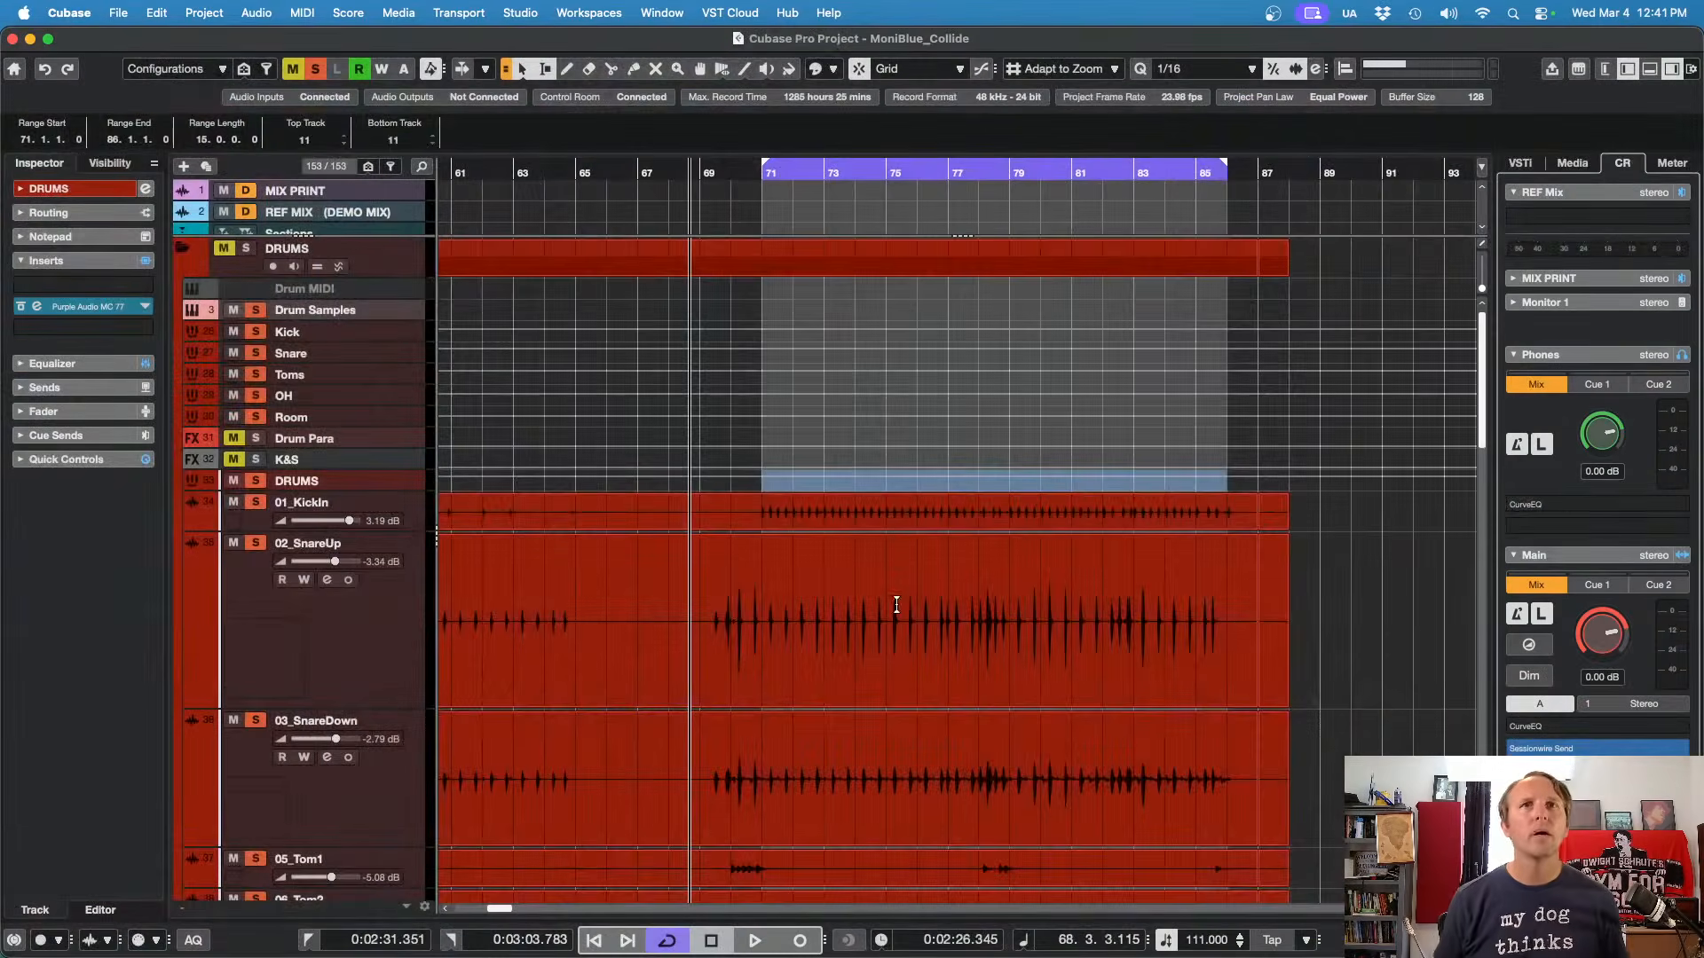
scroll(1441, 495, "down", 5)
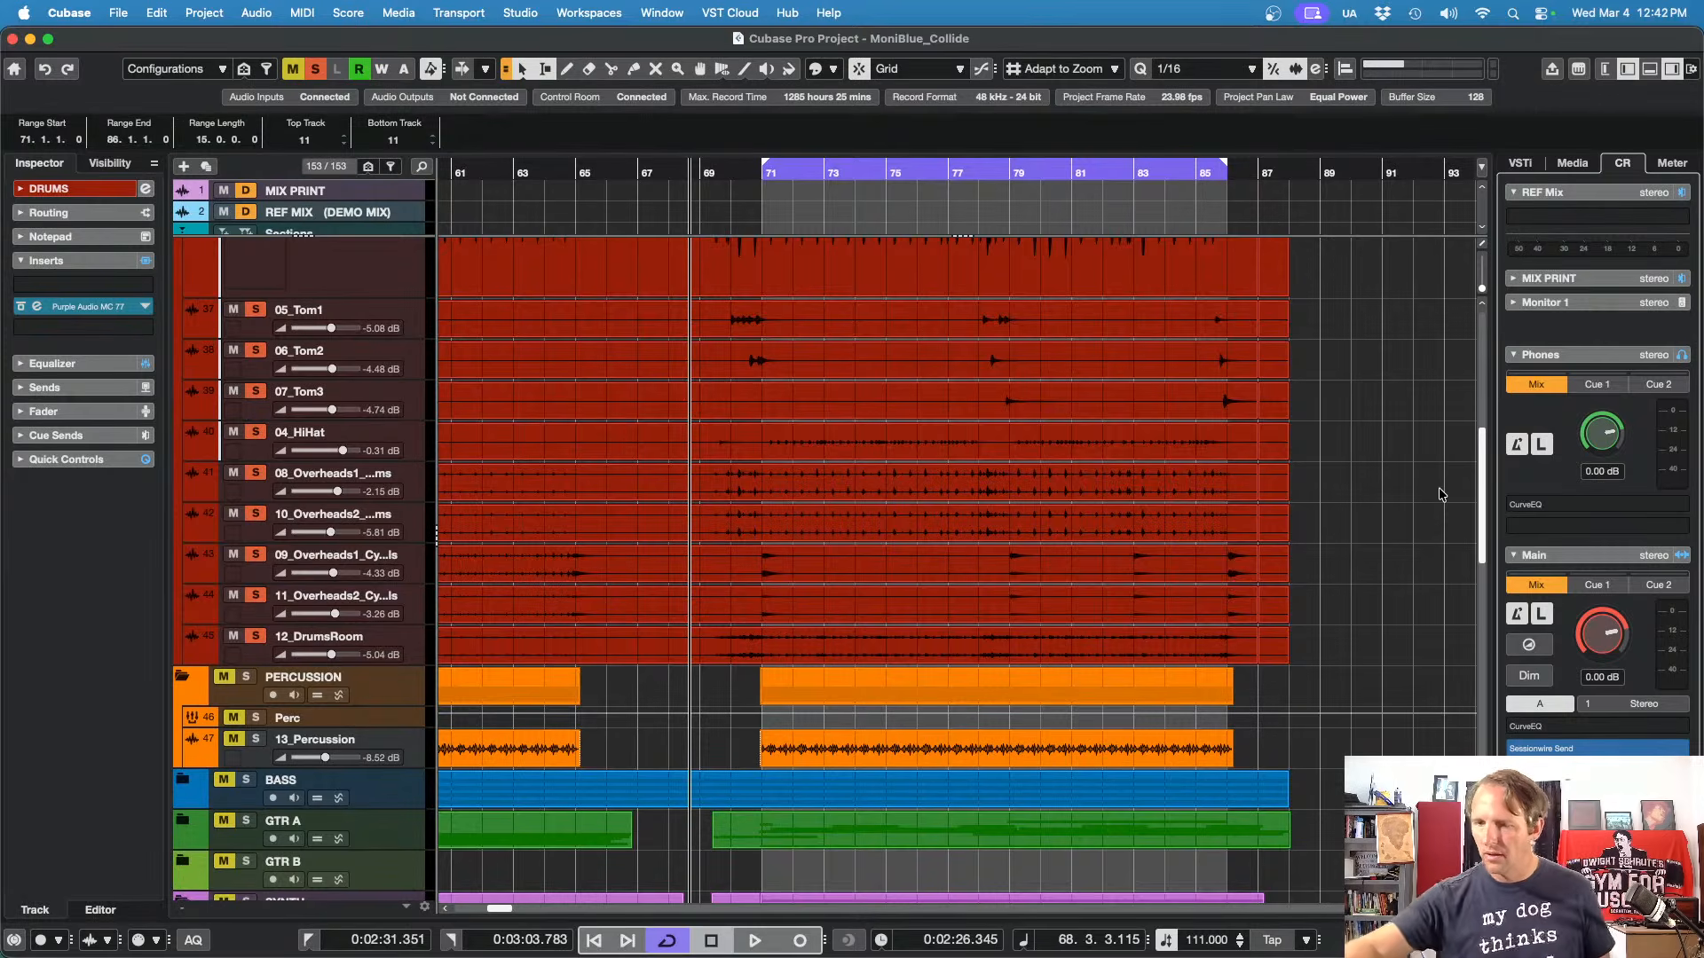
key("F3")
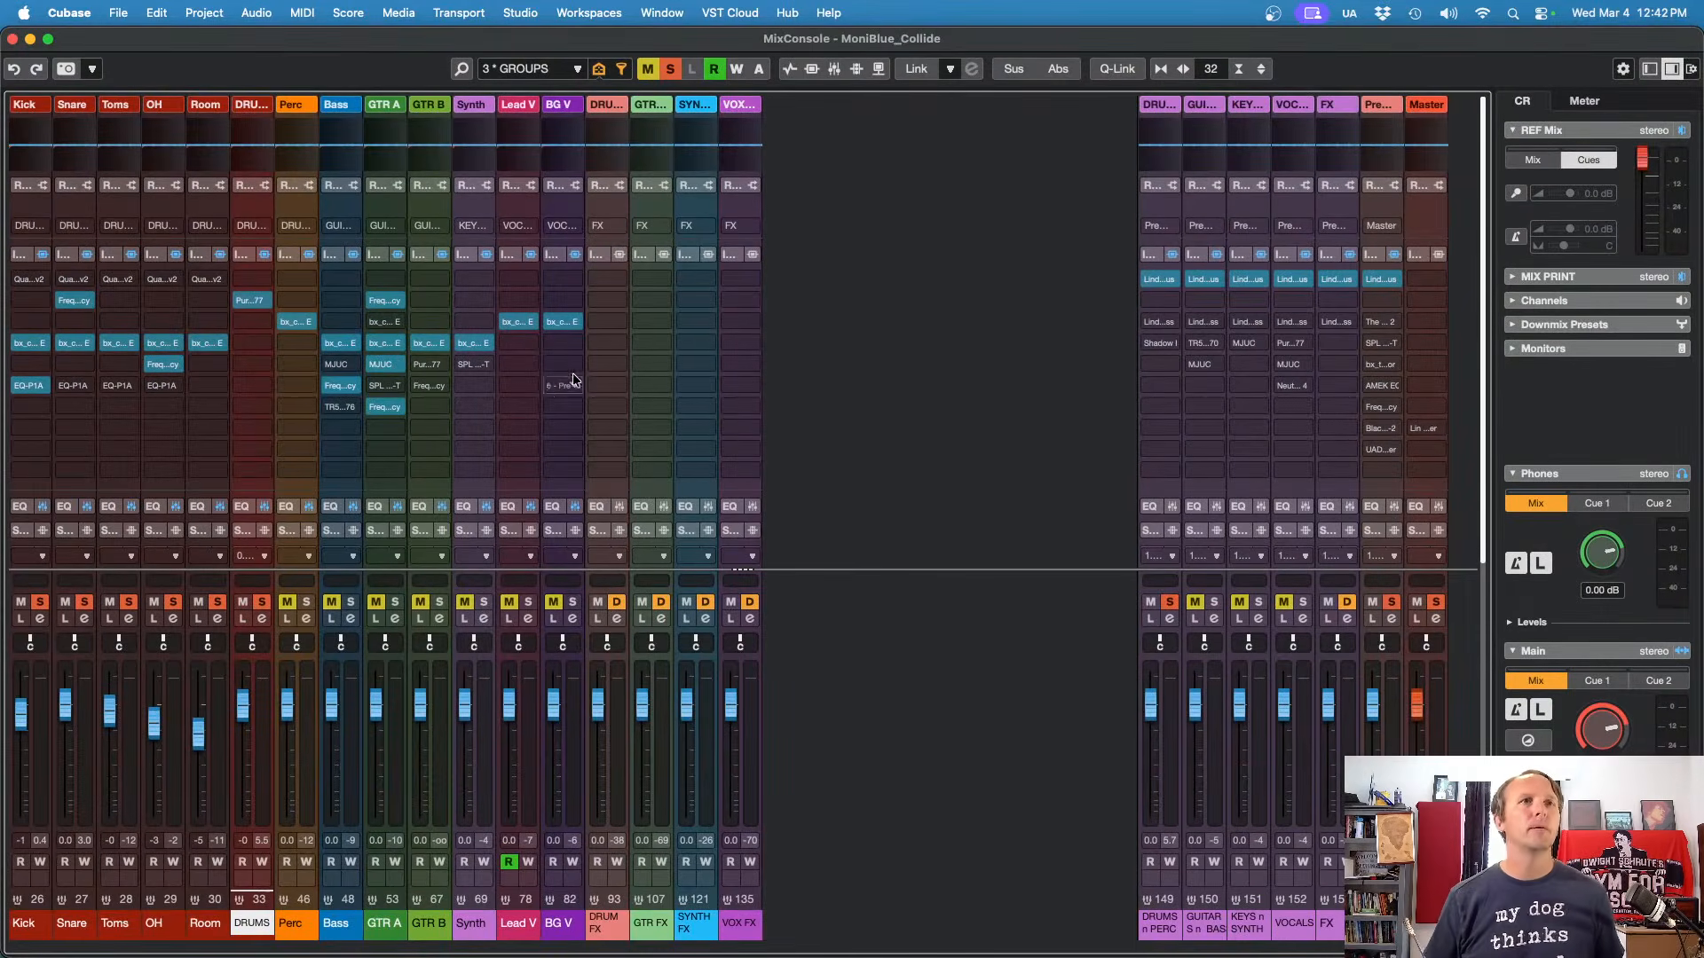
Step: Load Canvas Audio's Oak Dynamic Tone Shaper into the DRUMS group's third insert slot
key("space")
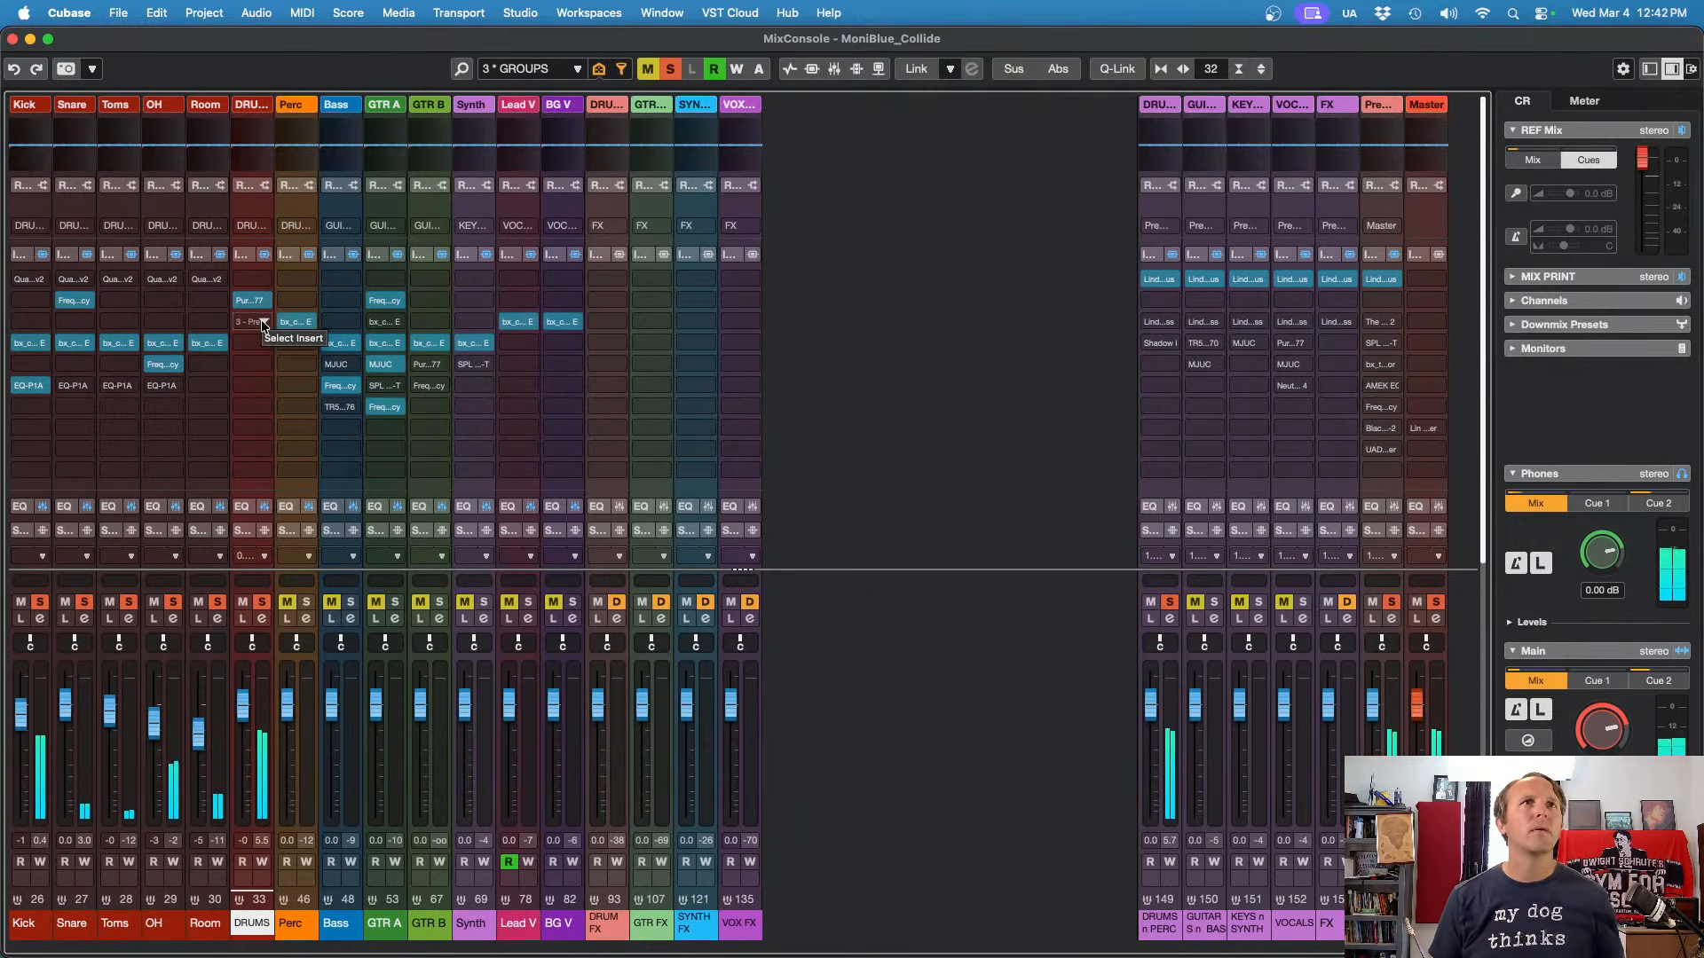
left_click(262, 323)
left_click(259, 438)
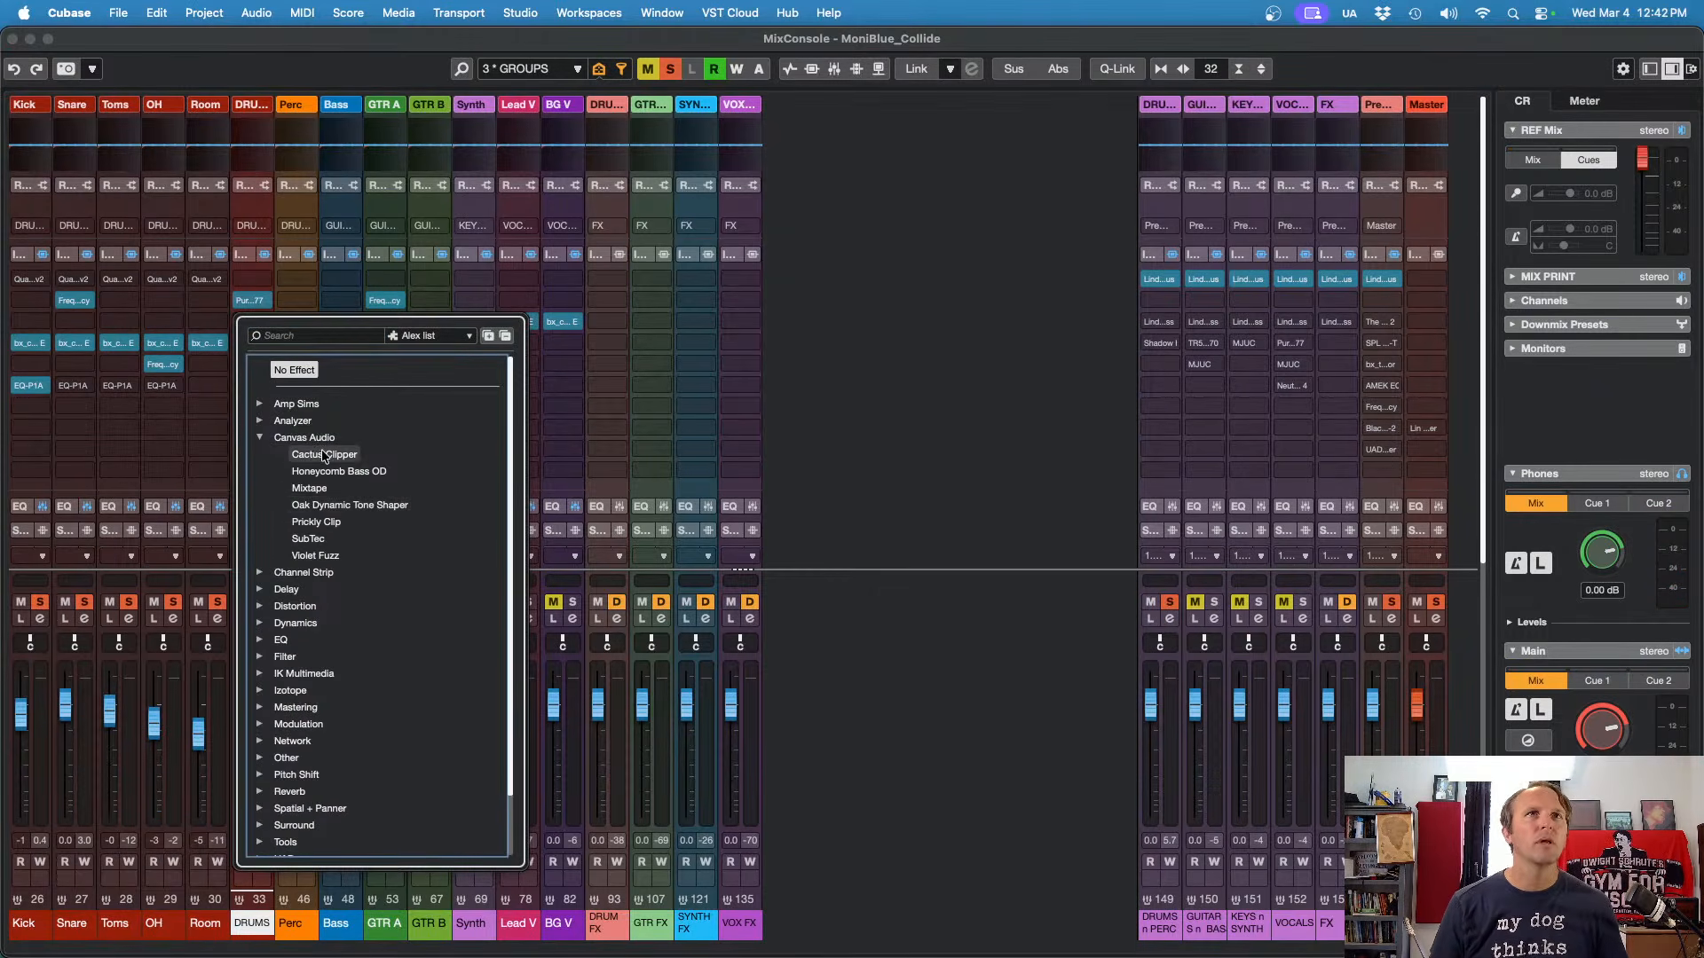
left_click(327, 505)
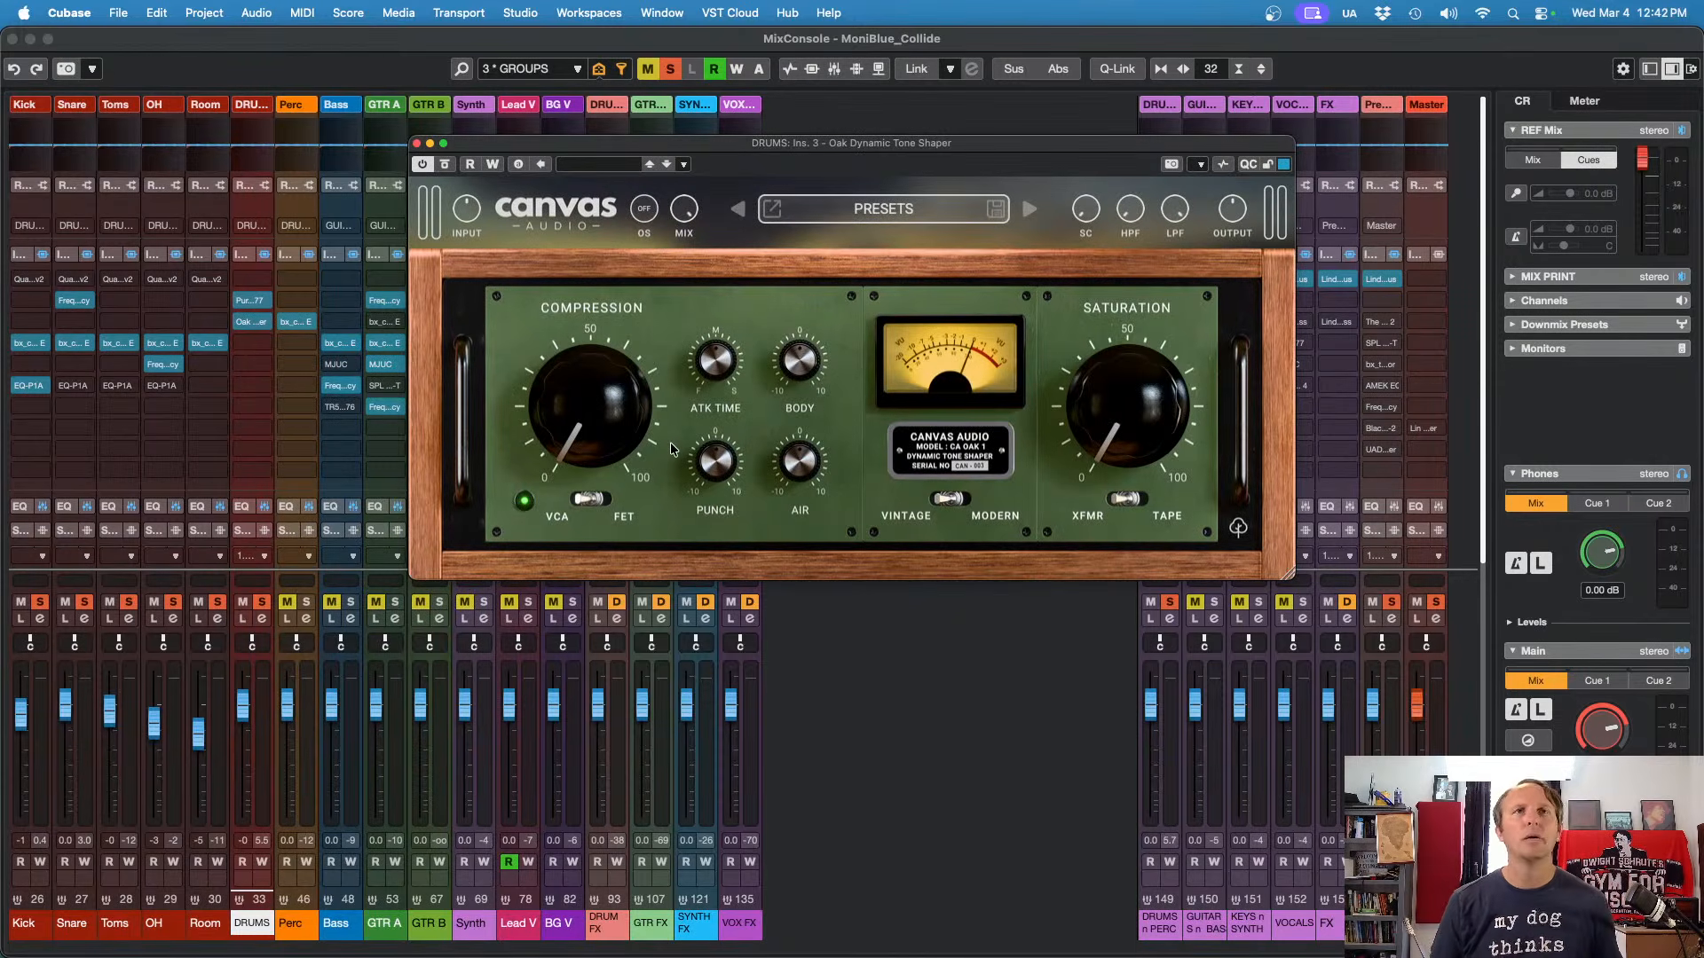
Step: With the drums playing, raise the Oak Dynamic Tone Shaper's Saturation to 21 and adjust its Body and Air controls
key("space")
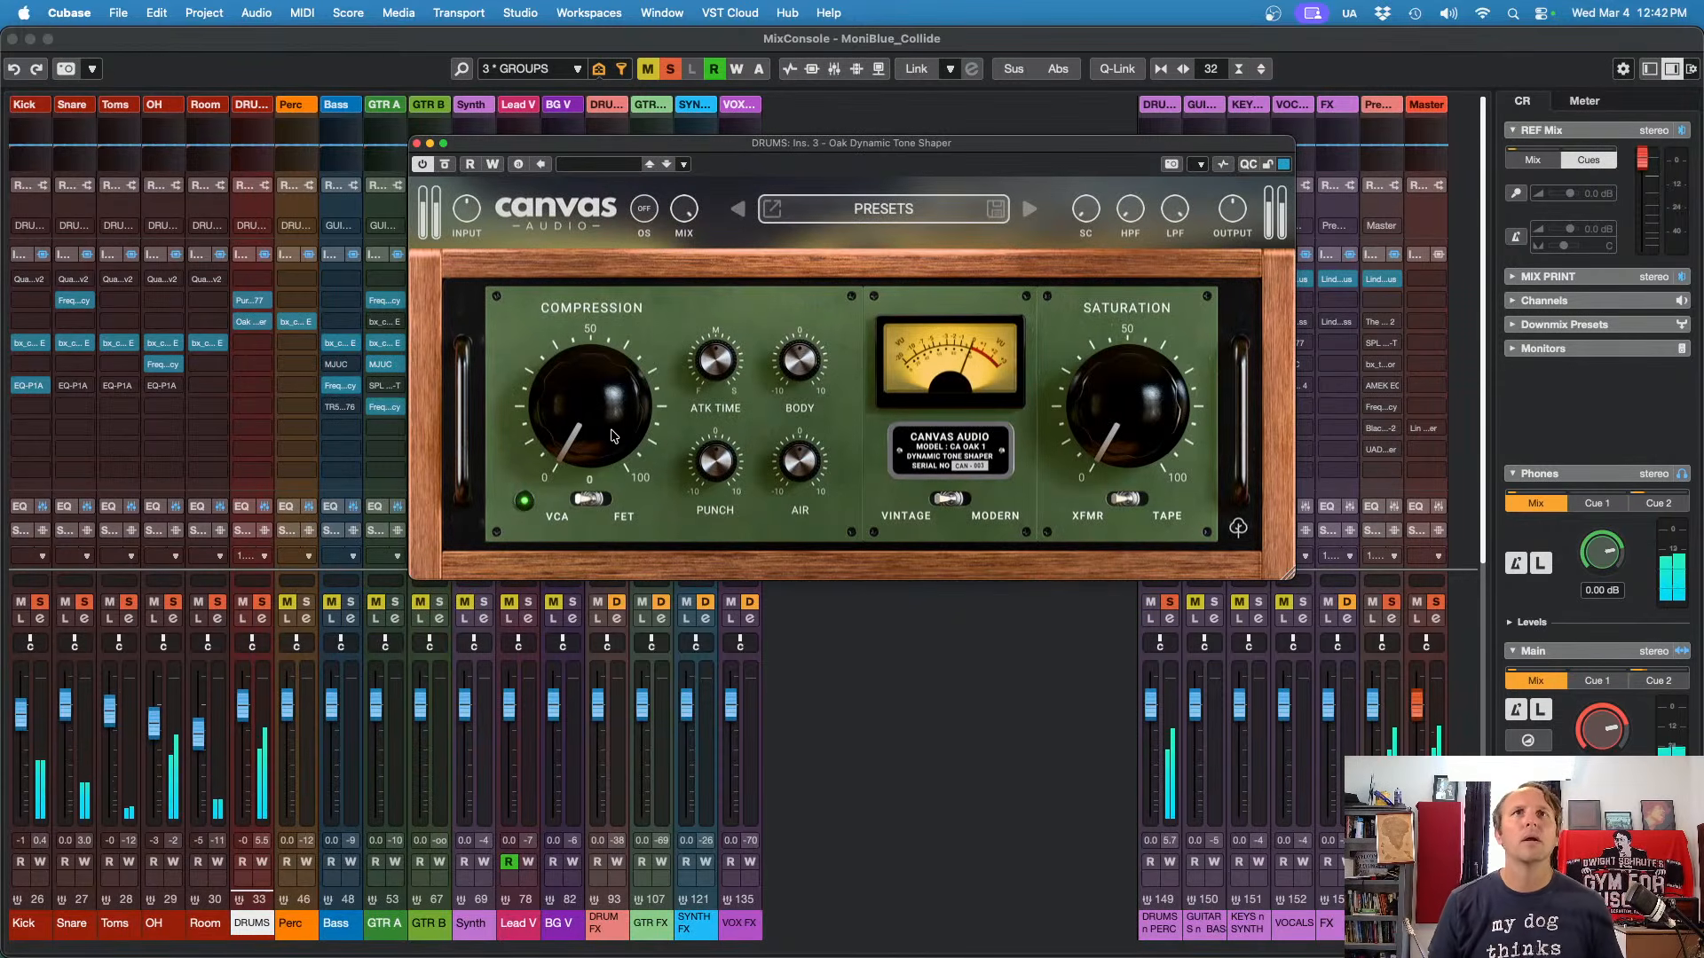
mouse_move(609, 435)
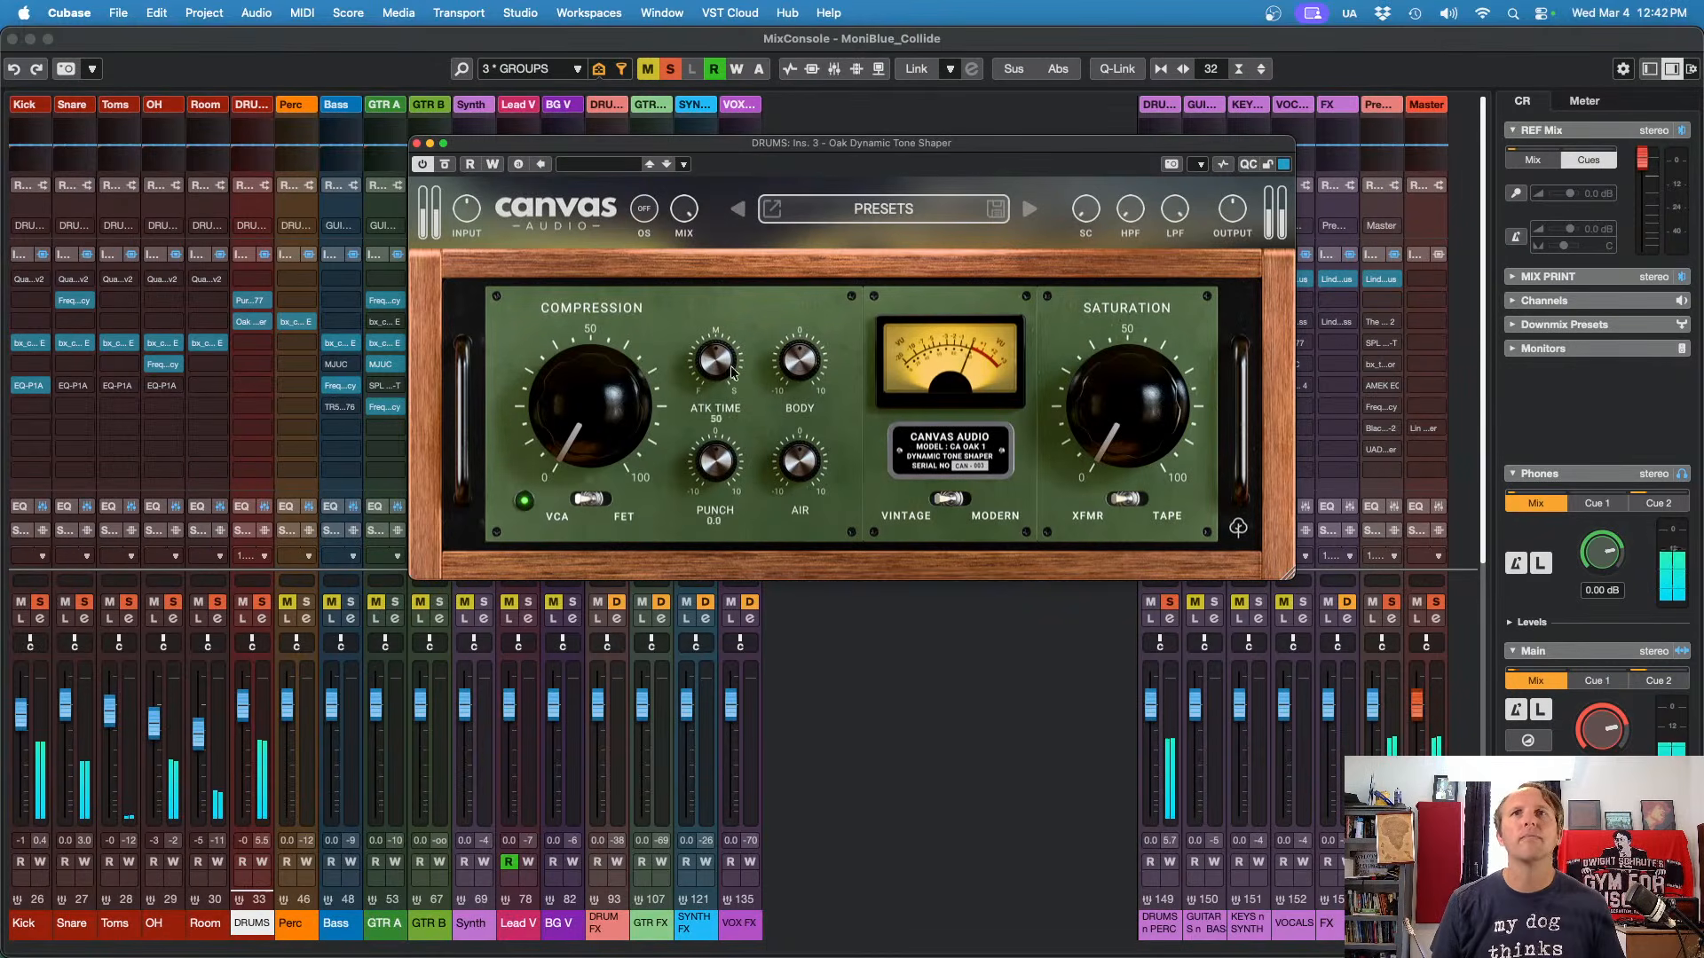
left_click_drag(1115, 452, 1095, 383)
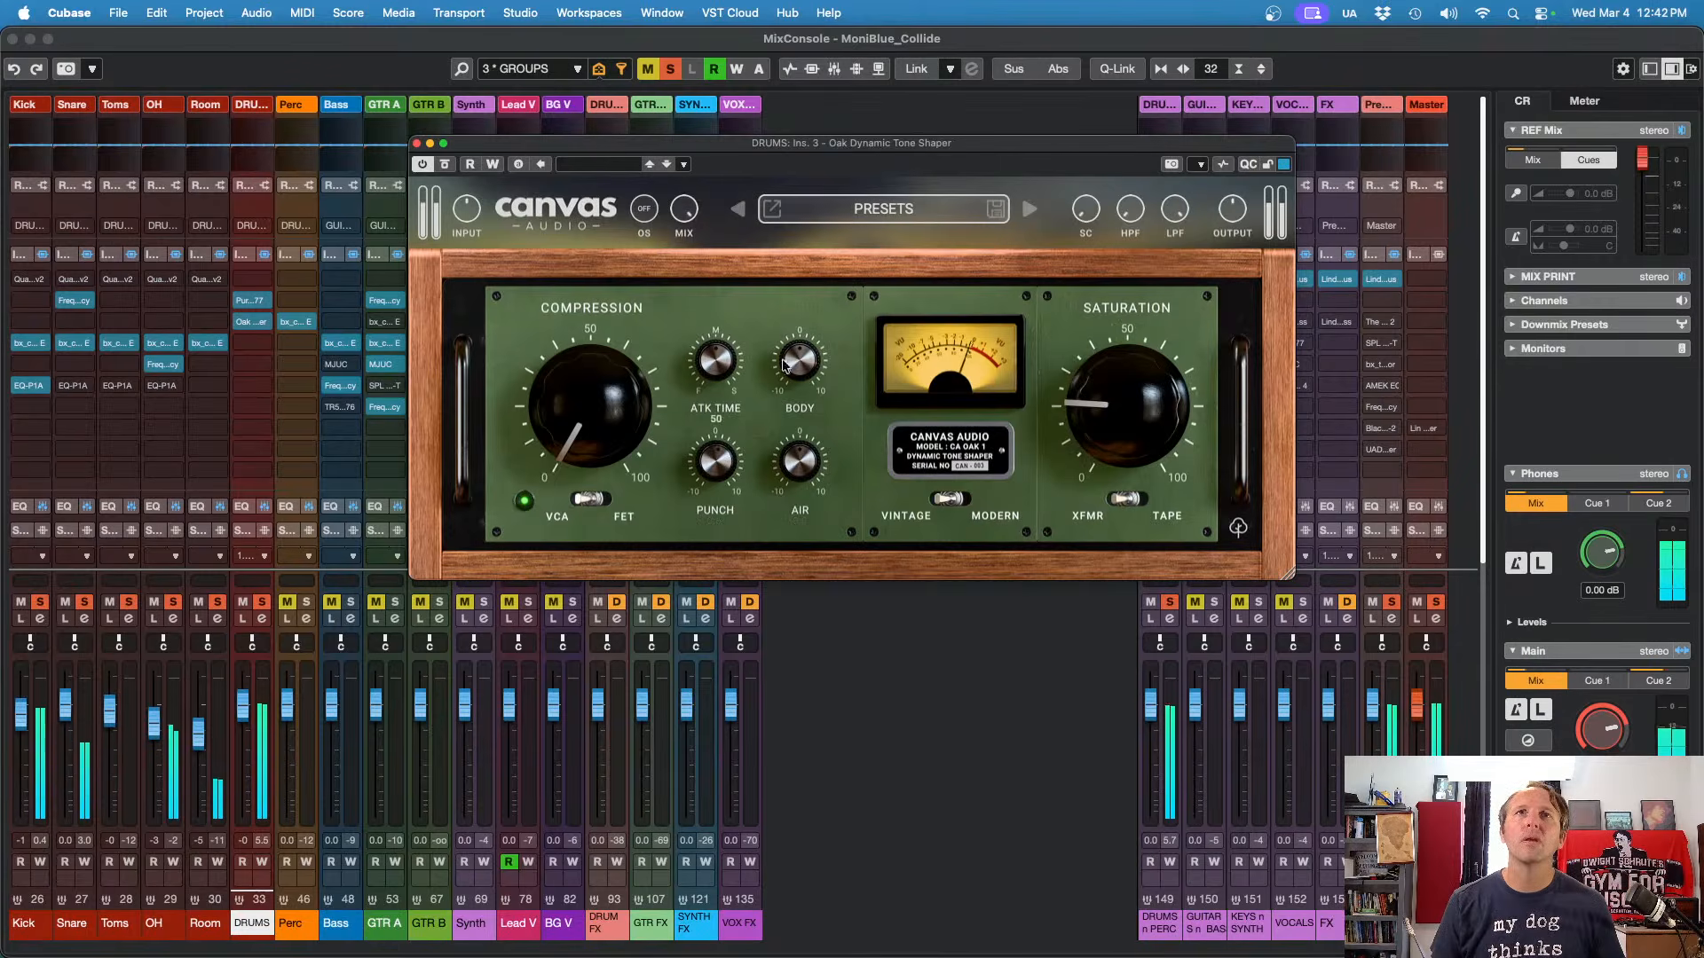
left_click_drag(798, 327, 793, 374)
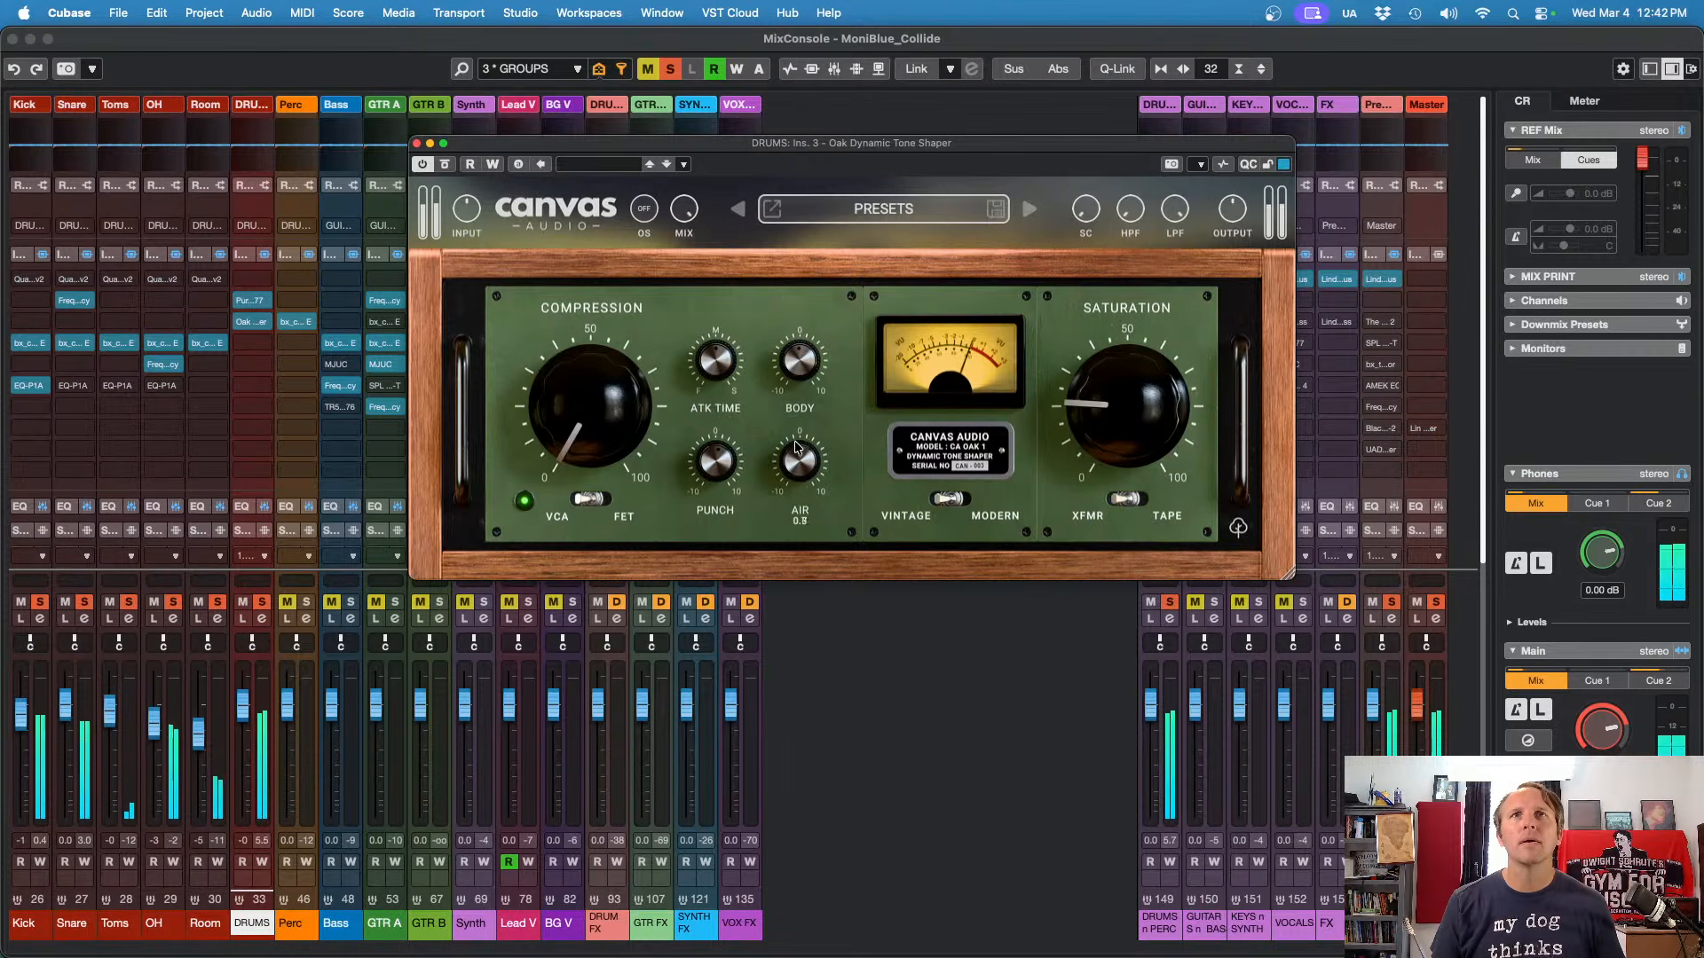
left_click_drag(797, 447, 799, 441)
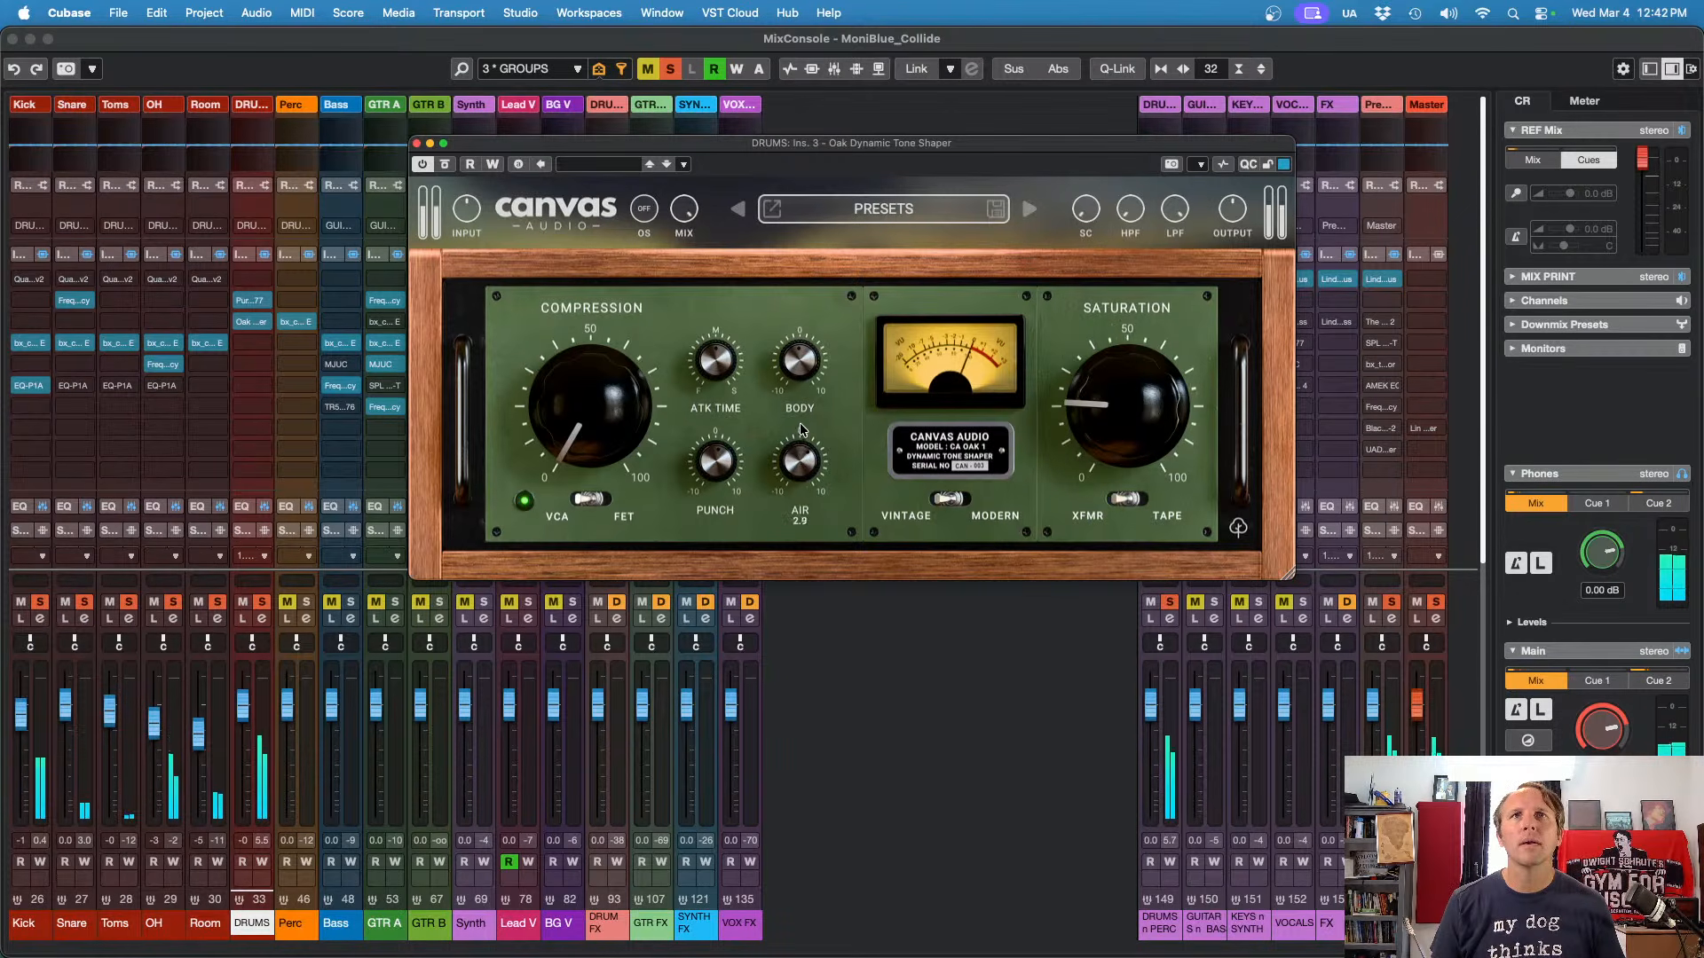
left_click_drag(800, 422, 717, 452)
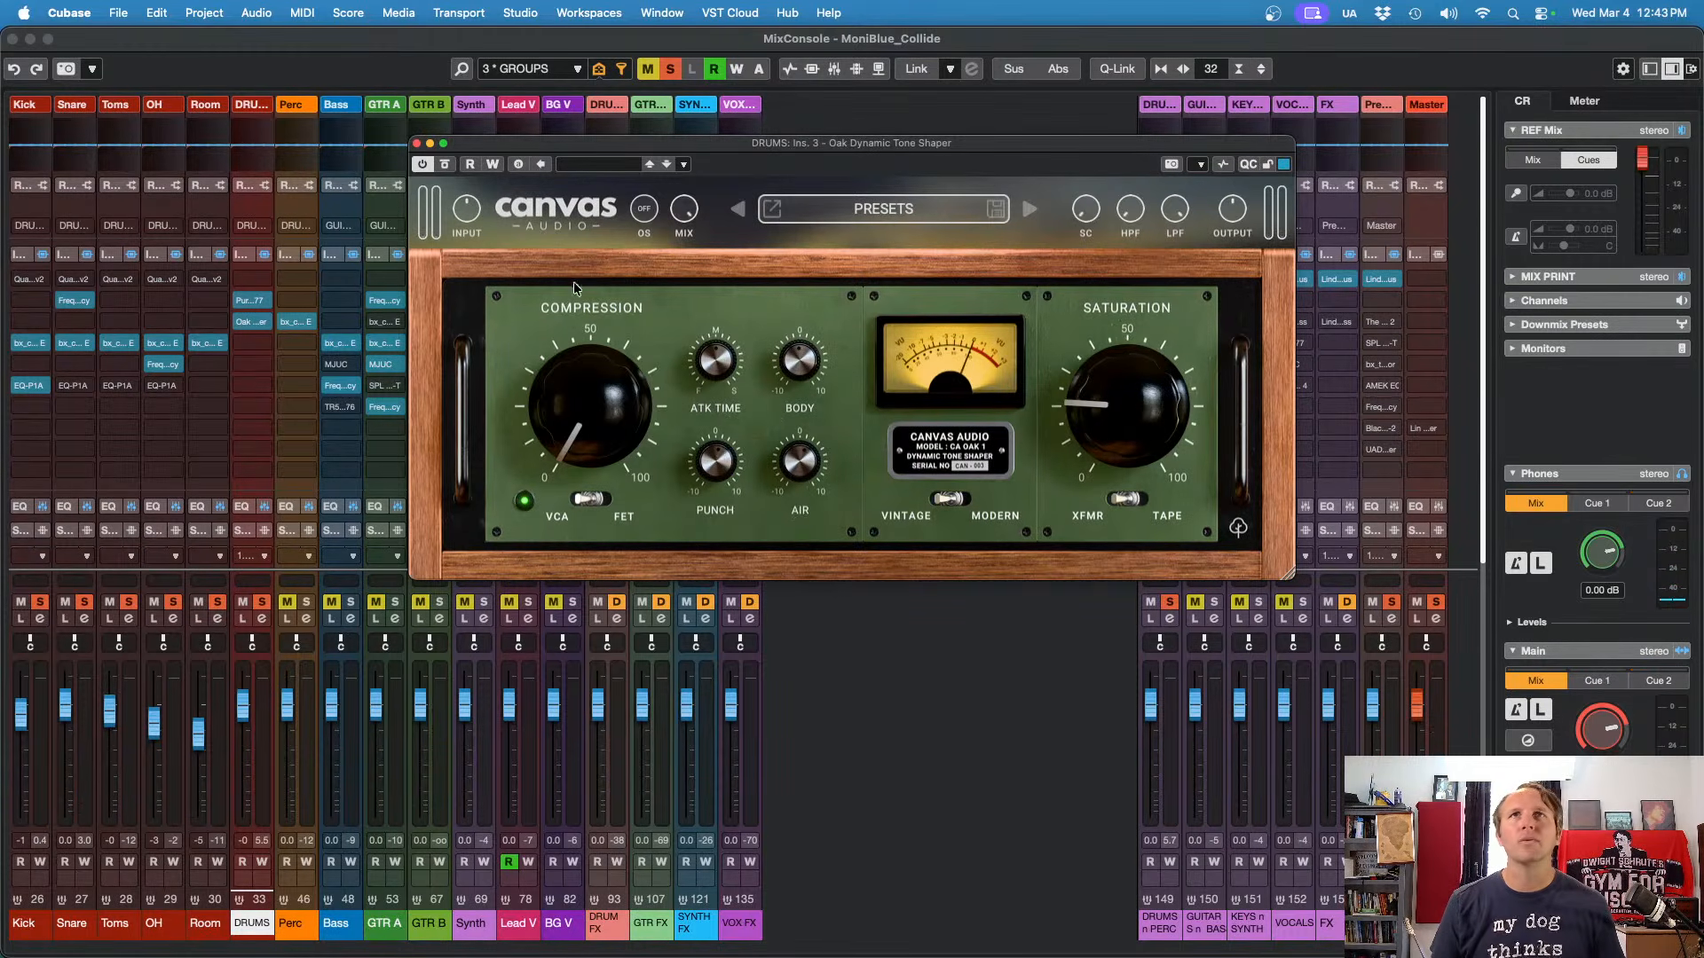
Step: Compare the drums with the Oak Dynamic Tone Shaper bypassed and active, and stop playback
left_click(446, 165)
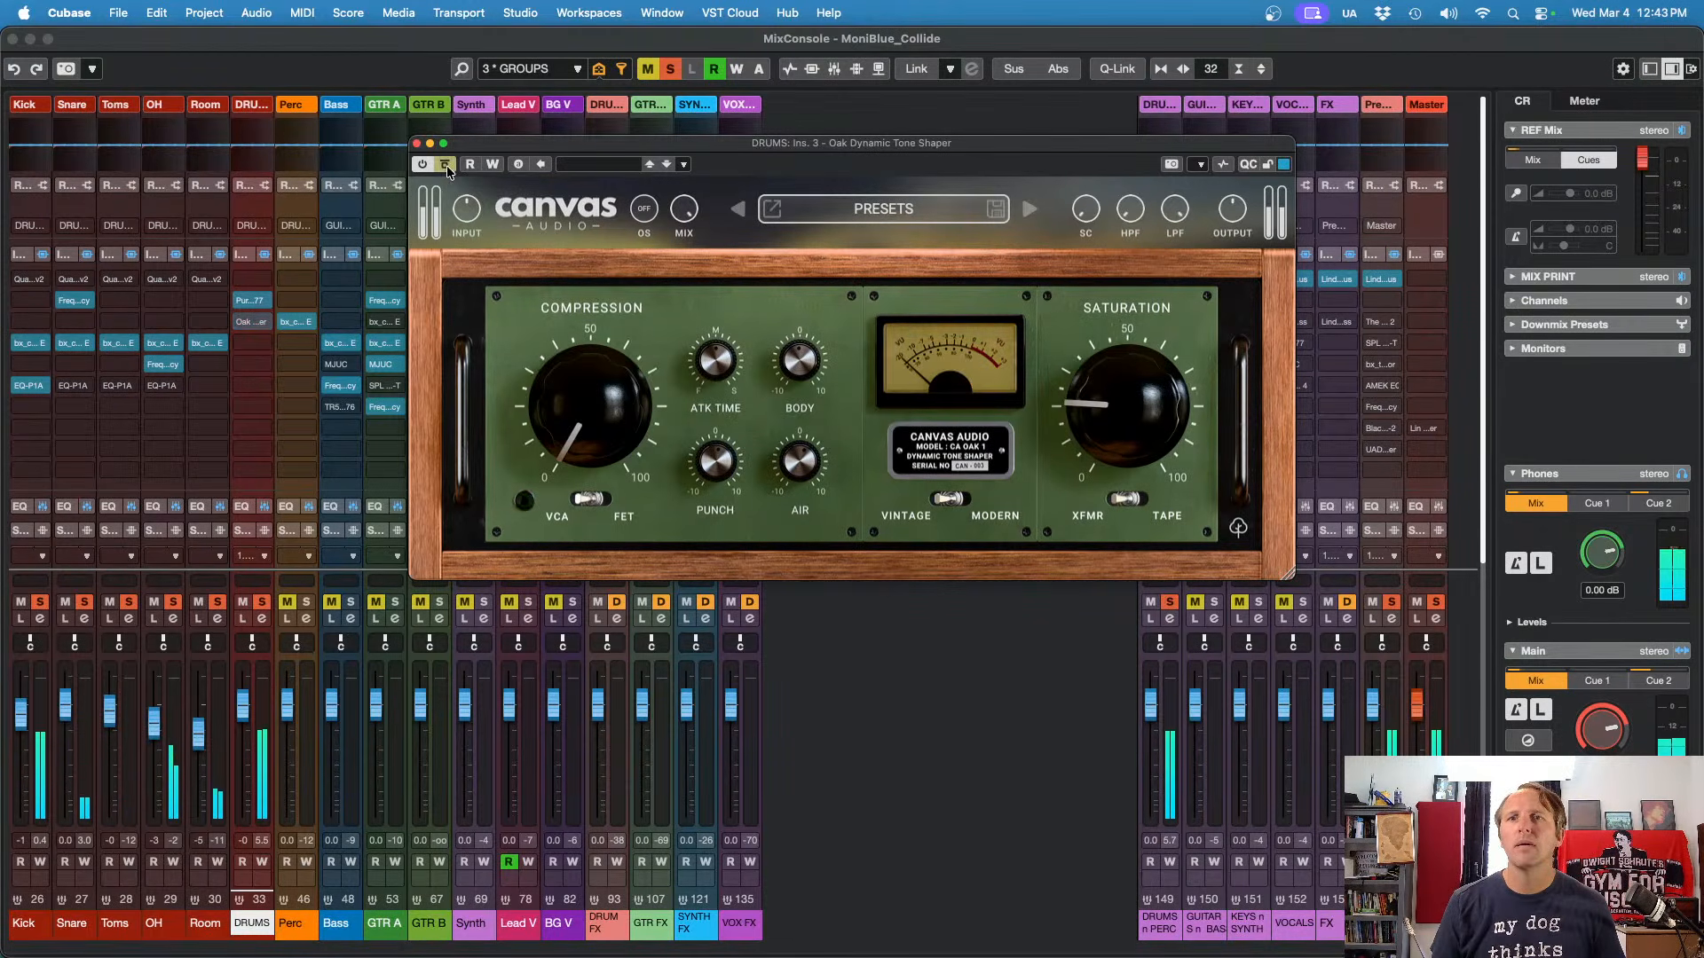
left_click(445, 165)
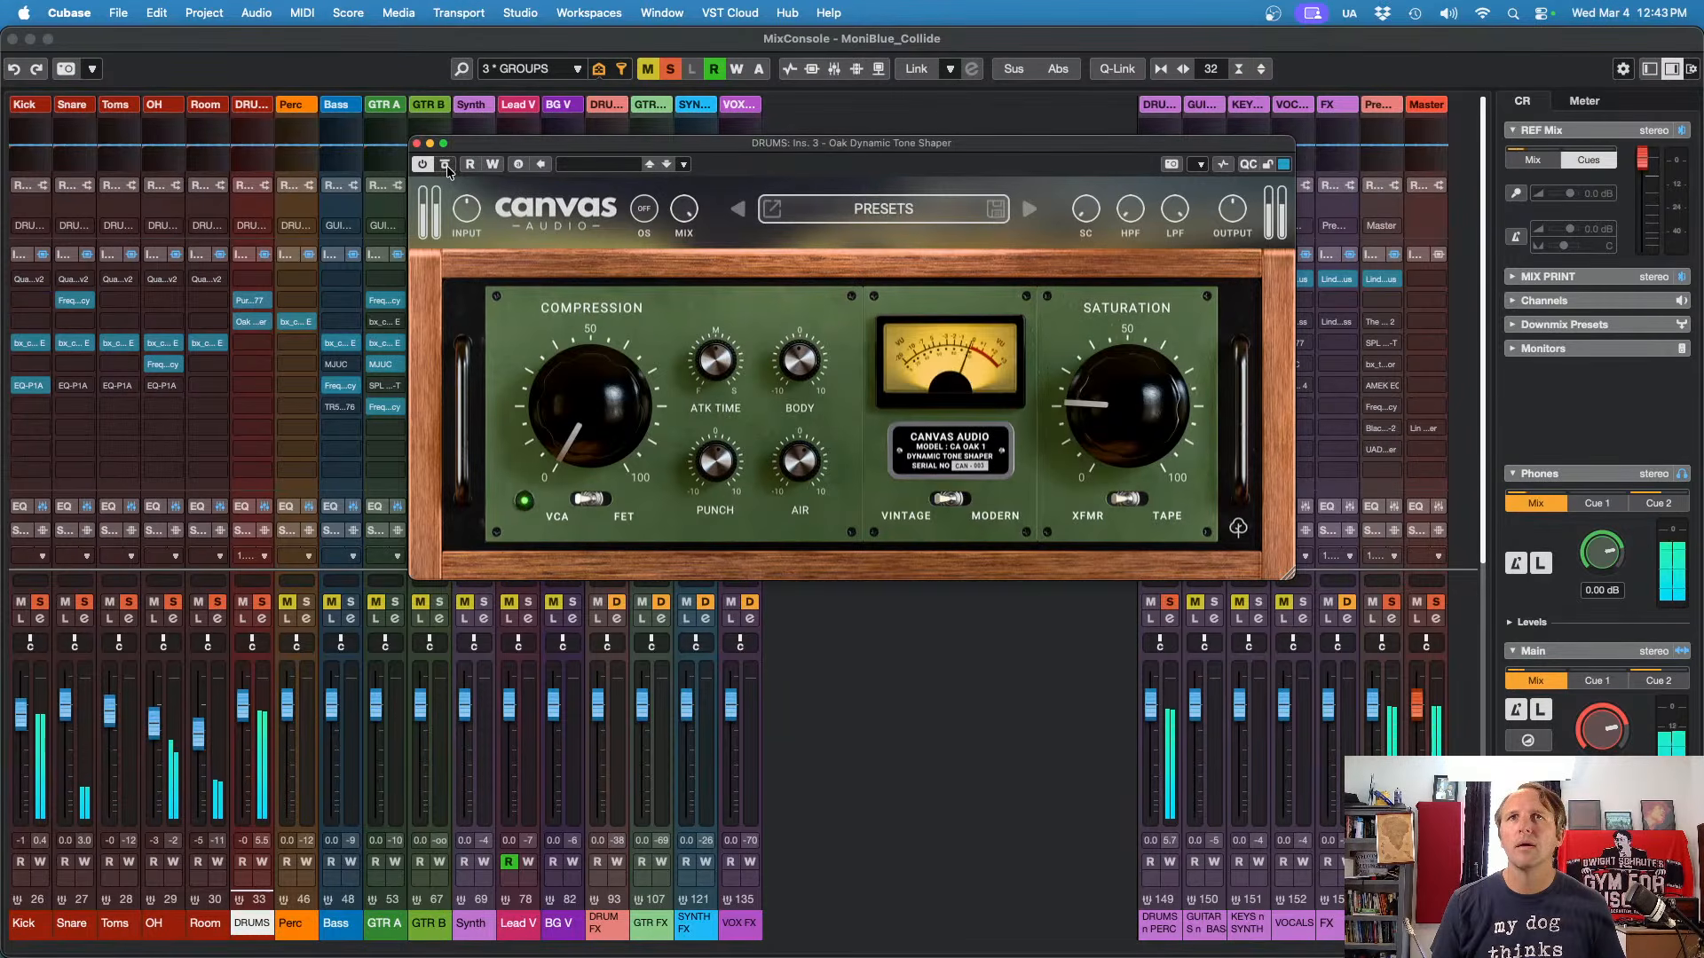
left_click(446, 165)
left_click(446, 165)
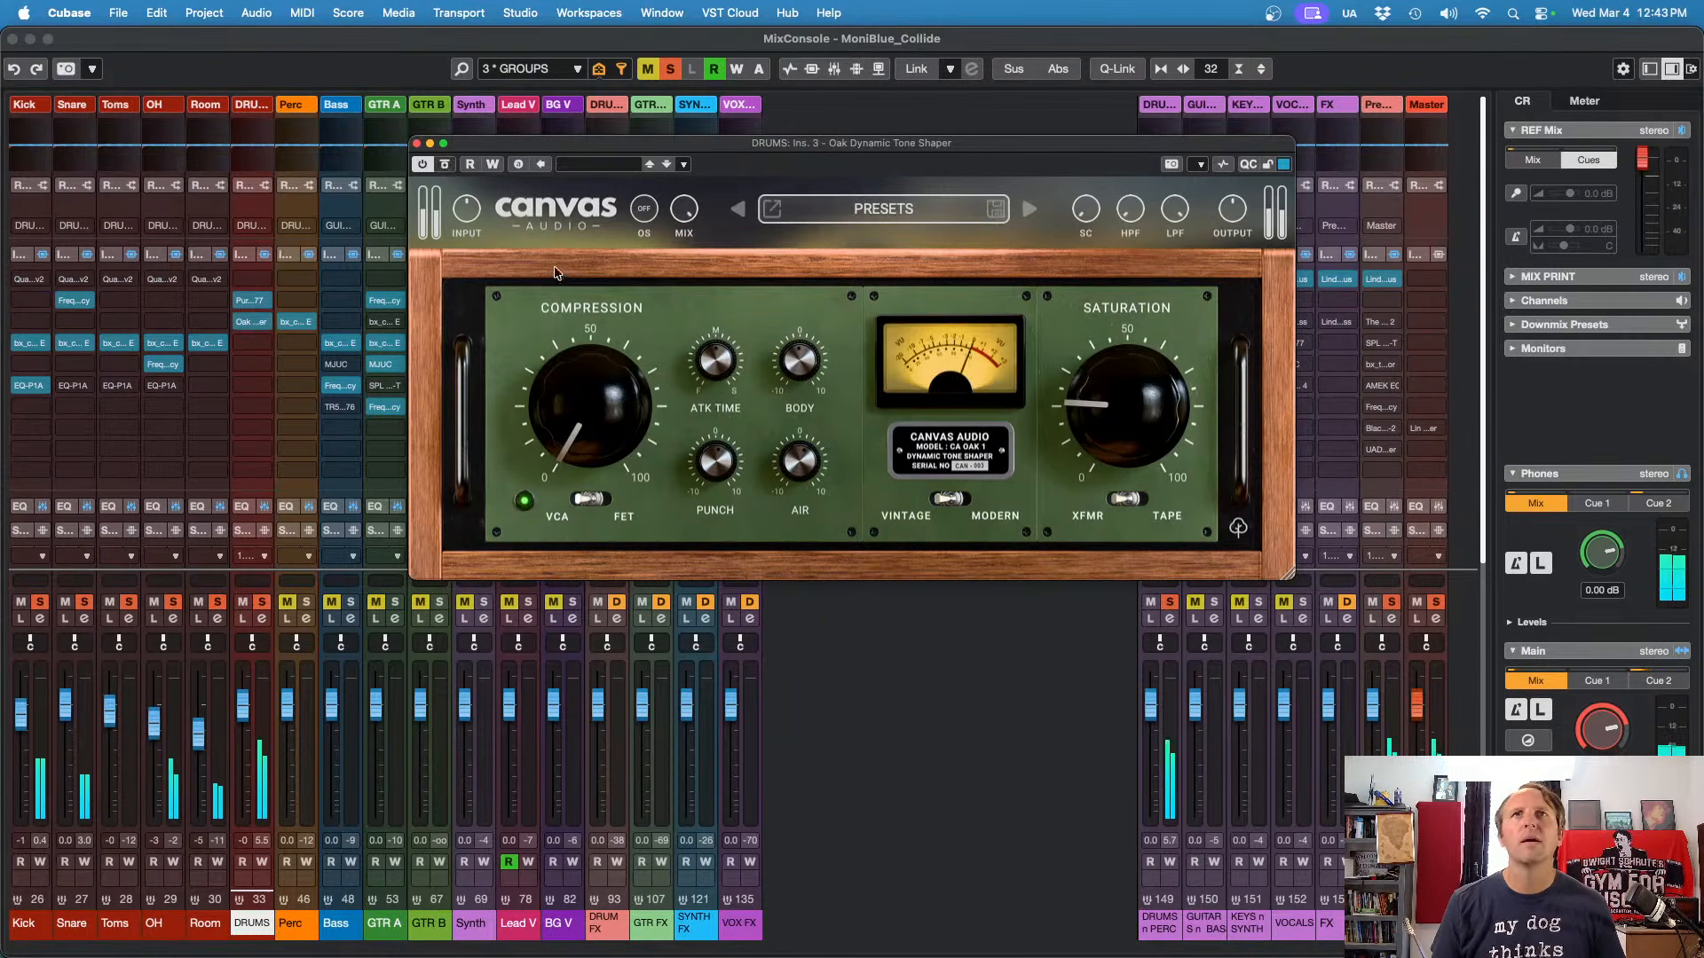
key("space")
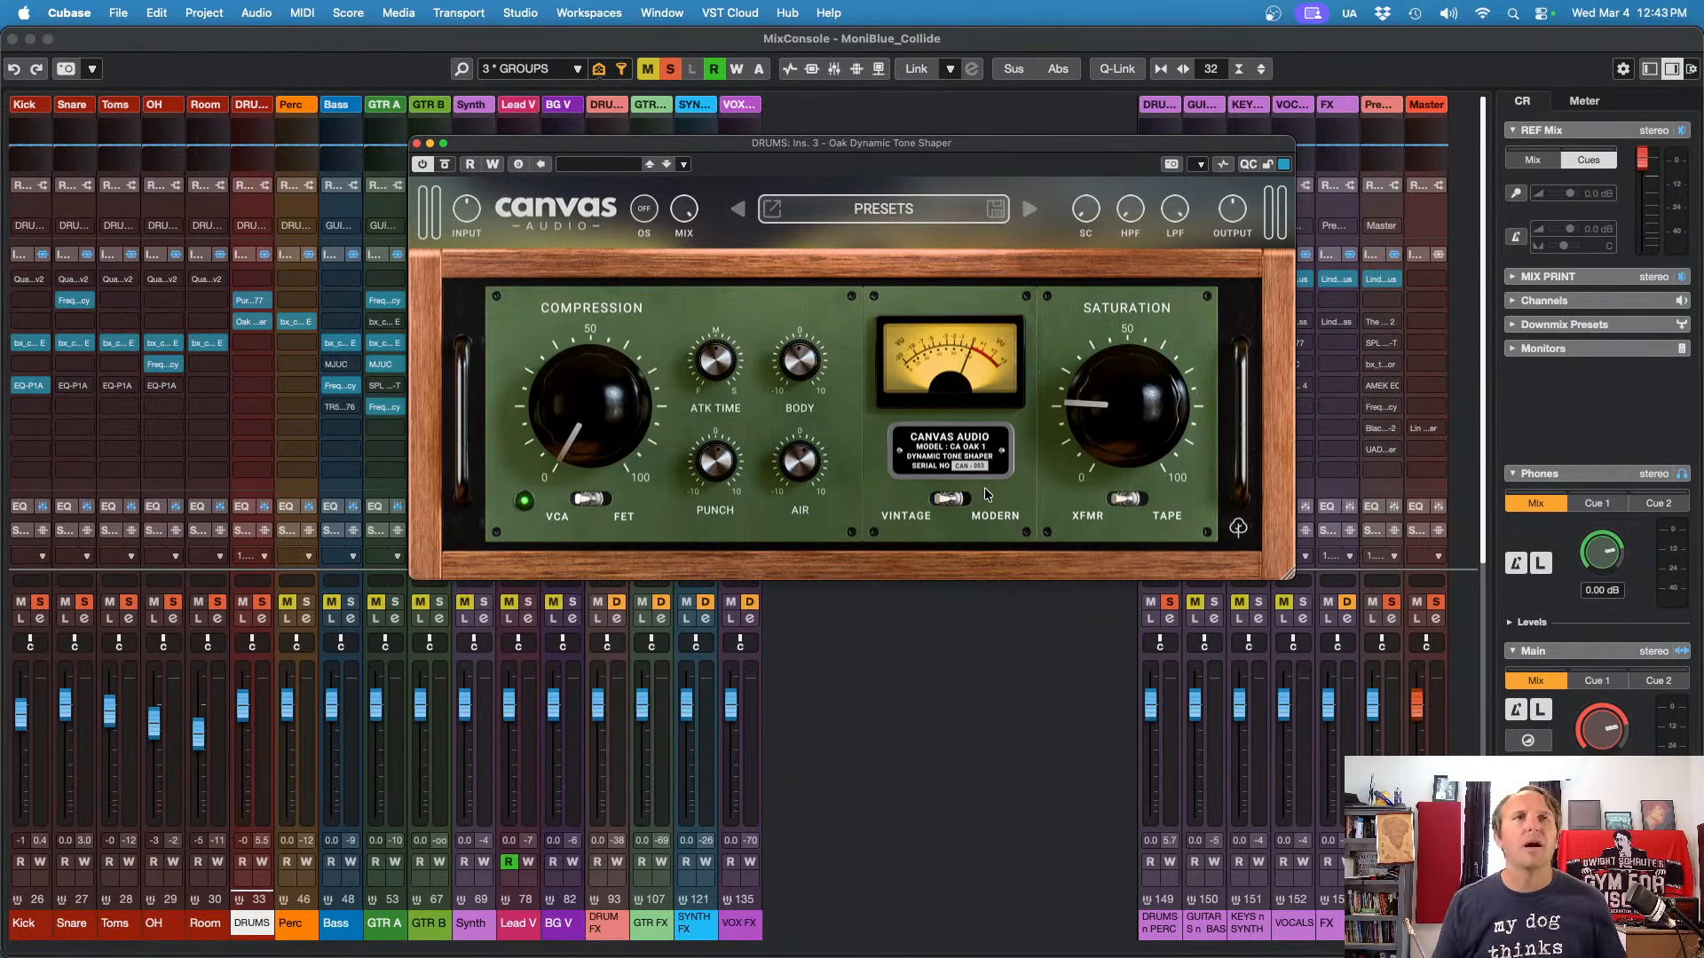
Step: Trim the Oak Dynamic Tone Shaper's output slightly during playback, and close its editor
key("space")
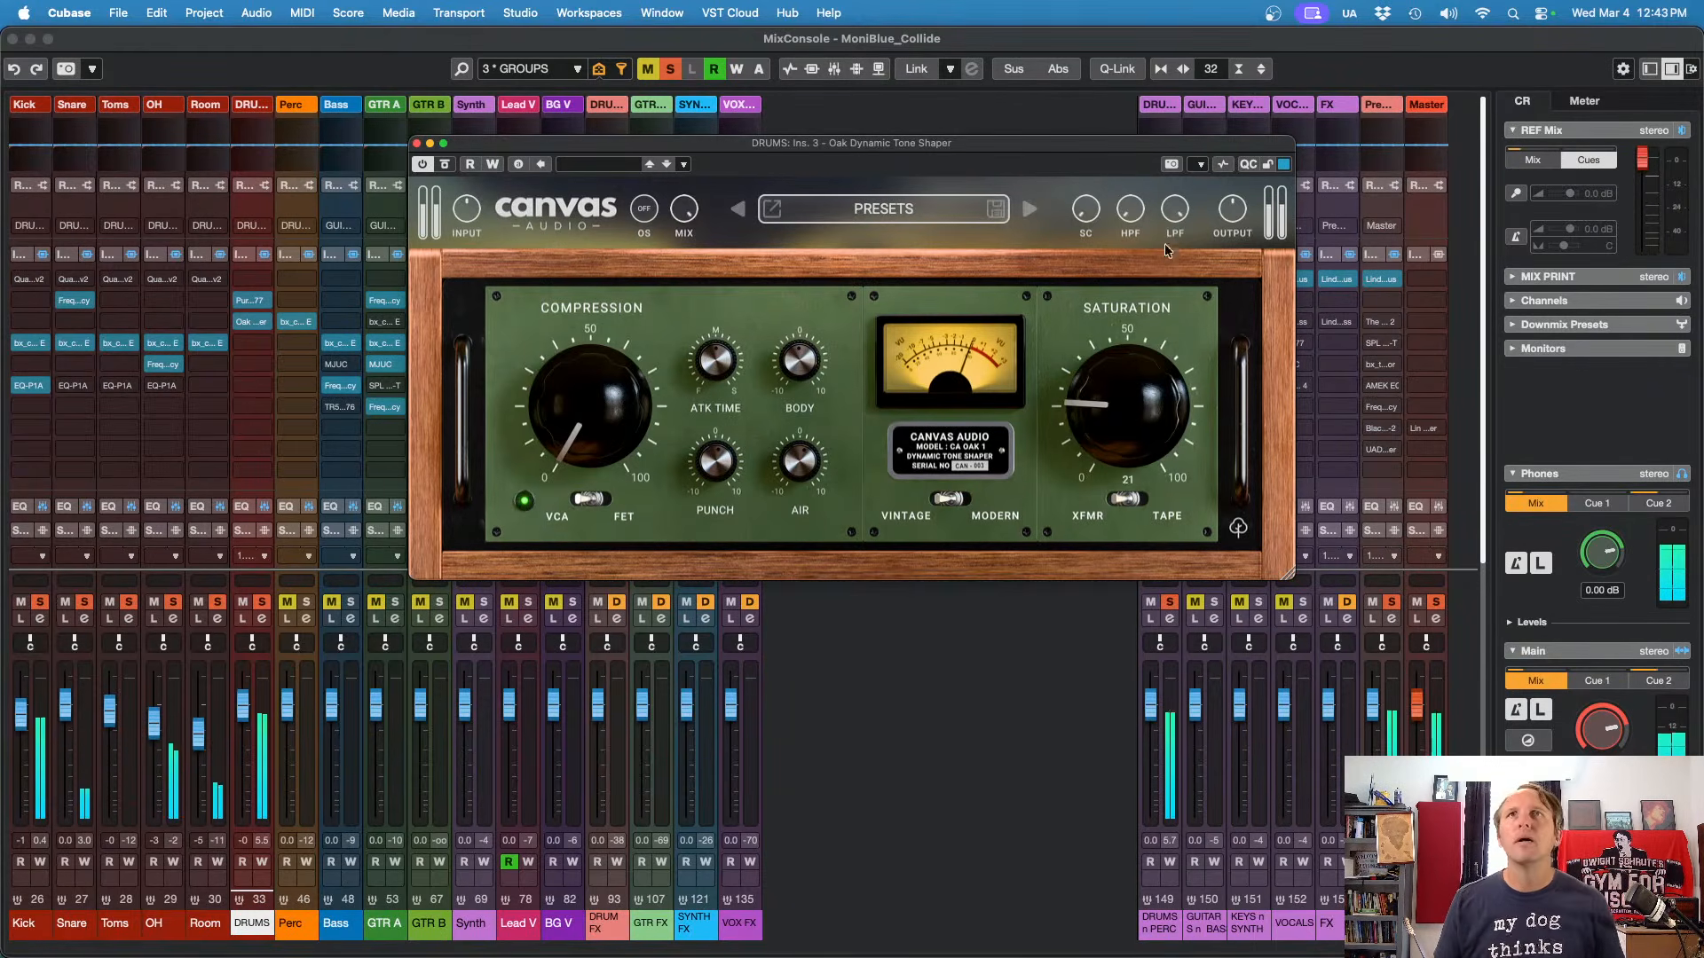
mouse_move(1243, 211)
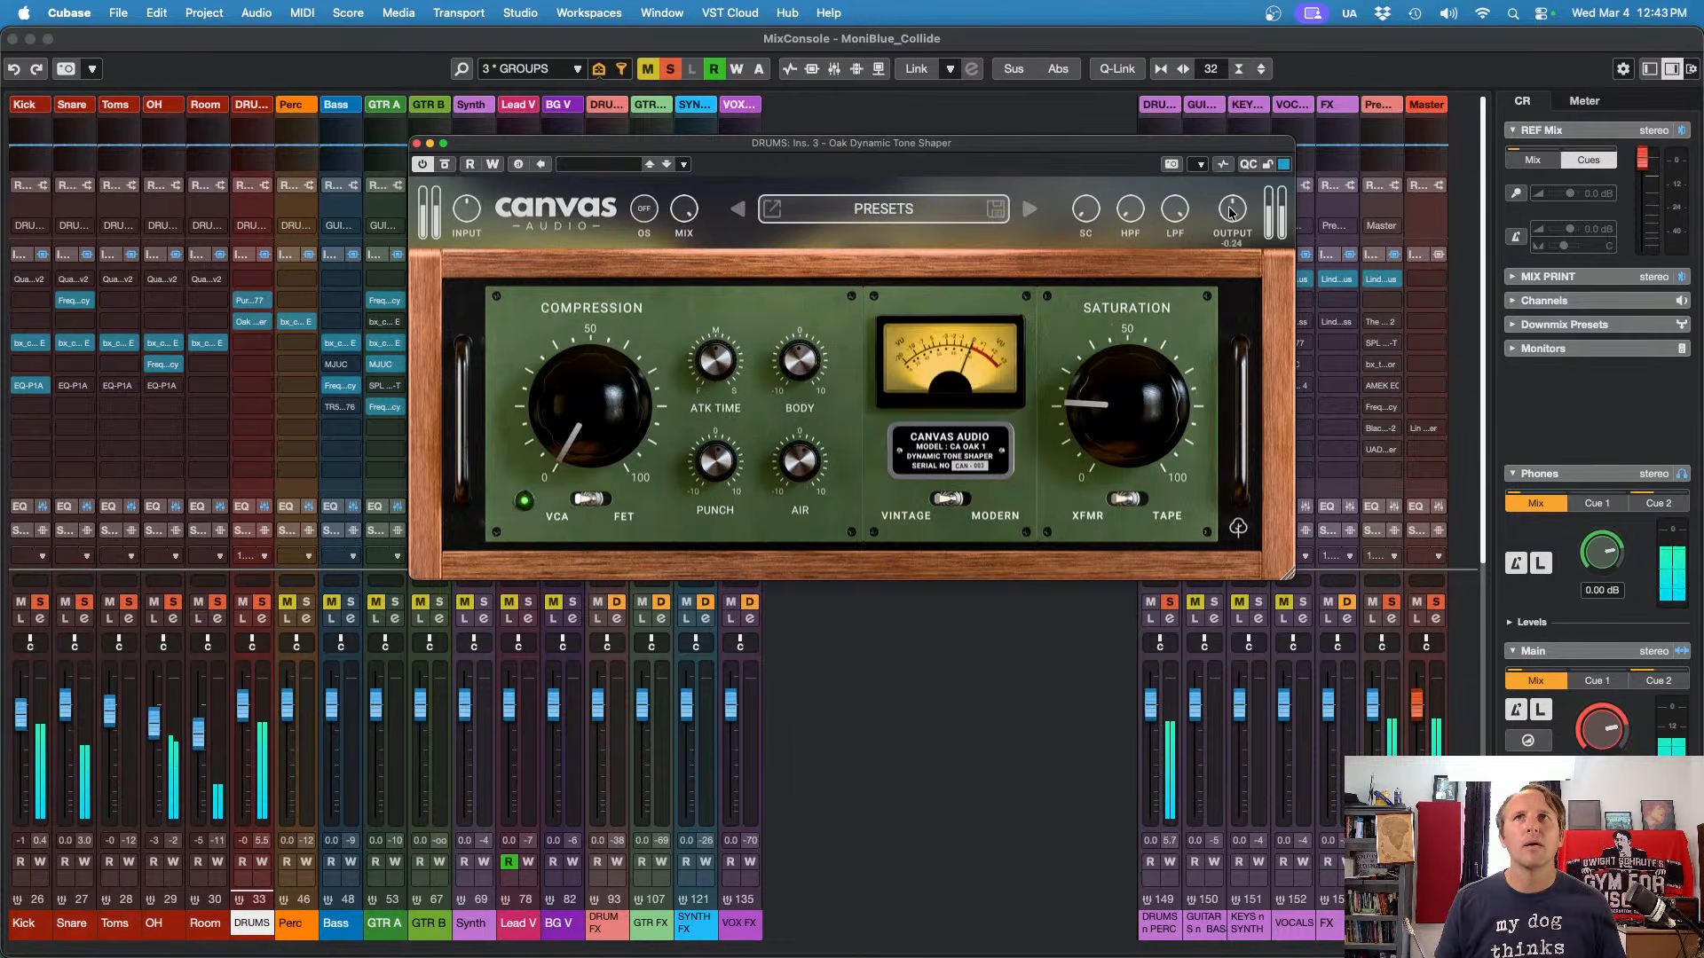
left_click_drag(1232, 209, 1231, 215)
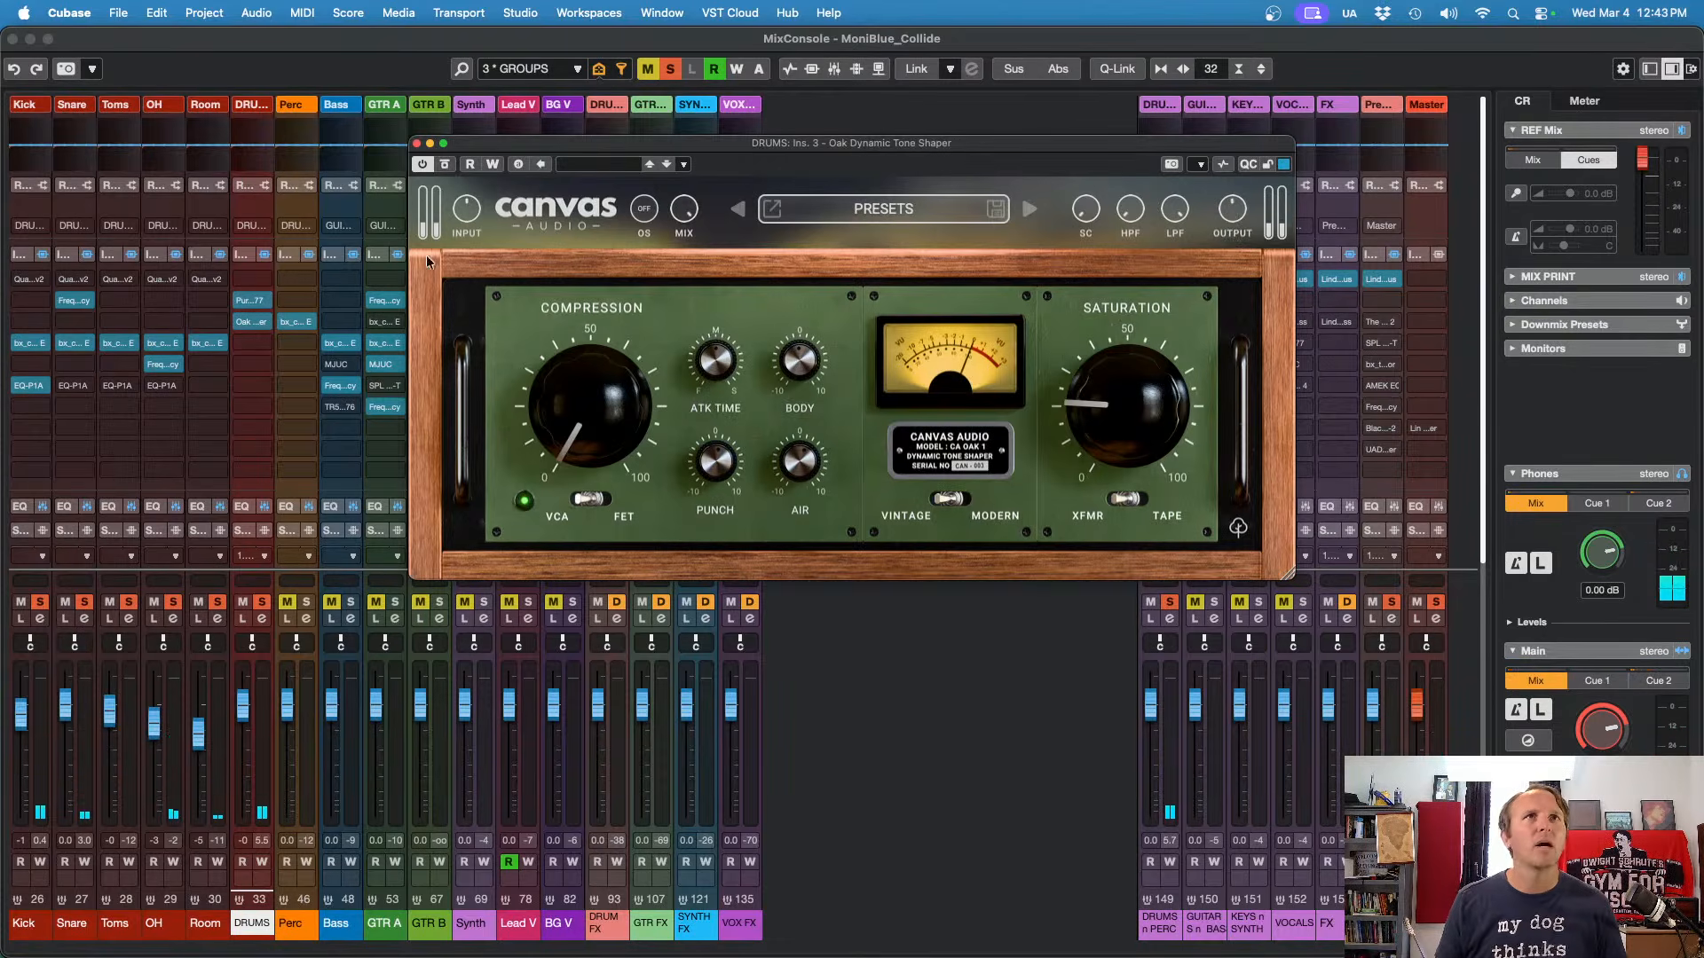
left_click(417, 144)
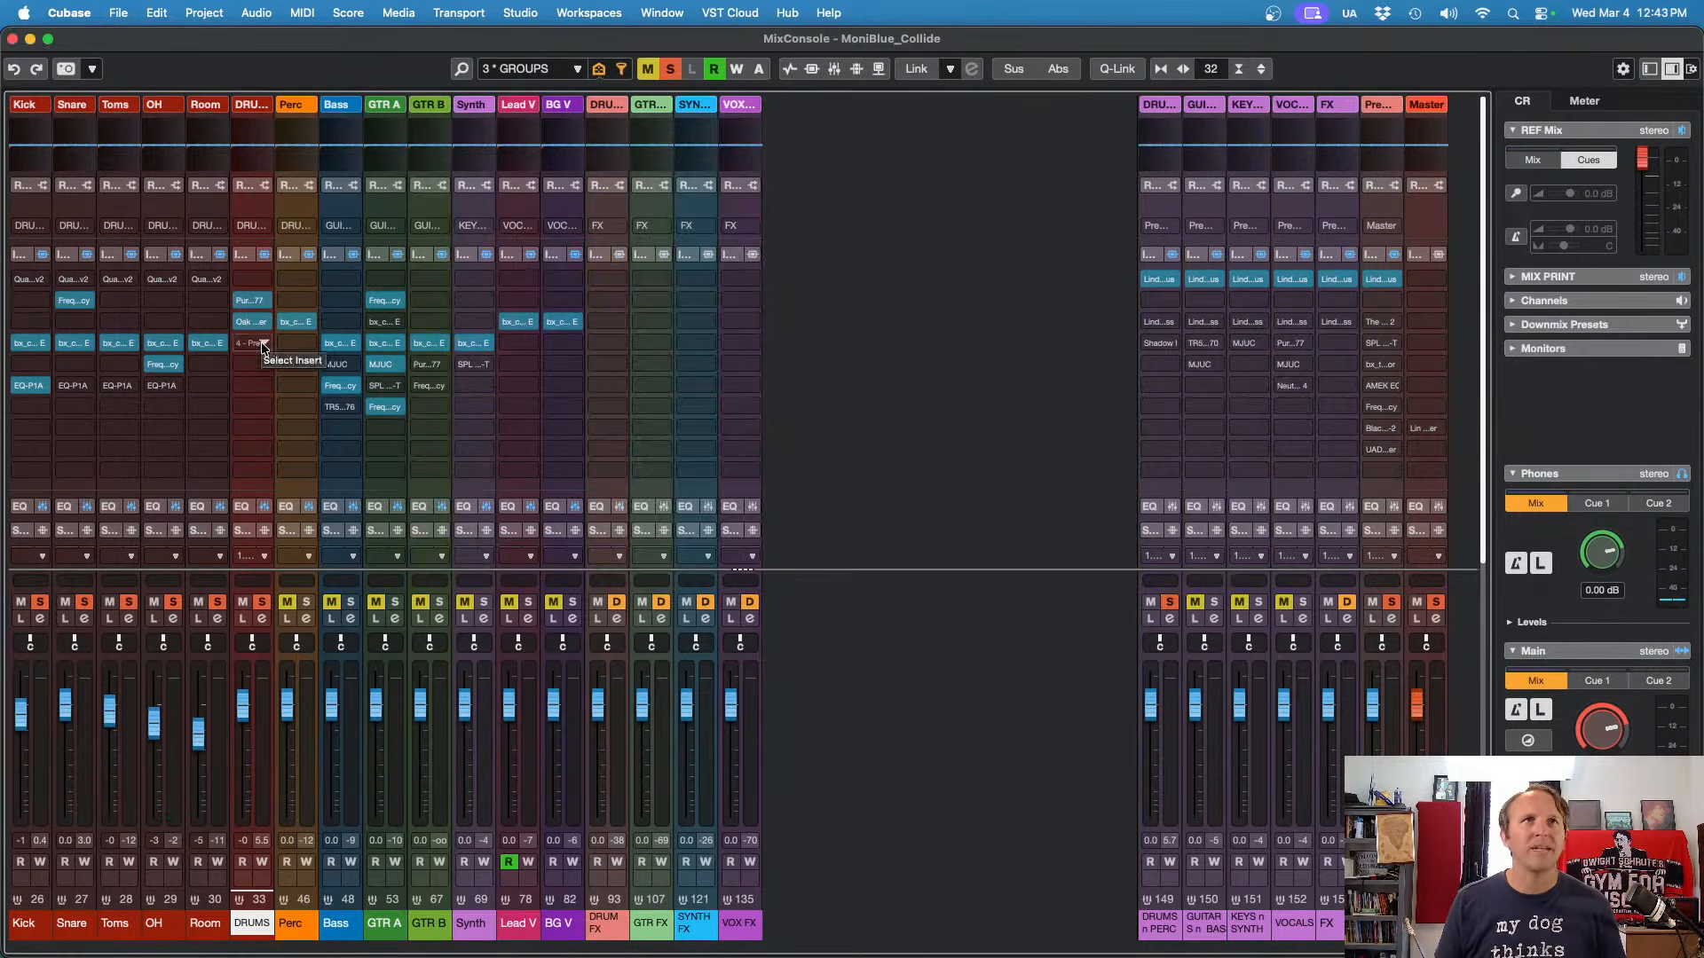
Step: Search the plug-ins for "cli" and load Cactus Clipper into the DRUMS group's fourth insert slot
left_click(263, 347)
type("cli")
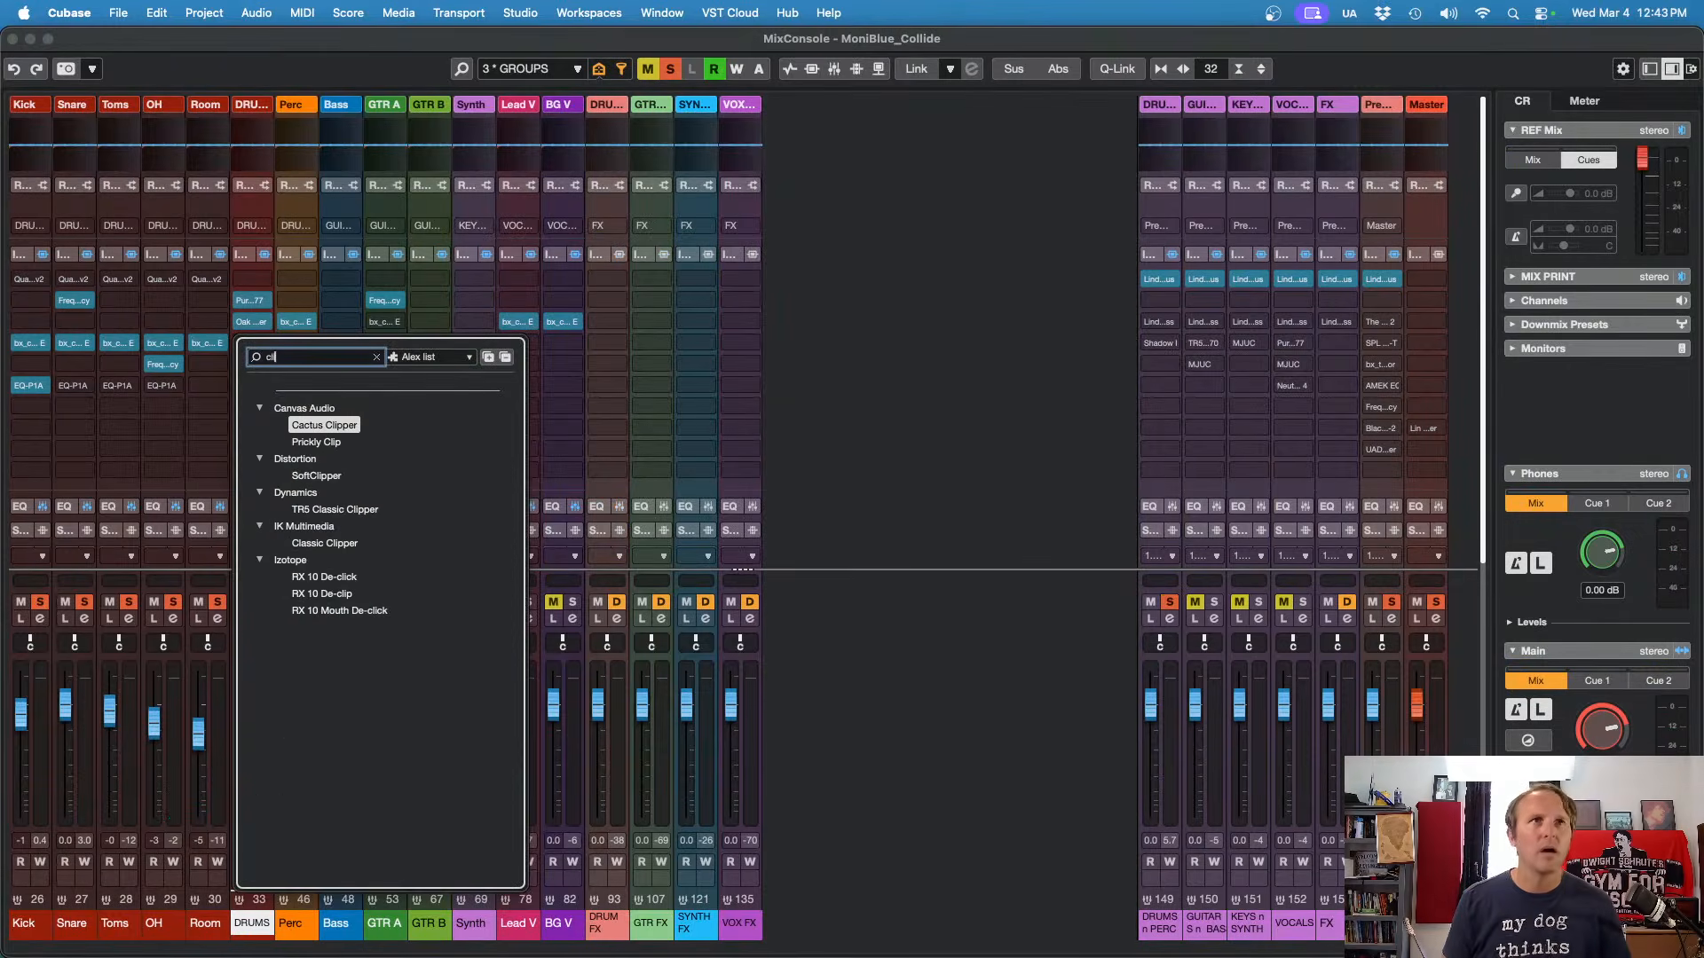
left_click(324, 426)
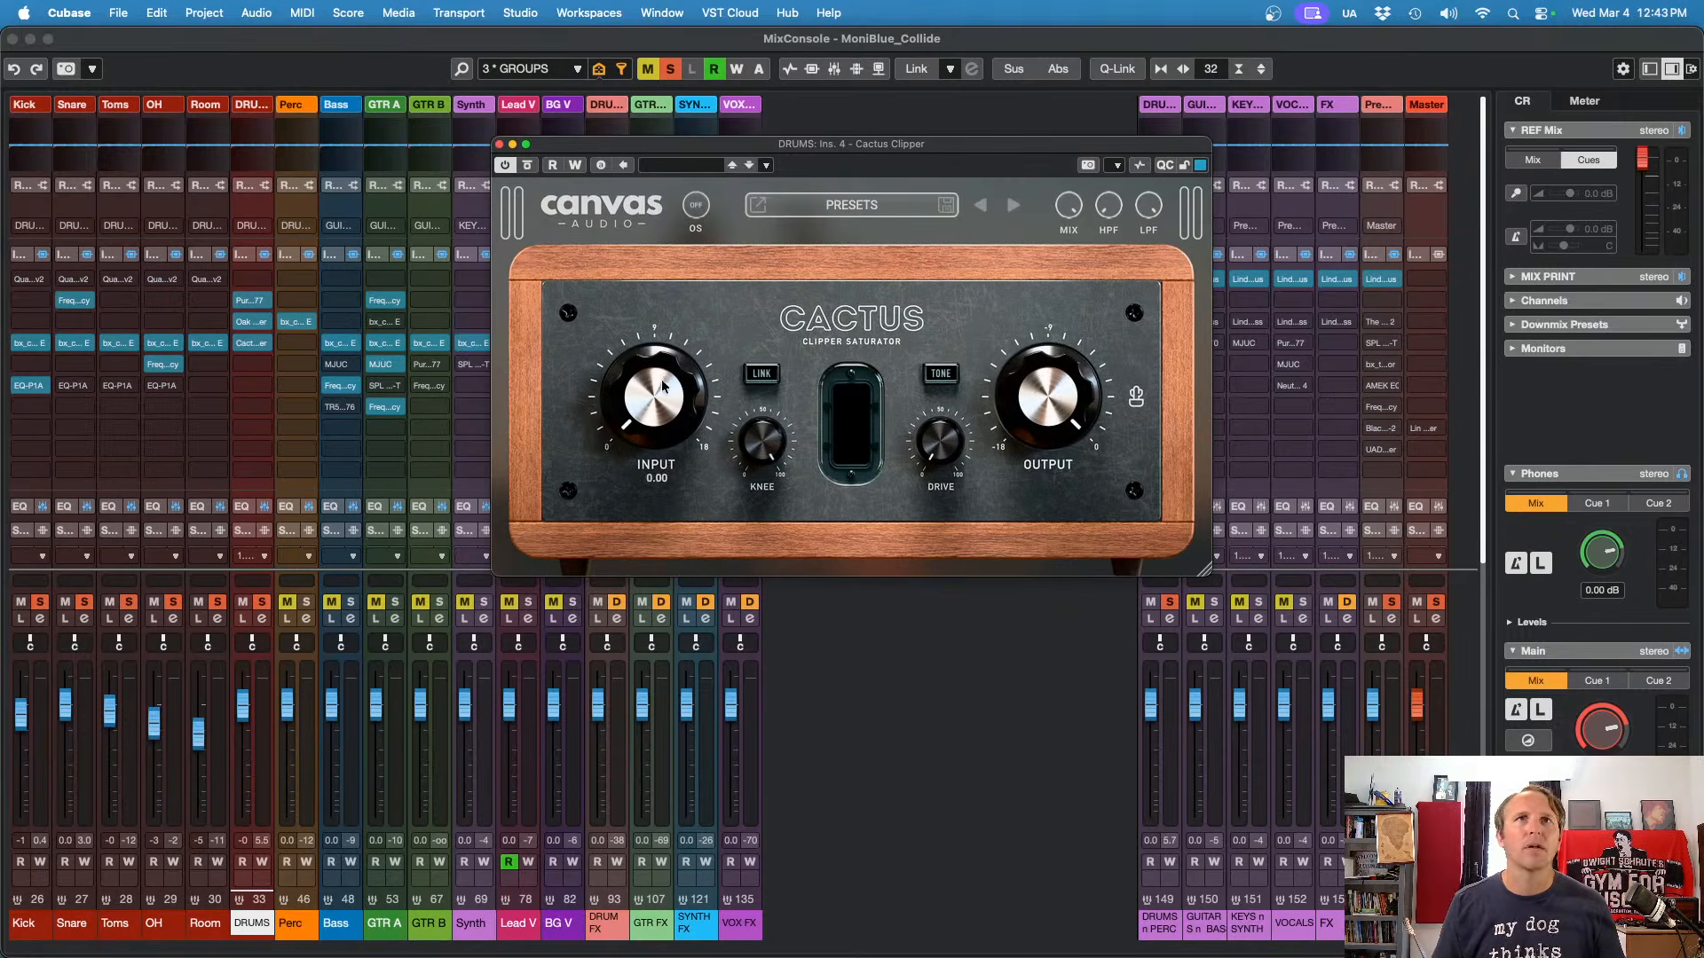
Step: Set Cactus Clipper's input to 9.20 and output to -9.03 during playback, and close its editor
key("space")
left_click_drag(664, 386, 651, 324)
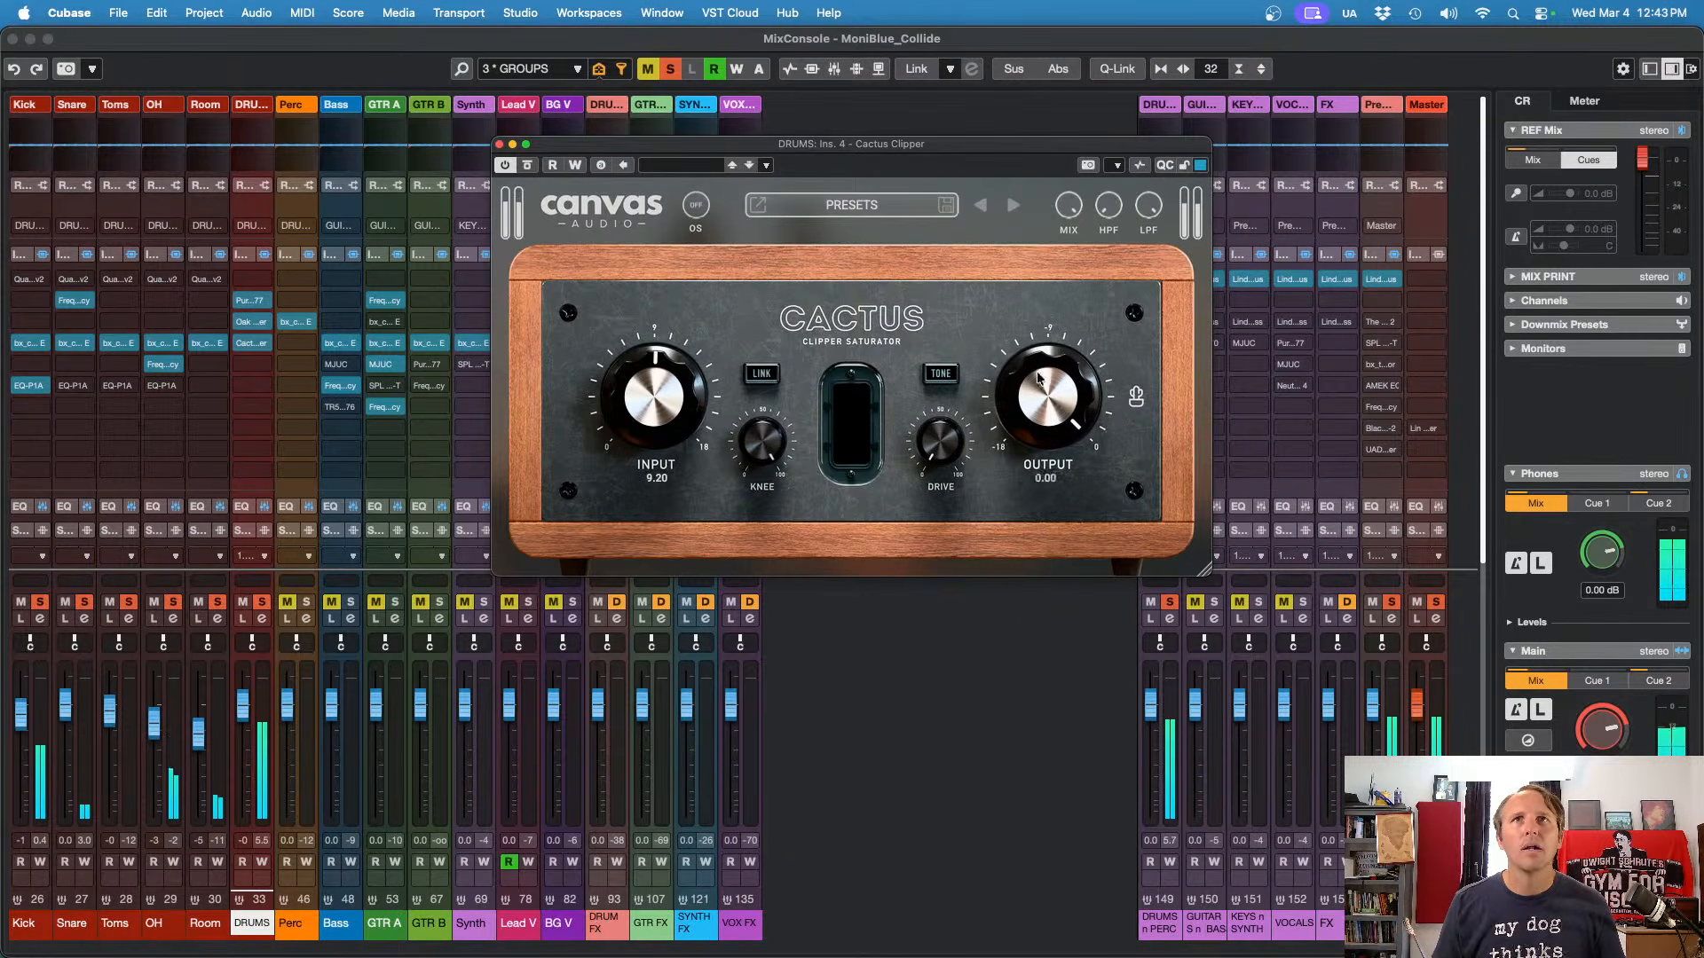
left_click_drag(1039, 377, 1027, 482)
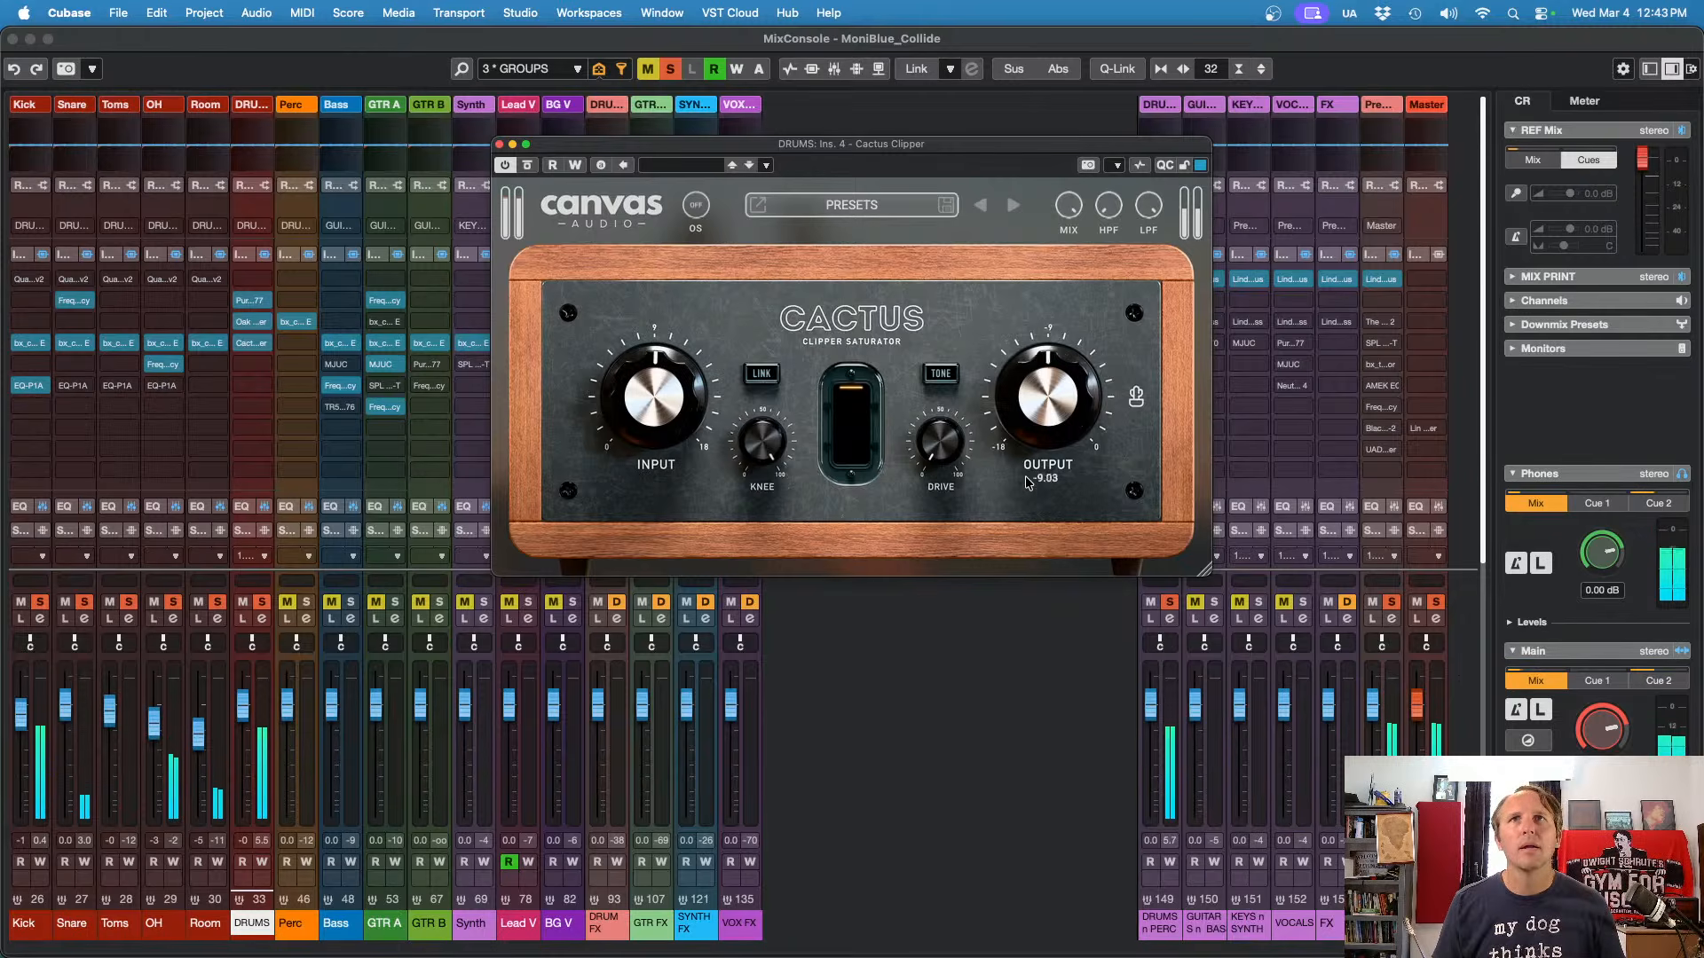
mouse_move(679, 426)
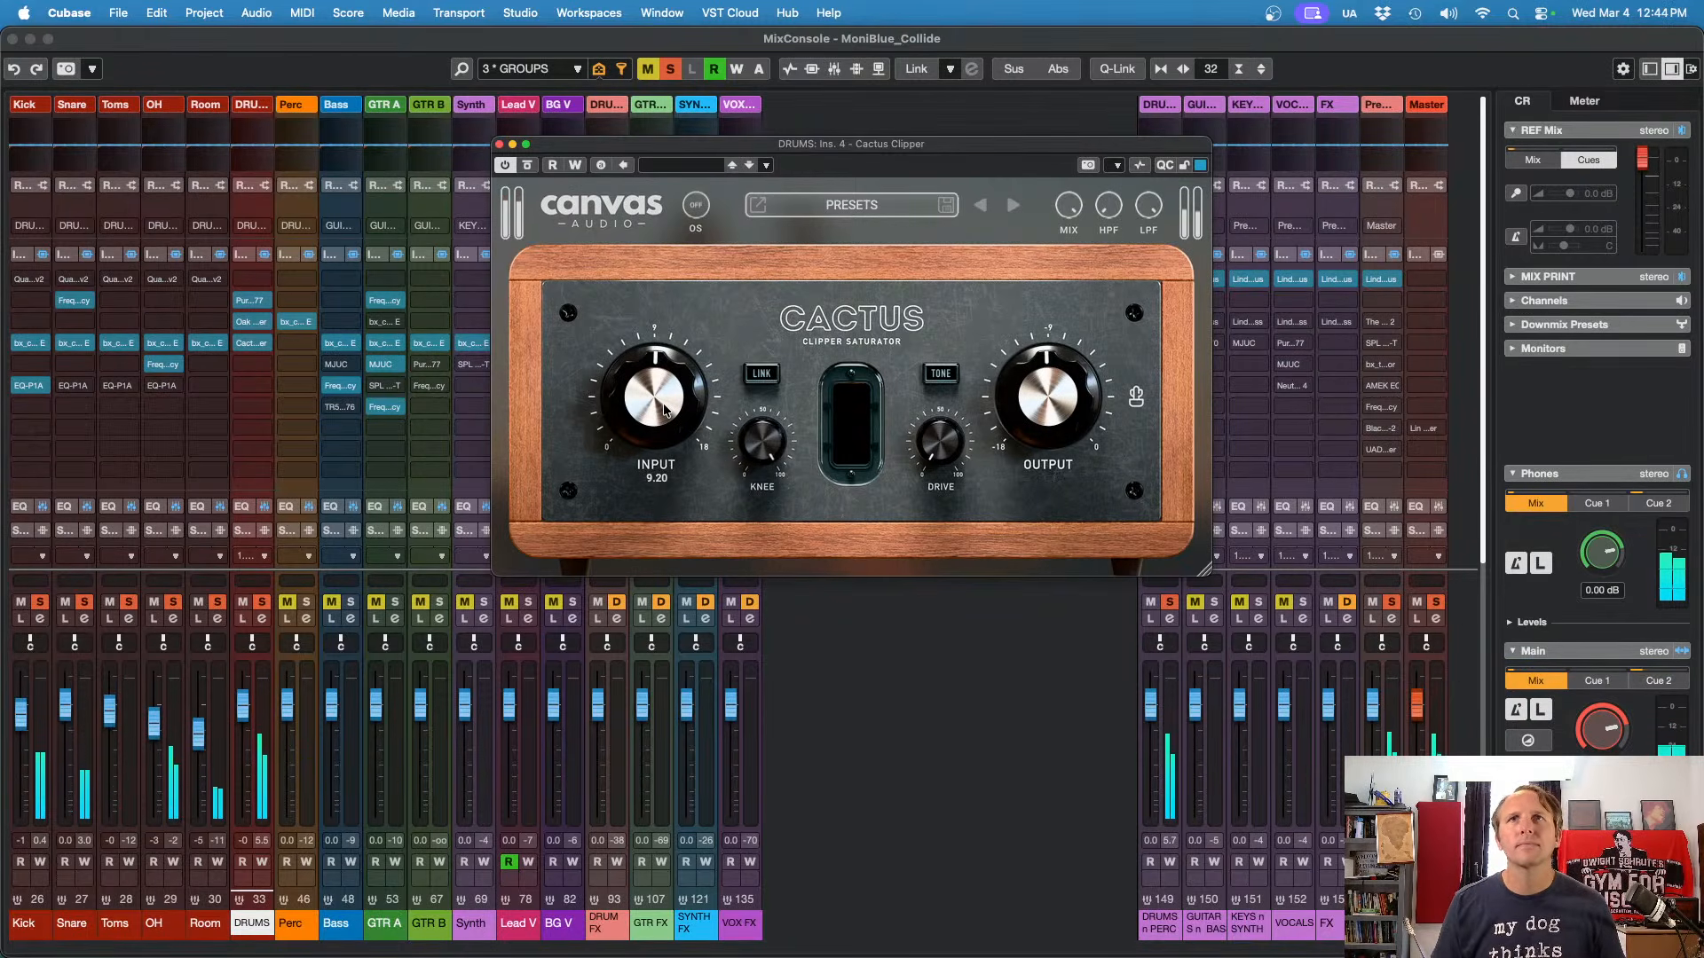
mouse_move(1075, 405)
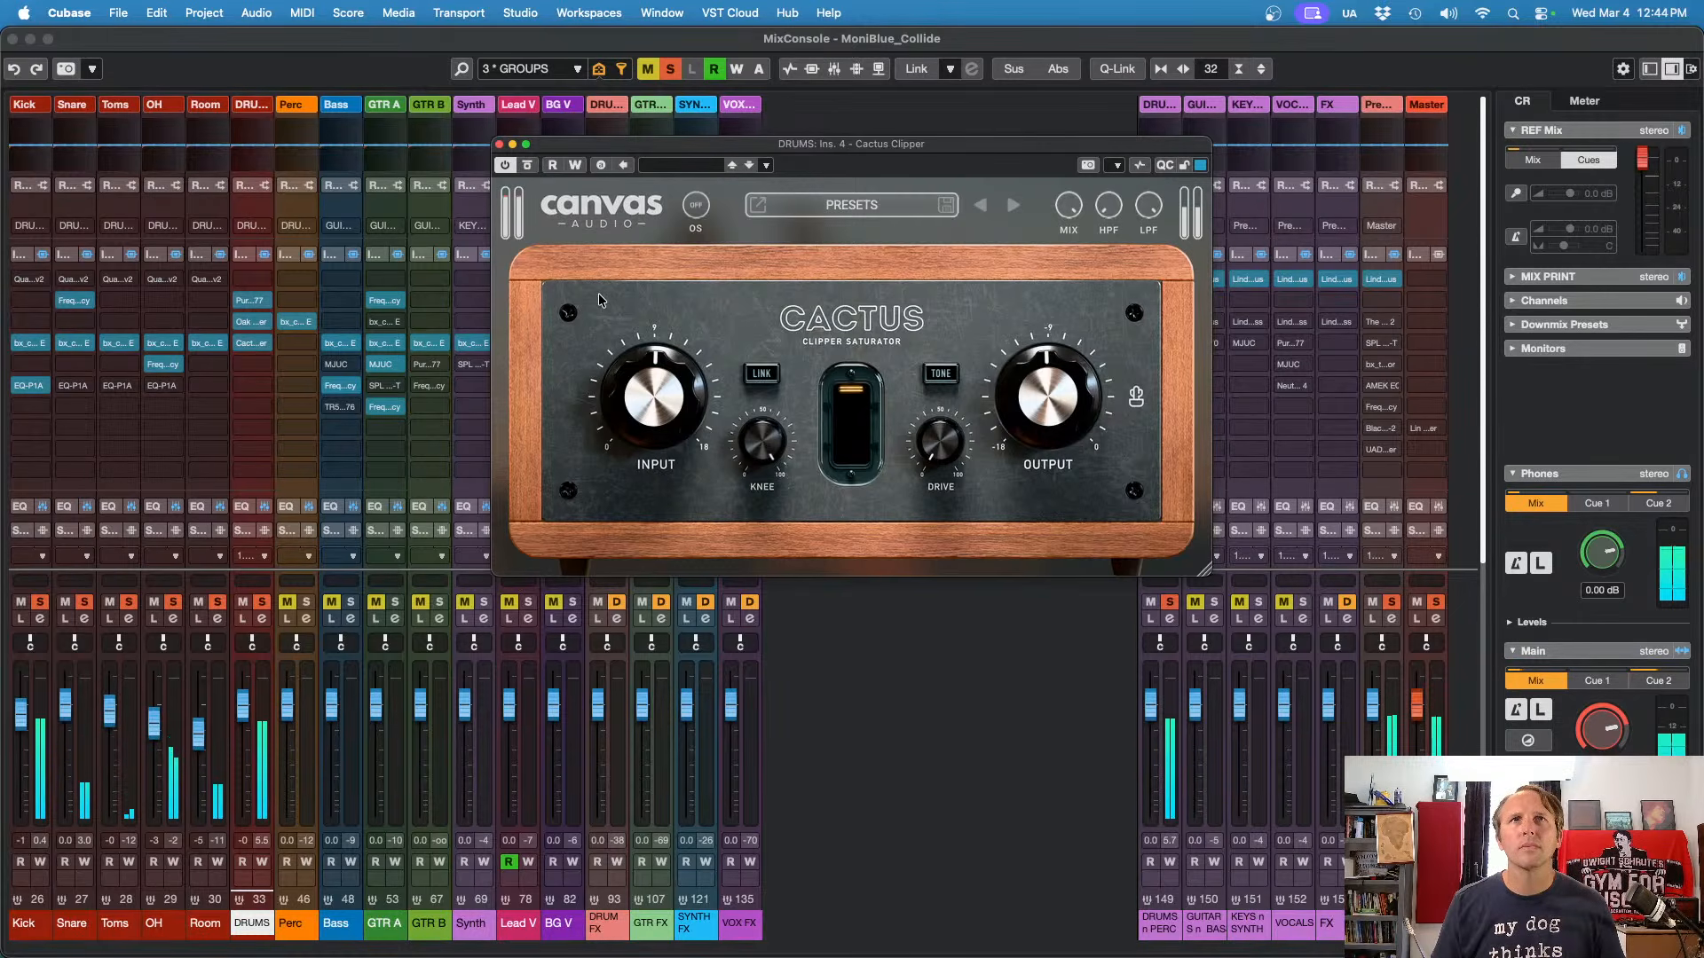
key("space")
left_click(499, 144)
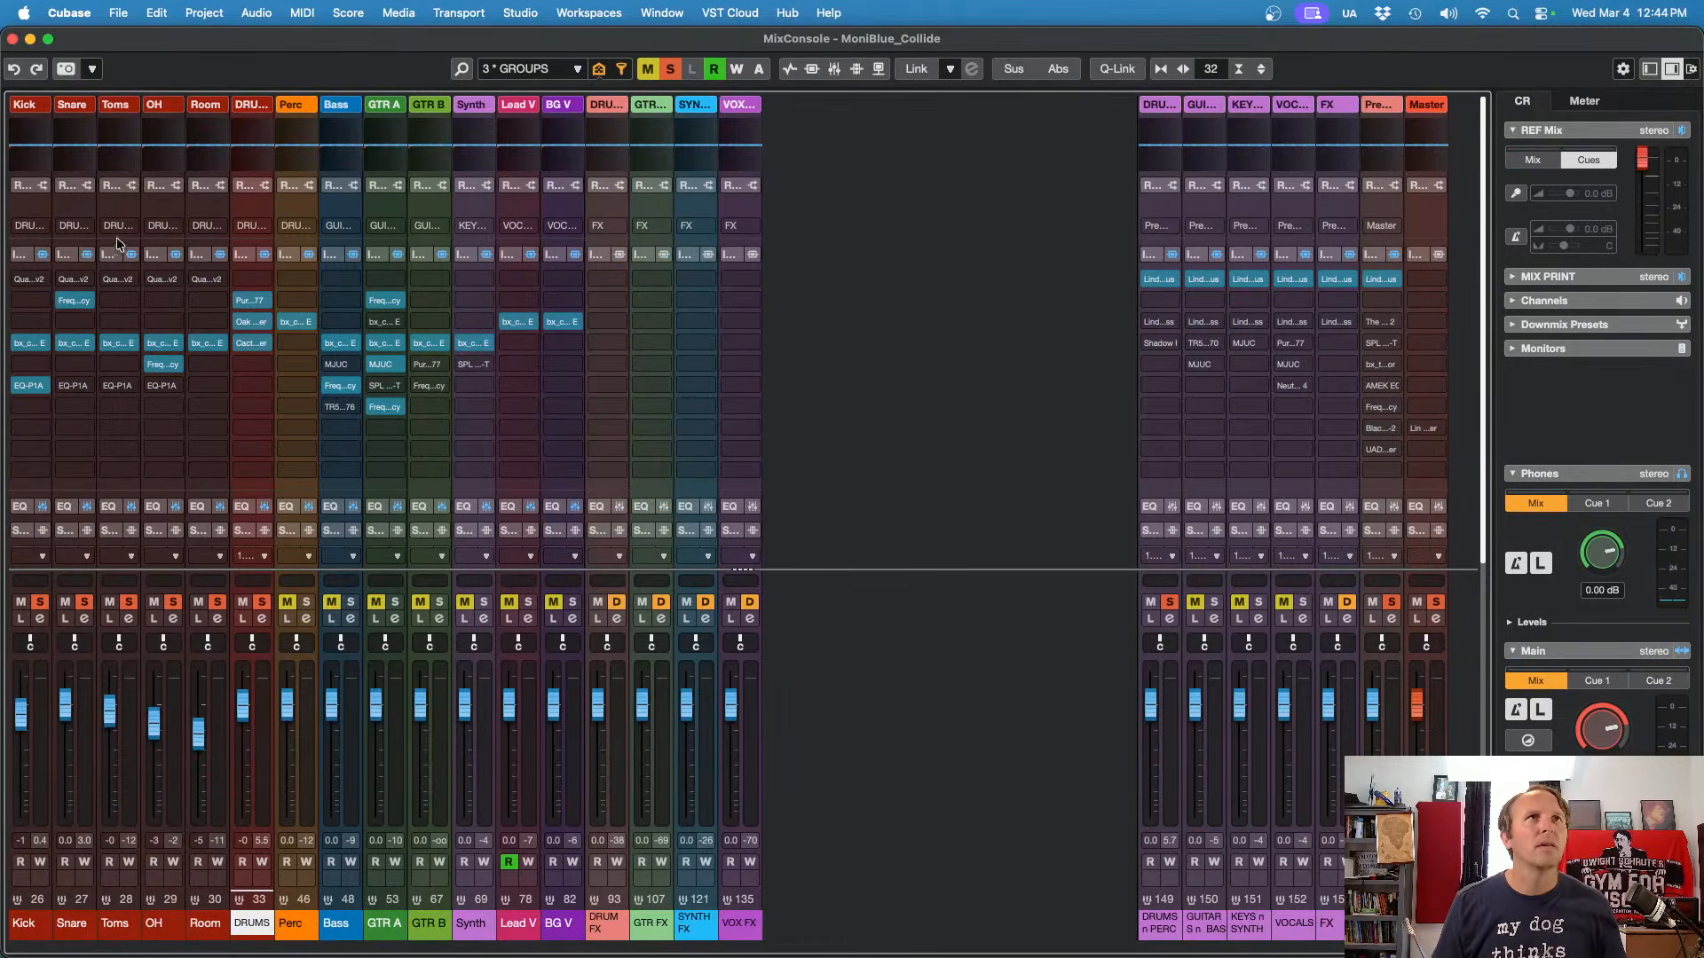
Step: Show the sends in place of the inserts and activate the OH group's d_Stud send and the Snare group's d_Drun send
left_click(159, 258)
left_click(152, 325)
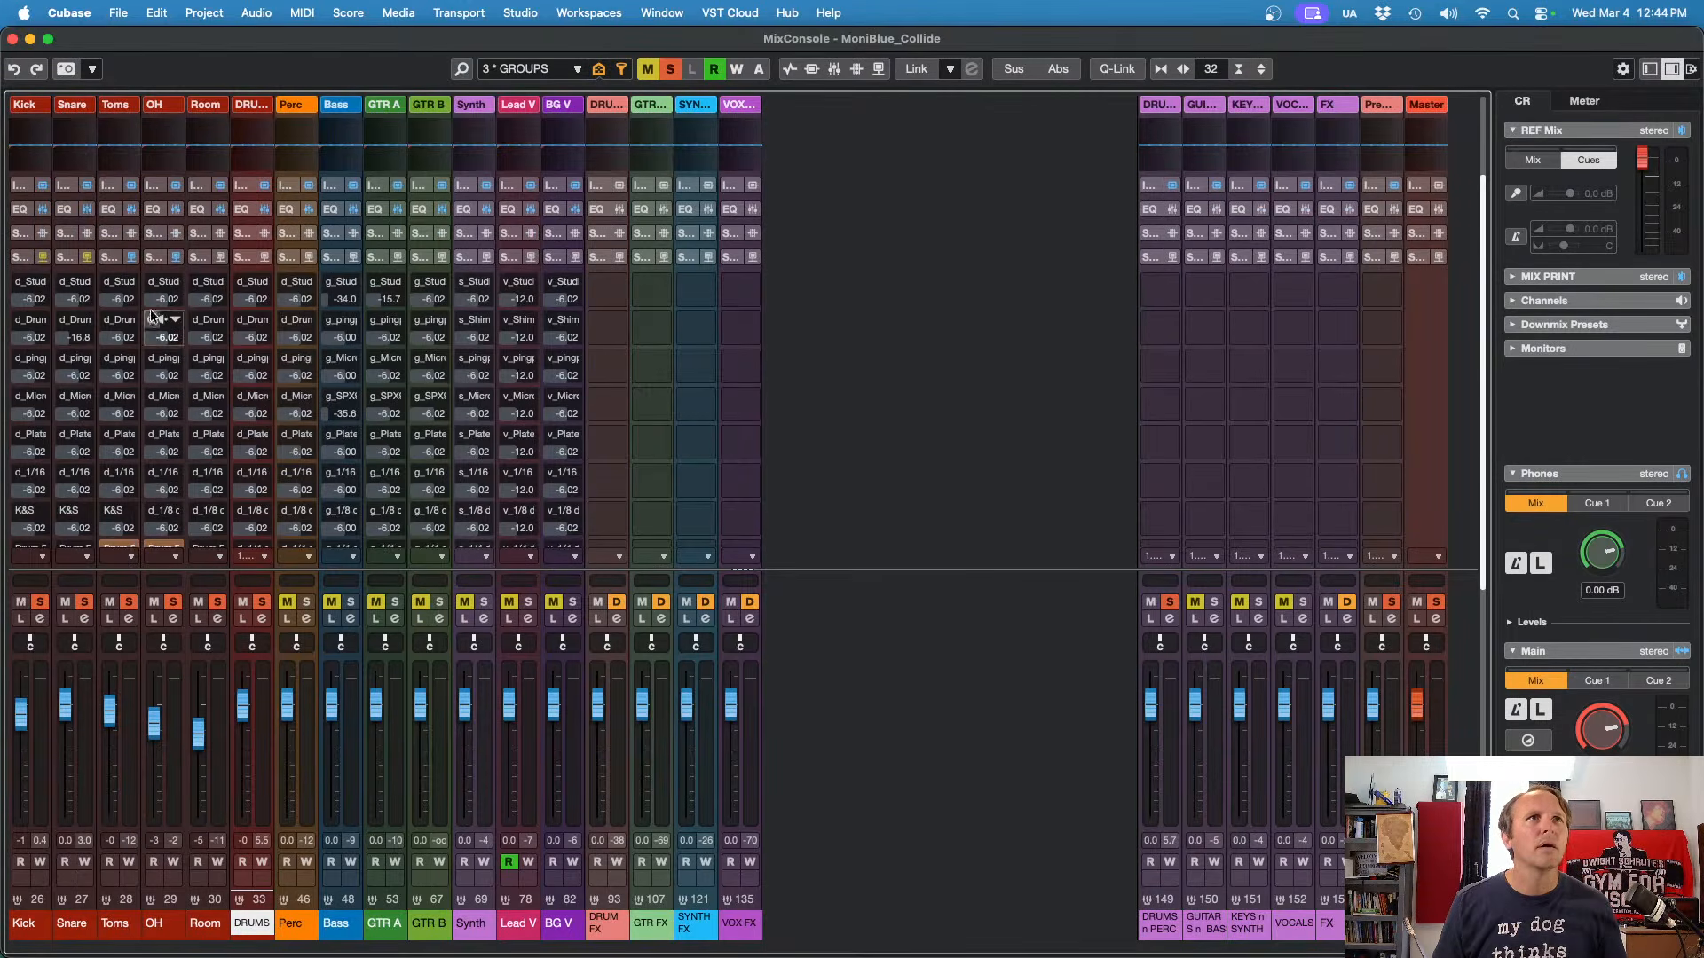
left_click(150, 283)
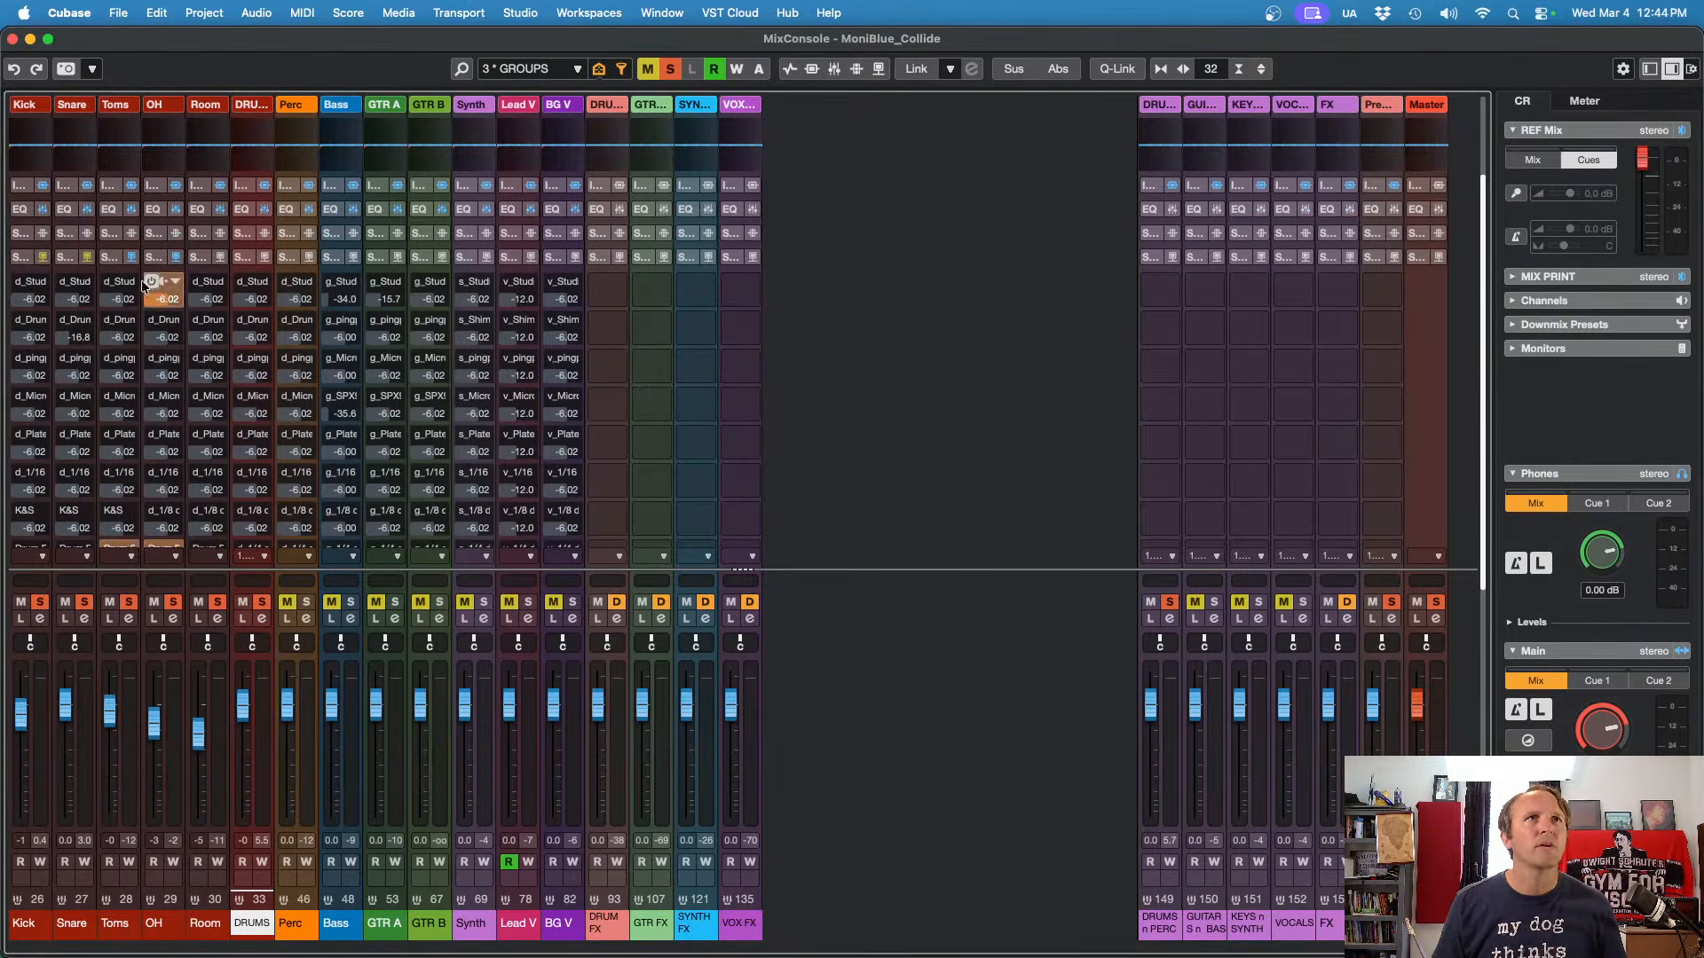
left_click(60, 321)
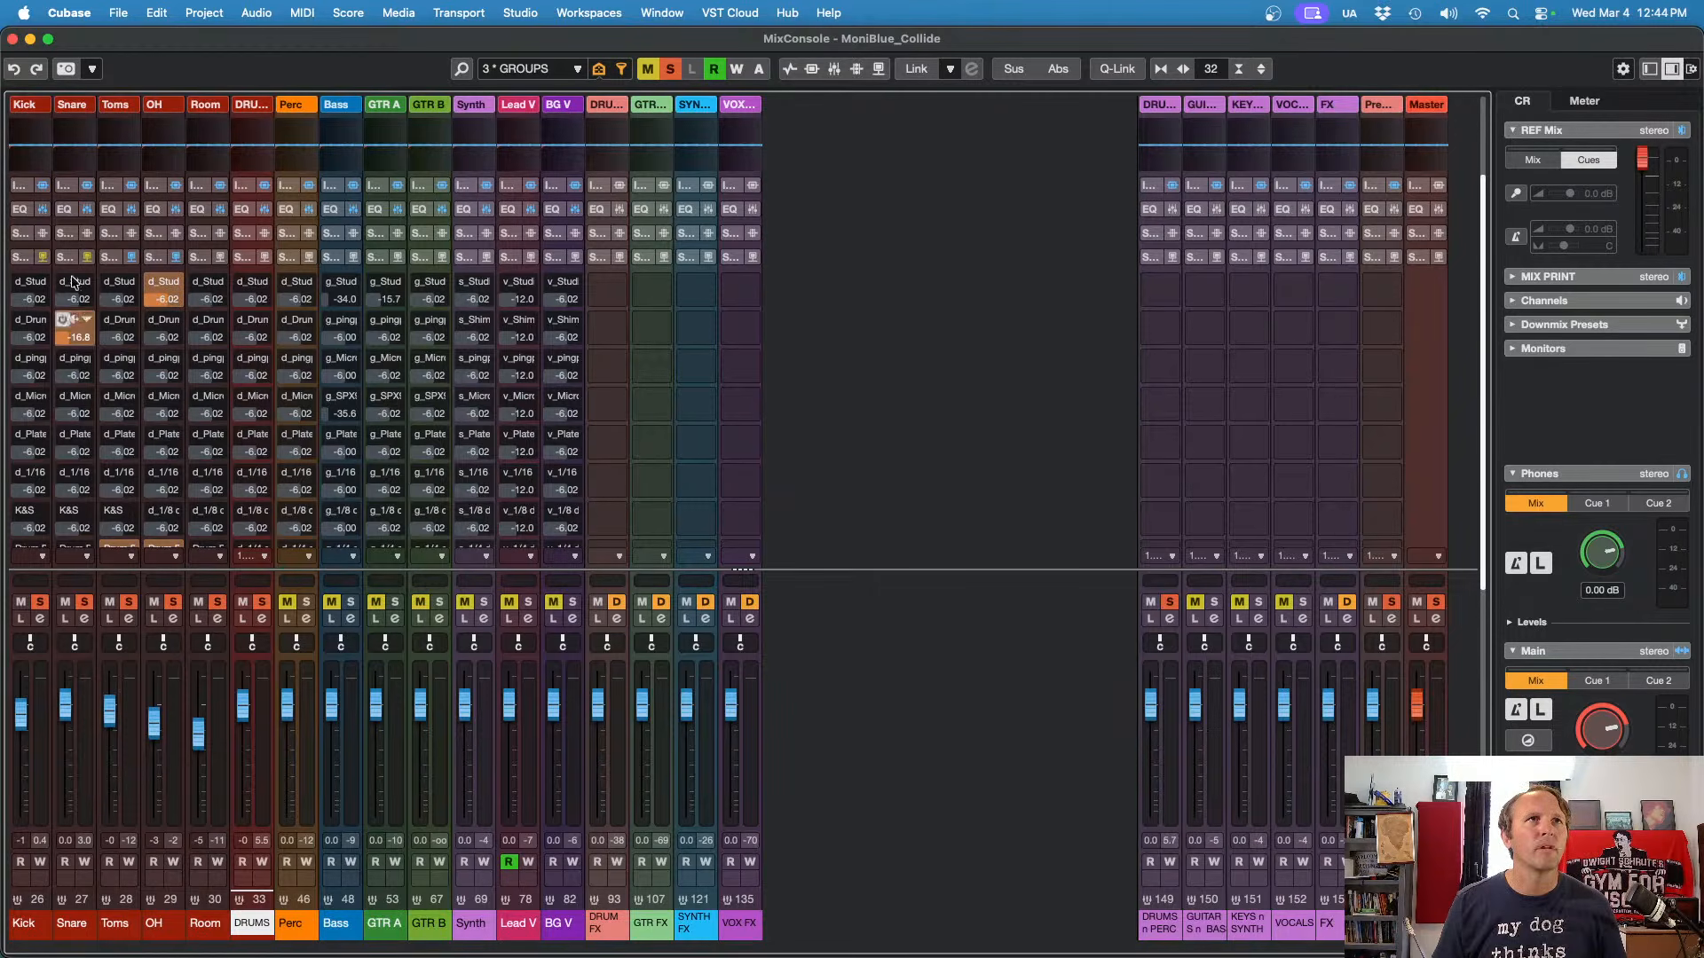
Step: Lift the send bypass on Snare and Kick, and deactivate the K&S and Drum F sends across Kick, Snare, Toms and OH
left_click(69, 512)
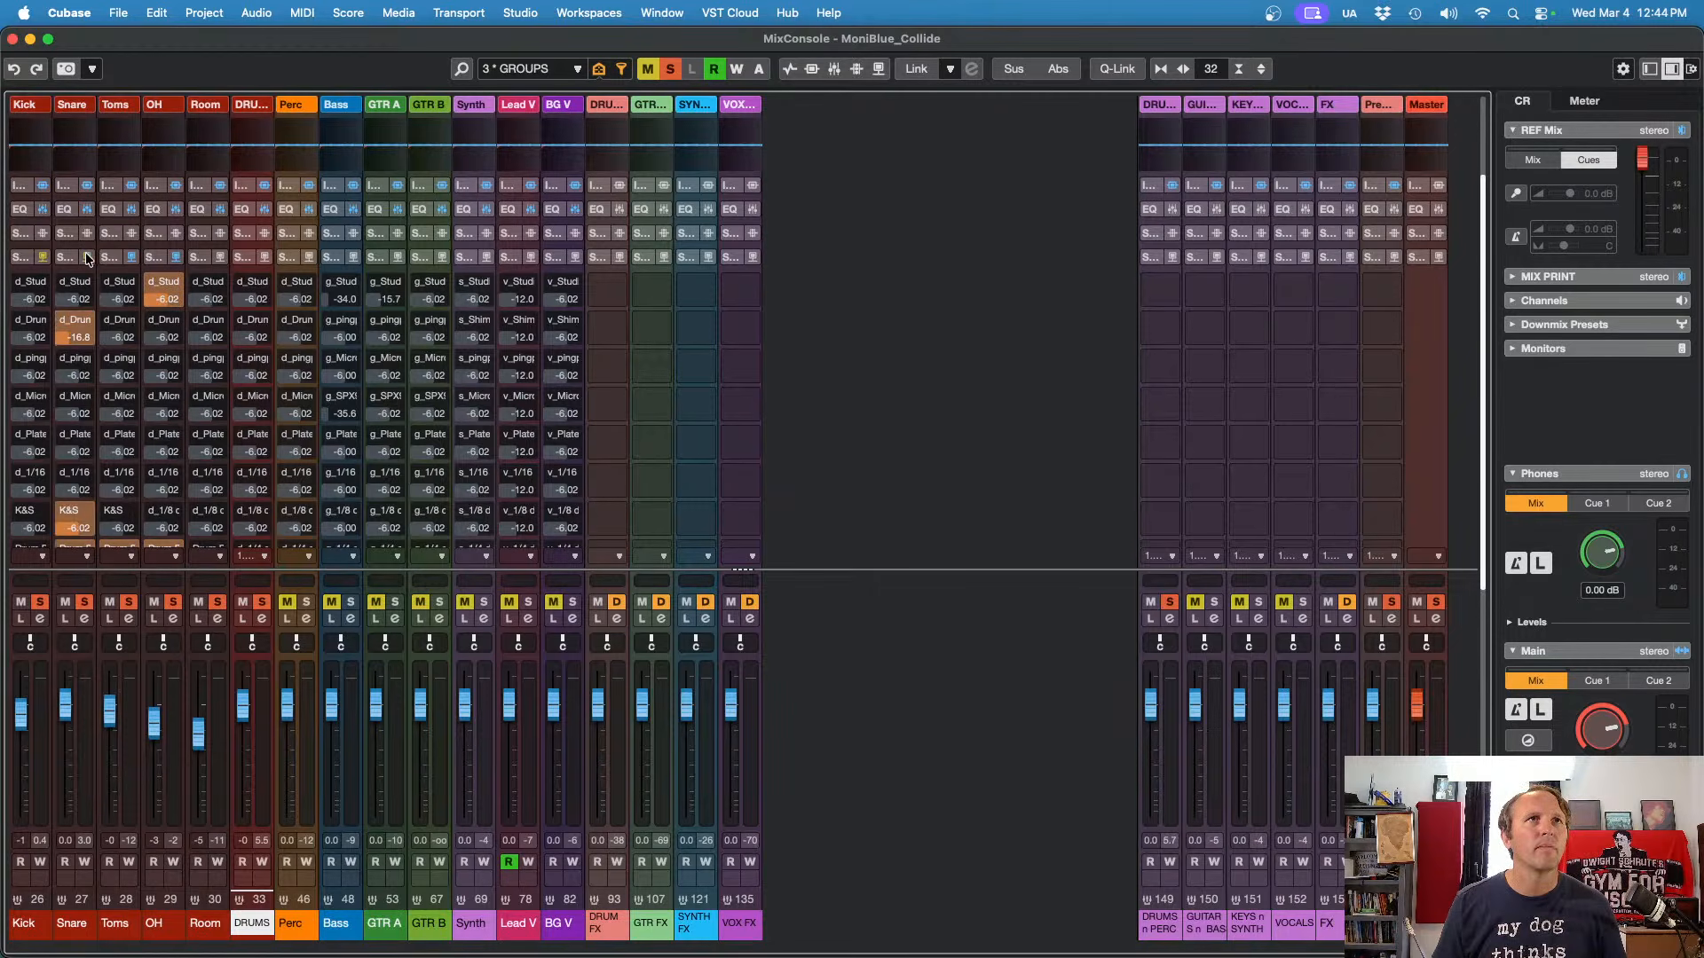
left_click(63, 512)
left_click(67, 543)
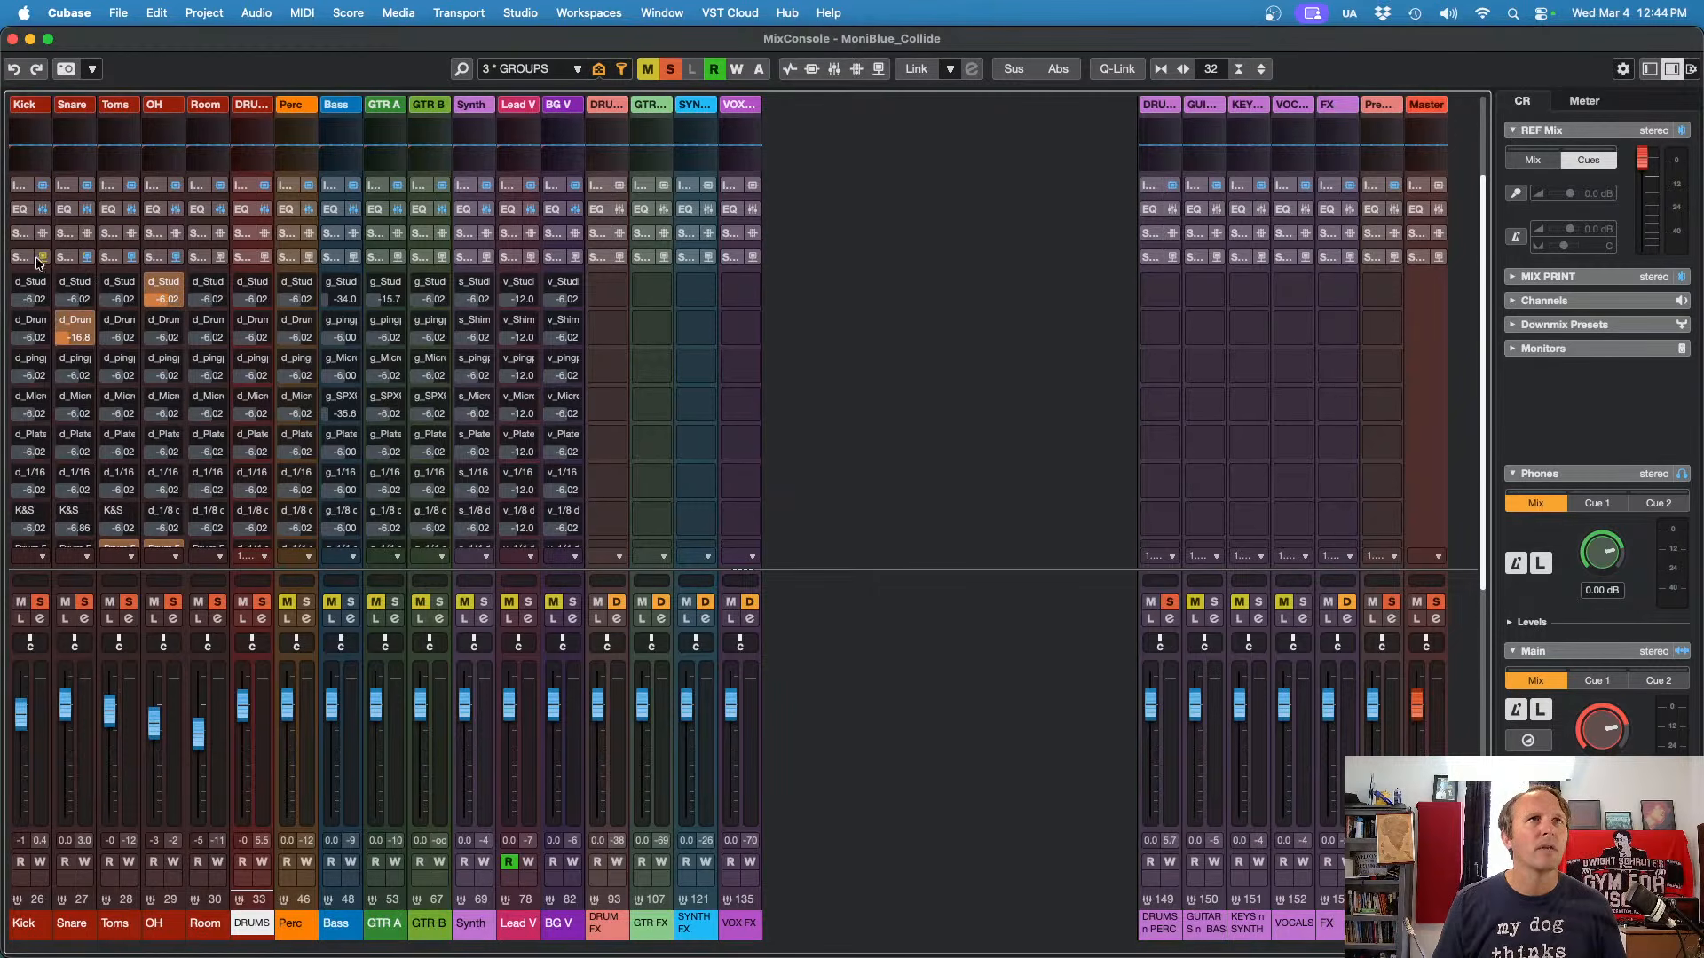
scroll(896, 347, "down", 5)
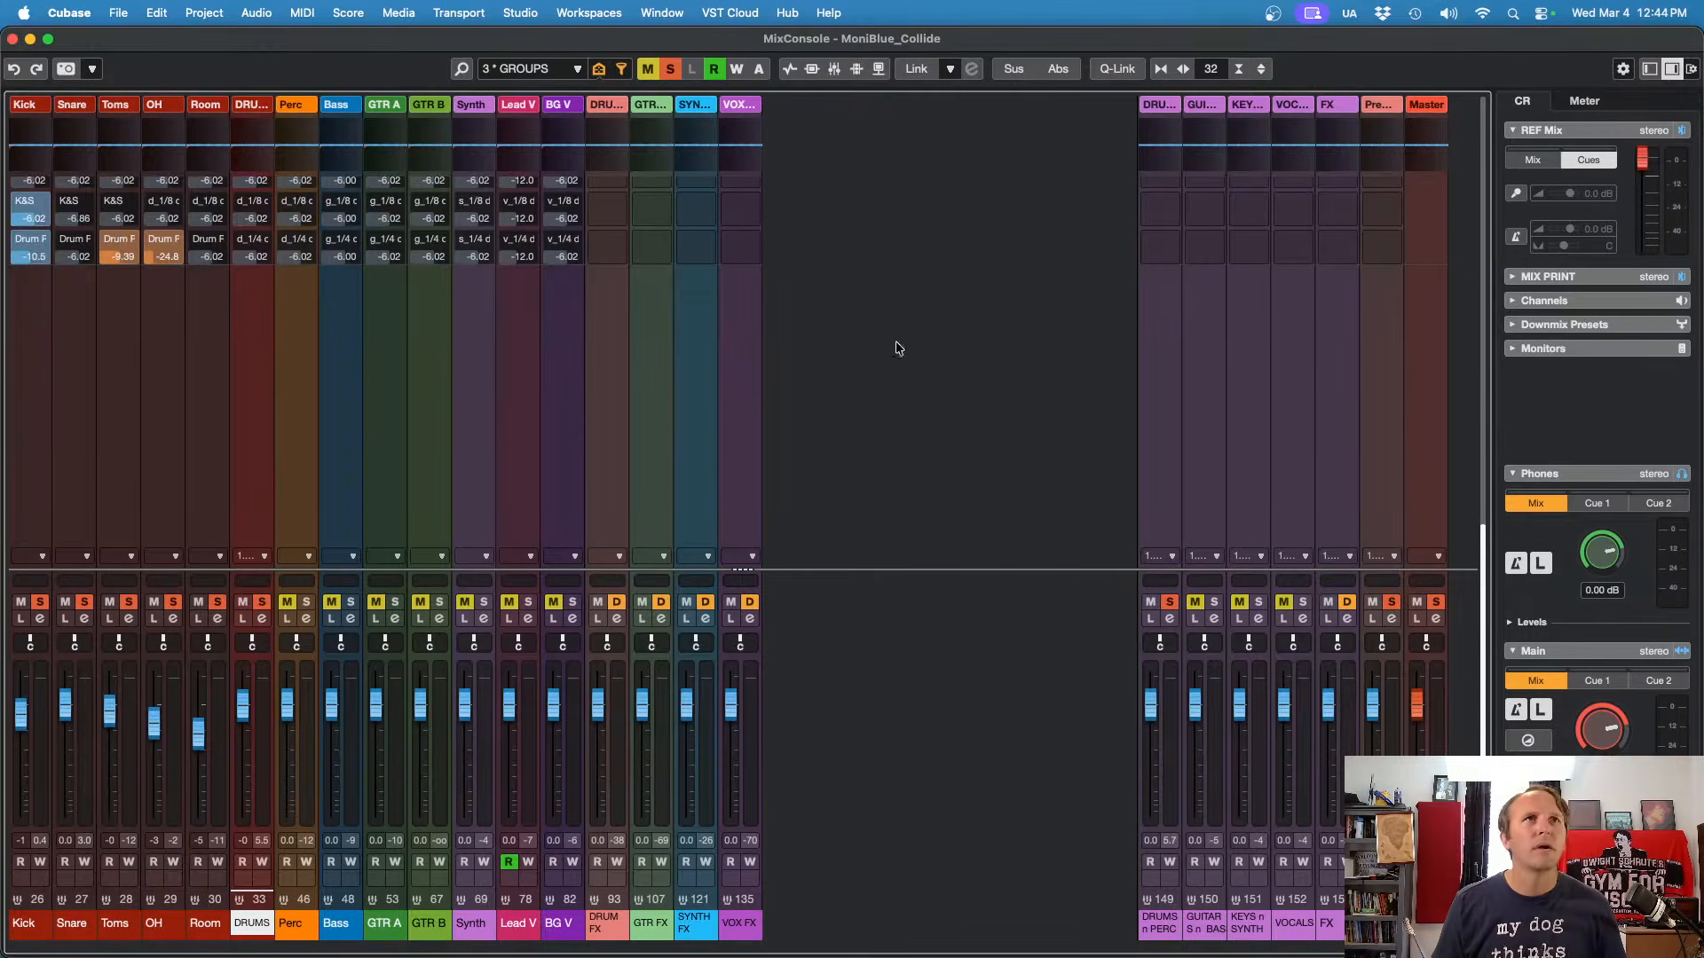
left_click(20, 201)
left_click(17, 238)
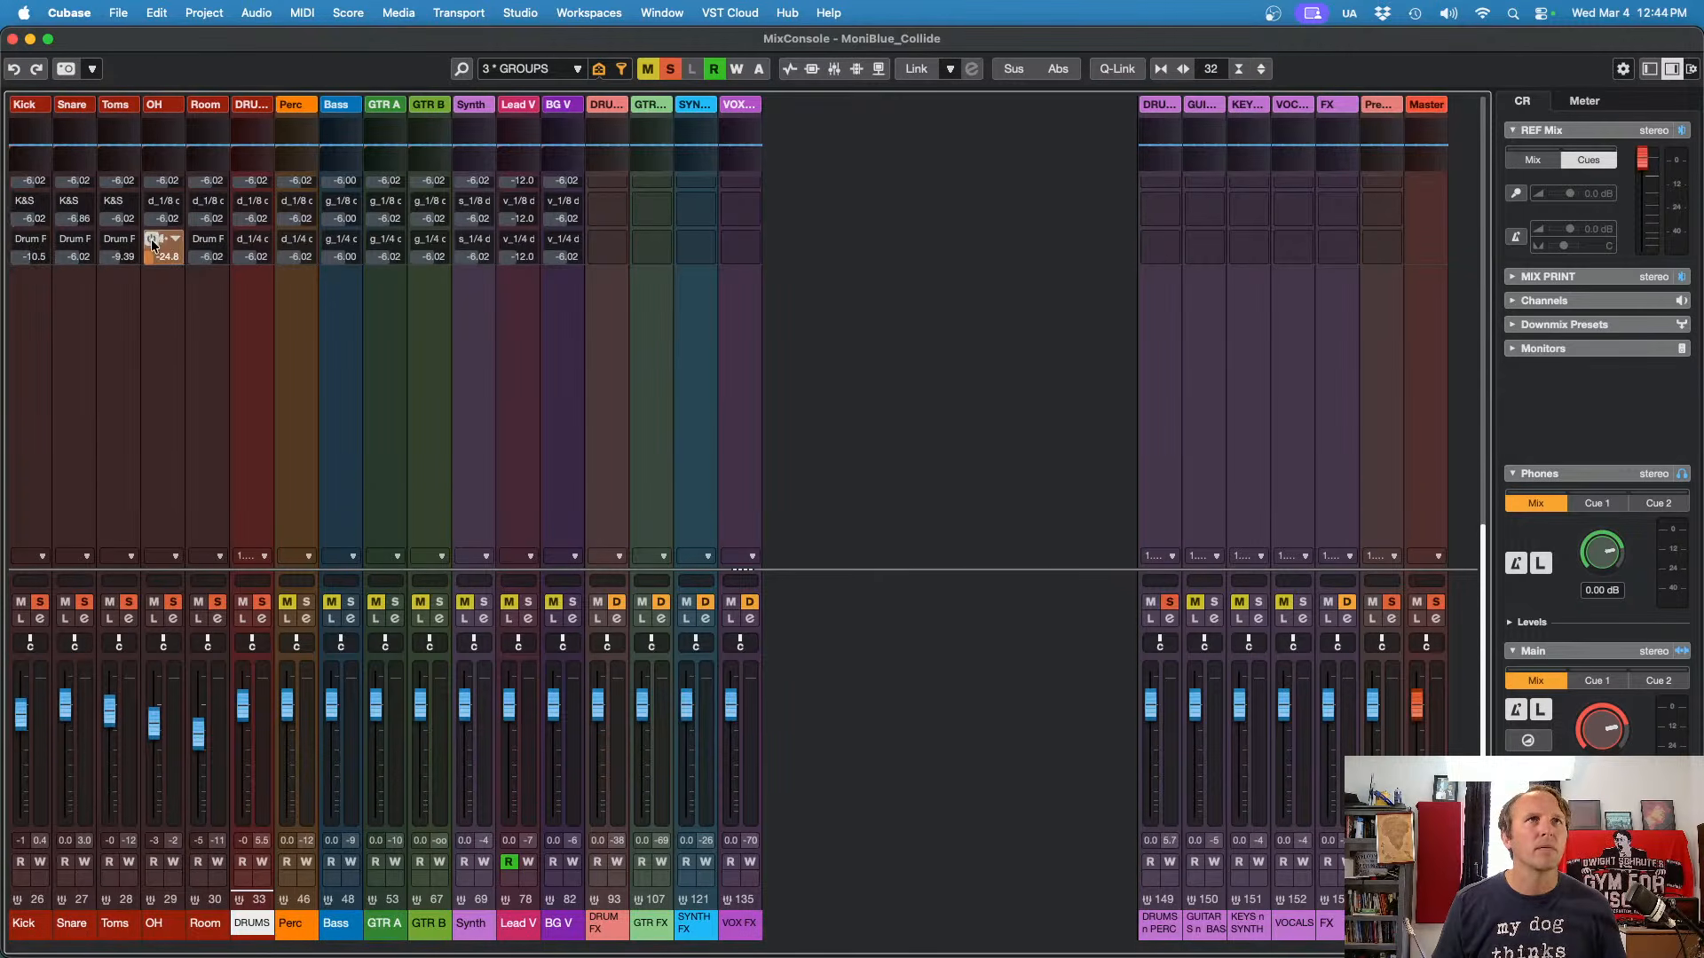
left_click(151, 238)
Step: During playback, set the d_Drun sends to -16.2 on Snare and -13.8 on Toms, and OH's d_Stud send to about -6.41
key("space")
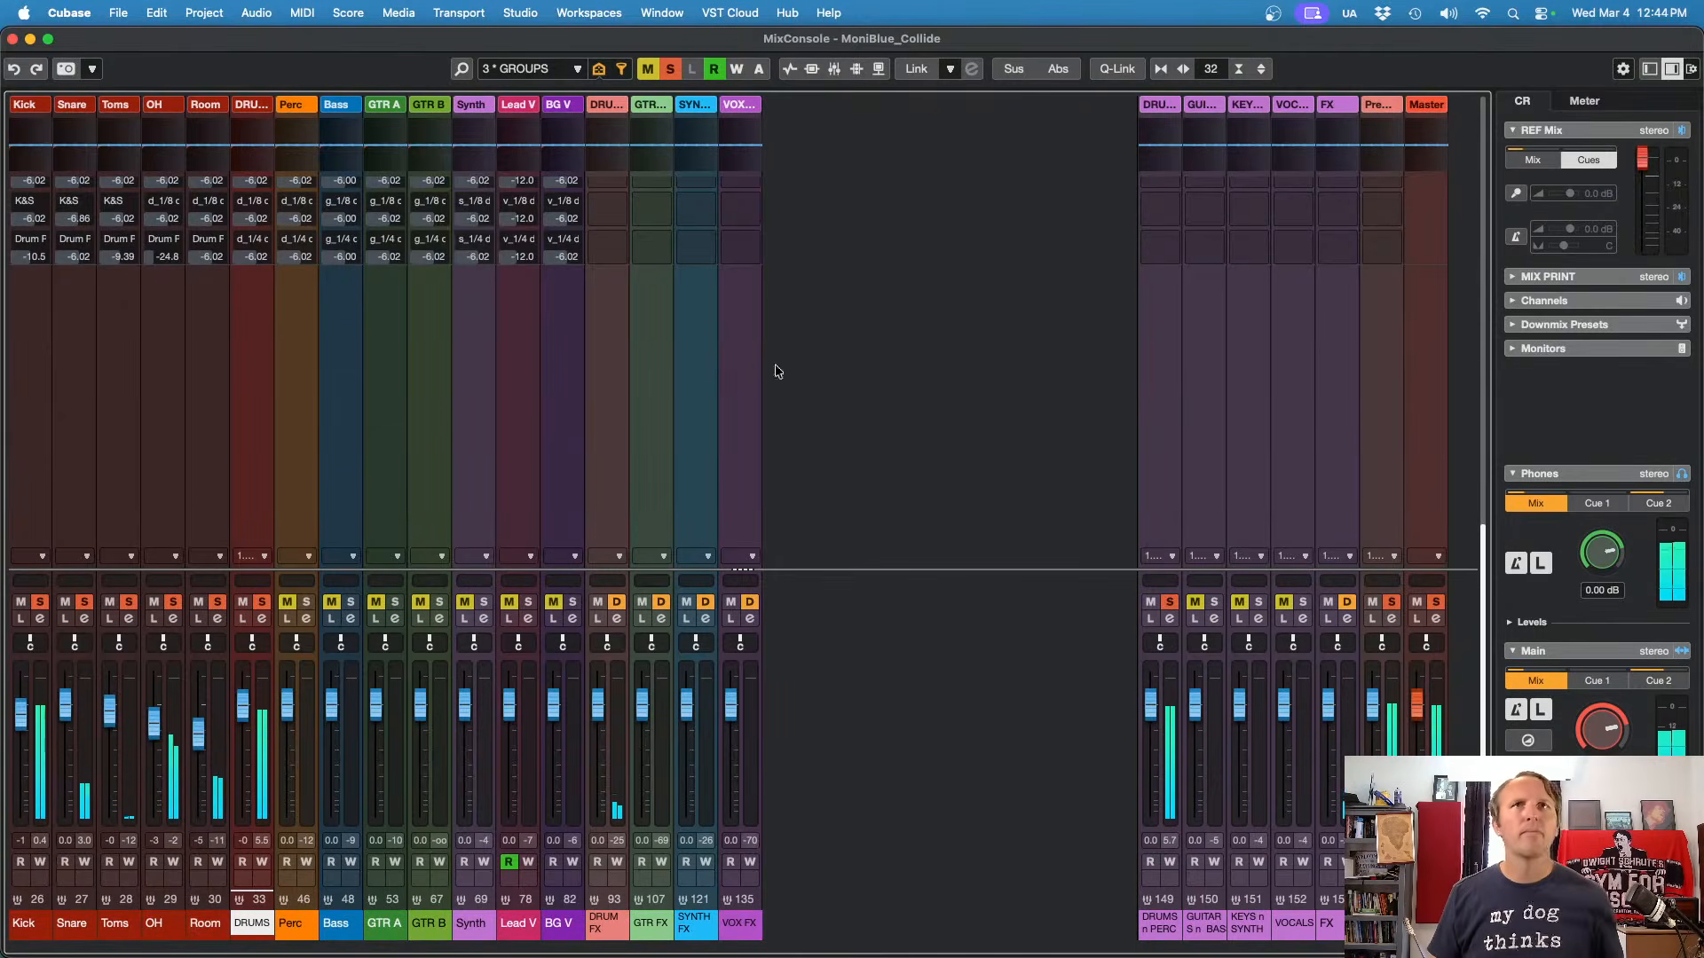
scroll(764, 373, "up", 10)
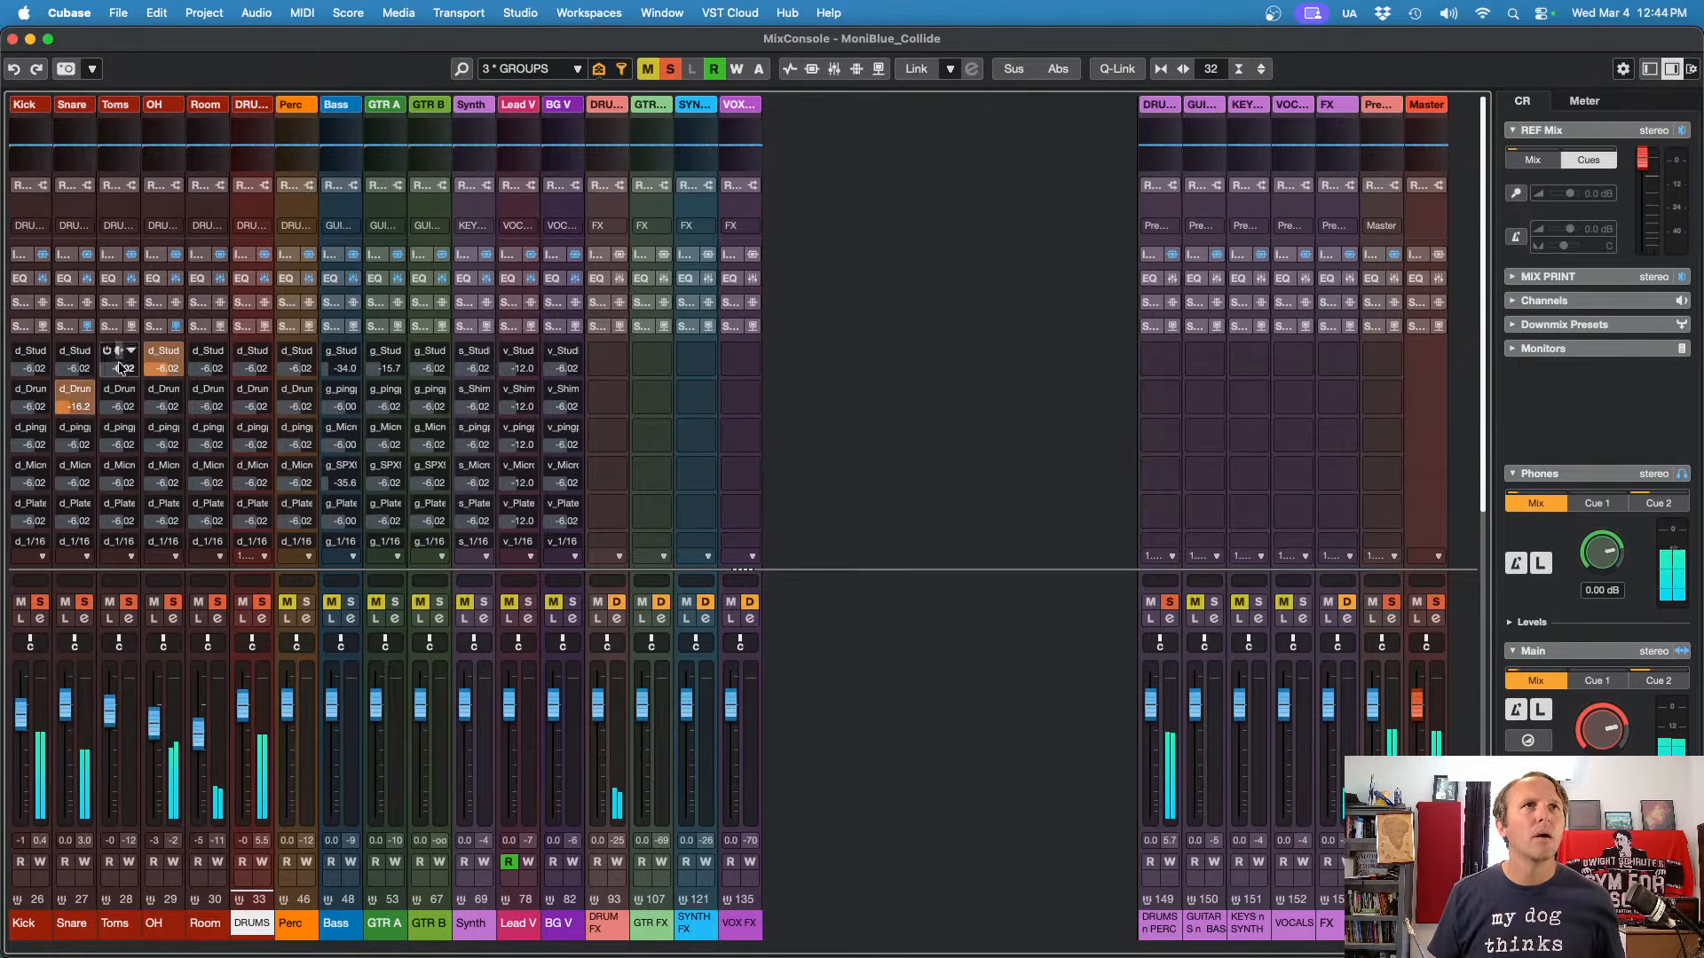
left_click(106, 390)
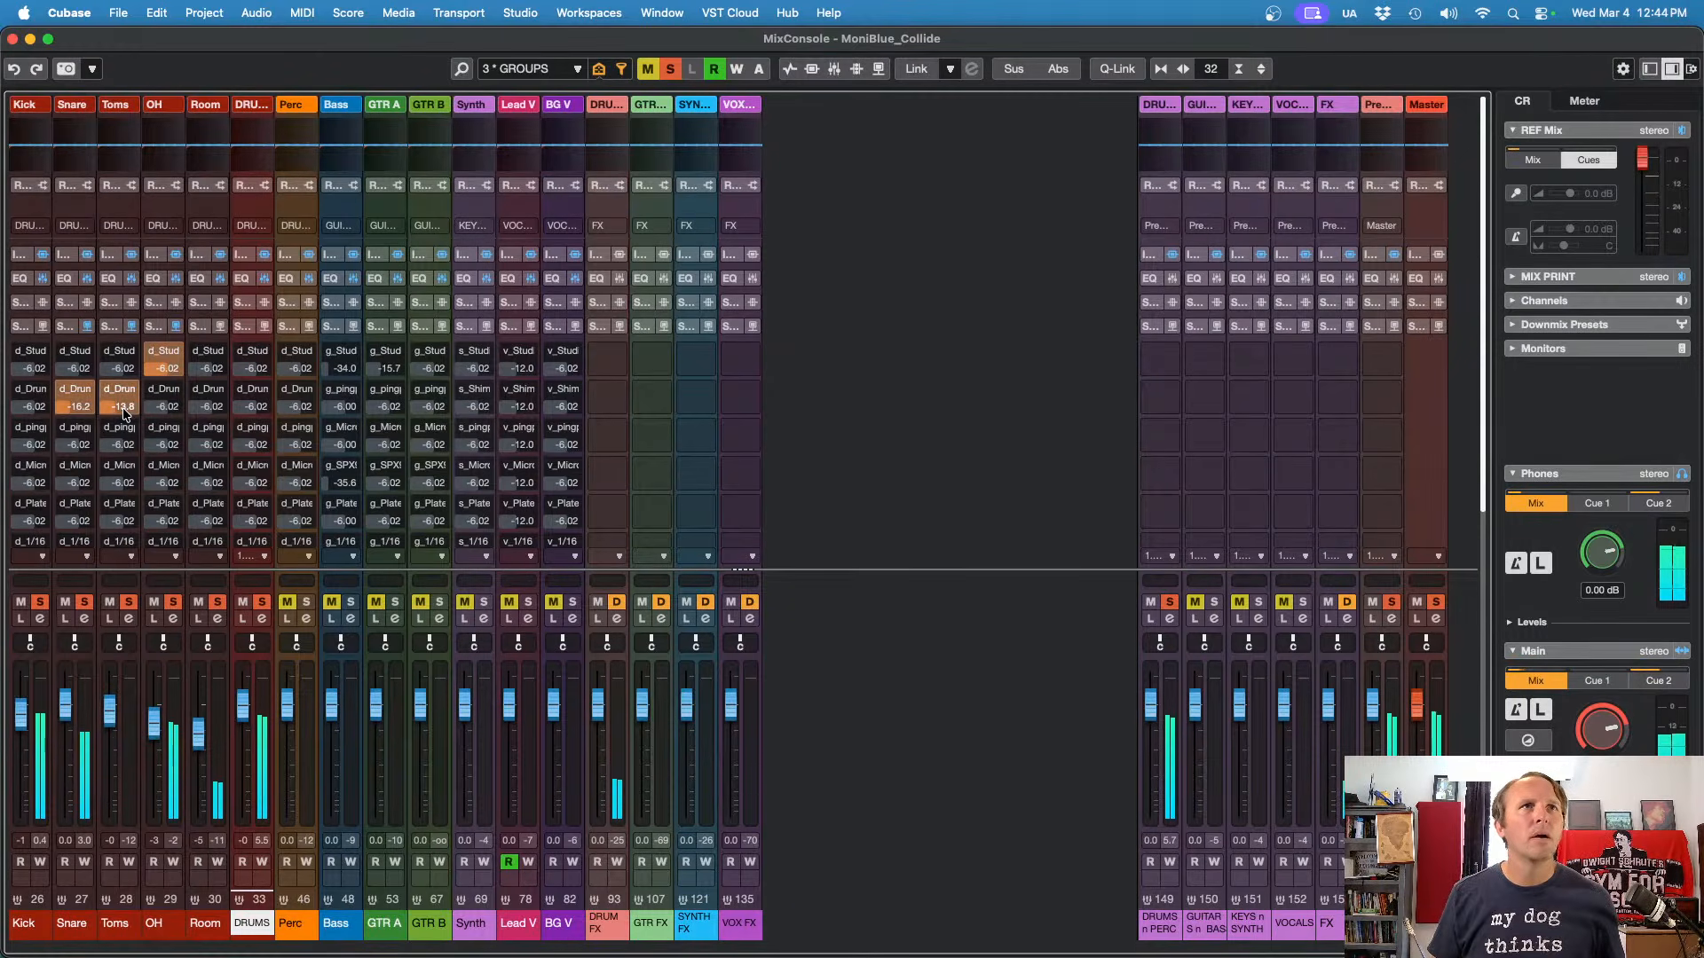
left_click_drag(166, 367, 167, 376)
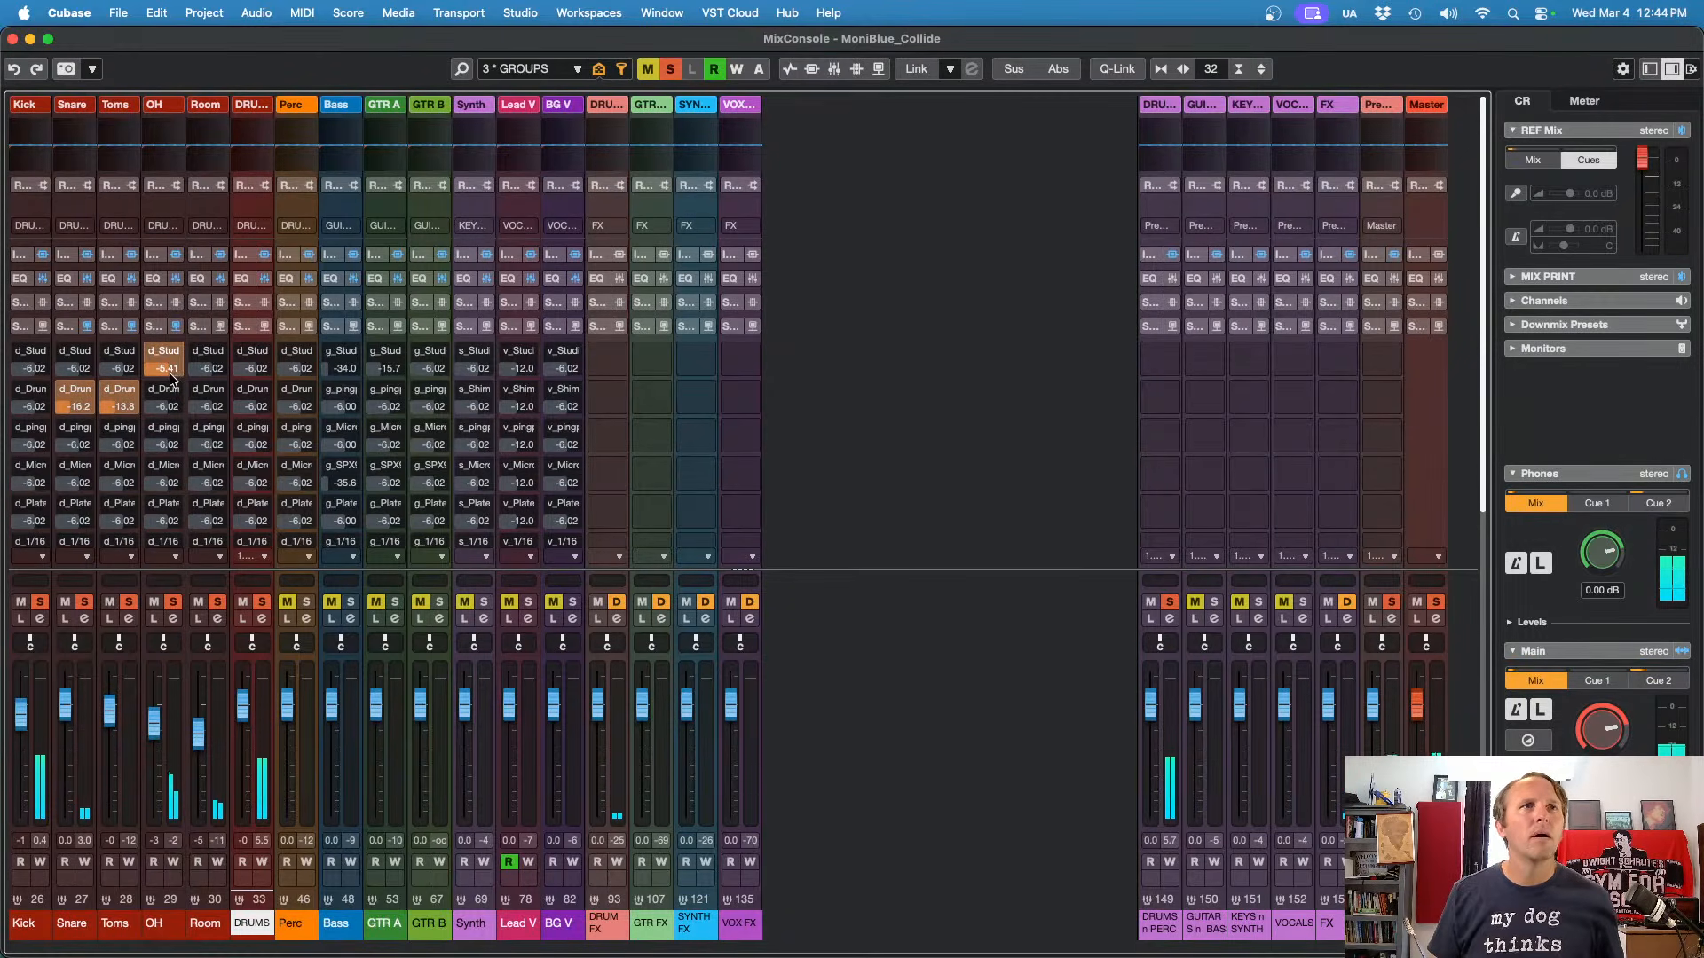
Step: Clear every channel's solo for a full-mix playback, save the project after stopping, and switch to the Project window
left_click(670, 70)
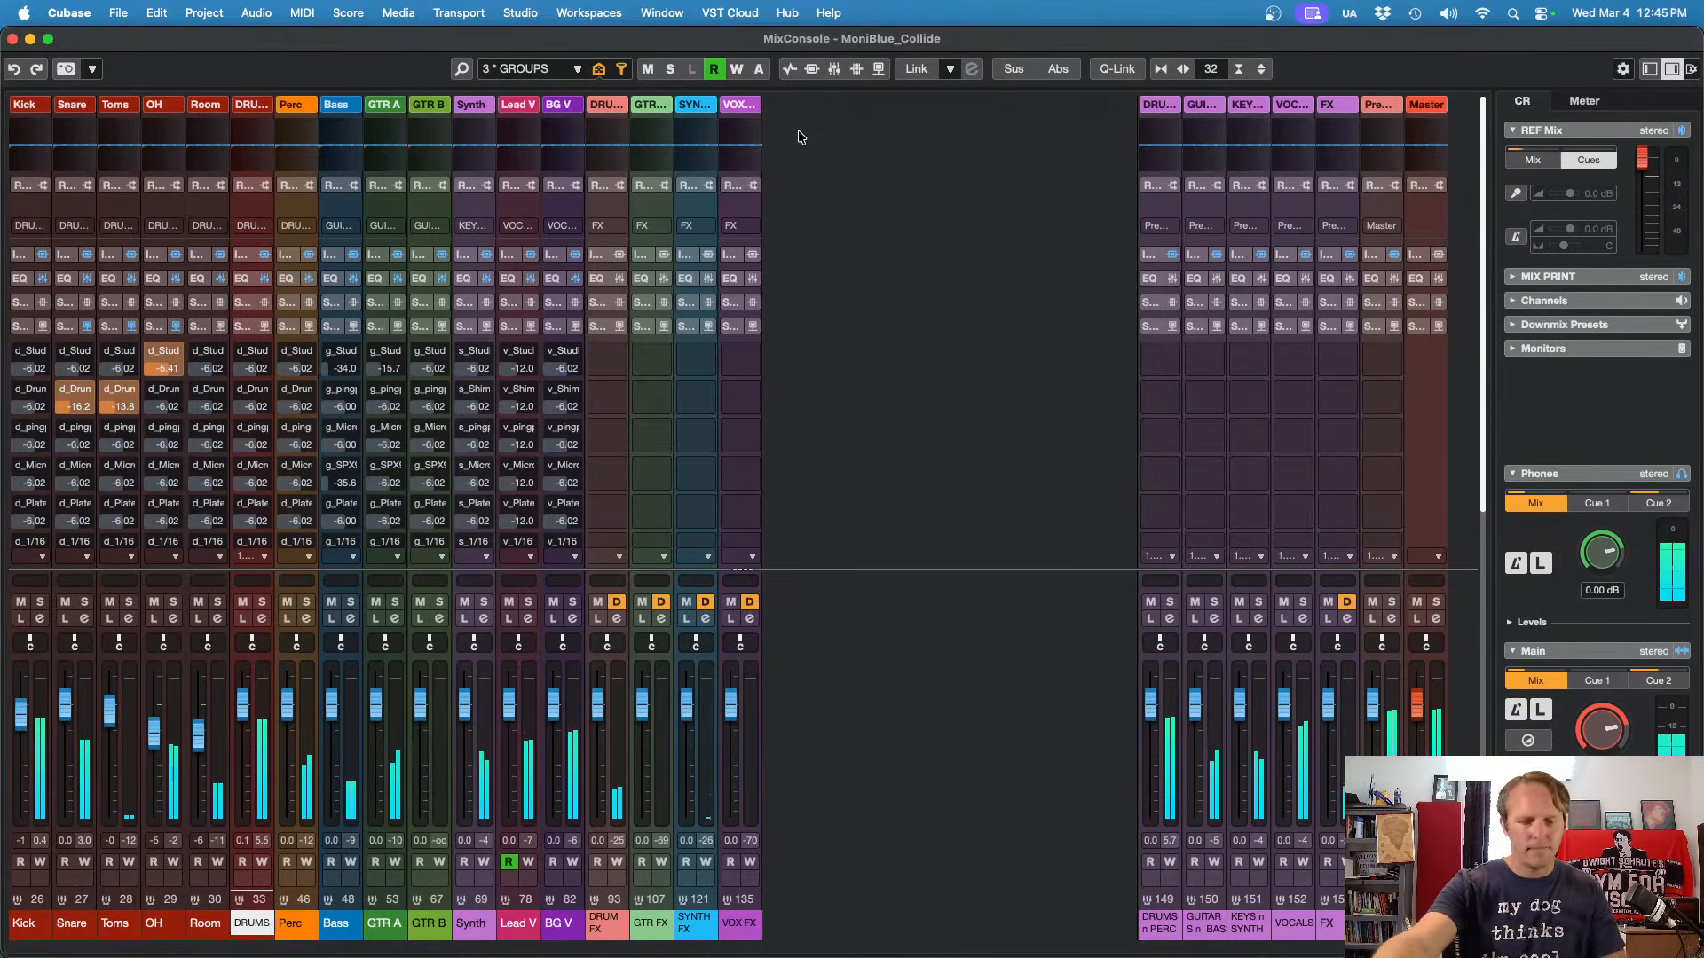
key("space")
key("super+s")
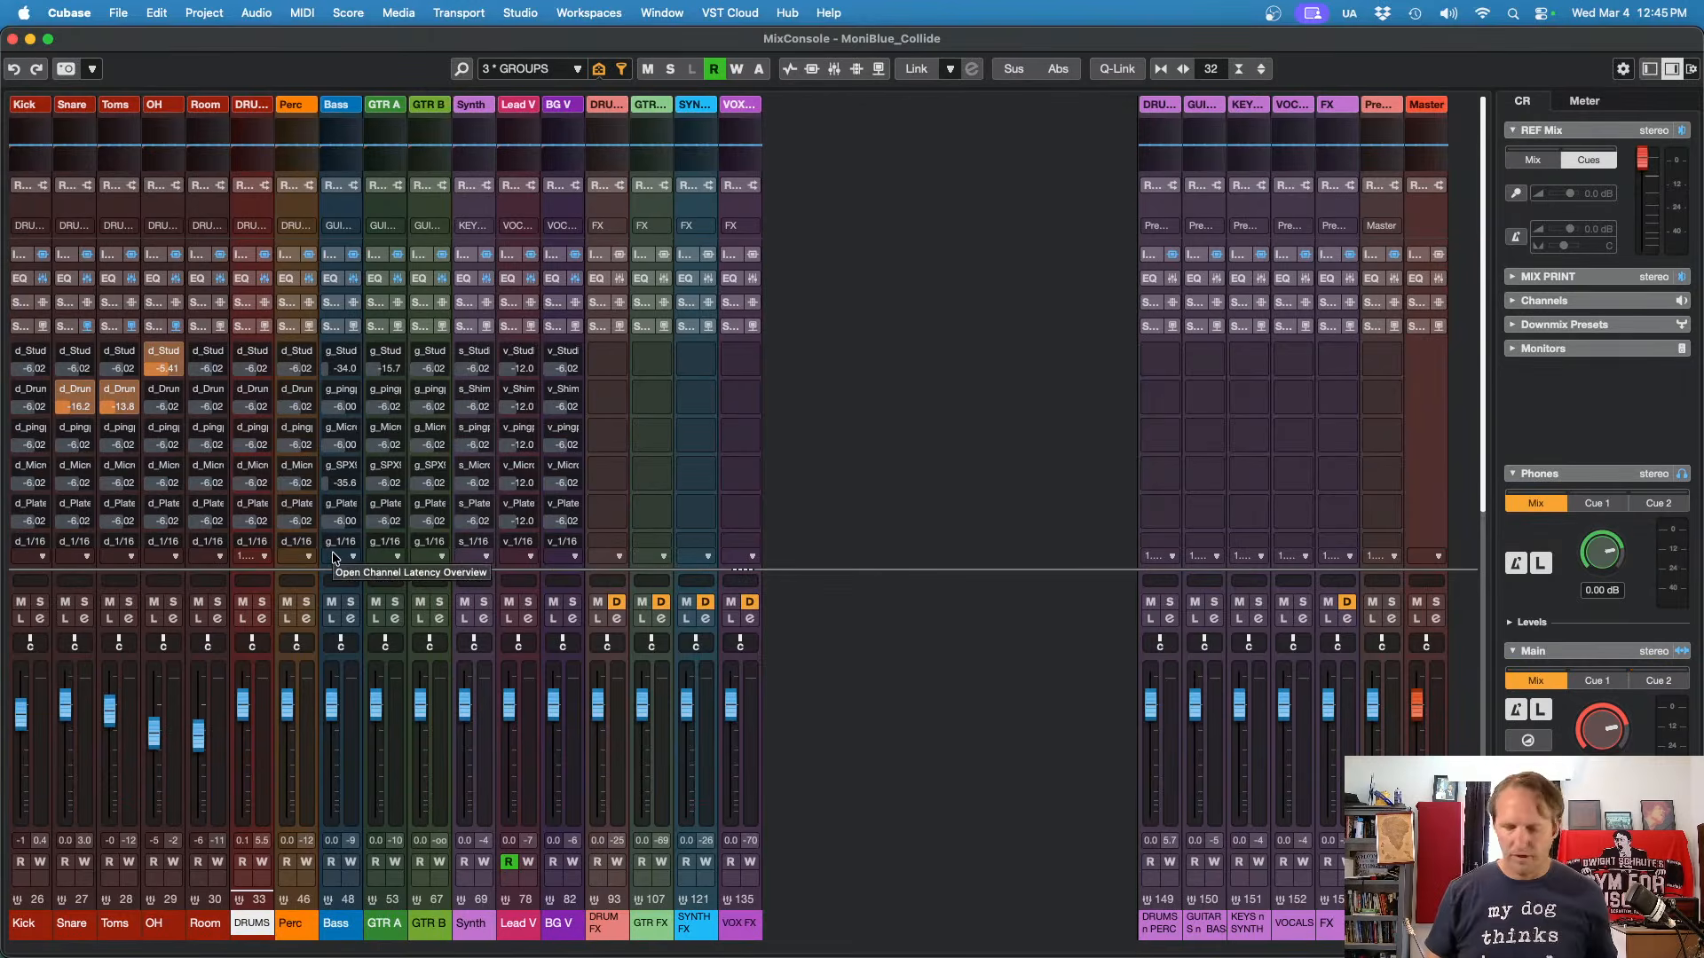
key("F3")
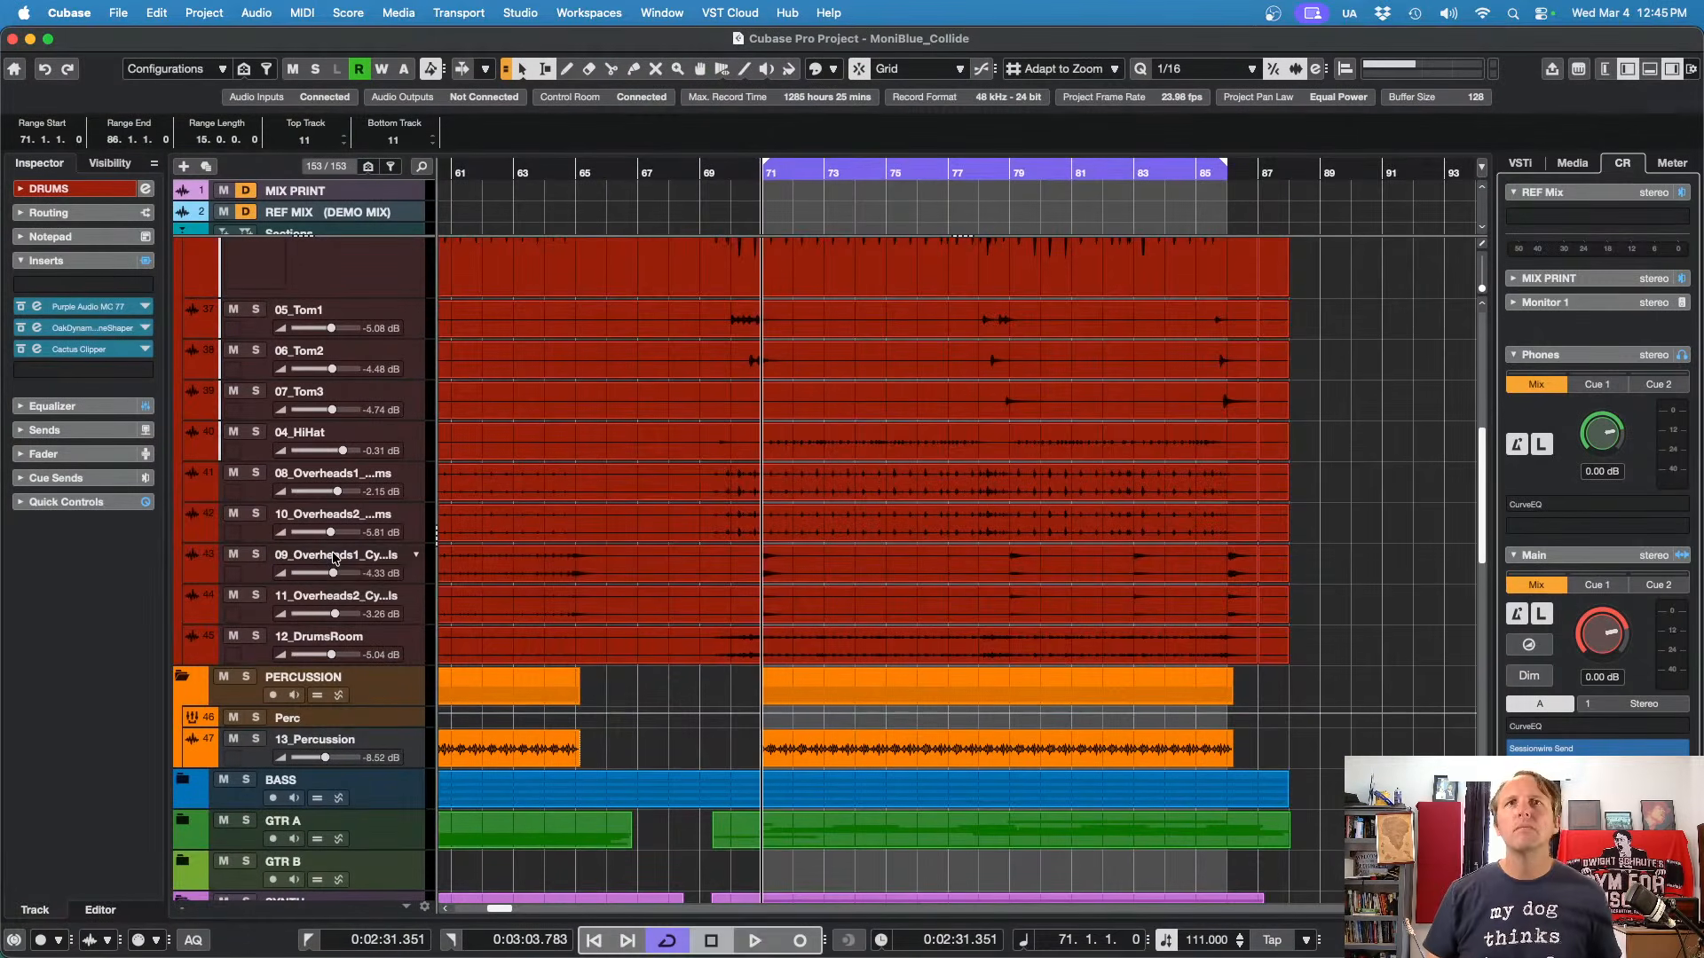
Step: During playback, set 13_Percussion to -1.84 dB, unsolo Perc to judge it in the full mix, and open its channel settings
key("space")
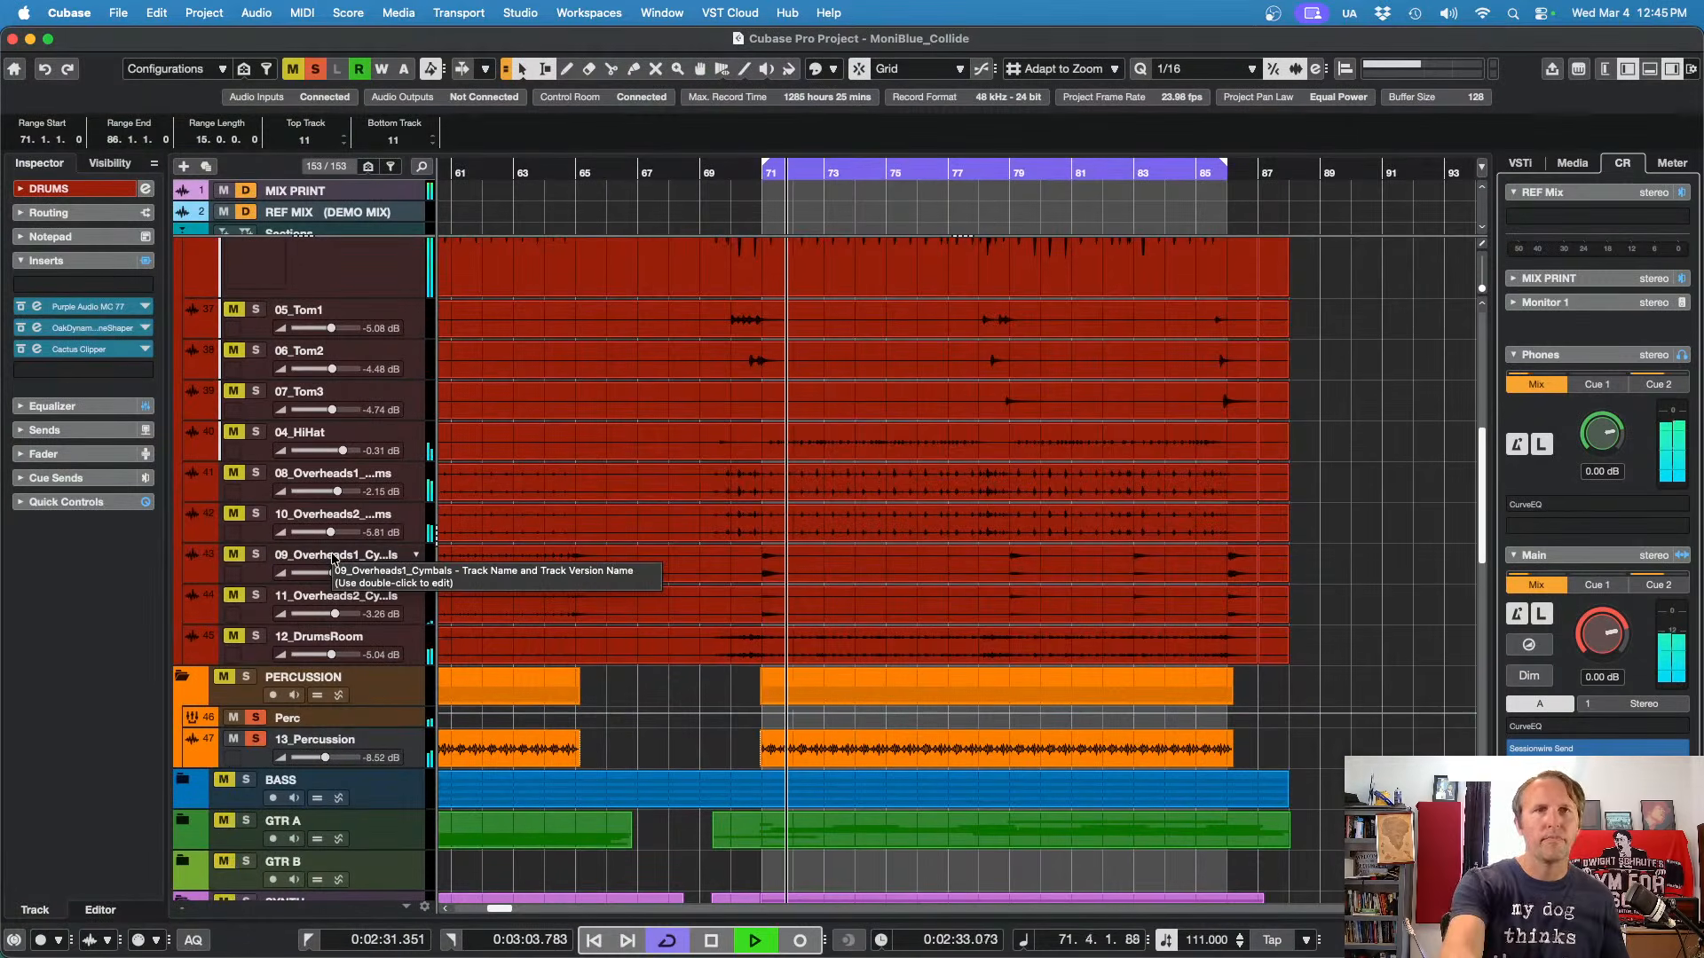
key("s")
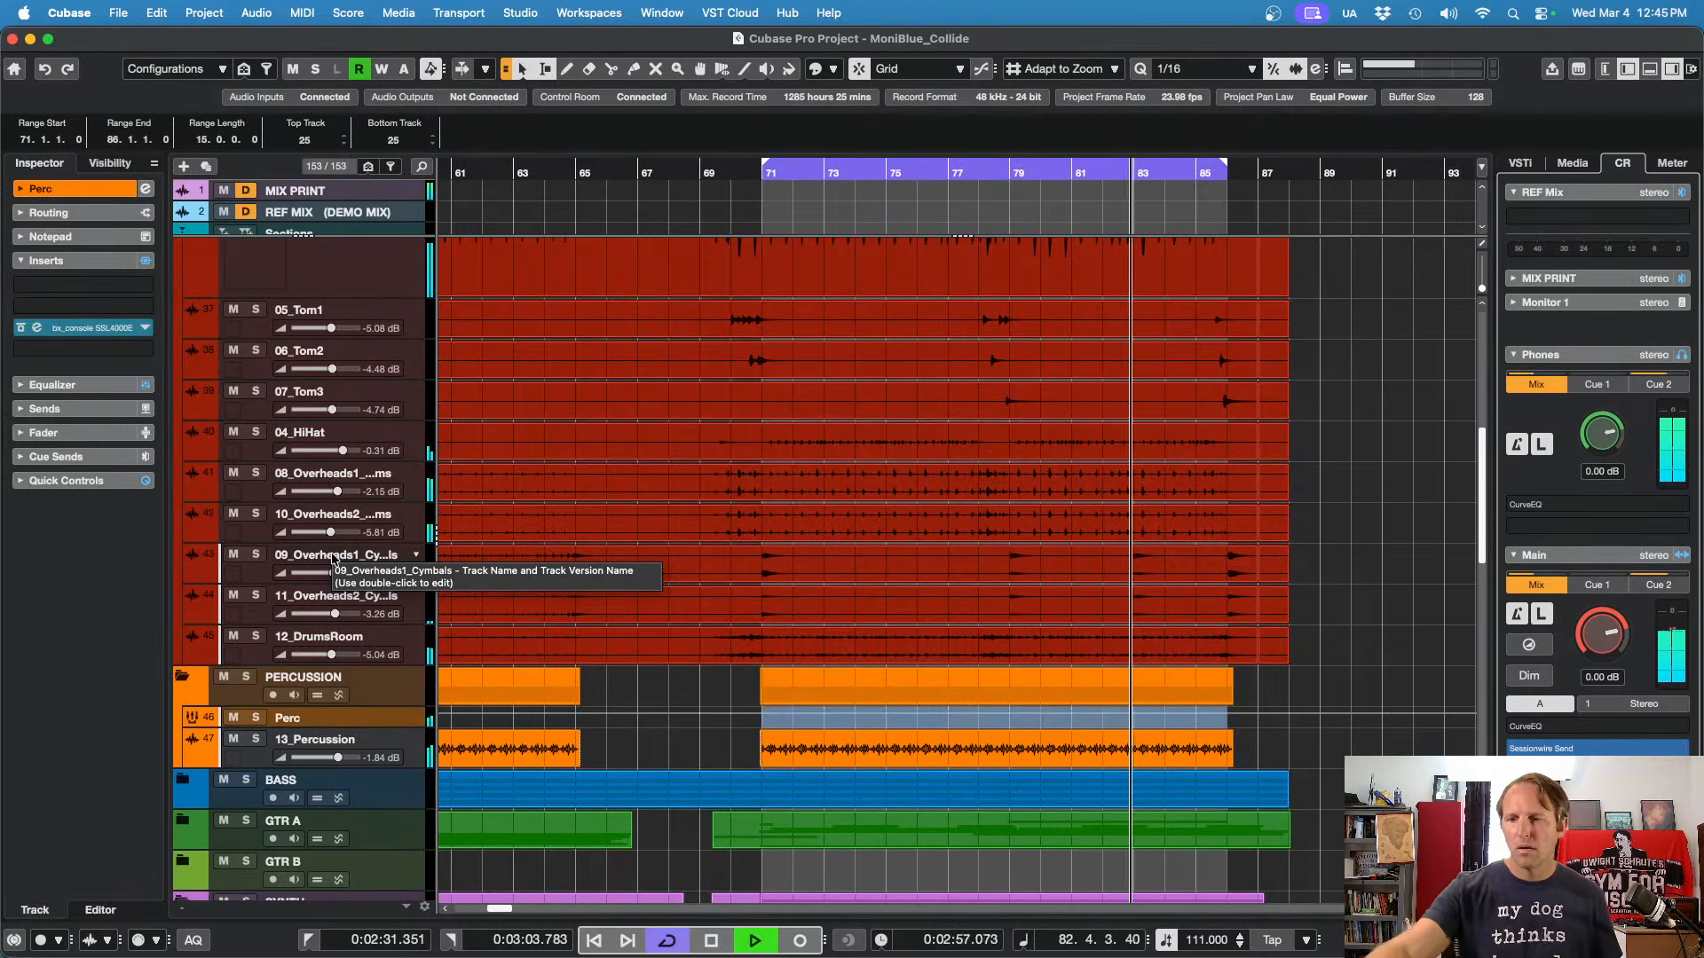
key("e")
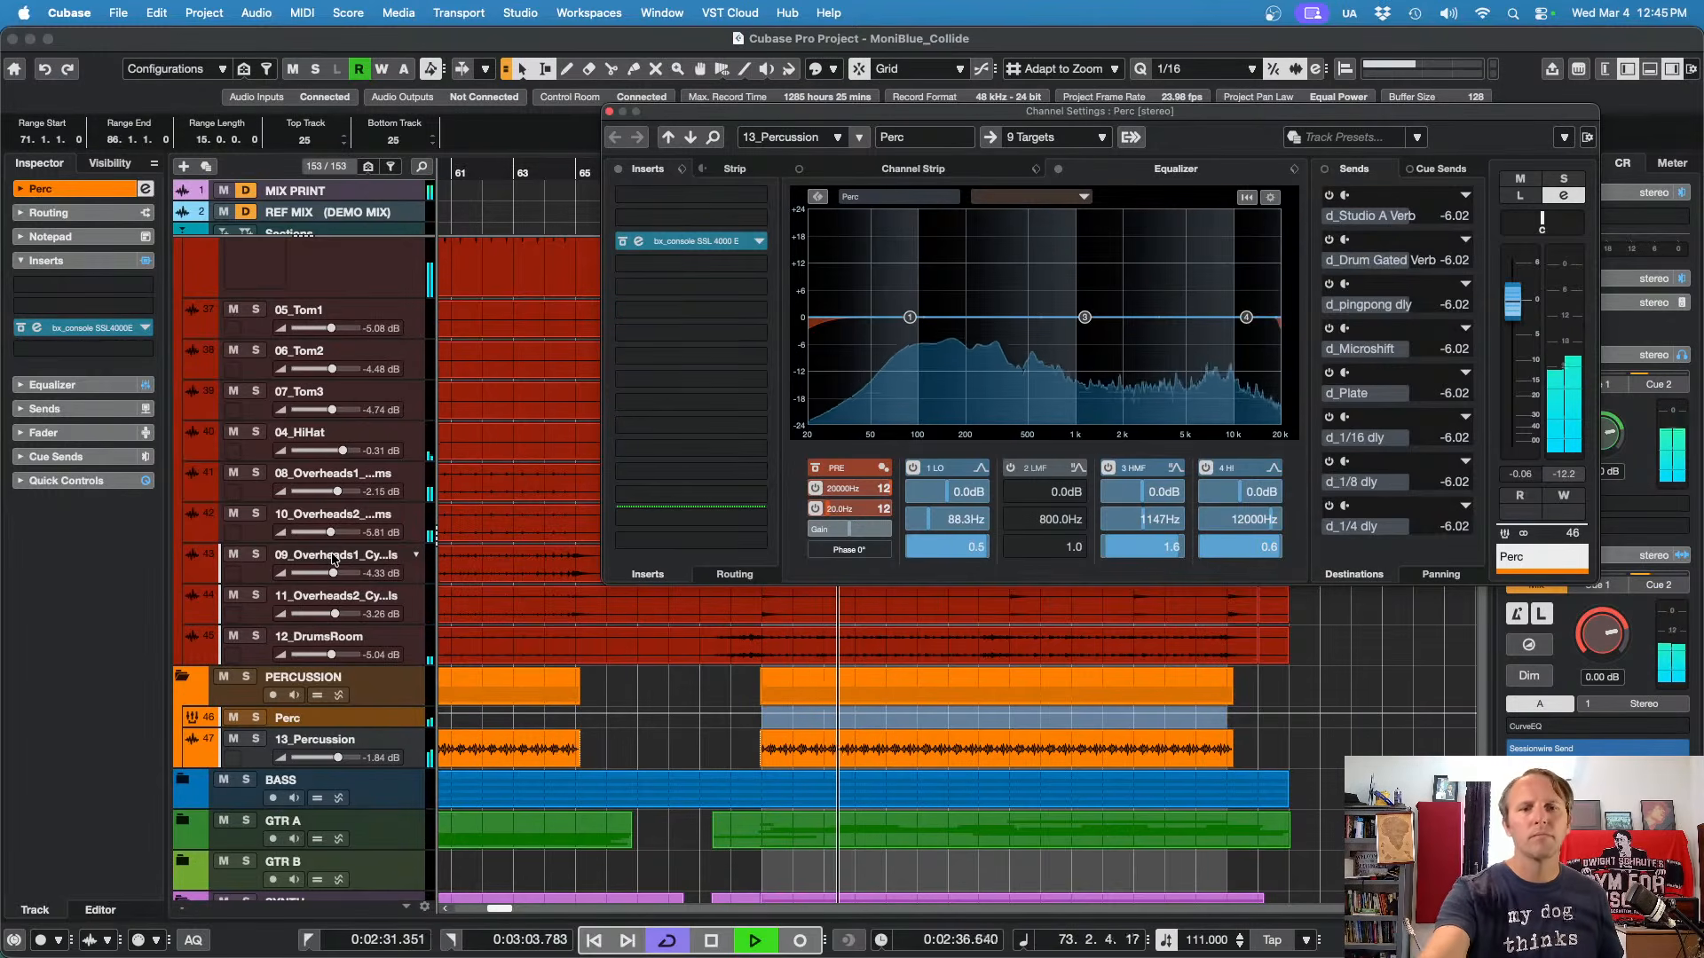
Step: Adjust the compressor threshold, release and LF frequency in Perc's bx_console SSL 4000 E, comparing soloed and in the mix, and close its editor
key("alt+3")
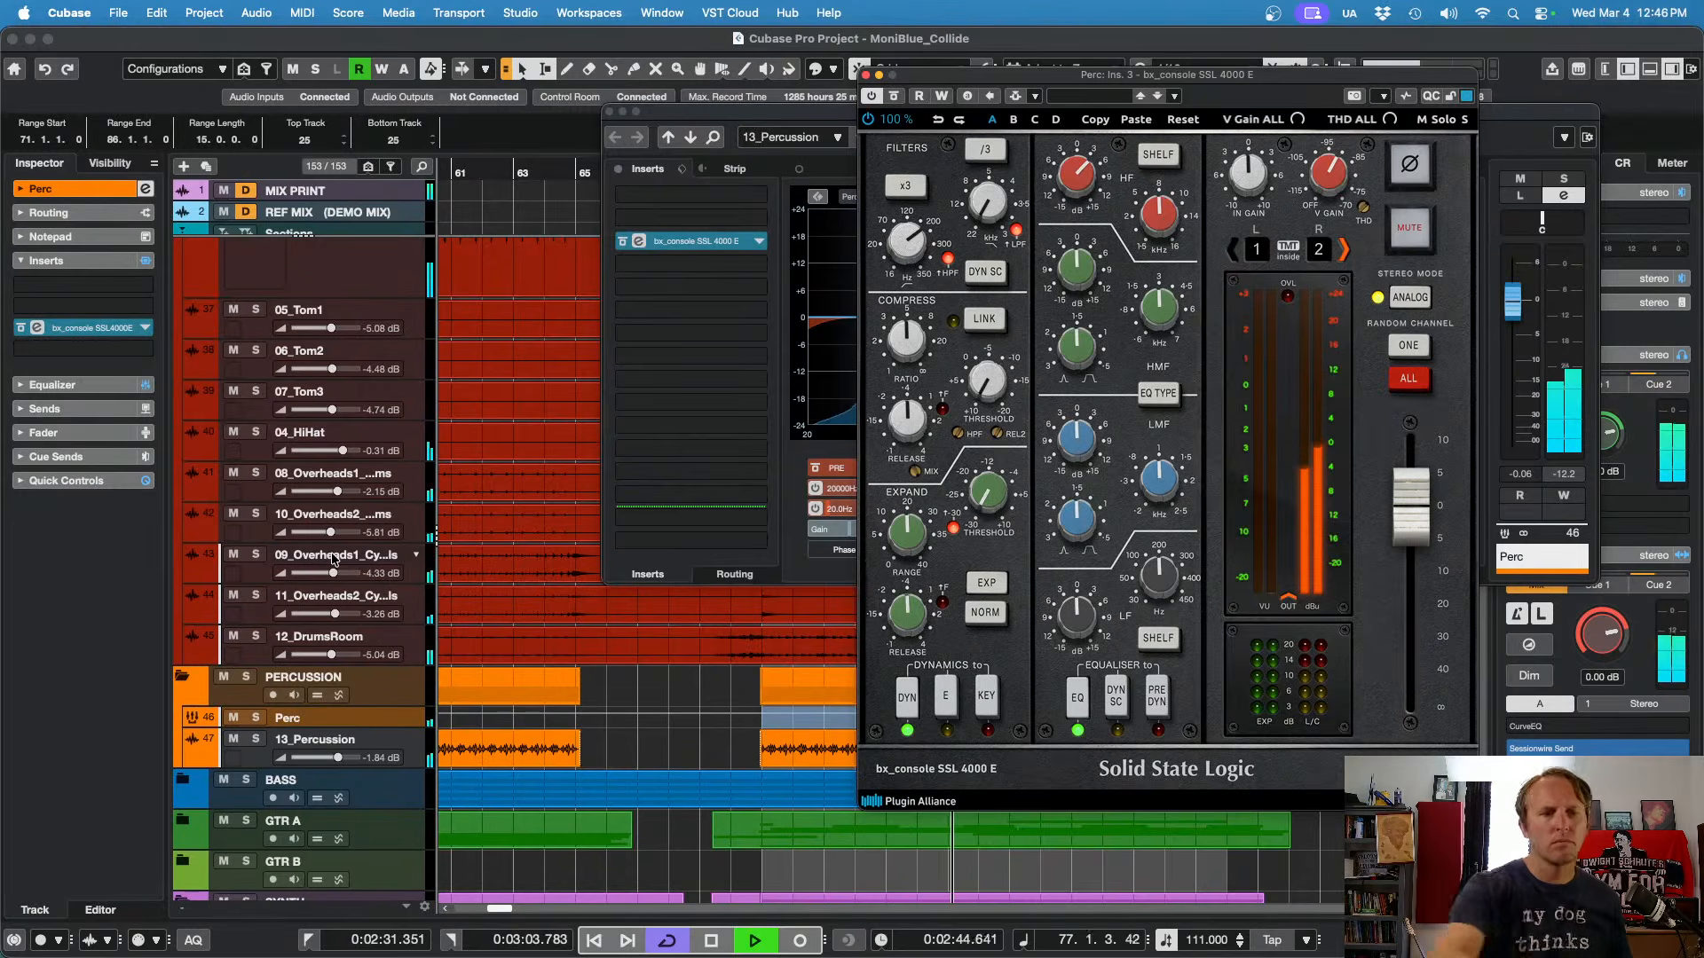
key("s")
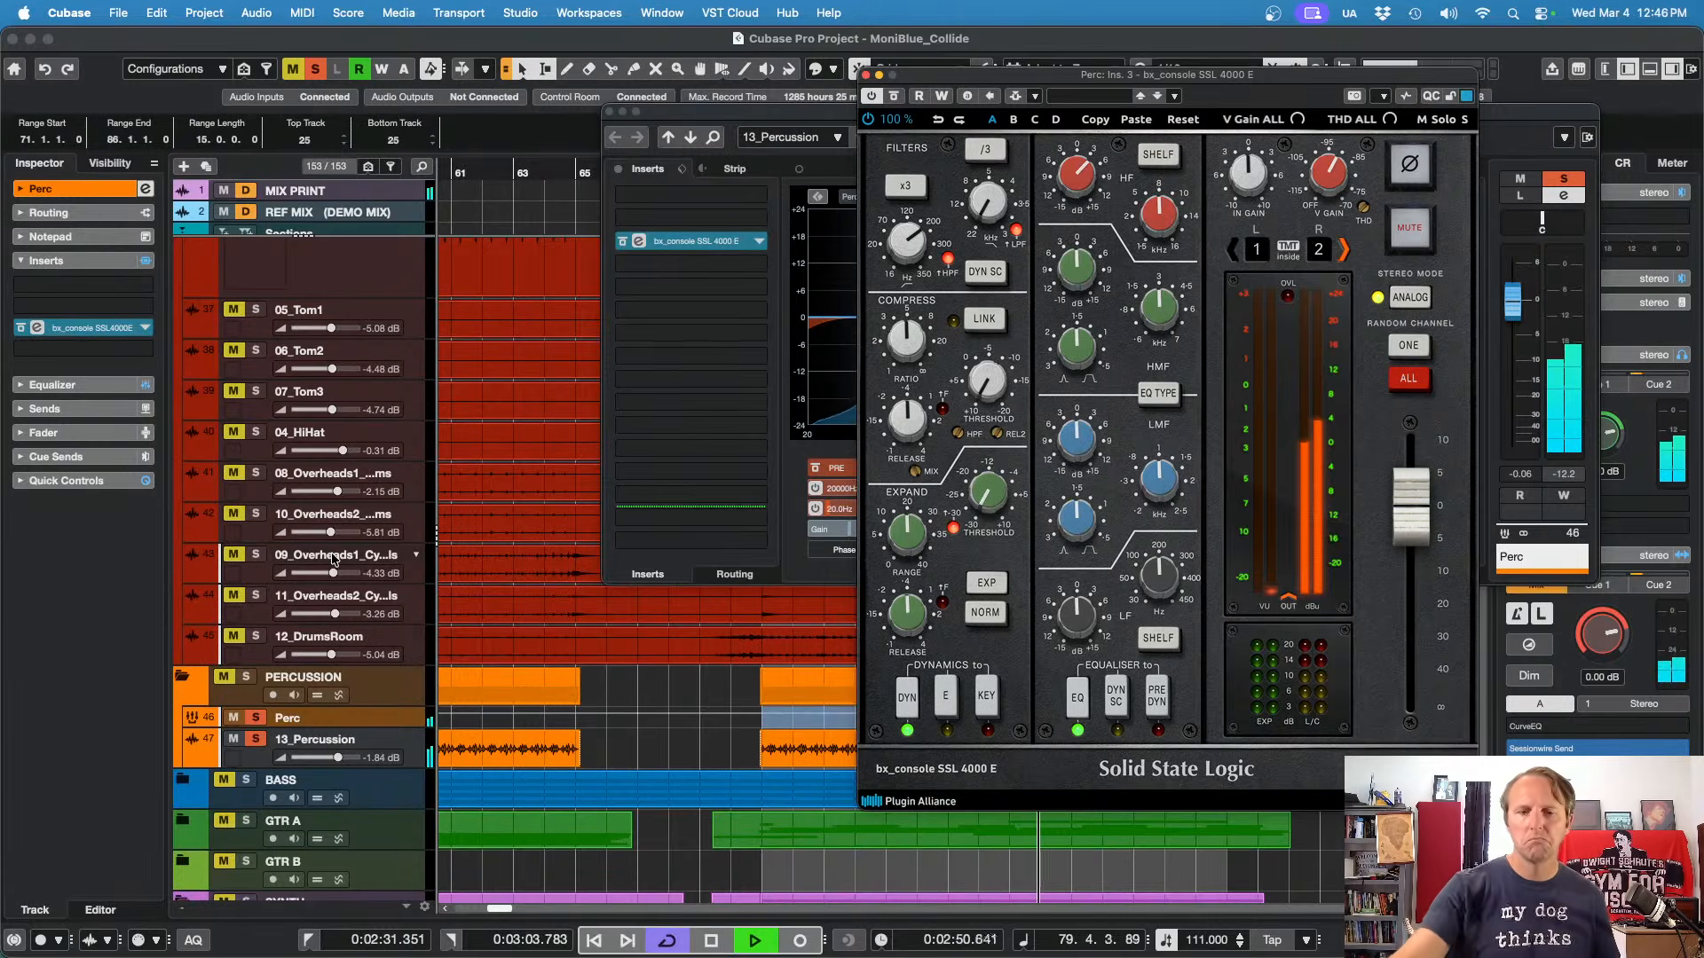
key("s")
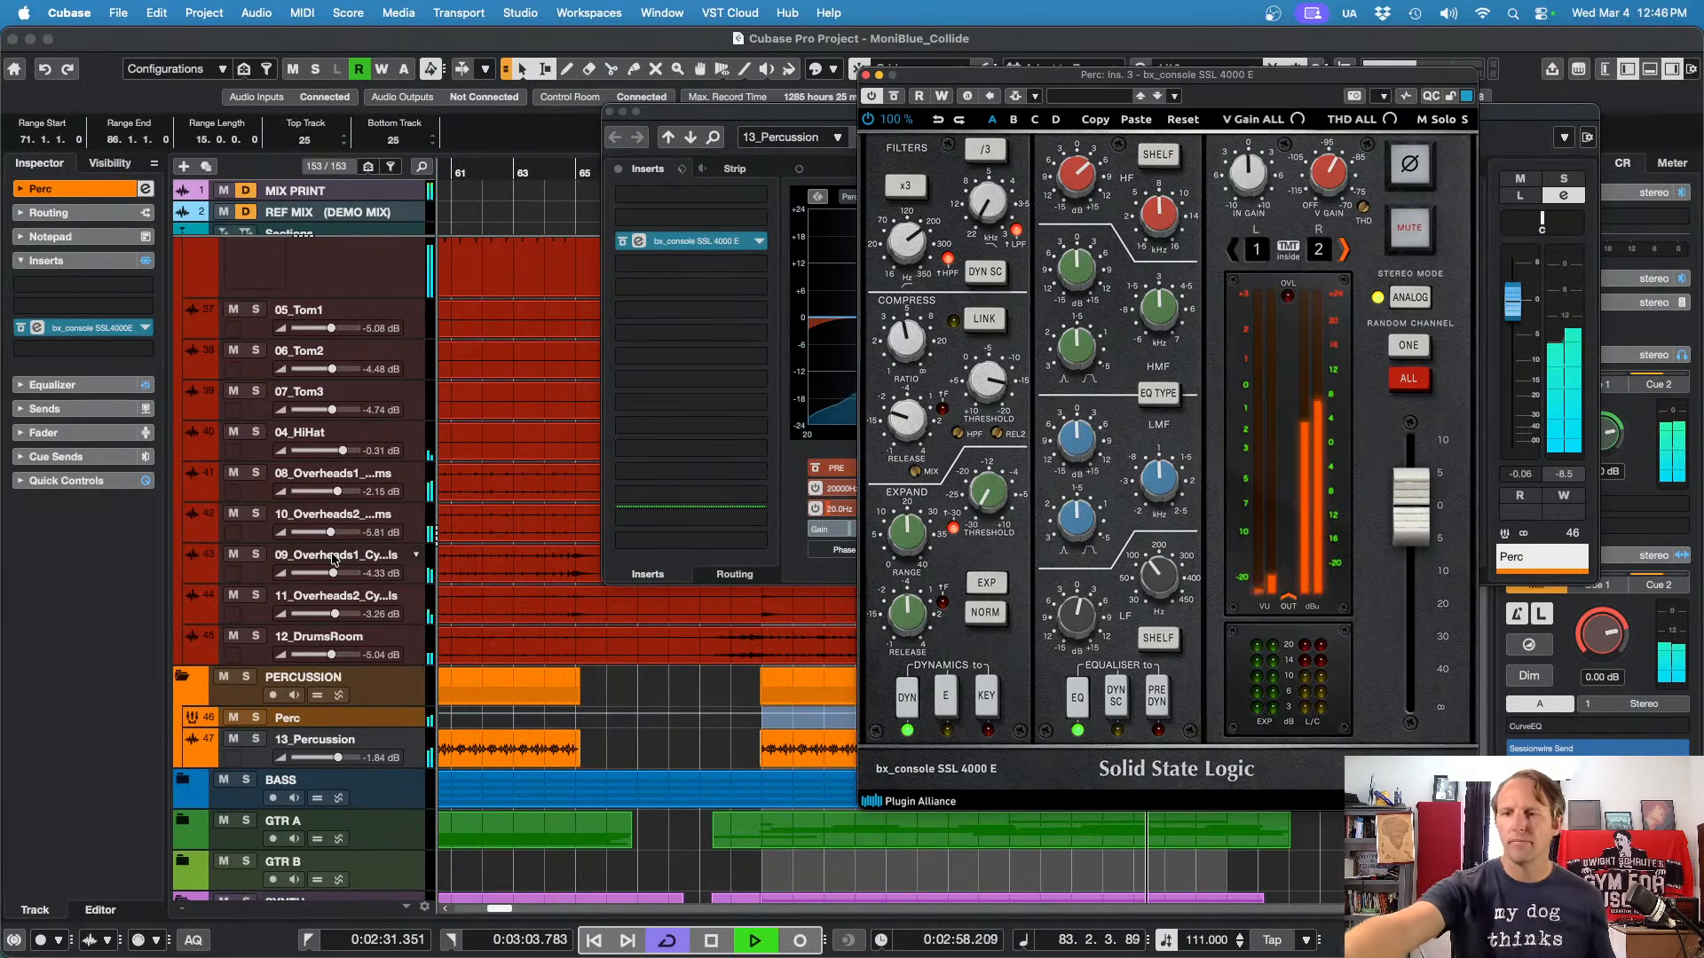
key("super+w")
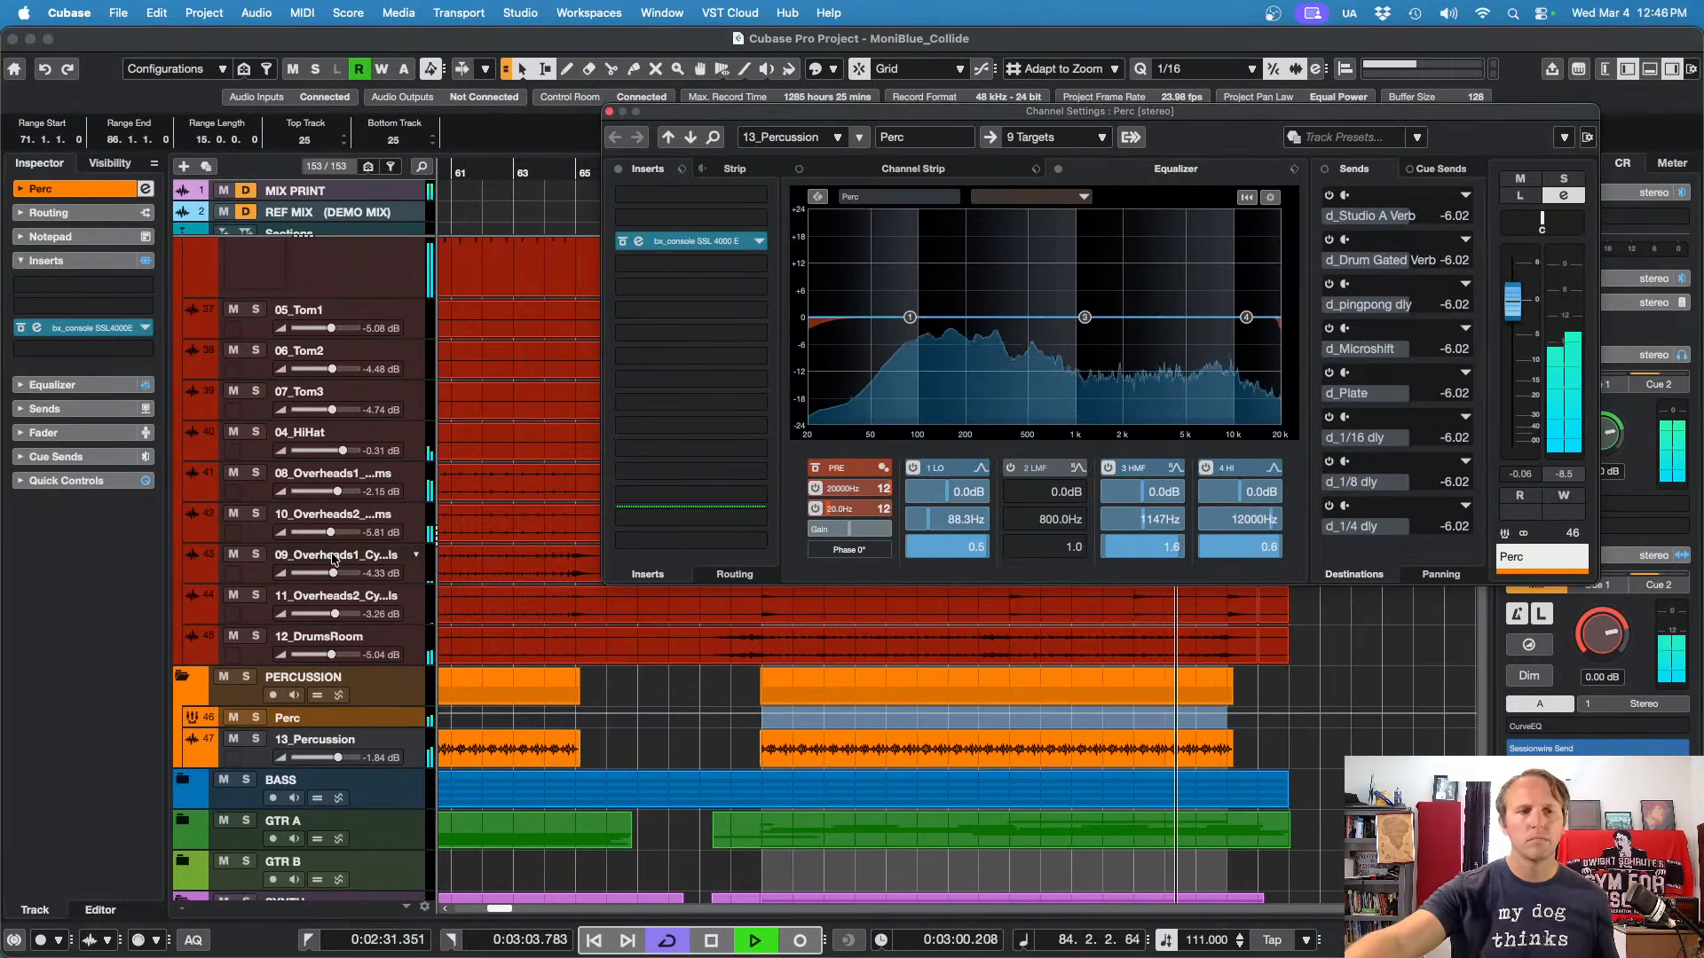
Step: Activate Perc's d_Studio A Verb send at -9.46 and d_1/16 dly send at -15.8, toggling solo to compare
key("alt+1")
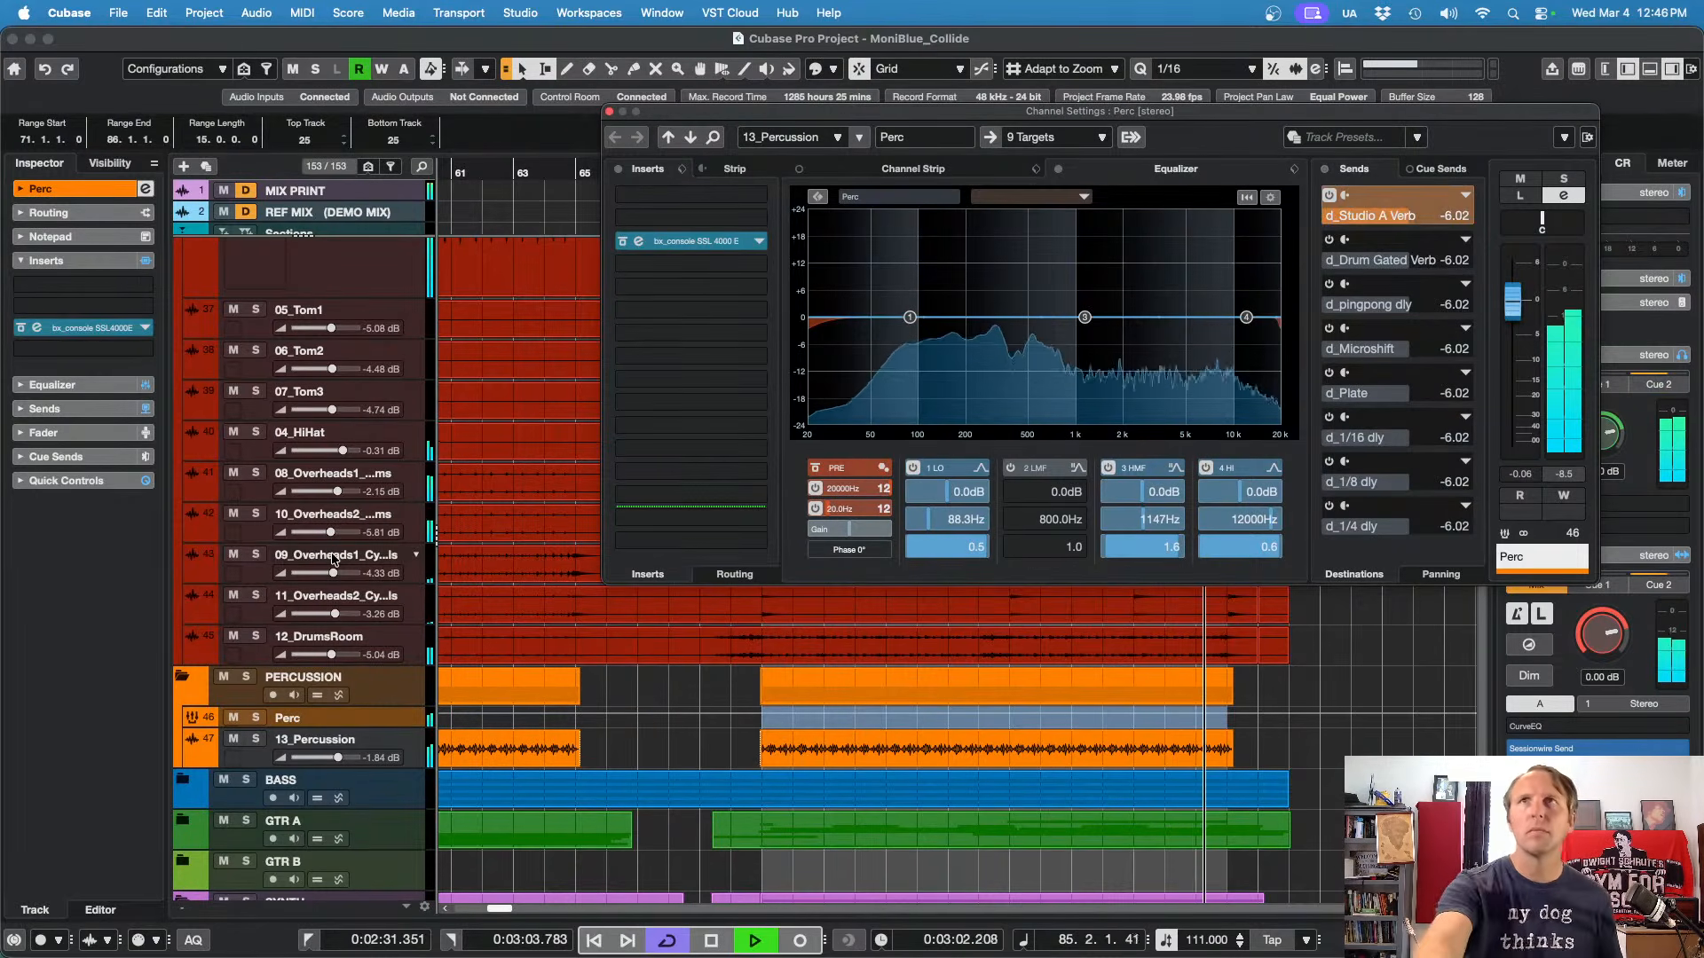
key("s")
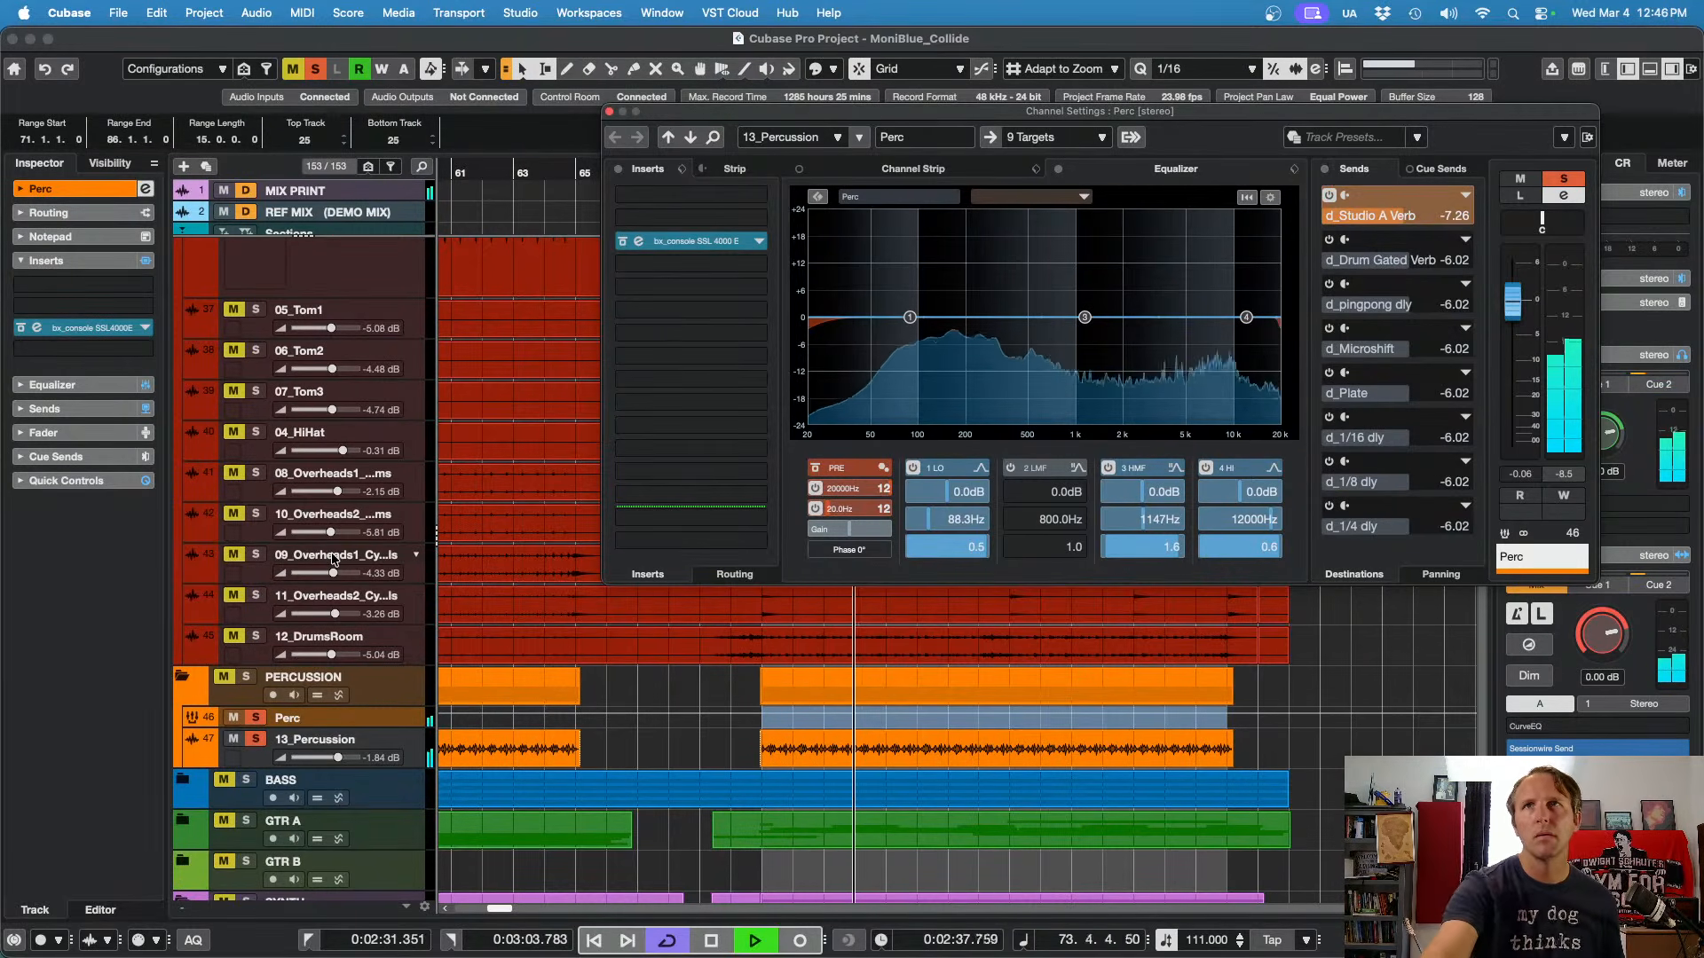
key("s")
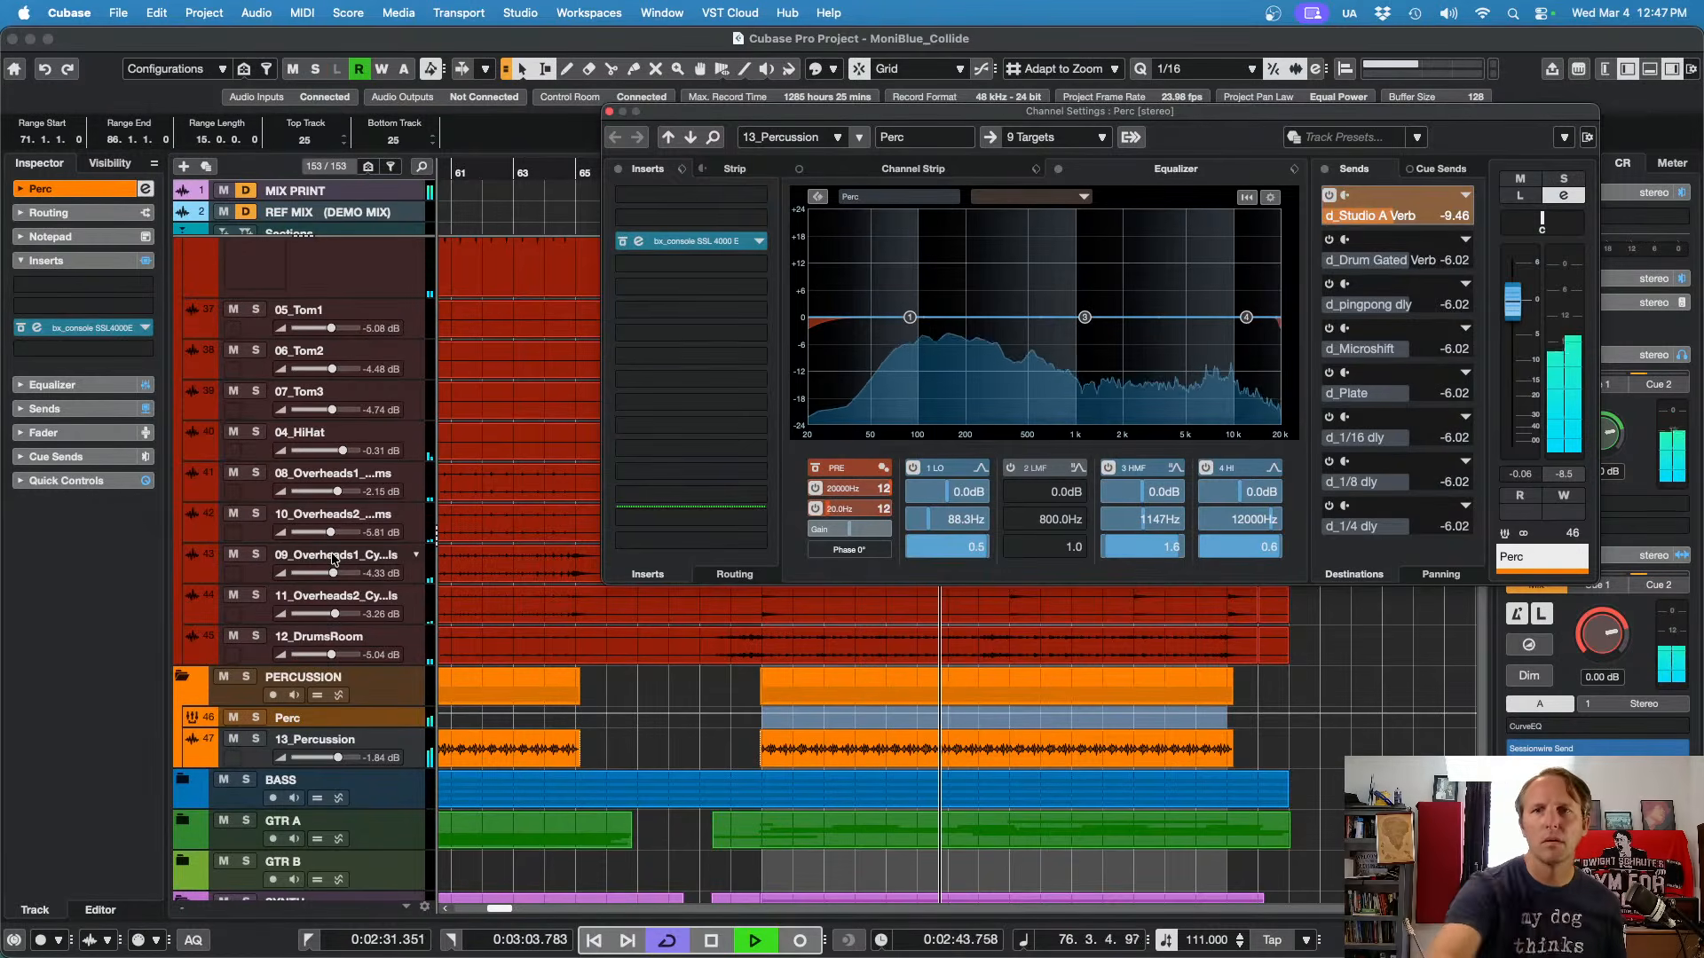
key("s")
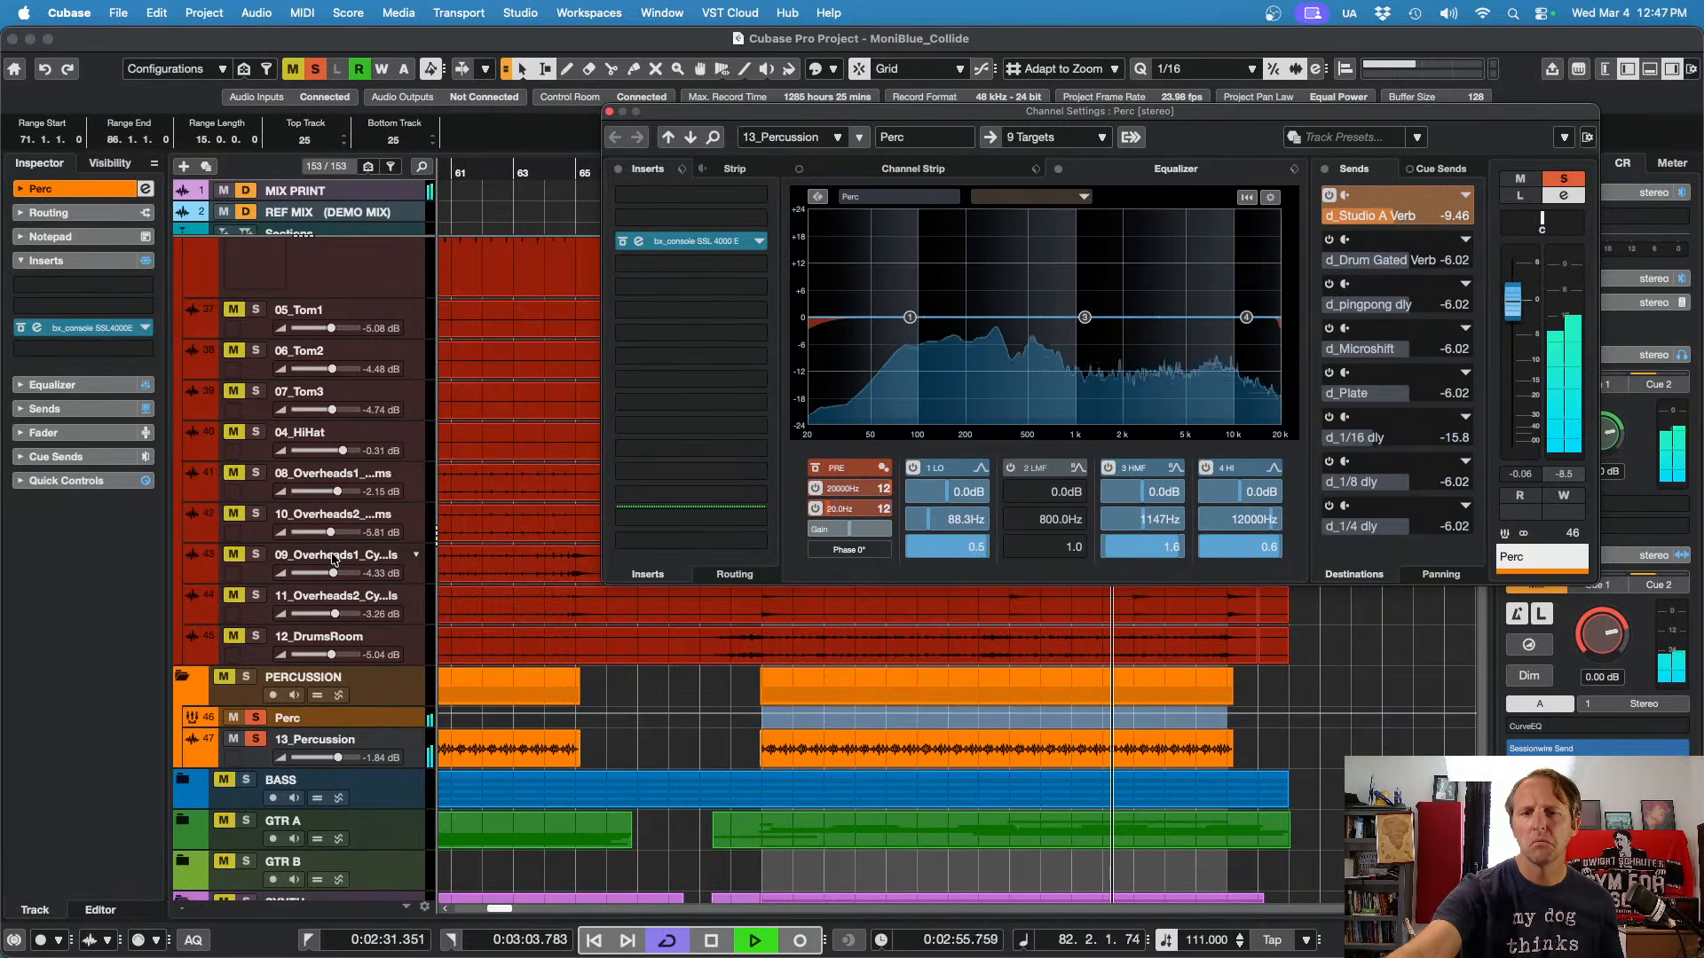
key("s")
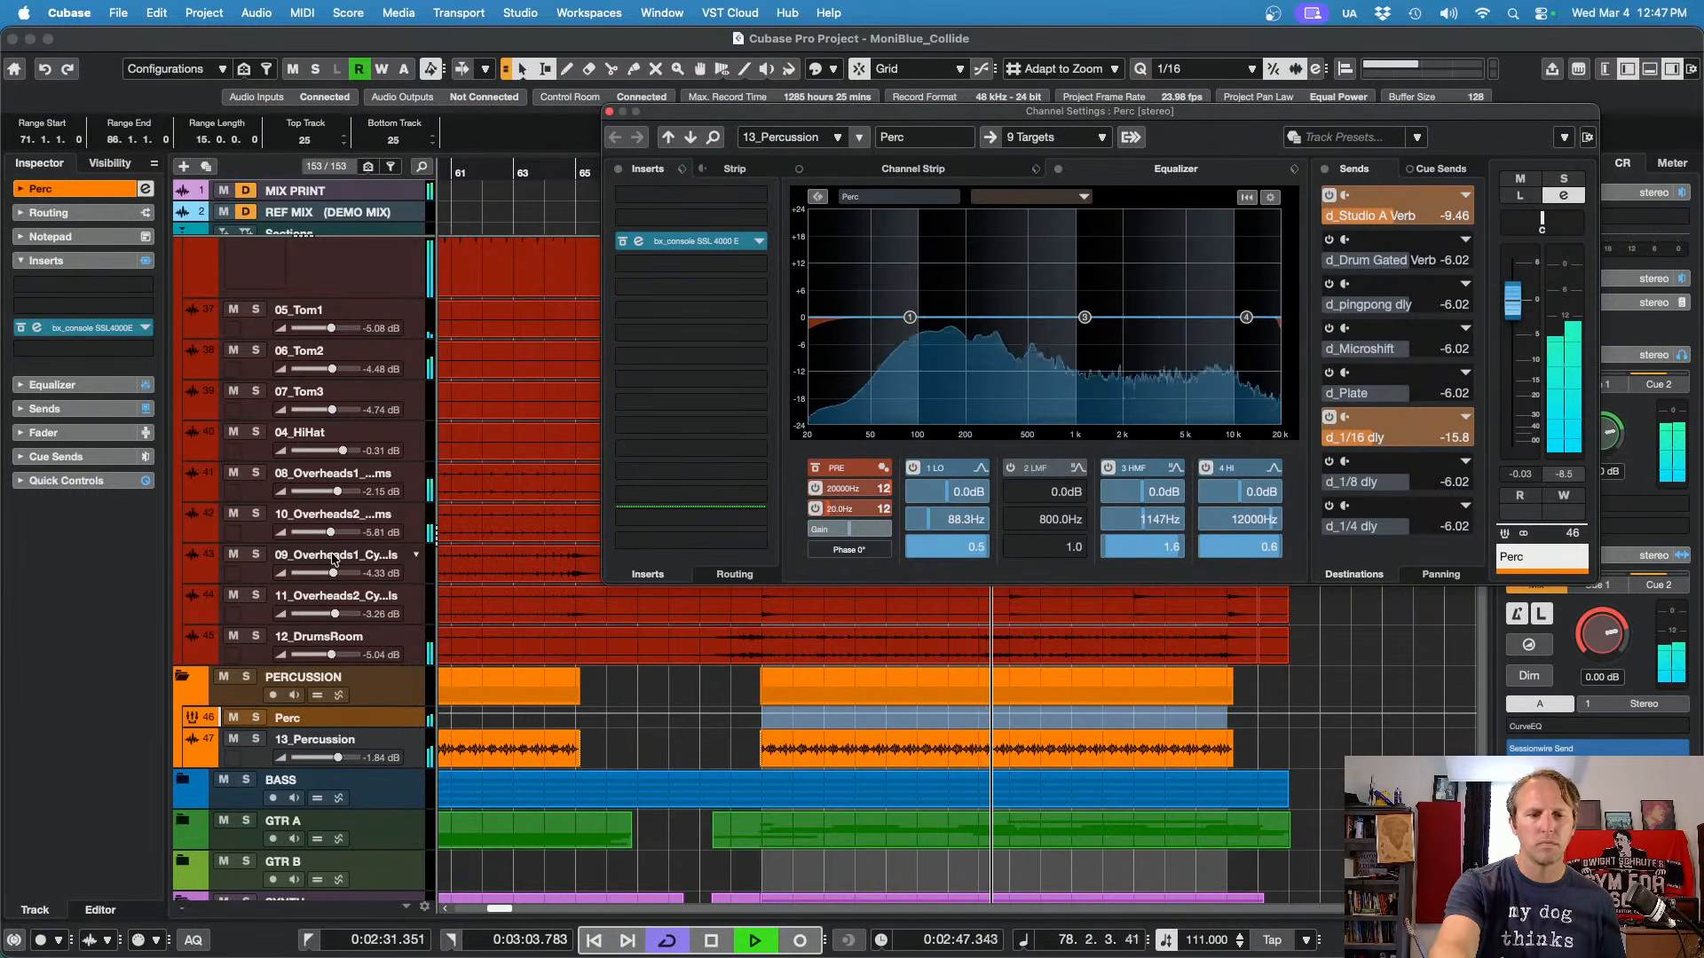
Step: On Bass's bx_console SSL 4000 E, reshape the EQ with the HF band as a bell and PRE DYN engaged, and adjust the compressor threshold and release
key("Right")
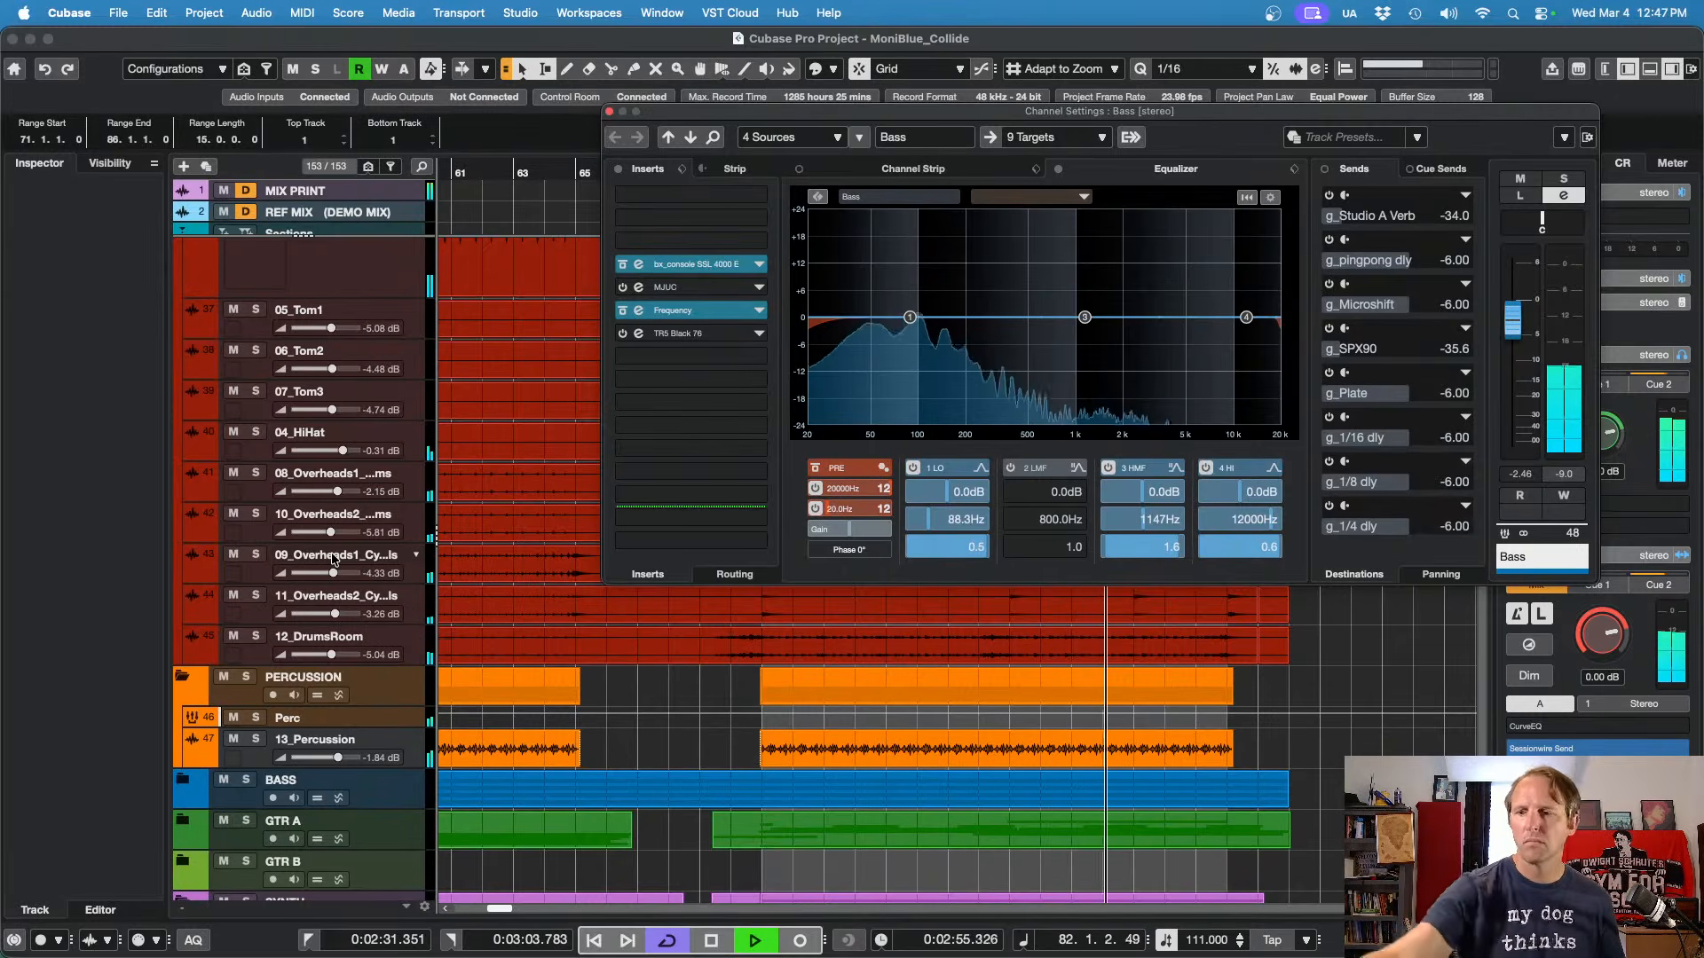
key("Return")
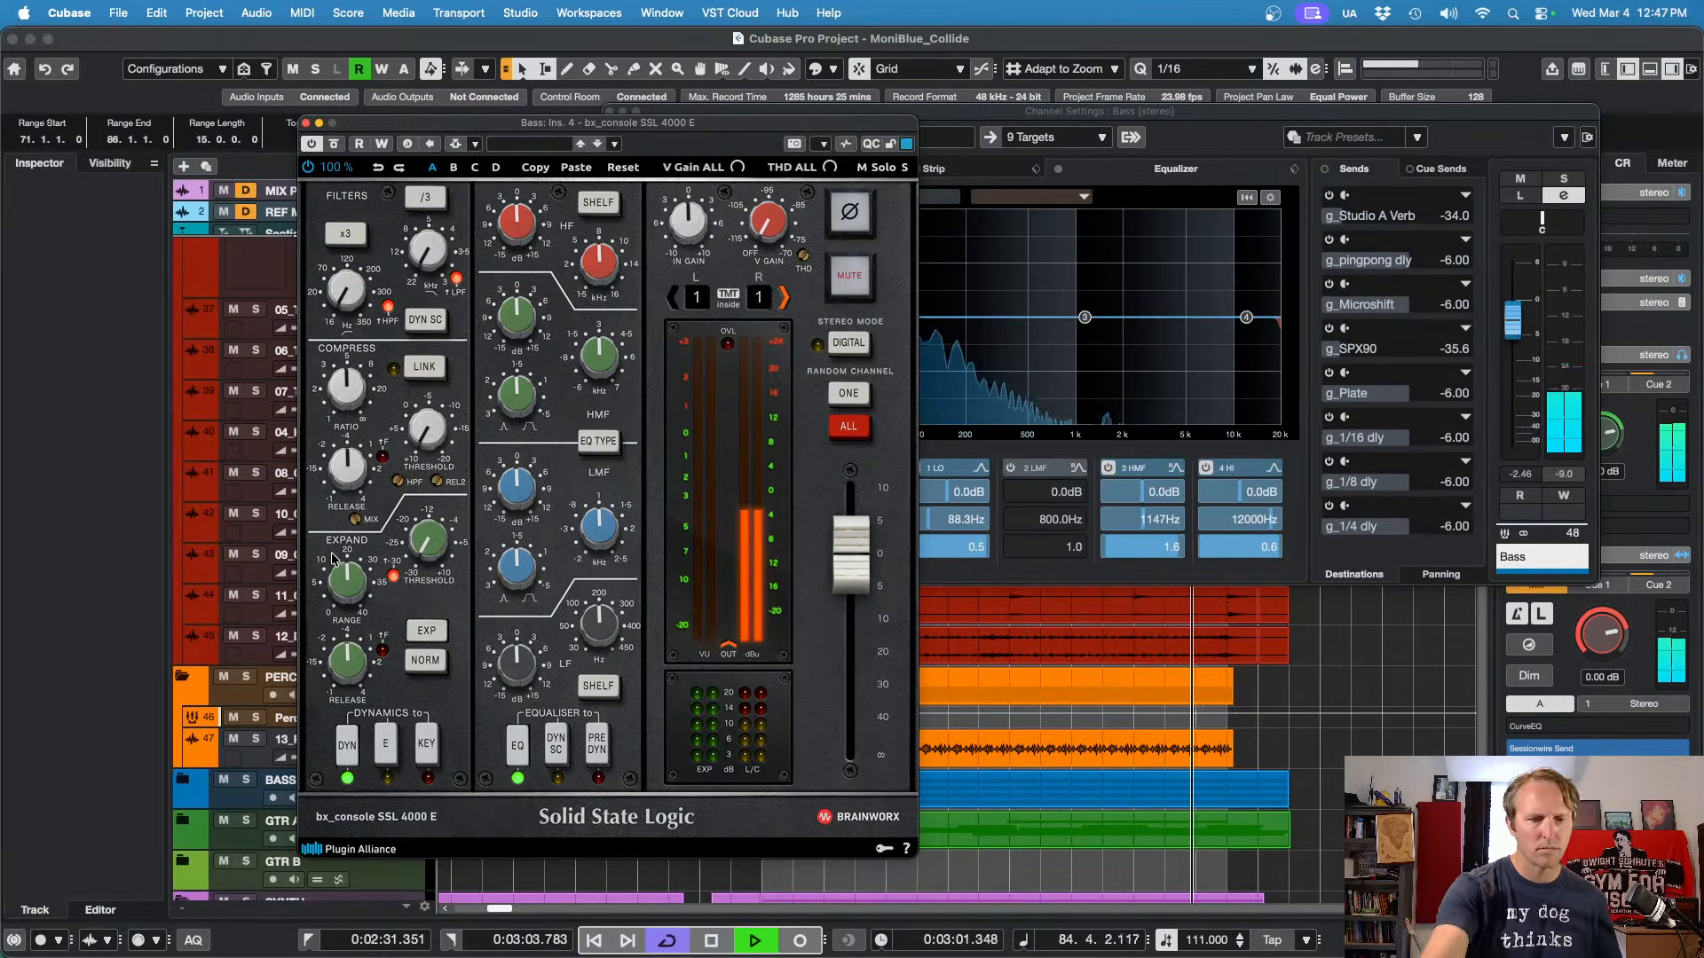
key("s")
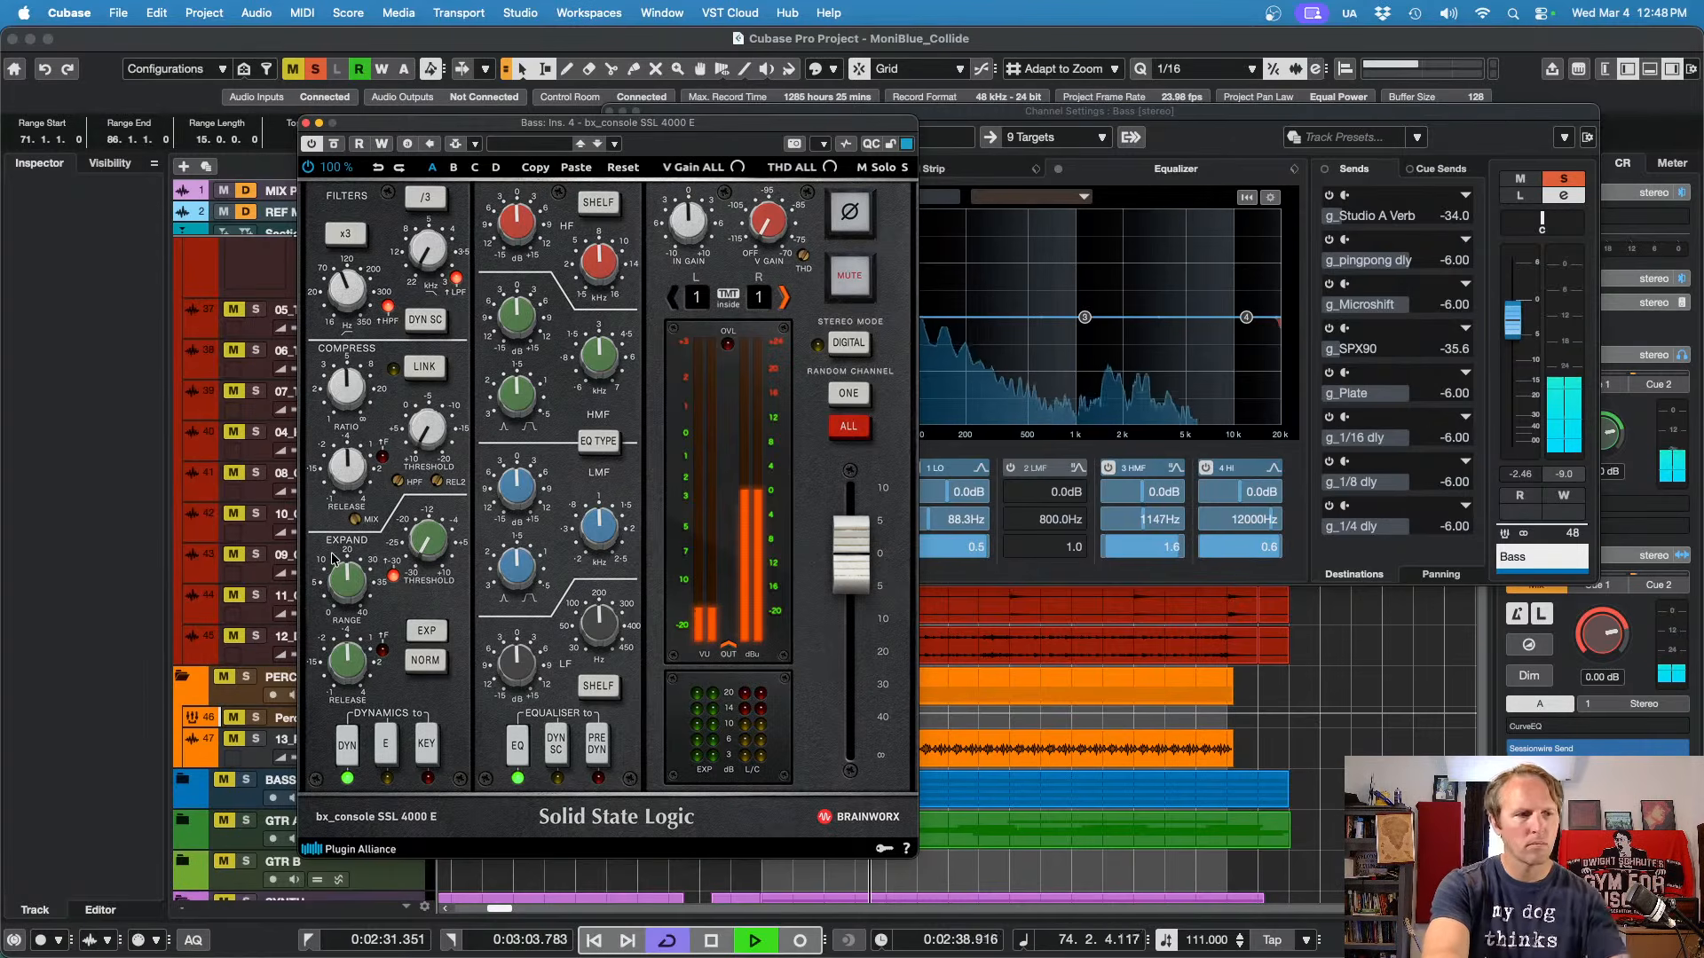
key("s")
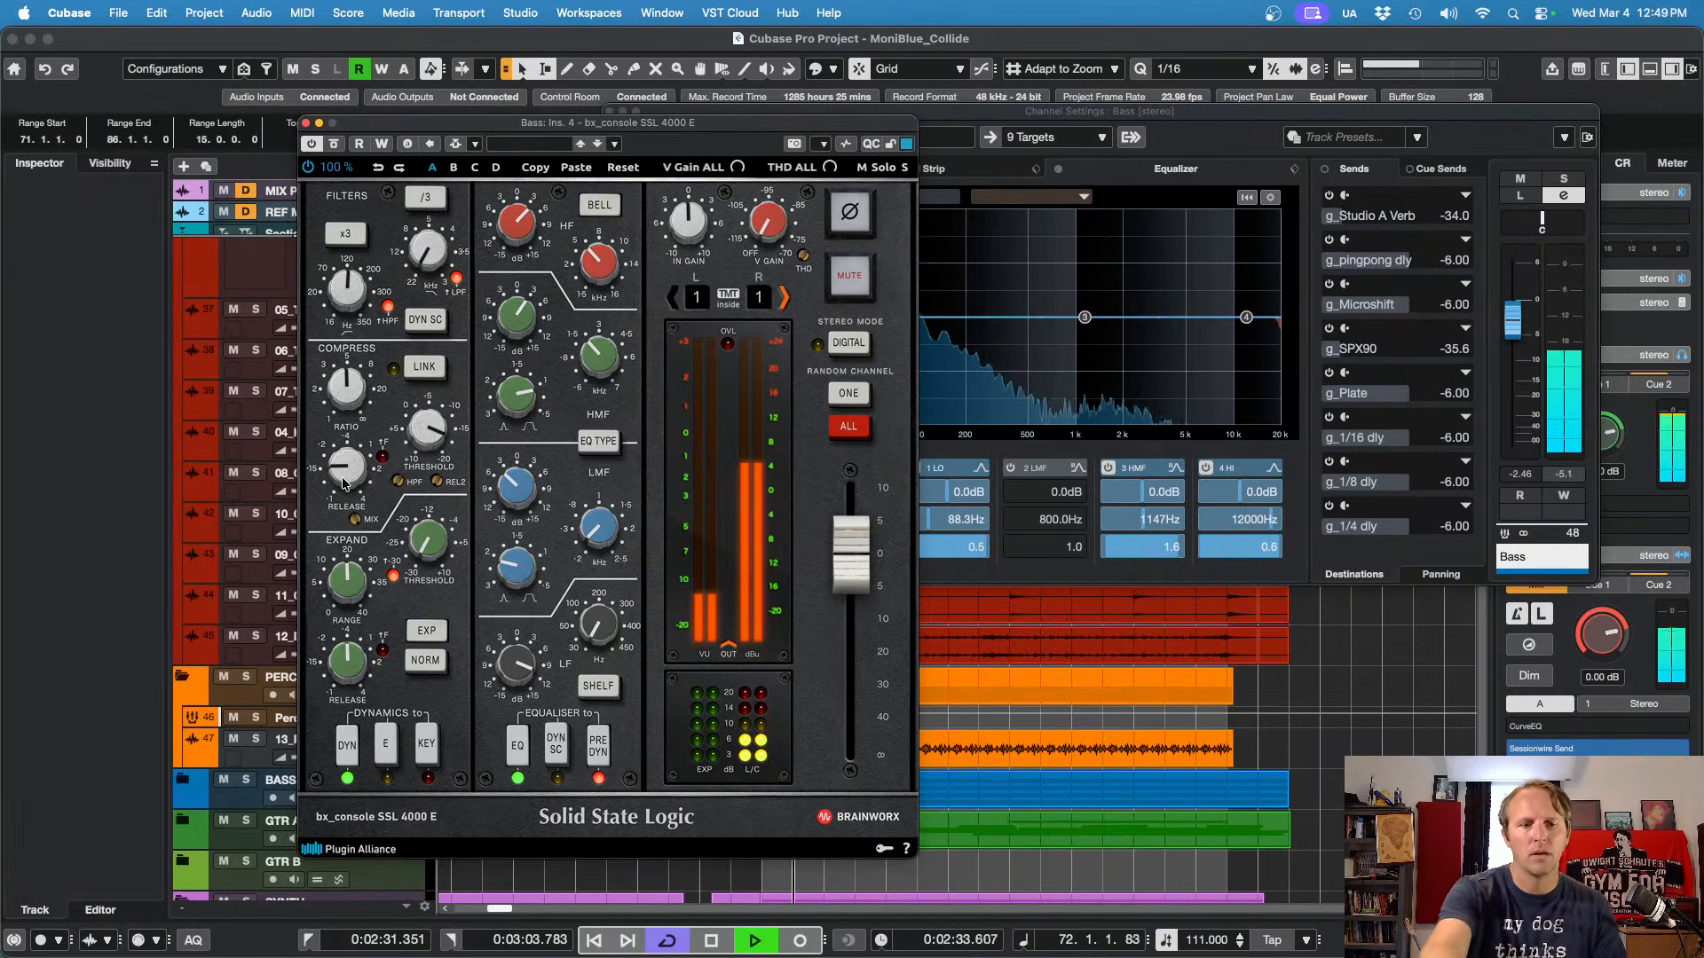
Step: Lower the Bass console plug-in's output fader slightly, set the Bass channel volume to -1.26, and close the plug-in editor
key("s")
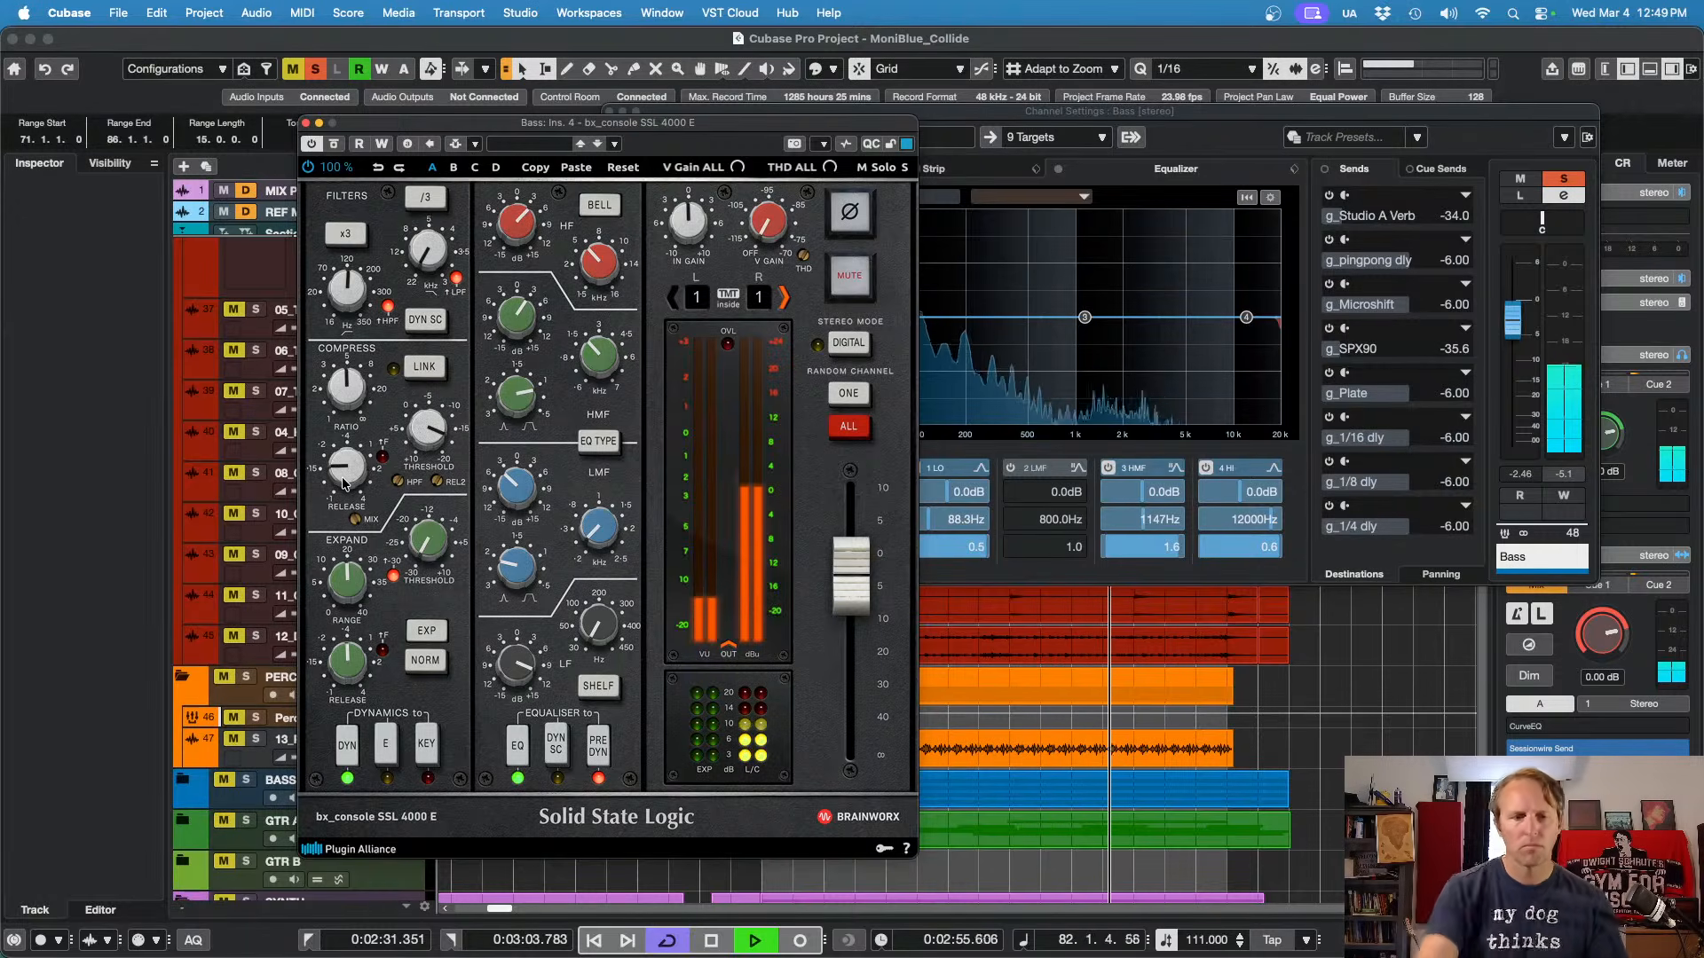
key("s")
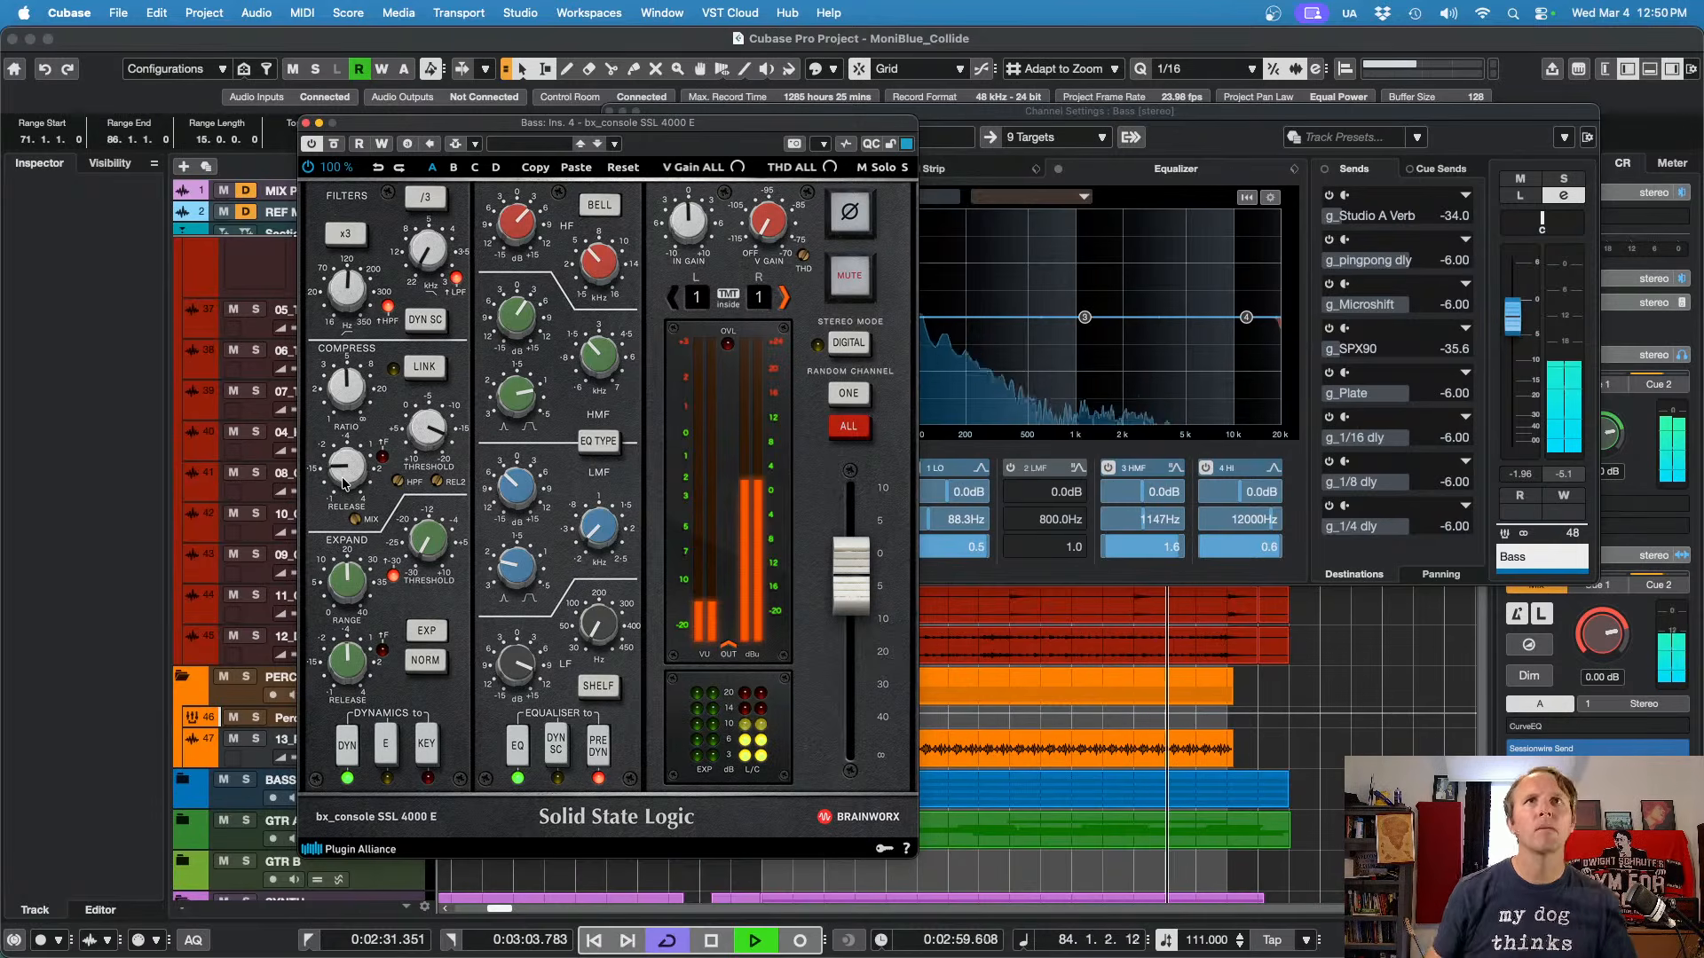
left_click(305, 122)
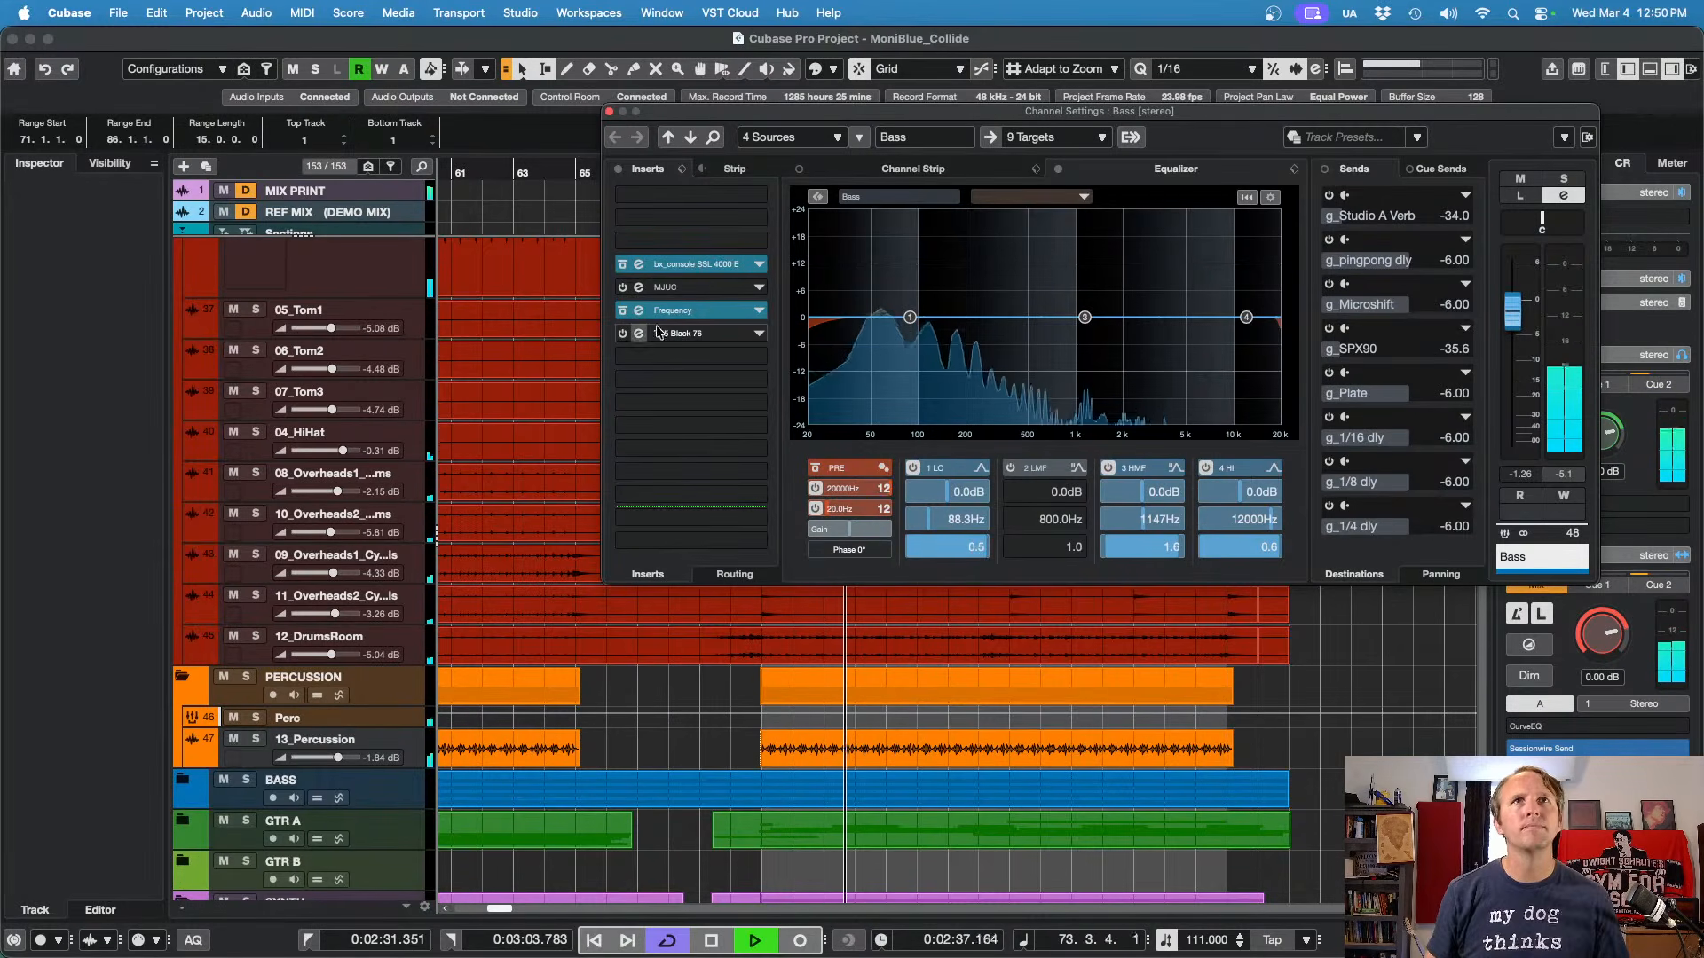
Step: Replace the TR5 Black 76 insert on Bass with the UADx 1176 FET Compressor
left_click(759, 338)
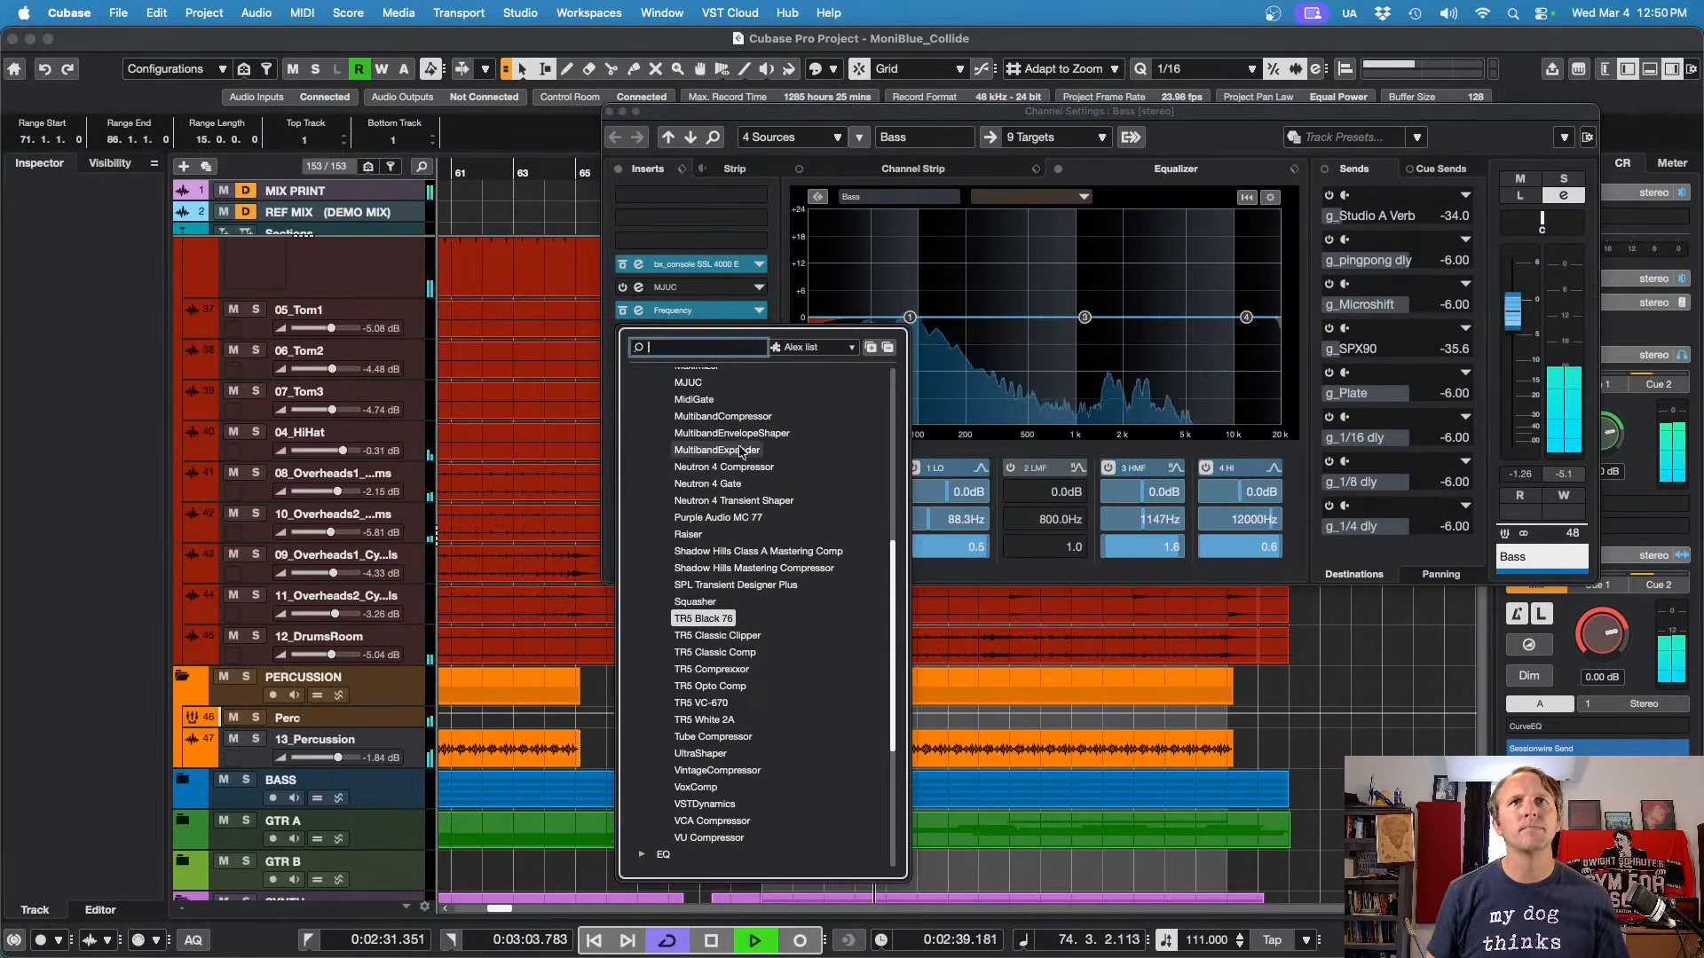
scroll(741, 453, "up", 8)
left_click(643, 517)
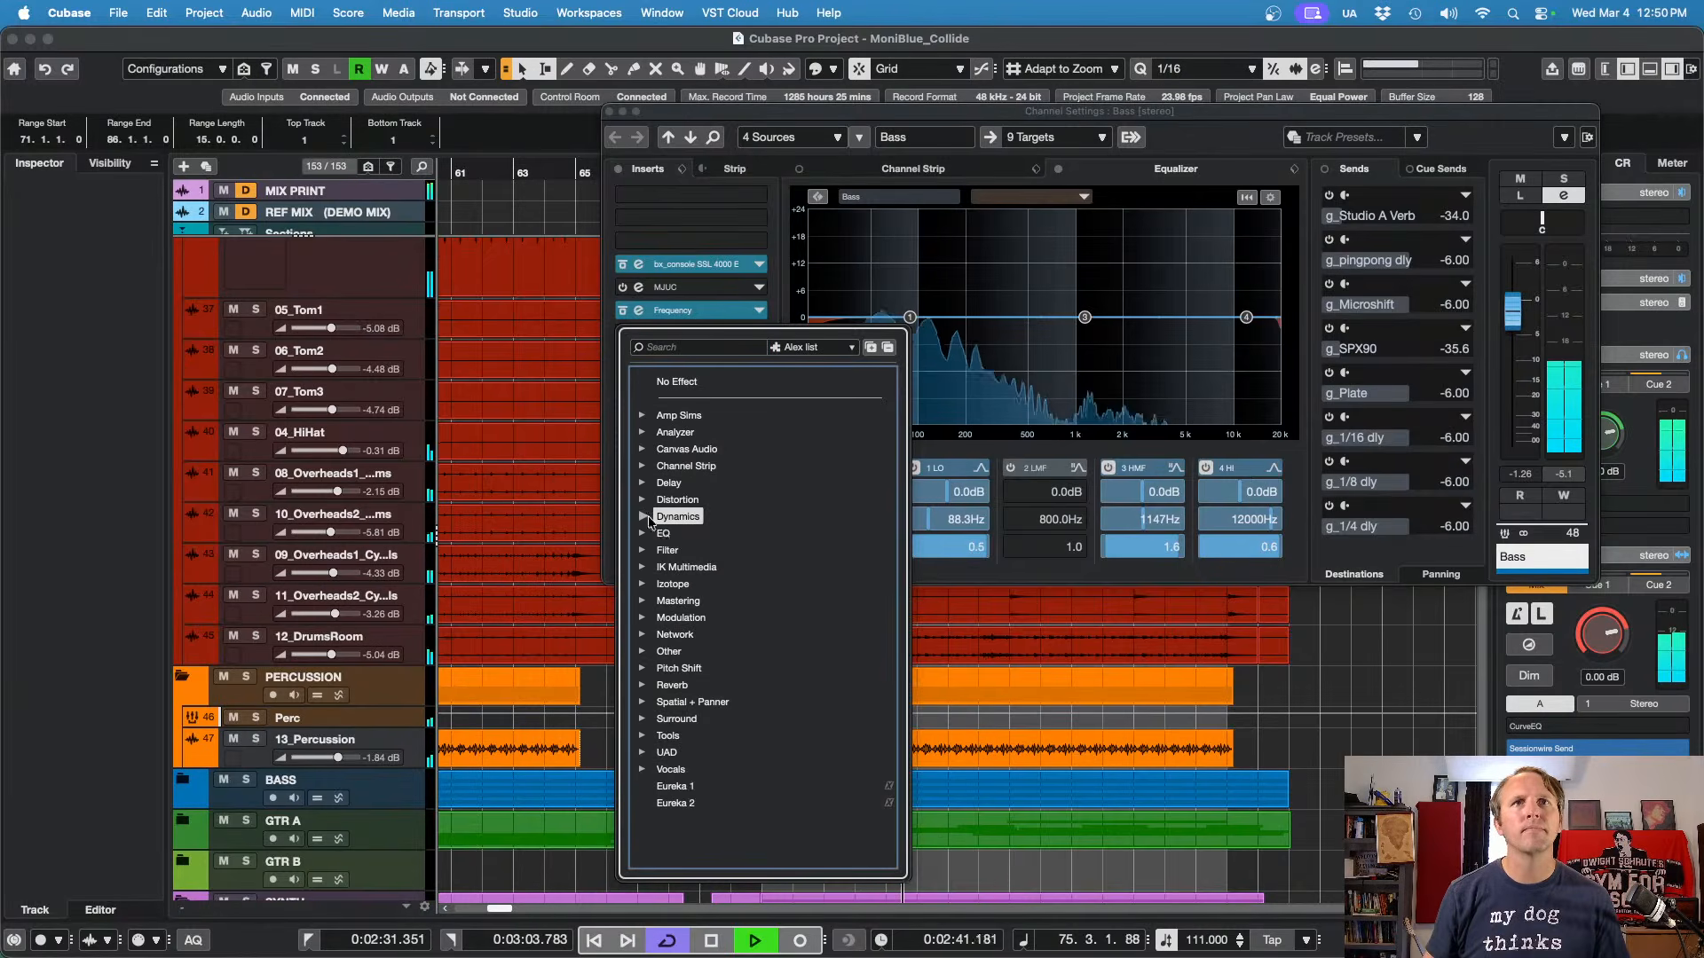
left_click(672, 754)
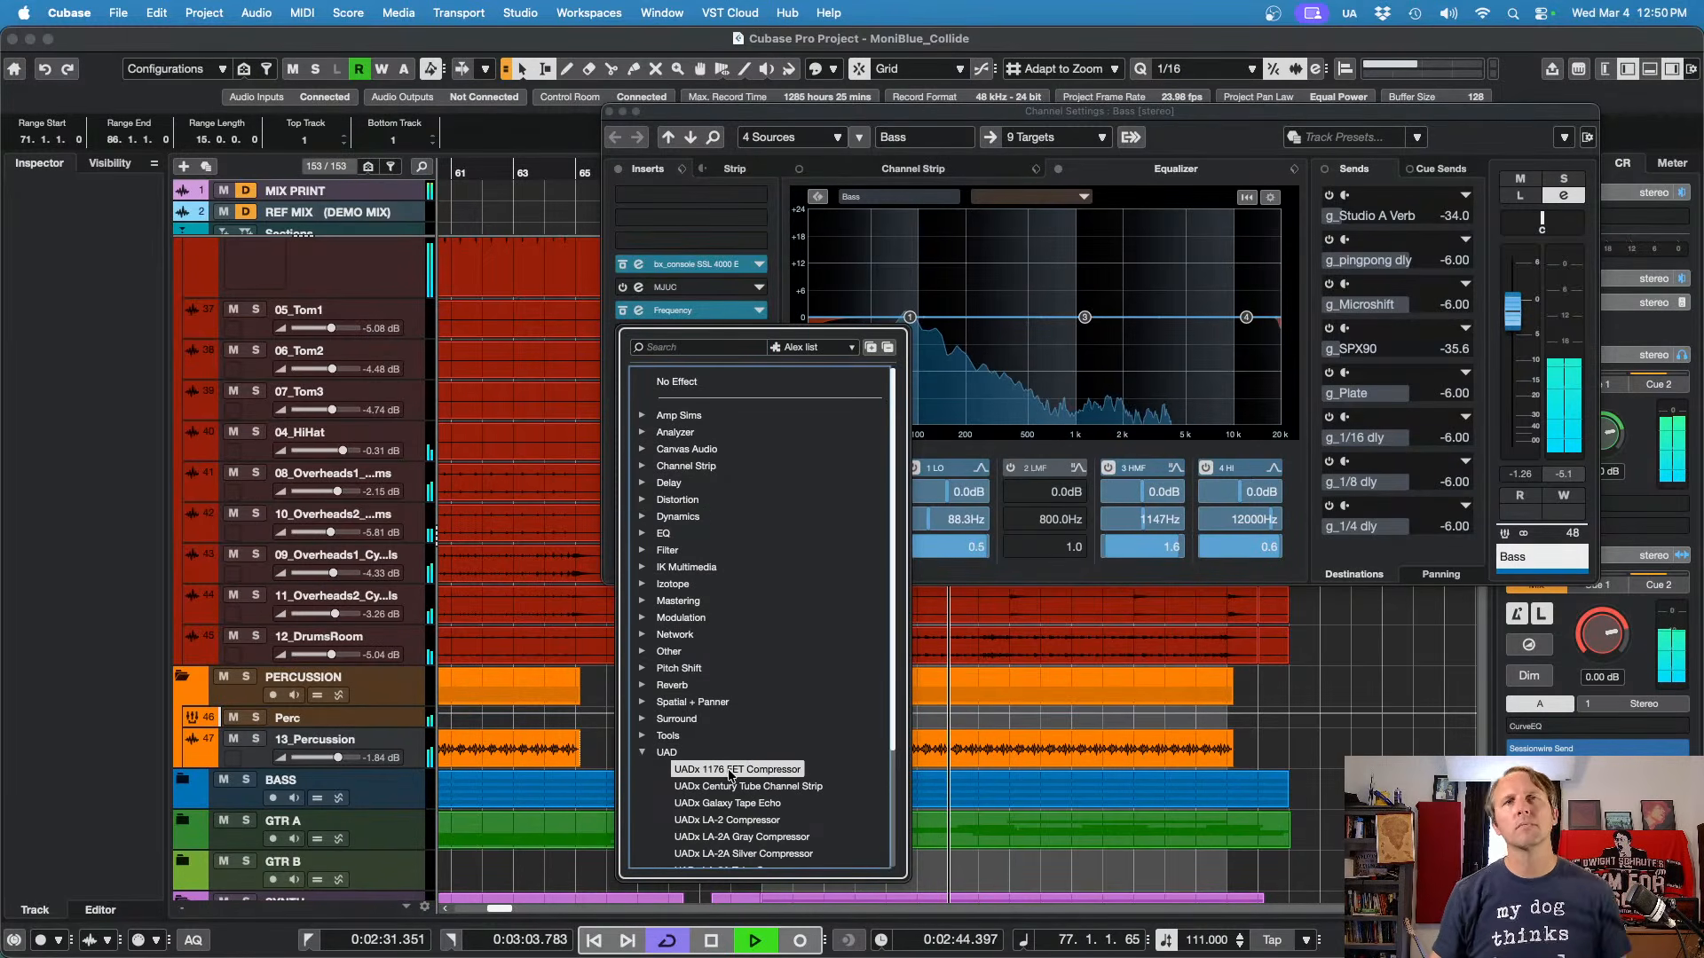
left_click(763, 769)
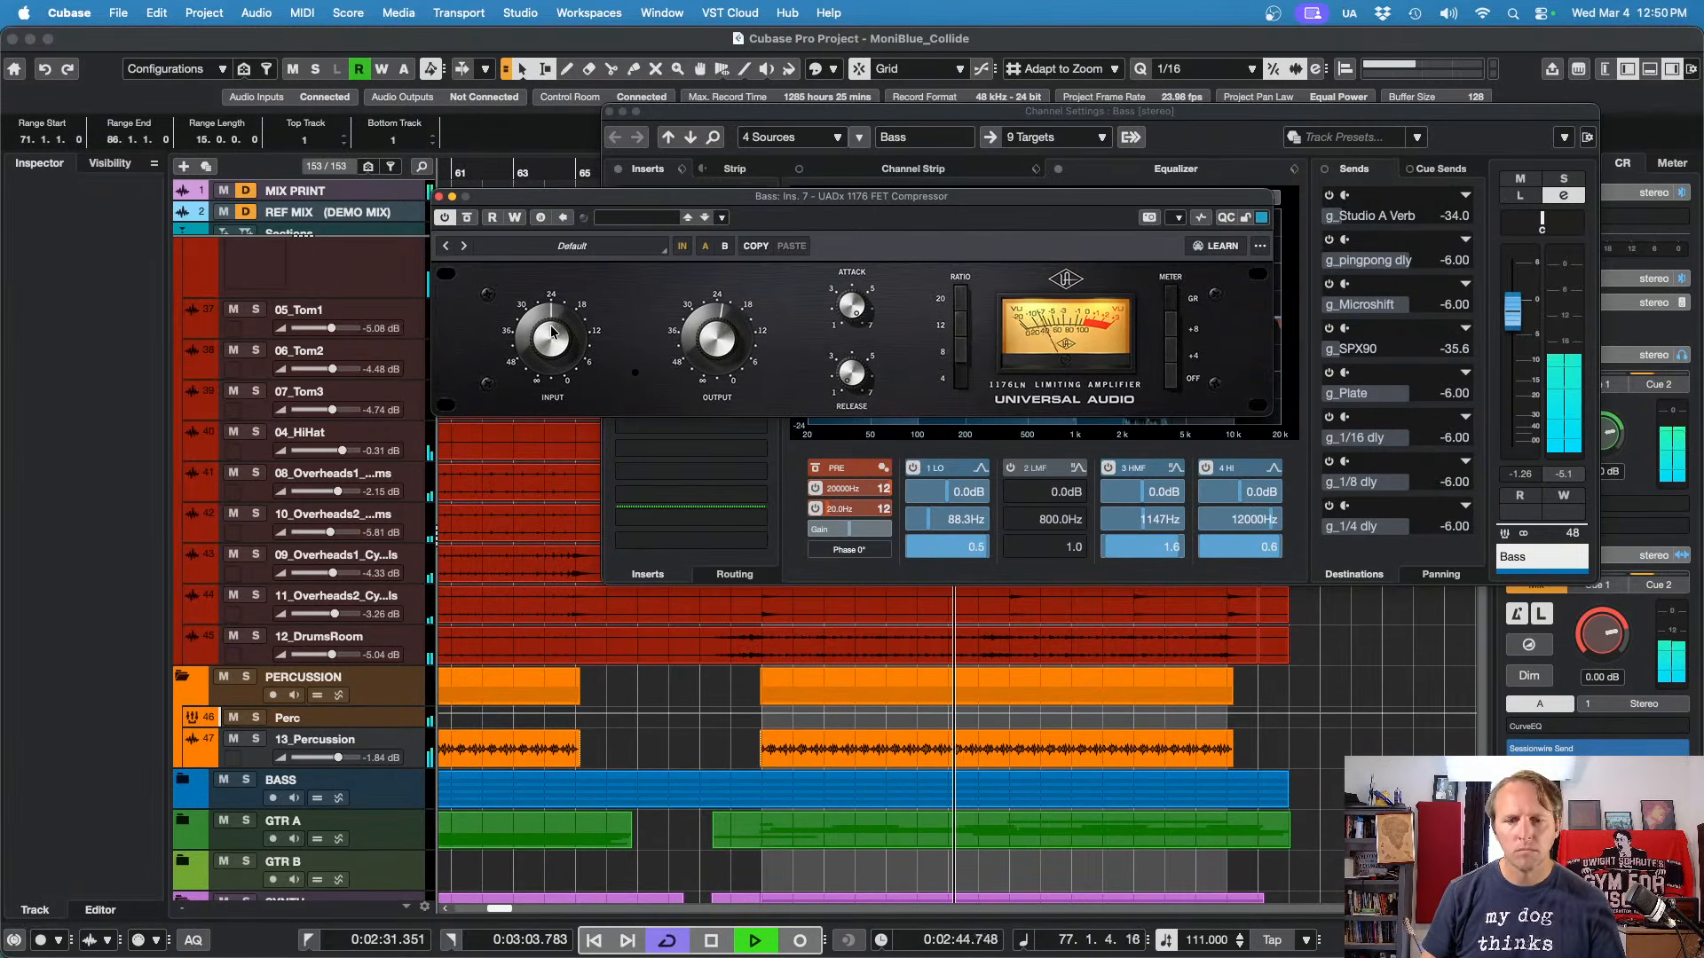
Step: Compare Bass with the UADx 1176 bypassed and active, stop playback, and close the compressor editor and channel settings
left_click(468, 217)
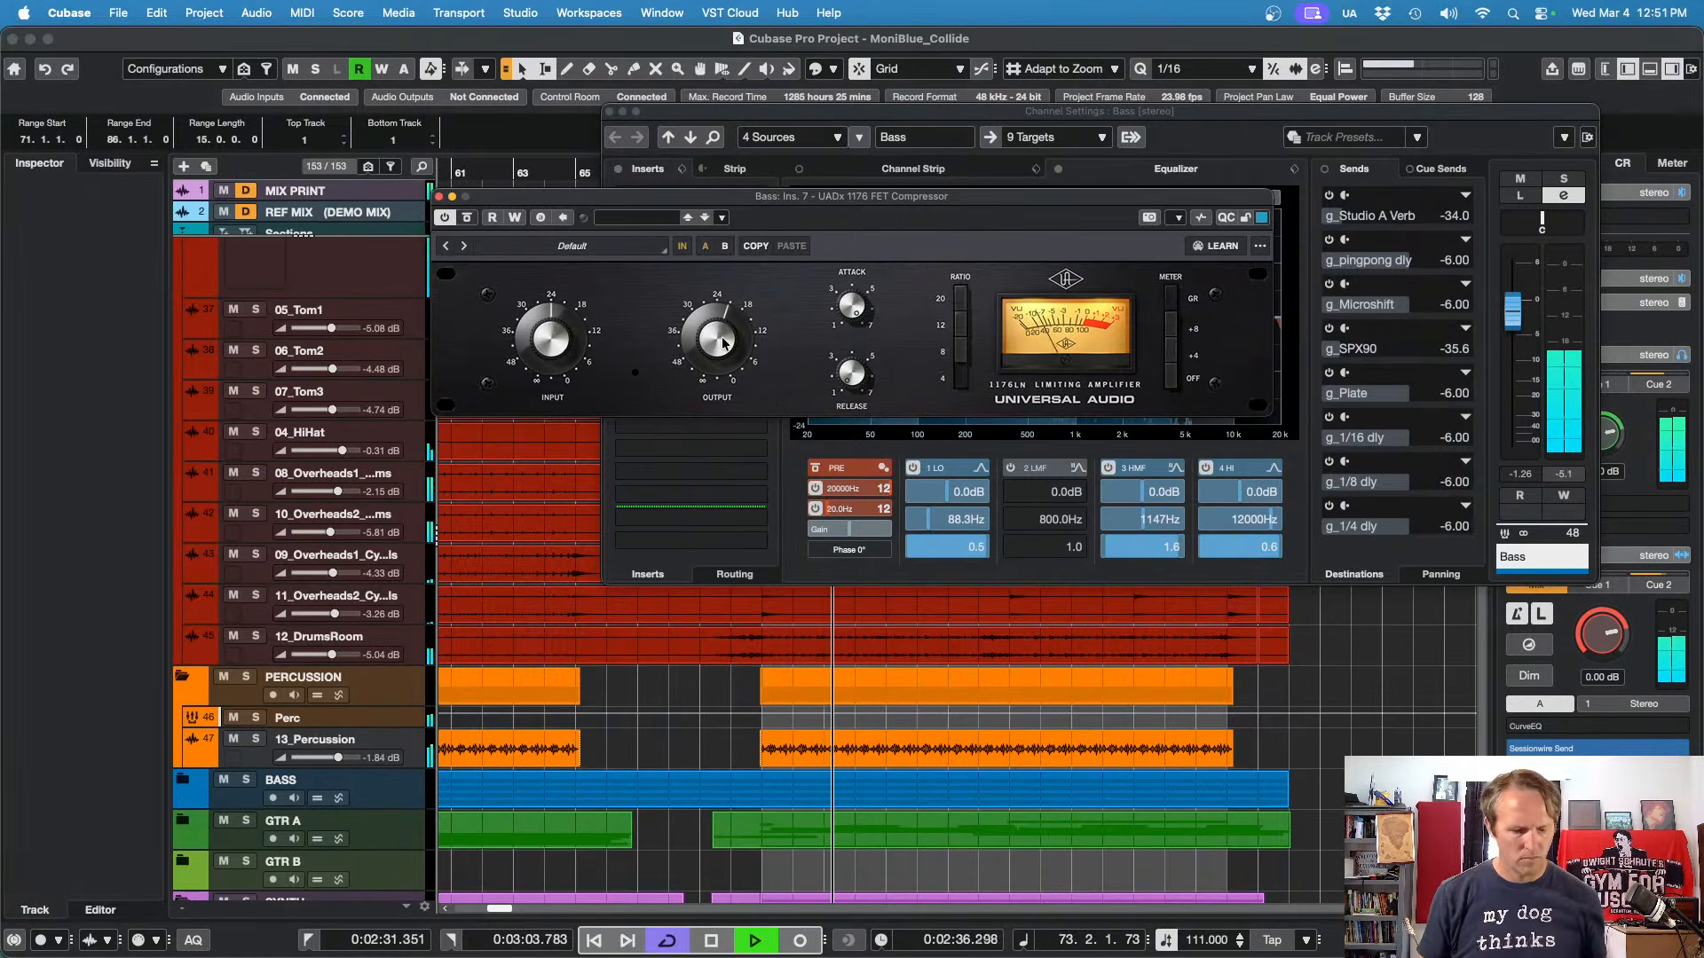
key("space")
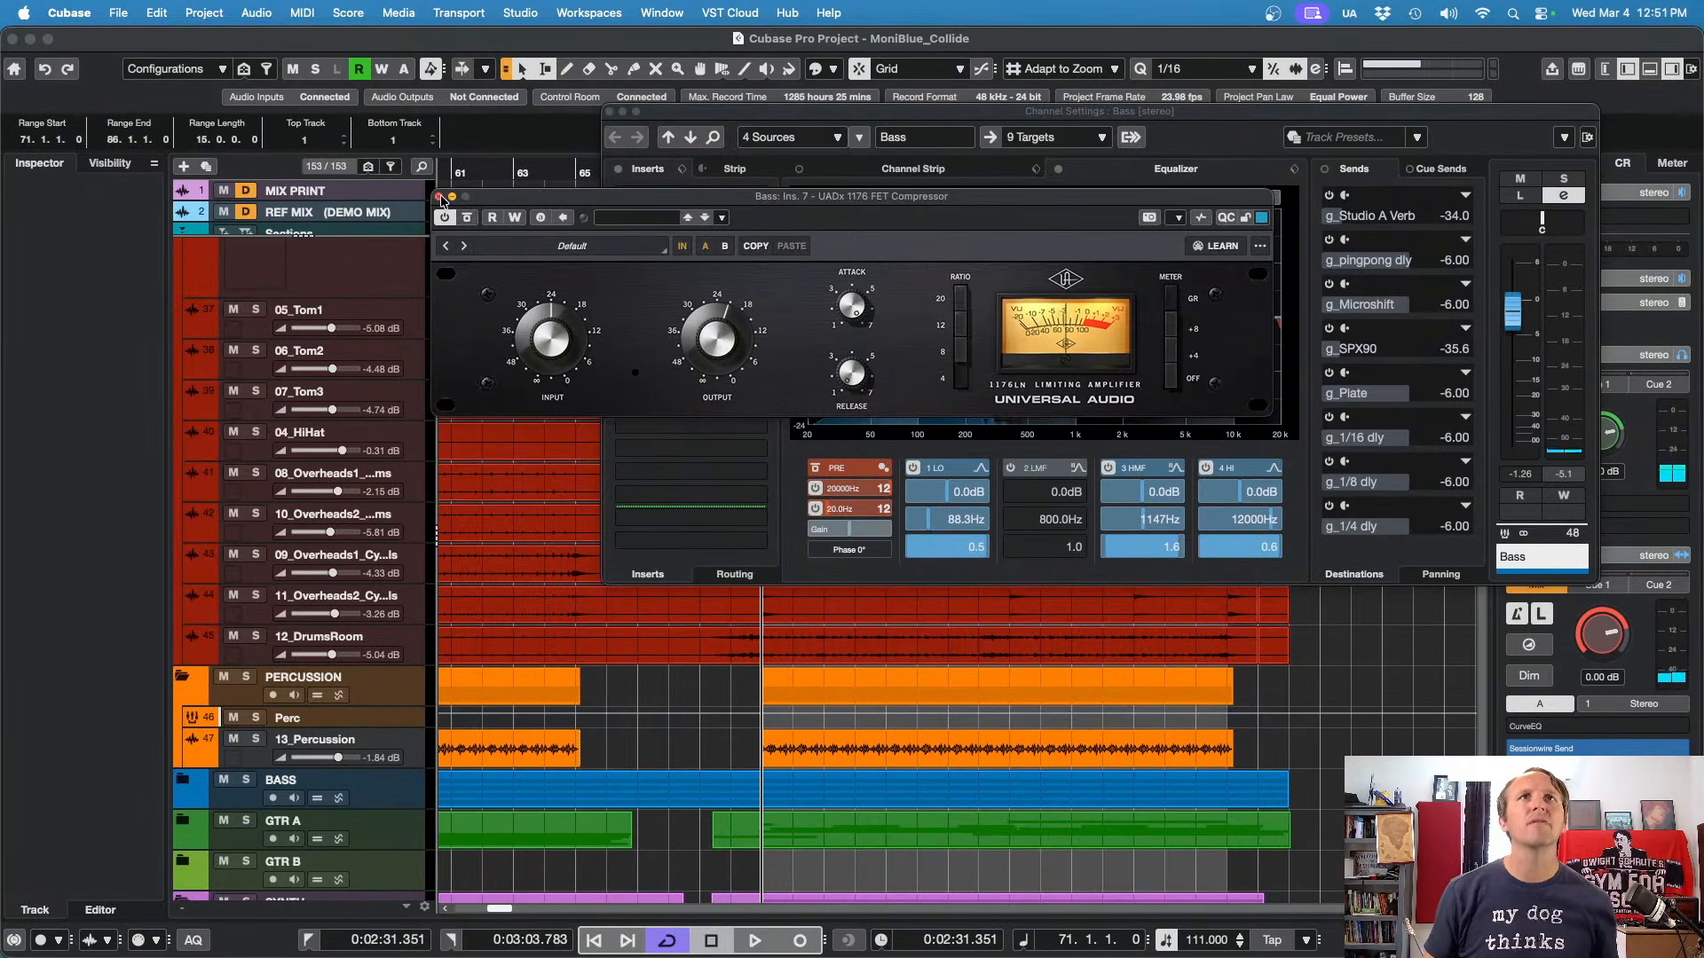
left_click(441, 199)
left_click(609, 111)
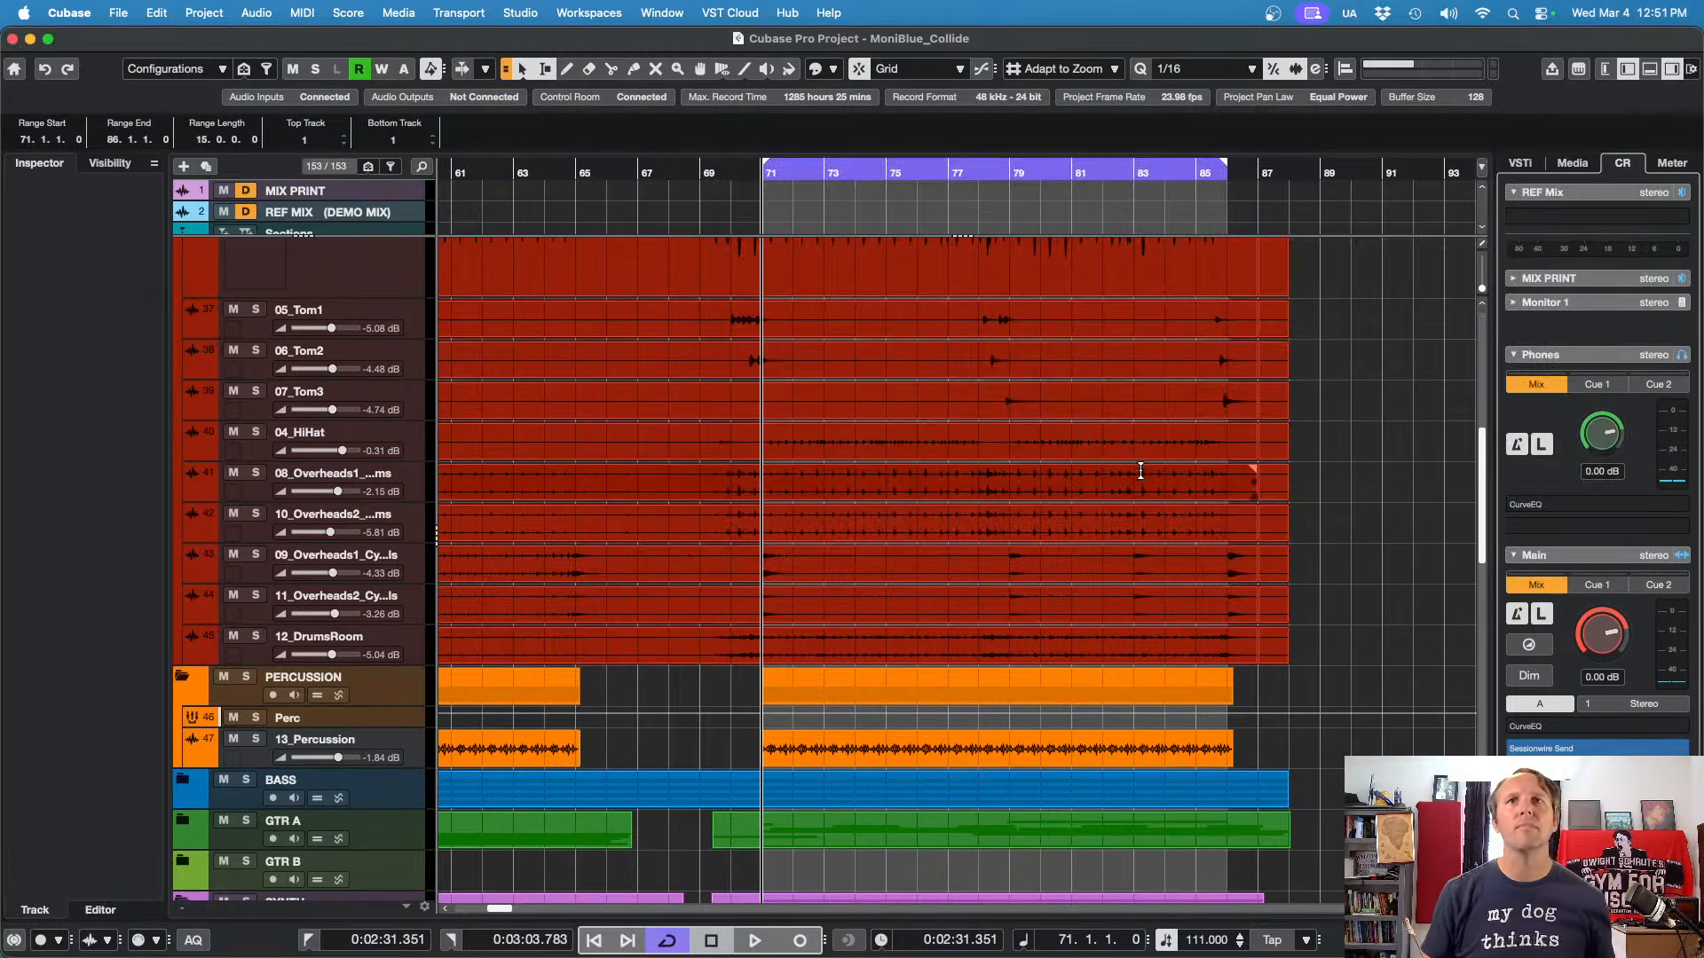
Step: Expand the GTR A folder to show its guitar tracks, and set the loop range from bar 49 to bar 66
scroll(1282, 495, "down", 5)
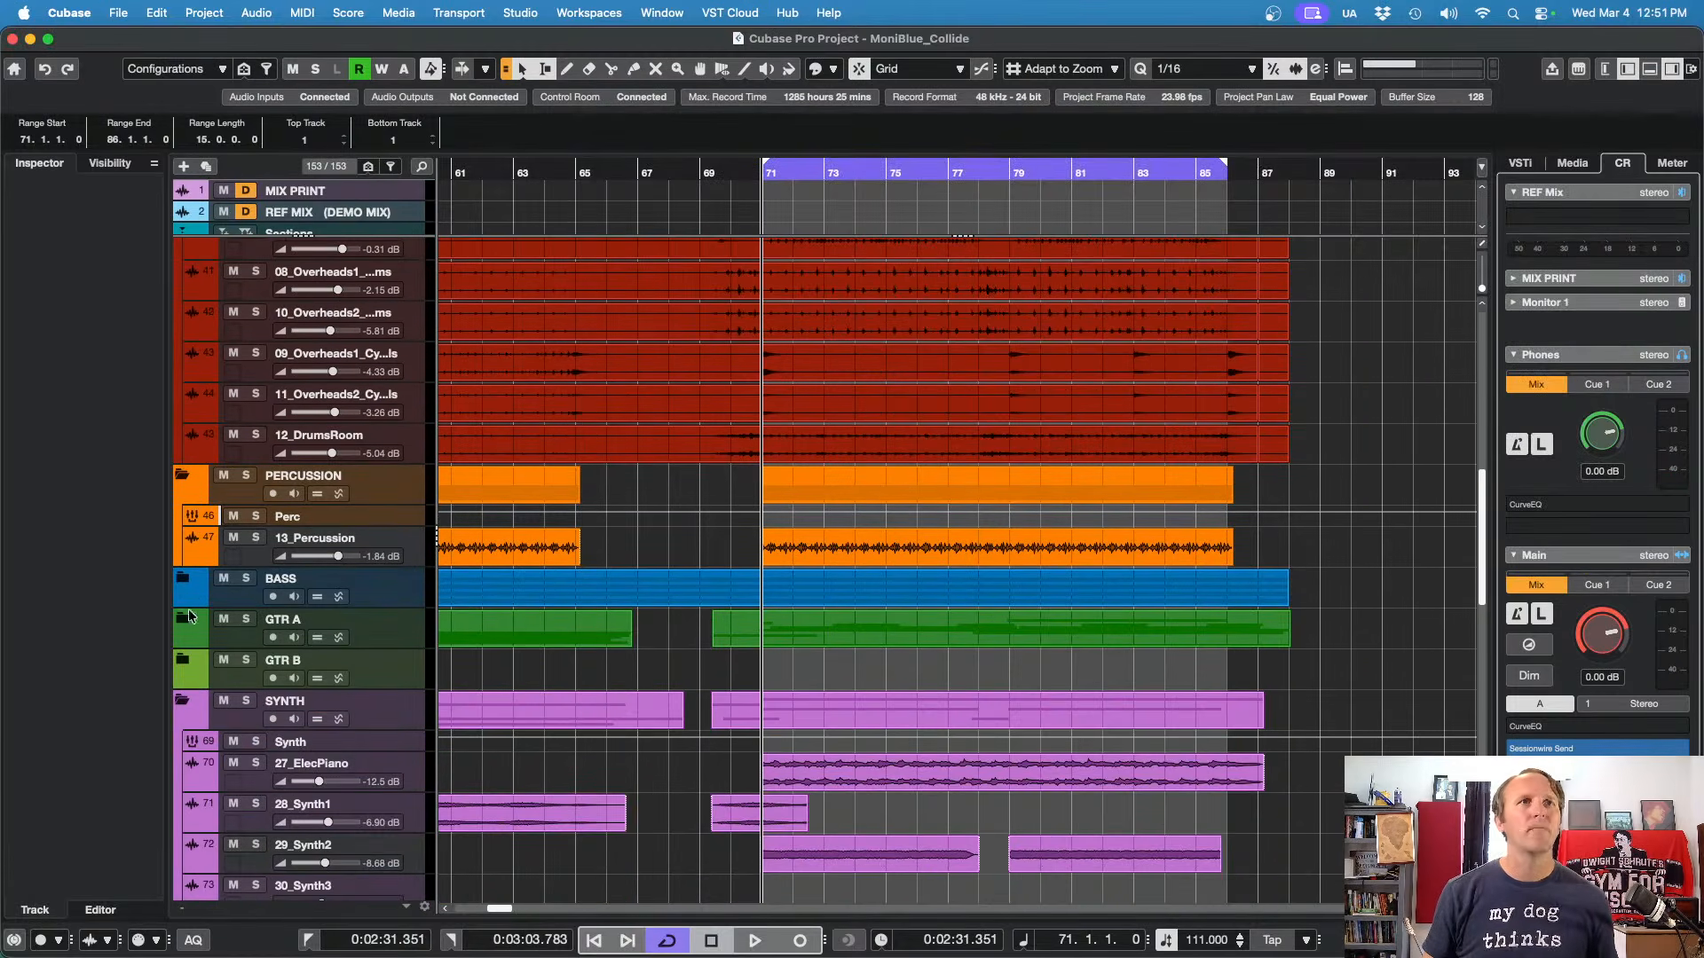
left_click(189, 617)
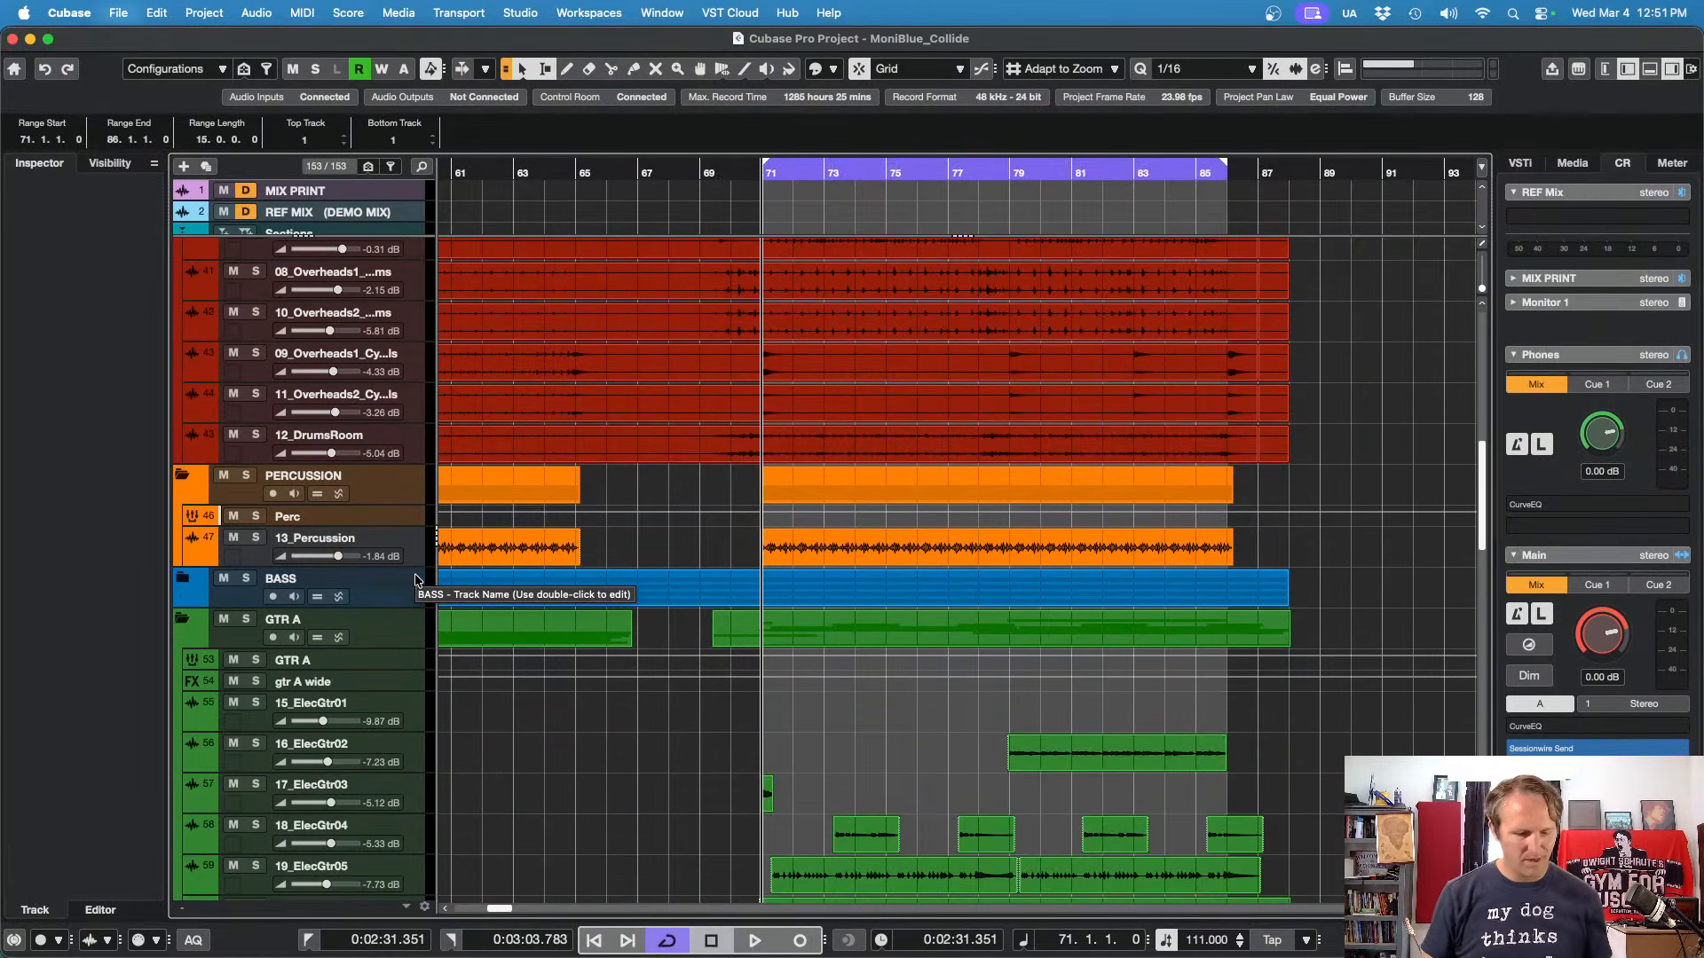
key("g")
key("g")
key("g")
scroll(1384, 566, "down", 12)
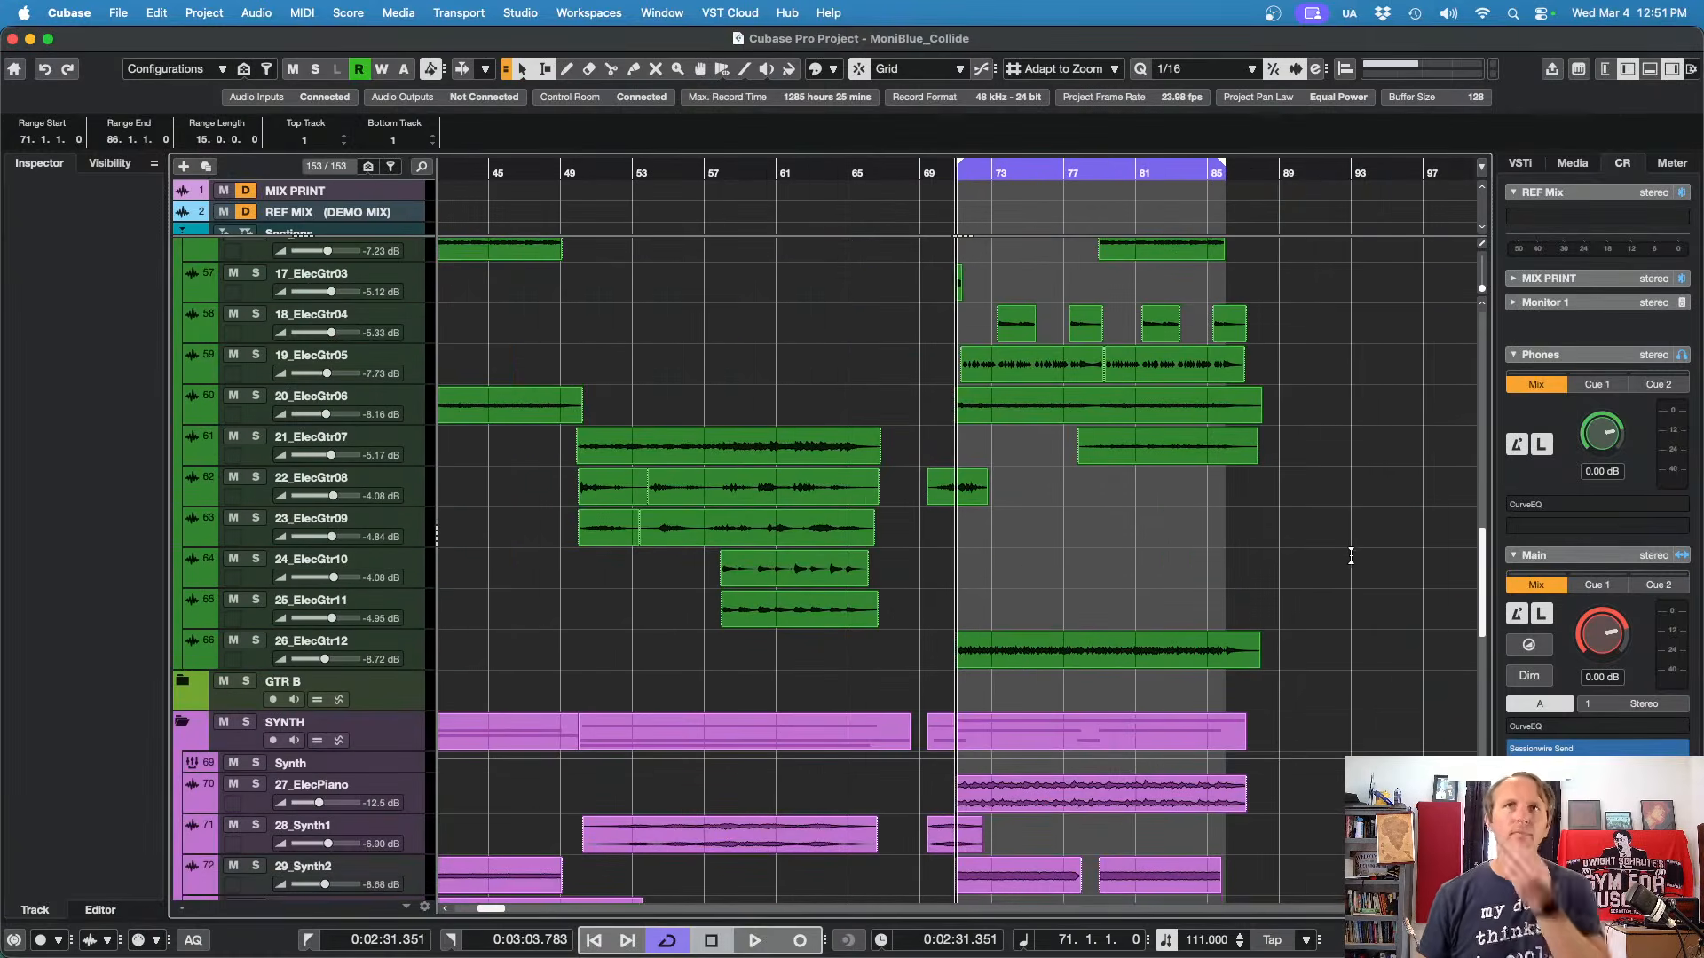
scroll(1330, 553, "up", 3)
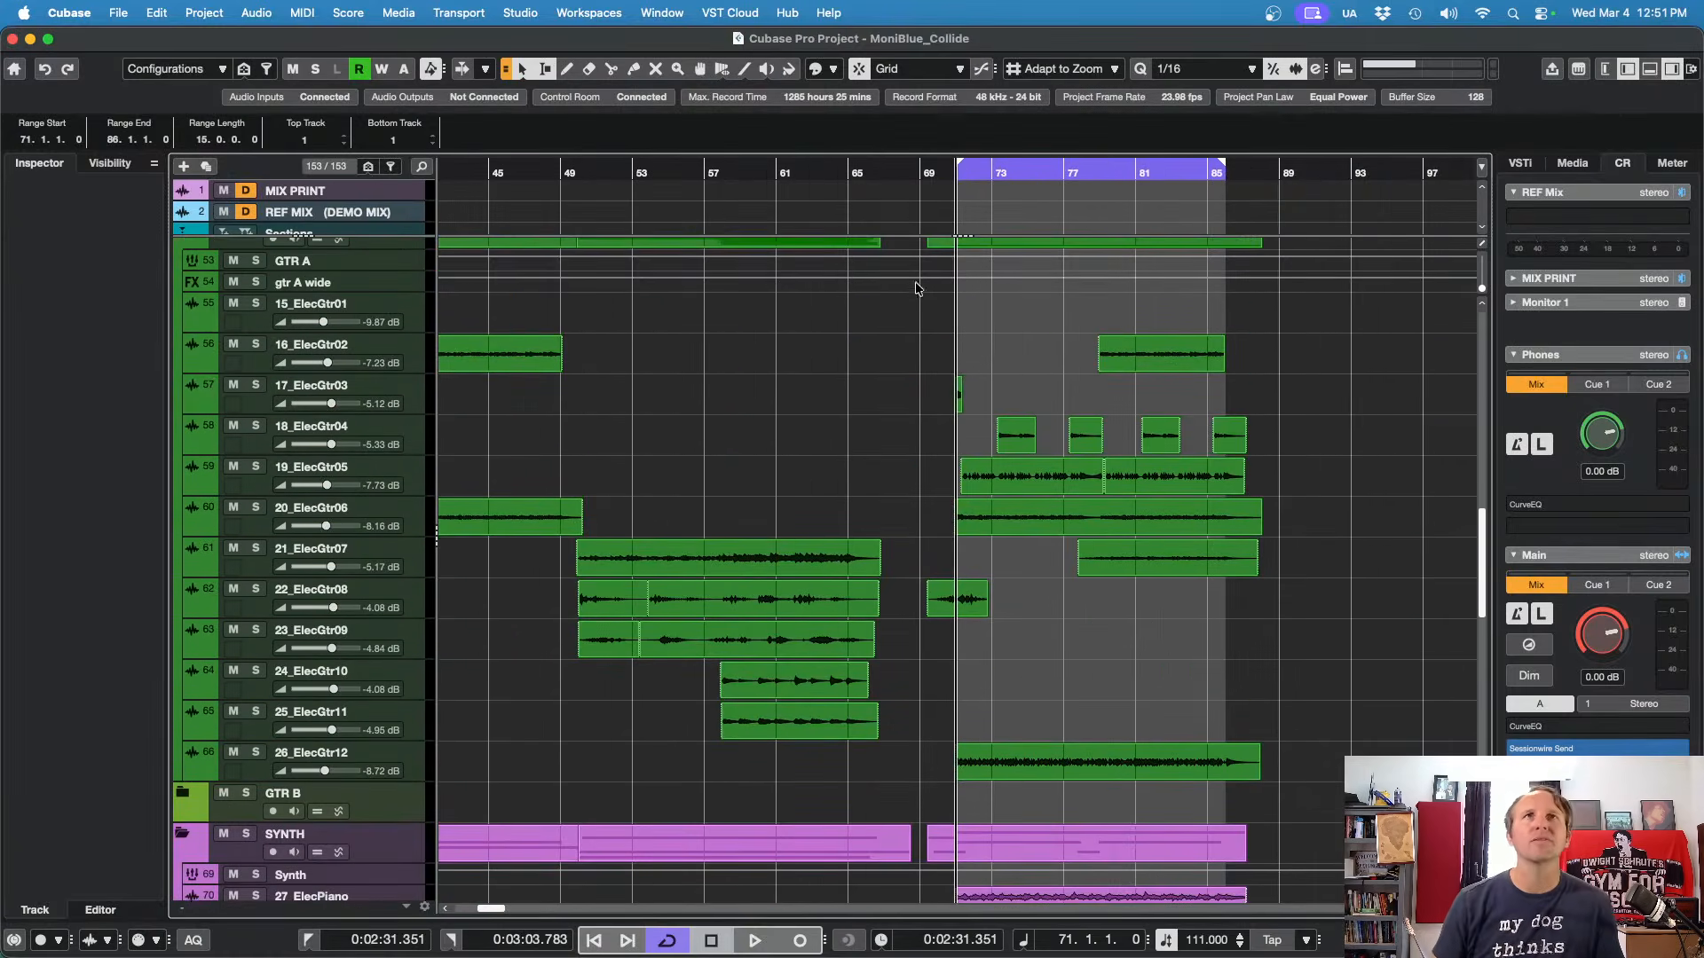
scroll(1042, 305, "up", 1)
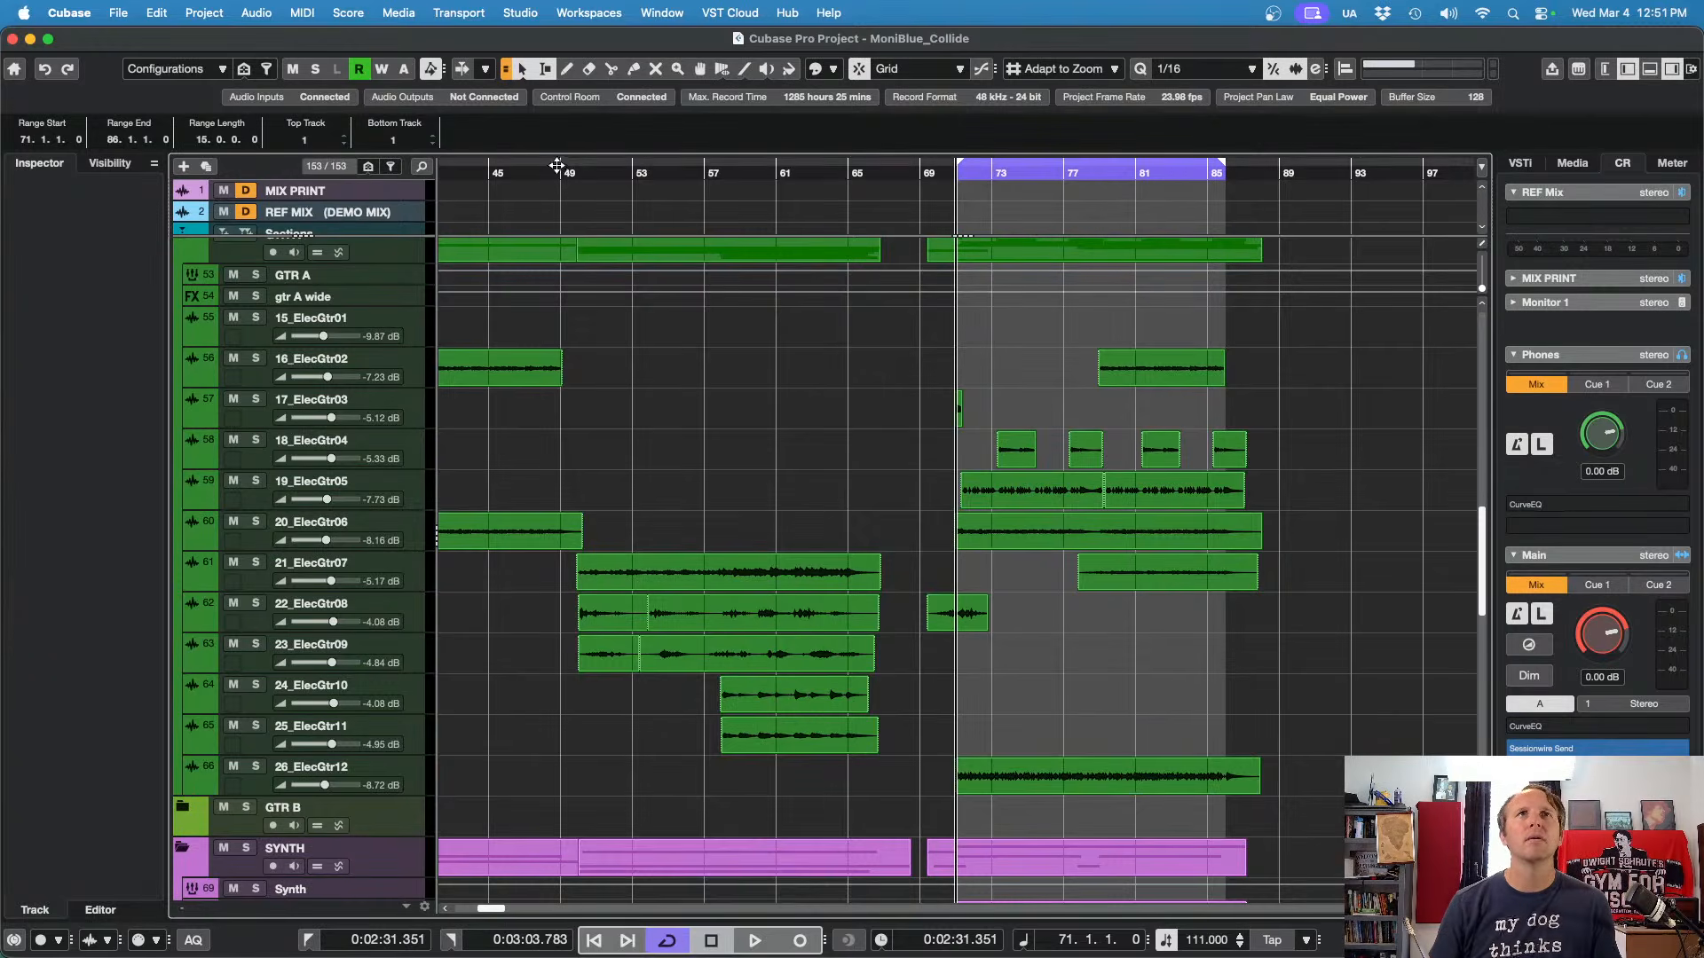
left_click_drag(557, 165, 865, 167)
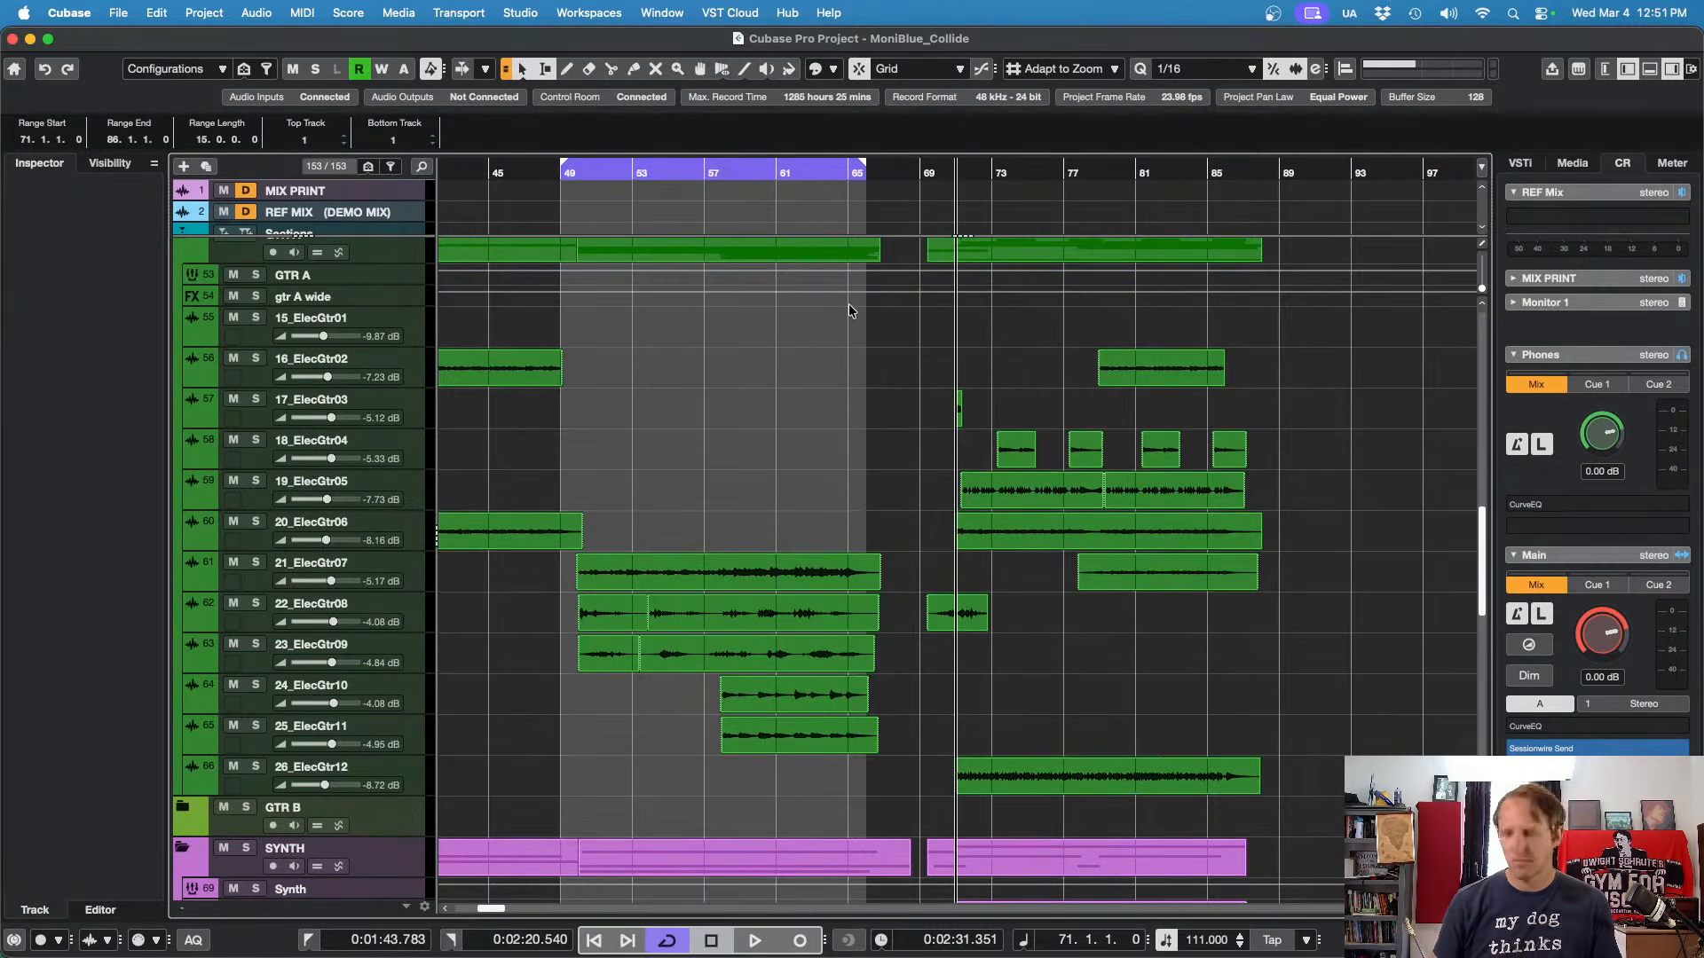
Step: Play the song from bar 9 and solo the 15_ElecGtr01 track
key("Home")
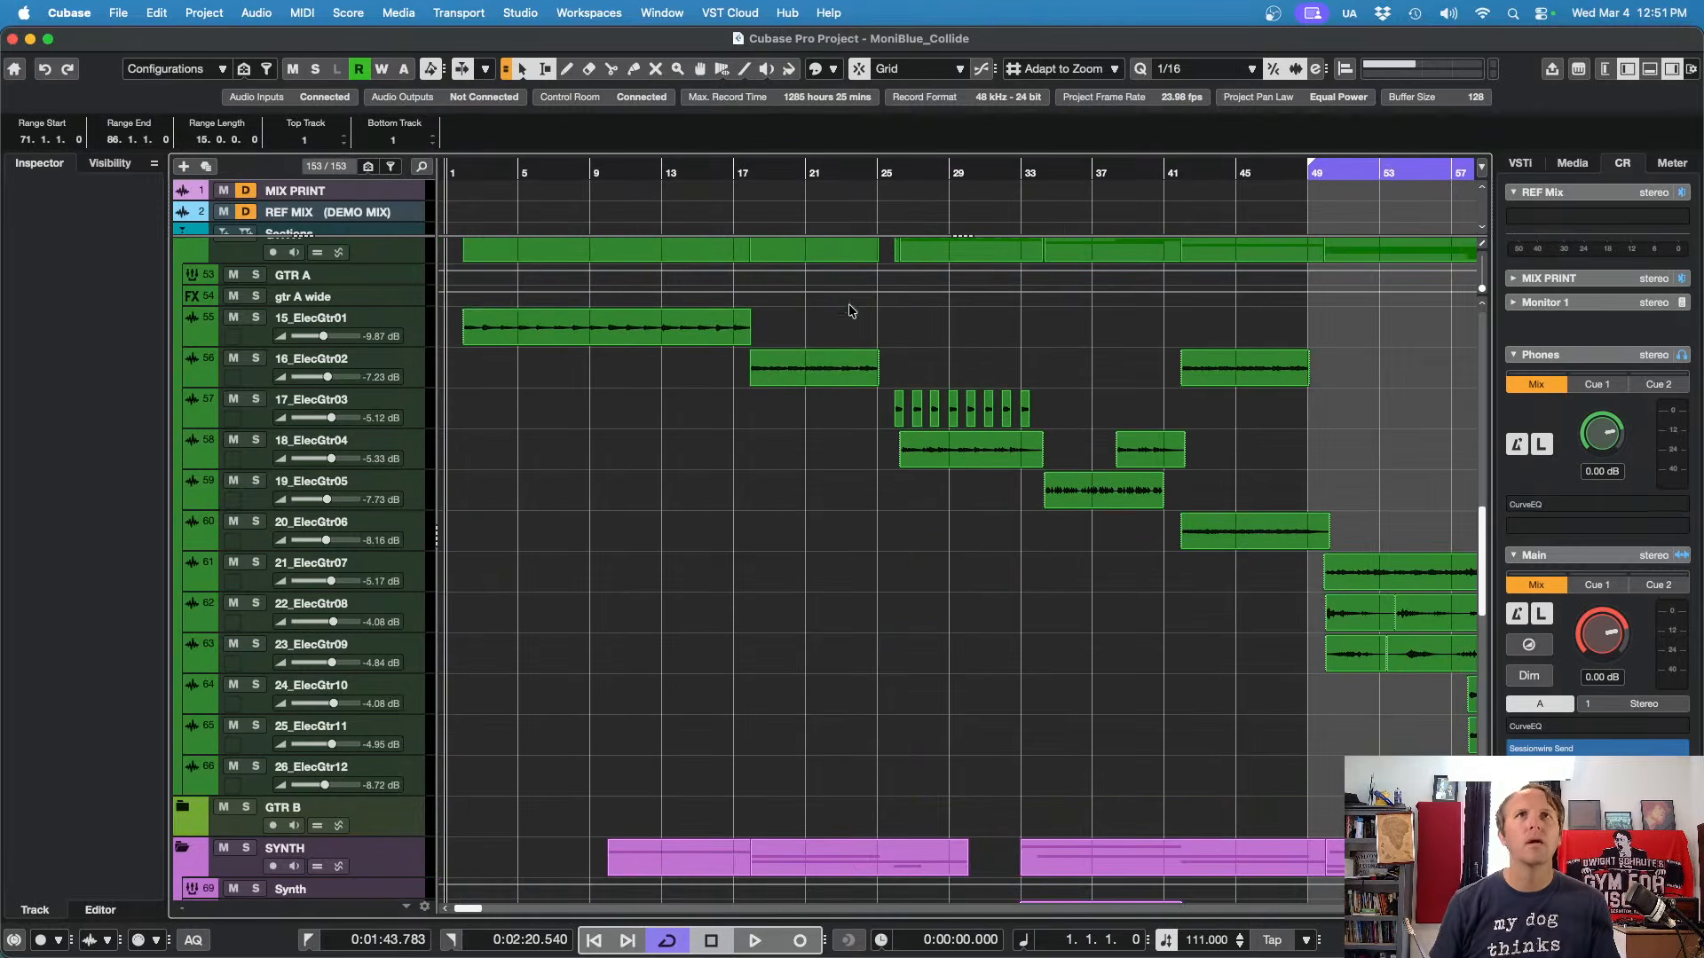
left_click(695, 169)
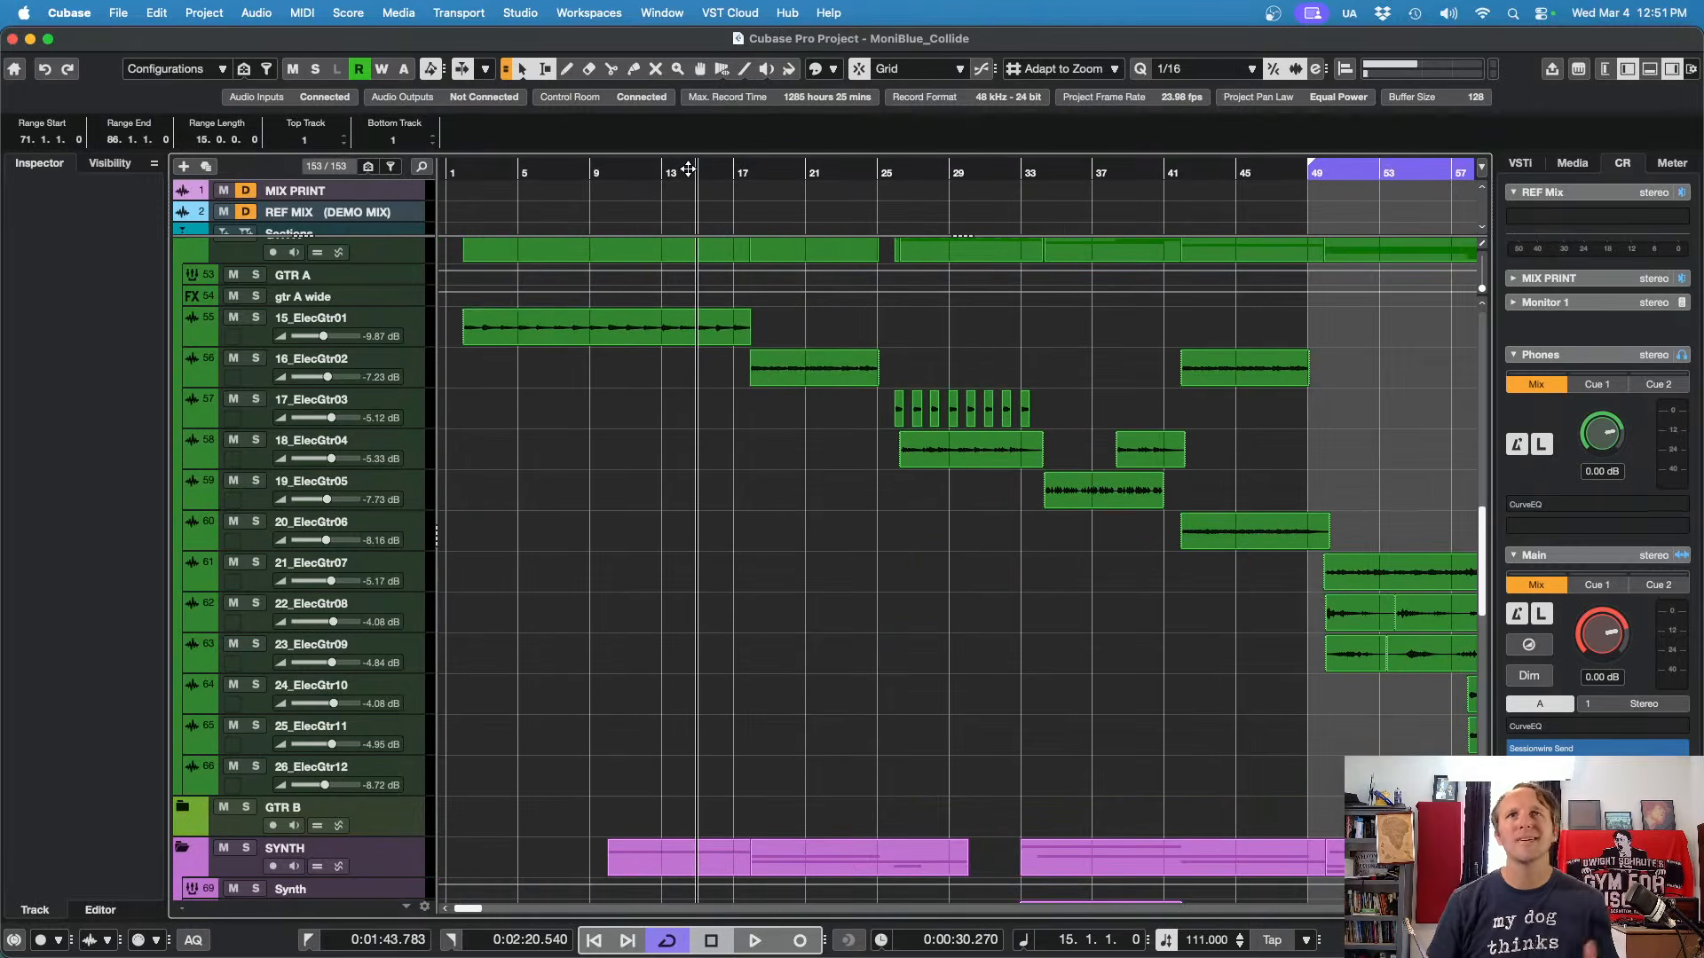
key("space")
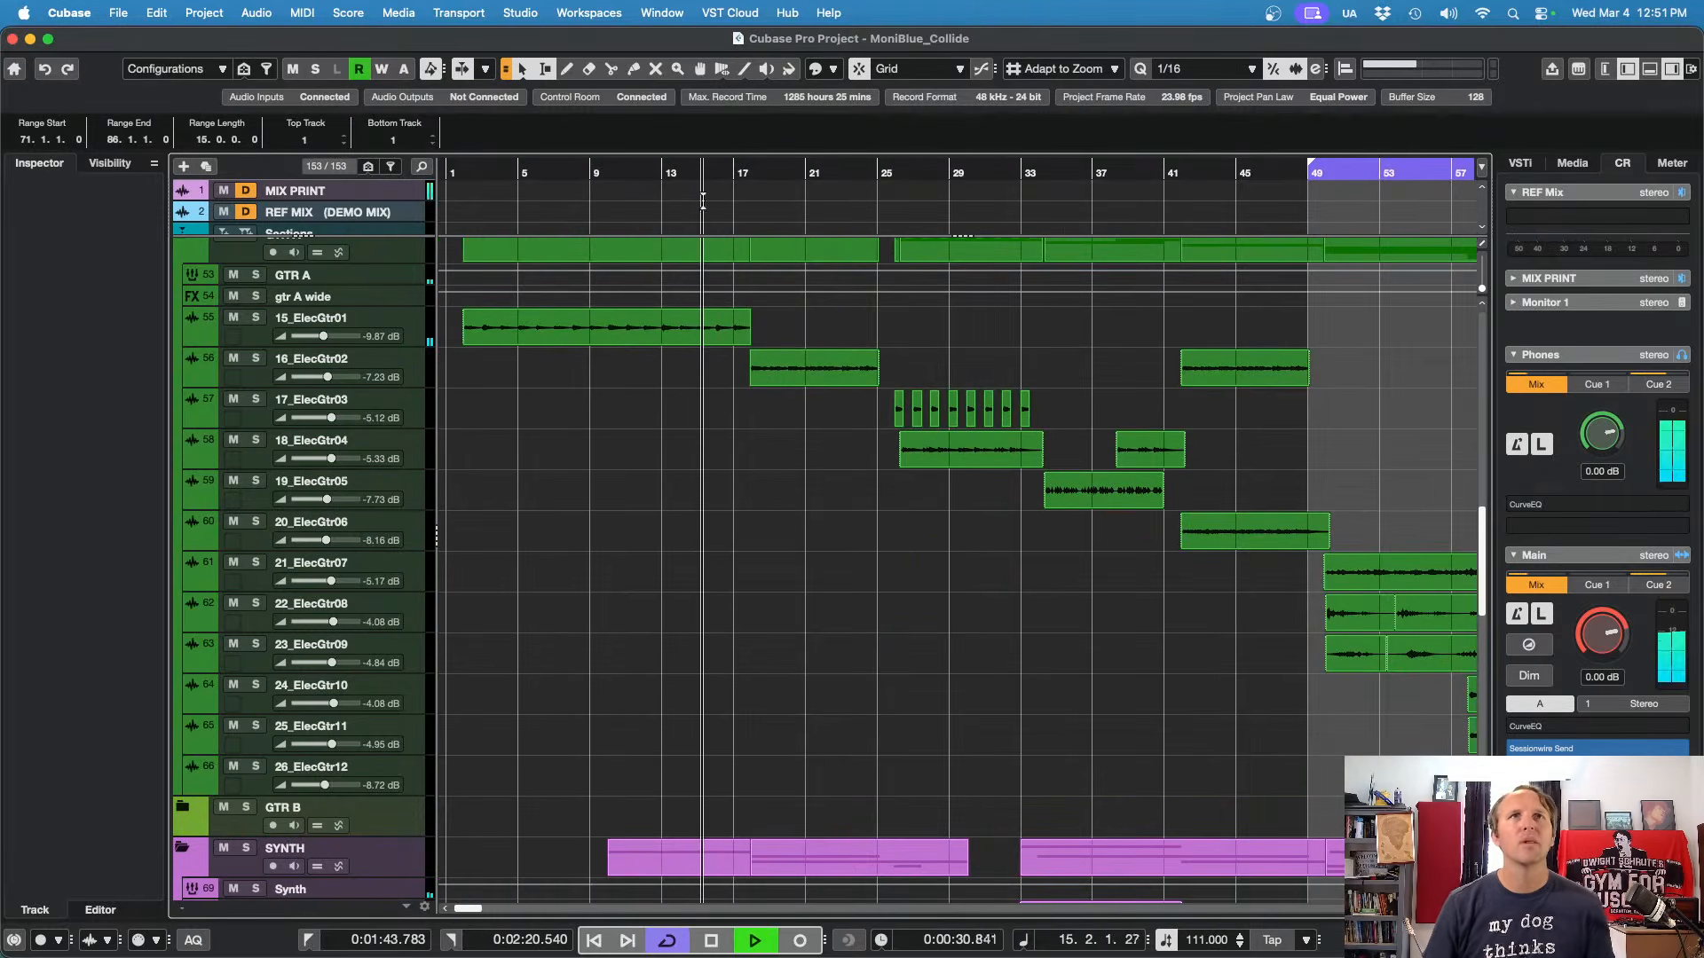
left_click(590, 173)
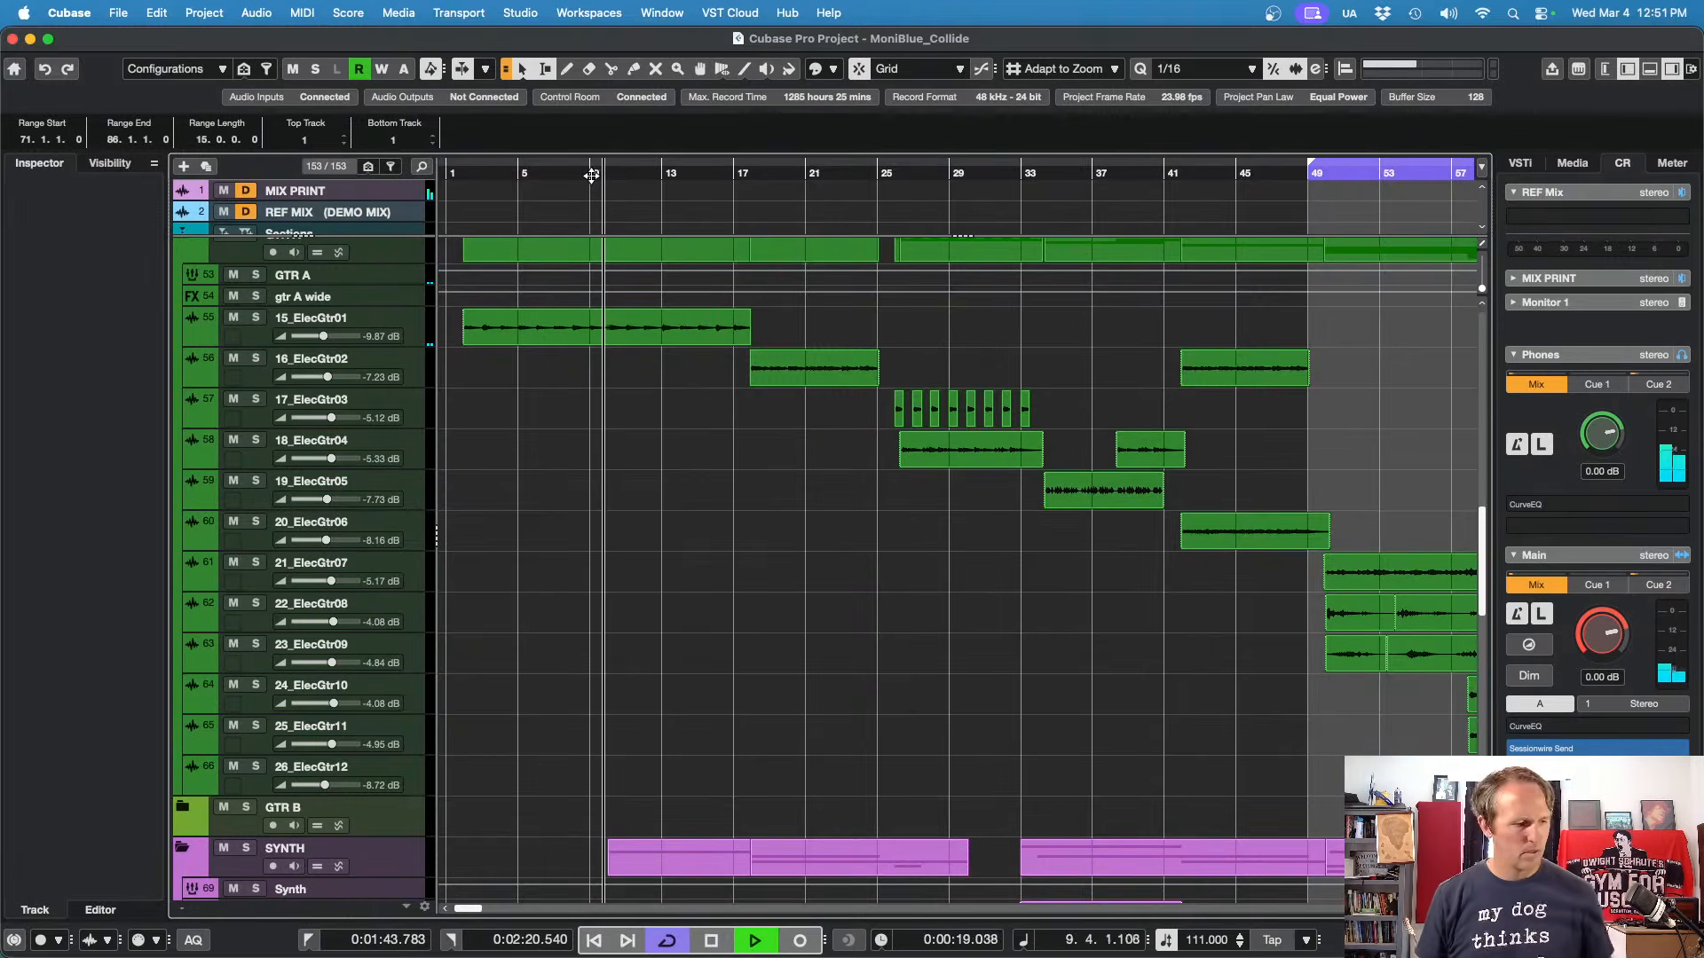
left_click(408, 329)
key("s")
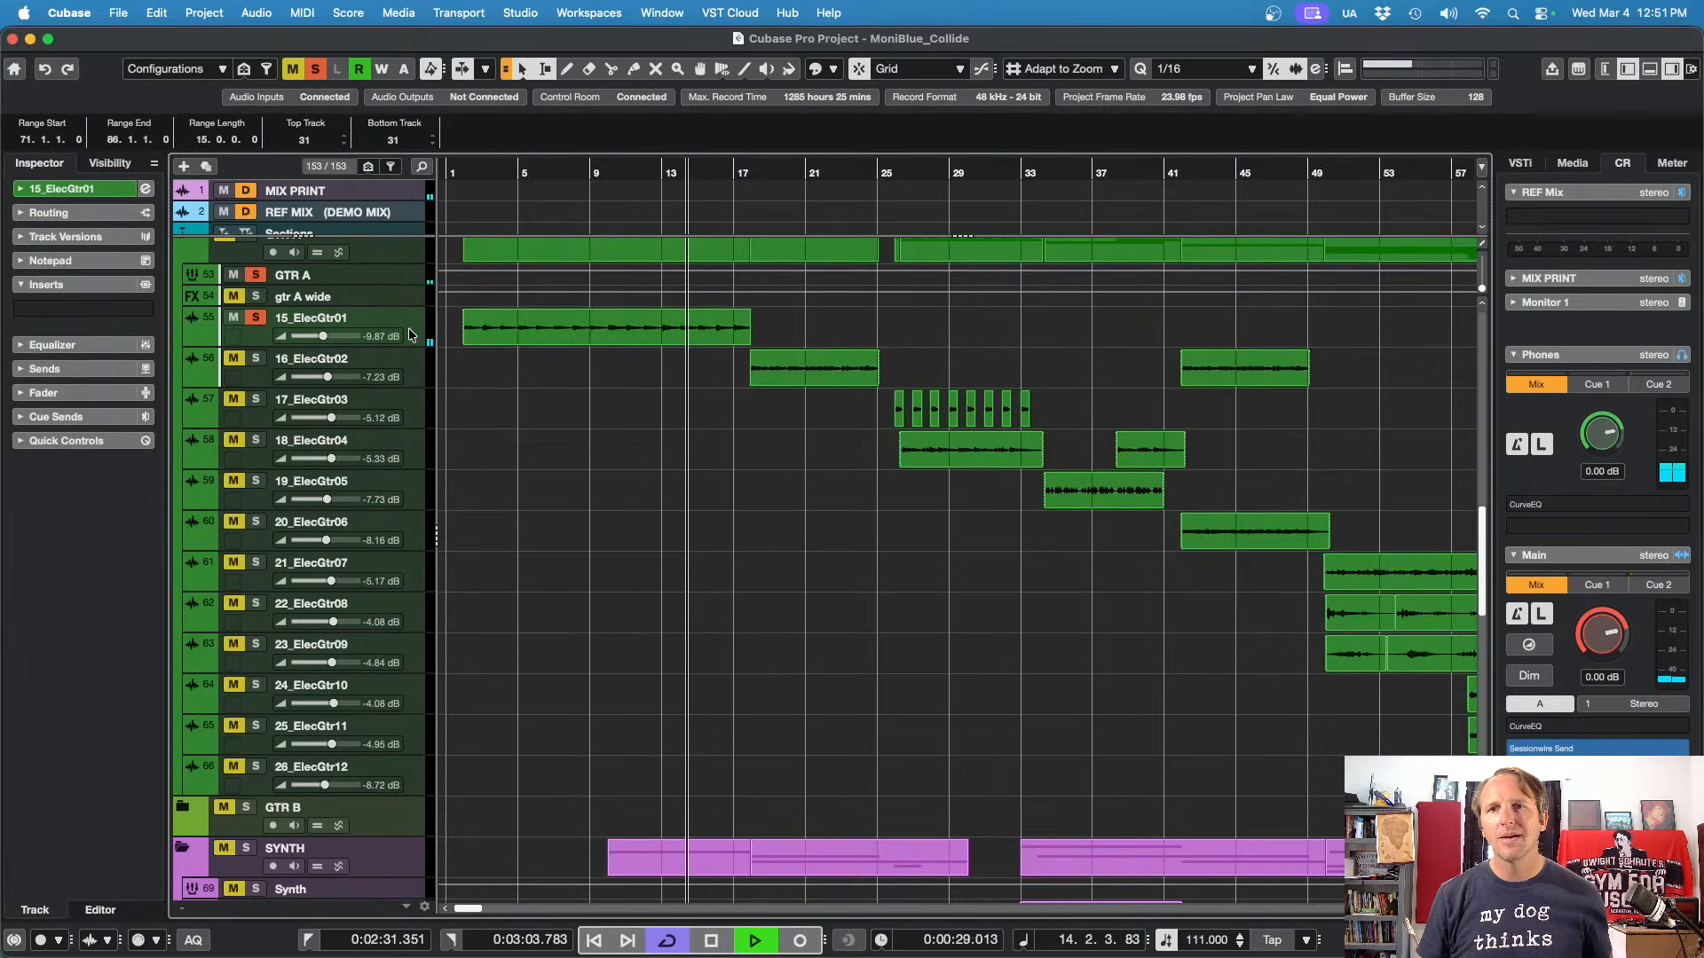
Step: Audition 15_ElecGtr01 from bar 9 soloed and in the full mix, and raise its volume to -0.25 dB
key("space")
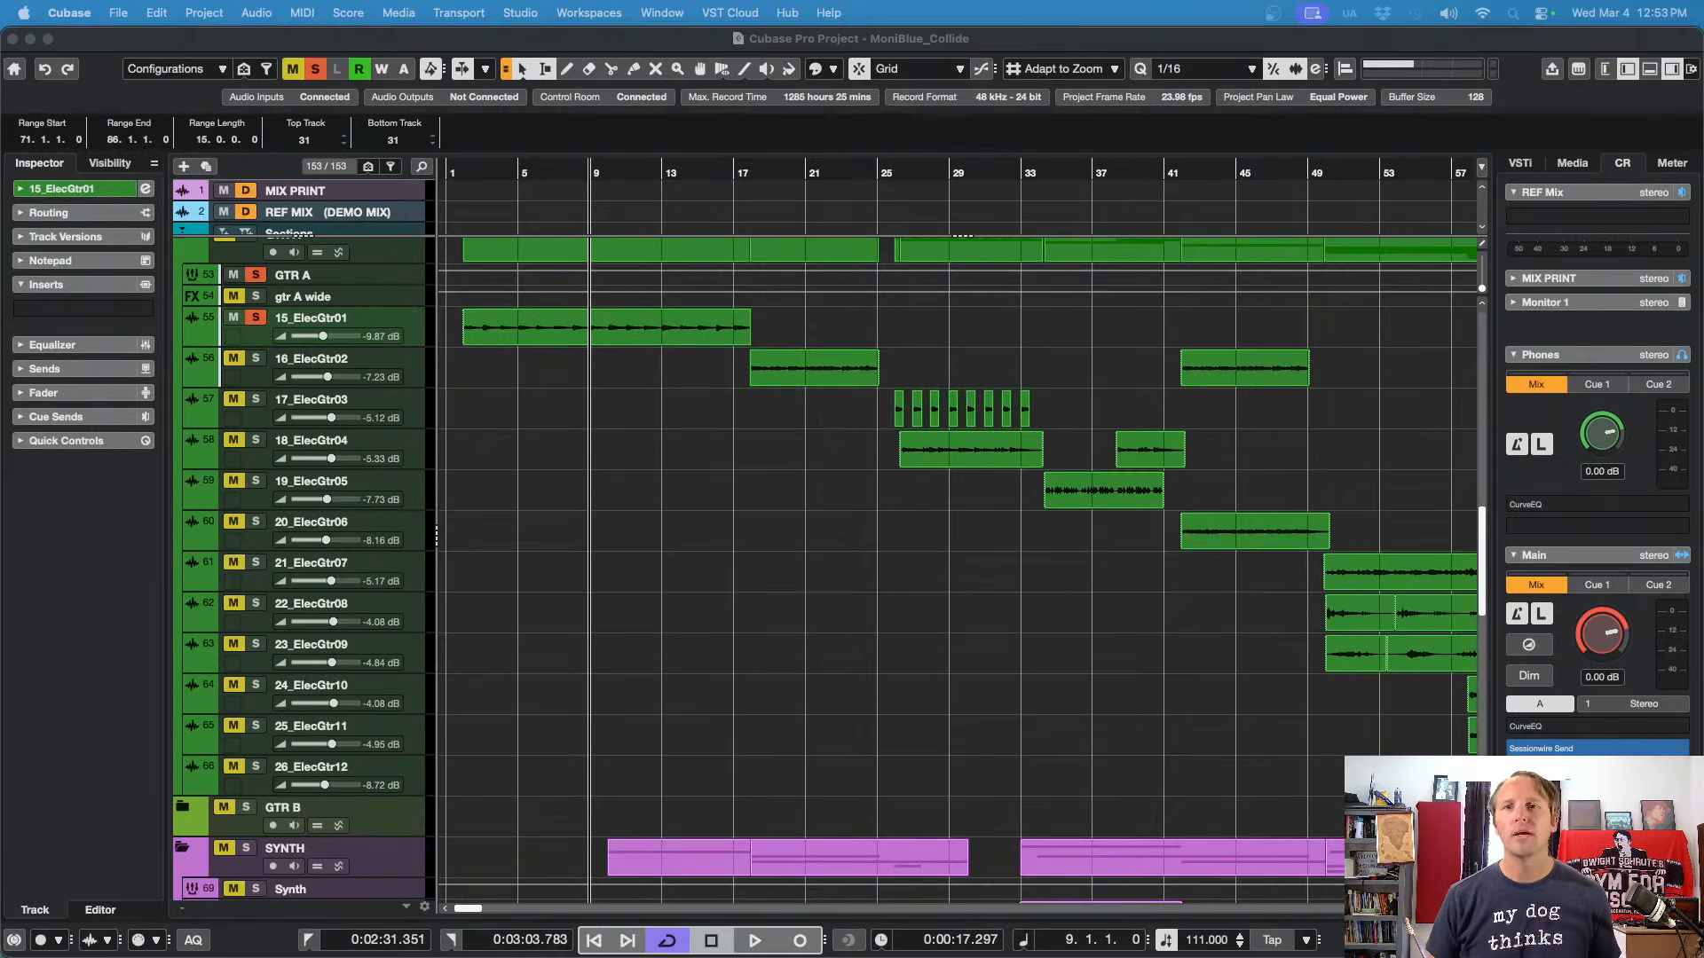
left_click(687, 50)
key("space")
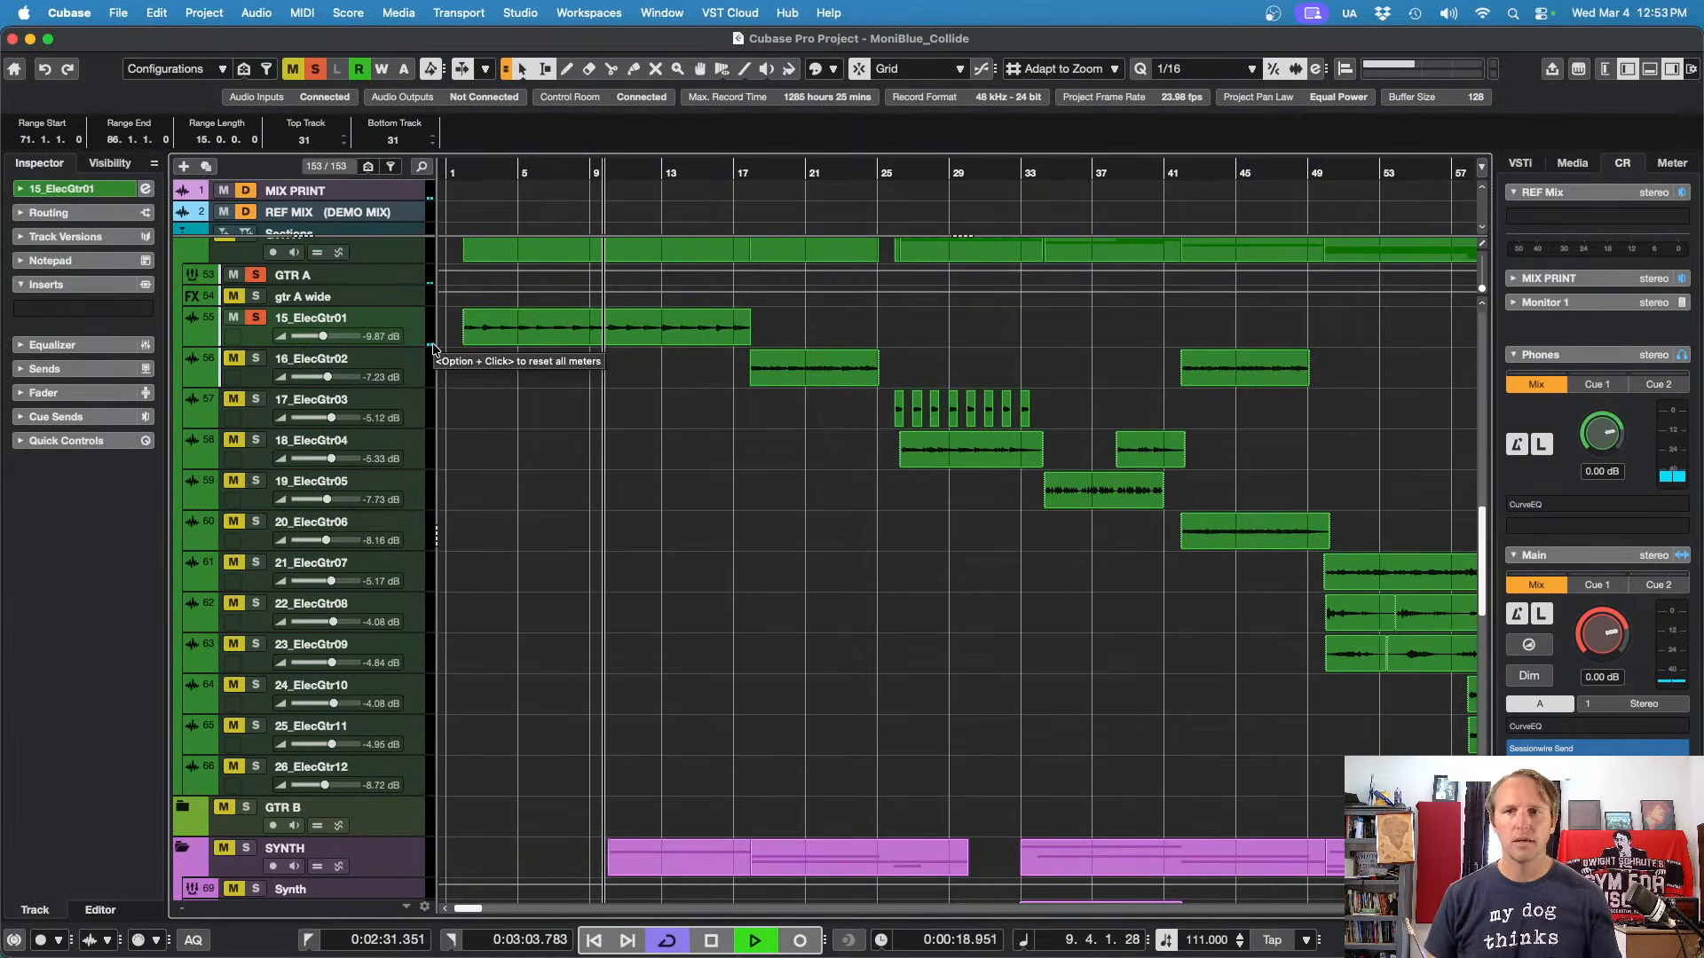
key("space")
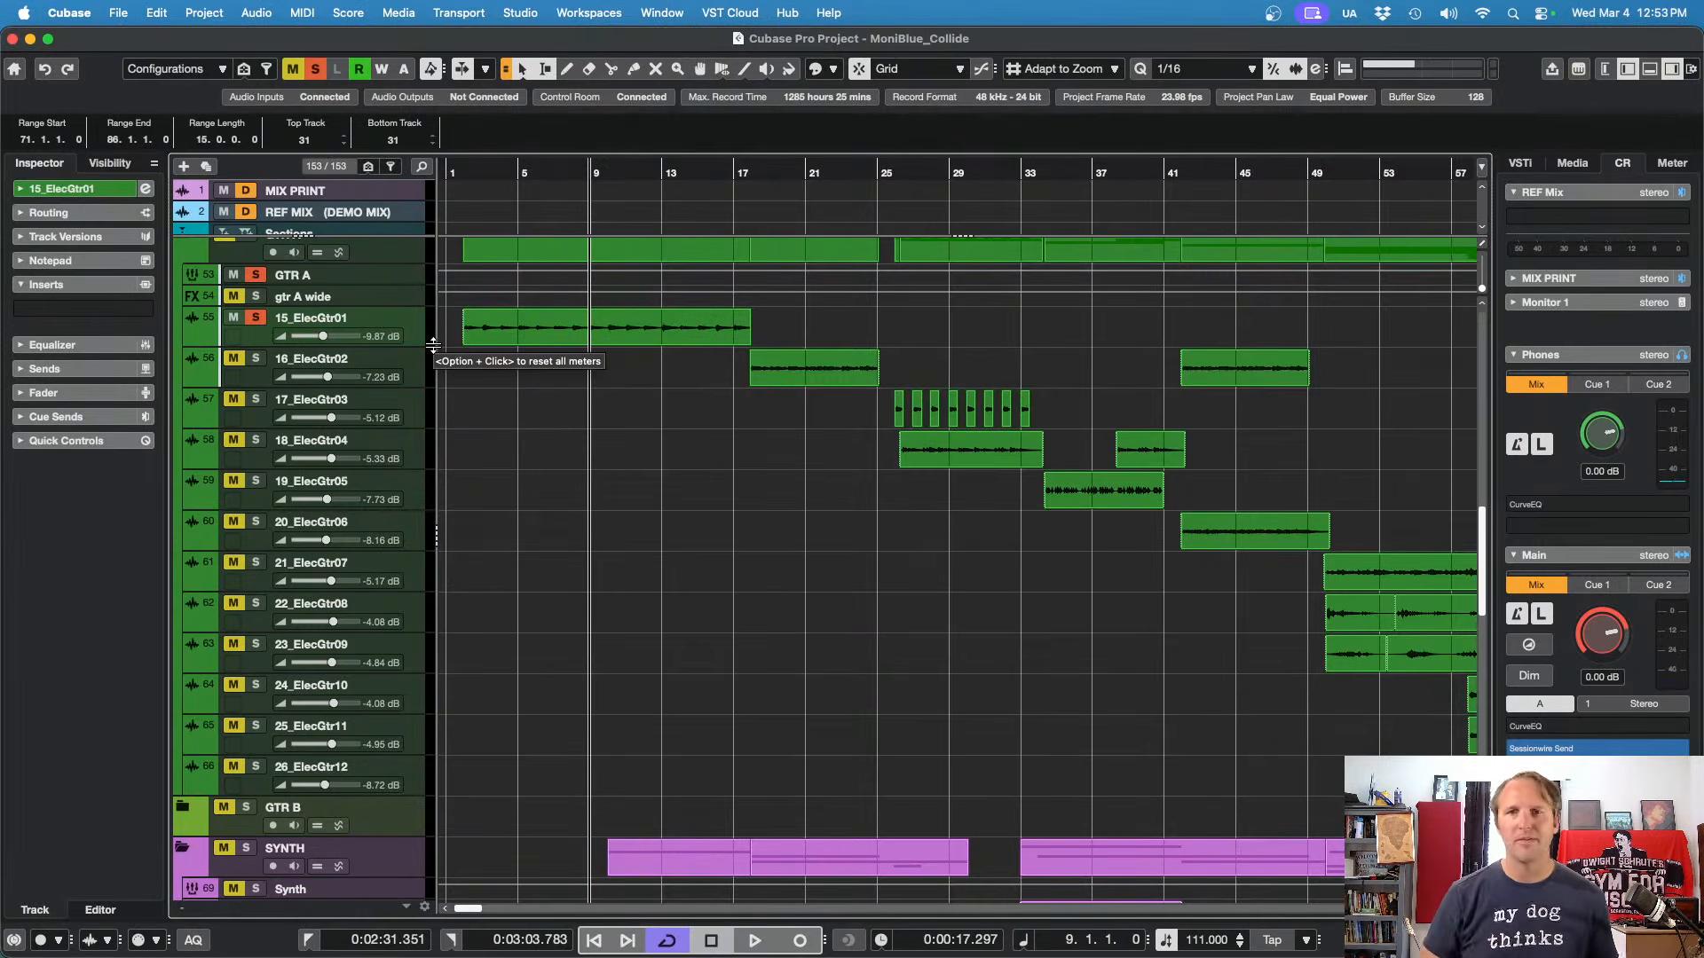
key("space")
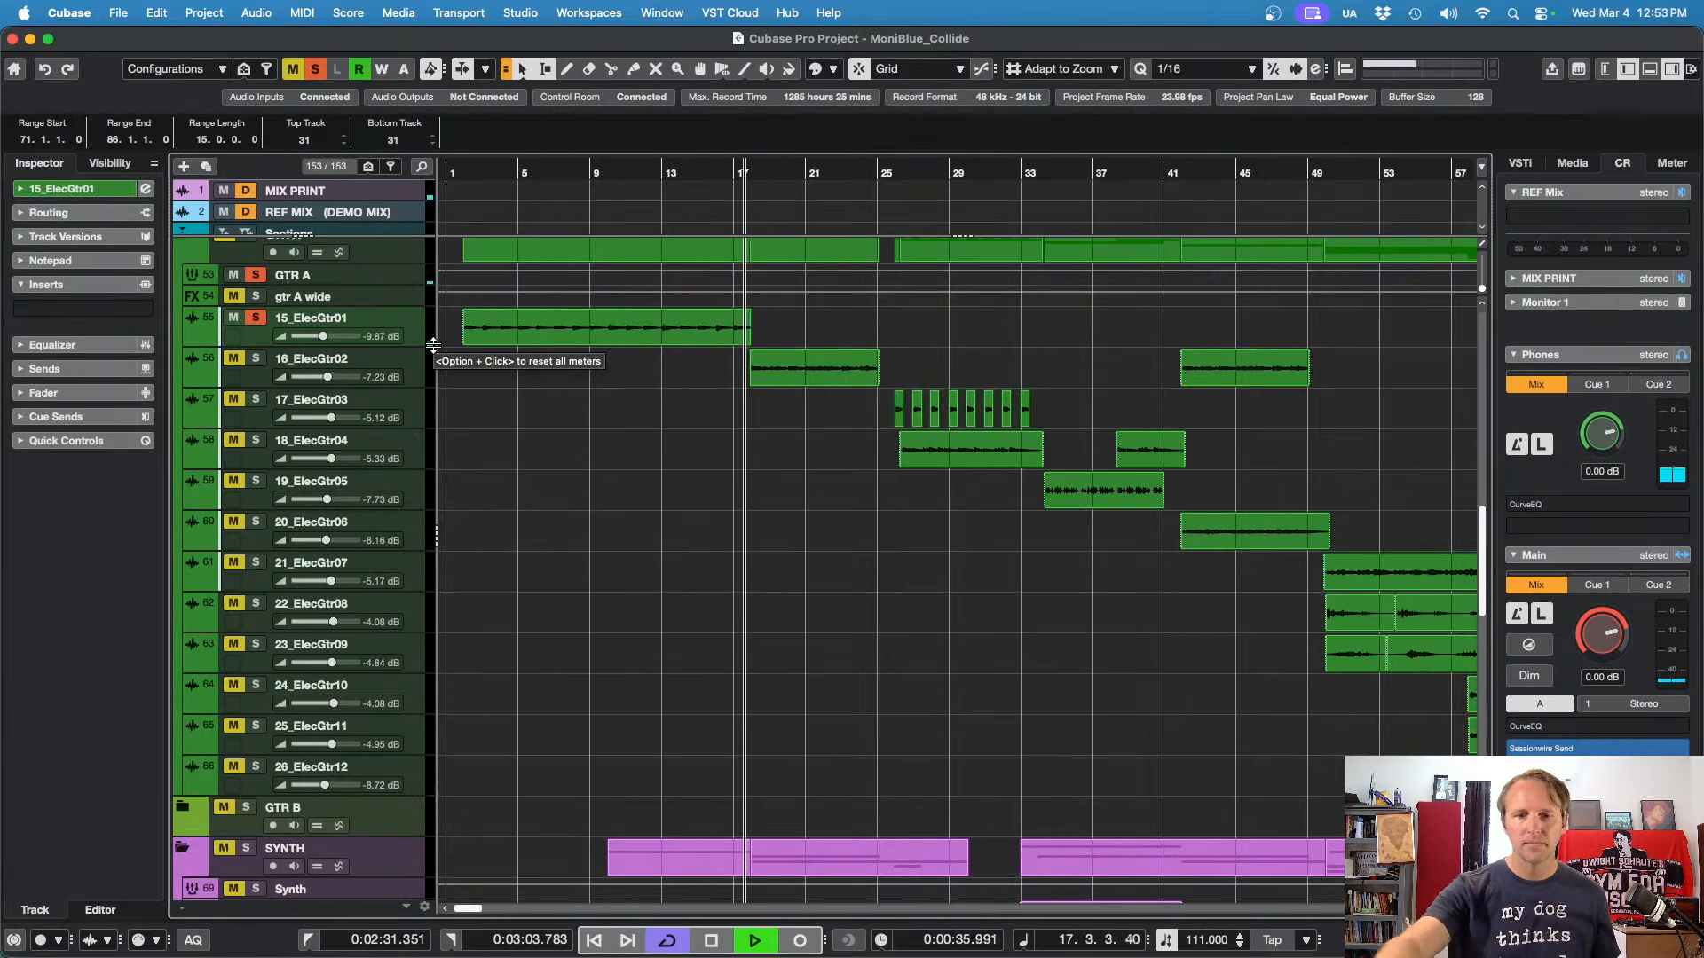
key("space")
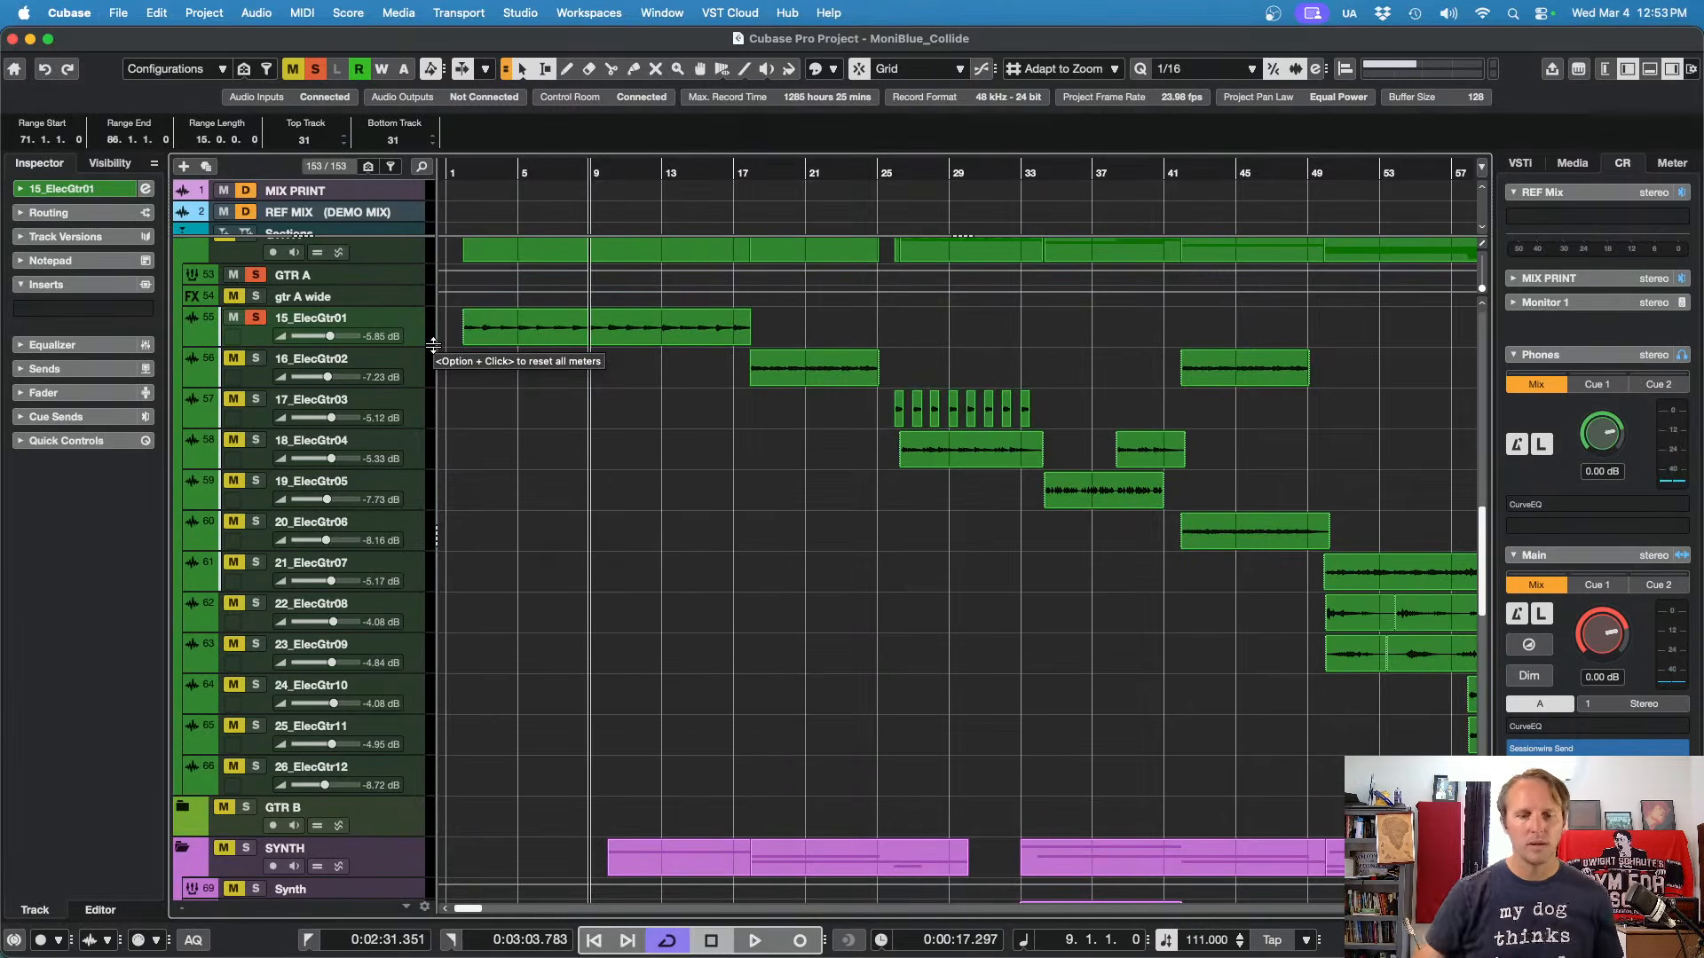
key("s")
key("space")
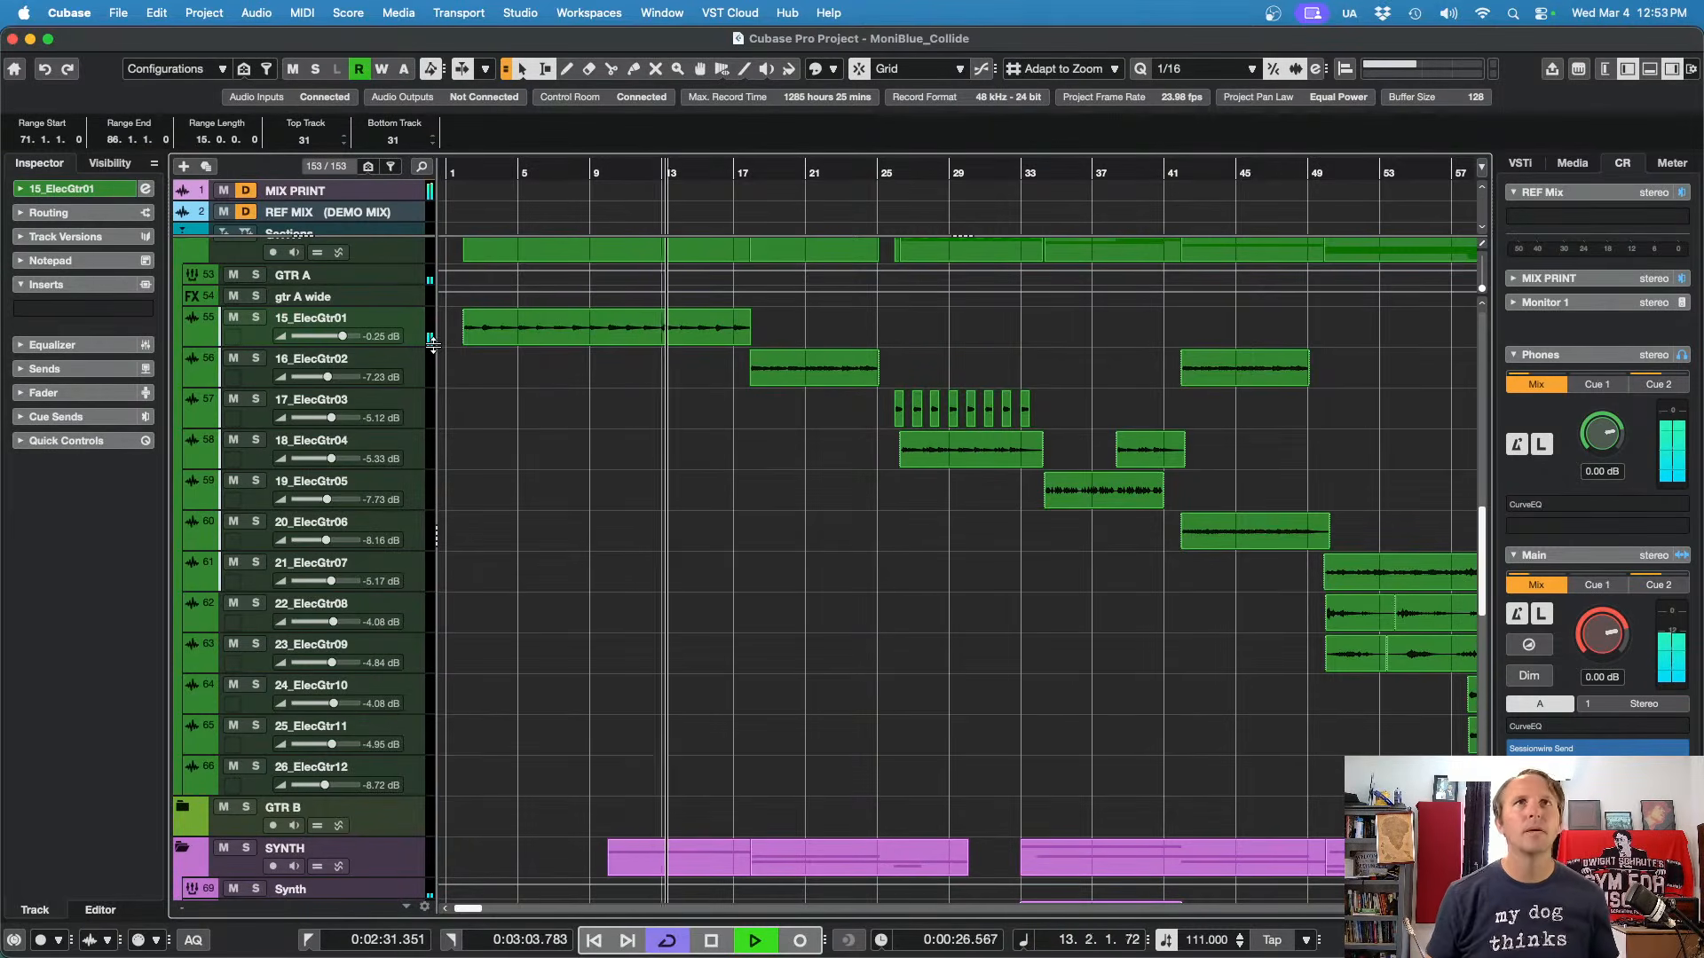
key("space")
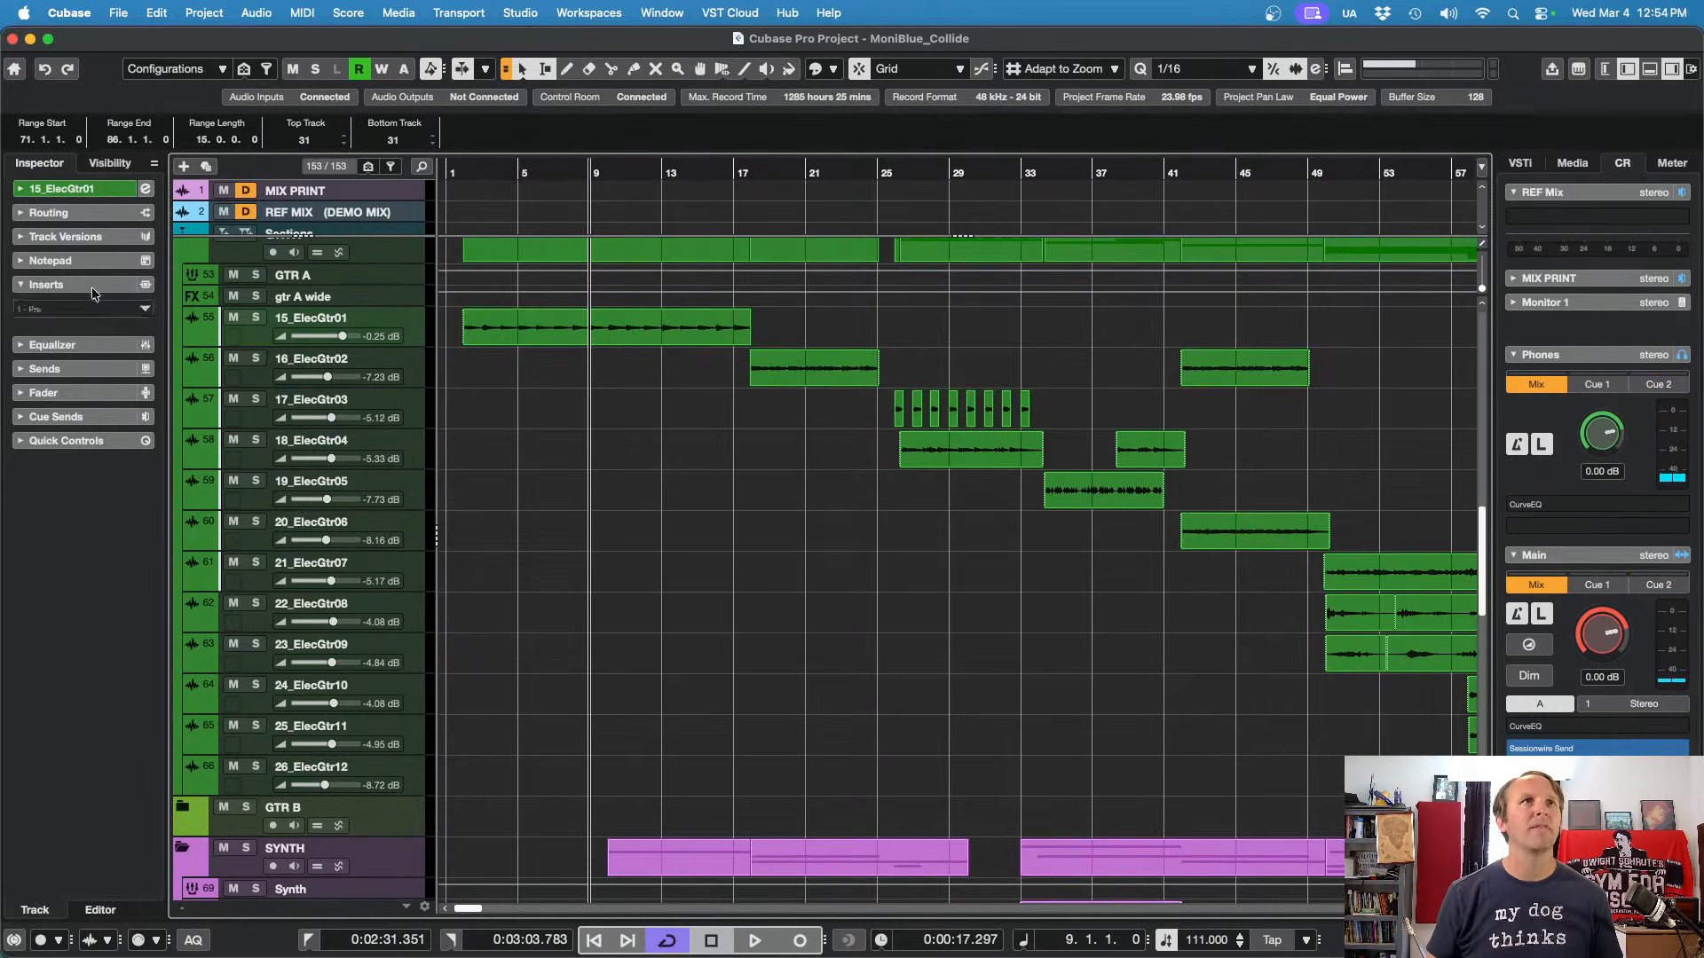
Step: With 15_ElecGtr01 soloed in playback, activate and raise its g_Microshift send and activate its pingpong dly send at -17.4 dB
left_click(71, 415)
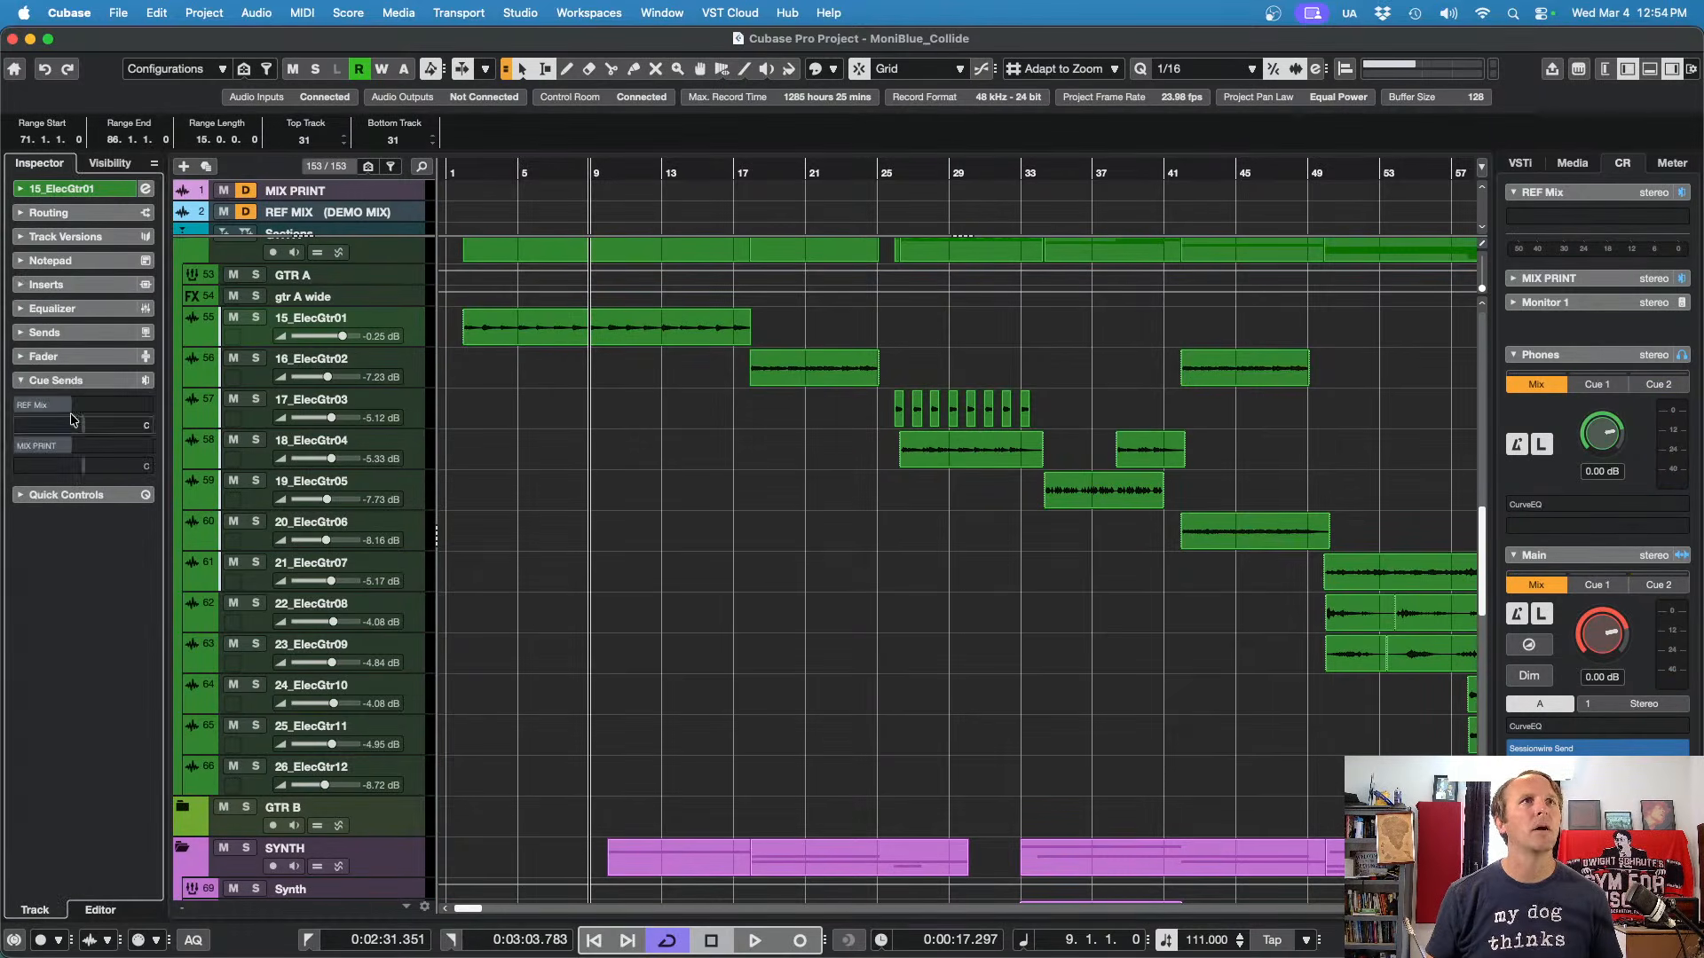
left_click(70, 334)
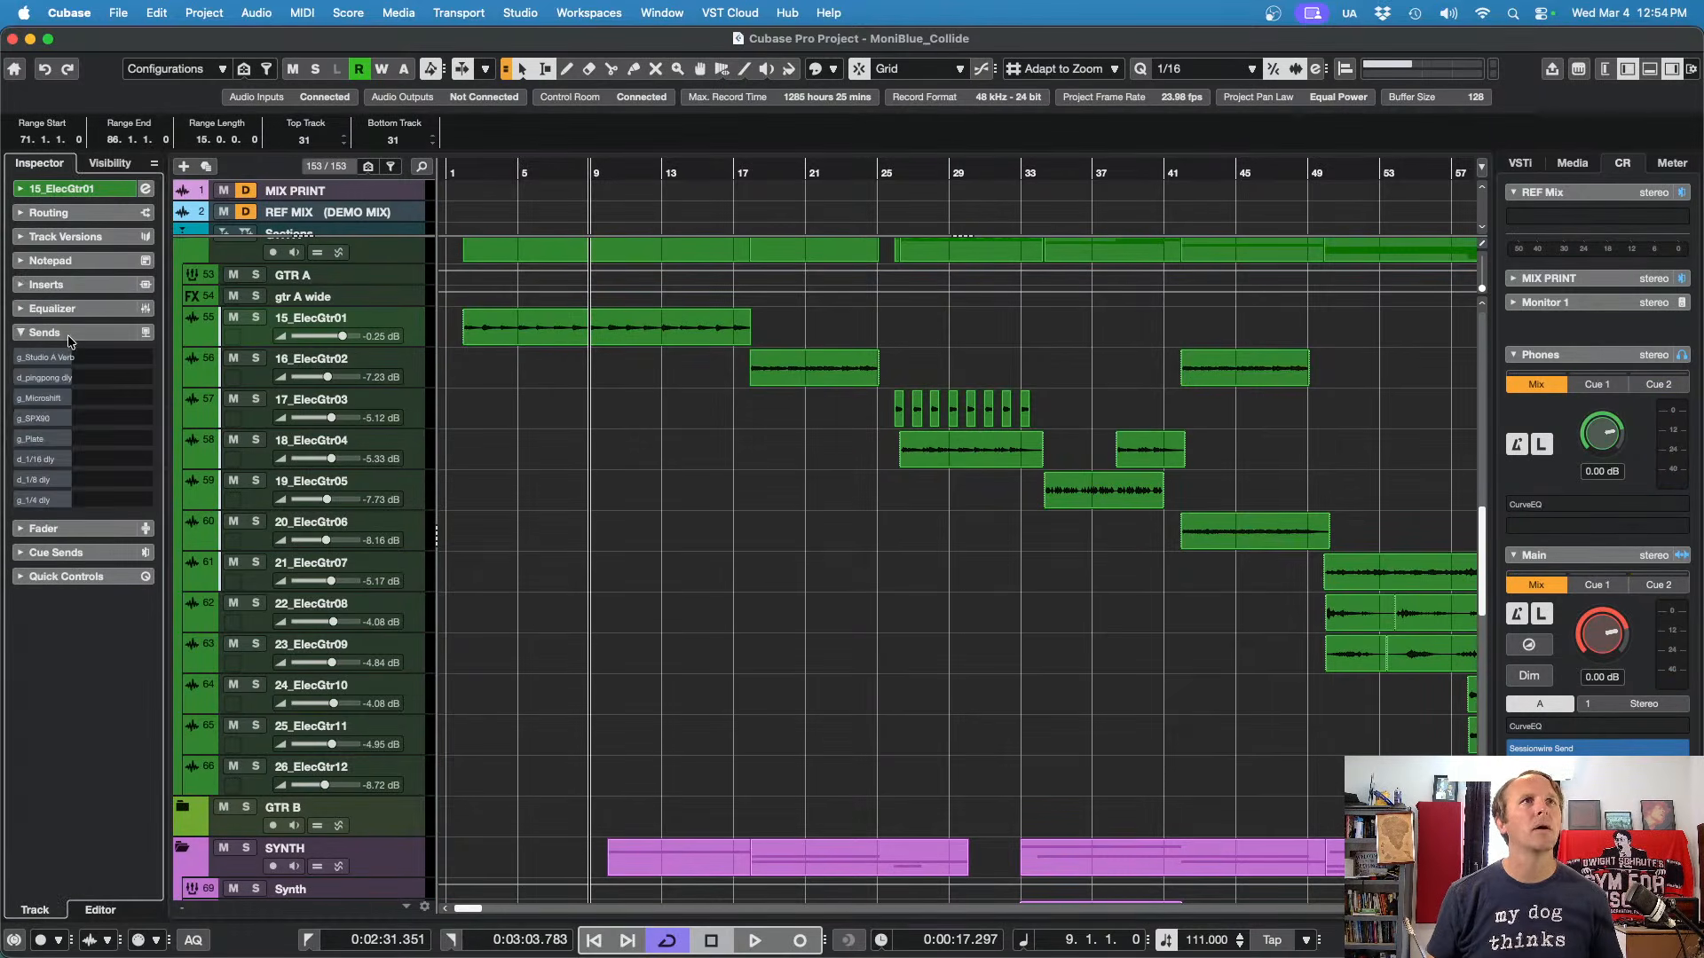
left_click(23, 419)
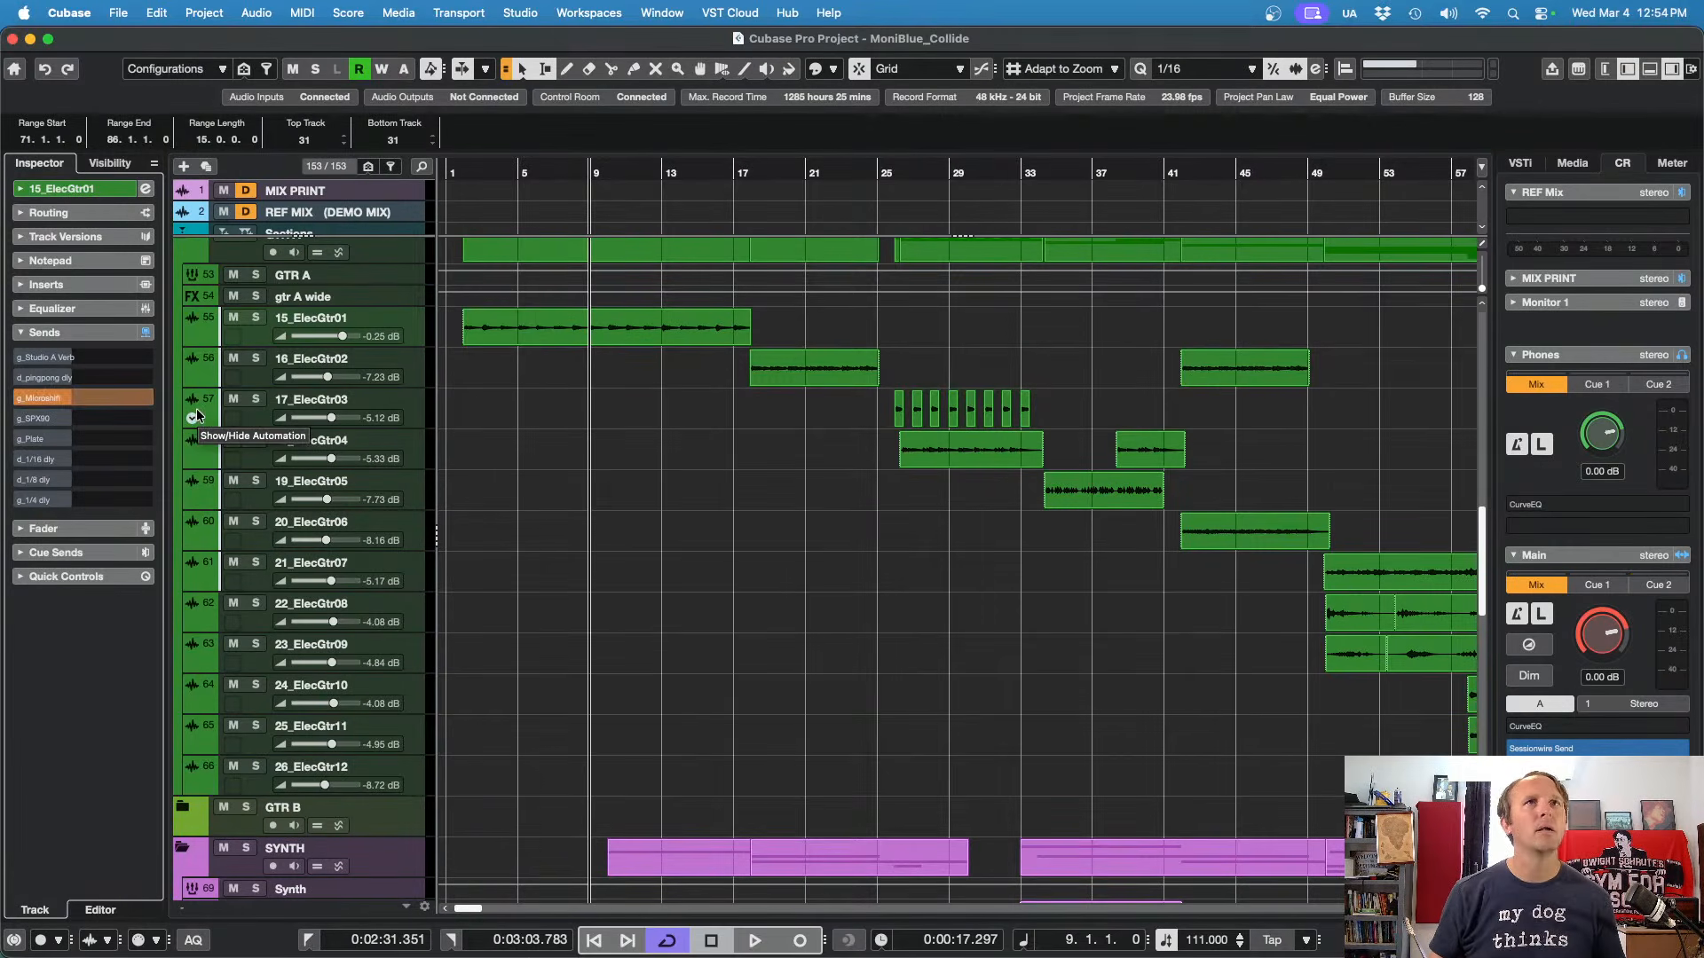
key("space")
key("s")
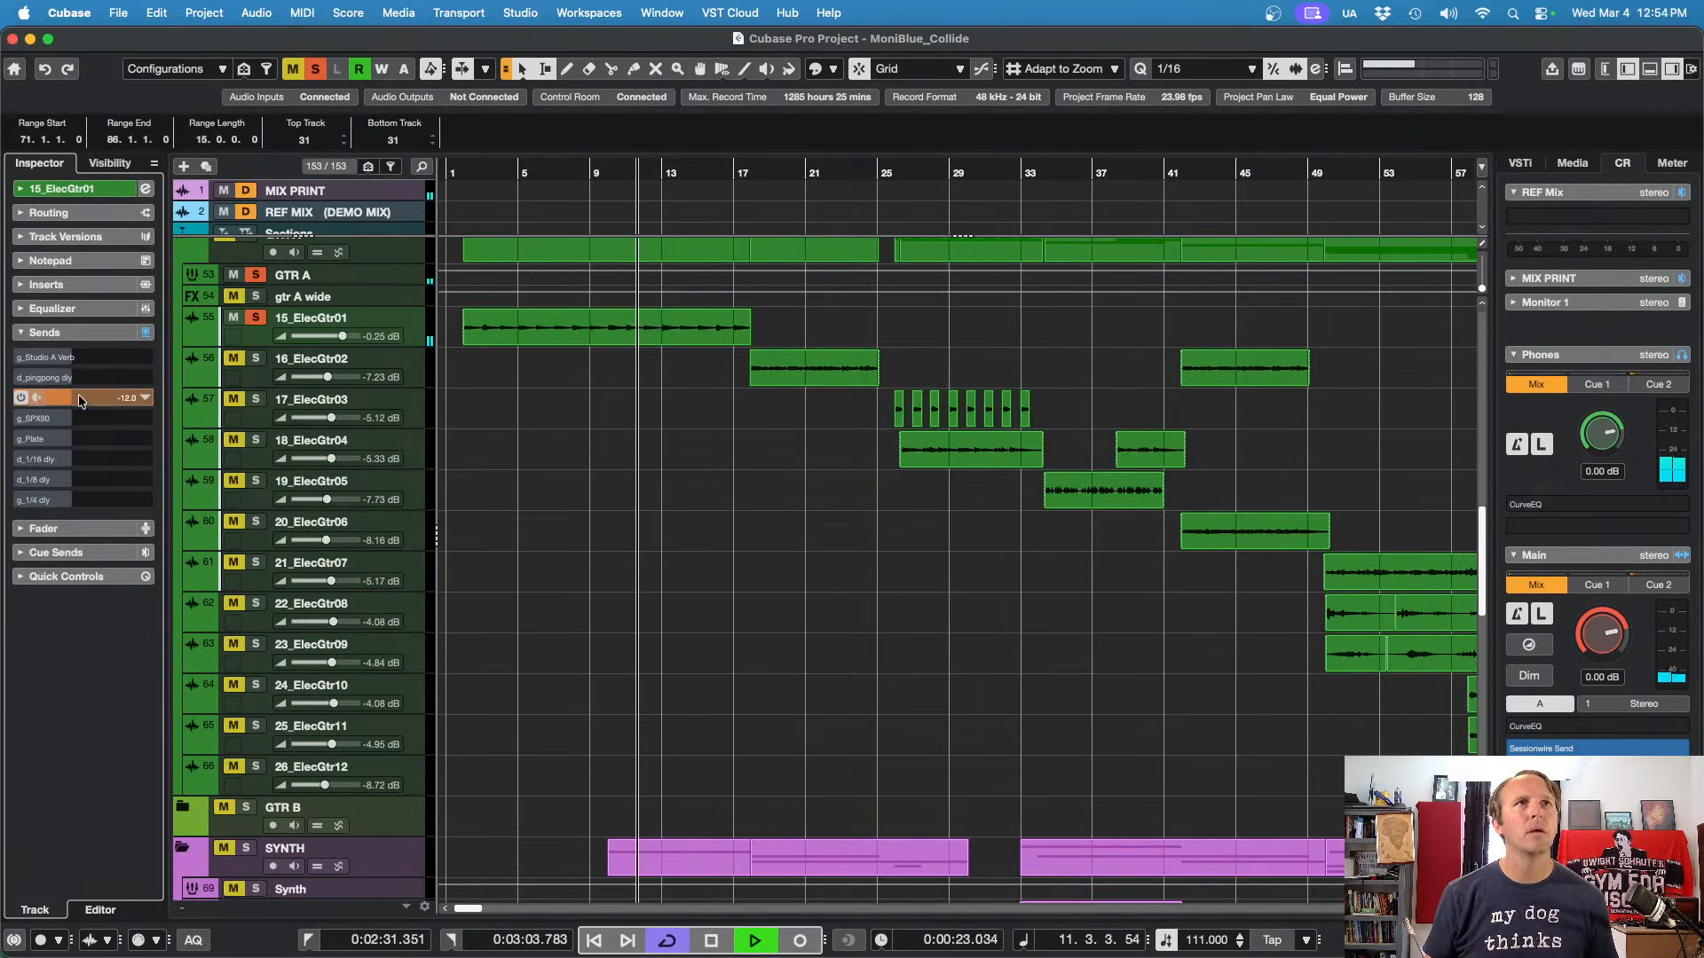
left_click_drag(79, 400, 129, 400)
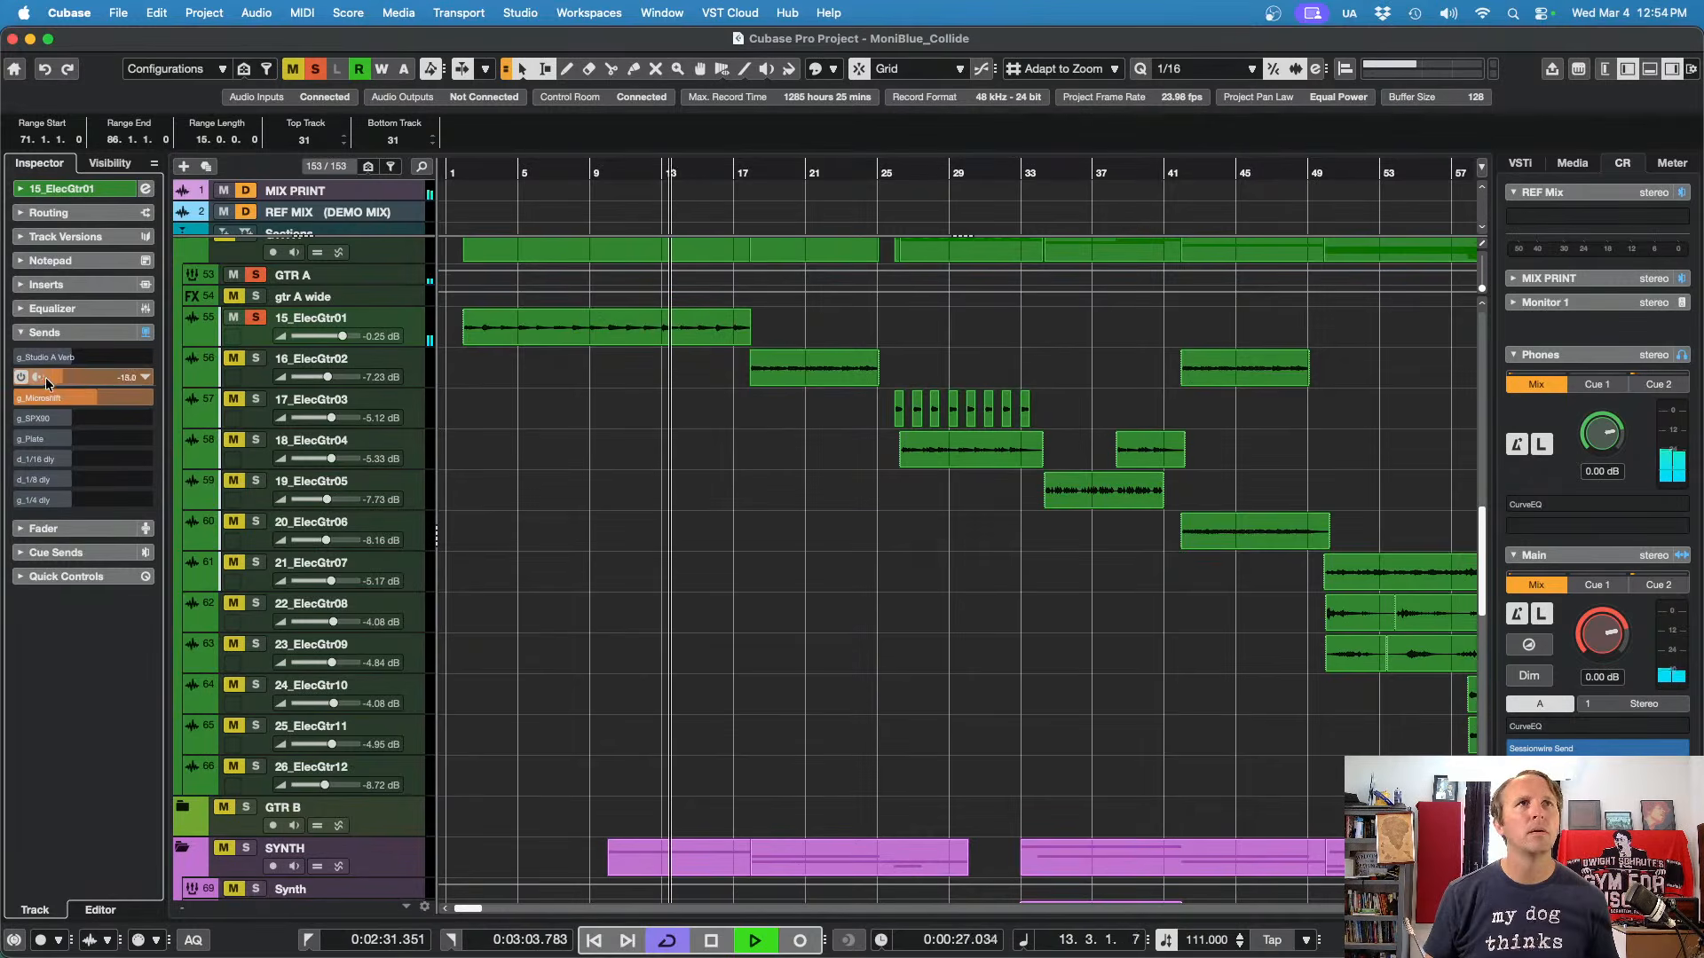
left_click_drag(46, 379, 40, 379)
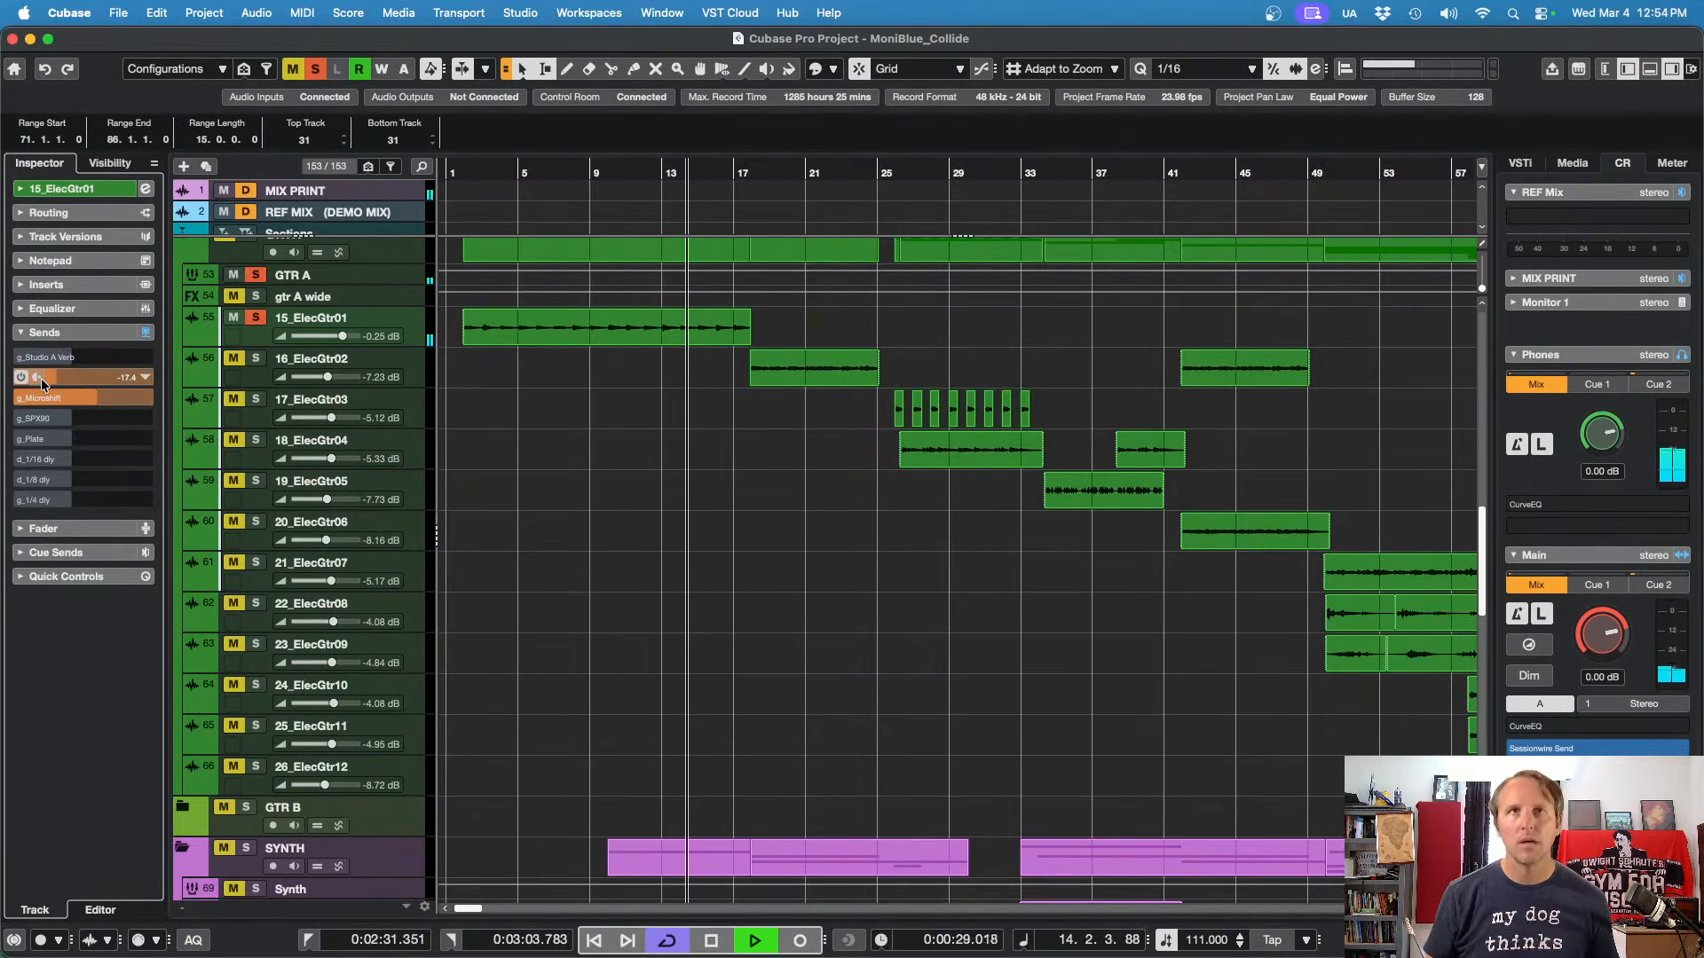
Step: Compare 15_ElecGtr01 with its sends active and bypassed, stop playback, and leave the sends active
key("space")
key("space")
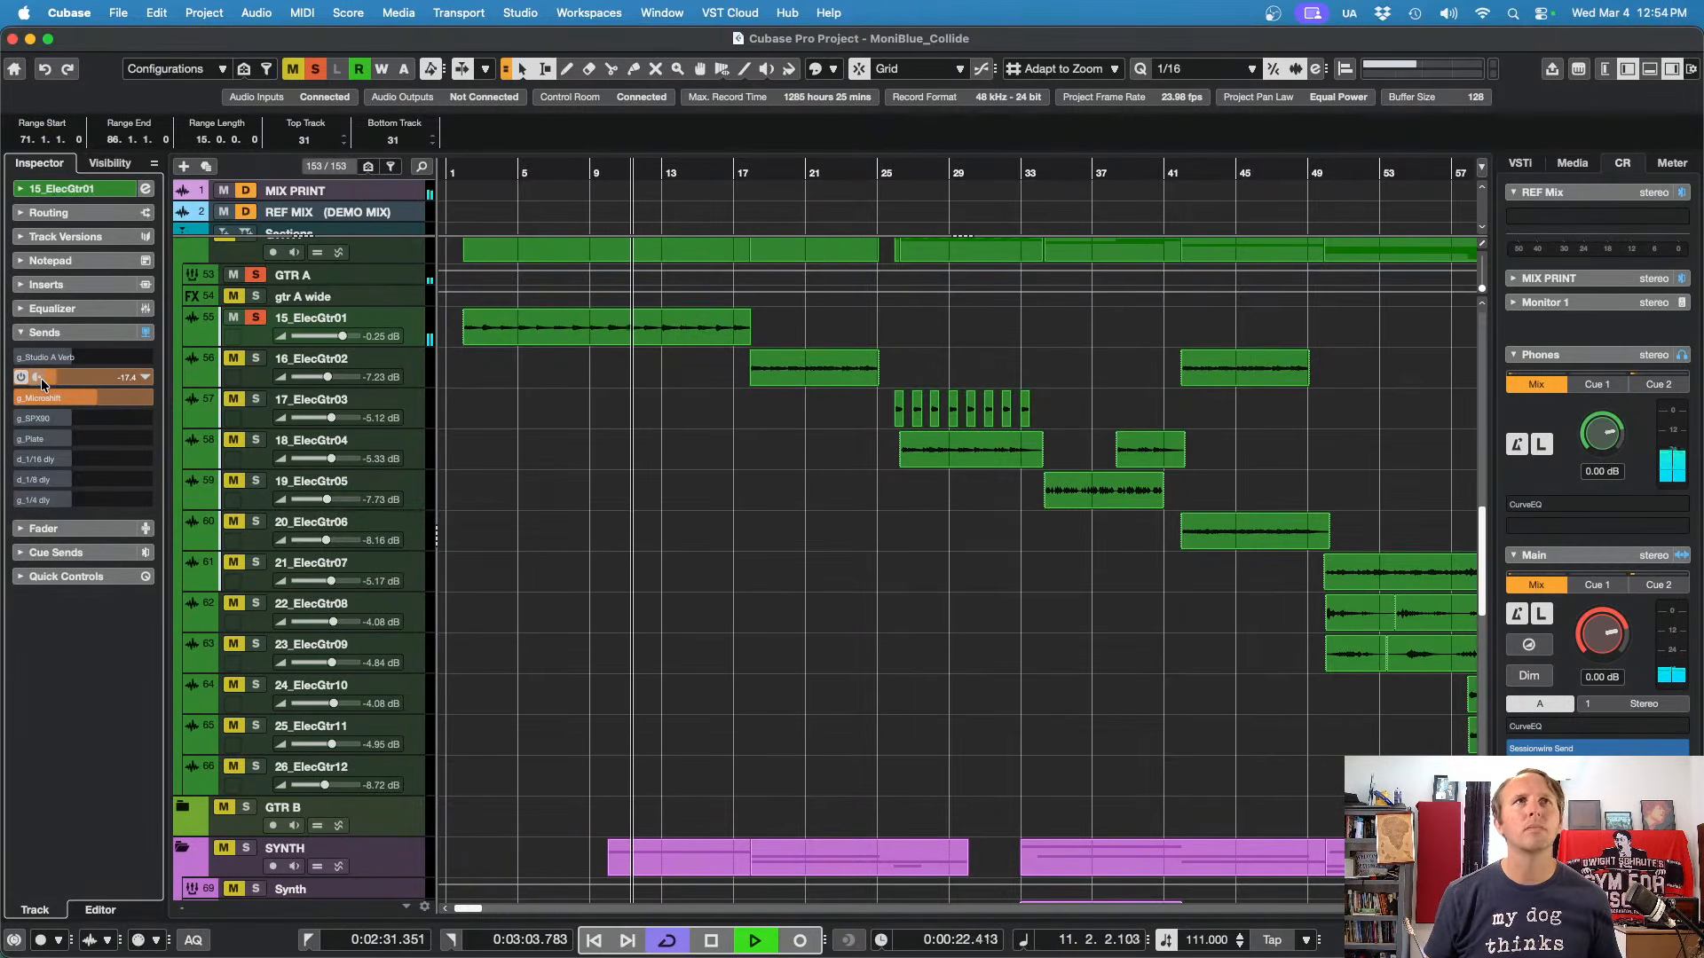
left_click(149, 333)
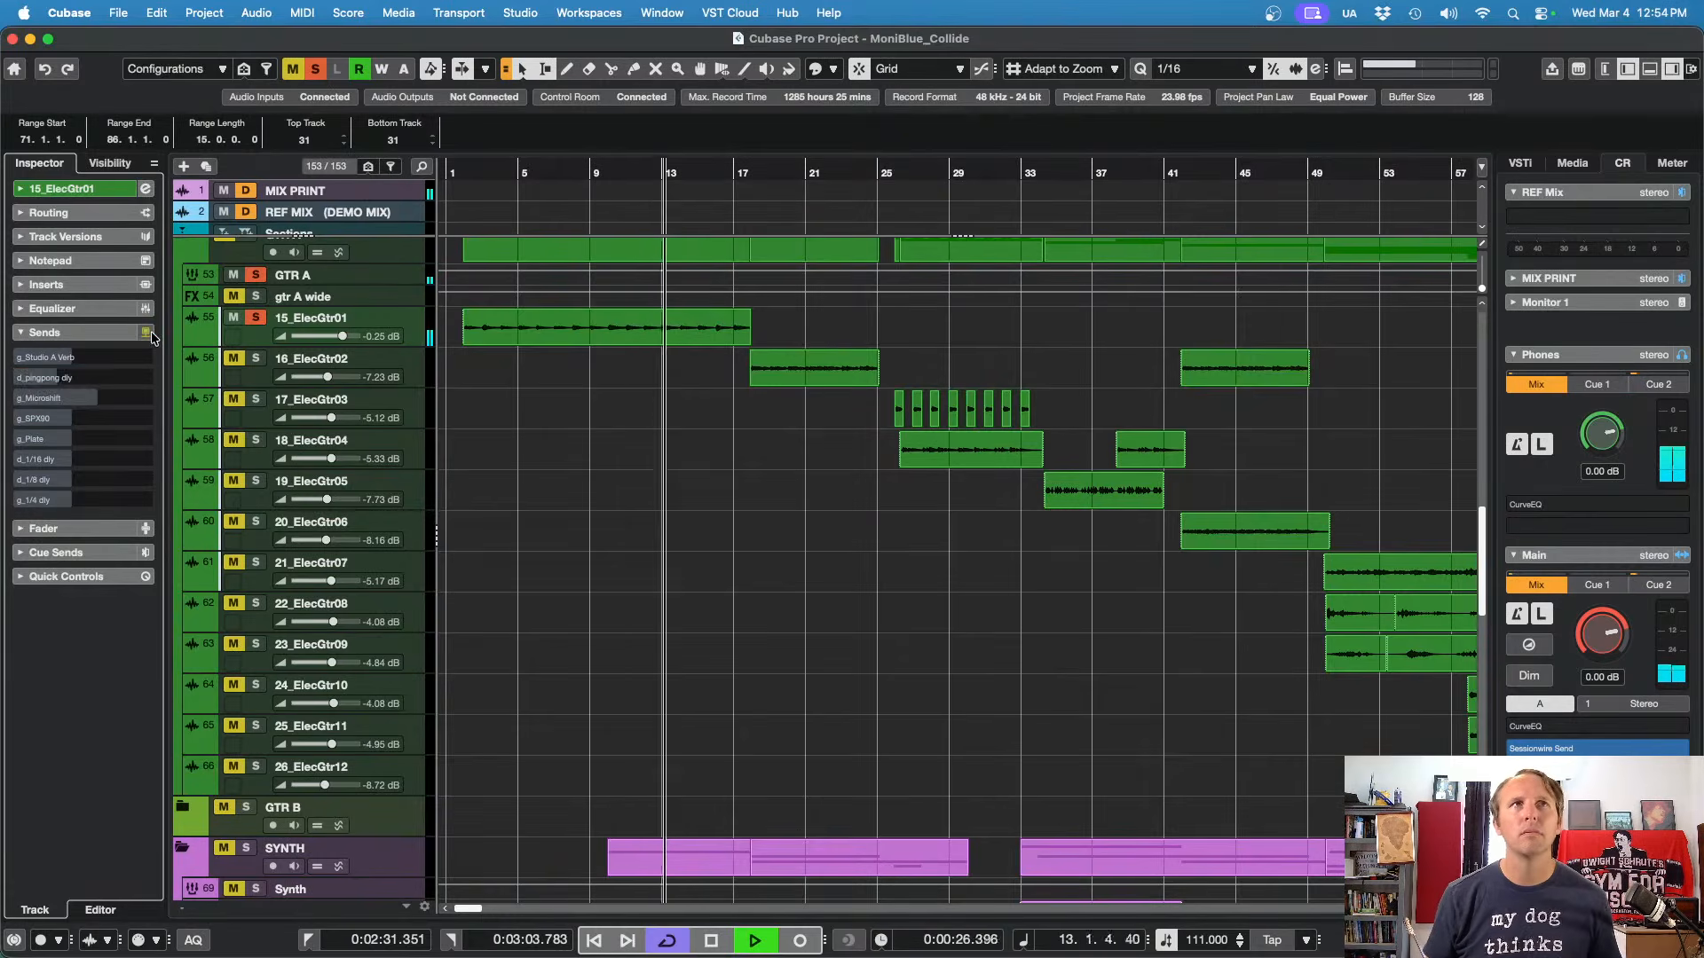
key("space")
left_click(147, 333)
Step: Return to the song start and reassign the g_1/4 dly send of 15_ElecGtr01 to g_weird leslie
mouse_move(84, 429)
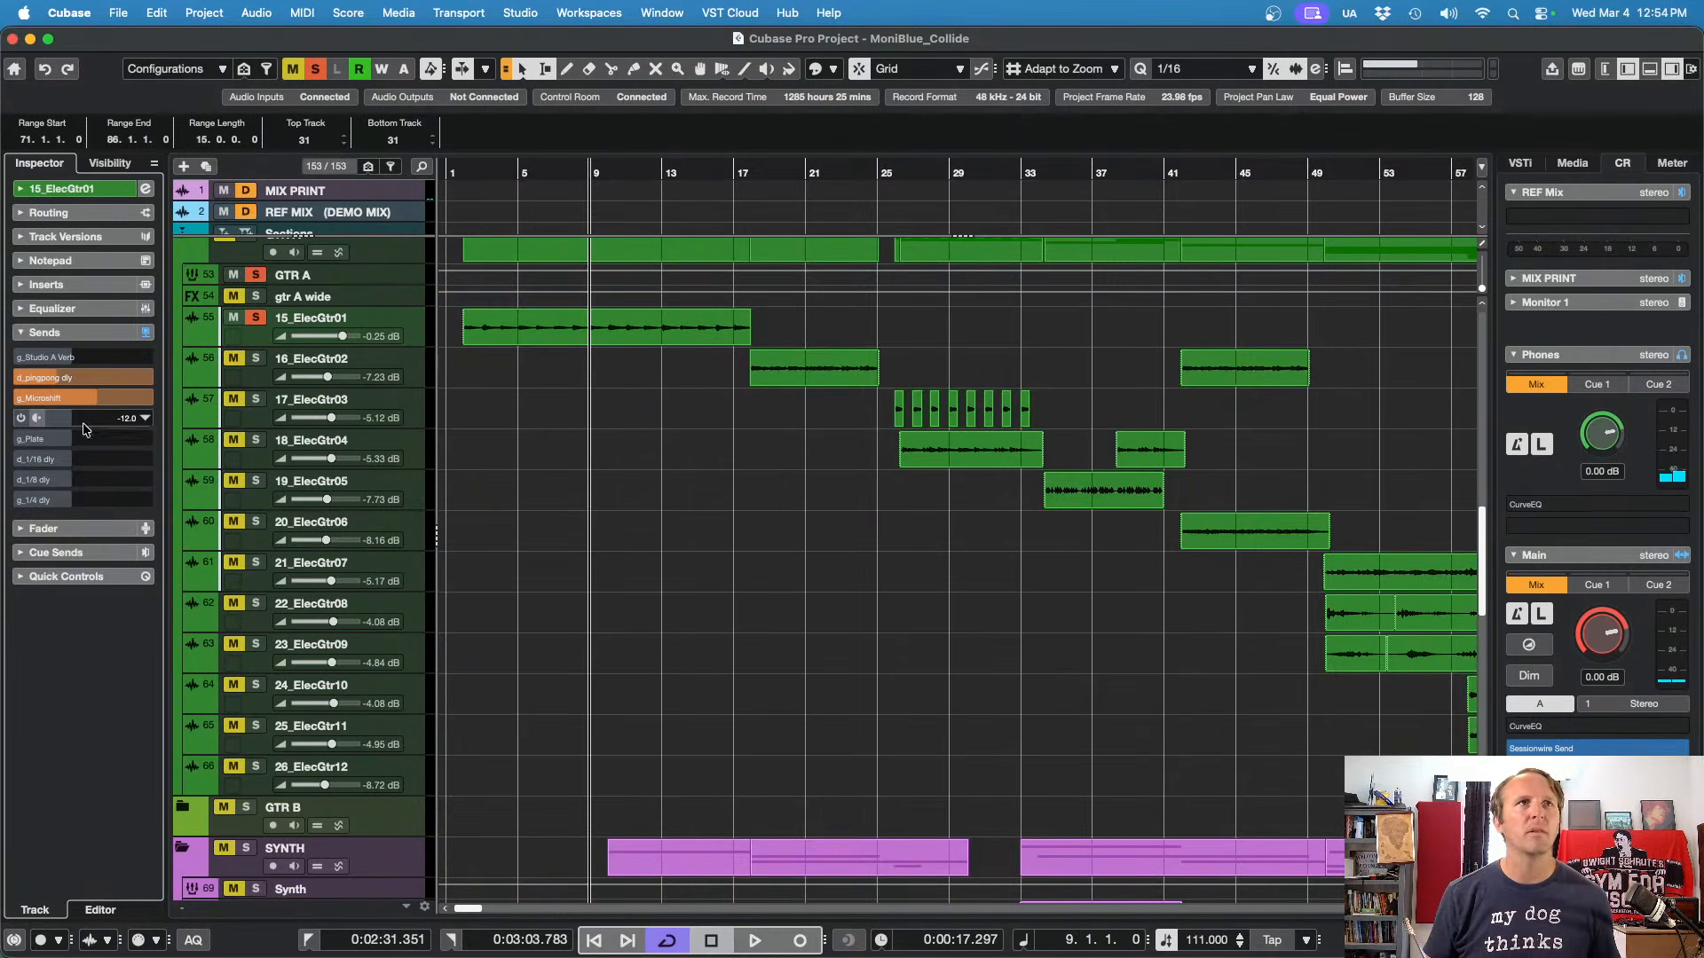
key("g")
key("g")
key("g")
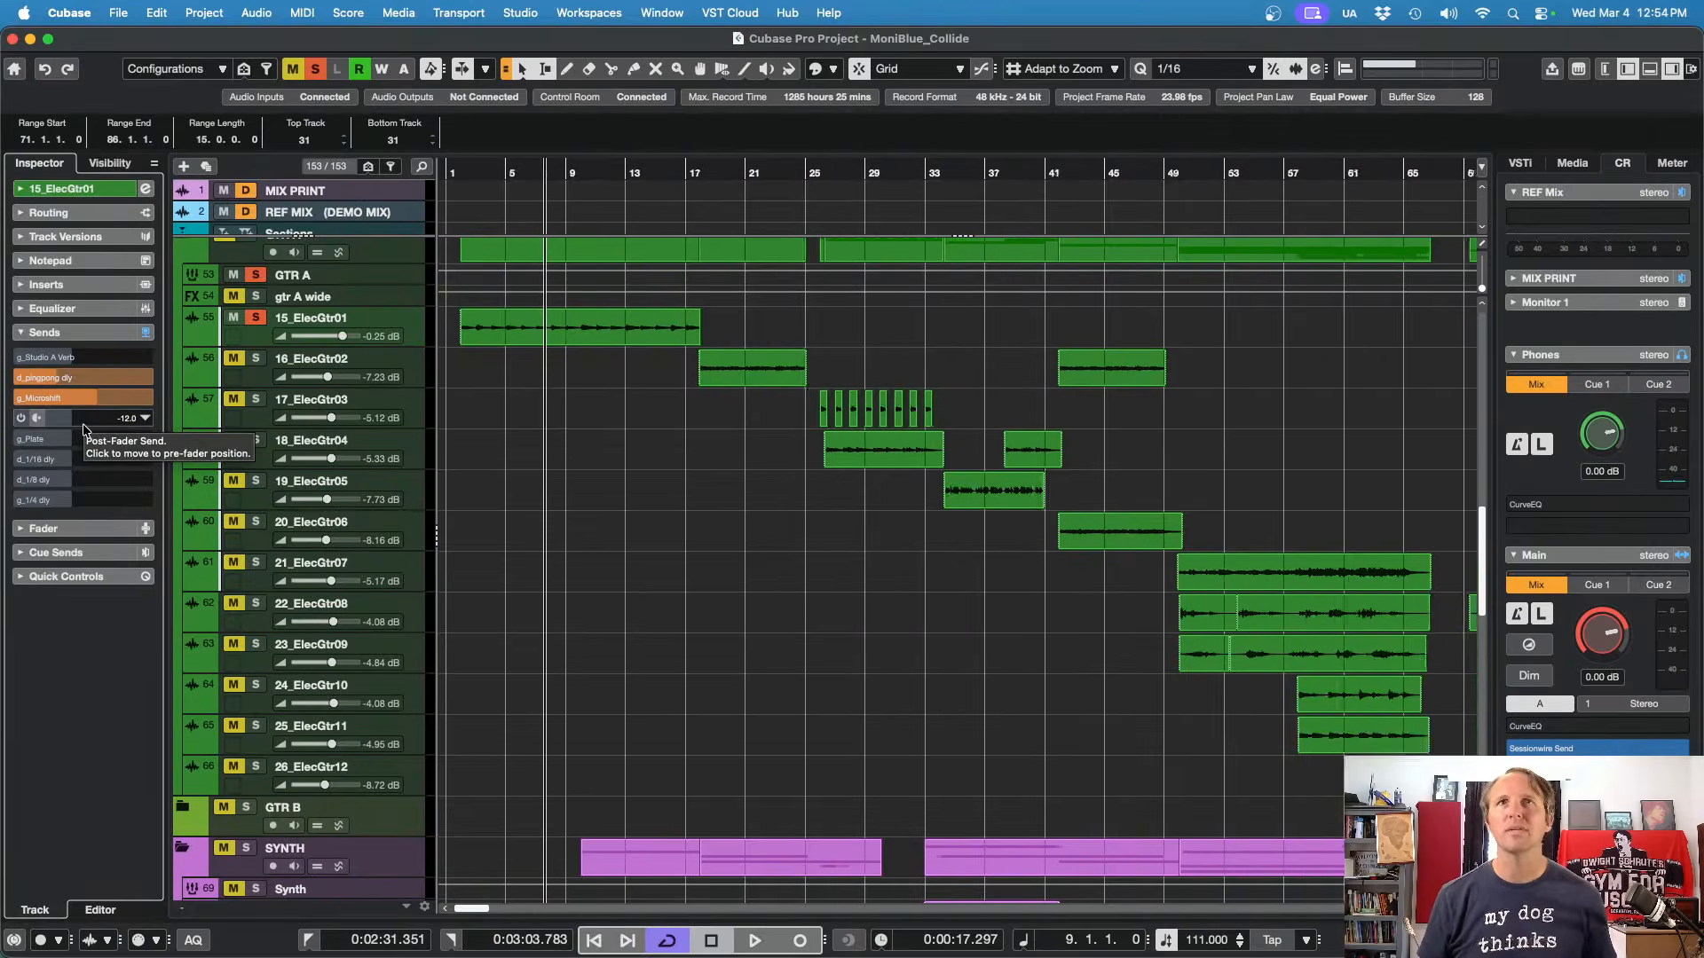
key("Home")
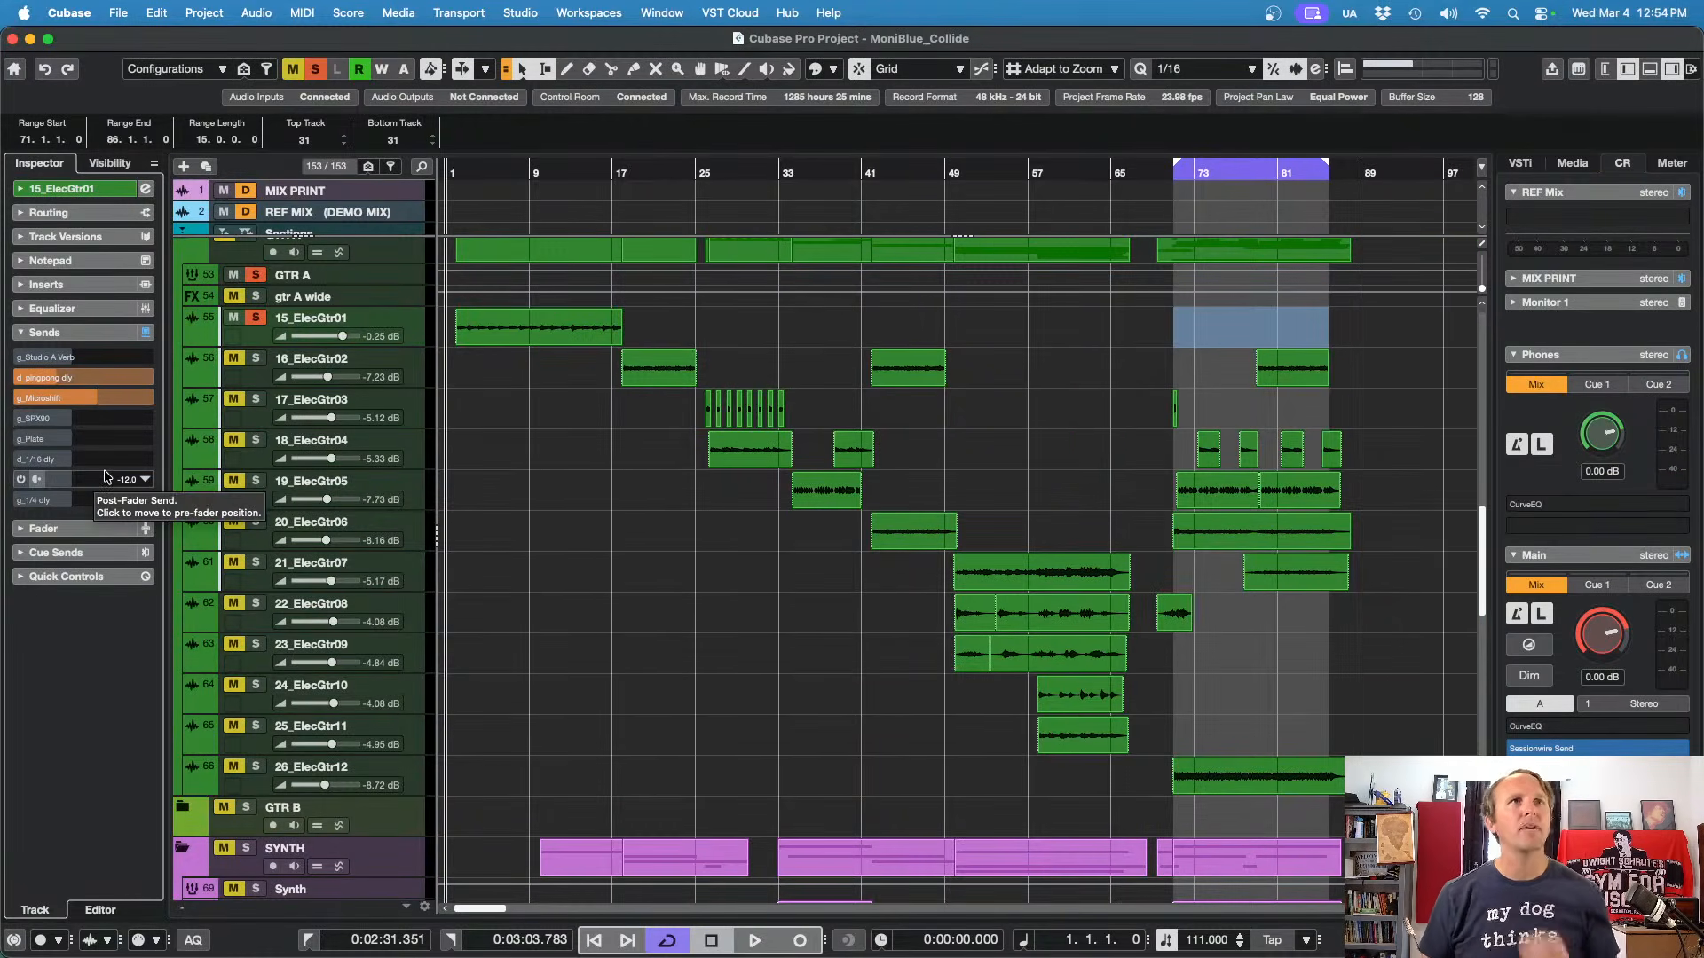
left_click(147, 500)
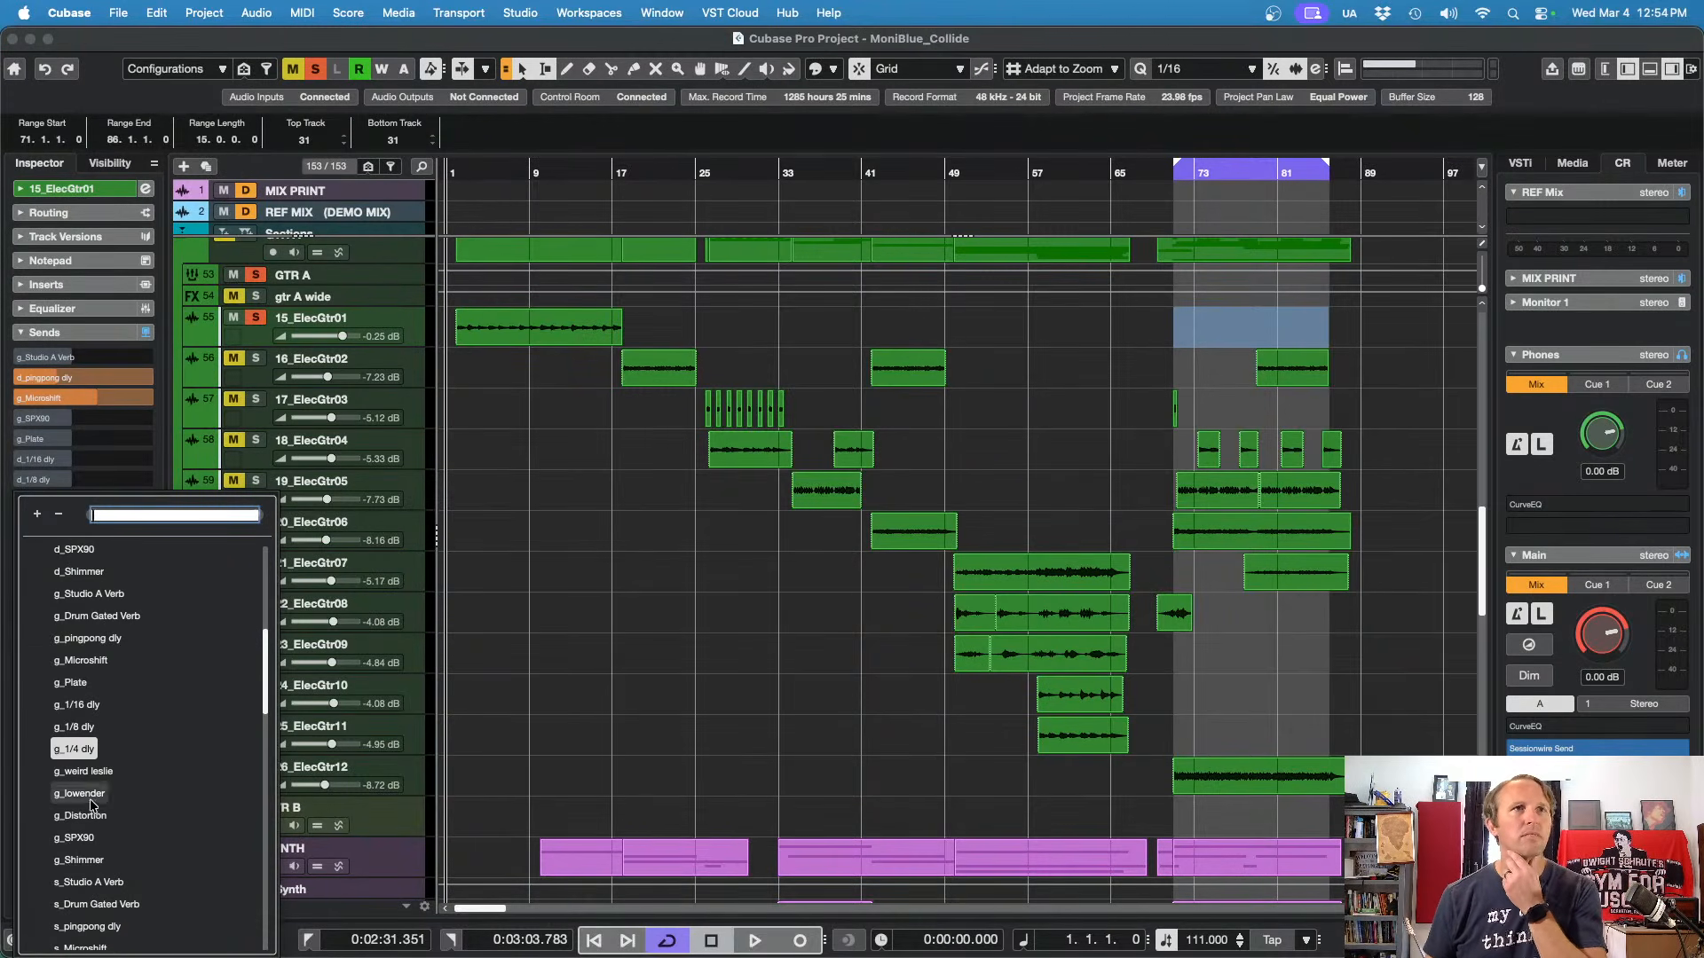
left_click(96, 776)
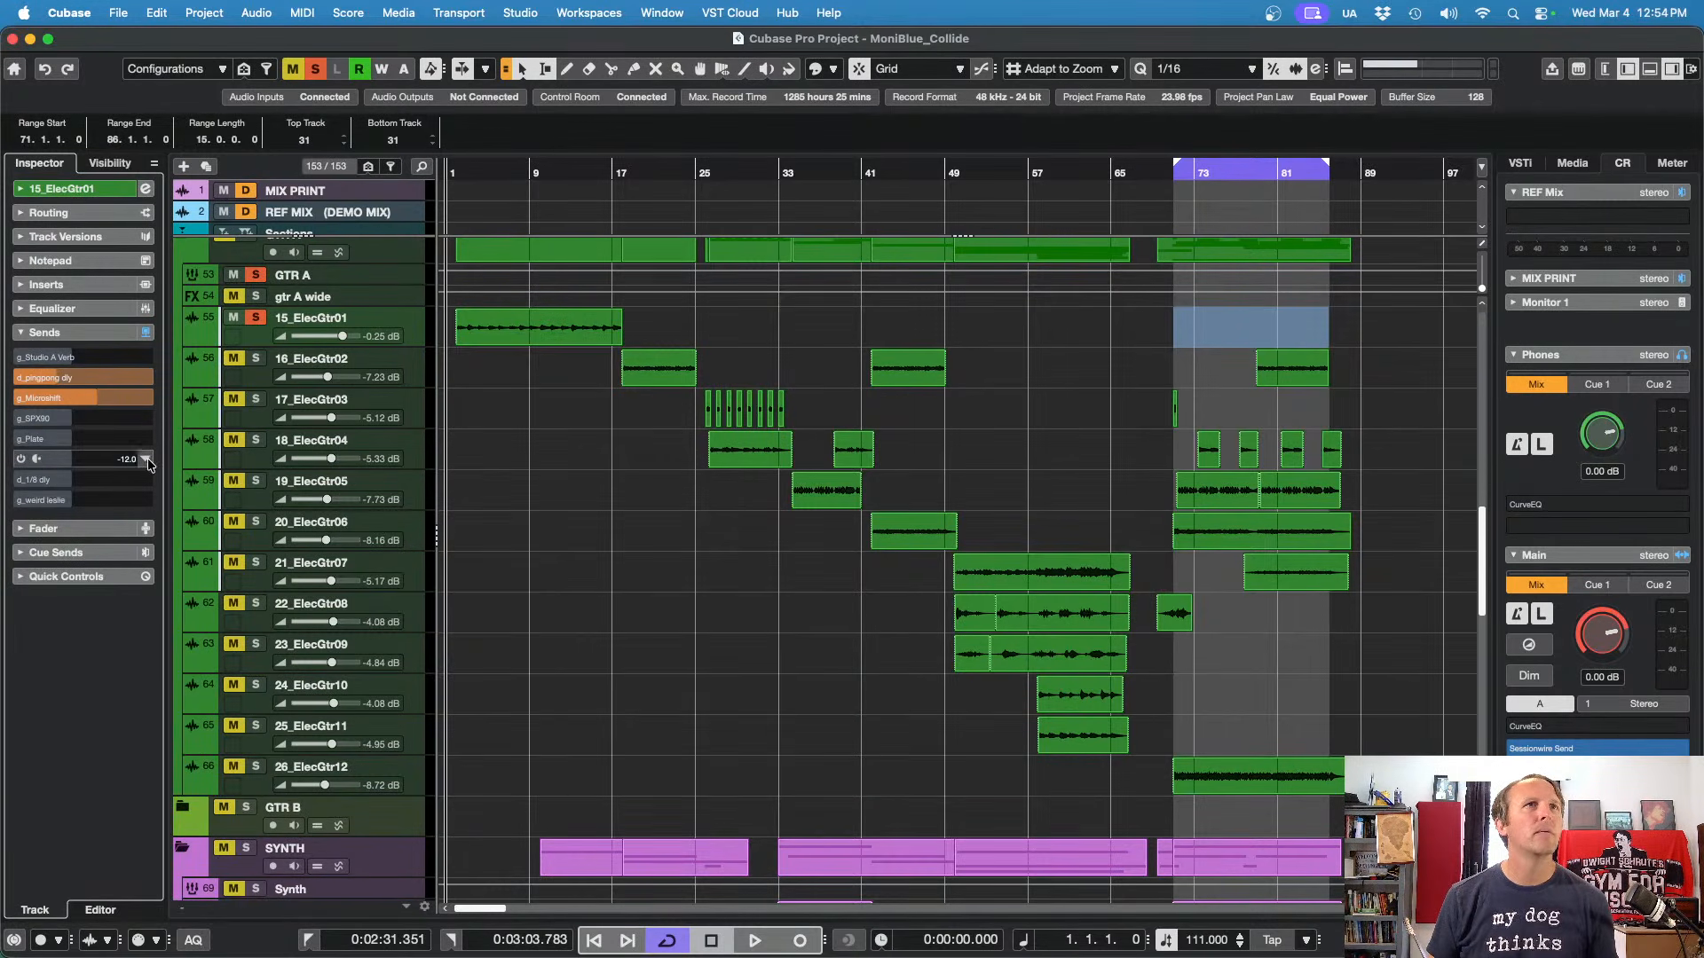
Step: Reassign the d_1/16 dly and d_1/8 dly sends of 15_ElecGtr01 to g_1/16 dly and g_1/8 dly
left_click(147, 461)
scroll(125, 733, "down", 5)
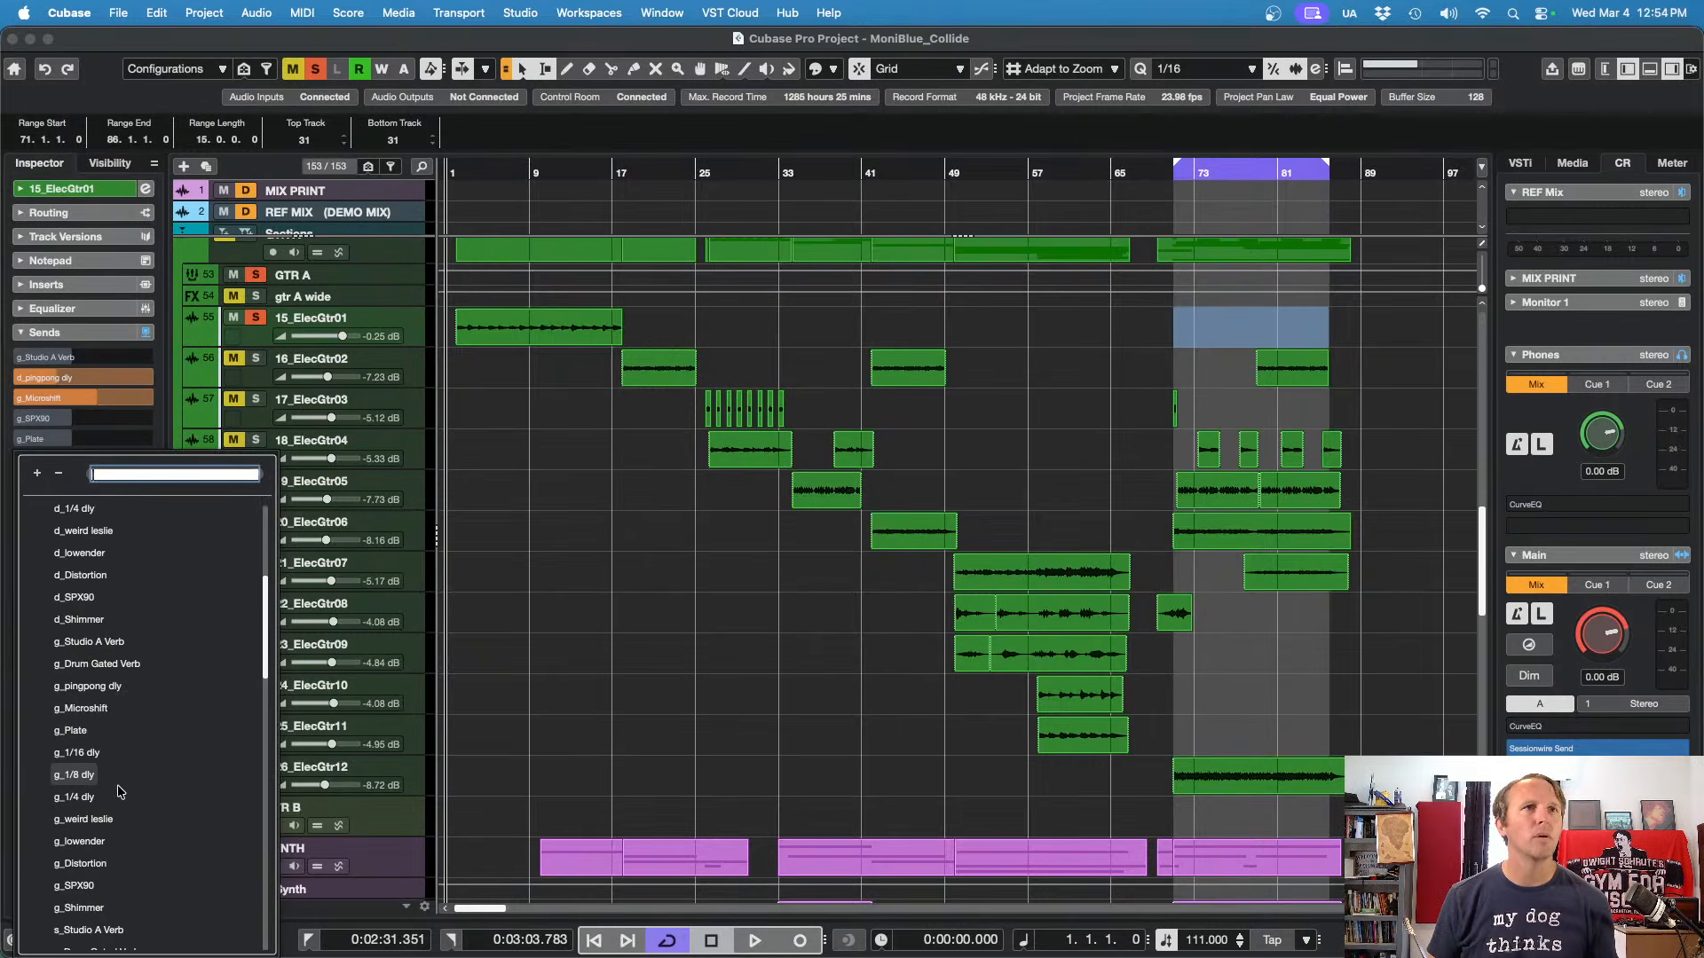
left_click(82, 779)
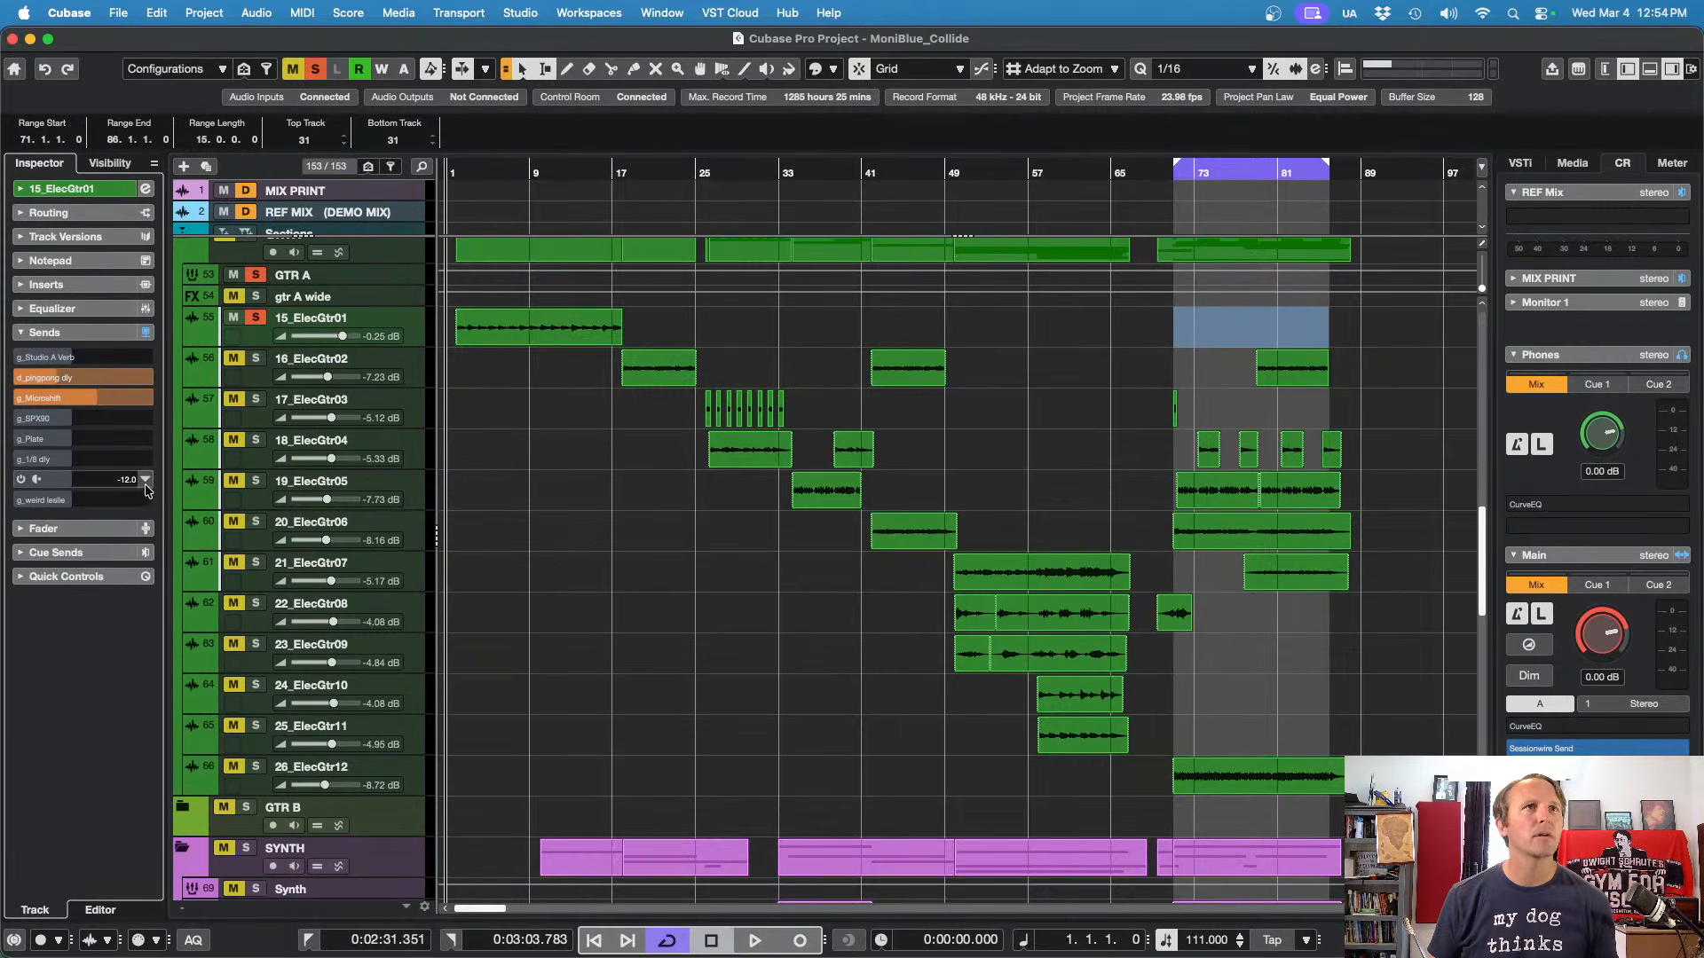
left_click(147, 476)
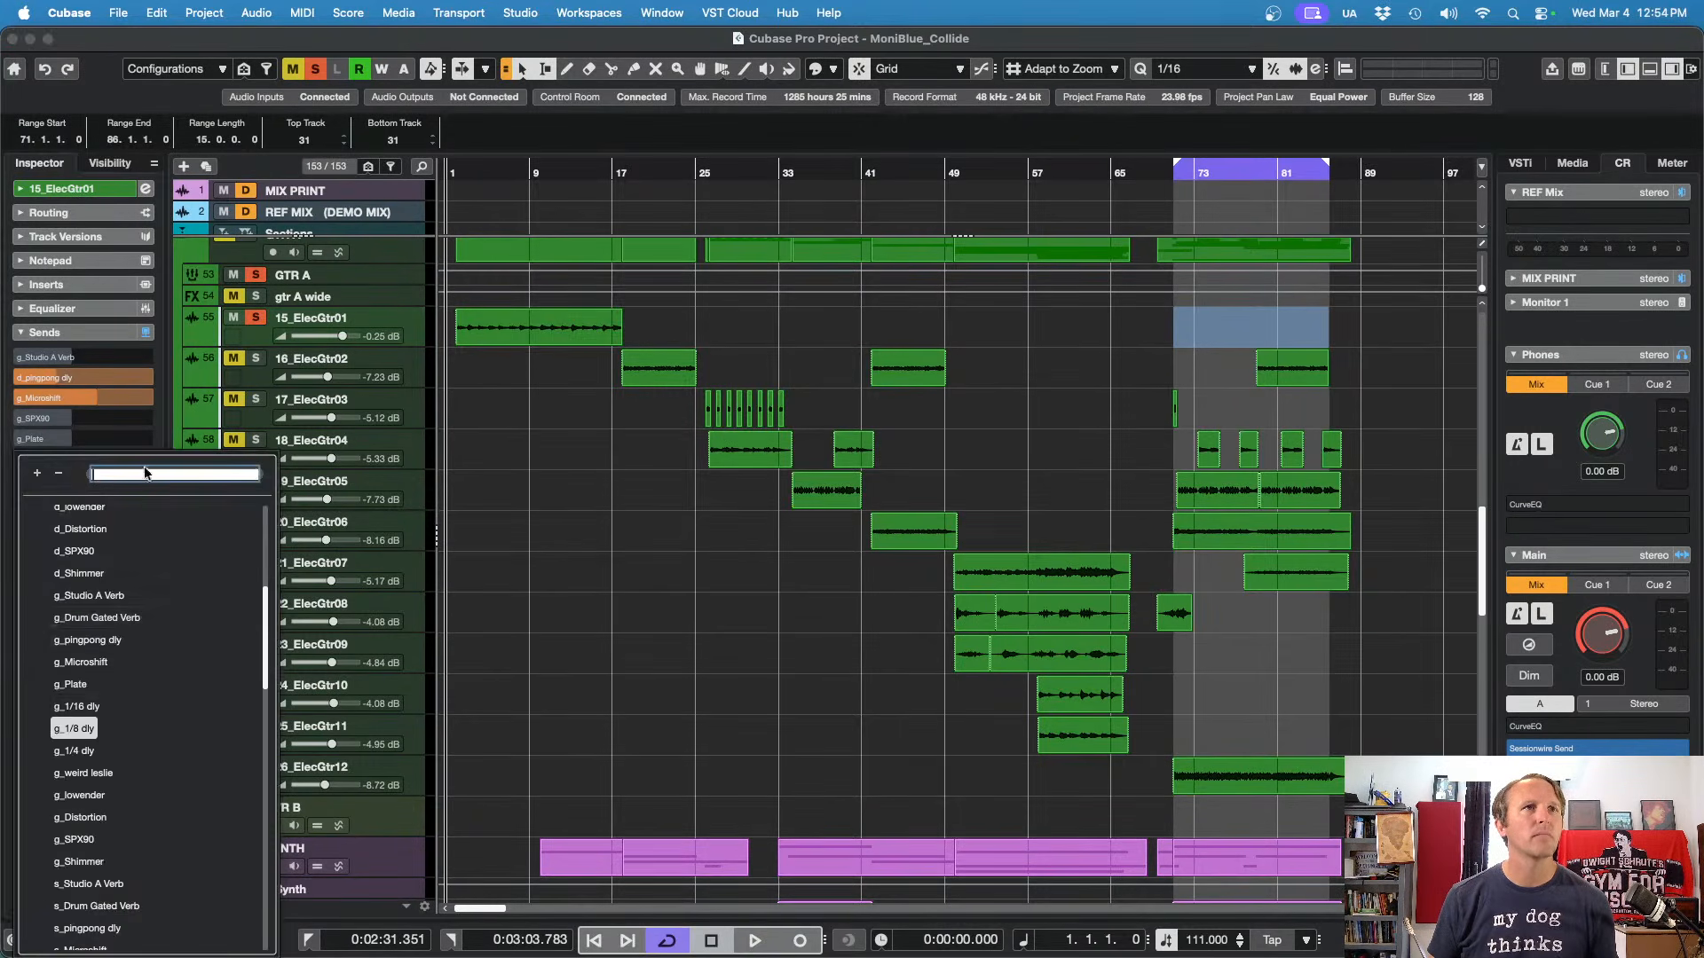
left_click(76, 706)
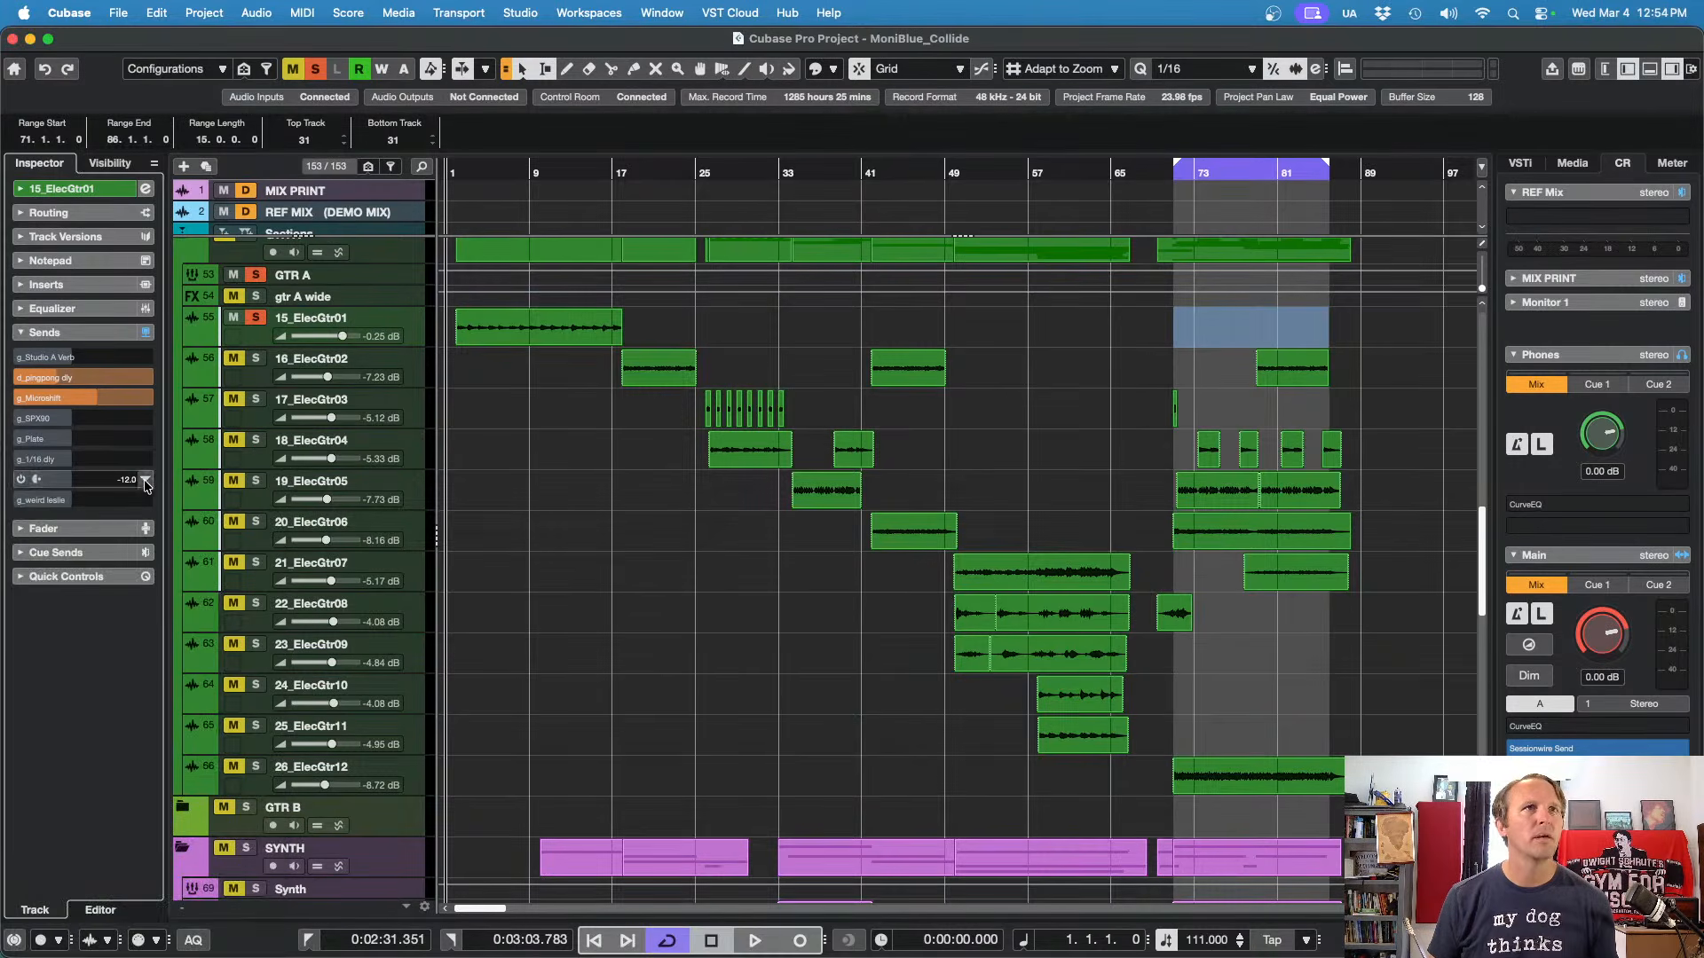
left_click(145, 480)
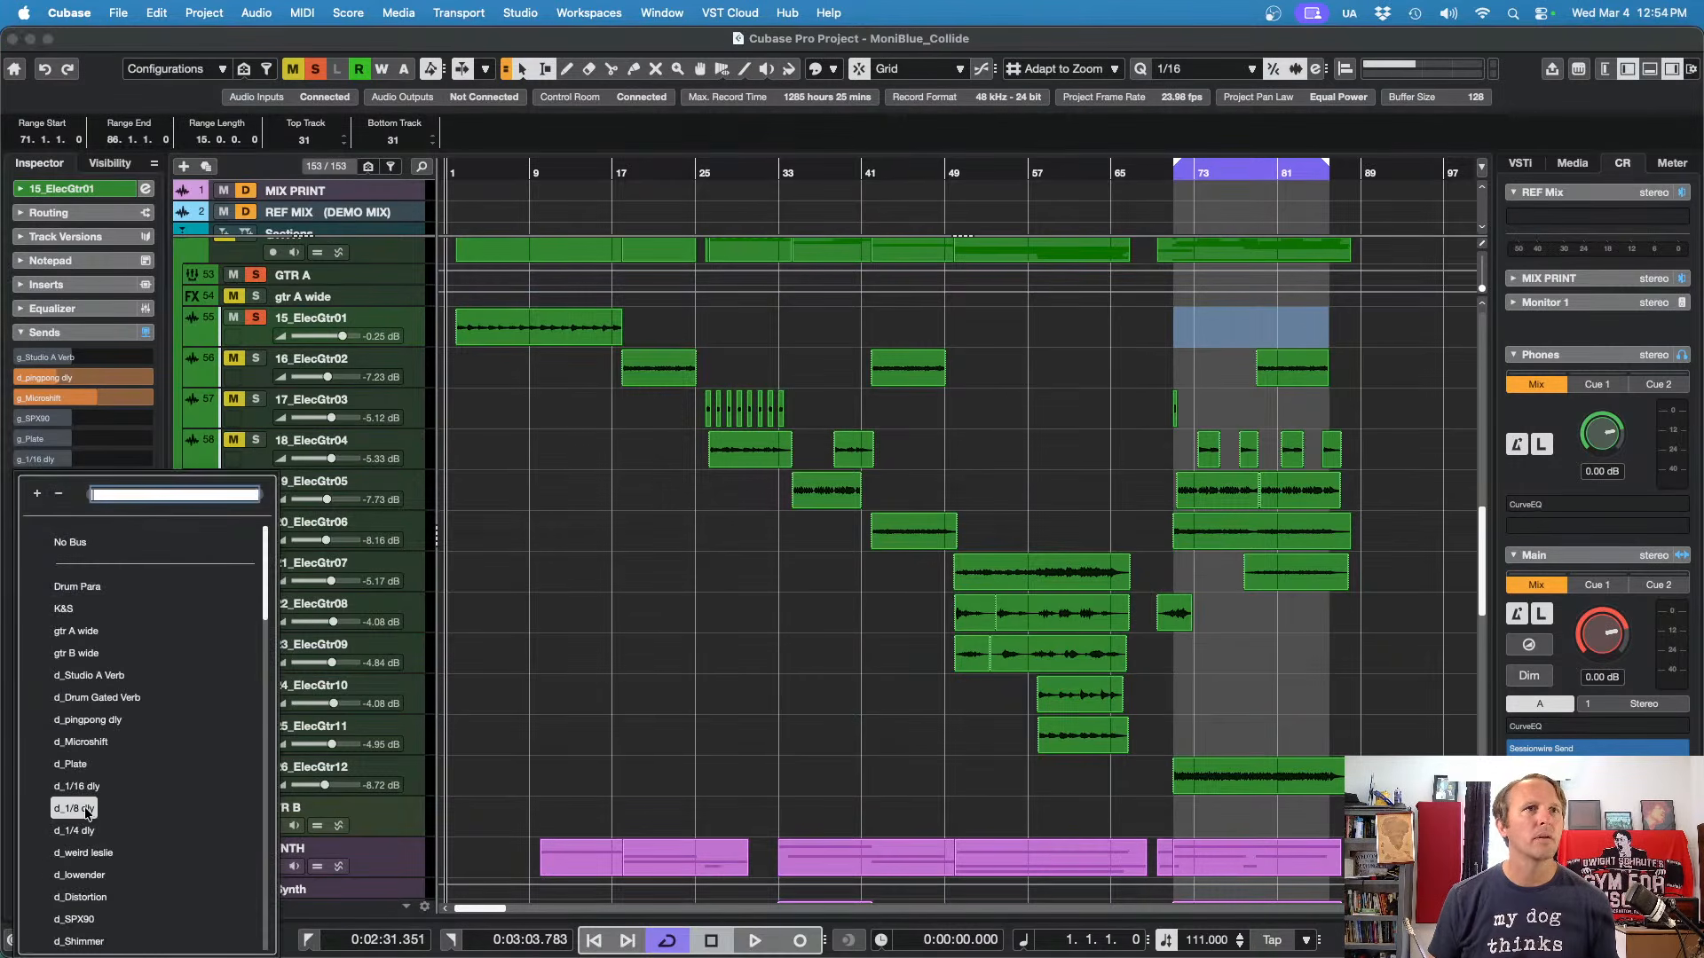
scroll(87, 811, "down", 5)
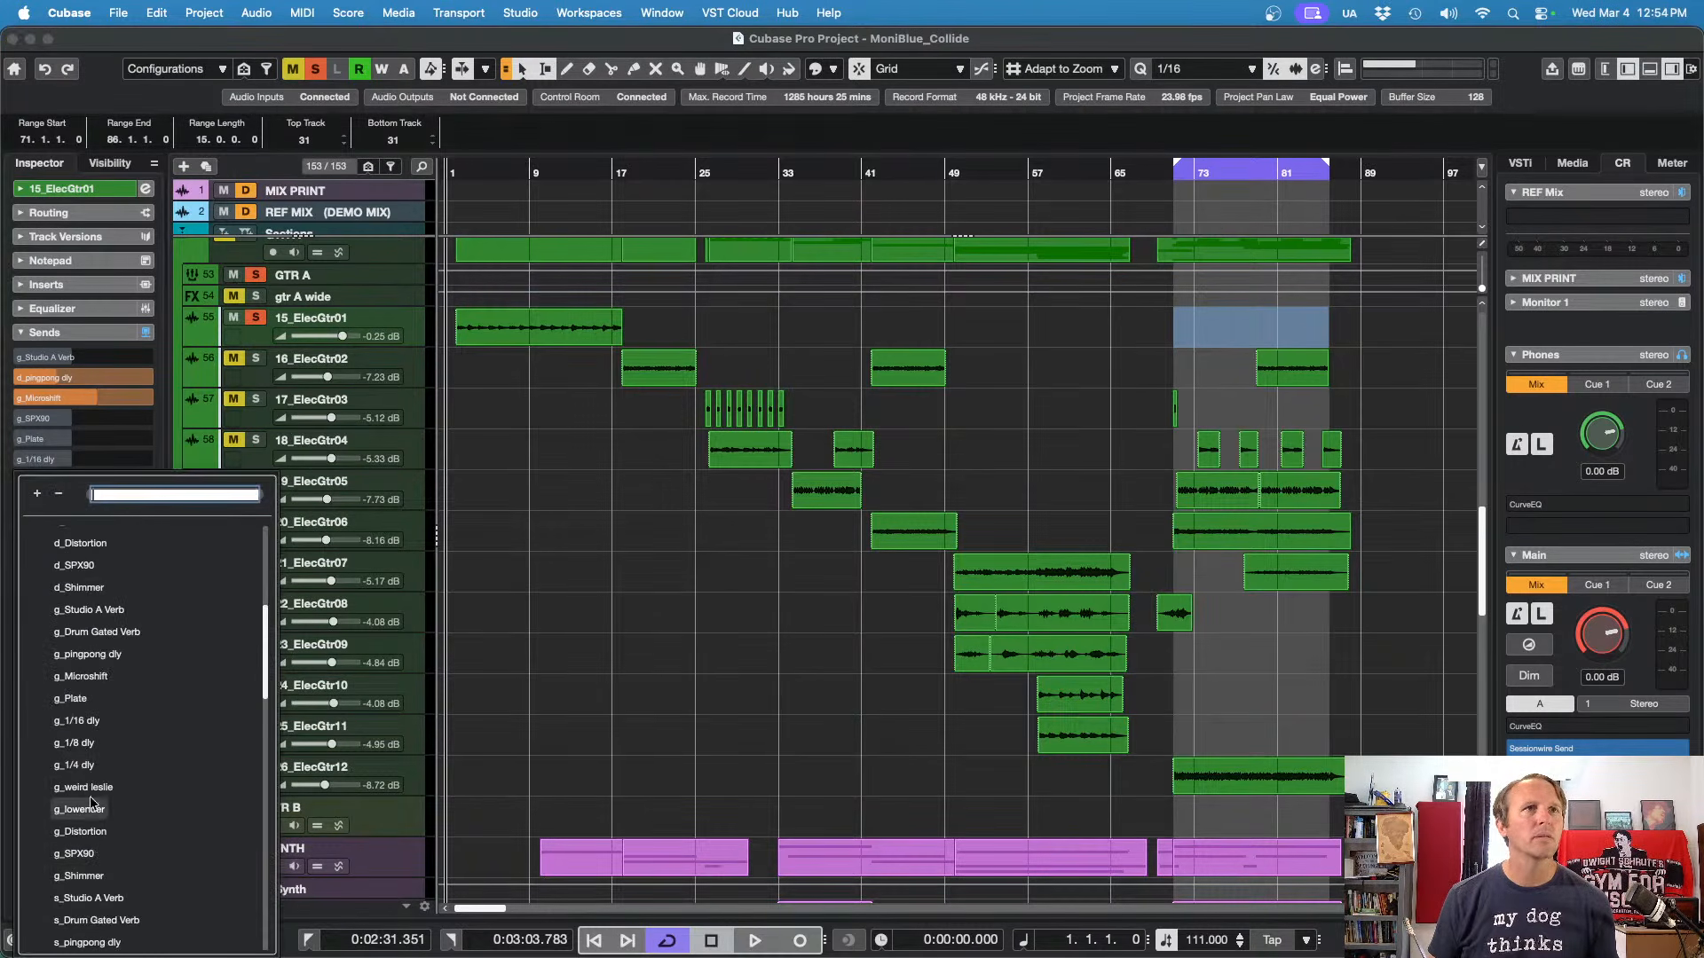
left_click(90, 745)
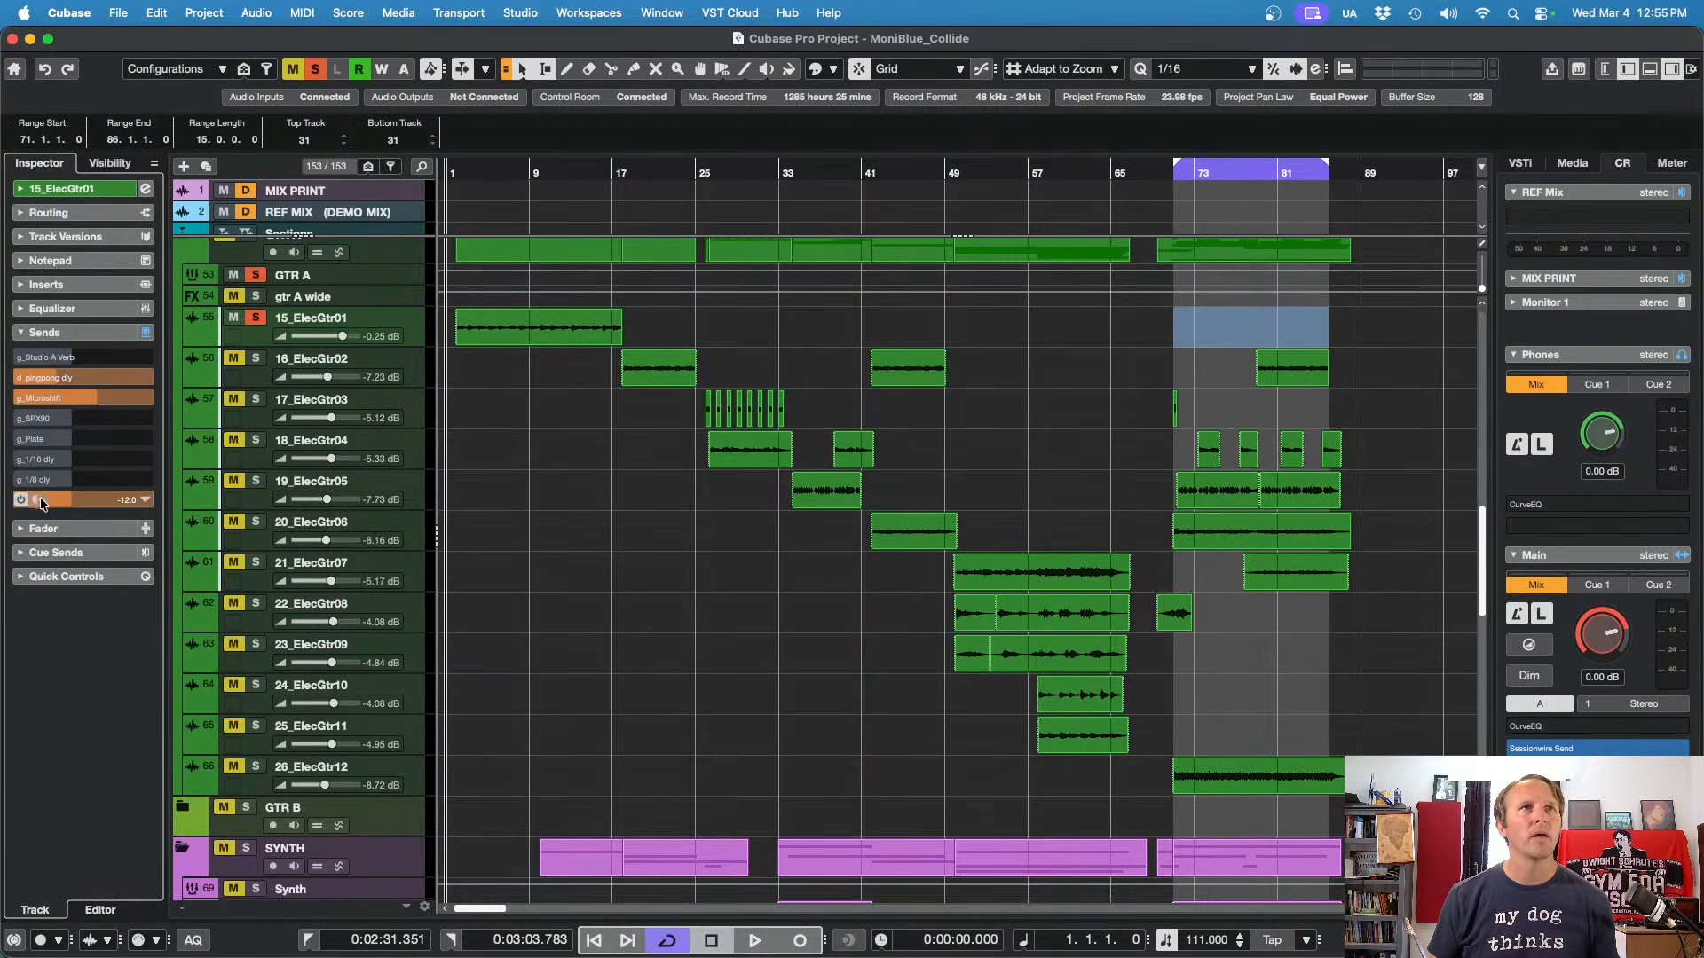
Step: Play from the song start, raise the active g_weird leslie send on 15_ElecGtr01 well above -12 dB, and stop playback
key("space")
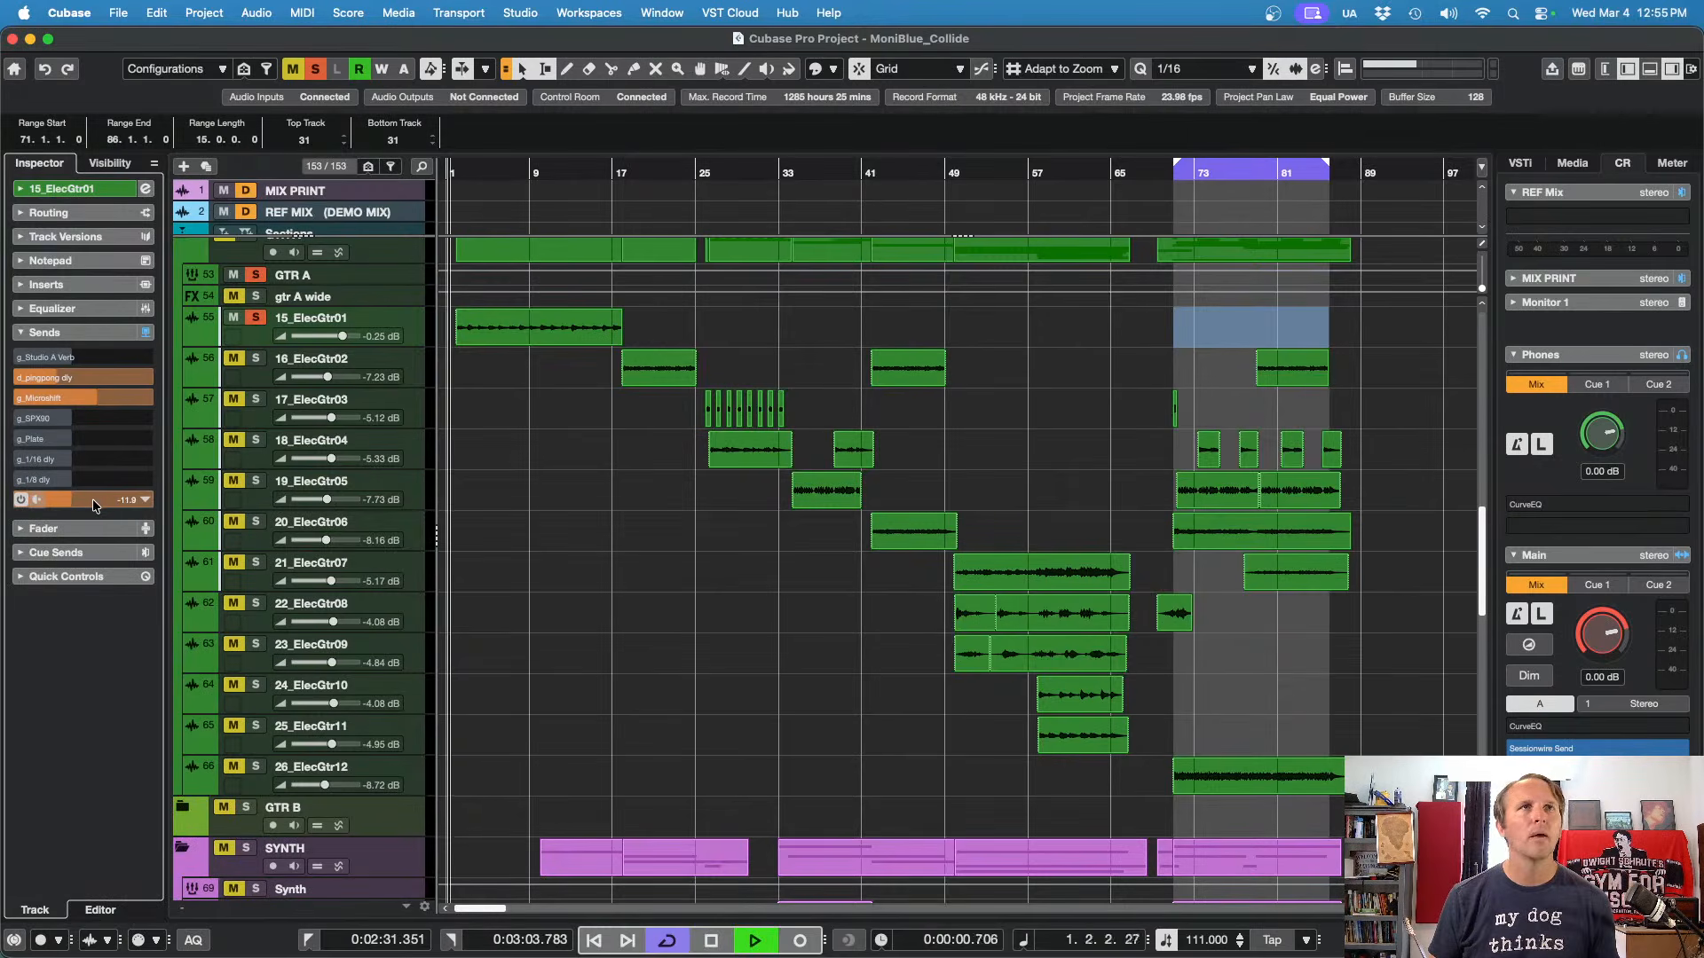
scroll(98, 497, "up", 1)
left_click_drag(101, 497, 141, 496)
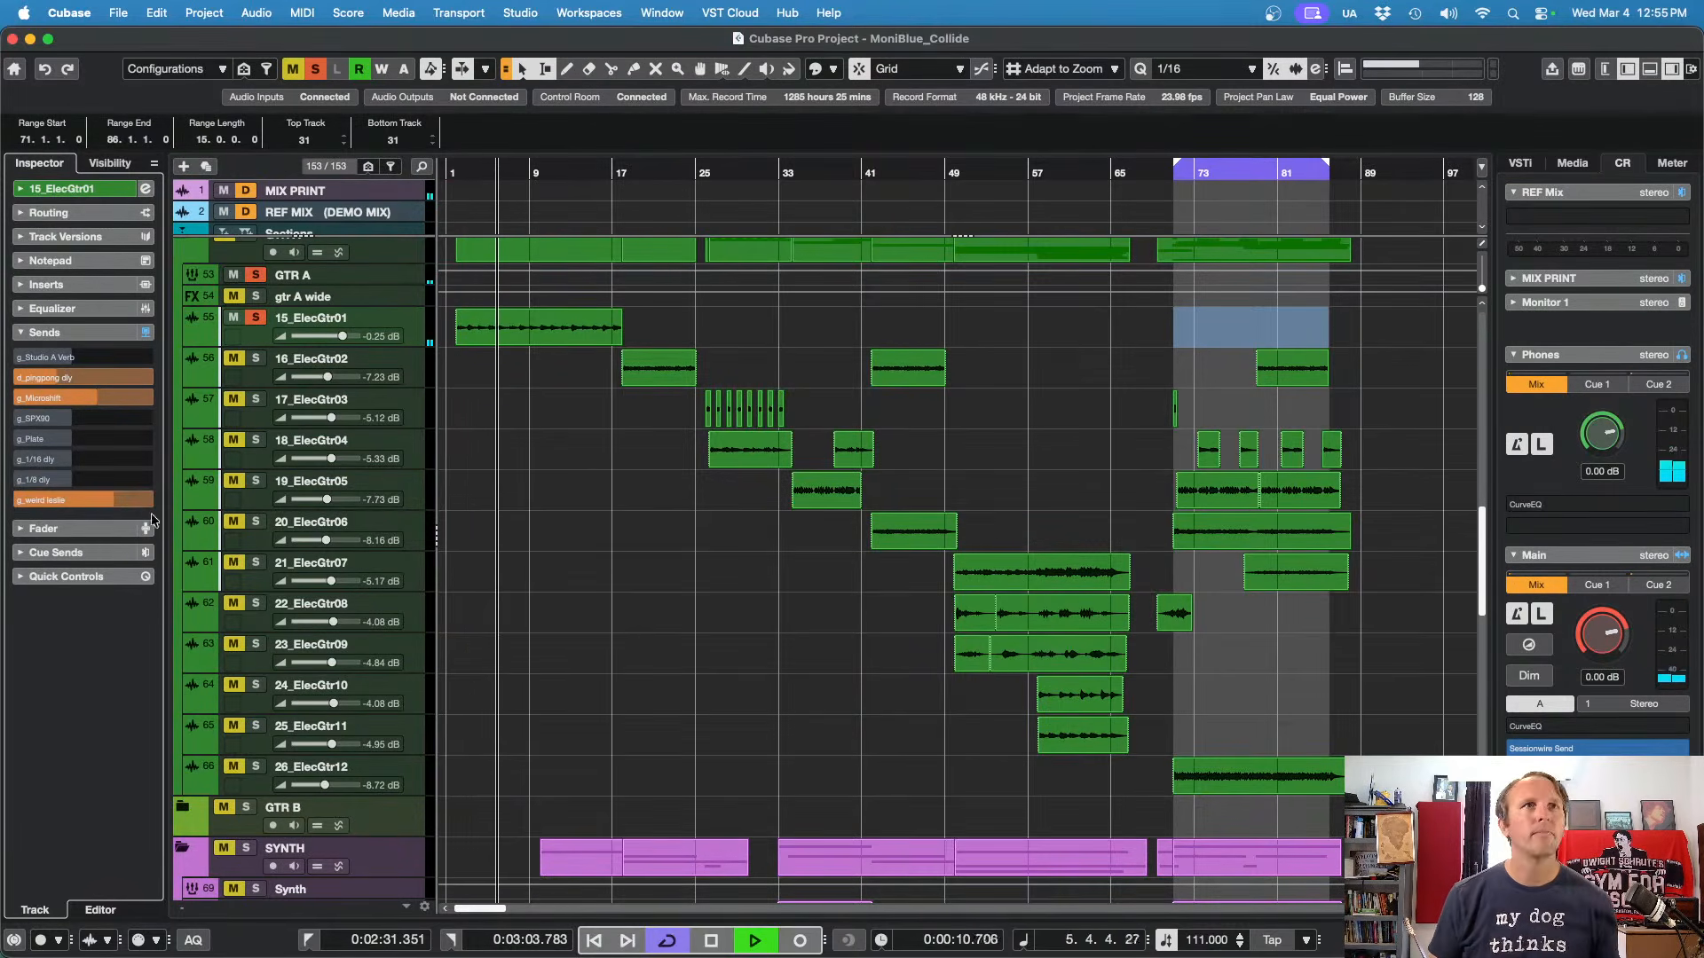
key("space")
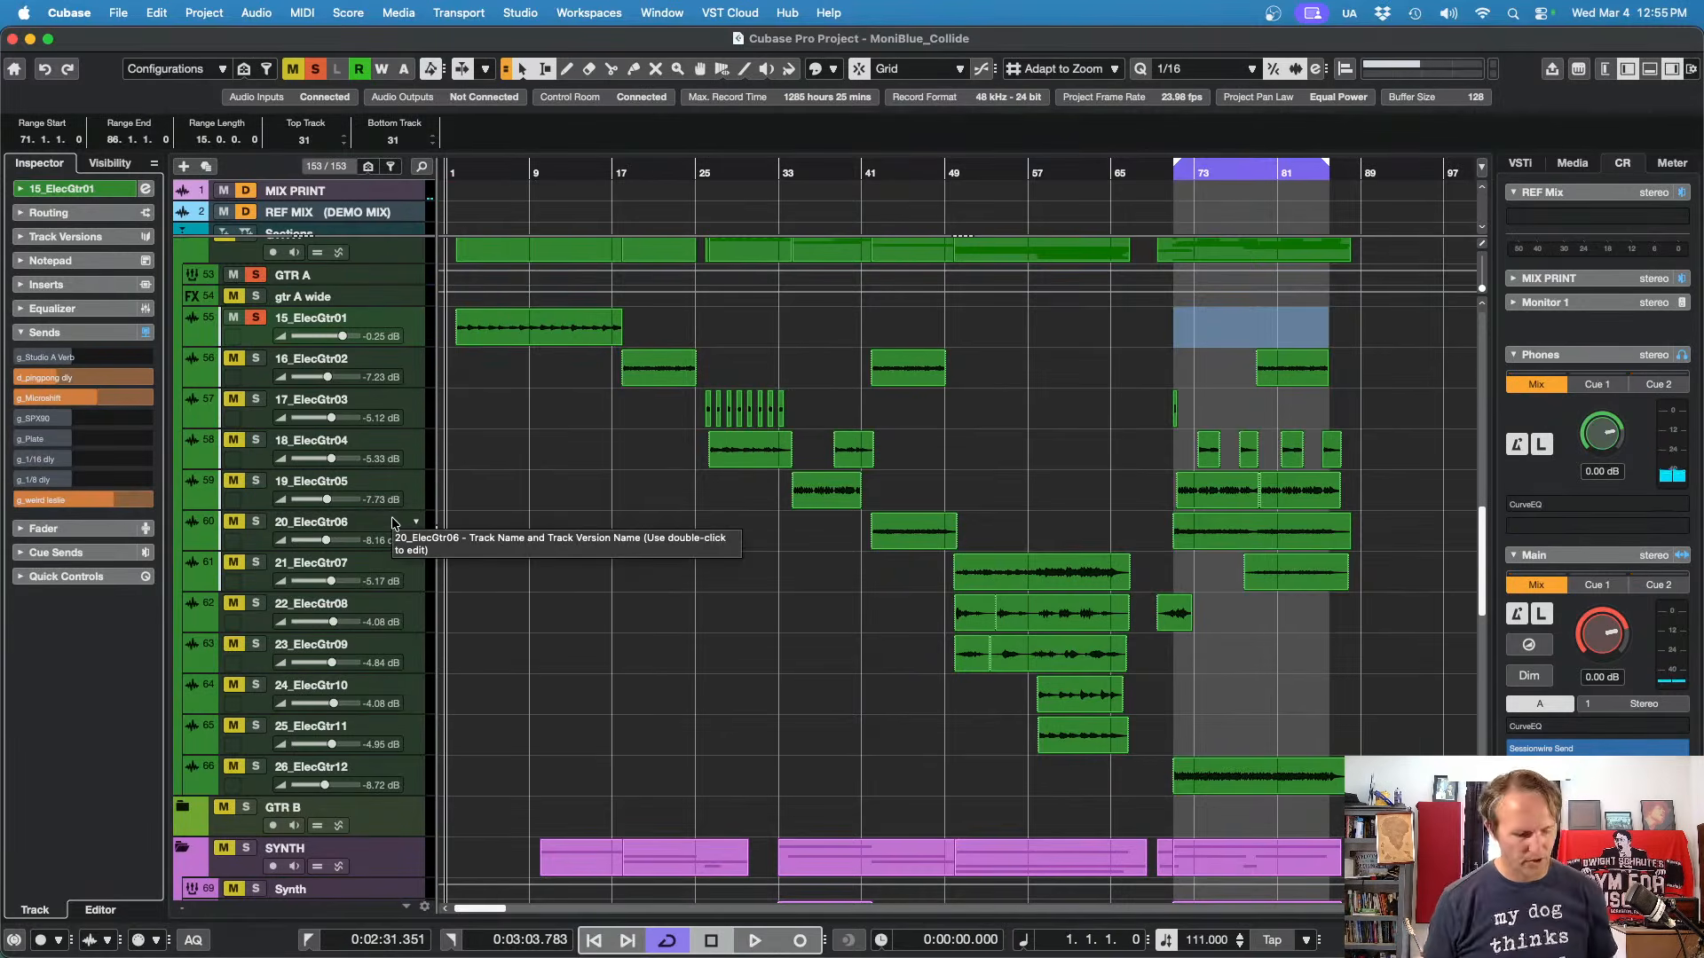
Step: Expand the gtr fx folder inside FX Returns and open the channel settings of g_weird leslie
scroll(558, 558, "down", 15)
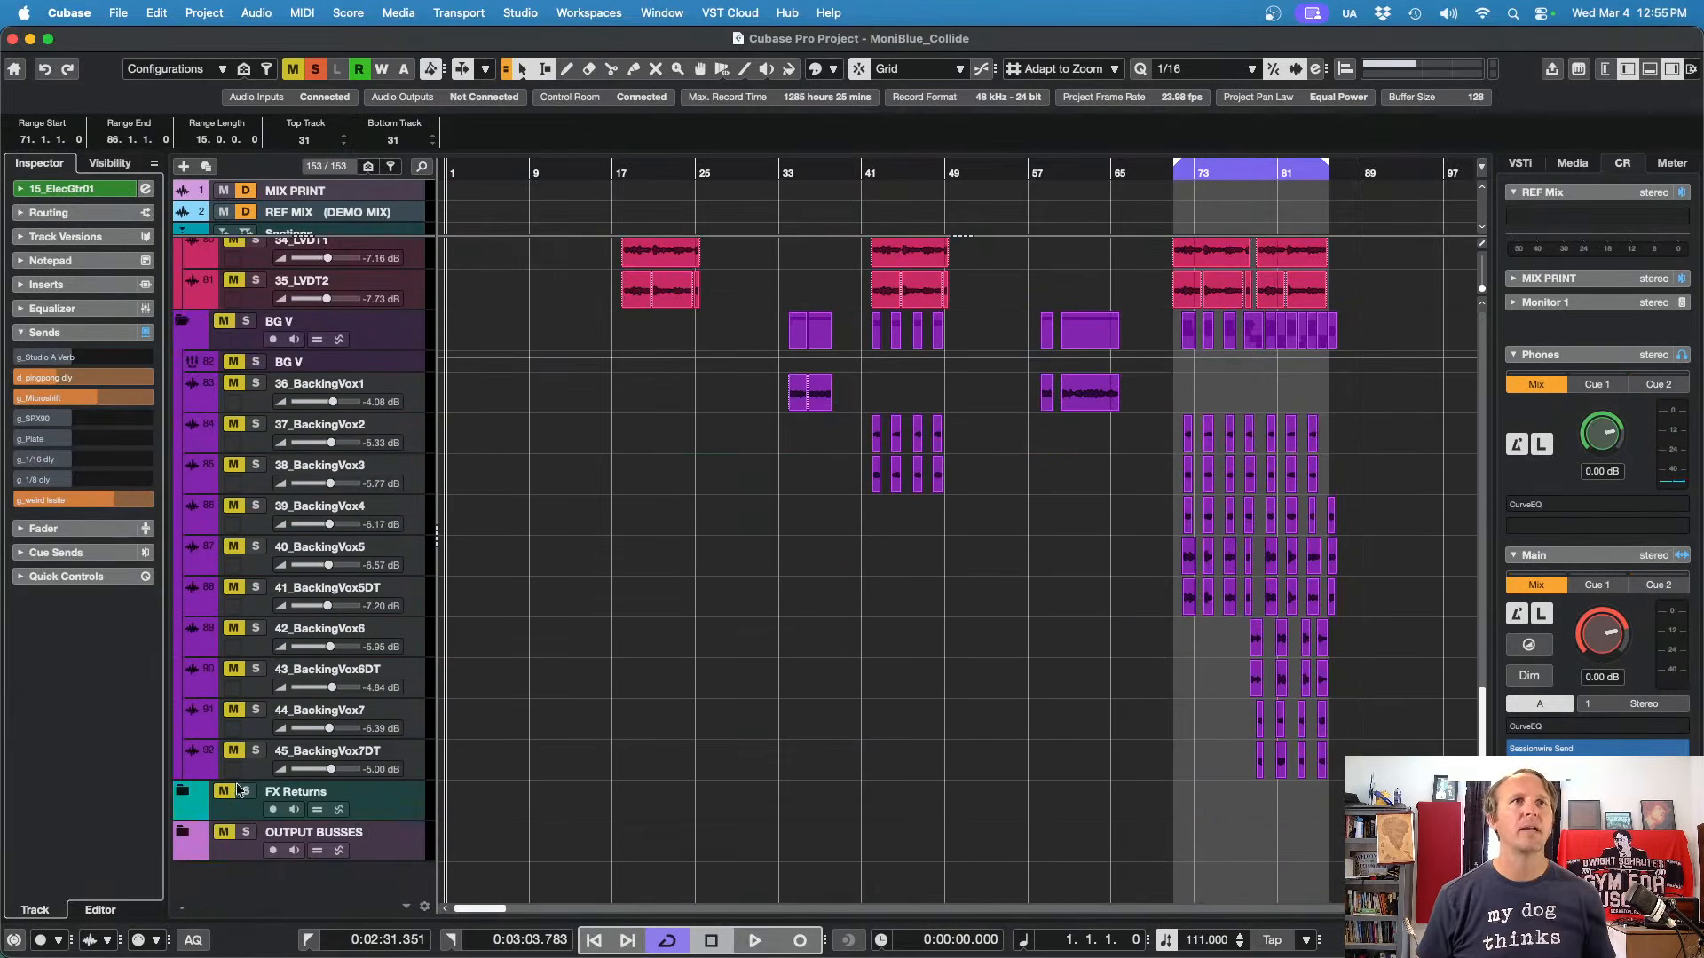
left_click(188, 797)
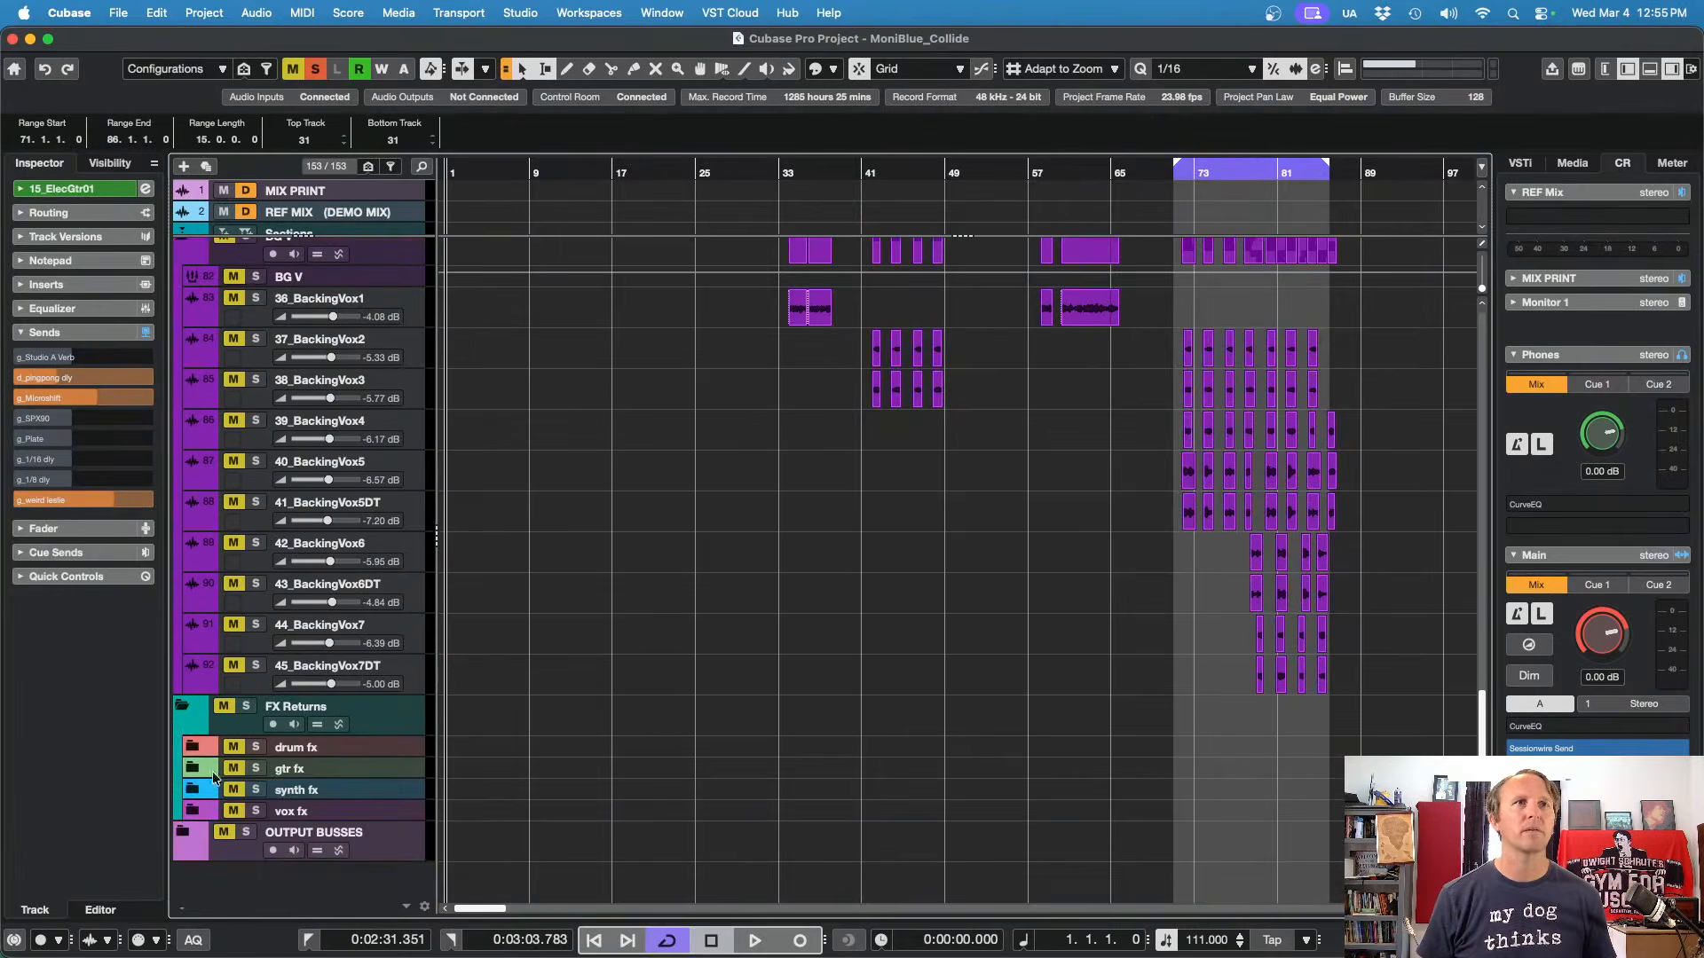
left_click(200, 766)
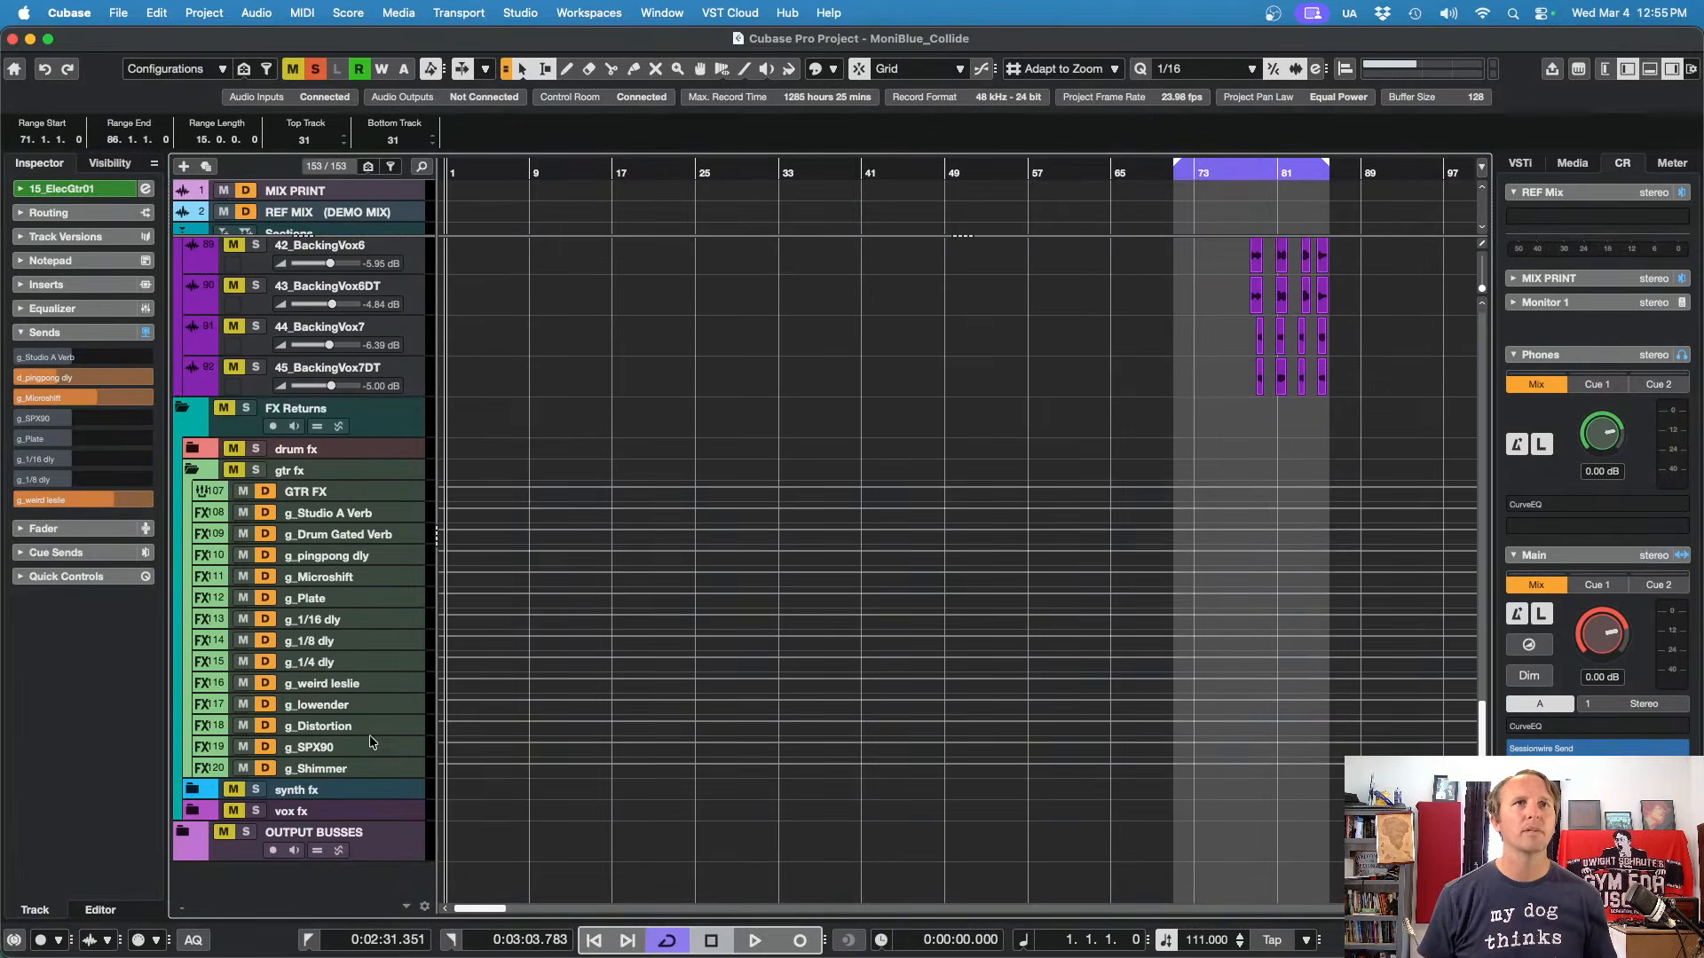
left_click(380, 685)
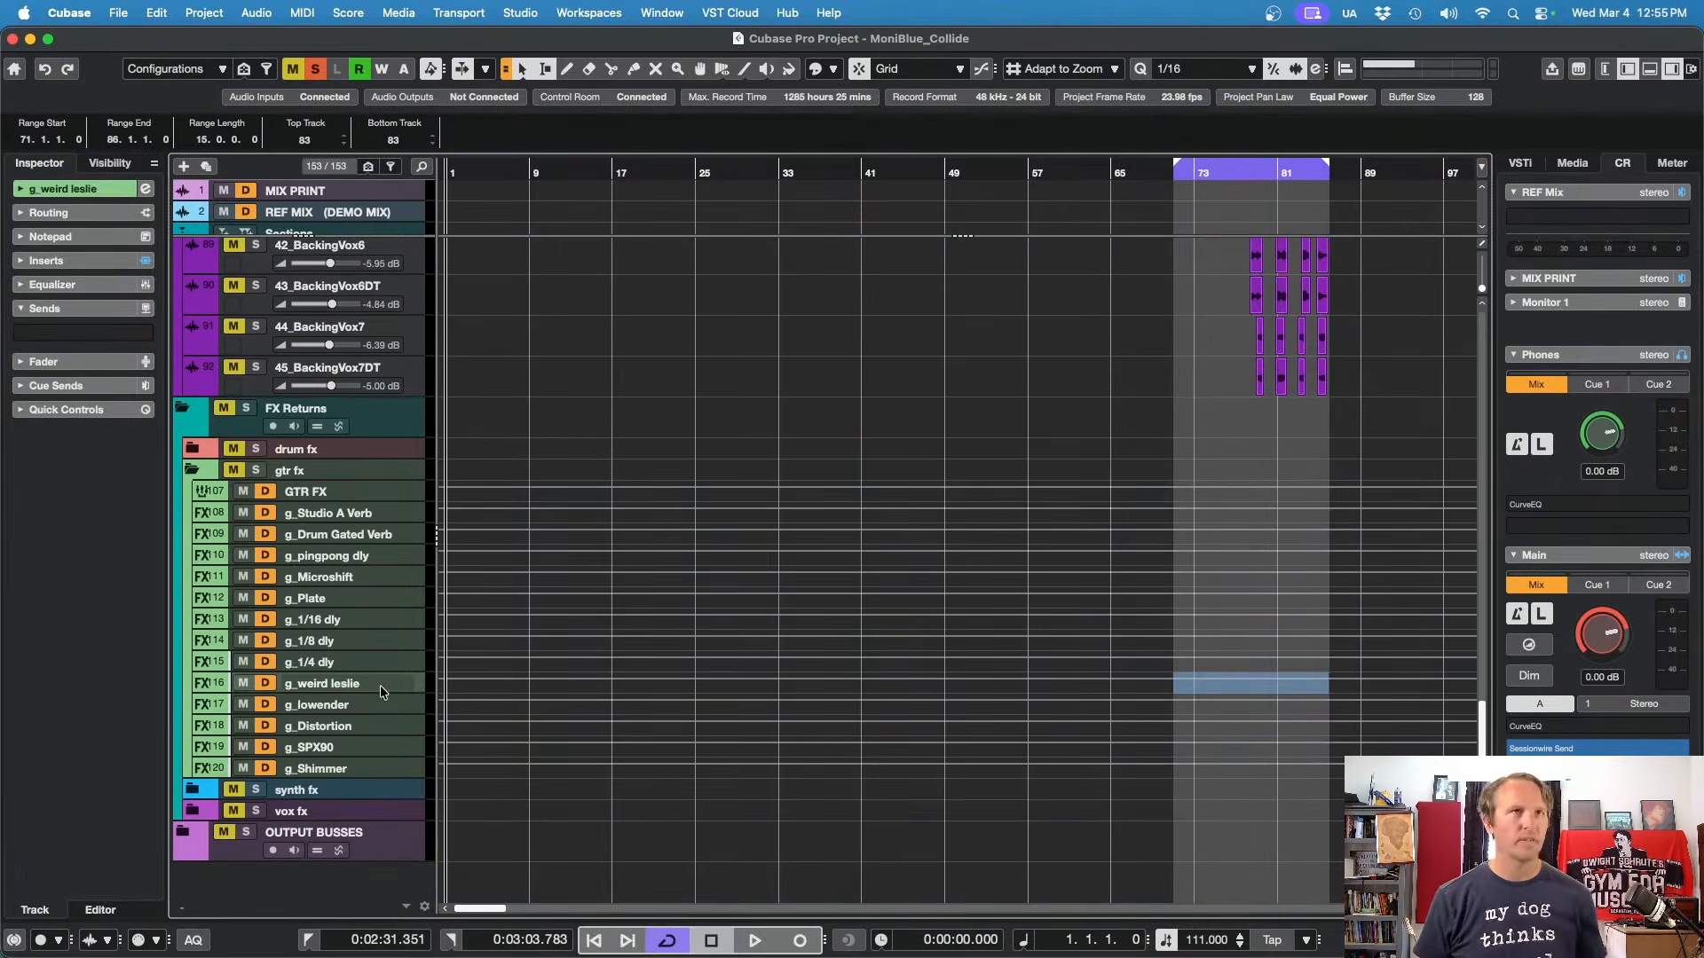
key("e")
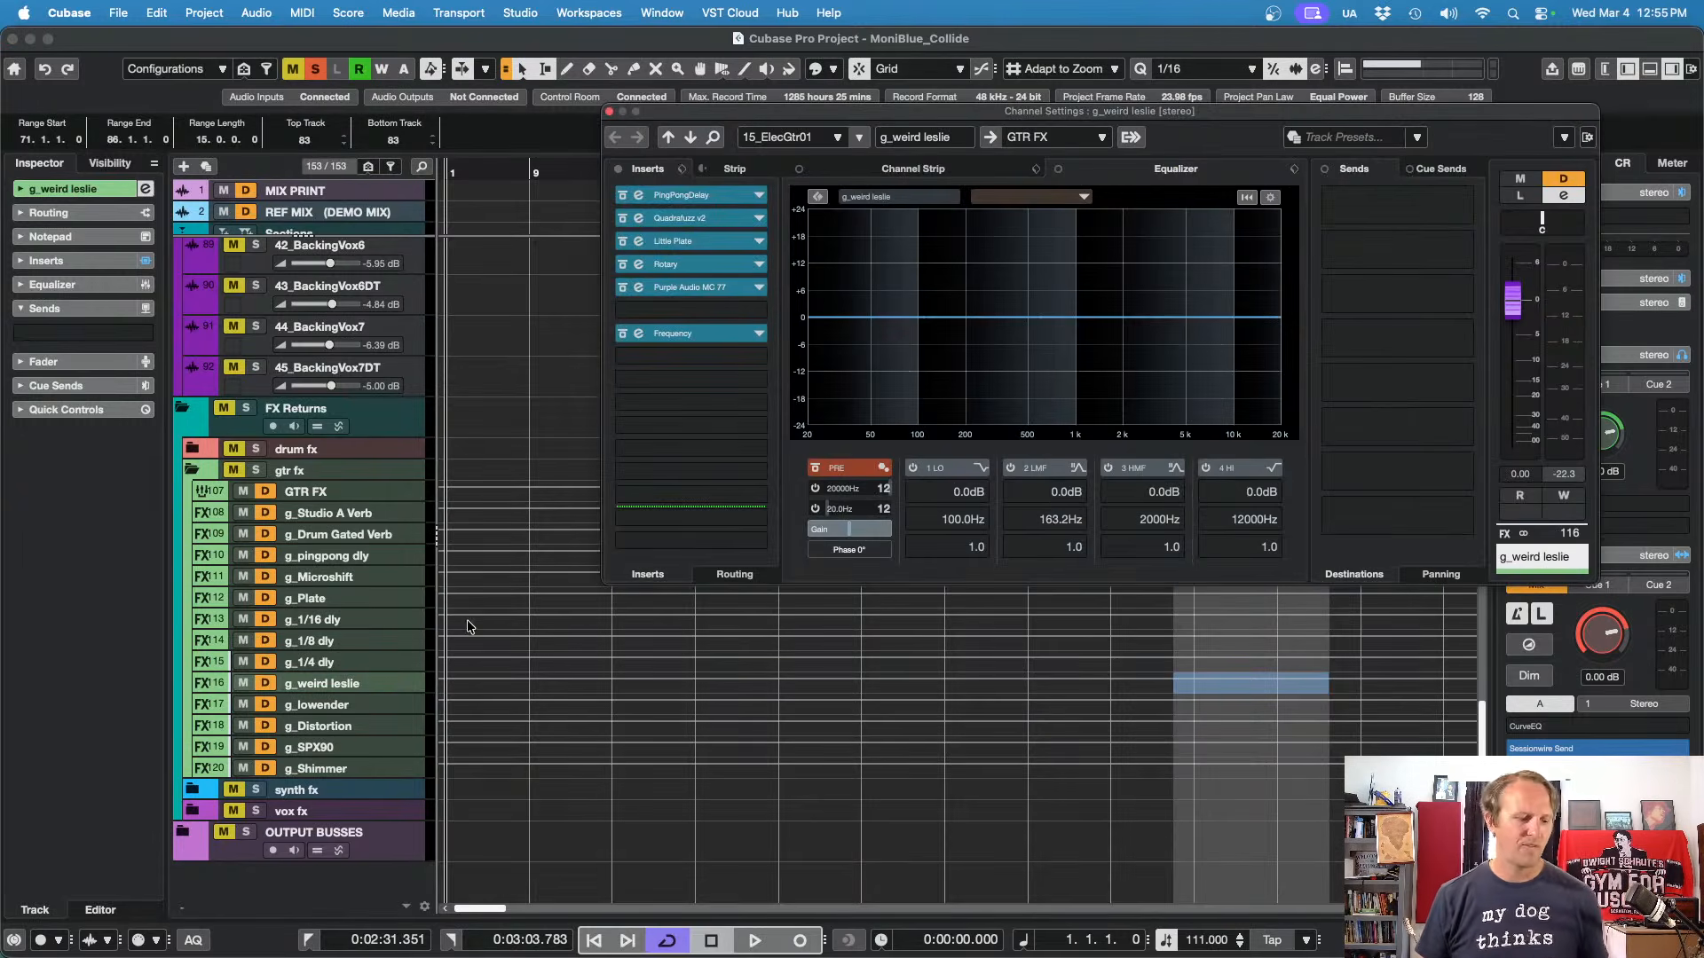
Step: Play the guitar with listen enabled on g_weird leslie, raise its fader to 6.02 dB, and stop playback
key("space")
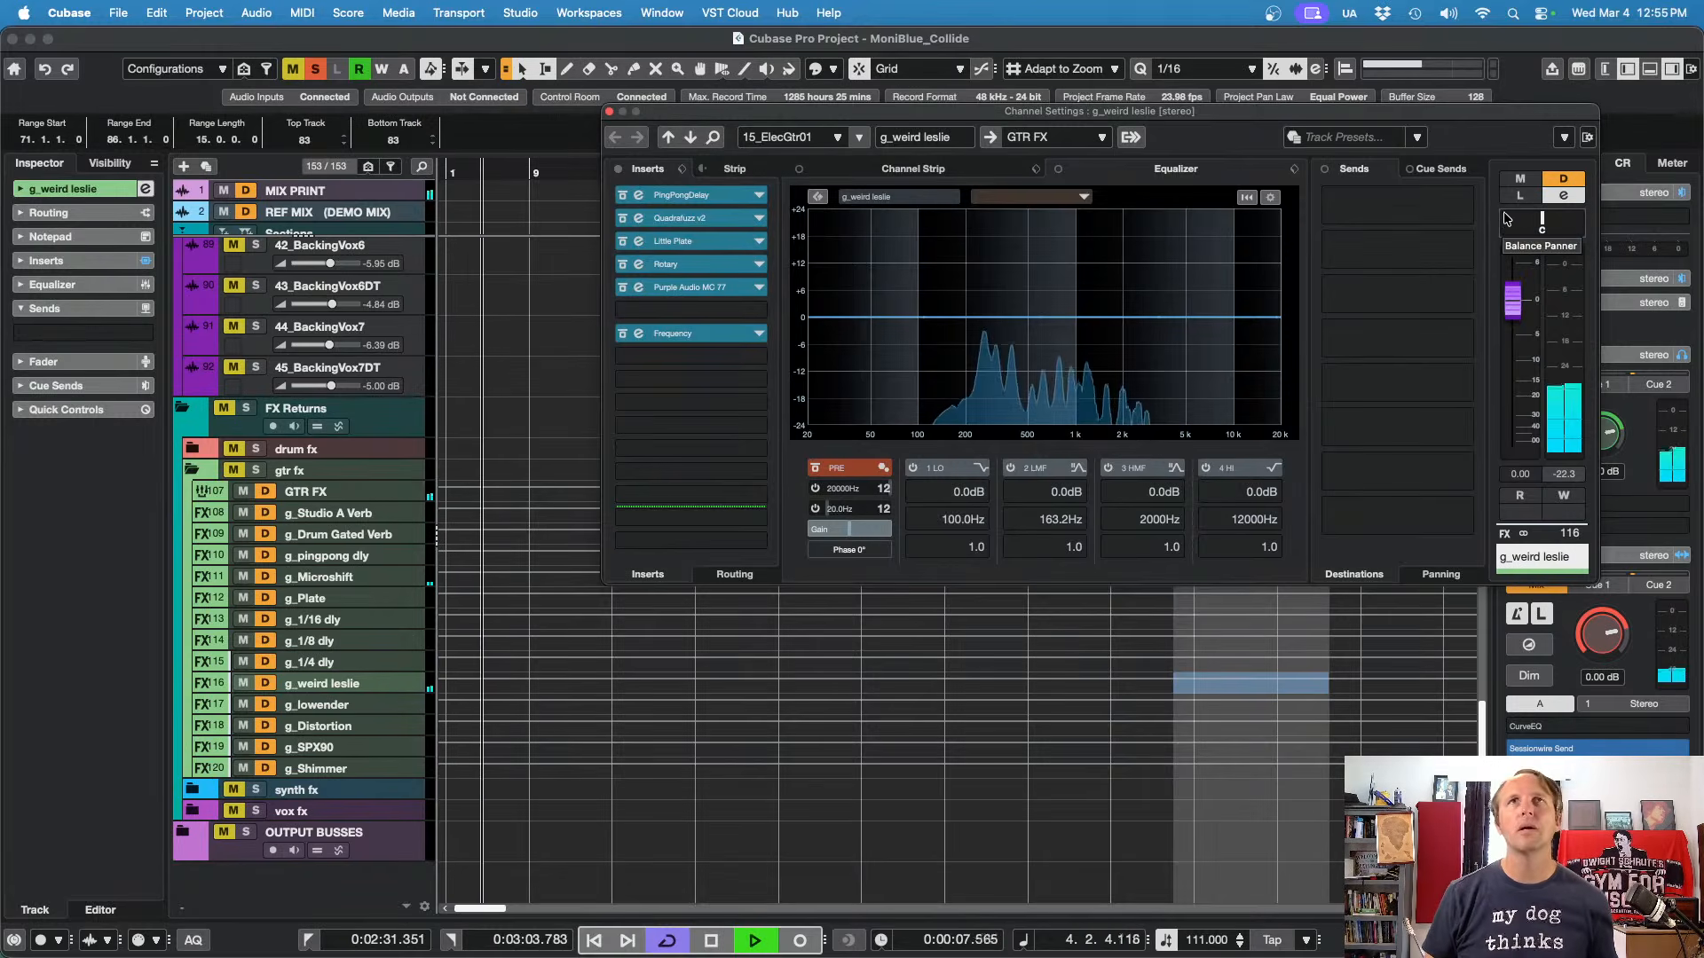
left_click(1519, 196)
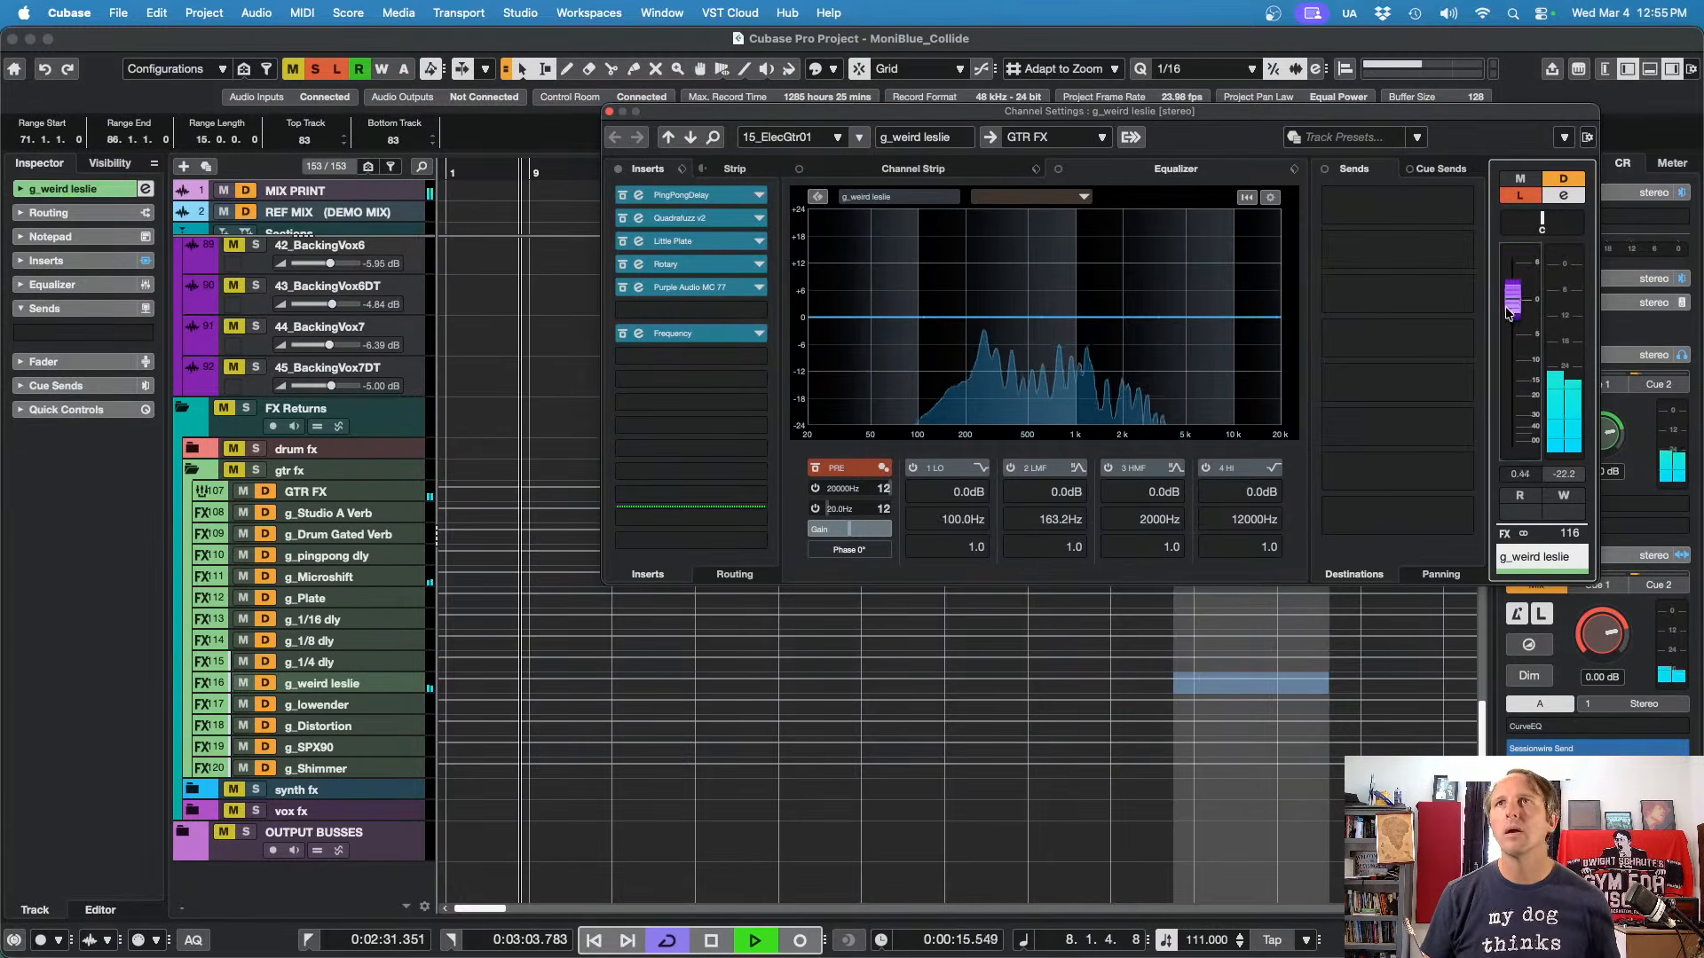
left_click_drag(1513, 300, 1520, 241)
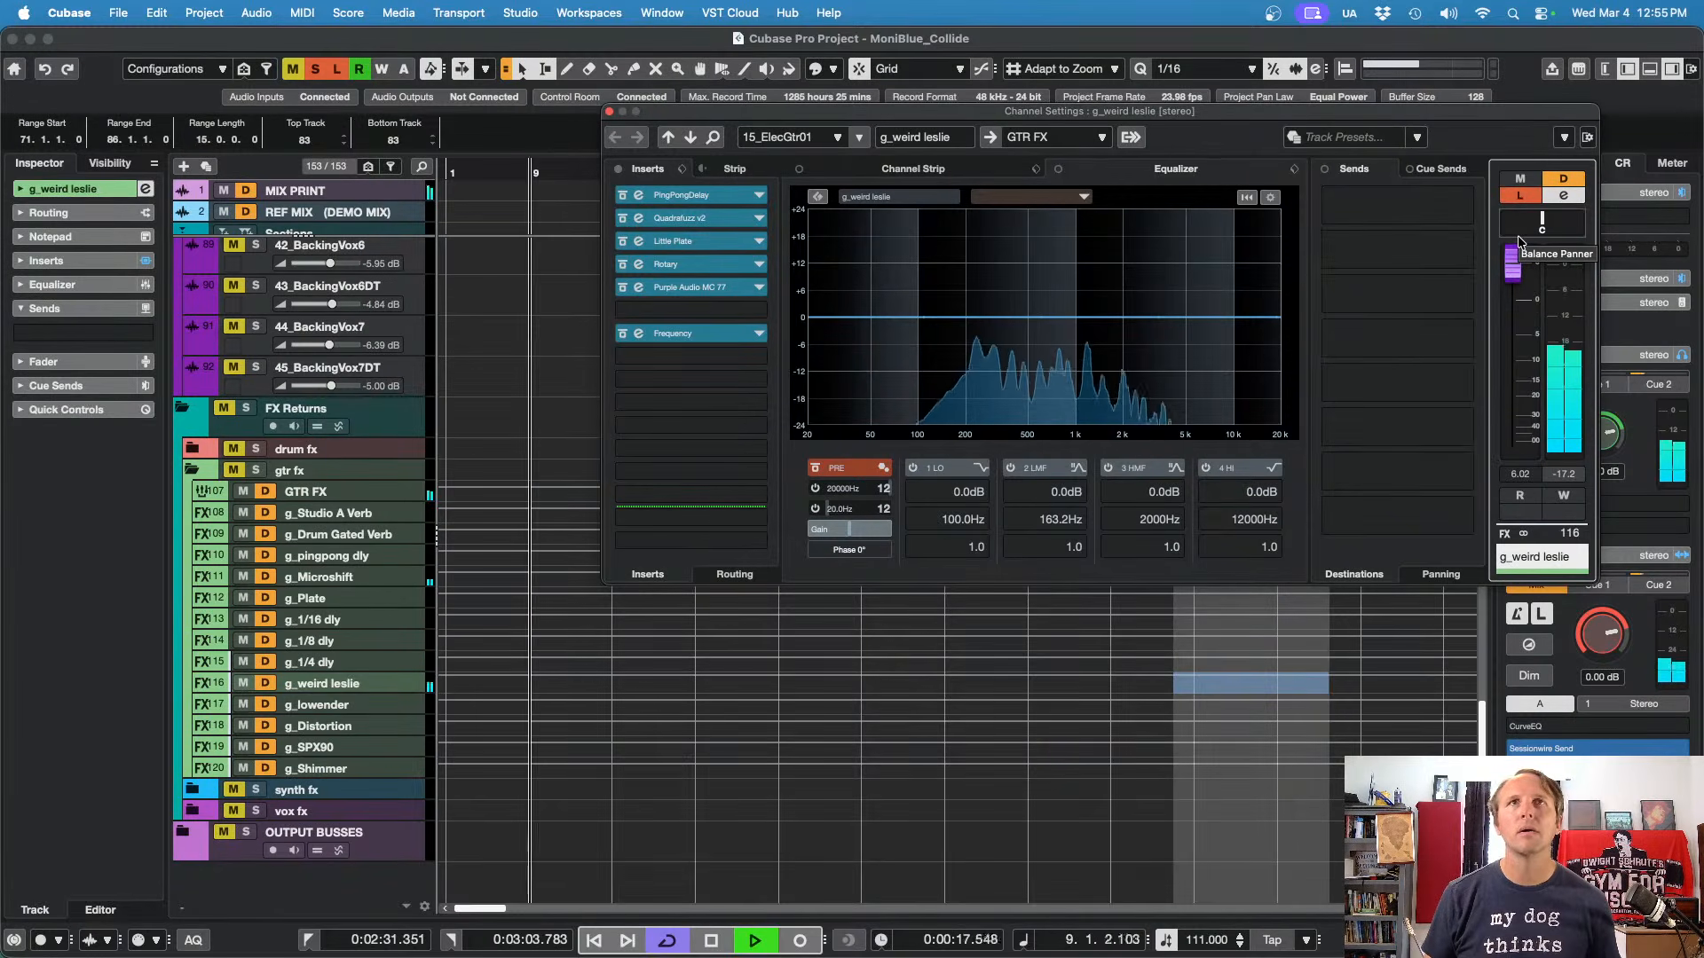
key("space")
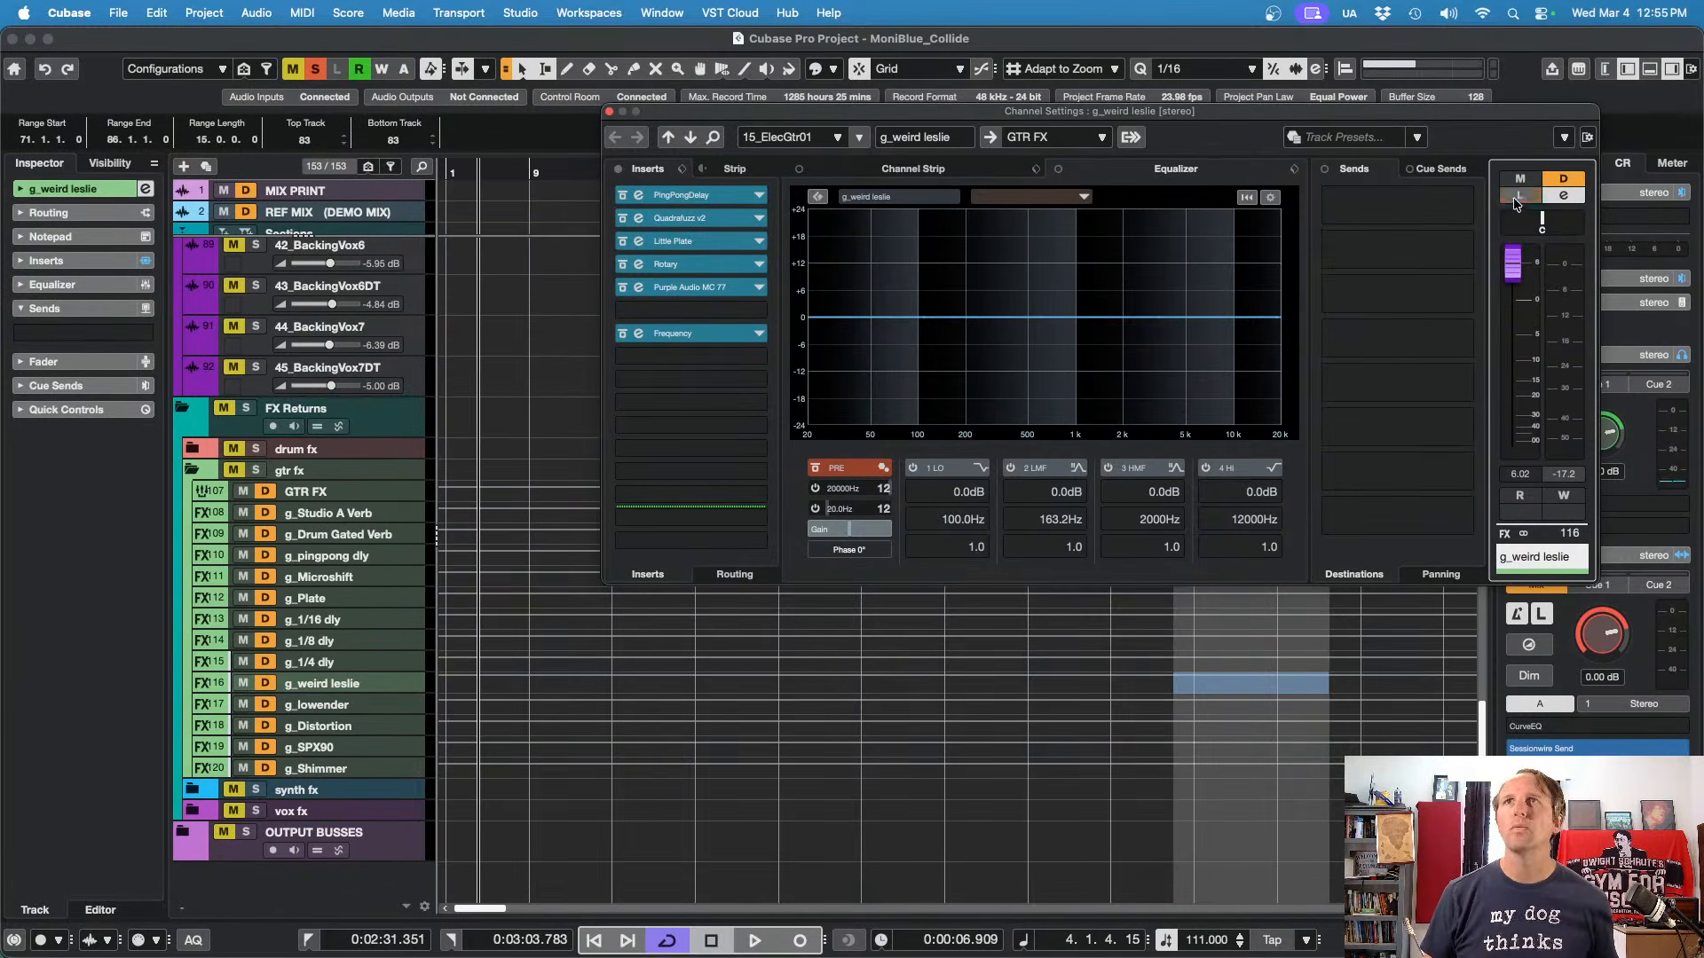
Step: Examine the settings of the PingPongDelay, Quadrafuzz v2 and Rotary inserts on g_weird leslie
left_click(677, 195)
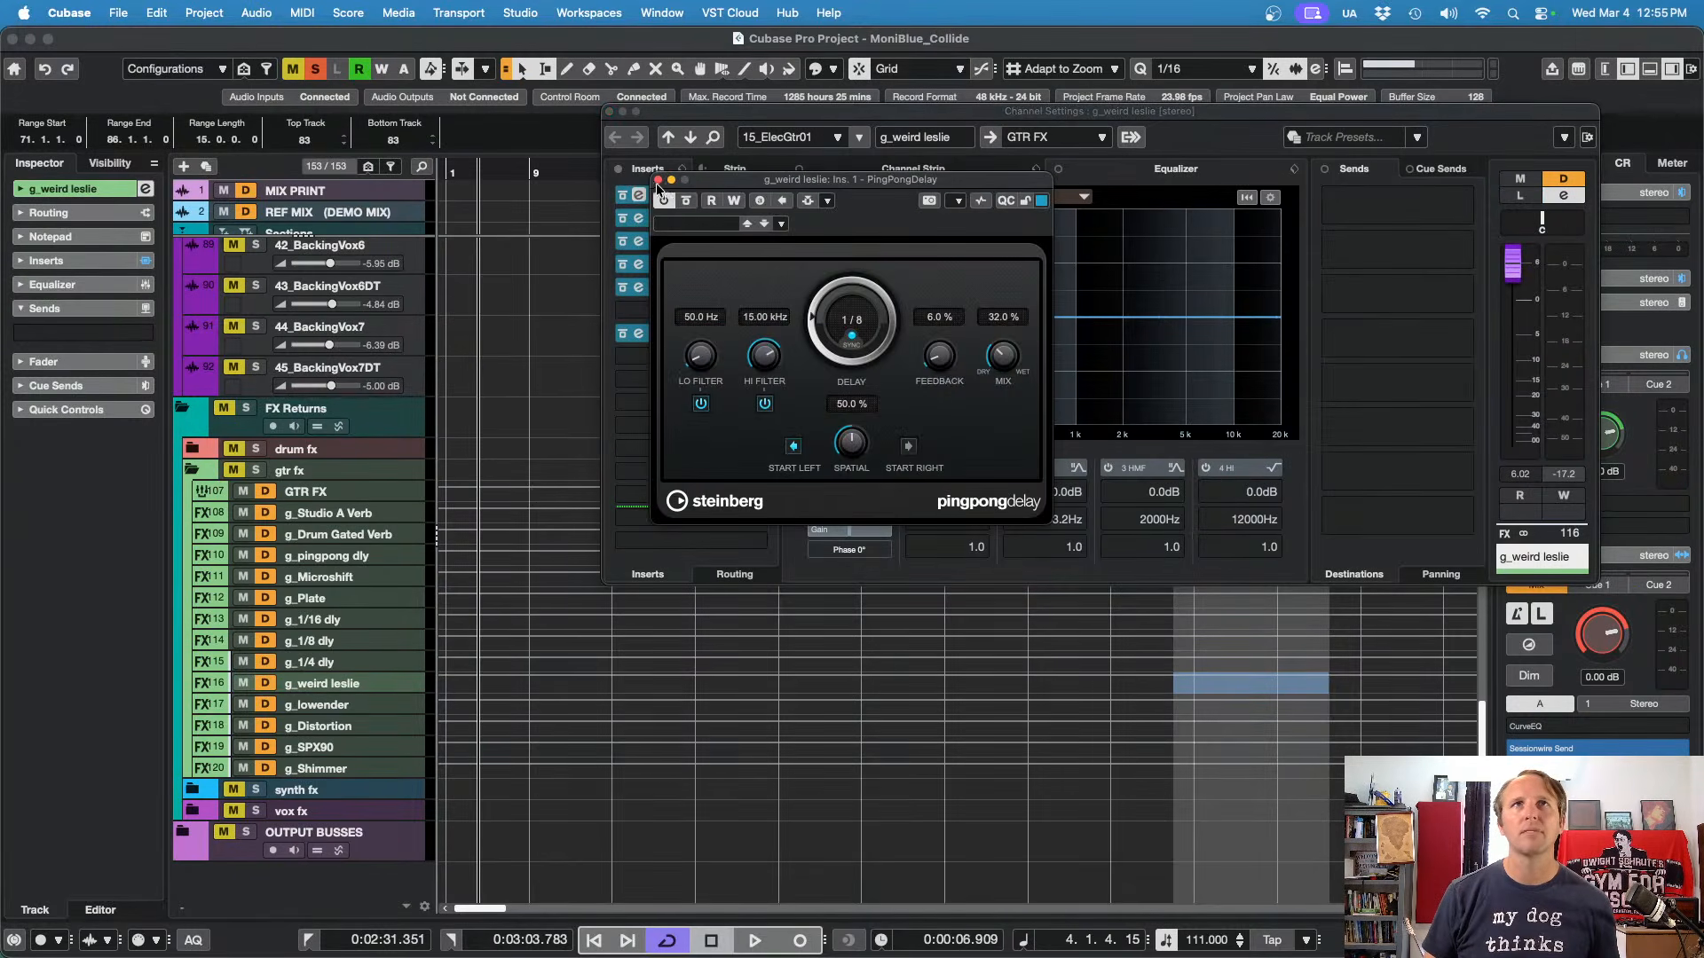
left_click(658, 180)
left_click(667, 218)
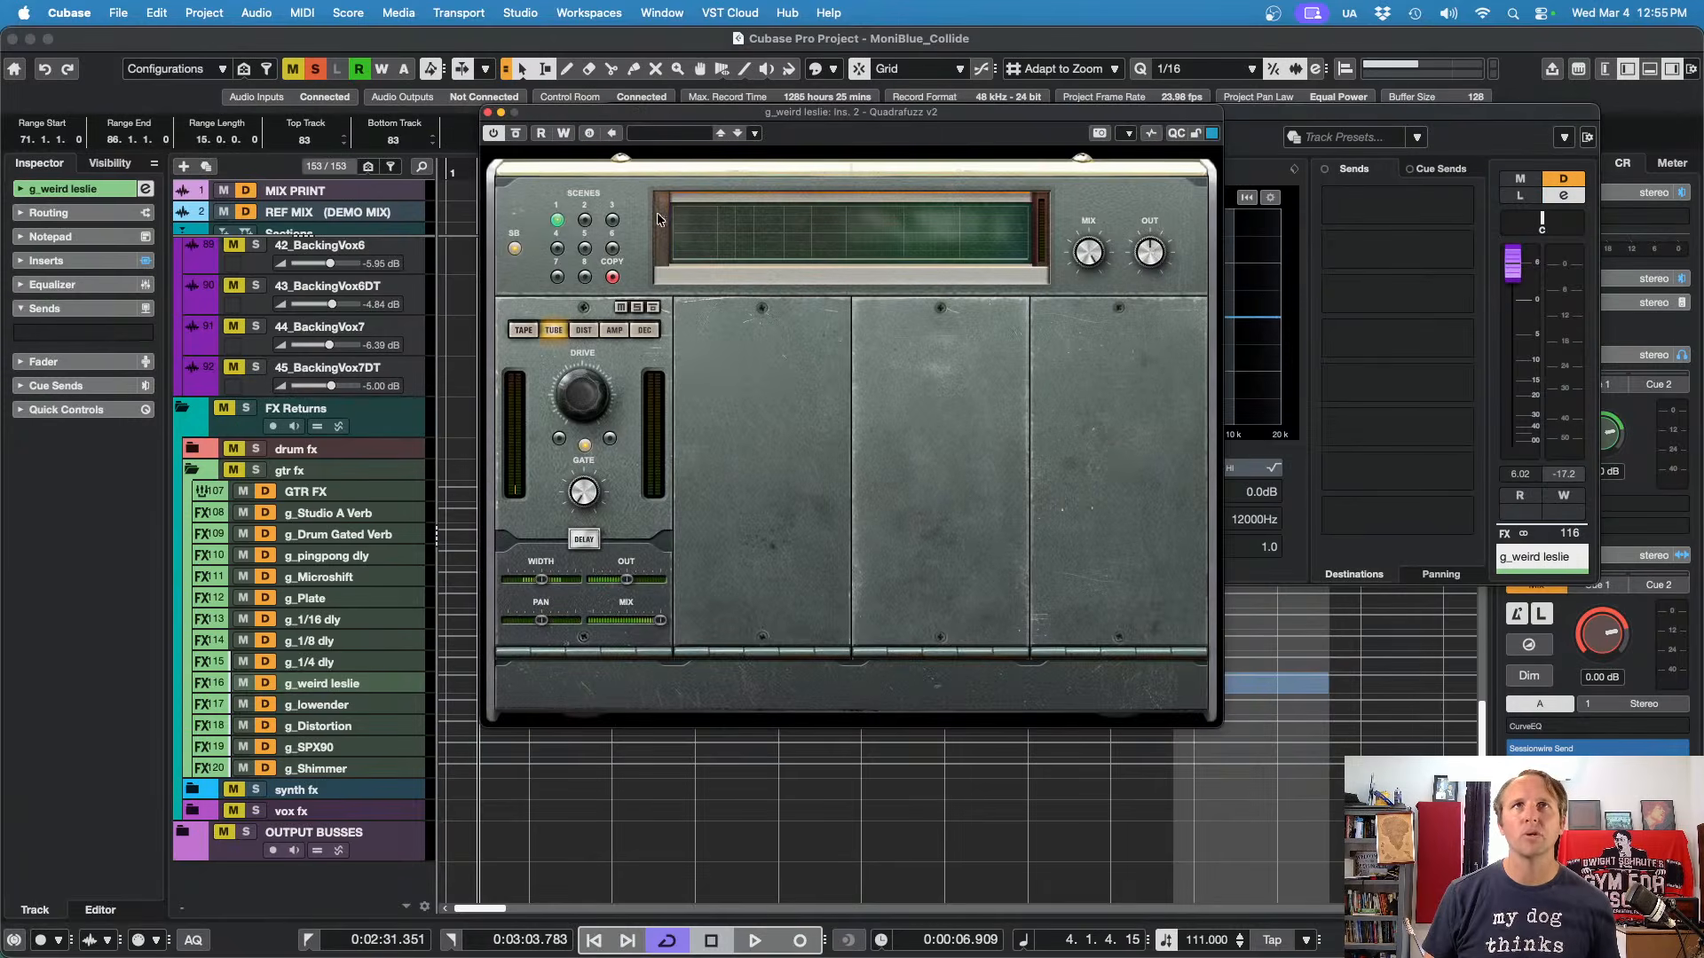
left_click(487, 112)
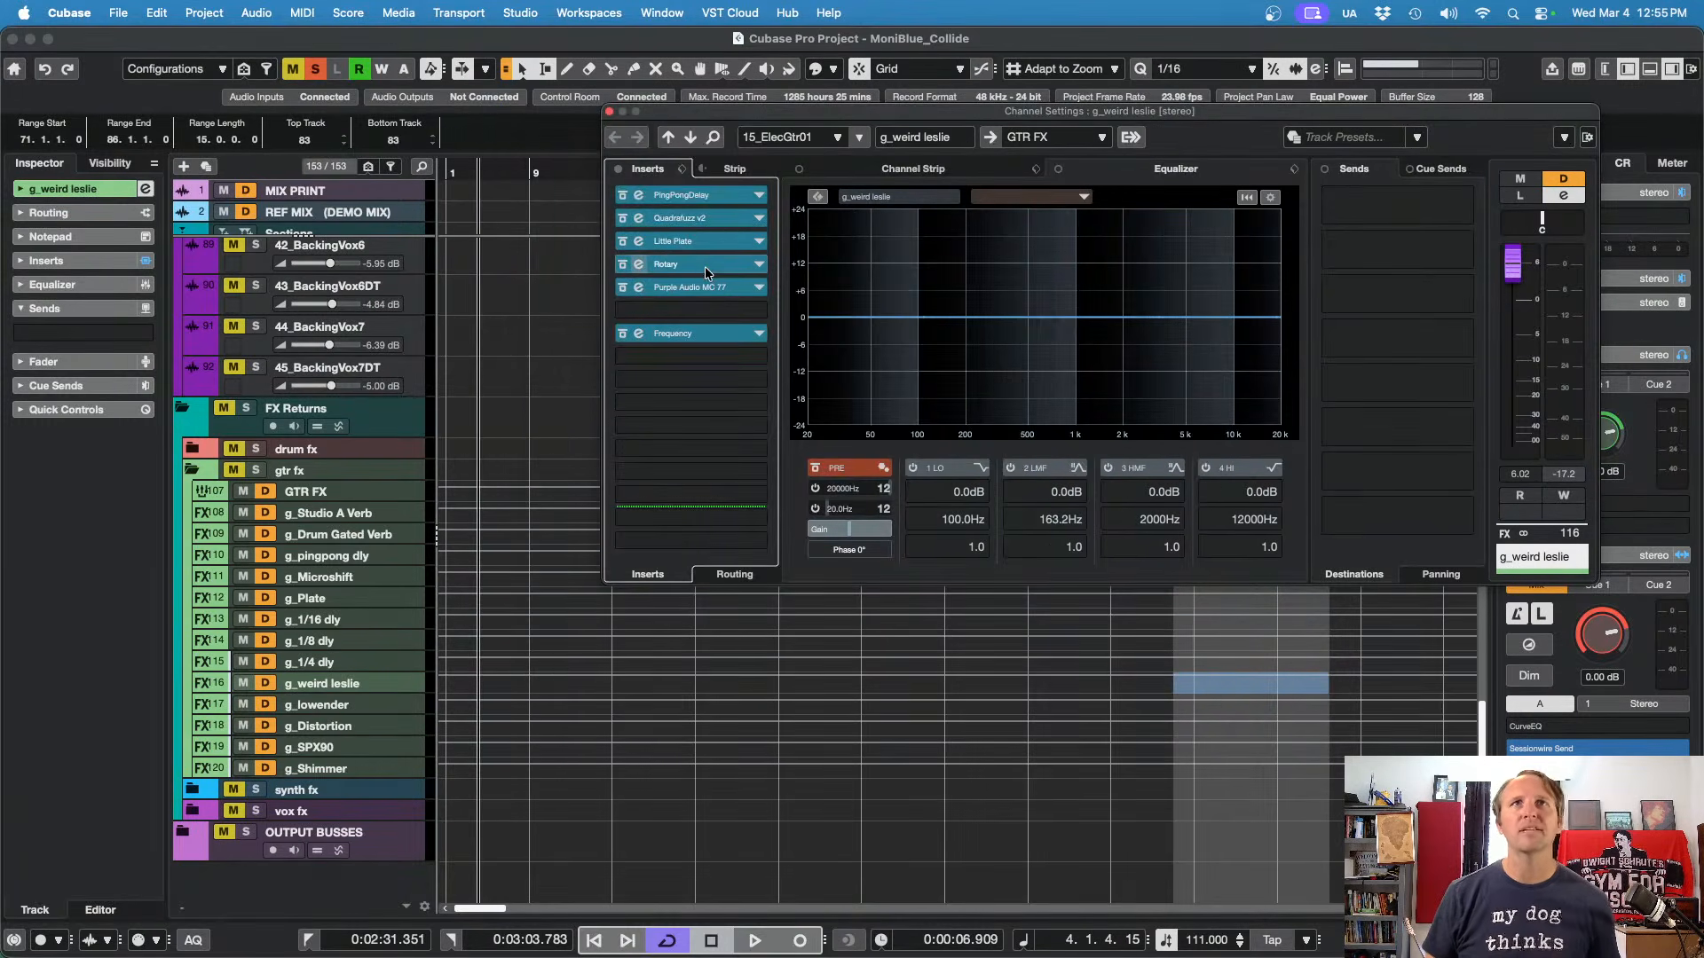
left_click(704, 266)
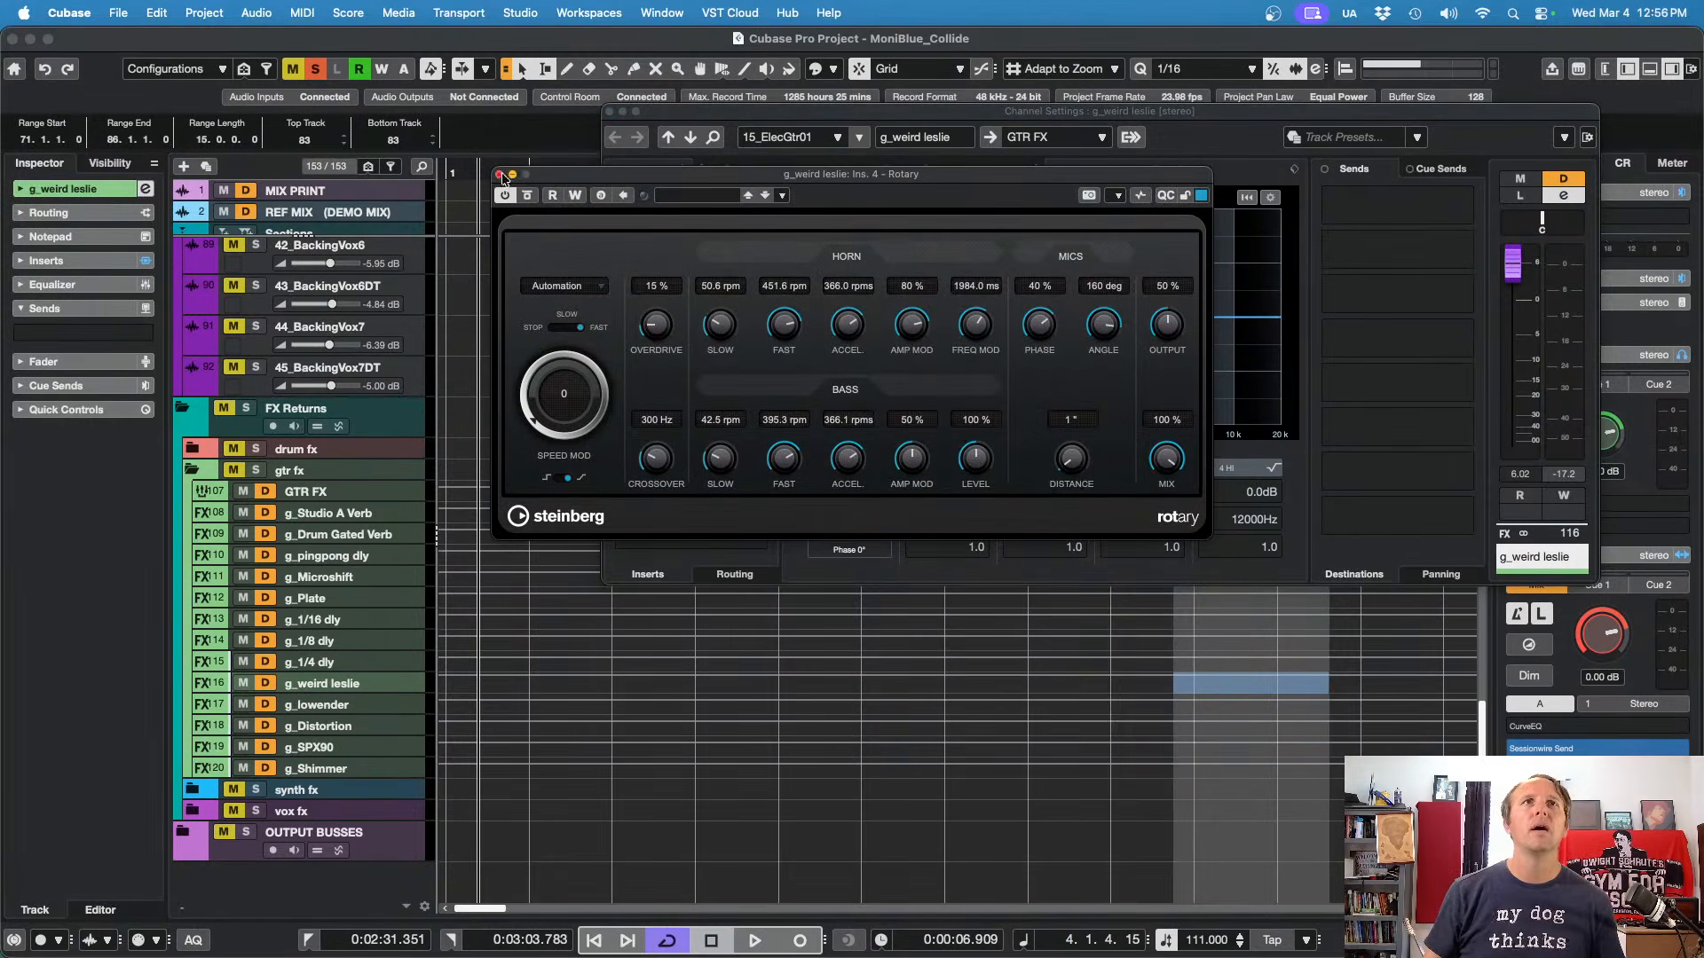
left_click(500, 175)
Step: Raise the input of the Purple Audio MC 77 insert on g_weird leslie during playback, close the plug-in, and stop
left_click(690, 288)
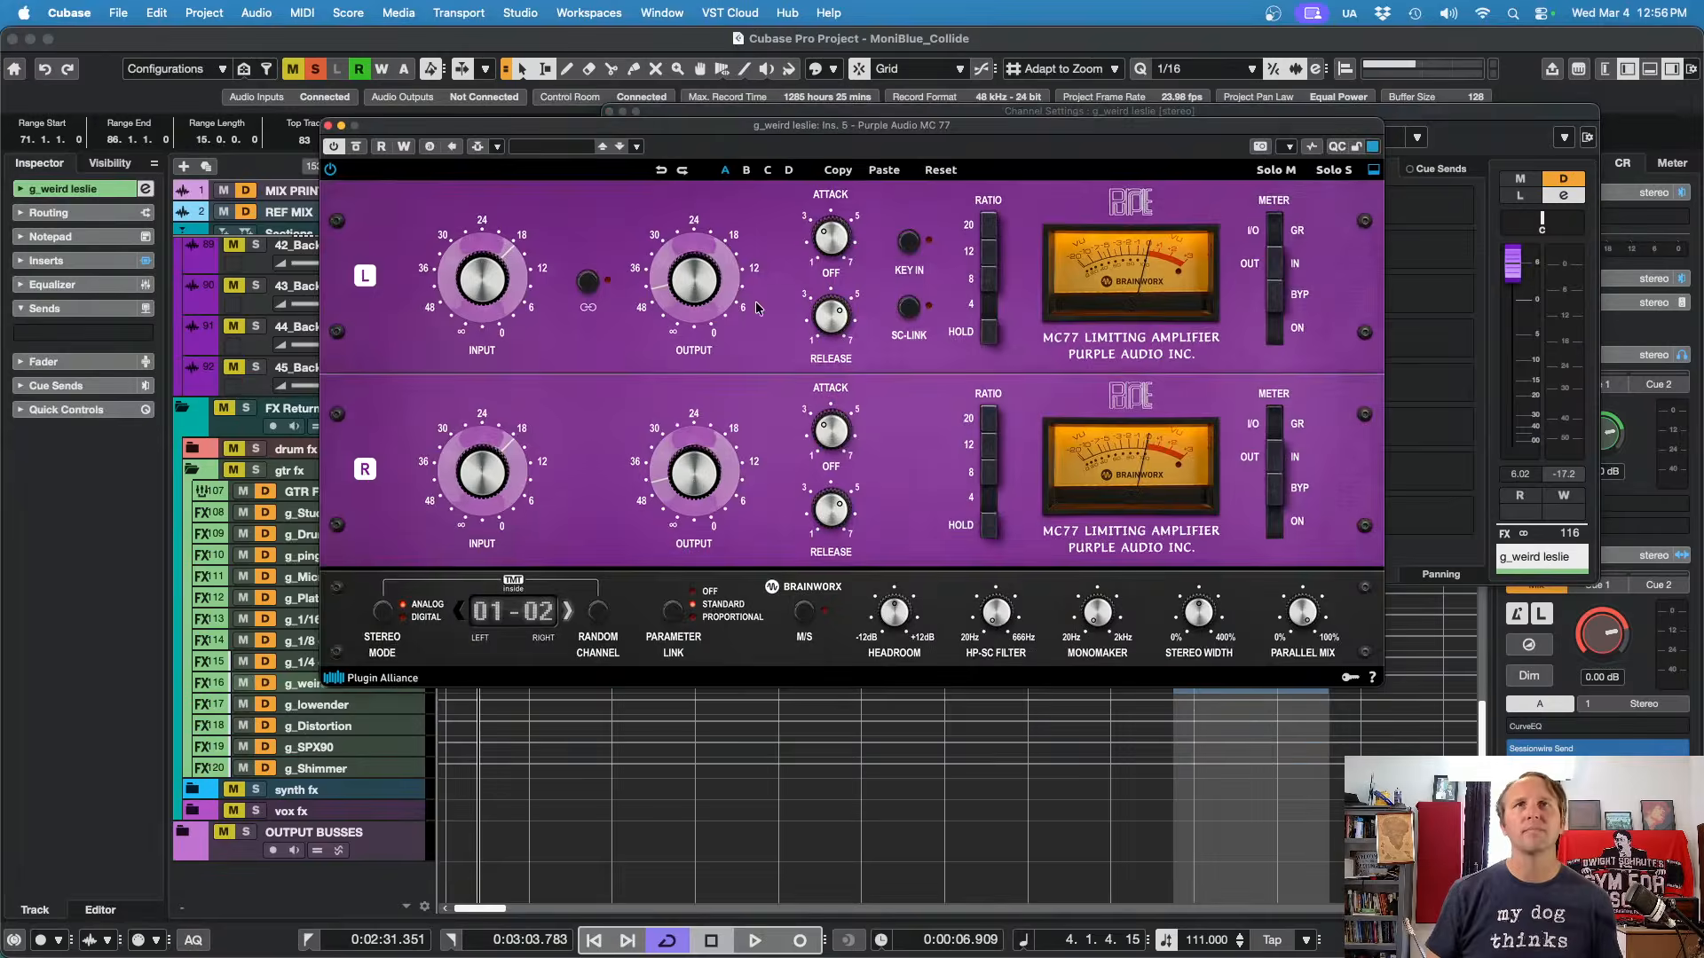
key("space")
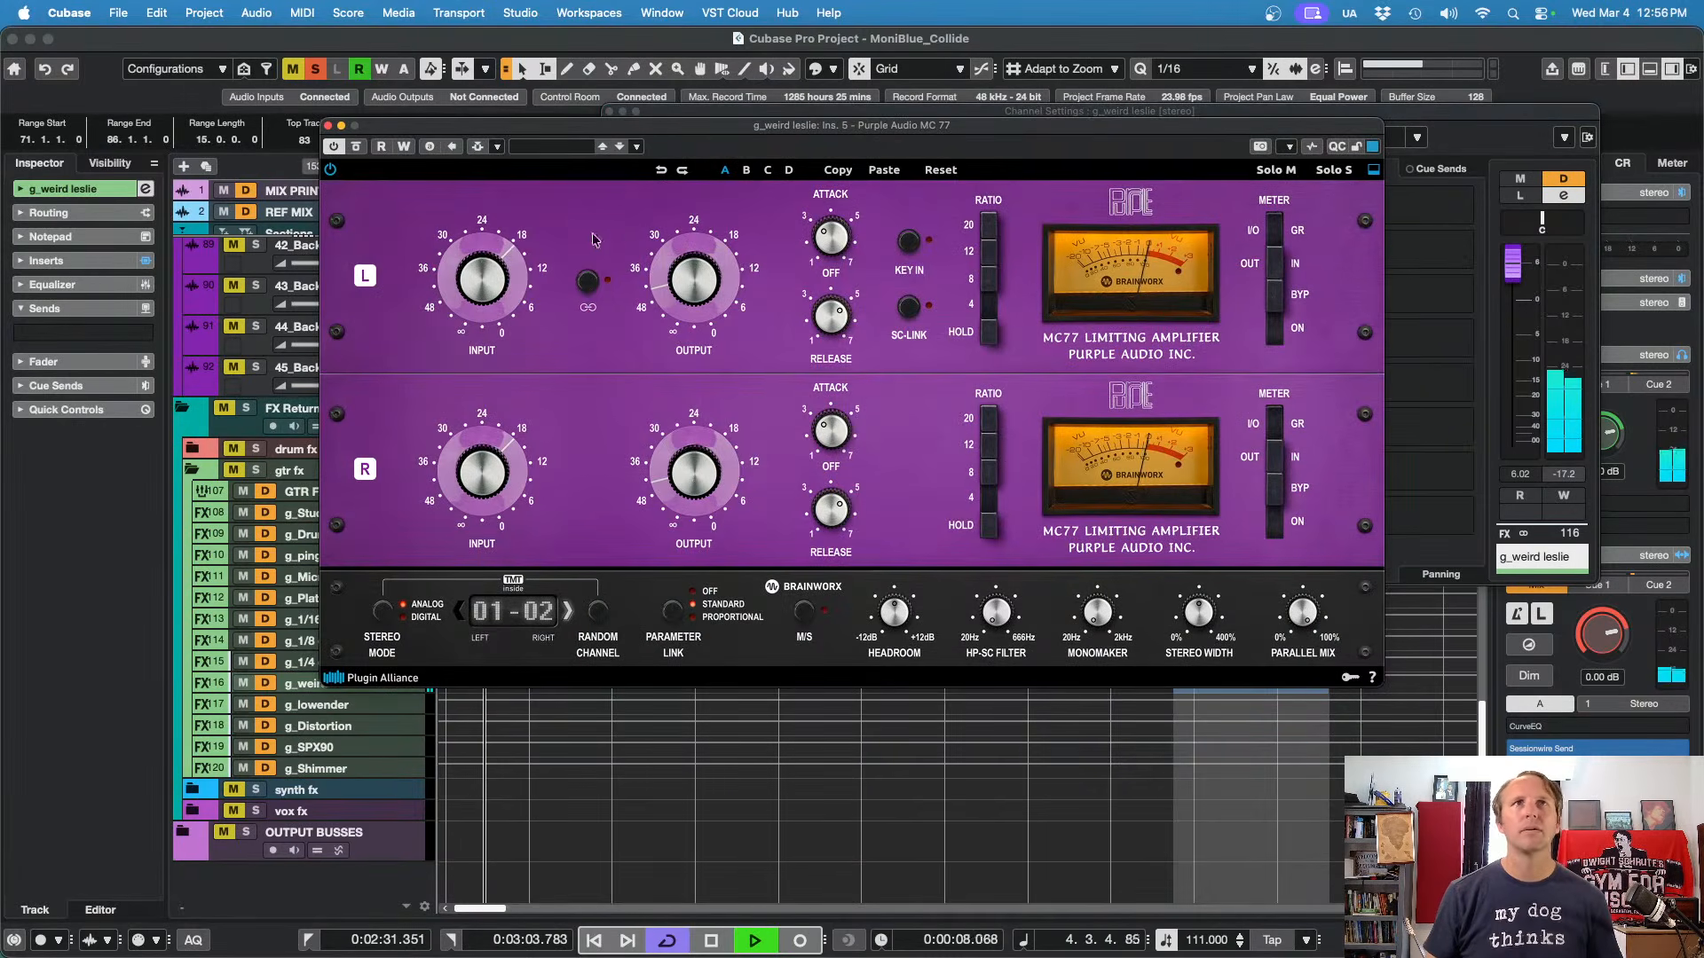
left_click_drag(489, 296, 488, 213)
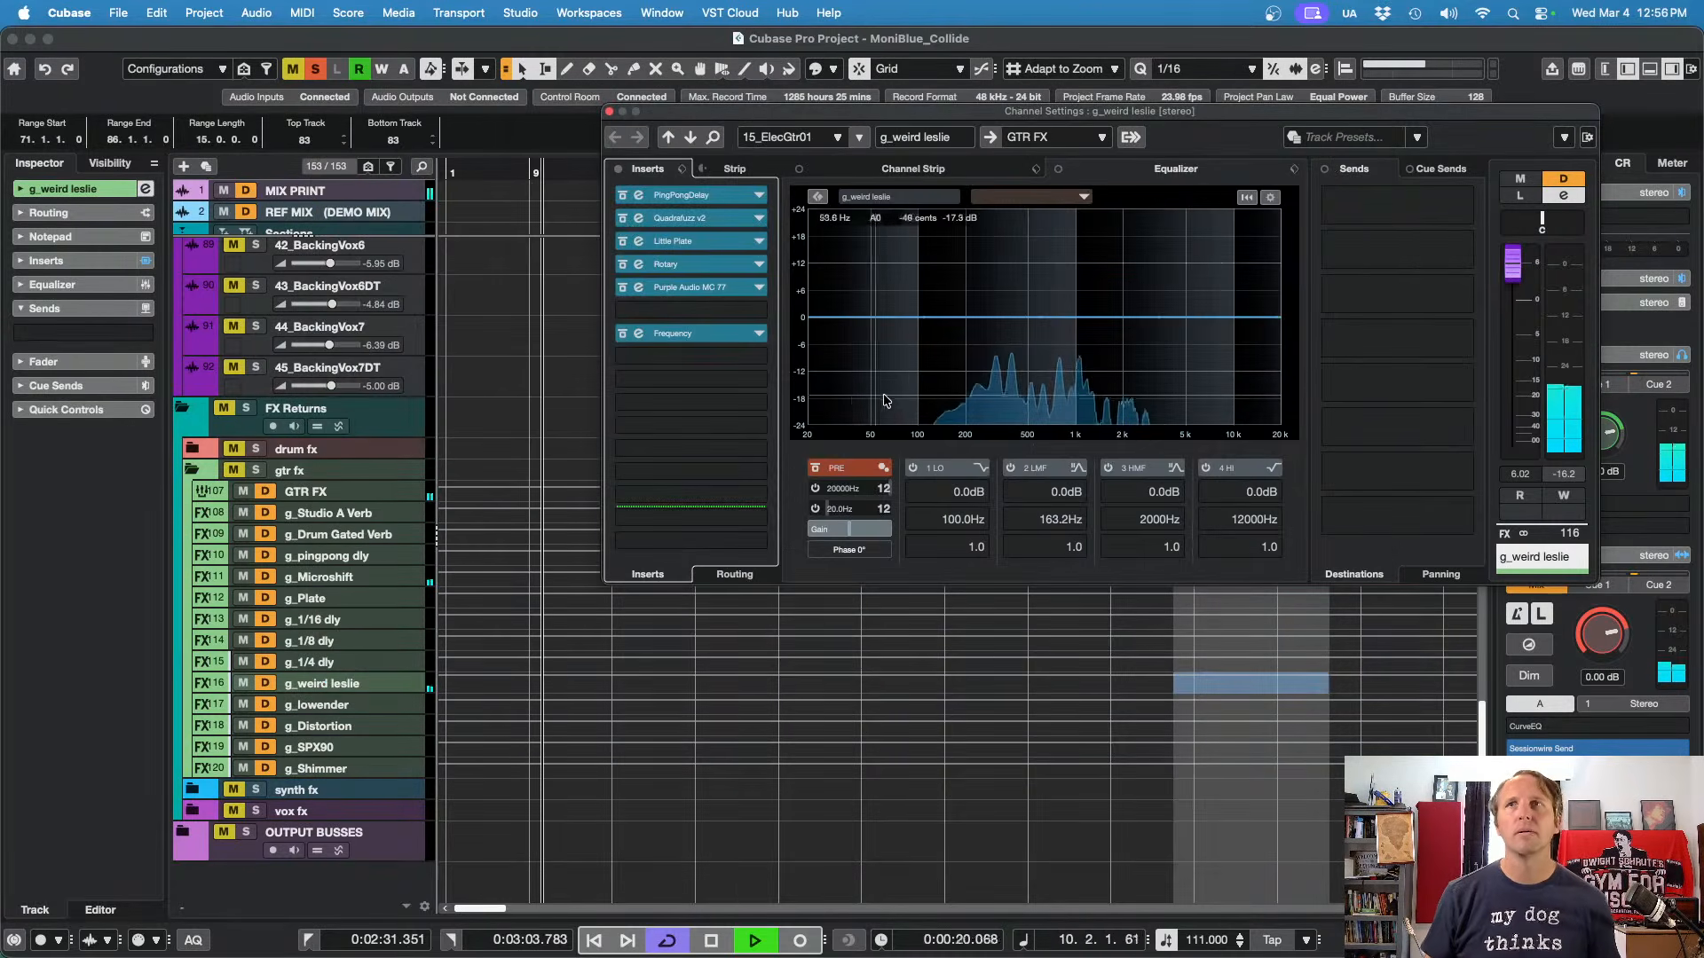
key("space")
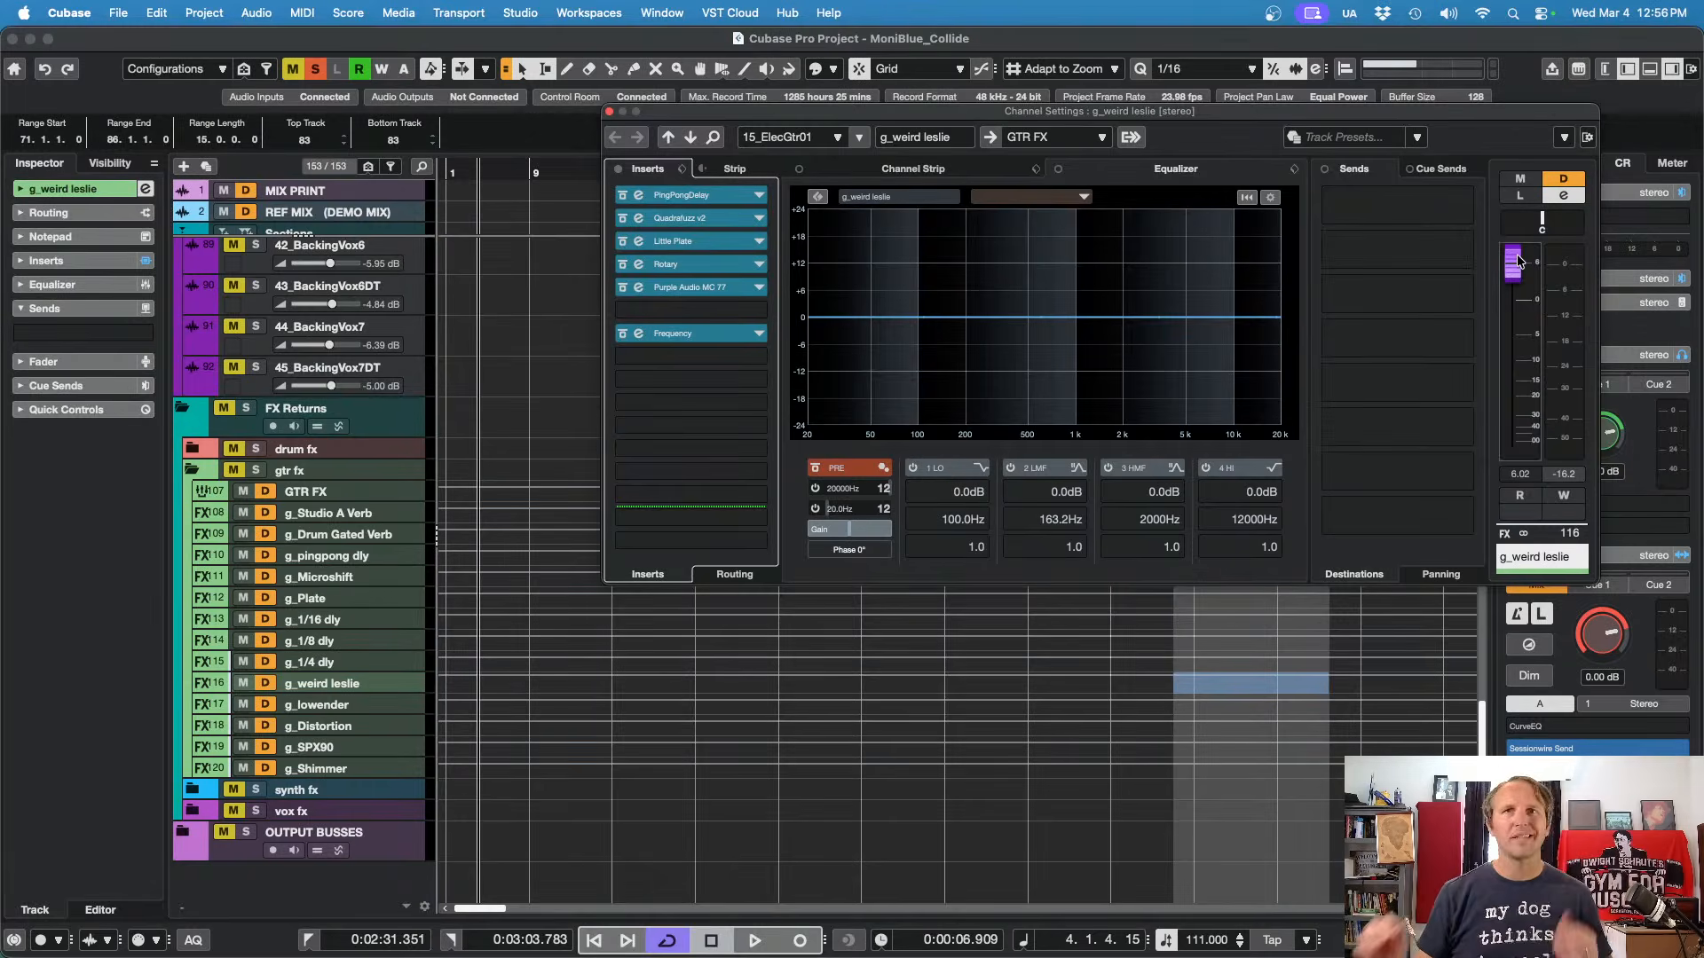
Step: Pull the g_weird leslie fader fully down, bring it up to -5.27 dB during playback, and recheck the Purple Audio MC 77
left_click_drag(1516, 253, 1520, 458)
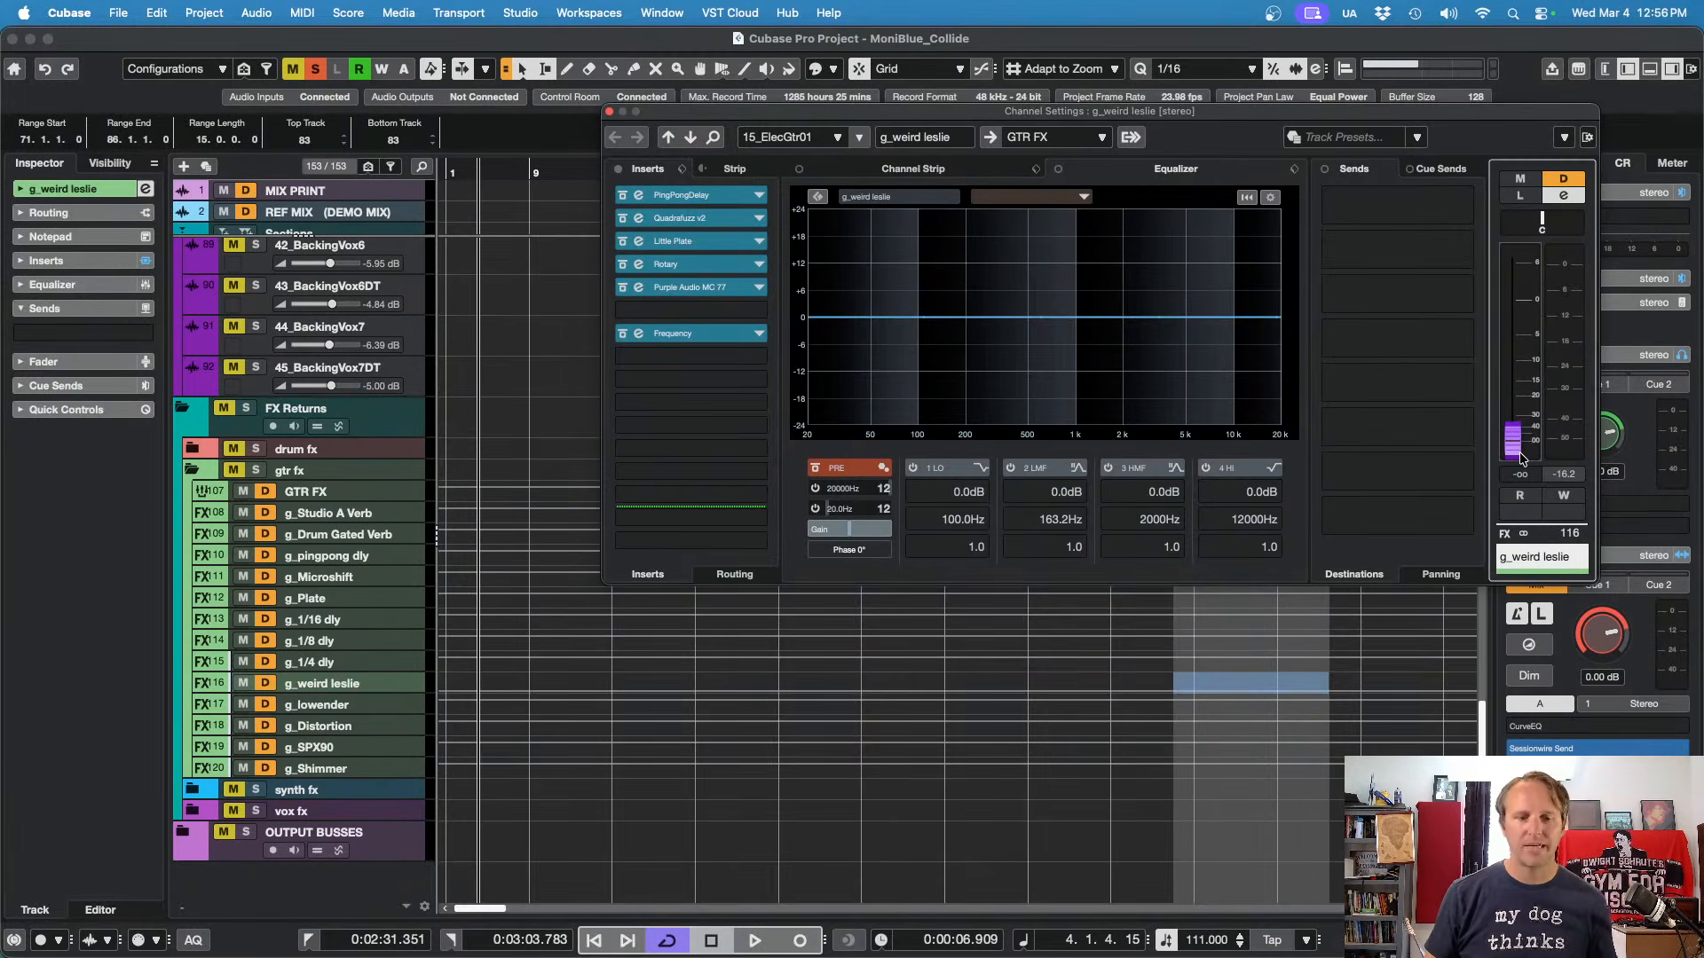
key("space")
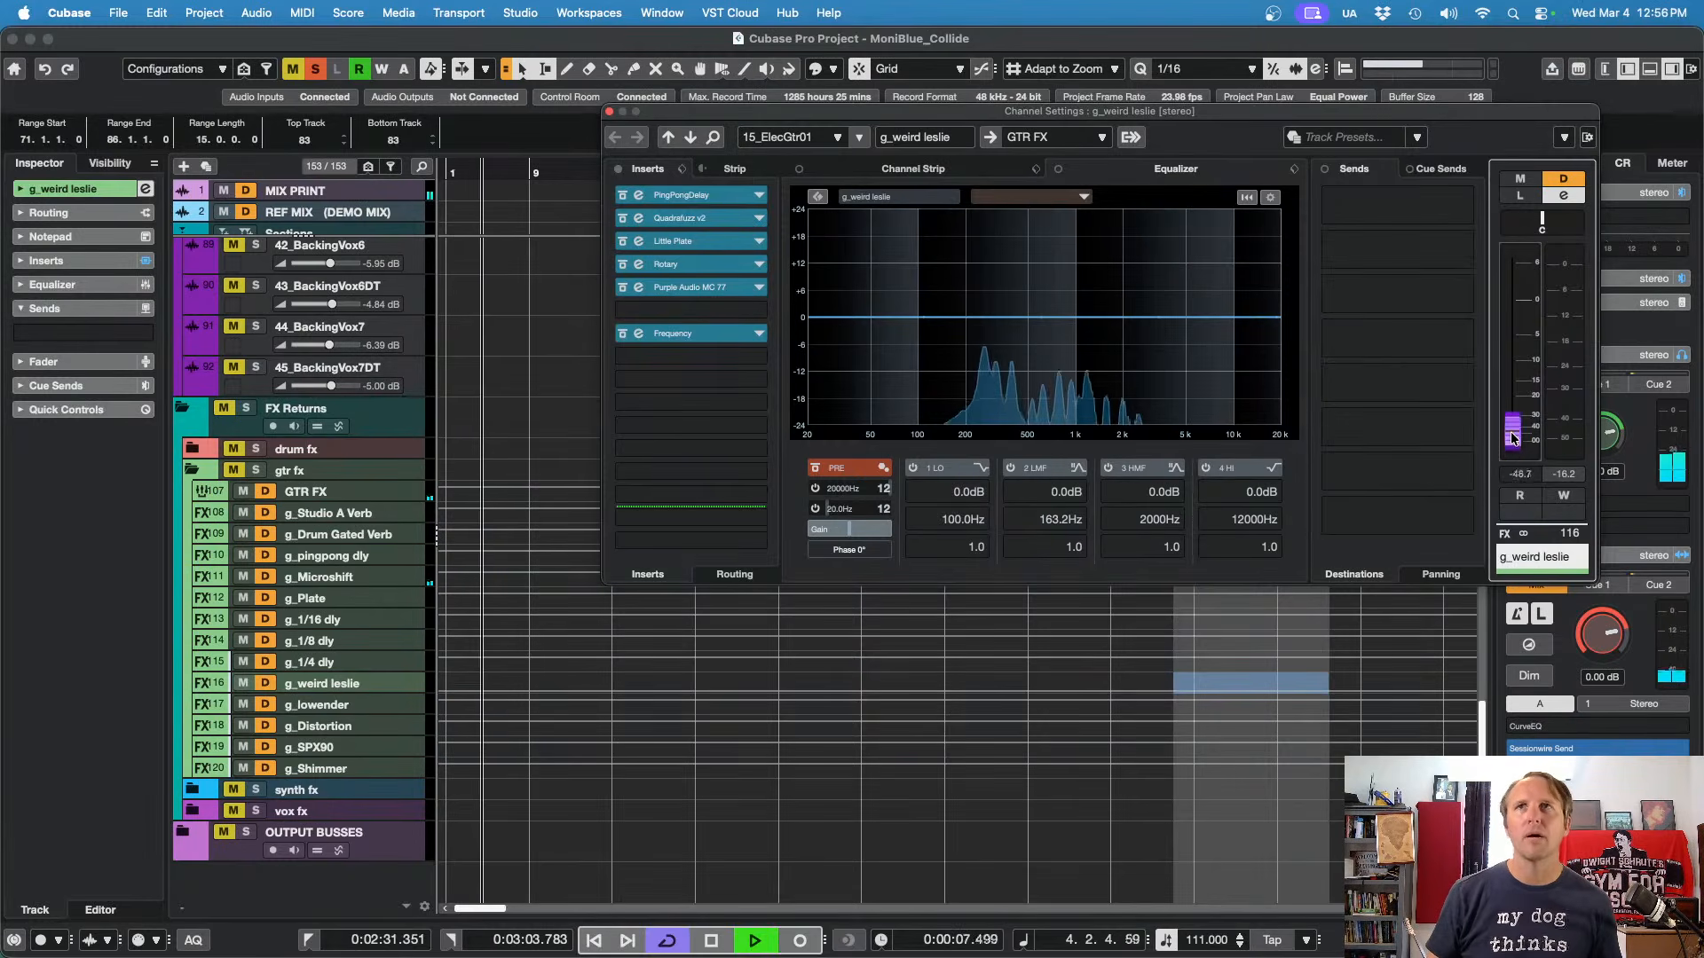
left_click_drag(1518, 446, 1515, 345)
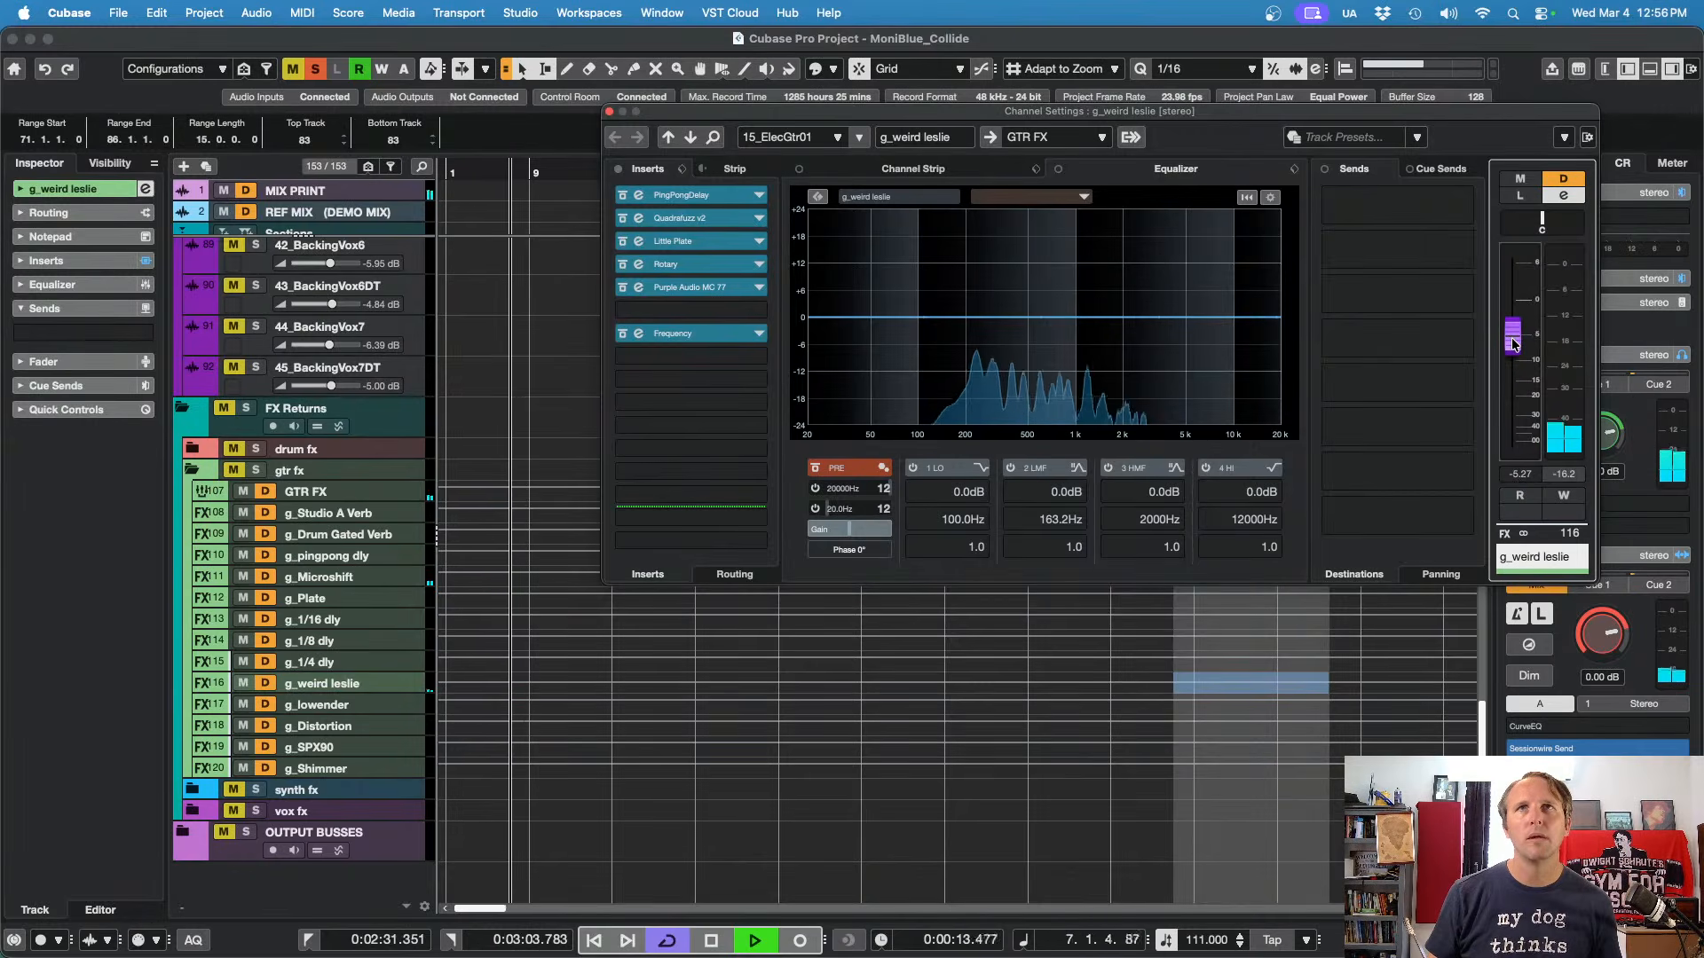
left_click(683, 291)
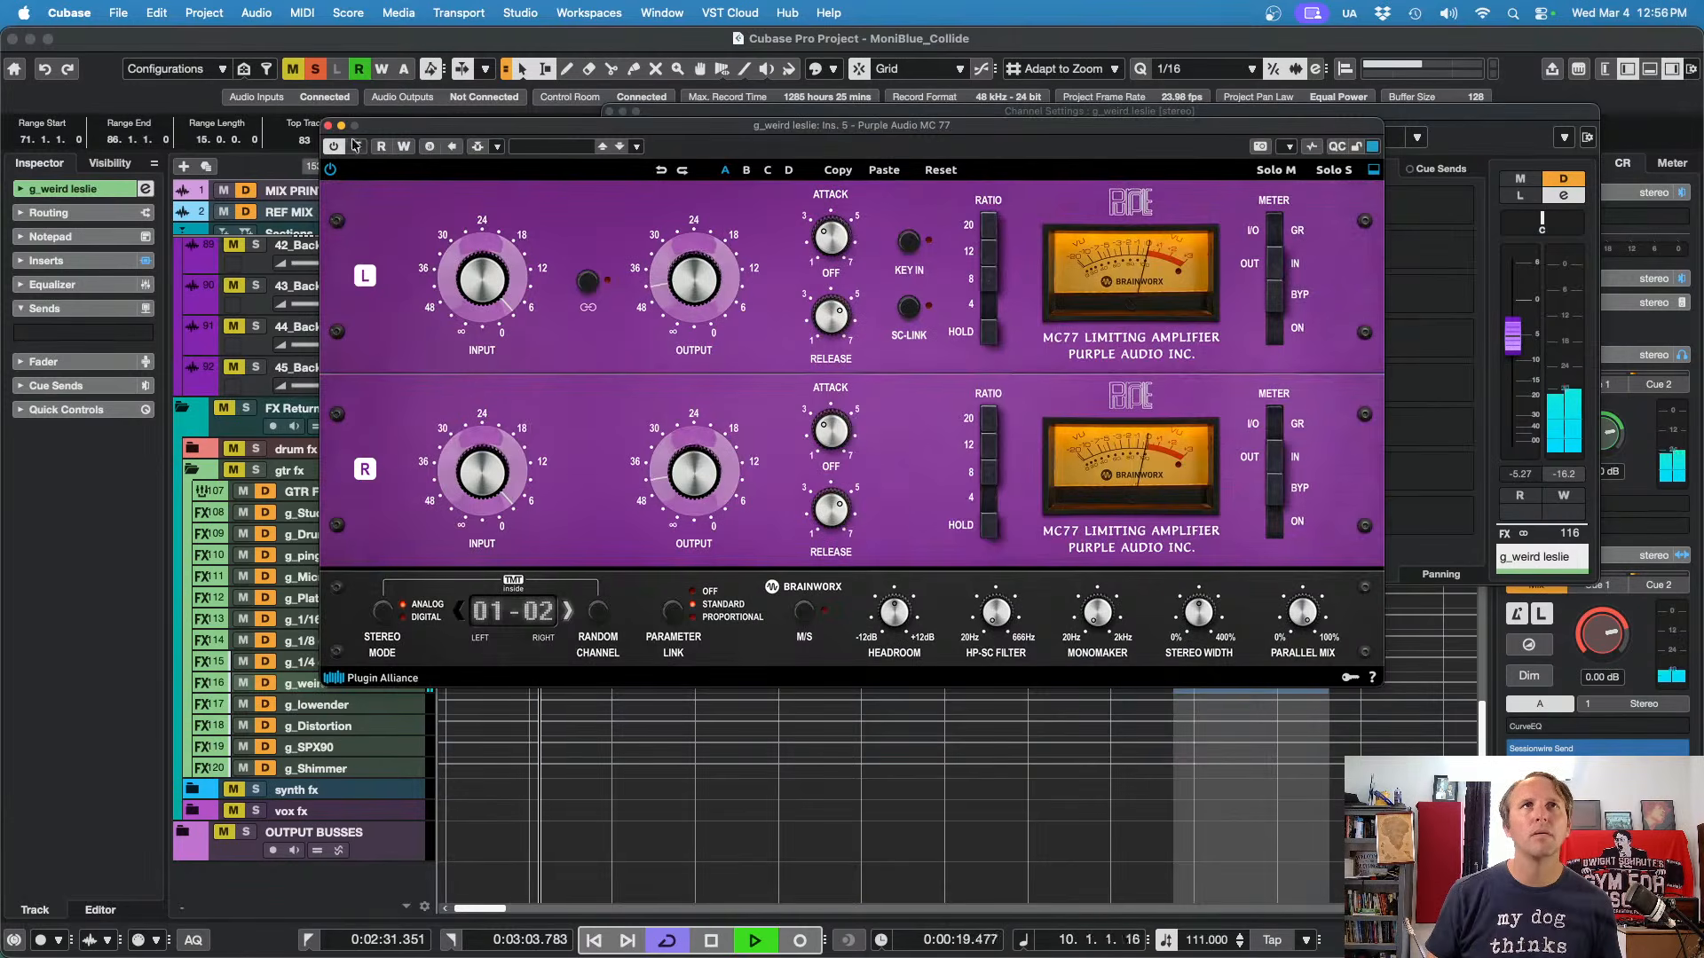
left_click(329, 126)
Step: Clear all solos and mutes, set the g_weird leslie fader to about -10.5 dB against the full mix, and close its channel settings
key("space")
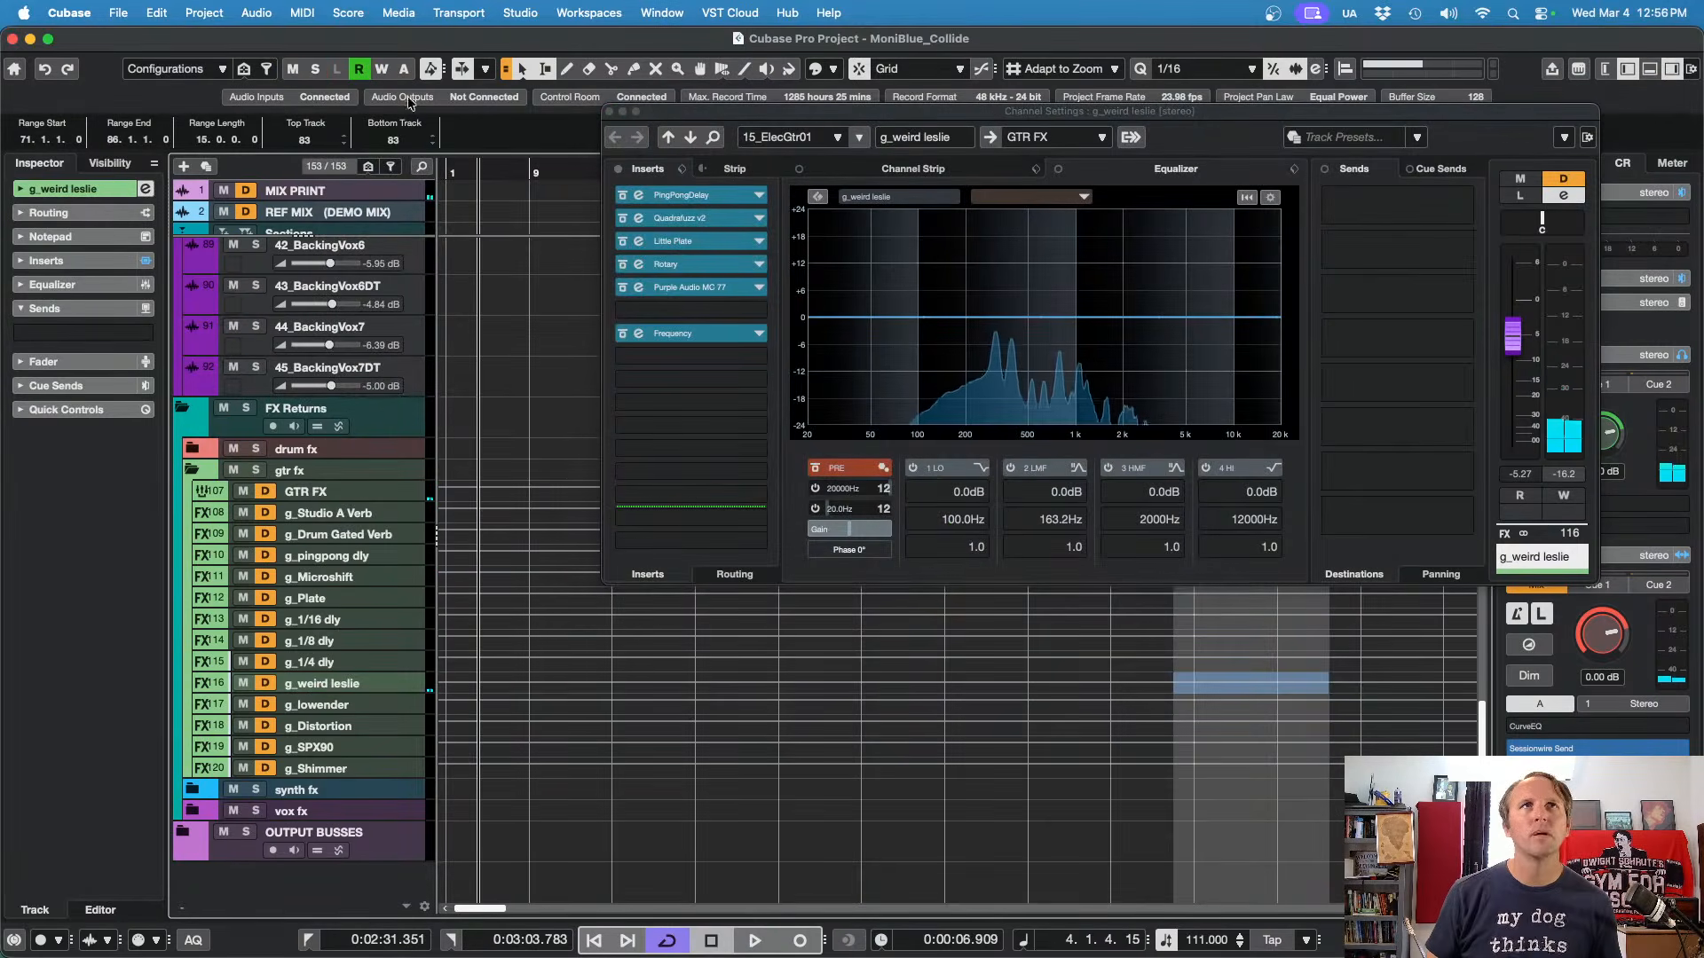
left_click_drag(1509, 336, 1511, 373)
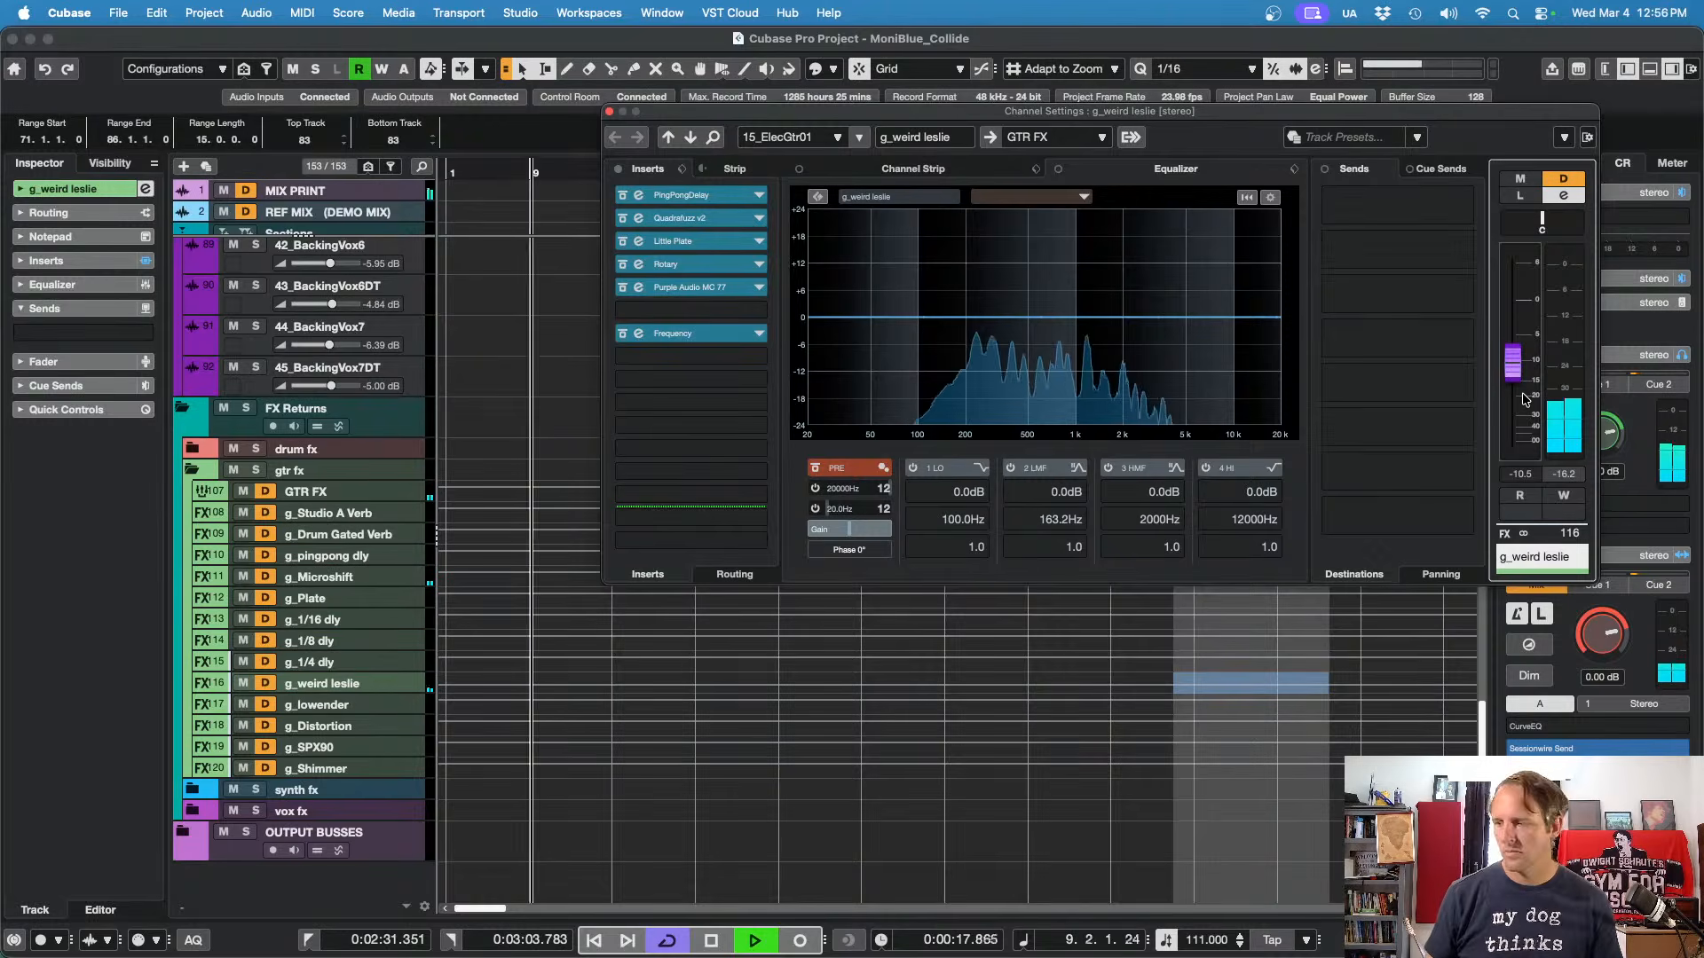
key("space")
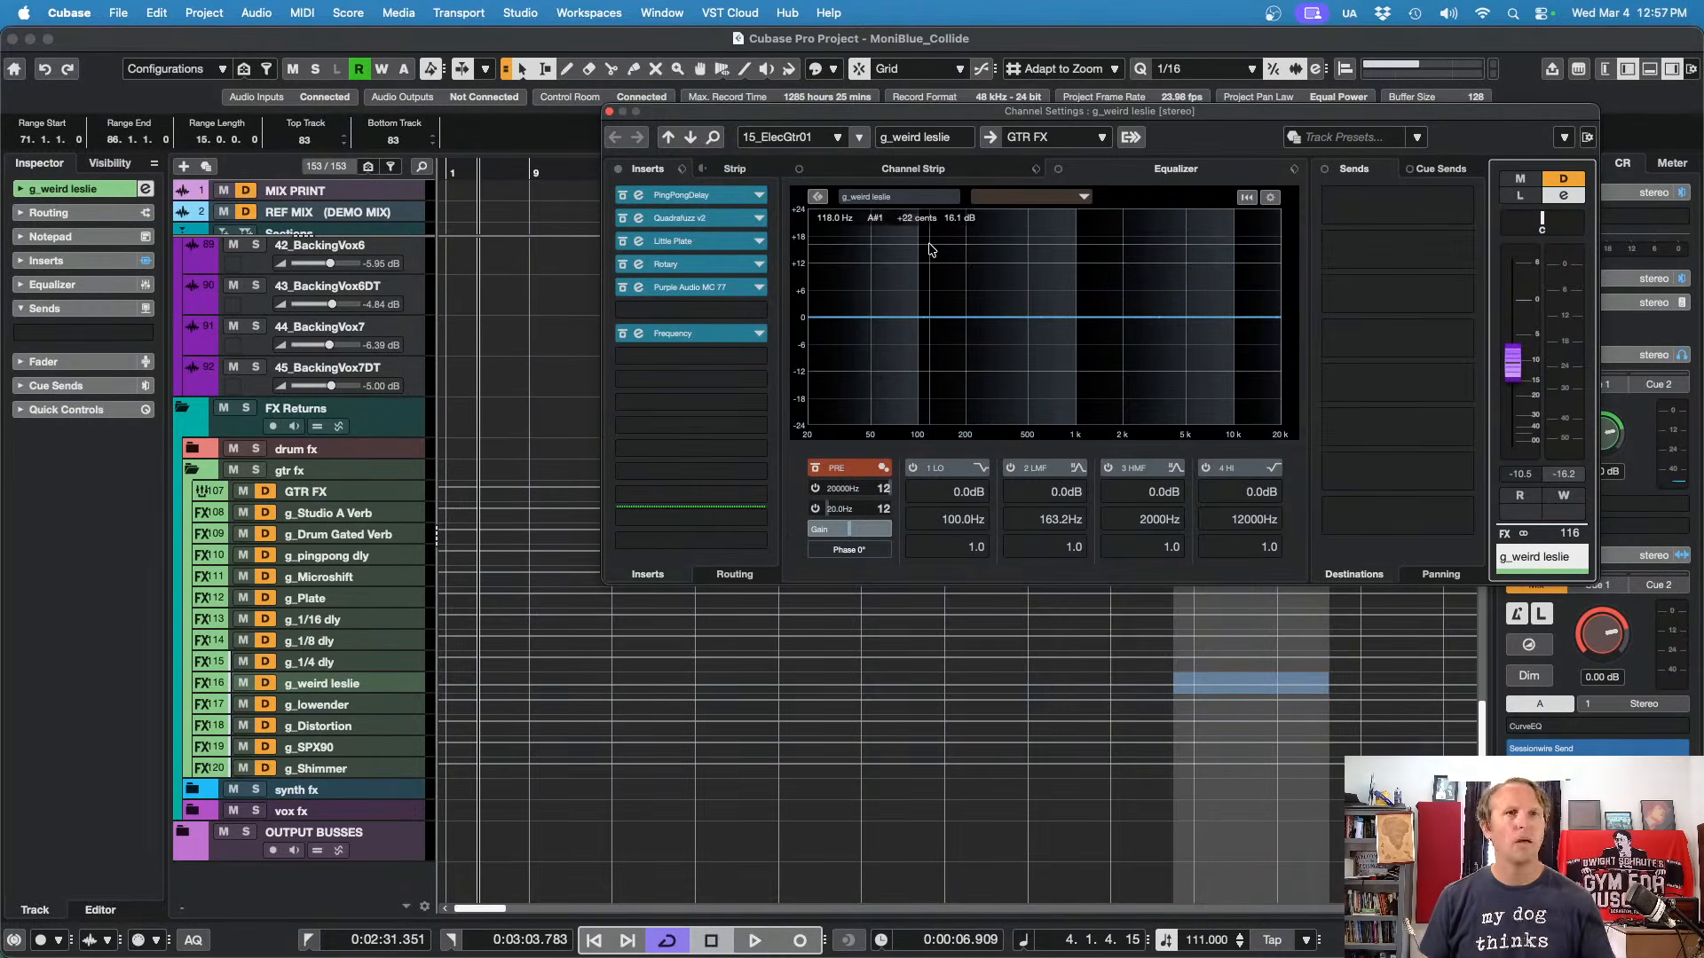
key("space")
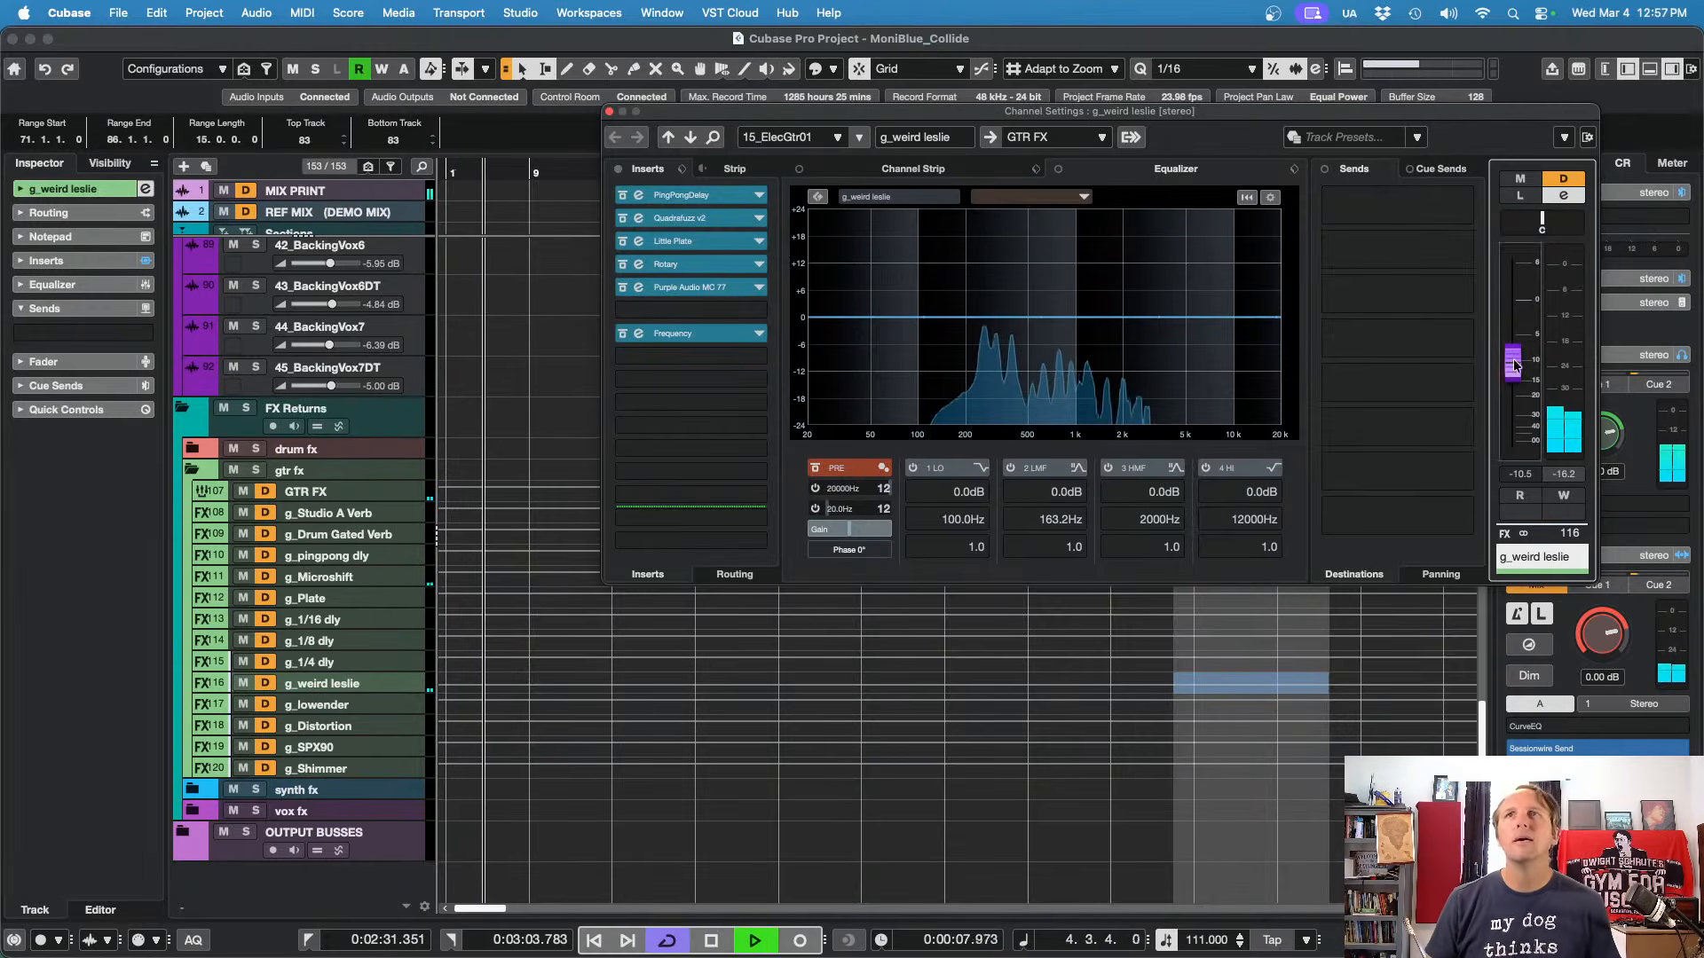
left_click_drag(1514, 364, 1514, 361)
left_click(610, 112)
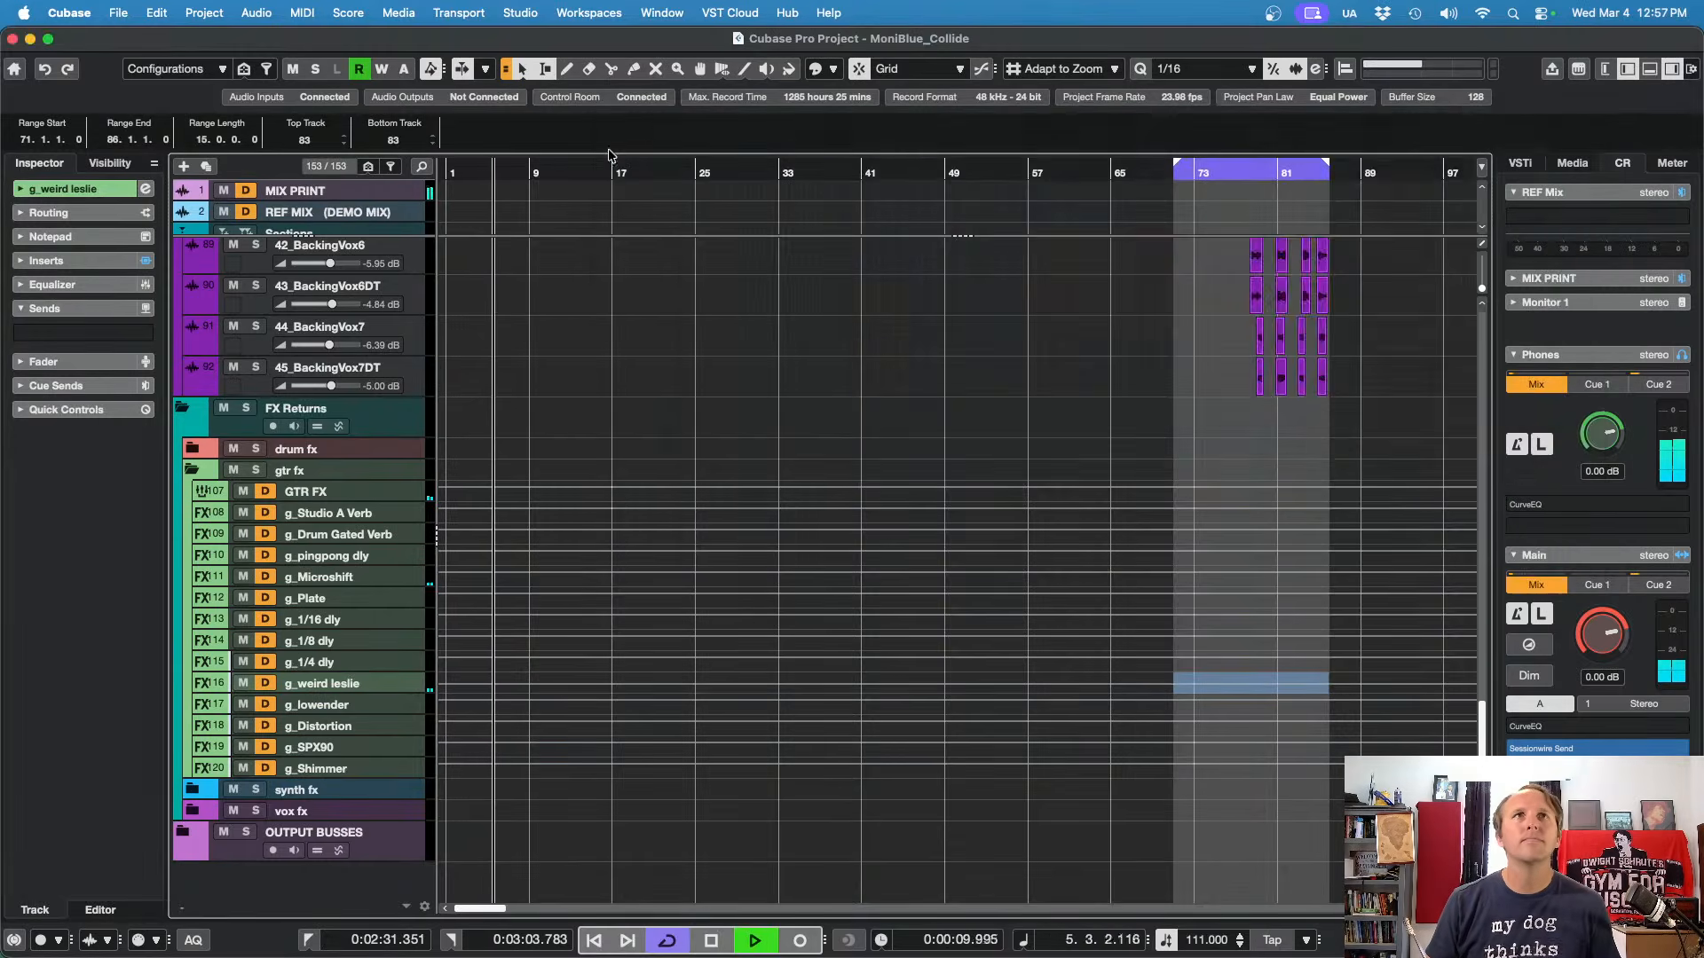
Step: Lower the fader of the OH drum group to -7.30 dB while the song plays
scroll(595, 319, "up", 5)
scroll(483, 376, "up", 15)
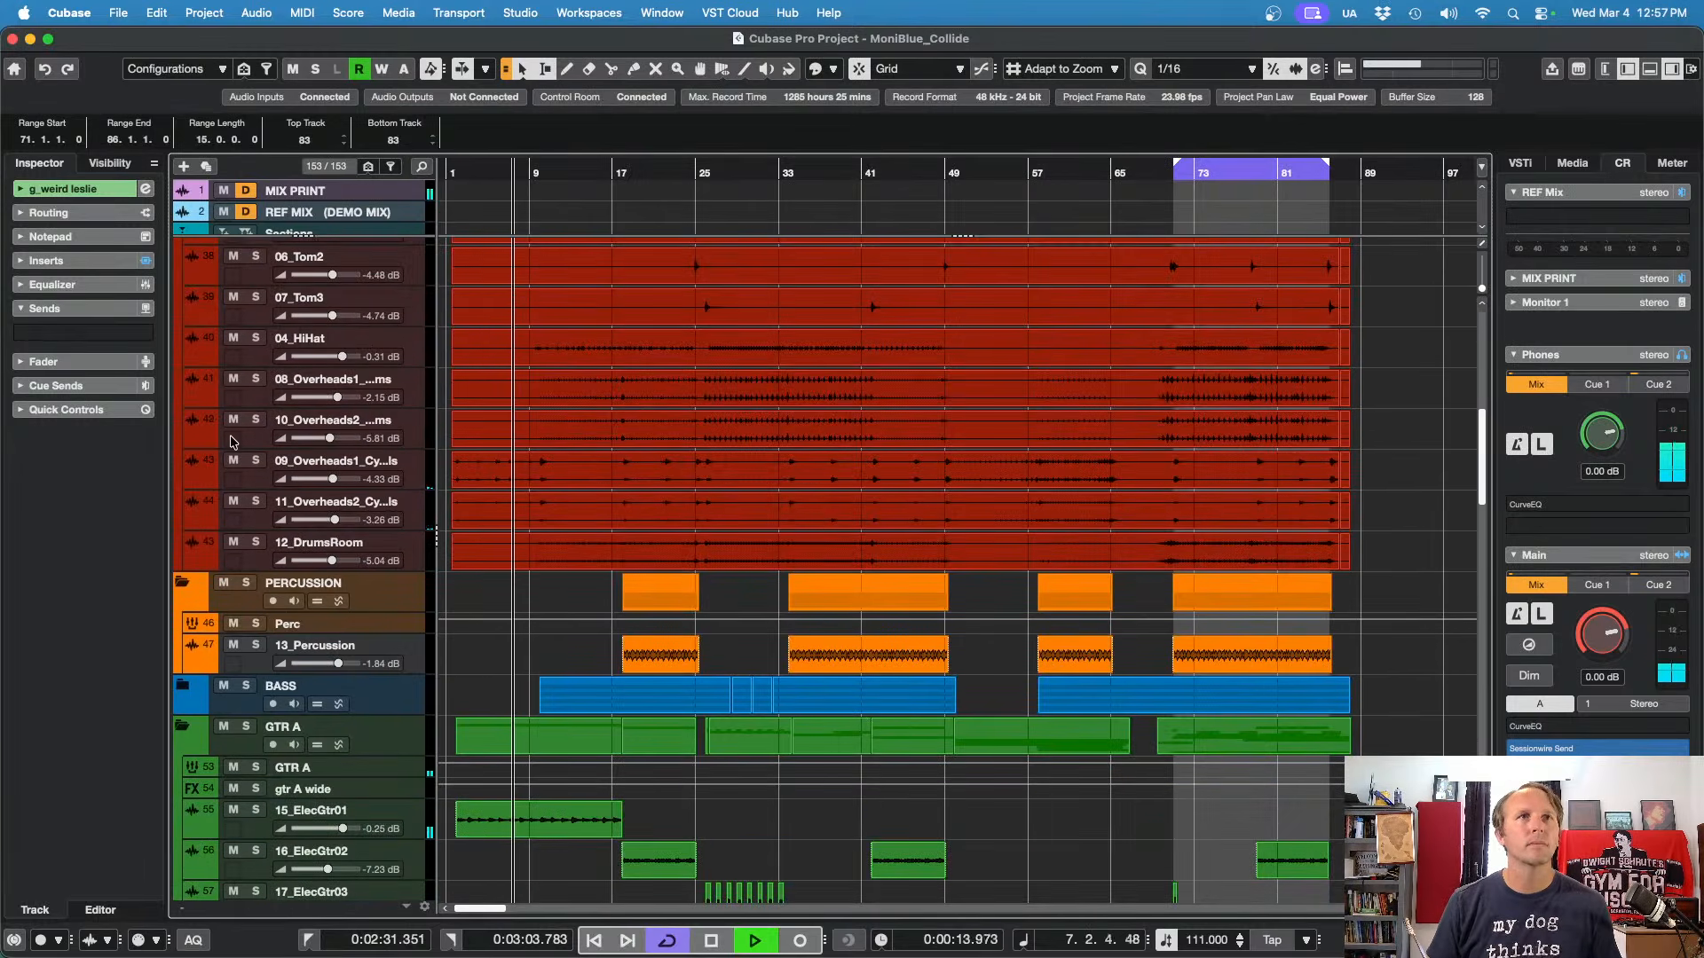
scroll(278, 426, "up", 6)
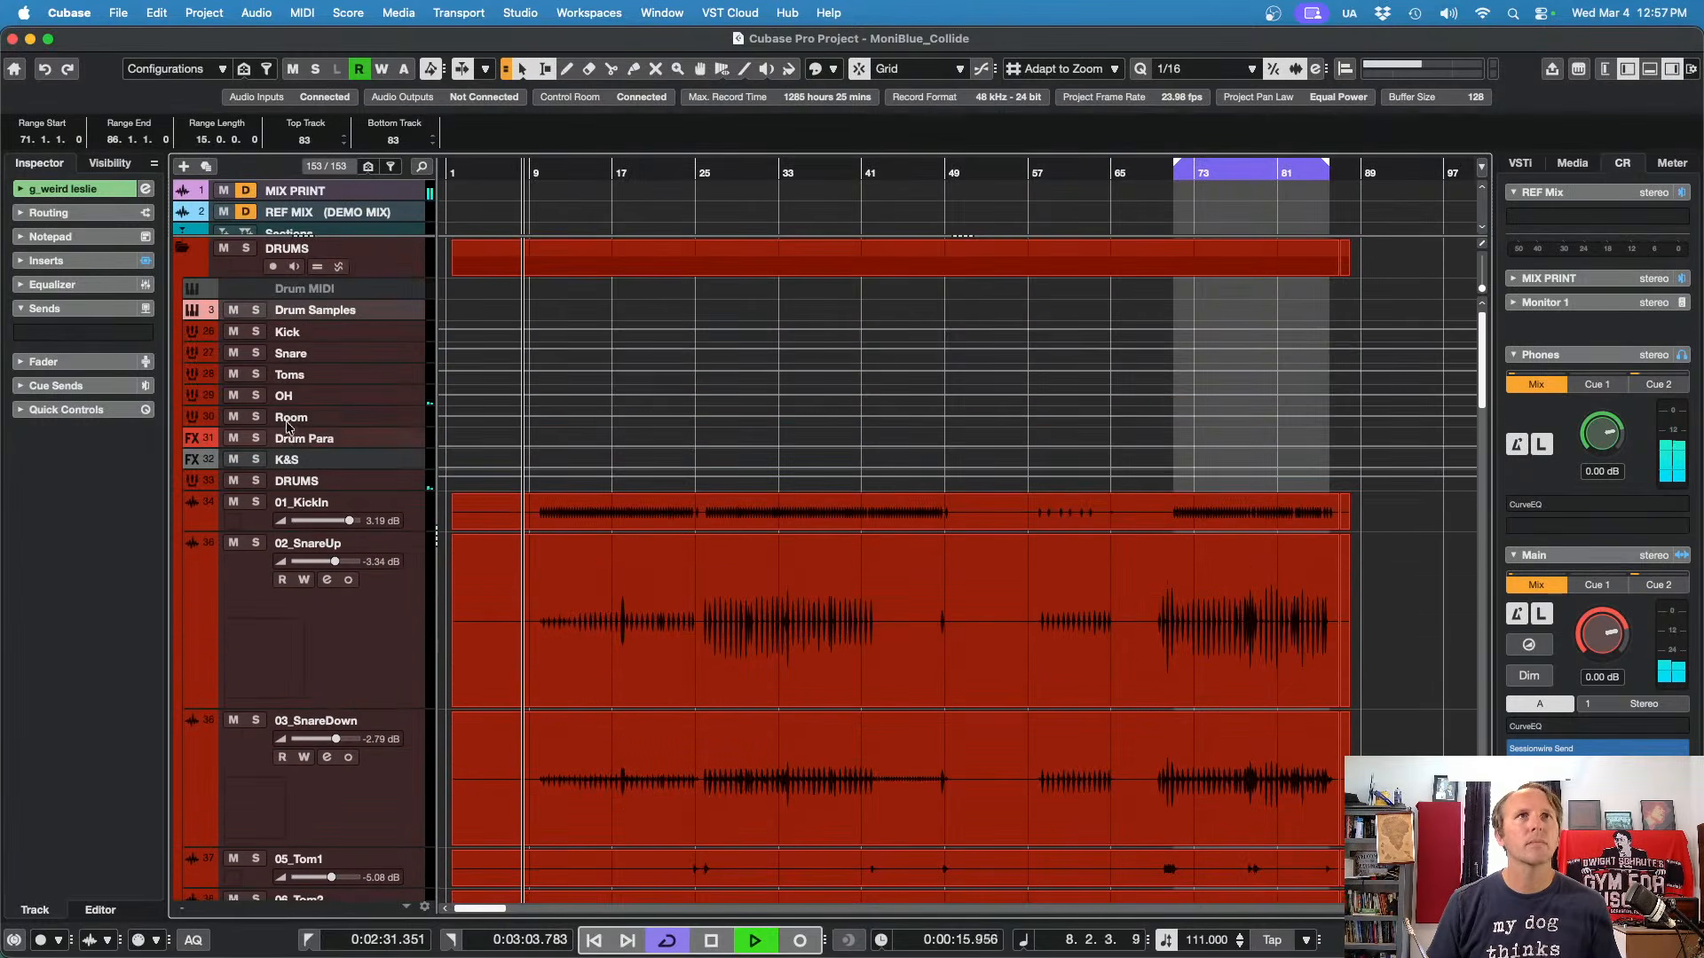
left_click(284, 395)
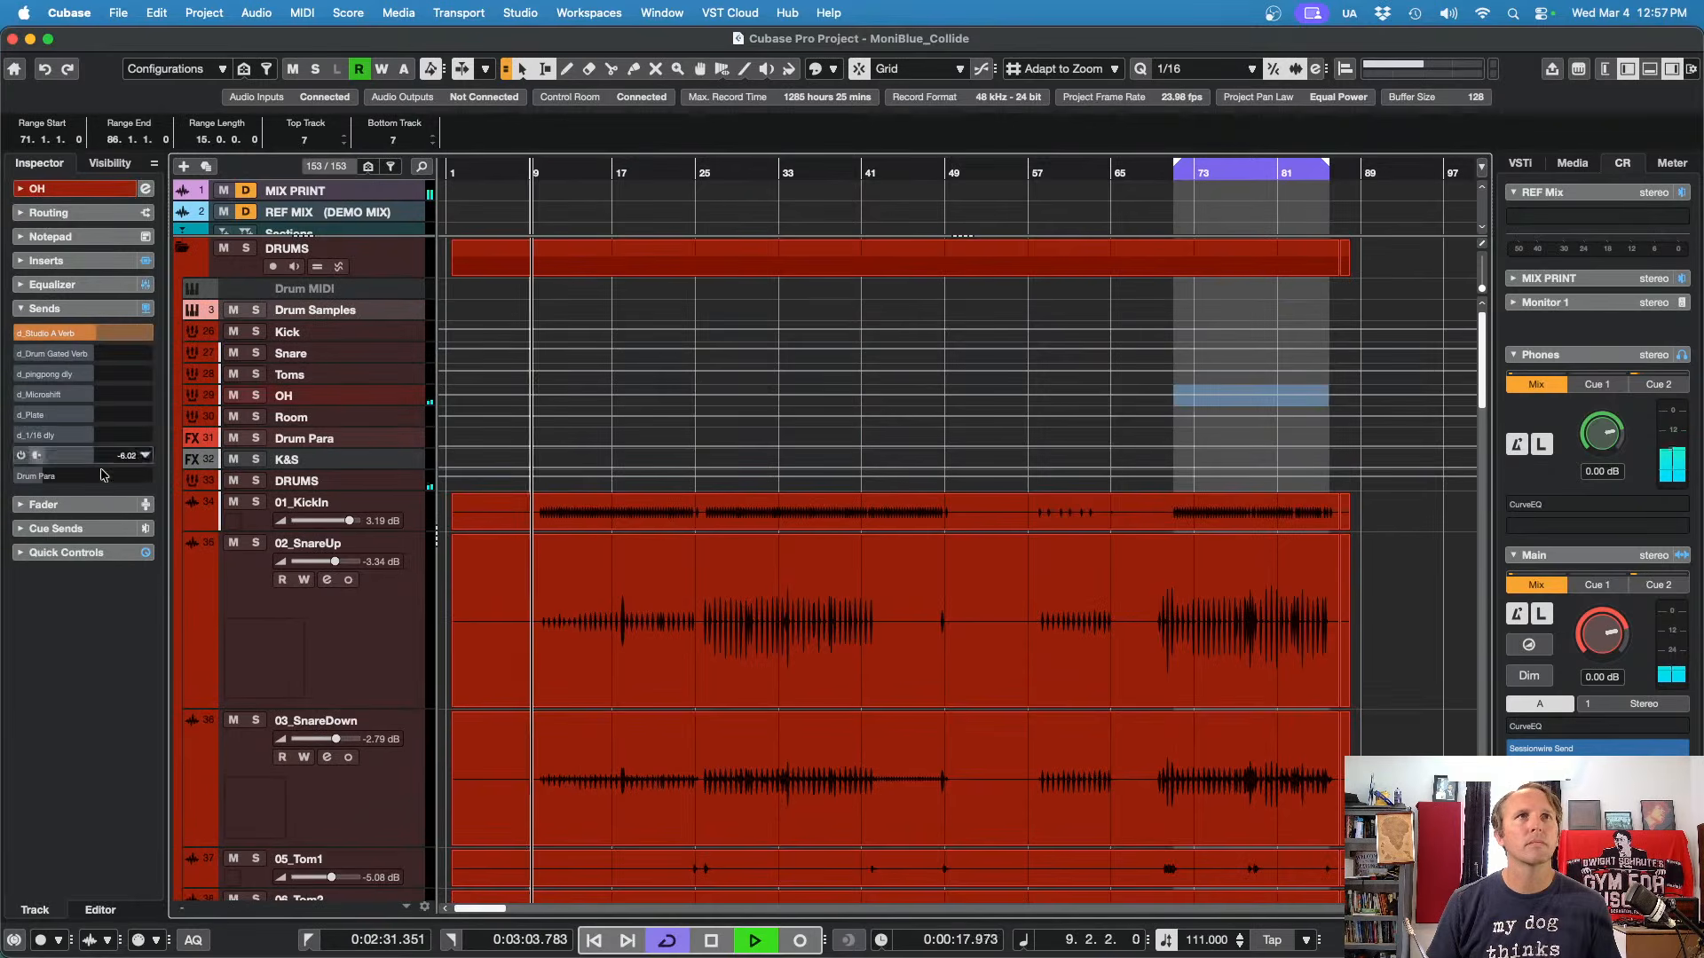
left_click(55, 512)
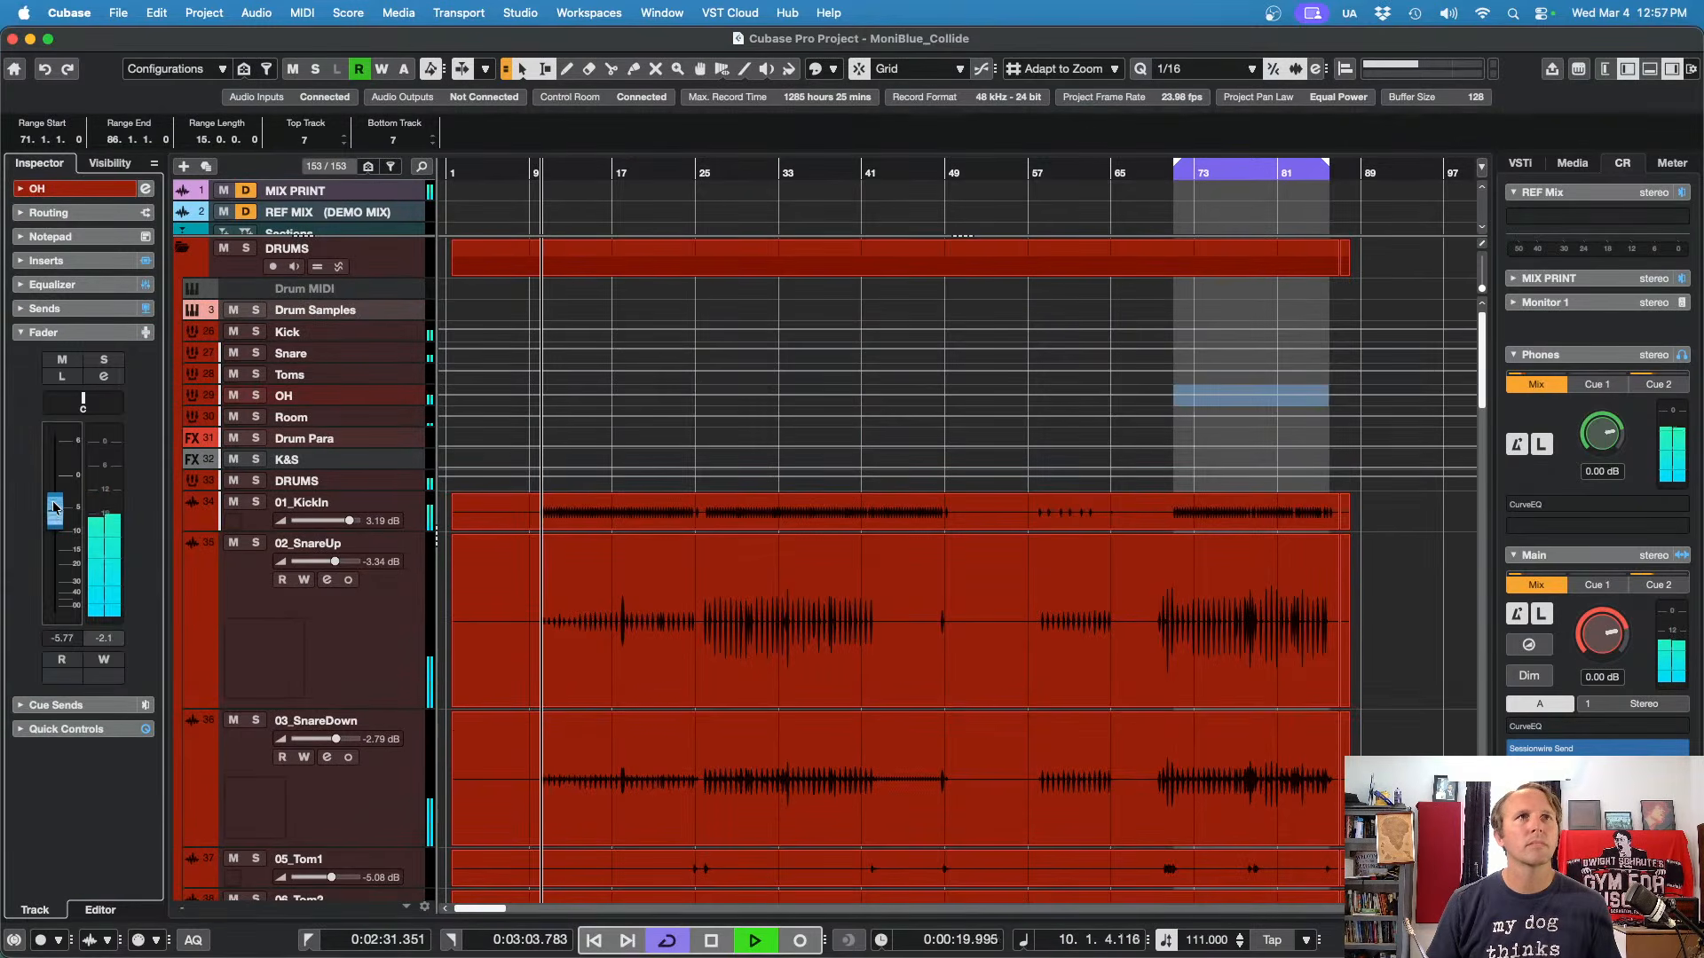
left_click_drag(53, 517, 51, 519)
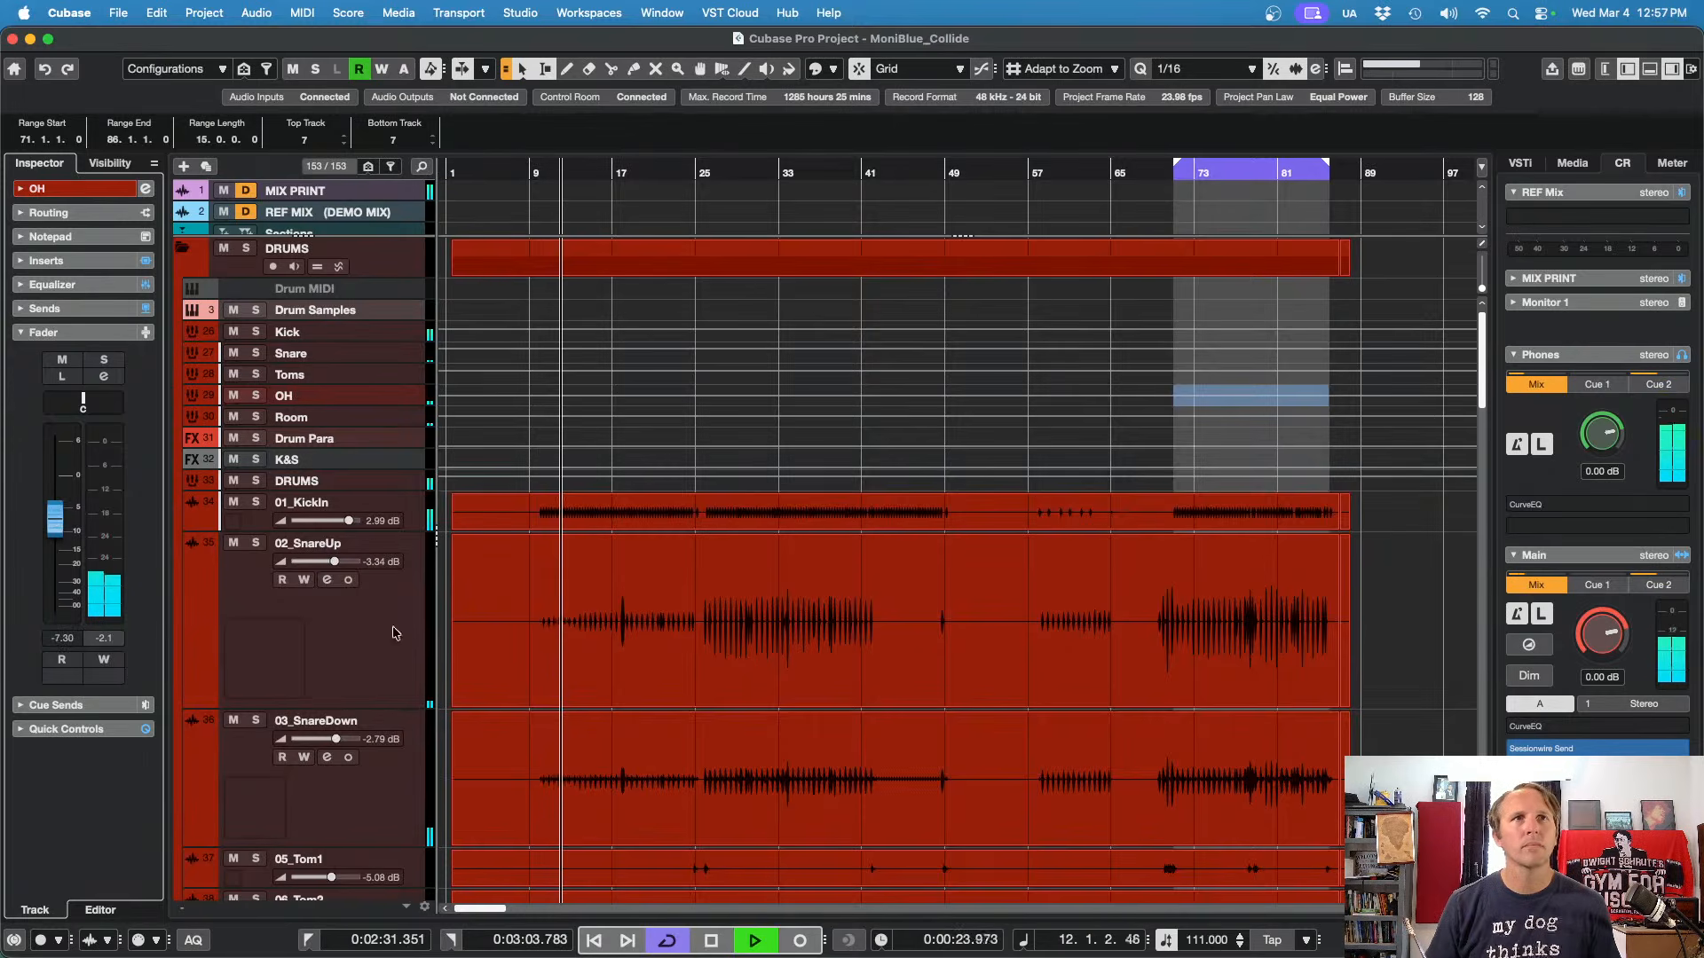
Step: Raise the event volume of the long 04_HiHat clip to 3.00 dB
scroll(371, 717, "down", 10)
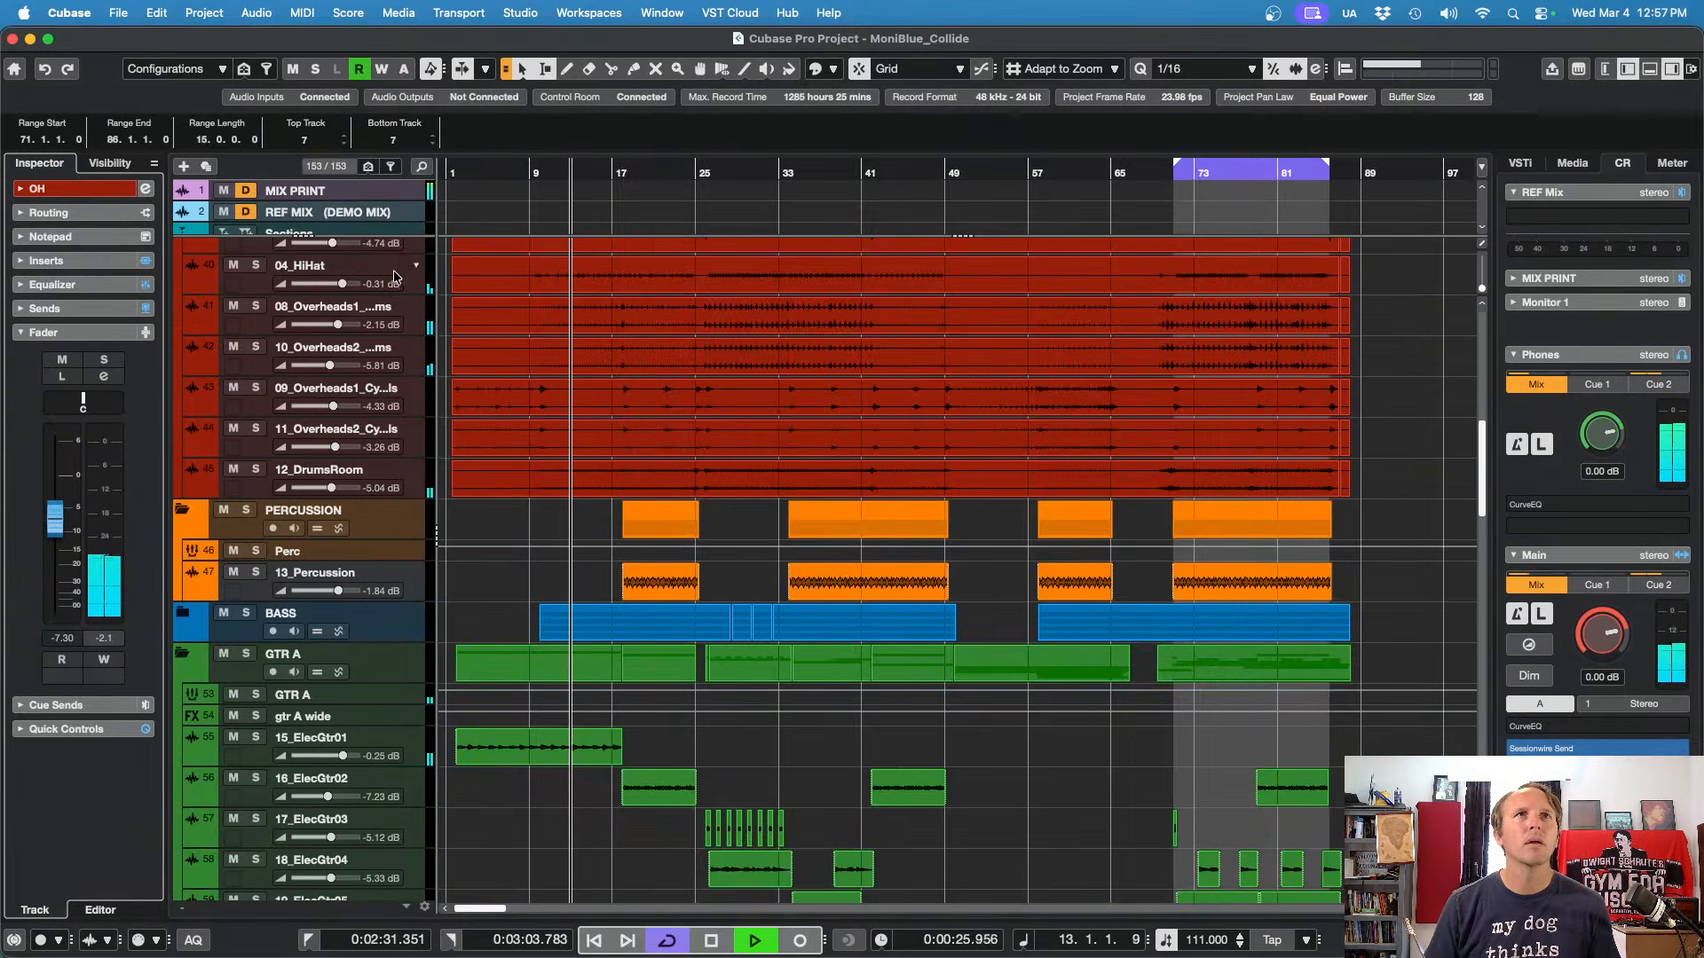
left_click(572, 282)
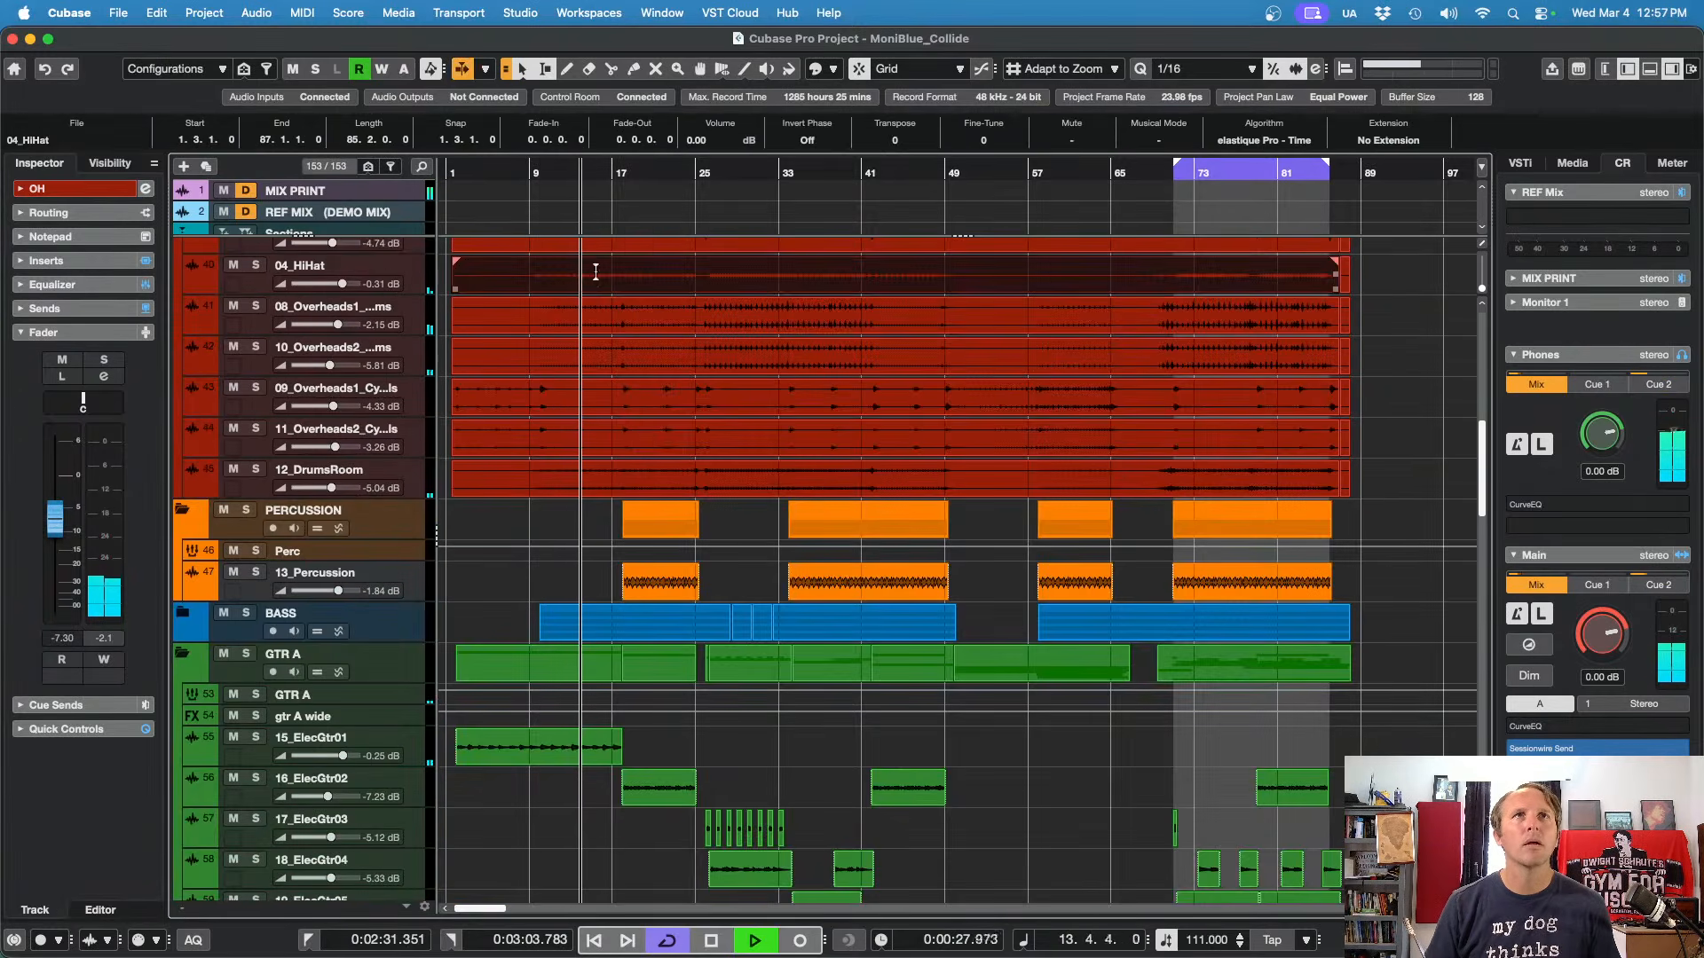
scroll(718, 144, "up", 2)
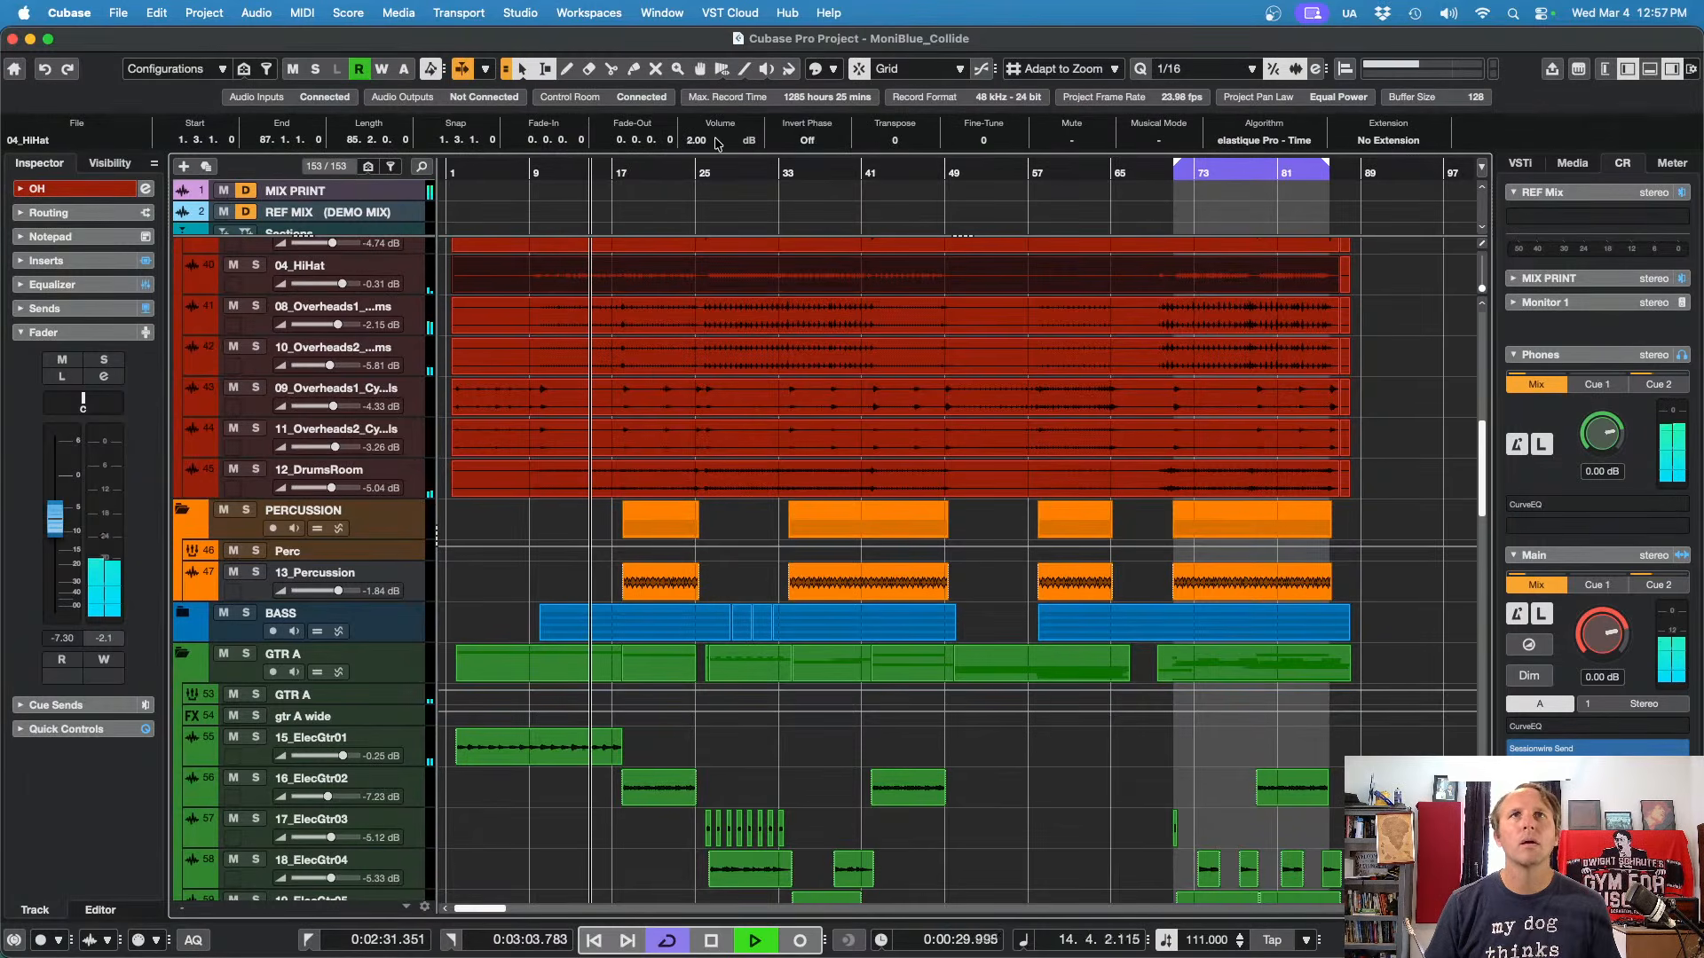
scroll(718, 143, "up", 1)
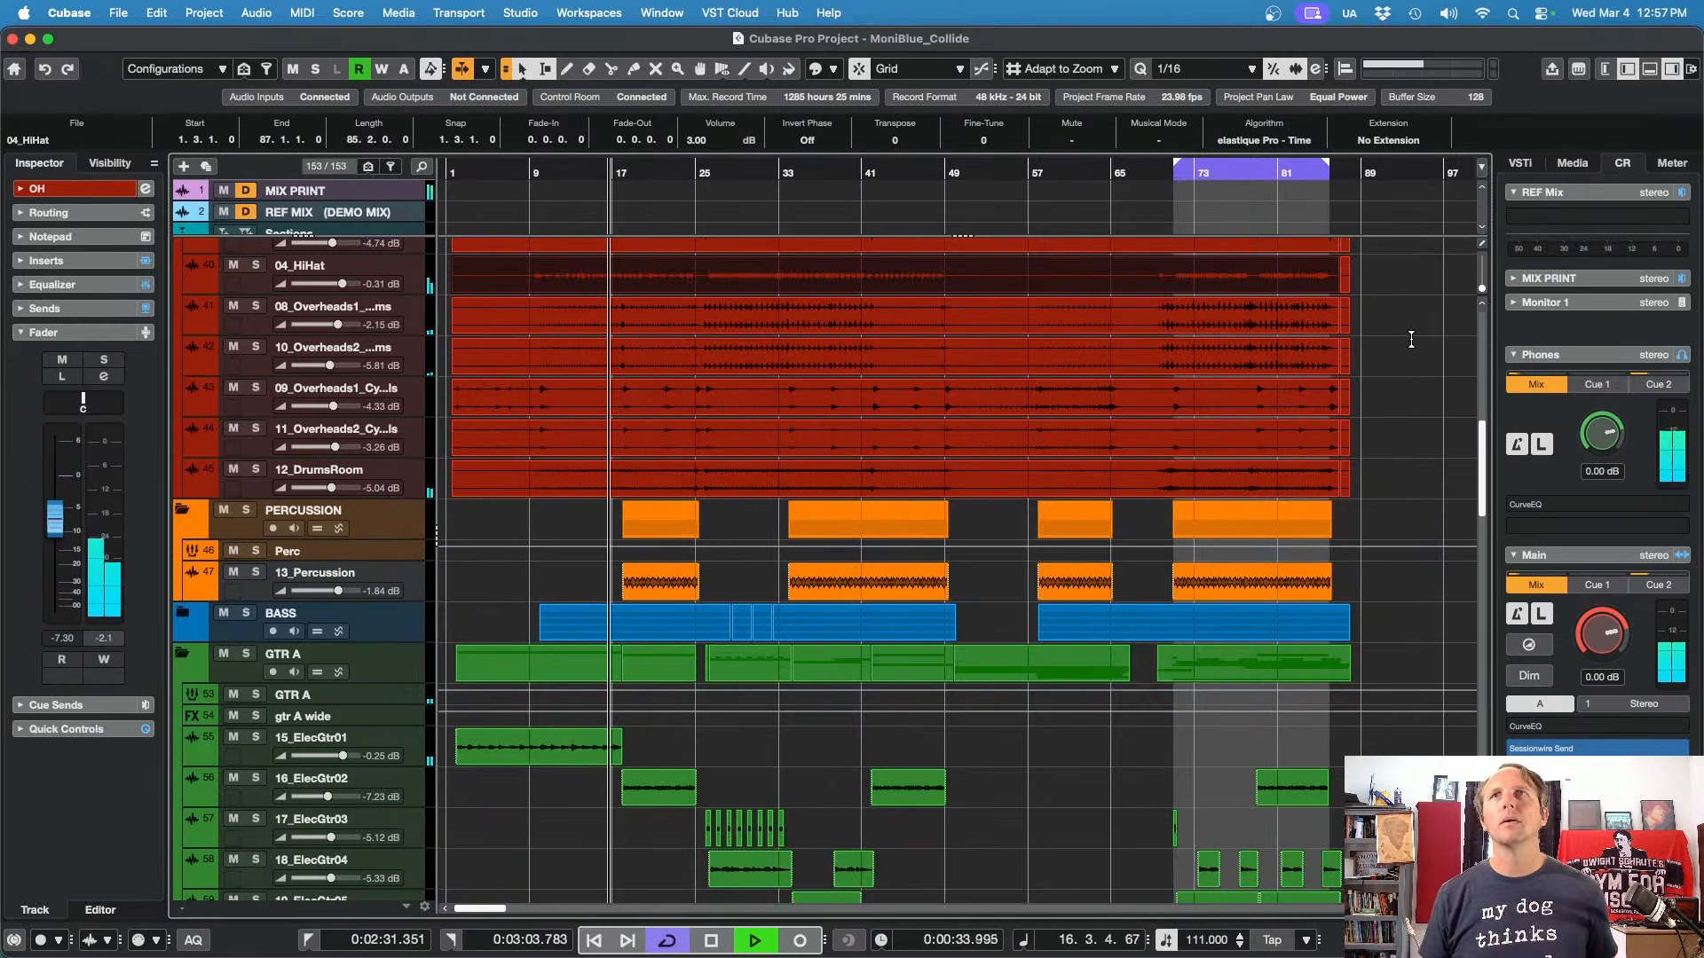
Step: Lower the fader of the Perc group to -4.19 dB during playback, then check it soloed
scroll(1411, 533, "down", 1)
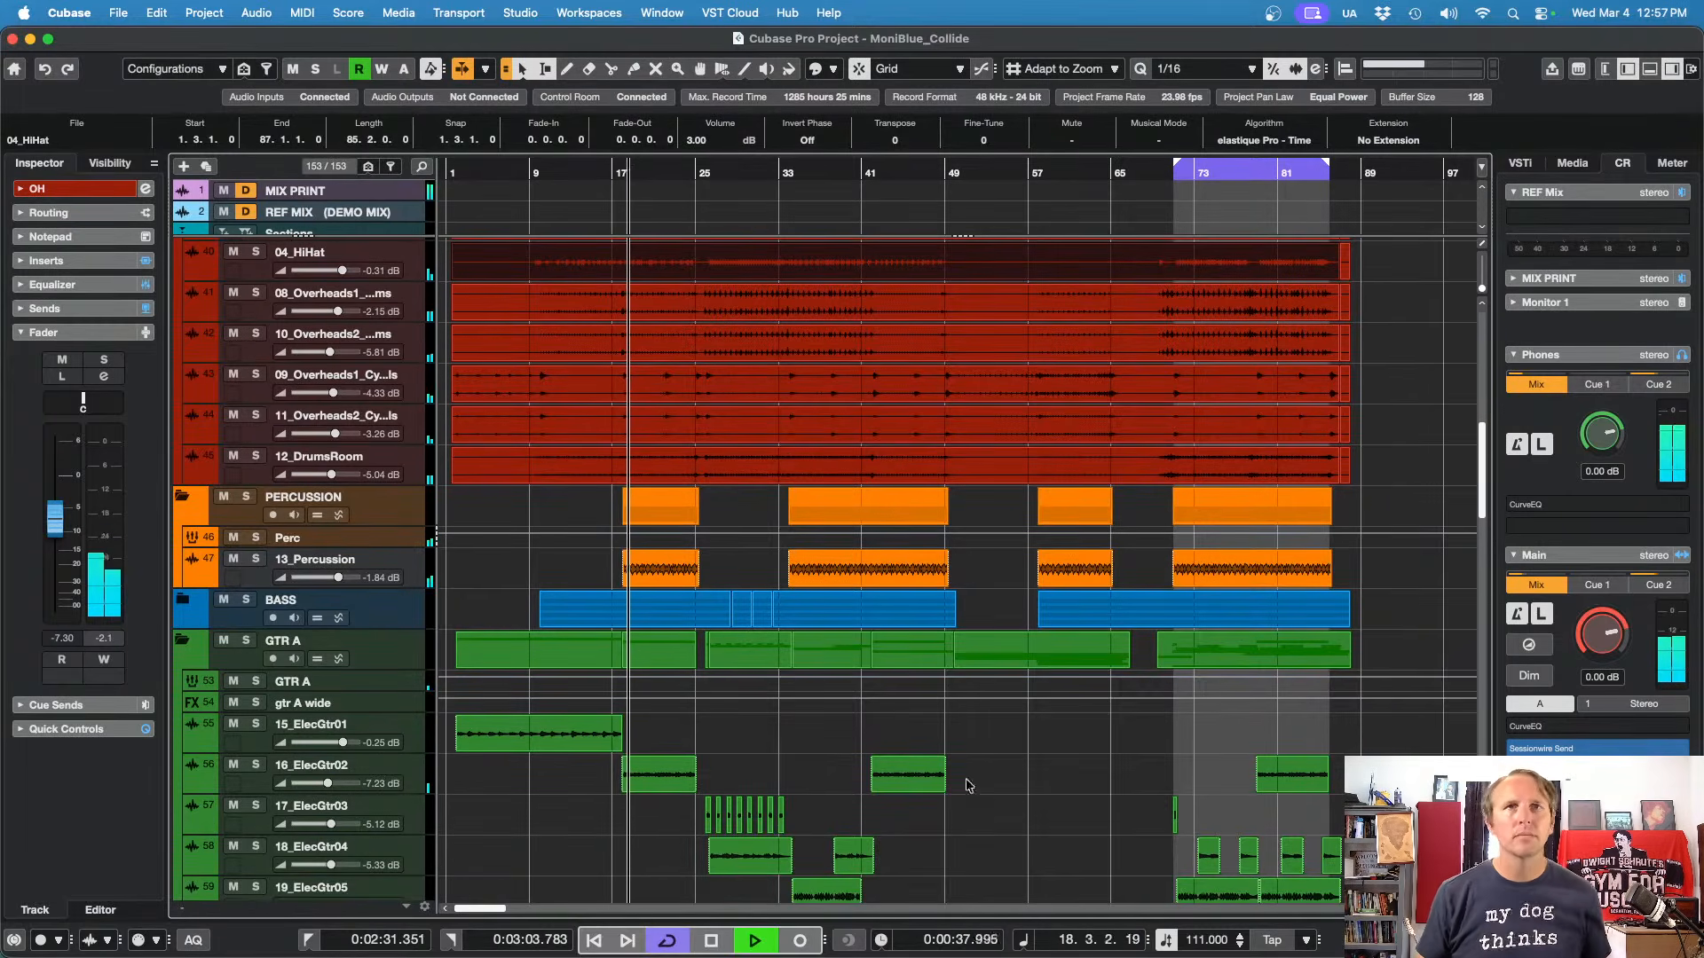
left_click(390, 538)
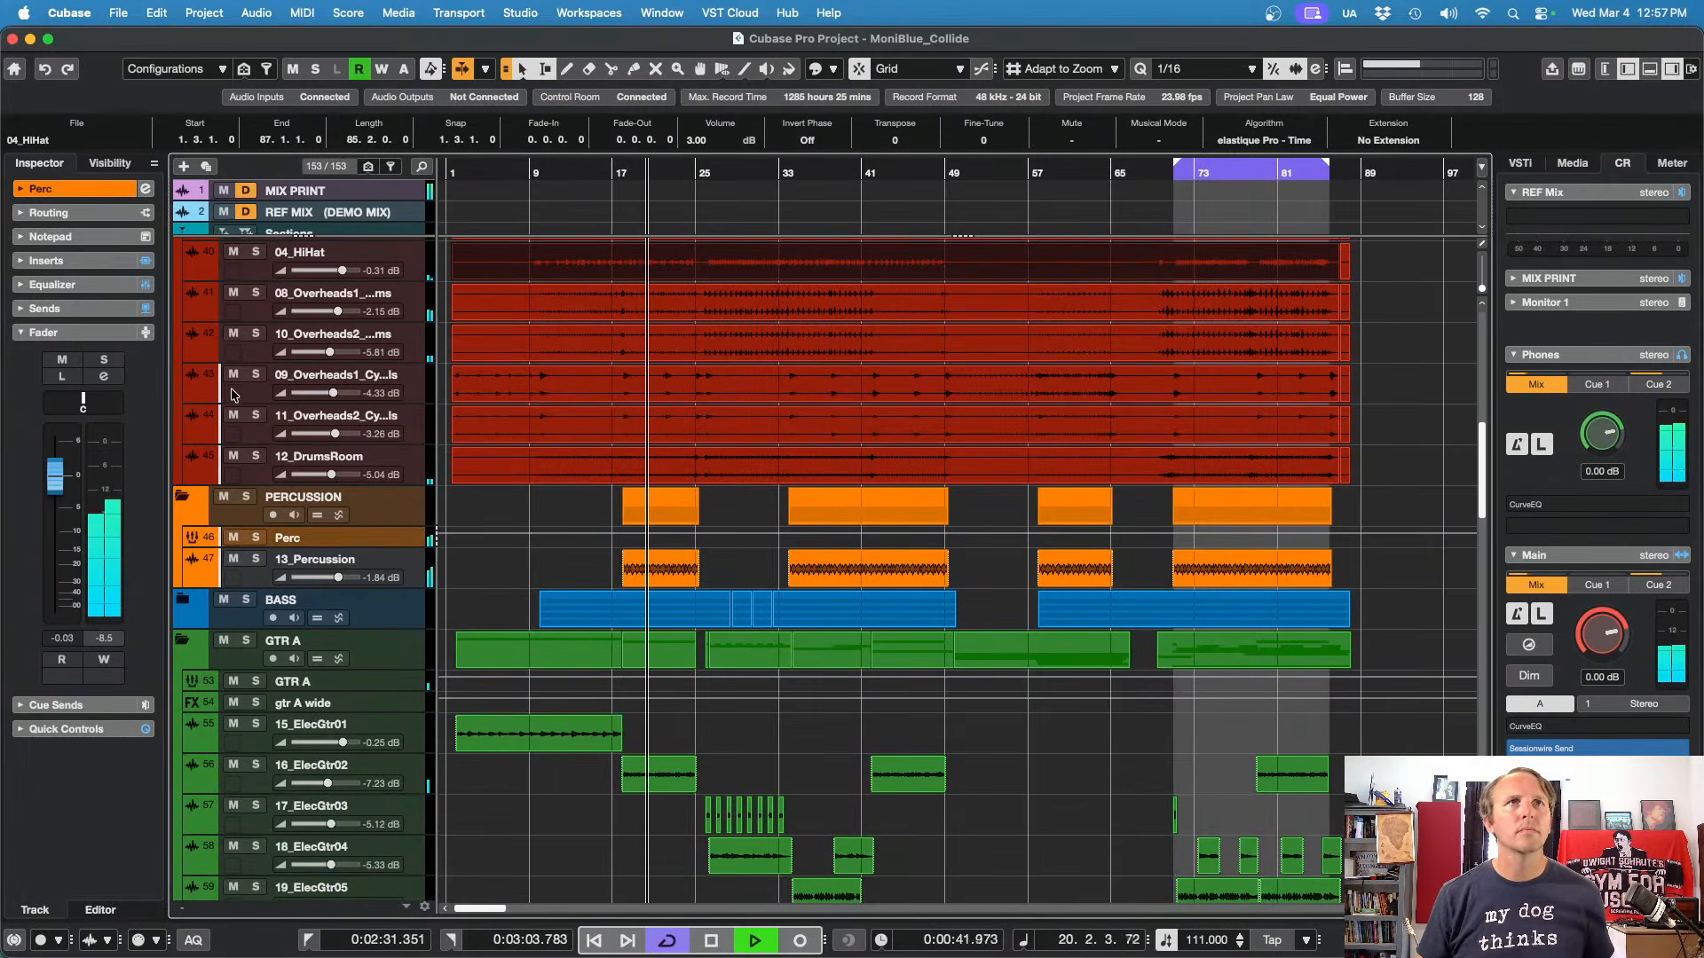
left_click_drag(57, 479, 56, 509)
key("s")
key("s")
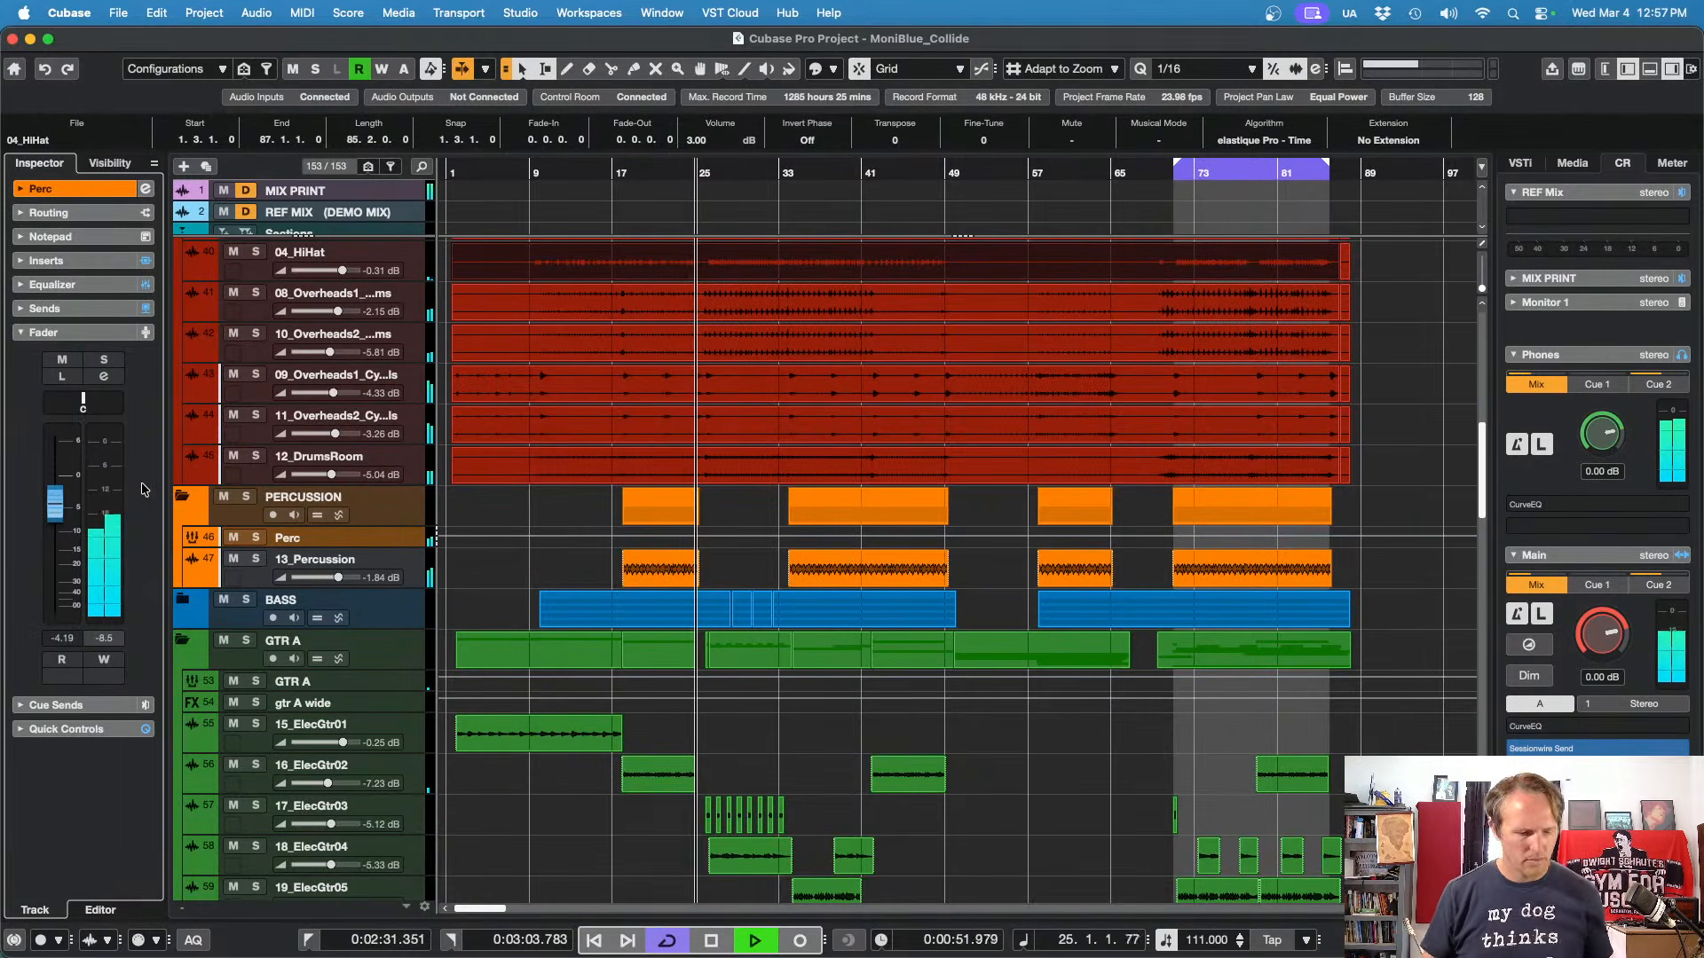
key("space")
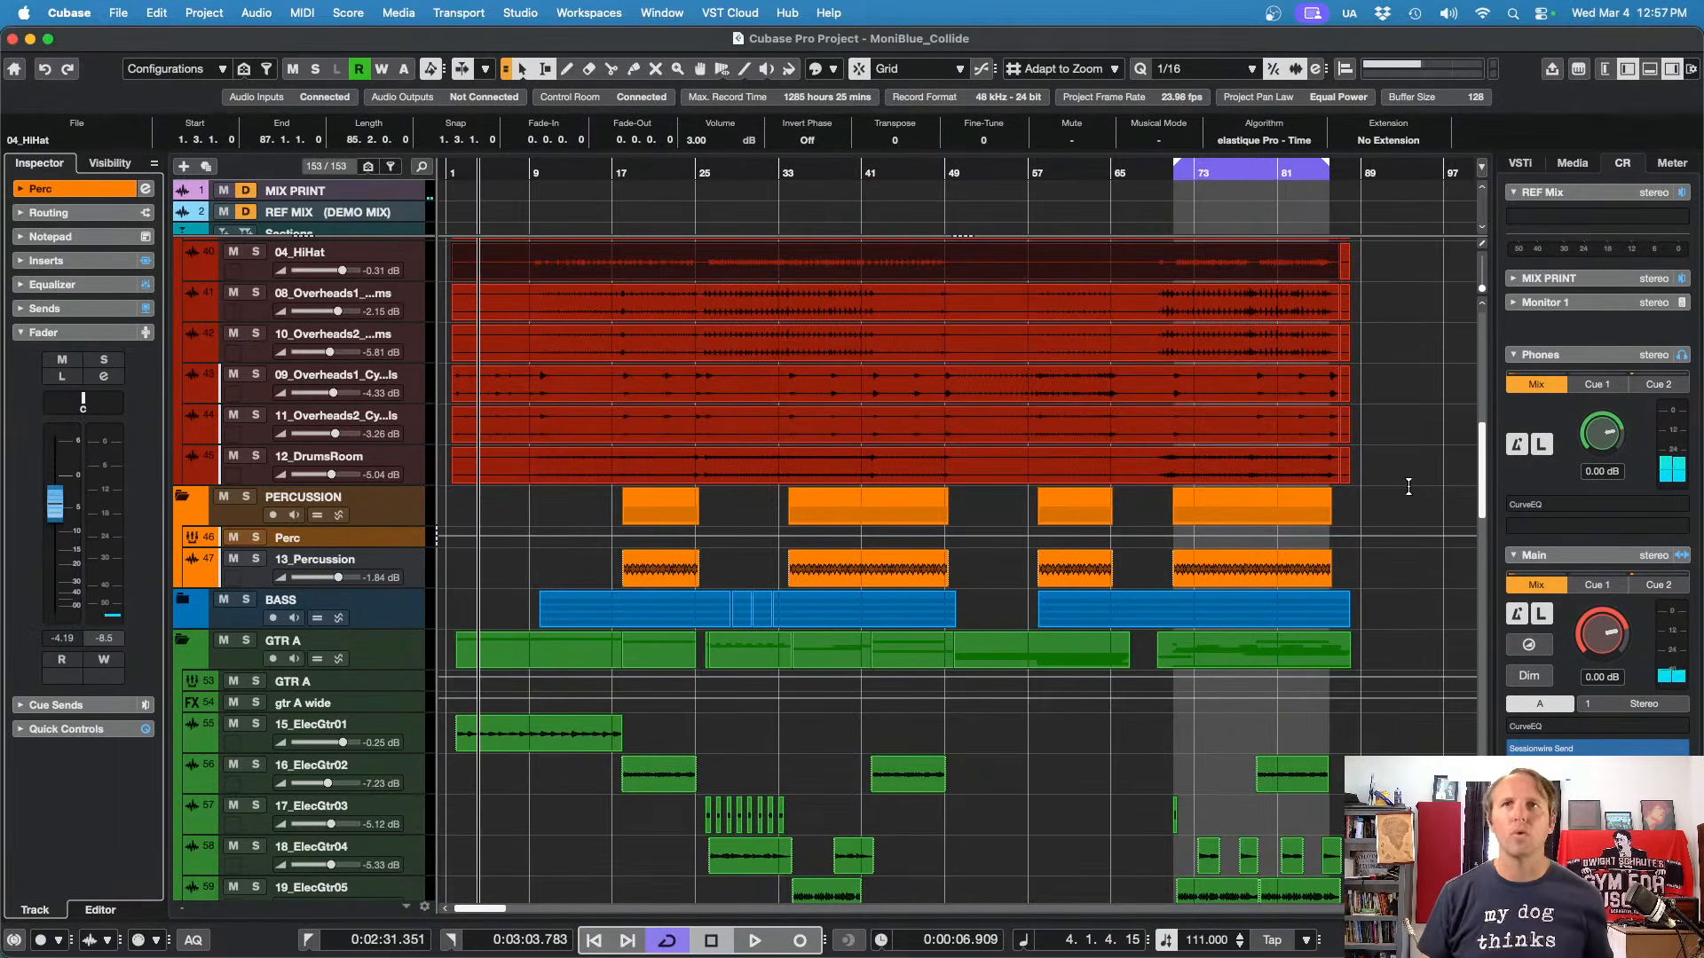
Step: Play the song's opening from the start with 15_ElecGtr01 selected to judge the guitar against the full mix
scroll(1409, 487, "down", 15)
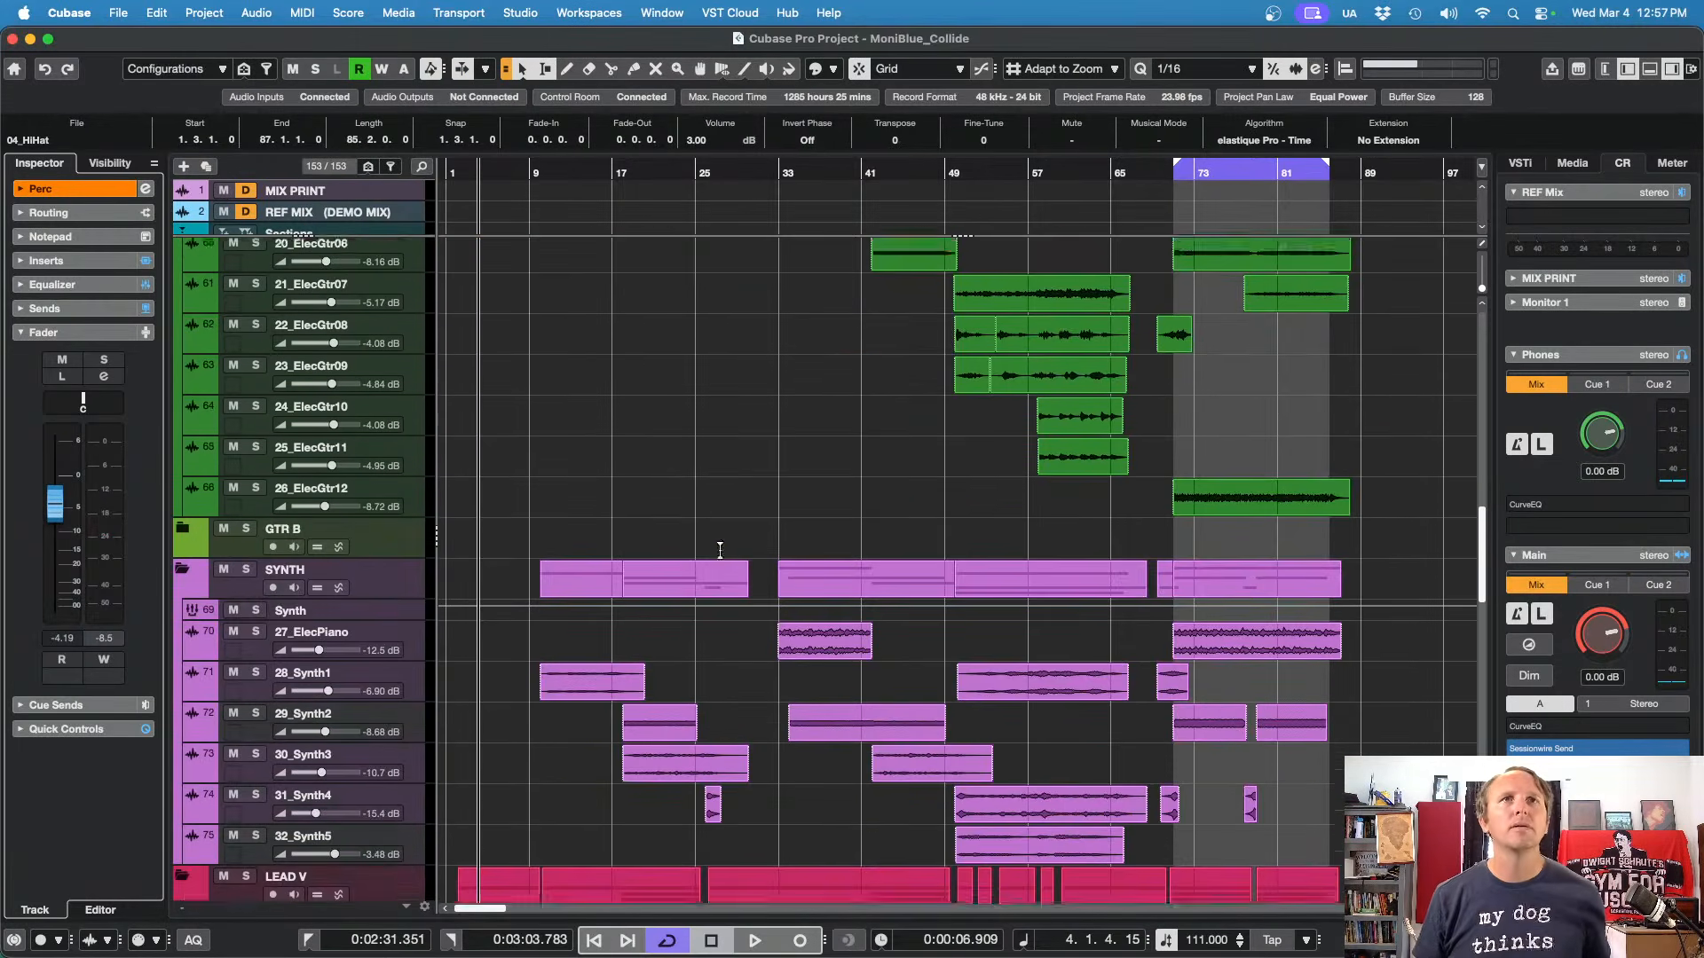
scroll(1398, 492, "up", 13)
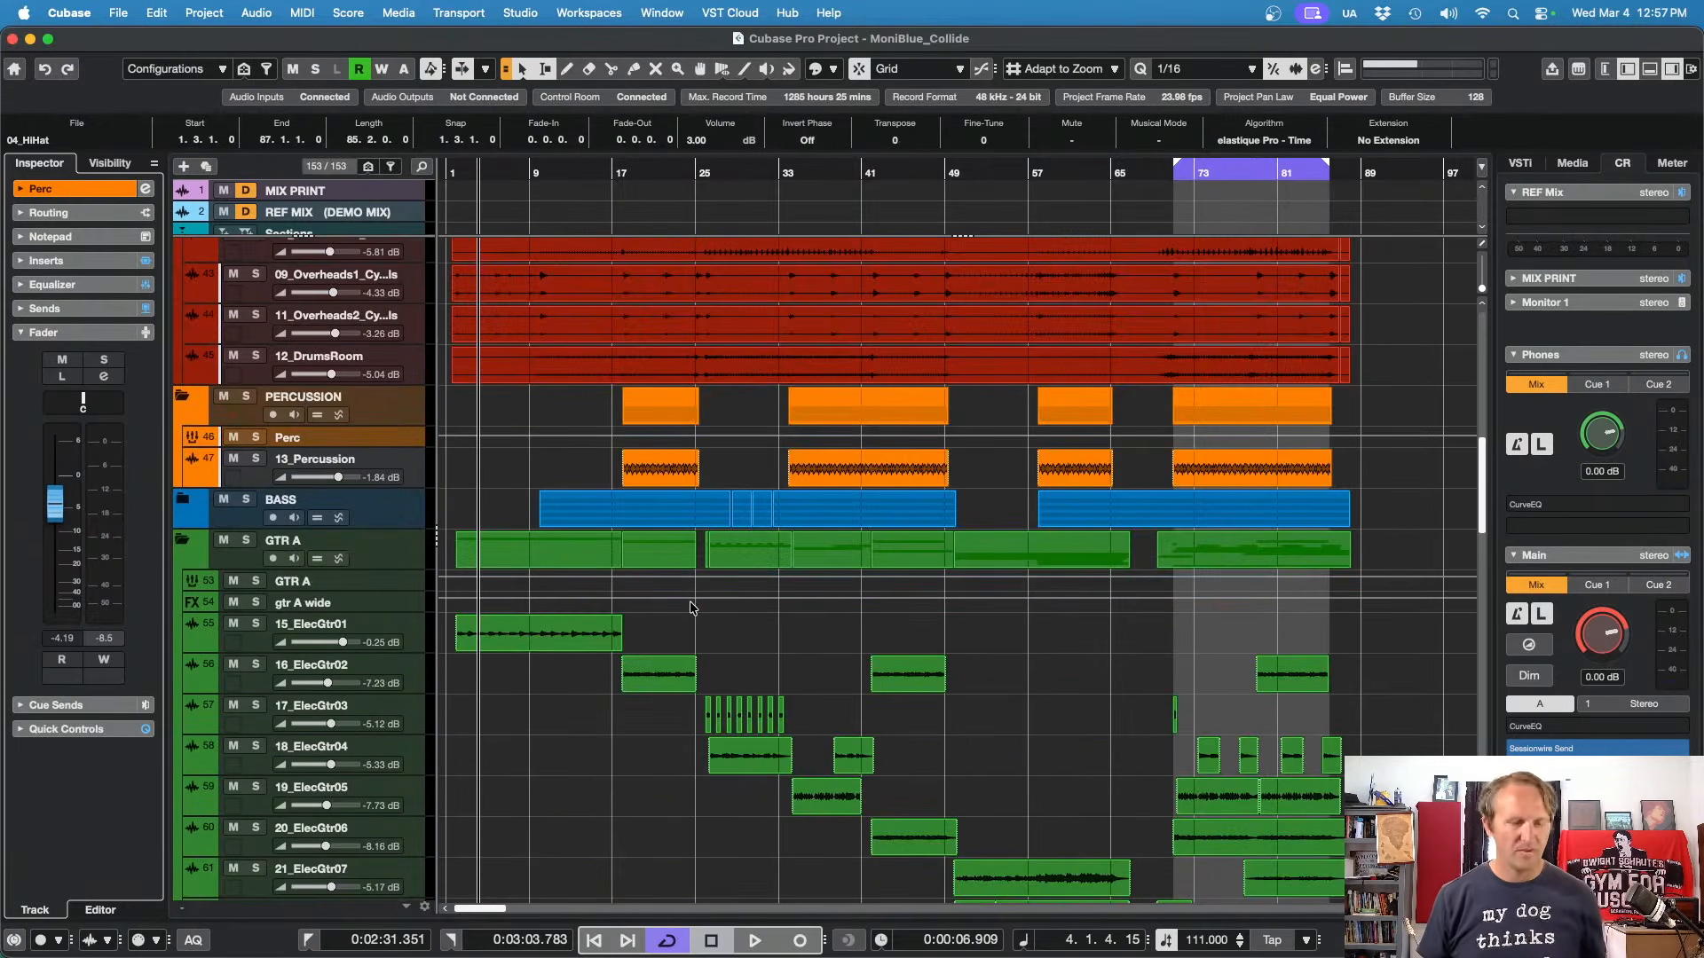
key("space")
key("space")
key("period")
key("space")
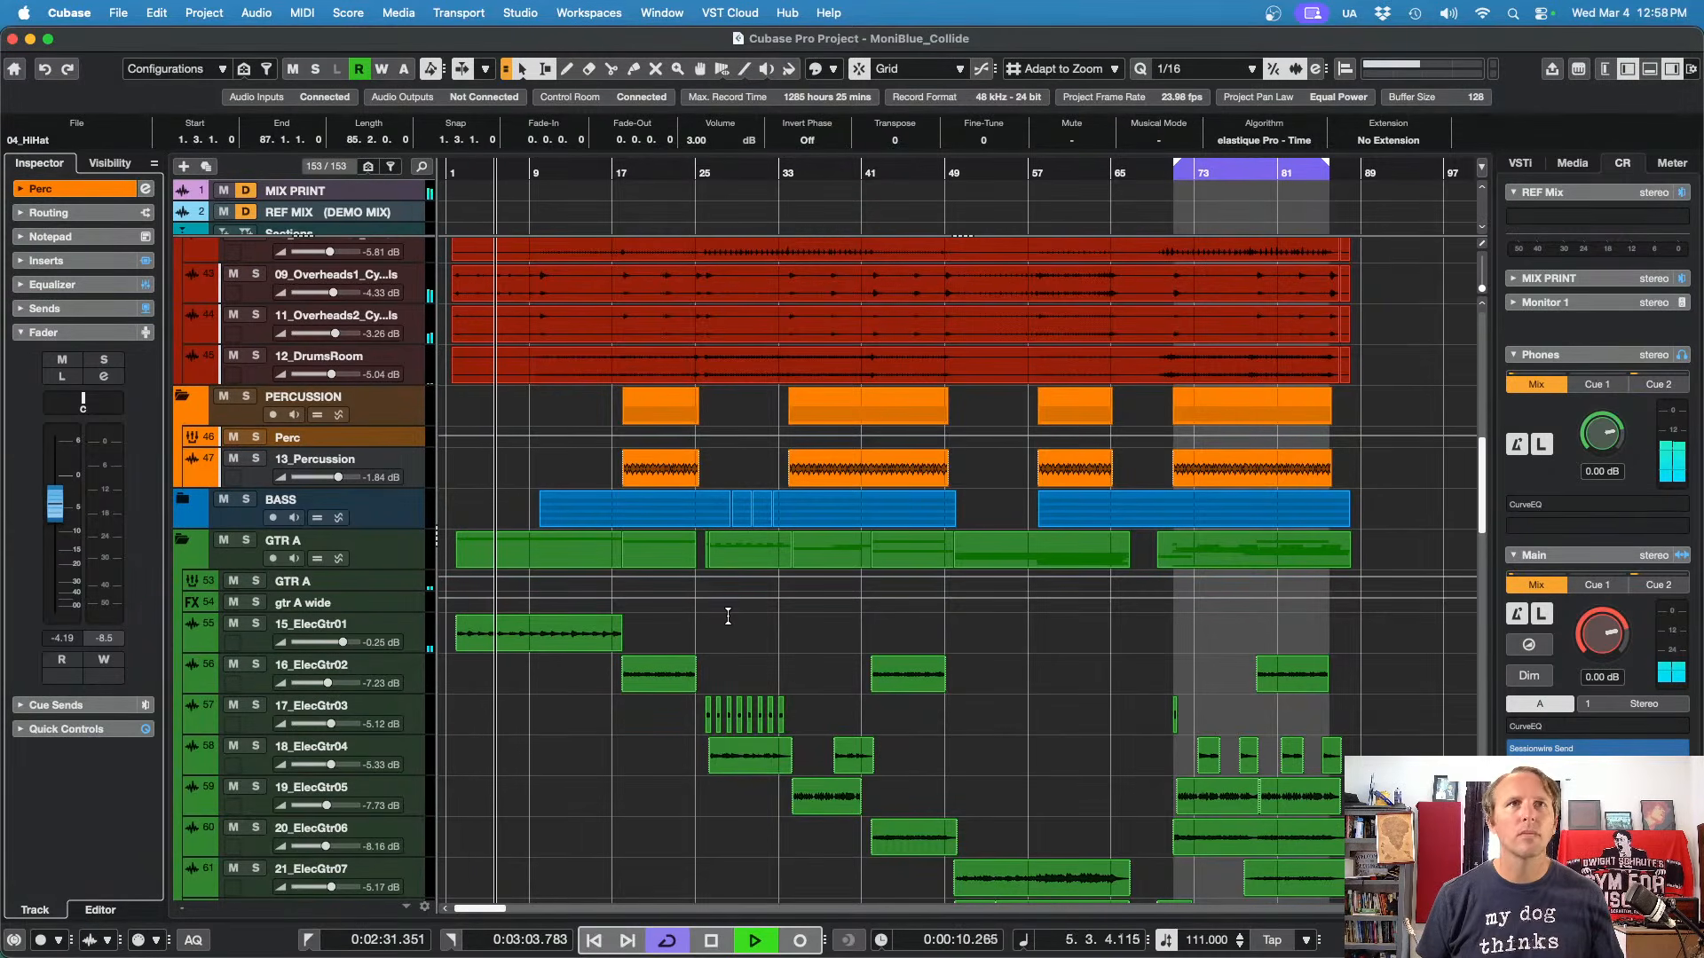
left_click(415, 626)
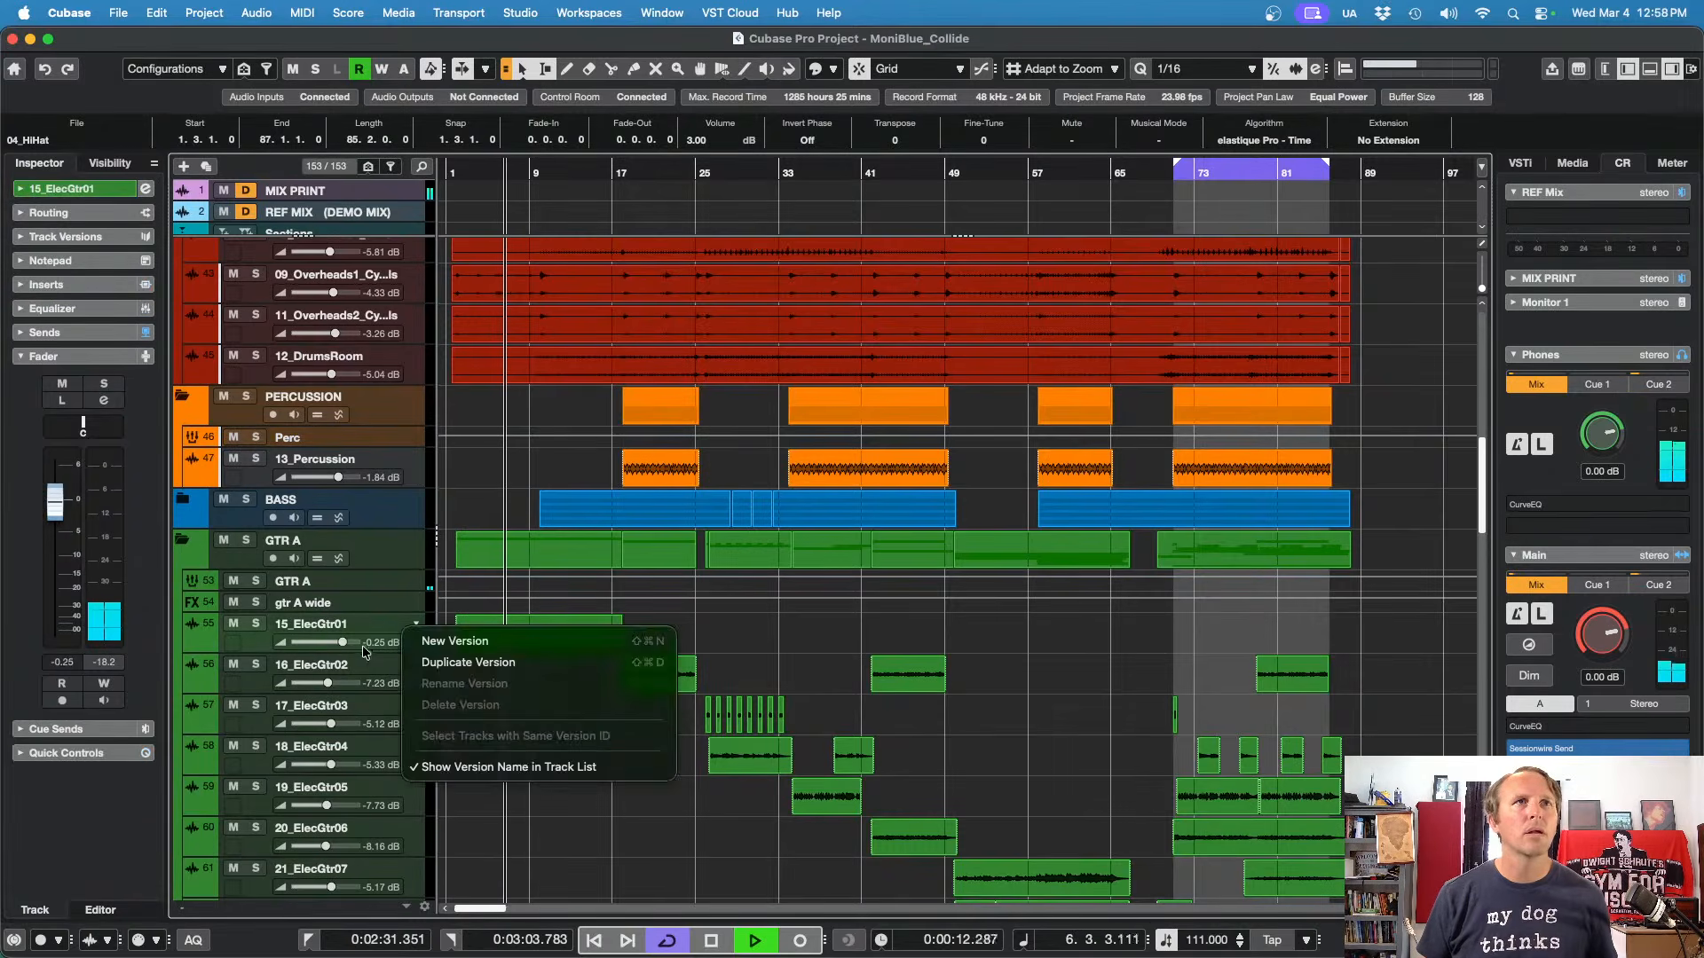
left_click(253, 647)
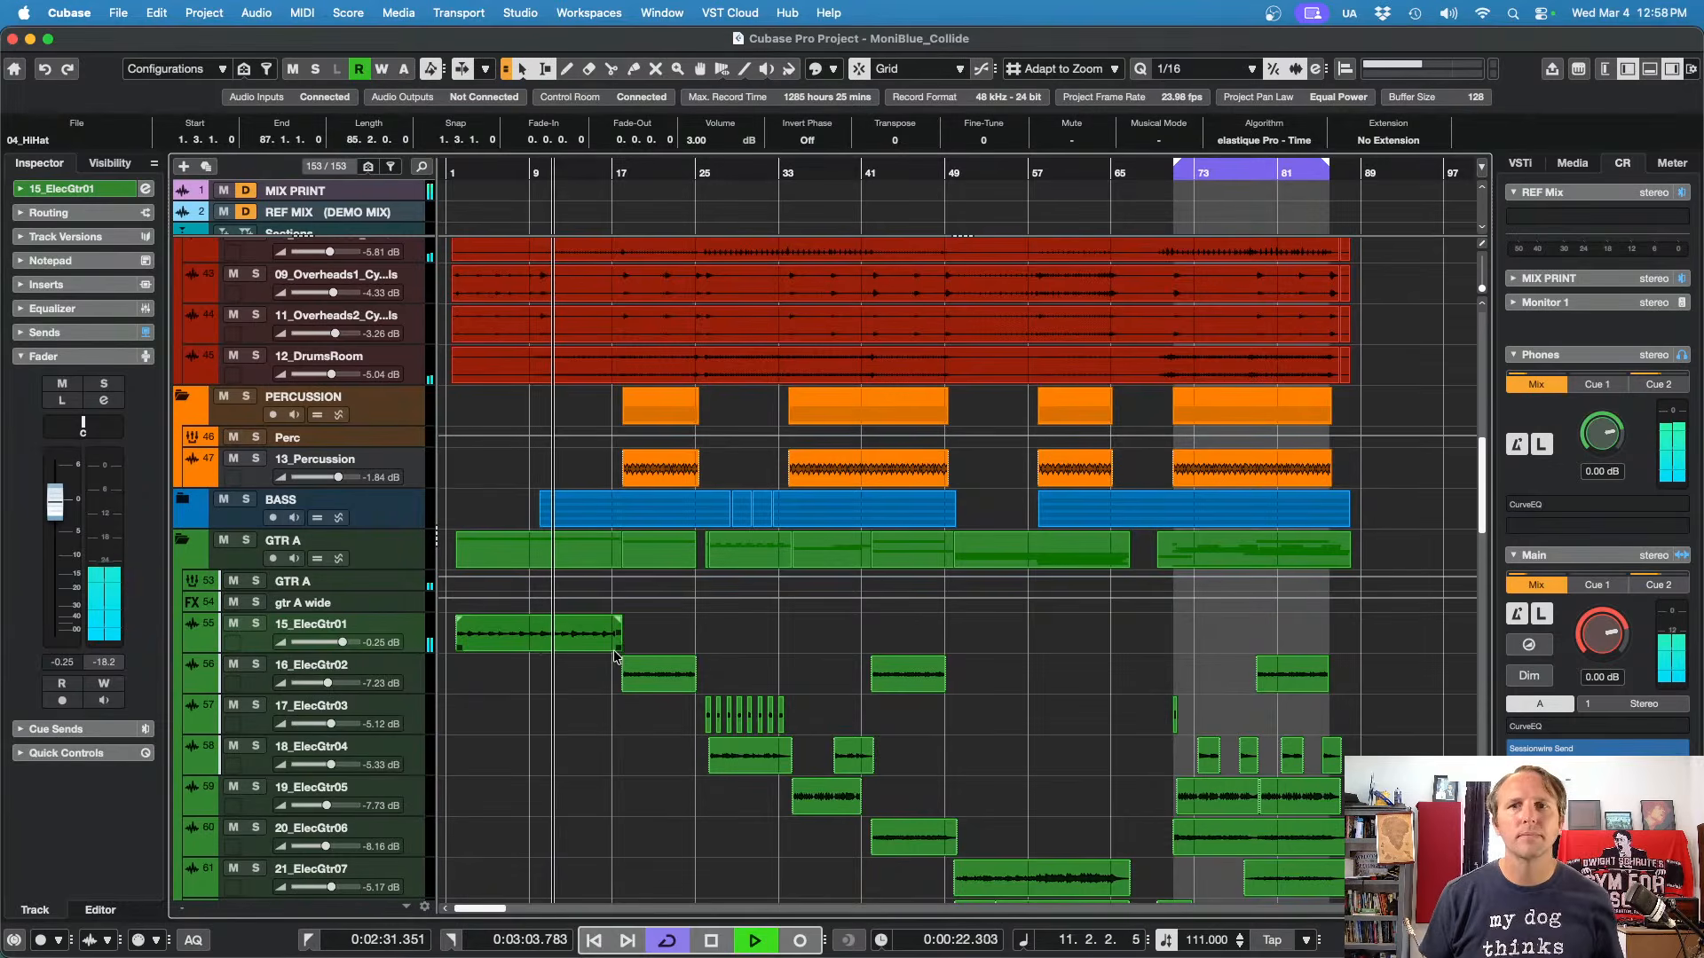
key("space")
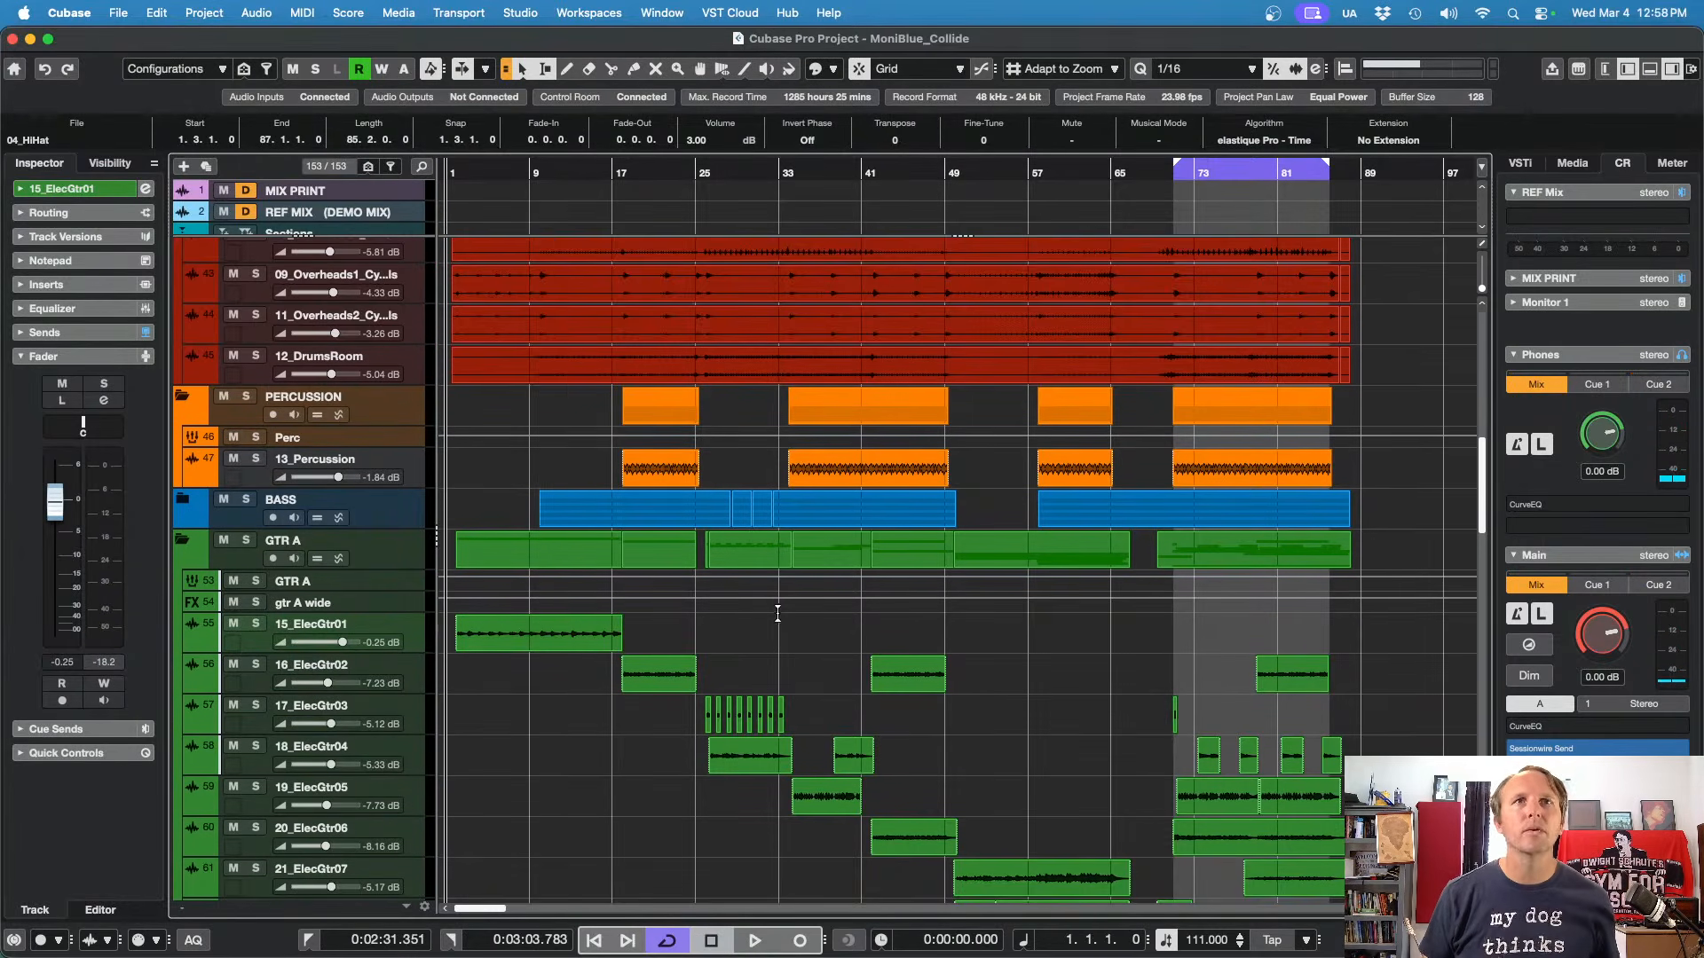
Step: Play from bar 17, set 16_ElecGtr02 to -3.04 dB panned L34 and 18_ElecGtr04 to -4.53 dB, checking in solo
scroll(777, 613, "down", 2)
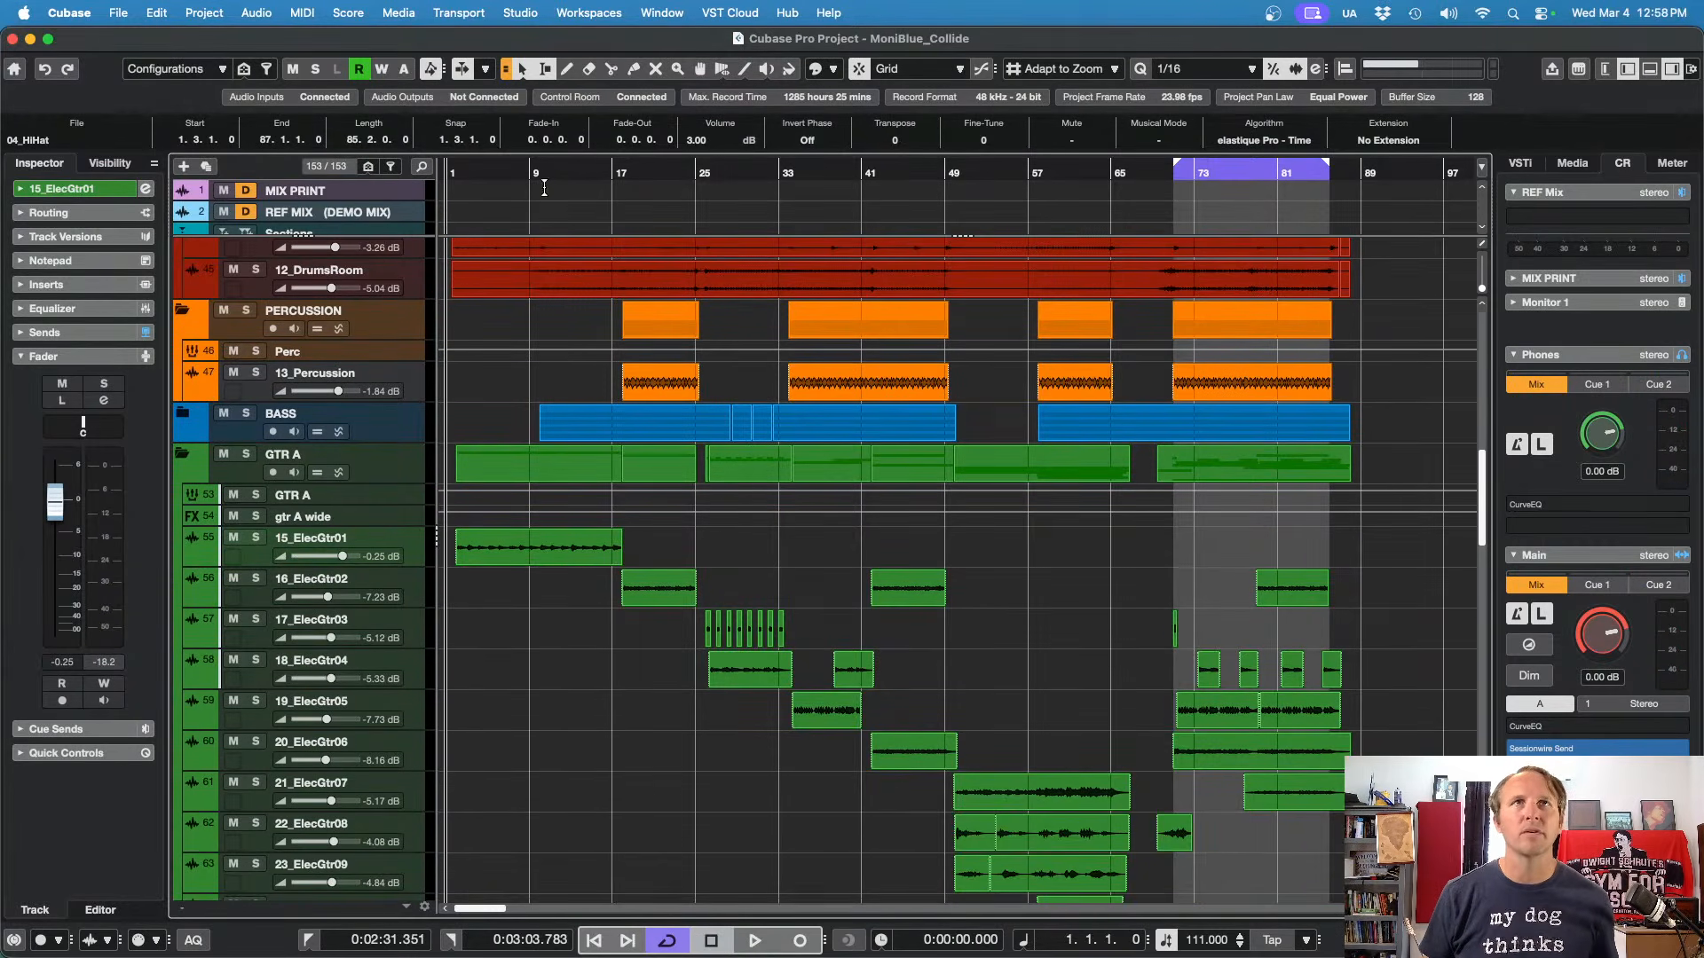
left_click(623, 170)
key("space")
key("s")
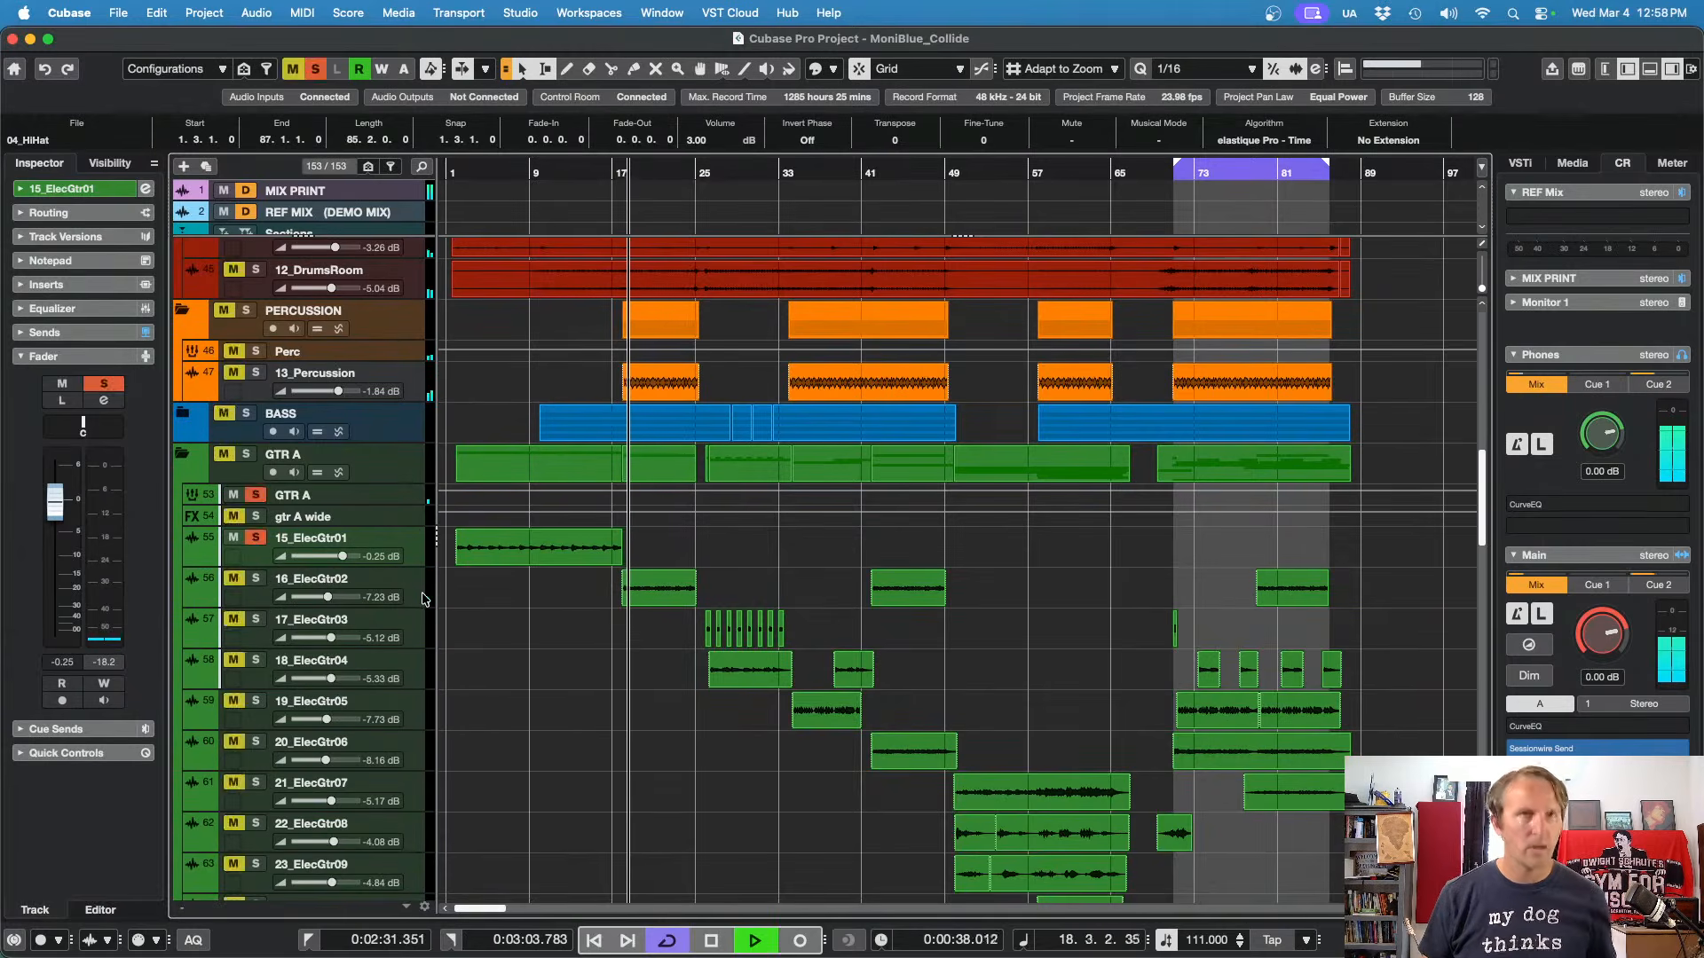
left_click(413, 587)
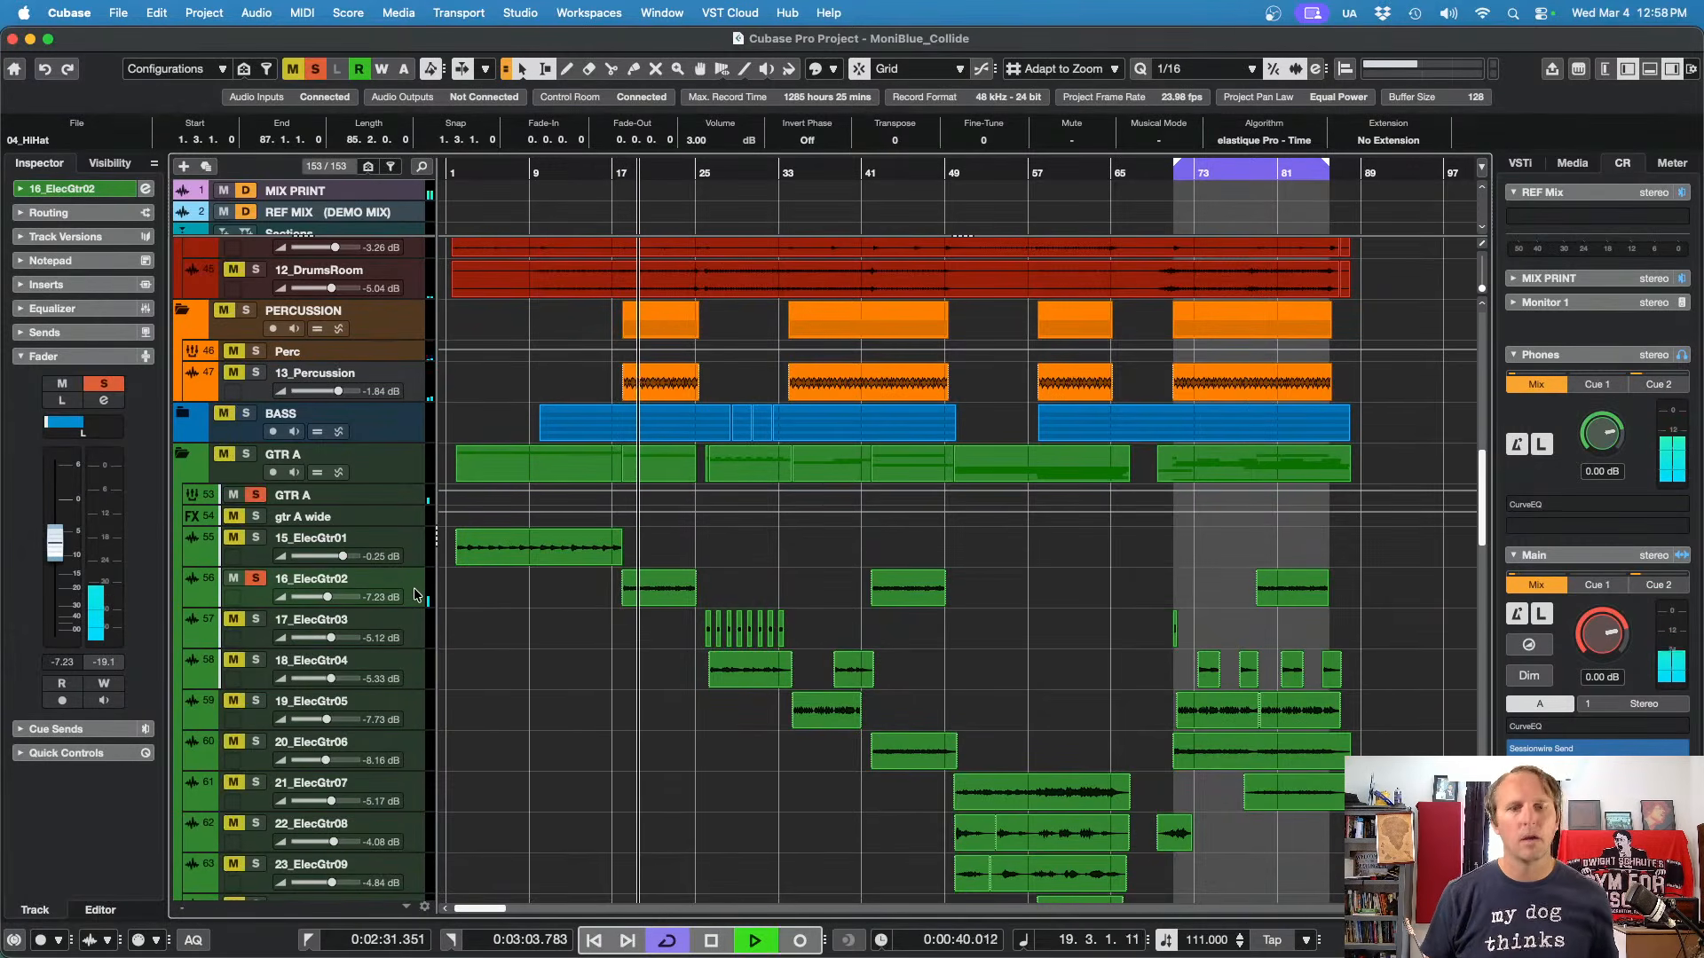
key("s")
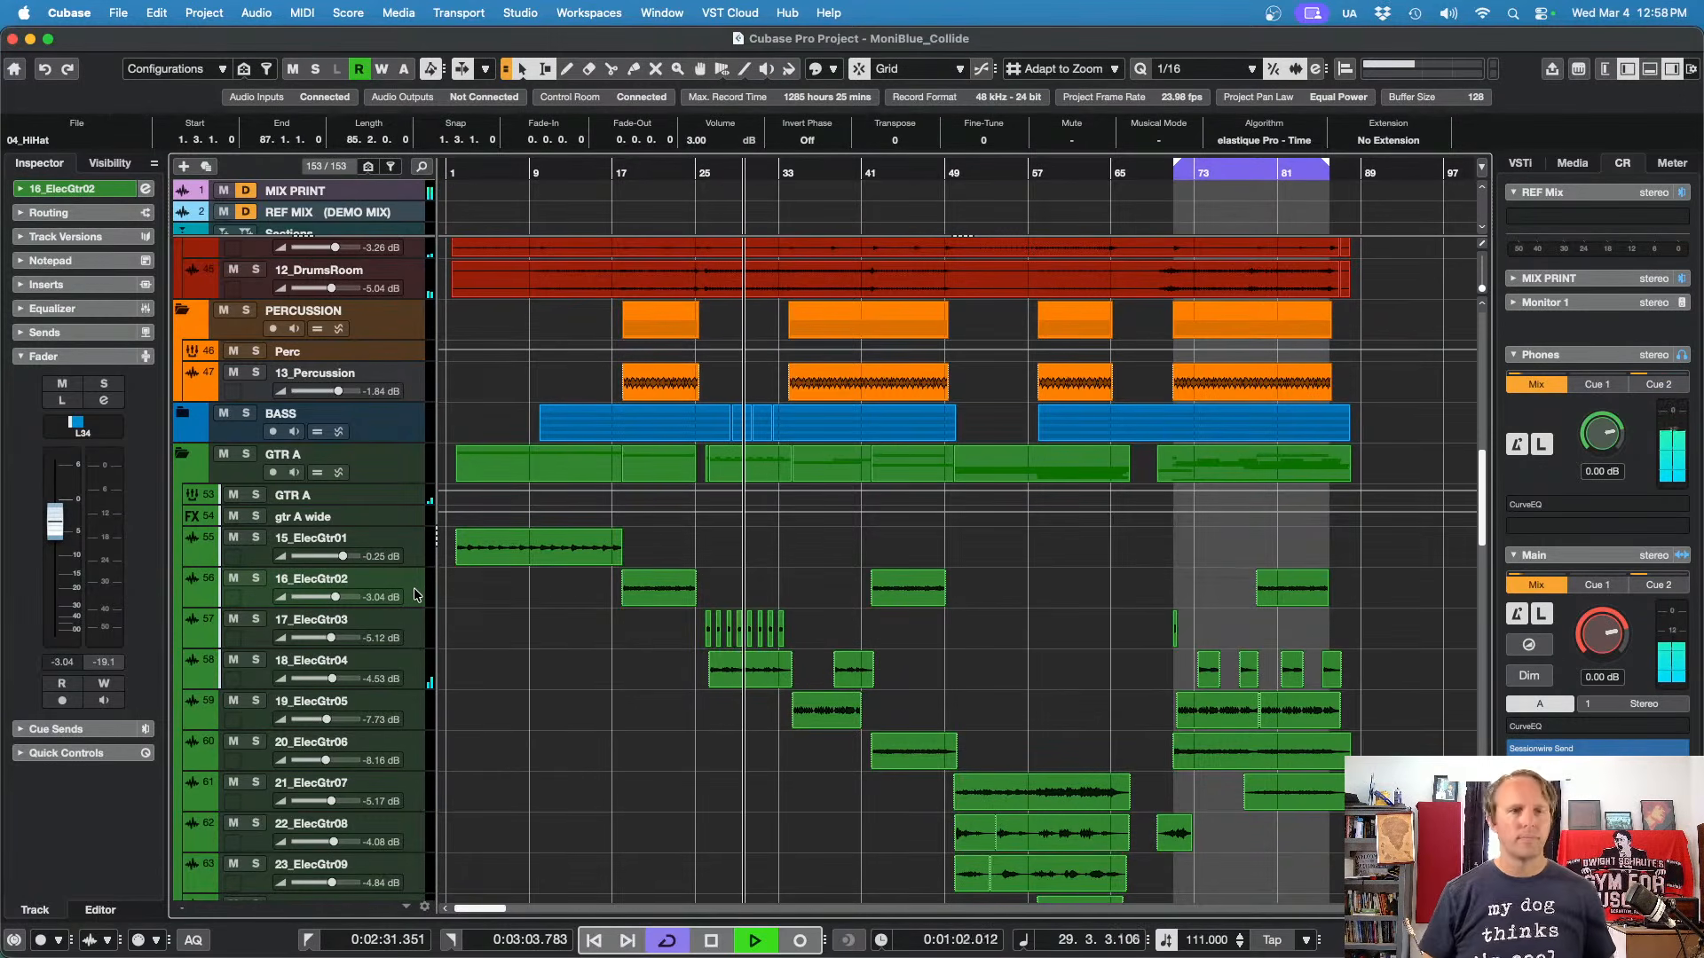
key("space")
Step: Copy the sends of 15_ElecGtr01 to ElecGtr02 through 04 and set their g_weird sends to -5.55, -13.0 and -14.0 dB
key("F3")
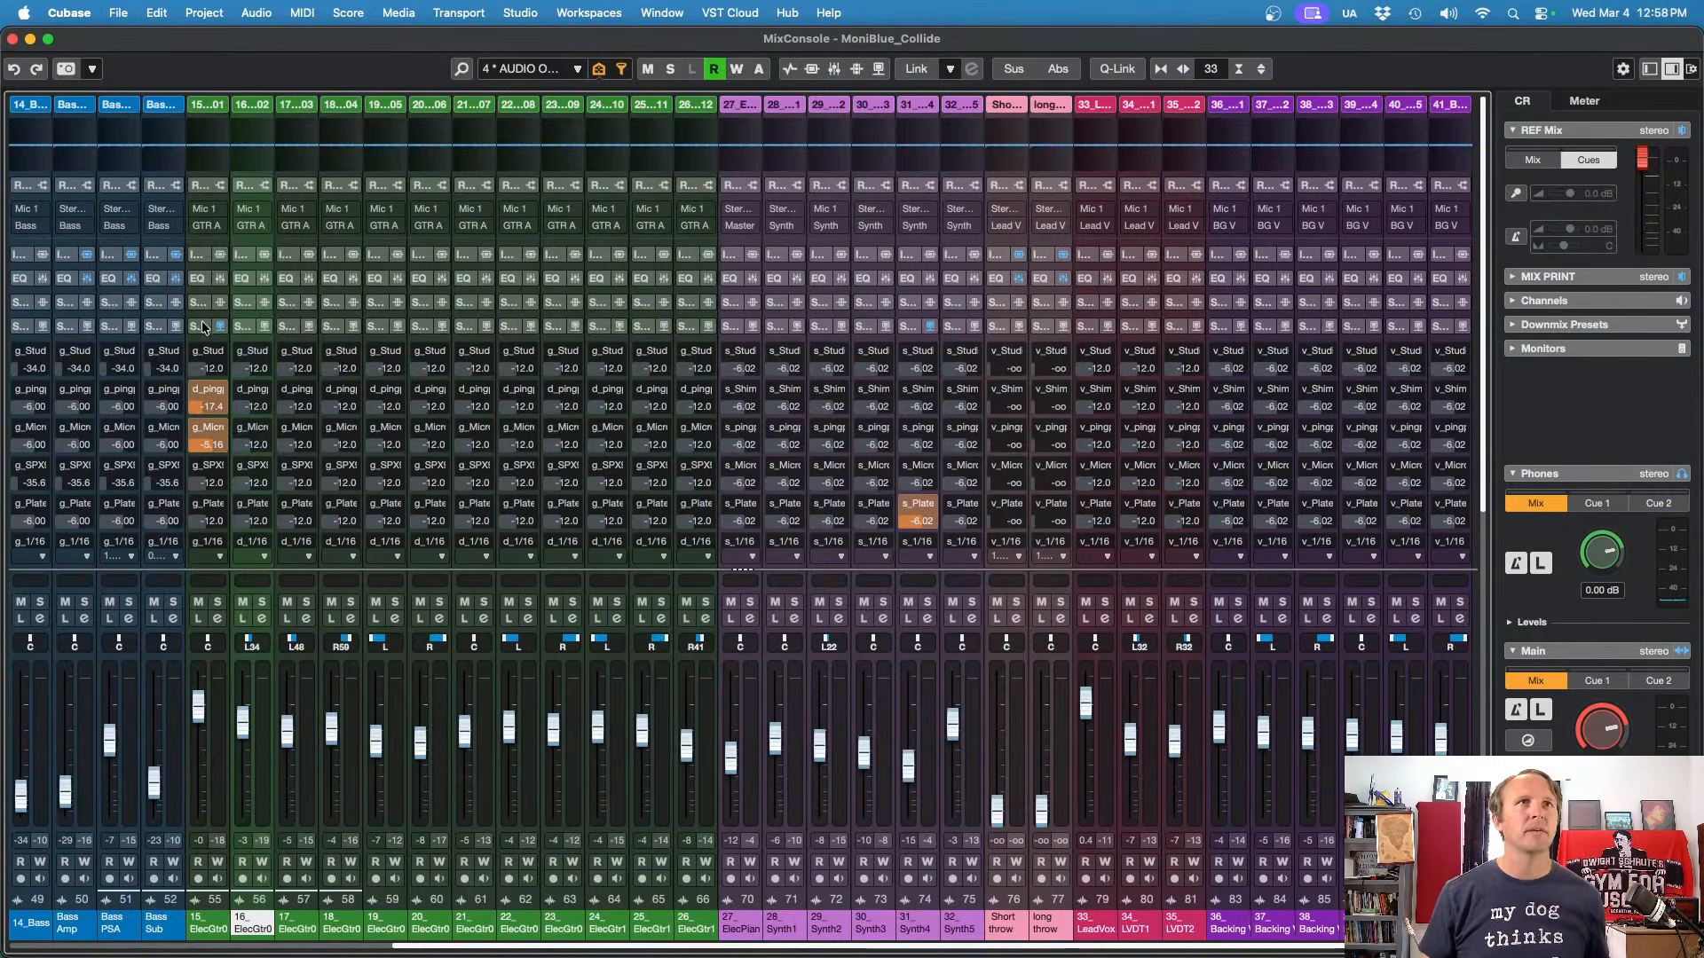
left_click_drag(199, 333, 352, 359)
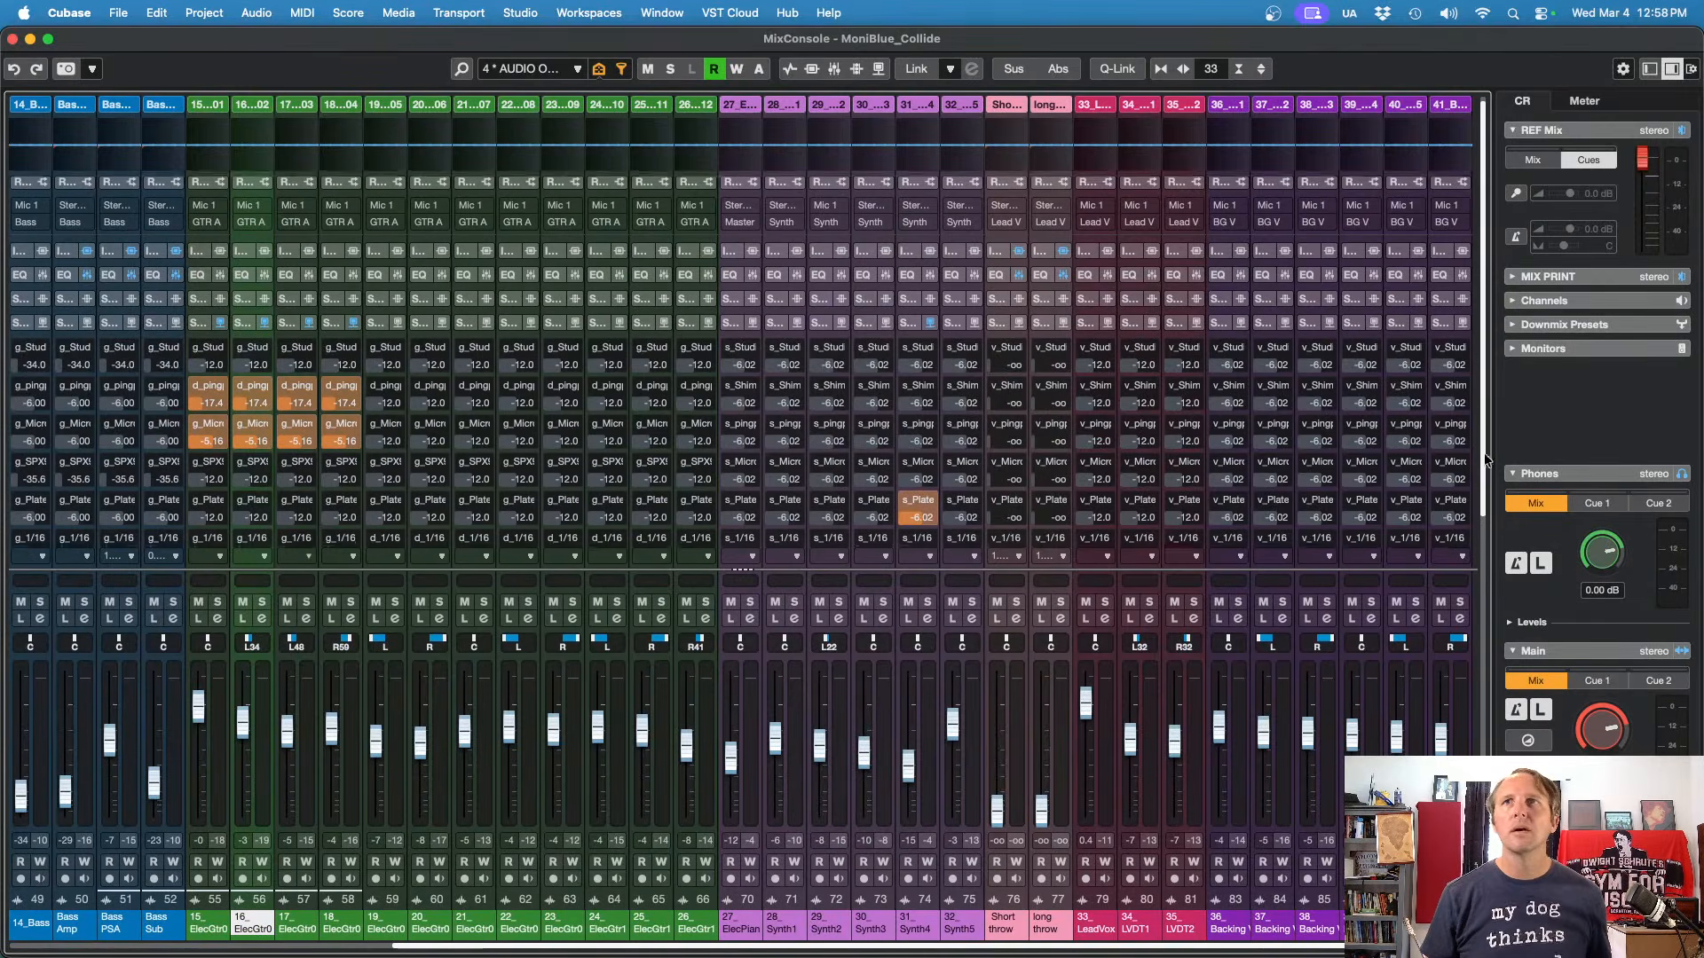
scroll(1455, 462, "down", 3)
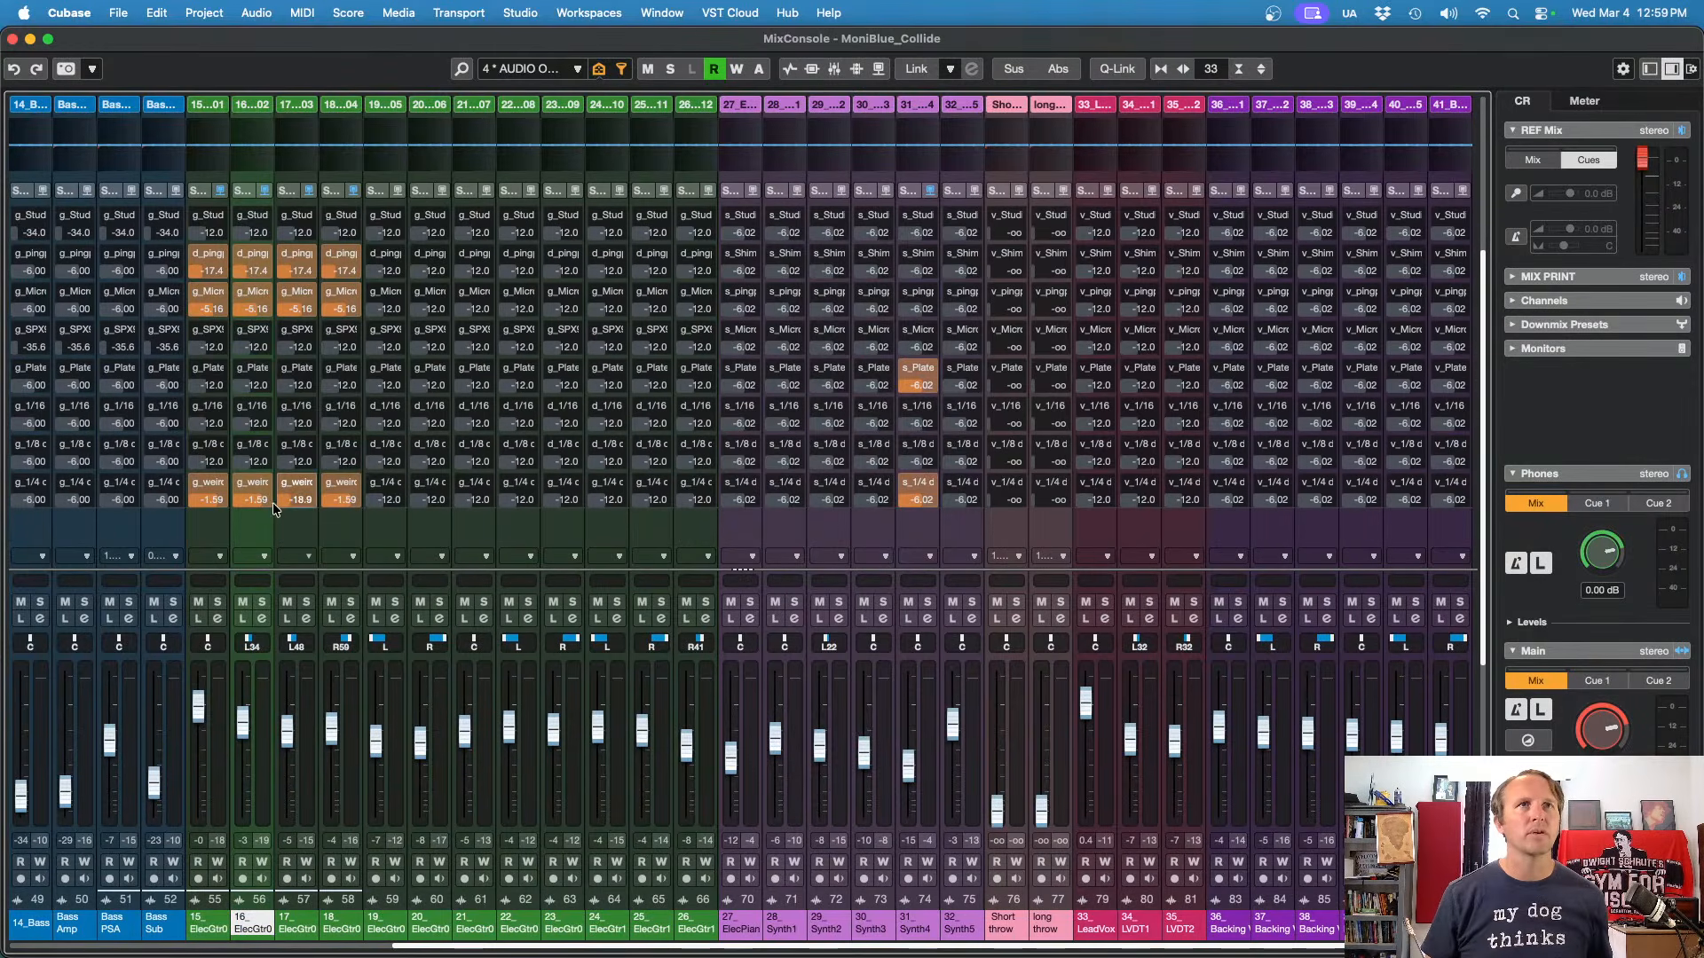
left_click_drag(279, 503, 355, 503)
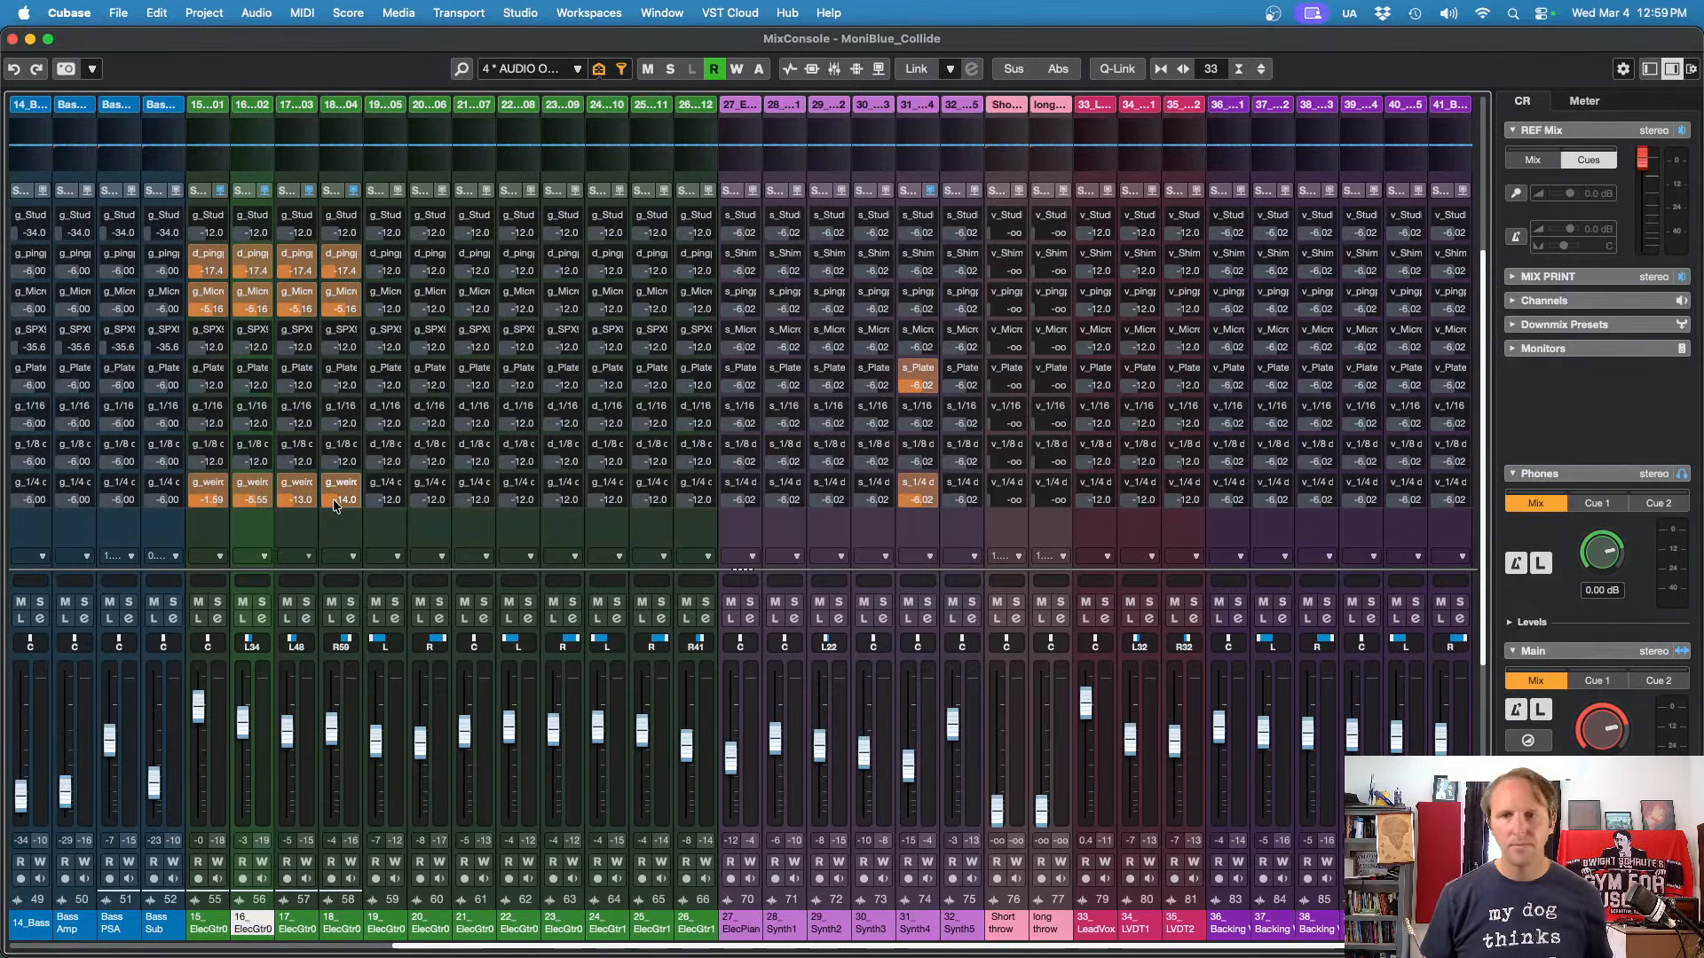
key("F3")
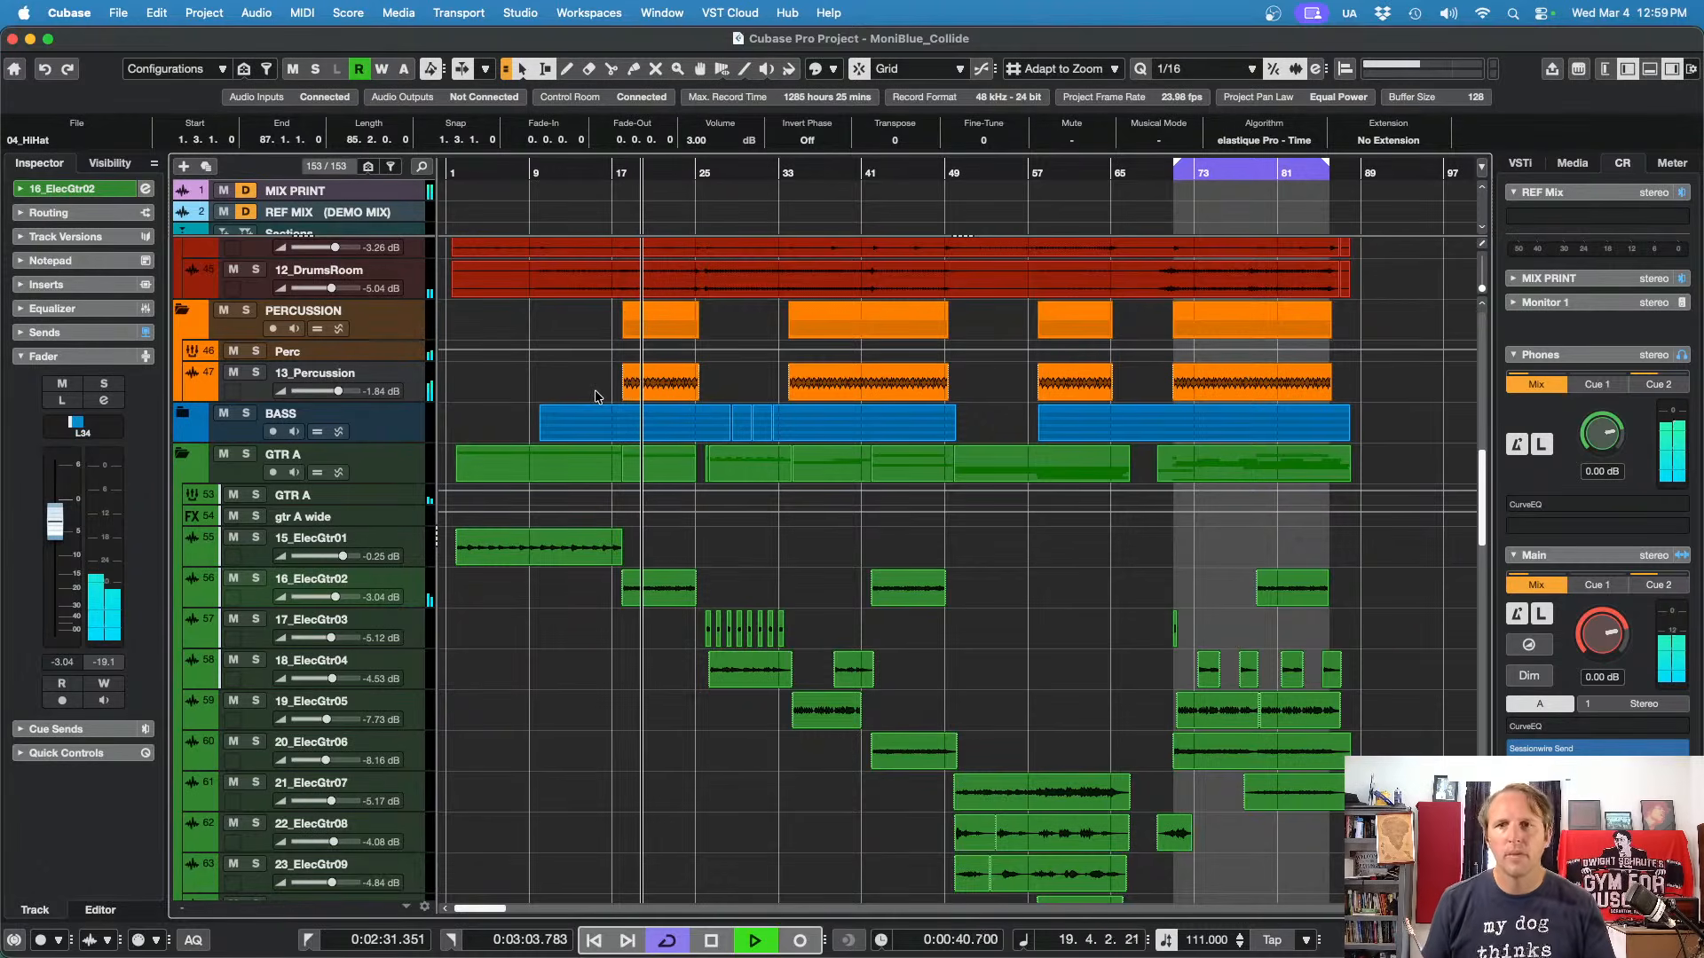
Step: Set the event volume of the long 04_HiHat clip to 2.00 dB while the song plays
scroll(687, 392, "up", 5)
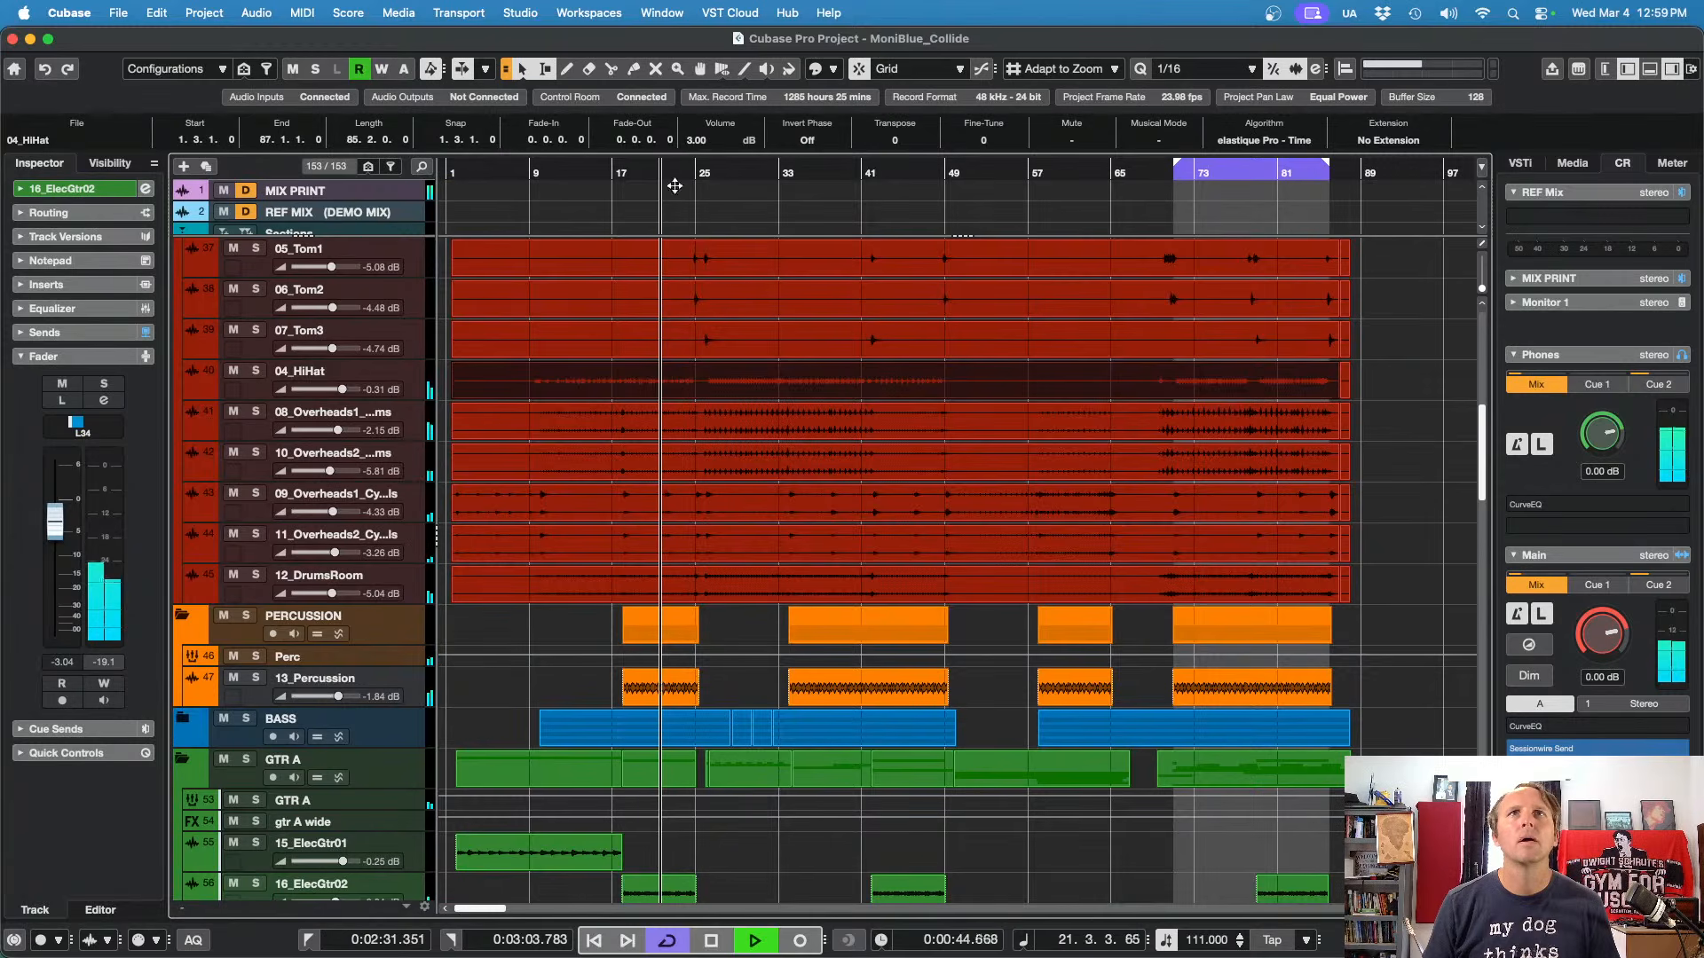
scroll(697, 140, "down", 1)
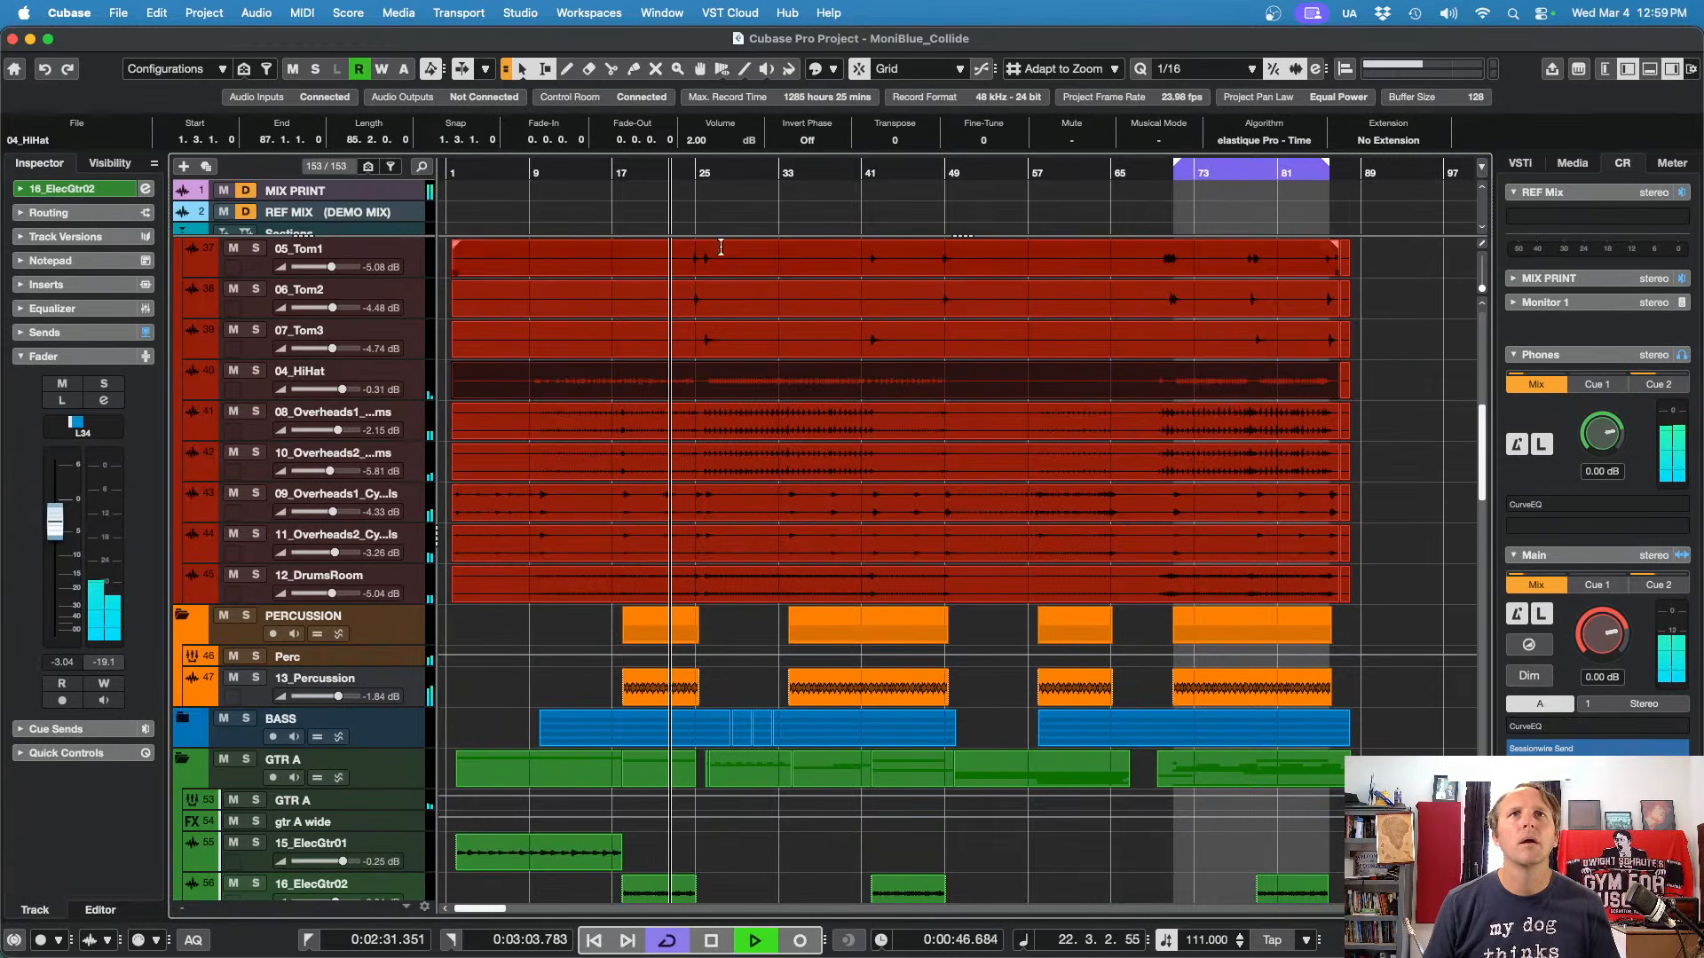
key("space")
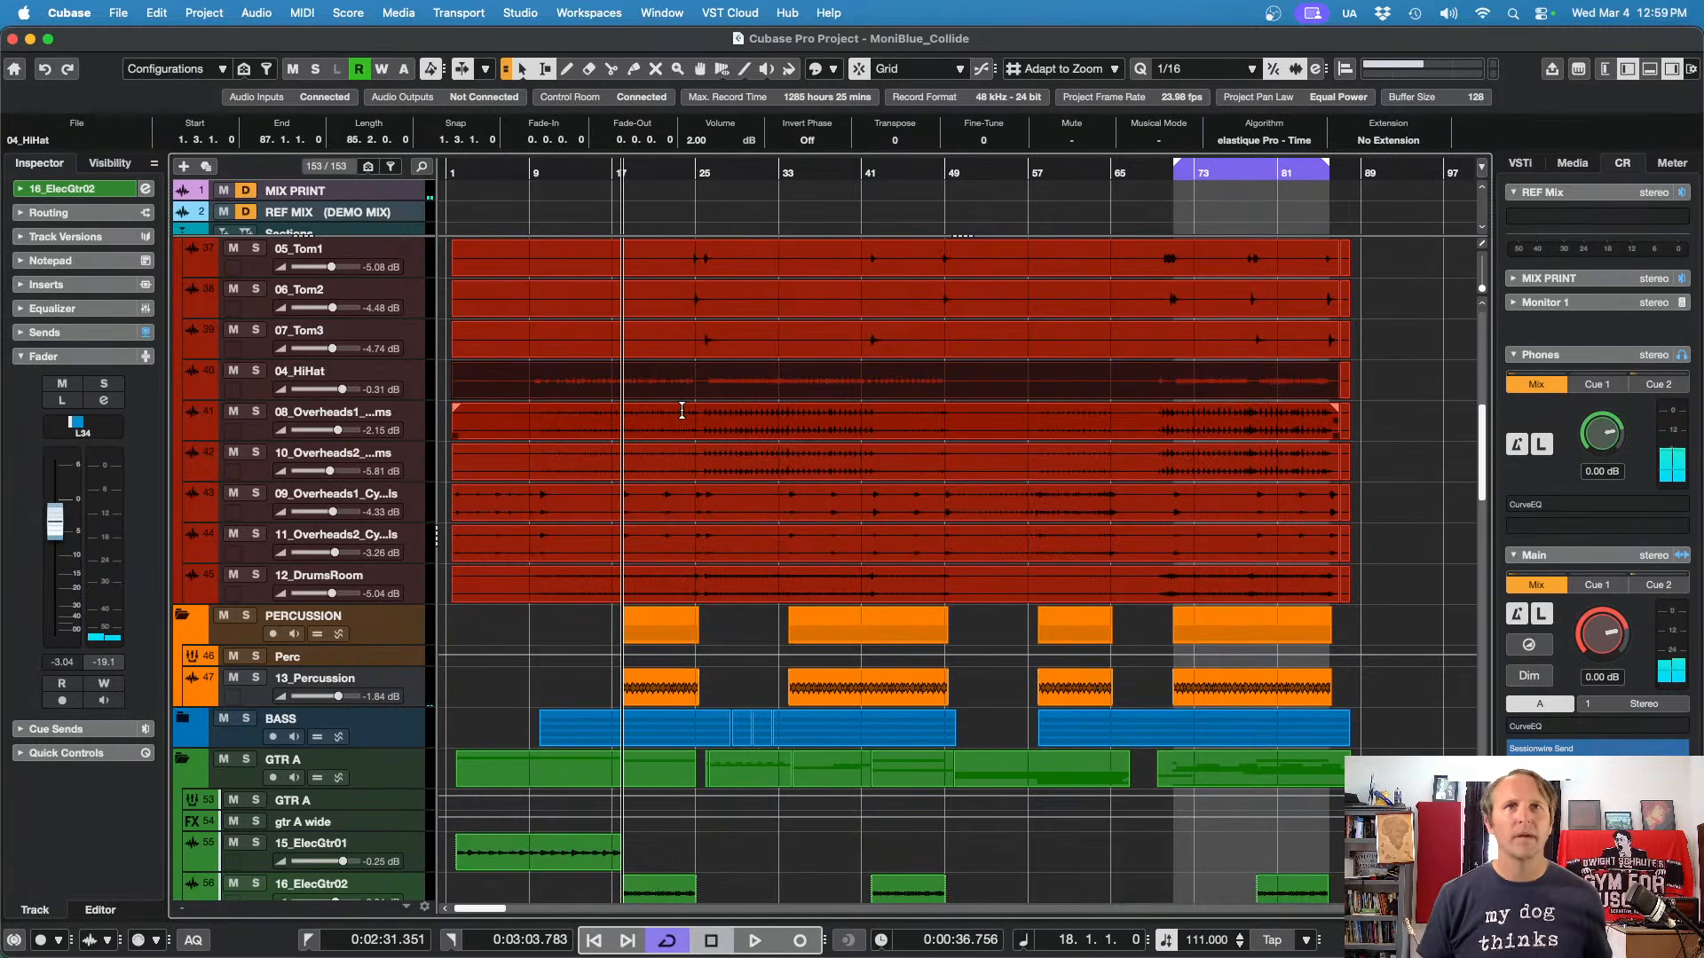
Step: Solo the four overhead tracks and 12_DrumsRoom and play them from bar 18, examining their waveforms around bar 22 up close
left_click(417, 432)
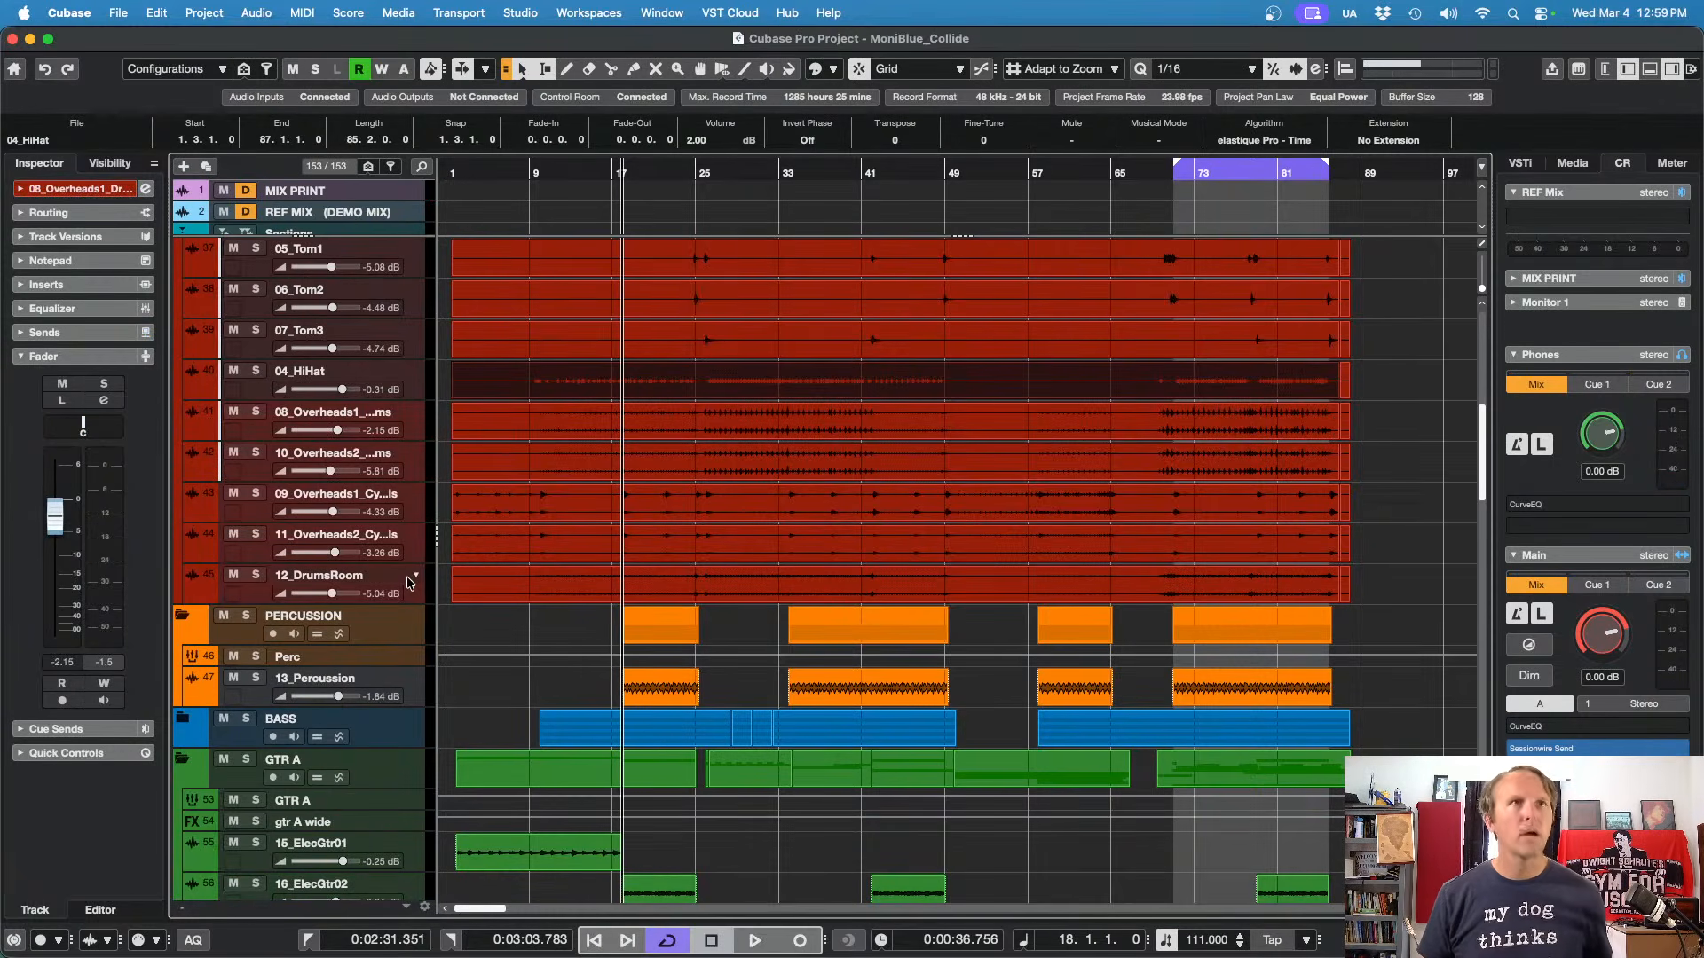
key("s")
key("space")
key("h")
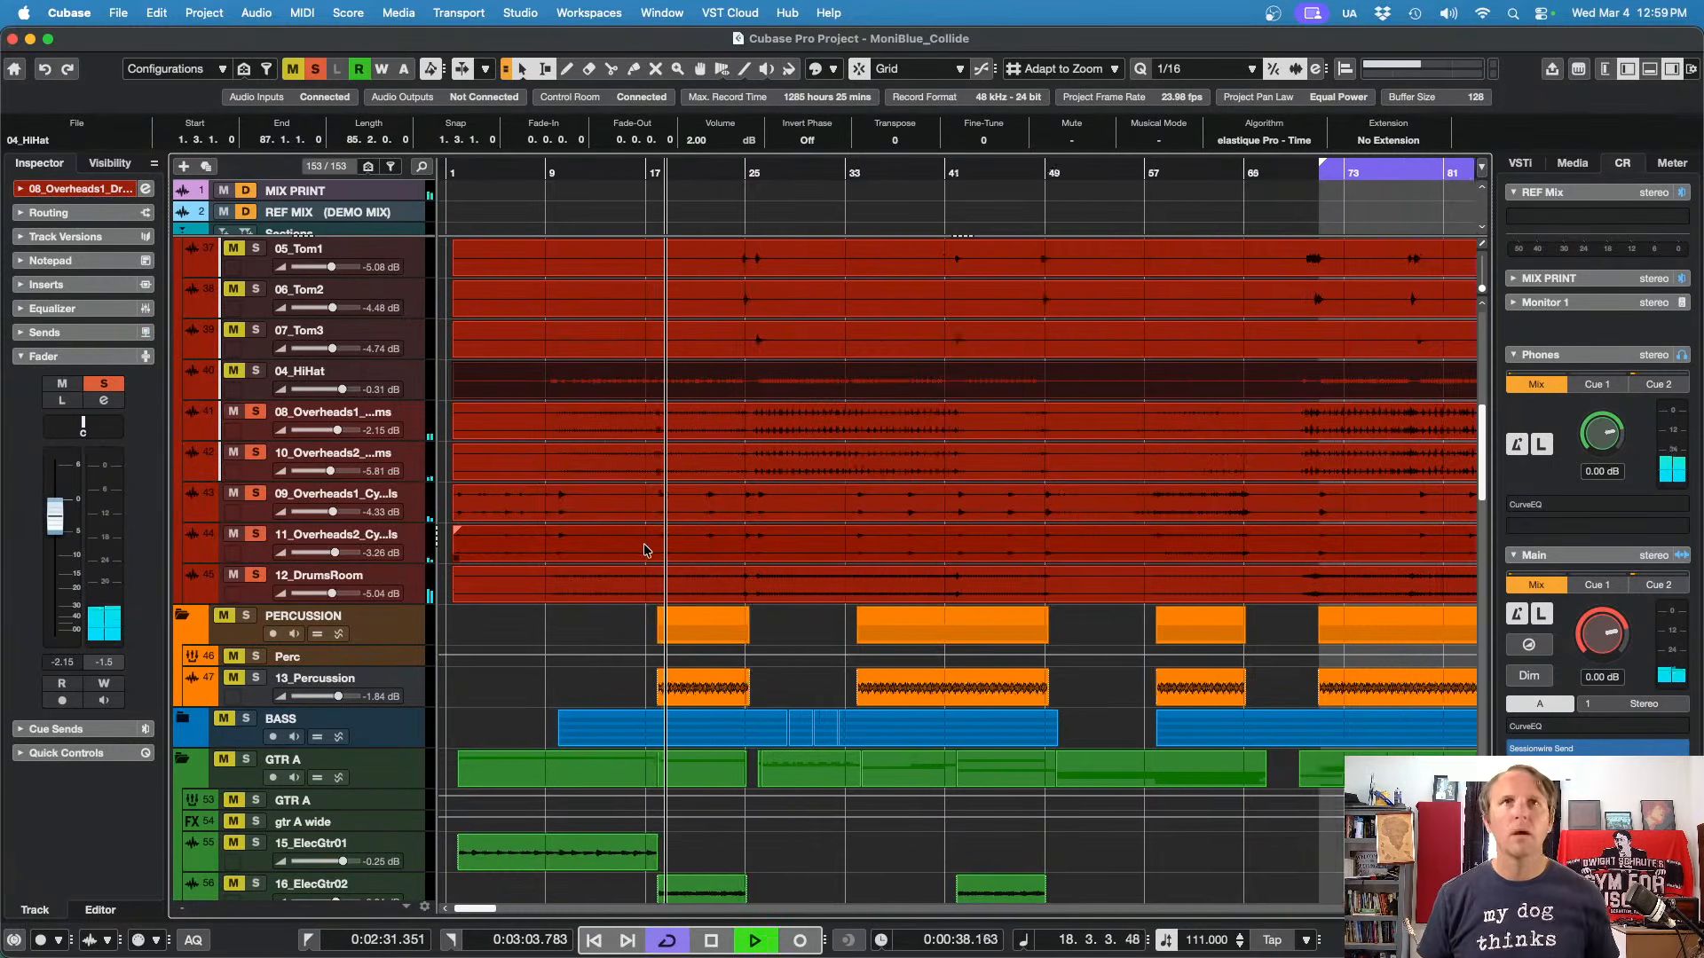
key("h")
key("h")
key("h")
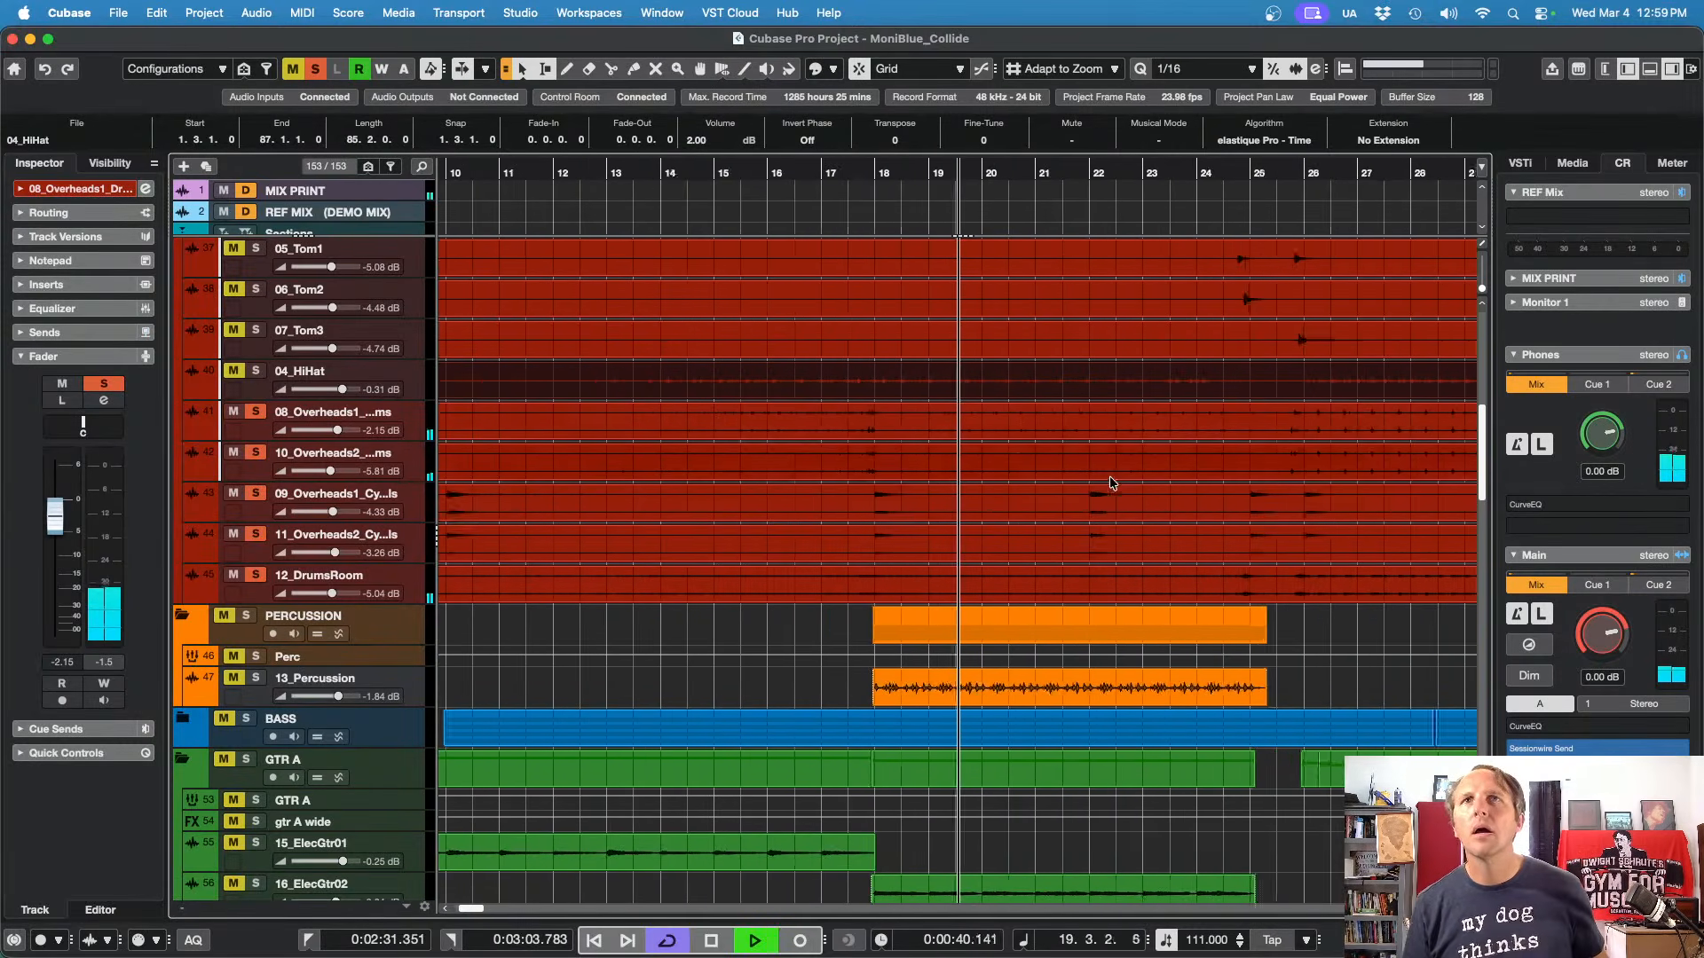
key("h")
key("h")
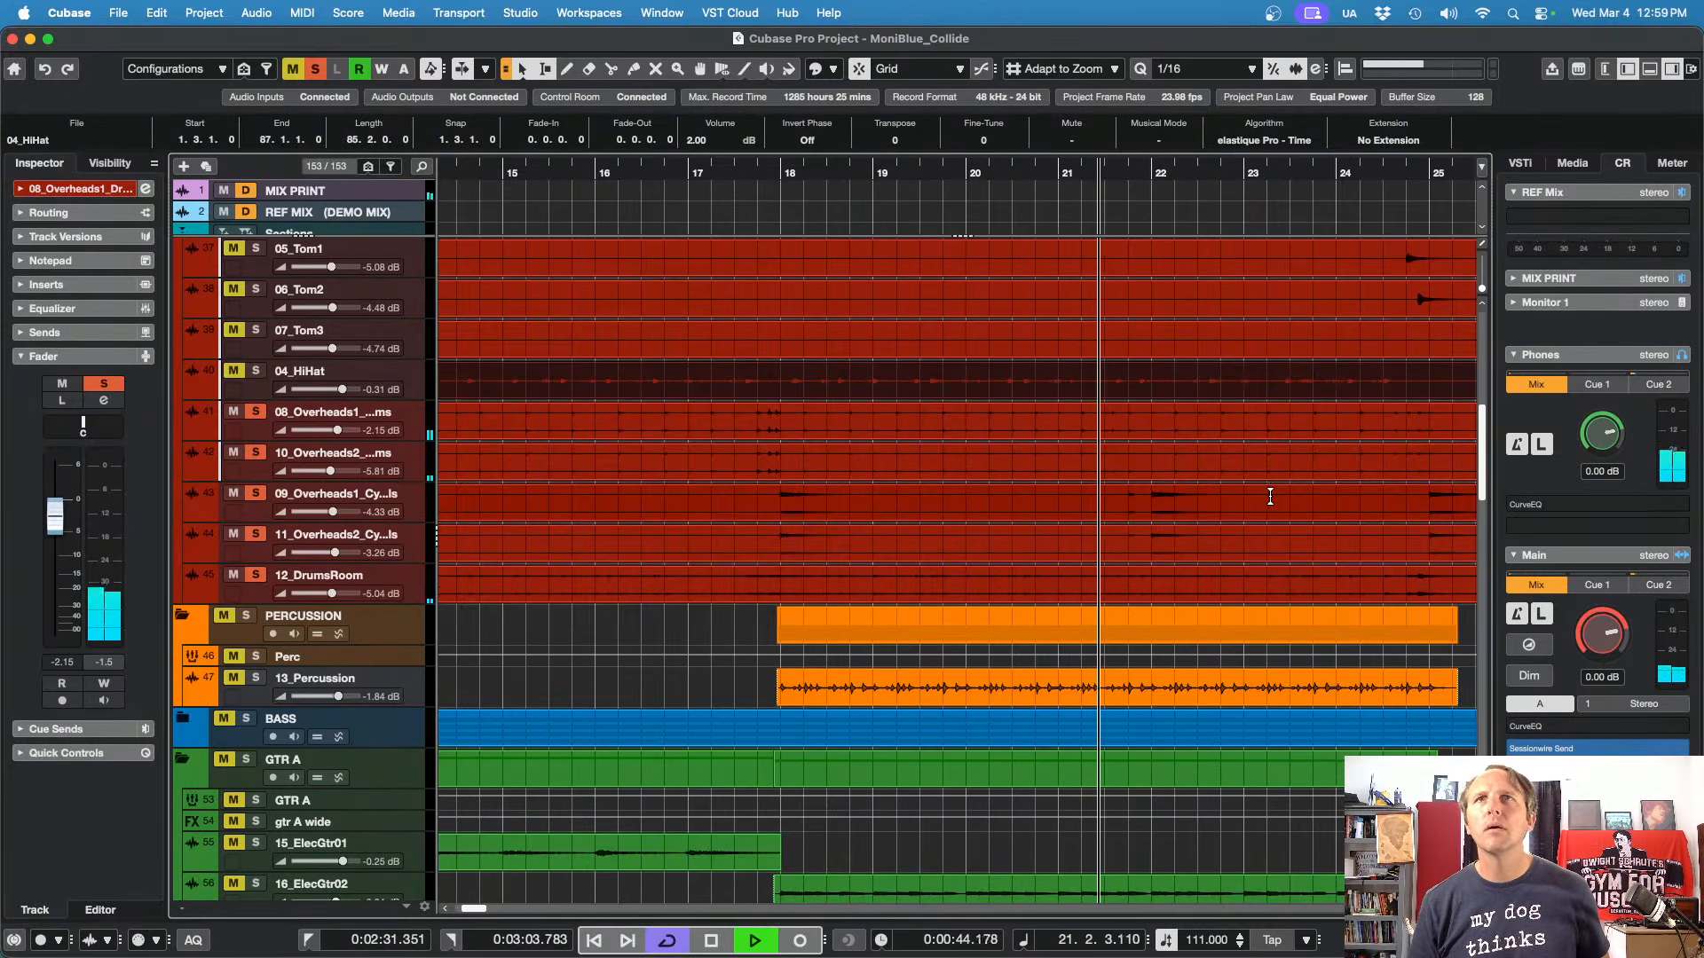
key("space")
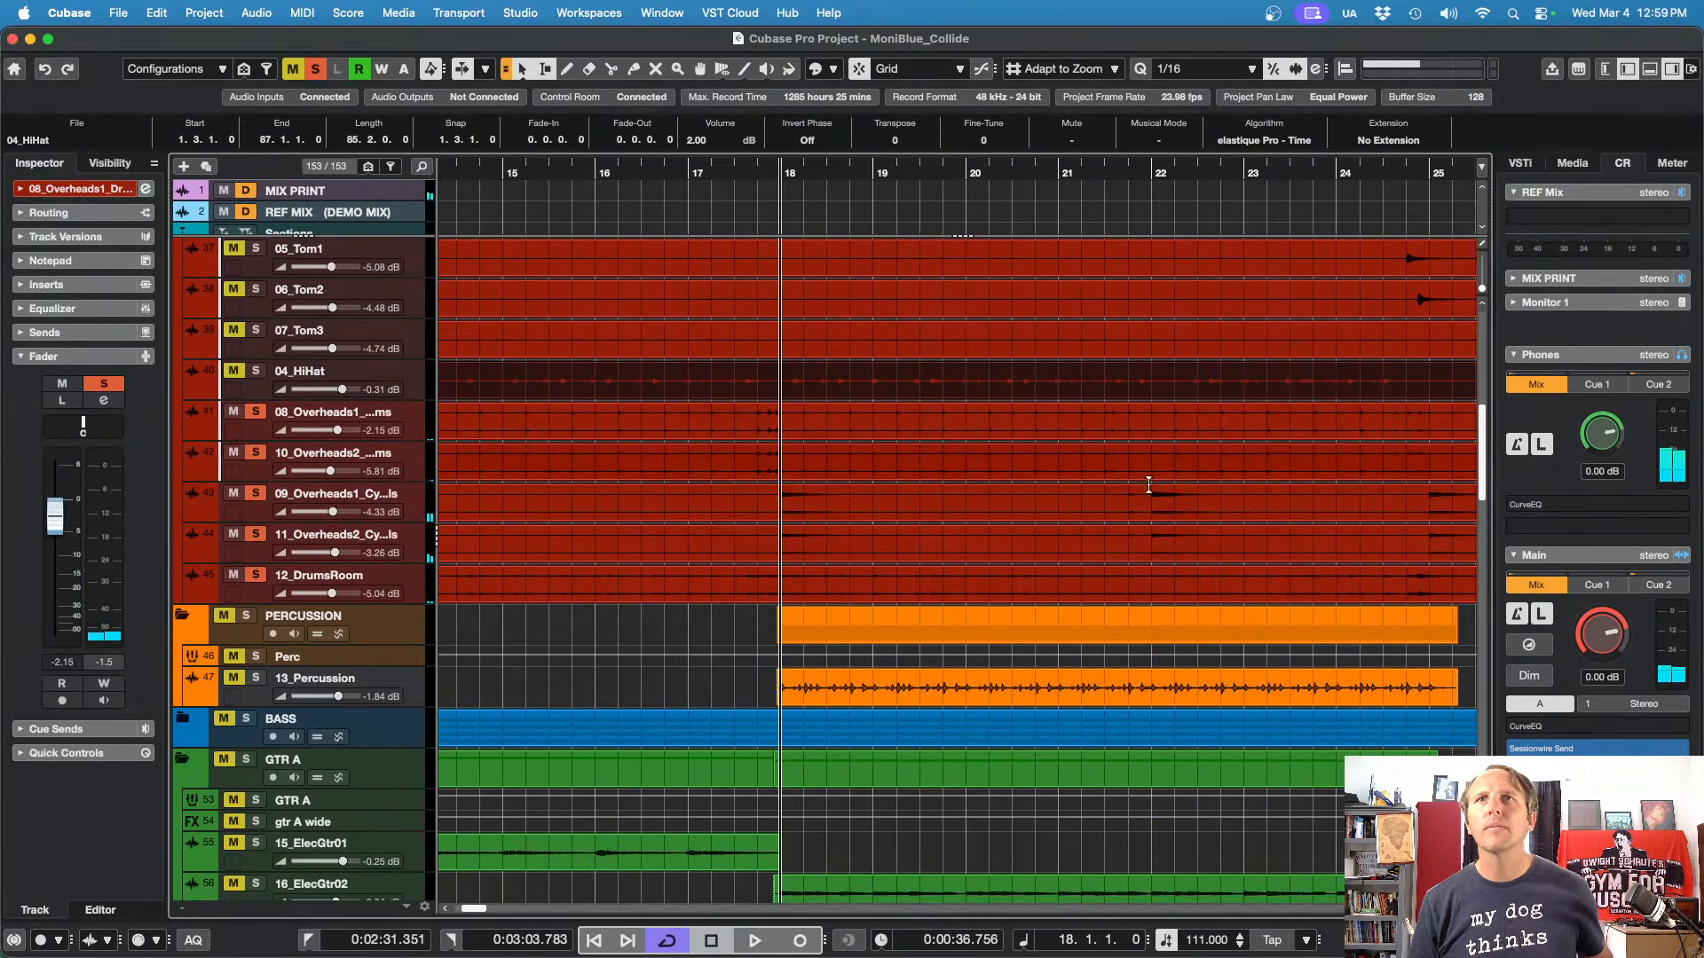
Step: Select the range 21.3.4.0 to 21.4.3.0 on both overhead cymbal tracks and audition around it from bar 21, adding 04_HiHat to the solo
scroll(1146, 491, "up", 10)
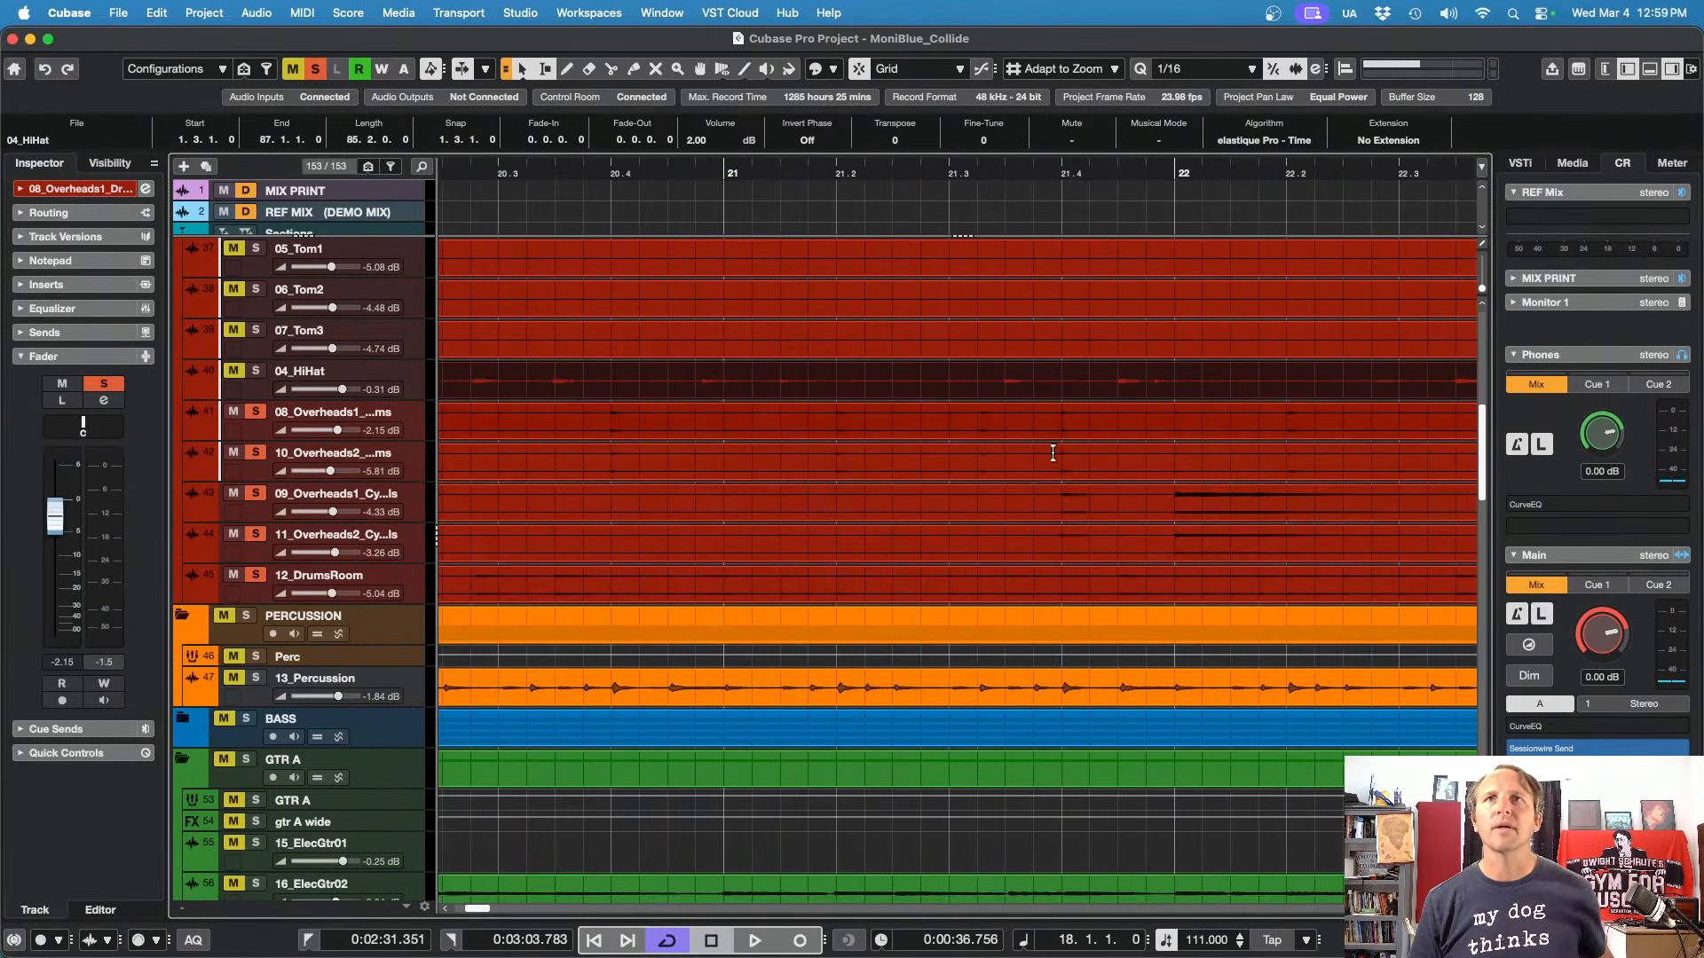
left_click_drag(1044, 488, 1111, 540)
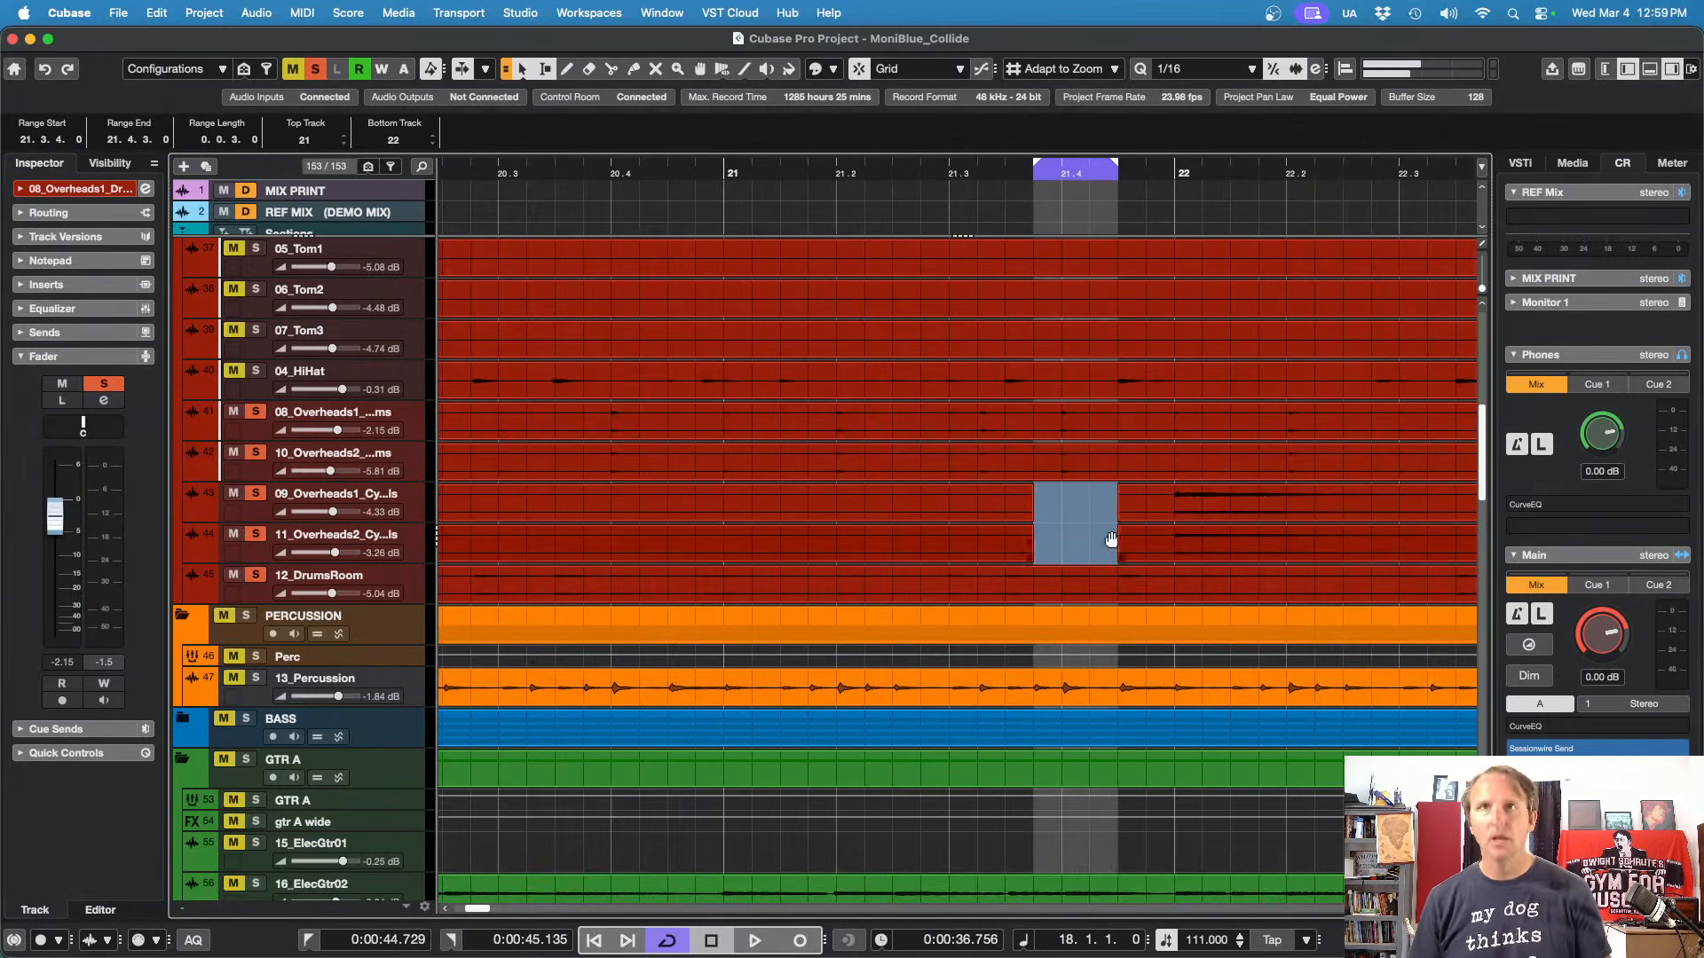
left_click(753, 174)
key("space")
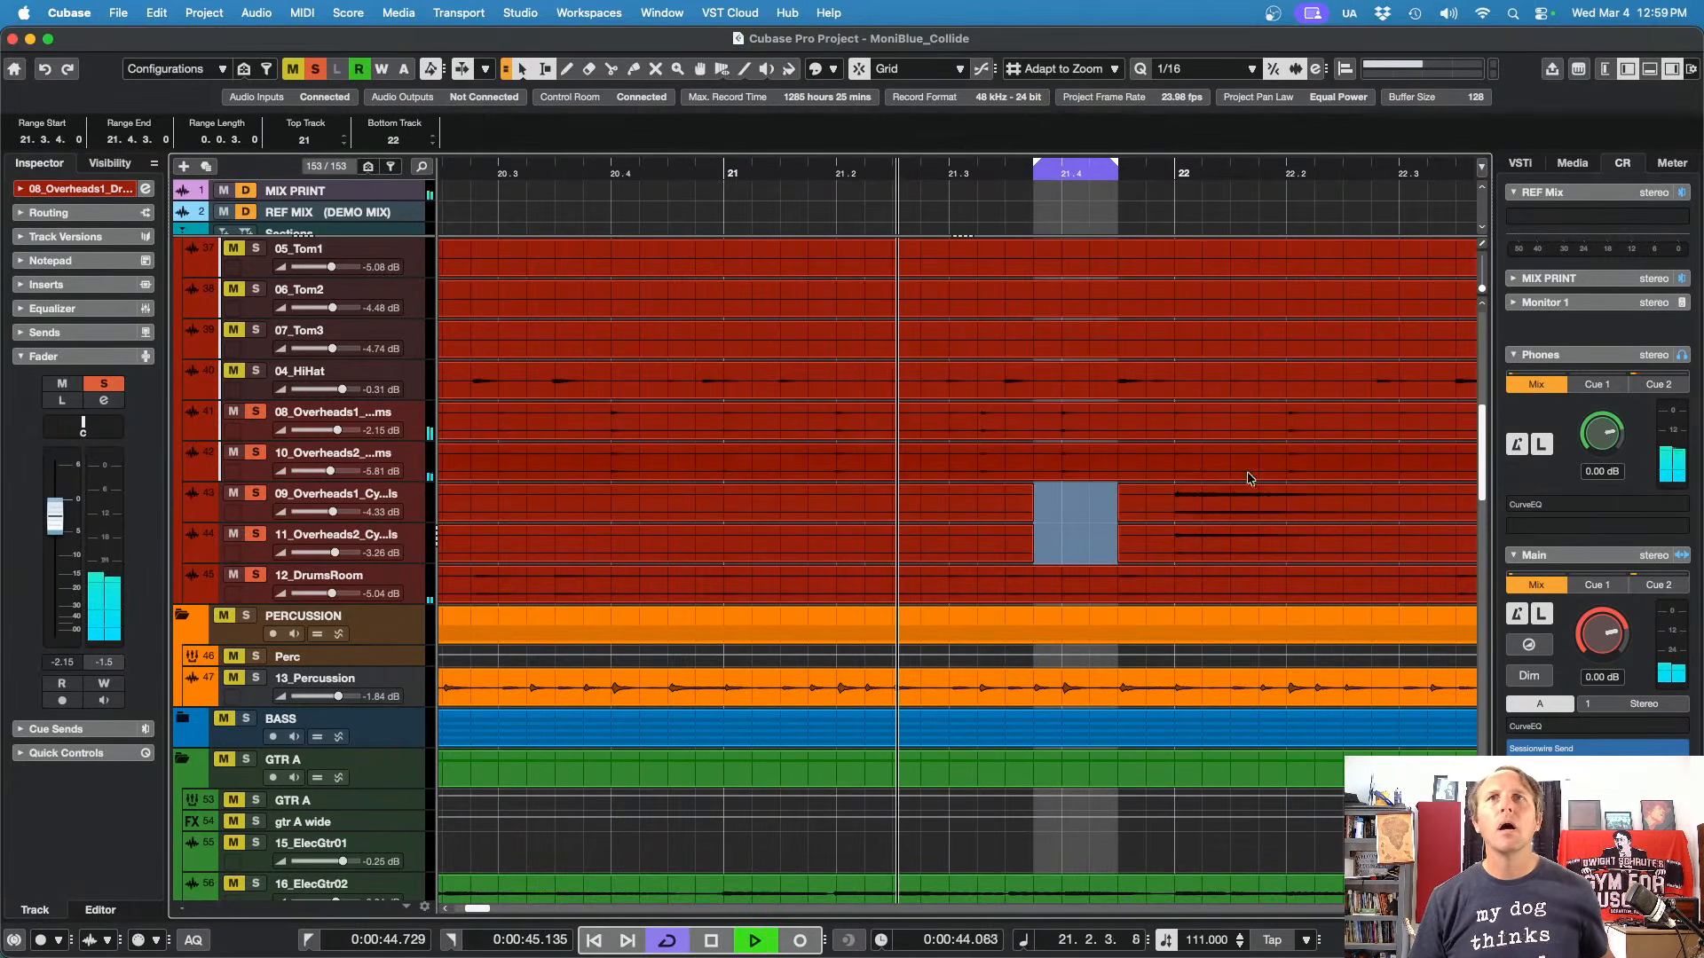
key("space")
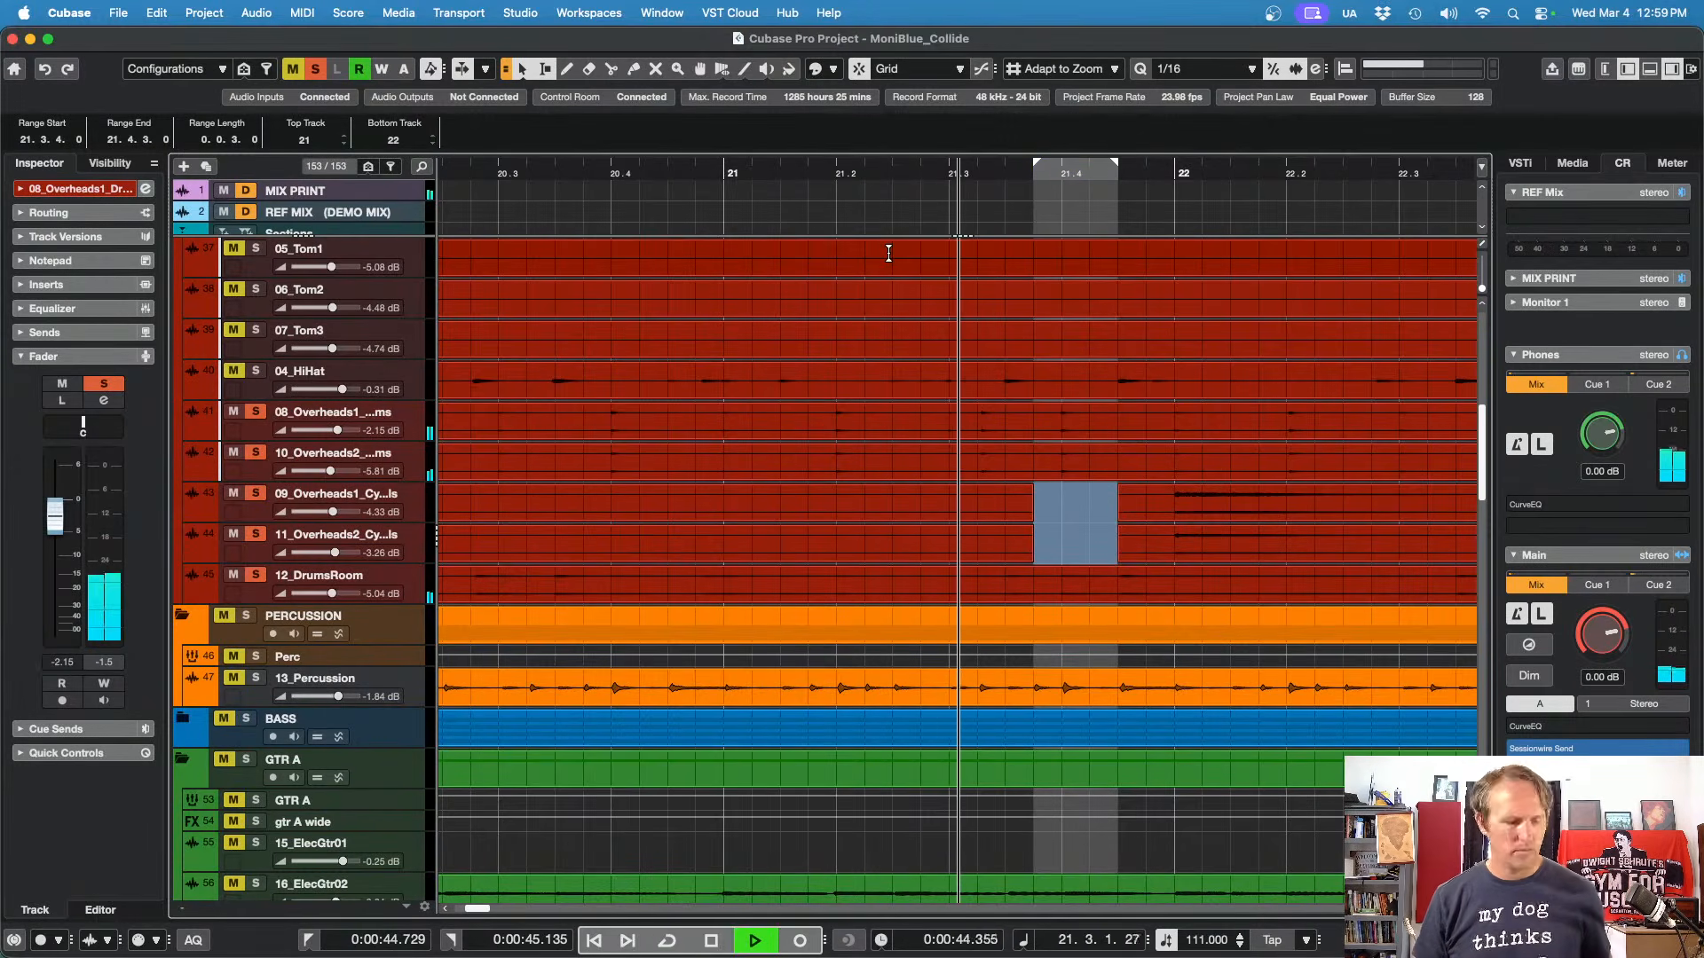
key("space")
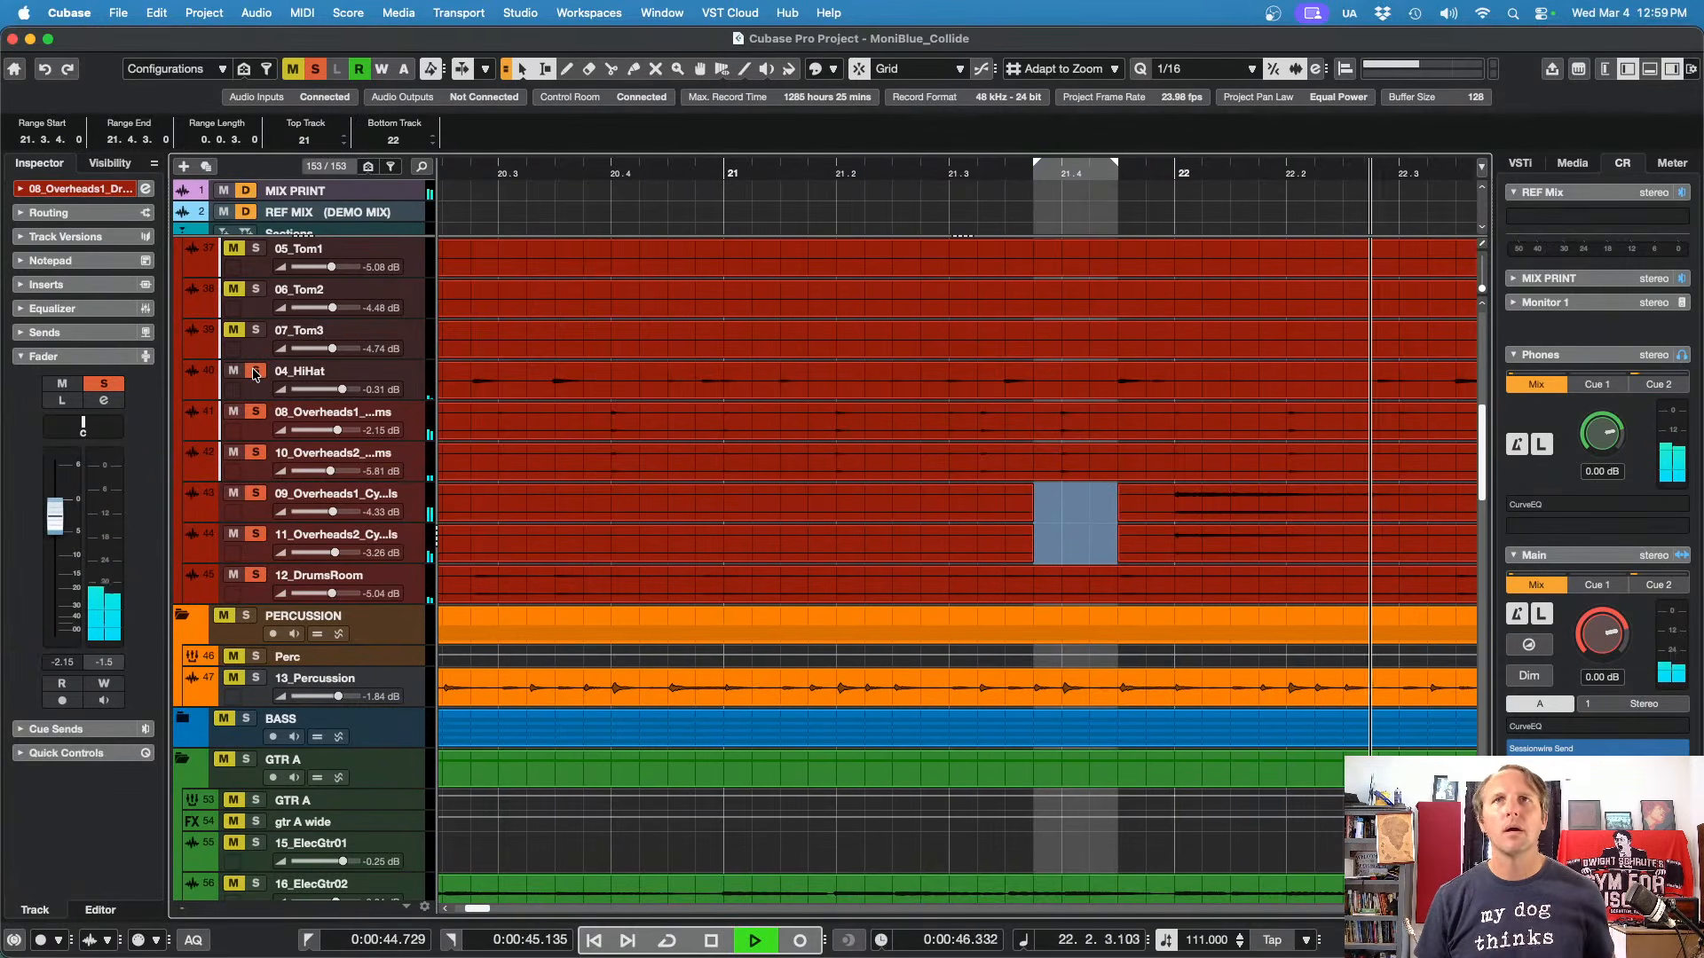
Step: Clear all active solos and play the full mix from bar 21 with a wider span of bars in view
key("g")
key("g")
key("g")
key("g")
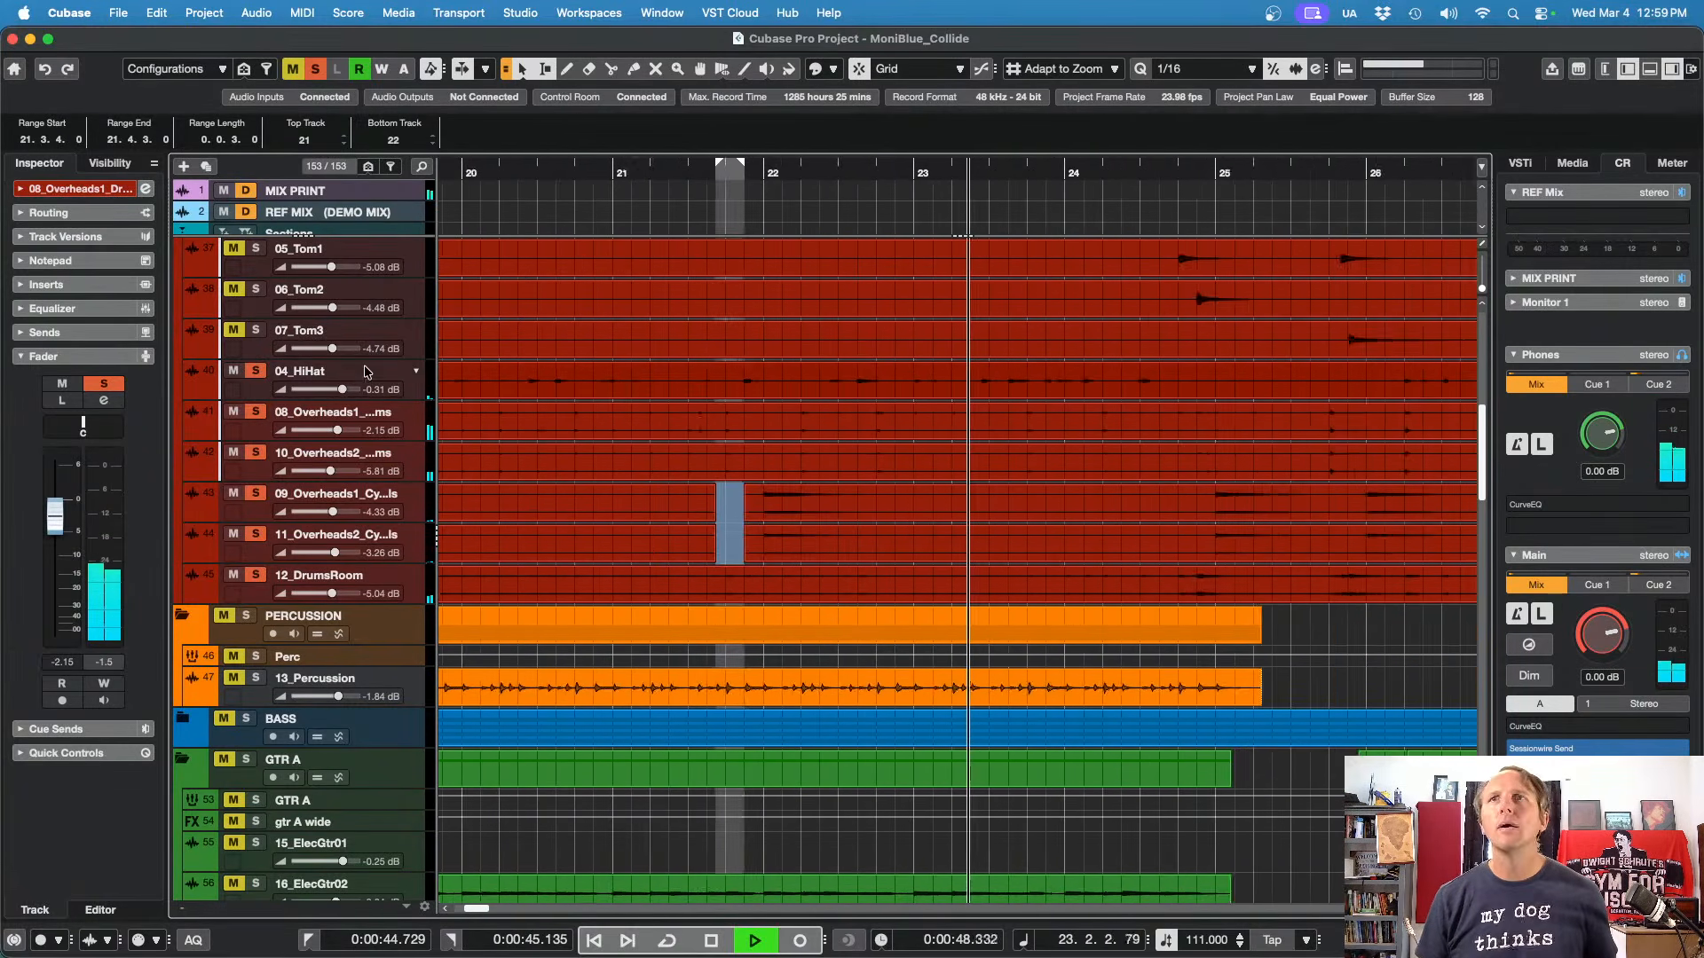
key("g")
key("g")
key("space")
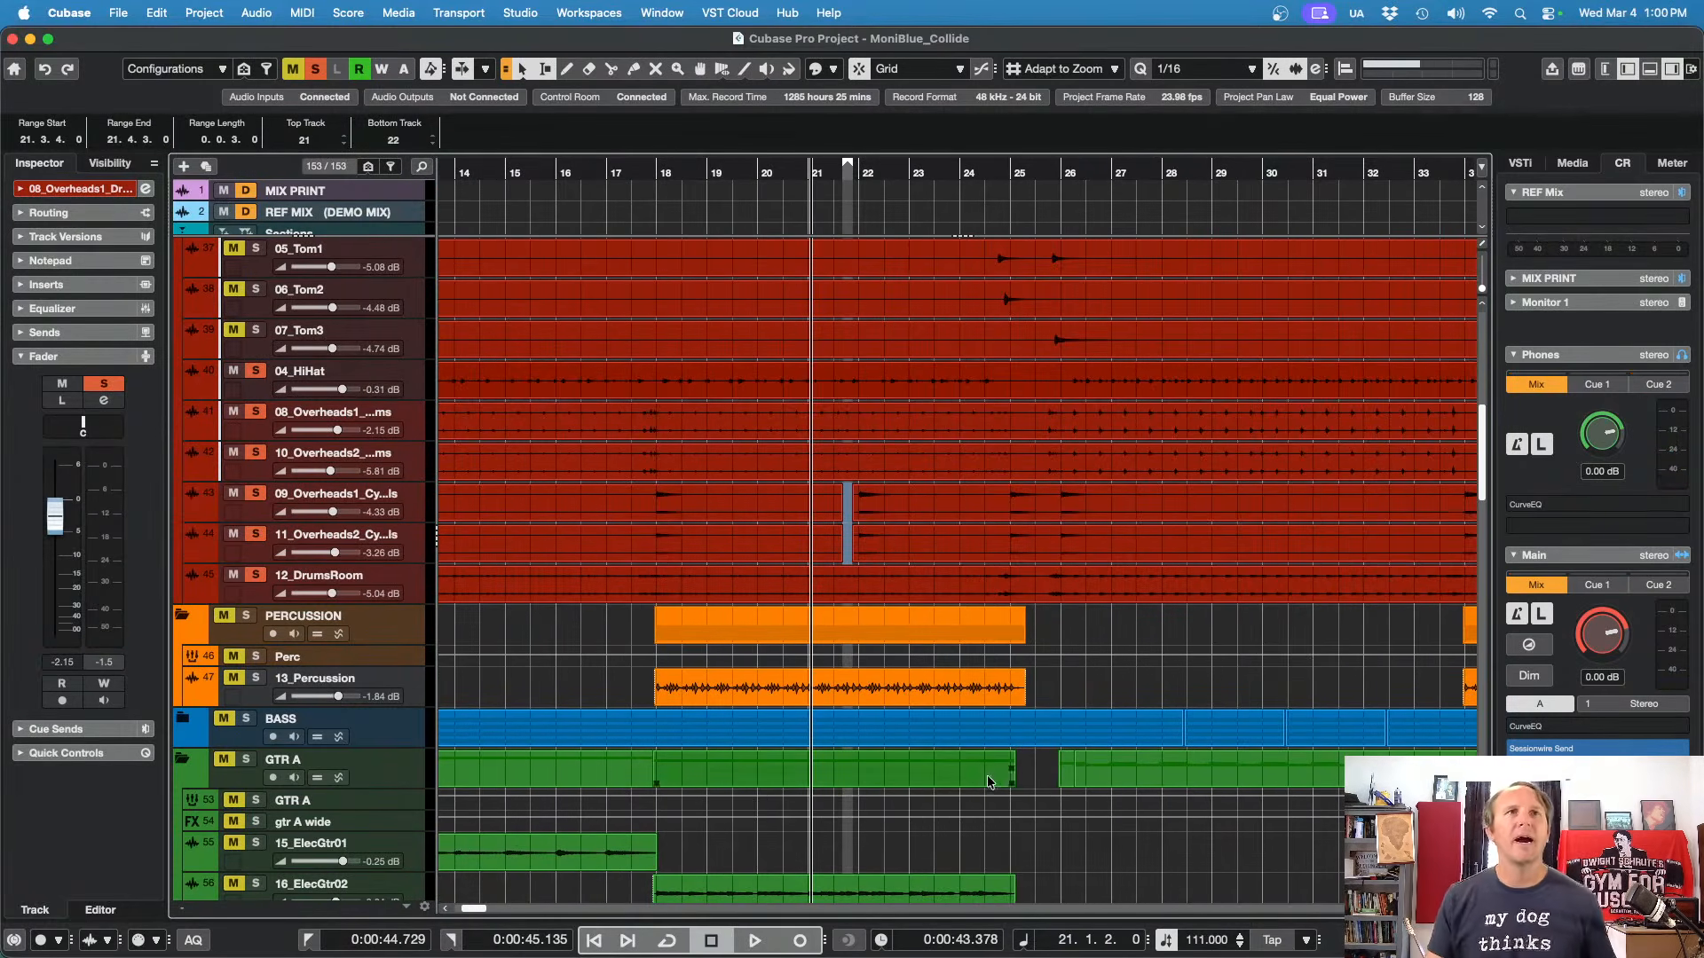
left_click(317, 70)
key("space")
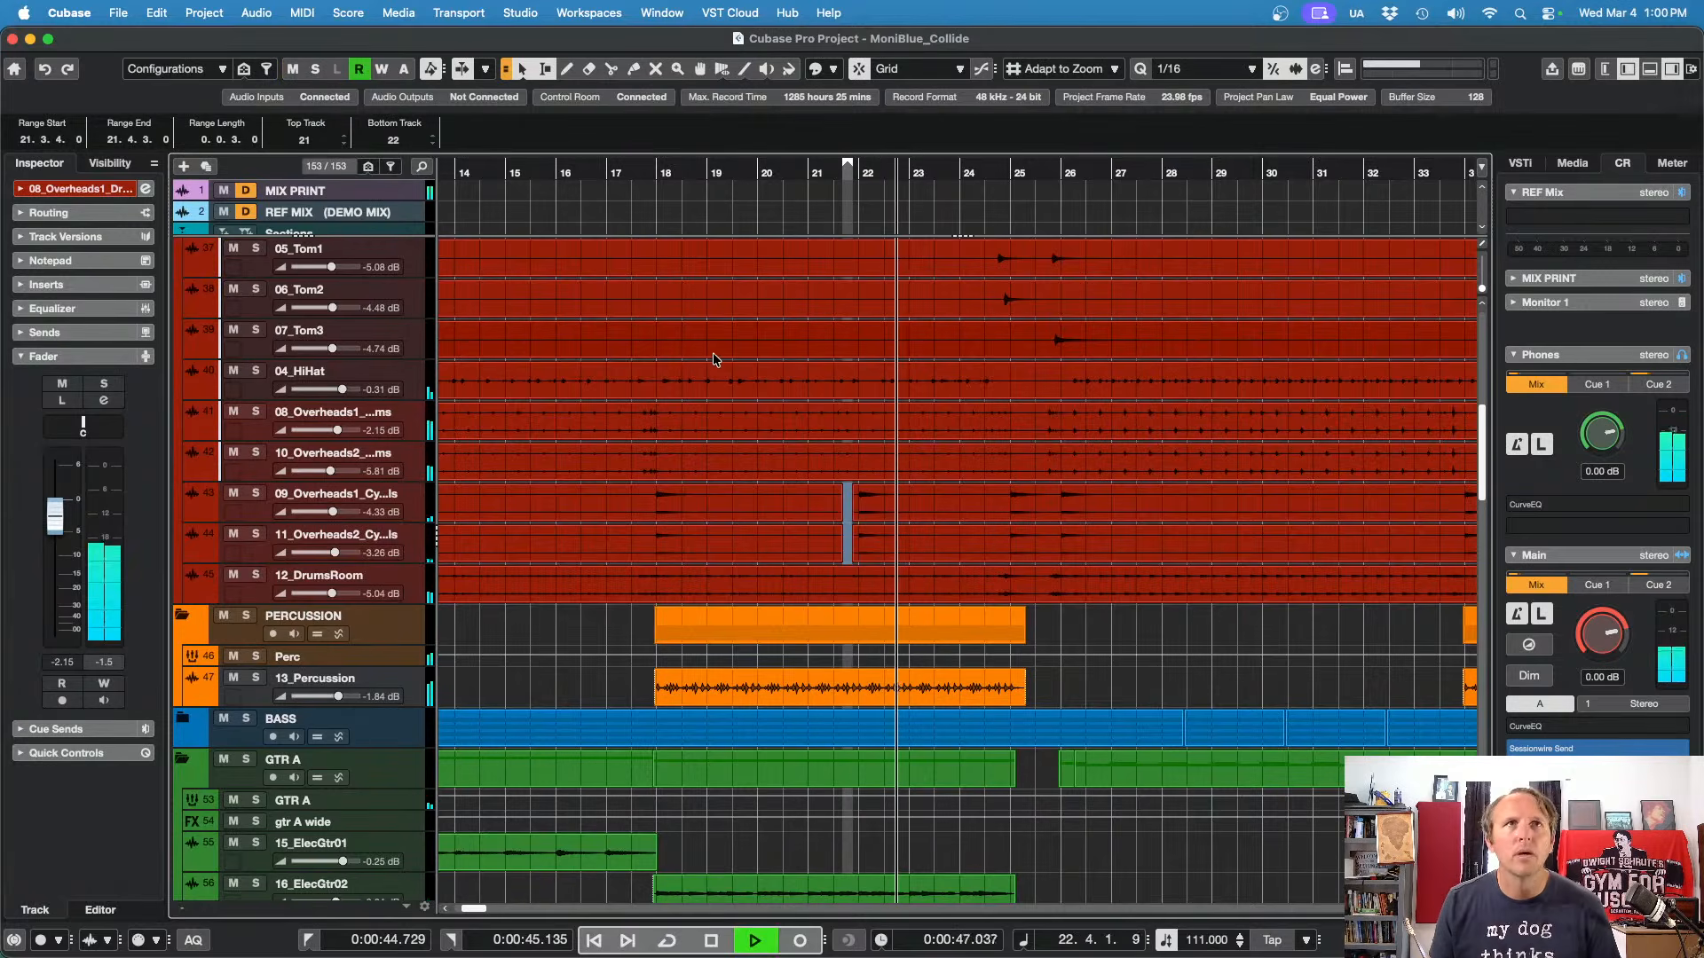
Step: Pan the 04_HiHat track to L25 and set its level to -0.11 dB
left_click(390, 376)
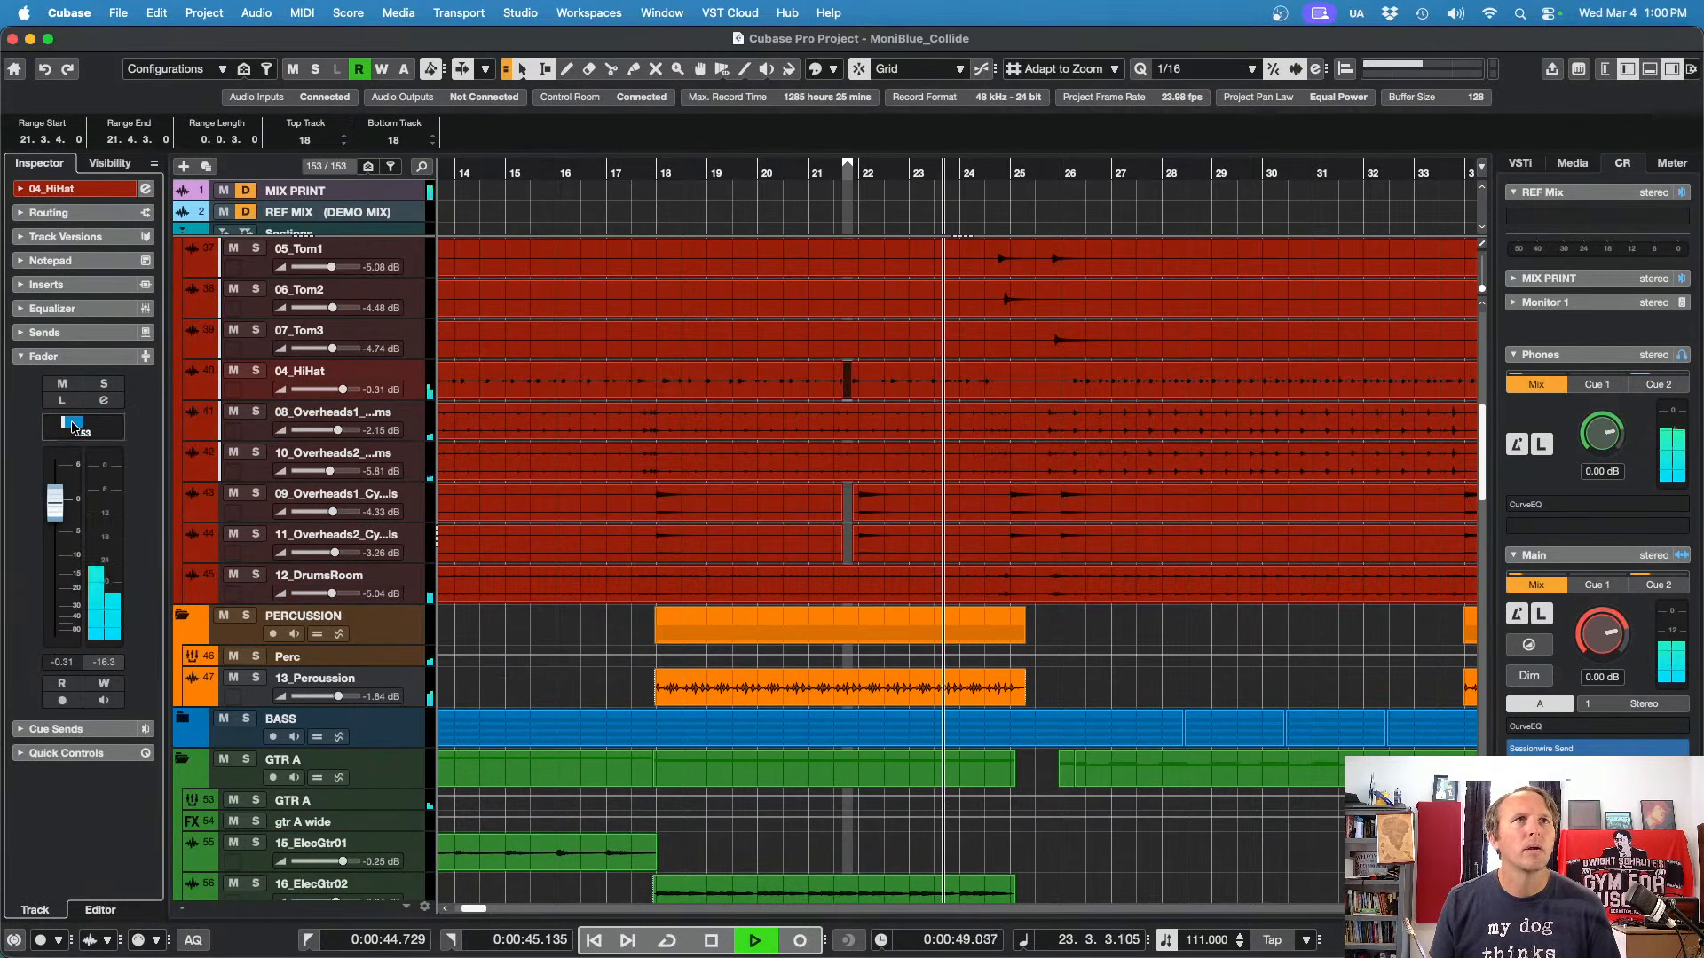
left_click_drag(73, 427, 81, 427)
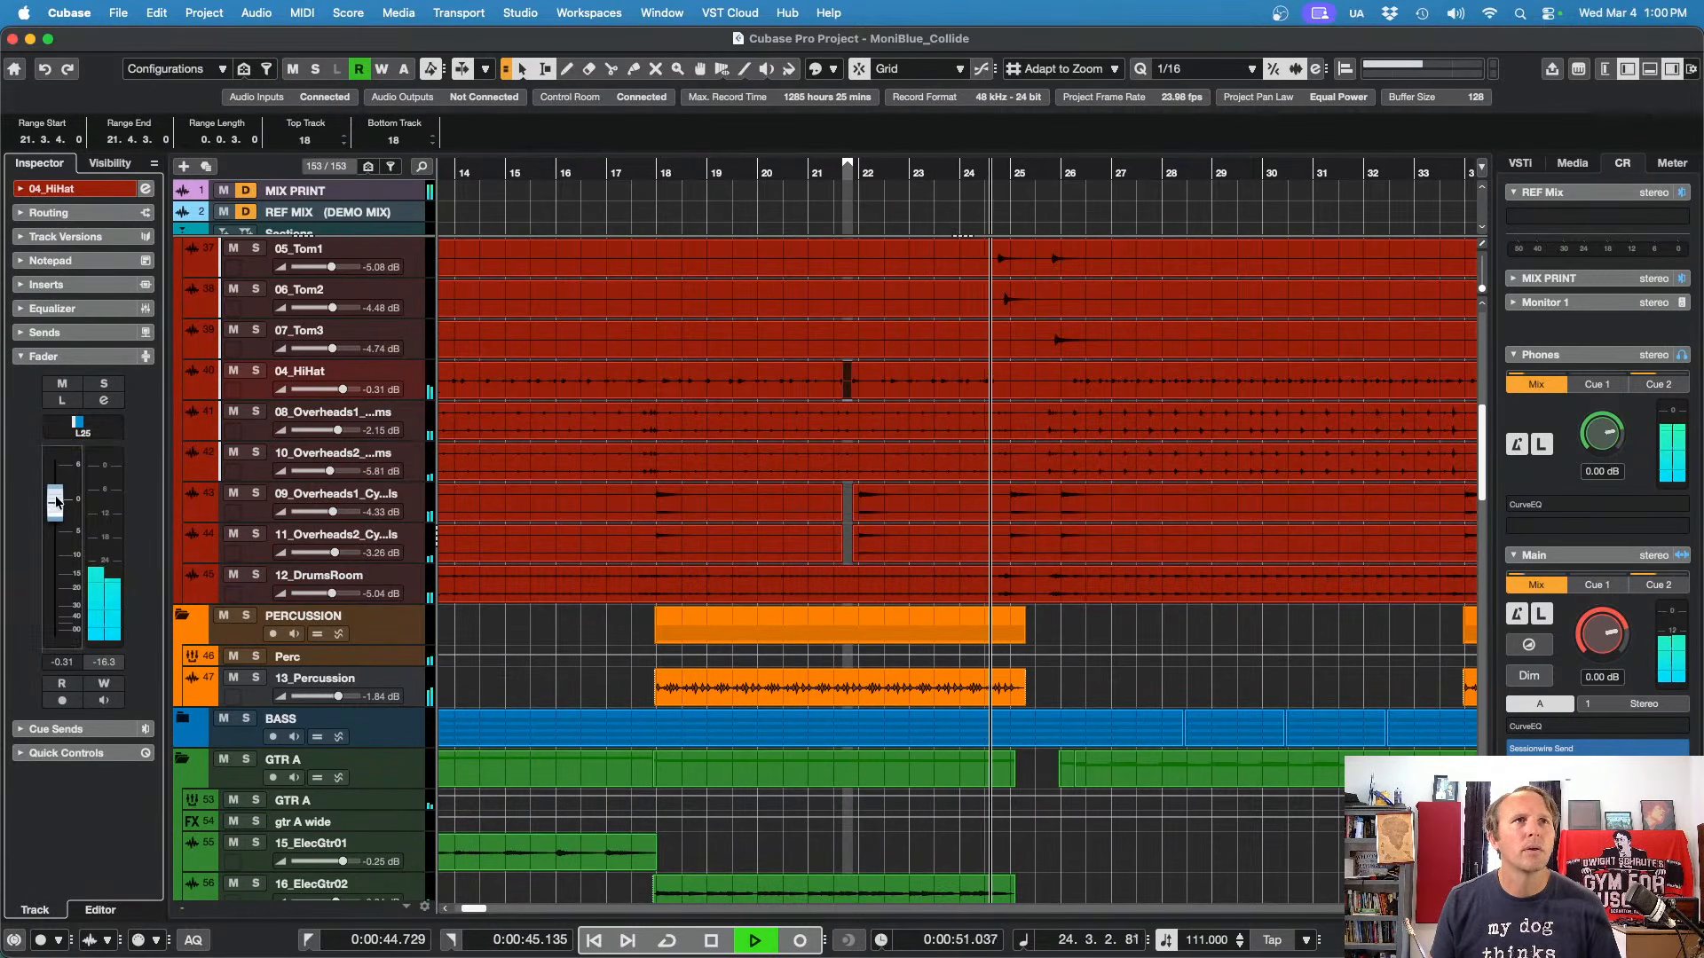
left_click_drag(56, 502, 51, 504)
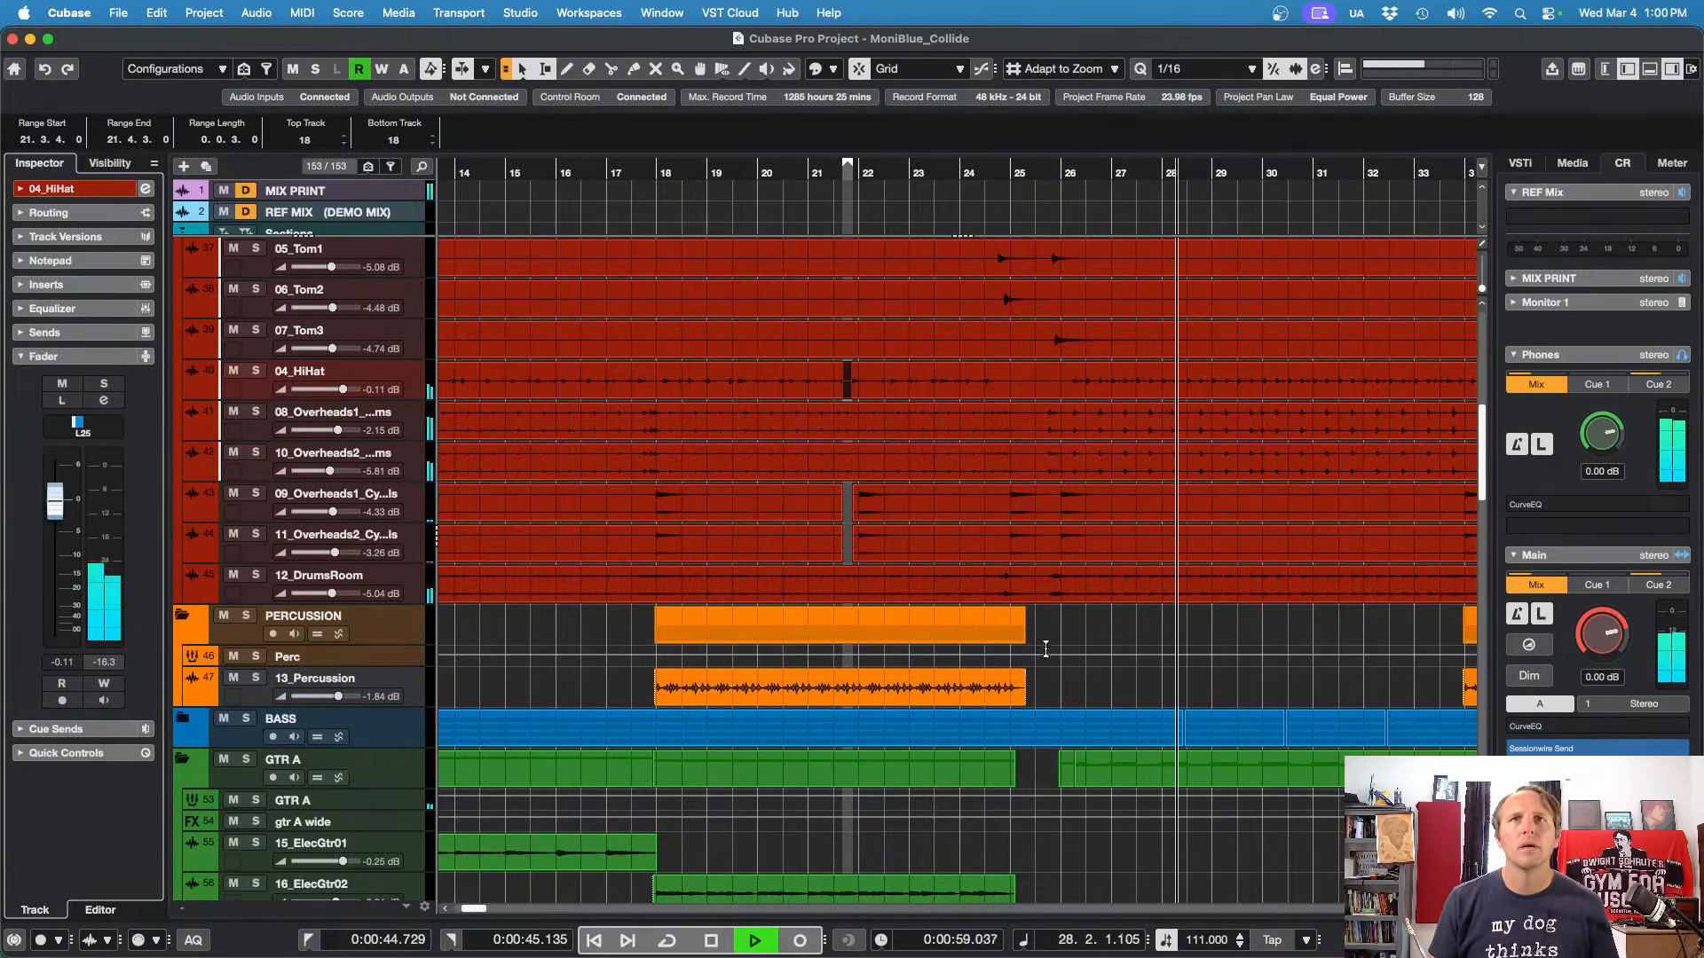
Step: Lower the level of the 18_ElecGtr04 track to -7.73 dB
scroll(1046, 650, "down", 6)
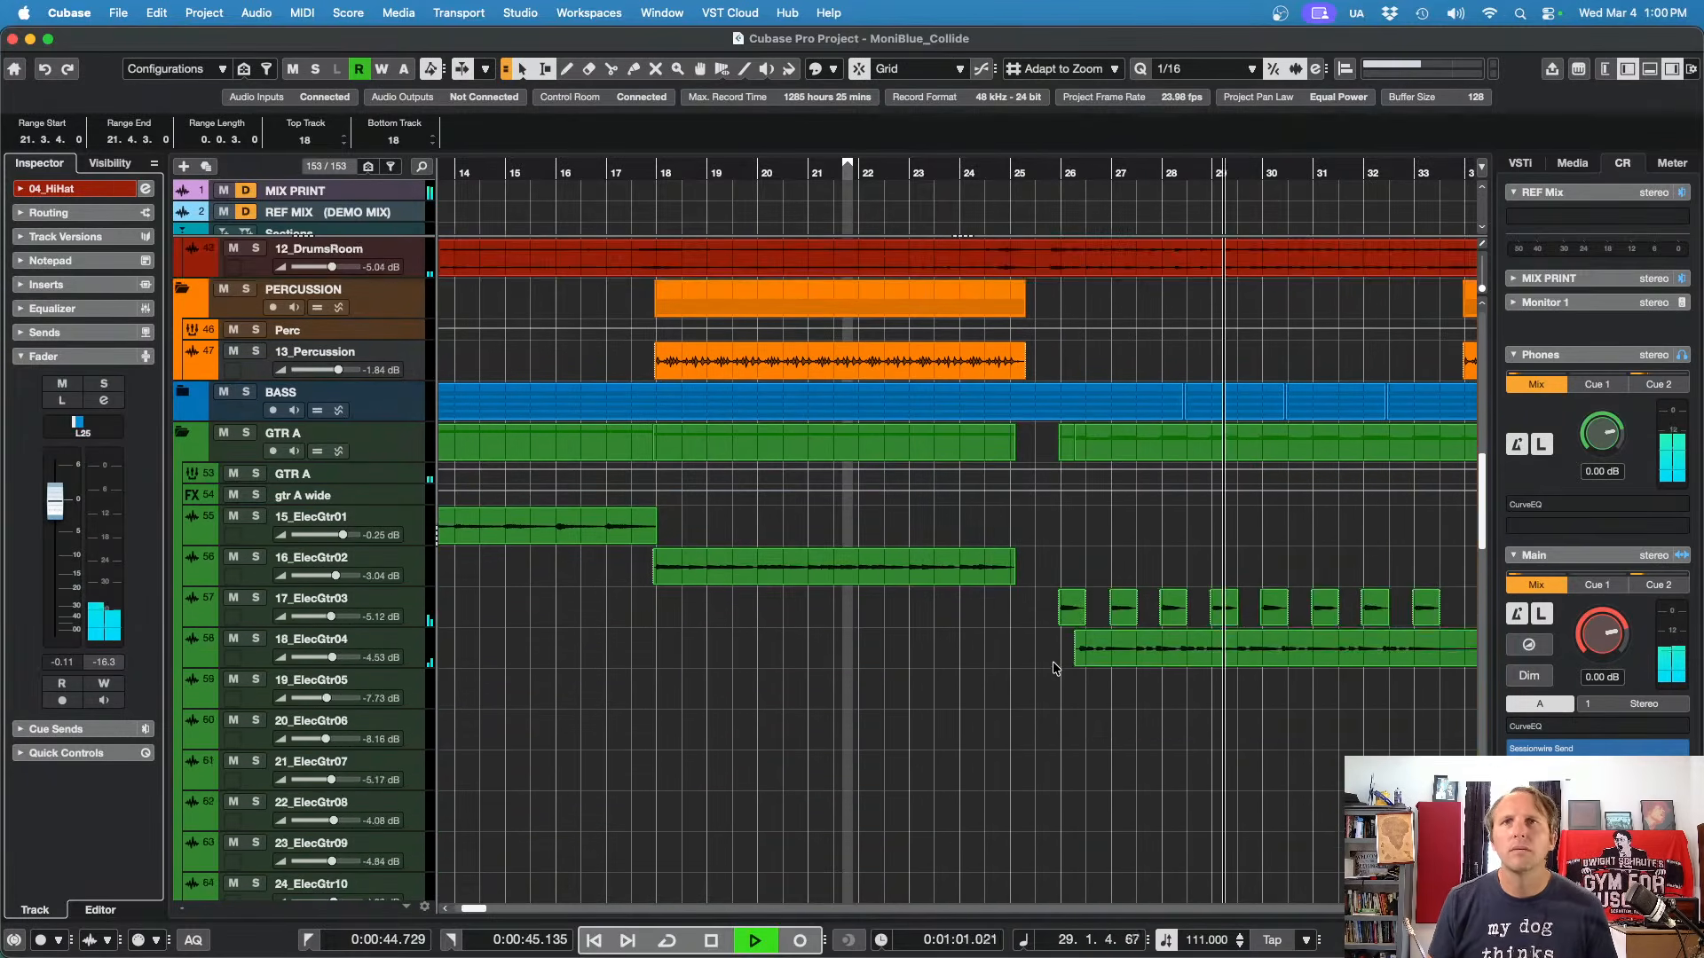
scroll(1054, 667, "down", 7)
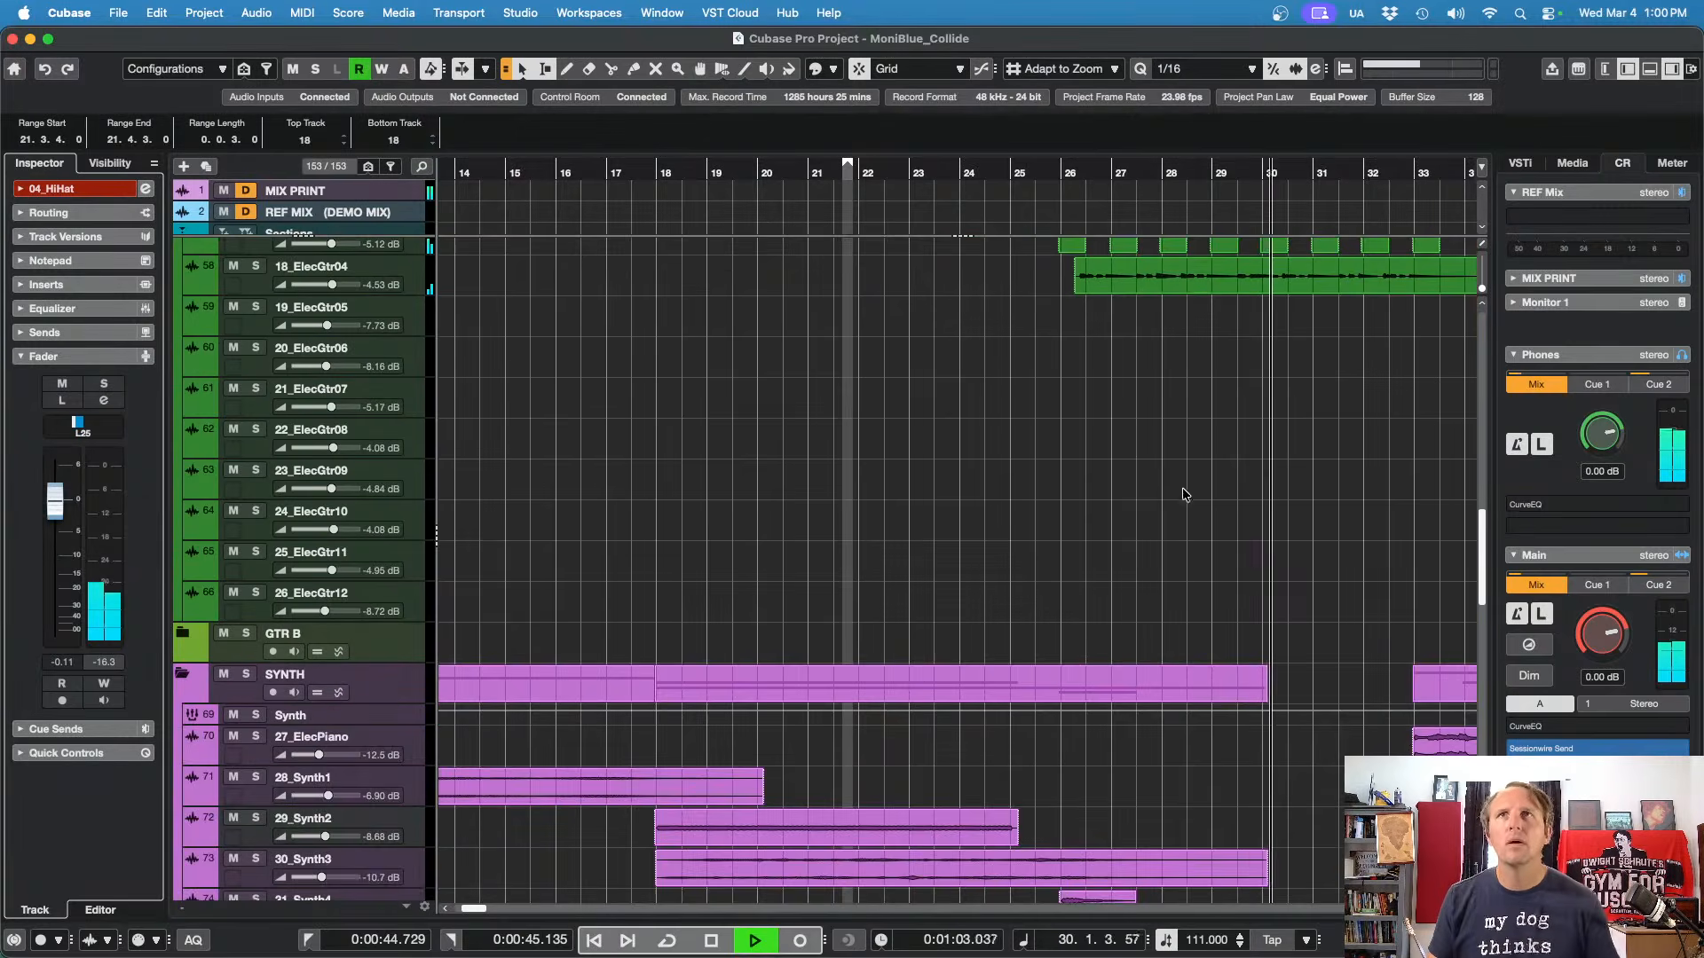
scroll(1145, 523, "up", 3)
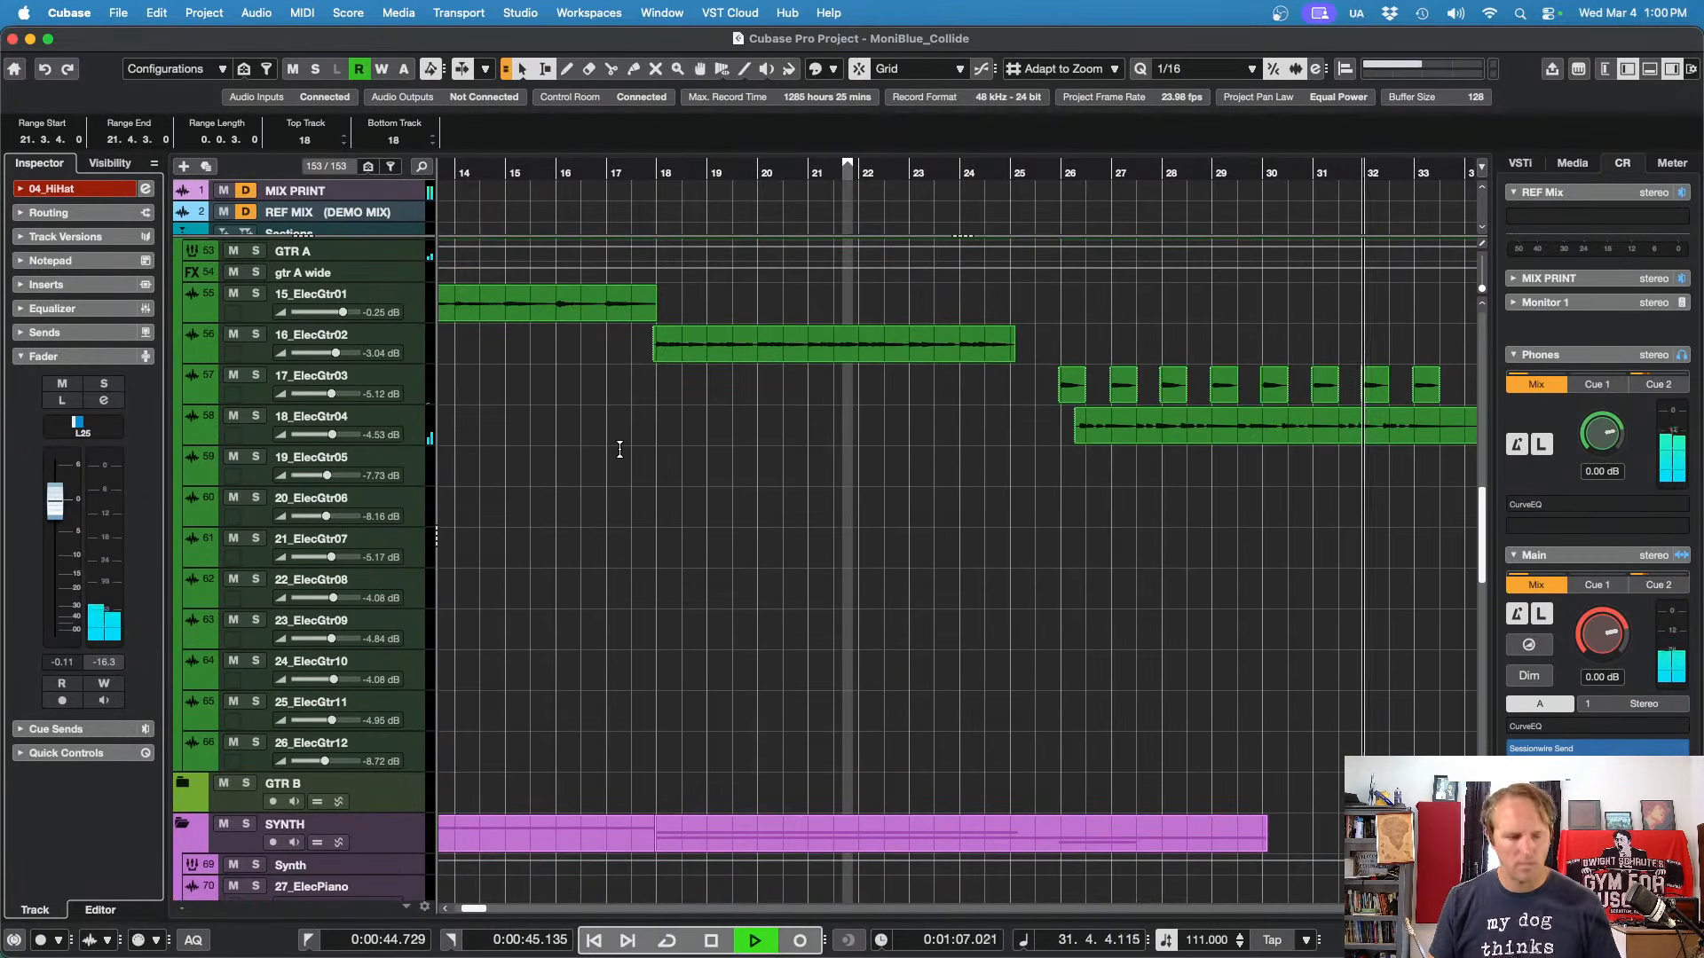
key("g")
key("g")
key("g")
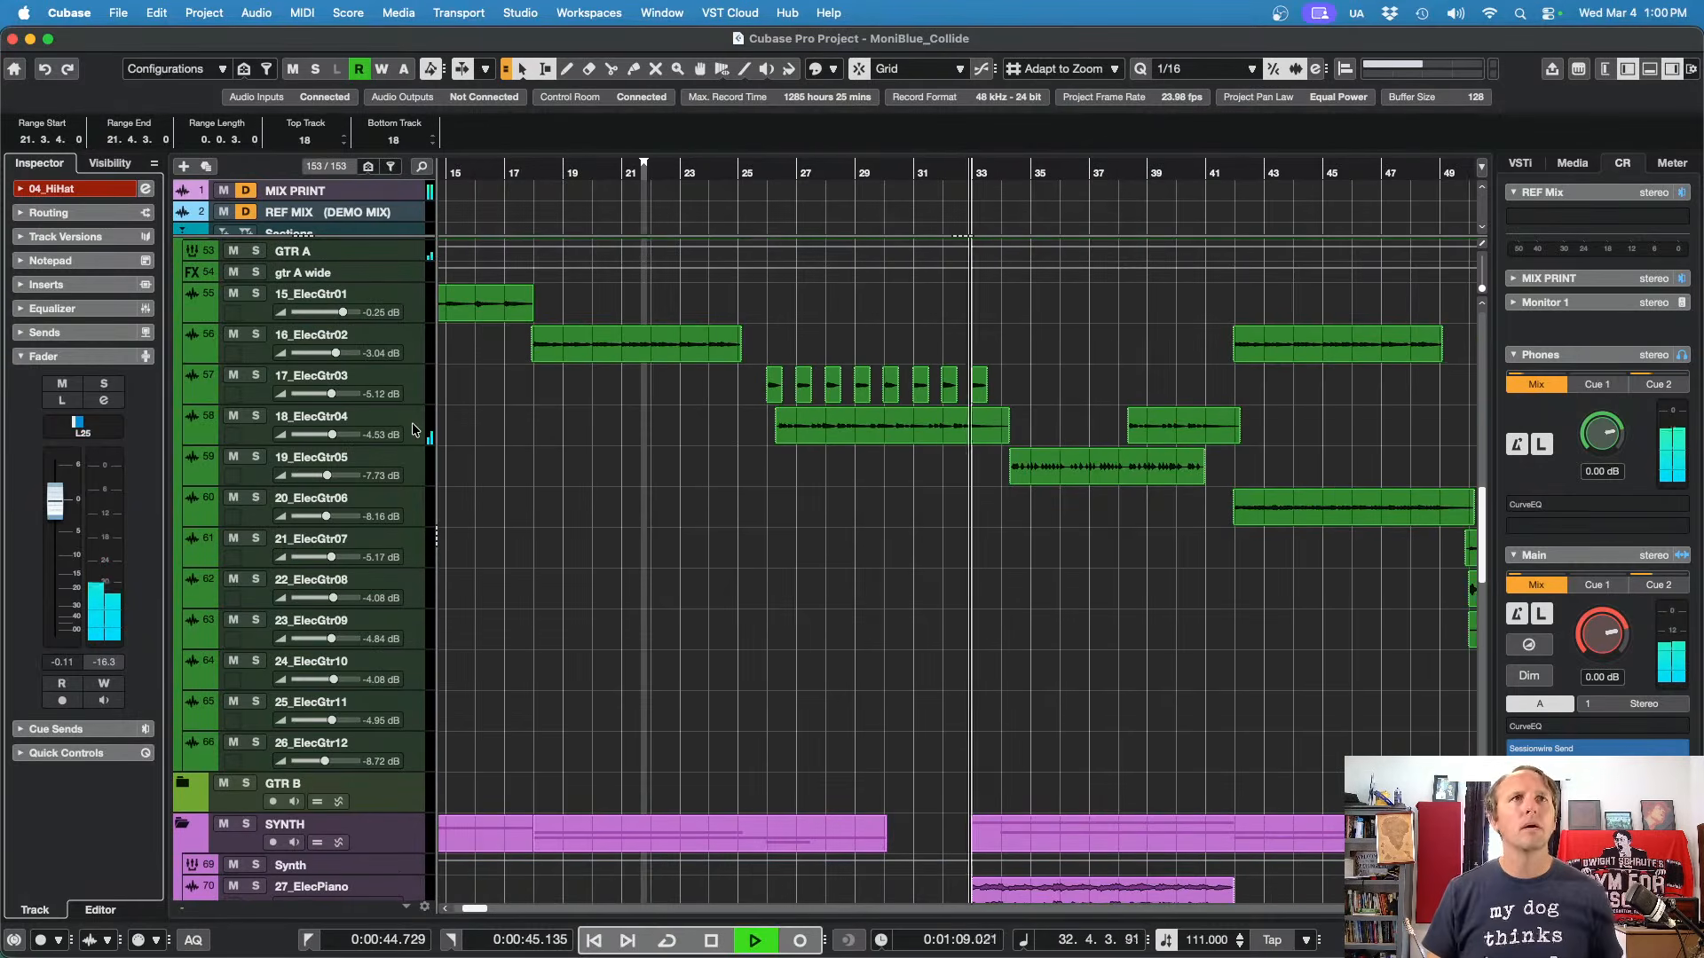
left_click(412, 430)
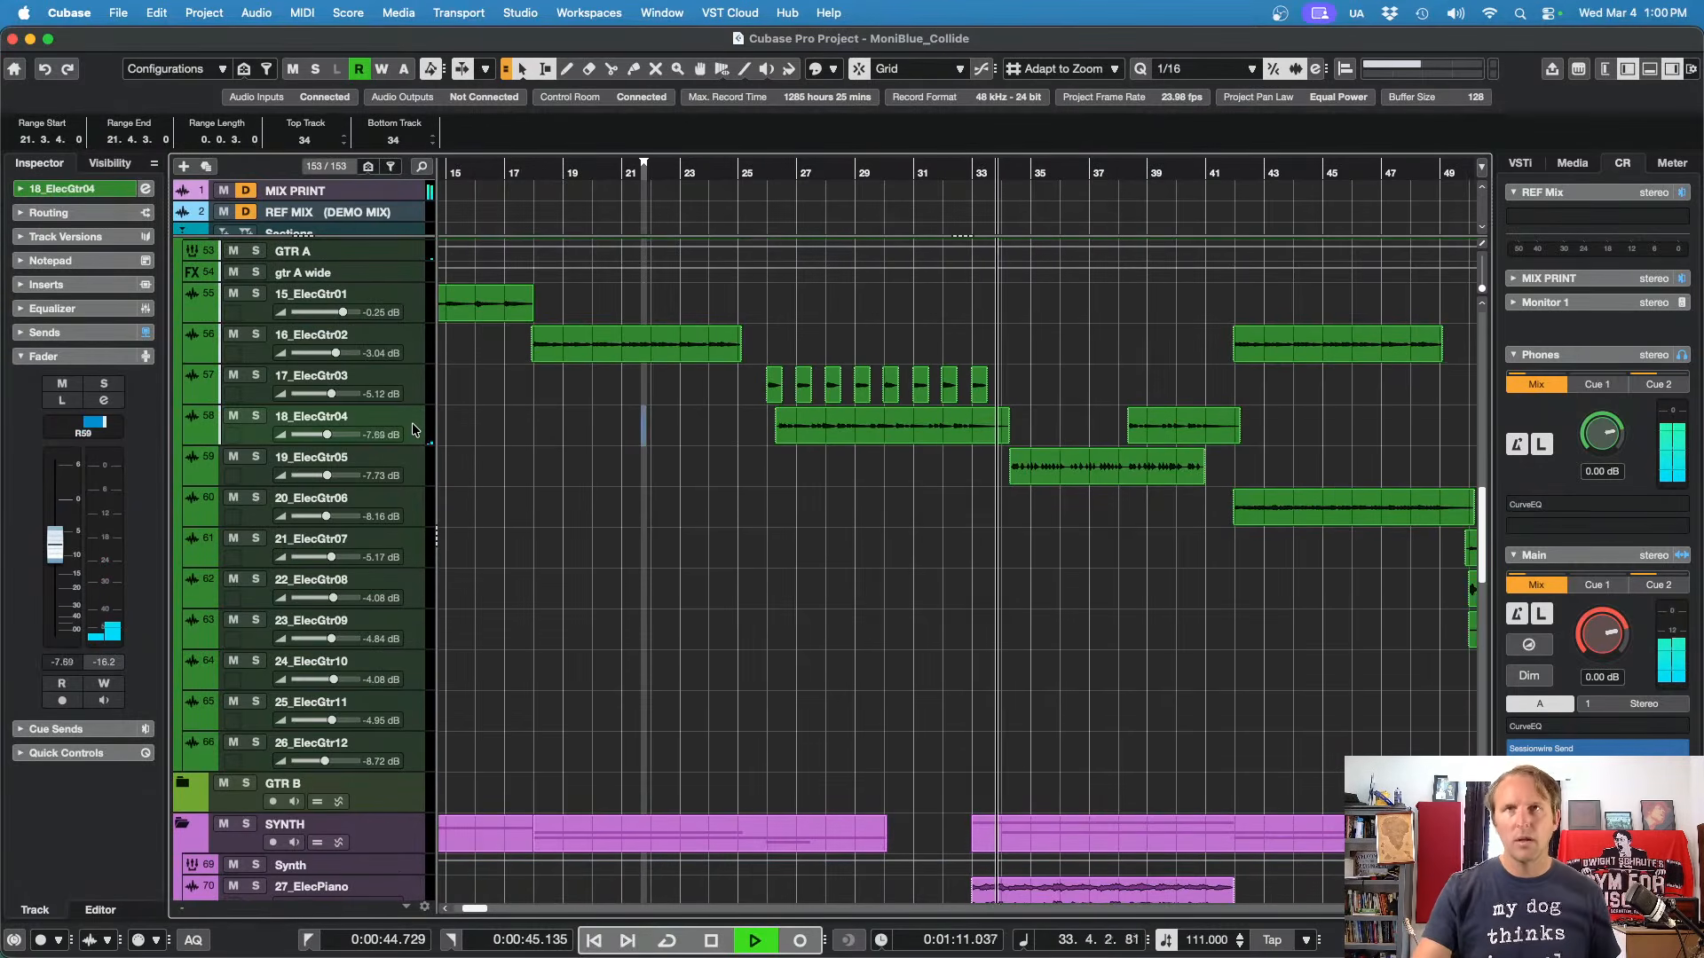
Step: Audition 19_ElecGtr05 and 18_ElecGtr04 in solo, stop playback and clear the solos
key("s")
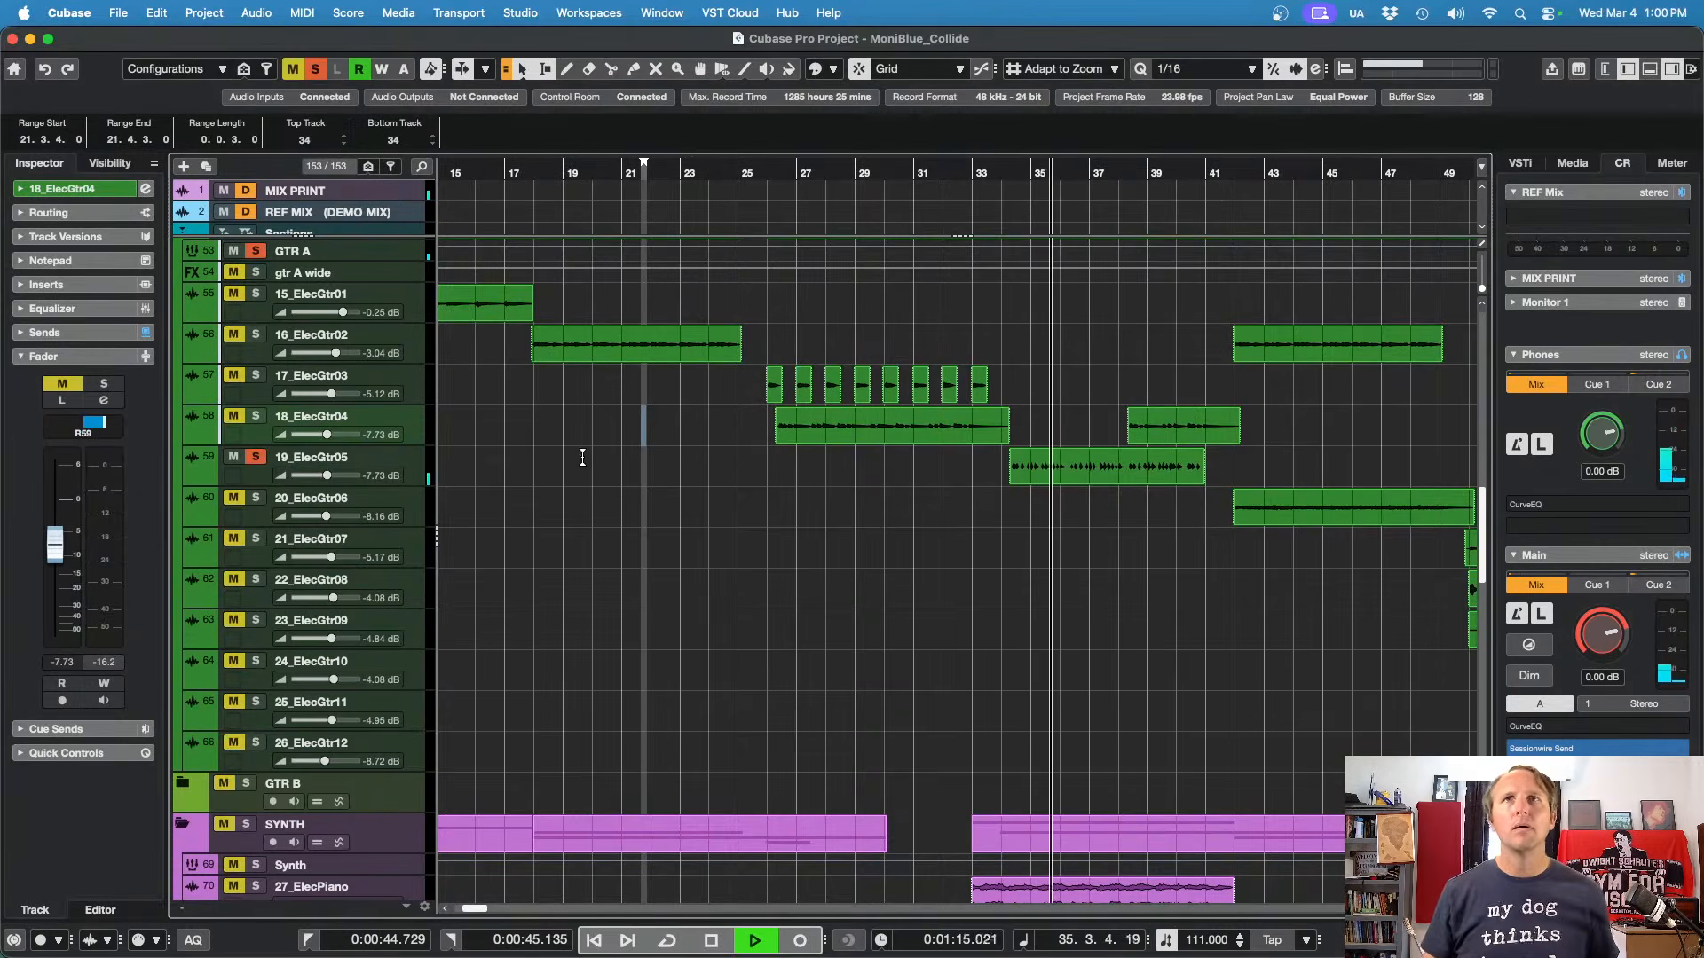
scroll(582, 457, "up", 3)
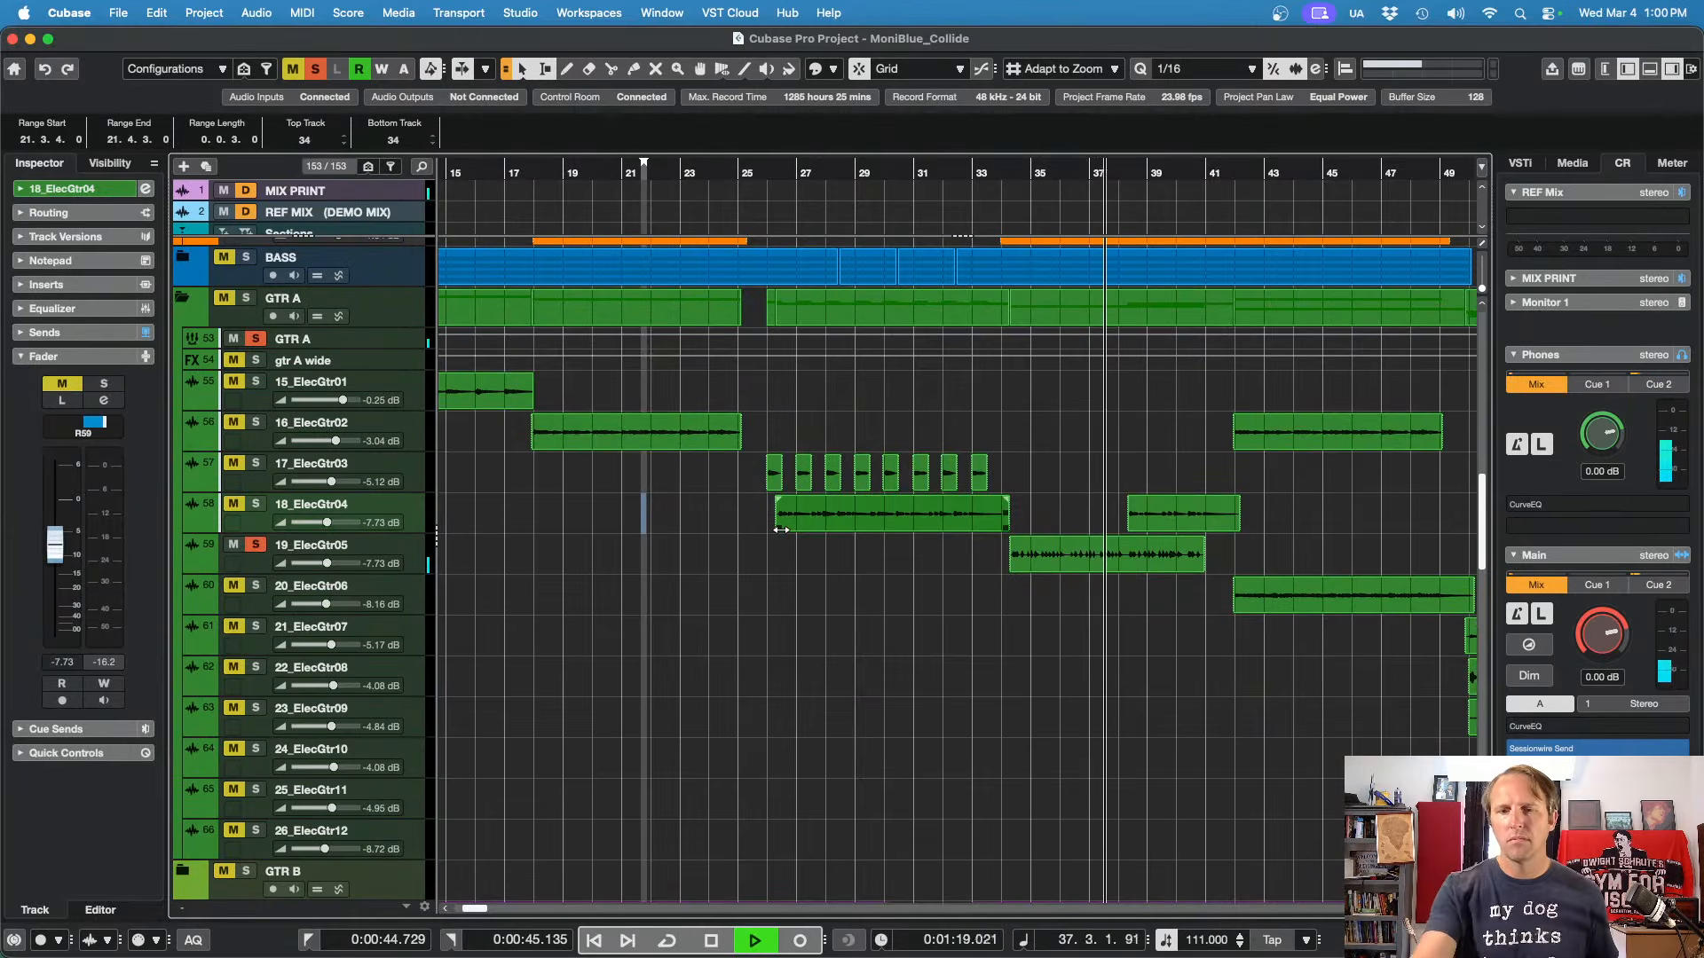
key("s")
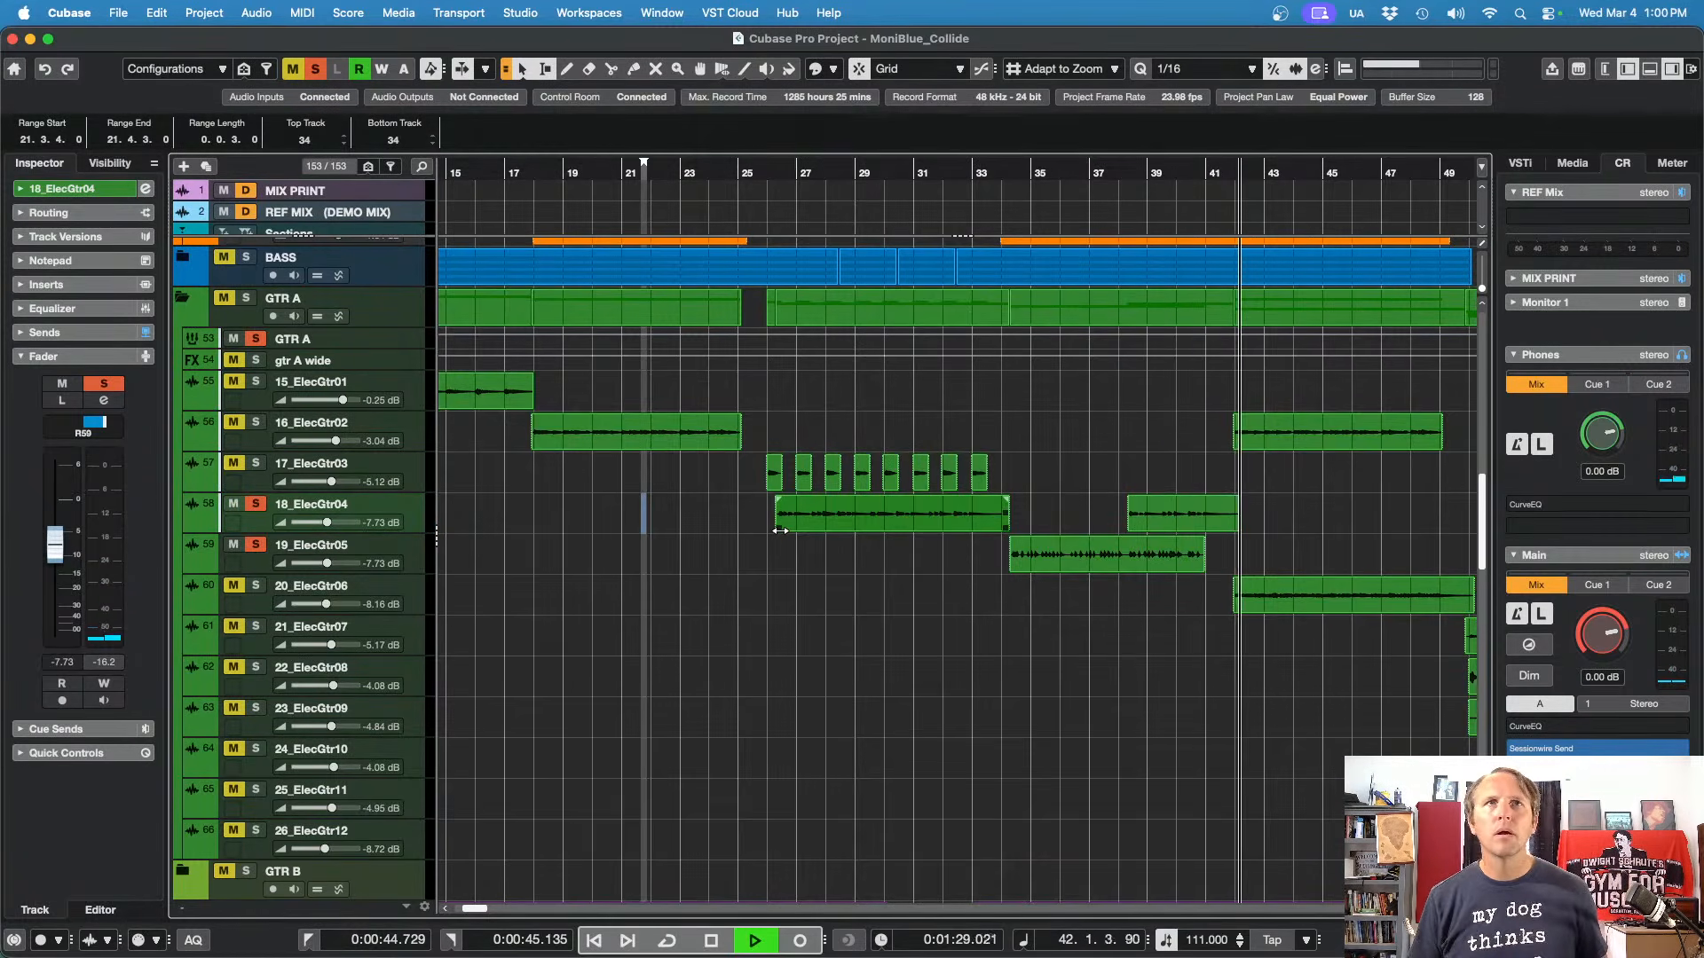
key("space")
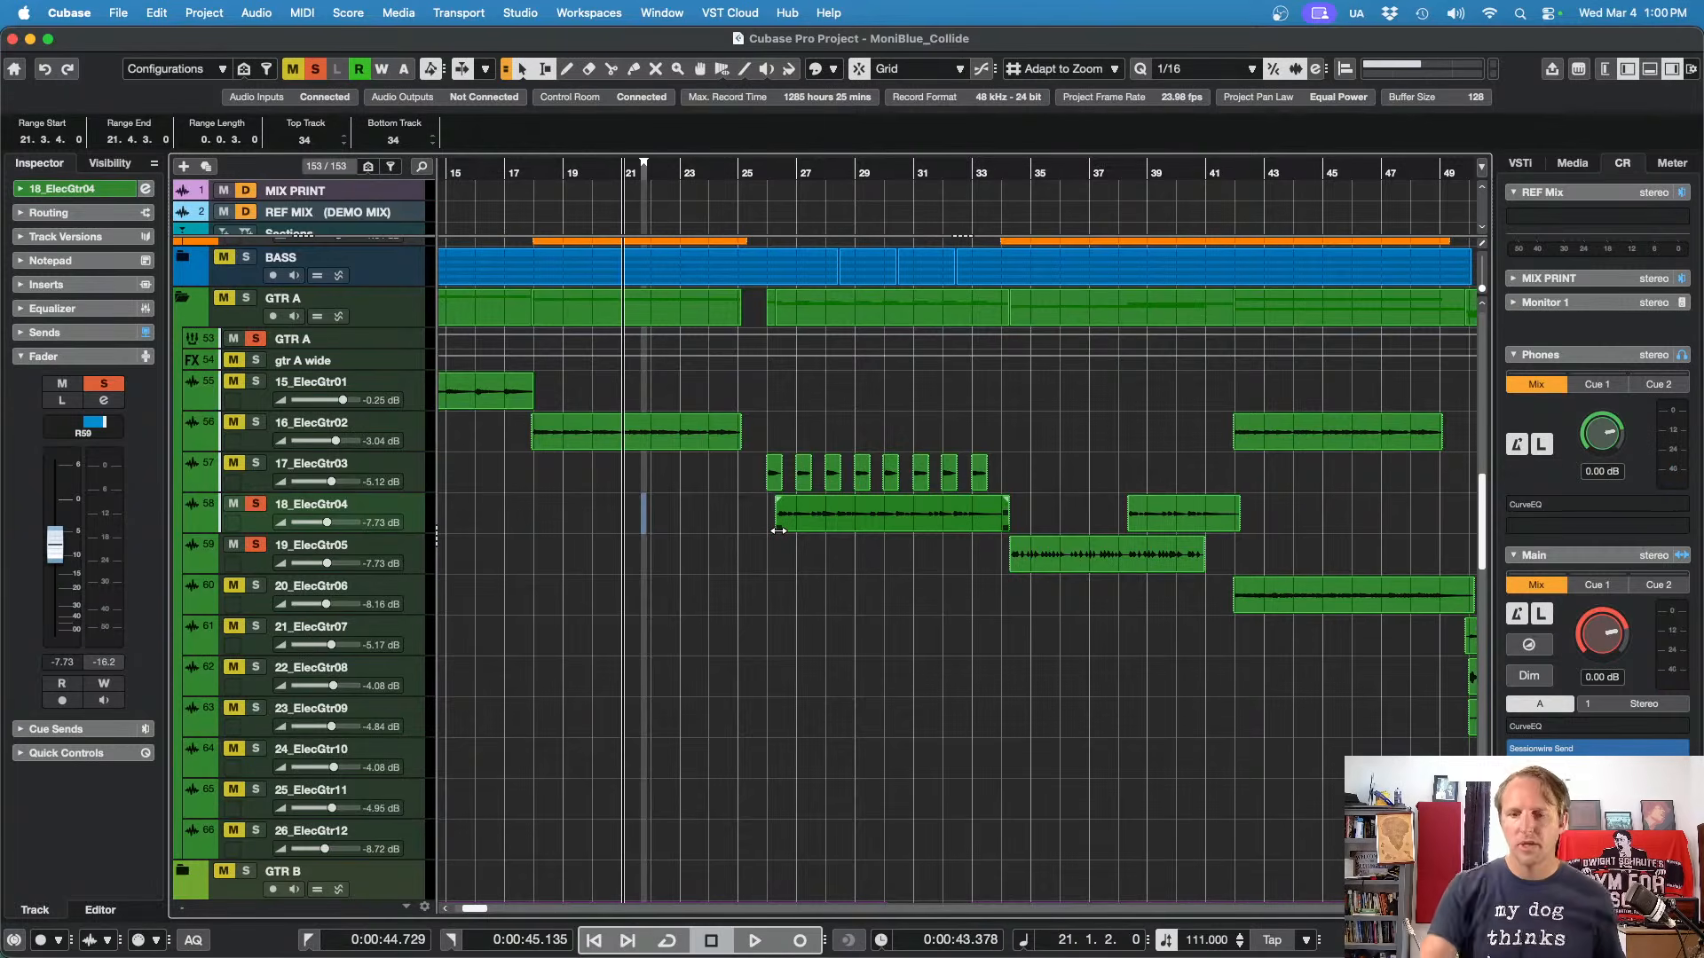
key("s")
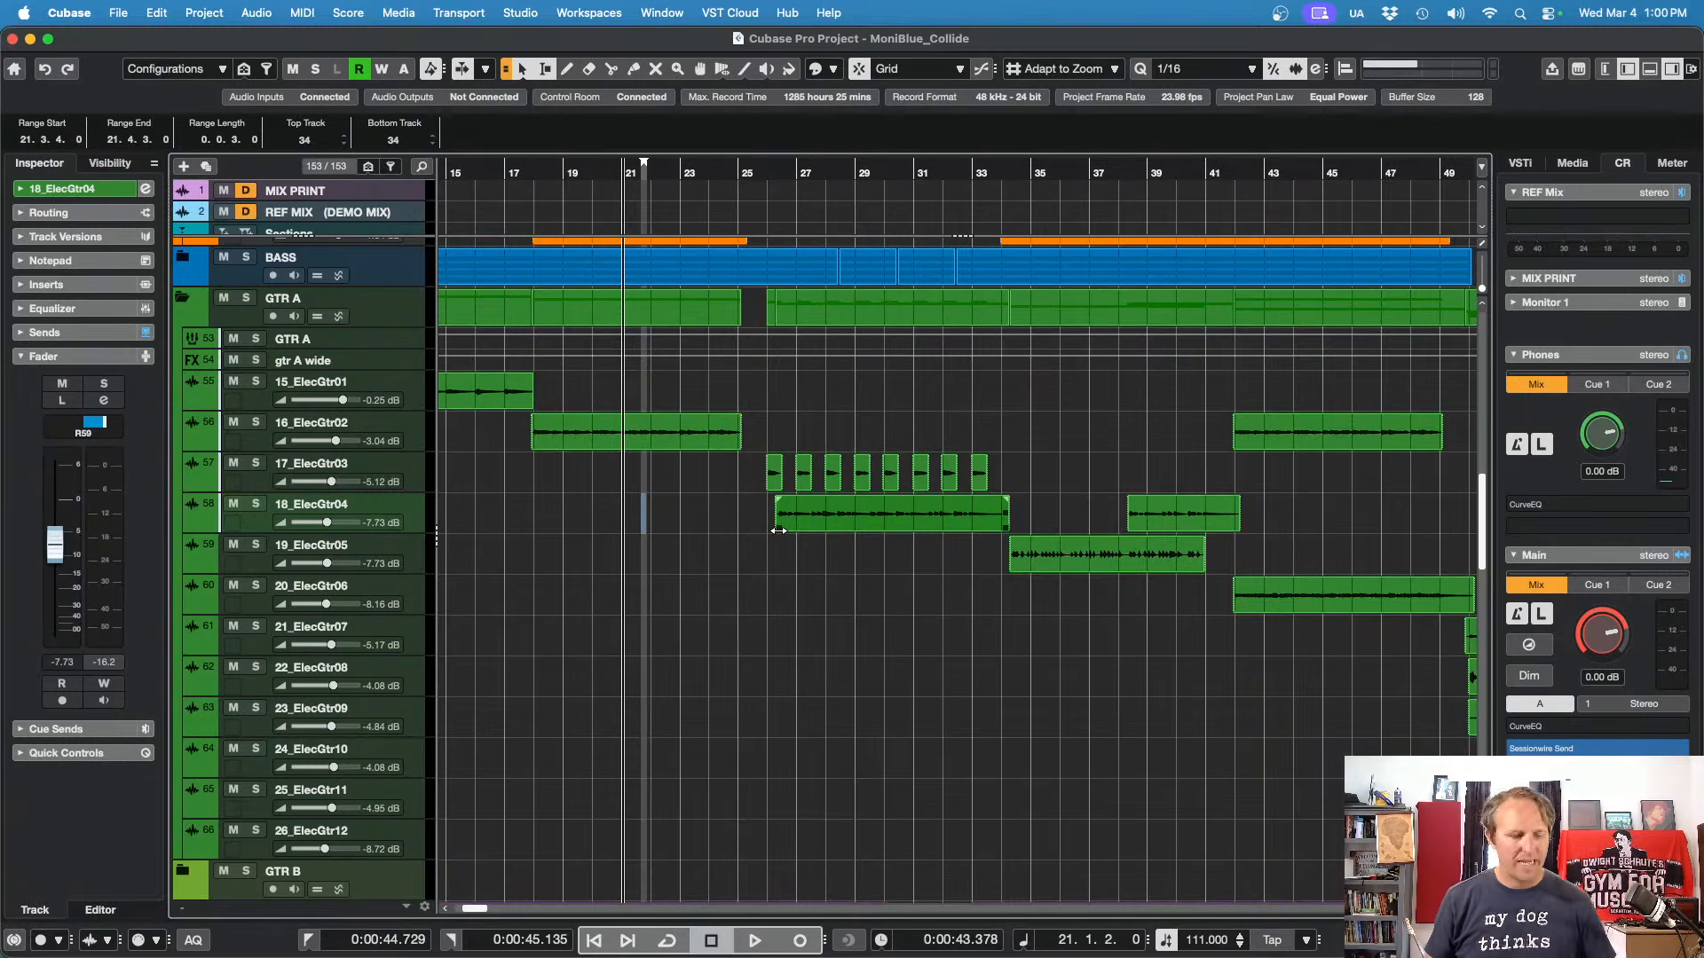
Step: Play the full mix from bar 21 and raise the 31_Synth4 track's level to -9.91 dB
scroll(959, 615, "down", 5)
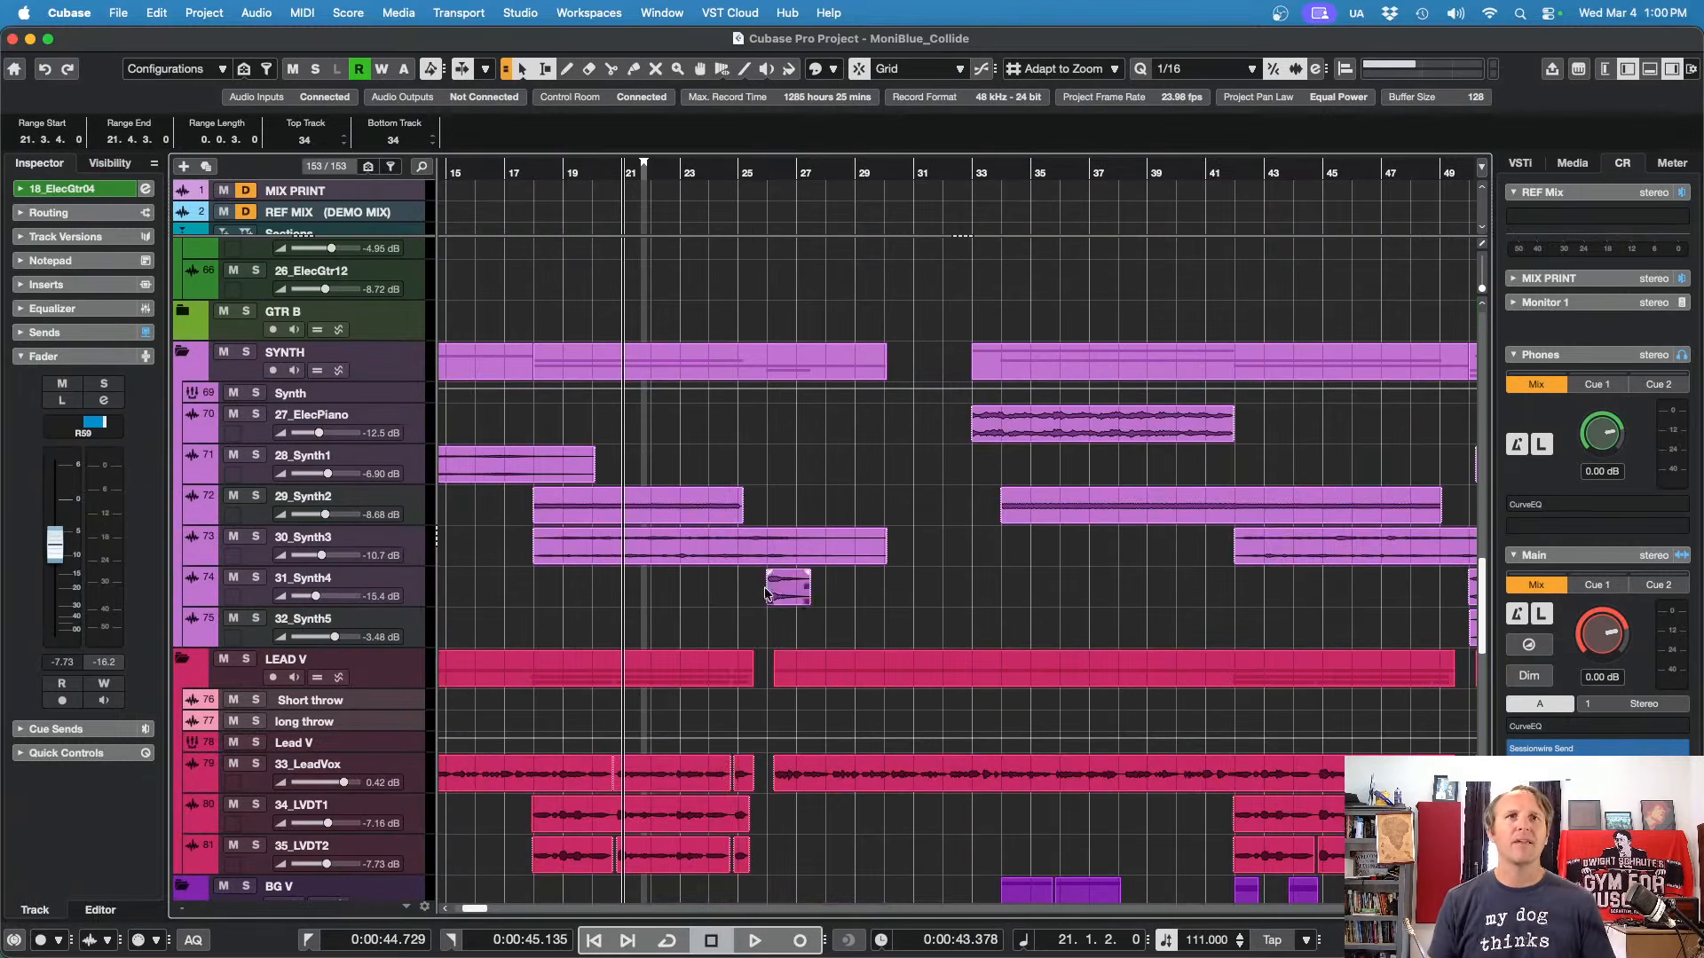
left_click(825, 484)
key("space")
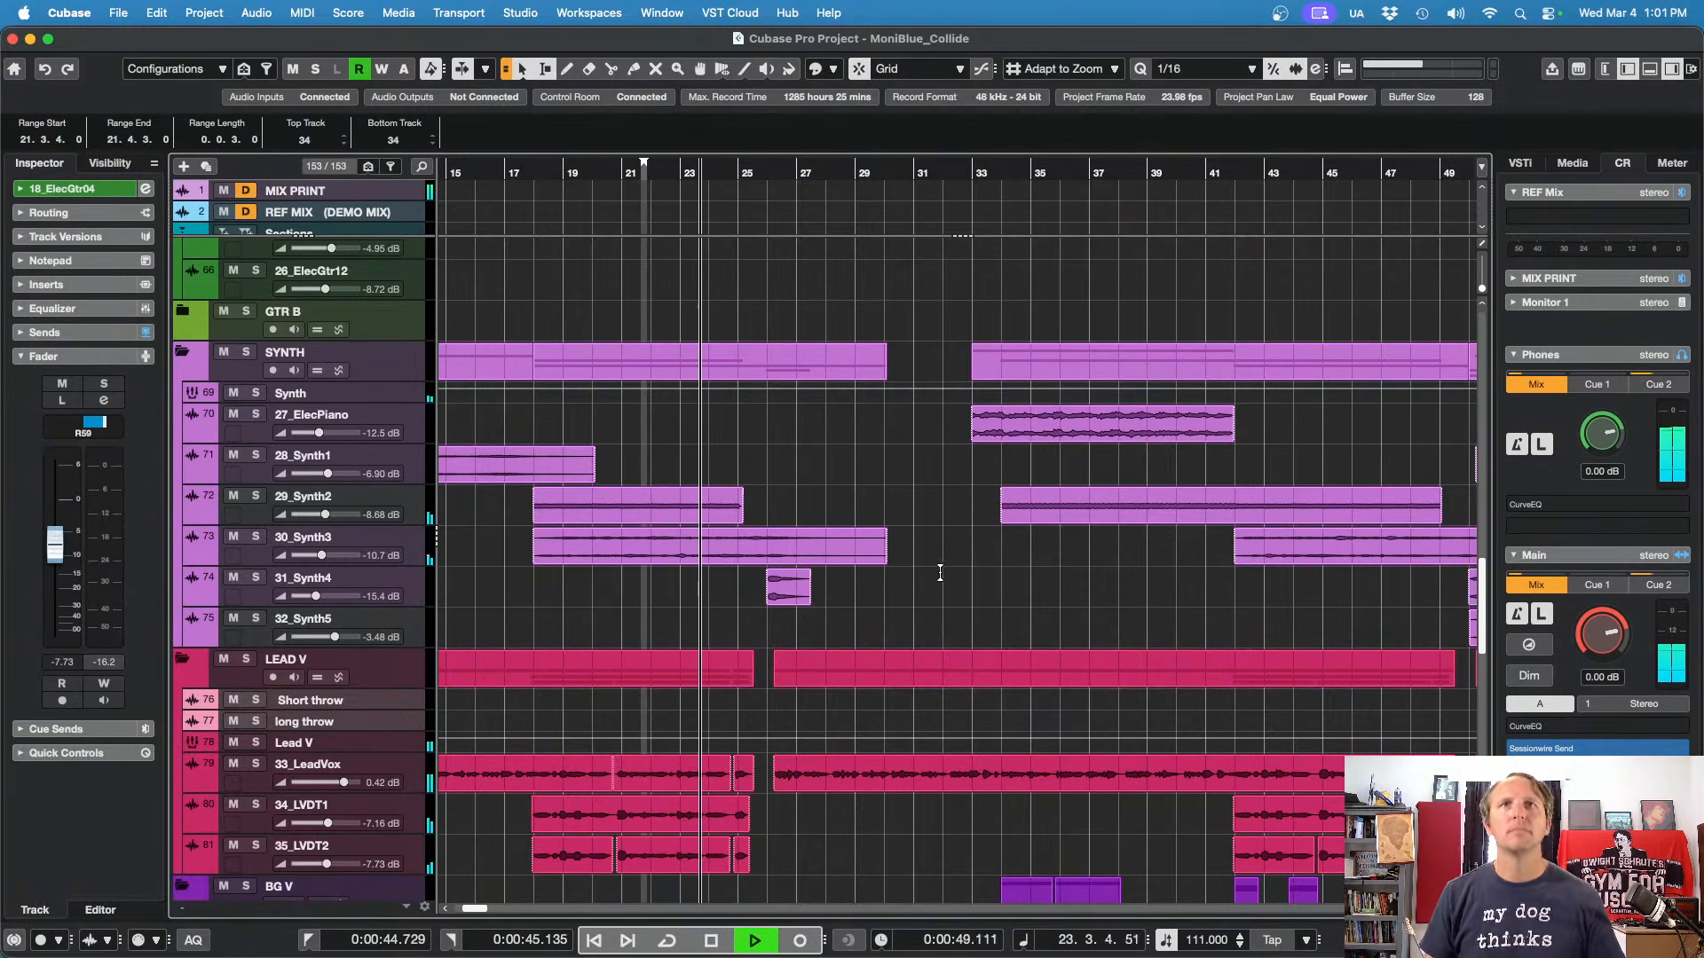
scroll(943, 577, "up", 3)
scroll(942, 578, "up", 1)
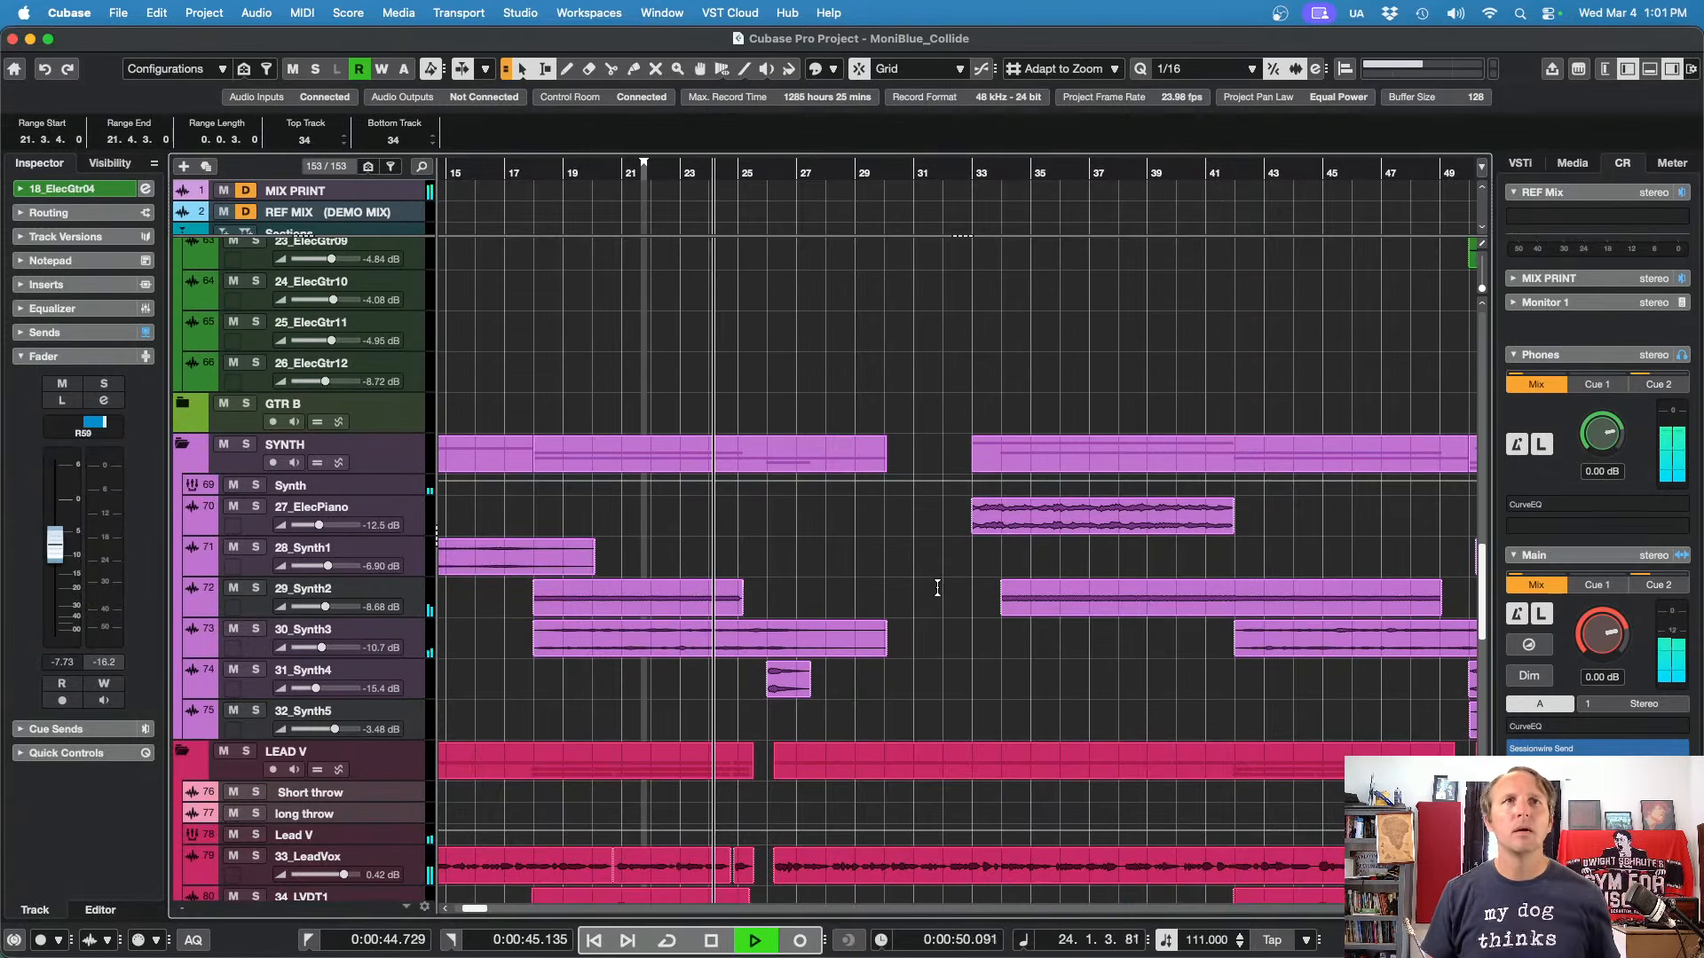
left_click(408, 688)
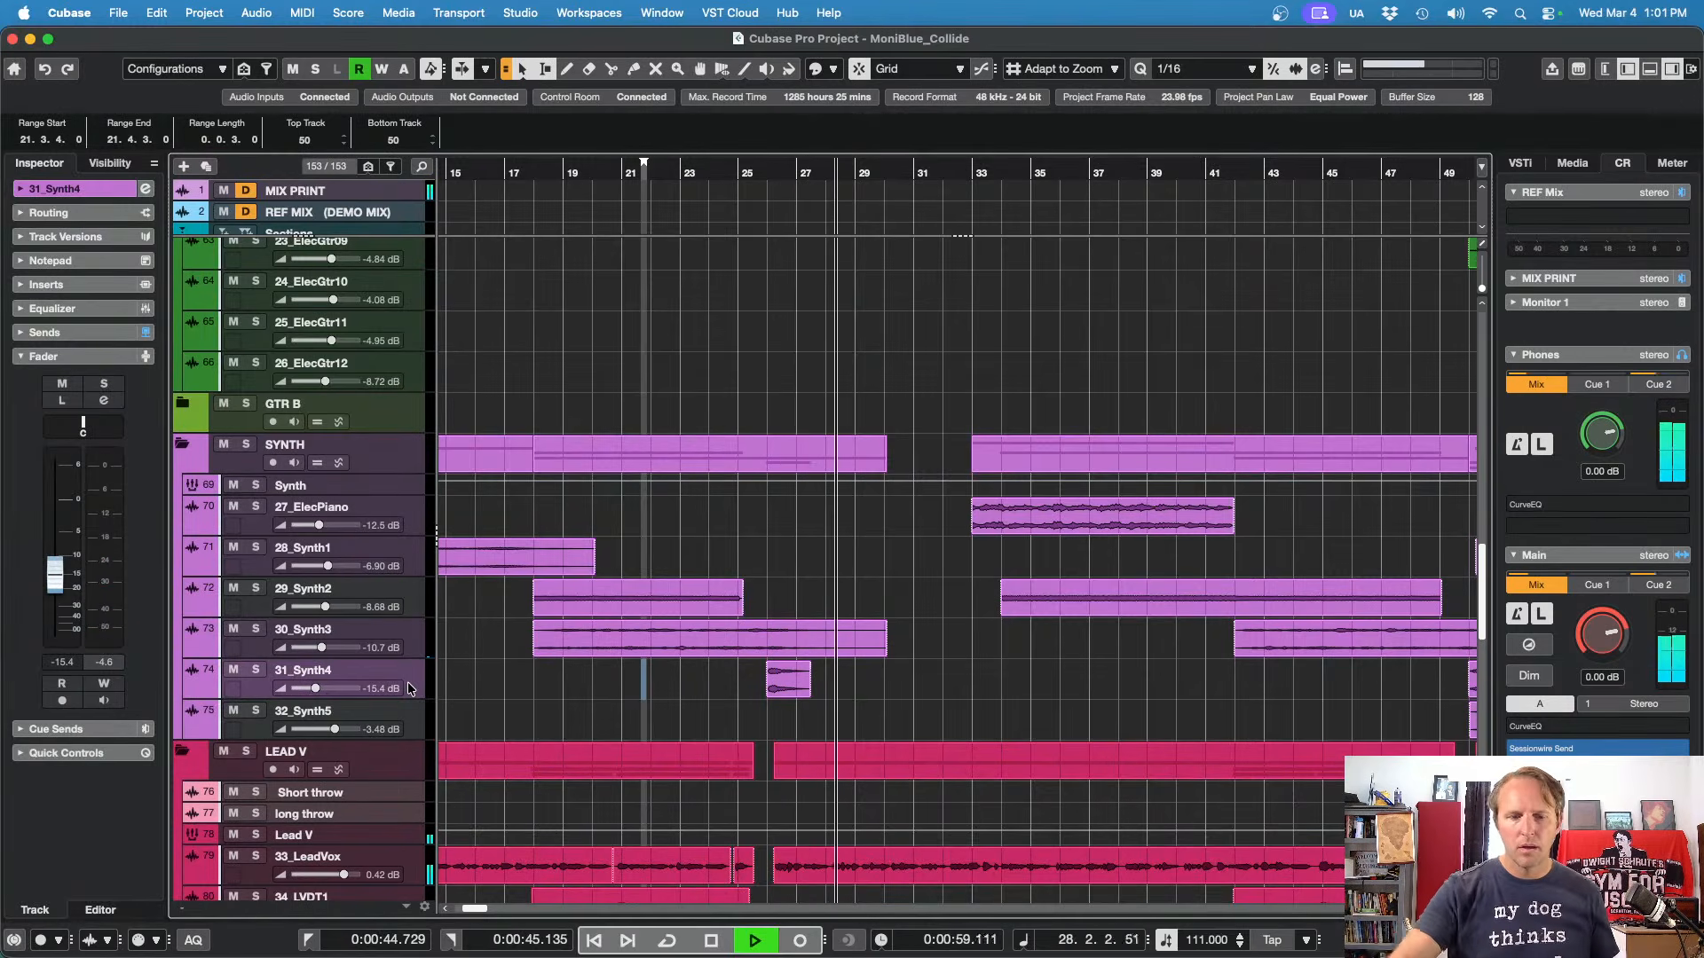
key("Up")
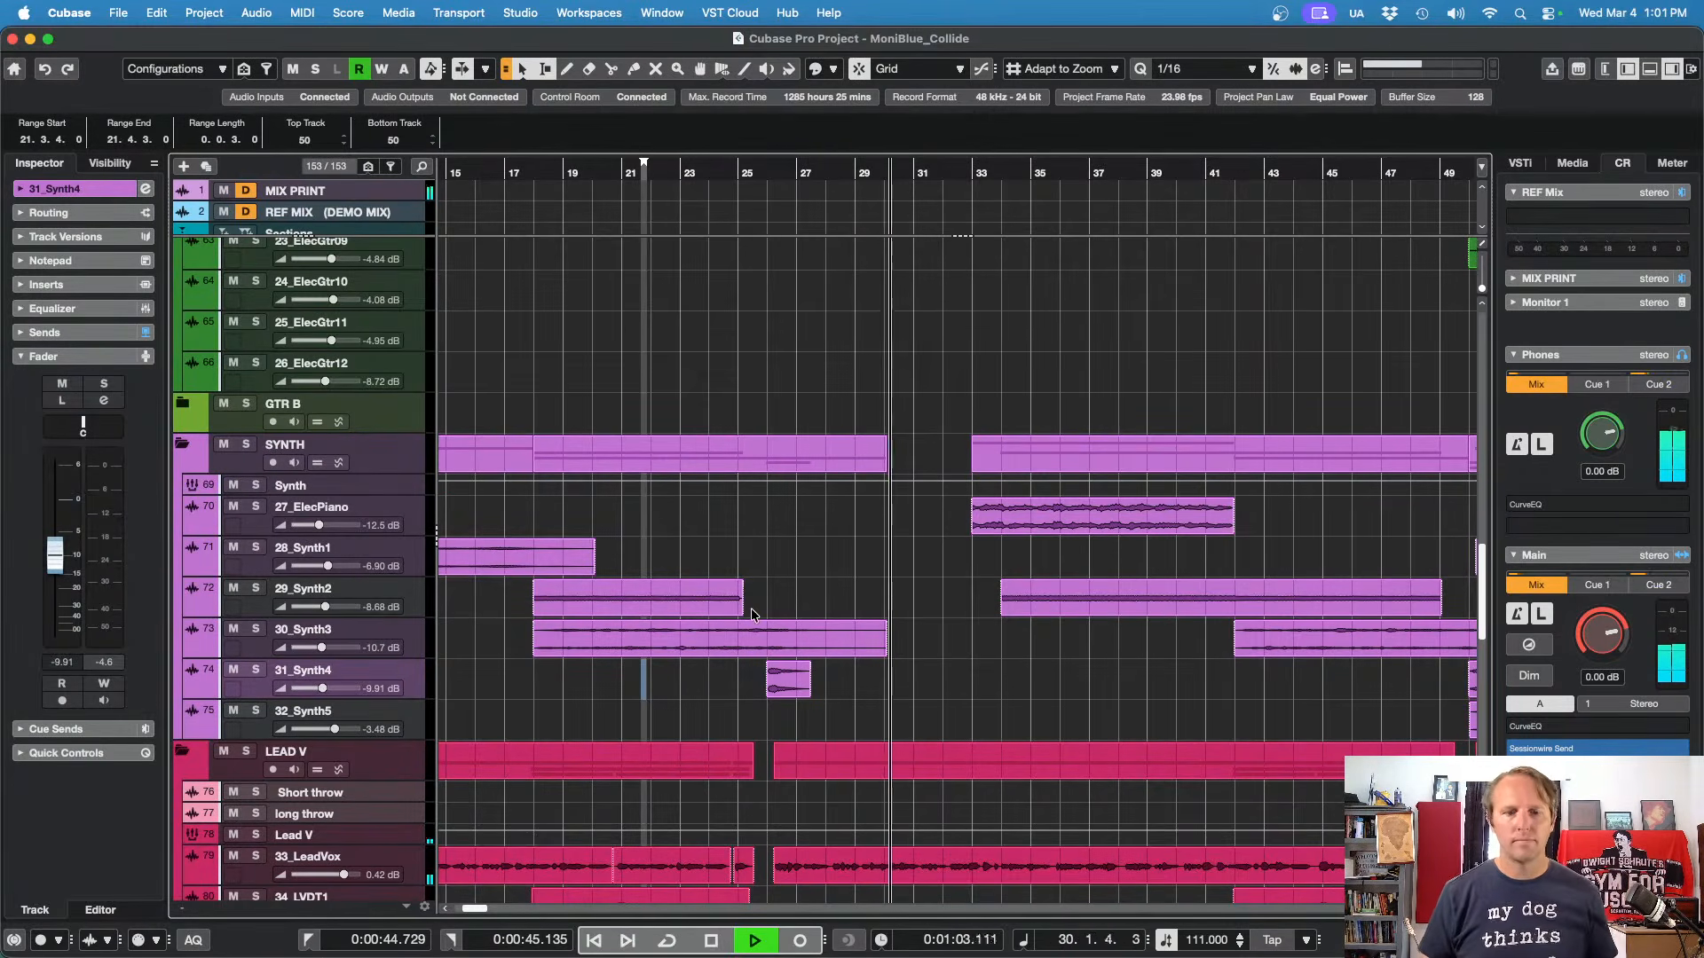
Step: Raise the guitar levels, setting 18_ElecGtr04 to -6.42 dB and 19_ElecGtr05 to -6.60 dB
scroll(1115, 667, "up", 10)
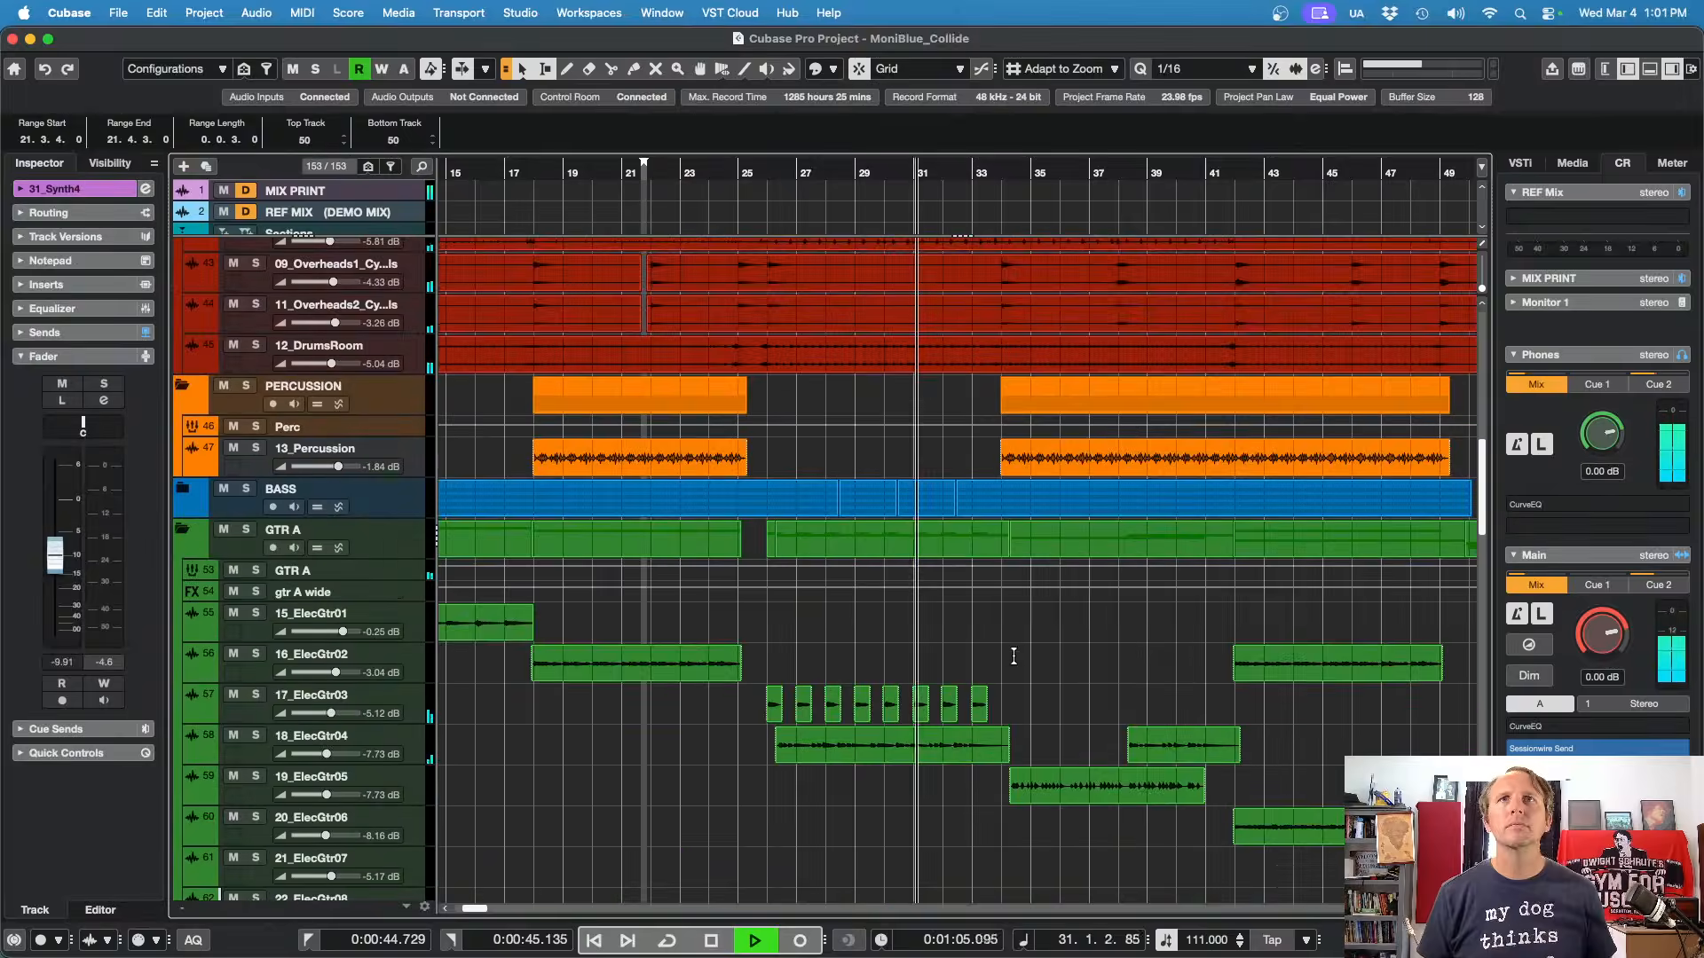
scroll(1091, 690, "down", 1)
key("g")
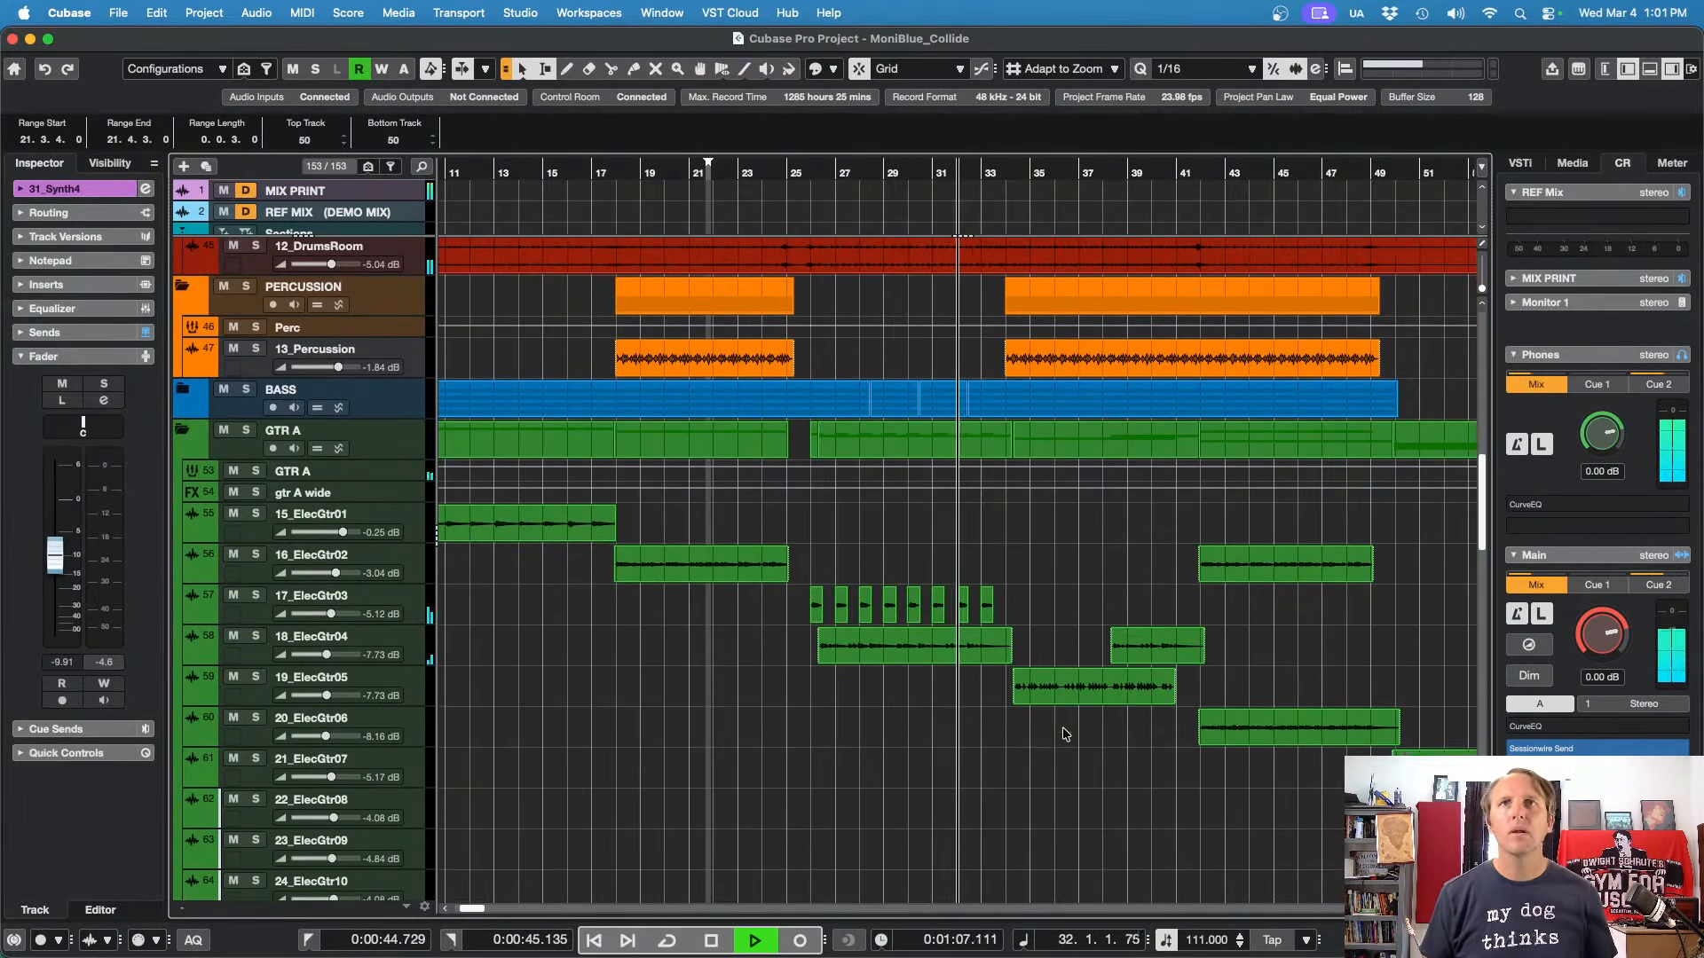
scroll(1063, 731, "down", 3)
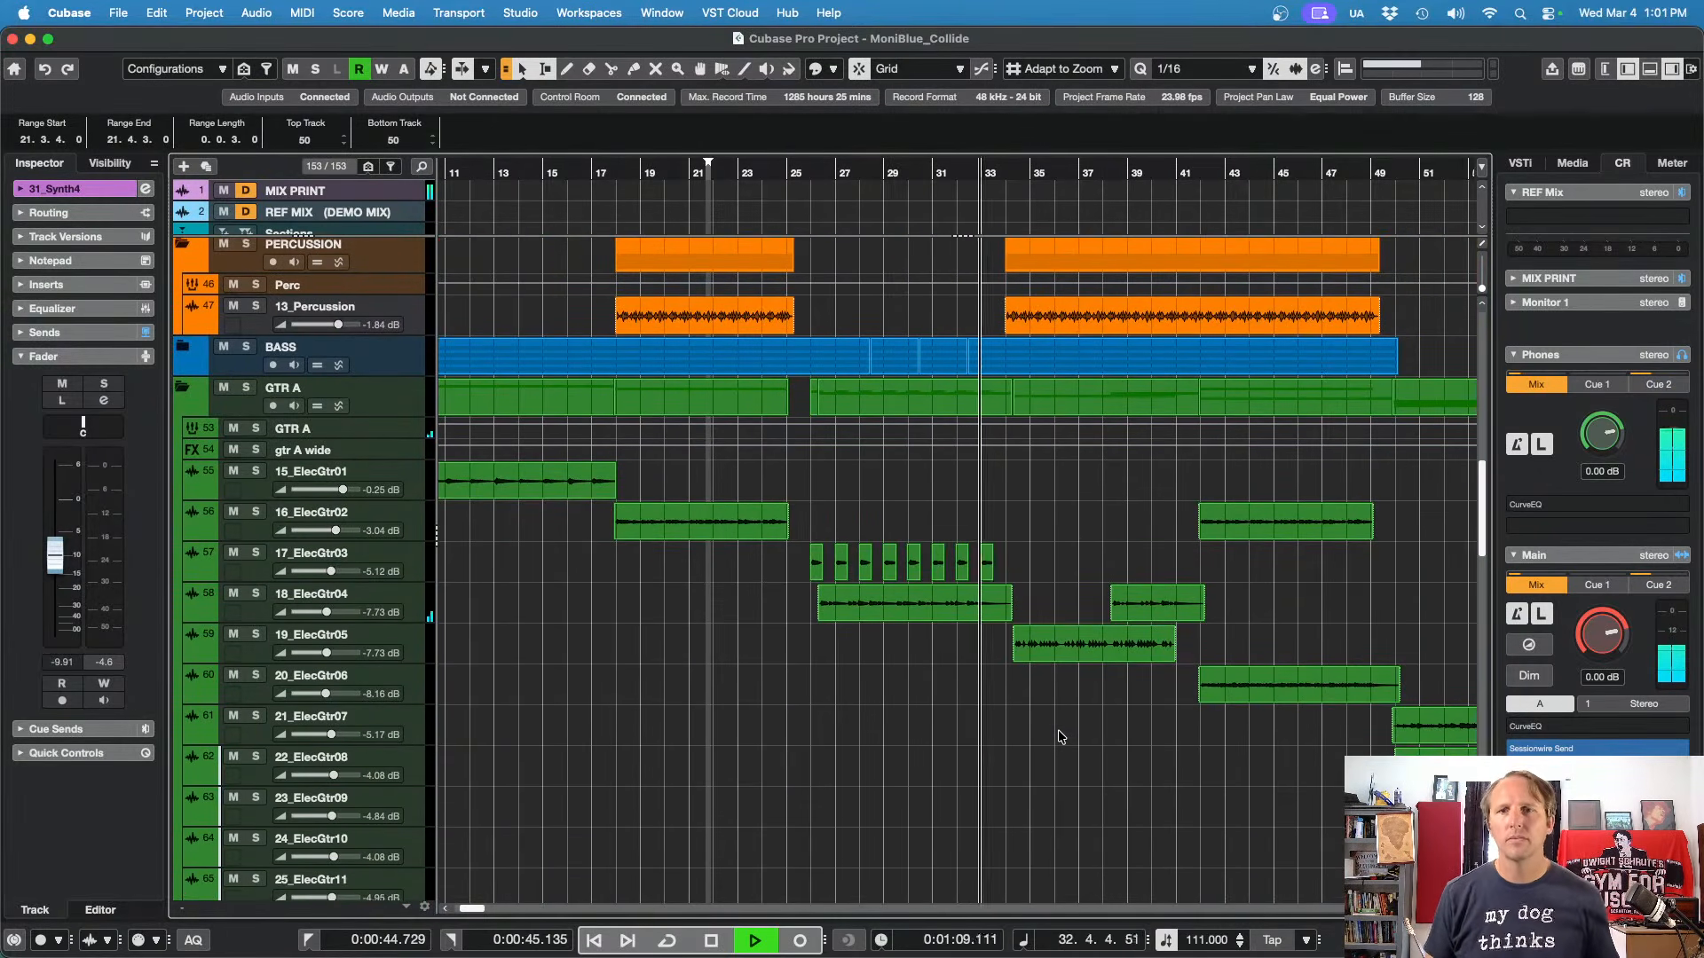
scroll(1056, 736, "down", 1)
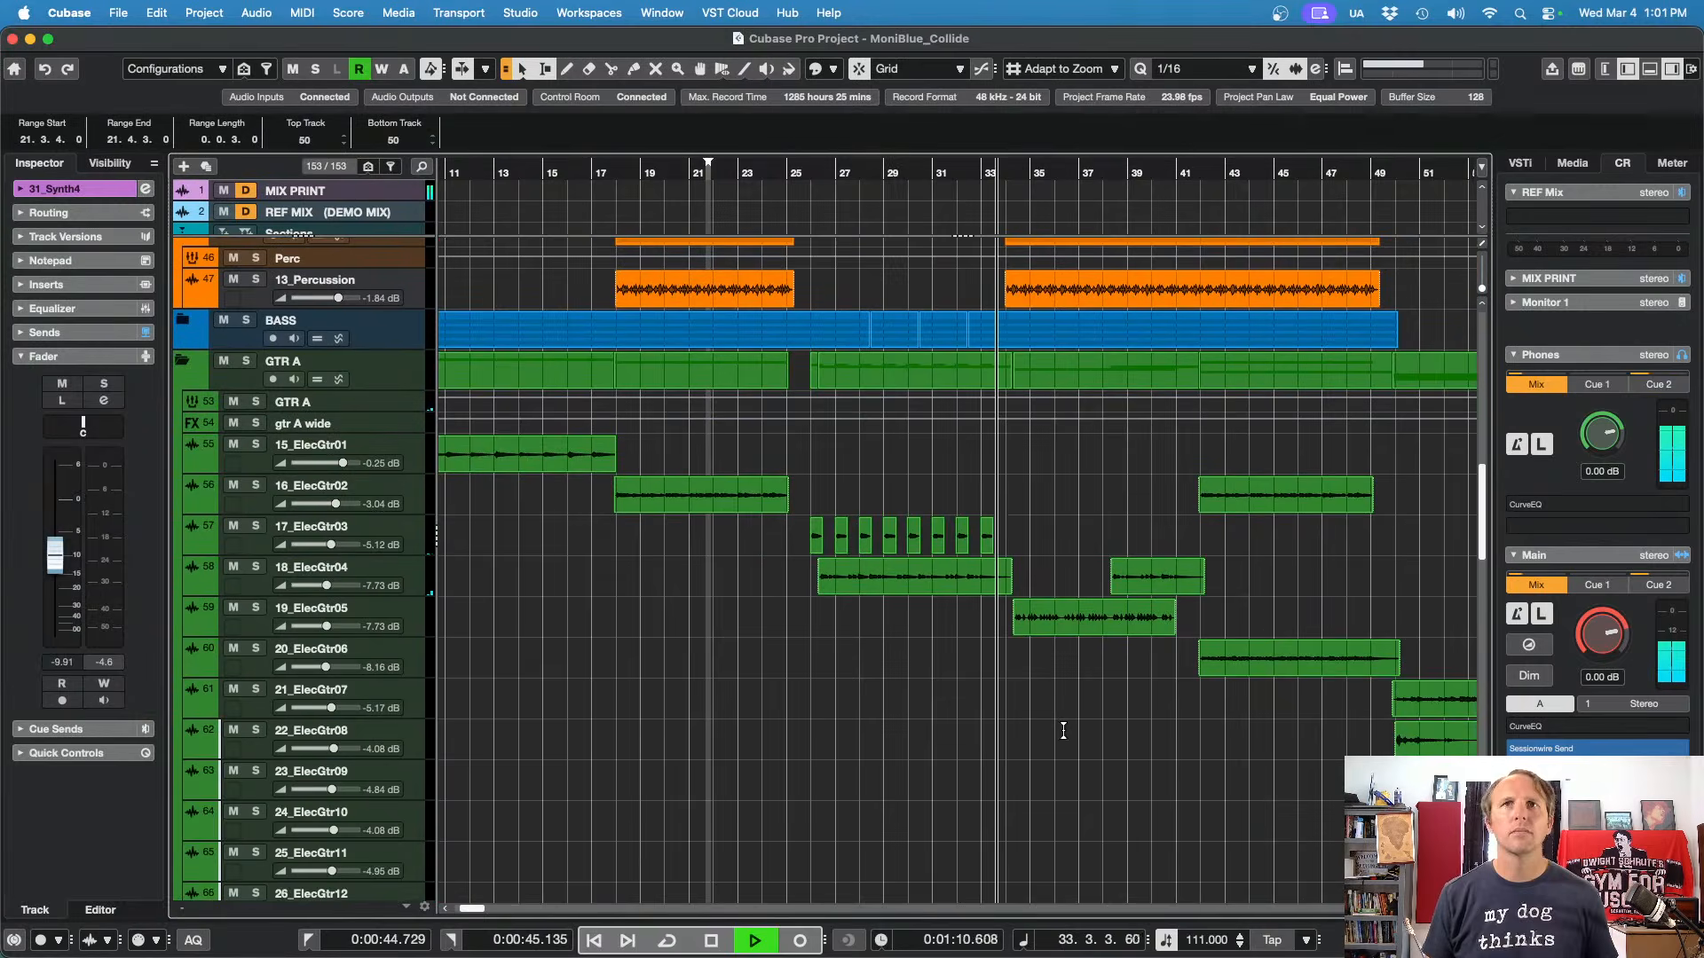
left_click(421, 628)
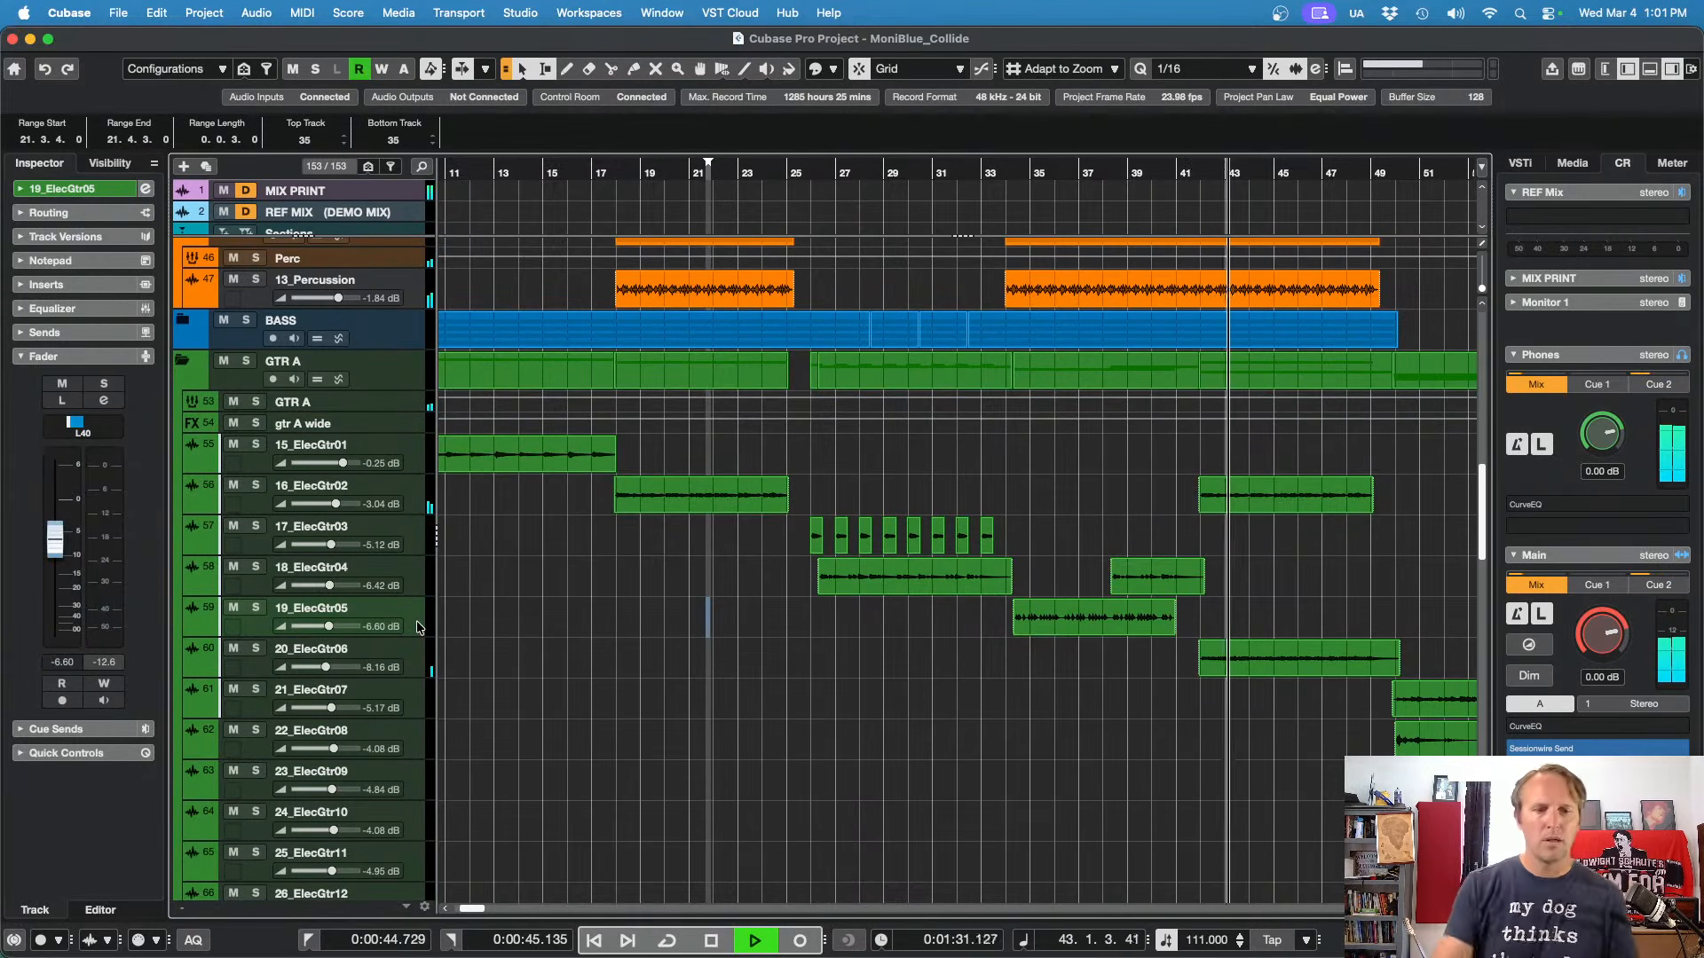
Step: Solo 16_ElecGtr02 and 20_ElecGtr06, raise 20_ElecGtr06 to -2.79 dB and stop playback
key("s")
key("s")
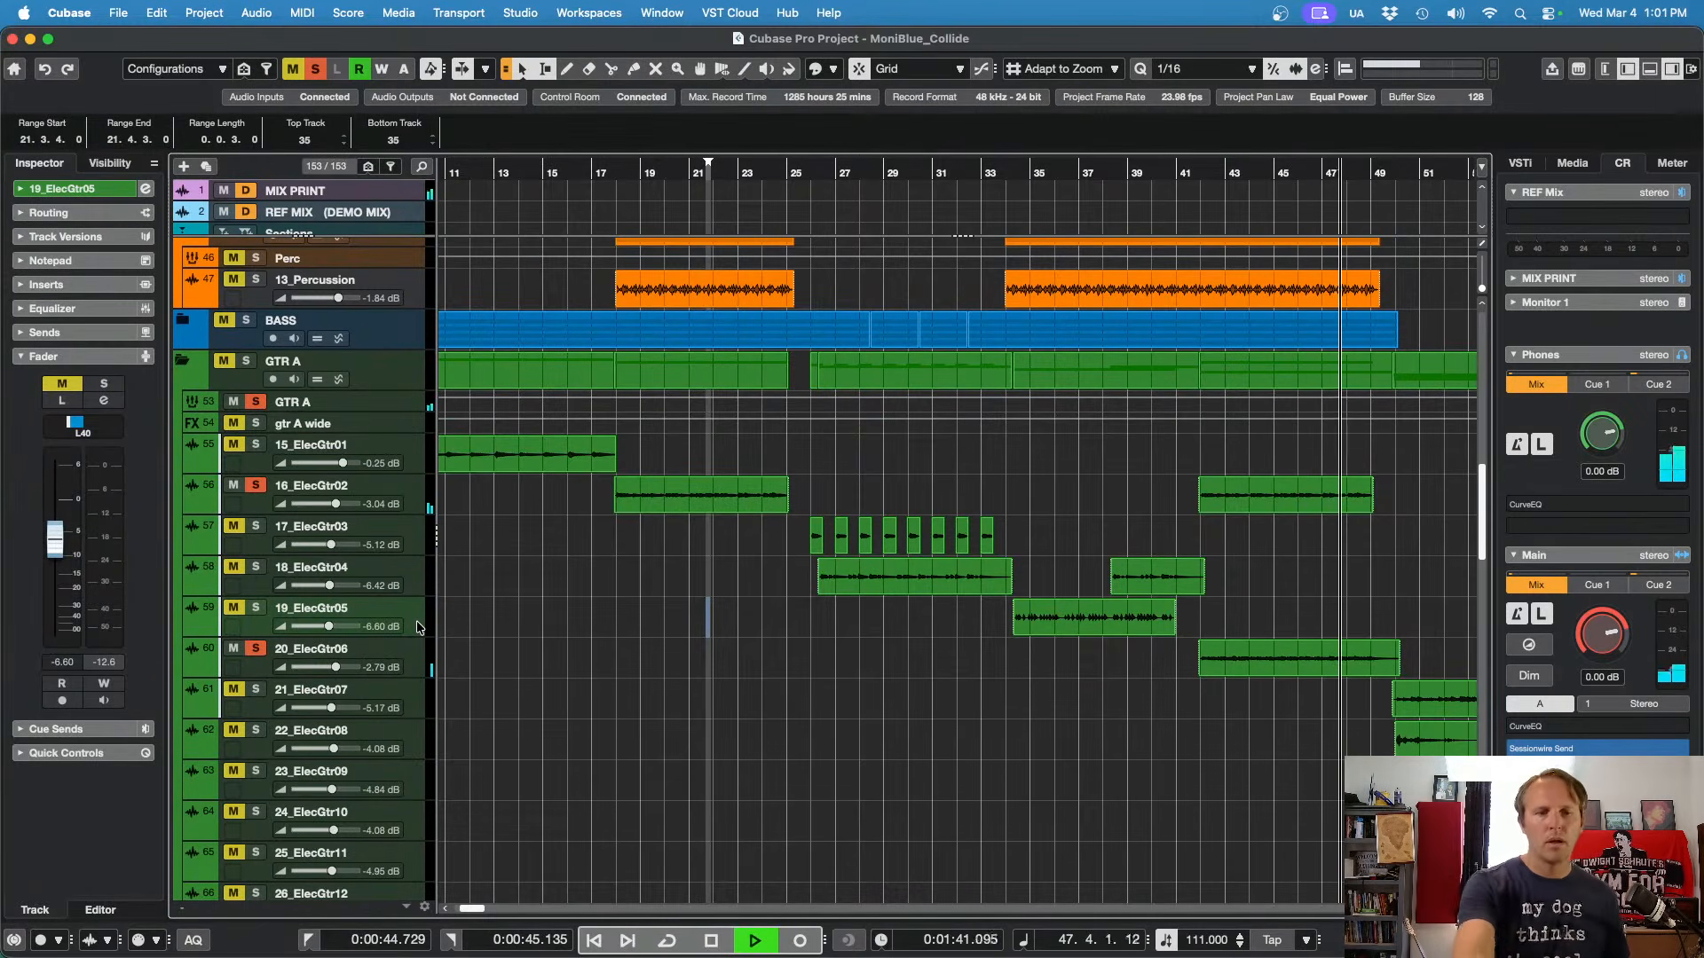
key("space")
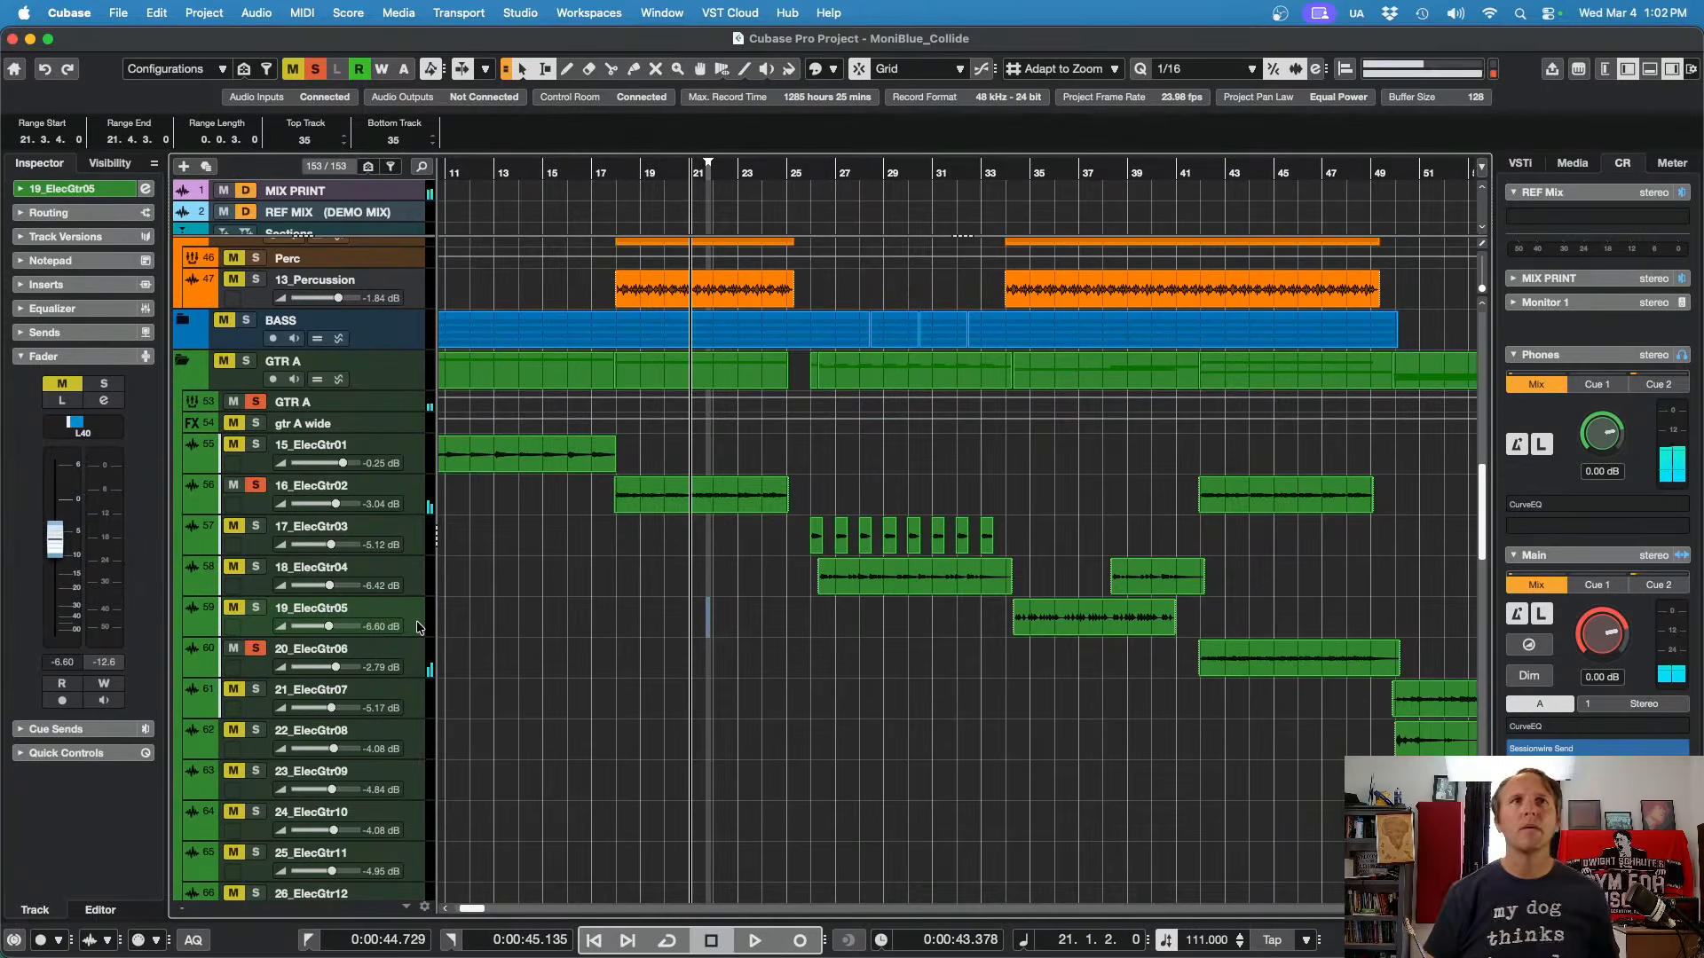
Step: Show an enlarged automation lane for 16_ElecGtr02 and assign it to the Standard Panner's Pan Left-Right parameter
left_click(193, 504)
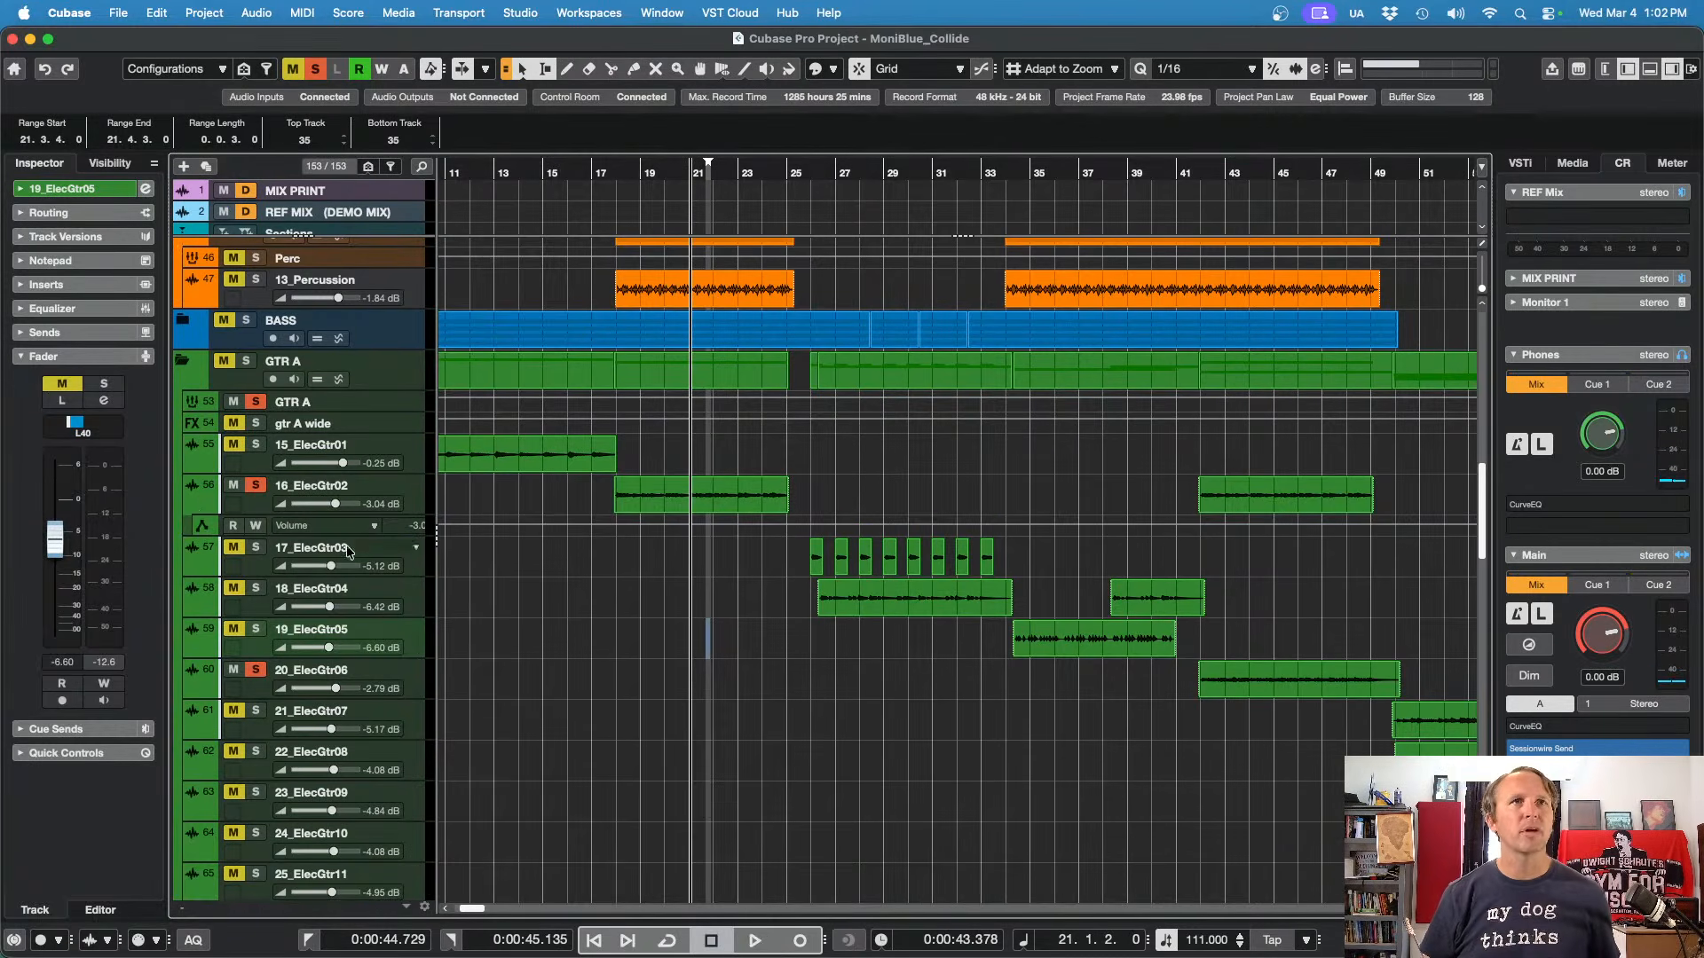
left_click_drag(365, 536, 367, 613)
left_click(353, 526)
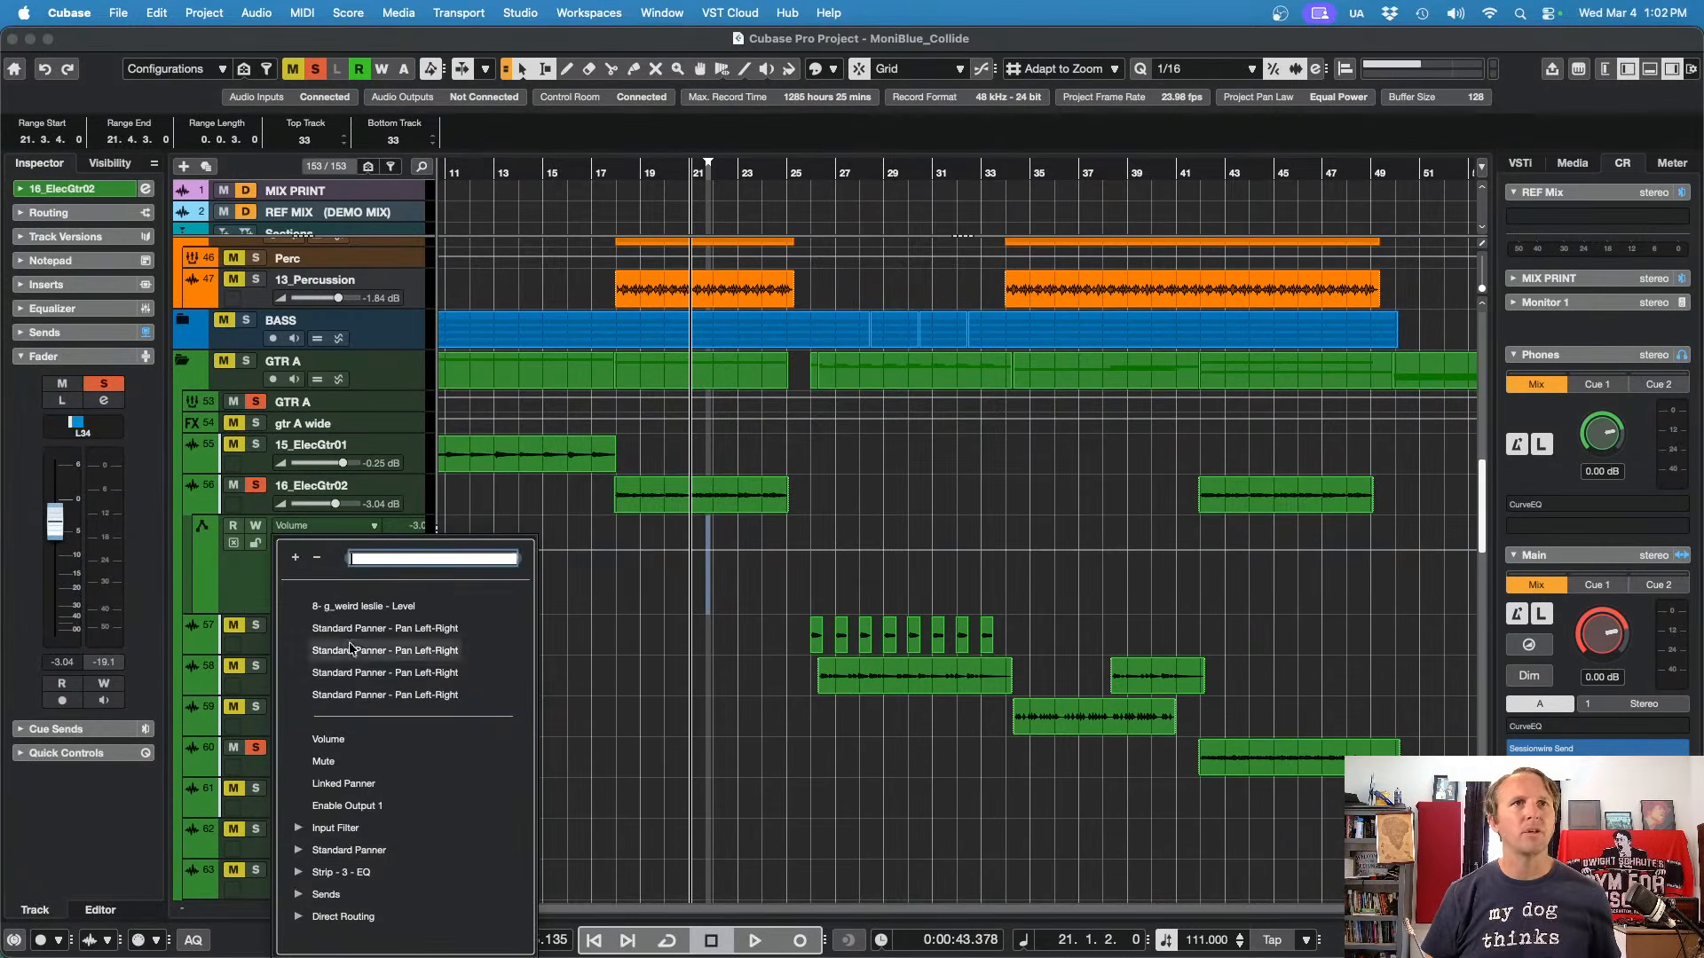
left_click(300, 851)
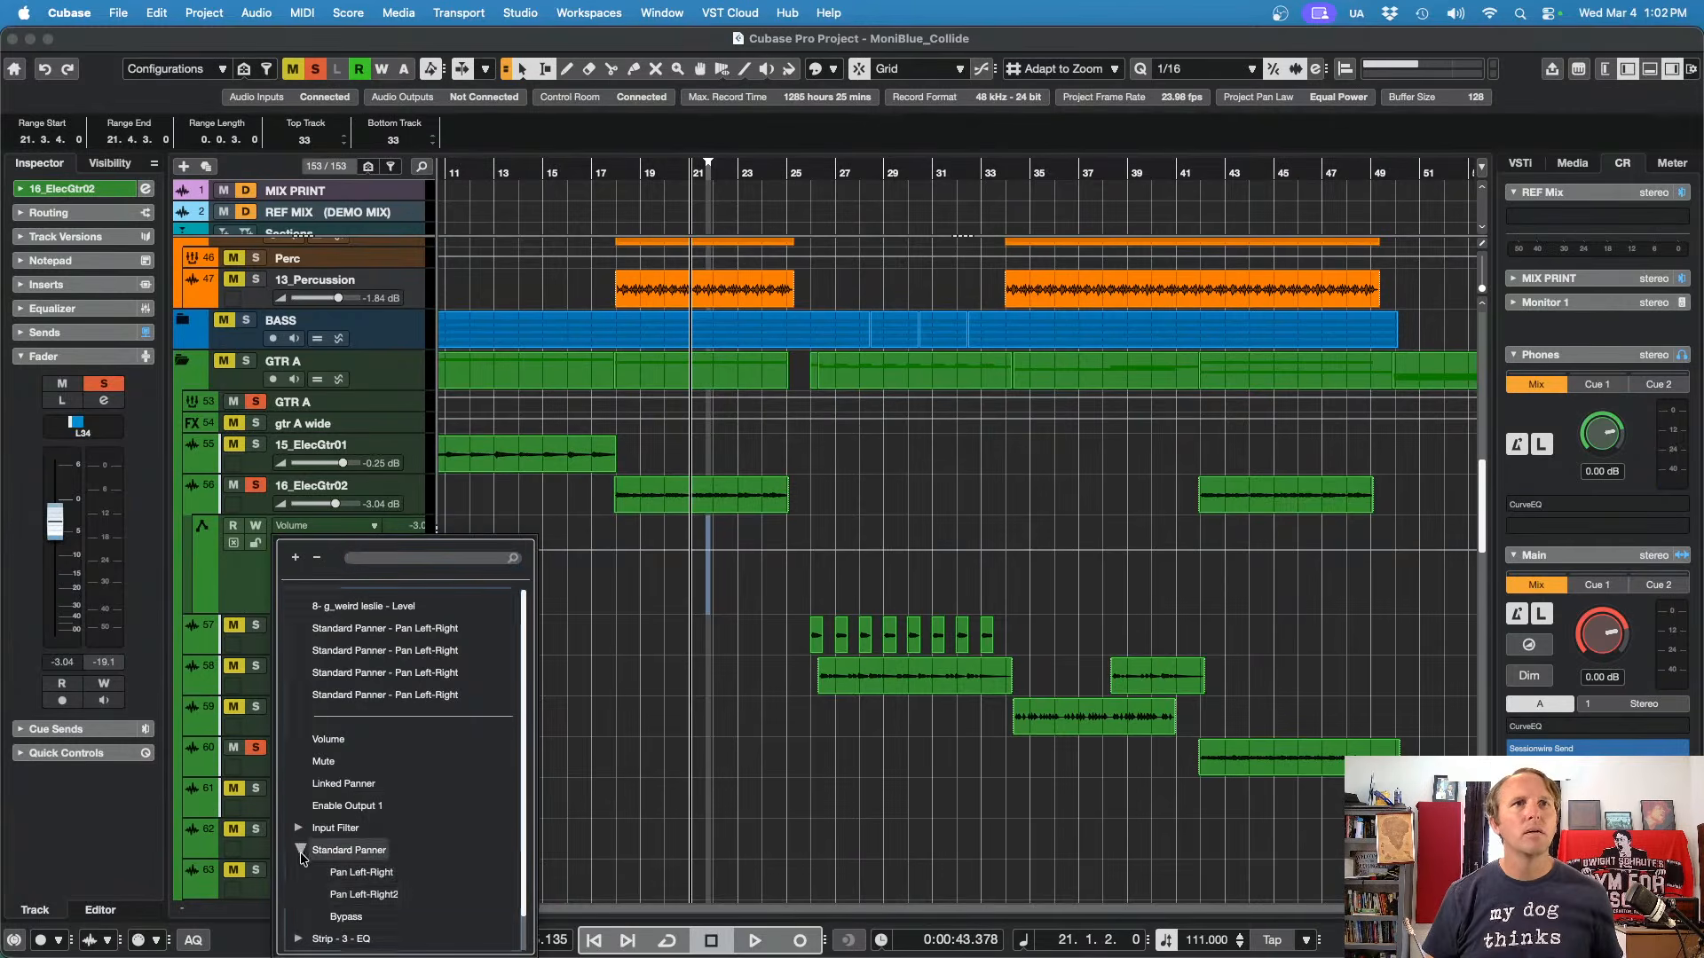
left_click(360, 873)
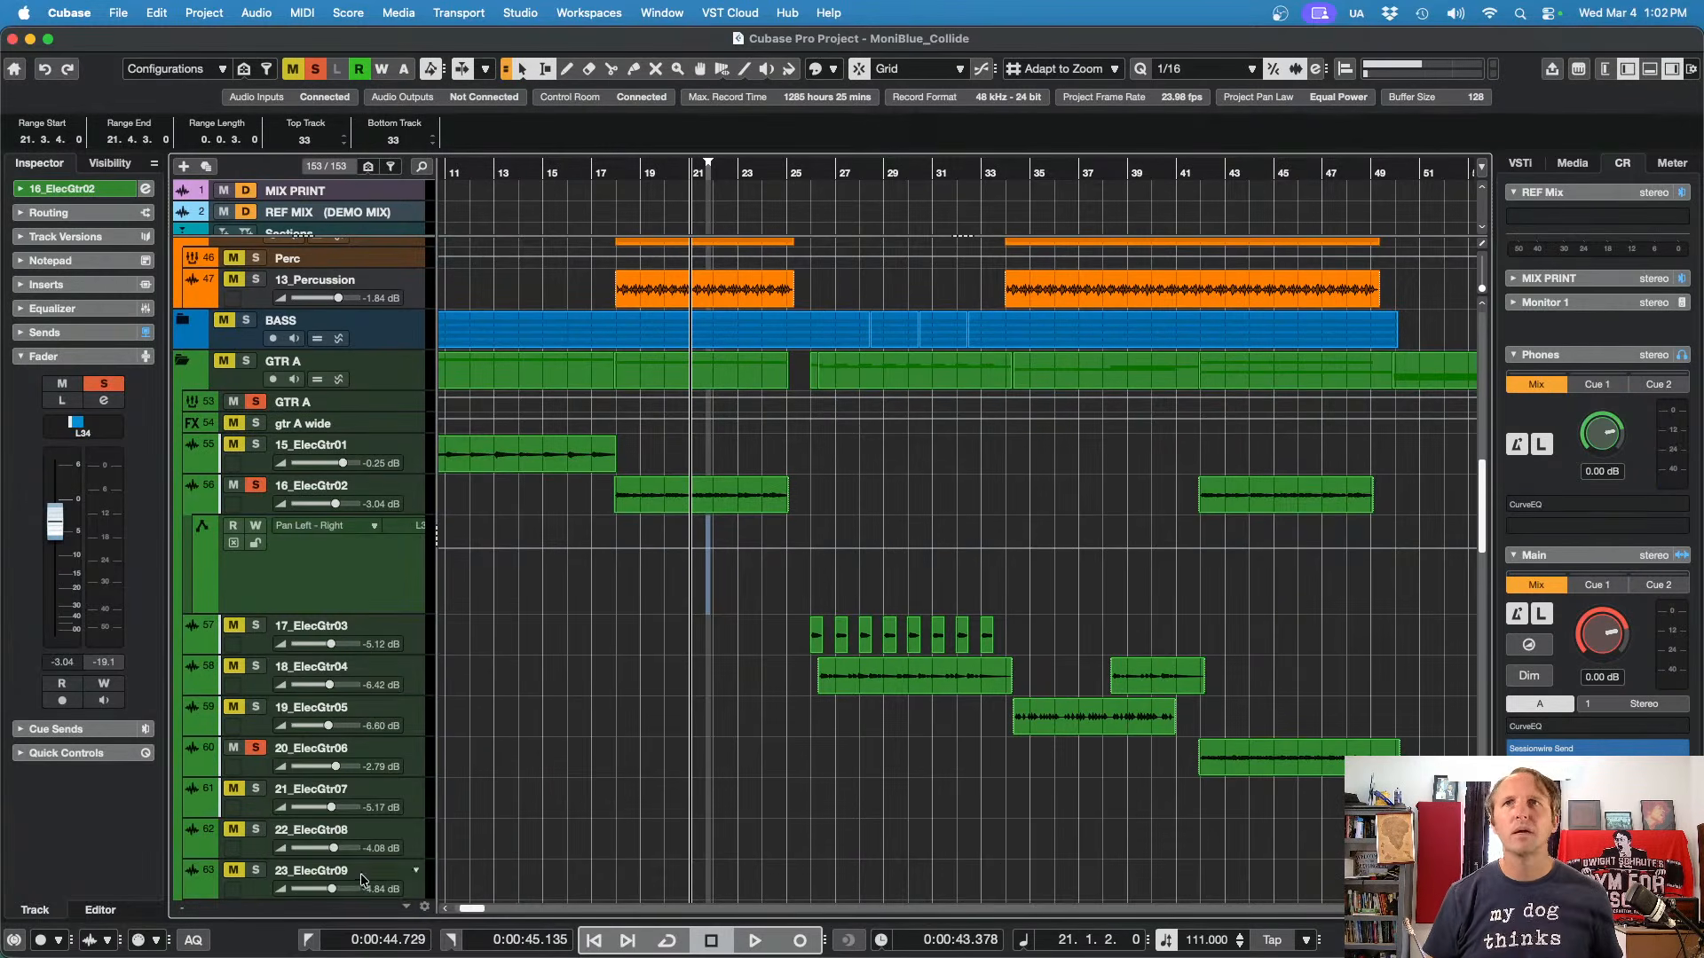
Step: Automate 16_ElecGtr02's pan hard left from bar 41 to bar 50, and select the 20_ElecGtr06 track
mouse_move(1172, 537)
left_mouse_down()
mouse_move(1382, 540)
mouse_move(1183, 533)
left_mouse_up()
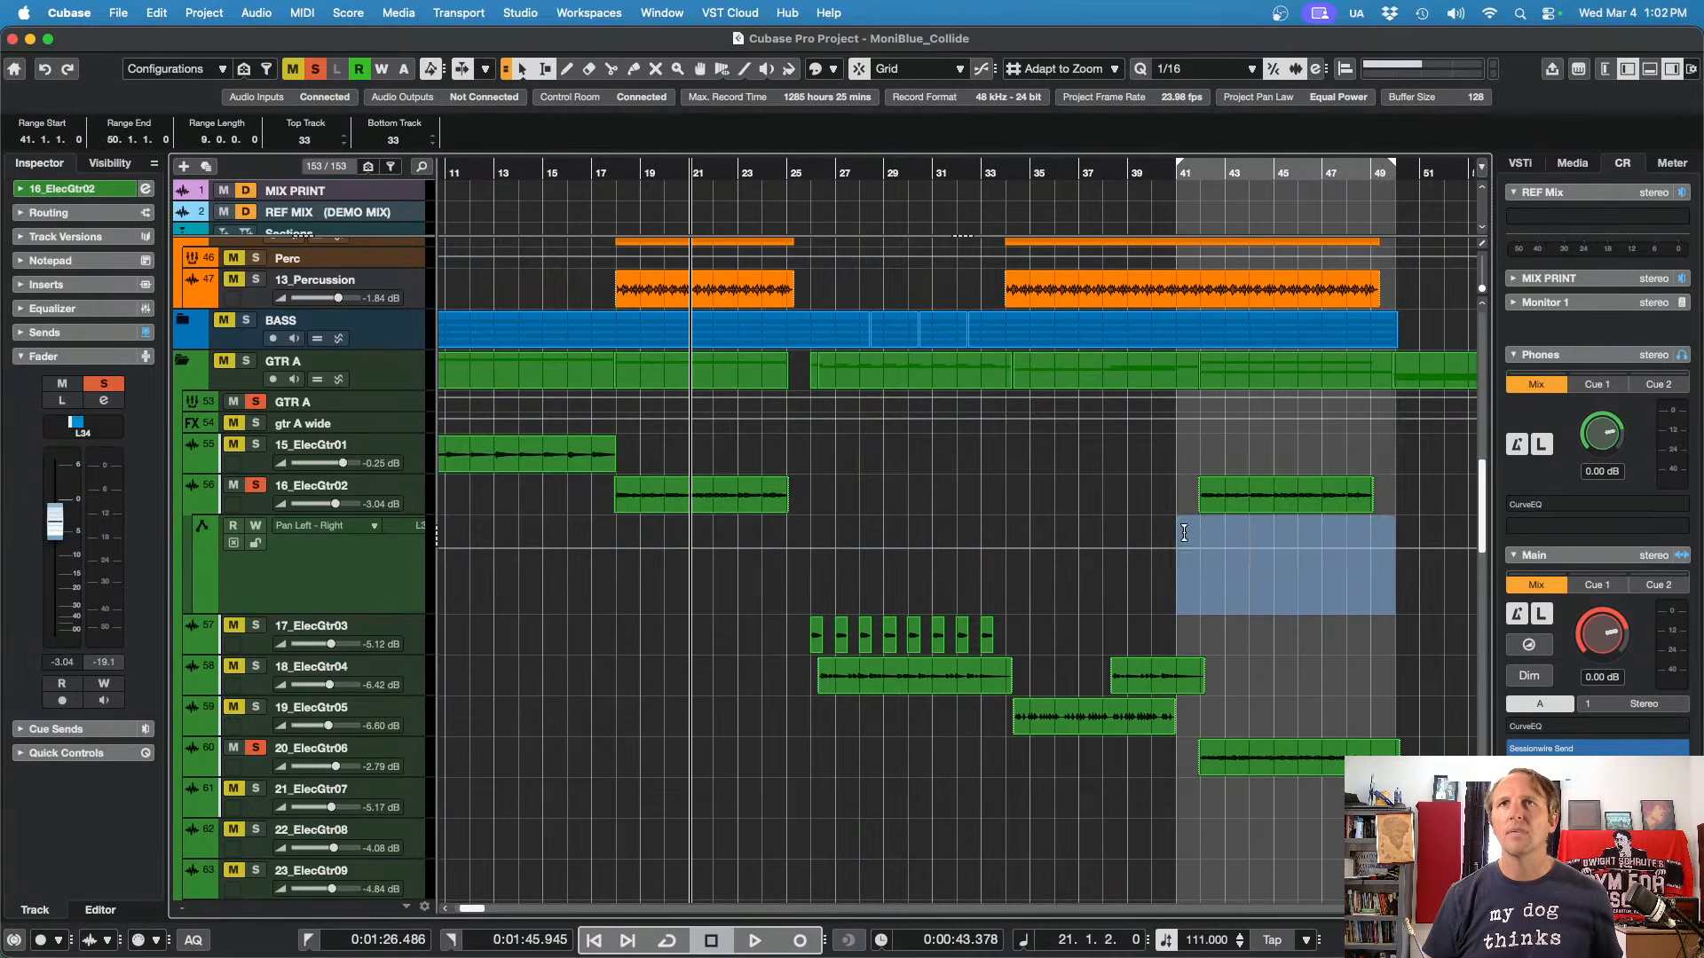
left_click(1218, 525)
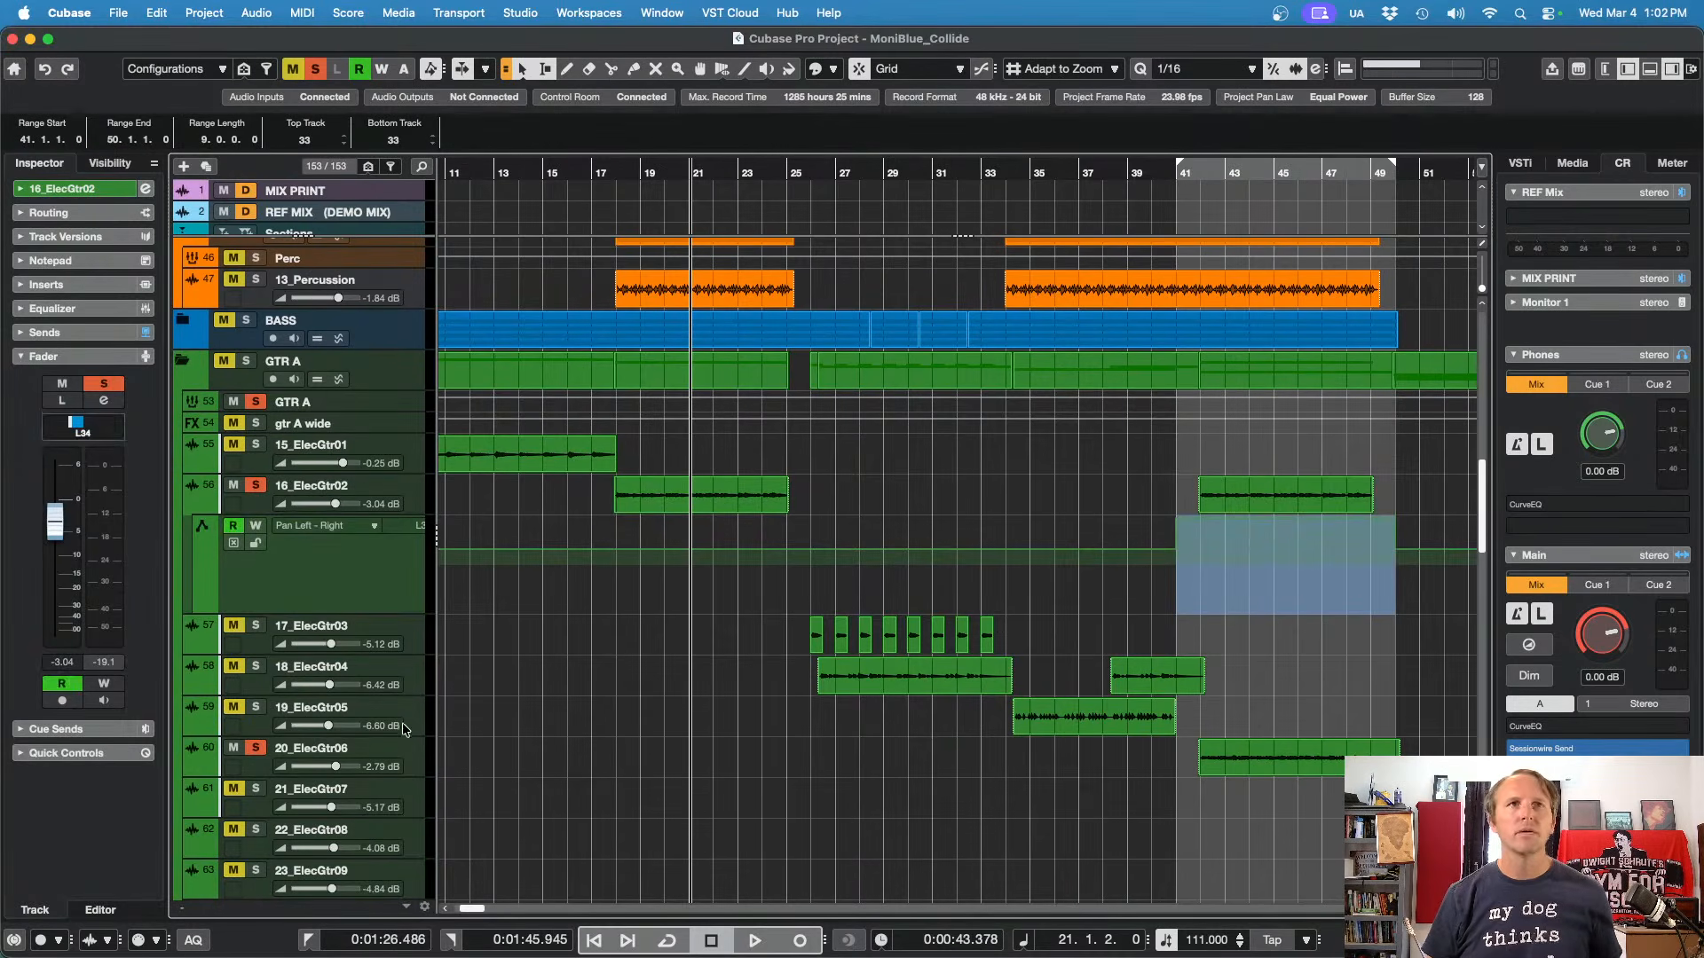
left_click(419, 767)
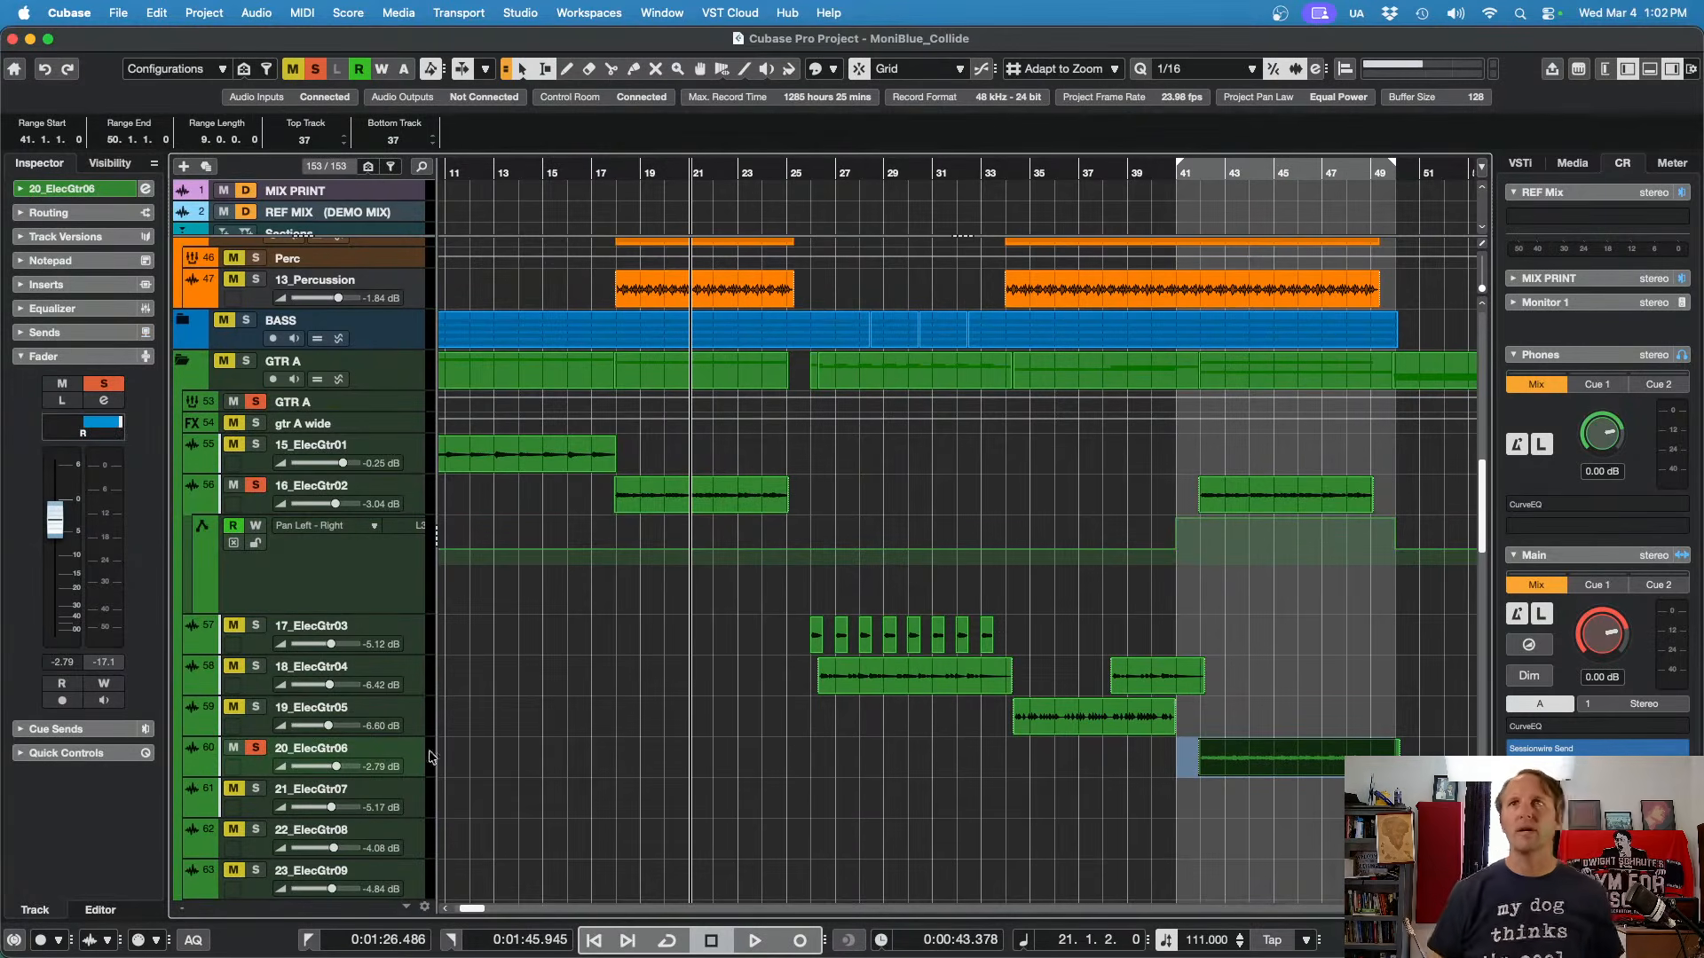
Step: Play from bar 42 with 16_ElecGtr02 and 20_ElecGtr06 soloed, and clear the solos to hear them in the full mix
left_click(1202, 175)
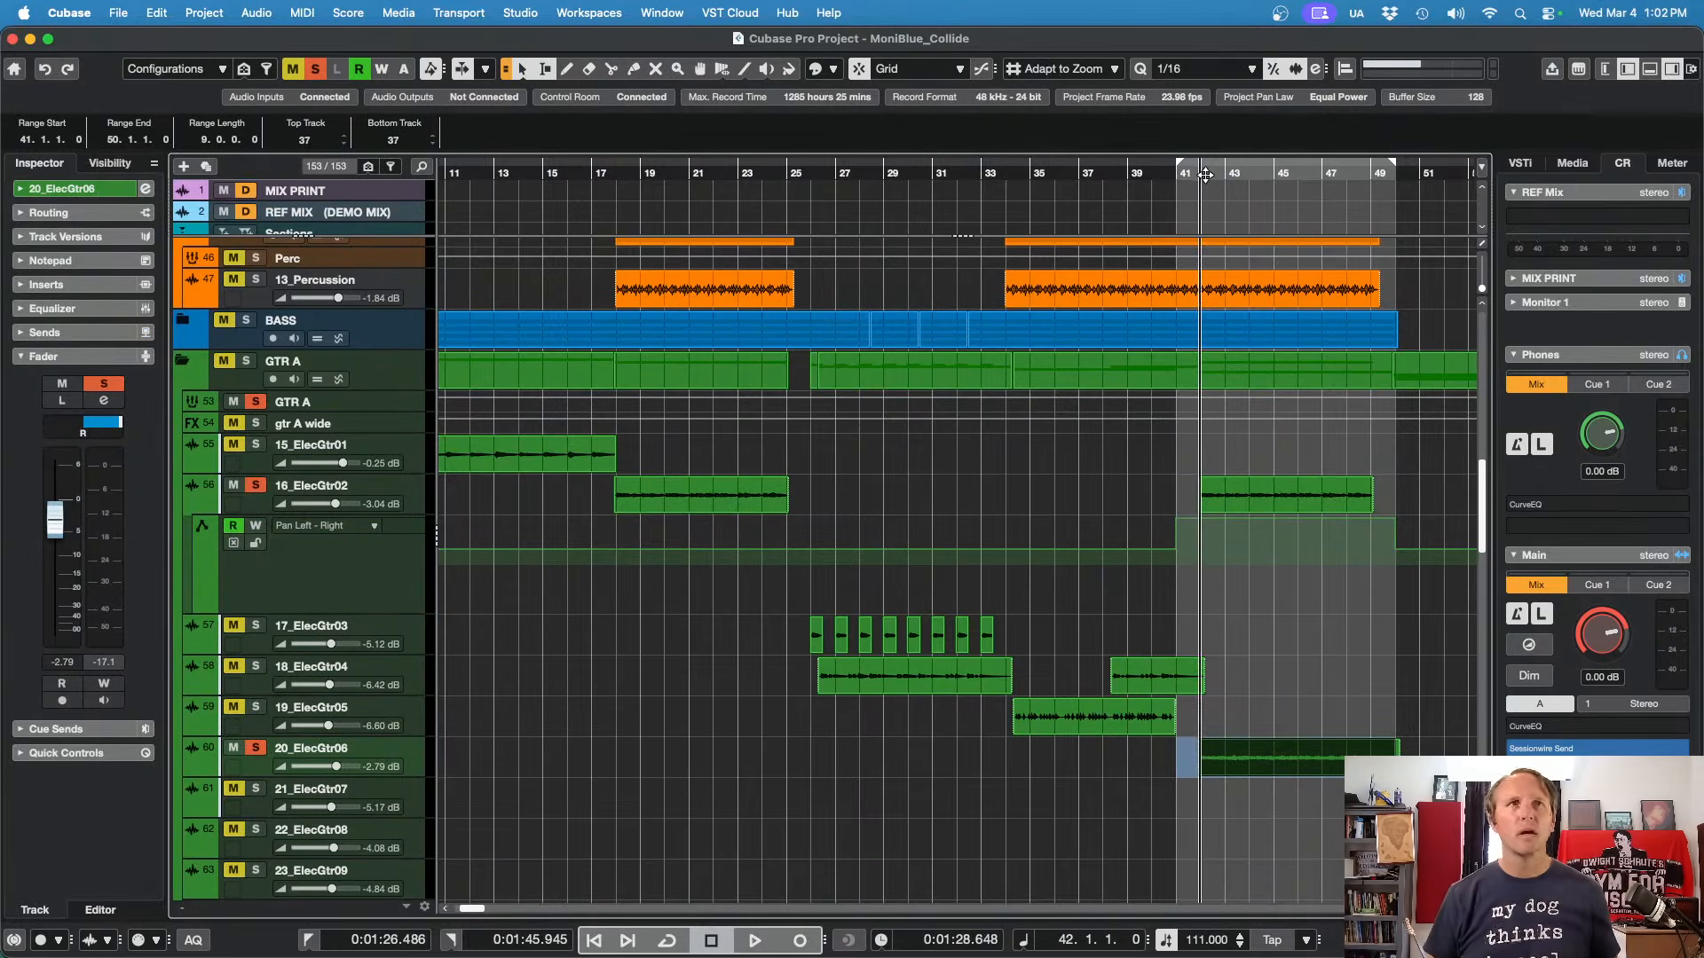
key("space")
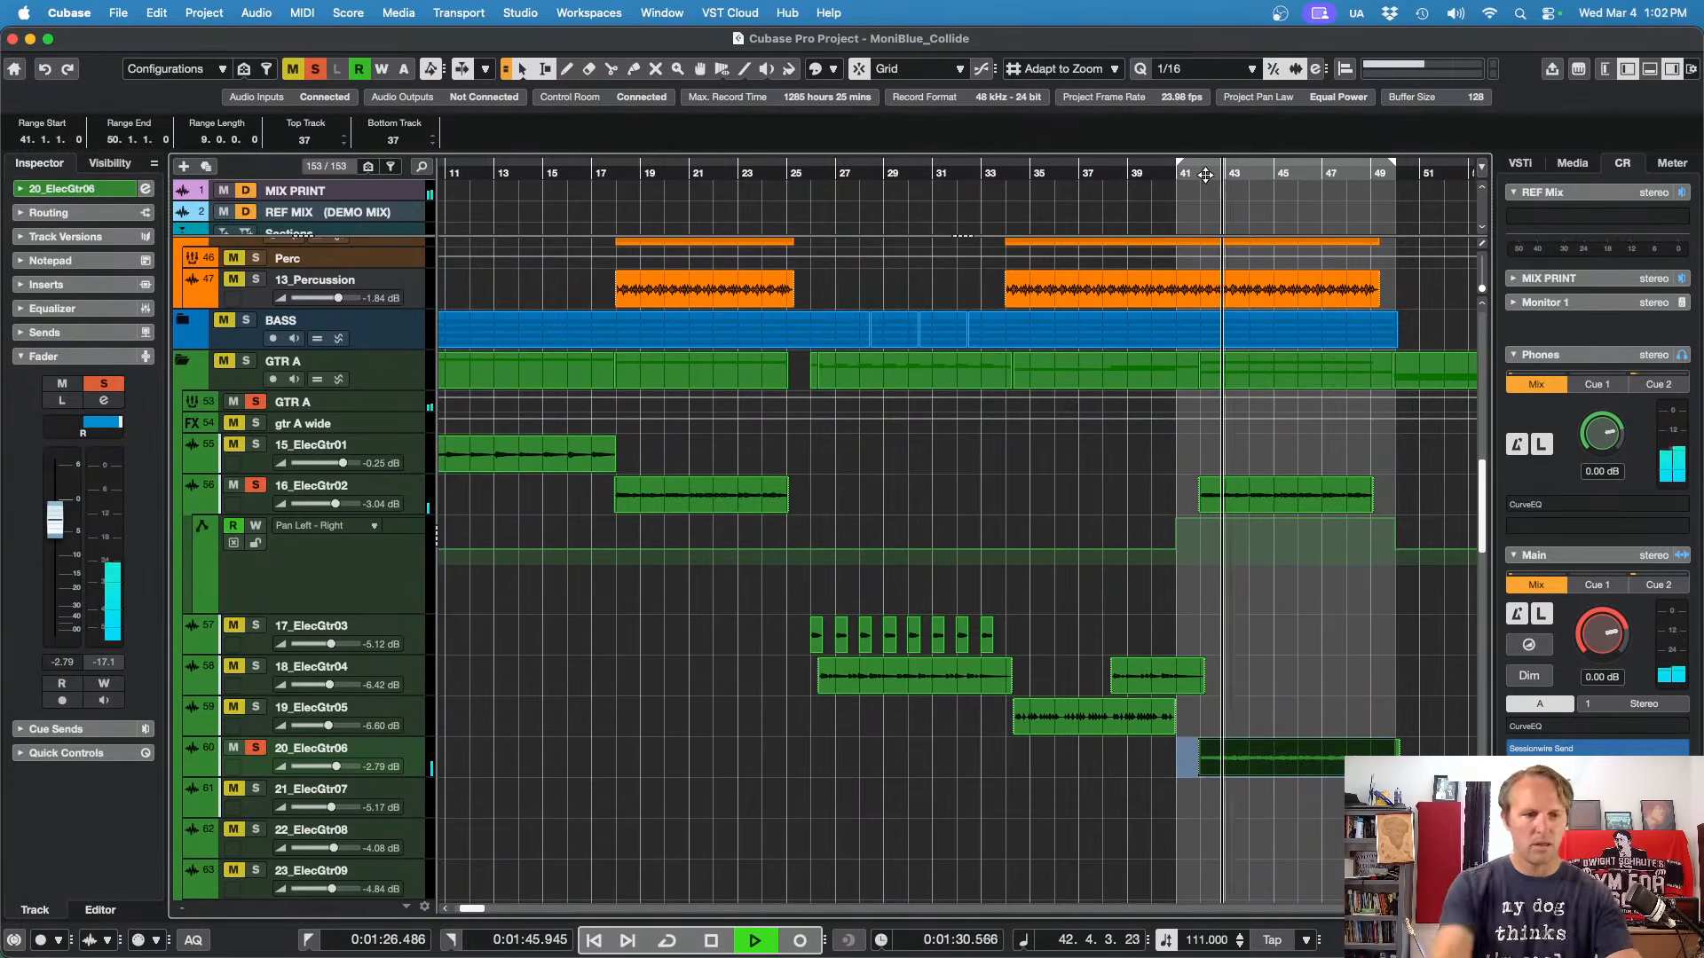
key("s")
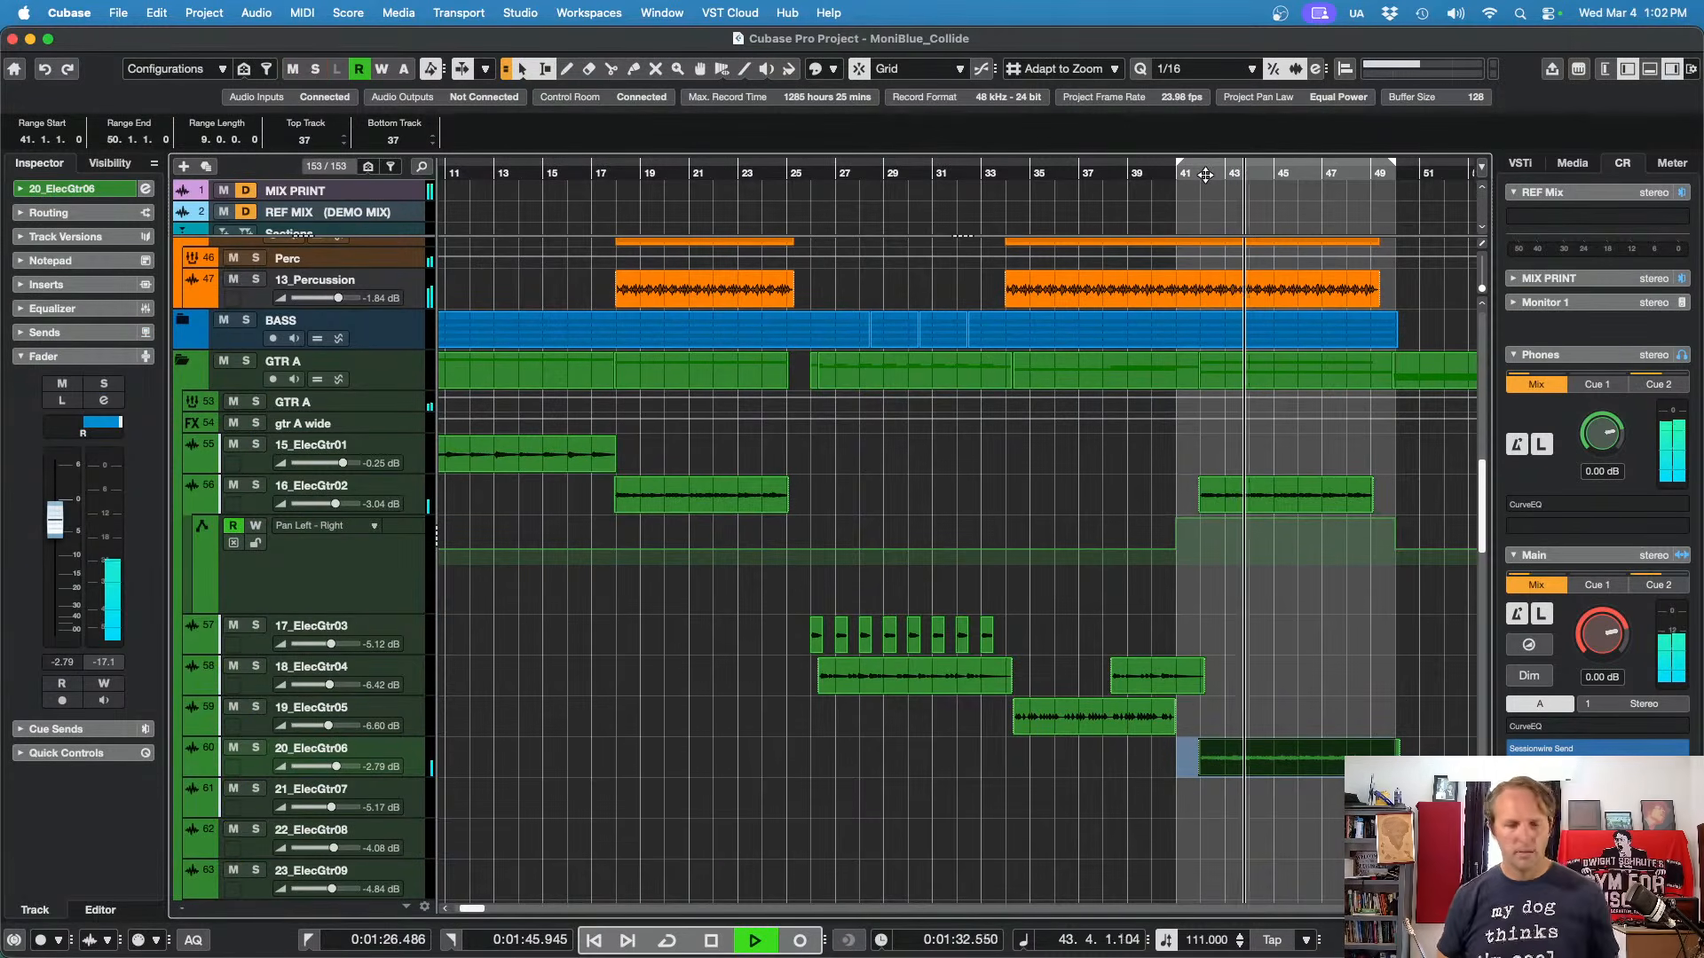
Step: Select bars 78 to 87 in 16_ElecGtr02's pan automation lane, and solo 16_ElecGtr02 and 20_ElecGtr06 again
key("g")
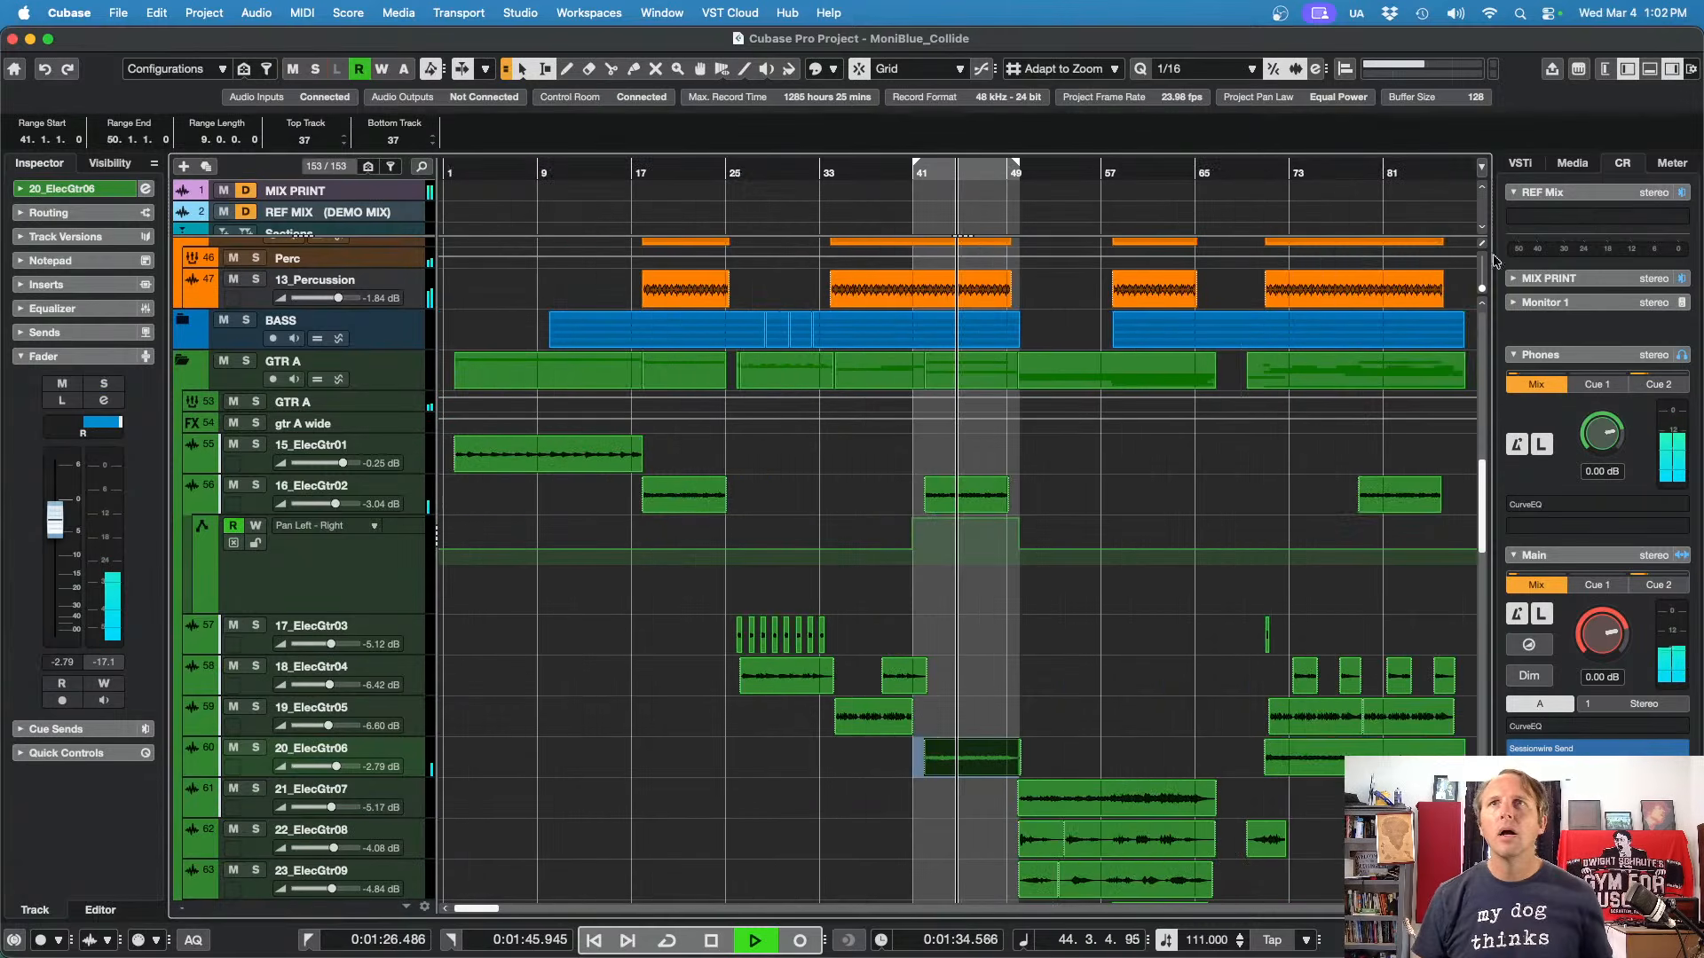
key("g")
left_click_drag(1203, 528, 1290, 528)
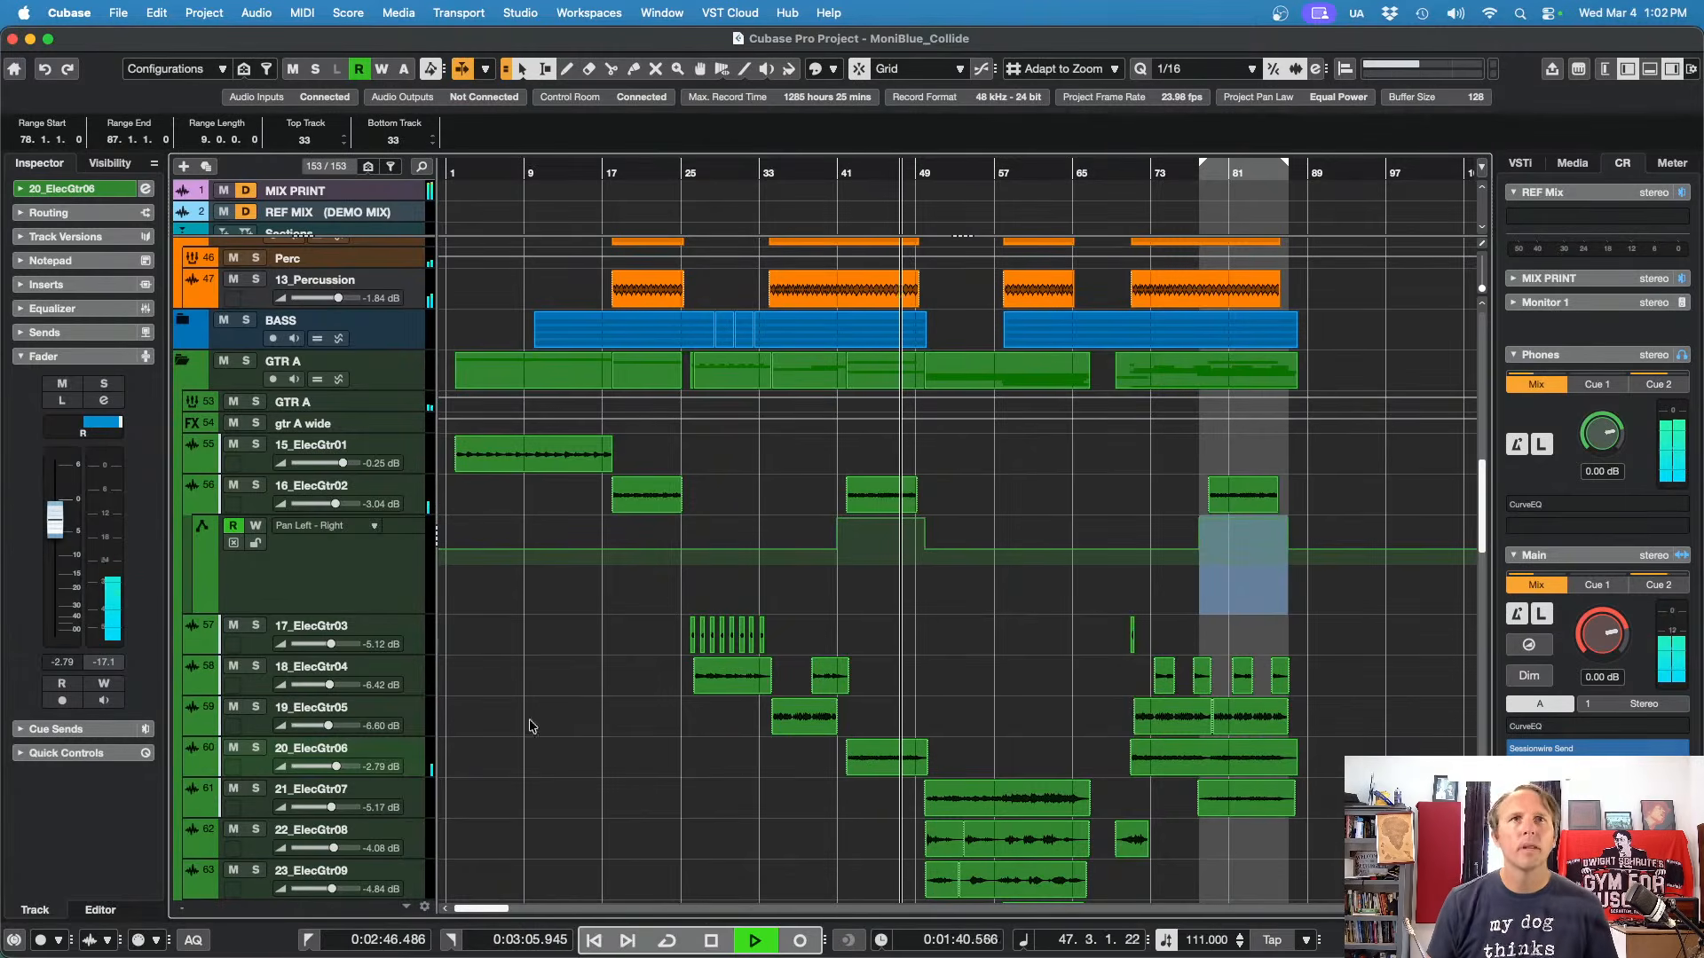
key("s")
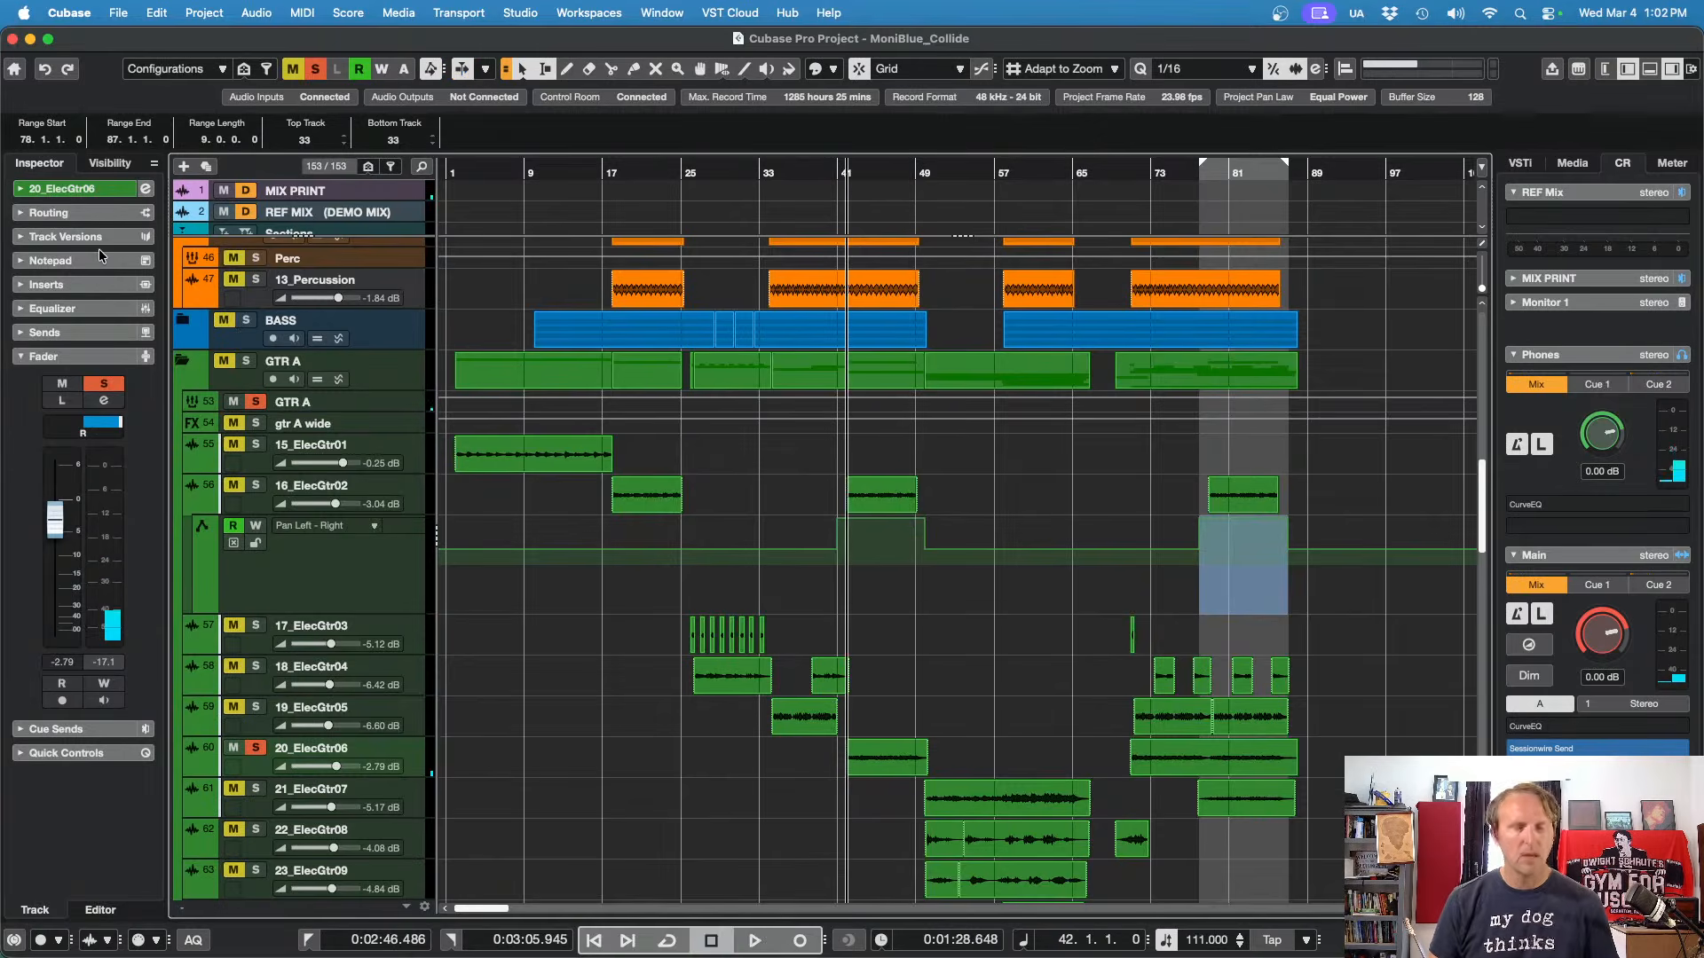
Step: In the MixConsole, send 20_ElecGtr06 to g_Plate at -10.1 dB and to the 1/8 delay at -18.6 dB
key("F3")
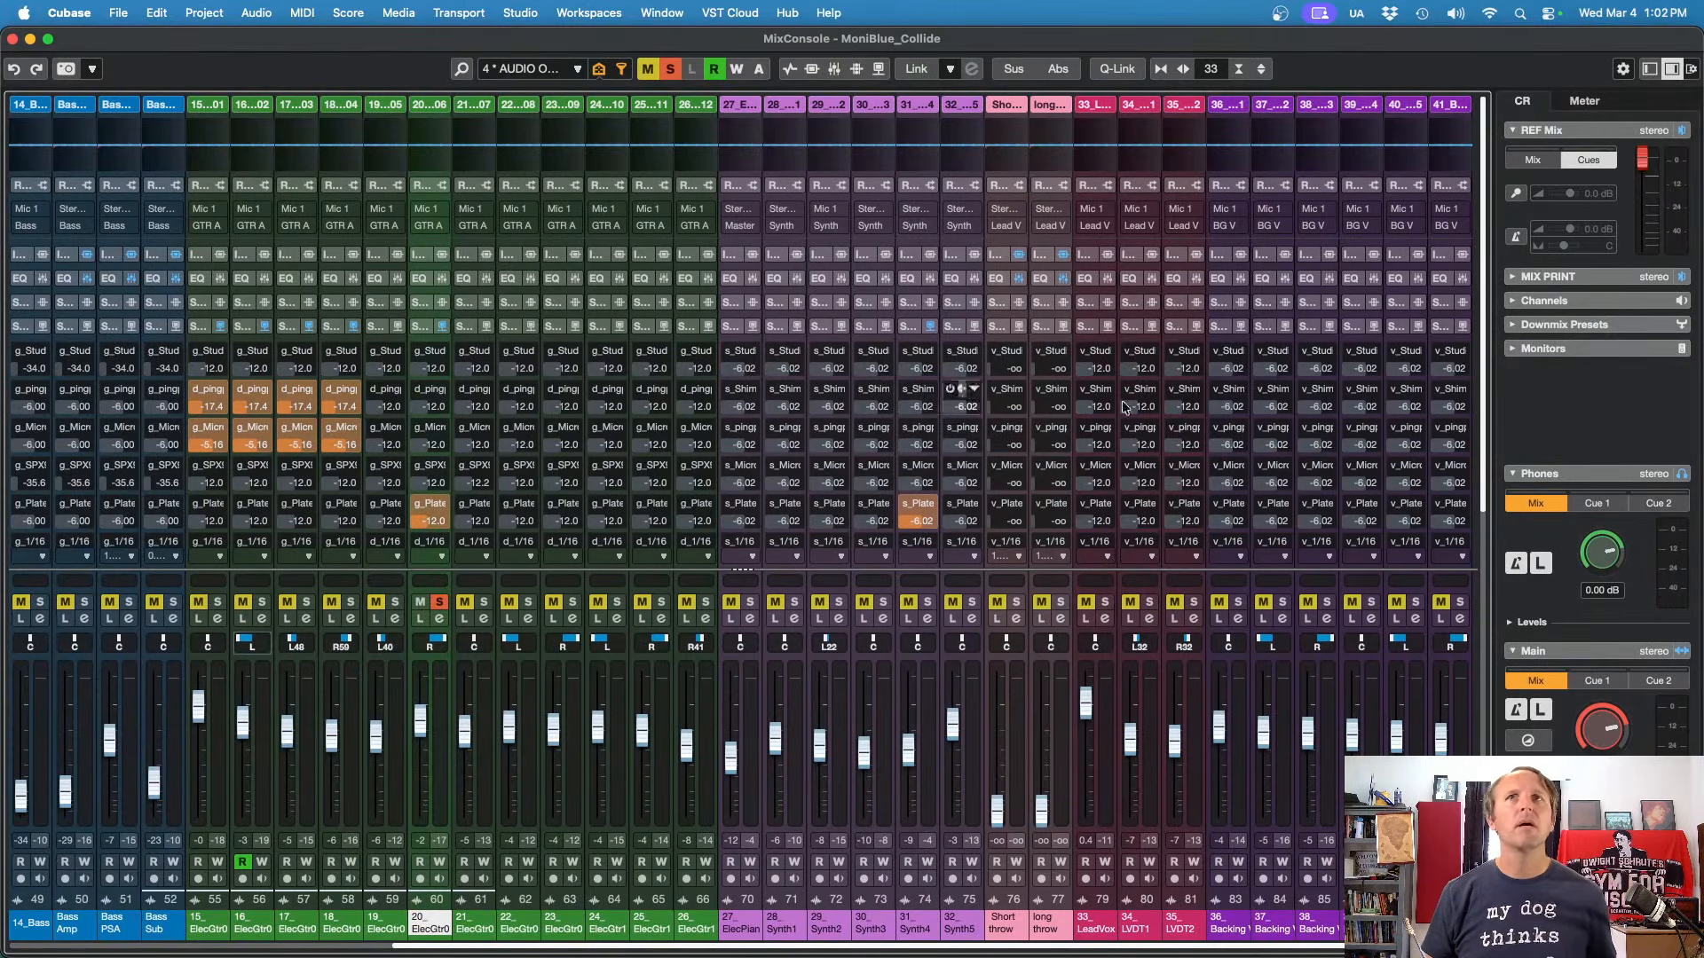
scroll(1189, 217, "down", 3)
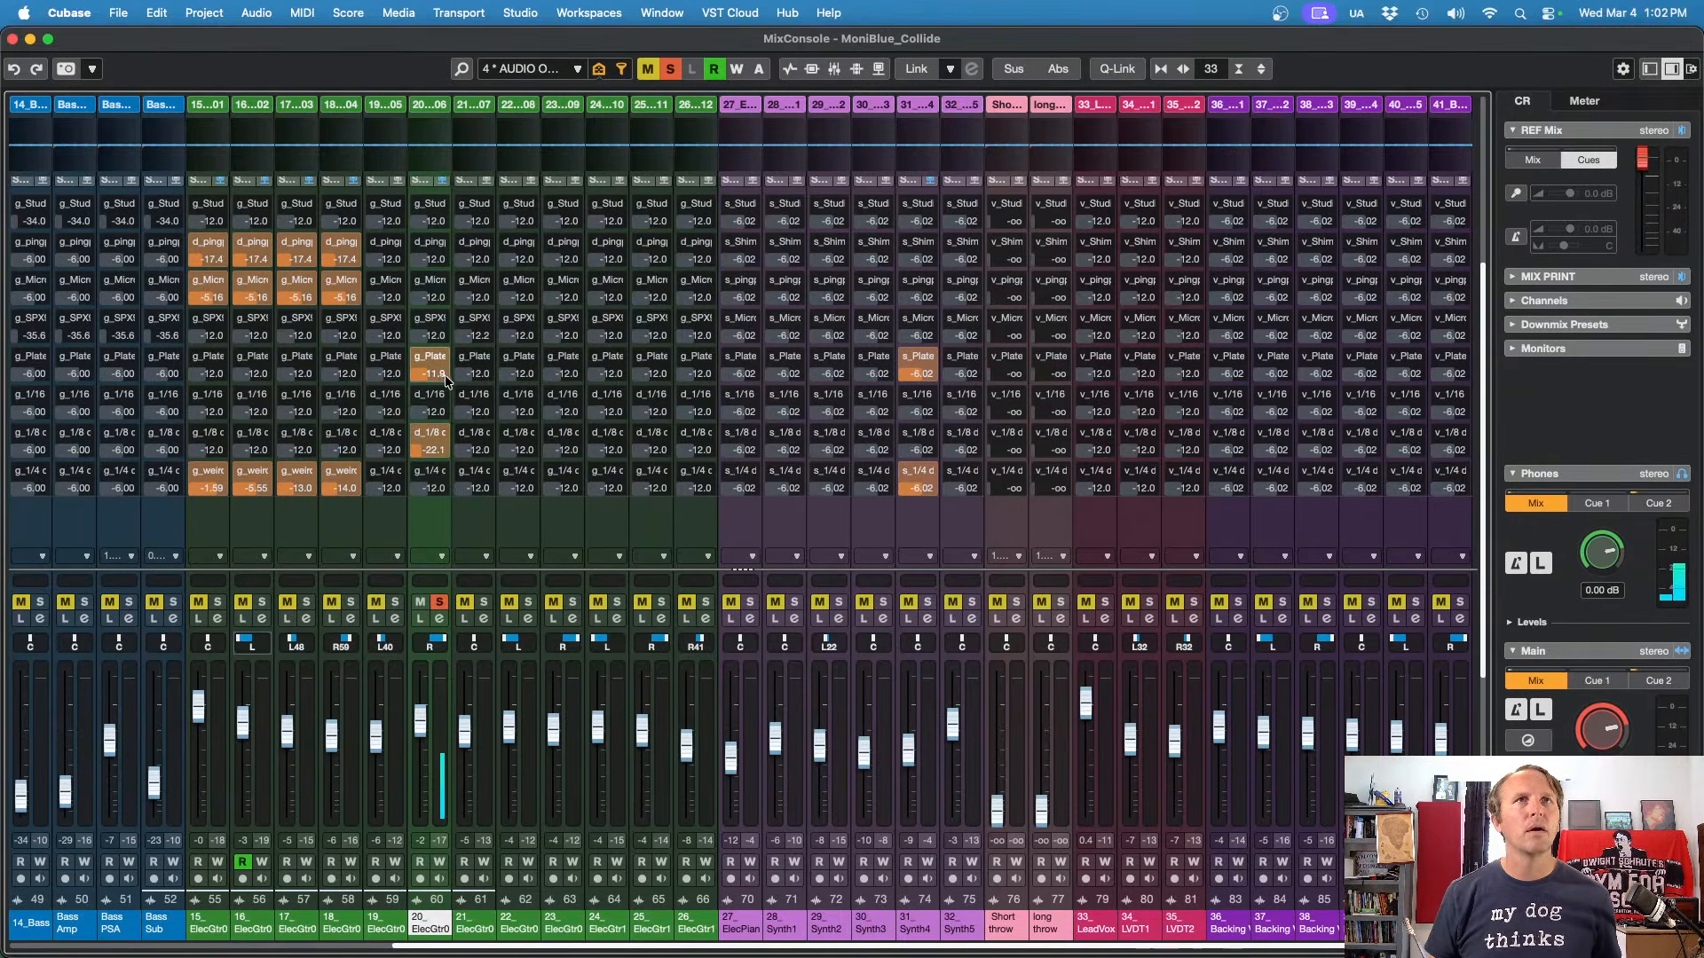
scroll(447, 380, "up", 2)
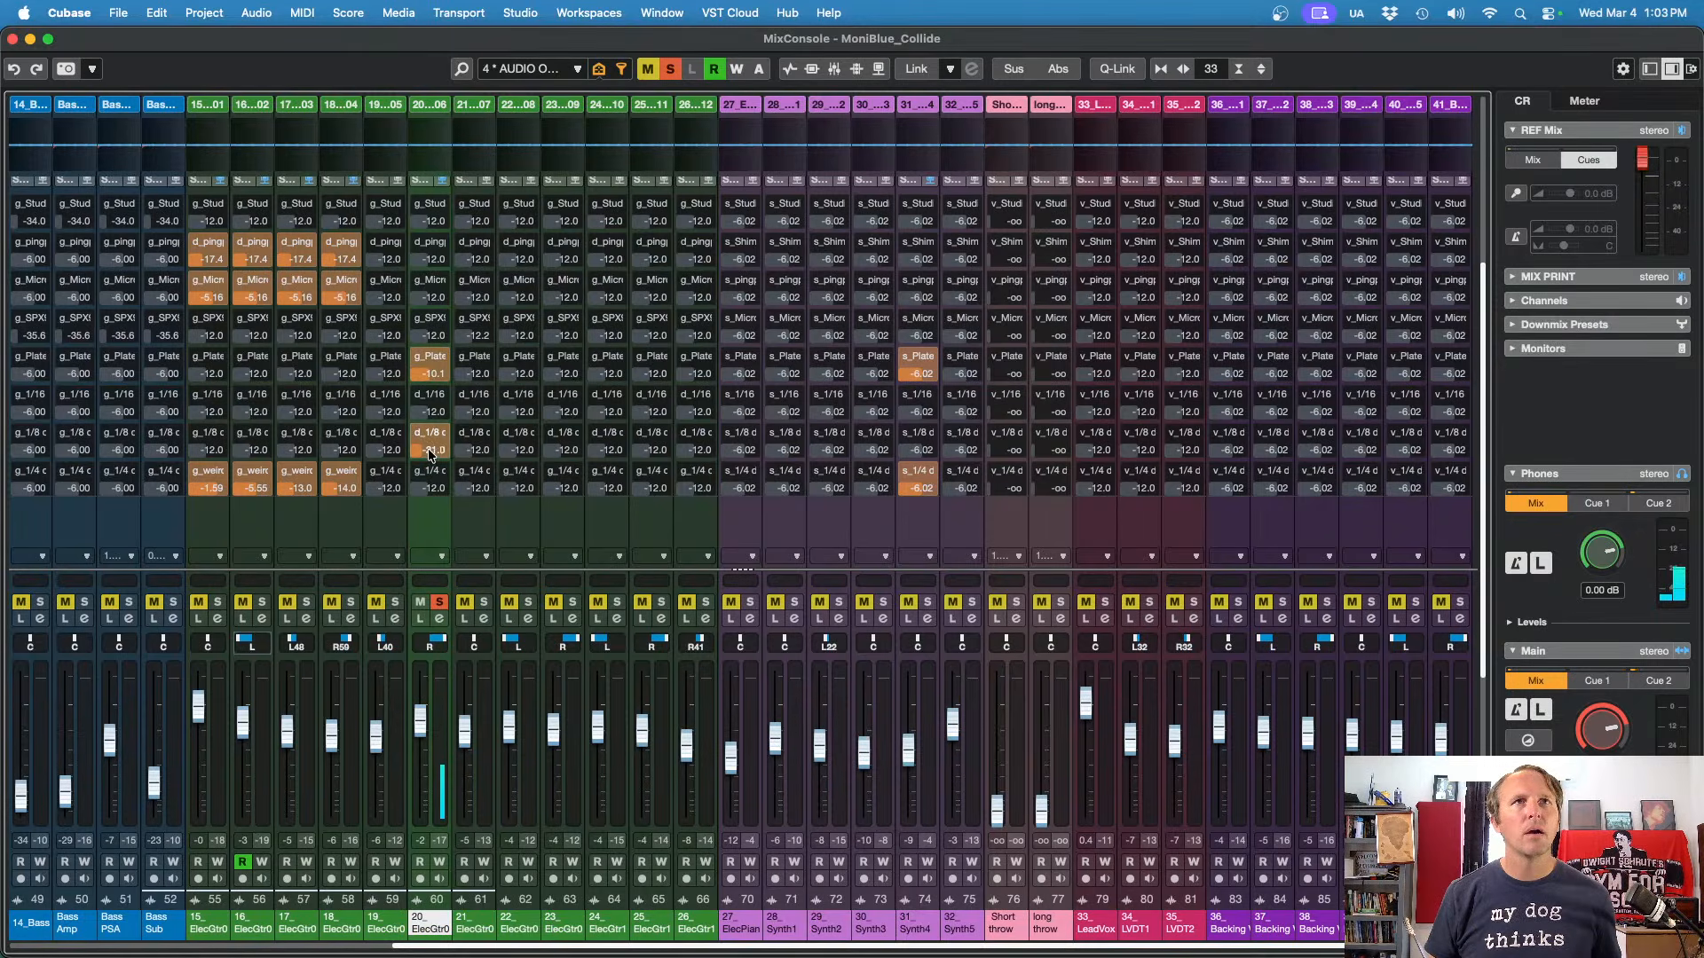
scroll(430, 454, "up", 2)
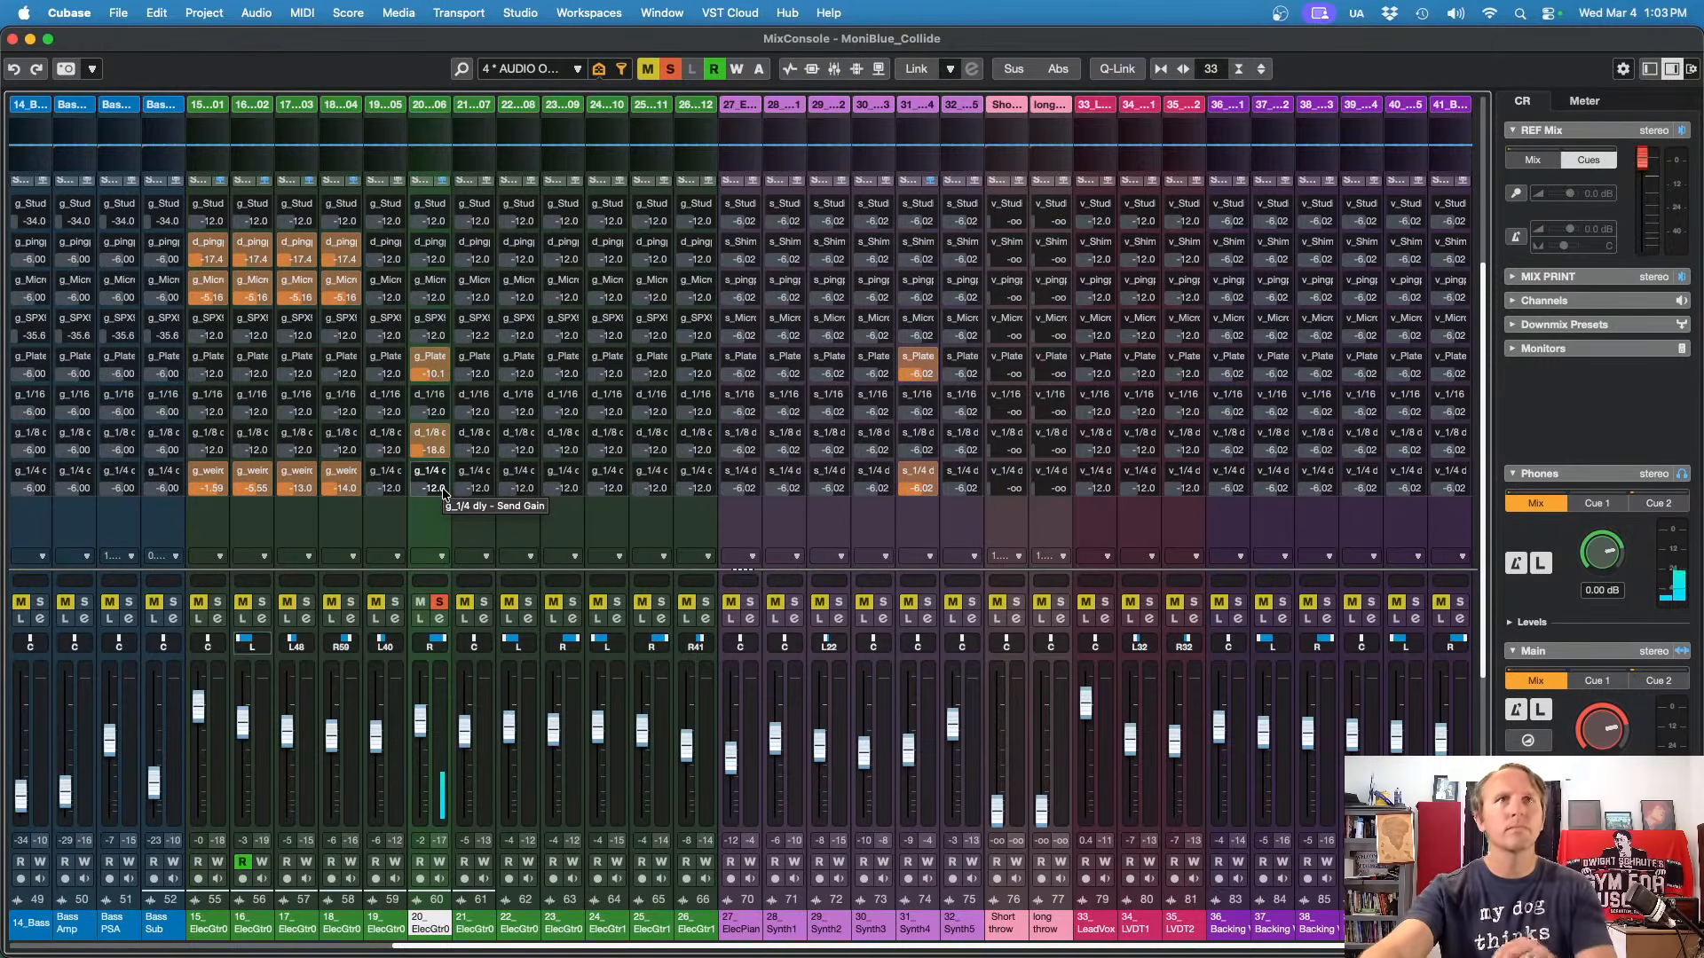
Step: Compare 20_ElecGtr06 with and without its sends, and raise its level to -0.96 dB within the unsoloed mix
key("alt+s")
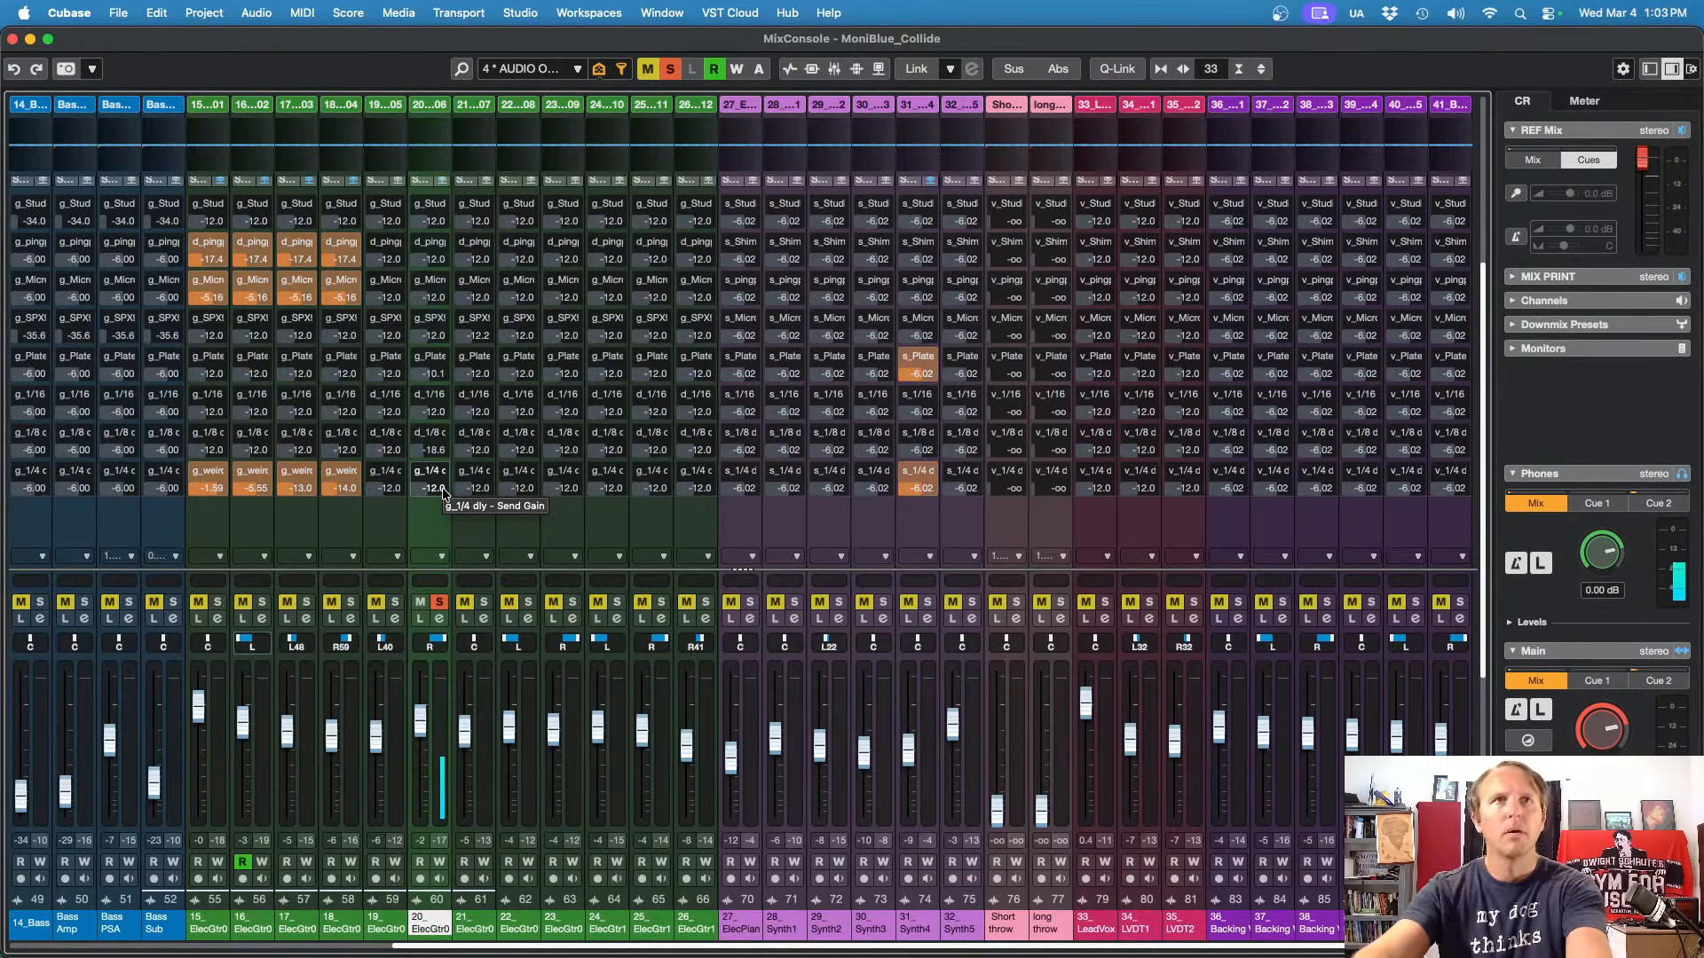
key("alt+s")
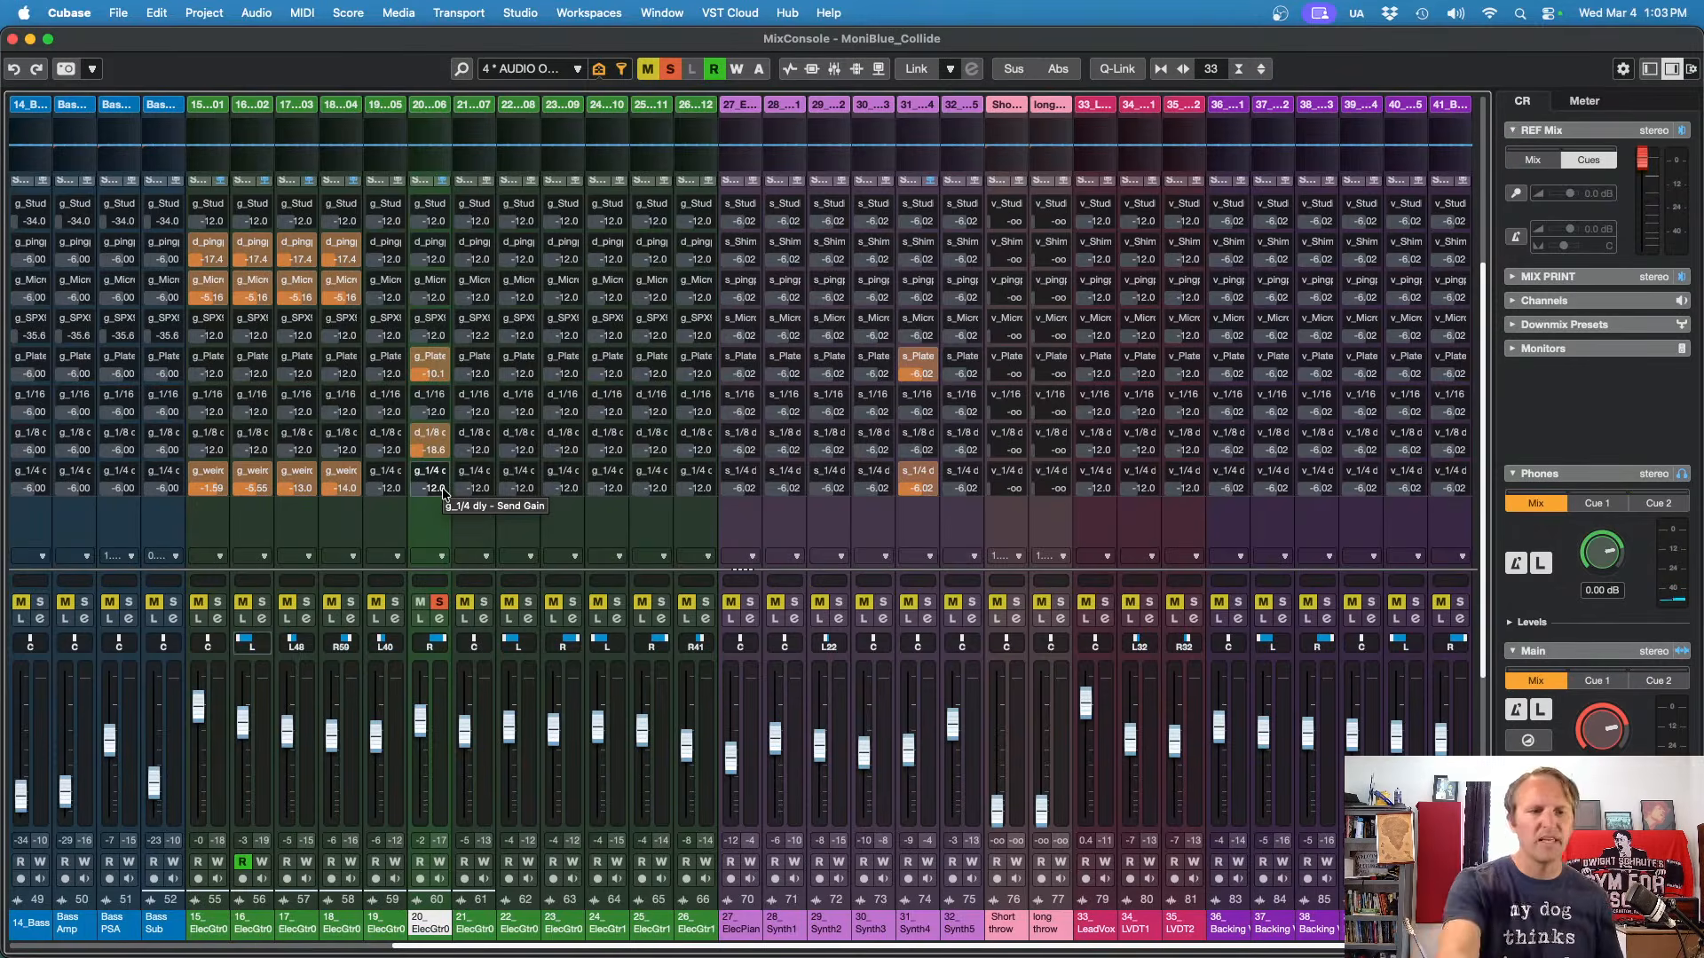
key("s")
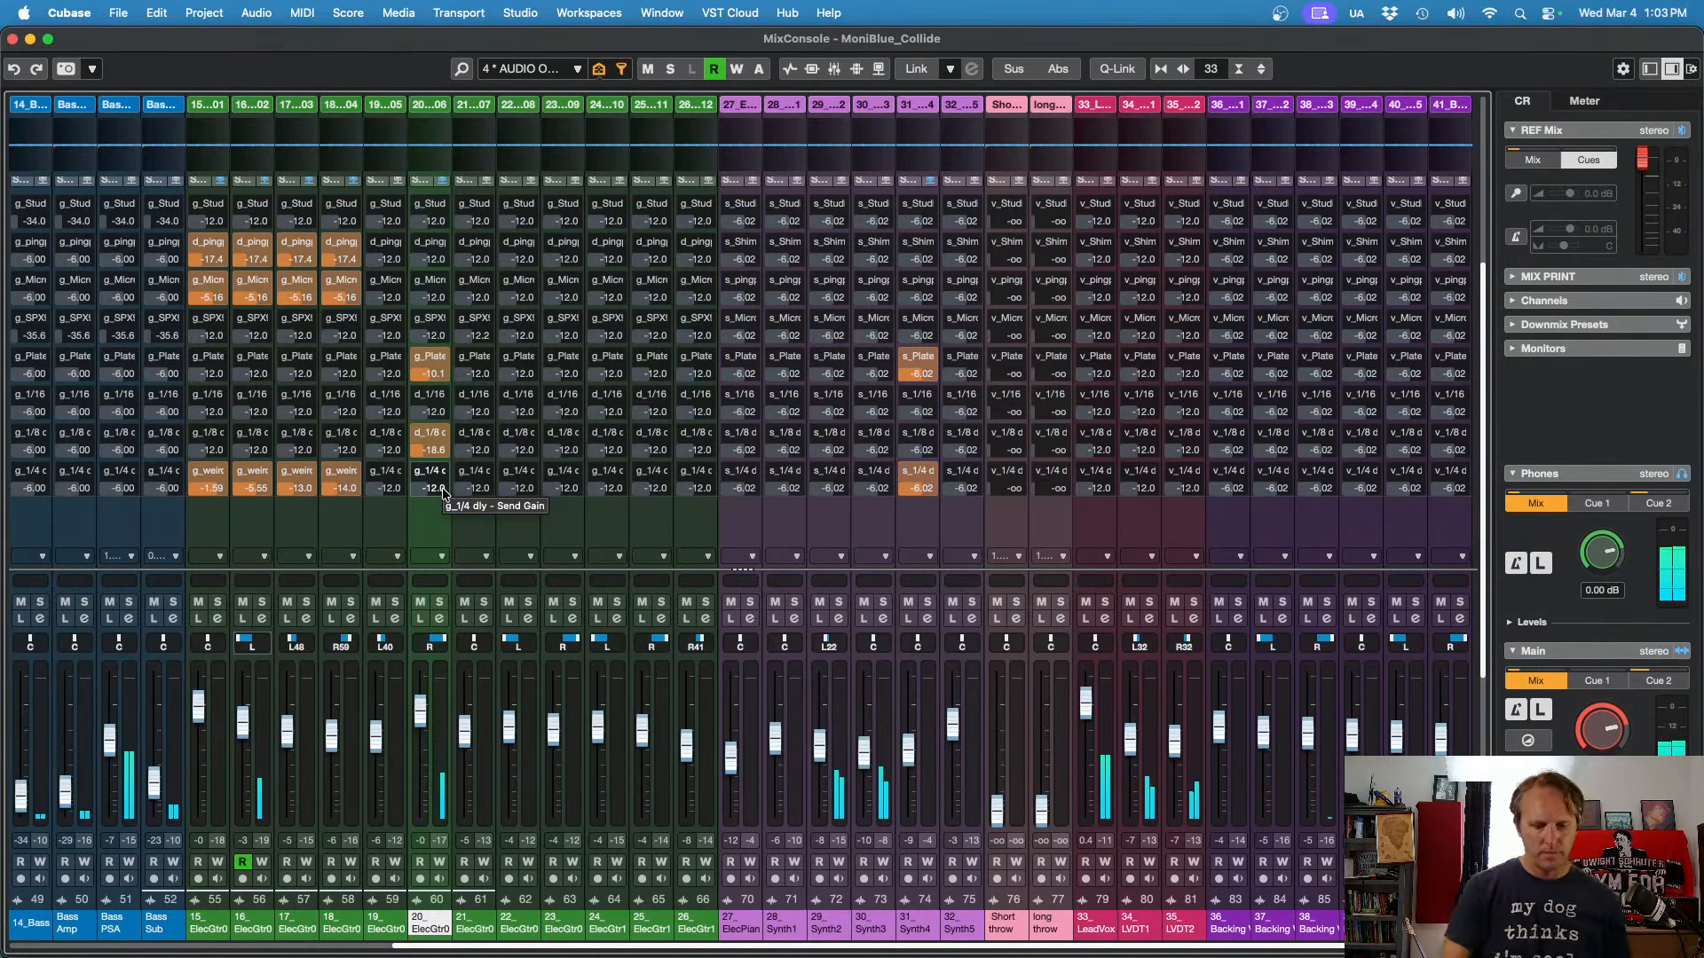
key("F3")
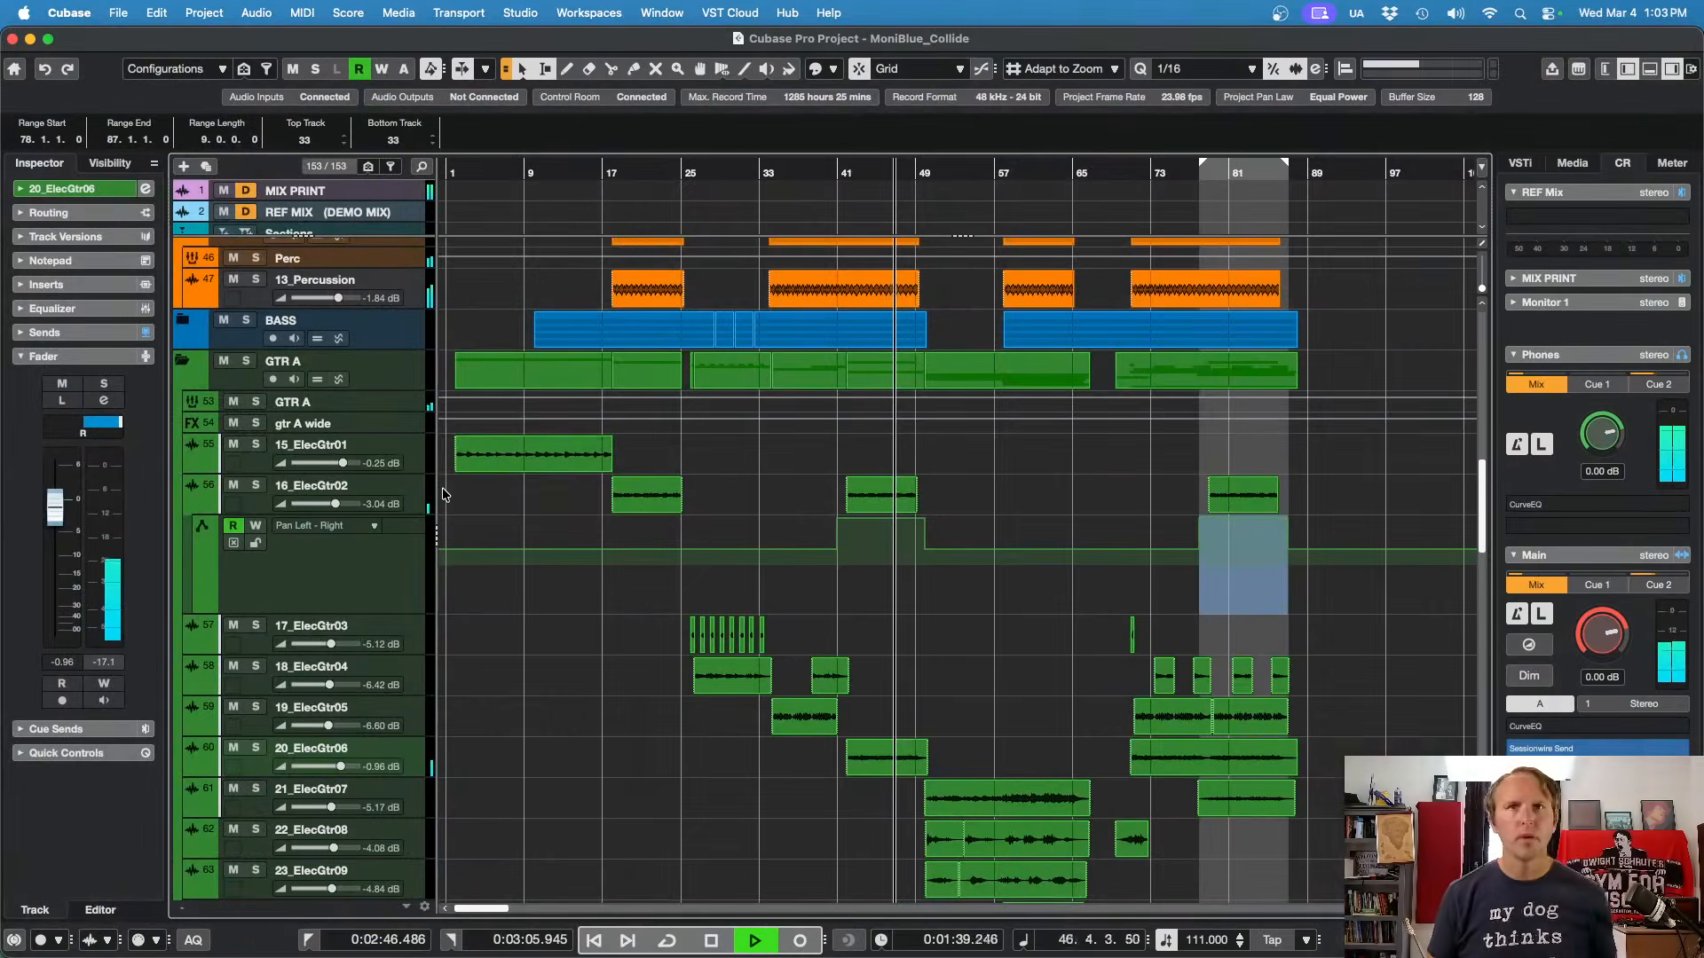
Step: Solo 21_ElecGtr07, 22_ElecGtr08 and 23_ElecGtr09, and lower 22_ElecGtr08 to -6.17 dB and 23_ElecGtr09 to -5.81 dB
scroll(571, 465, "down", 10)
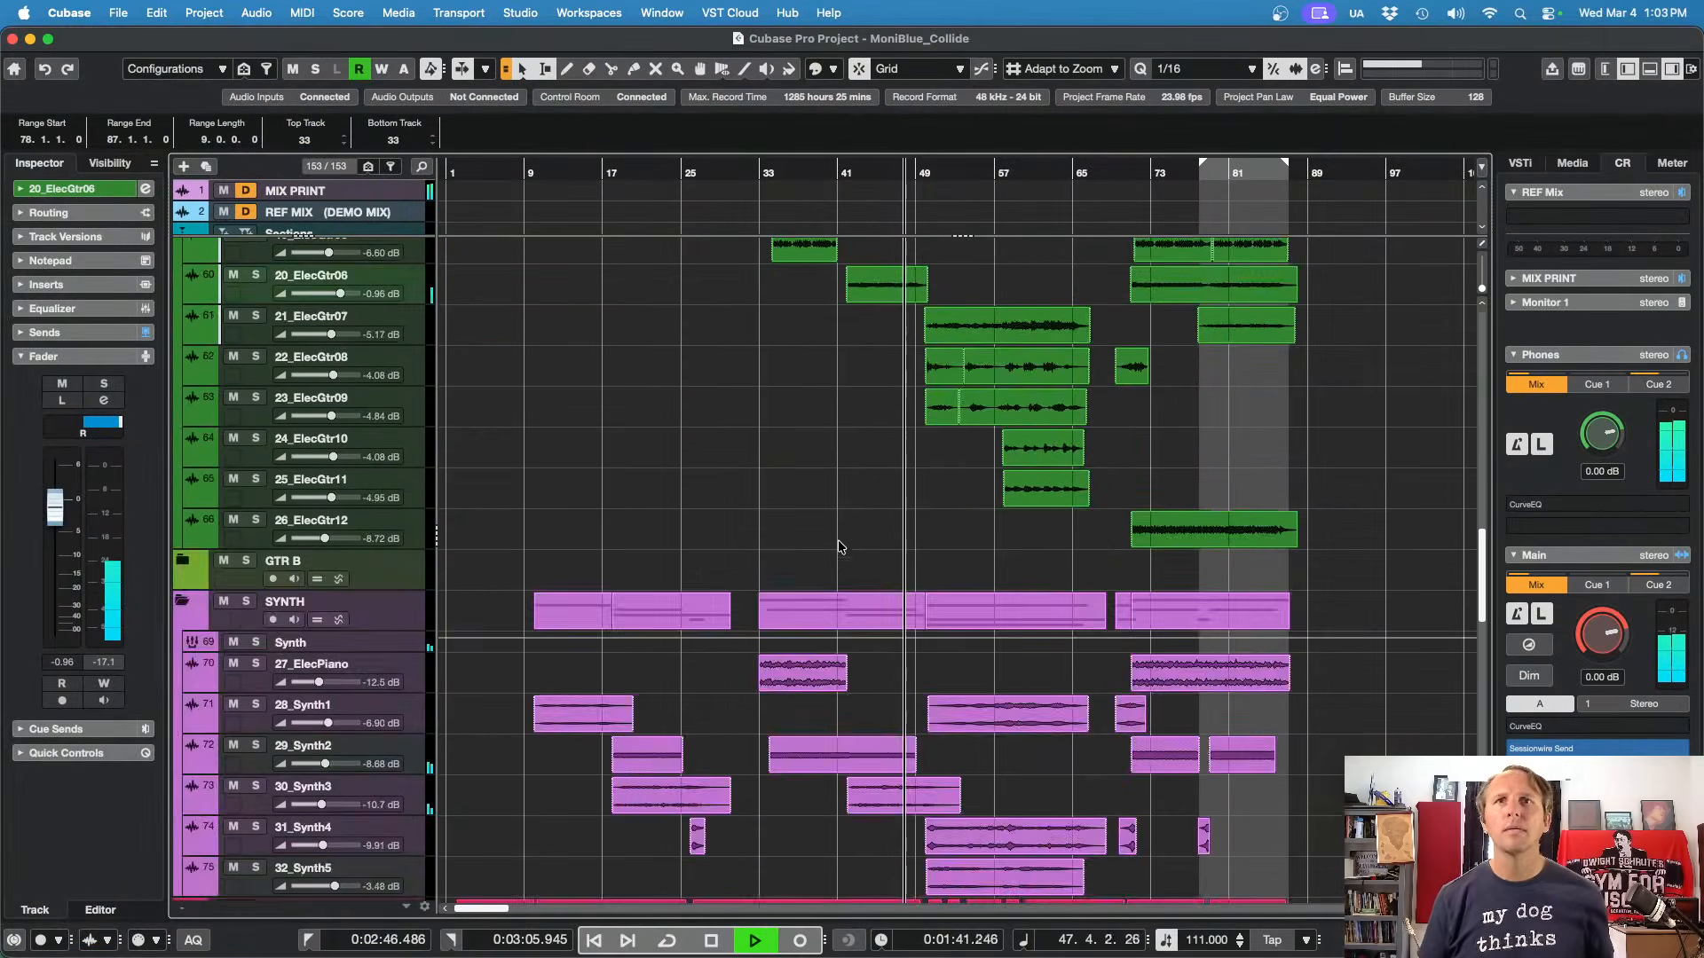
scroll(879, 532, "up", 7)
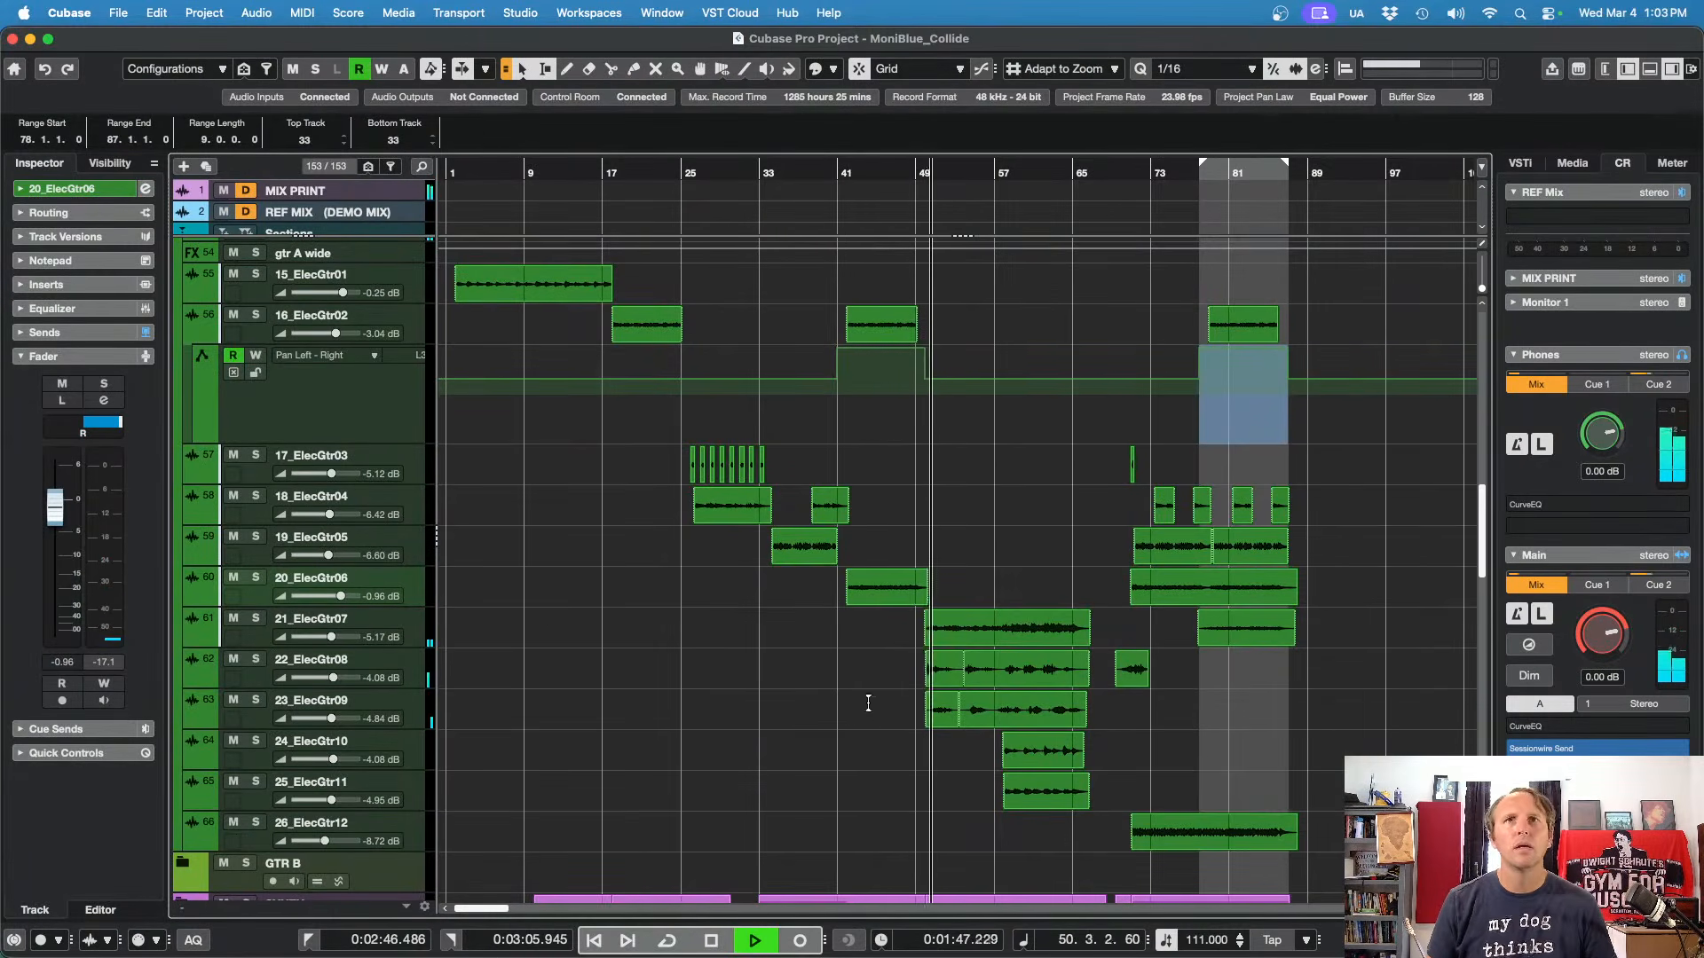
key("h")
key("h")
key("h")
key("h")
key("h")
key("h")
key("h")
key("h")
key("h")
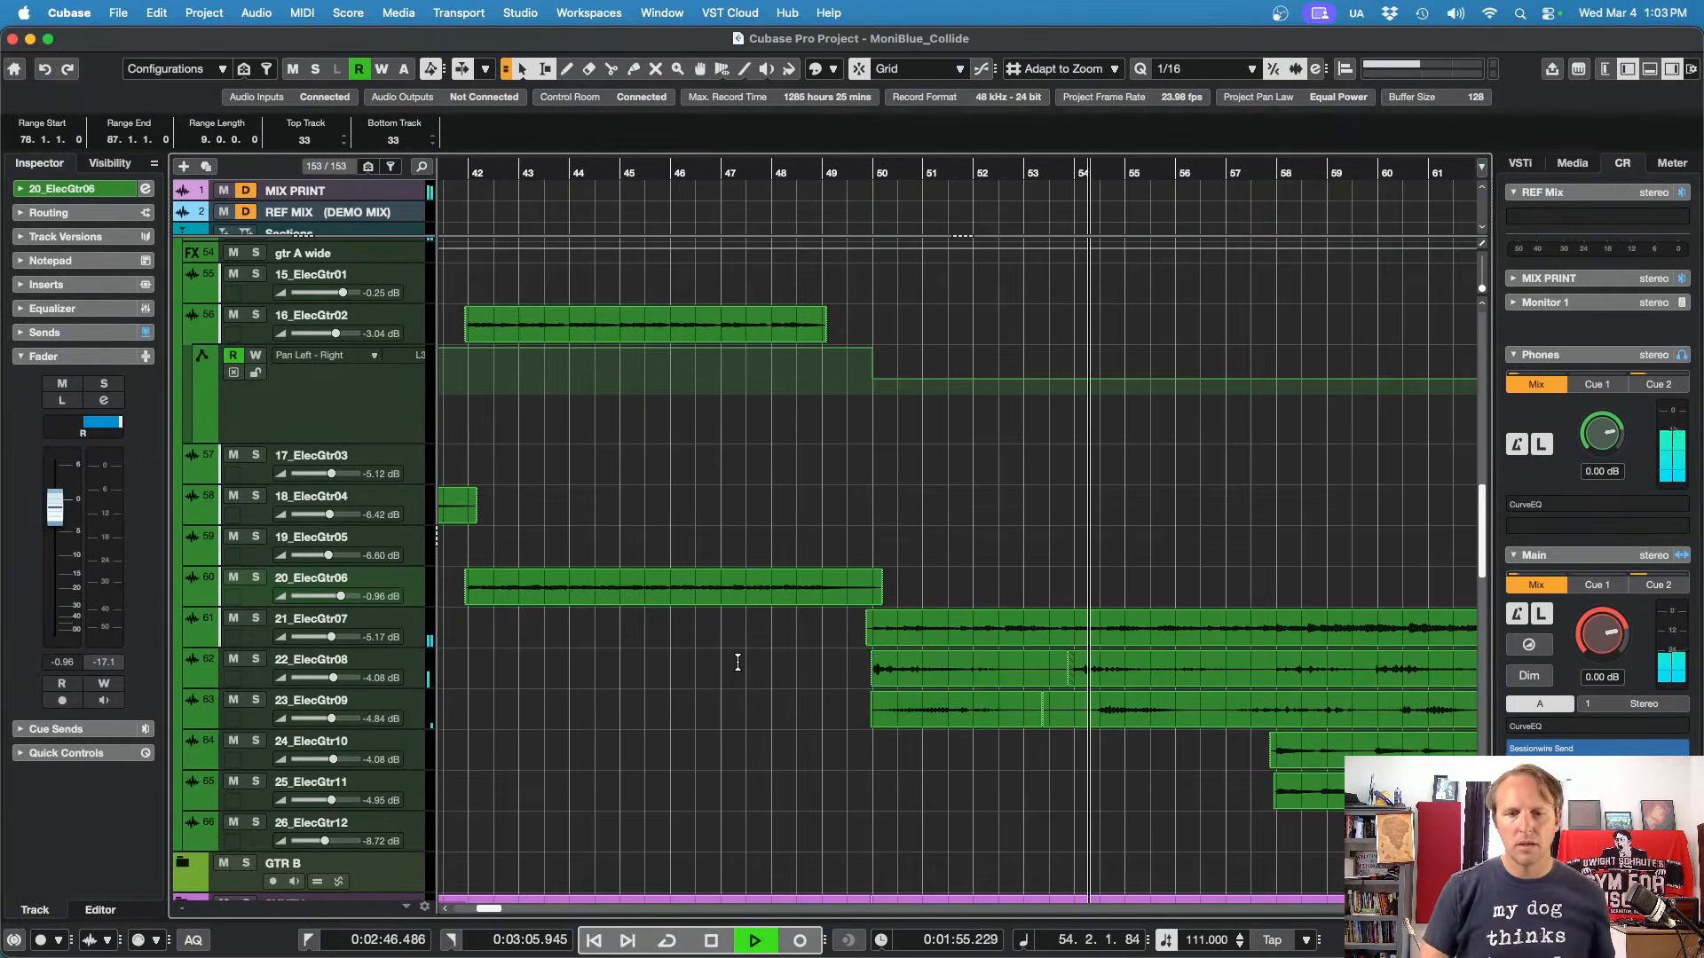
key("s")
key("s")
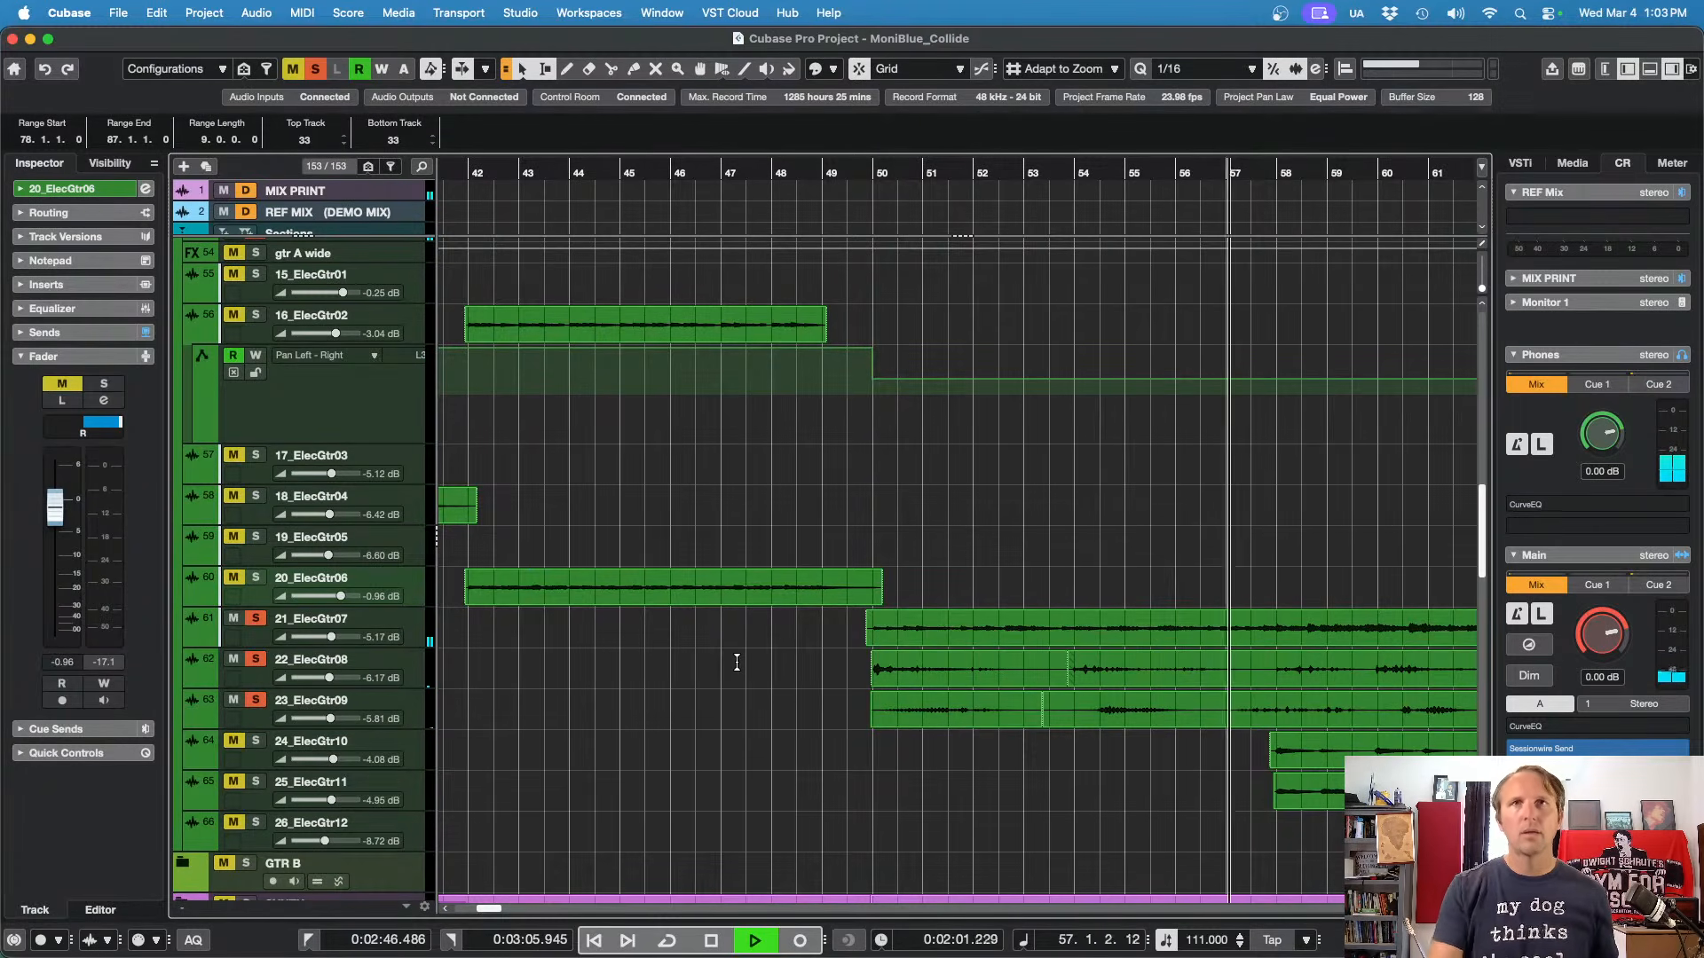
key("space")
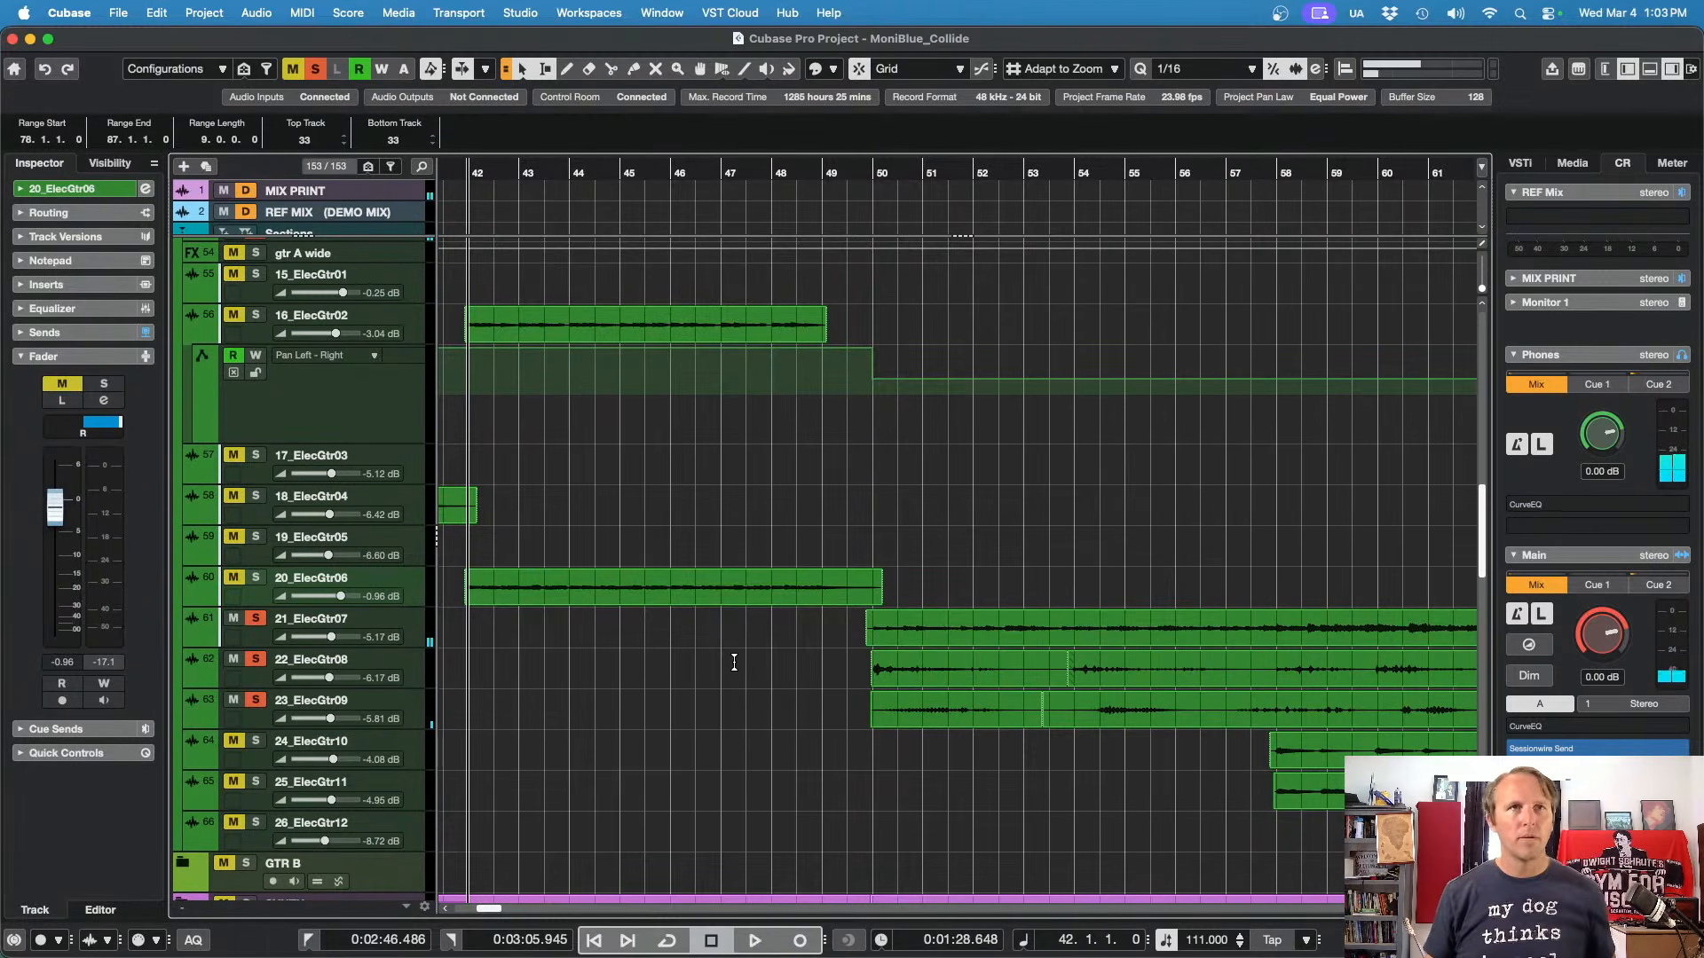
Step: Link the 21_ElecGtr07, 22_ElecGtr08 and 23_ElecGtr09 channels with Q-Link and enable their g_Plate sends
left_click(407, 719)
left_click(410, 632, "shift")
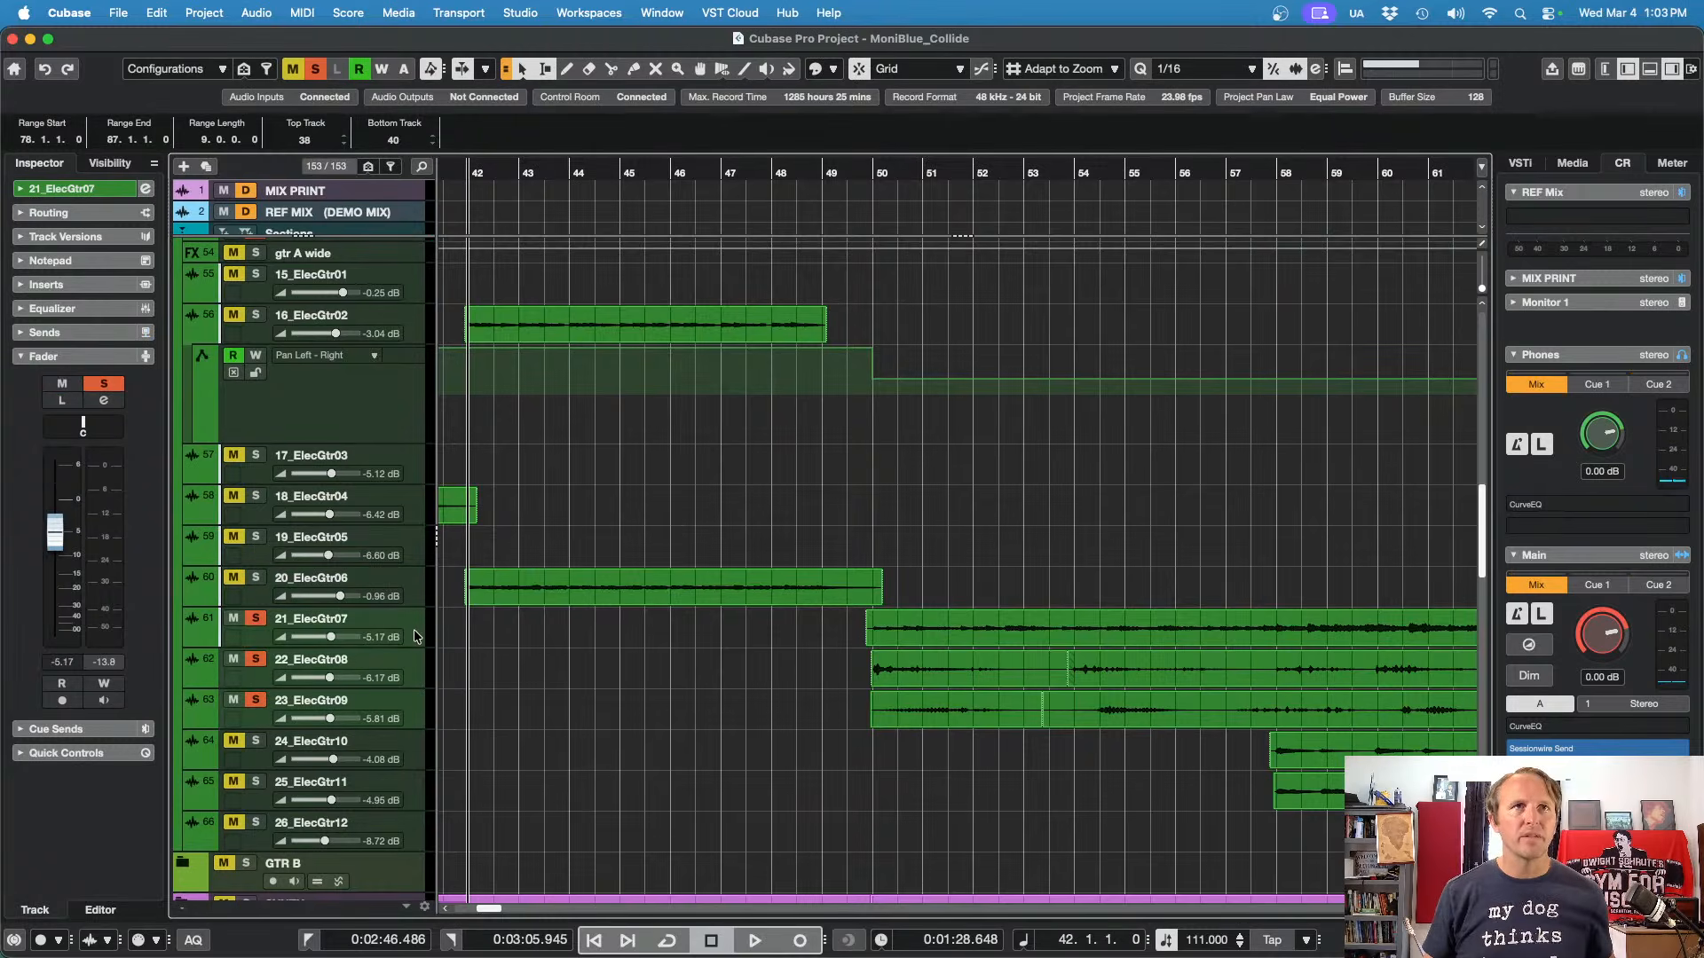
key("F3")
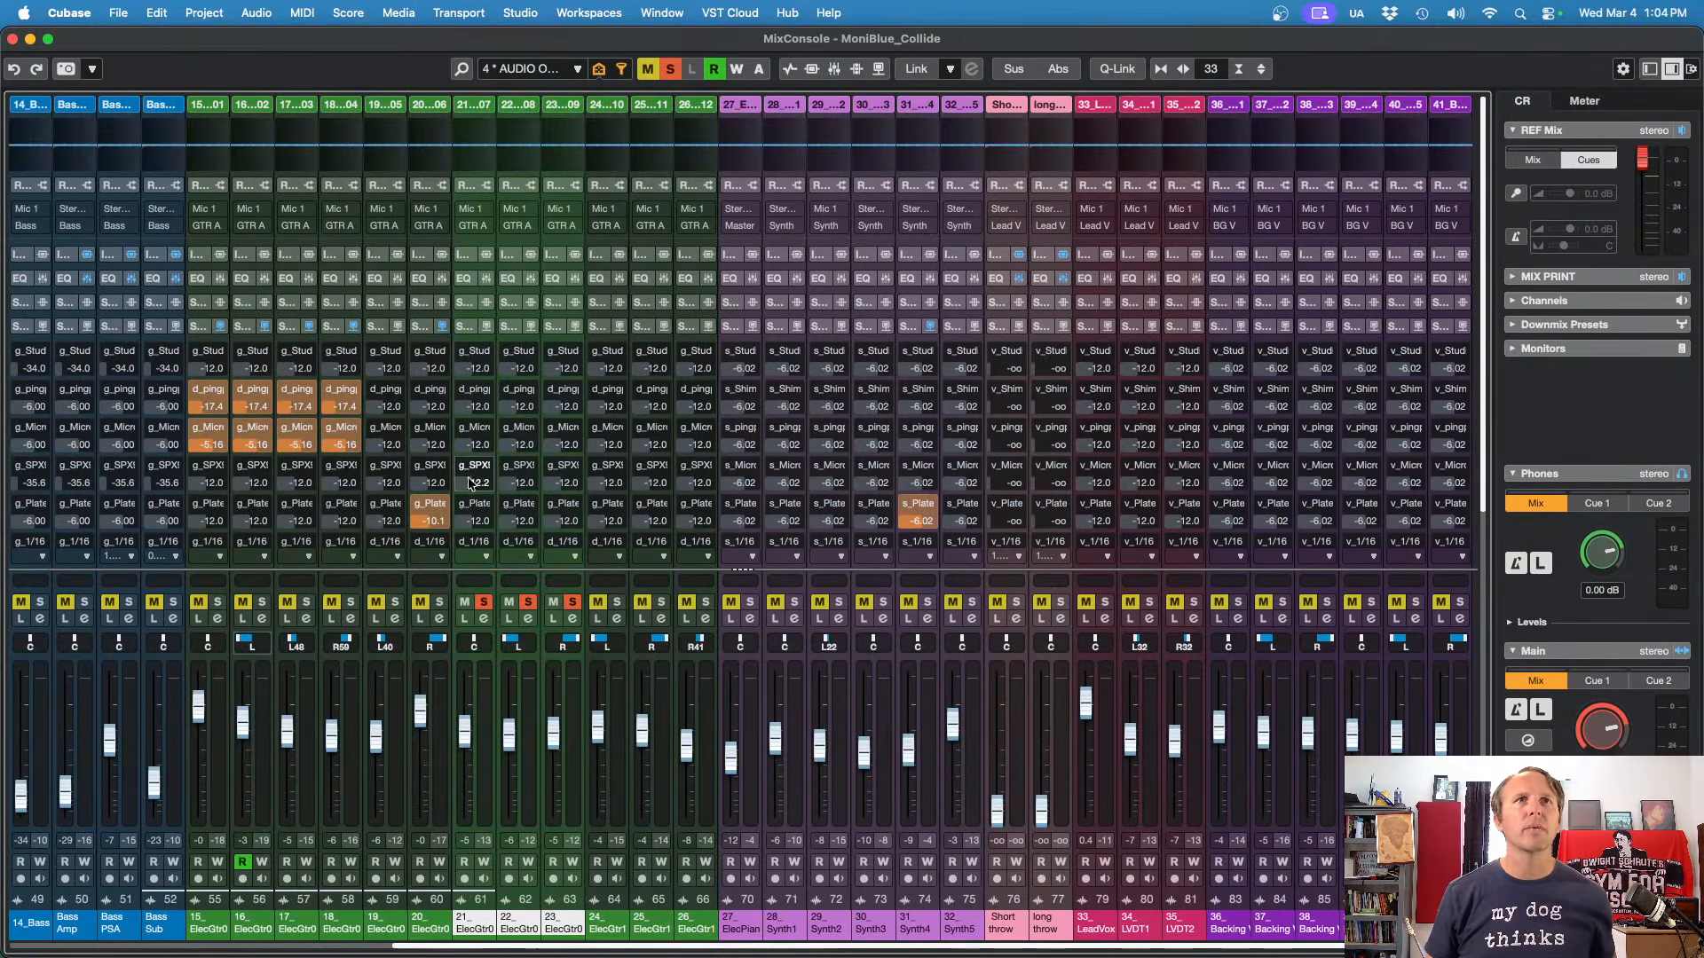
key("alt+shift")
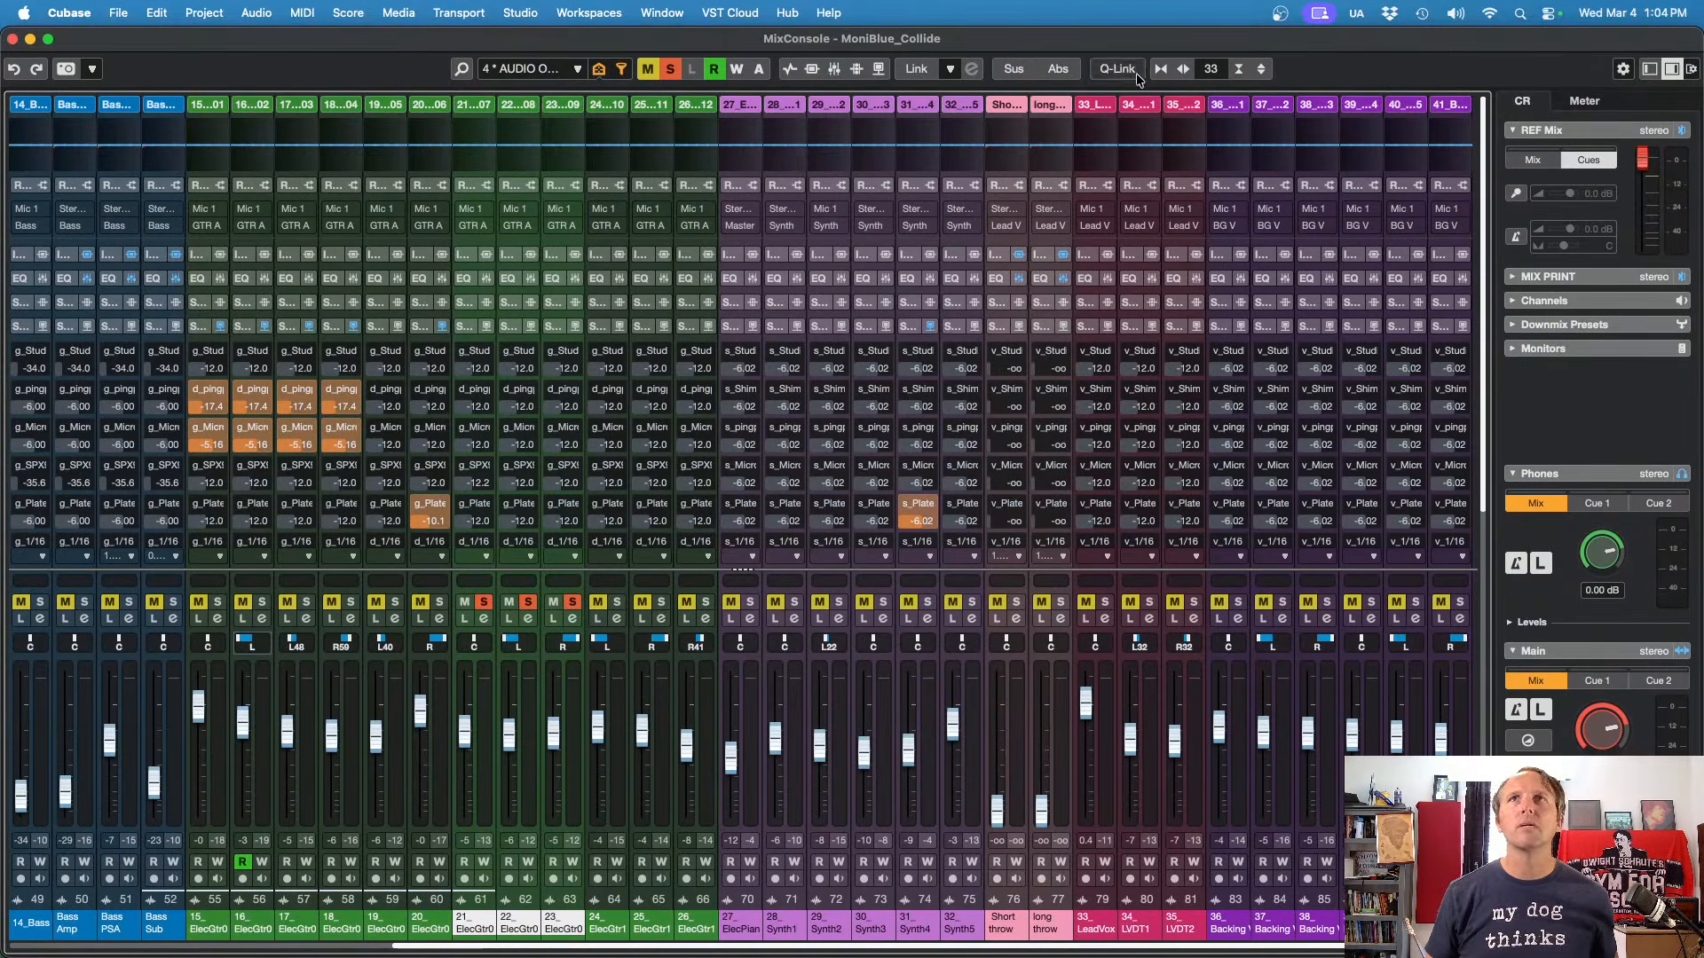
left_click(554, 505)
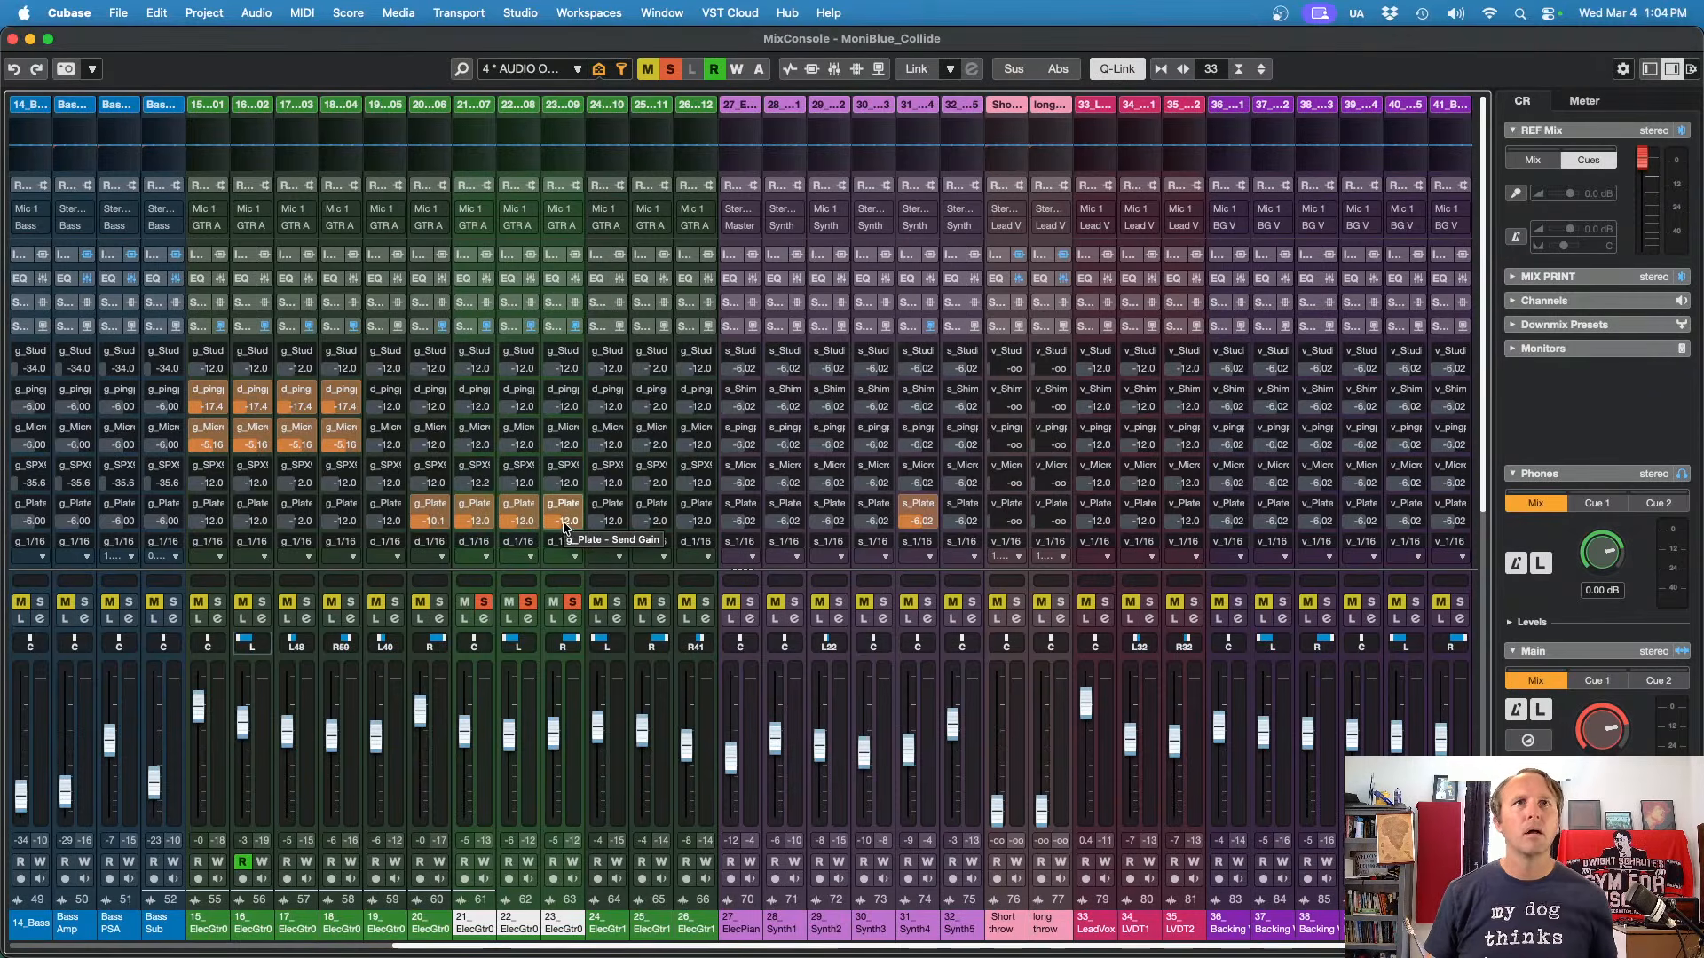
Step: Play the three soloed guitars from about bar 47 and raise their linked g_Plate sends to -0.32 dB
key("F3")
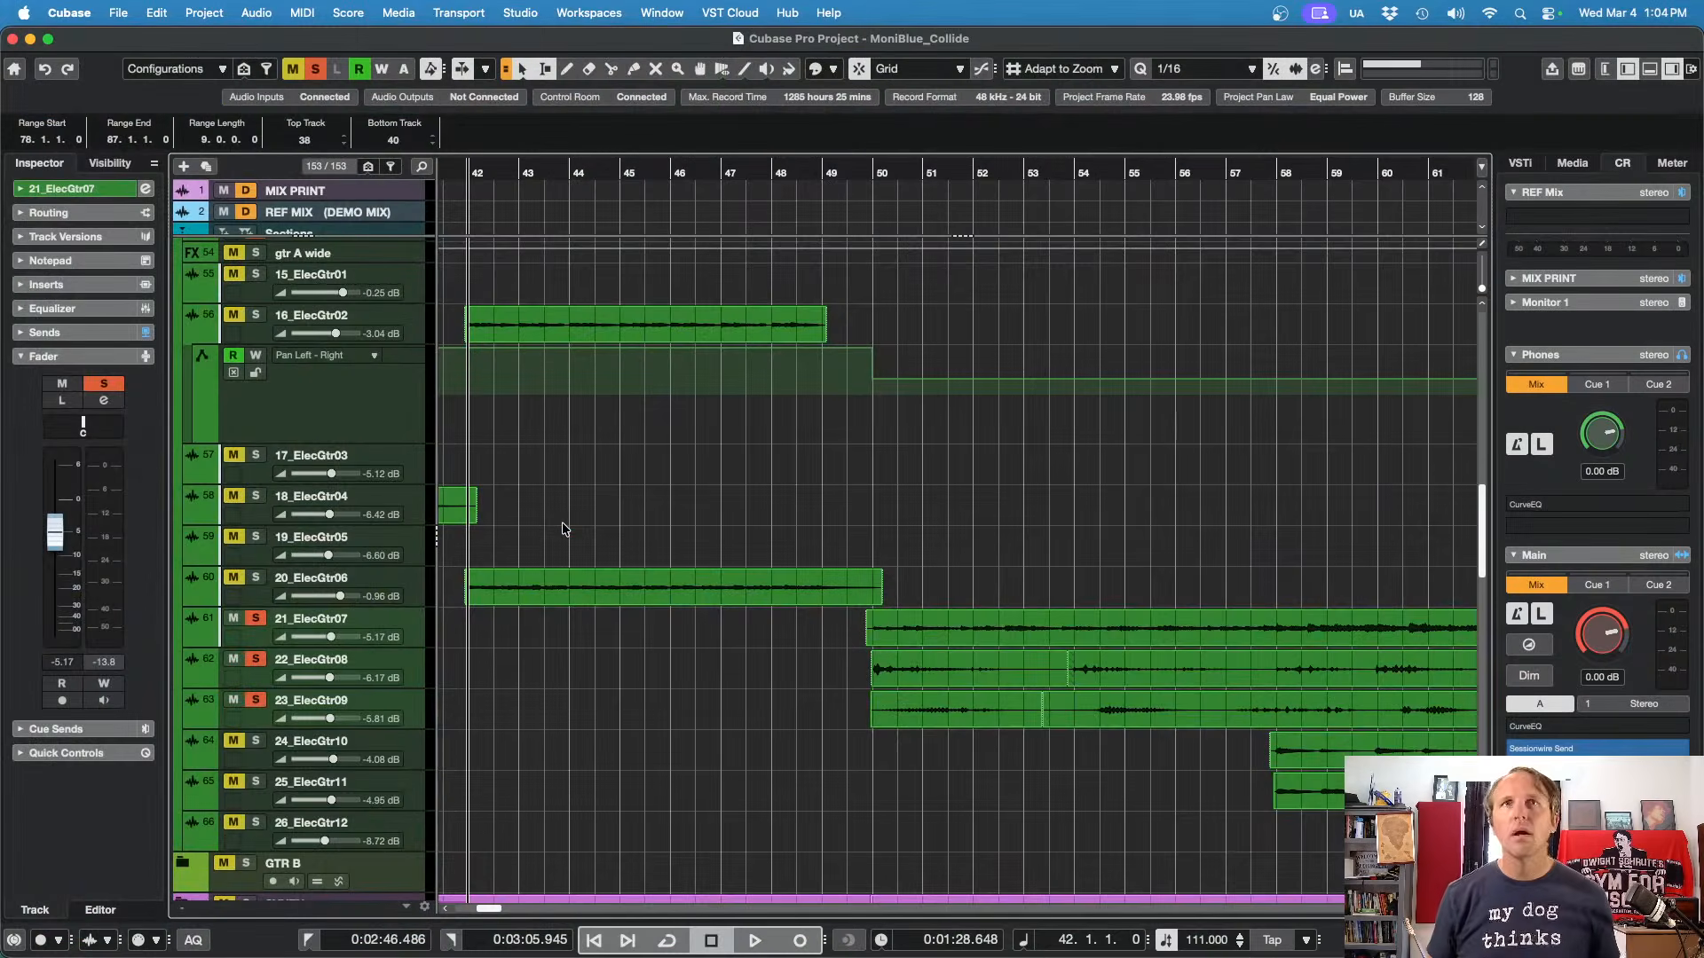
key("KP_Add")
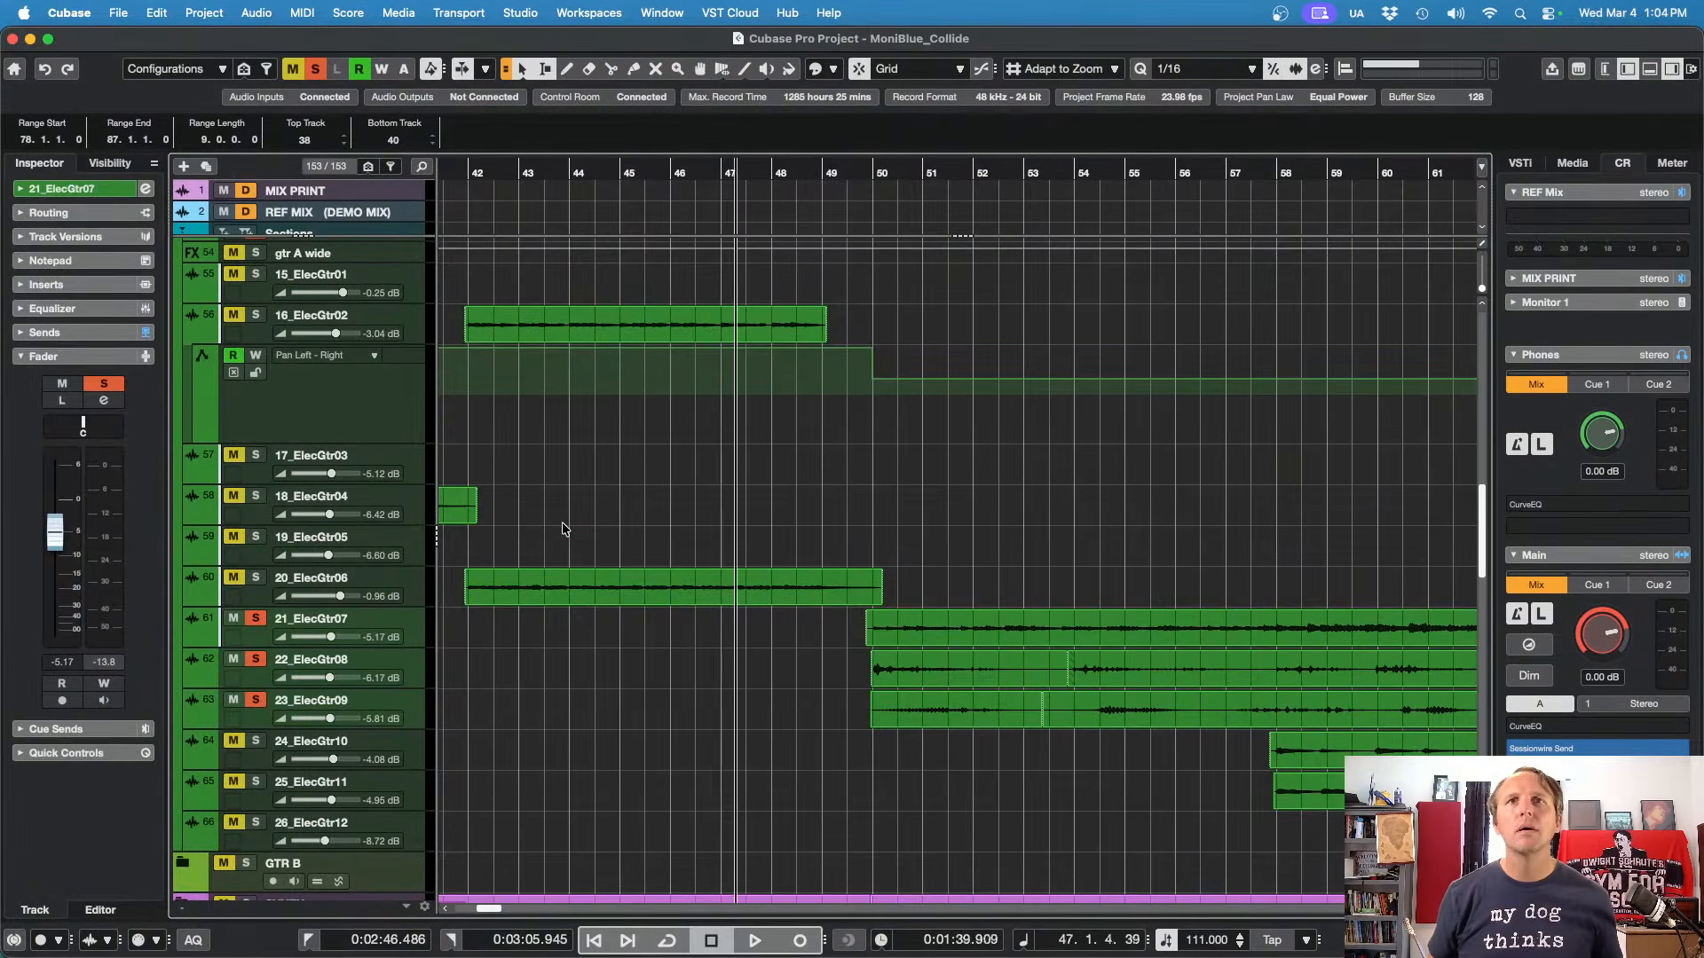
key("space")
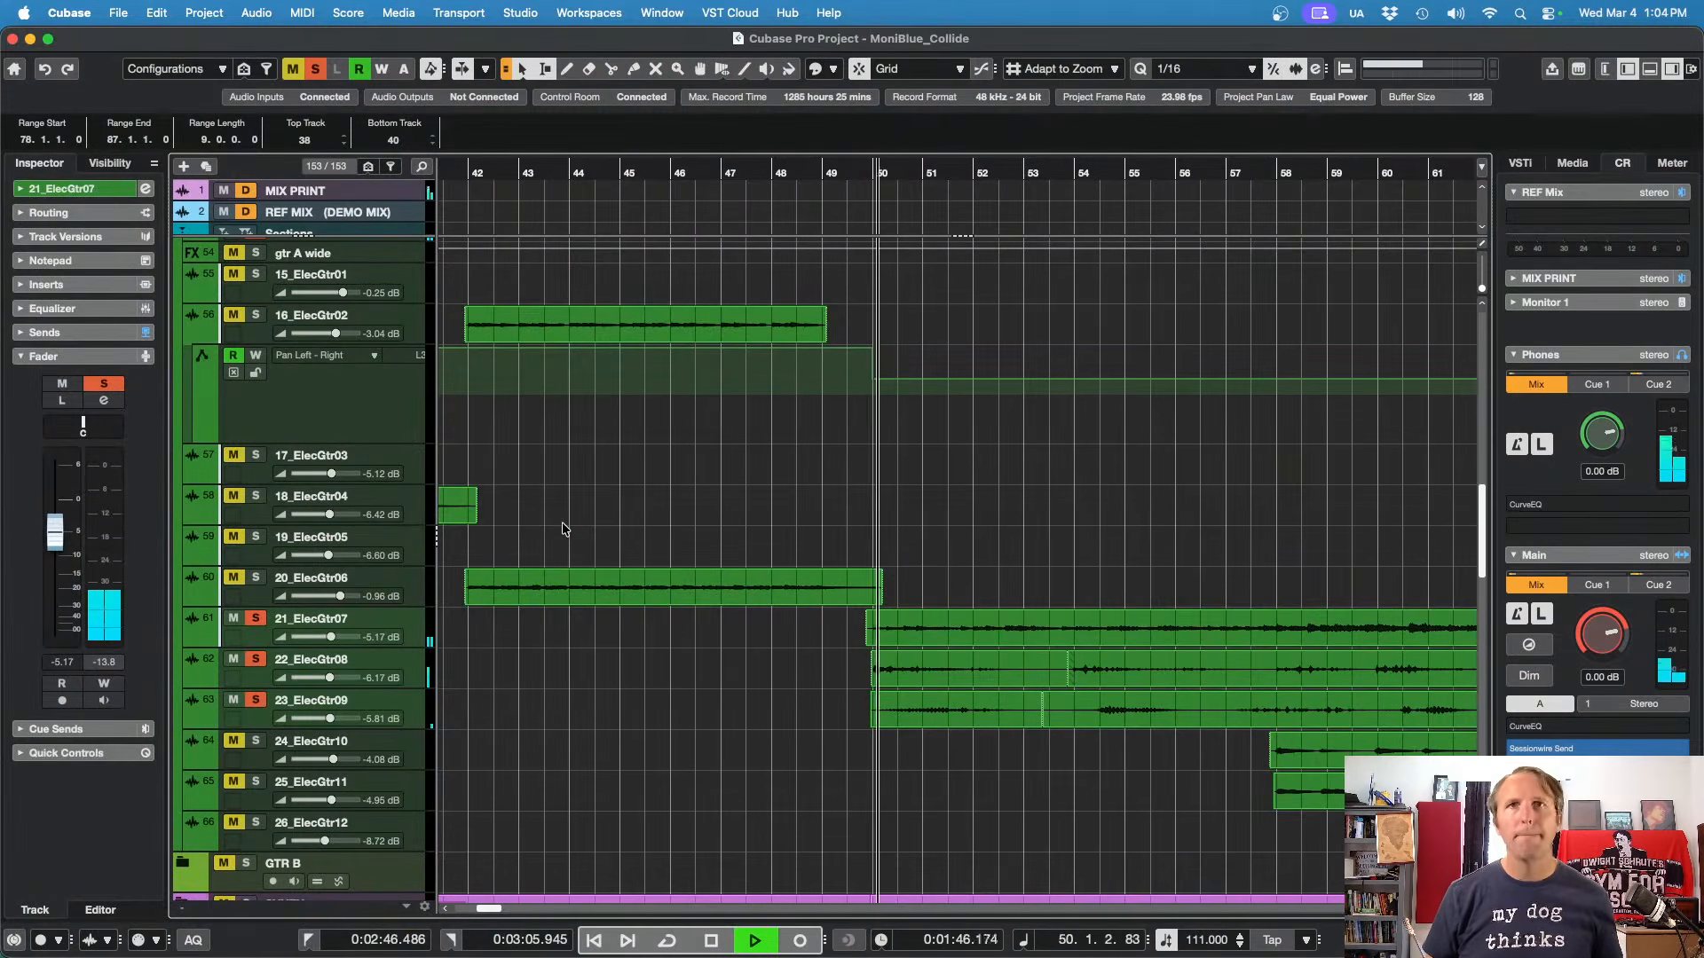
key("F3")
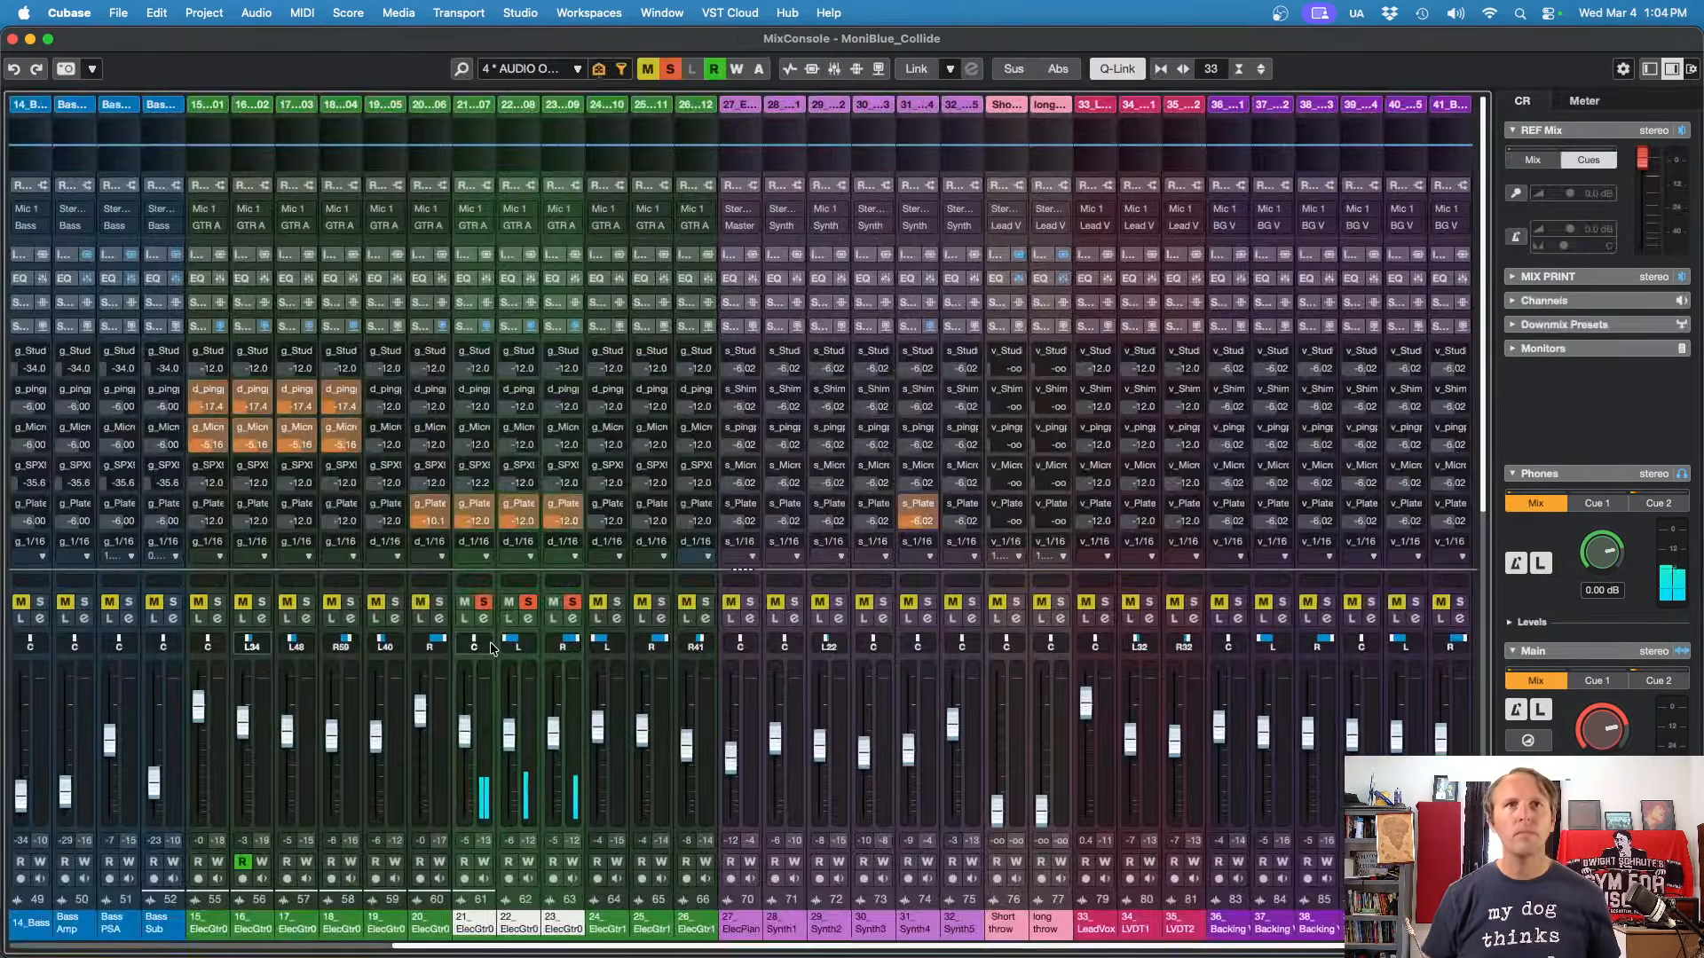
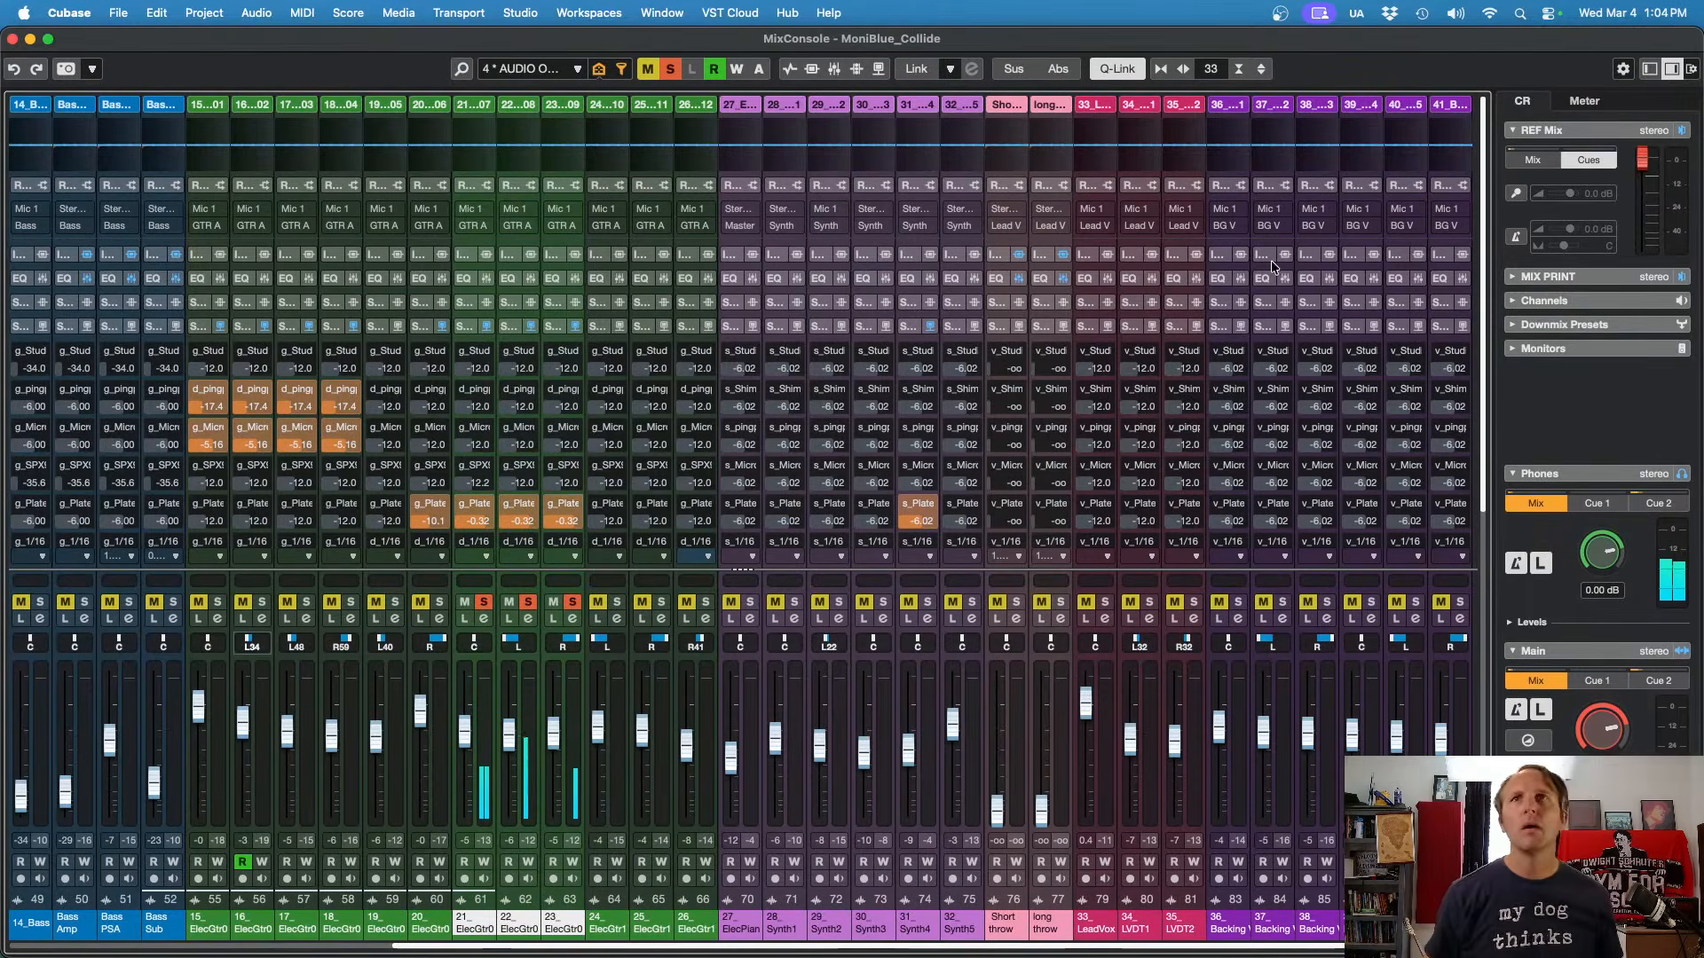
Step: Enable the g_1/4 dly sends on the three linked guitars at -5.19 dB
scroll(1273, 264, "down", 3)
scroll(1163, 391, "down", 2)
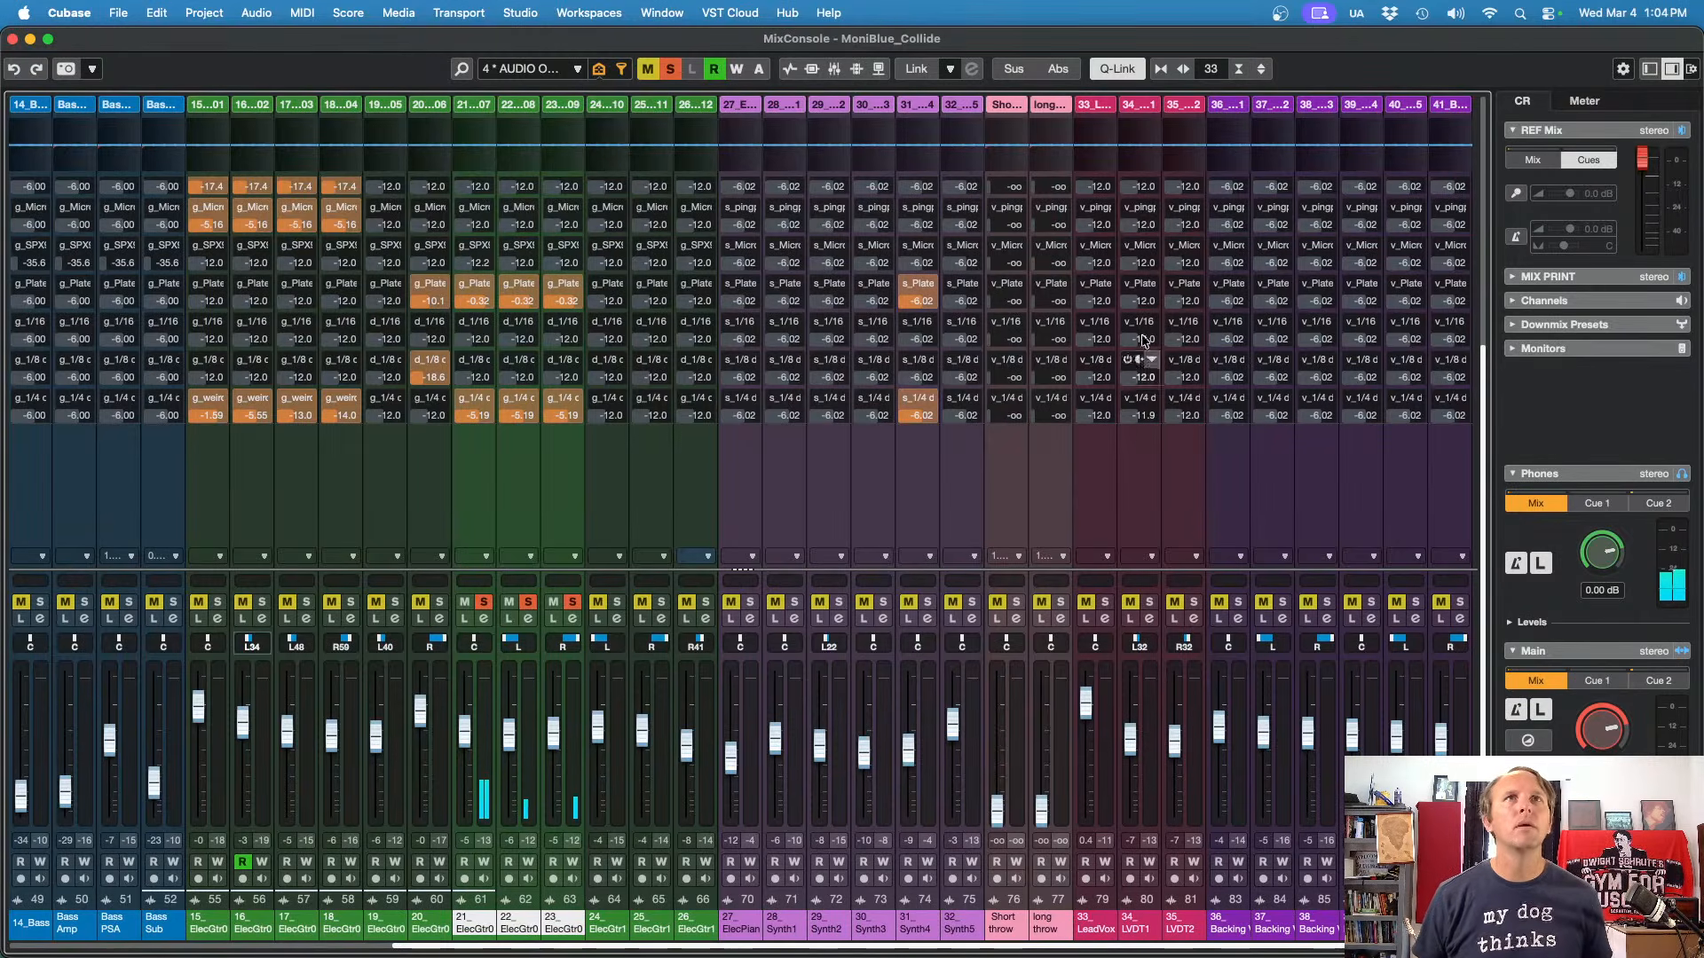
scroll(670, 521, "up", 3)
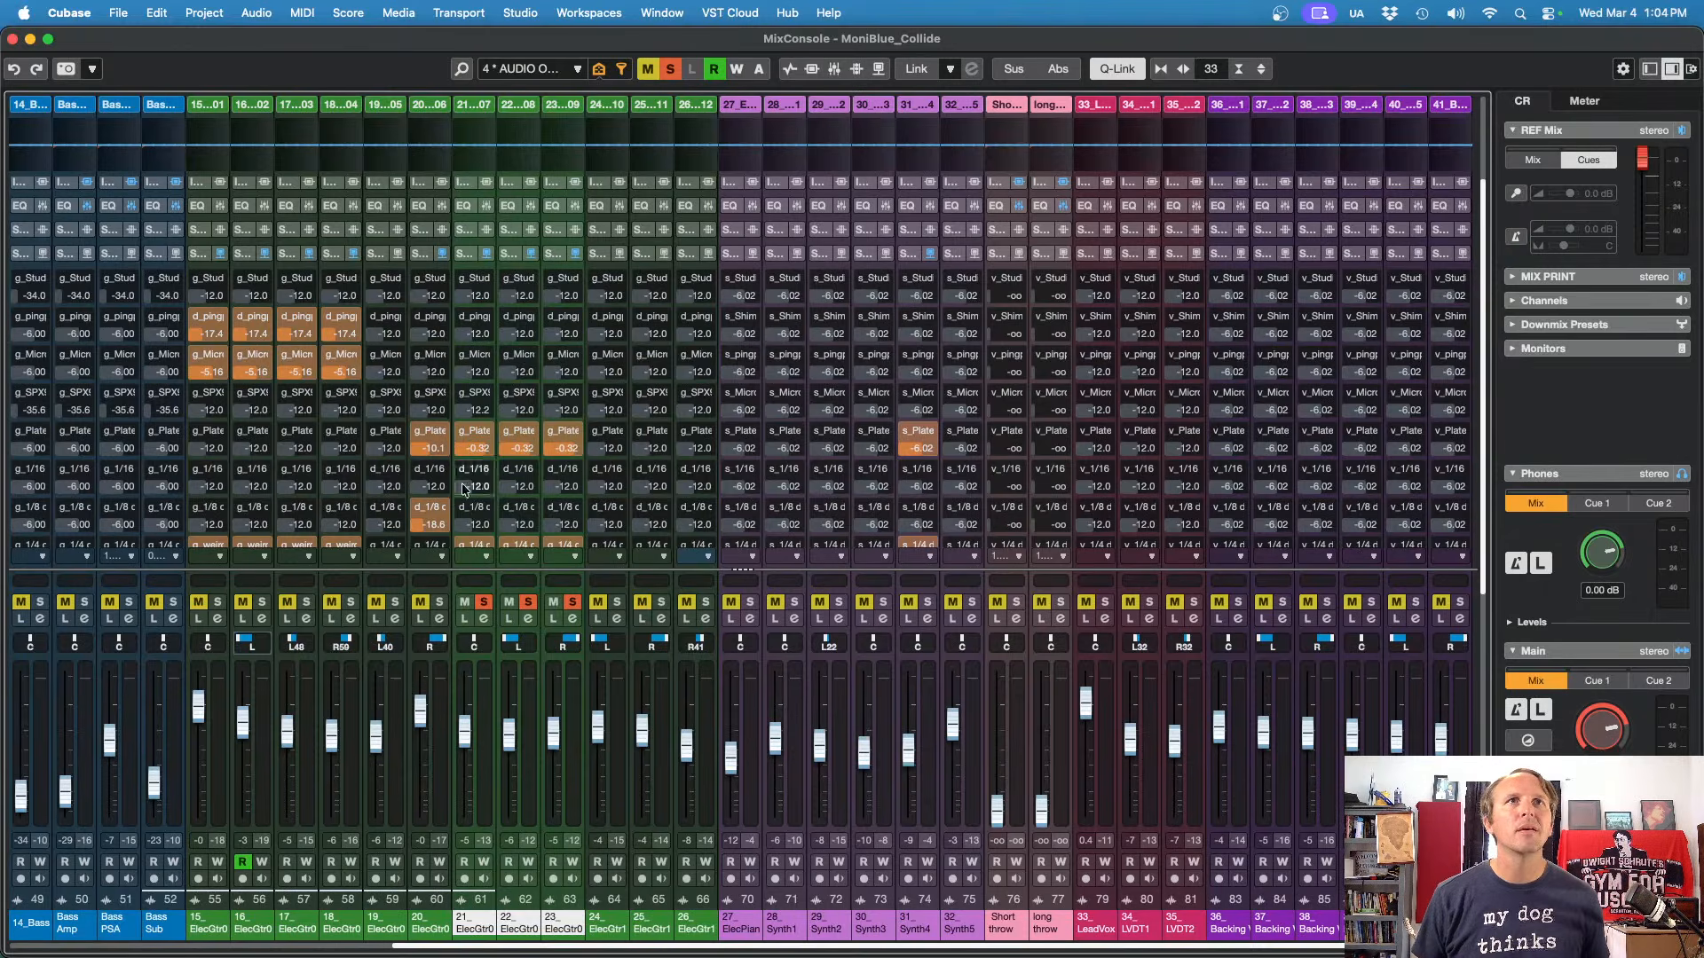
Step: Replace the linked guitars' g_SPX90 sends with g_weird leslie, raised to -6.56 dB on 21_ElecGtr07 and -6.42 dB on the other two
left_click(477, 393)
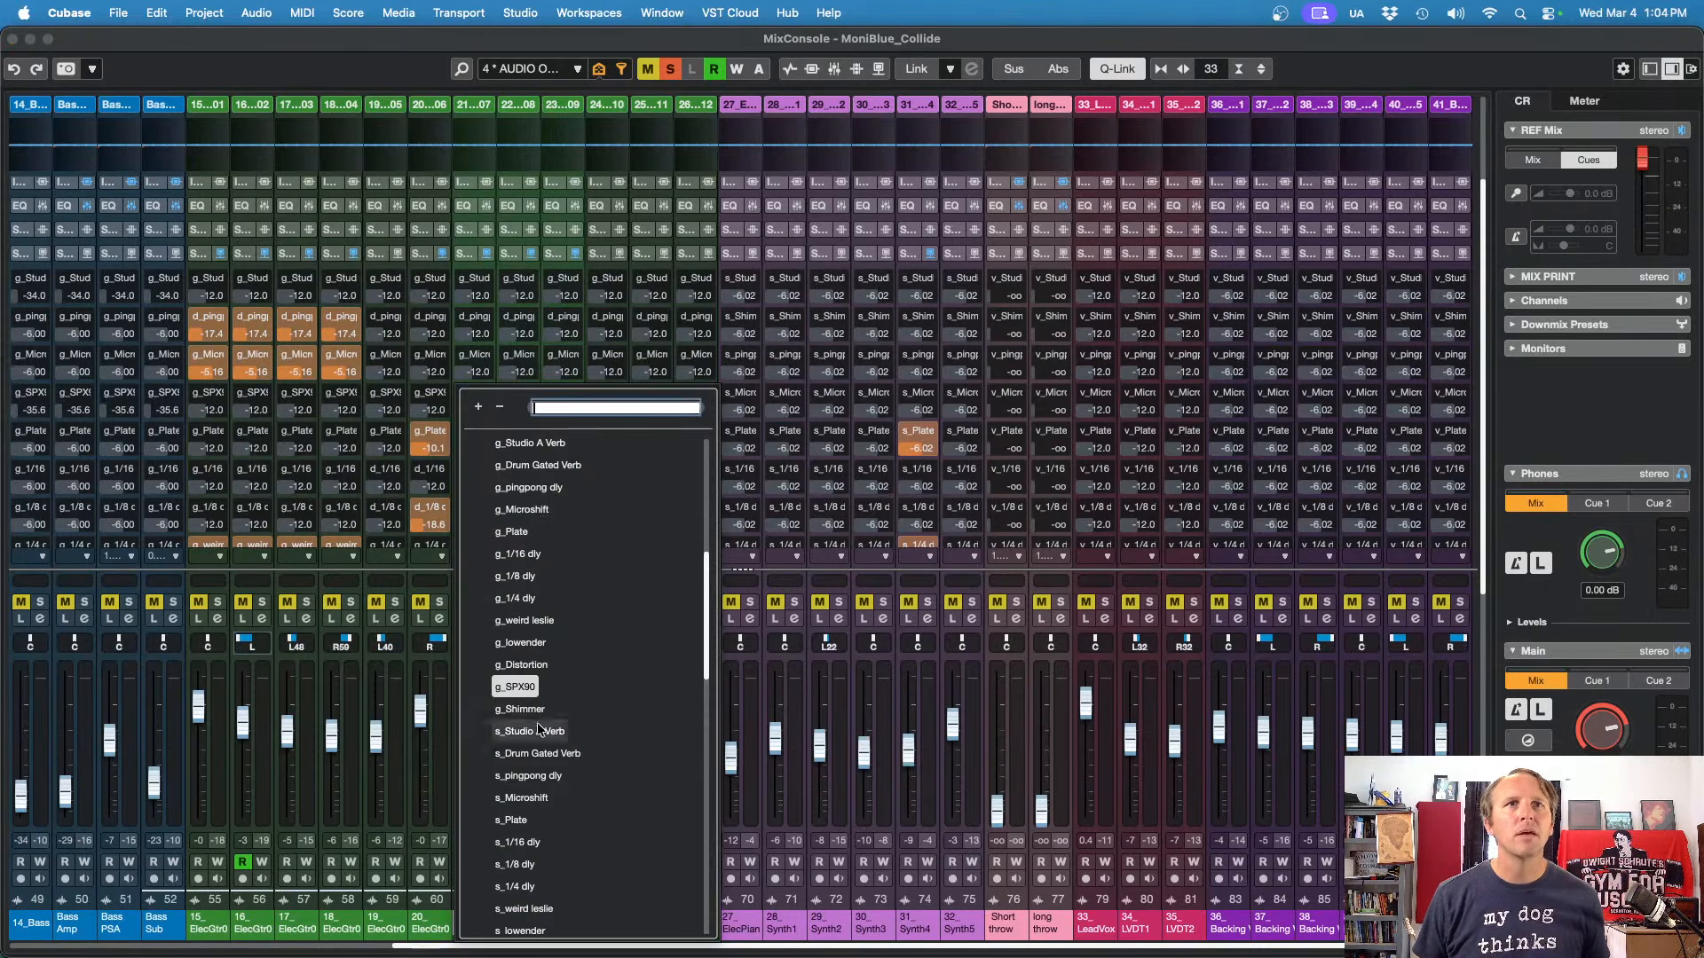
left_click(525, 620)
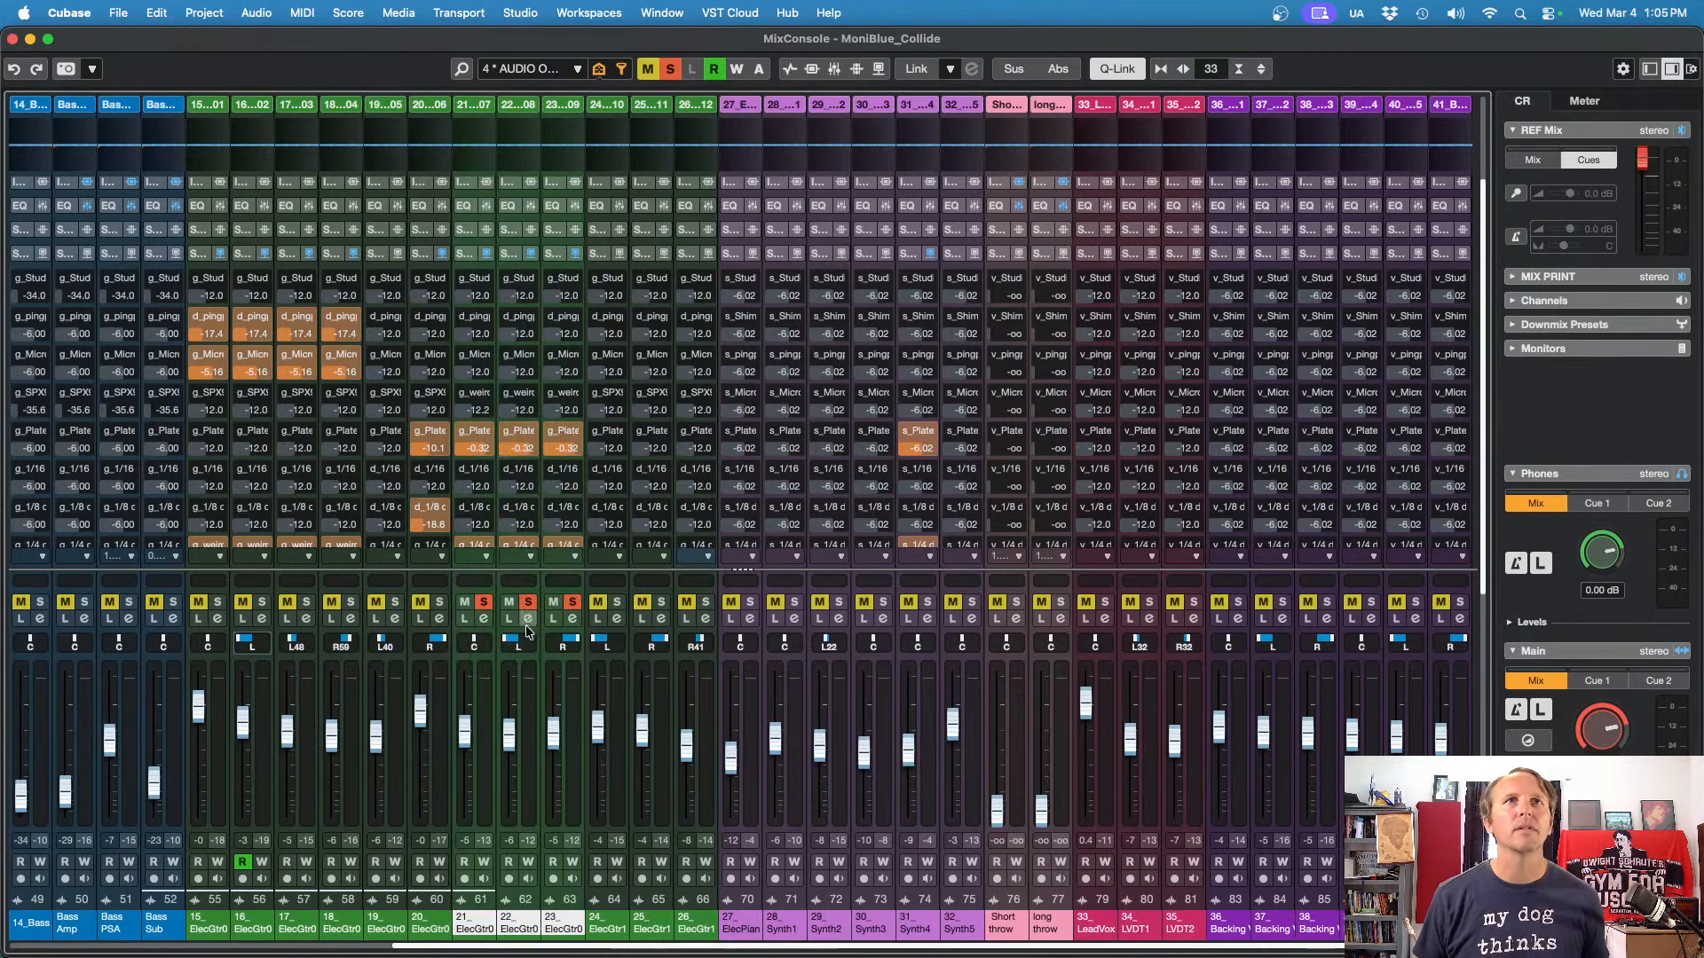
left_click(464, 395)
scroll(465, 398, "up", 1)
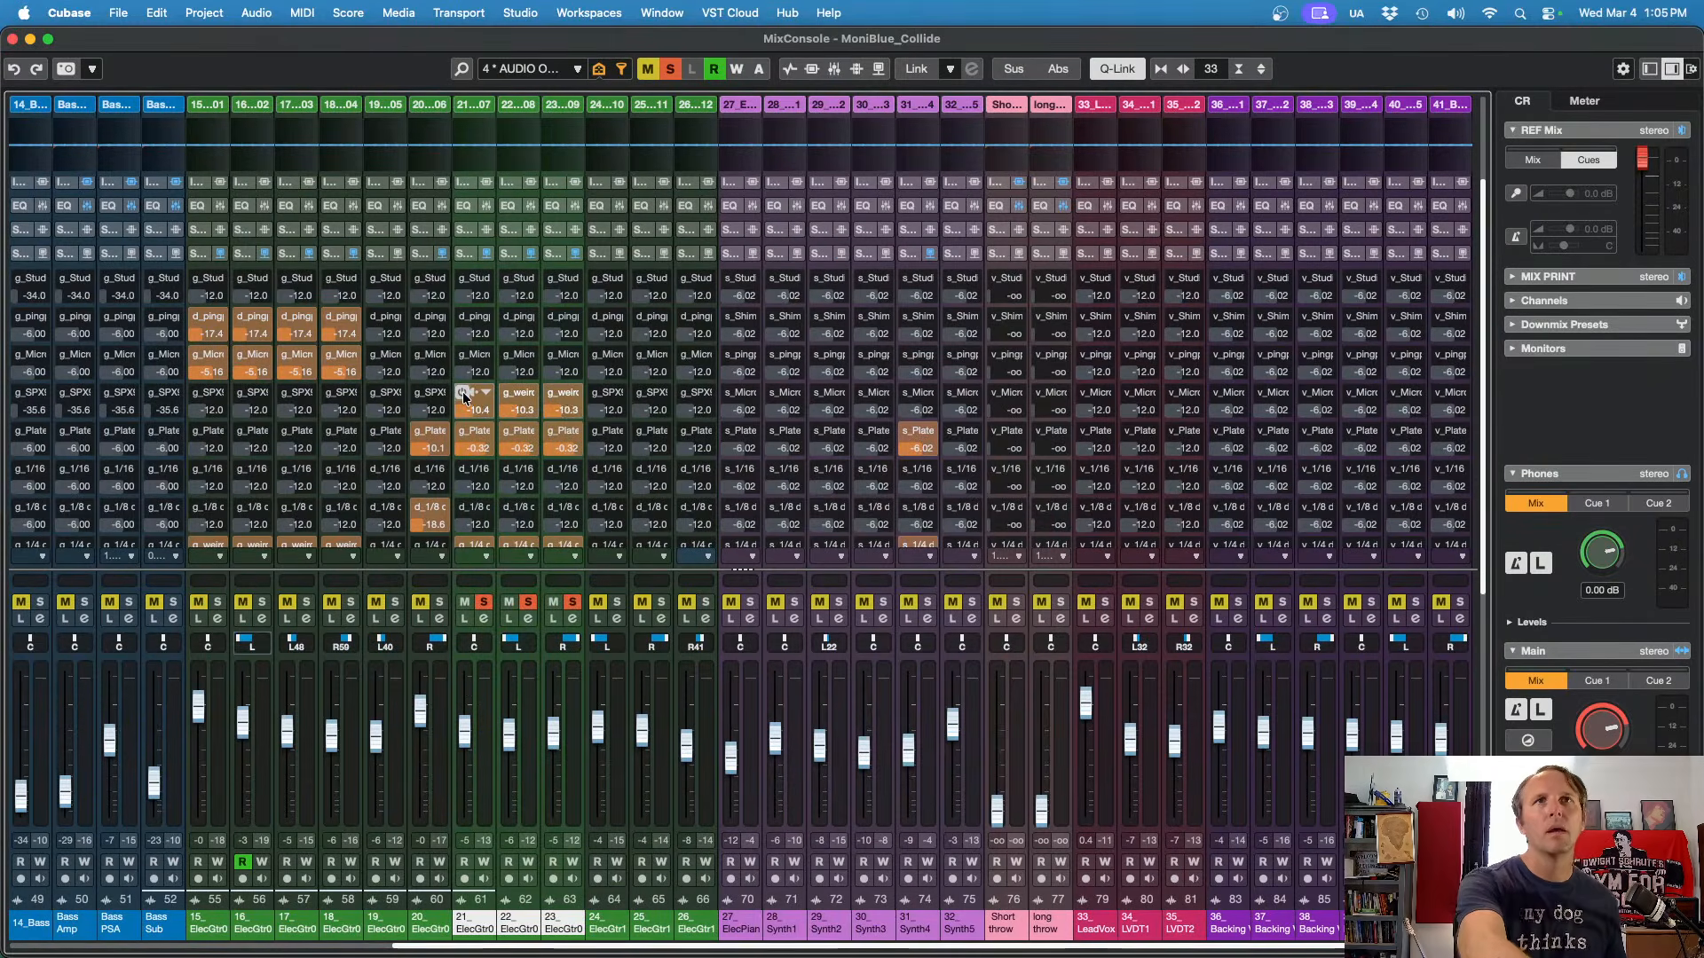
key("space")
scroll(463, 394, "up", 5)
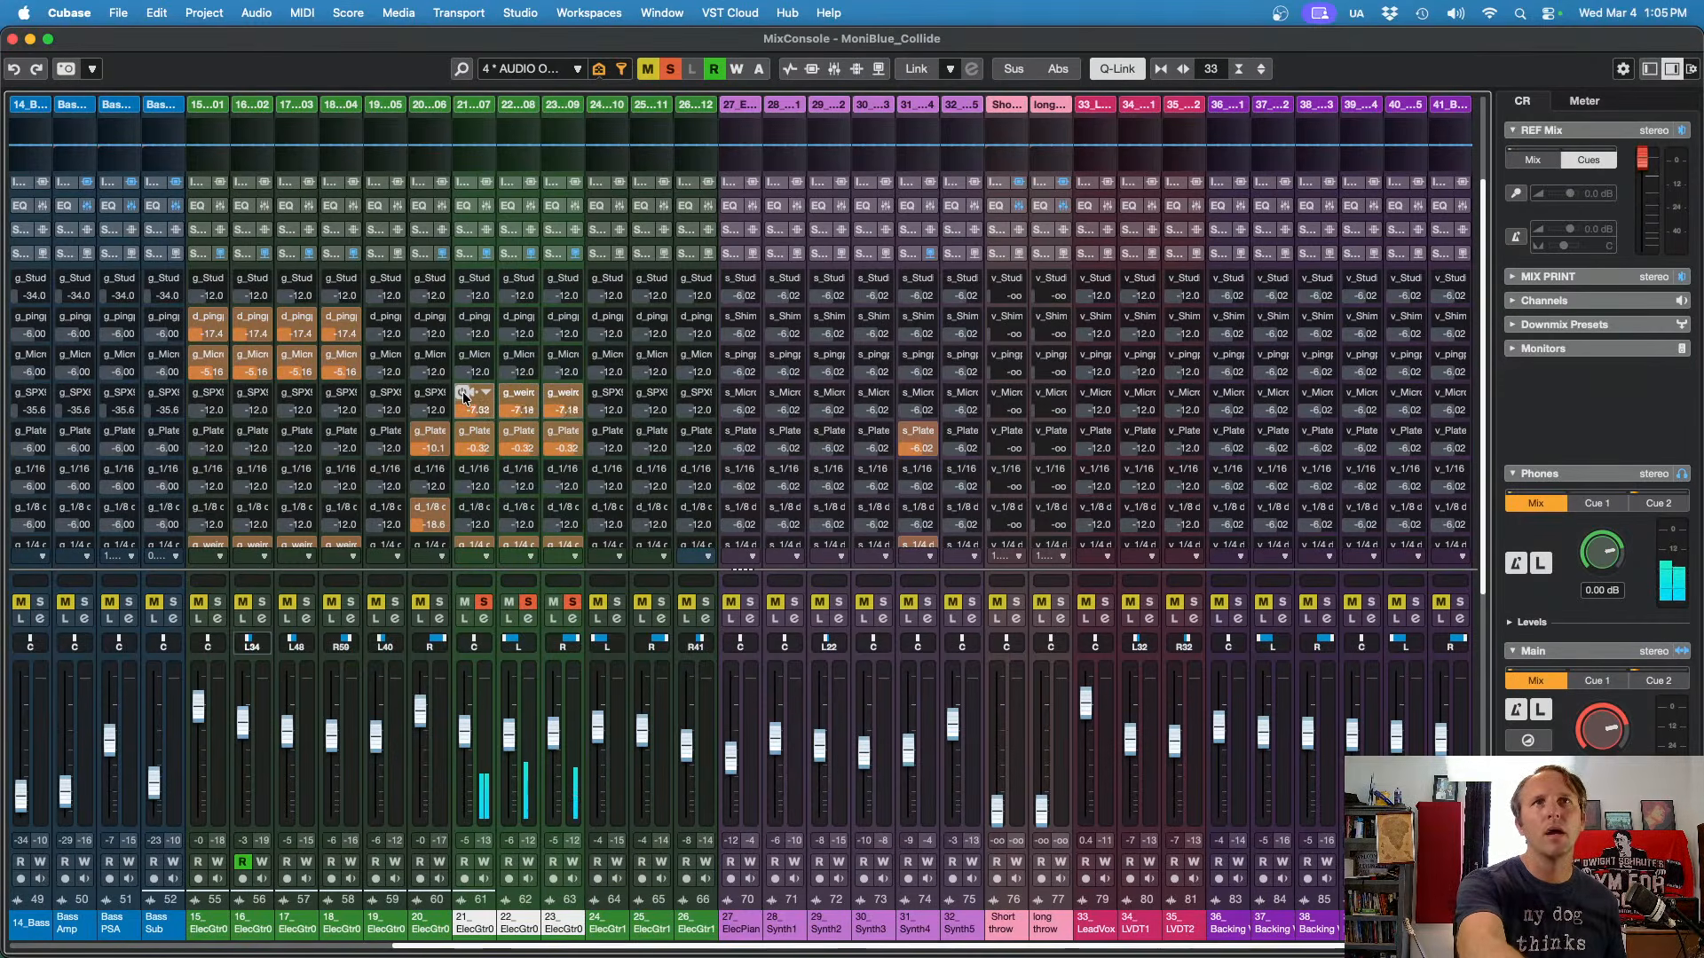
scroll(462, 391, "up", 2)
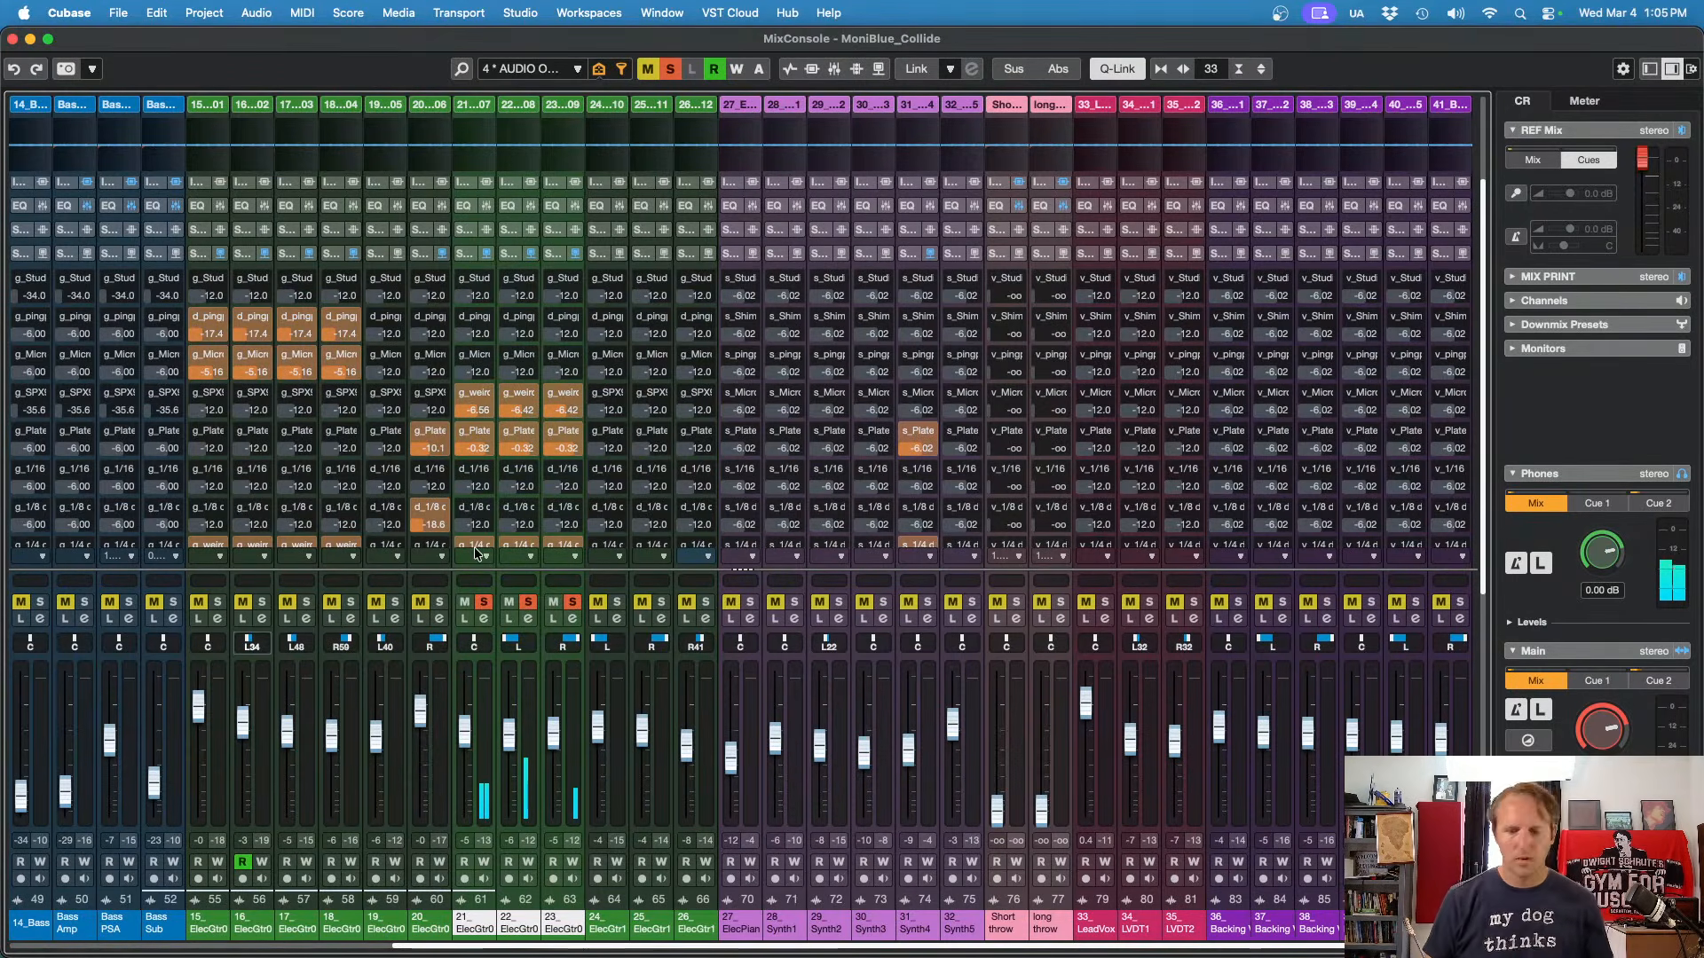
Step: Return to the project view and clear the solos on 21_ElecGtr07, 22_ElecGtr08 and 23_ElecGtr09
key("F3")
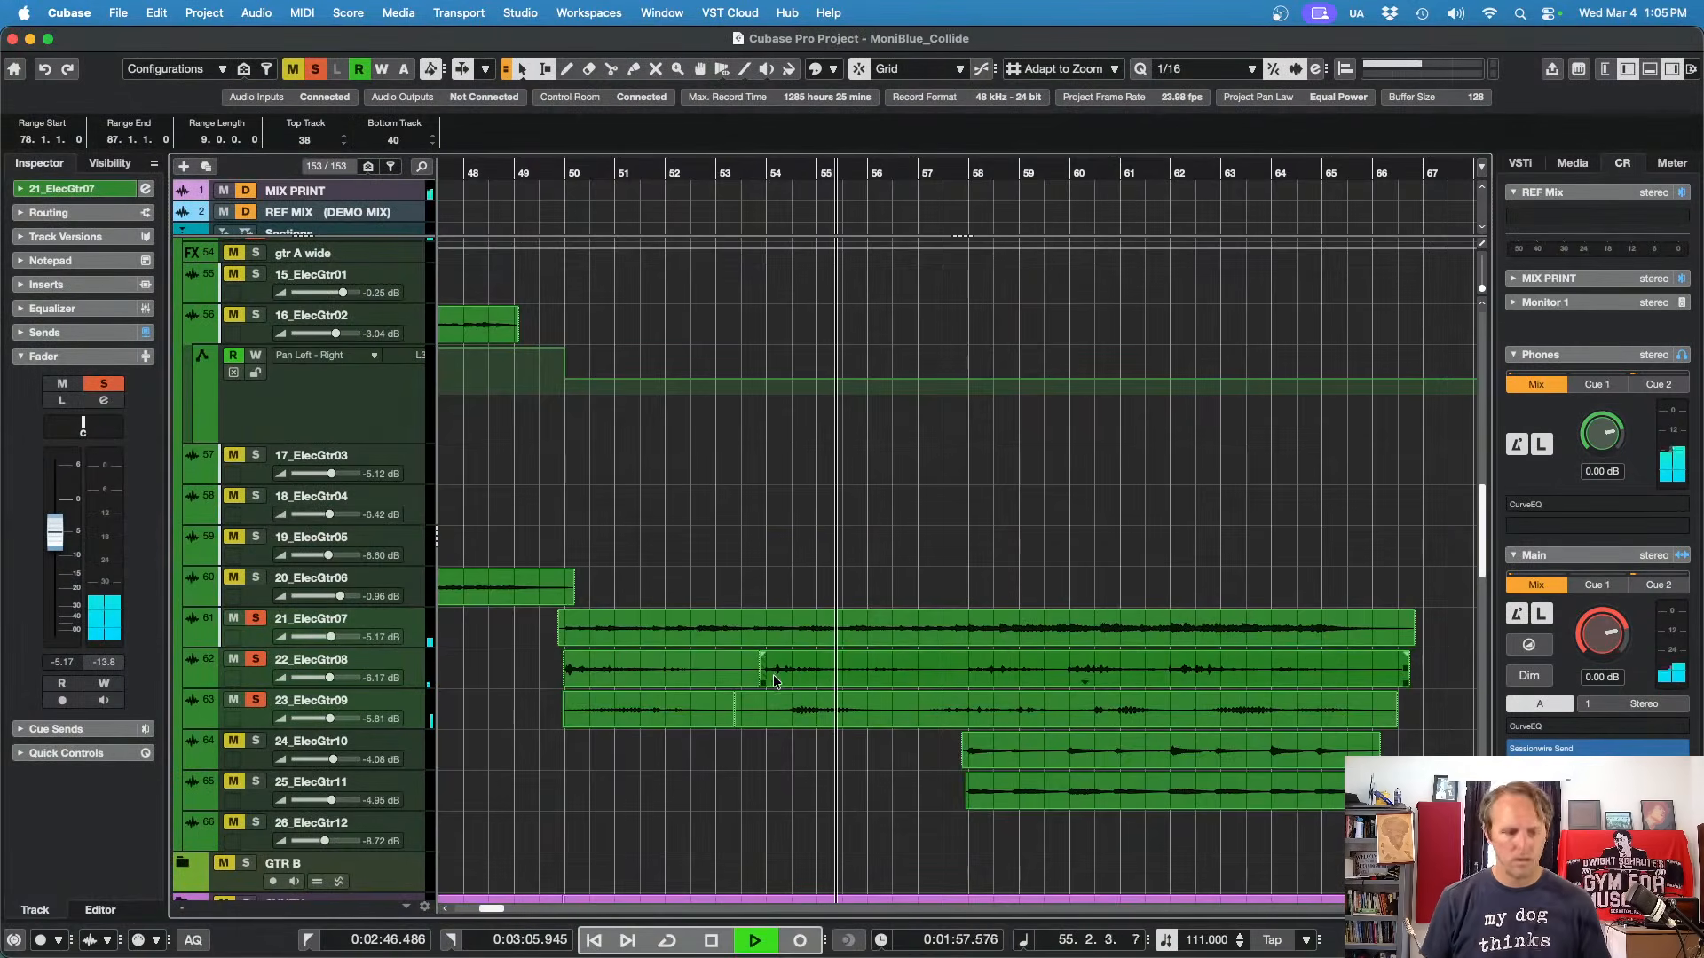
key("g")
key("g")
key("g")
key("g")
key("g")
key("g")
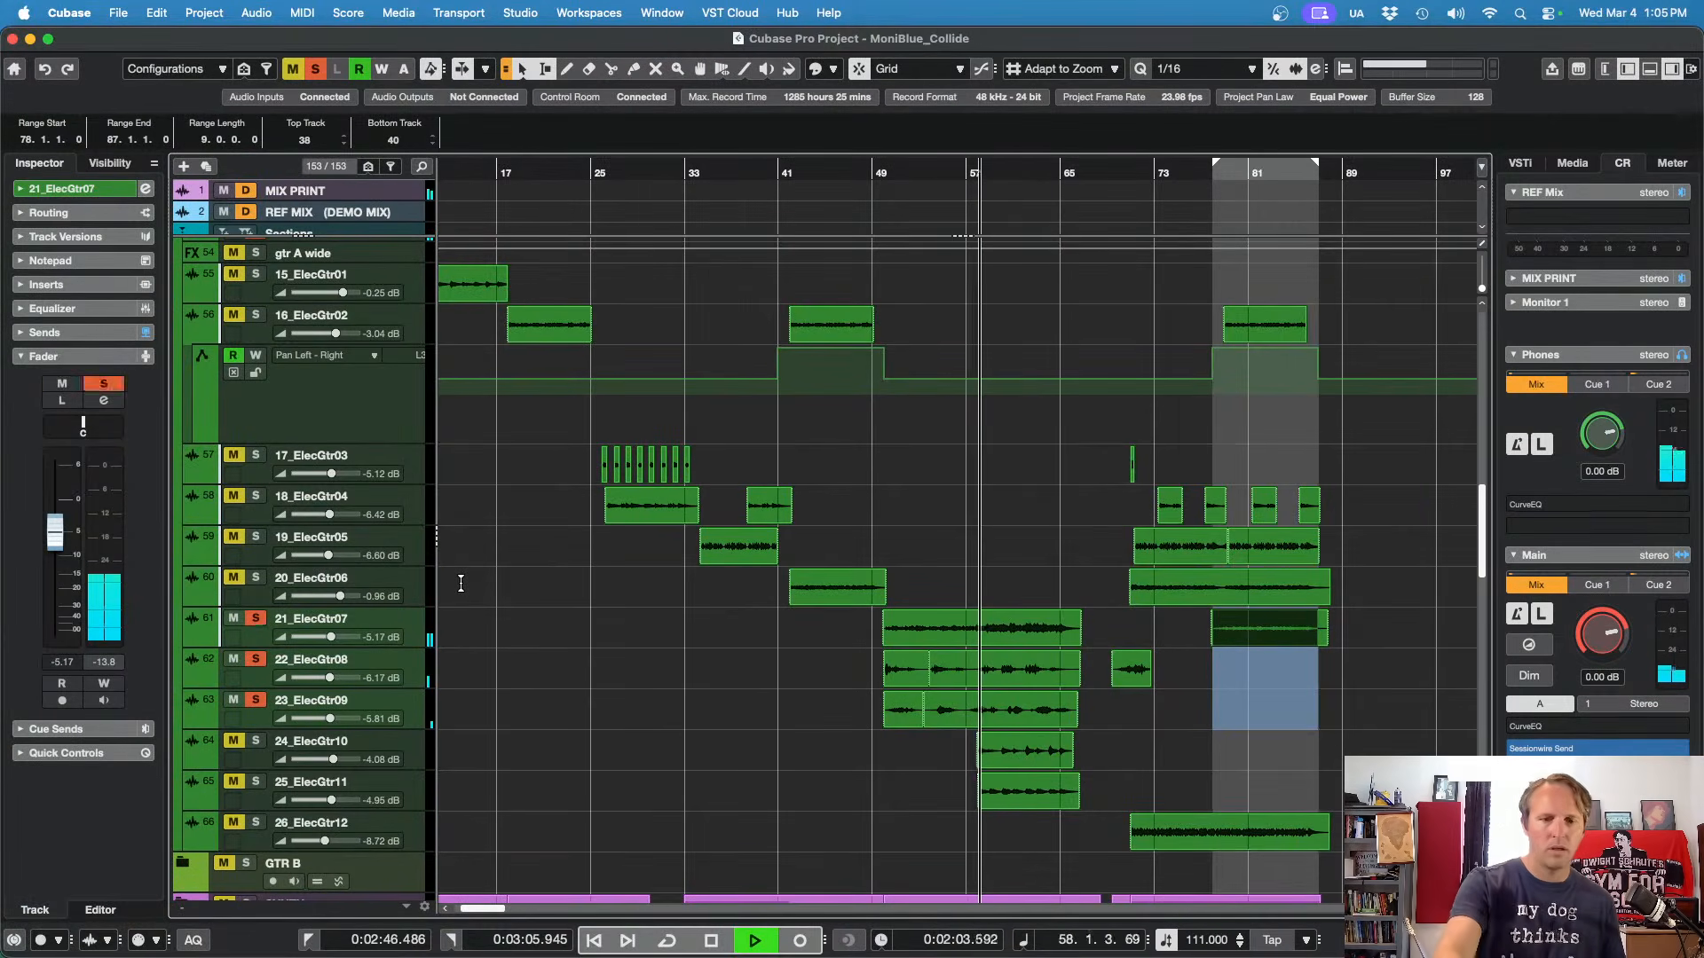
key("s")
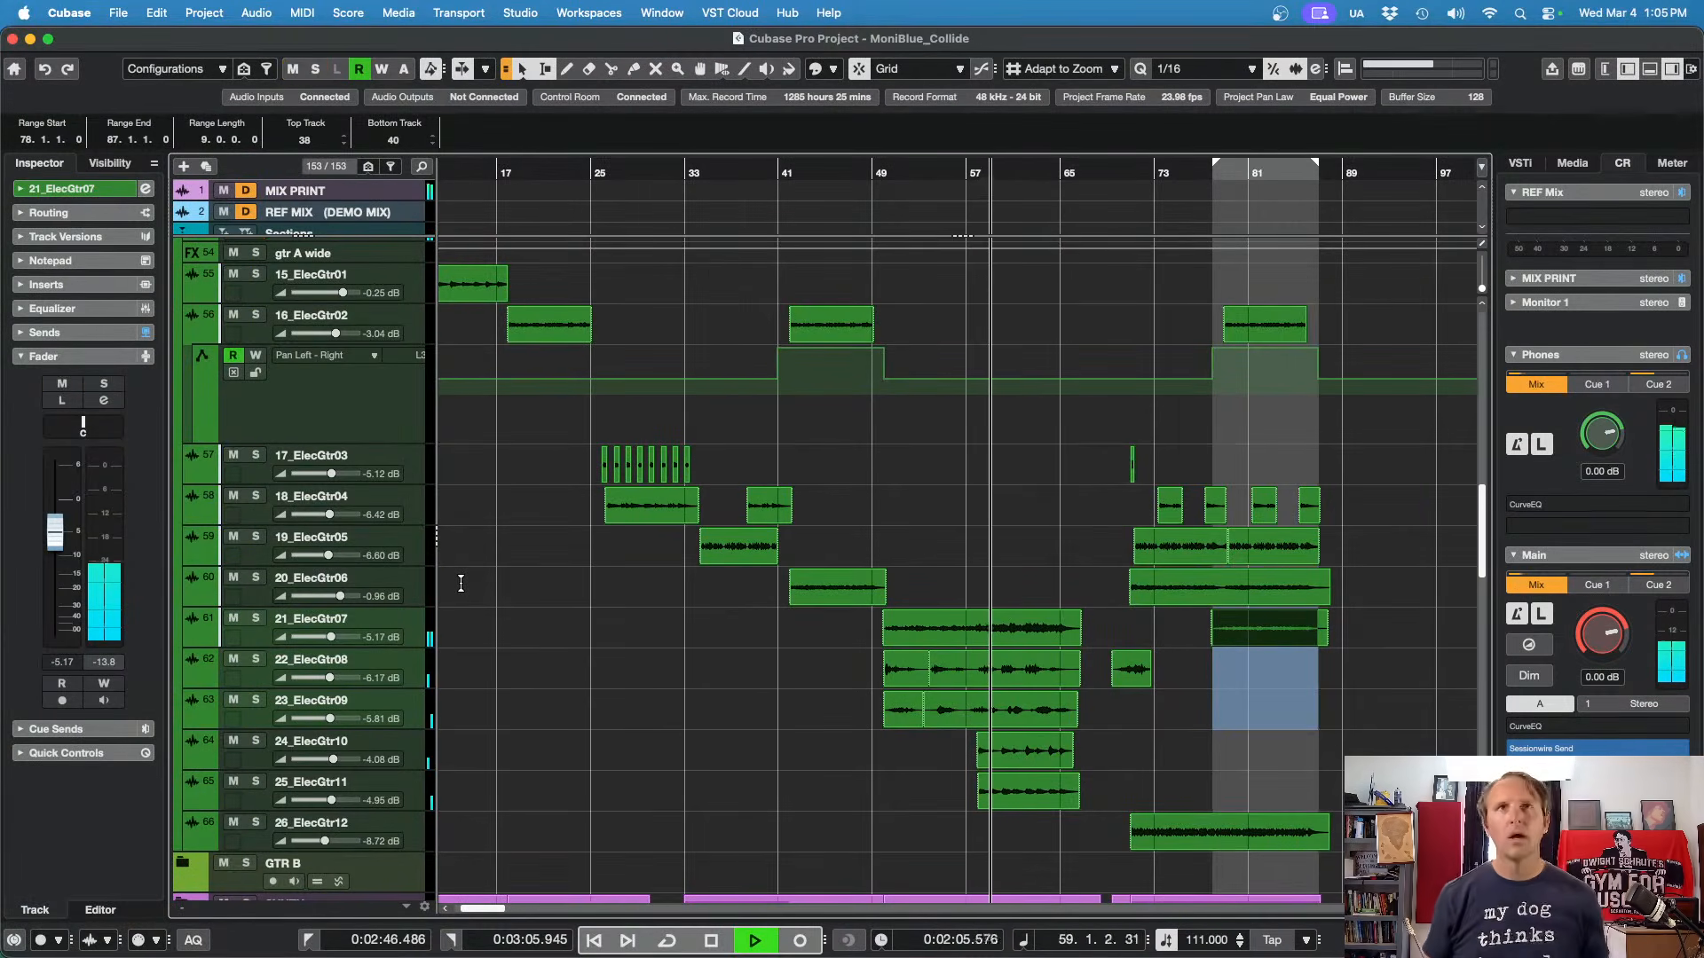
Step: Replay the full mix from about bar 45 and lower 22_ElecGtr08 to -8.93 dB and 23_ElecGtr09 to -8.56 dB
key("space")
key("KP_Subtract")
key("space")
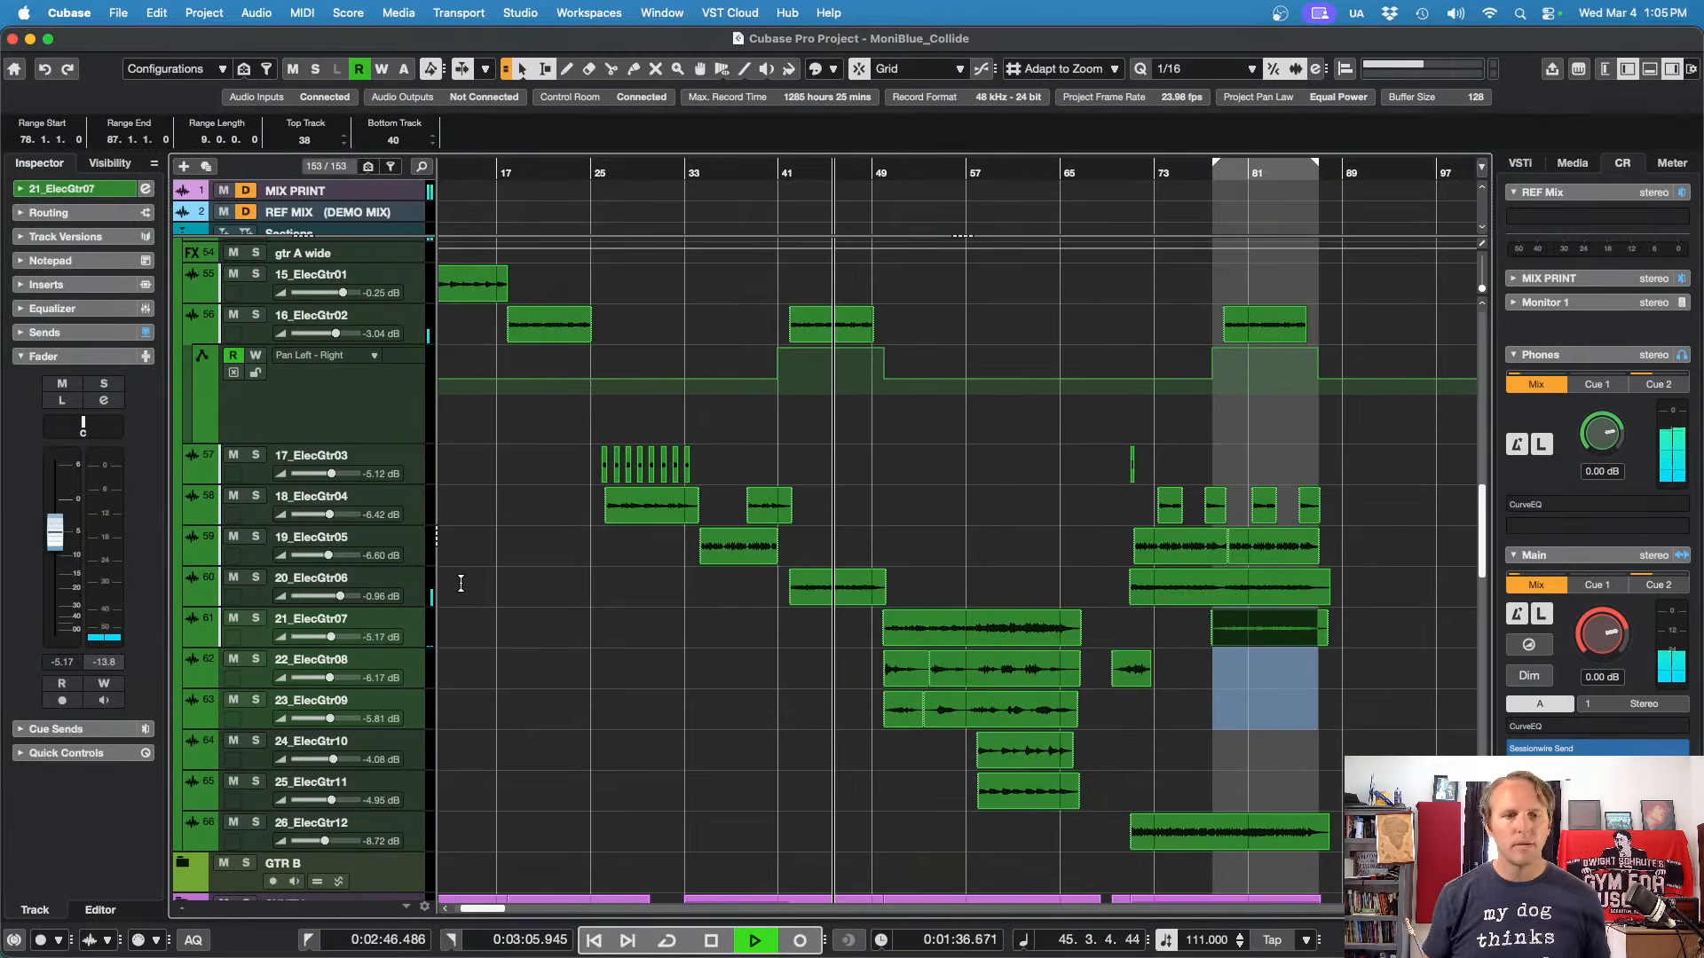
key("Up")
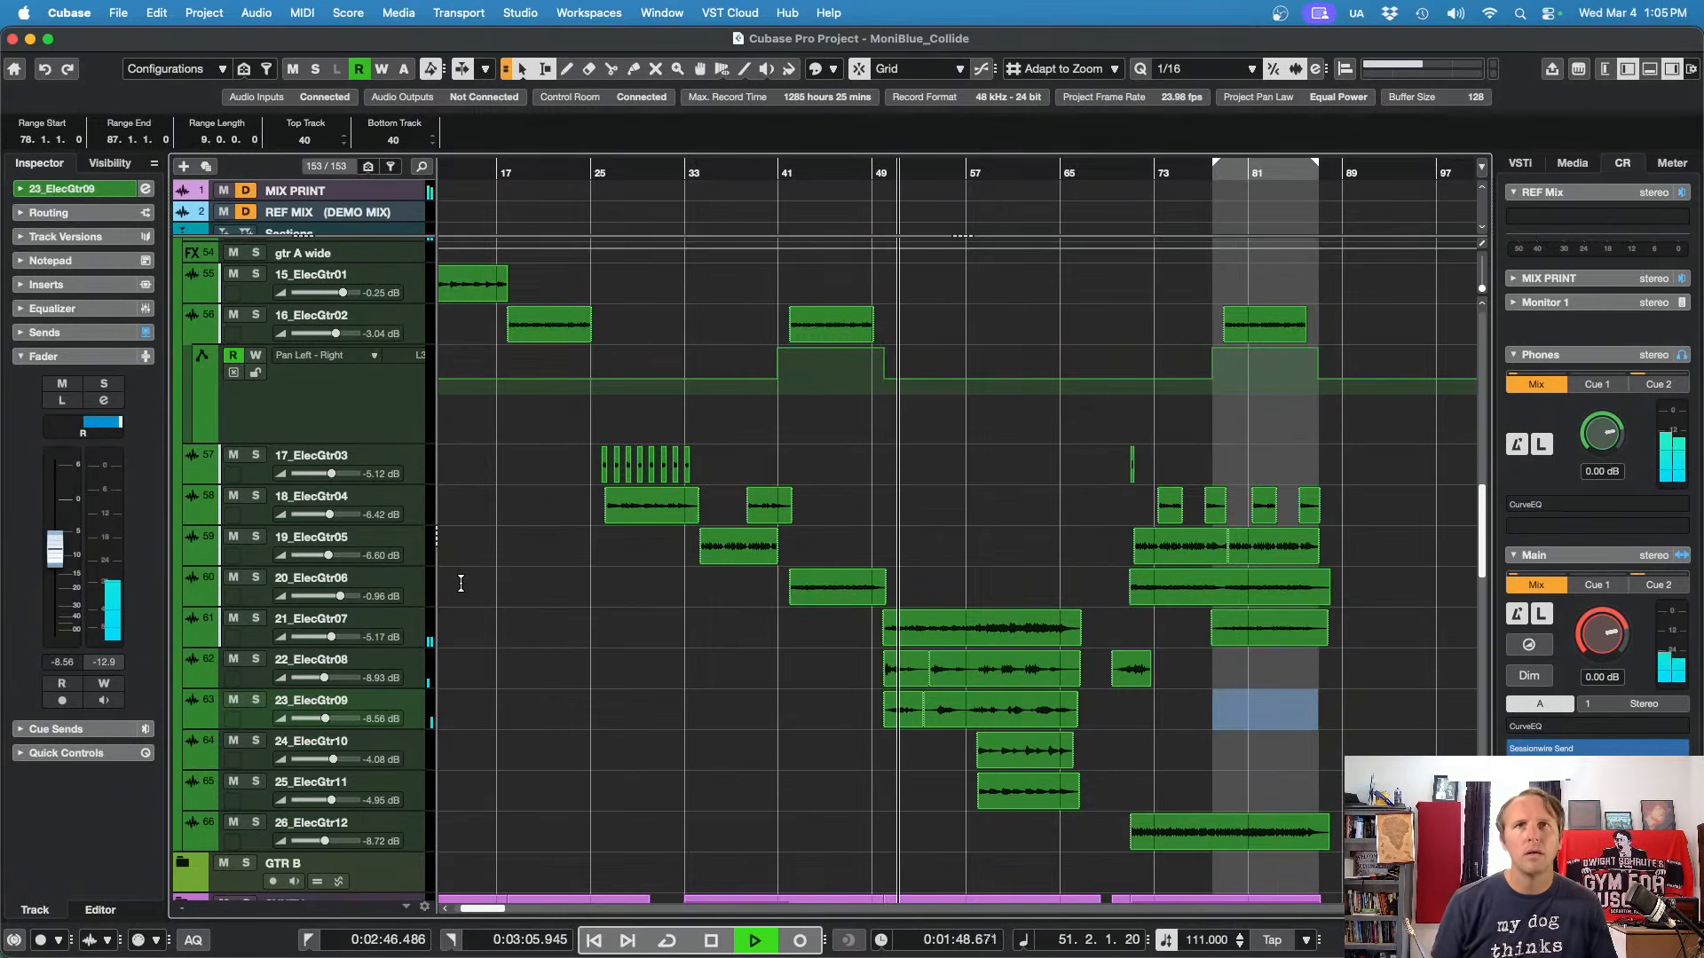
Step: Select the 32_Synth5 track in the SYNTH folder while the mix keeps playing
scroll(767, 710, "down", 3)
scroll(767, 710, "down", 15)
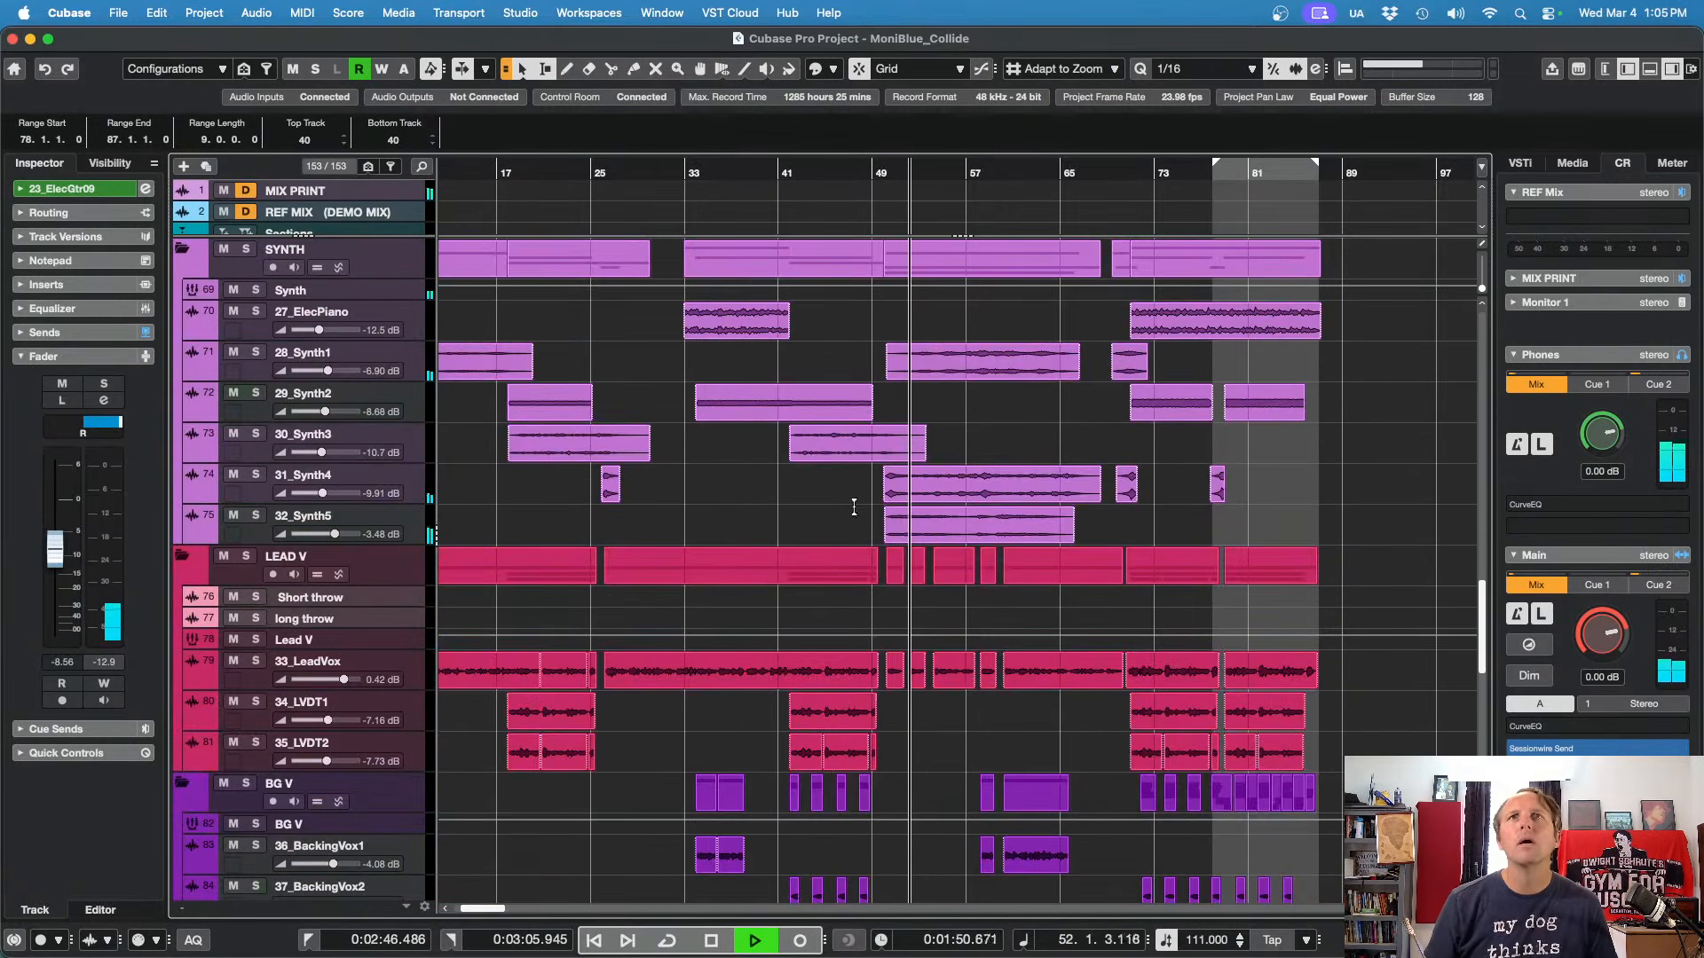
left_click(414, 516)
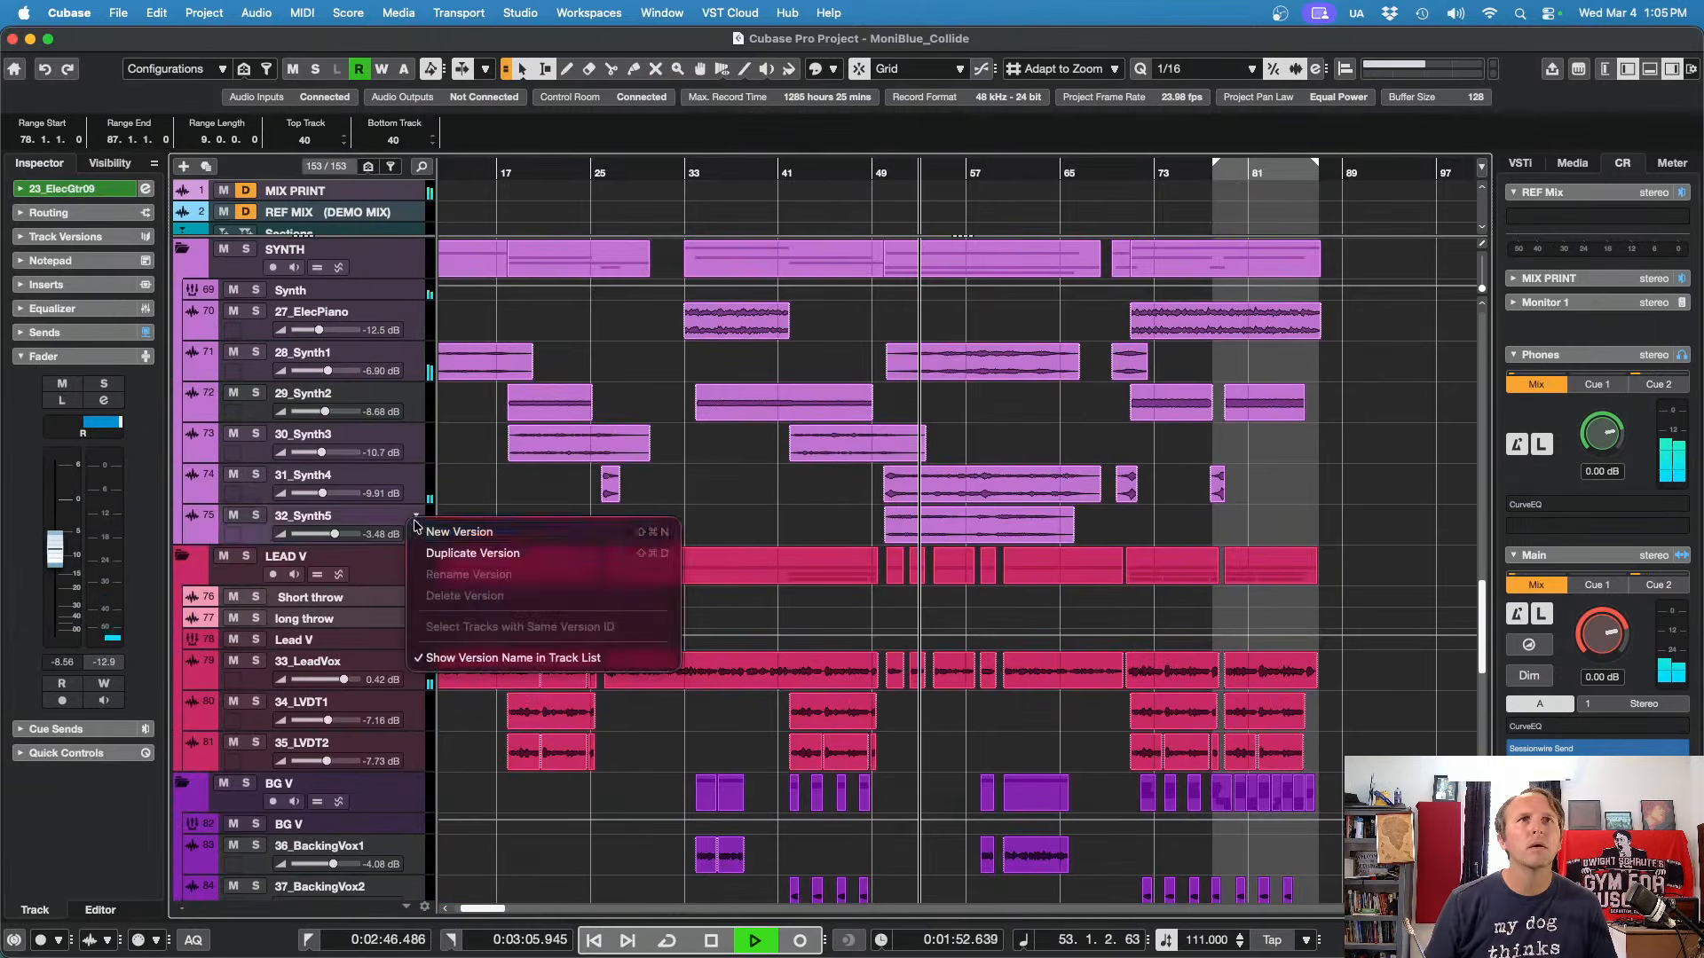
key("Escape")
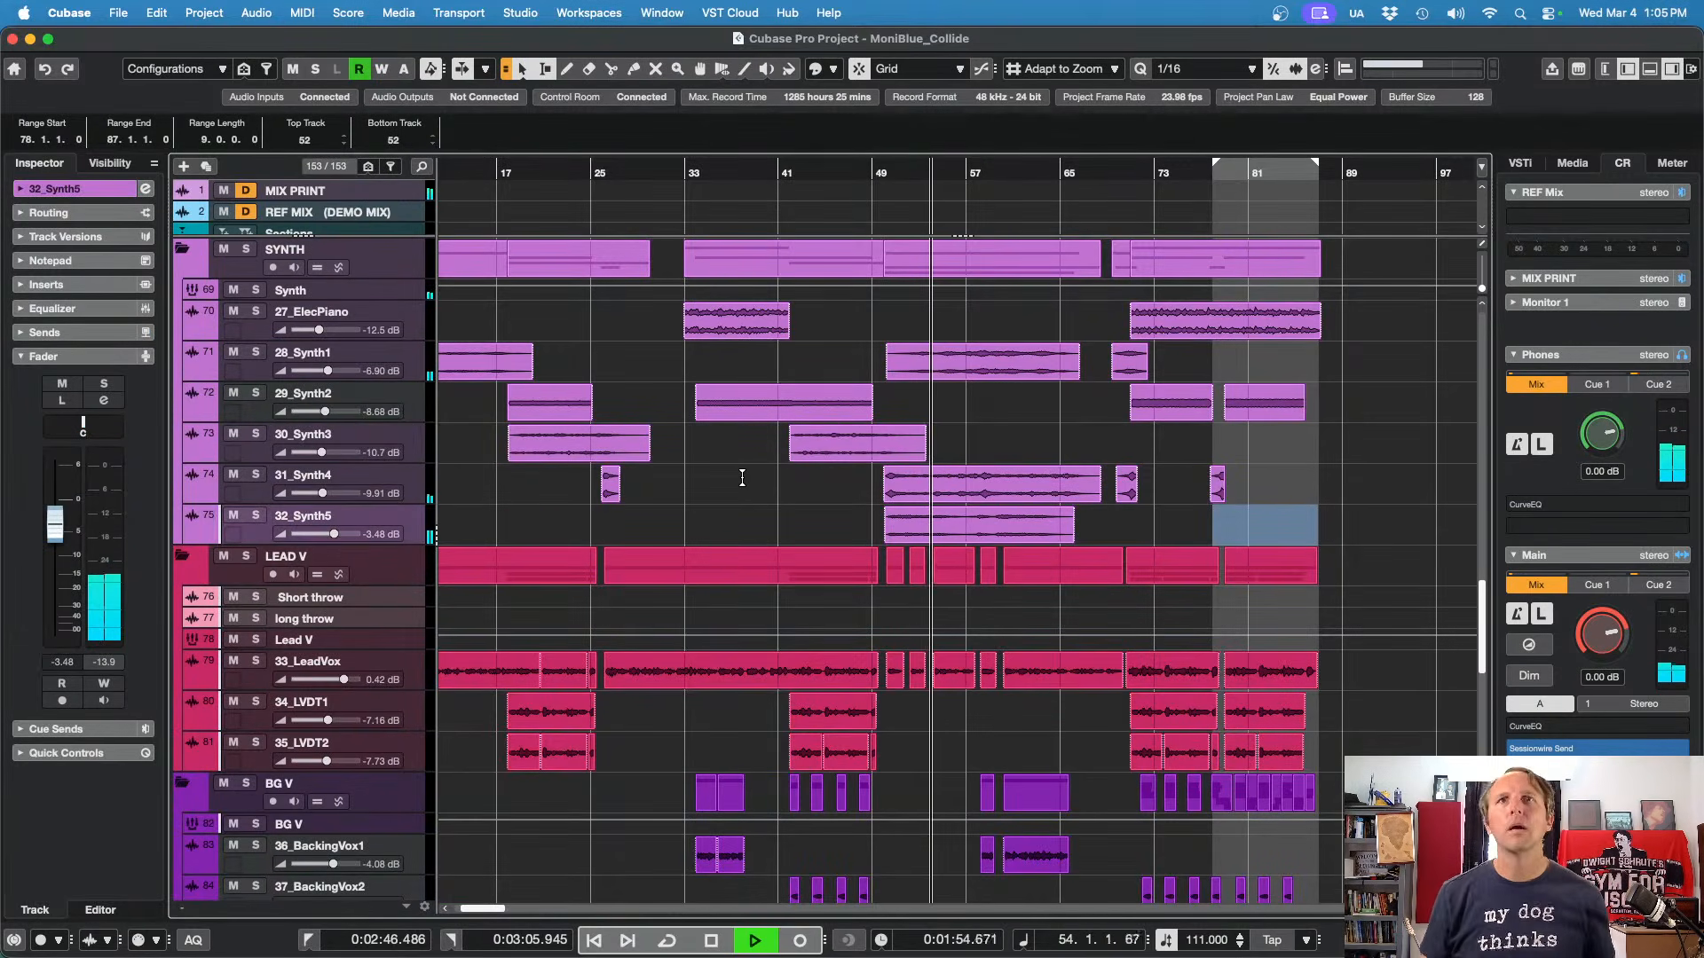
Step: Stop playback and place the project cursor at bar 58
key("space")
scroll(808, 511, "up", 12)
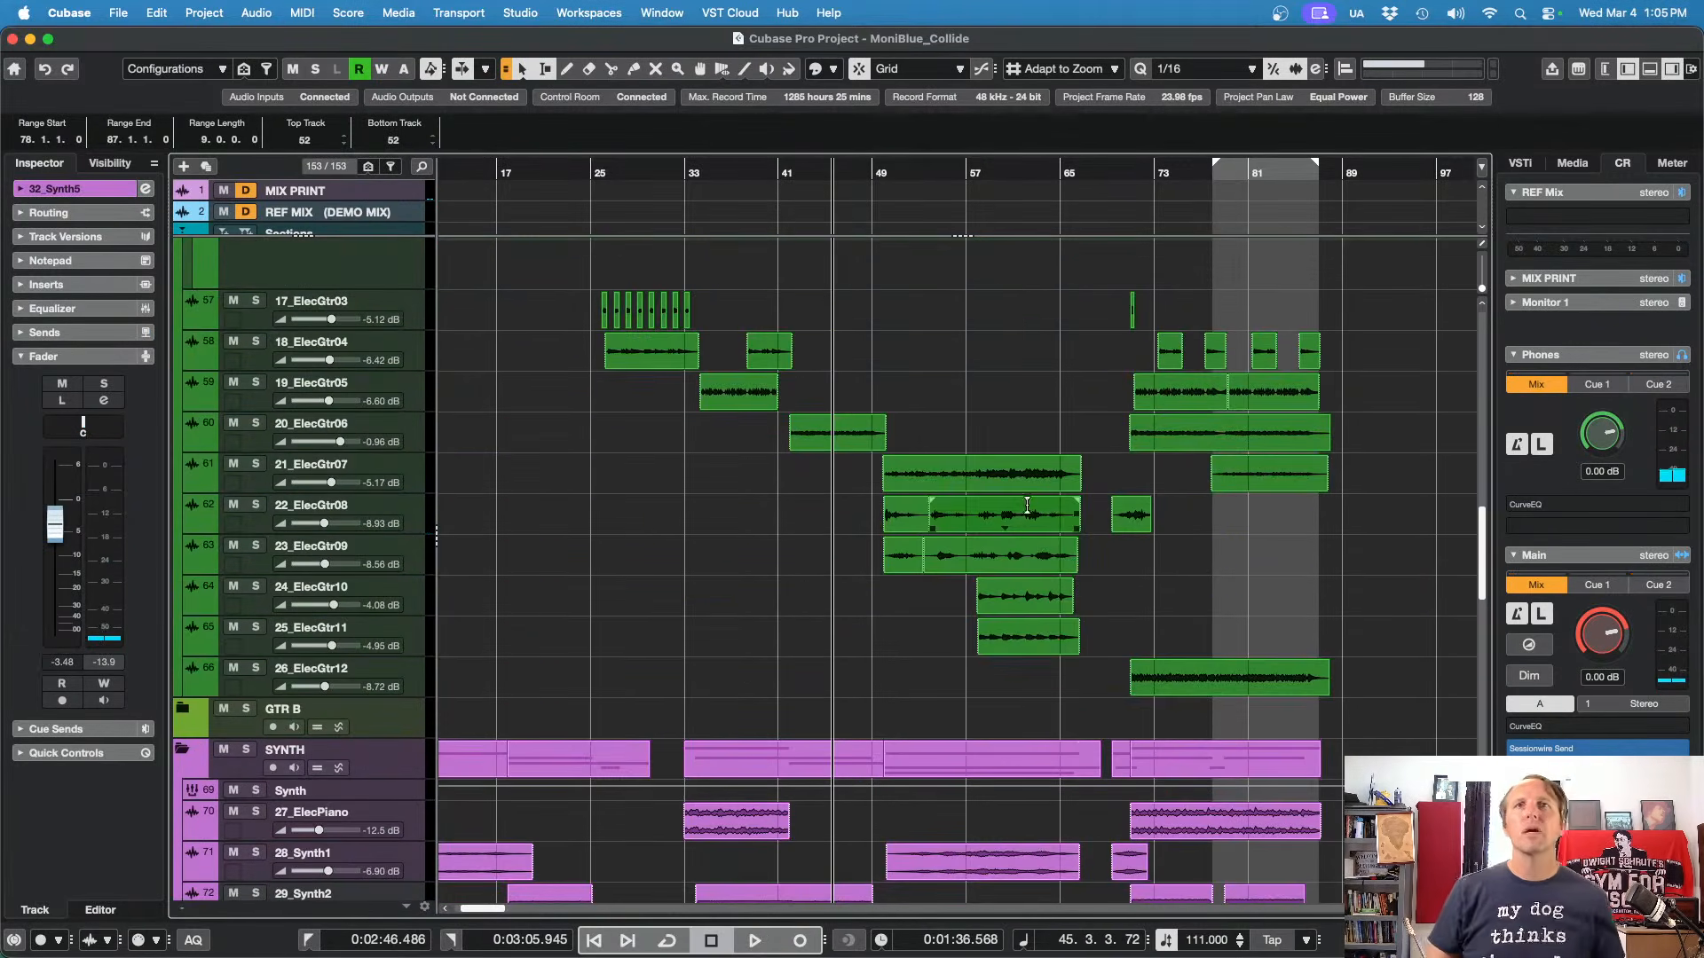
left_click(973, 182)
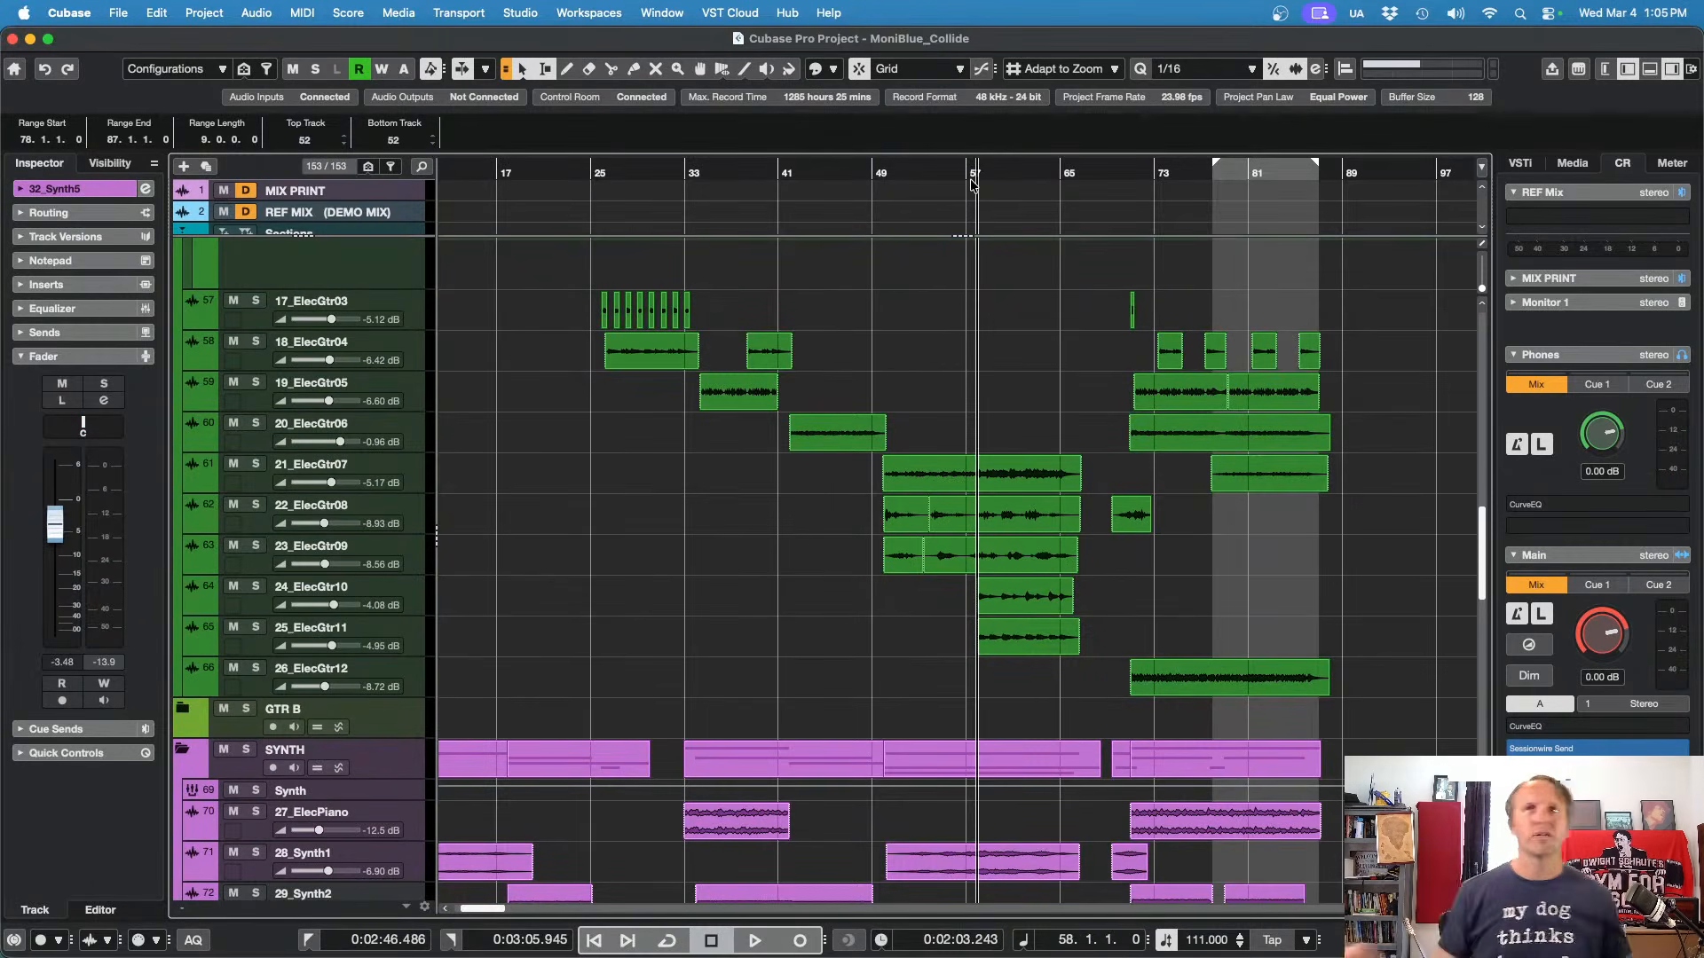
Step: Hide the pan automation lane of 16_ElecGtr02 and select all guitar tracks from 15_ElecGtr01 through 26_ElecGtr12
scroll(743, 486, "up", 10)
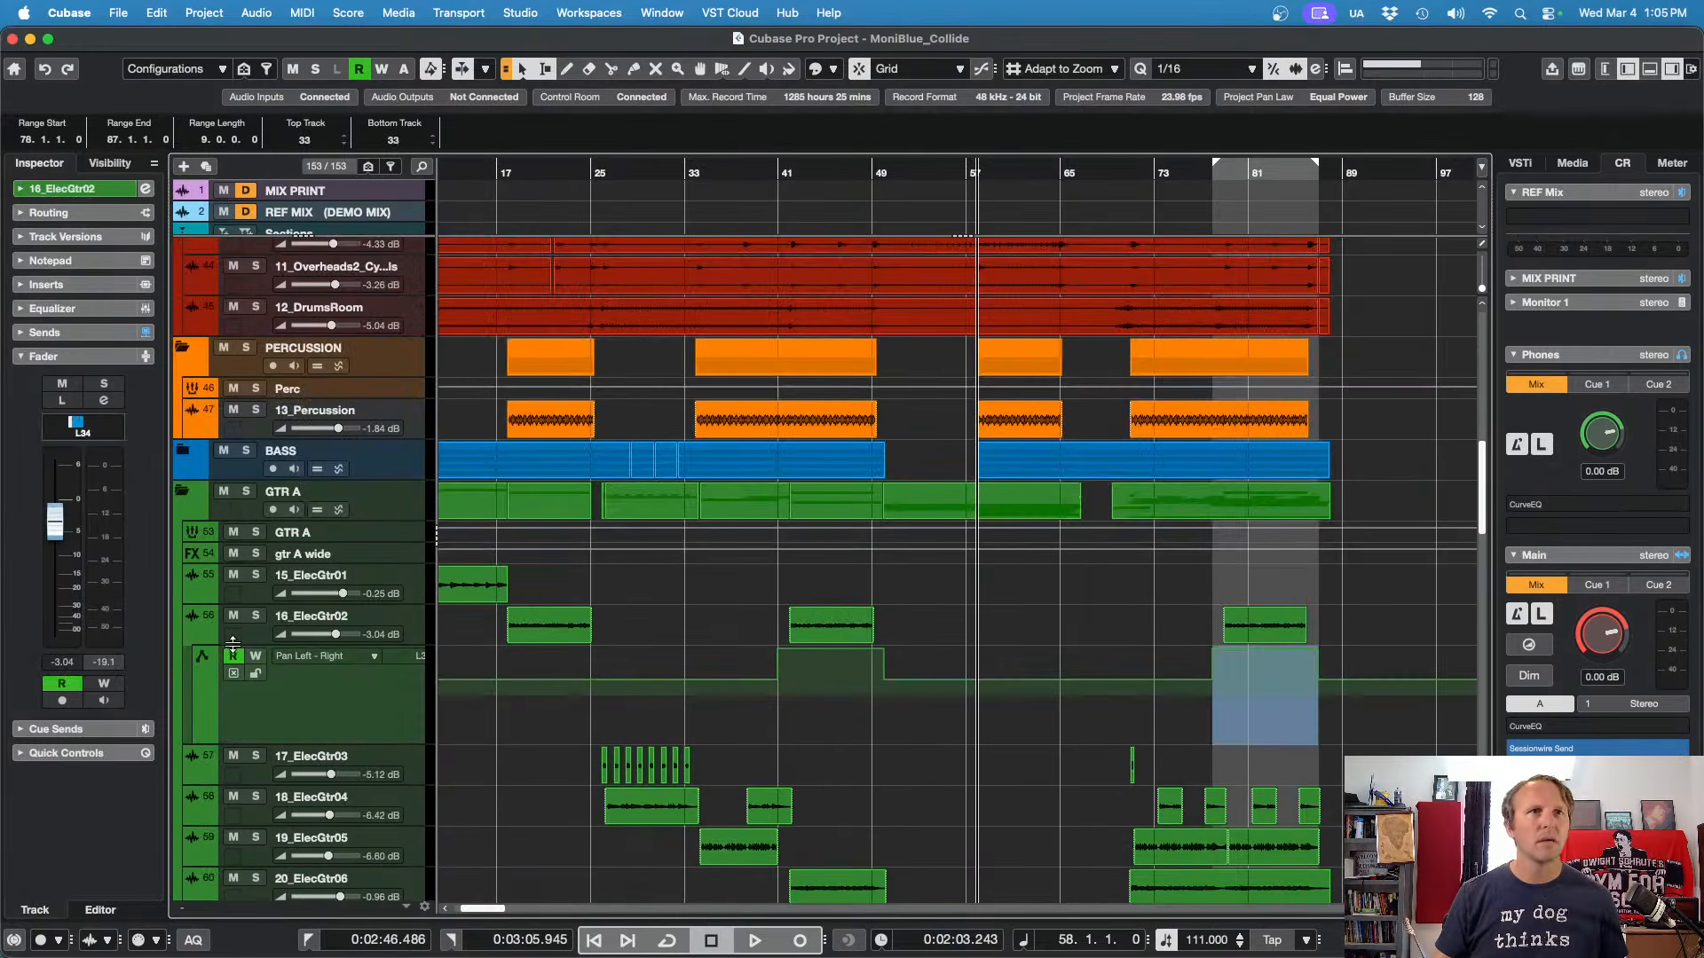
left_click(189, 635)
left_click(237, 602)
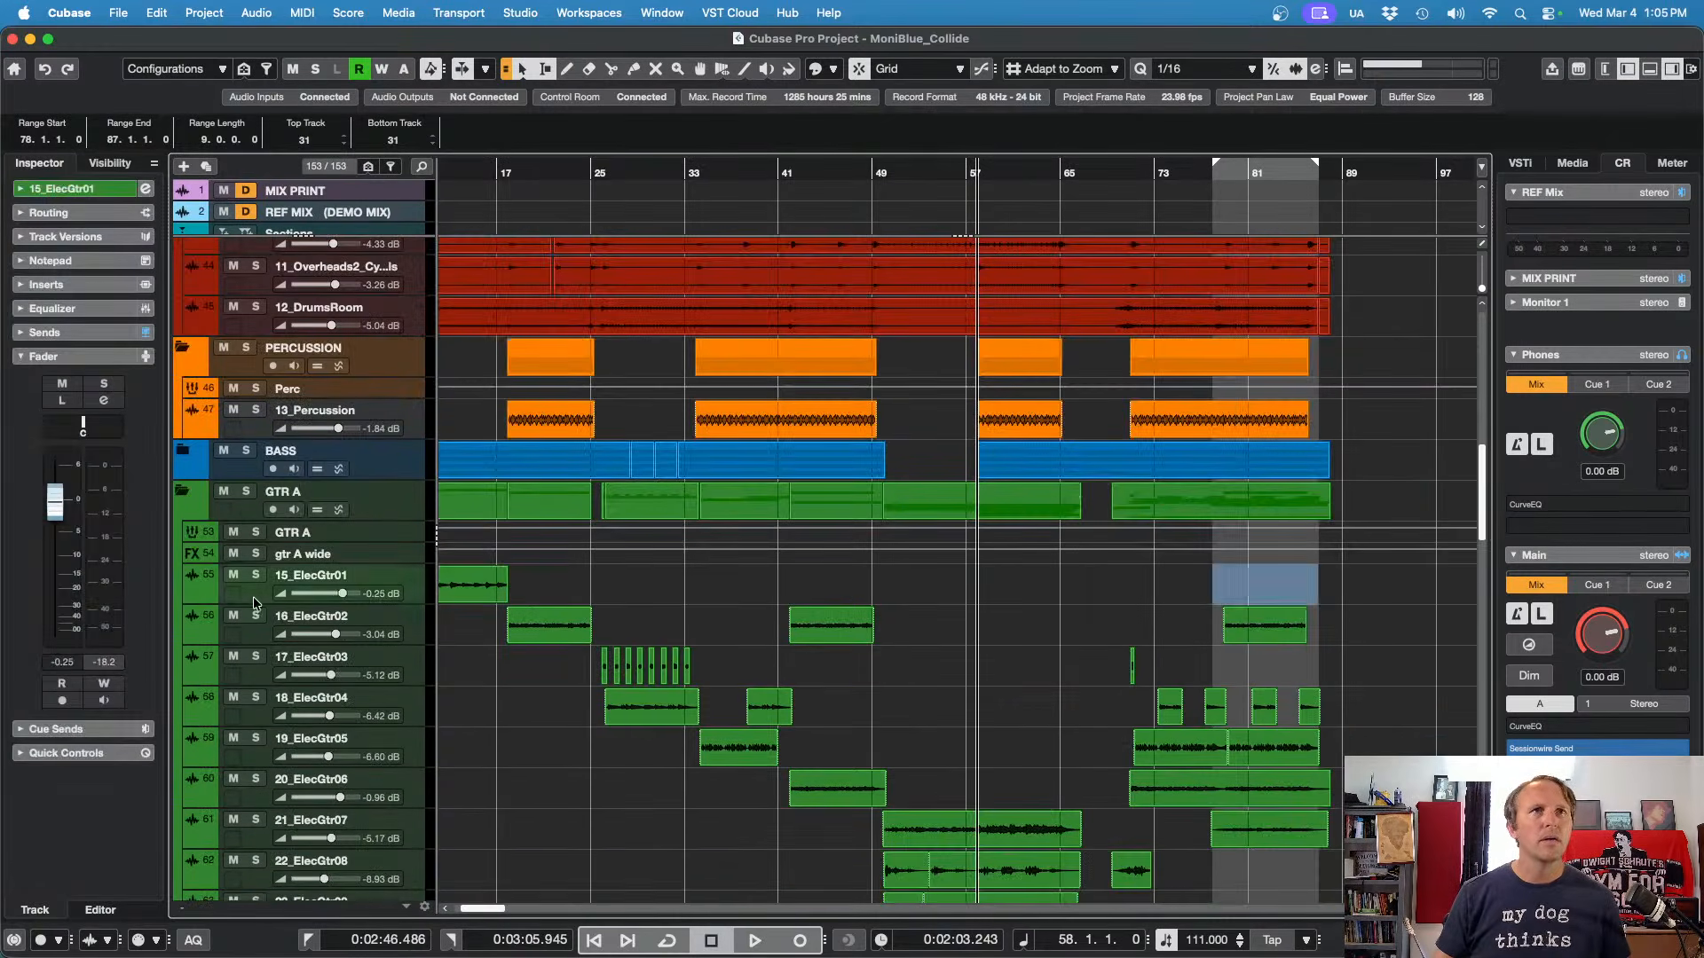
scroll(253, 597, "down", 10)
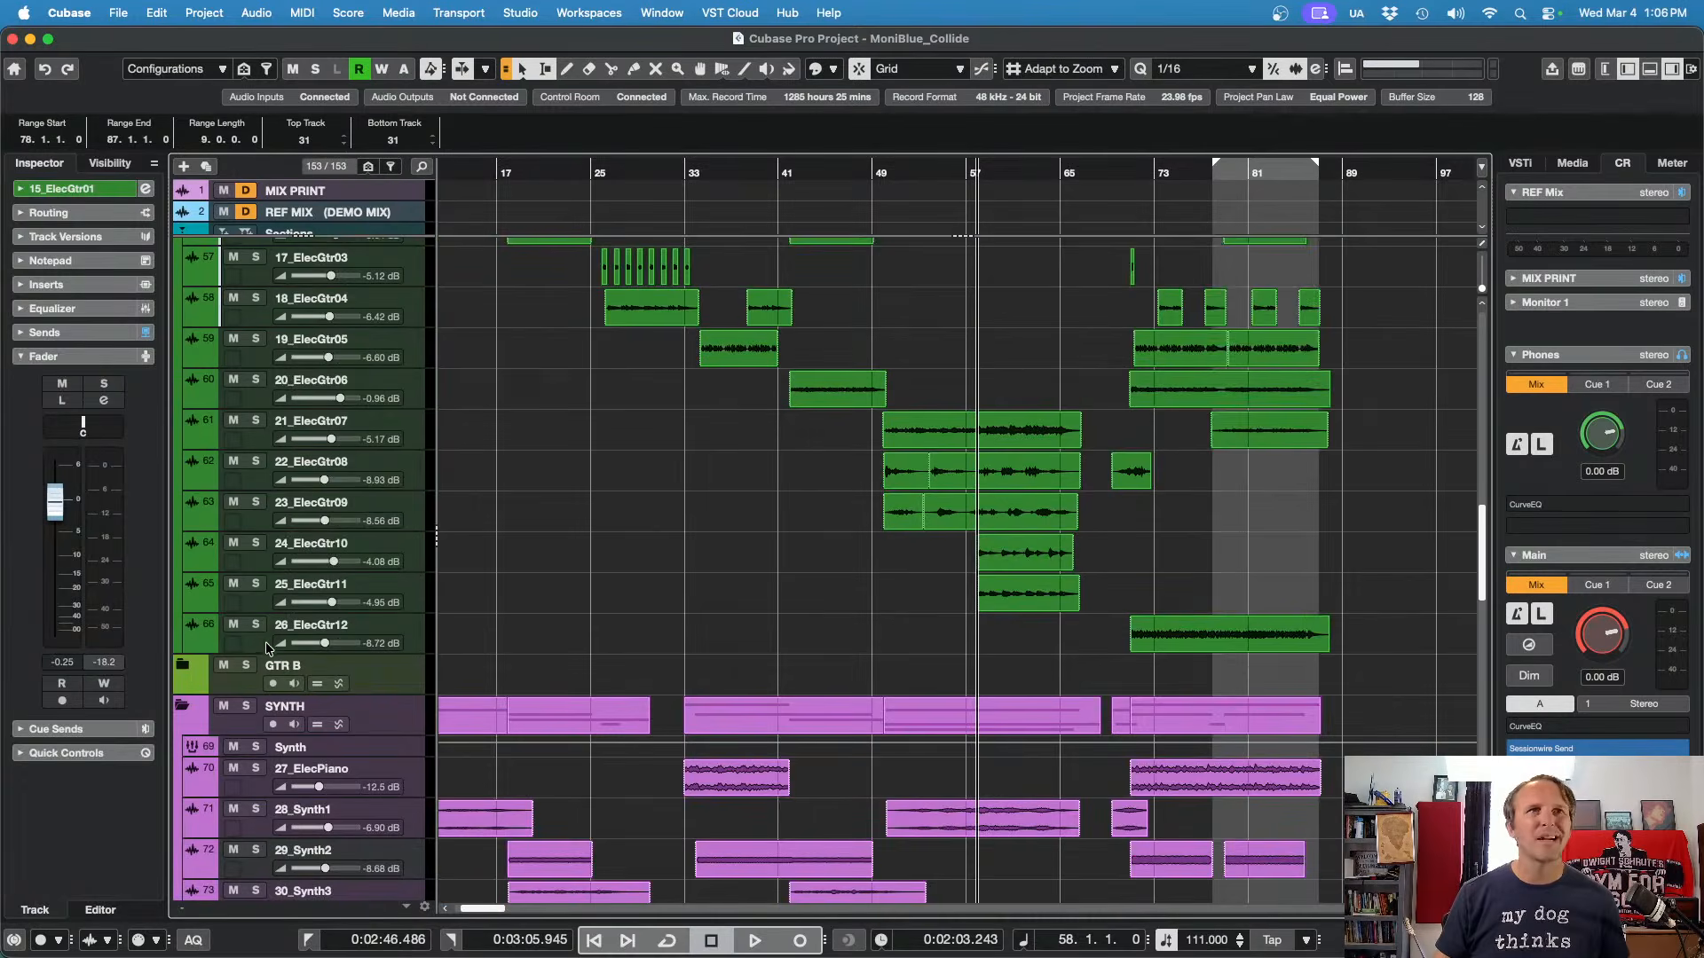
left_click(262, 641, "shift")
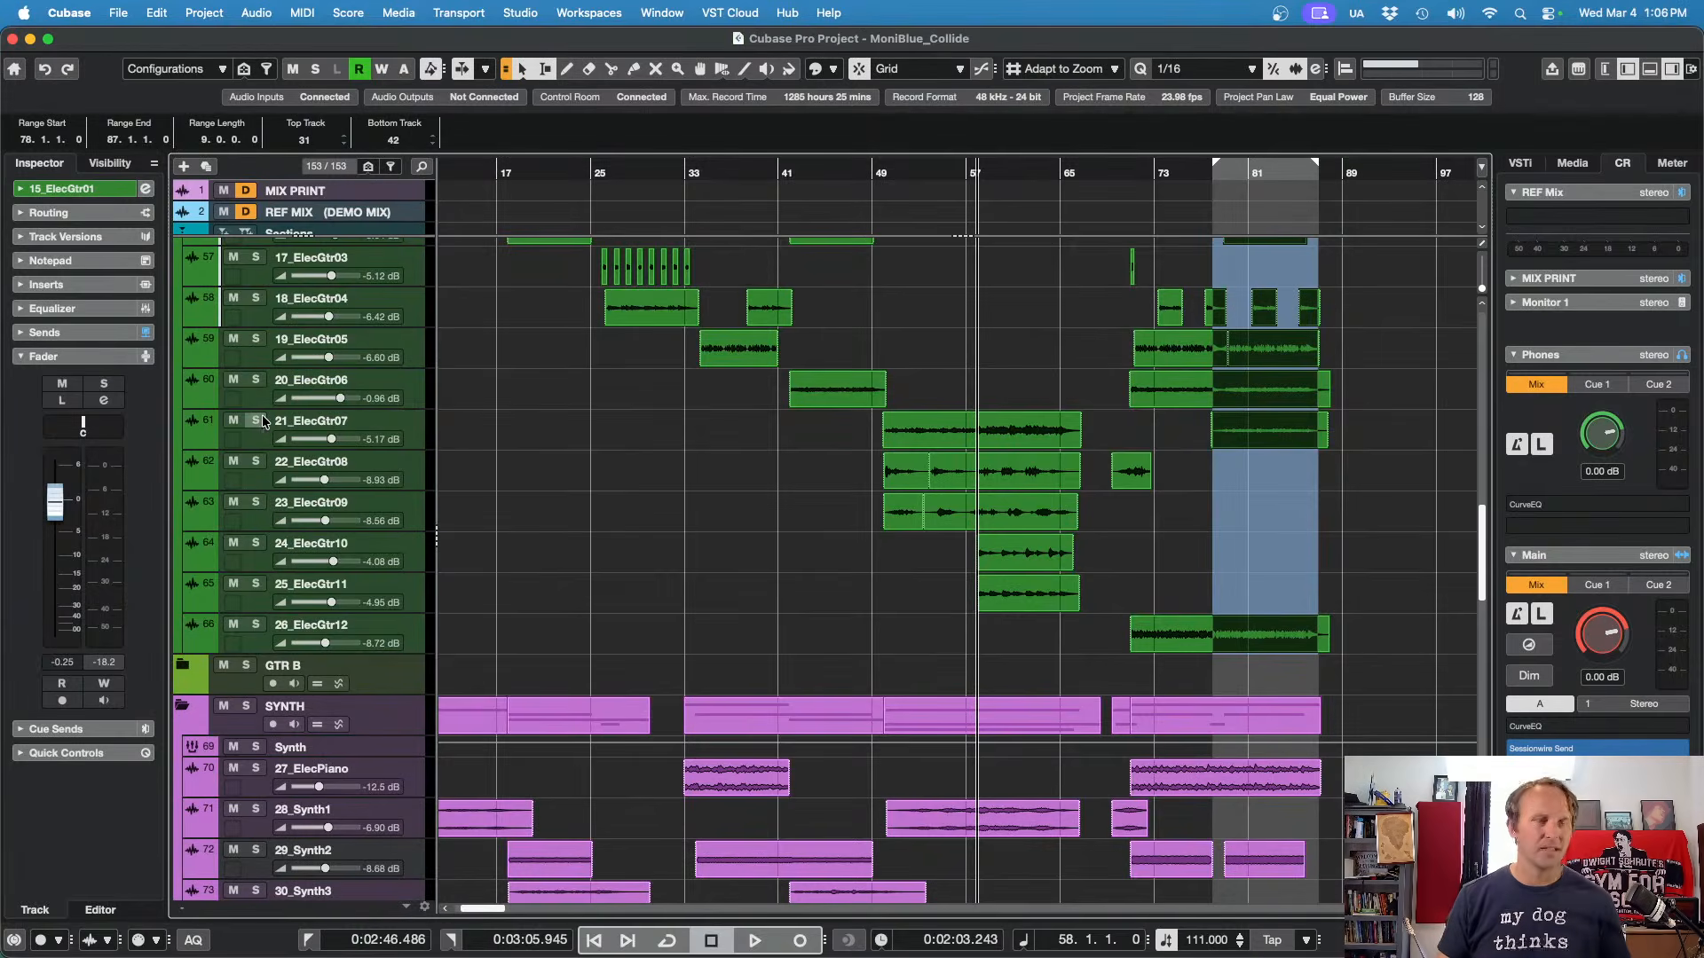
Step: Expand the insert racks in the MixConsole and search the plug-ins for "ssl" from the first insert slot of 15_ElecGtr01
key("F3")
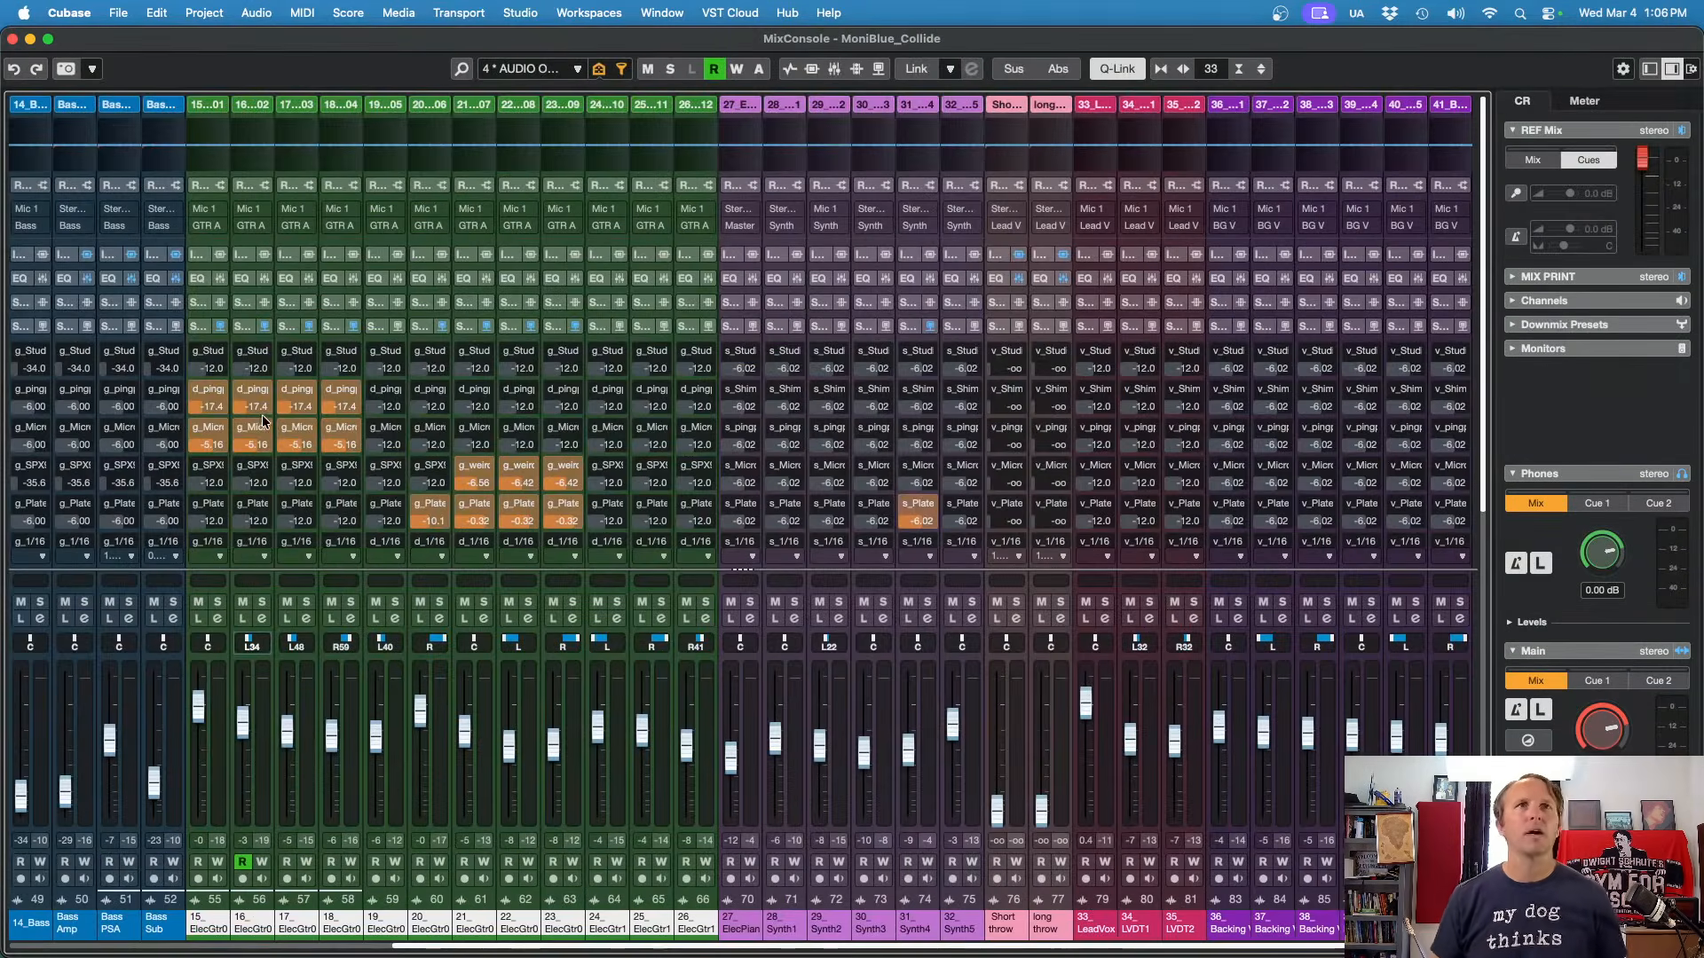
left_click(378, 254)
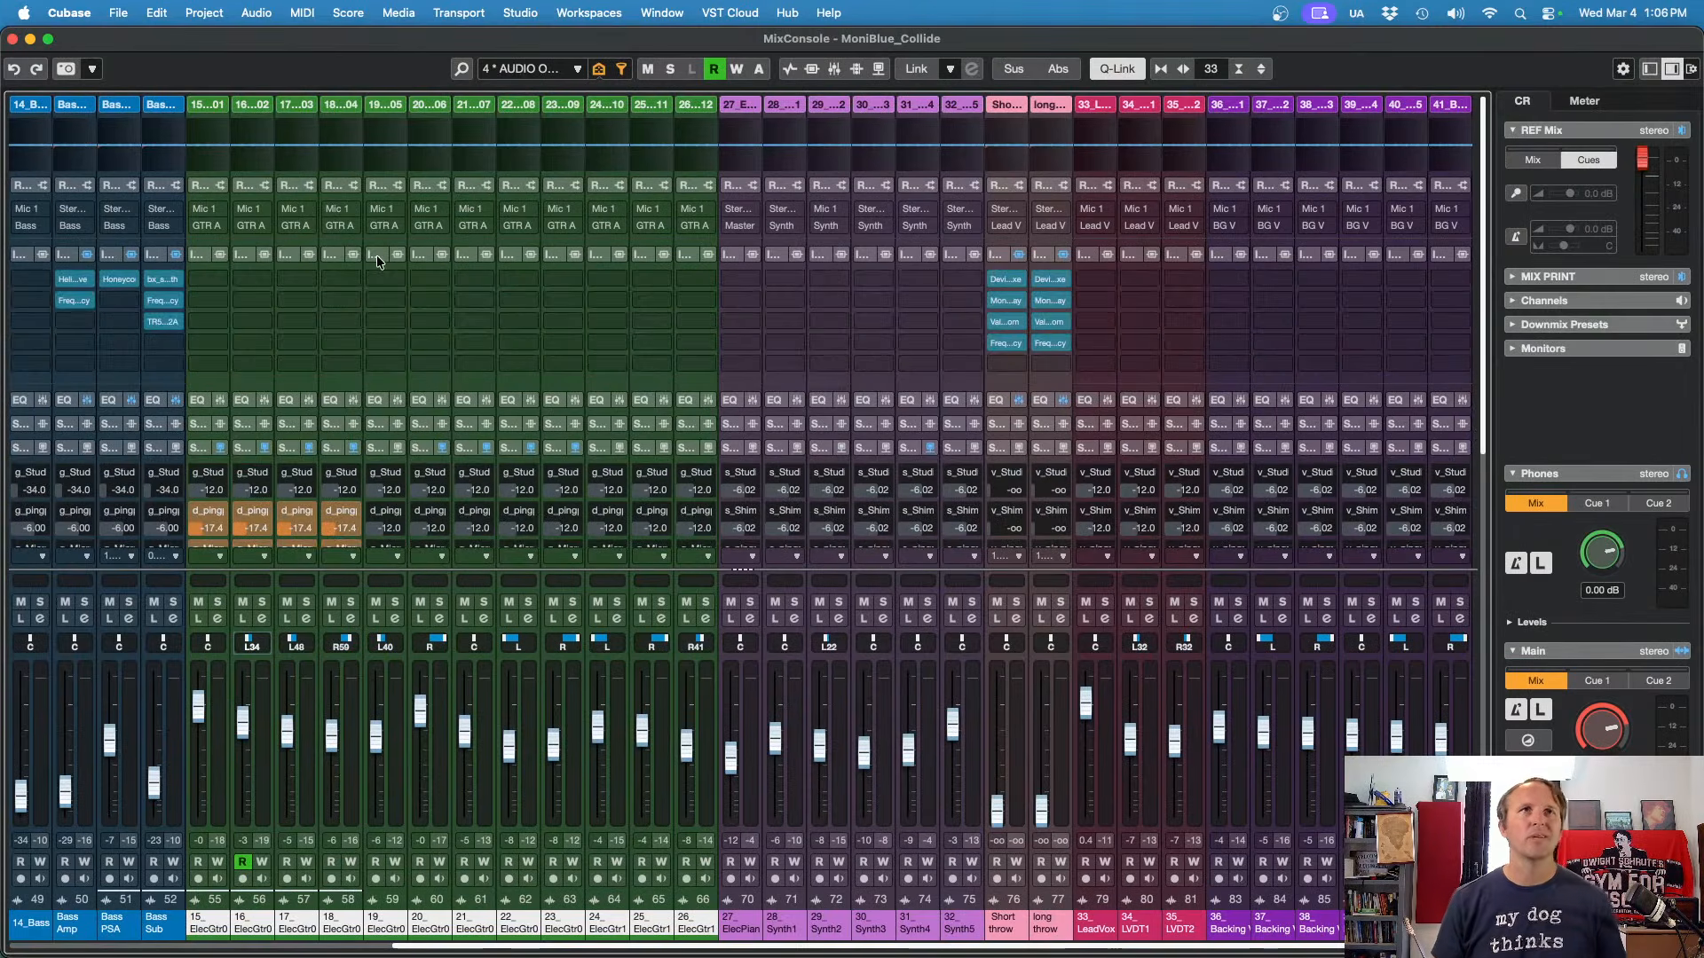
left_click(221, 282)
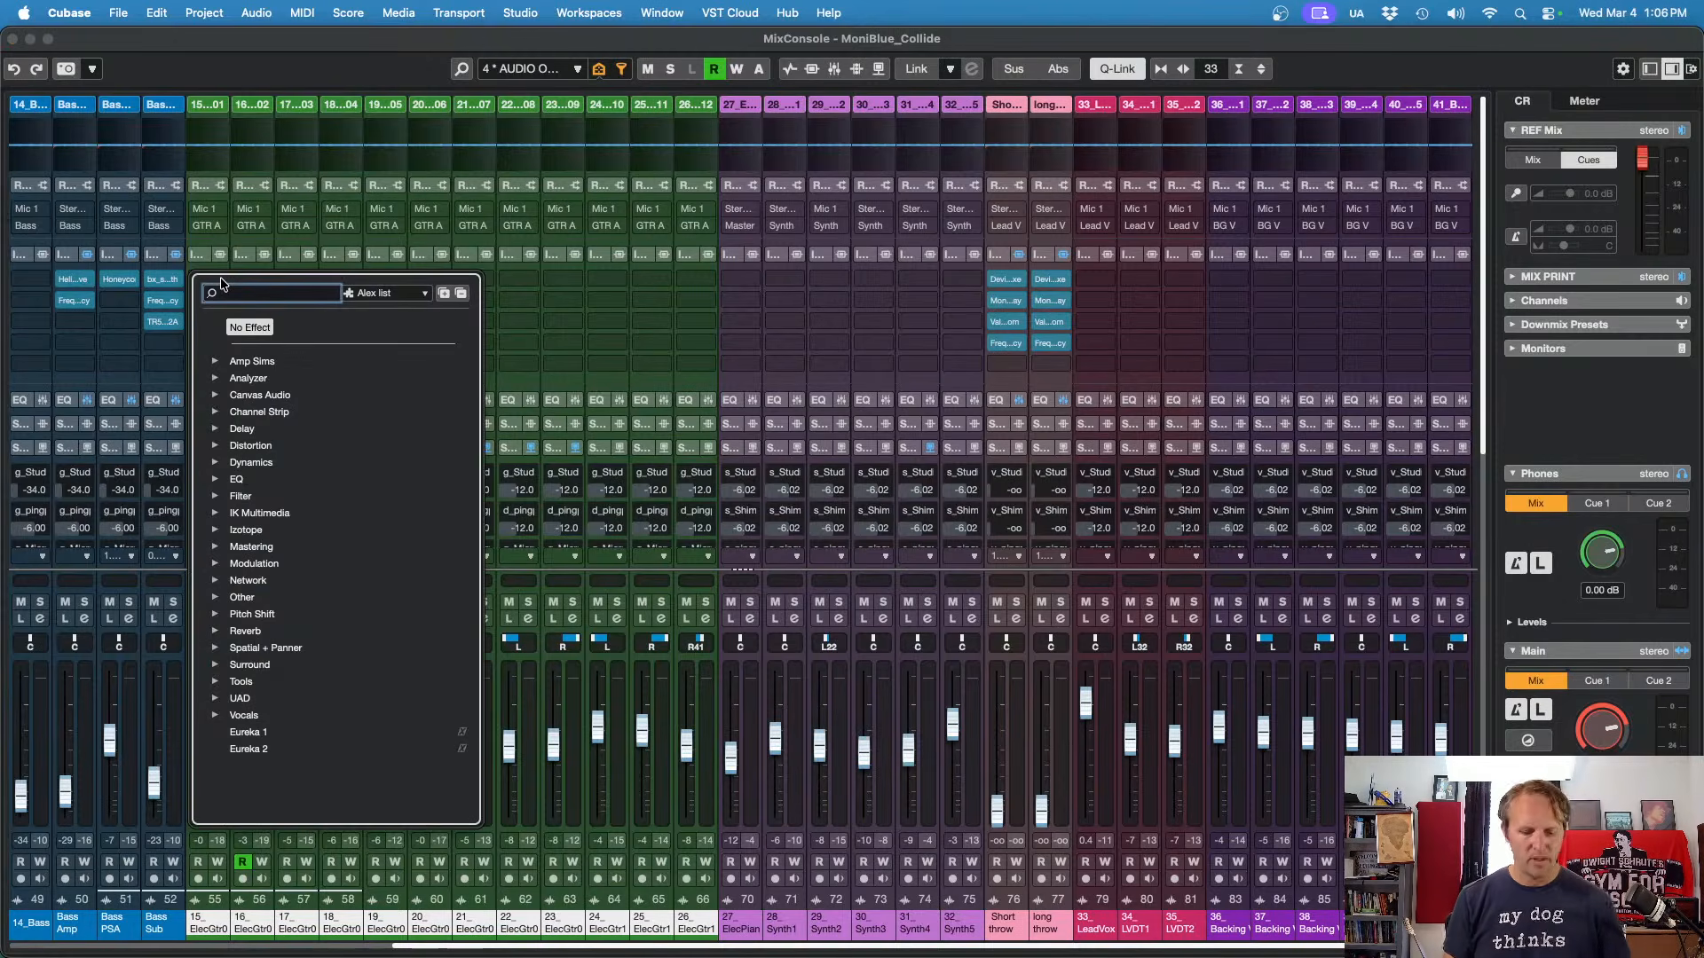
type("ssl")
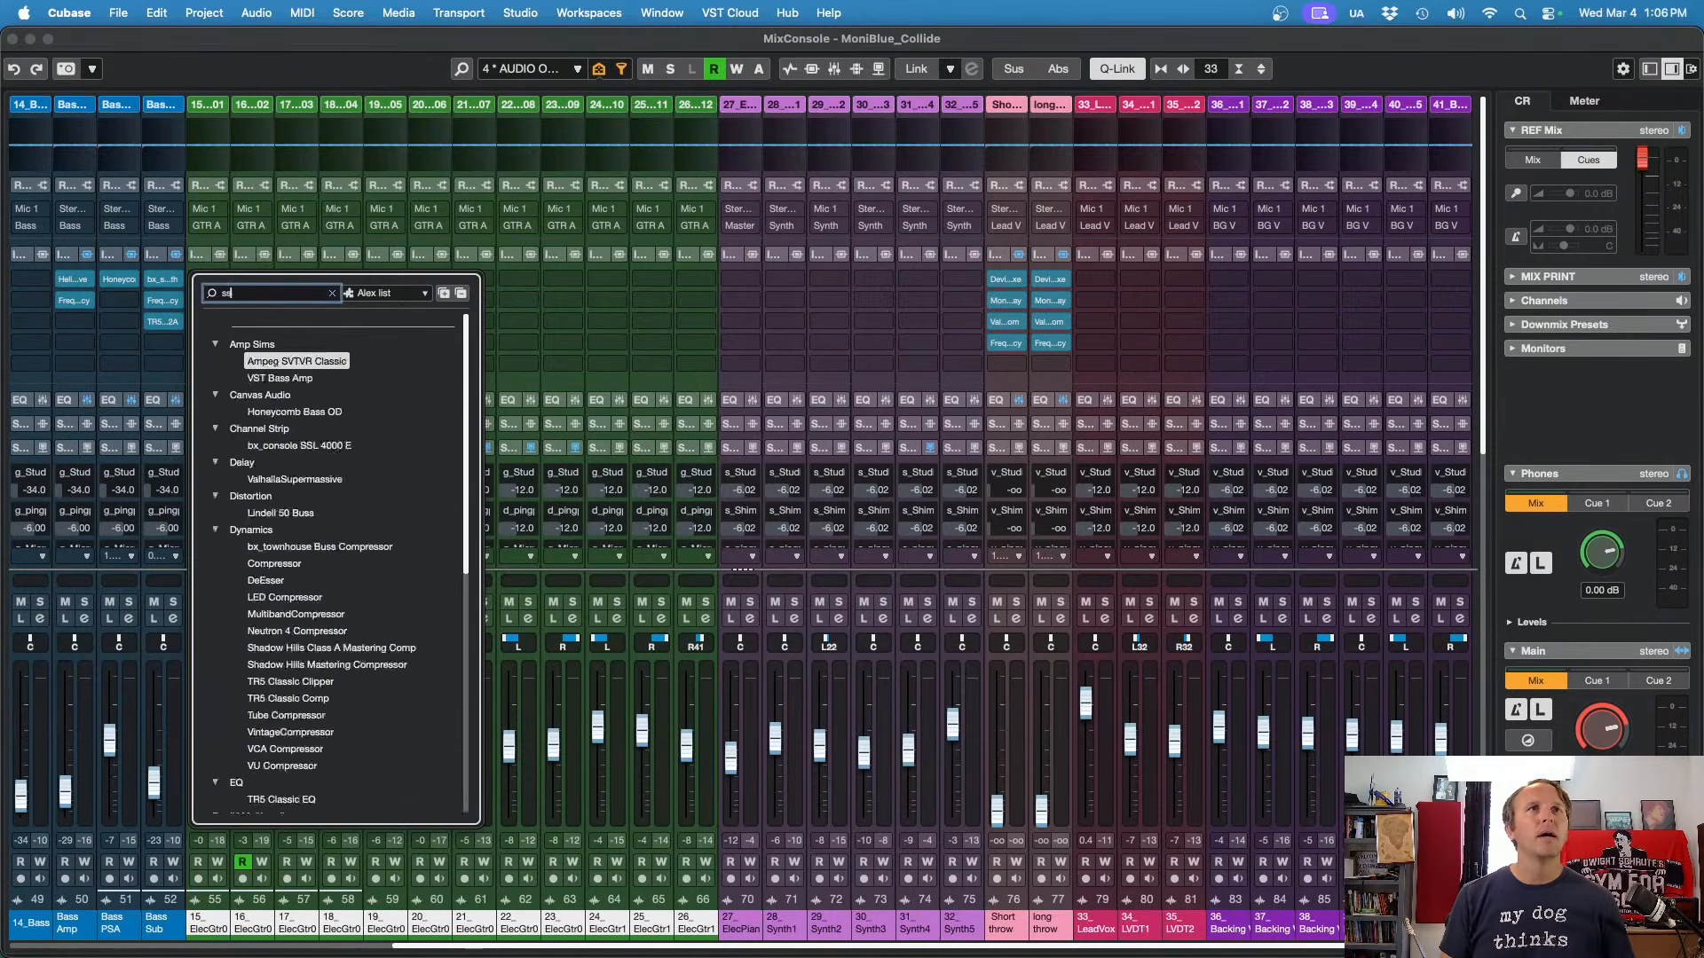
Step: Clear the plug-in search, look through the expanded plug-in list down to the dynamics processors, and collapse all categories
key("BackSpace")
key("BackSpace")
key("BackSpace")
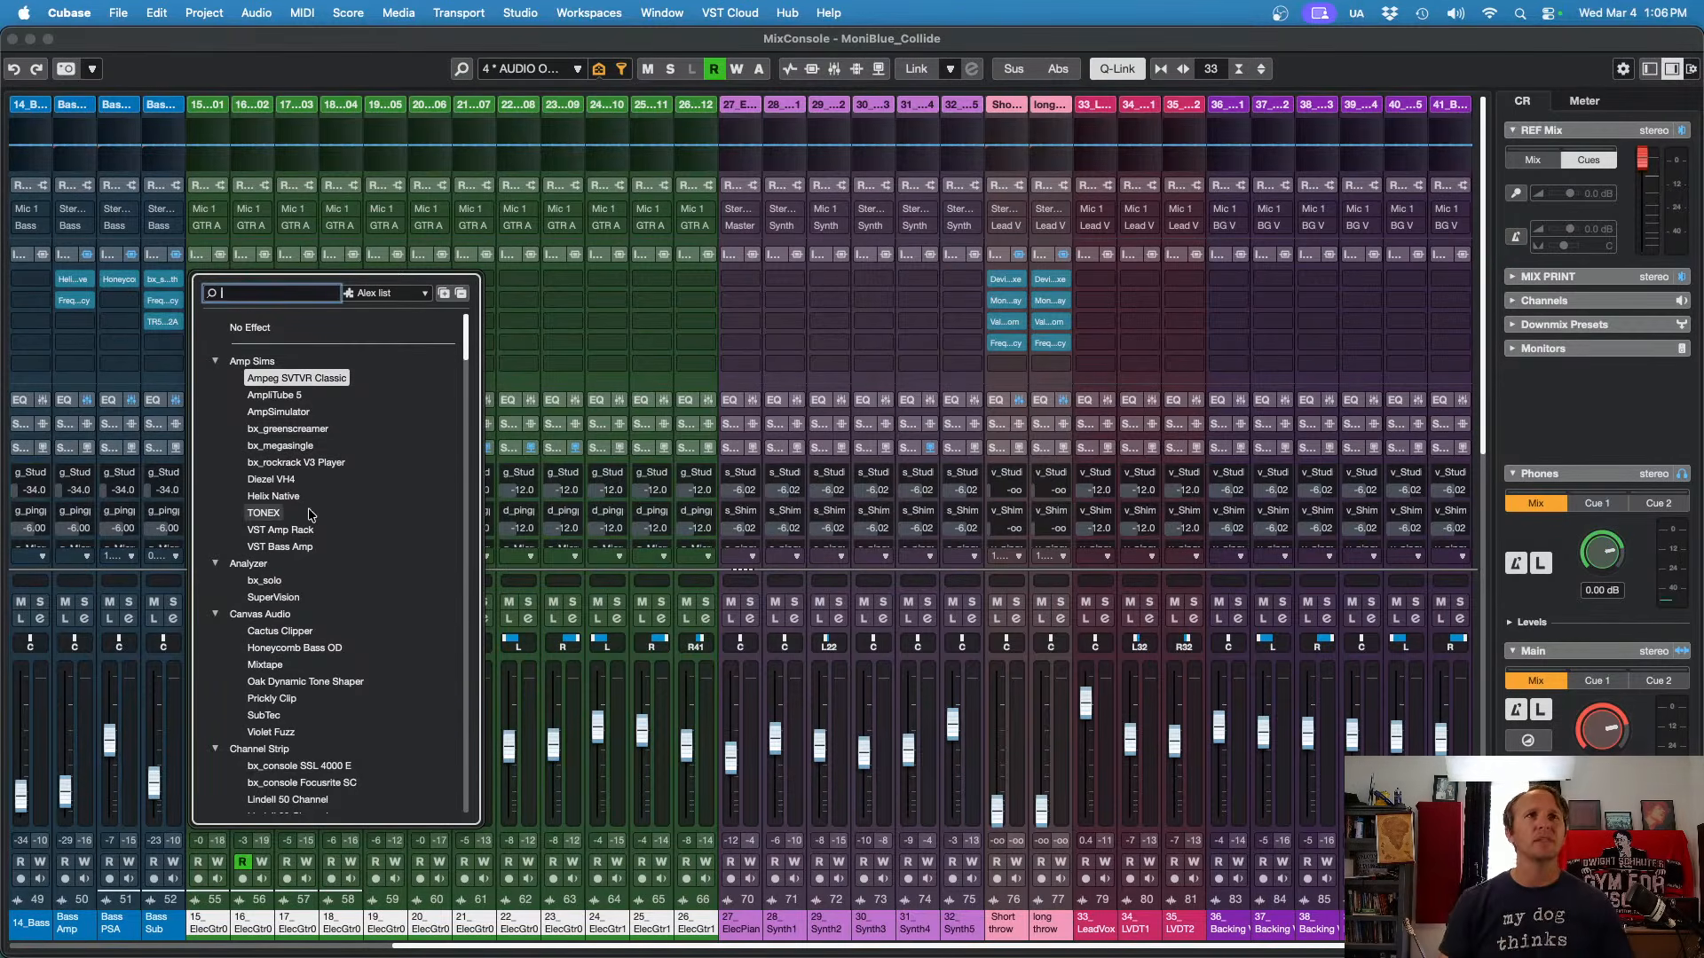
scroll(310, 518, "down", 4)
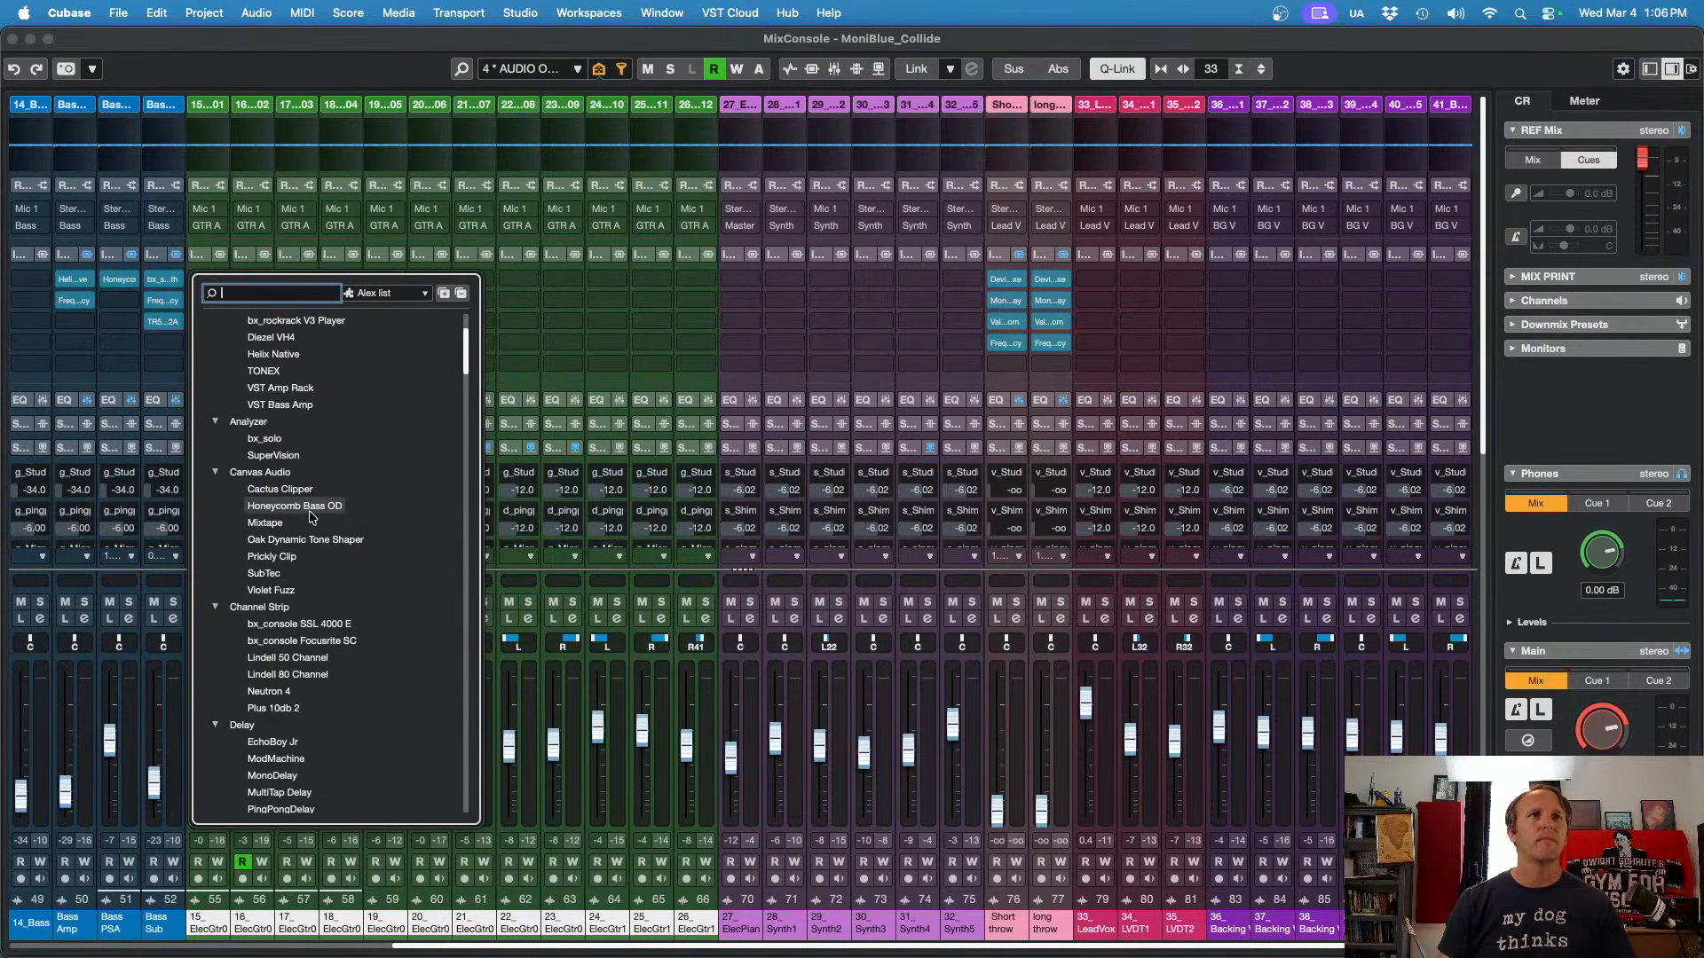
scroll(310, 518, "down", 10)
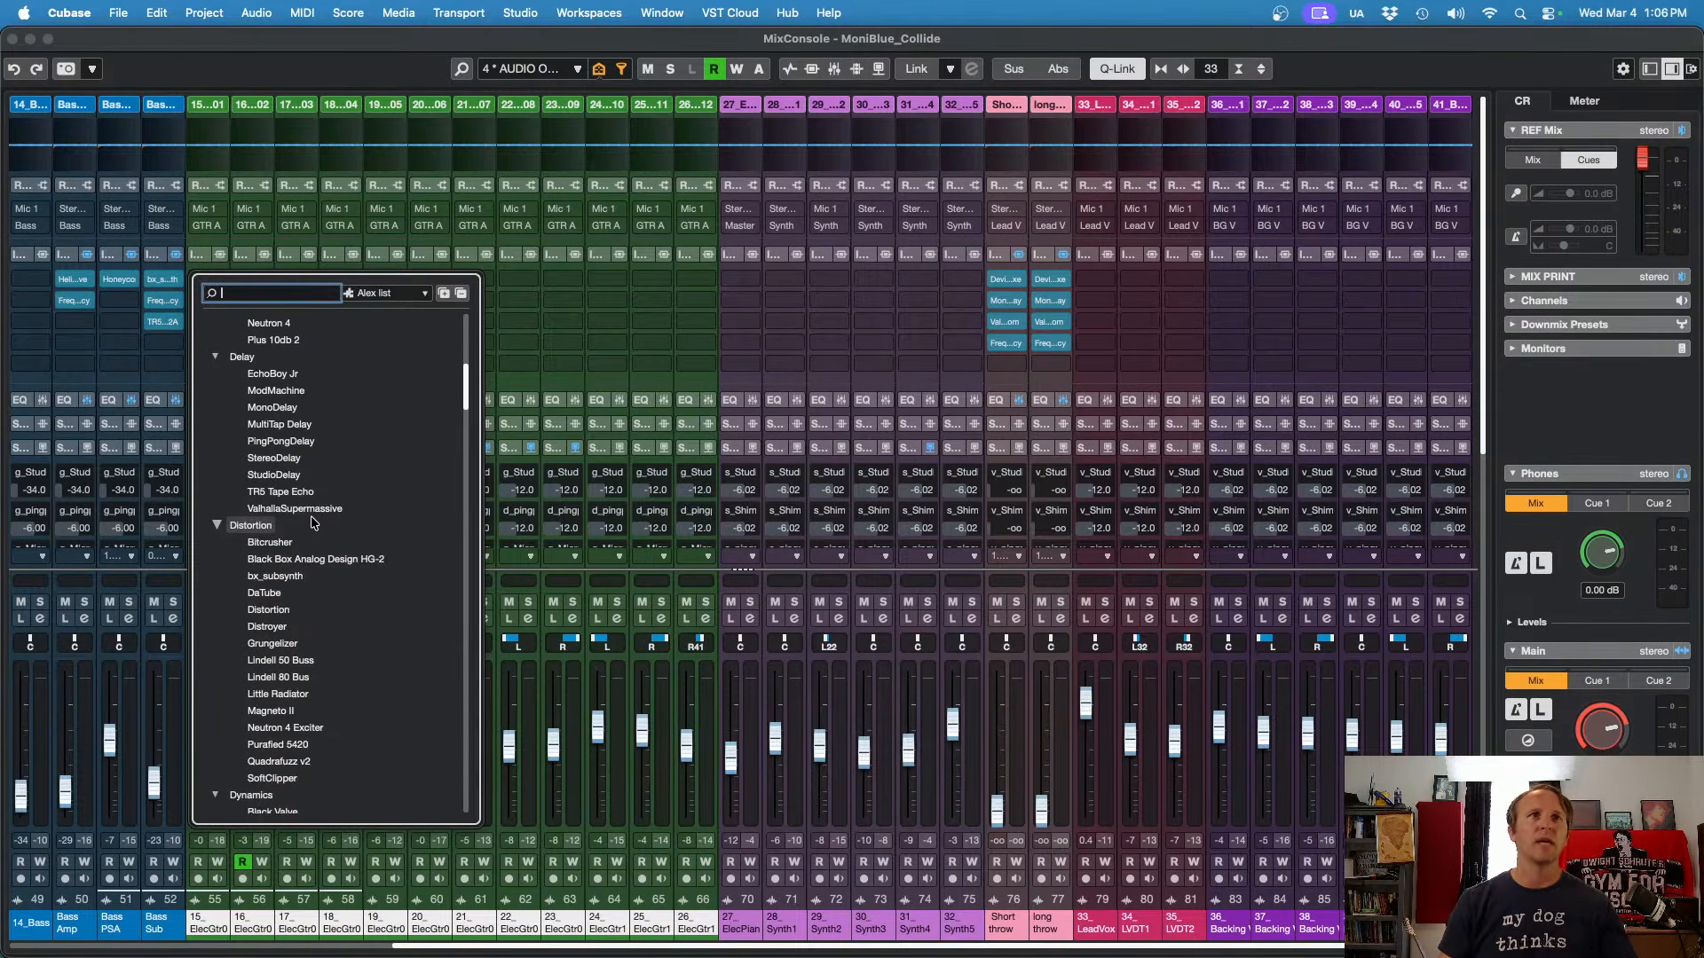
scroll(313, 523, "down", 2)
scroll(312, 524, "down", 15)
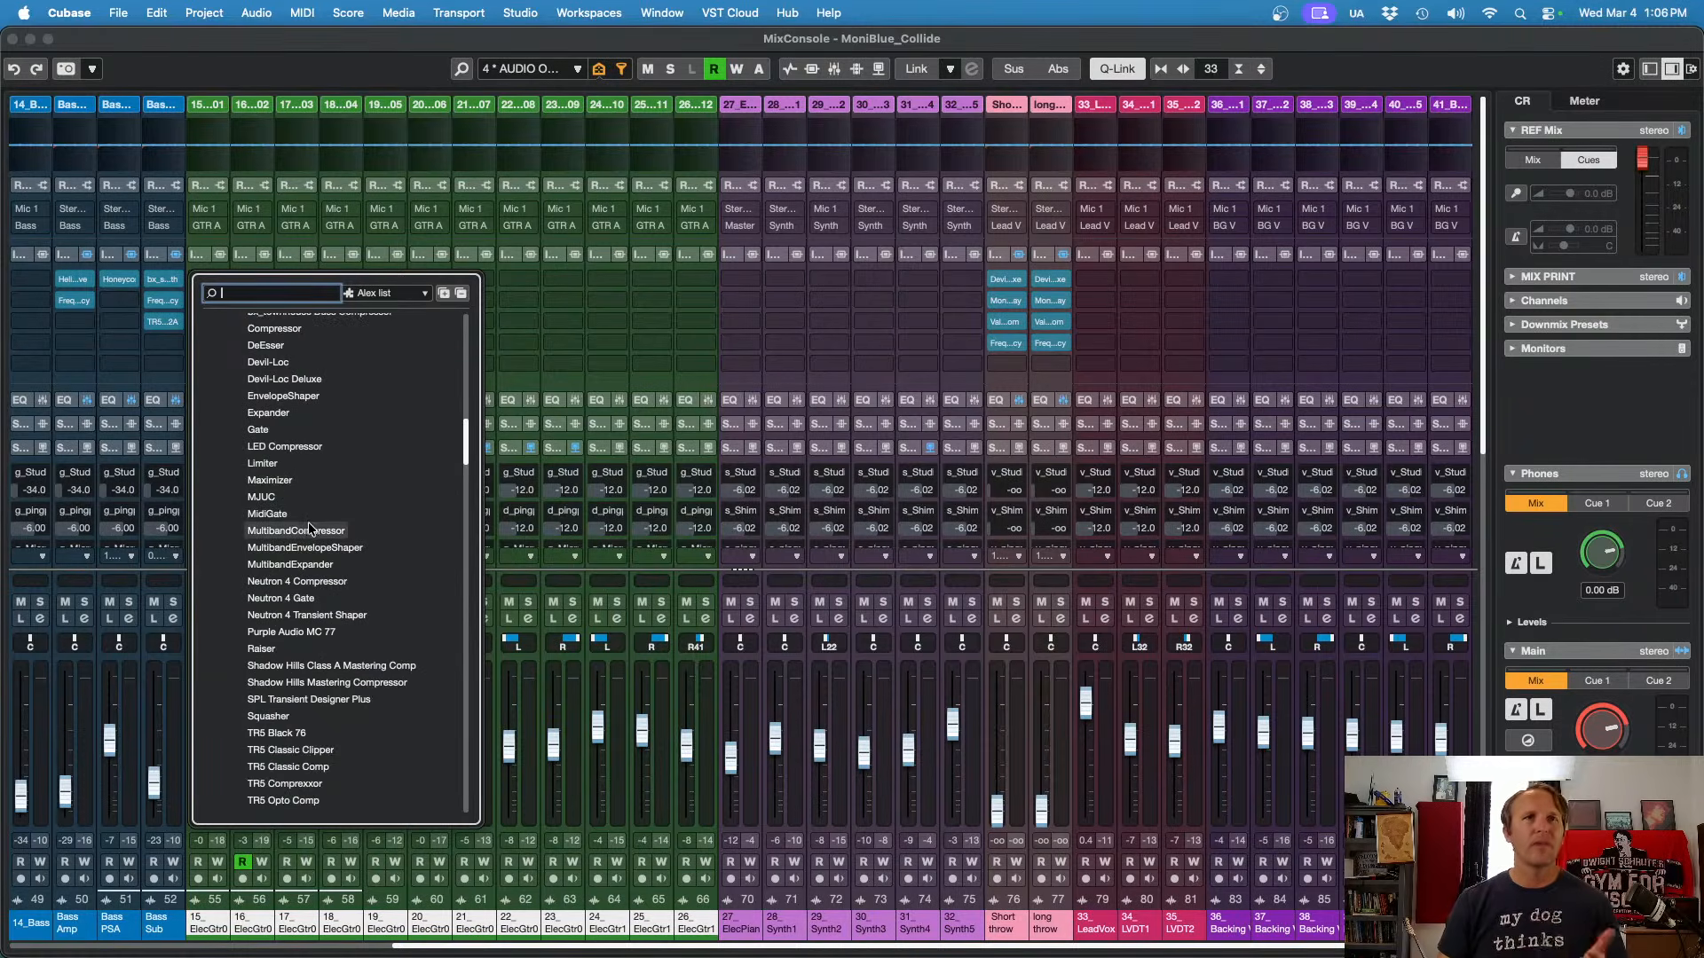
scroll(307, 522, "up", 4)
left_click(462, 294)
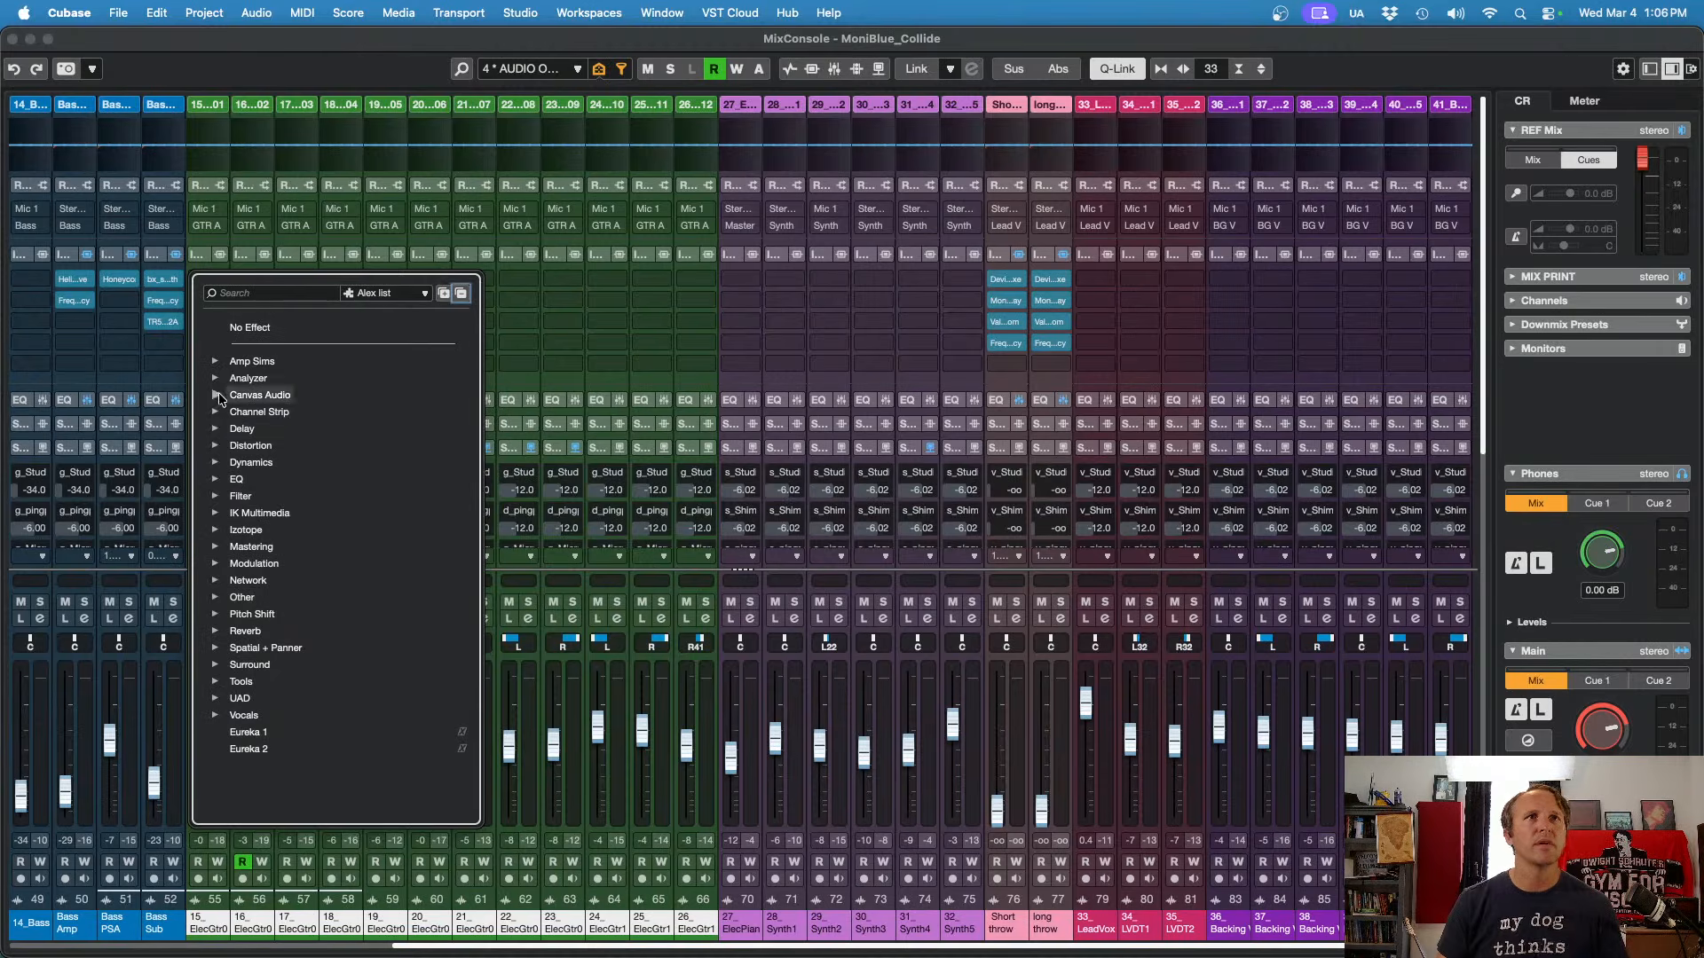
Step: Look through the Dynamics category for a suitable guitar insert and collapse it again
left_click(214, 463)
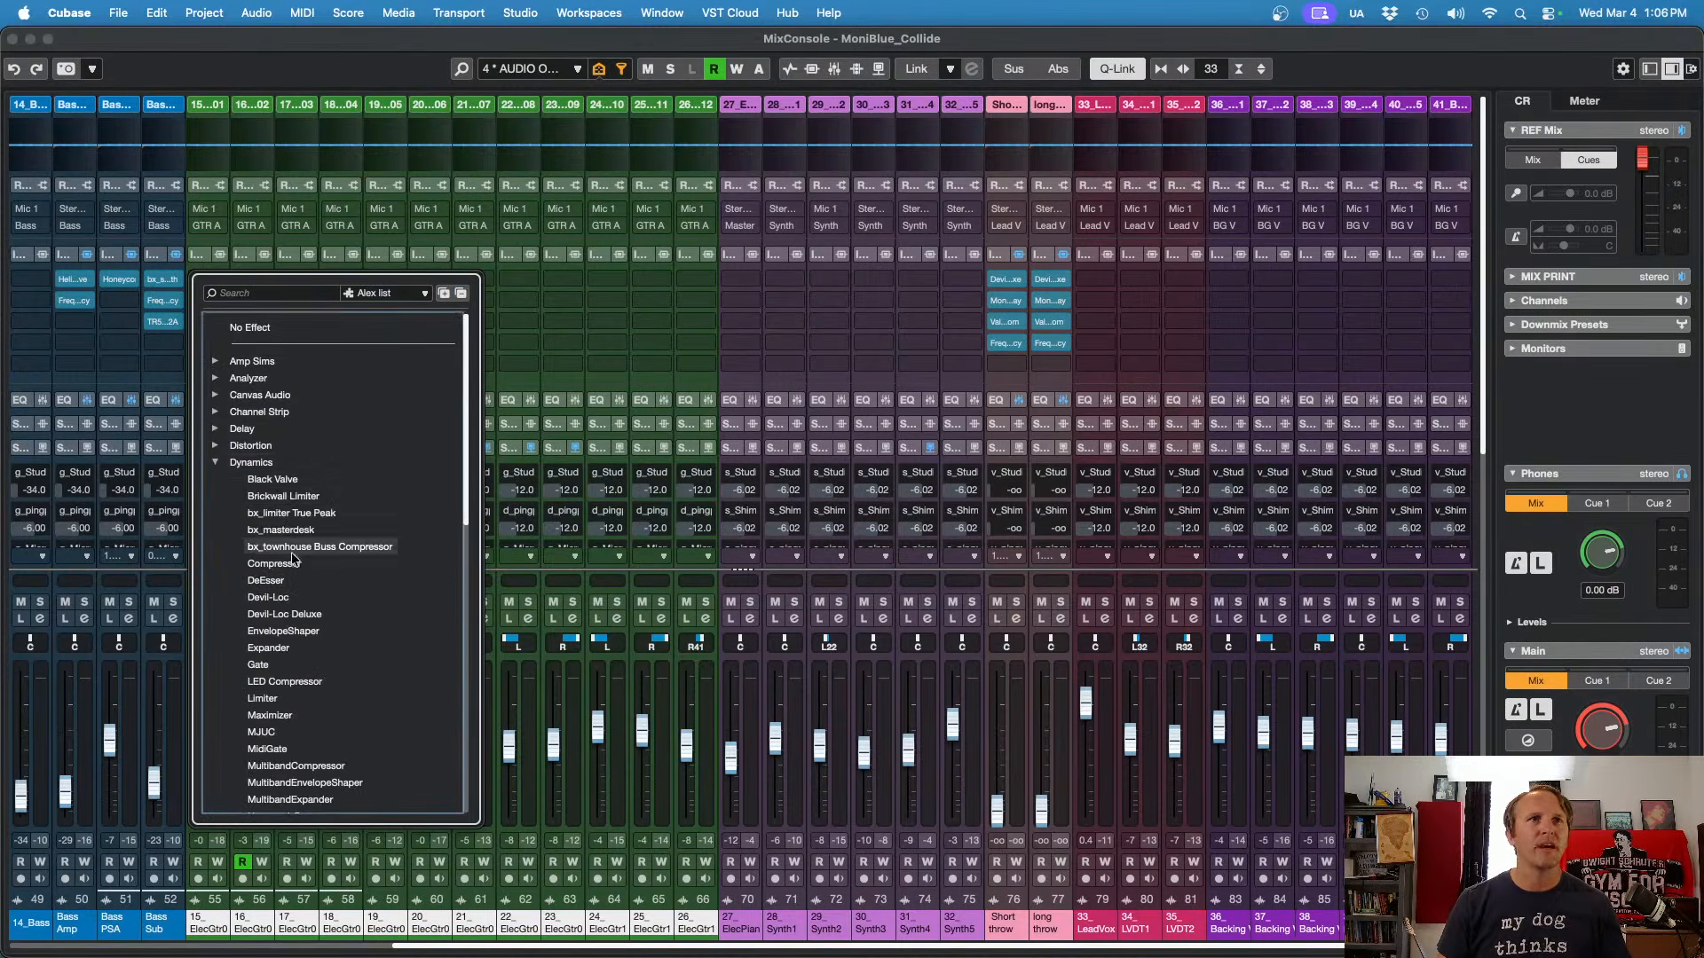
scroll(293, 559, "down", 5)
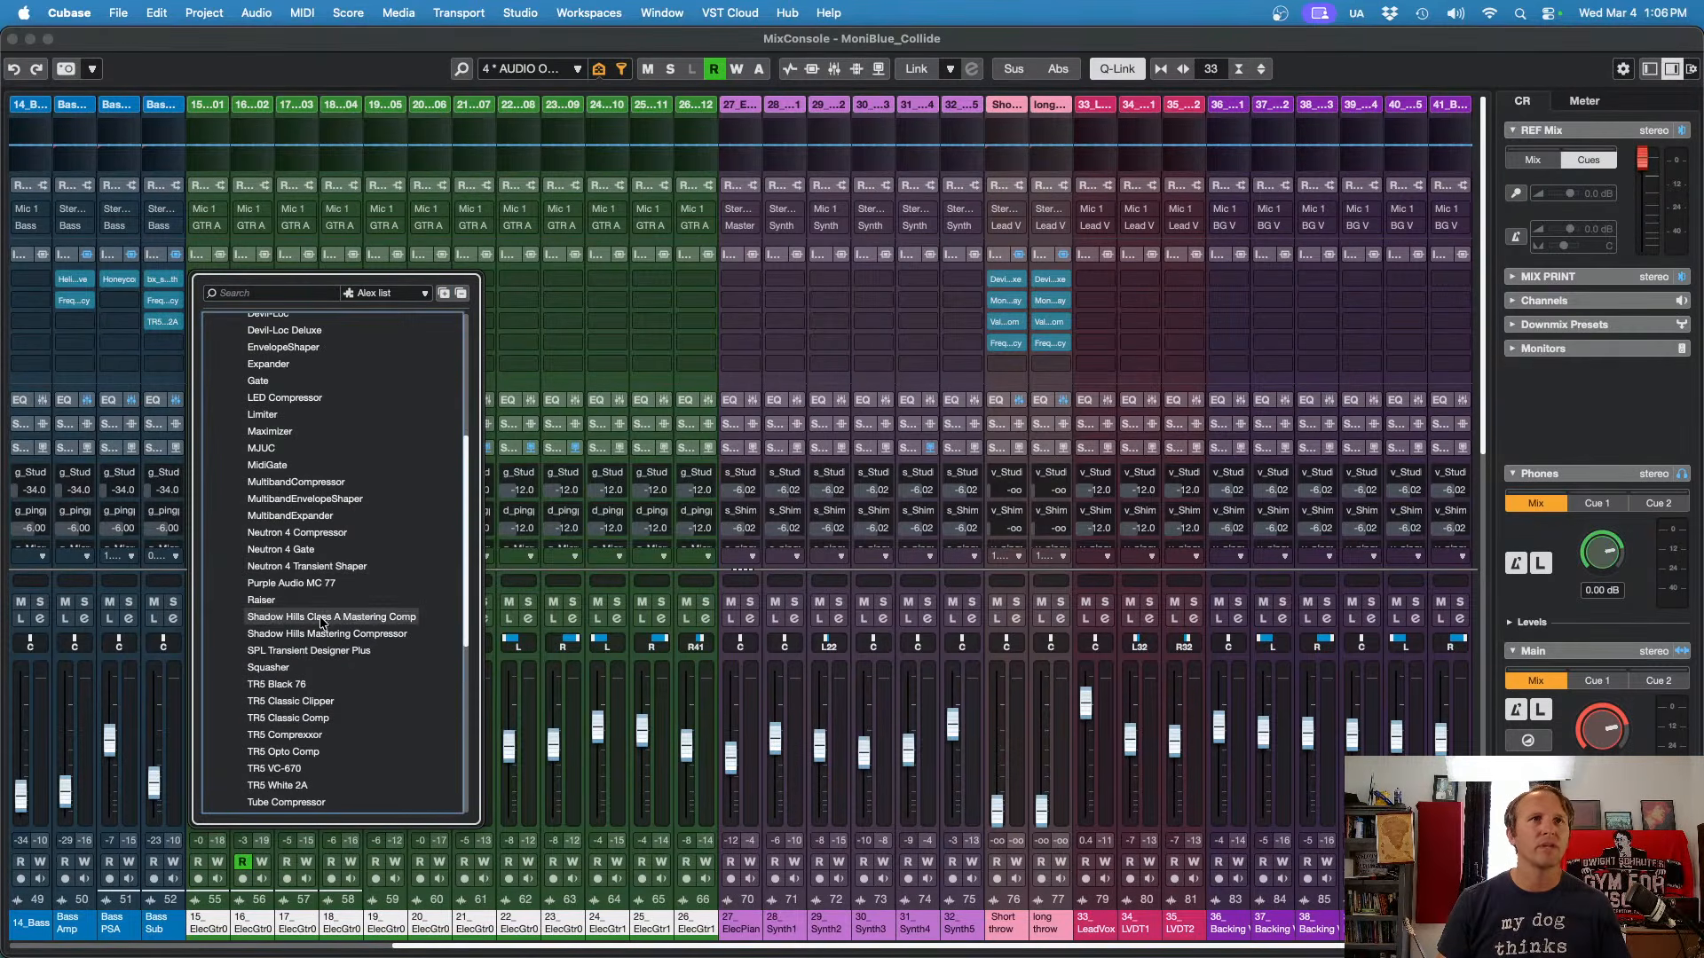
scroll(325, 626, "down", 4)
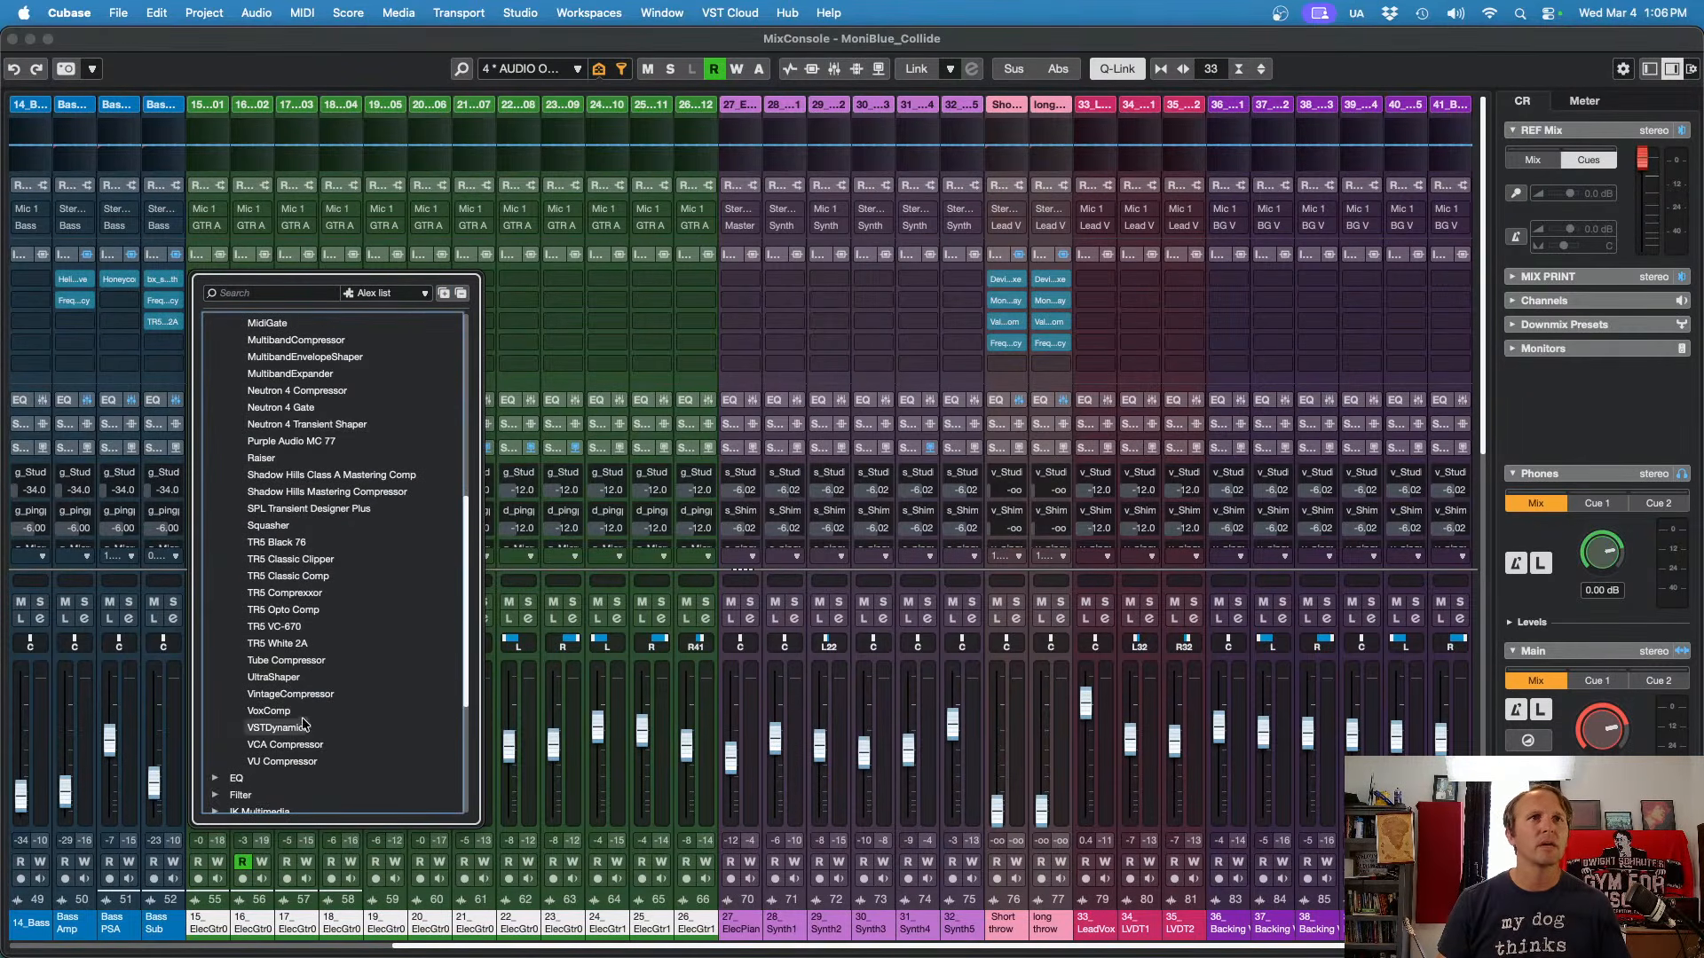
scroll(293, 675, "up", 10)
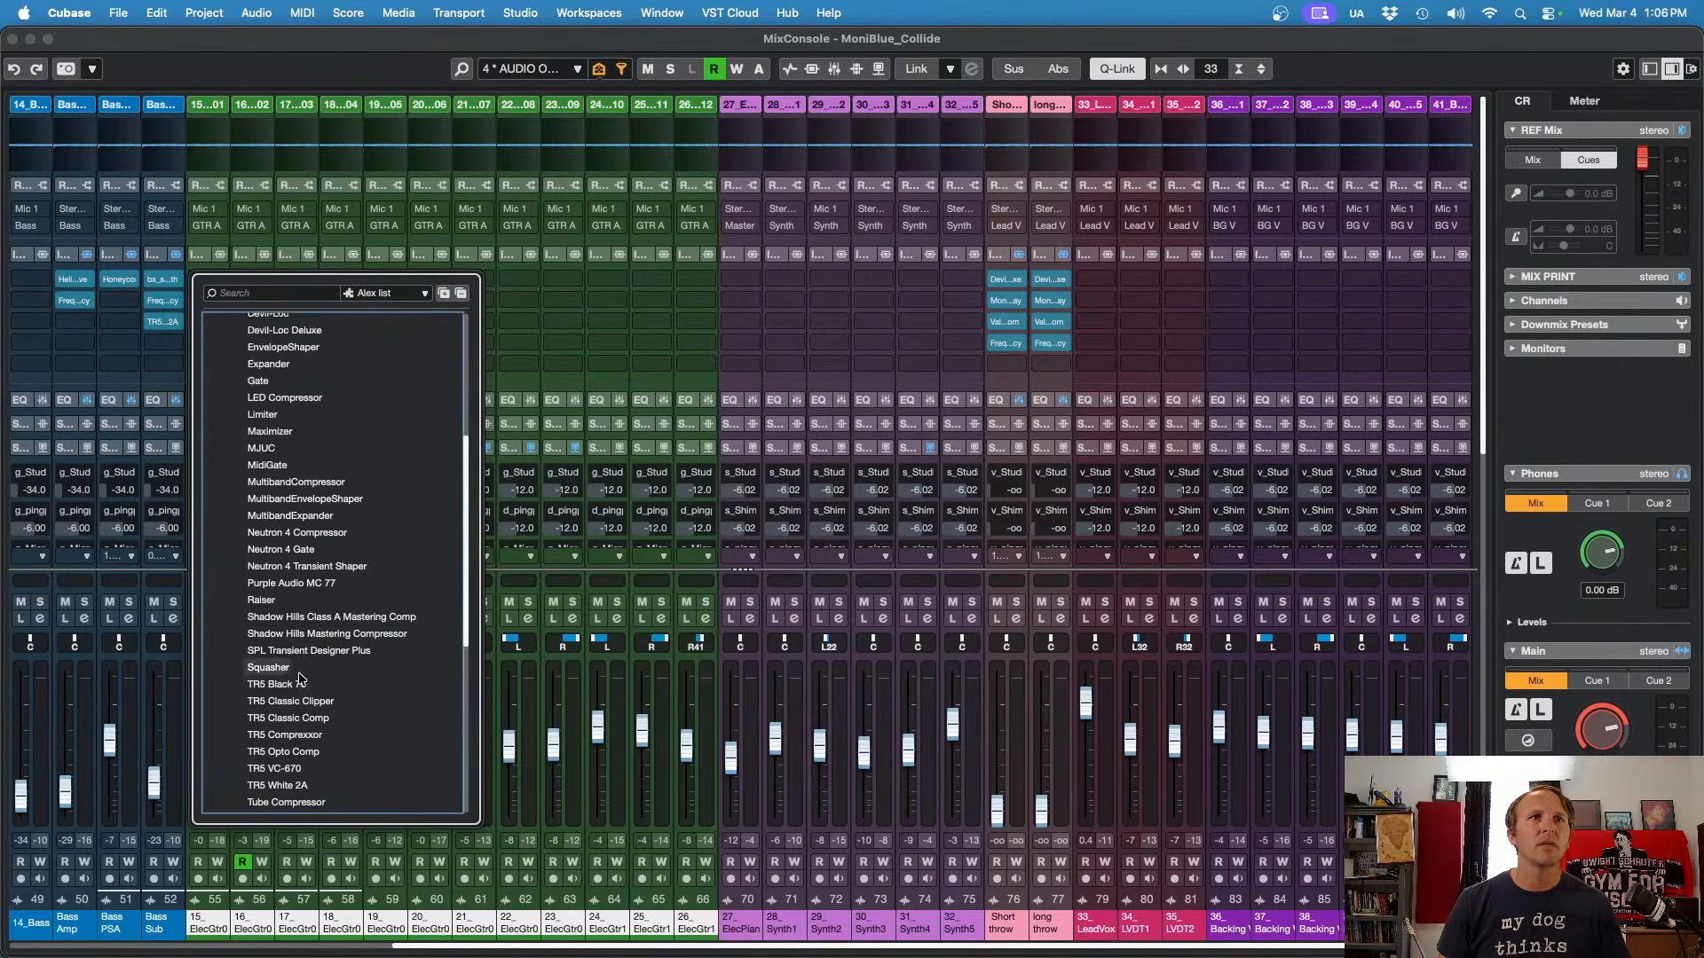
left_click(217, 463)
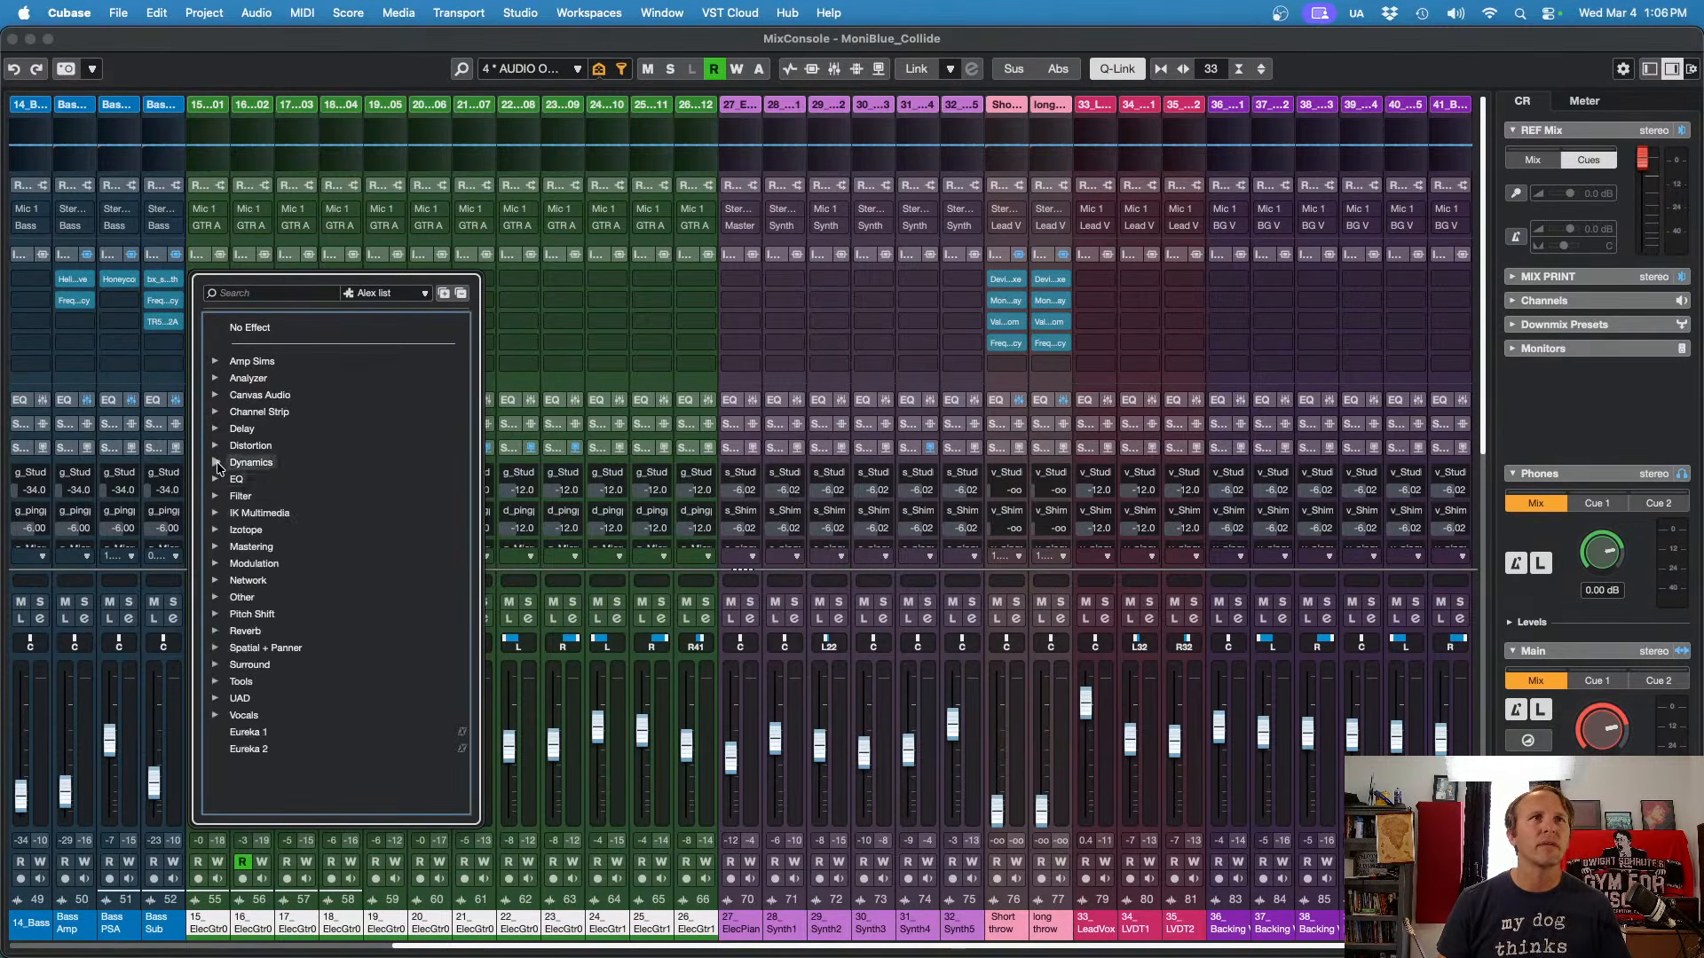
Step: Look through the IK Multimedia plug-ins and insert Quad Compressor in the first slot of all selected electric guitar tracks
left_click(217, 512)
scroll(302, 568, "down", 4)
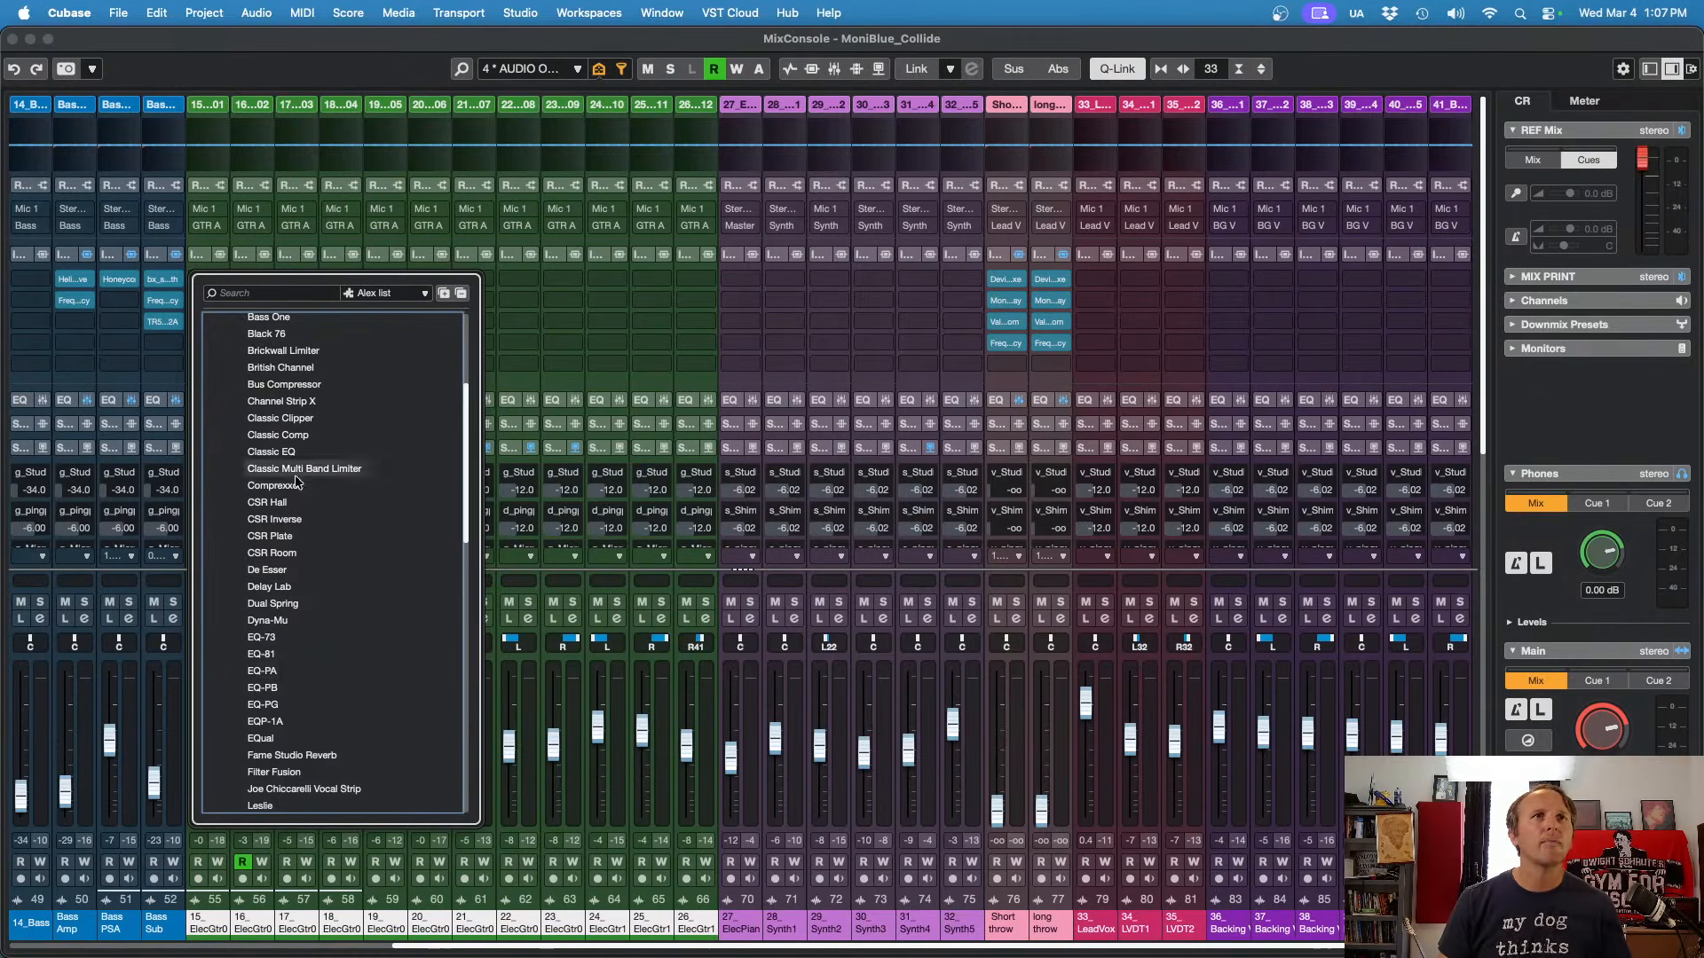
scroll(291, 681, "down", 8)
scroll(288, 682, "down", 4)
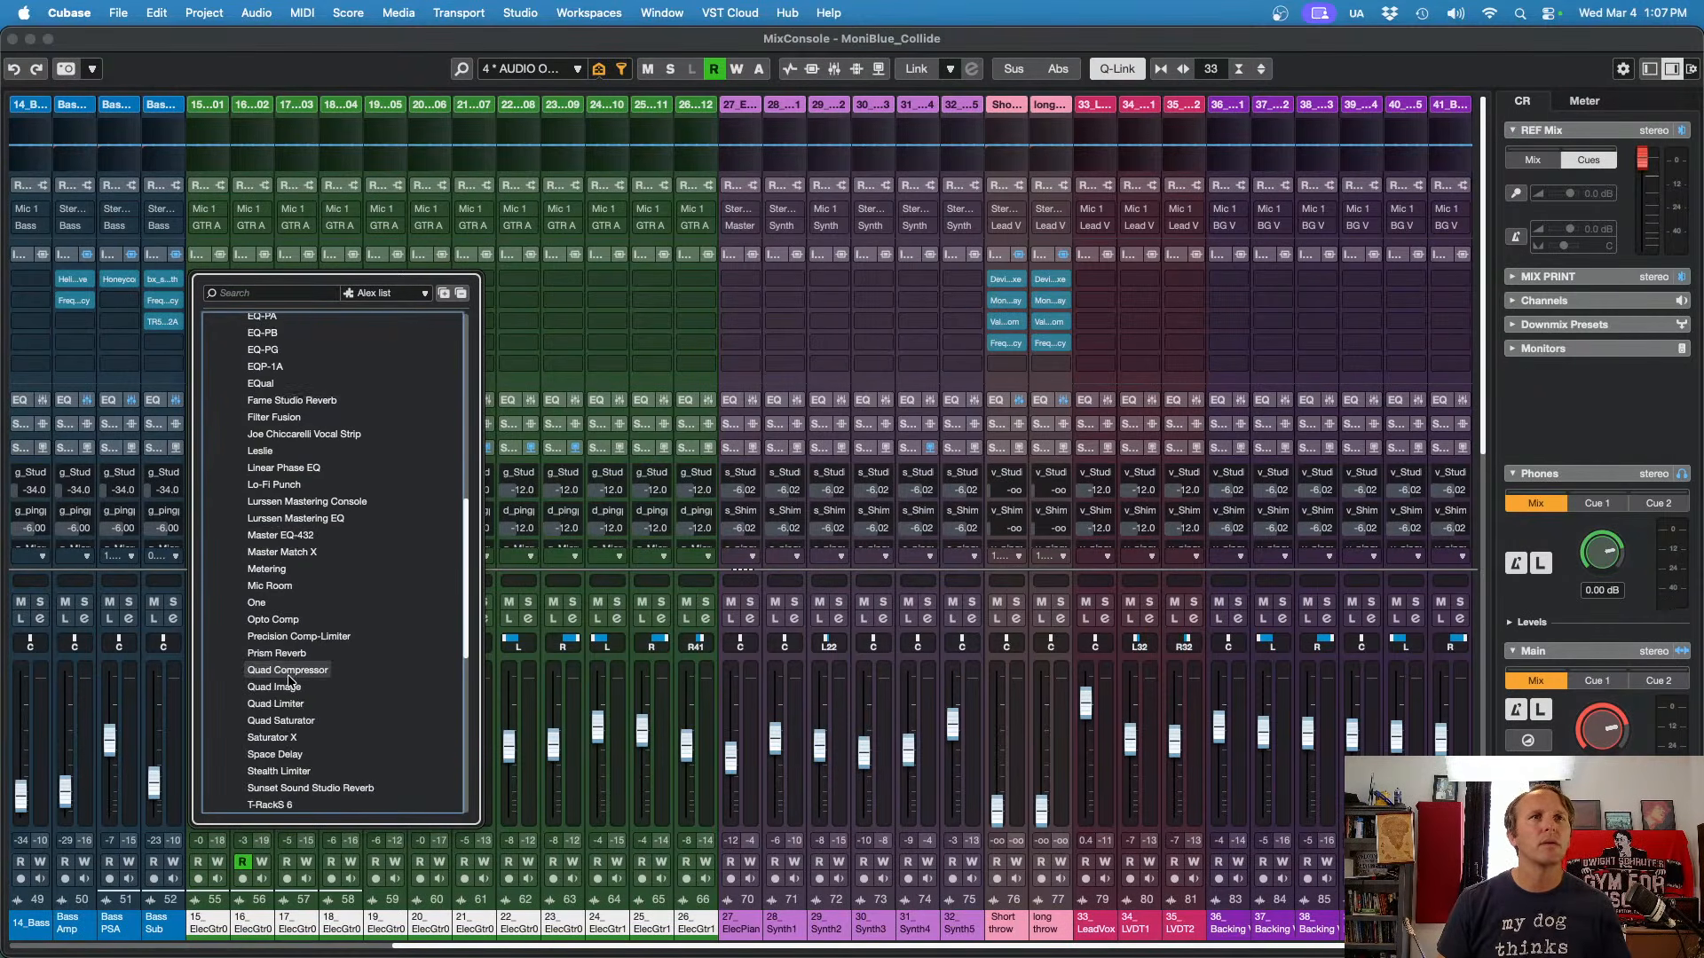
scroll(288, 681, "down", 4)
scroll(286, 681, "down", 3)
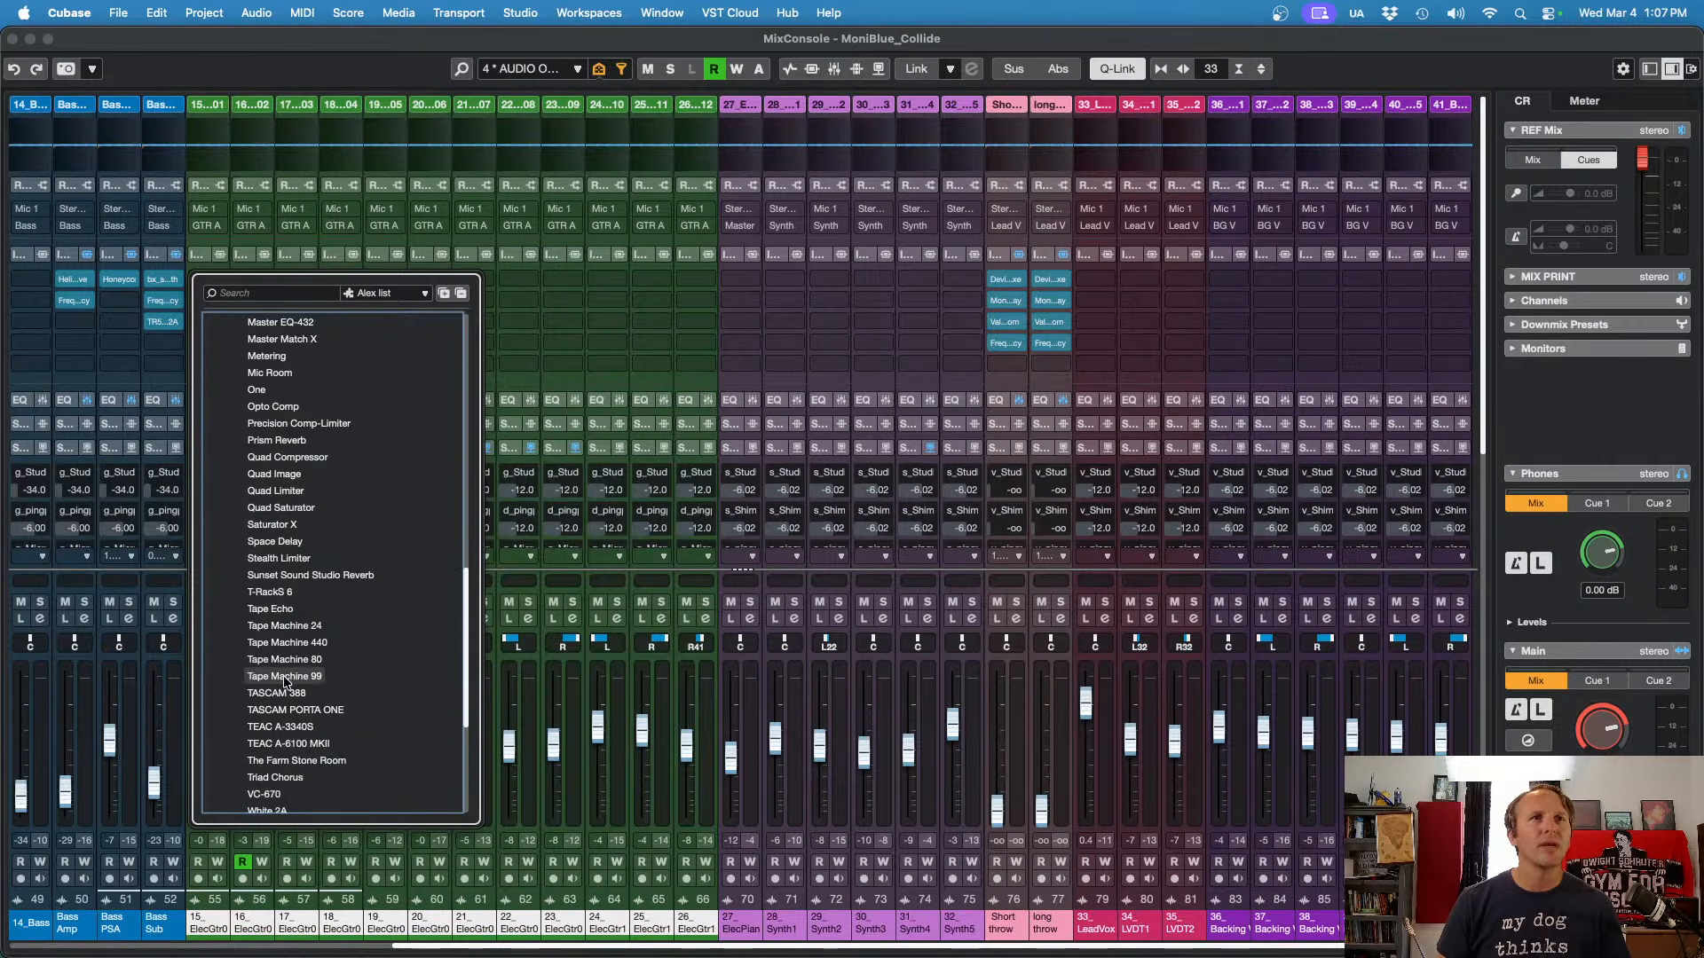
scroll(284, 682, "down", 3)
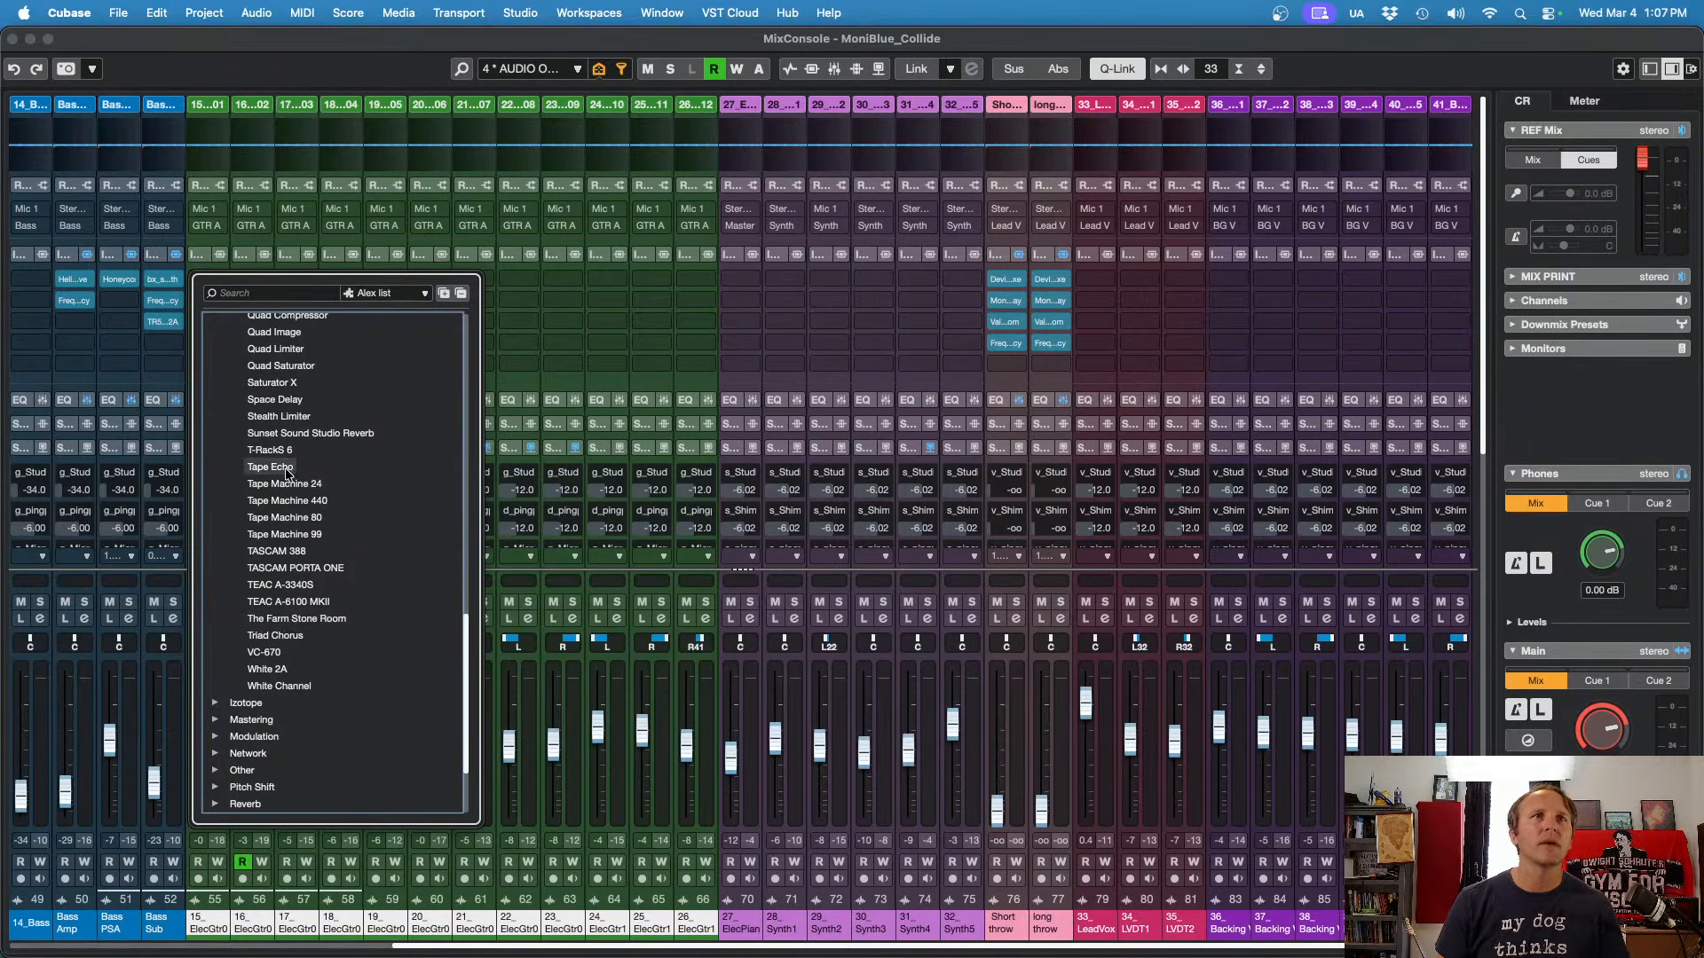
scroll(286, 478, "up", 2)
scroll(286, 478, "up", 2)
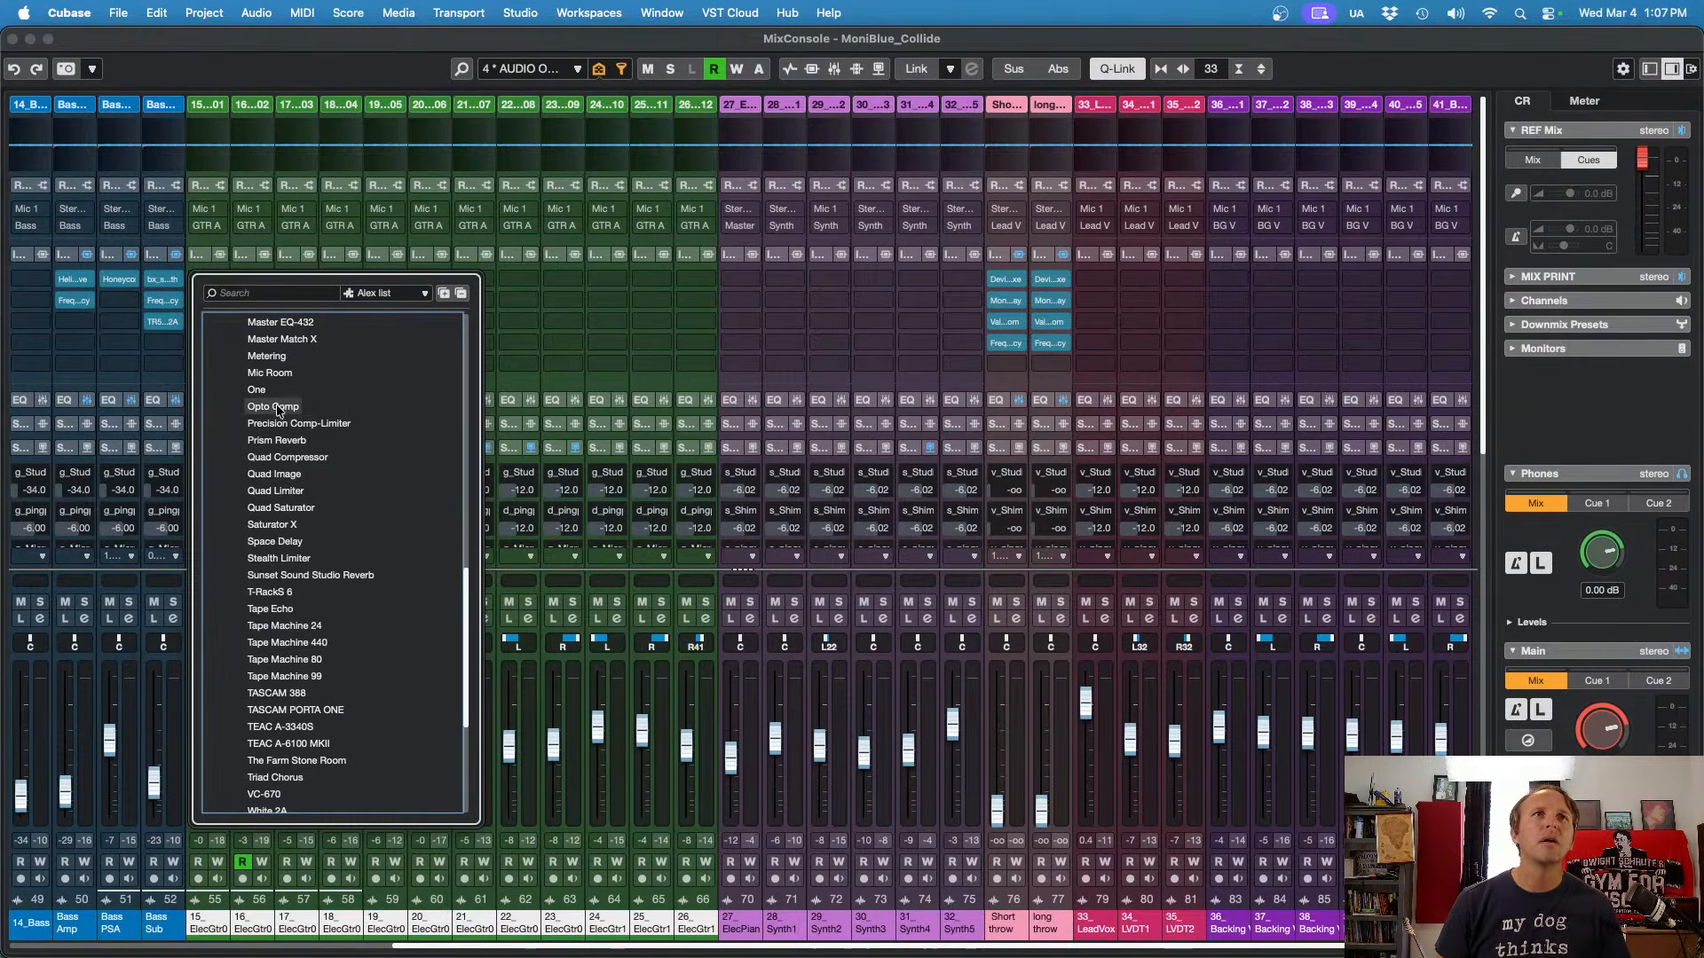
scroll(314, 415, "up", 10)
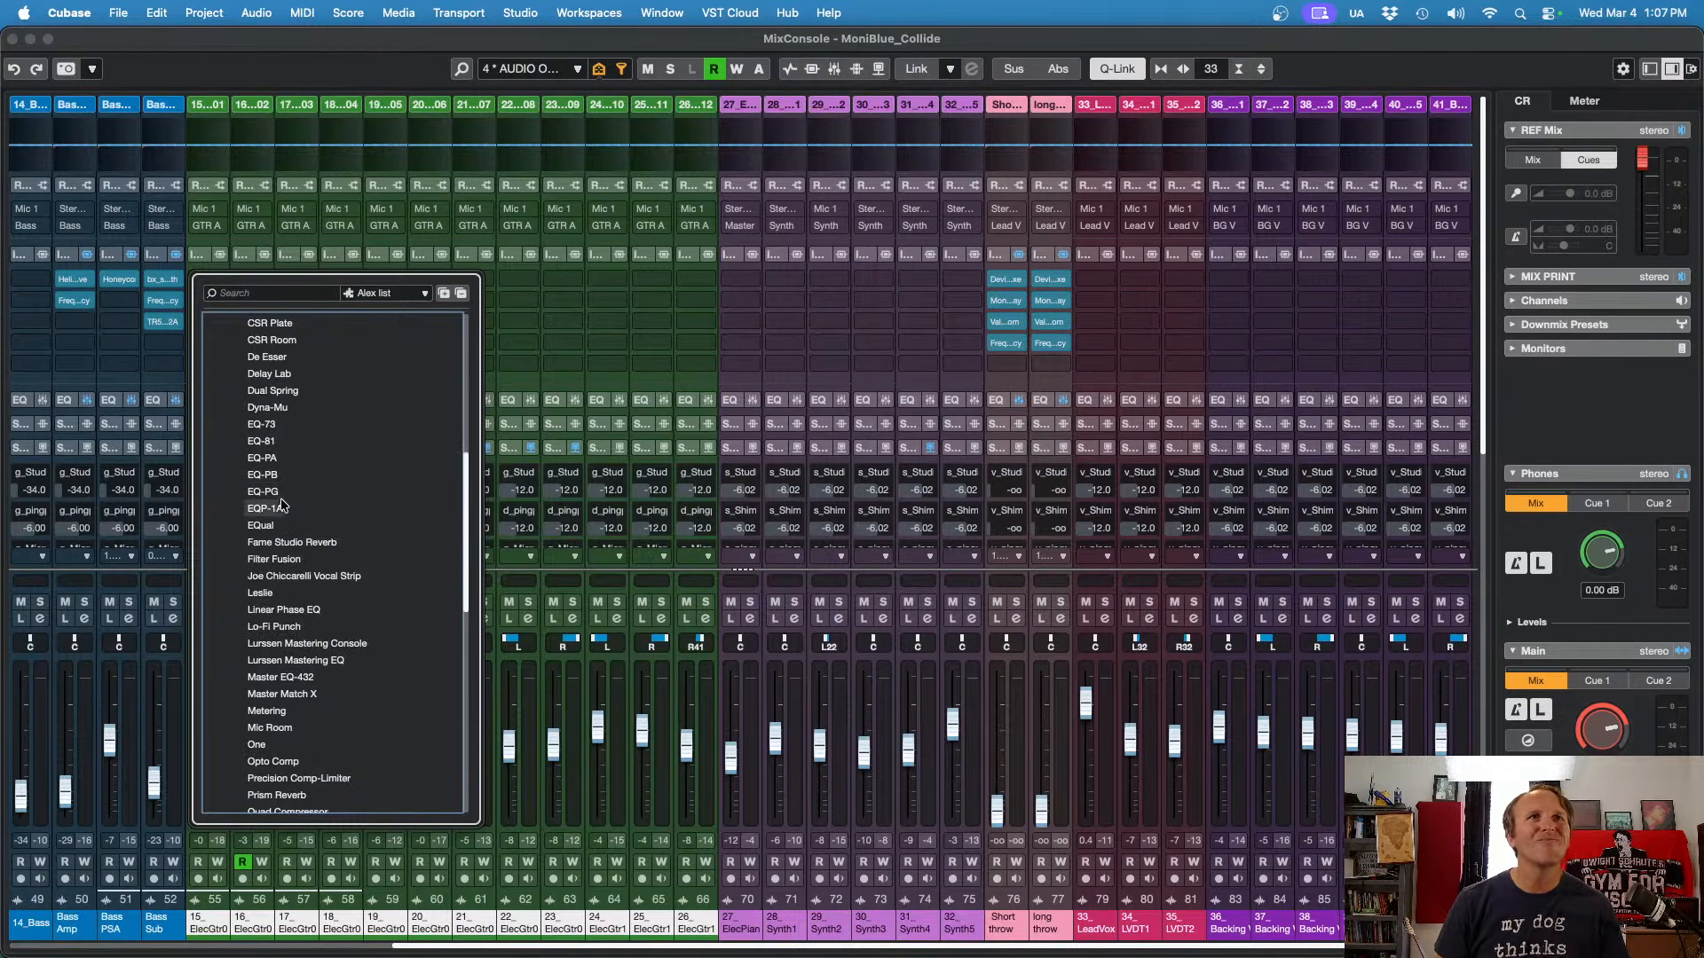
scroll(279, 508, "up", 4)
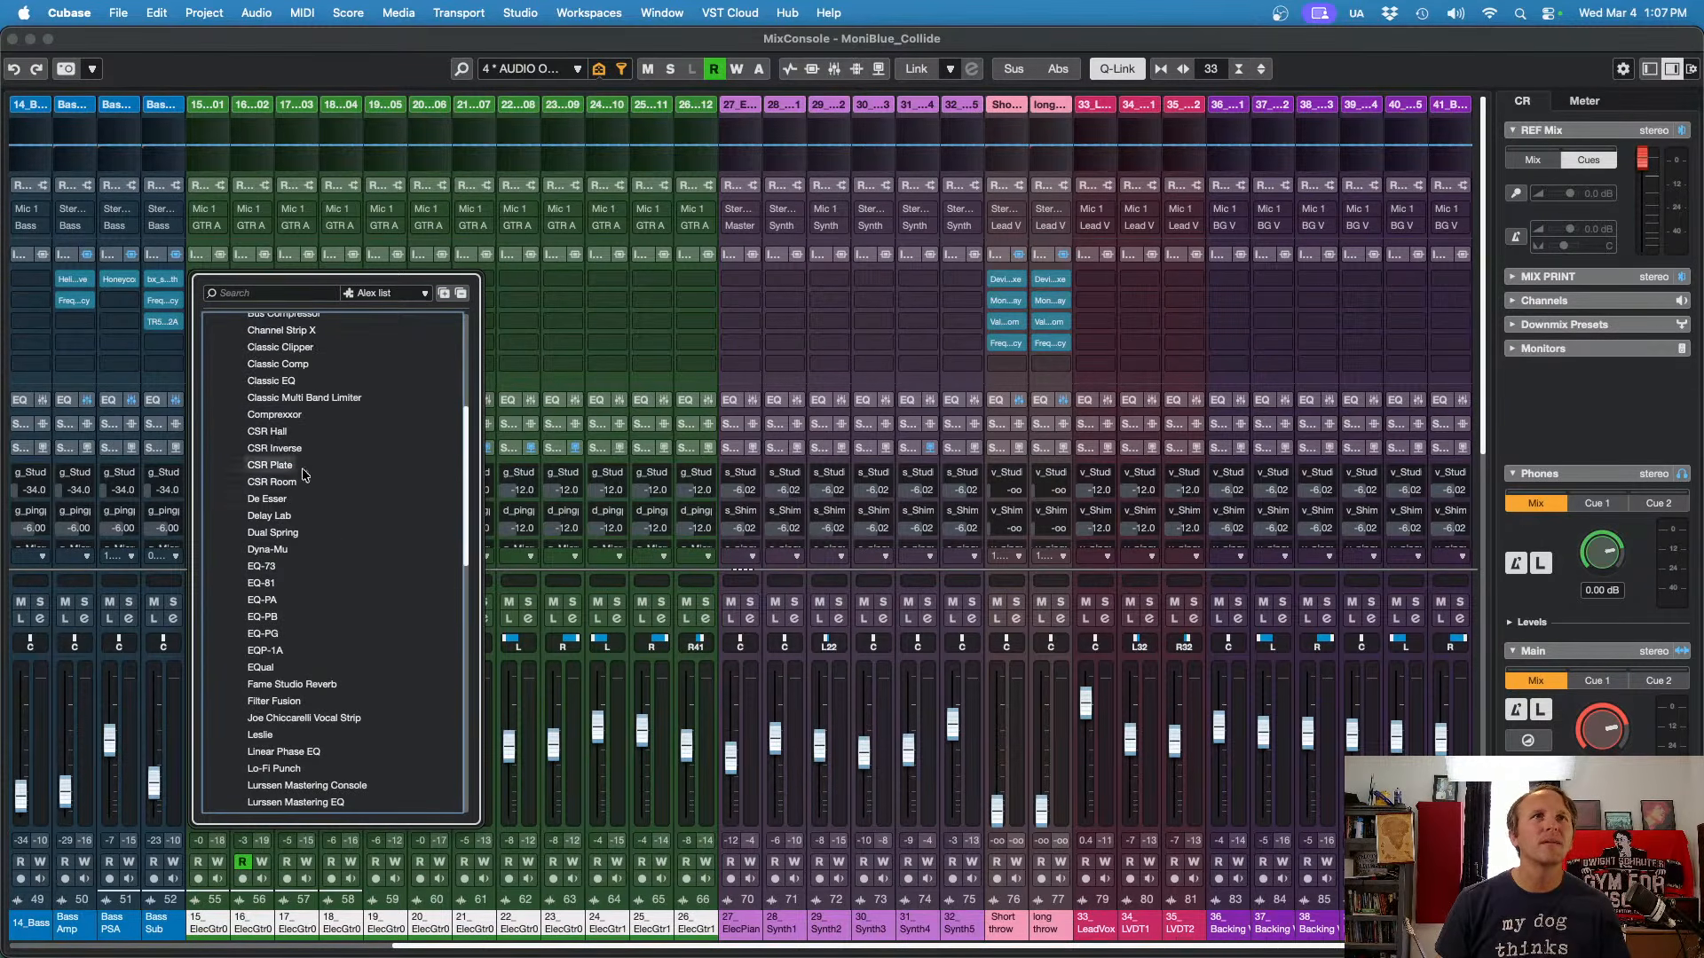
scroll(286, 423, "up", 4)
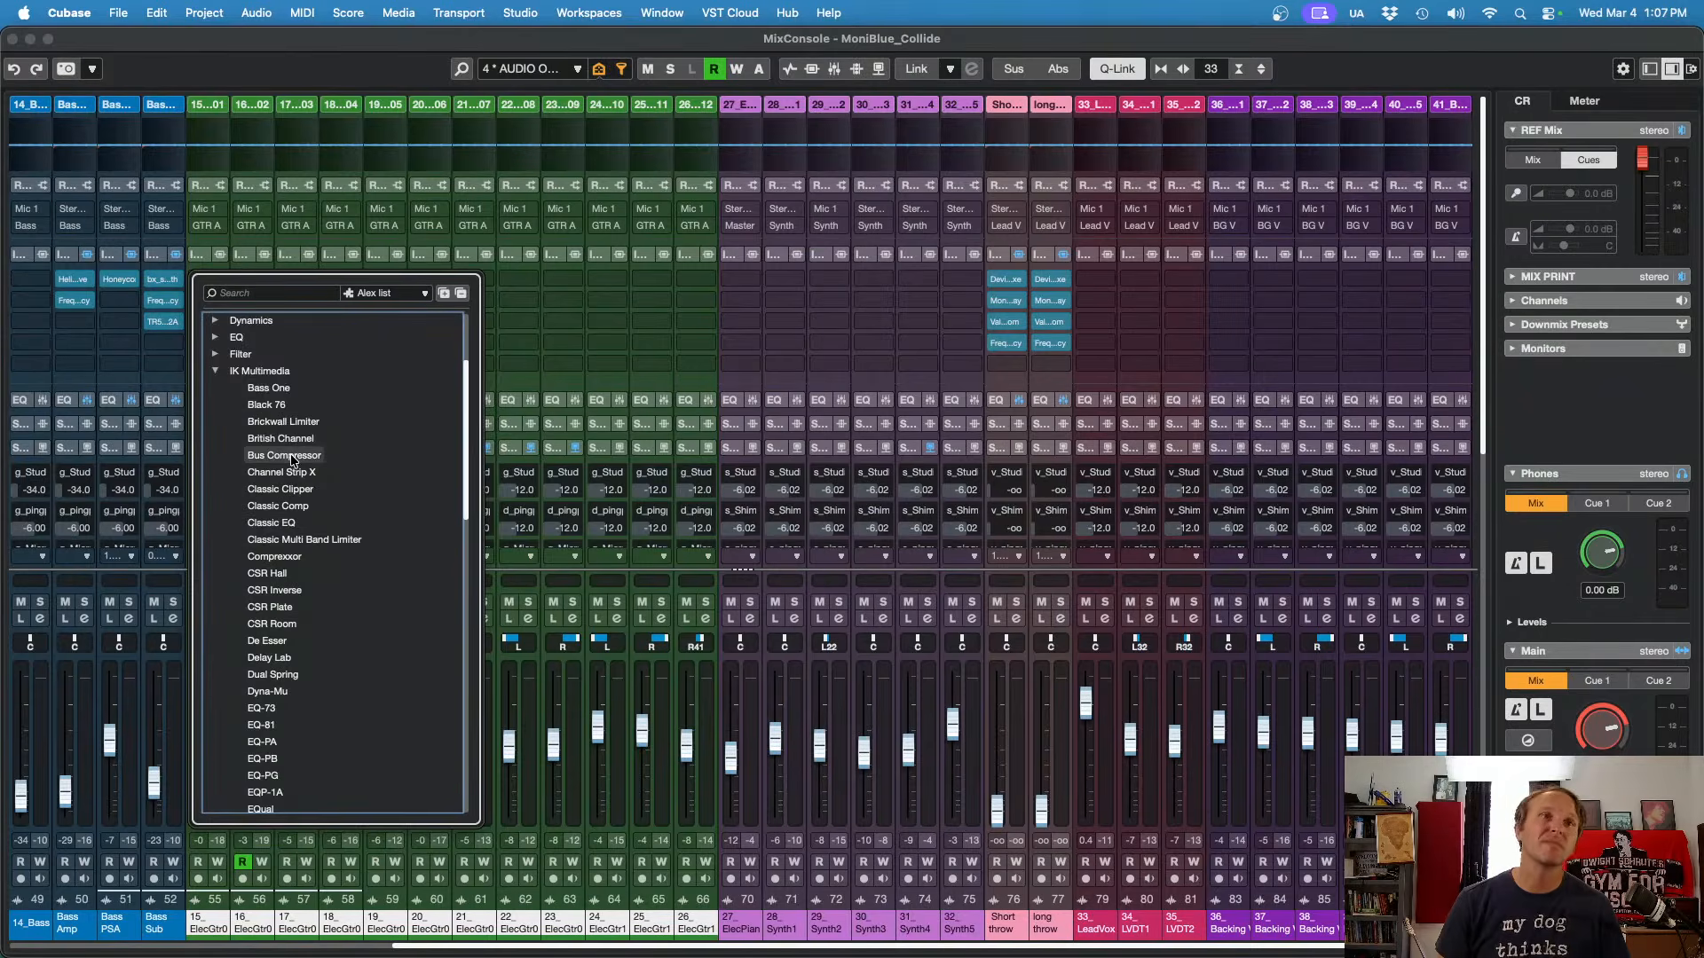
scroll(291, 459, "down", 10)
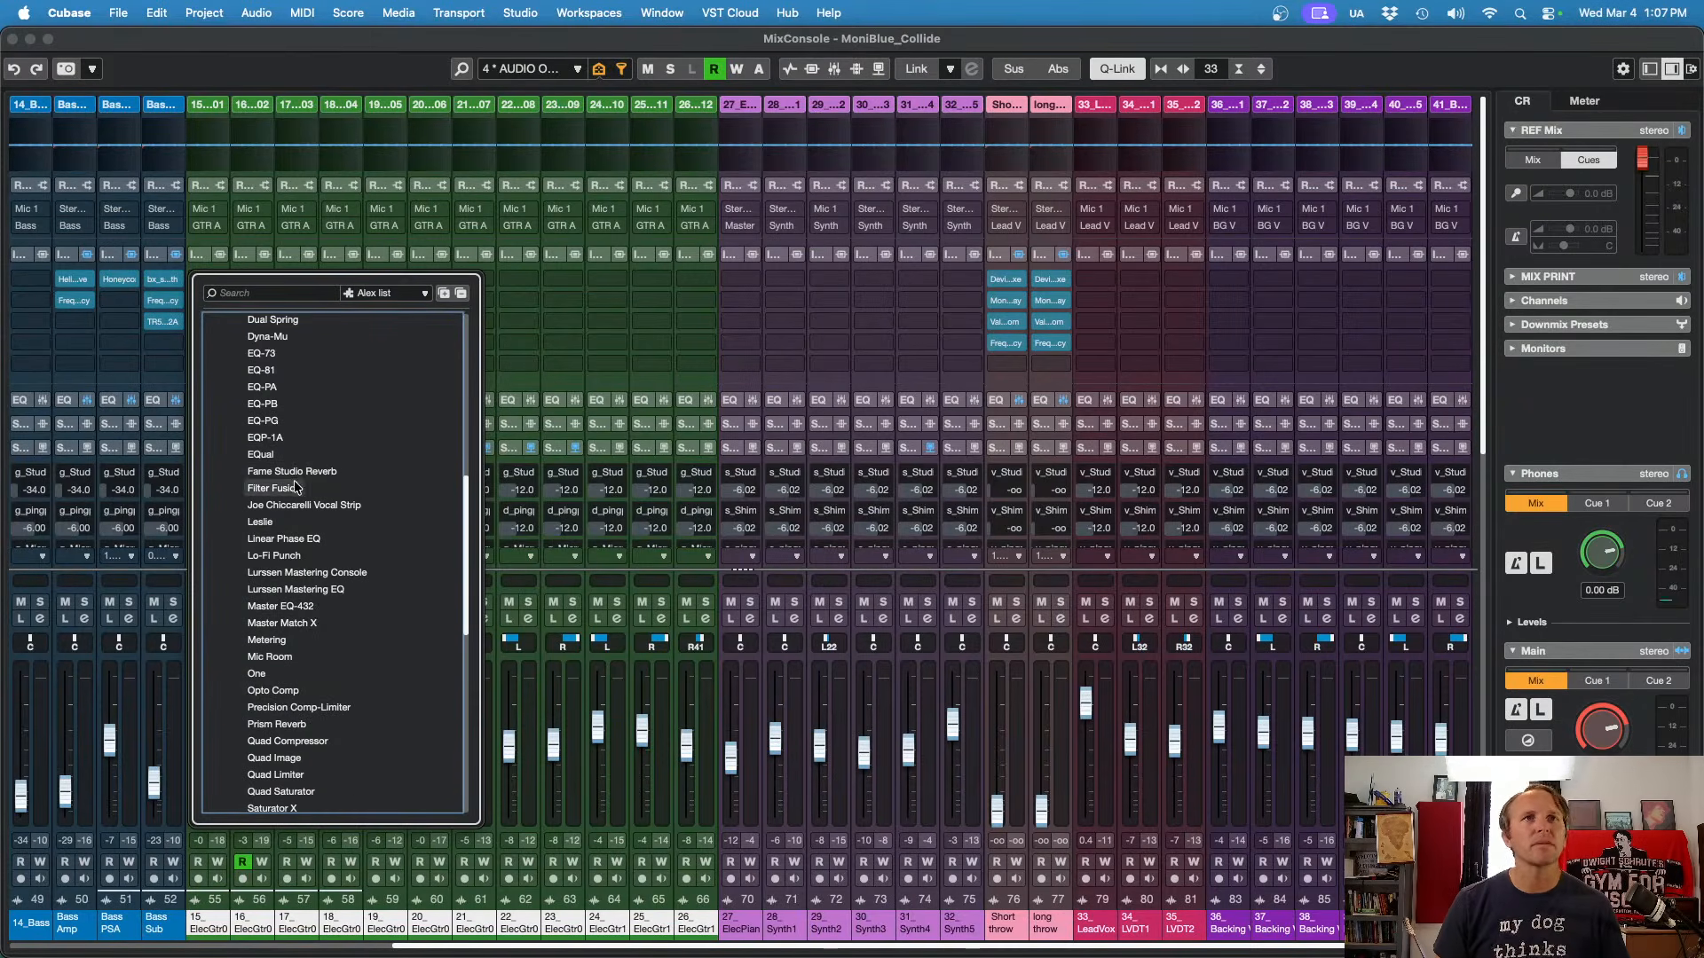
scroll(296, 487, "down", 2)
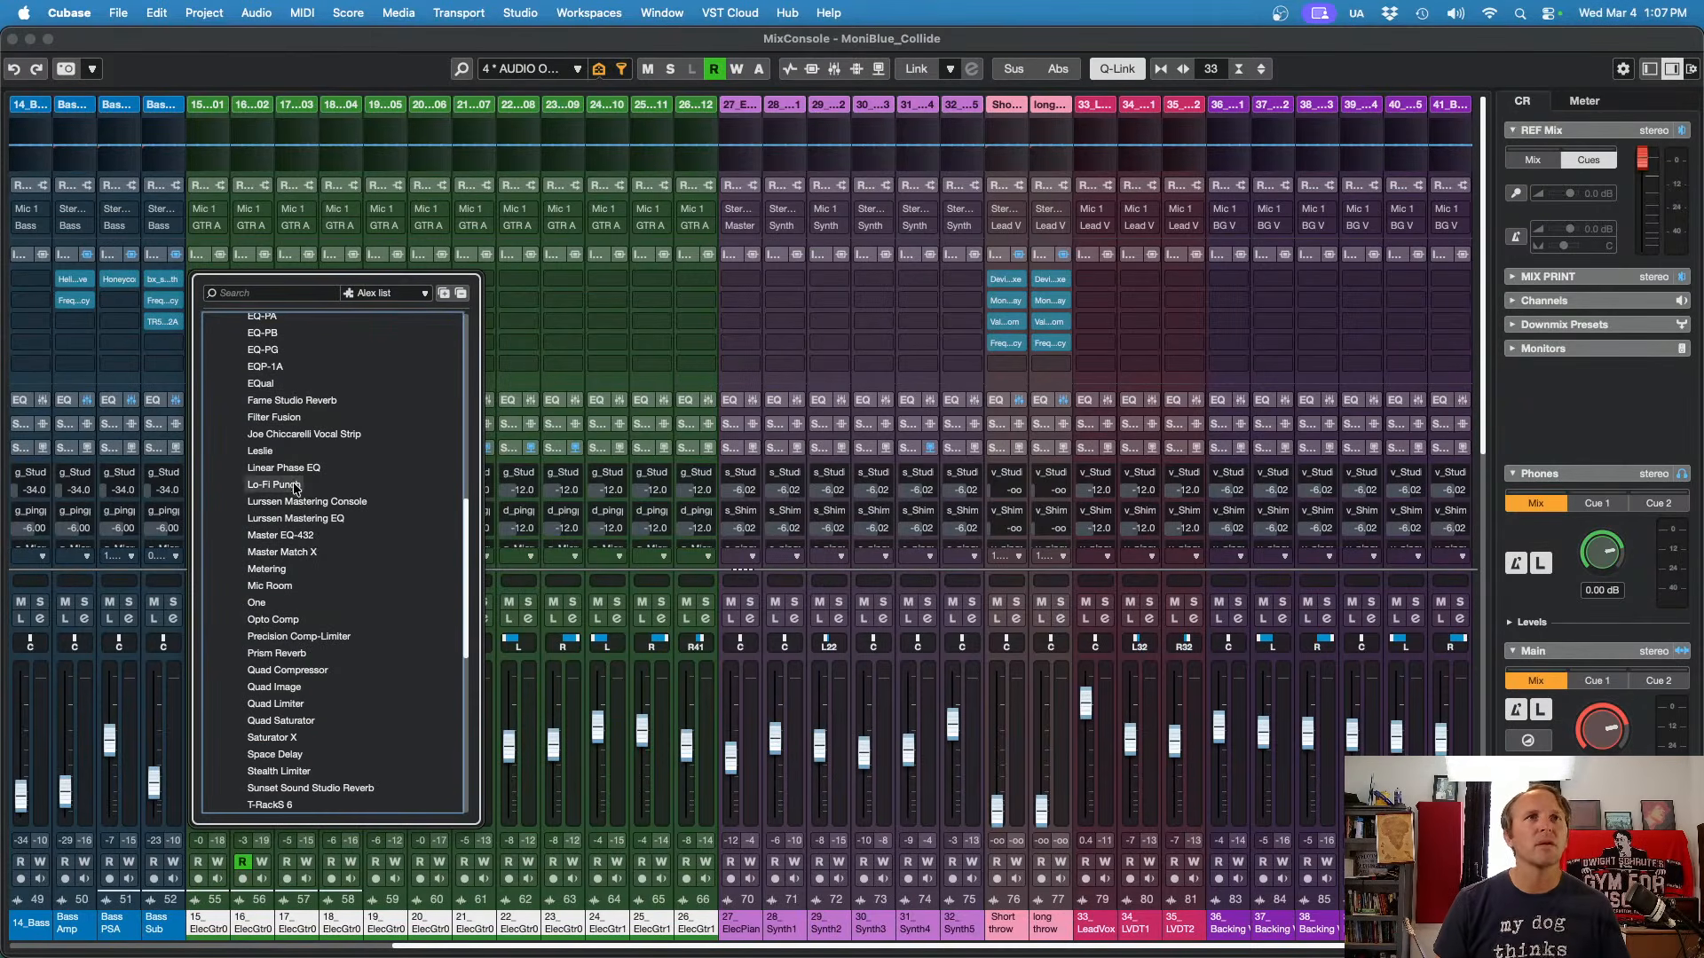
left_click(284, 670)
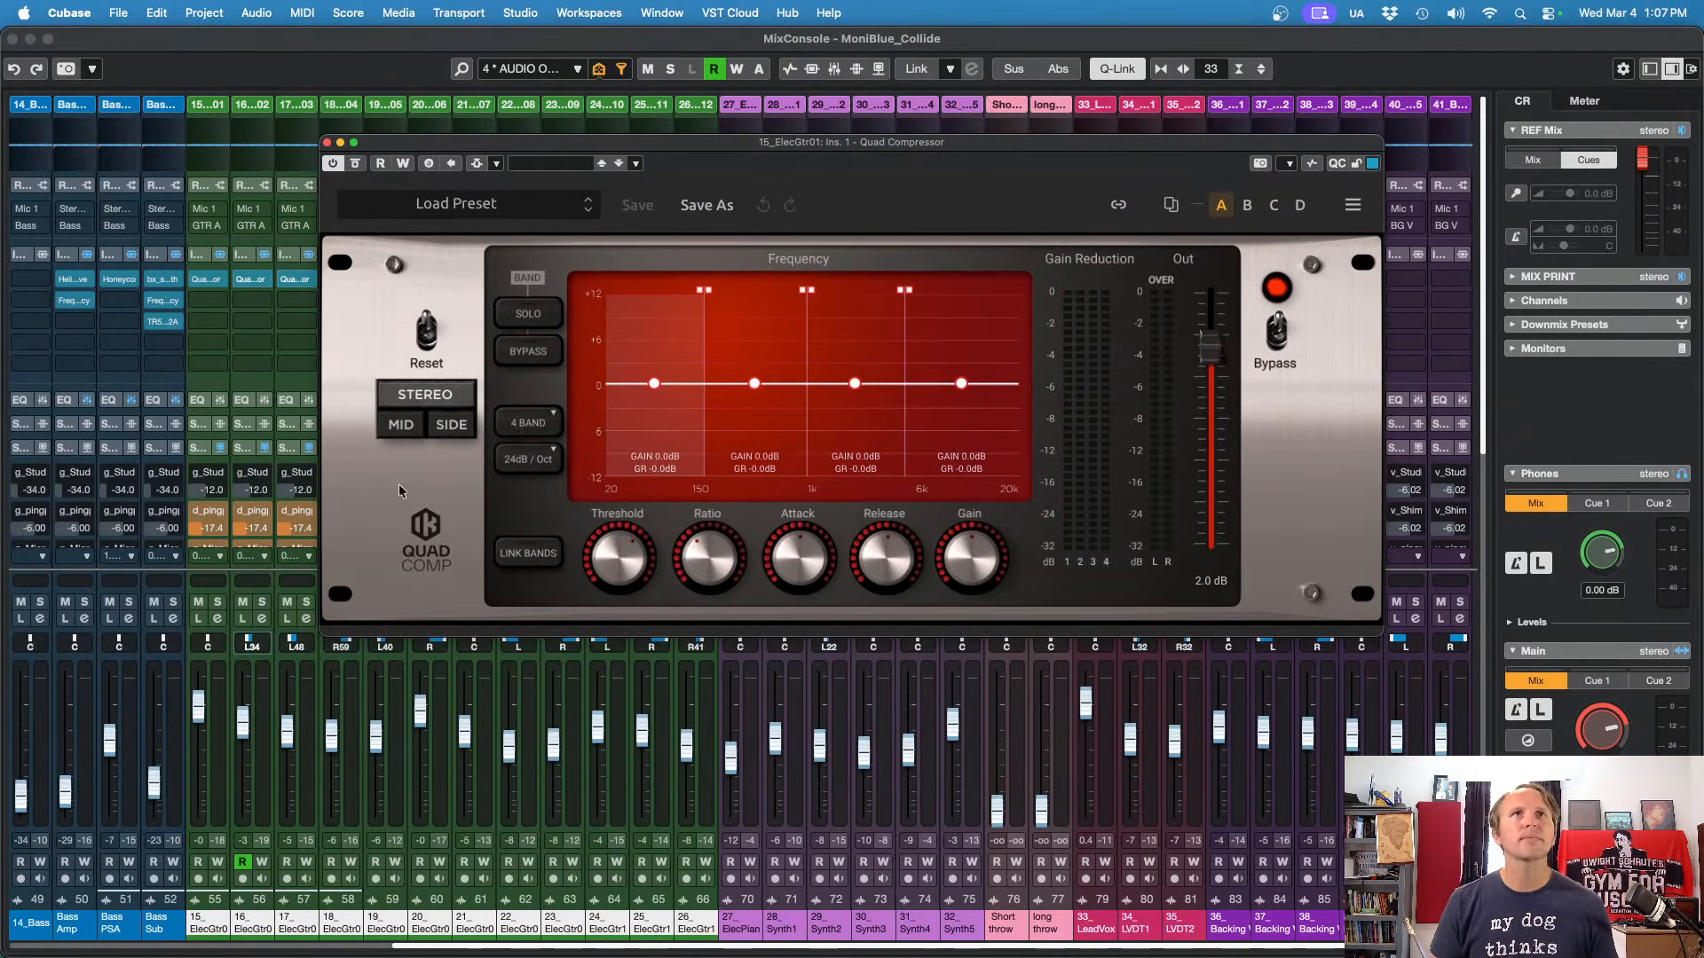
Step: Solo the selected electric guitars during playback and close the Quad Compressor editor of 15_ElecGtr01
key("space")
key("s")
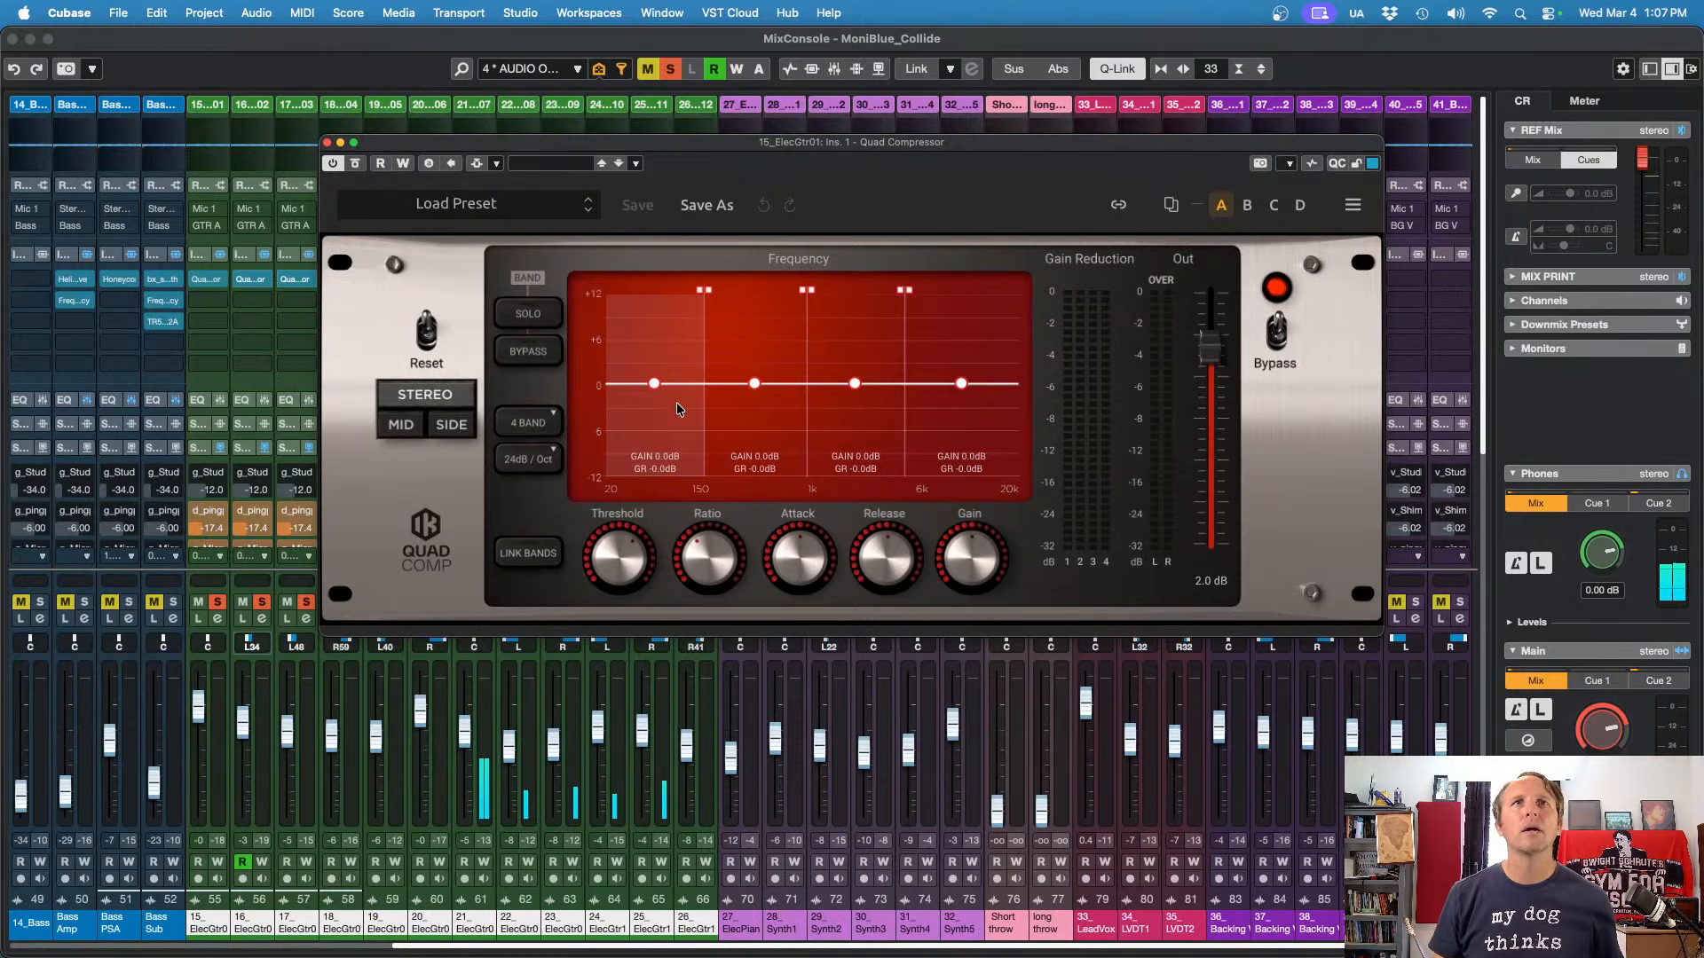
left_click(537, 426)
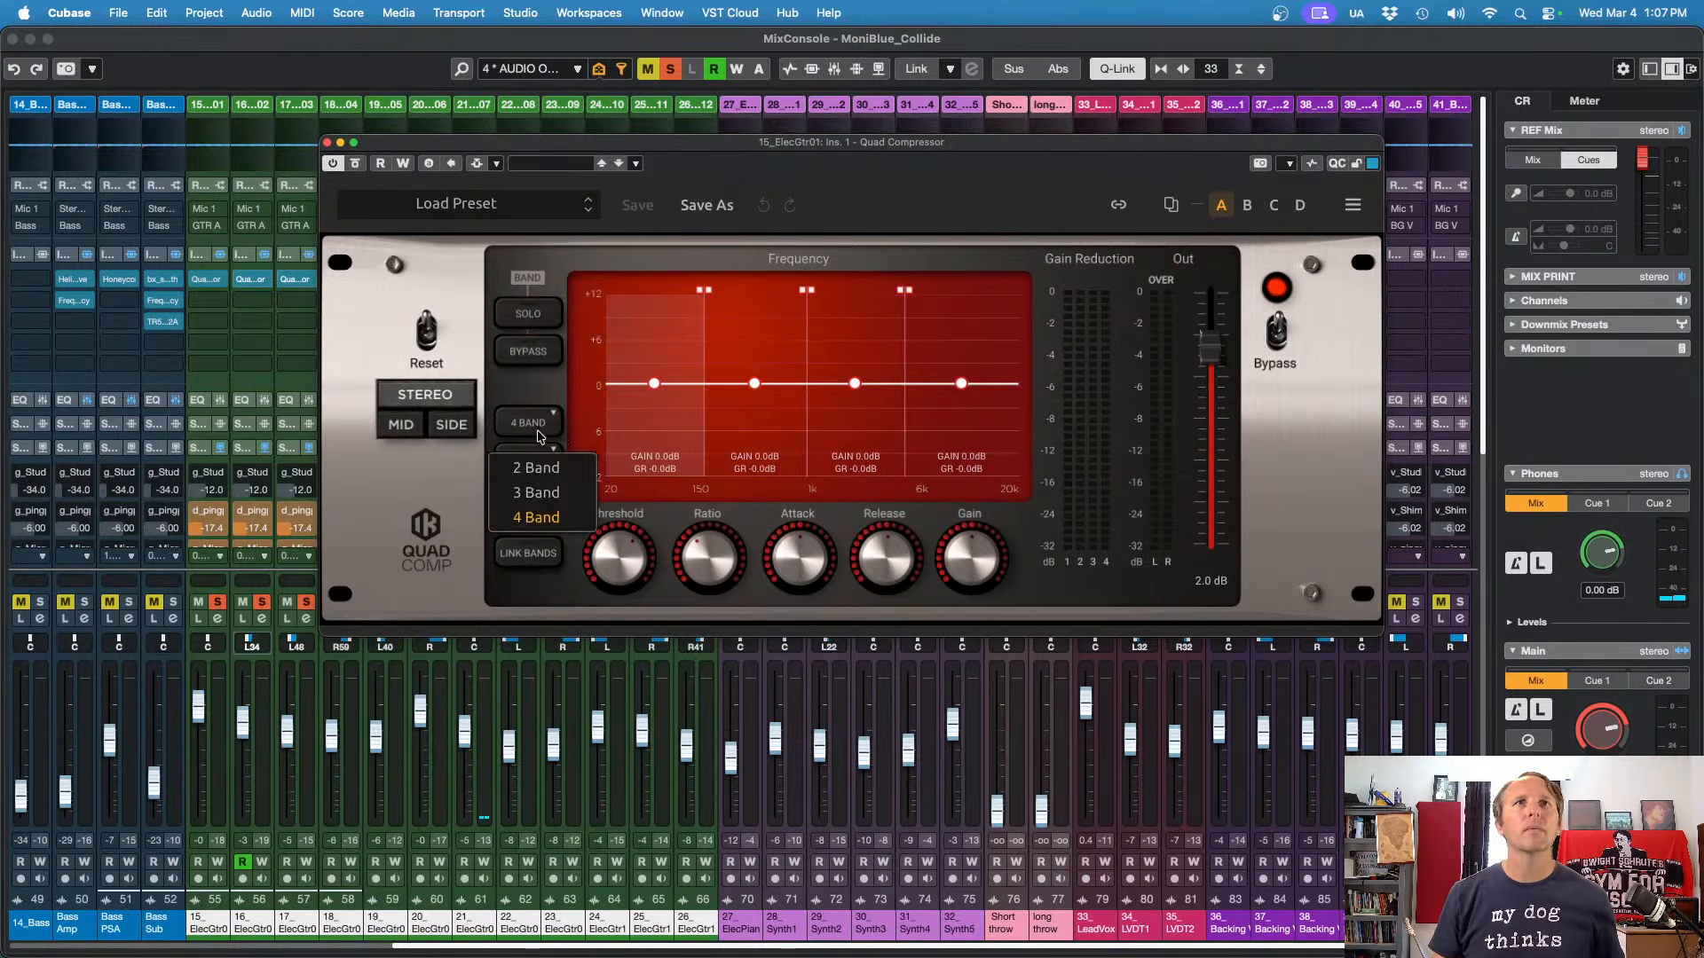
left_click(527, 395)
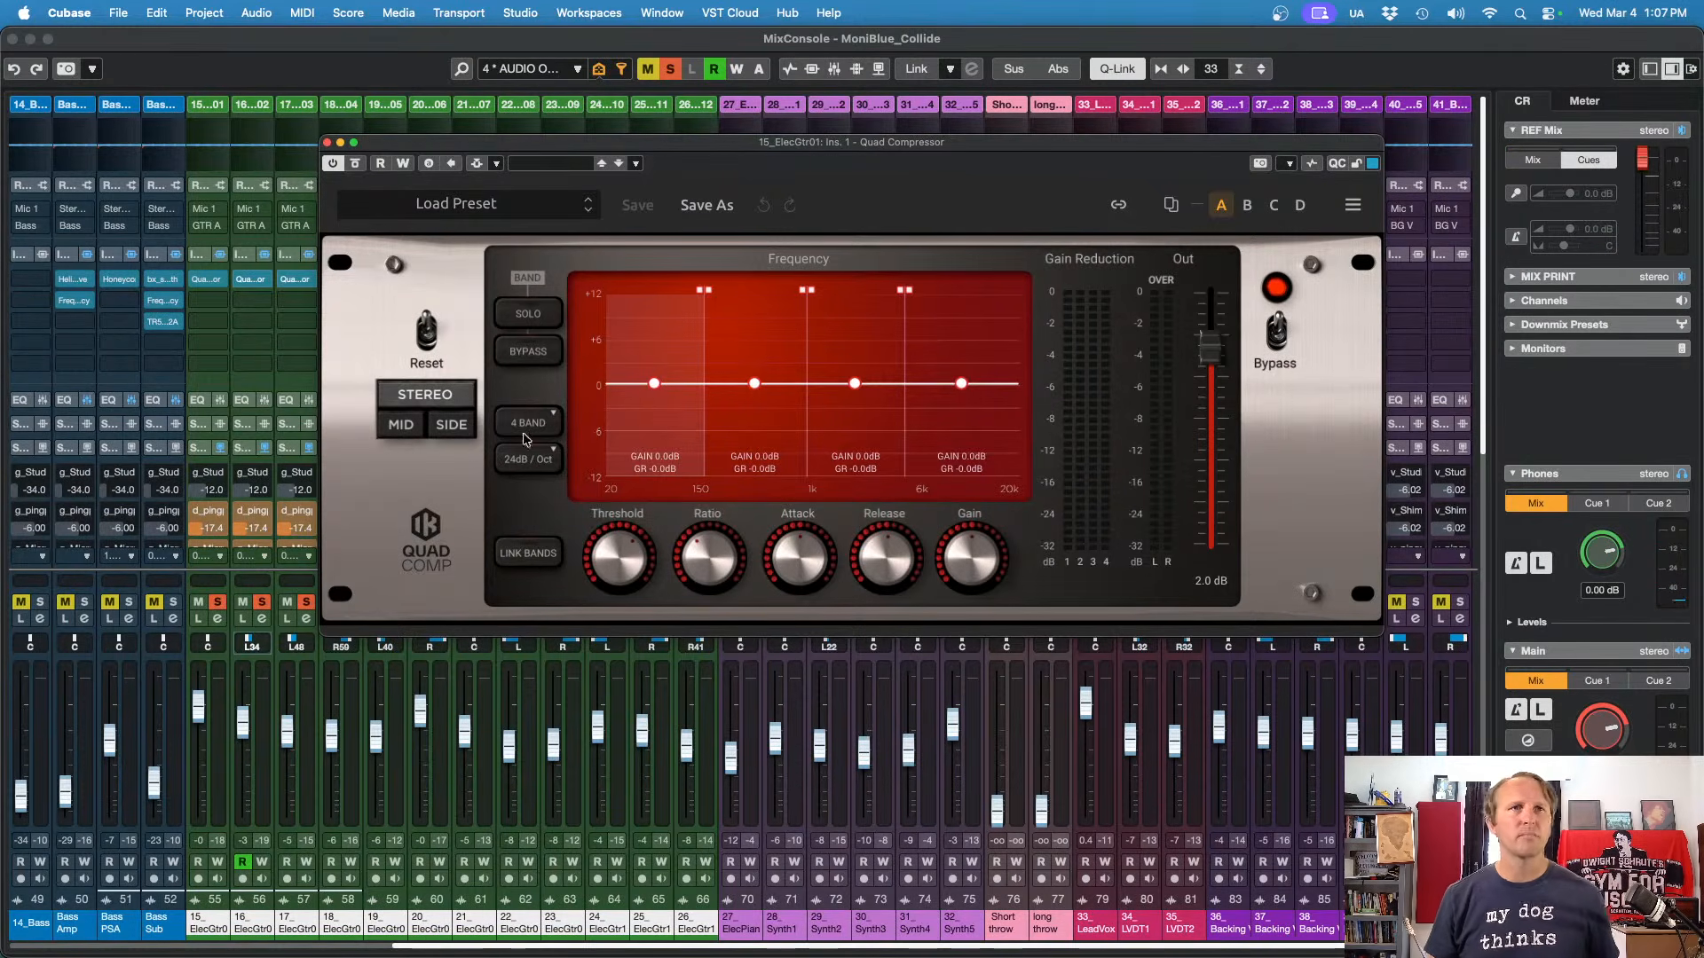
left_click(326, 142)
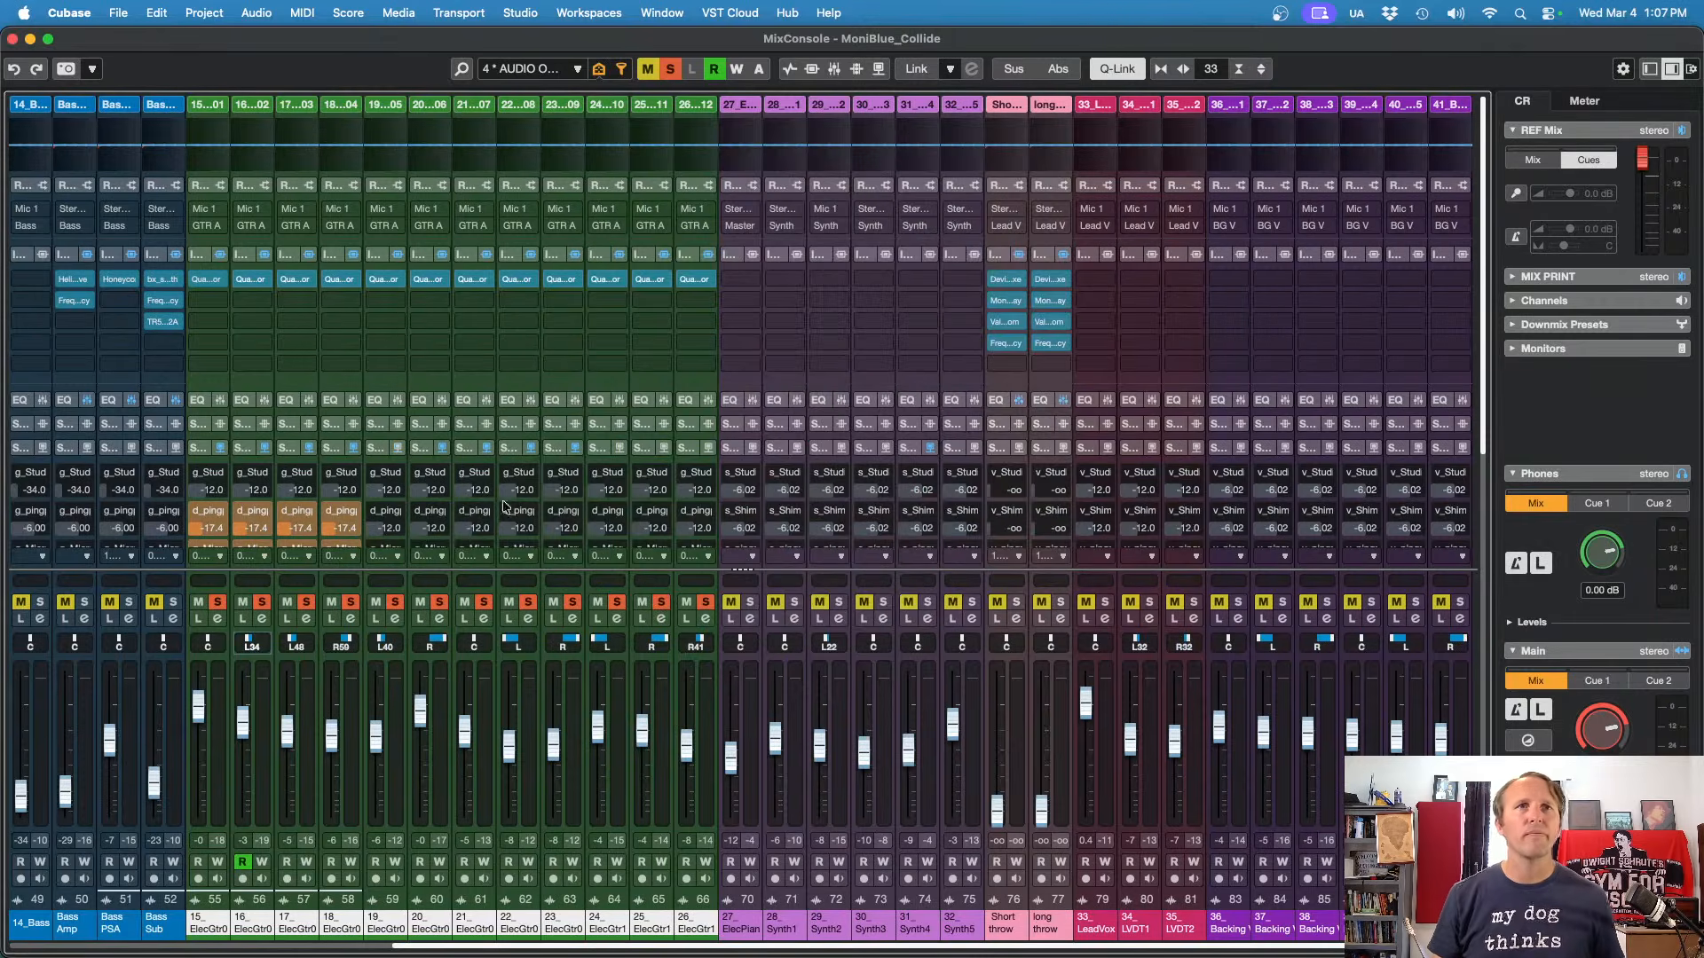
Step: Play the soloed guitars and open the Quad Compressor on 21_ElecGtr07, adjusting its second band's dynamics with a 3.0:1 ratio
key("space")
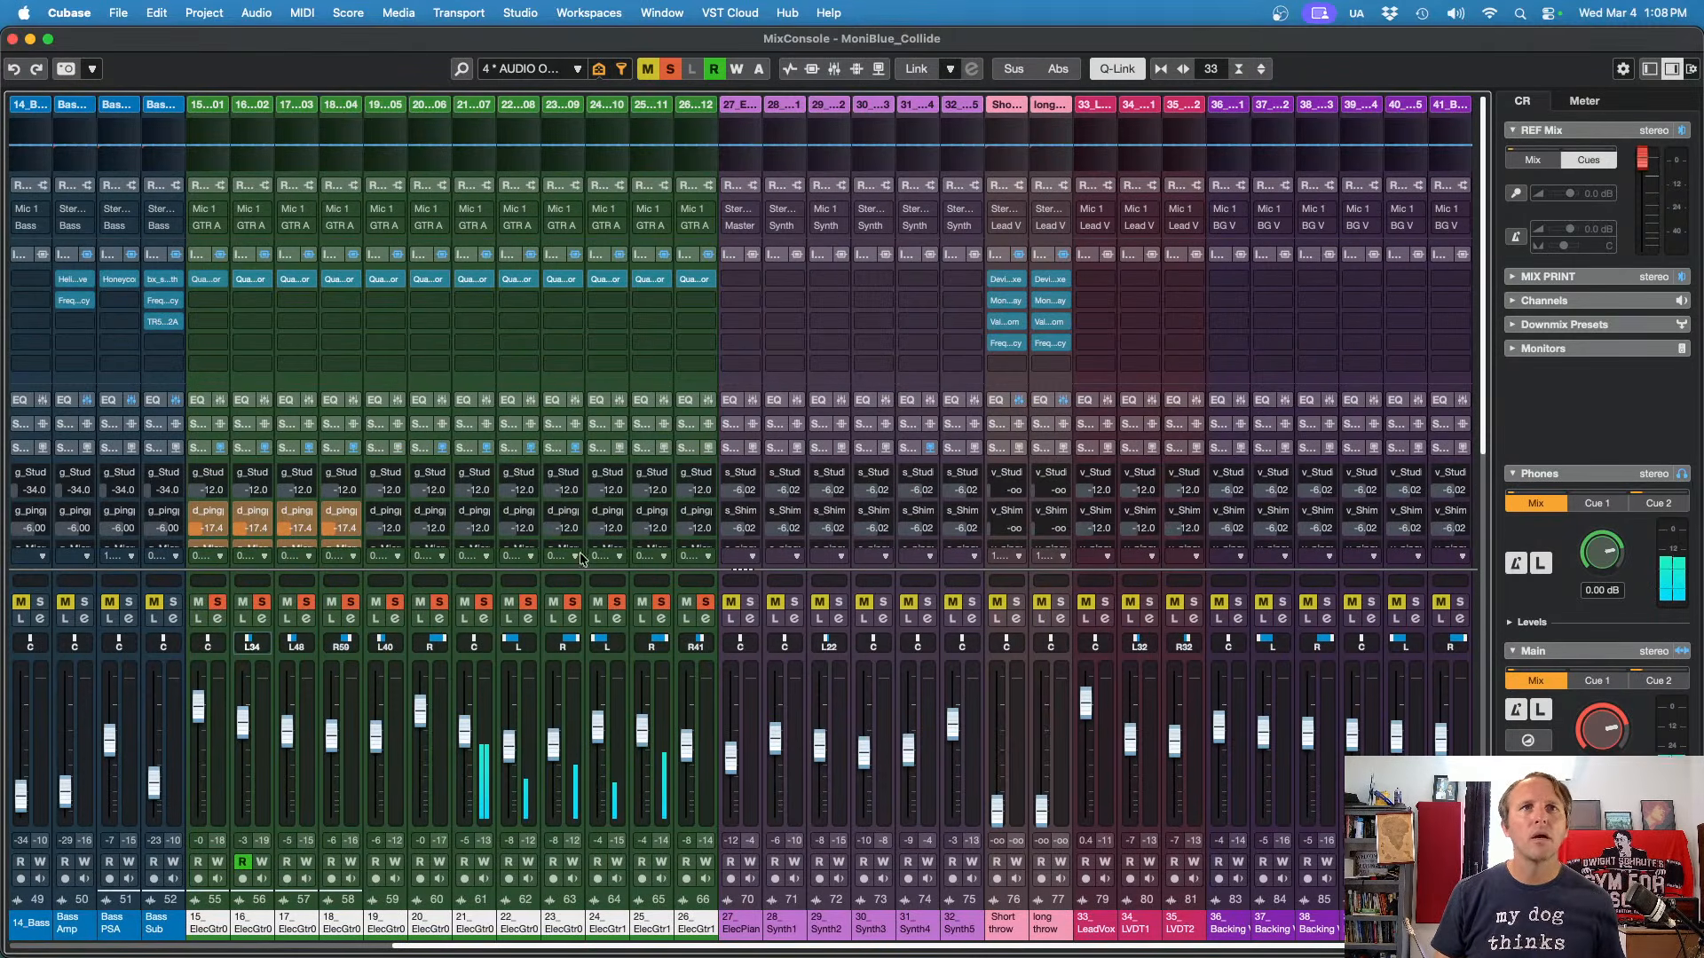
left_click(472, 281)
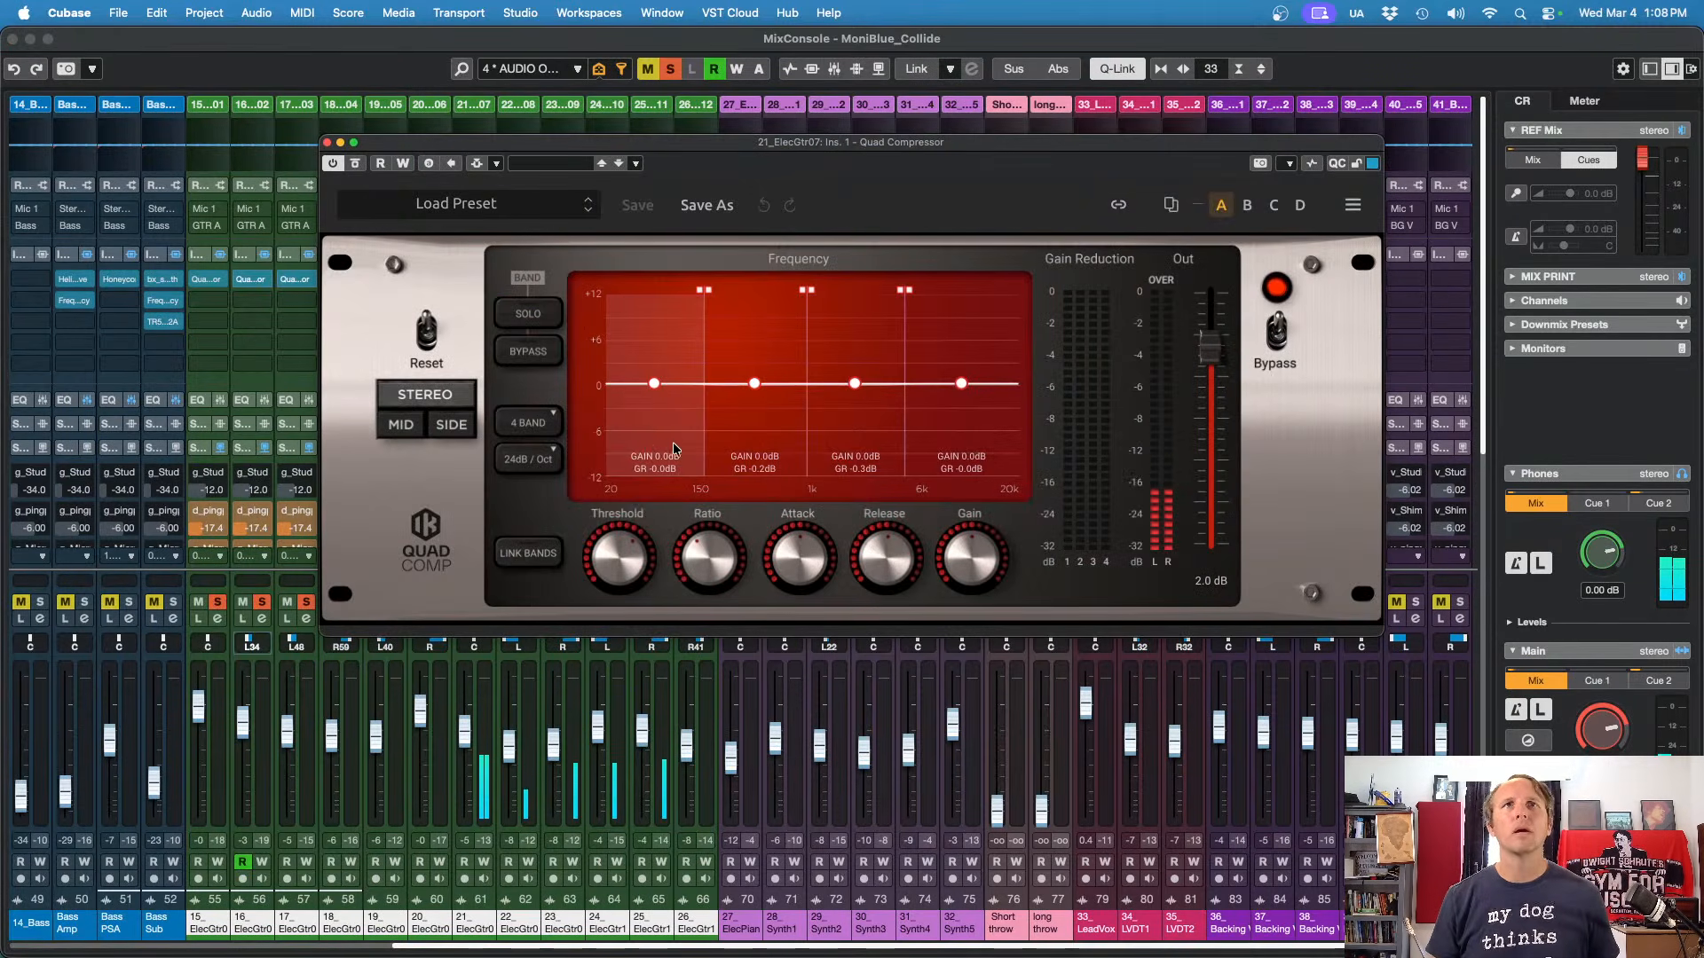
mouse_move(630, 531)
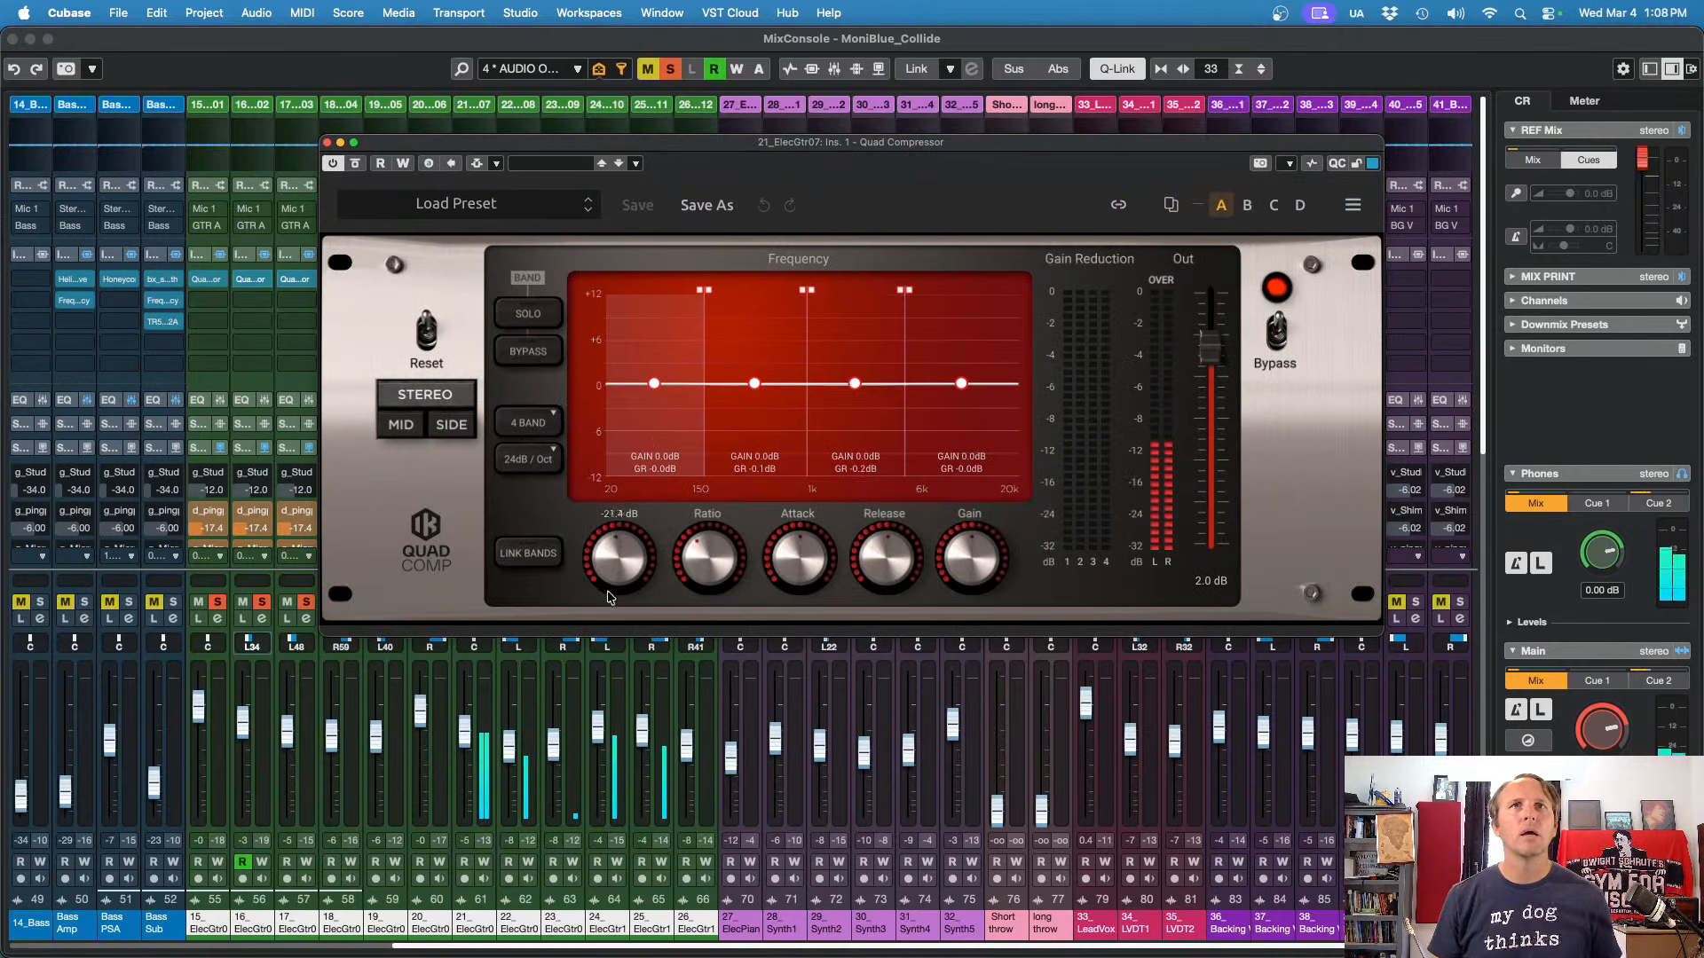
left_click_drag(609, 597, 592, 648)
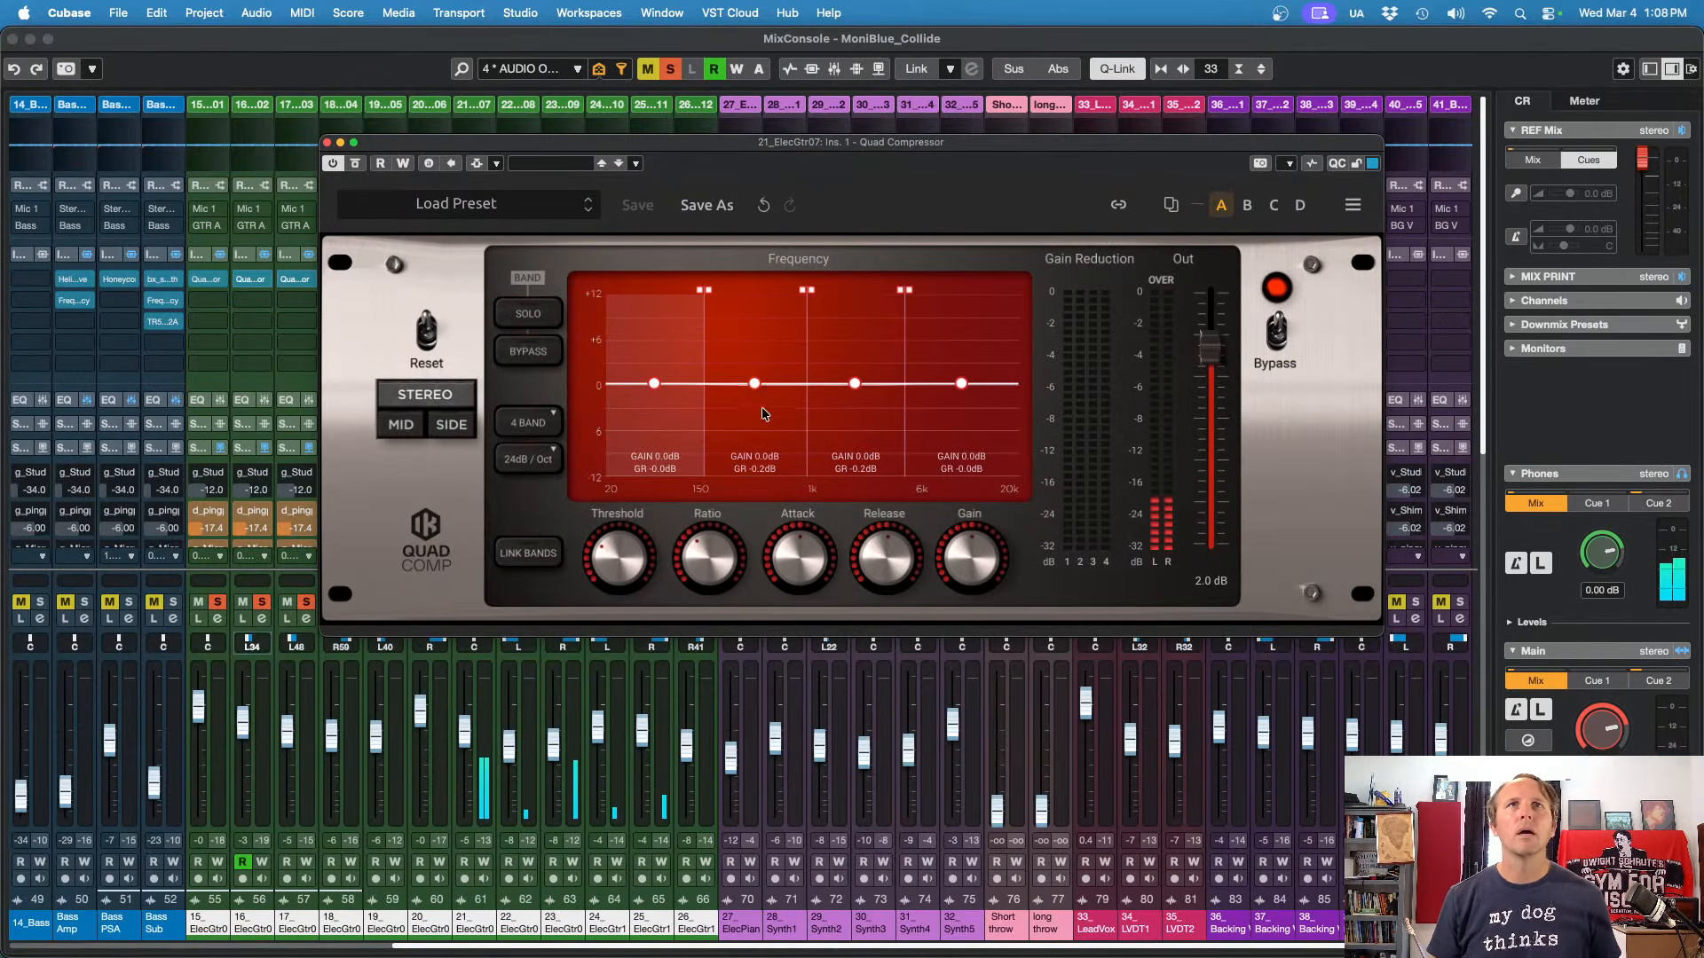
left_click_drag(760, 389, 757, 383)
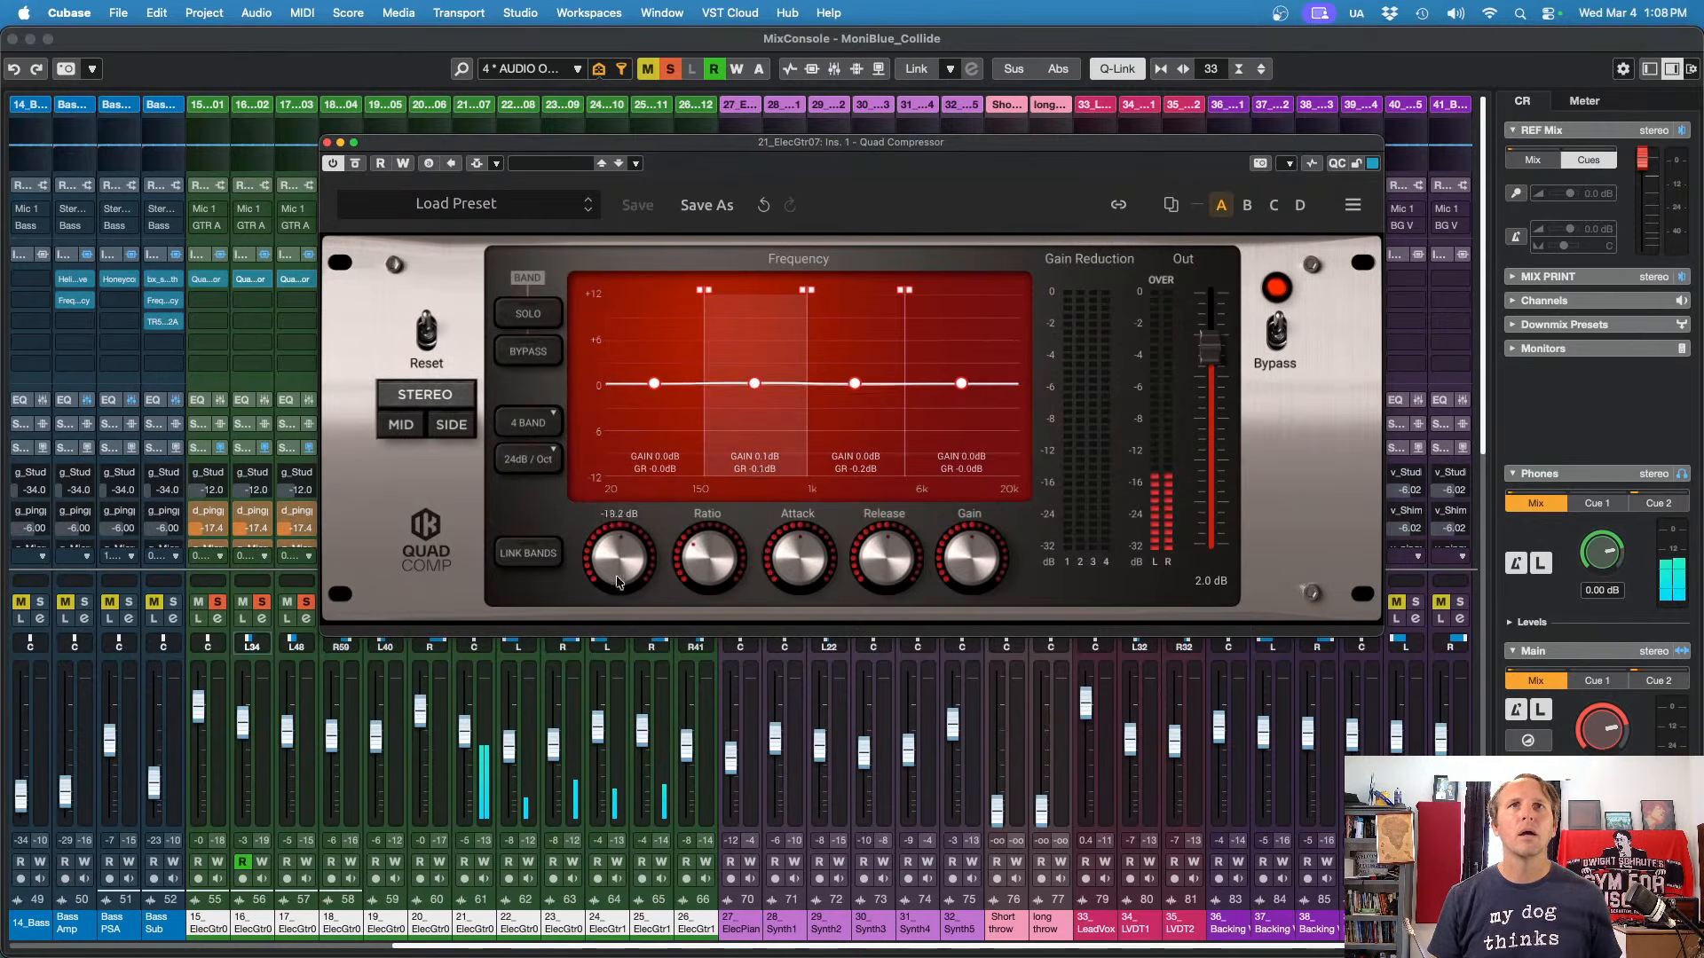
left_click_drag(698, 570, 700, 552)
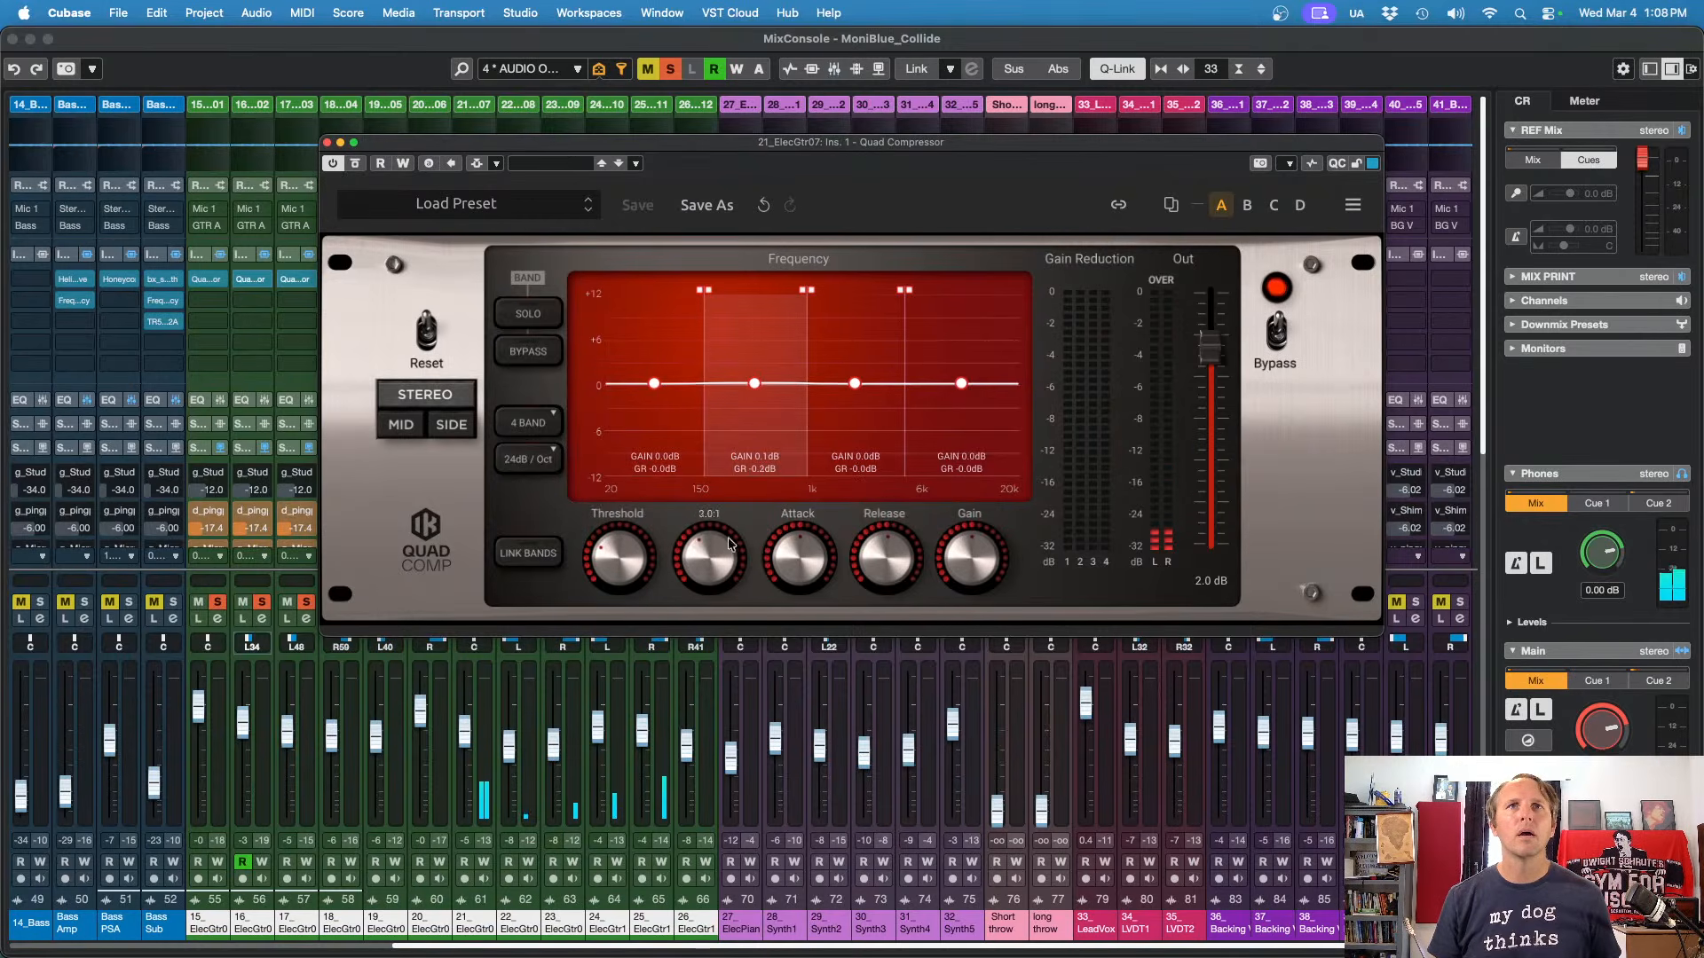
left_click_drag(807, 550, 868, 577)
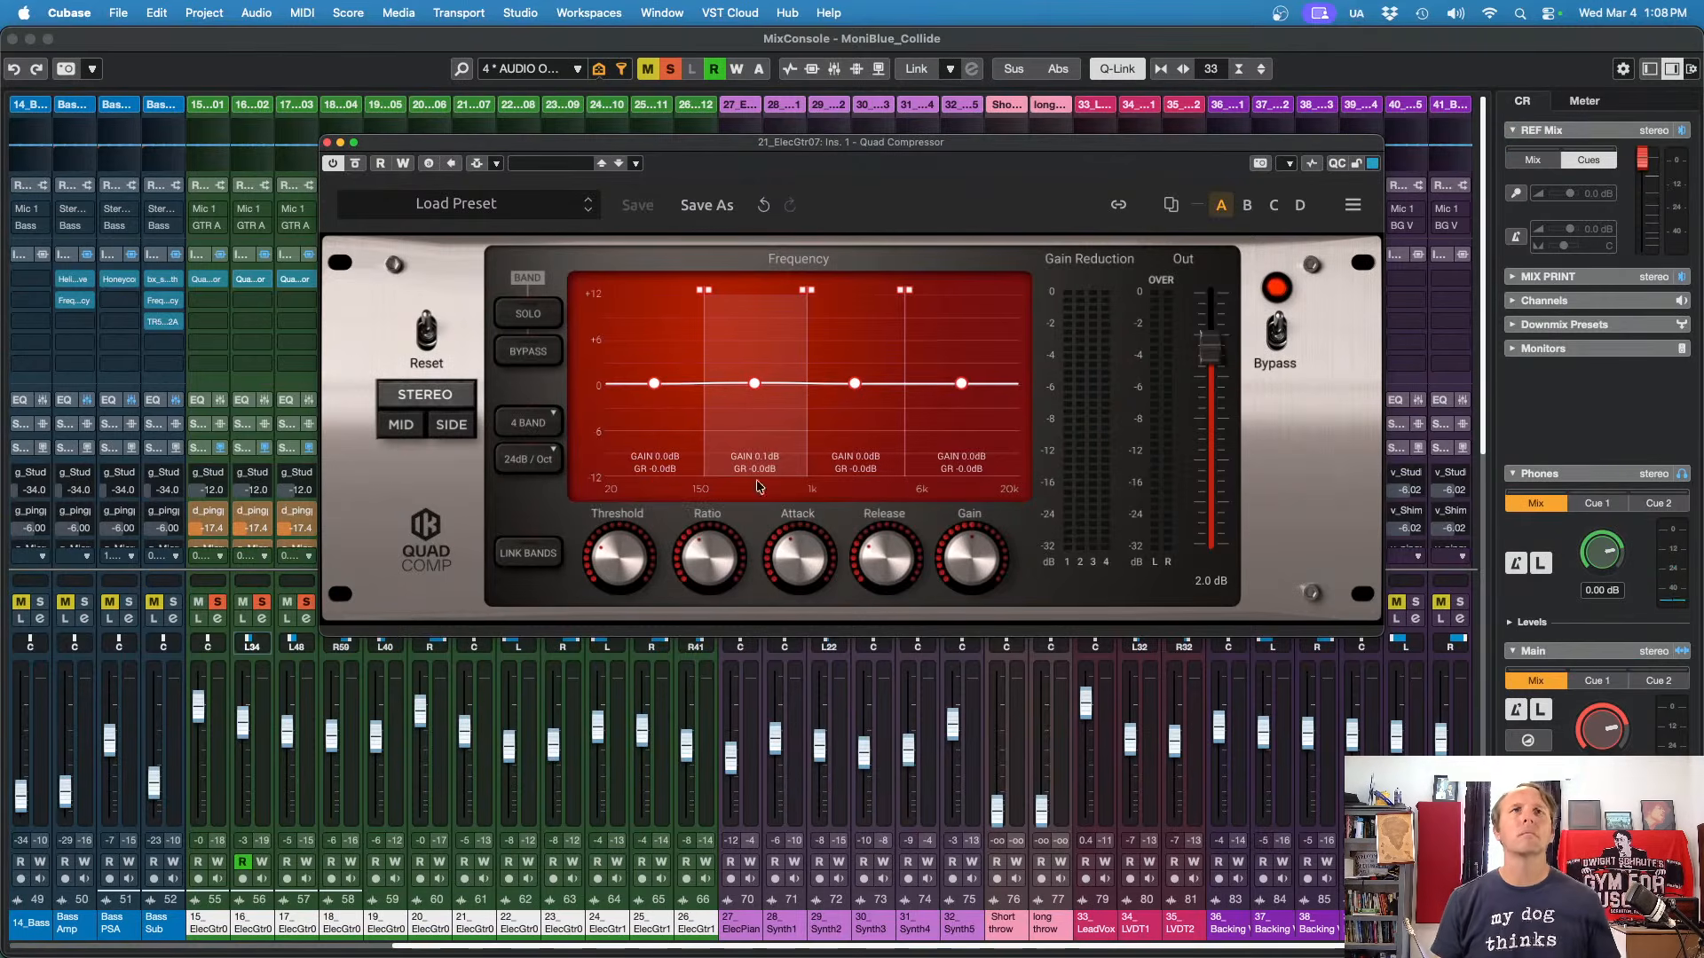
Step: Lower the thresholds of all bands together by linking them, then unlink the bands and cut the lowest band's gain to -1.4 dB
left_click(550, 556)
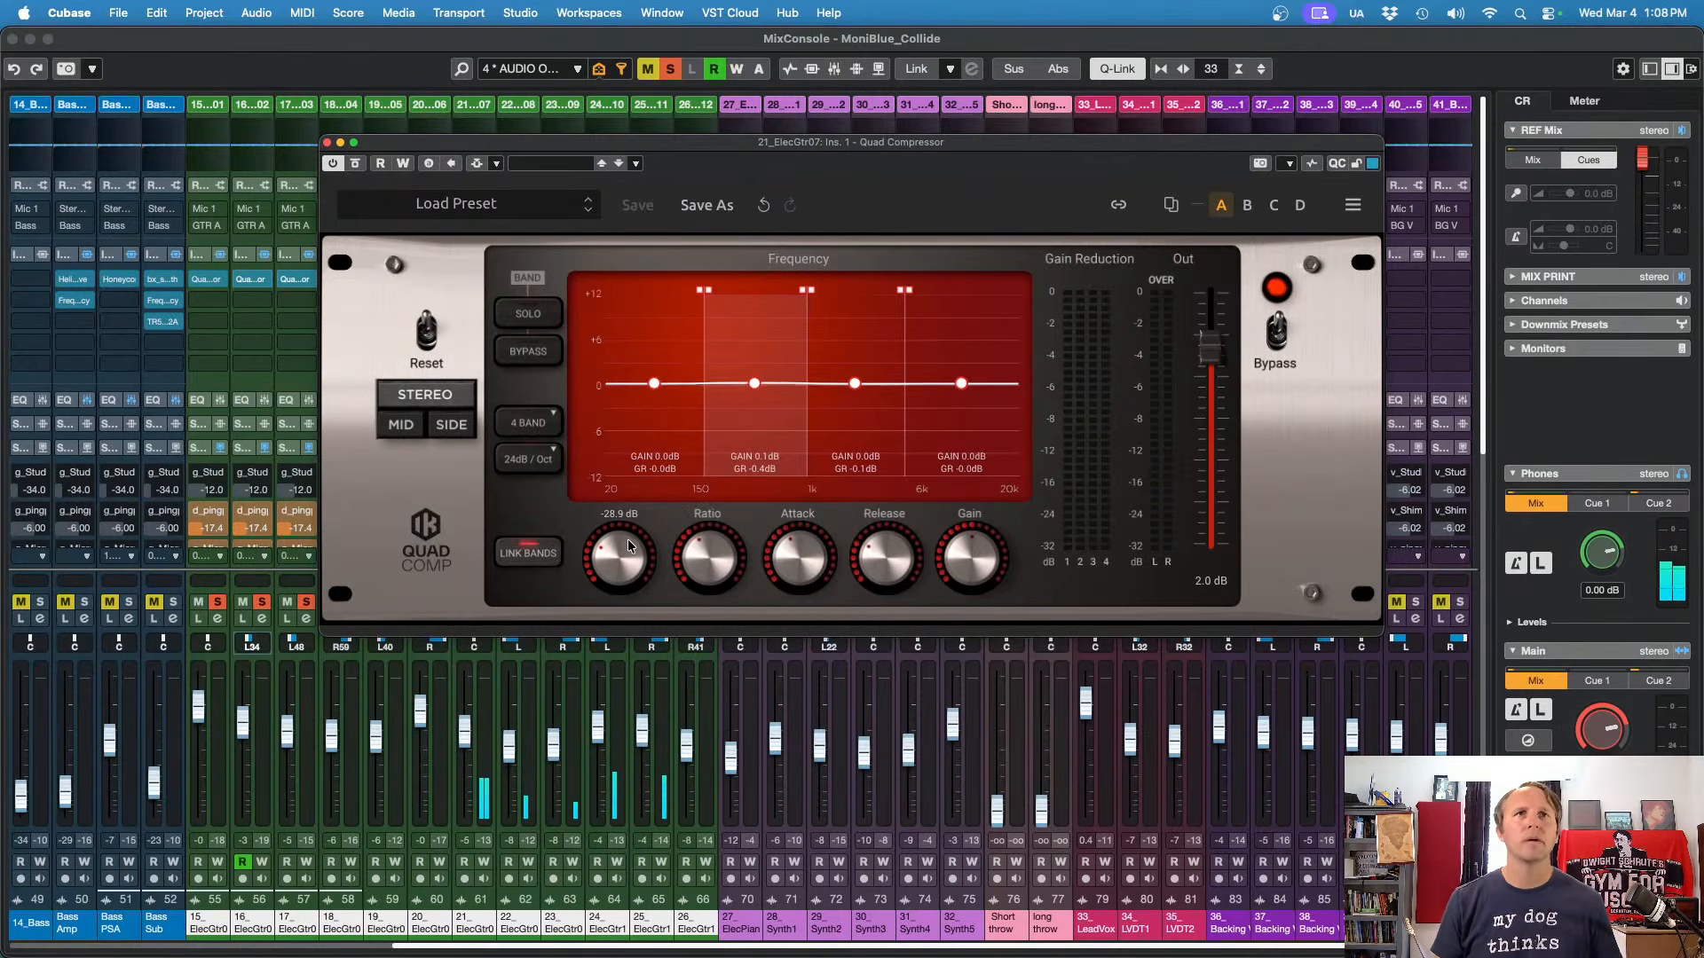
left_click_drag(620, 556, 686, 276)
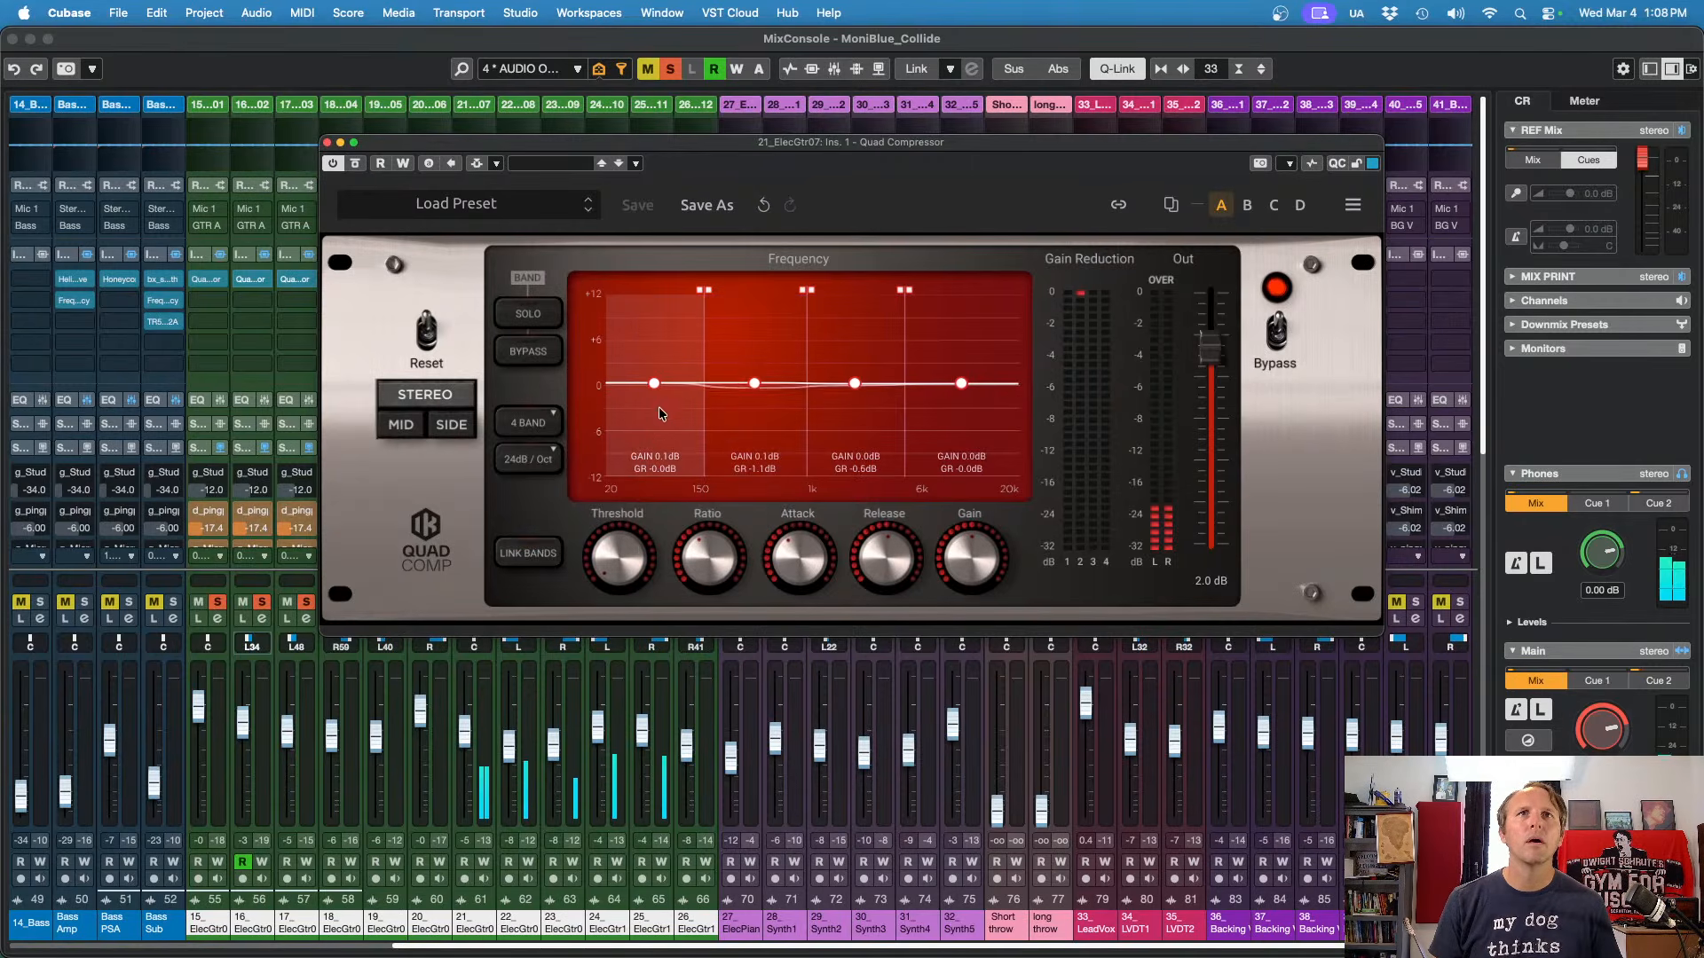
left_click_drag(654, 388, 653, 403)
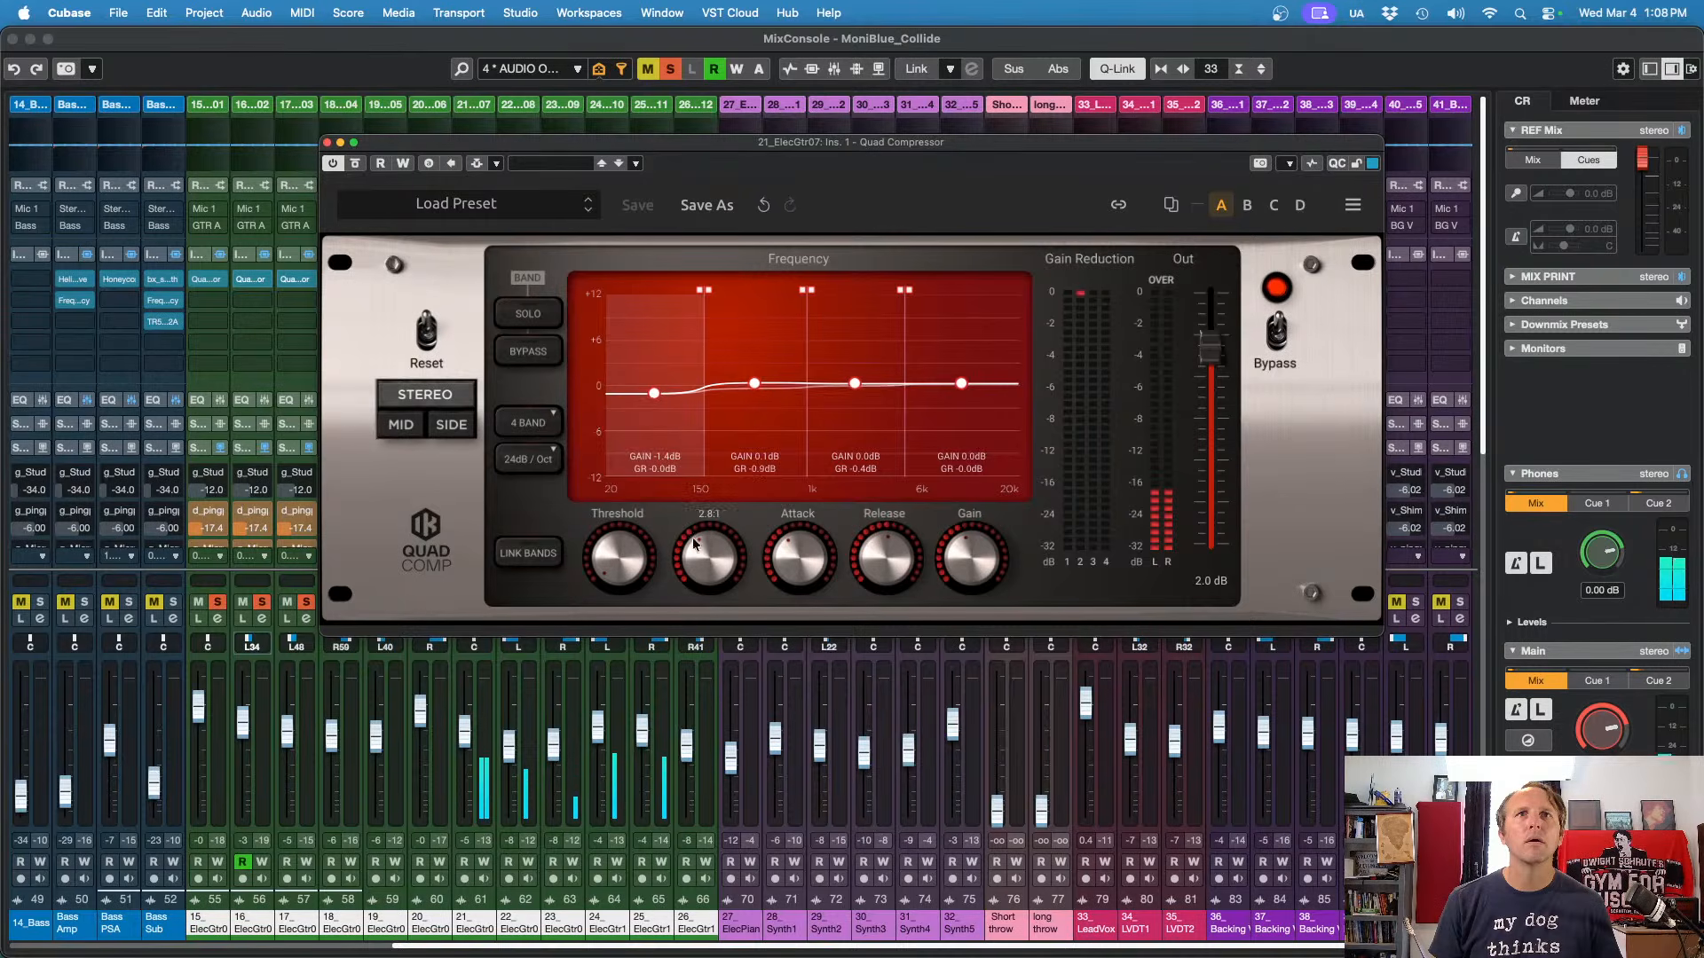
left_click_drag(755, 385, 754, 388)
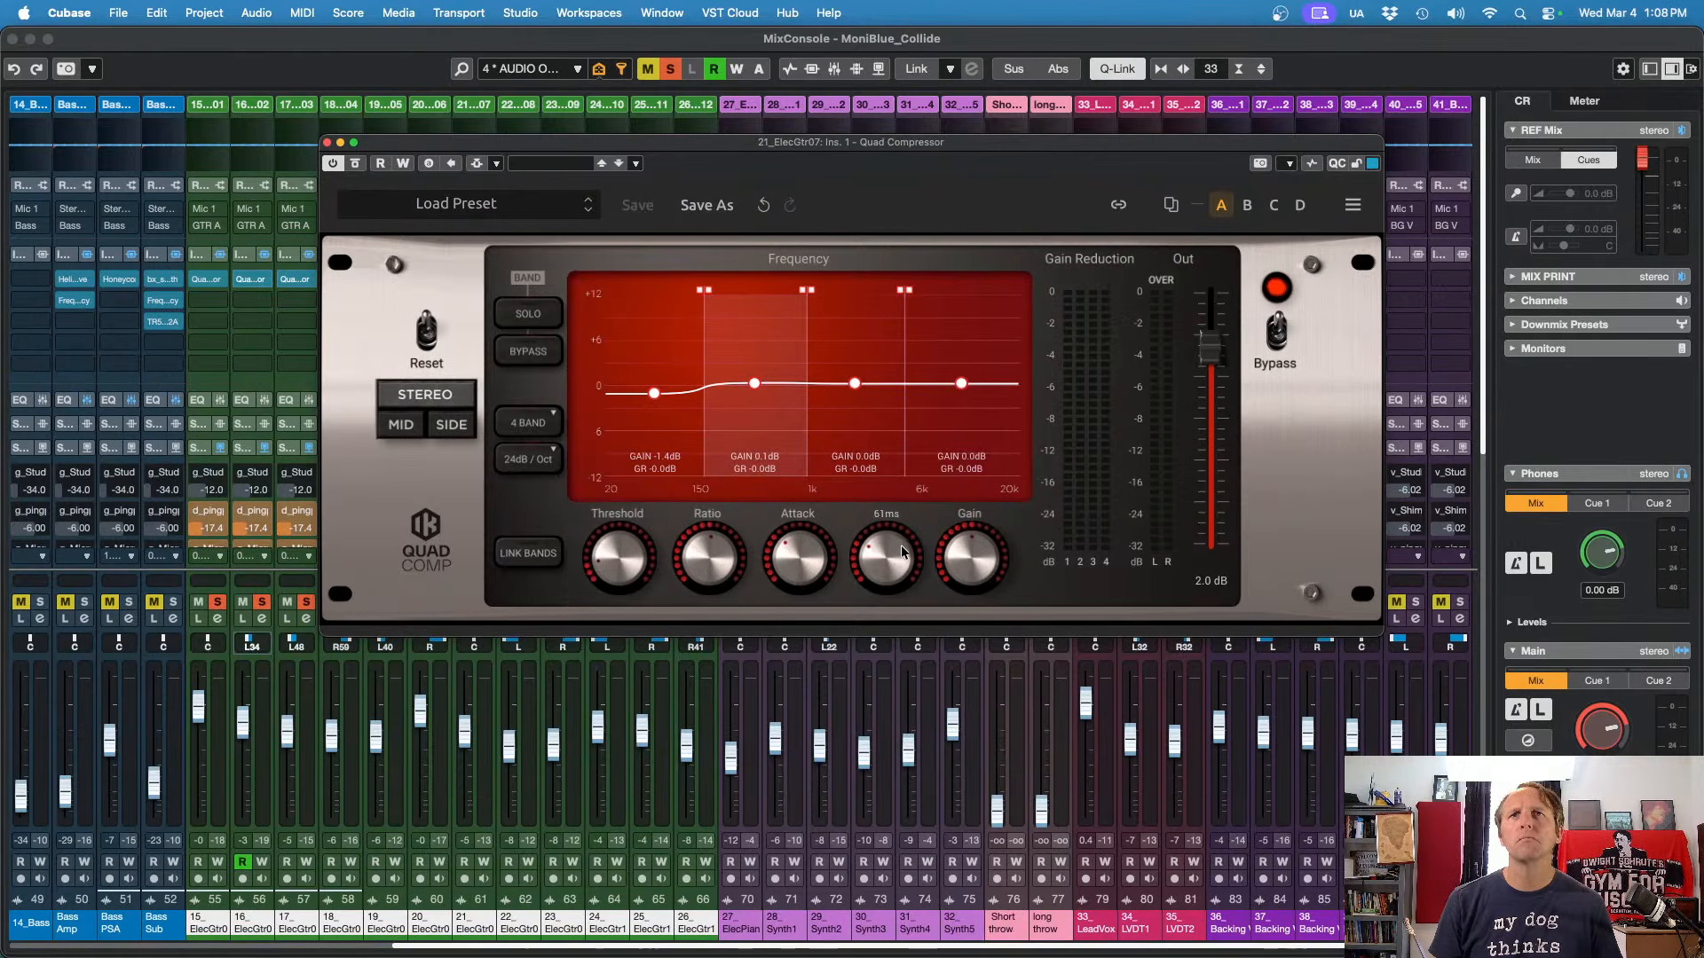
Step: Set the Quad Compressor gains during playback to 0.0 dB for band 1, -1.5 dB for band 2 and 0.3 dB for band 3
key("space")
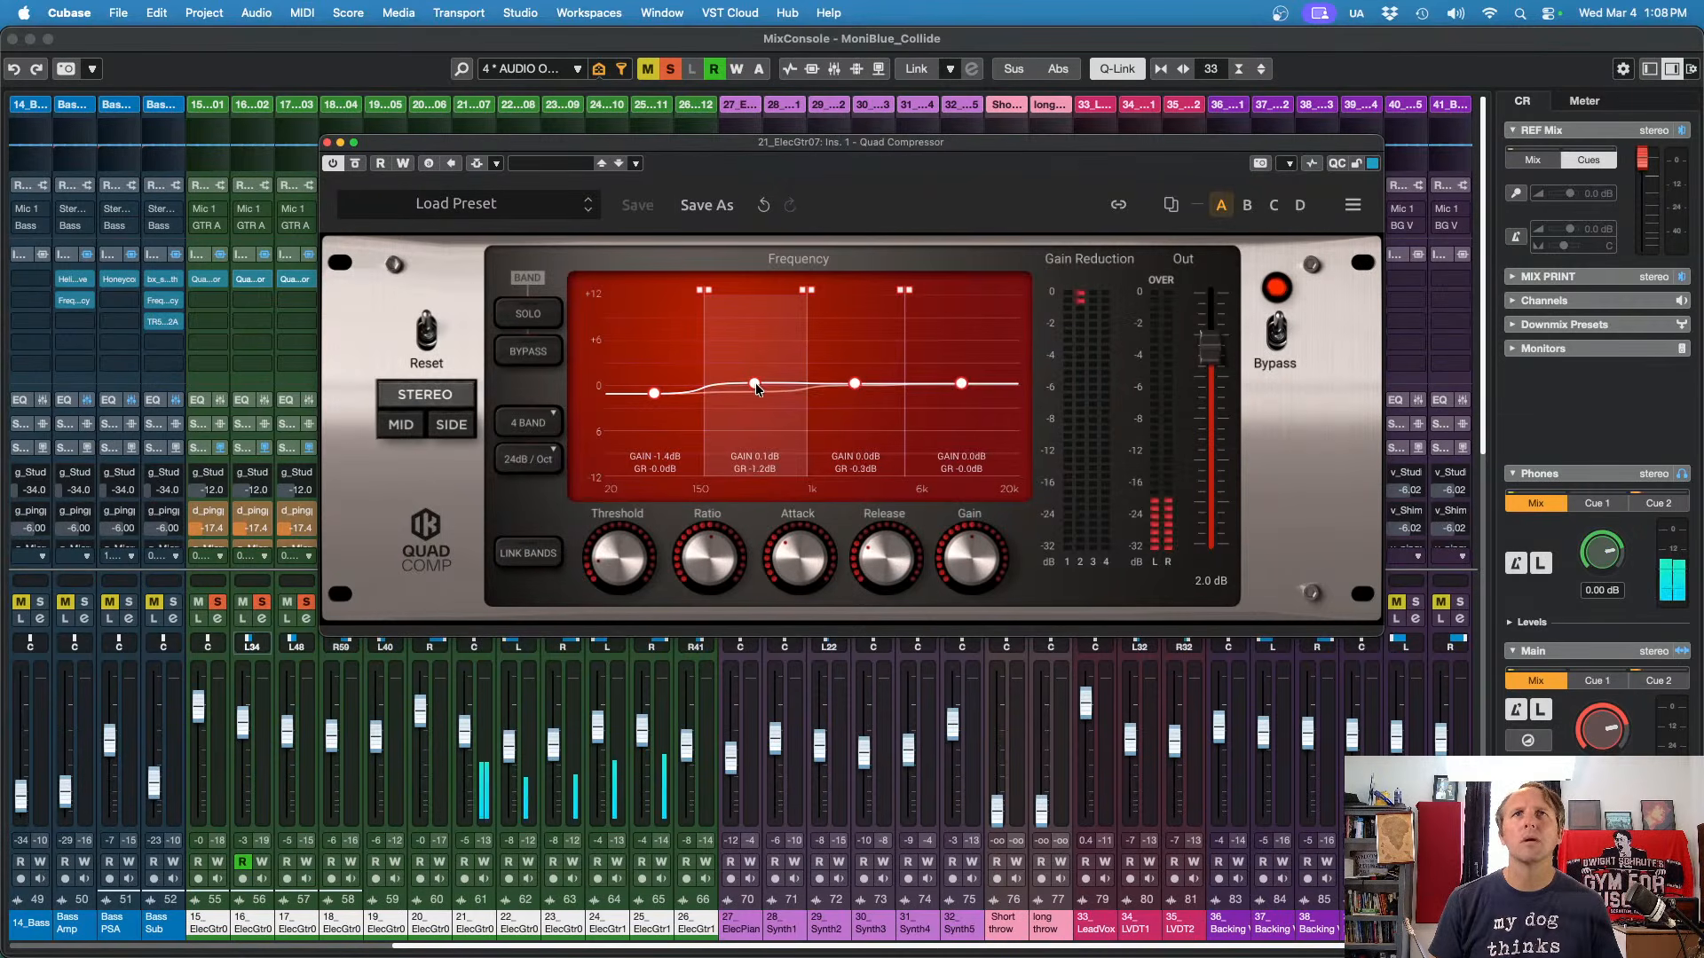
left_click_drag(755, 383, 753, 395)
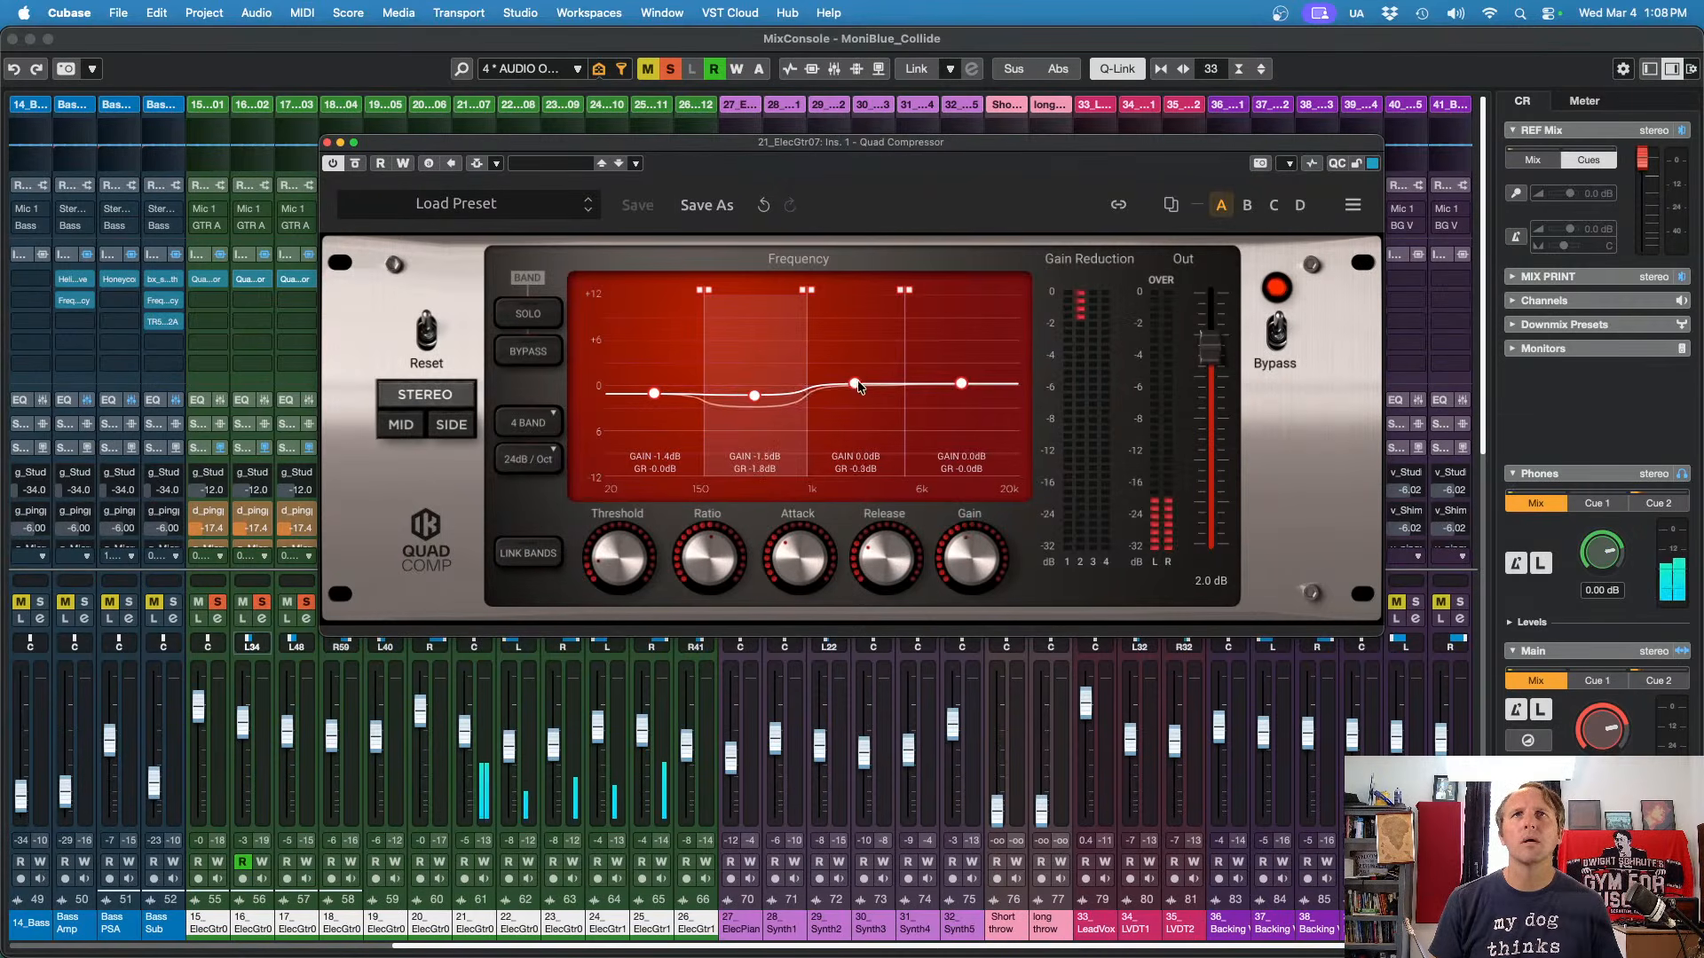
left_click_drag(856, 384, 860, 377)
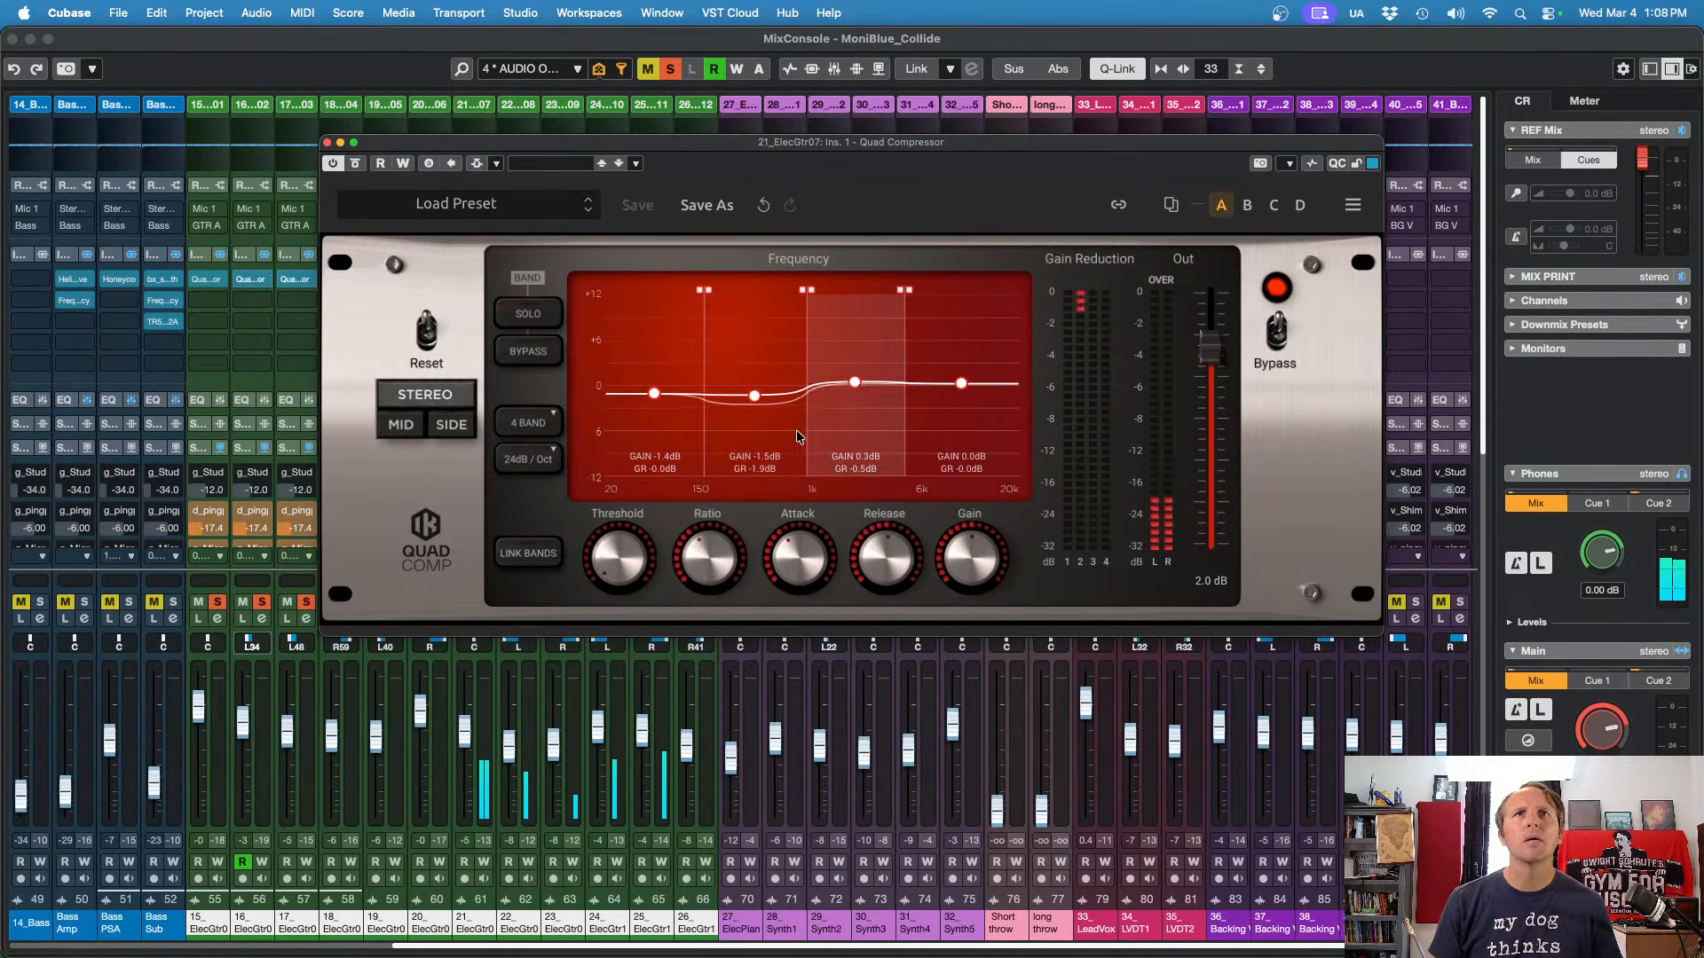
left_click_drag(653, 404, 653, 390)
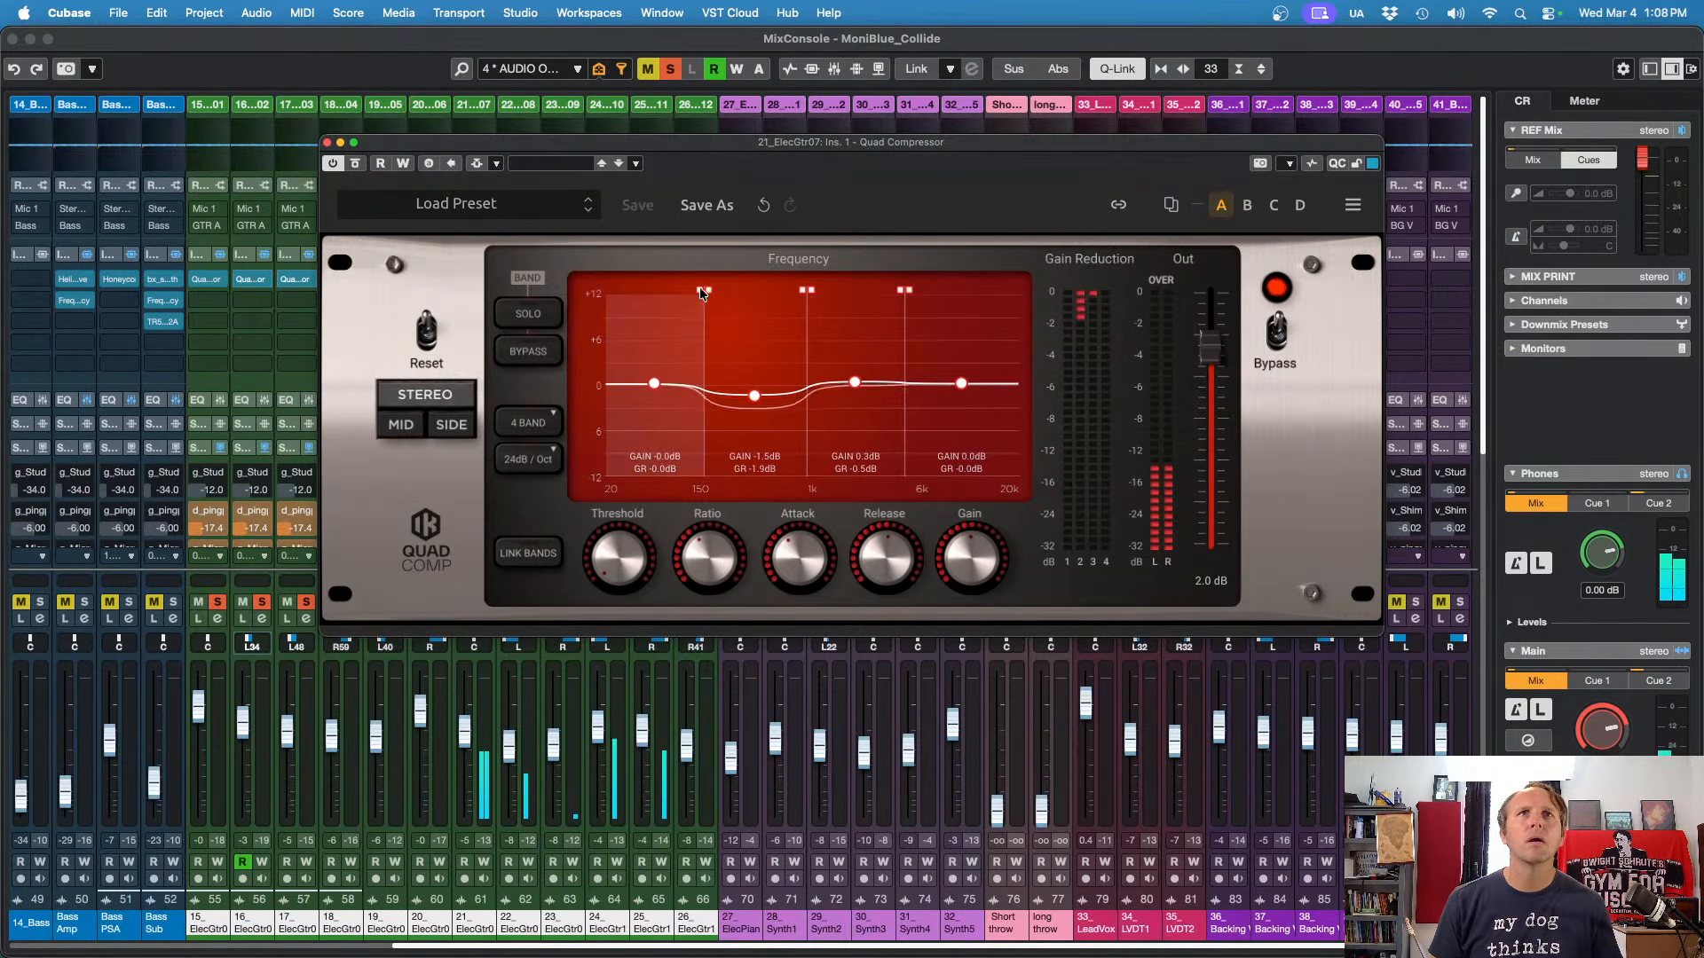
Step: Lower the first crossover, move the second to about 495 Hz, and raise the third band's gain to 1.0 dB
left_click_drag(701, 289, 674, 293)
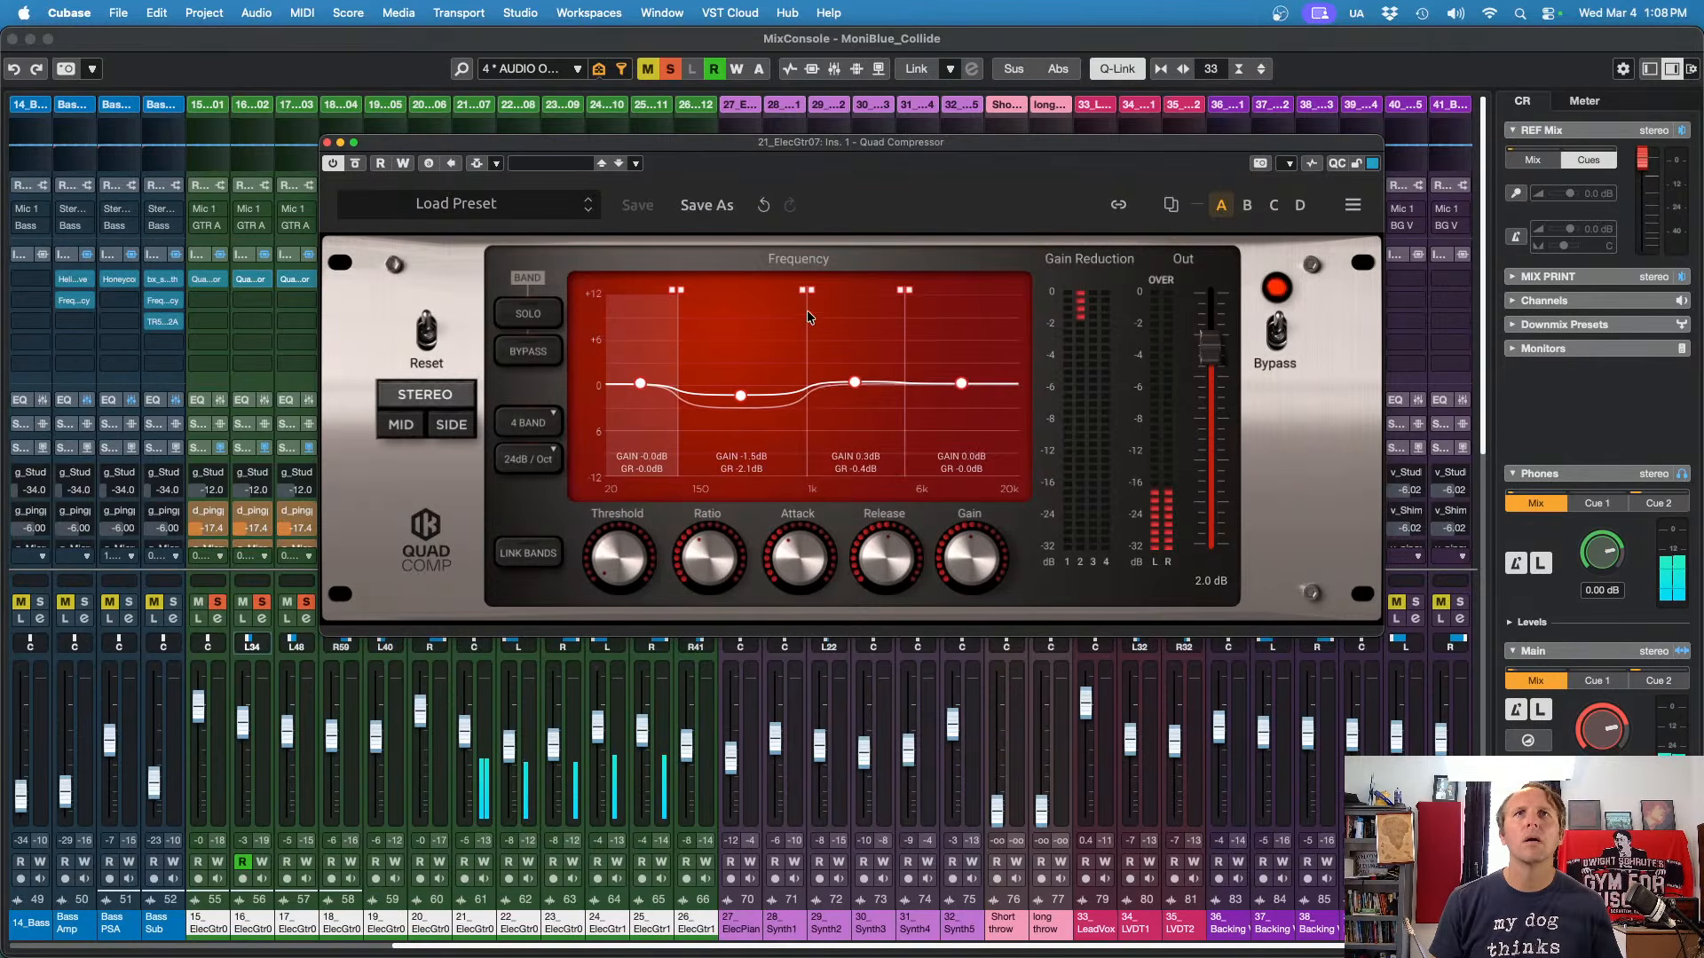
left_click_drag(803, 295, 767, 290)
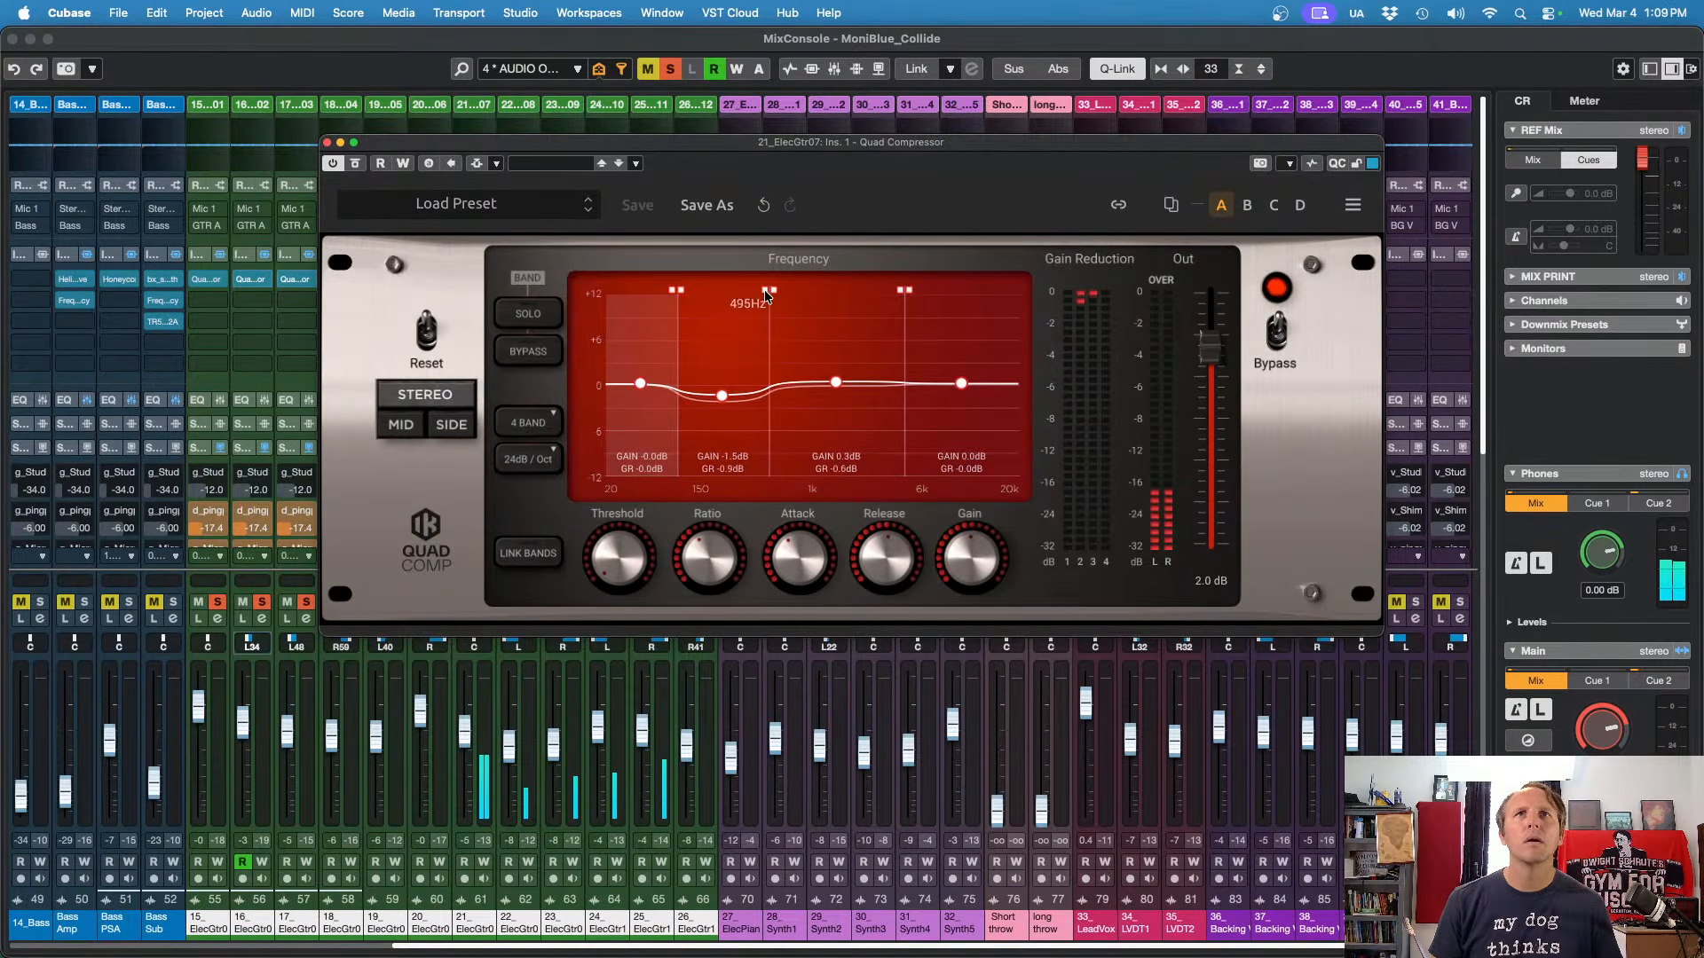
left_click_drag(838, 381, 839, 375)
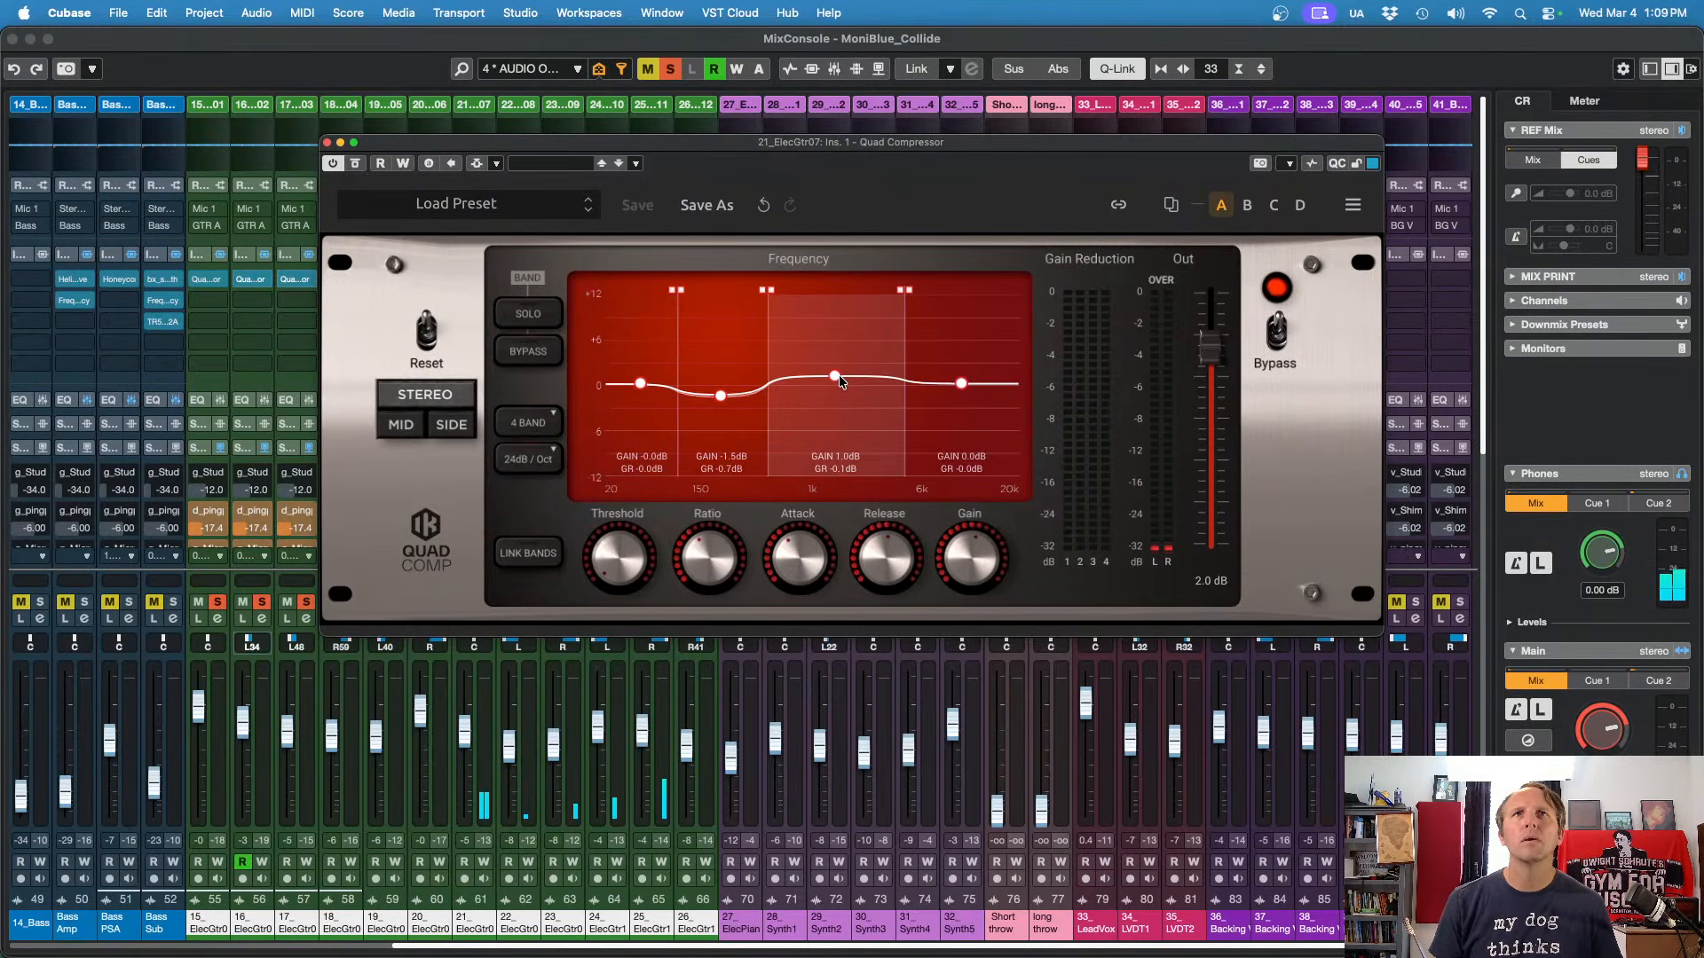
left_click_drag(954, 549, 955, 543)
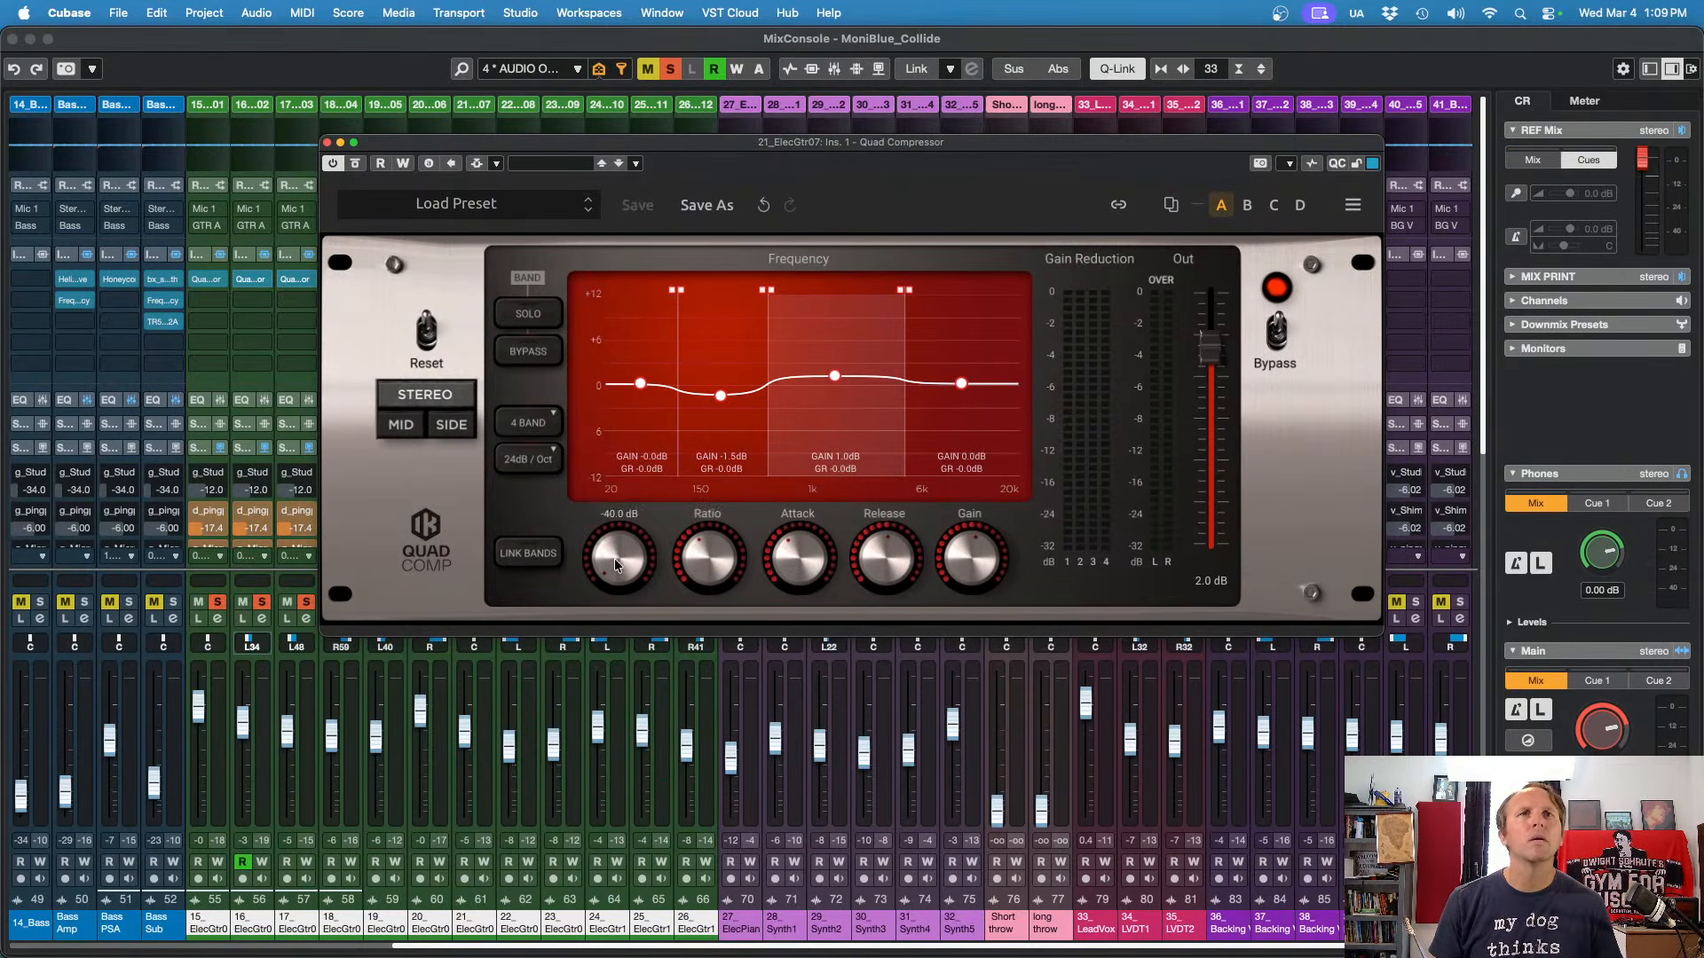
Step: Set the Quad Compressor's crossover slope to 12 dB/oct and raise the gains to 1.1 dB for band 3 and 1.3 dB for band 4
left_click(529, 459)
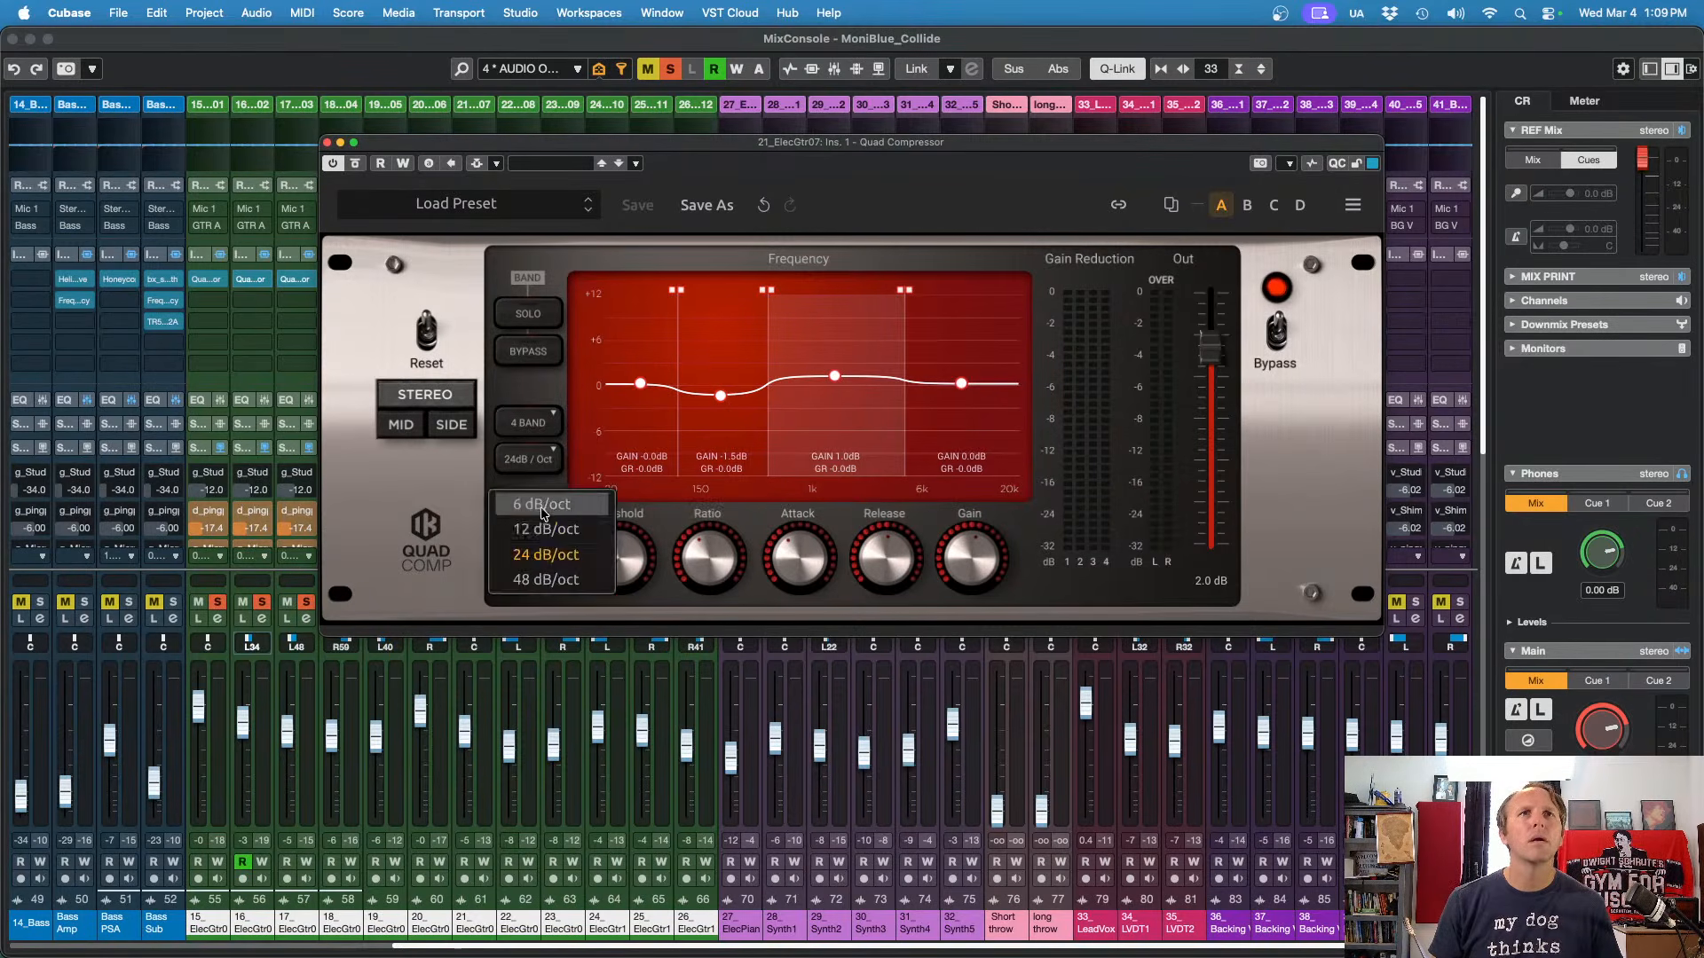
left_click(544, 530)
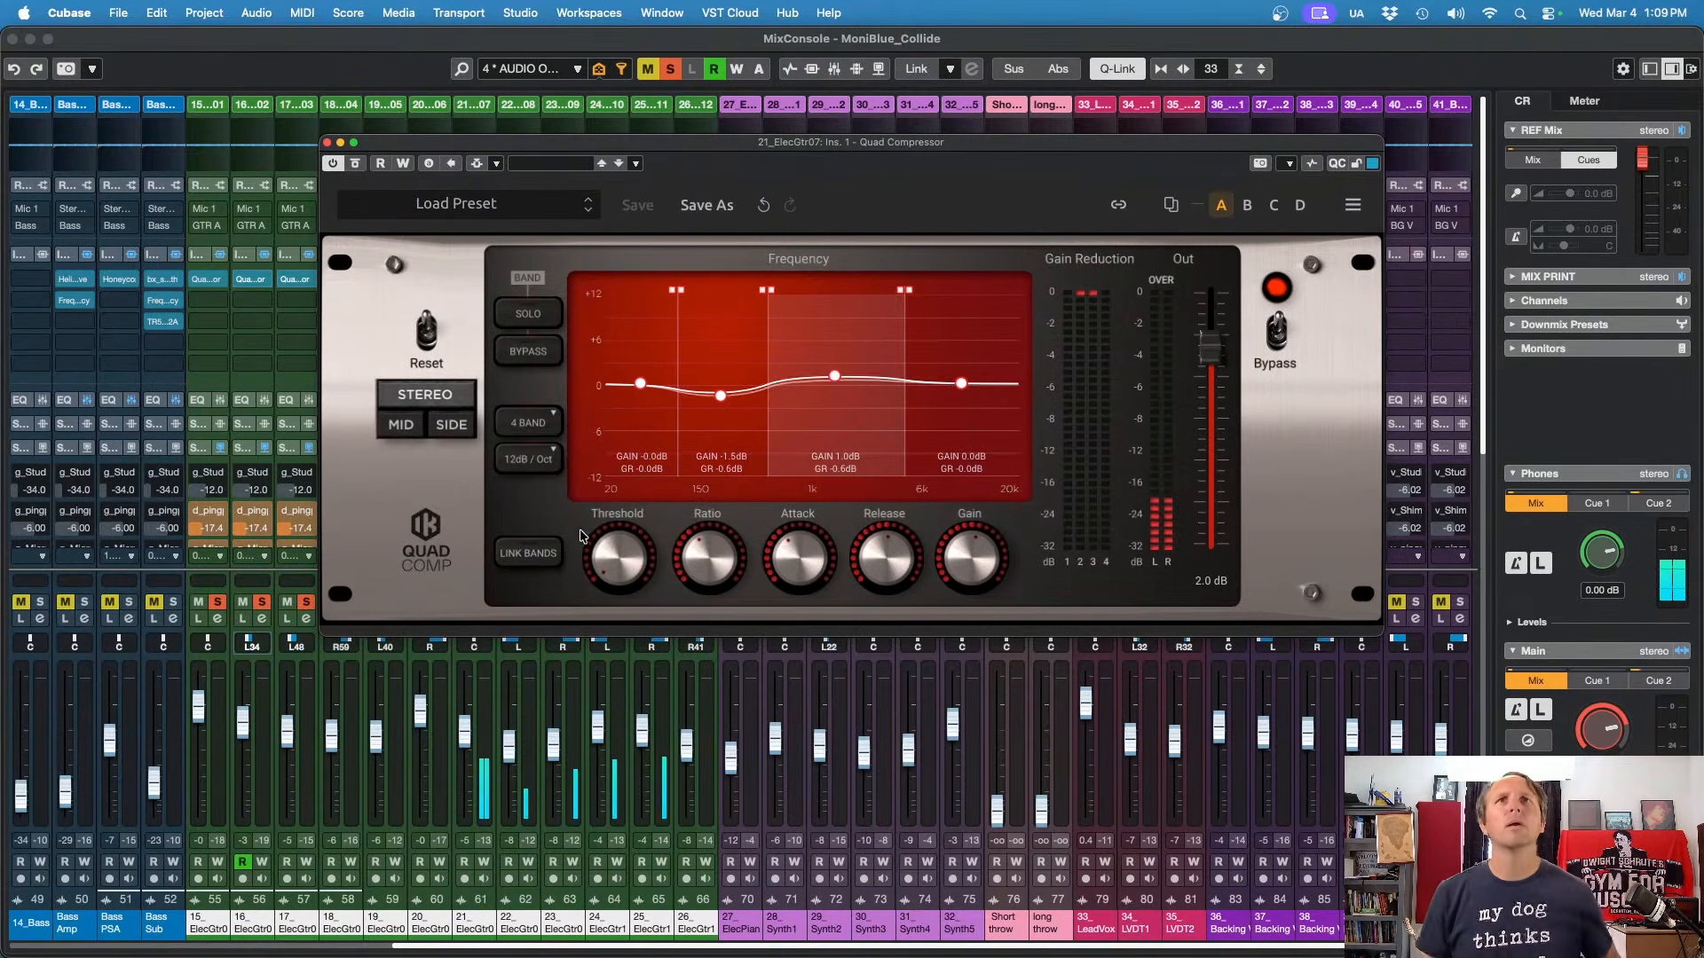
left_click_drag(961, 383, 964, 378)
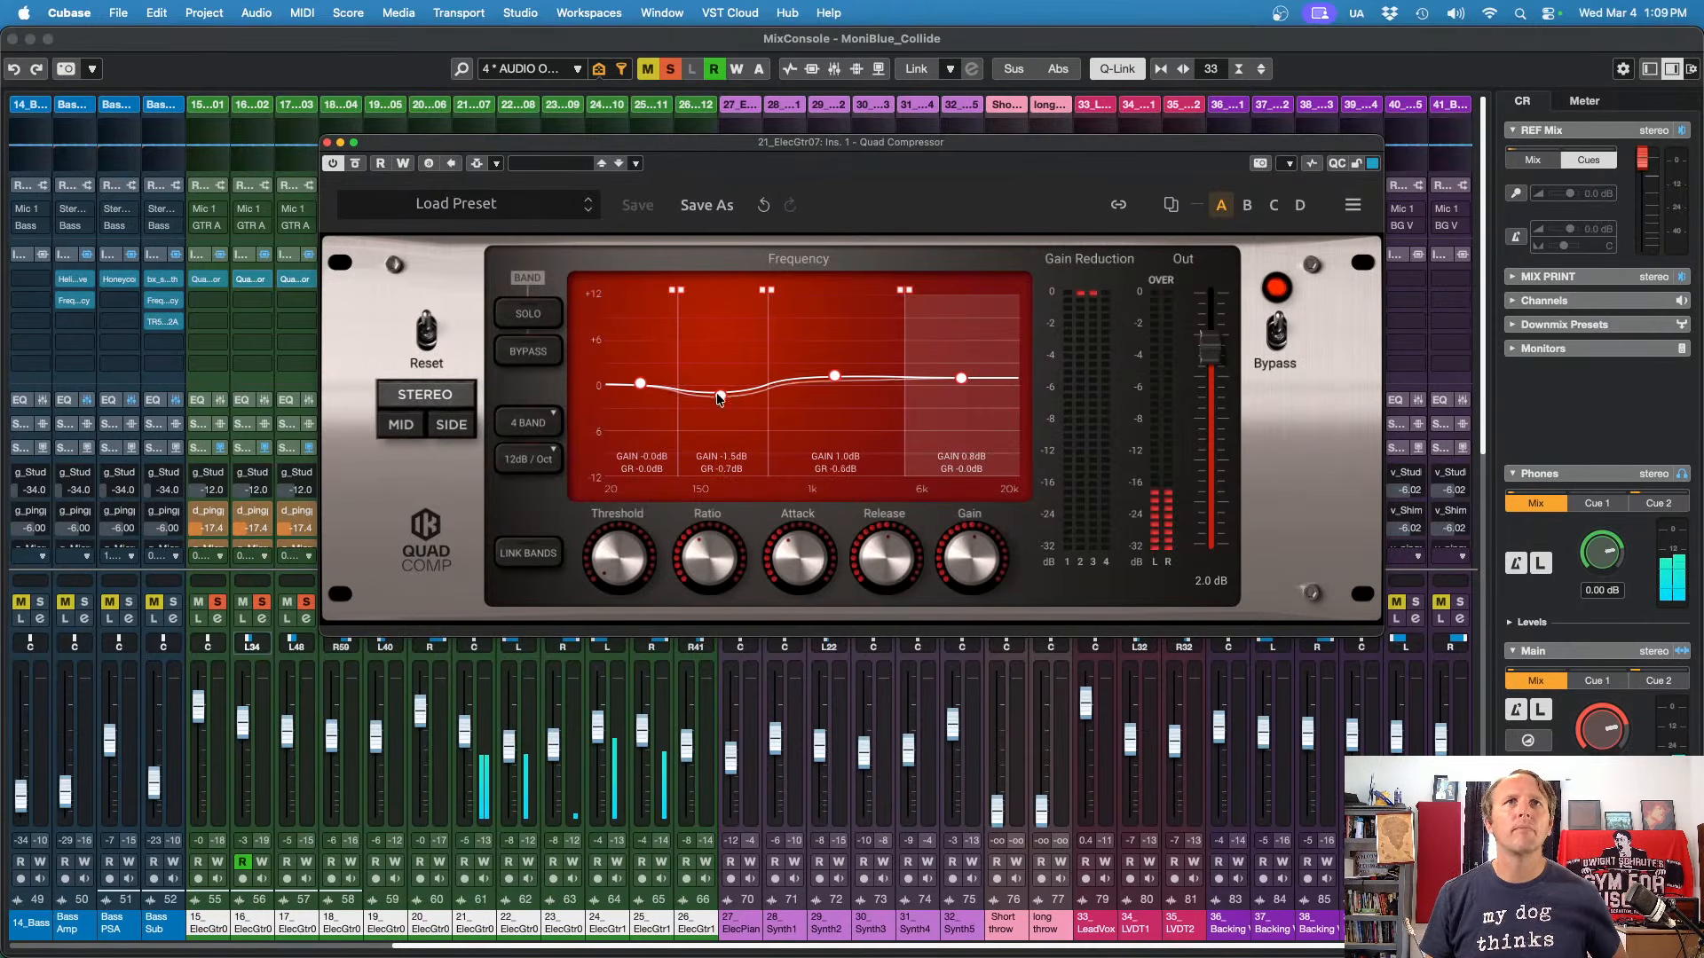
left_click(835, 377)
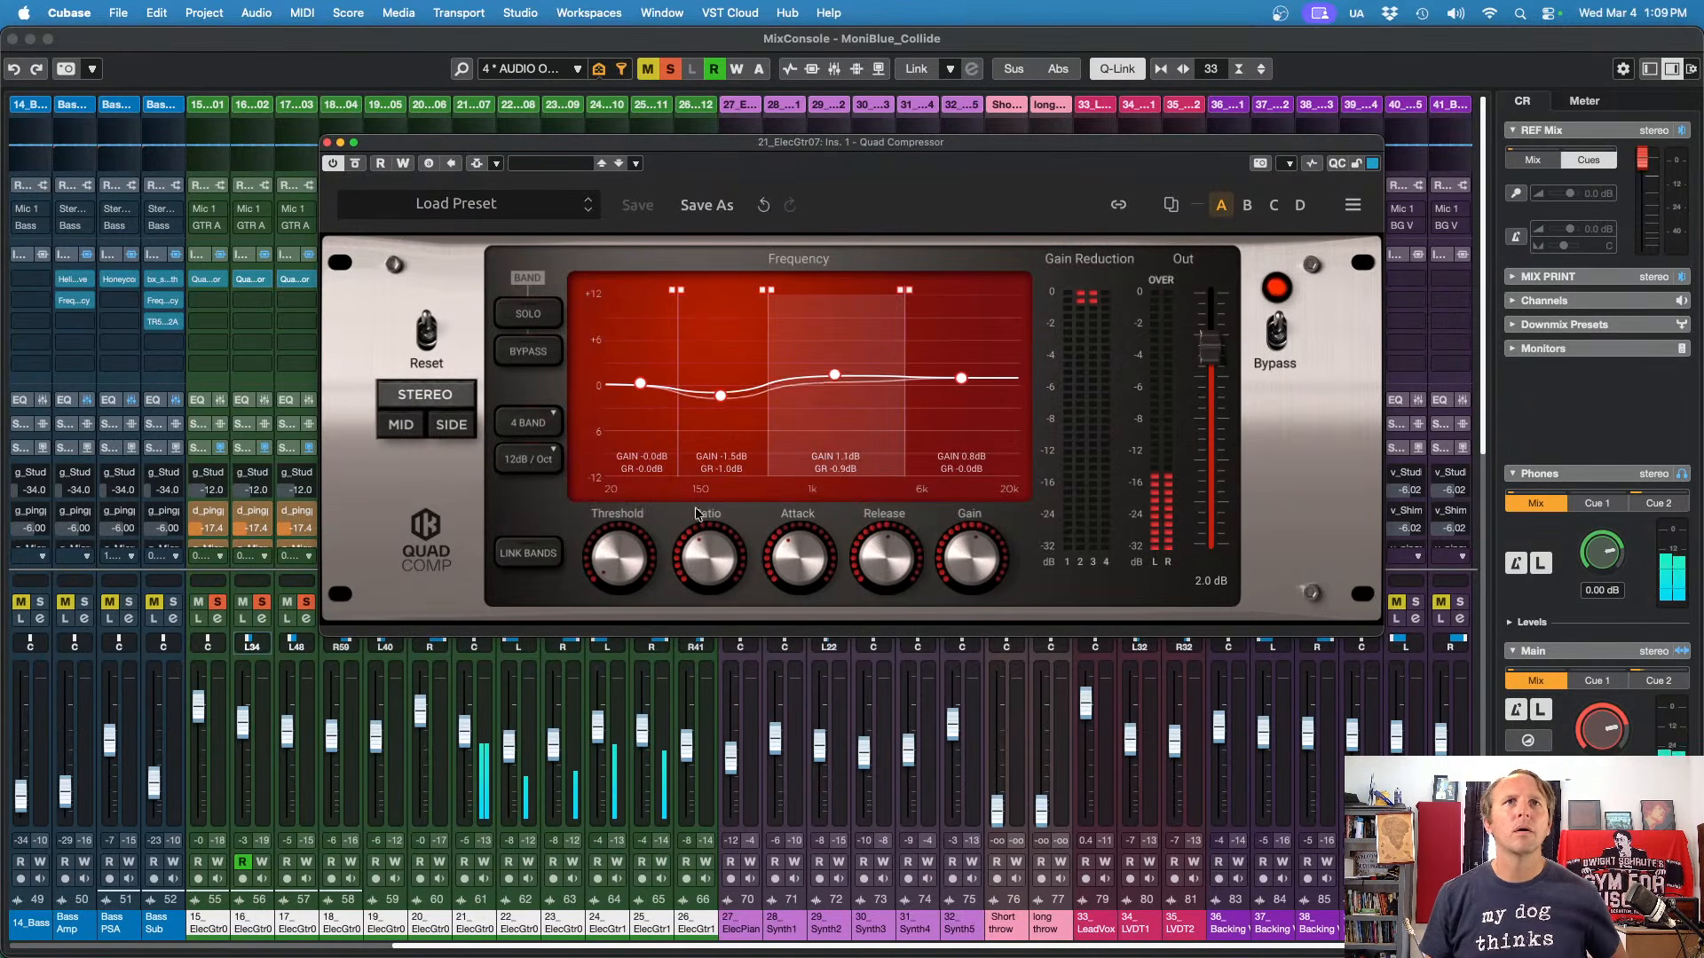
left_click_drag(961, 378, 966, 374)
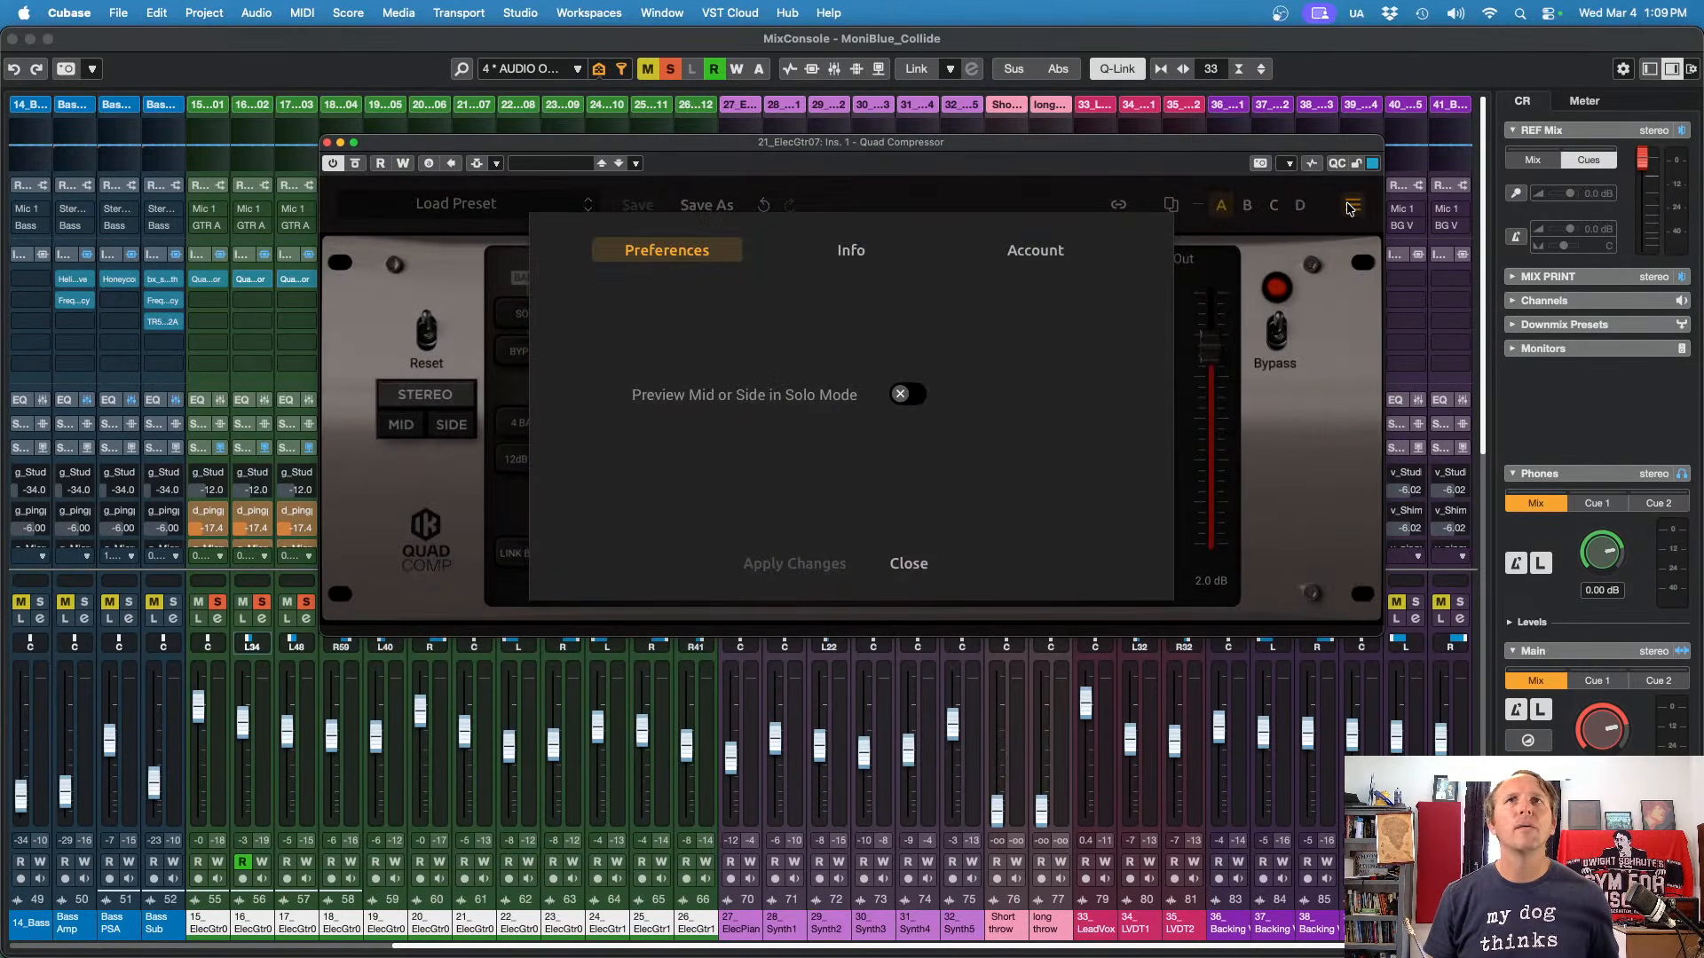
left_click(906, 568)
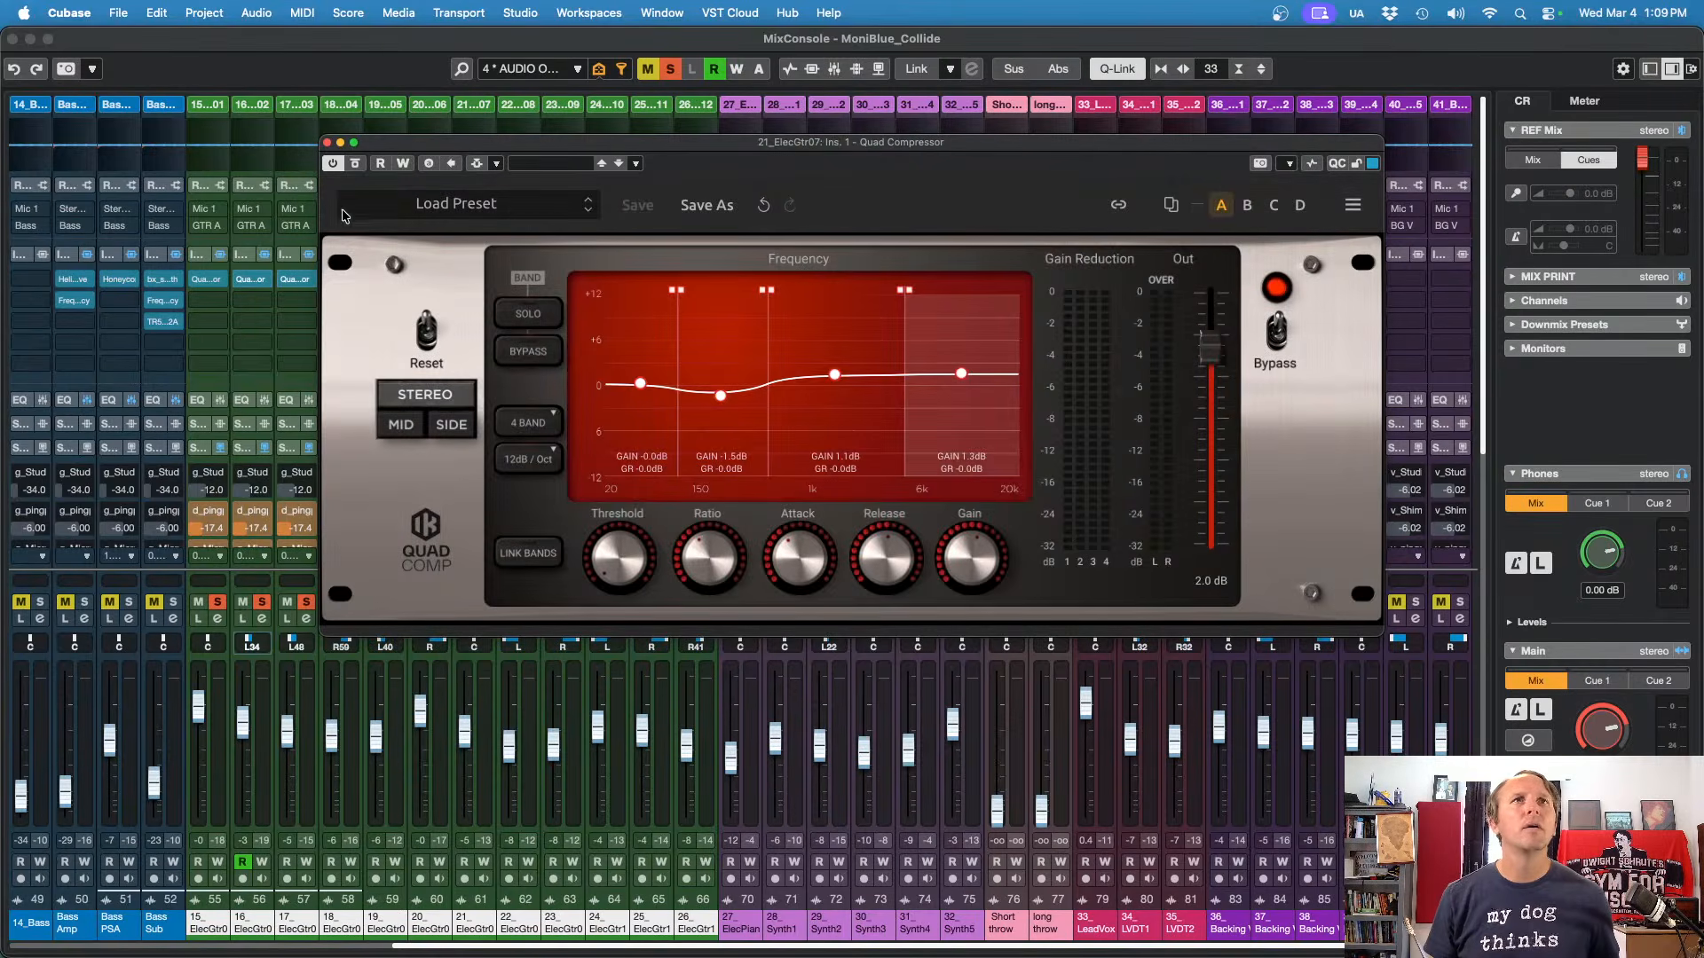
left_click(328, 142)
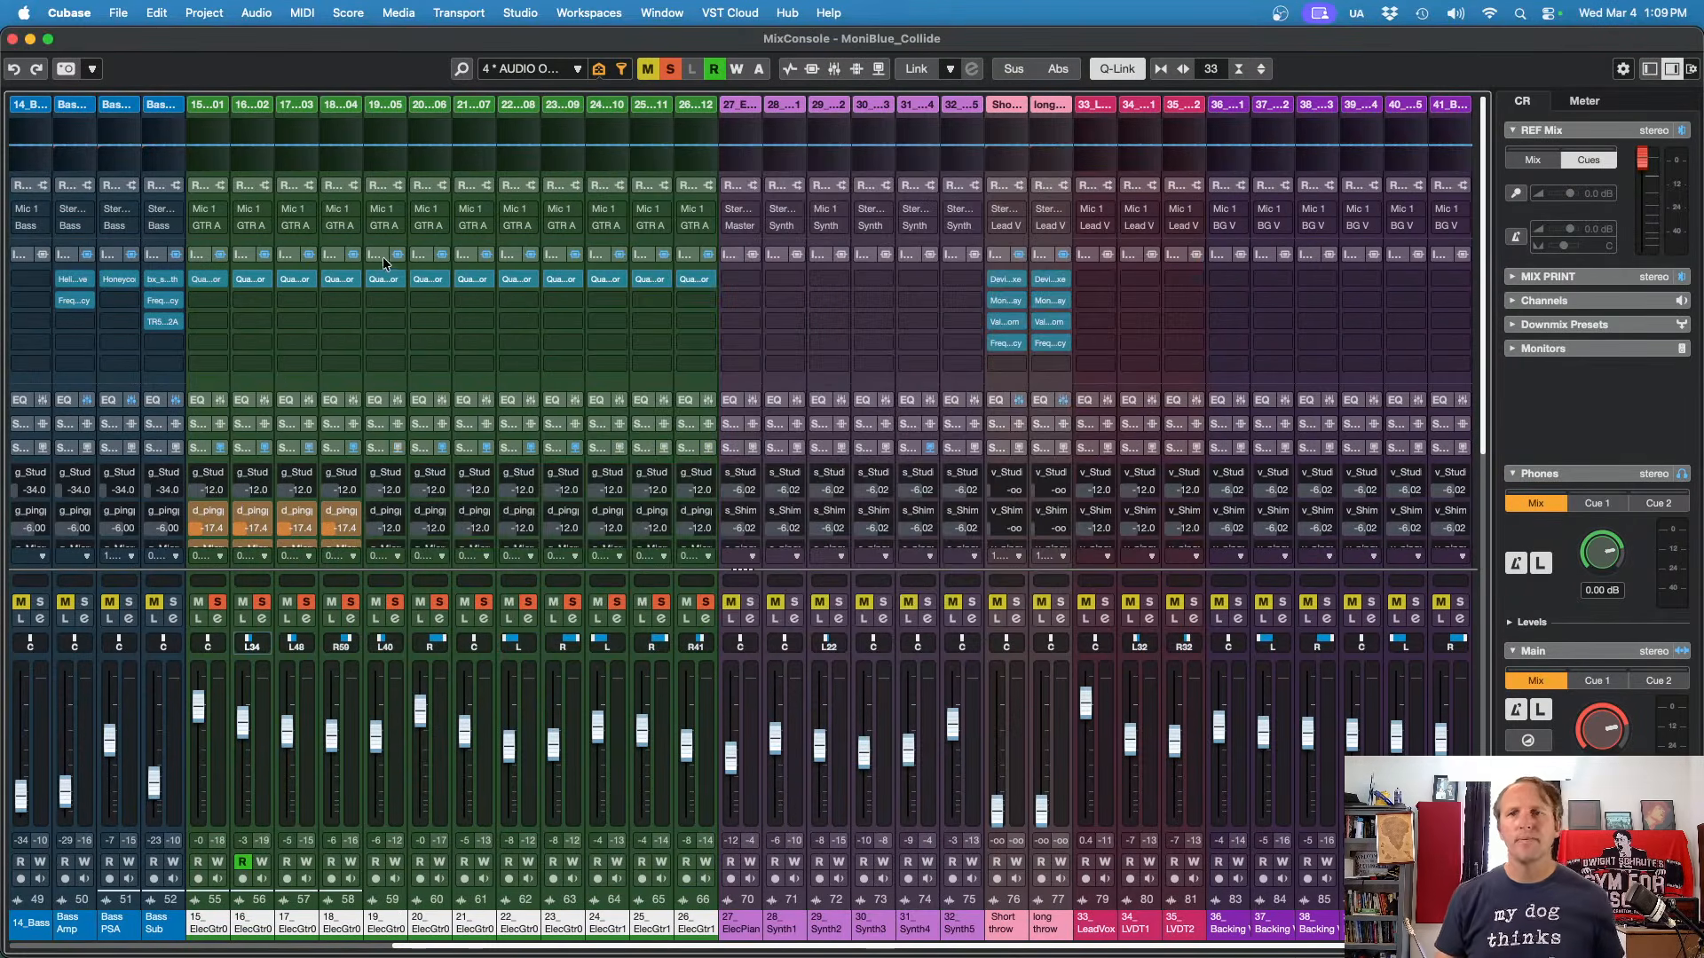
Step: Replace the Quad Compressor inserts on the linked electric guitar tracks with the VC-670, starting from 15_ElecGtr01
left_click(220, 280)
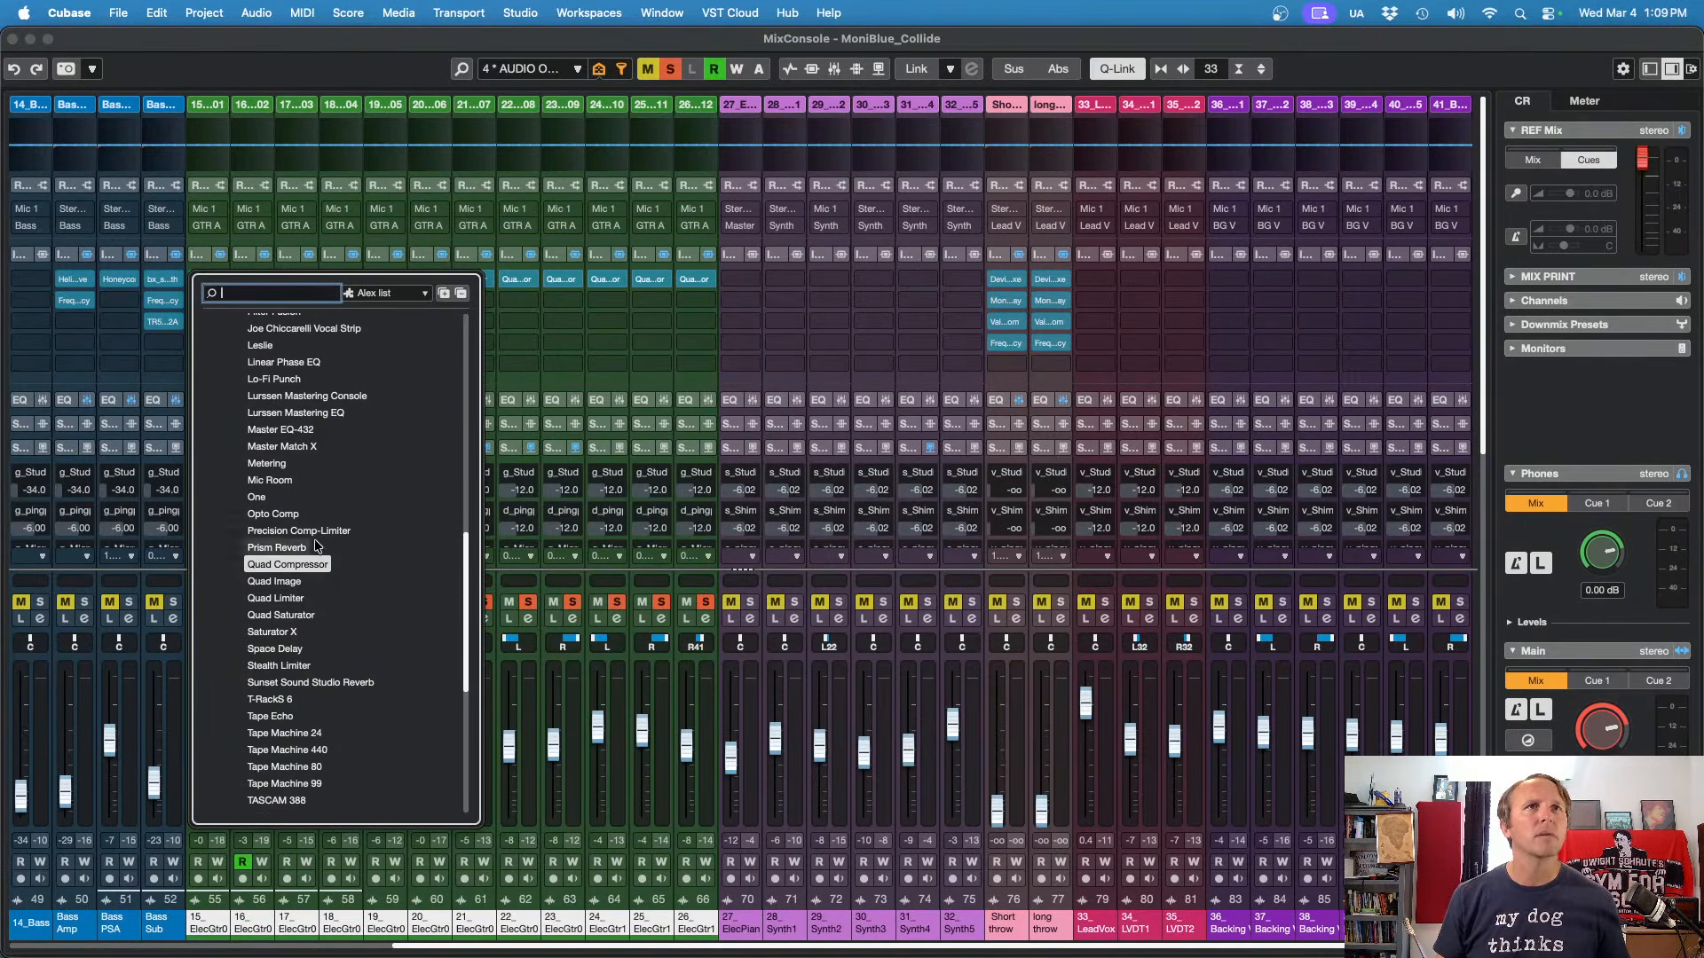
scroll(300, 598, "down", 5)
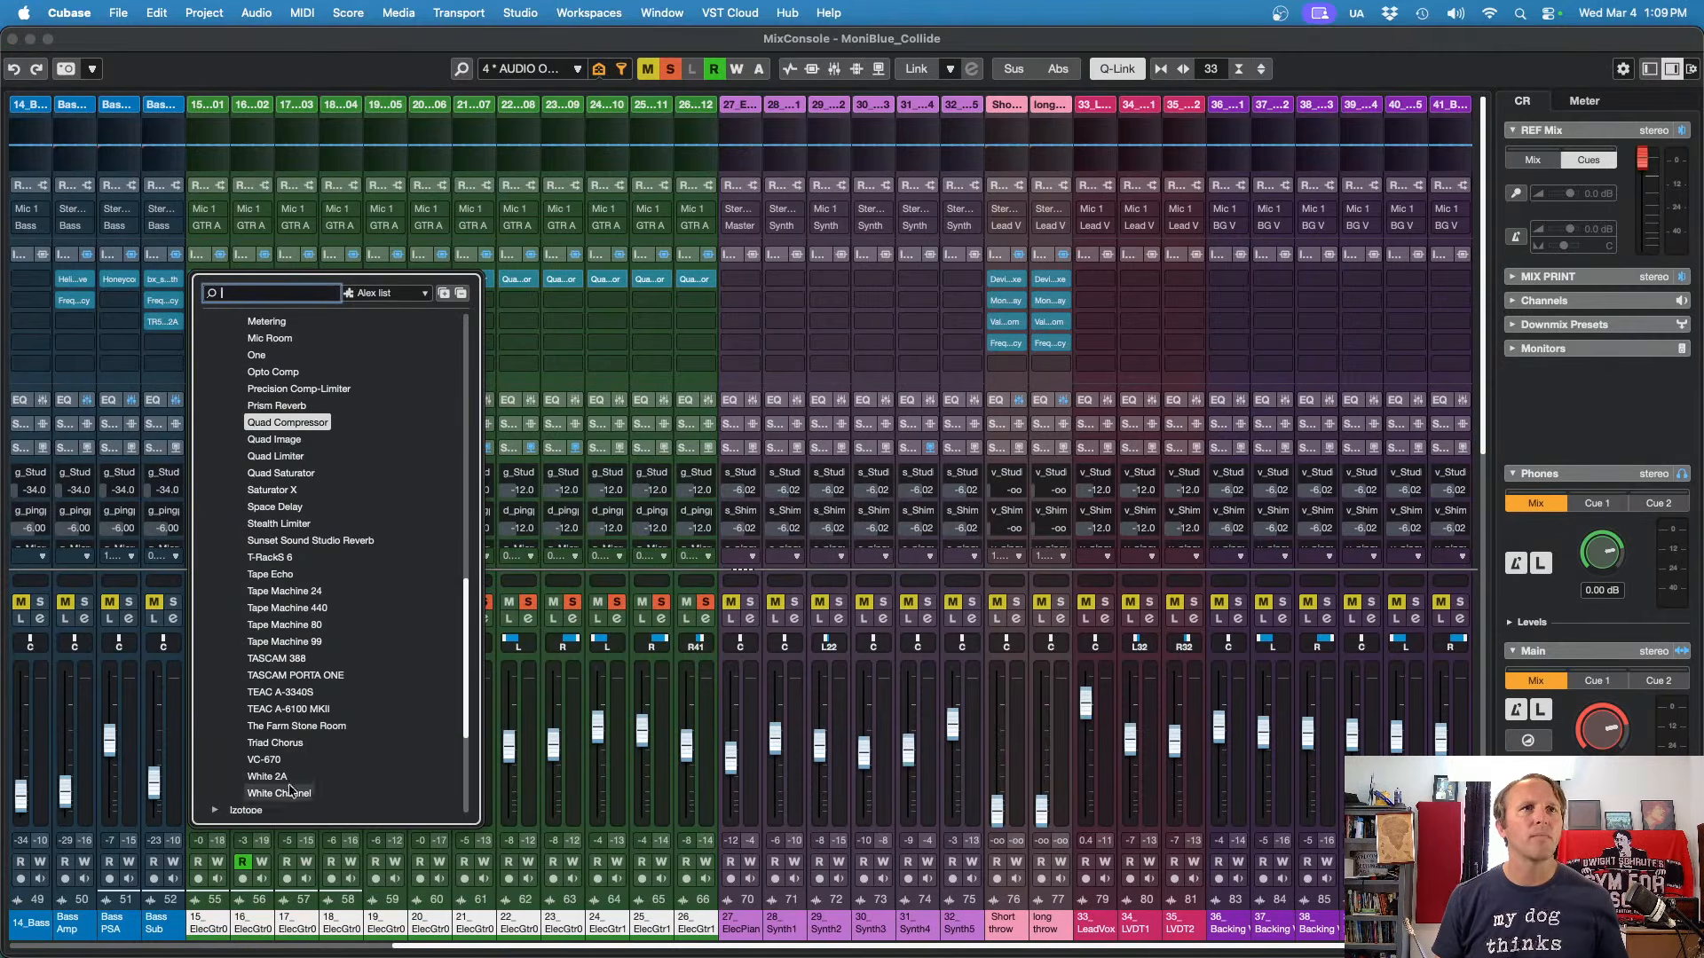
left_click(262, 760)
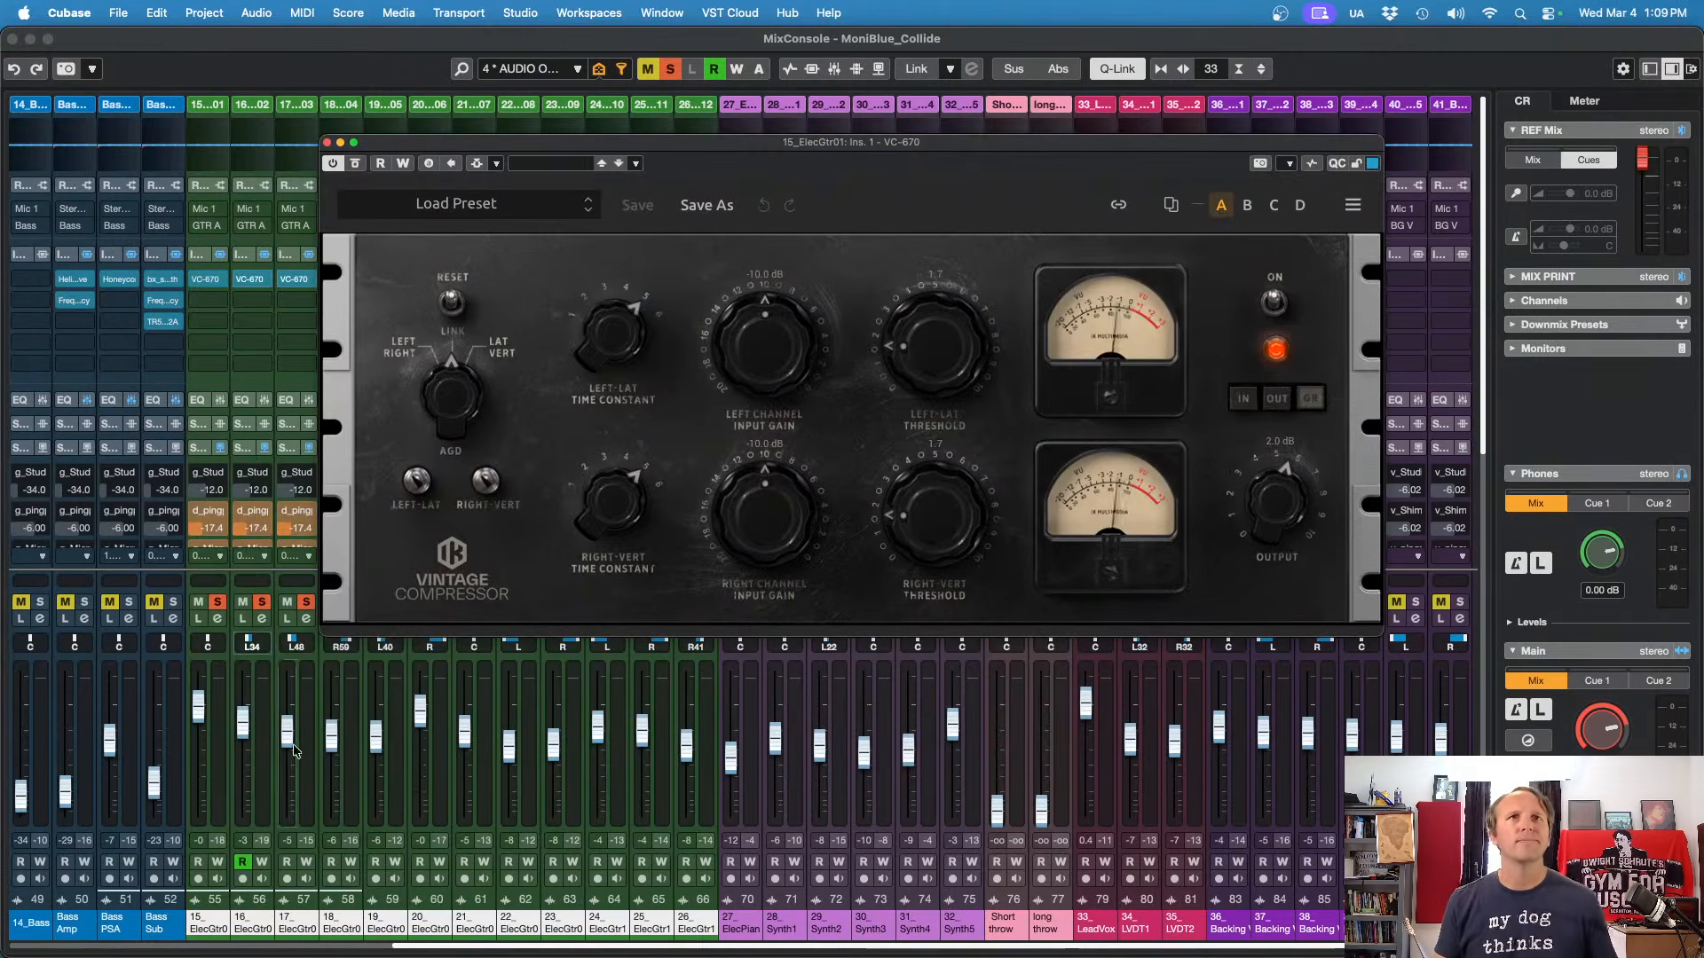
Step: During playback, lower the VC-670 time constants and set both input gains to -2.0 dB and both thresholds to 2.5
key("space")
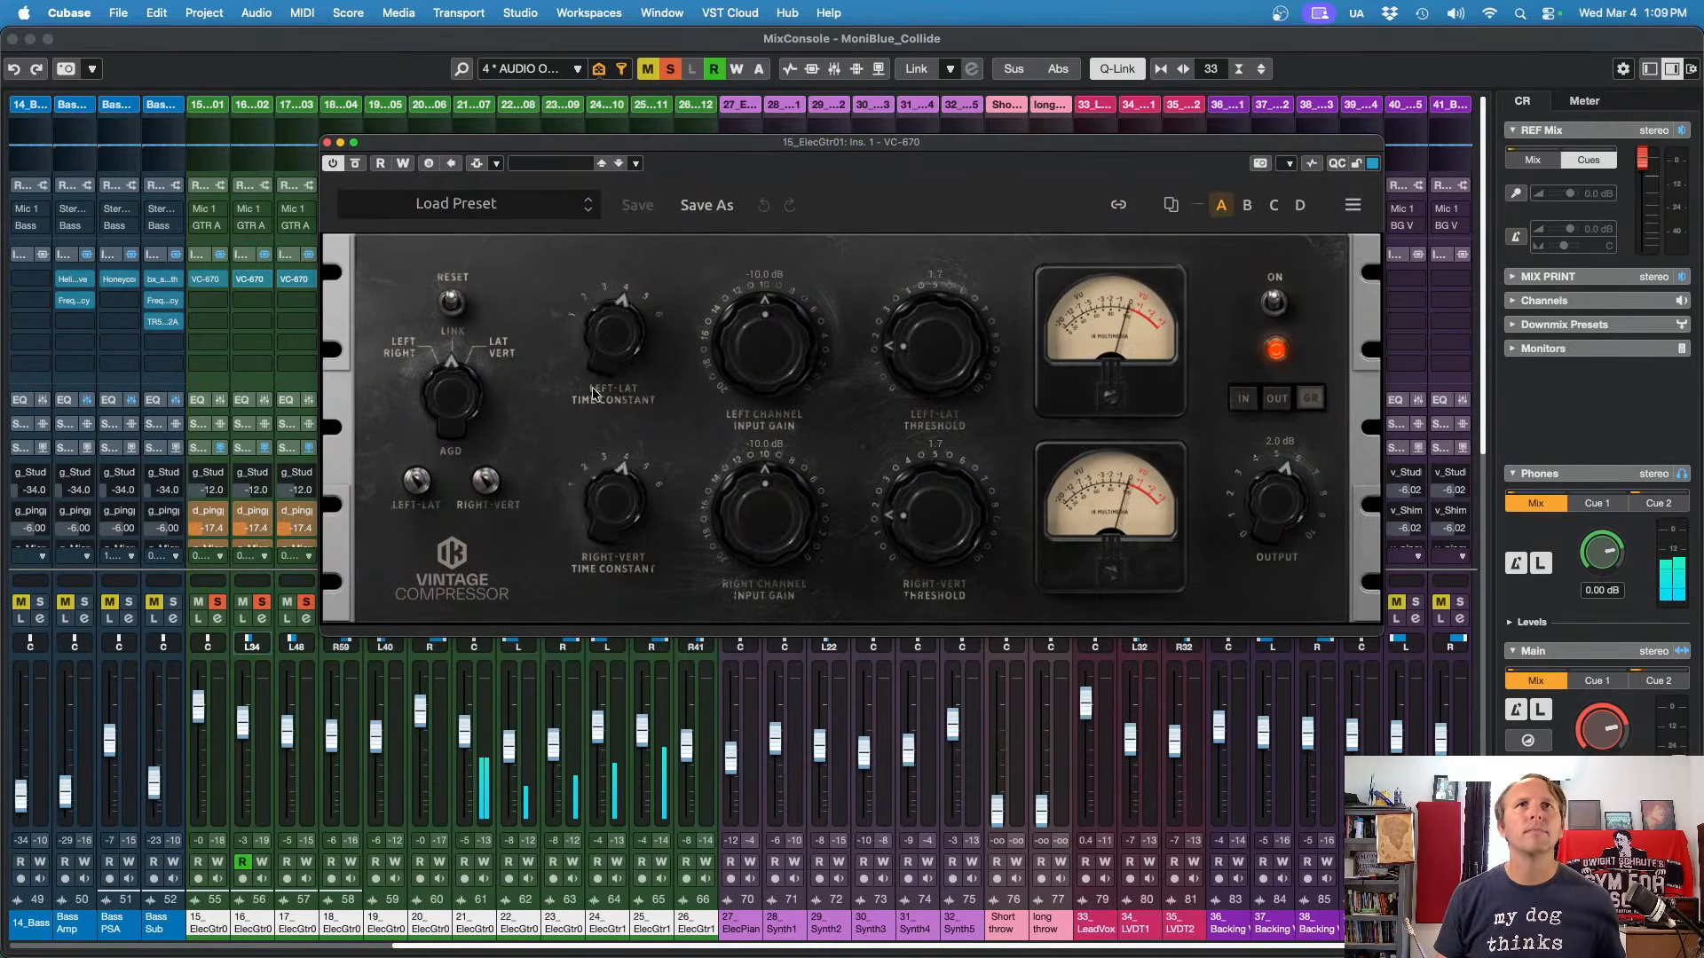
left_click_drag(602, 360, 581, 541)
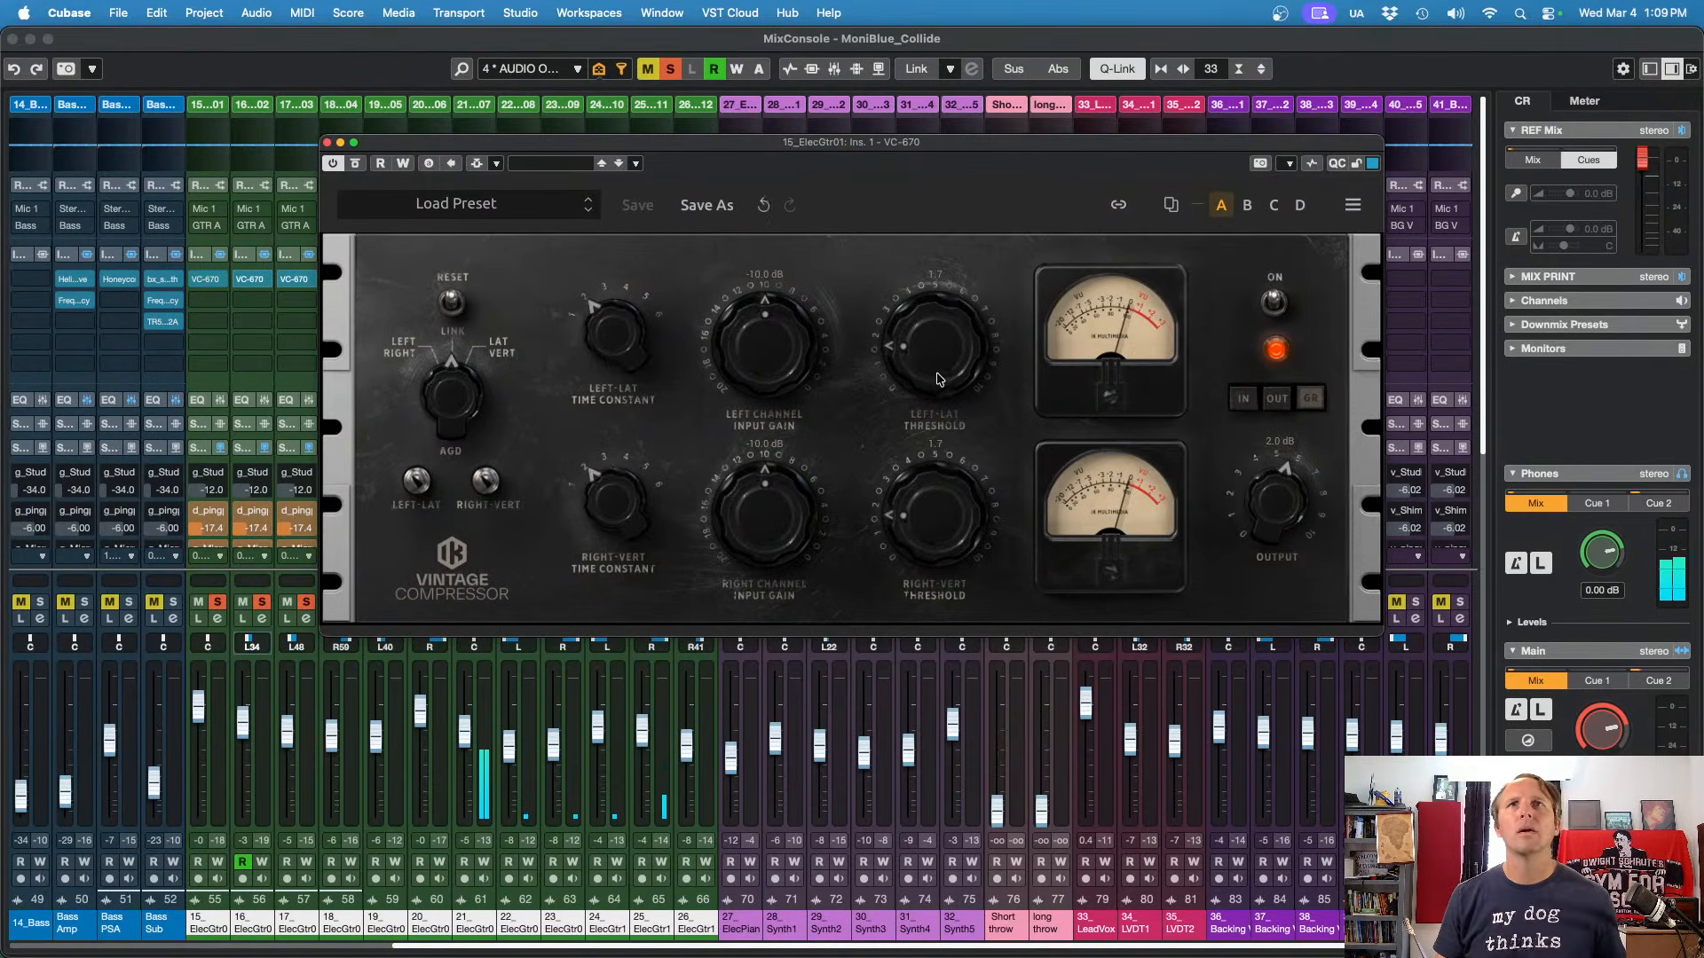
left_click_drag(927, 368, 935, 197)
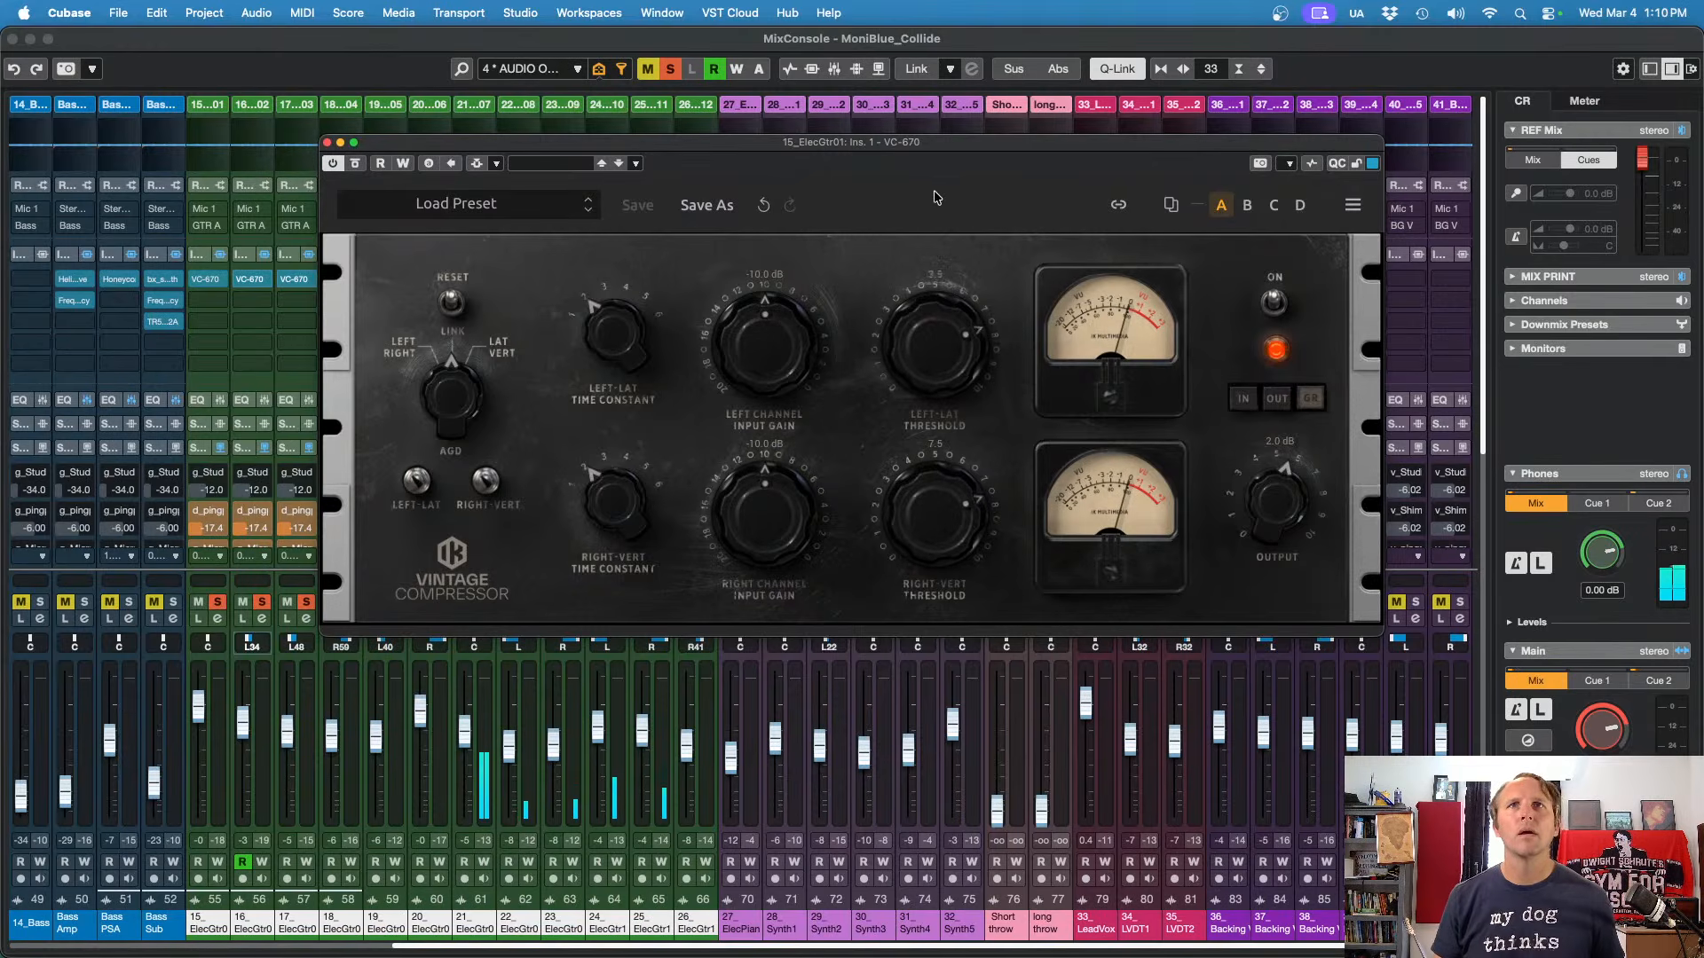
left_click_drag(759, 360, 771, 311)
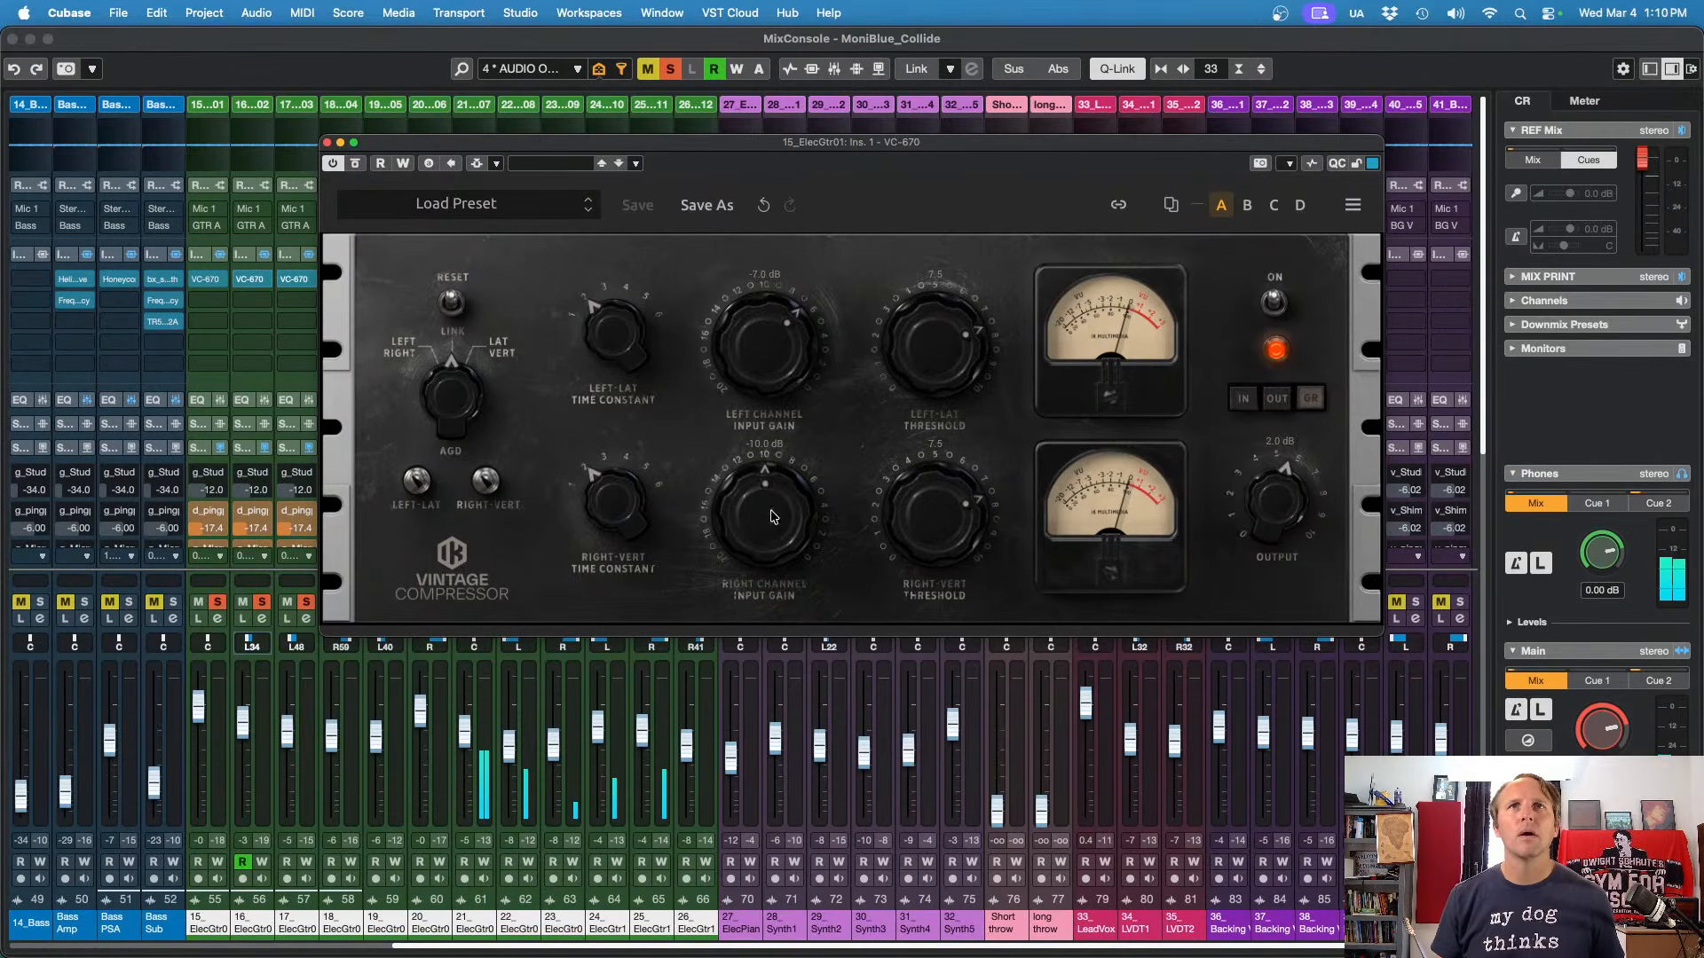
left_click_drag(771, 517, 783, 279)
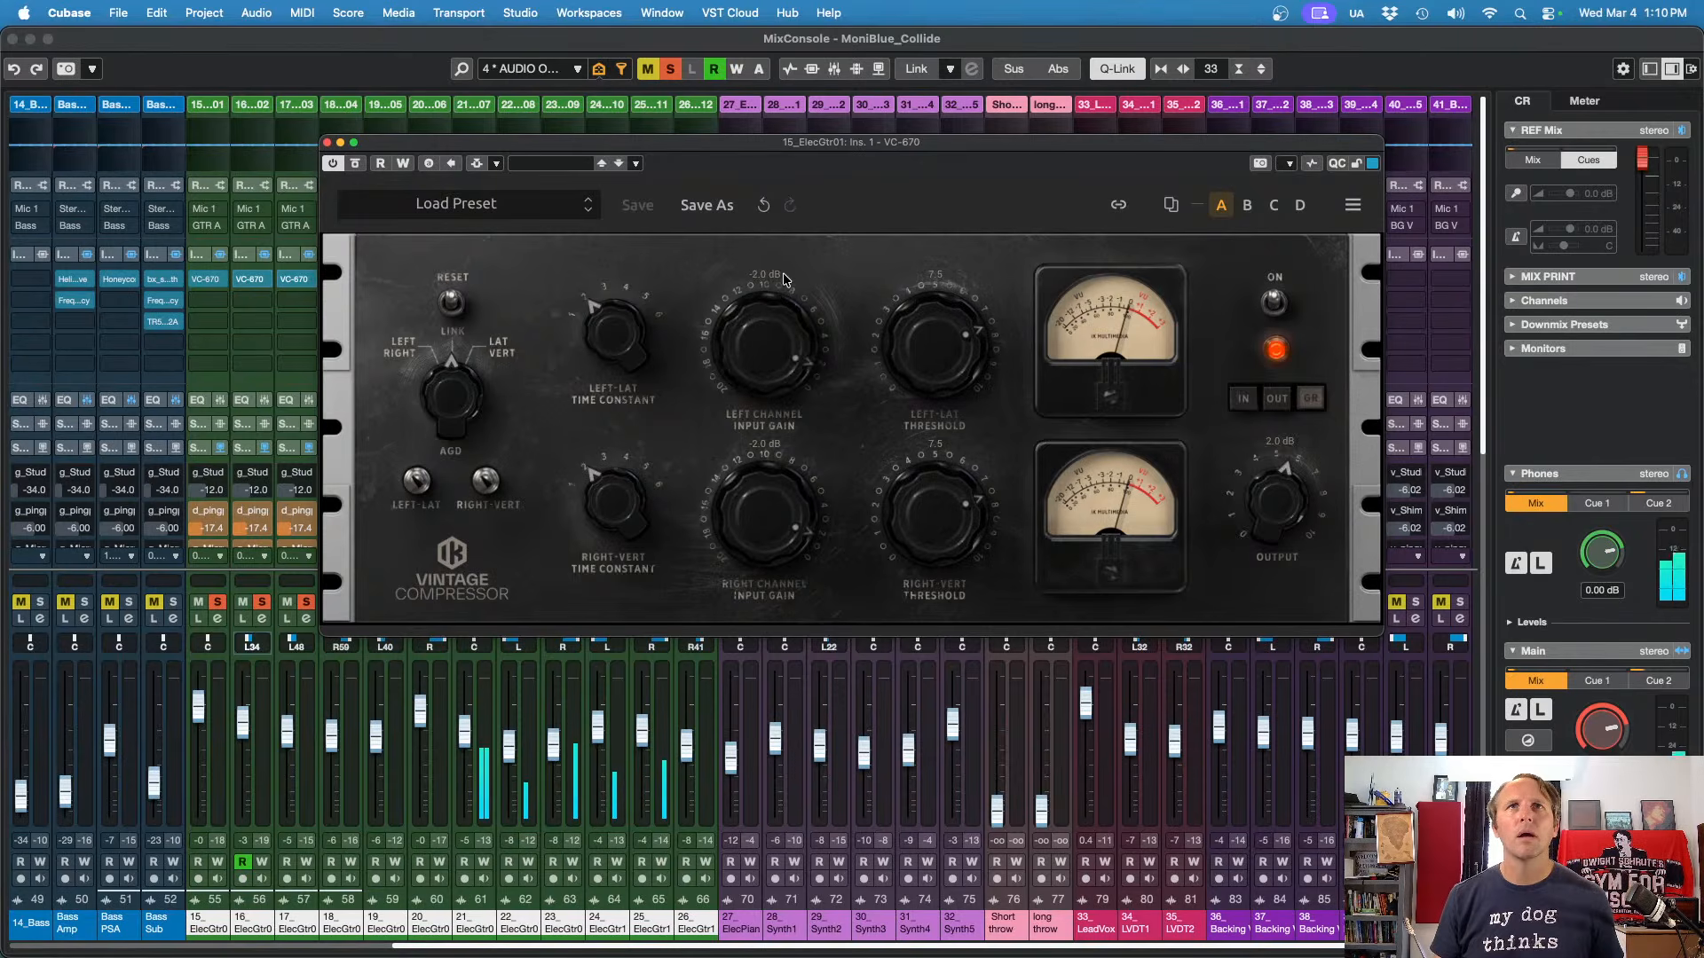
left_click_drag(929, 271, 905, 495)
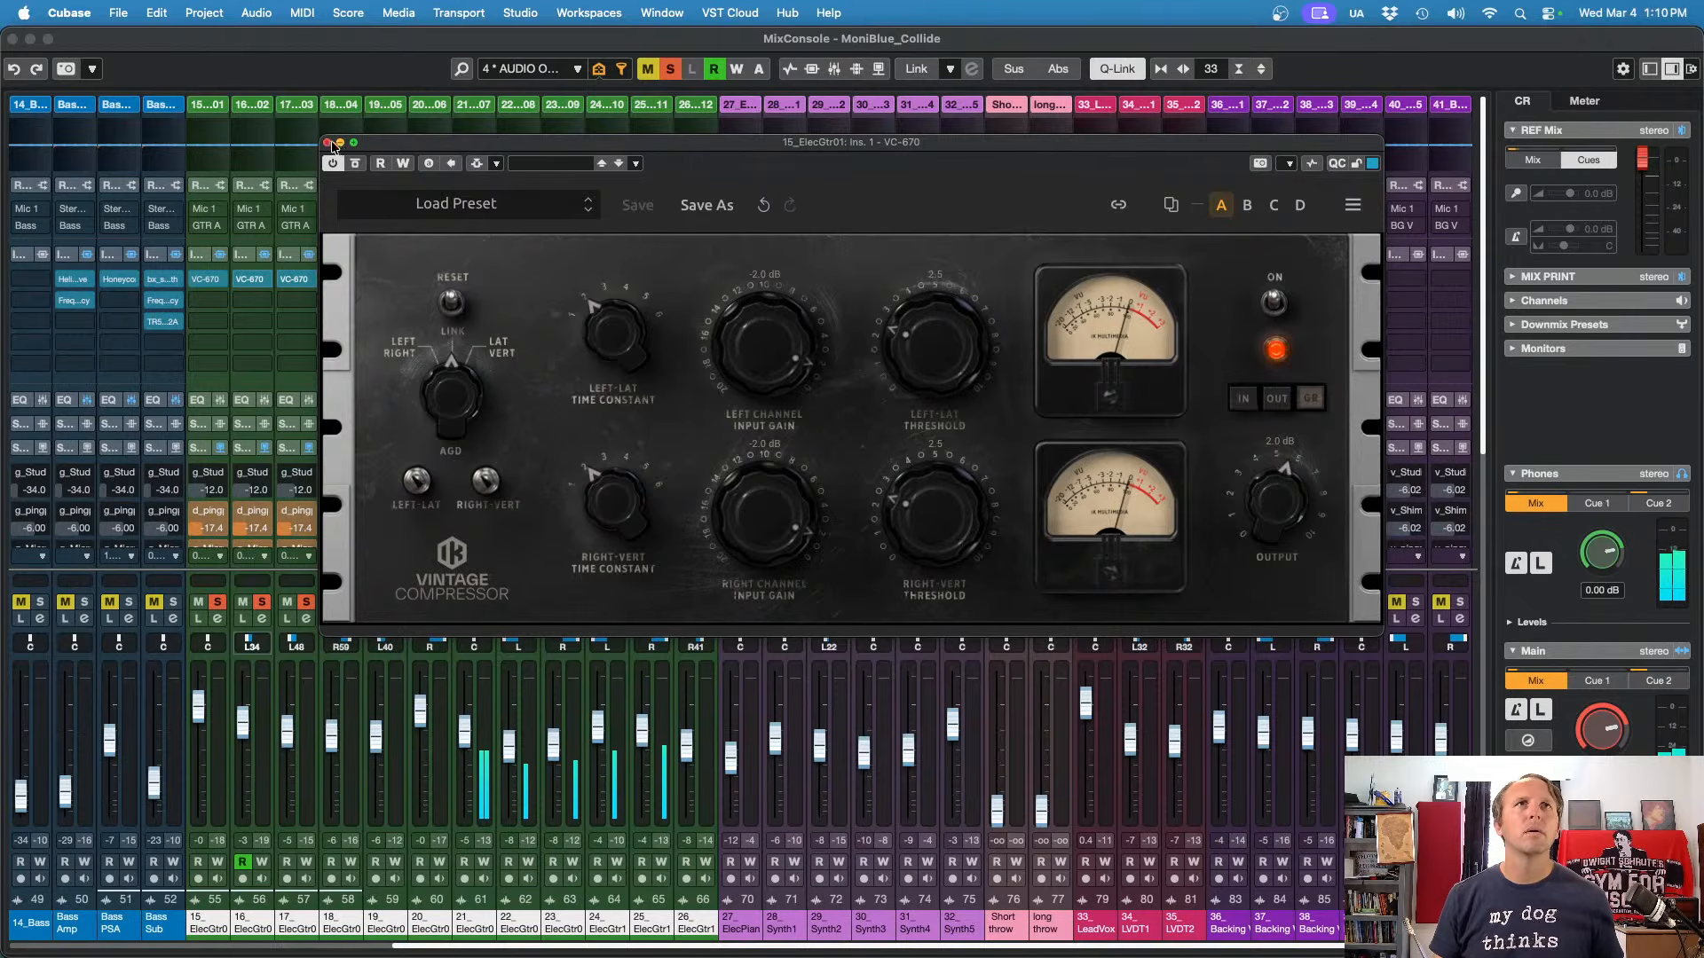
left_click(330, 143)
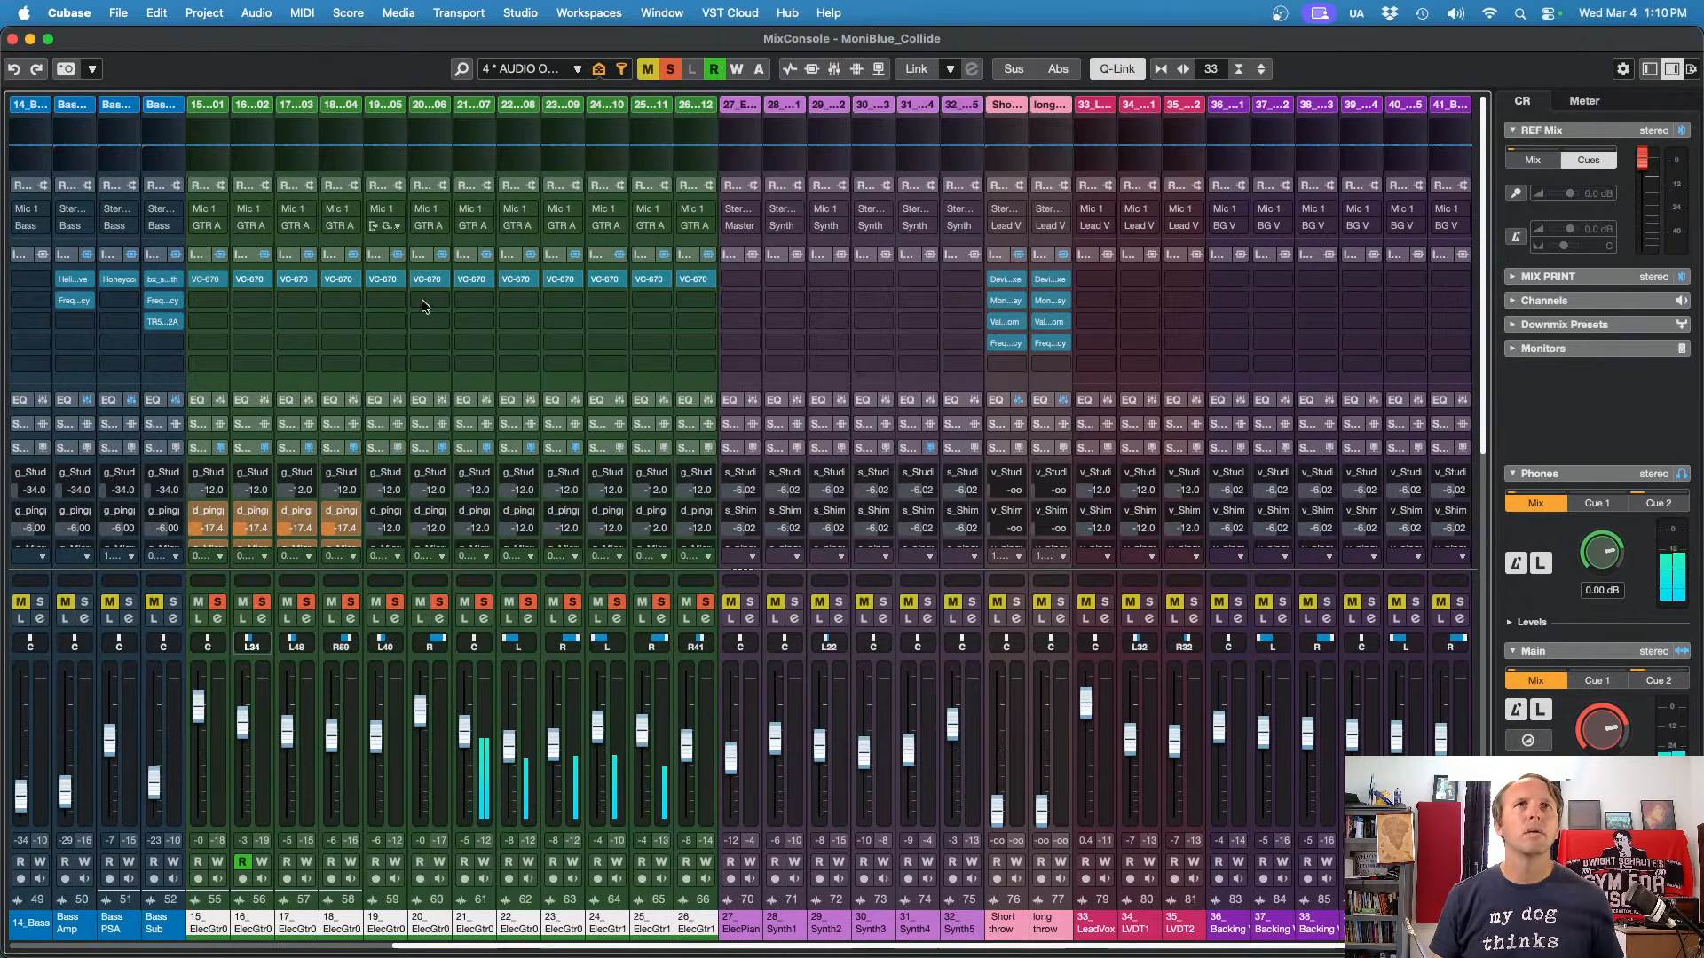
Step: On 21_ElecGtr07's VC-670, set both thresholds to 3.9 and the output to -0.9 dB, comparing against the bypassed sound
left_click(476, 280)
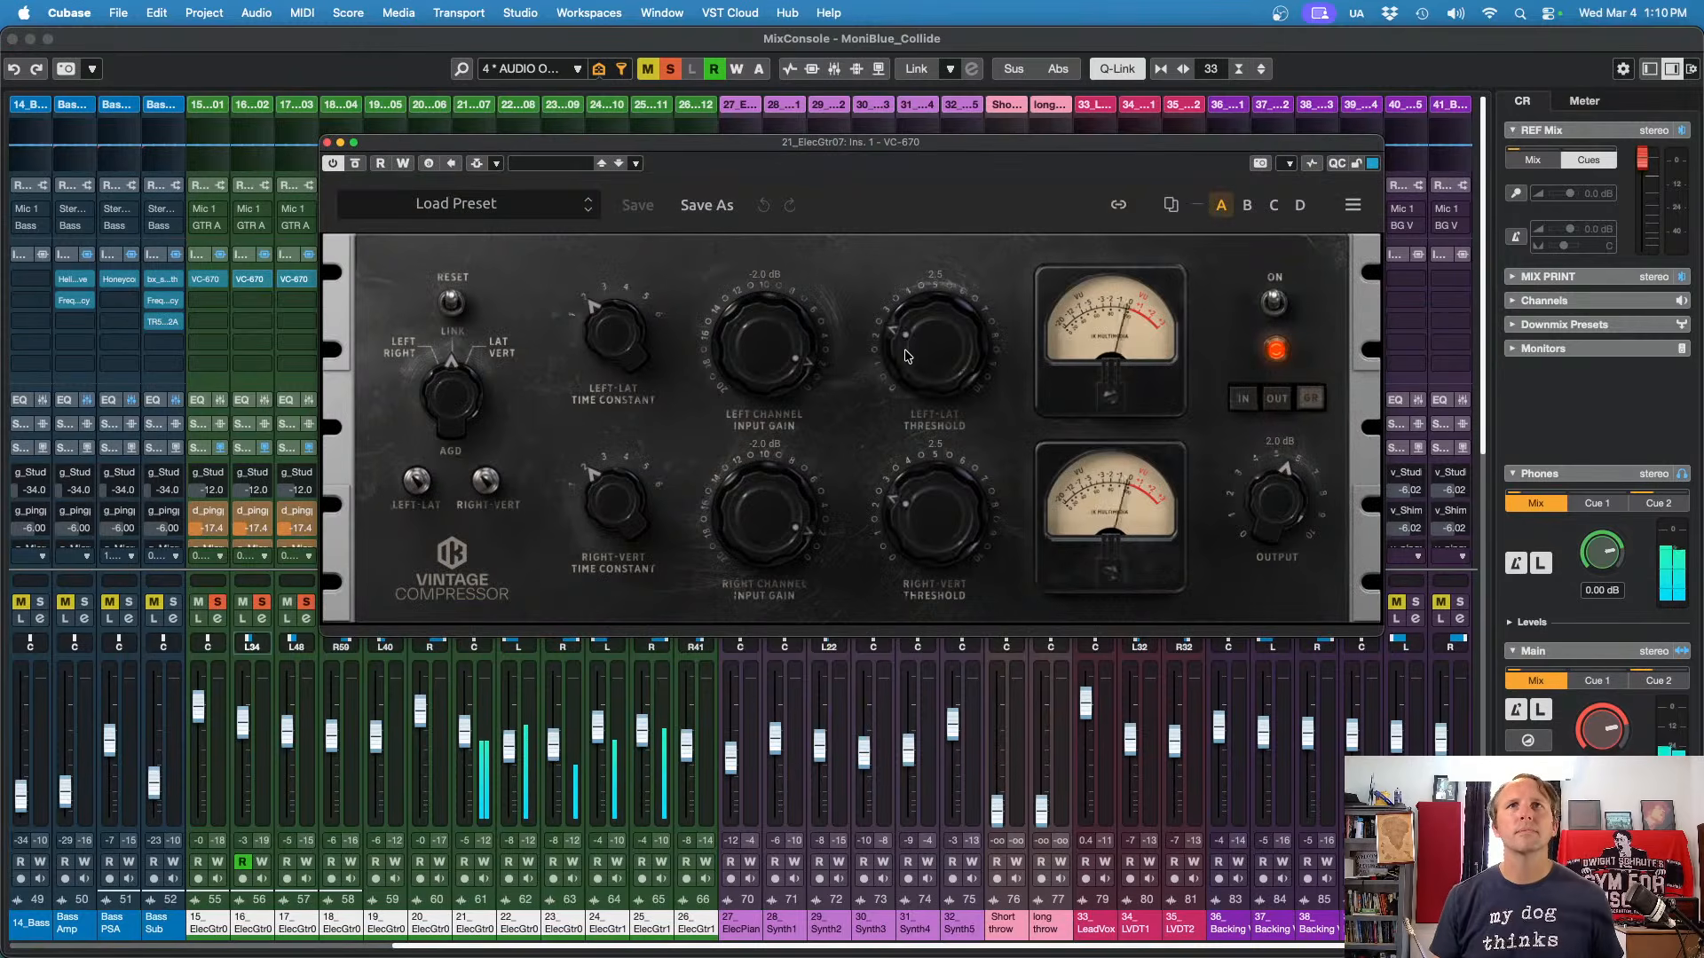
left_click_drag(906, 356, 857, 320)
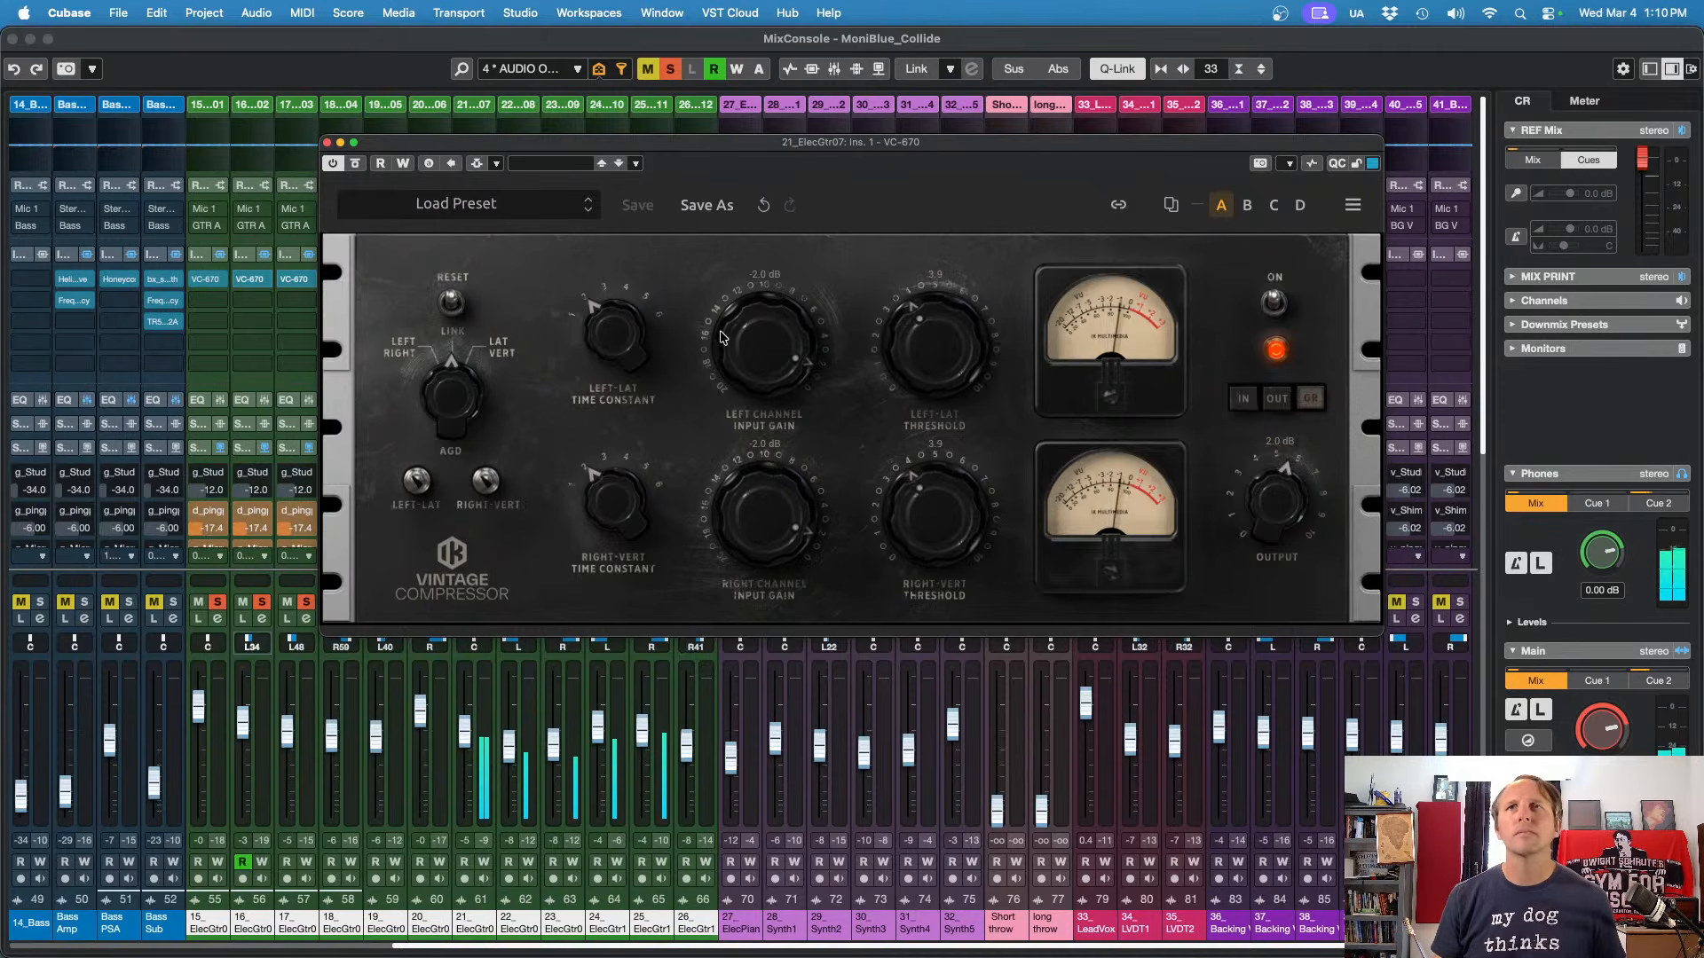
left_click_drag(1269, 478, 1266, 490)
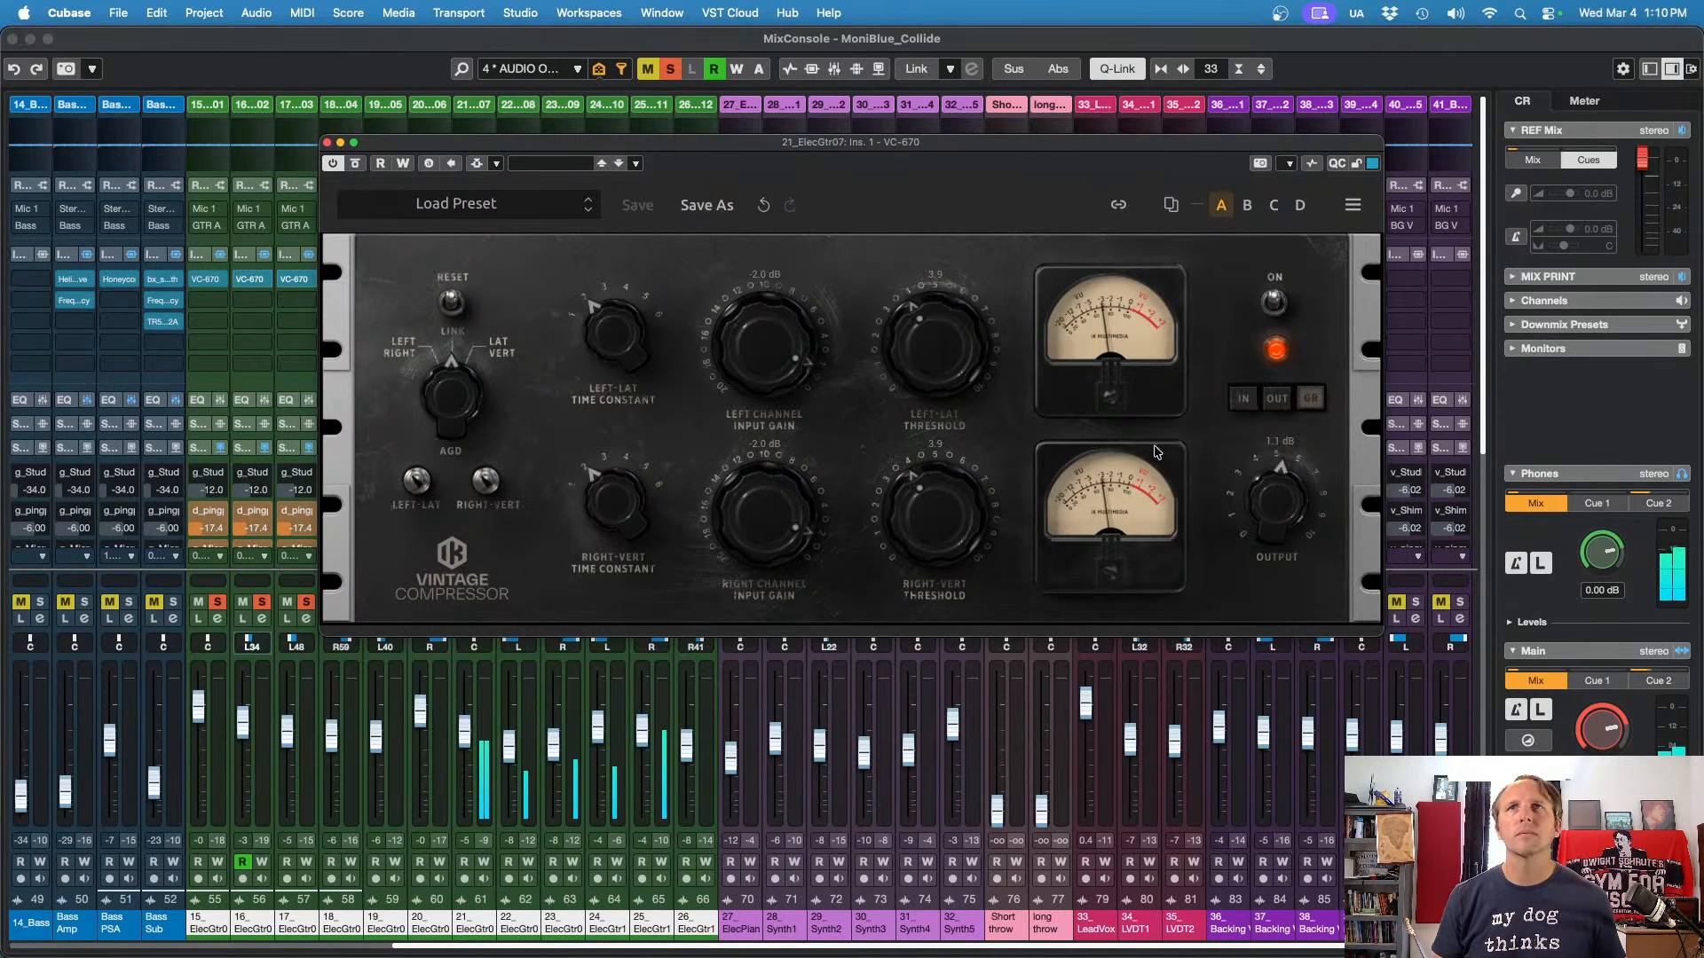
left_click(362, 166)
left_click(362, 166)
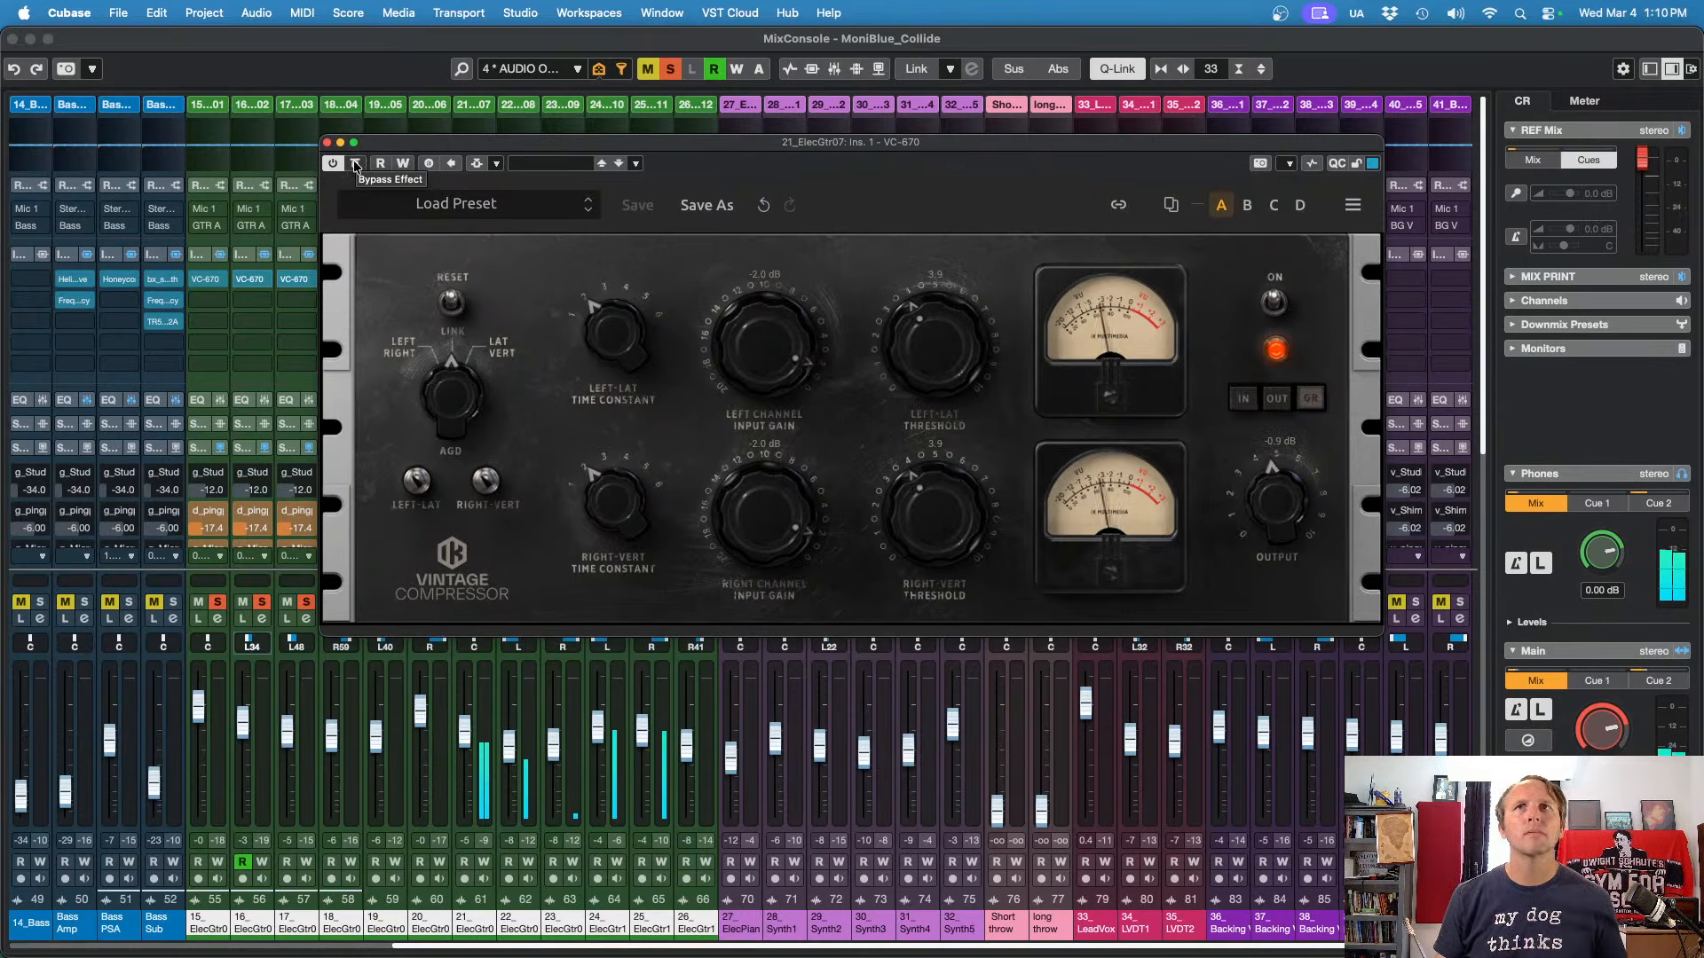
left_click(355, 165)
left_click(355, 165)
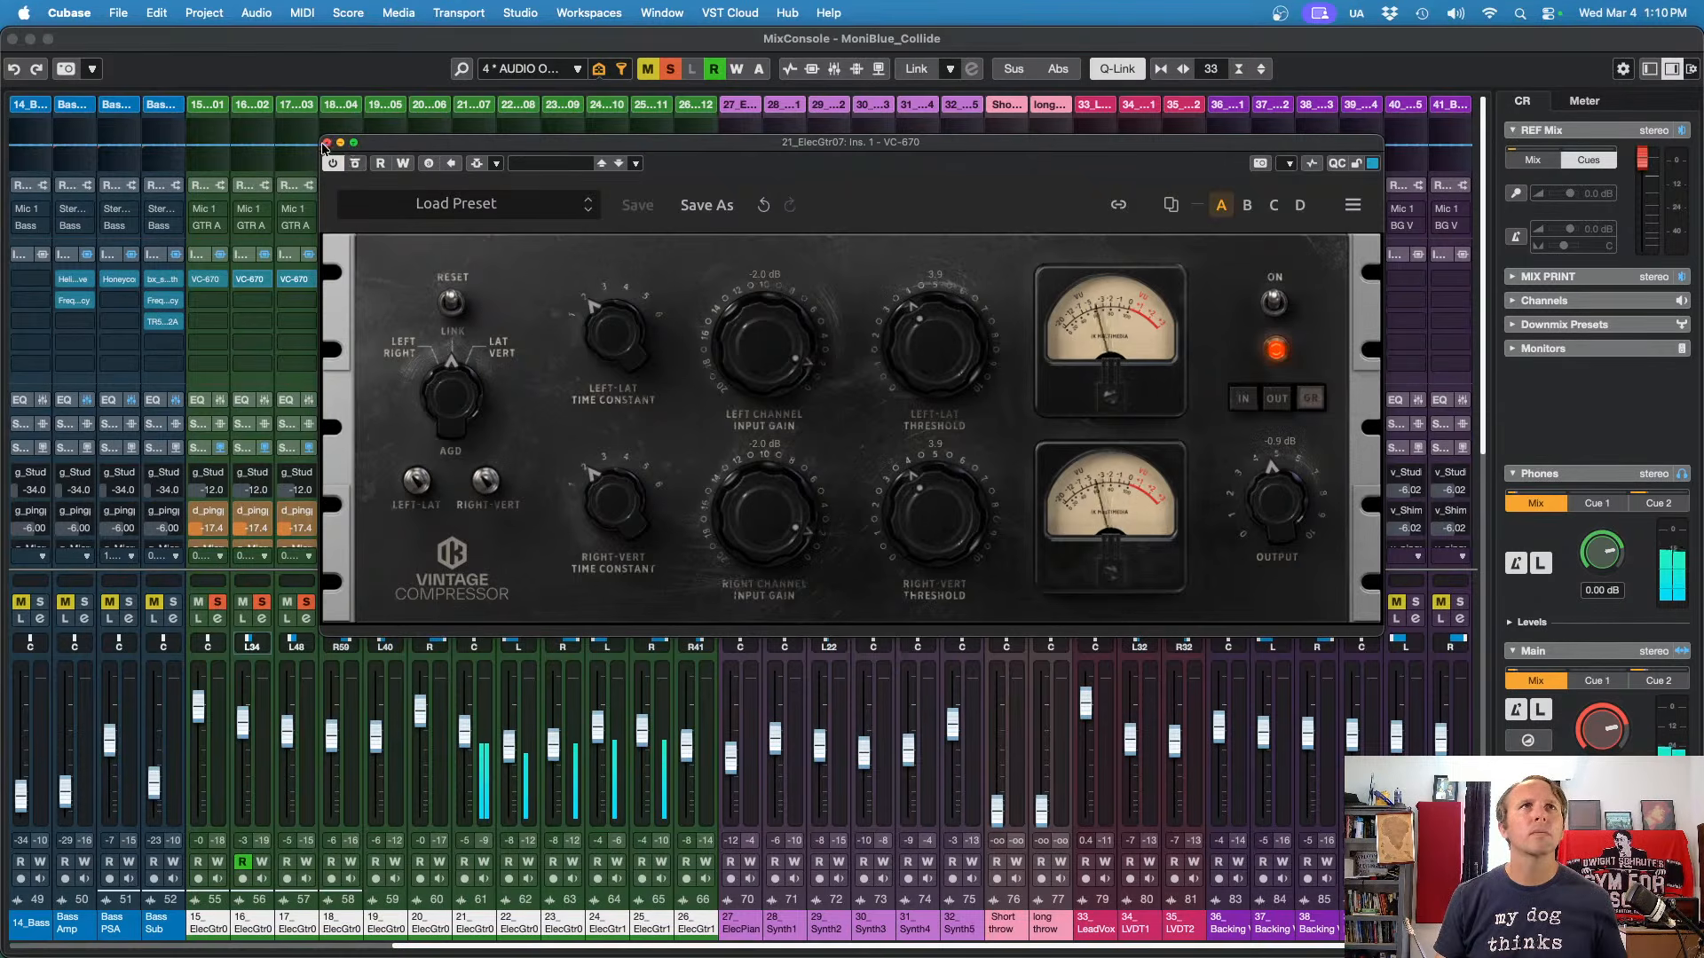
left_click(325, 143)
Step: Clear all solos and, with the full mix playing, set the VC-670 output on 23_ElecGtr09 to -1.2 dB
left_click(671, 69)
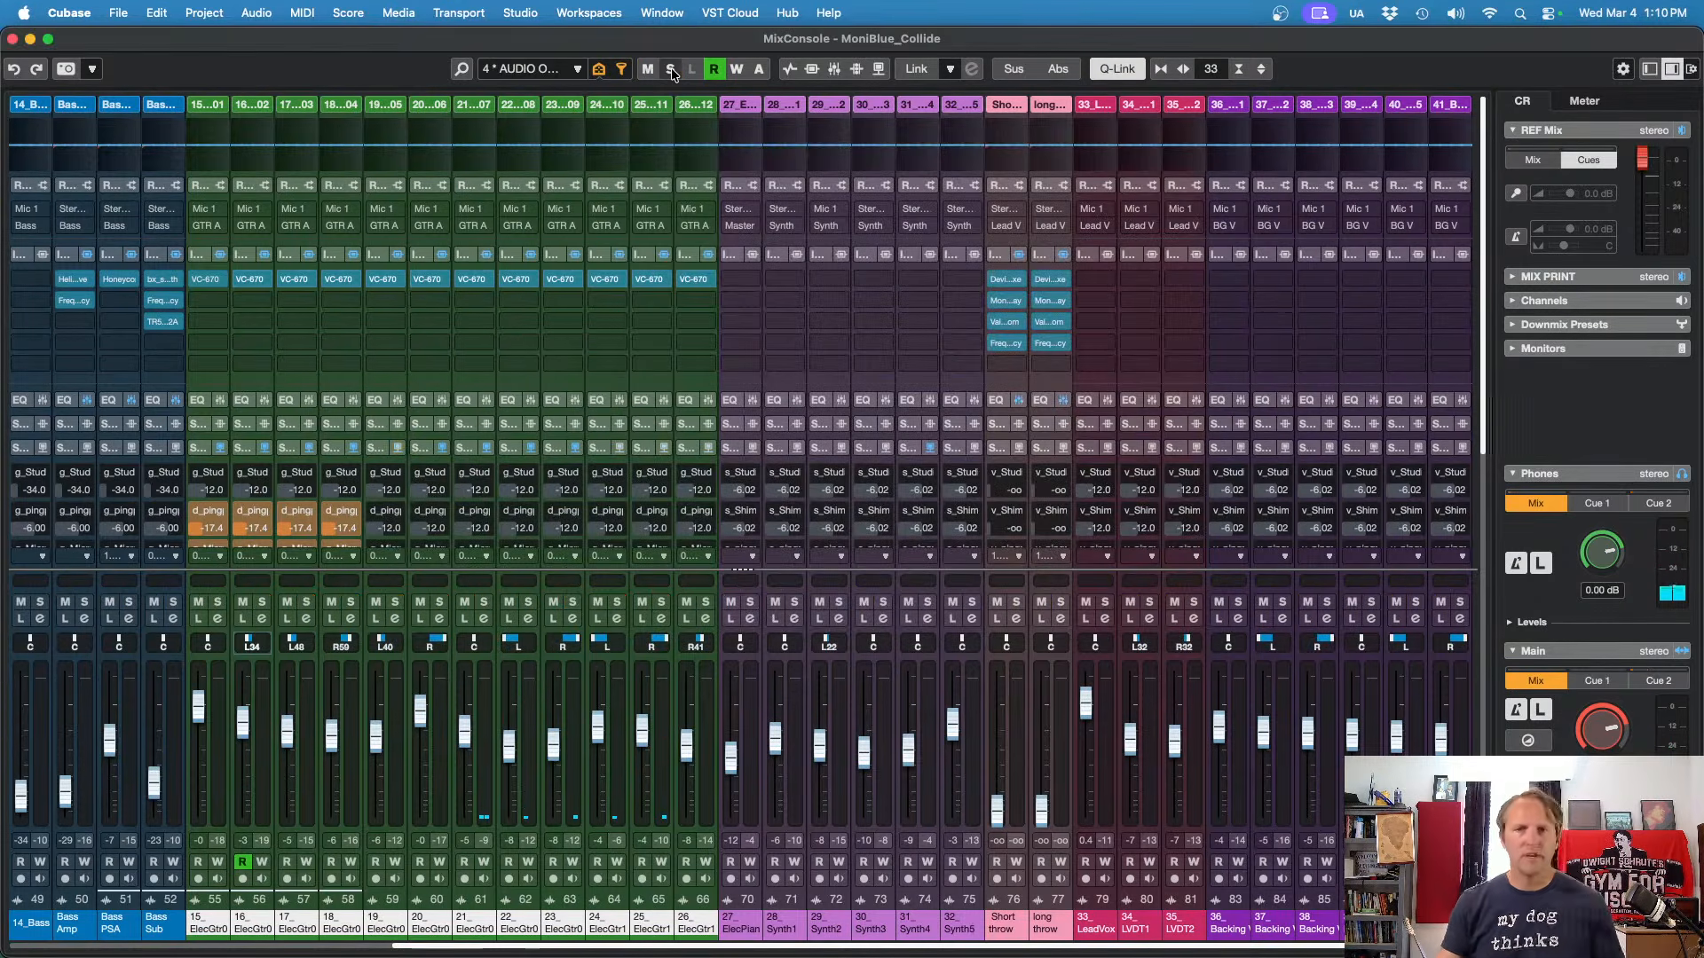
key("space")
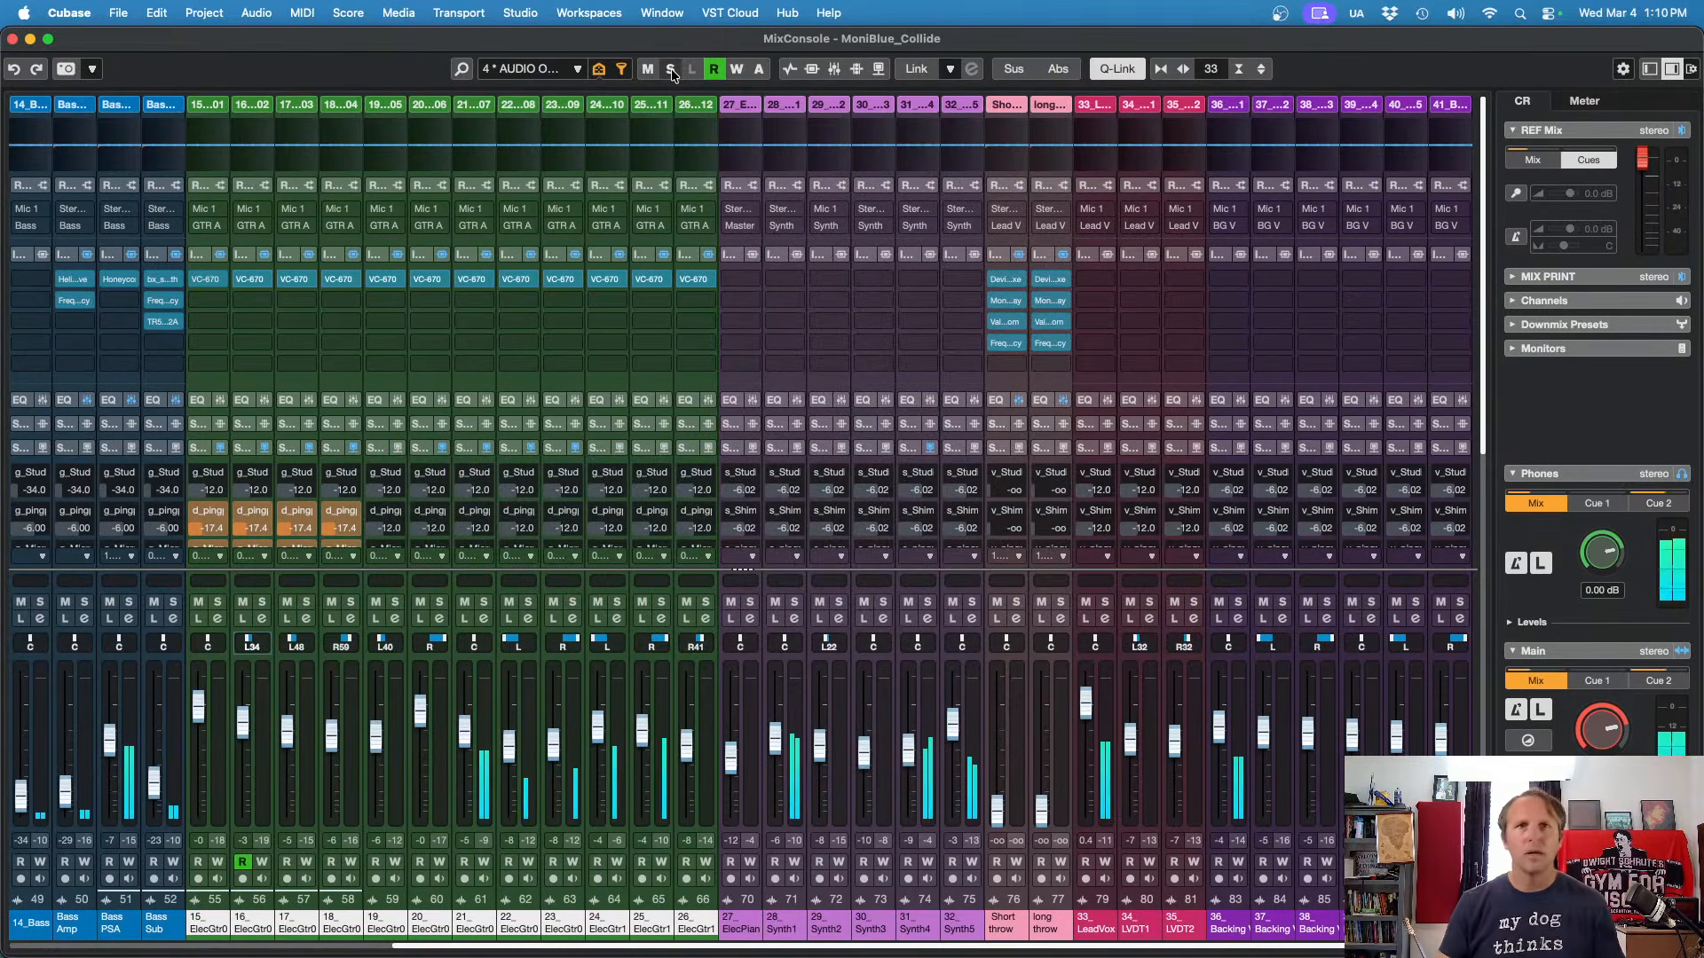
left_click(566, 279)
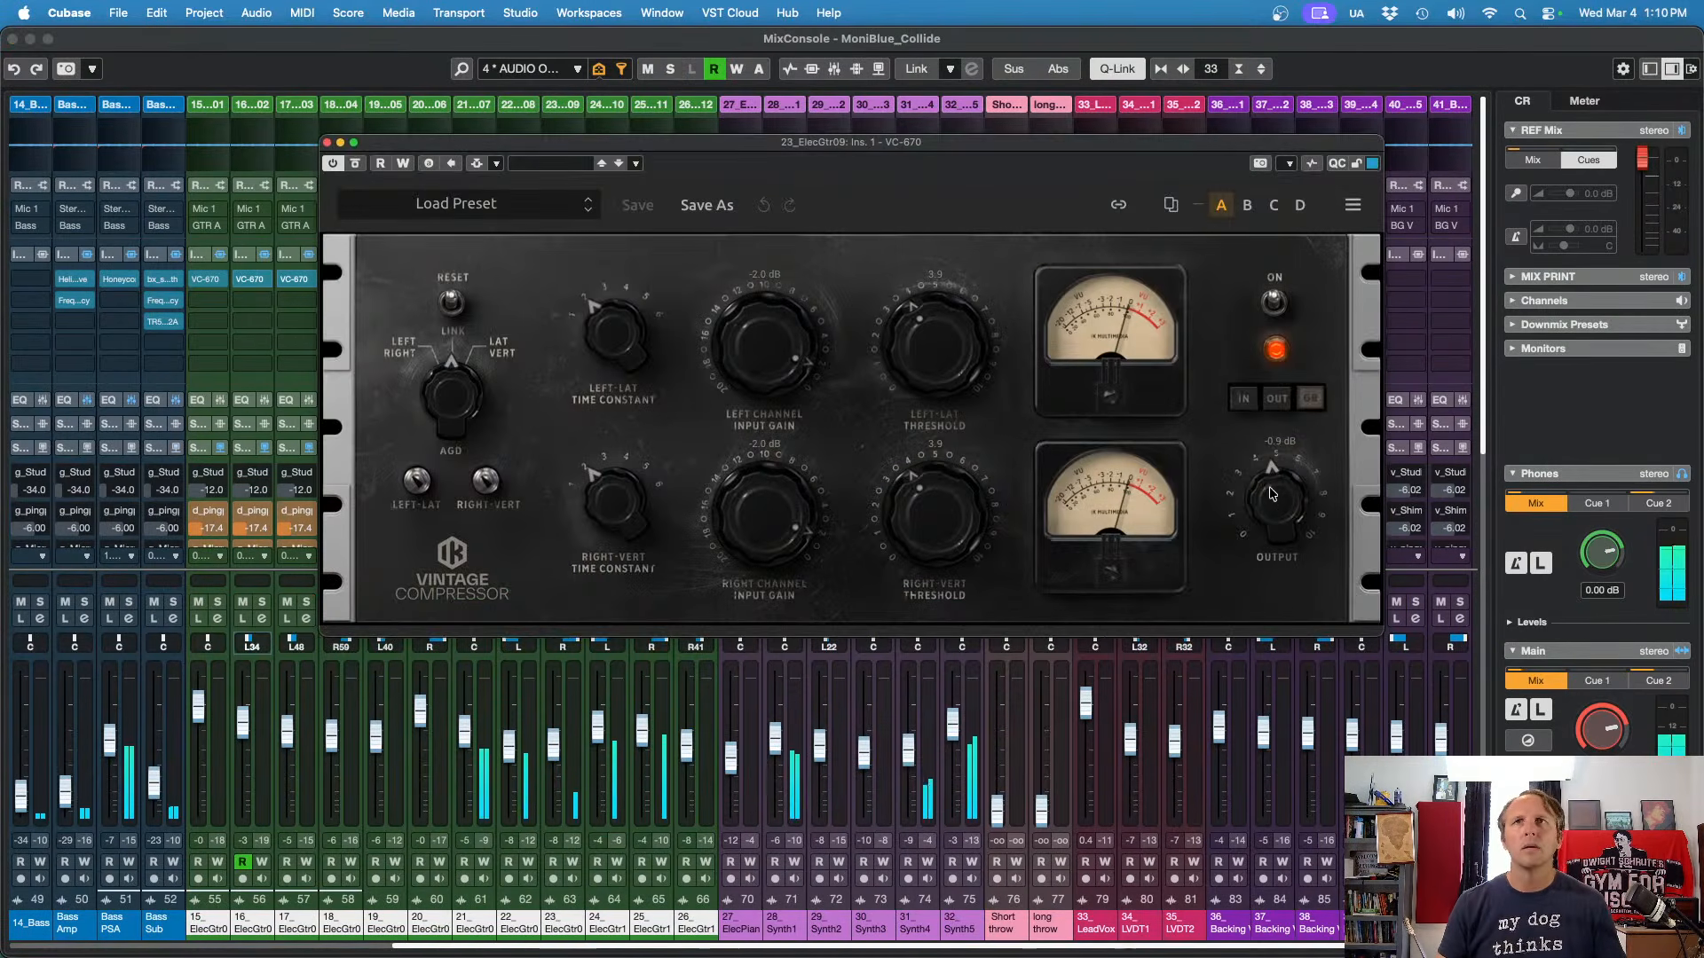
left_click_drag(1271, 493, 1271, 498)
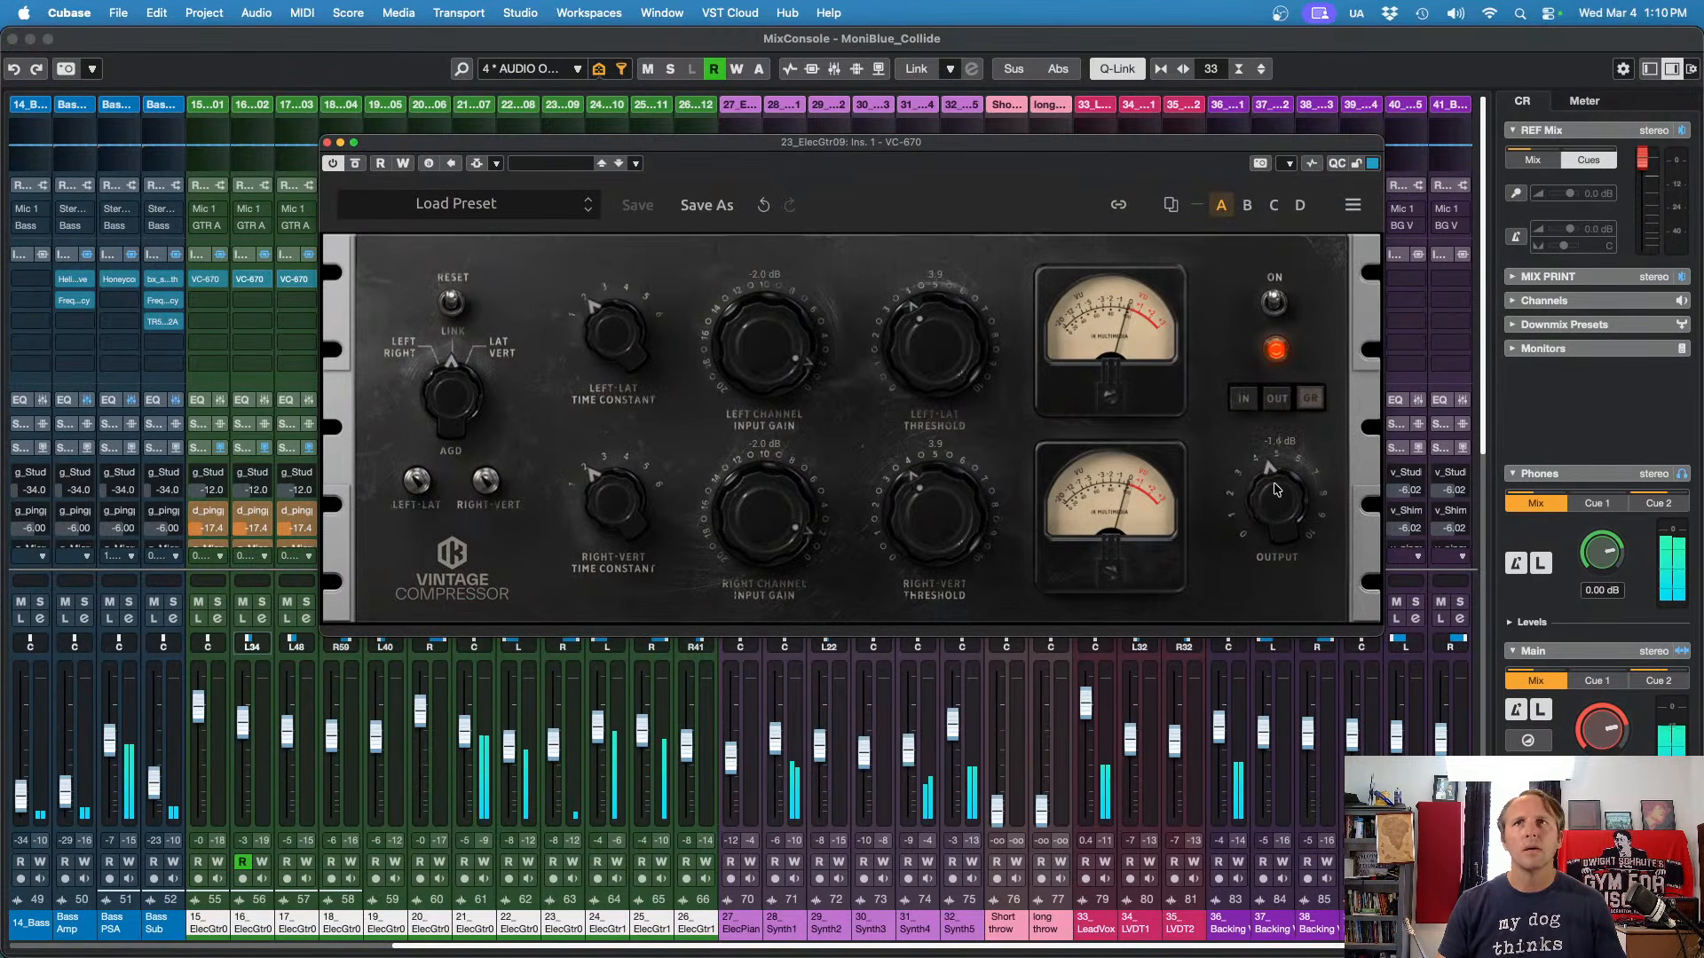
left_click_drag(1295, 496, 1295, 493)
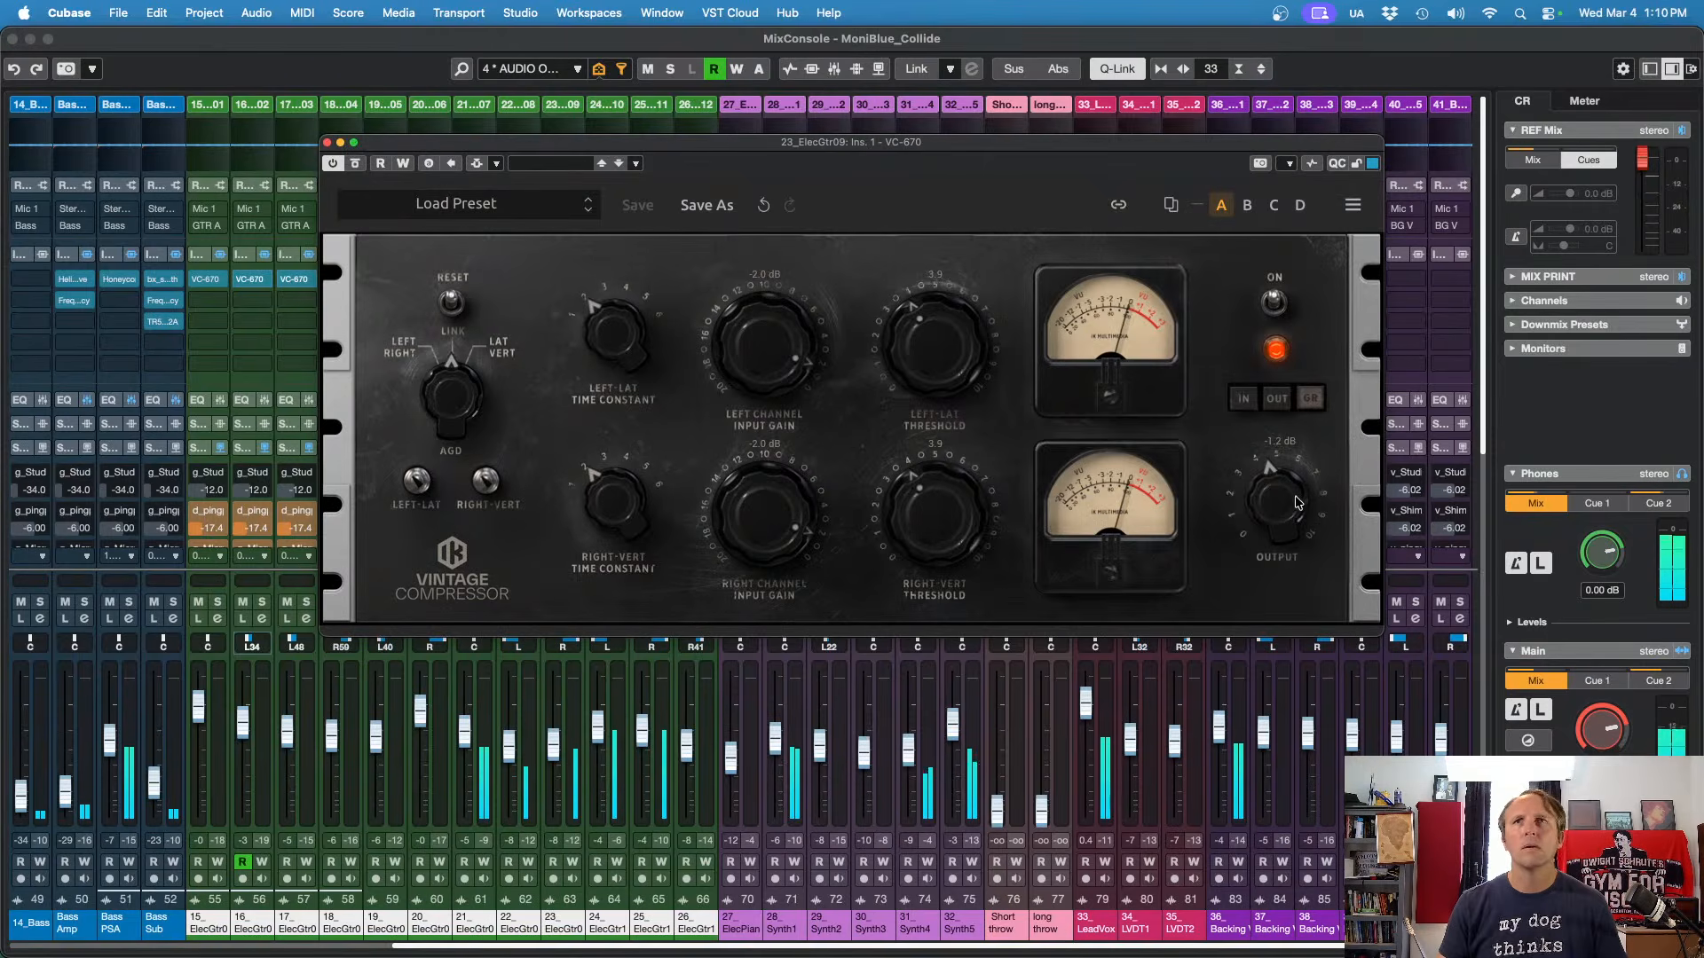
left_click(327, 142)
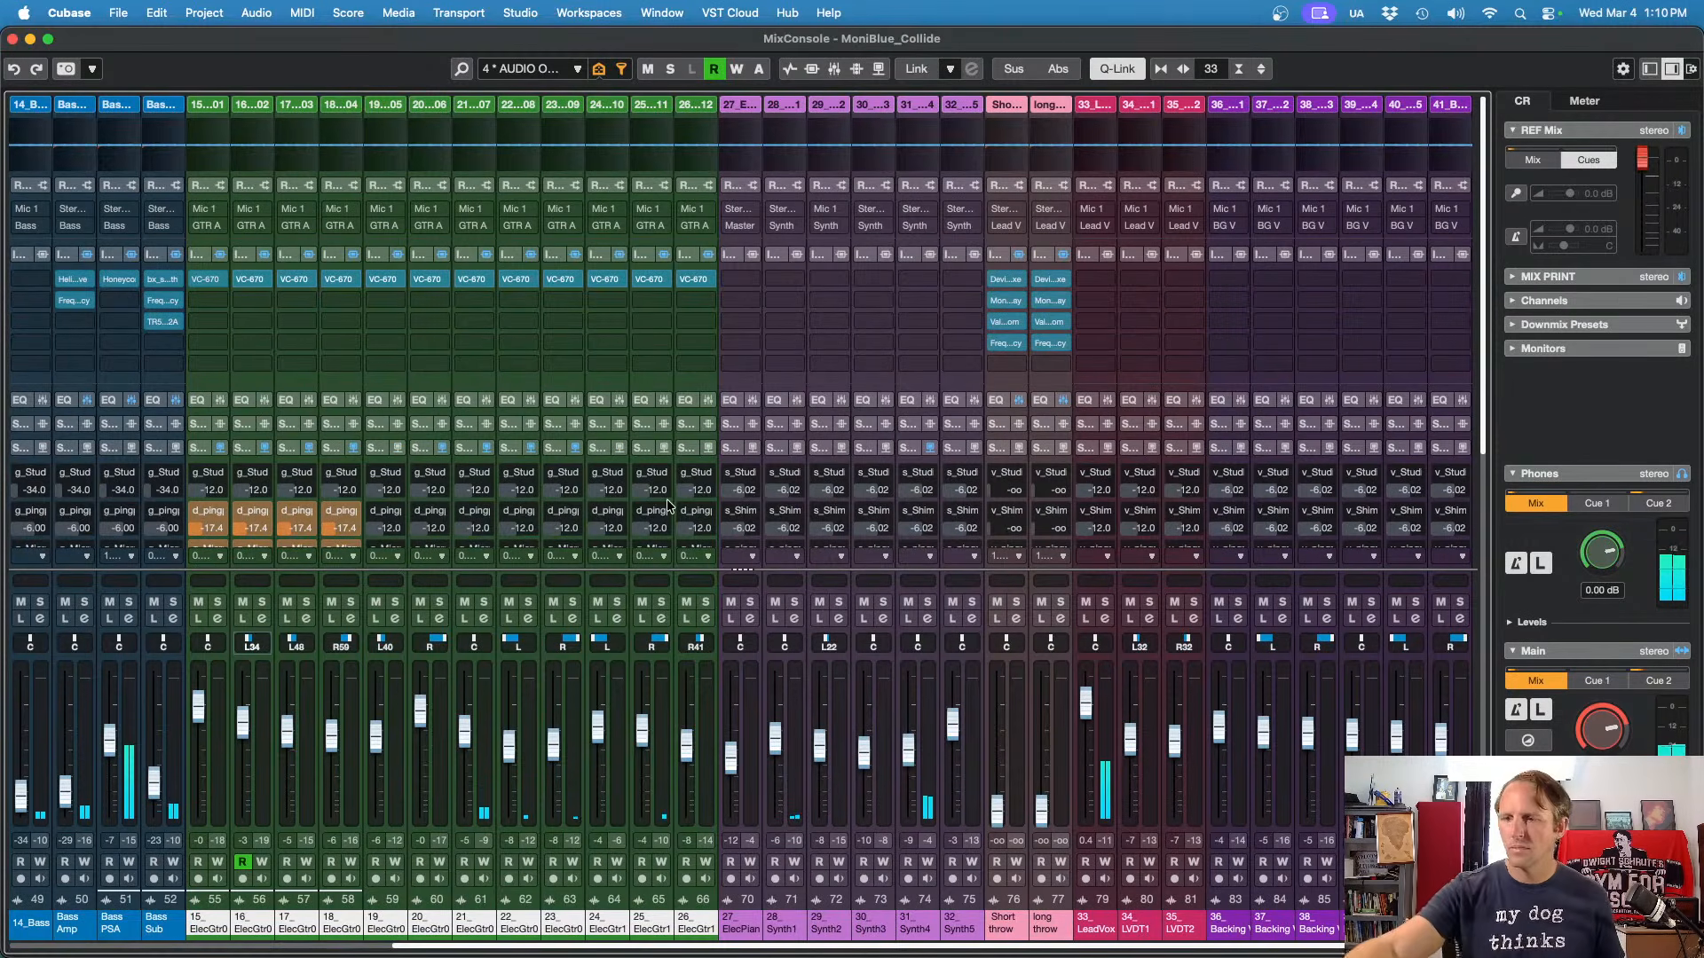
Step: Show the group channels and set the dynamic threshold of band 3 in GTR A's Frequency EQ to -36.8 dB
key("3")
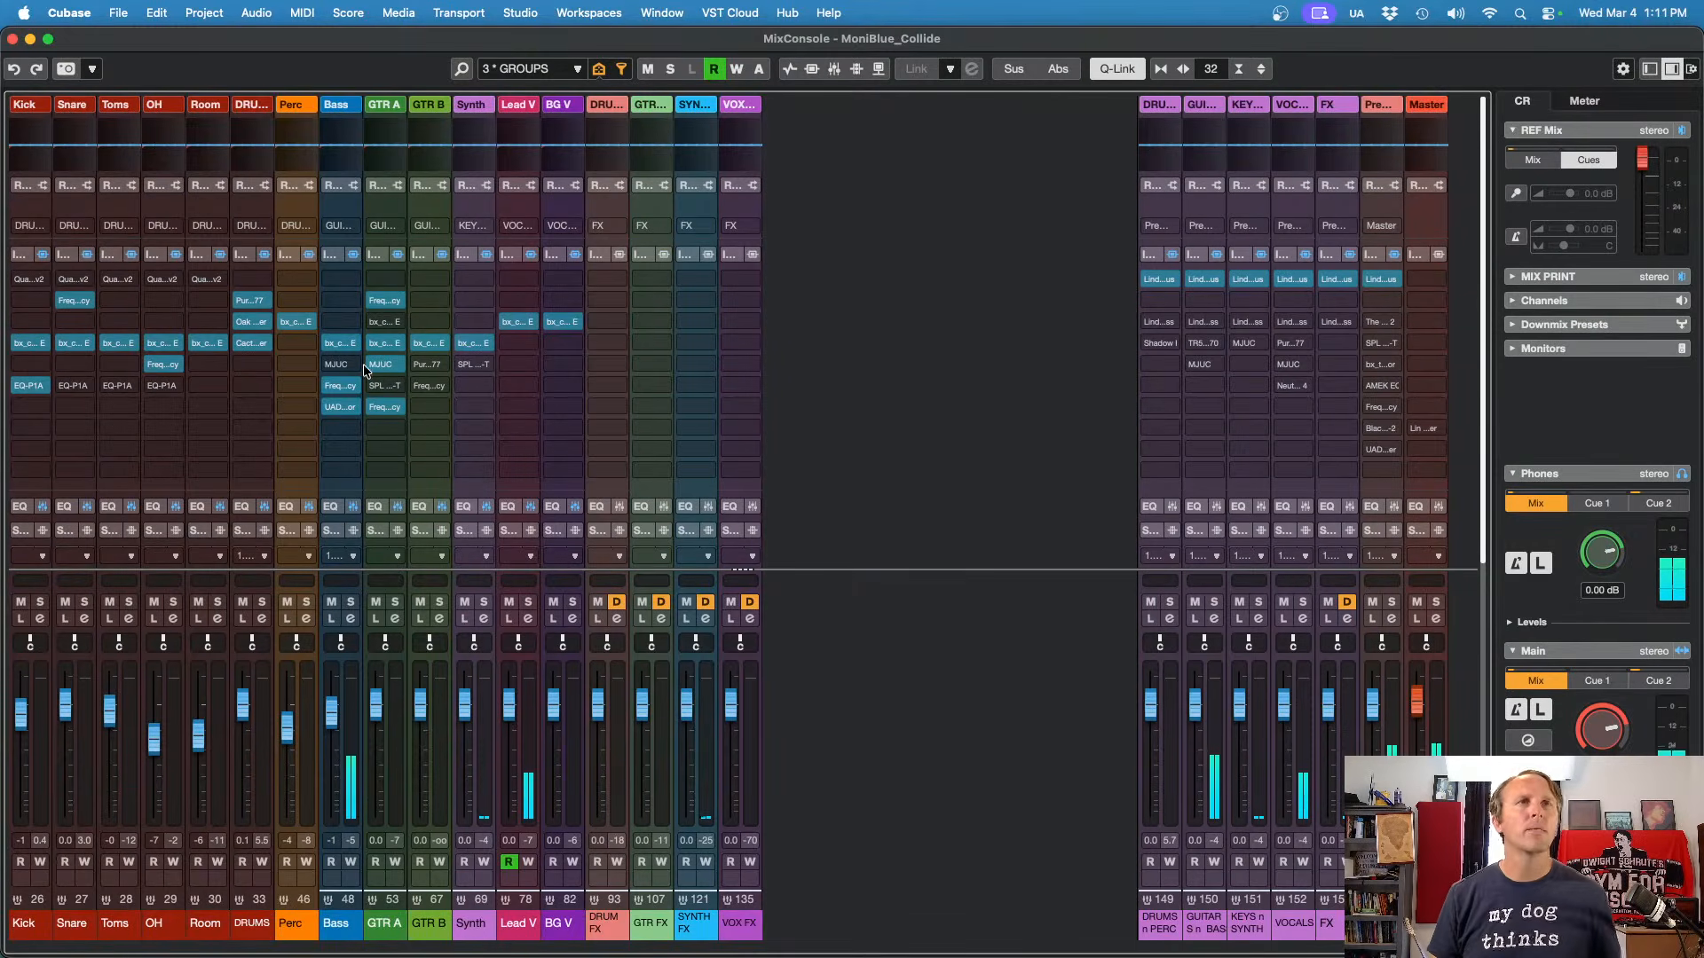
left_click(342, 925)
left_click(387, 896)
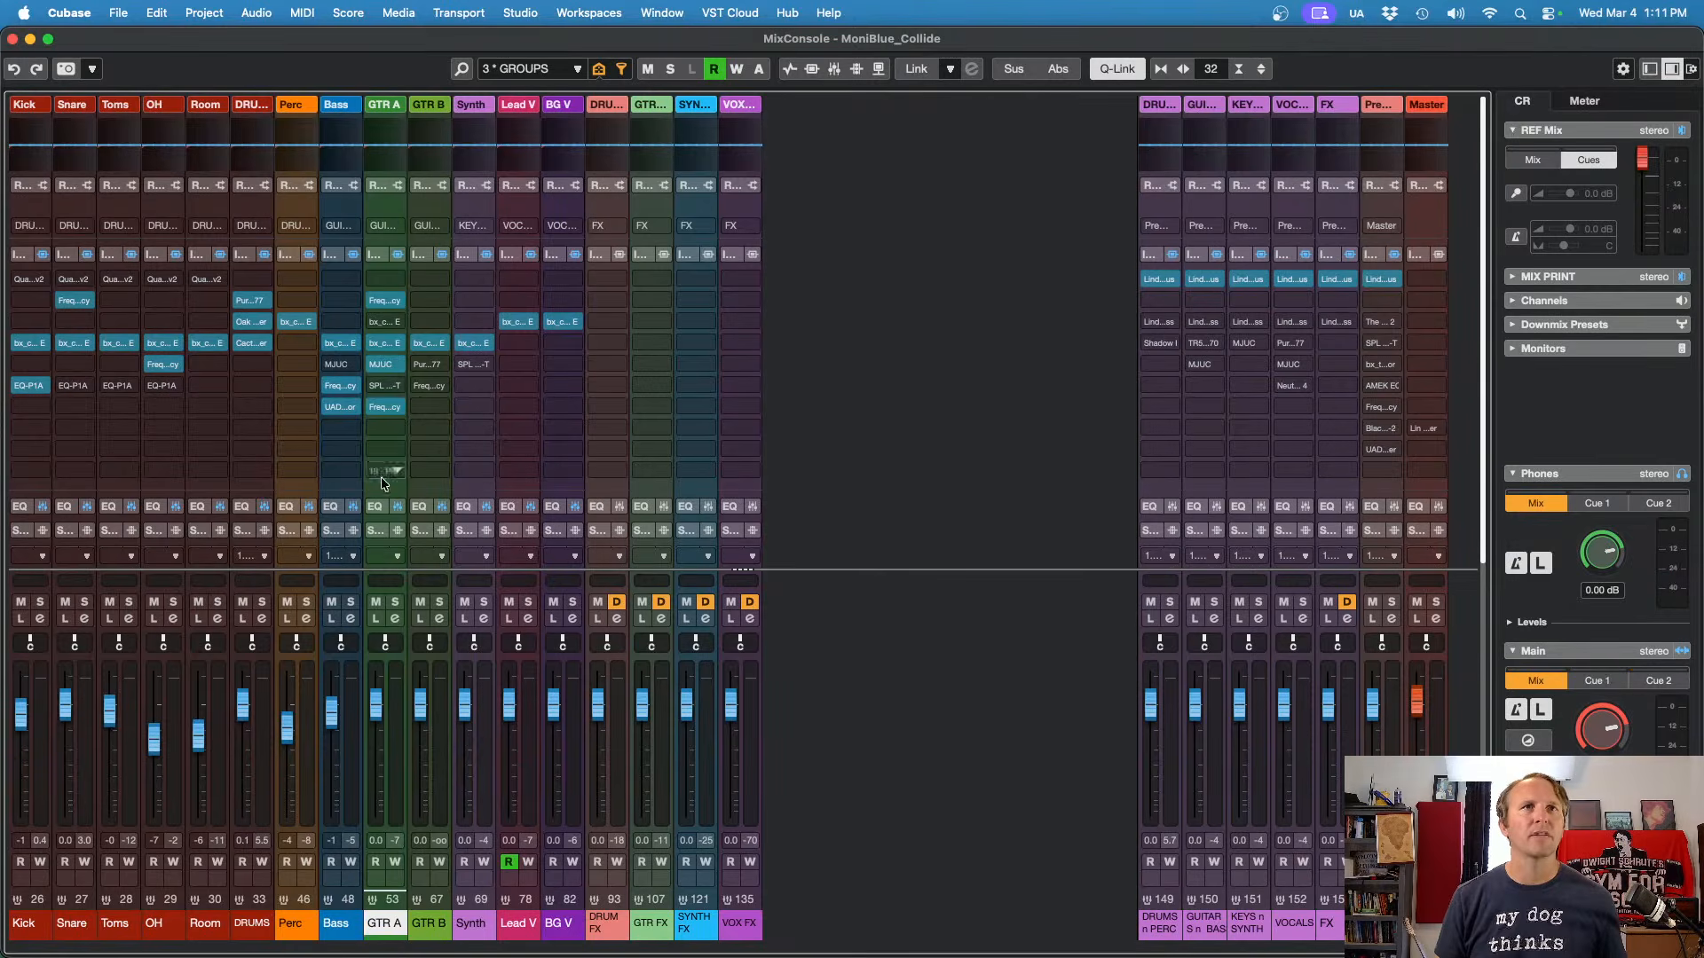
left_click(387, 302)
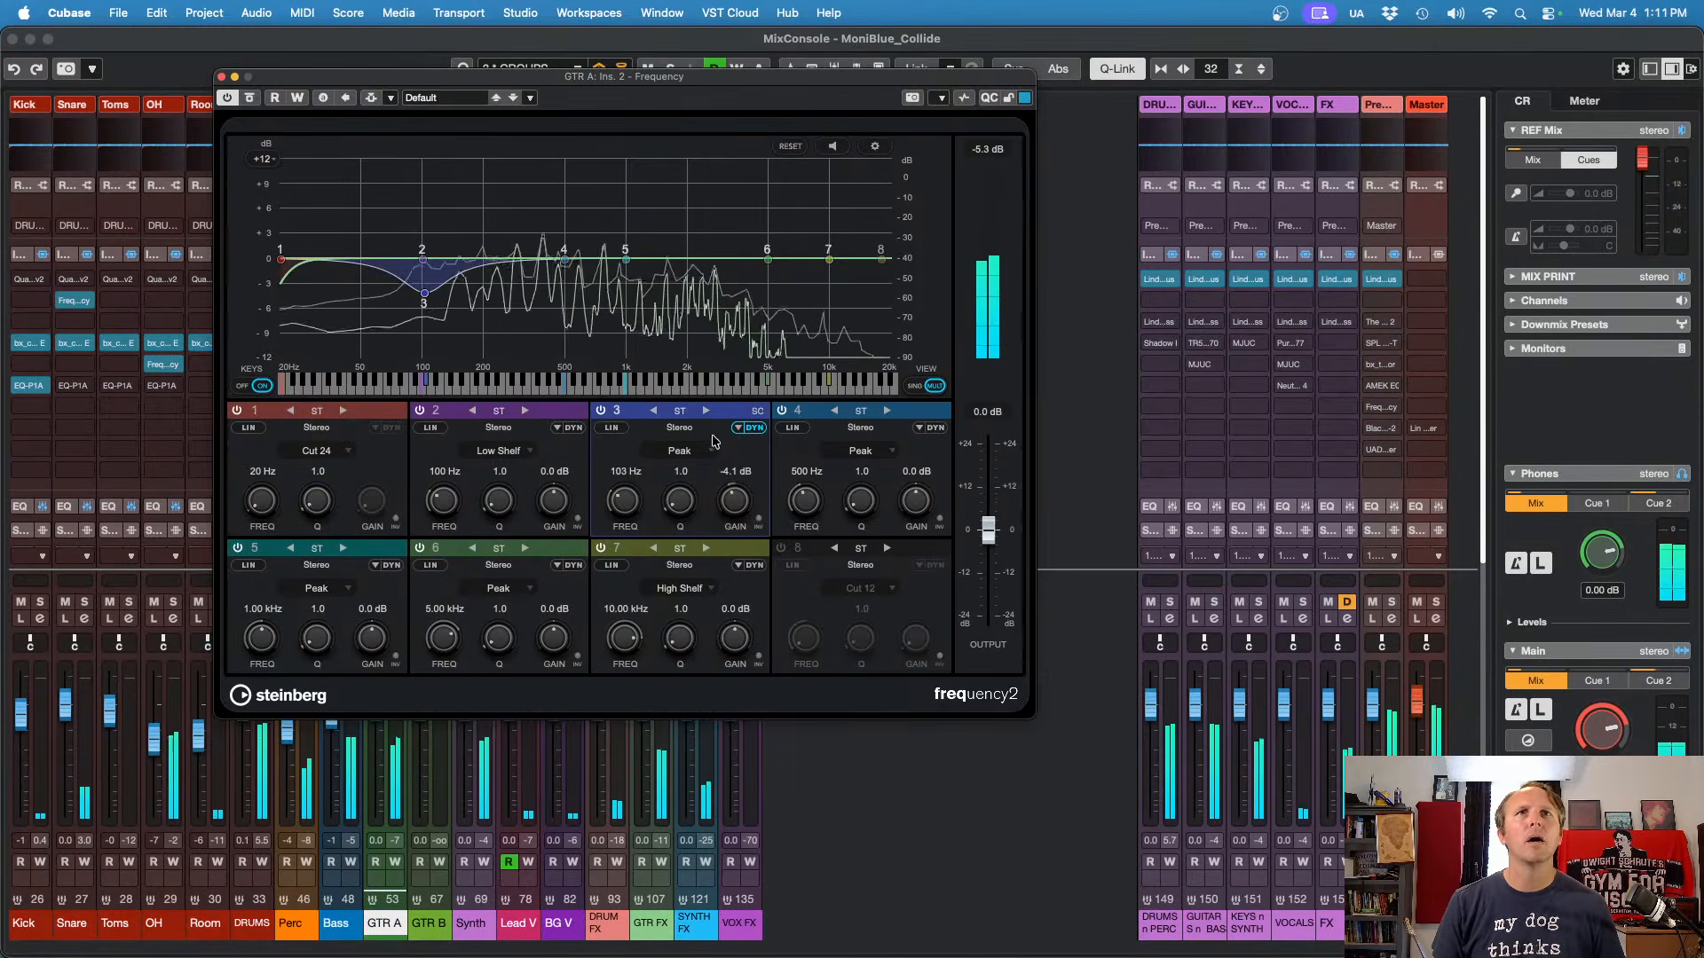
left_click(738, 428)
left_click_drag(691, 451, 681, 454)
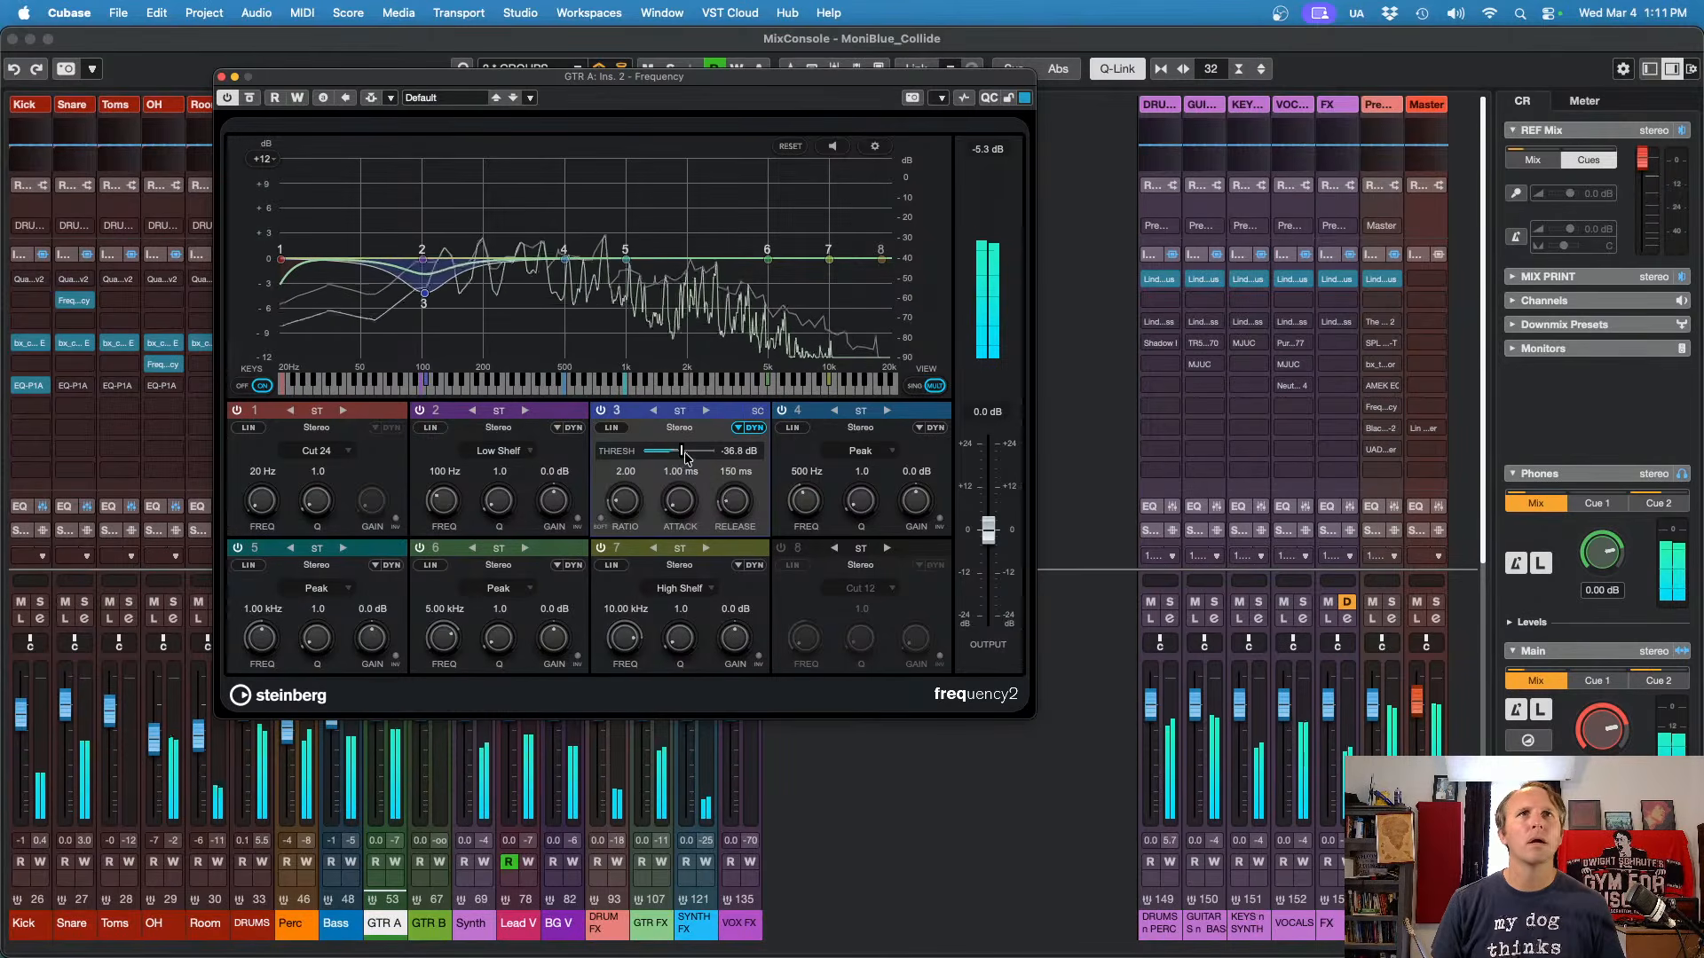
left_click(222, 76)
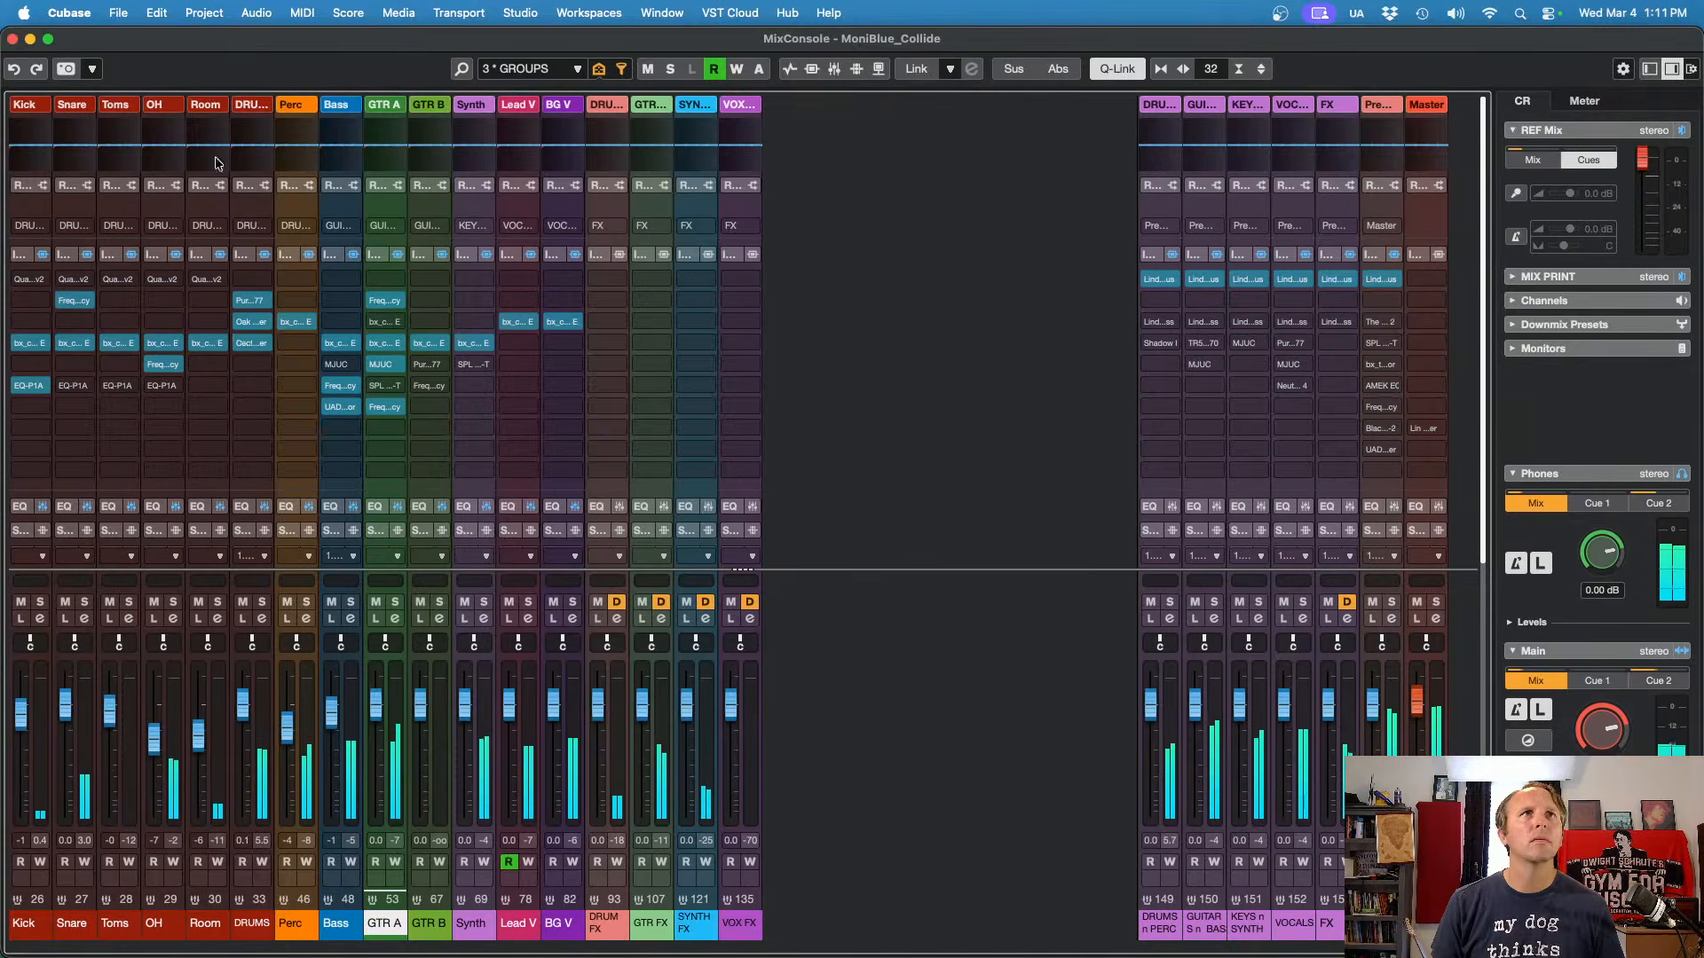
Step: Insert a Frequency EQ in slot 7 of the OH group channel
left_click(387, 344)
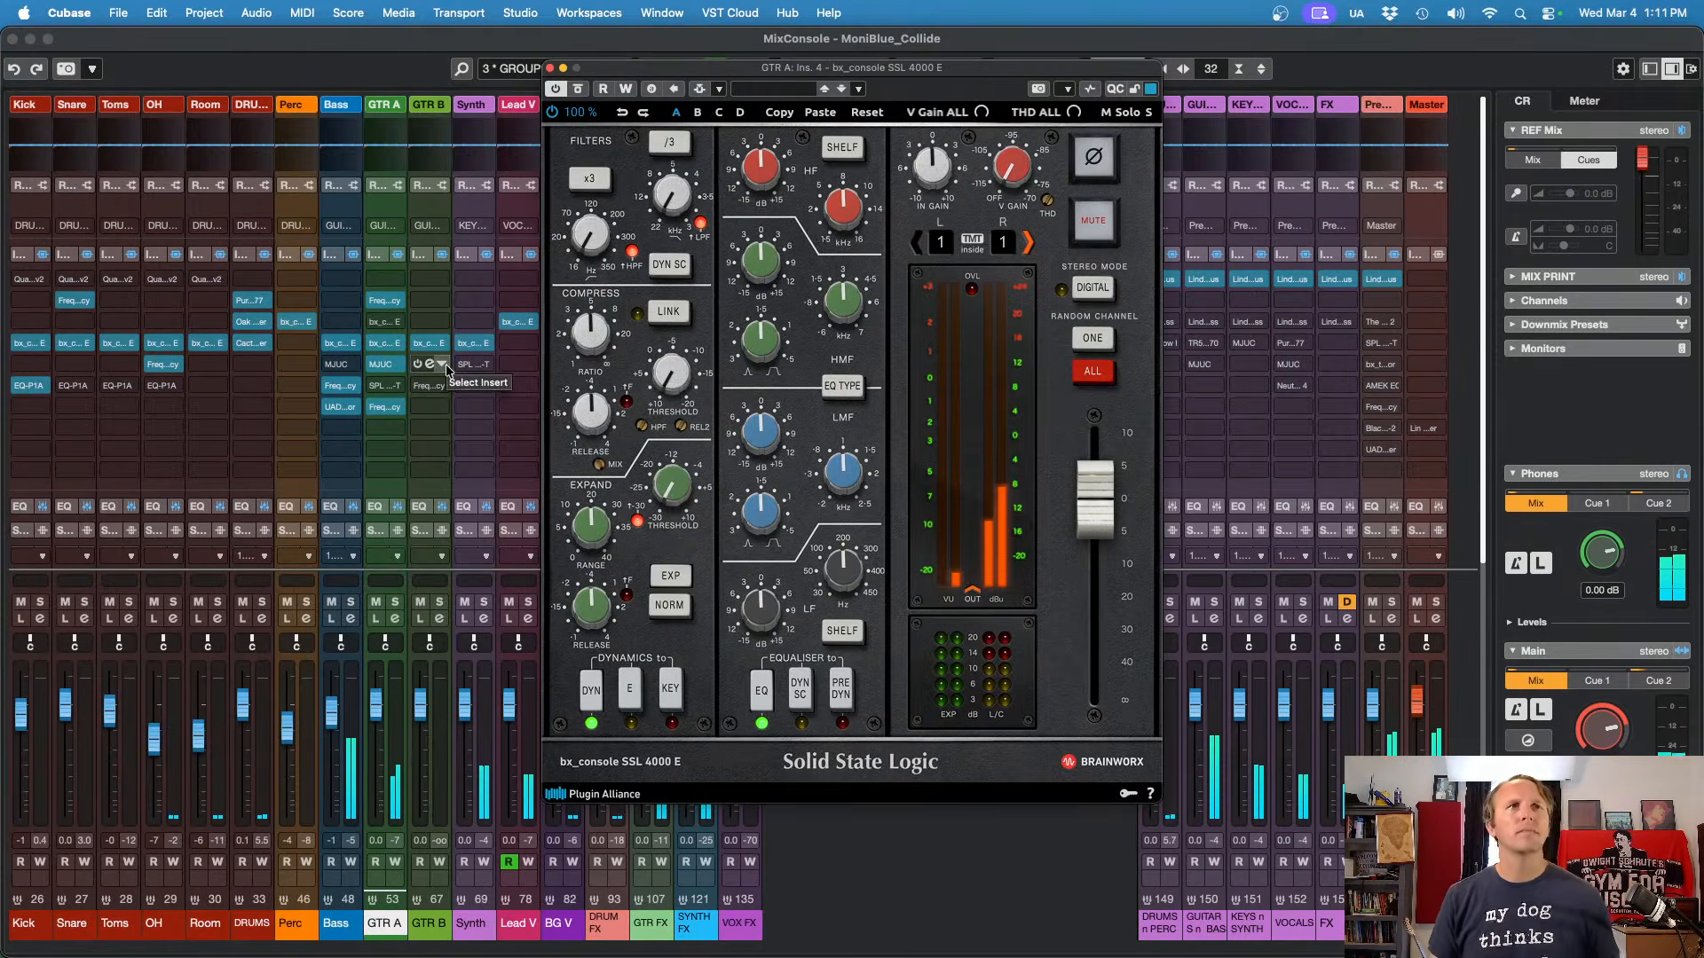
left_click(175, 417)
type("freq")
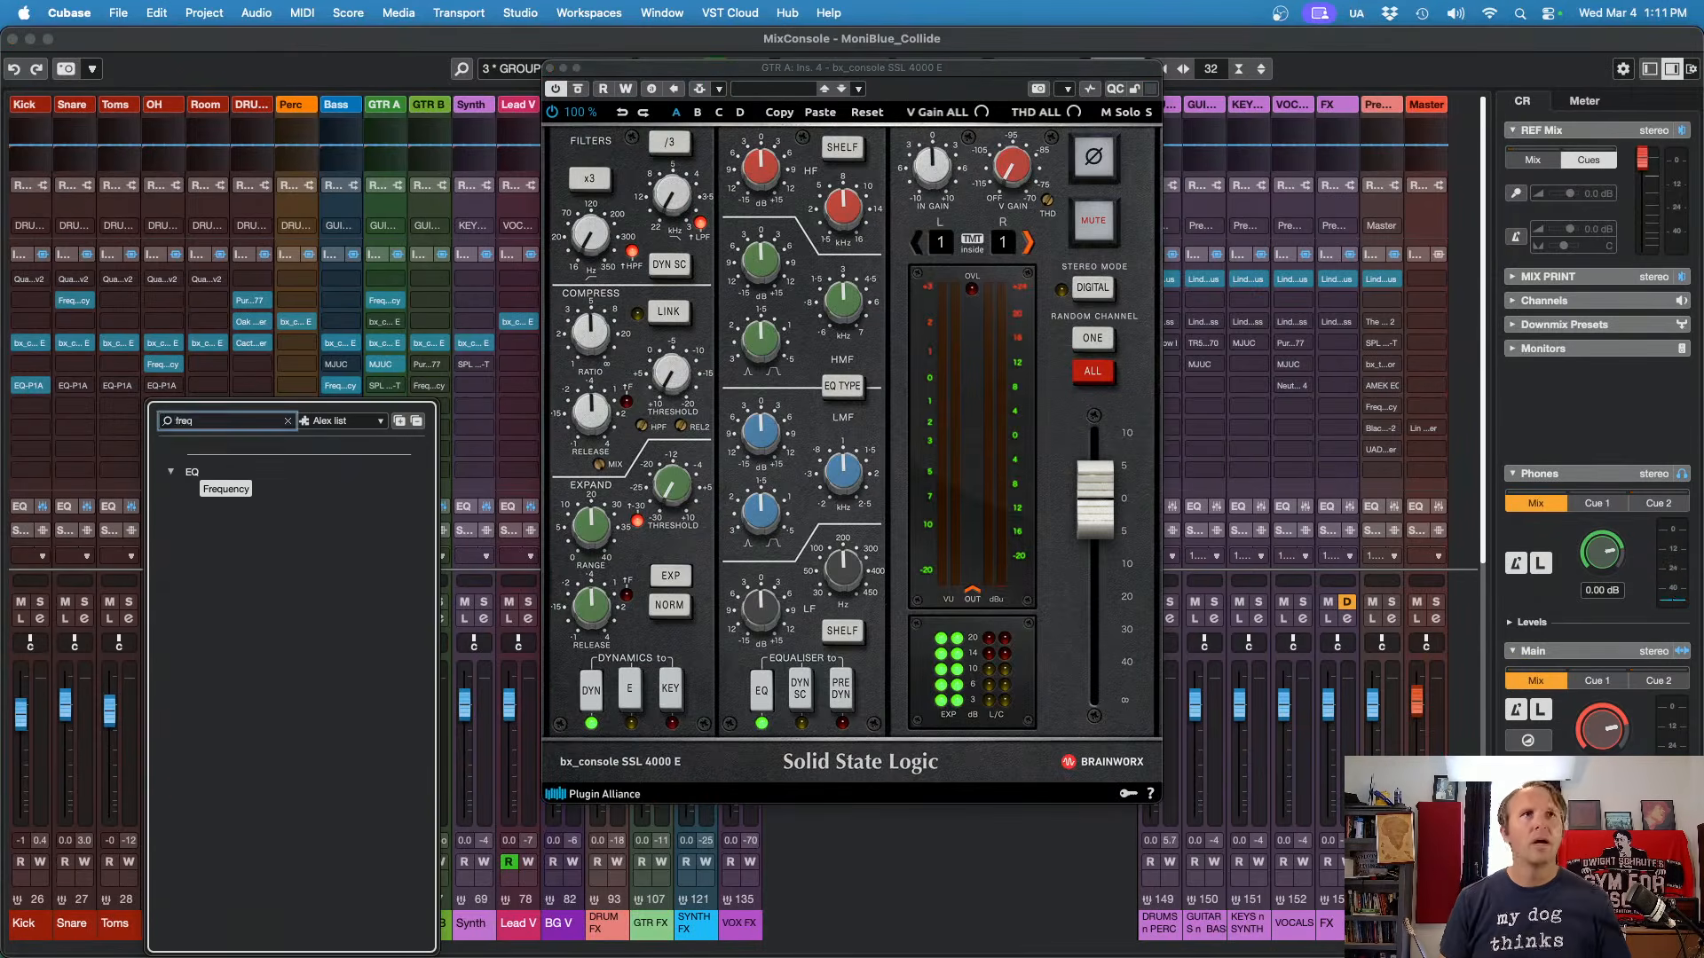
key("Return")
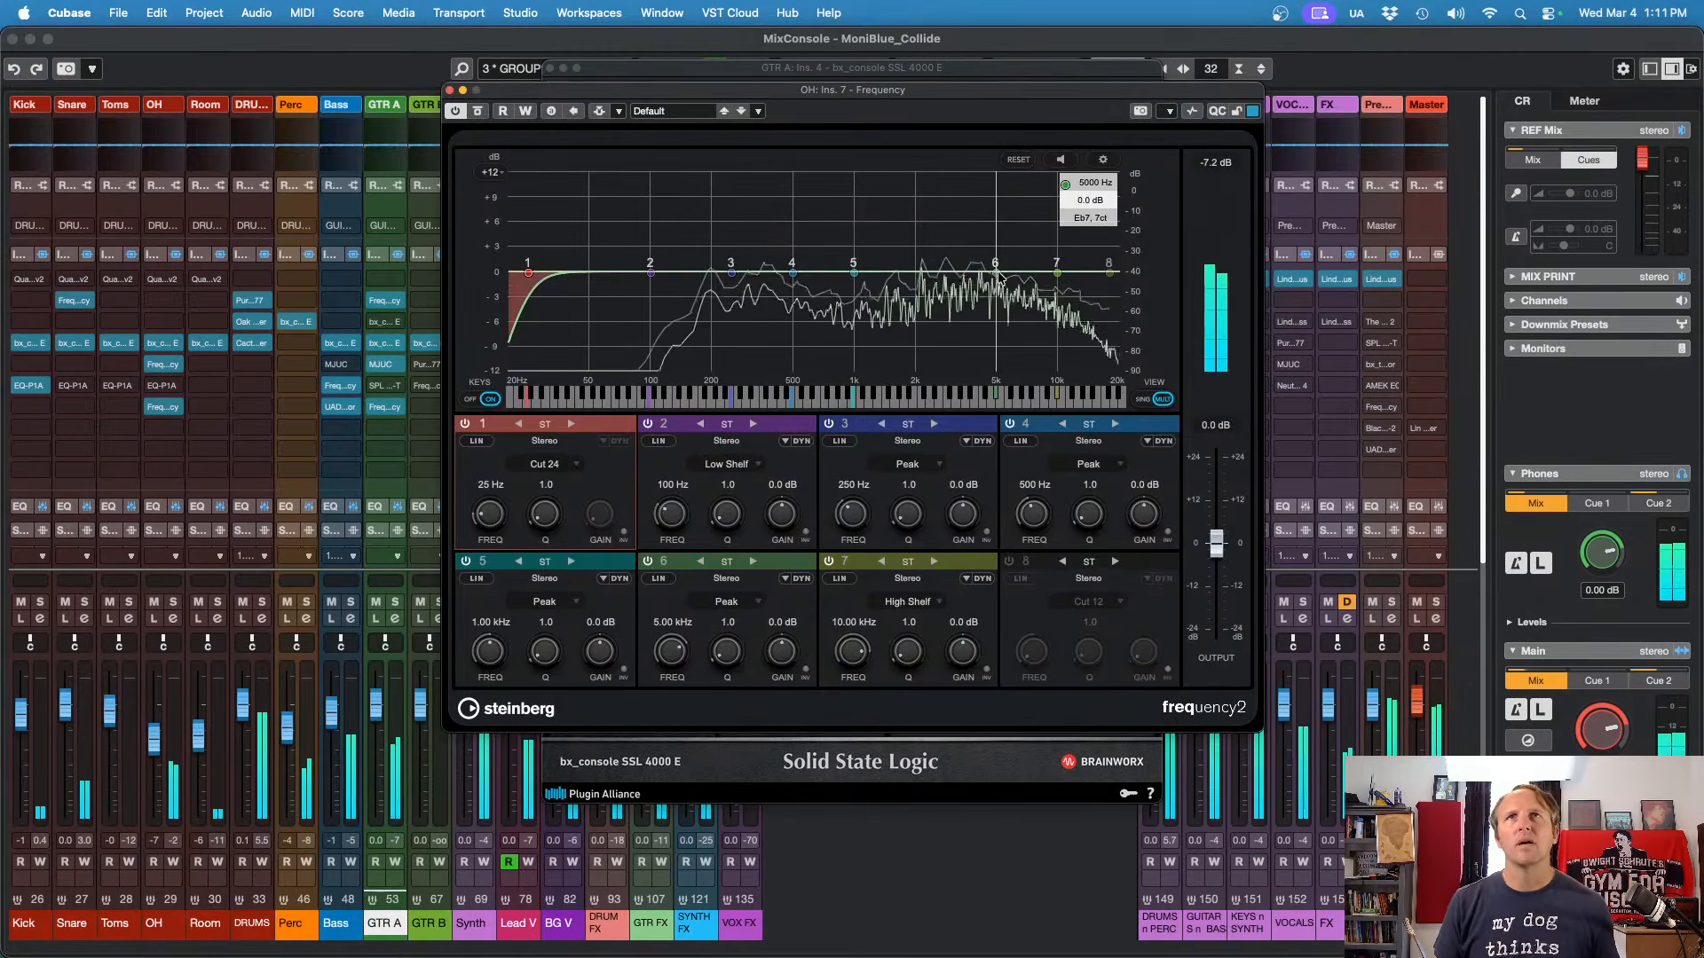
Step: Shape band 6 of the new OH Frequency EQ into a broad cut of -3.7 dB at 4.22 kHz with a Q of 0.5
left_click_drag(996, 276, 1041, 275)
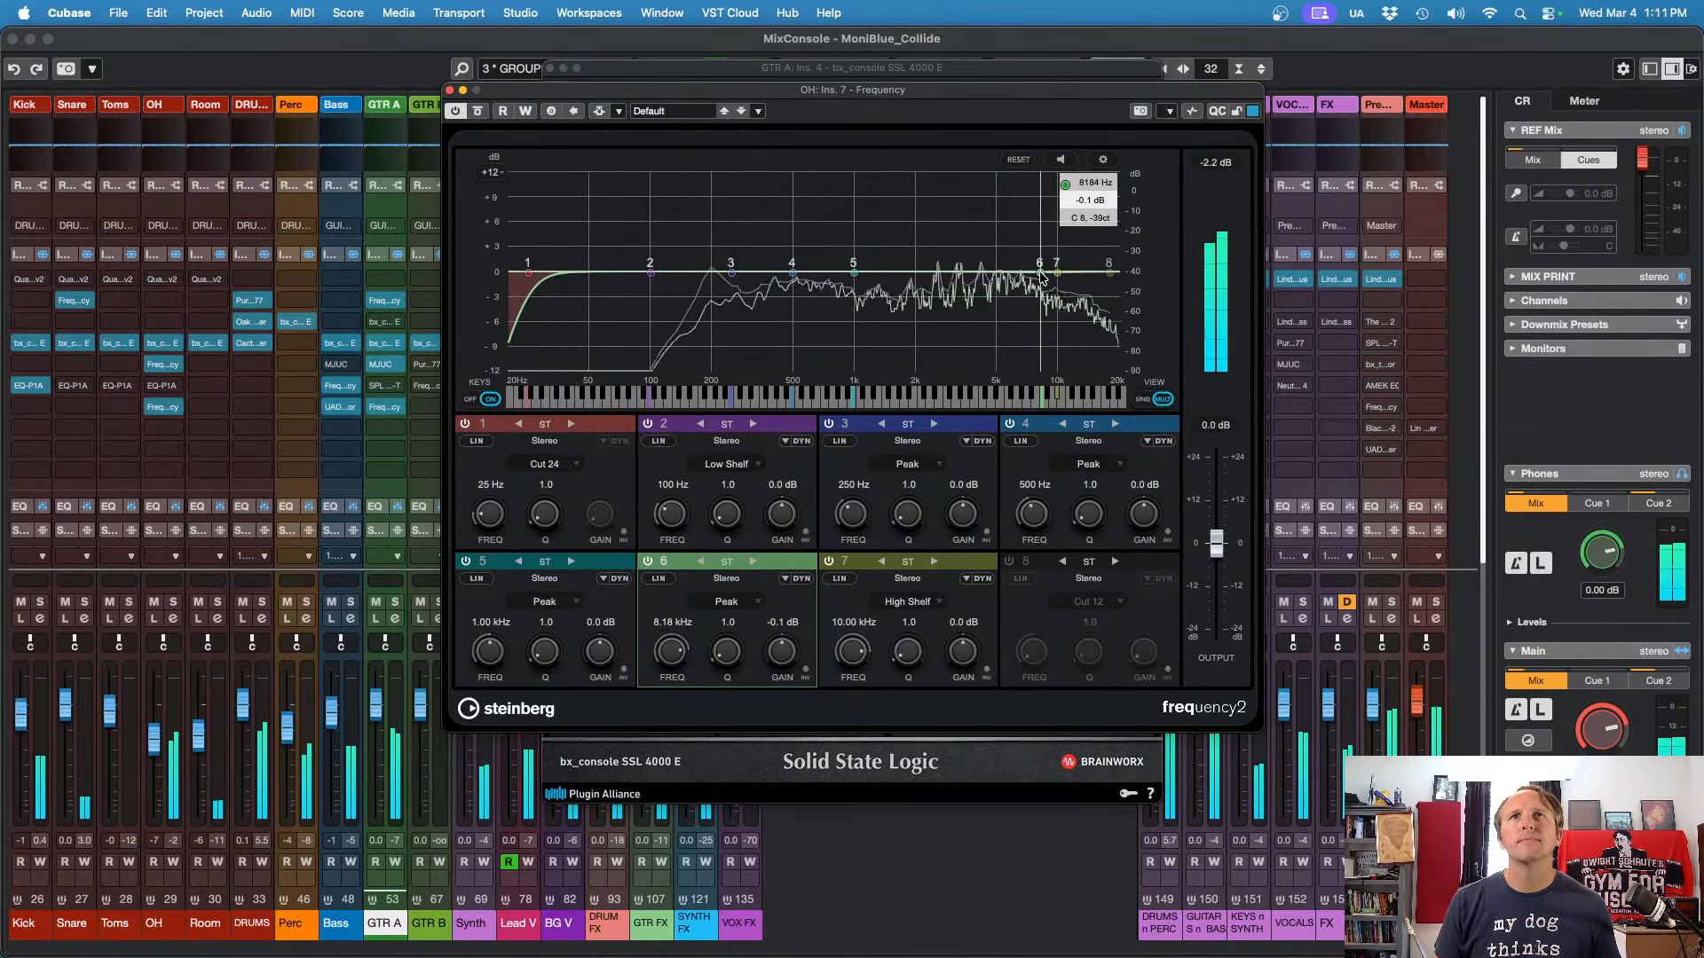
left_click_drag(1041, 274, 989, 292)
scroll(989, 292, "down", 5)
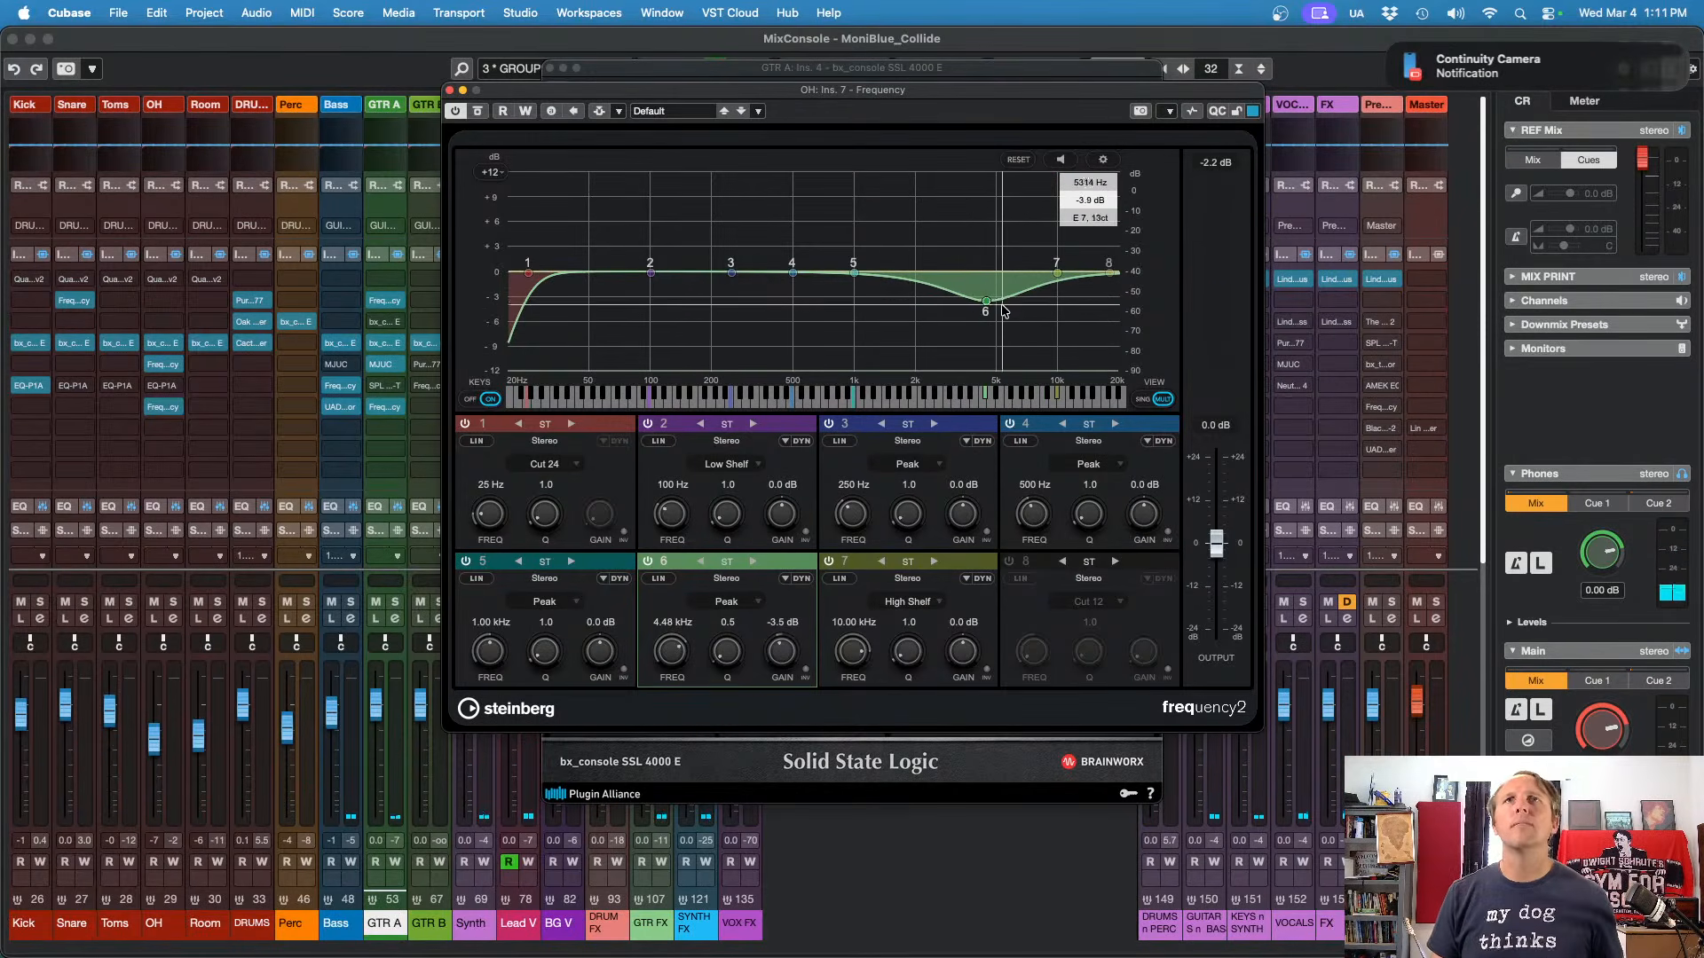
left_click_drag(988, 301, 982, 303)
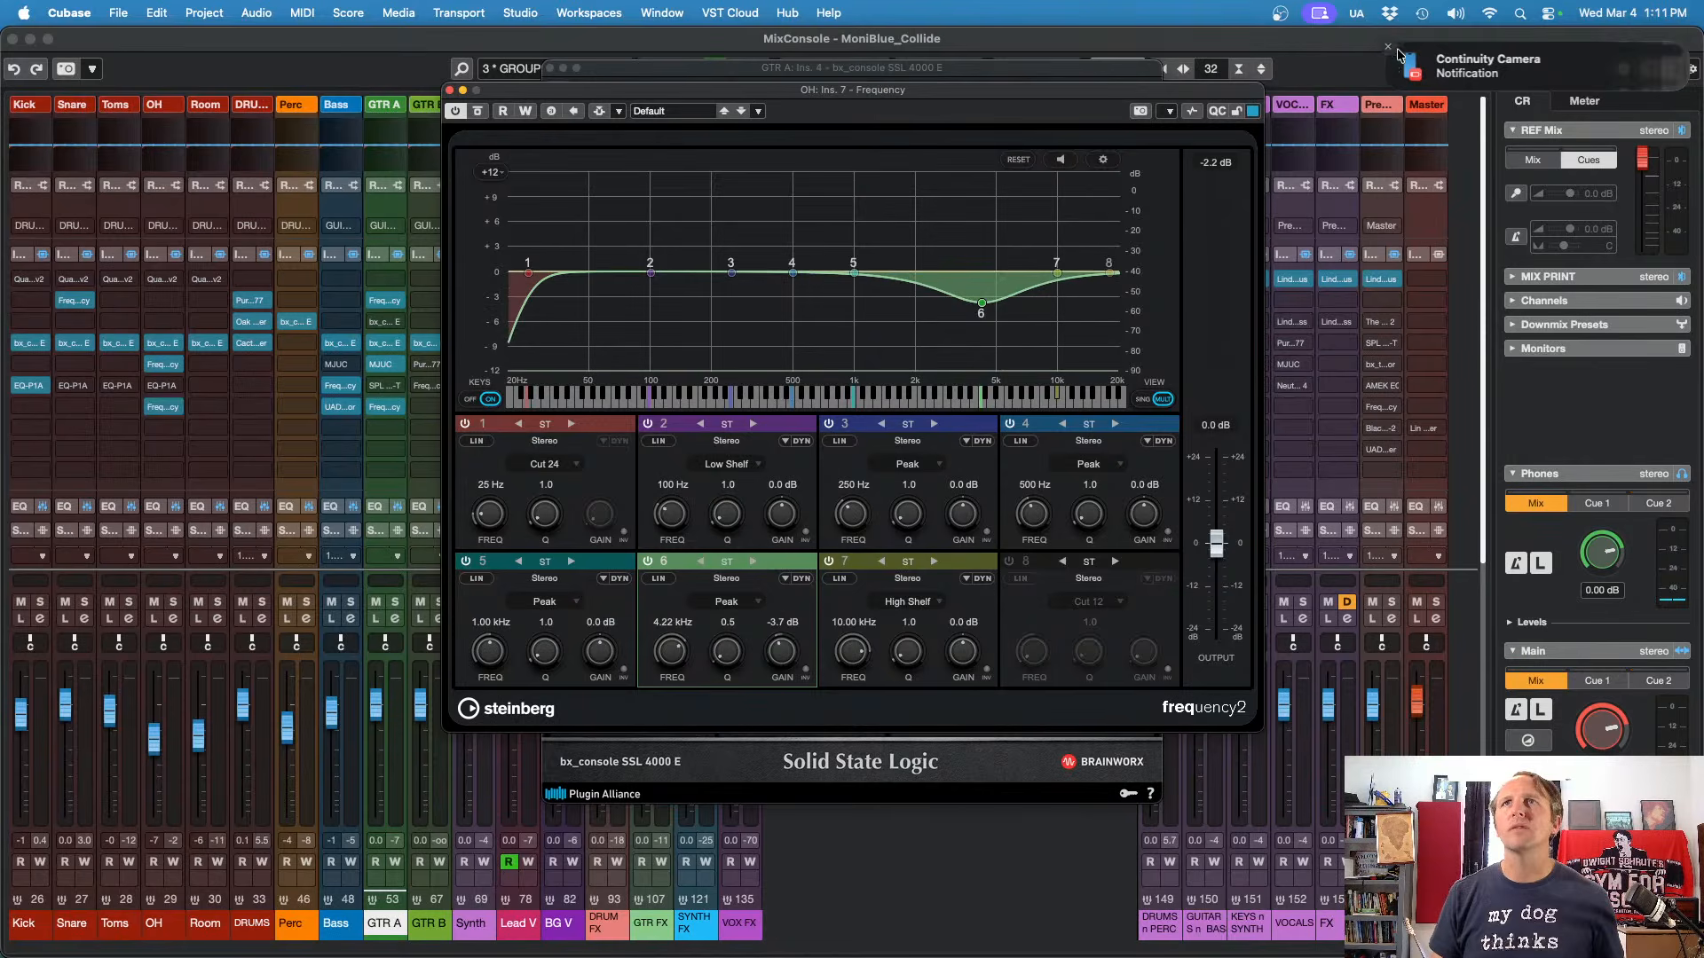
Step: Audition the mix with the OH cut and dismiss the Continuity Camera notifications
left_click(1388, 48)
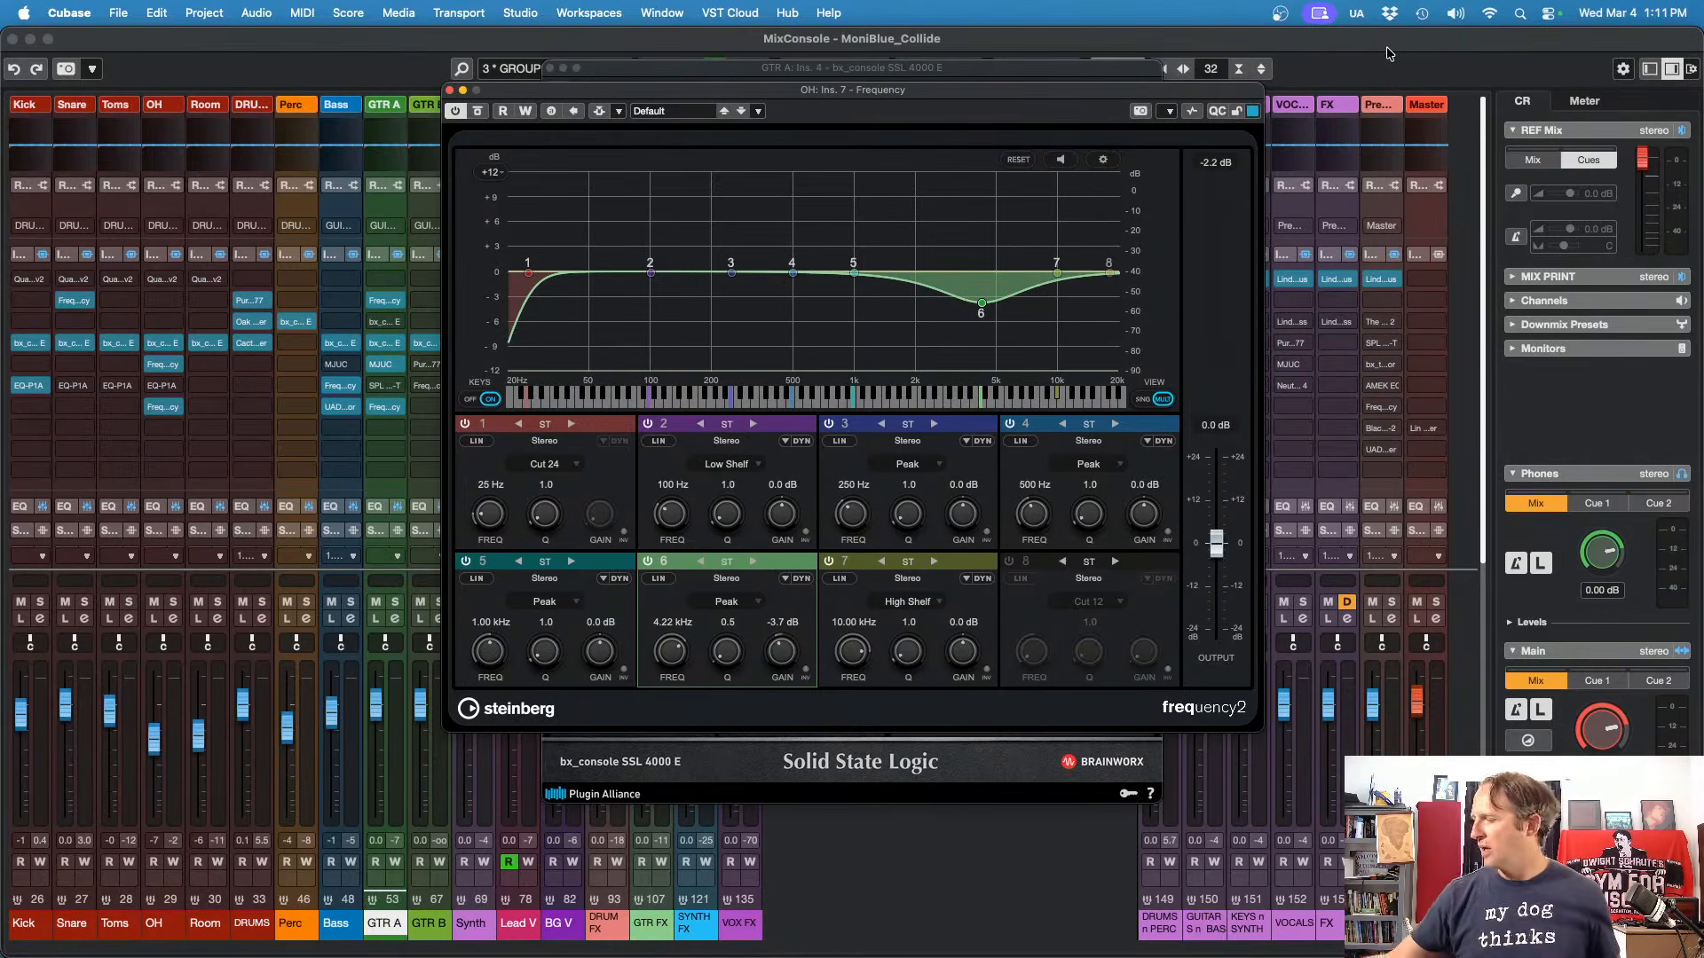
key("space")
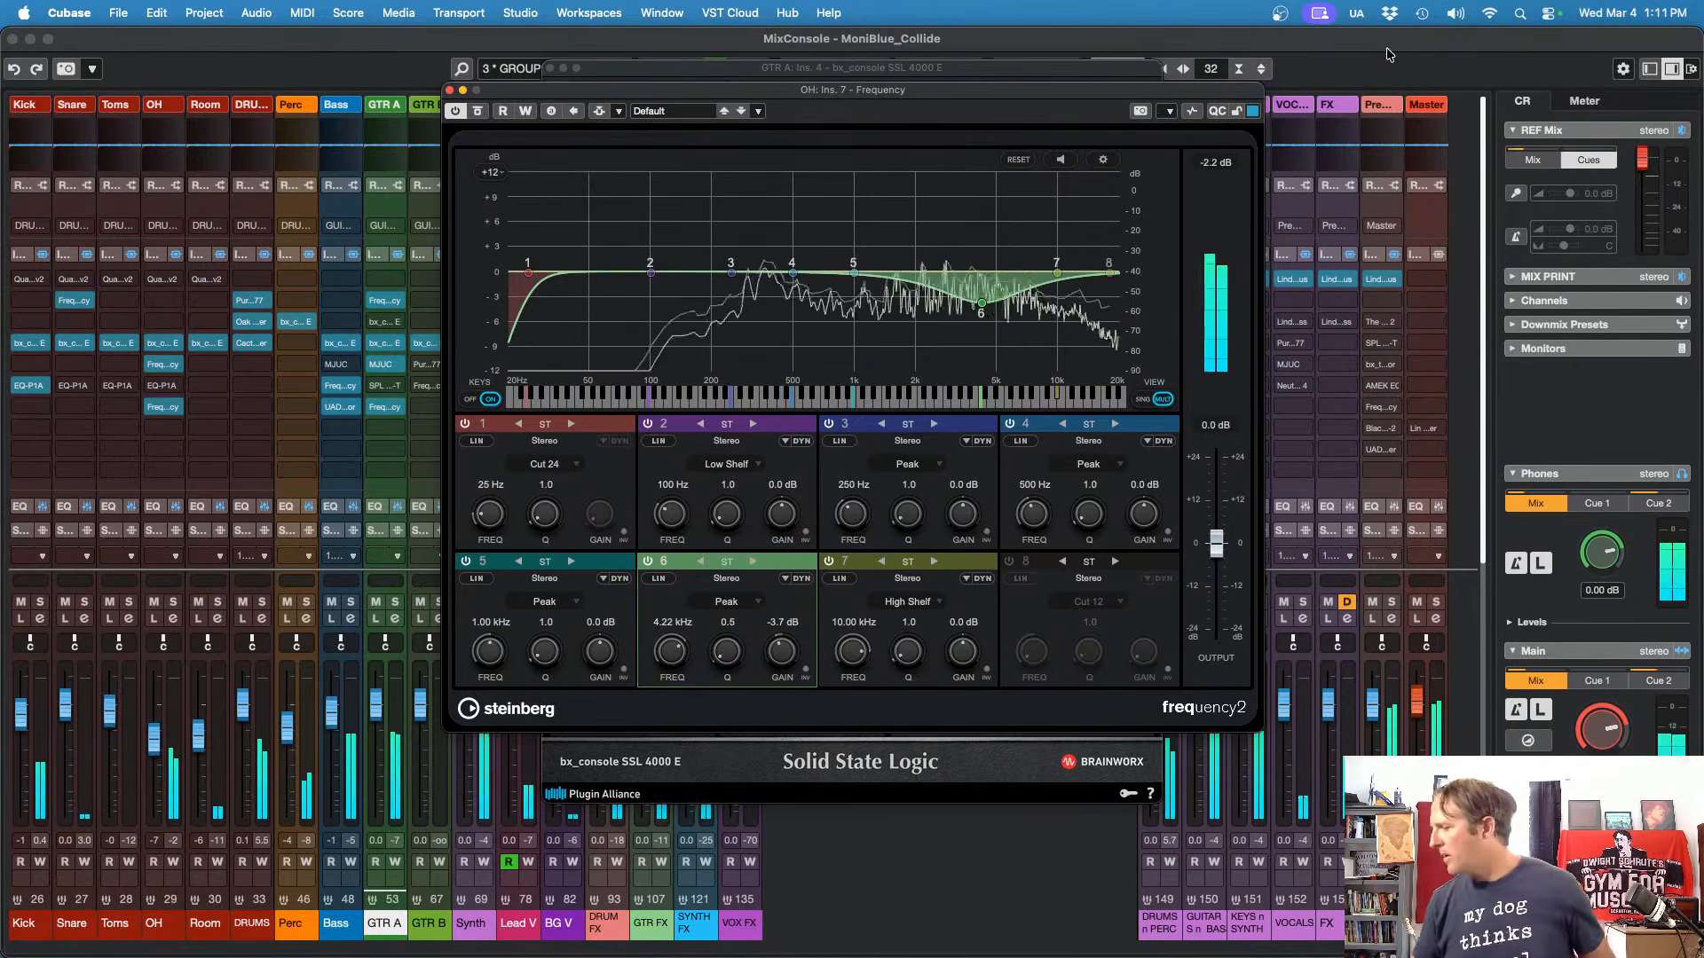
key("space")
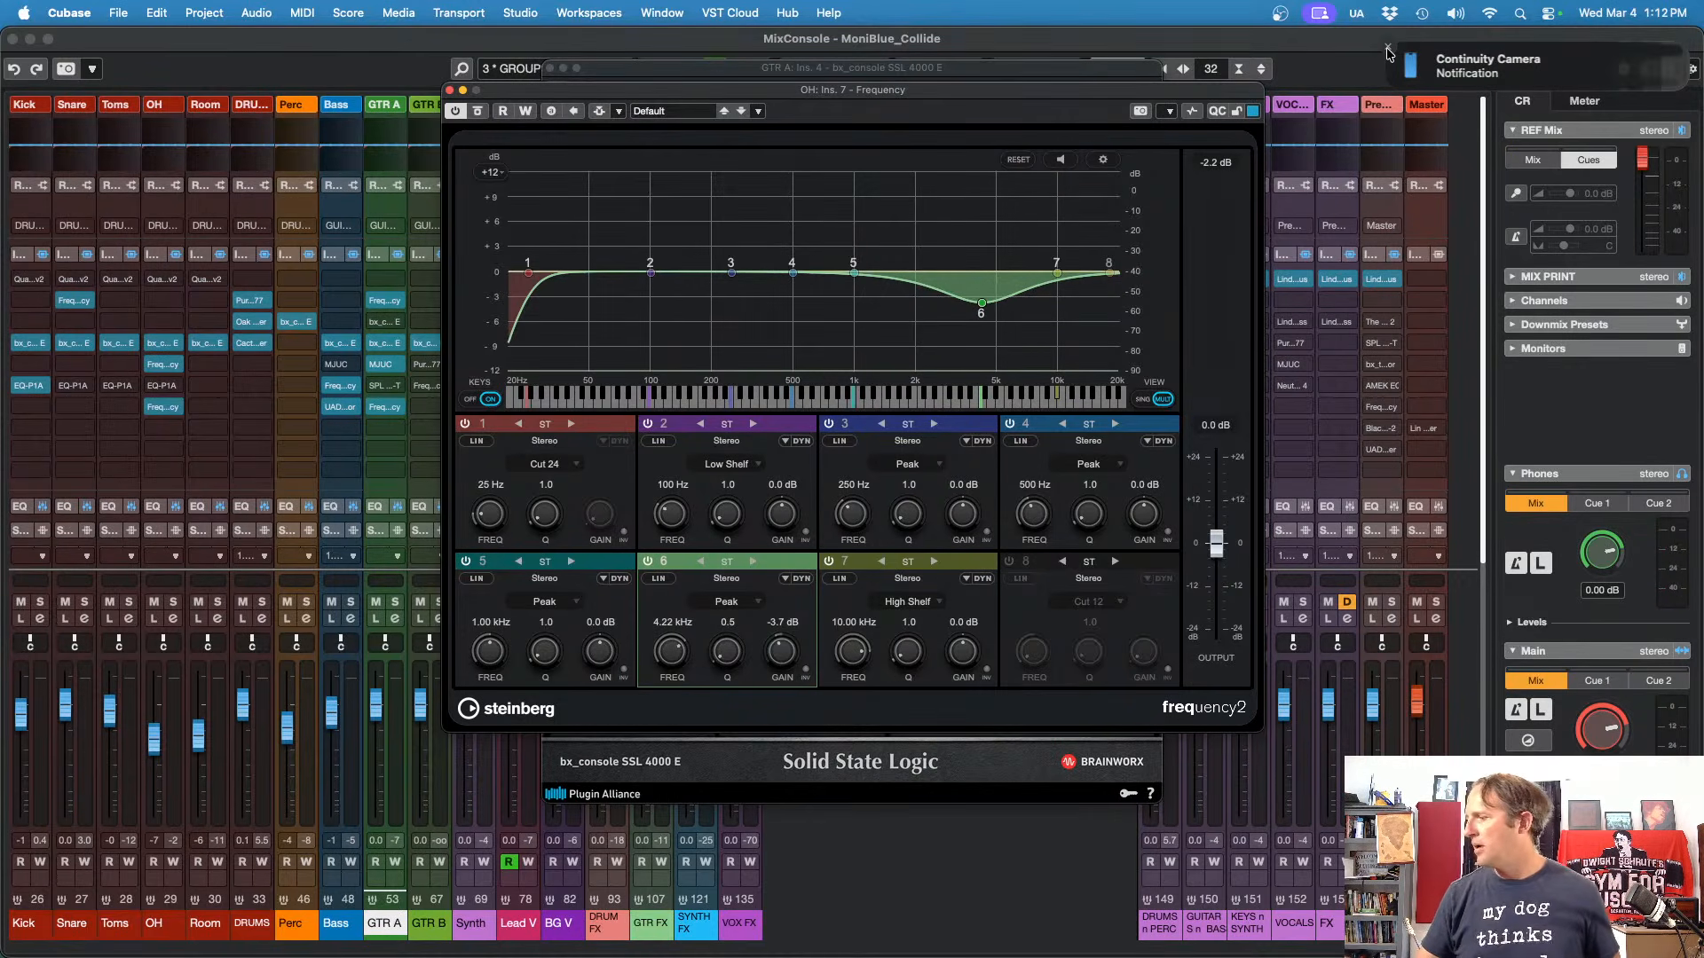
key("space")
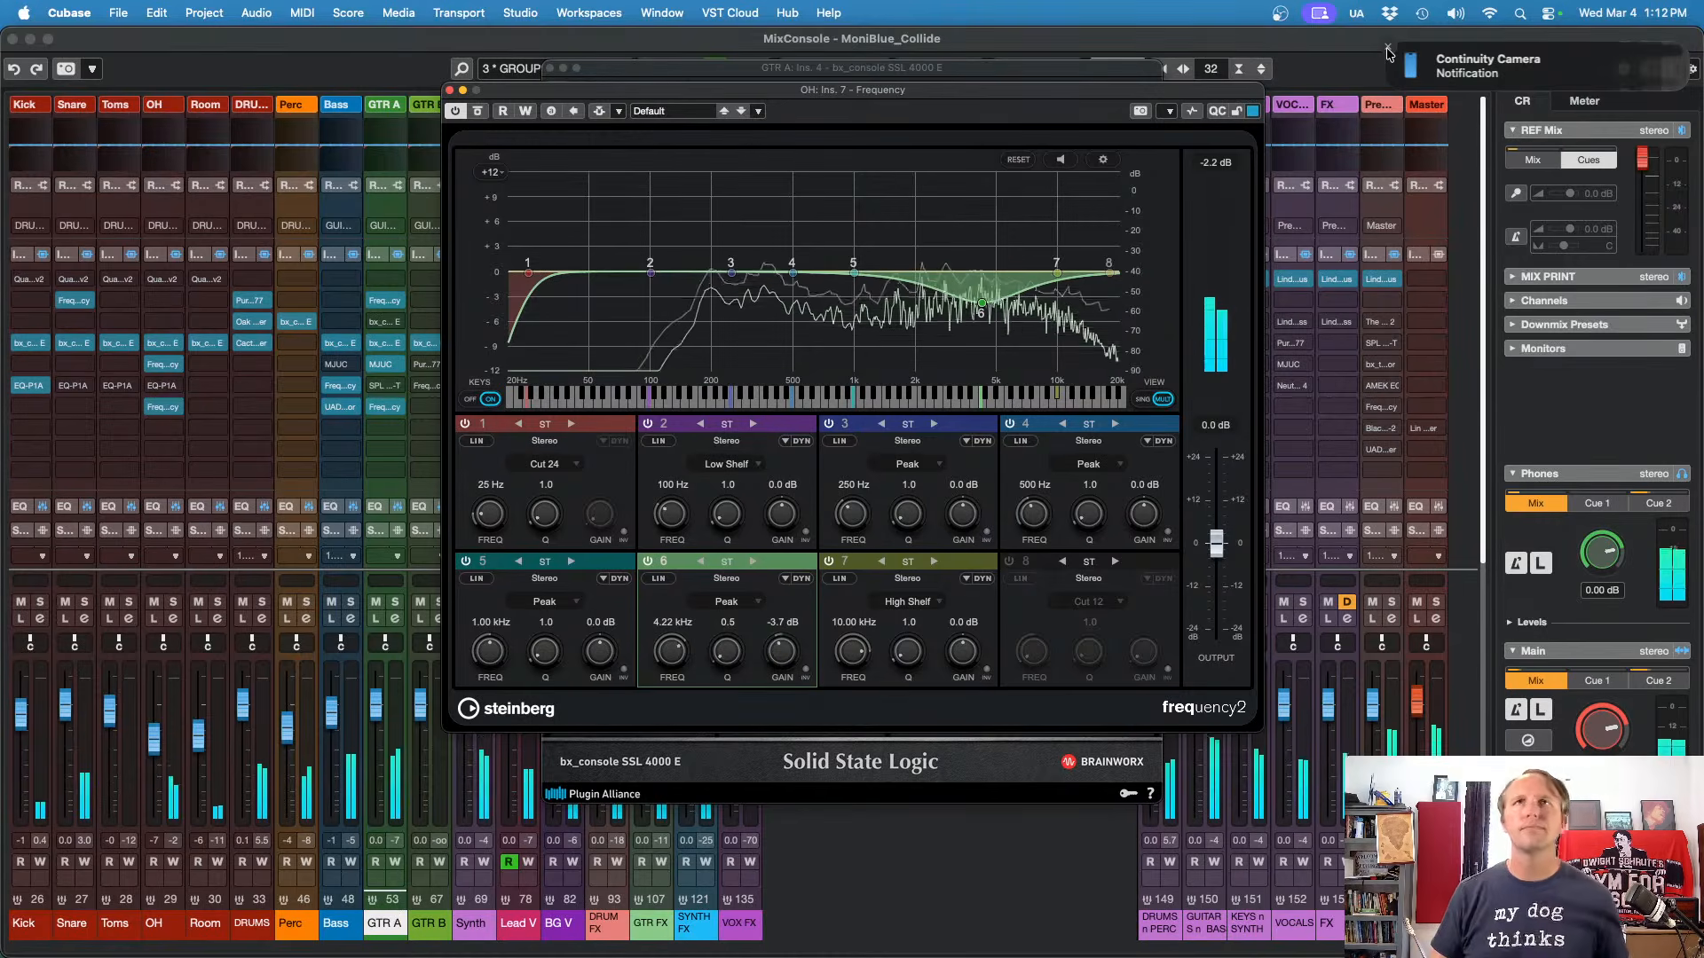
key("space")
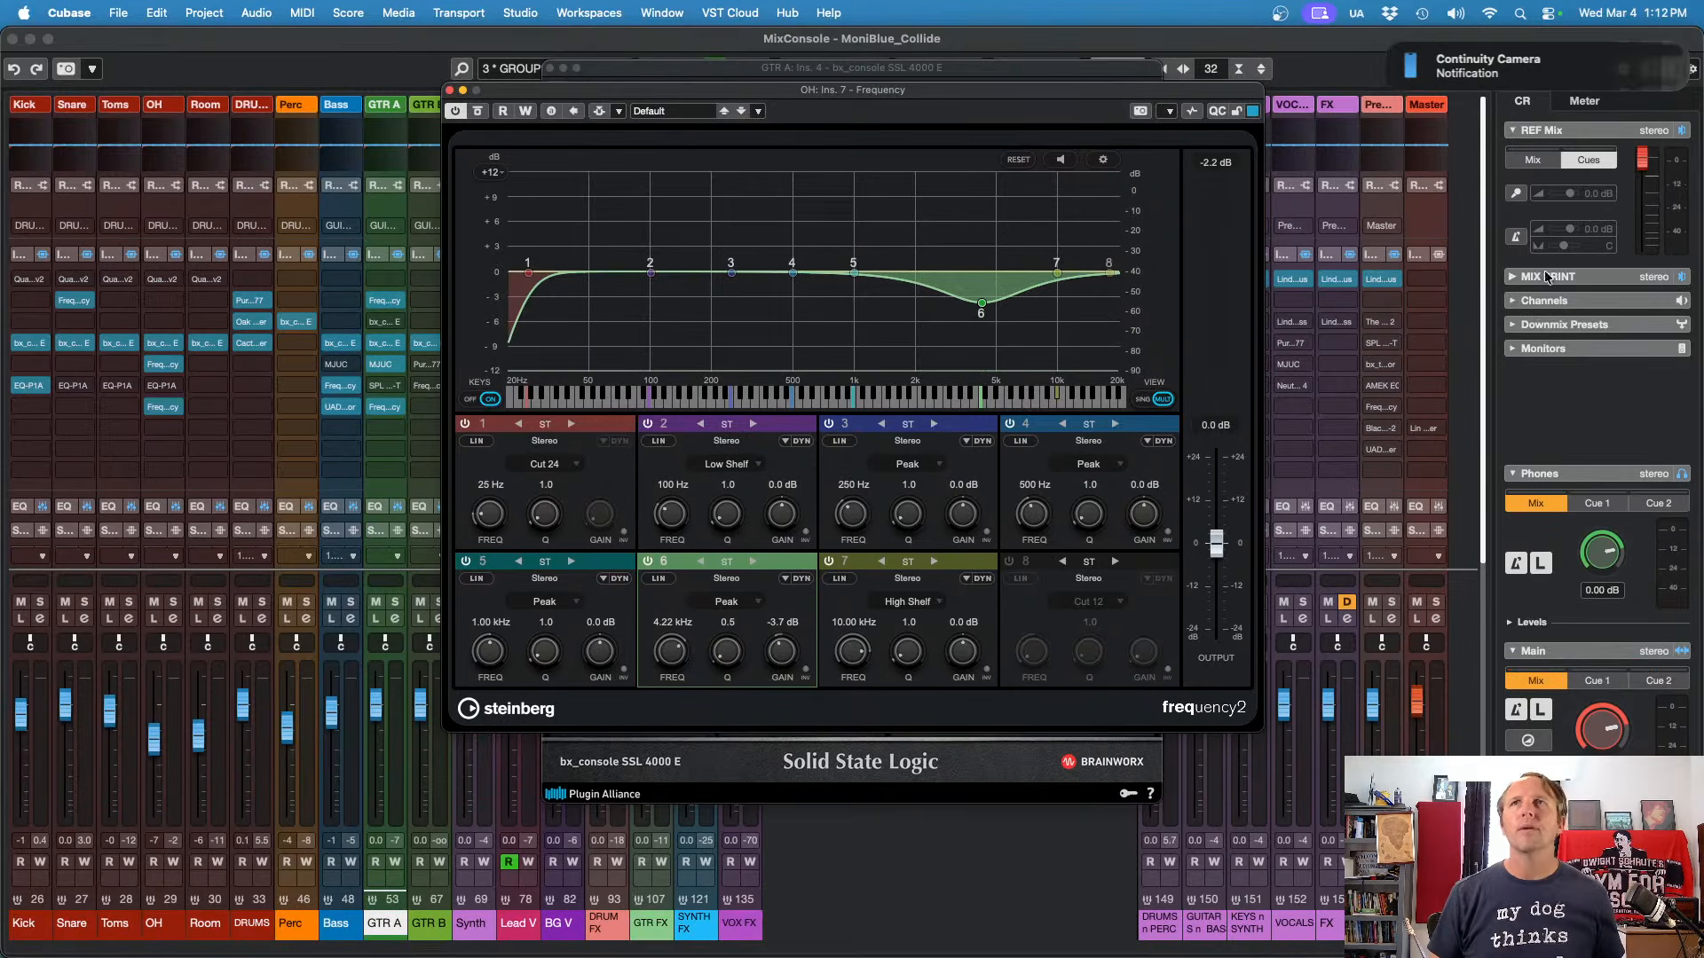
left_click(1389, 52)
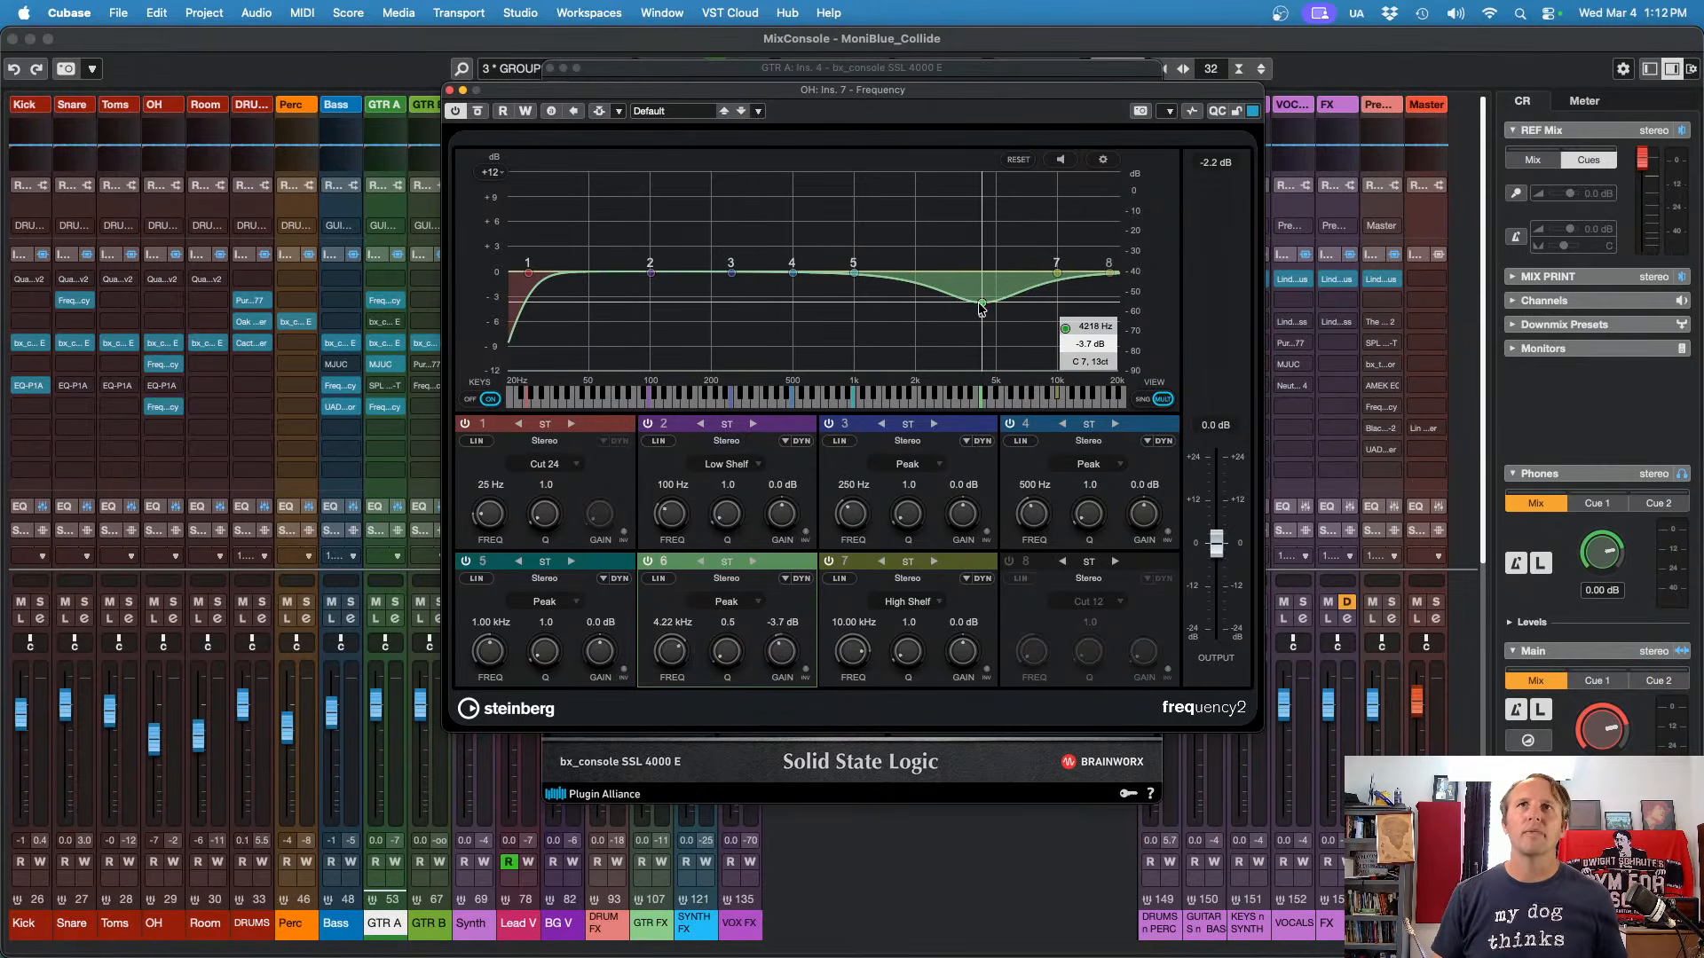
Step: Make band 6 of the OH EQ dynamic with a -21.6 dB threshold, and set its cut to -6.9 dB at 6831 Hz
left_click_drag(982, 307, 982, 318)
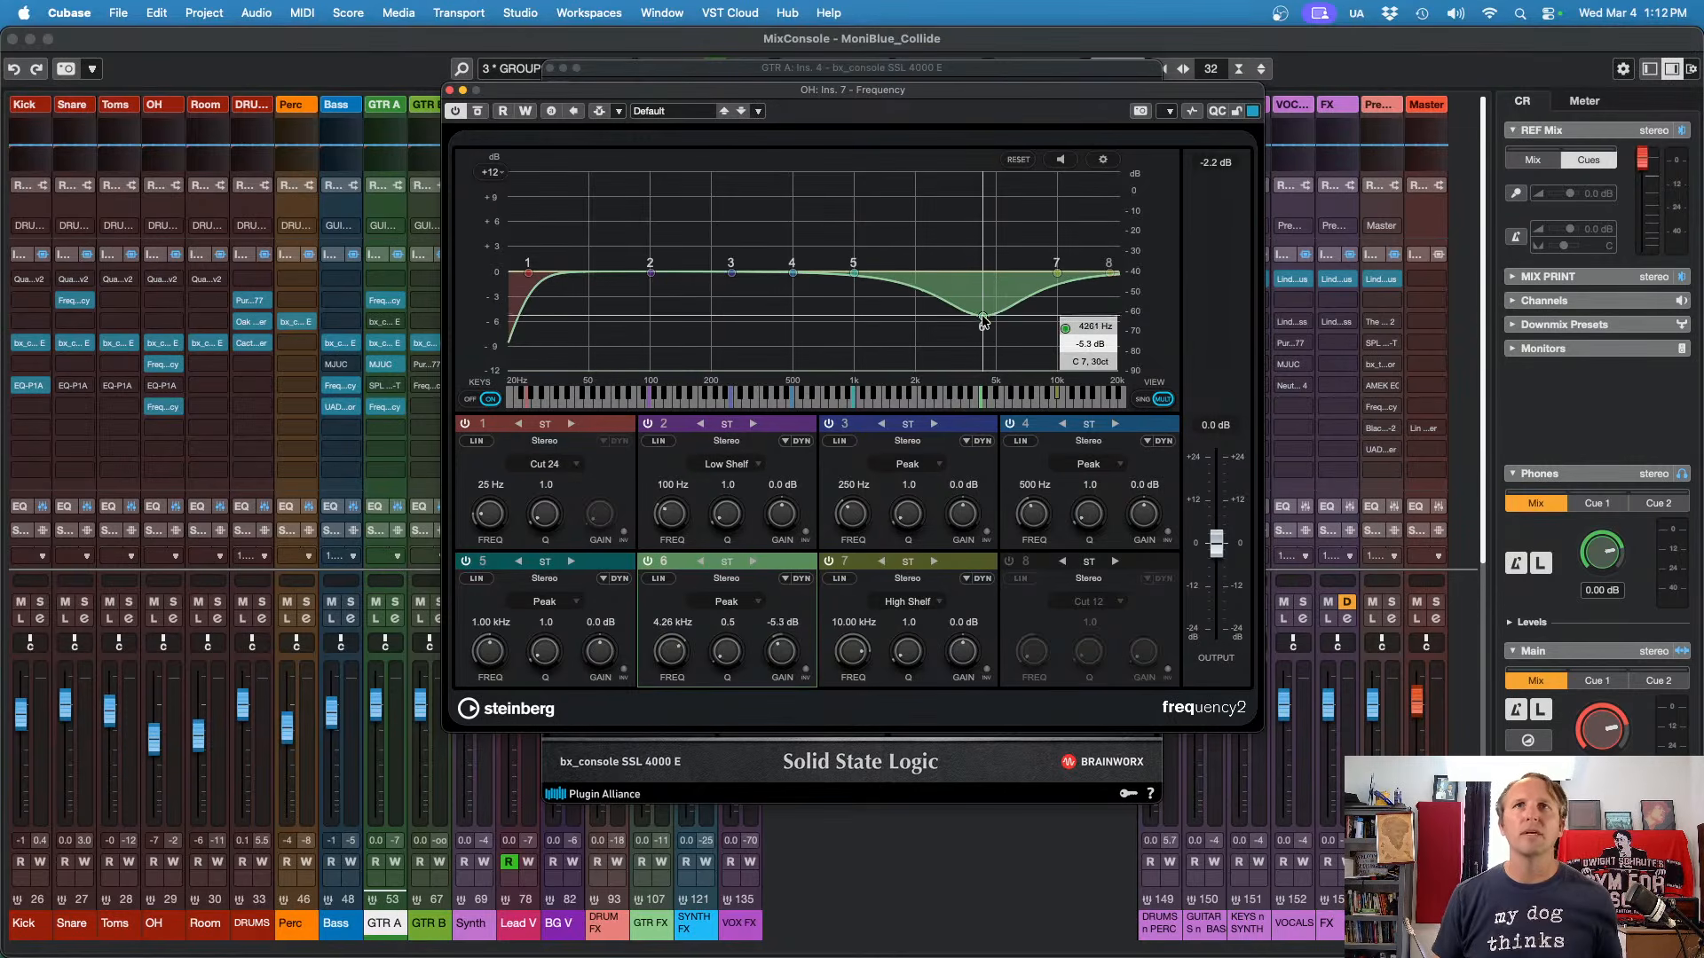
left_click(796, 579)
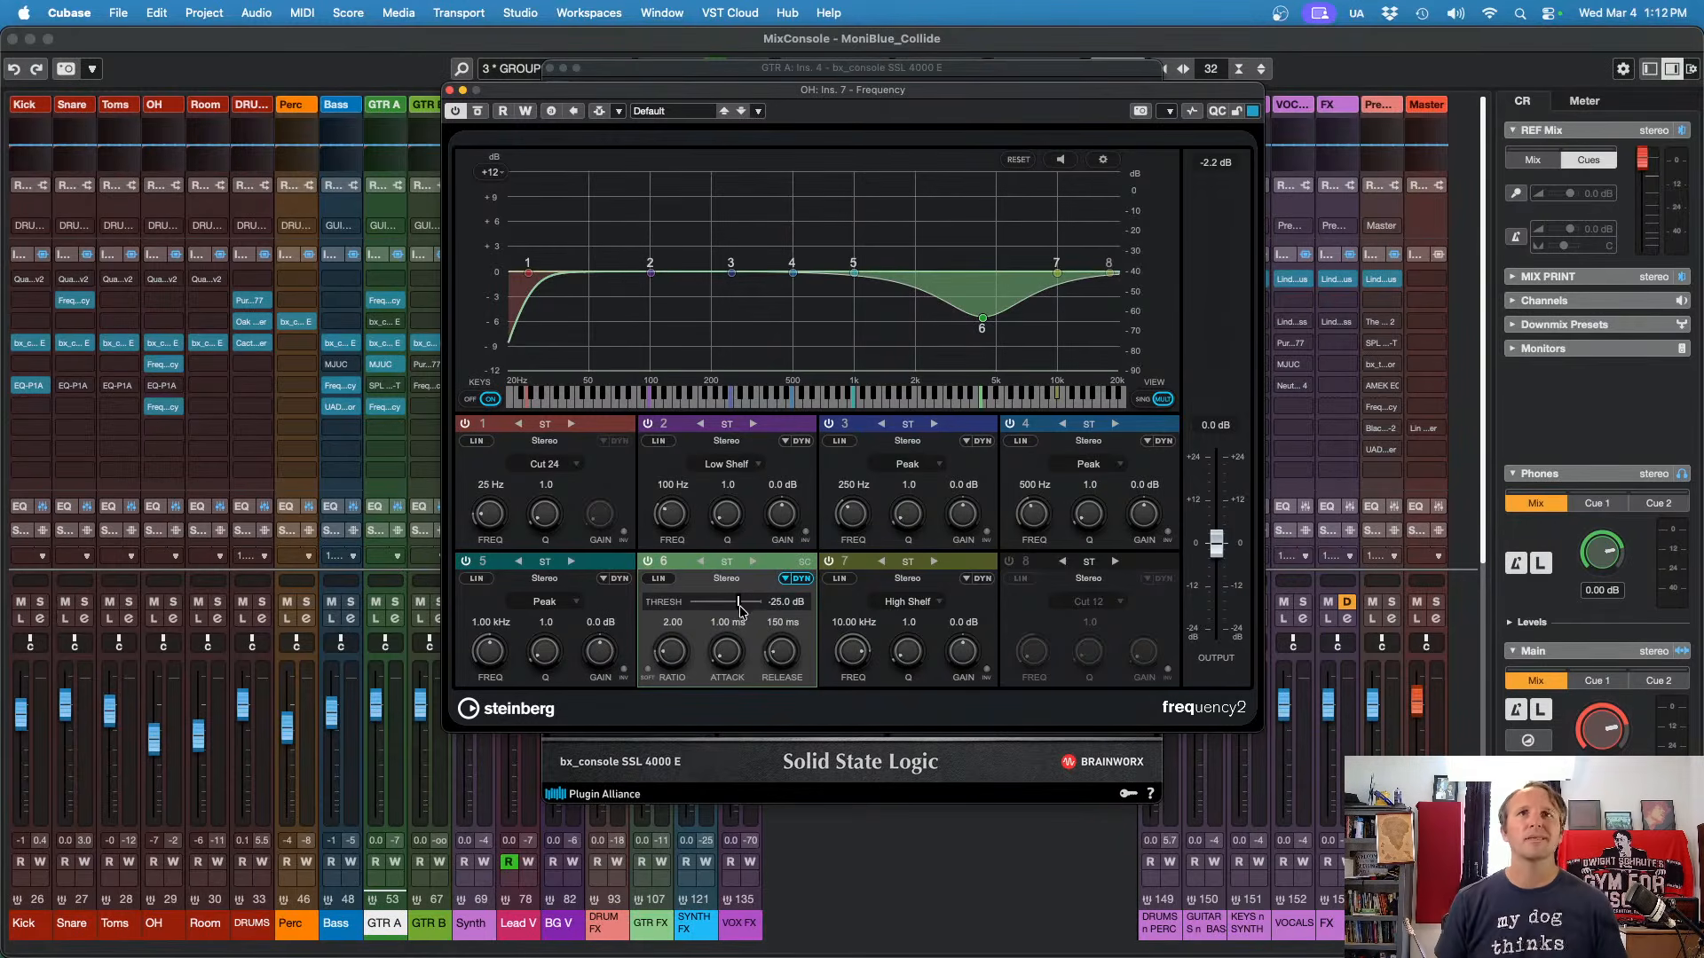
key("space")
left_click_drag(735, 609, 747, 605)
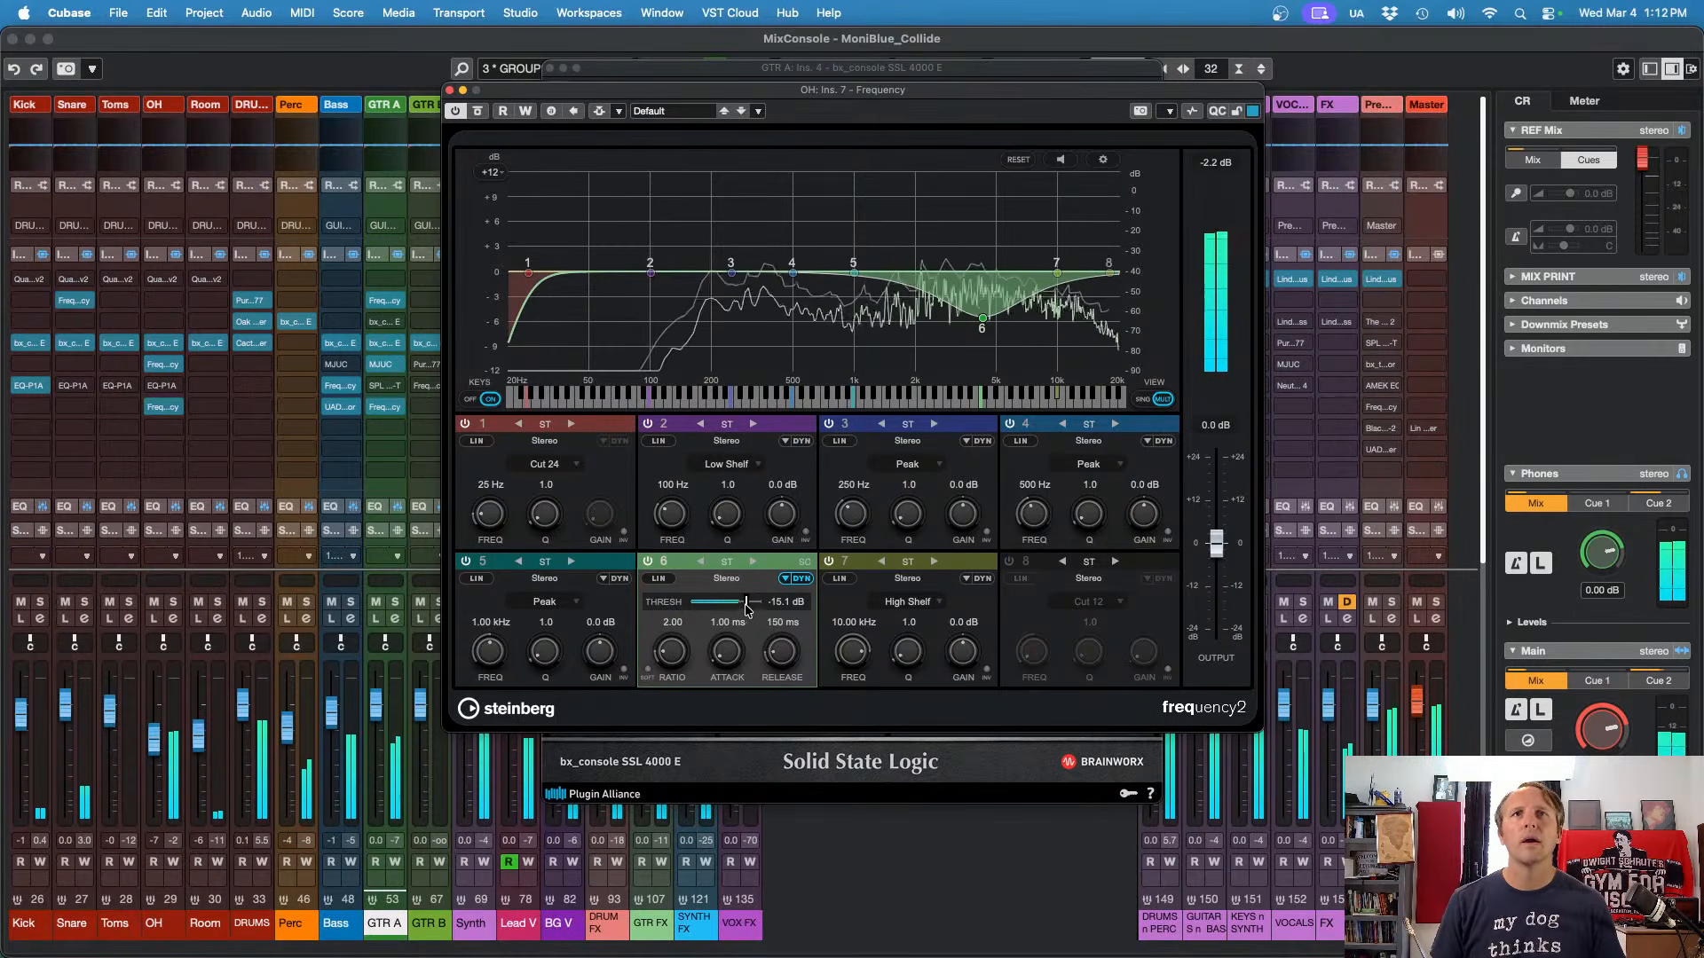
left_click_drag(743, 607, 742, 607)
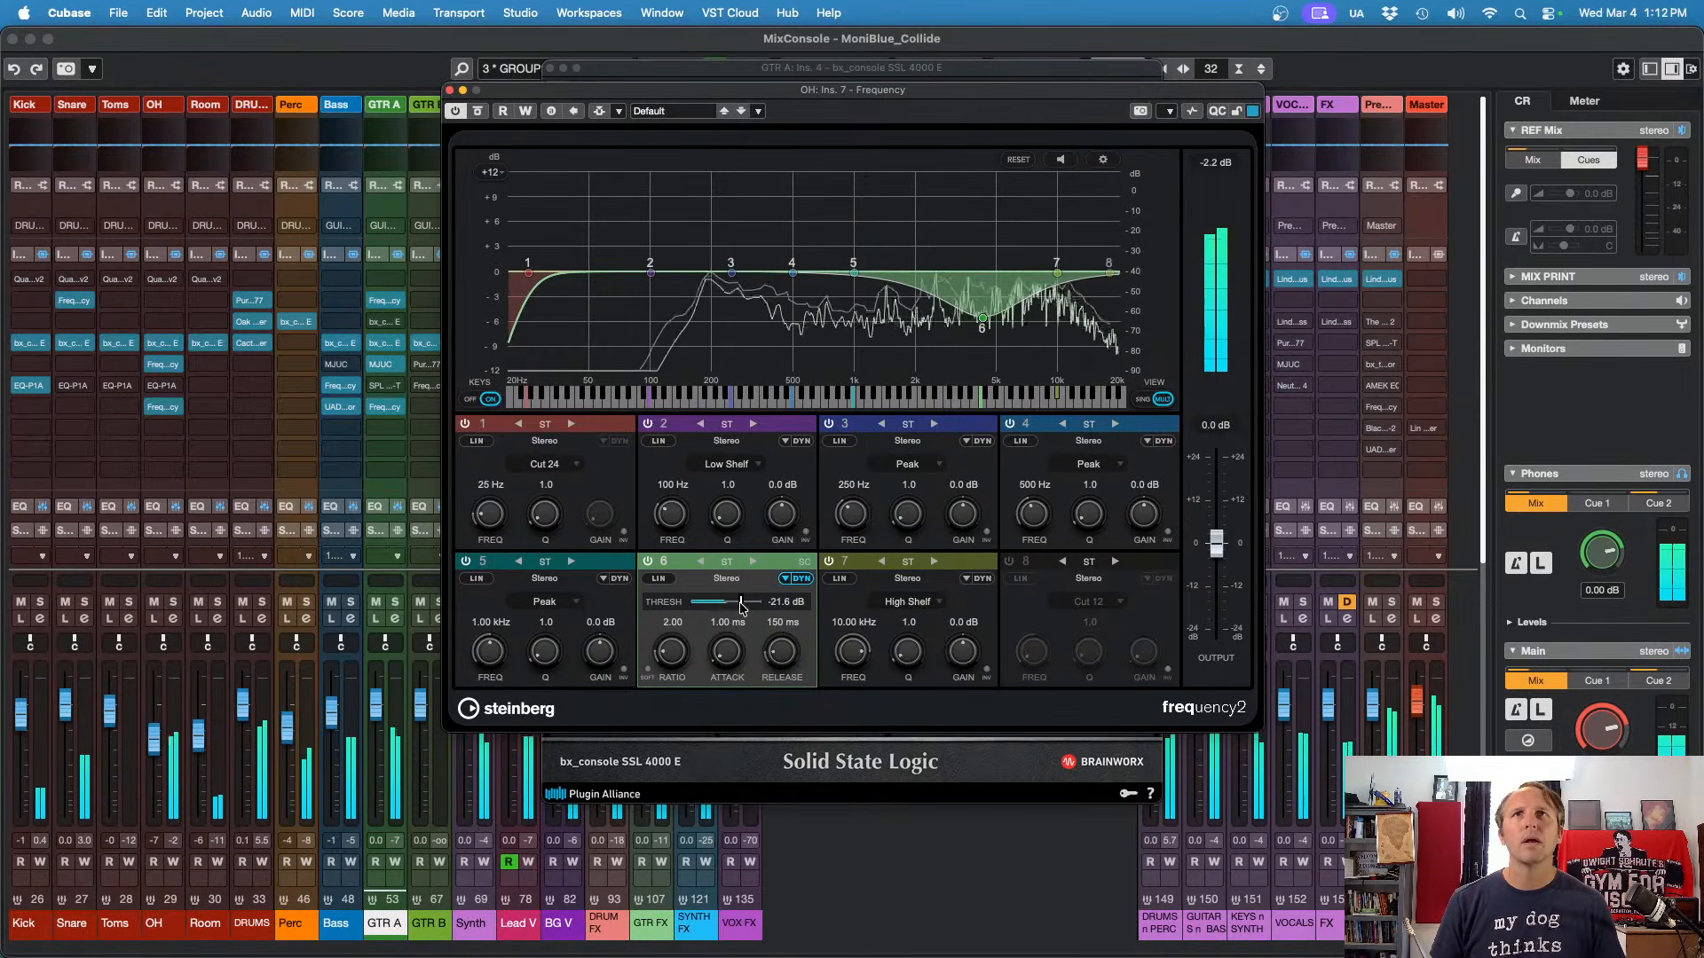
left_click_drag(983, 319, 1024, 331)
key("space")
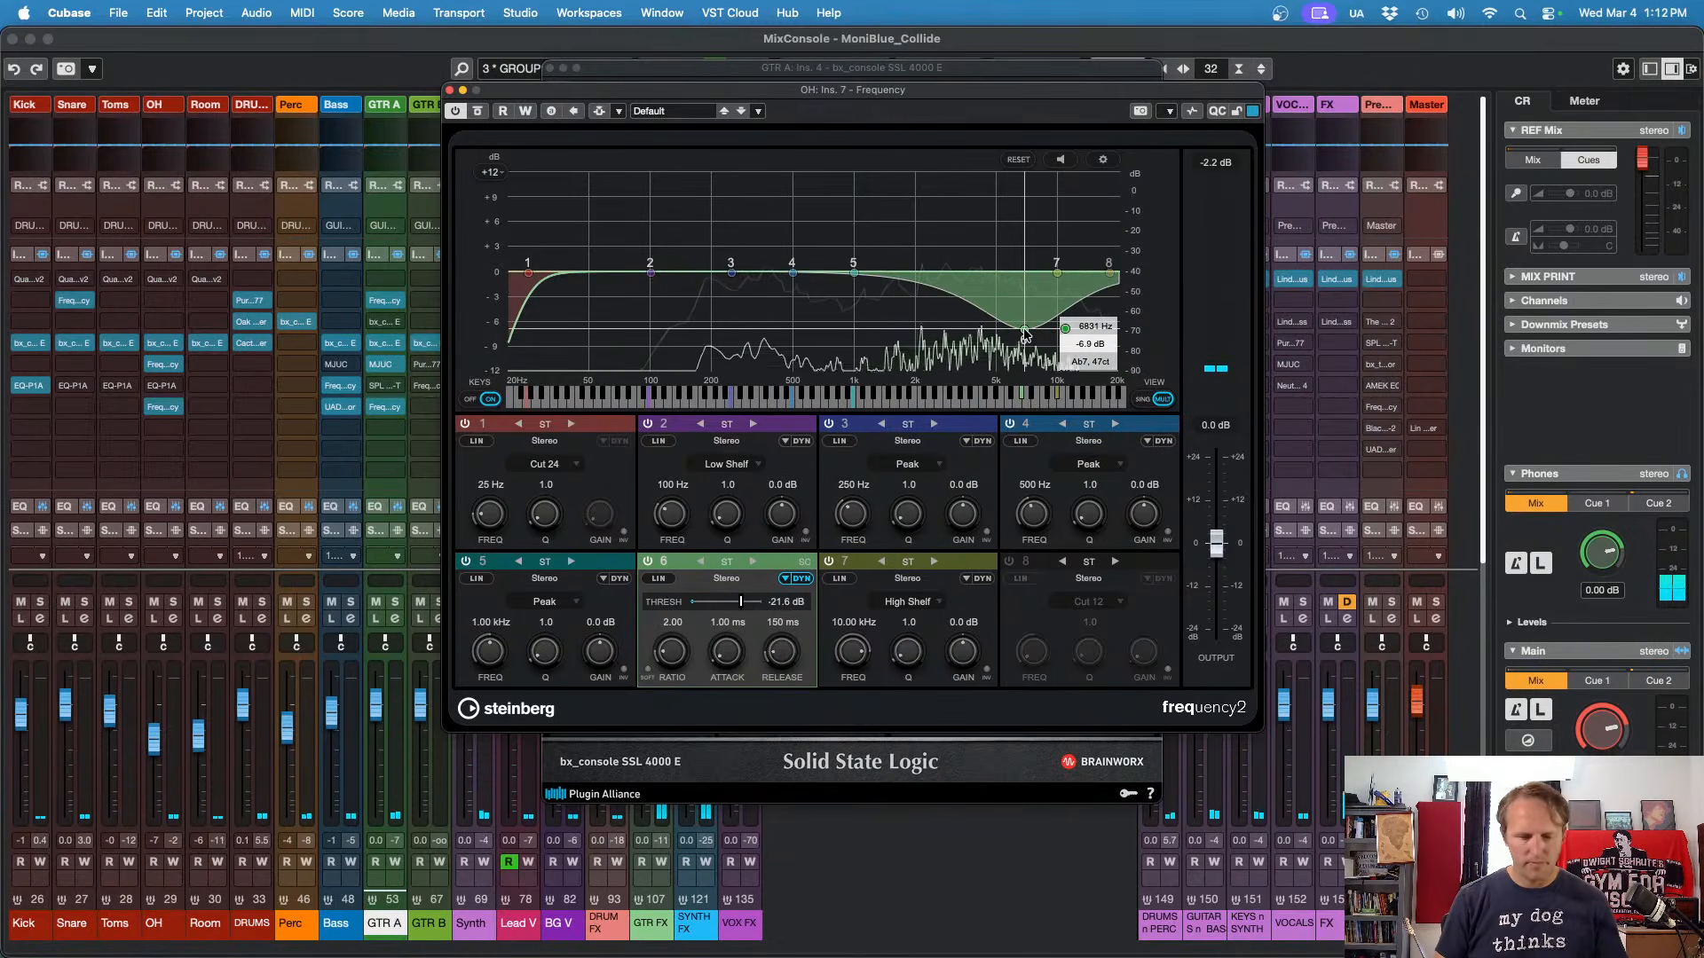
Step: Return to the project window, close both plug-in windows, and move the playback position back to just before bar 49
key("F3")
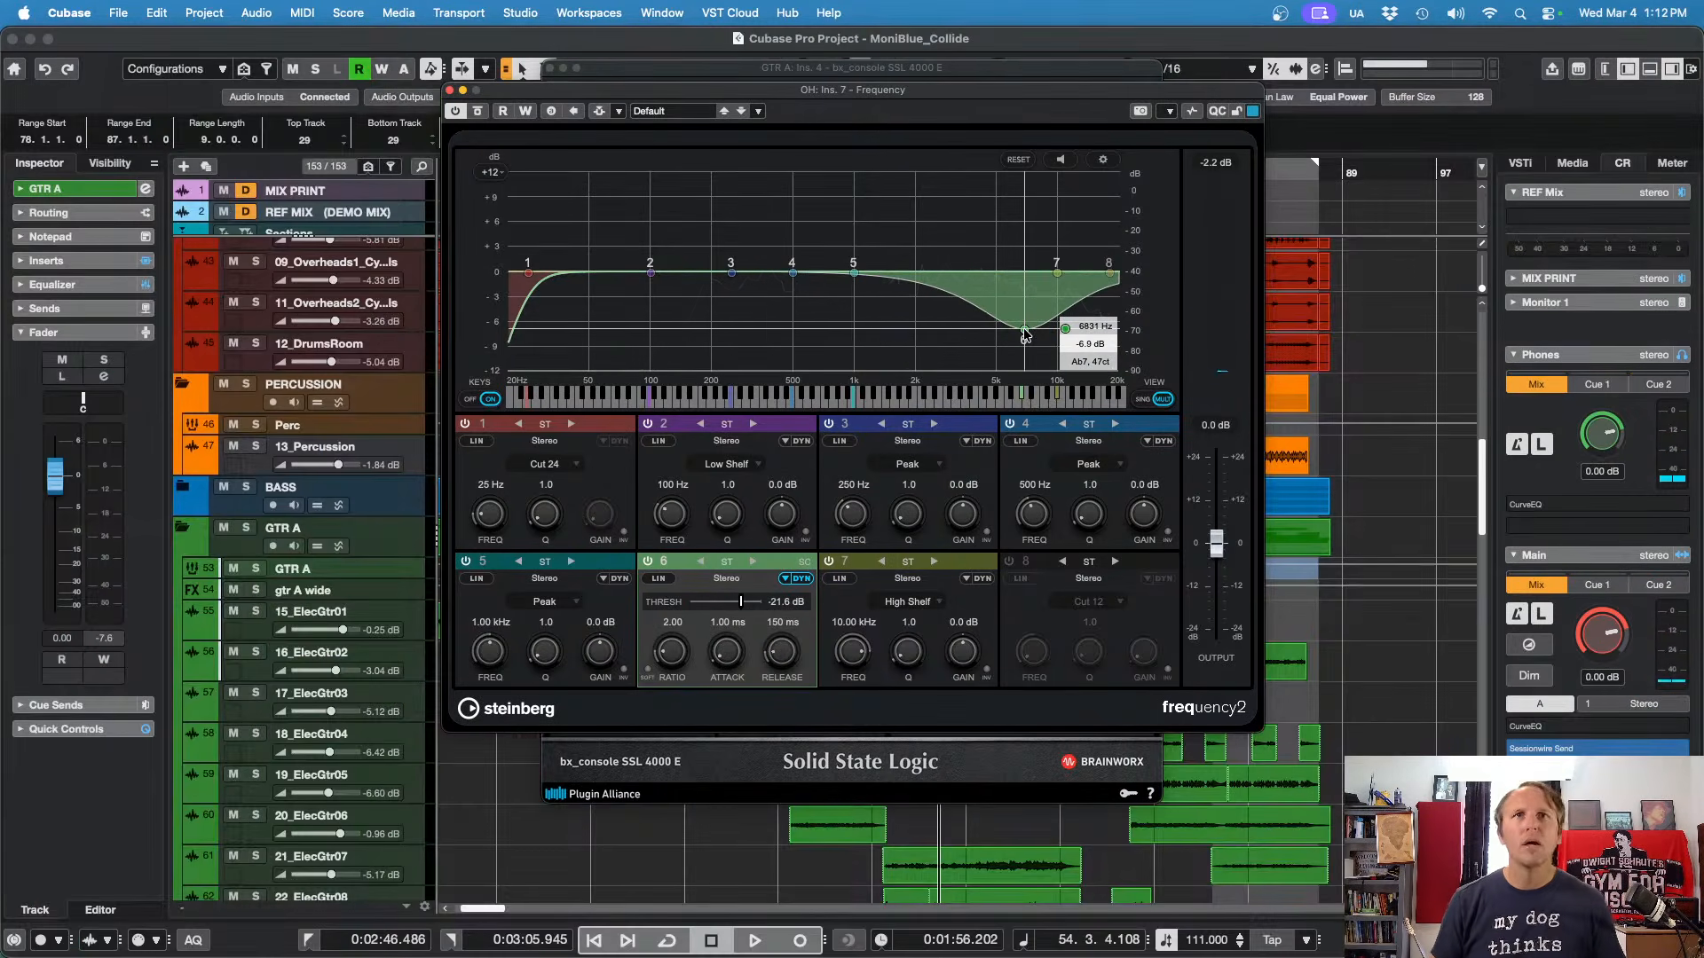
left_click(450, 90)
left_click(549, 68)
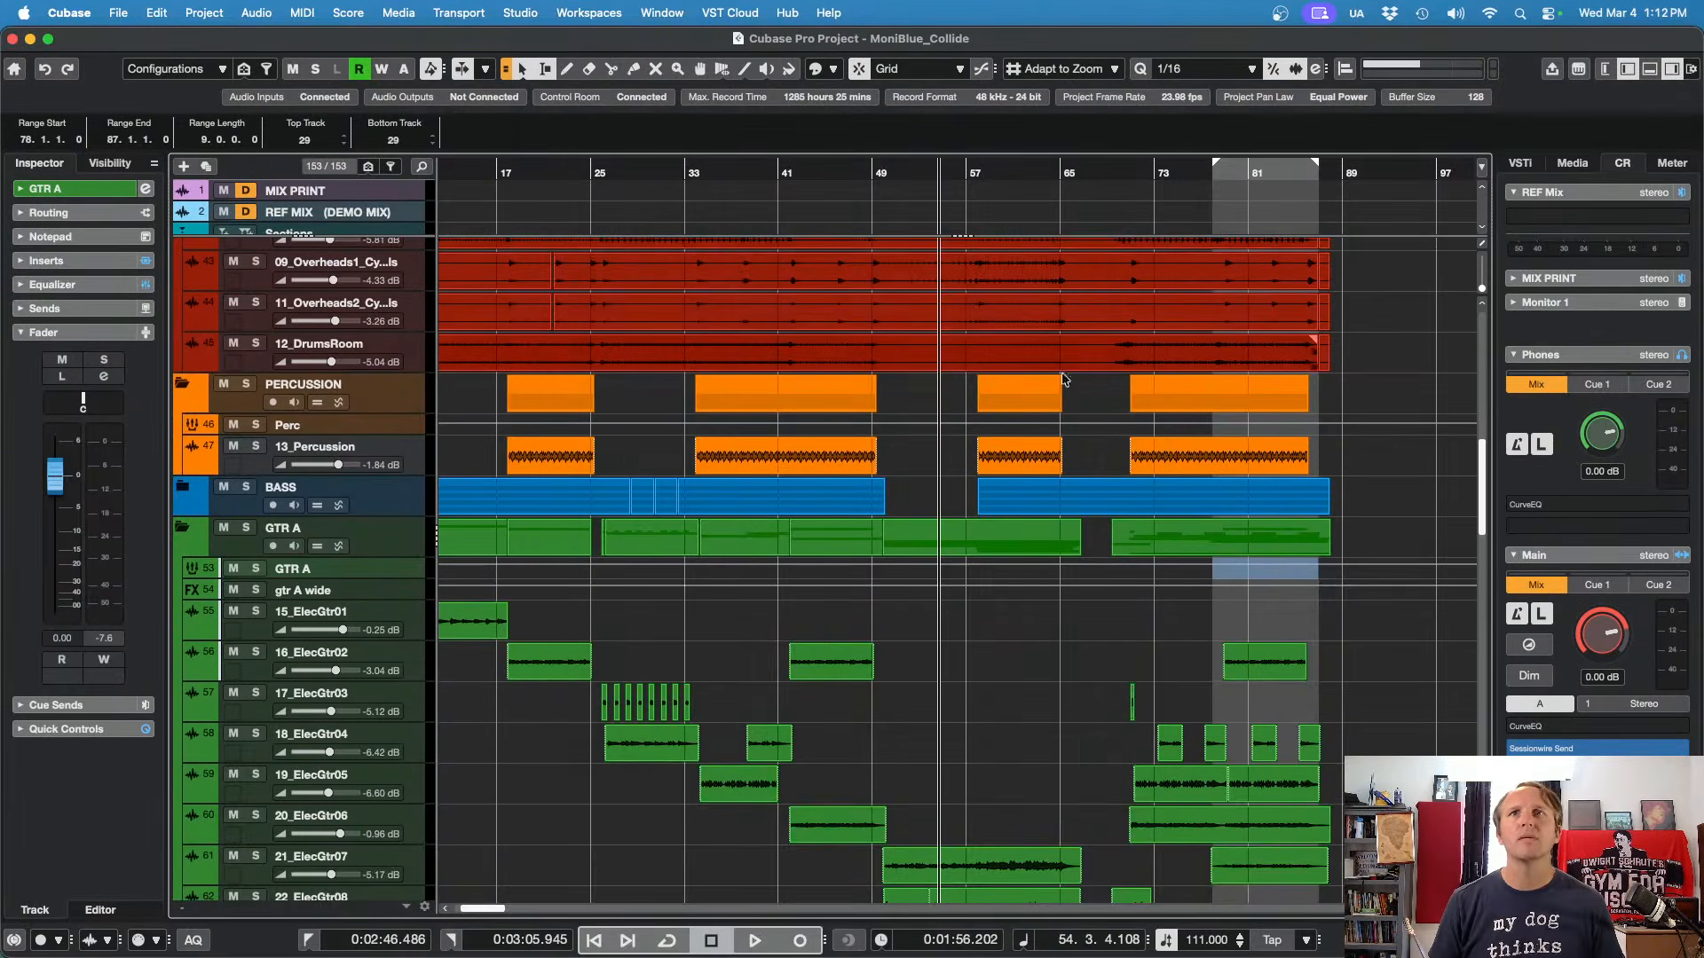
scroll(1090, 389, "up", 3)
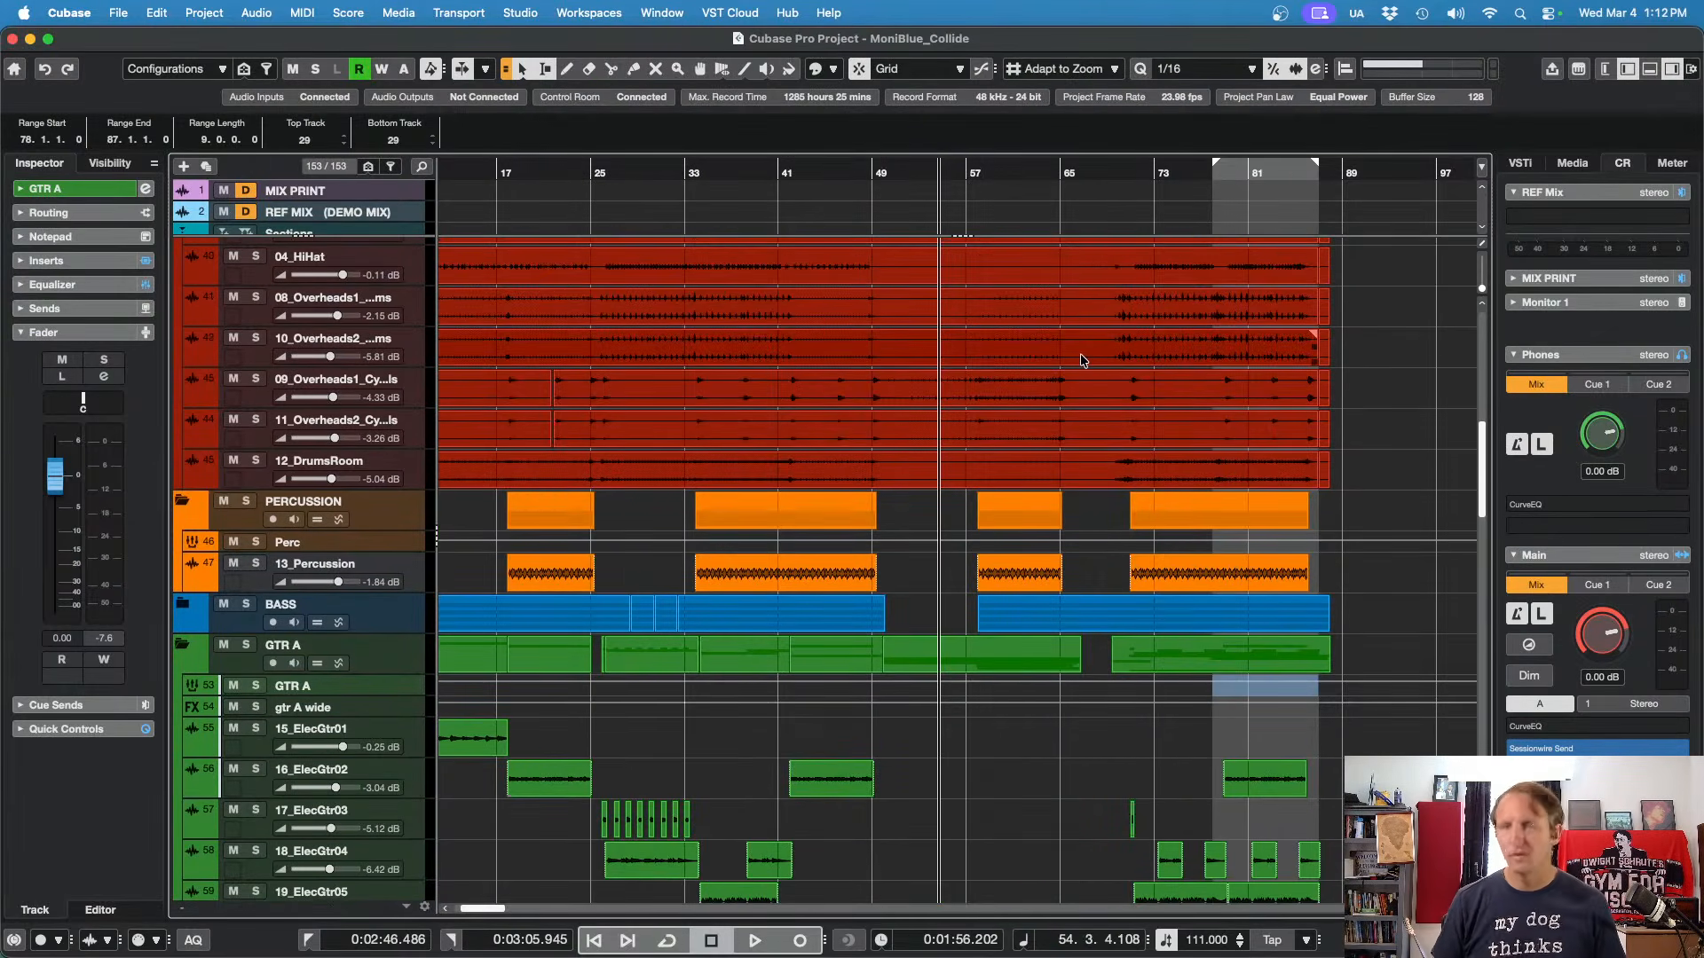
key("KP_Subtract")
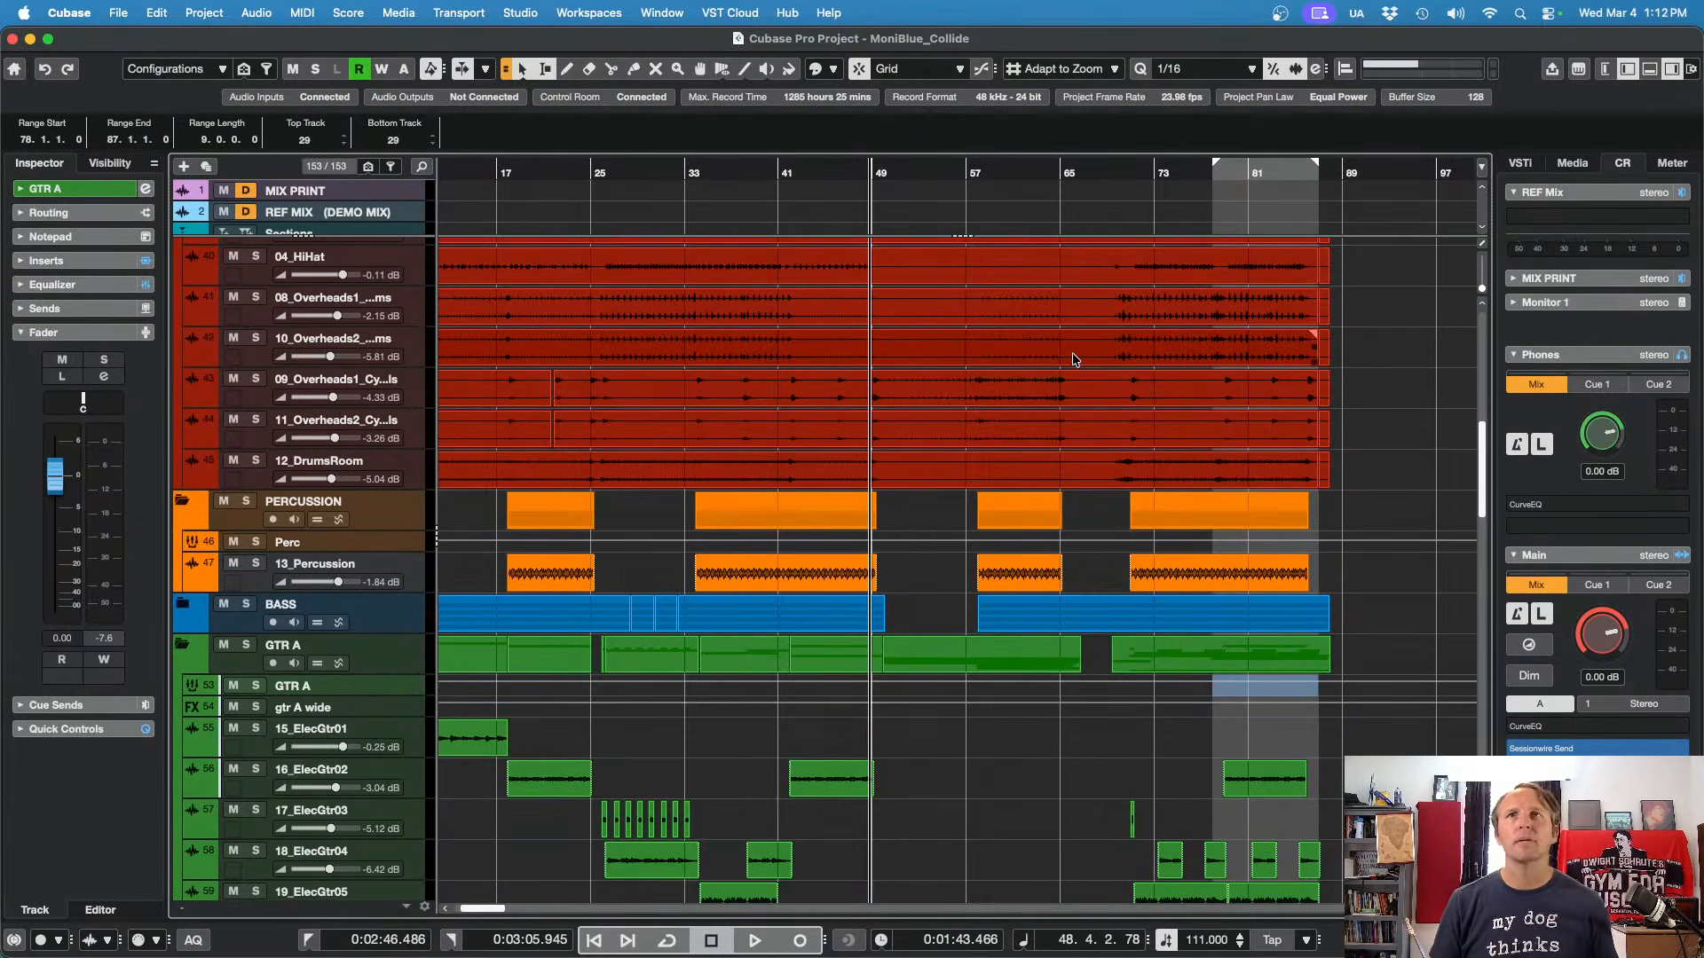
Step: Select the OH track among the drum groups and reopen its newly added Frequency insert
key("F3")
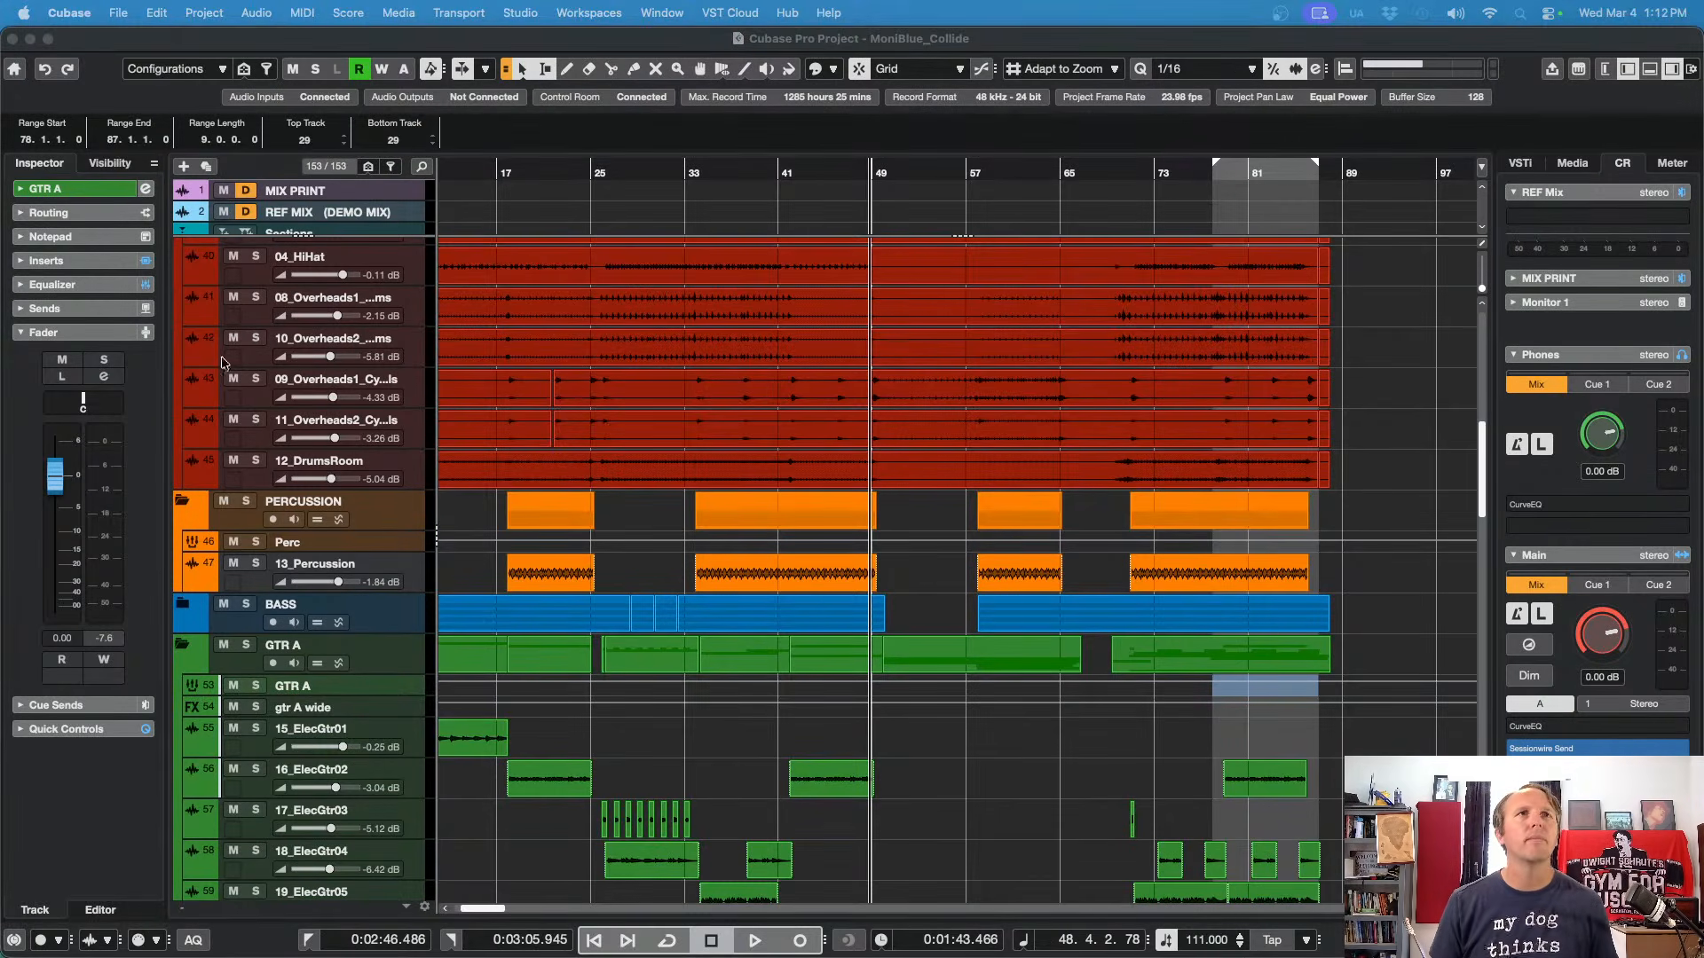
scroll(520, 511, "up", 3)
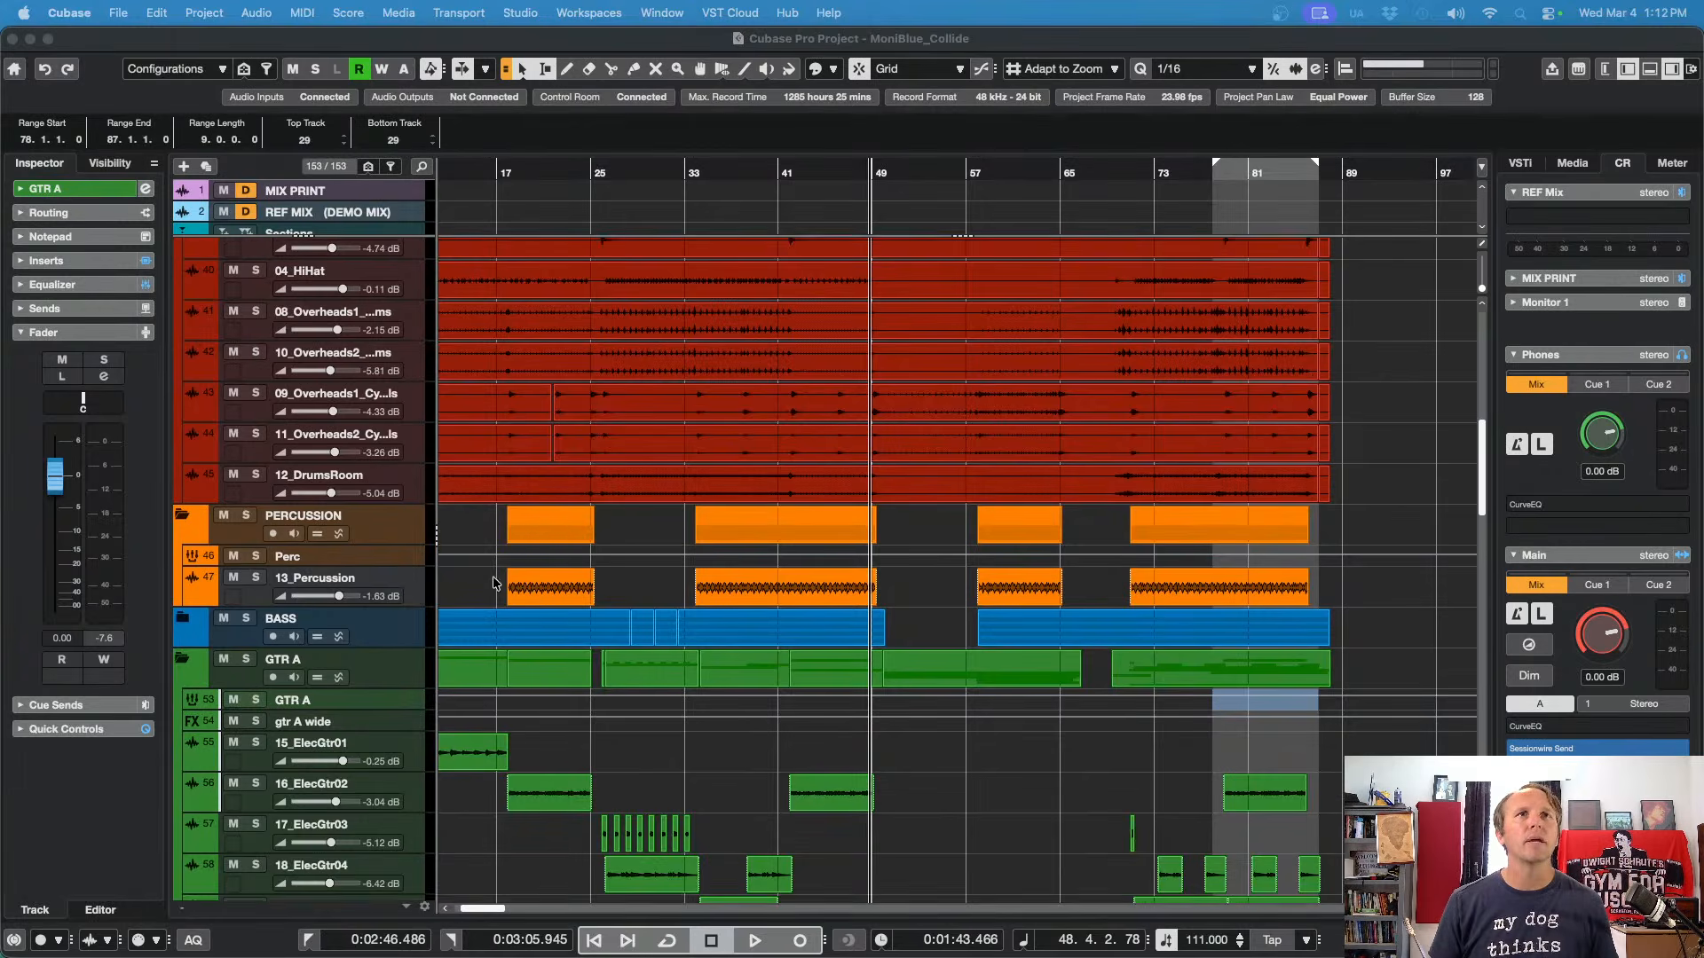
scroll(1410, 397, "up", 10)
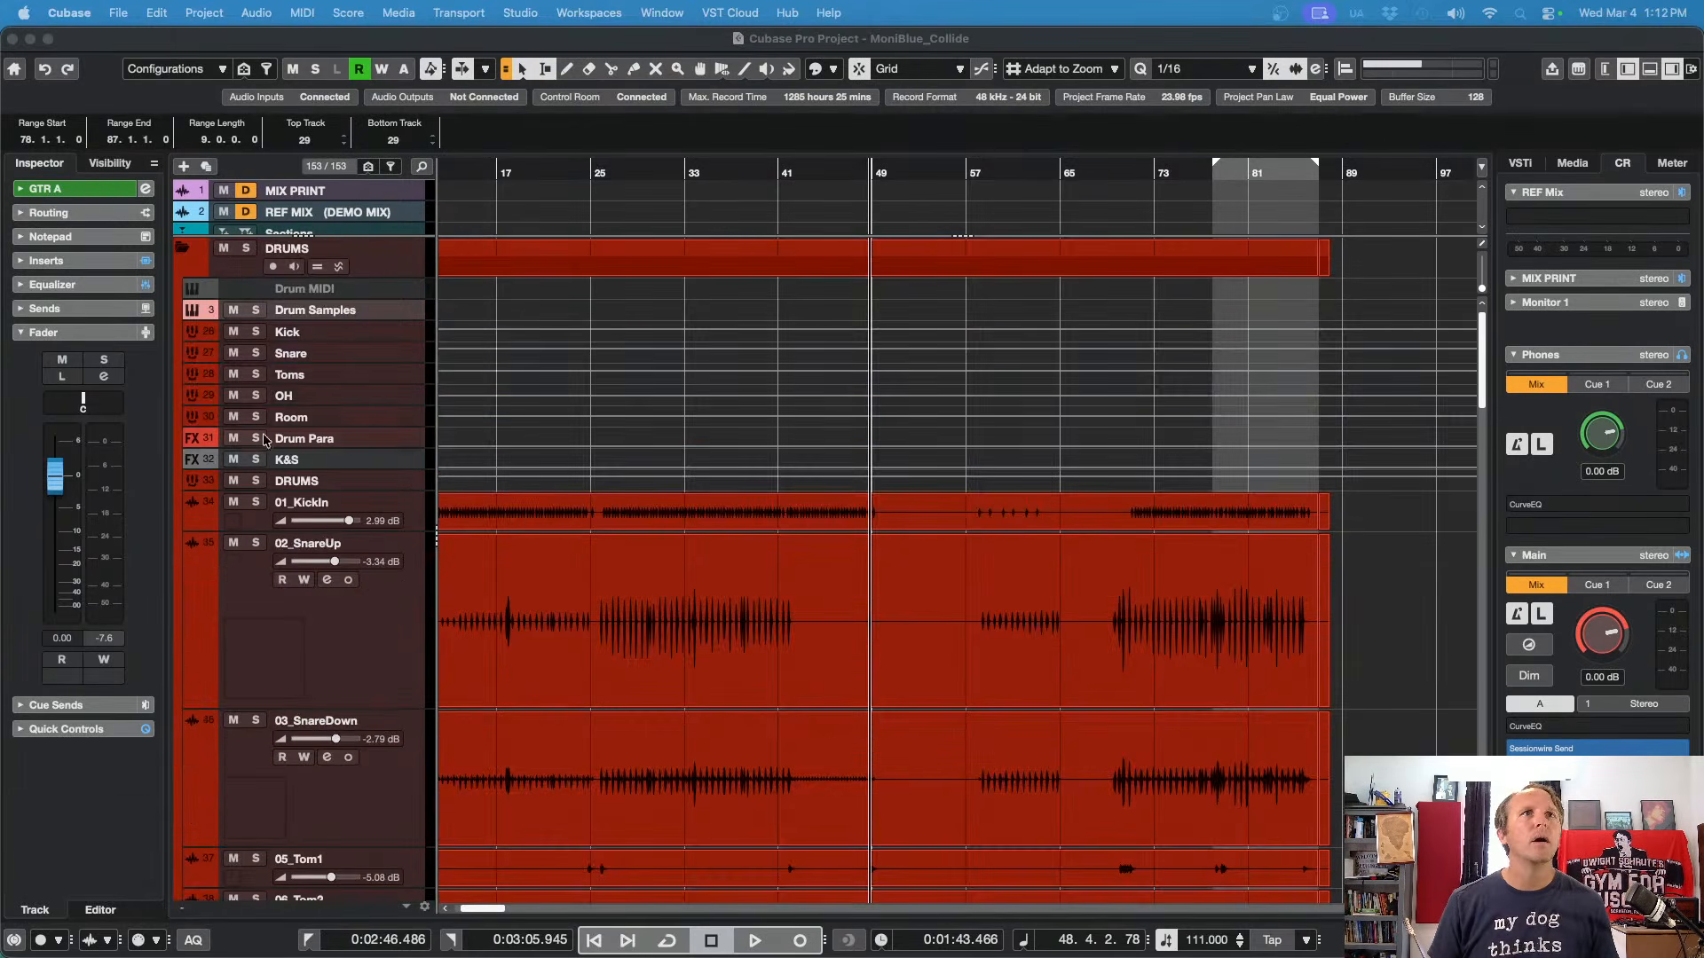
left_click(301, 400)
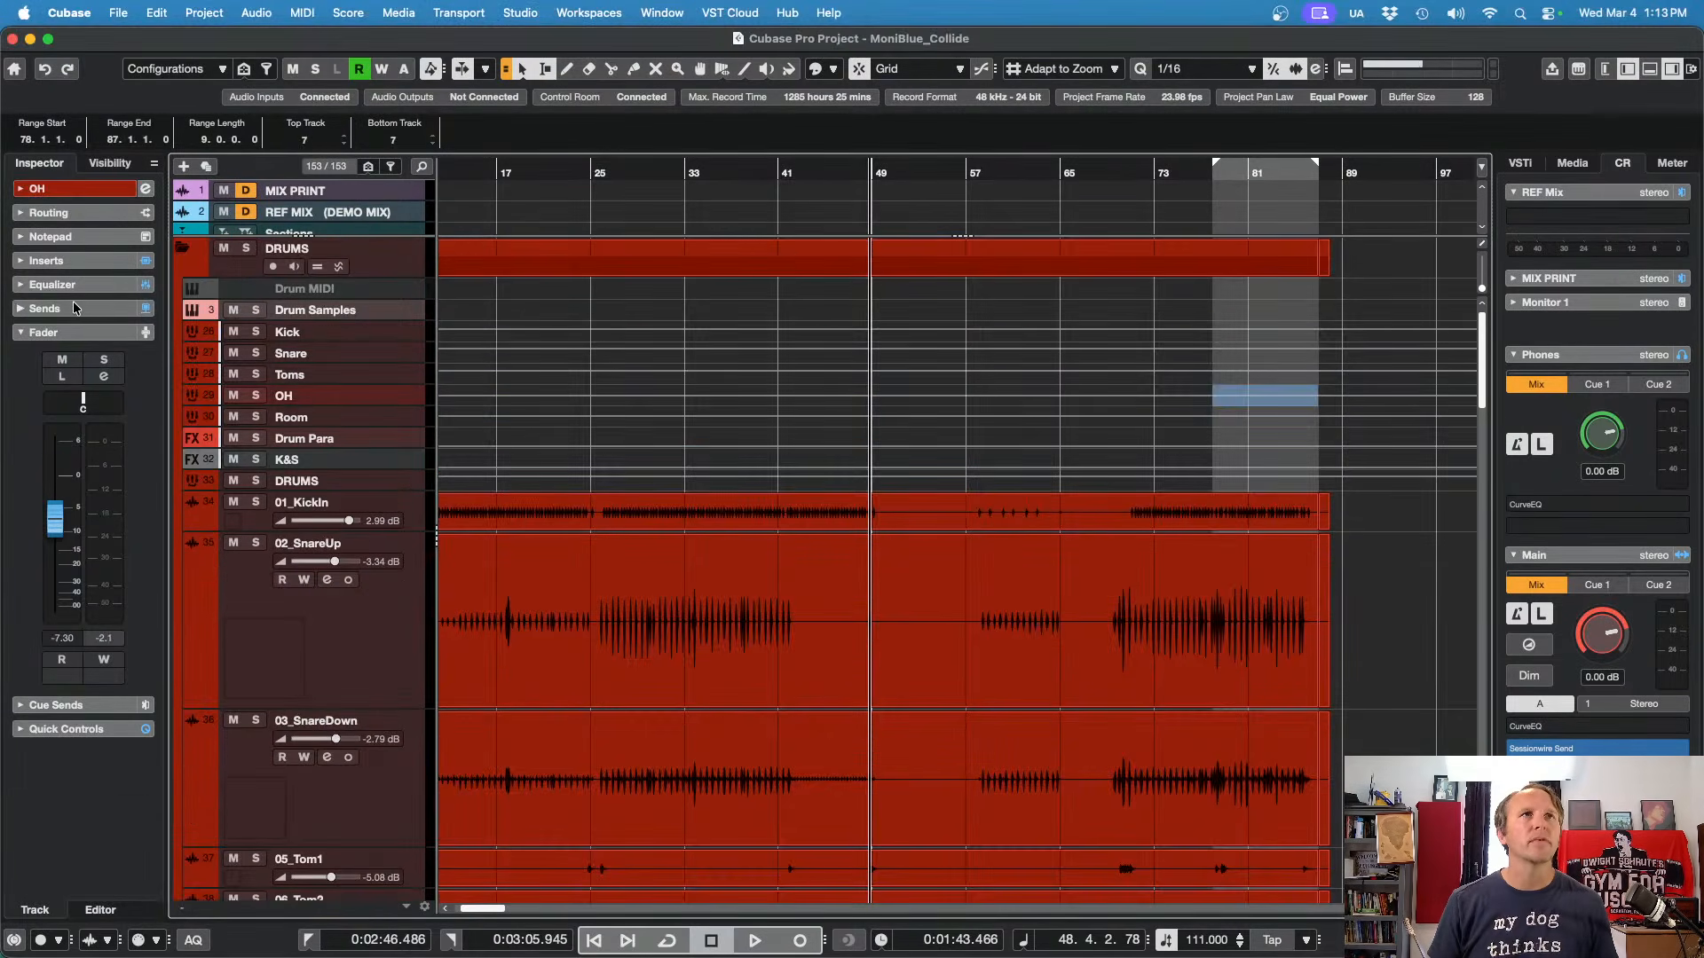
left_click(53, 285)
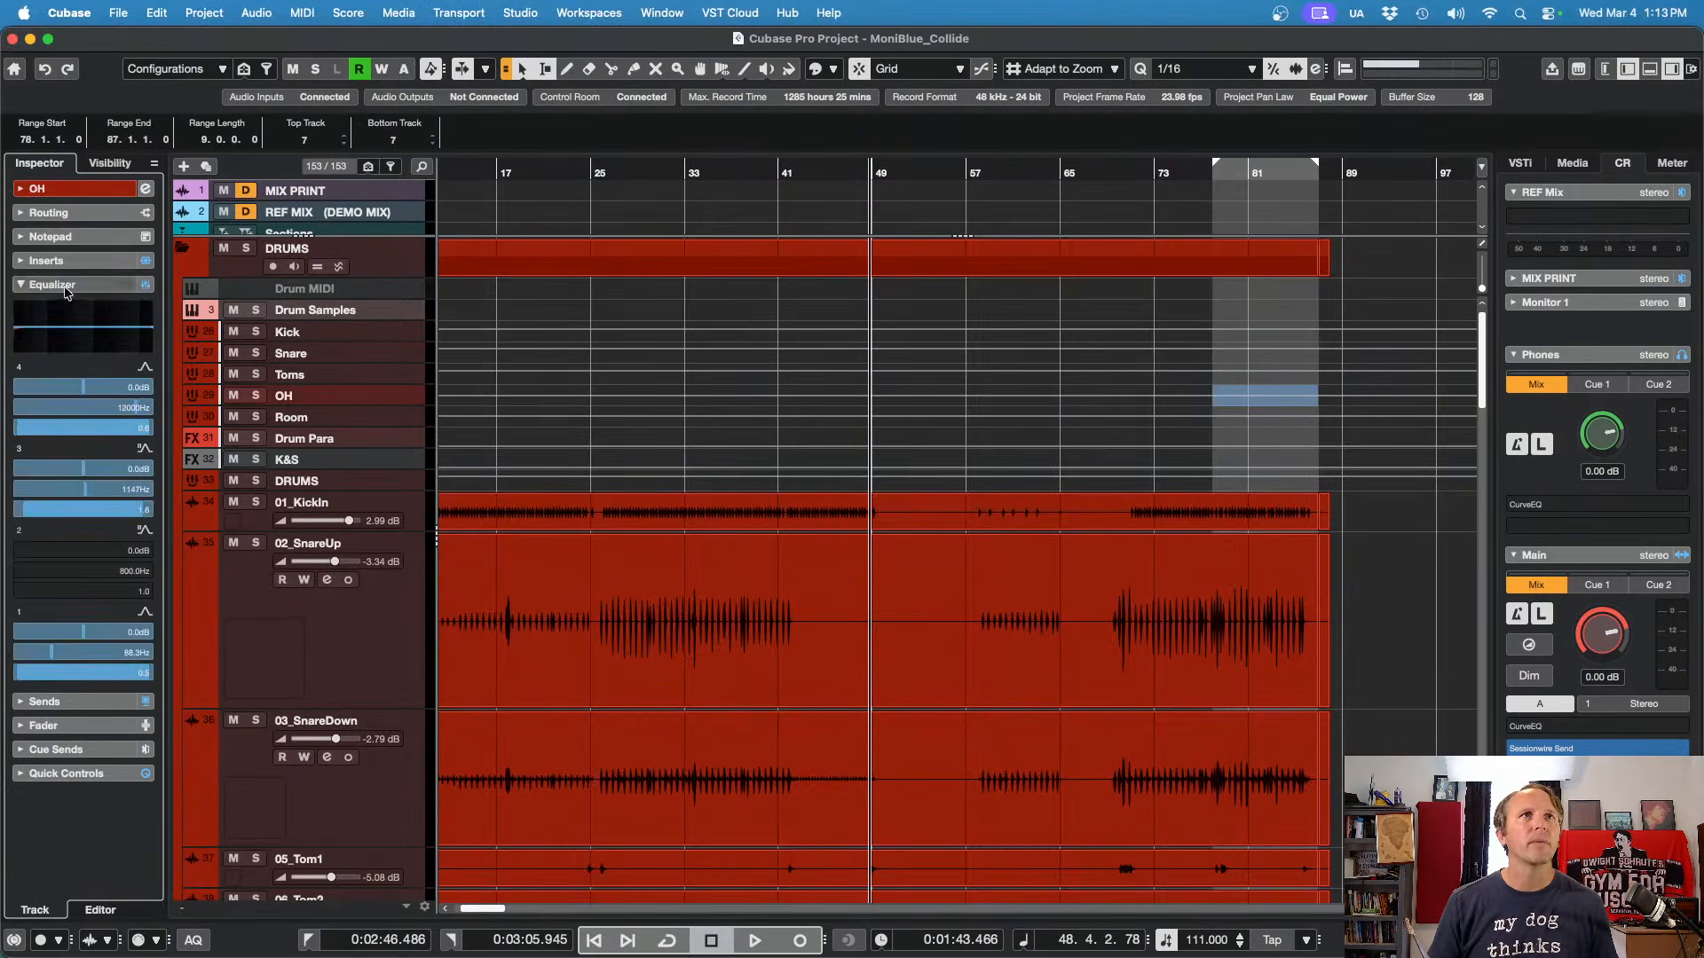
left_click(66, 264)
left_click(78, 417)
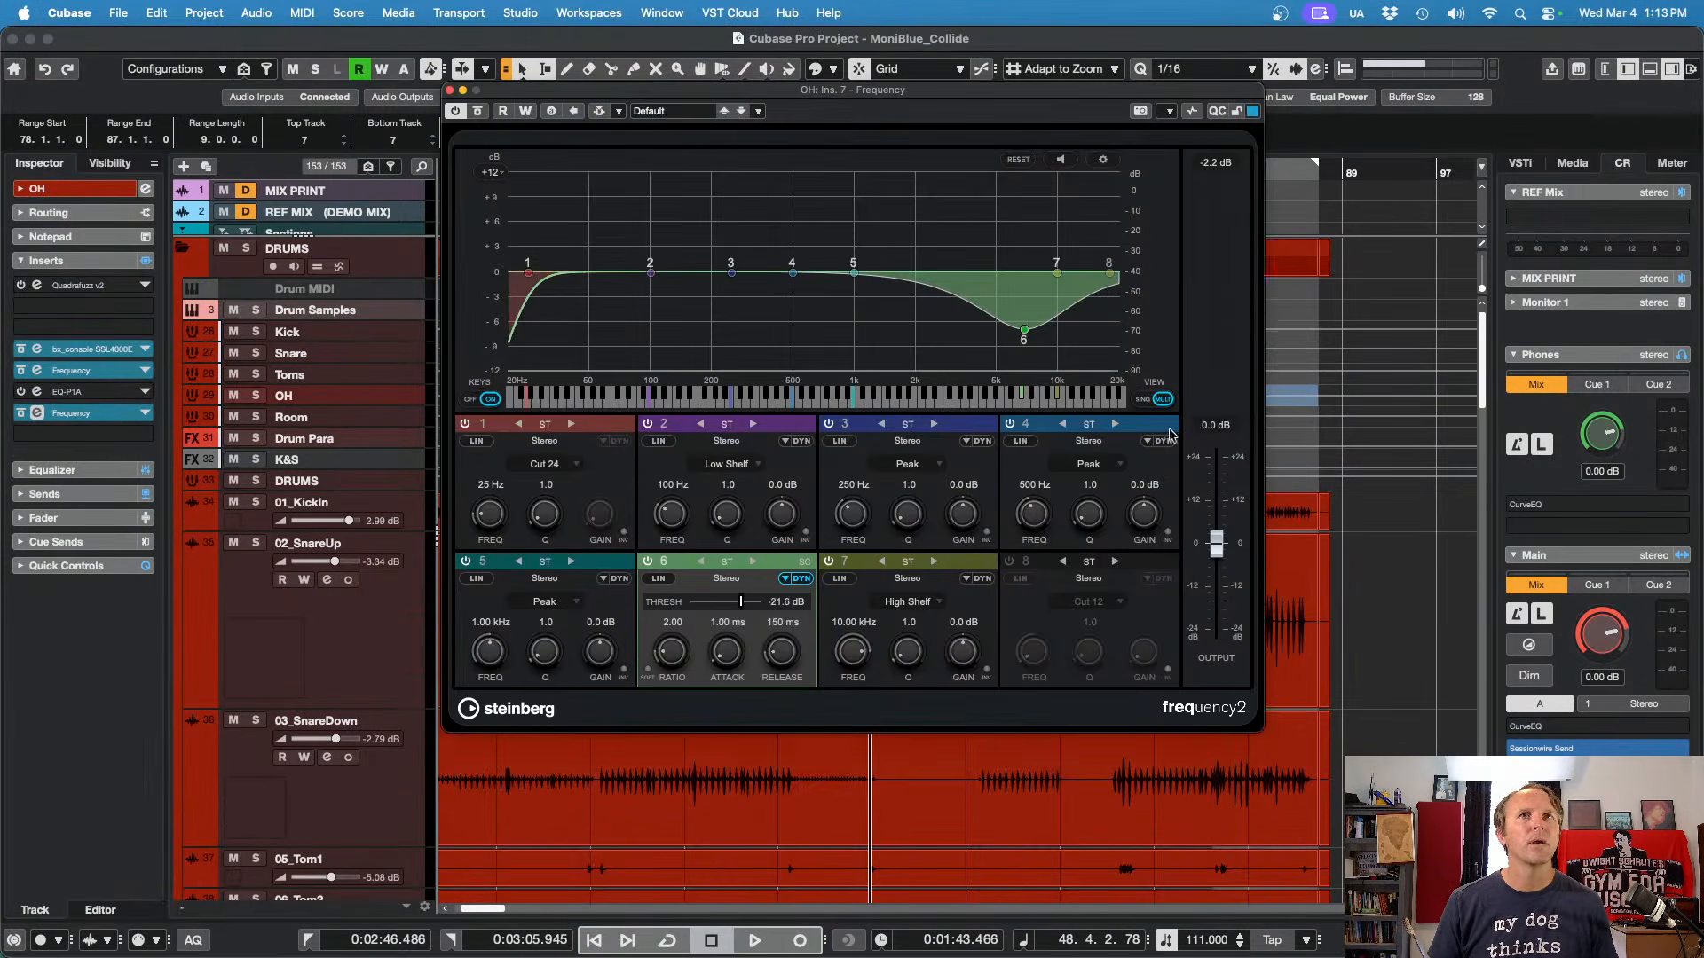
Step: During playback, set the band 6 dynamic threshold to -23.8 dB and its attack to 2.01 ms
scroll(1389, 427, "down", 5)
key("space")
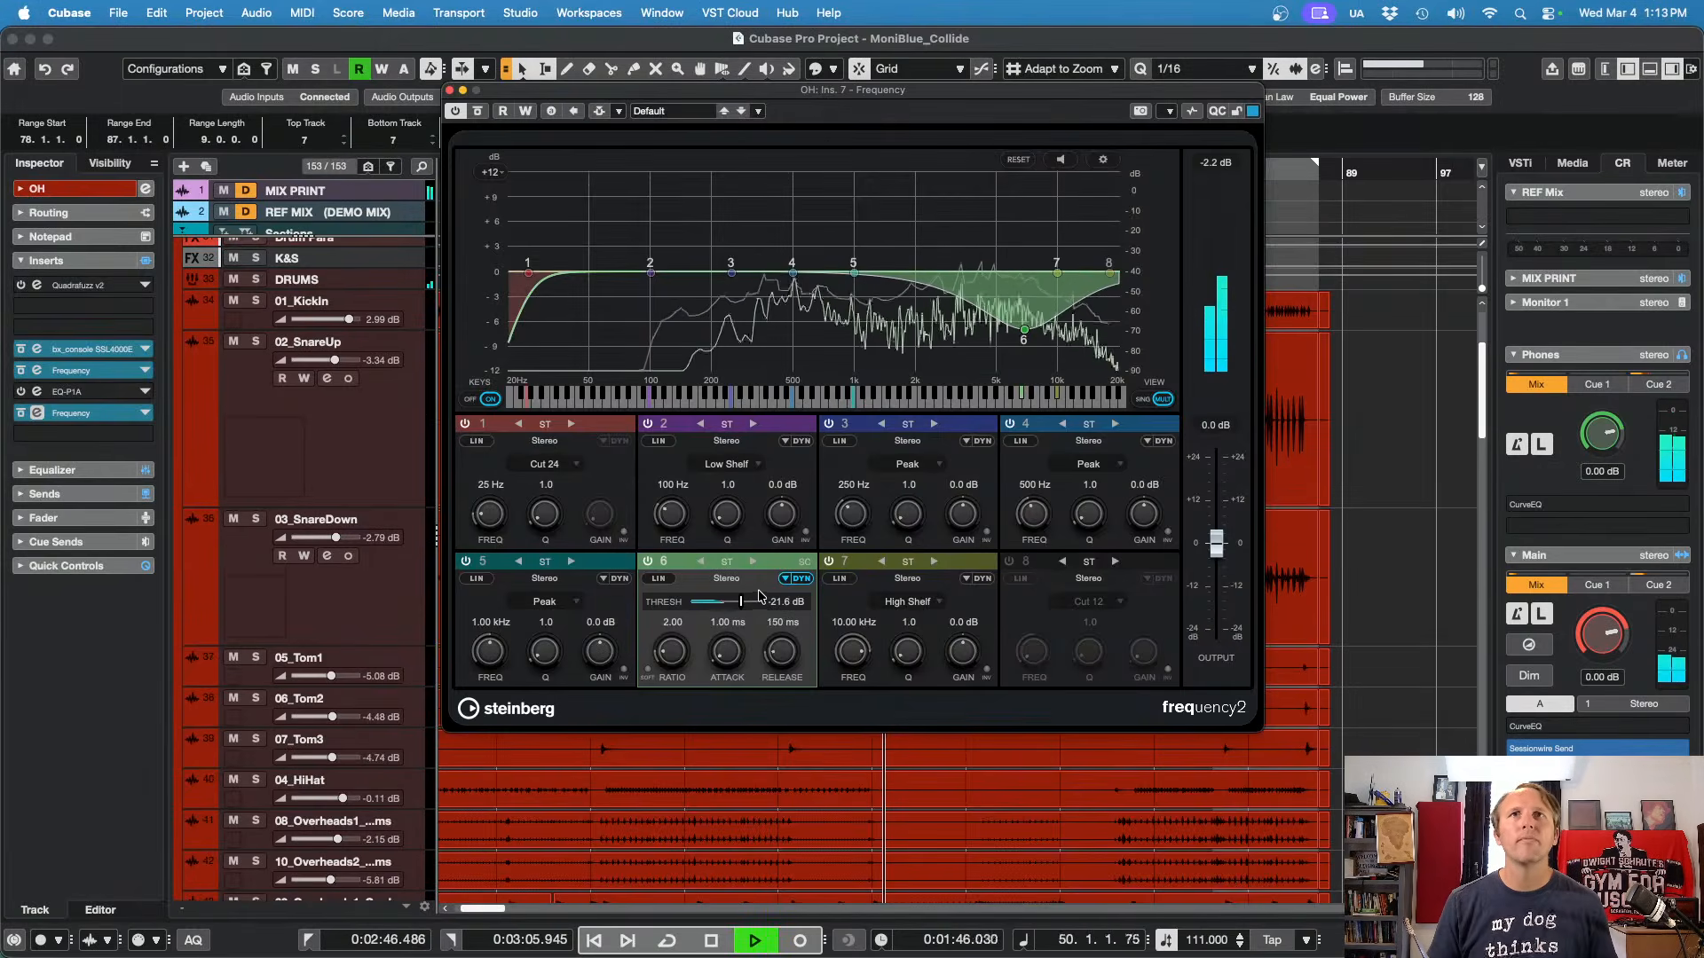
left_click_drag(742, 604, 722, 649)
key("space")
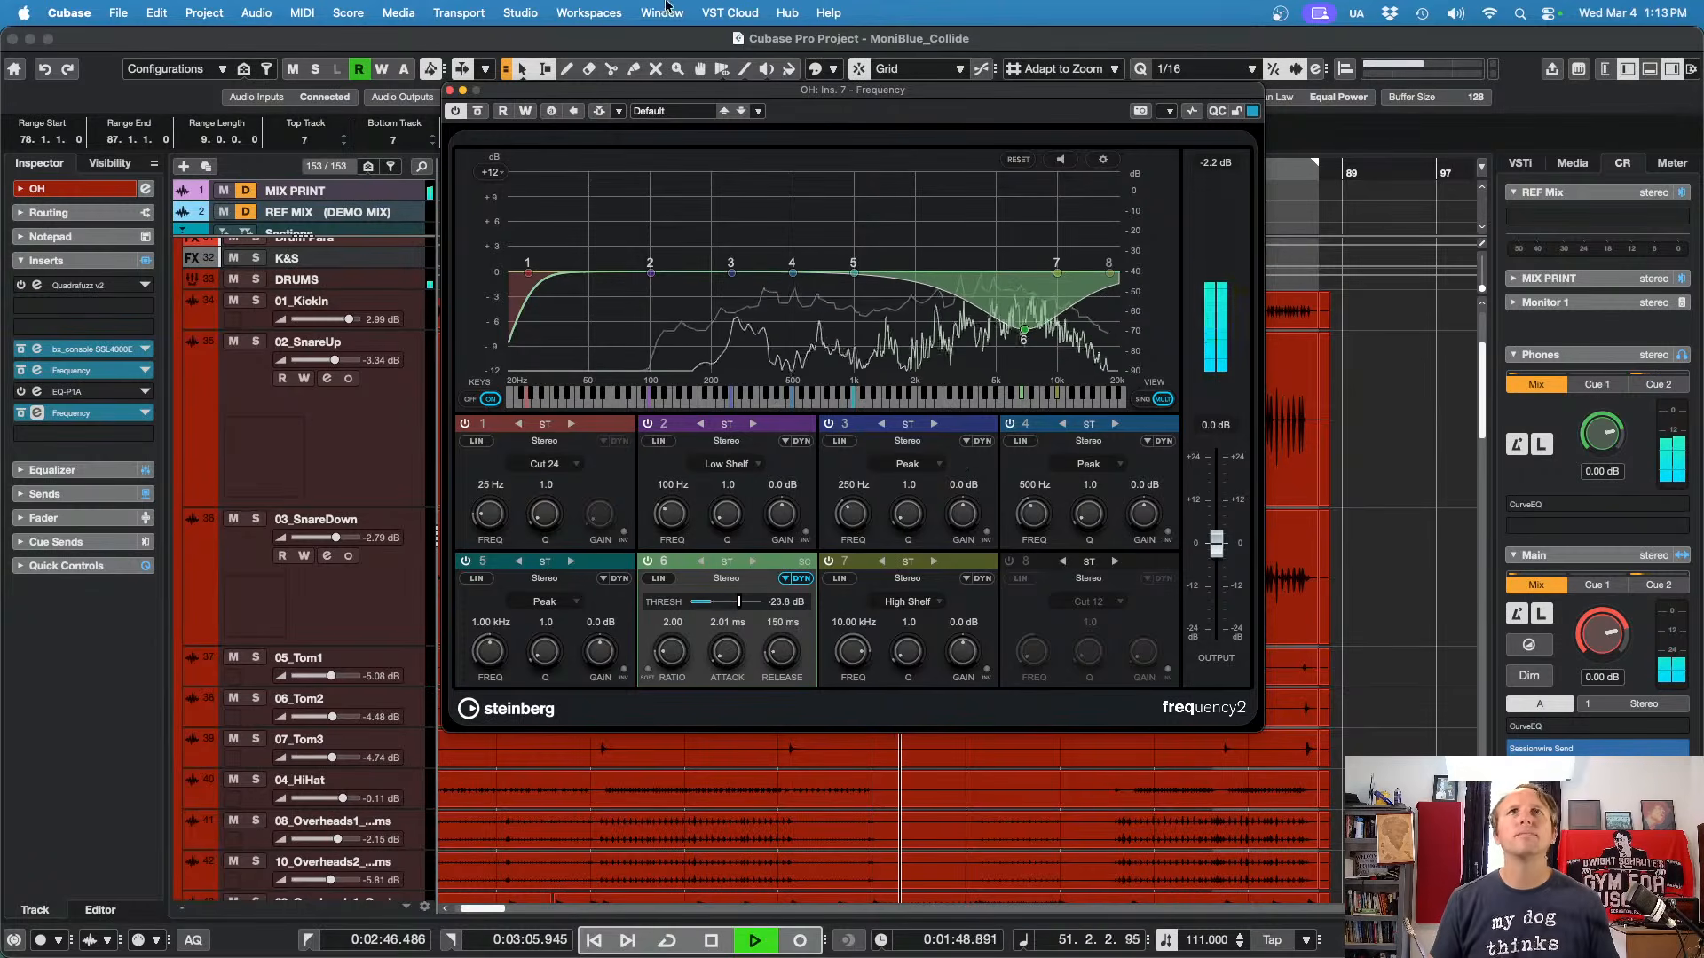
Step: While a late drum section plays, lower the frequency of OH band 6 slightly and deepen its cut, then close the EQ and stop playback
left_click_drag(701, 90, 322, 110)
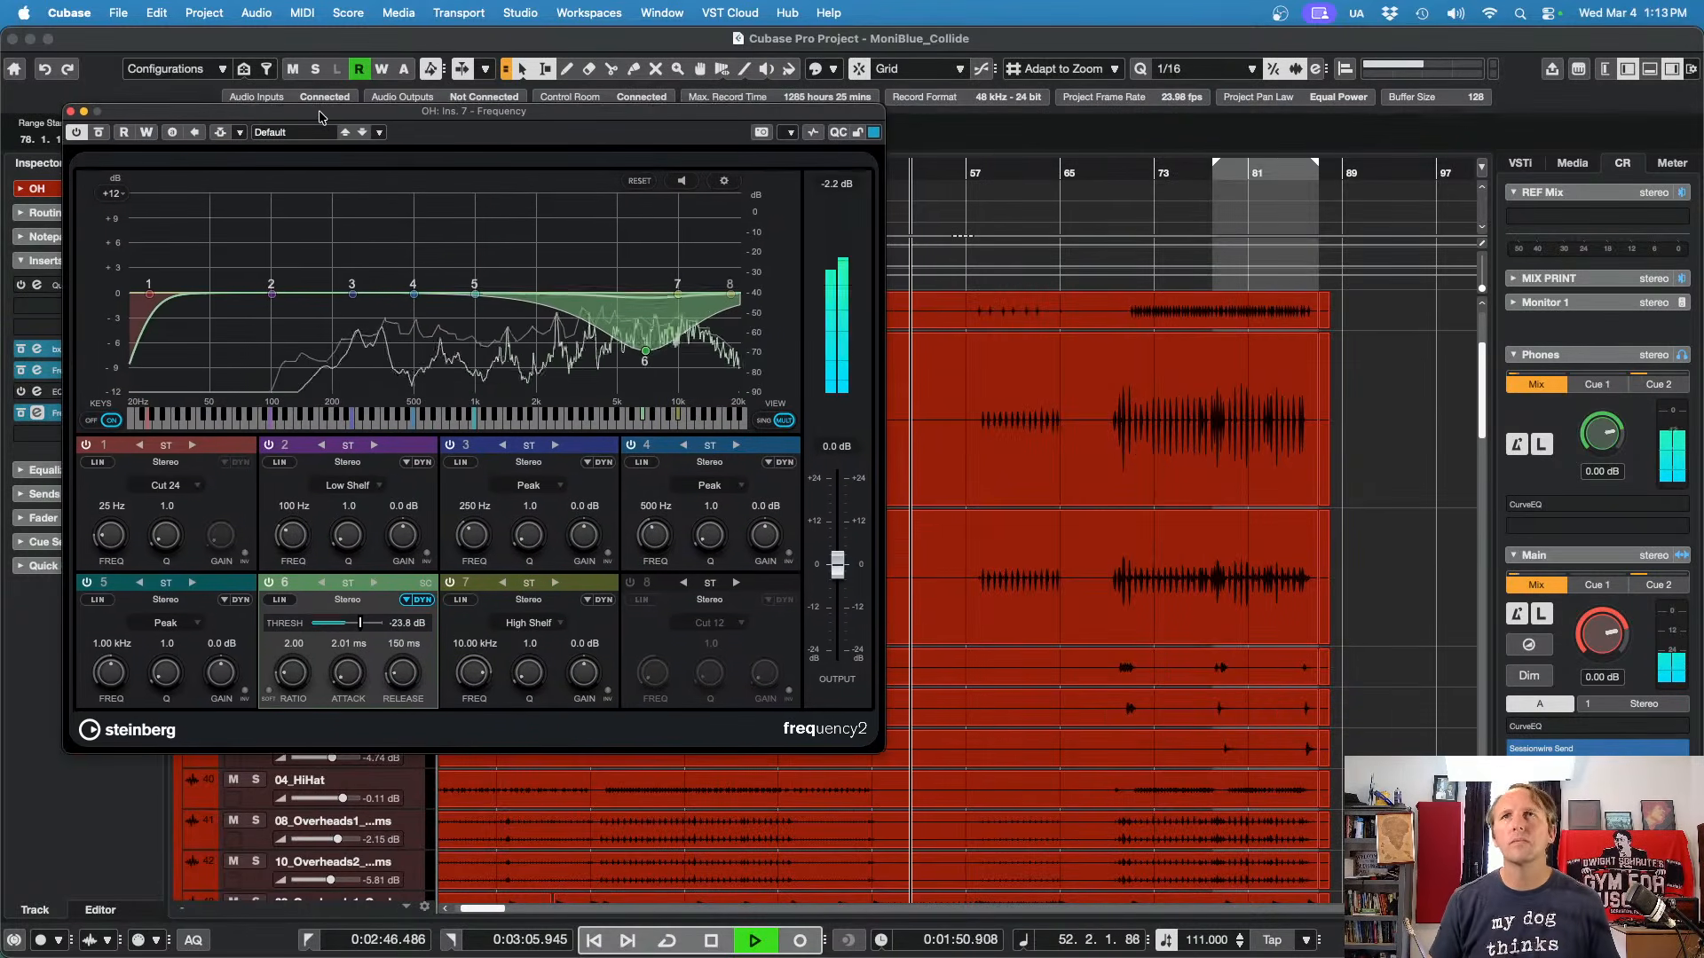
scroll(1424, 558, "down", 5)
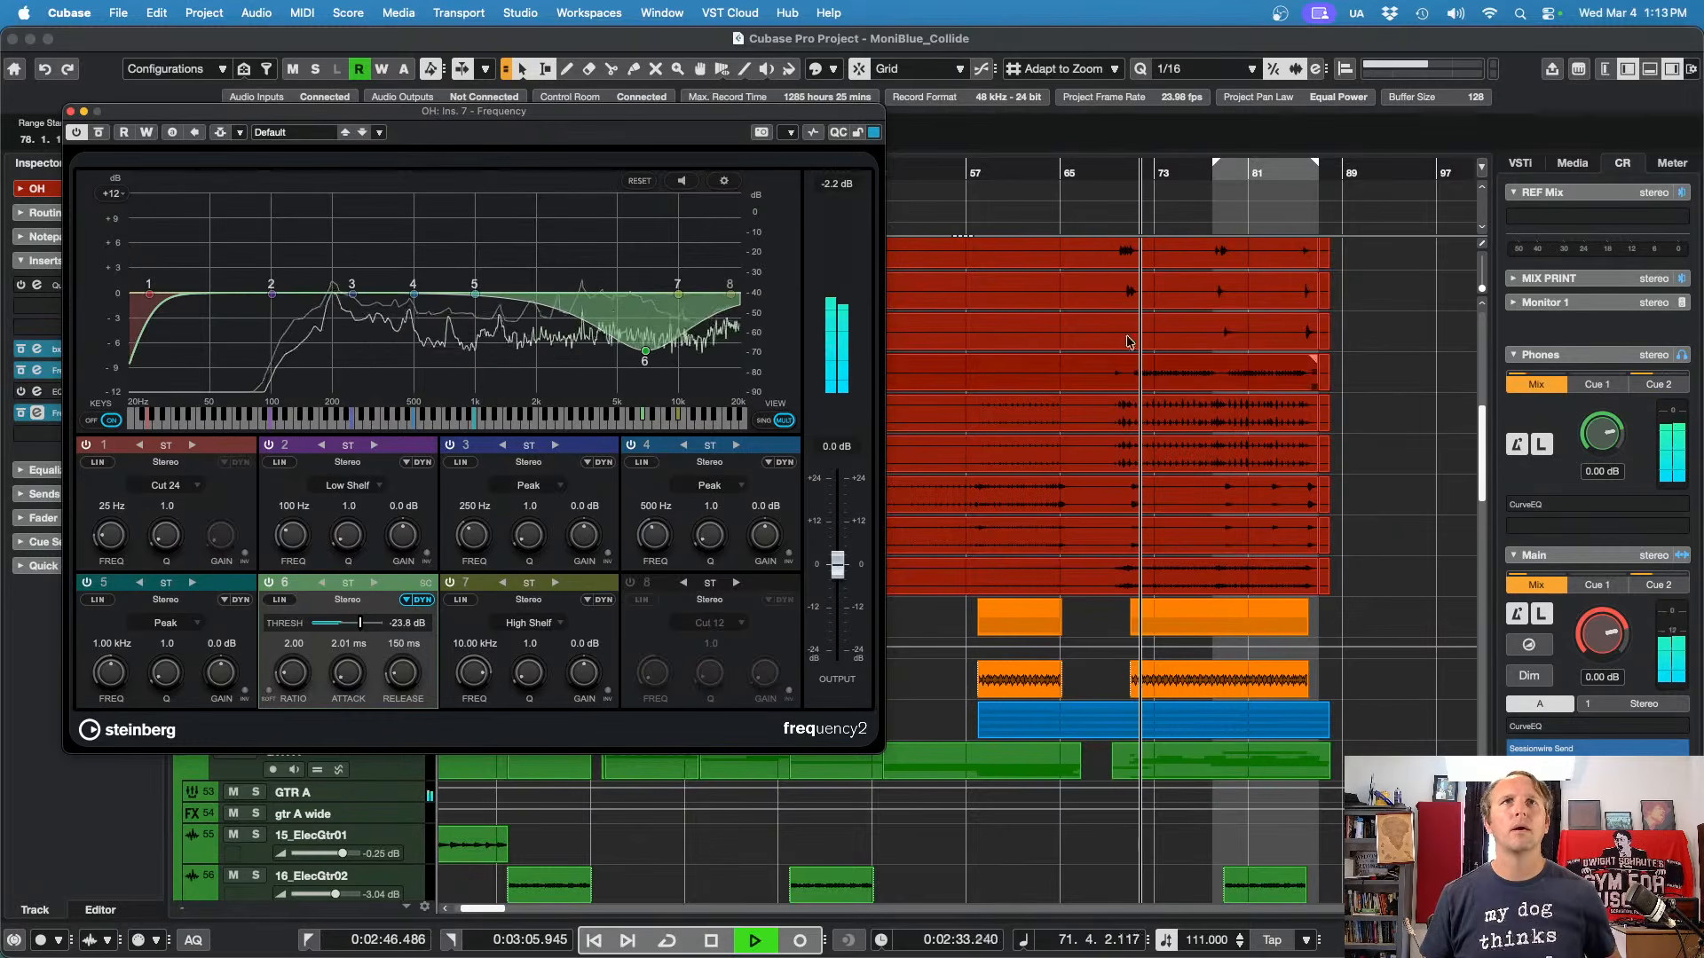
mouse_move(645, 355)
left_click_drag(645, 355, 631, 365)
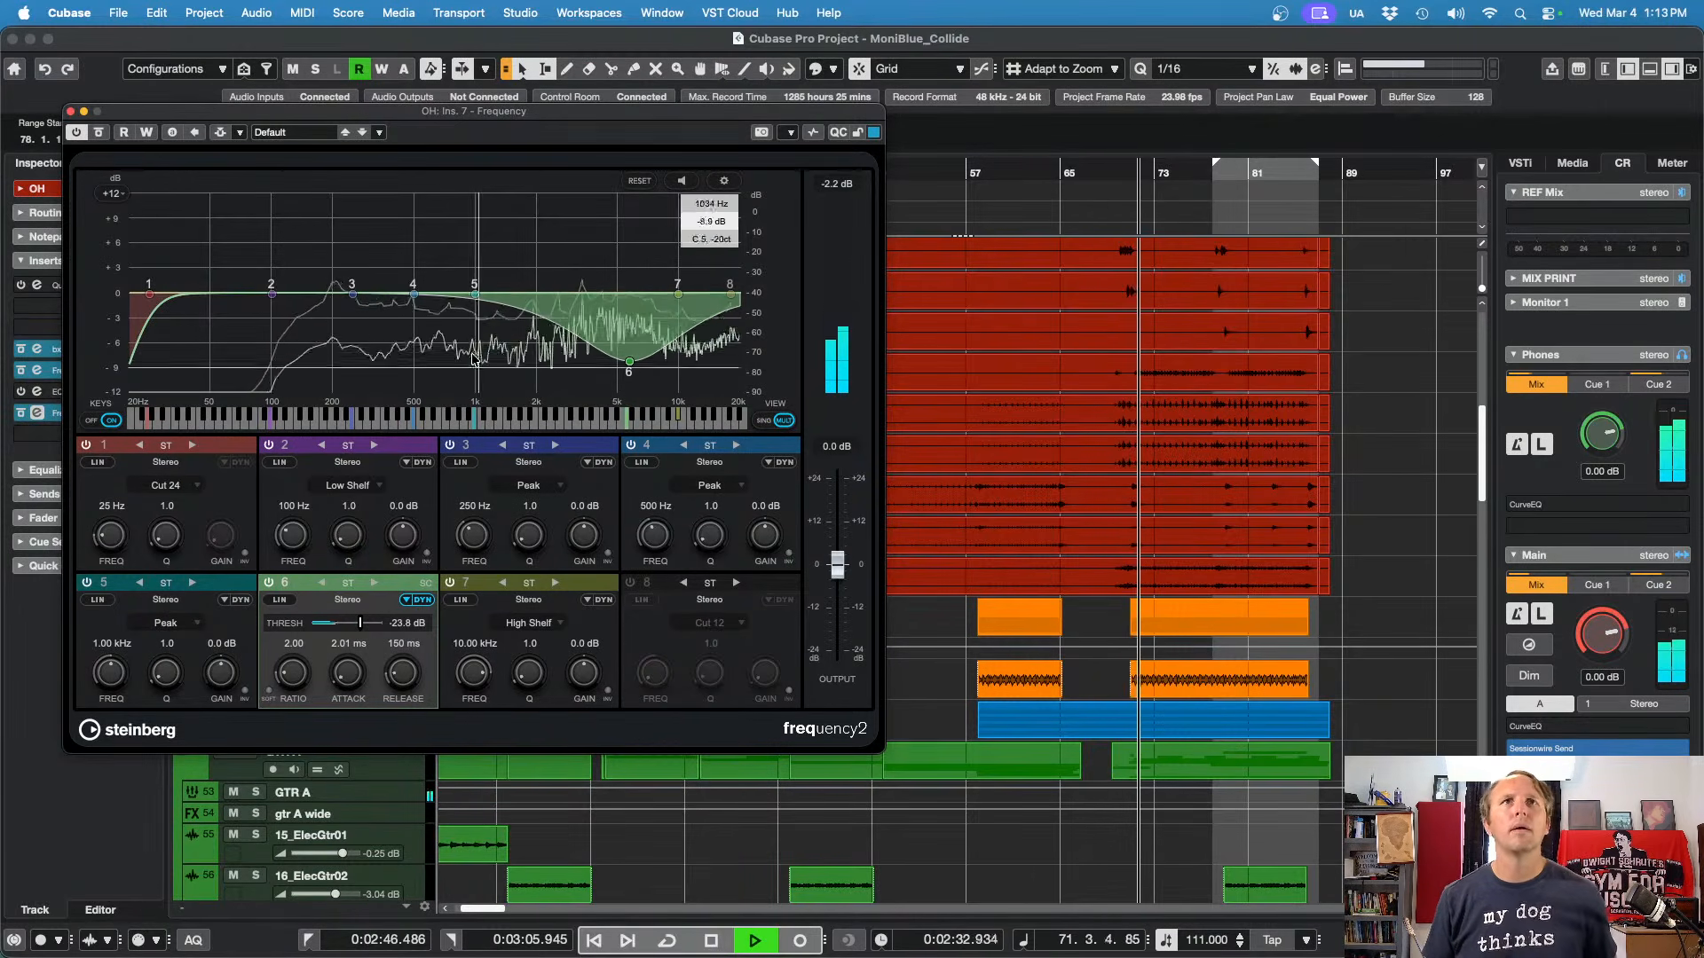
left_click(71, 113)
key("space")
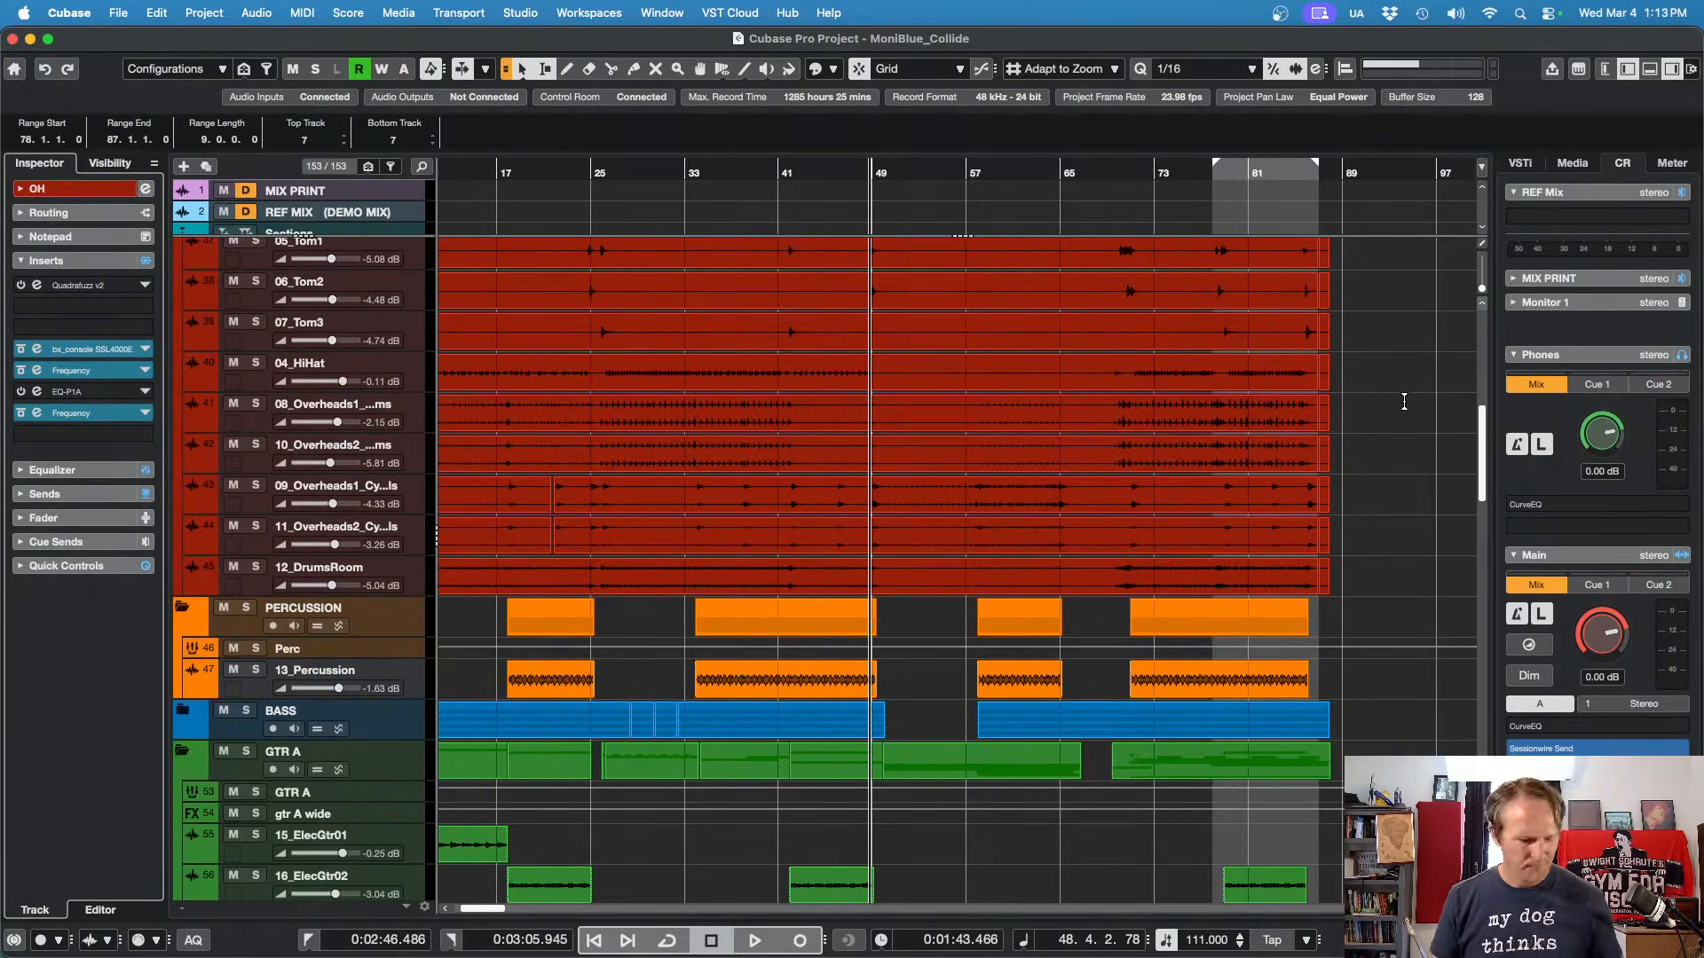
scroll(1395, 401, "down", 15)
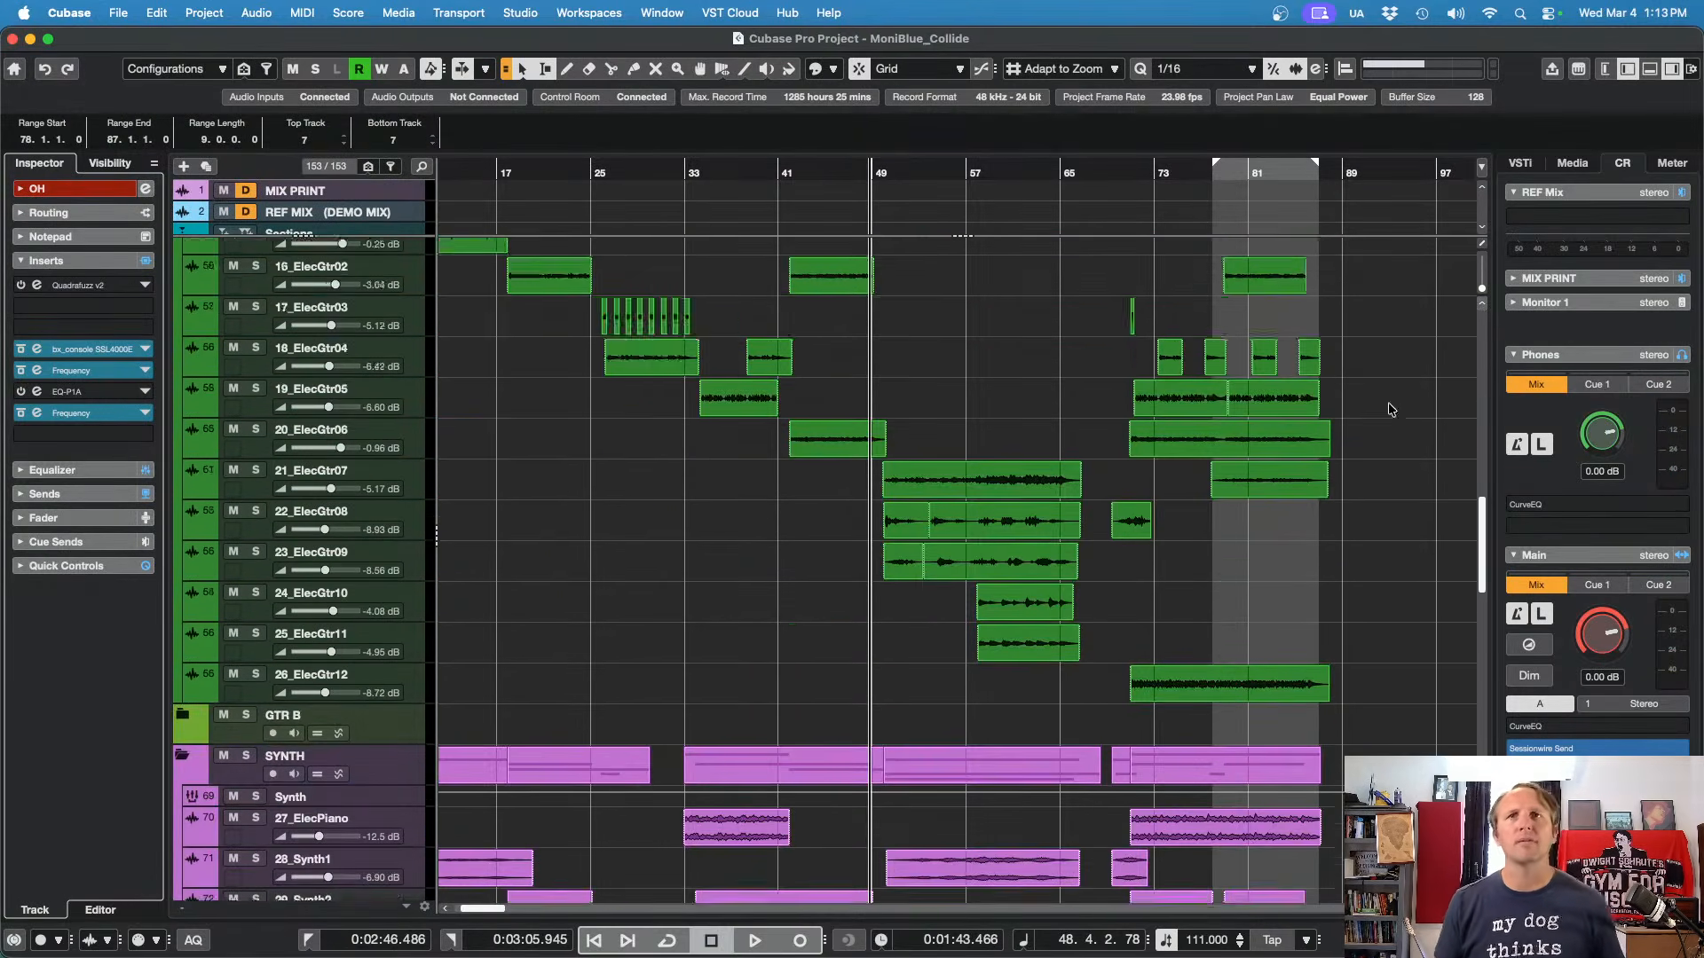
scroll(1387, 411, "up", 1)
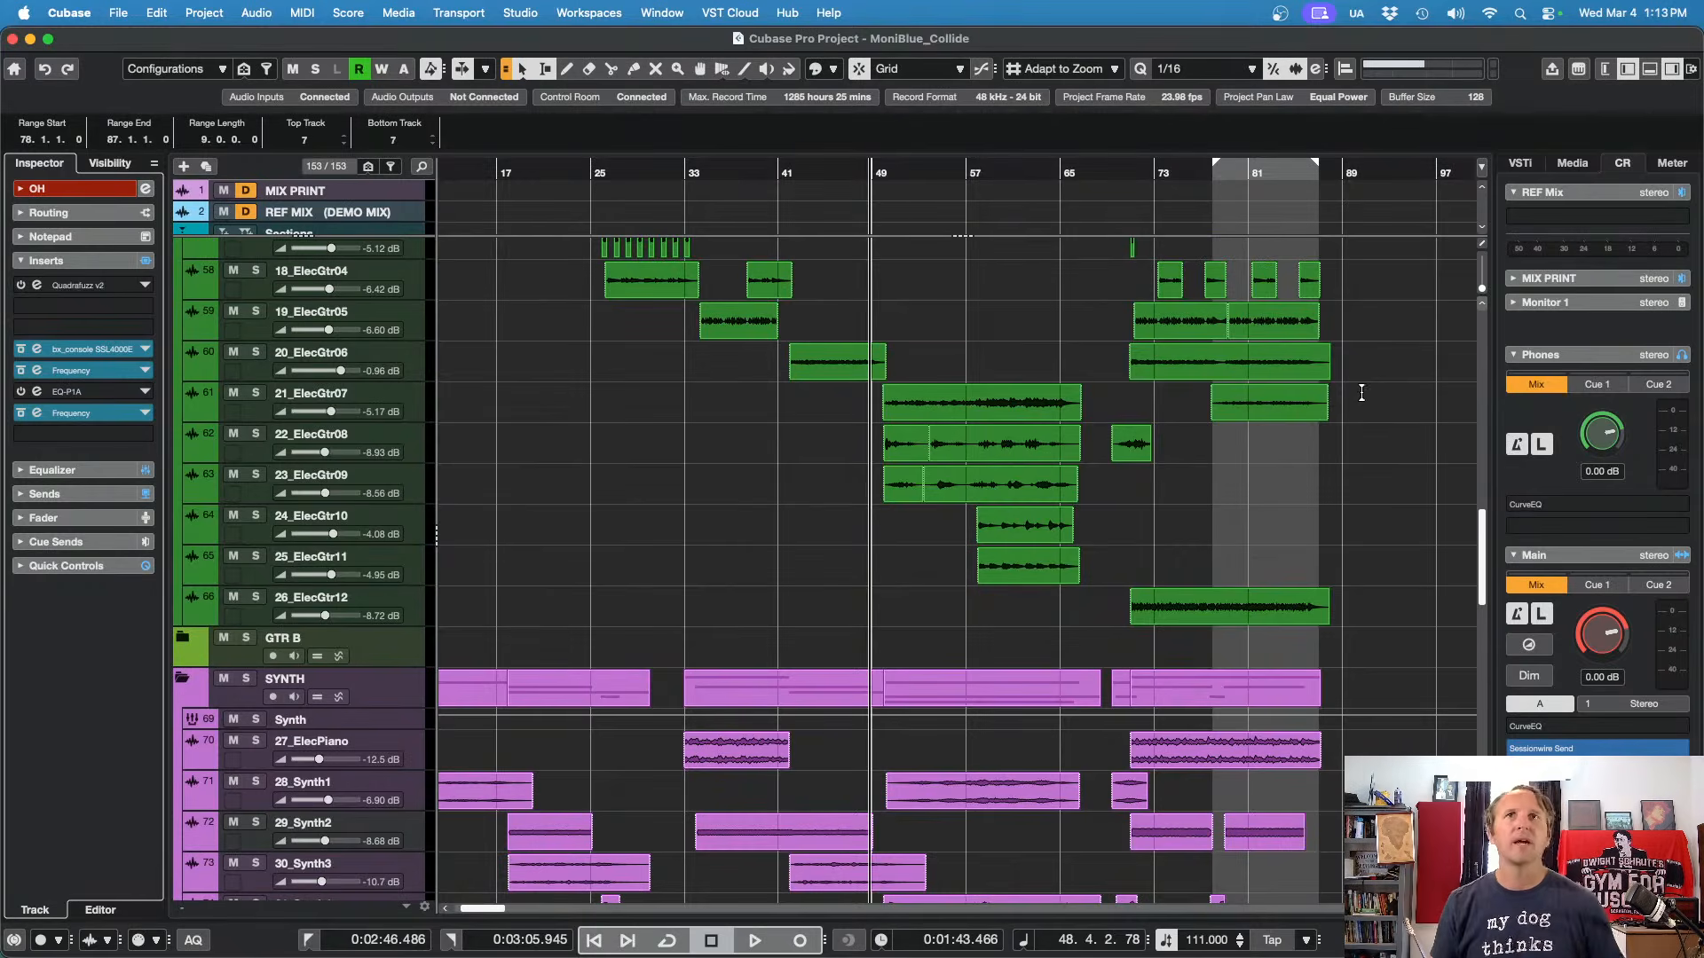
Step: Play the final section from just before bar 71 and briefly audition 26_ElecGtr12 in solo
left_click(1128, 170)
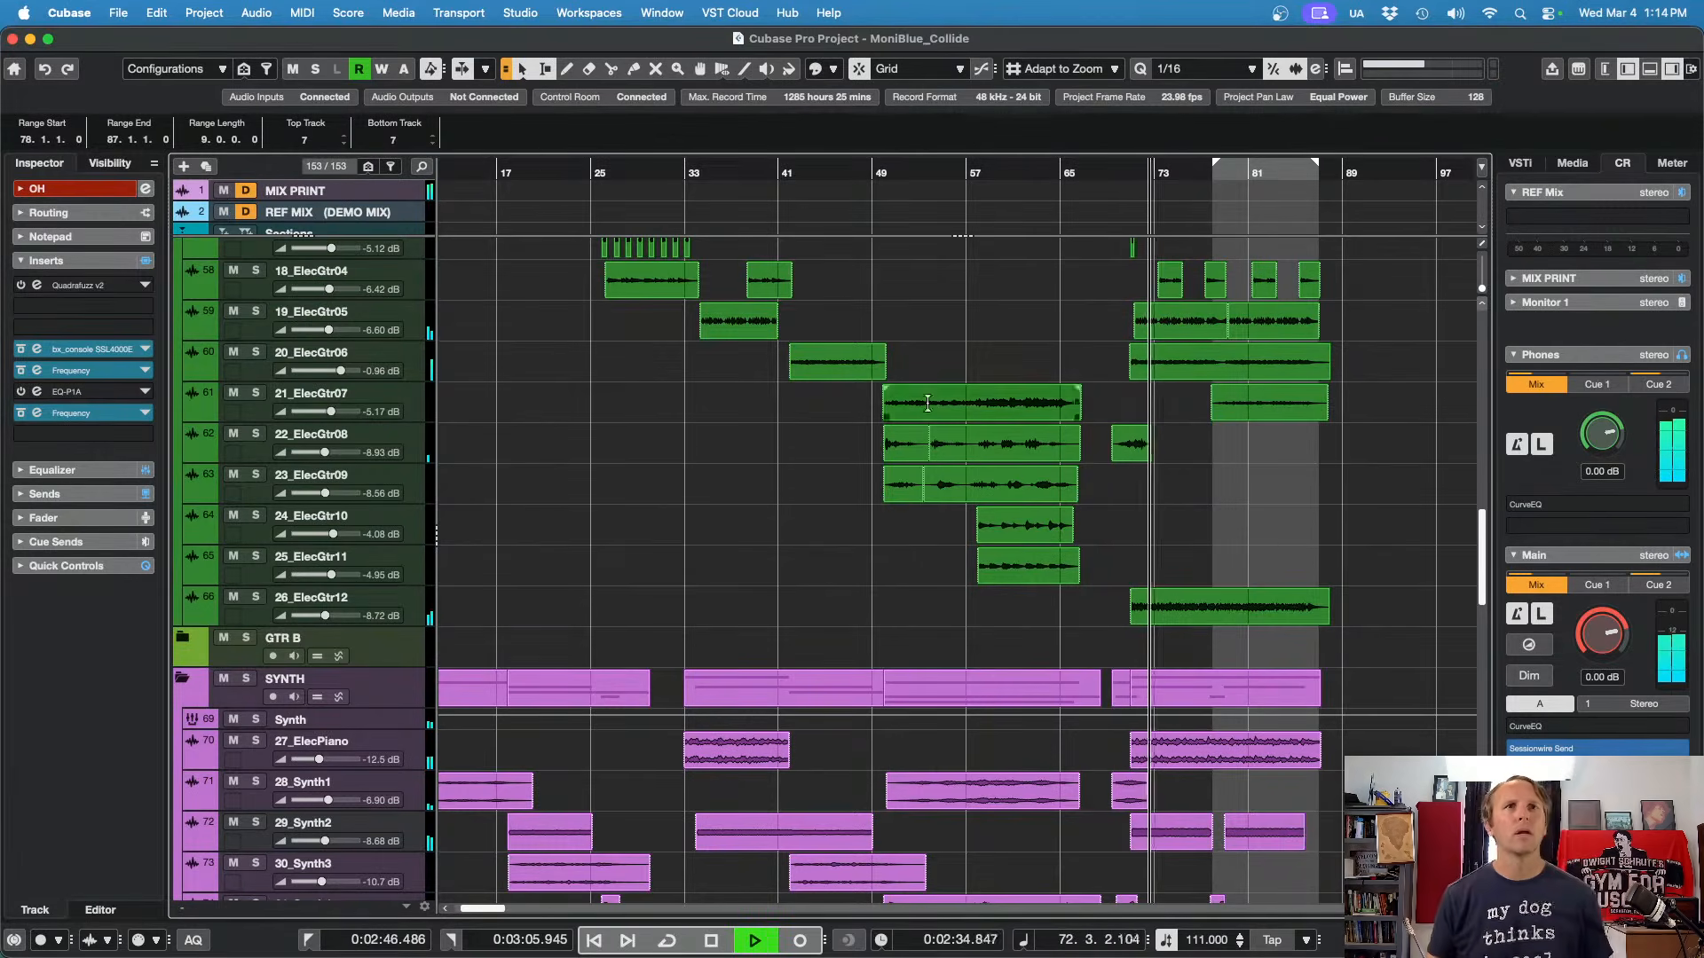
left_click(414, 621)
key("s")
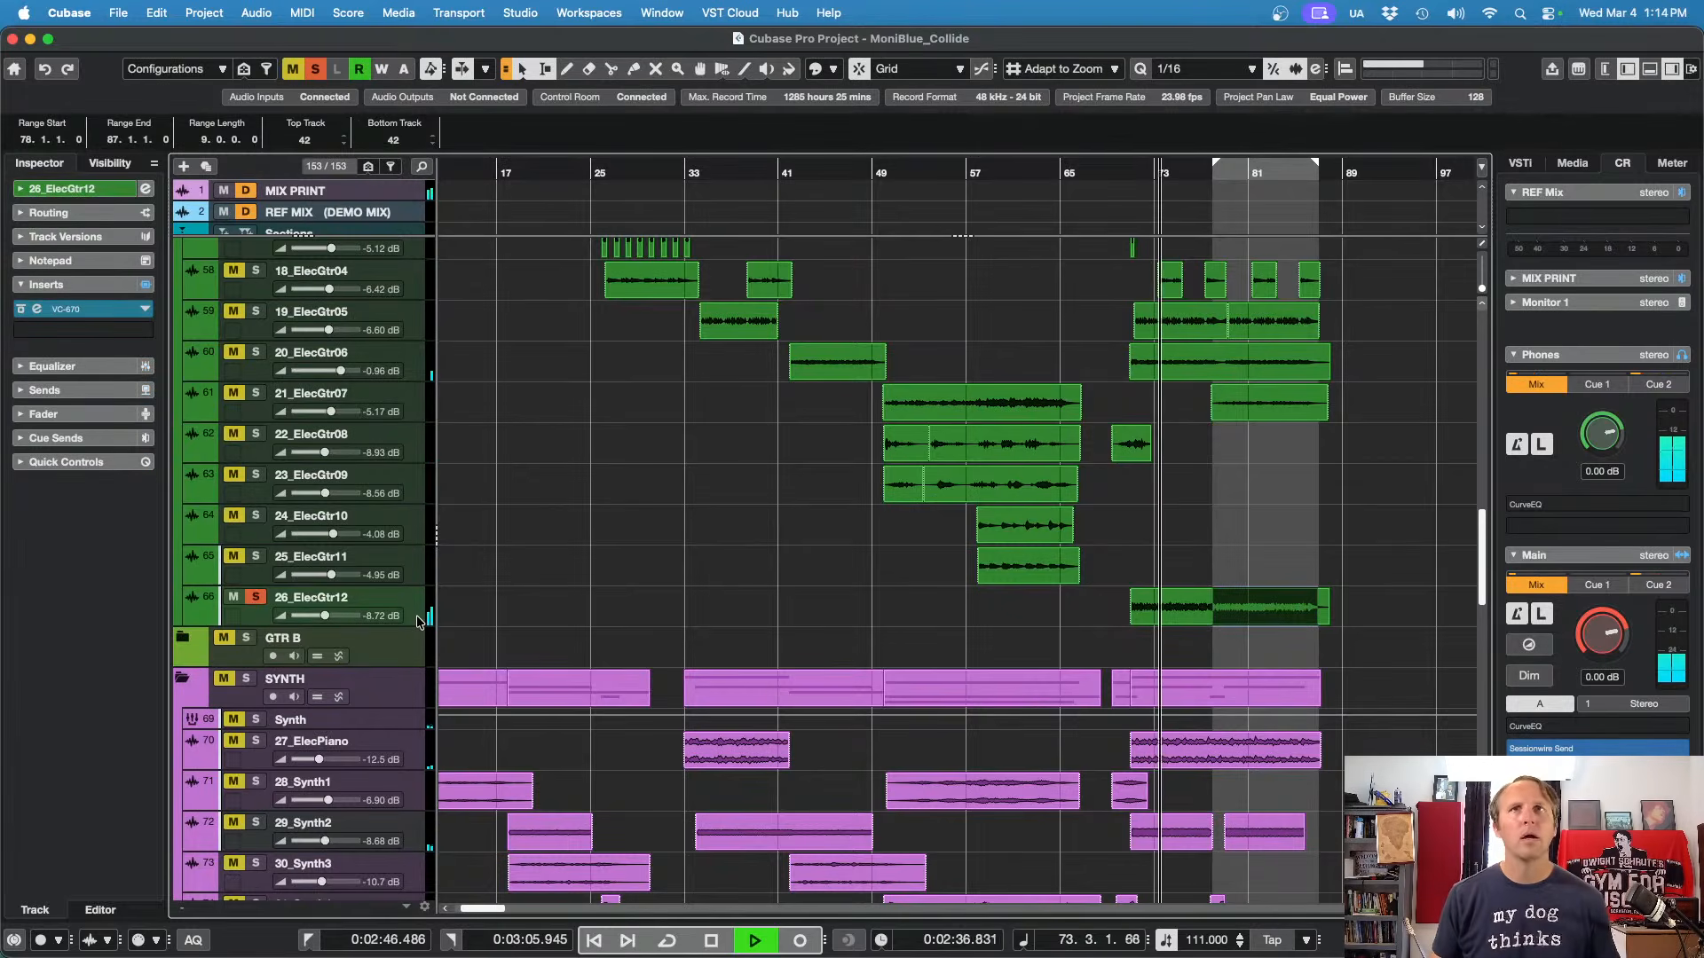
key("s")
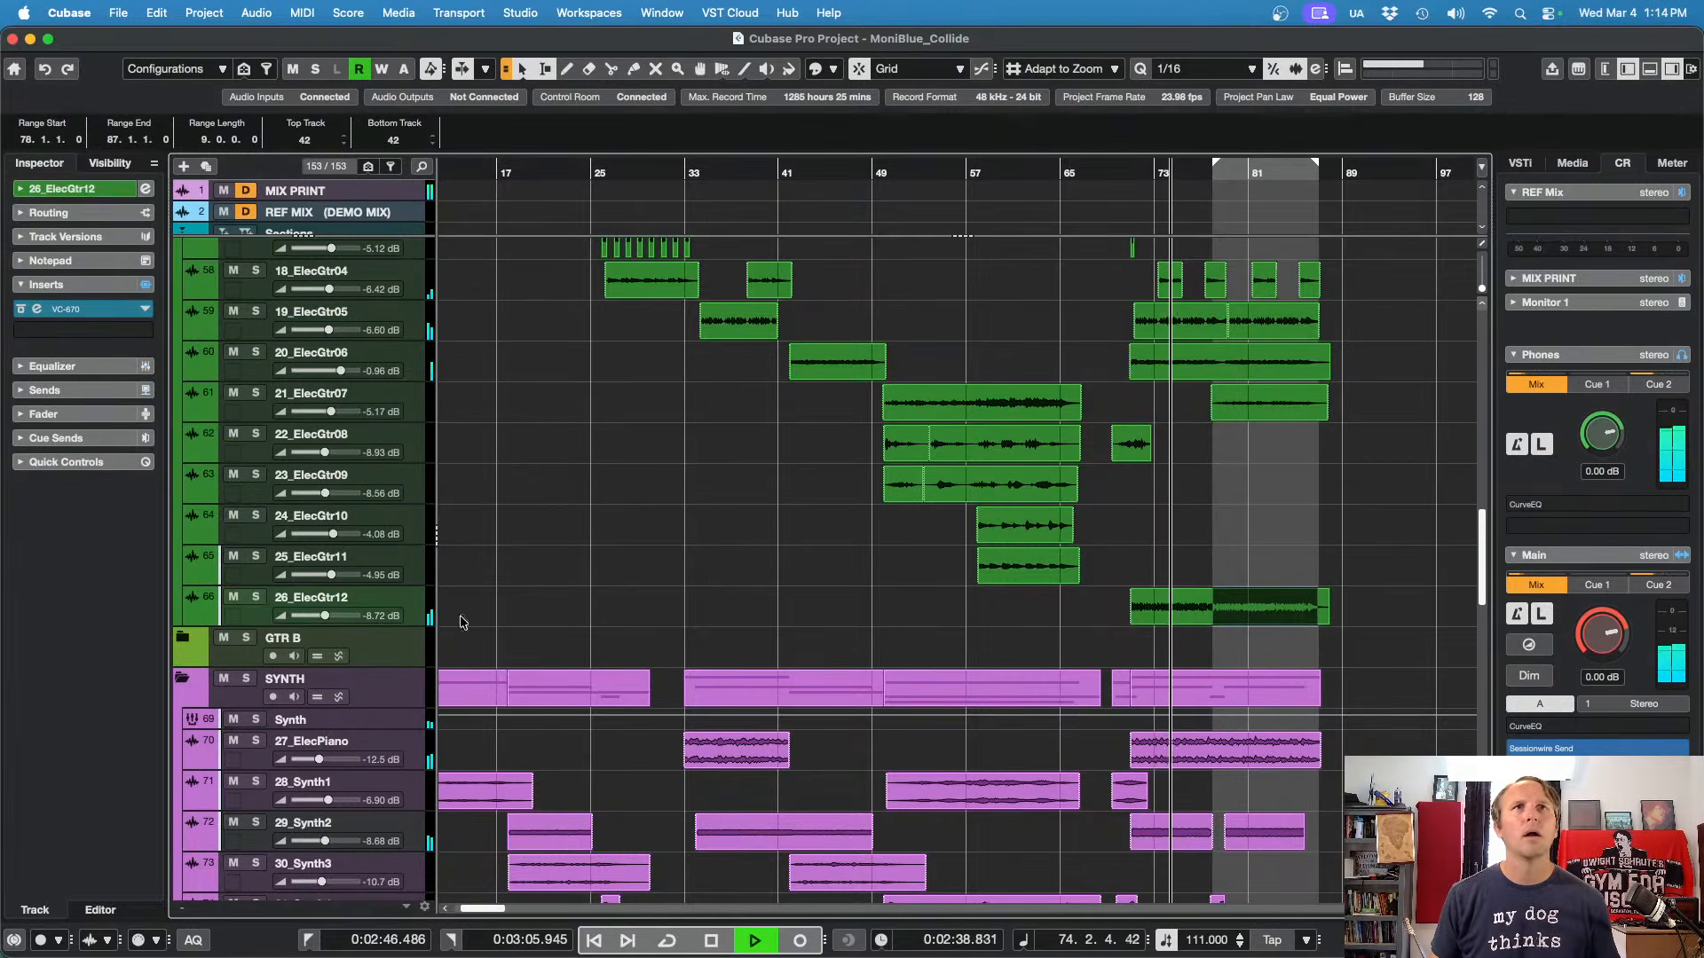
Step: Solo the electric guitar tracks, lower the 20_ElecGtr06 volume to -1.41 dB, and replay from about bar 69
scroll(595, 571, "up", 3)
scroll(595, 571, "up", 3)
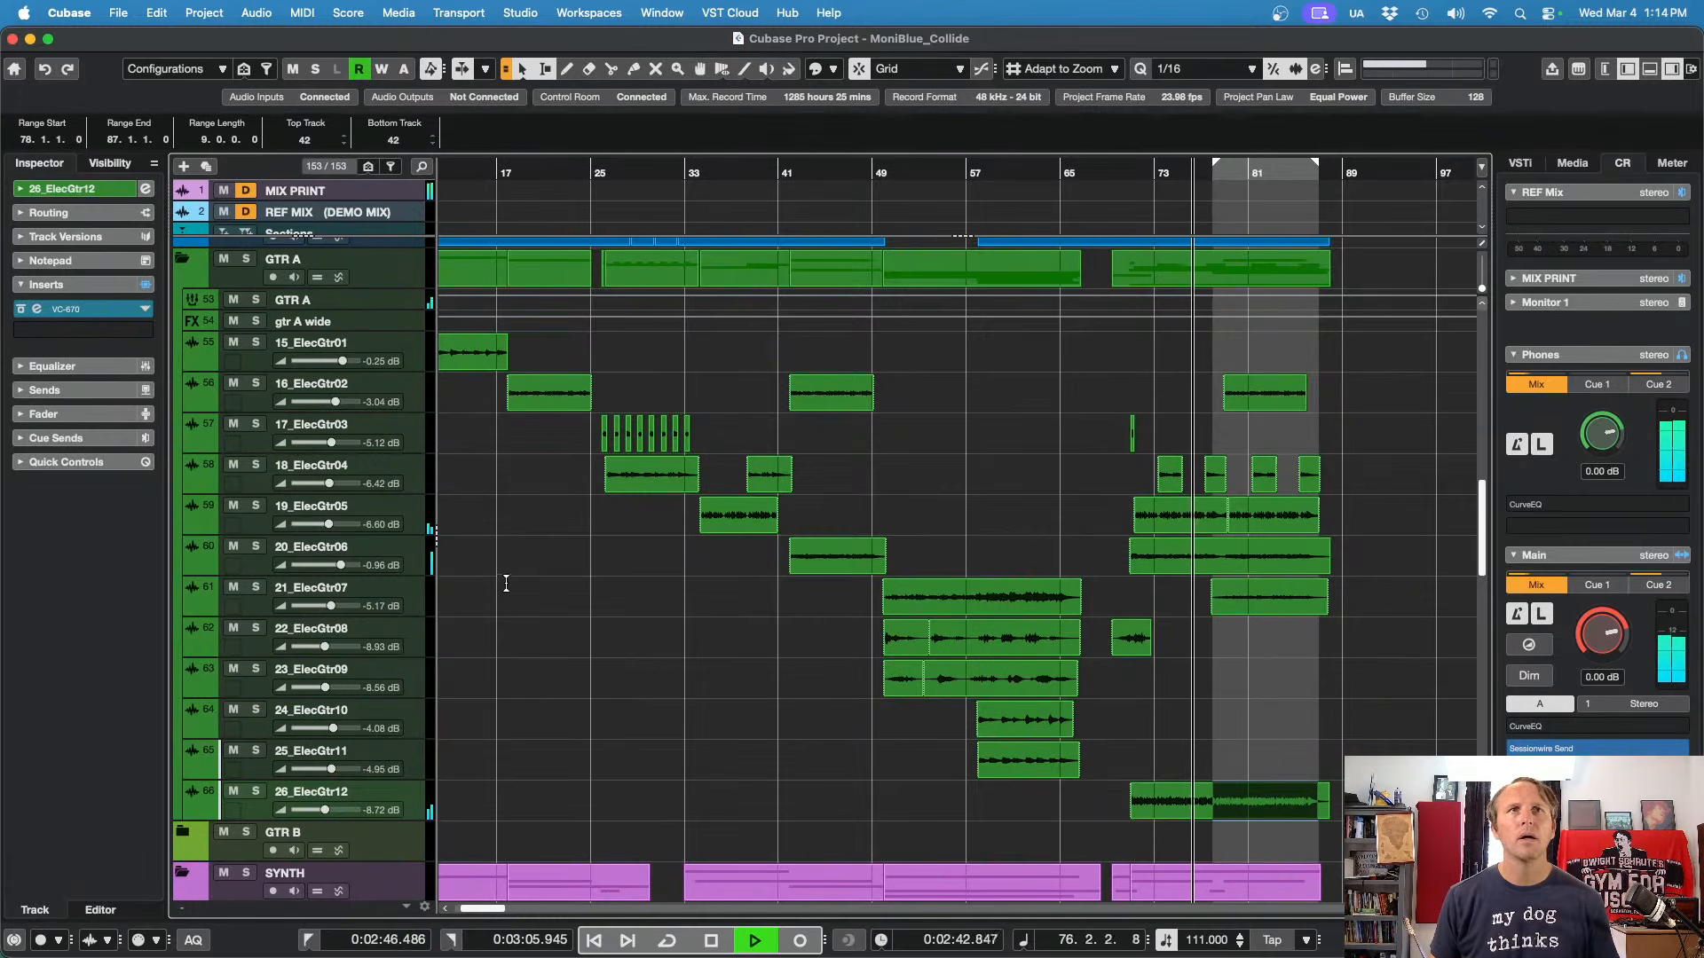
left_click(425, 565)
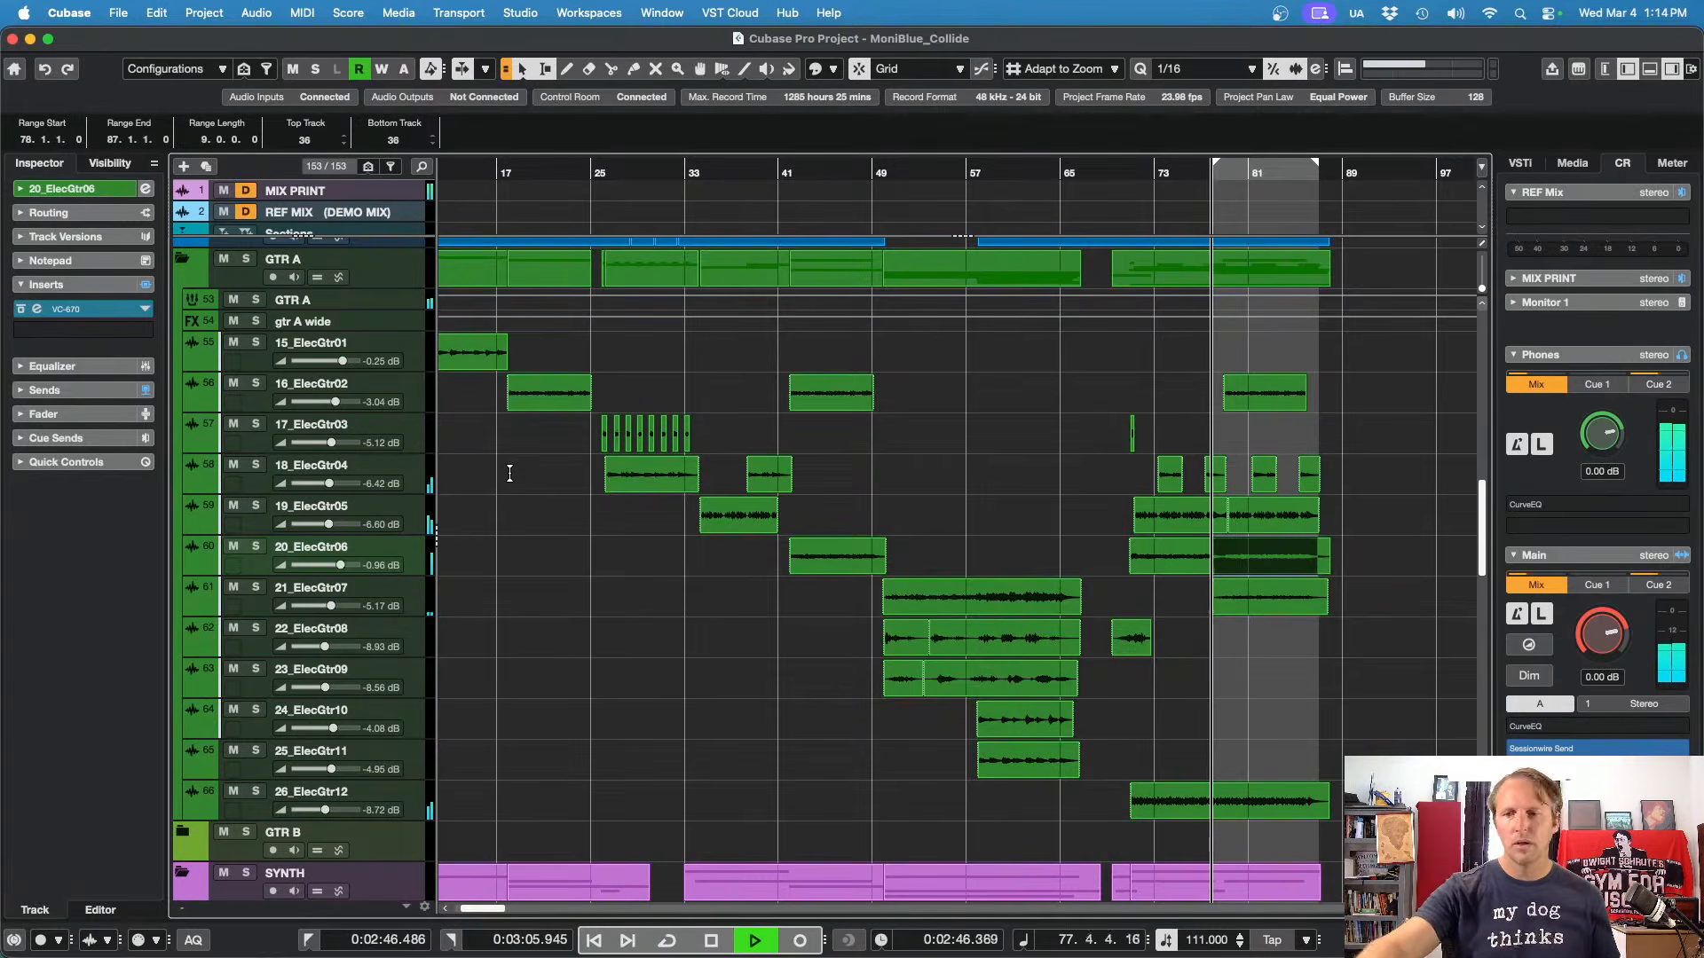
key("s")
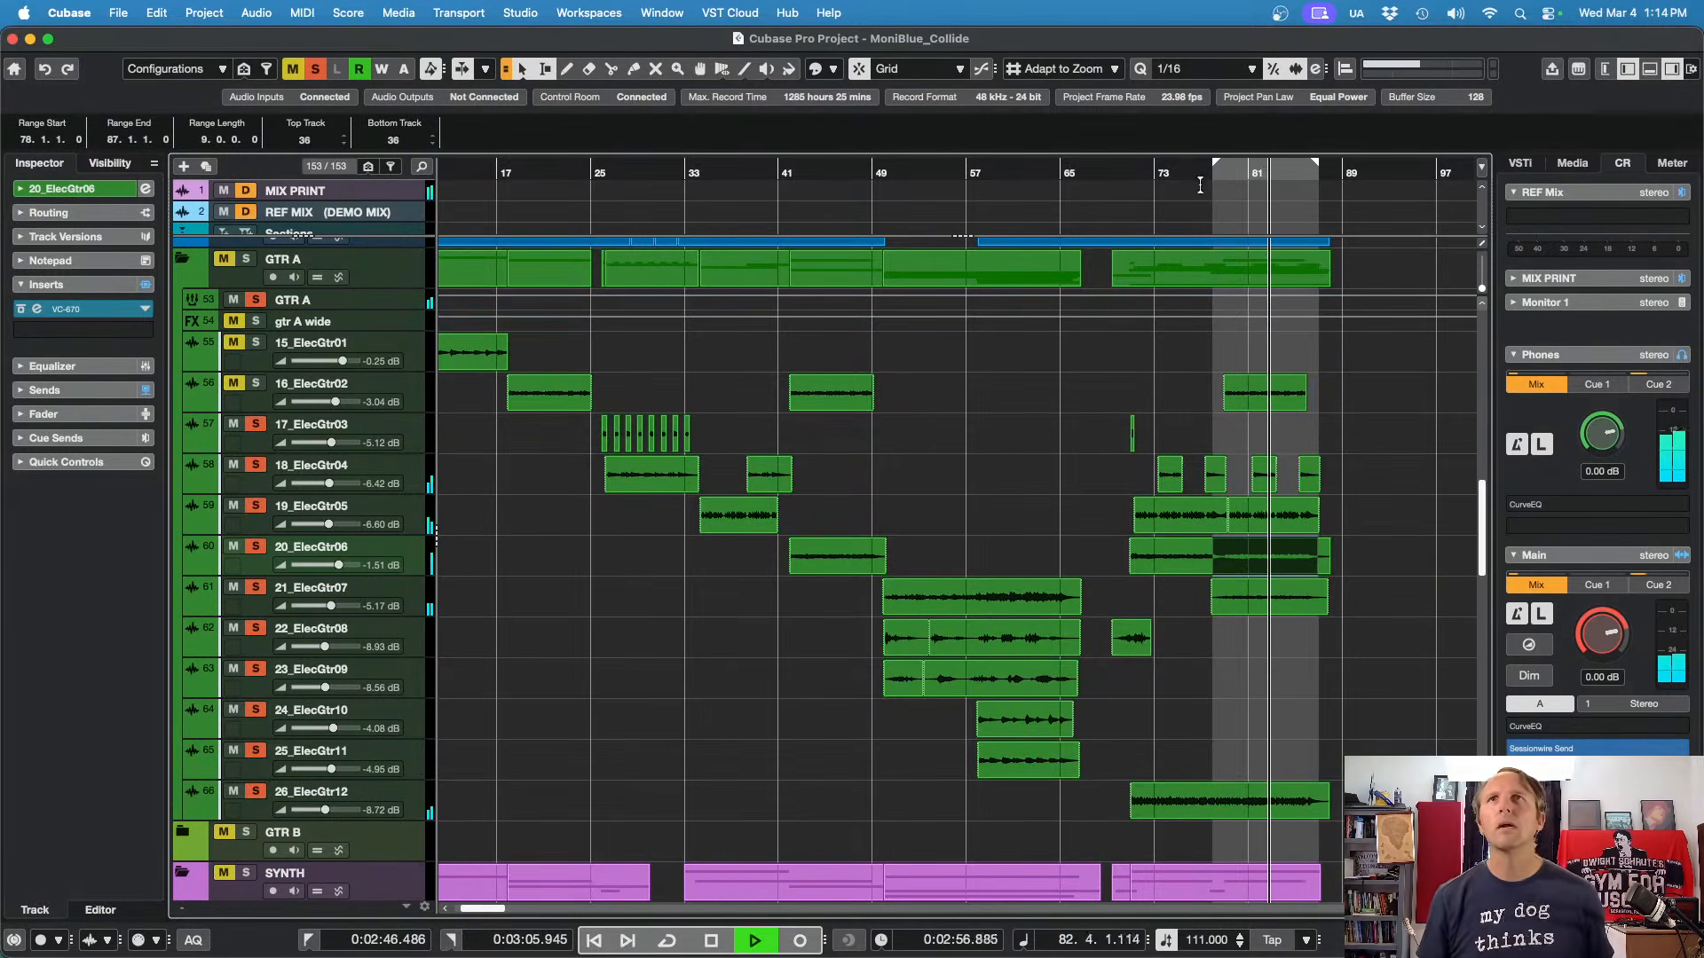
left_click(1108, 173)
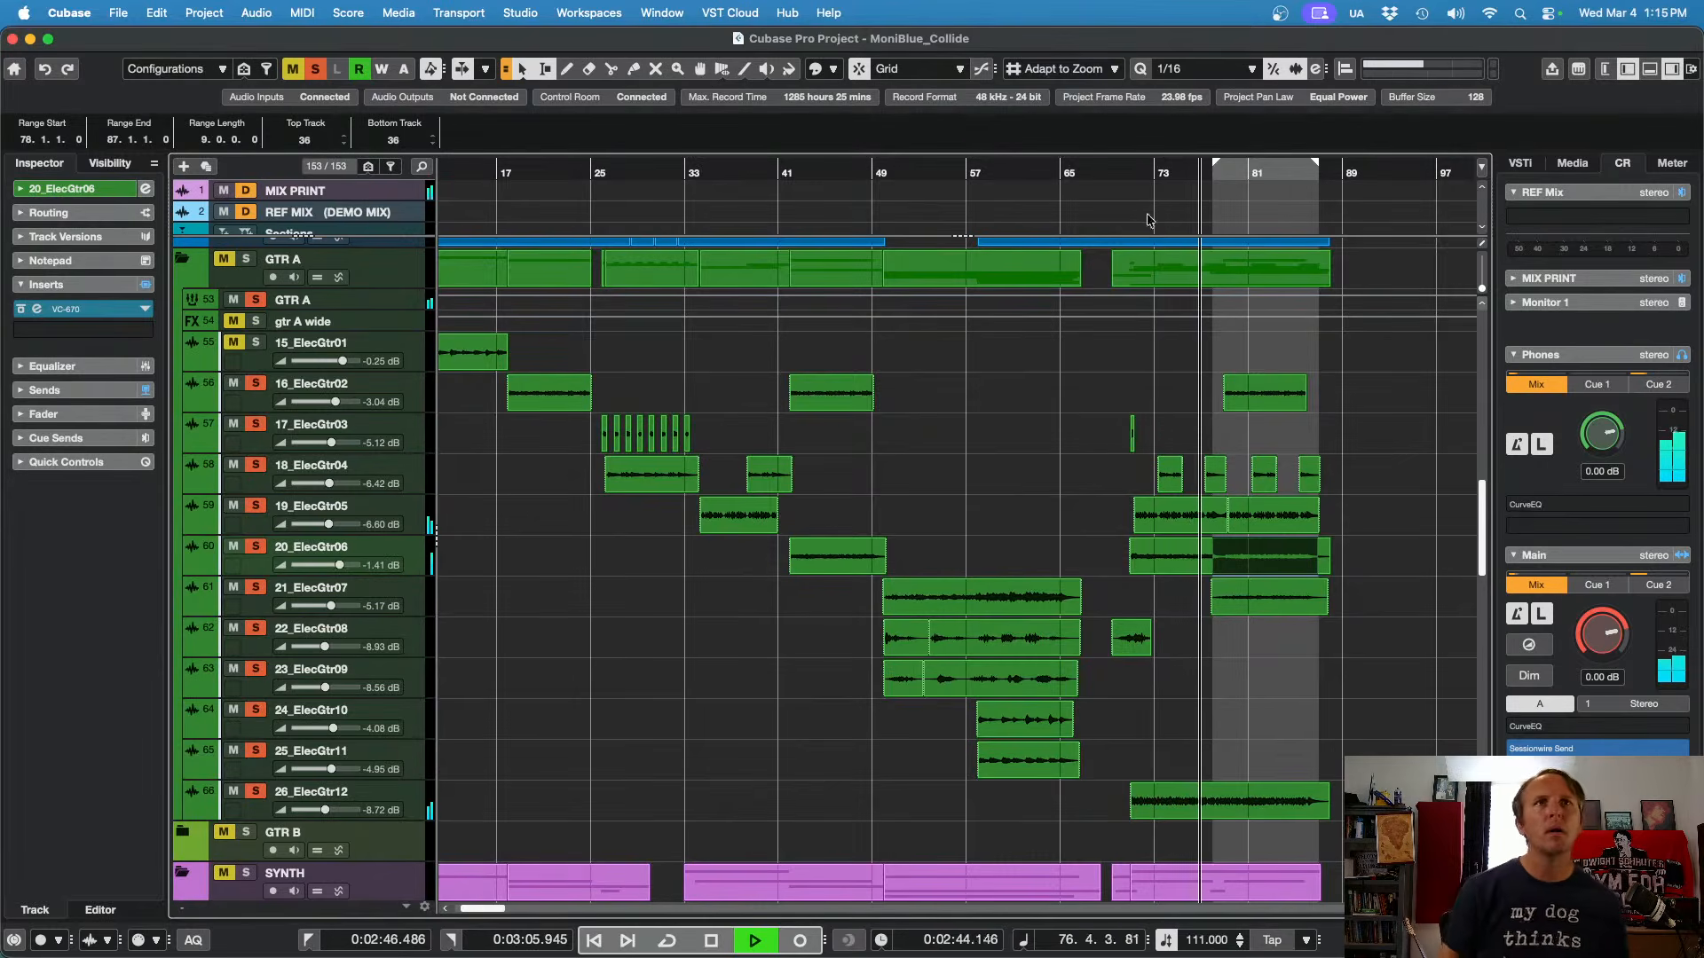
Step: Show and enlarge the 19_ElecGtr05 volume automation lane, and lower its level to -10.2 dB from bar 70 to bar 88
left_click(217, 531)
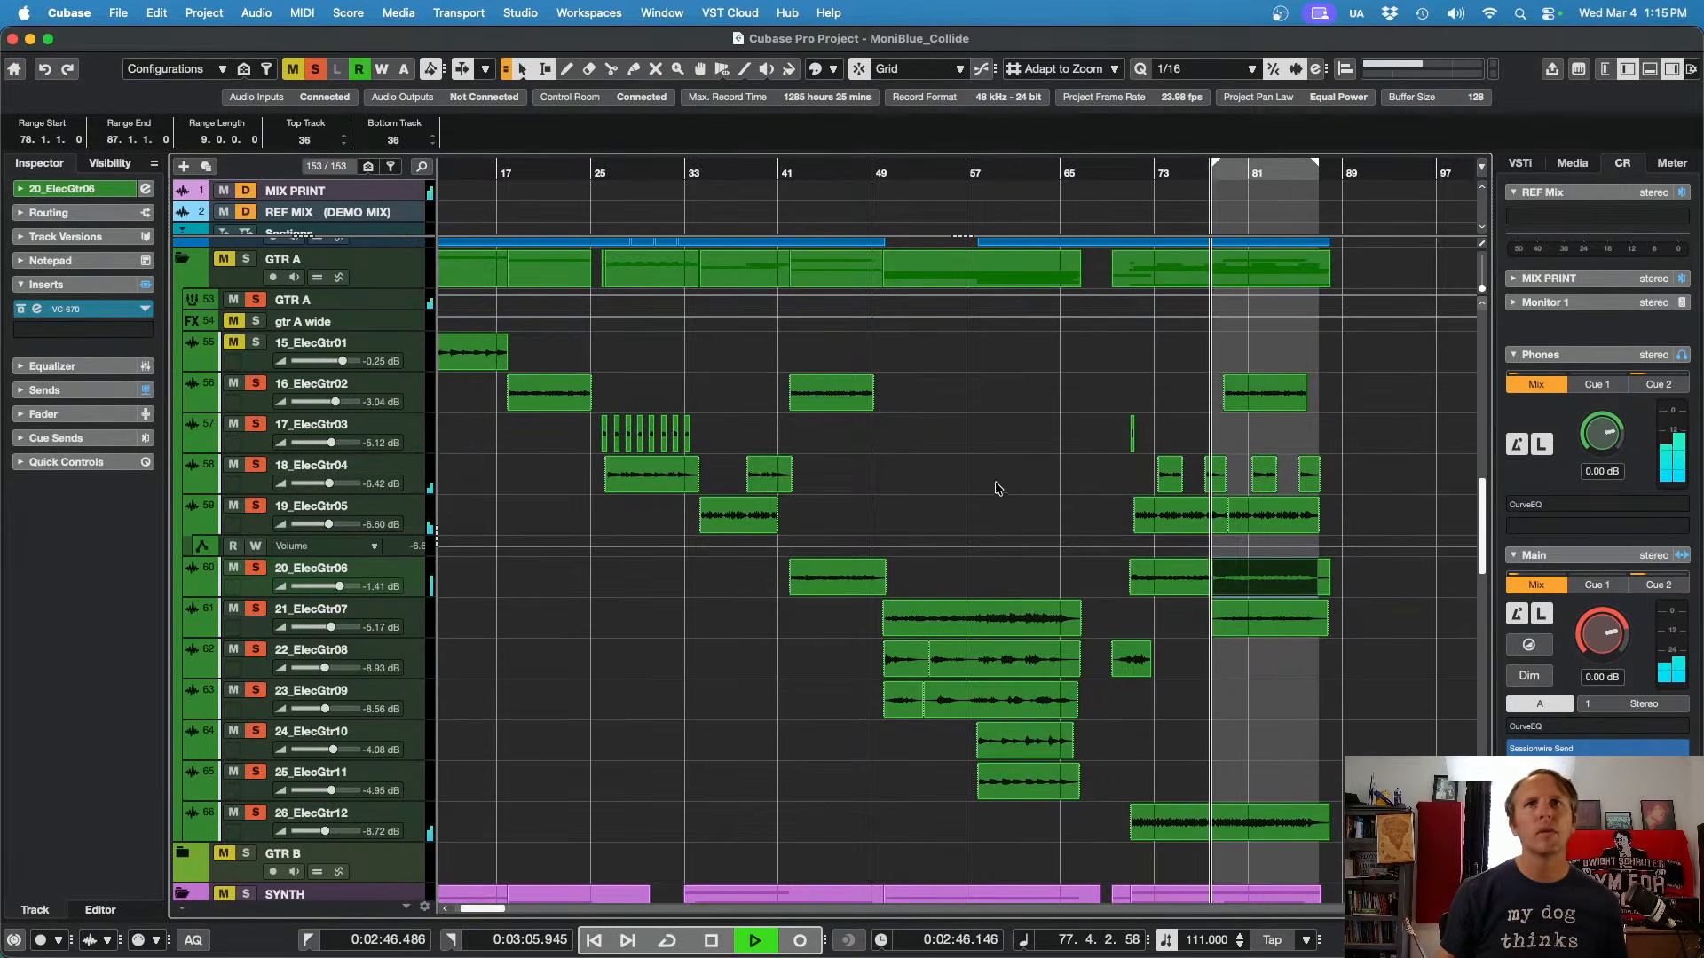
left_click_drag(391, 557, 405, 634)
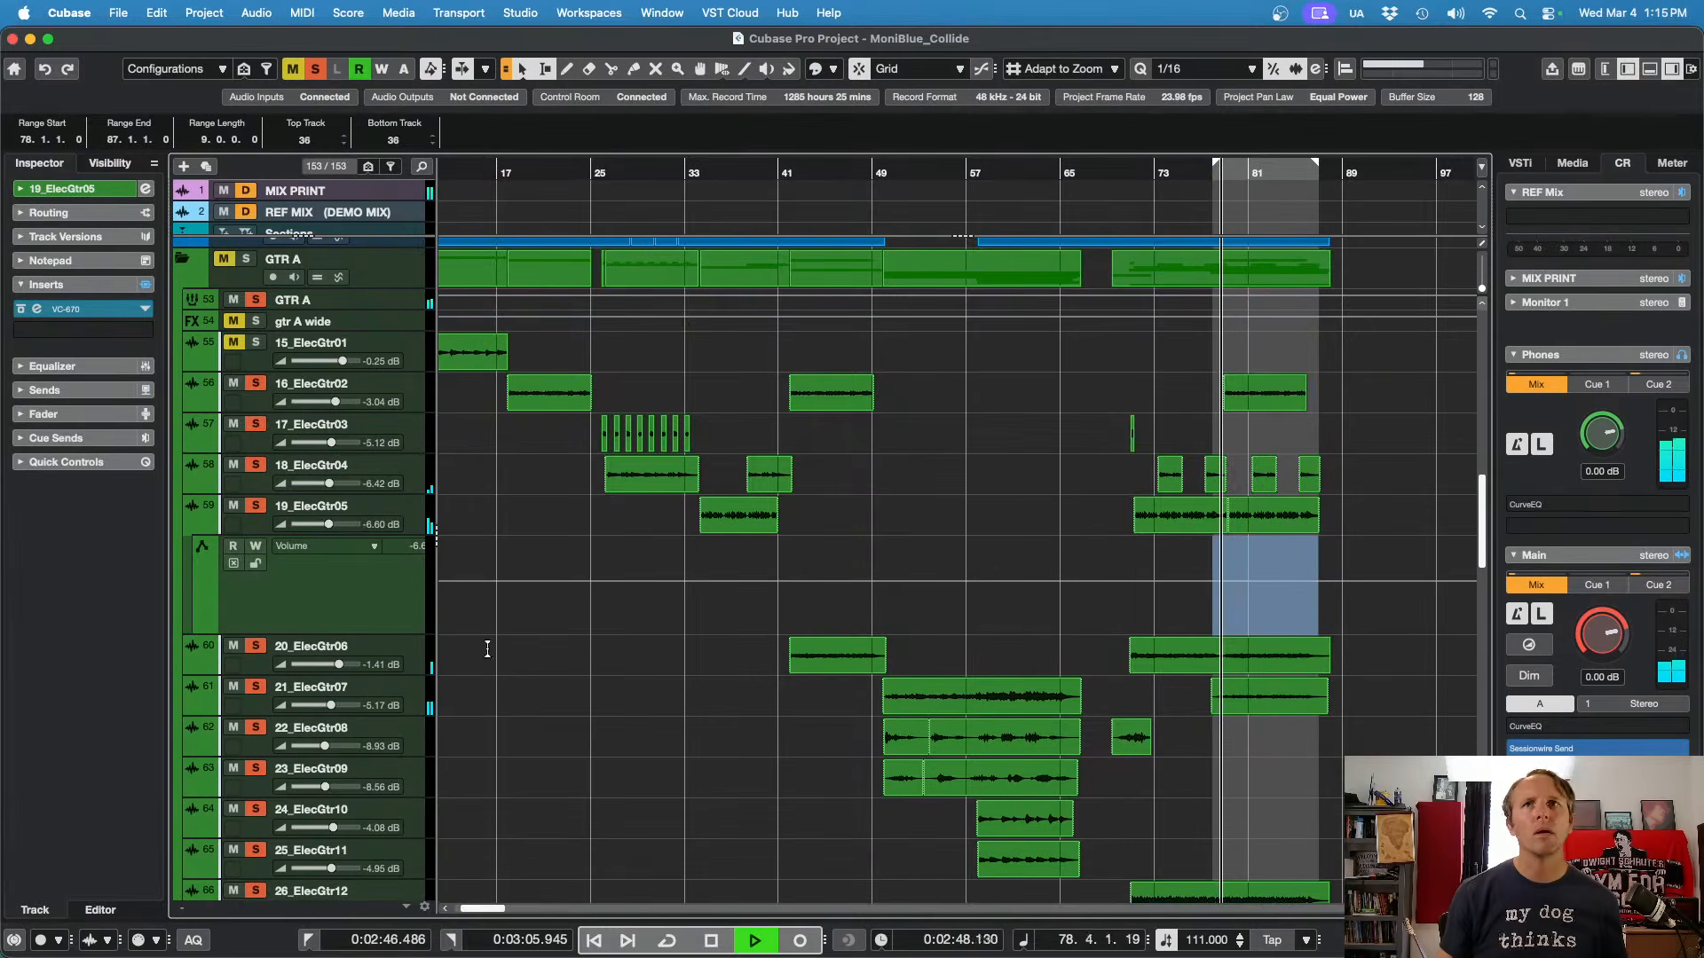
left_click_drag(1129, 559, 1278, 556)
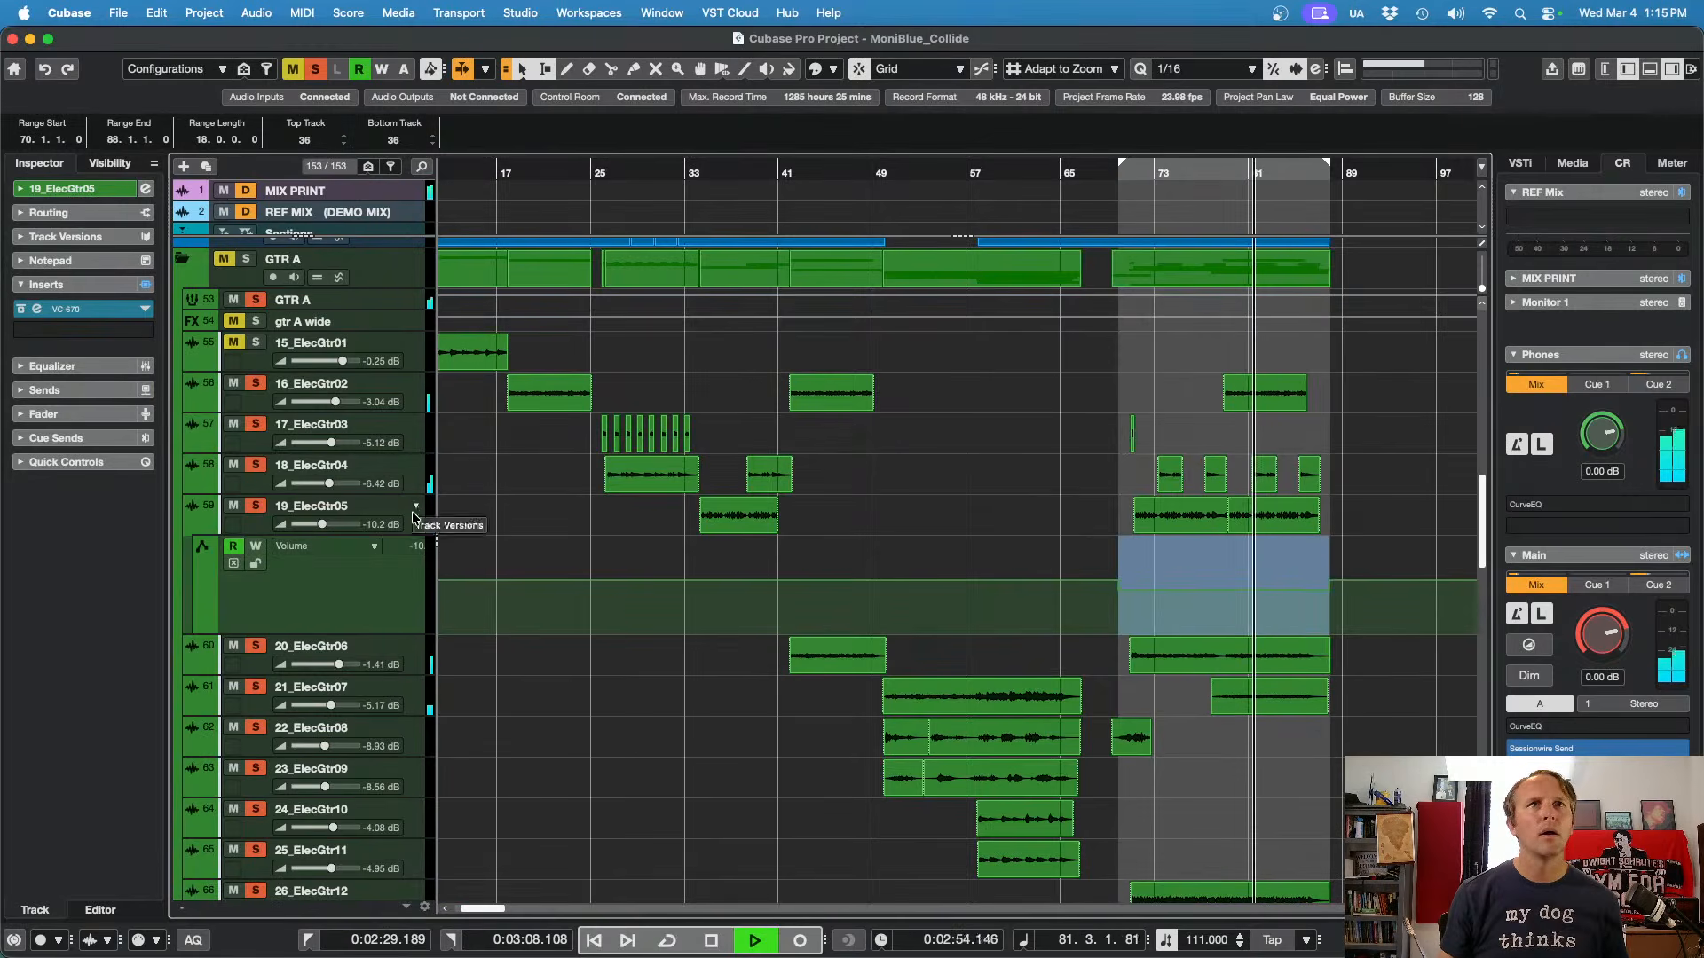
Step: Show the volume automation of 16_ElecGtr02 and lower its level to -6.58 dB from bar 77 to bar 88
left_click(413, 400)
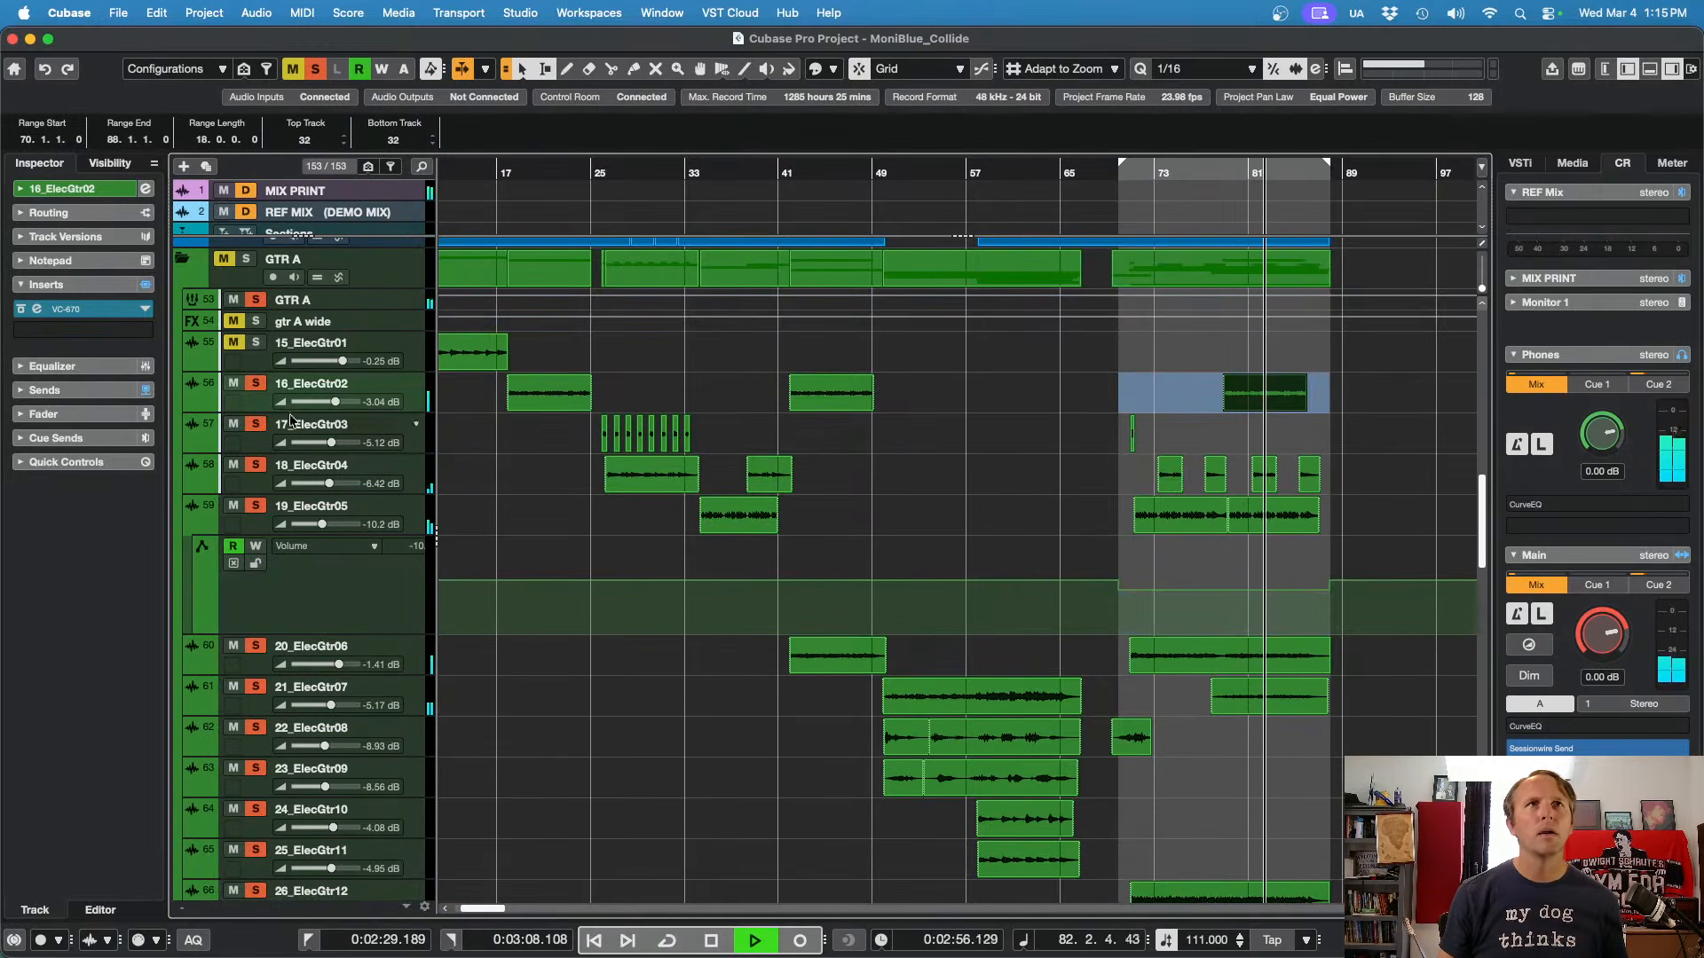
left_click(190, 404)
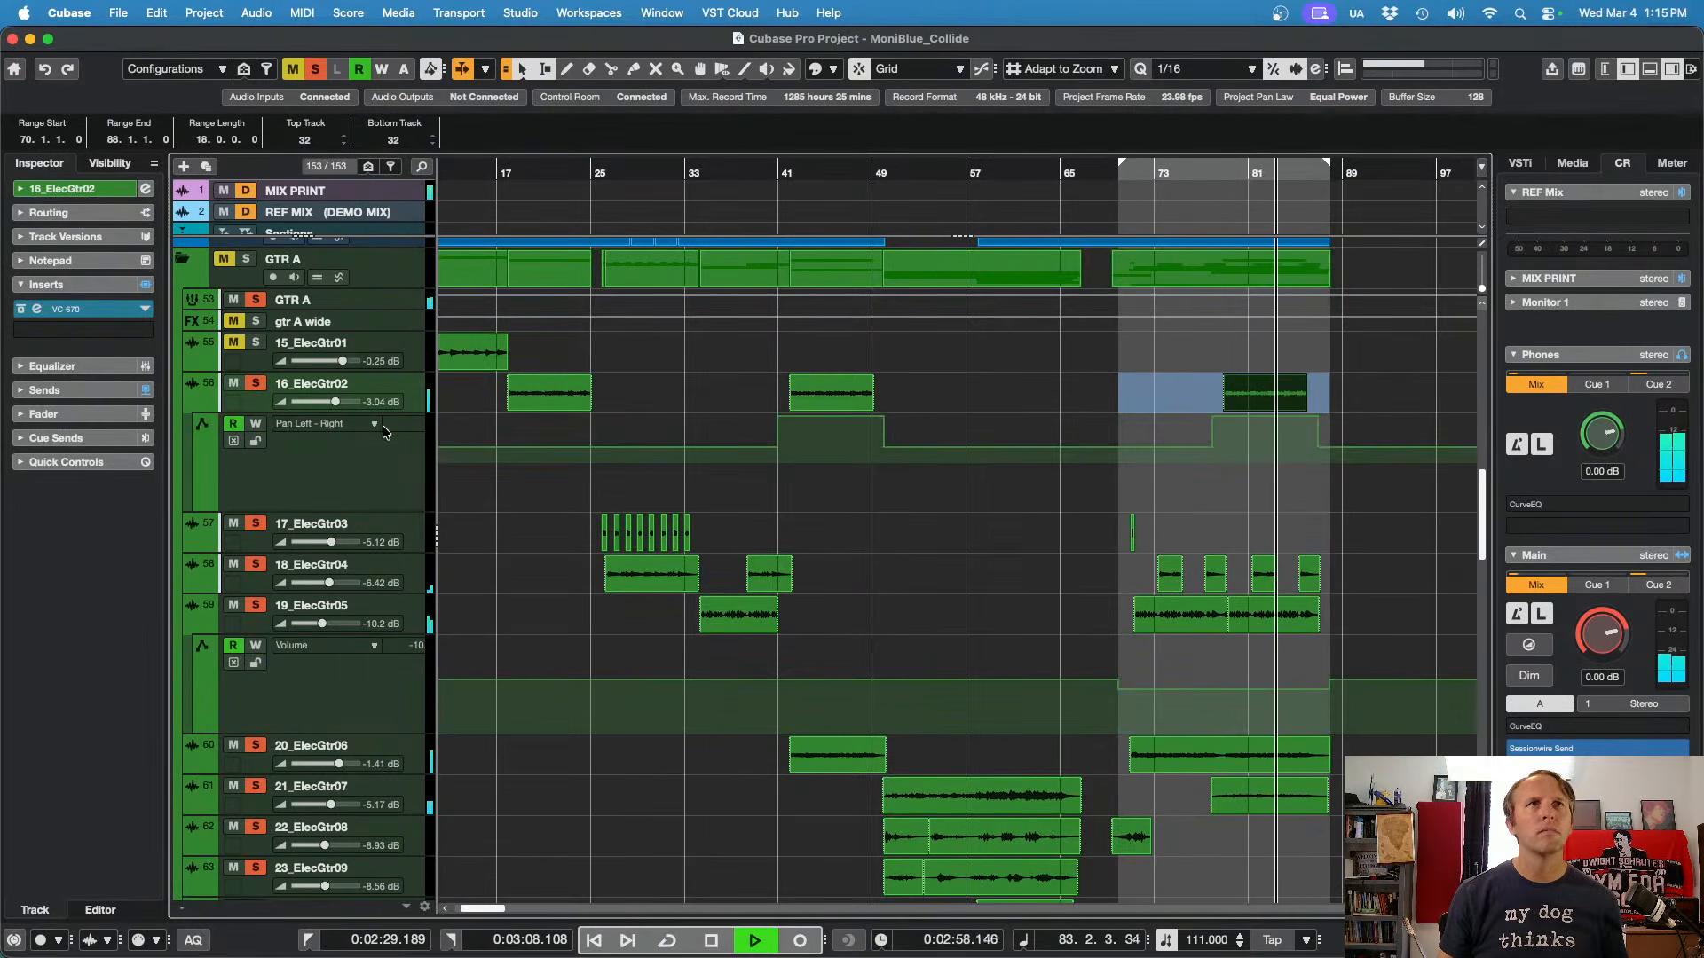
left_click(319, 423)
left_click(328, 637)
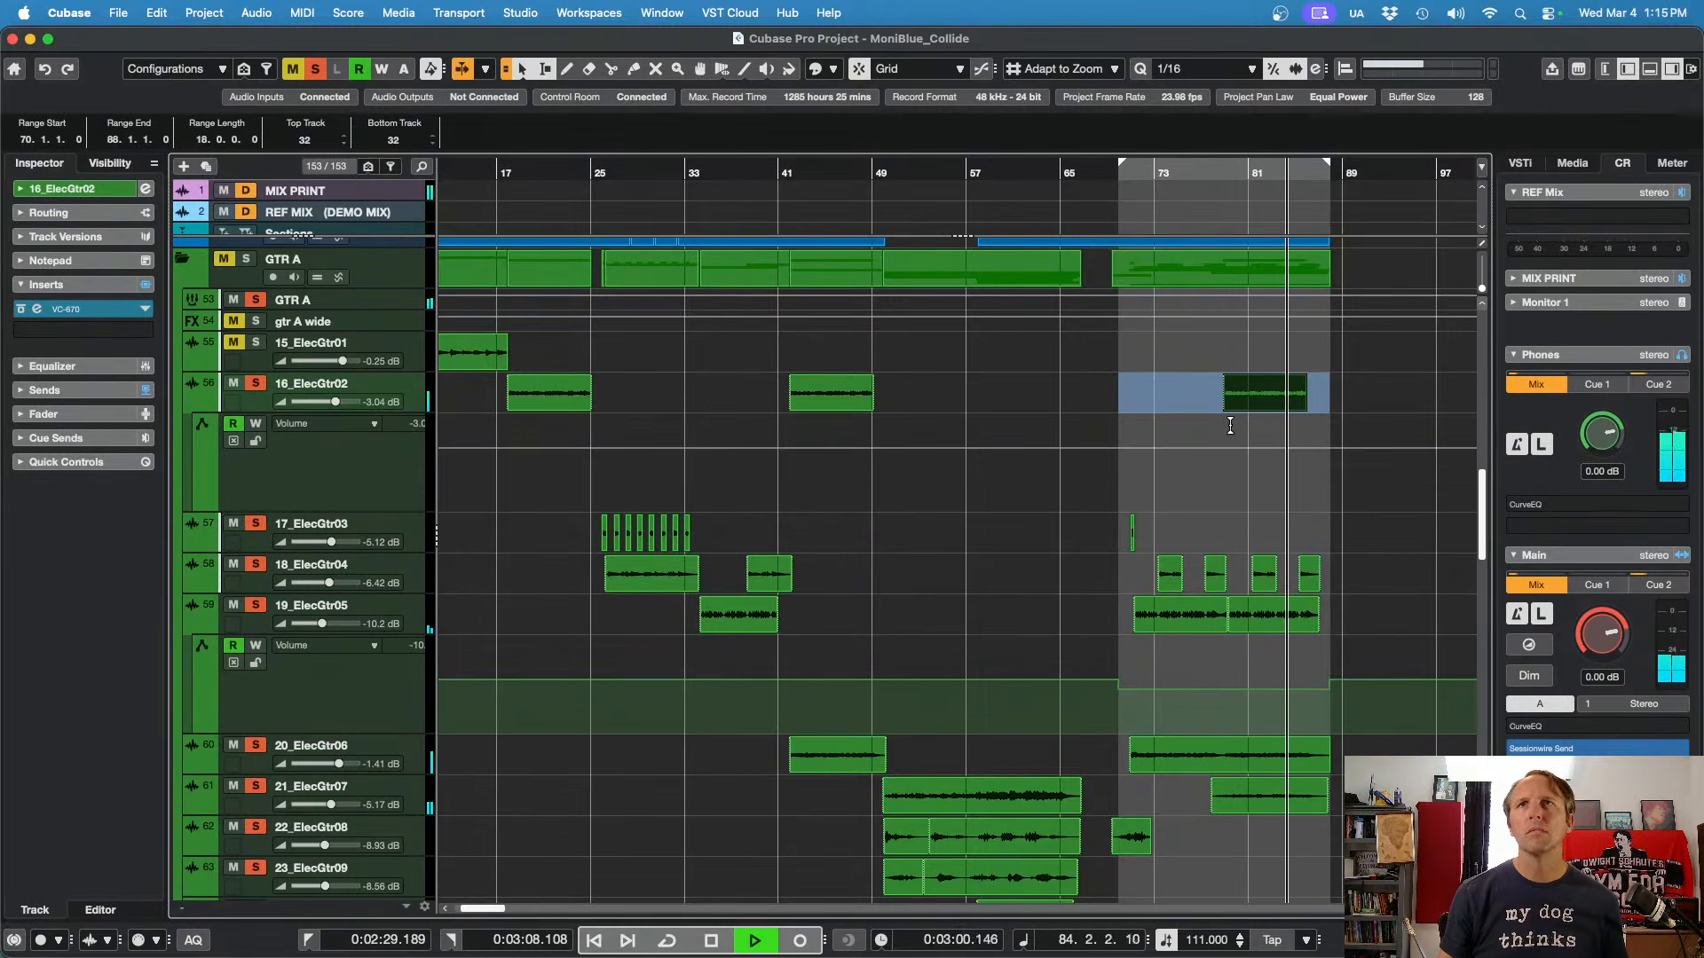
left_click_drag(1203, 426, 1298, 441)
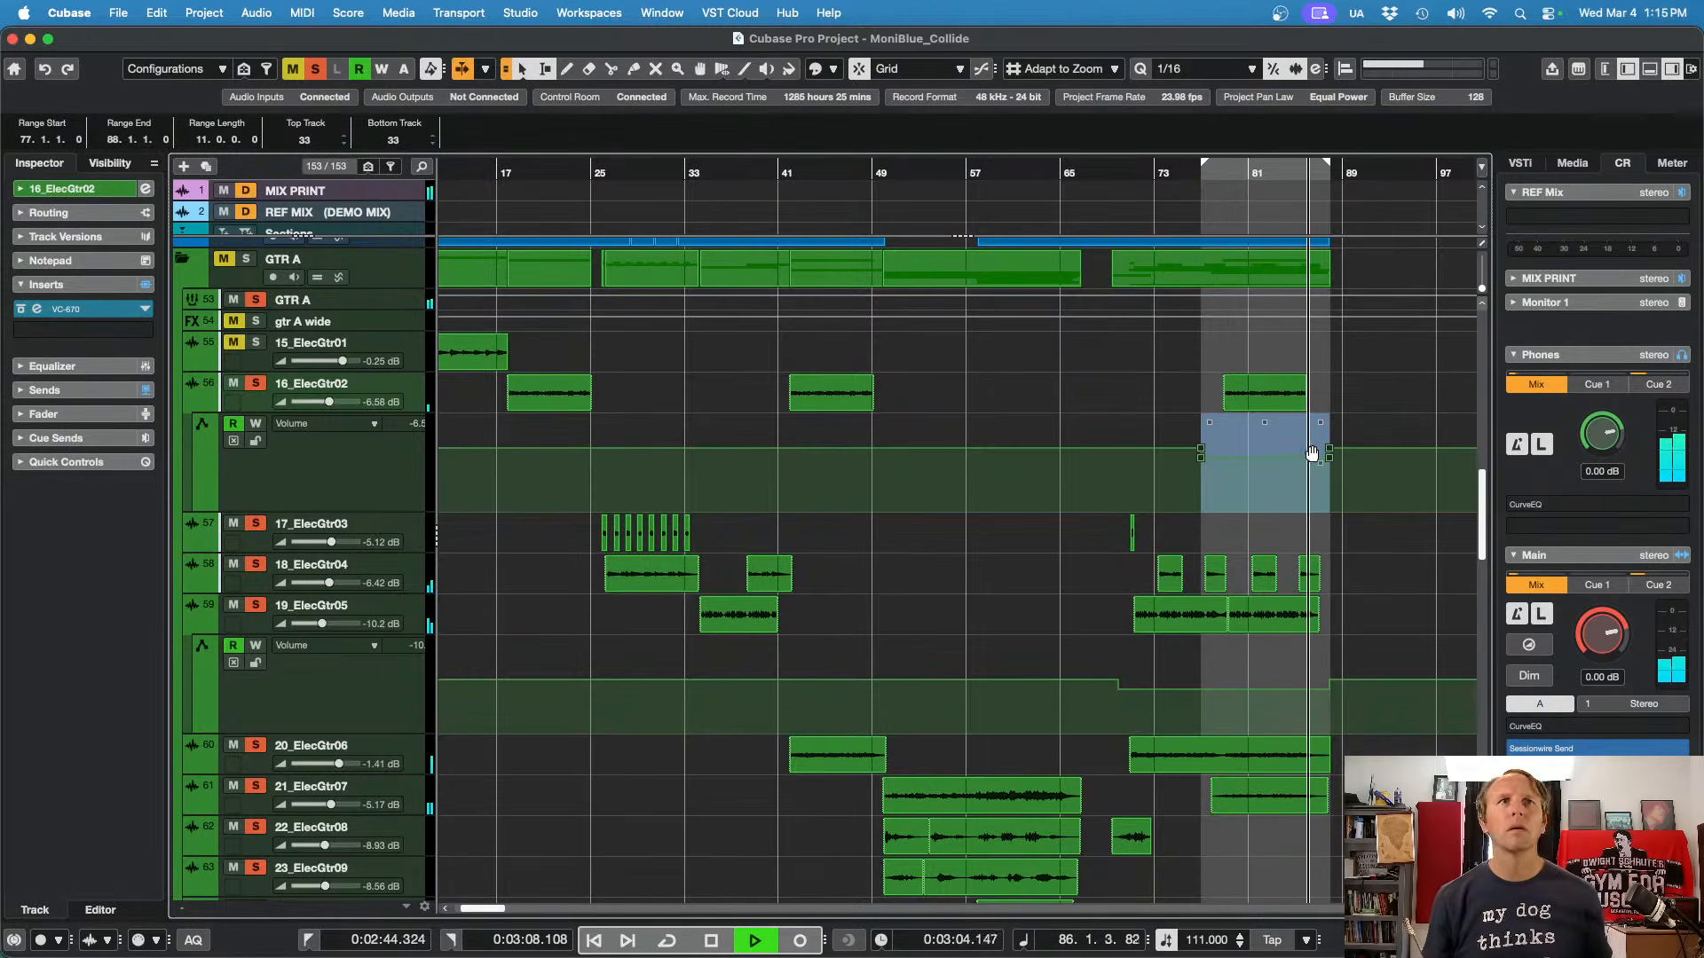
Step: Show and enlarge the 20_ElecGtr06 volume automation lane, and lower its level to -5.26 dB from bar 78 to bar 88 during playback
scroll(1394, 457, "down", 3)
scroll(1402, 471, "down", 3)
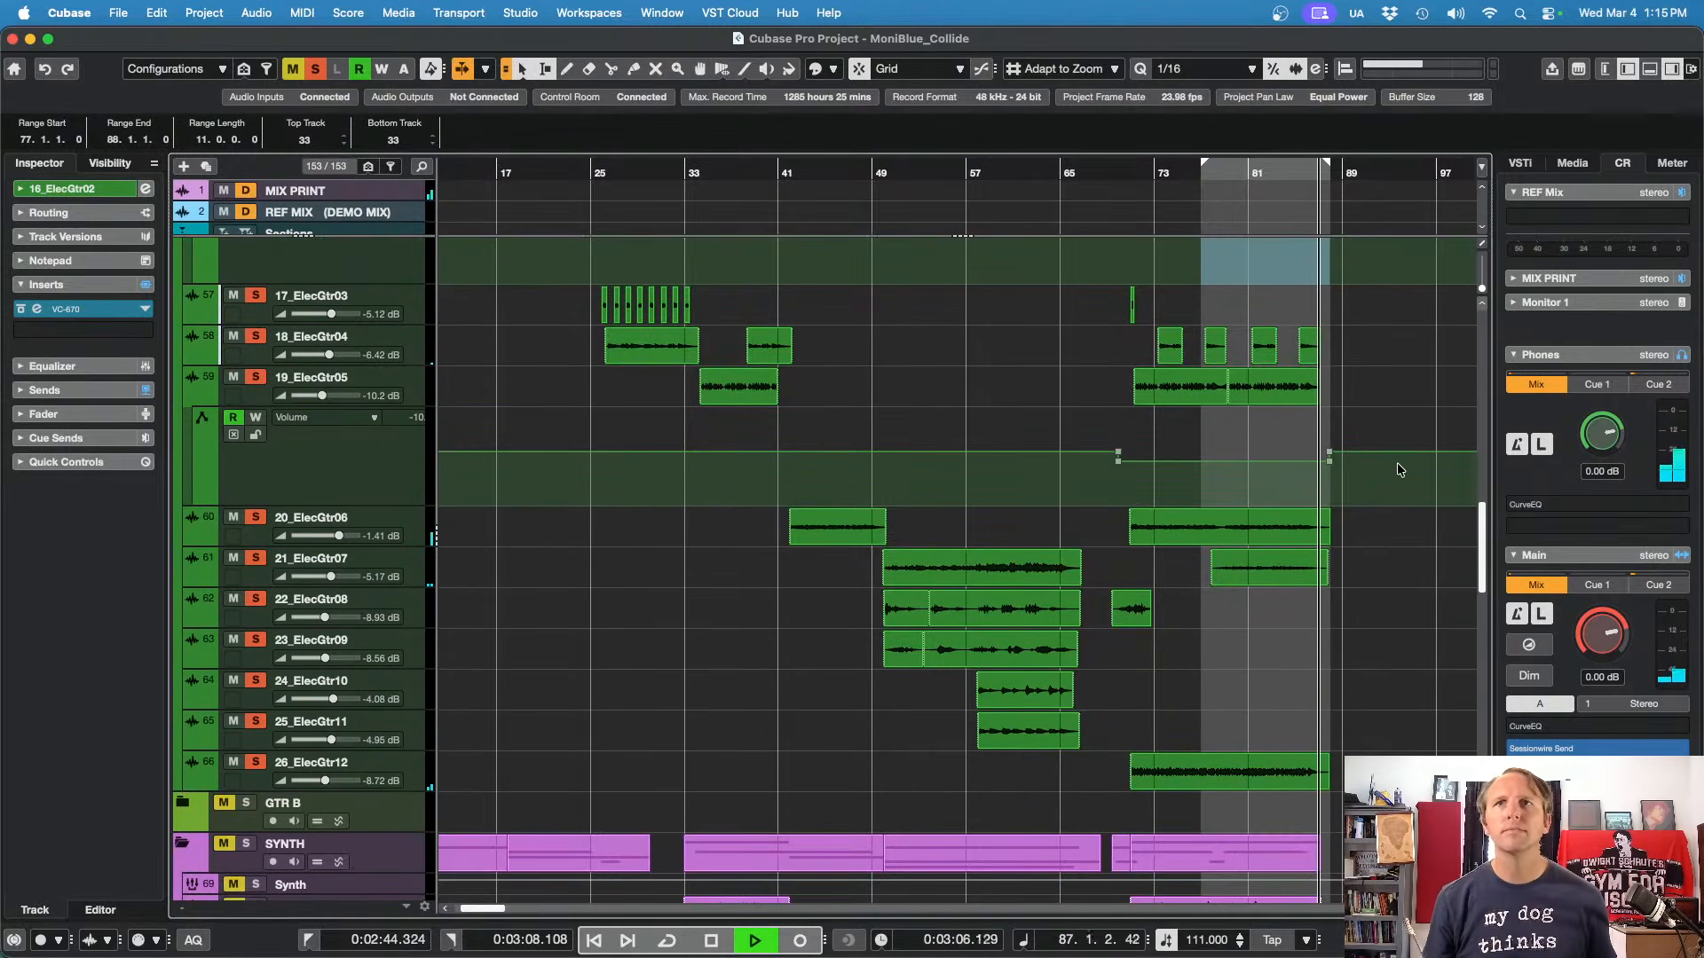
key("space")
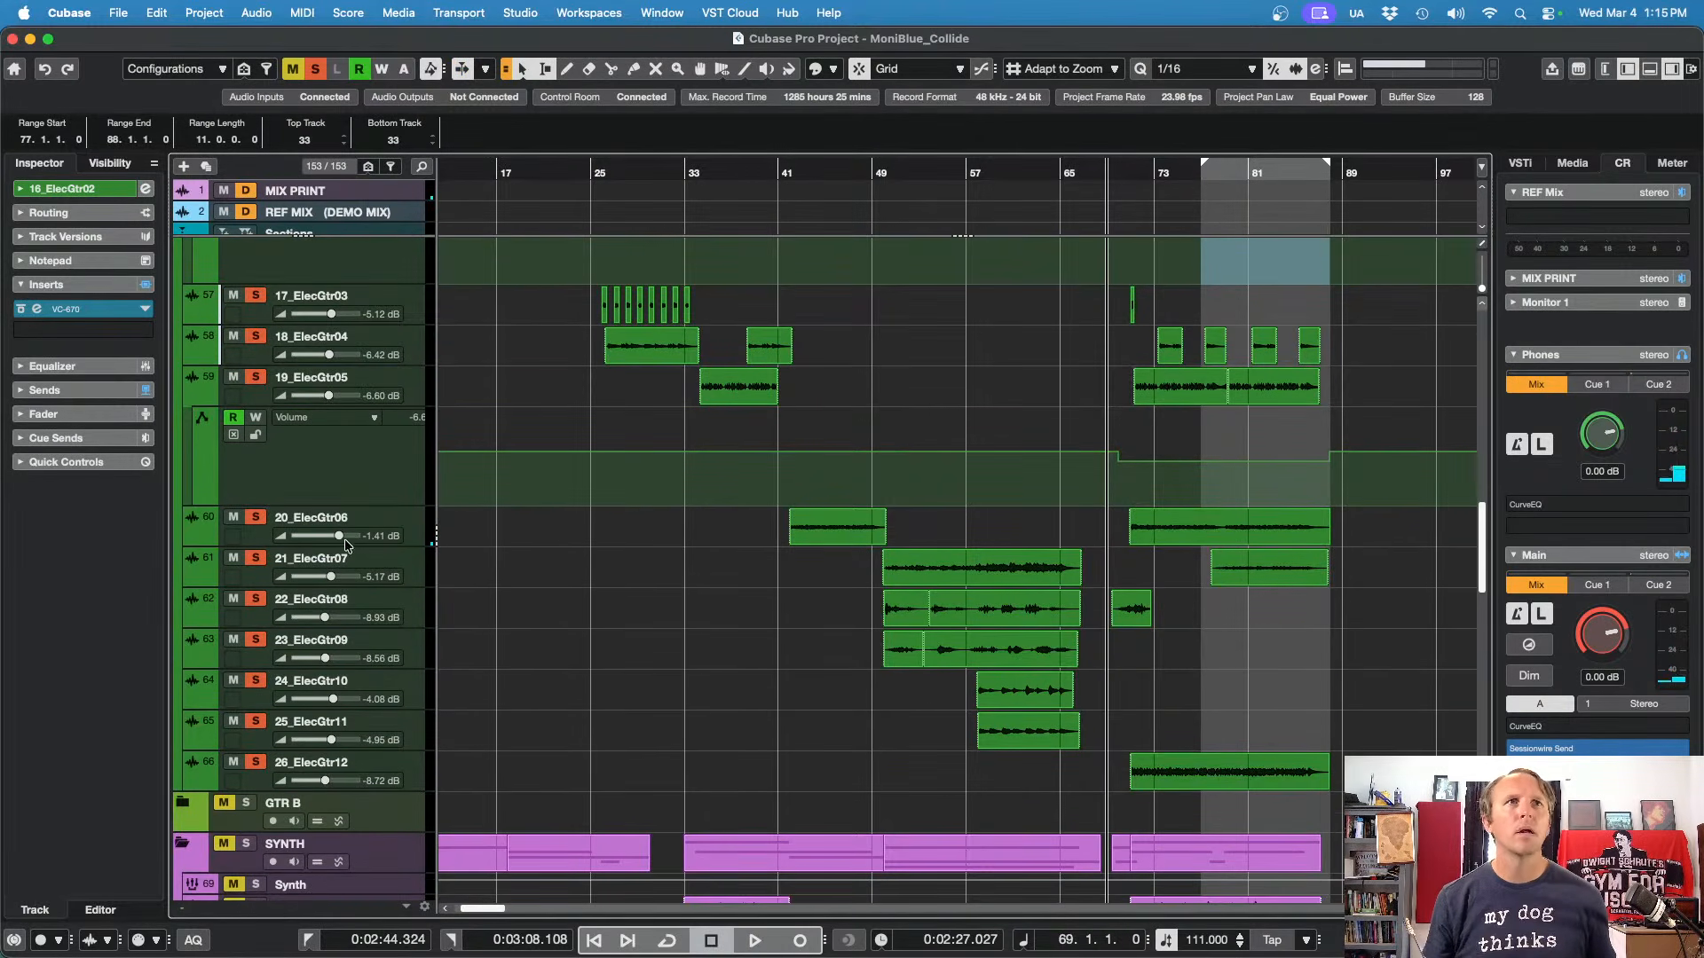
left_click(192, 537)
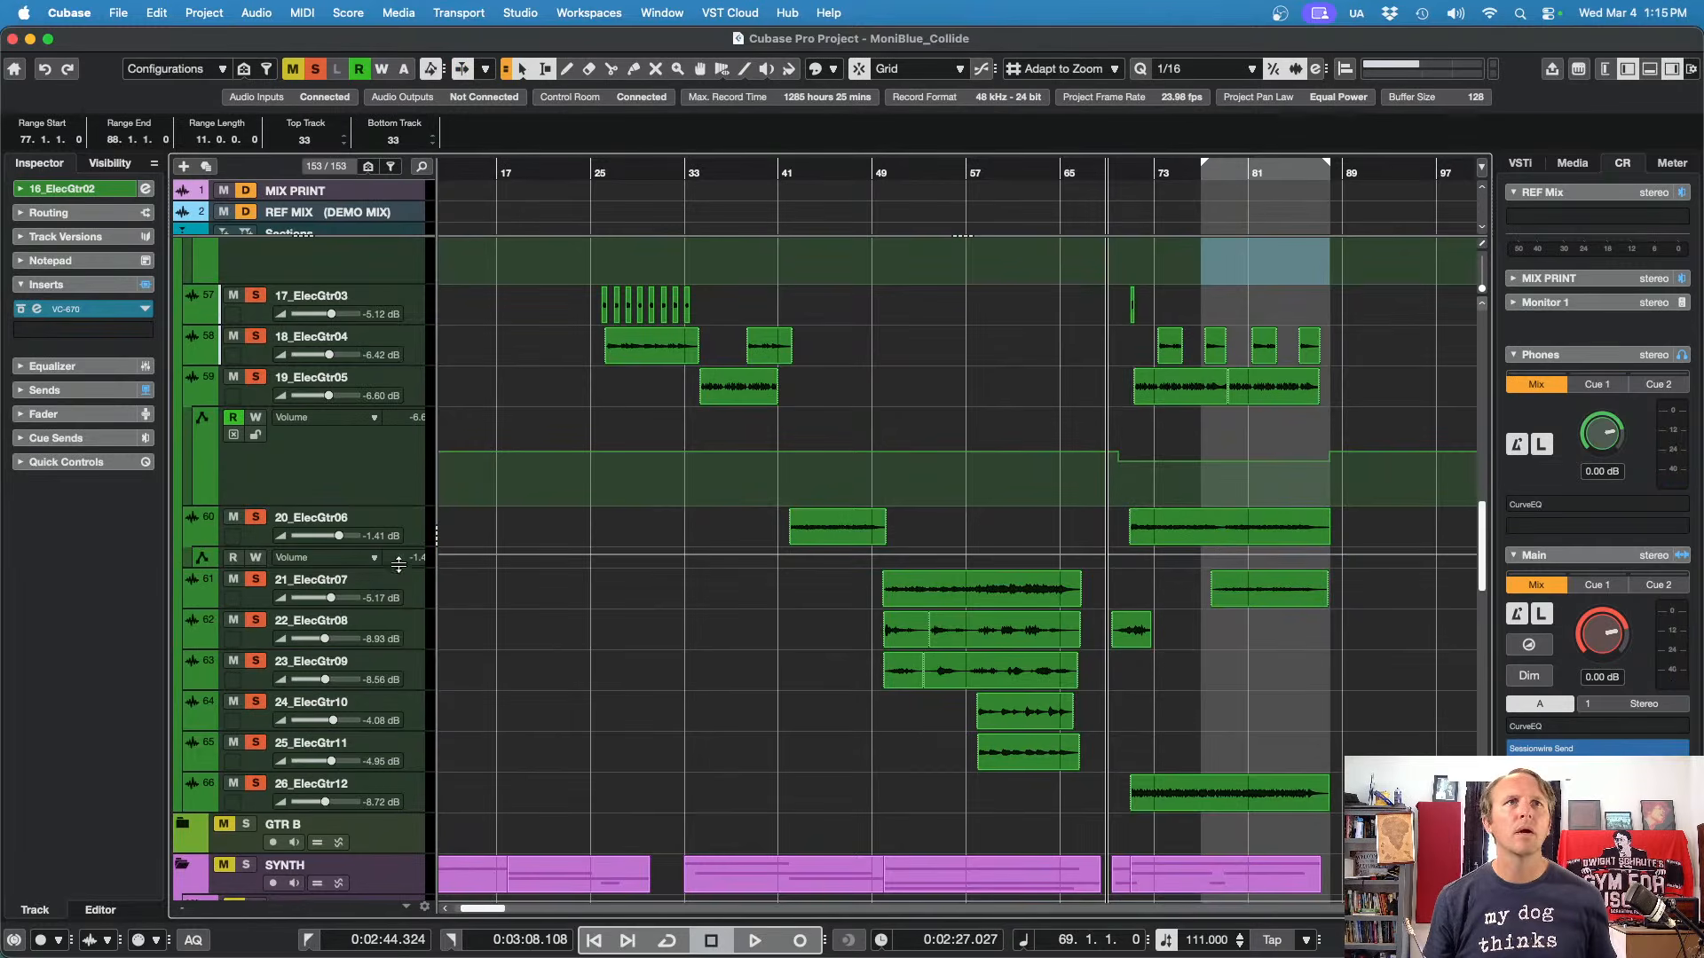
left_click_drag(399, 564, 401, 644)
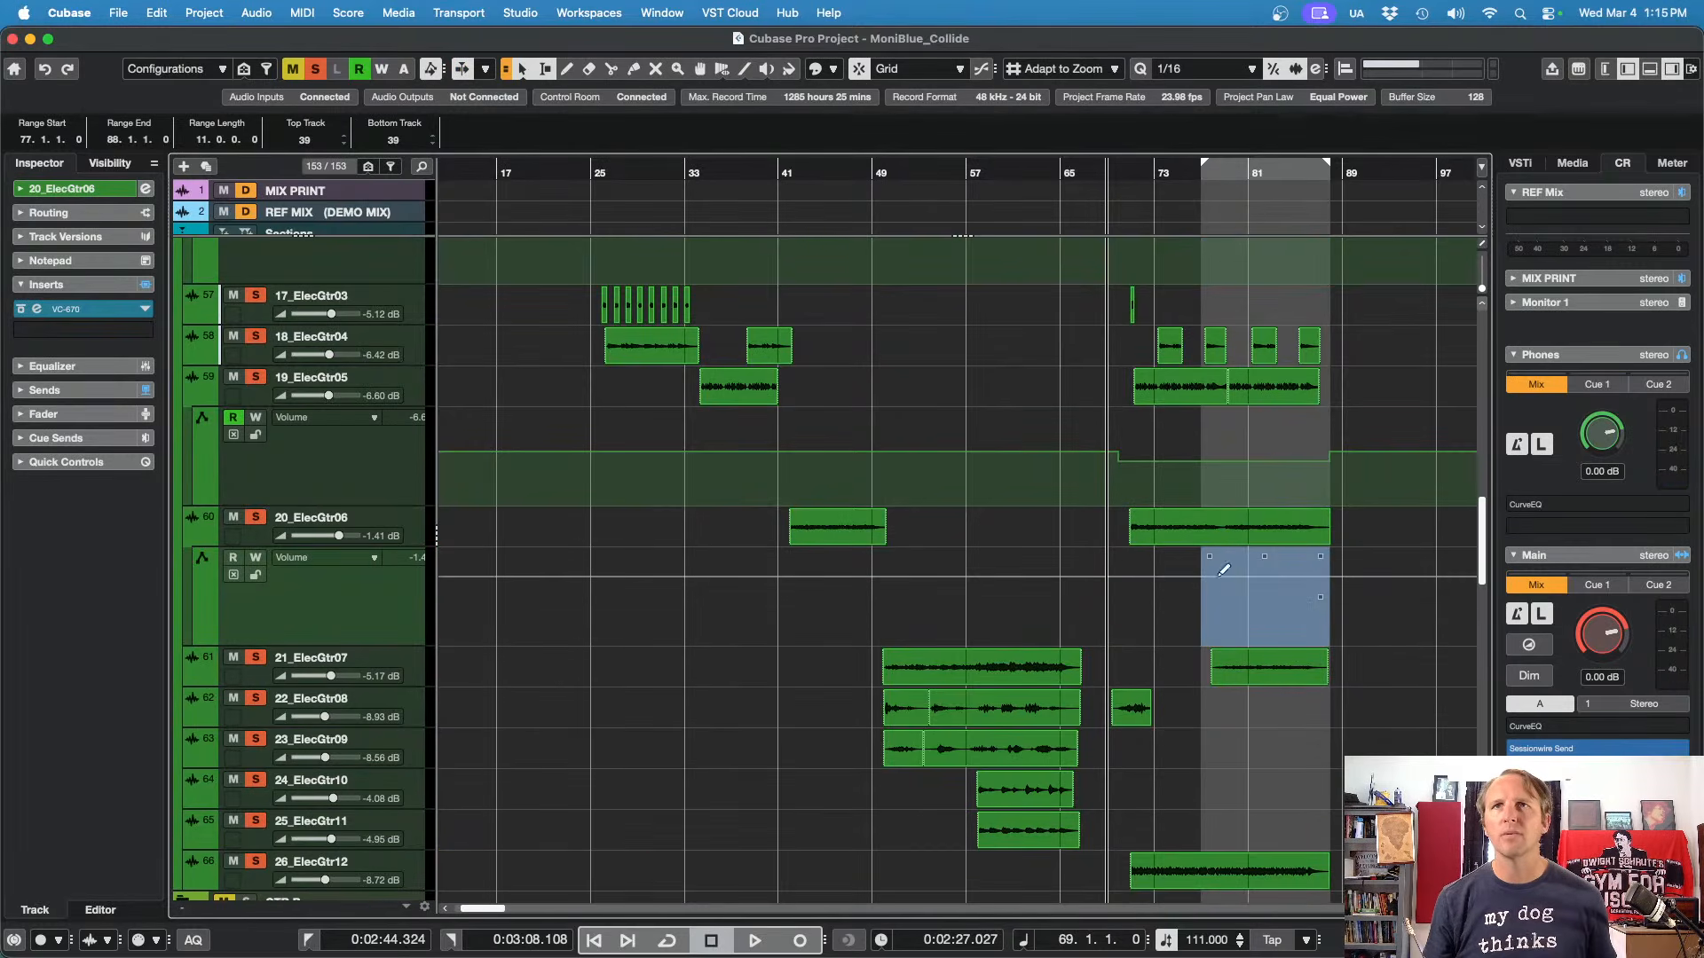
left_click(1231, 173)
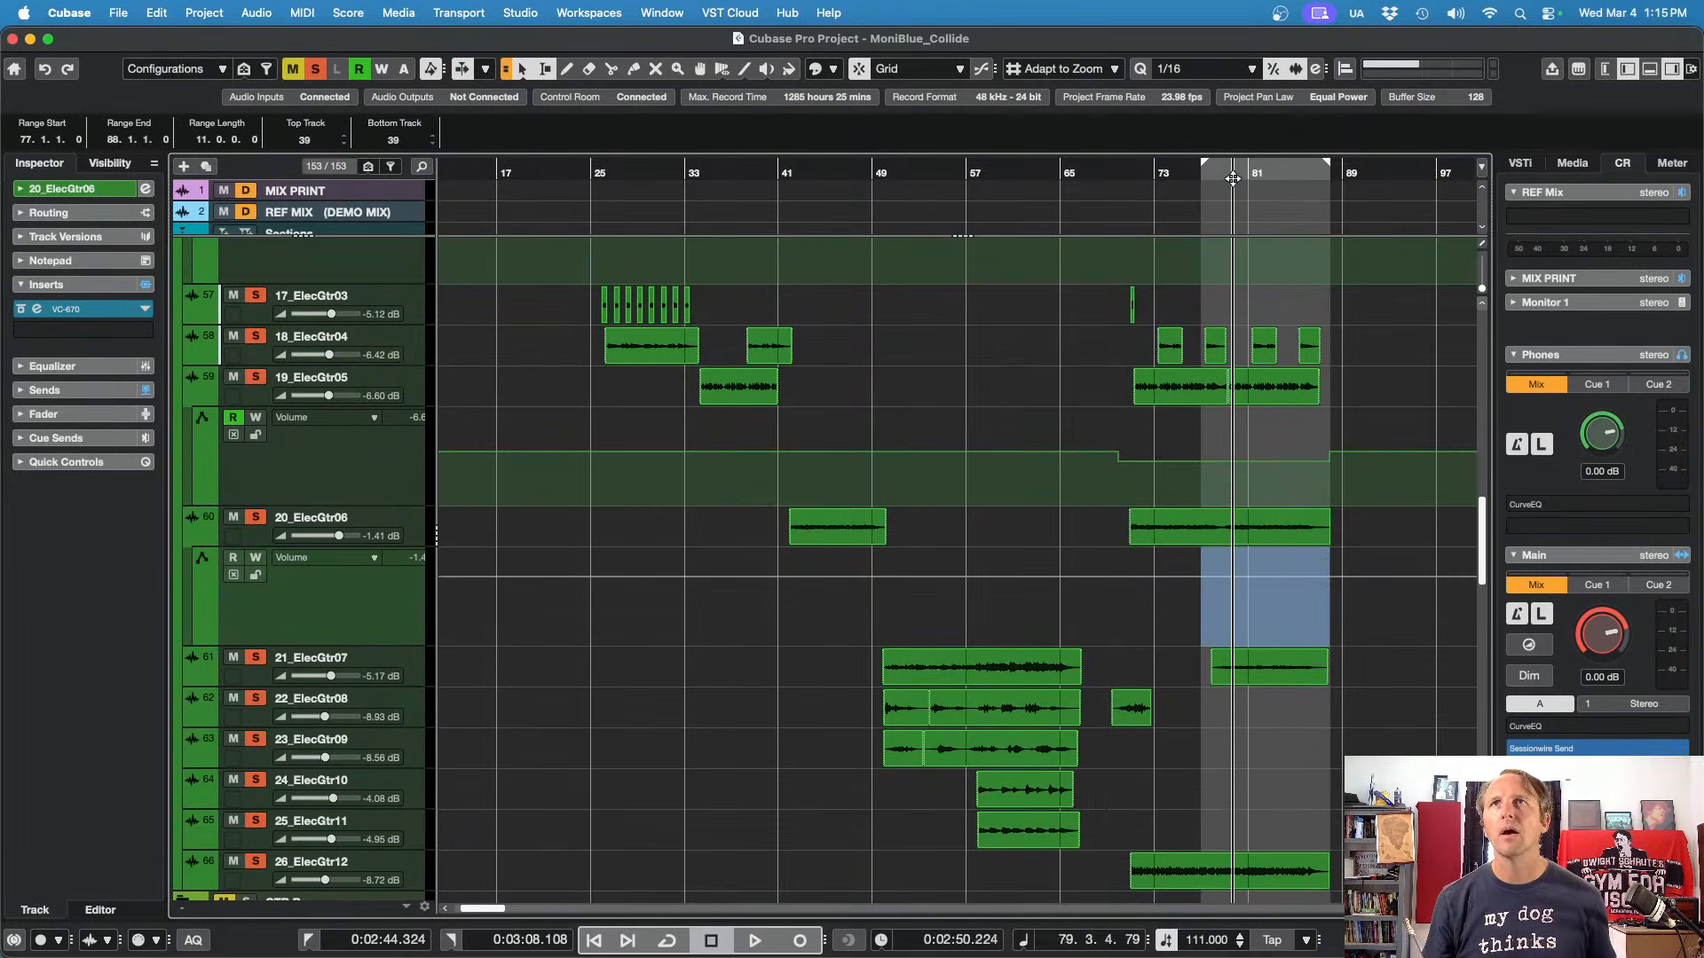
key("space")
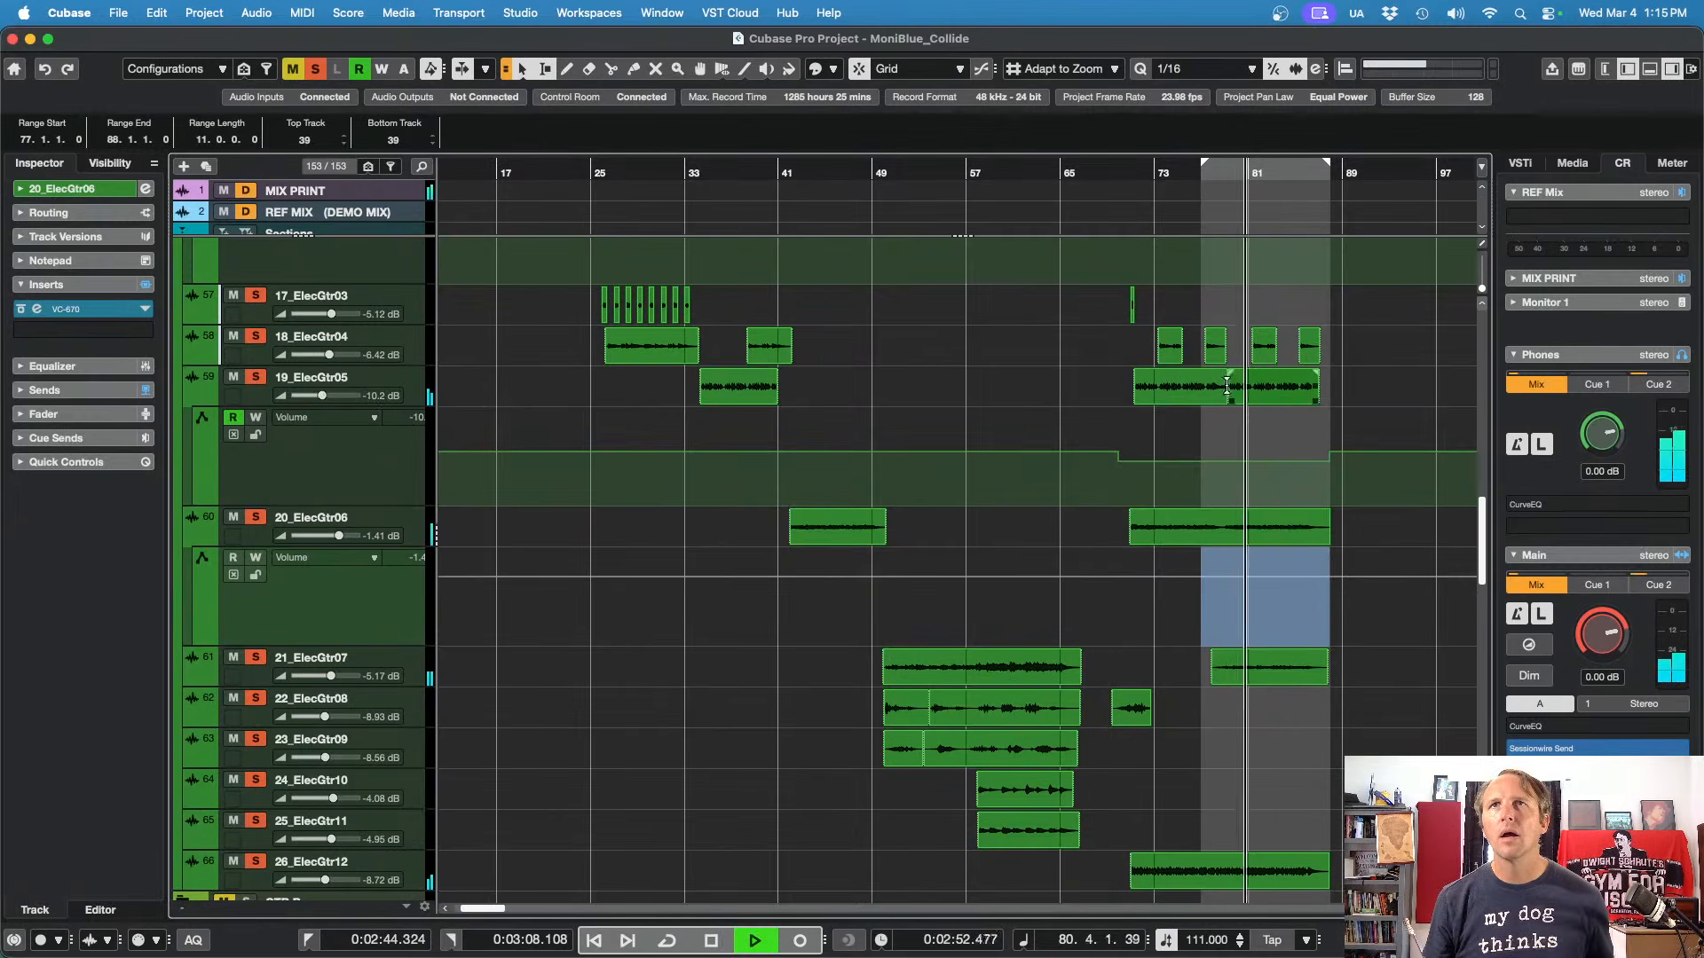
left_click_drag(1227, 387, 1328, 387)
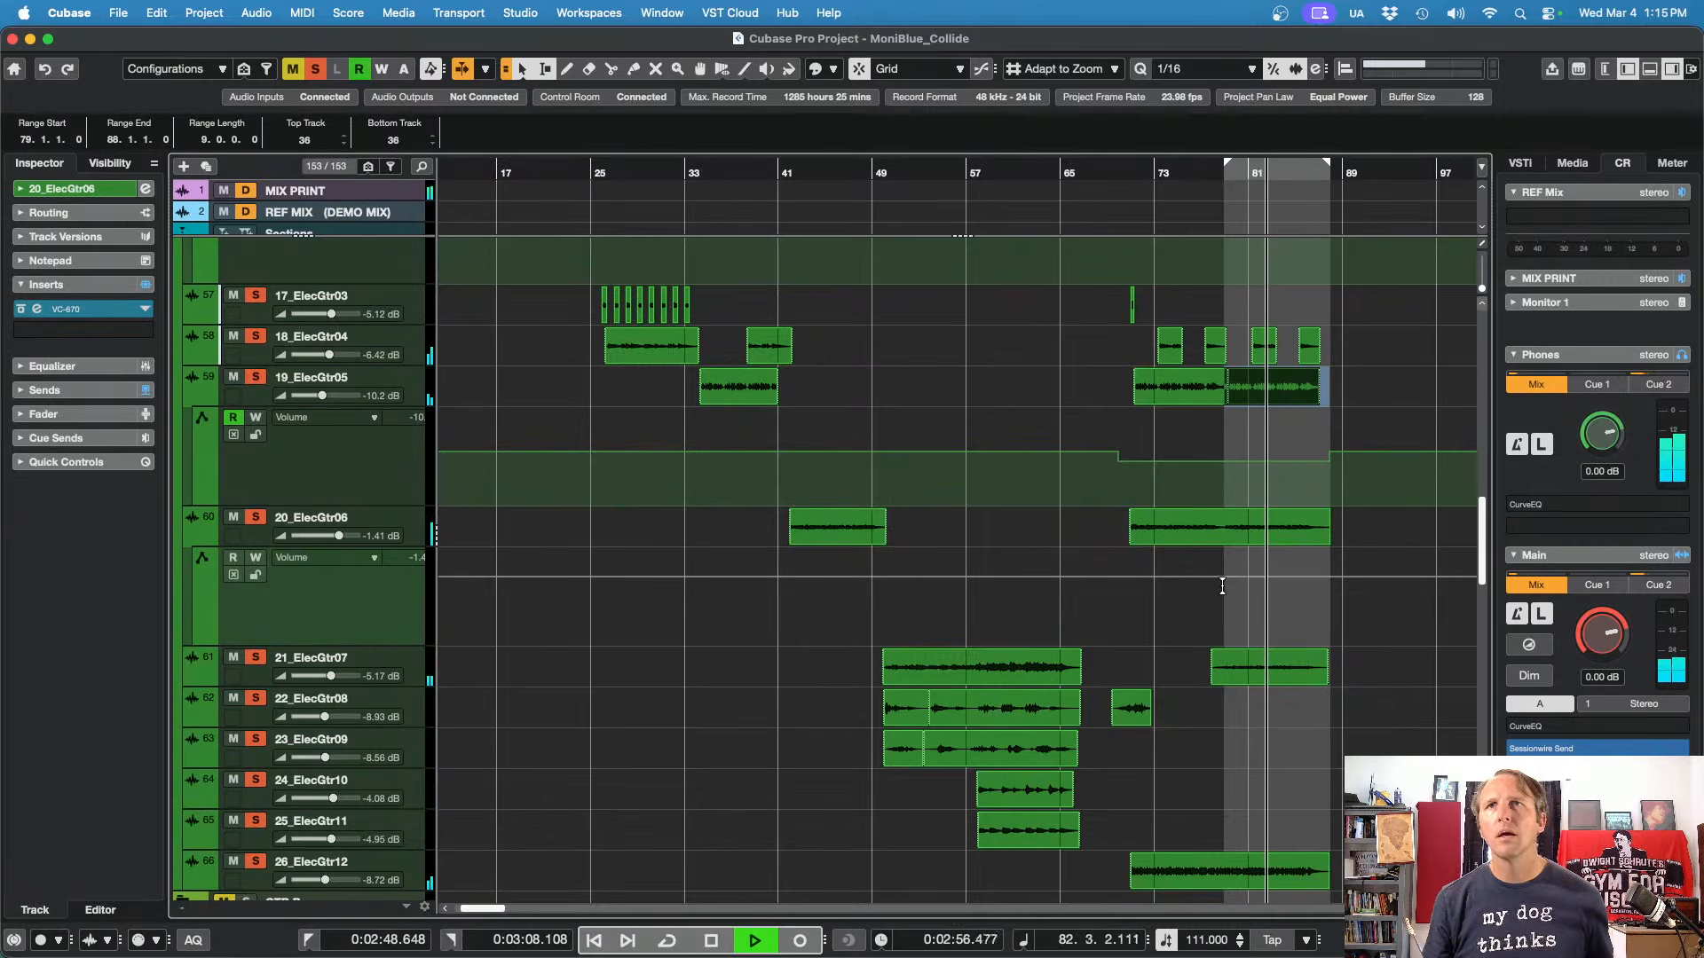
left_click_drag(1212, 559, 1305, 557)
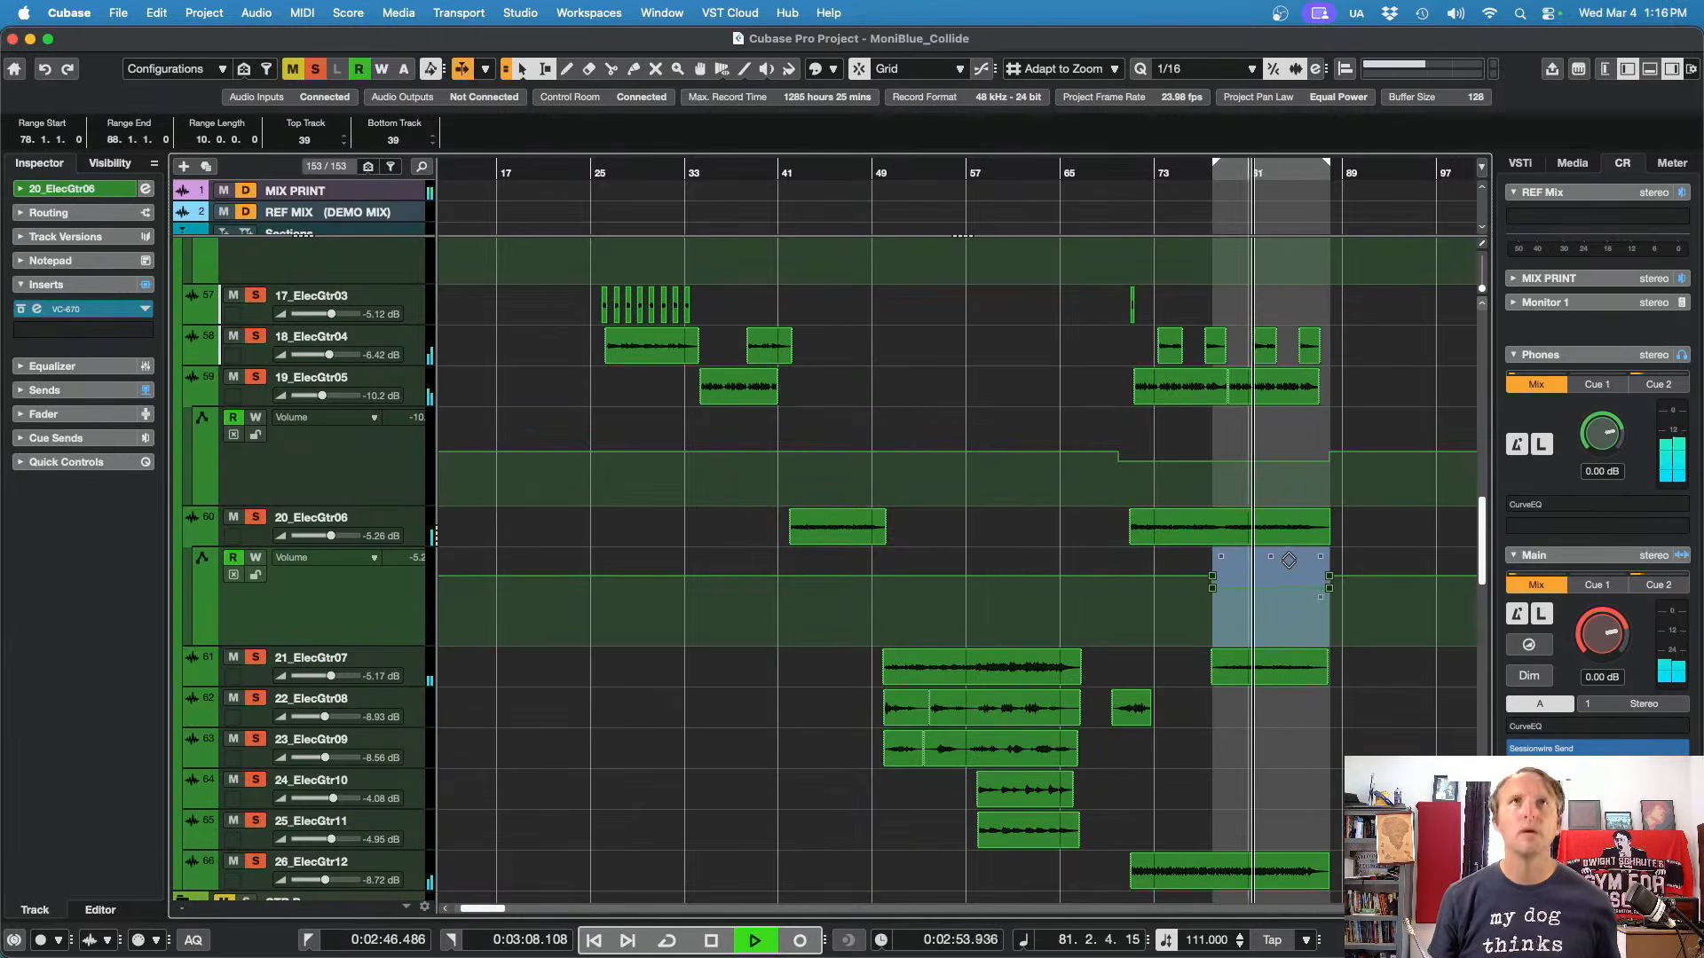
Step: Clear all solos, listen to the late section in the full mix, and stop playback
left_click(315, 69)
key("space")
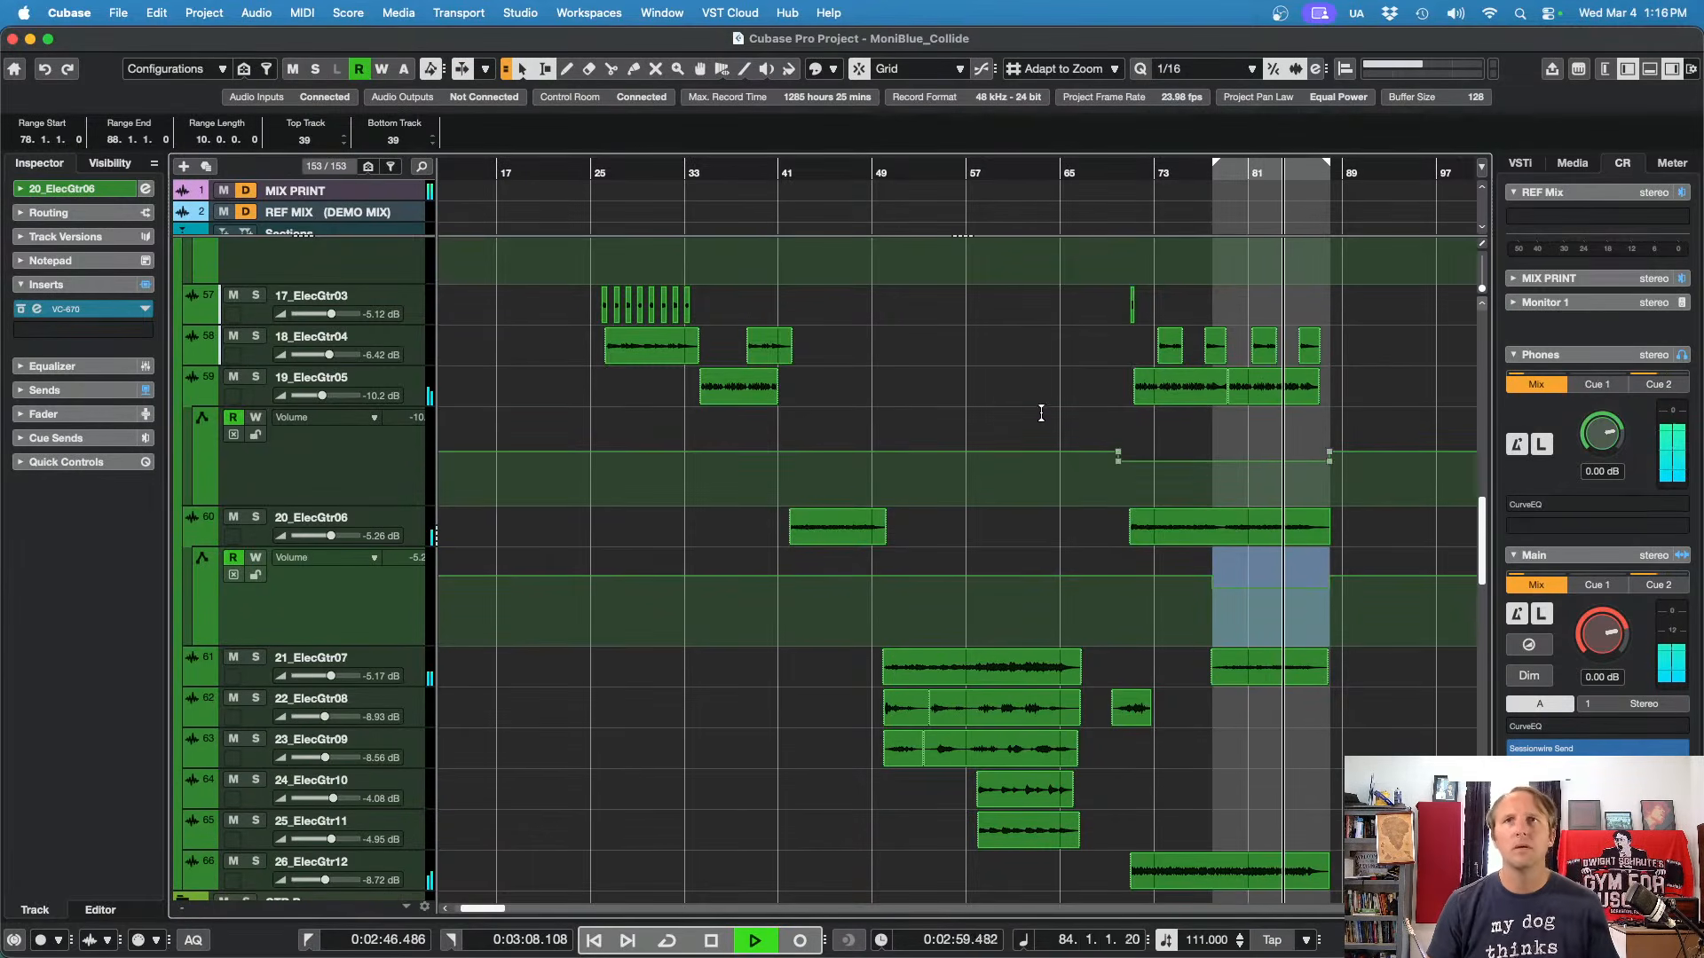
scroll(1384, 635, "down", 3)
scroll(1365, 613, "down", 15)
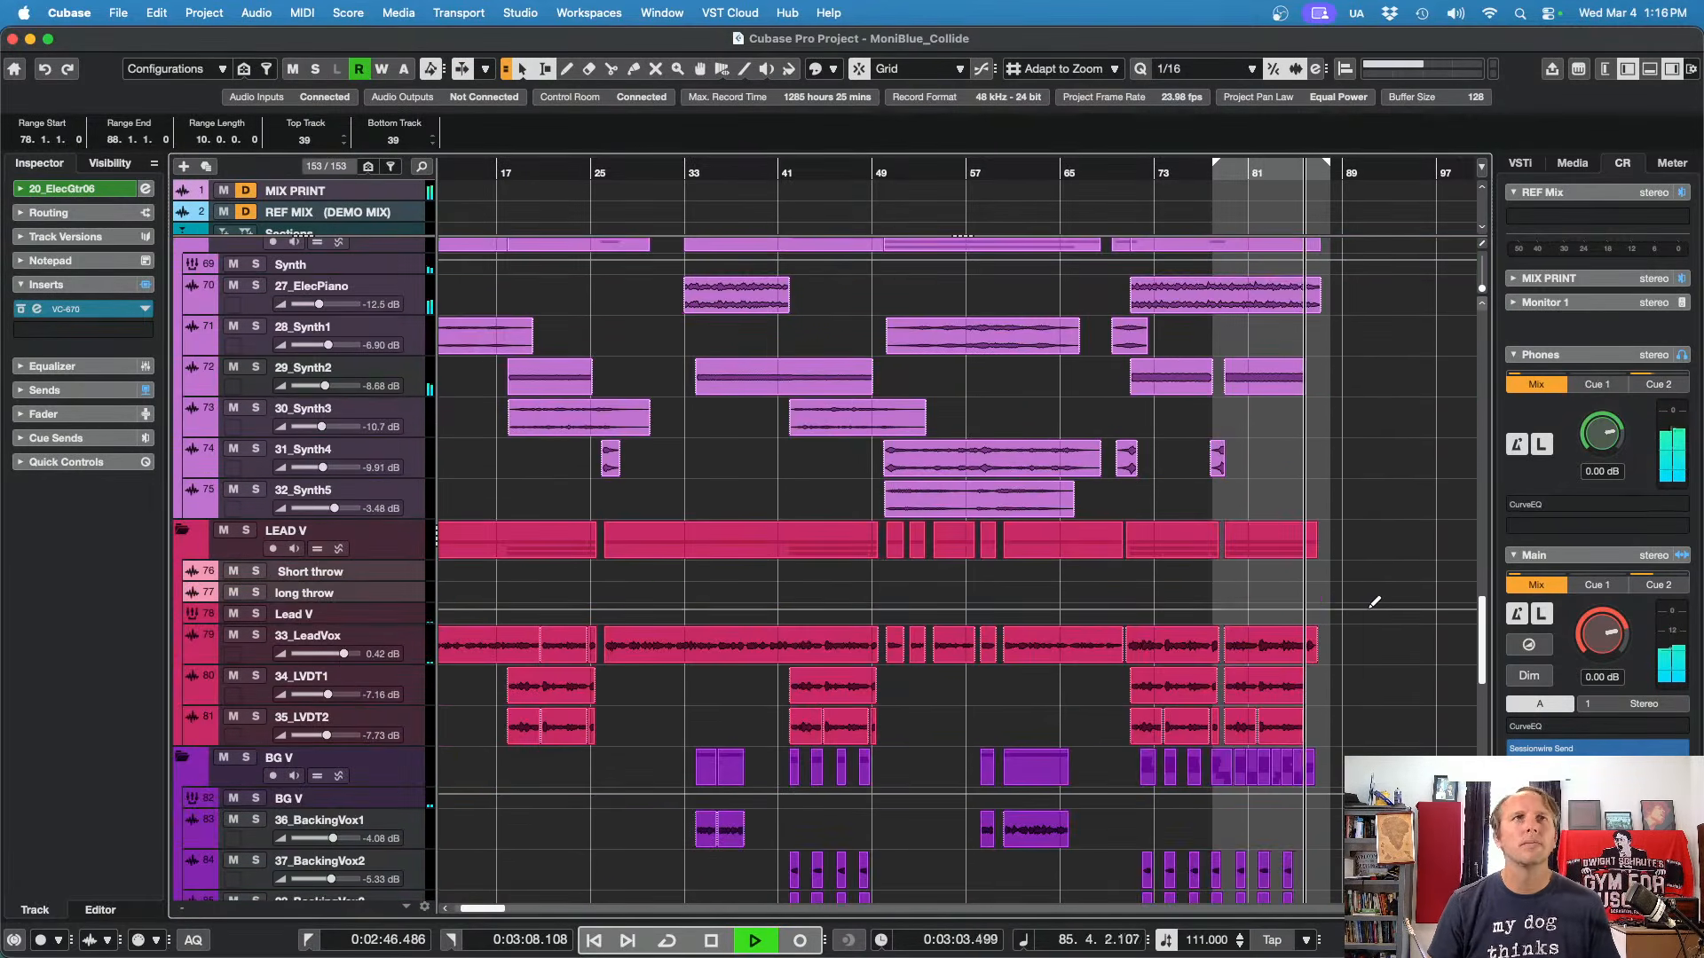
key("space")
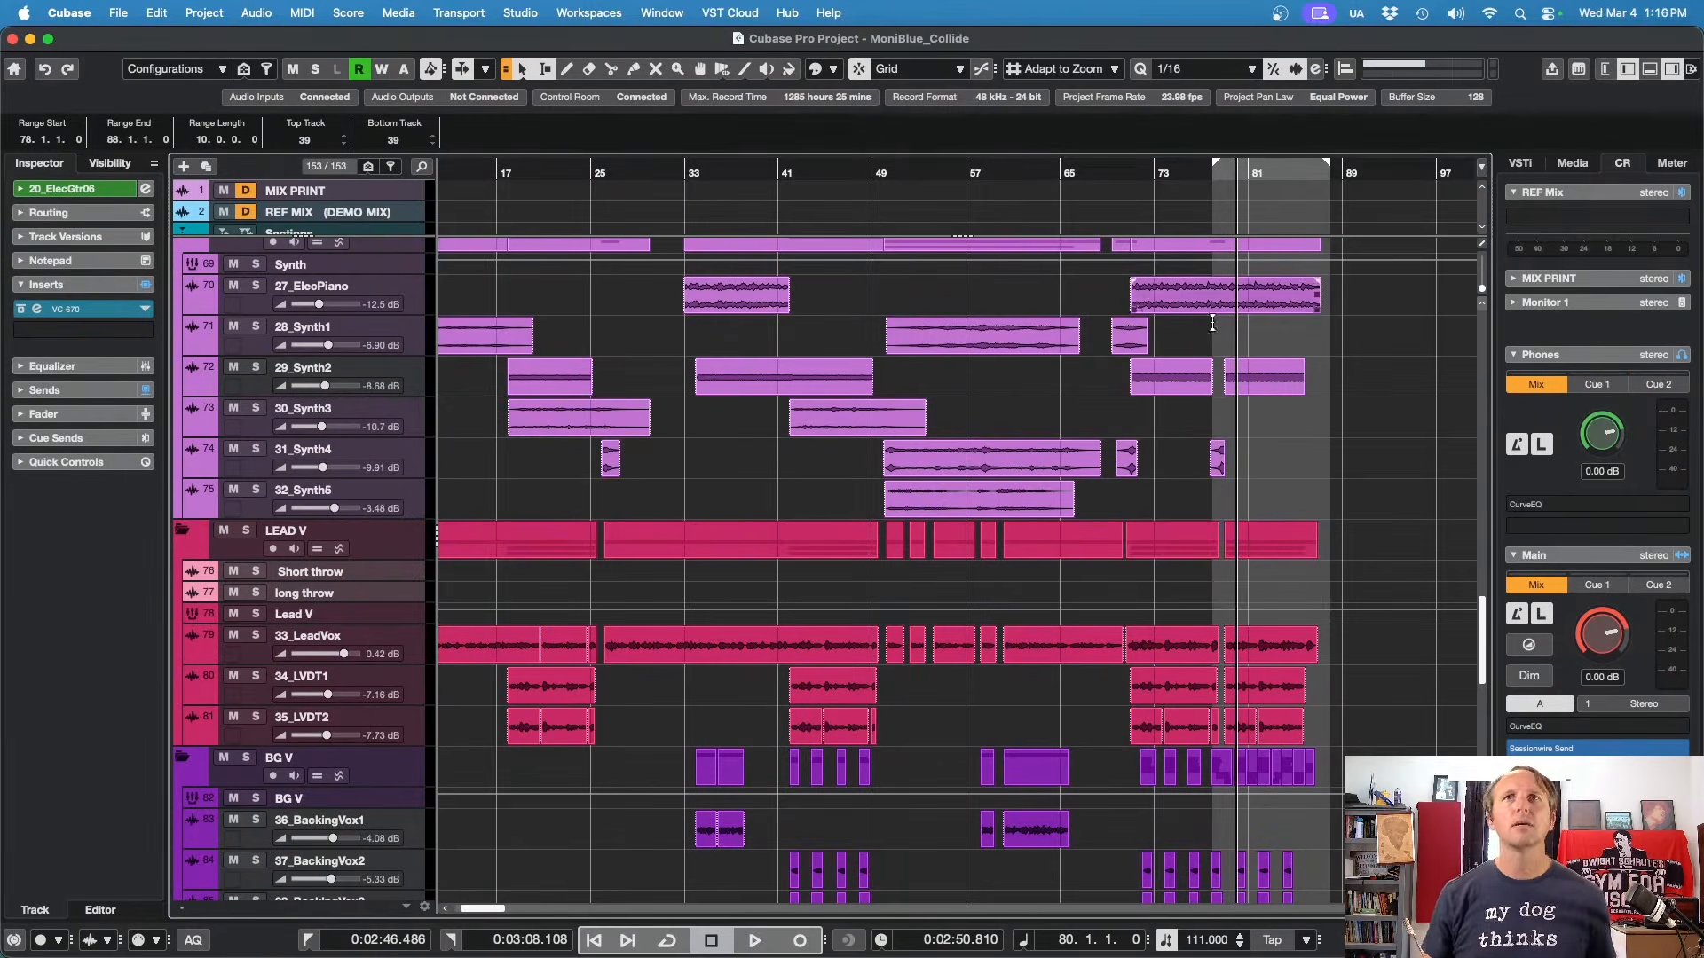
Step: Move the playback position to bar 10 and hide the automation lanes of 20_ElecGtr06, 19_ElecGtr05 and 16_ElecGtr02
key("Home")
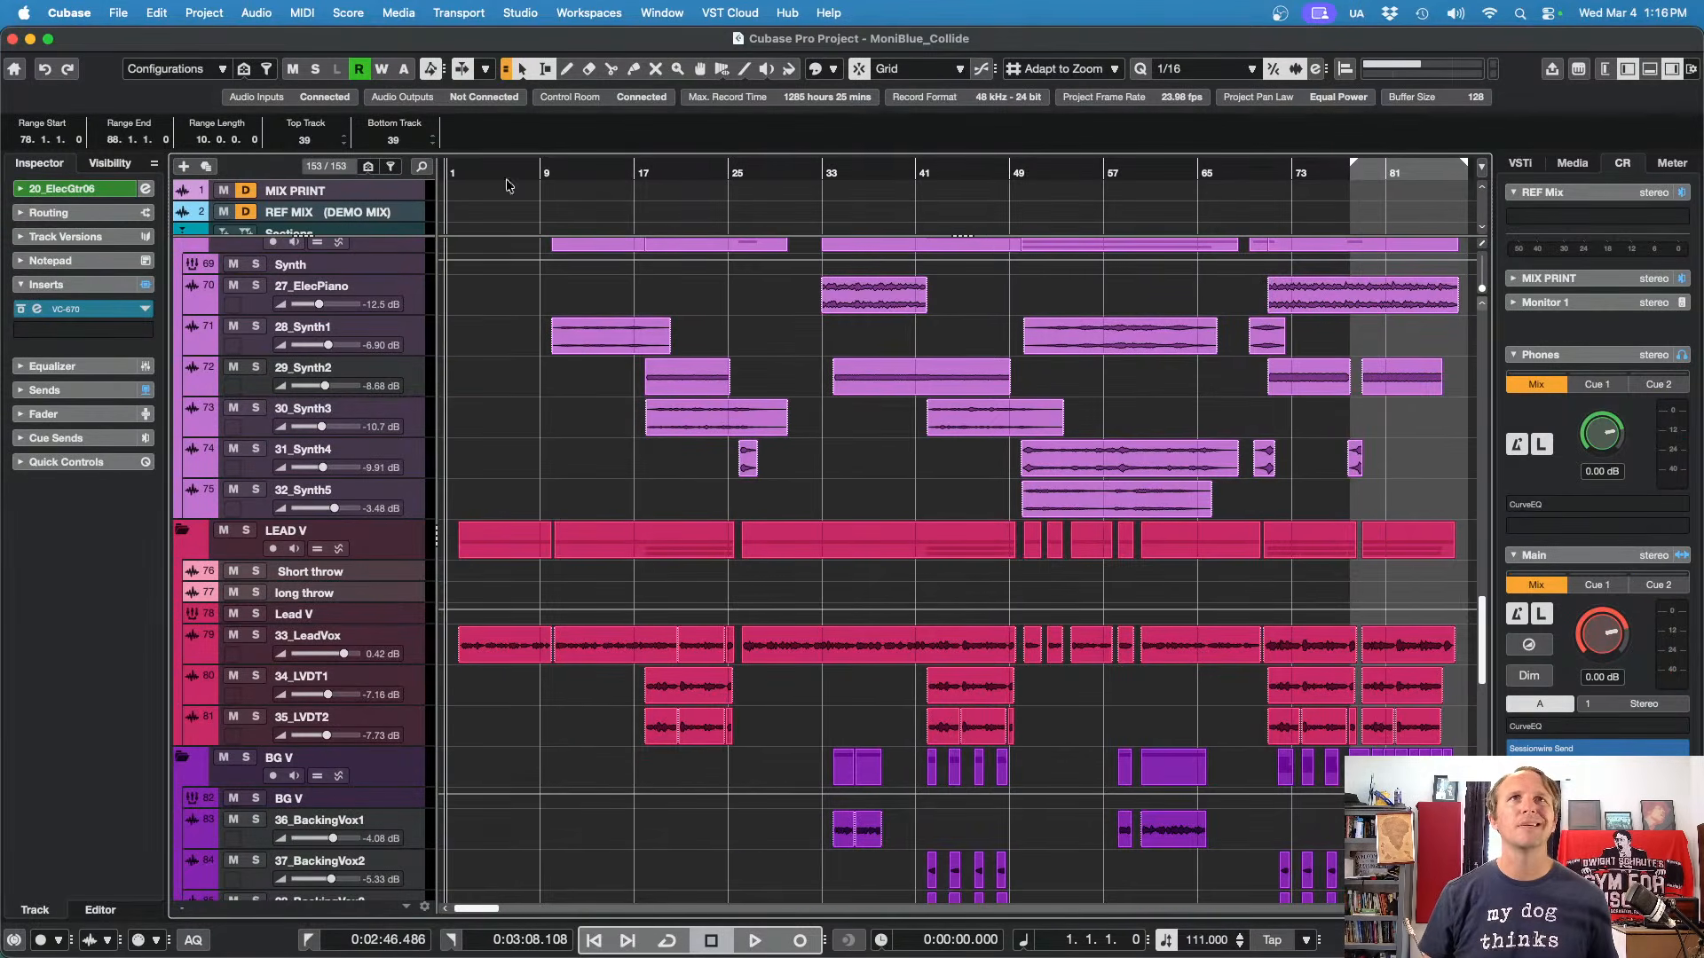
left_click(557, 174)
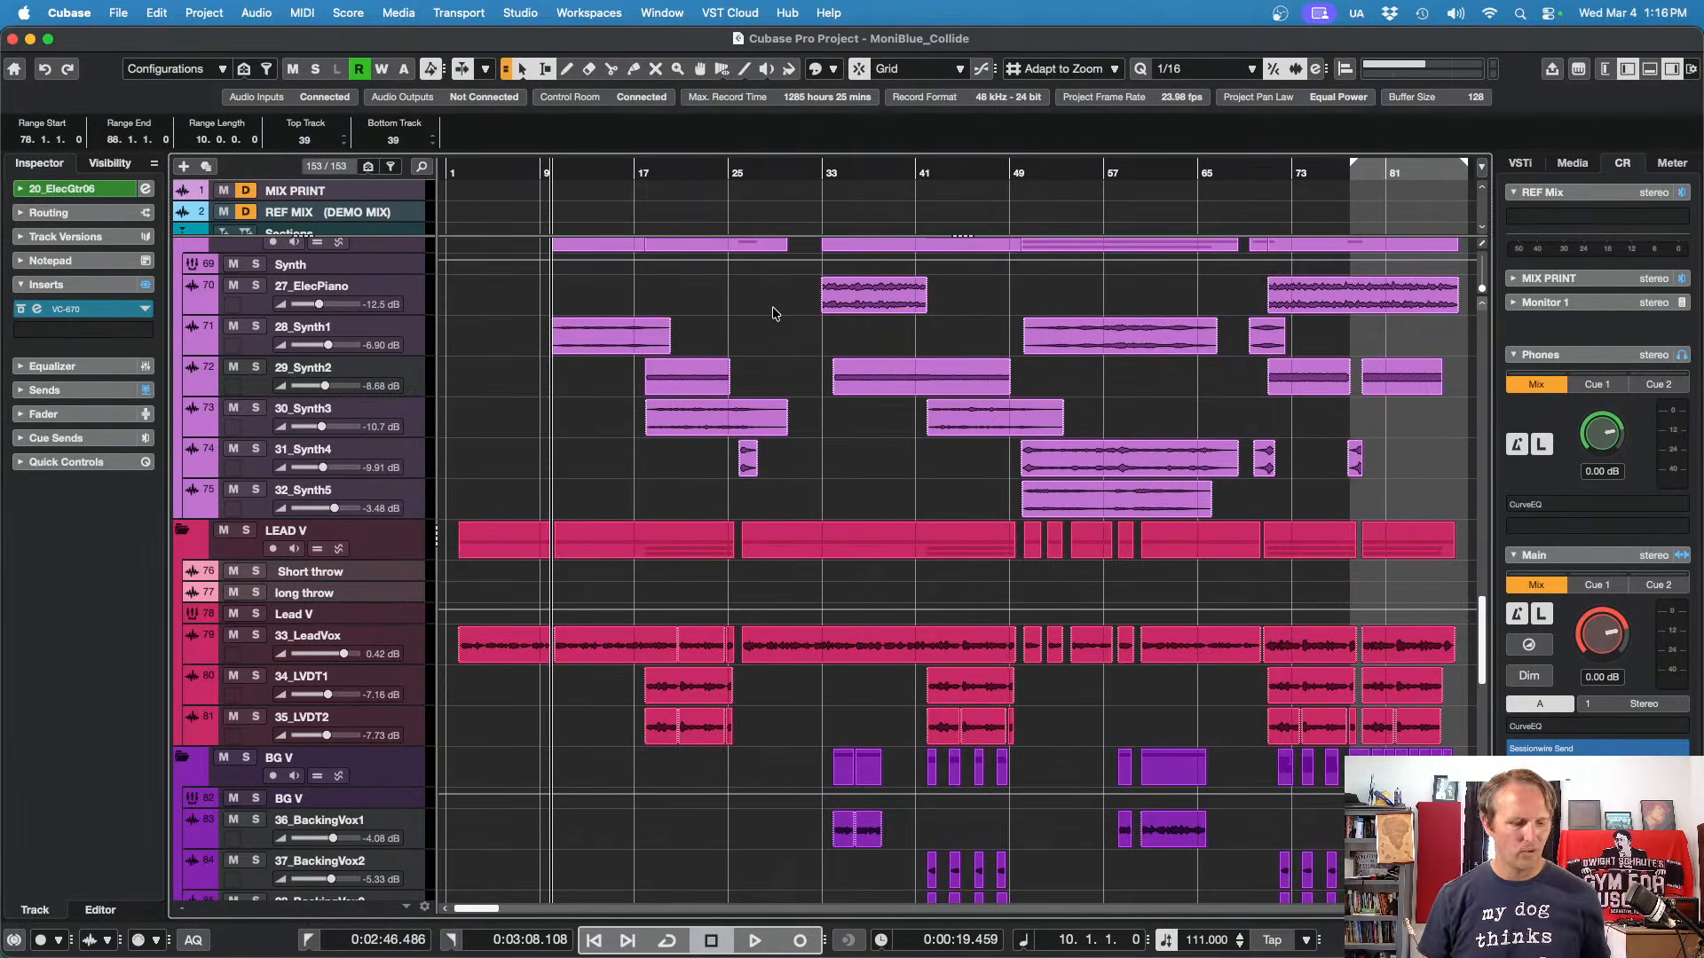
scroll(772, 467, "up", 5)
scroll(772, 472, "up", 1)
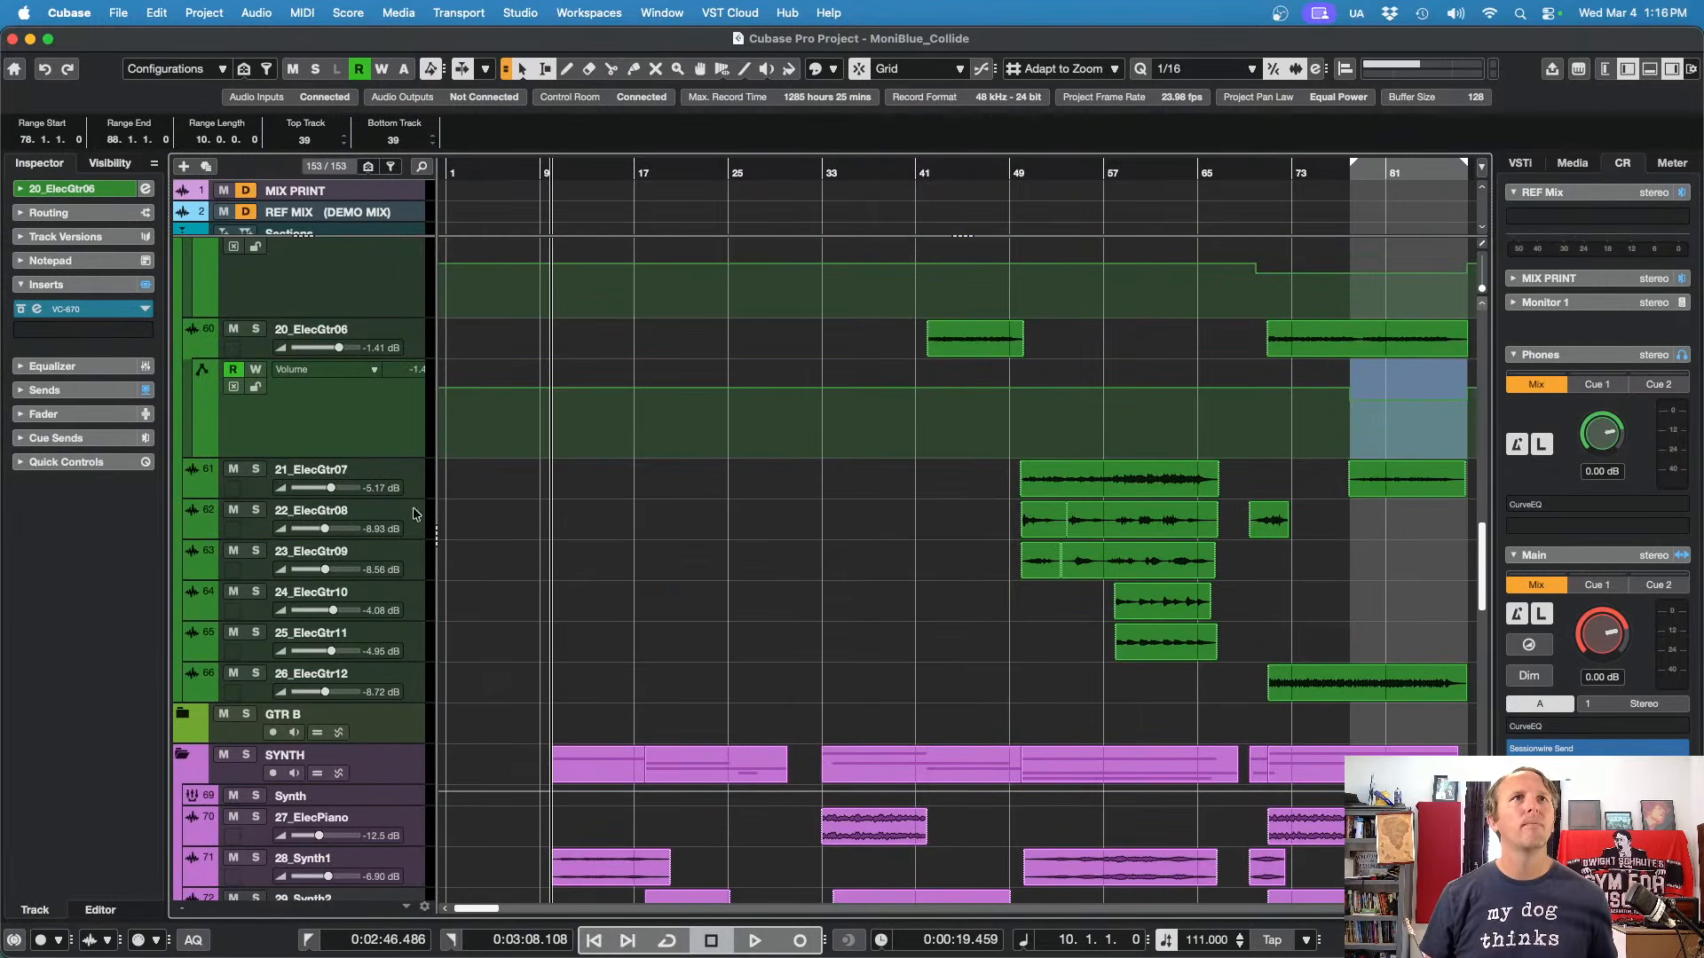
left_click(202, 352)
scroll(211, 530, "up", 10)
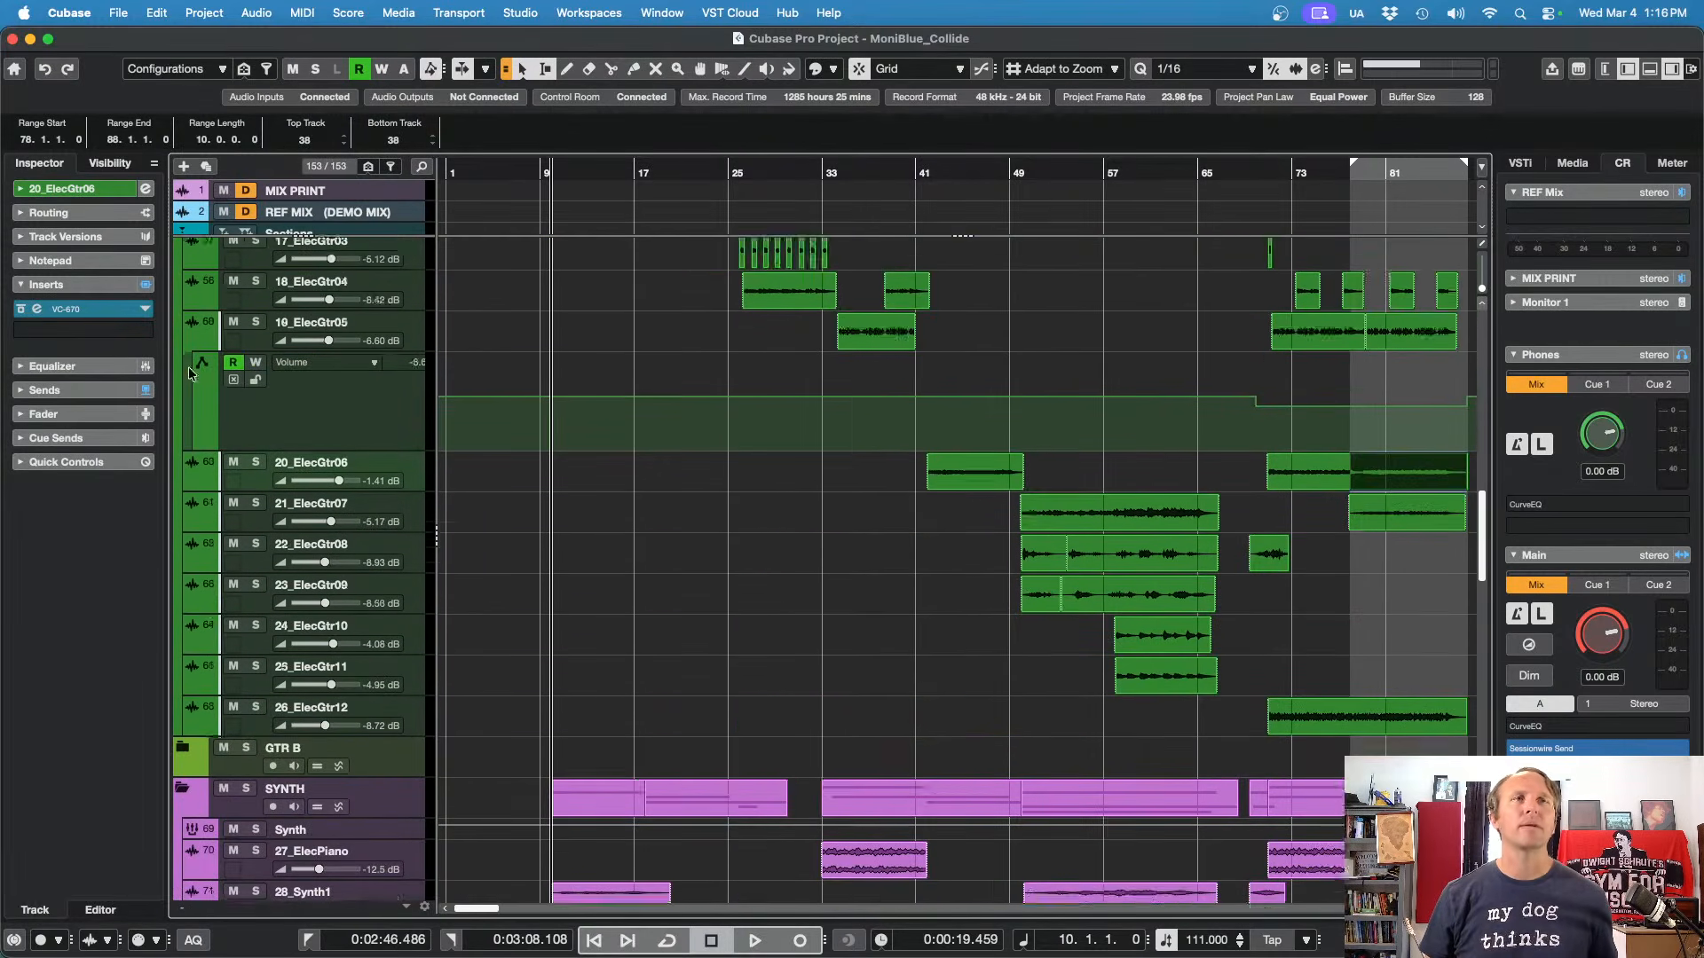
left_click(189, 661)
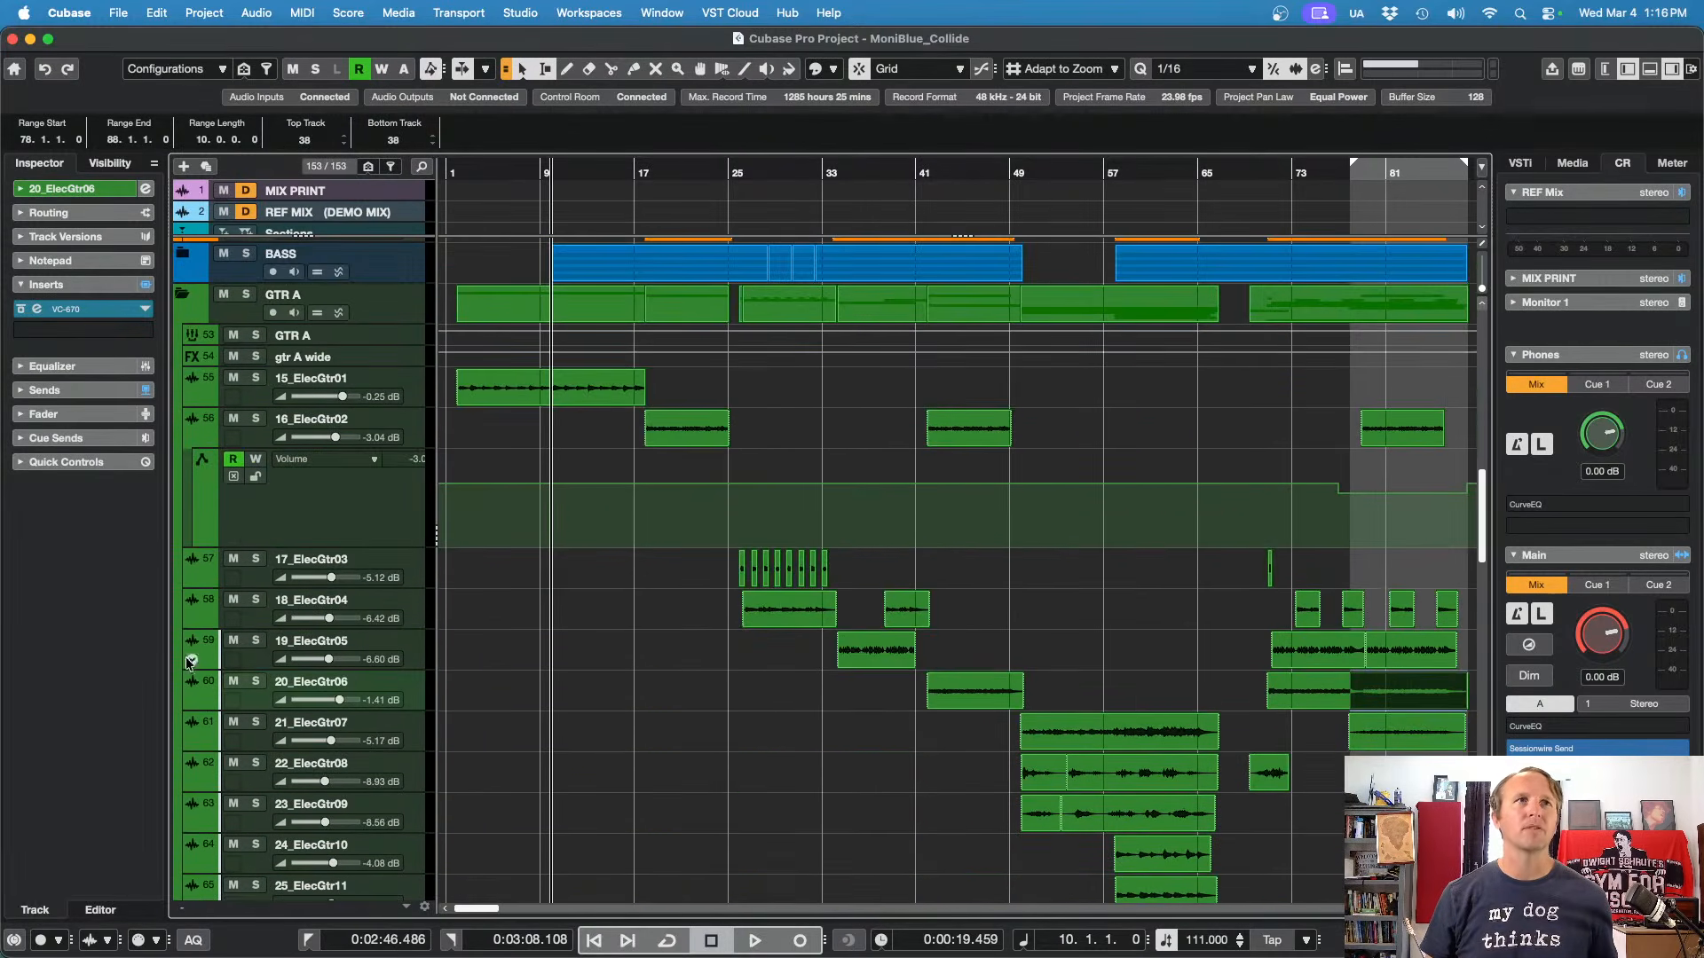
left_click(186, 440)
Step: Select the GTR A group, review its first Frequency EQ, and leave the active bx_console SSL 4000 E insert open
left_click(367, 334)
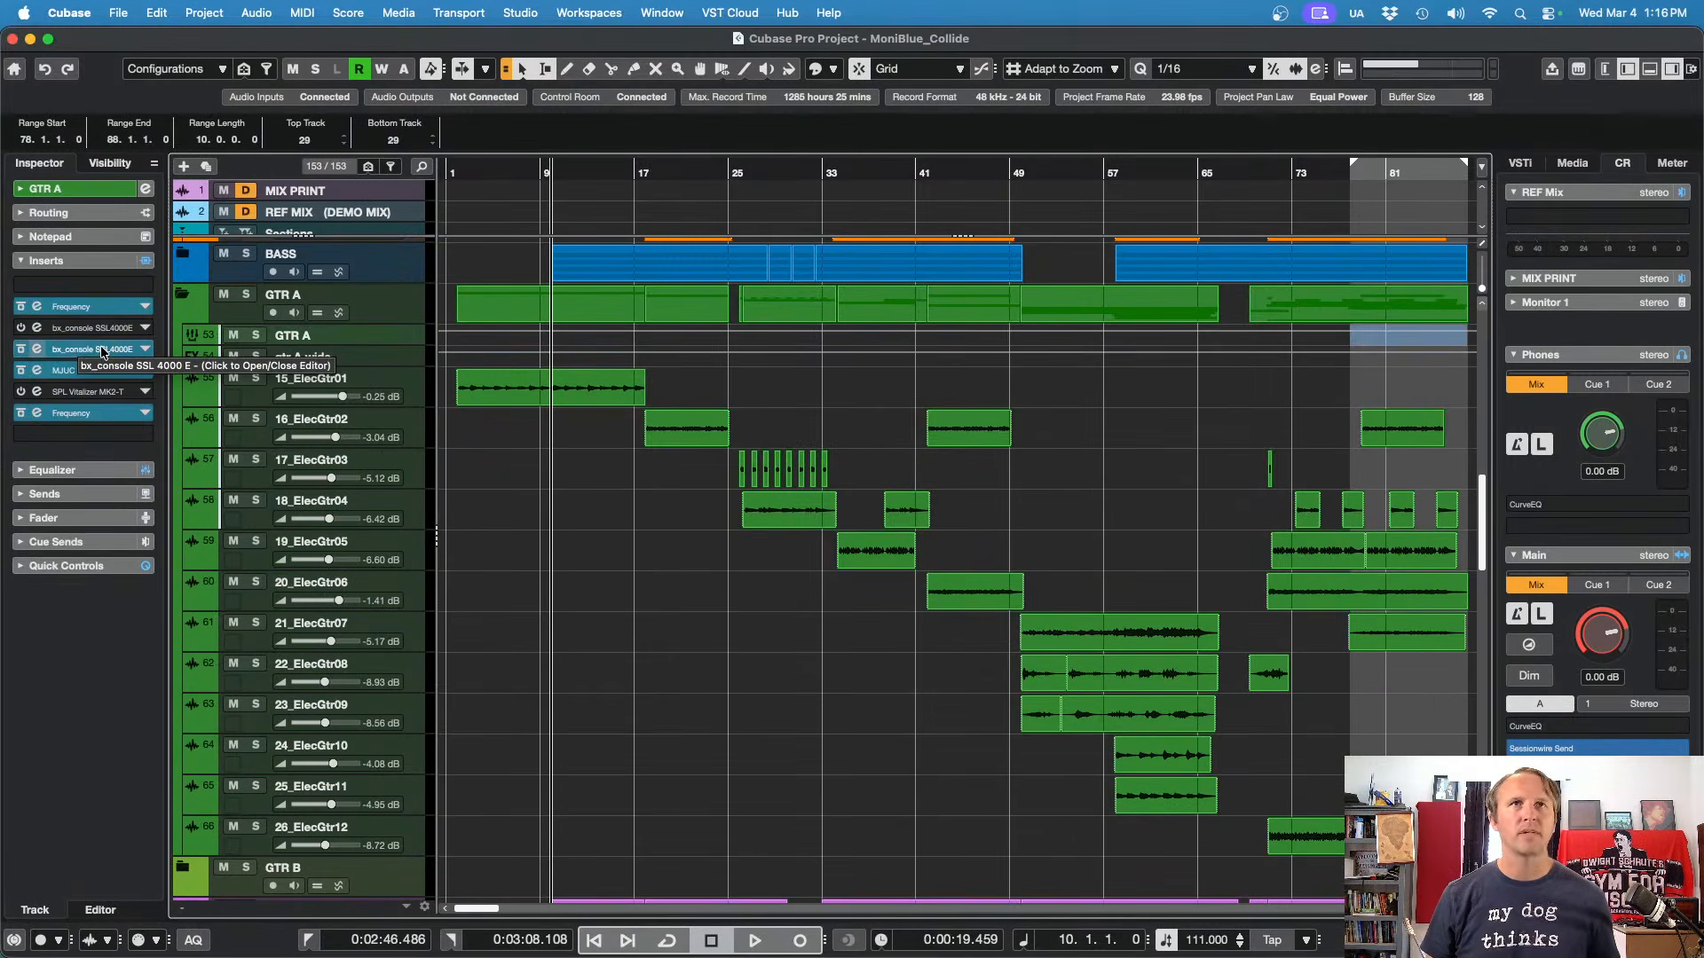
left_click(103, 350)
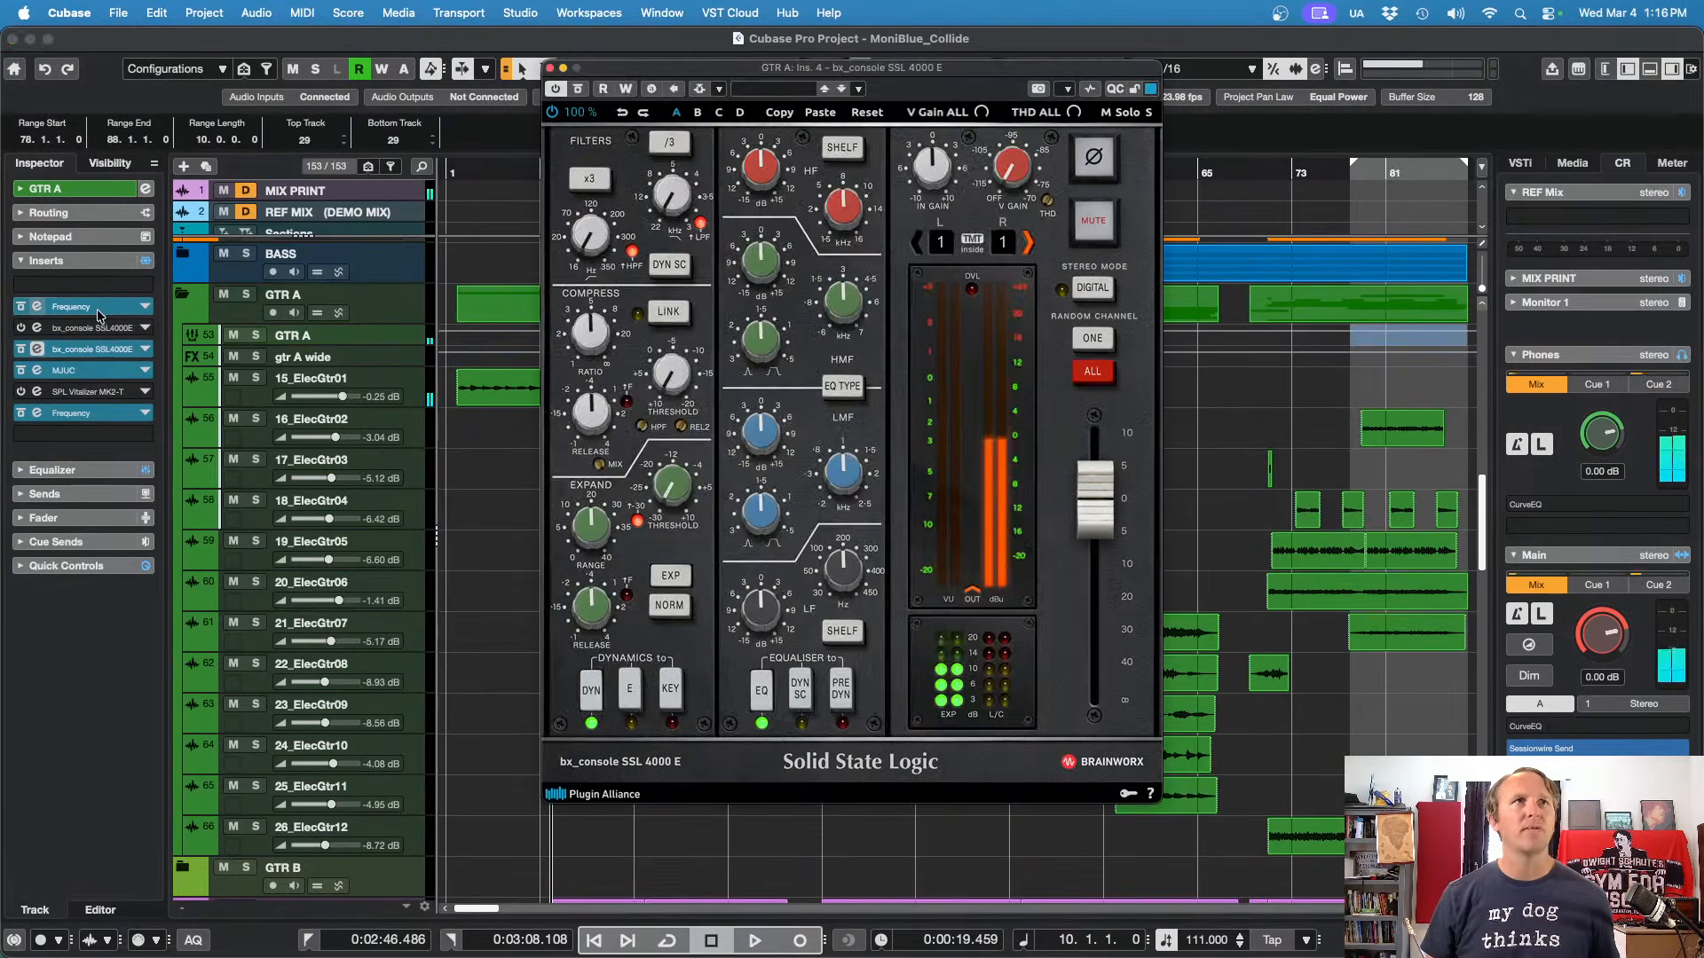
left_click(100, 311)
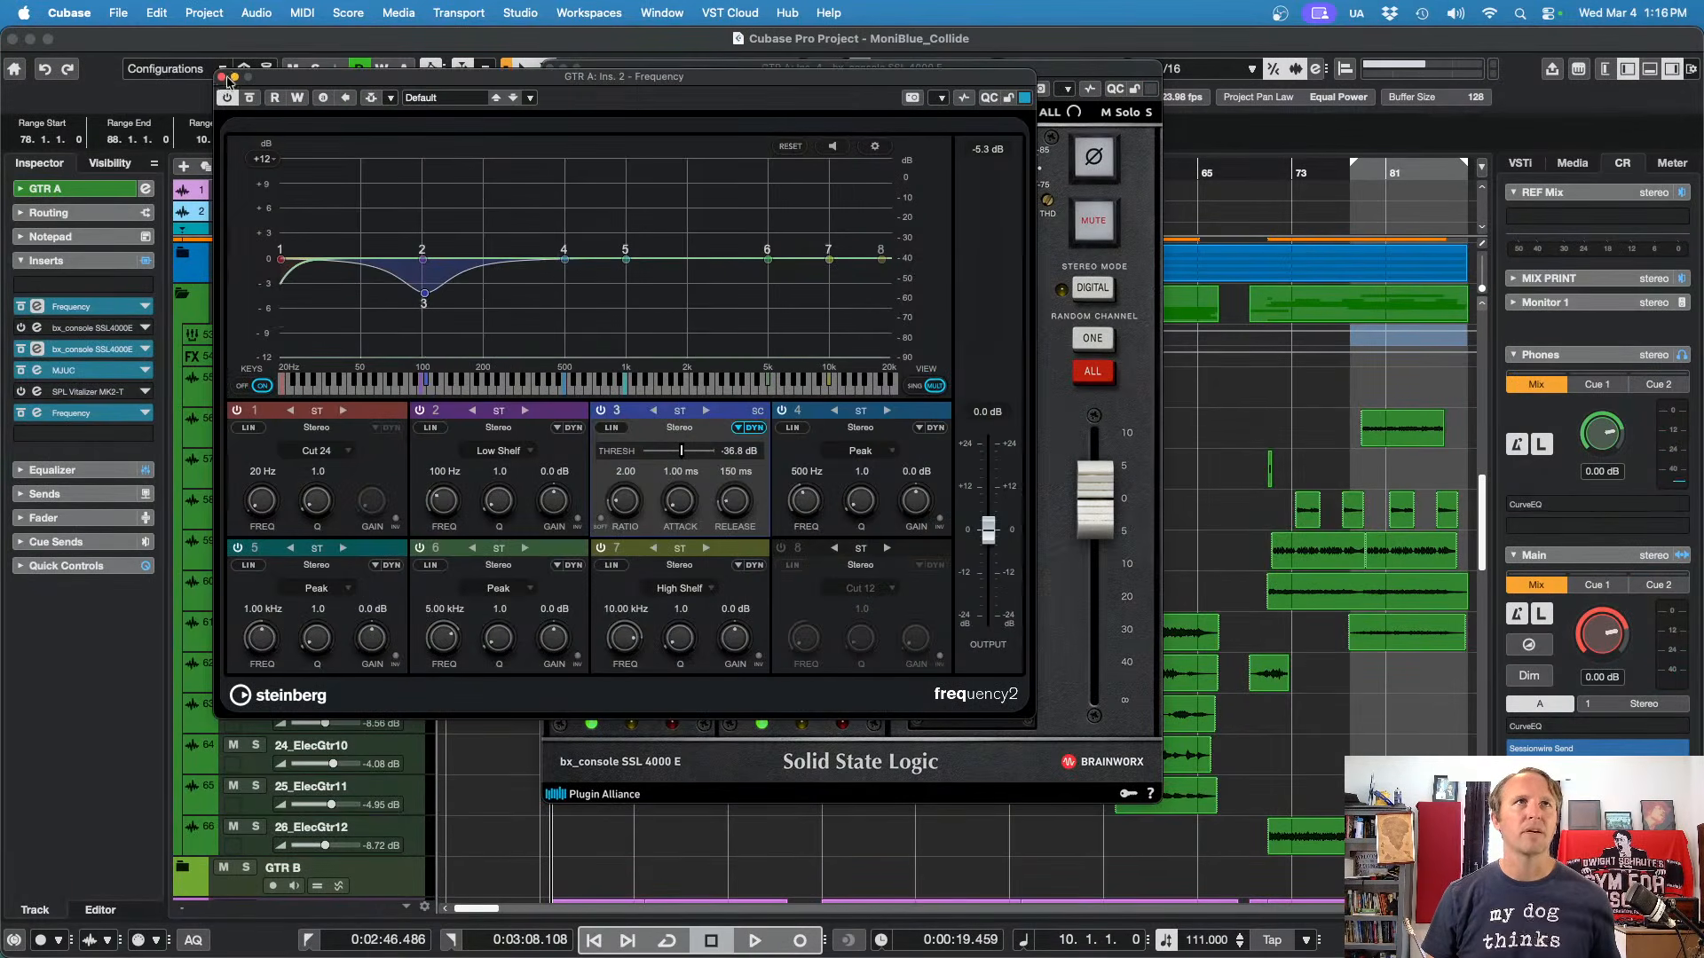
left_click(222, 77)
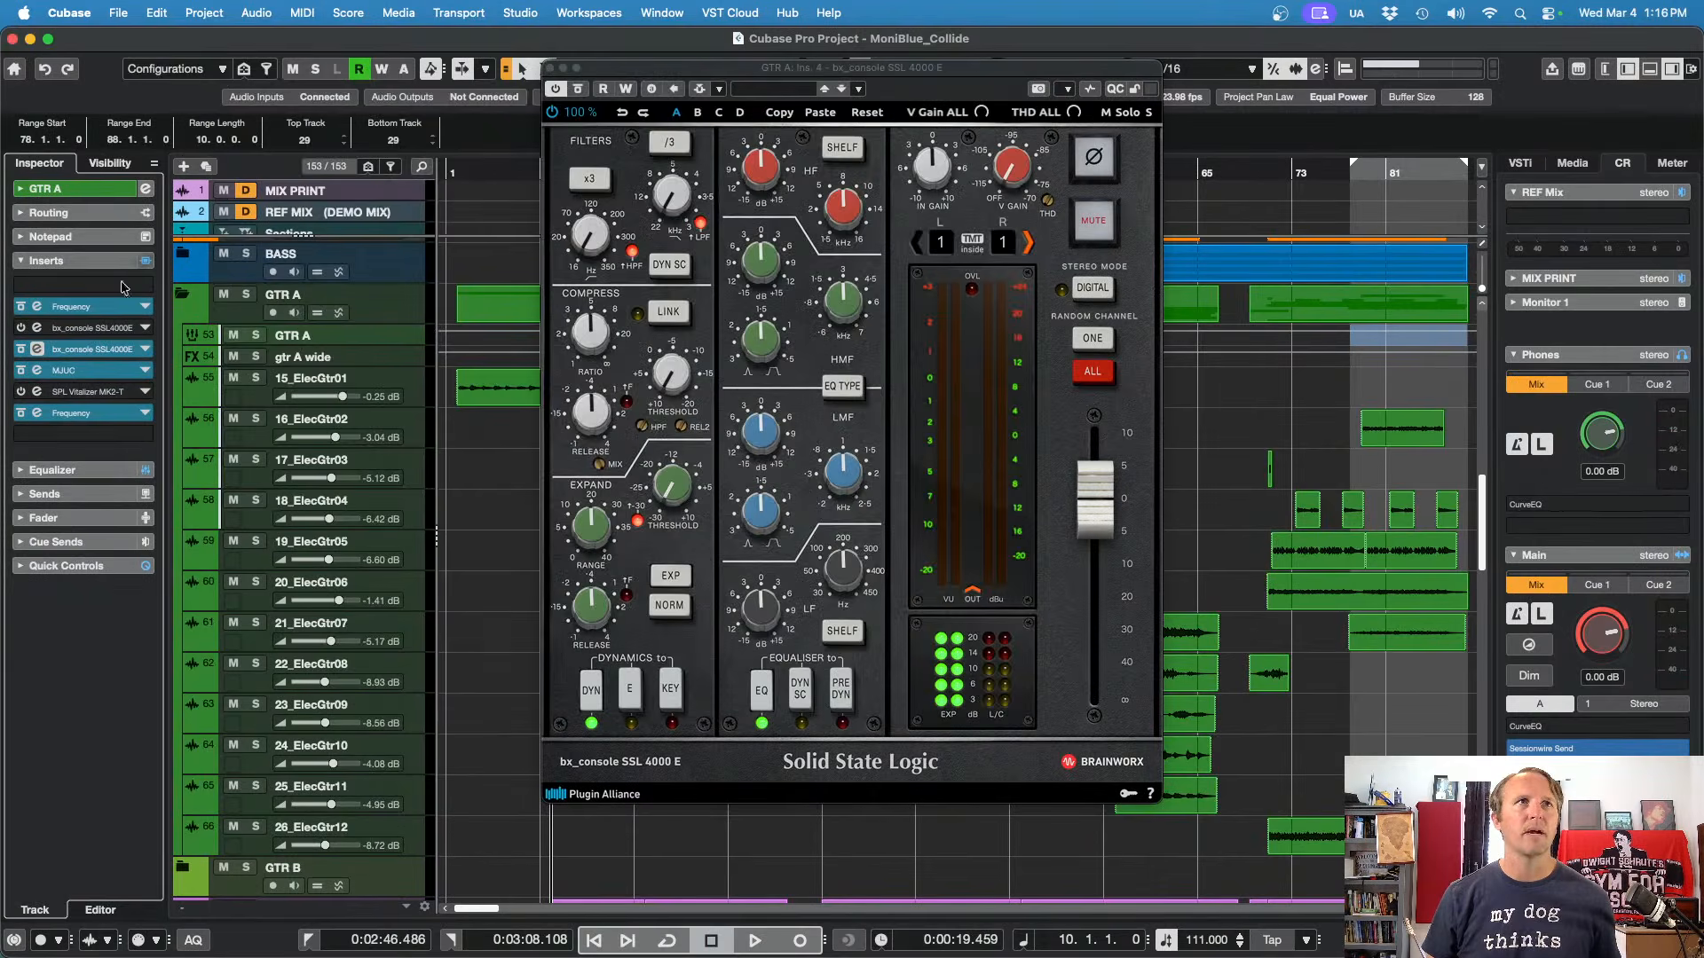
left_click(104, 349)
left_click(104, 350)
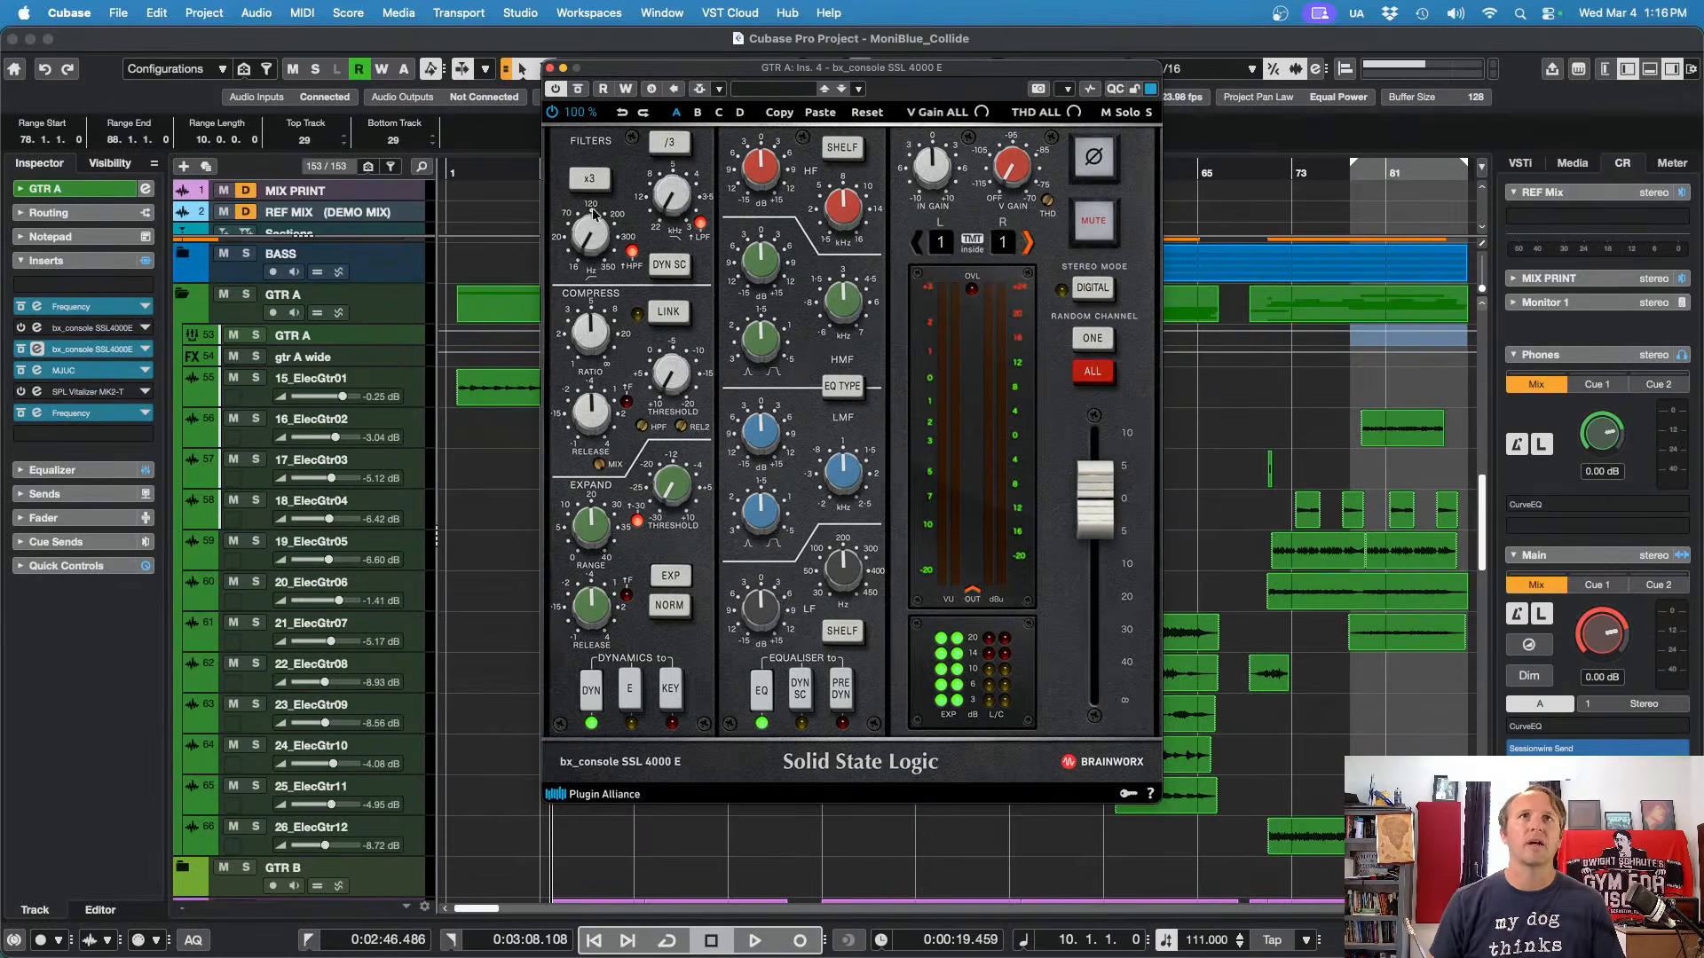
Step: Close the bx_console SSL 4000 E window, open the GTR A group's MJUC compressor, and check its gain reduction at several song positions during playback
left_click(550, 69)
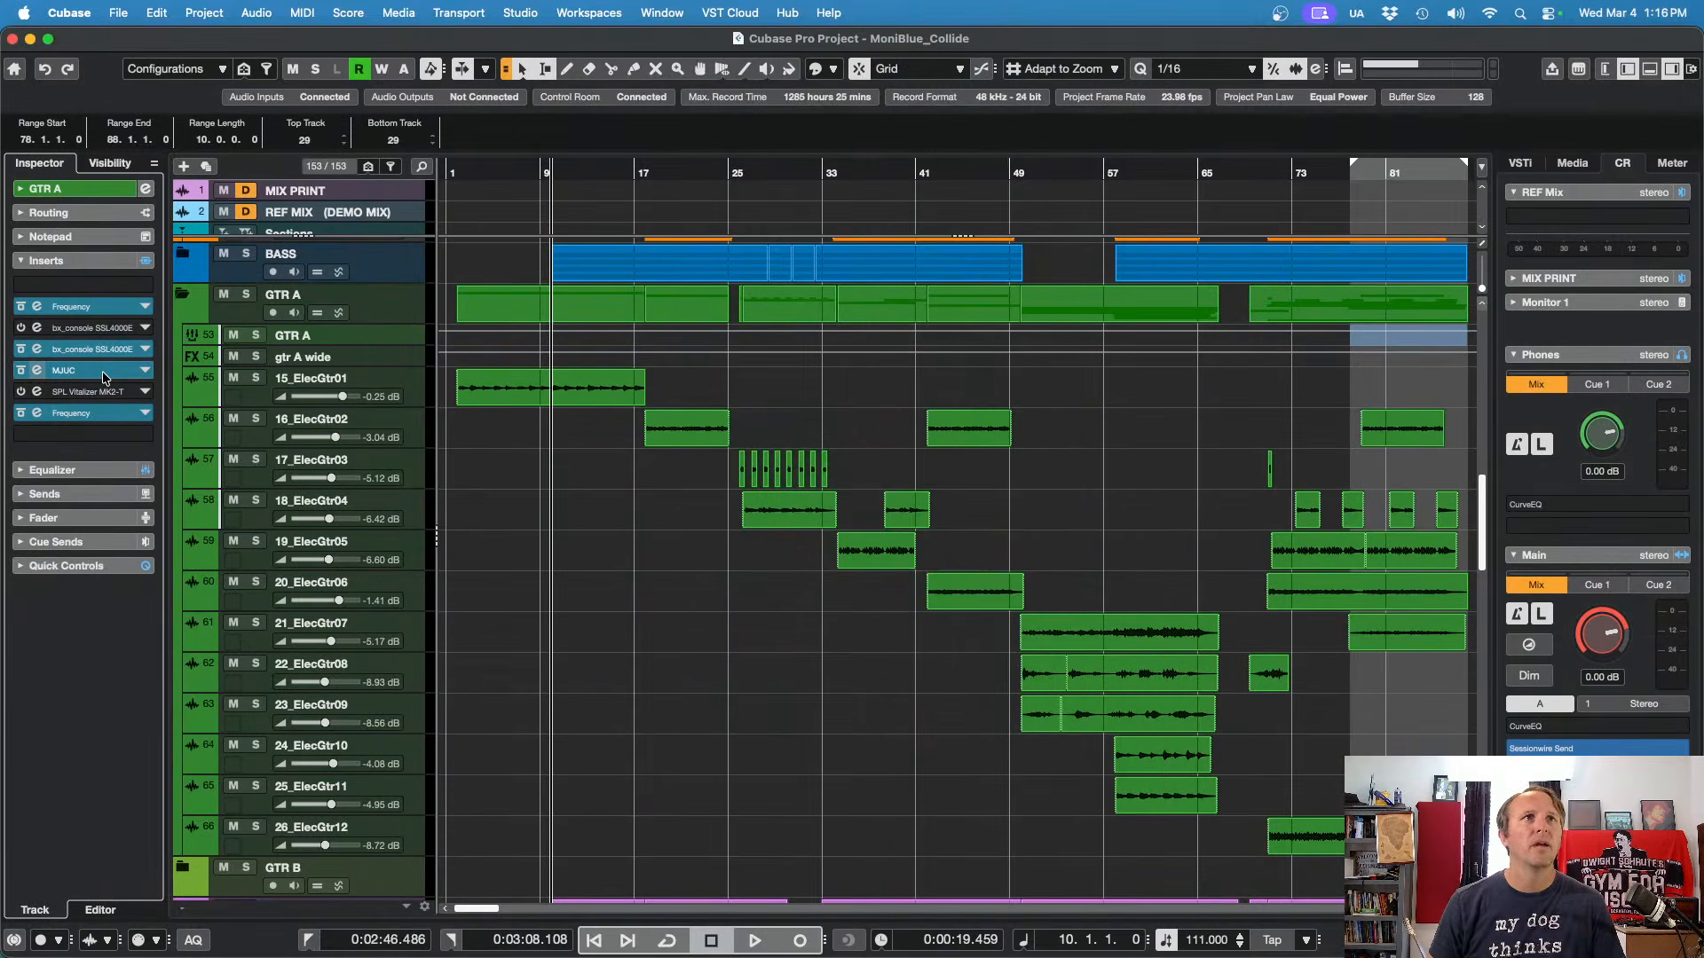
left_click(142, 372)
key("space")
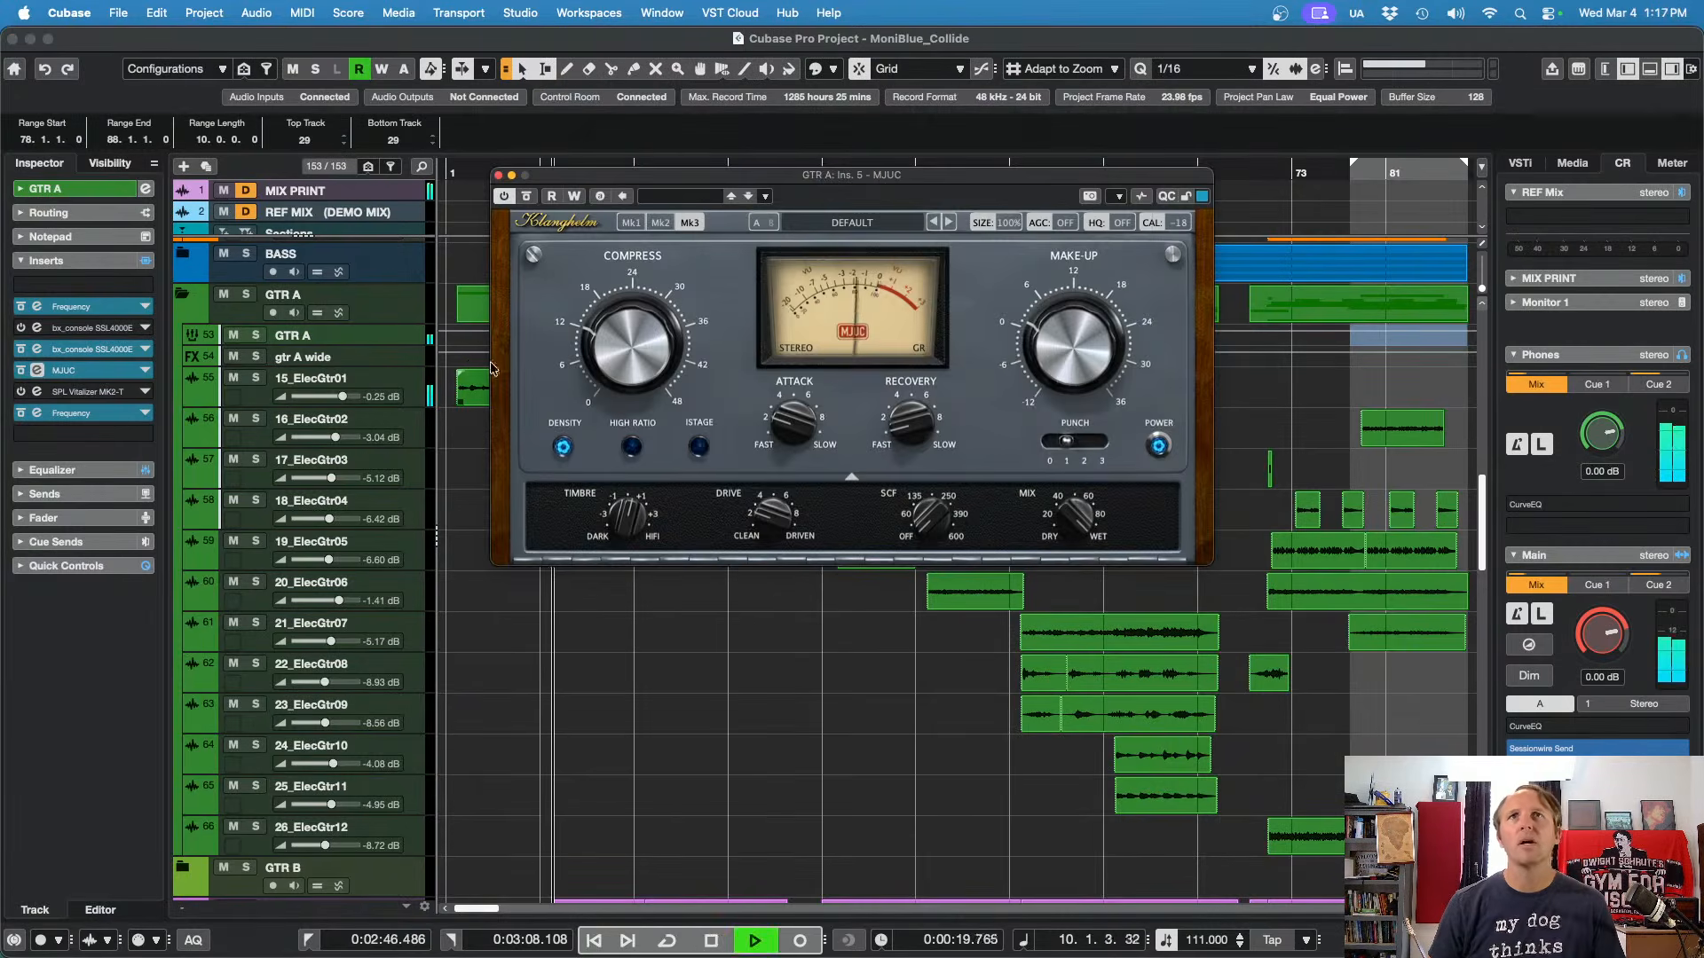
key("space")
key("KP_Add")
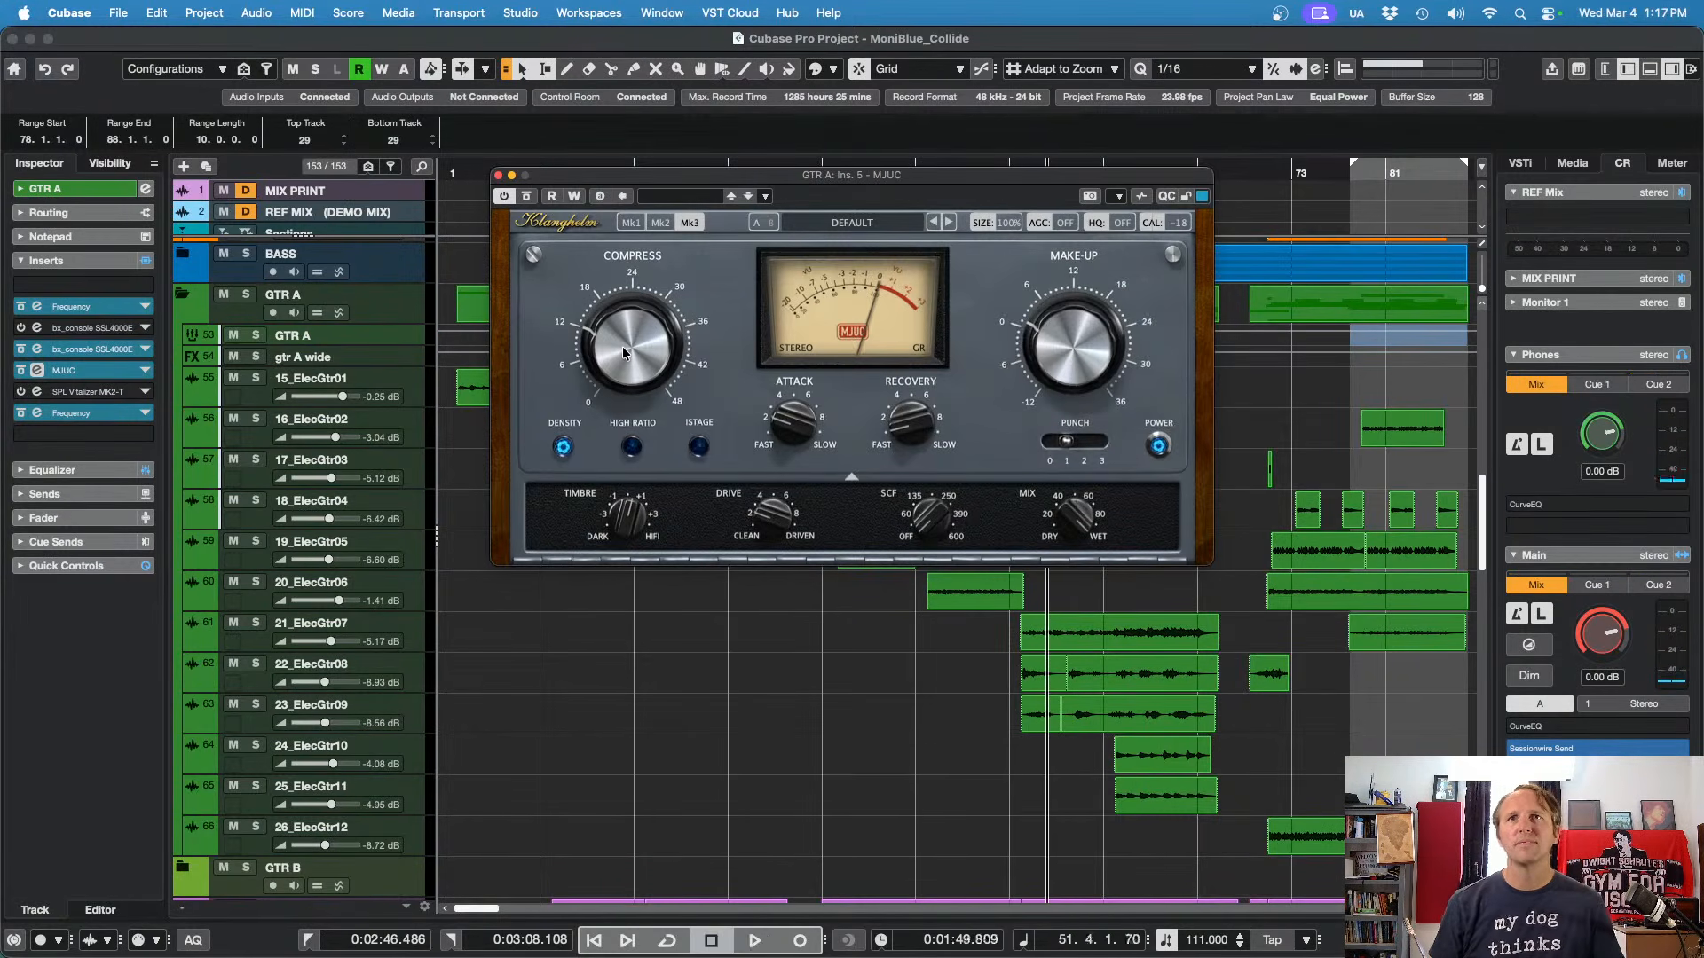
key("space")
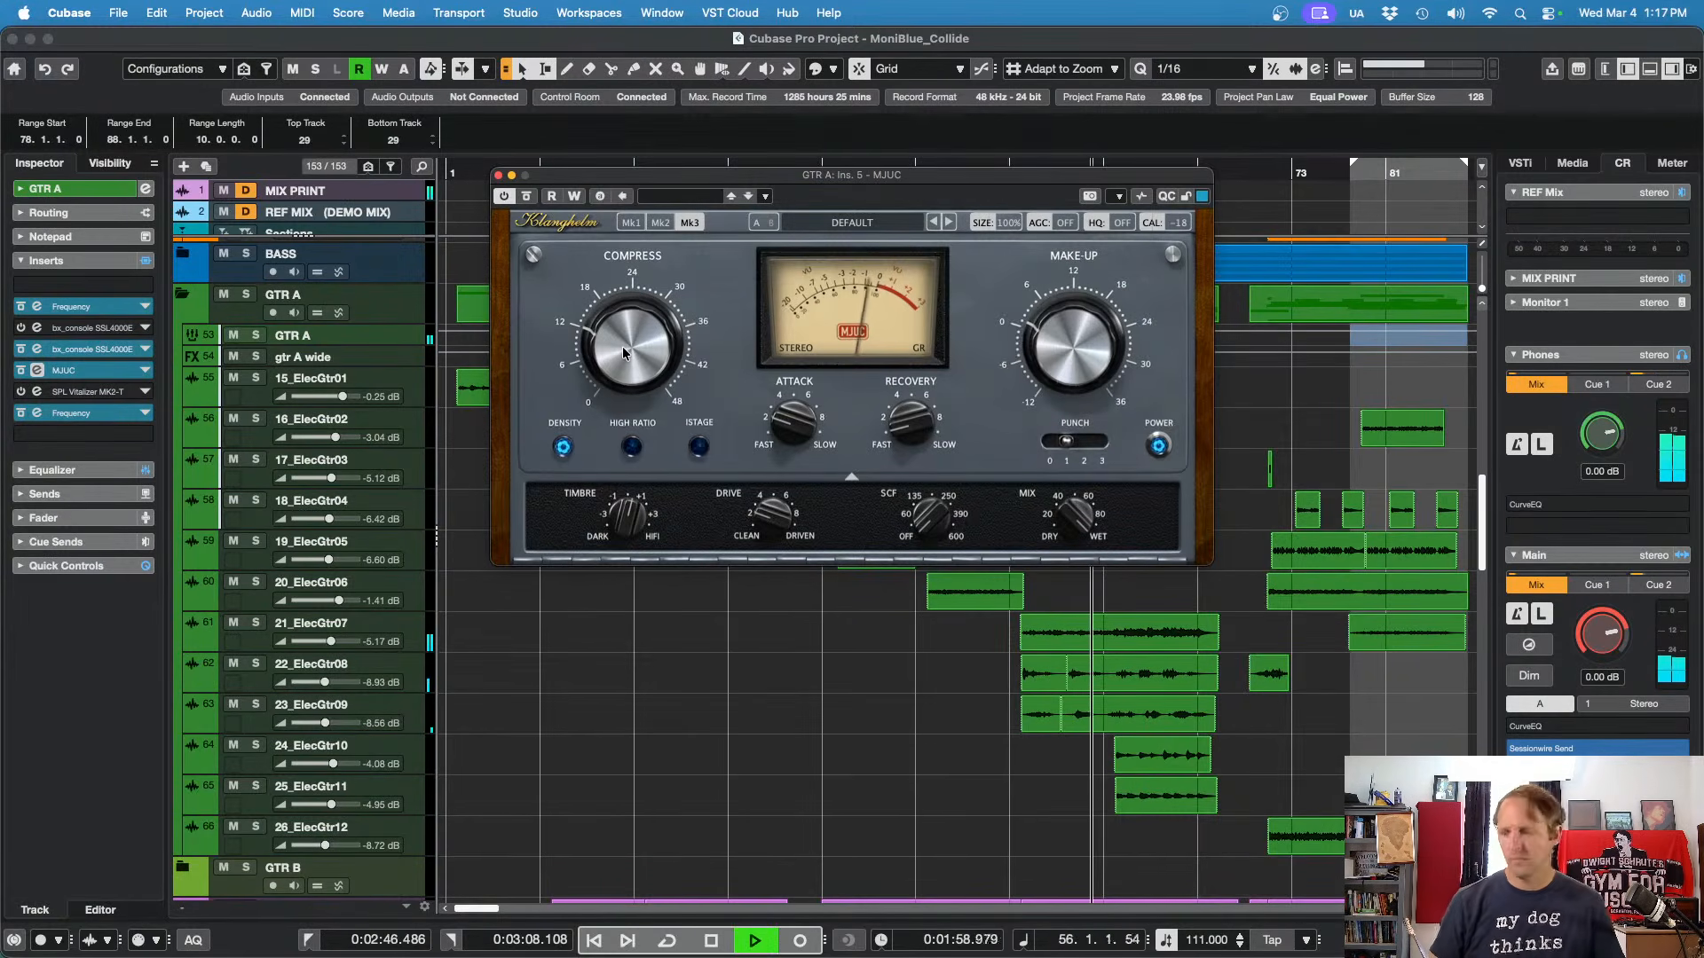
key("KP_Add")
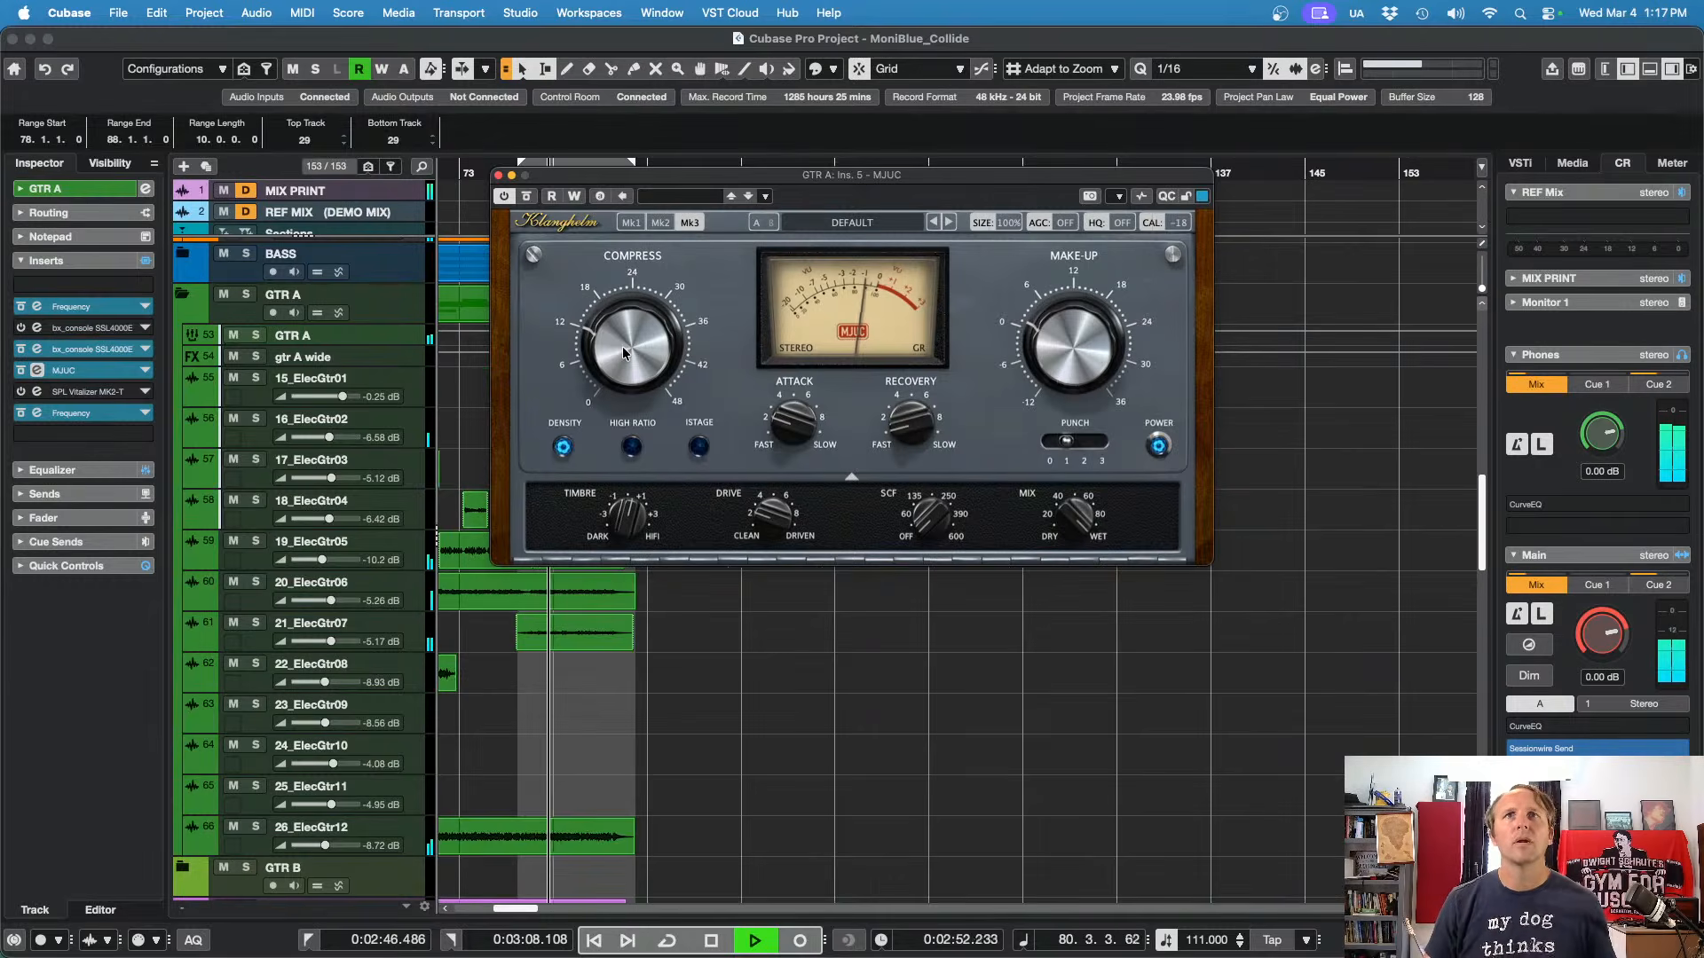
key("space")
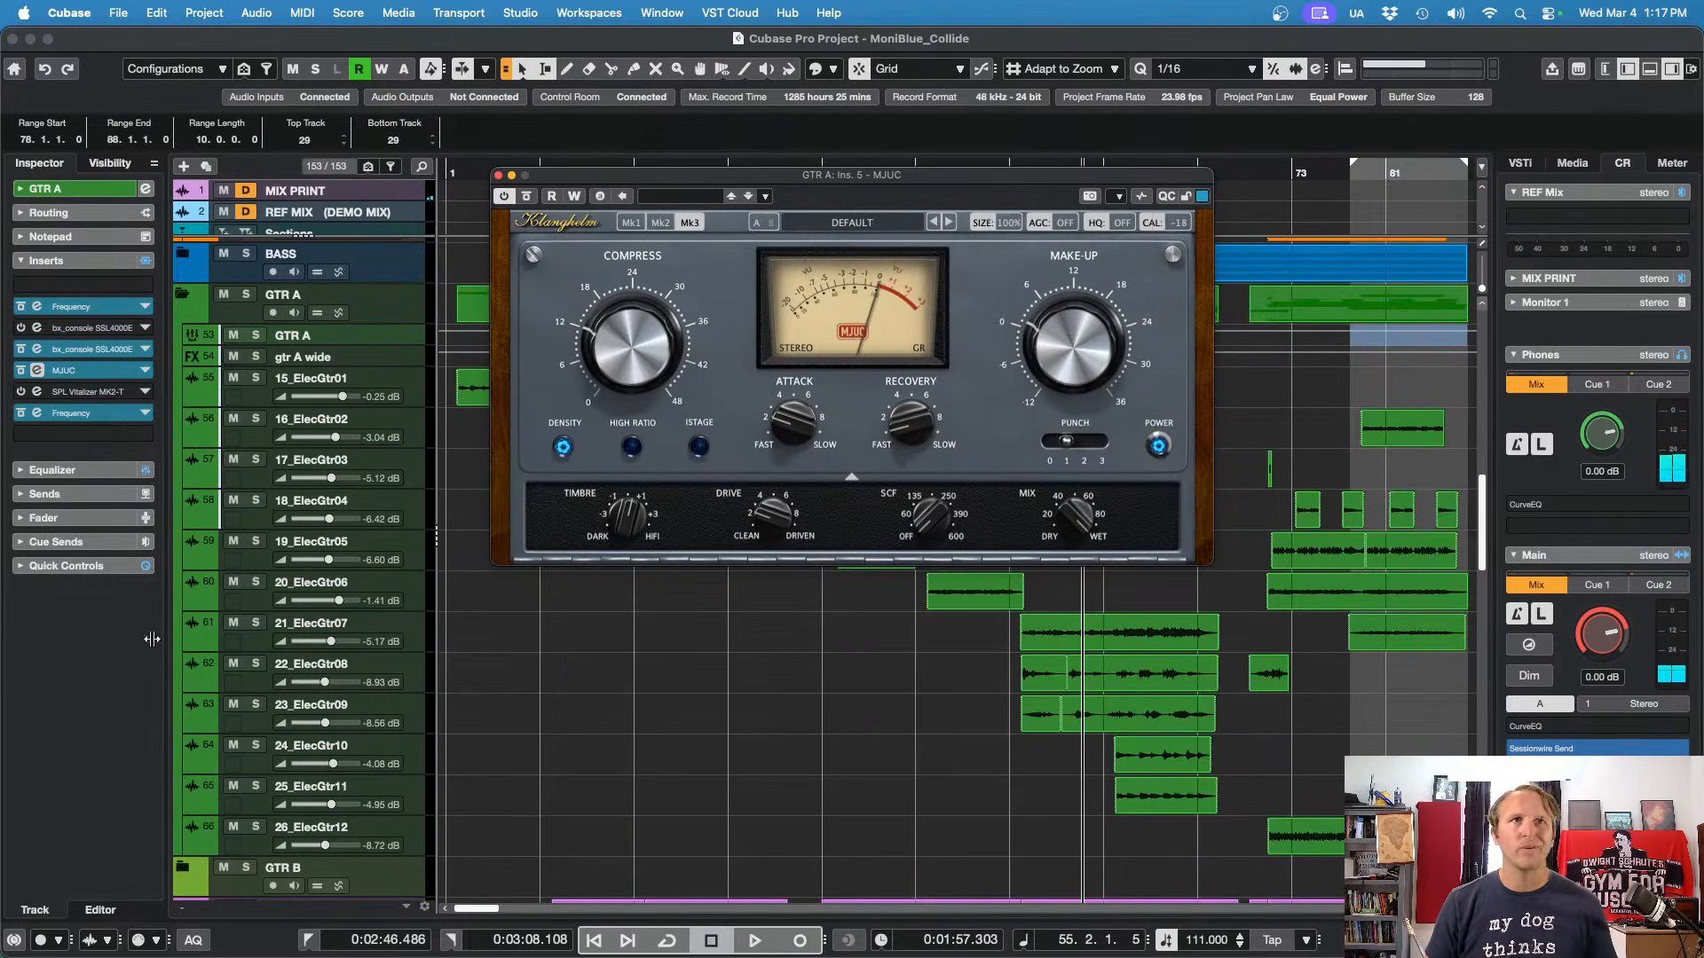
Step: Review the final Frequency EQ on the GTR A group, and close both the EQ and MJUC windows
left_click(84, 413)
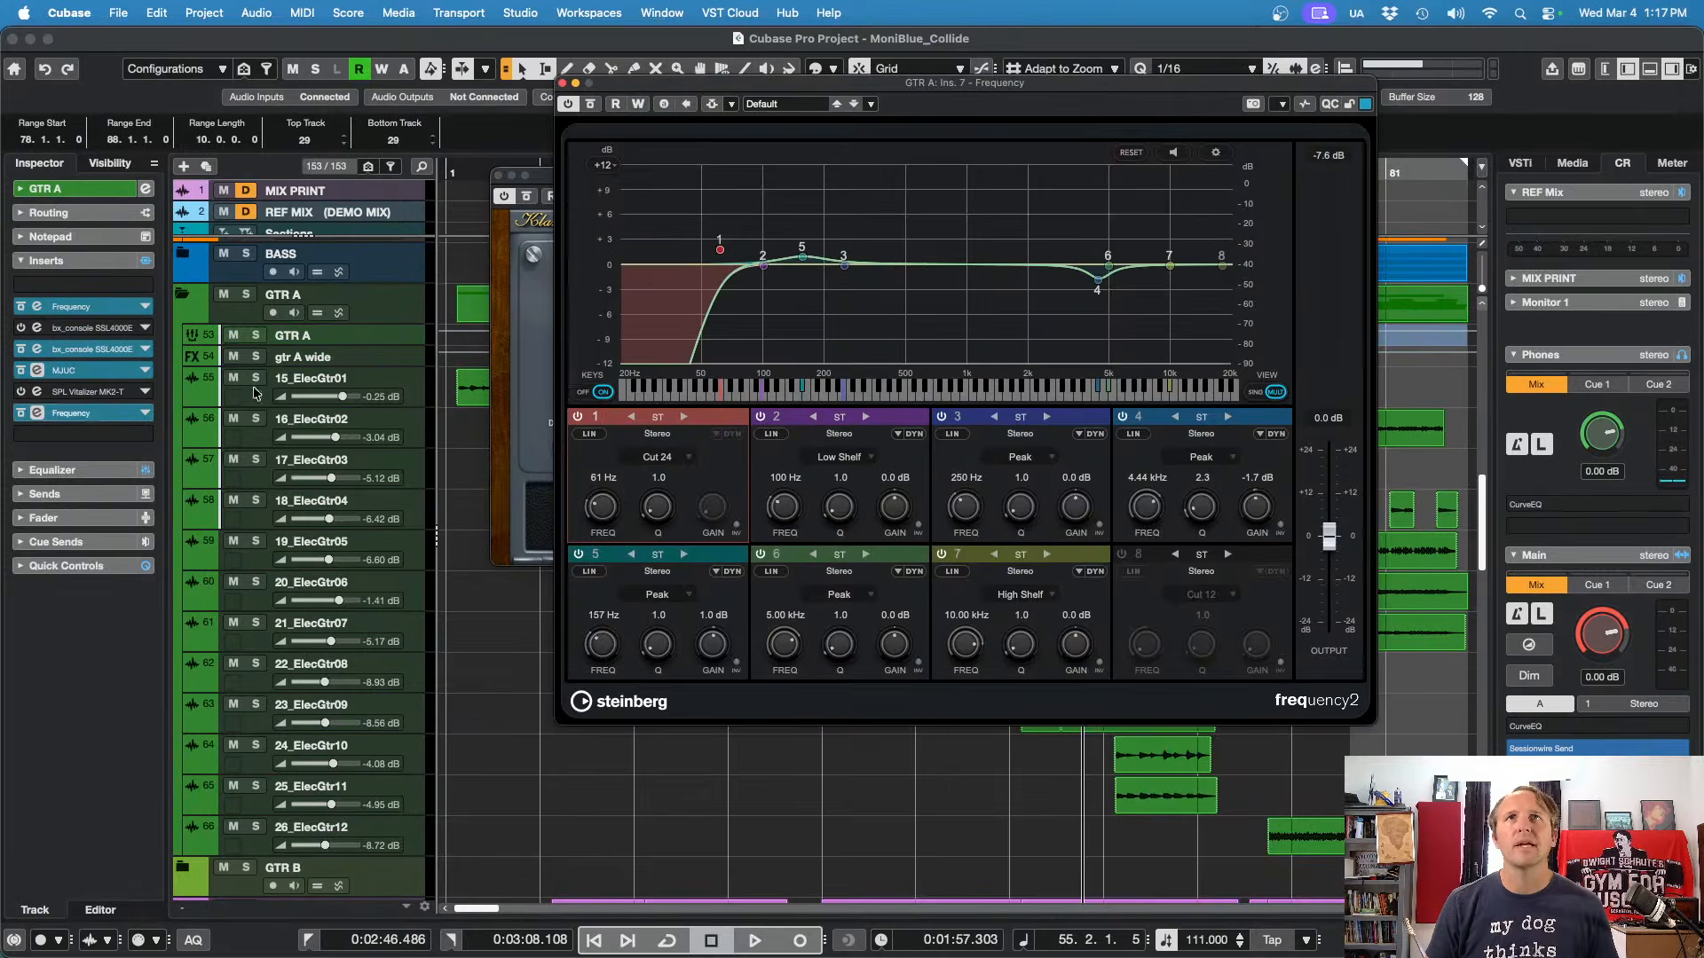
left_click(564, 83)
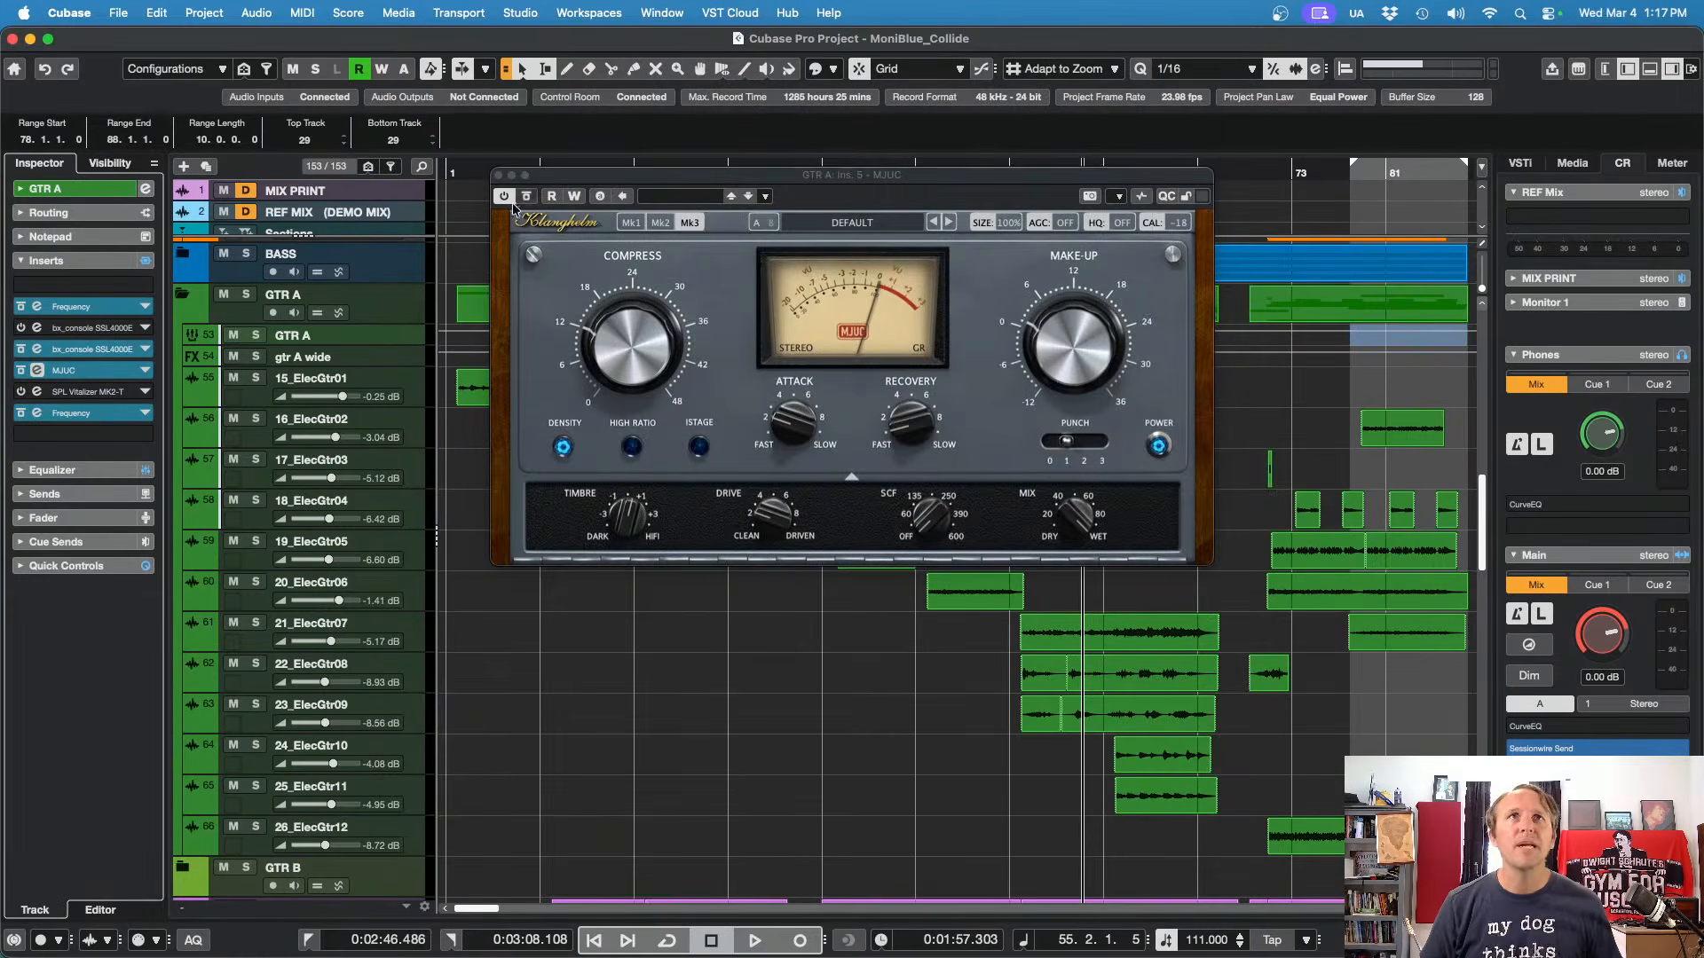
left_click(499, 177)
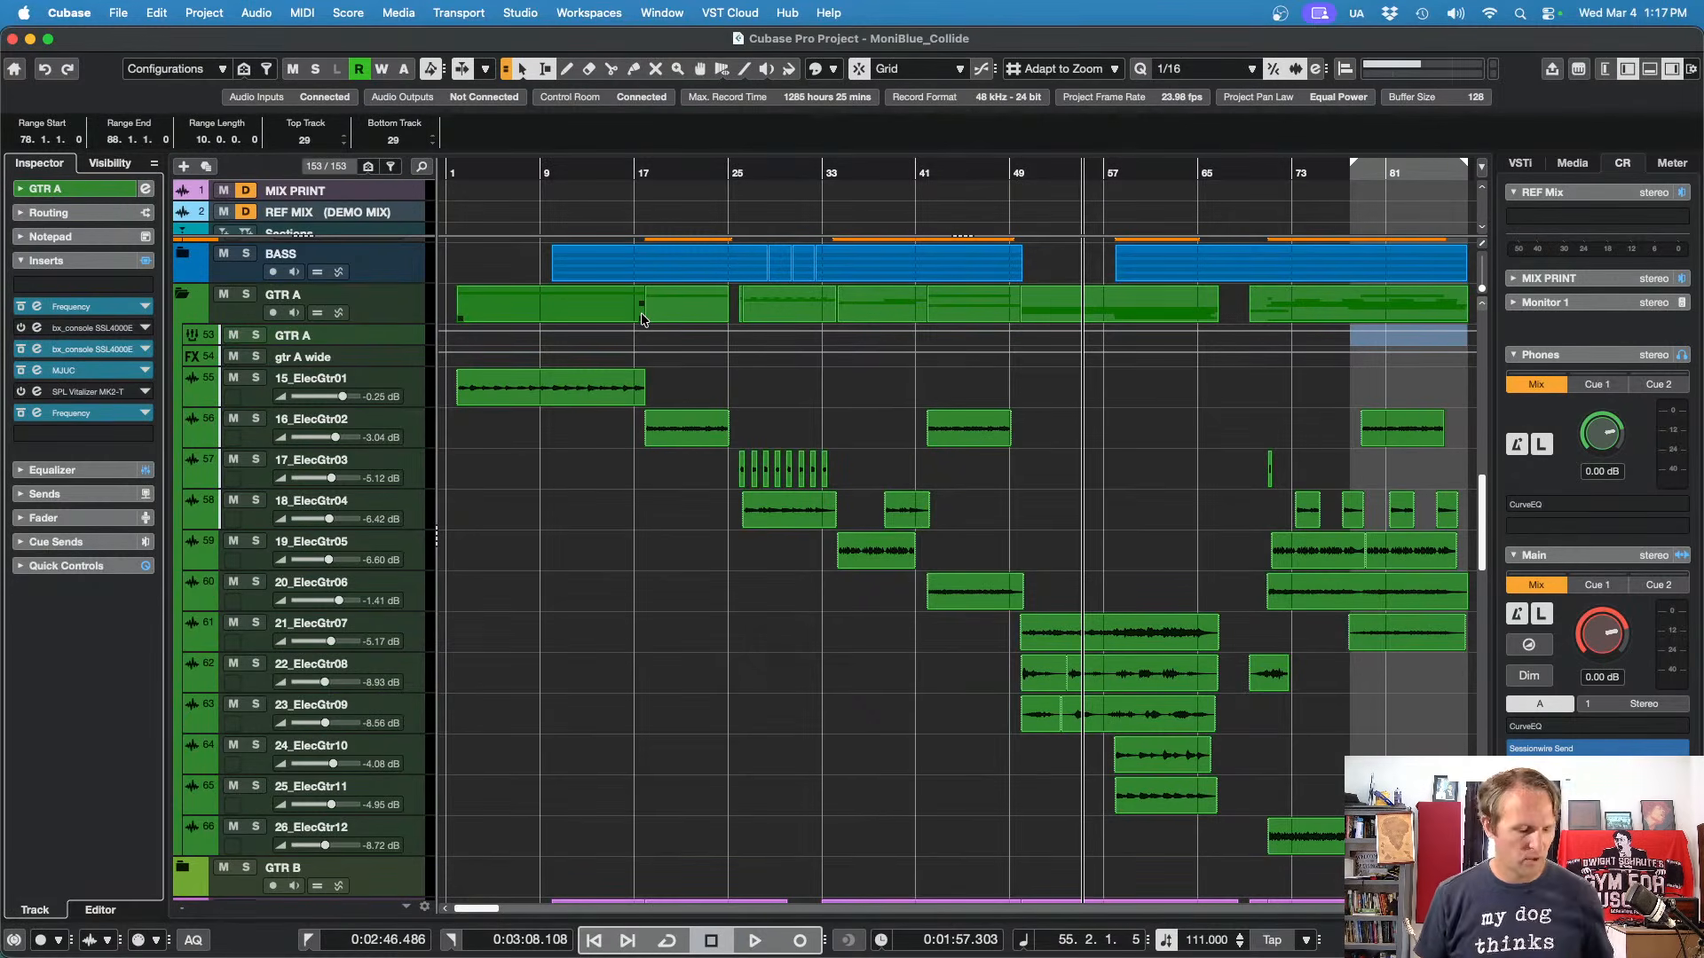
Step: Open the Synth group's SSL insert, solo the group from bar 14, and set 28_Synth1 to -0.06 dB and 29_Synth2 to -5.29 dB
scroll(980, 531, "down", 6)
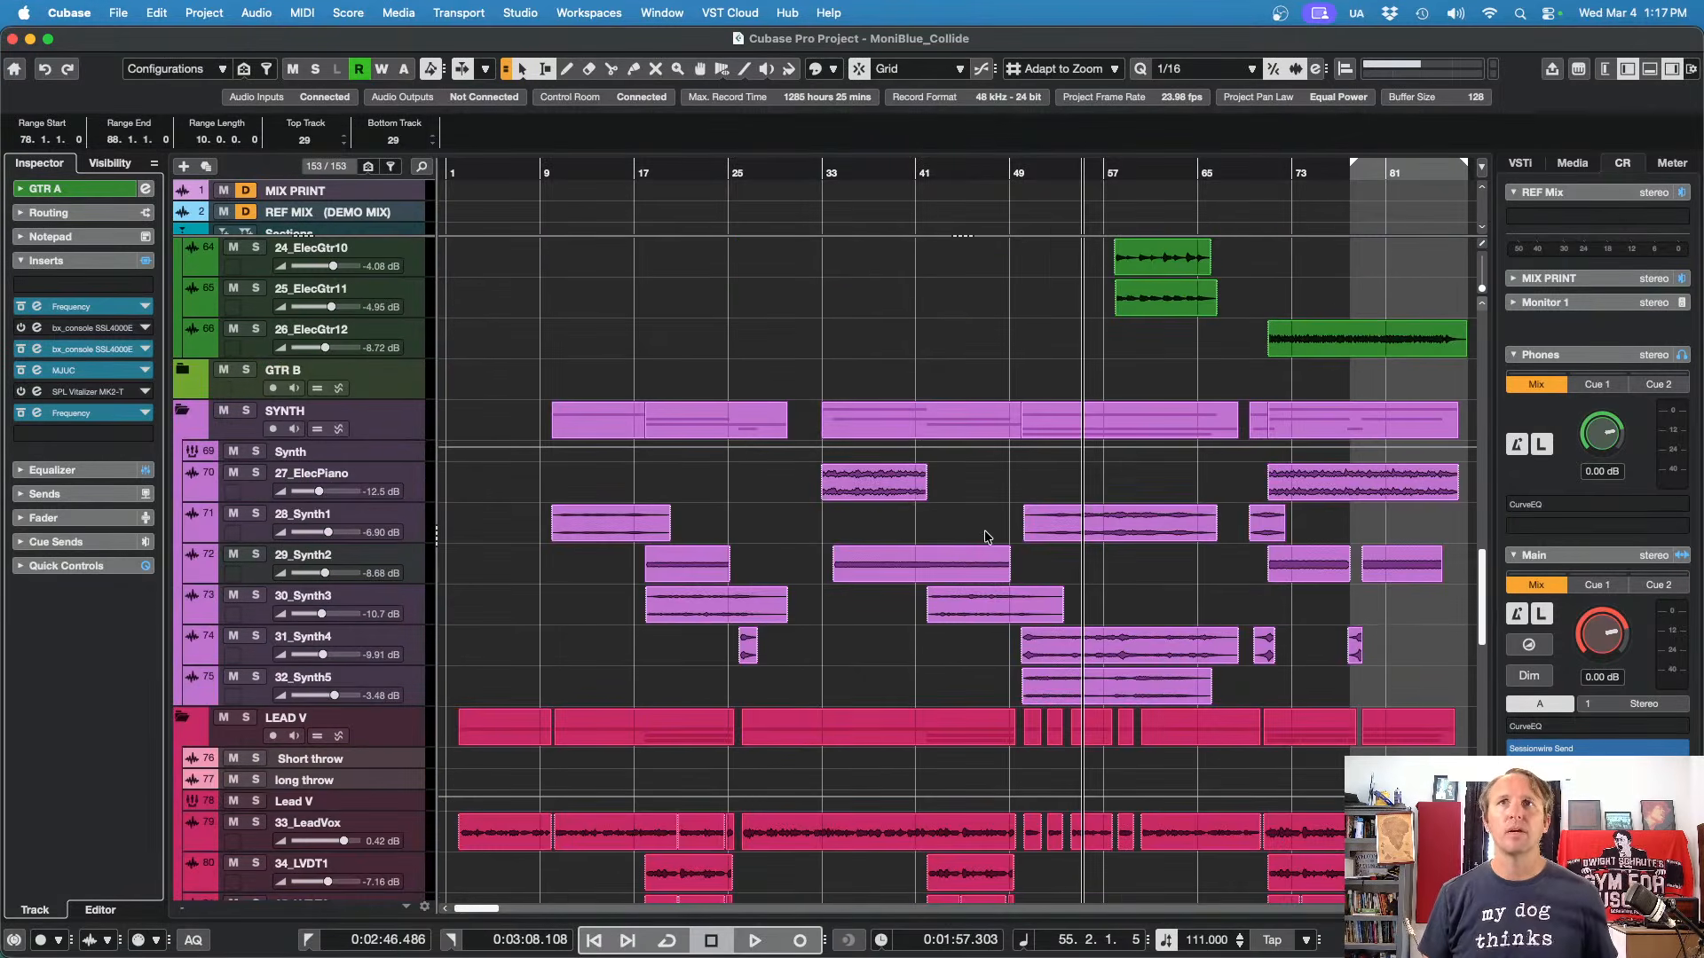
left_click(600, 173)
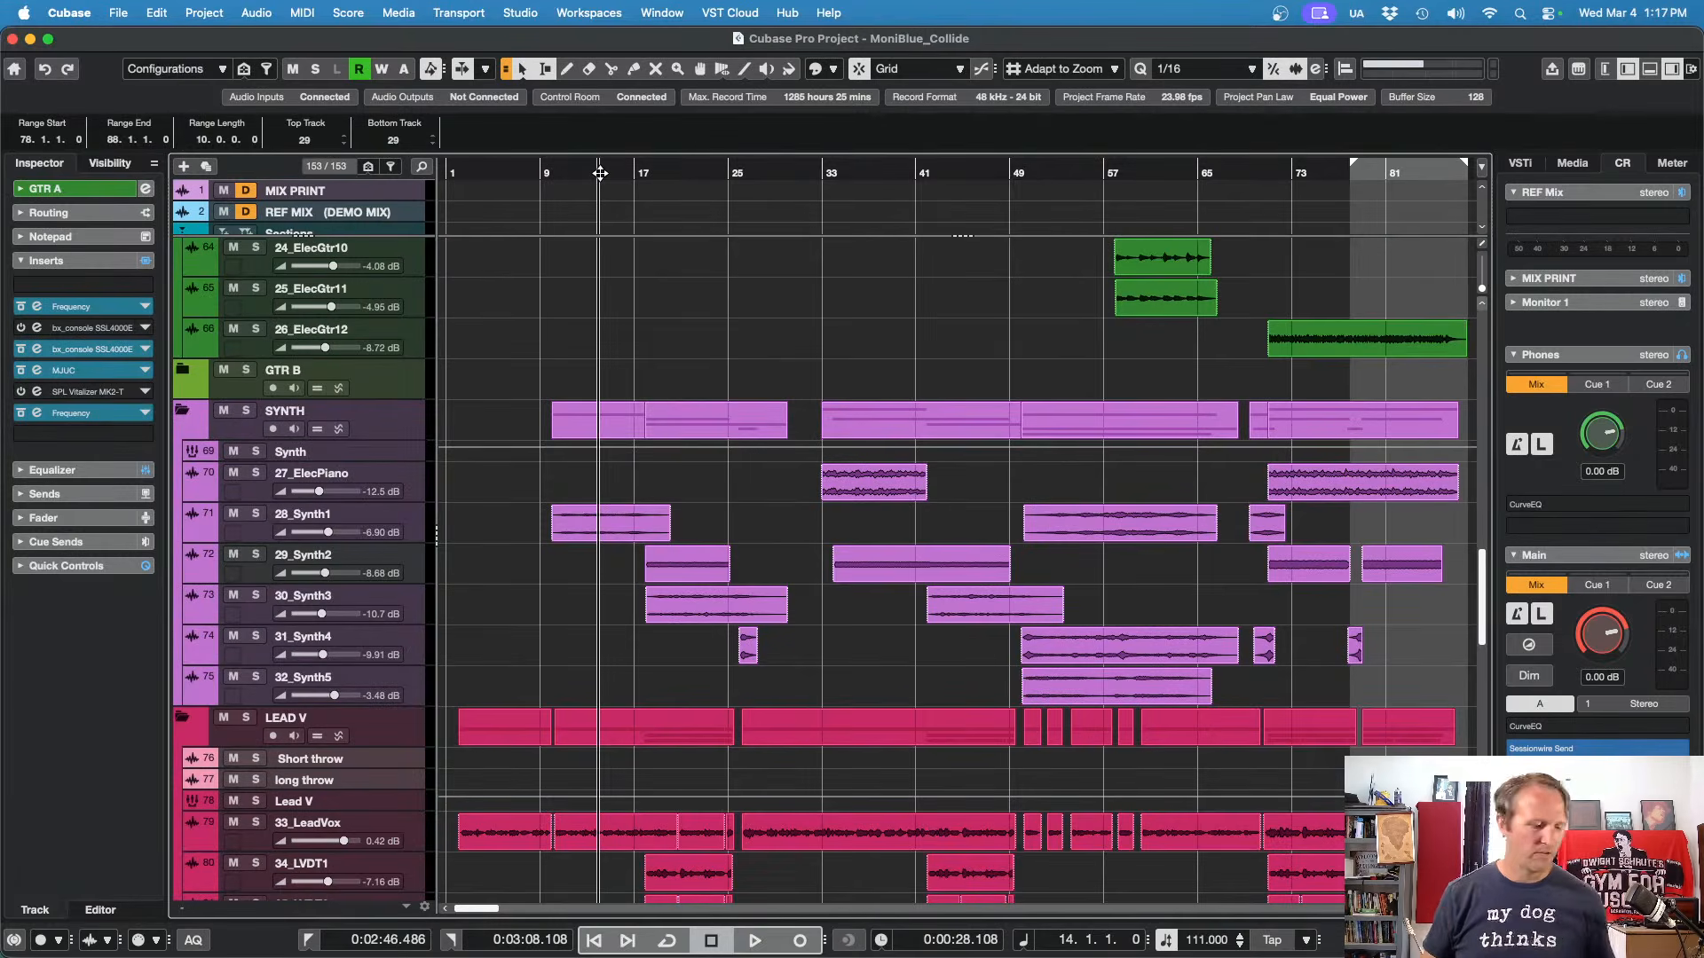
left_click(402, 450)
left_click(89, 348)
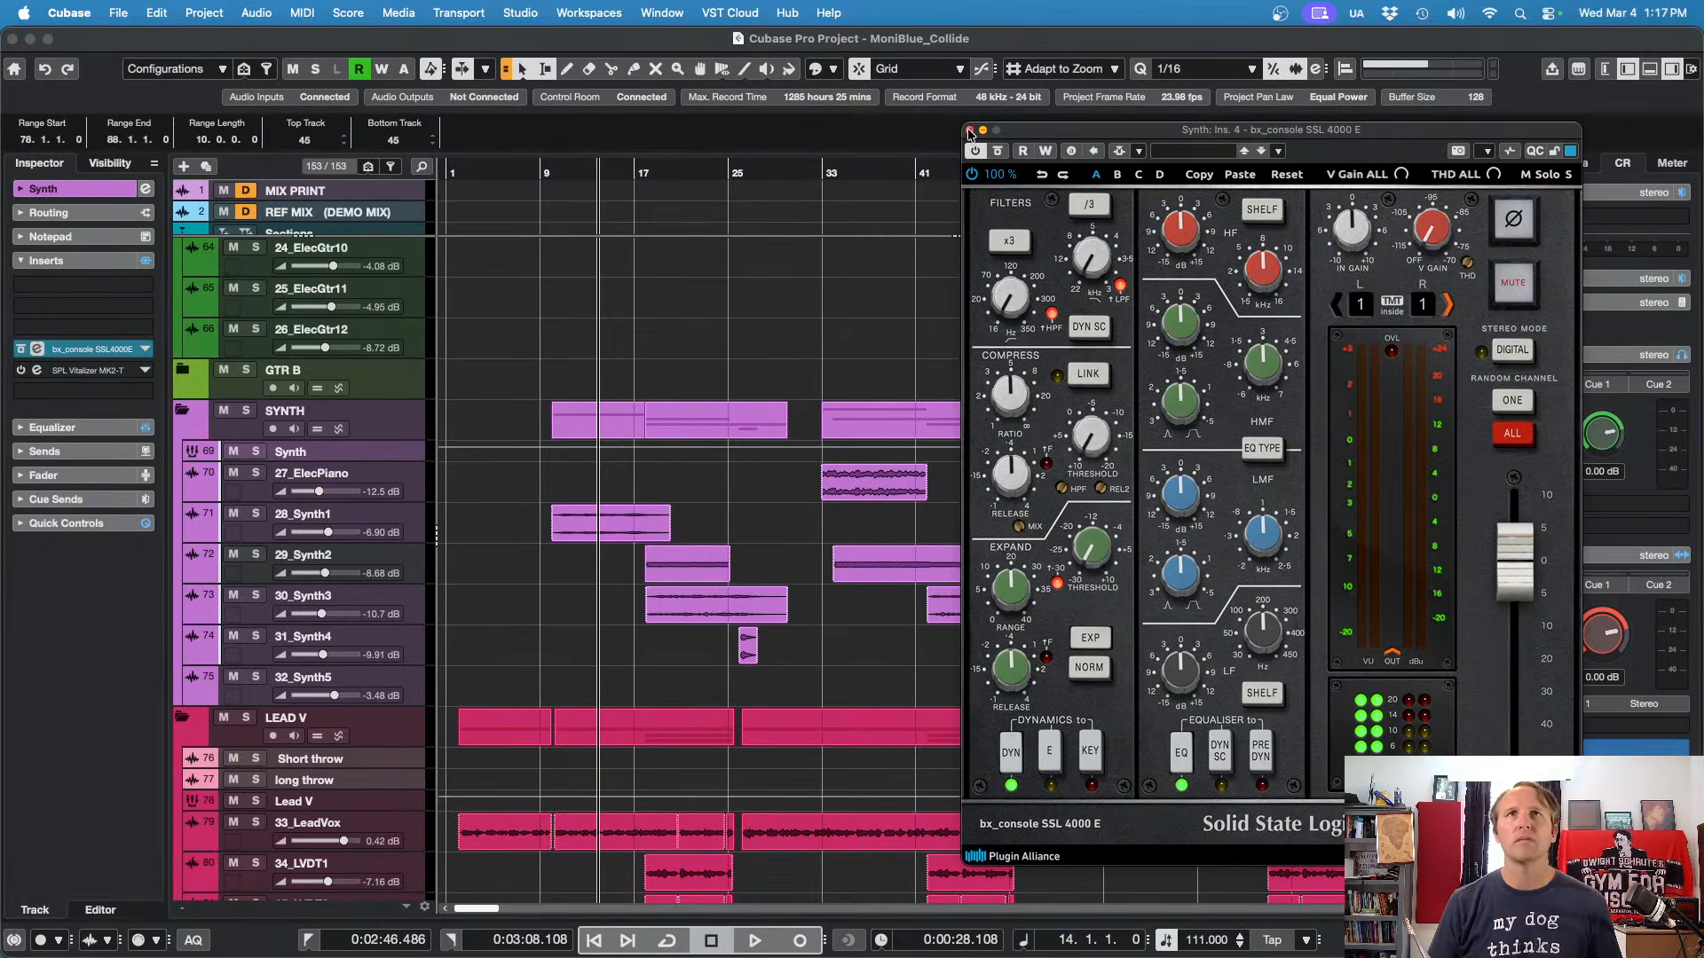
key("space")
key("s")
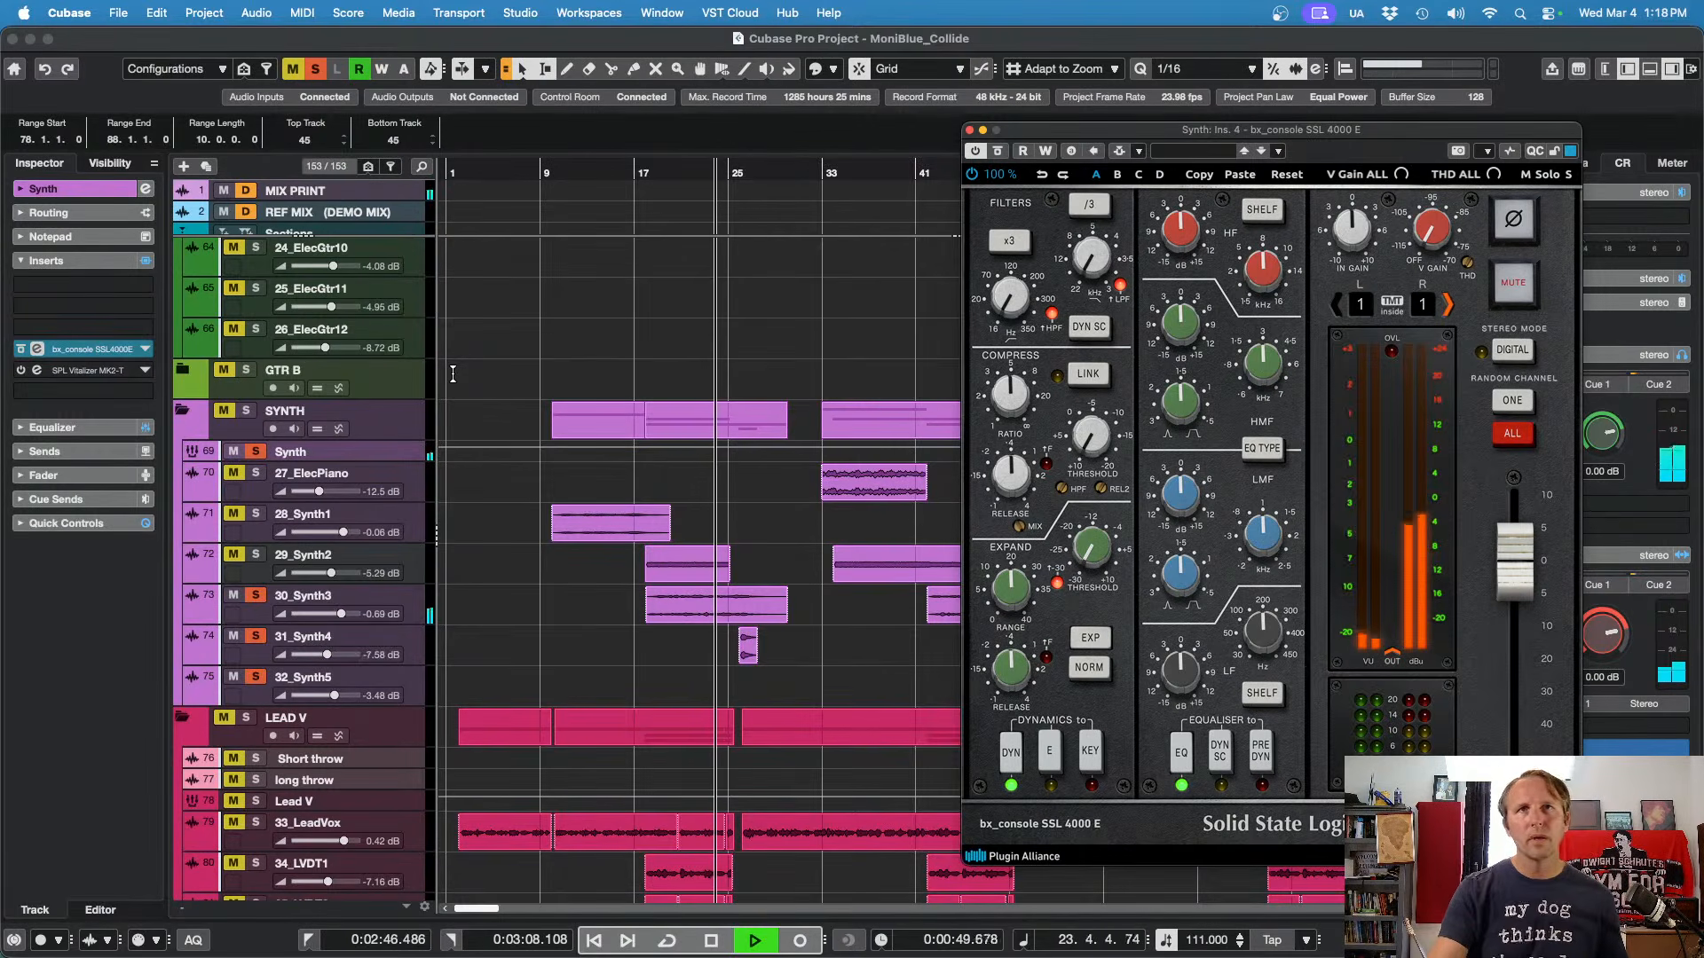
Step: Set 30_Synth3 to -0.09 dB, 31_Synth4 to -2.34 dB and 32_Synth5 to -4.43 dB during soloed playback, and stop playback
key("g")
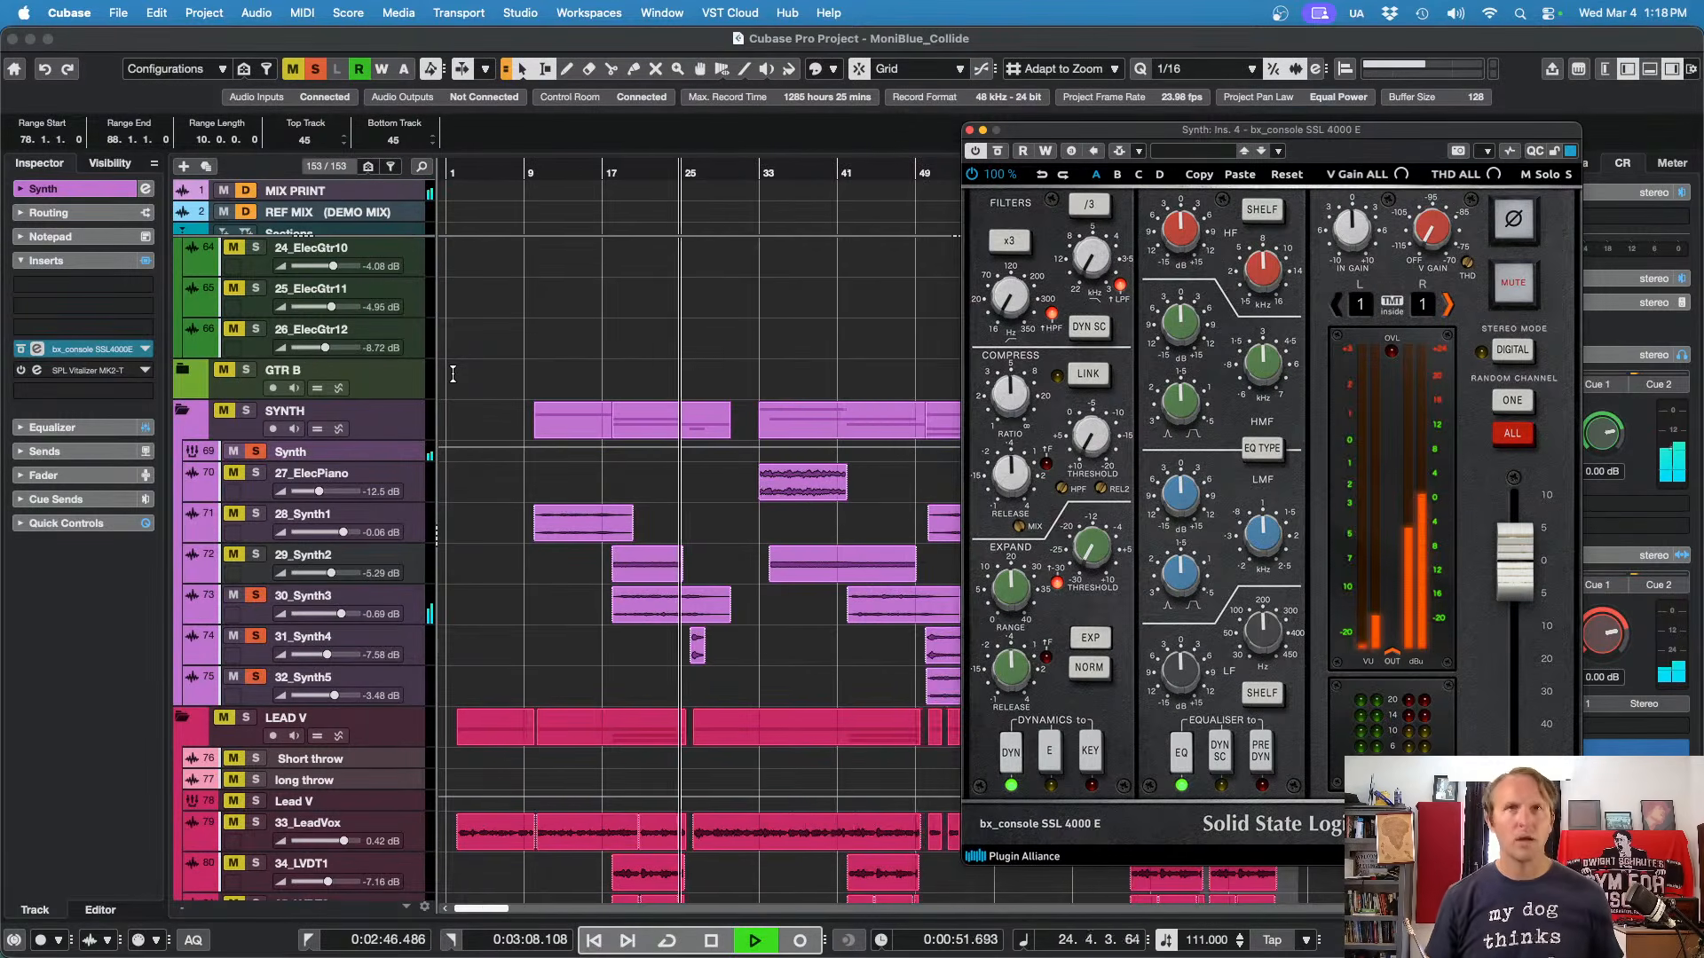
key("g")
key("g")
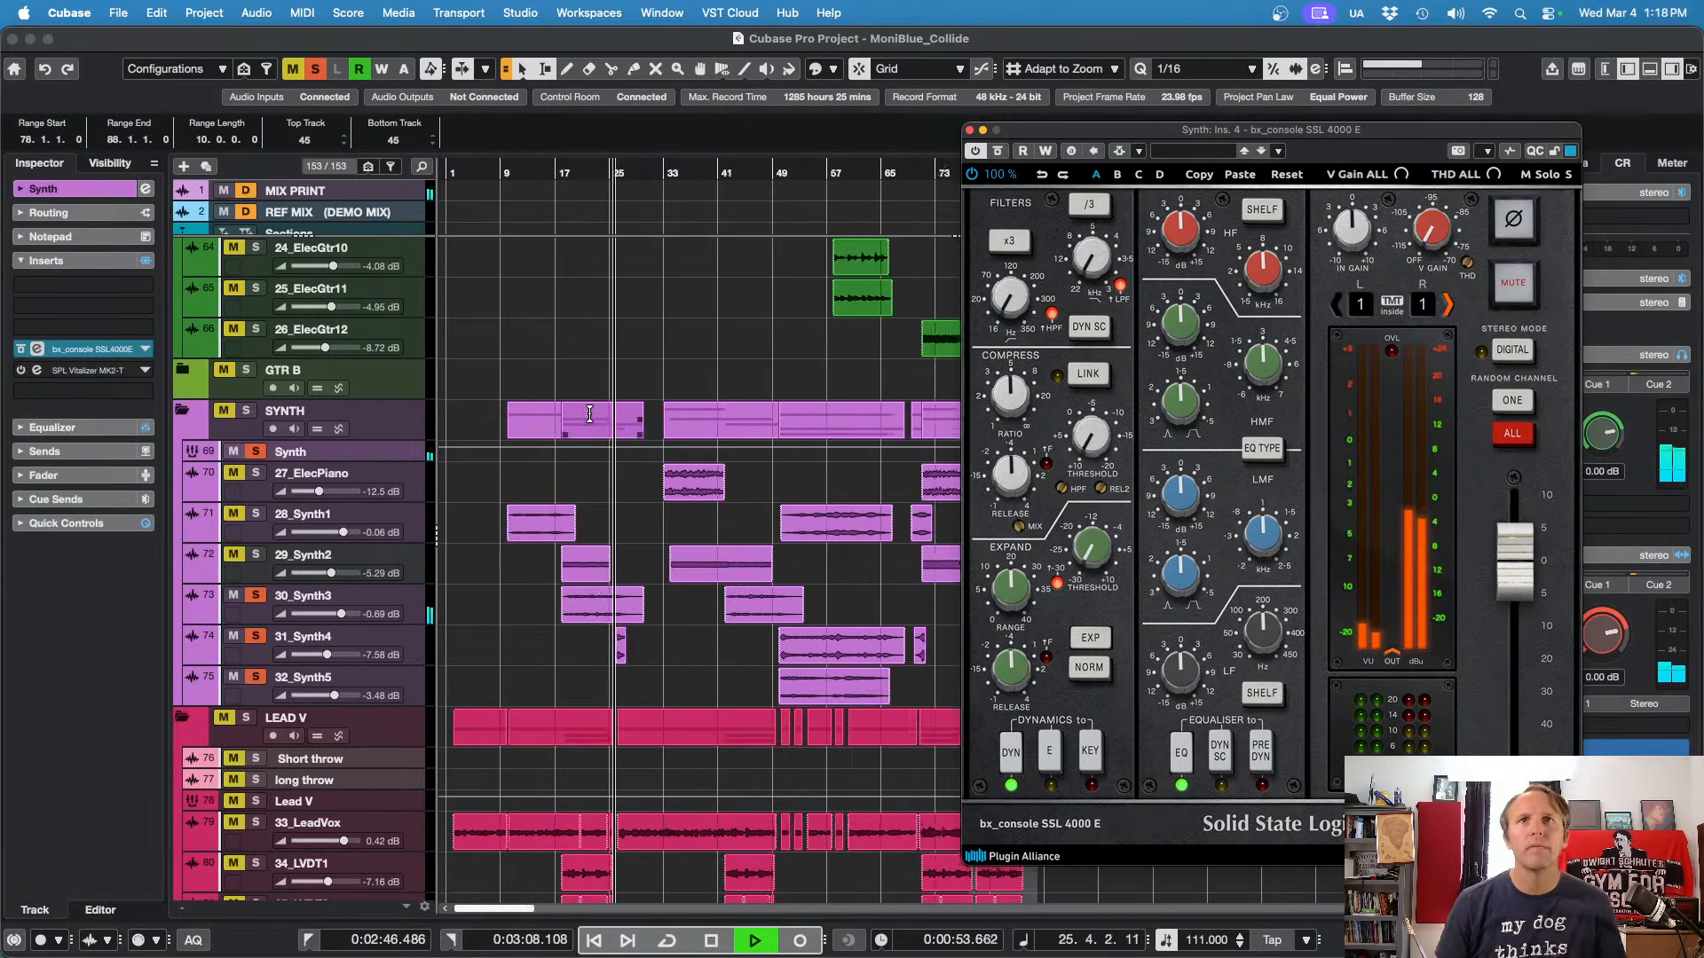
key("g")
key("g")
key("g")
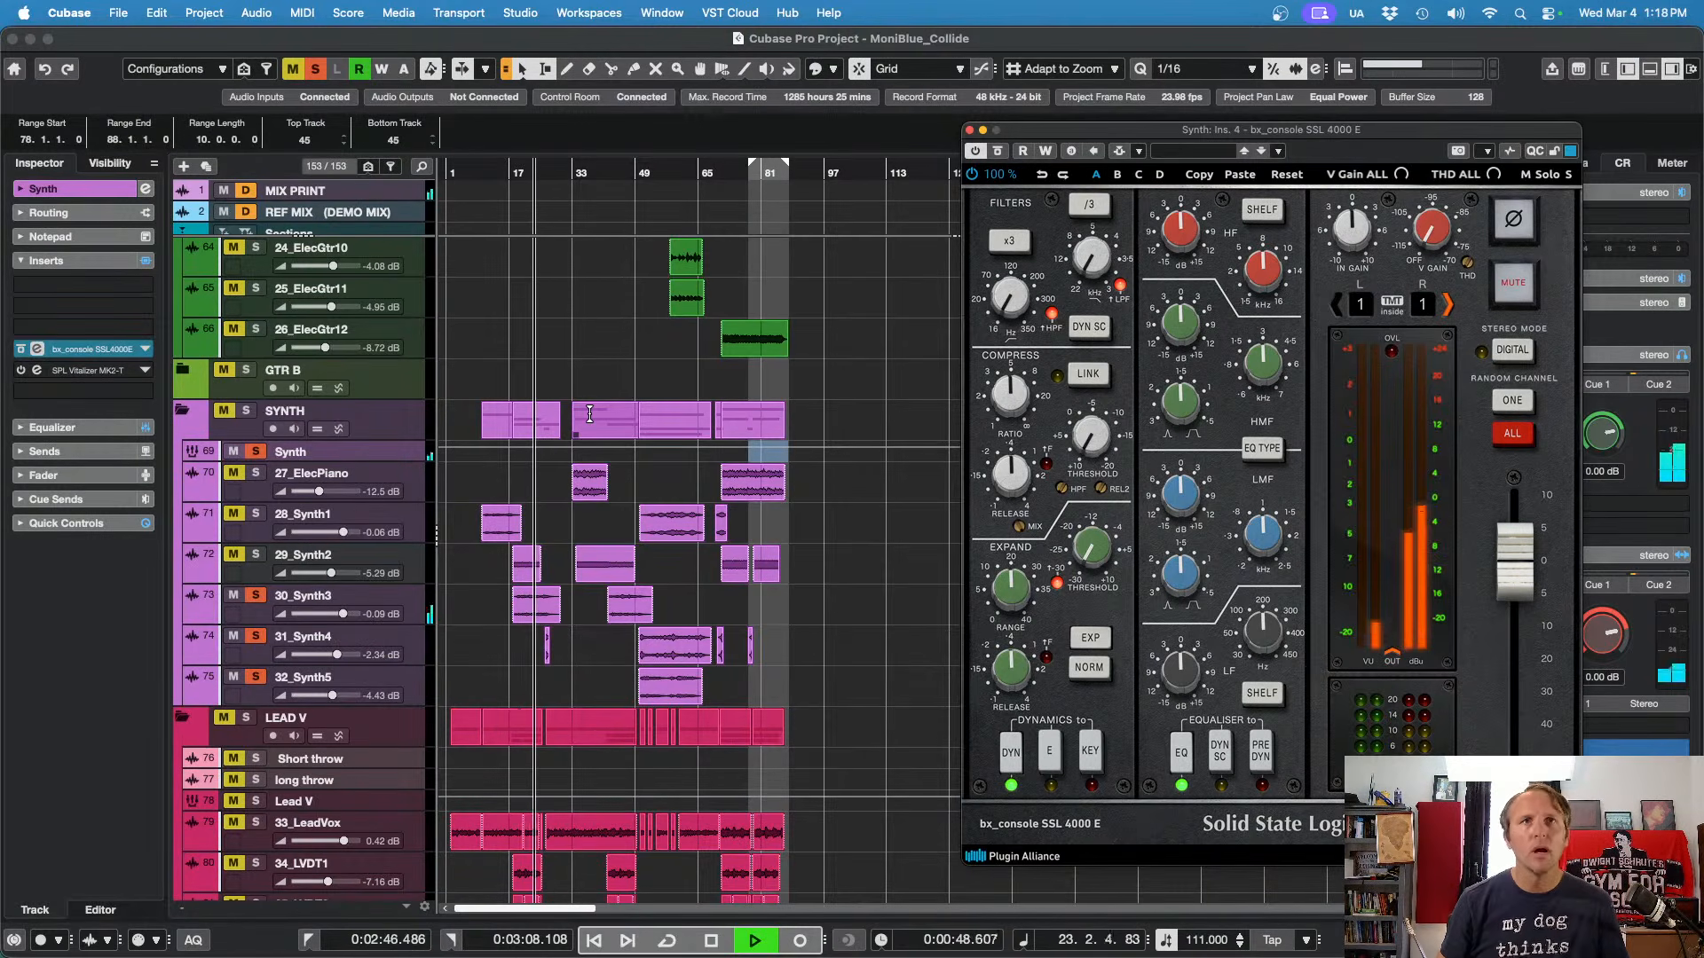
key("h")
key("h")
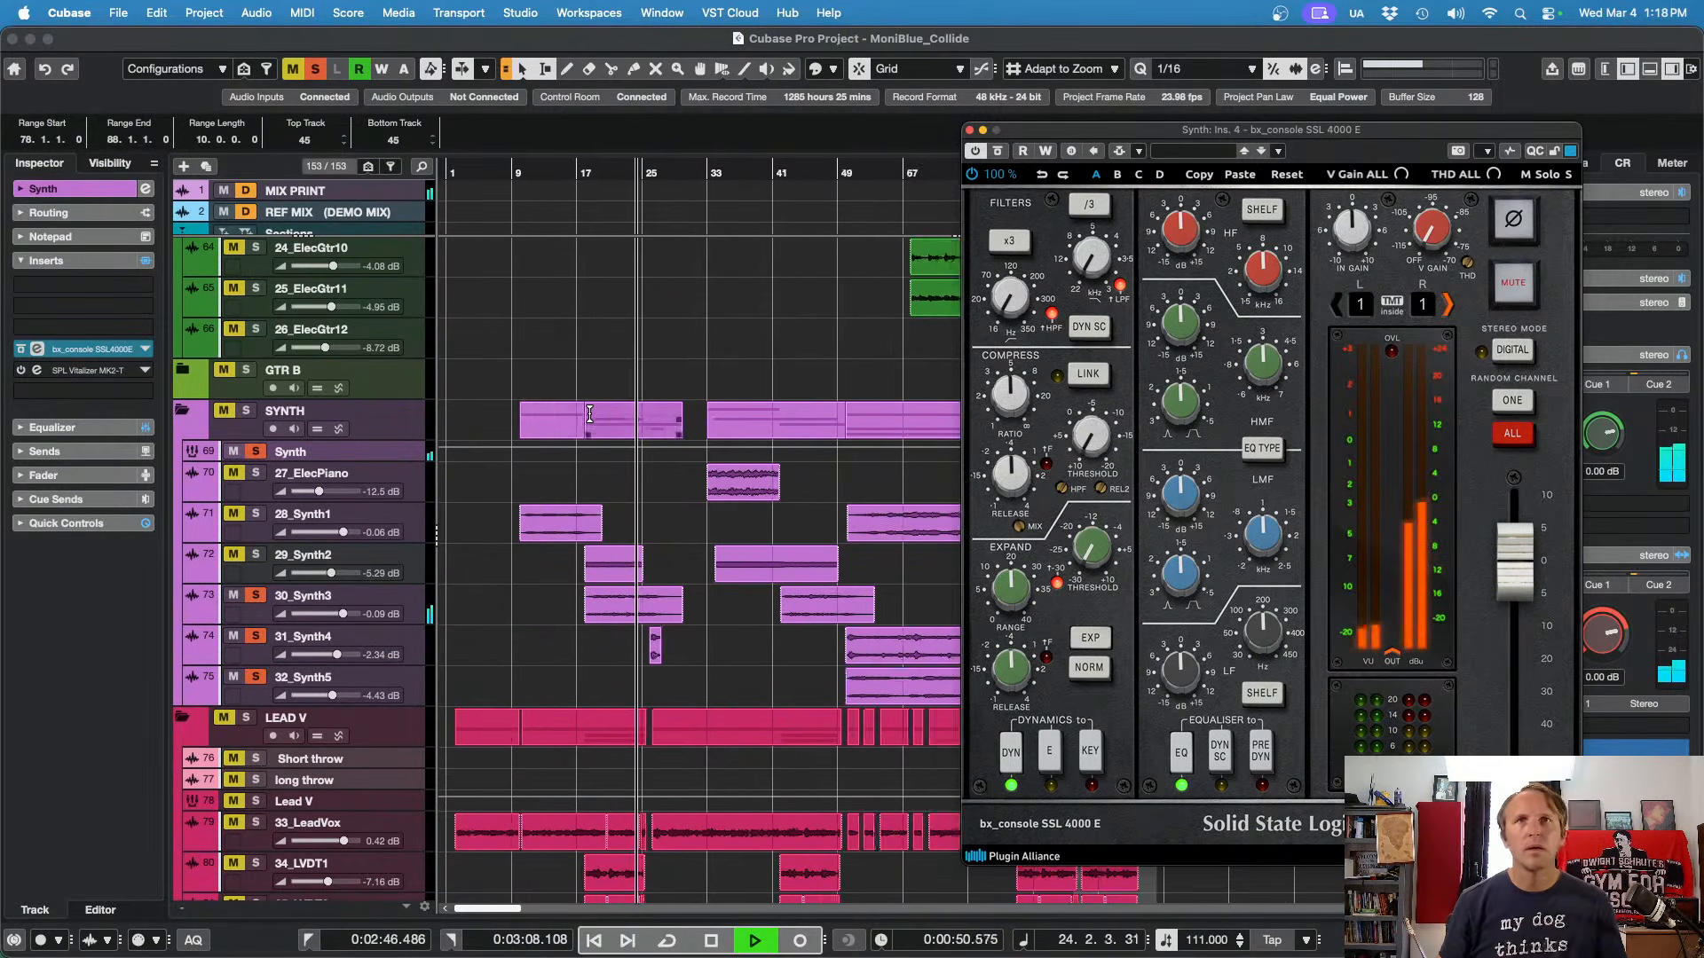
key("h")
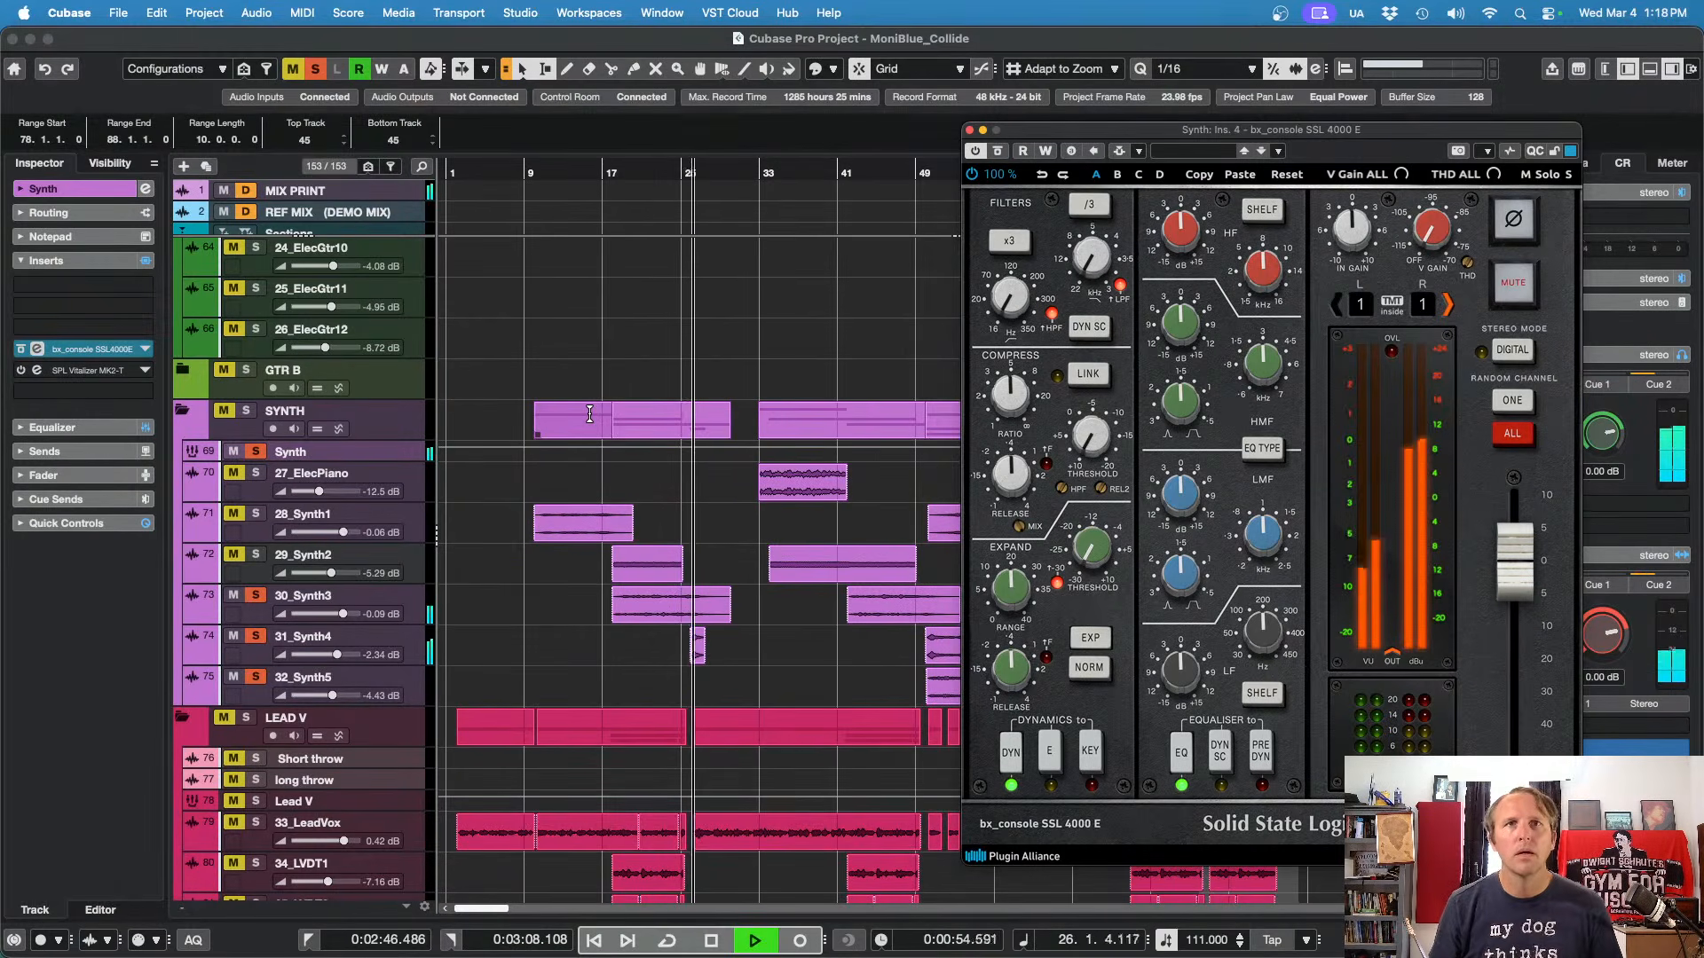
key("space")
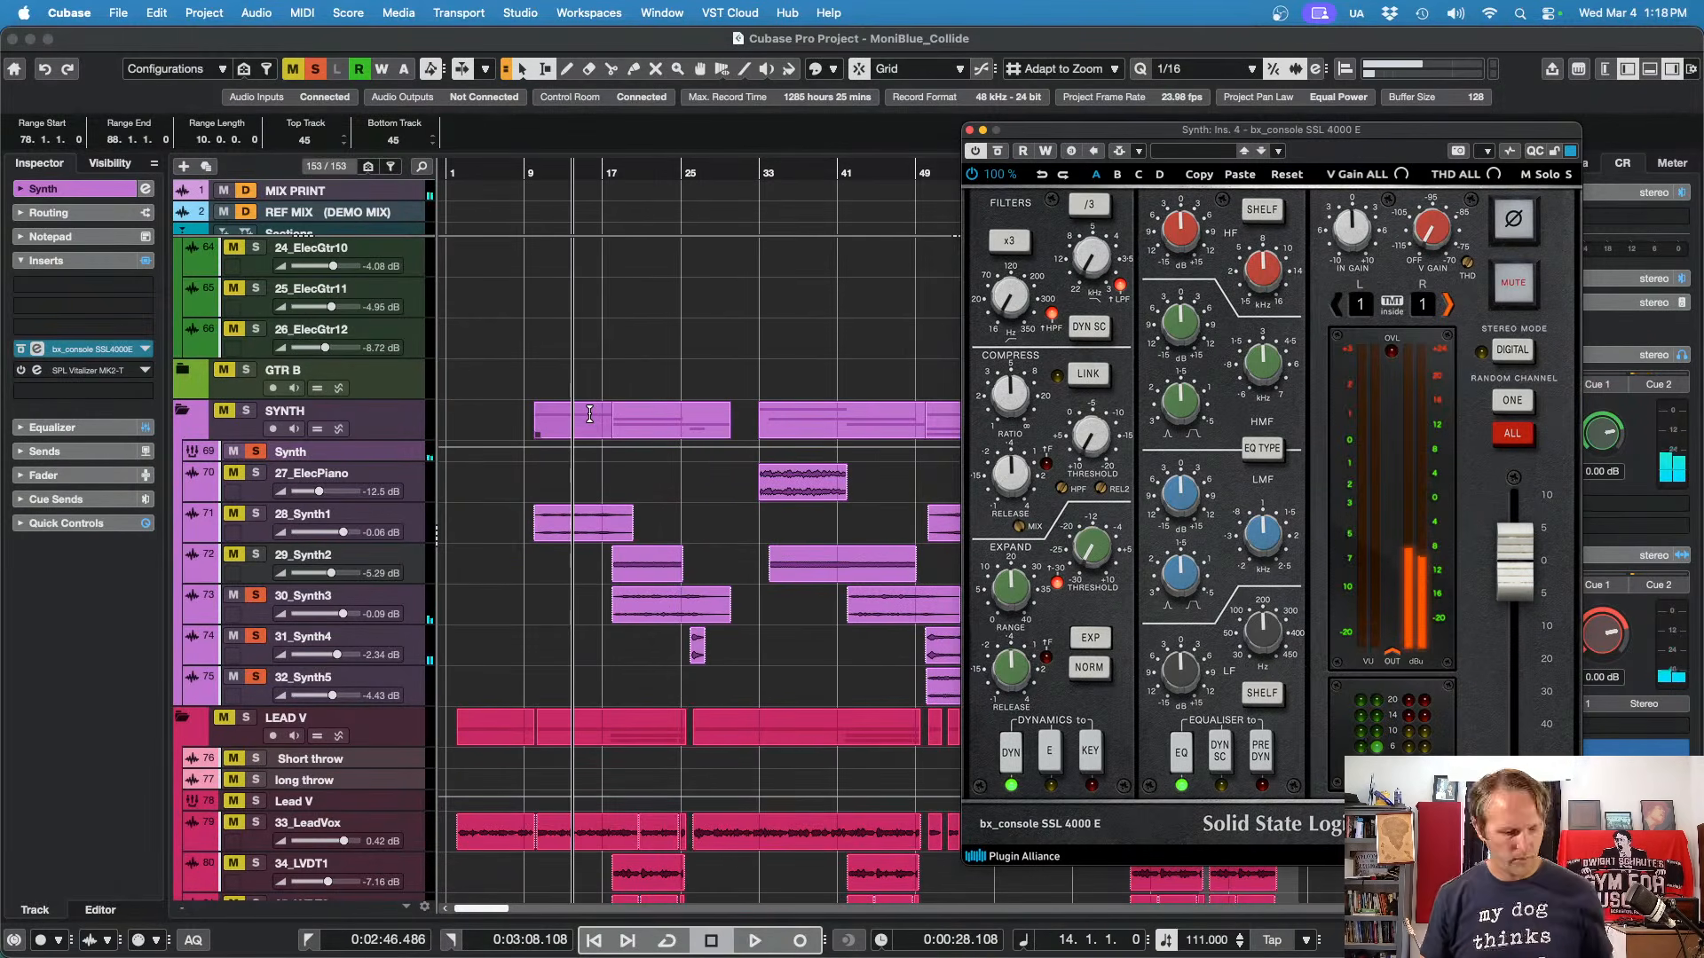
Step: Check the sends of the 28_Synth1, 30_Synth3 and 31_Synth4 tracks
left_click(85, 445)
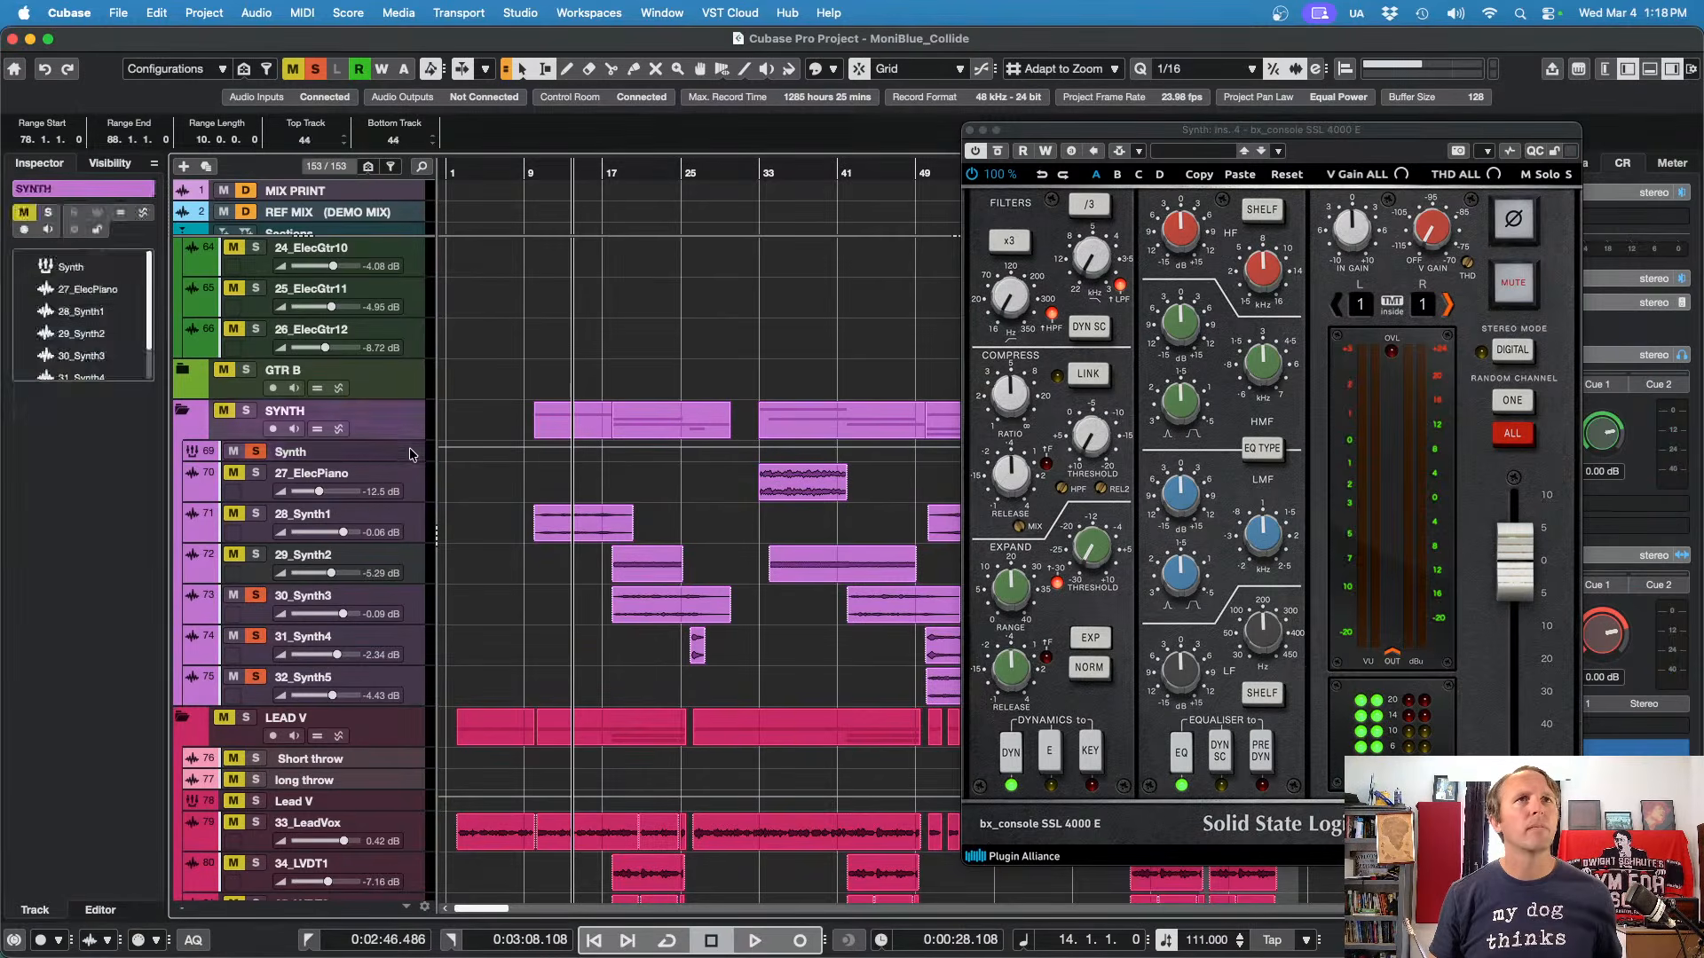
left_click(413, 531)
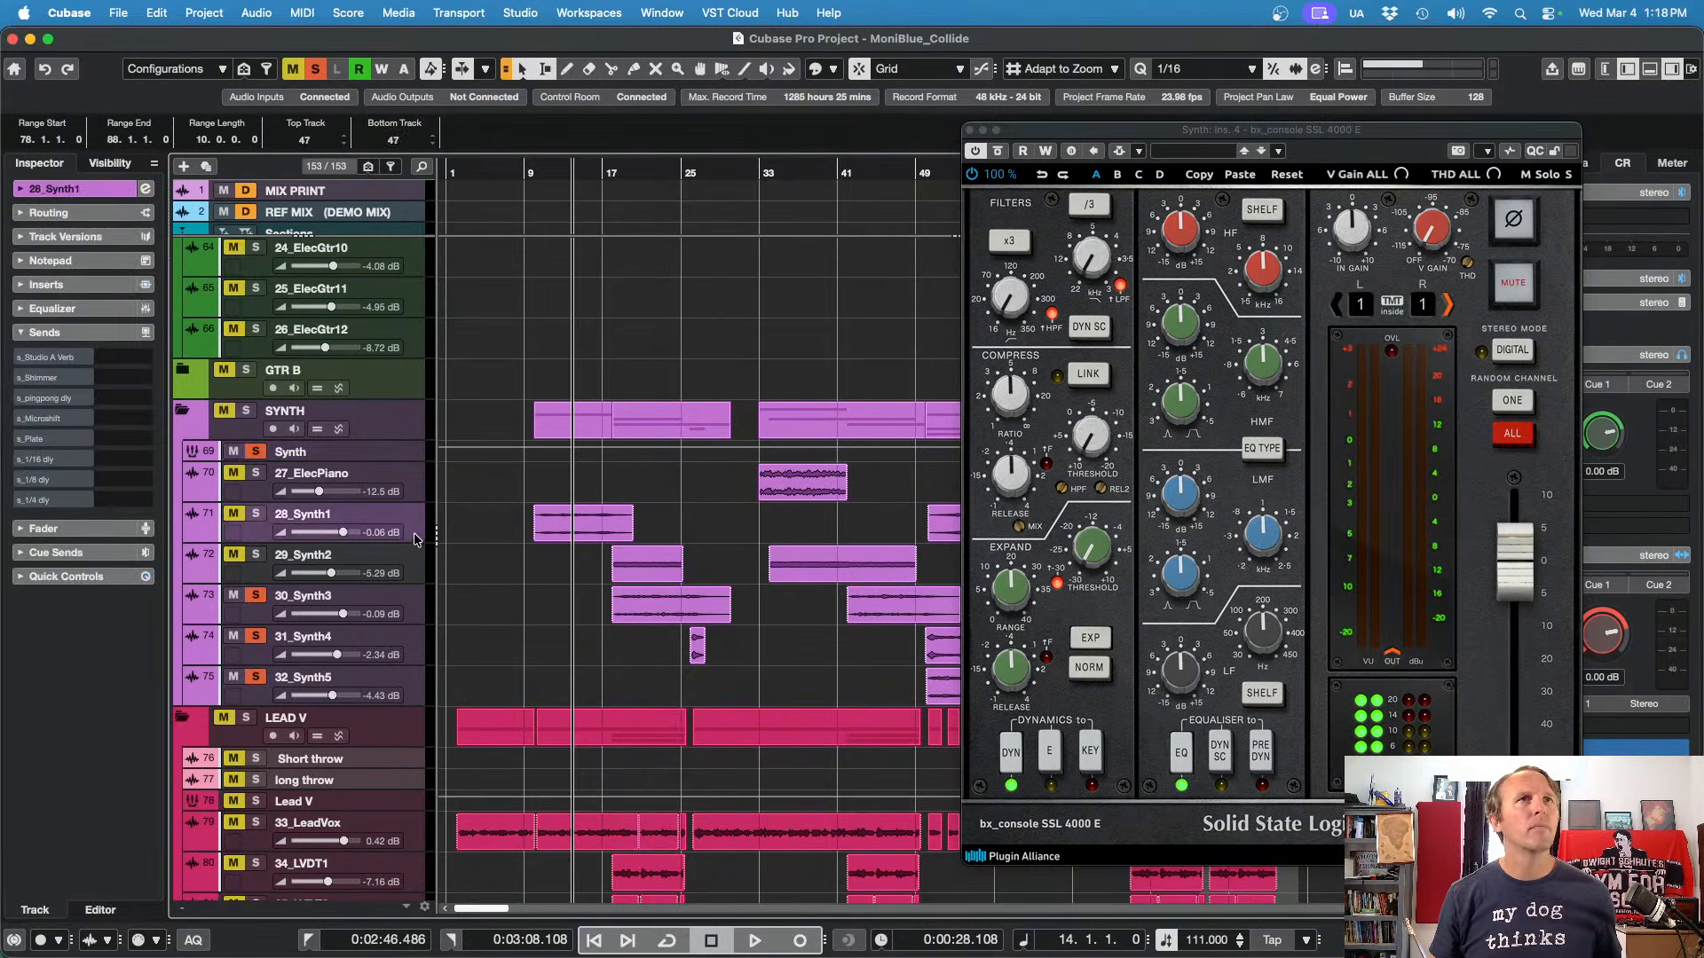
left_click(417, 614)
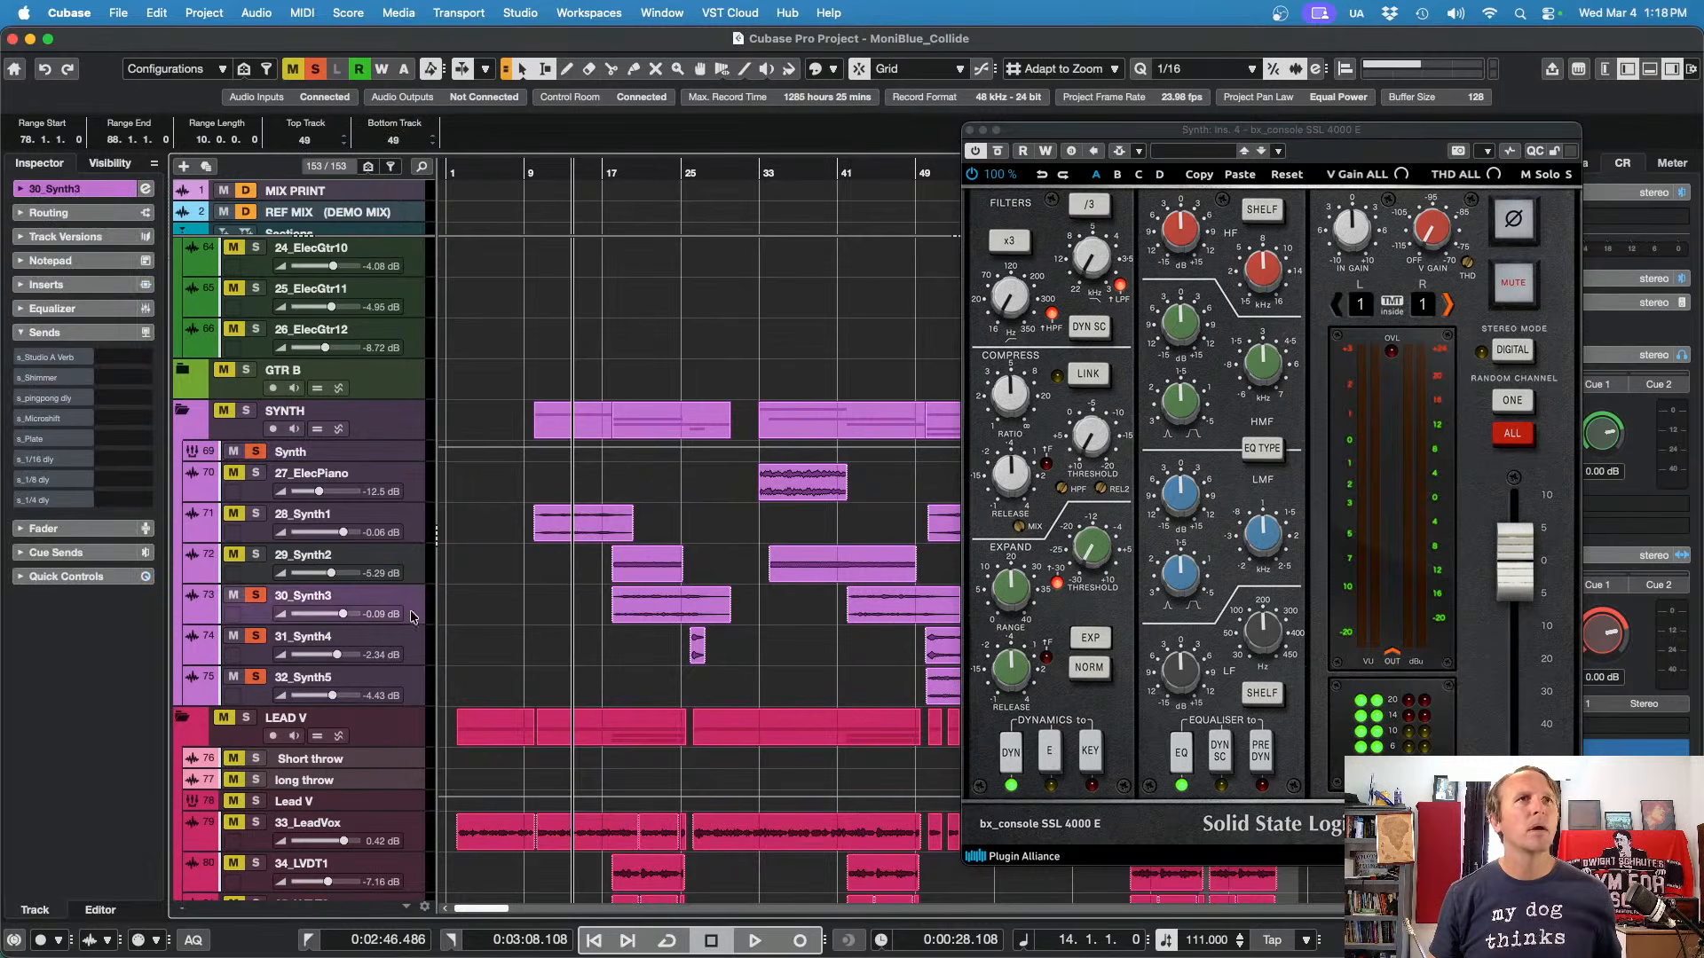
left_click(417, 659)
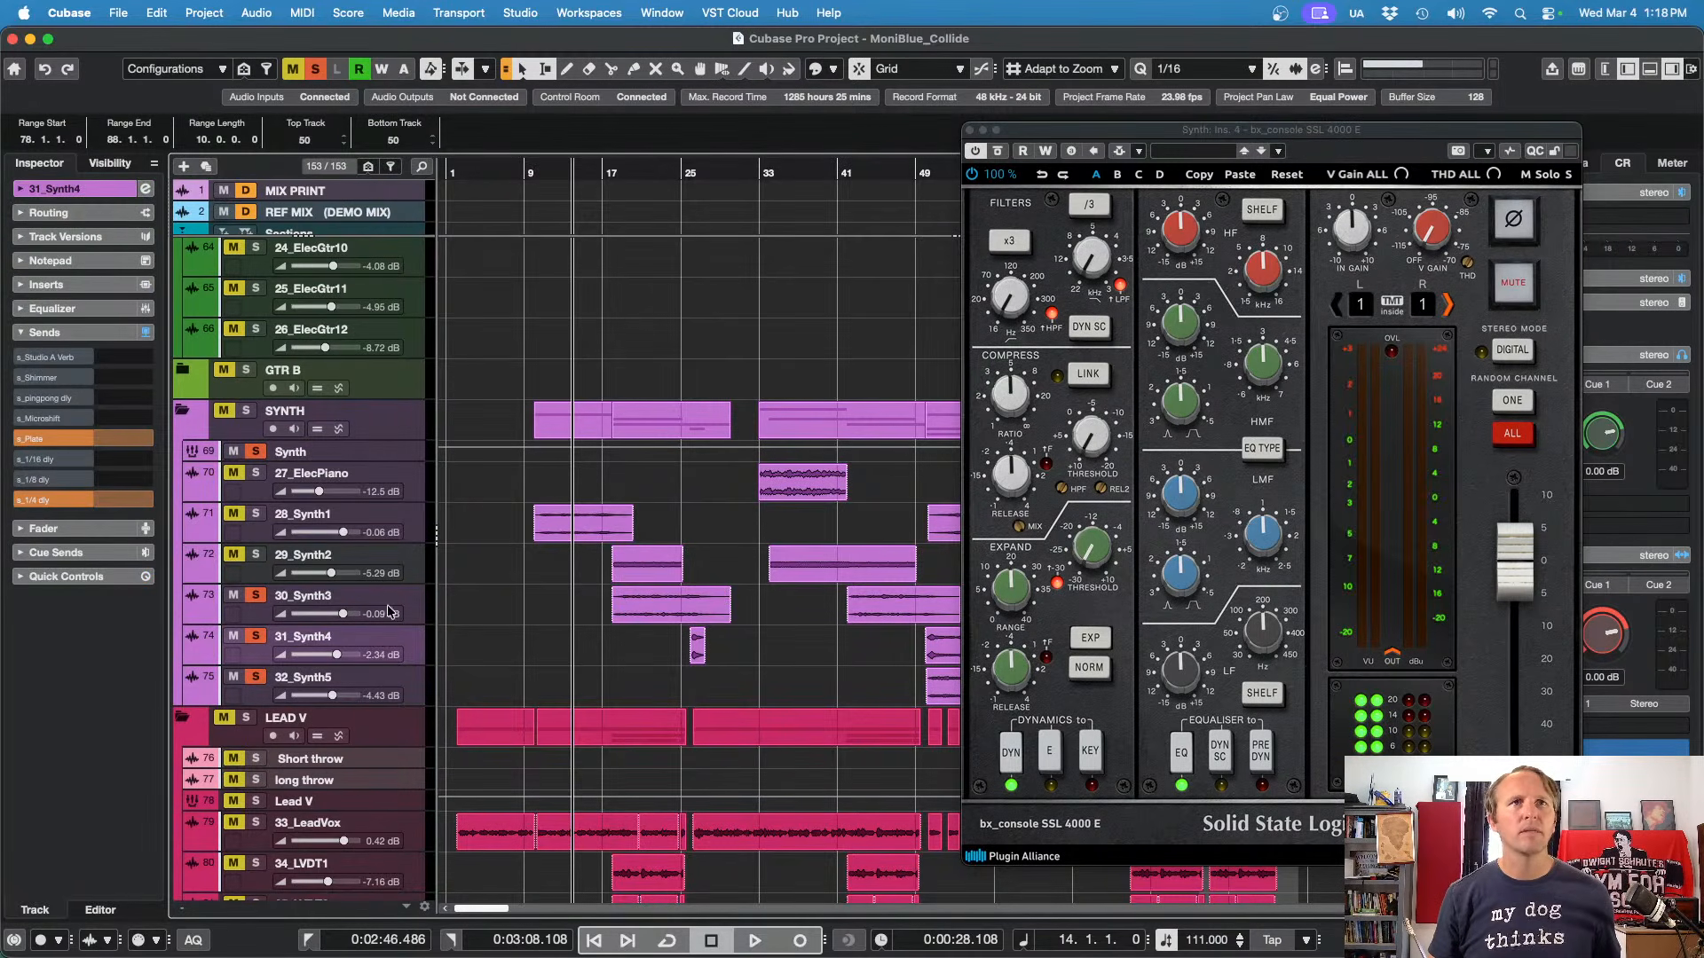
left_click(414, 534)
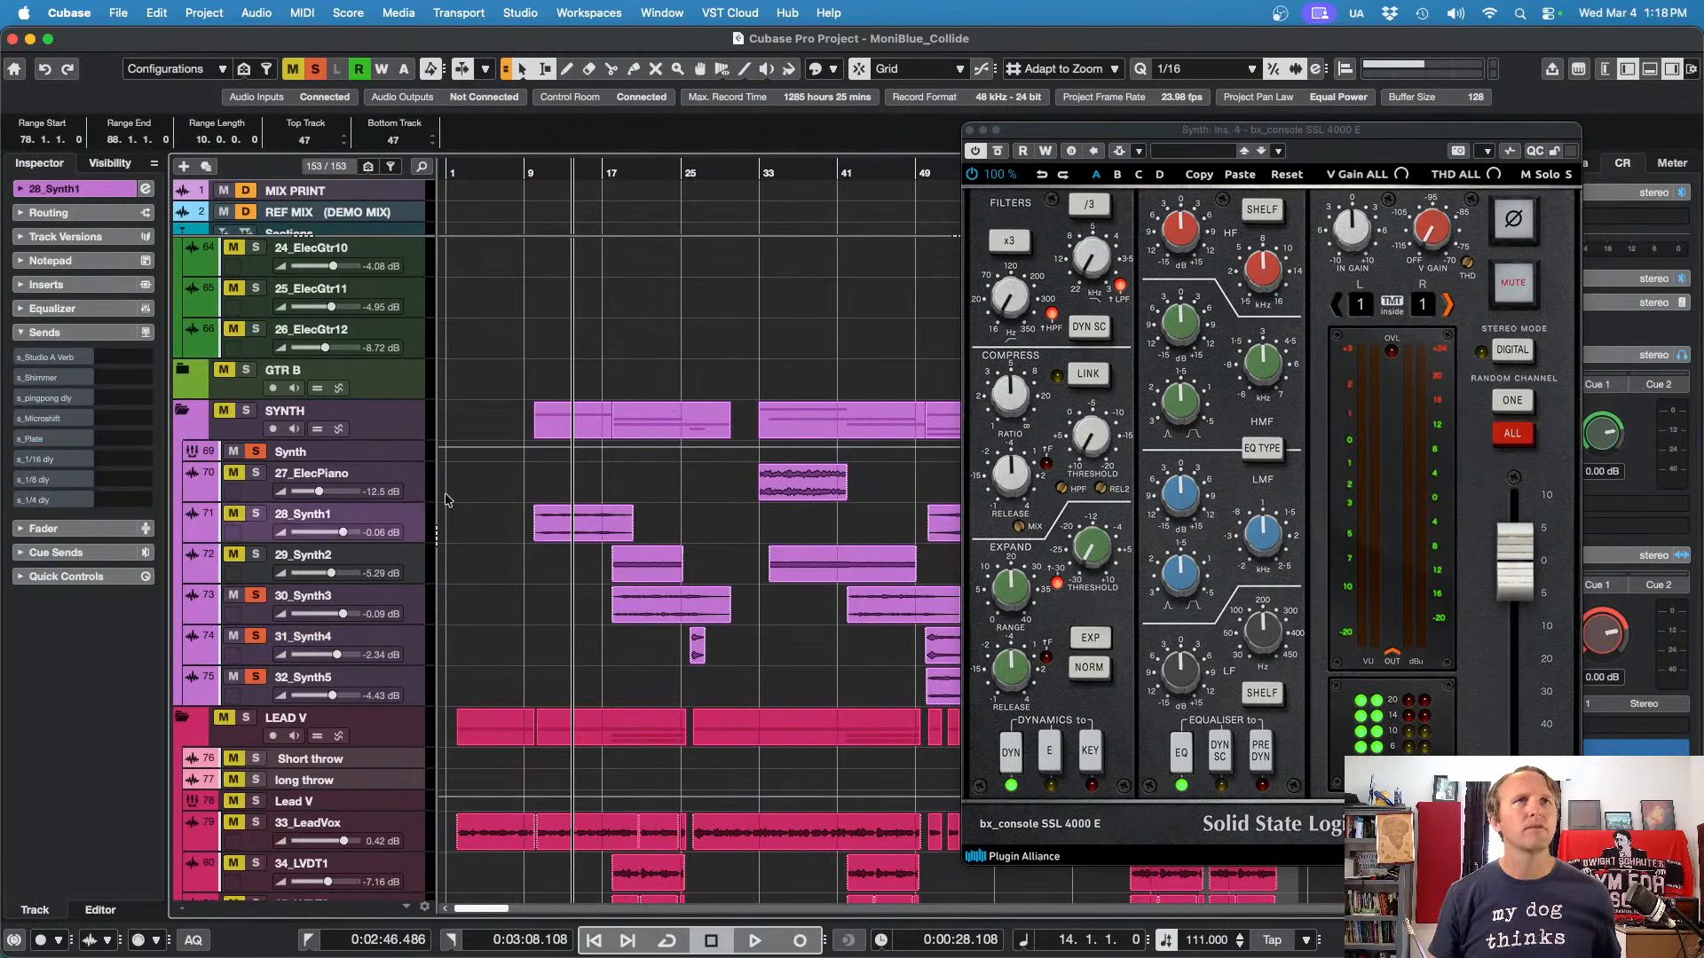
Step: Route the output of the 27_ElecPiano track to the Synth group
key("space")
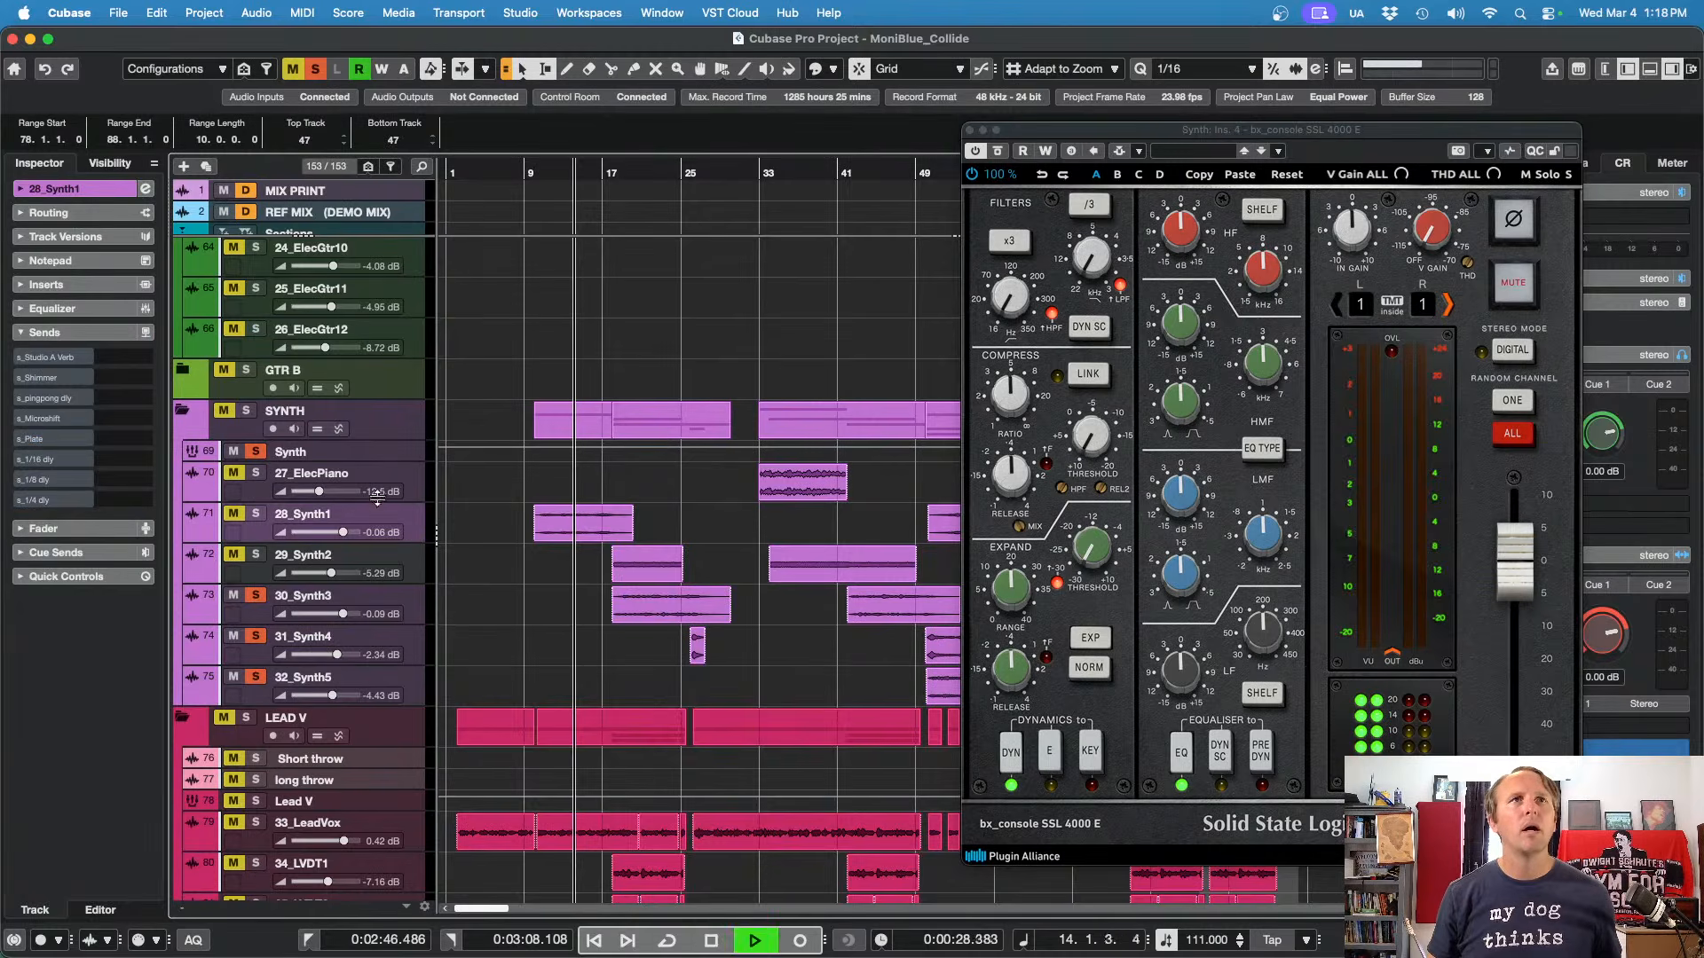
left_click(259, 488)
key("space")
left_click(79, 190)
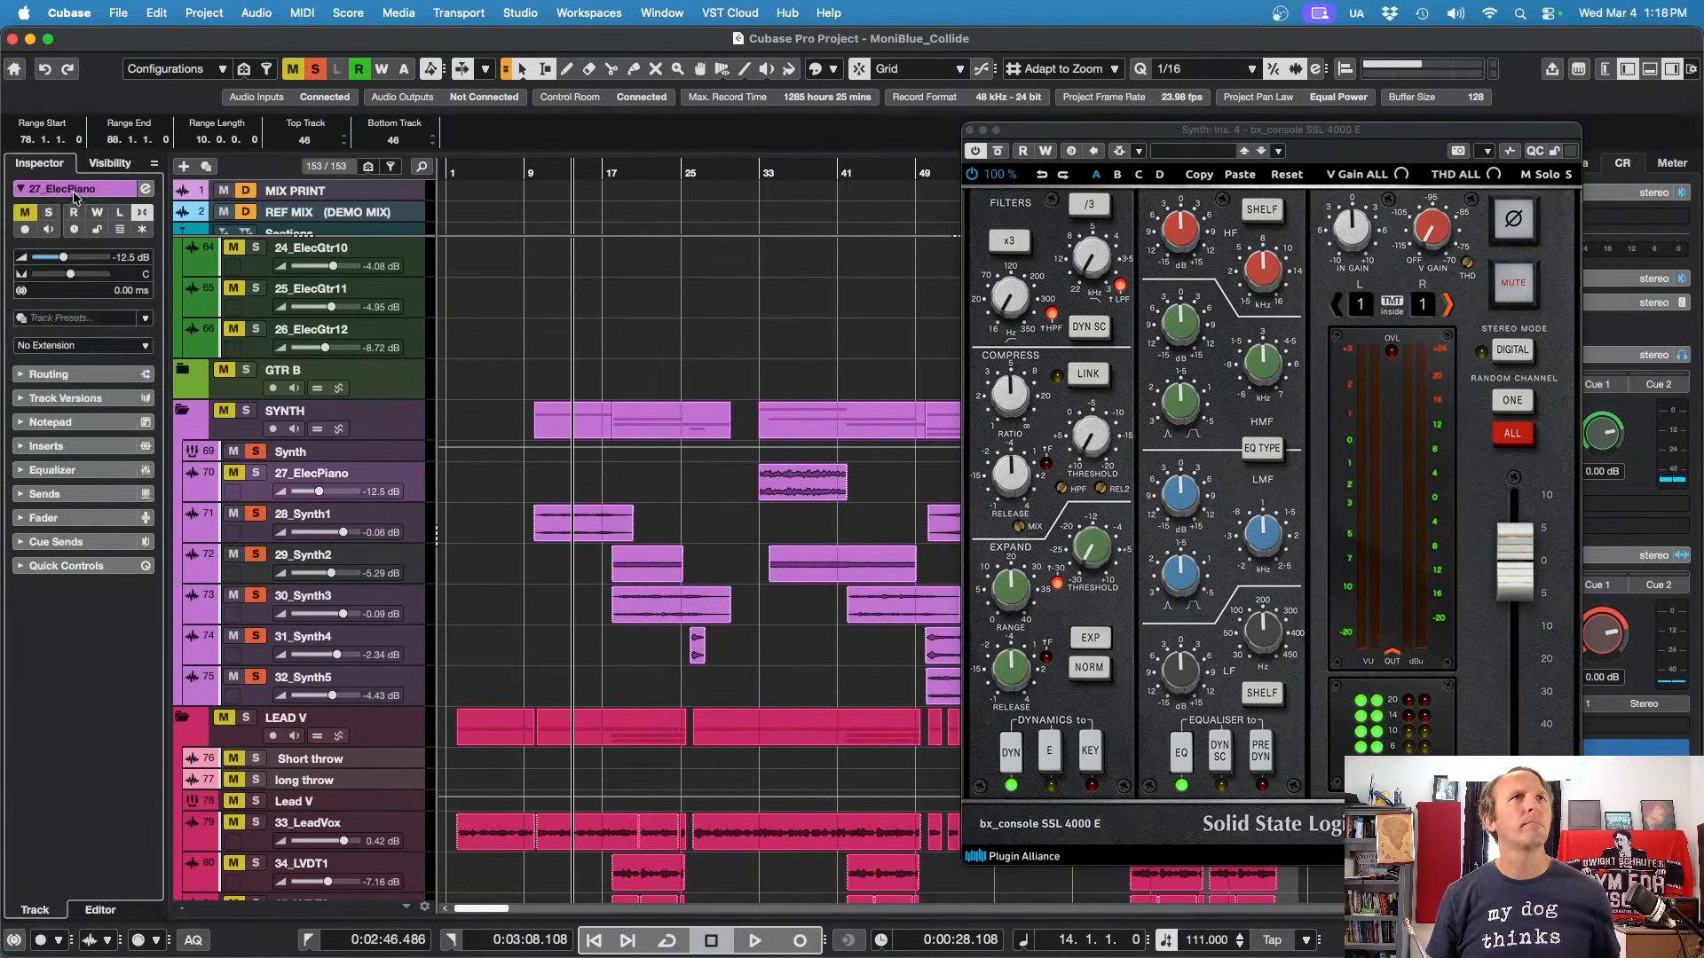
left_click(45, 190)
left_click(37, 213)
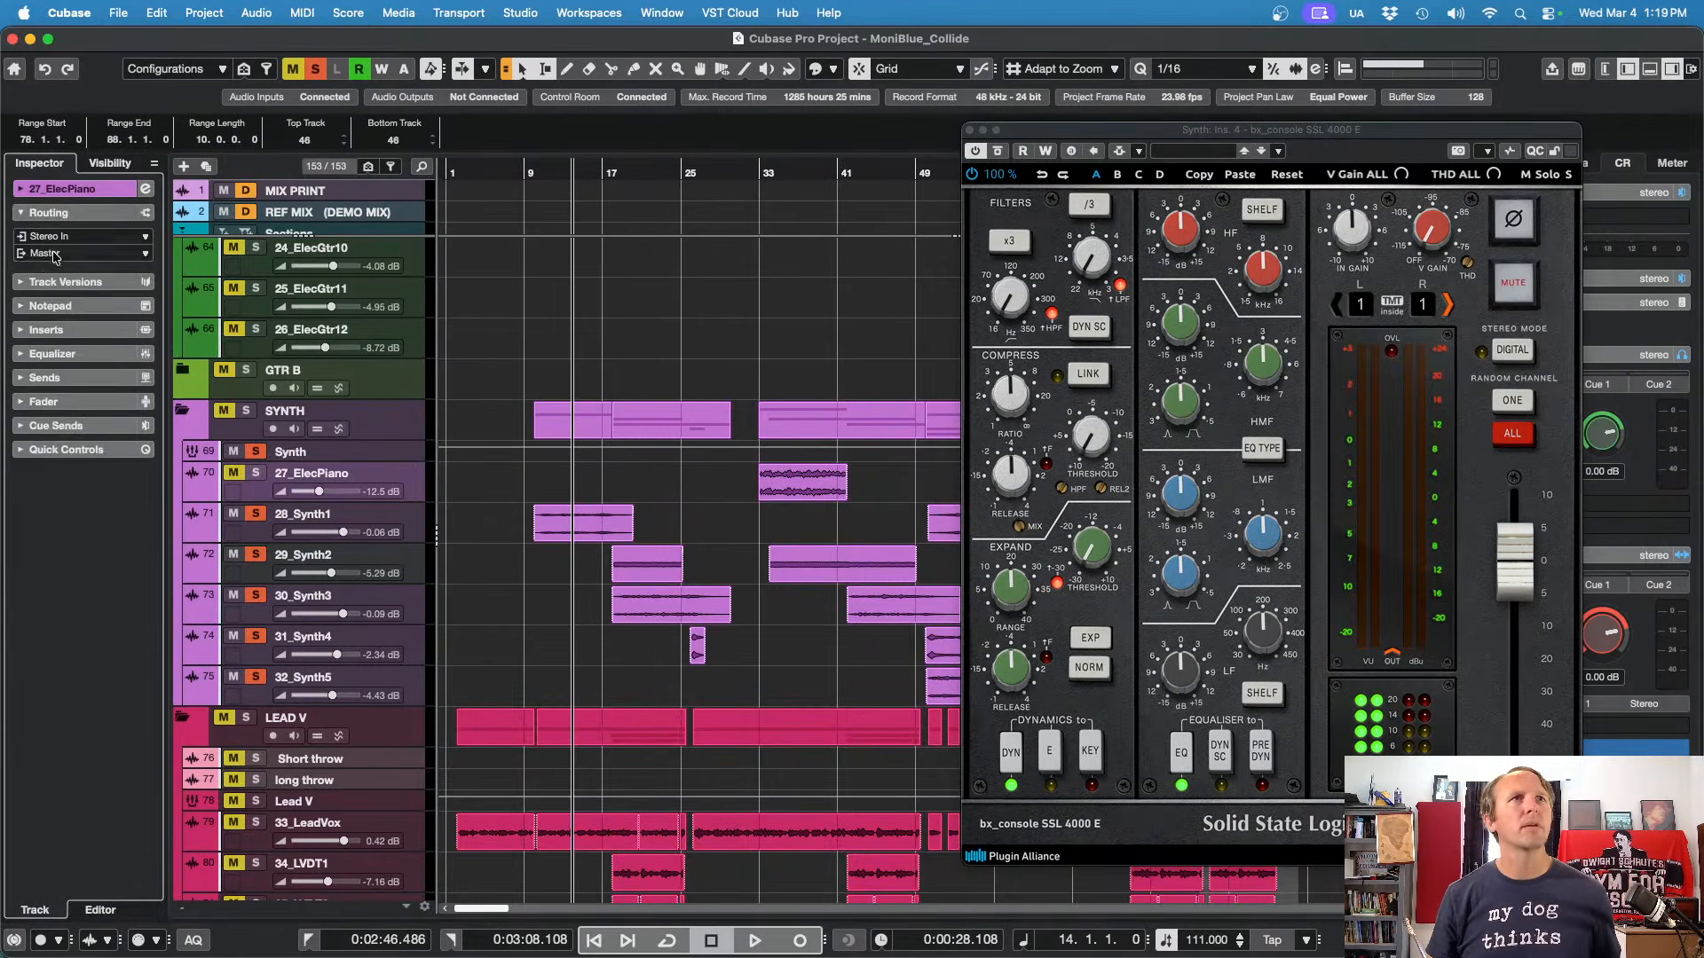
left_click(56, 254)
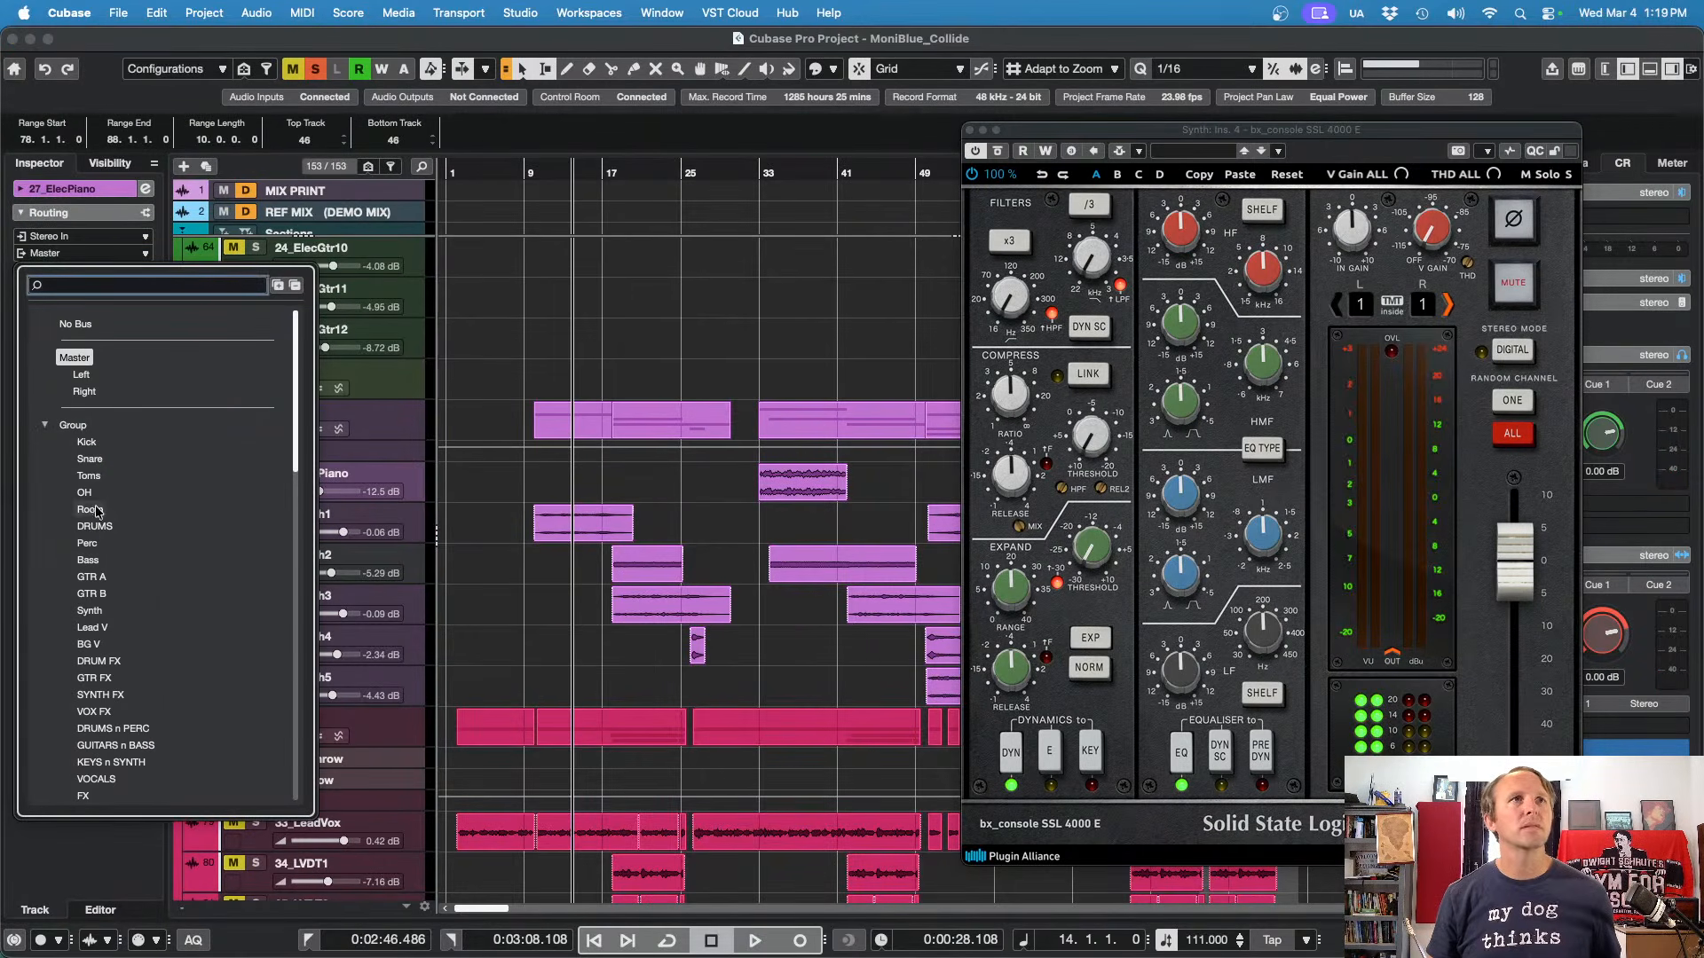
left_click(90, 611)
Step: Compare the synths soloed and in the full mix, setting 27_ElecPiano to -11.4 dB, 28_Synth1 to 1.61 dB and 29_Synth2 to -5.85 dB
key("space")
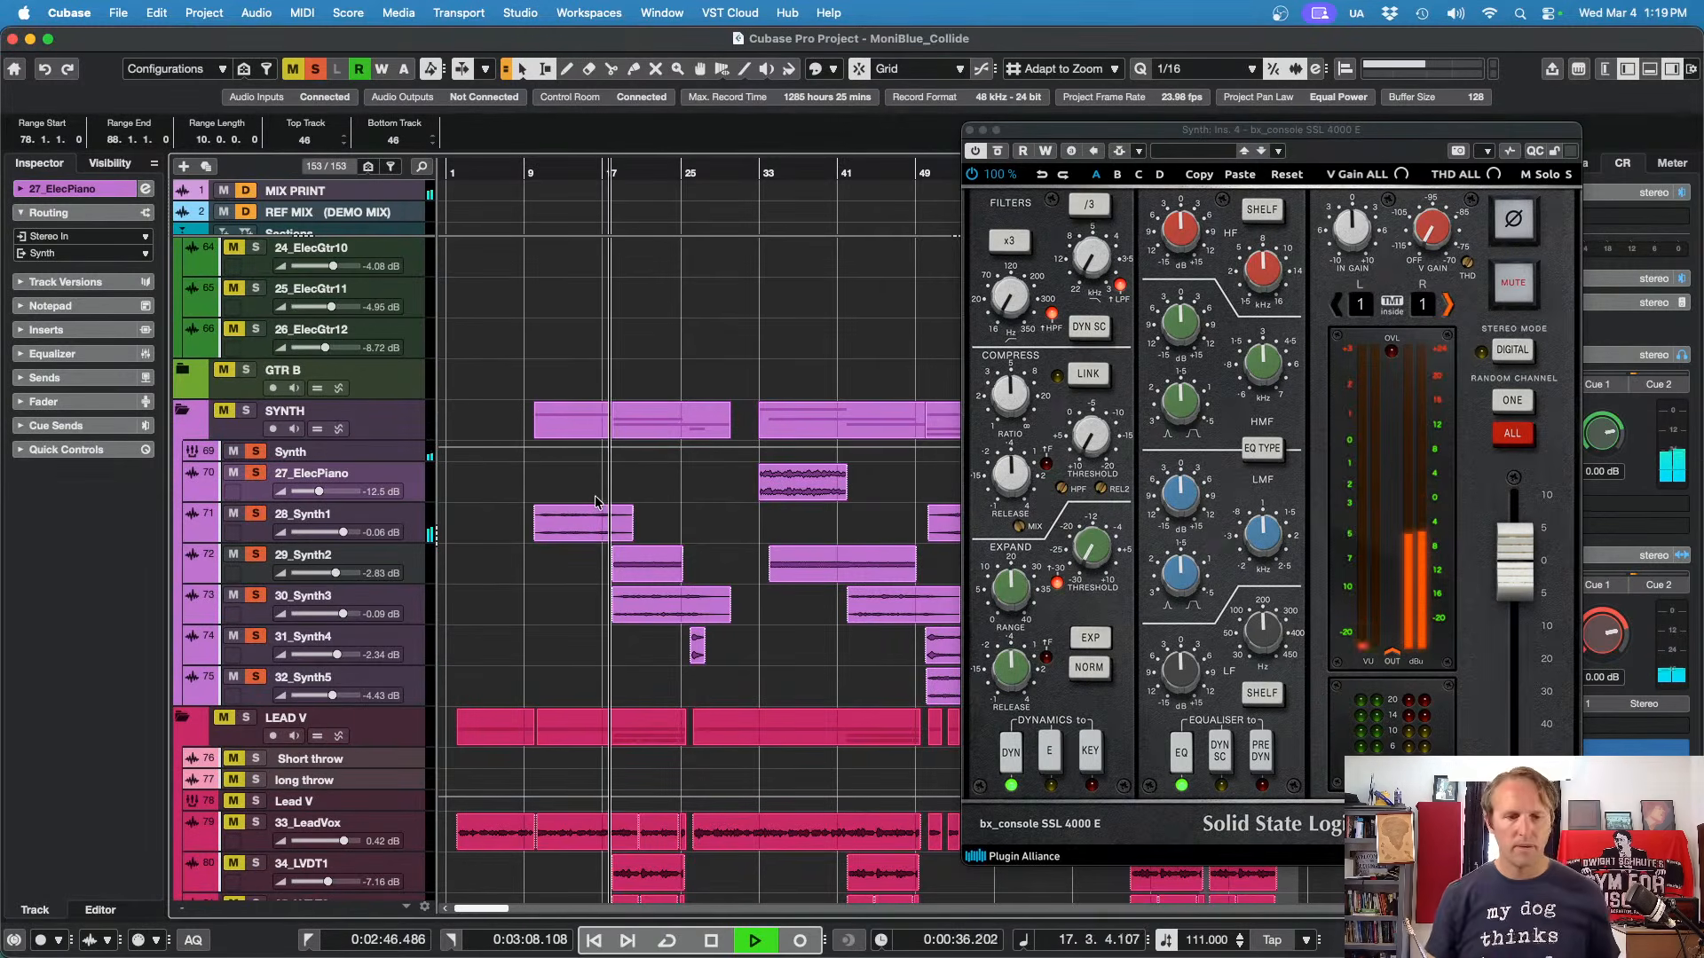
key("space")
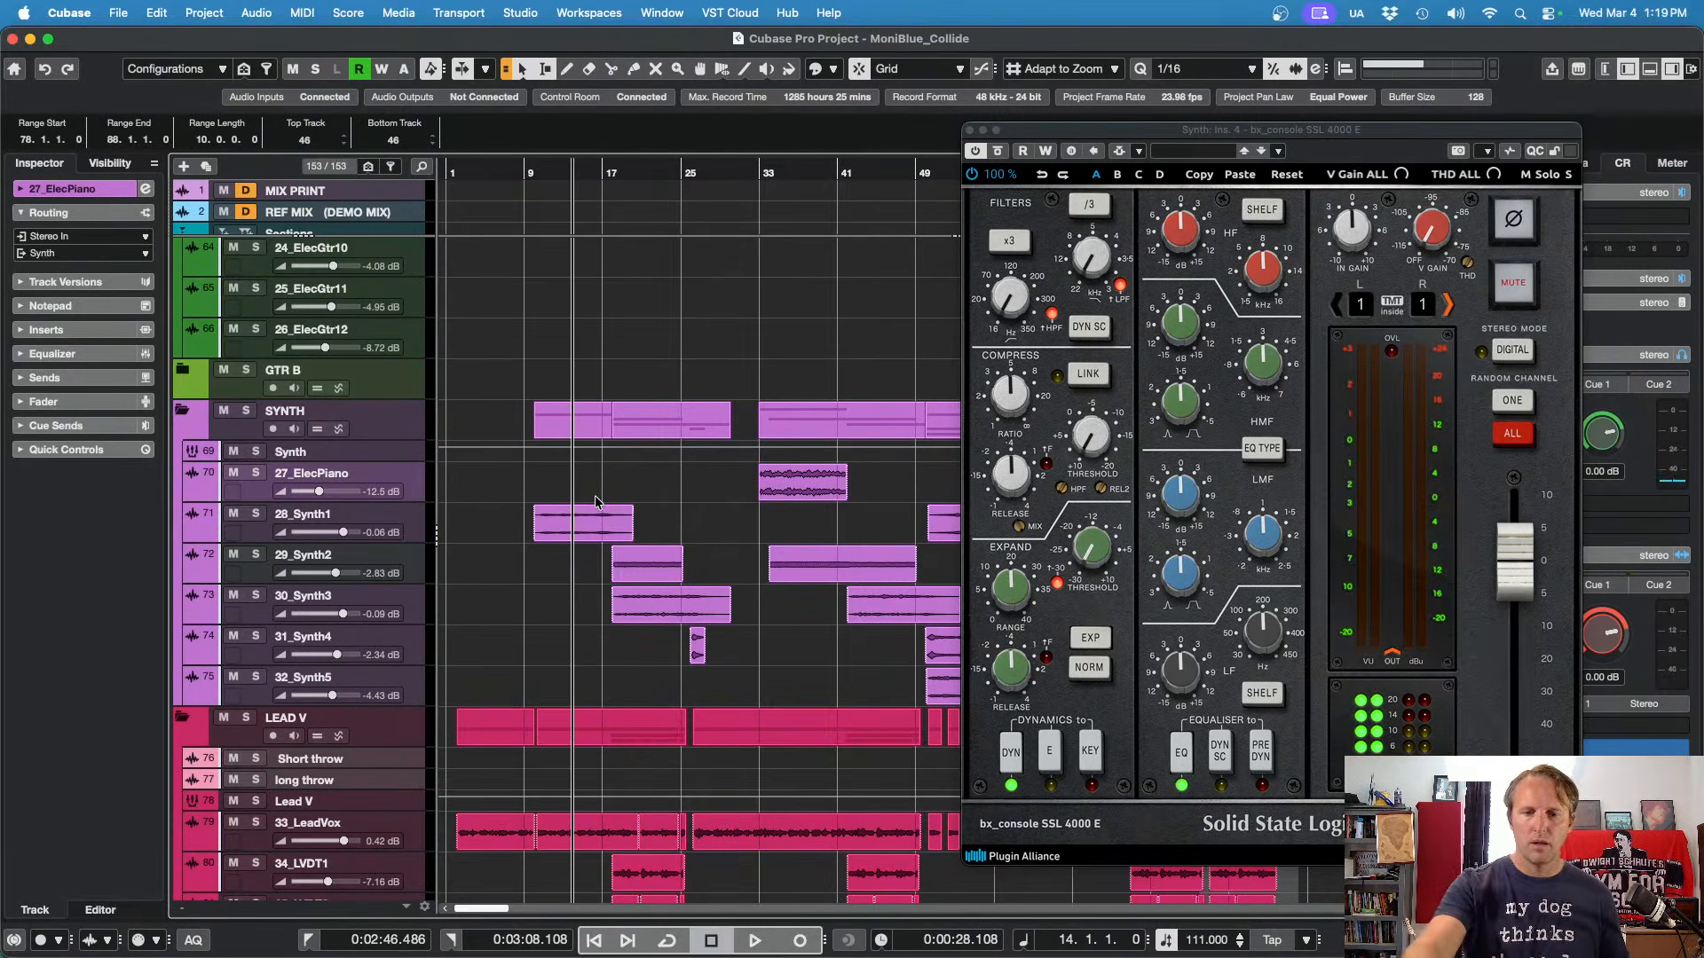
key("space")
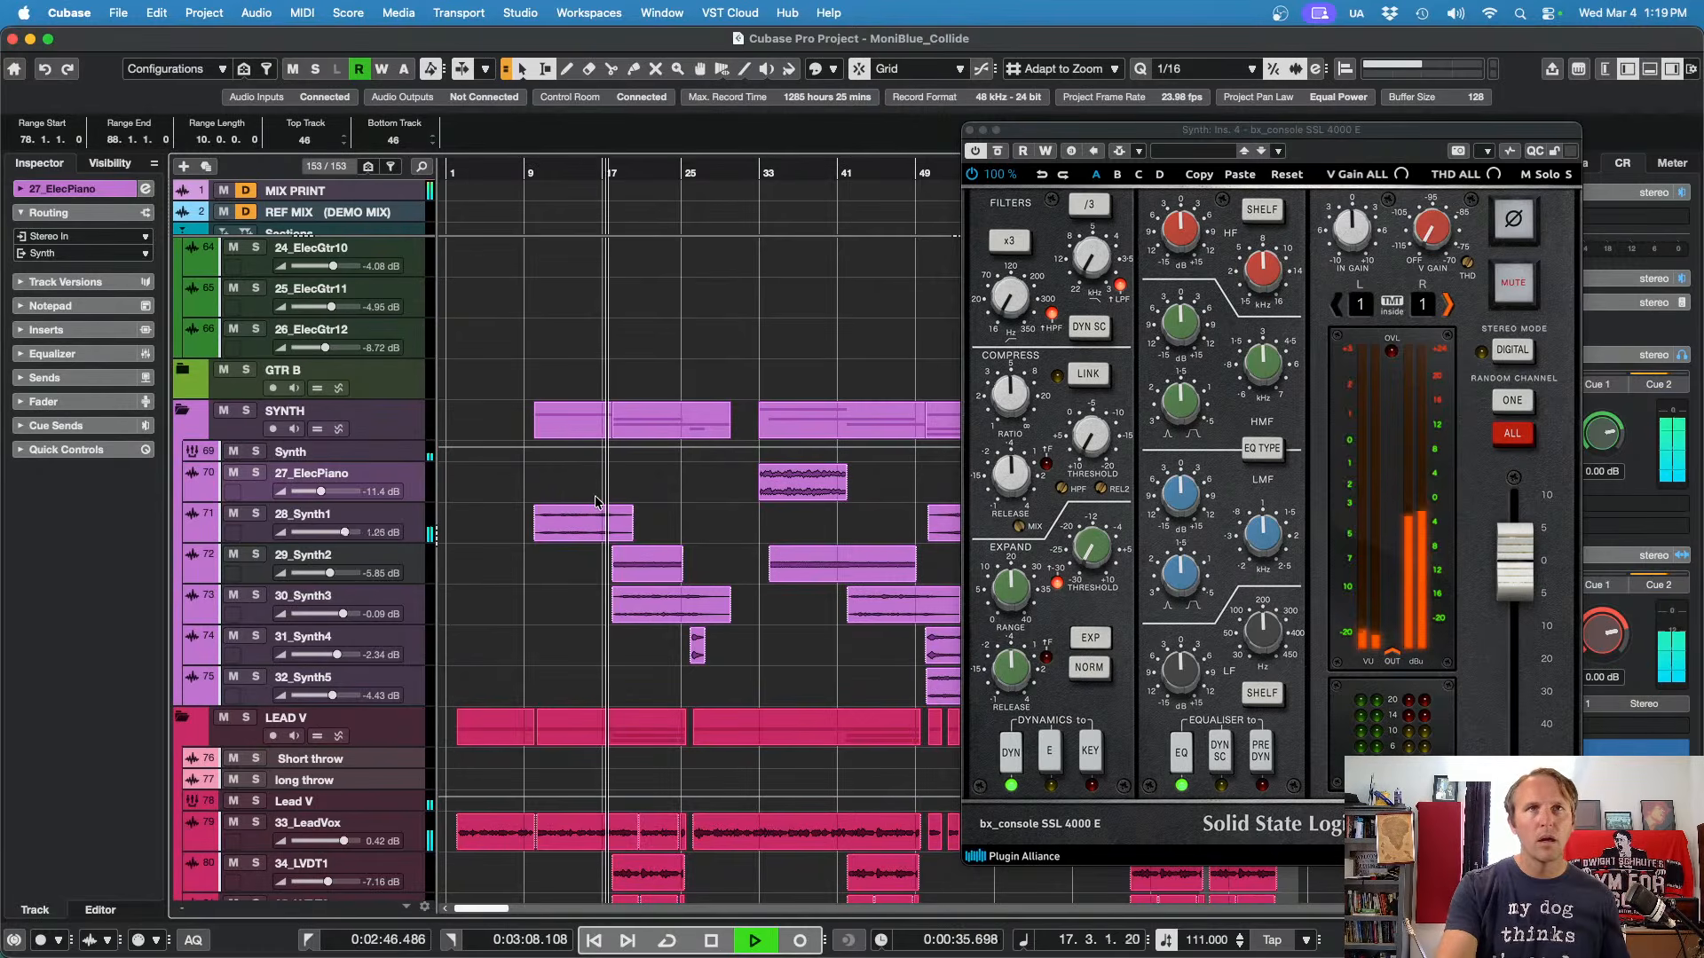
key("space")
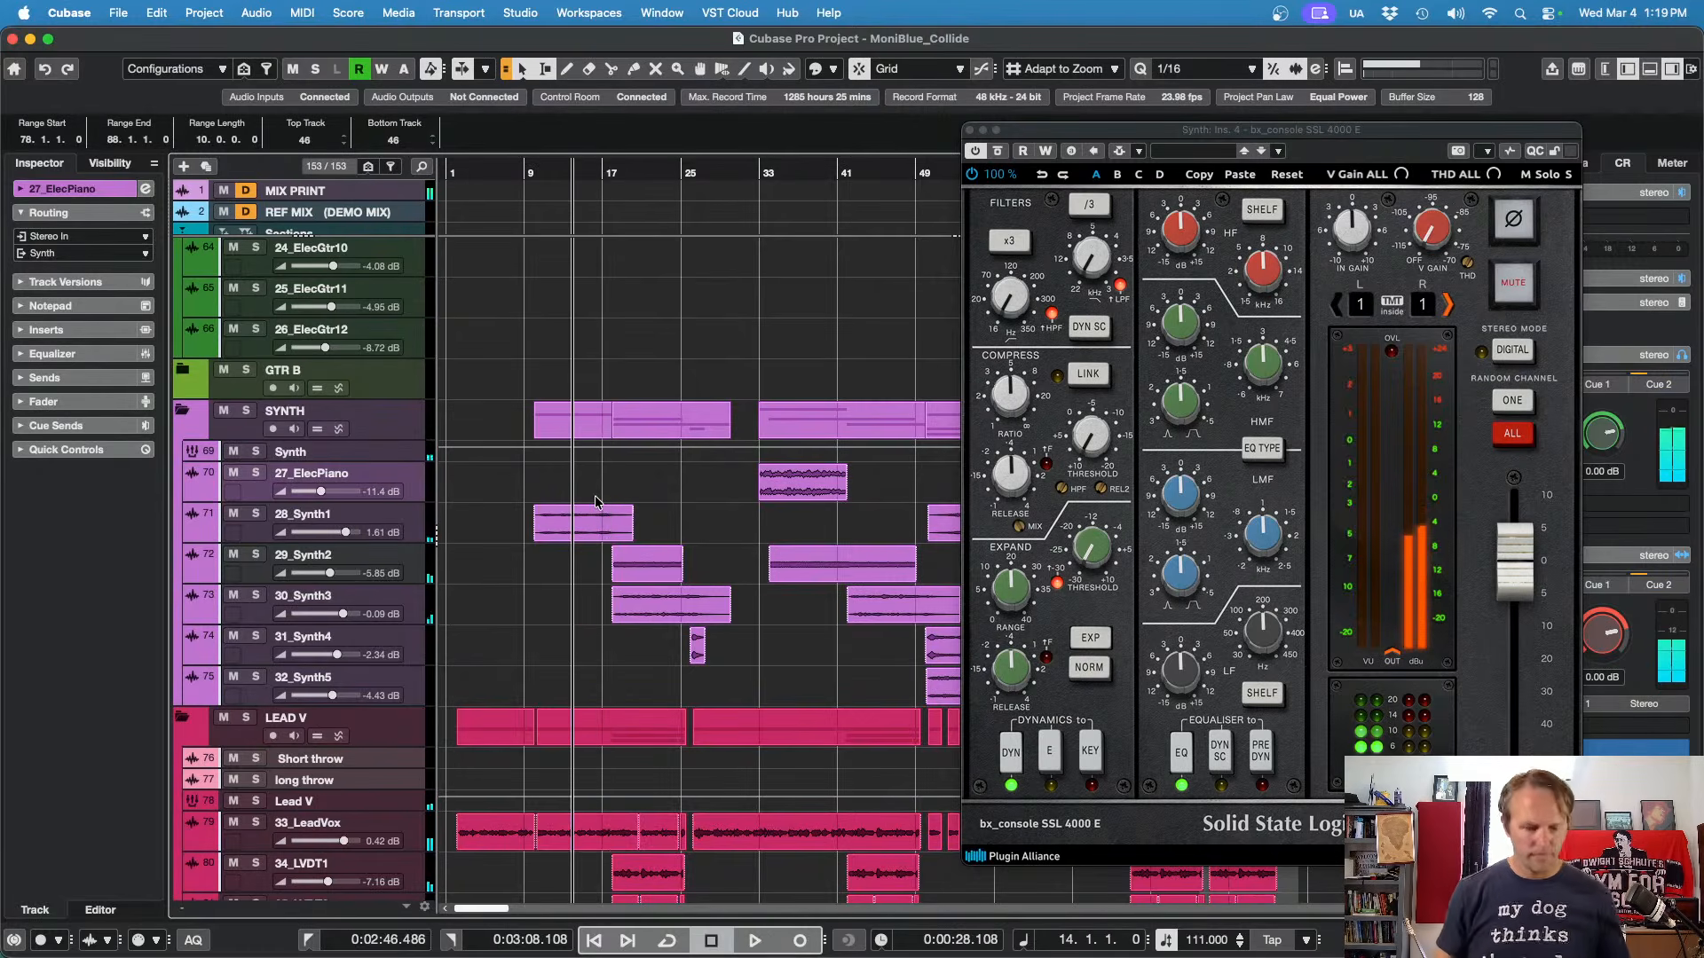
Step: Solo the synths, audition the first 28_Synth1 clip and raise its clip volume to 3.00 dB
key("g")
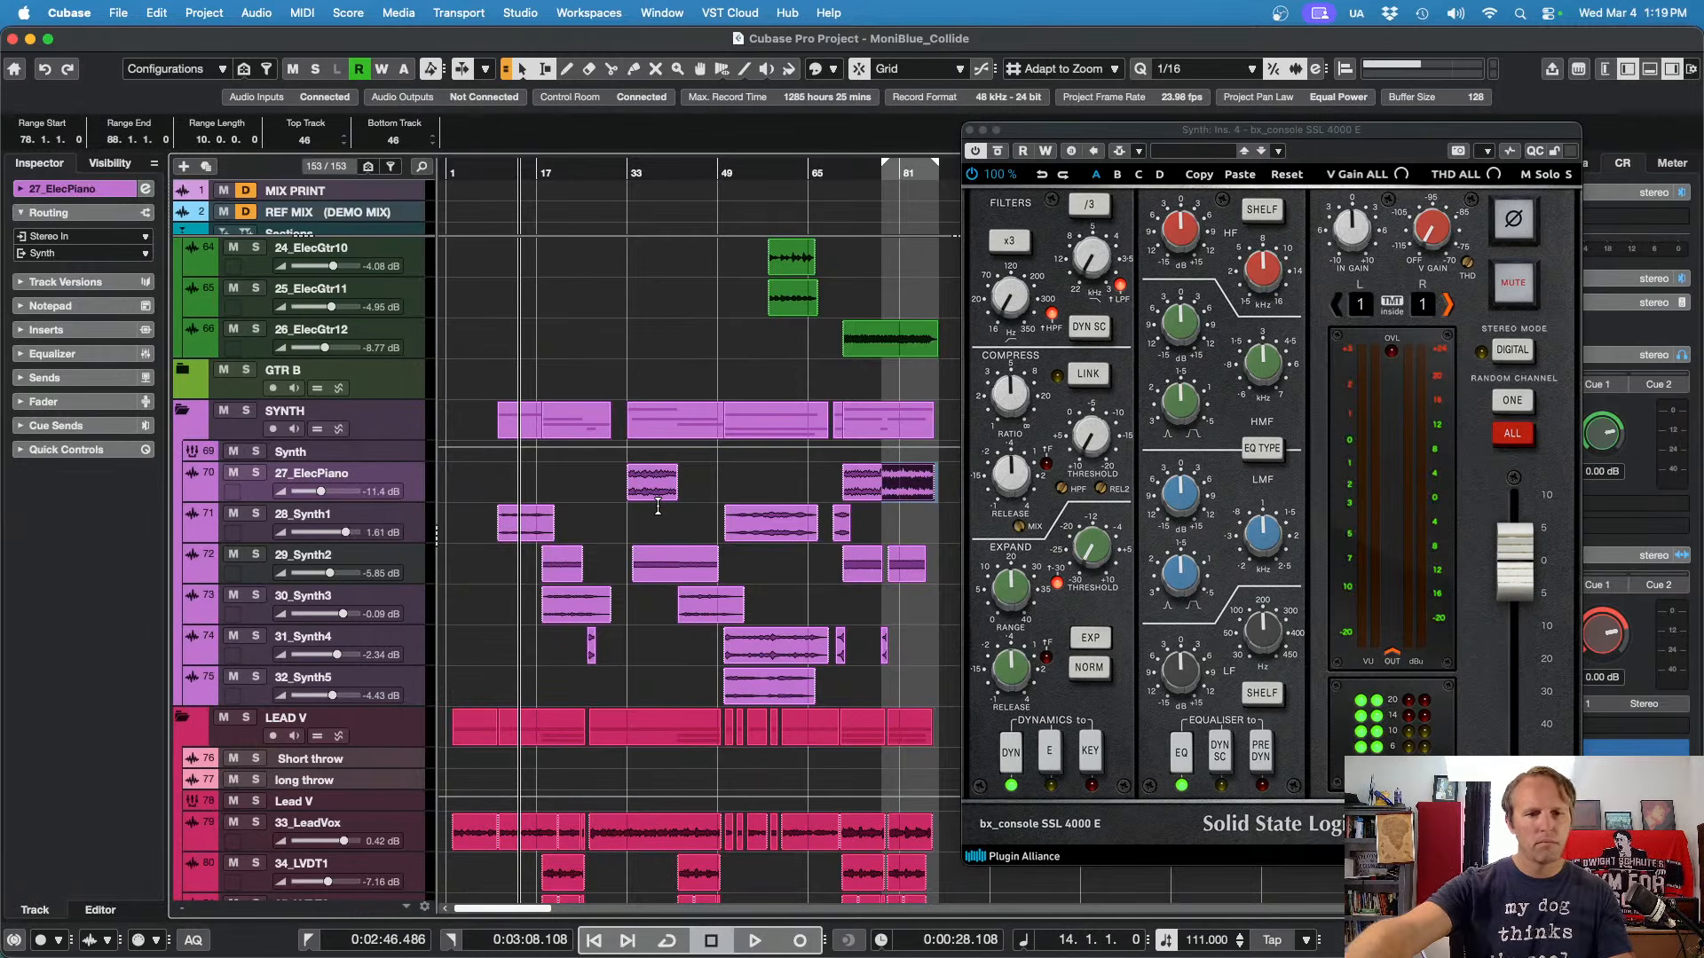
key("s")
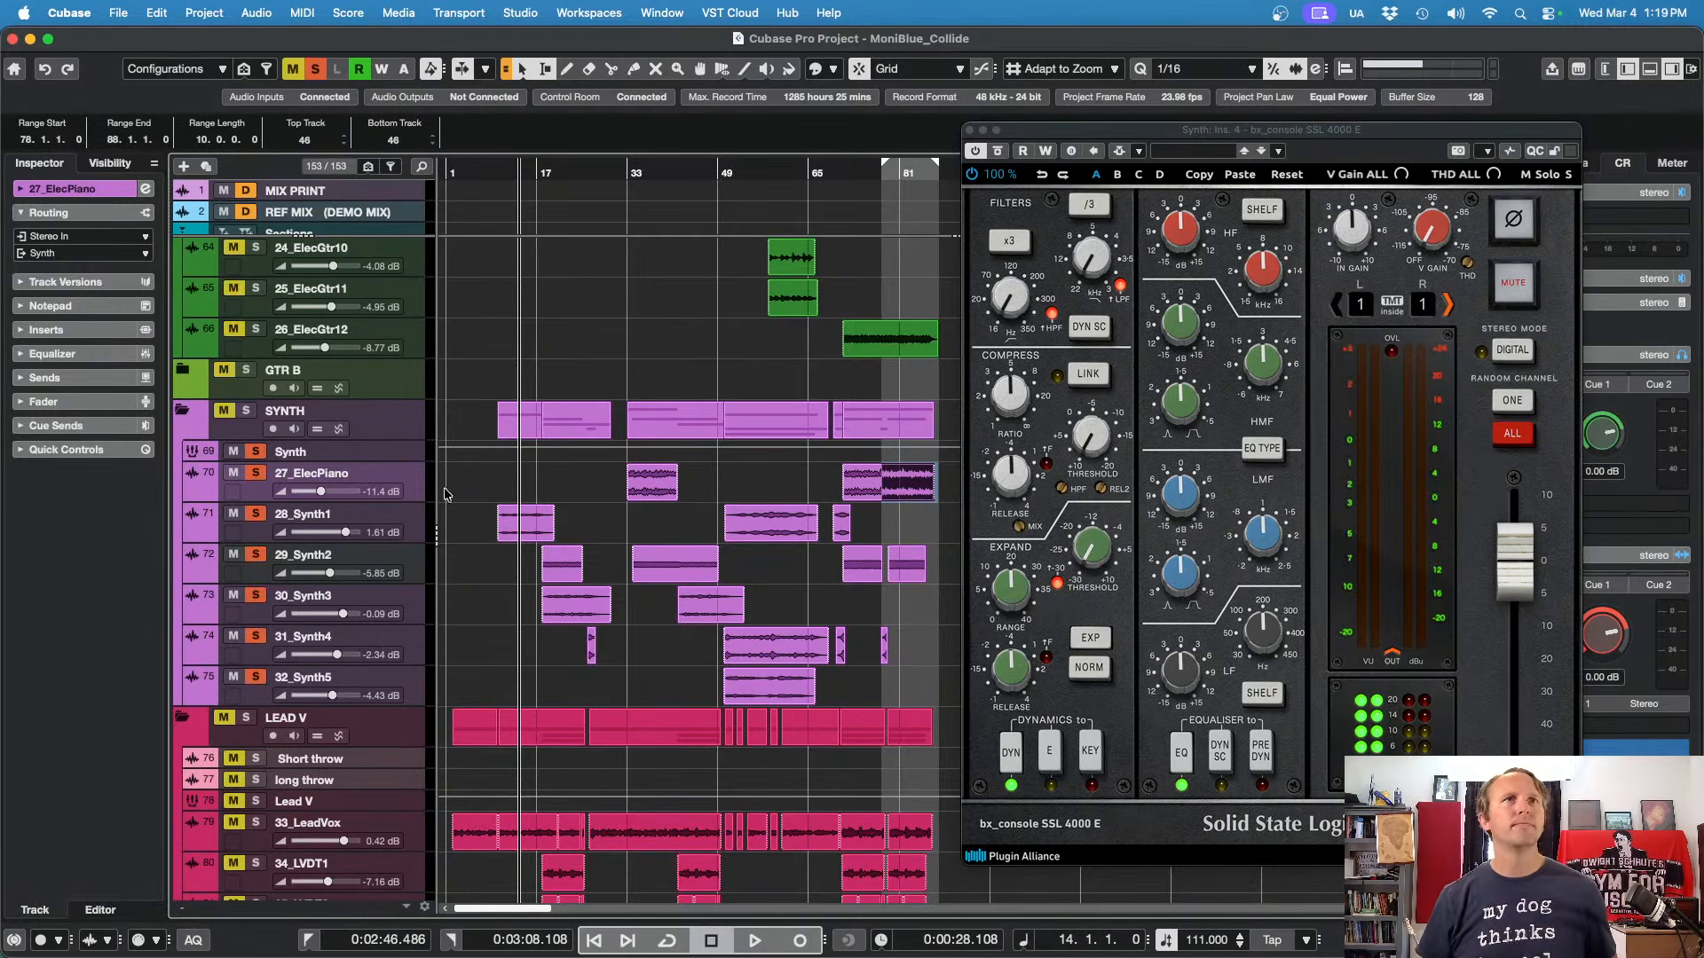
key("space")
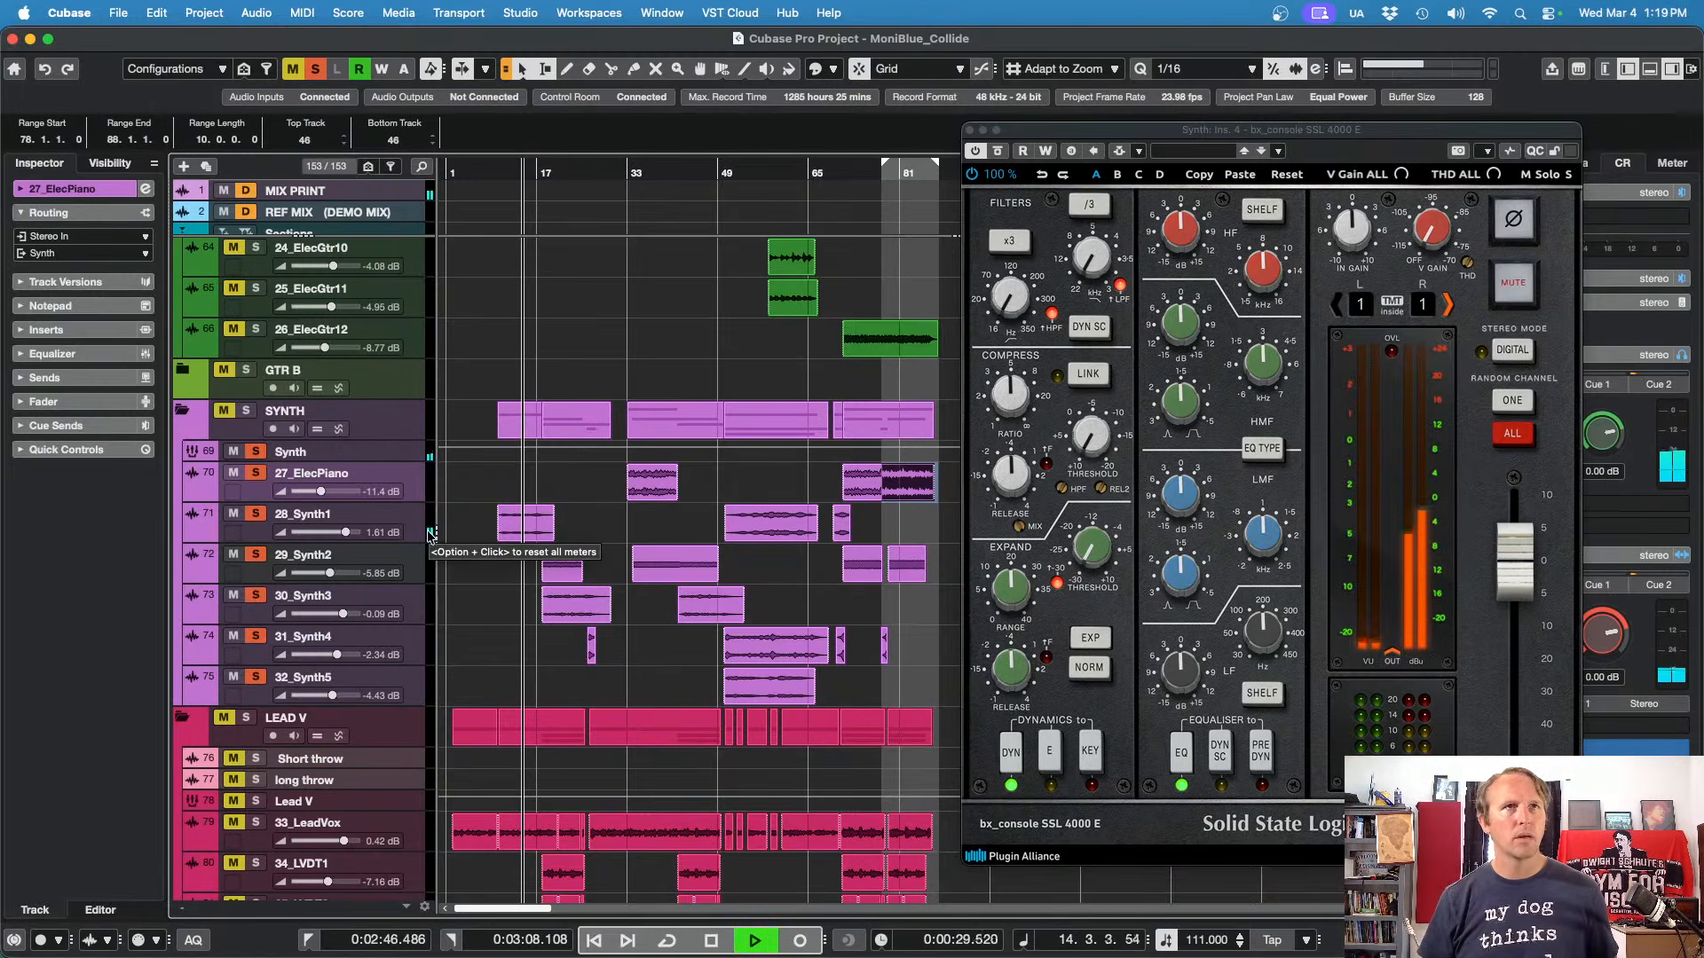
left_click(247, 412)
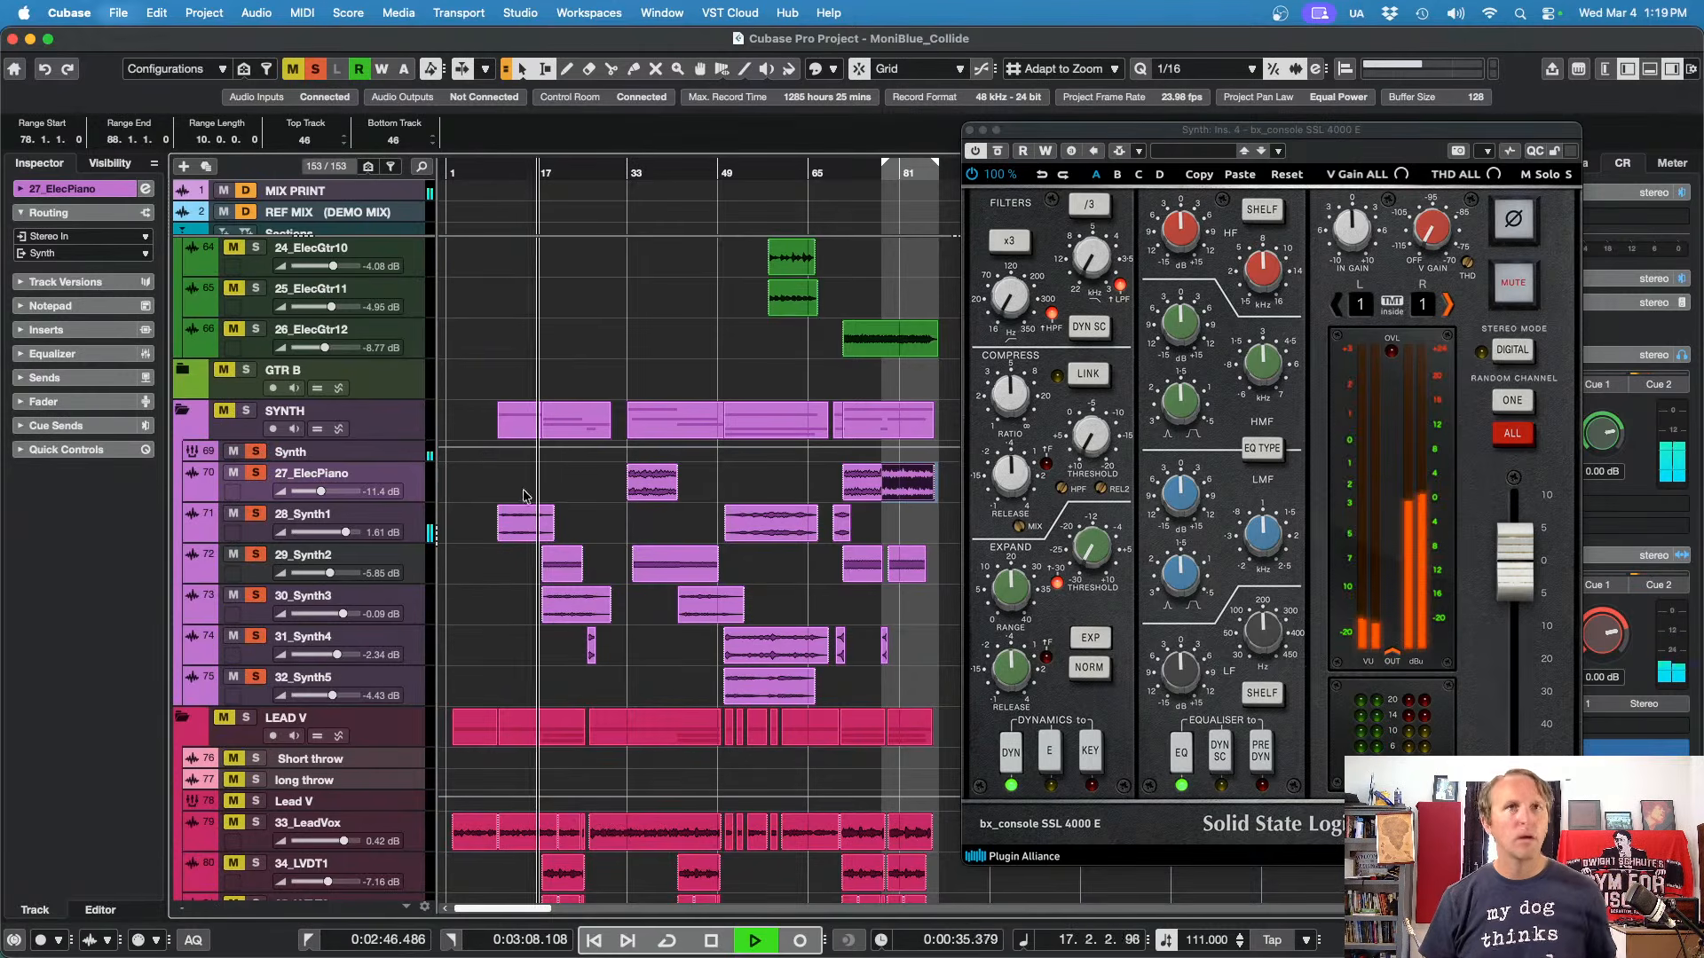
key("space")
key("g")
key("g")
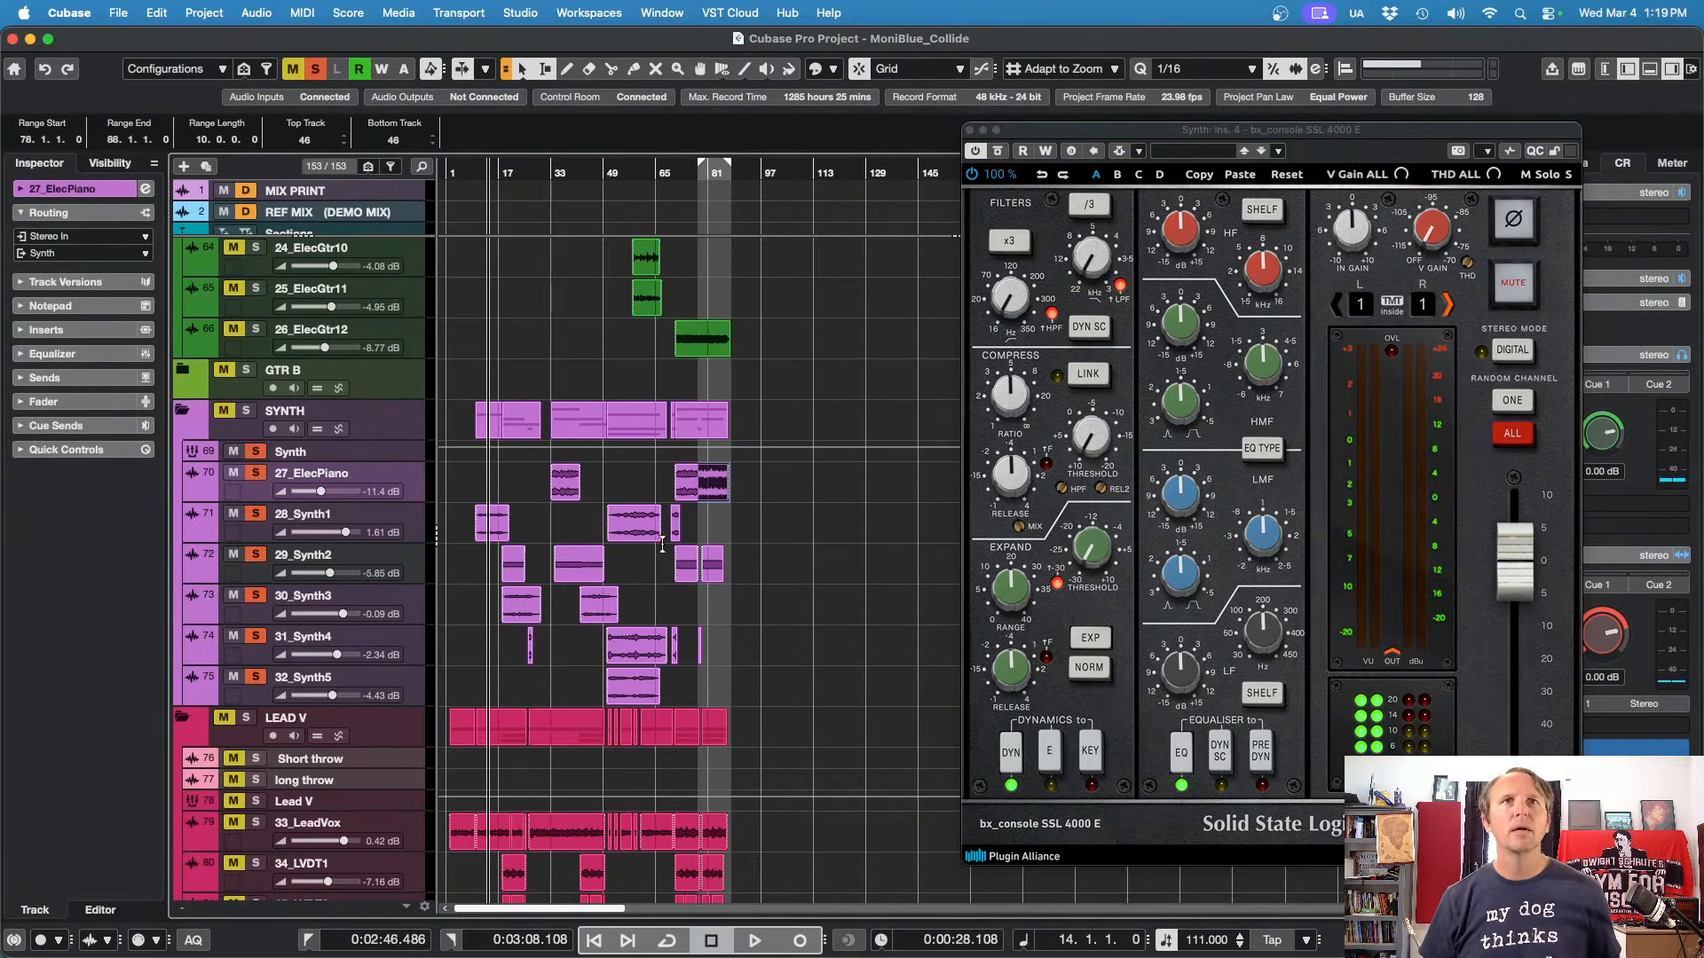
left_click(500, 533)
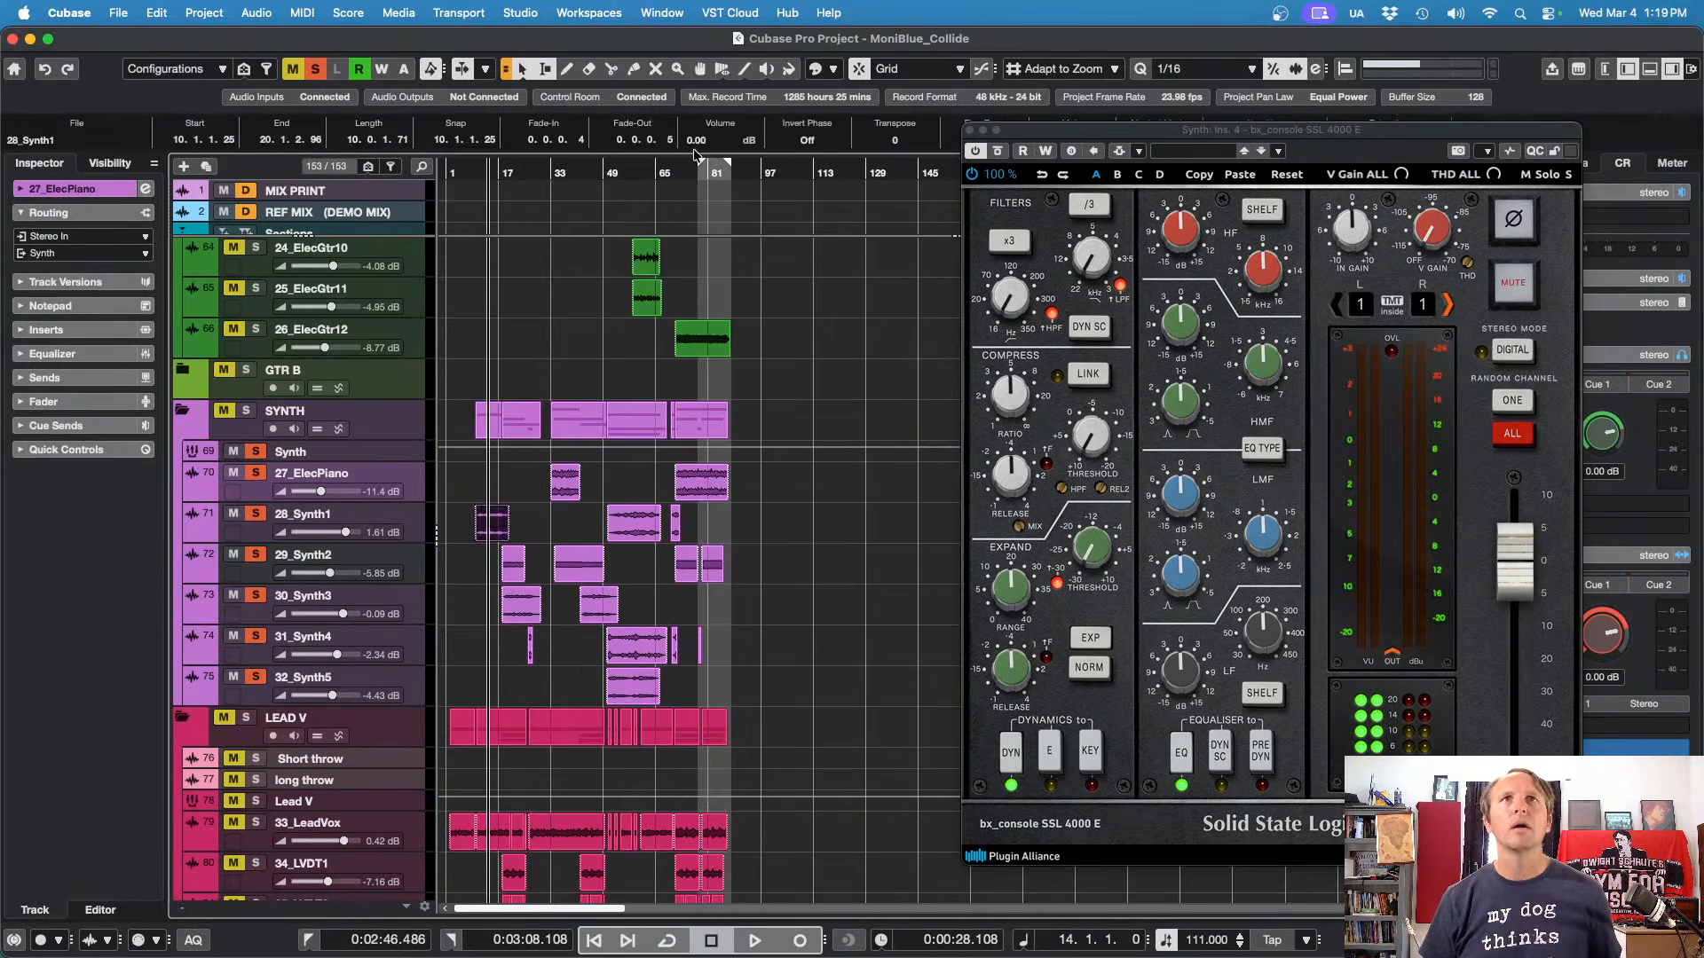
key("space")
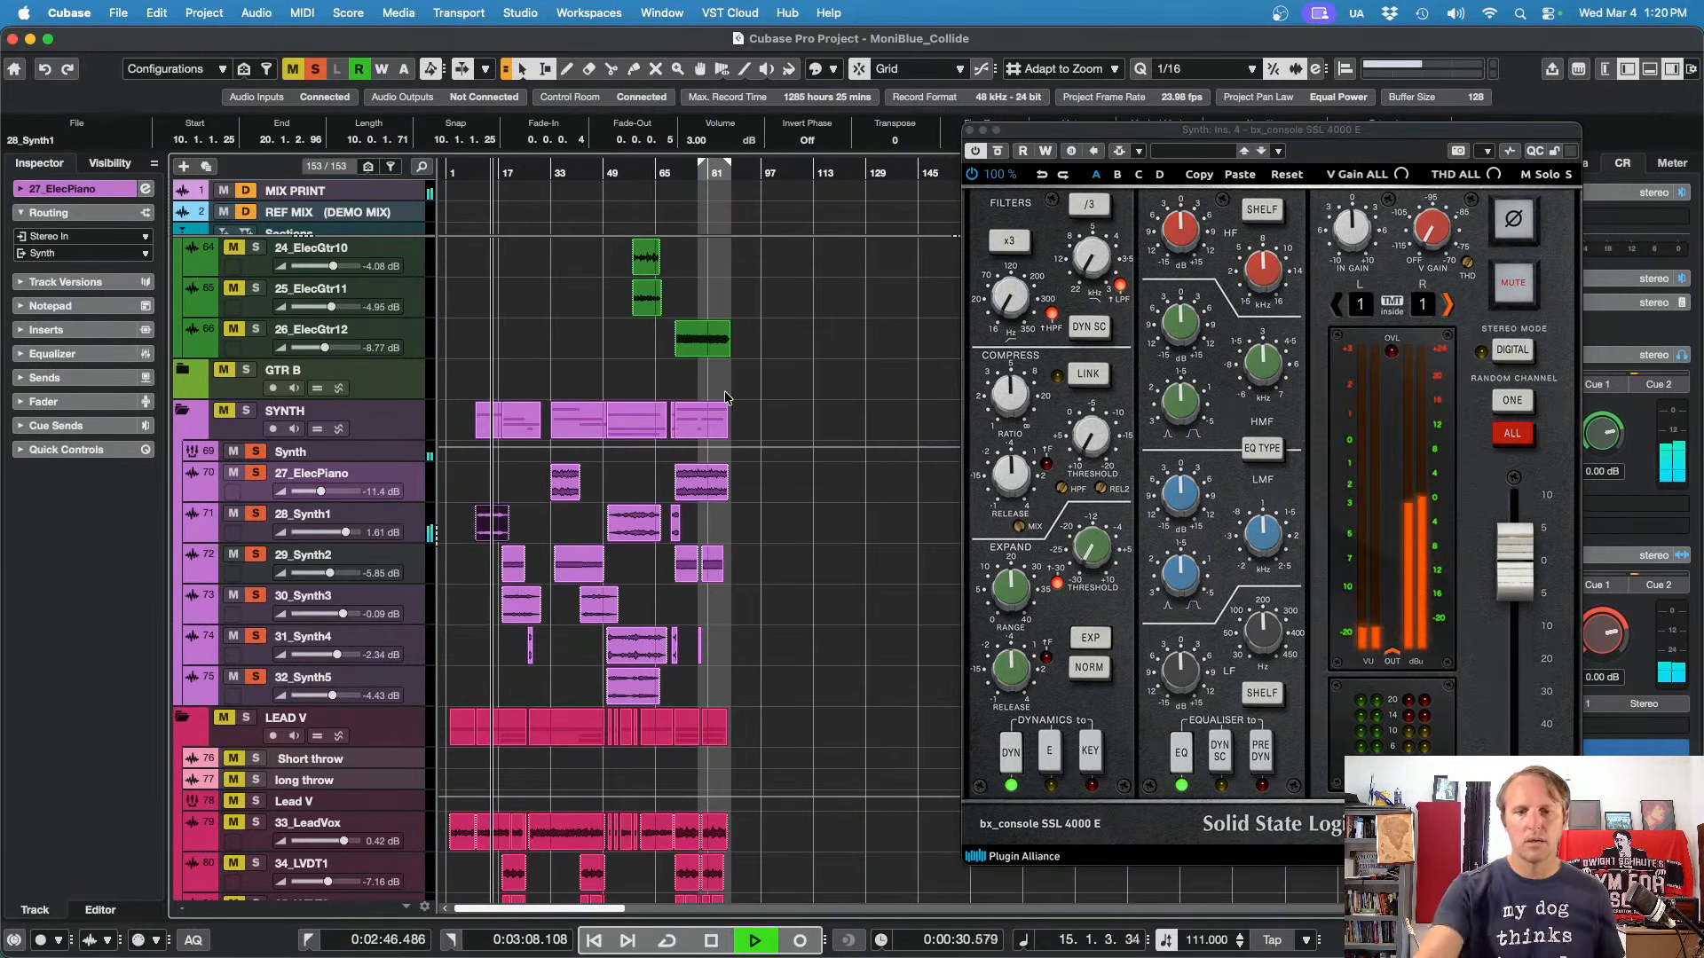
Step: Rebalance the synths soloed and in the mix: 27_ElecPiano -8.89 dB, 28_Synth1 -0.96 dB, 29_Synth2 -0.50 dB, 30_Synth3 -1.41 dB, 31_Synth4 -7.69 dB
key("s")
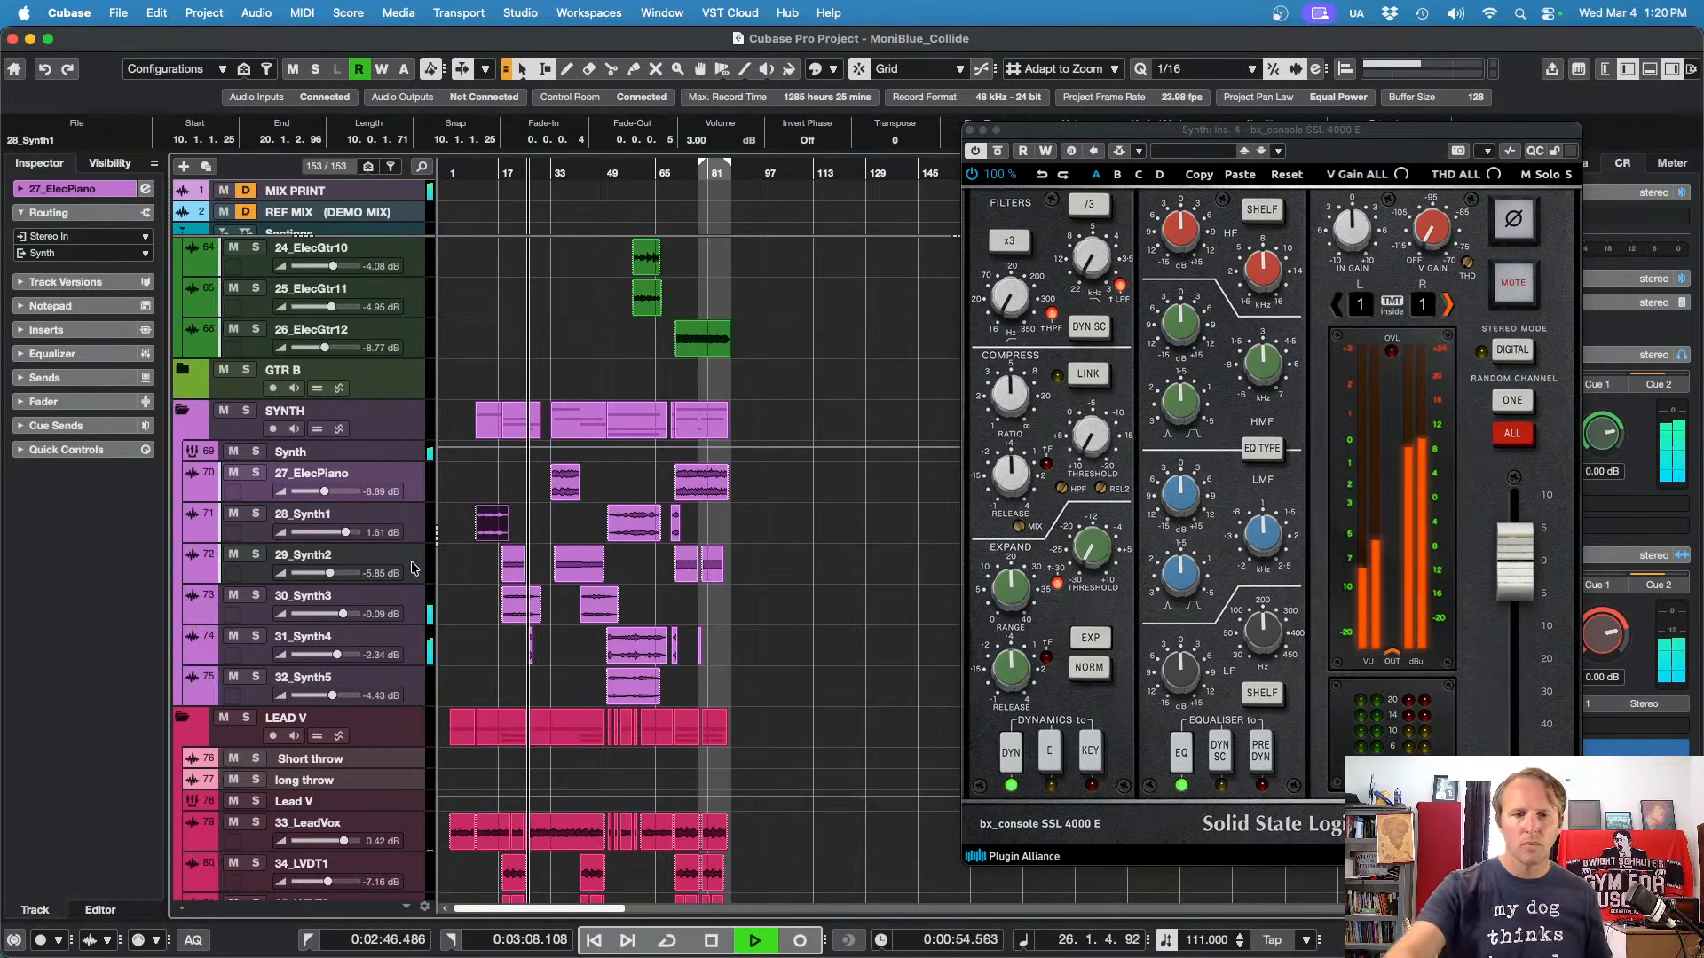
key("s")
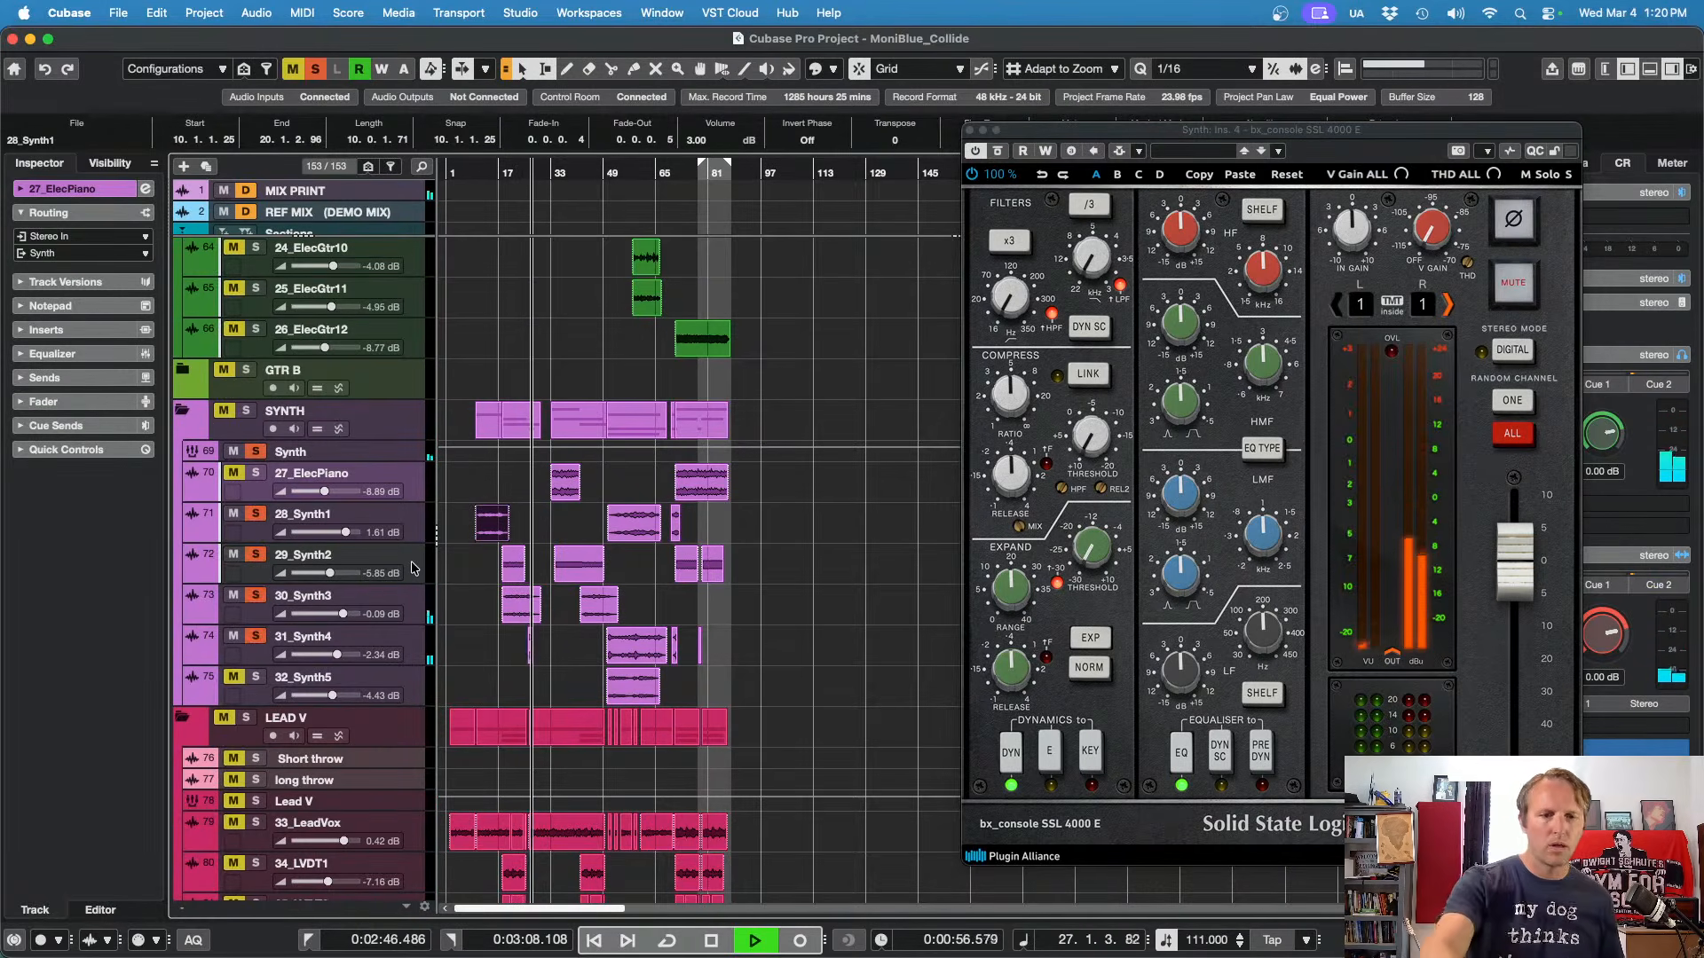
key("space")
key("space")
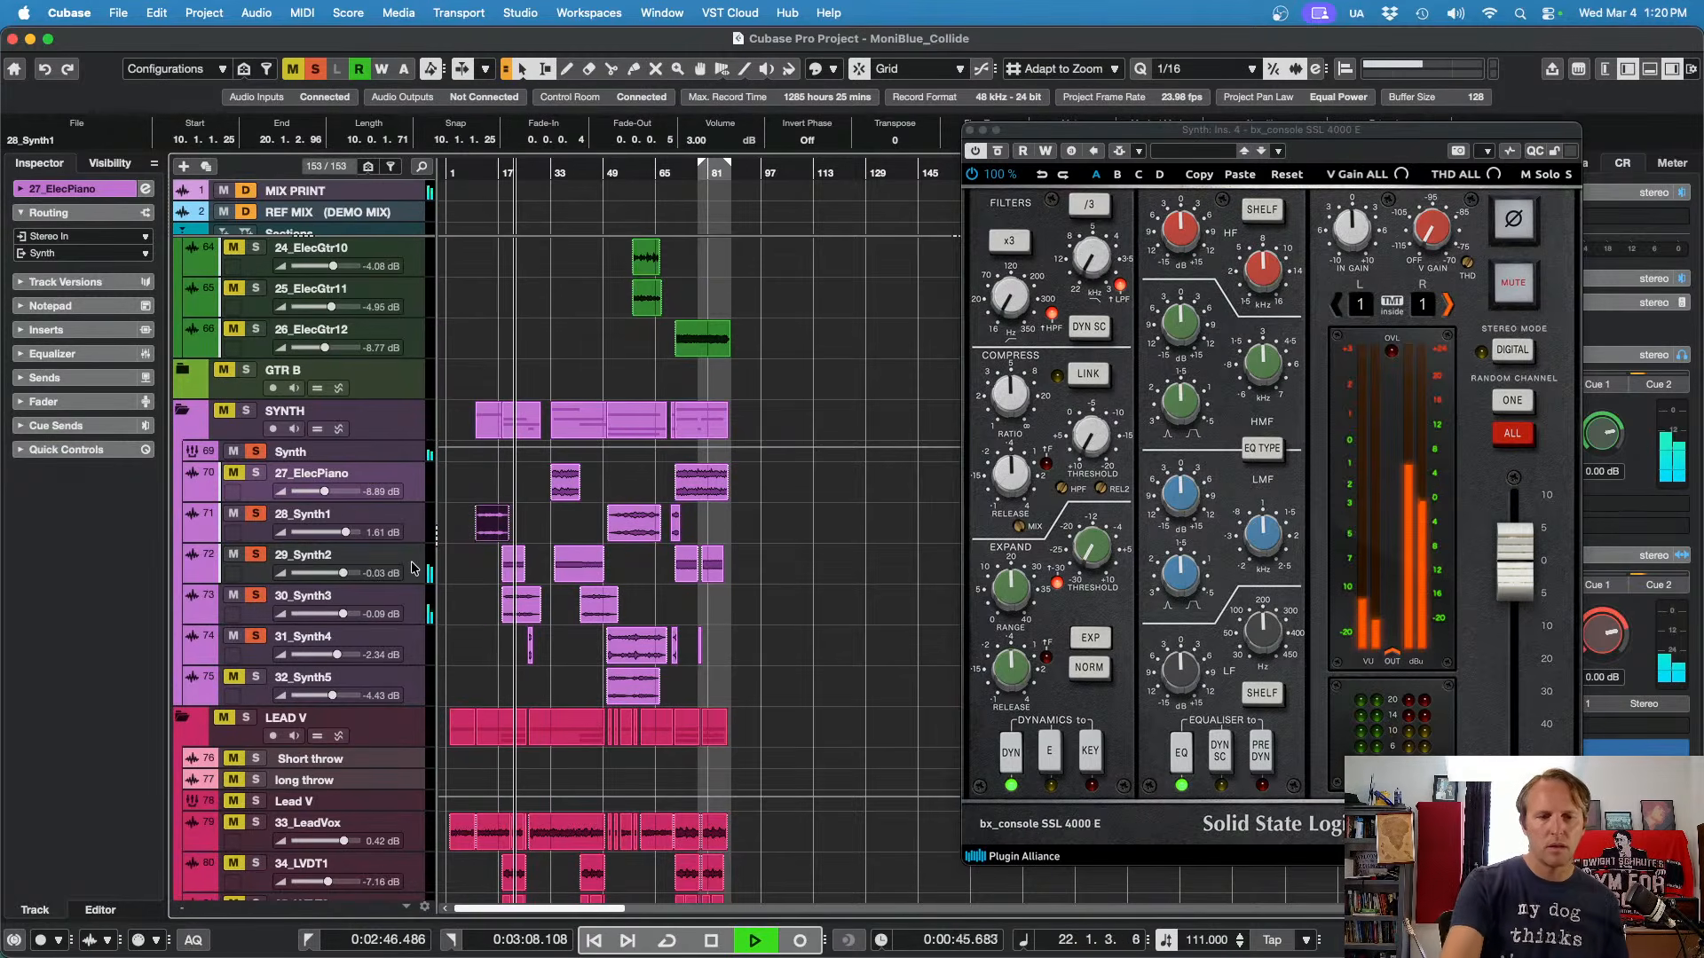
key("s")
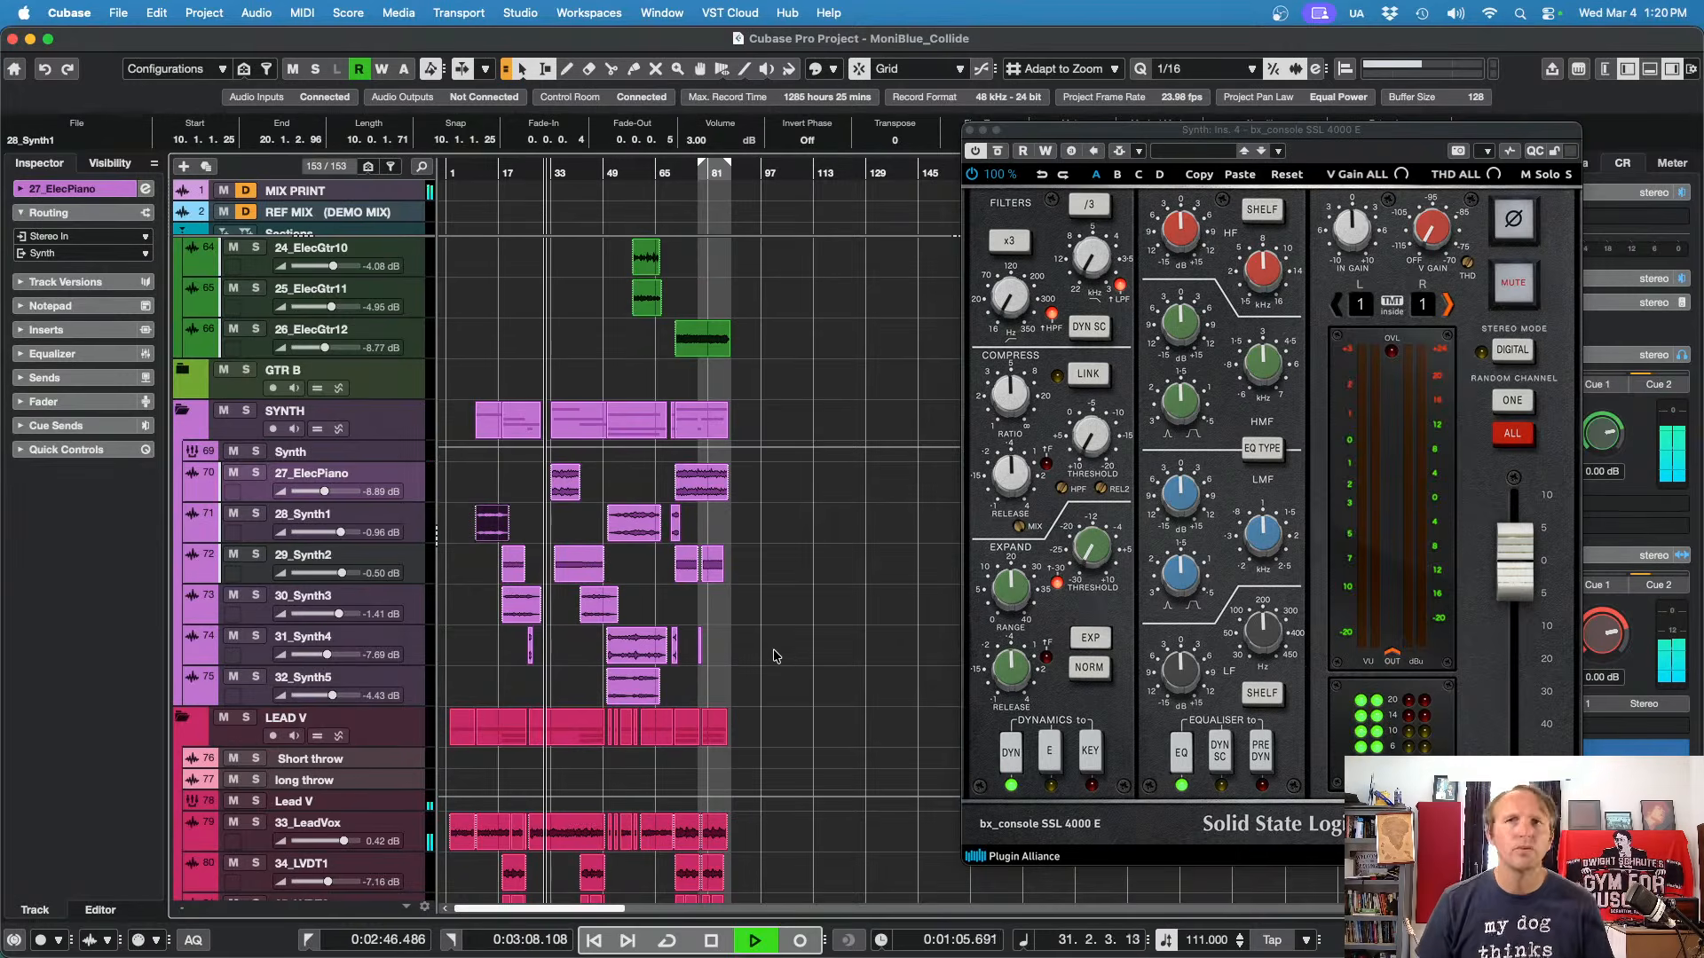
key("space")
Step: During full-mix playback, lower the GTR A group channel to -6.78 dB, 28_Synth1 to -0.99 dB and 29_Synth2 to -4.04 dB
scroll(899, 598, "up", 10)
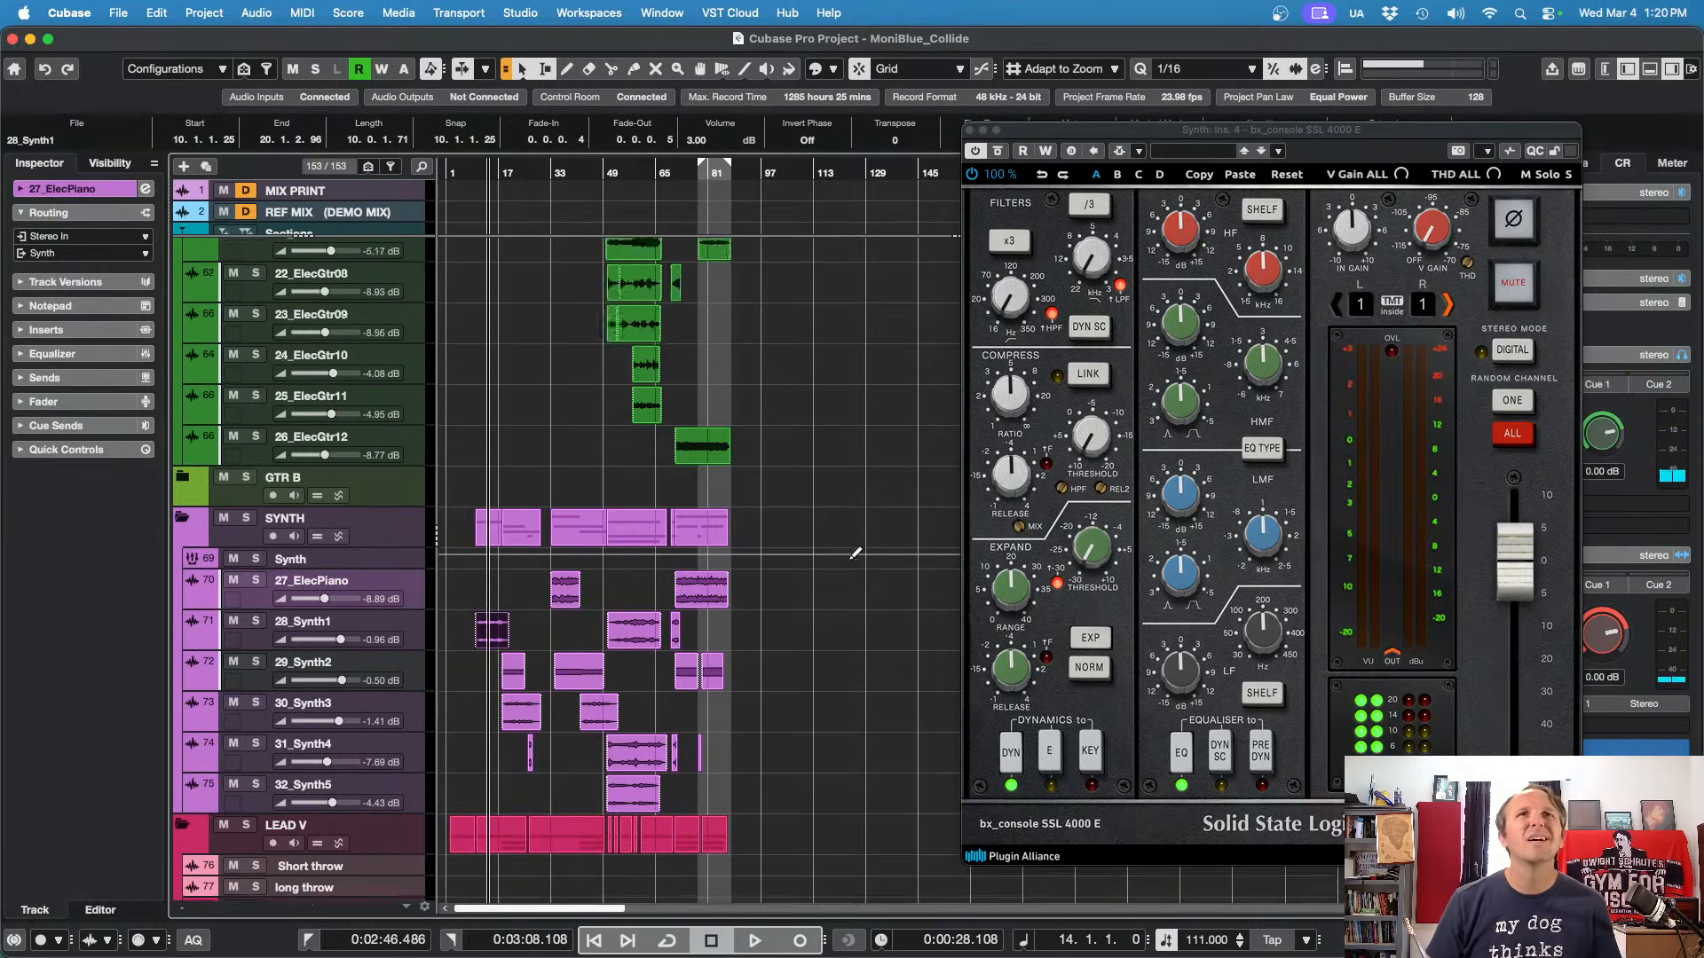
left_click(406, 497)
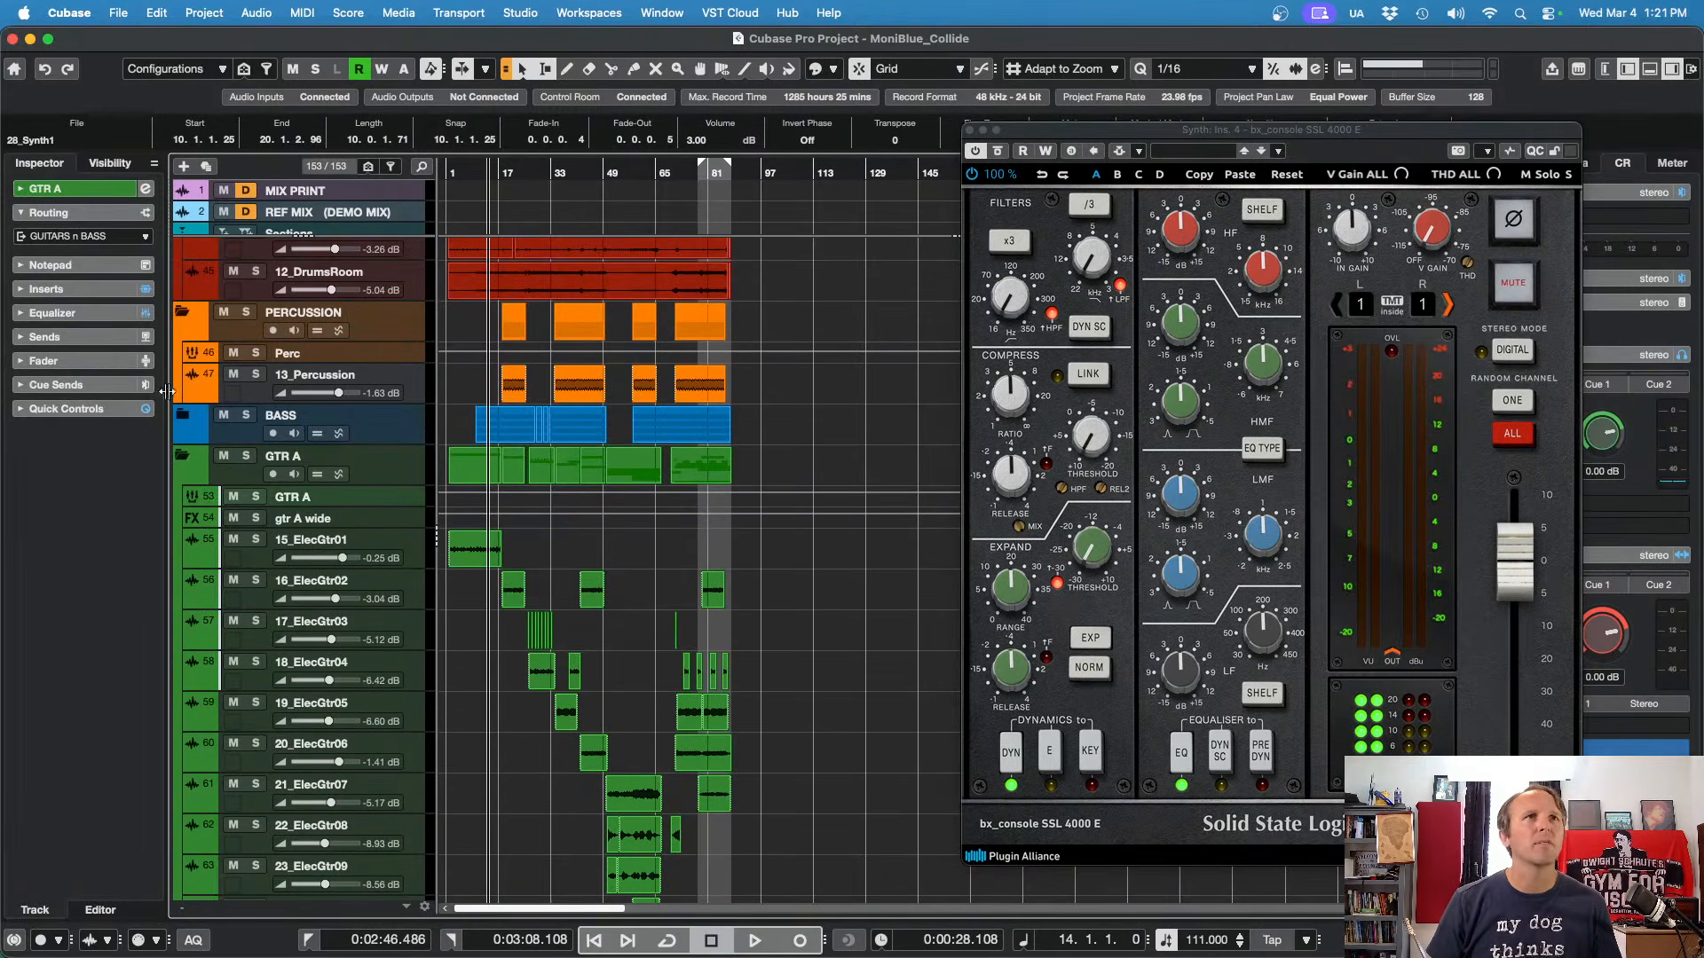
left_click(43, 331)
left_click_drag(58, 482, 58, 495)
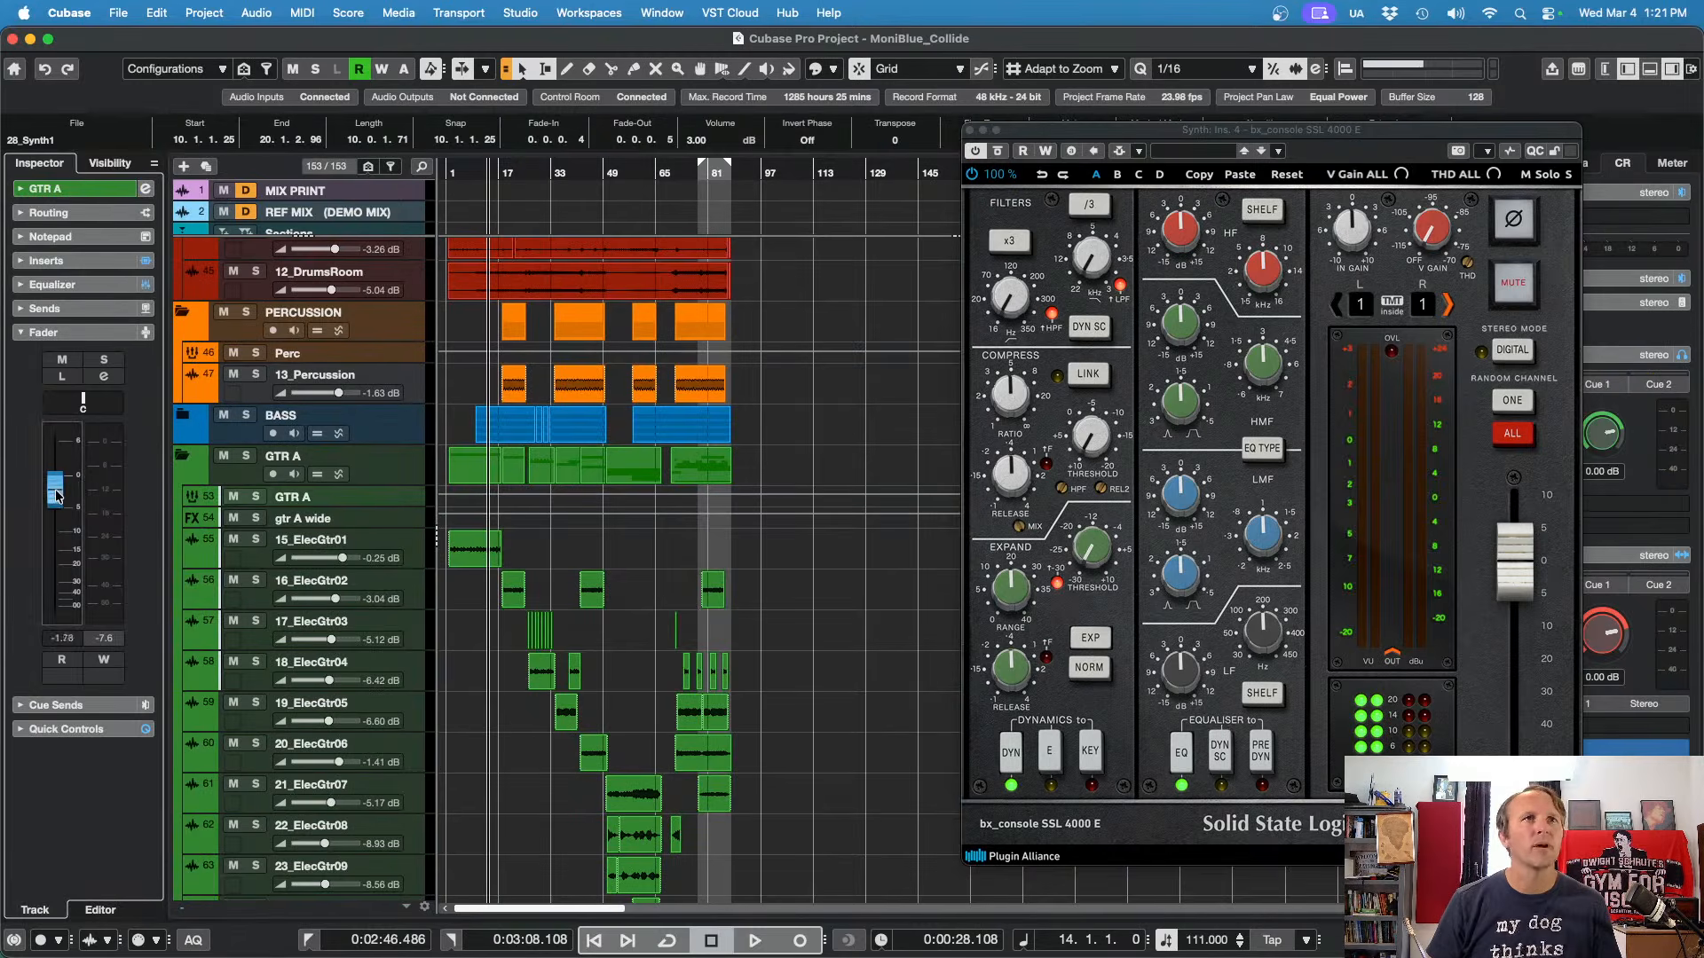
key("space")
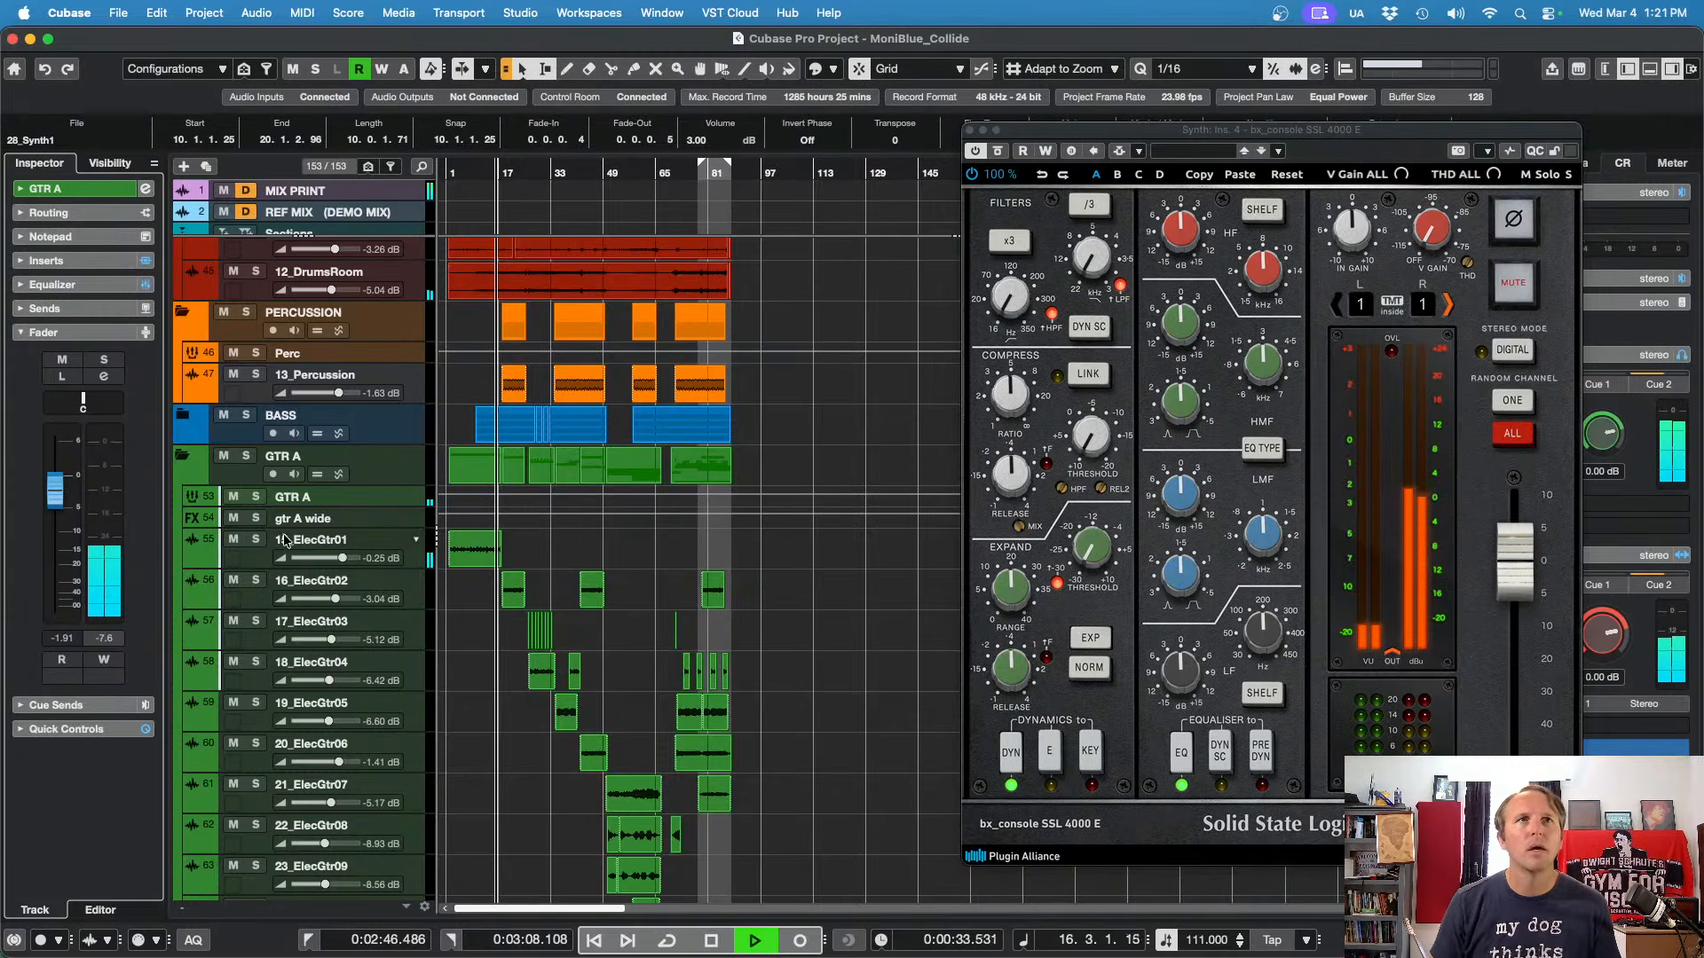
left_click_drag(55, 495, 53, 522)
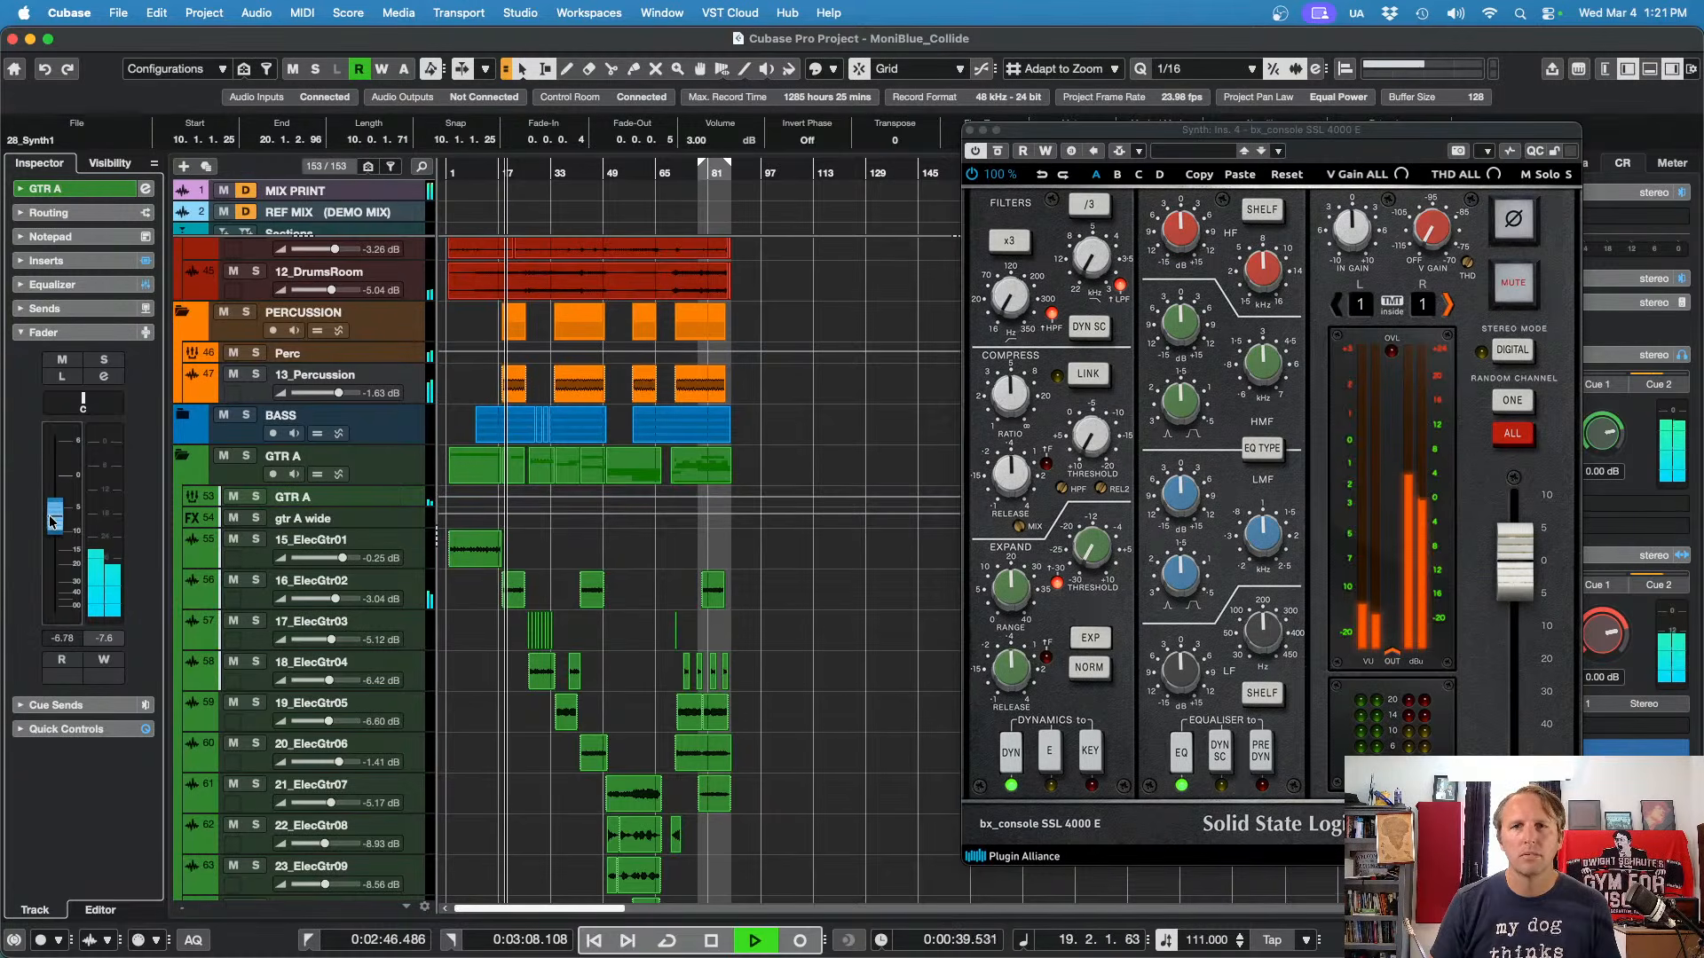
scroll(861, 561, "down", 6)
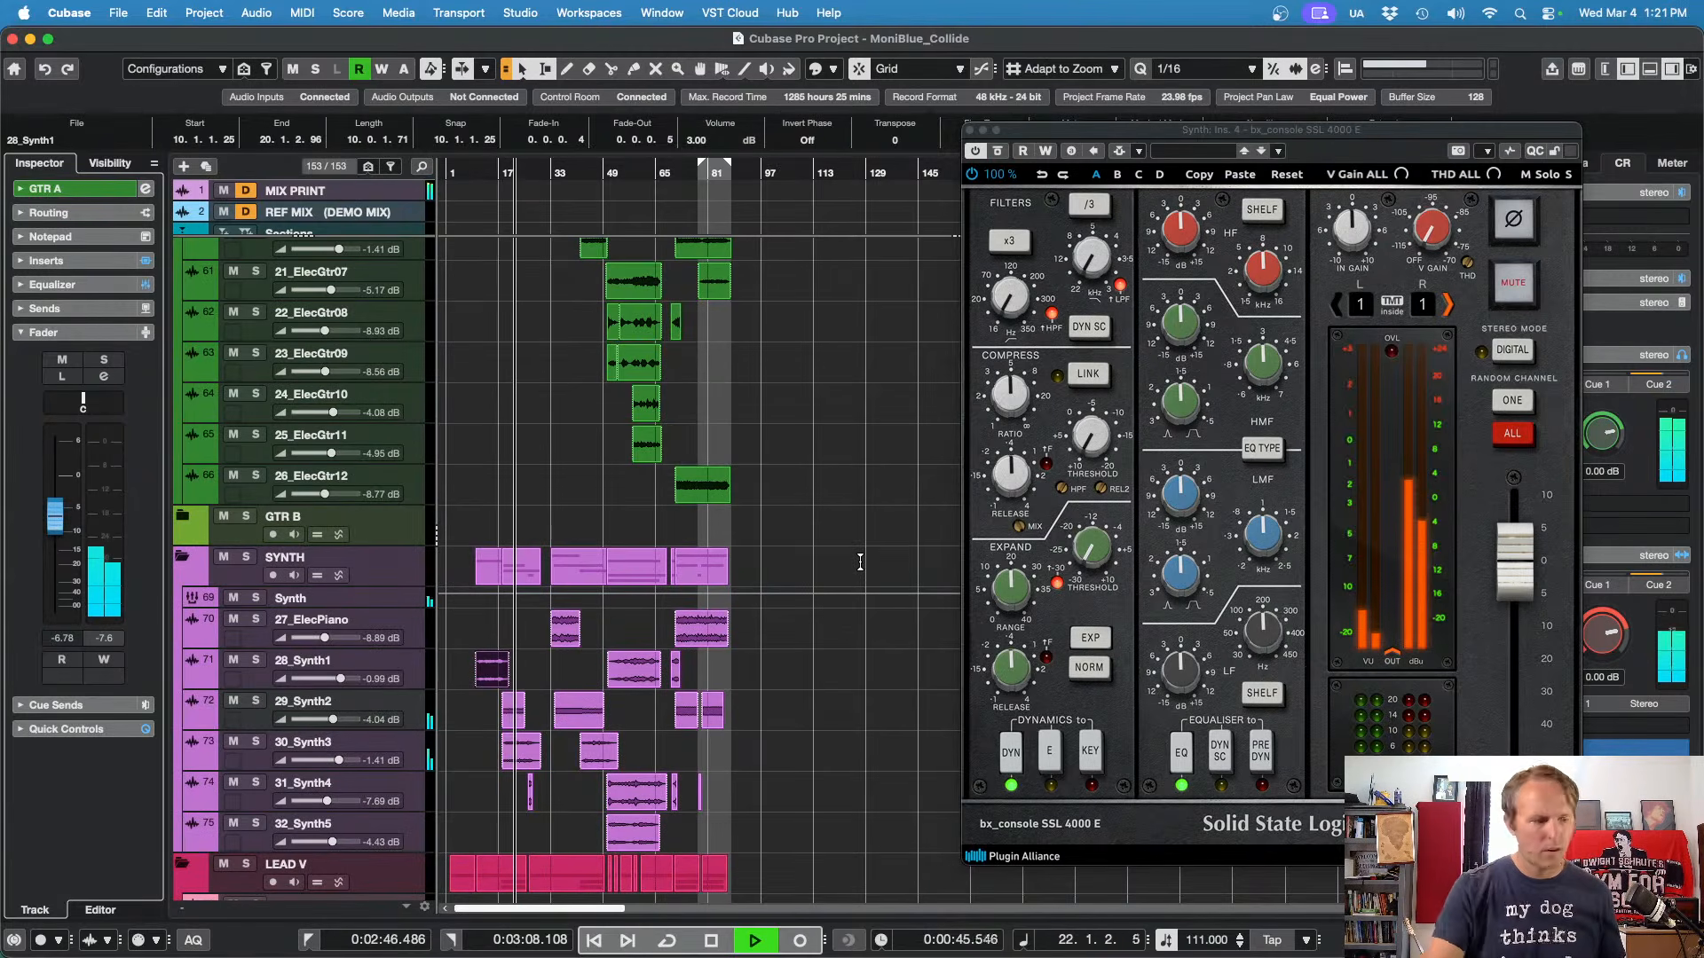
scroll(855, 560, "up", 3)
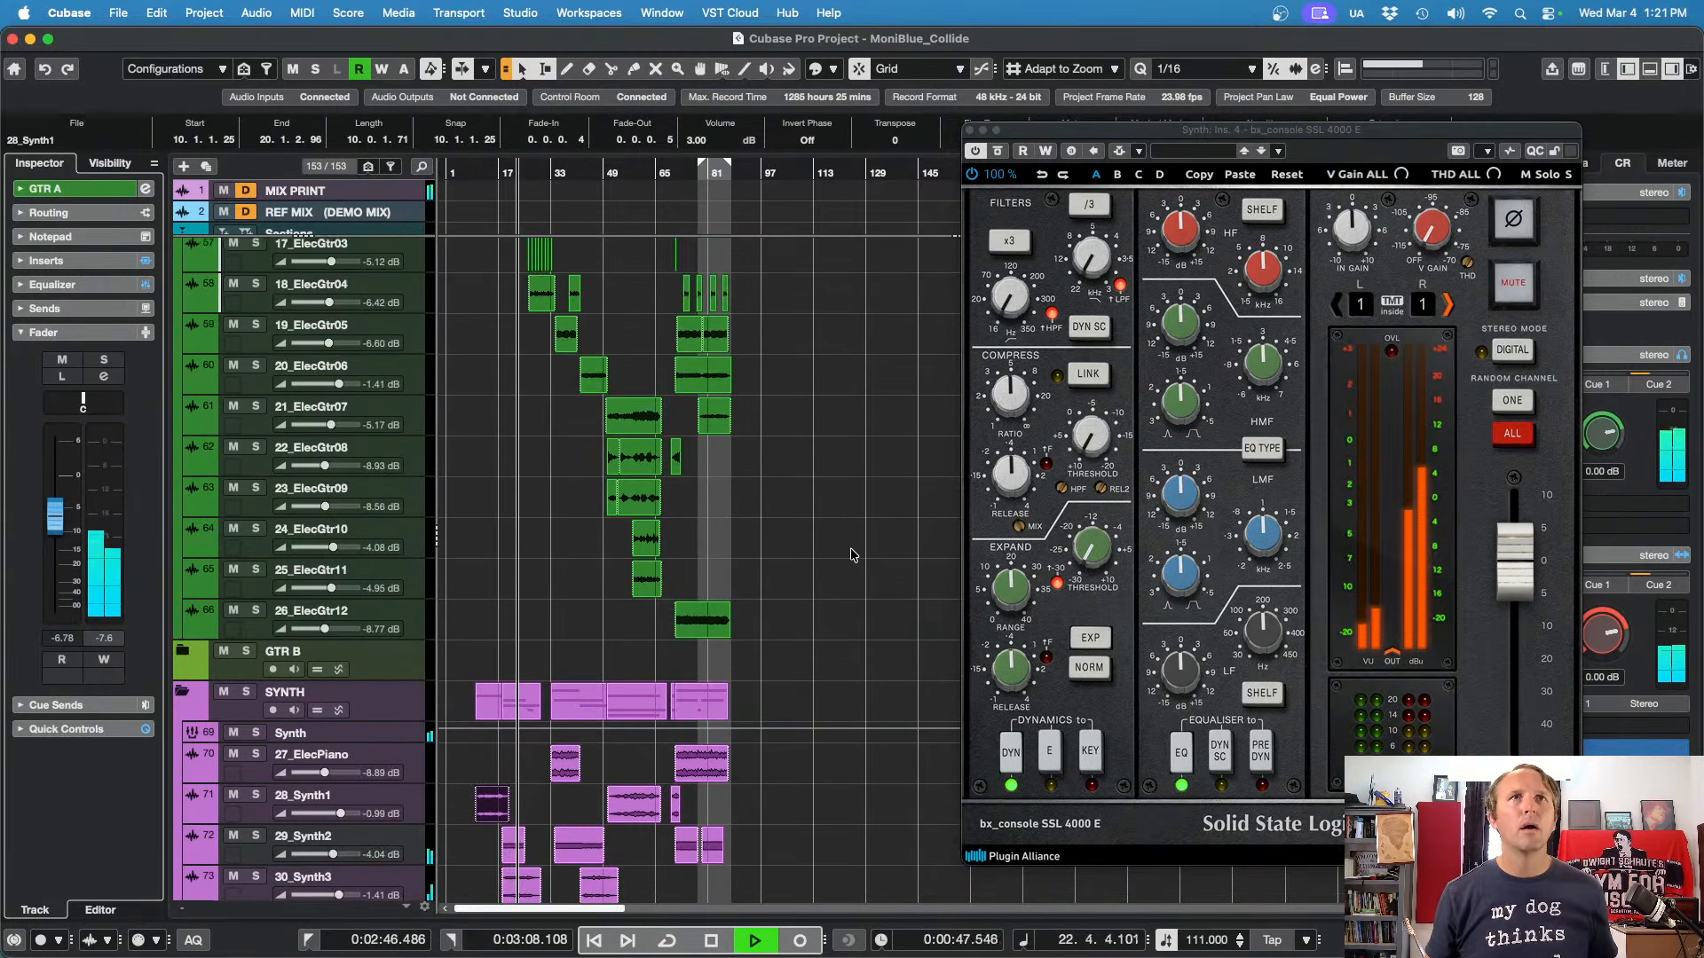
Step: Show the volume automation of 16_ElecGtr02 and lower it to -5.98 dB between bars 12 and 55
scroll(852, 556, "up", 10)
left_click(420, 700)
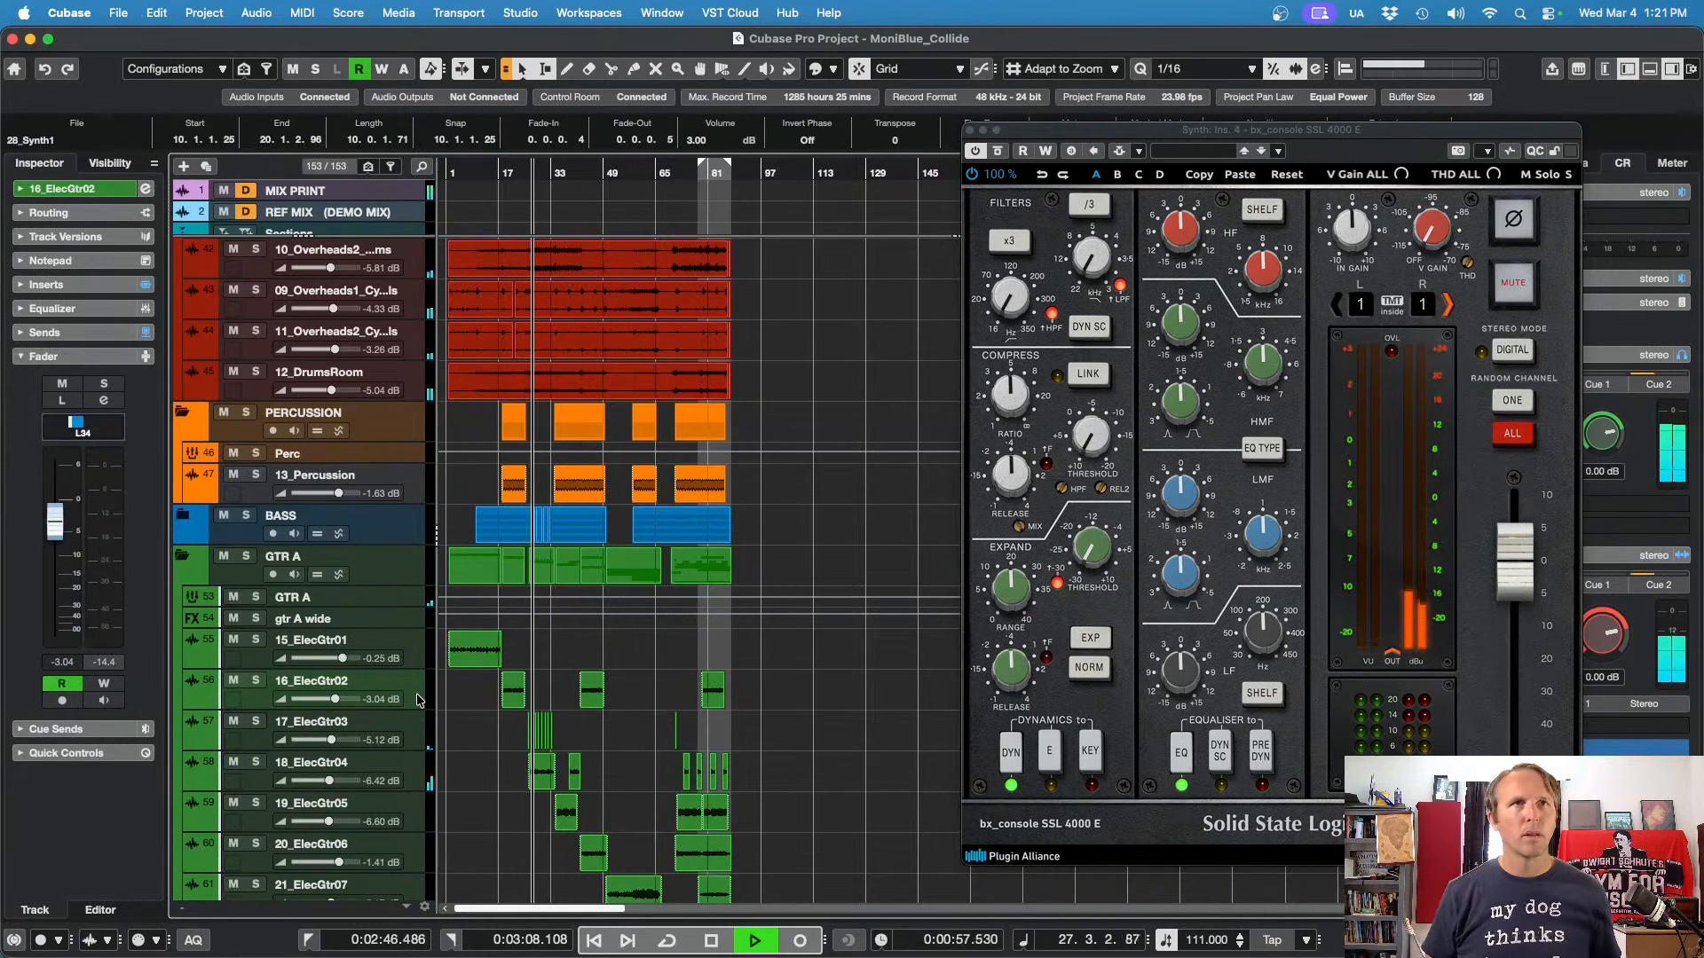
left_click(190, 701)
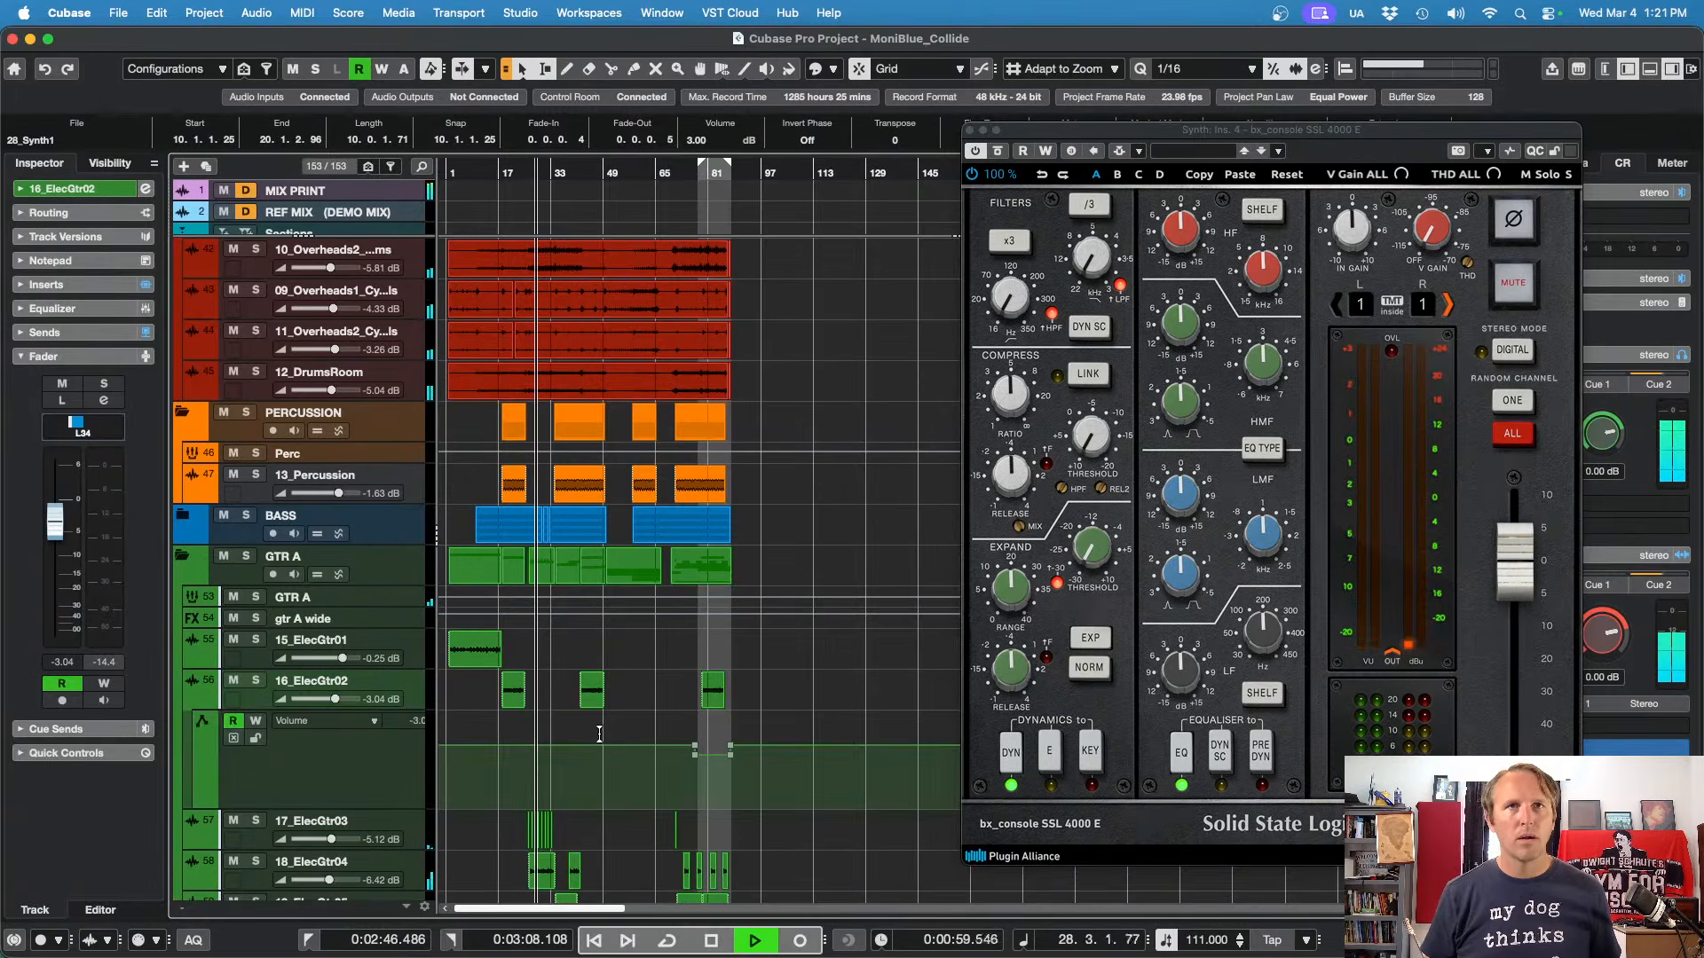
left_click_drag(621, 730, 527, 751)
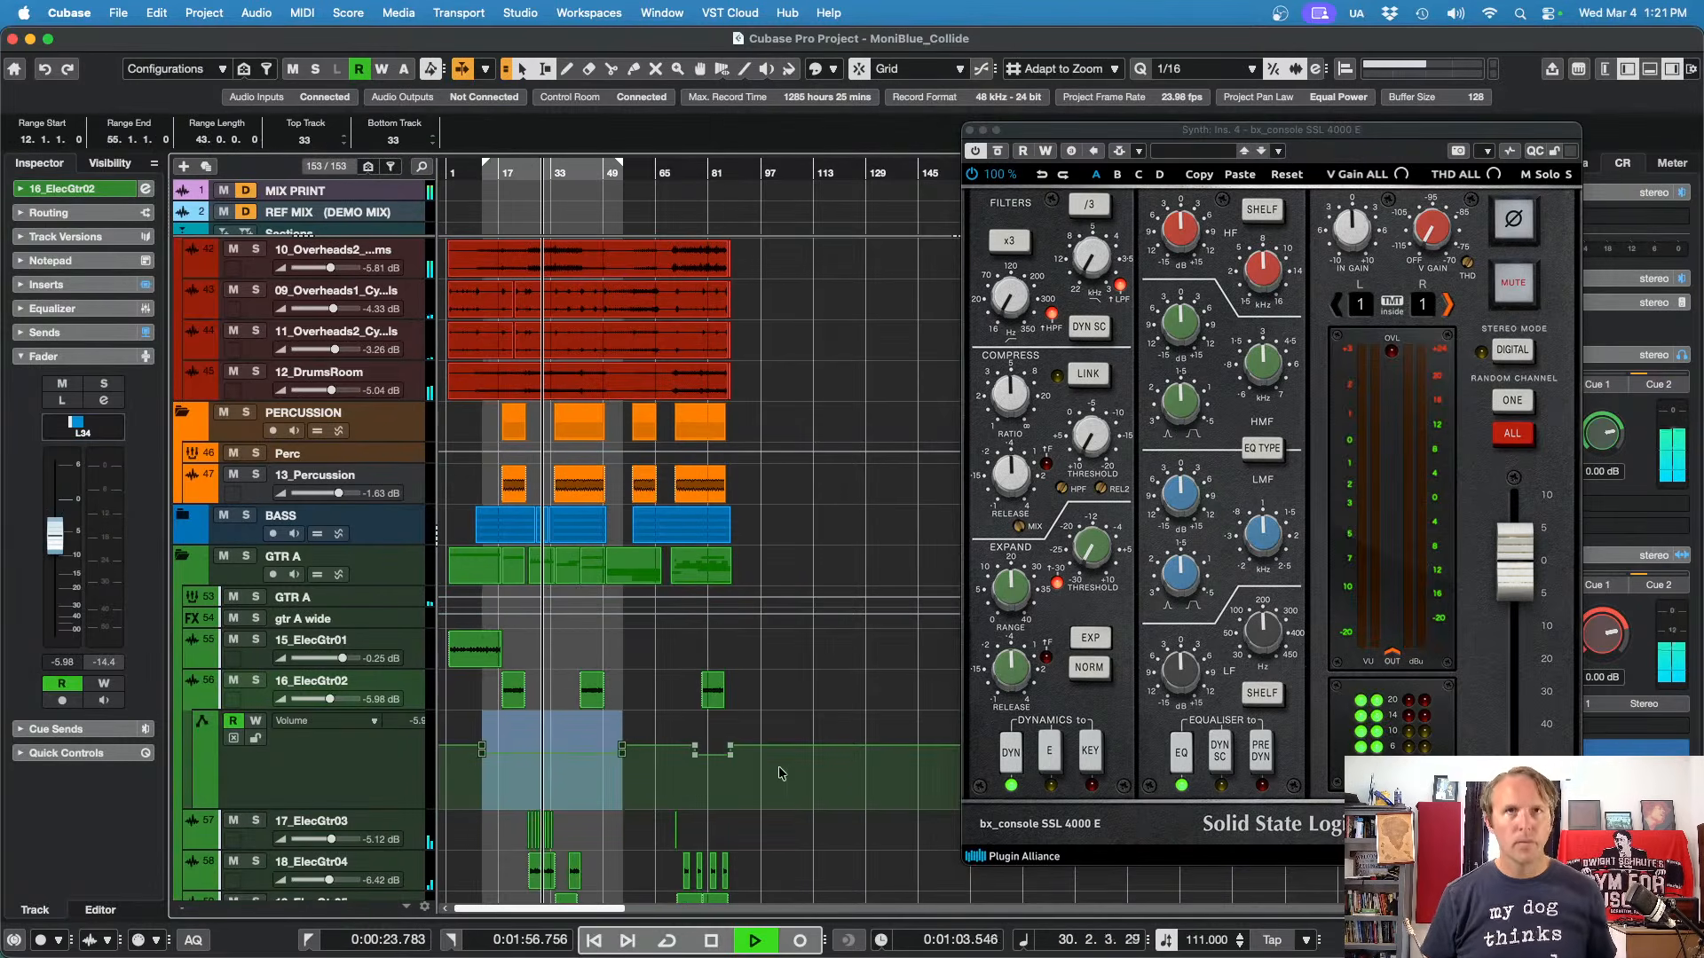
Step: Compare the electric piano in the mix and soloed, setting 27_ElecPiano to -11.5 dB
scroll(779, 765, "down", 8)
scroll(807, 745, "down", 4)
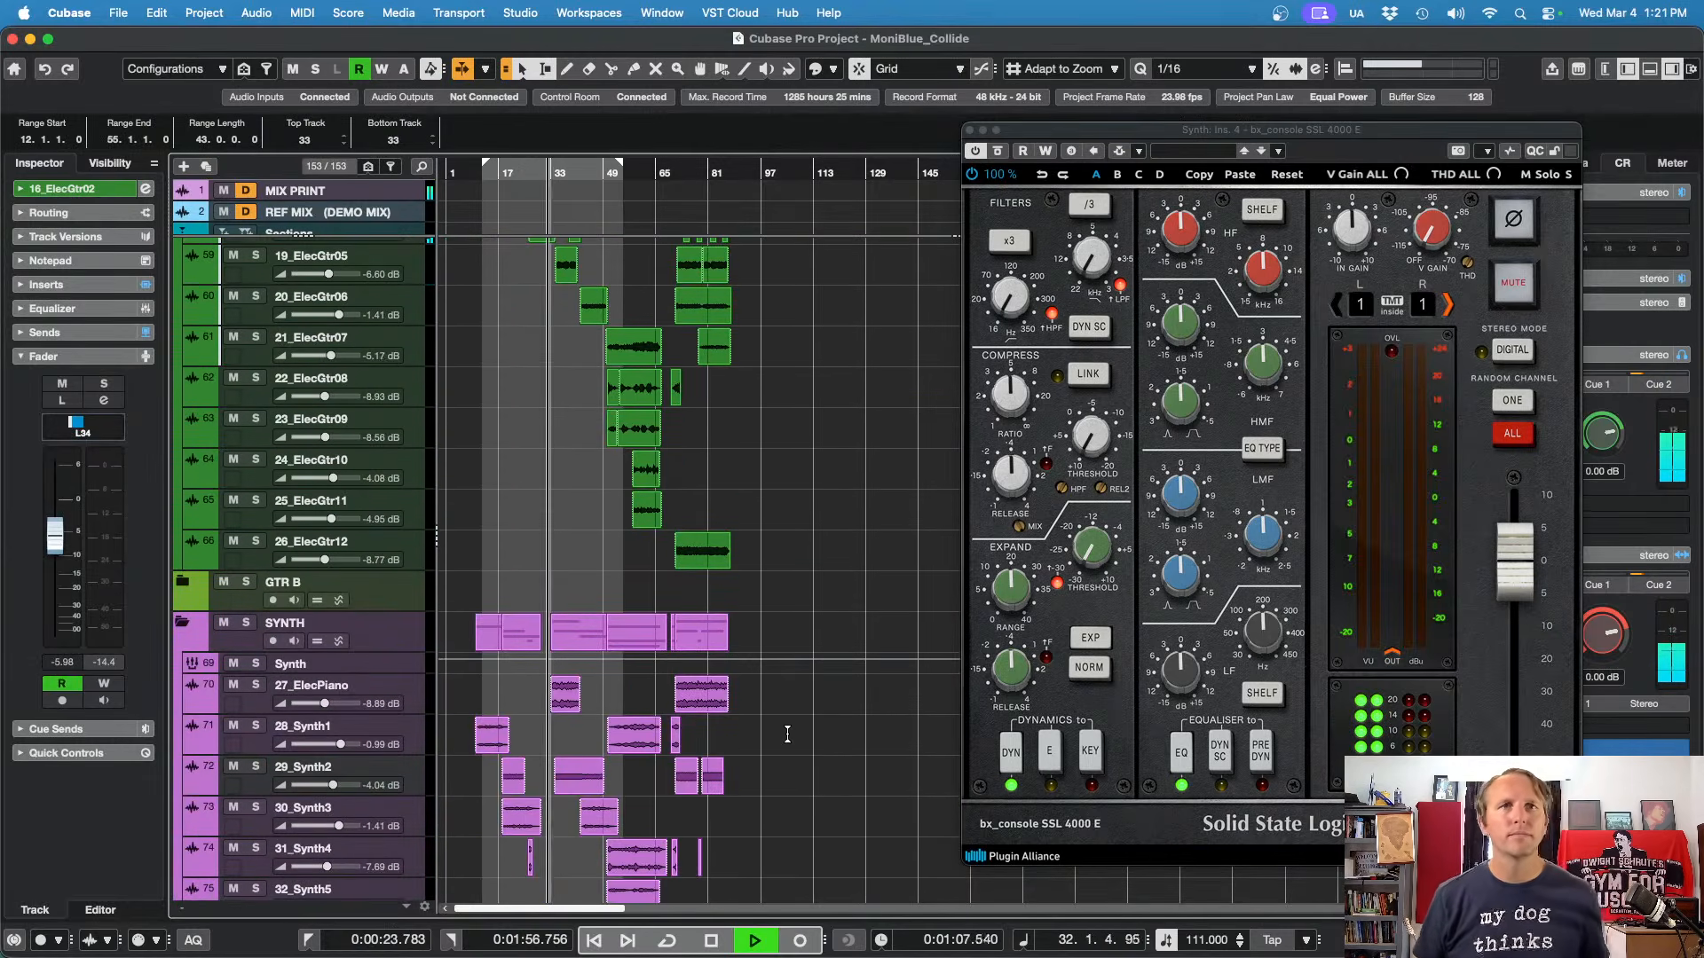
scroll(773, 745, "down", 2)
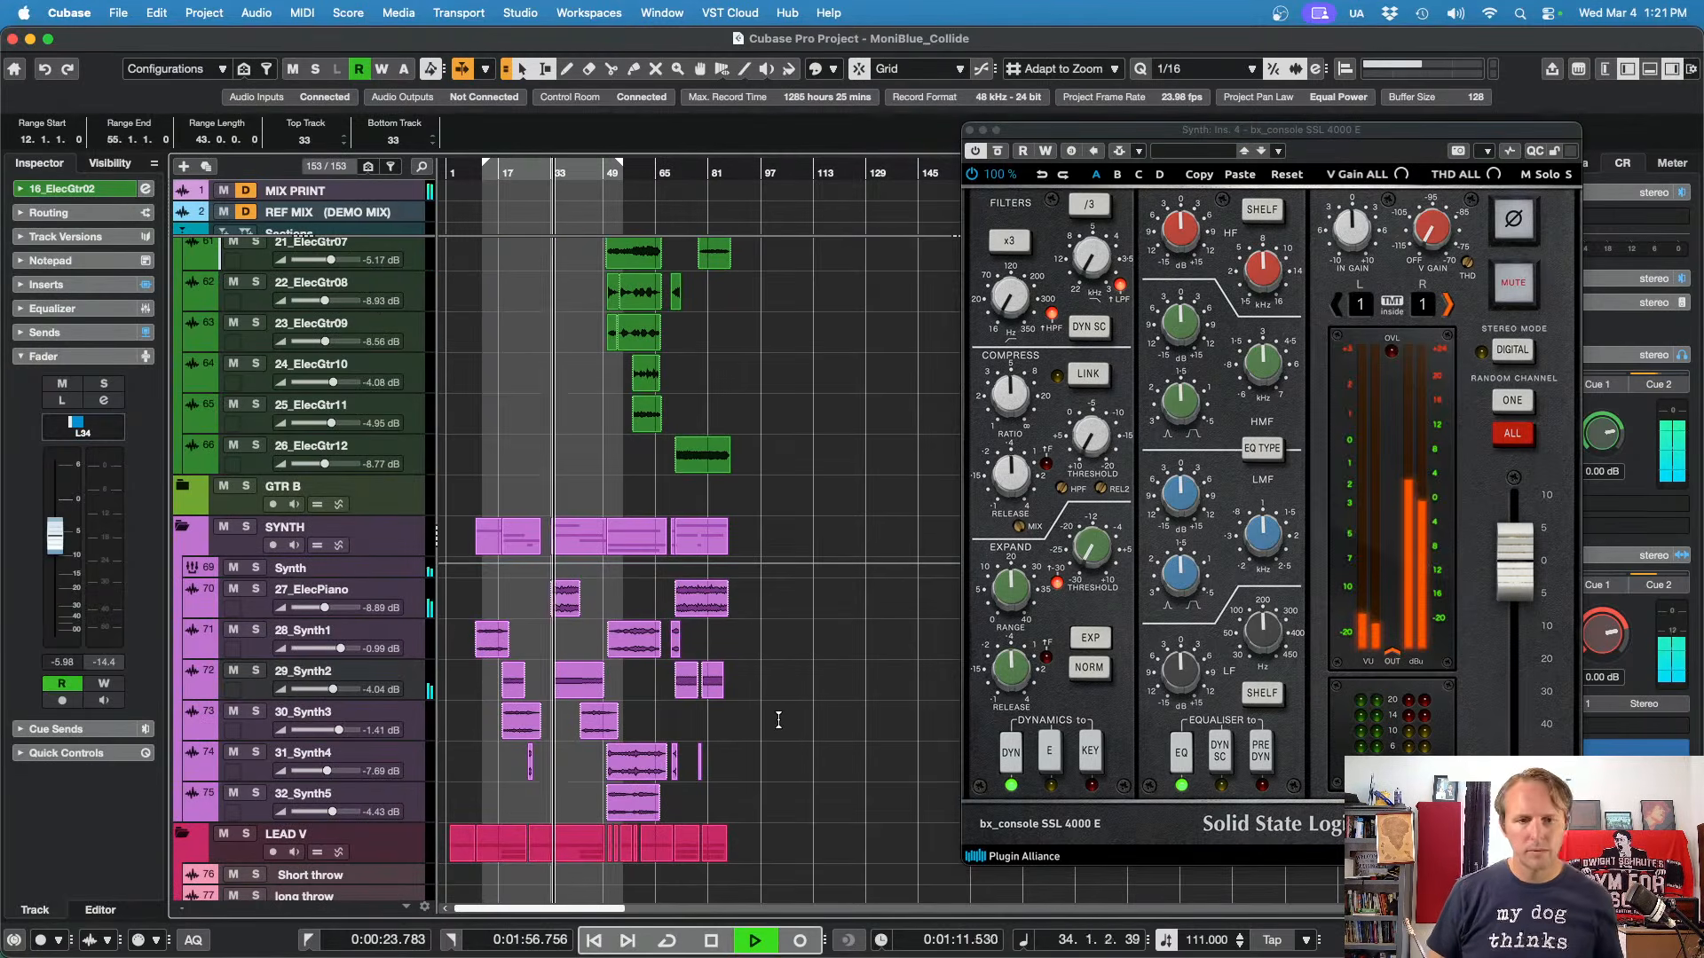
key("s")
key("s")
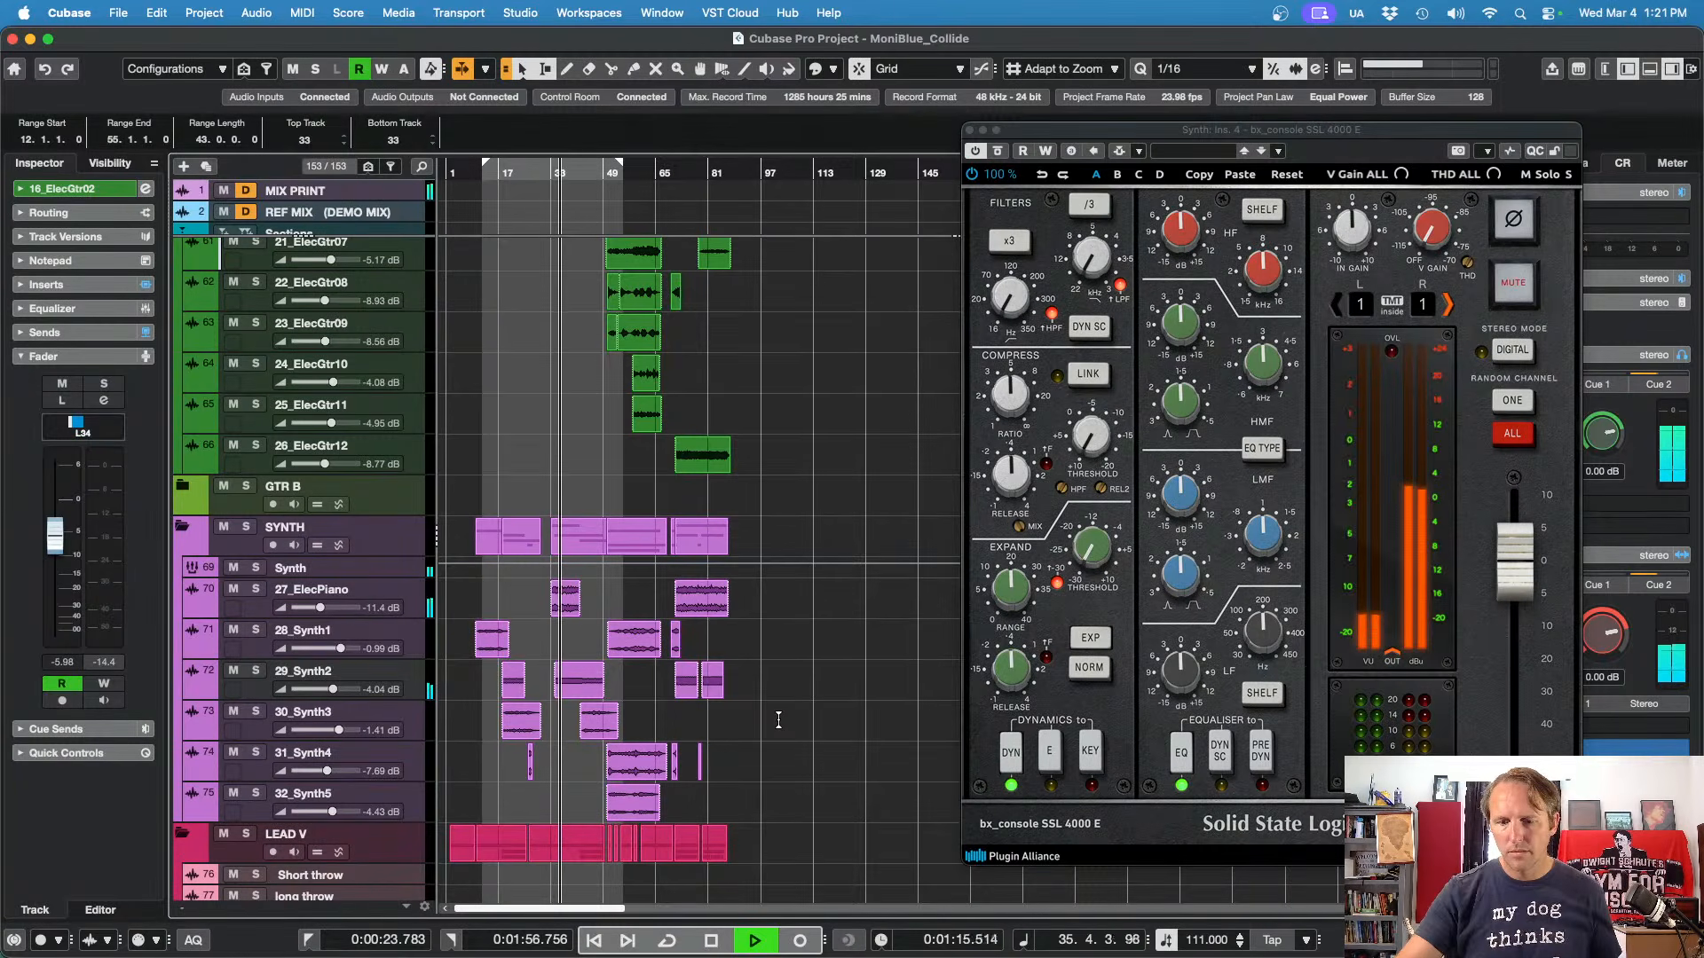
key("s")
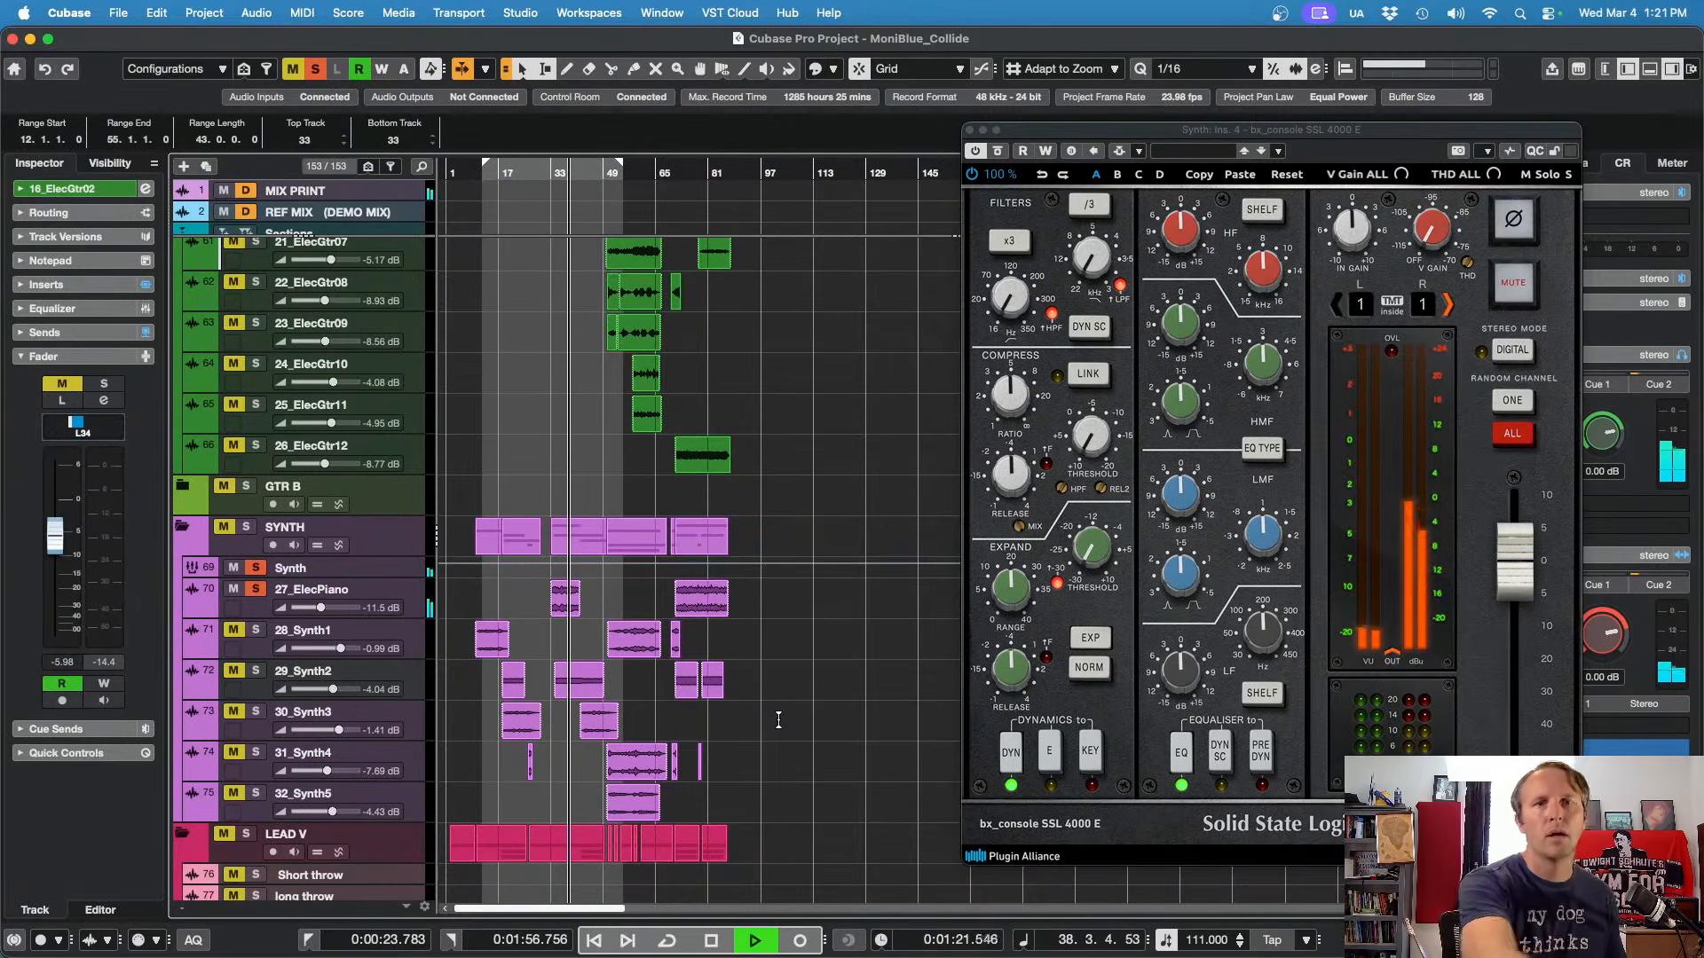
Step: Stop playback, bring up the channel settings of the soloed 27_ElecPiano track and enable its Studio A Verb send
key("e")
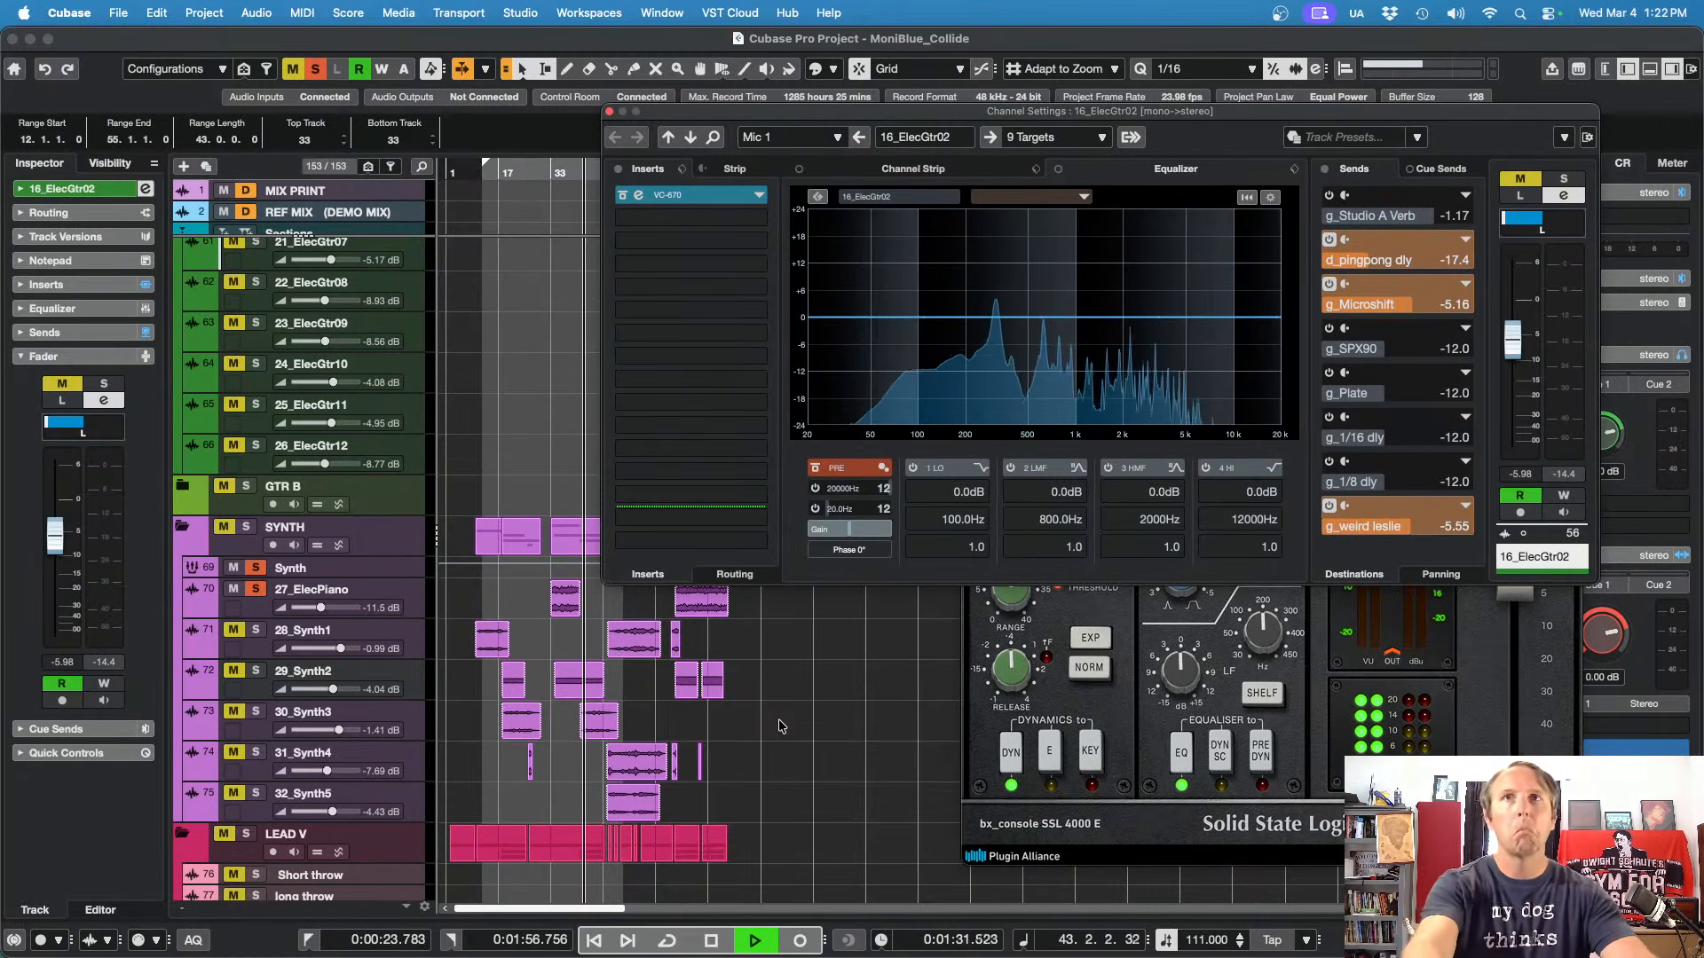
key("space")
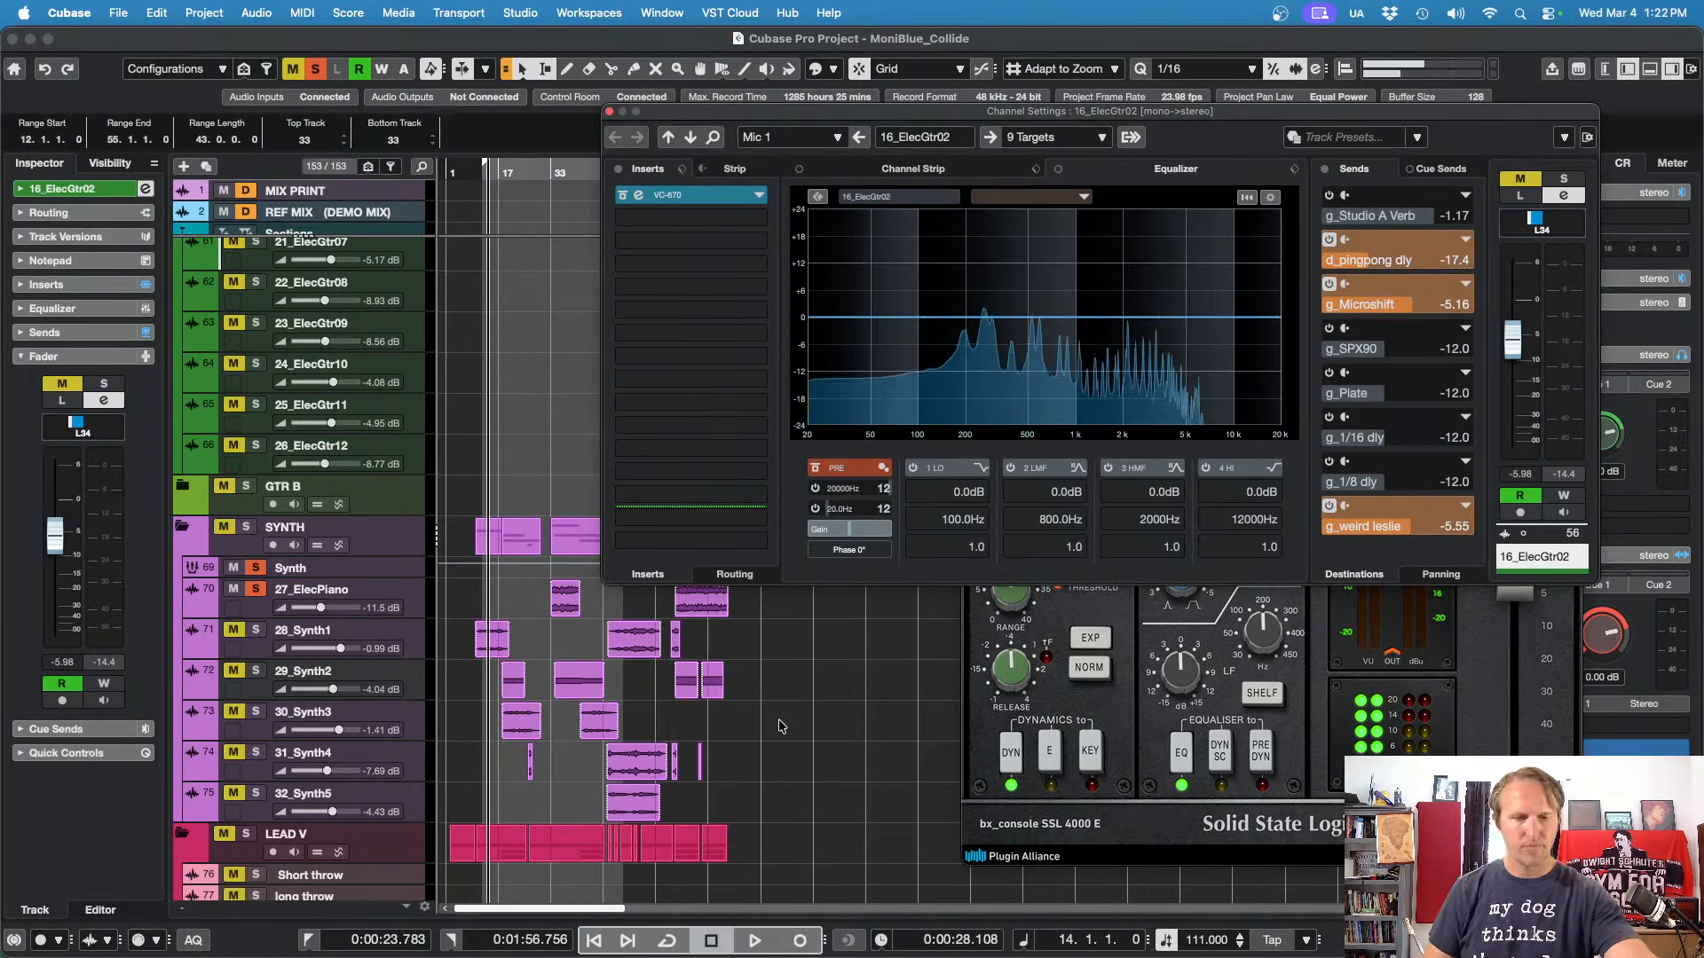
key("shift+s")
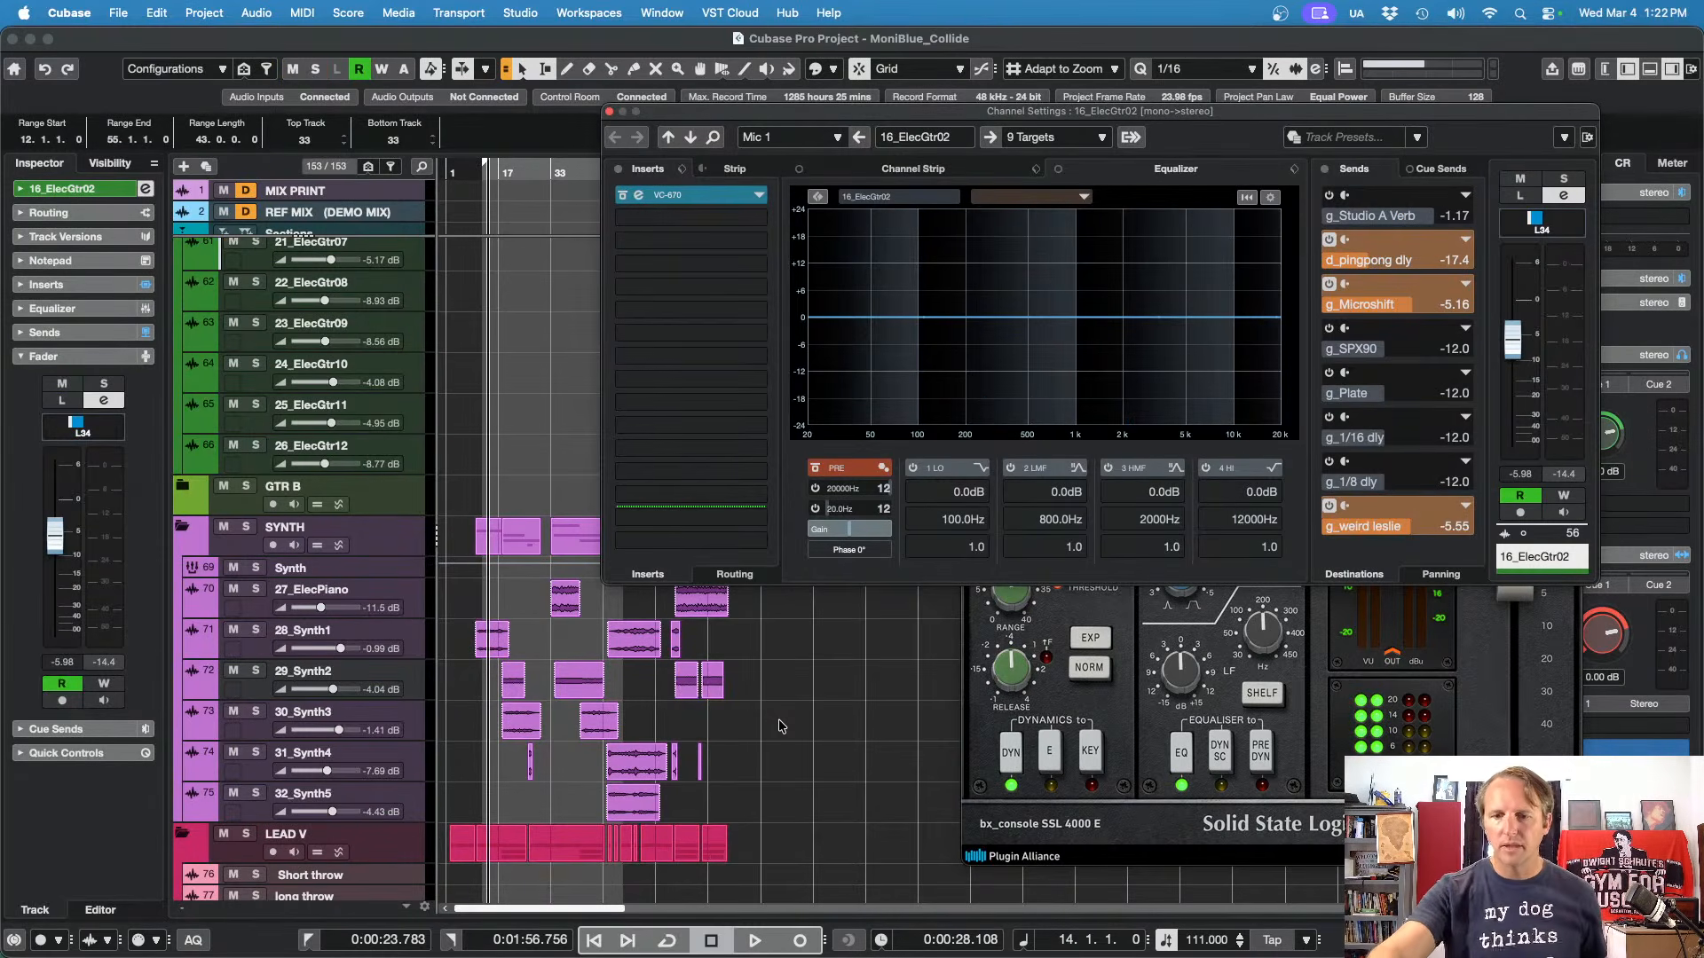
key("shift+s")
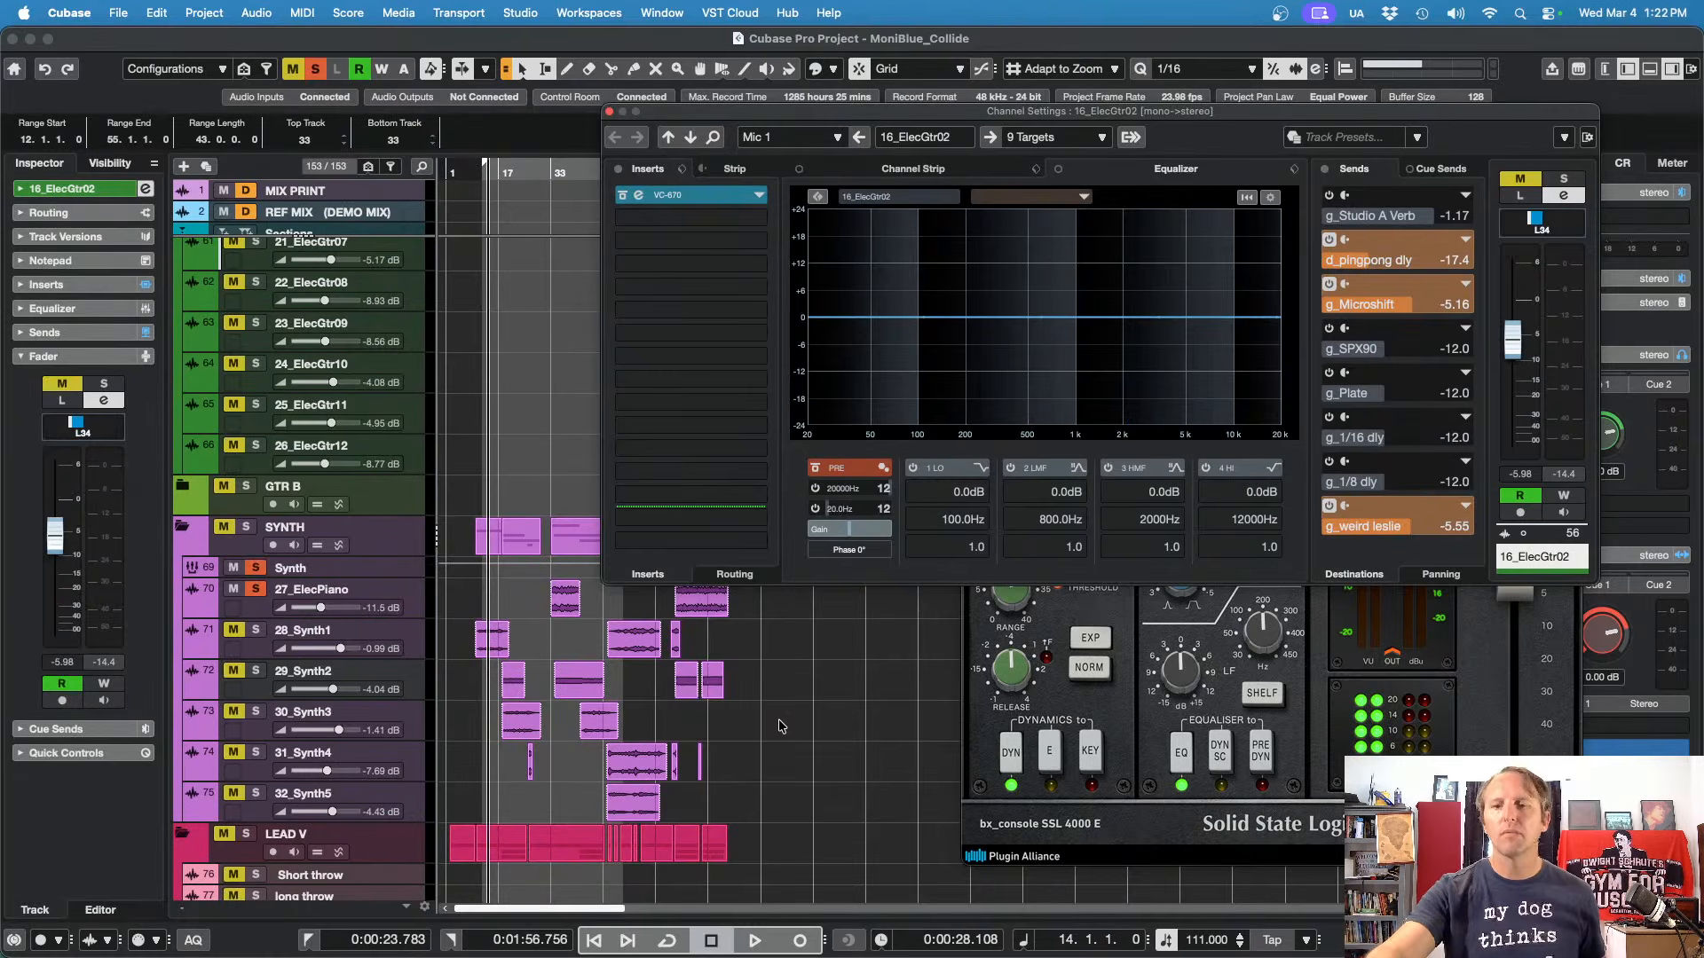
key("Down")
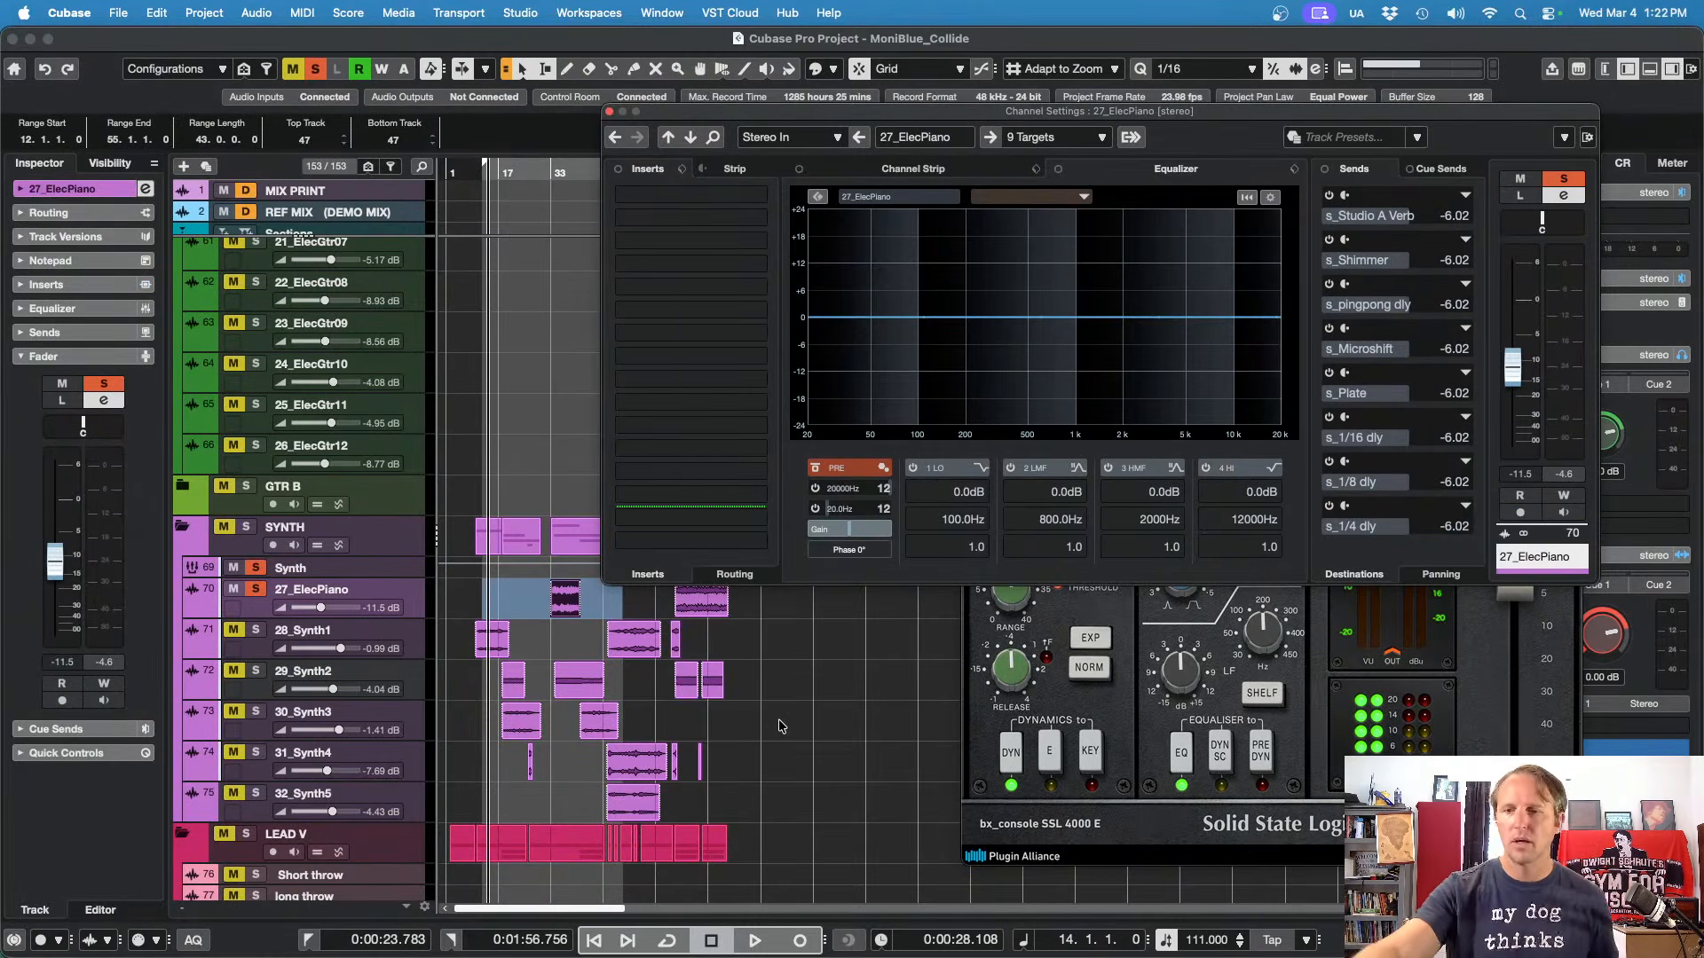
key("1")
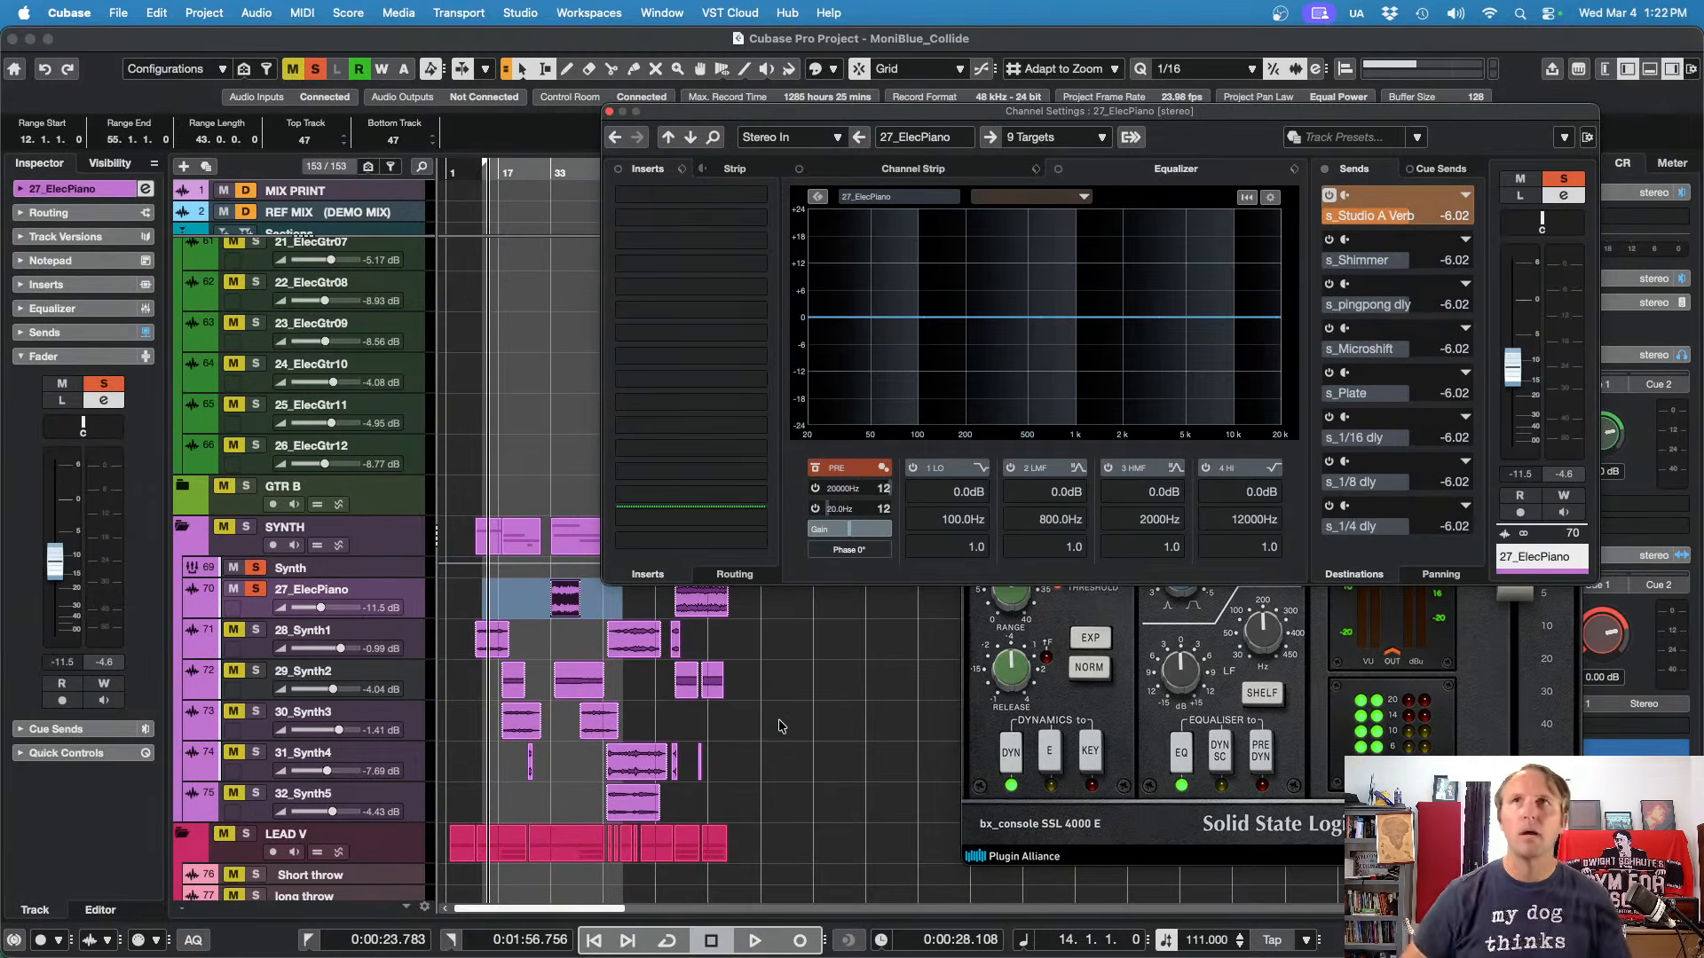
Step: While auditioning 27_ElecPiano, set its Studio A Verb send to -2.69, enable Shimmer at -17.1 and 1/16 dly at -6.02, and leave Plate off at -13.5
key("space")
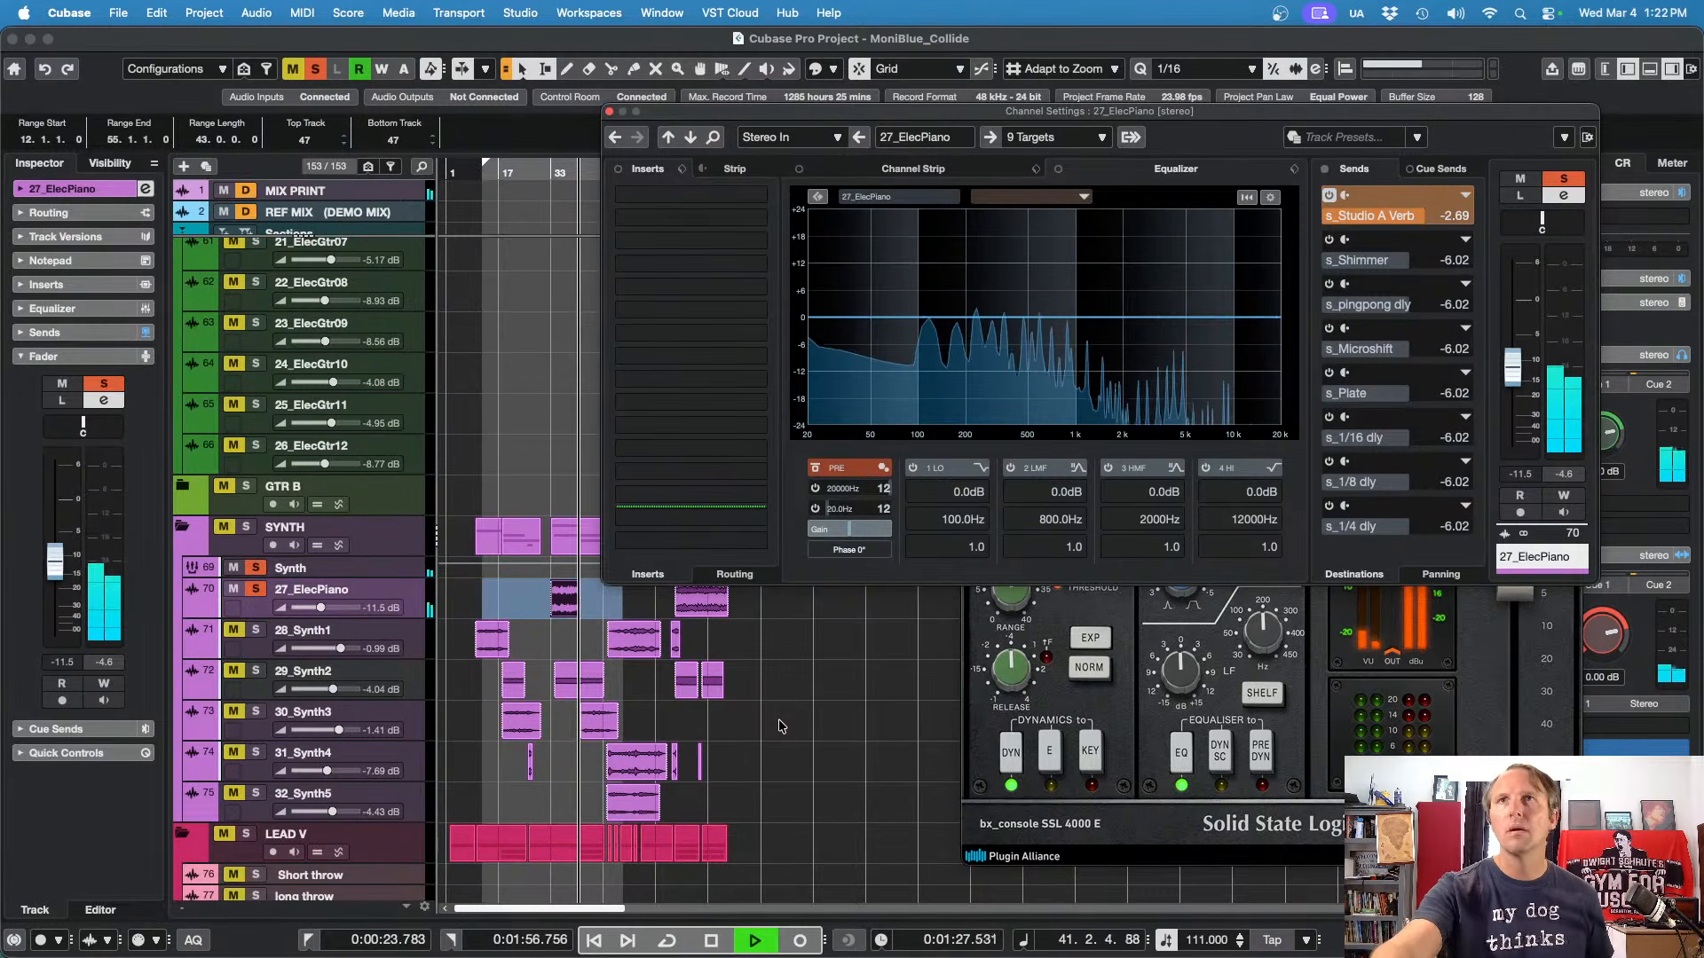
key("space")
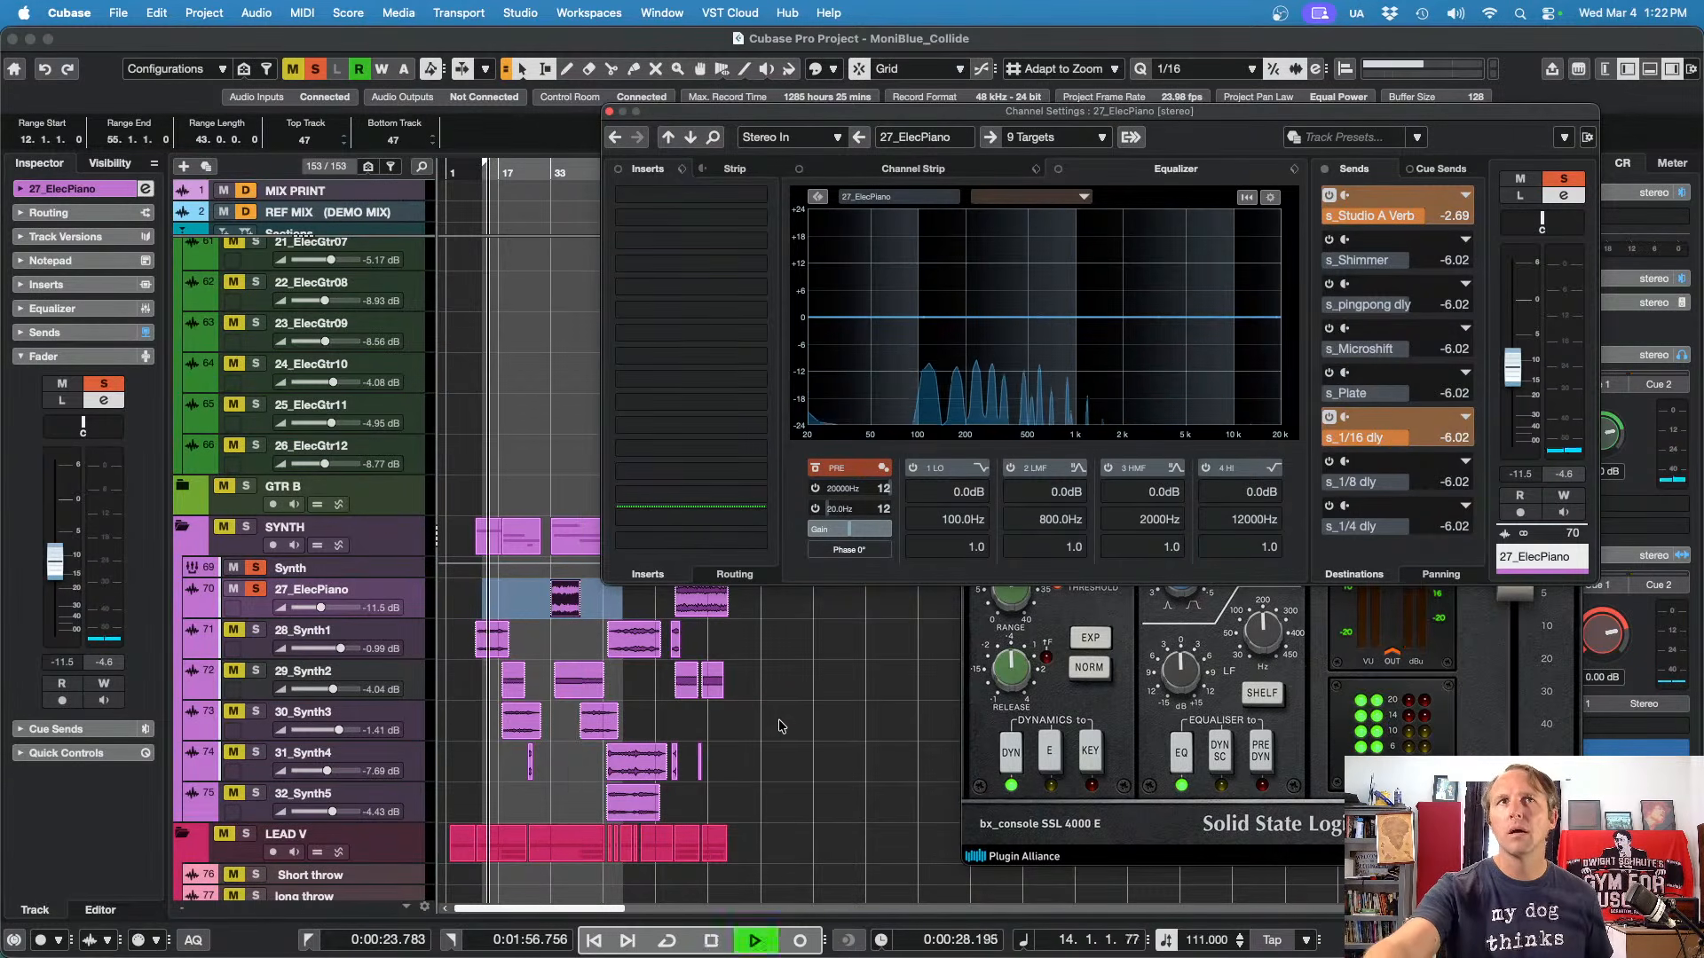
key("space")
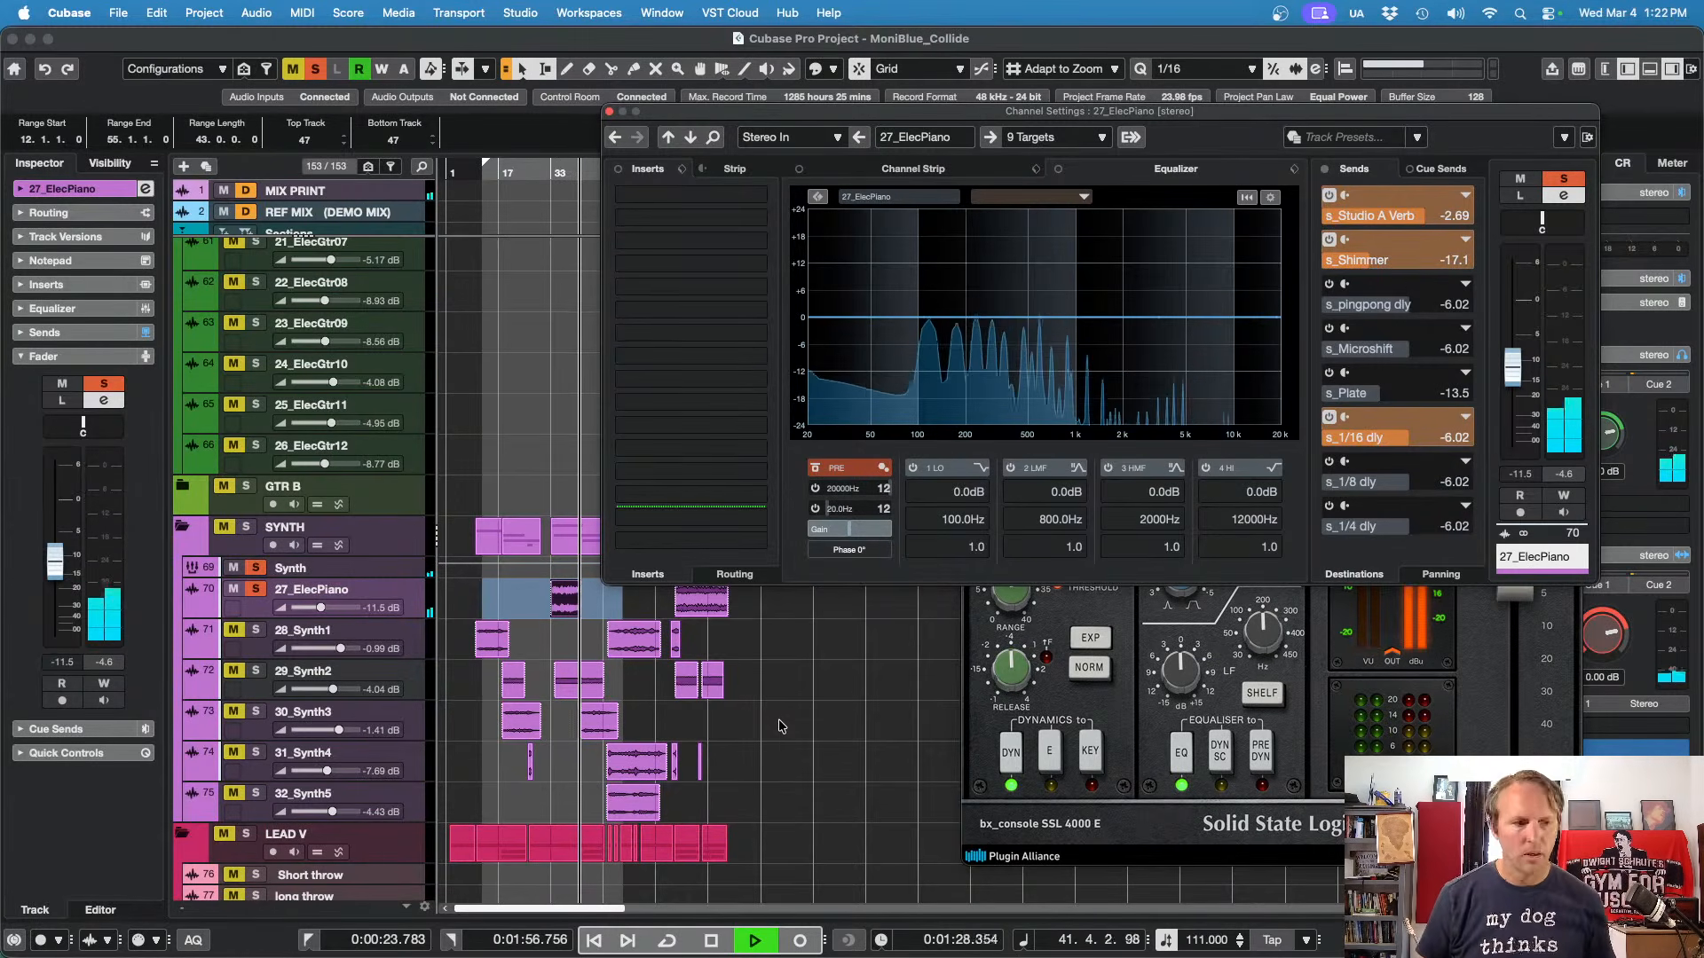
key("space")
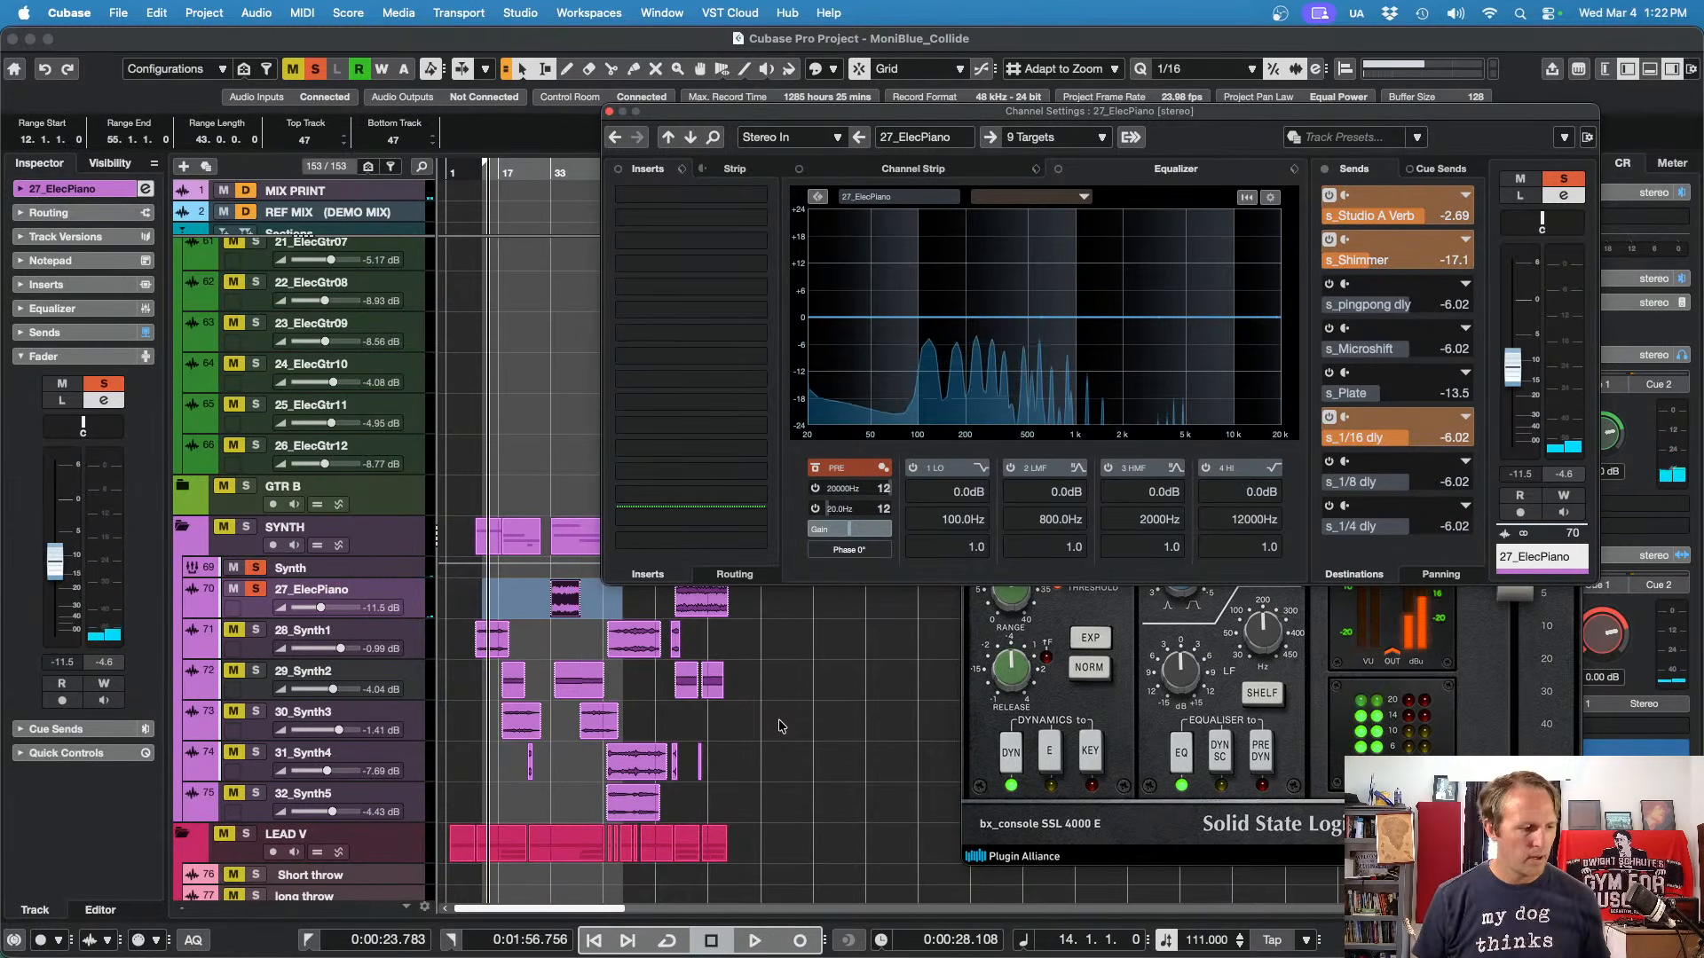
Step: Go to the Shimmer send's destination channel, inspect its Shimmer plug-in settings and close the plug-in and channel windows
right_click(1386, 253)
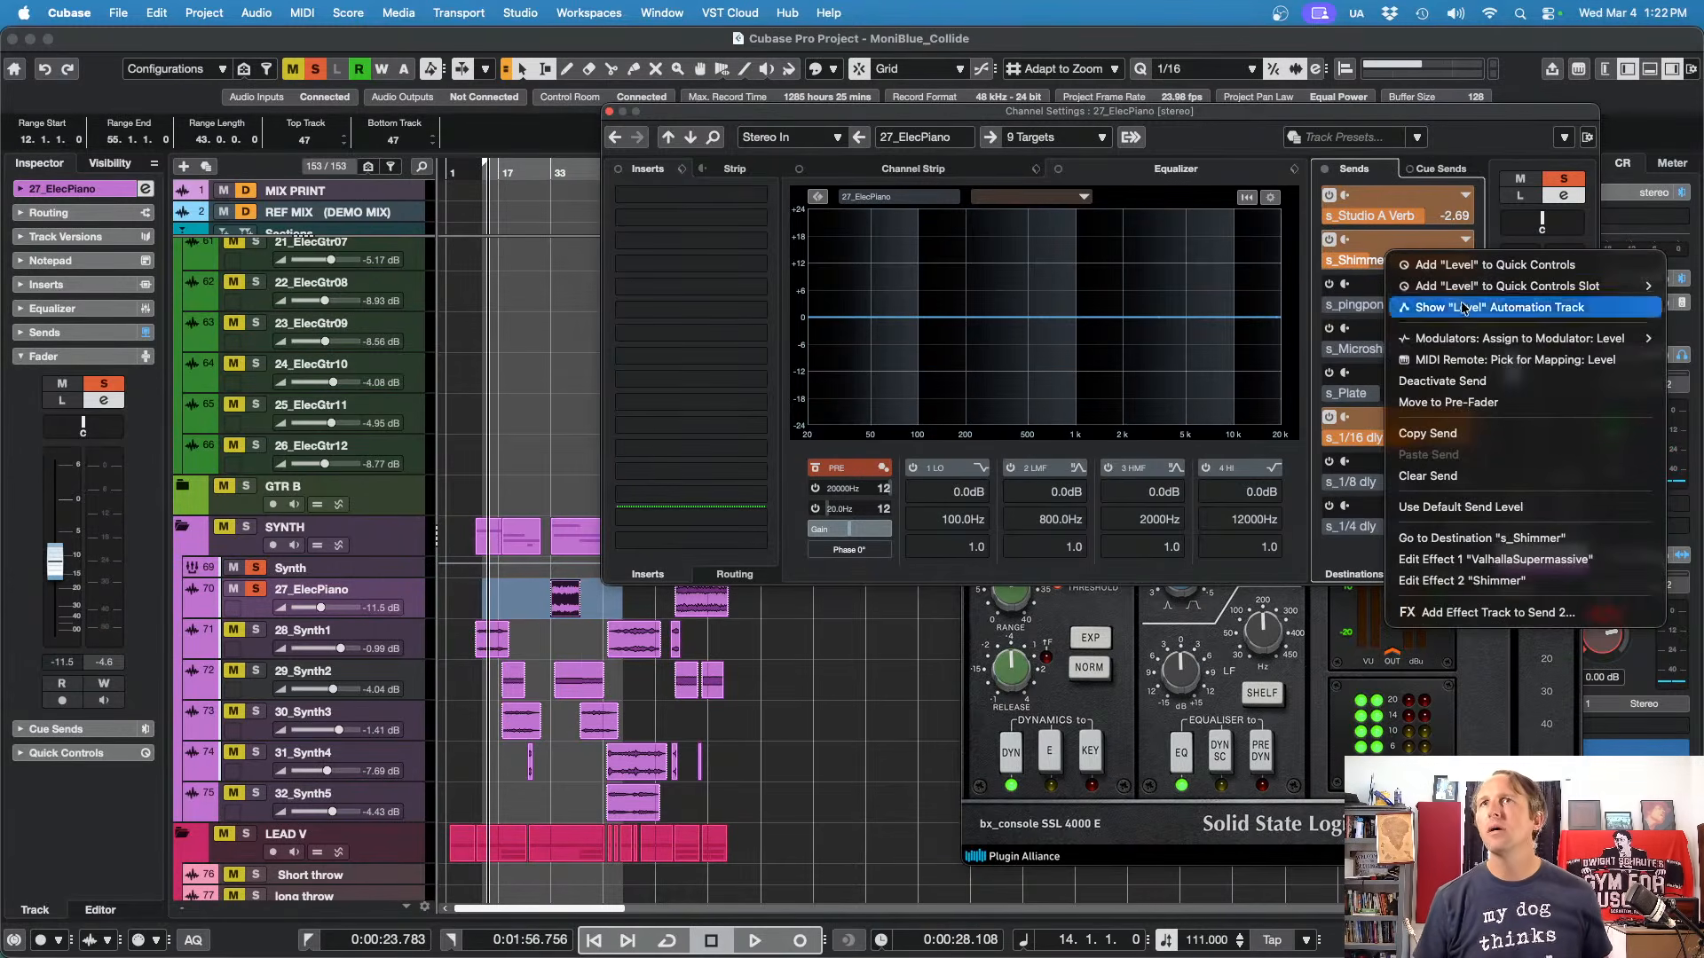
left_click(1469, 538)
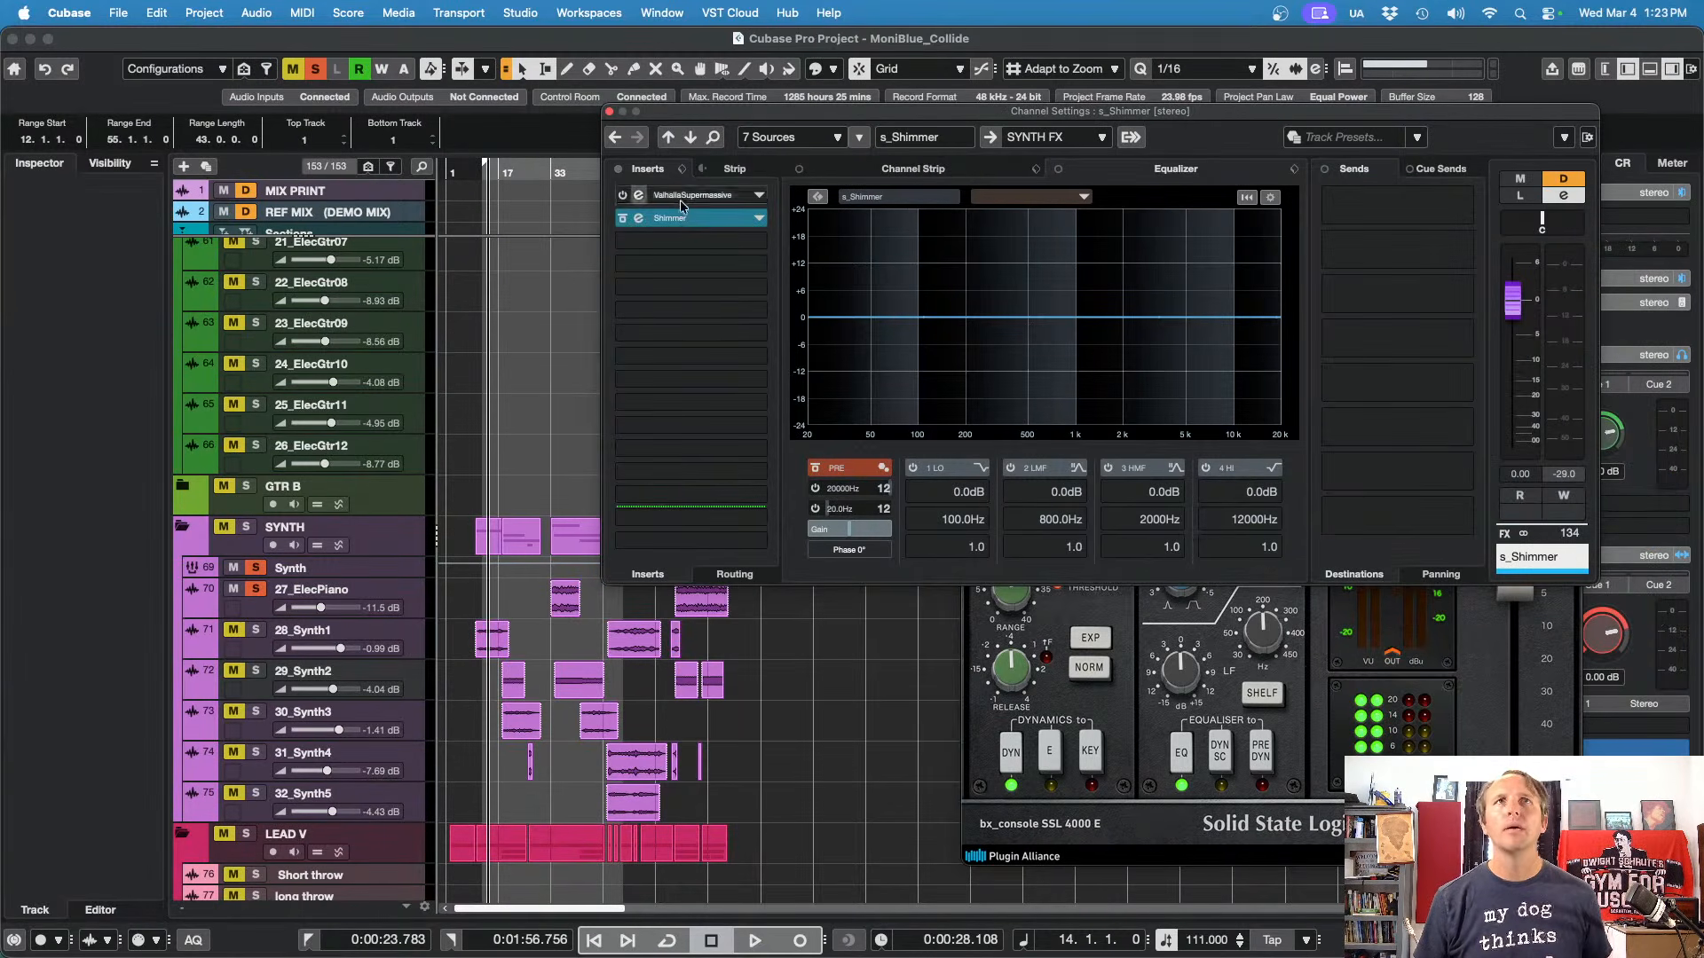
left_click(684, 218)
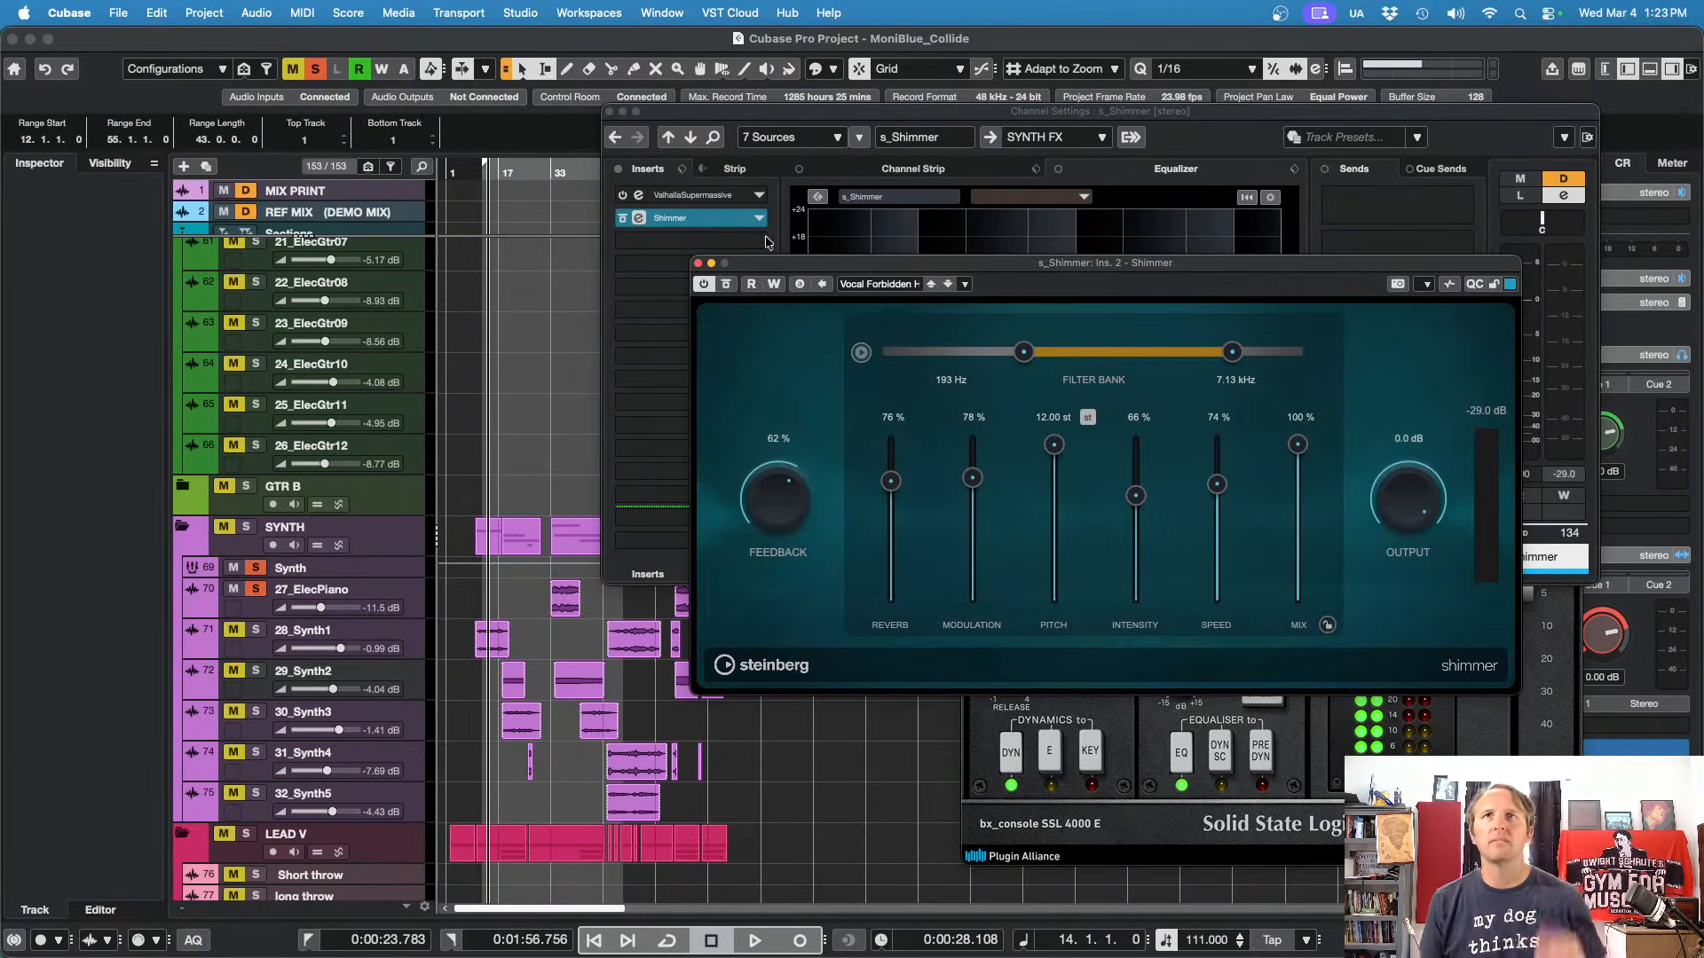
left_click(697, 263)
left_click(609, 112)
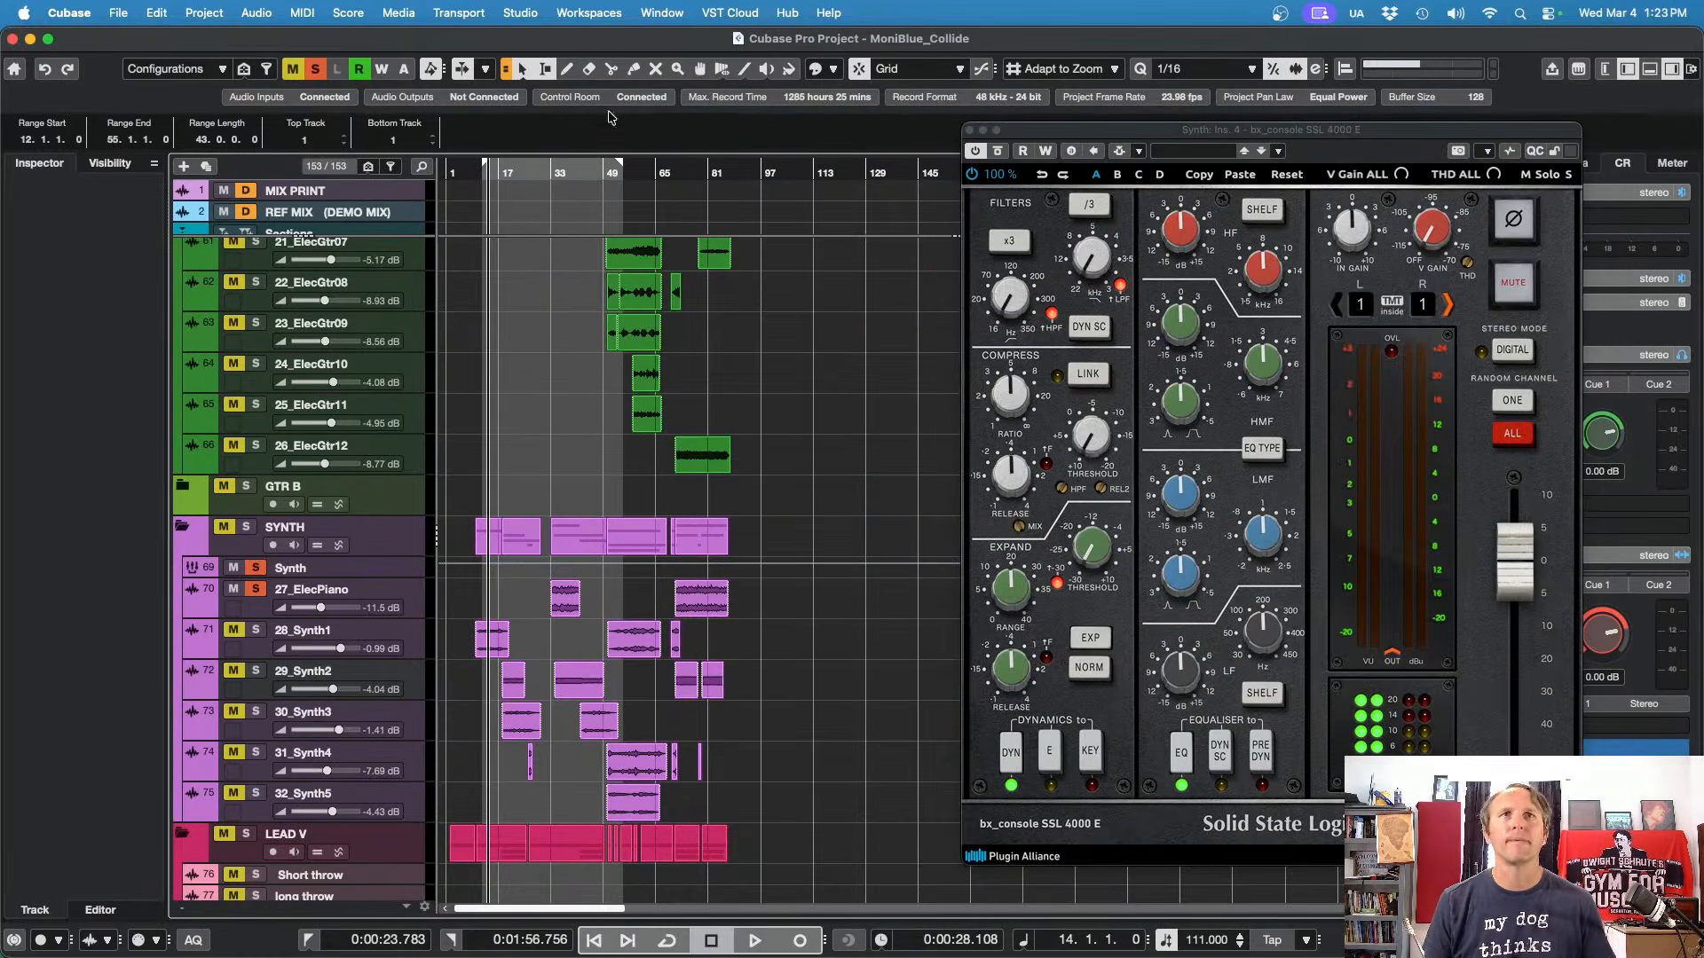
Step: Clear the electric piano's solo, play the mix, and solo 28_Synth1 with its channel settings open
left_click(257, 569)
key("space")
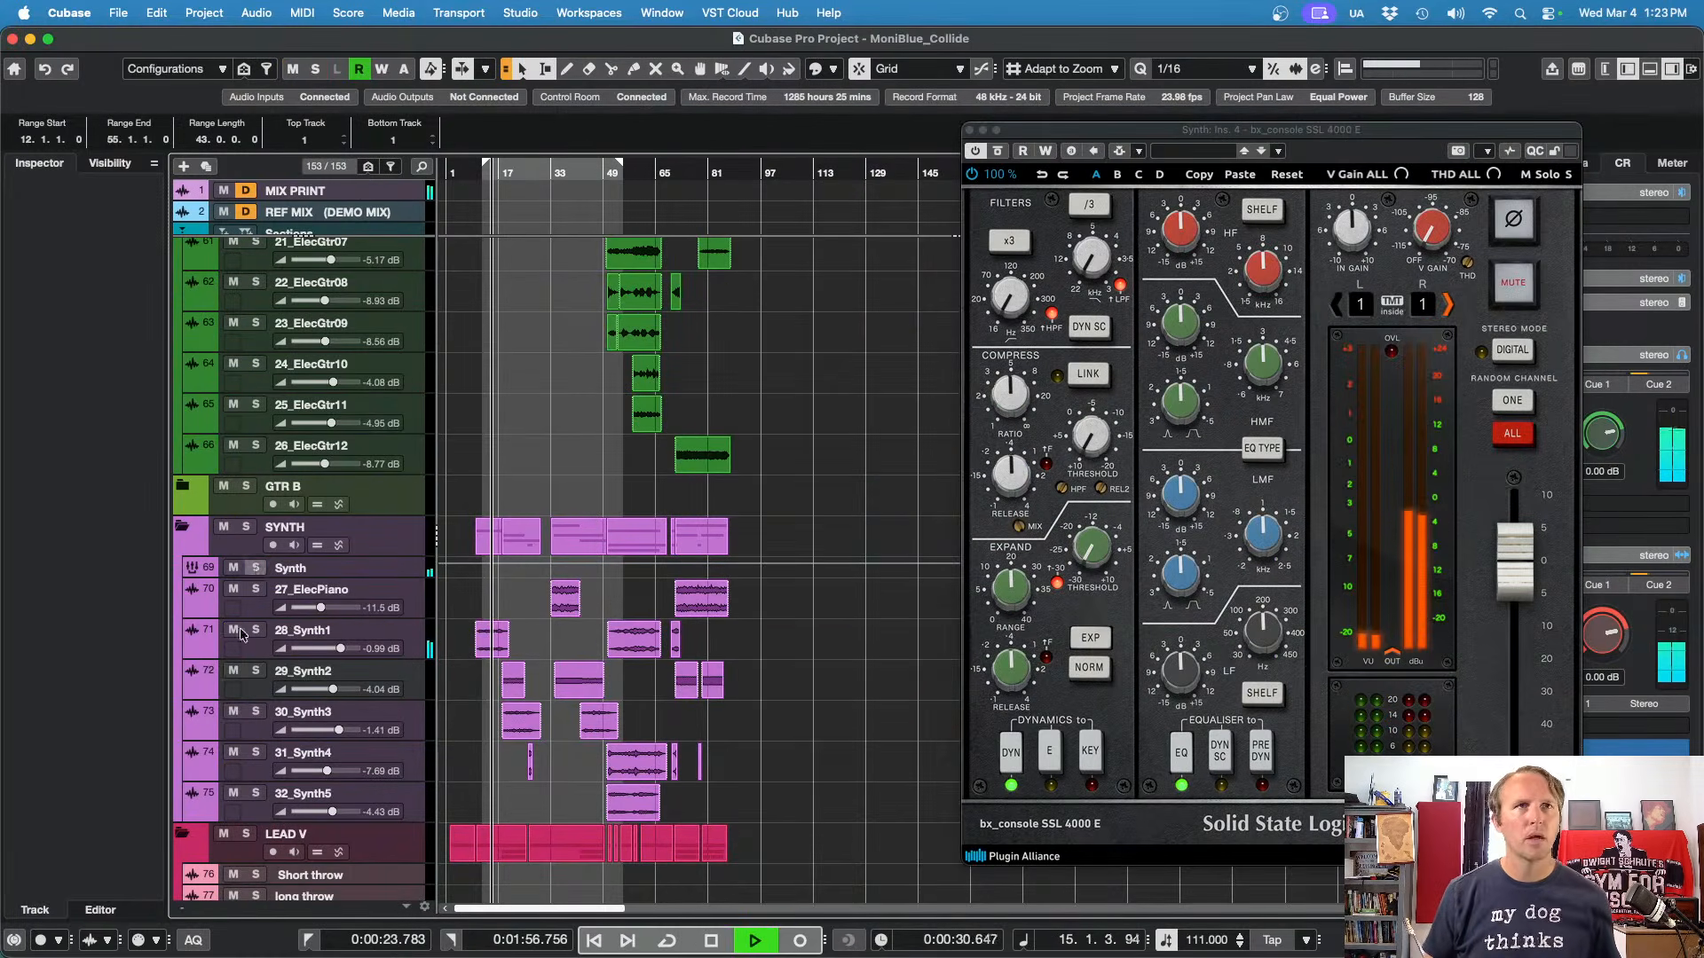
left_click(261, 648)
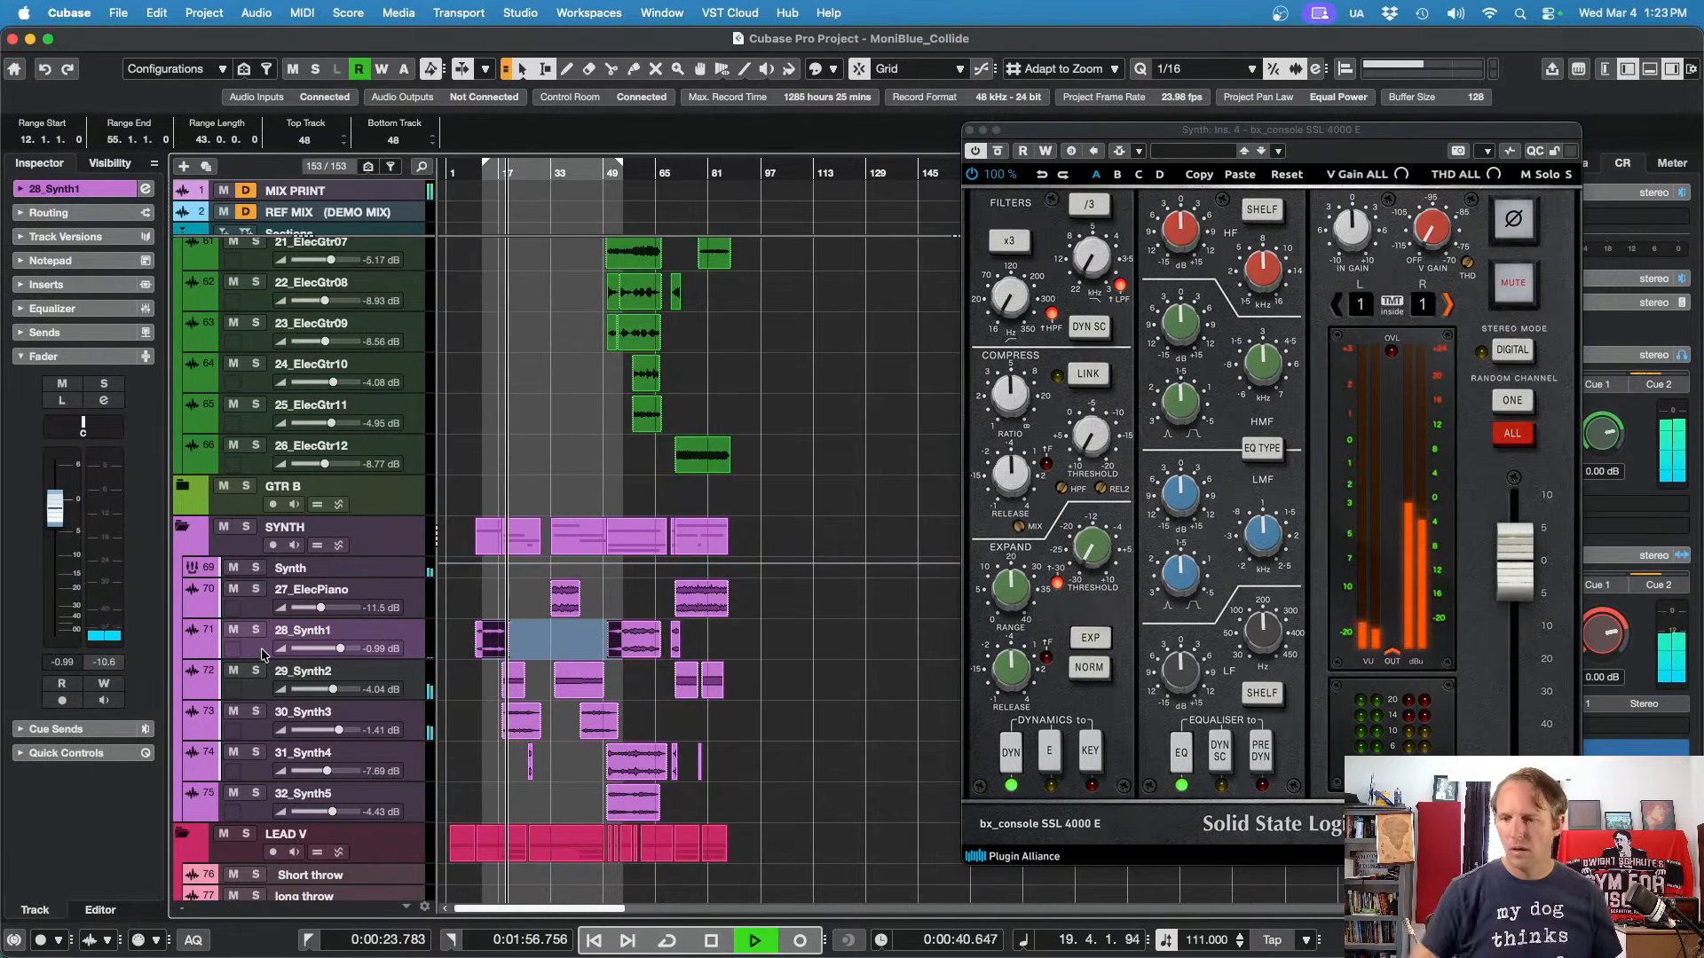
key("e")
key("space")
key("space")
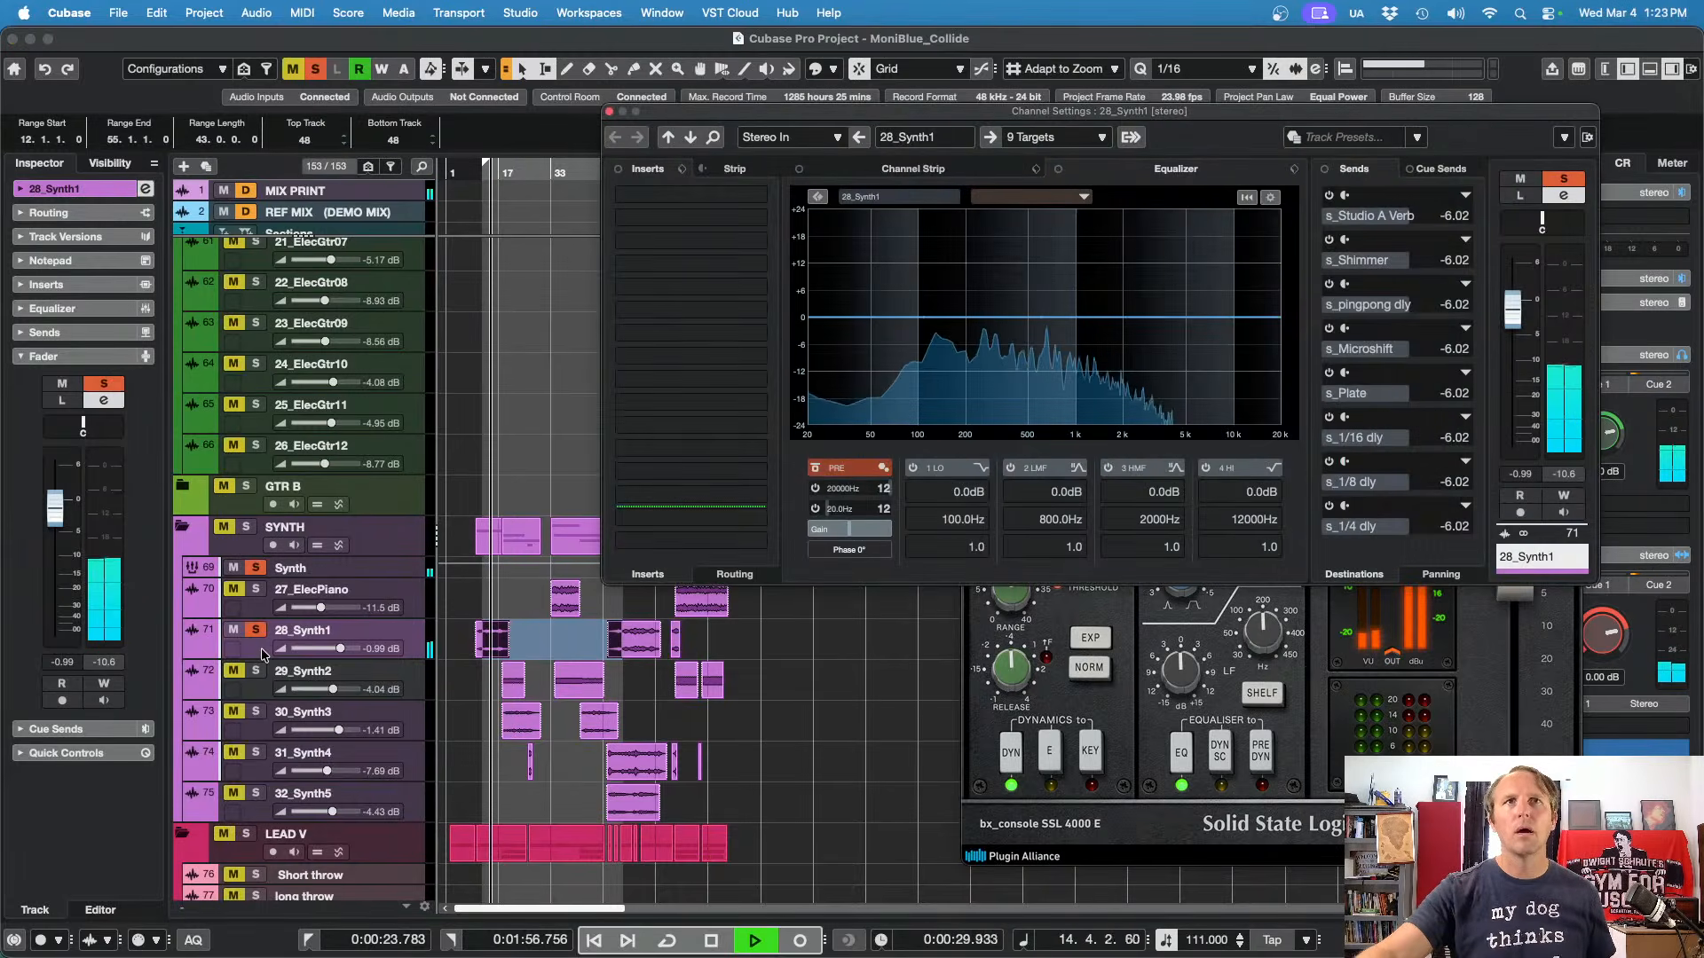
key("s")
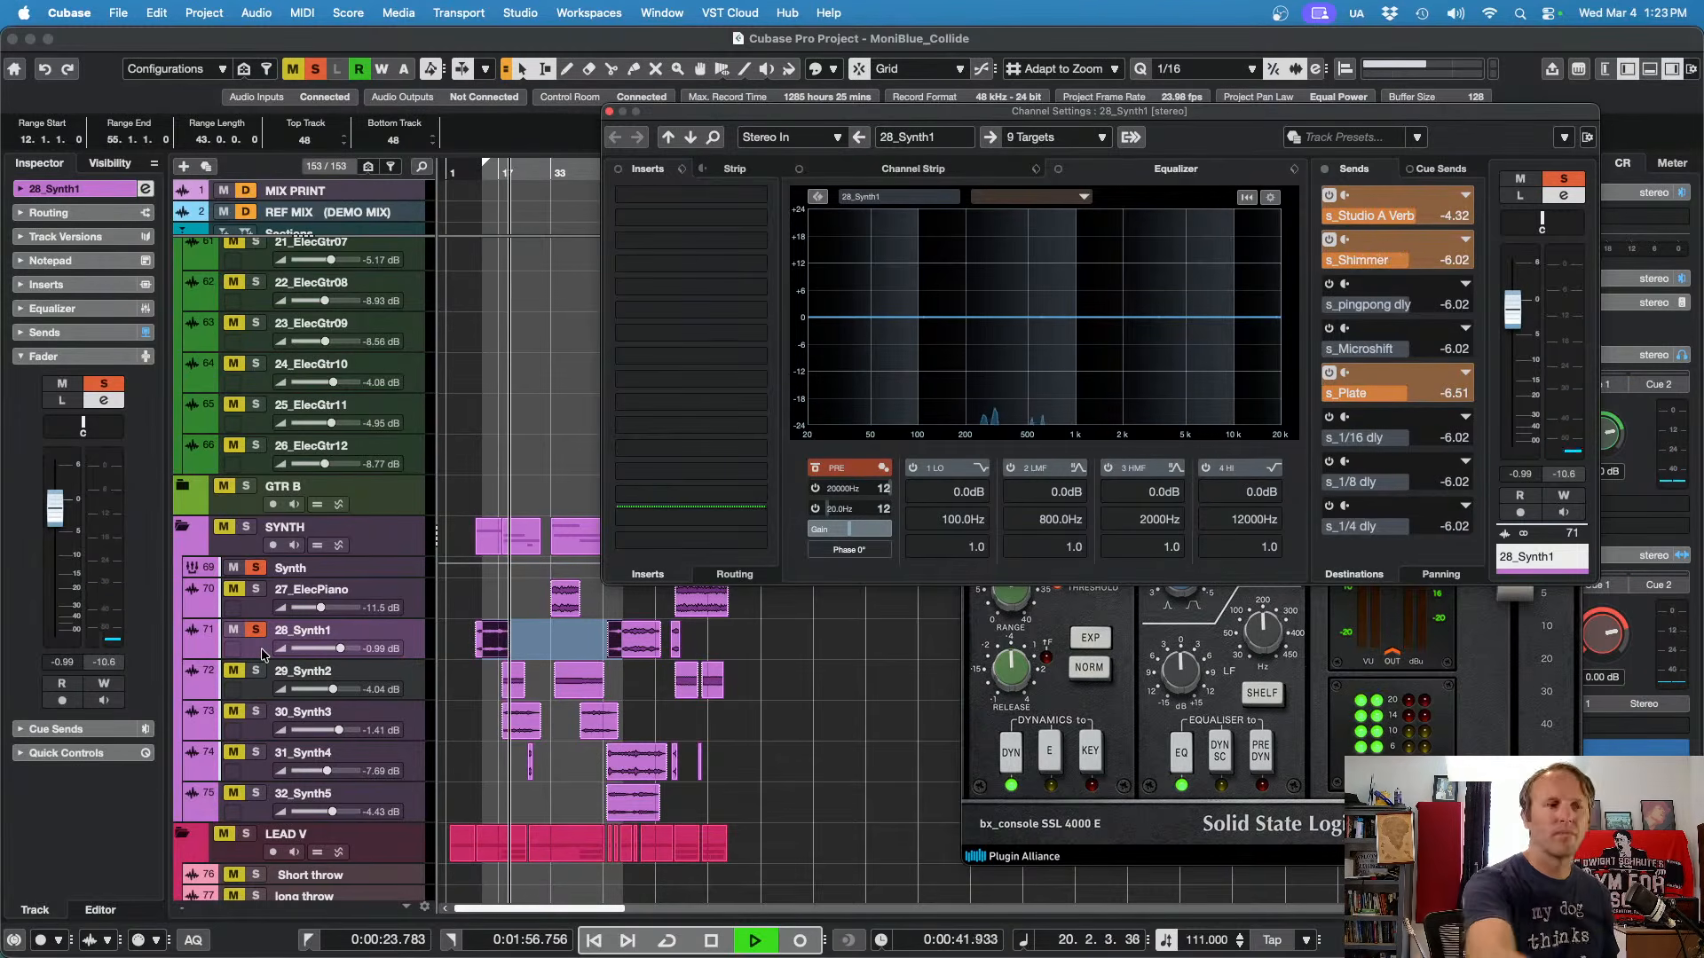
Step: While auditioning 28_Synth1, enable its sends with Studio A Verb at -4.32, Shimmer at -18.5 and Plate at -6.51
key("space")
key("space")
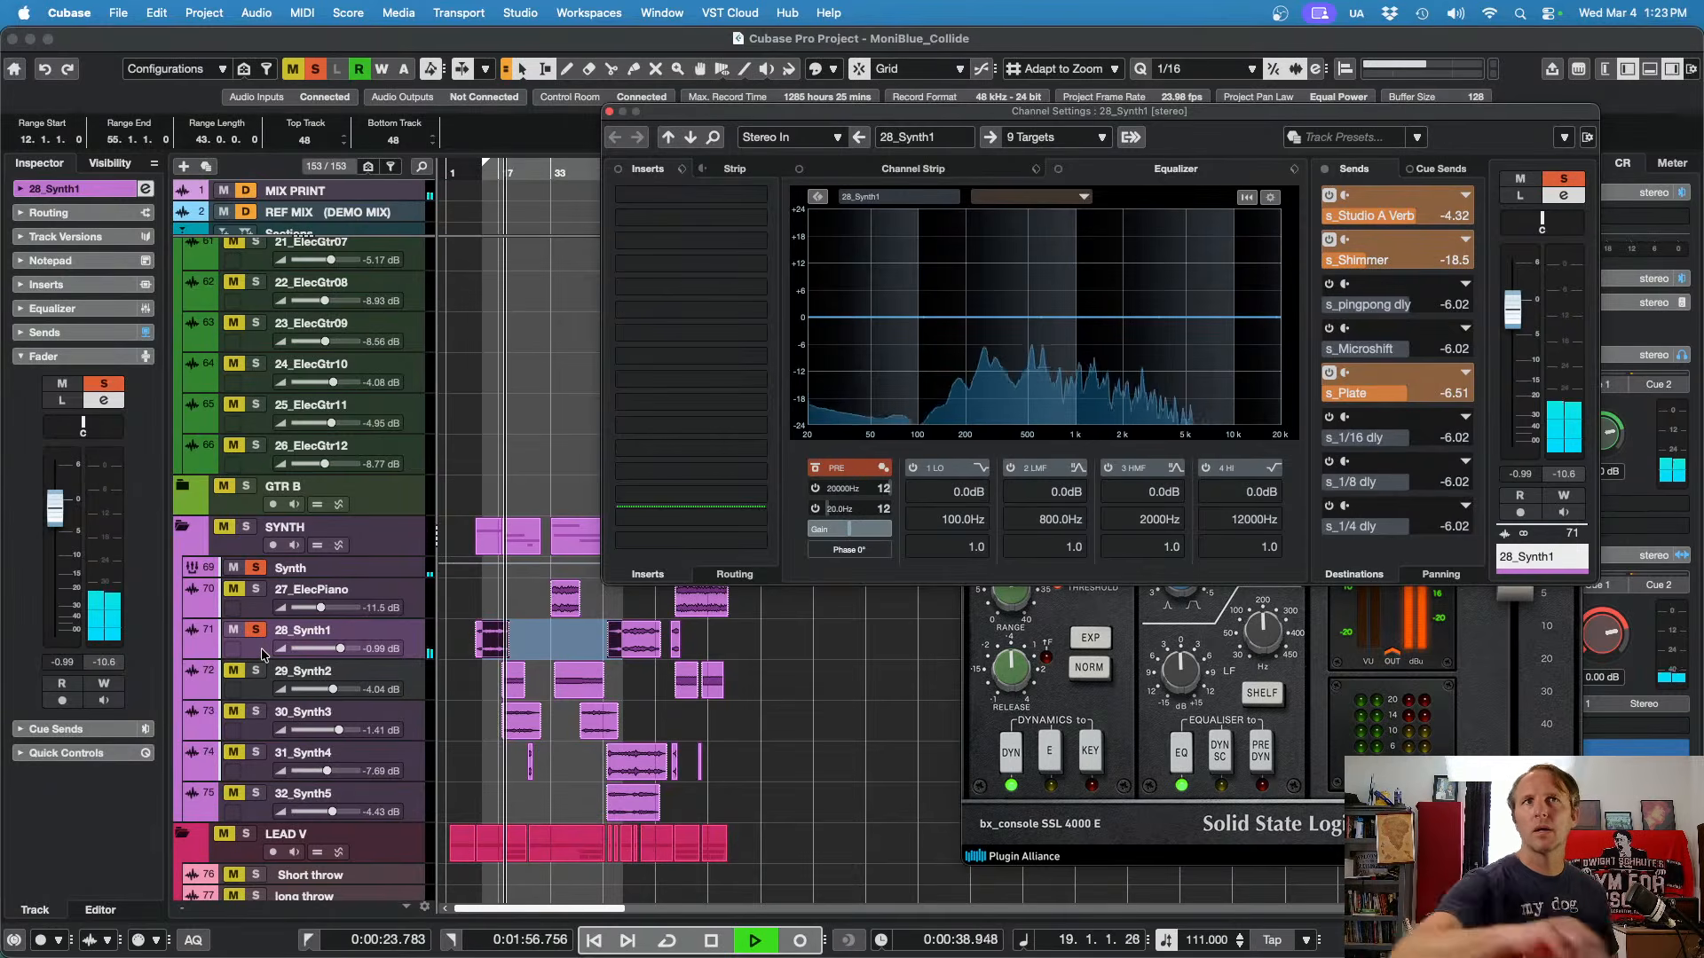
key("space")
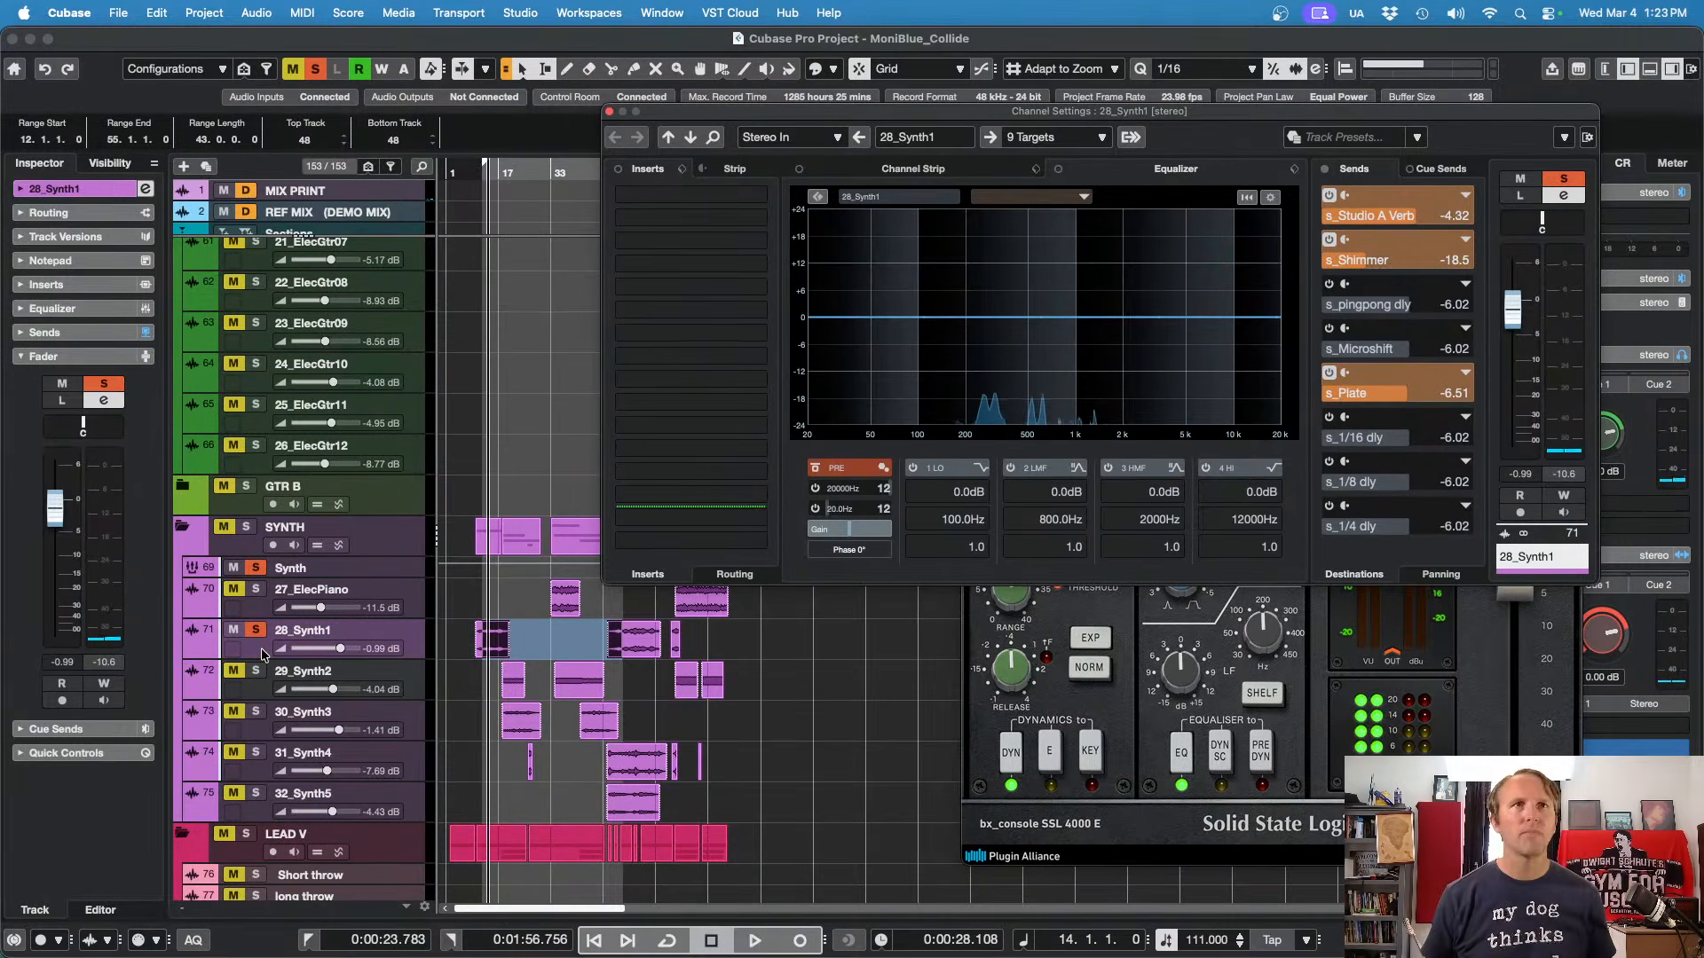
Step: Show the sends in the MixConsole and copy 28_Synth1's send settings to 30_Synth3
key("F3")
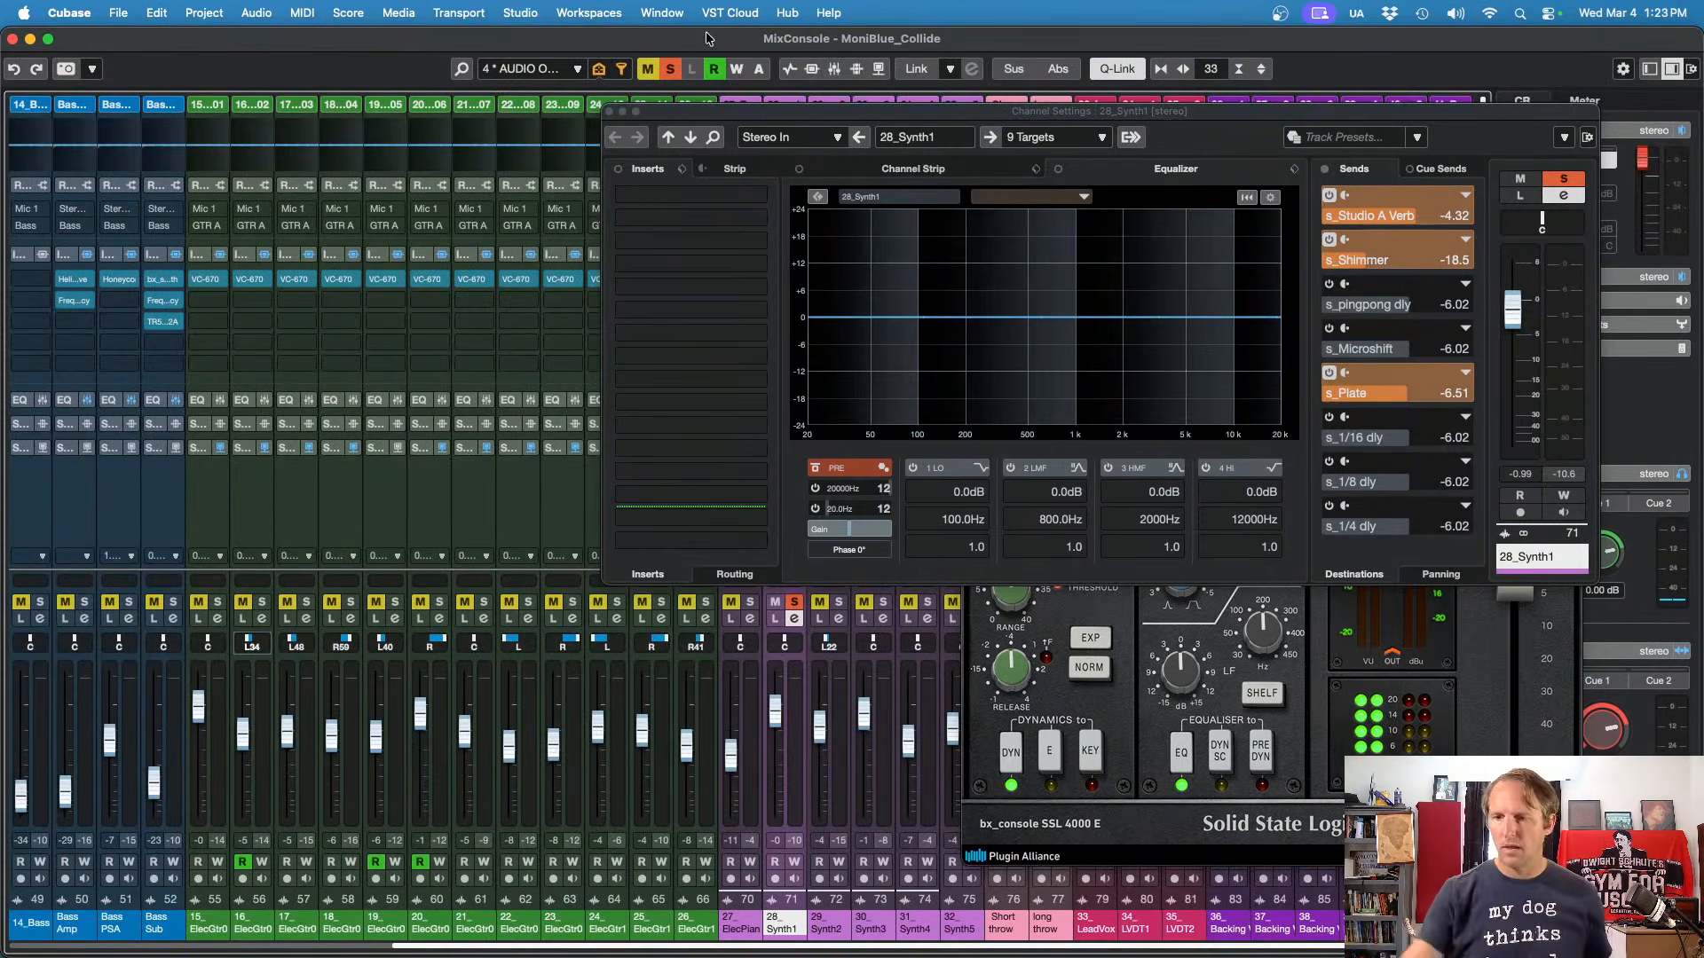
key("e")
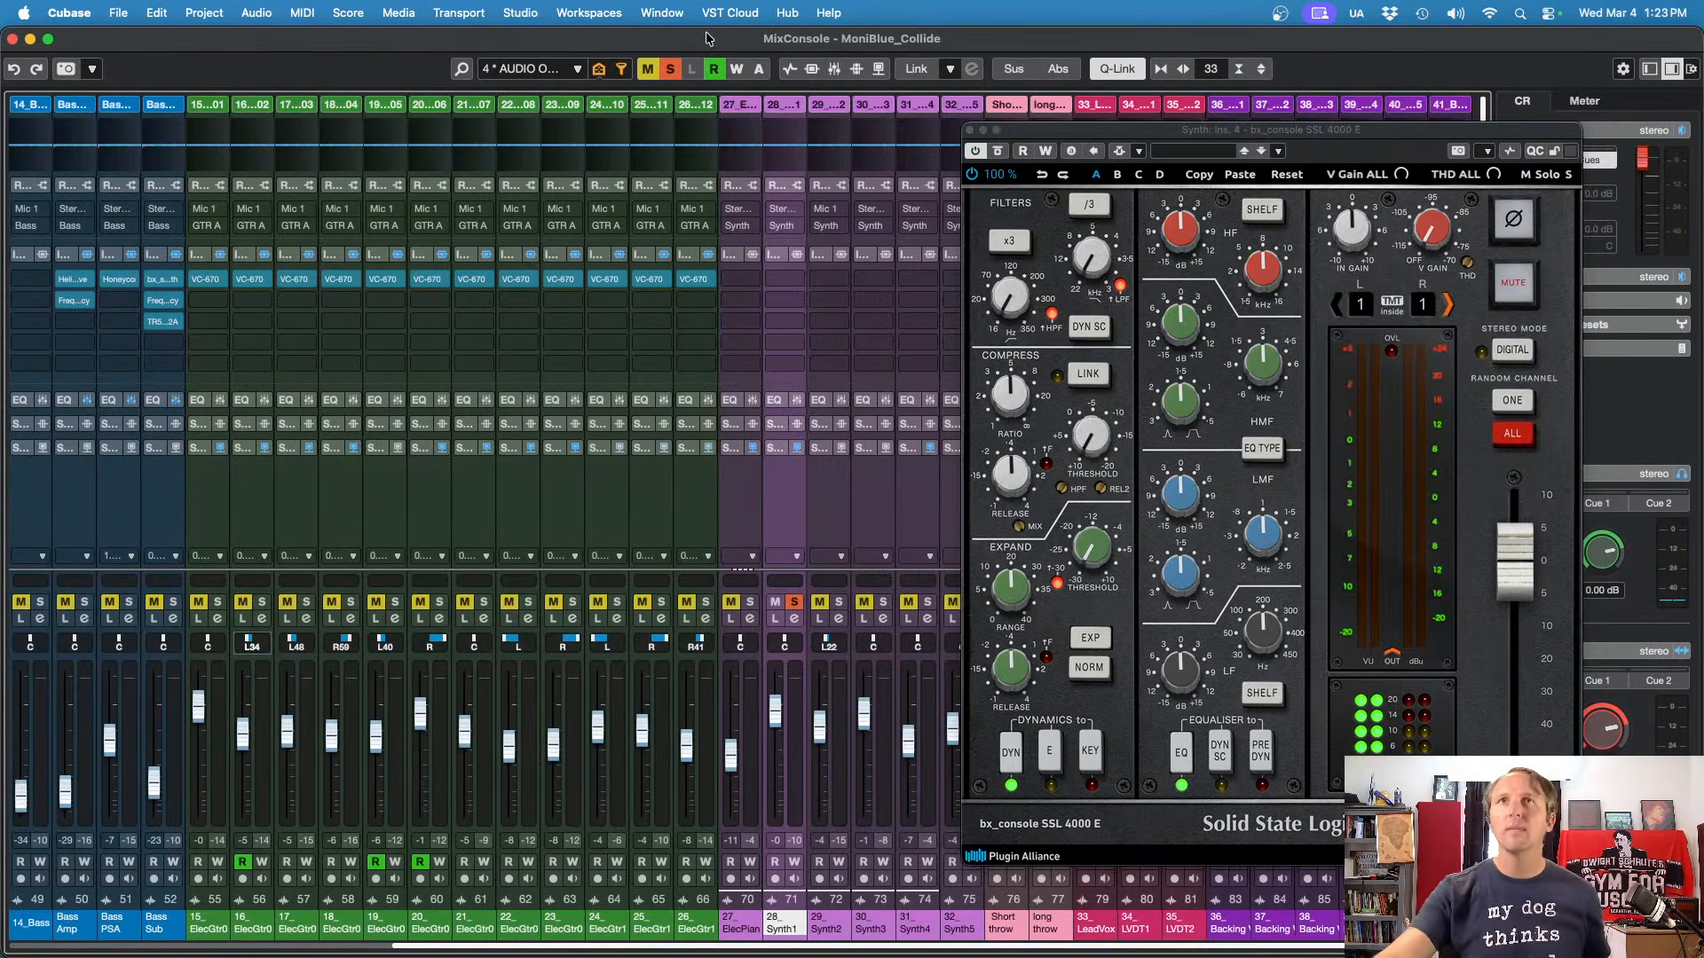
left_click(970, 131)
scroll(799, 247, "down", 3)
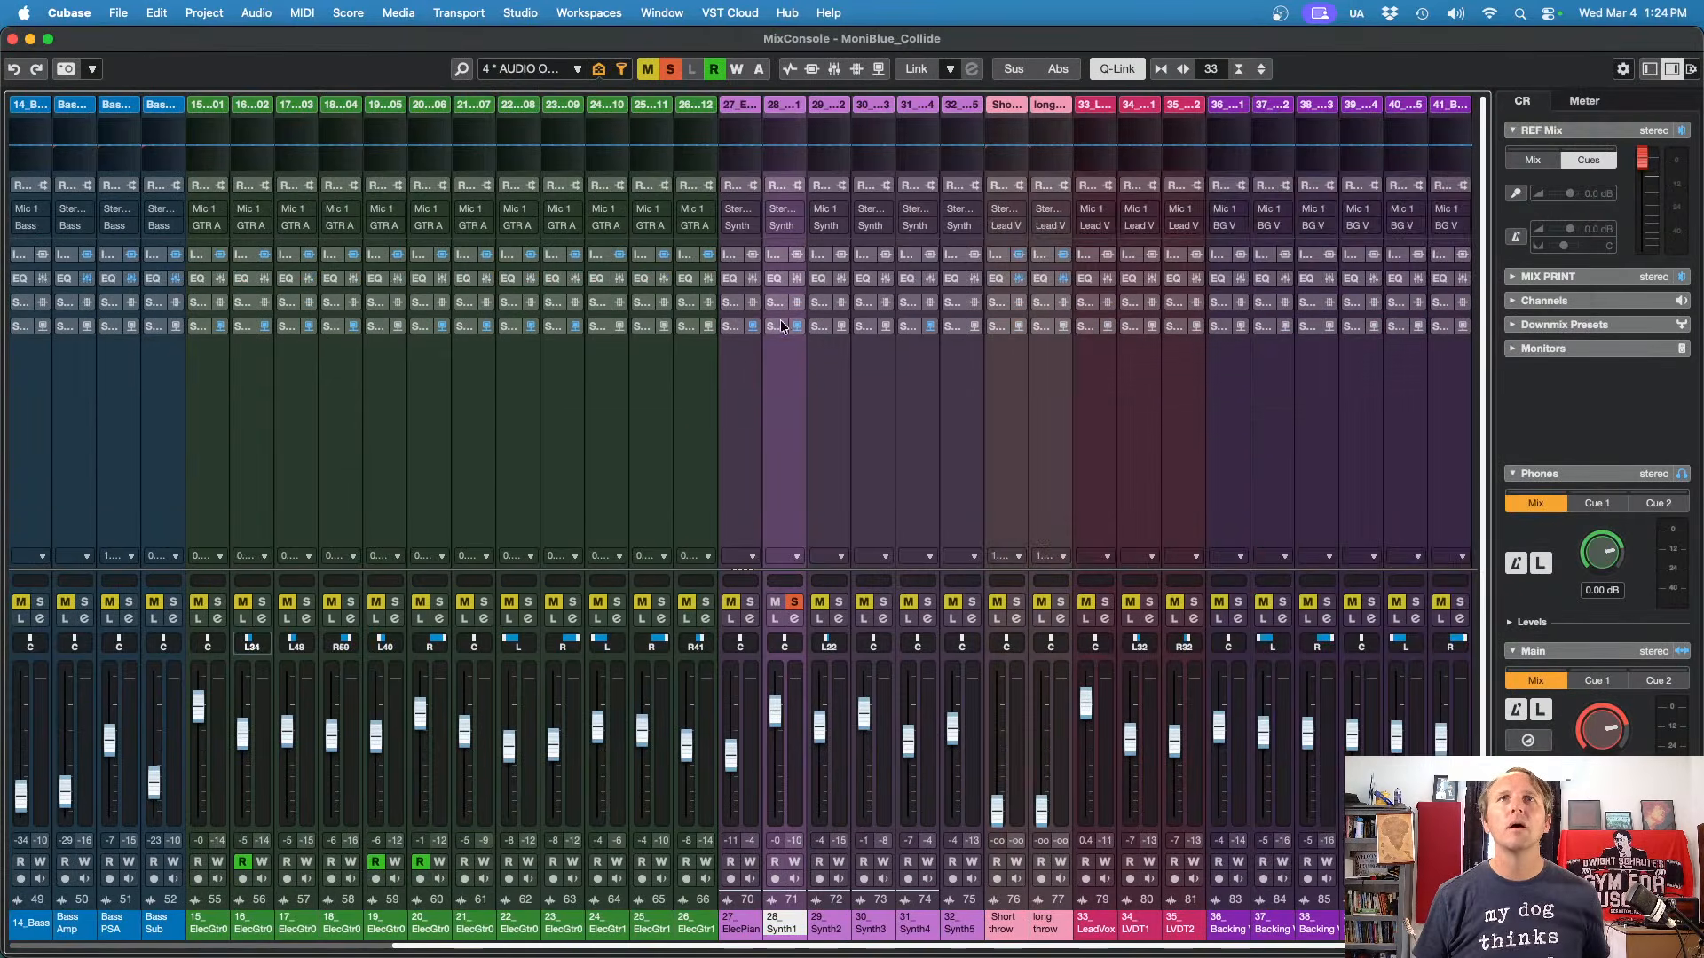
scroll(769, 315, "down", 2)
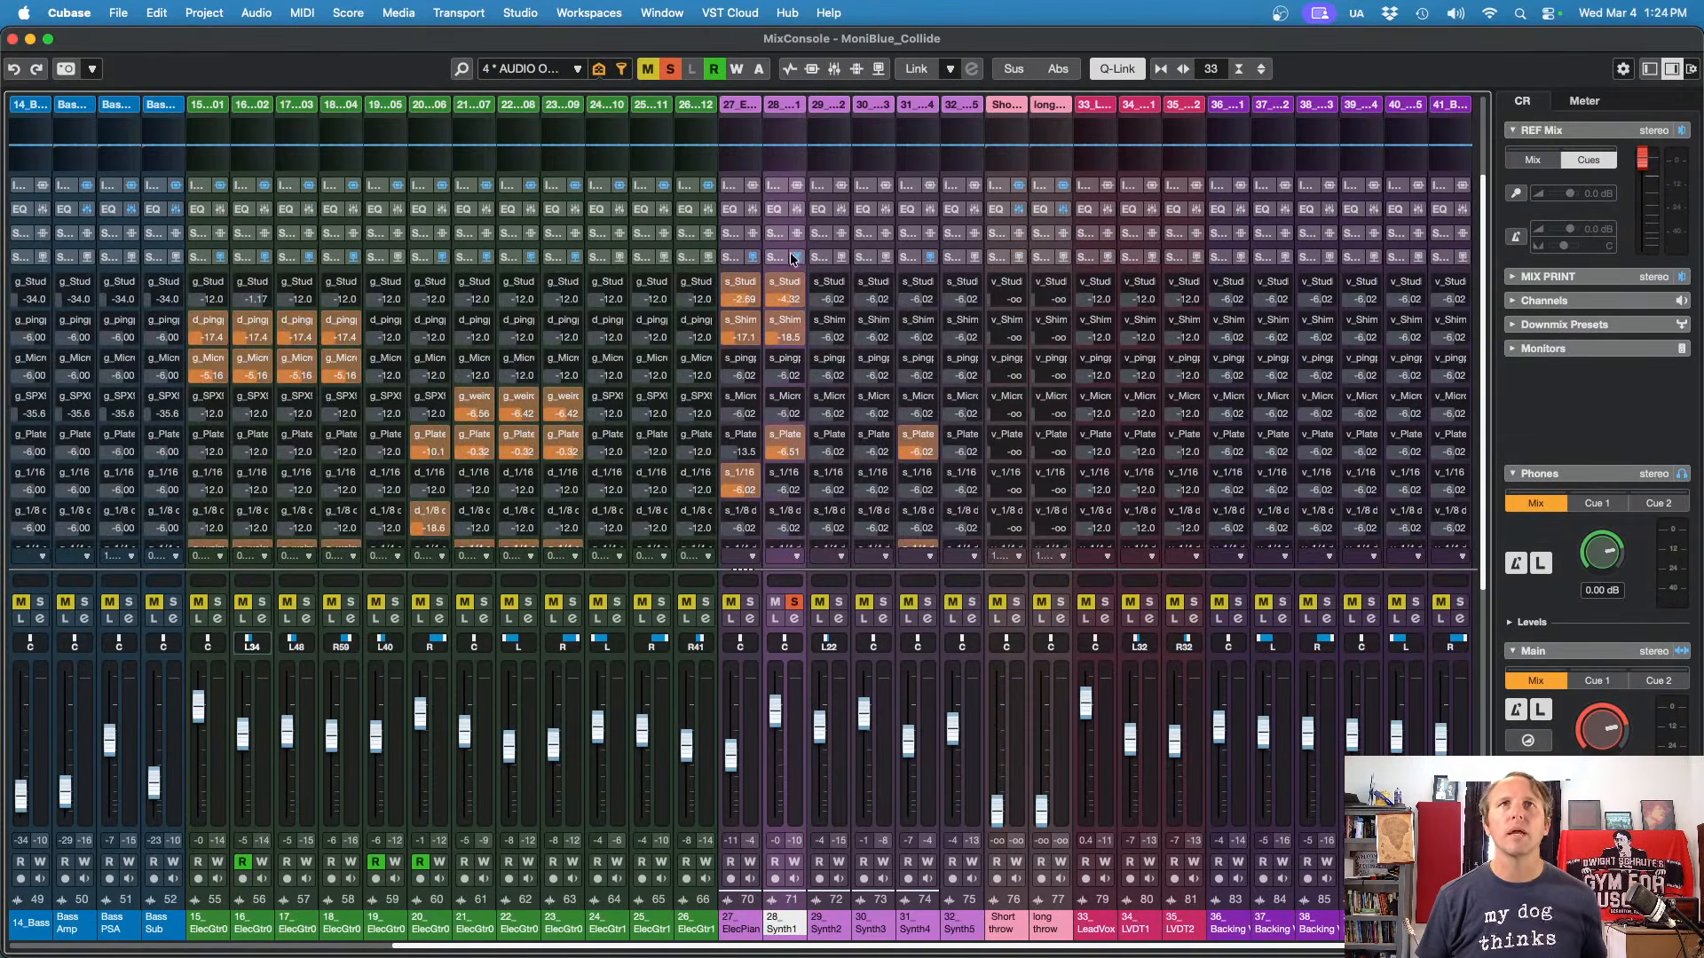
left_click_drag(780, 253, 866, 258)
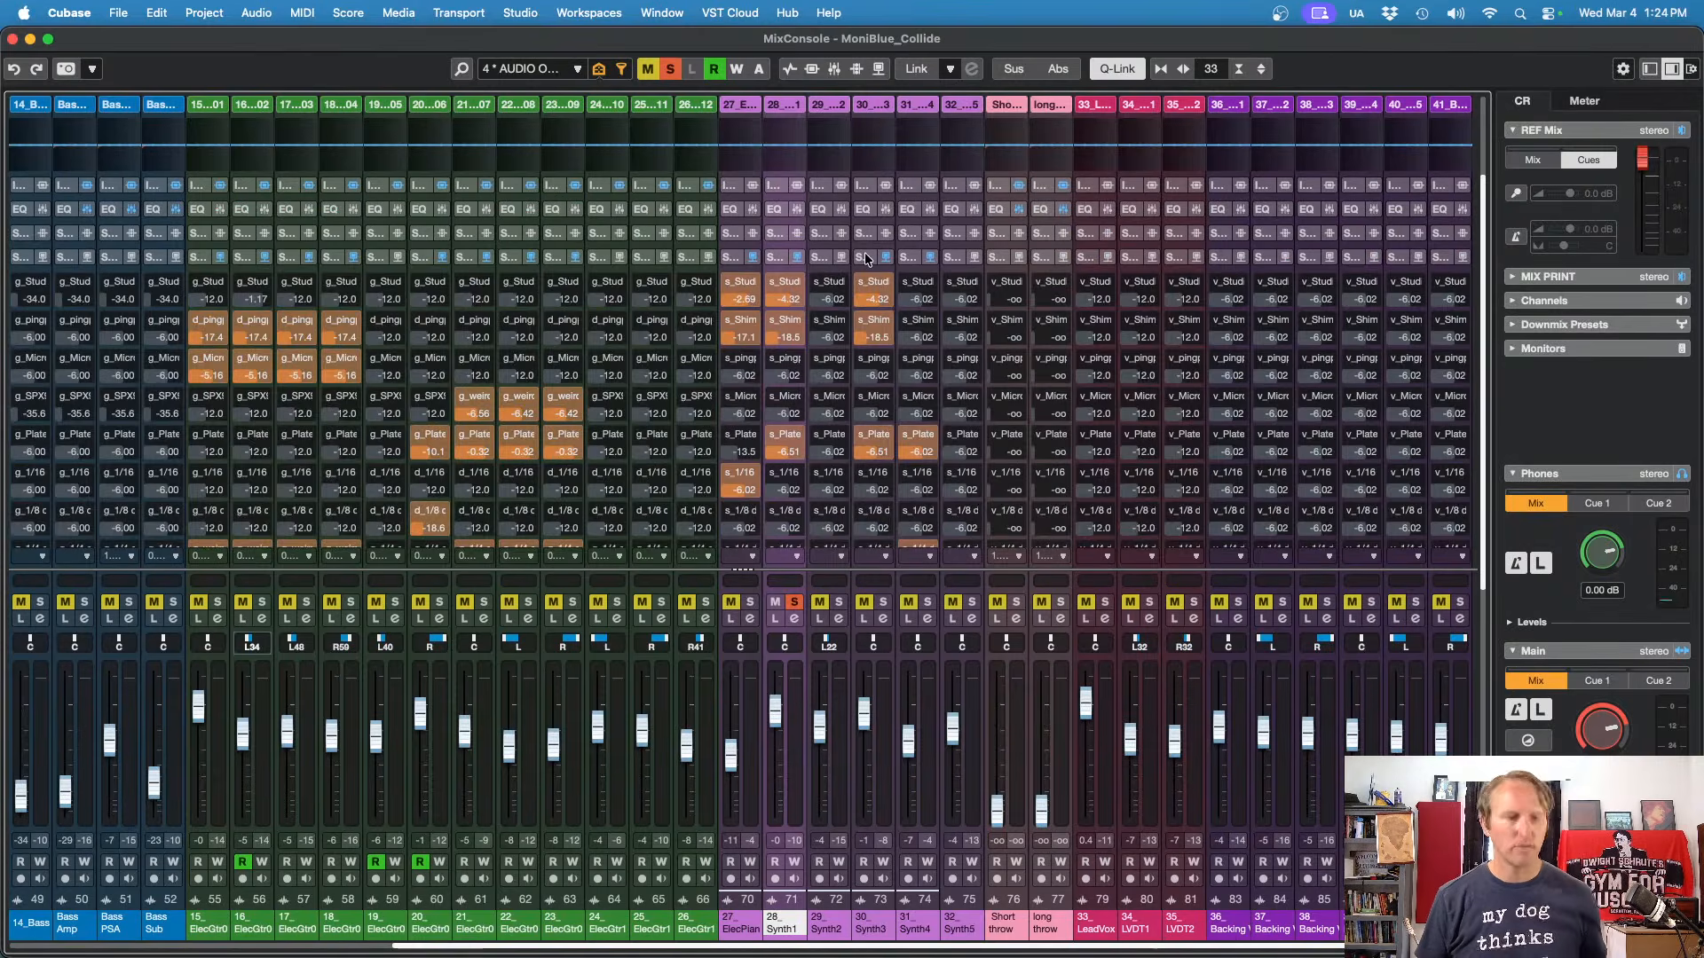
Step: Unsolo 28_Synth1 and, with the full mix playing, set 29_Synth2 to -4.43 dB, 30_Synth3 to -0.92 dB and 31_Synth4 to -9.06 dB
left_click(794, 603)
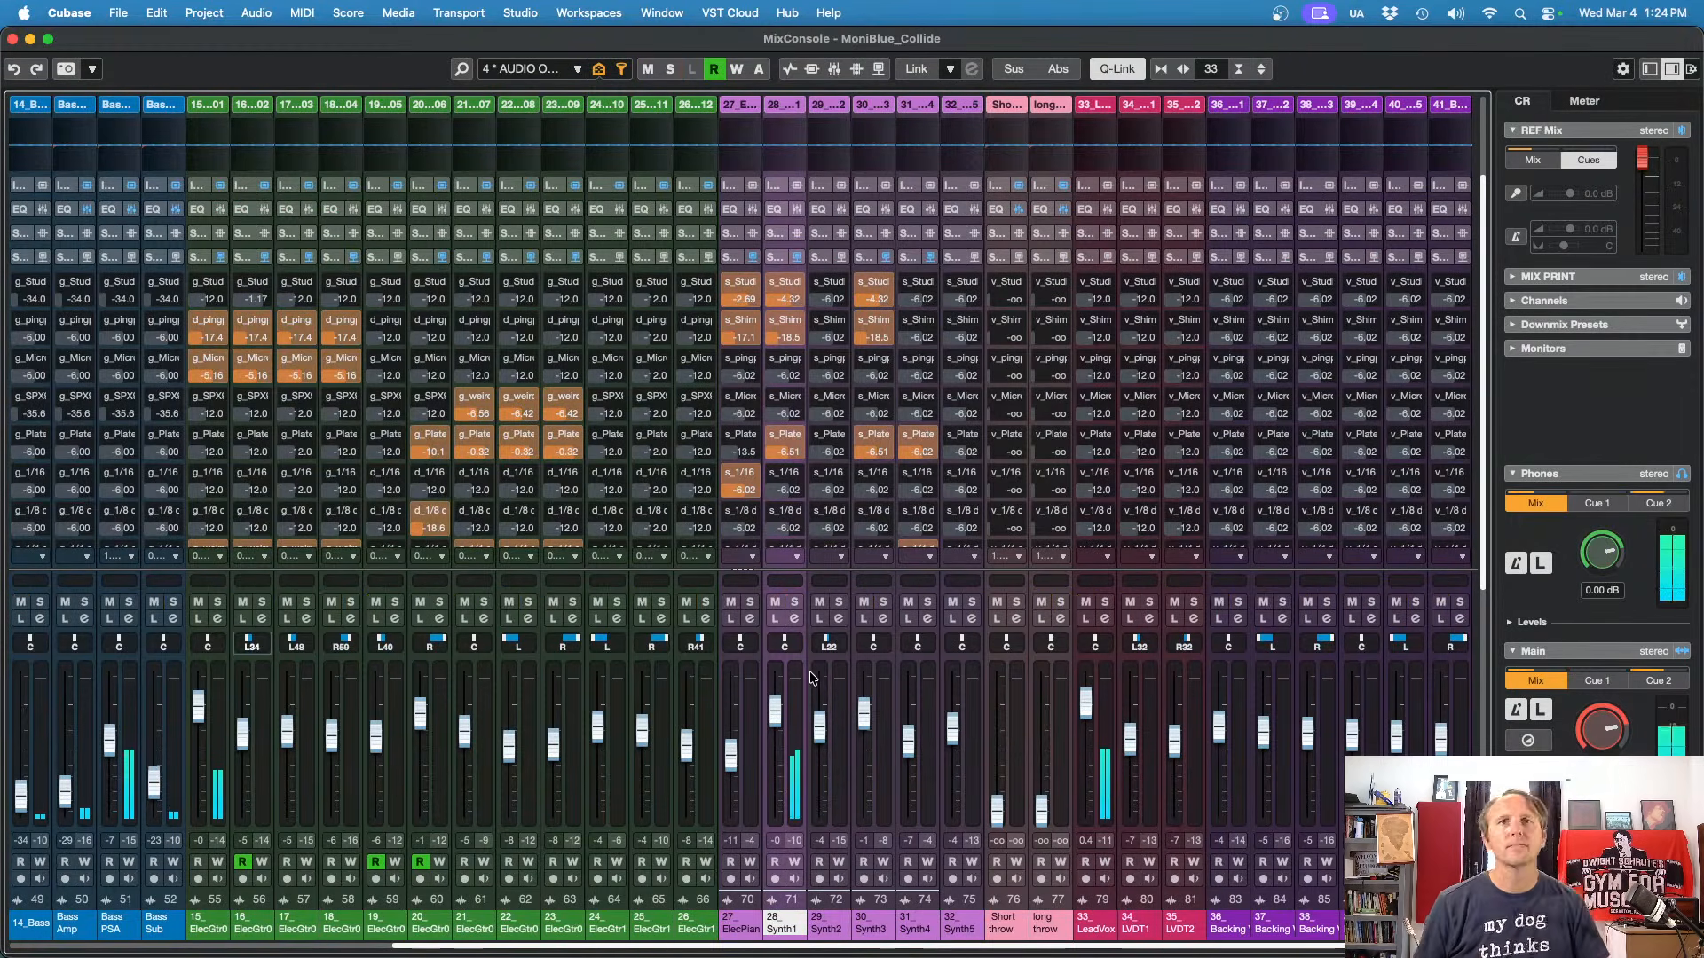
key("F3")
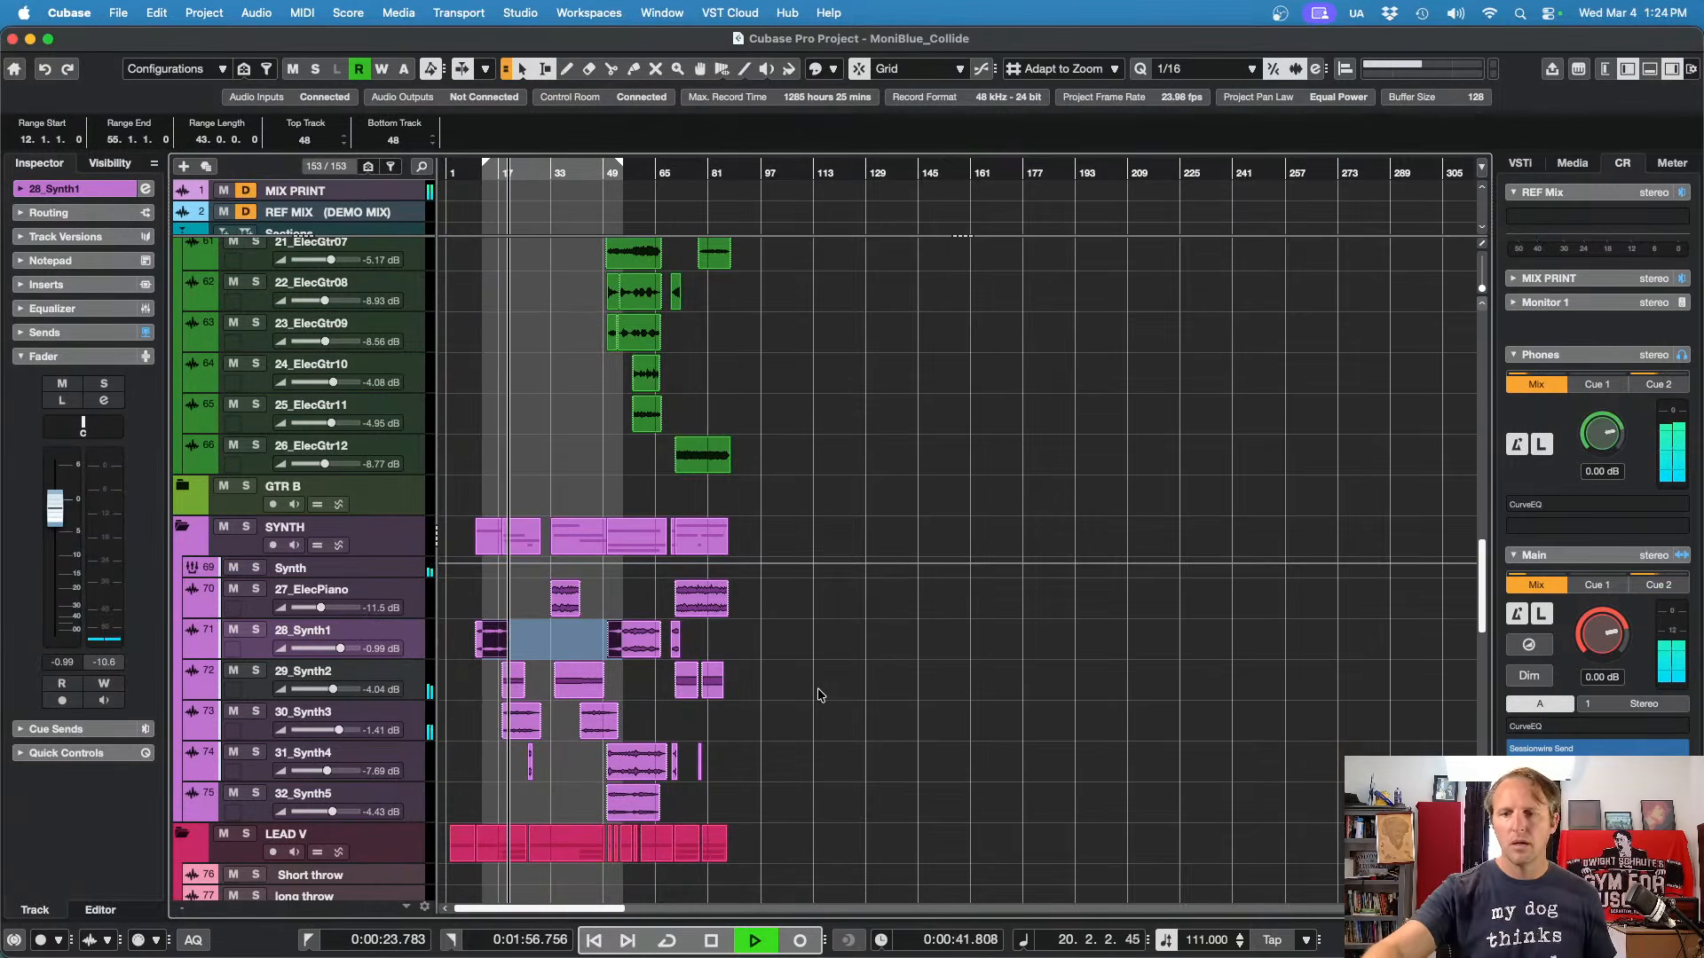
key("Down")
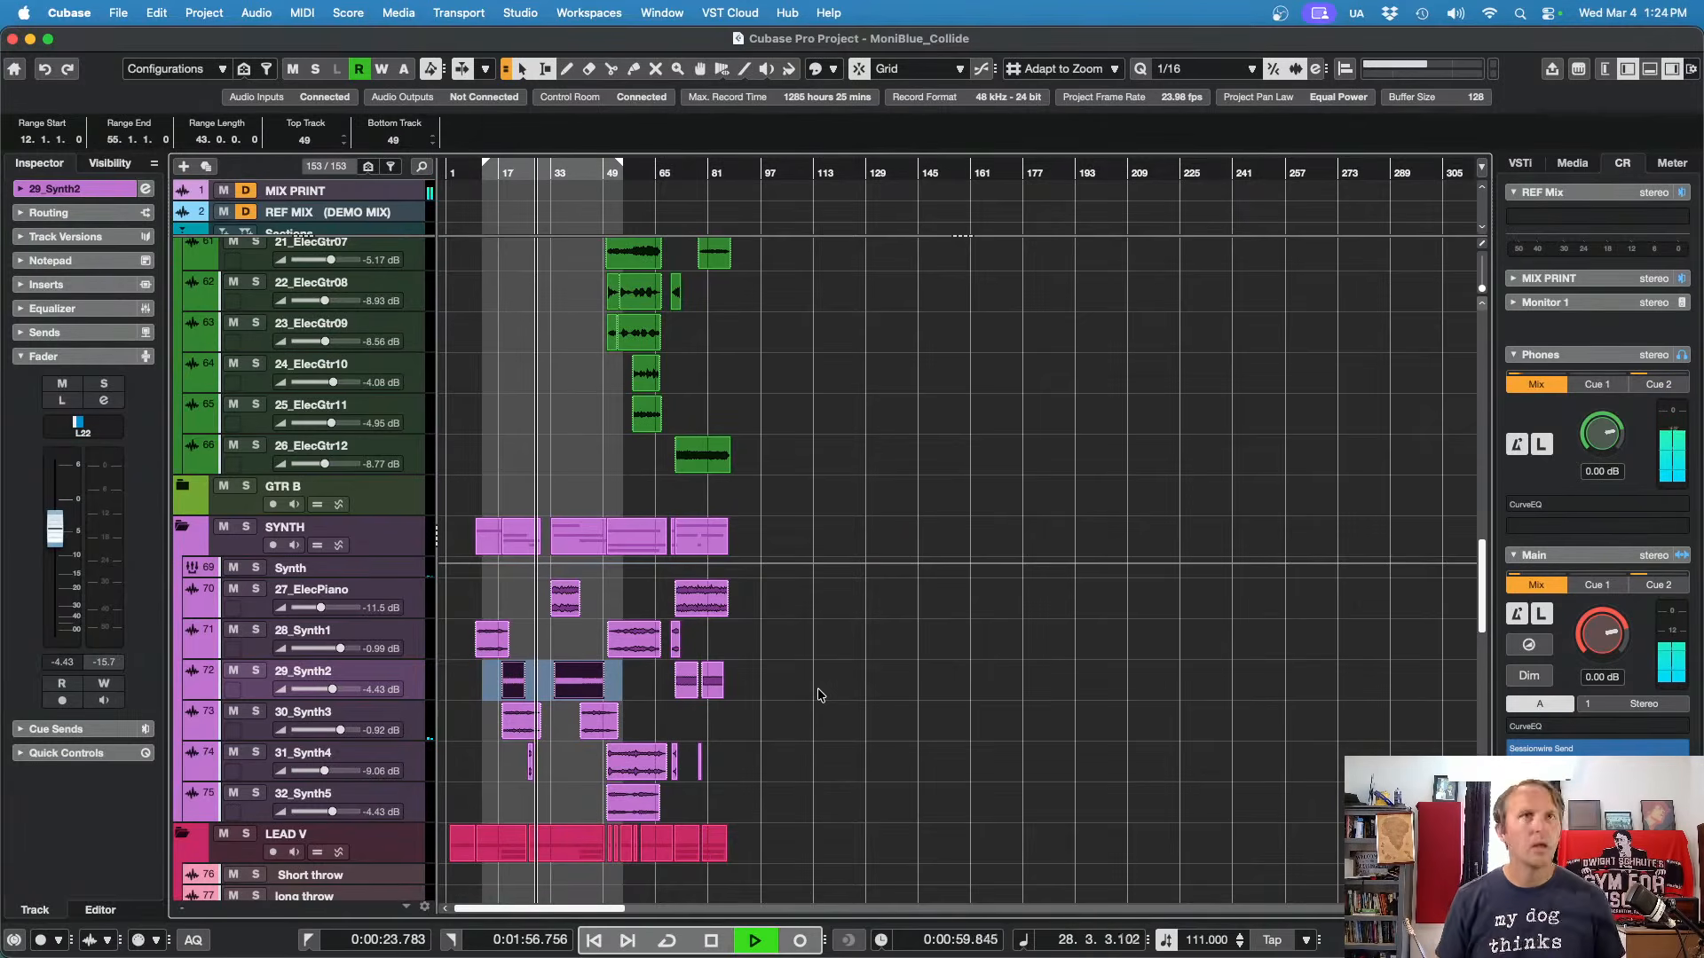
Step: Enlarge the GTR A group track and lower its volume automation to -9.86 dB between bars 26 and 34
scroll(787, 493, "up", 10)
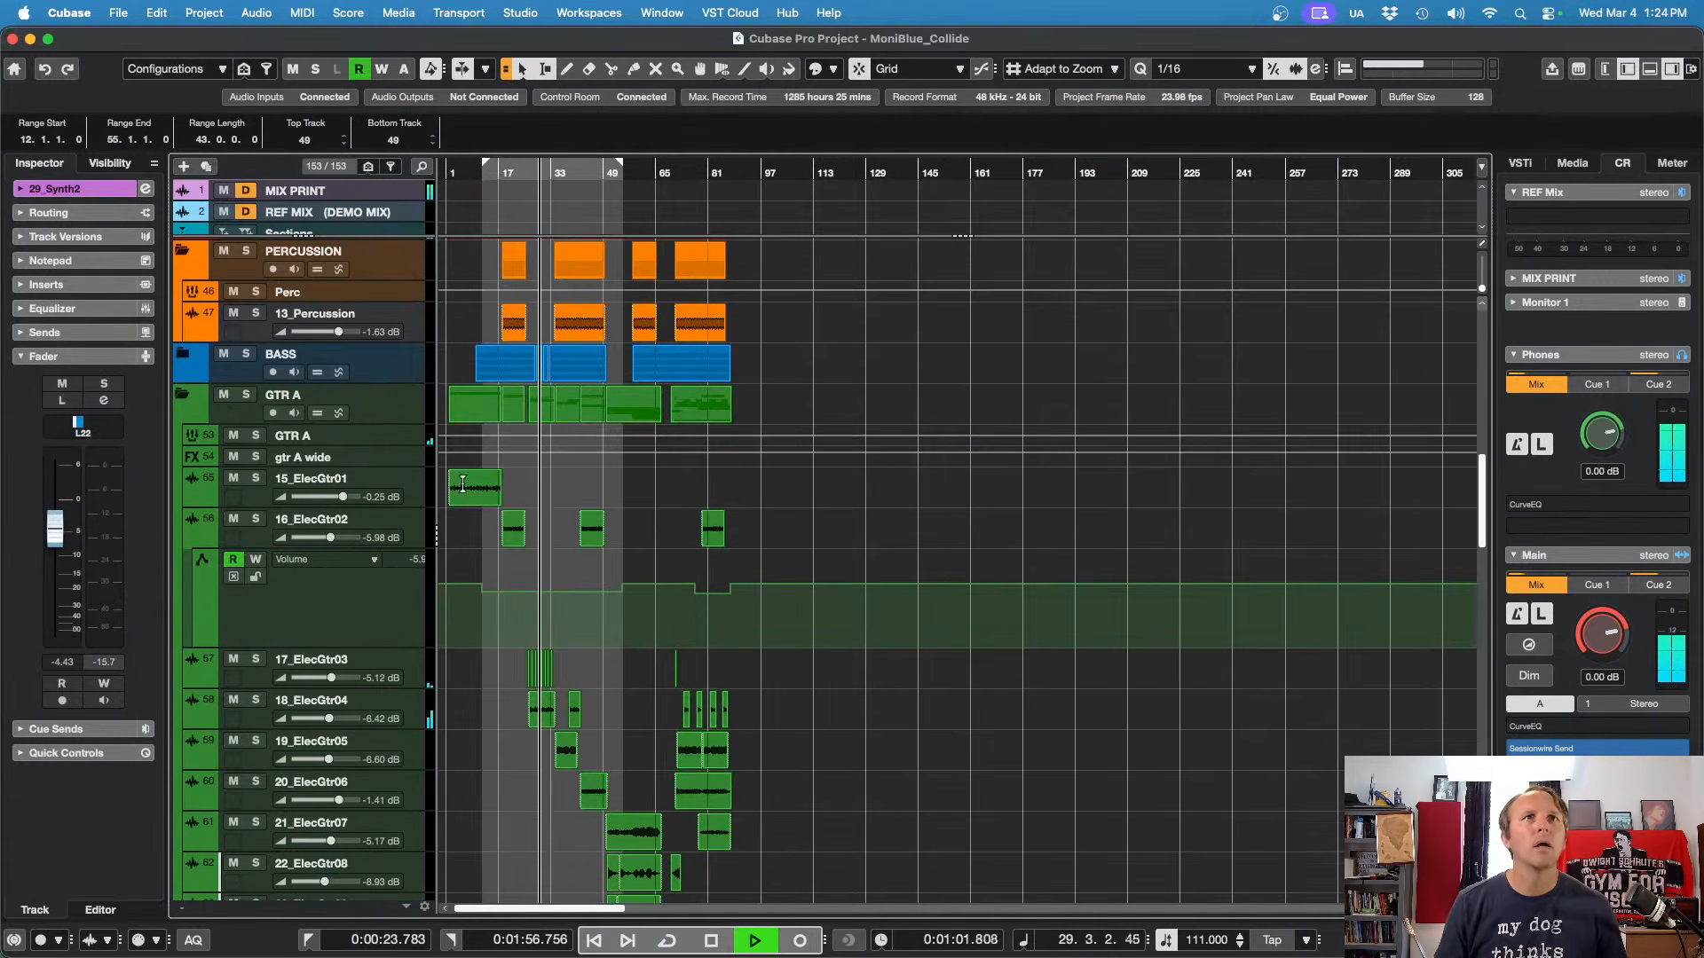
left_click_drag(368, 444, 371, 523)
key("h")
key("h")
key("h")
key("h")
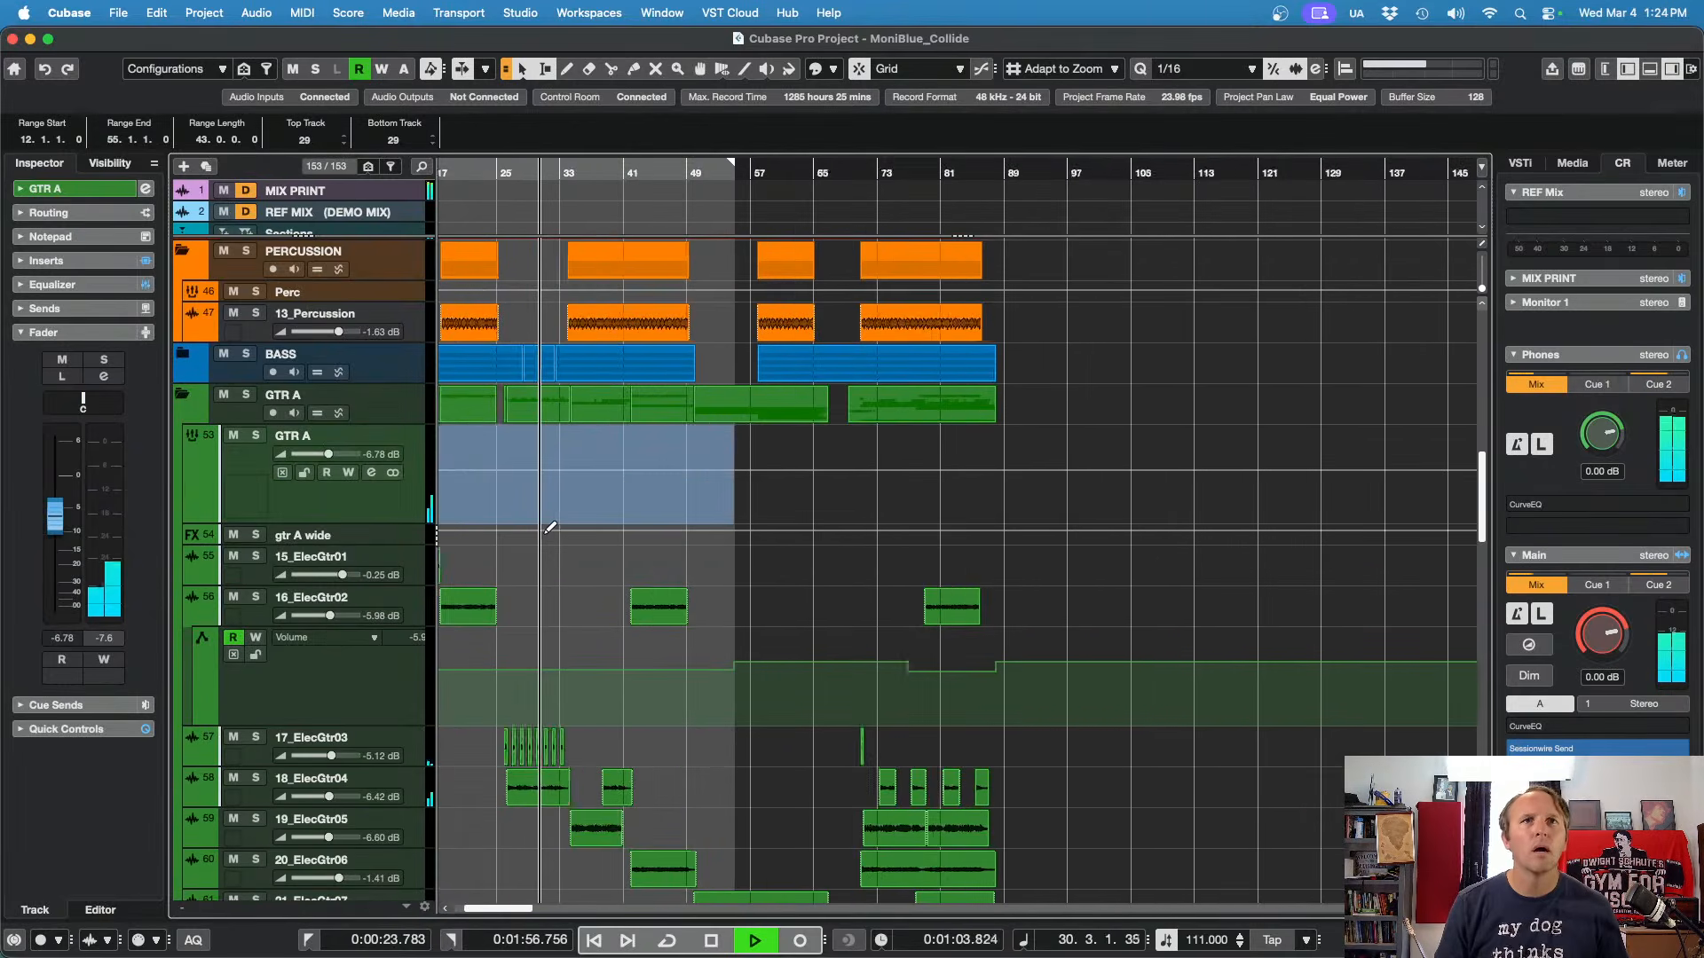
key("h")
key("h")
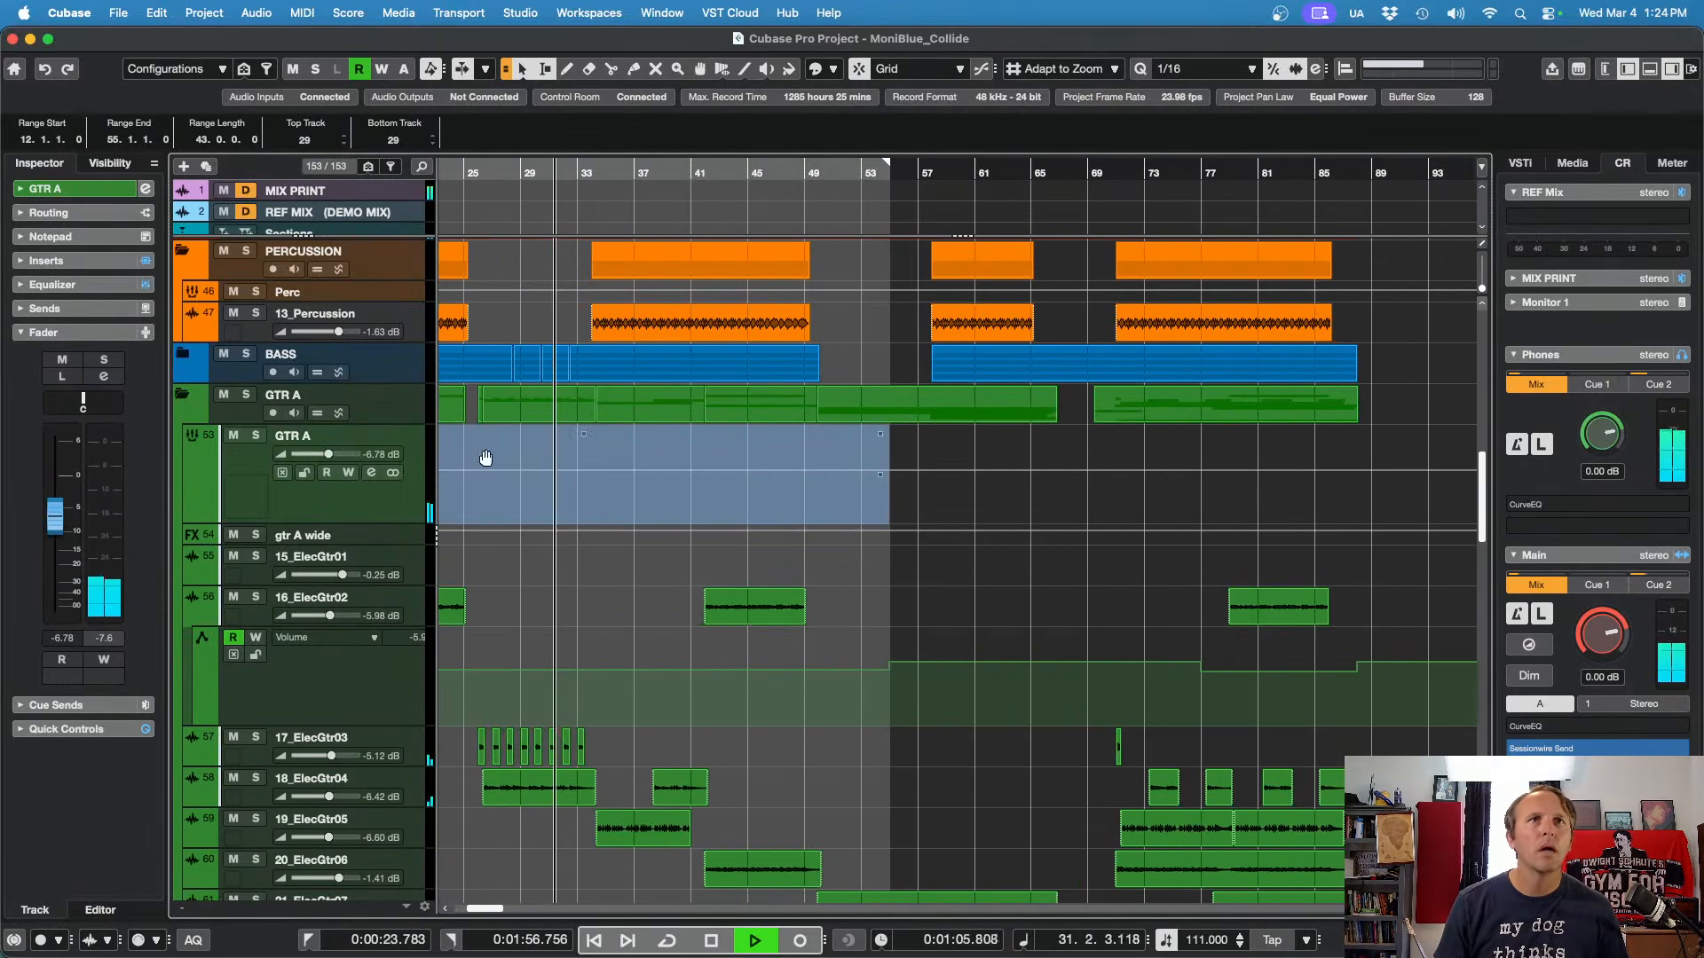
left_click(474, 701)
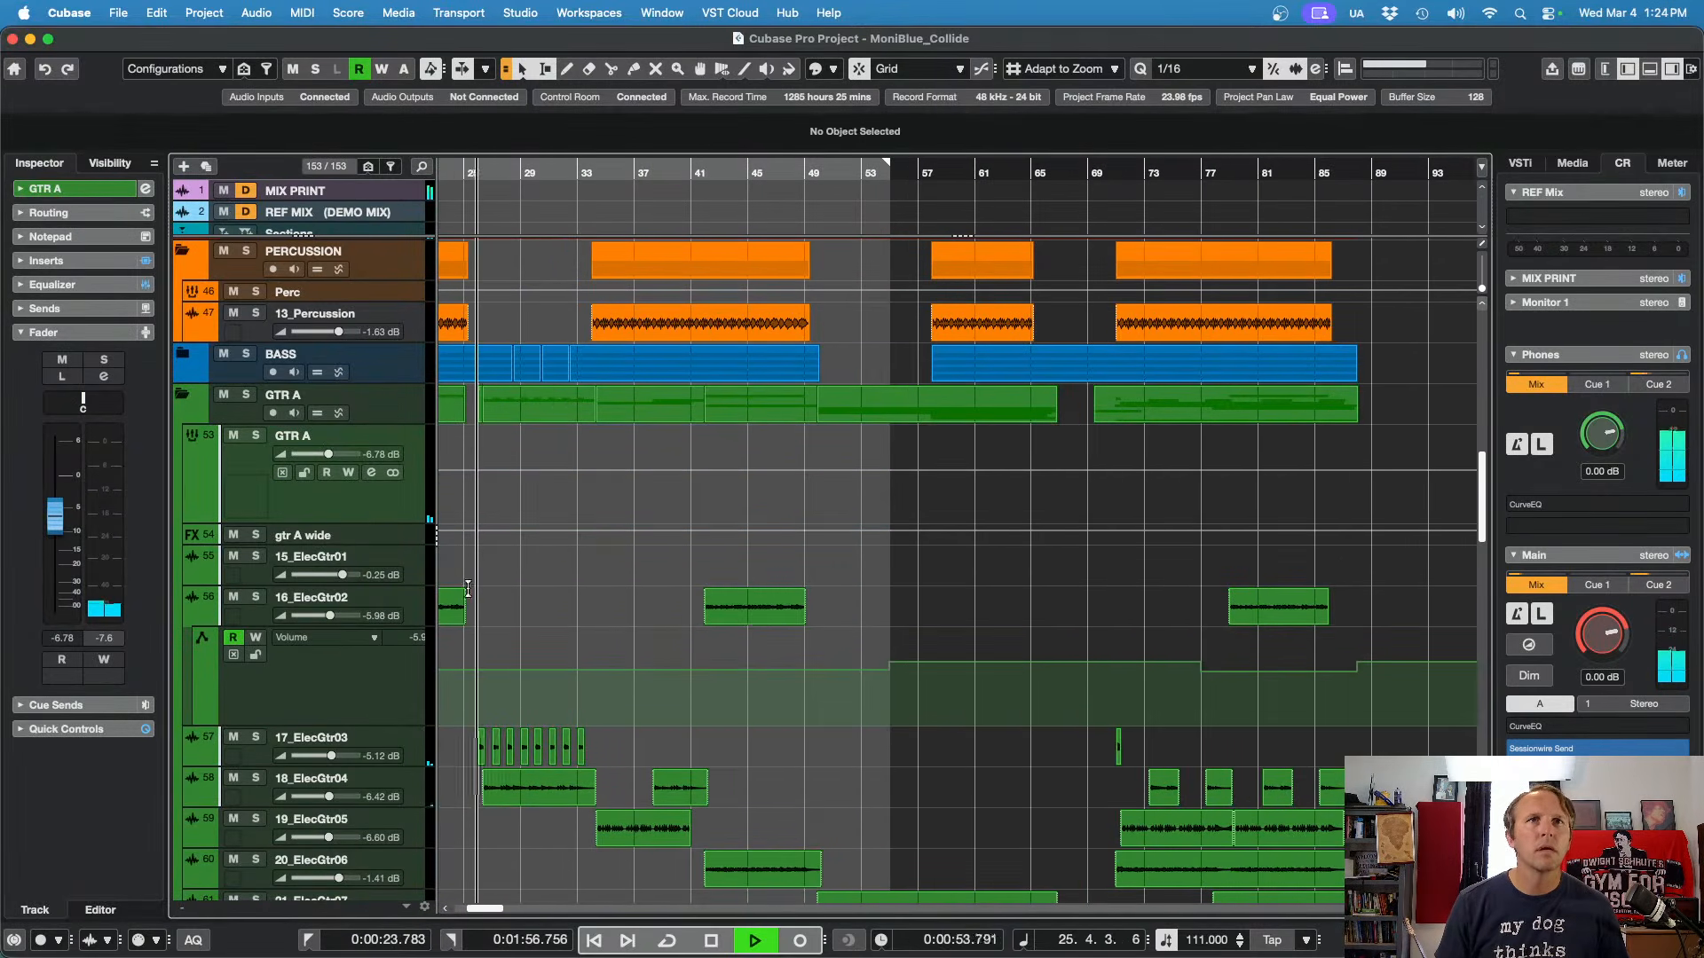
left_click_drag(482, 453, 554, 446)
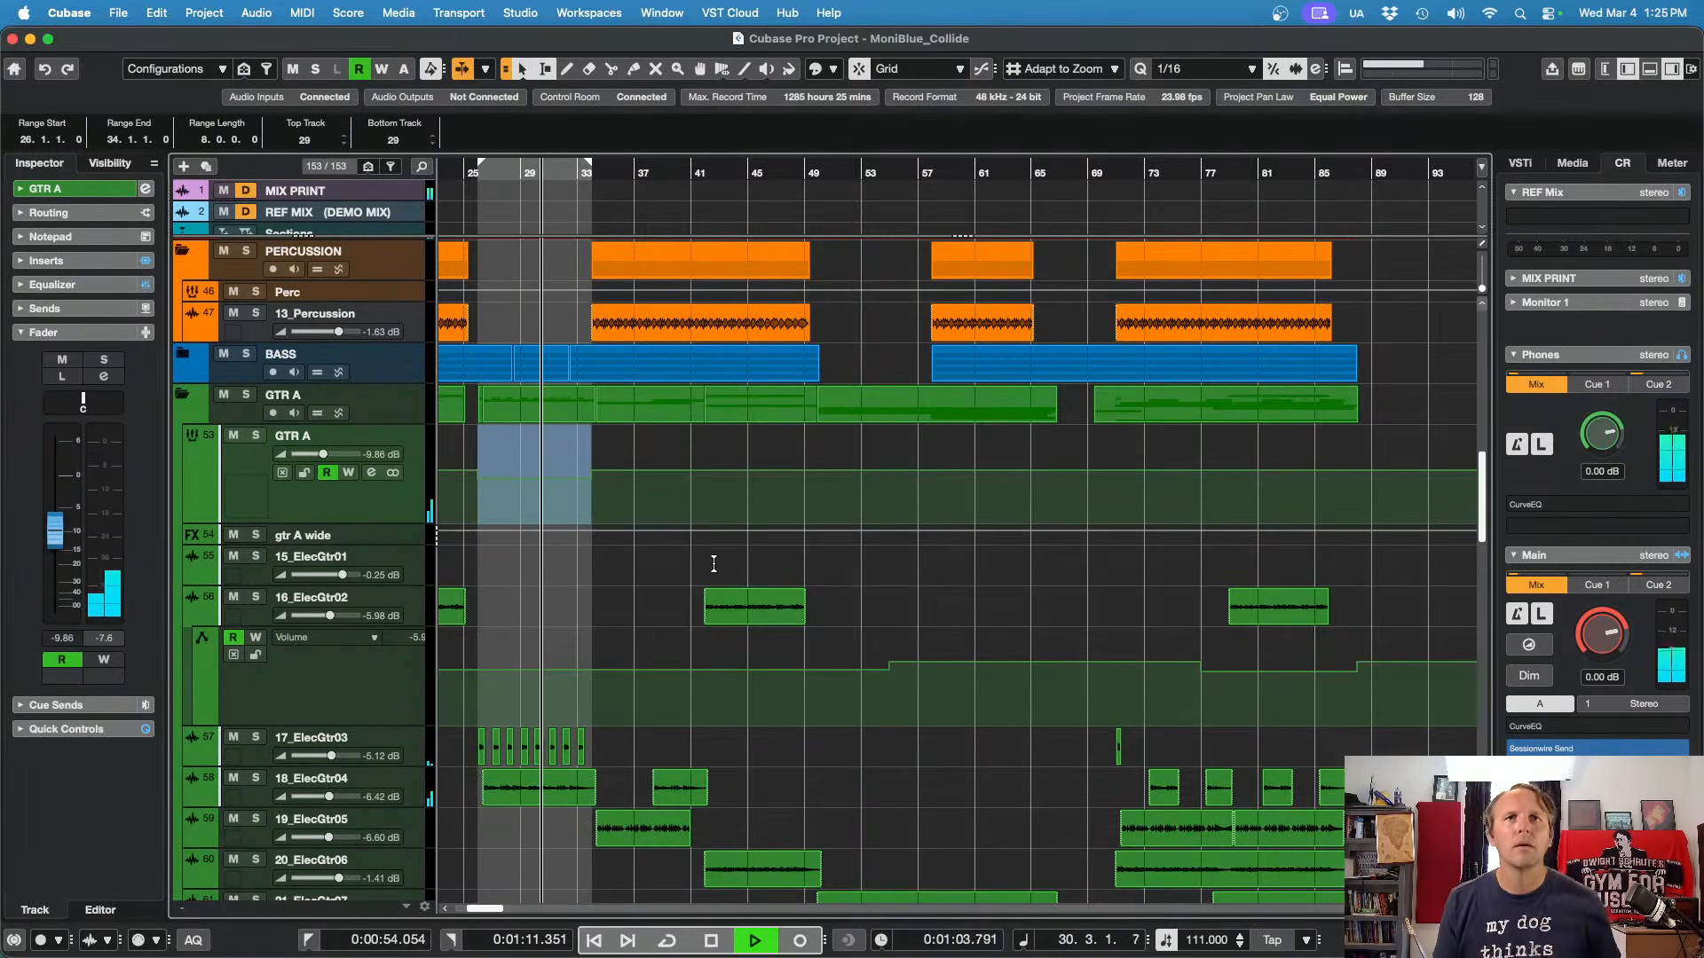
Step: Listen to the mix around bars 30 to 38 while reviewing the synth, lead vocal and backing vocal tracks, then stop playback
scroll(713, 562, "down", 10)
scroll(712, 561, "up", 5)
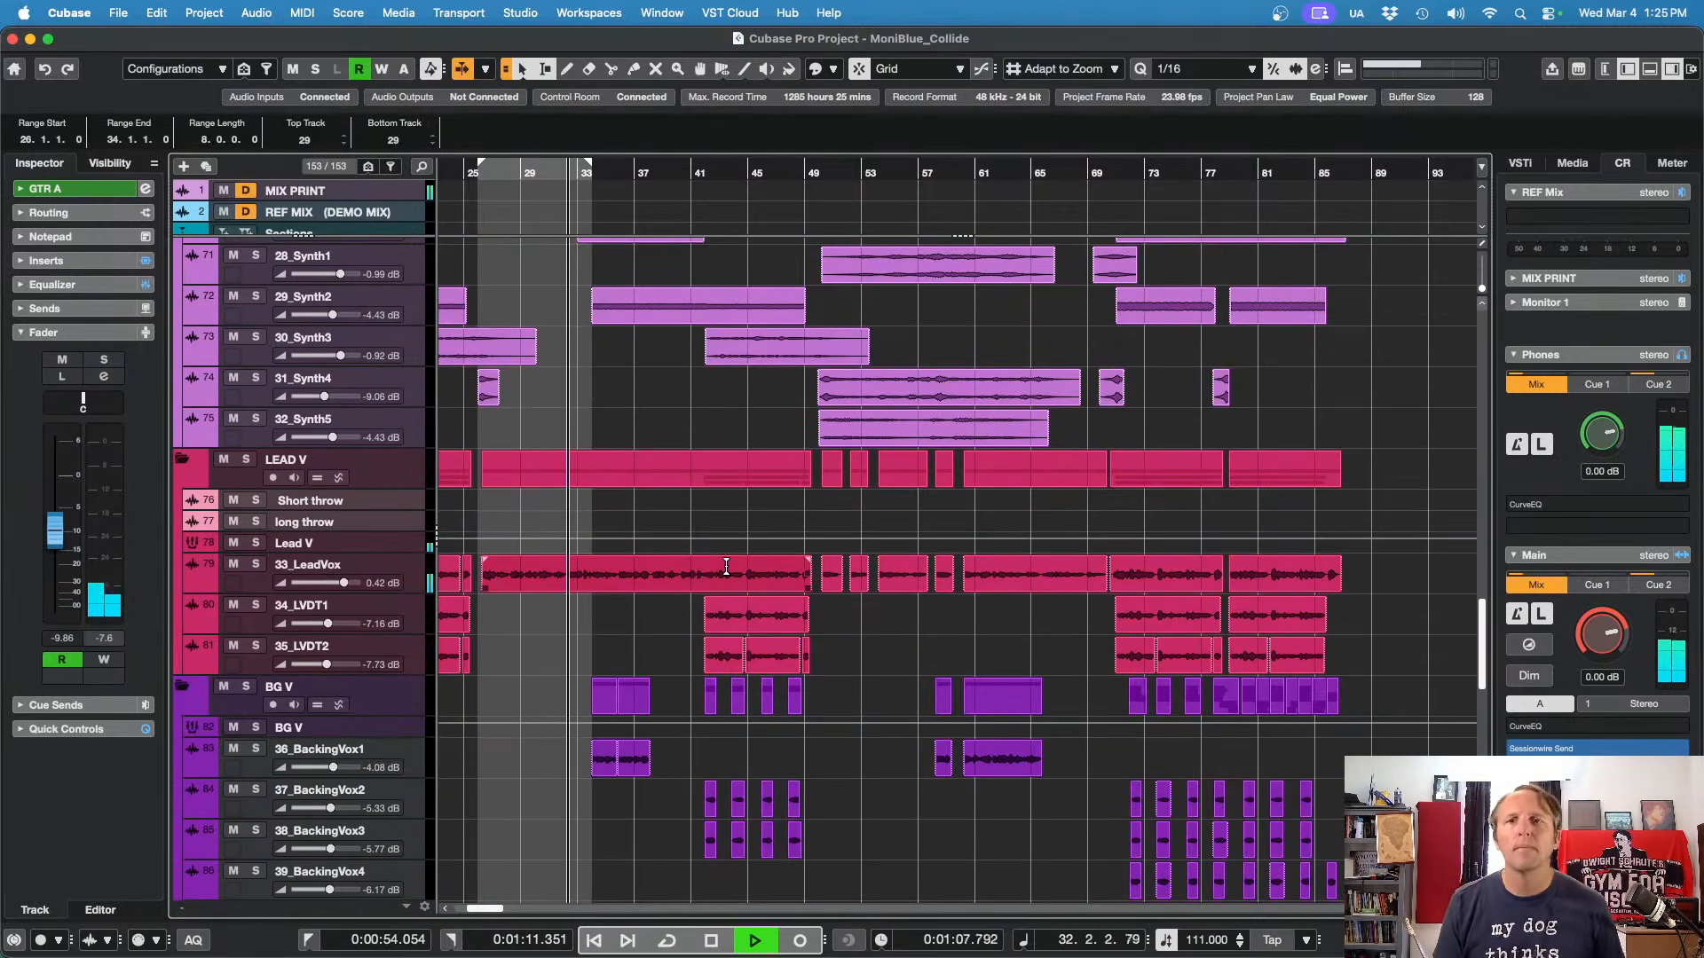
scroll(670, 564, "up", 5)
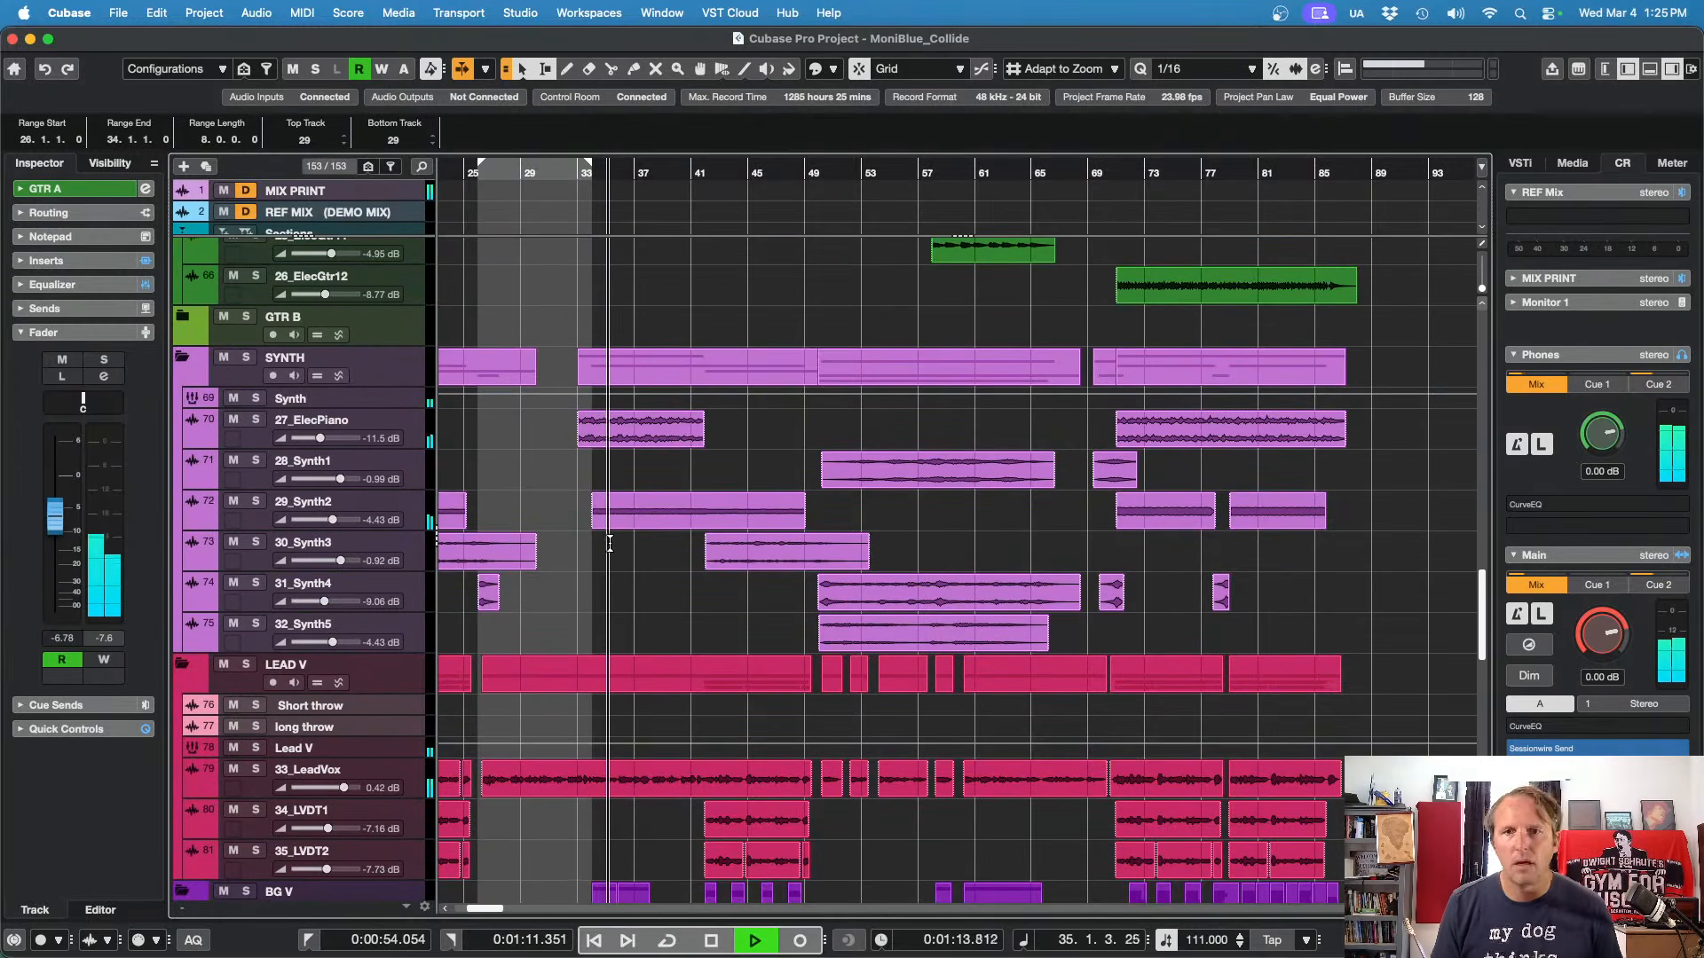
scroll(613, 550, "down", 3)
scroll(599, 548, "down", 10)
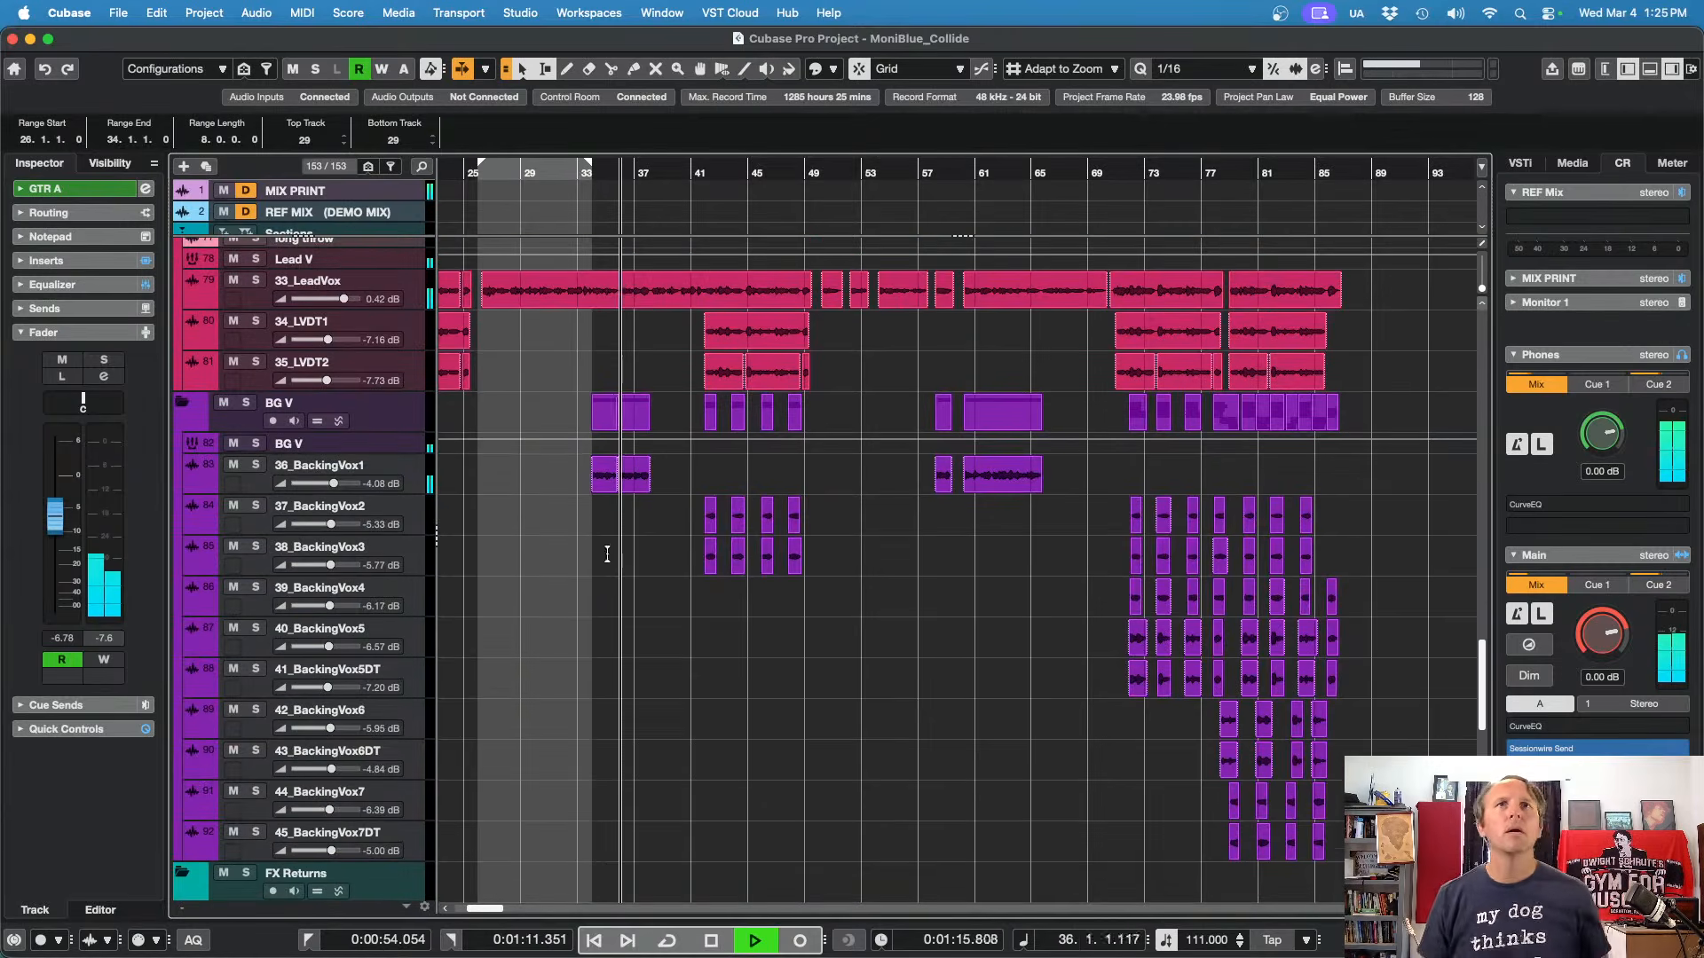
scroll(599, 577, "up", 2)
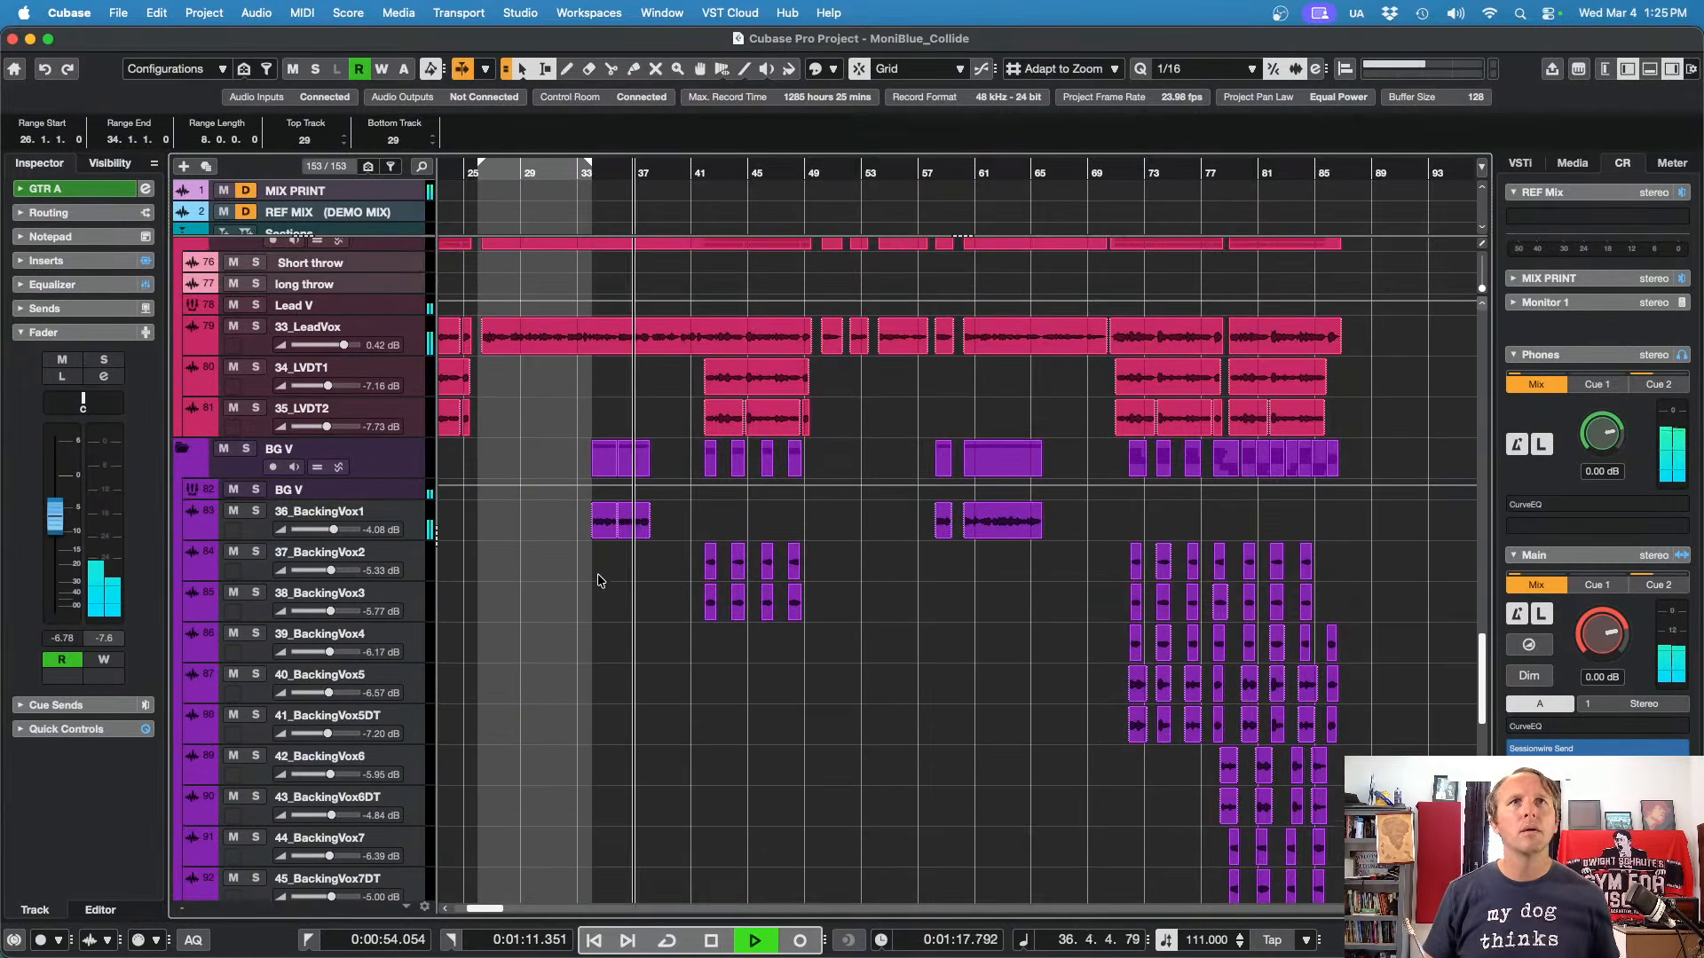
scroll(554, 586, "up", 1)
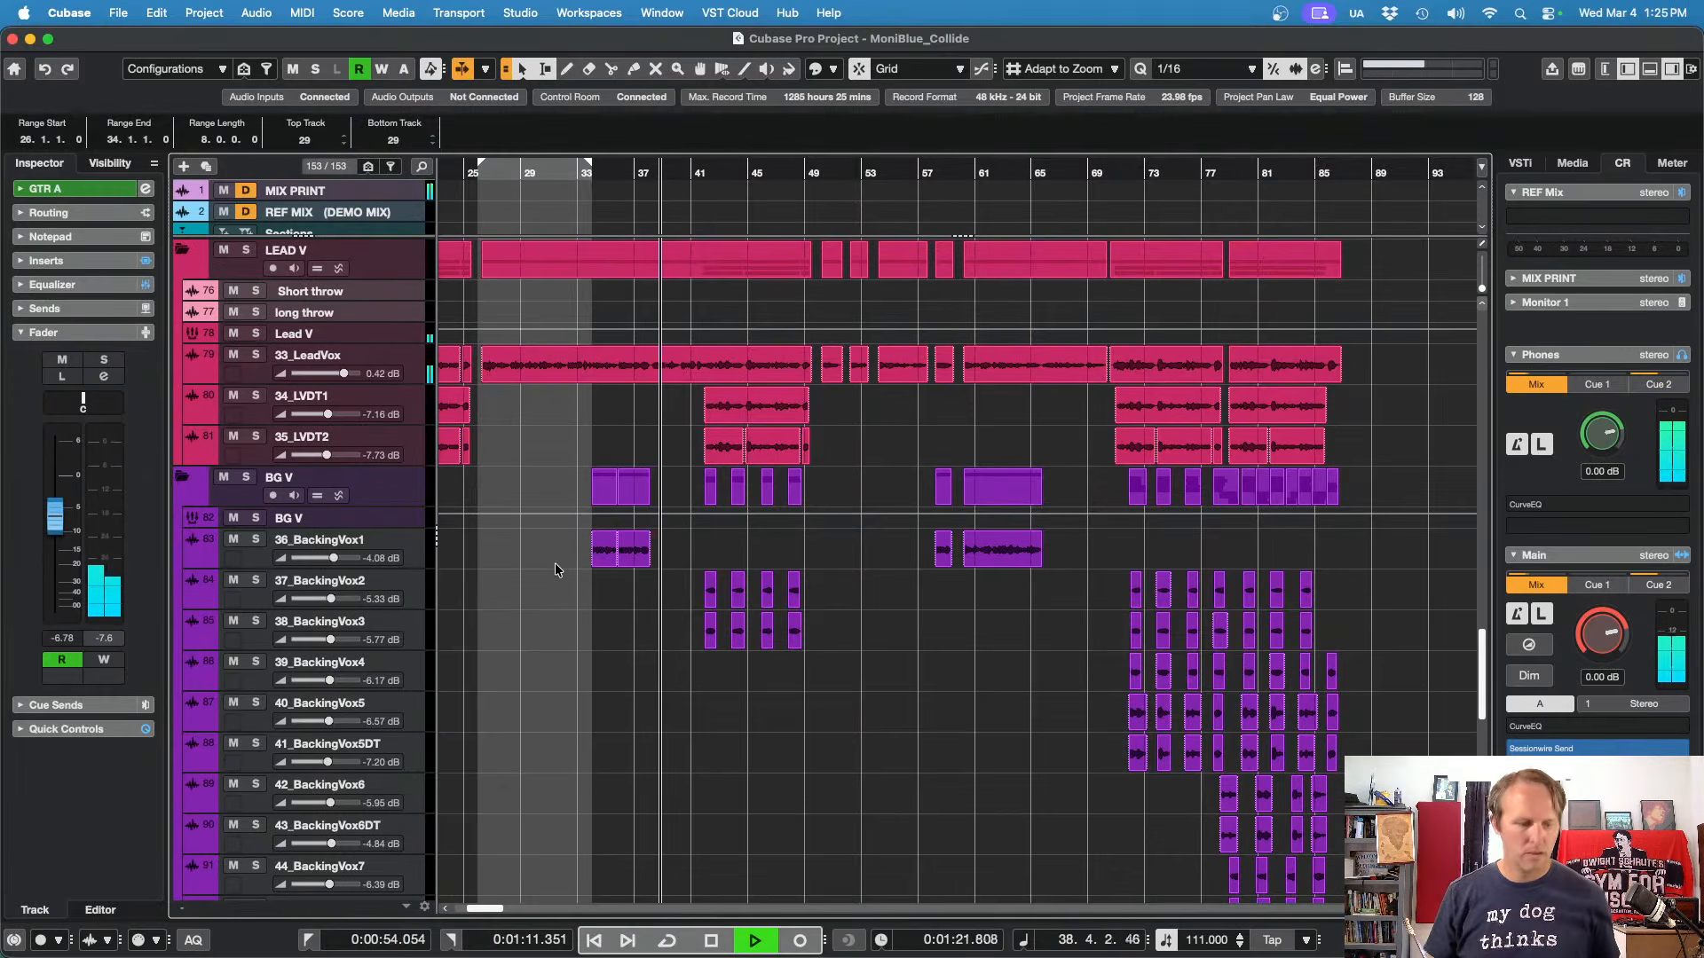
key("space")
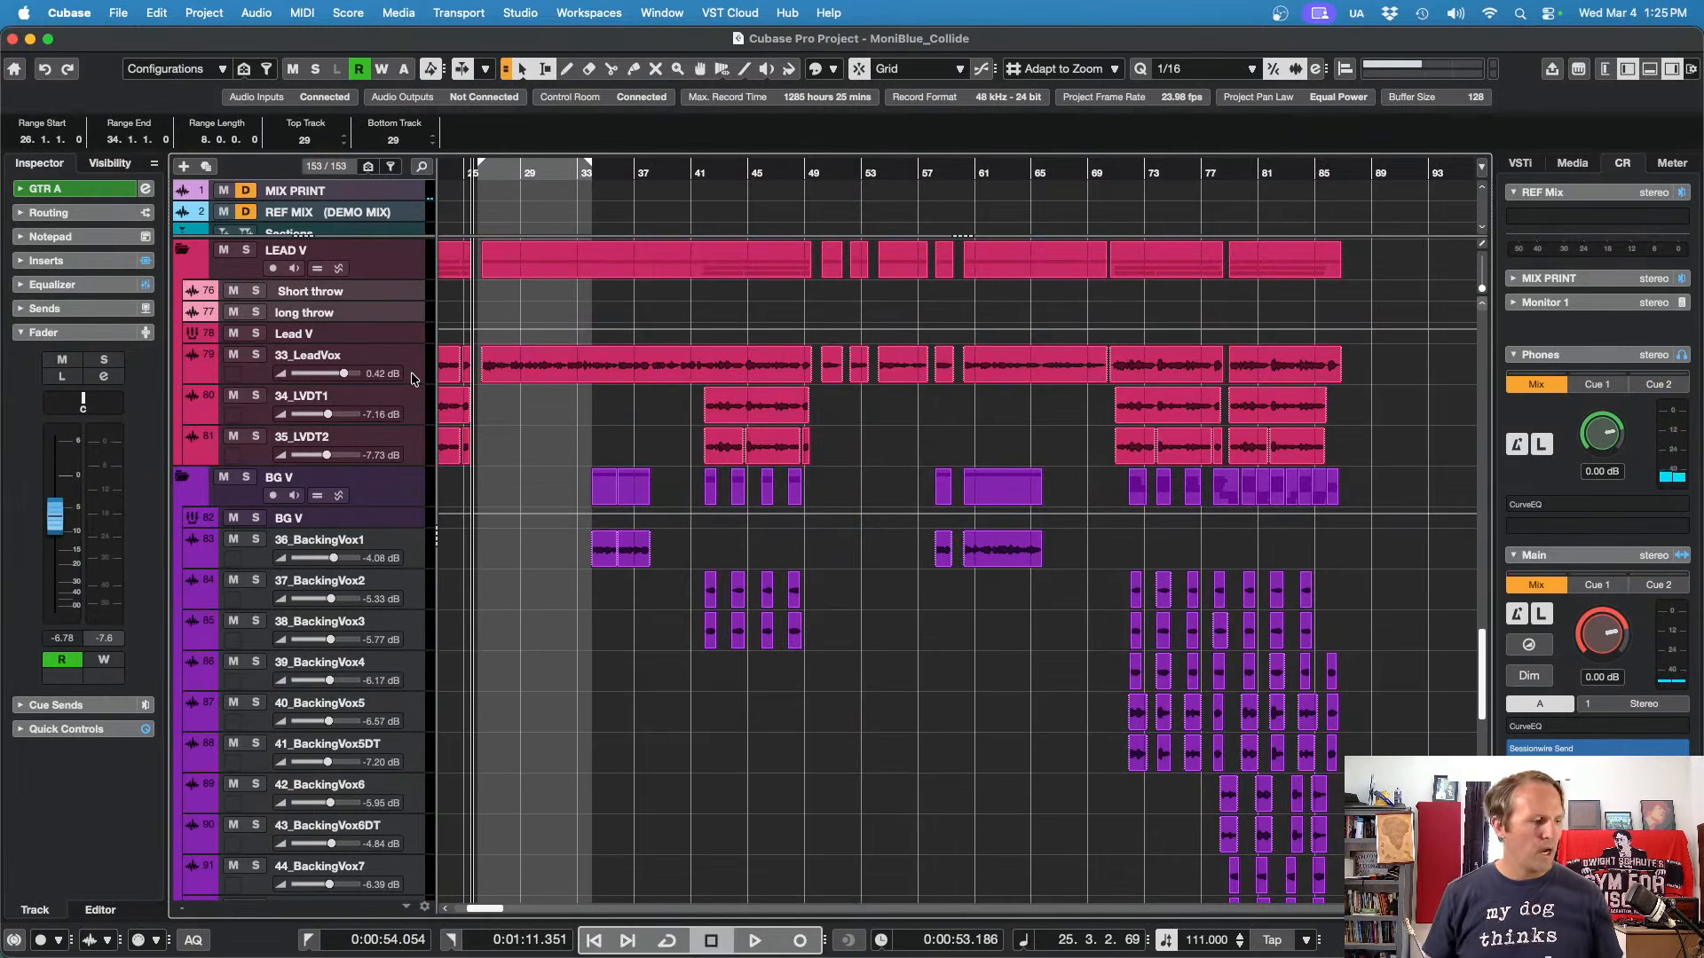
Step: Open the bx_console SSL 4000 E insert on the Synth group and play the mix from bar 42
scroll(572, 406, "up", 10)
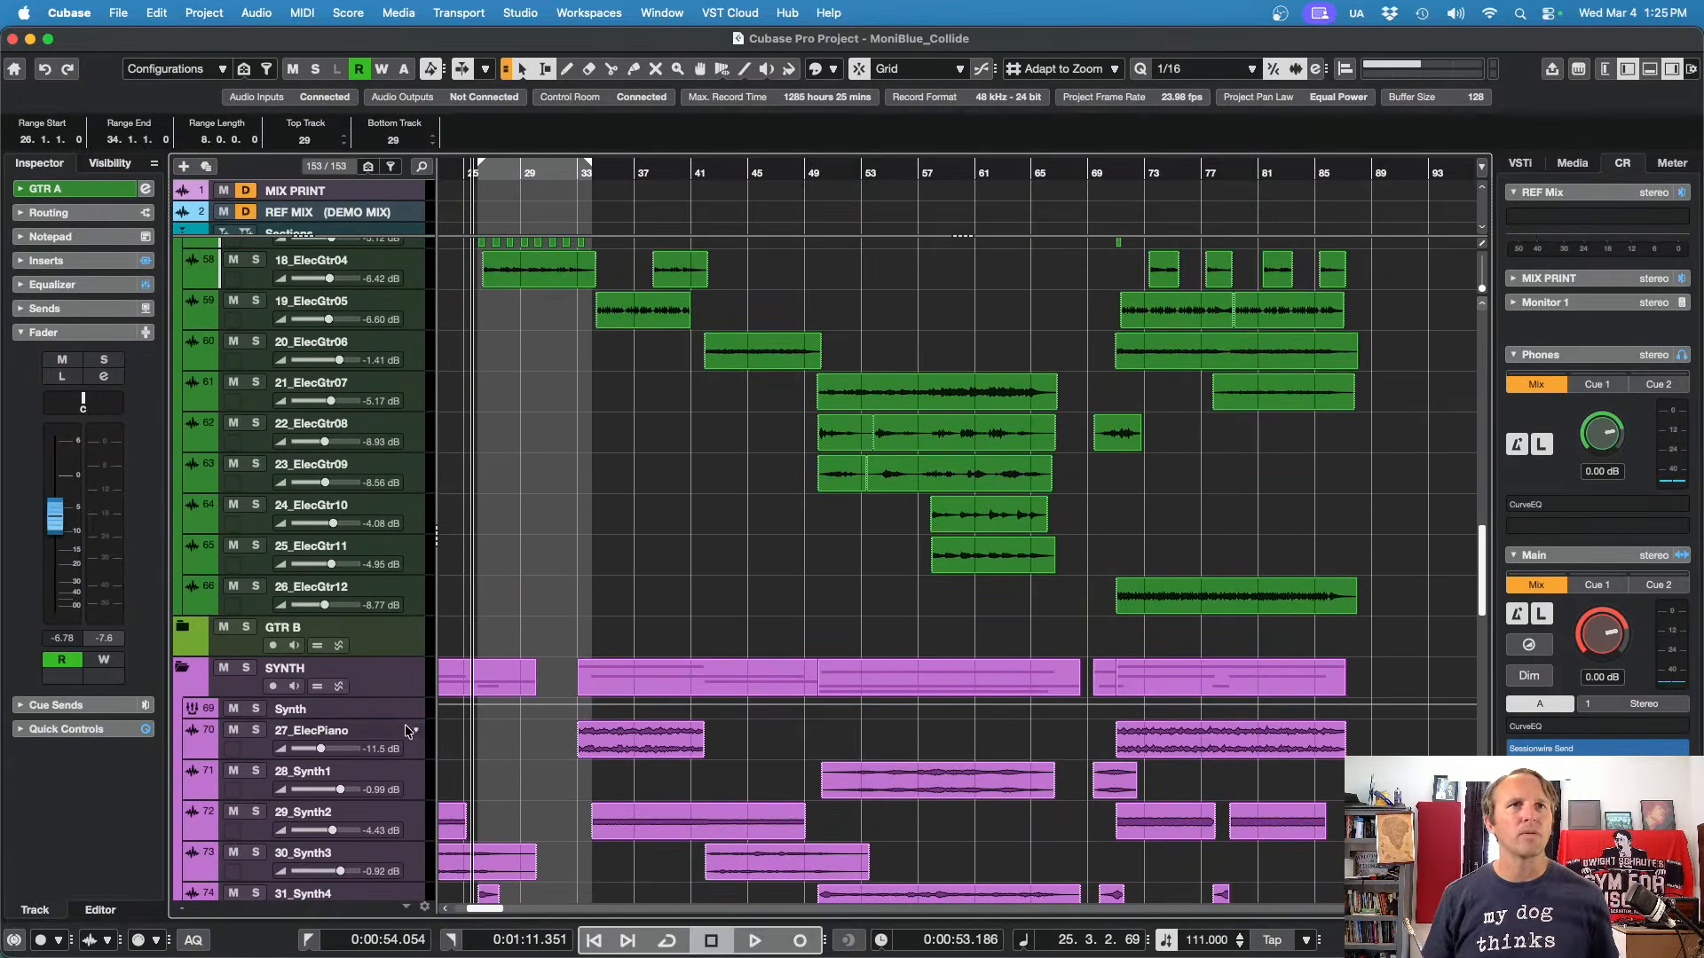
left_click(405, 719)
left_click(75, 261)
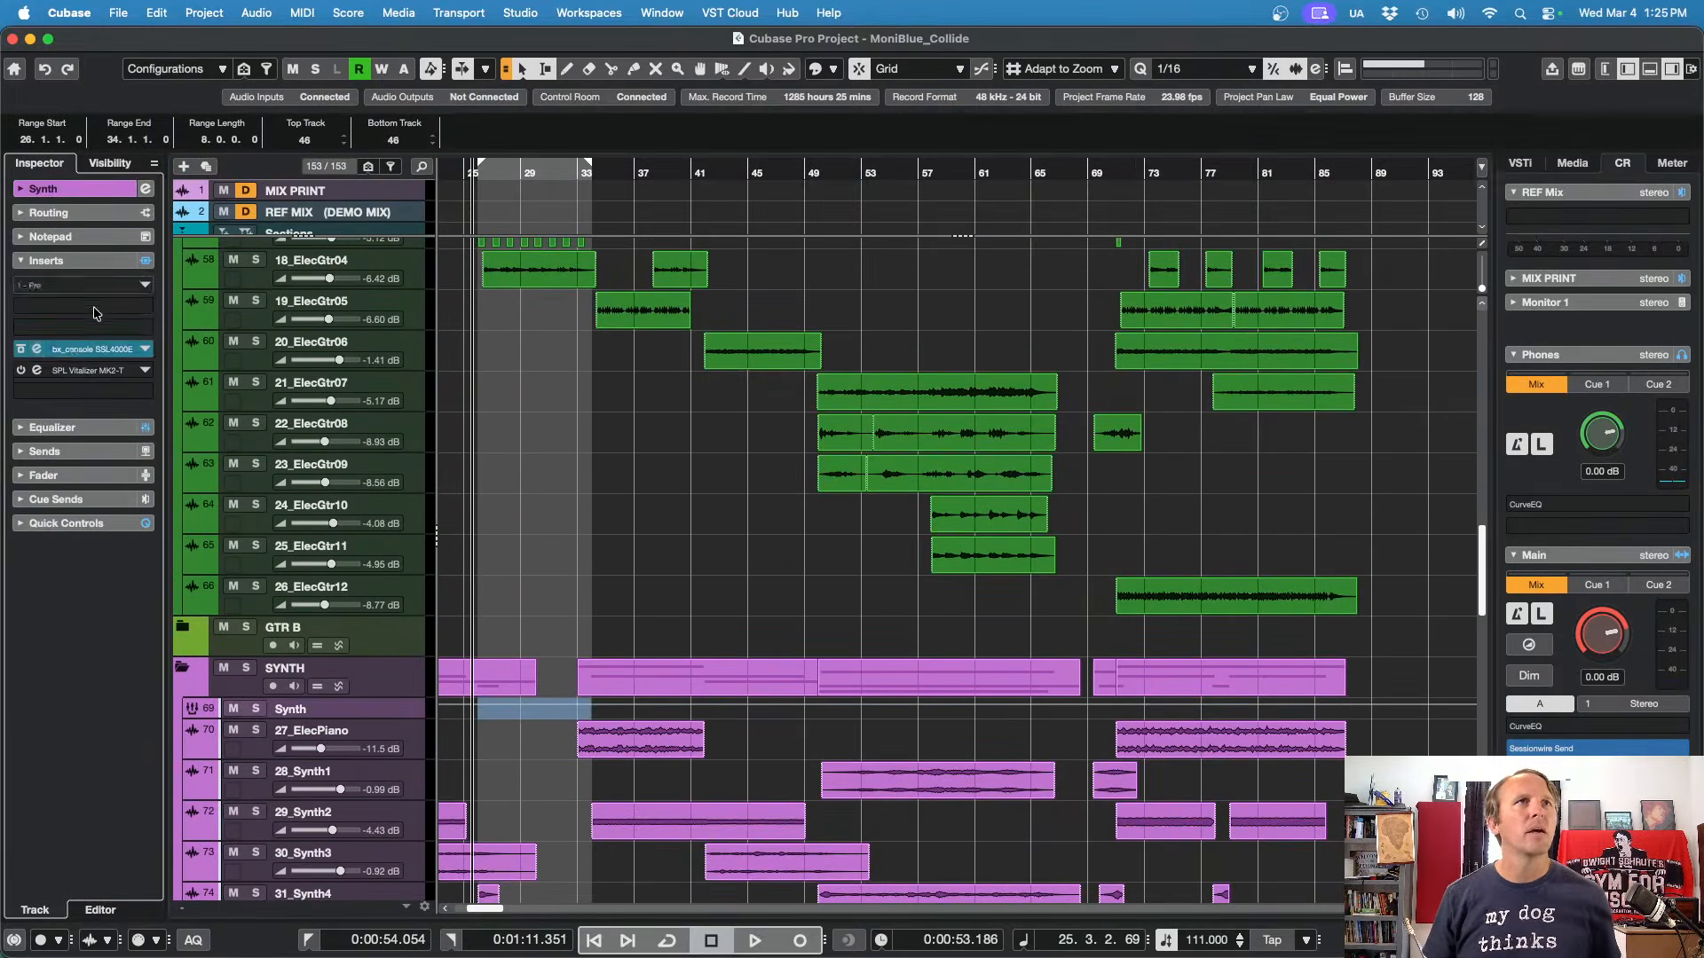
left_click(74, 351)
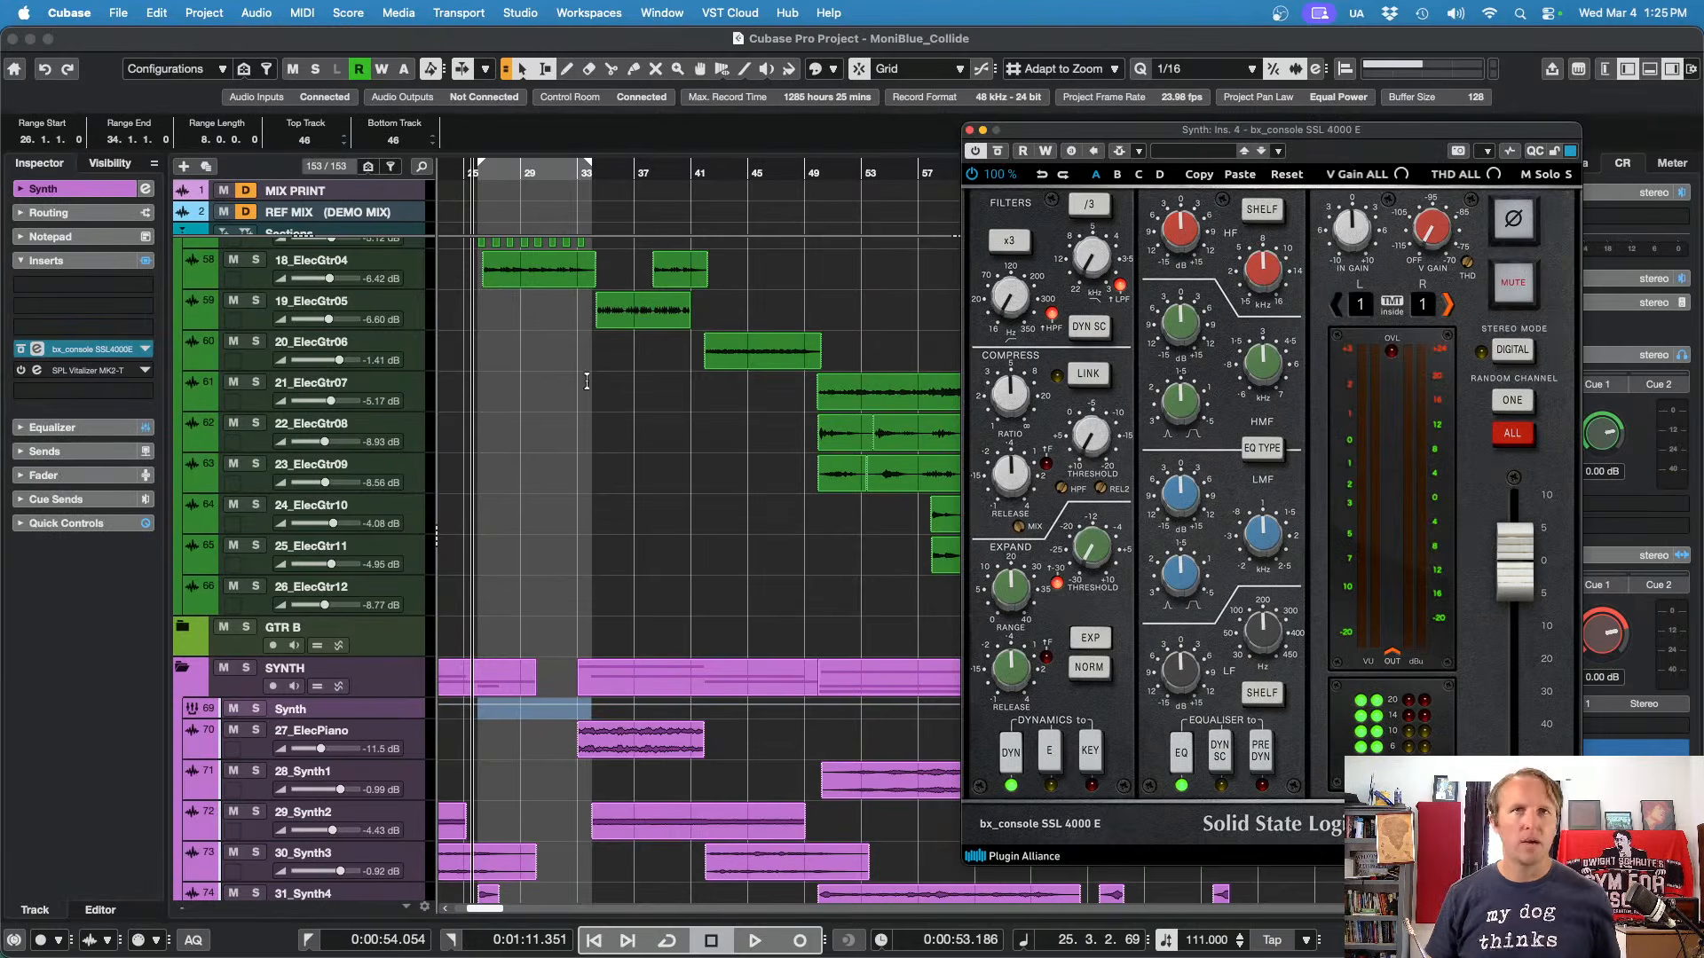
left_click(704, 172)
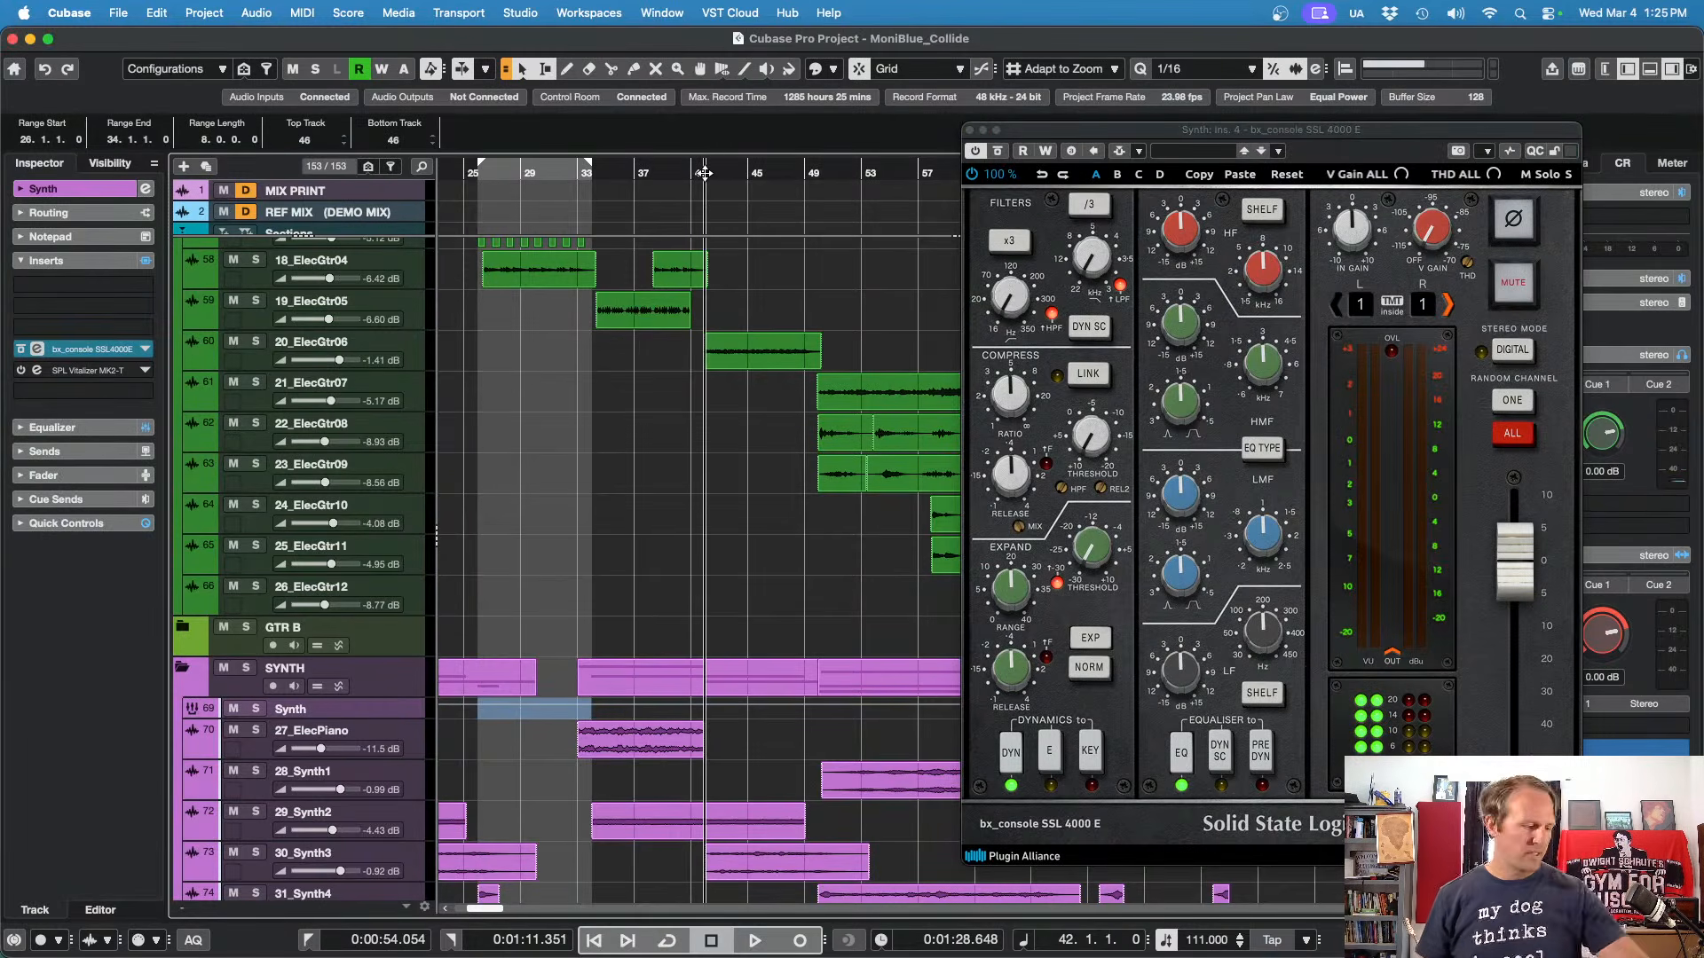
key("space")
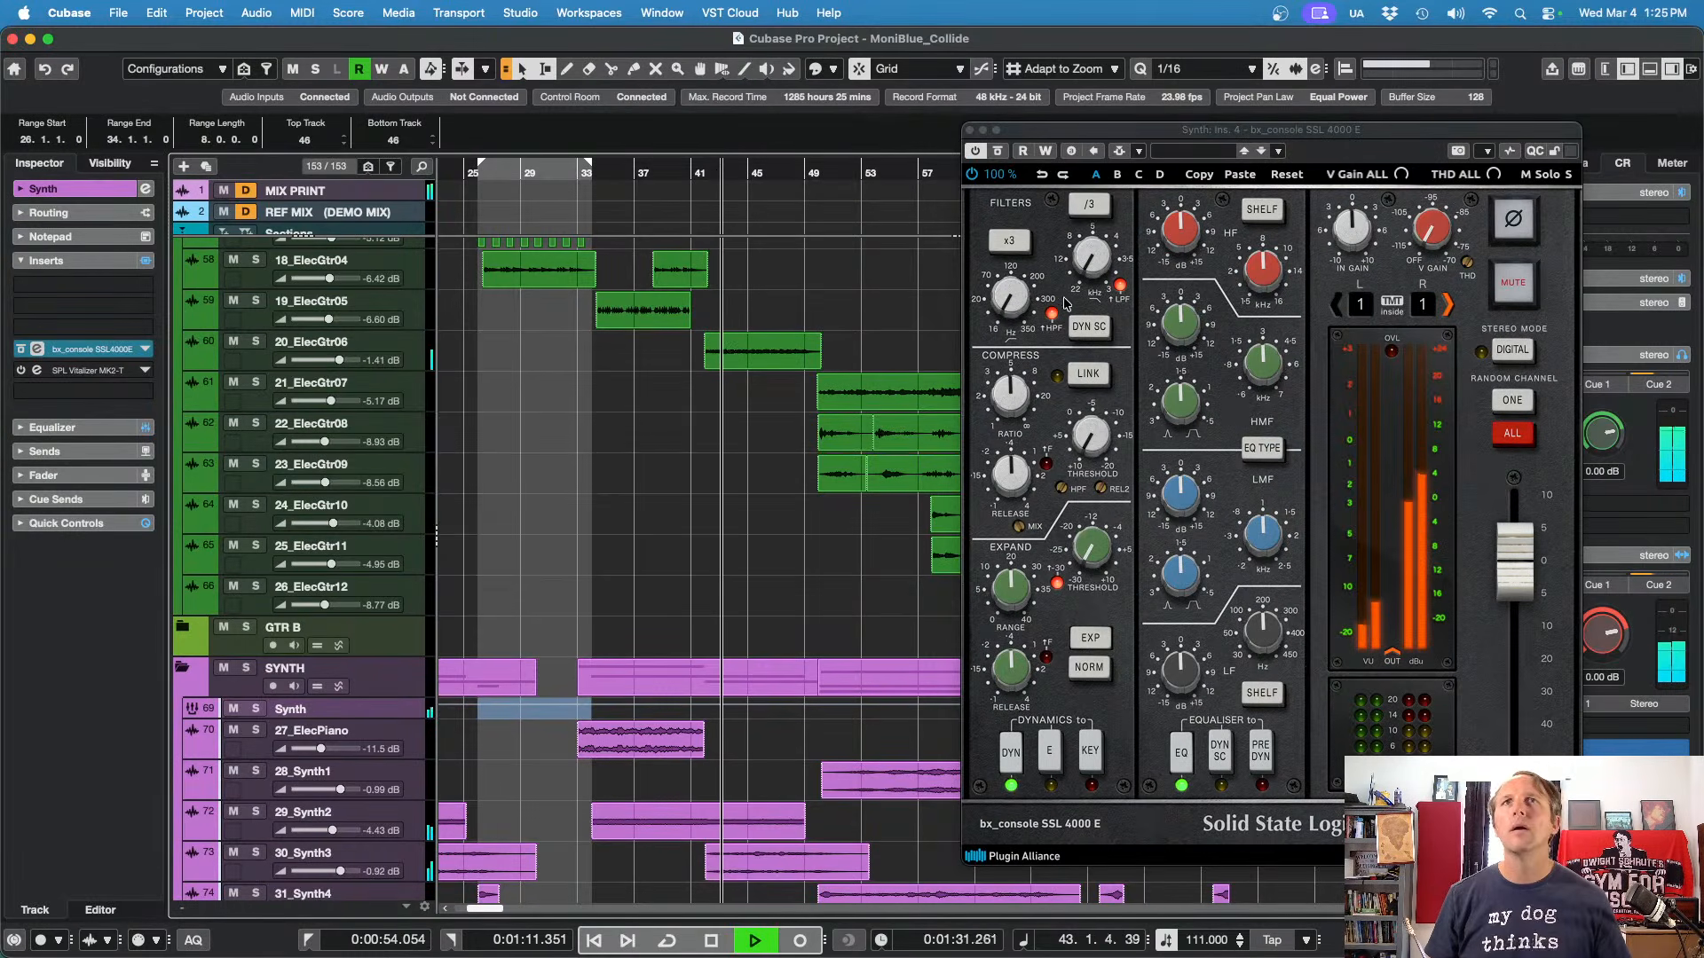
Step: On the Synth channel strip, adjust the high-pass filter and LF band, boost HF, and set the compressor to a 3.1:1 ratio and 0.17 s release
left_click(1015, 263)
left_click_drag(1014, 264, 1015, 253)
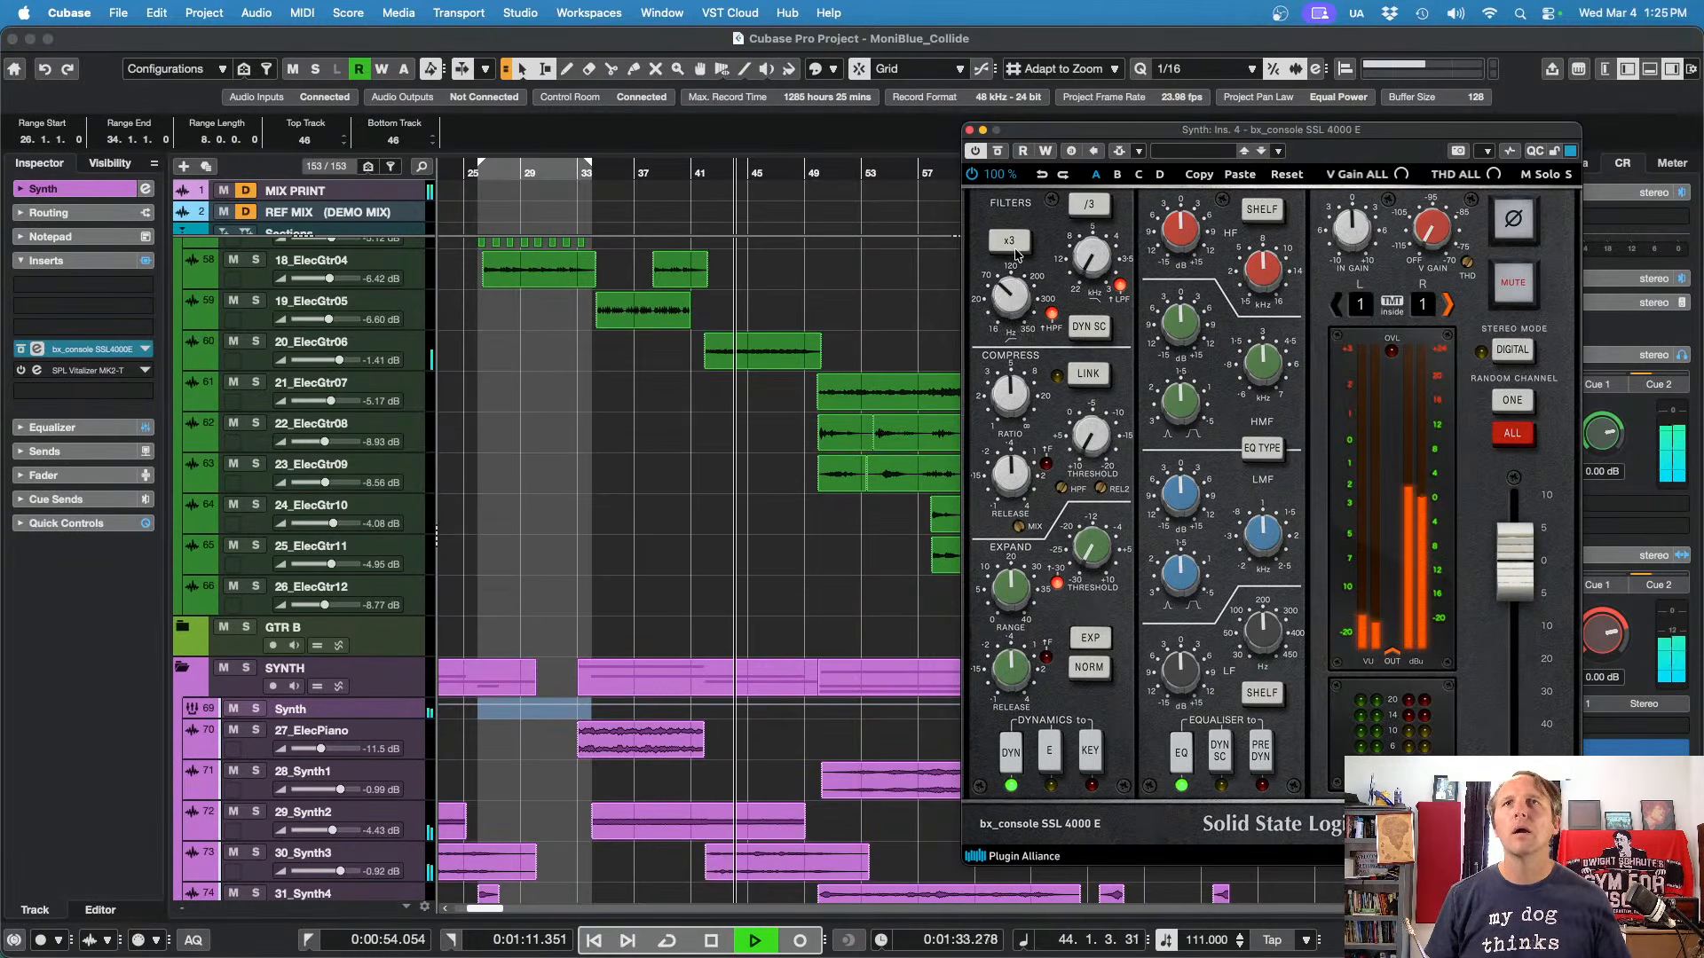
left_click_drag(1269, 628, 1242, 634)
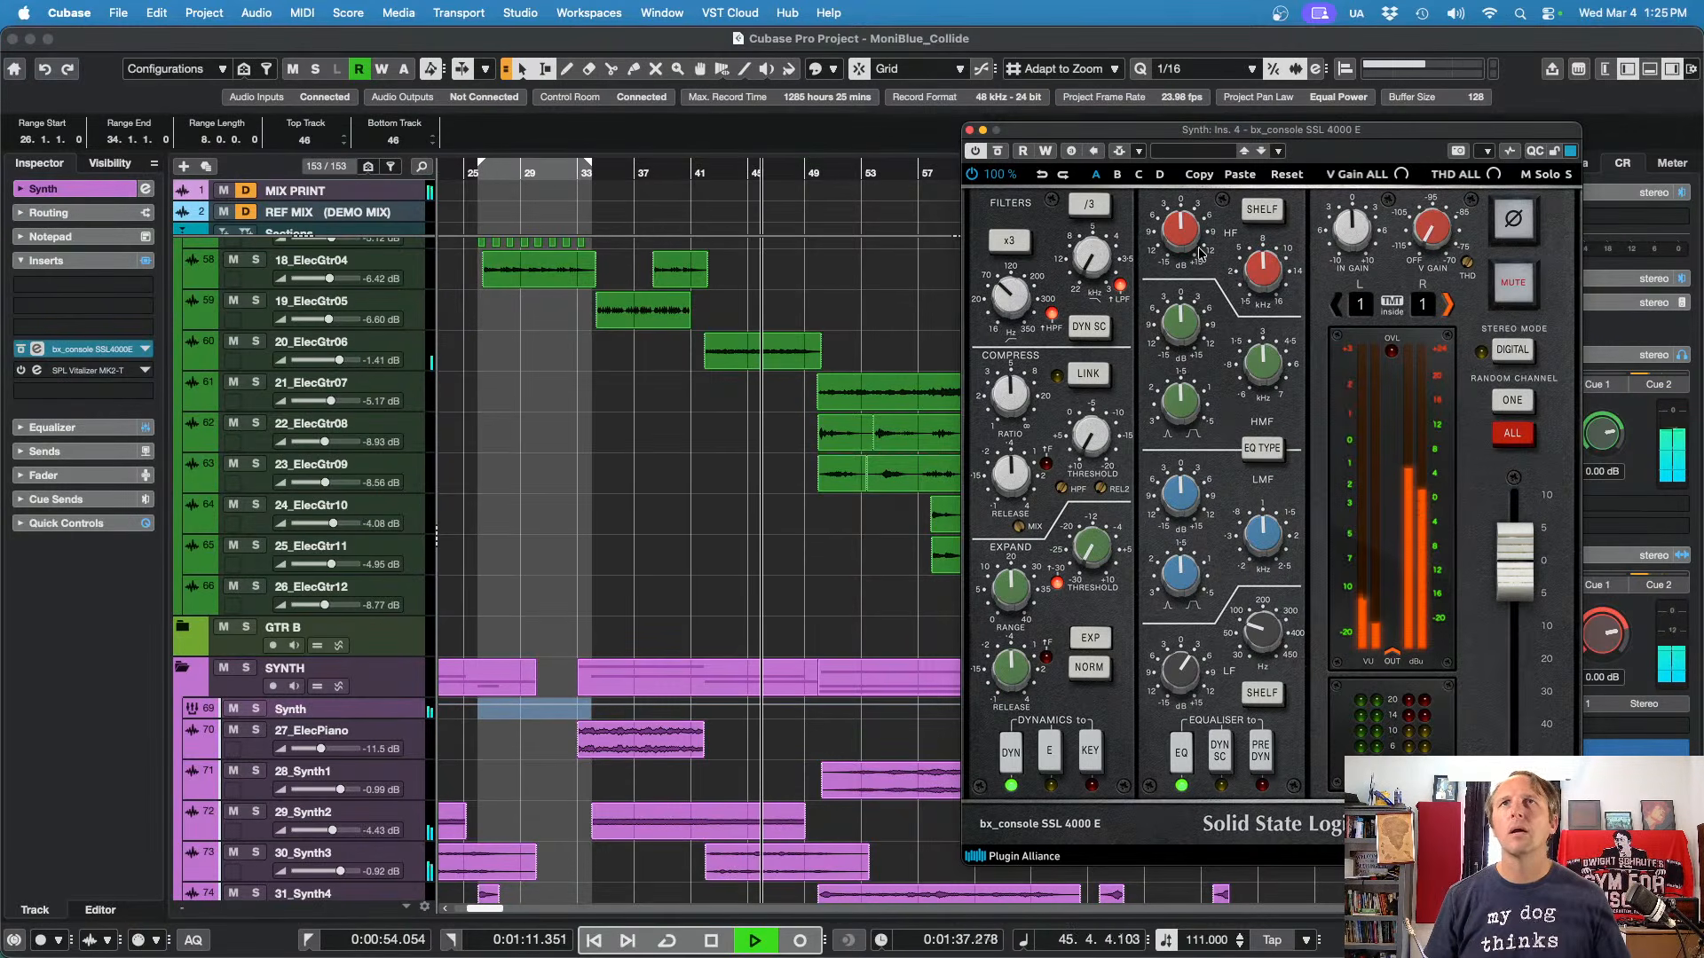
mouse_move(1192, 224)
mouse_move(1266, 281)
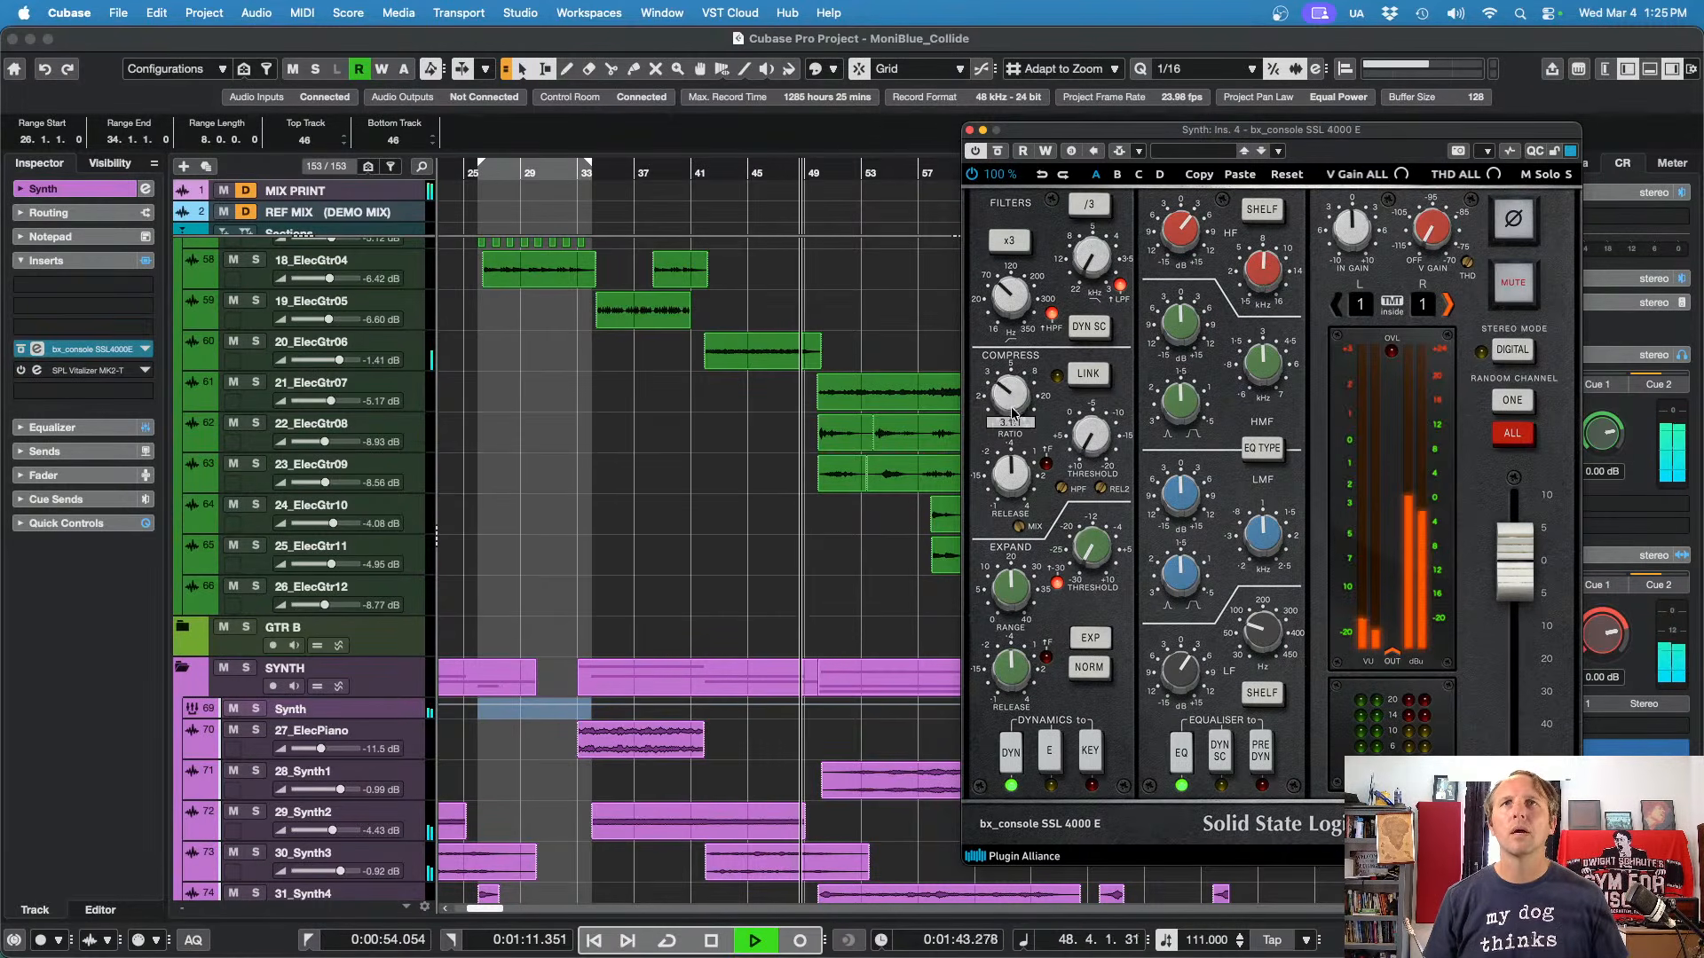
mouse_move(1097, 390)
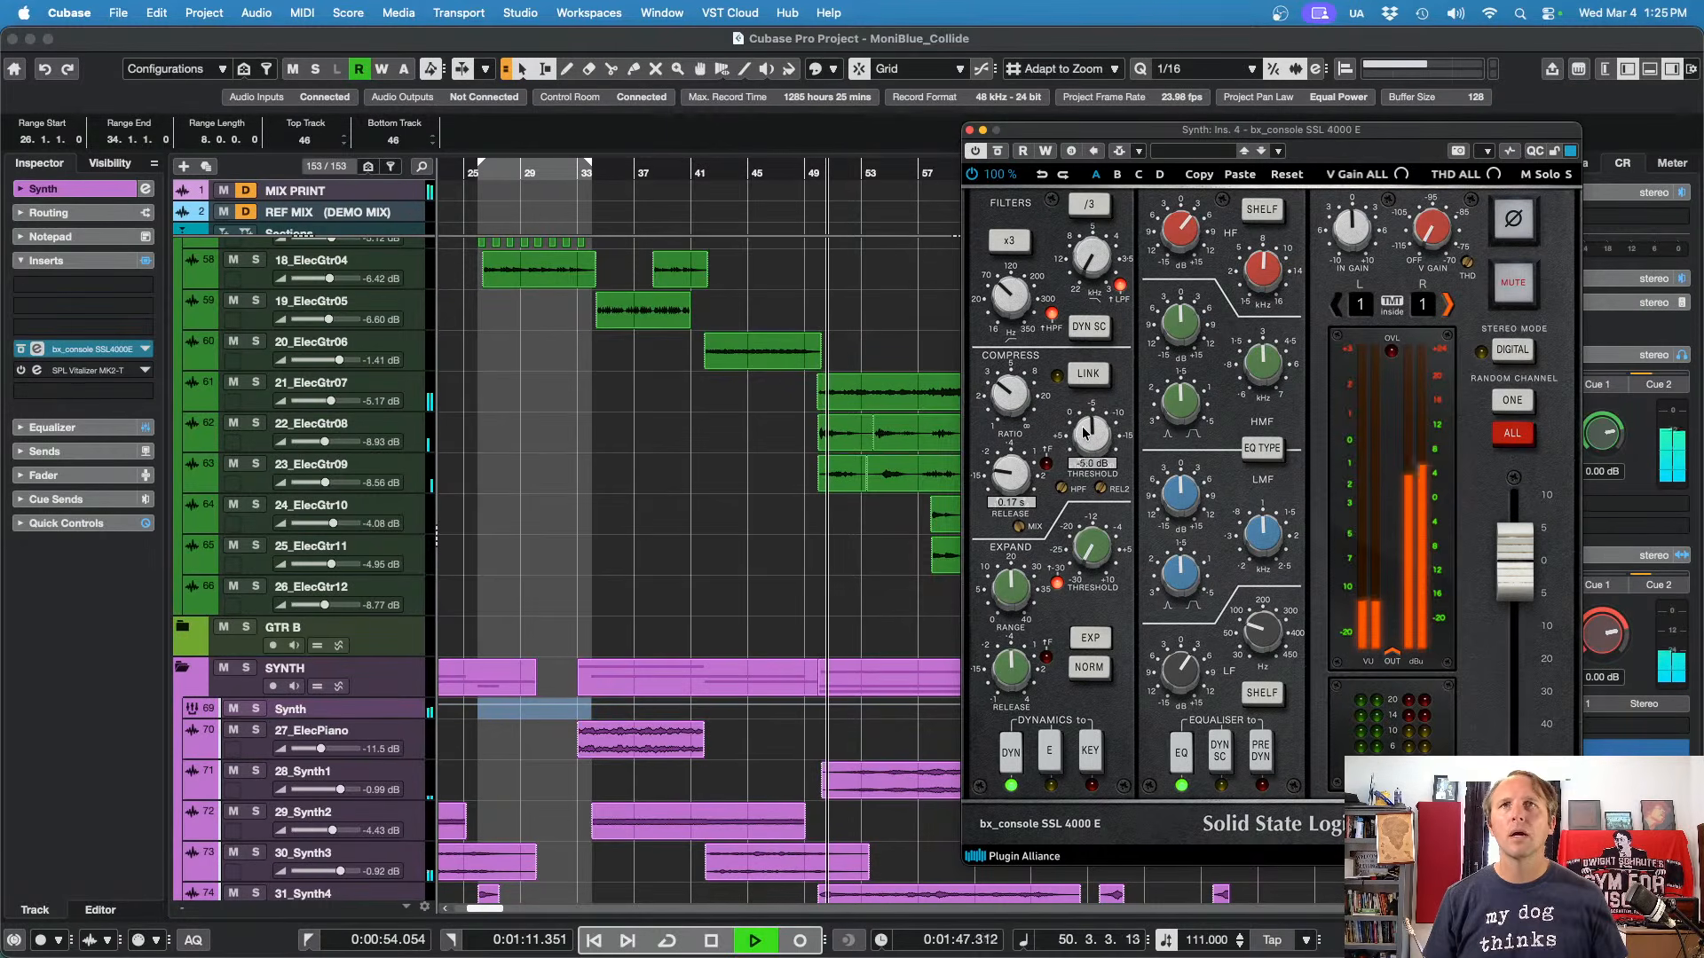
Step: Replay from about bar 33, lower the Synth channel strip's compressor threshold for more compression, and pull down its output fader
scroll(805, 619, "down", 3)
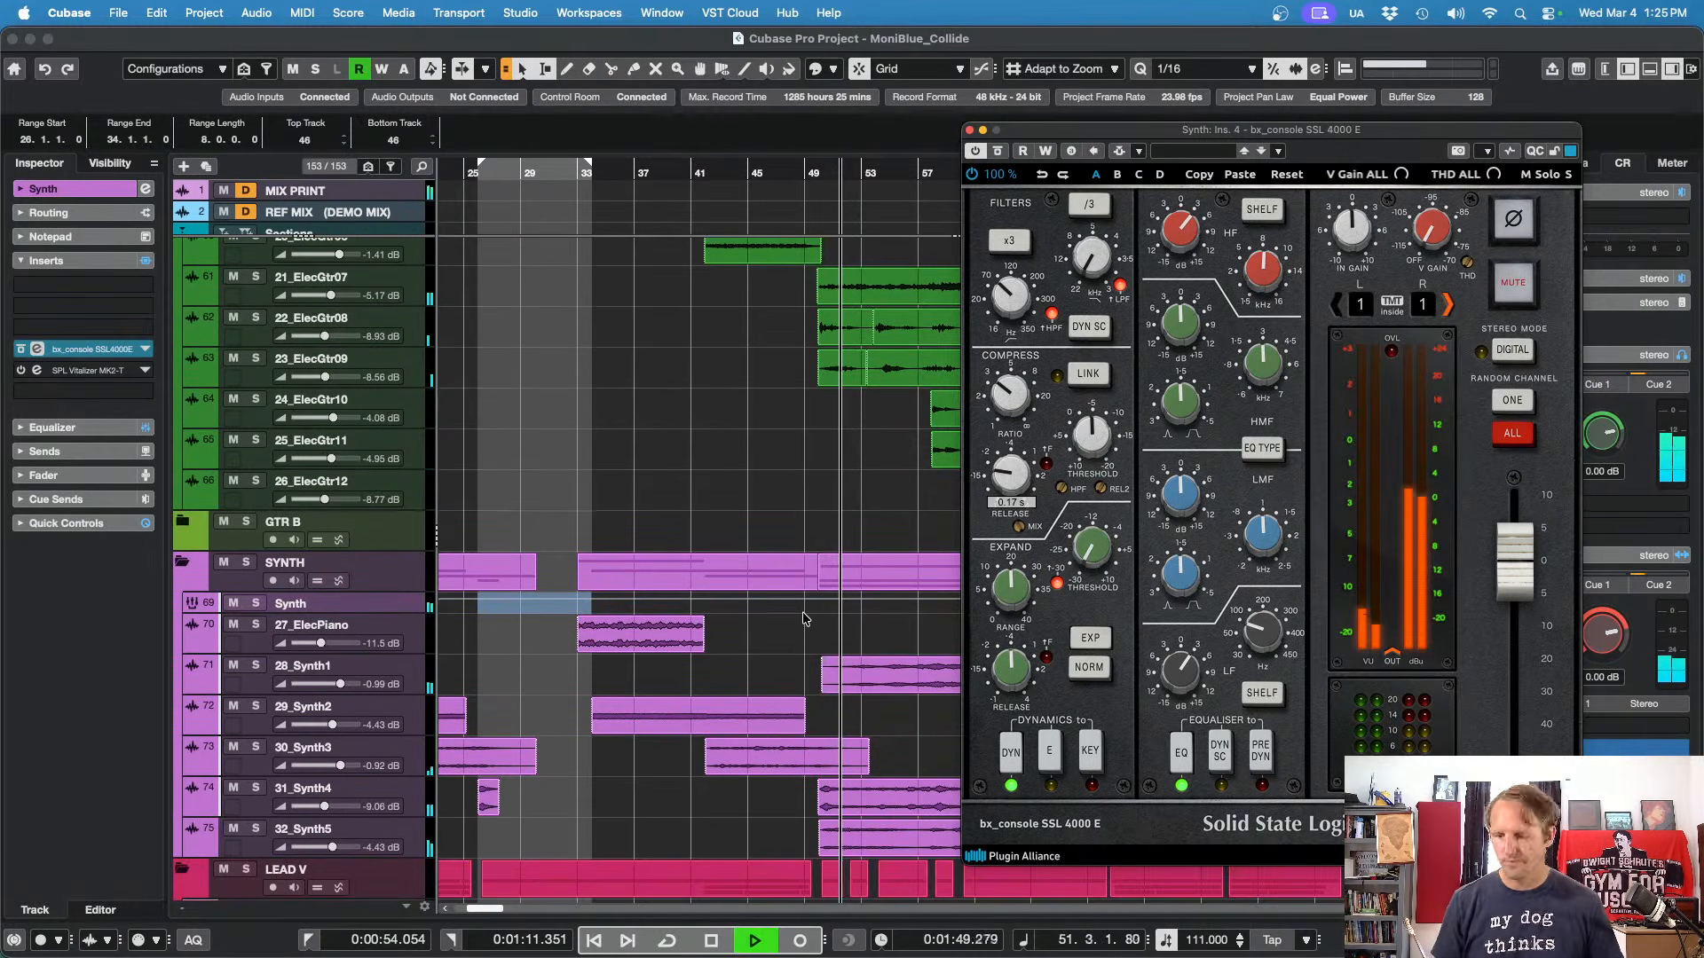
key("KP_Subtract")
key("KP_Subtract")
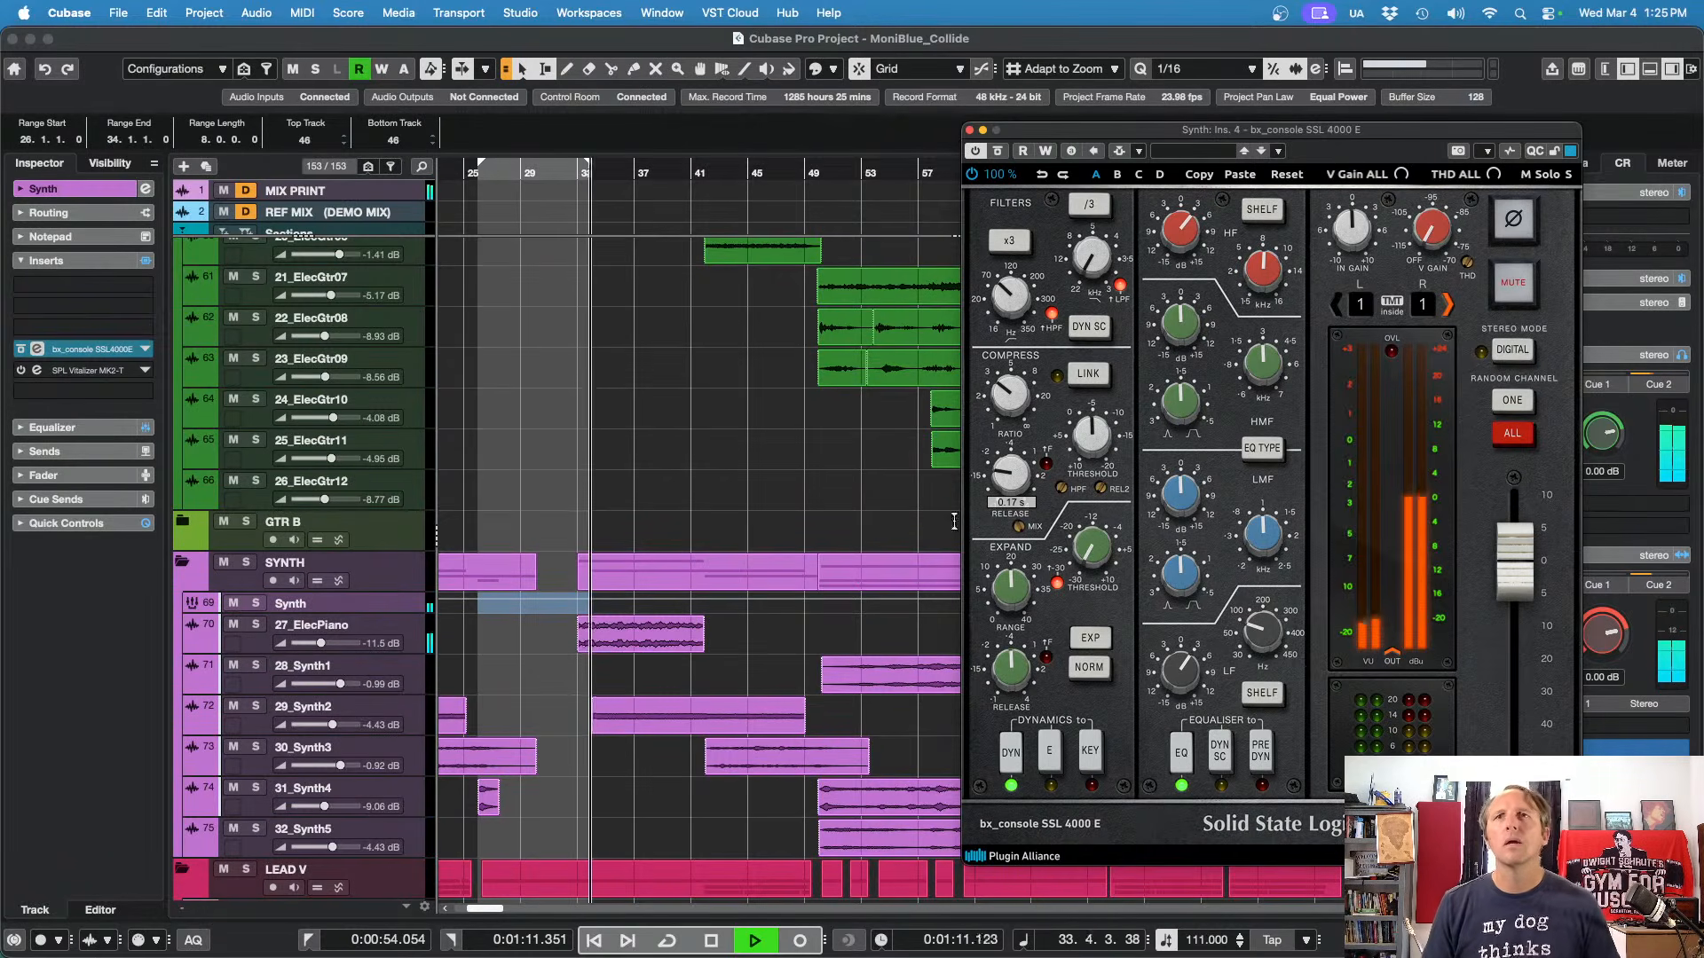
mouse_move(1082, 446)
left_mouse_down()
mouse_move(1097, 397)
mouse_move(1097, 438)
left_mouse_up()
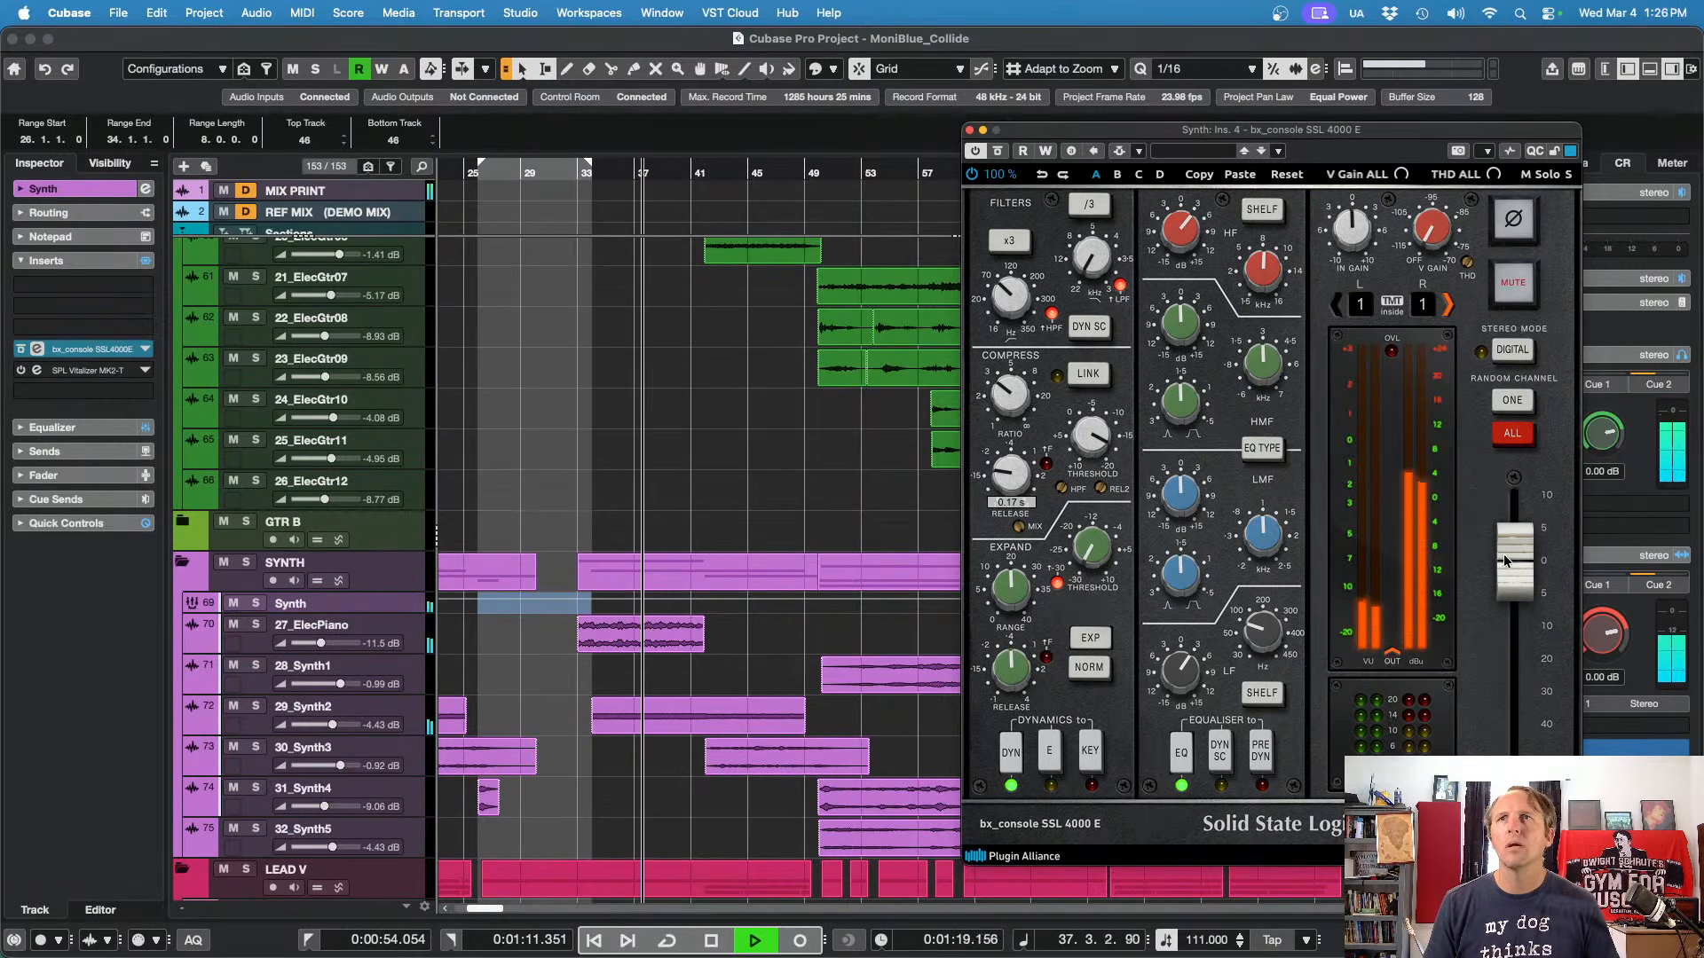
left_click_drag(1506, 562, 1507, 573)
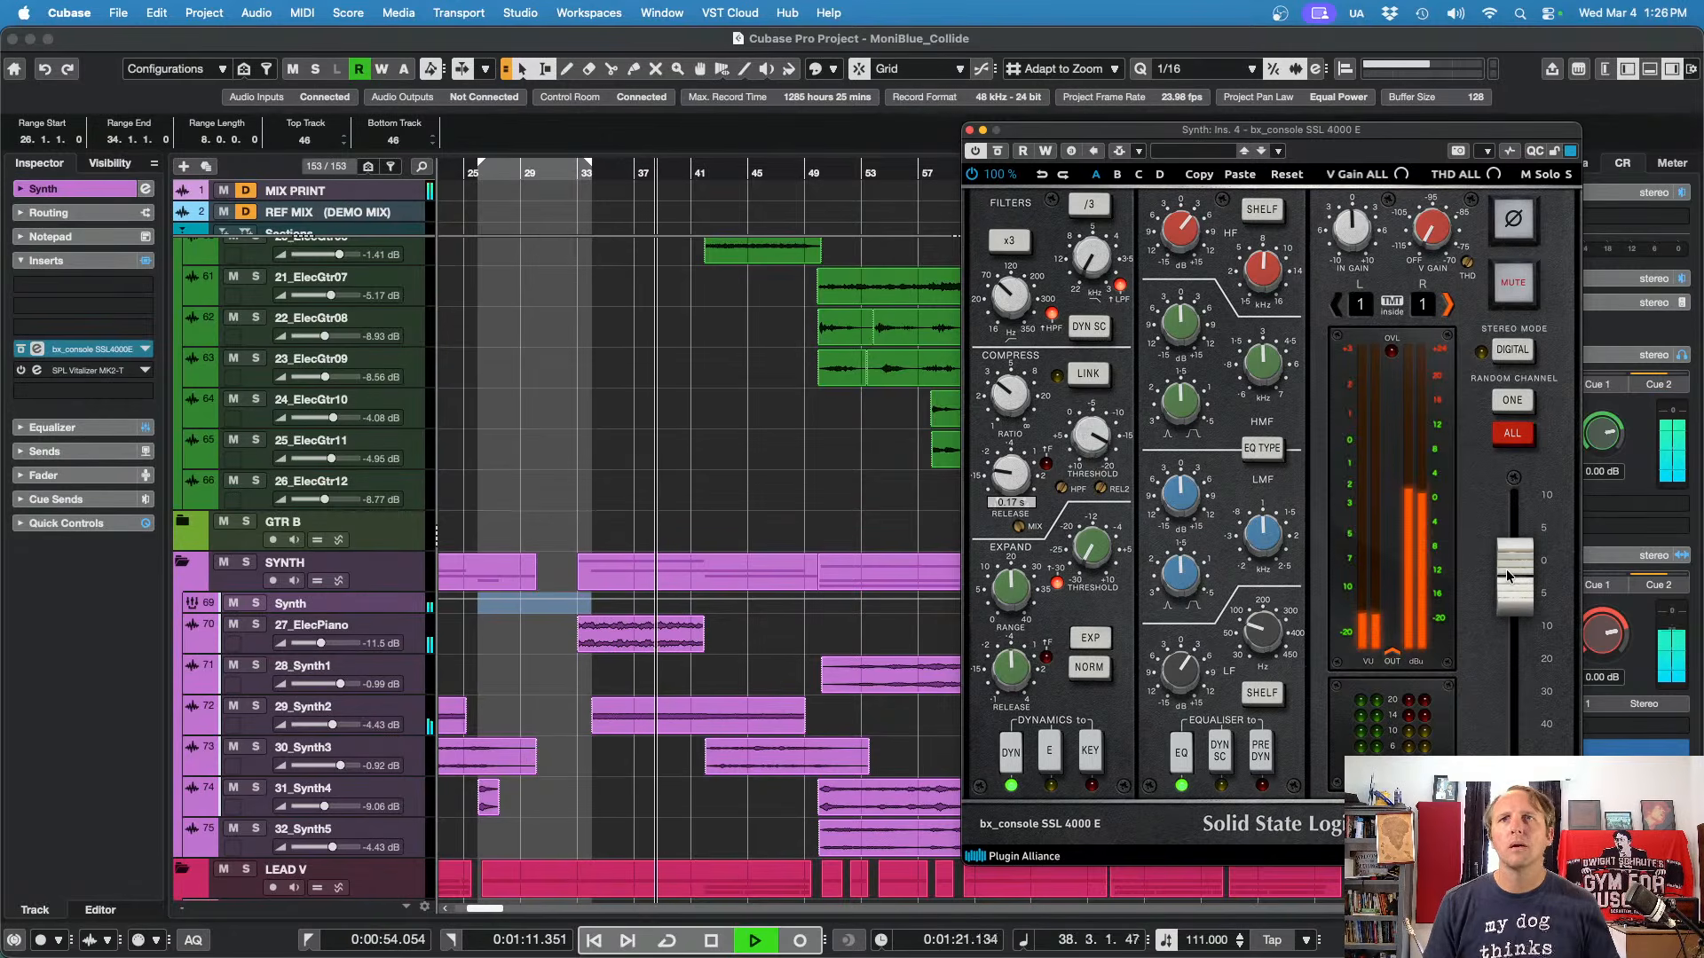
Step: Solo the Synth group, trim the channel strip's output fader, compare it with the bypassed signal, and unsolo the group
key("s")
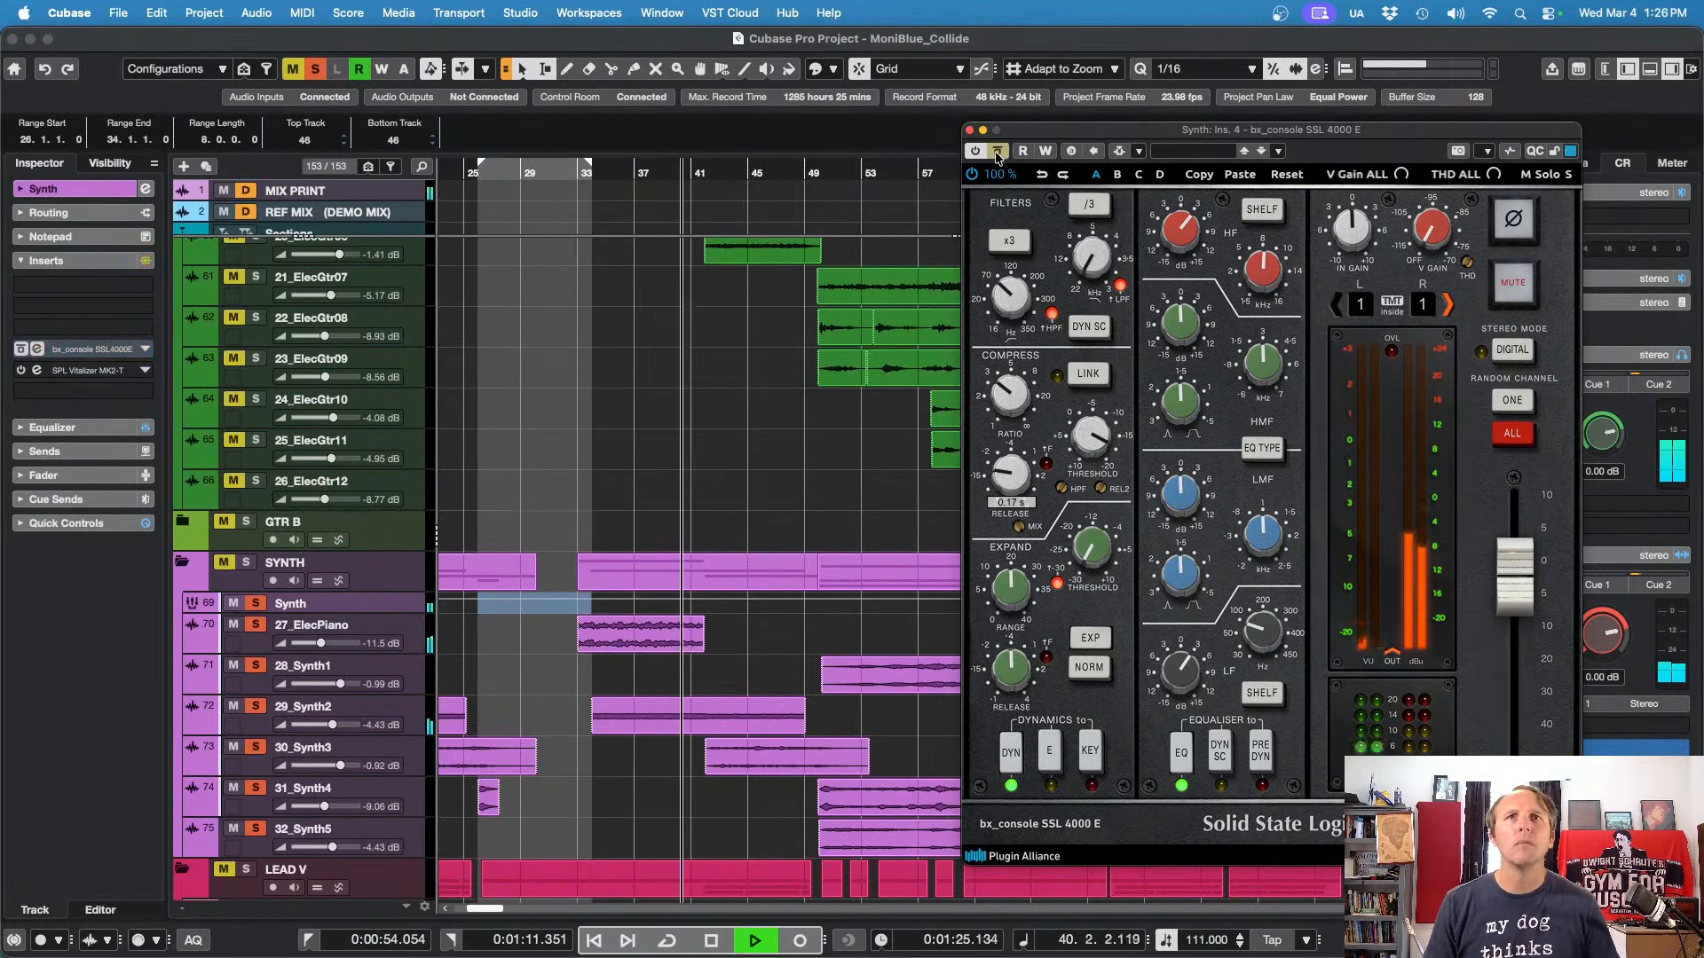
left_click_drag(1499, 555, 1501, 559)
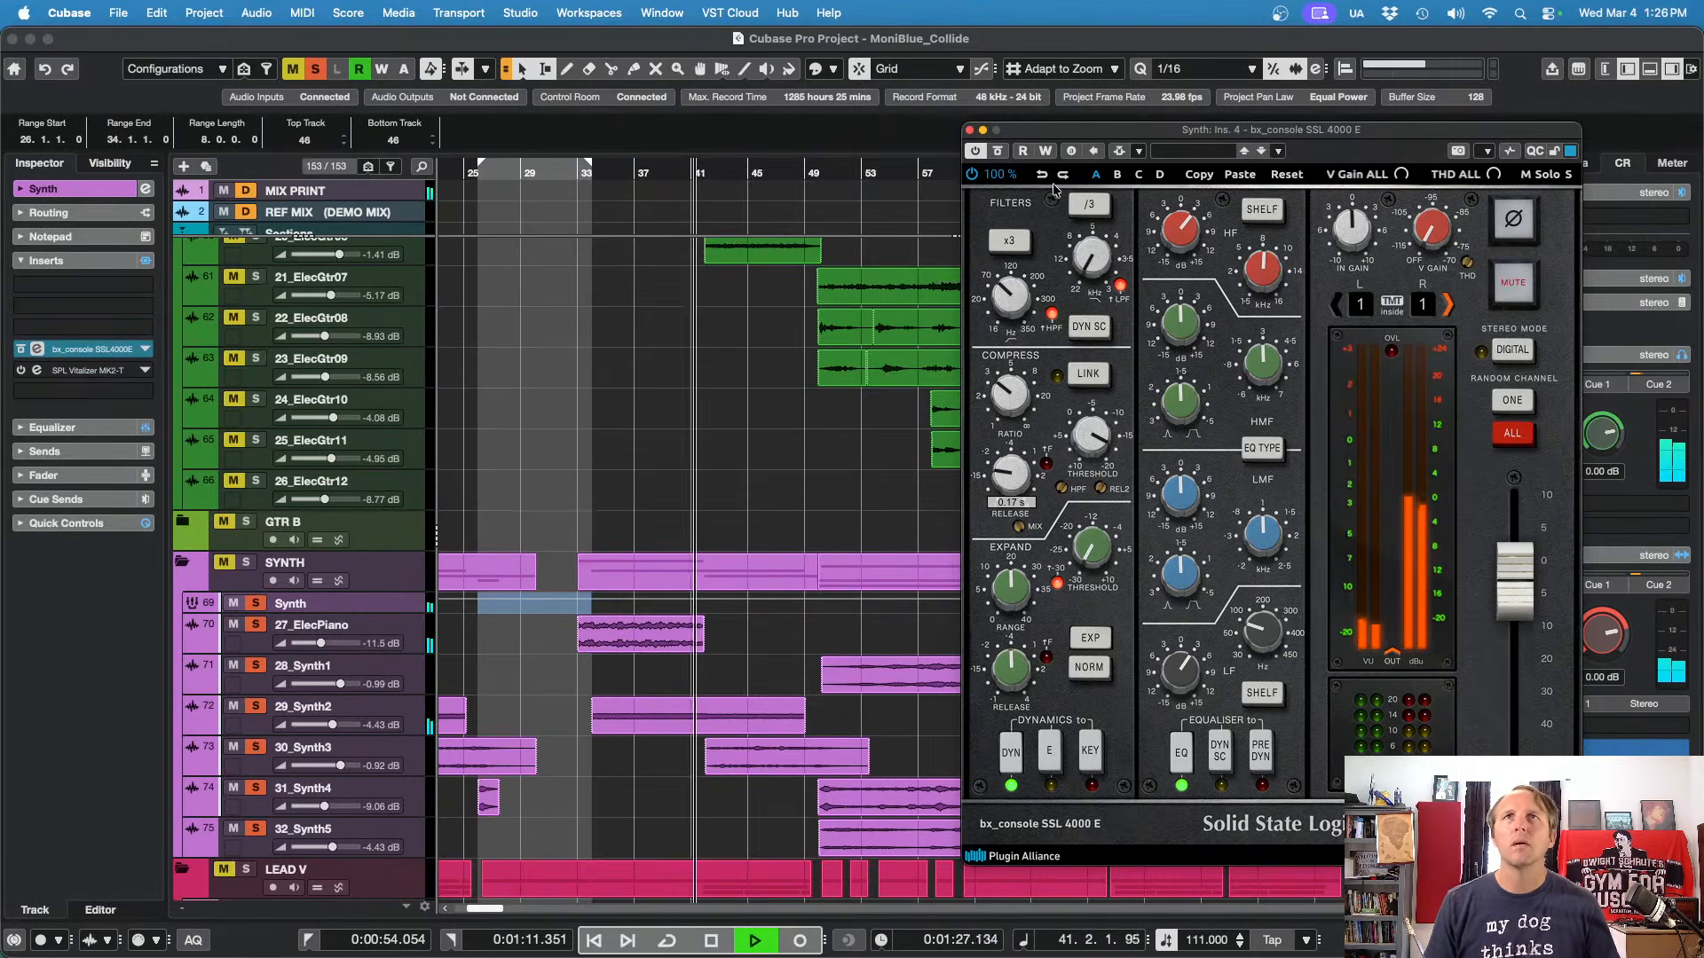
left_click(1006, 151)
left_click(1005, 151)
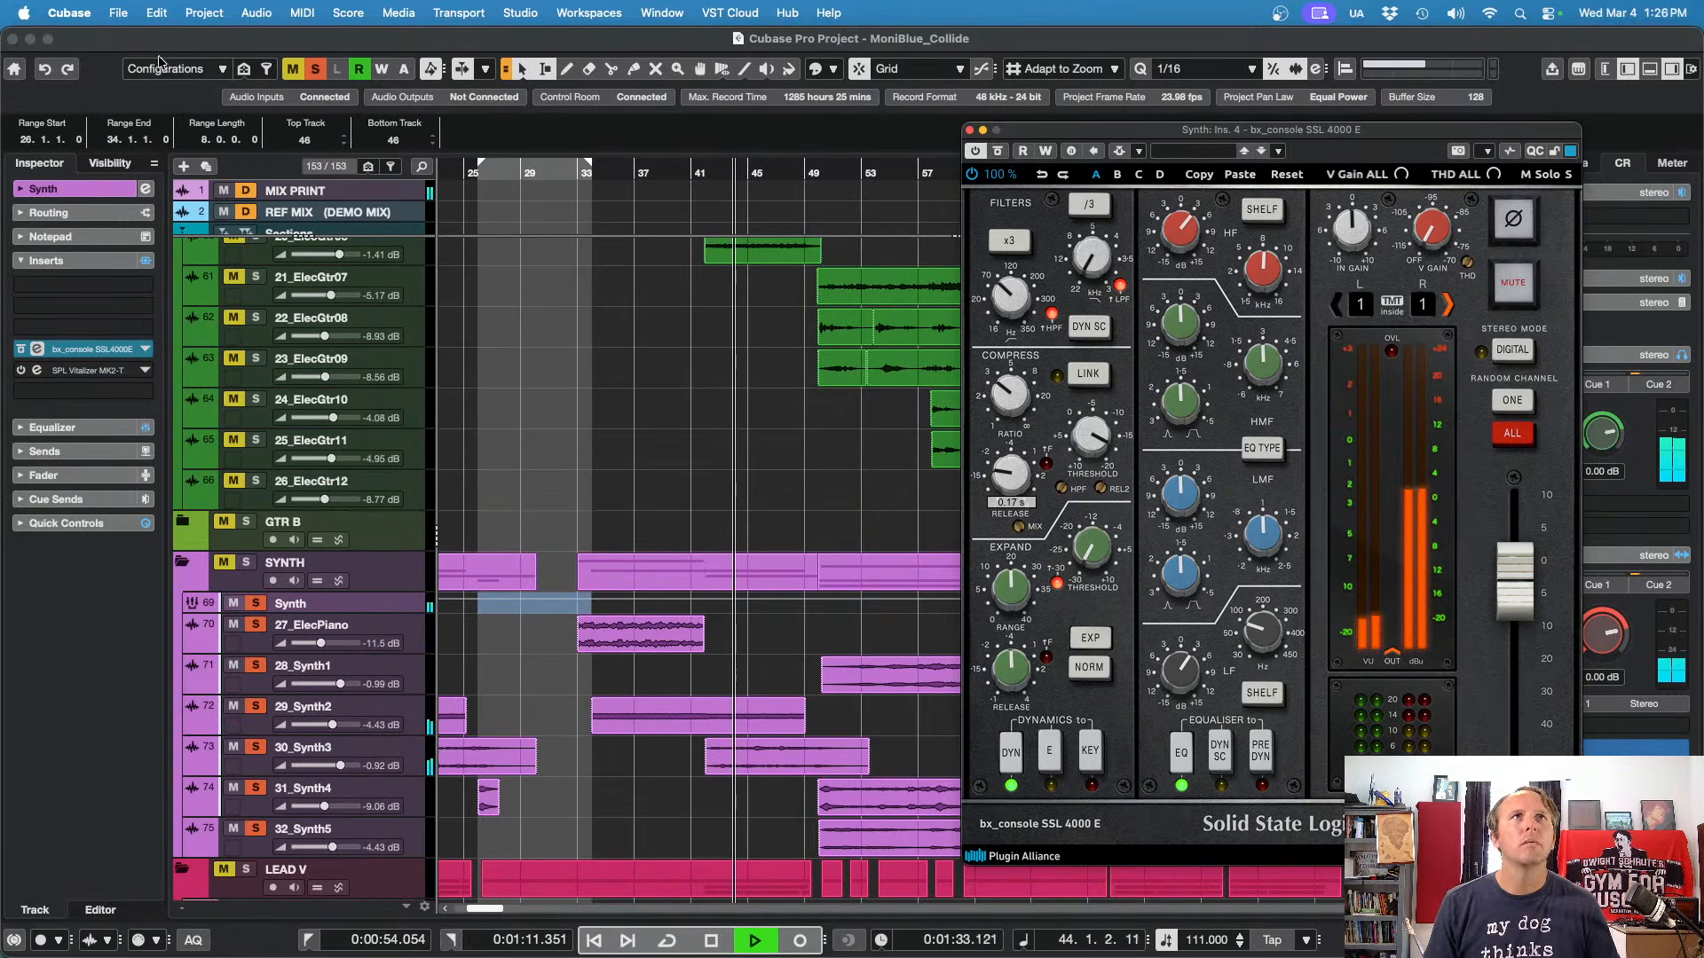
left_click(510, 206)
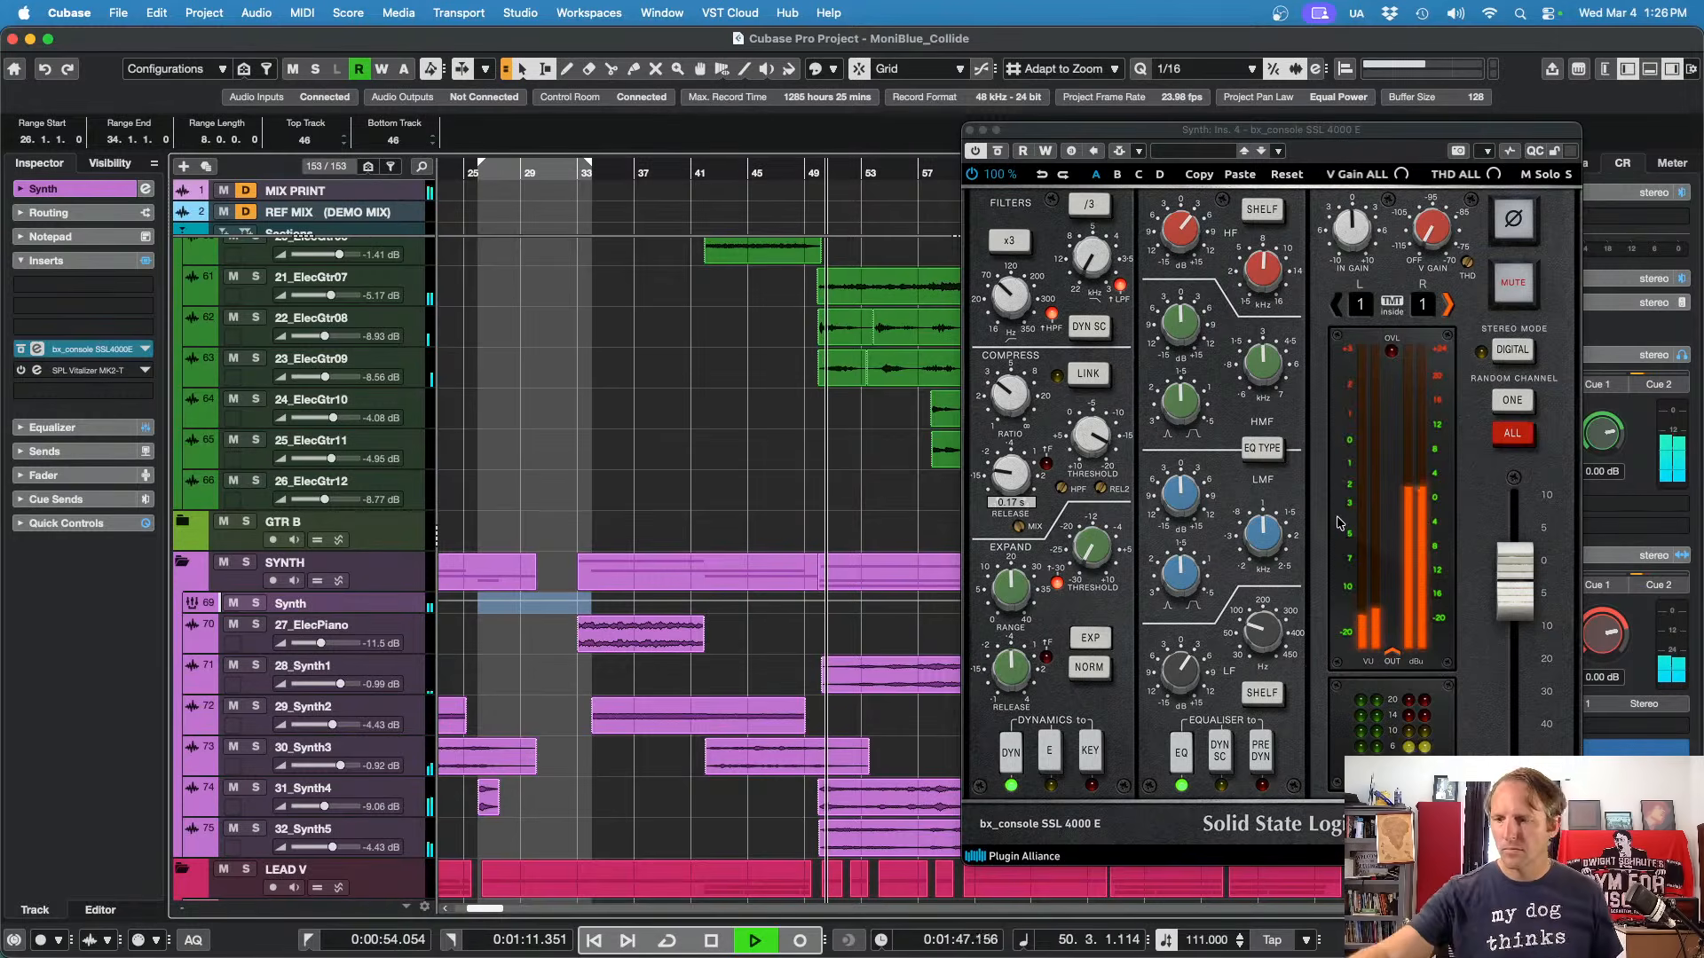
Step: Review the group levels and sends in the MixConsole, close the Synth channel strip, and return to the project
key("F3")
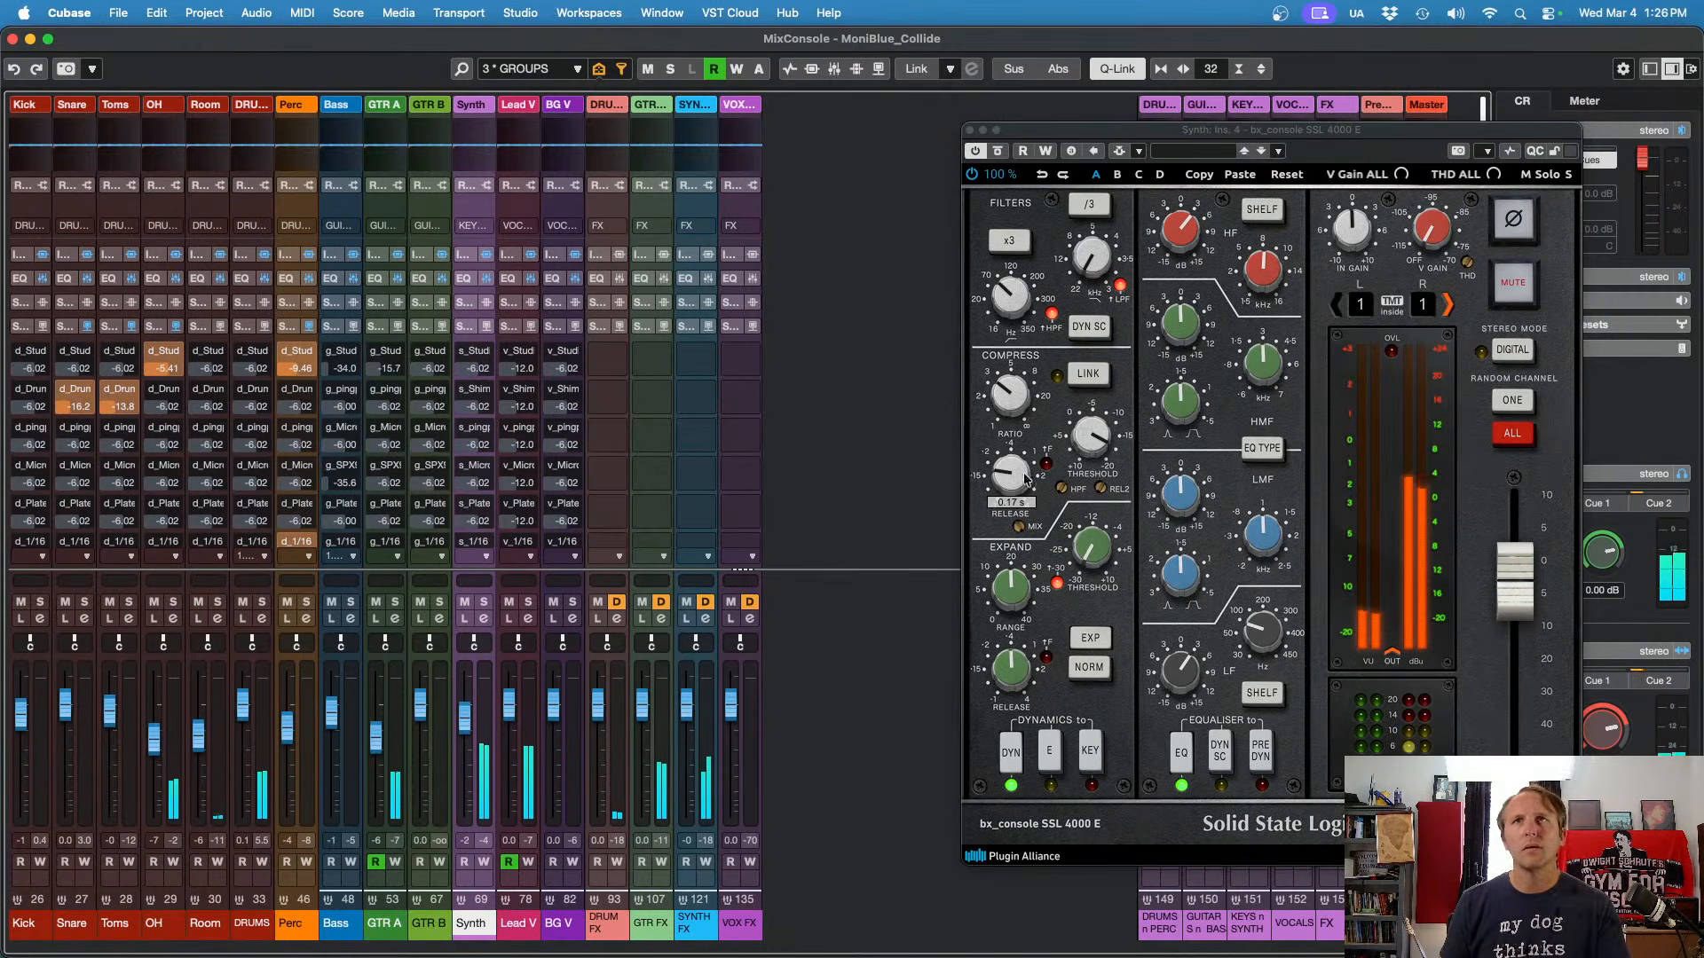
left_click(970, 131)
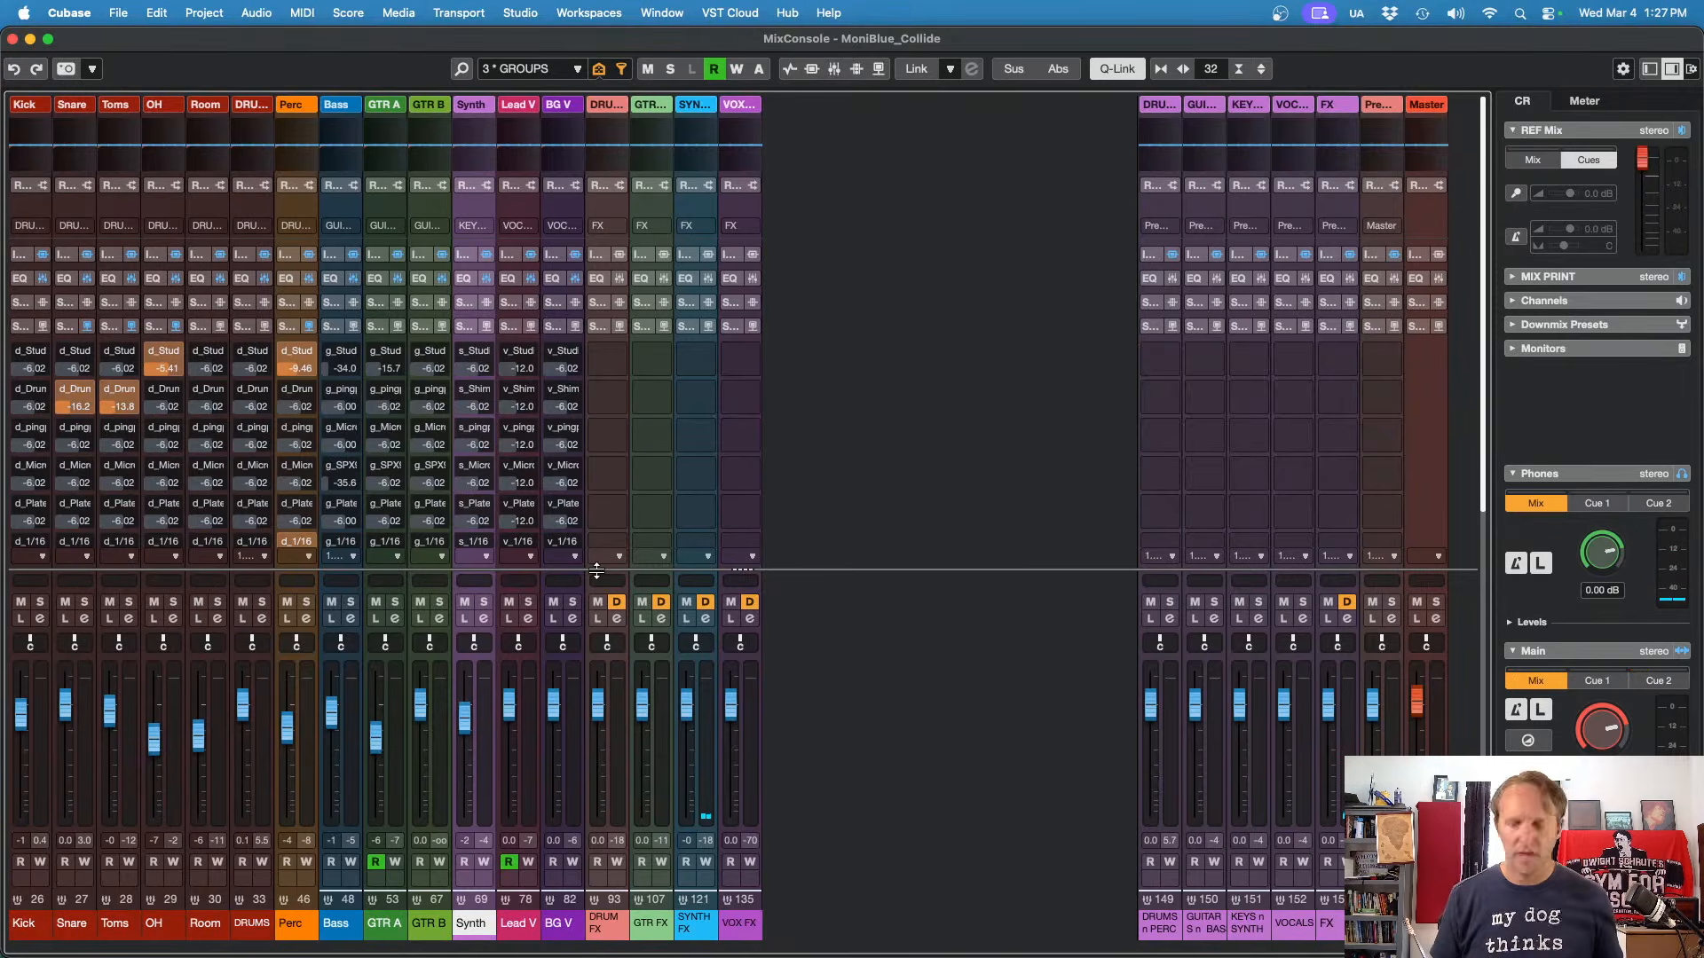
key("F3")
Step: Solo 33_LeadVox and loop its playback between bars 71 and 87
scroll(613, 573, "down", 2)
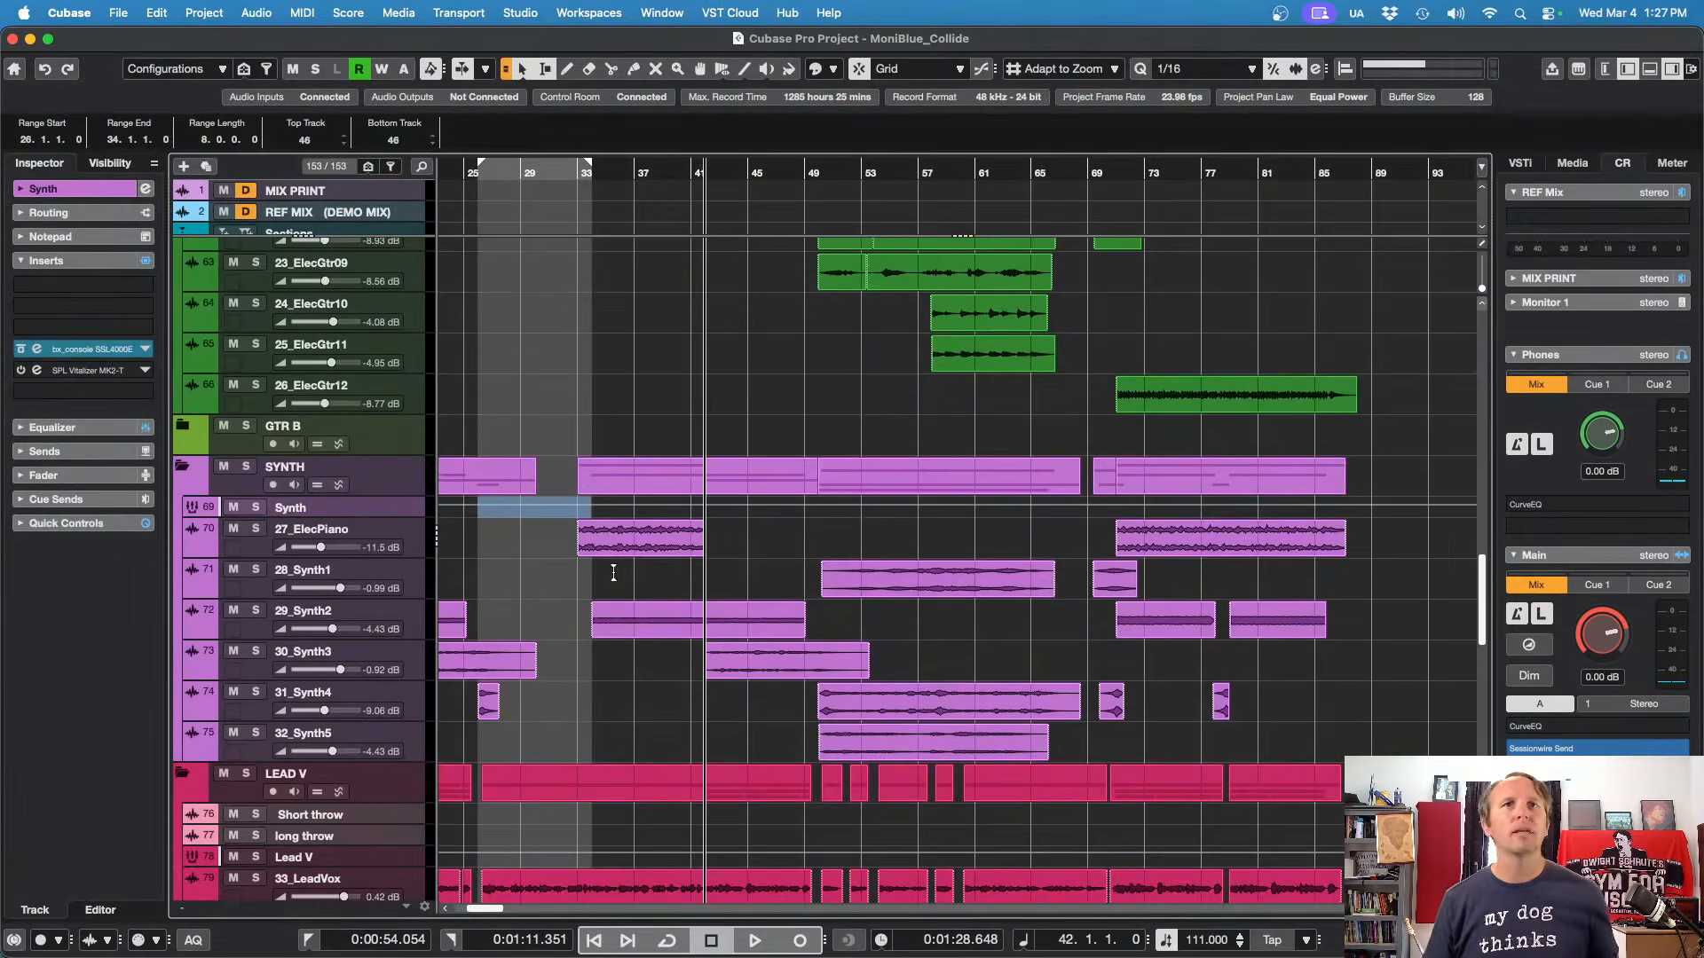
scroll(964, 560, "down", 5)
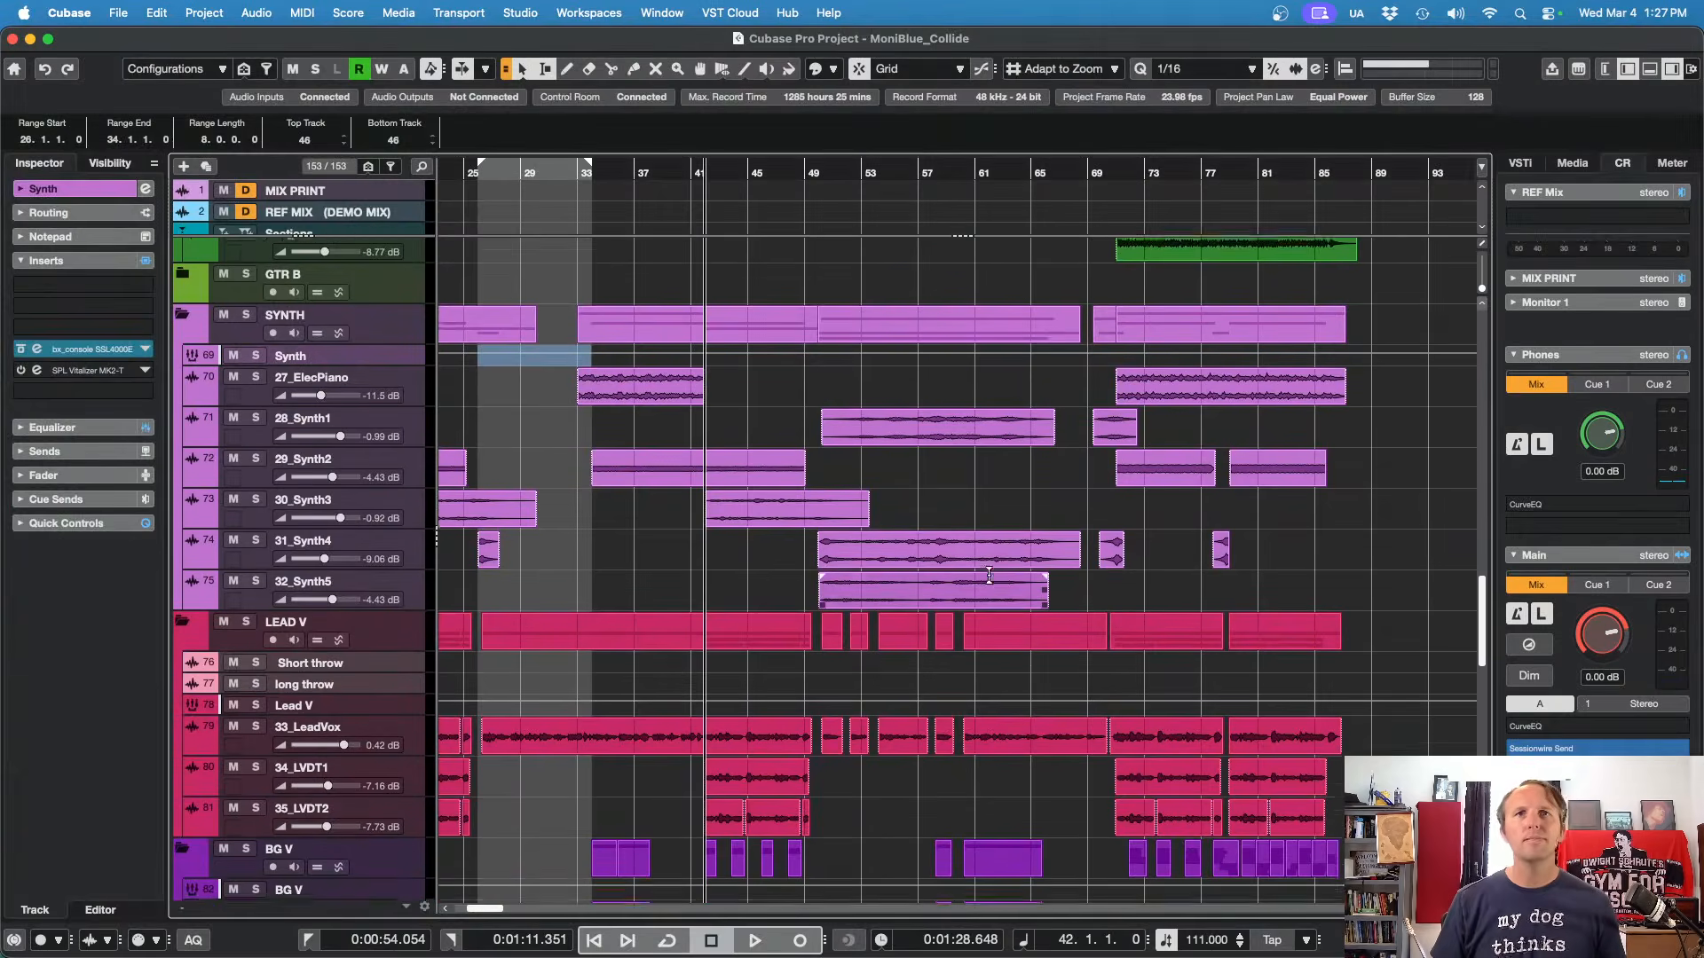
left_click(416, 628)
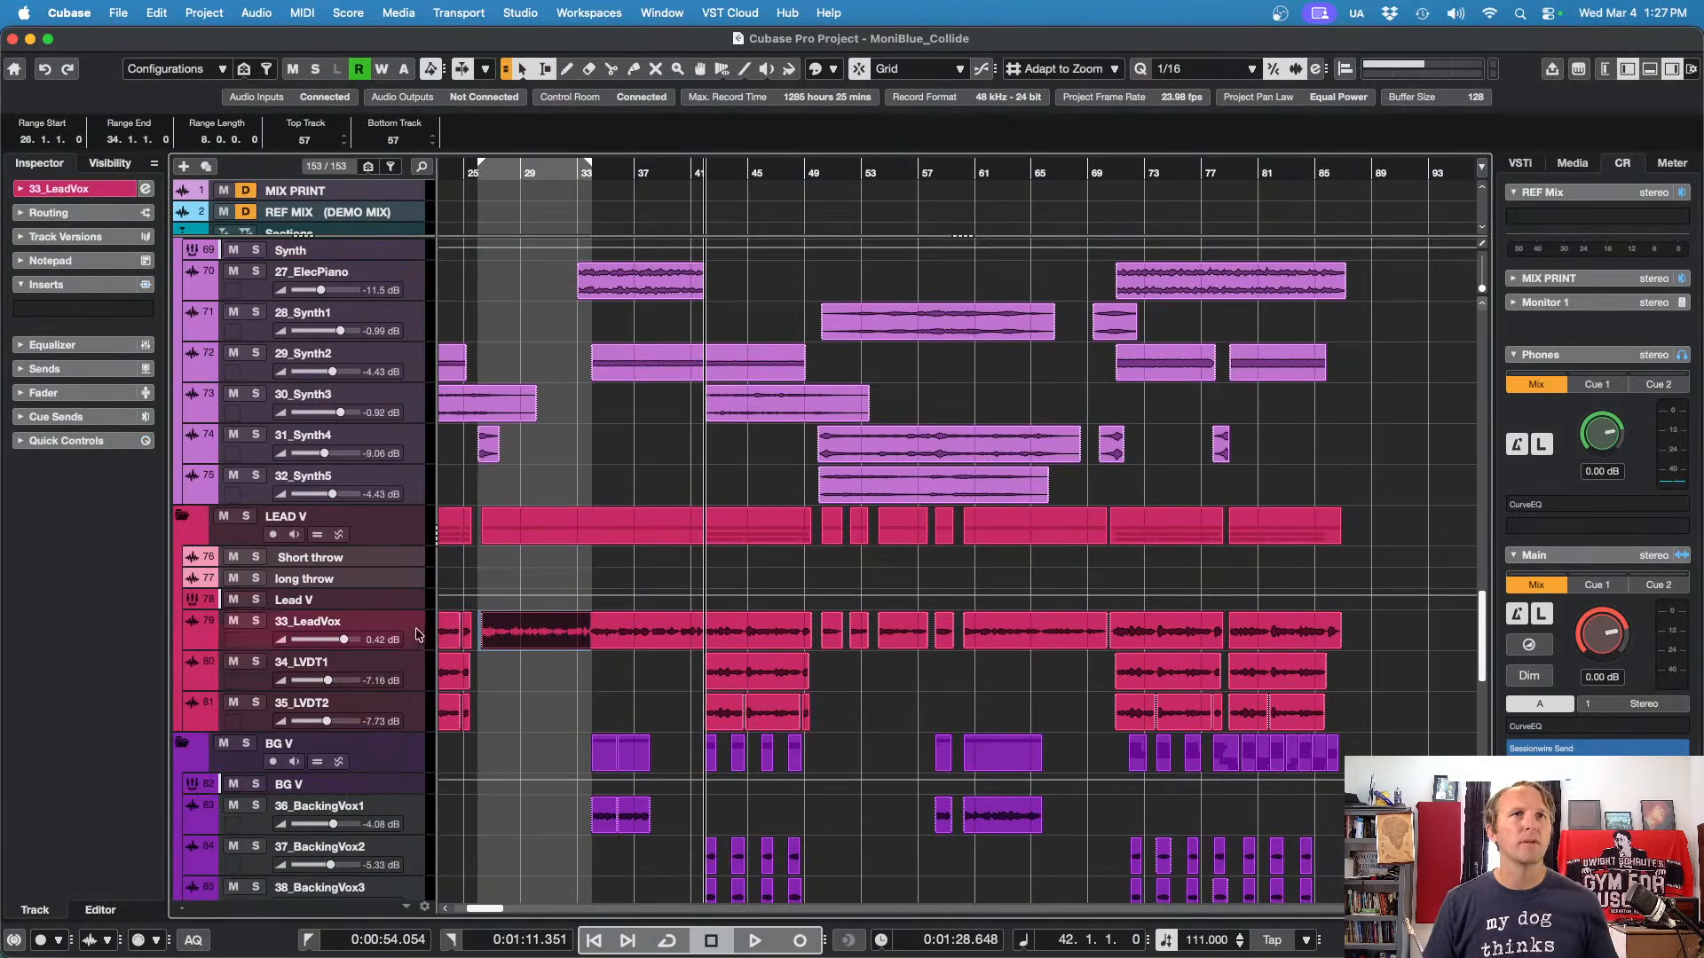
key("s")
key("space")
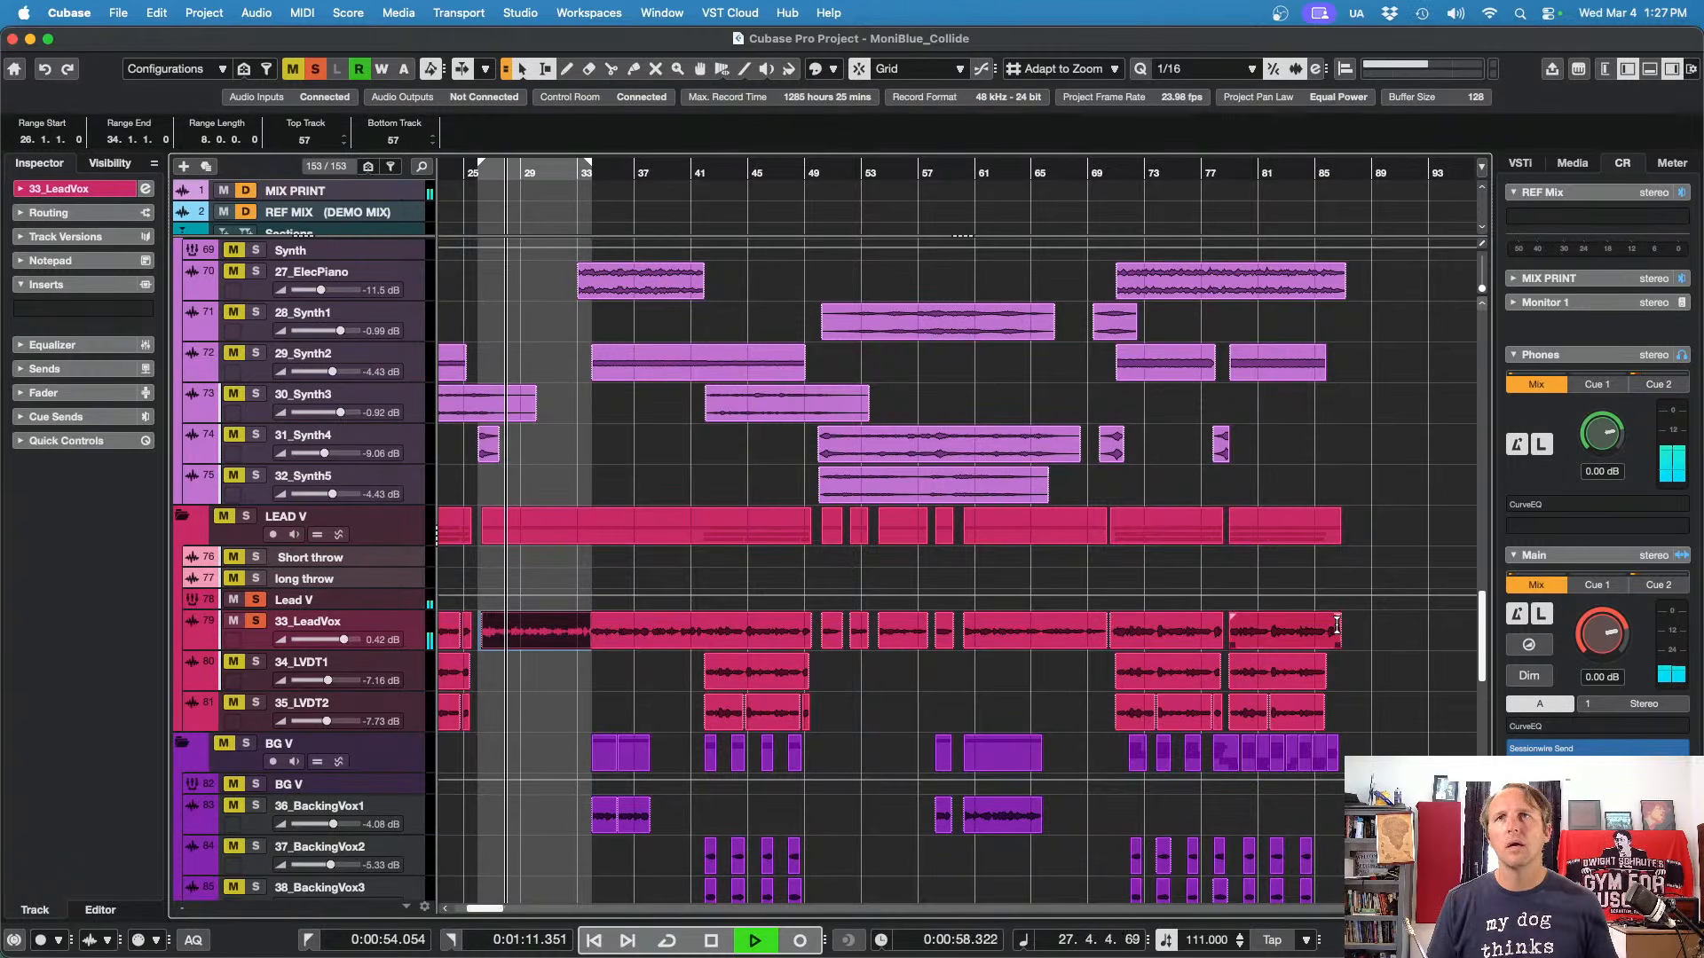
left_click_drag(1350, 627, 1111, 630)
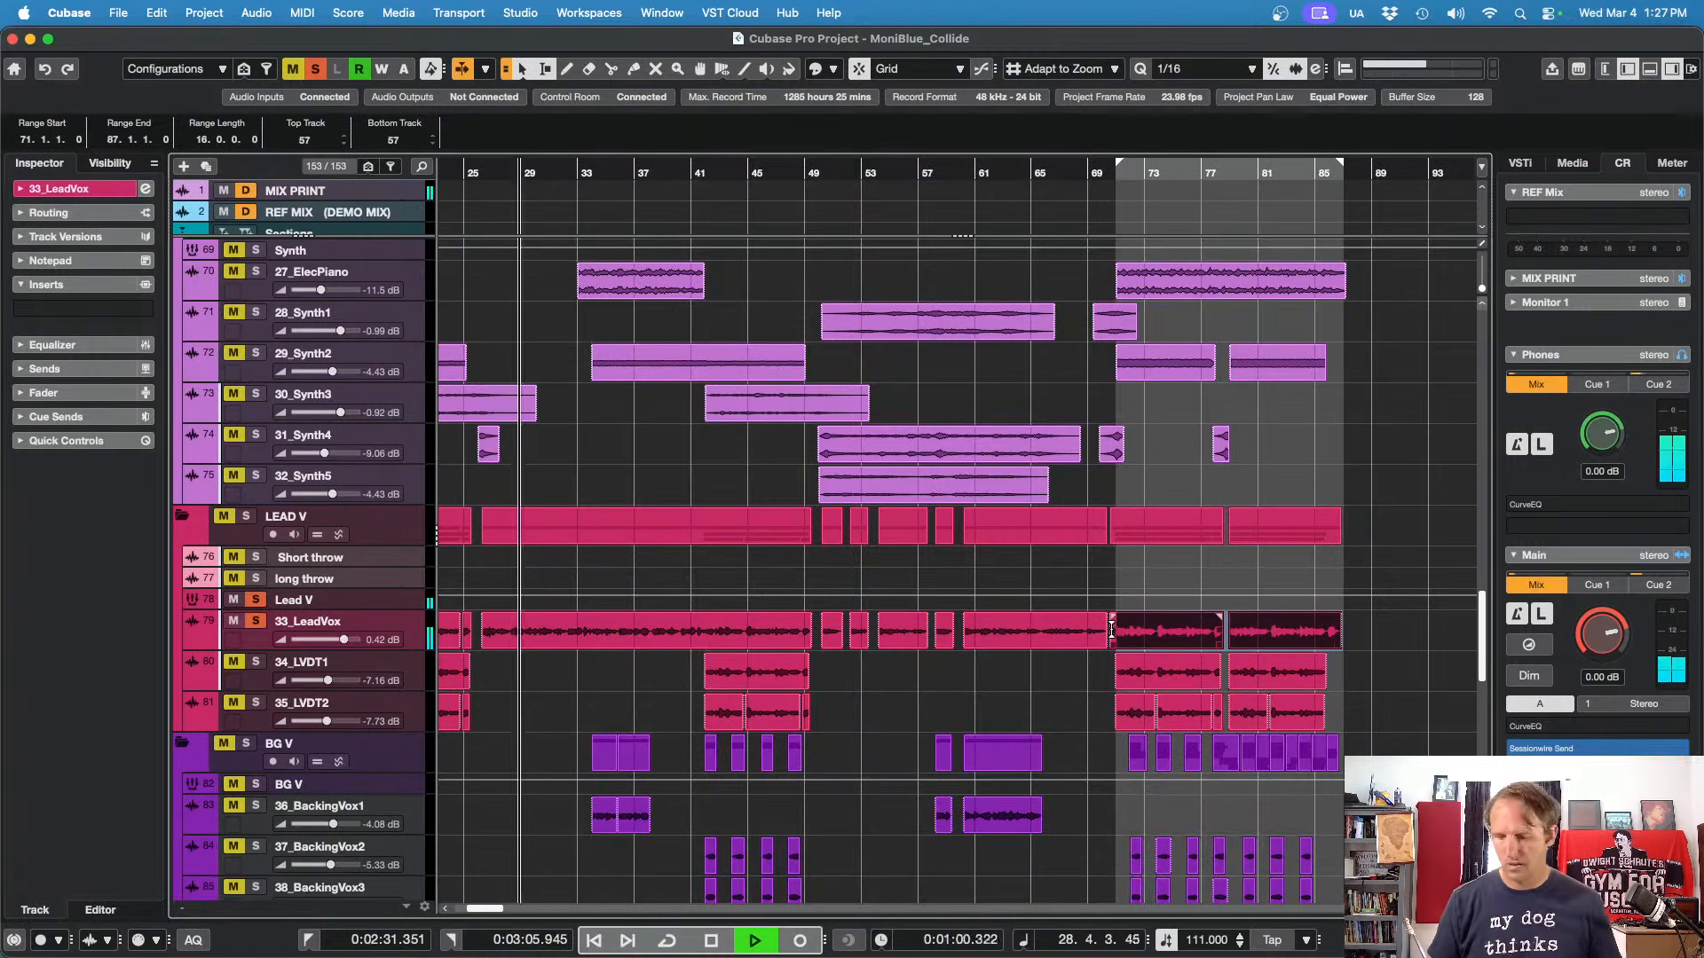
key("KP_1")
key("KP_Divide")
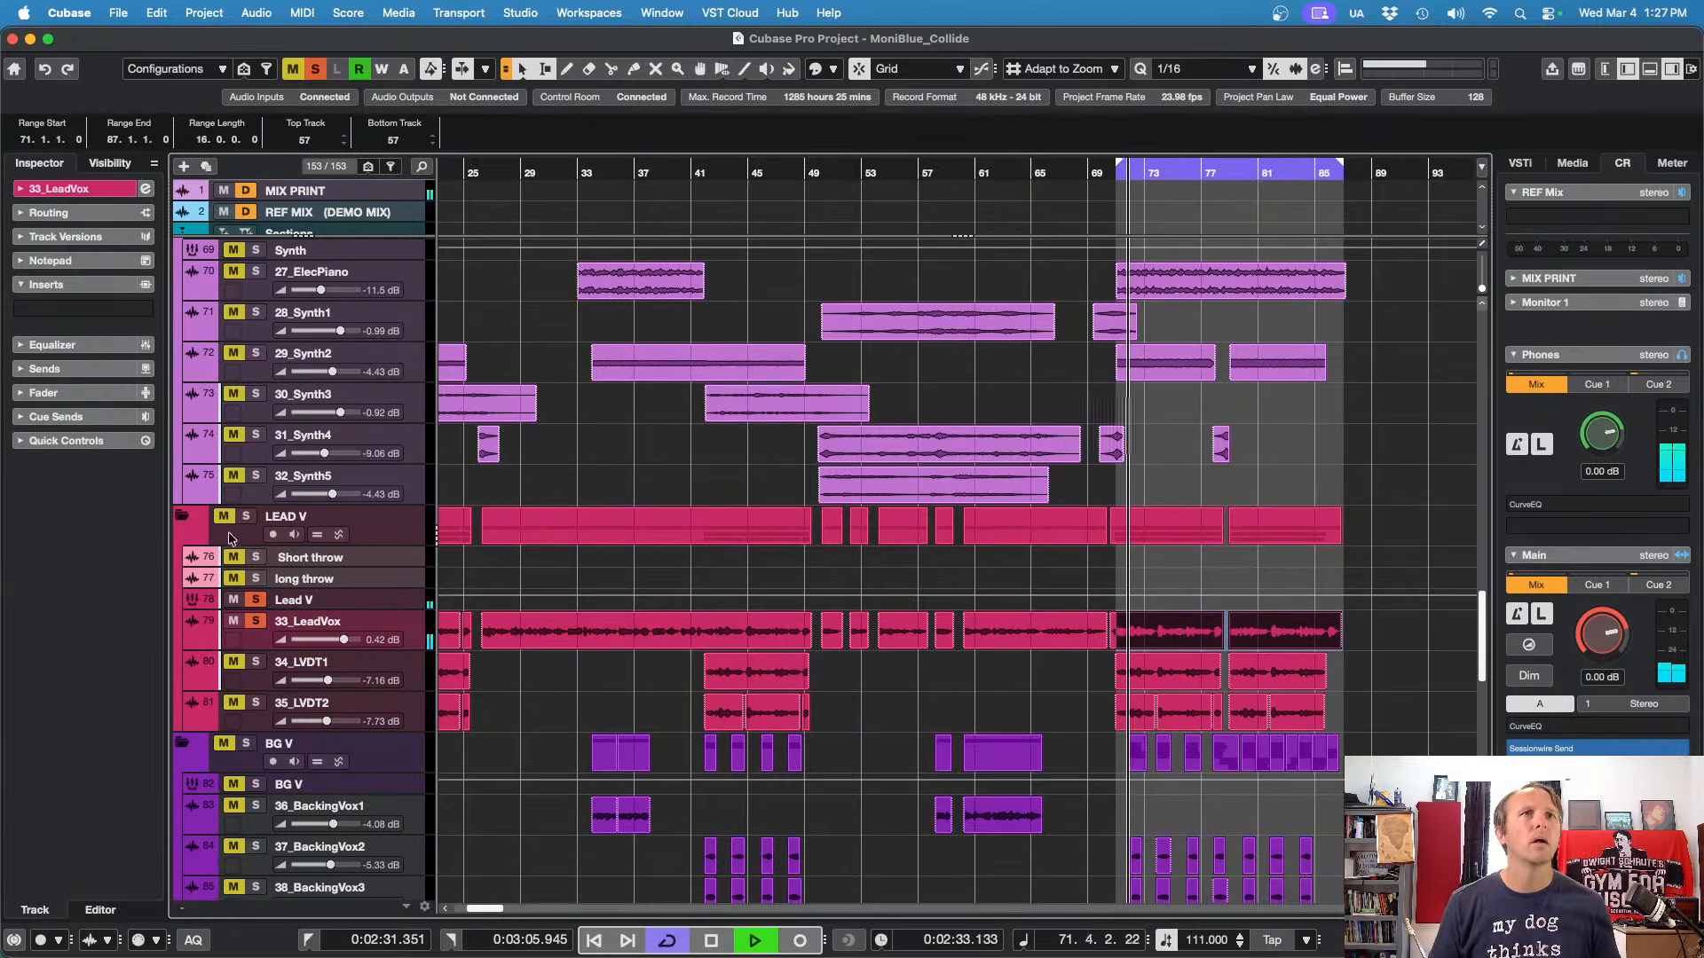
Step: Insert bx_console SSL 4000 E on 33_LeadVox, adjust its high-pass filter, EQ bands and compressor threshold during playback, and stop
left_click(88, 310)
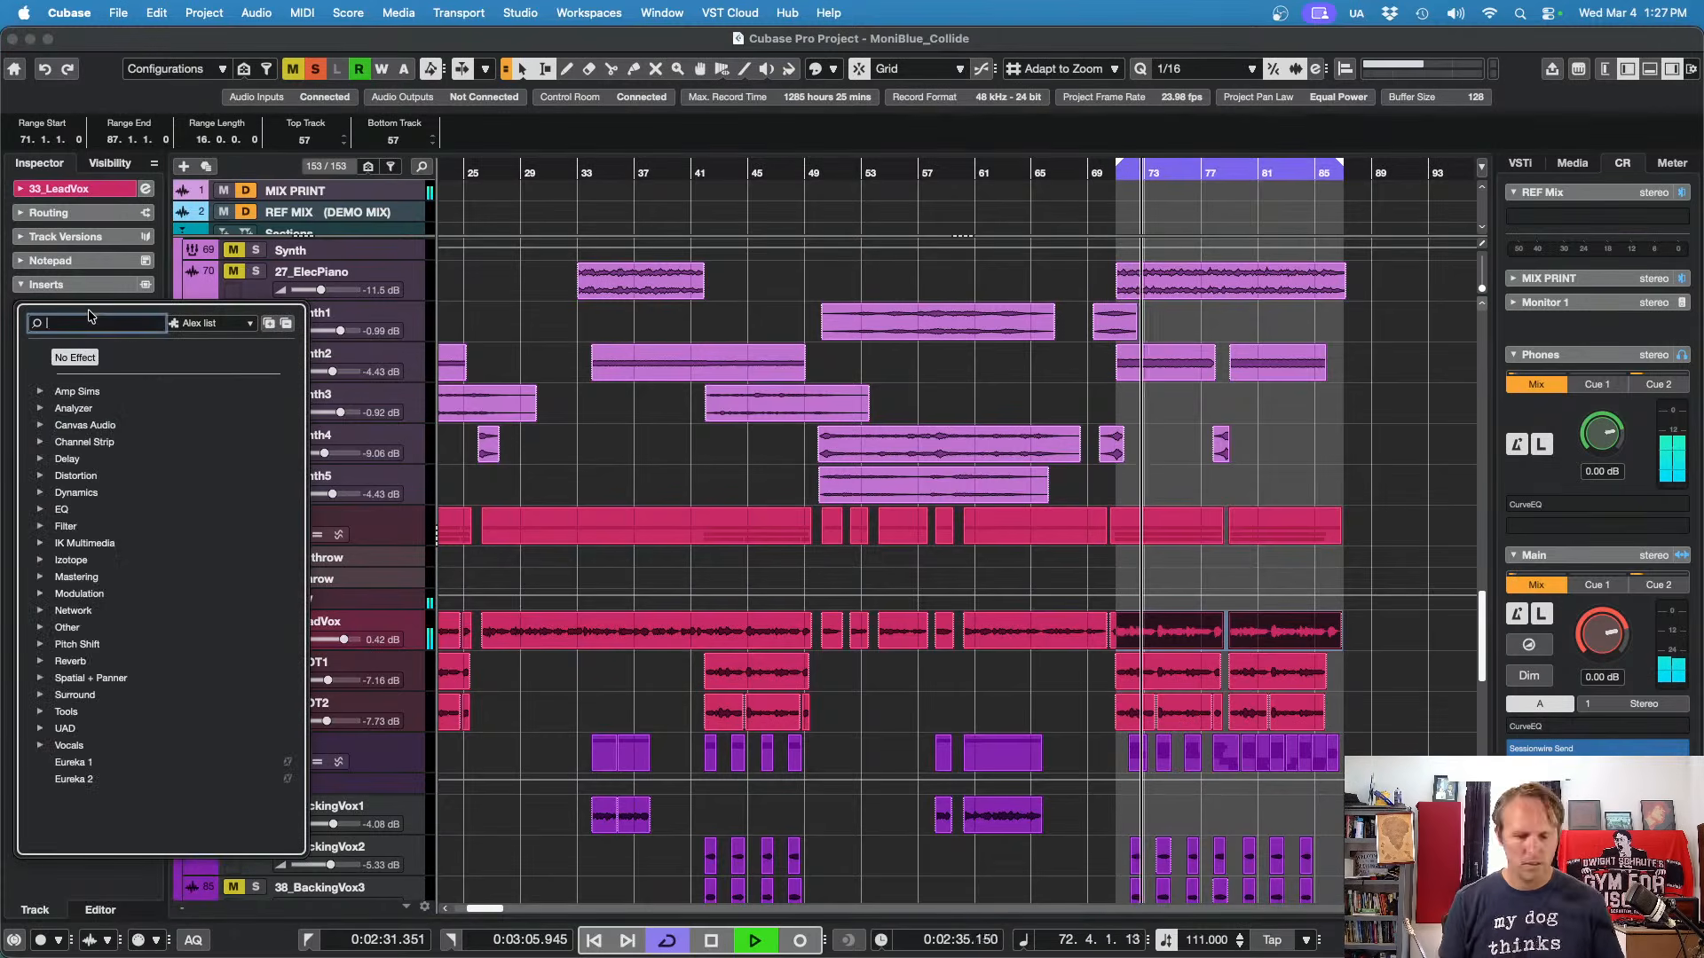
type("ssl")
key("Return")
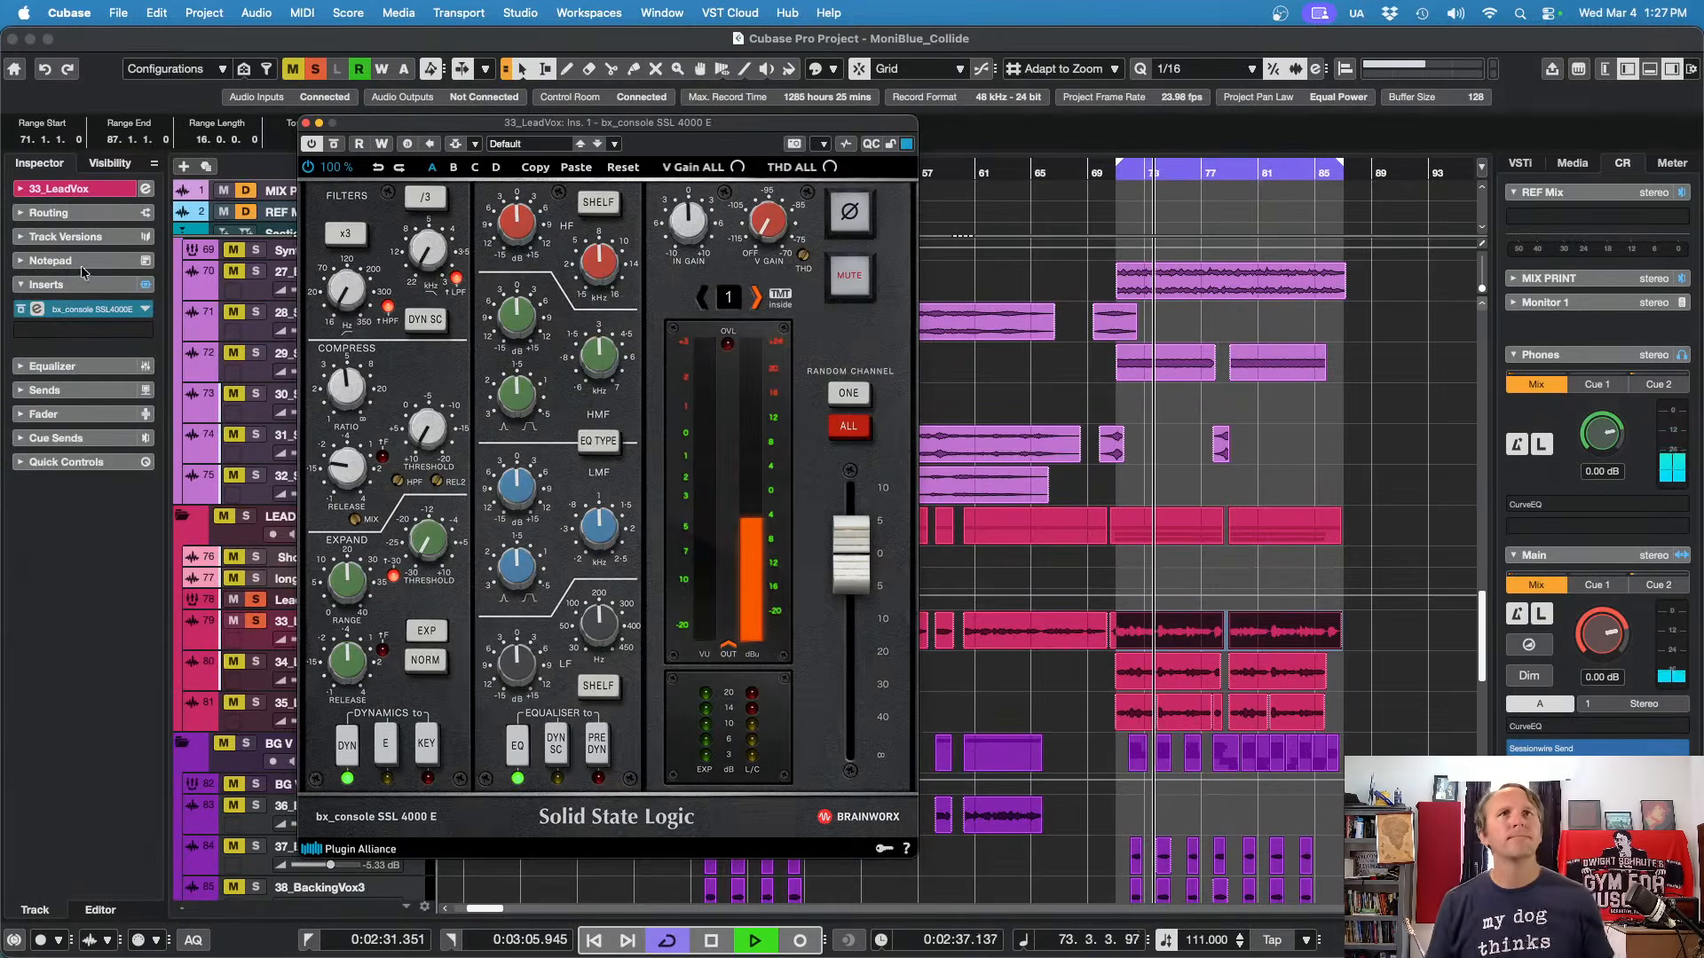
left_click_drag(332, 297, 352, 224)
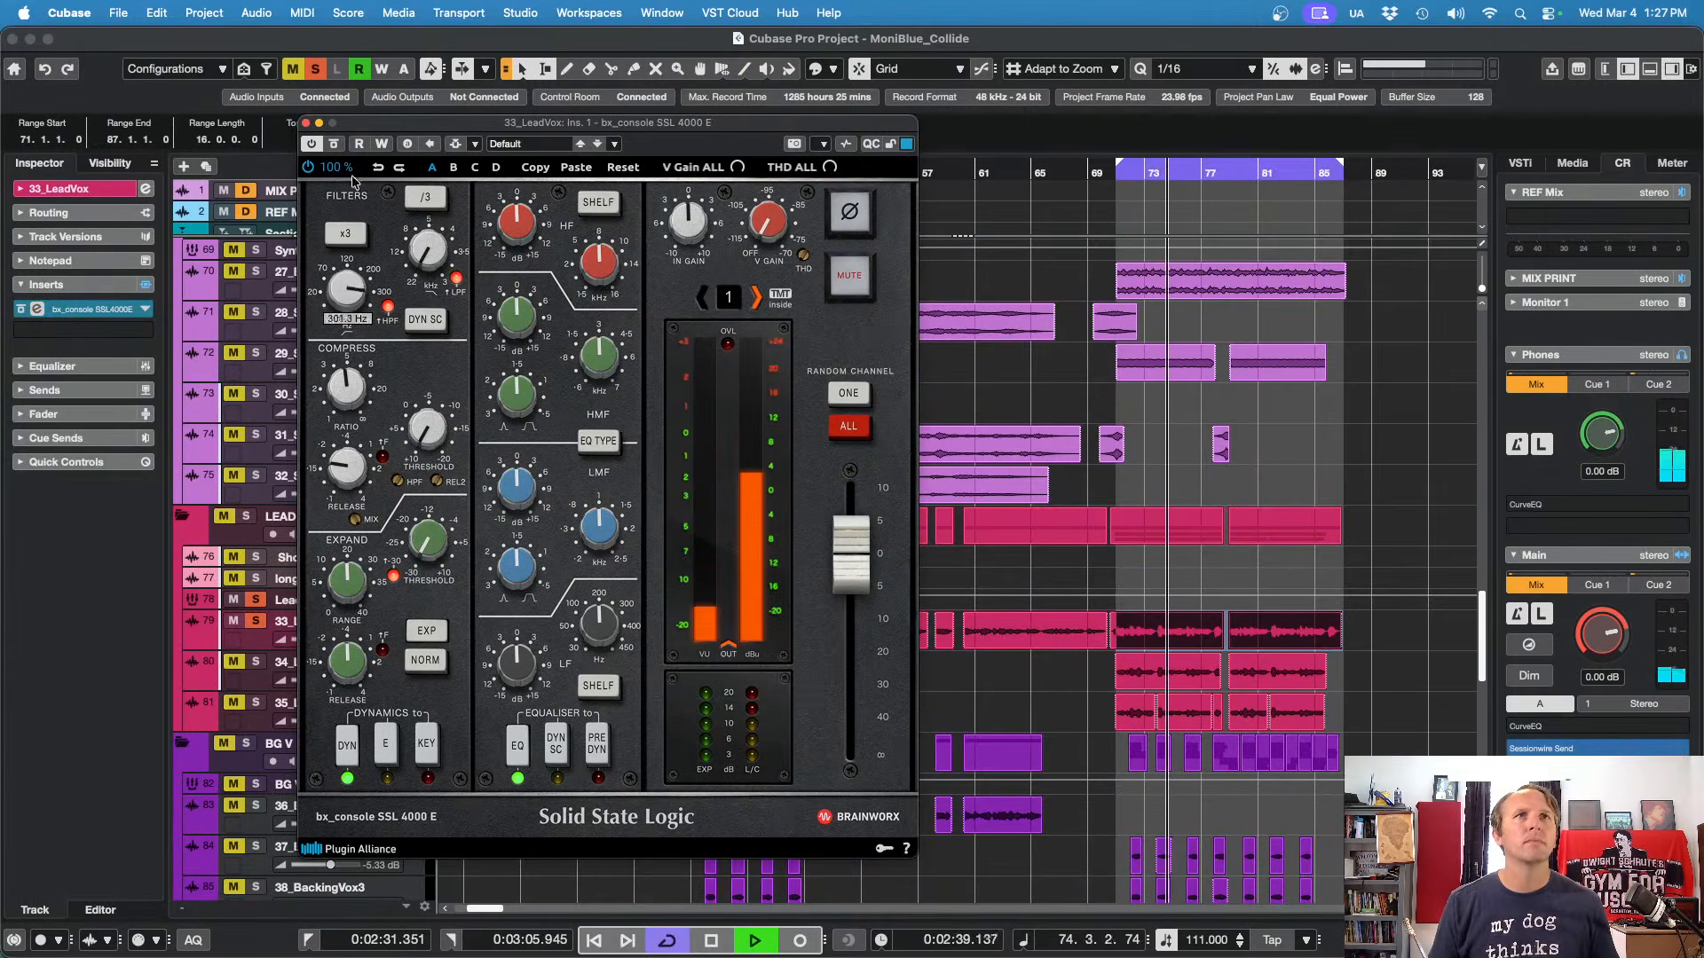
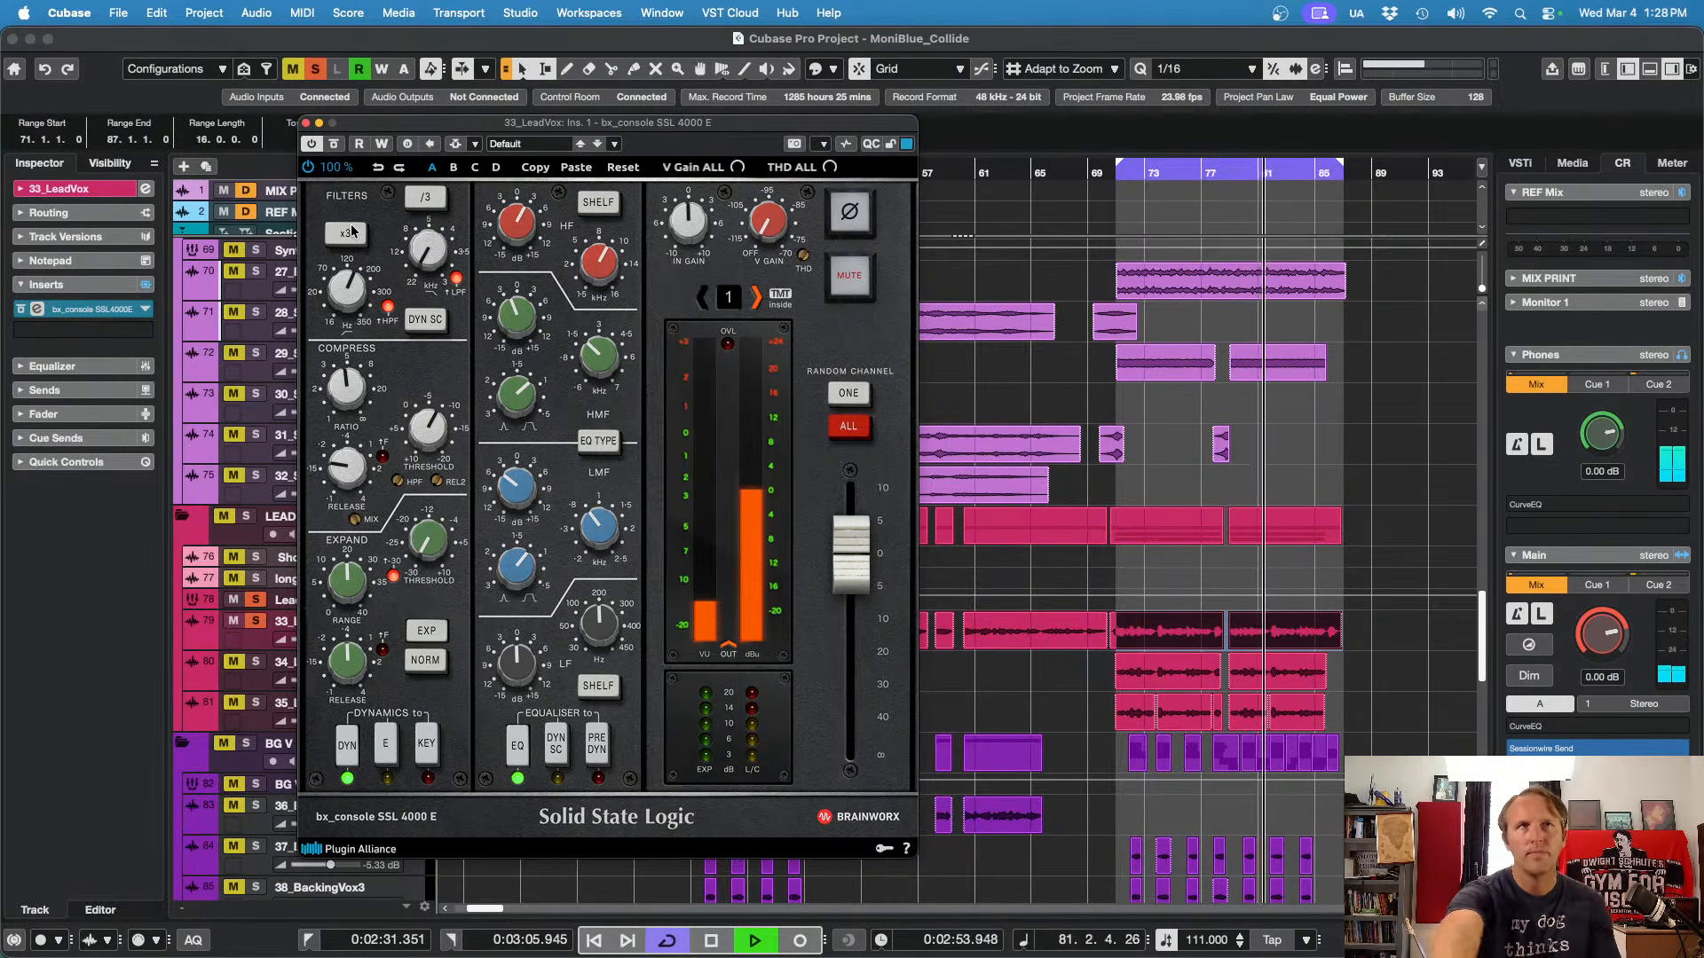
key("space")
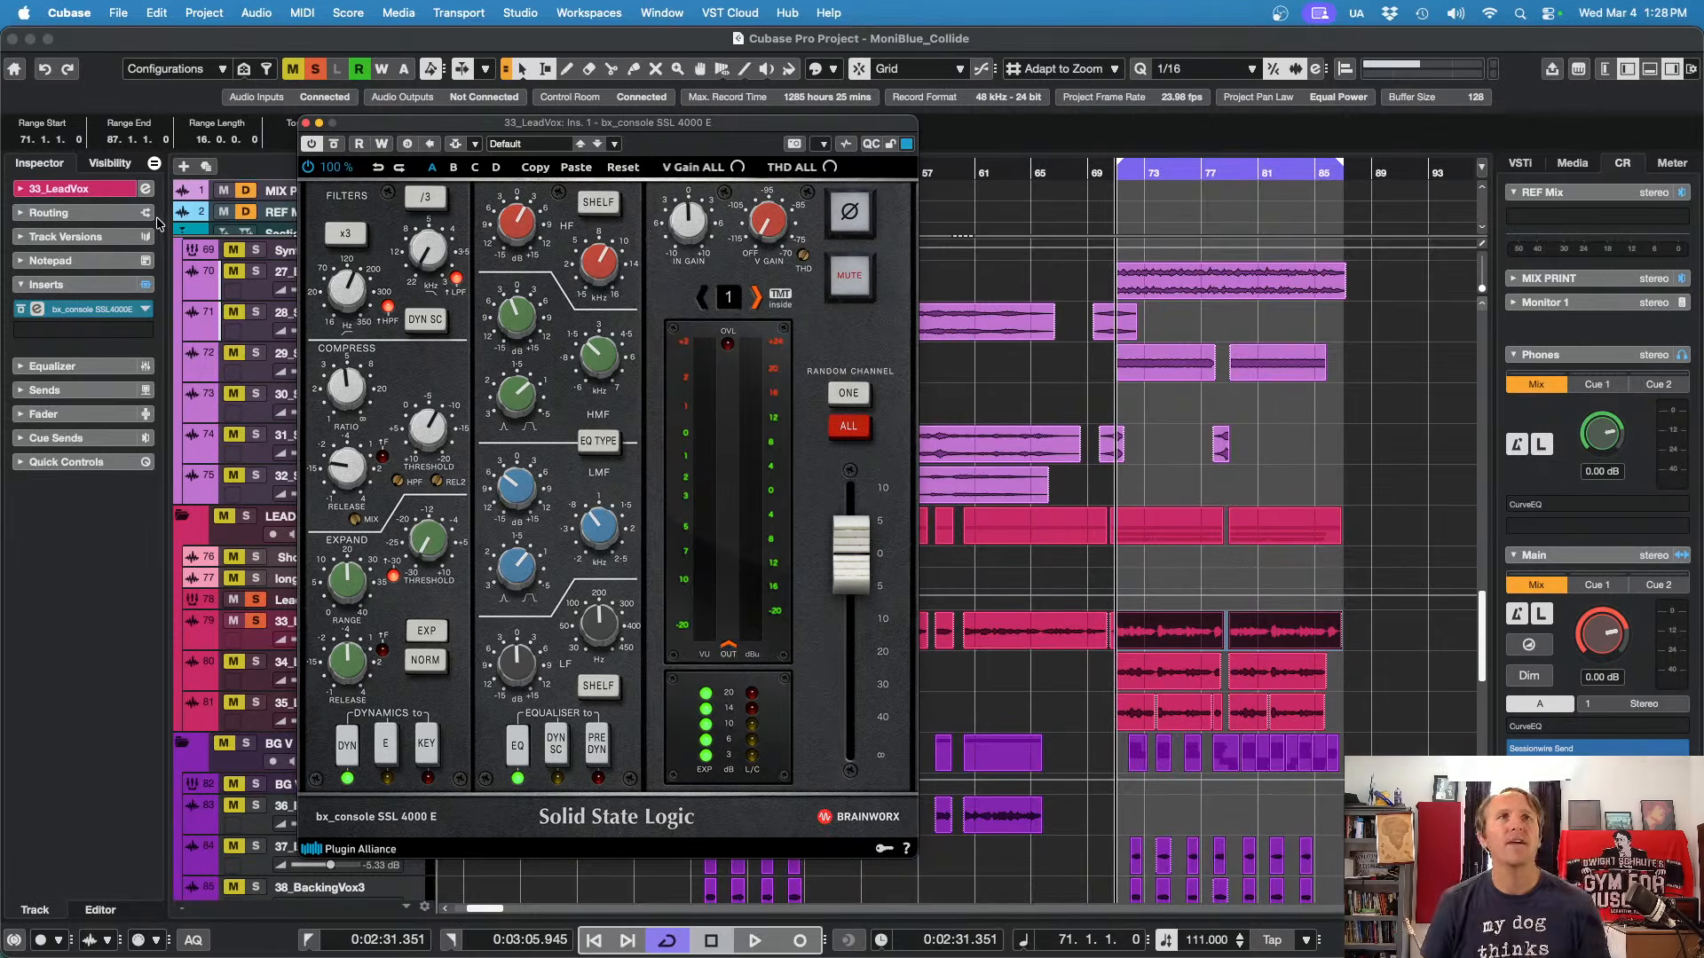
Step: Insert the UADx LA-2A Silver Compressor in the second insert slot of 33_LeadVox, after the SSL channel strip
left_click(133, 334)
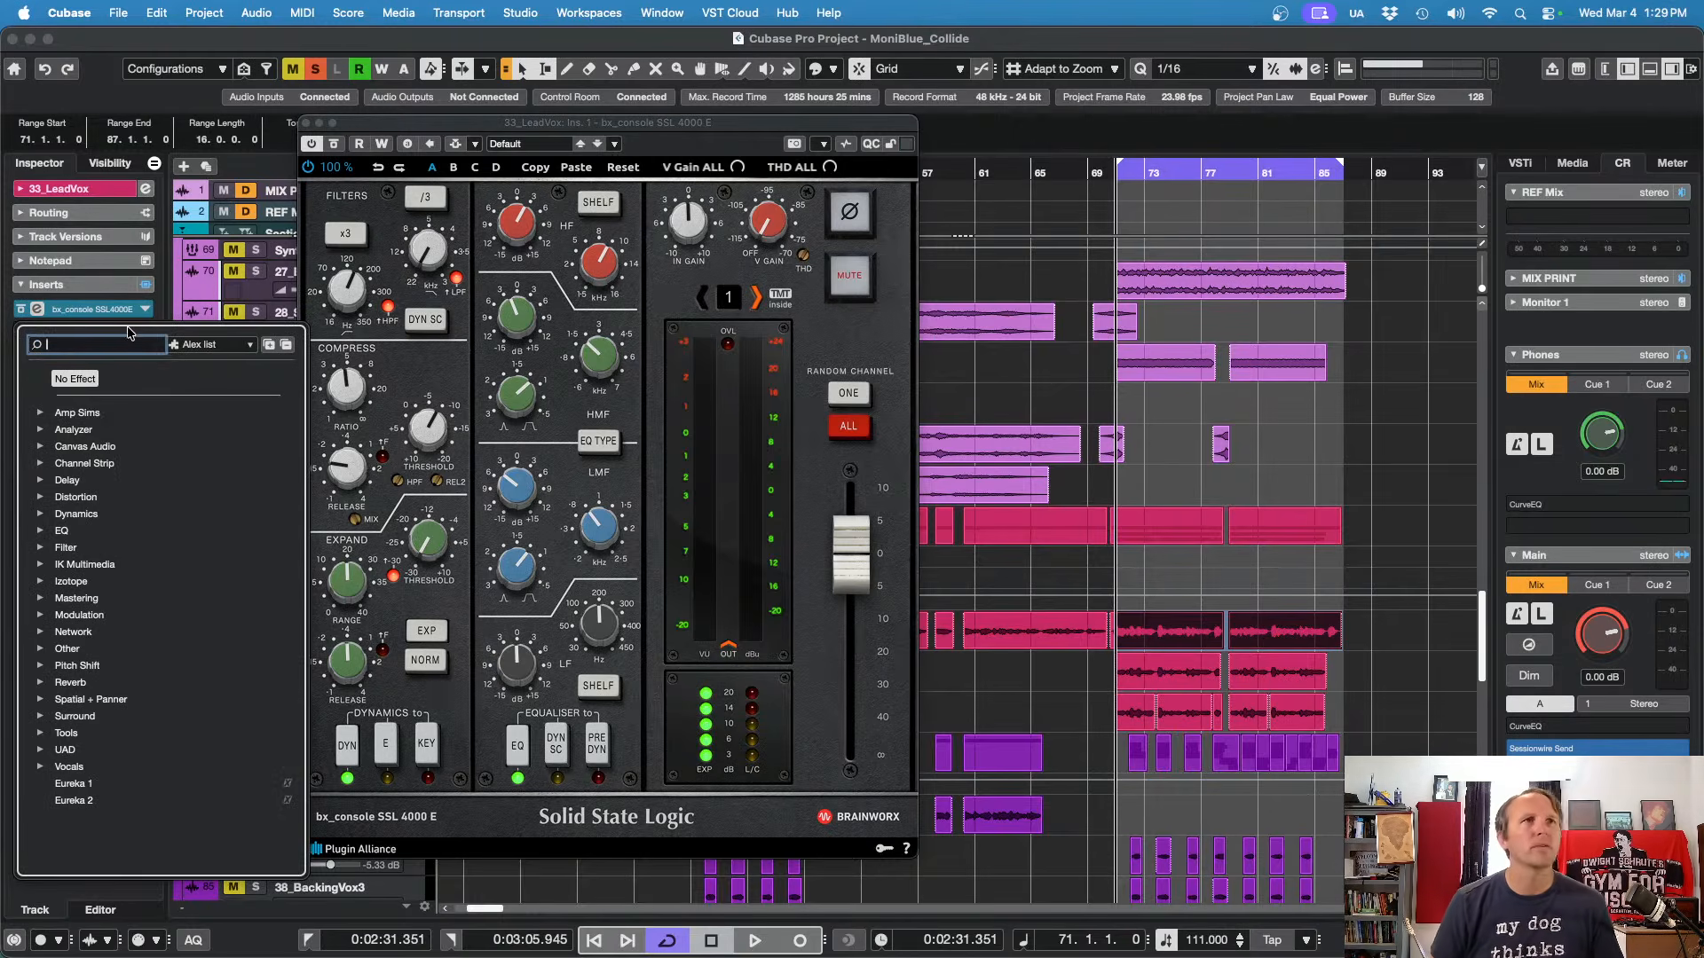
left_click(39, 750)
scroll(107, 710, "down", 5)
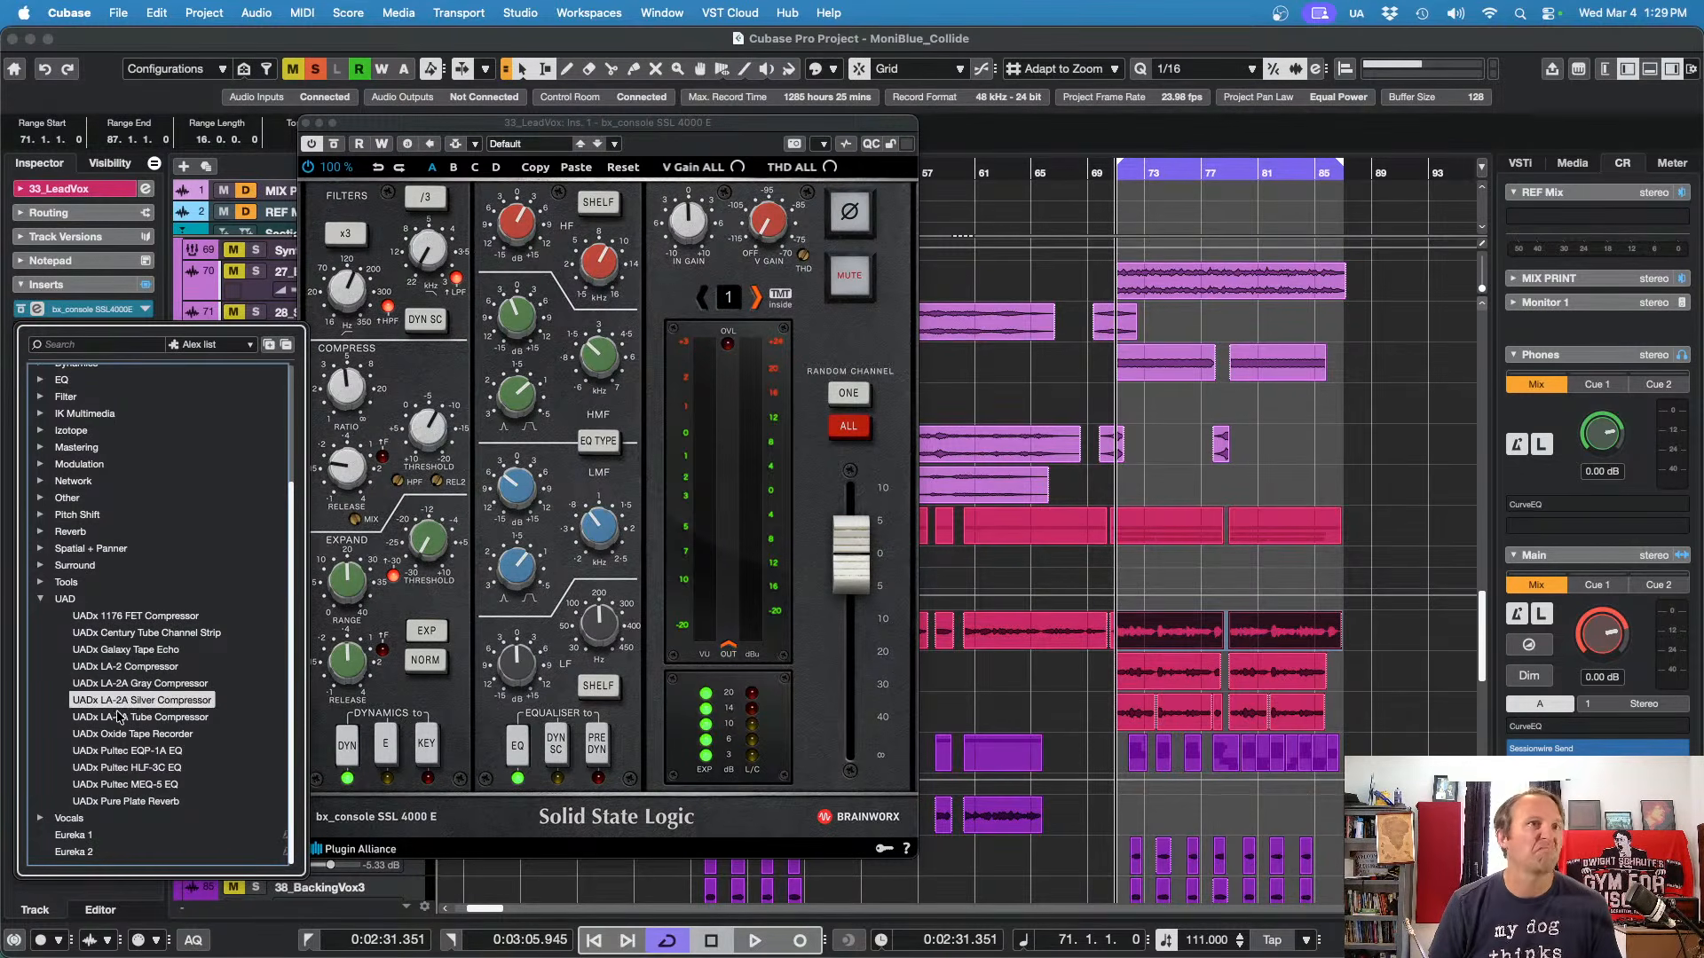
left_click(135, 703)
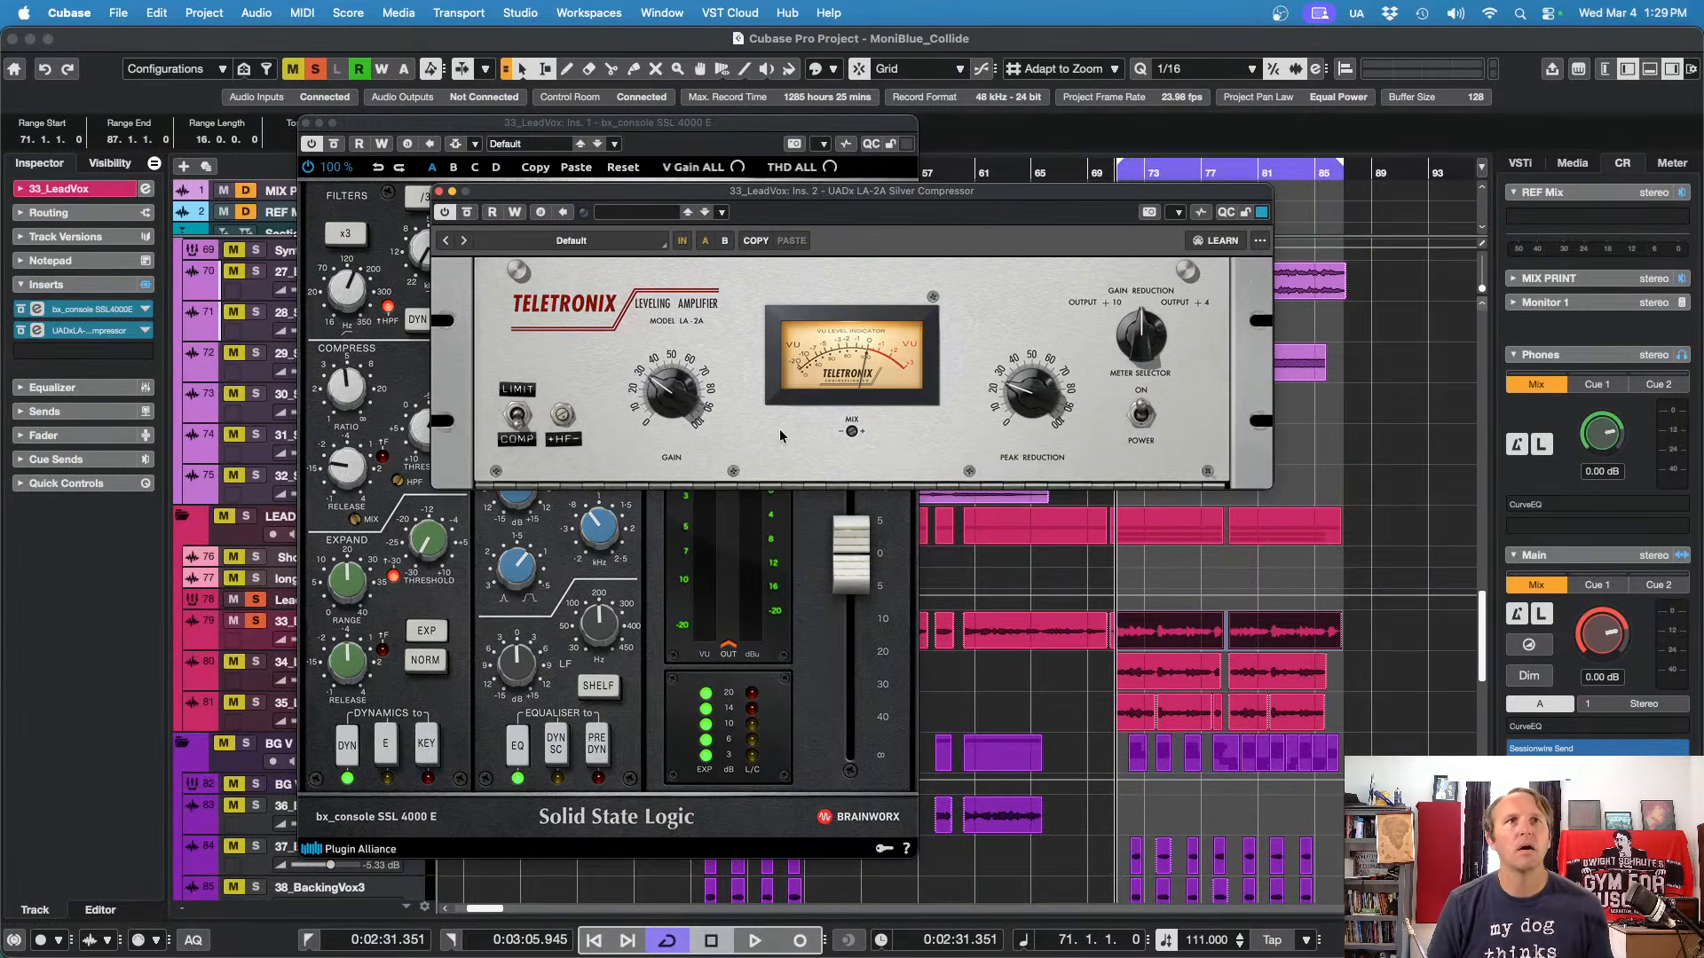
Step: Play the looped lead vocal and compare the LA-2A compression with its bypassed signal, then stop playback
key("space")
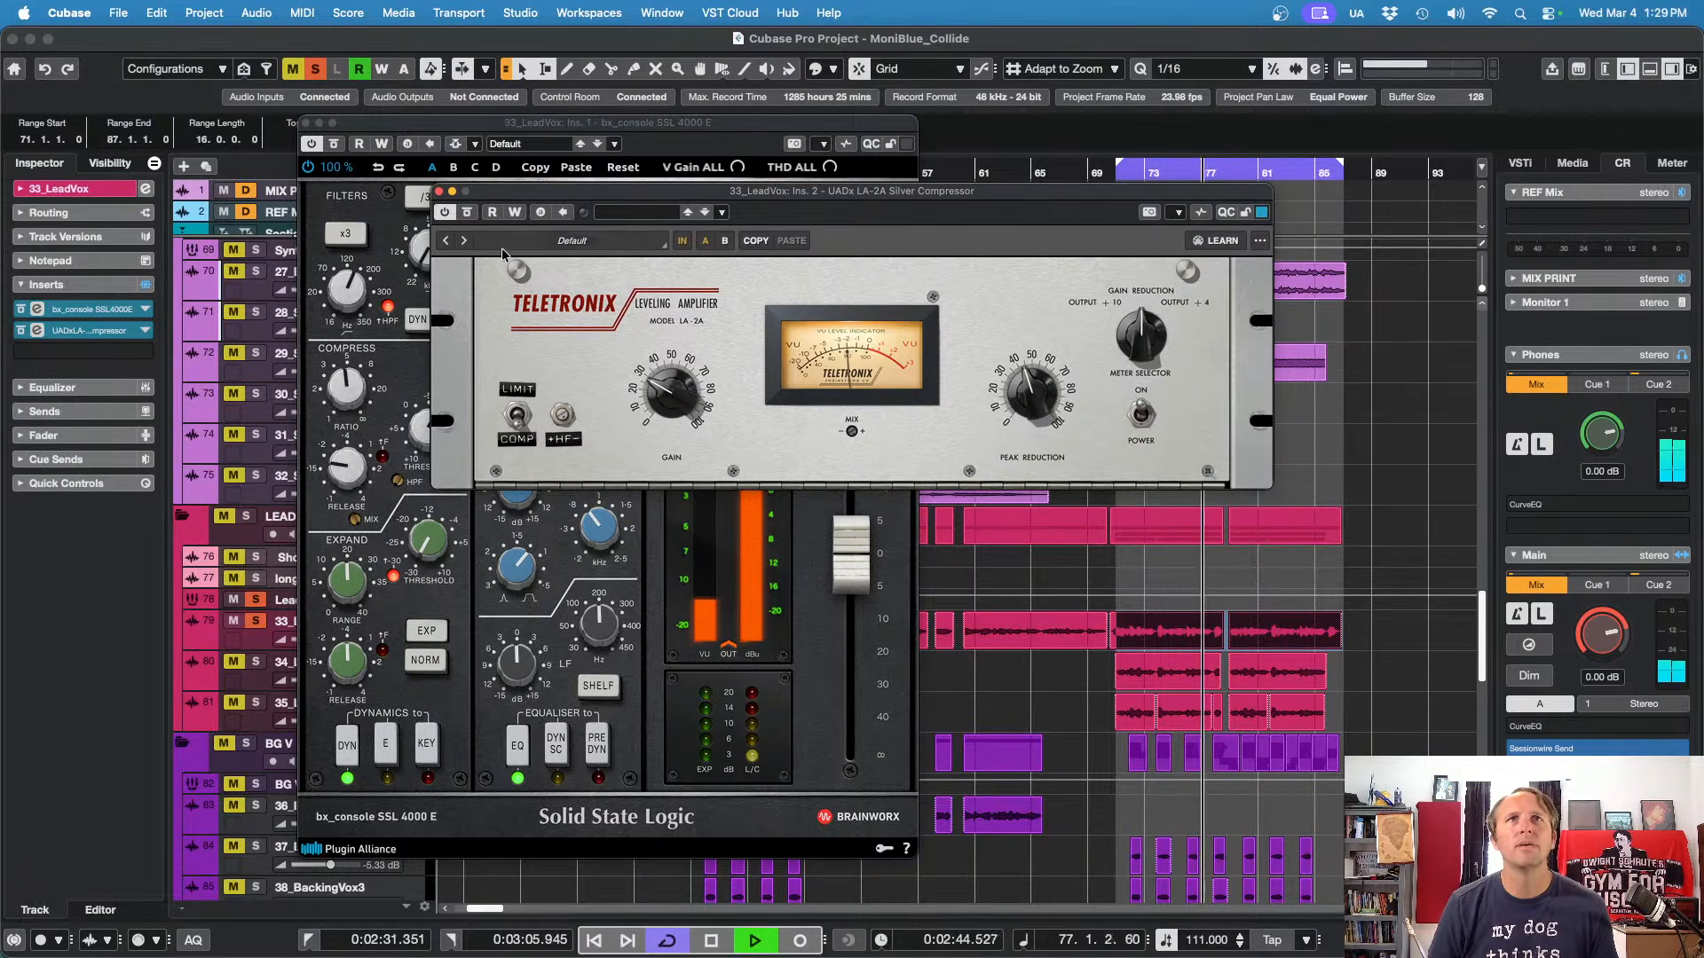
left_click(466, 213)
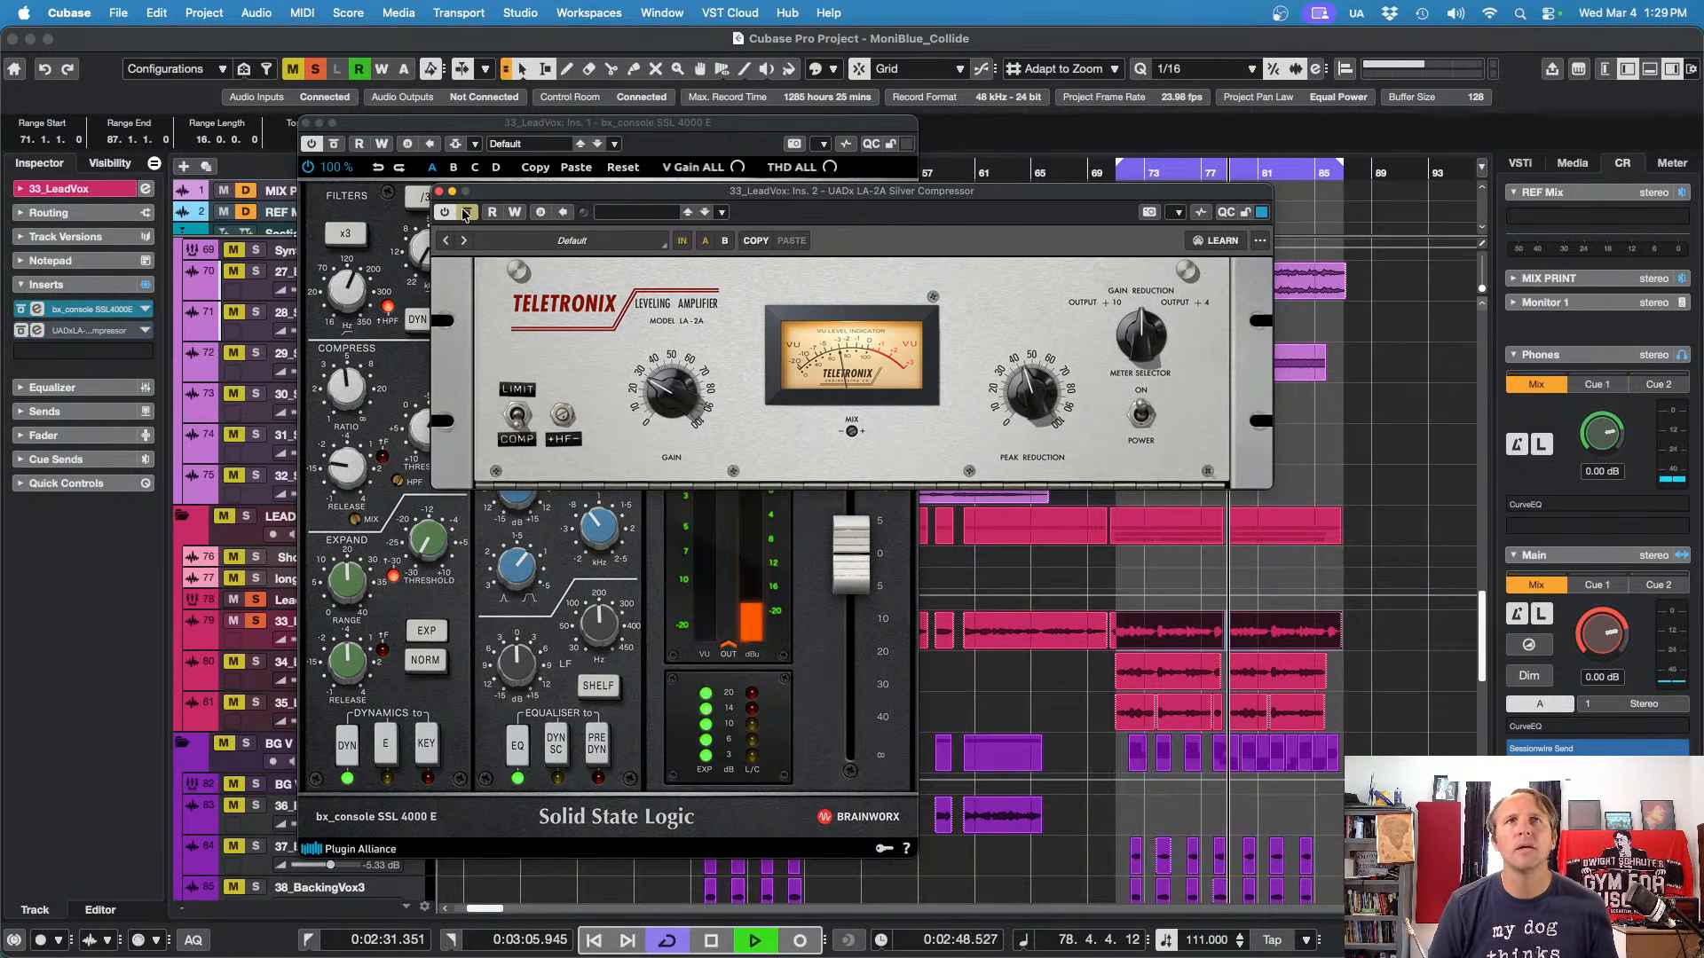
left_click(466, 213)
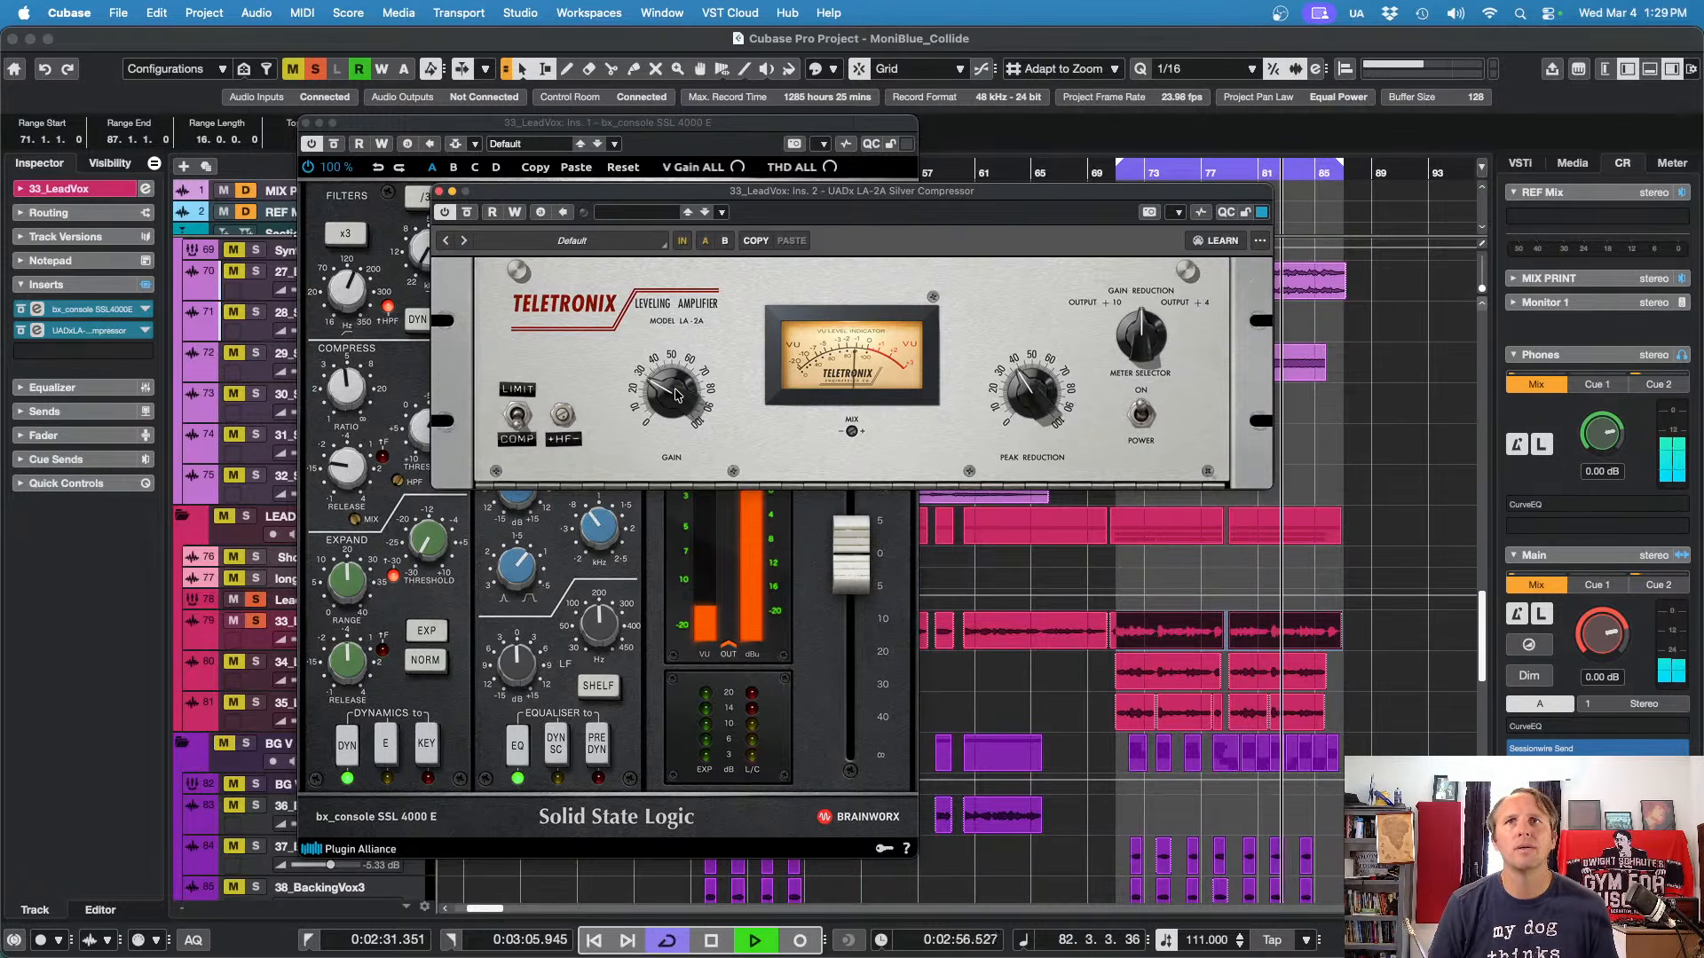
key("space")
Step: Find the Frequency EQ by searching the plug-in list for "freq" and insert it in the third slot of 33_LeadVox
left_click(116, 351)
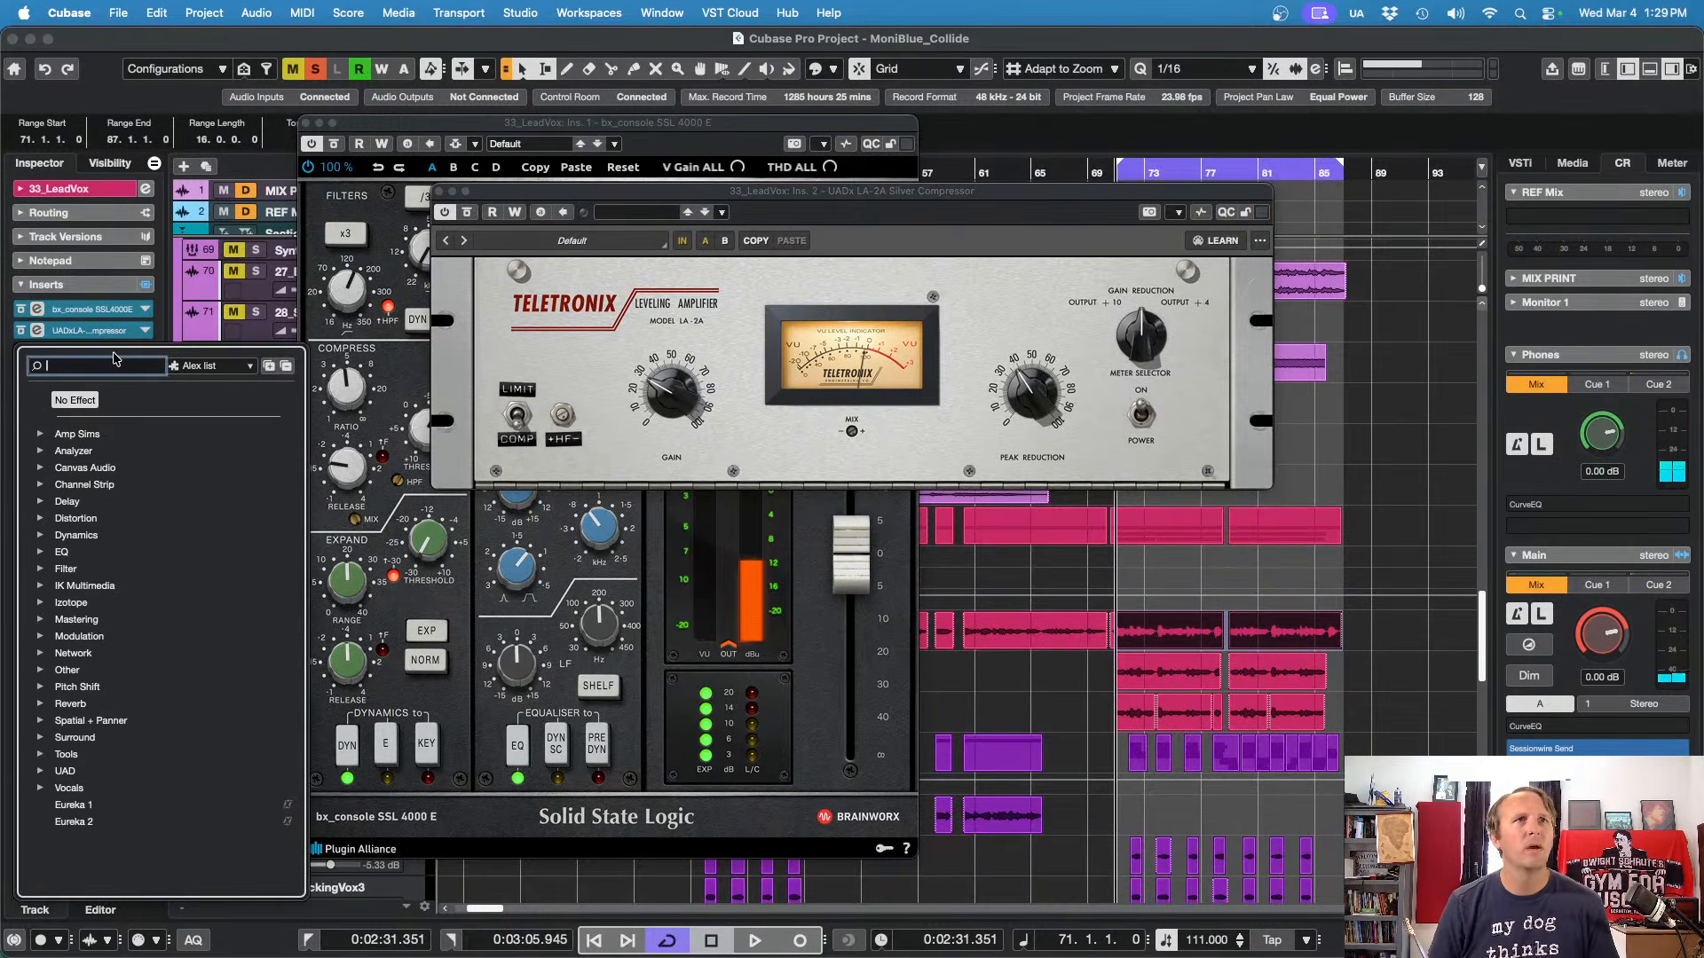
left_click(41, 552)
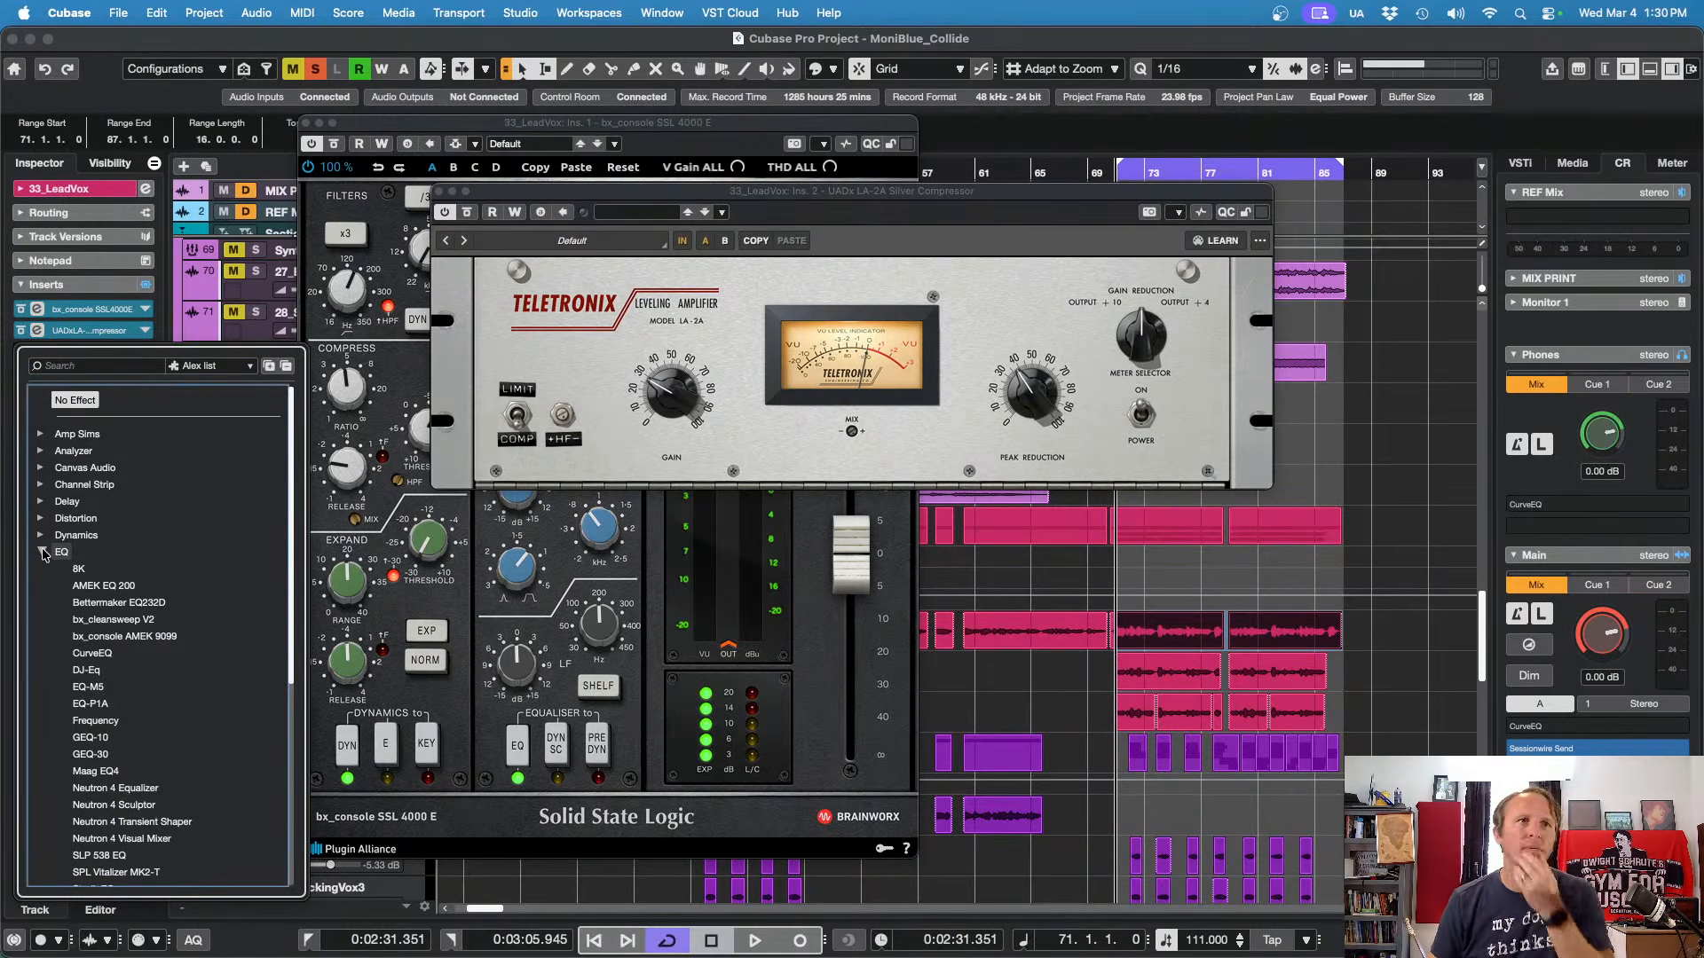
scroll(123, 594, "down", 4)
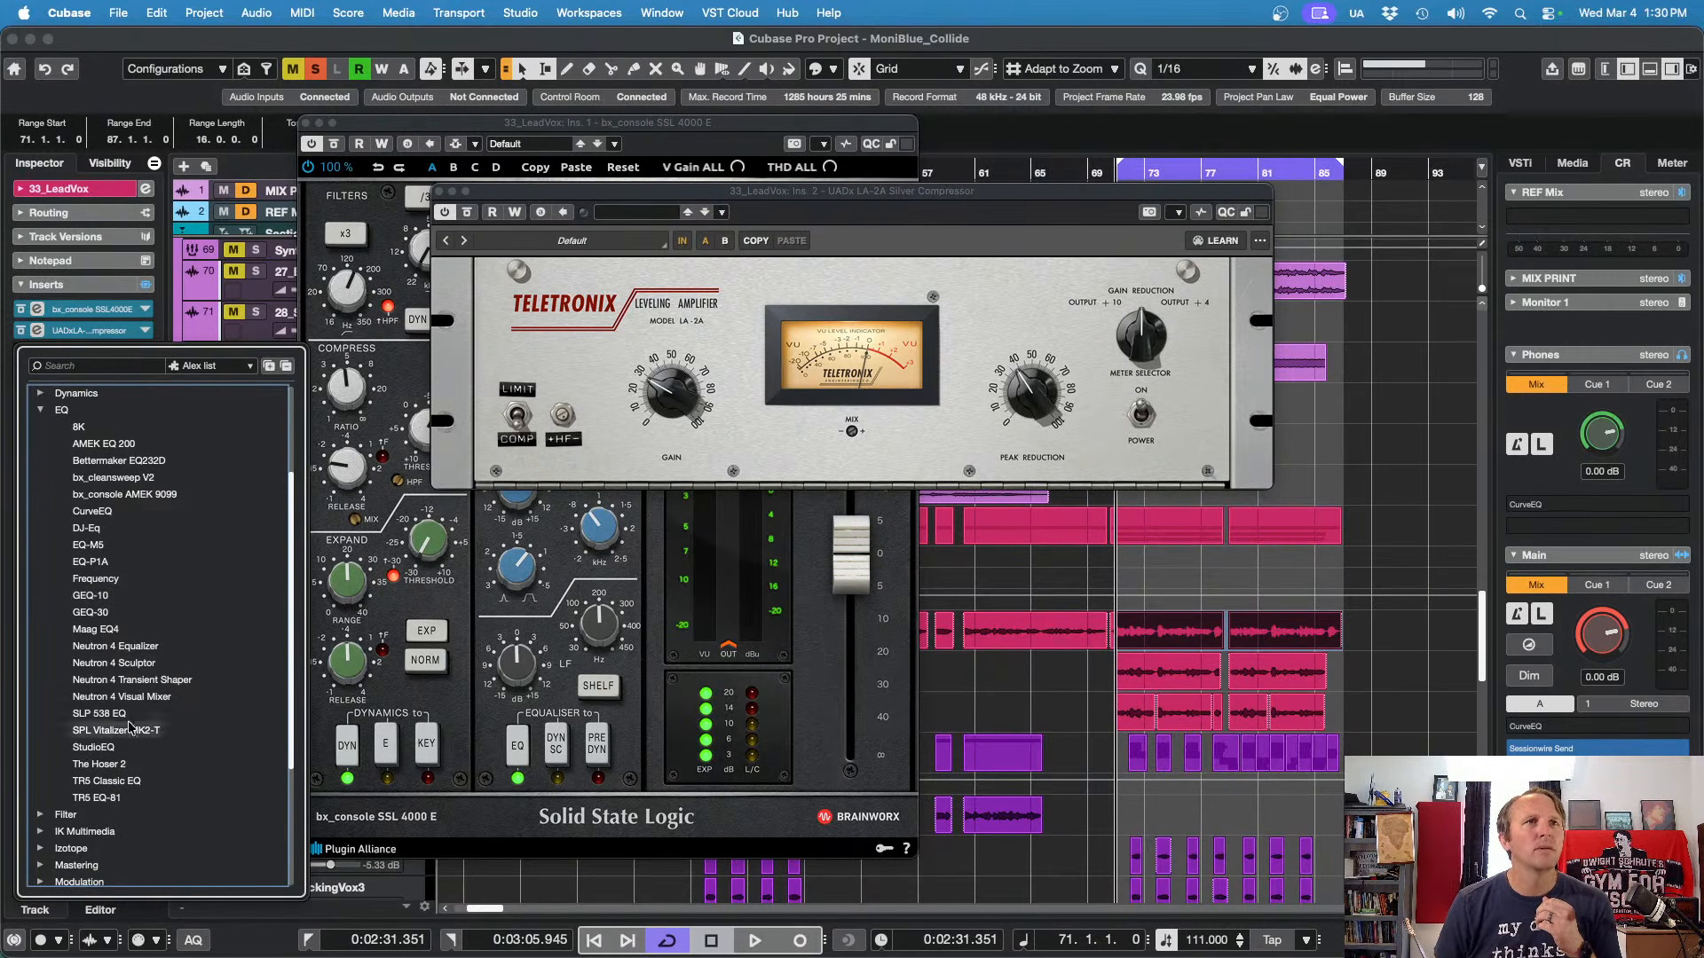
scroll(127, 761, "up", 4)
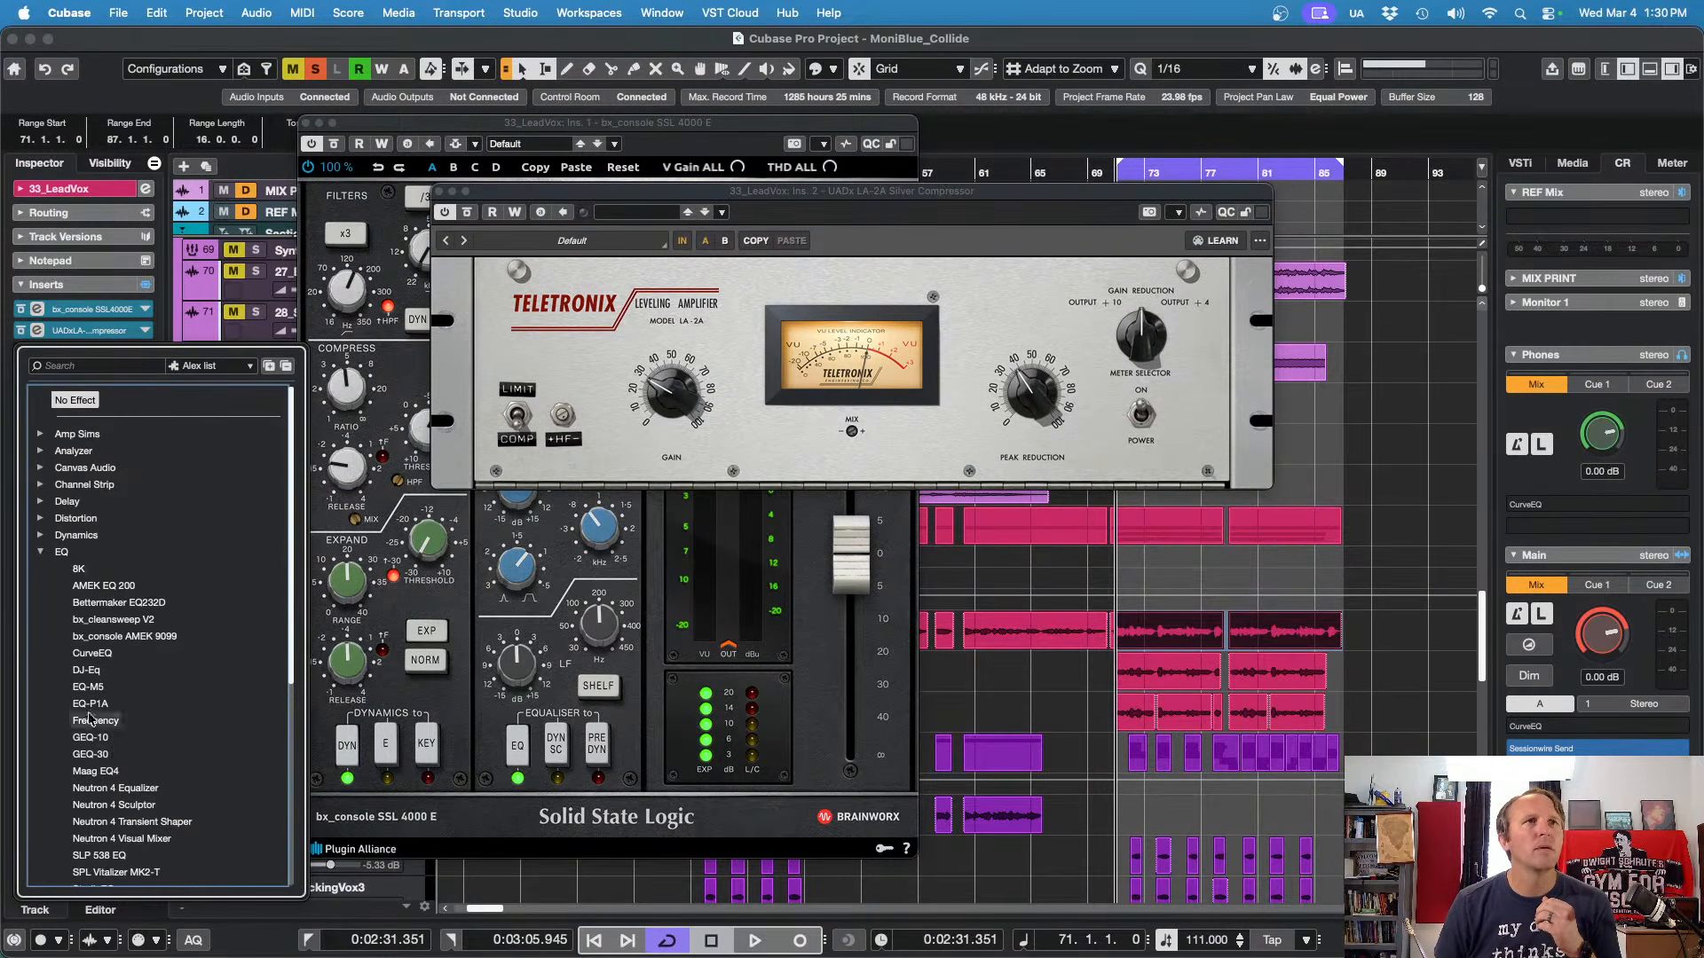
left_click(43, 552)
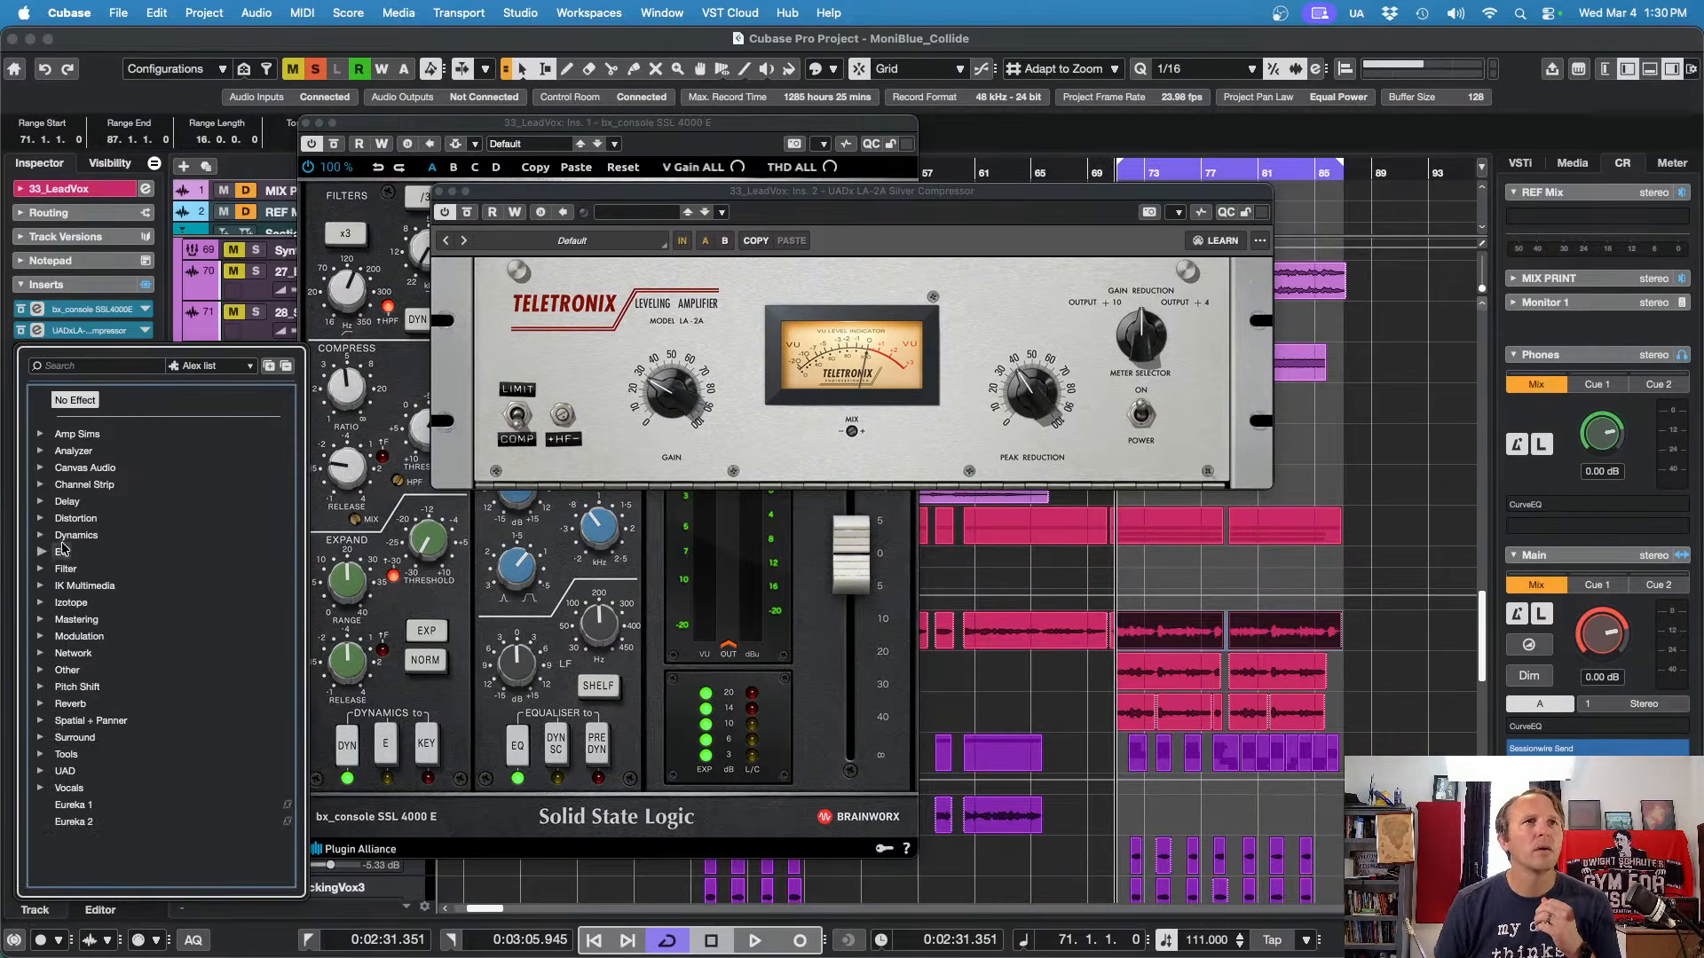
left_click(108, 366)
type("freq")
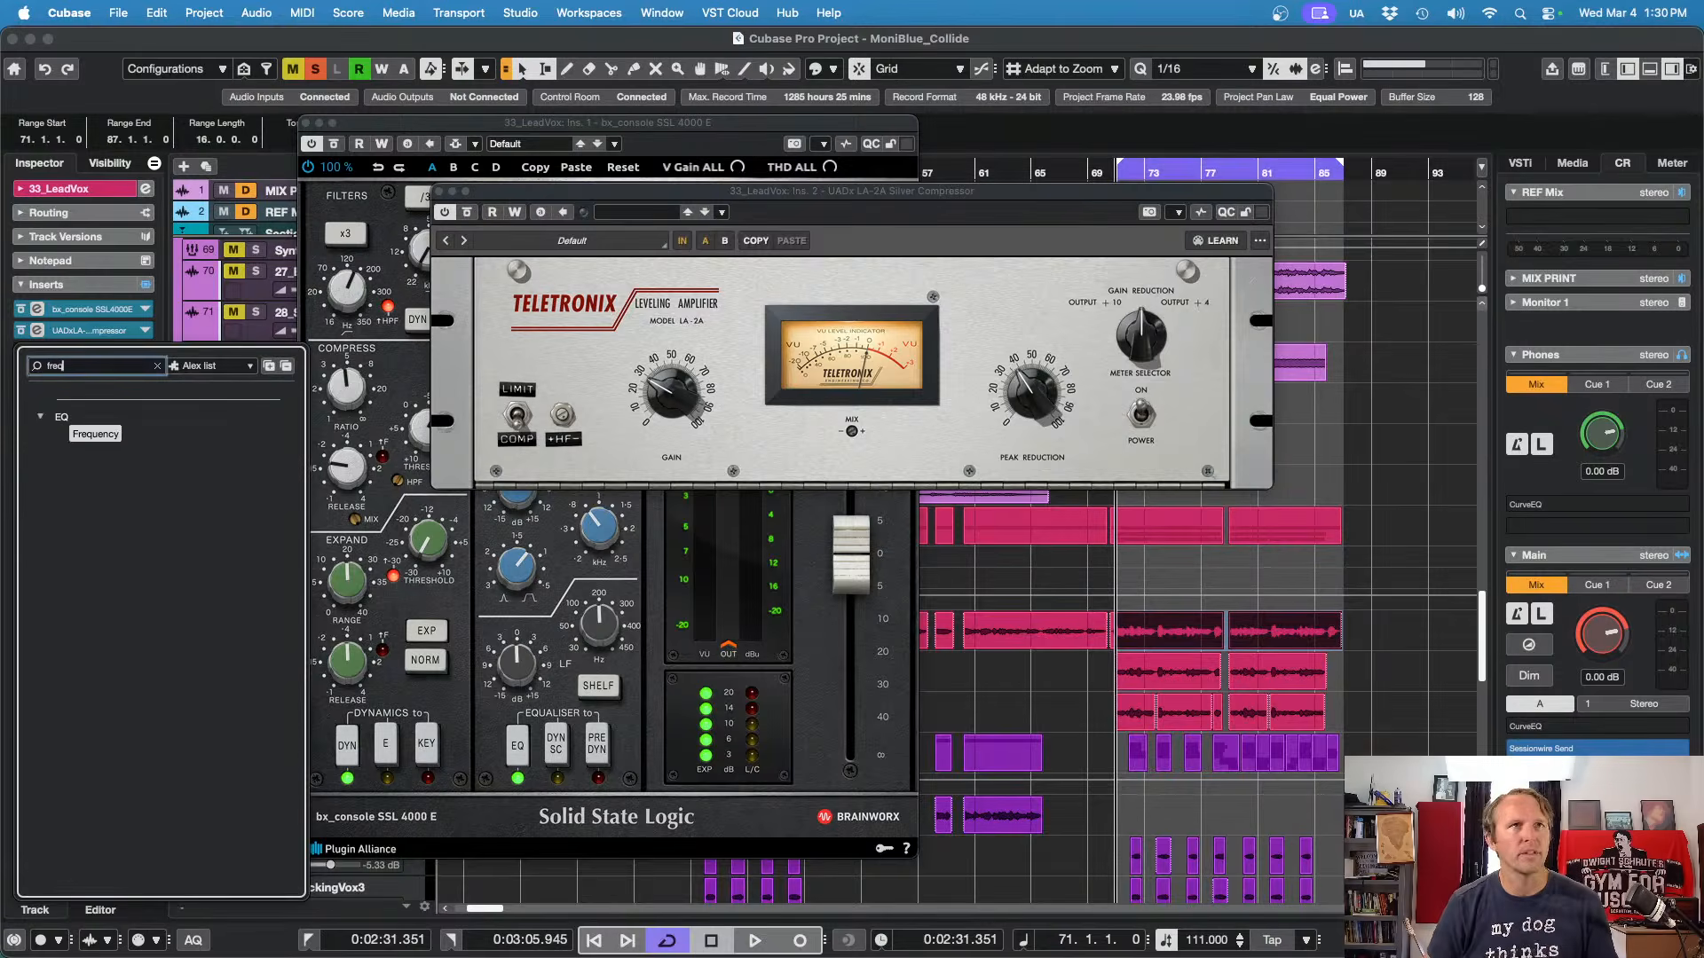
key("Return")
Step: During playback, set Frequency's low cut to about 106 Hz, boost band 3 about 4.1 dB at 126 Hz, and cut band 5 about 2.2 dB at 436 Hz
key("space")
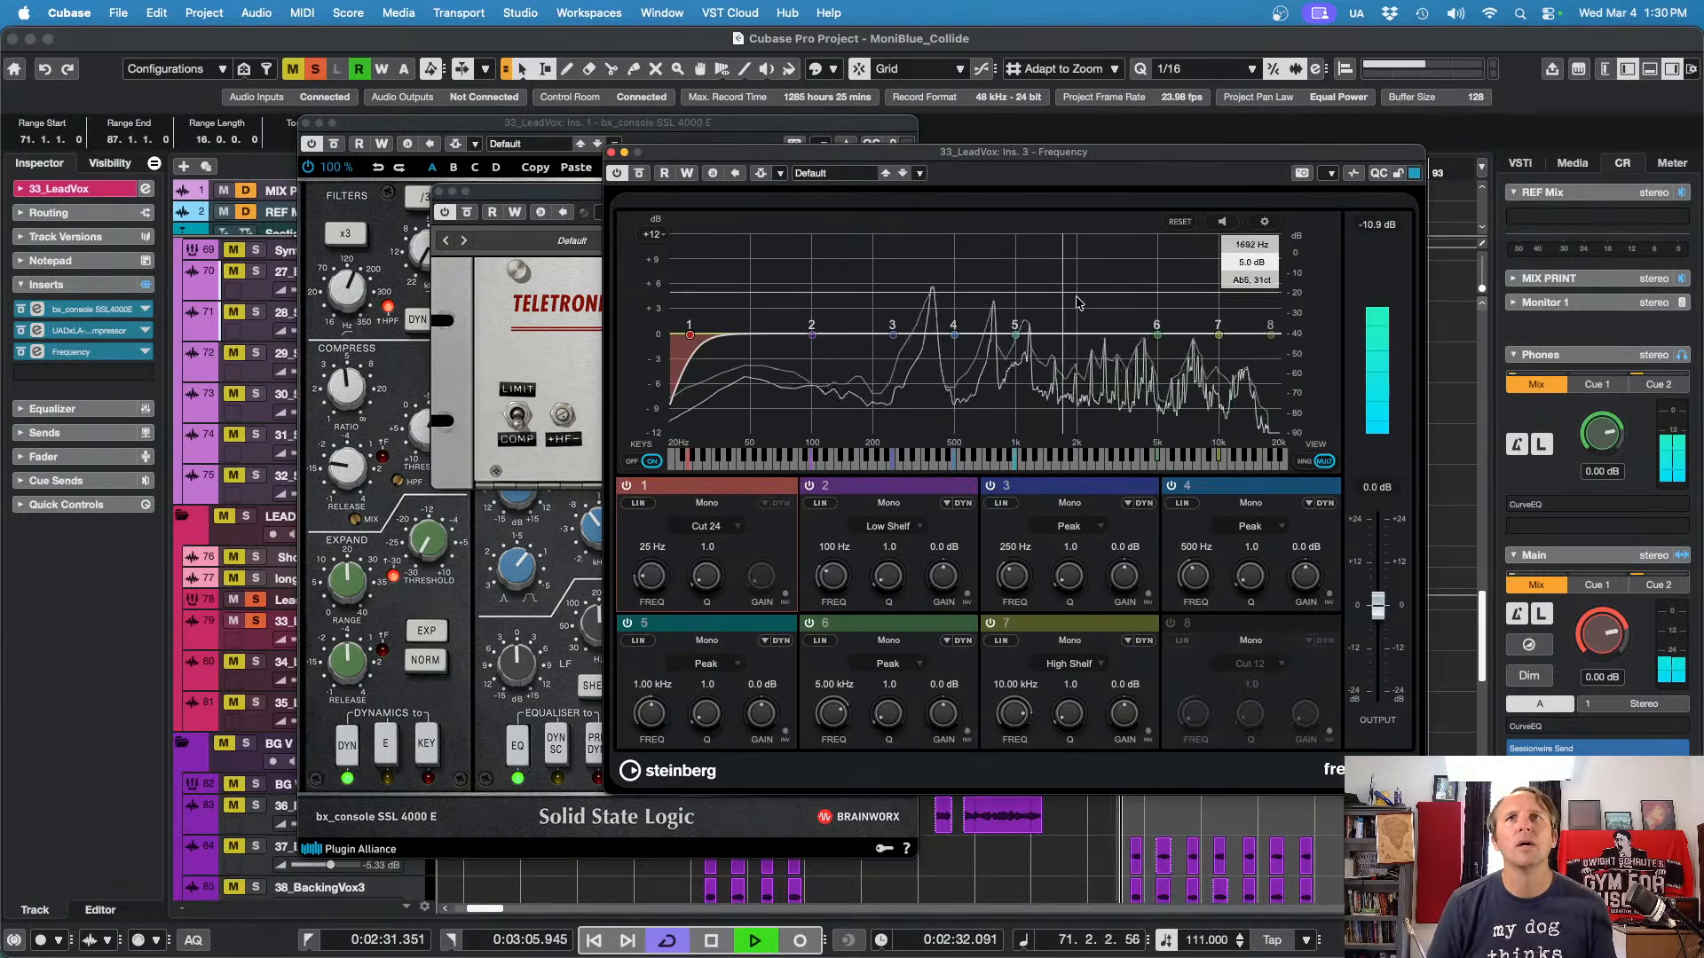
left_click_drag(1016, 338, 866, 327)
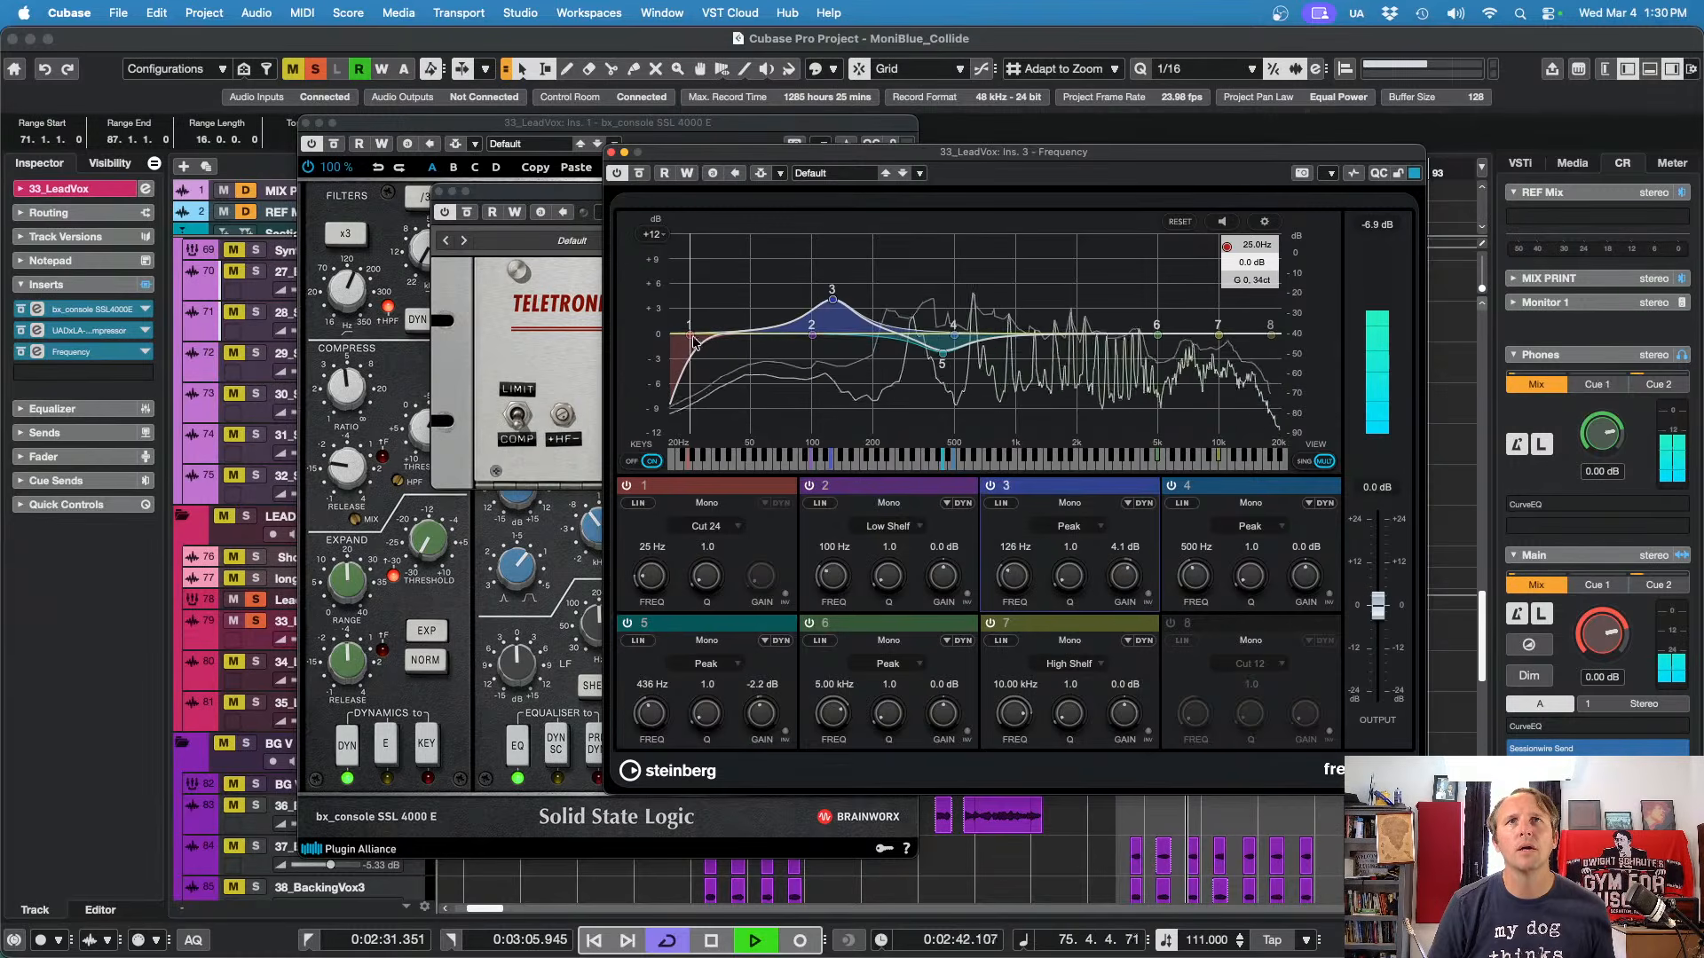
left_click_drag(695, 342, 827, 352)
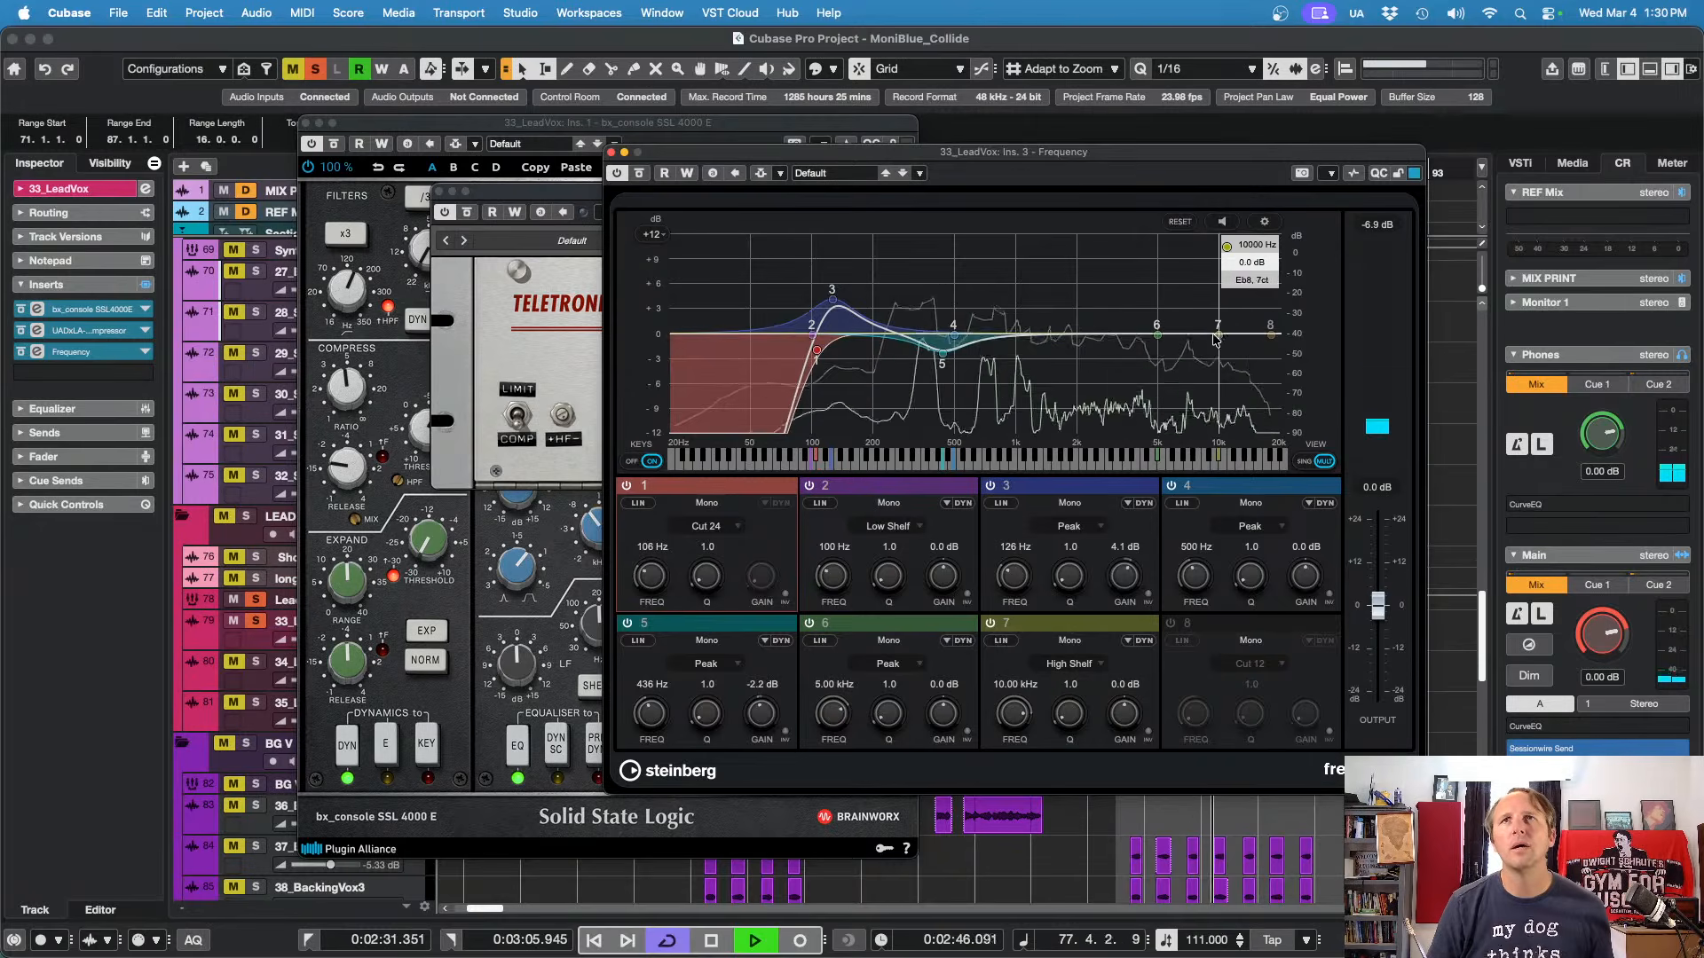
Step: Set the high shelf to about +1.7 dB at 1.83 kHz, band 3 to +2.5 dB at 131 Hz, and band 4 to -2.3 dB at 1.25 kHz
left_click_drag(1215, 338, 1077, 330)
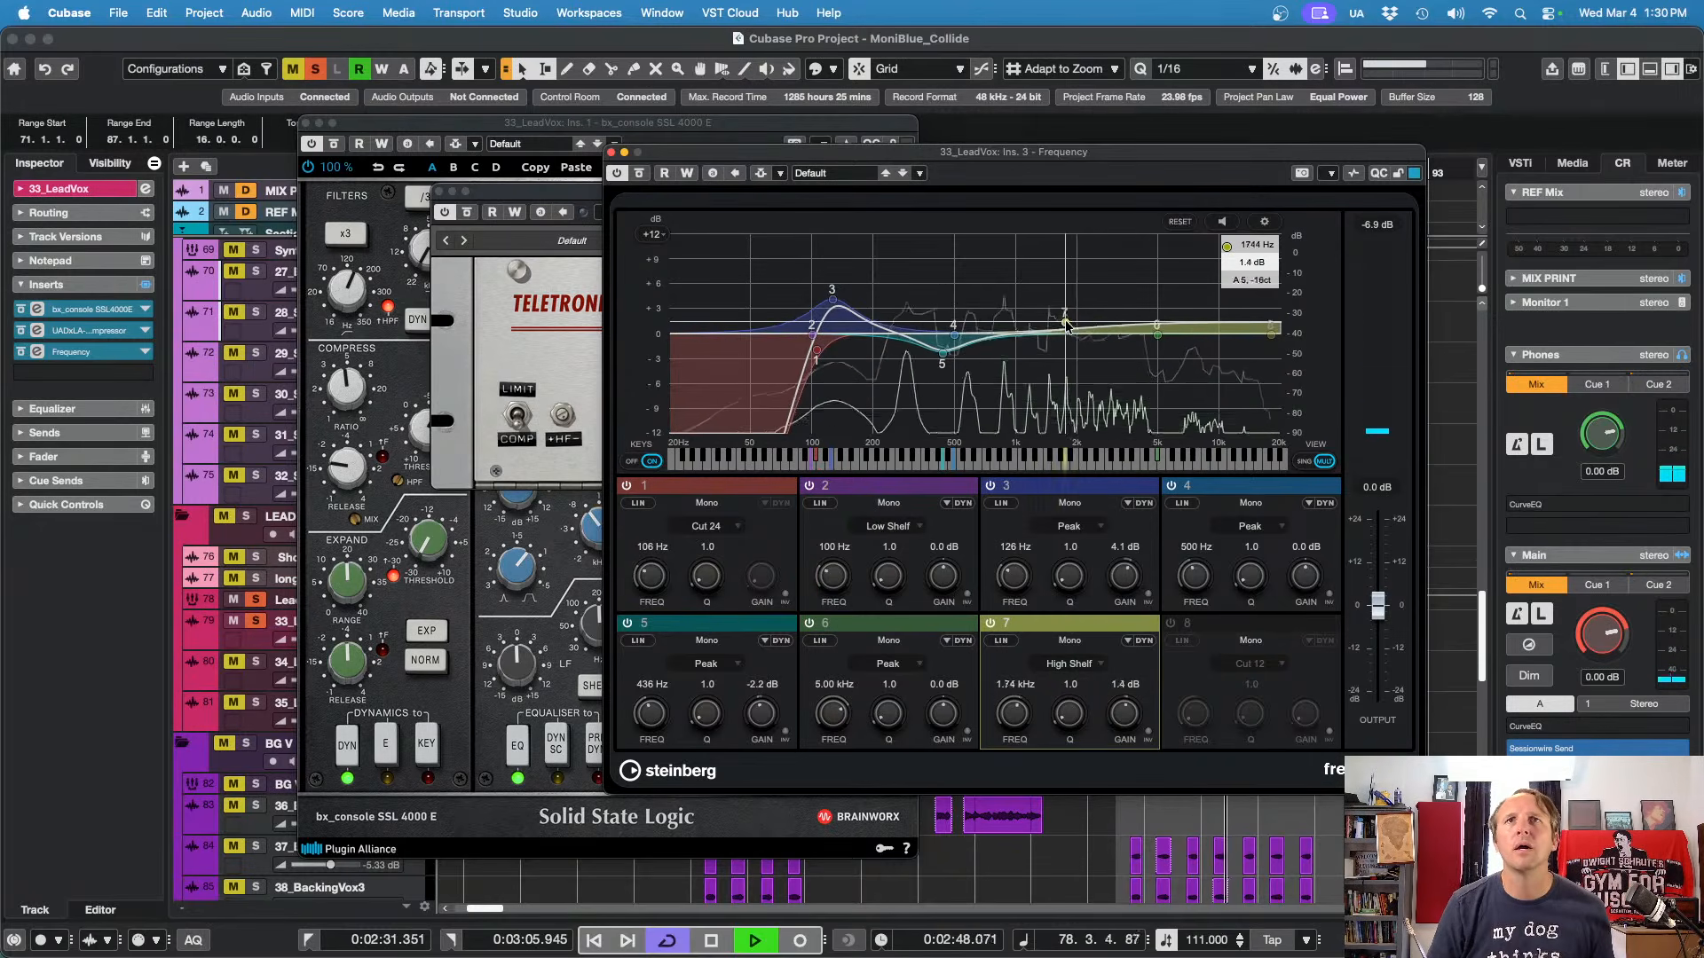
left_click_drag(837, 306, 839, 314)
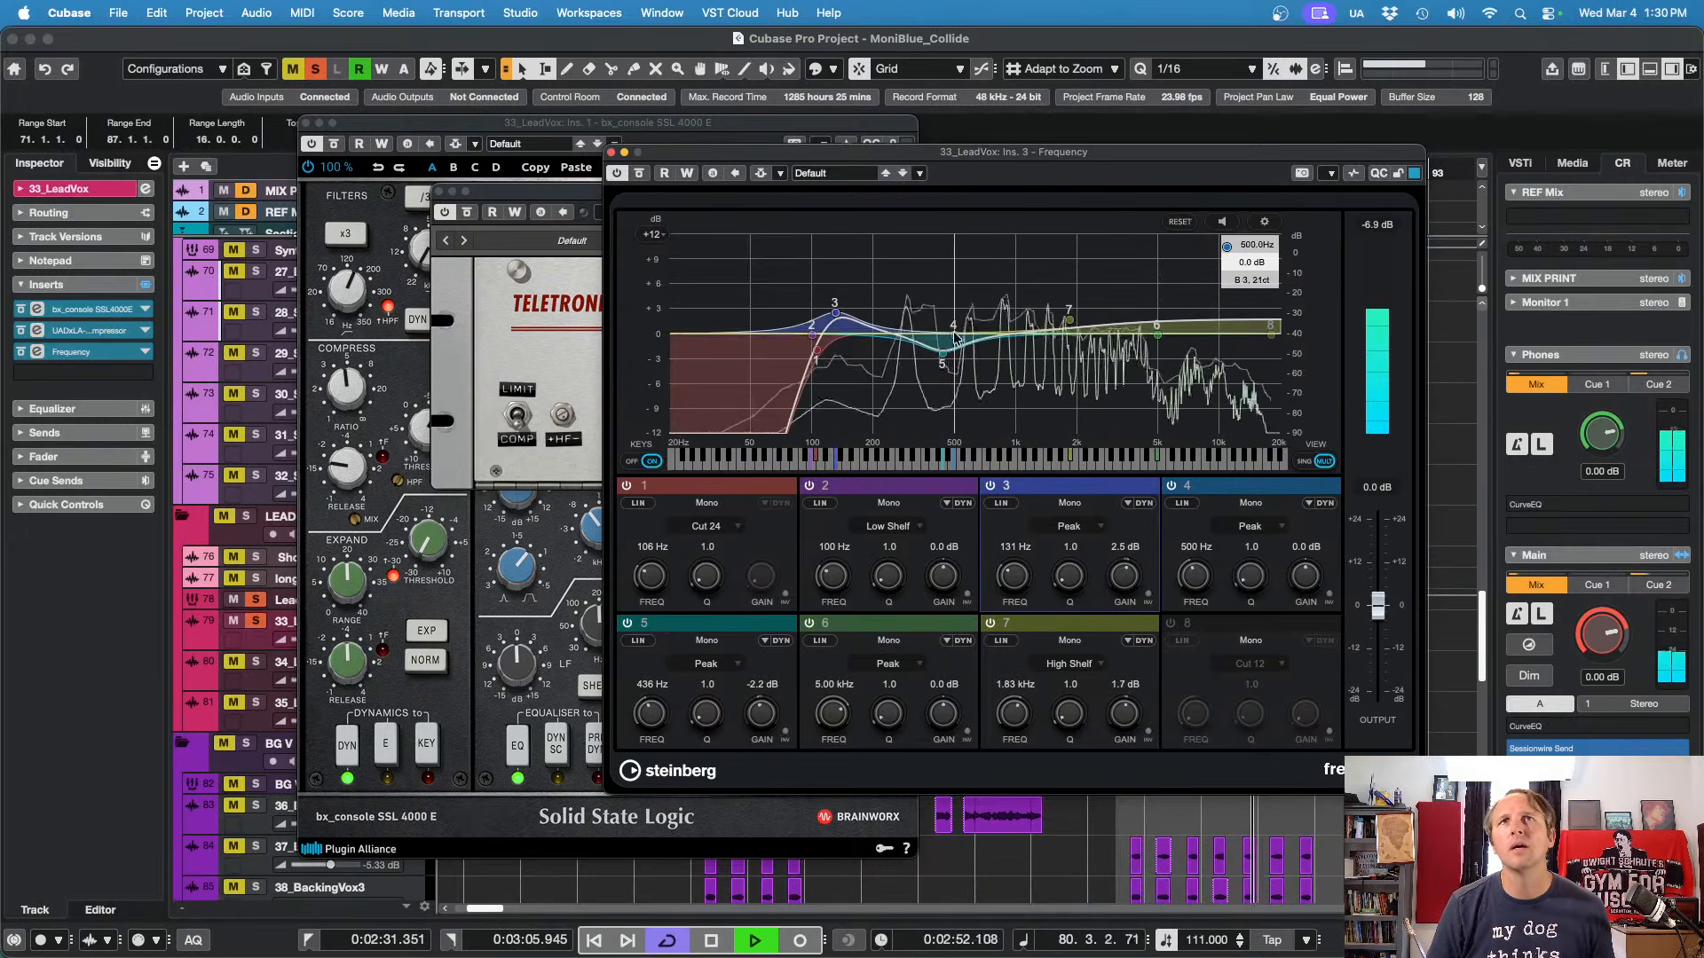
left_click_drag(954, 335, 1036, 360)
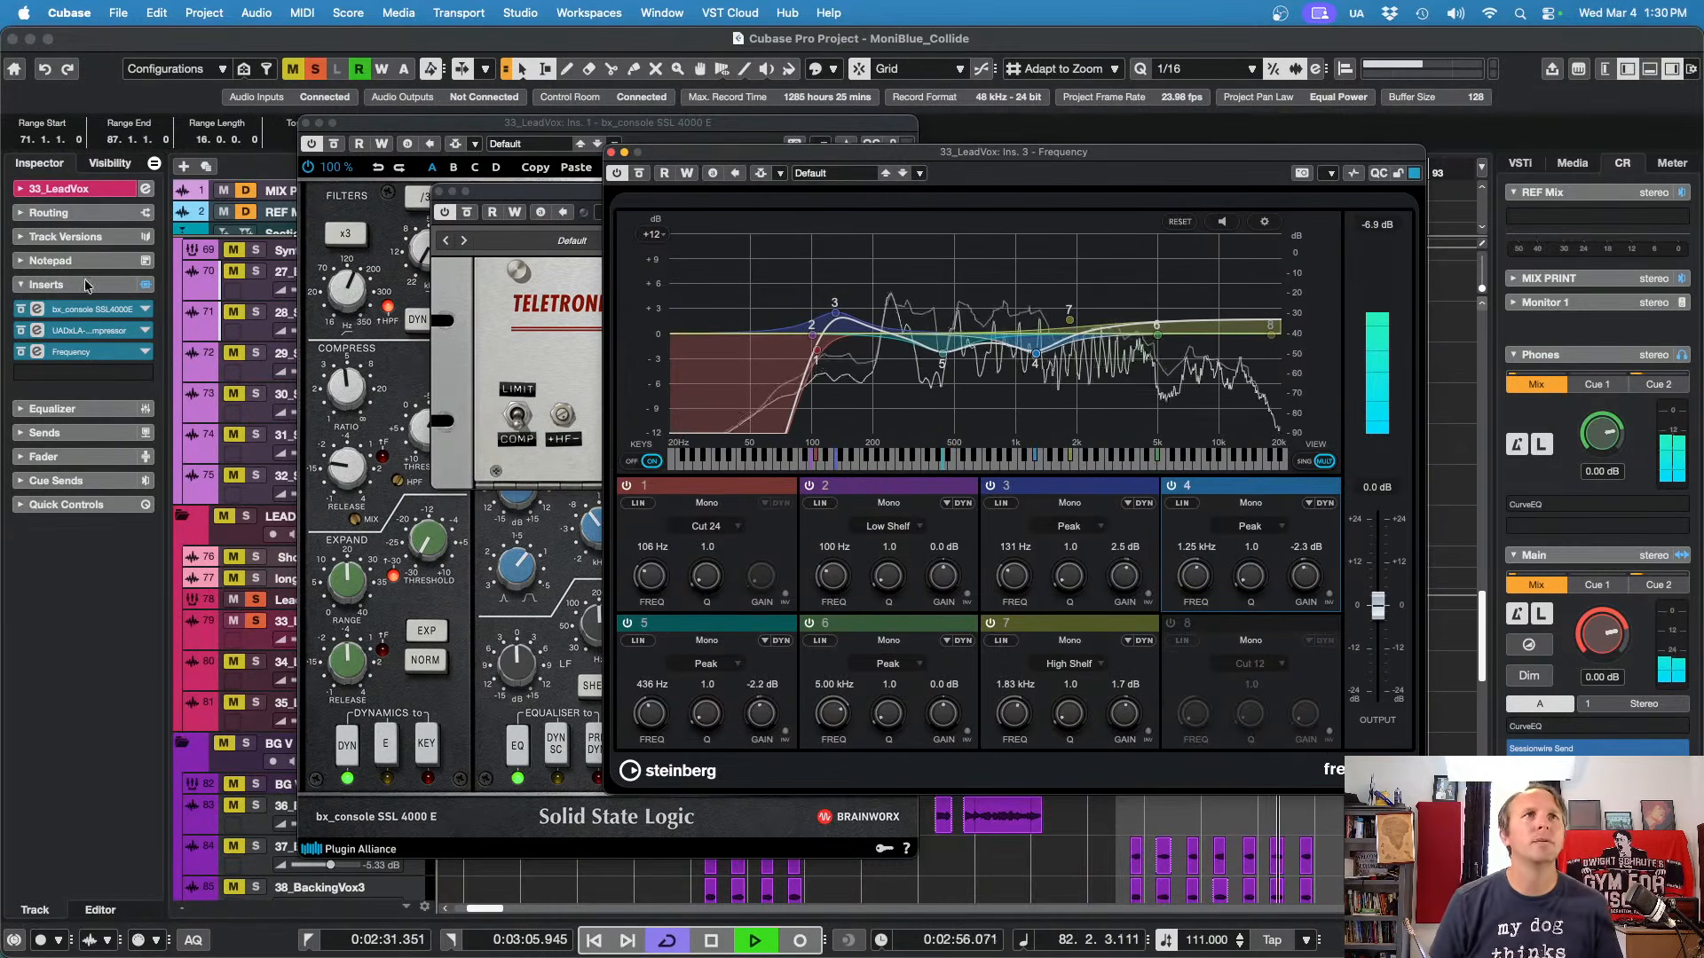
Step: Stop playback and load the Purafied 5420 distortion plug-in into the fourth insert slot of the 33_LeadVox track
key("space")
left_click(99, 374)
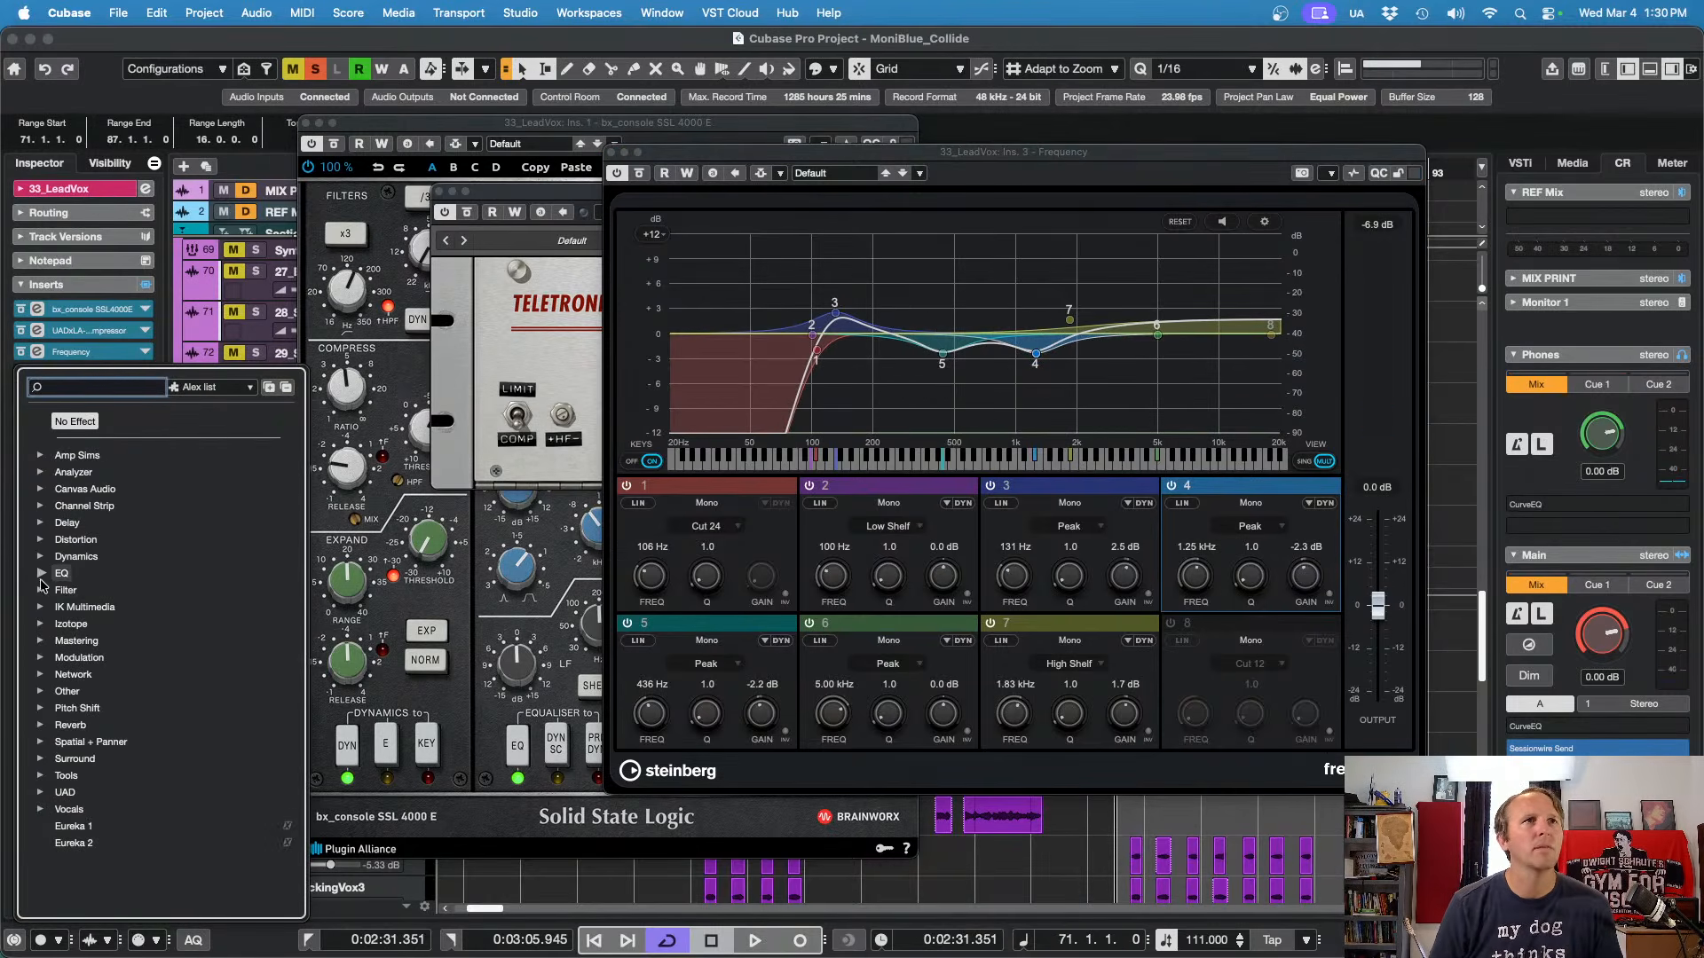
left_click(40, 607)
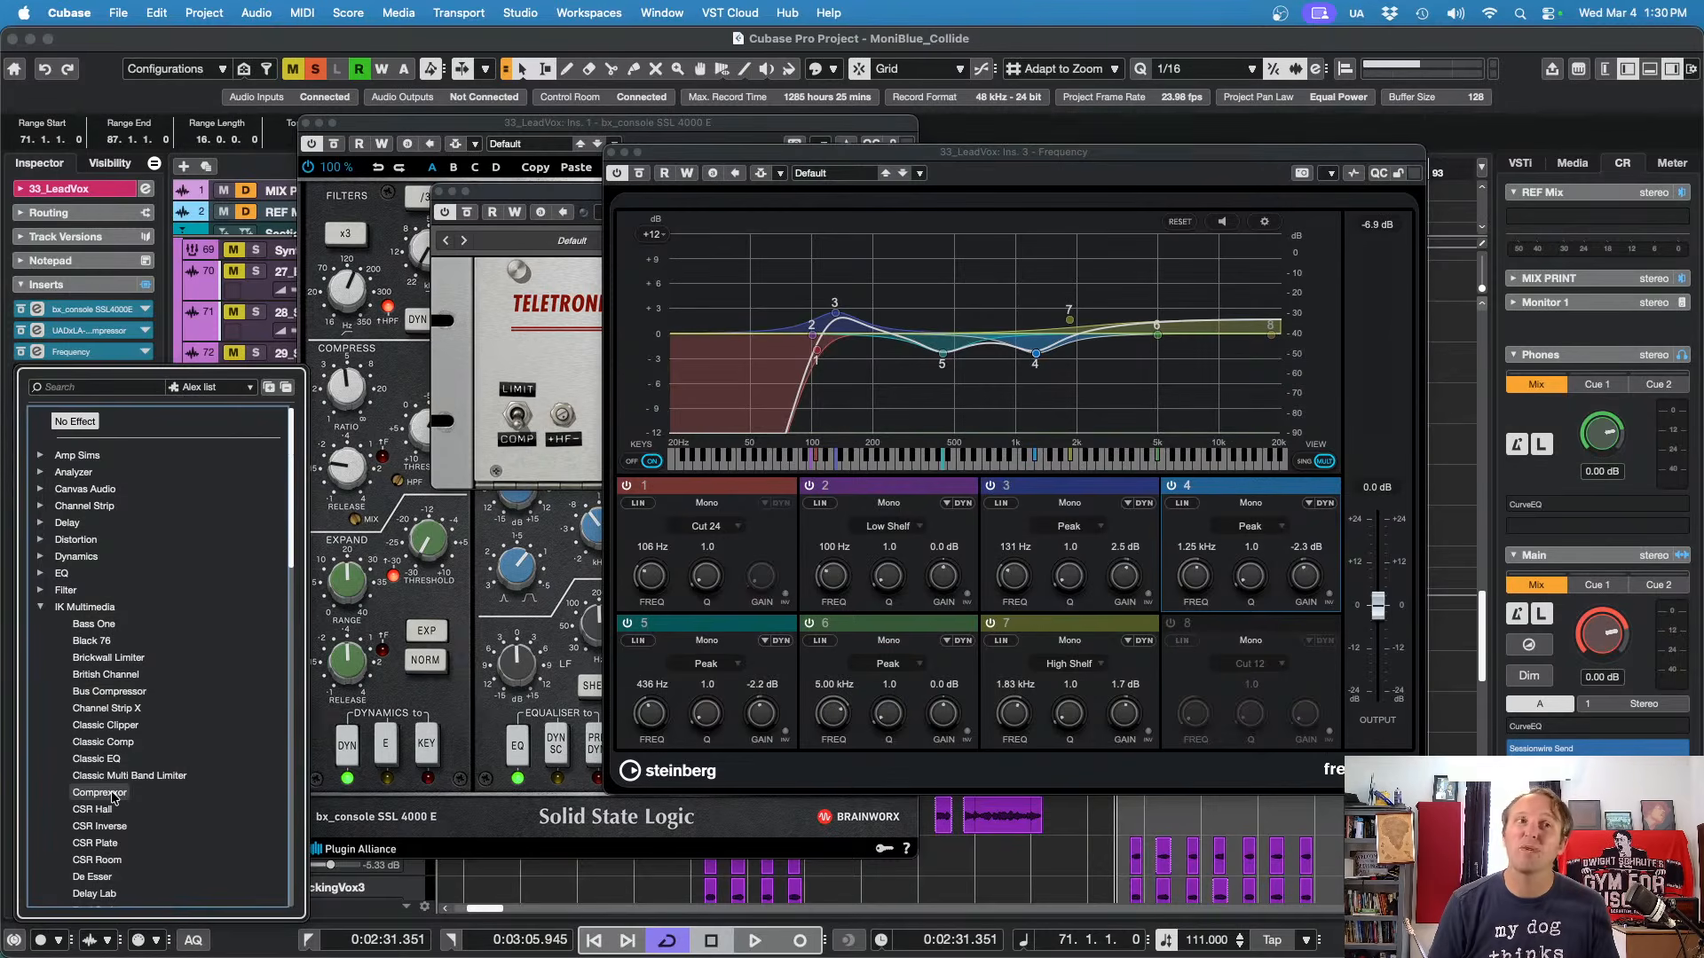
scroll(112, 797, "down", 4)
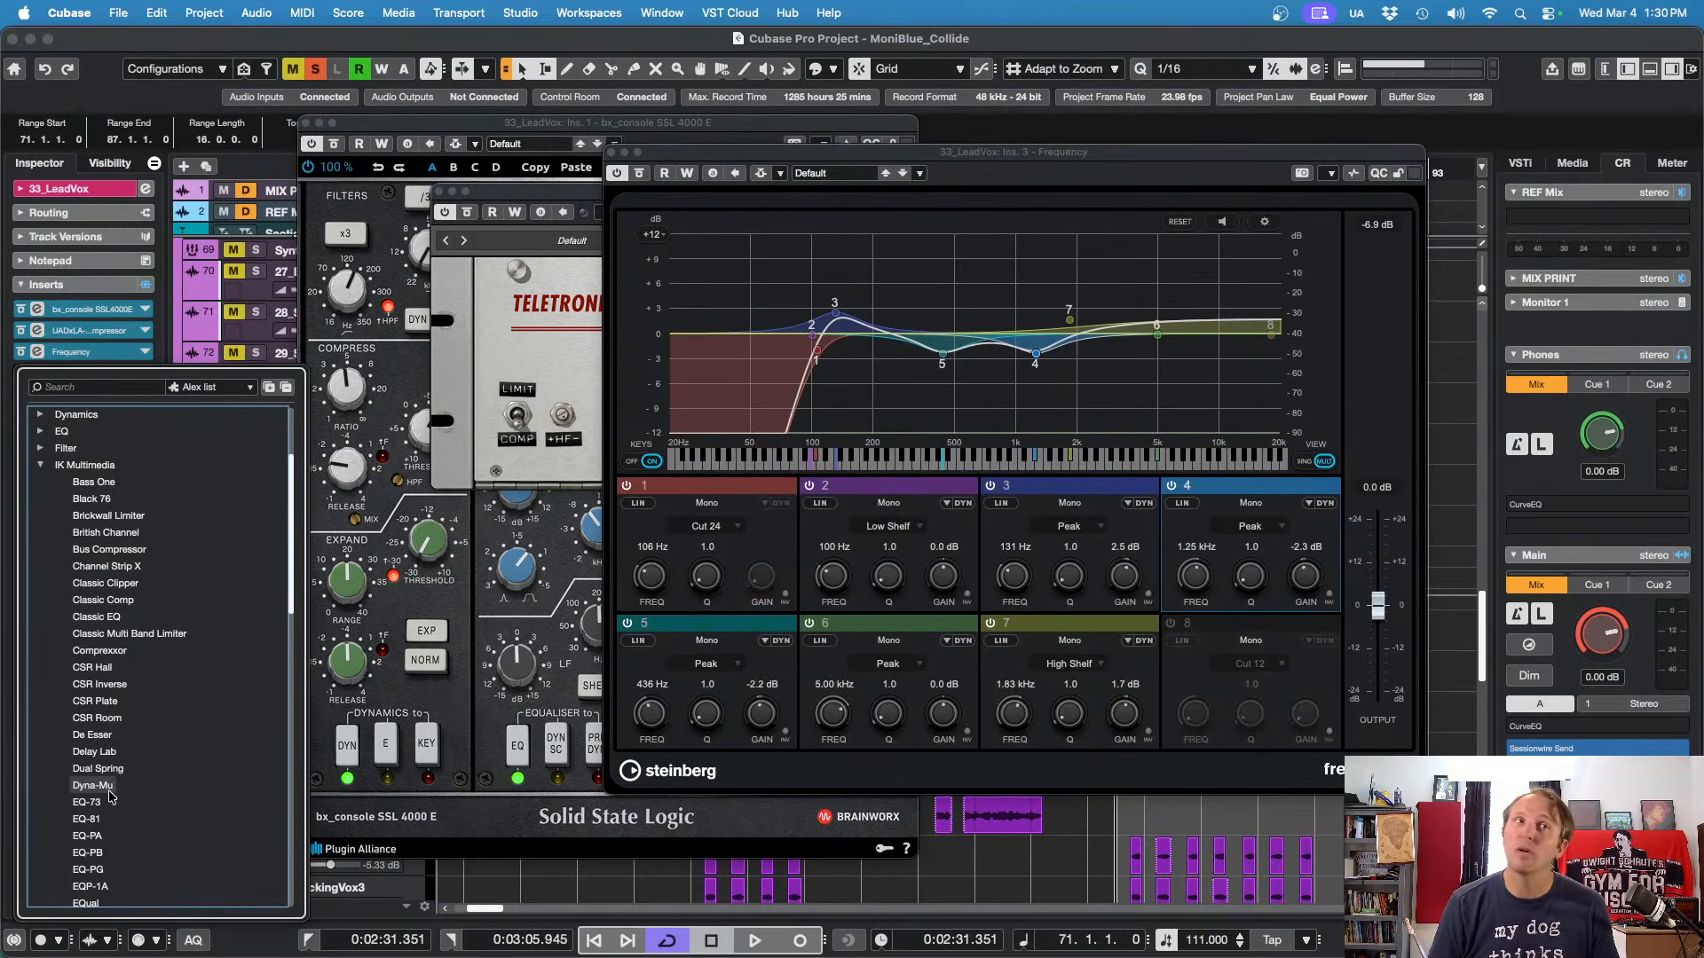
scroll(107, 773, "down", 15)
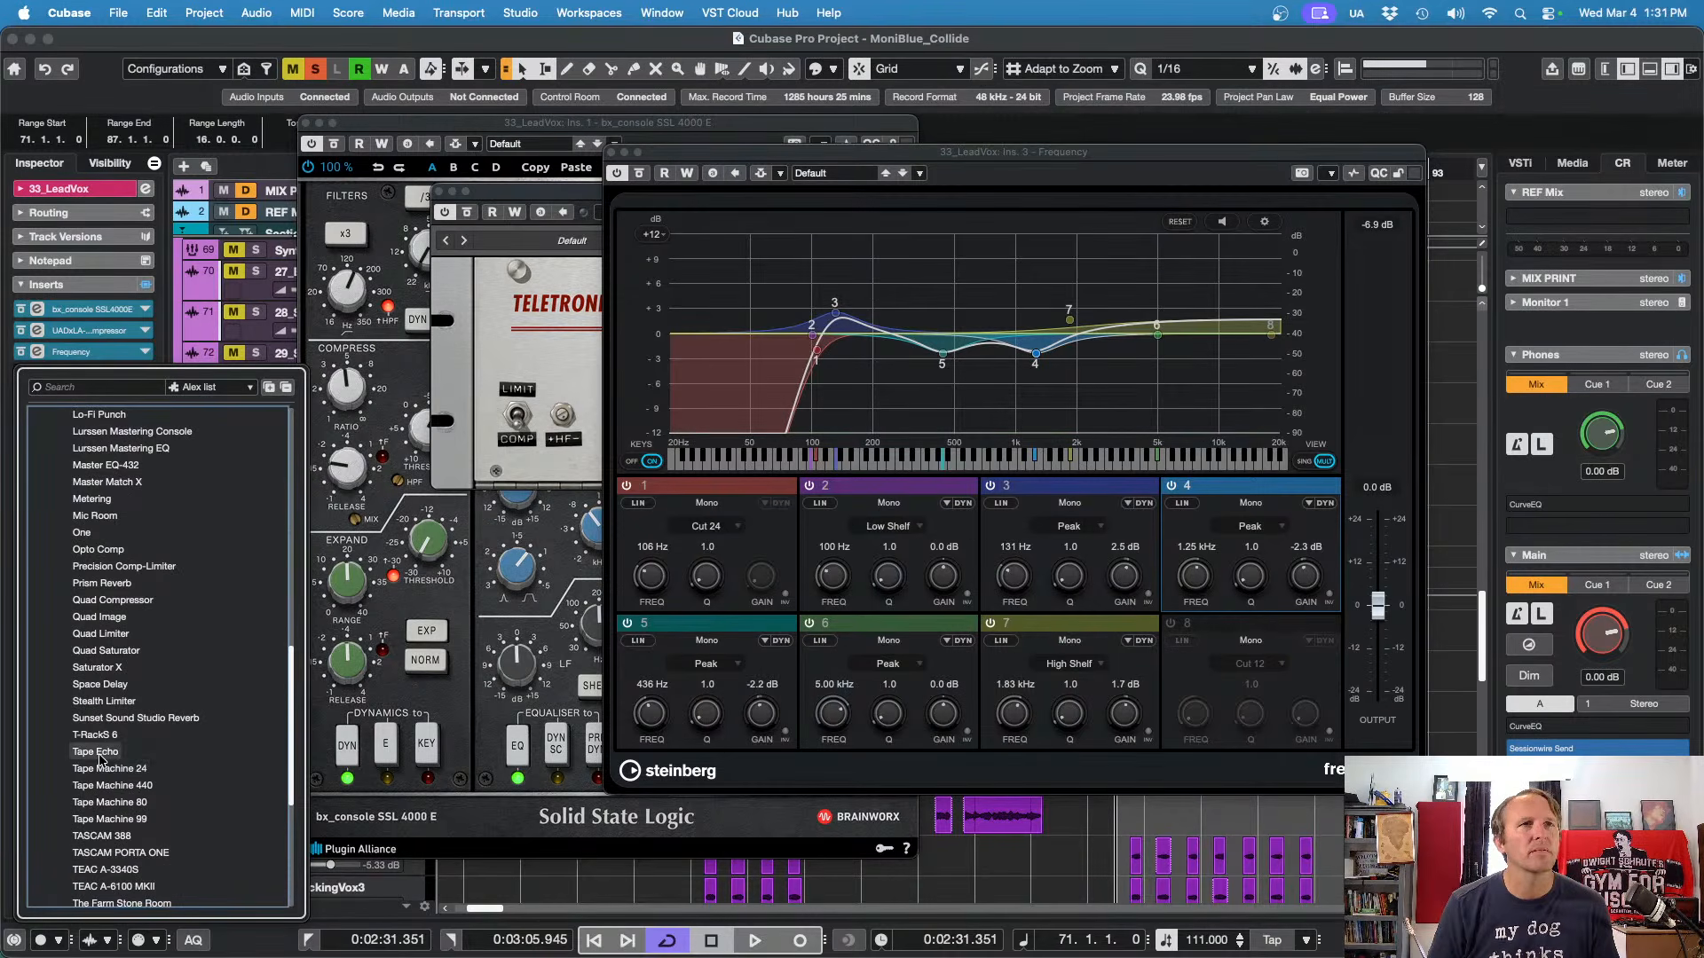
scroll(101, 758, "down", 8)
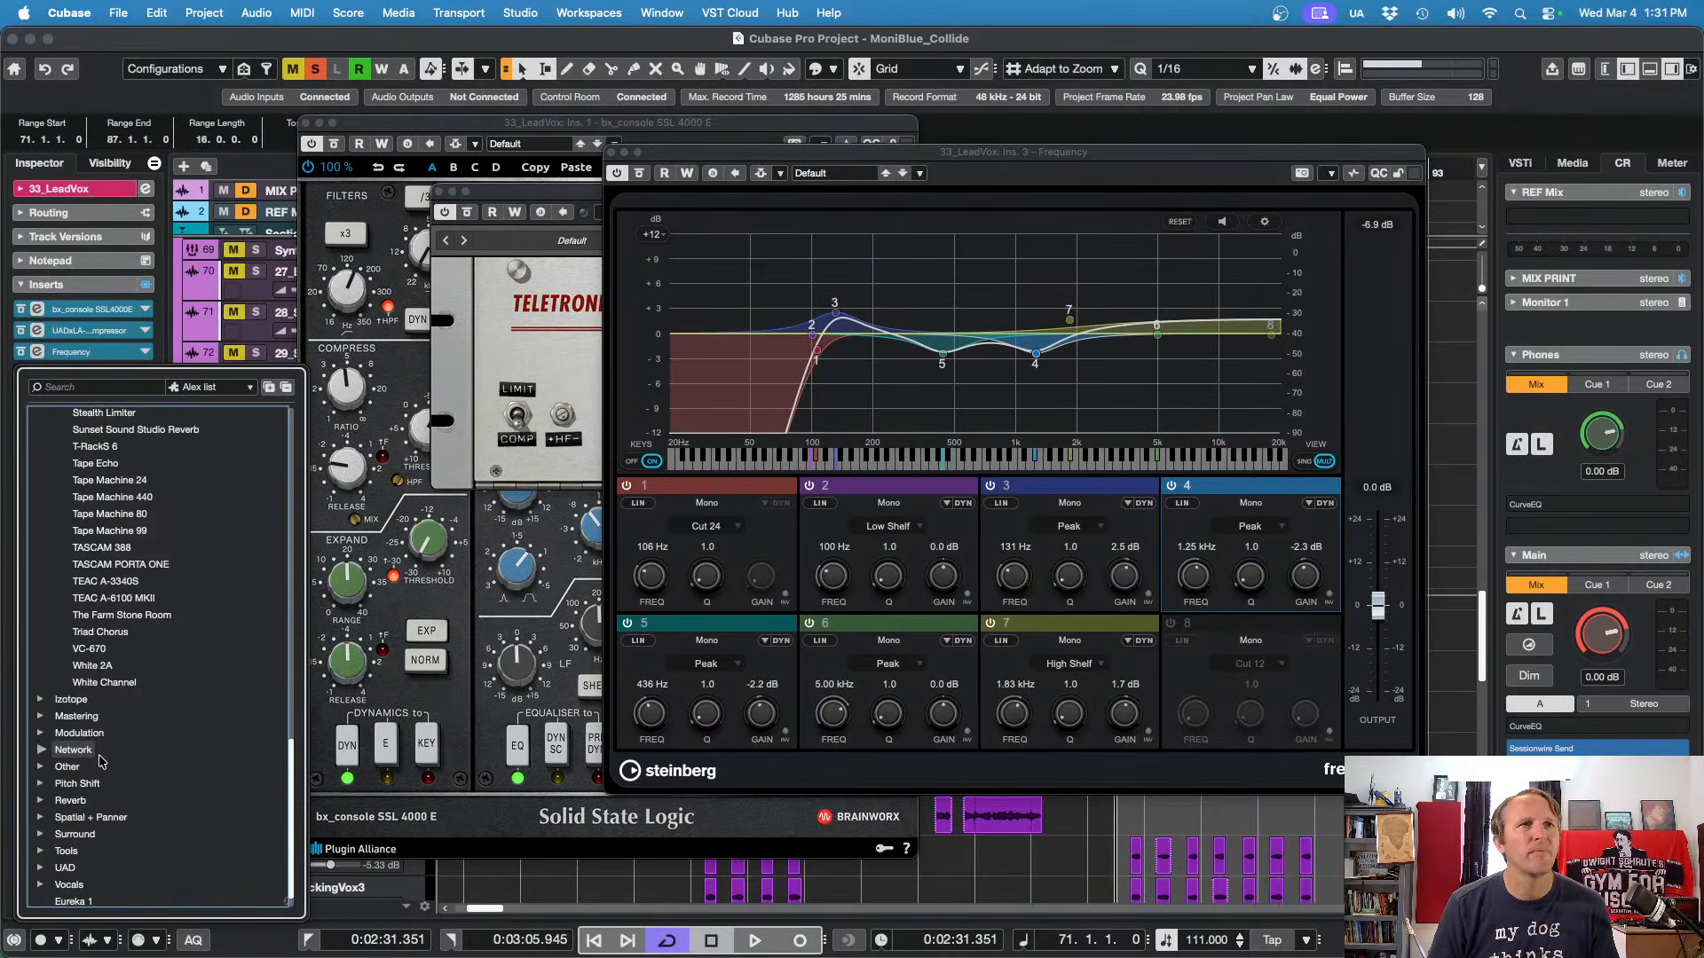
scroll(99, 753, "up", 20)
left_click(41, 609)
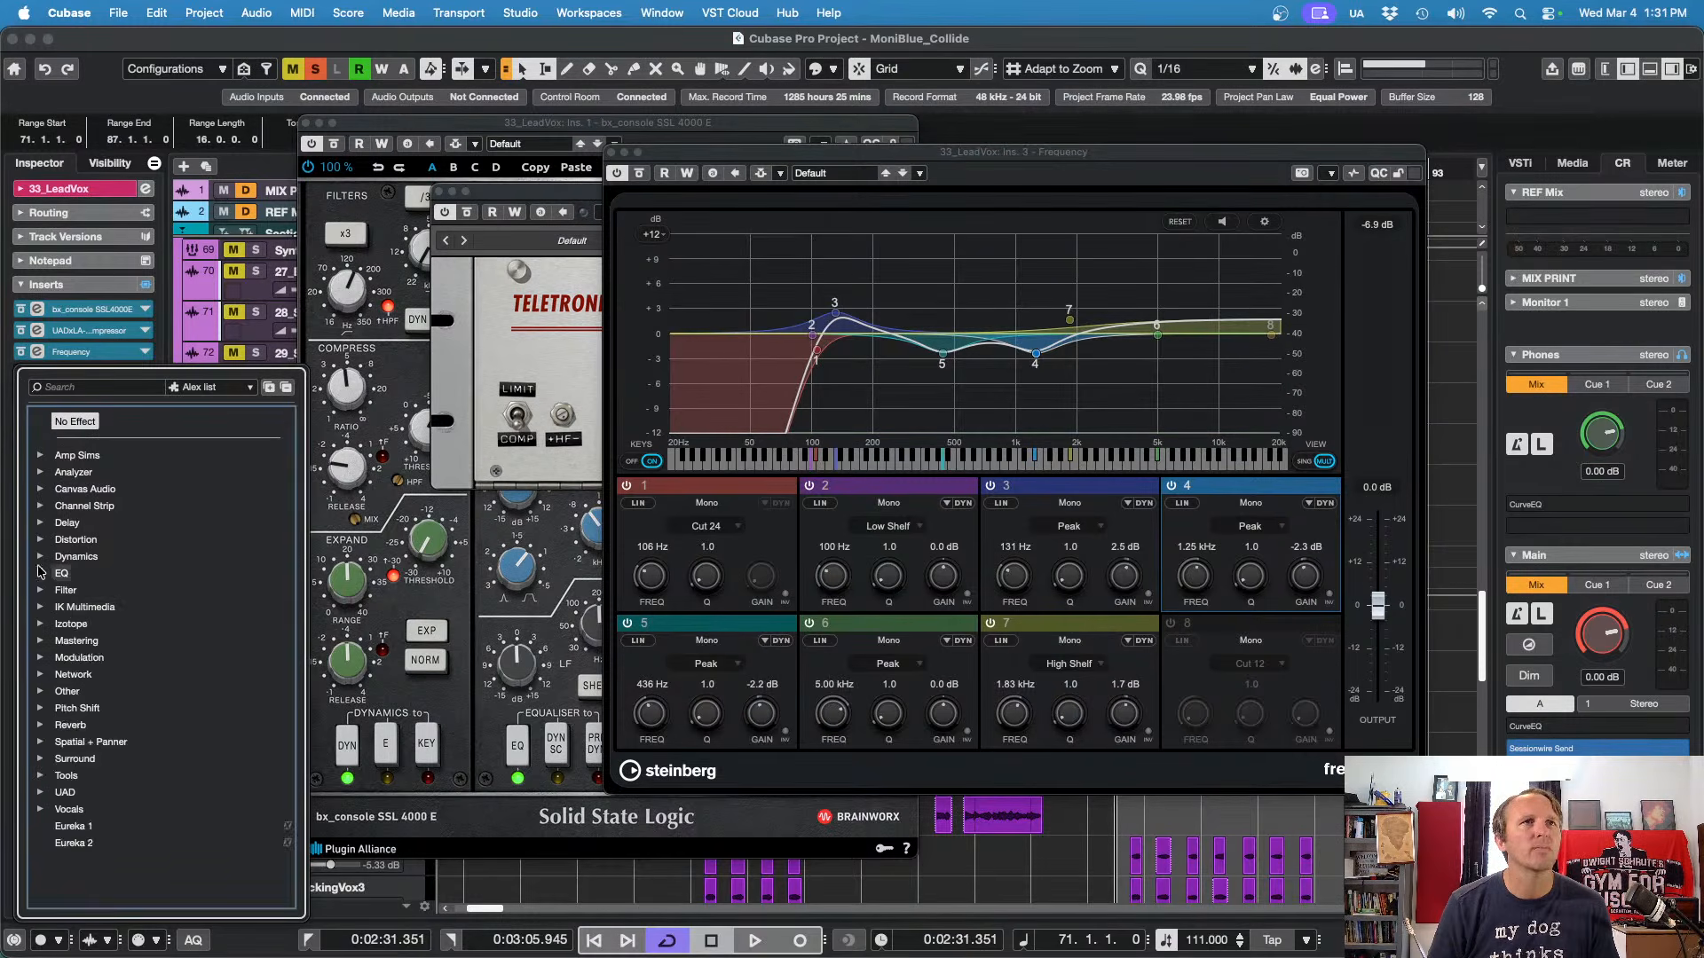
left_click(41, 541)
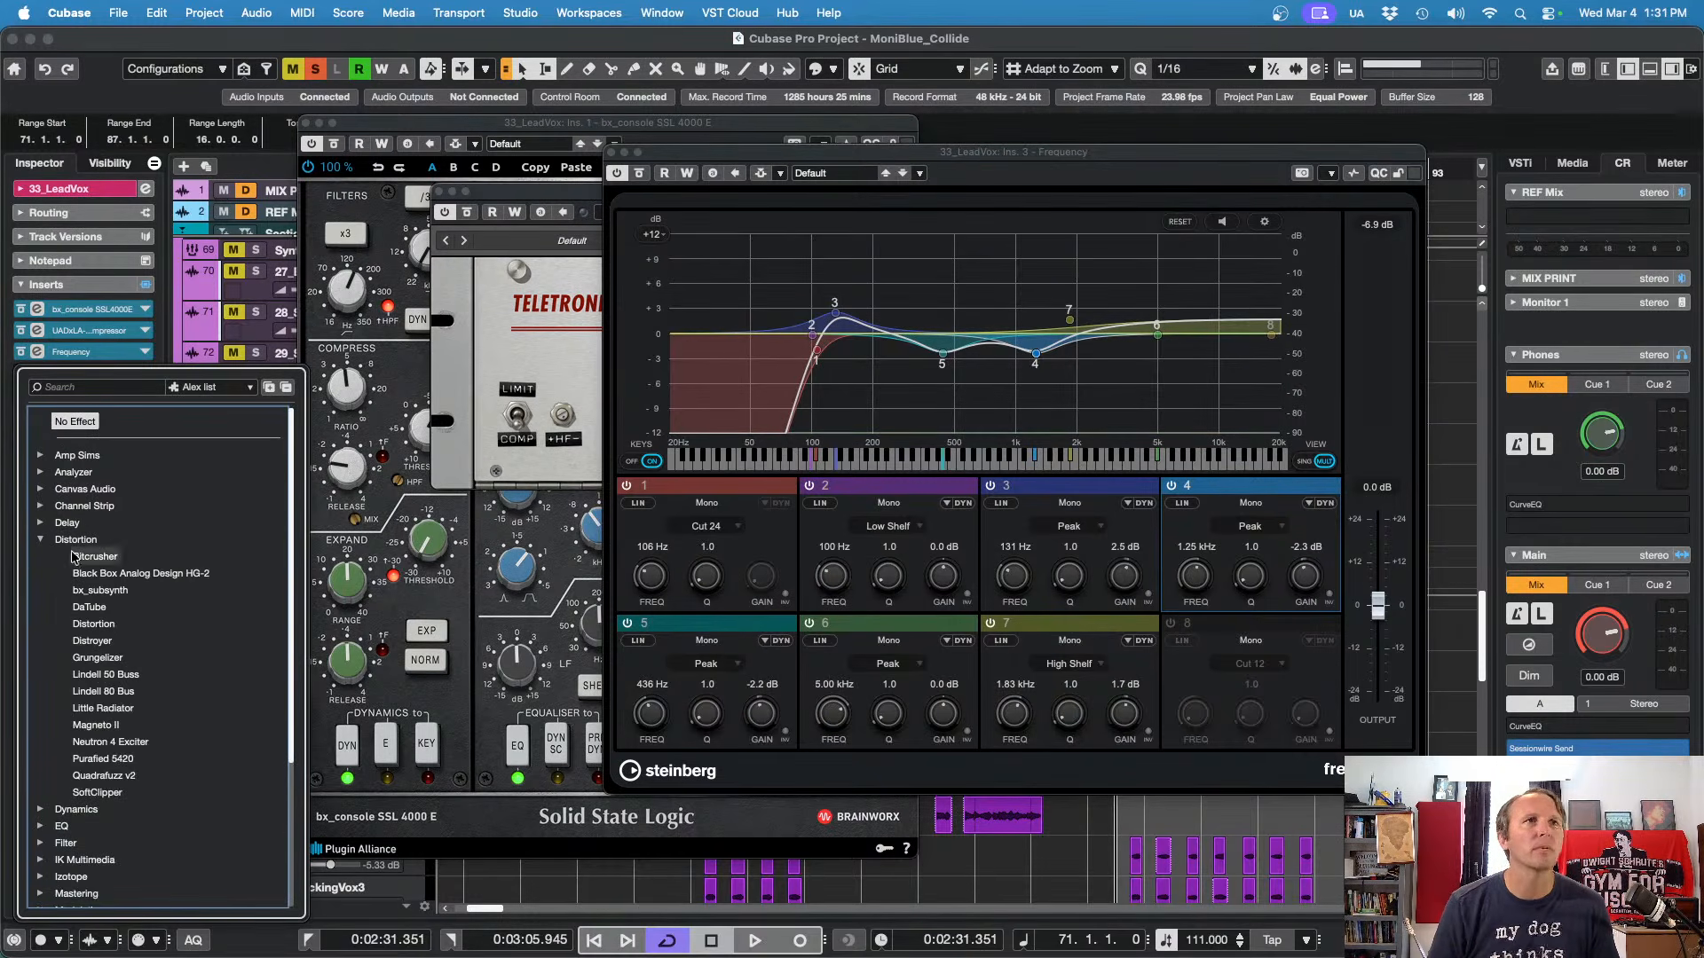
left_click(123, 761)
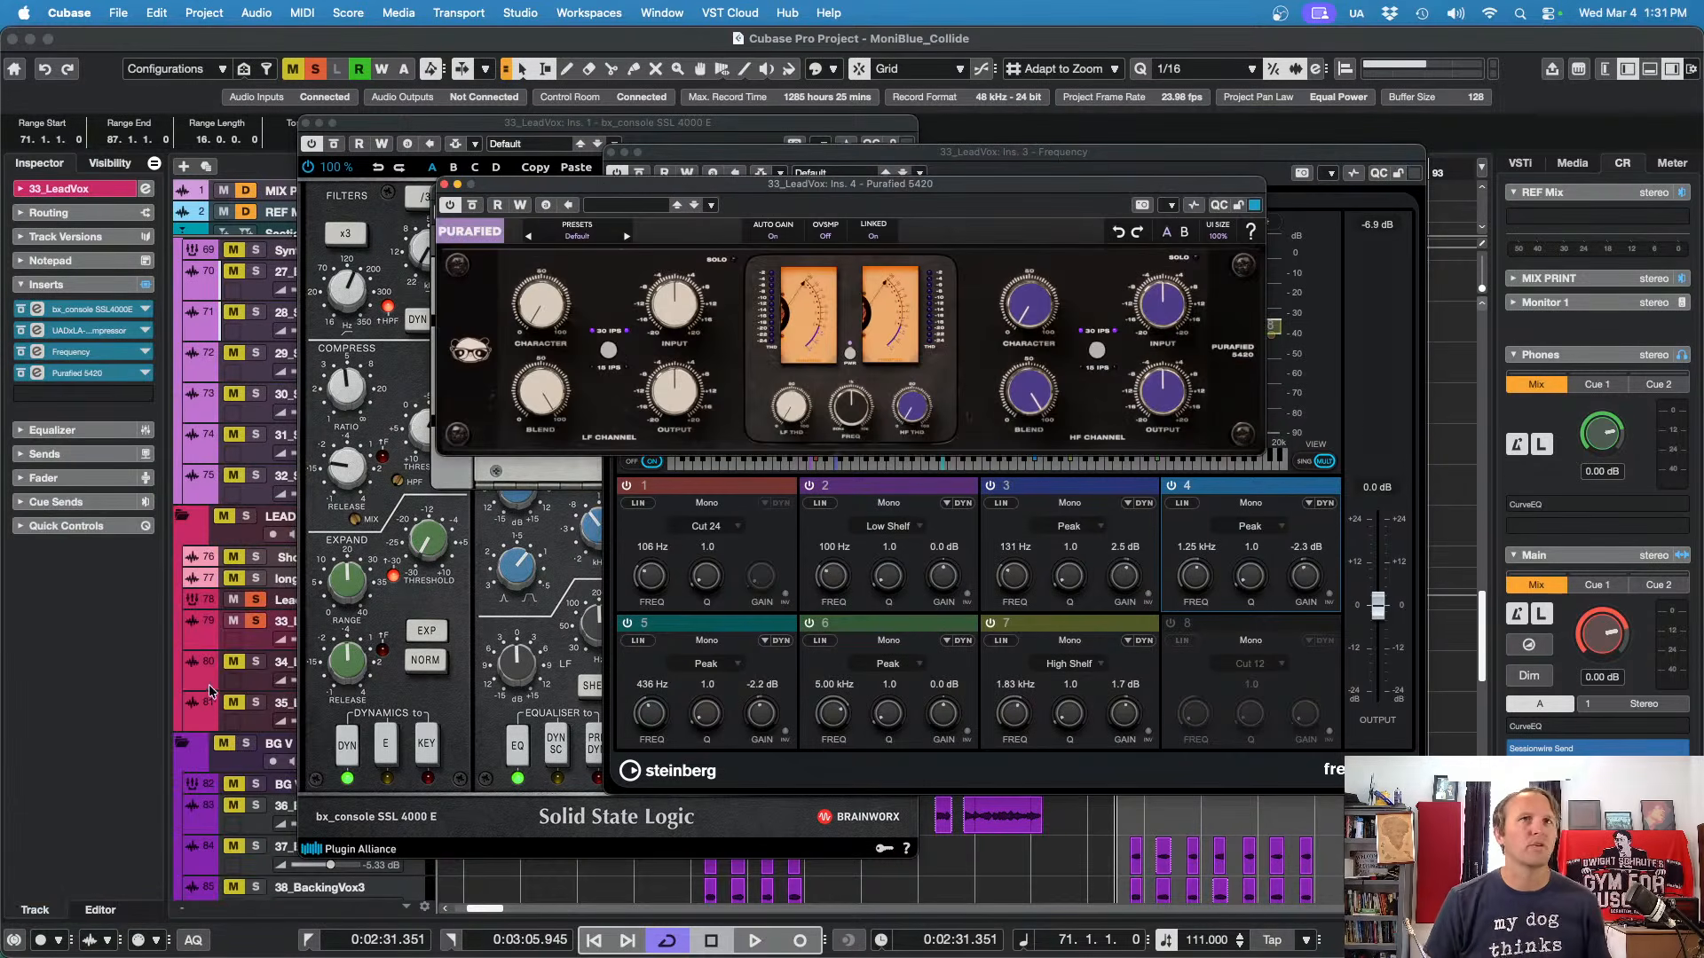
Step: During playback, set Purafied 5420's HF Character to maximum and HF Blend to 75%, and raise the crossover frequency slightly
key("space")
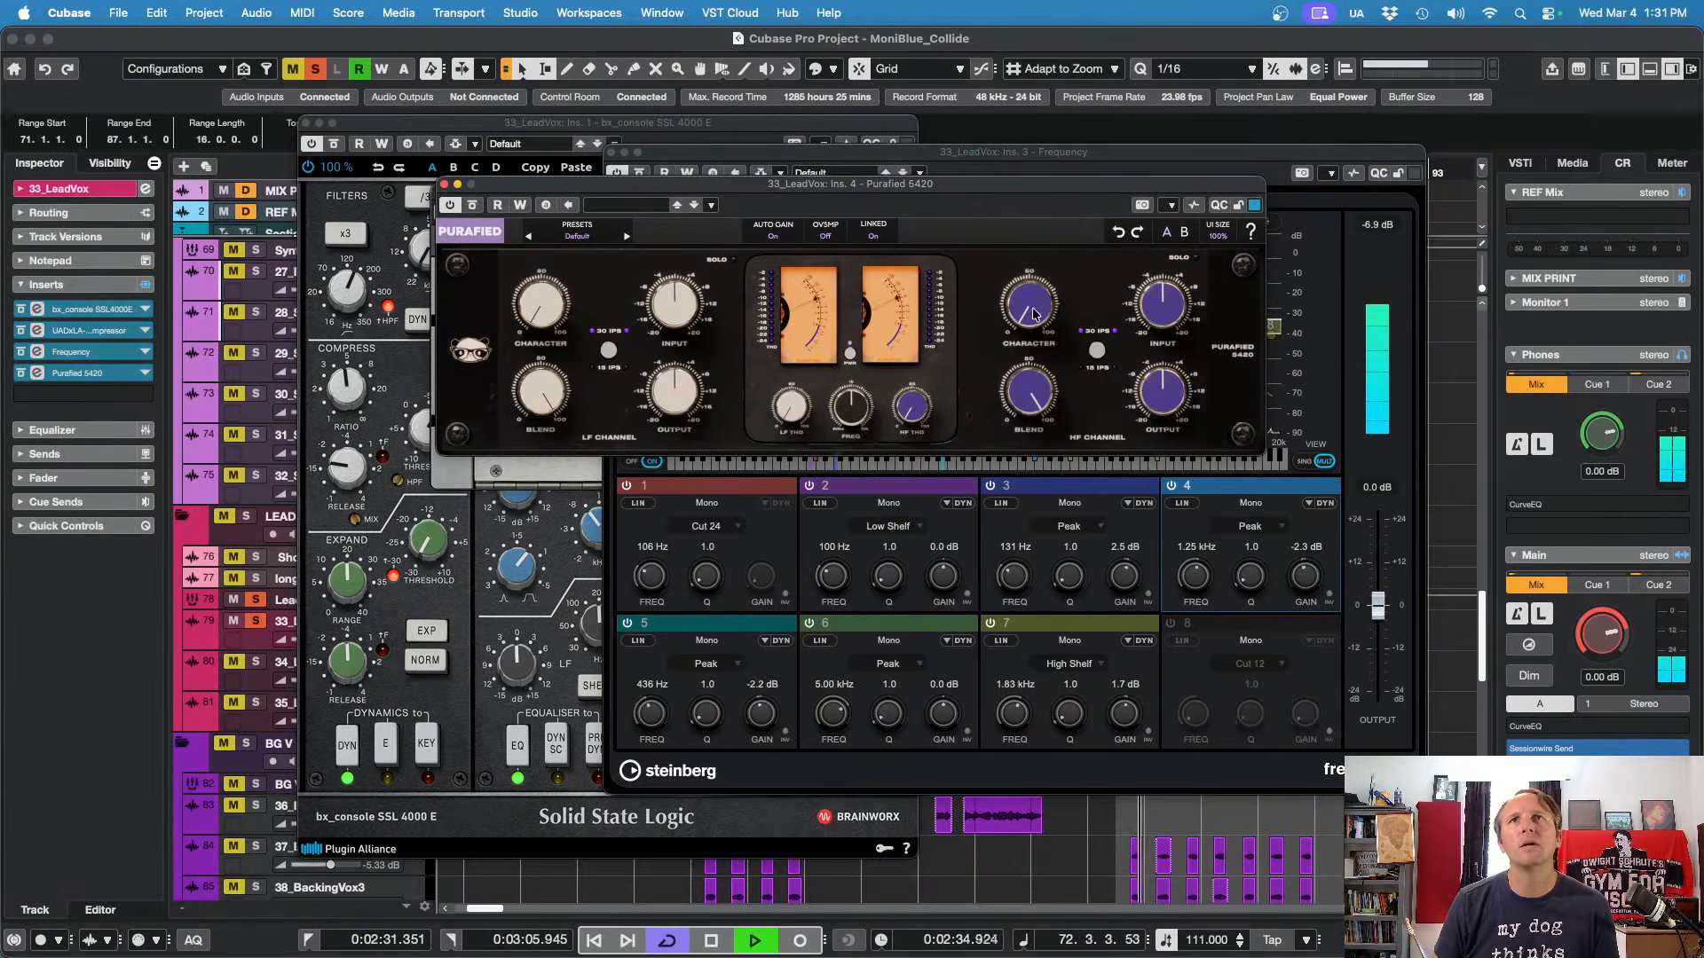
left_click_drag(1033, 313, 1032, 56)
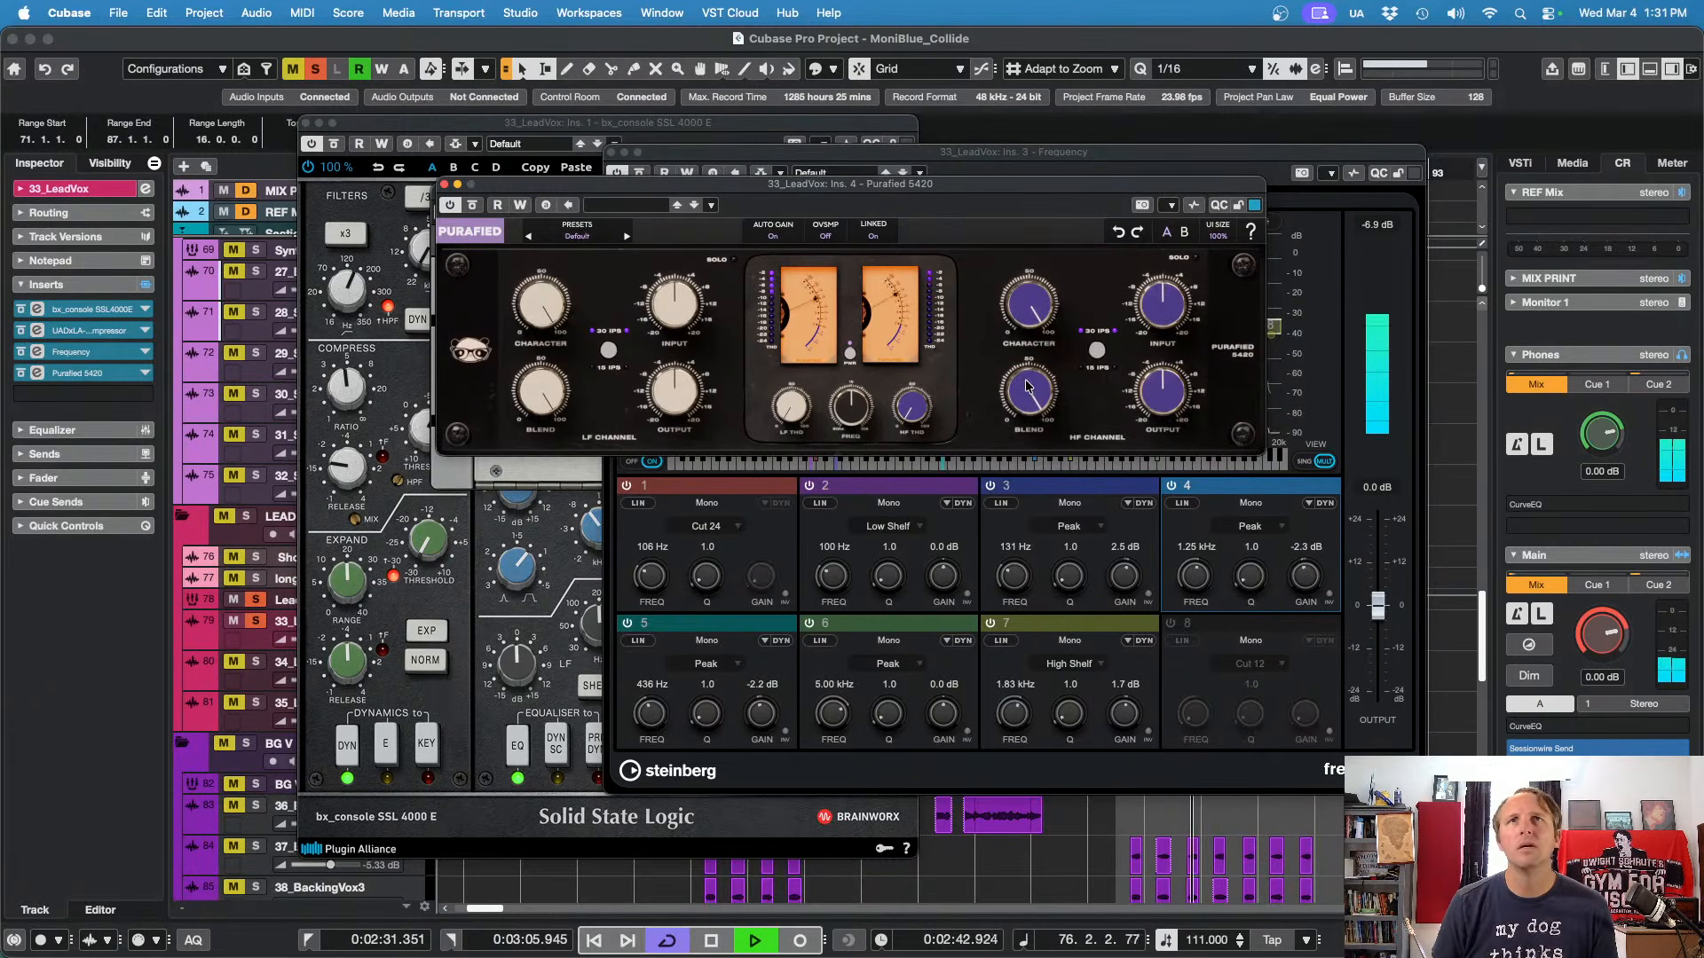
left_click_drag(1027, 385, 1022, 415)
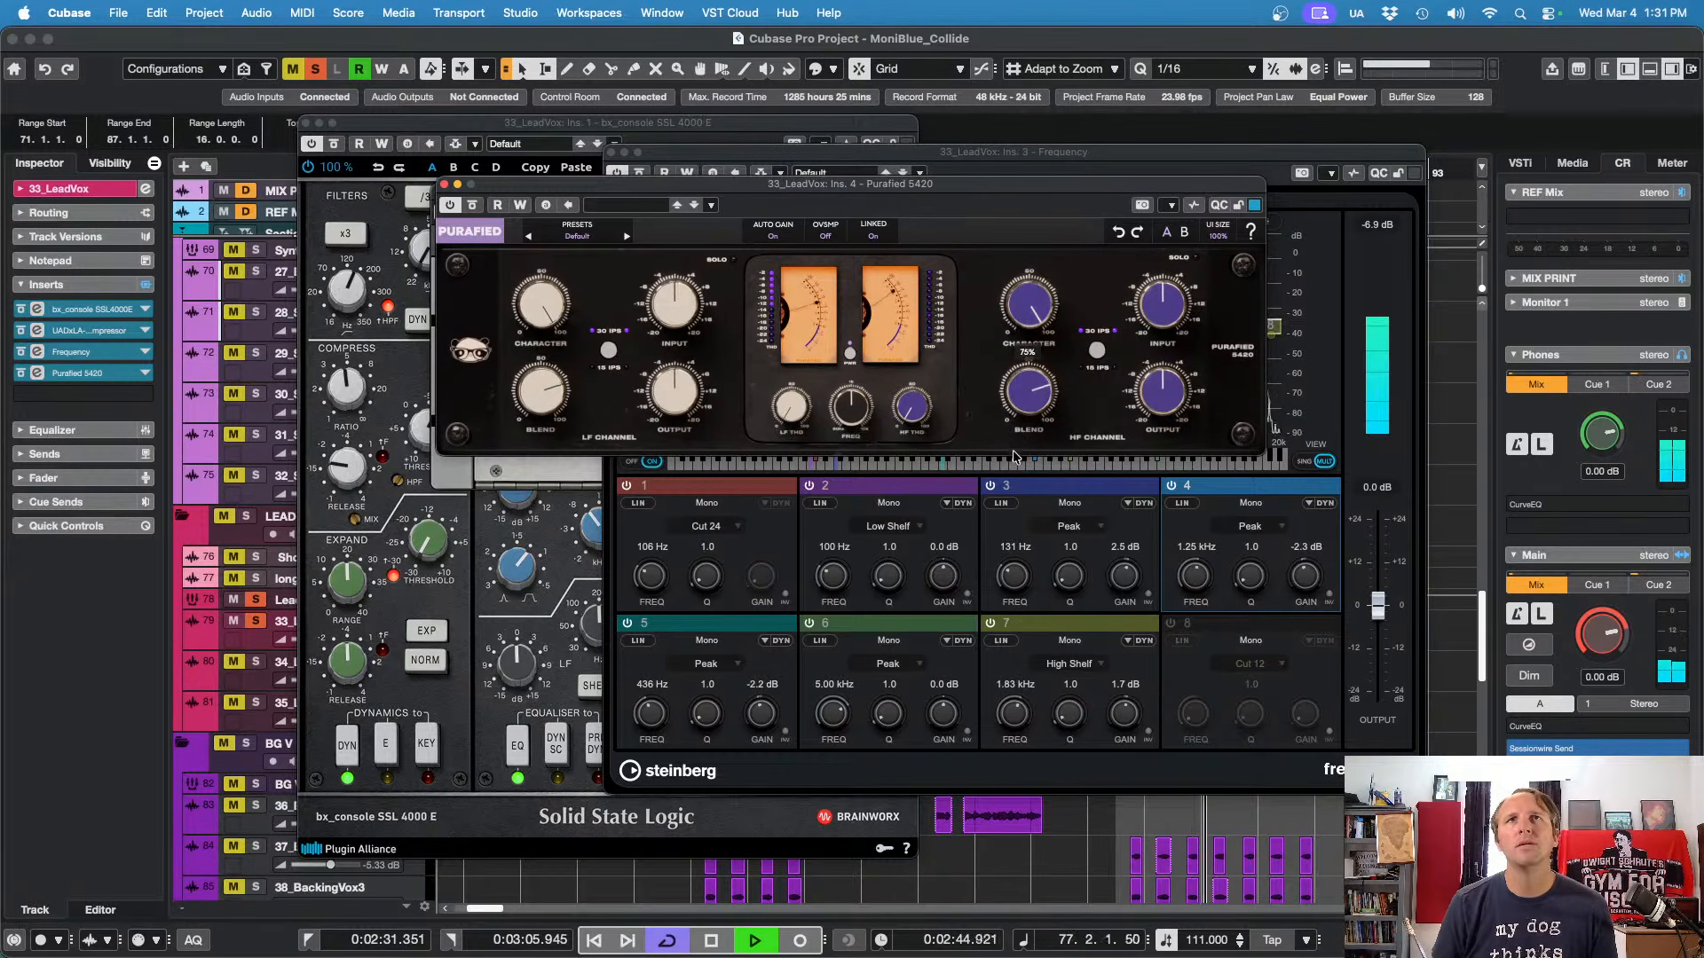
left_click_drag(845, 414, 849, 399)
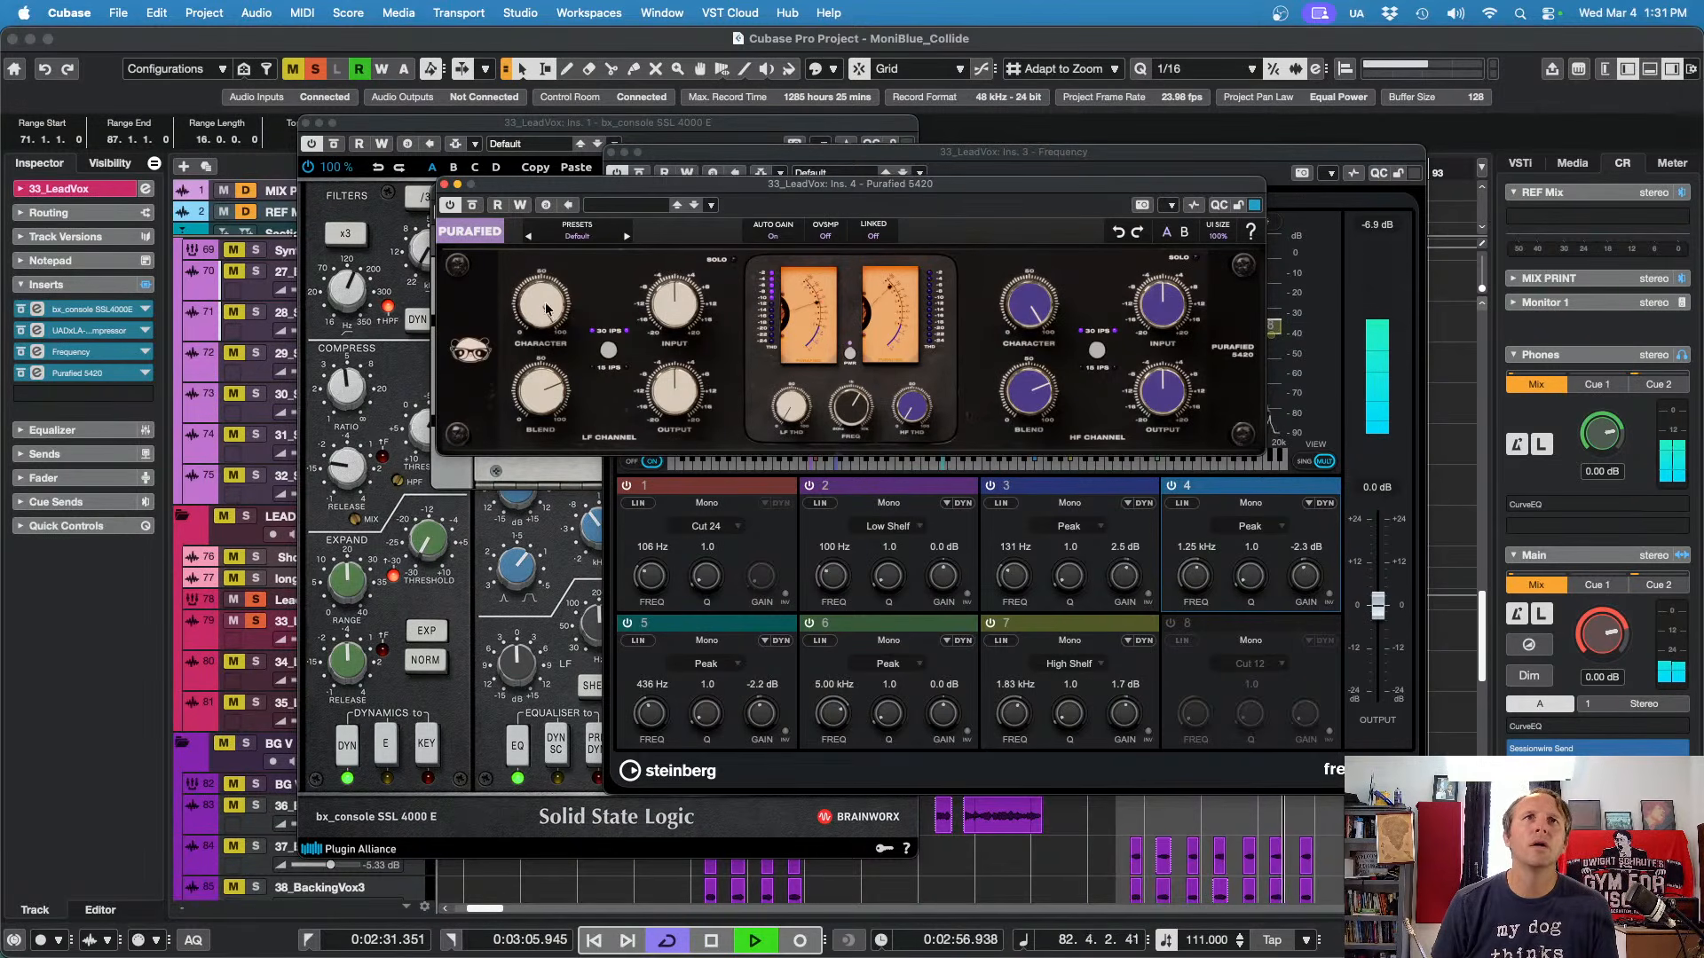
Step: Lower the LF channel's Character and Blend, set its Input to about -5.78 dB, and raise the HF Input slightly
left_click_drag(543, 382, 539, 416)
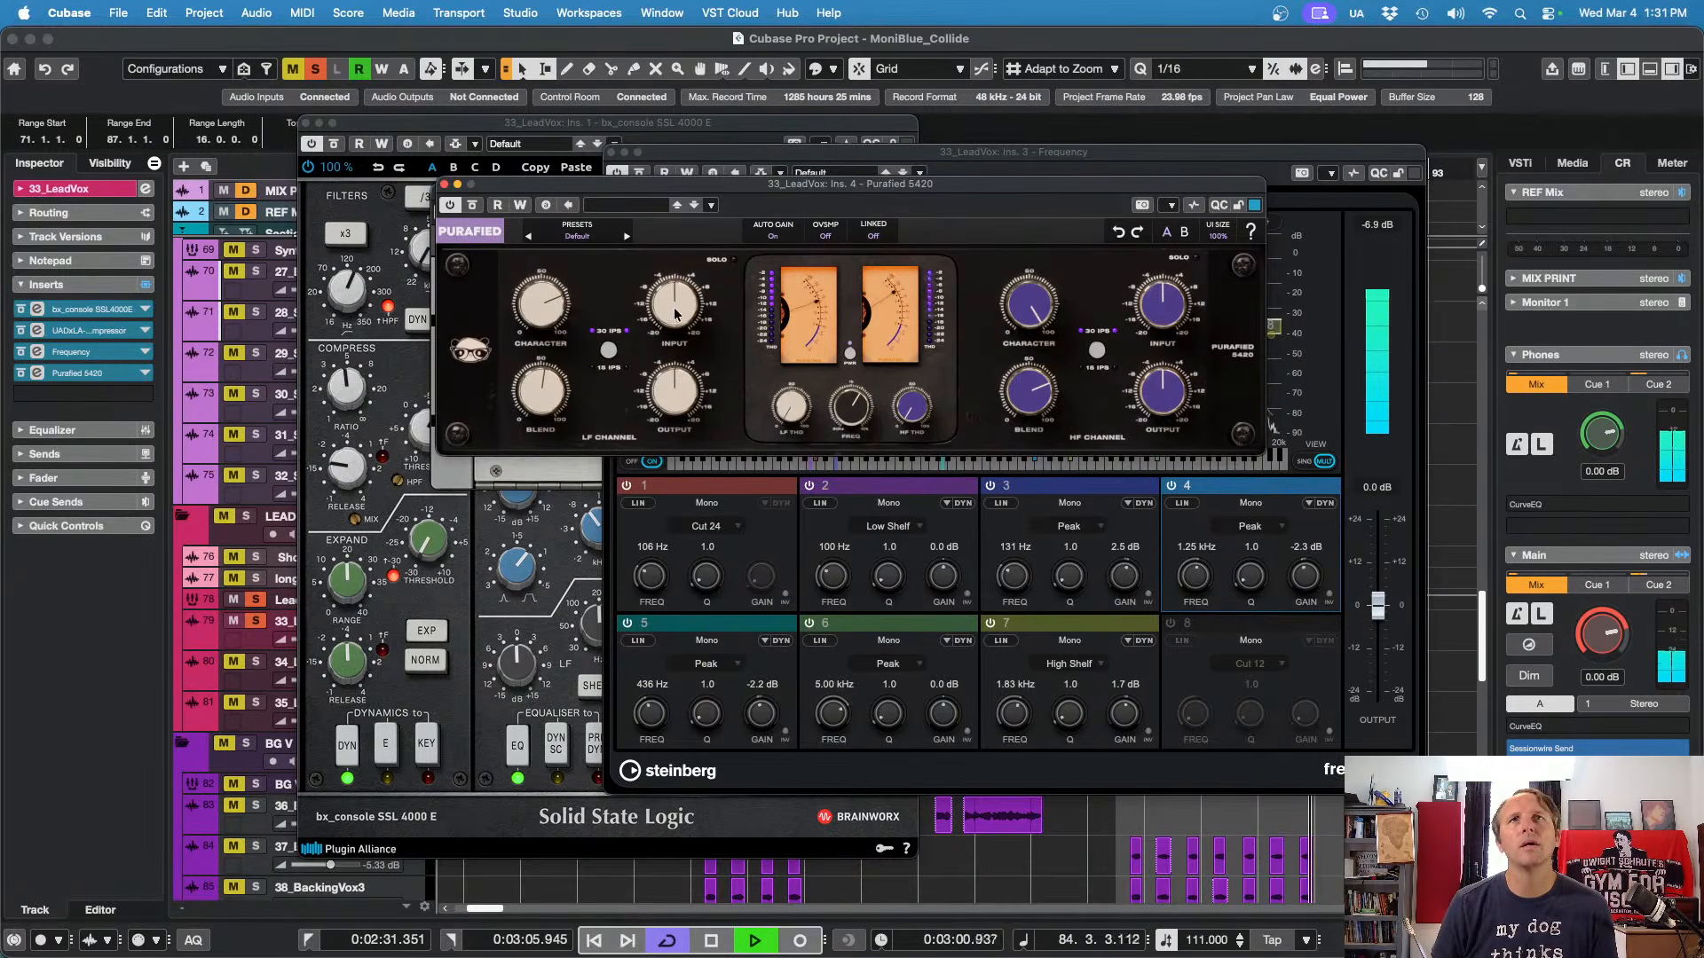
left_click_drag(676, 311, 673, 325)
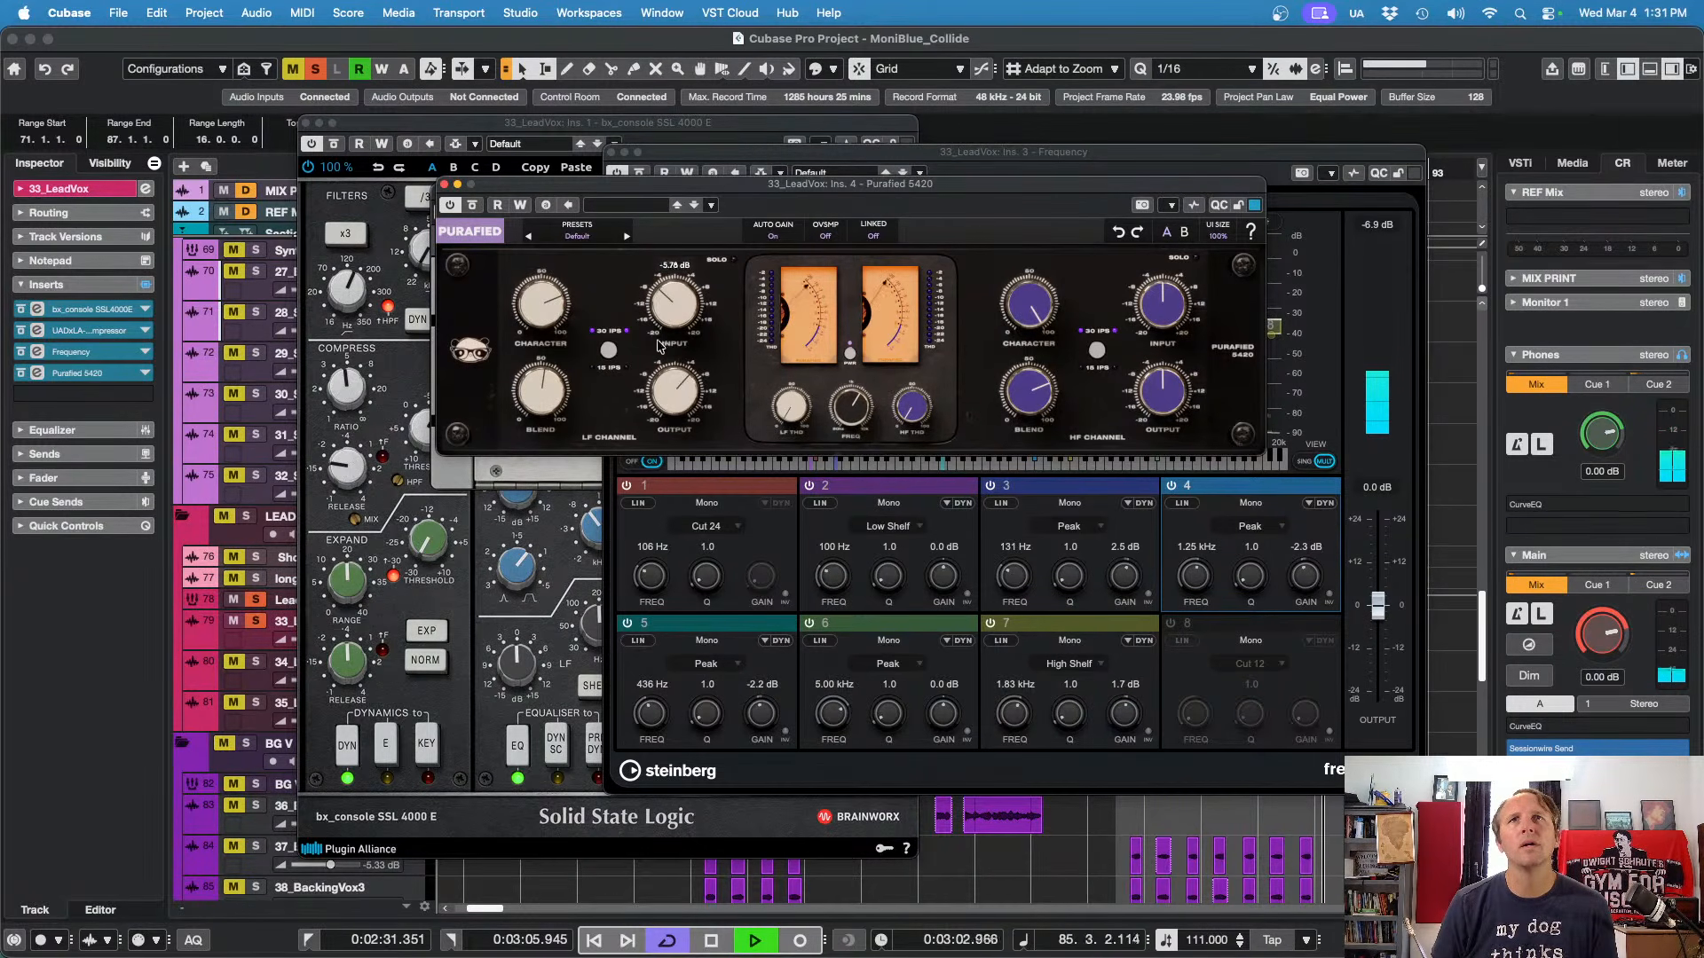
left_click_drag(1167, 312, 1168, 304)
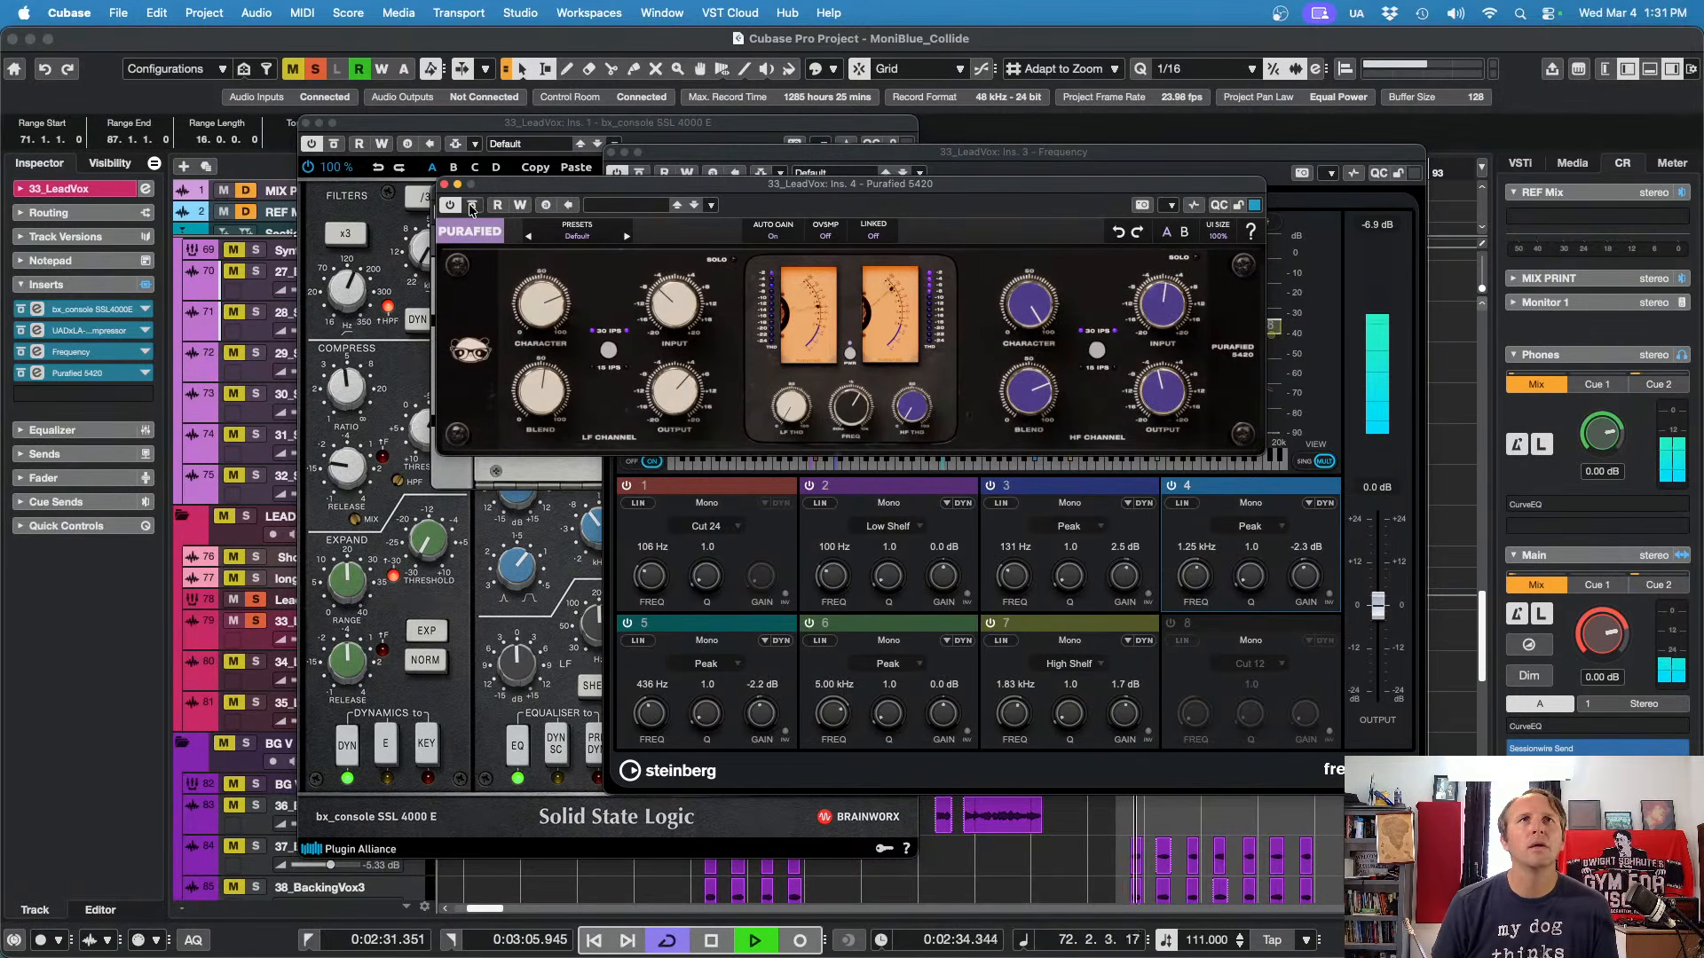
Step: Compare the lead vocal with Purafied 5420 bypassed and active, fine-tune the HF Blend, and close the plug-in window
left_click(473, 206)
left_click(472, 206)
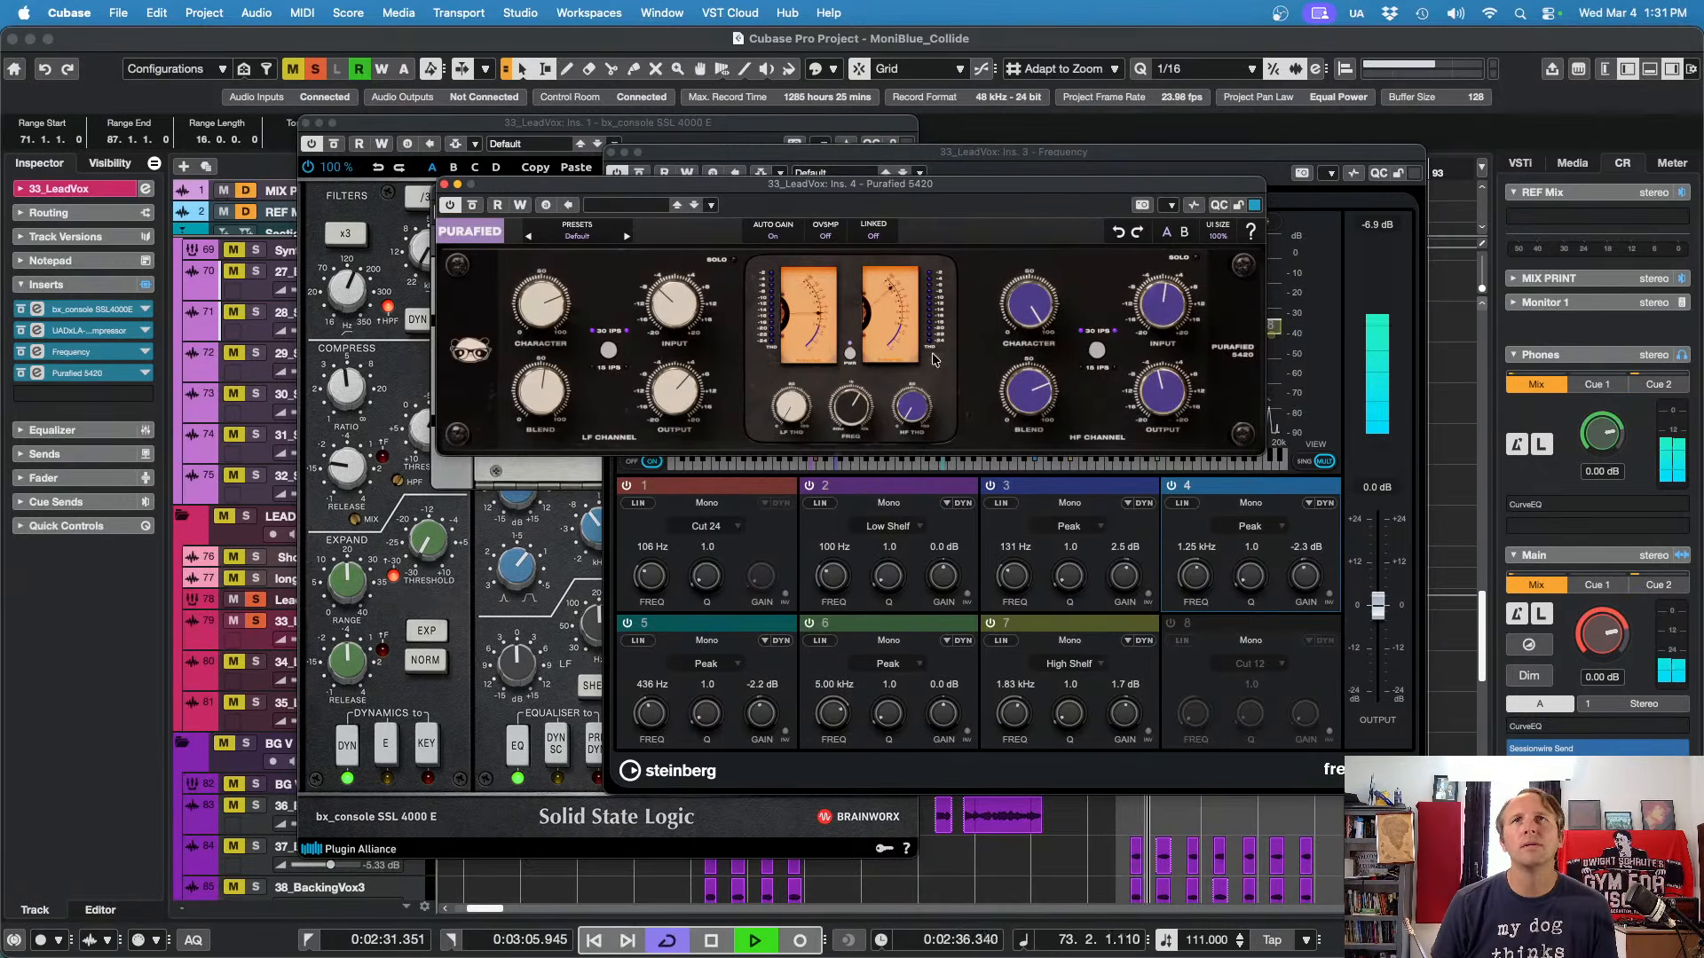
left_click_drag(1045, 401, 1042, 392)
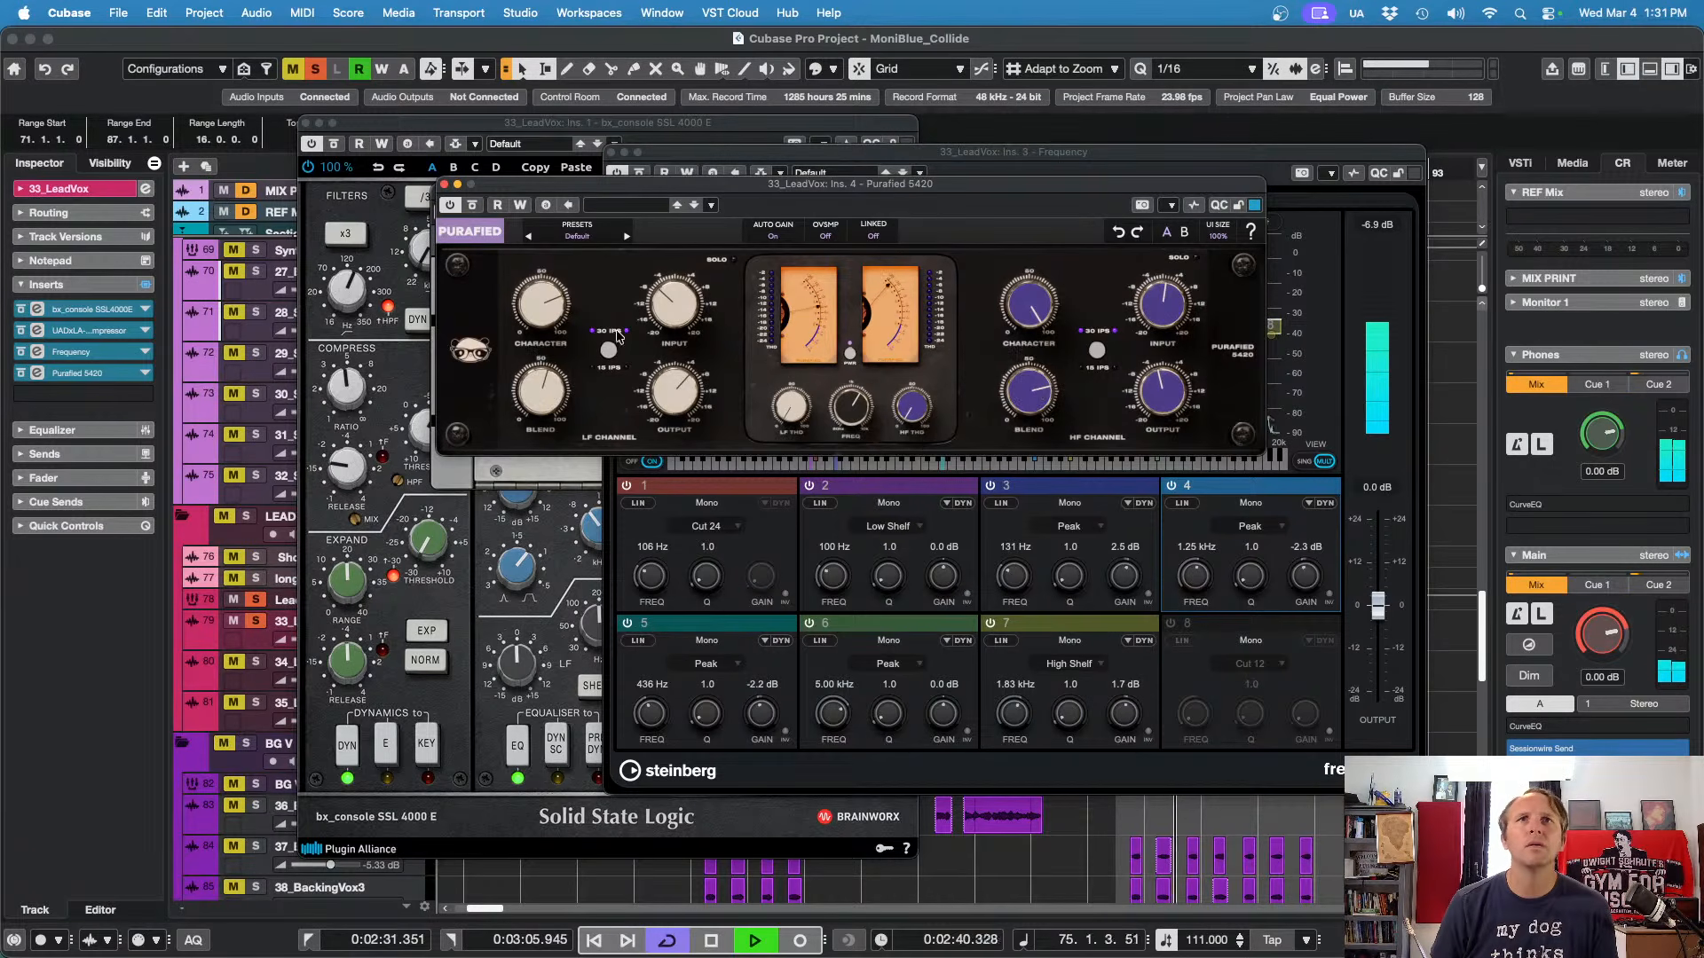
left_click(475, 206)
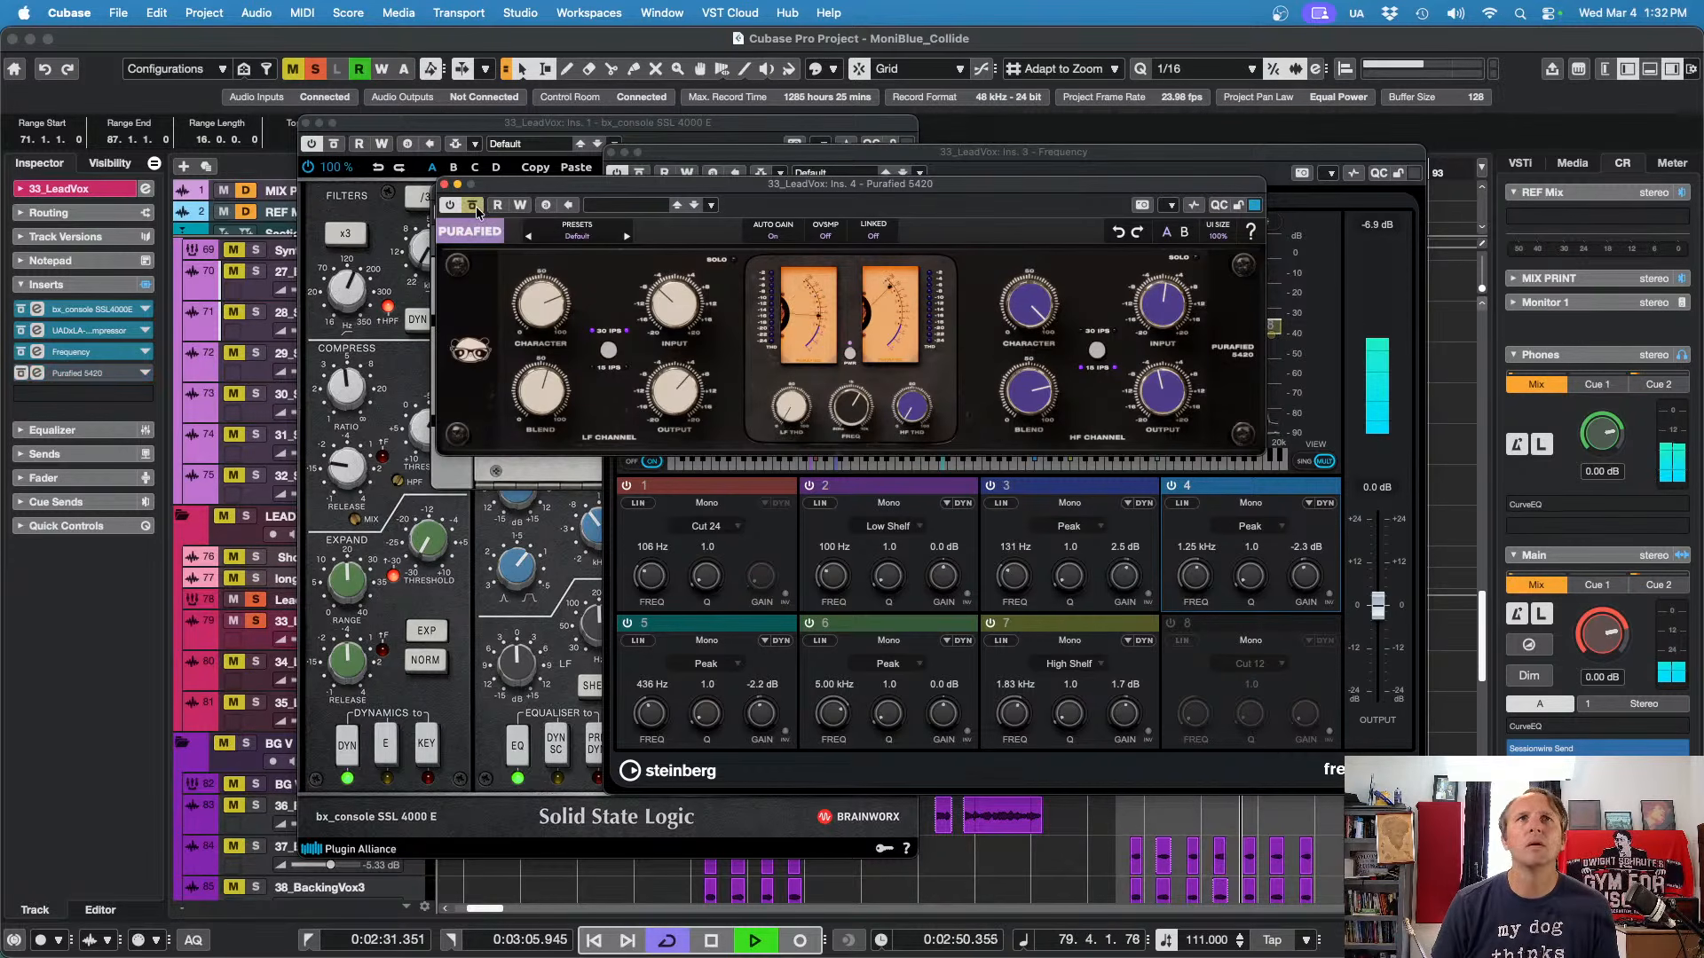
left_click(474, 207)
left_click(445, 184)
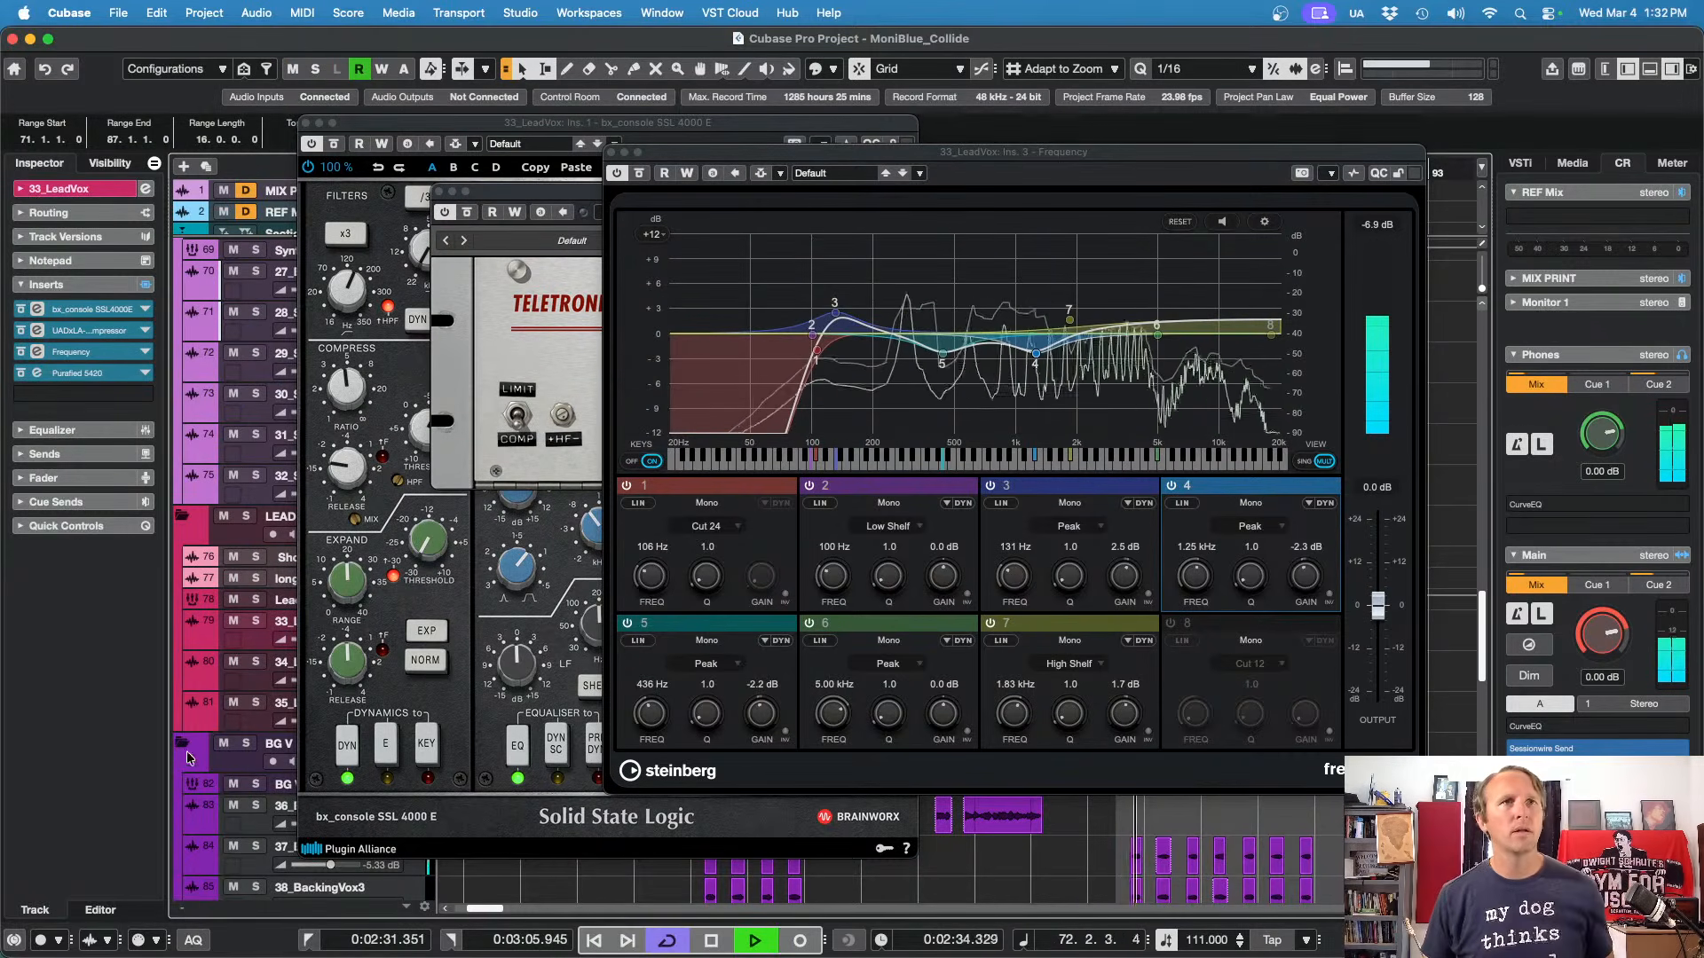
Step: Mute the BG V folder and the 35_LVDT2 and 34_LVDT1 vocal double tracks
left_click(224, 744)
left_click(233, 701)
left_click(234, 662)
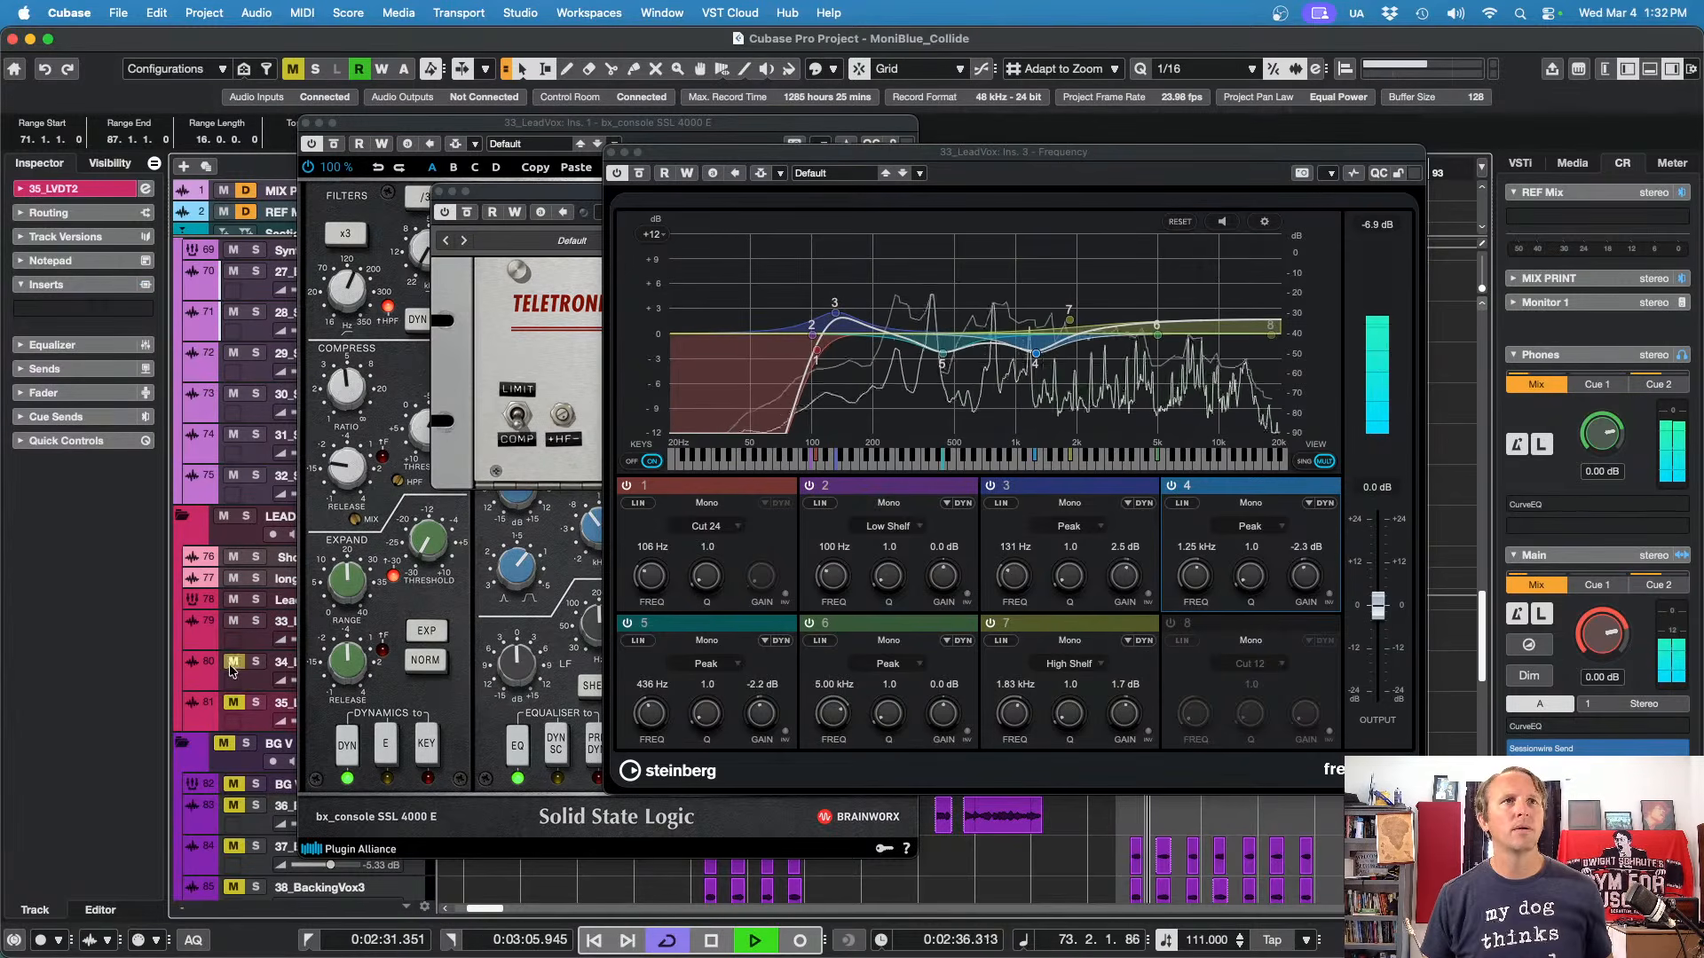
Step: Close the remaining Teletronix compressor, Frequency EQ and SSL 4000 E plug-in windows
left_click(439, 190)
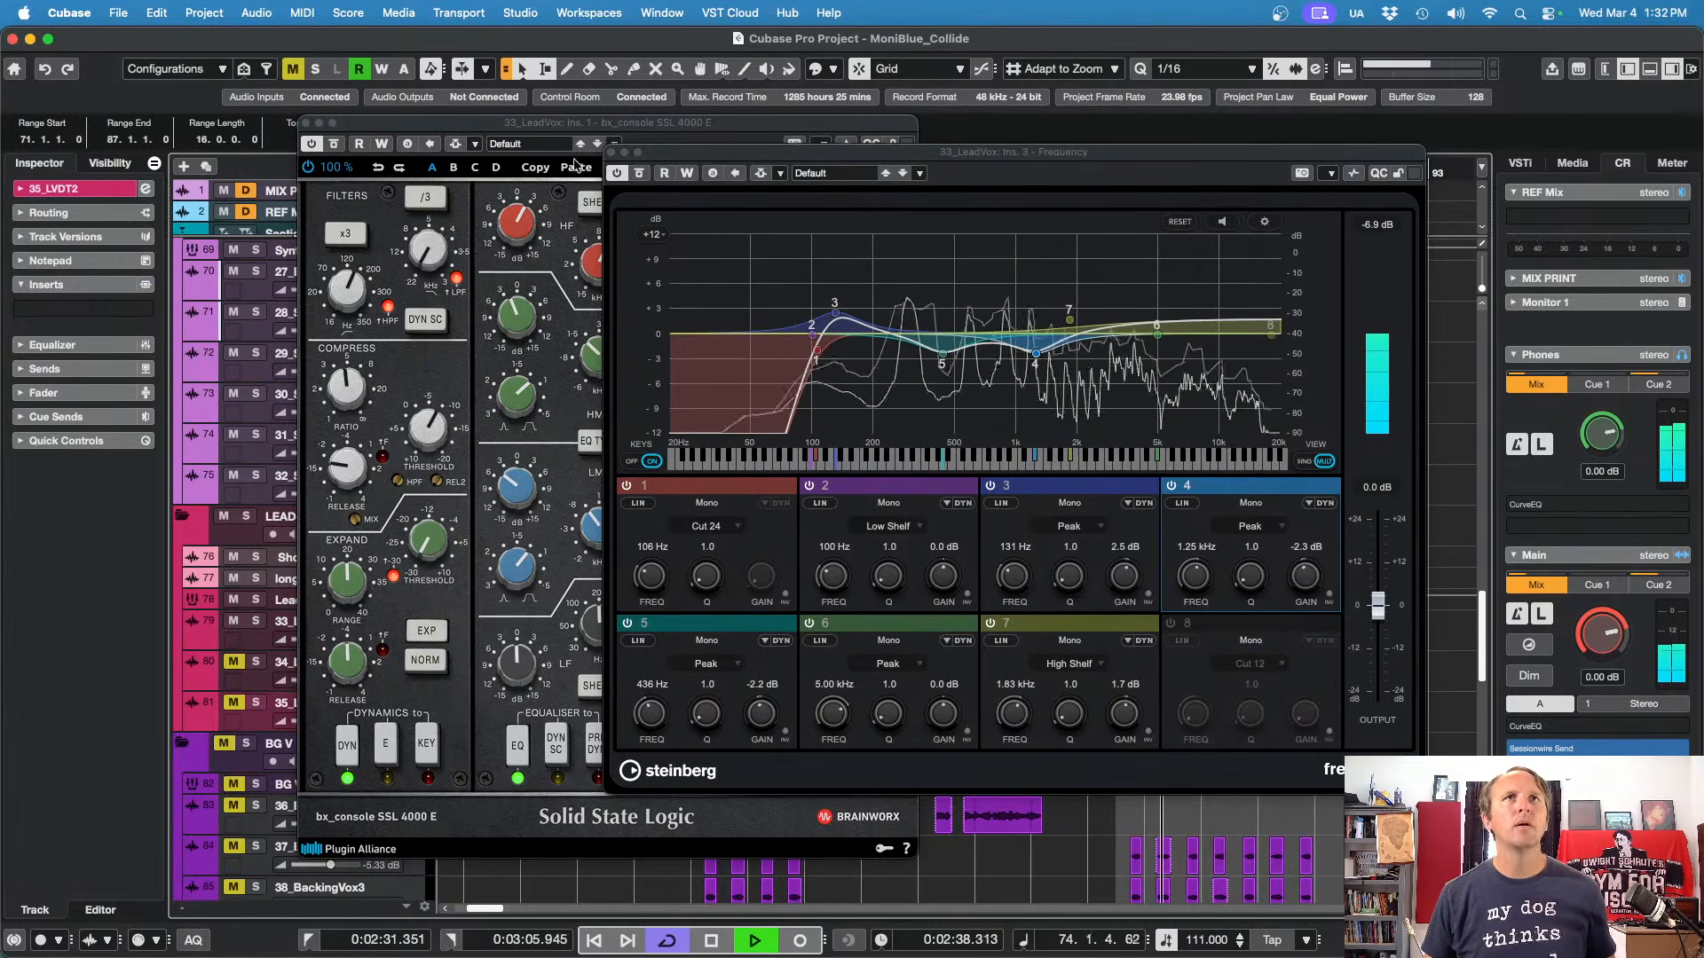
left_click(612, 153)
left_click(306, 122)
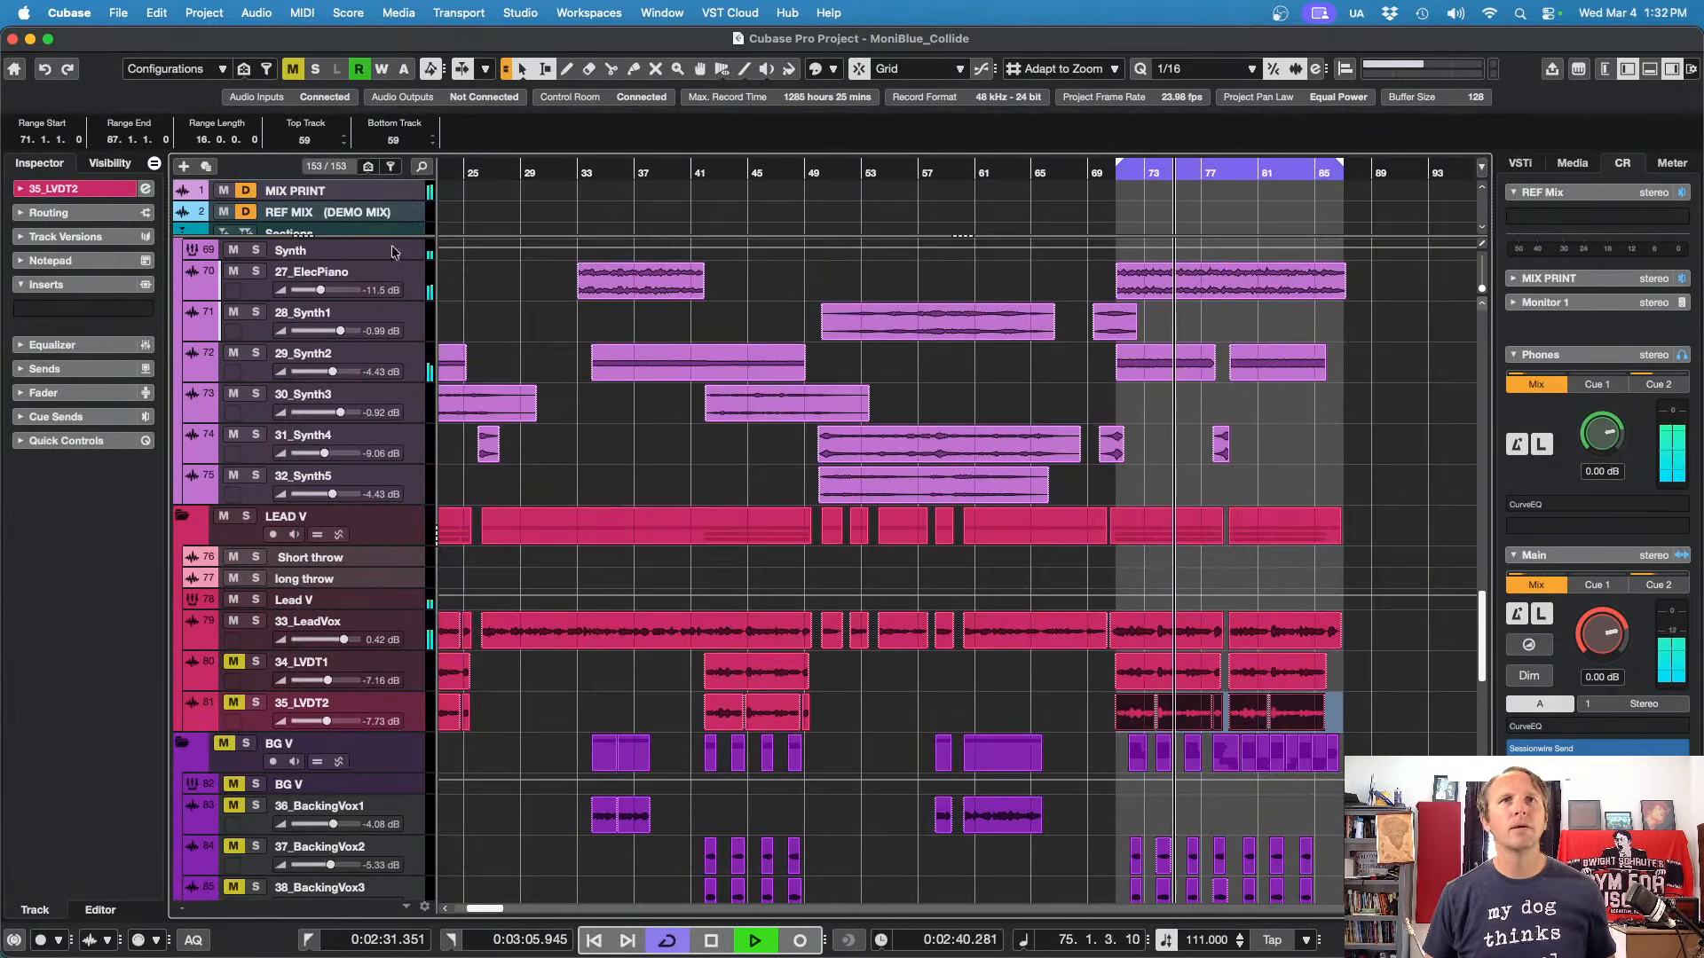
Step: Reopen Purafied 5420 on 33_LeadVox, raise its HF and LF Output levels against the full mix, and stop playback
left_click(263, 646)
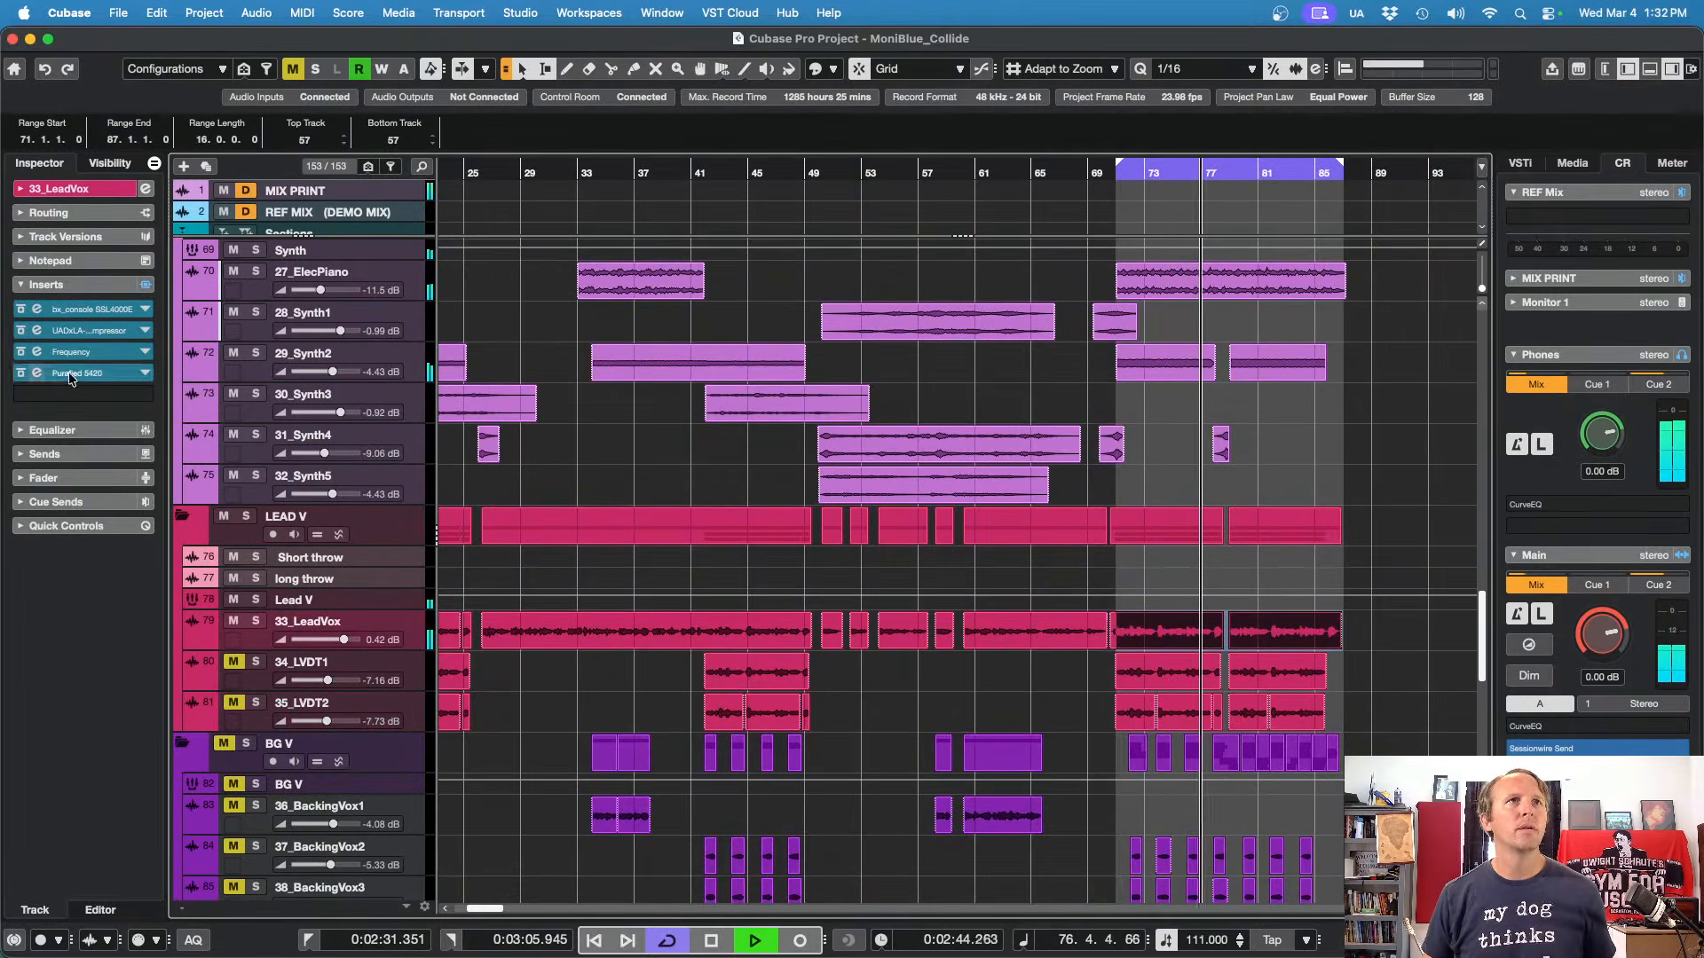
left_click(93, 373)
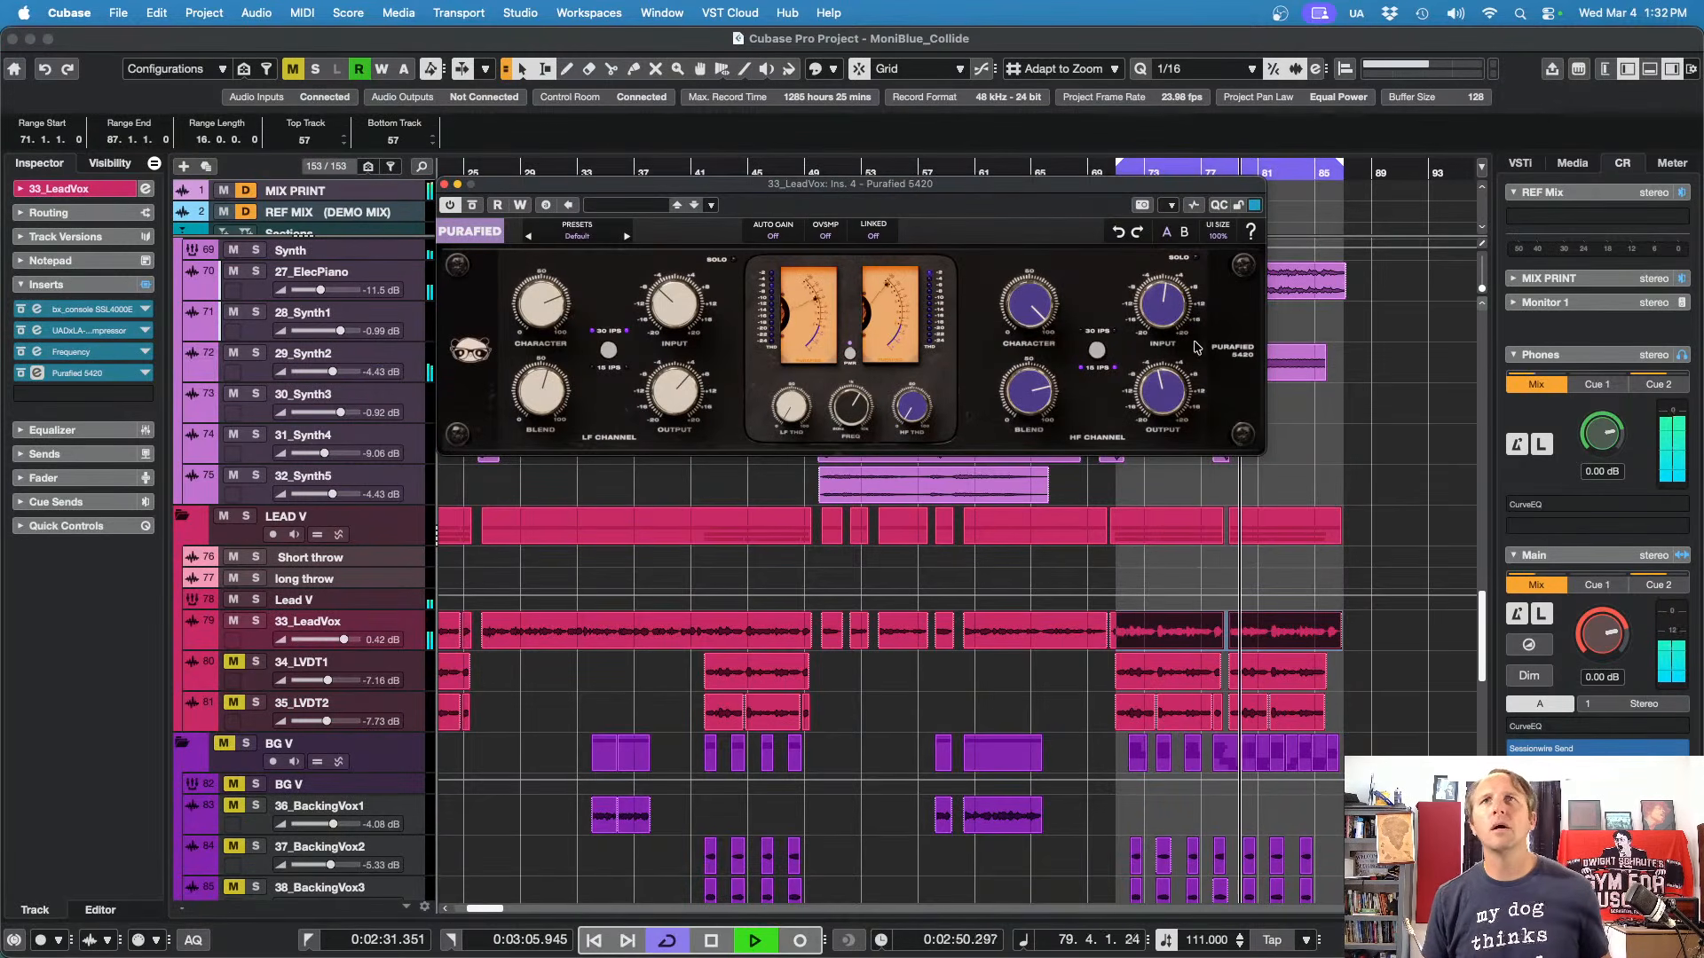
left_click_drag(1161, 390, 1164, 376)
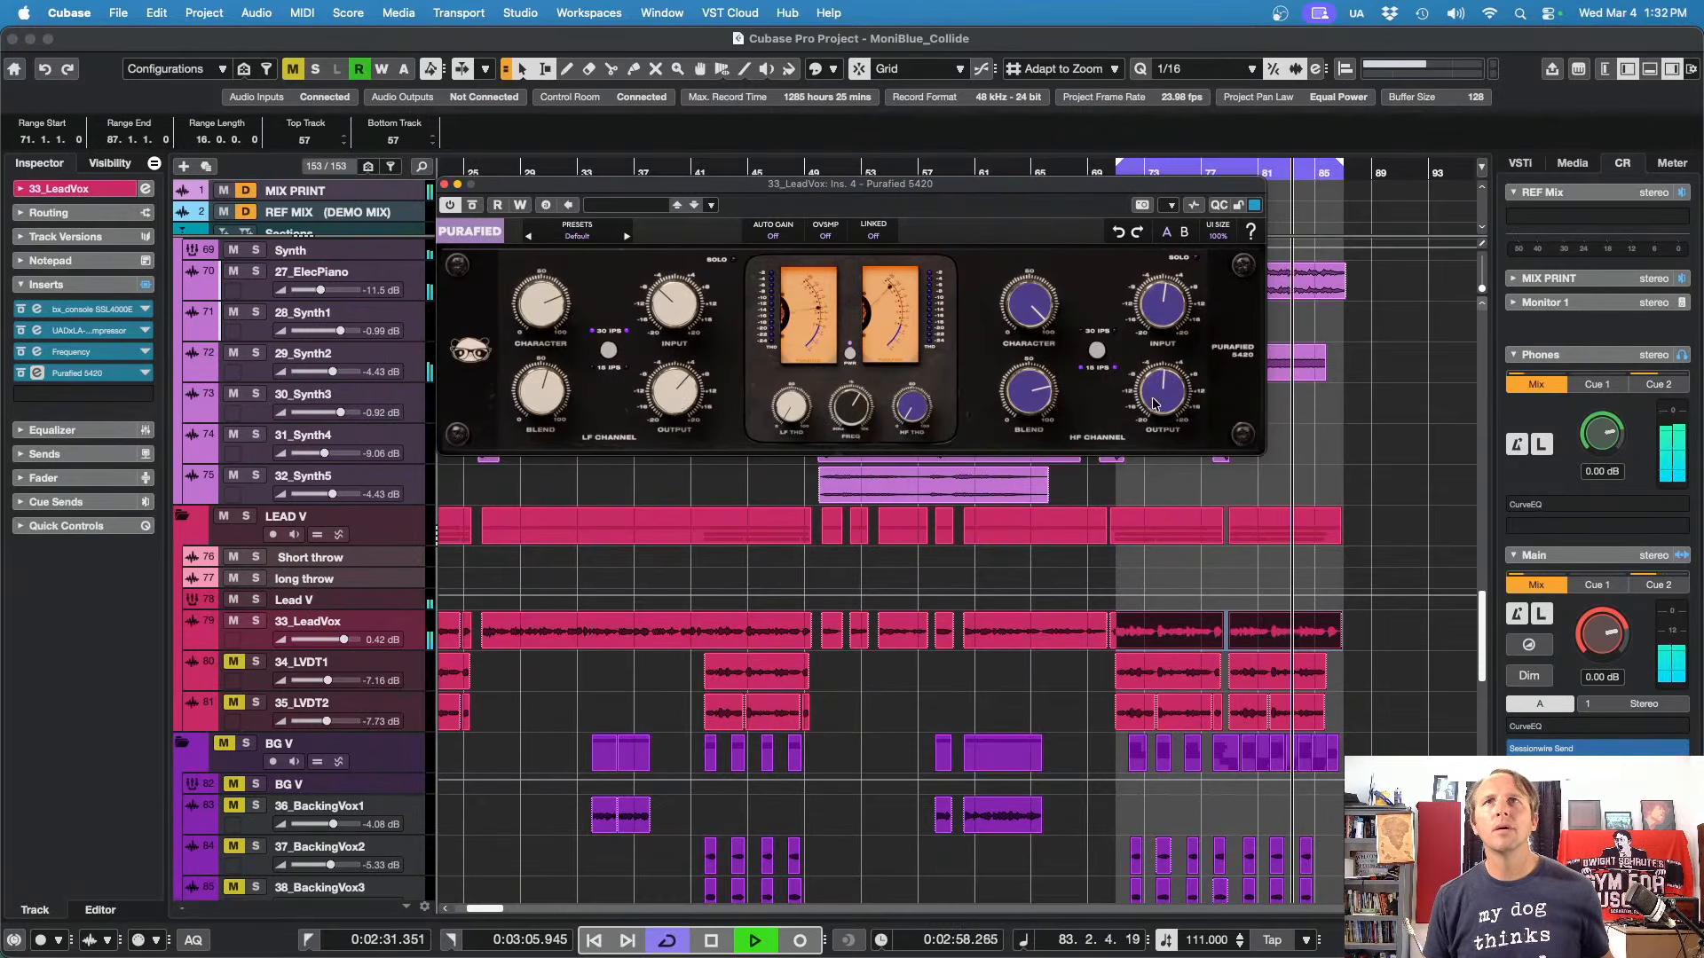
left_click_drag(1164, 405, 1165, 397)
left_click_drag(676, 396, 677, 384)
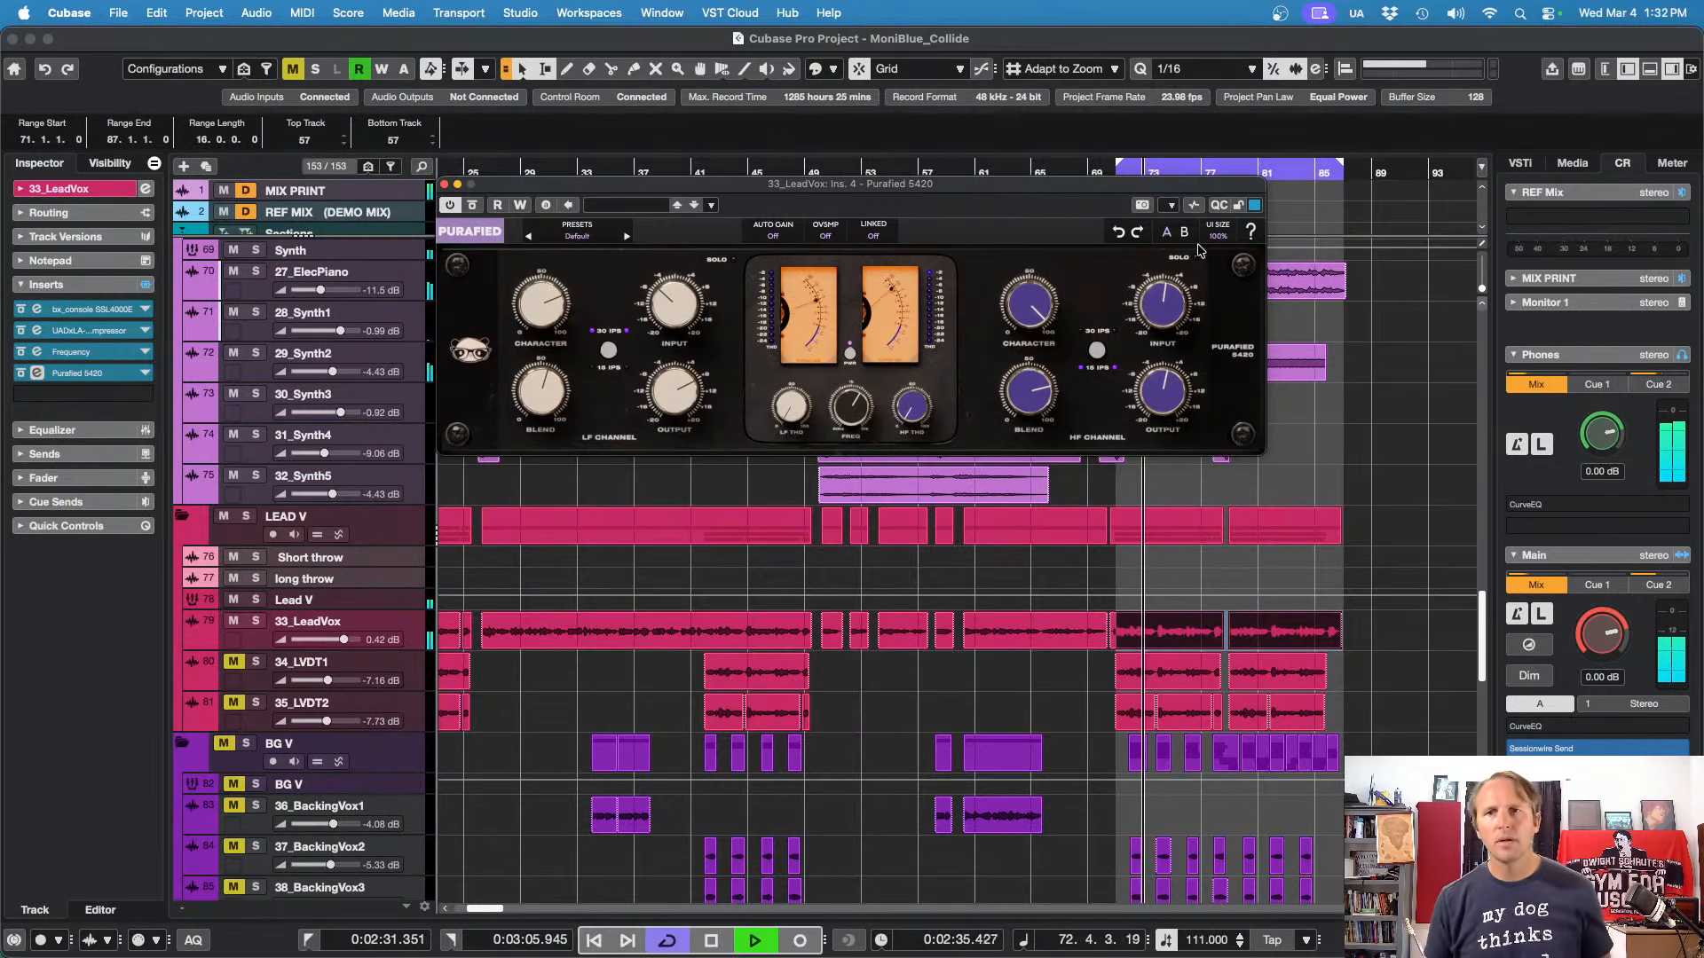
key("space")
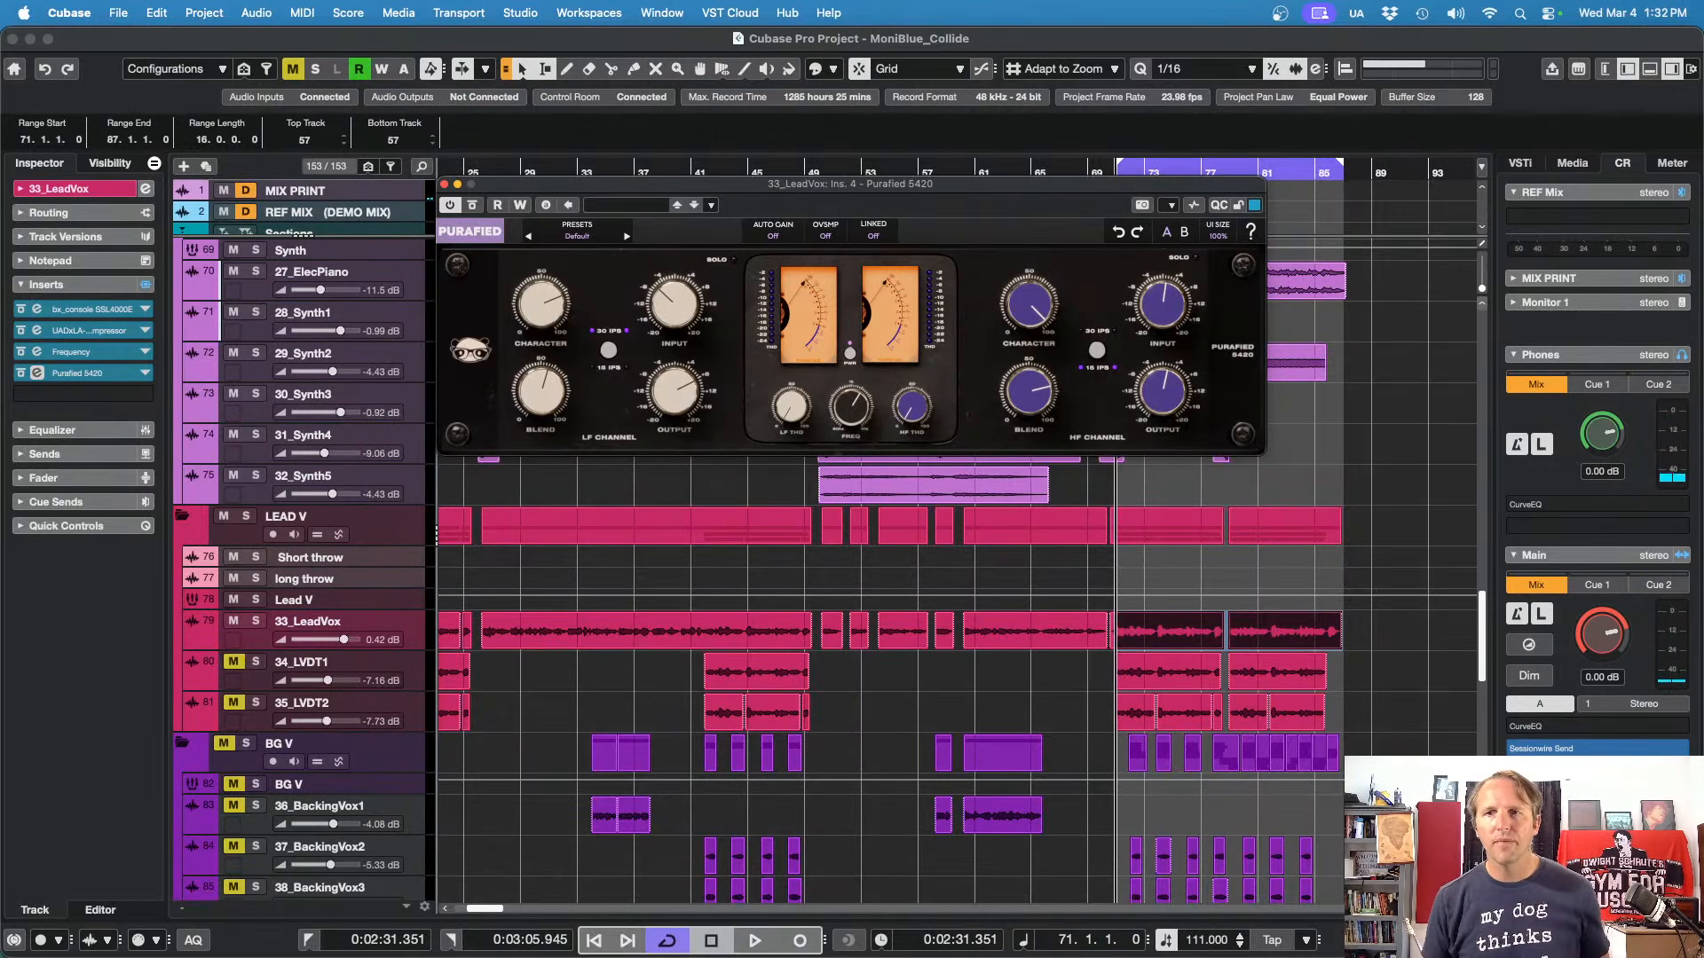
key("super+Tab")
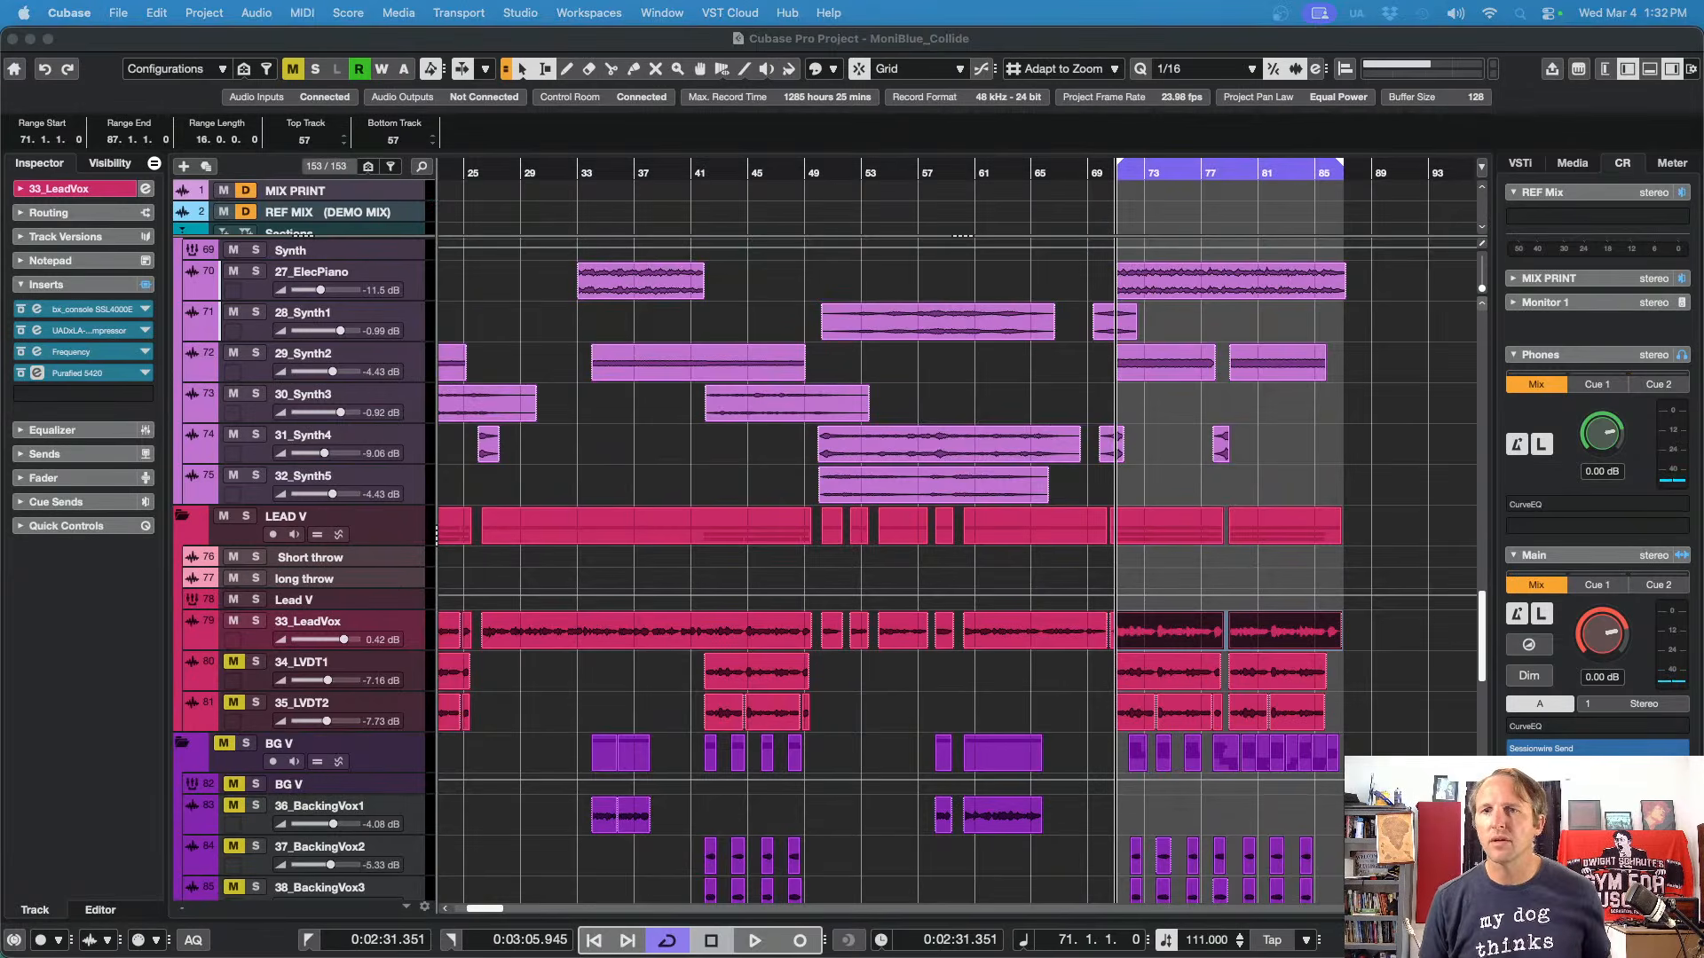
key("super+Tab")
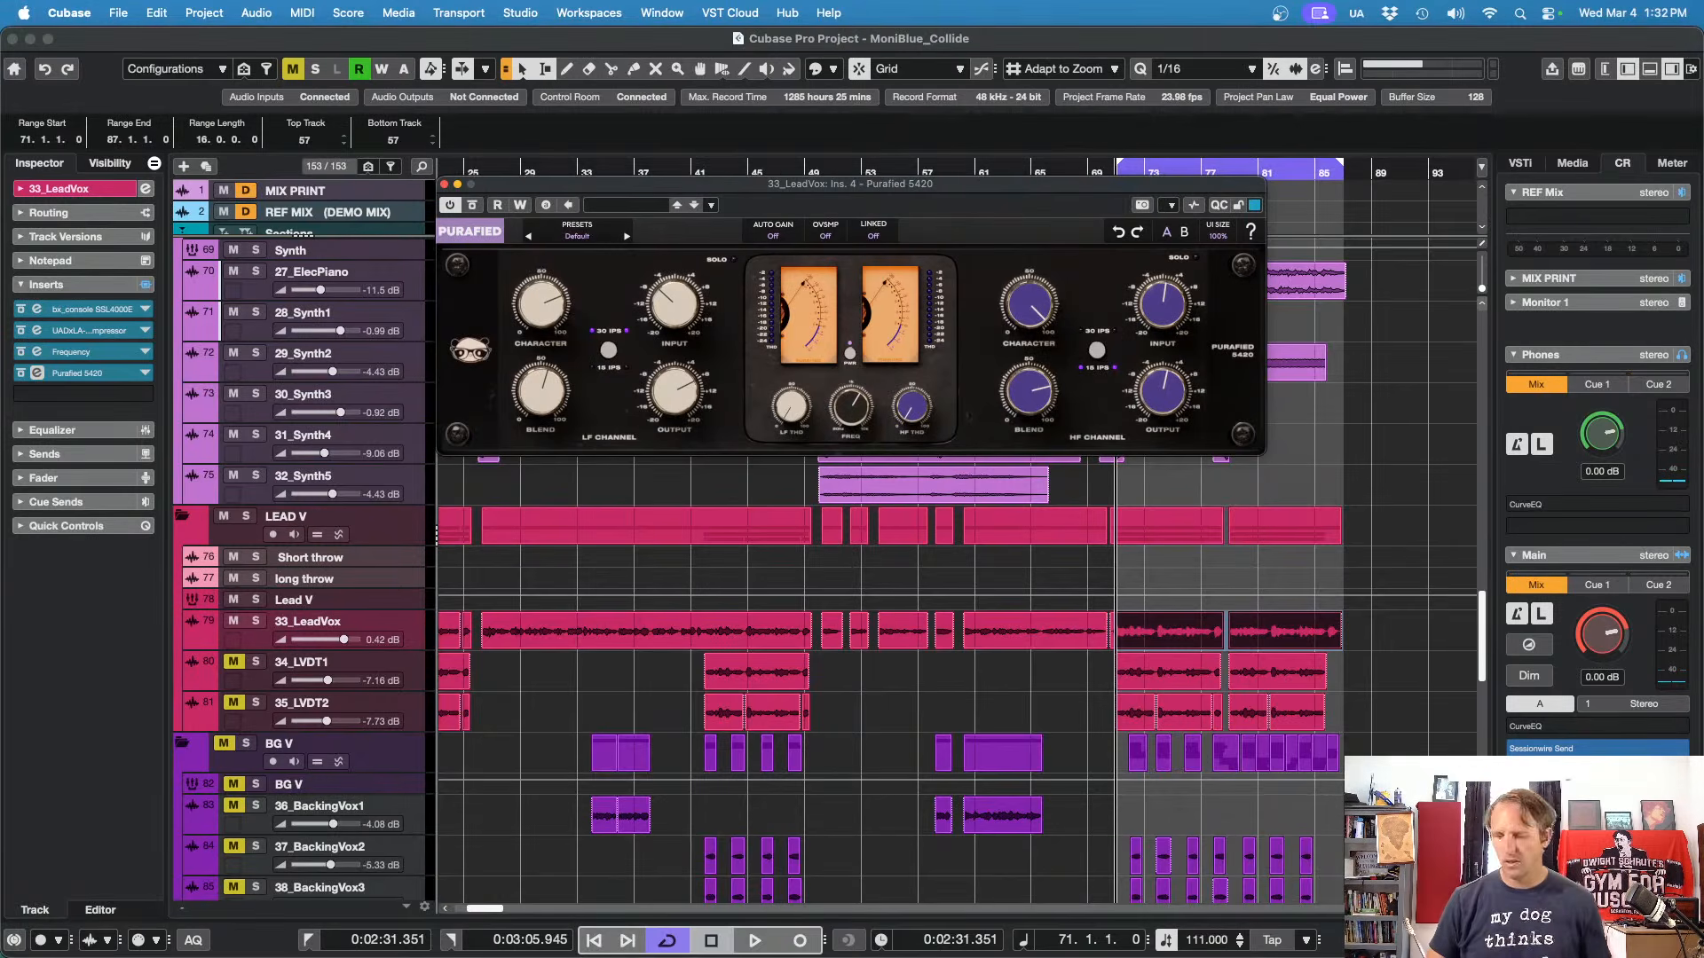
Step: Play the first verse and compare the lead vocal with Purafied 5420 bypassed and active
key("KP_Add")
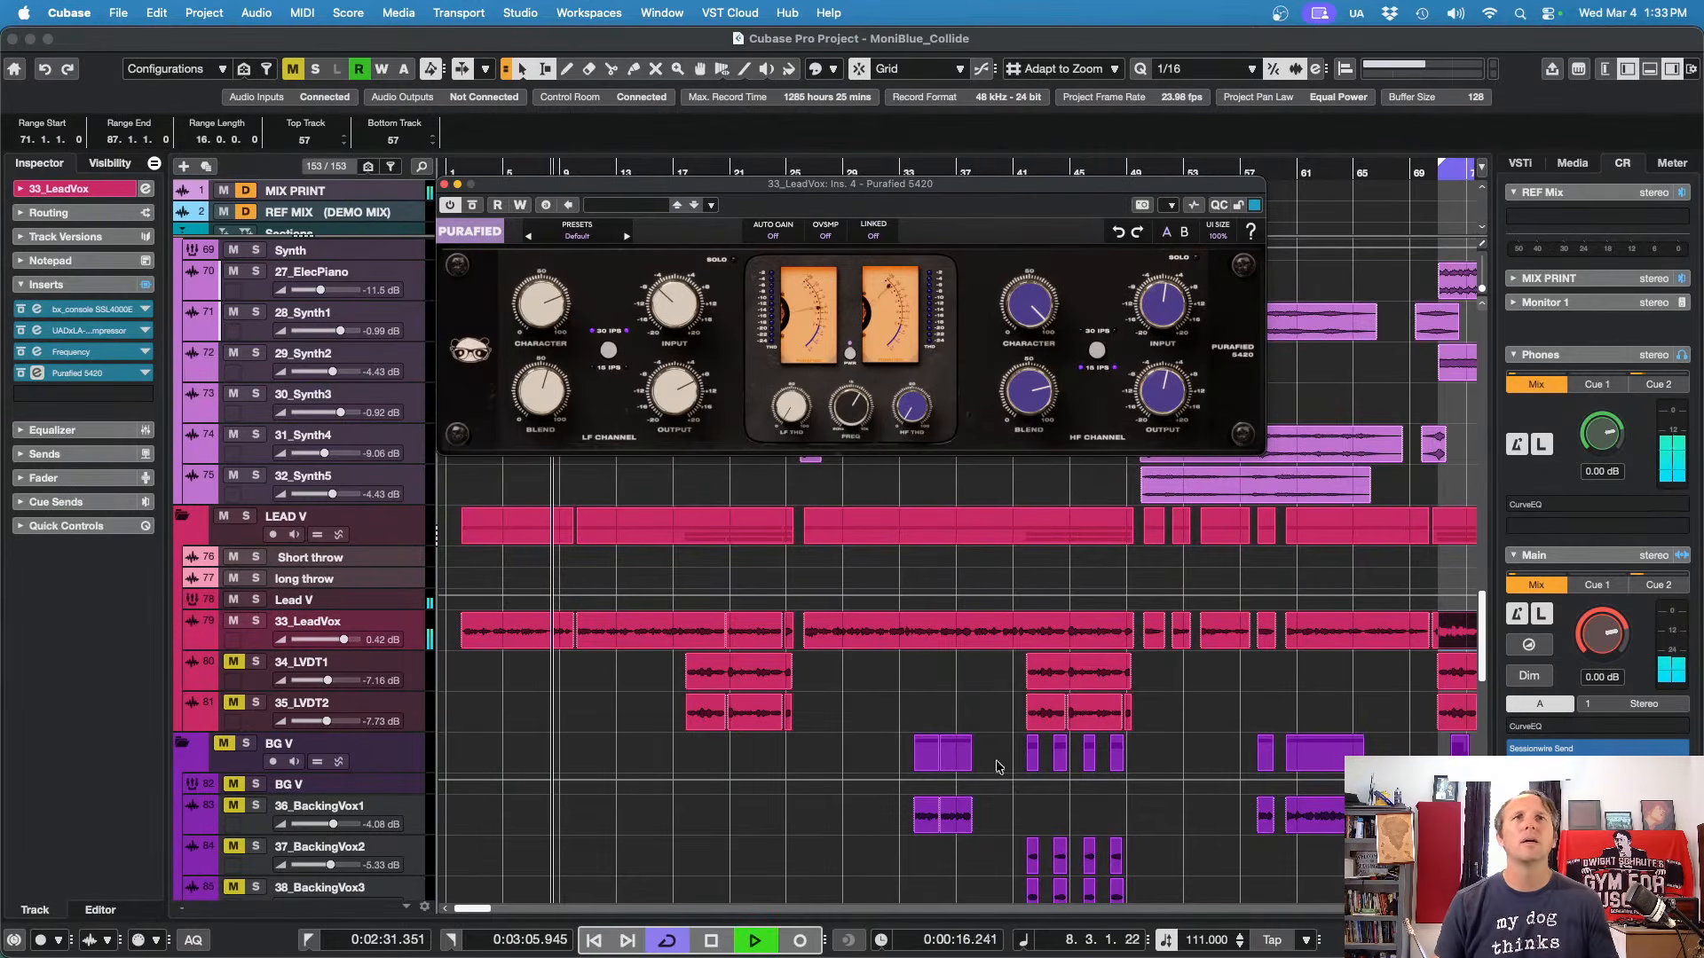
left_click(475, 206)
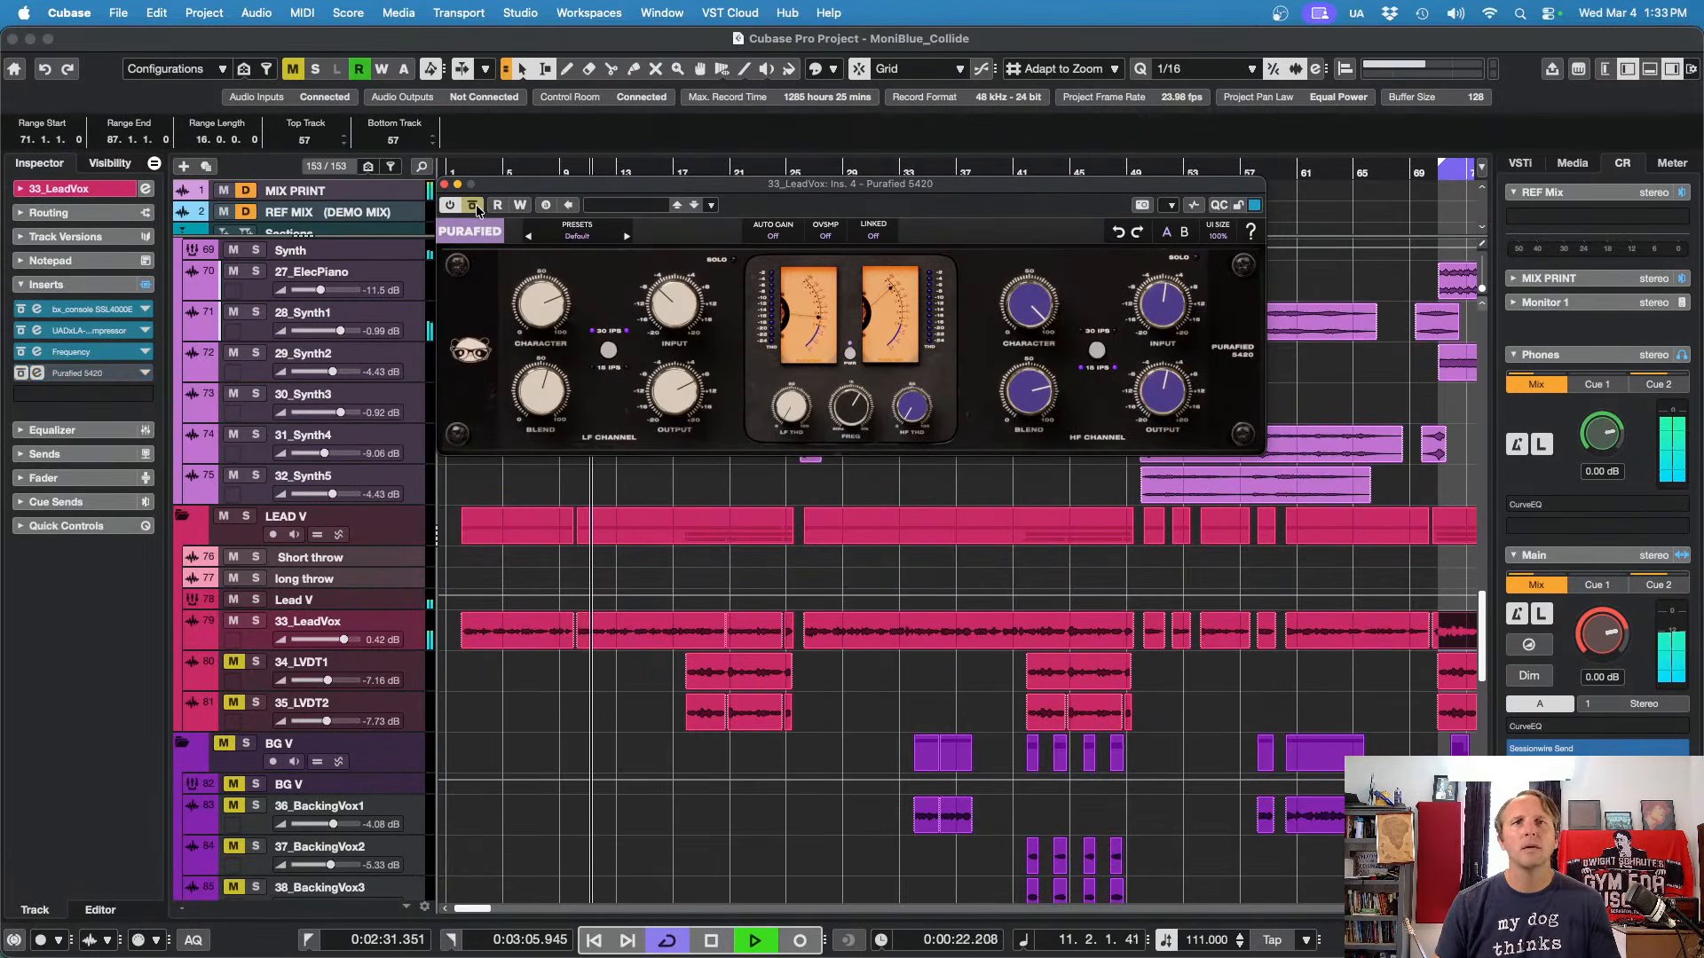
left_click(475, 206)
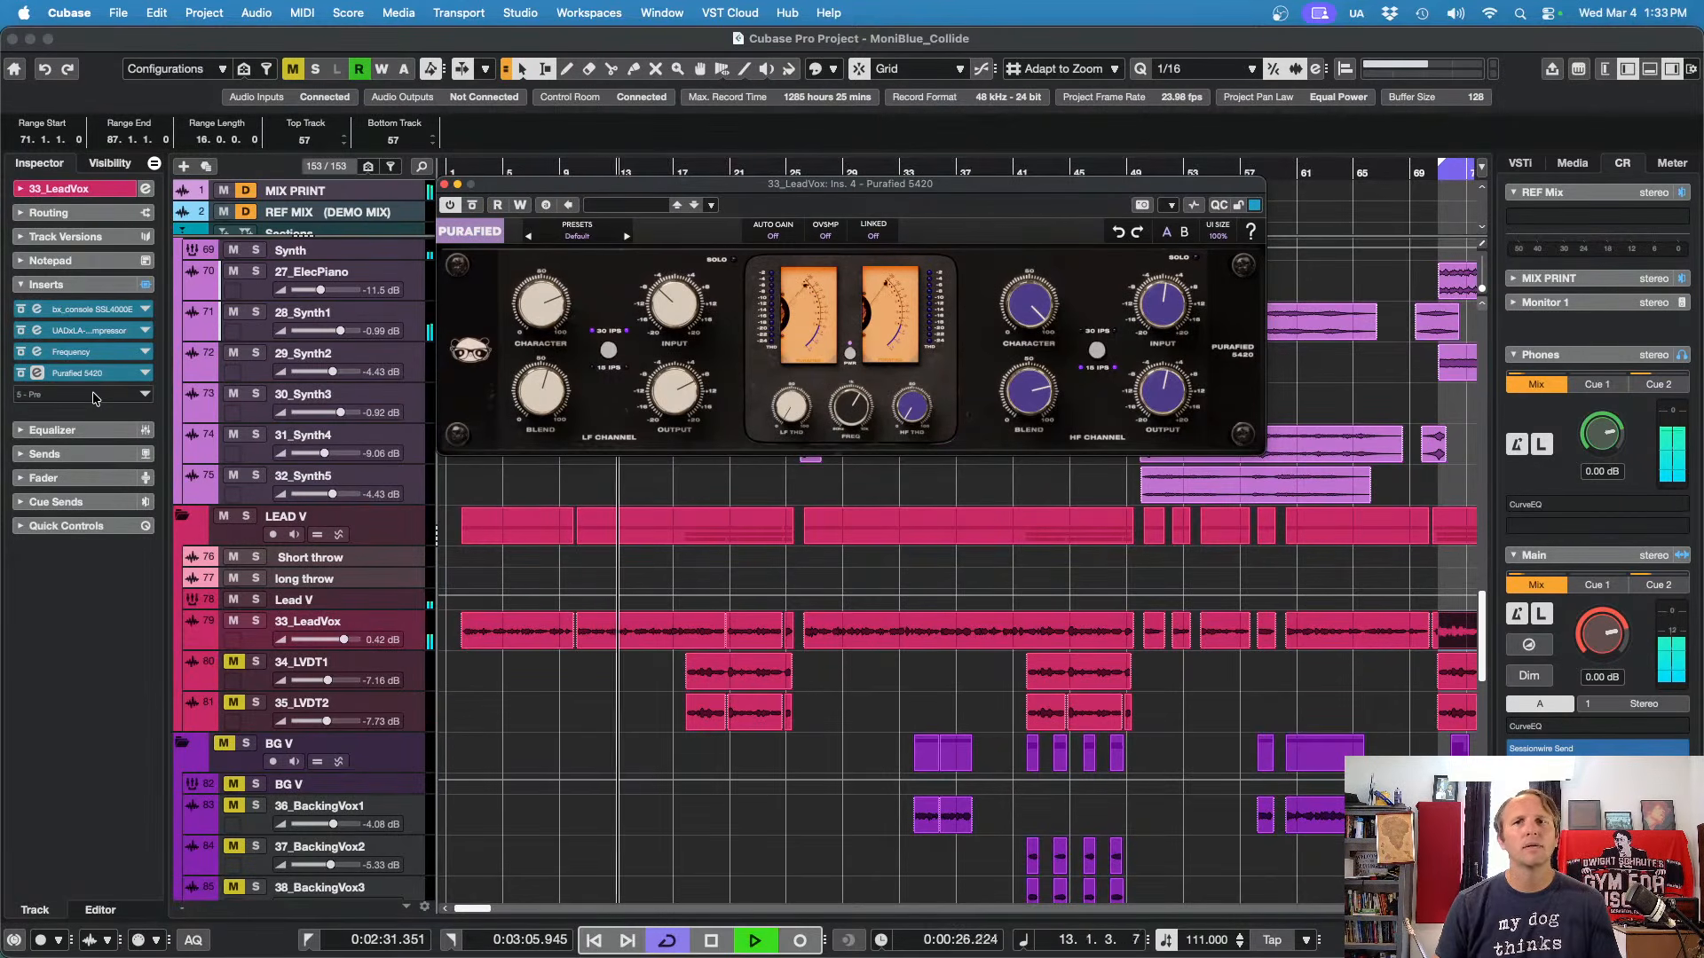
Step: Restart playback near the start of the verse and solo the 33_LeadVox track
key("space")
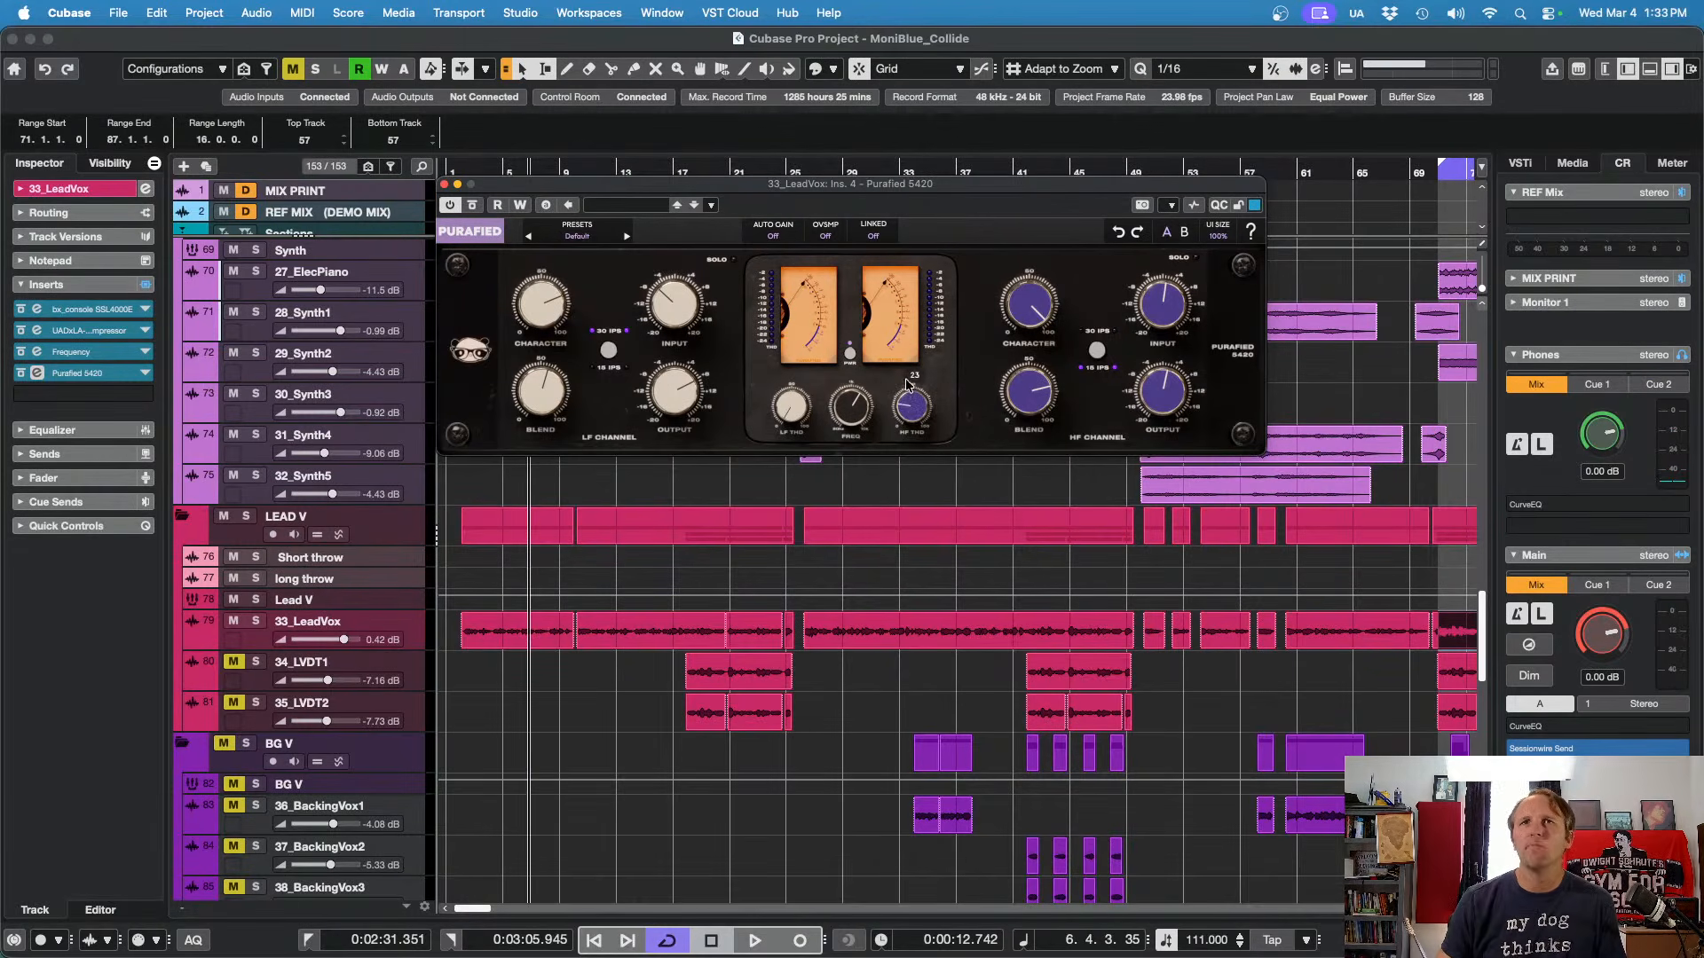
key("space")
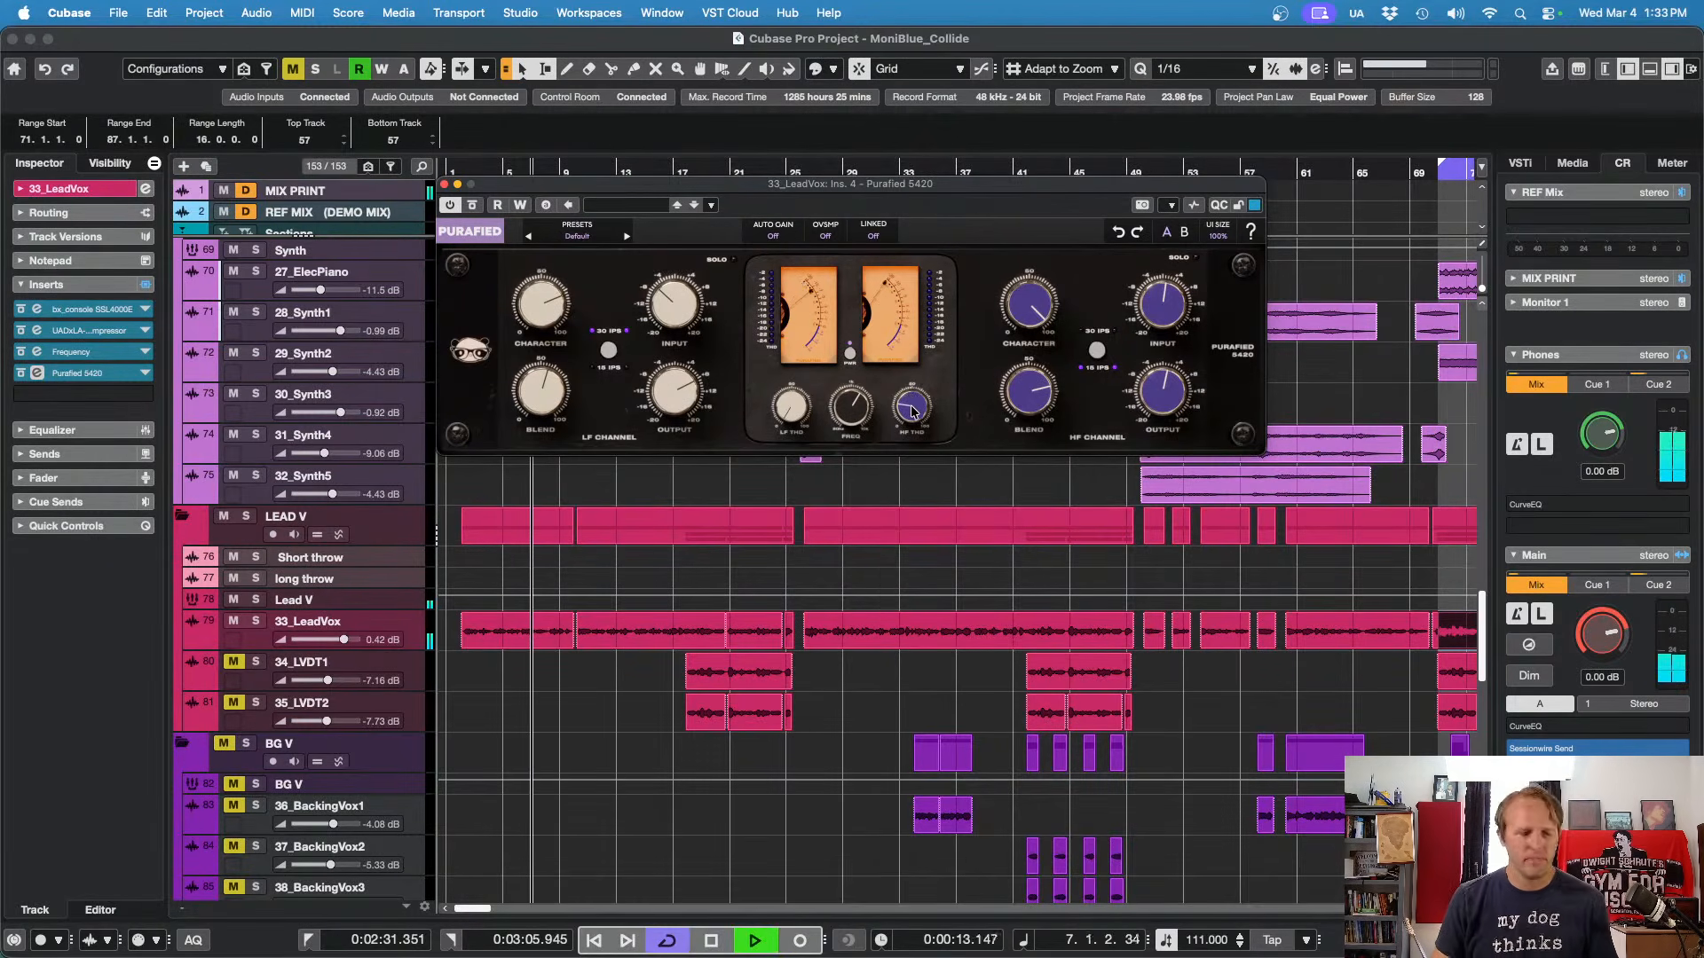
key("s")
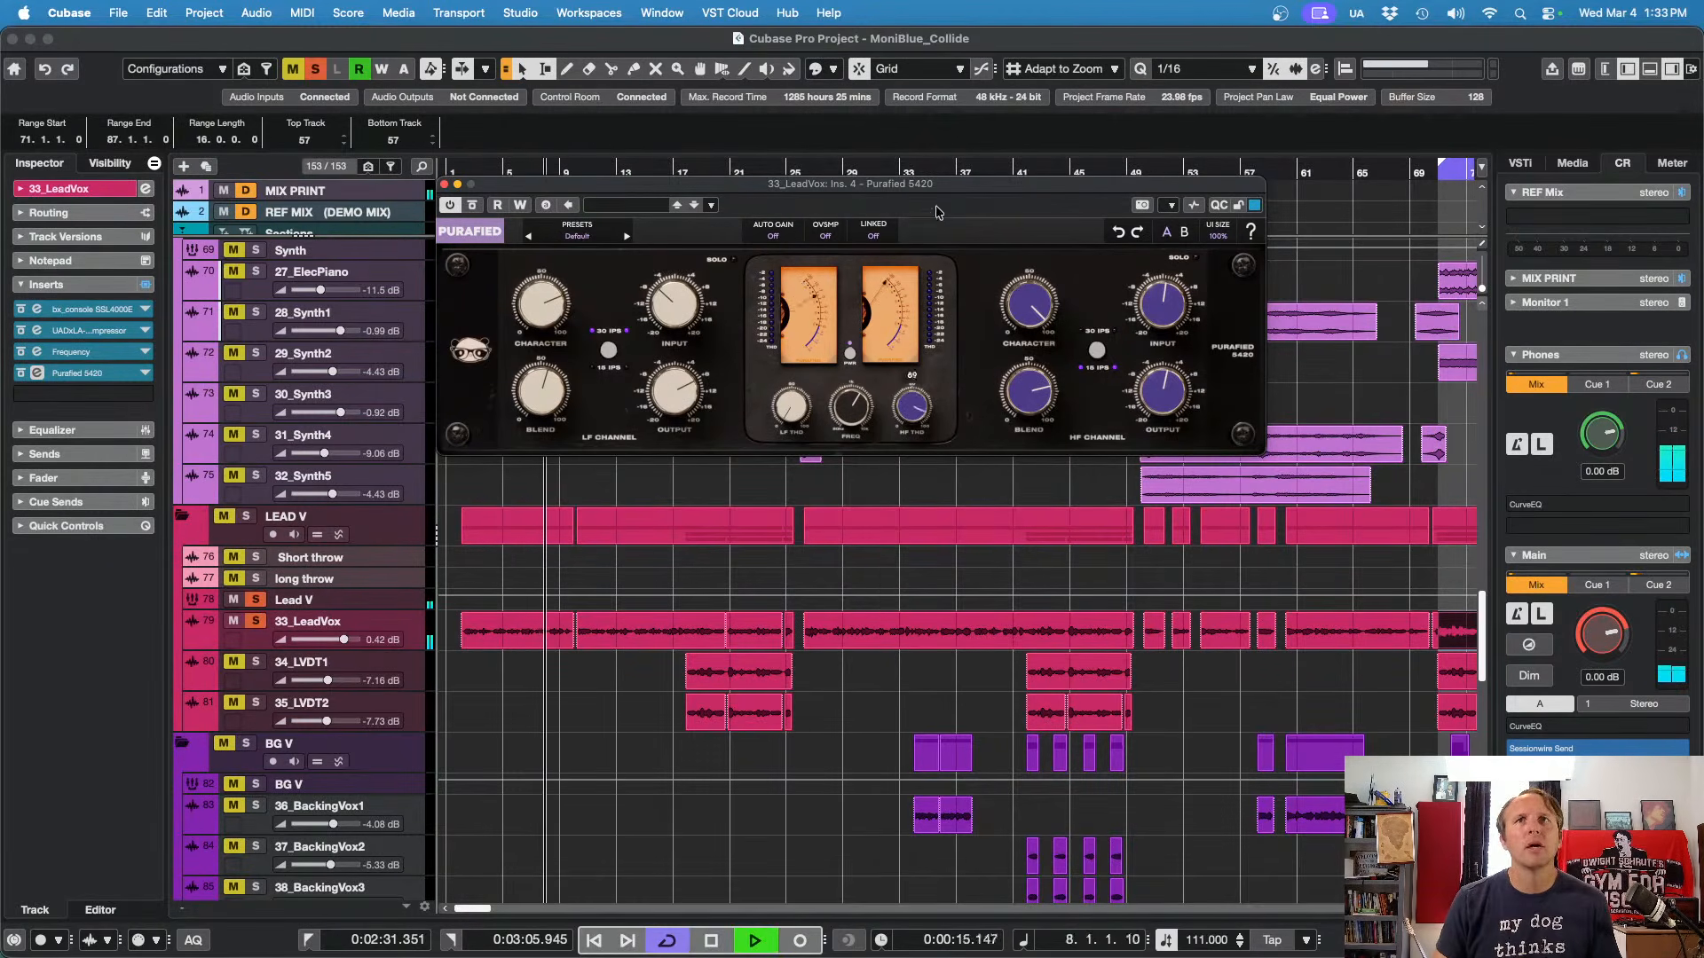
Step: Raise HF THD to 100 in Purafied 5420 and compare the soloed lead vocal with the plug-in bypassed and active
mouse_move(920, 415)
left_mouse_down()
mouse_move(915, 304)
mouse_move(923, 460)
mouse_move(912, 392)
left_mouse_up()
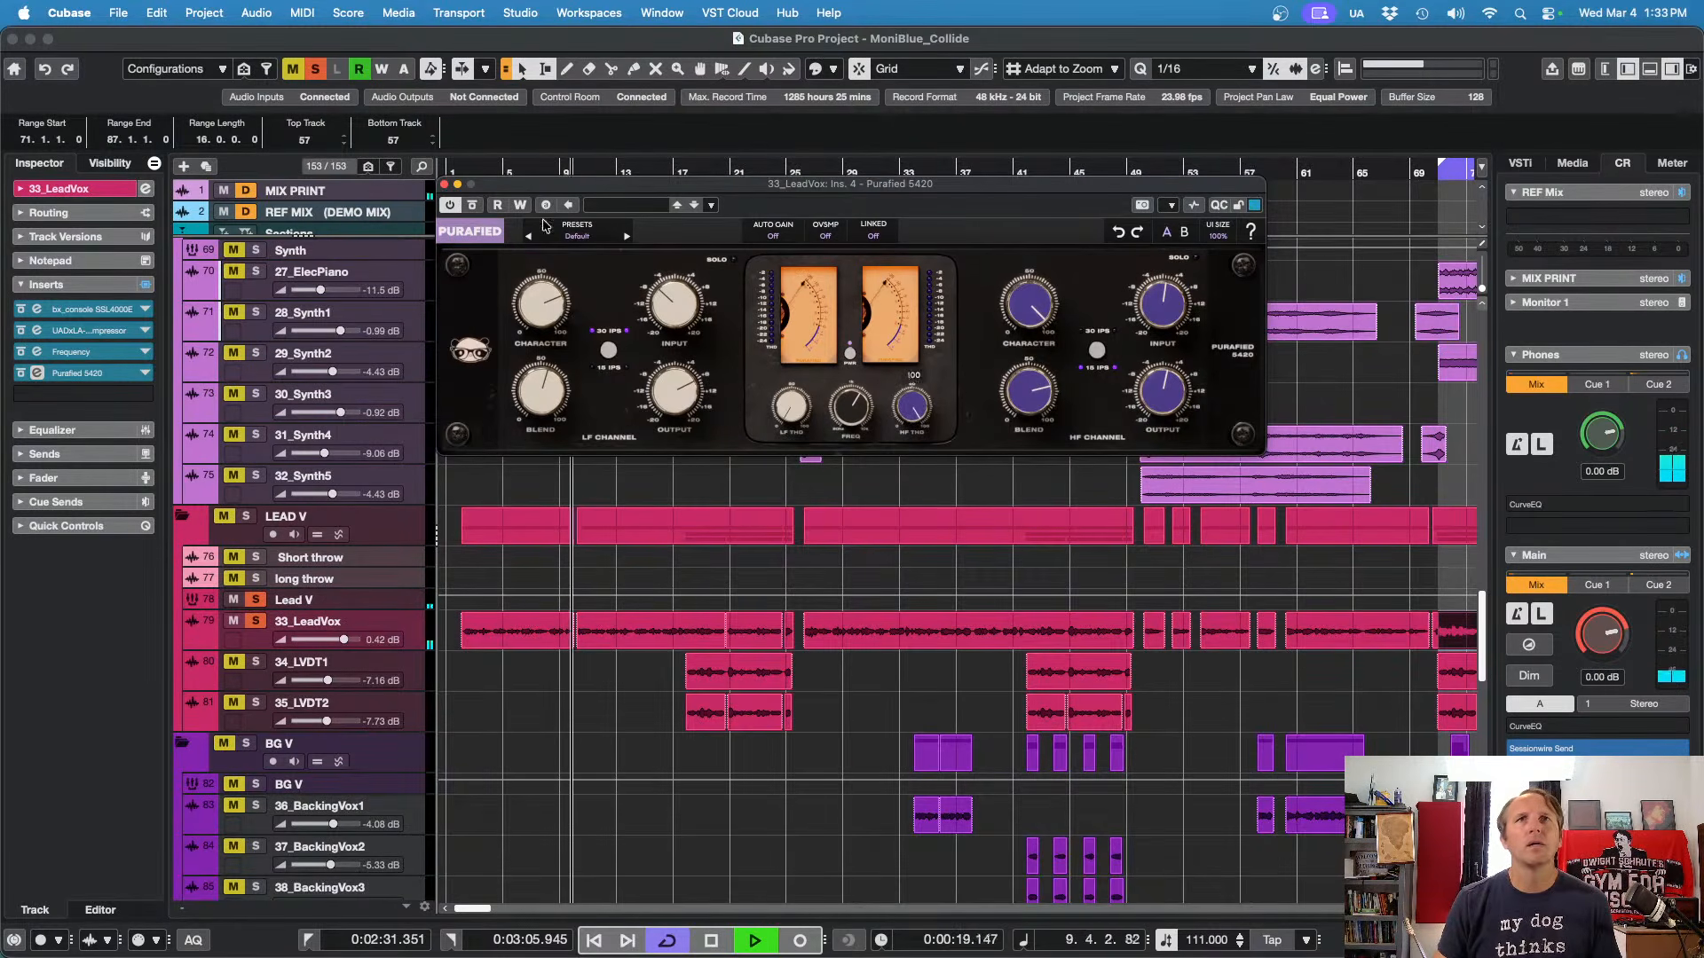
left_click(475, 205)
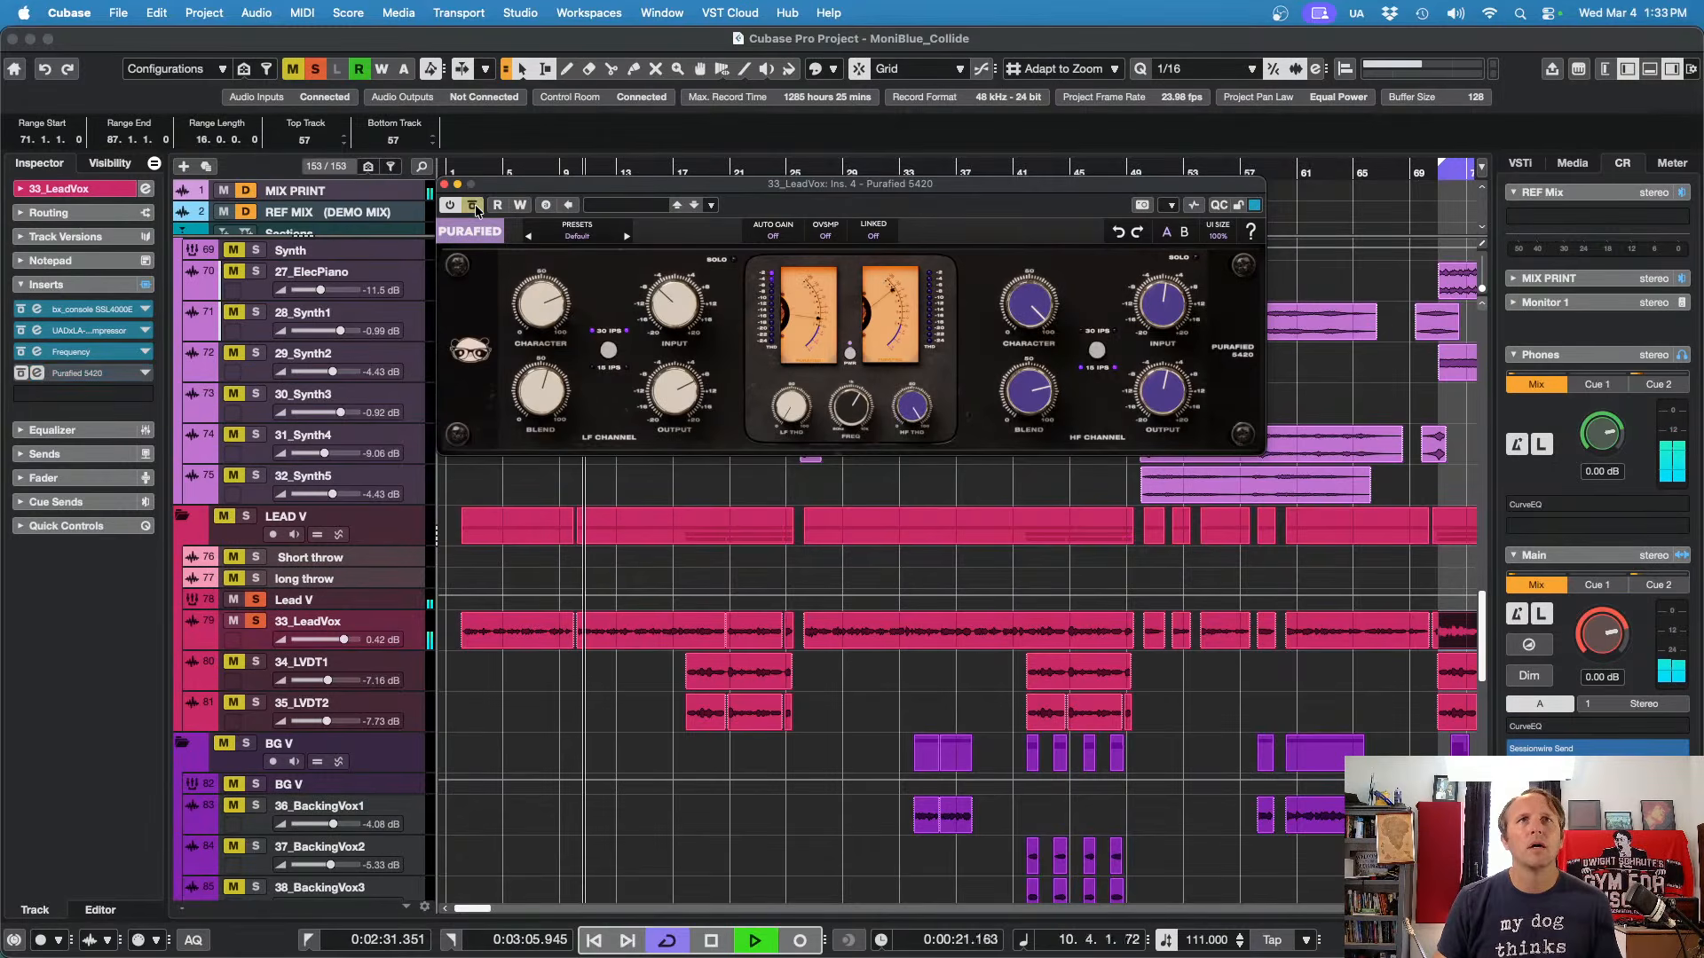
left_click(476, 205)
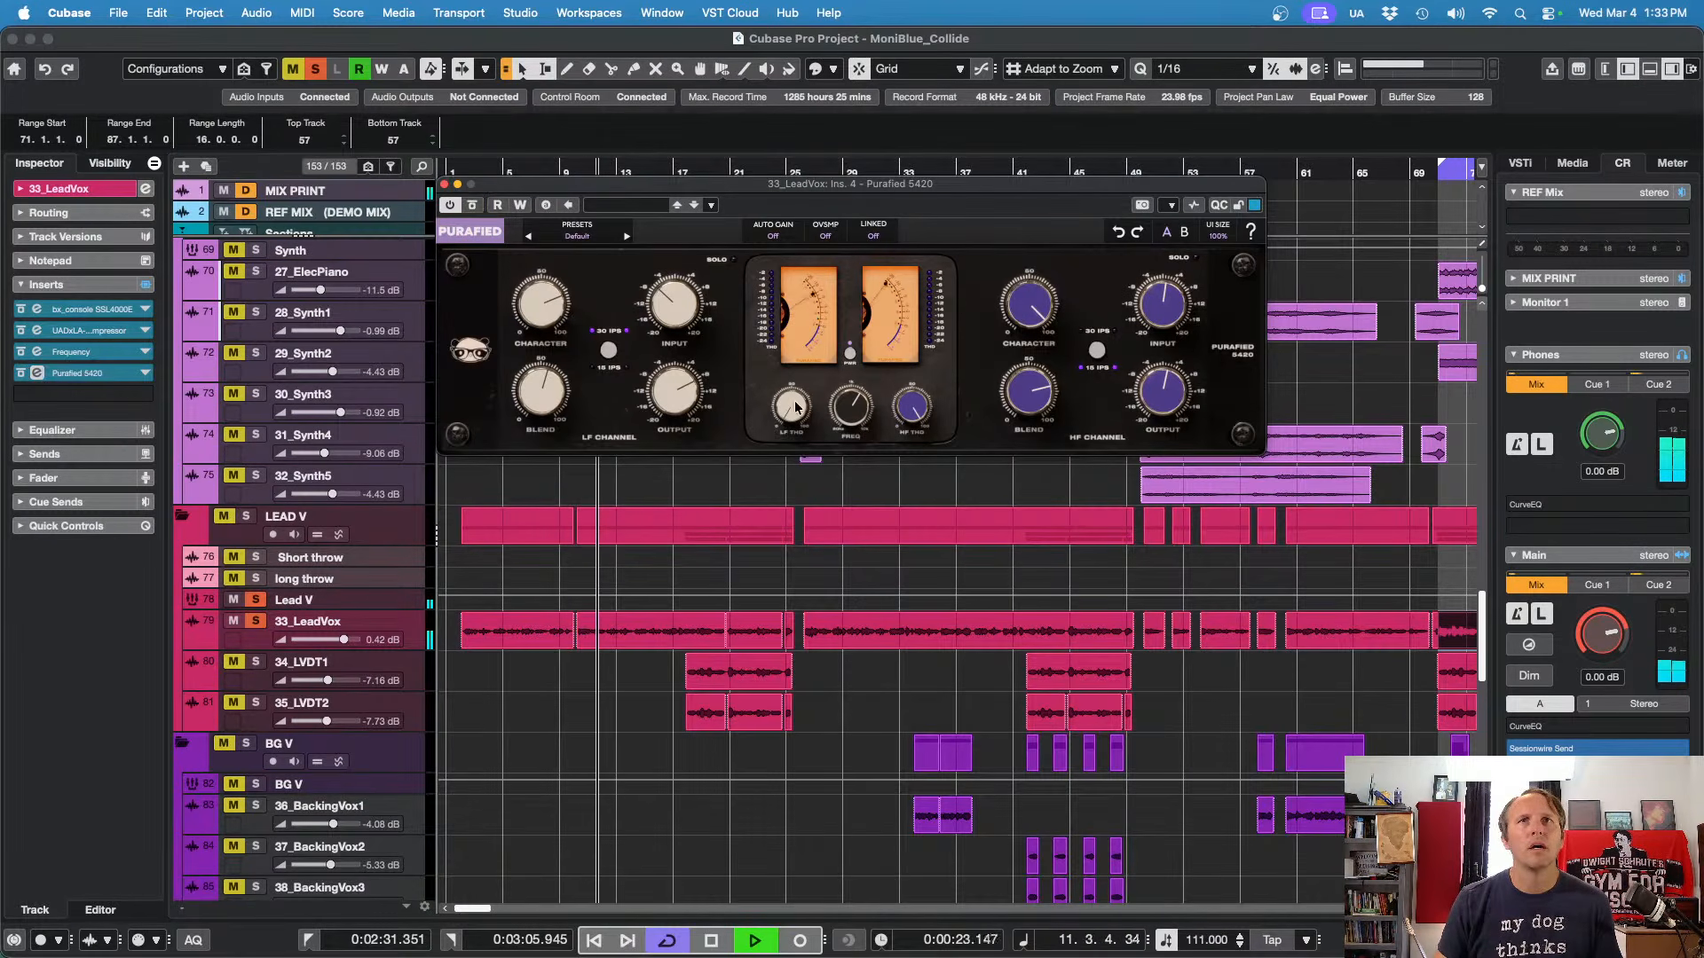
left_click_drag(802, 406, 808, 240)
left_click(475, 205)
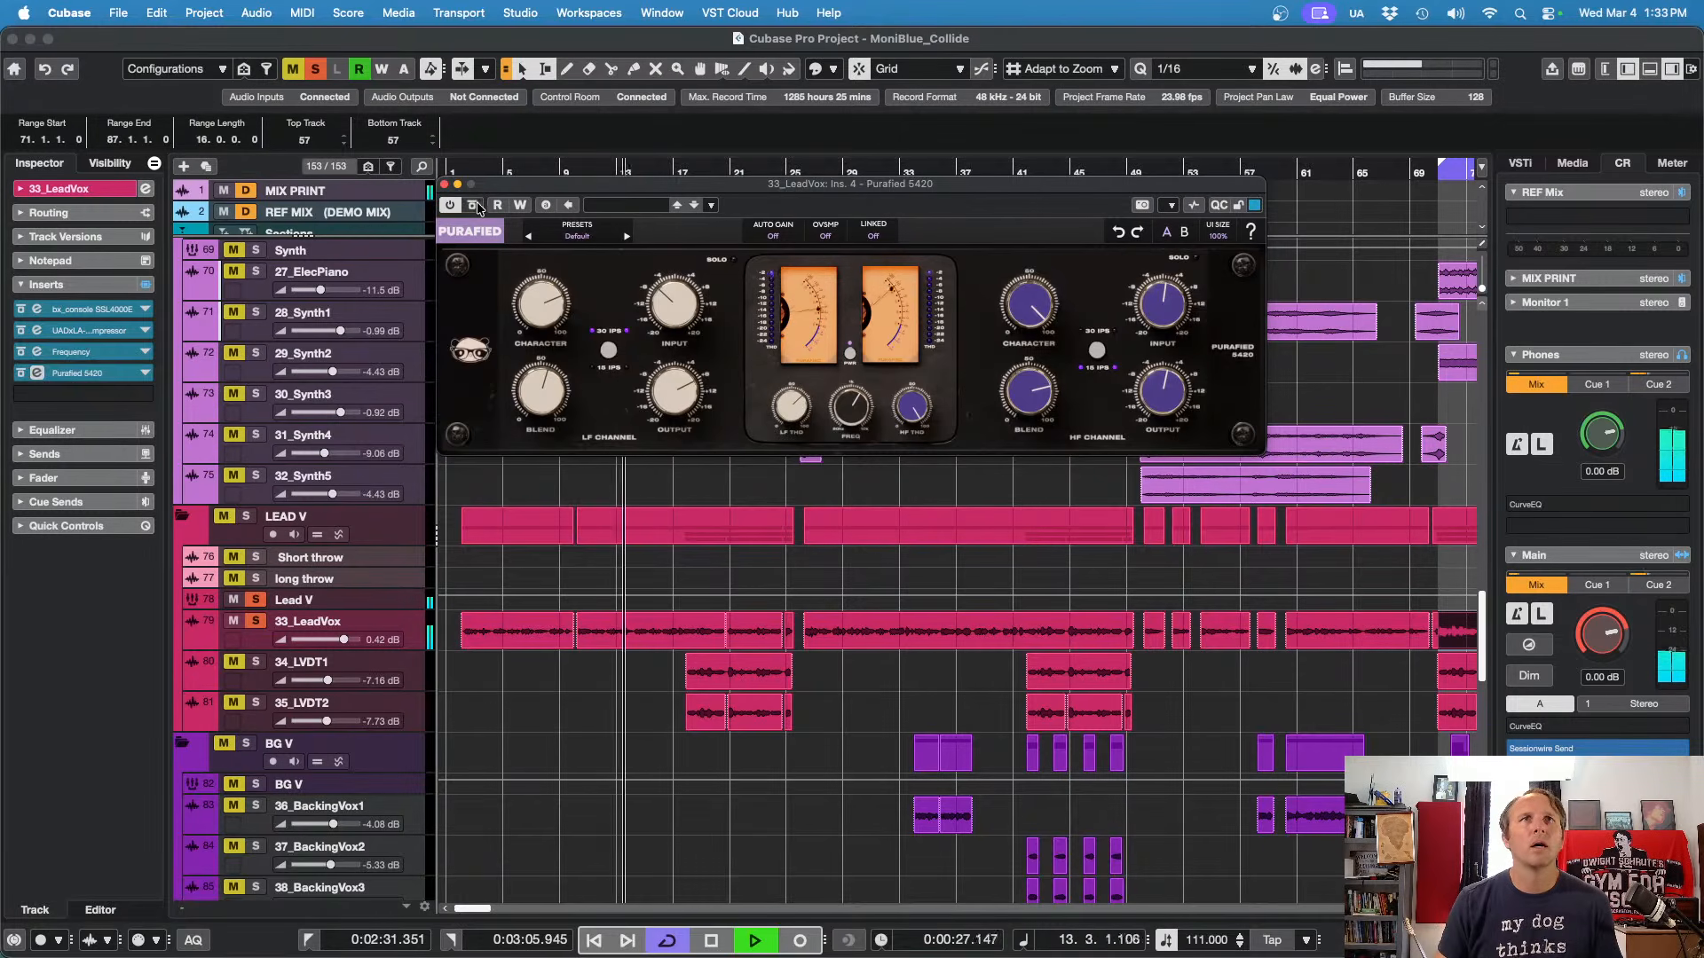
left_click(477, 204)
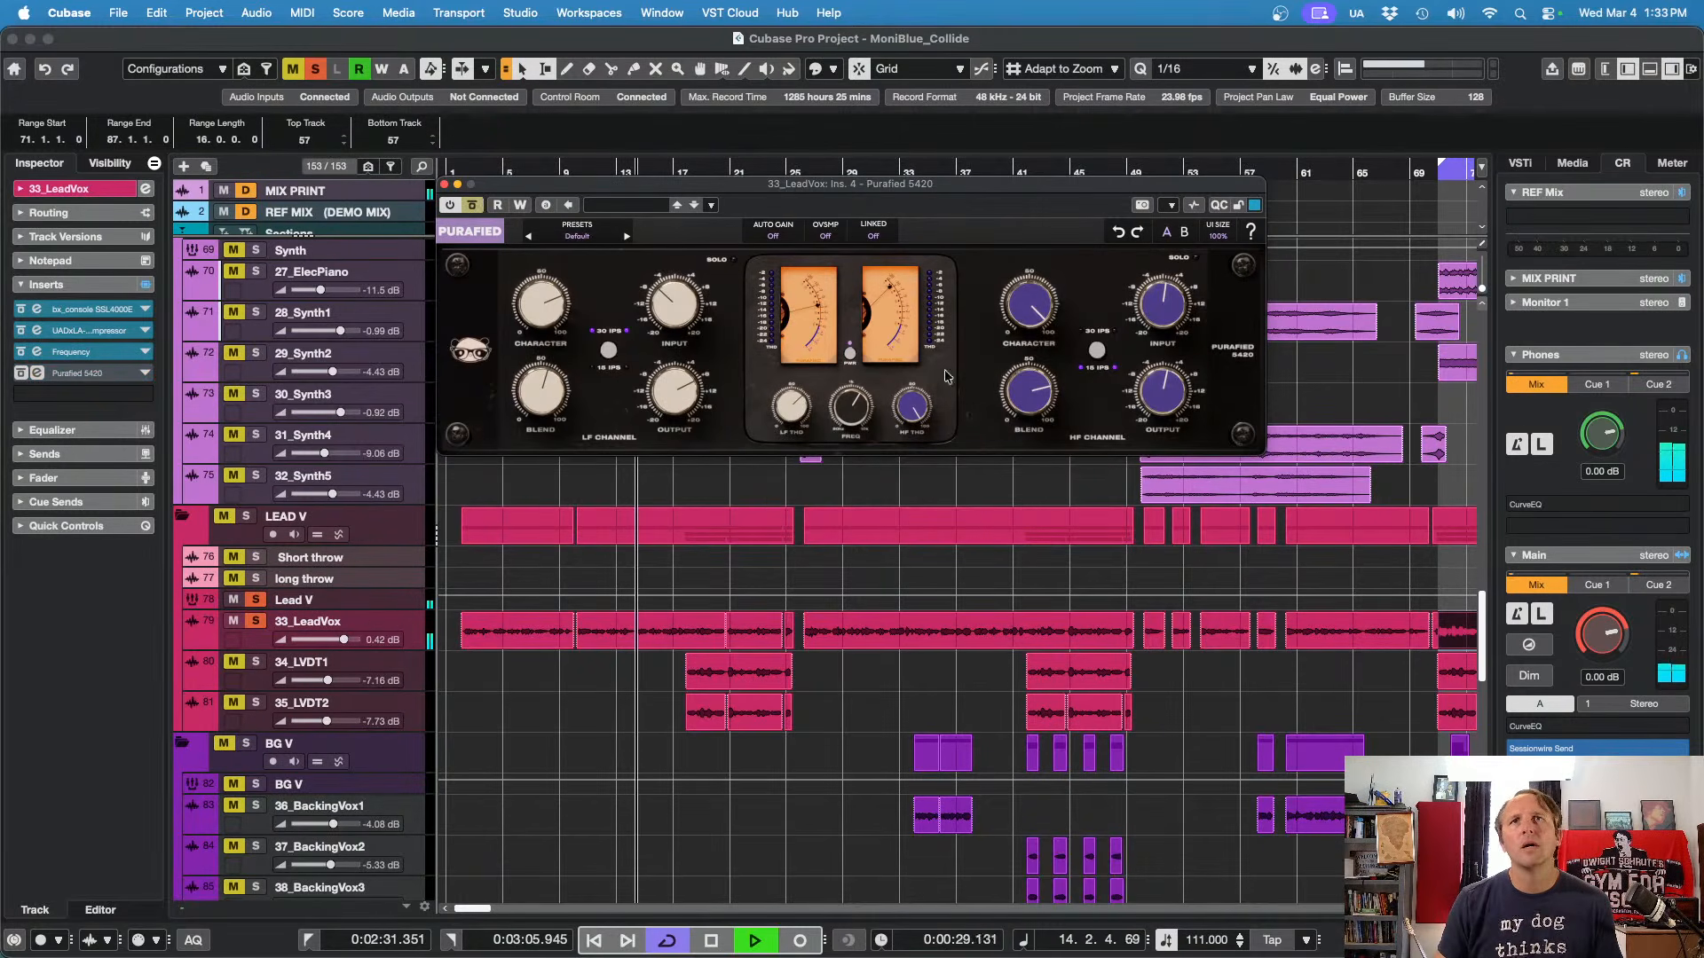
left_click(467, 209)
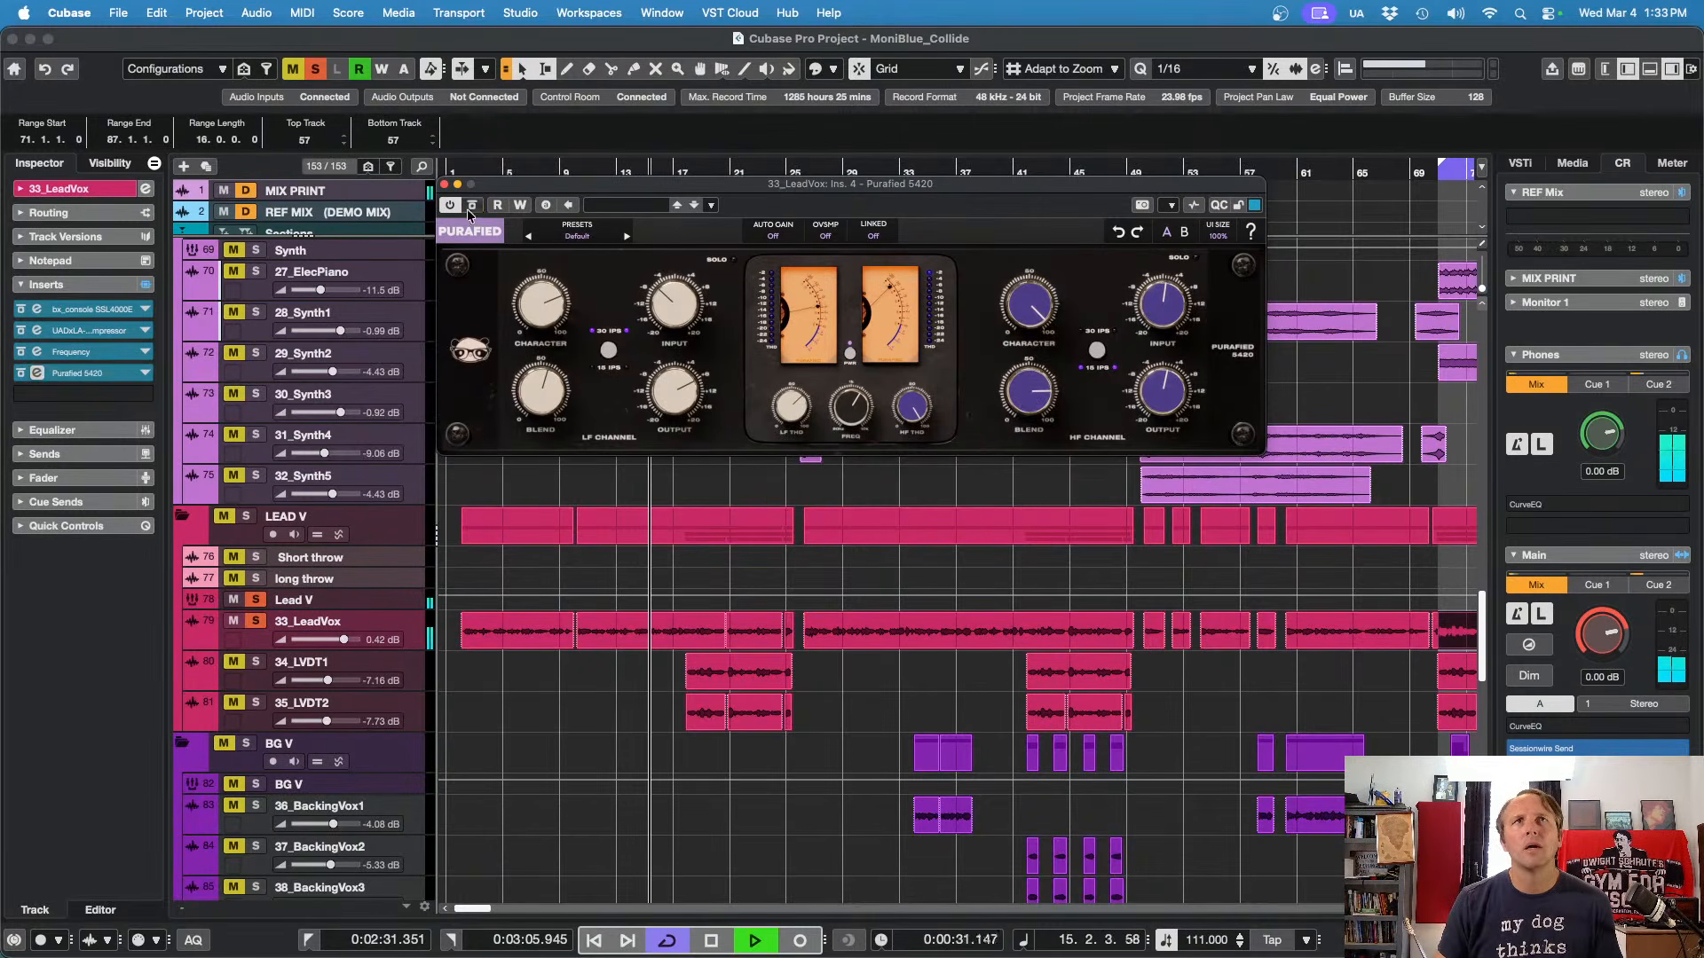
Step: Unsolo the lead vocal, lower the HF and LF Output, compare Purafied 5420 bypassed and active in the full mix, and stop playback
left_click(323, 66)
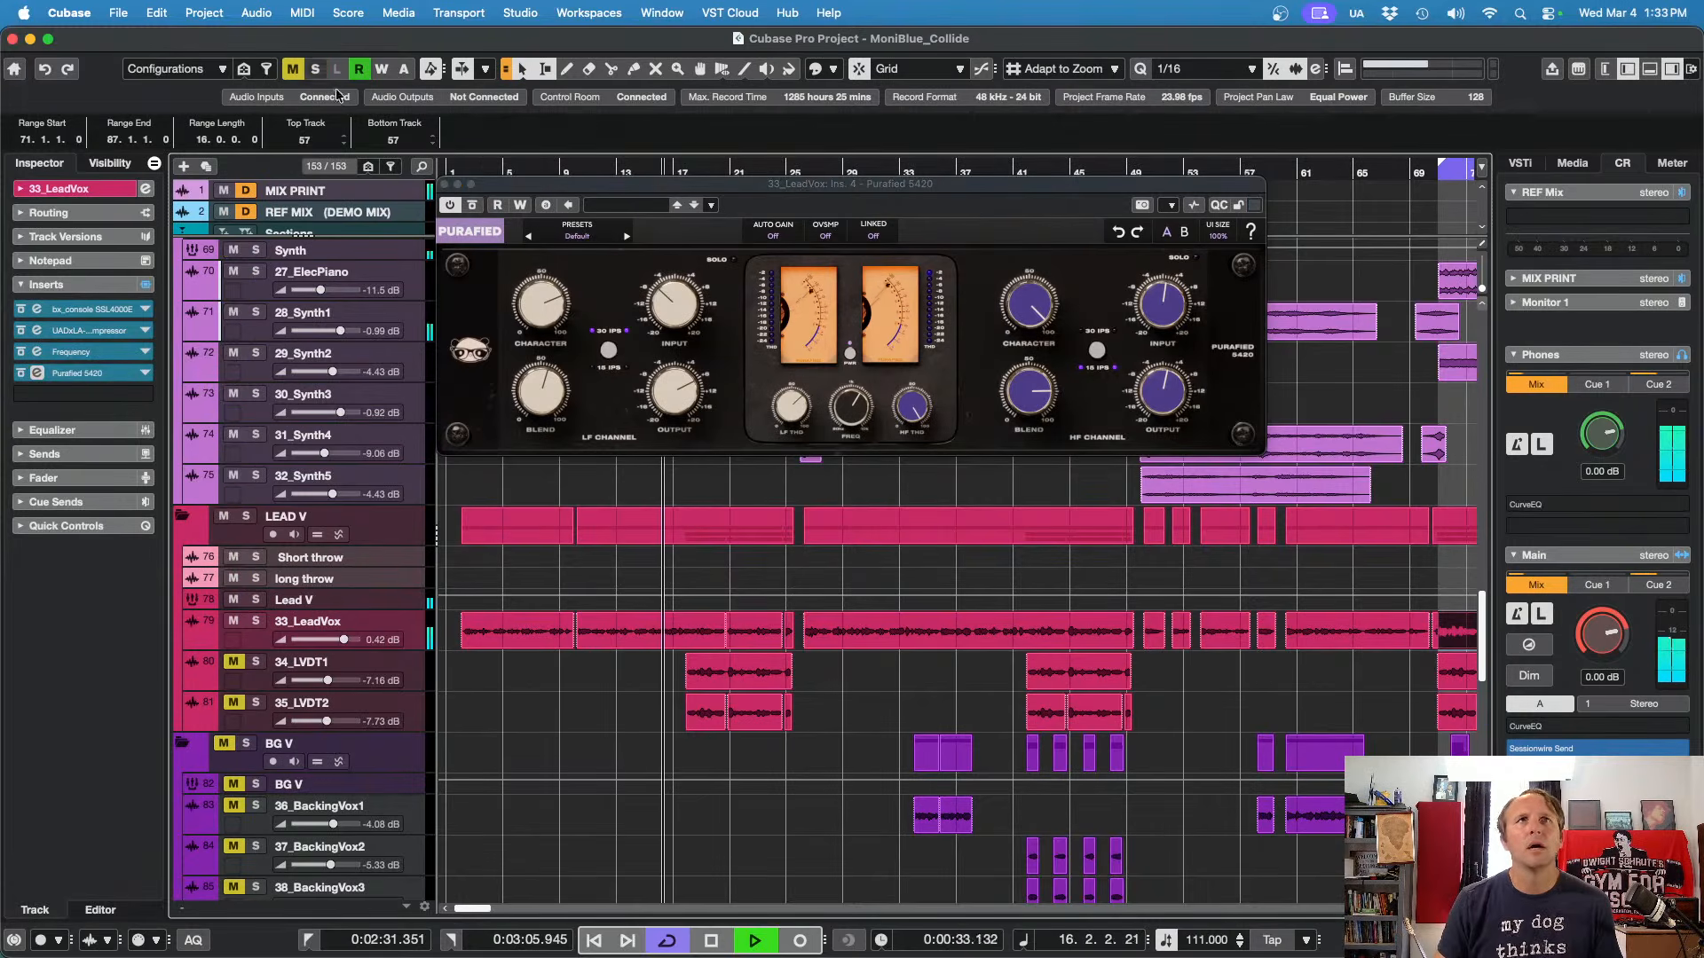
left_click(1031, 314)
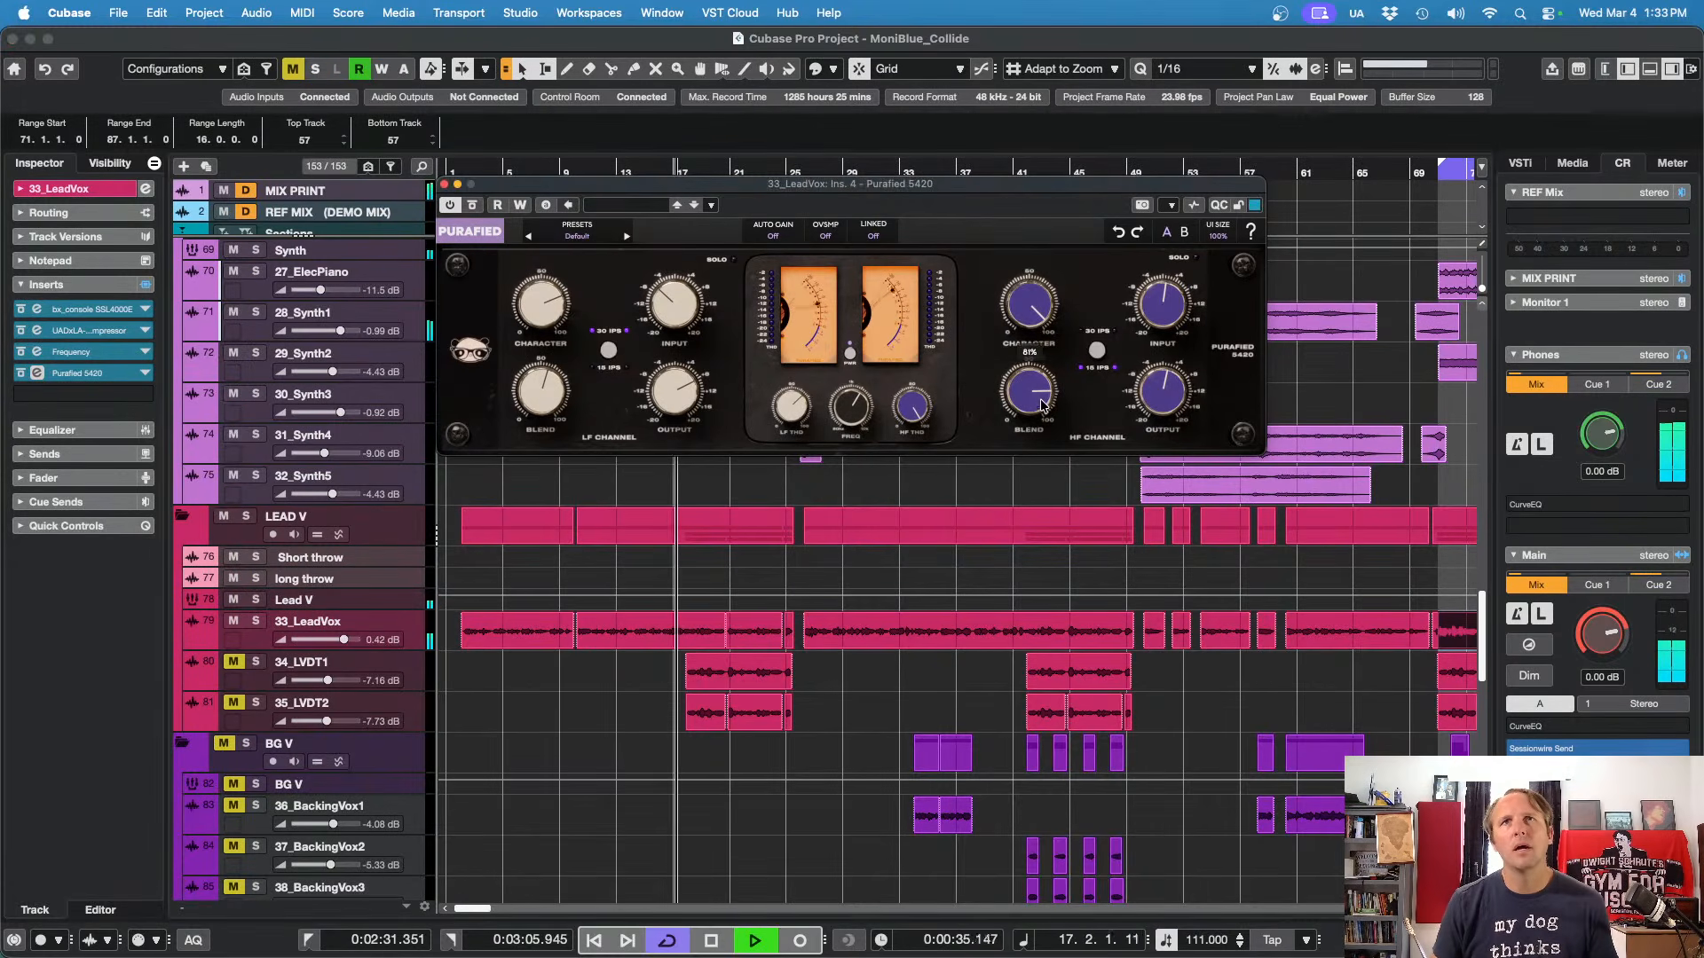
mouse_move(1168, 400)
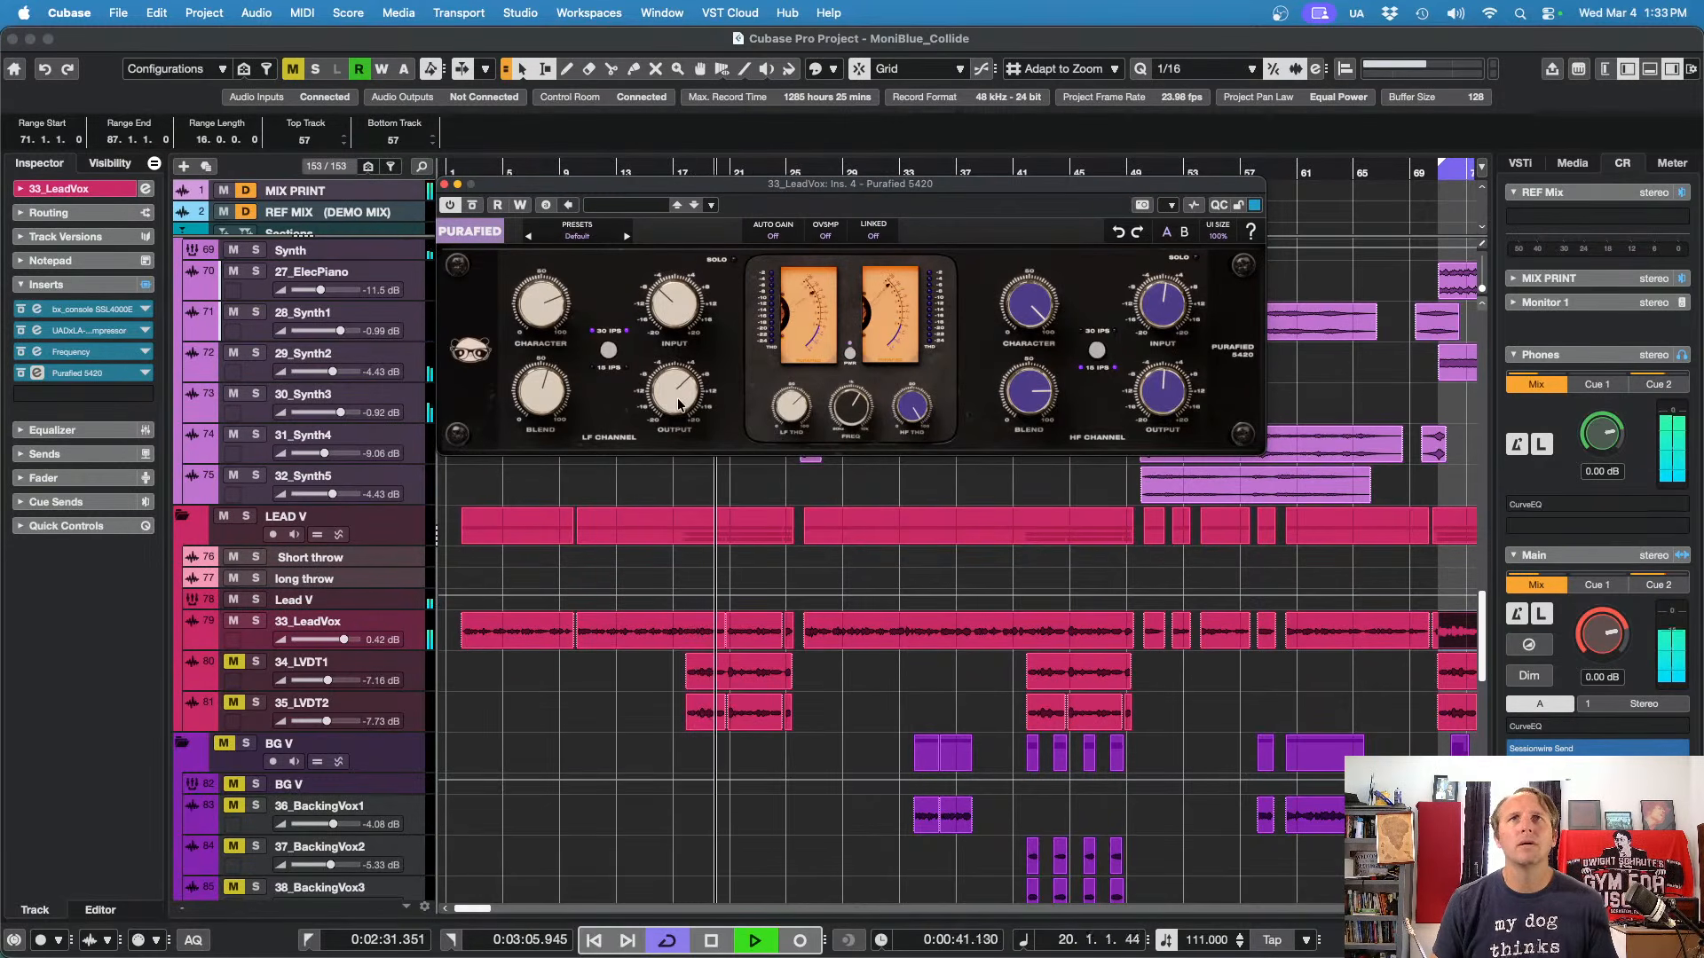
left_click(474, 205)
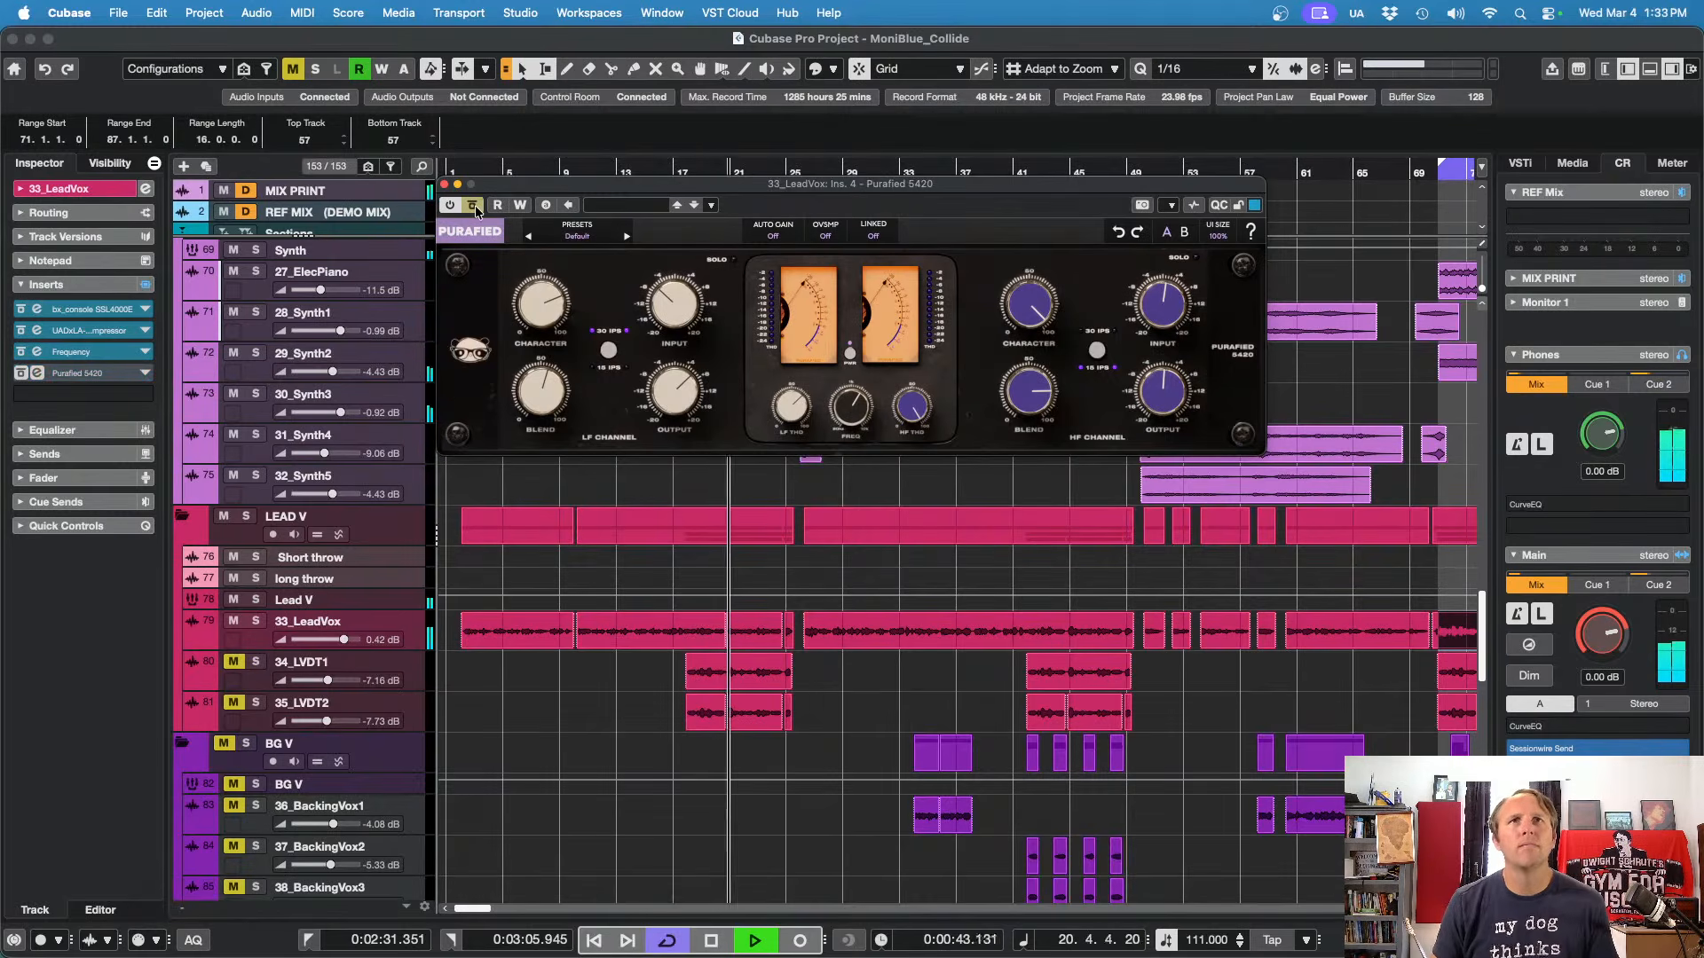
left_click(474, 205)
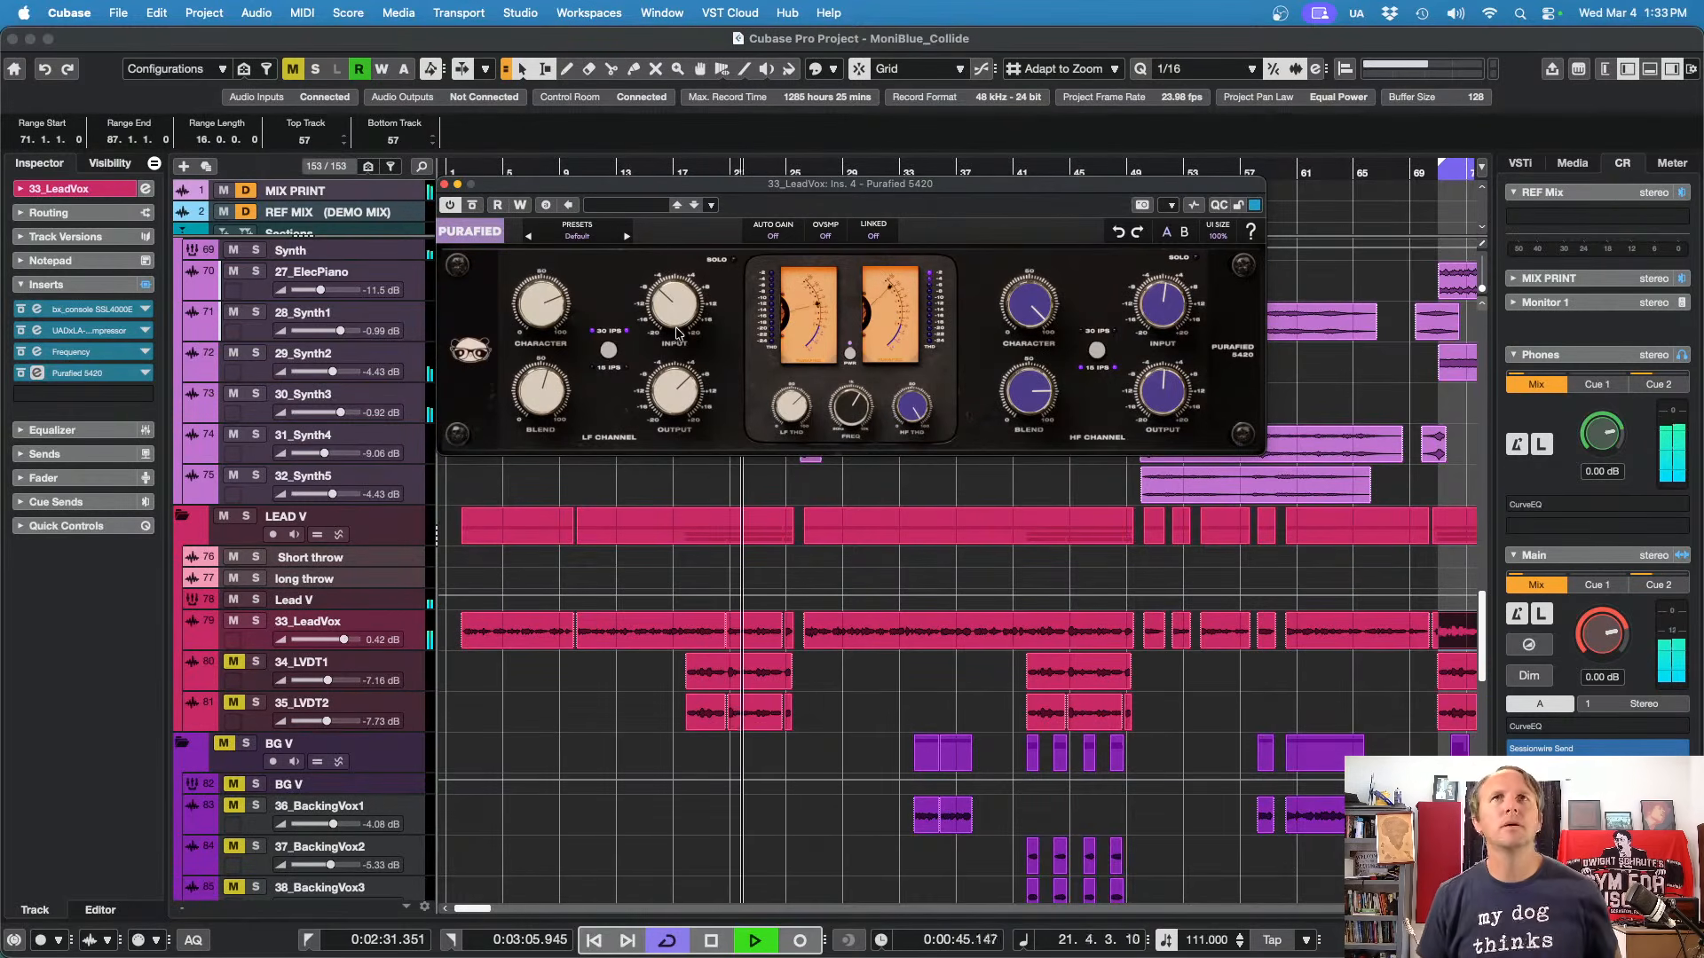
key("space")
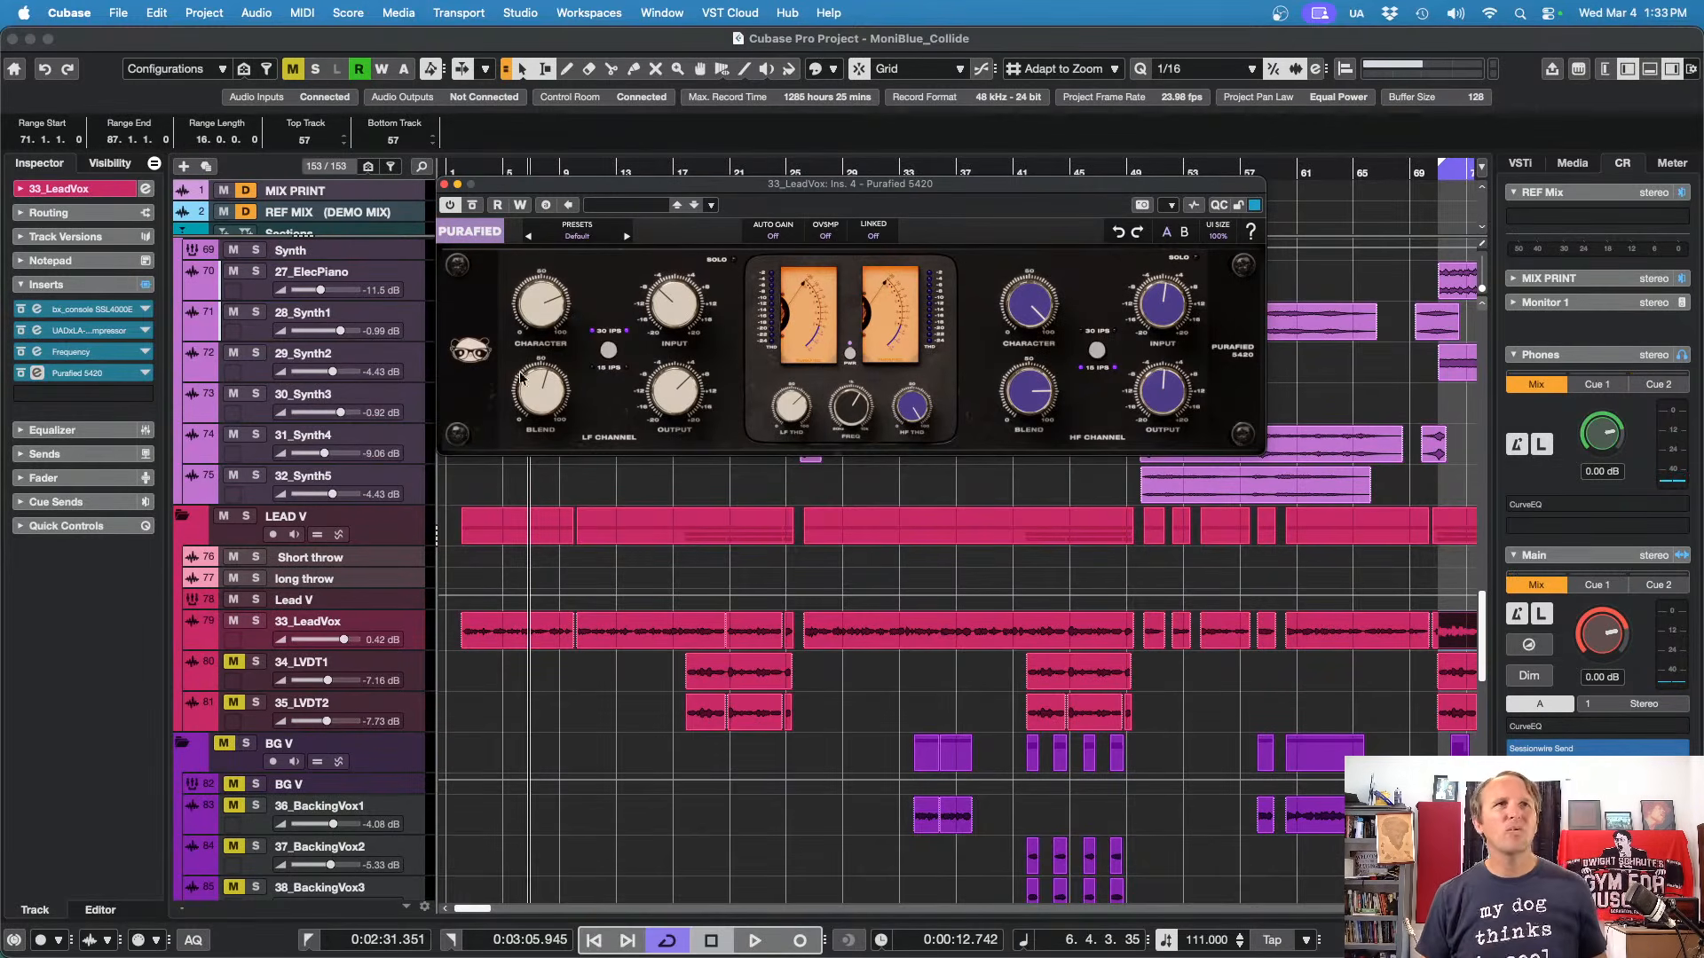
Step: Load the Lead Vocal factory preset in Purafied 5420 from the second-to-last artist's preset list
left_click(568, 238)
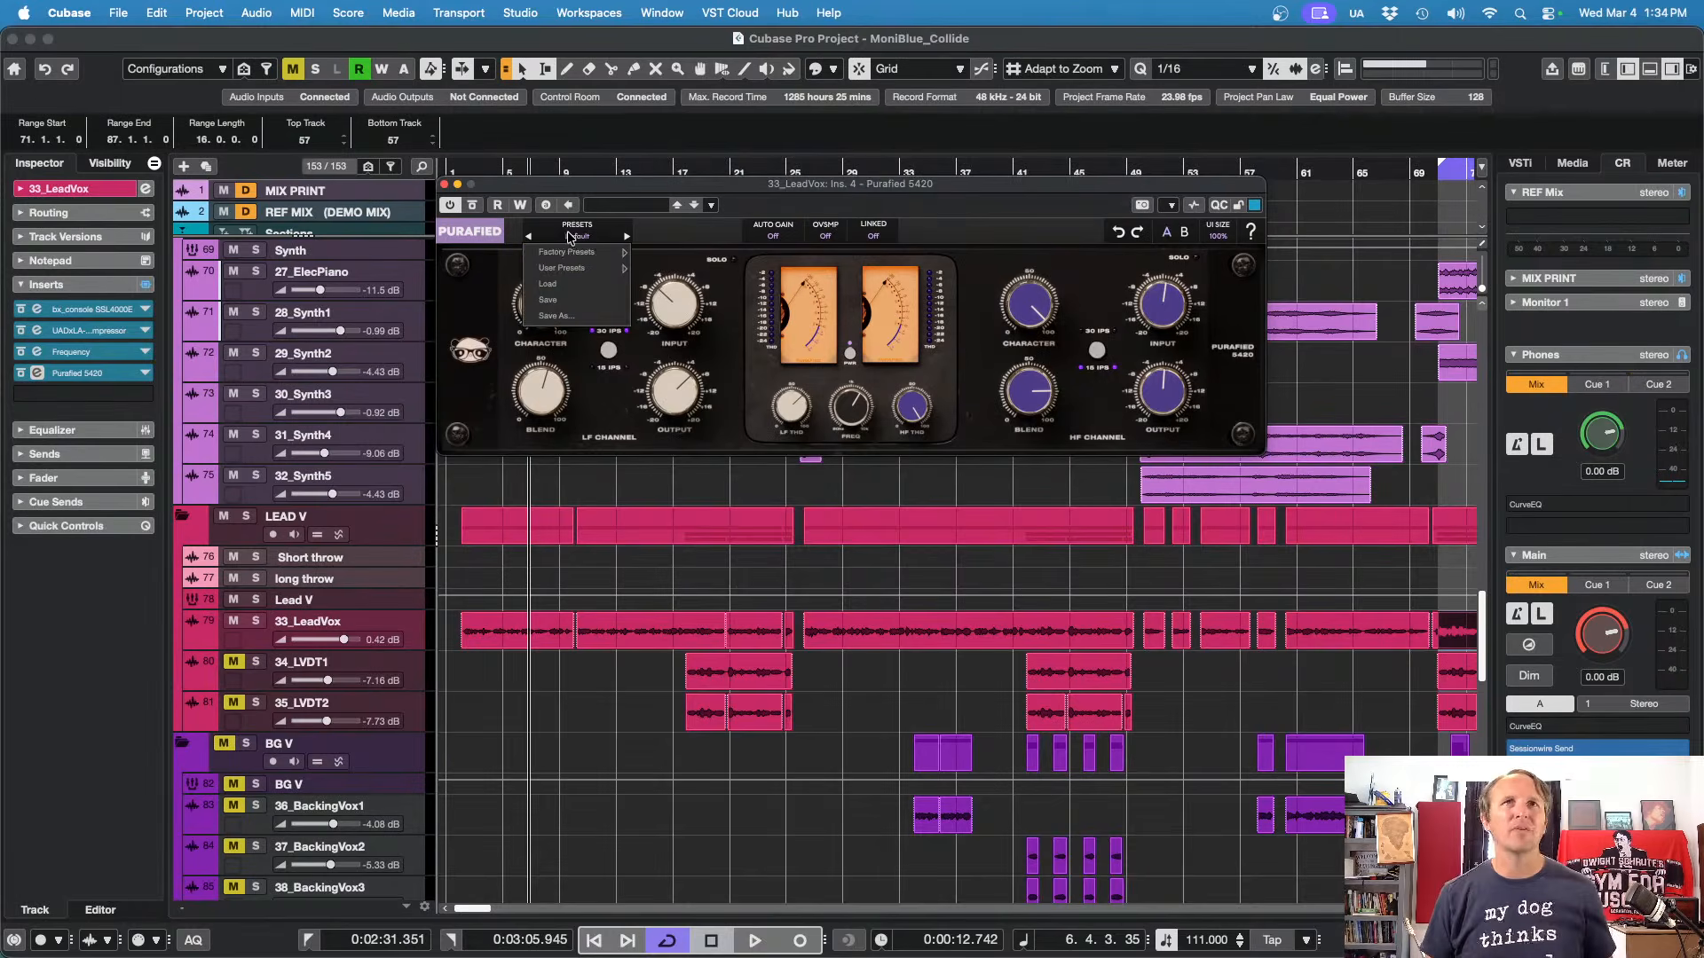
mouse_move(592, 269)
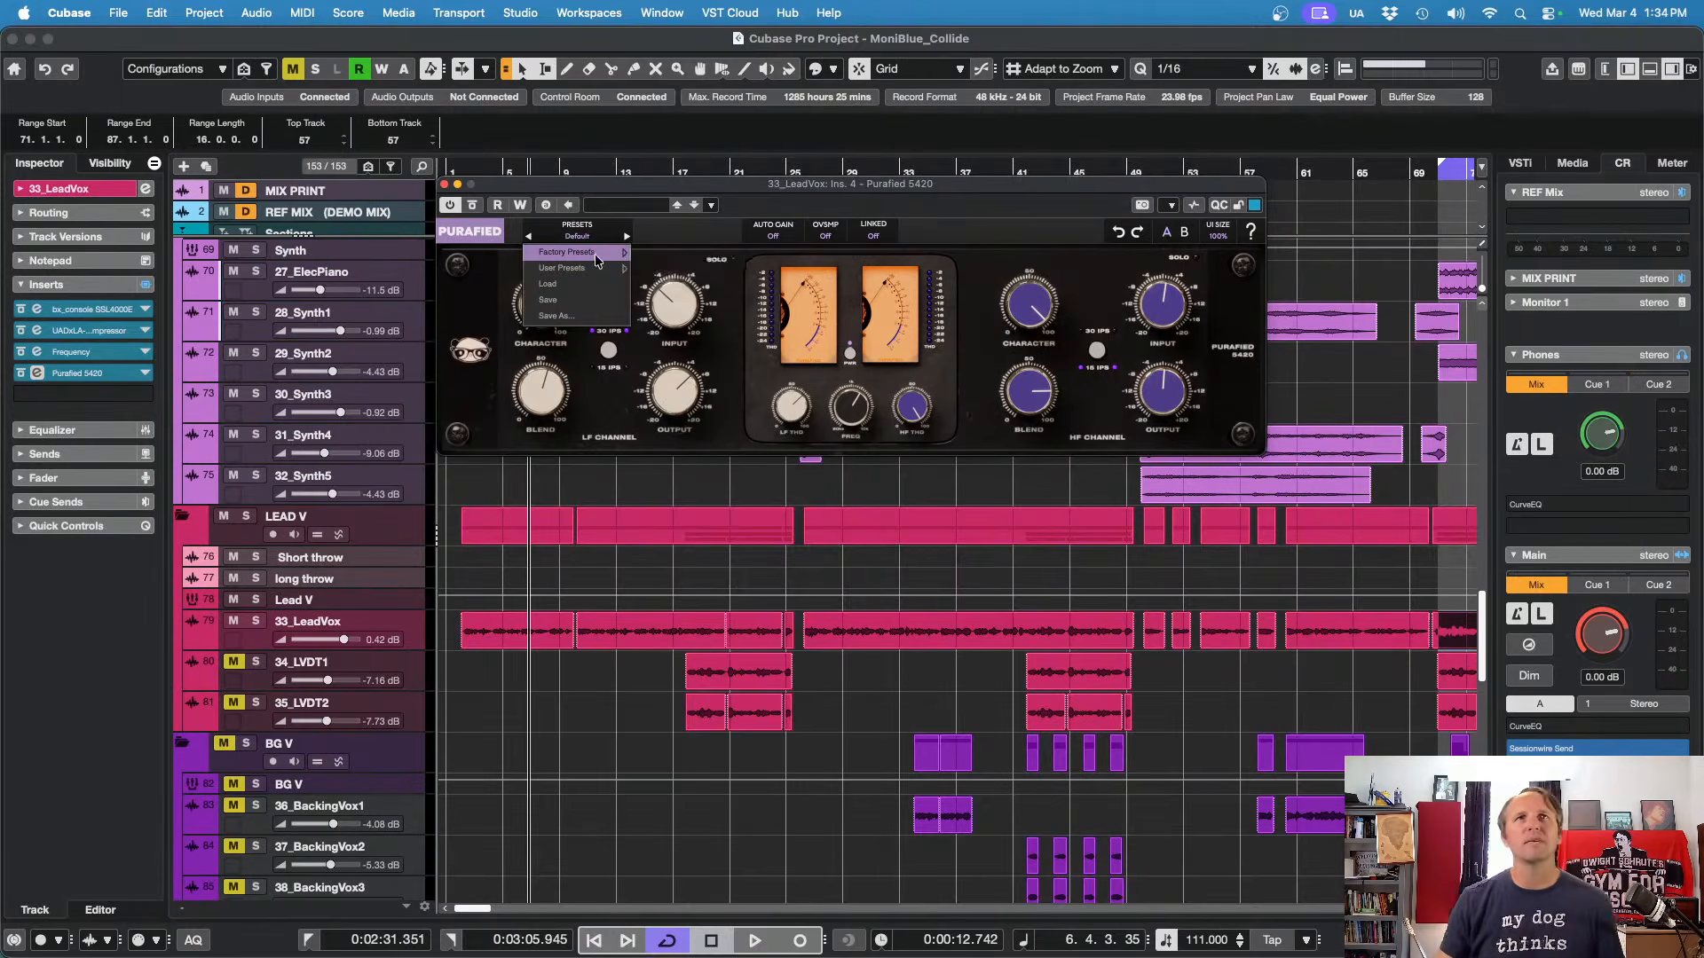
mouse_move(742, 366)
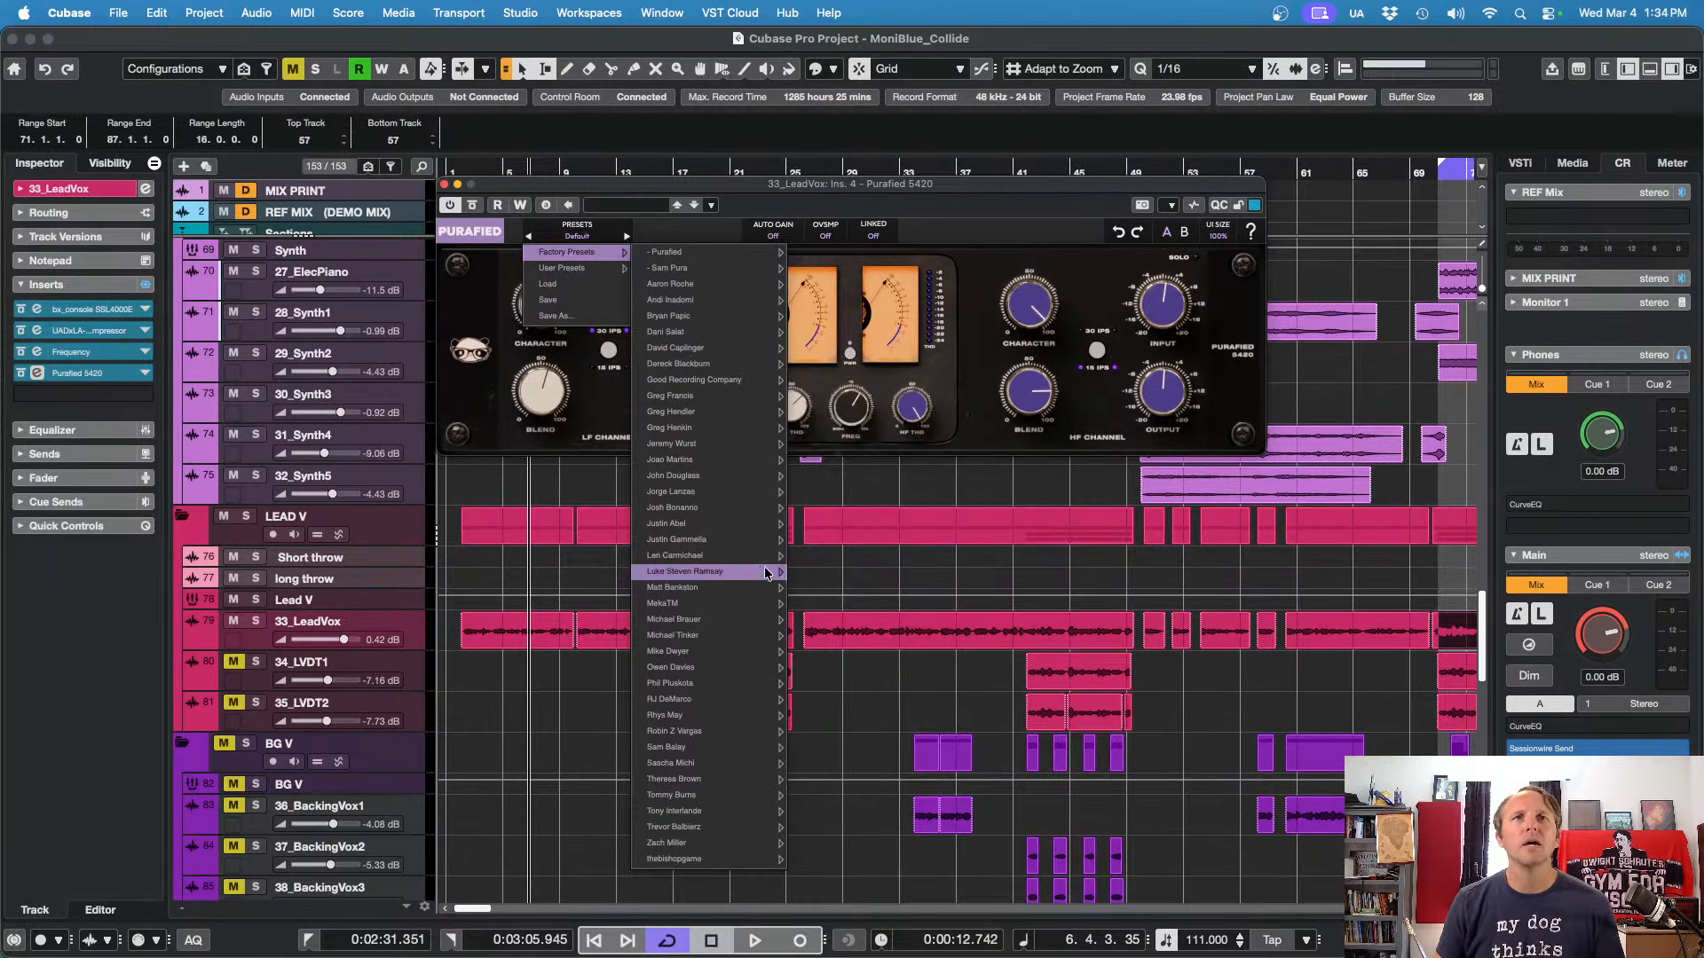
mouse_move(742, 462)
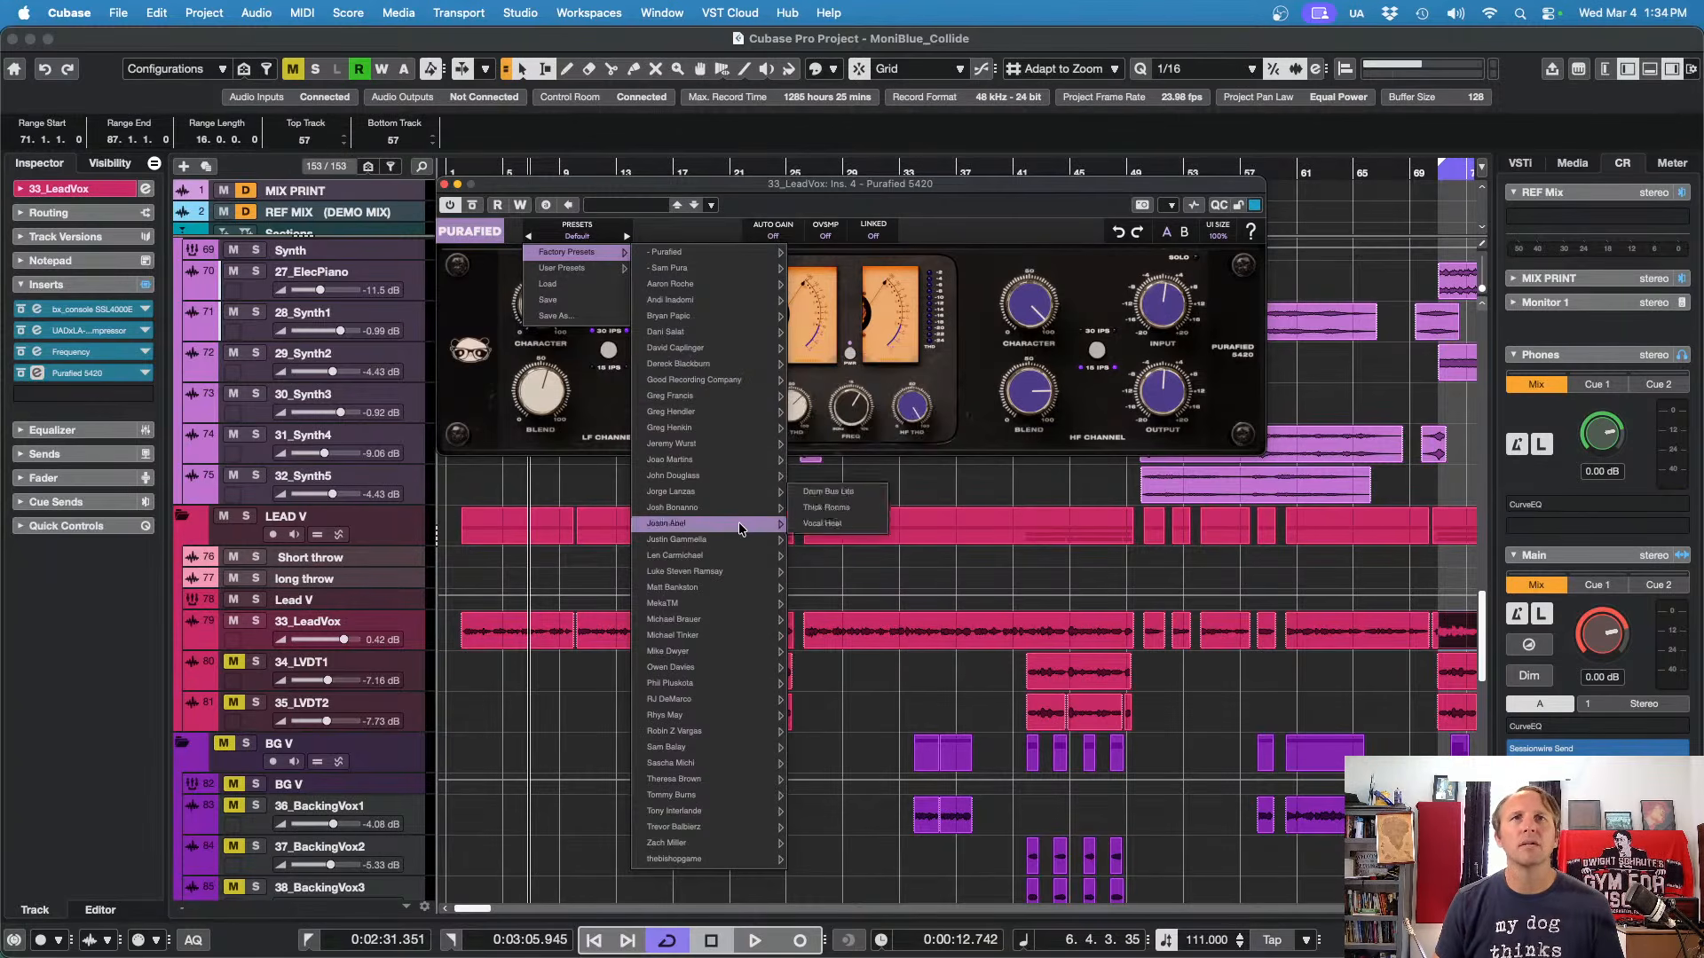
mouse_move(715, 277)
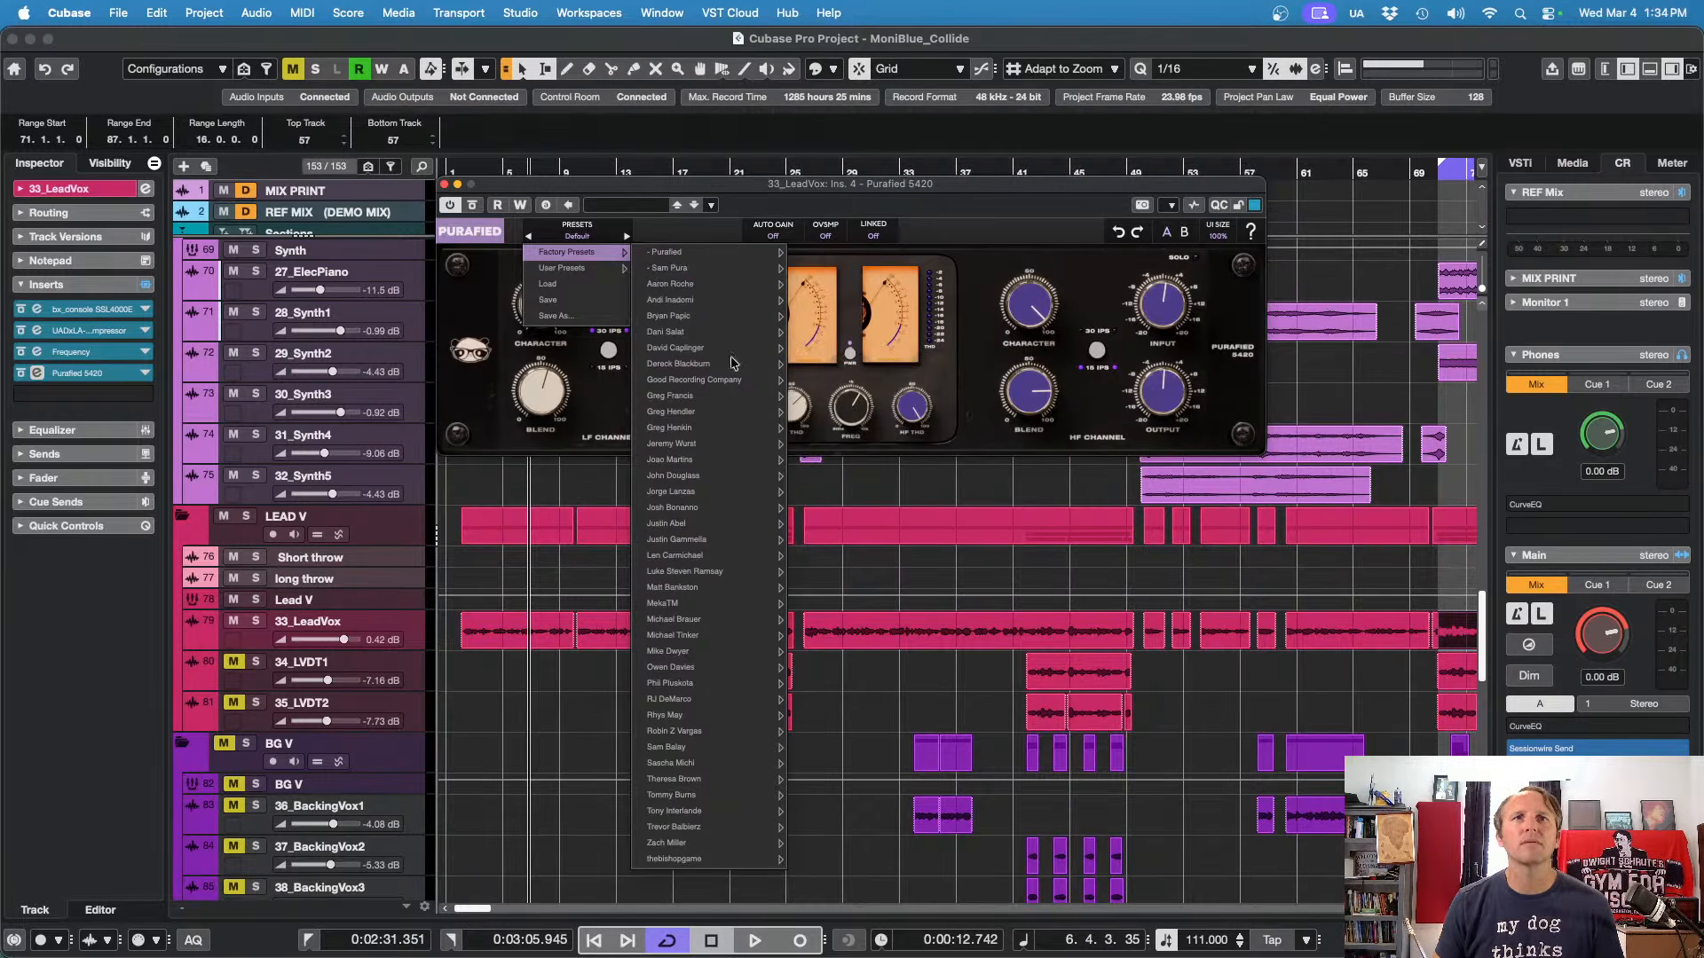
mouse_move(702, 633)
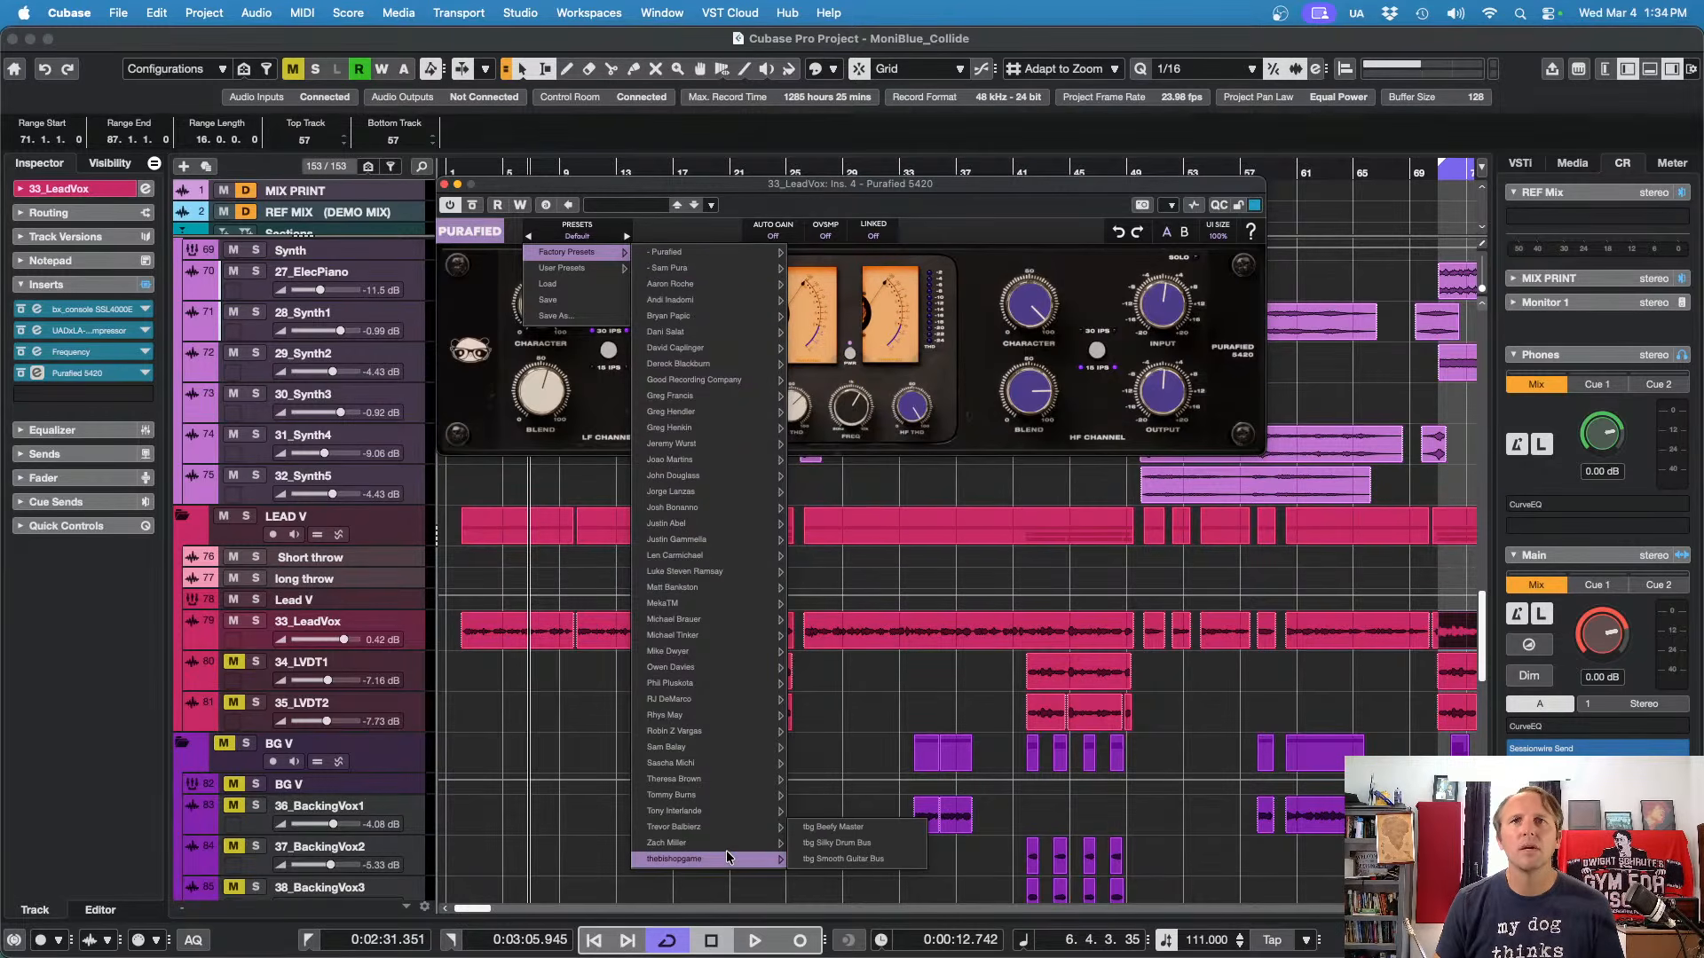
mouse_move(730, 851)
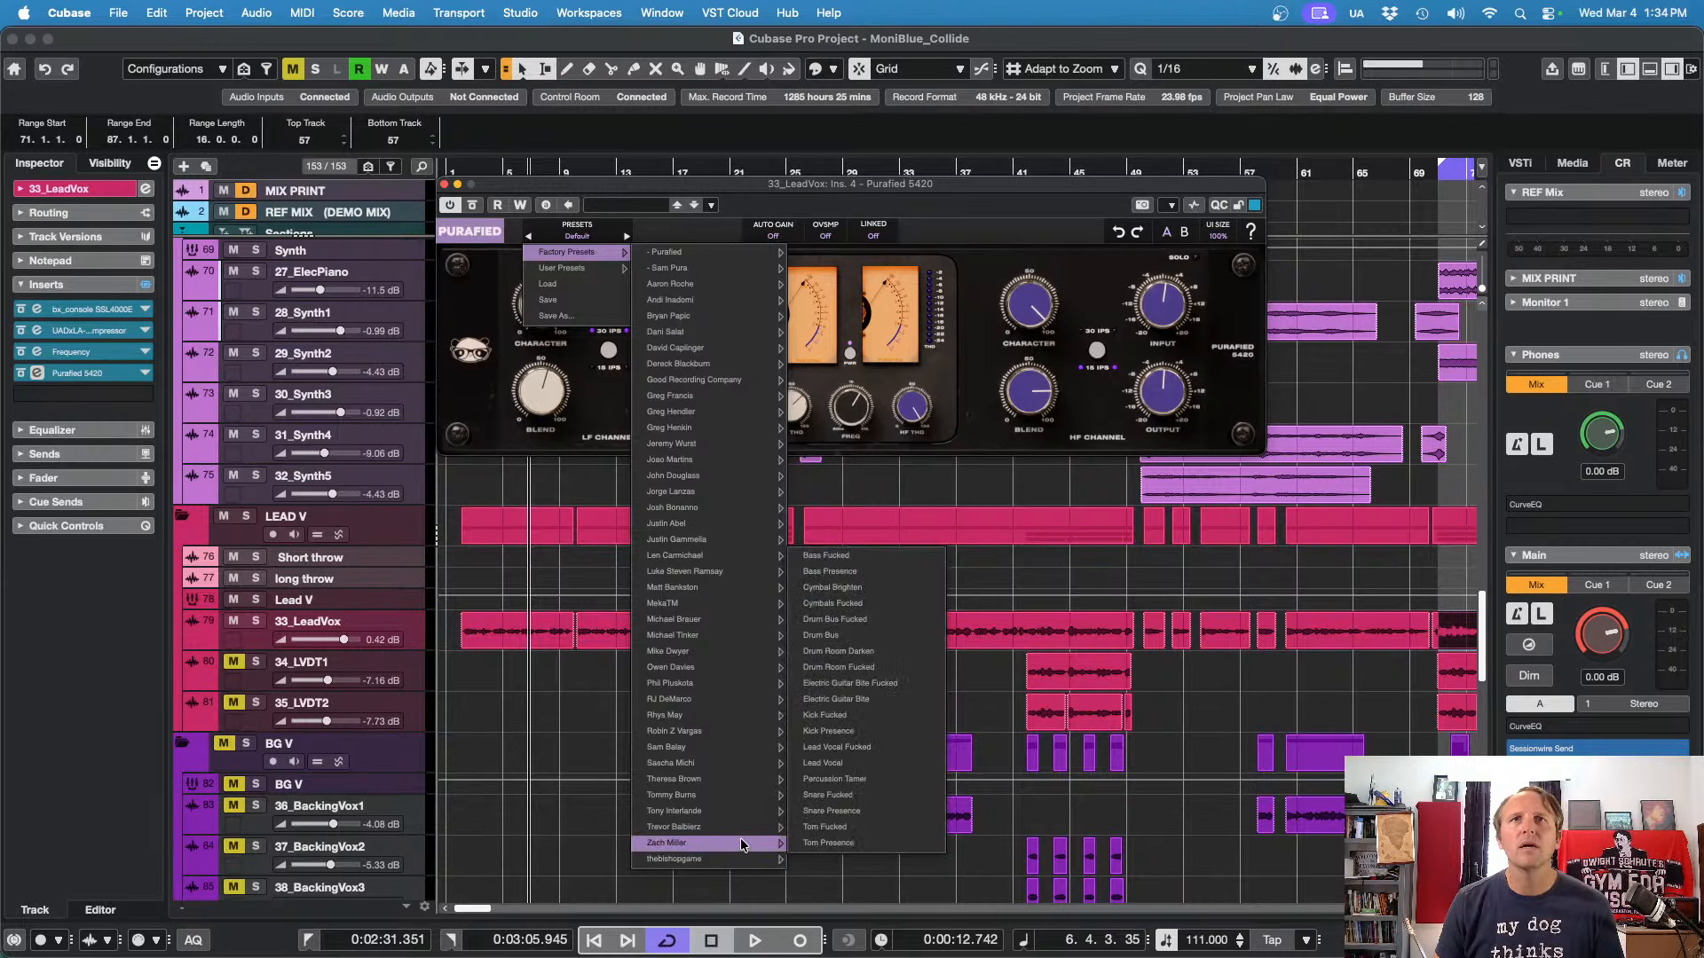
left_click(822, 762)
Step: Play the lead vocal soloed and reduce the preset's LF Blend to about its midpoint and its HF Blend to about 71%
key("space")
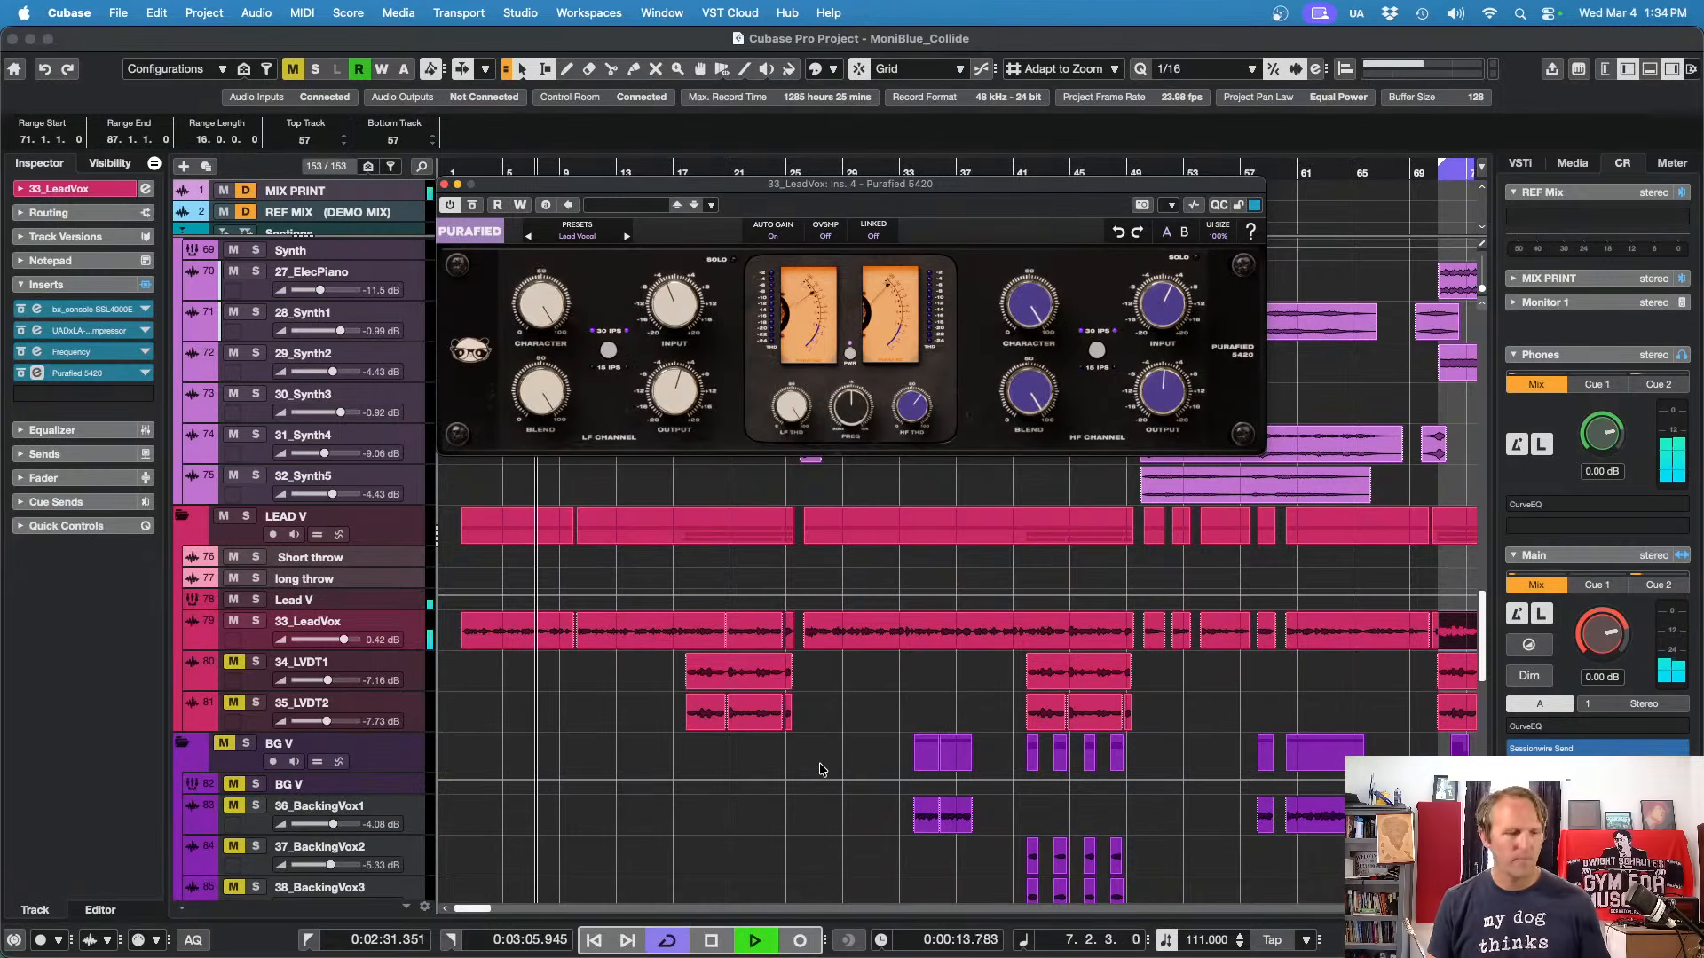
key("s")
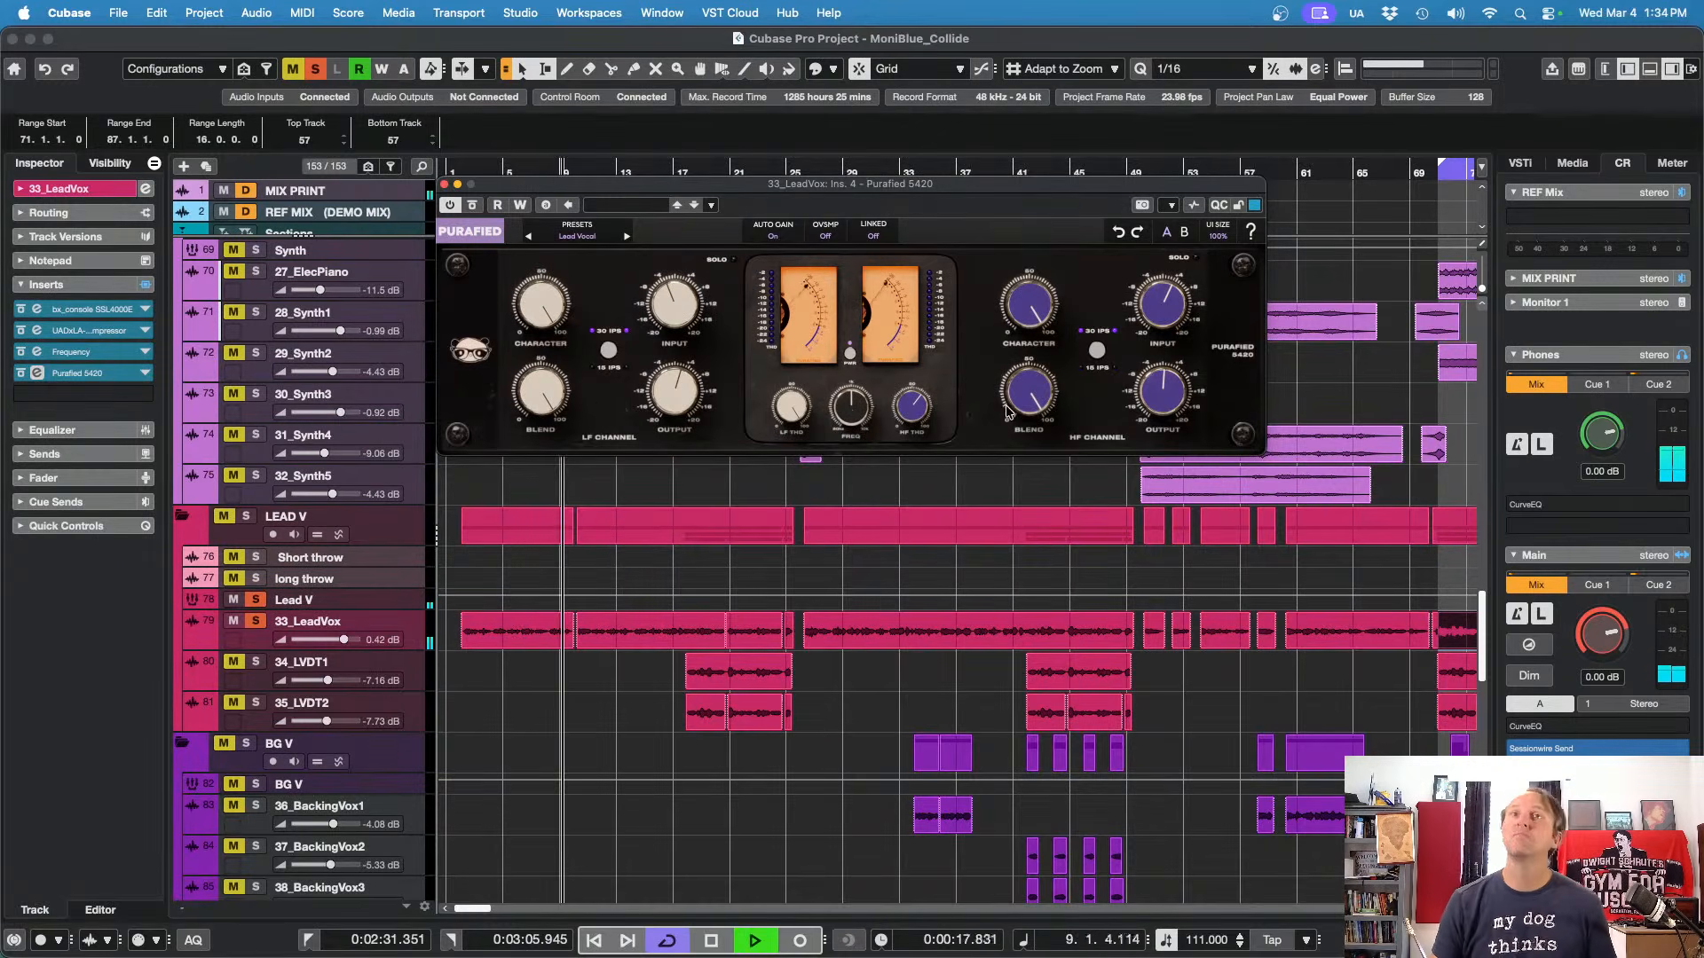
mouse_move(554, 393)
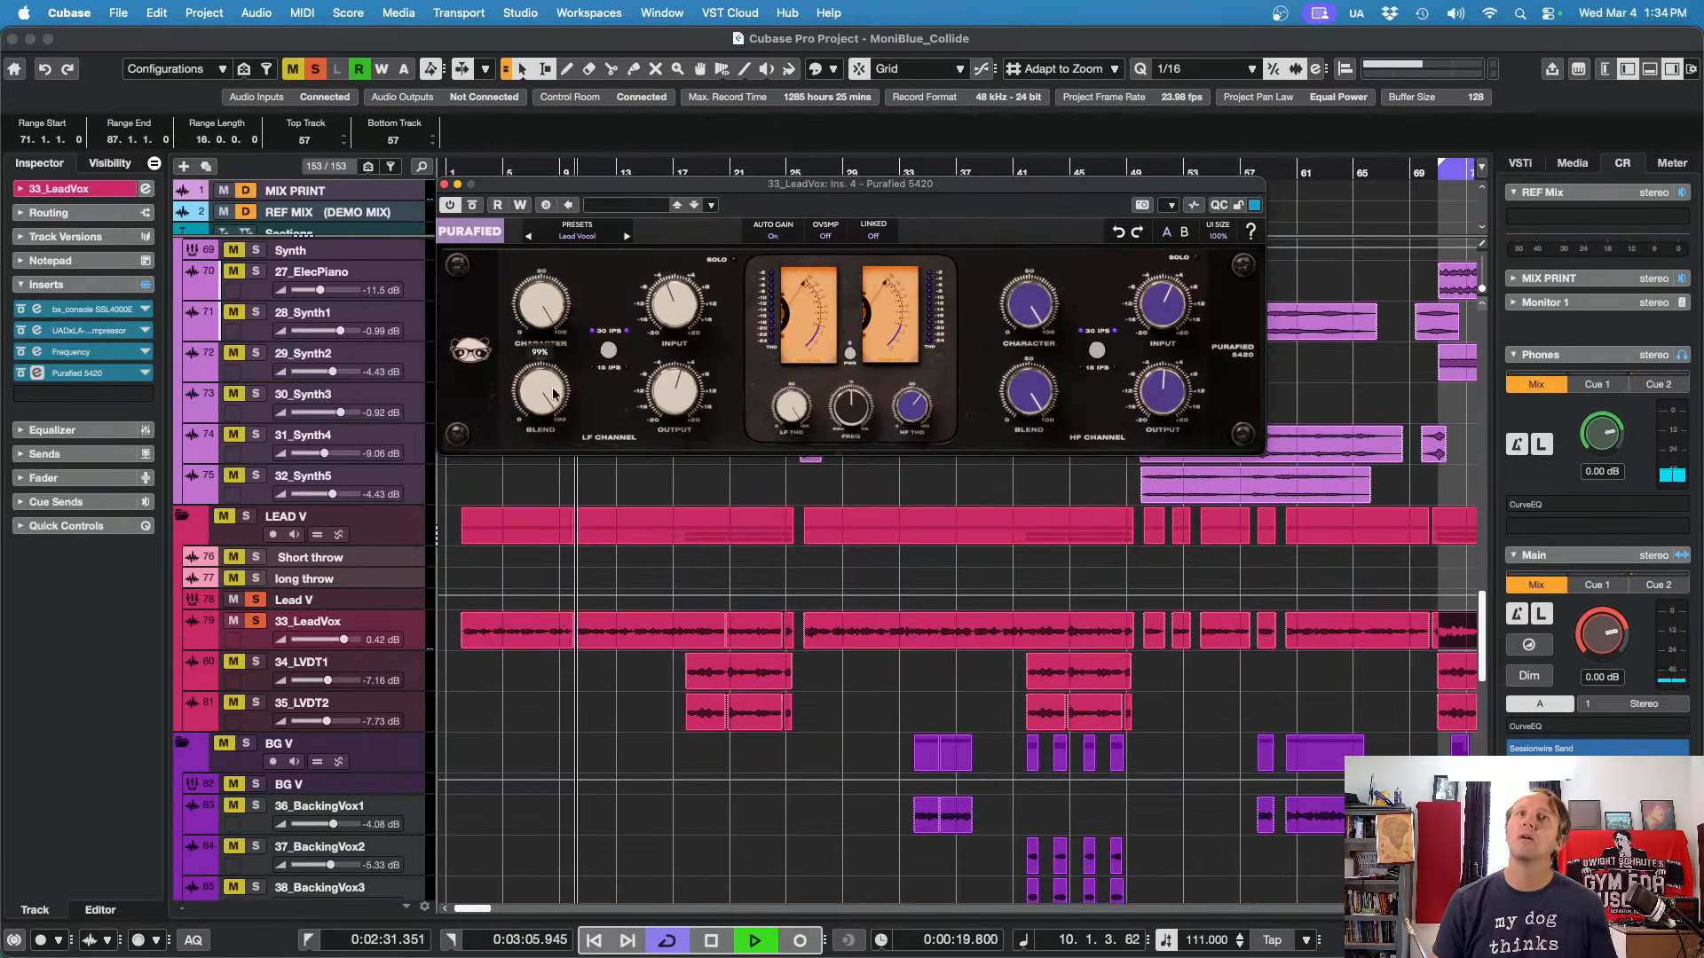
left_click_drag(550, 420, 546, 535)
left_click_drag(1024, 391, 998, 462)
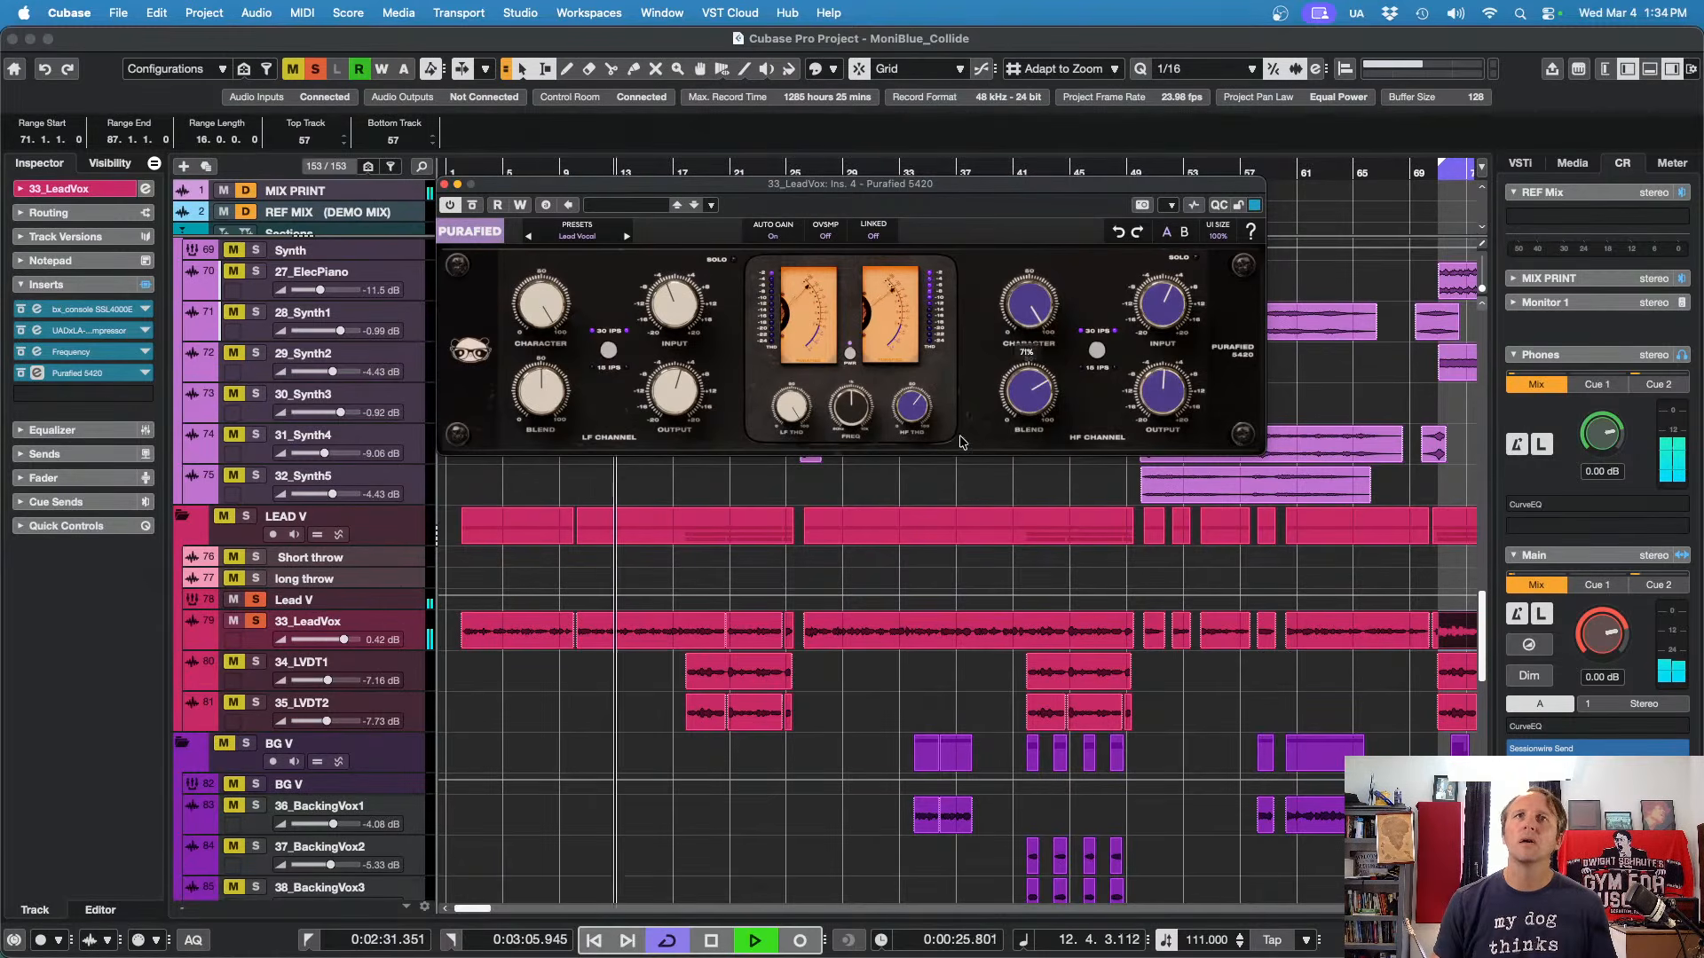
Step: Unsolo the lead vocal, fine-tune the HF and LF Blend and lower LF THD against the full mix, and stop playback
key("s")
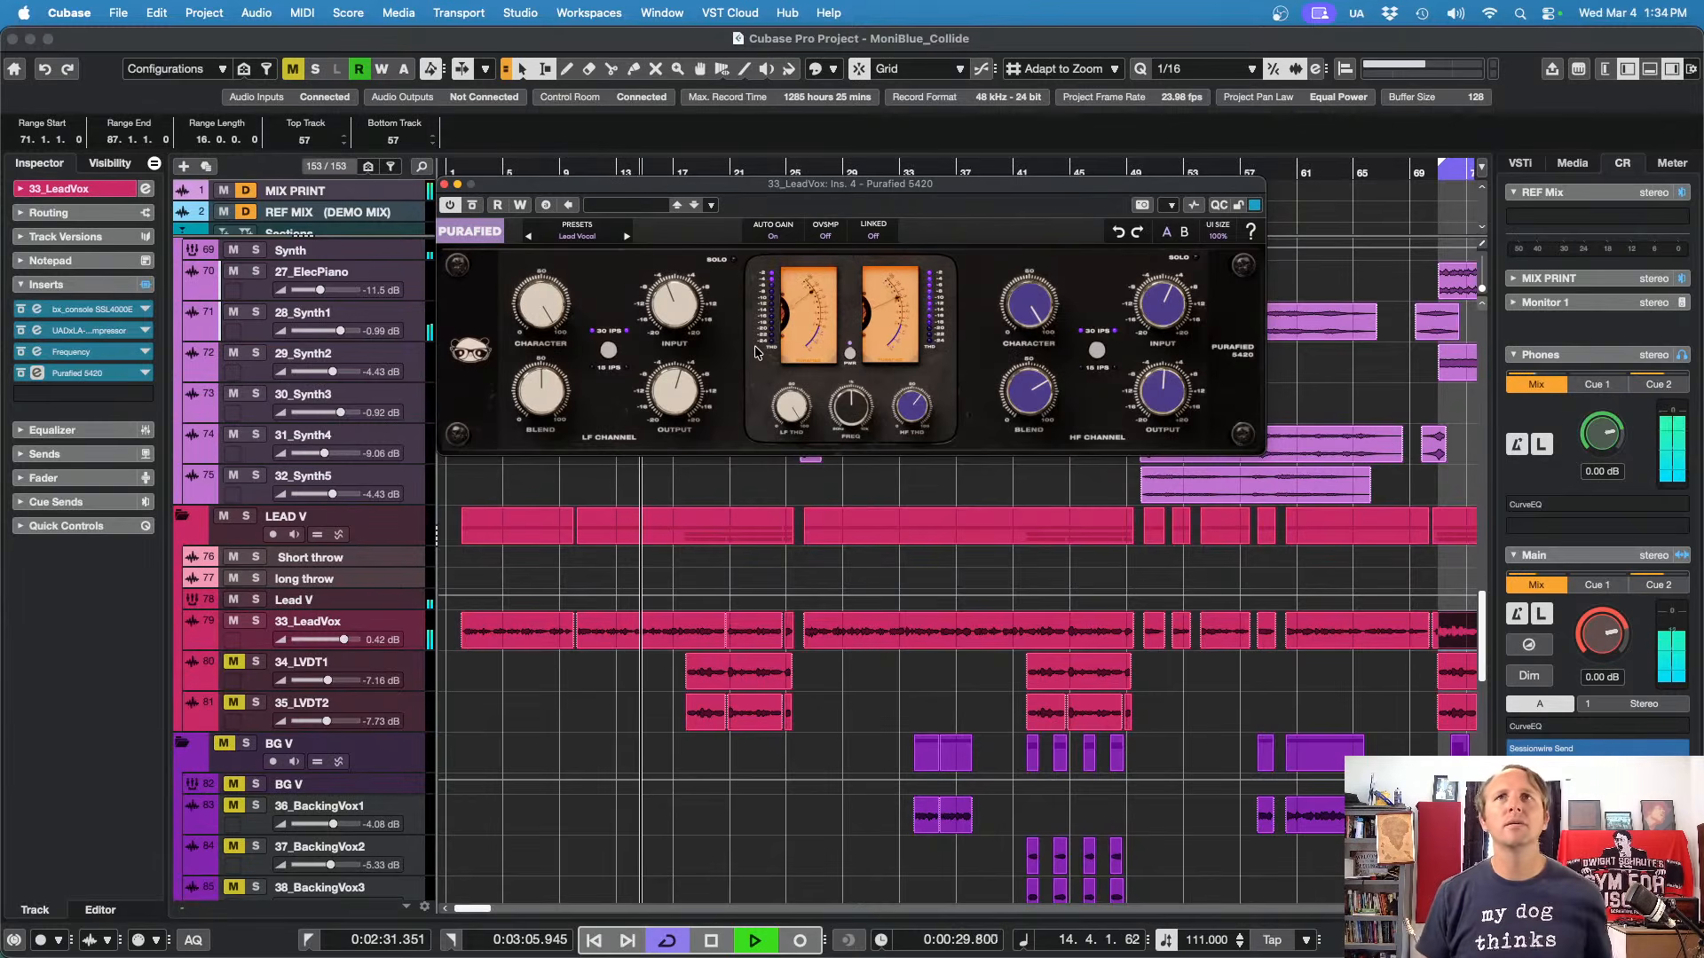
left_click_drag(1037, 385, 1032, 417)
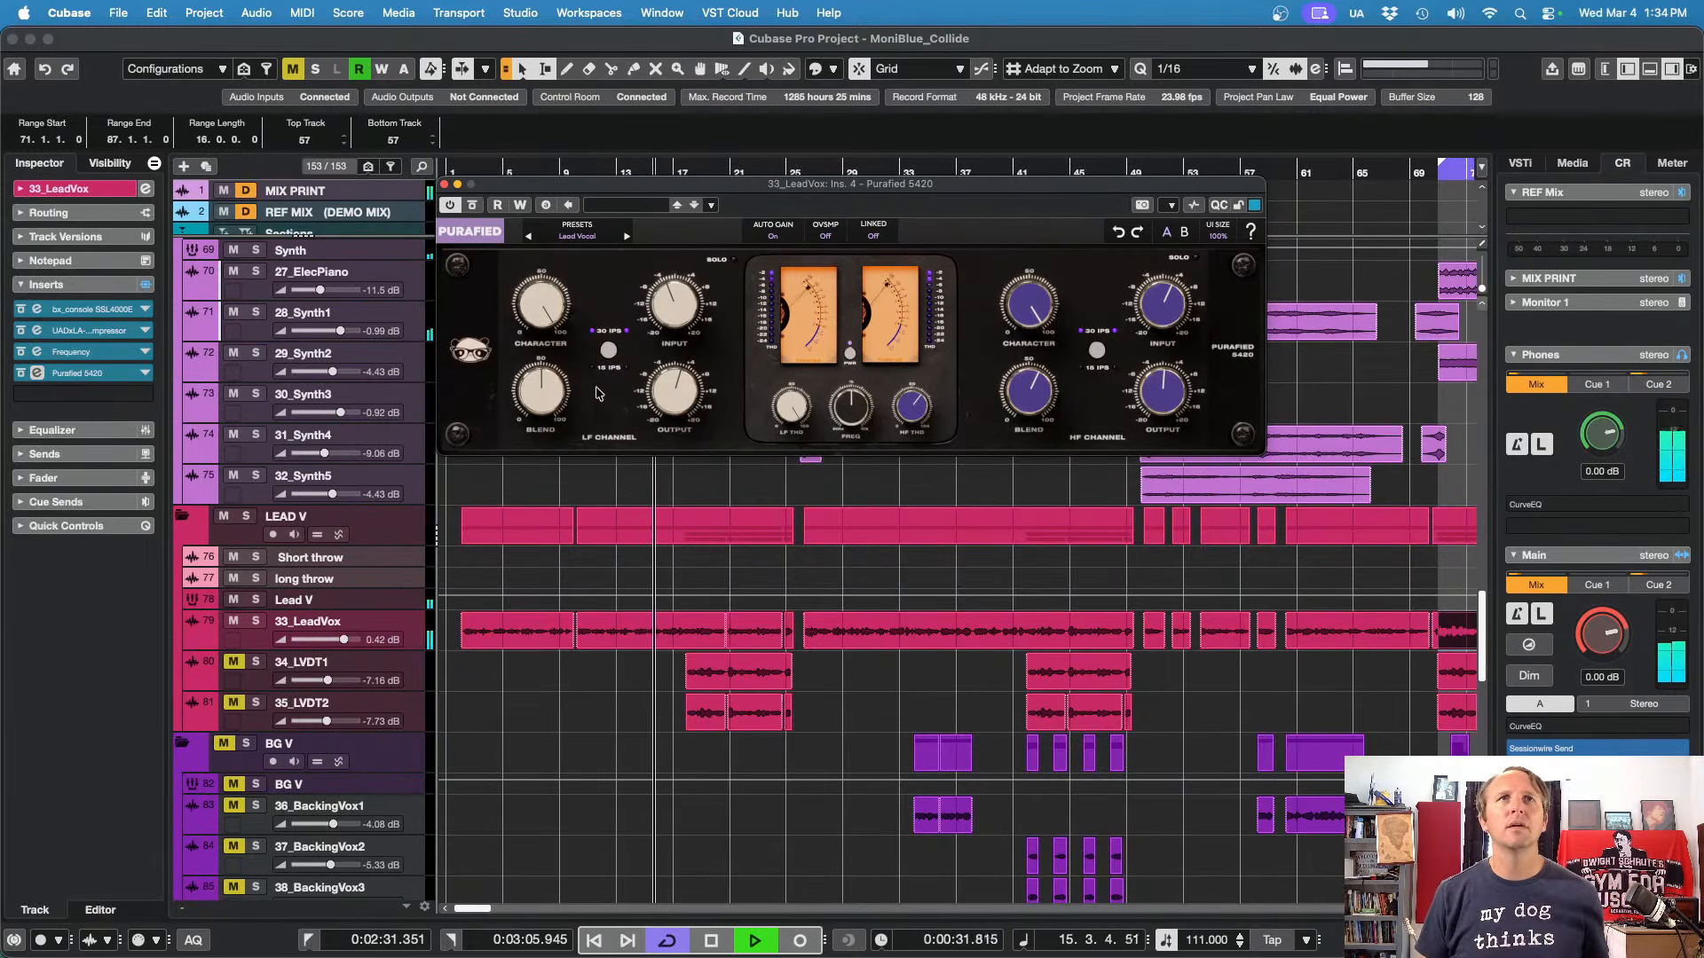
left_click_drag(541, 389, 539, 416)
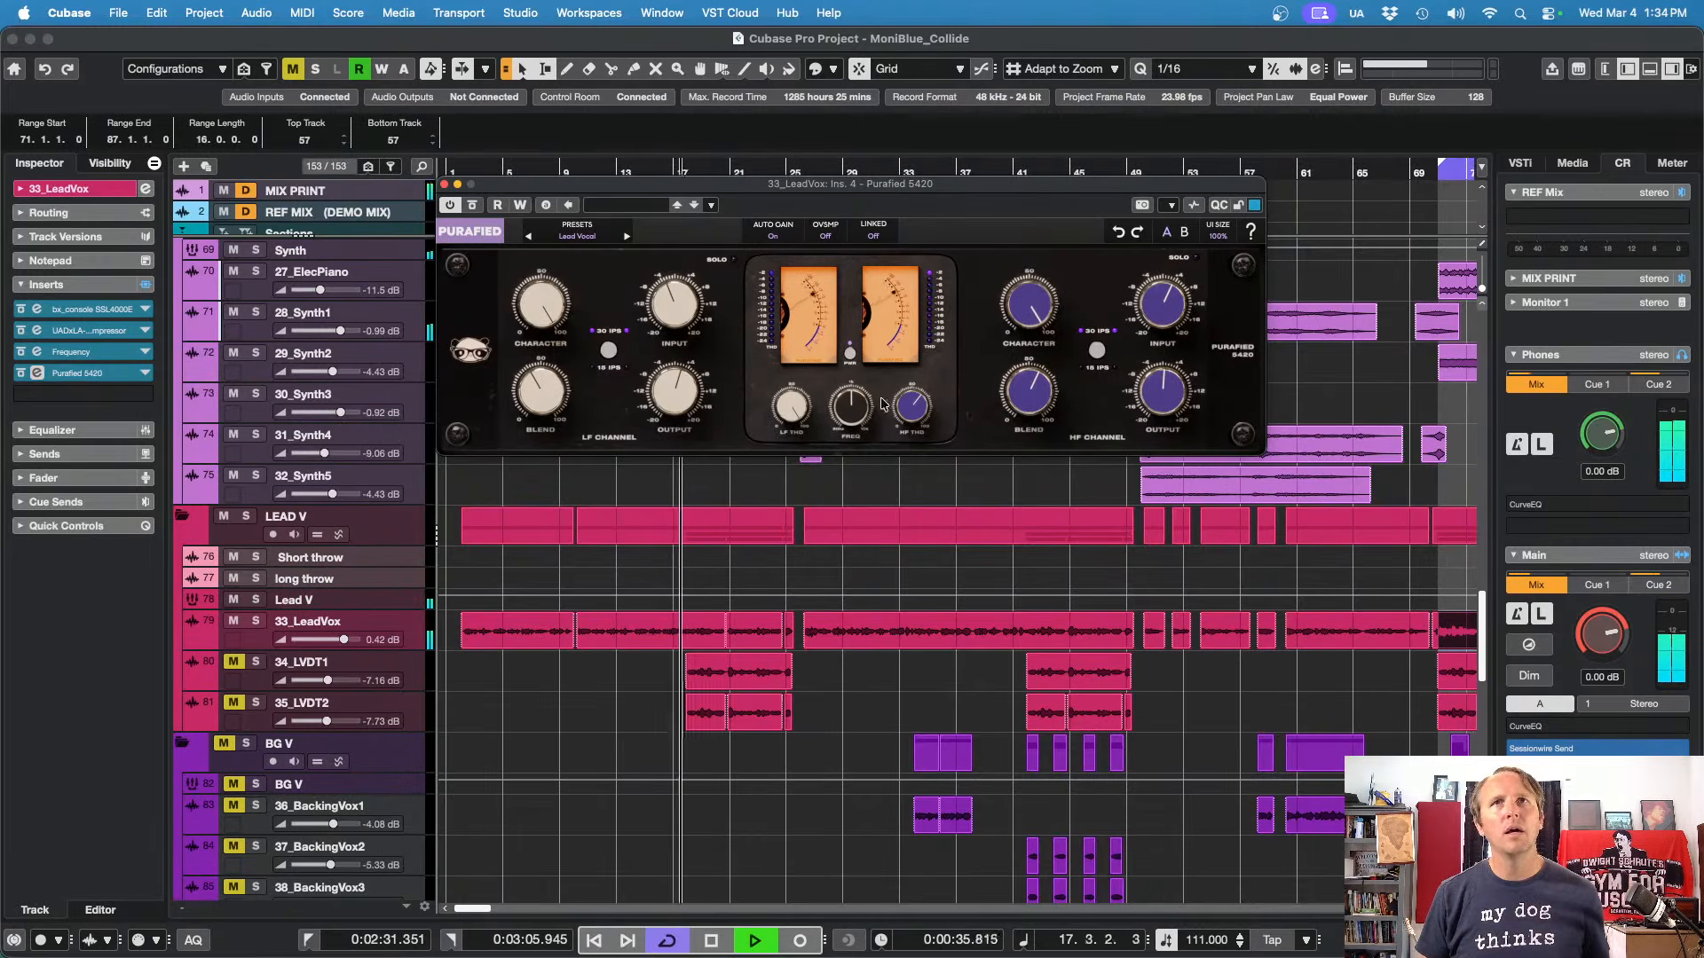
left_click_drag(794, 415, 795, 419)
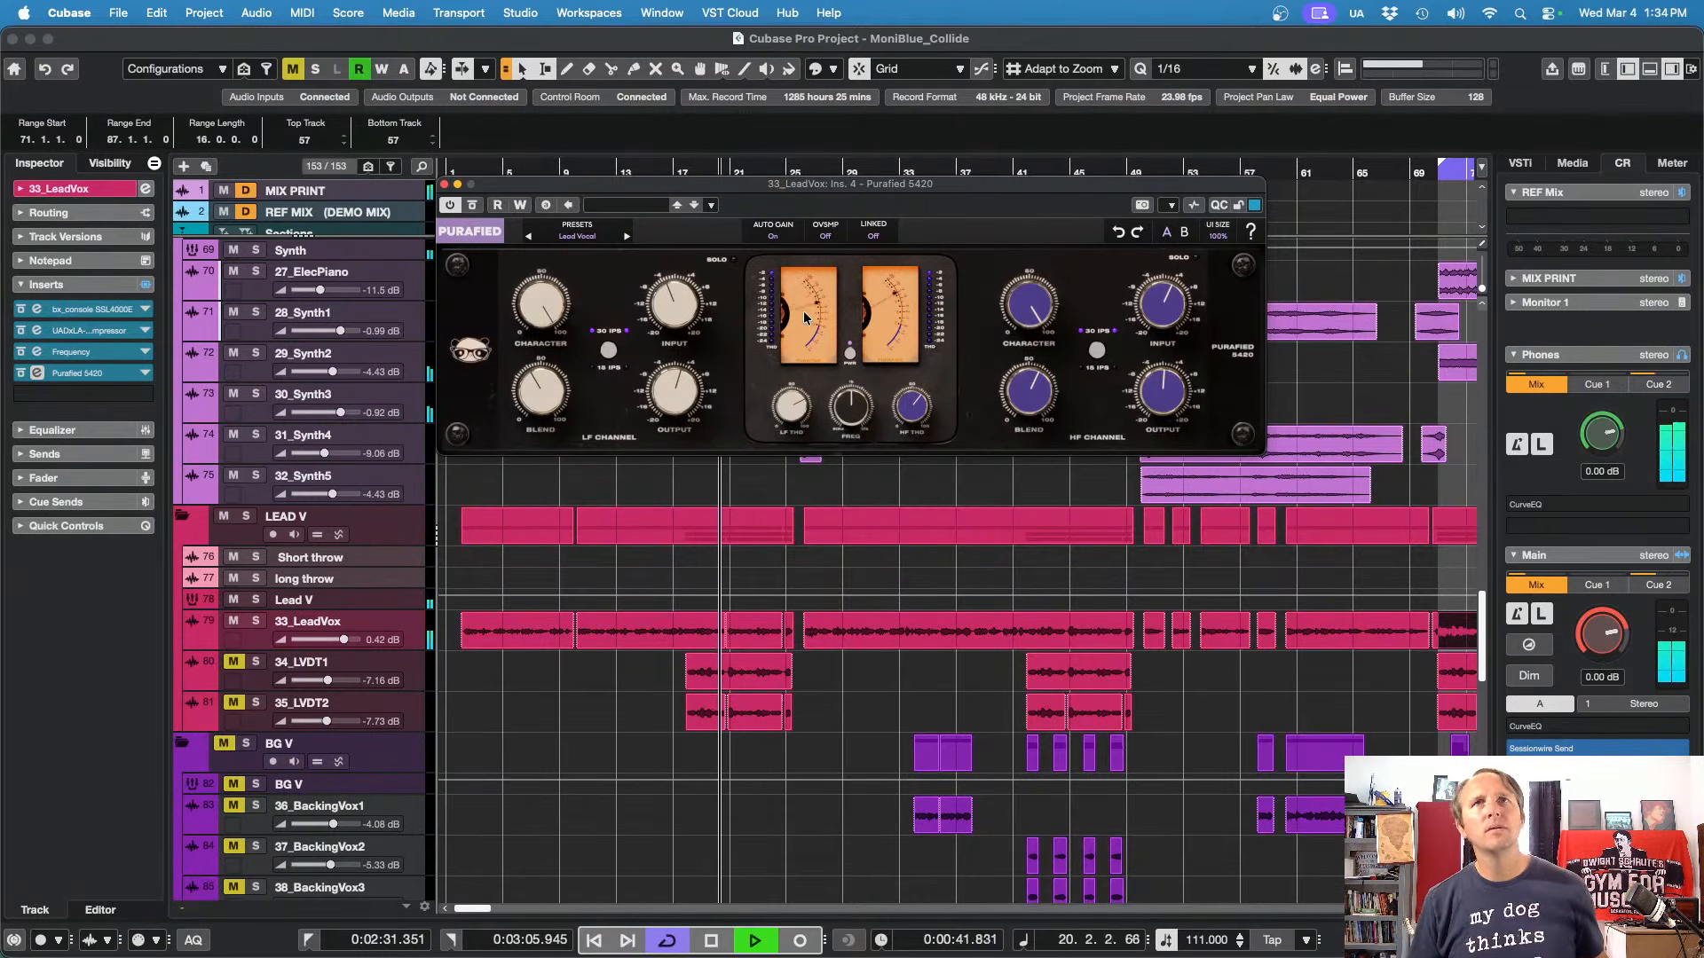
key("space")
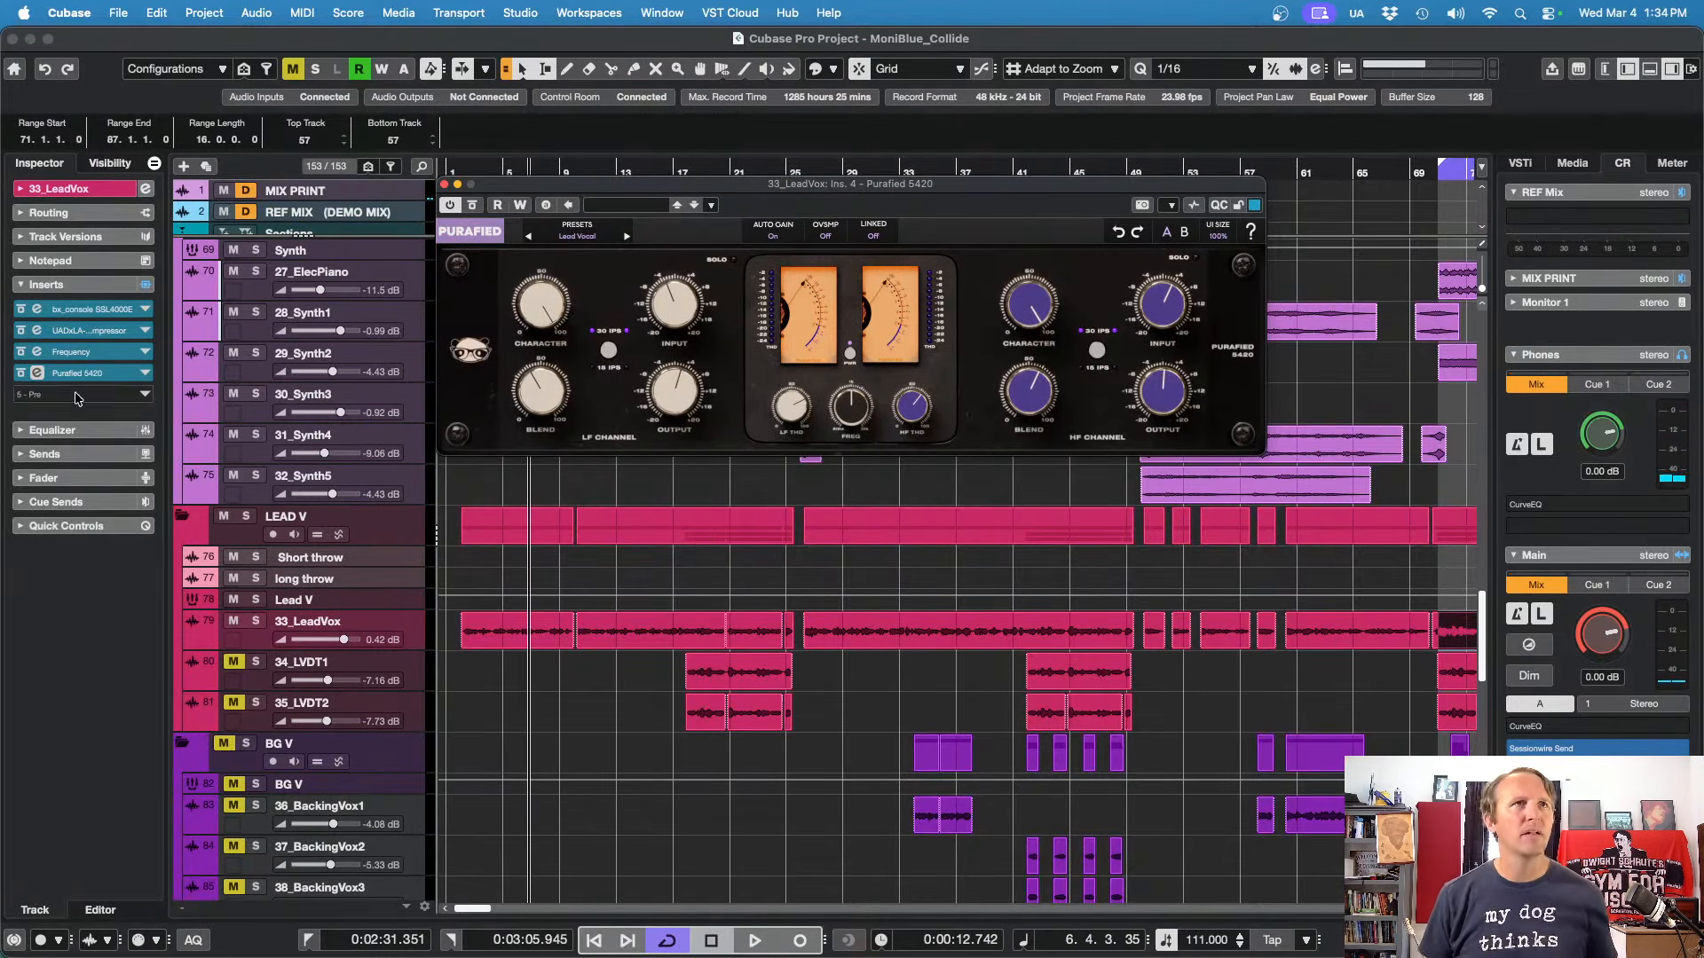
Step: Browse the Dynamics effects and insert Comprexxor from the IK Multimedia list into the lead vocal's fifth insert slot
left_click(76, 396)
left_click(45, 578)
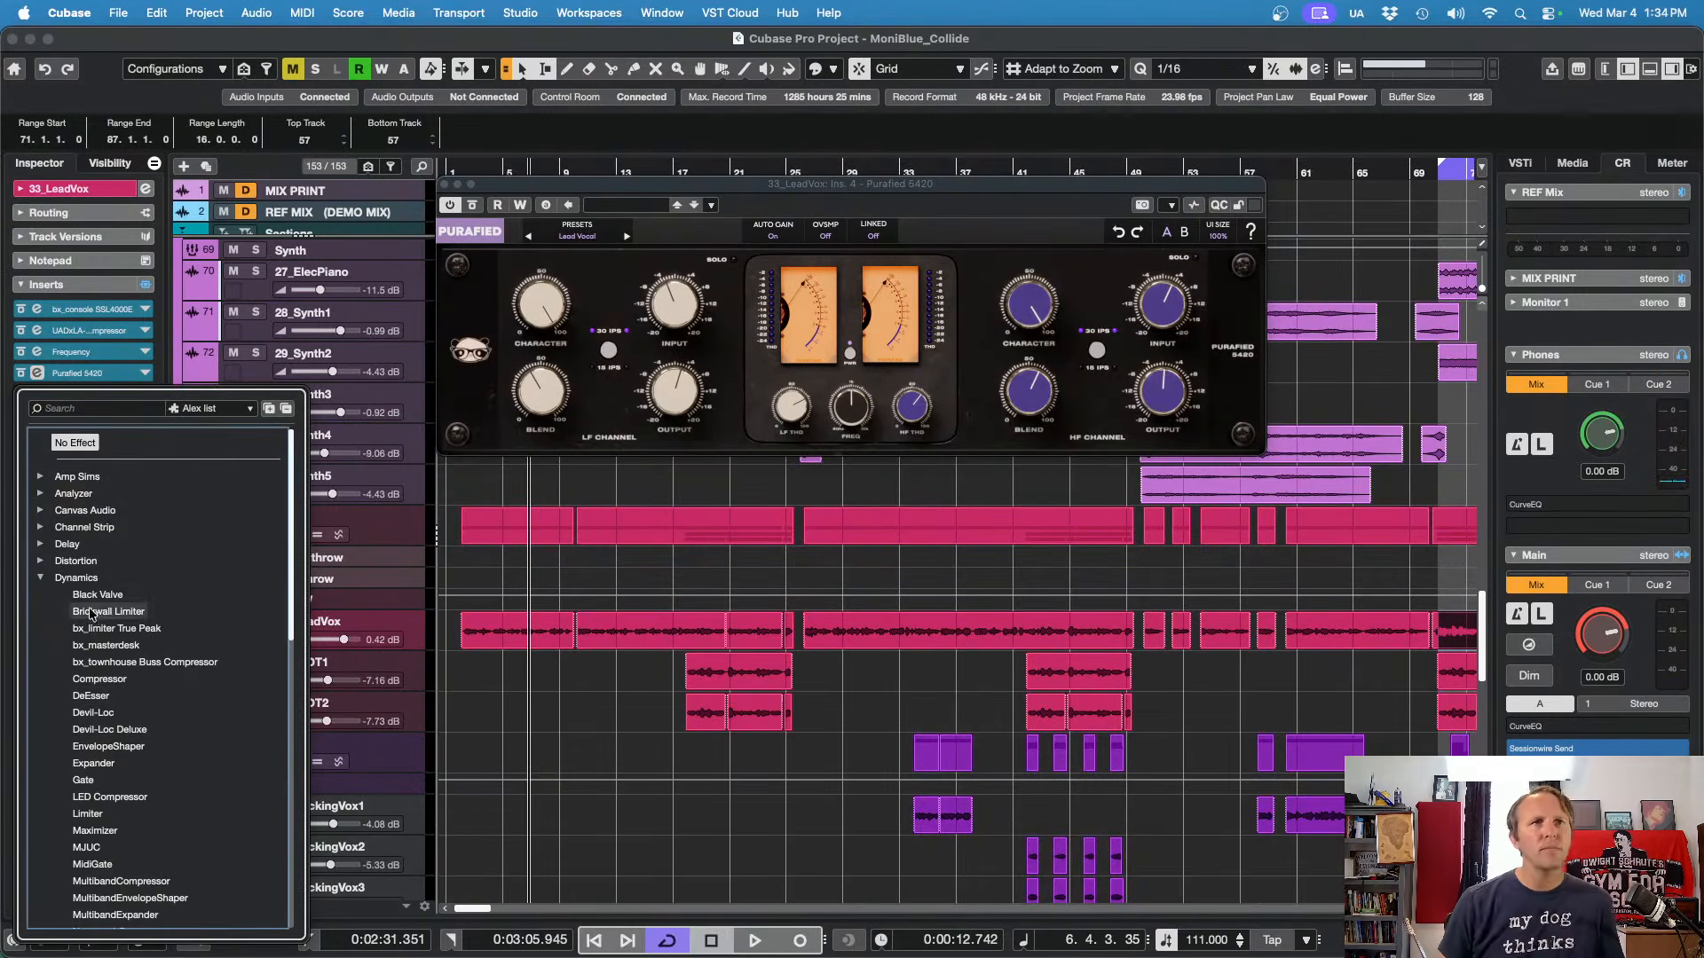
scroll(137, 717, "down", 5)
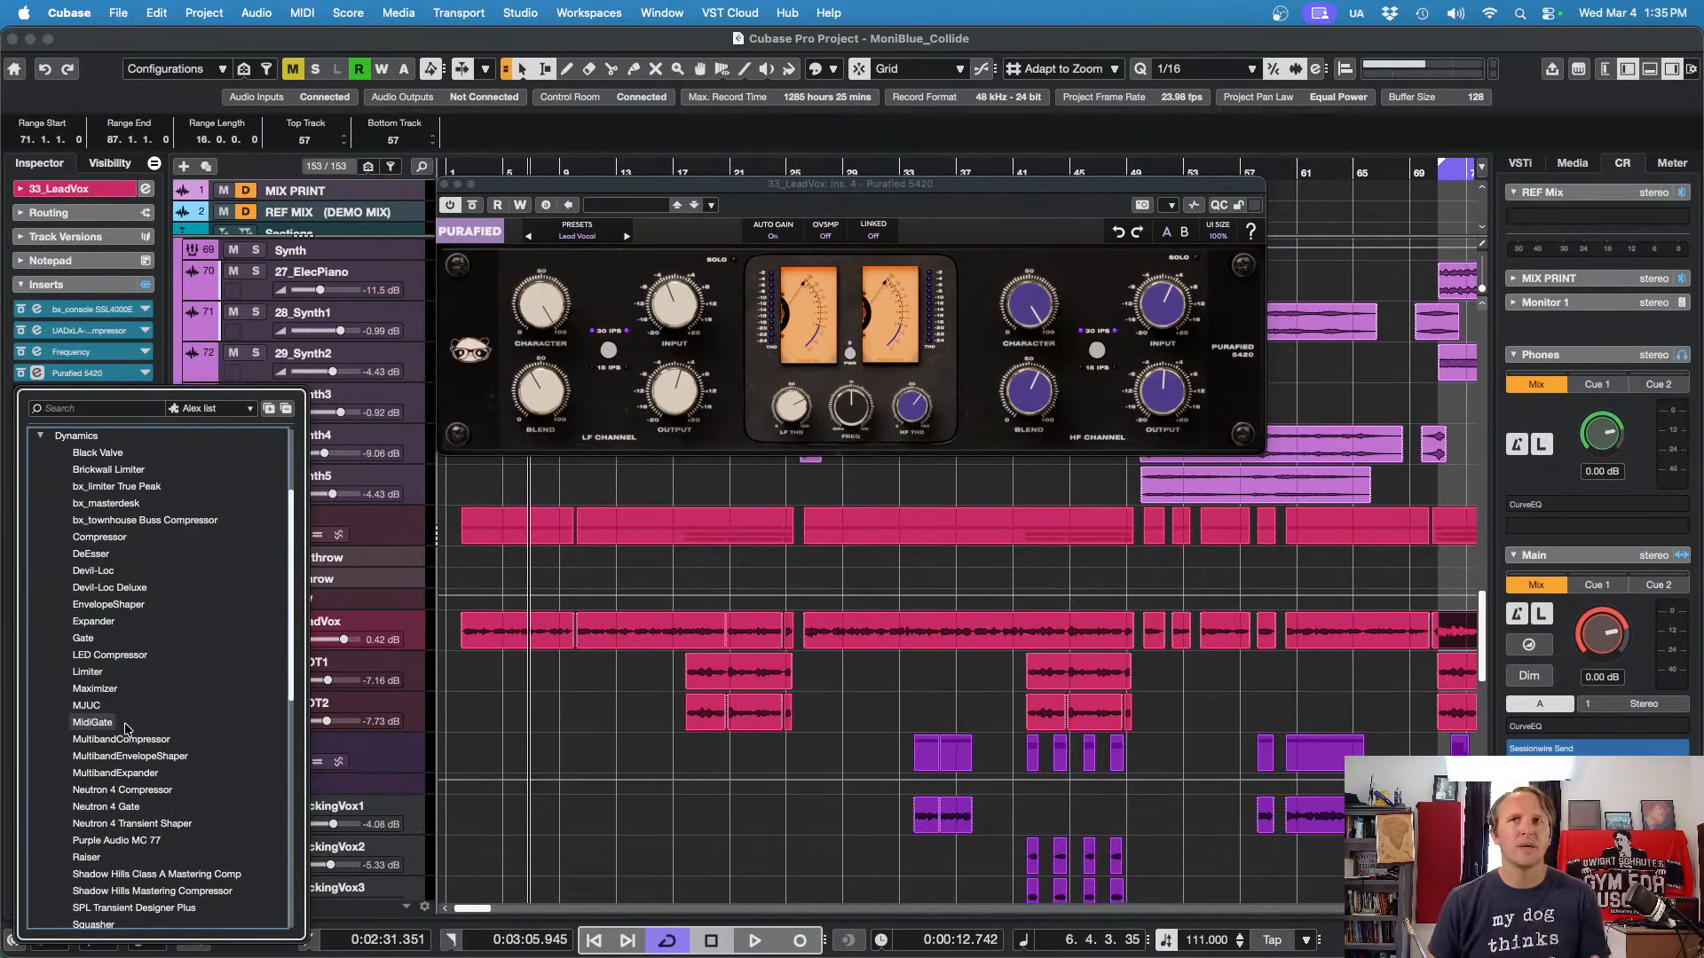
scroll(121, 729, "down", 8)
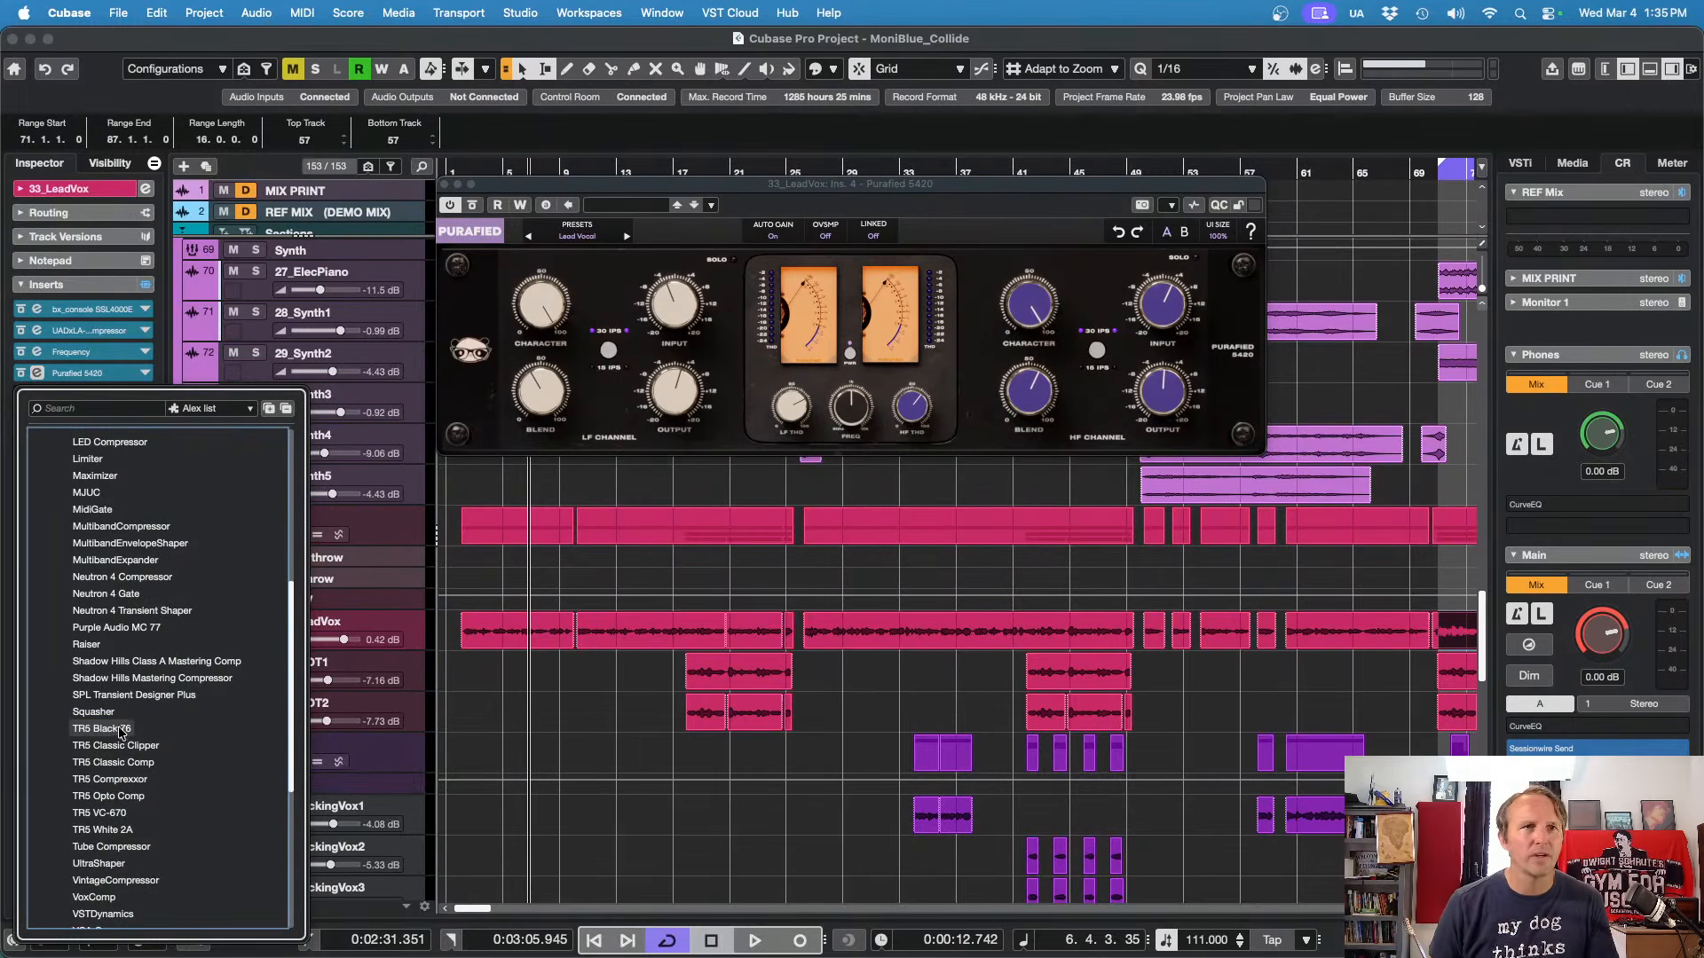
scroll(120, 795, "down", 5)
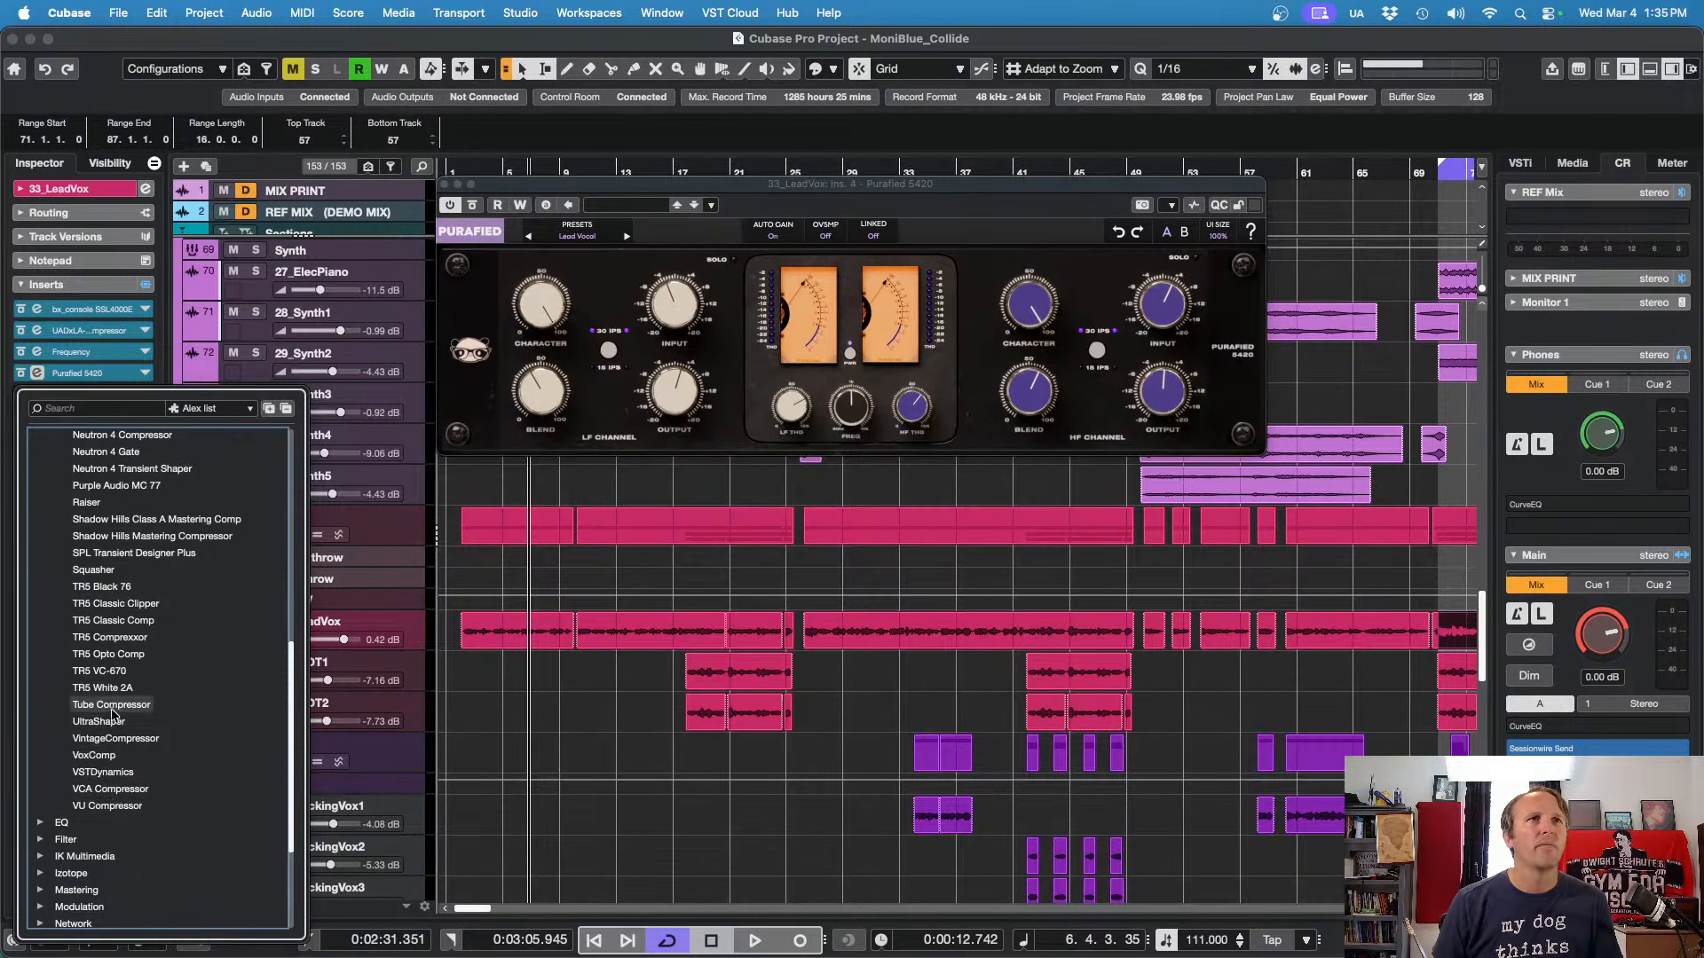
scroll(101, 603, "up", 9)
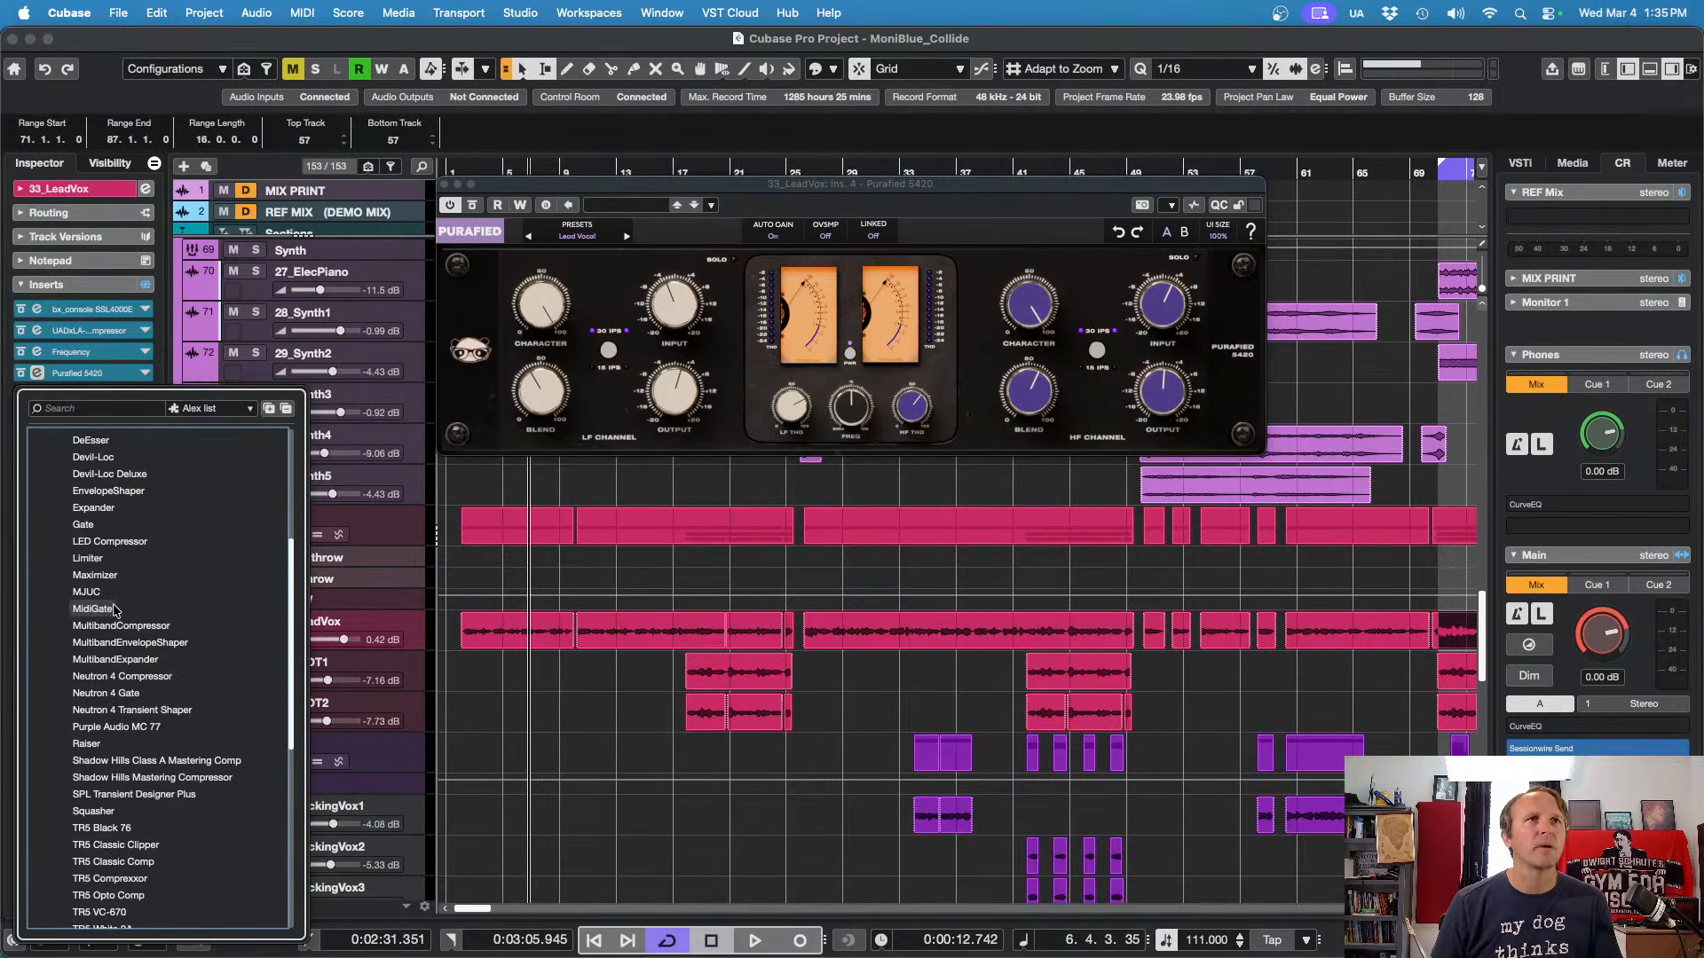
scroll(116, 609, "up", 10)
left_click(43, 578)
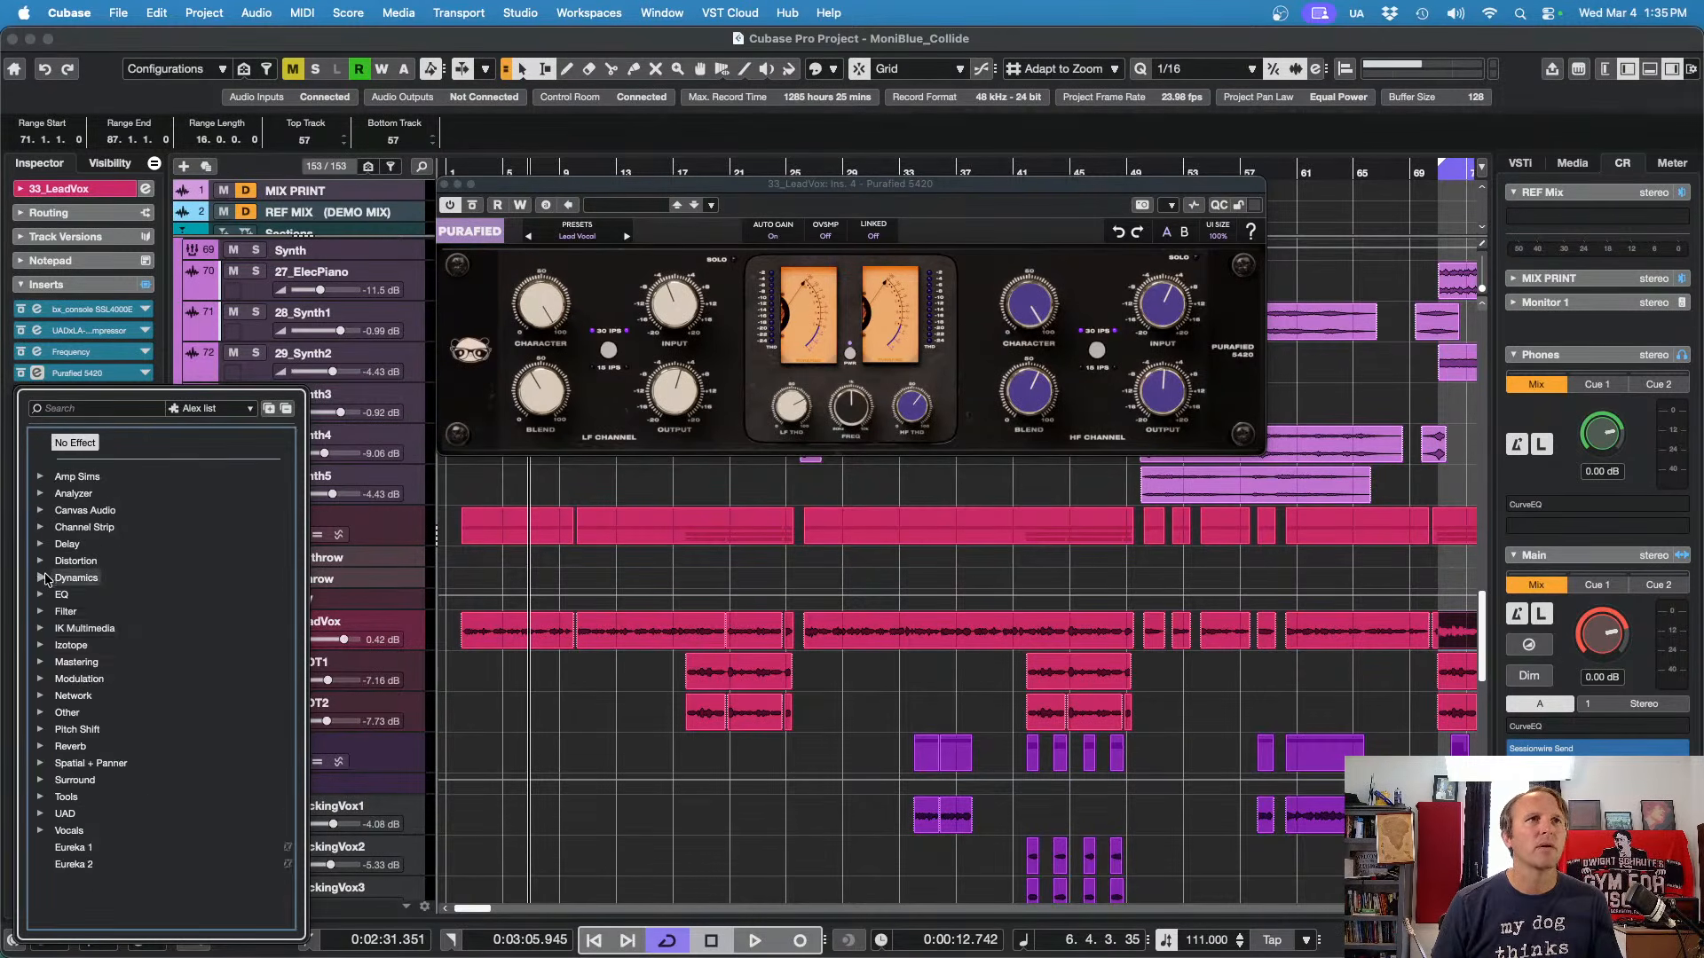
left_click(41, 628)
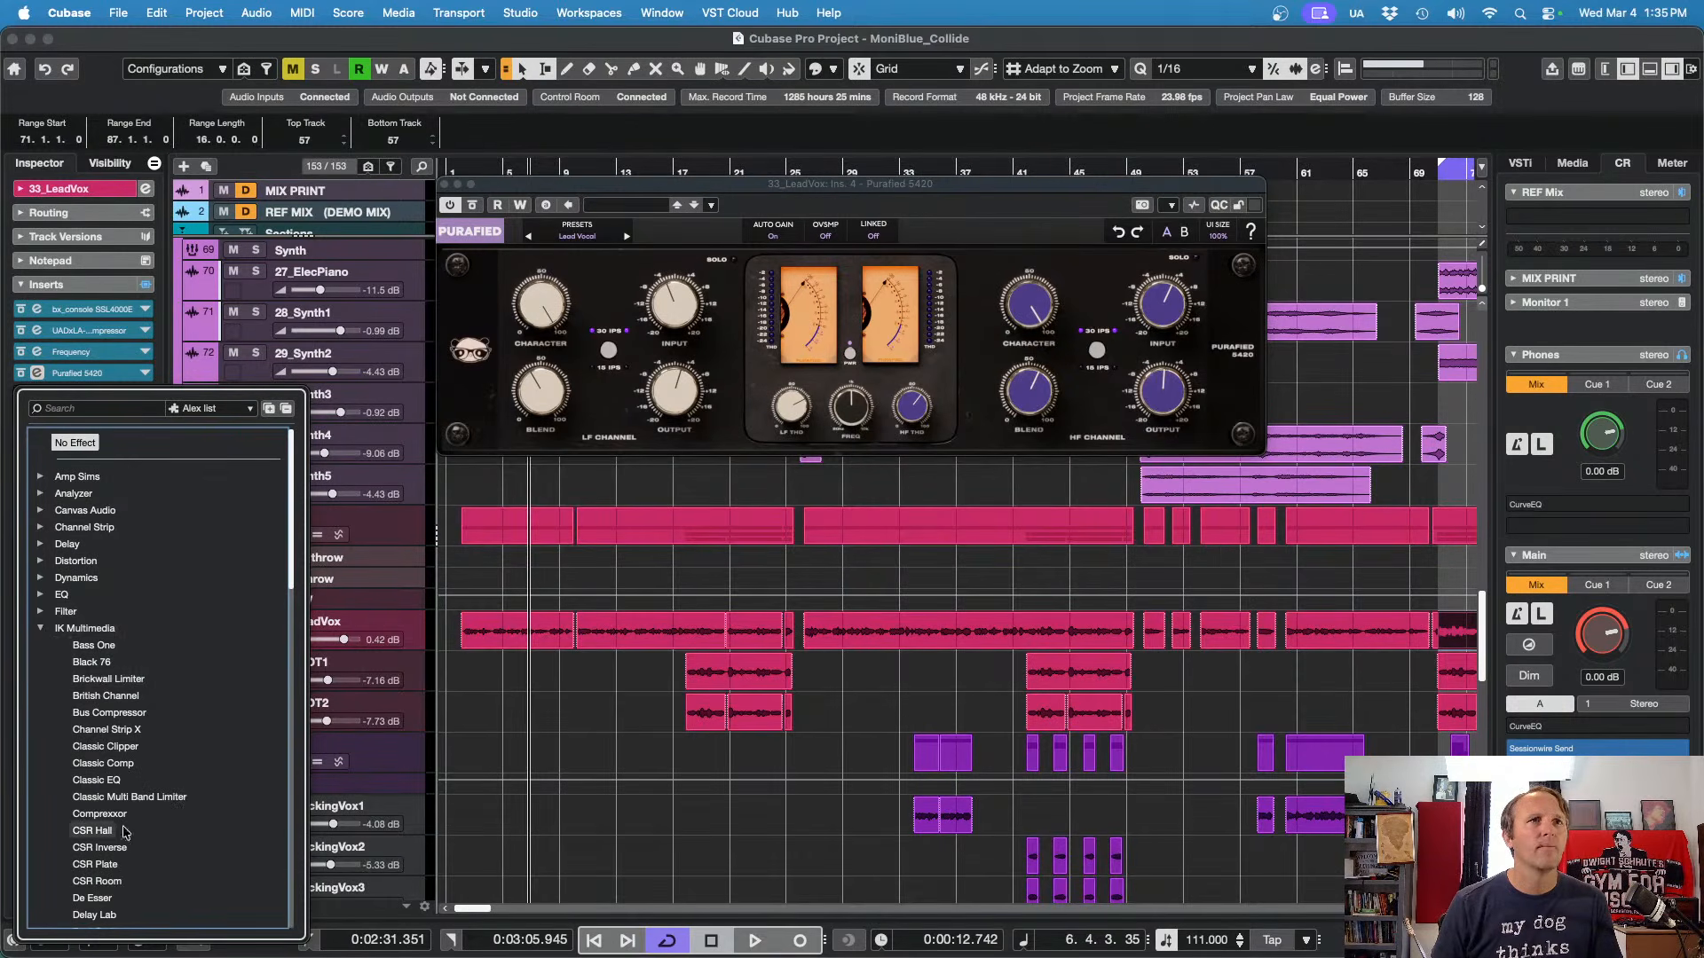
left_click(99, 814)
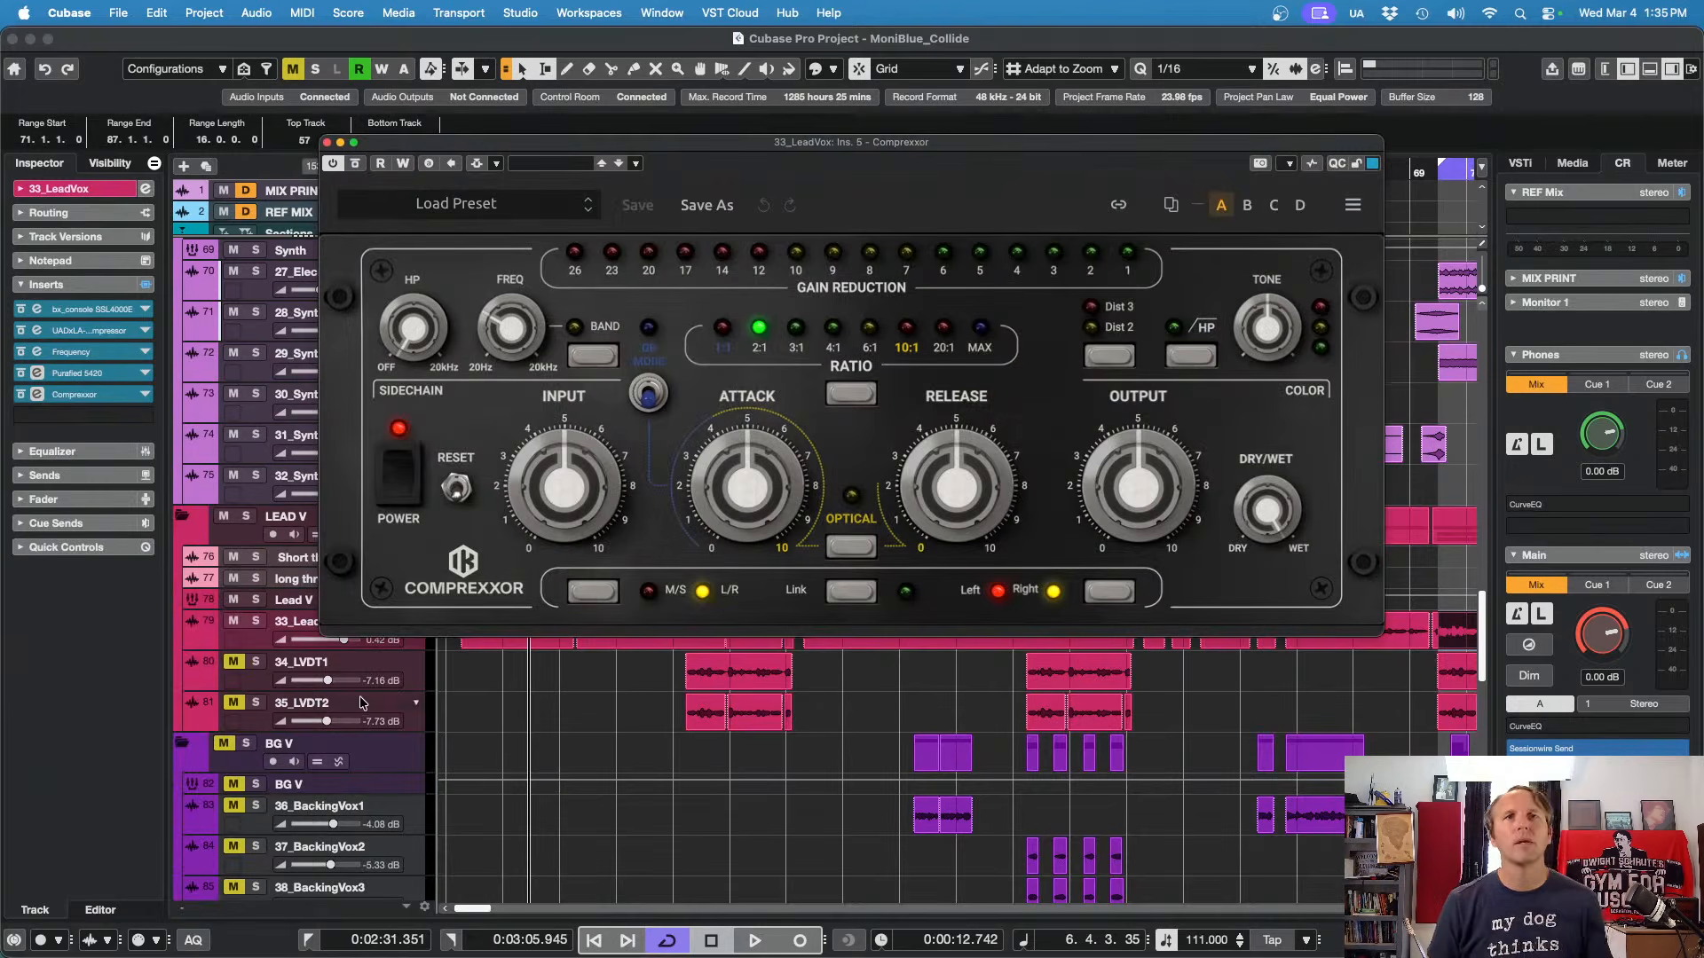
Step: Play the lead vocal soloed and set Comprexxor's Input to about 5.5, Attack to about 6, Release to 4.1 and Output to 3.8
key("s")
key("space")
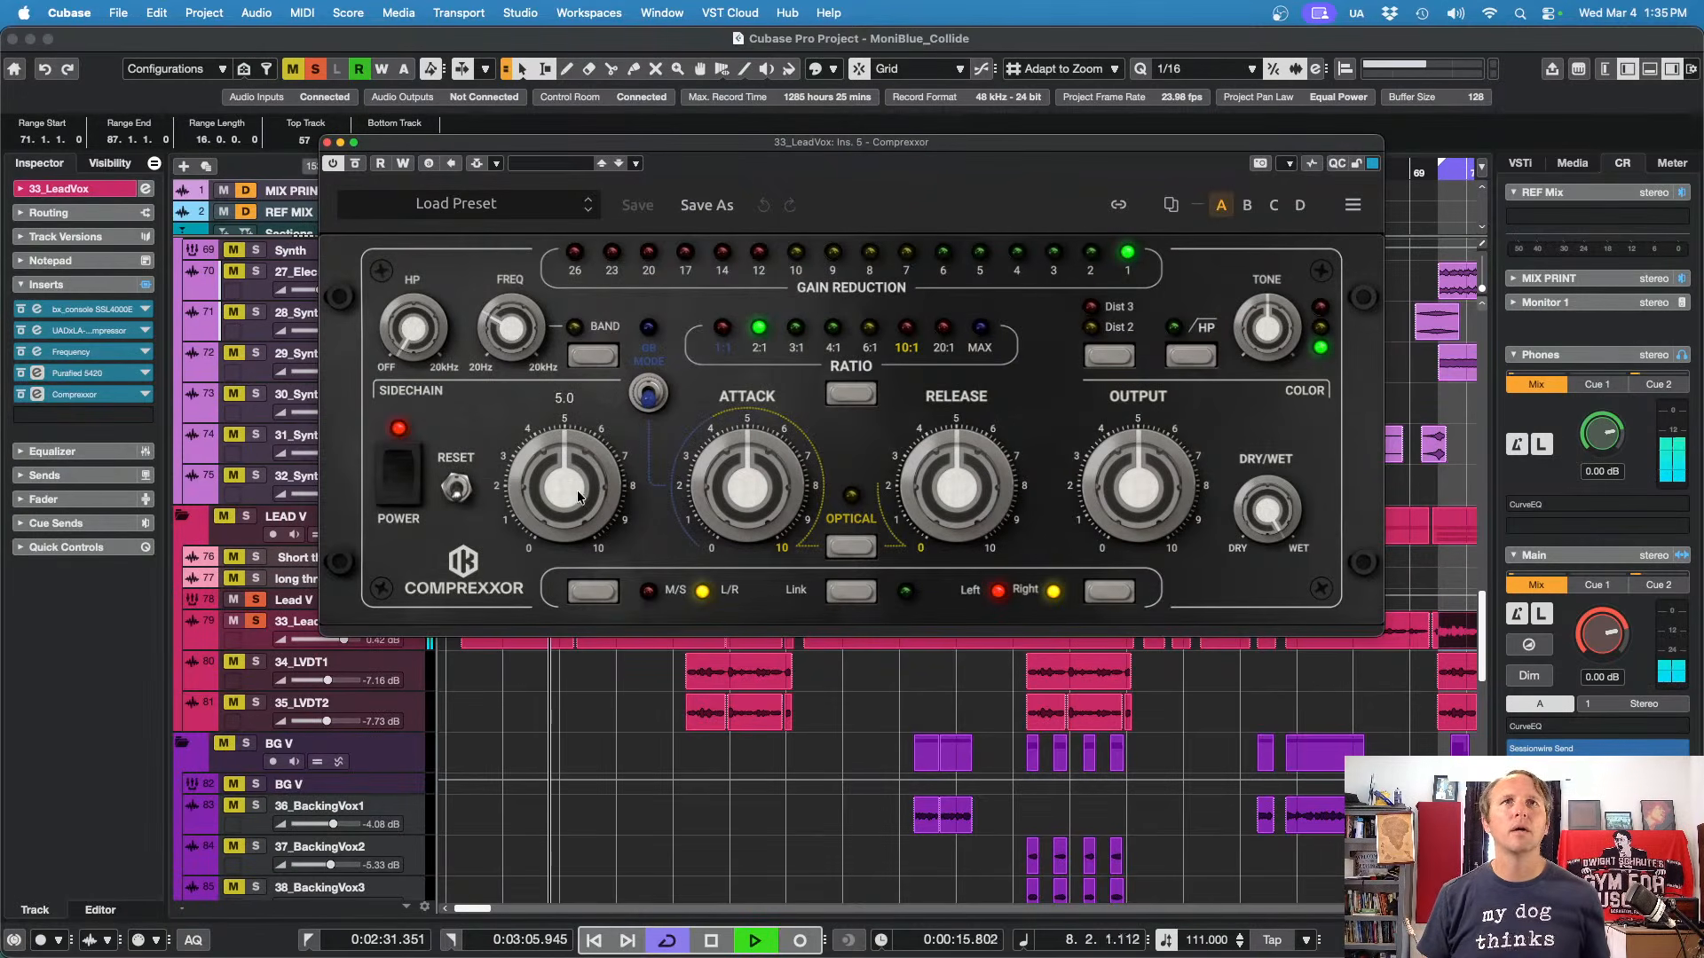
left_click_drag(577, 498, 576, 480)
mouse_move(744, 472)
left_mouse_down()
mouse_move(737, 487)
mouse_move(733, 446)
left_mouse_up()
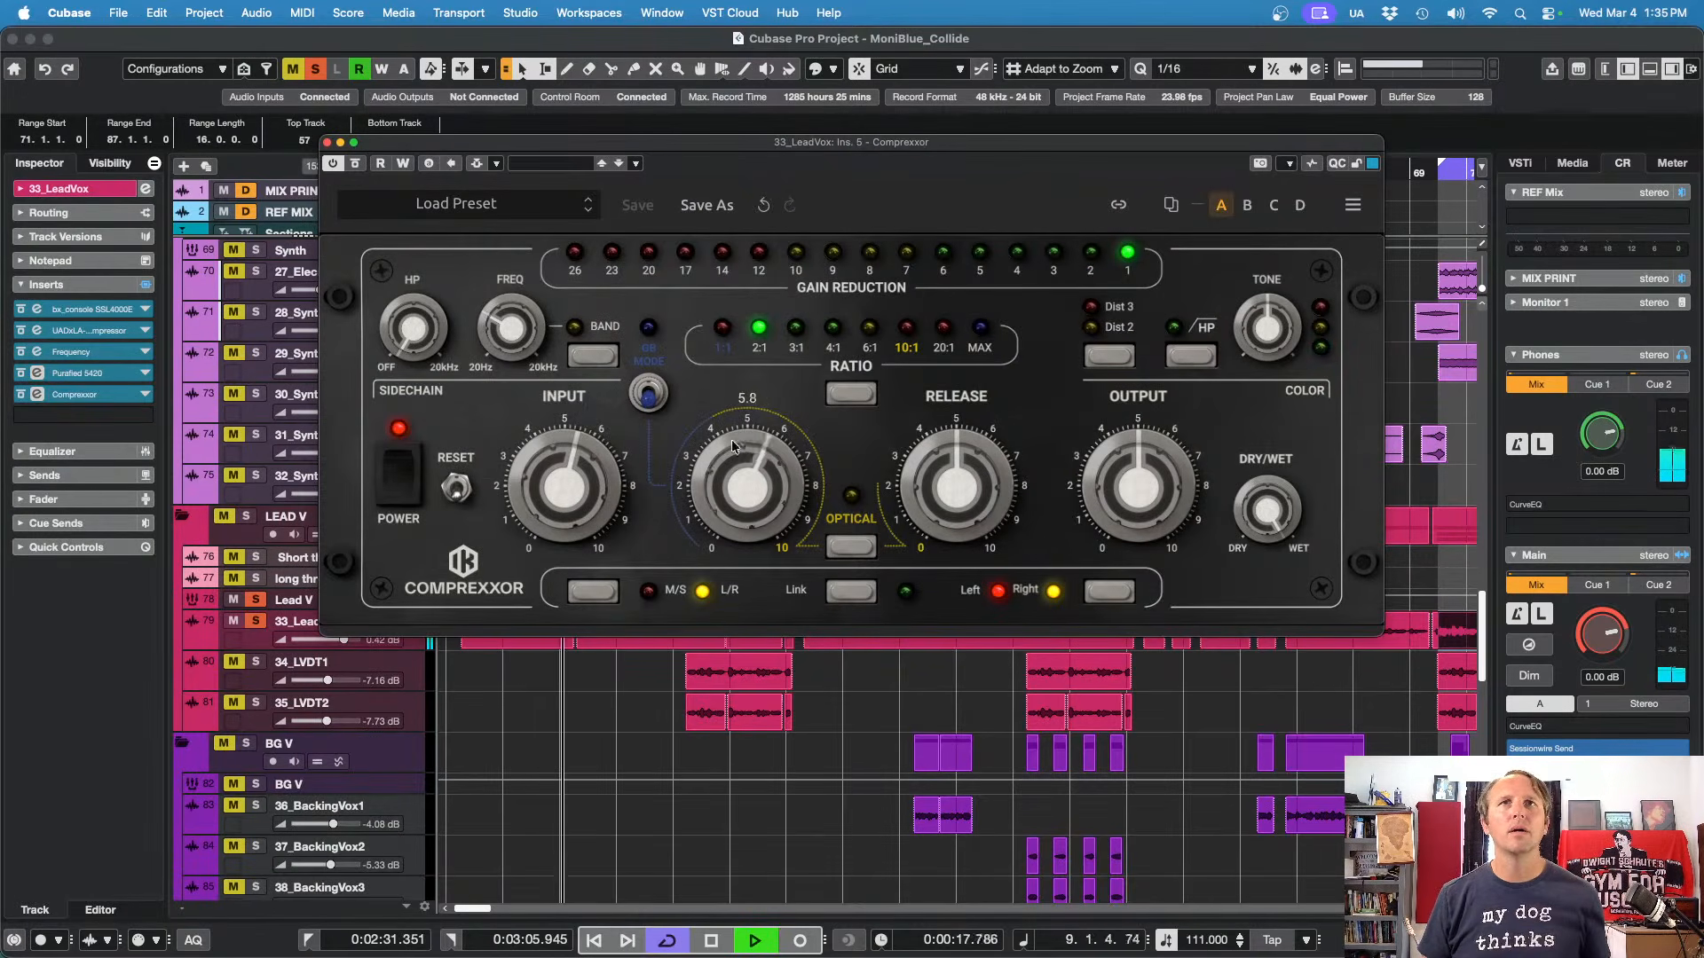
left_click_drag(950, 464, 948, 479)
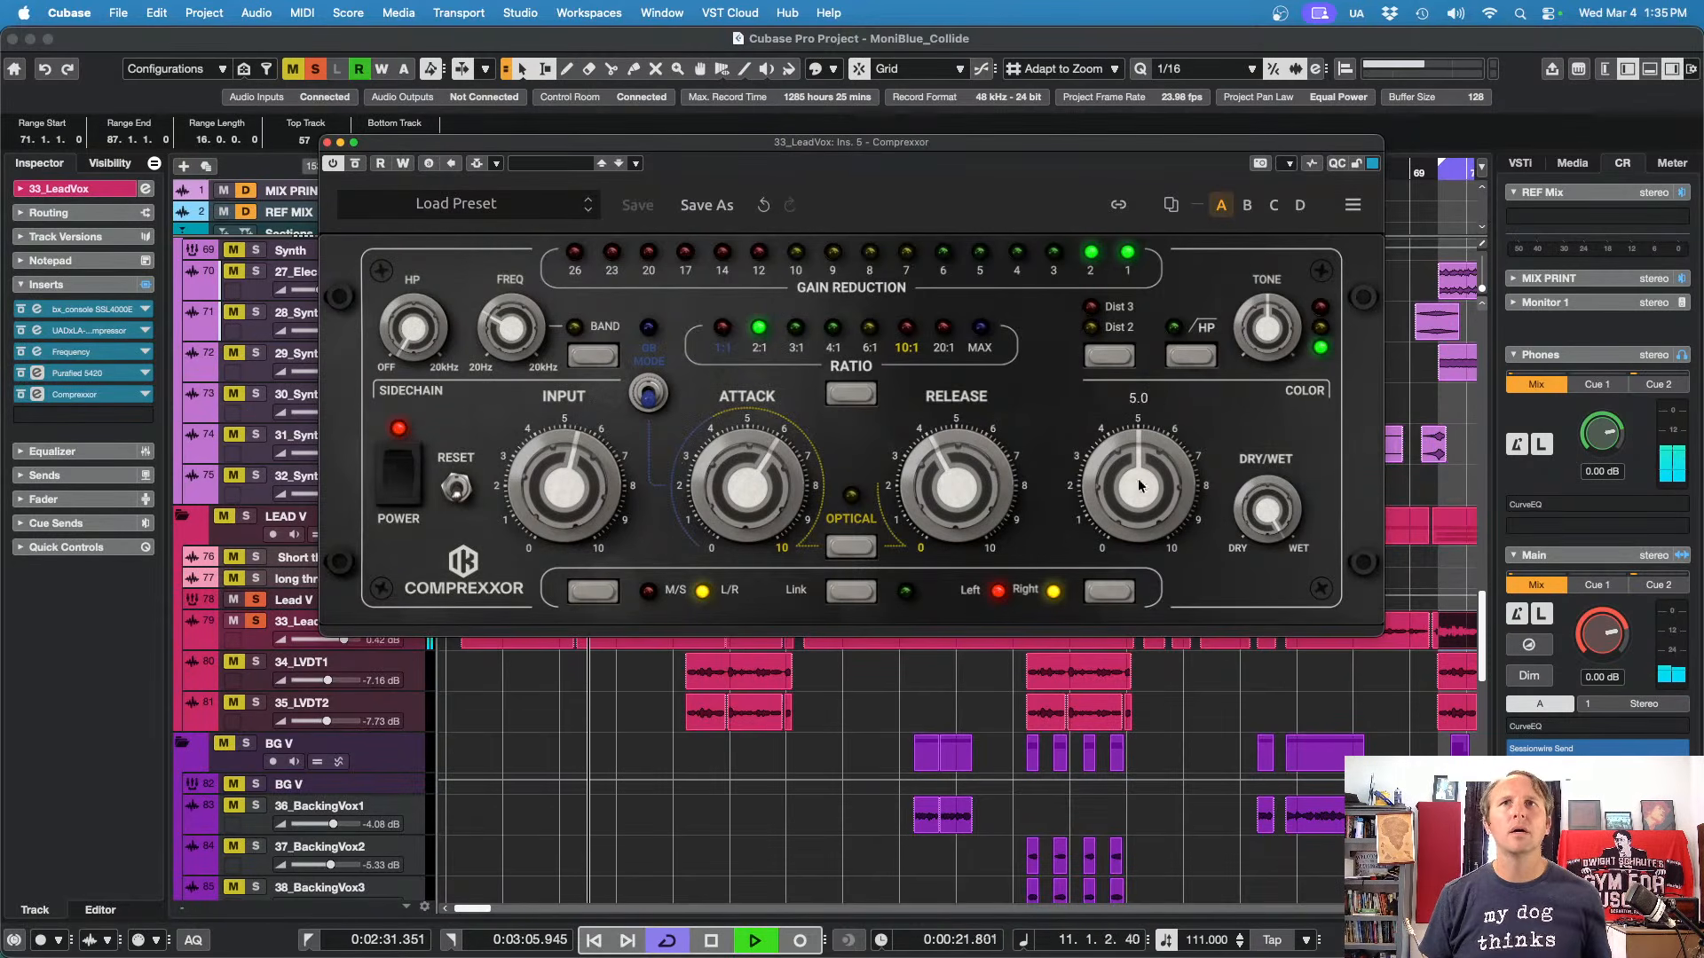
left_click_drag(1139, 485, 1132, 507)
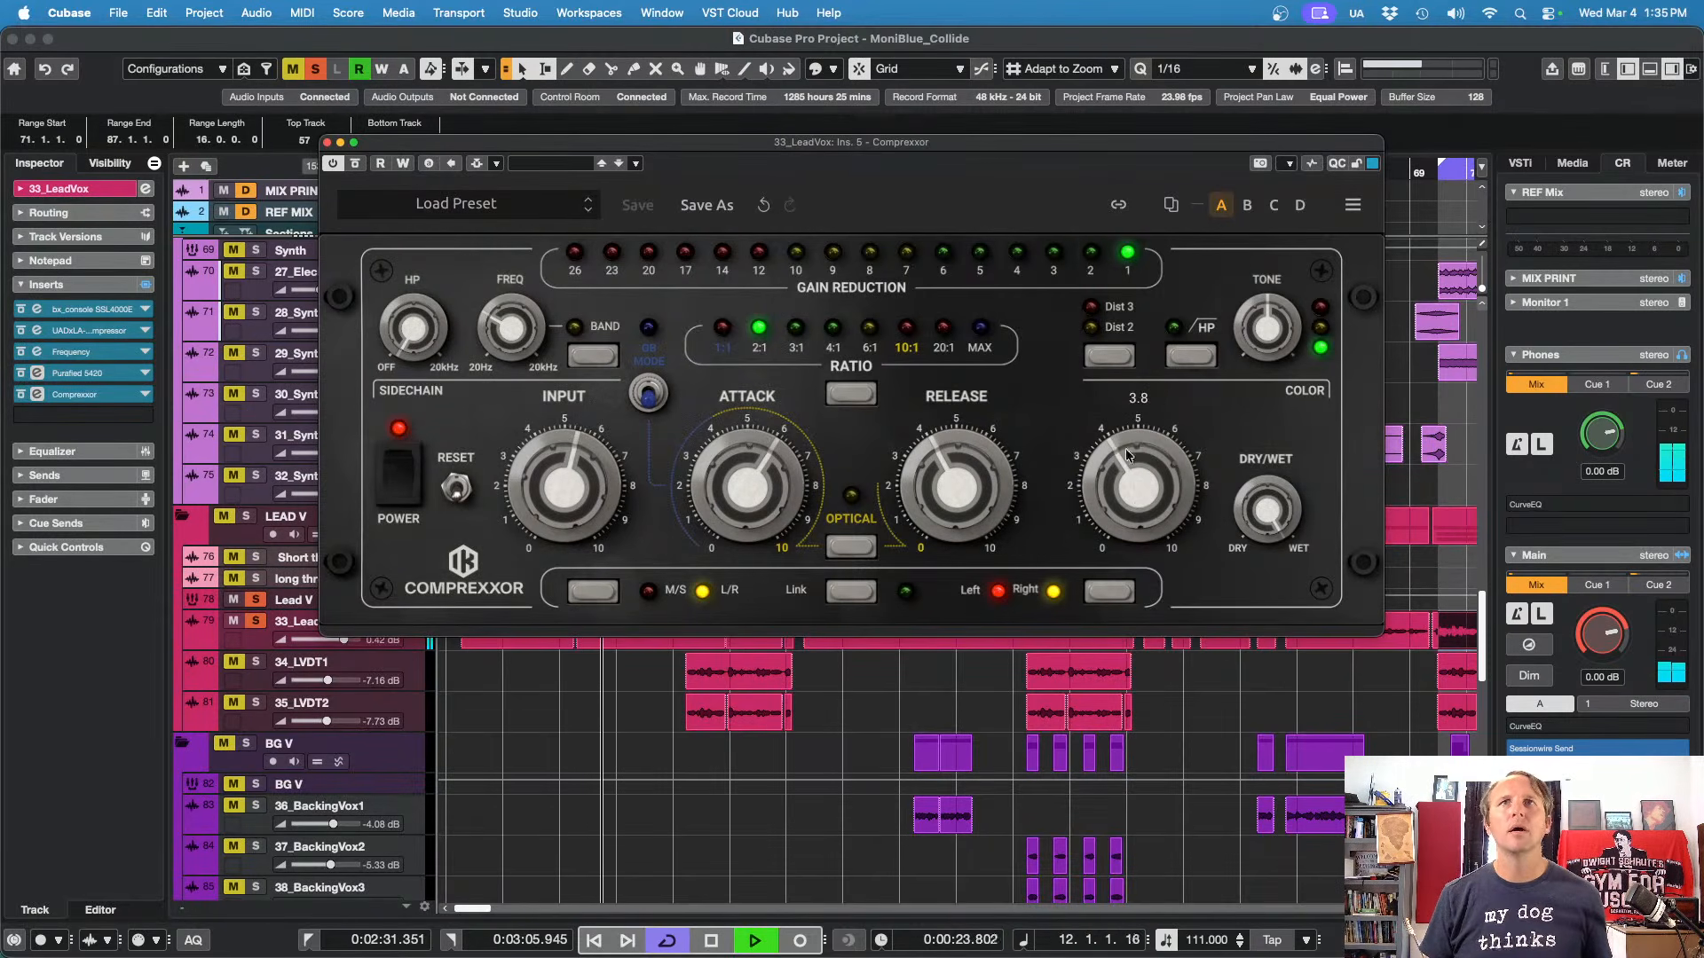
Step: Compare Comprexxor bypassed and active on the lead vocal, soloed and in the full mix
left_click(358, 163)
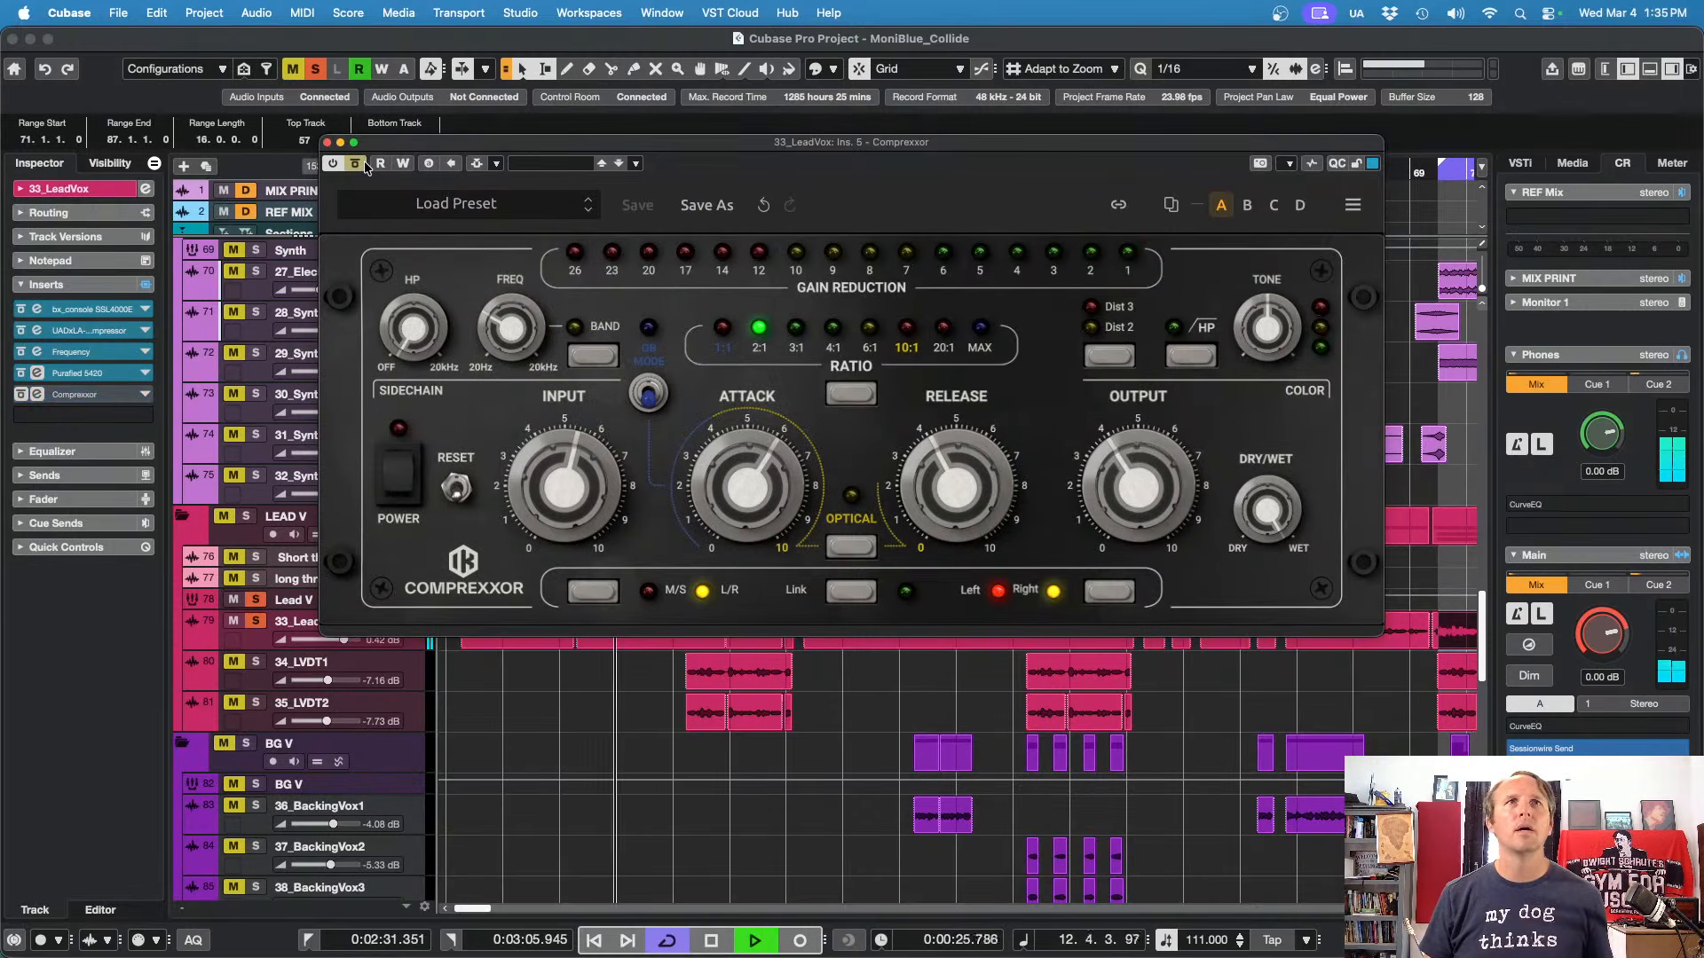
left_click(363, 162)
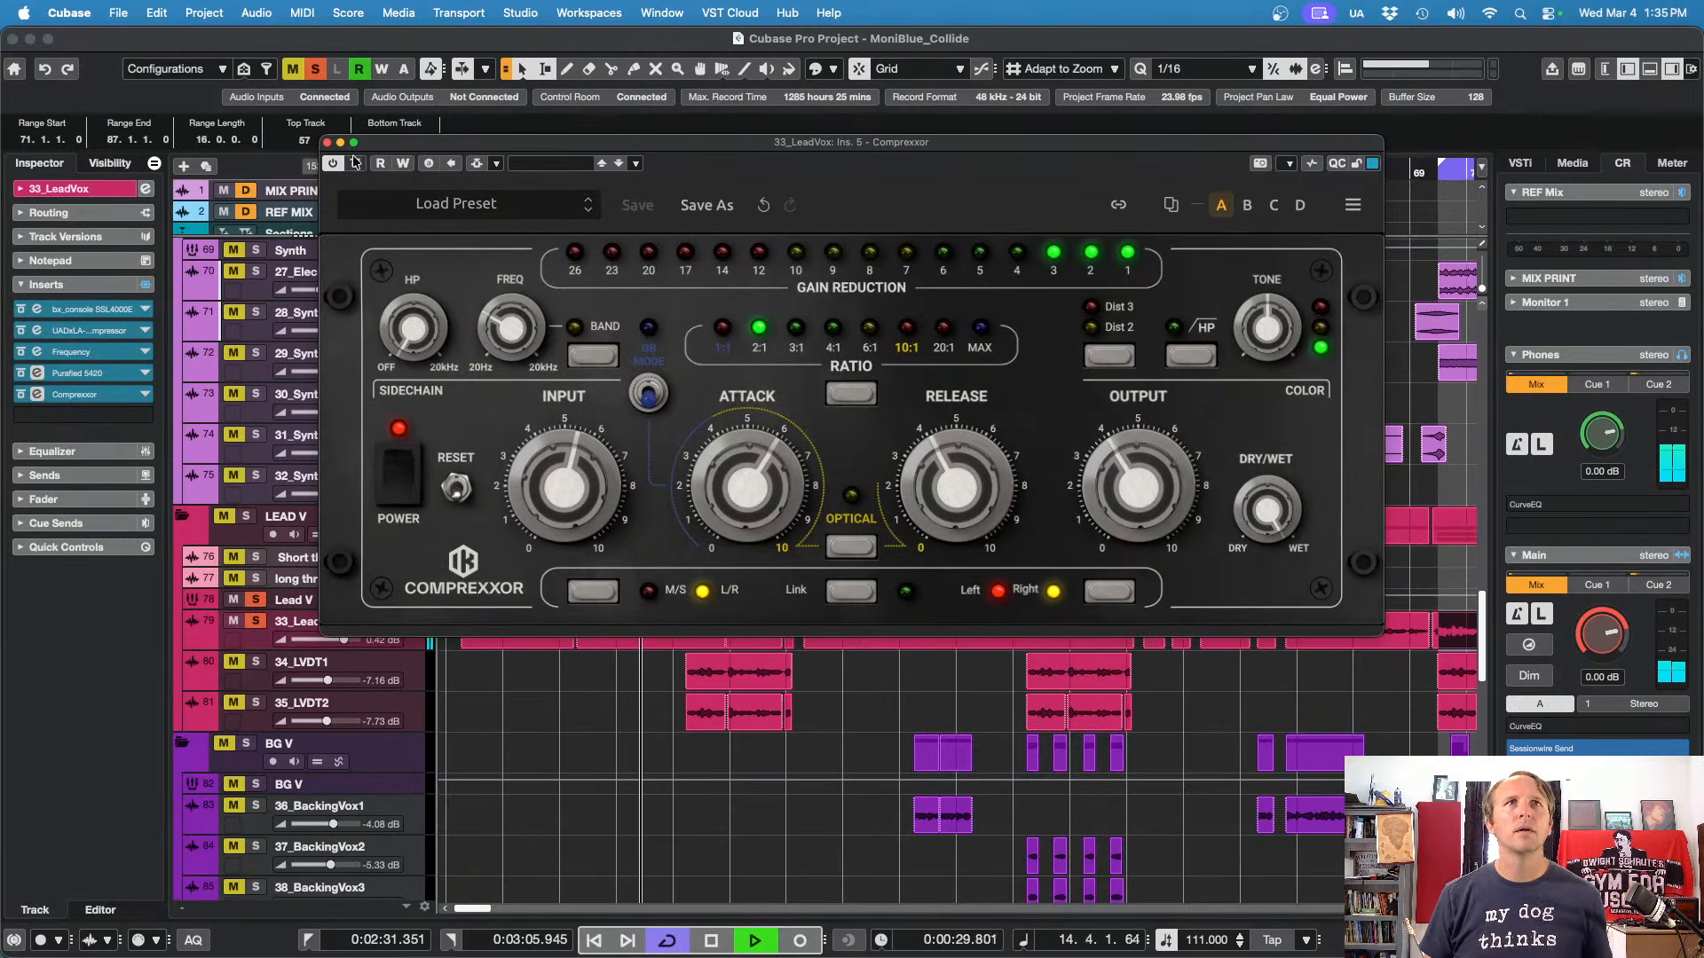
left_click(356, 164)
left_click(356, 164)
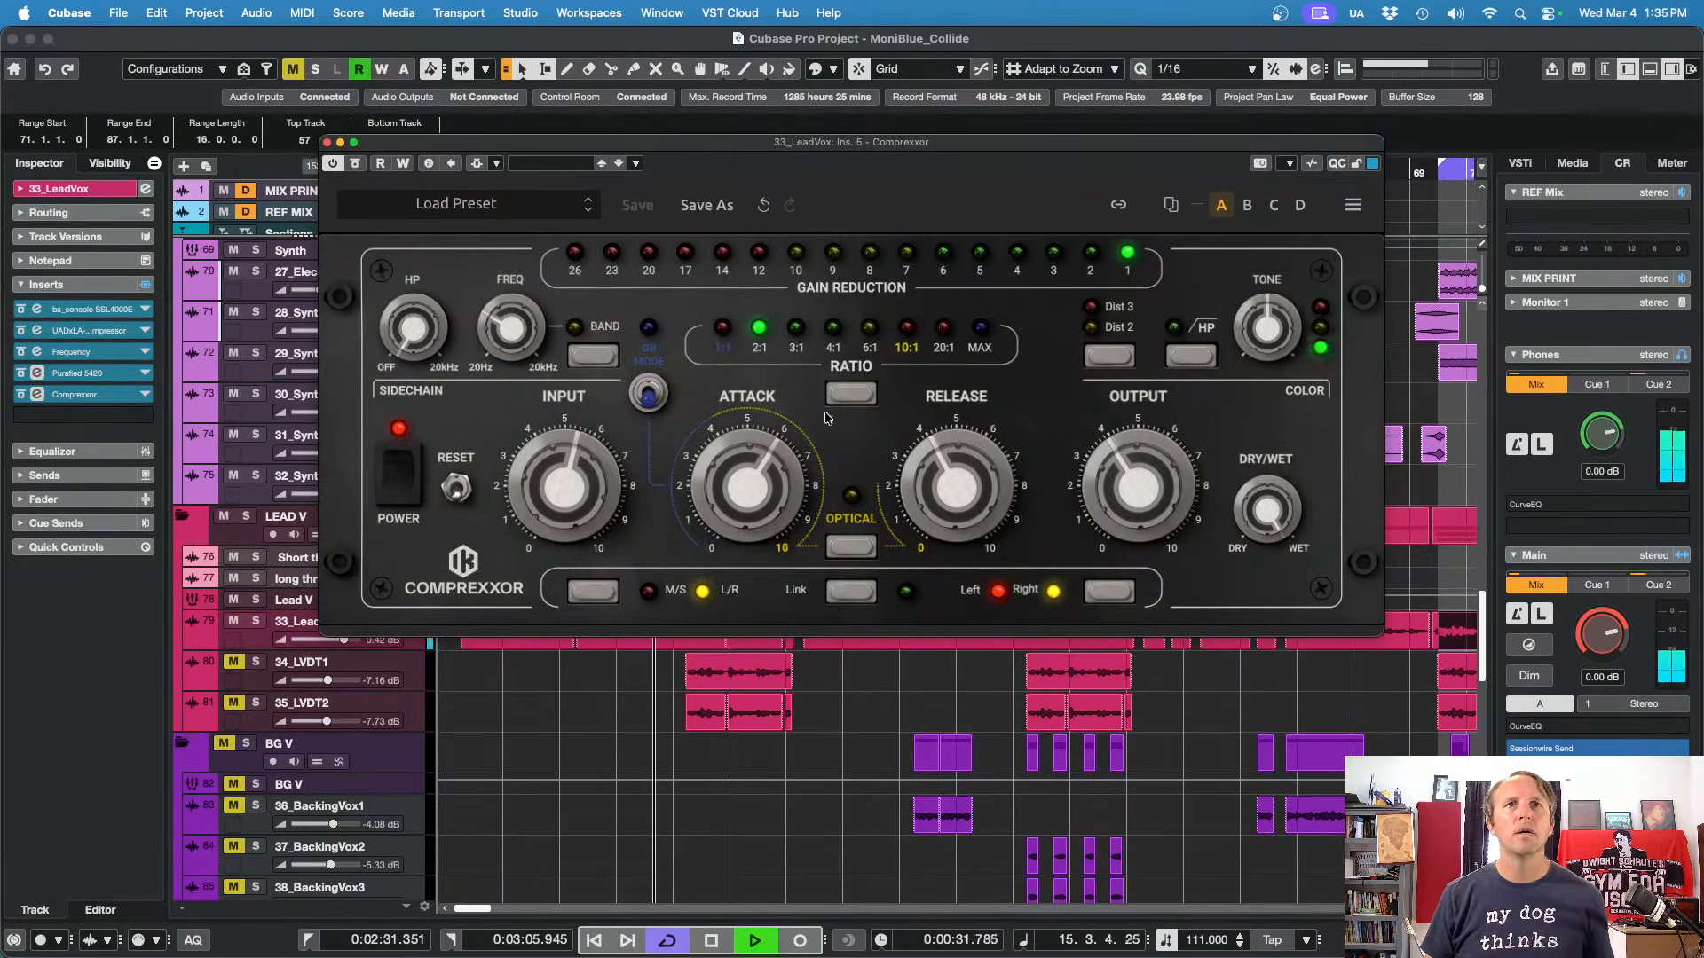
Step: Raise Comprexxor's Output slightly against the full mix and close its window
mouse_move(1123, 484)
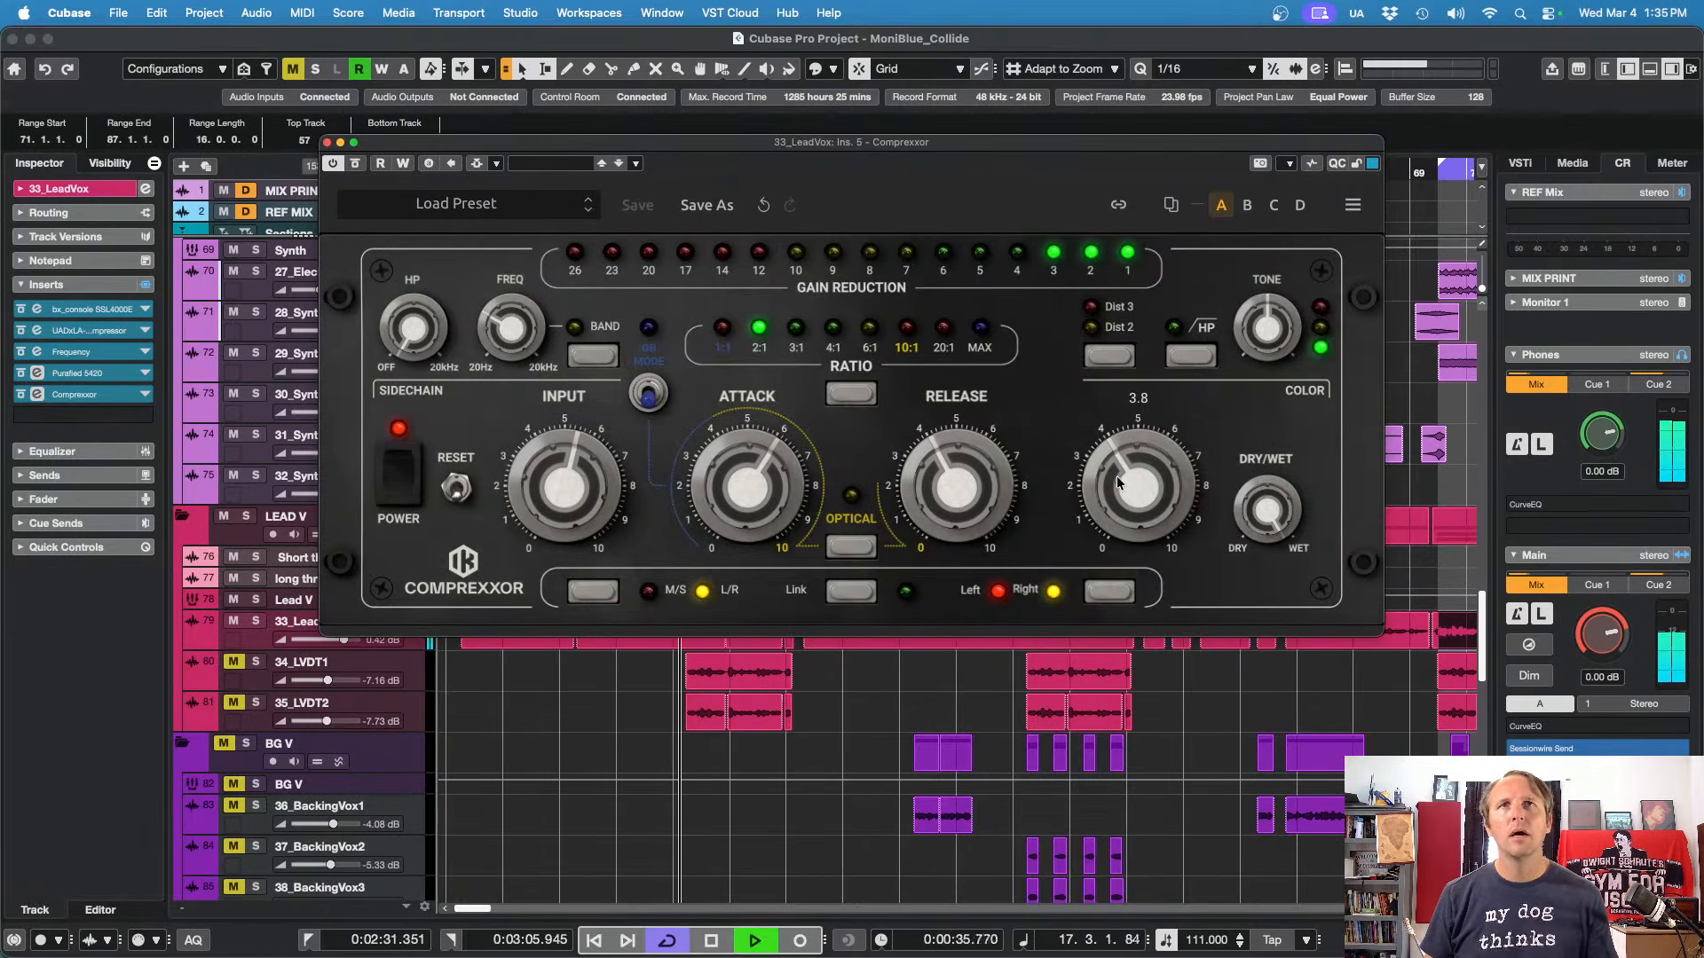
left_click_drag(1118, 483, 1121, 472)
left_click(91, 383)
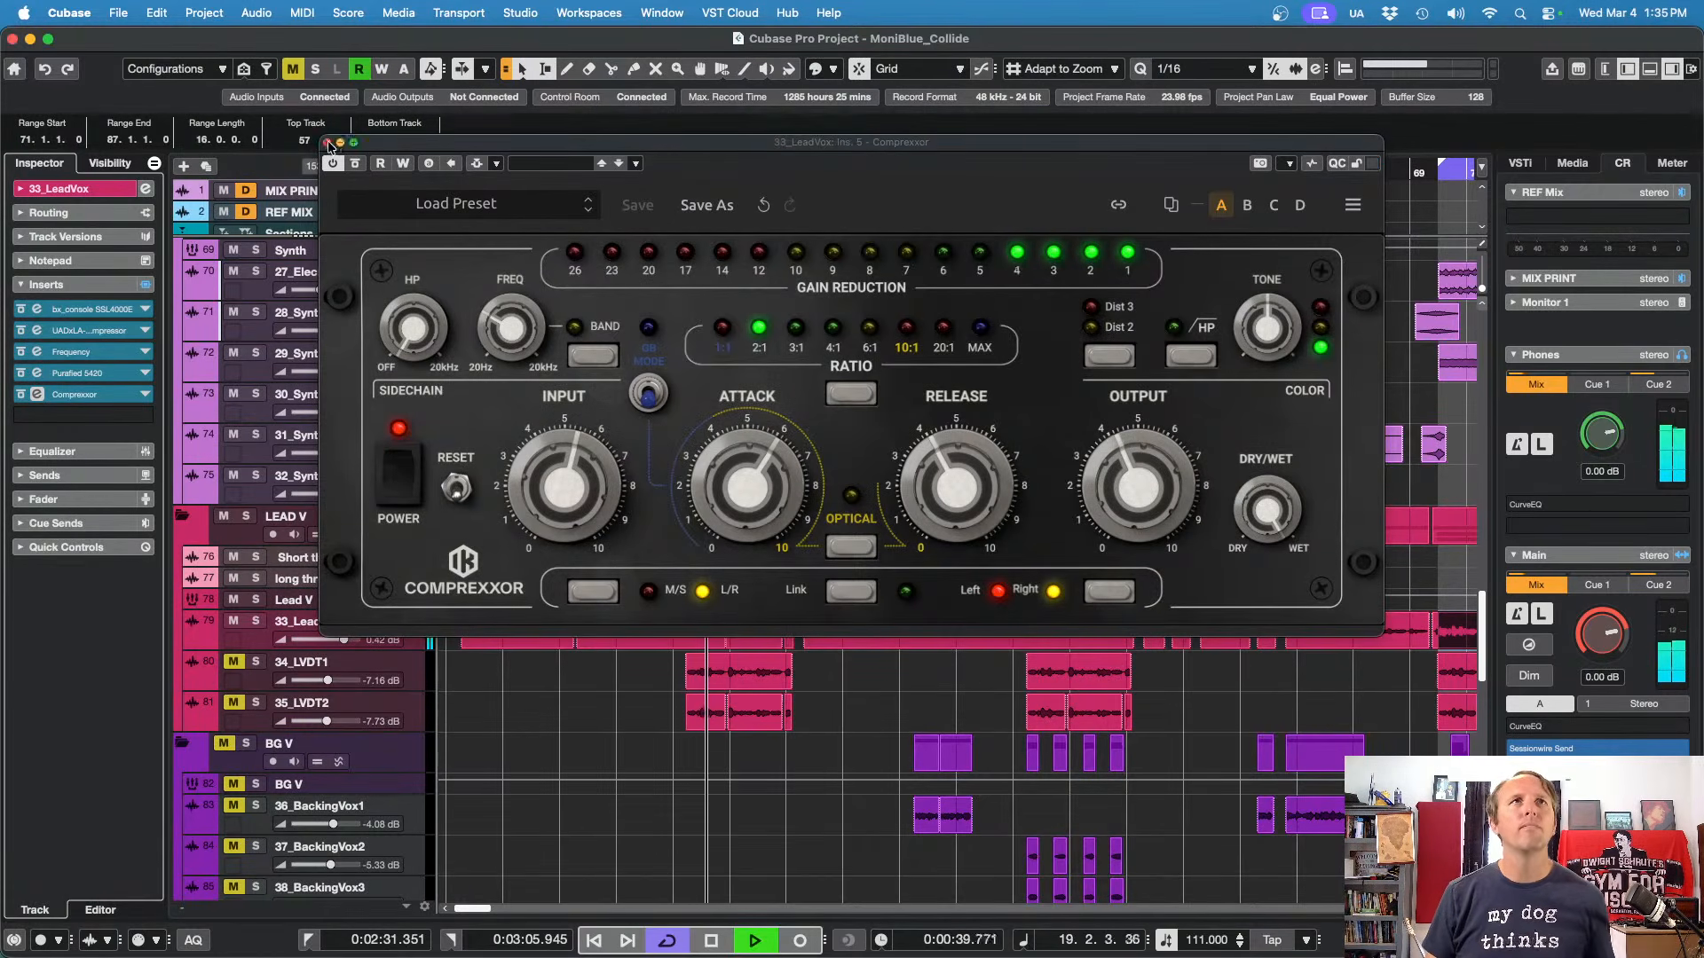
left_click(327, 143)
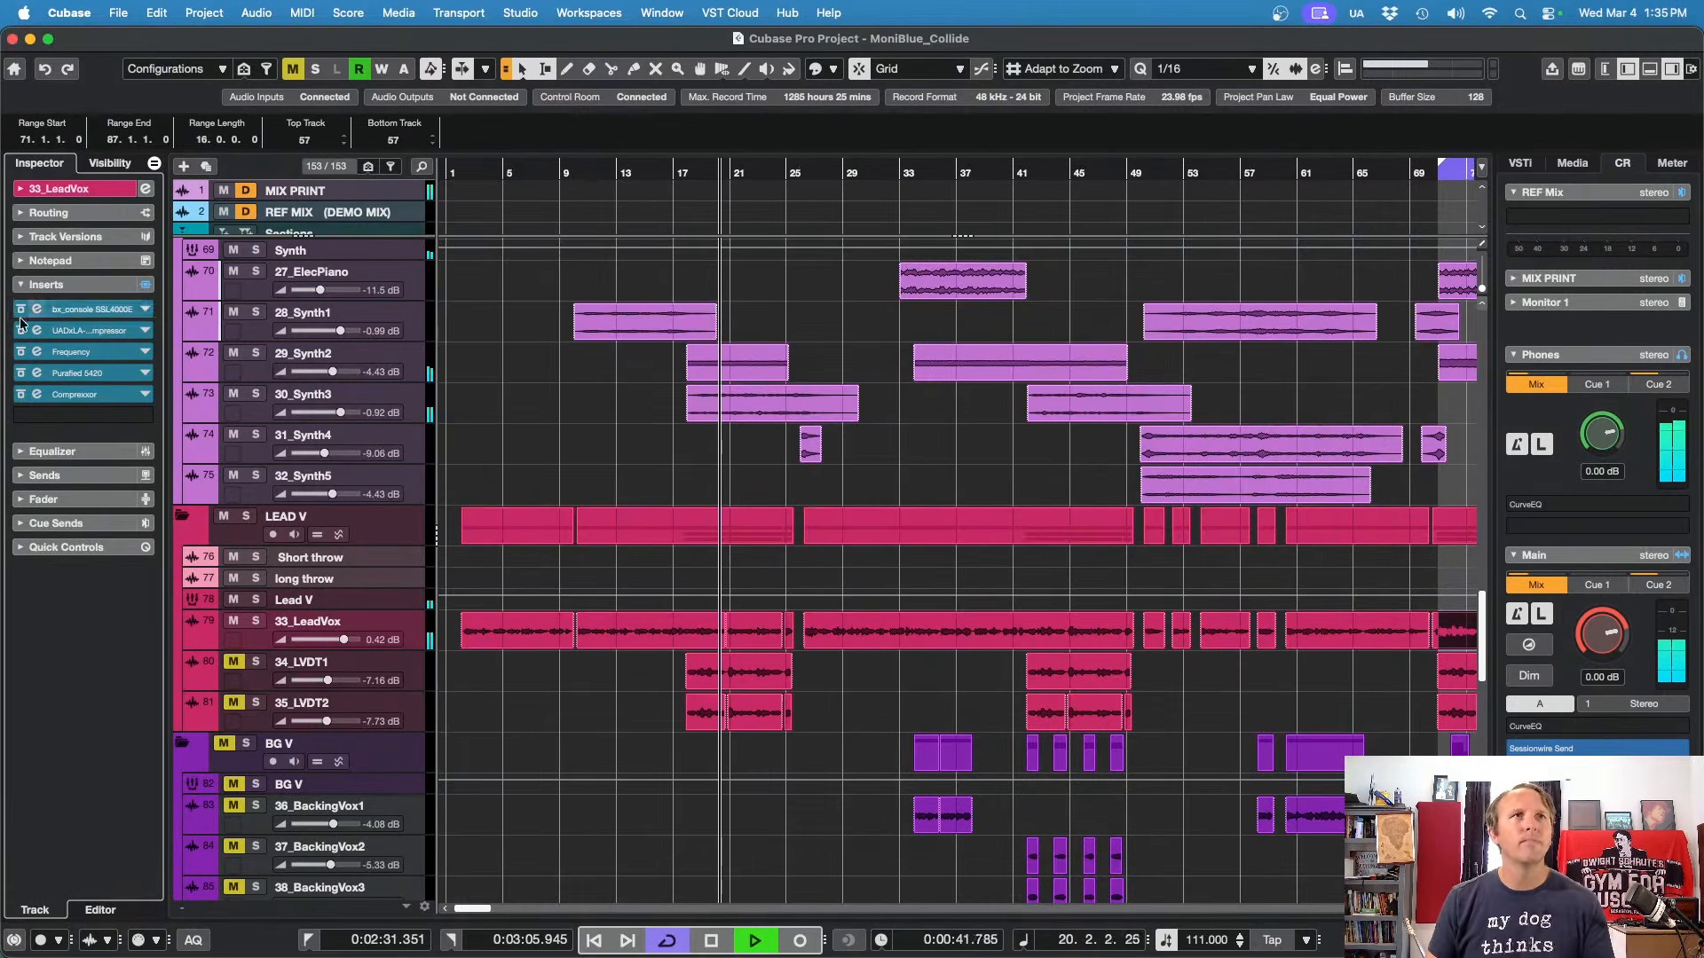
Step: Reopen Purafied 5420 on the lead vocal and lower both the HF and LF Character during full-mix playback
left_click(66, 373)
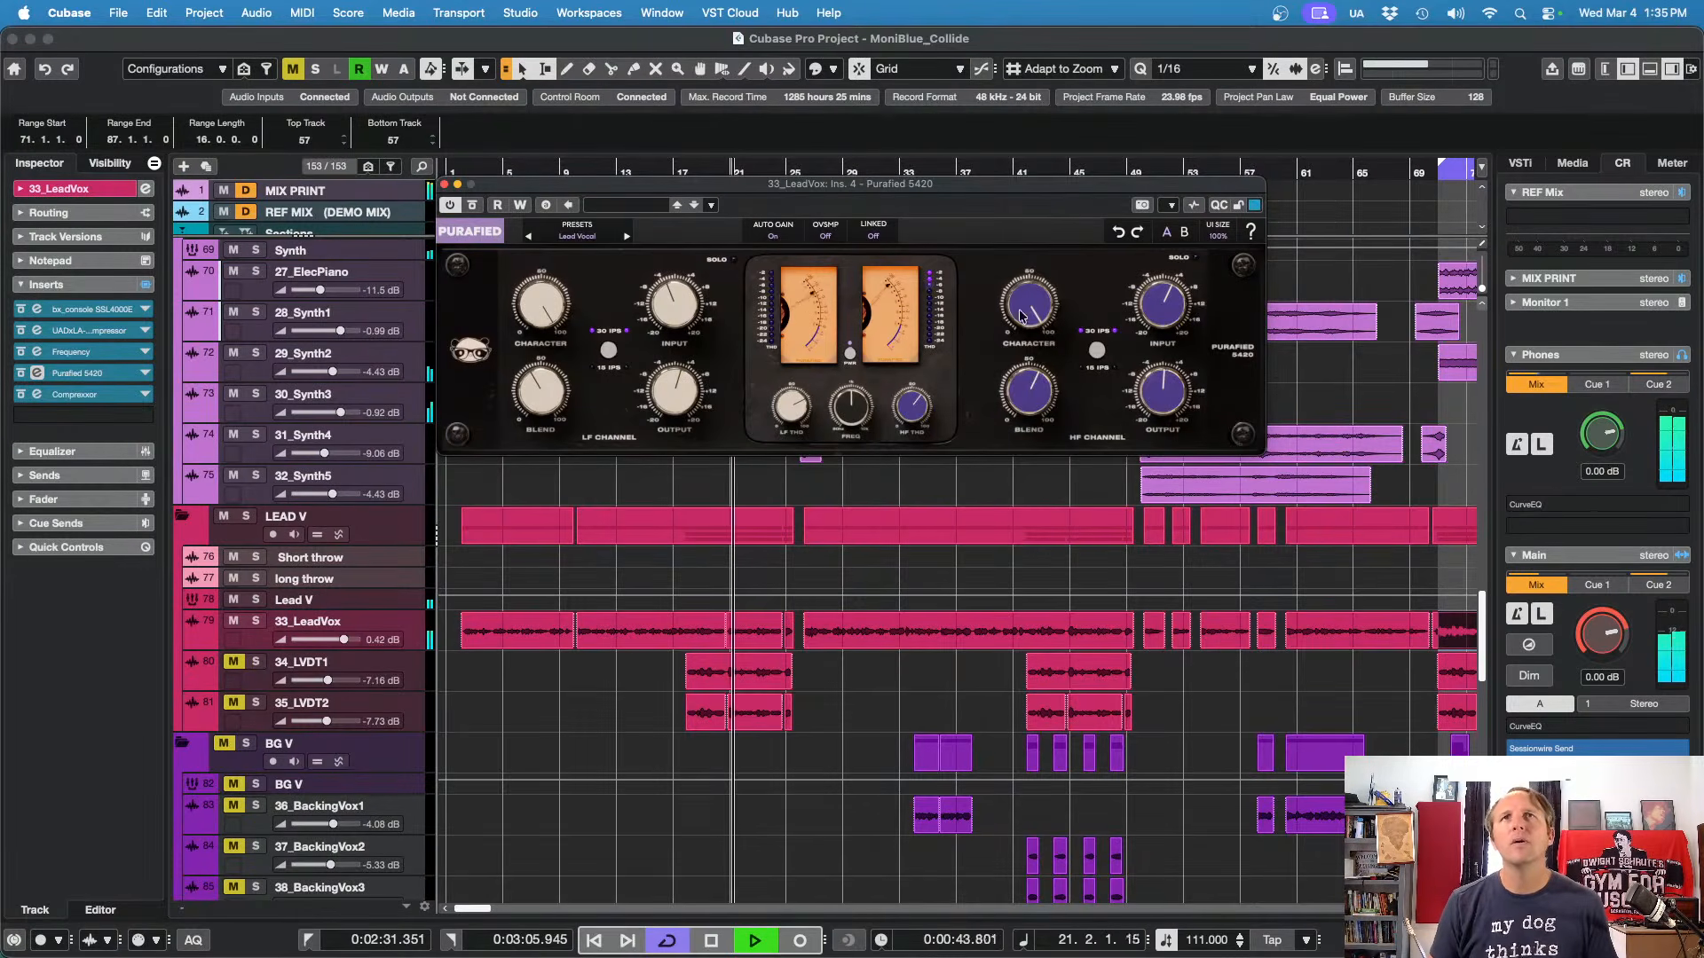
left_click_drag(1026, 308, 1026, 341)
left_click_drag(537, 310, 537, 344)
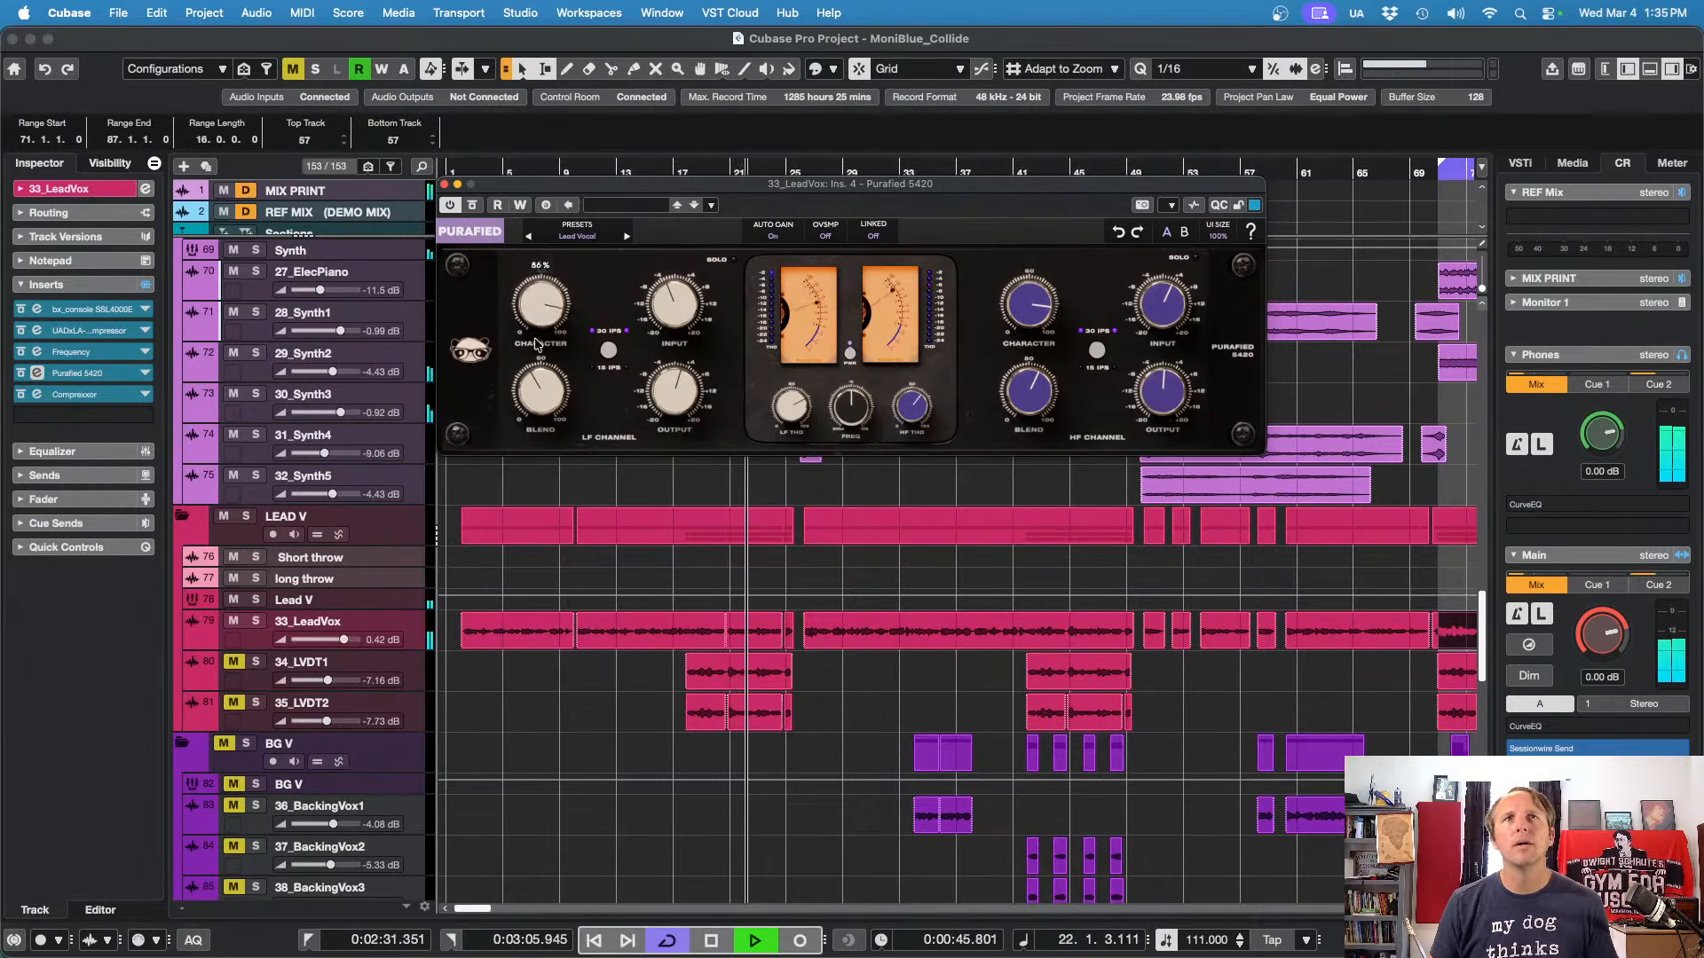
left_click_drag(1019, 291, 1025, 327)
left_click_drag(538, 311, 531, 339)
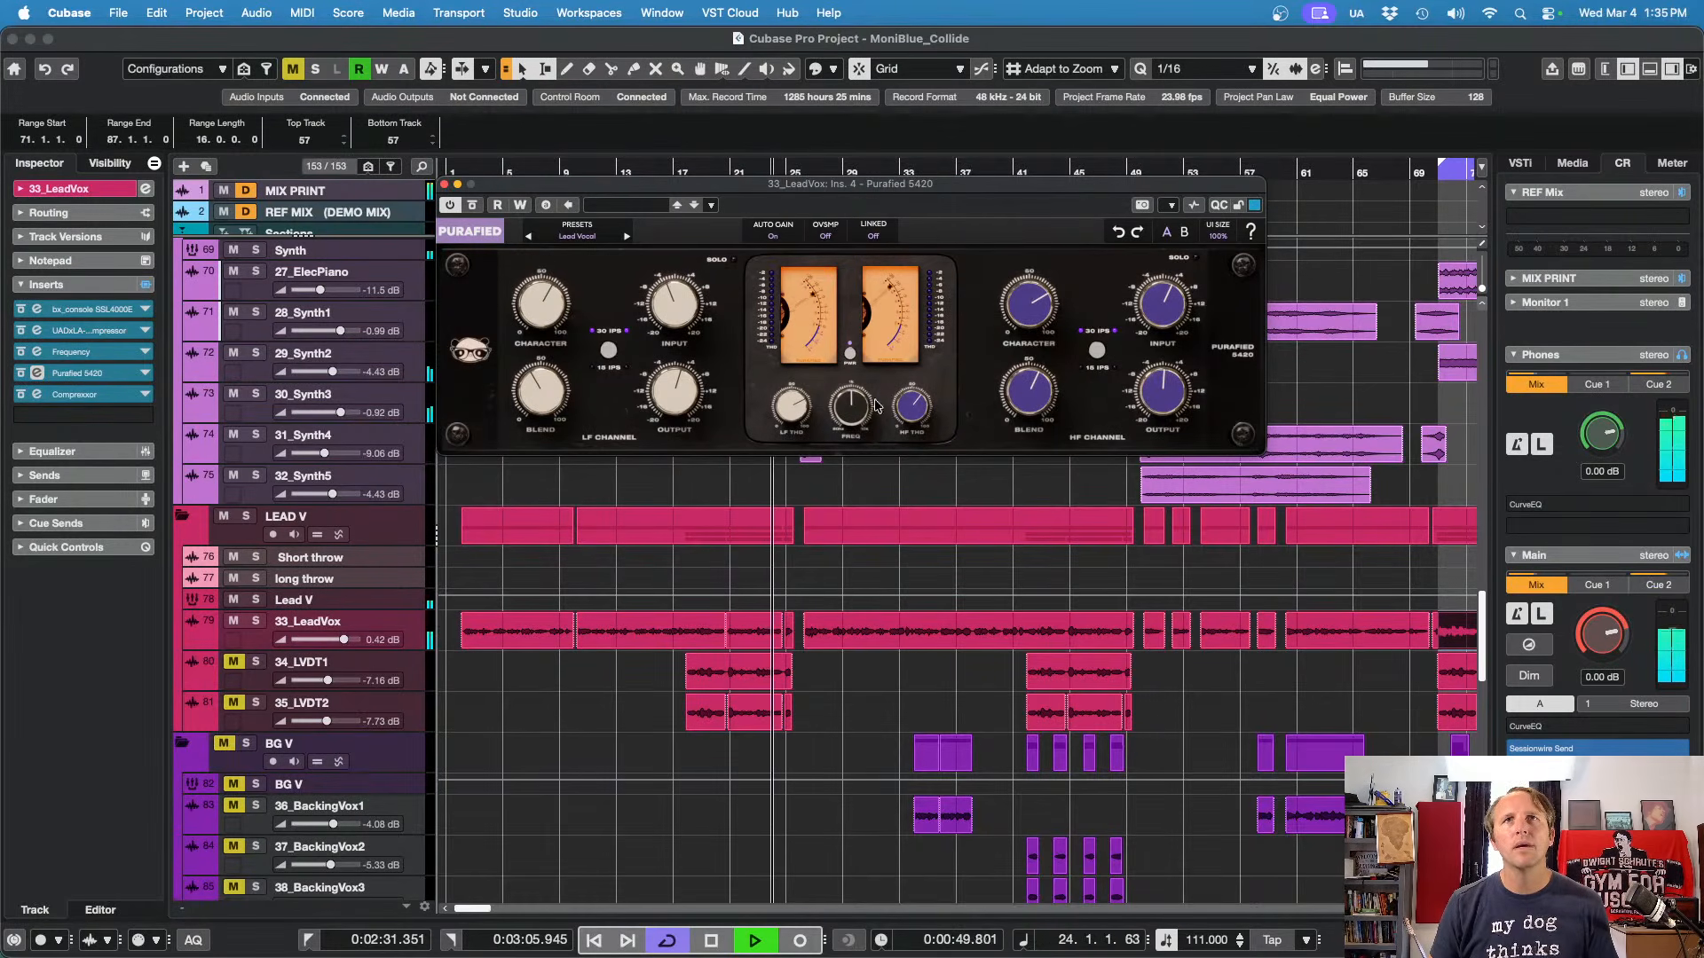
Step: Reduce Purafied 5420's HF and LF Blend to below their midpoints
left_click_drag(1025, 395, 1026, 417)
left_click_drag(550, 382, 551, 391)
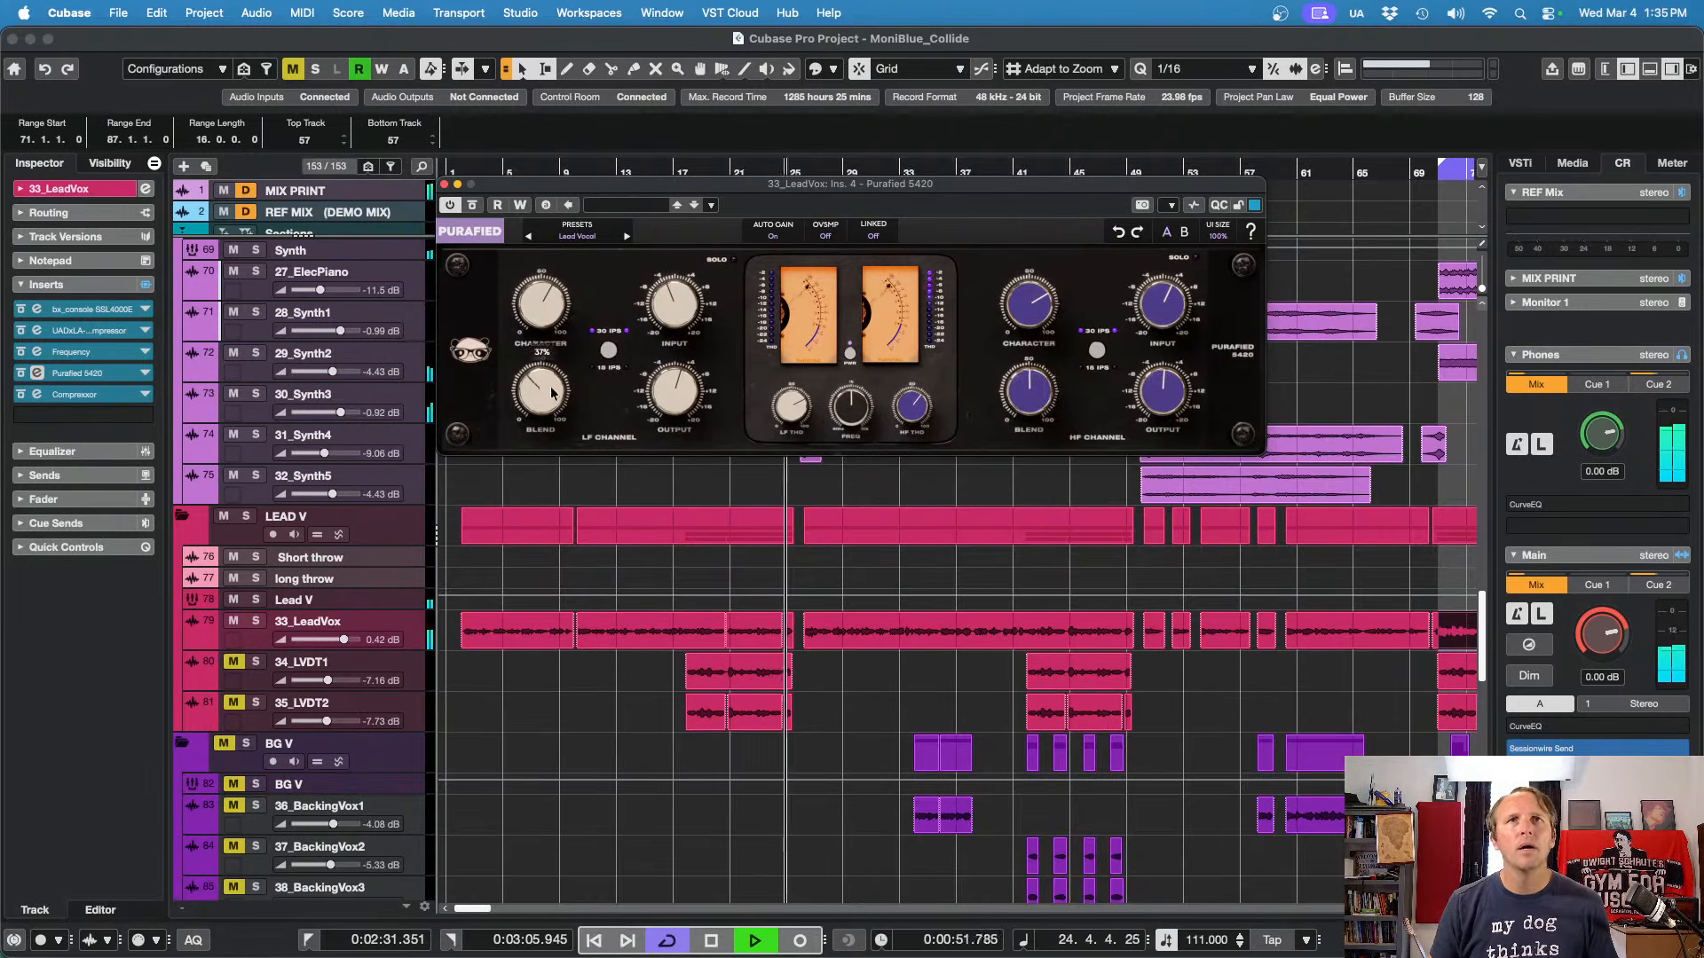
left_click_drag(1038, 395, 1041, 410)
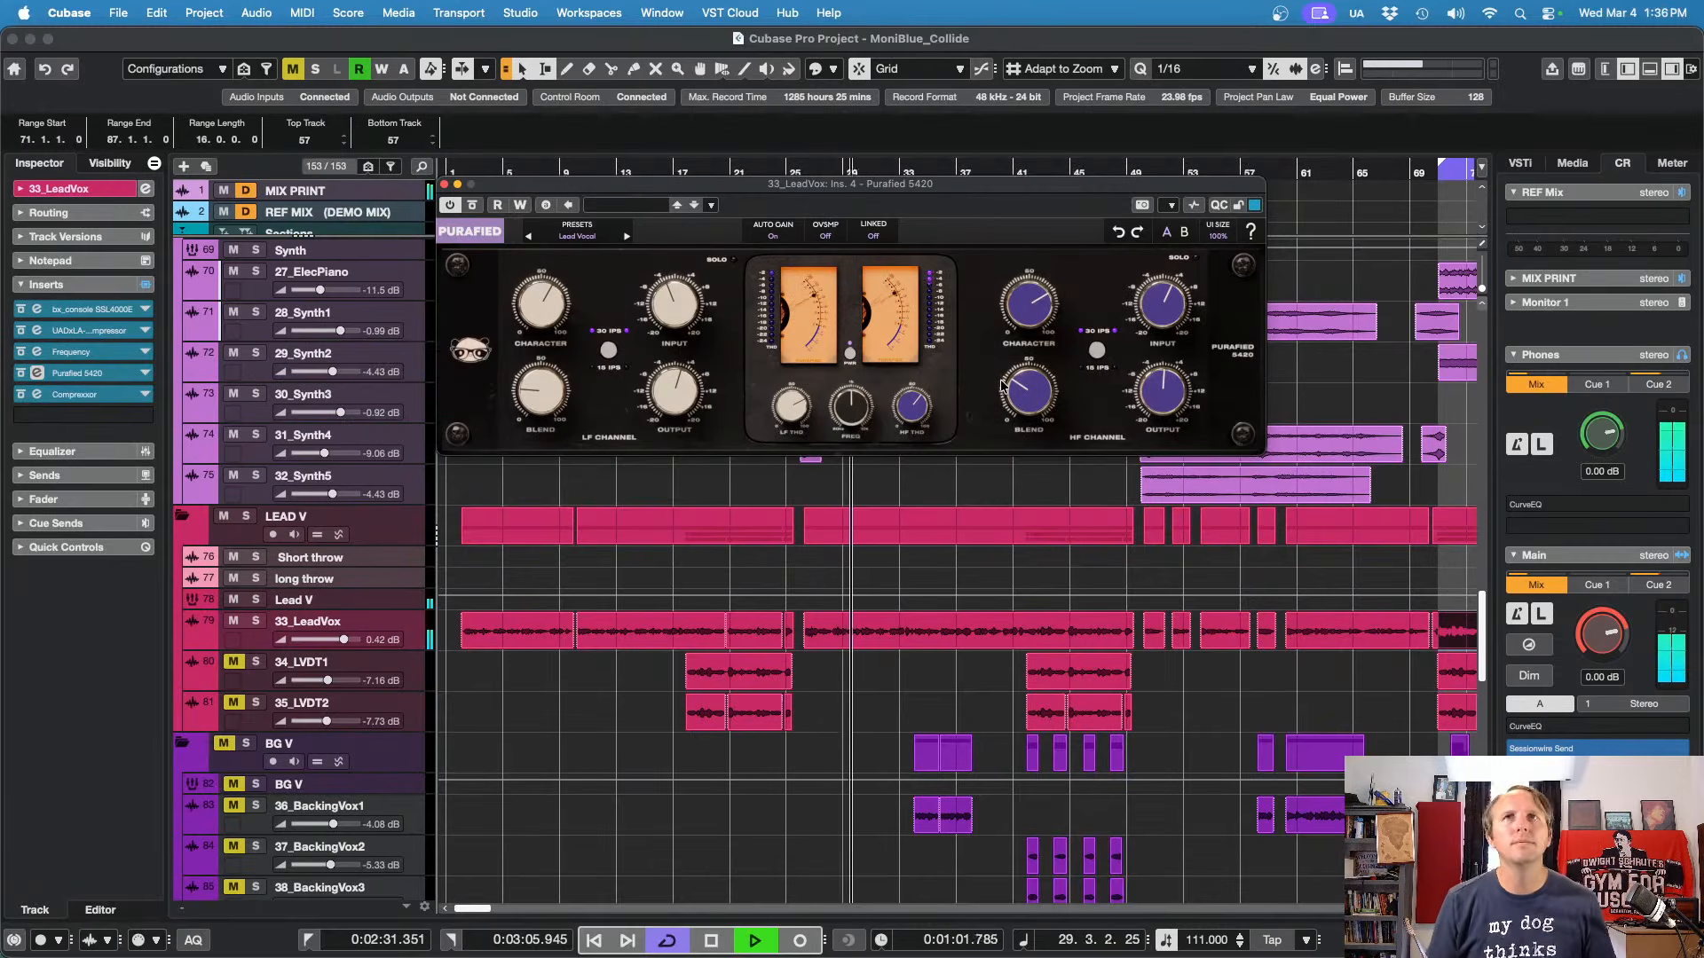
Step: Reopen Comprexxor, lower its Release to about 2.5, and compare it bypassed and active in the full mix
left_click(74, 402)
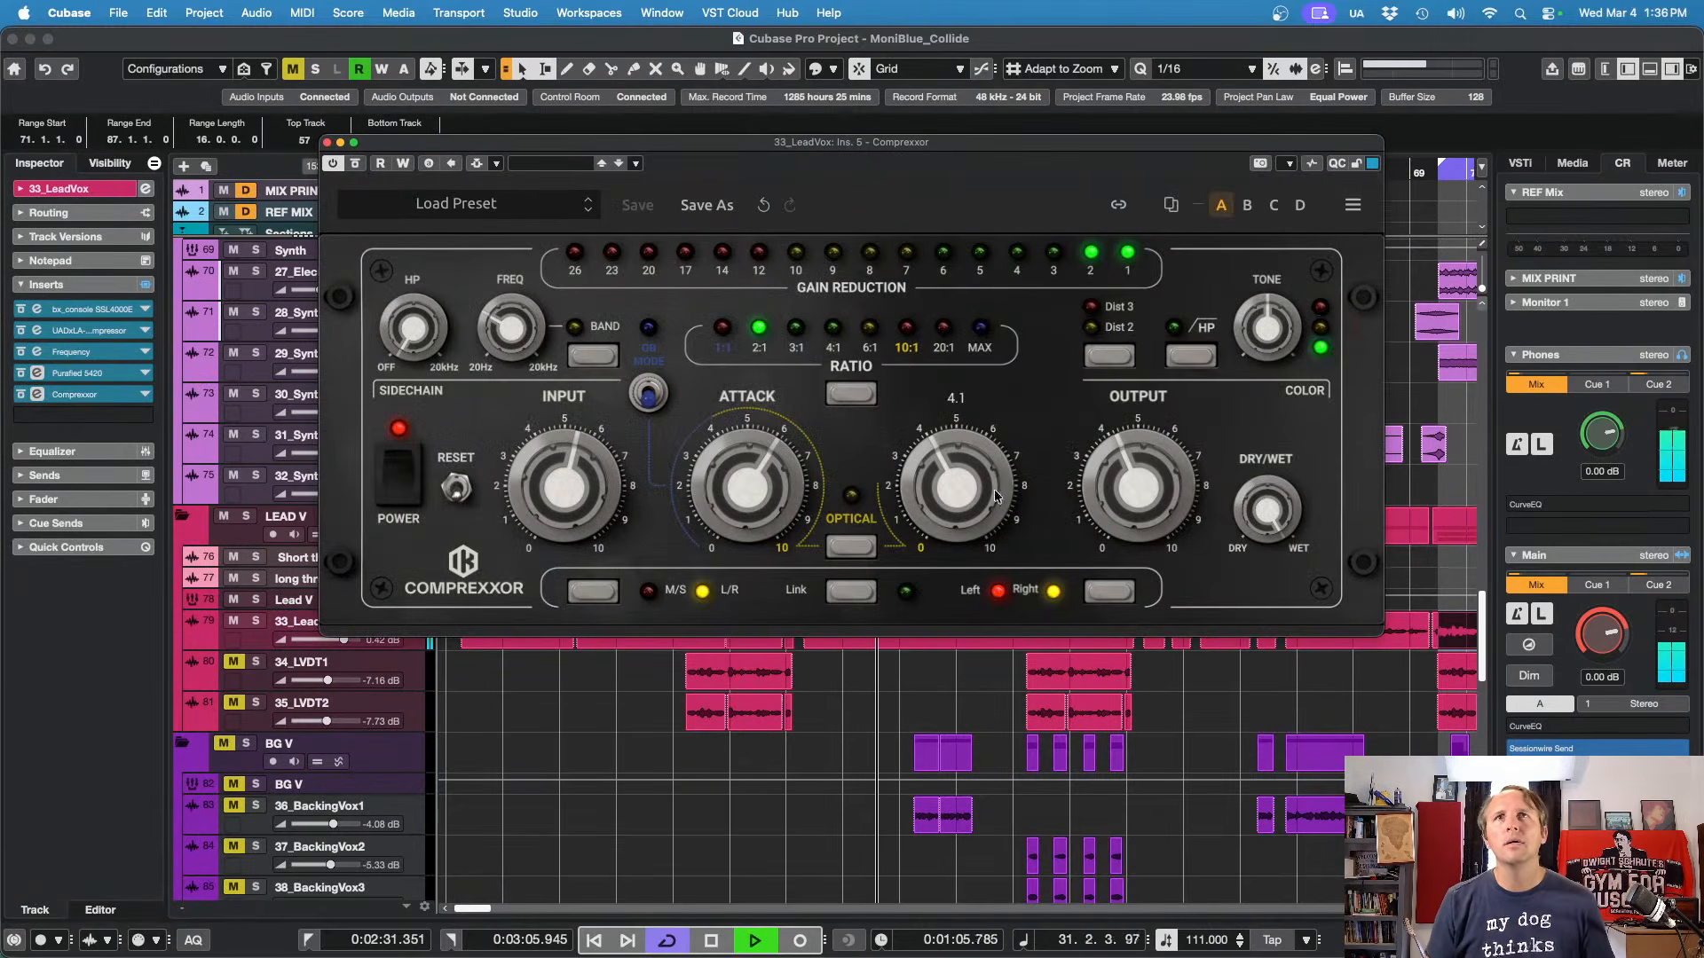
left_click_drag(973, 488, 949, 535)
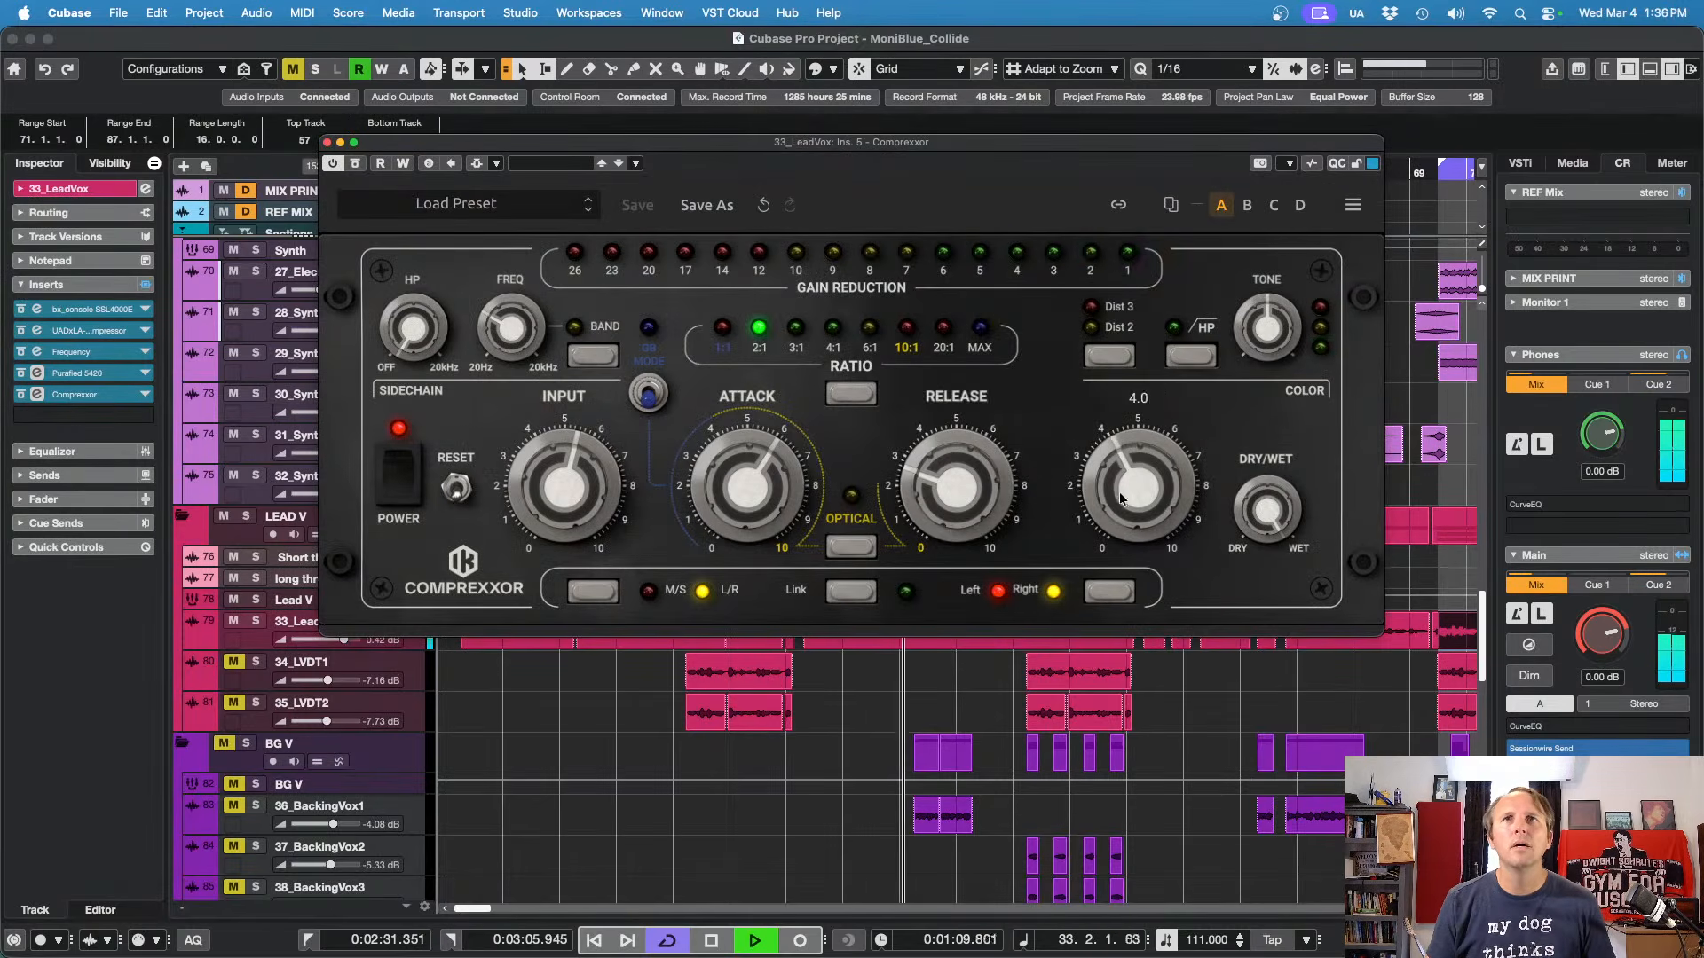
mouse_move(550, 493)
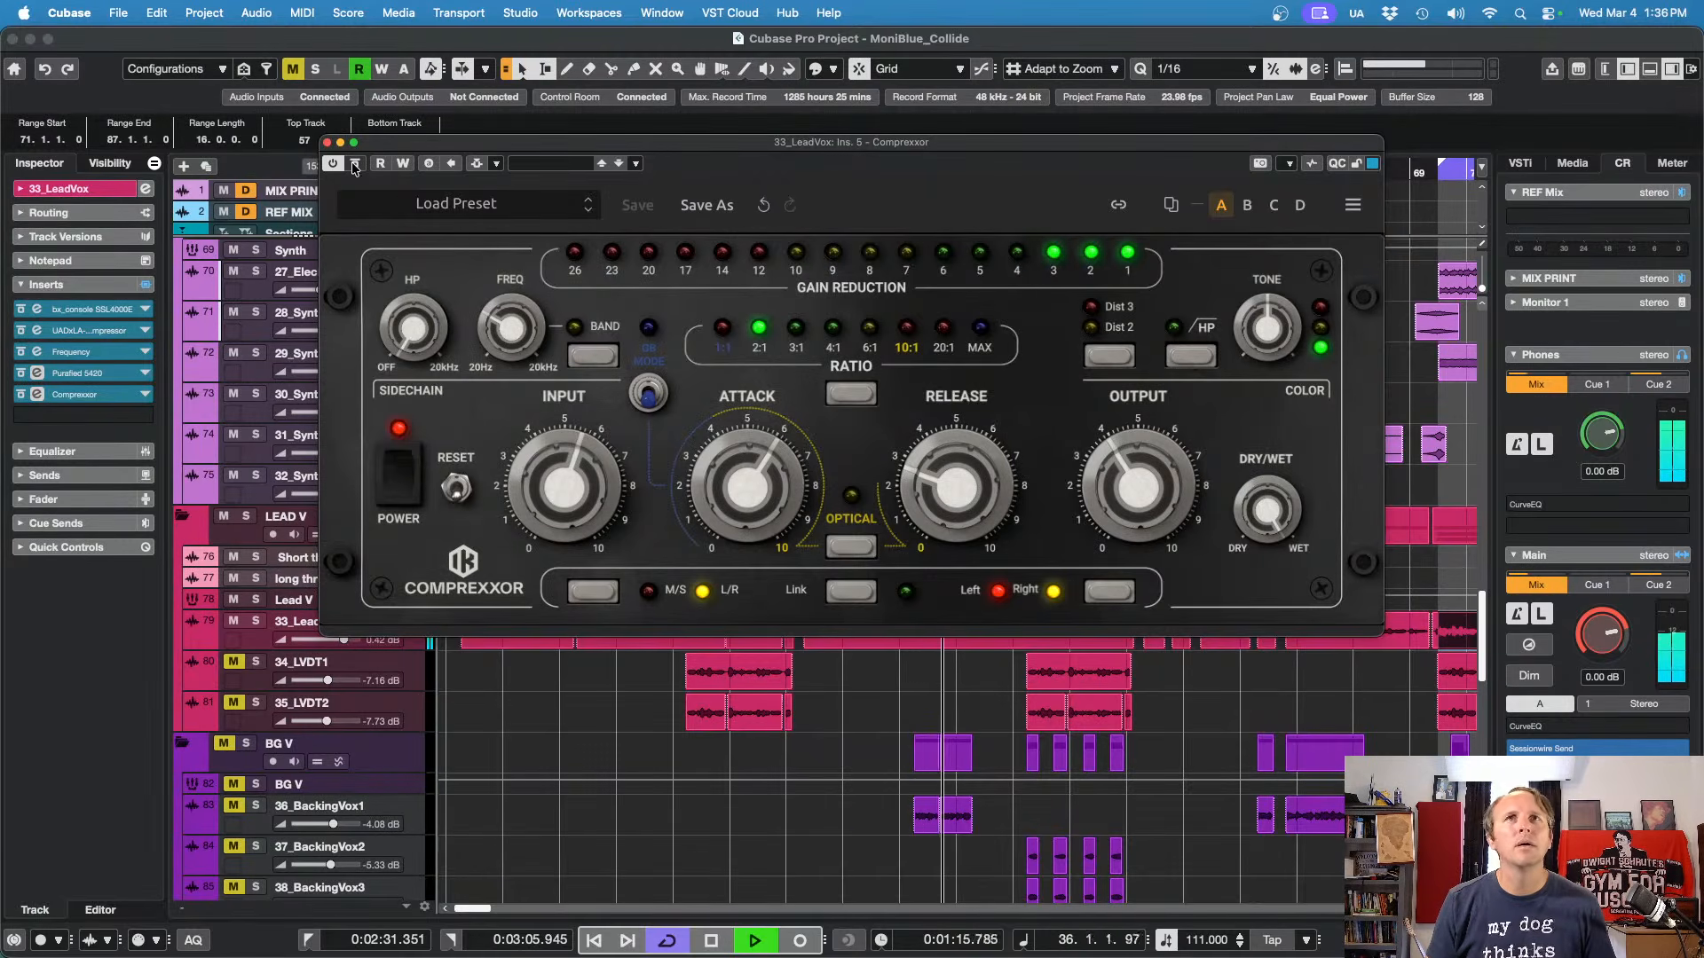
left_click(355, 165)
left_click(355, 165)
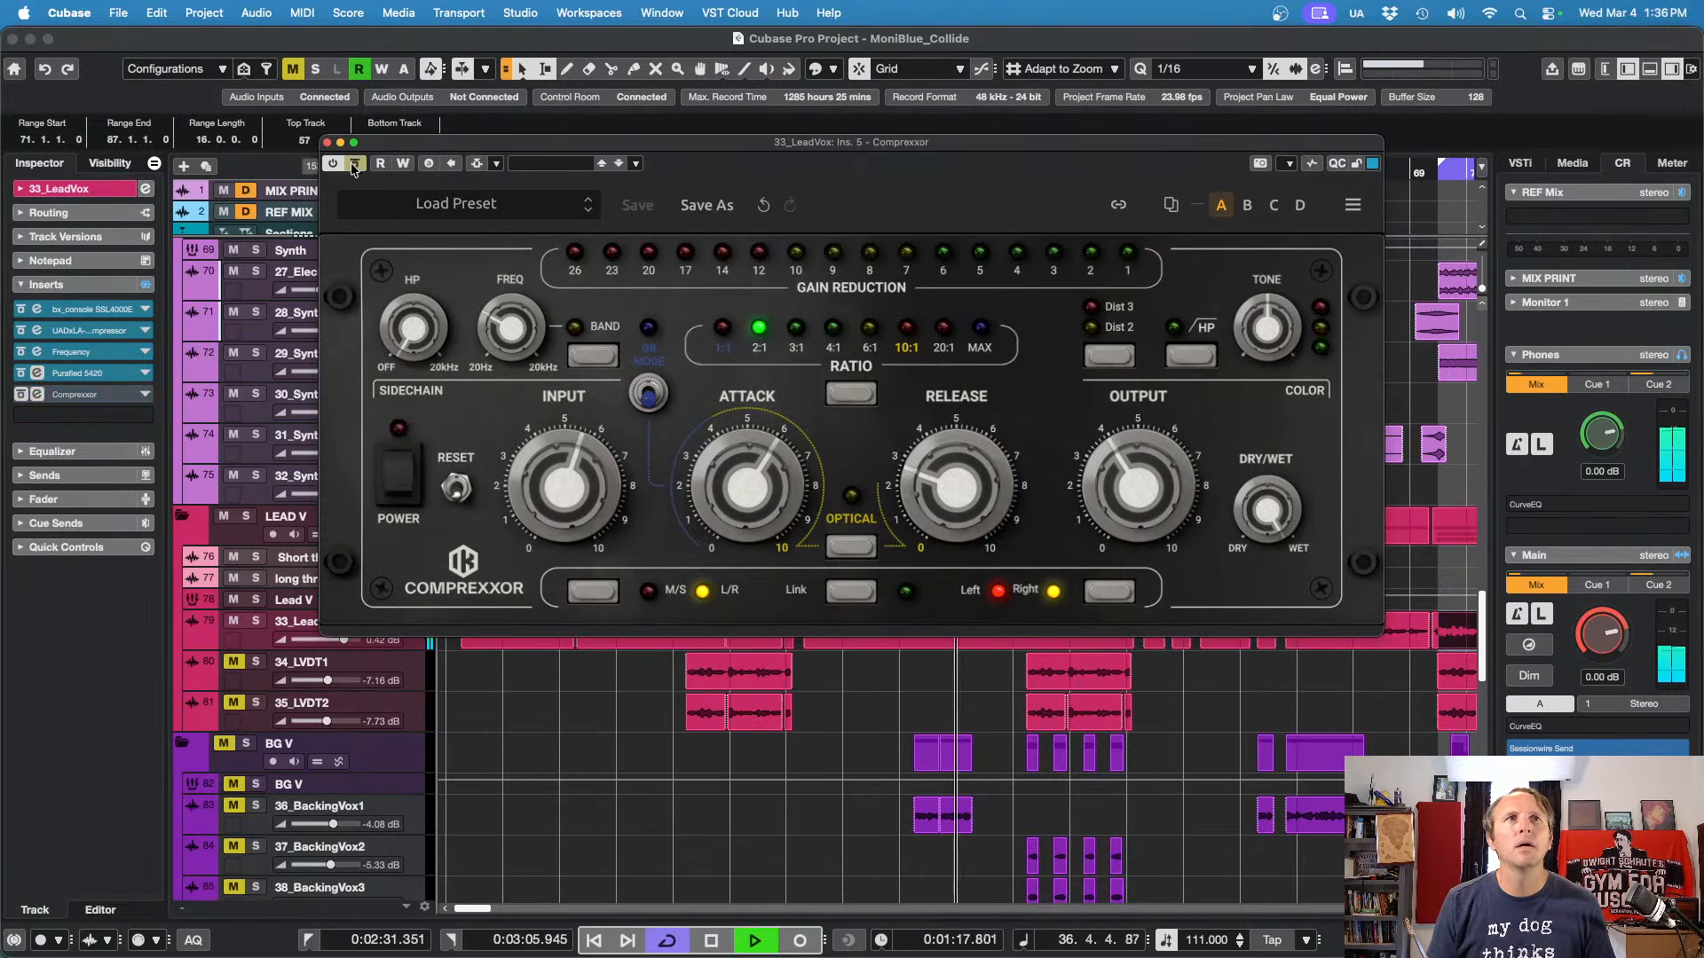
Step: Close the Comprexxor and Purafied 5420 windows and stop playback
left_click(326, 143)
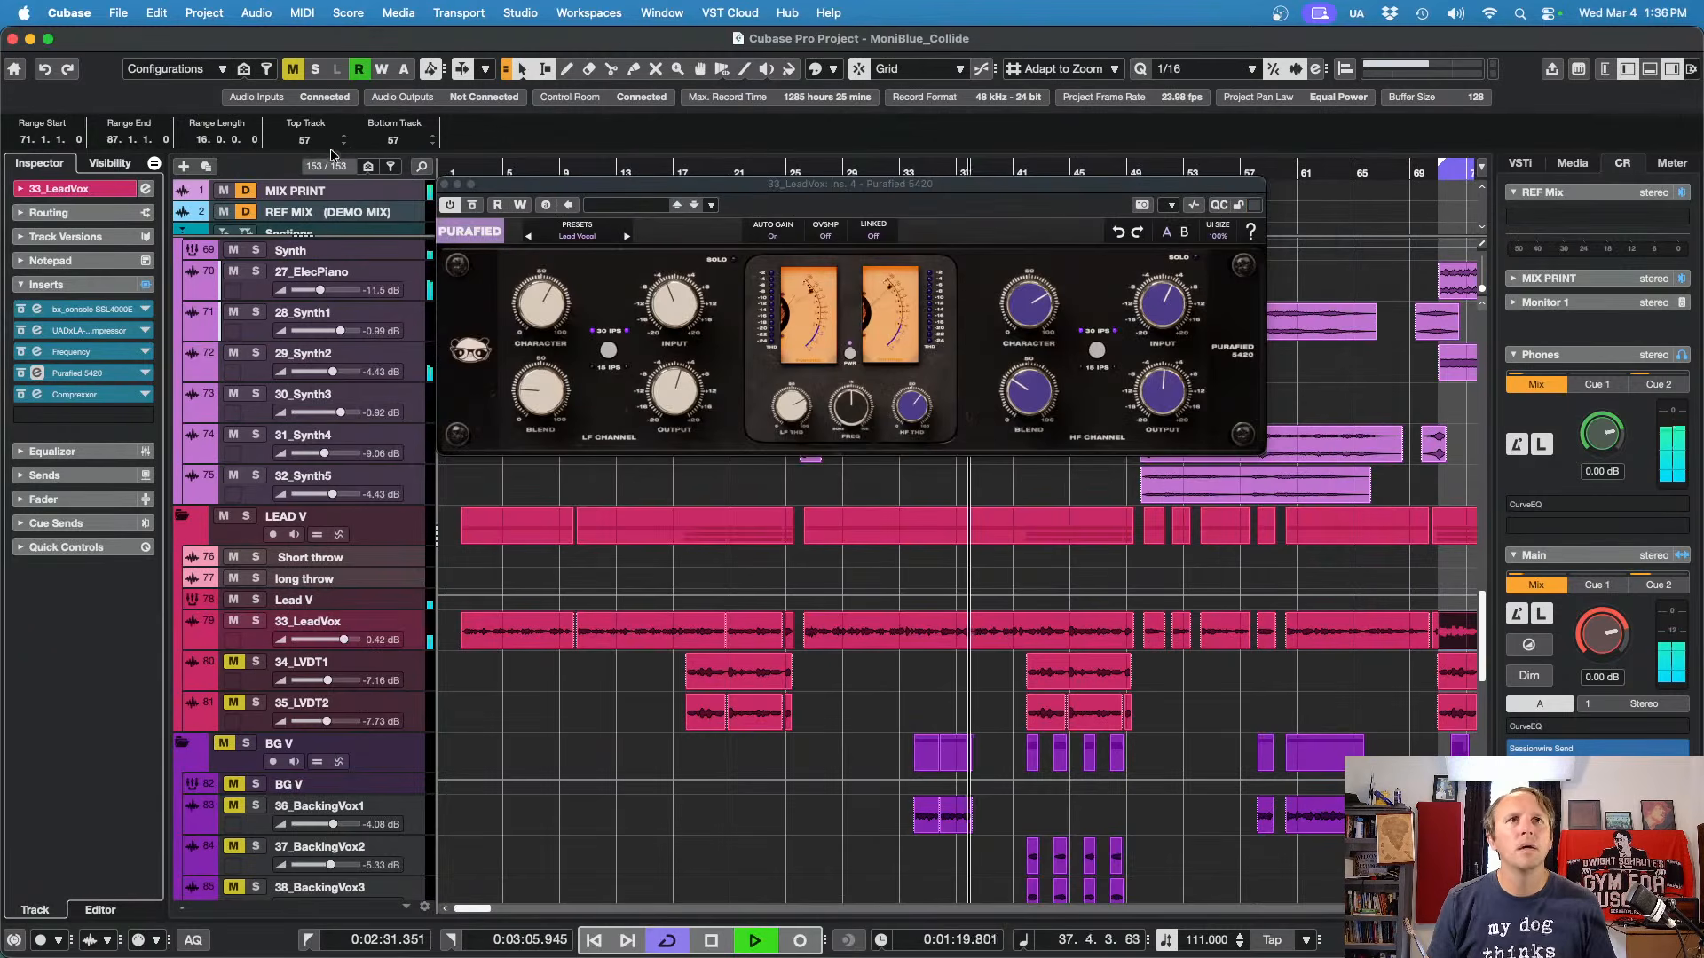
left_click(445, 184)
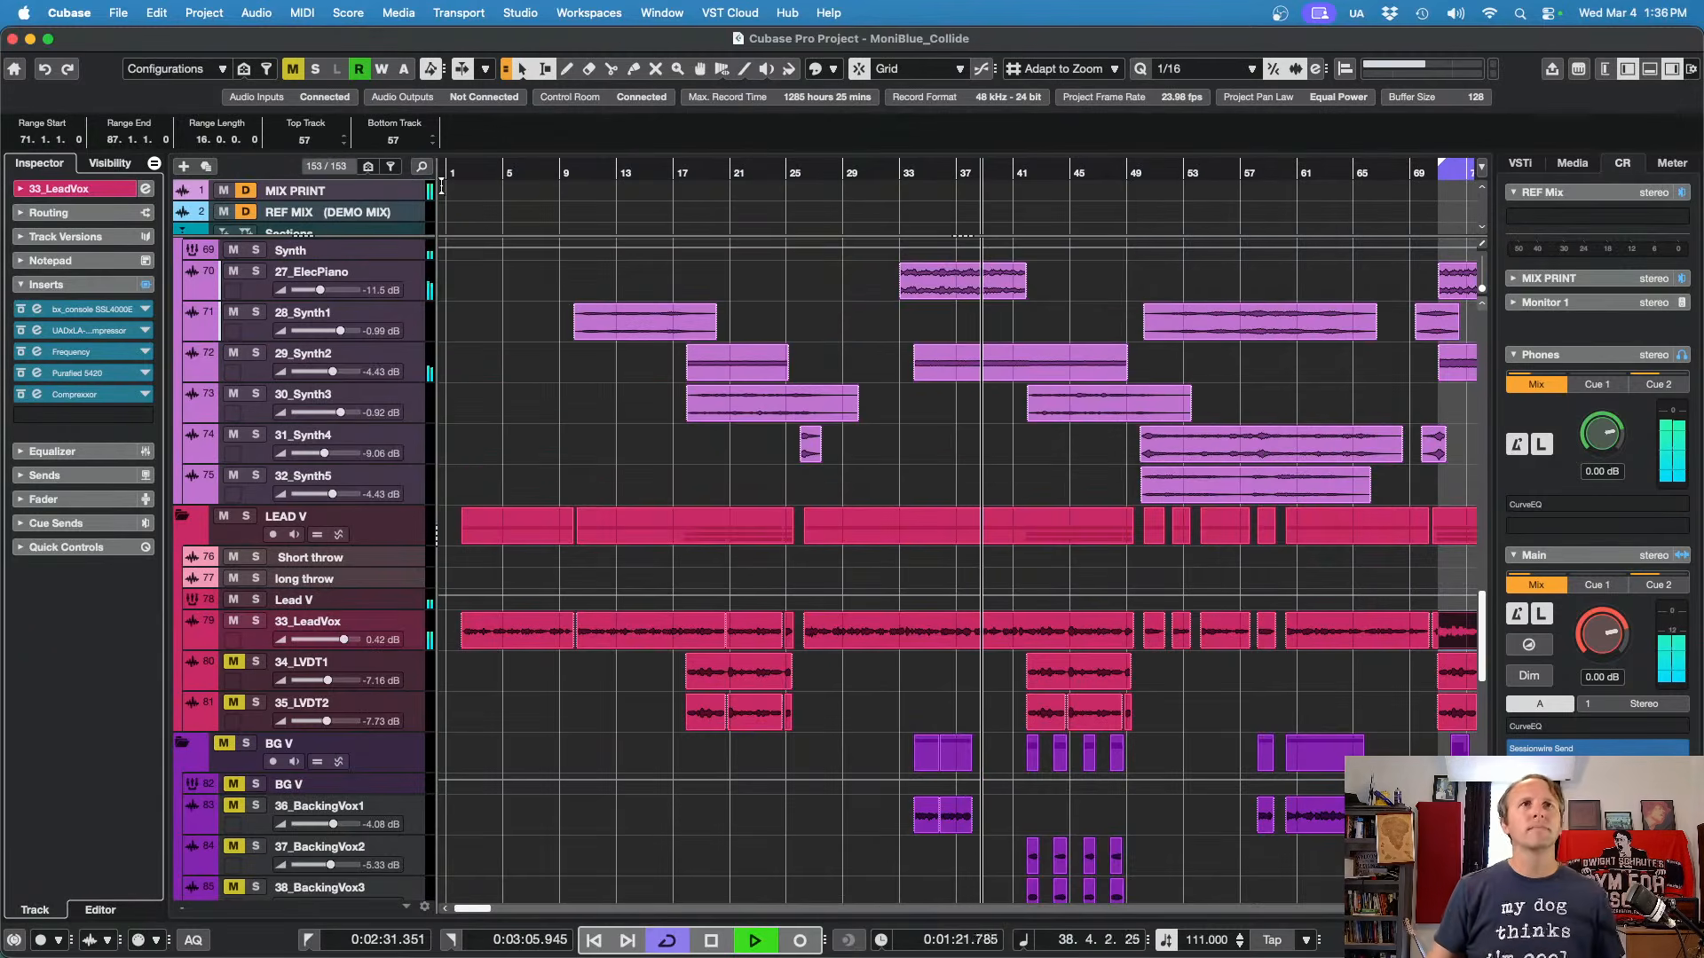
key("space")
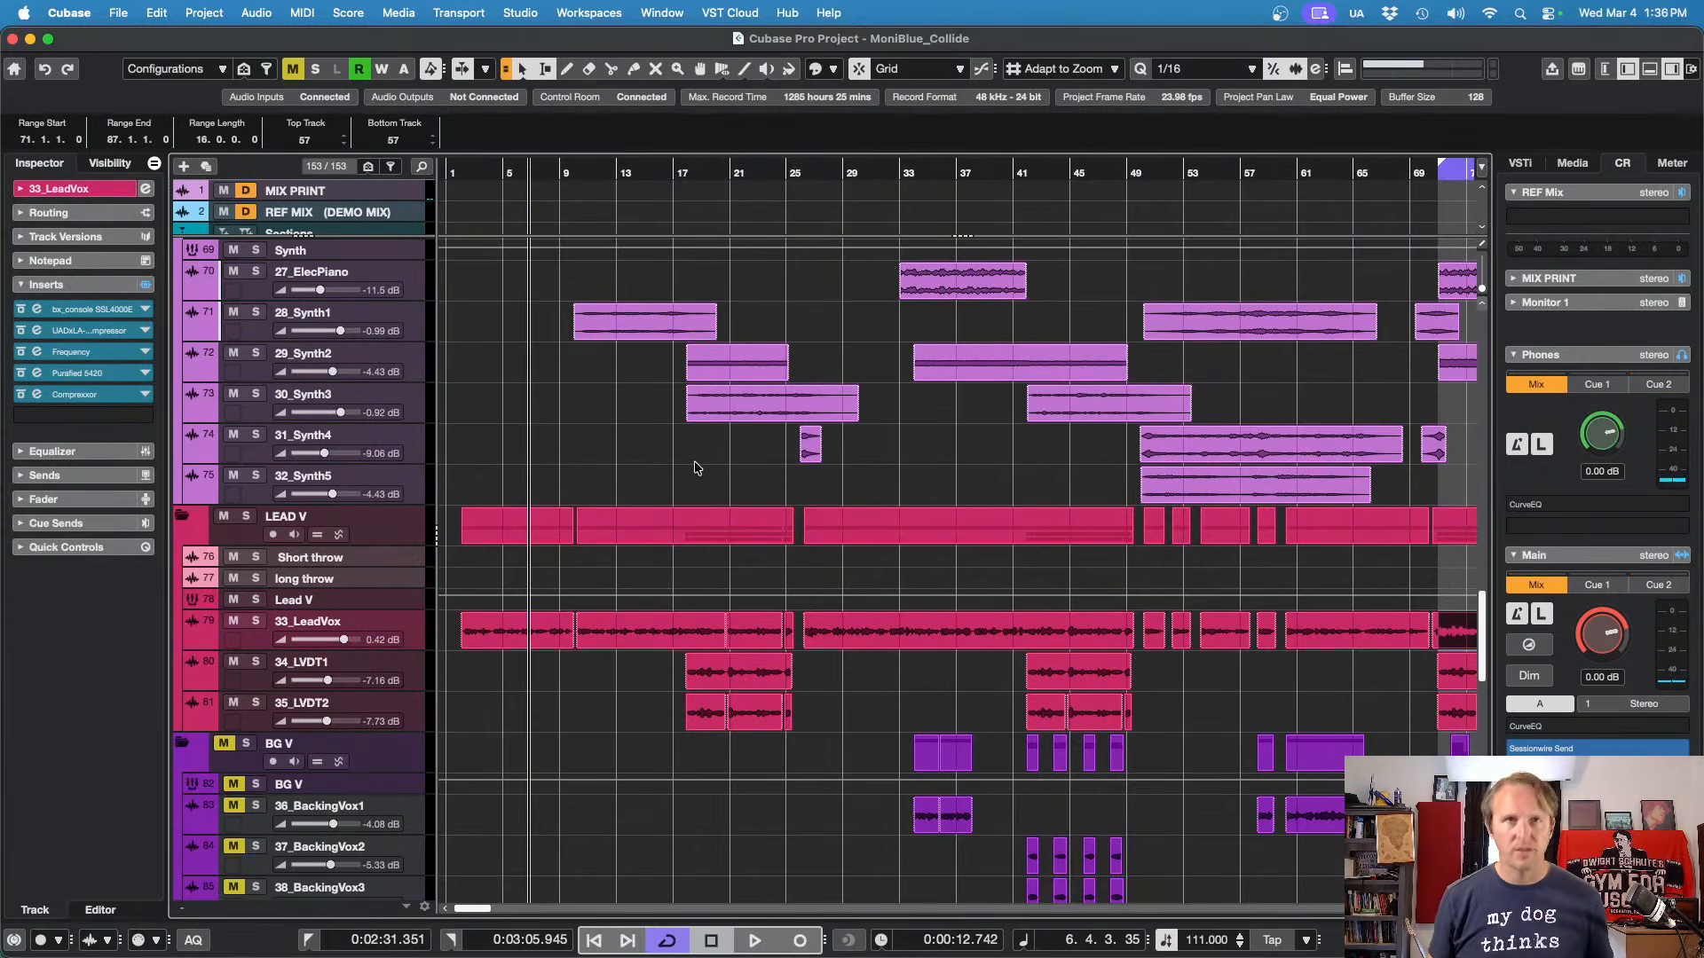
Step: Insert bx_console SSL 4000 E in the first insert slot of the 34_LVDT1 track
left_click(409, 679)
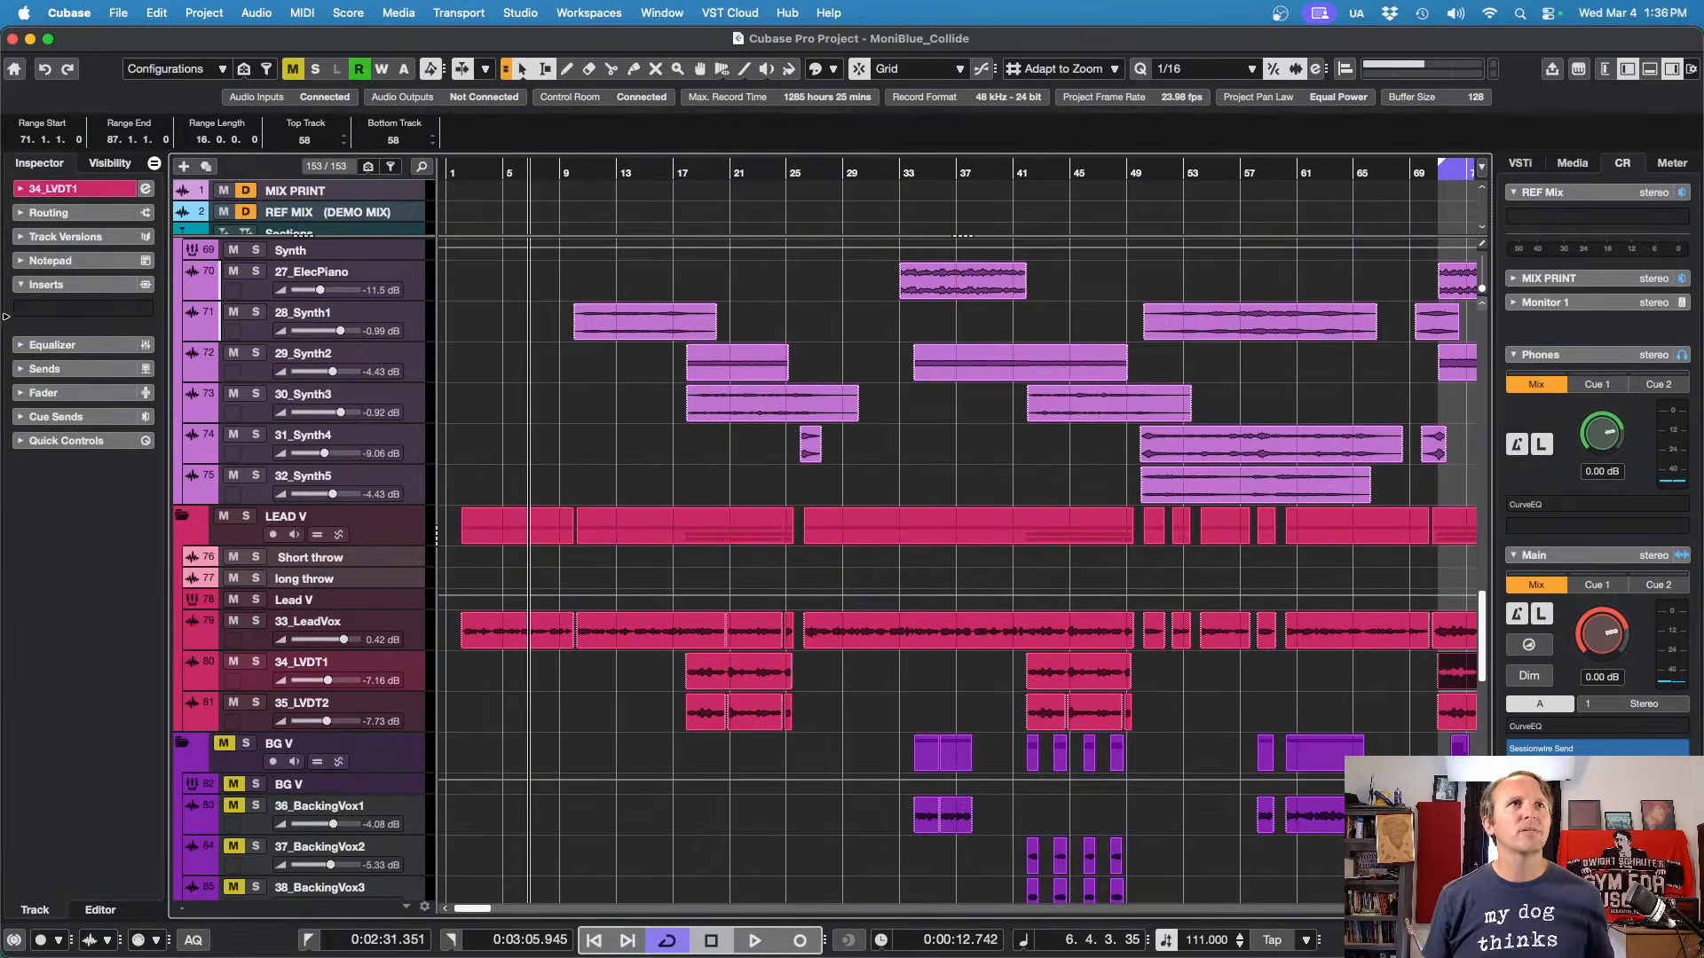
left_click(53, 309)
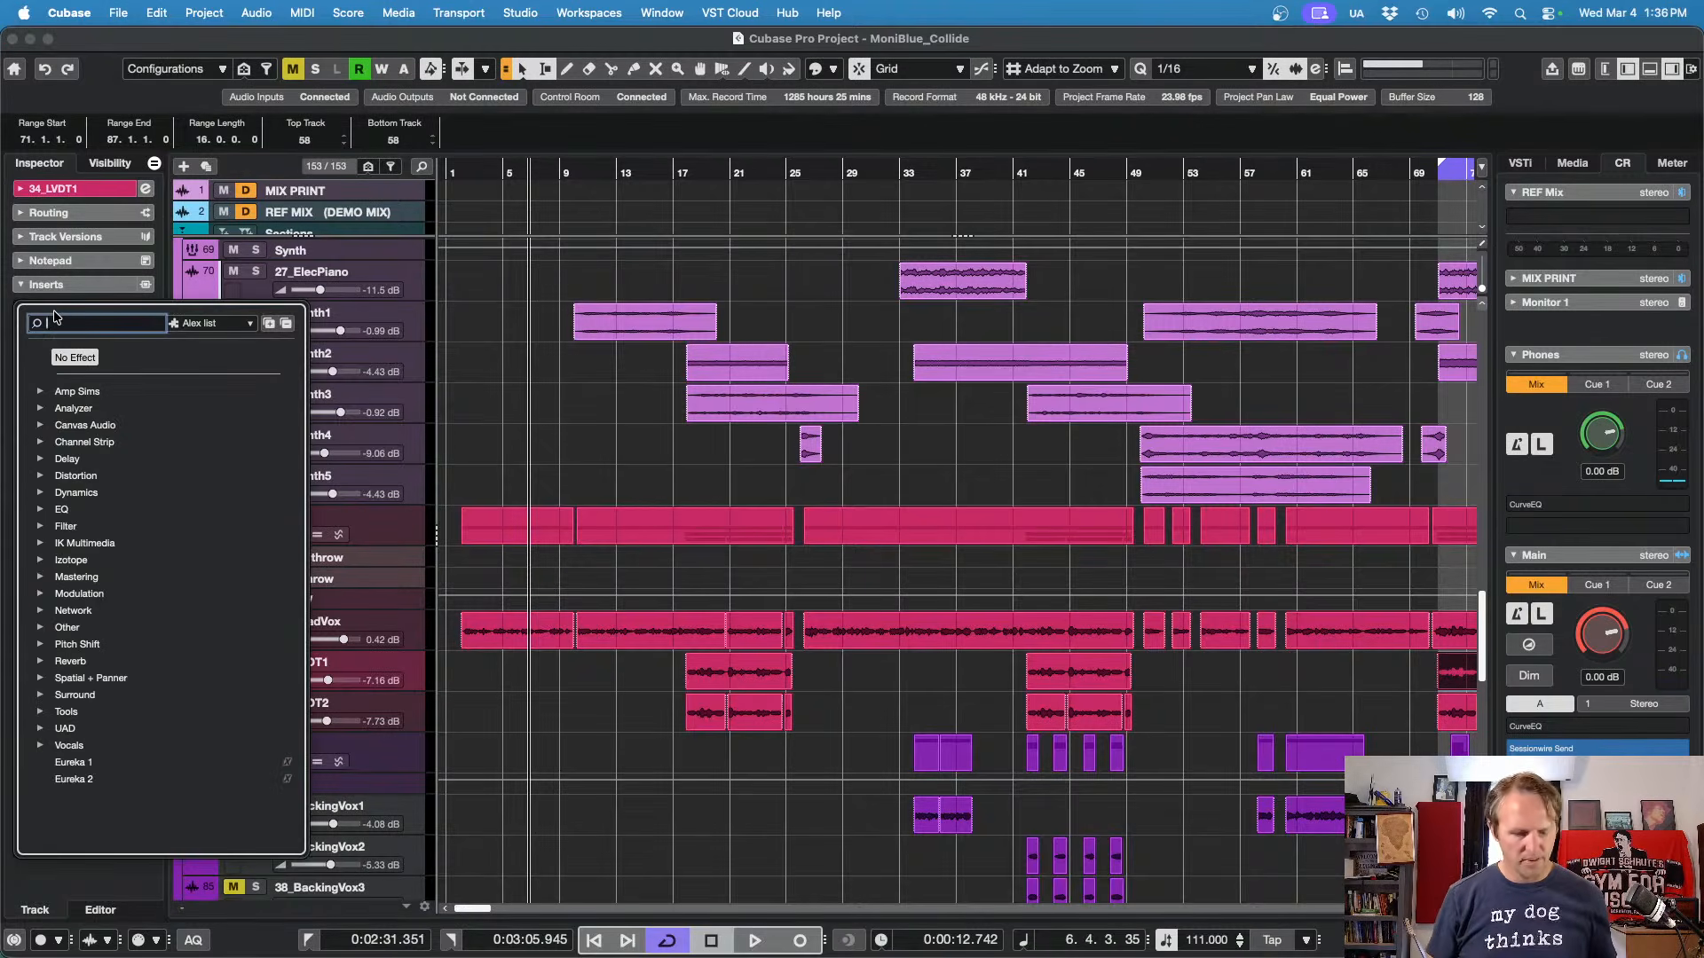
type("ssl")
key("Return")
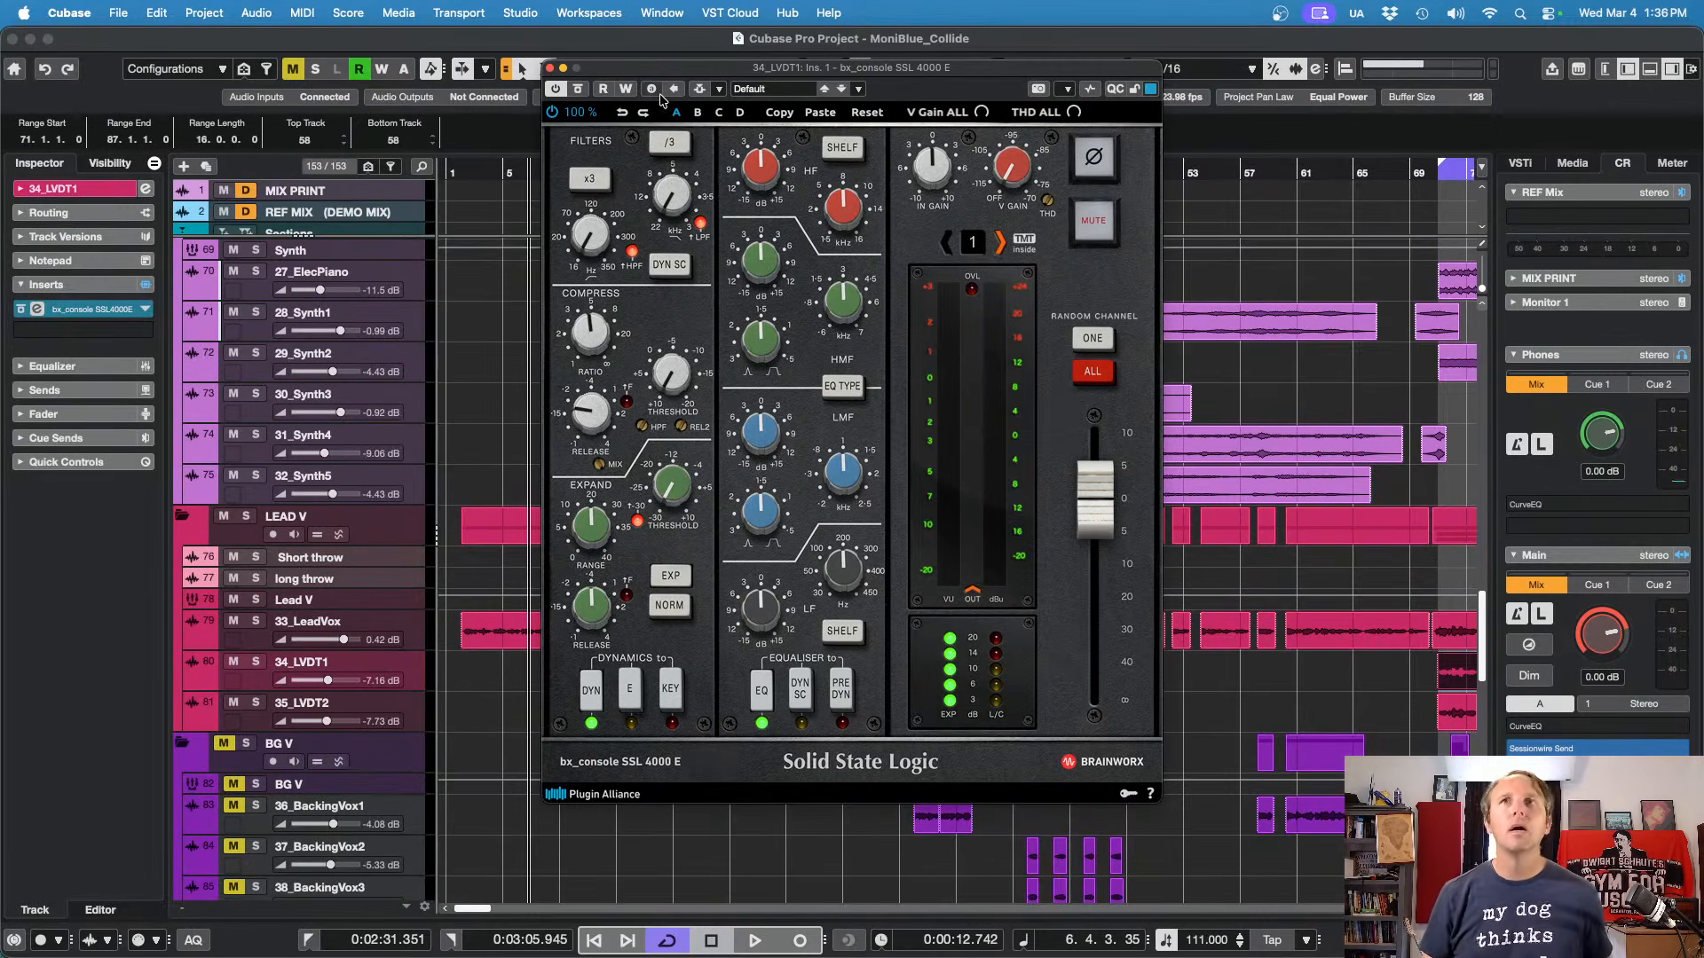
Step: Play the cycle section and check 34_LVDT1 soloed and in the full mix
key("KP_1")
key("space")
key("s")
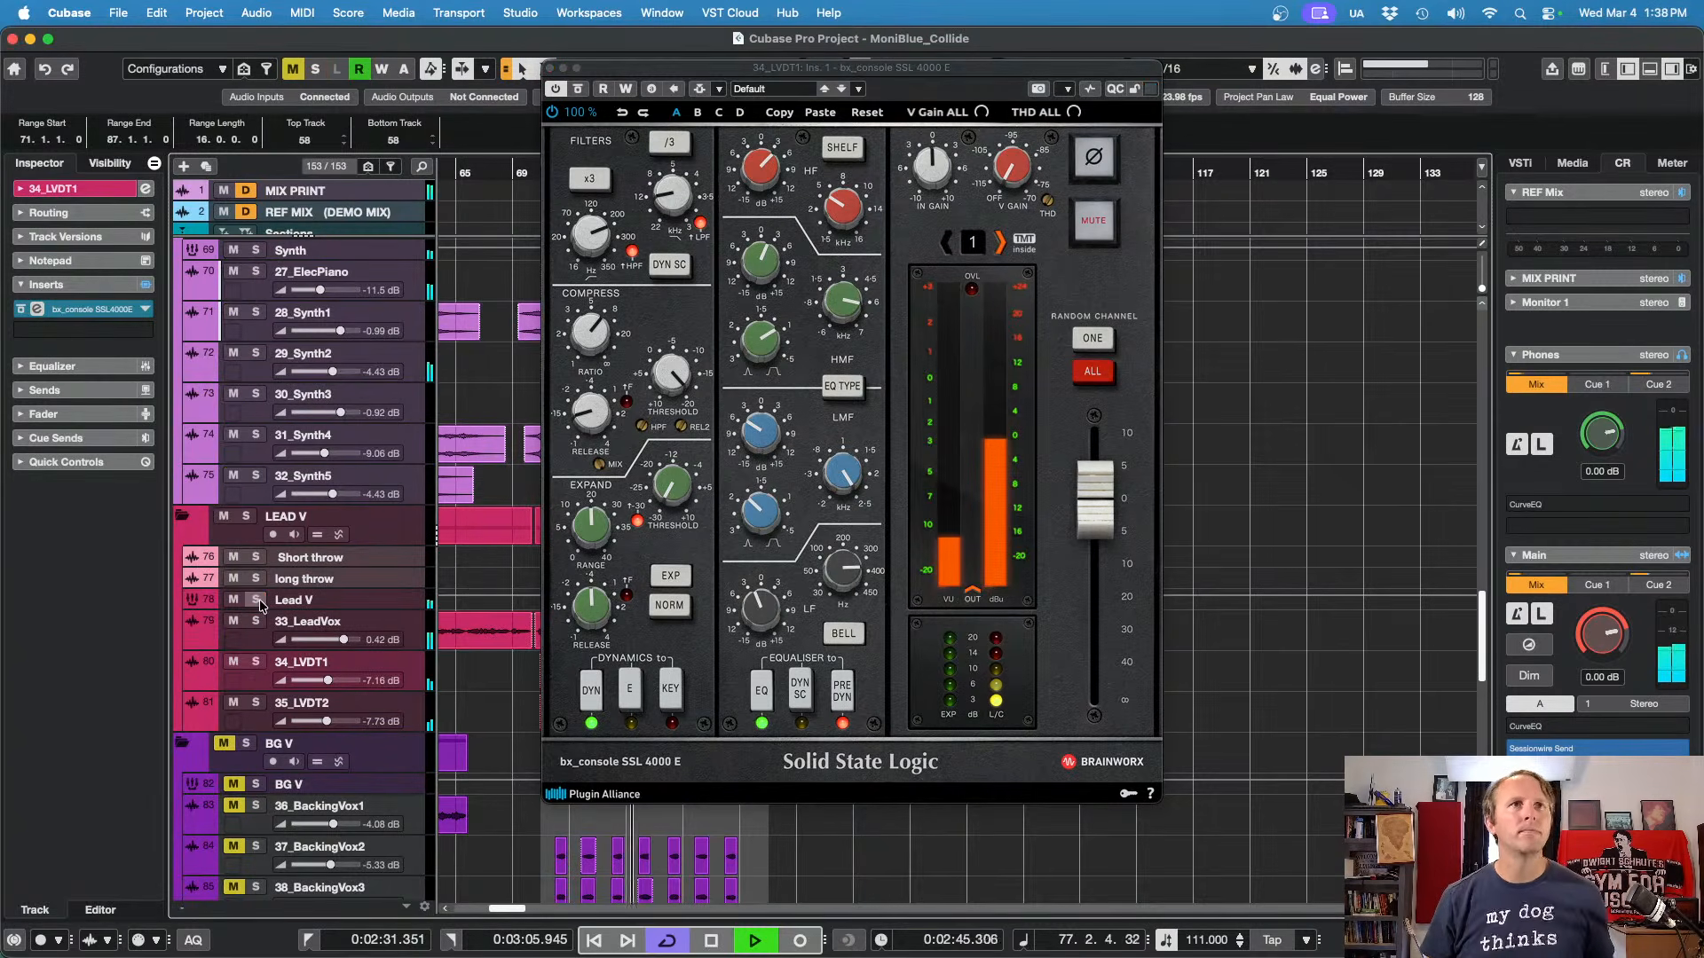
Step: Close the plug-in window and copy the bx_console SSL 4000 E insert from 34_LVDT1 to 35_LVDT2 in the MixConsole
key("F3")
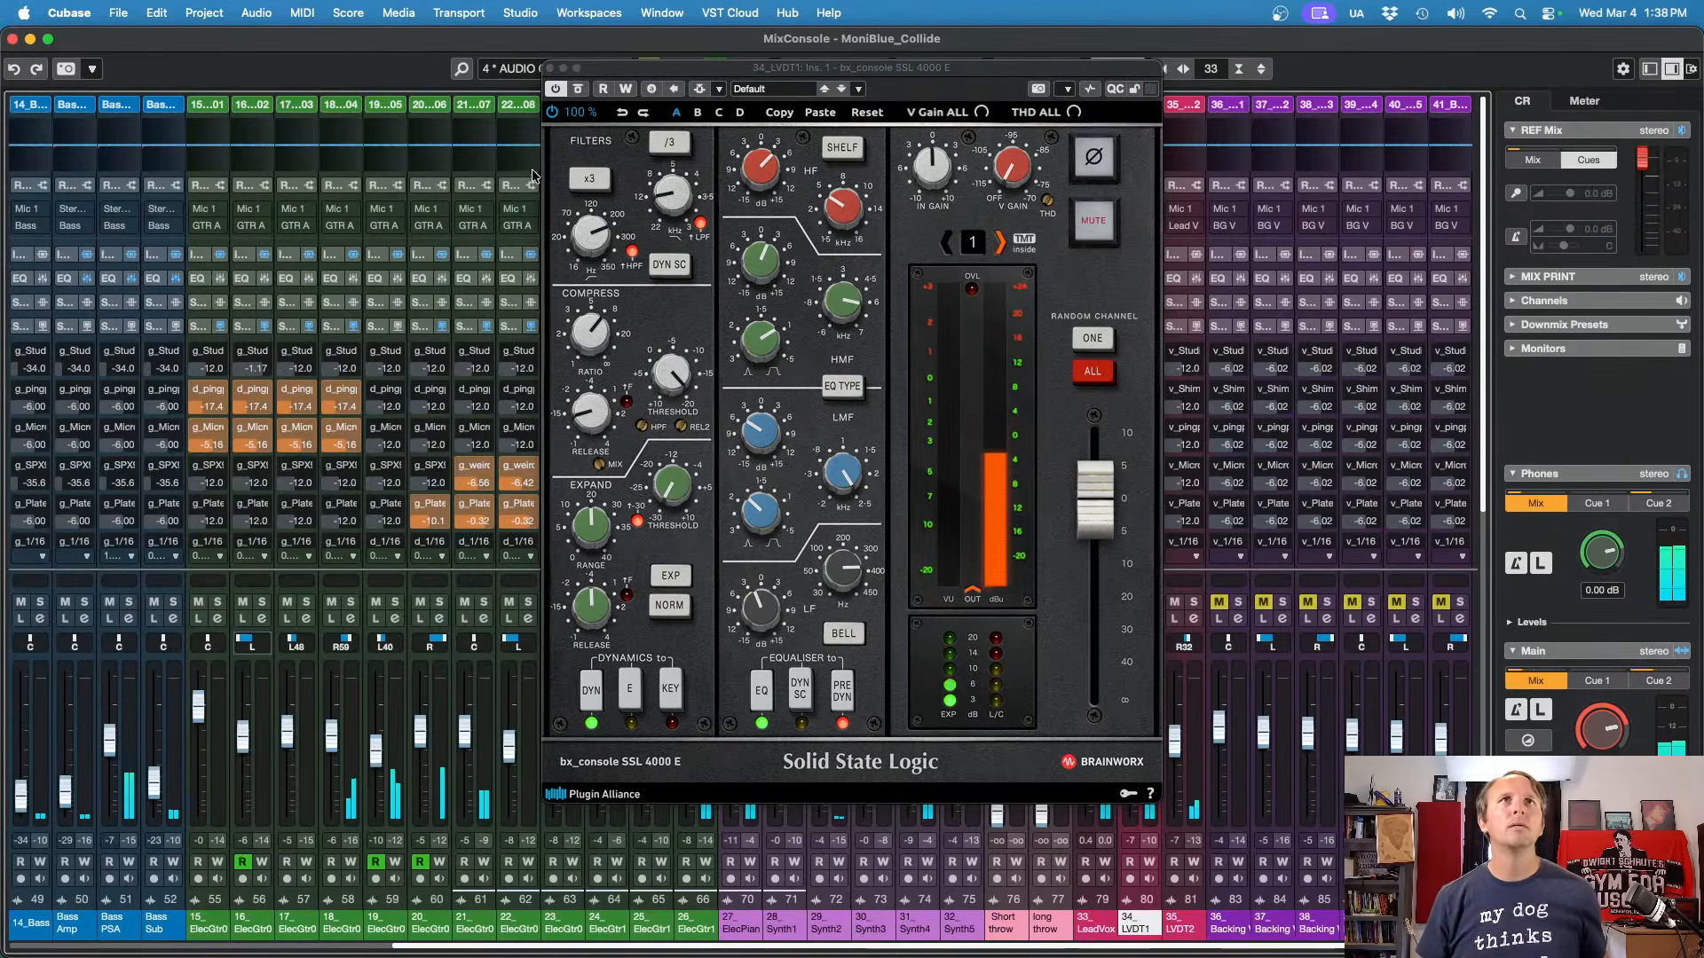
left_click(550, 68)
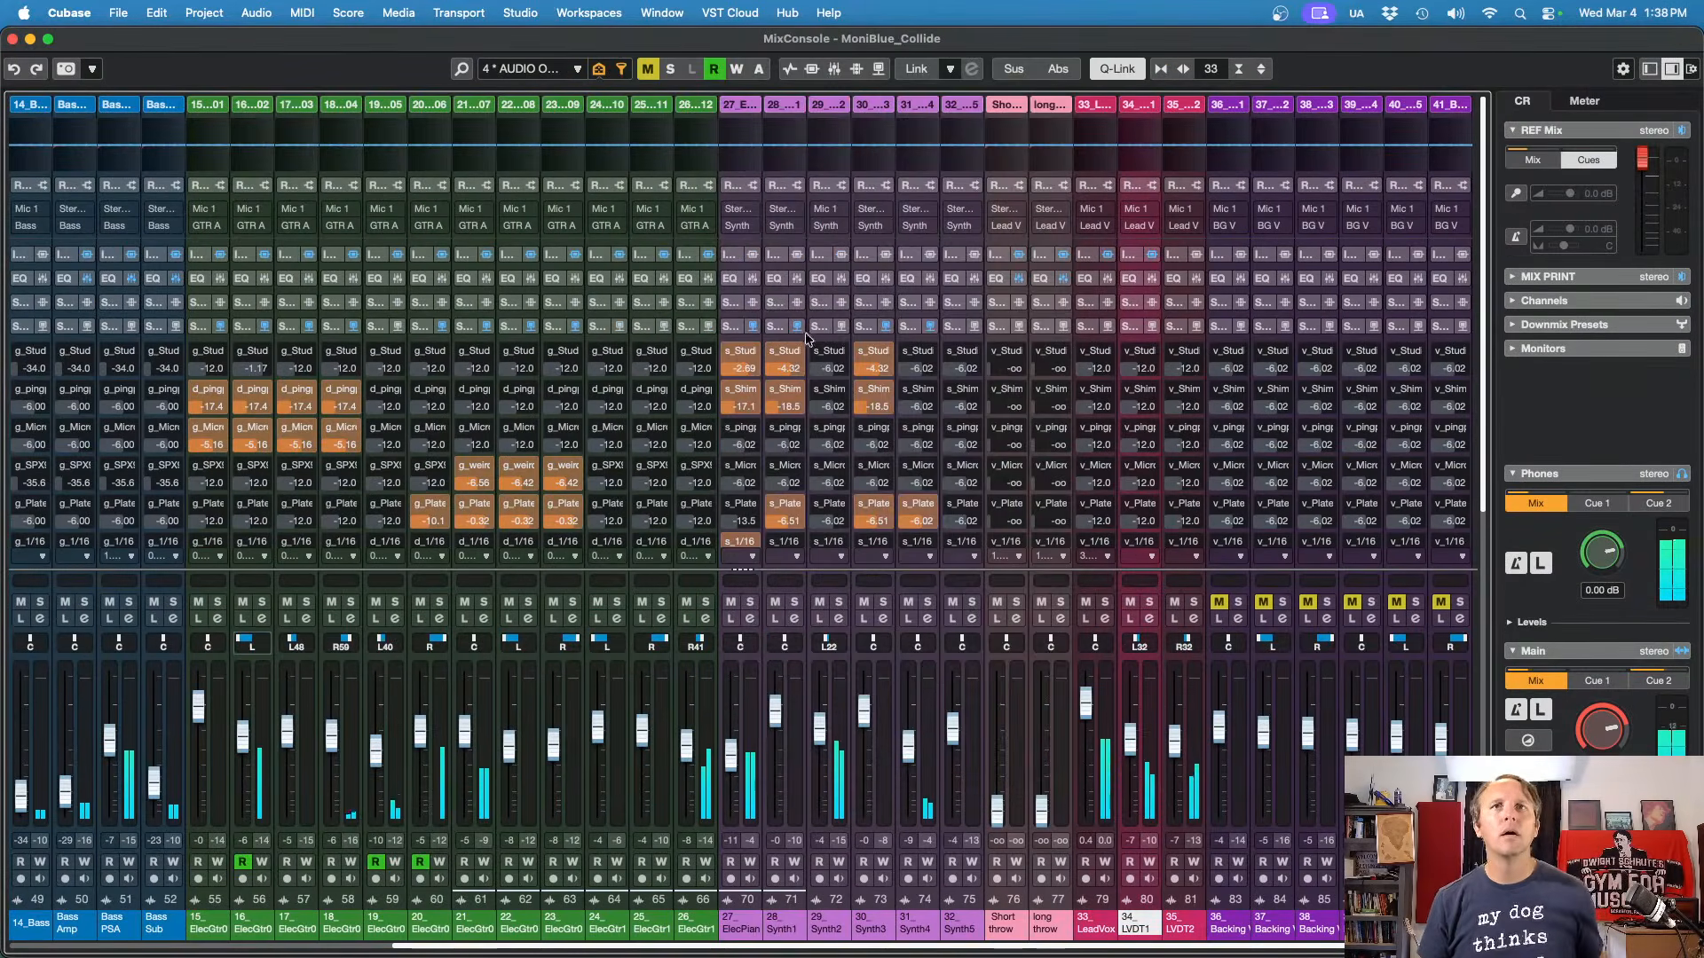
left_click(1115, 256)
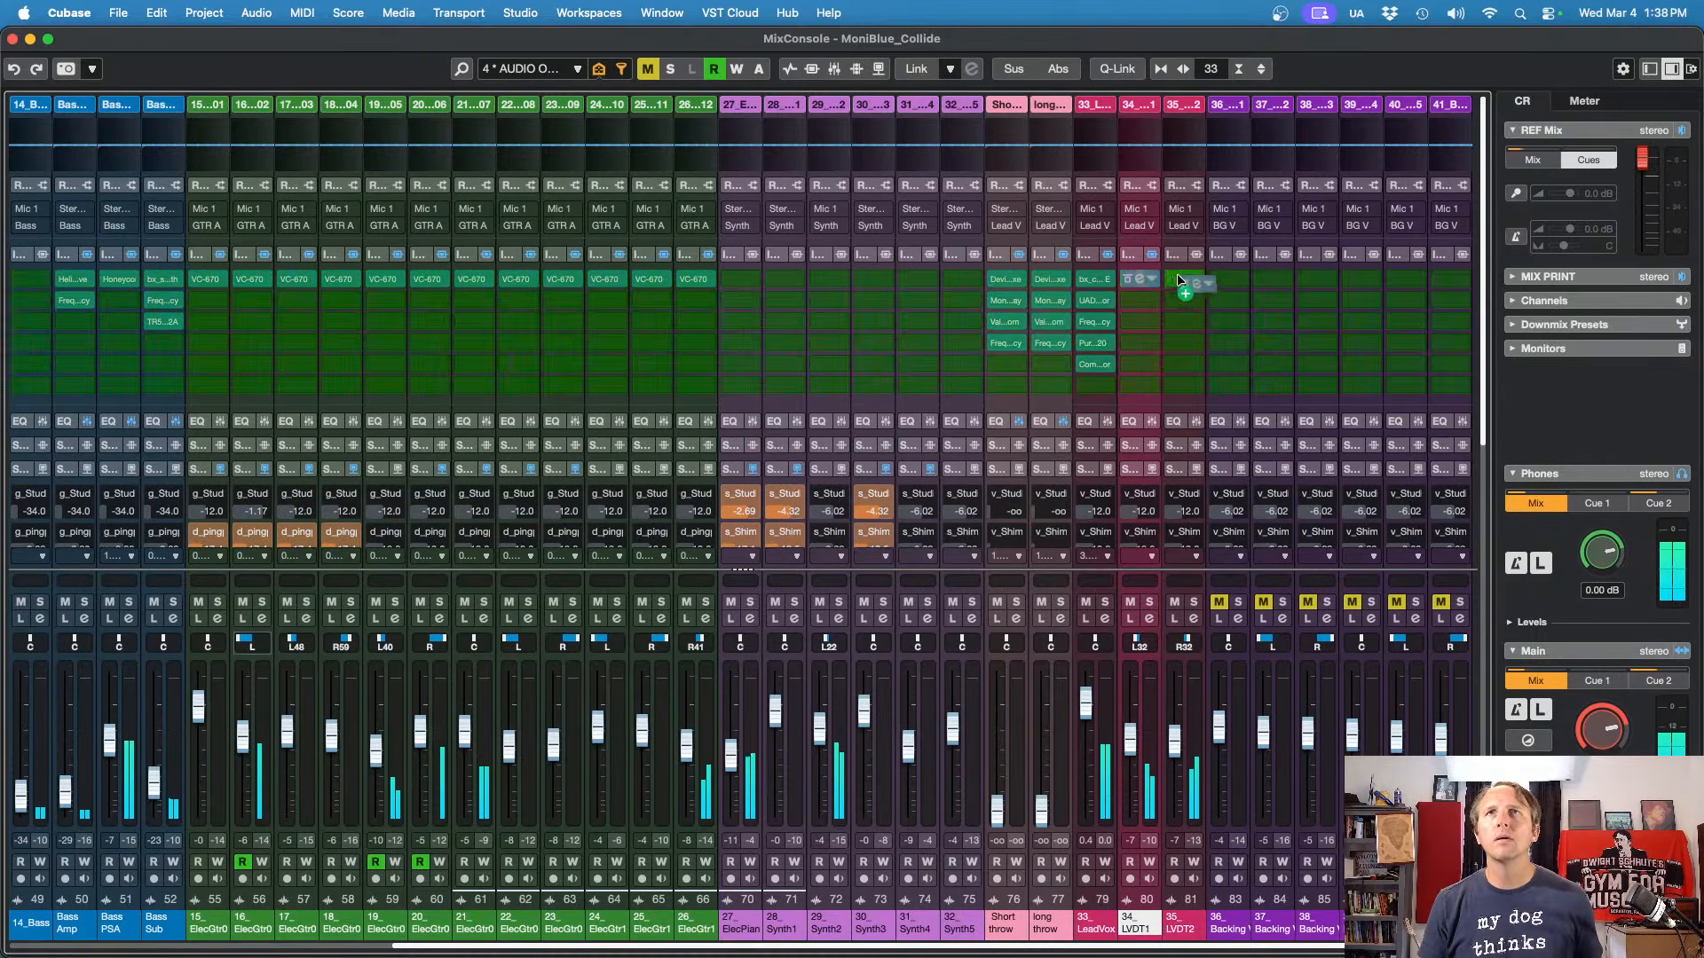
left_click_drag(1177, 277, 1181, 280)
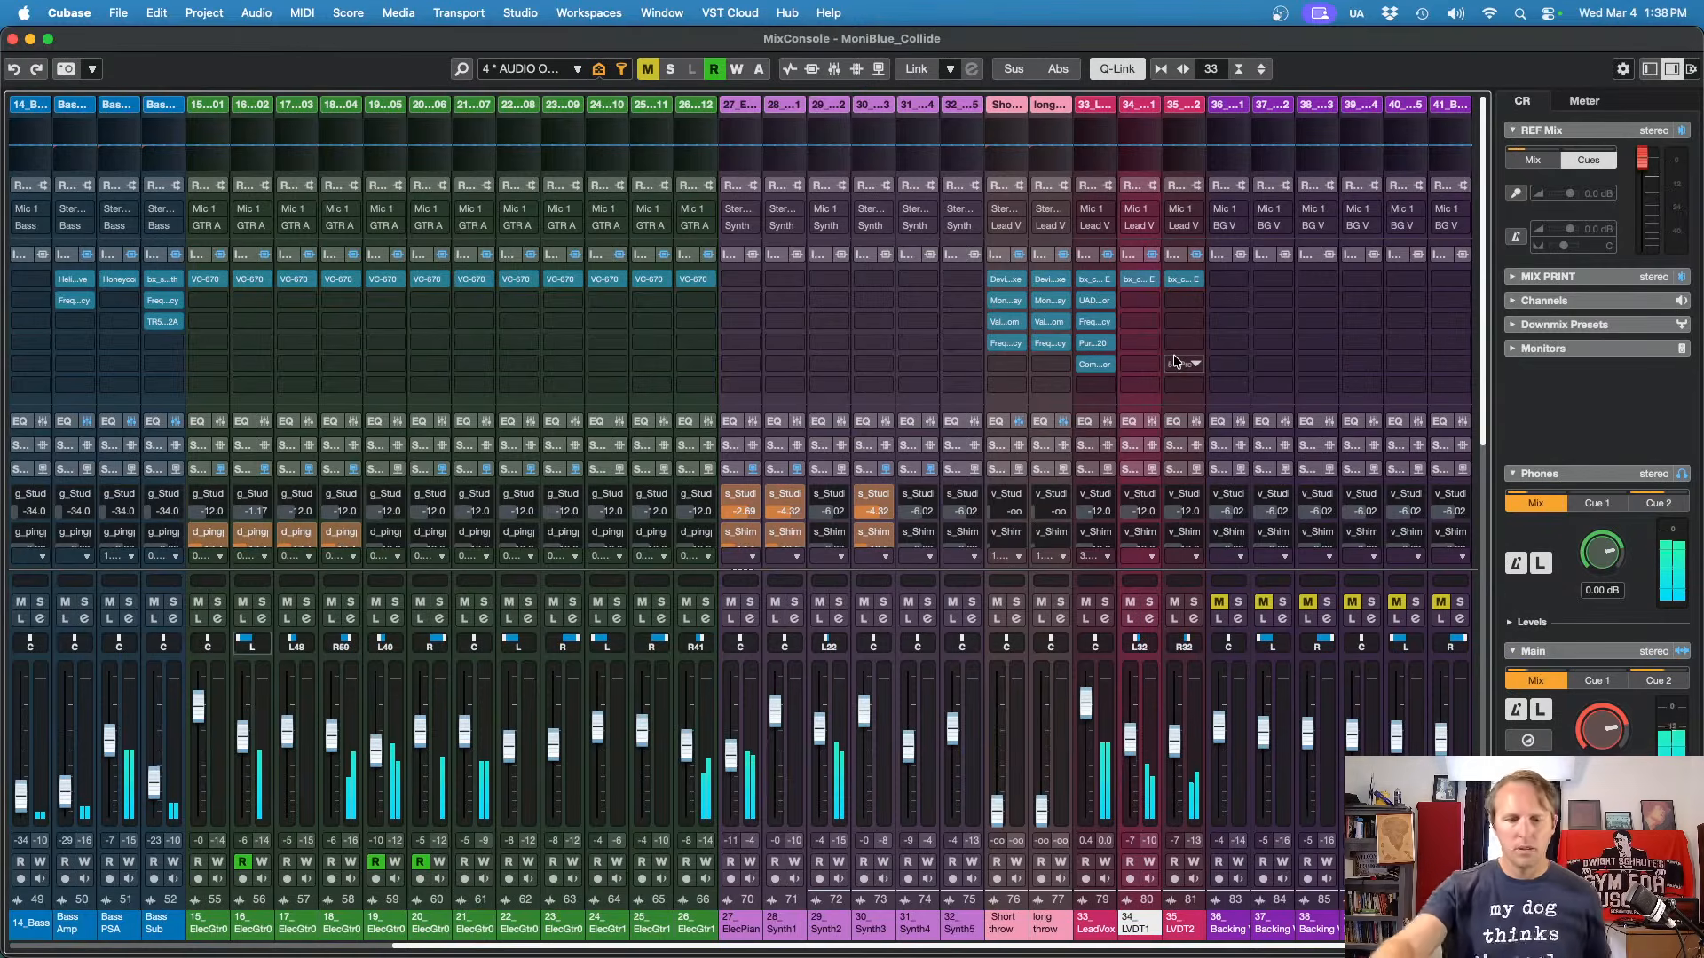
Step: Collapse the inserts rack and audition the lead vocal with its two doubles soloed, returning to the full mix
key("s")
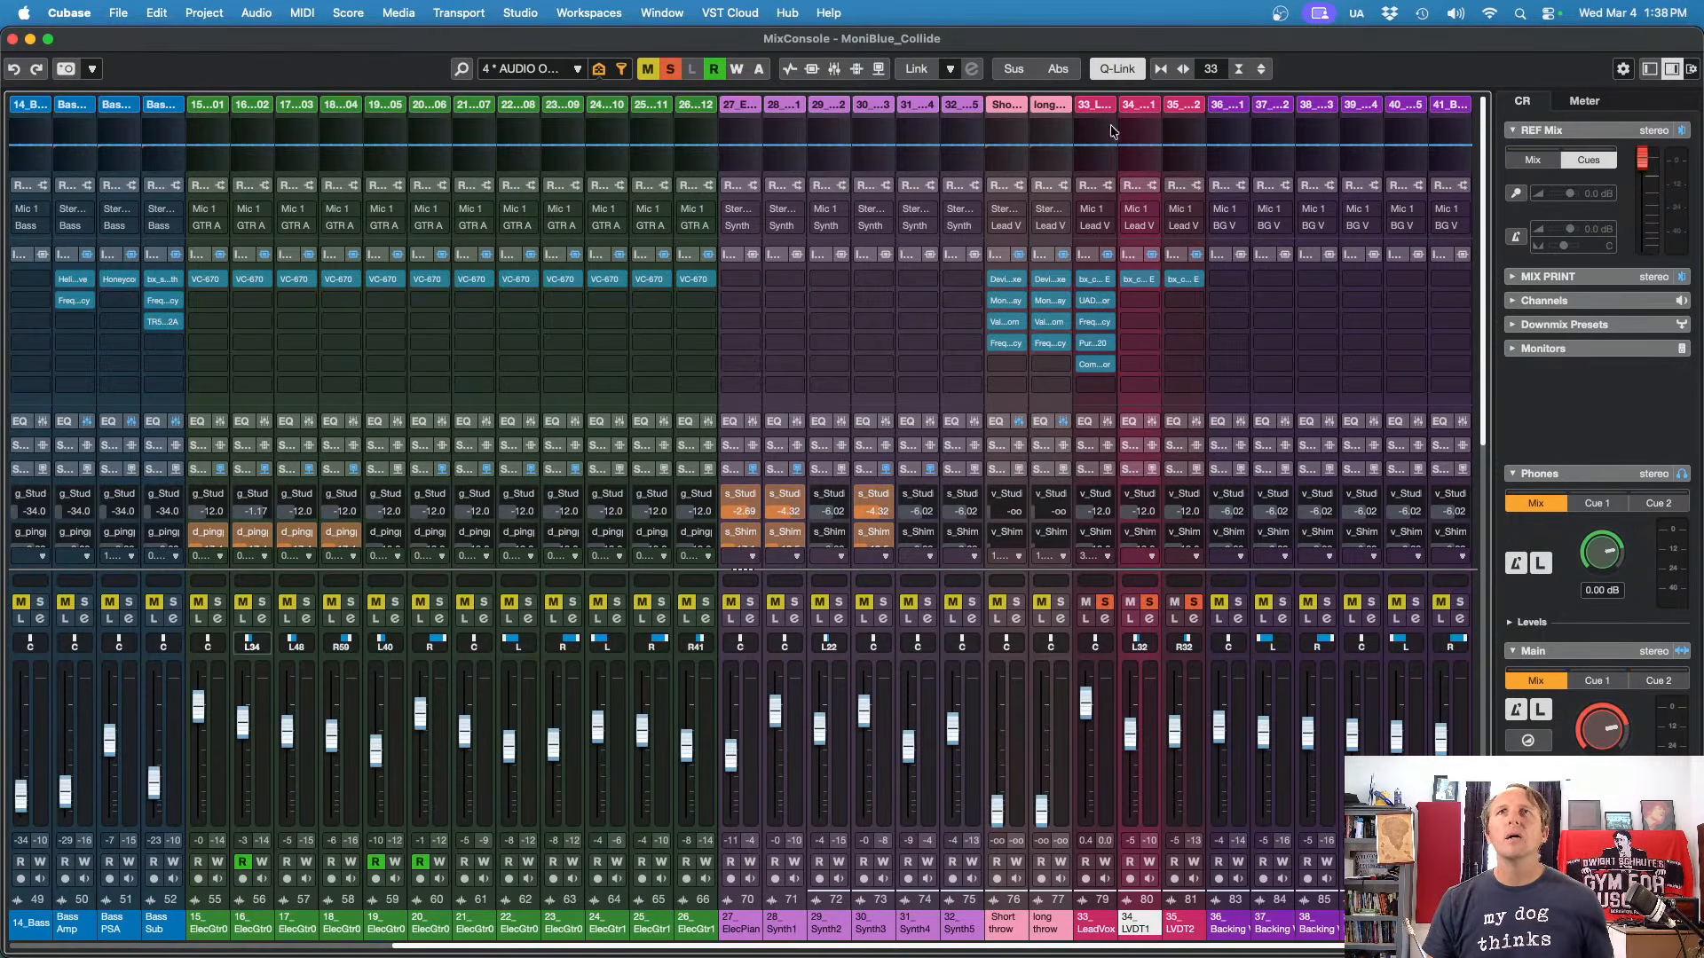
key("alt+shift")
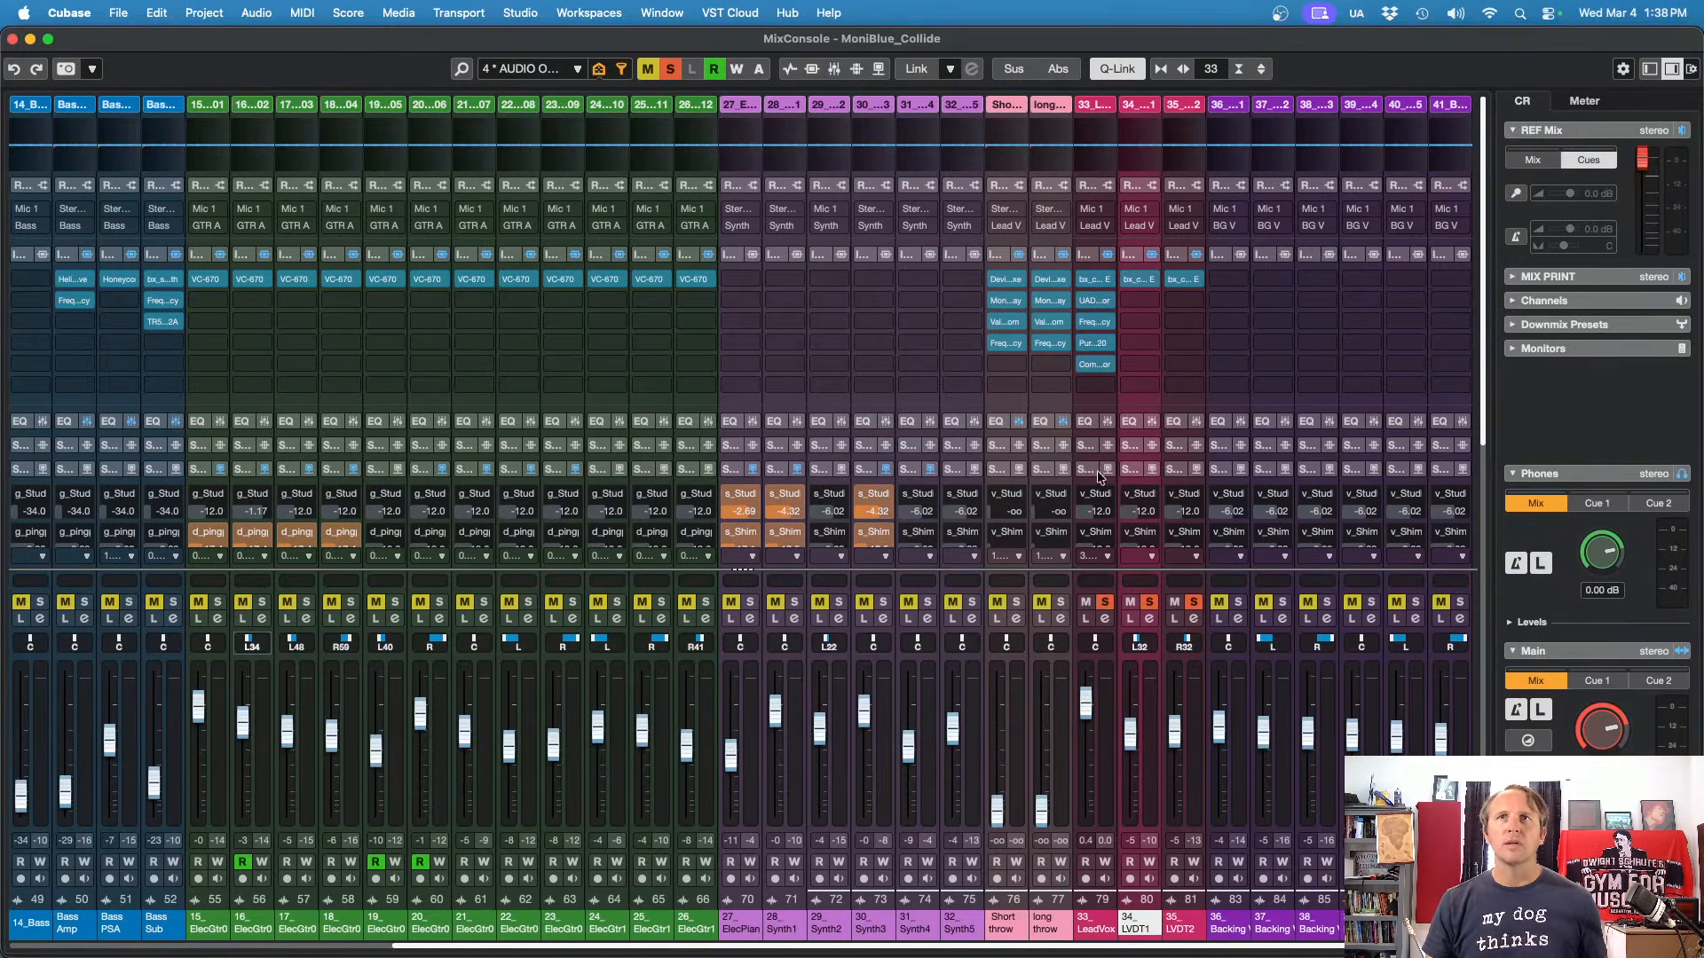
left_click(1085, 254)
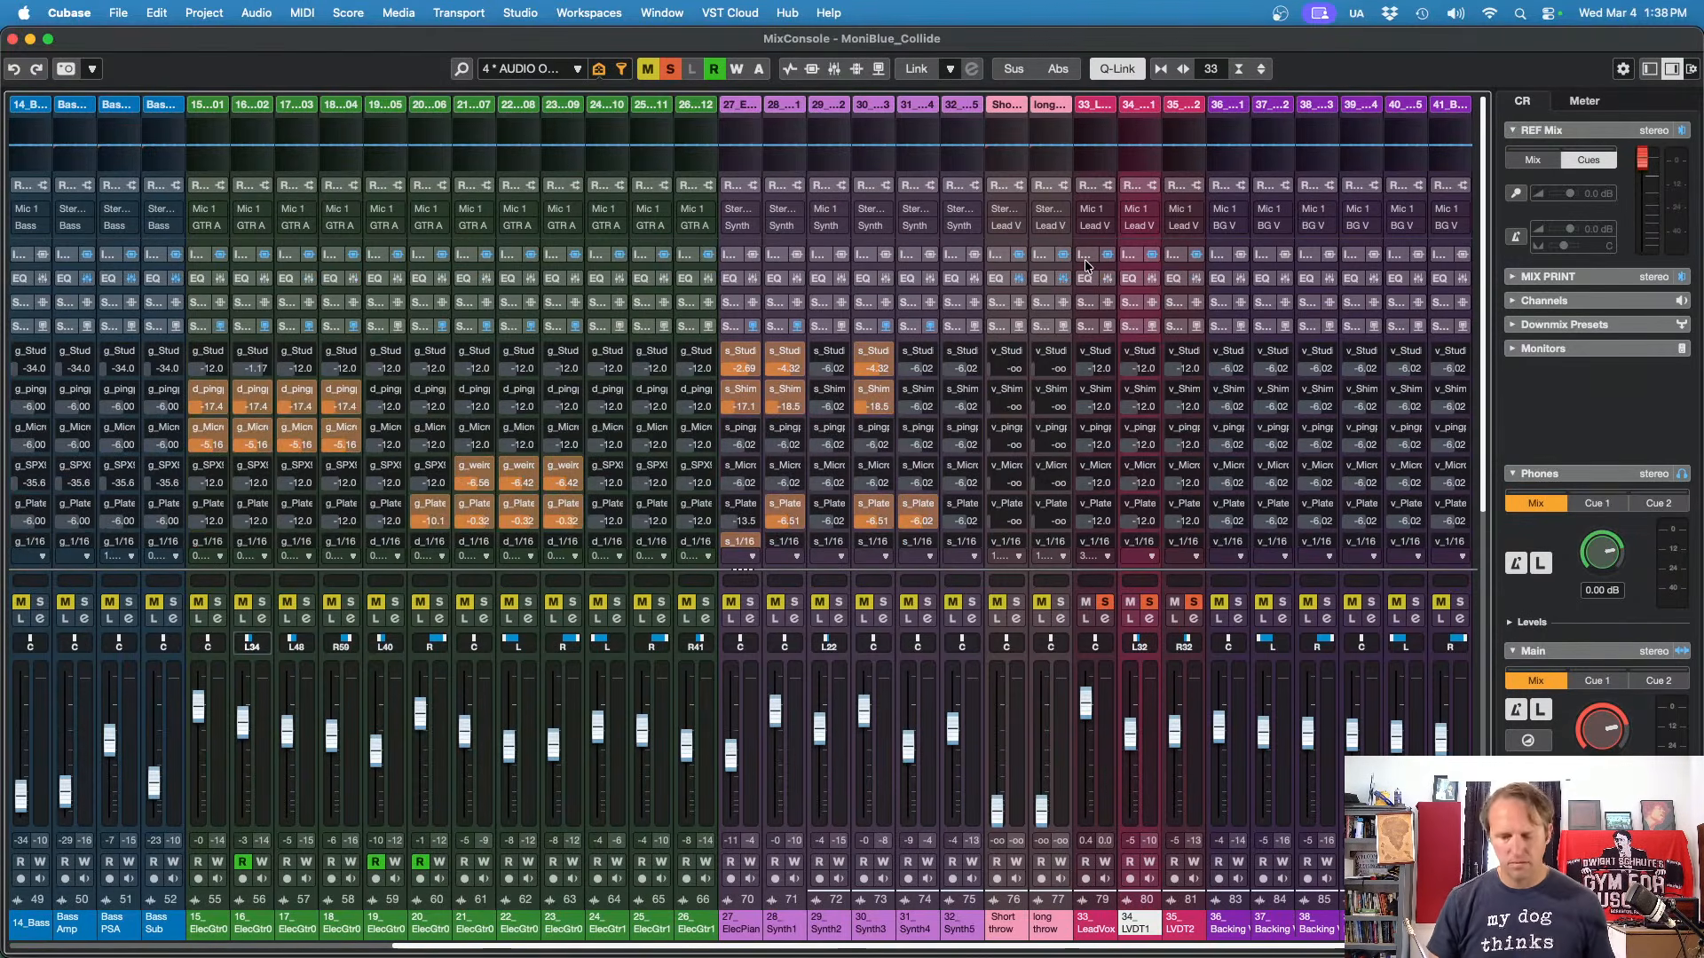
key("space")
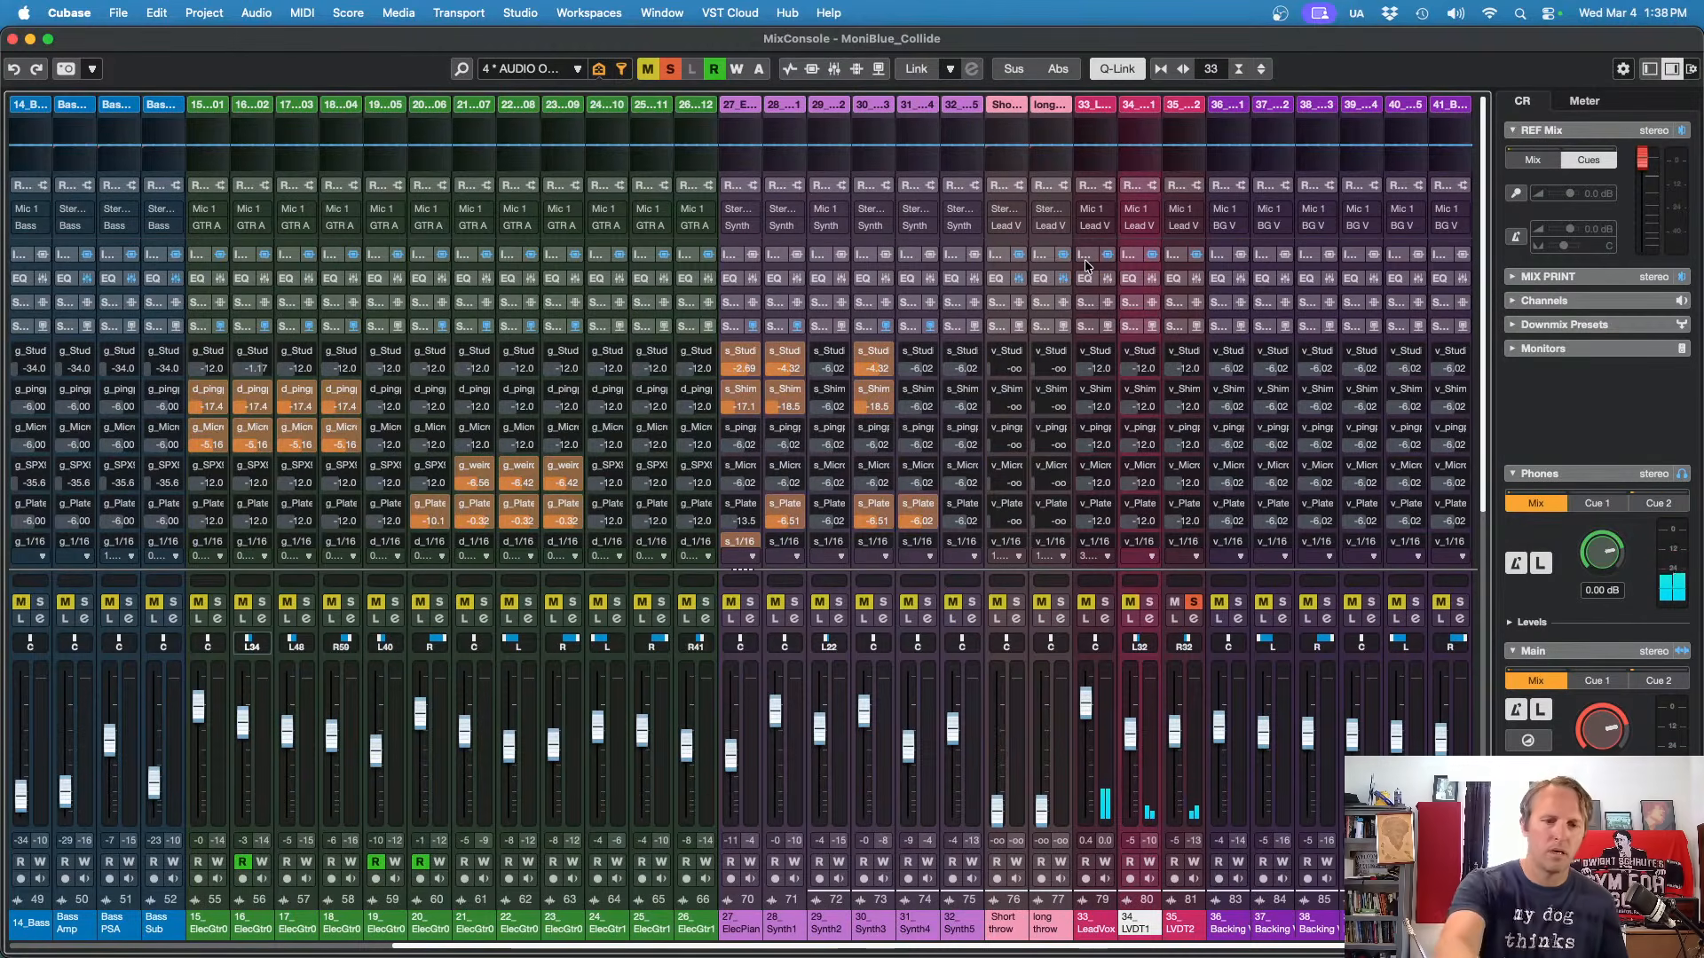
key("s")
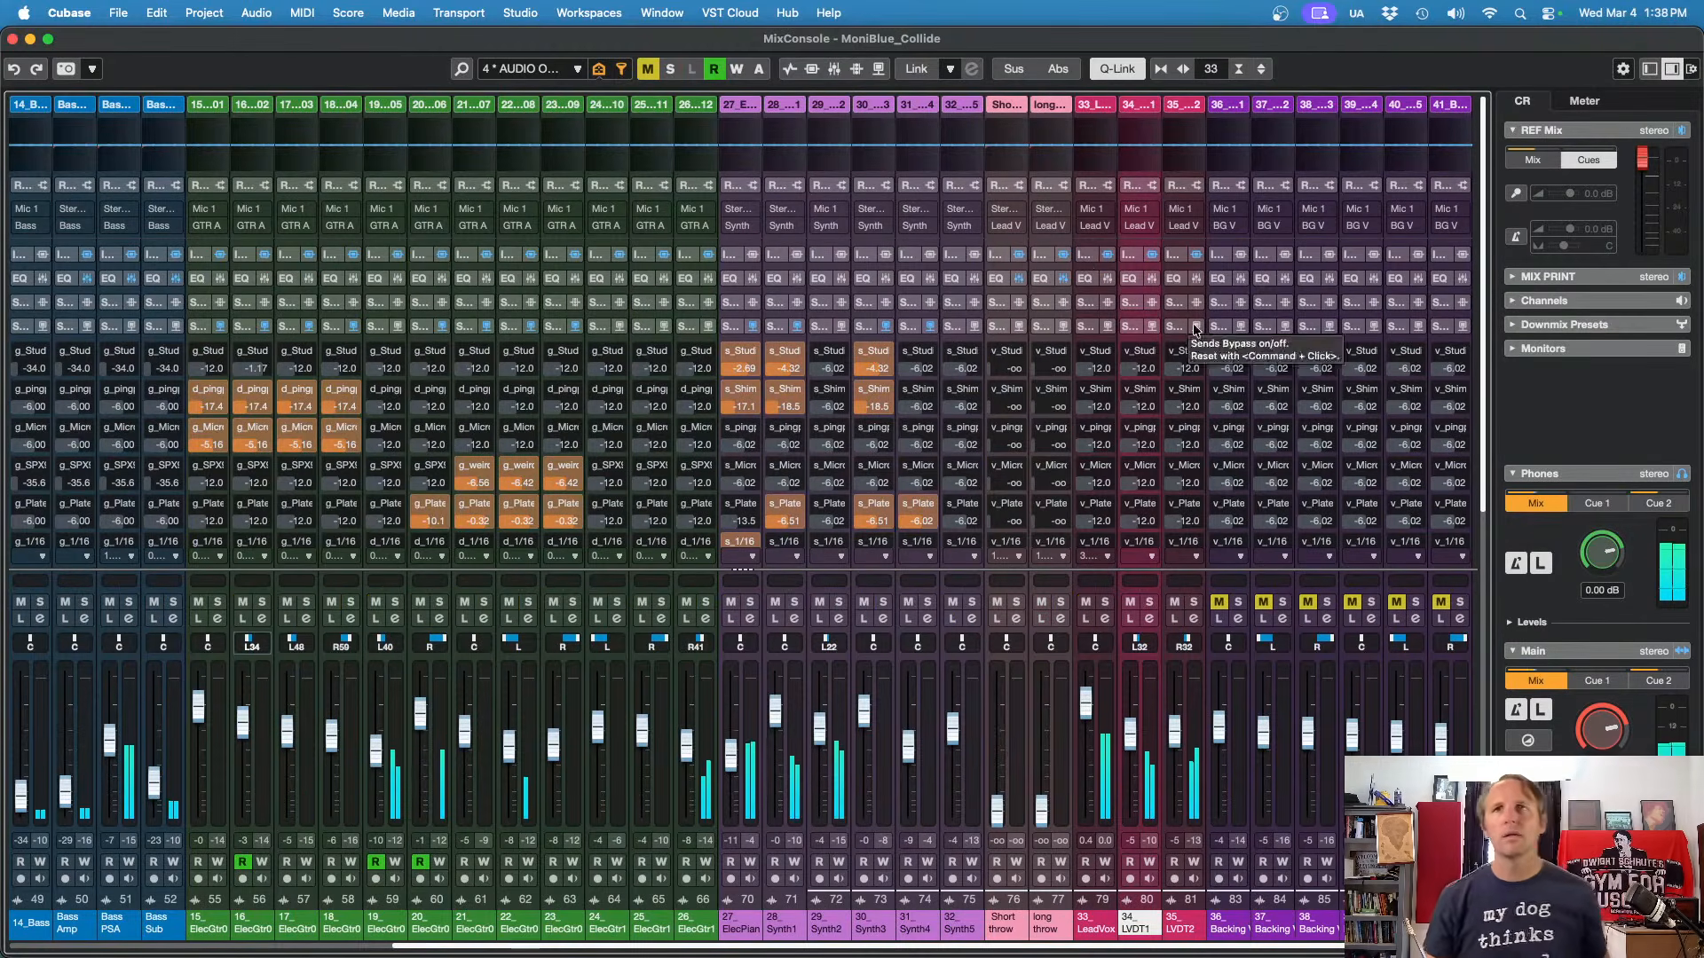
Step: Enable the v_Plate send on 33_LeadVox, 34_LVDT1 and 35_LVDT2 together and set it to -19.0 dB
left_click(1103, 931)
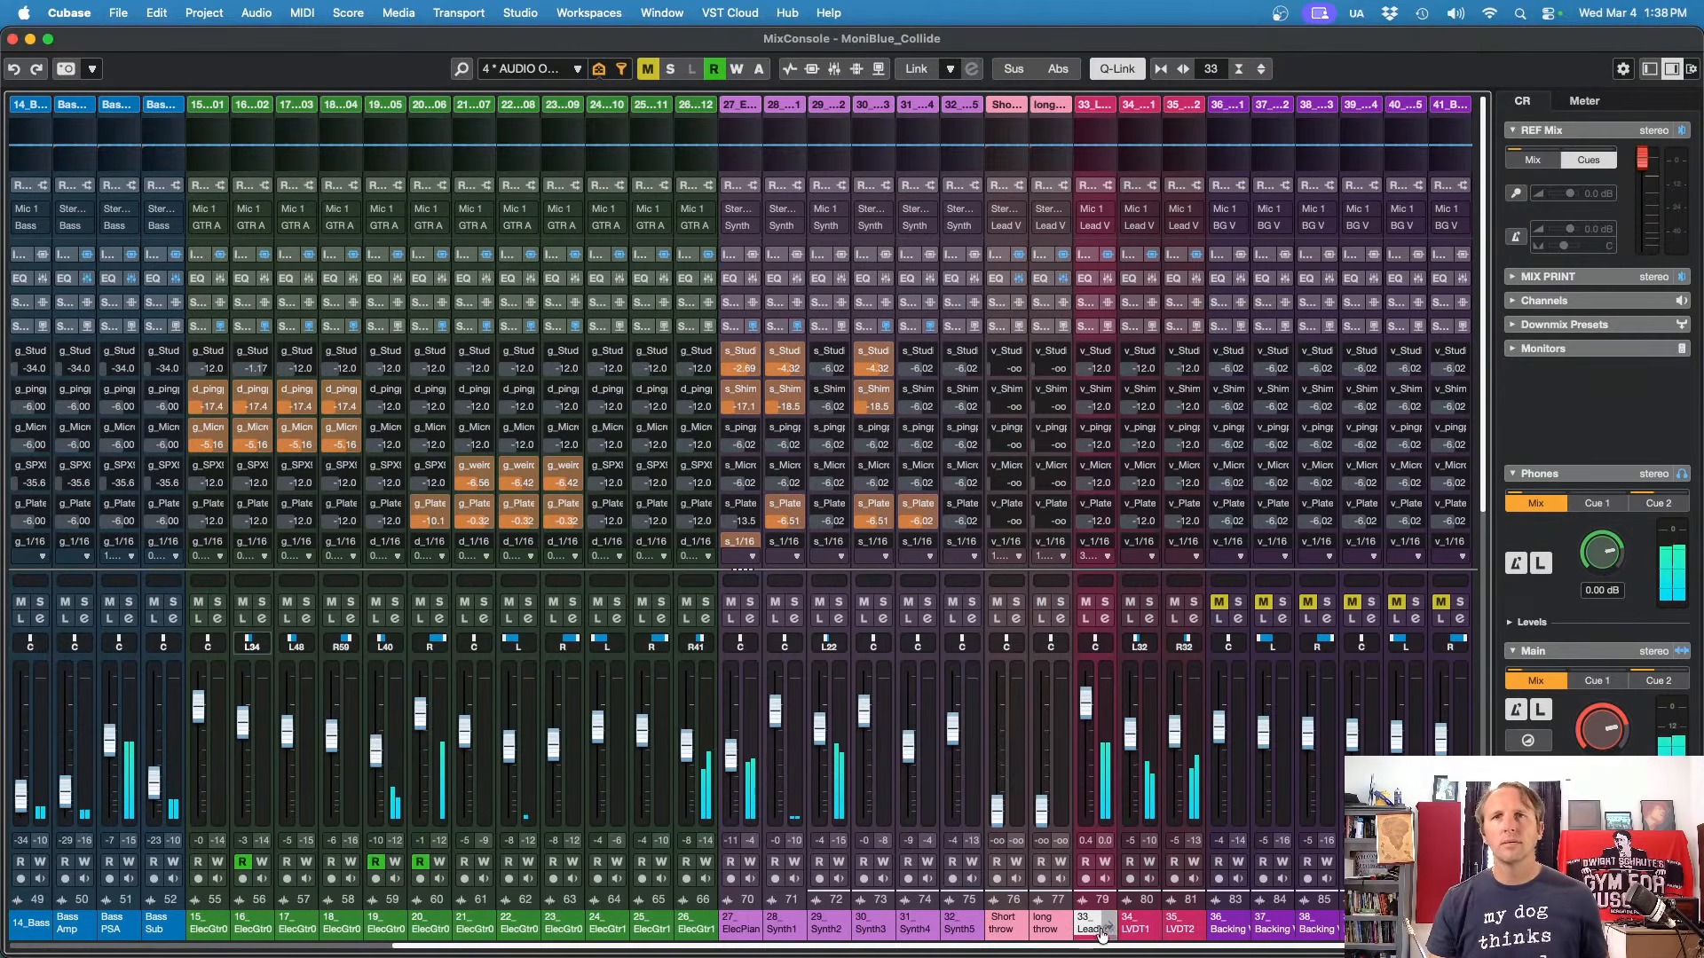
left_click(1181, 931, "shift")
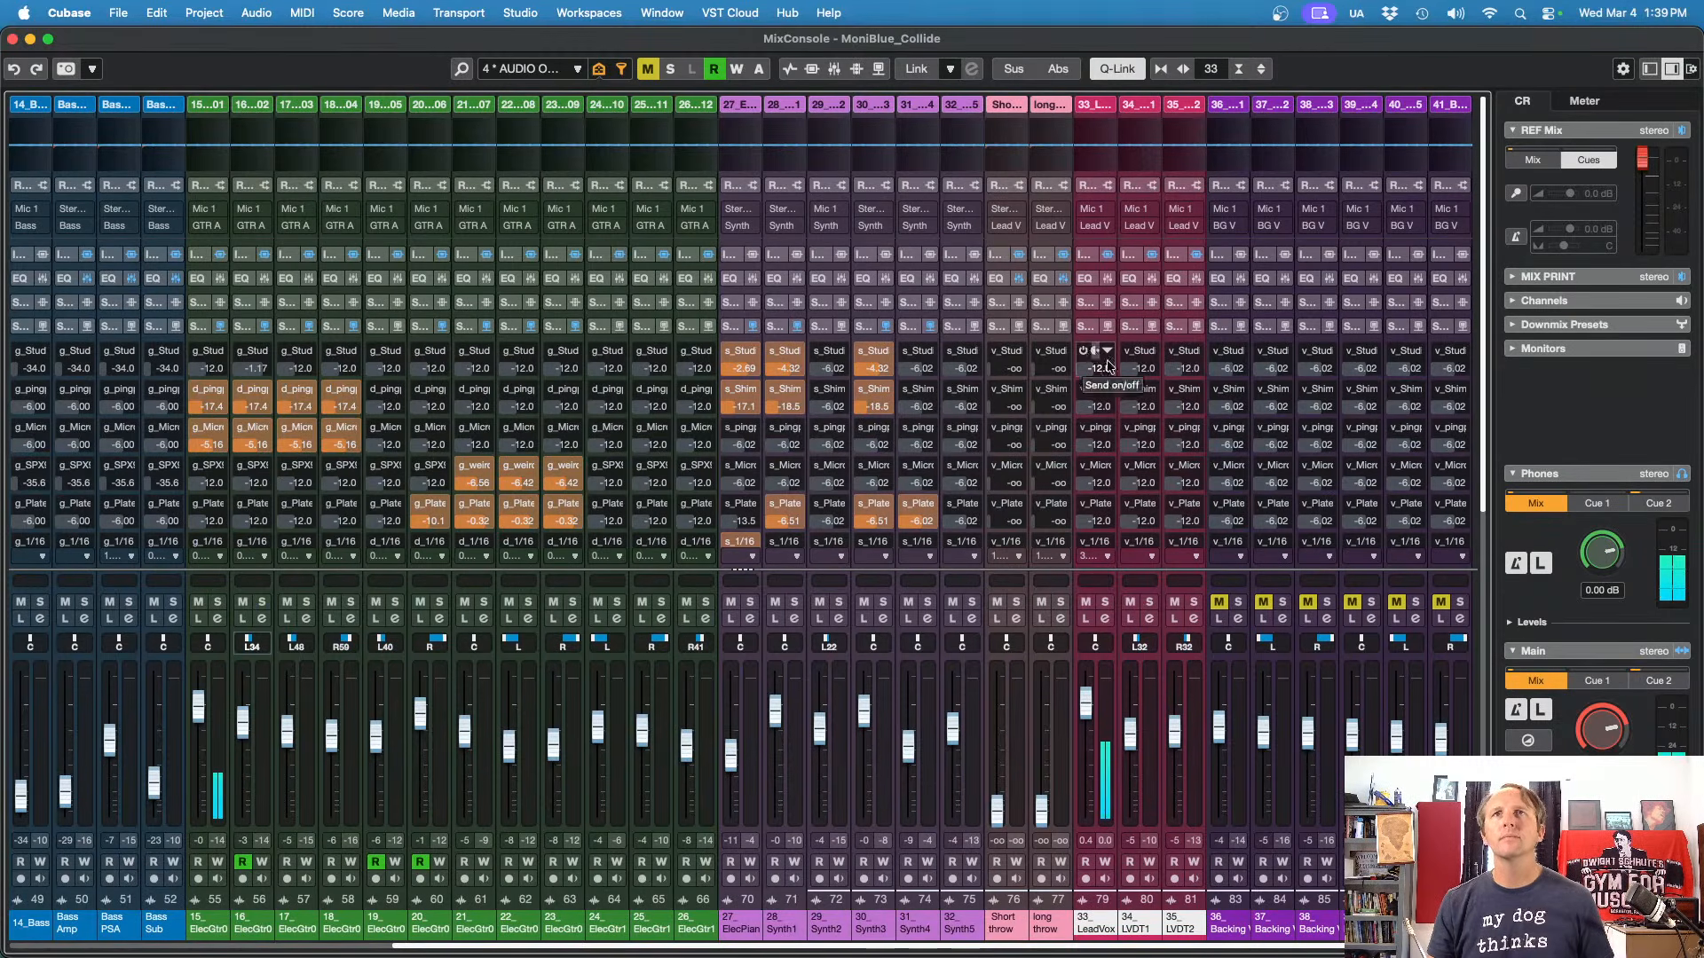
left_click_drag(1486, 383, 1484, 434)
left_click(1082, 456)
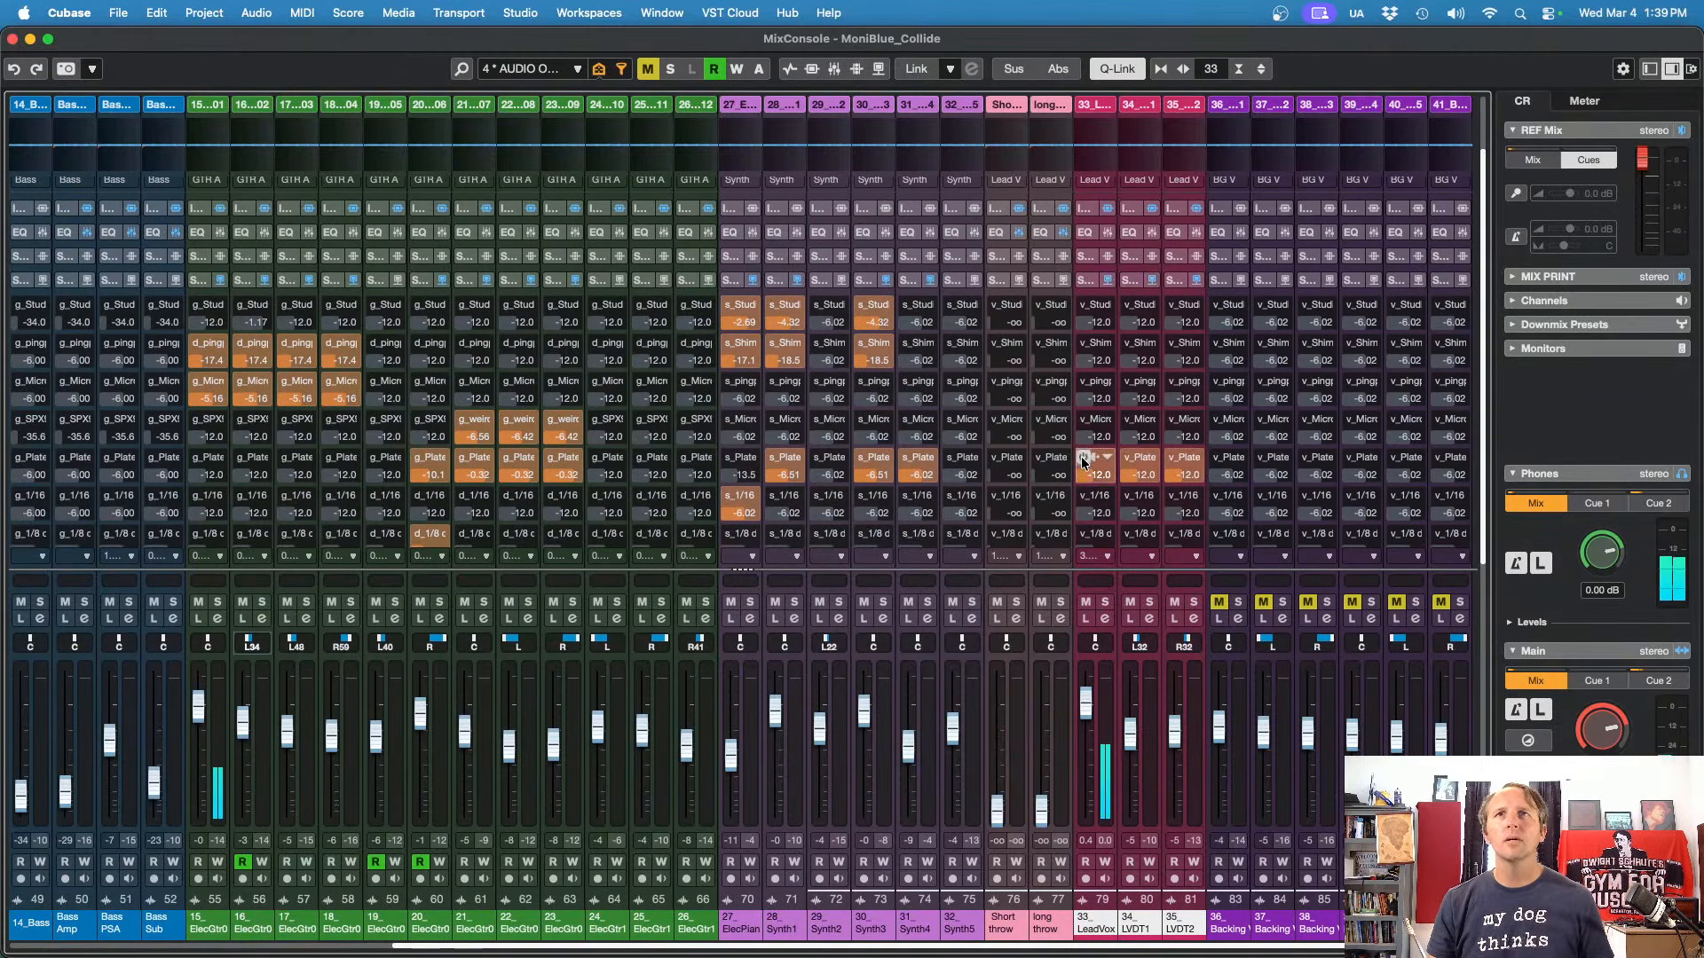
left_click_drag(1099, 479, 1081, 482)
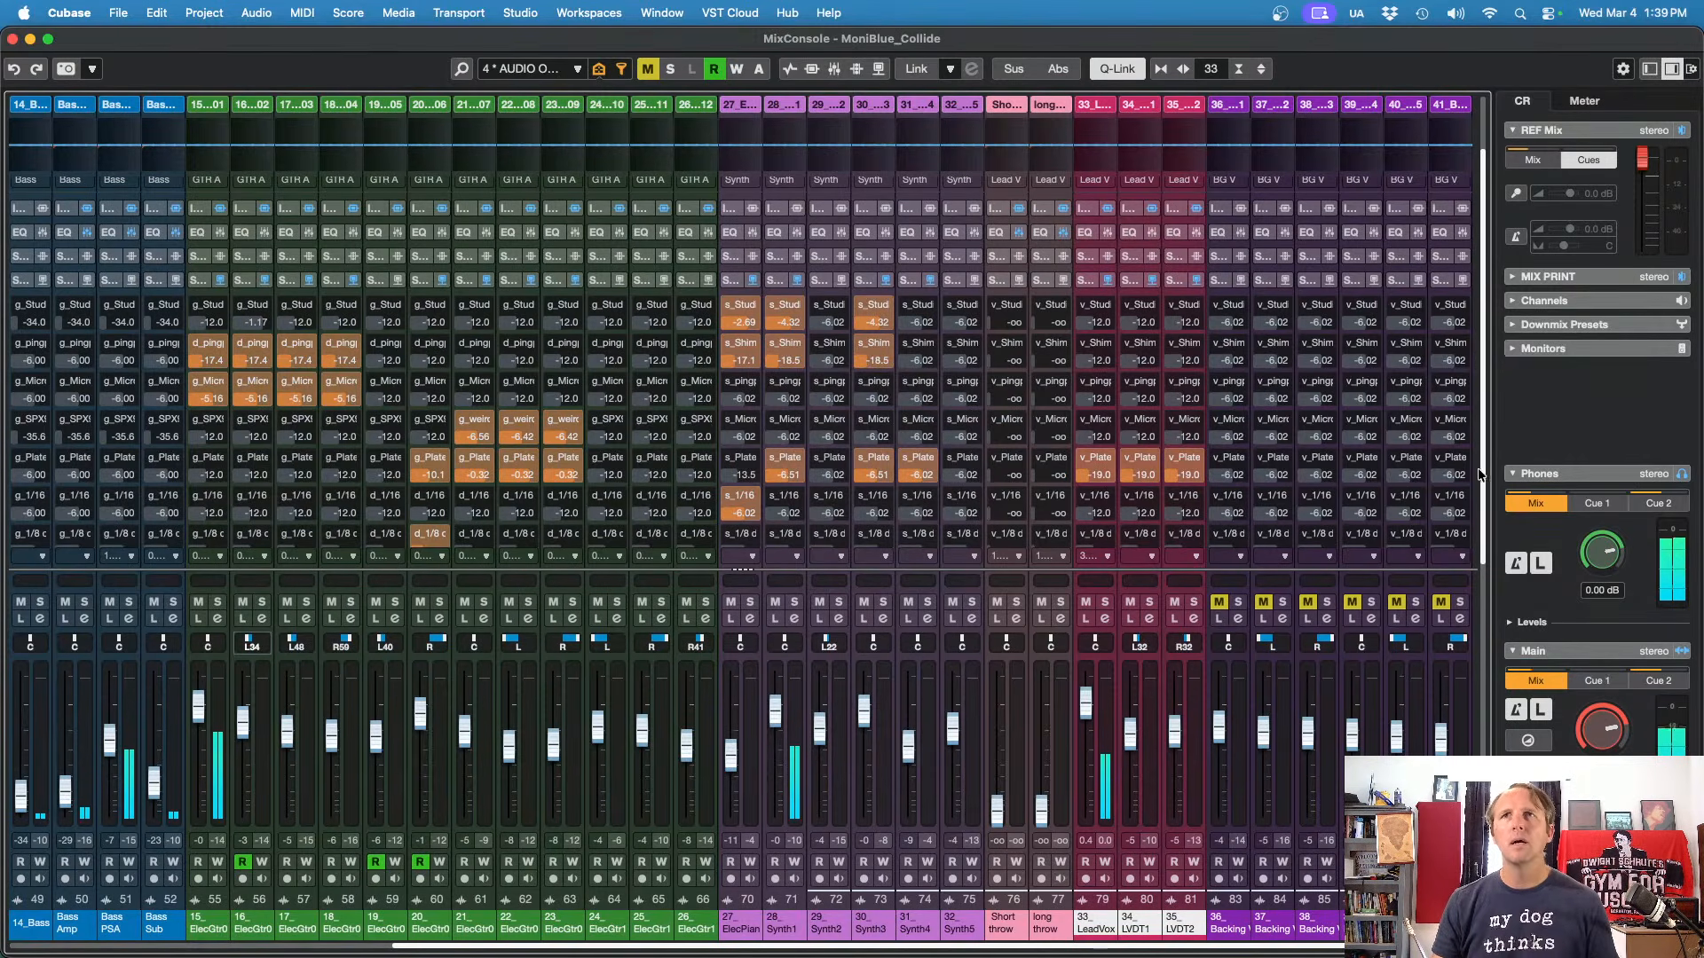
Step: Enable the v_1/8 delay send on 33_LeadVox and set it to -25.2 dB, checking it soloed and in the mix
left_click_drag(1481, 475, 1473, 540)
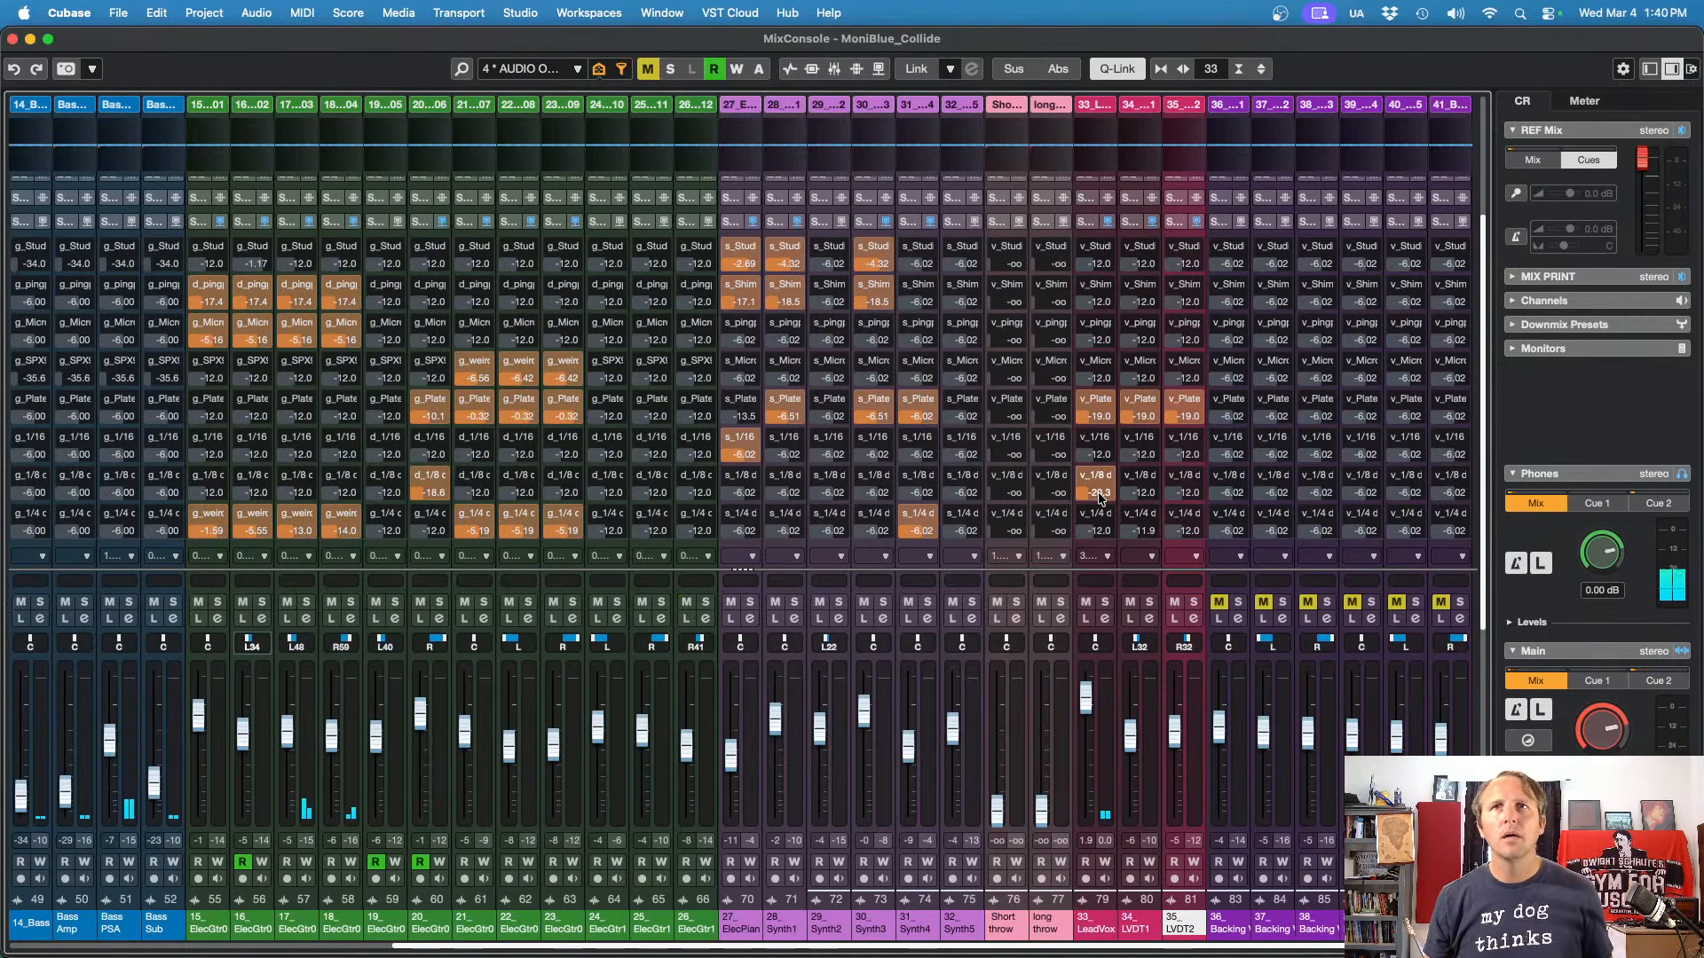
left_click(1104, 603)
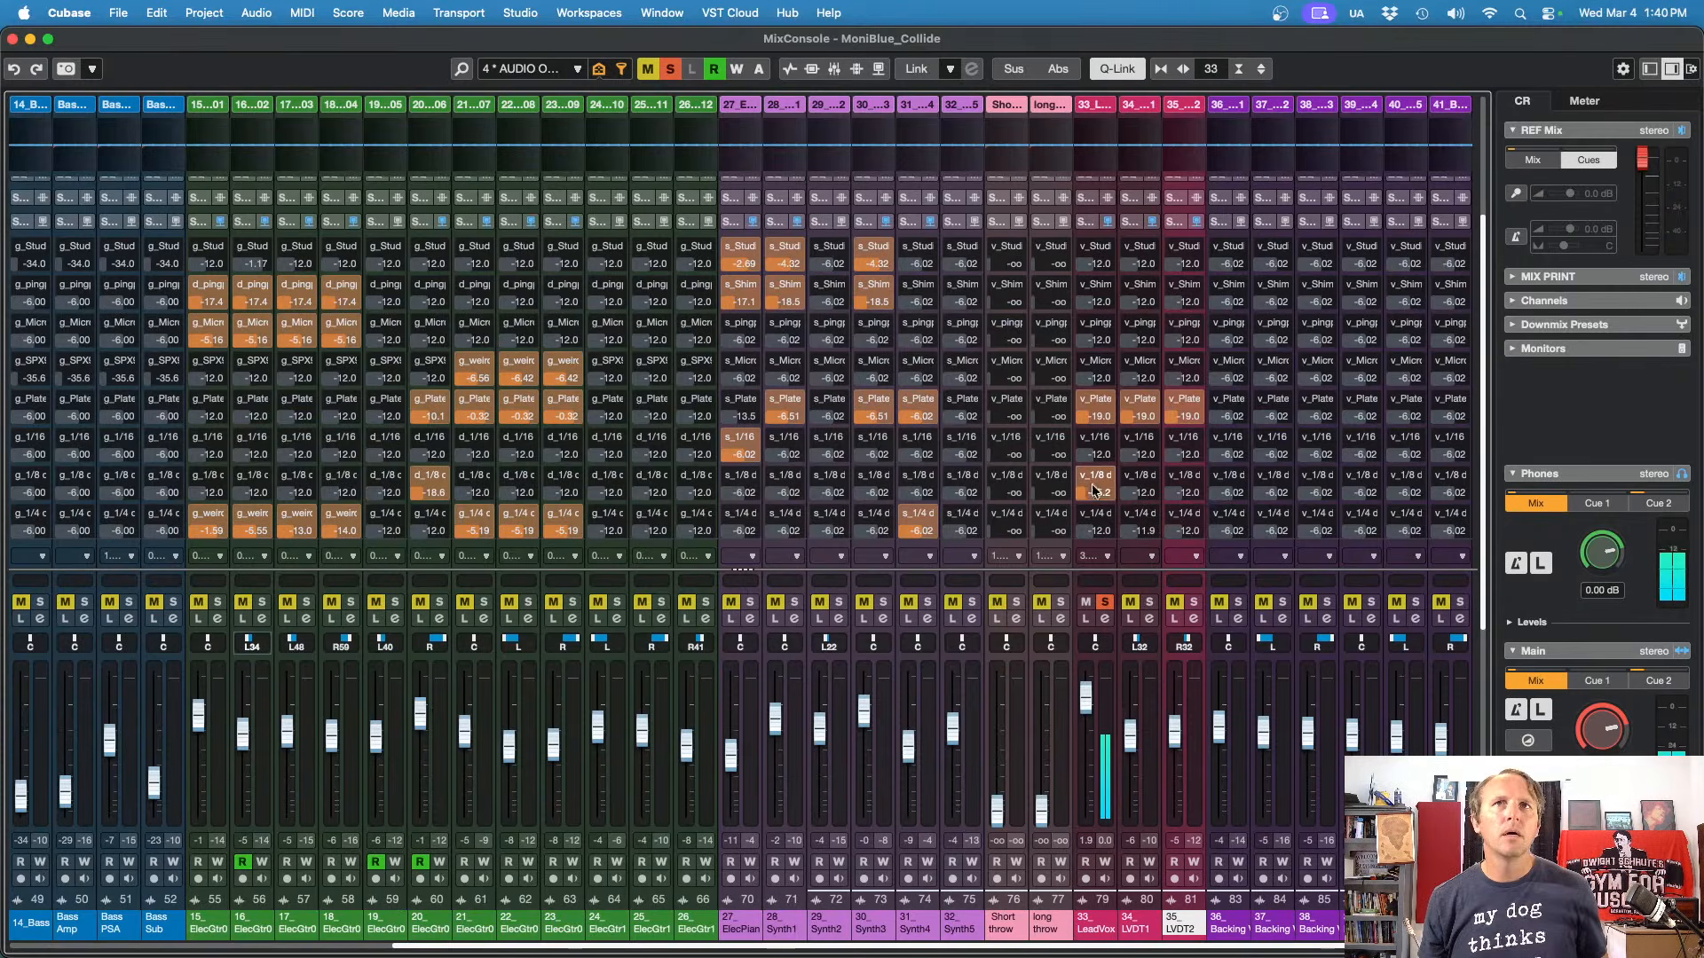
left_click(1103, 604)
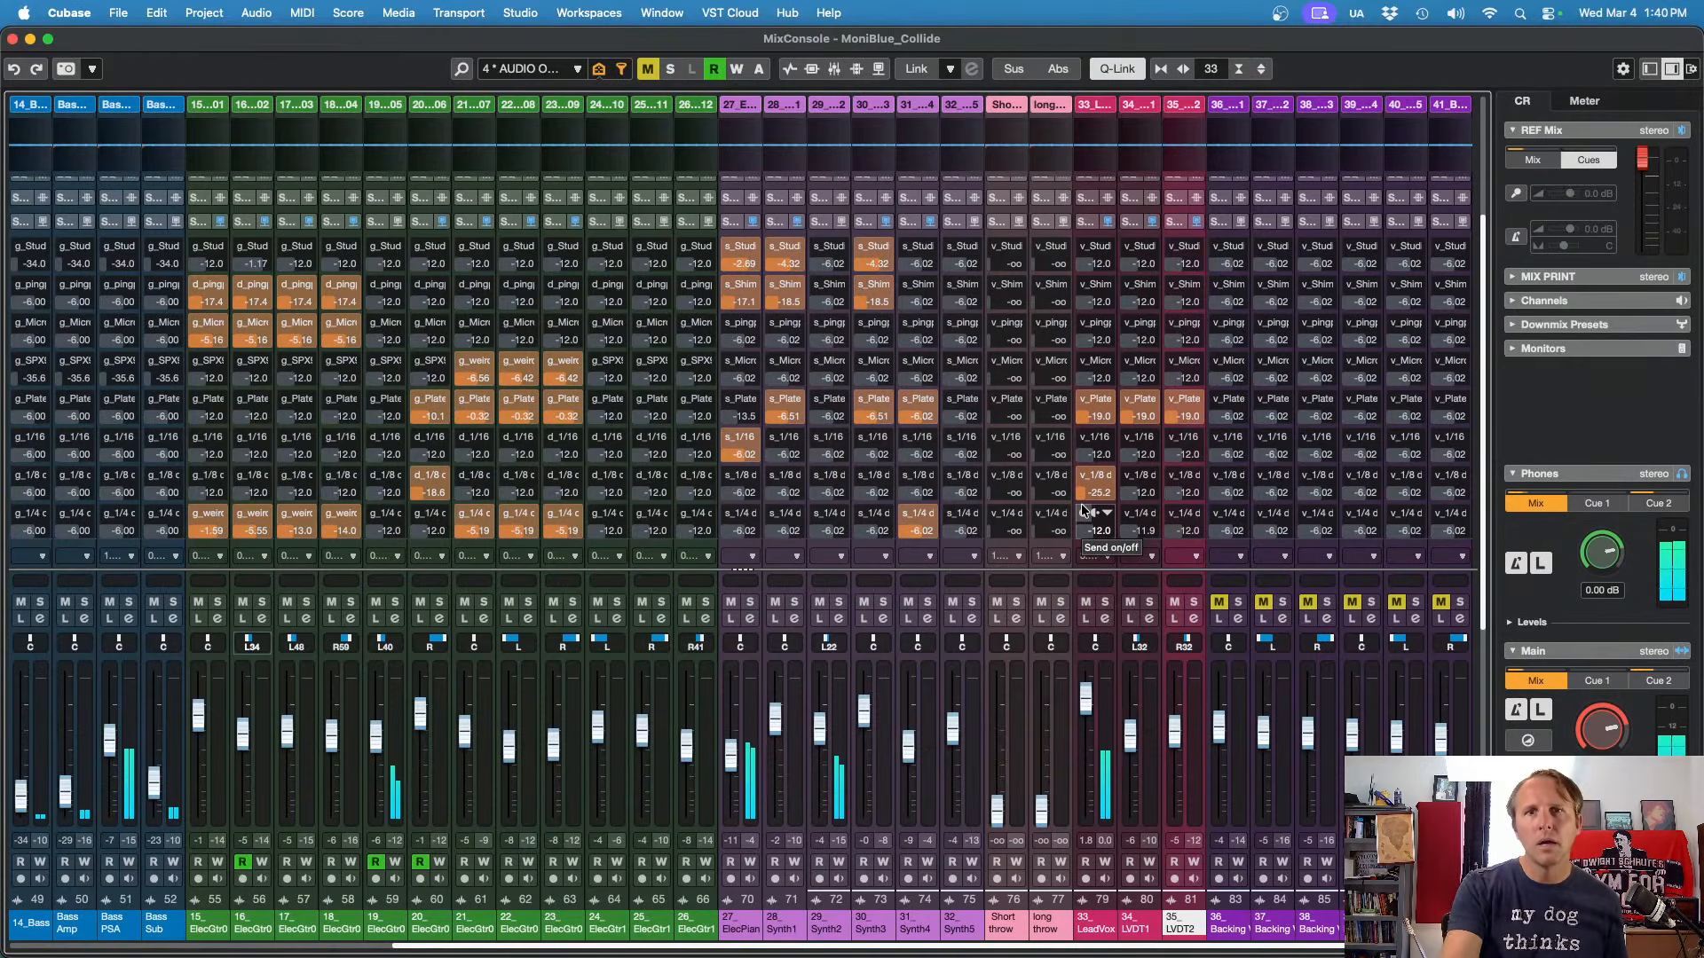
Step: Select the 33_LeadVox channel and lower its fader to -0.53 dB
key("Left")
key("Left")
key("Down")
key("Down")
key("Down")
key("Down")
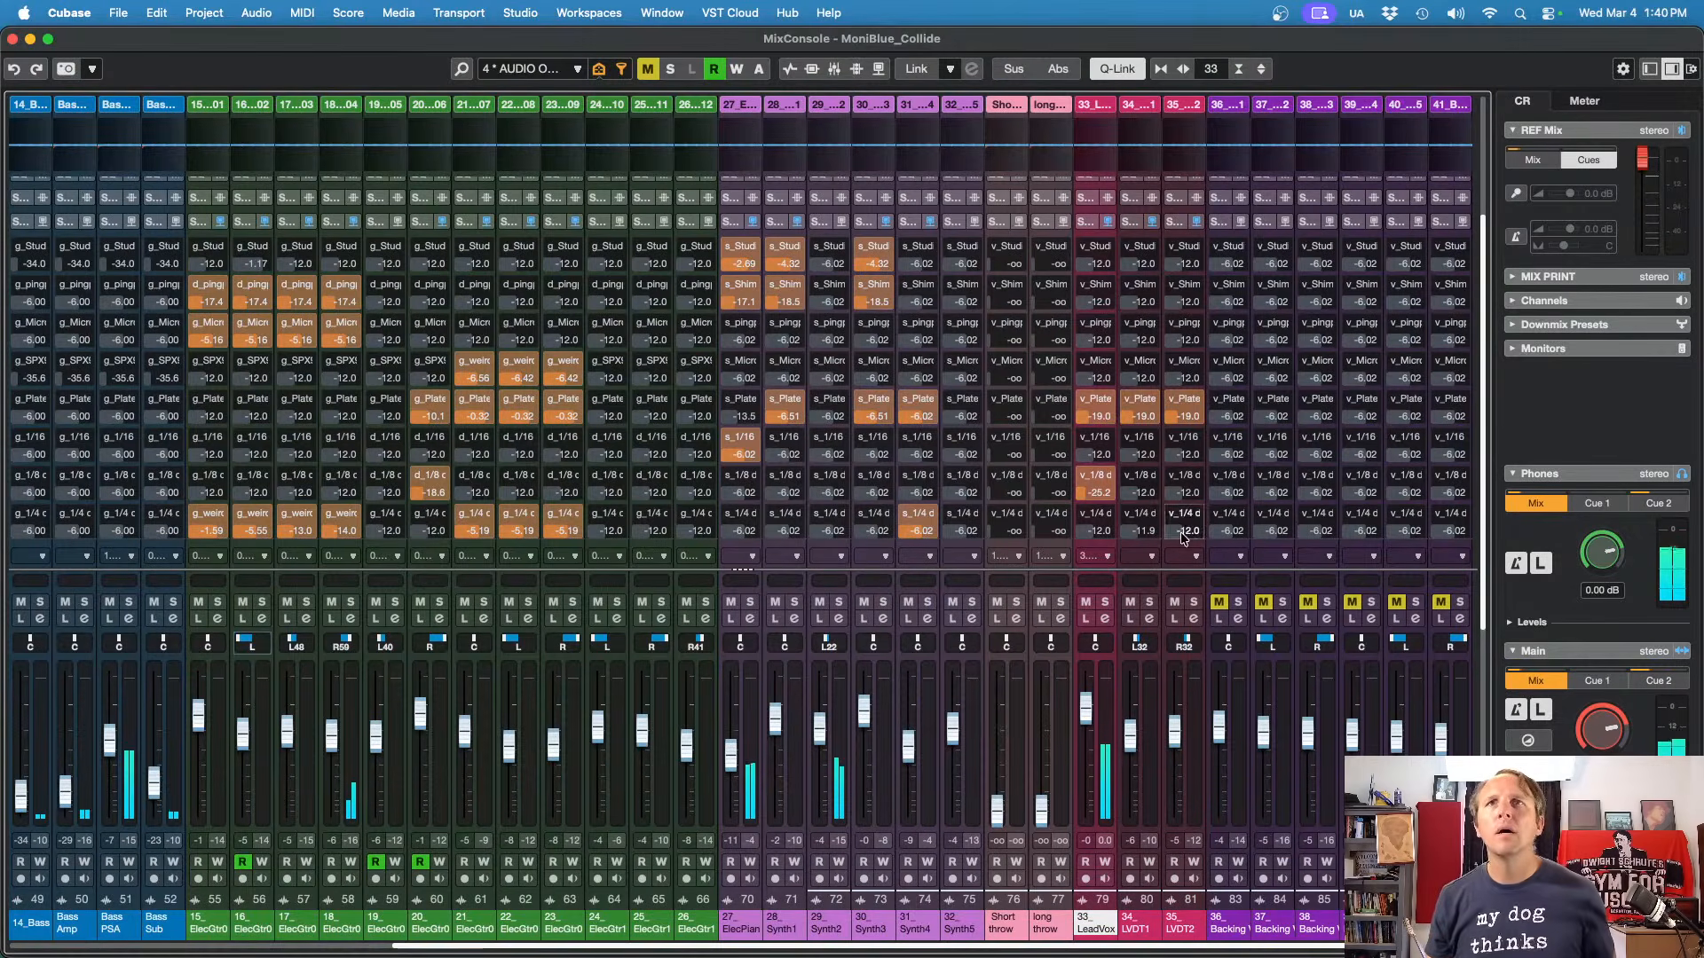
Step: Enable the v_Micro send on 33_LeadVox and set it to -17.0 dB while auditioning the vocal soloed
left_click(1084, 360)
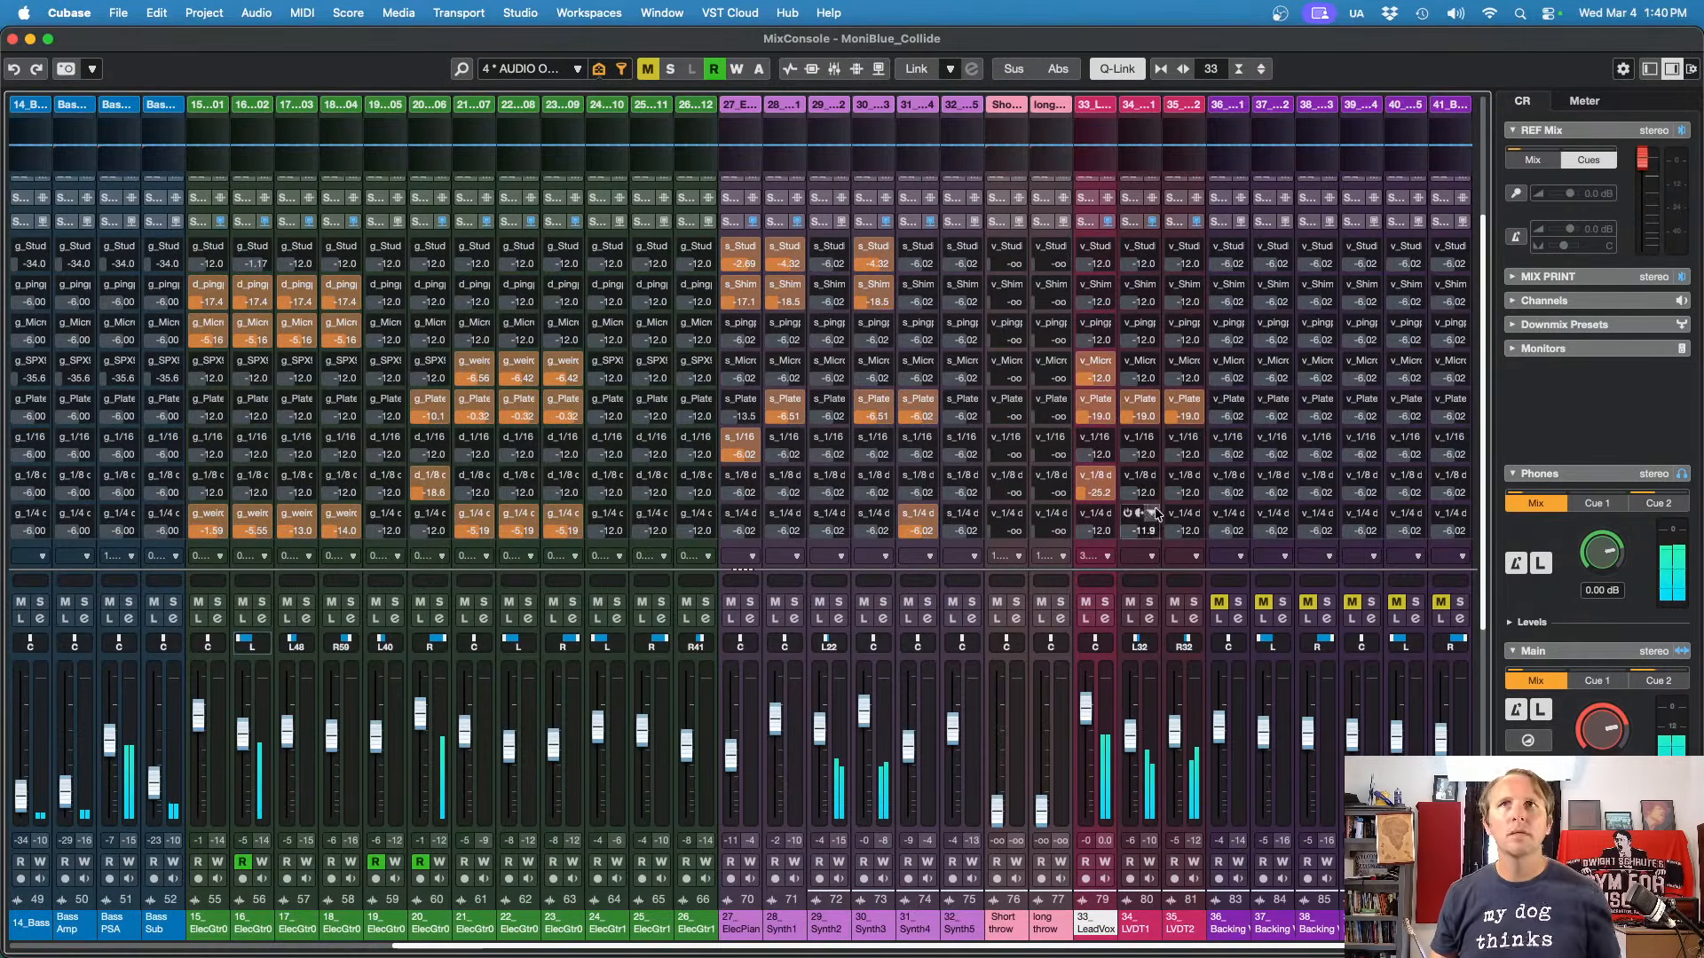
left_click(1105, 601)
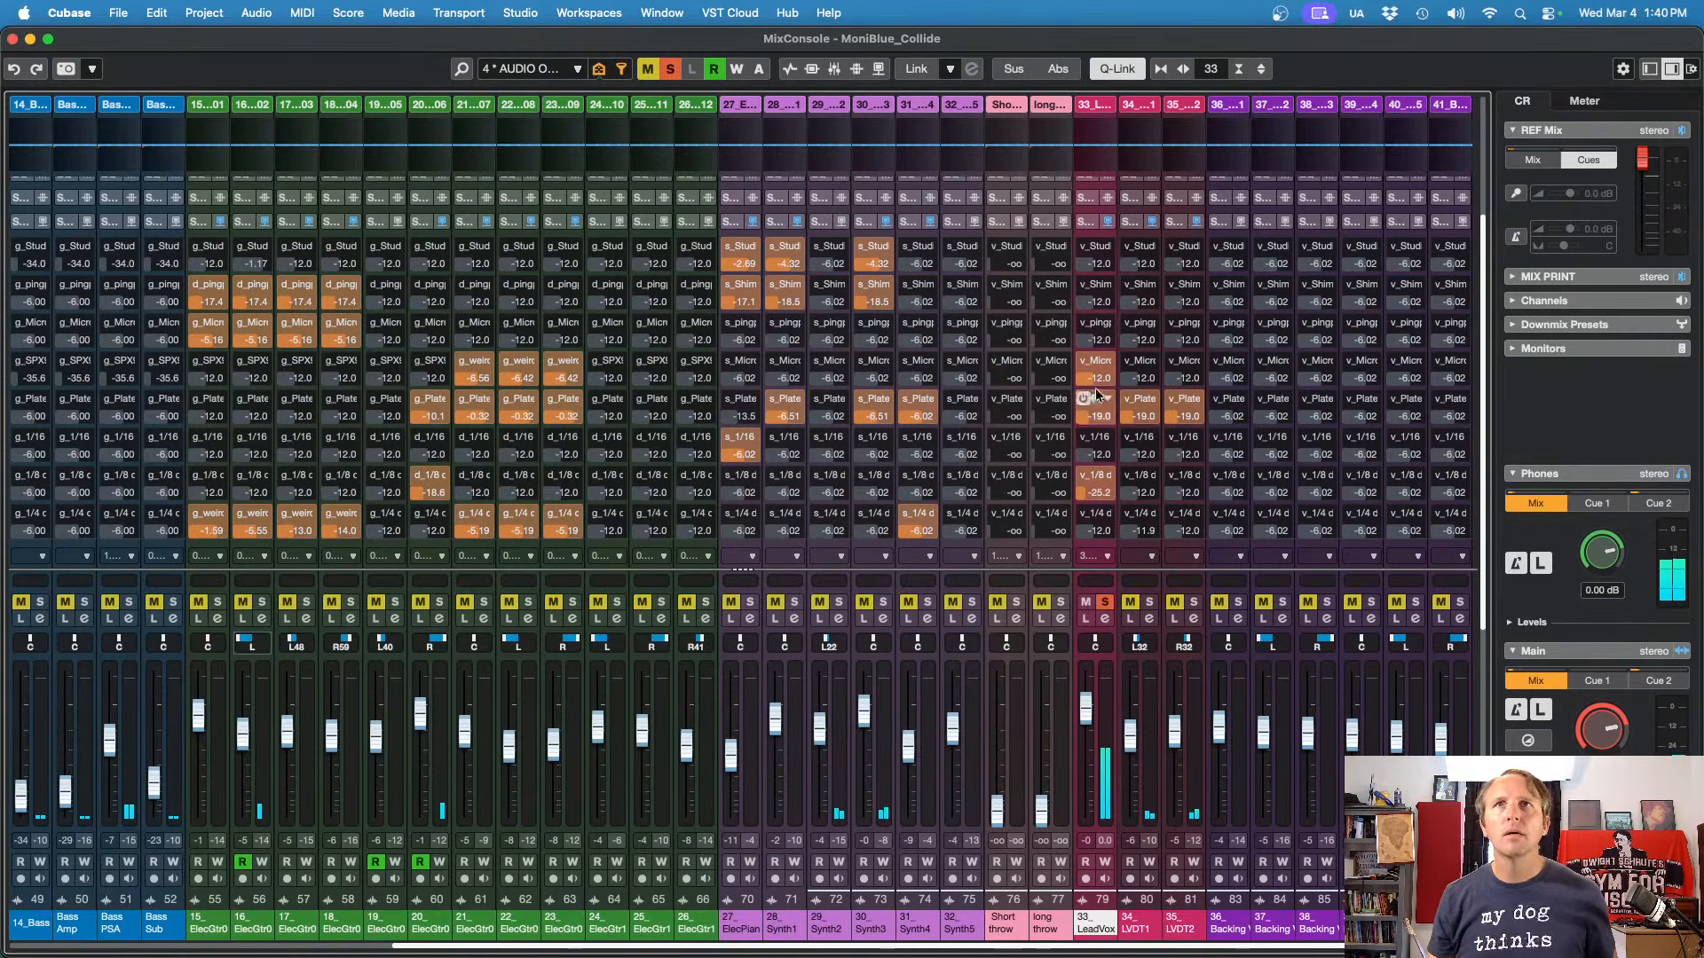
scroll(1102, 377, "down", 2)
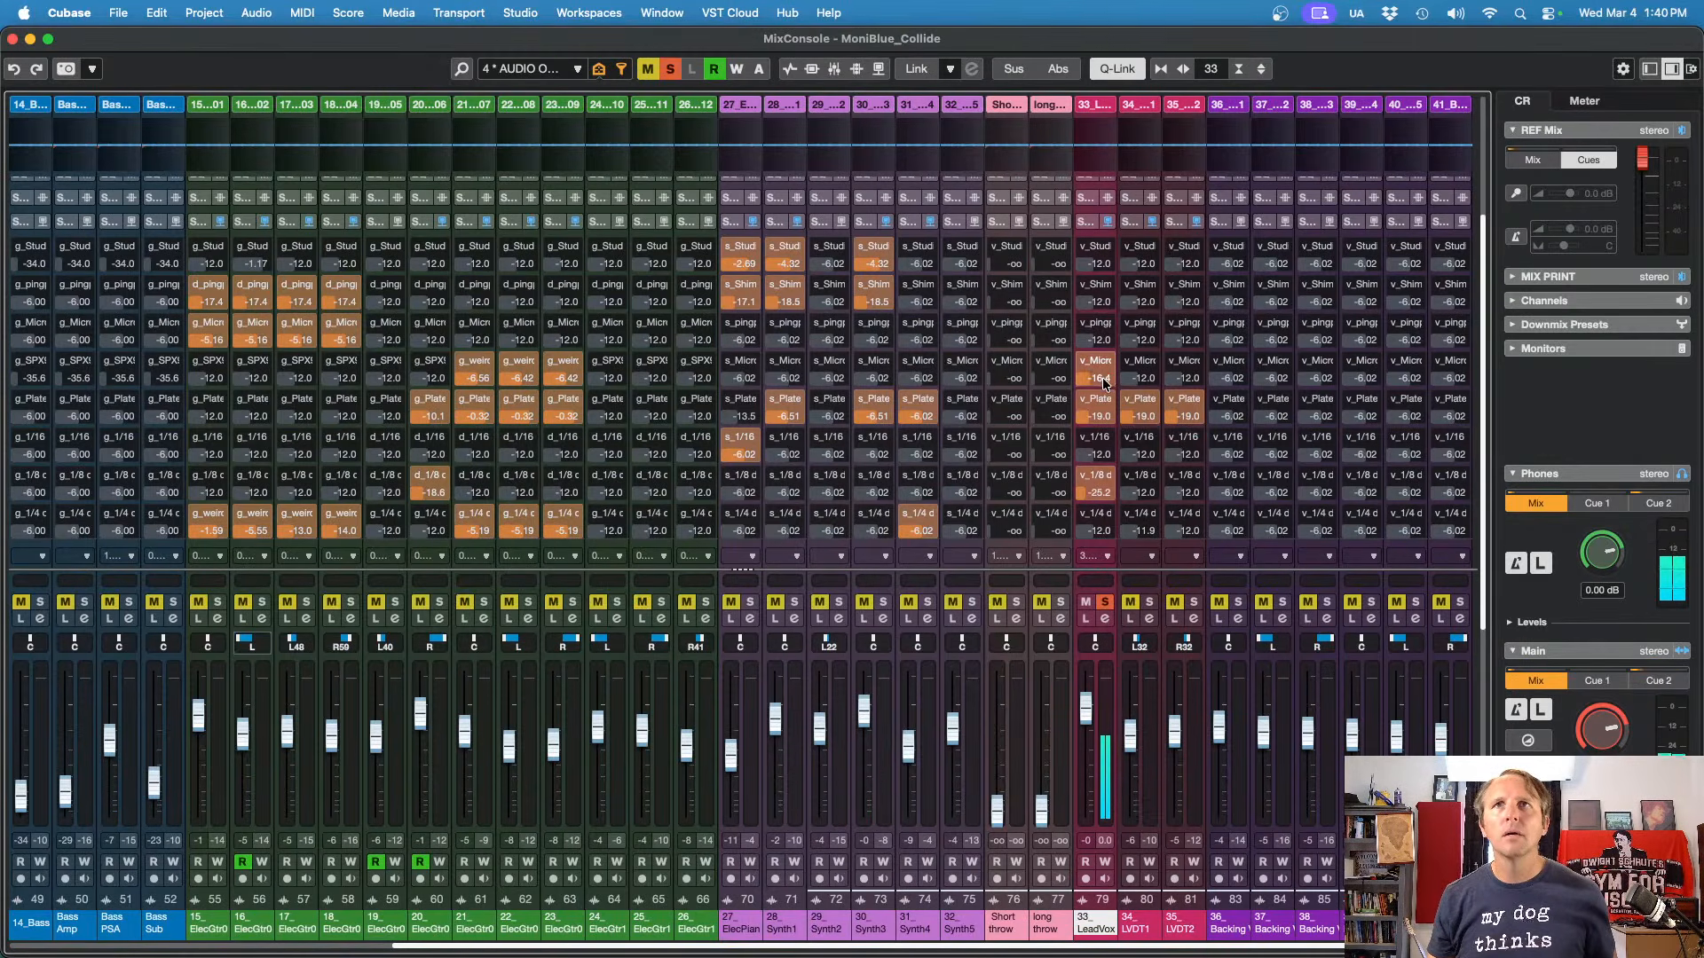
key("s")
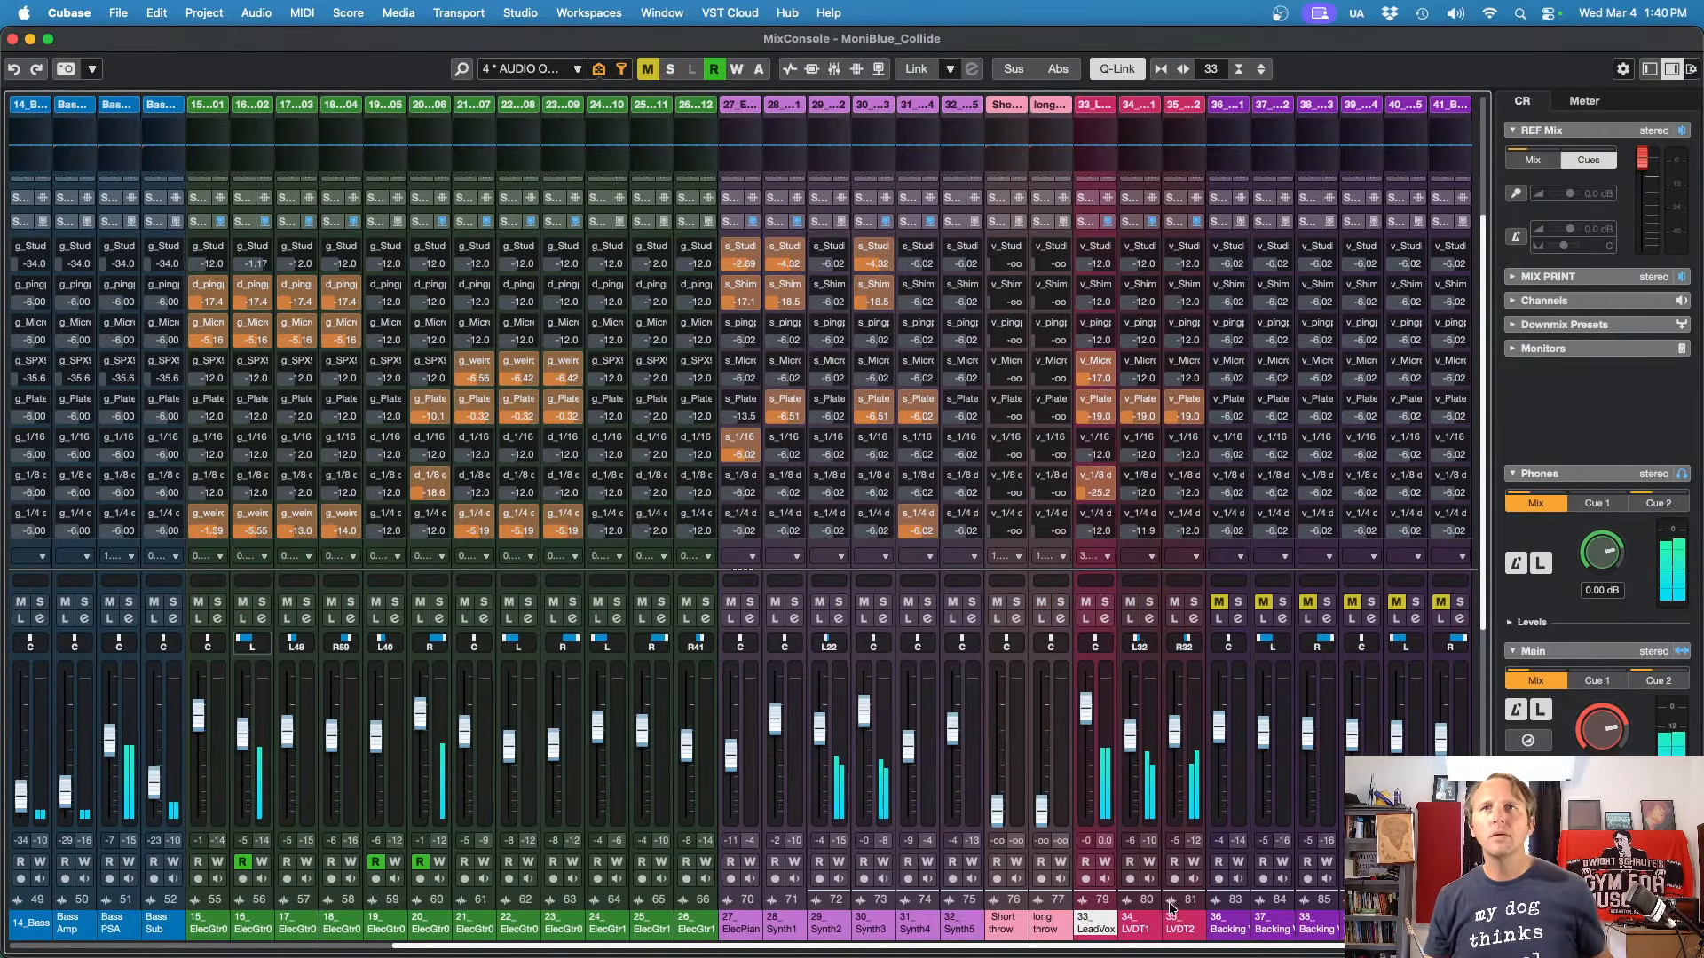
Step: Copy the bx_console SSL 4000 E insert from 35_LVDT2 to all backing vocal channels, 36 through 45
left_click(1227, 925)
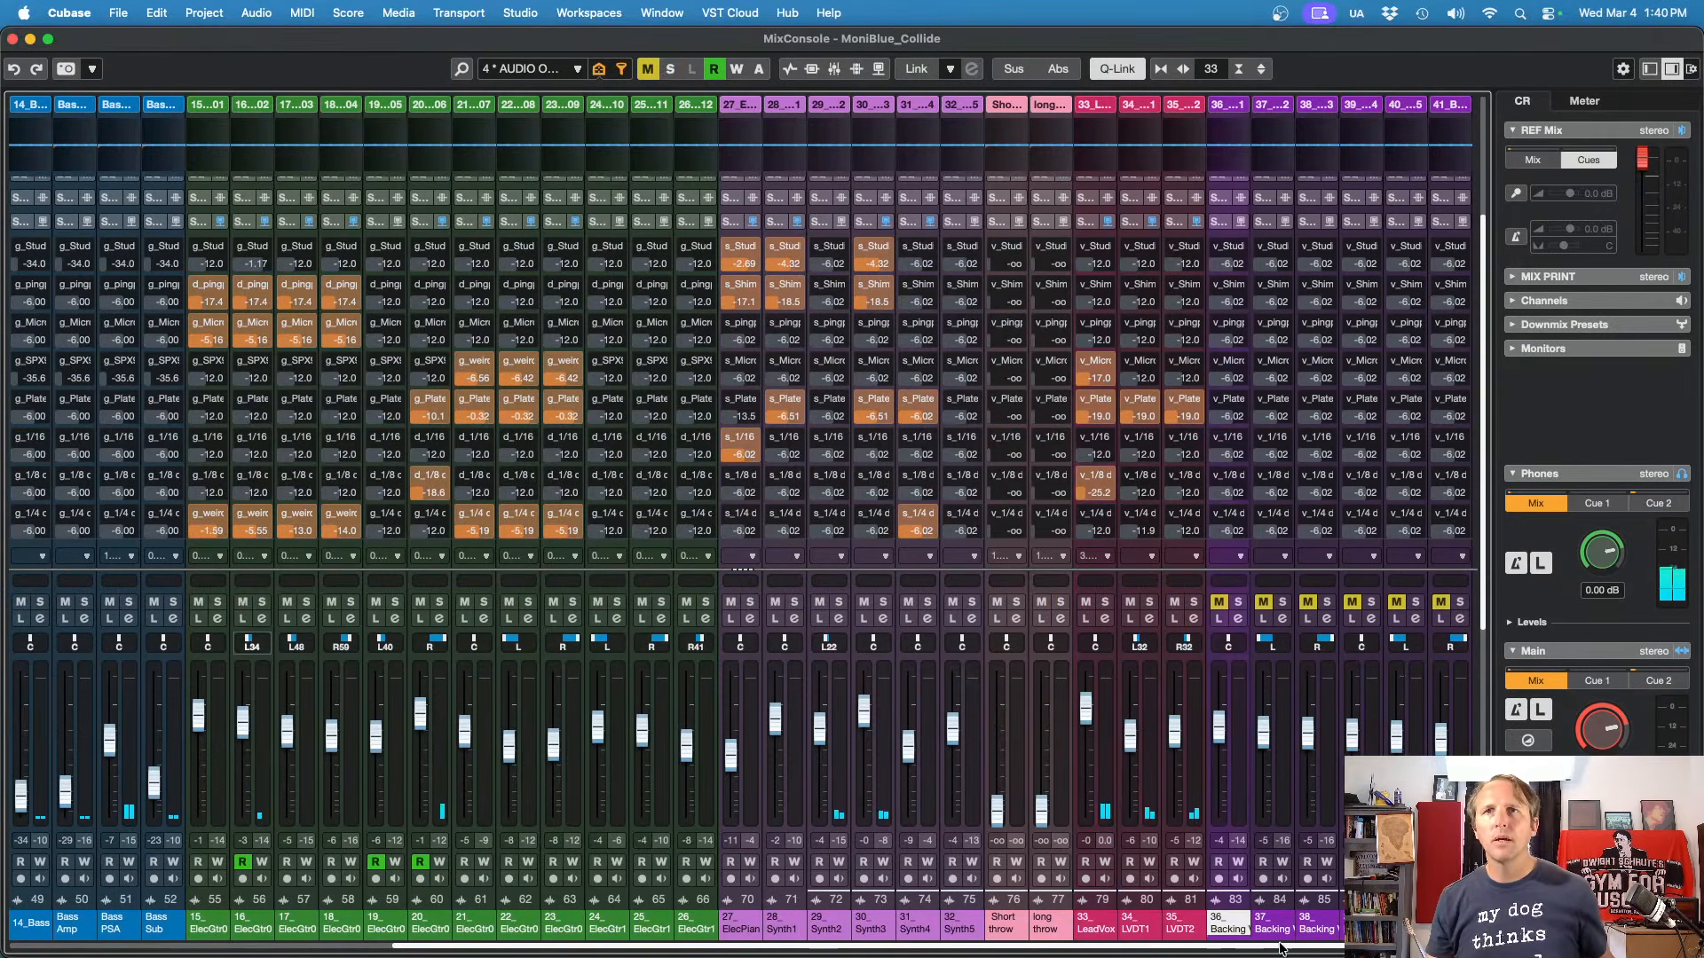
left_click_drag(1284, 952, 1400, 952)
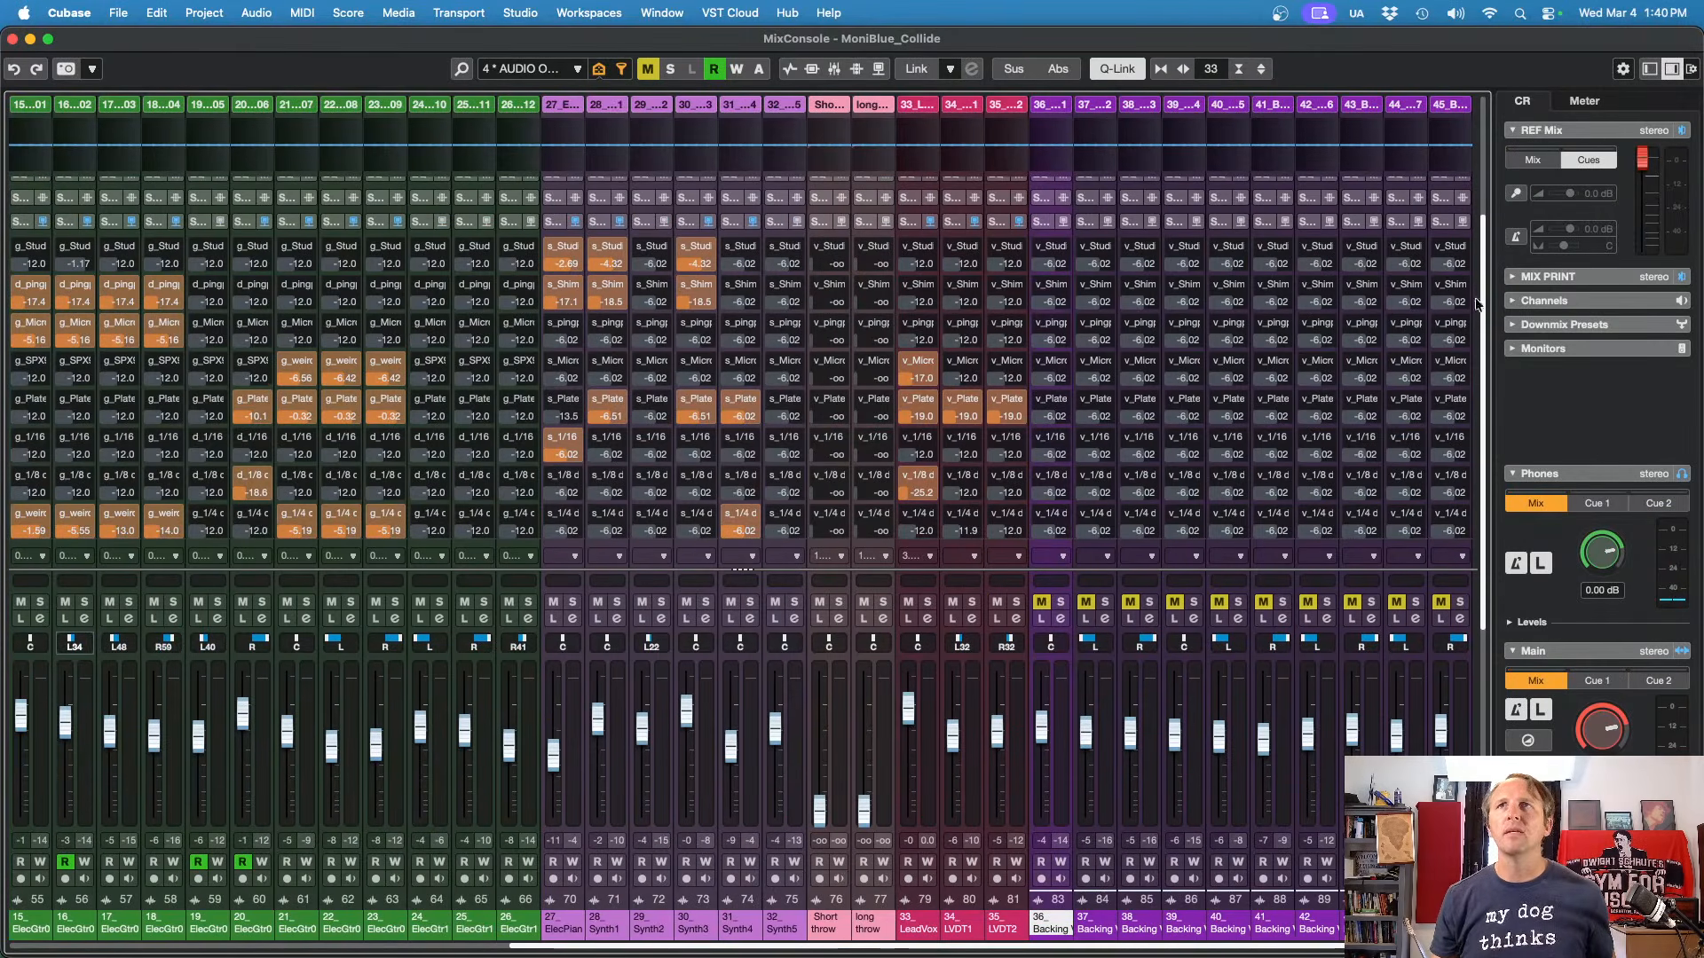
scroll(1488, 291, "up", 5)
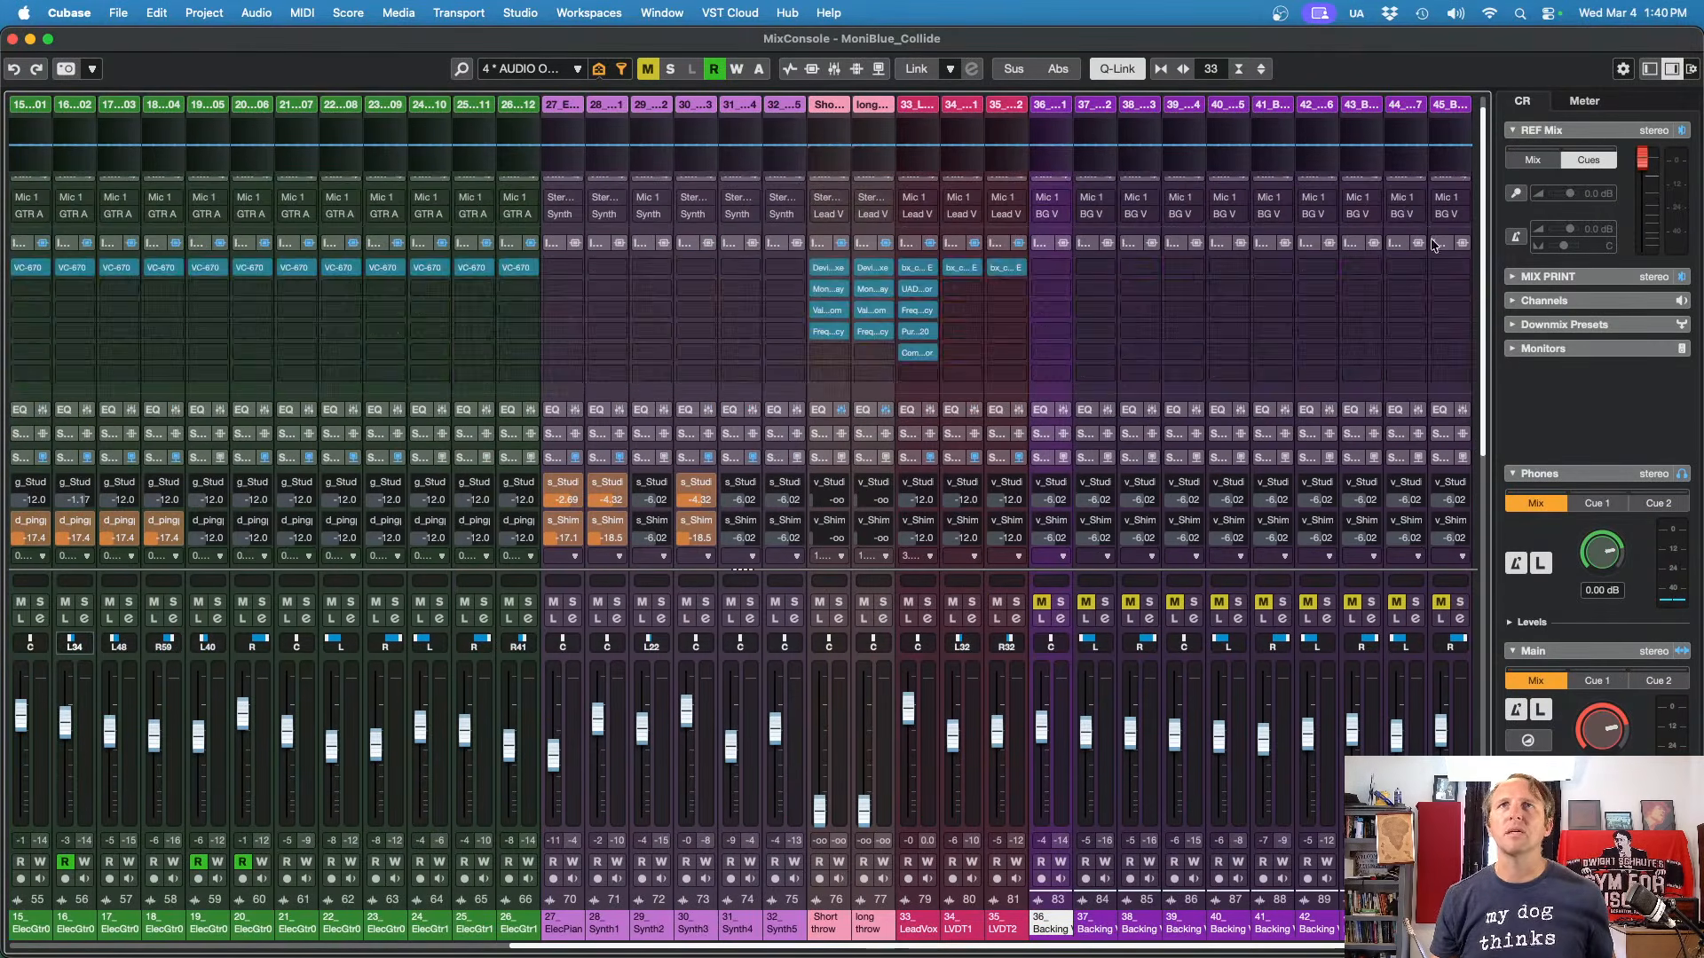
left_click_drag(1010, 271, 1451, 269)
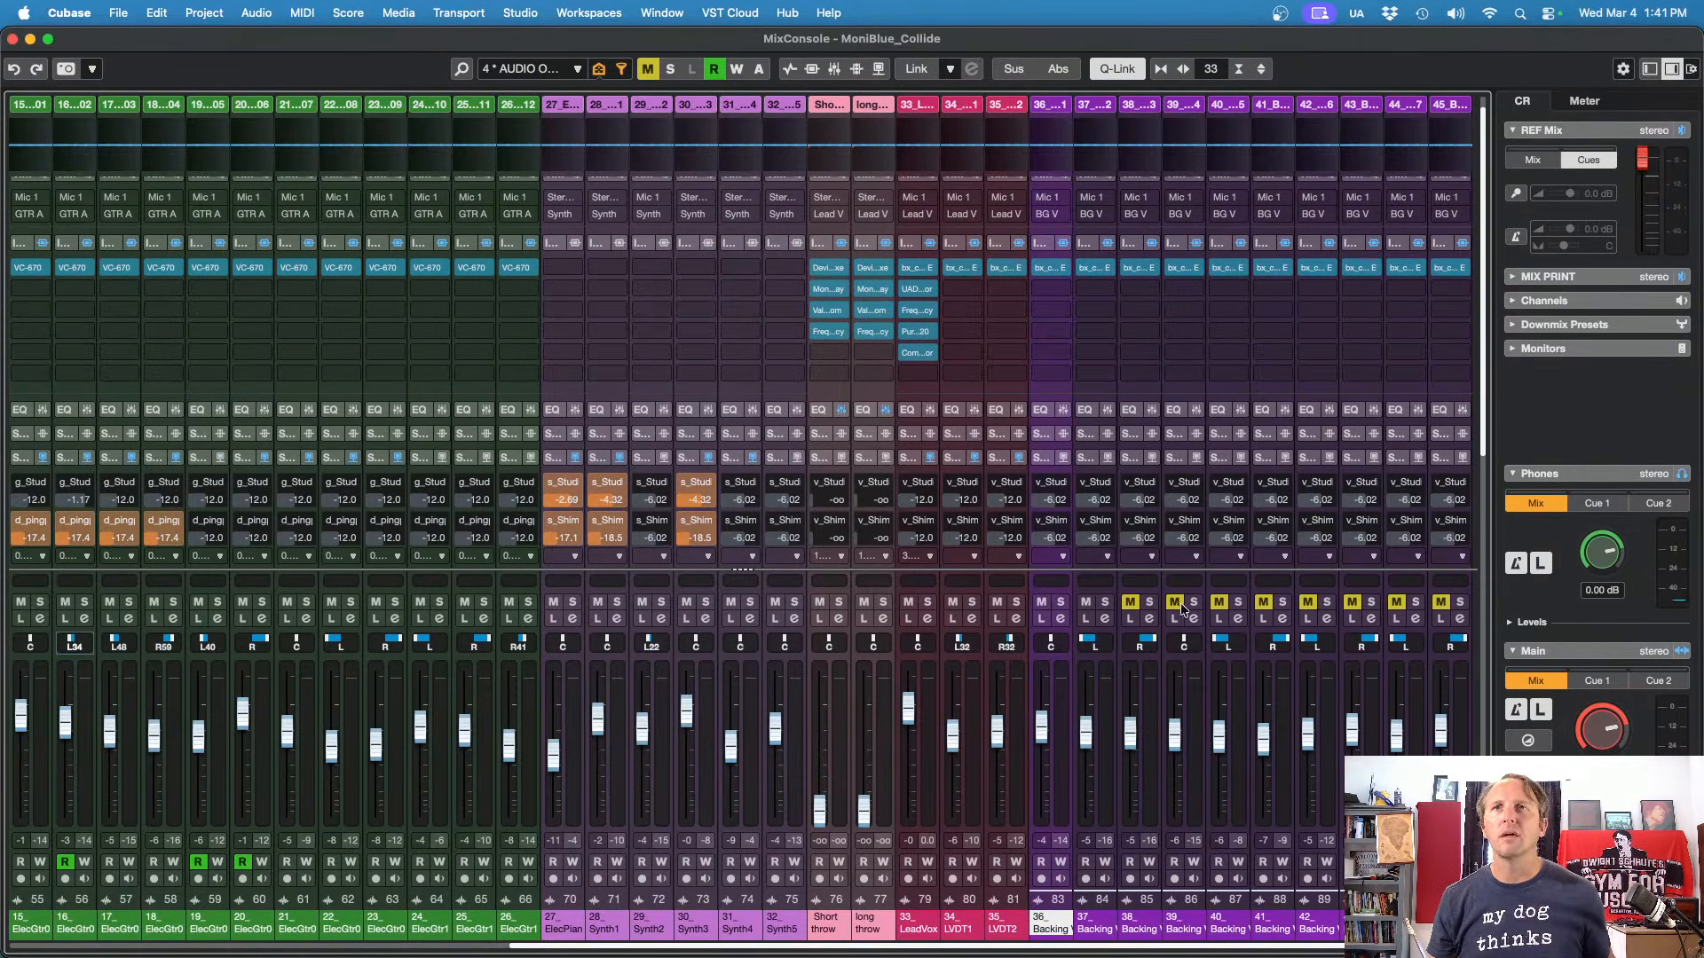
Step: Unmute the backing vocal channels, check the group channels, and play the cycle section from the Project window
key("m")
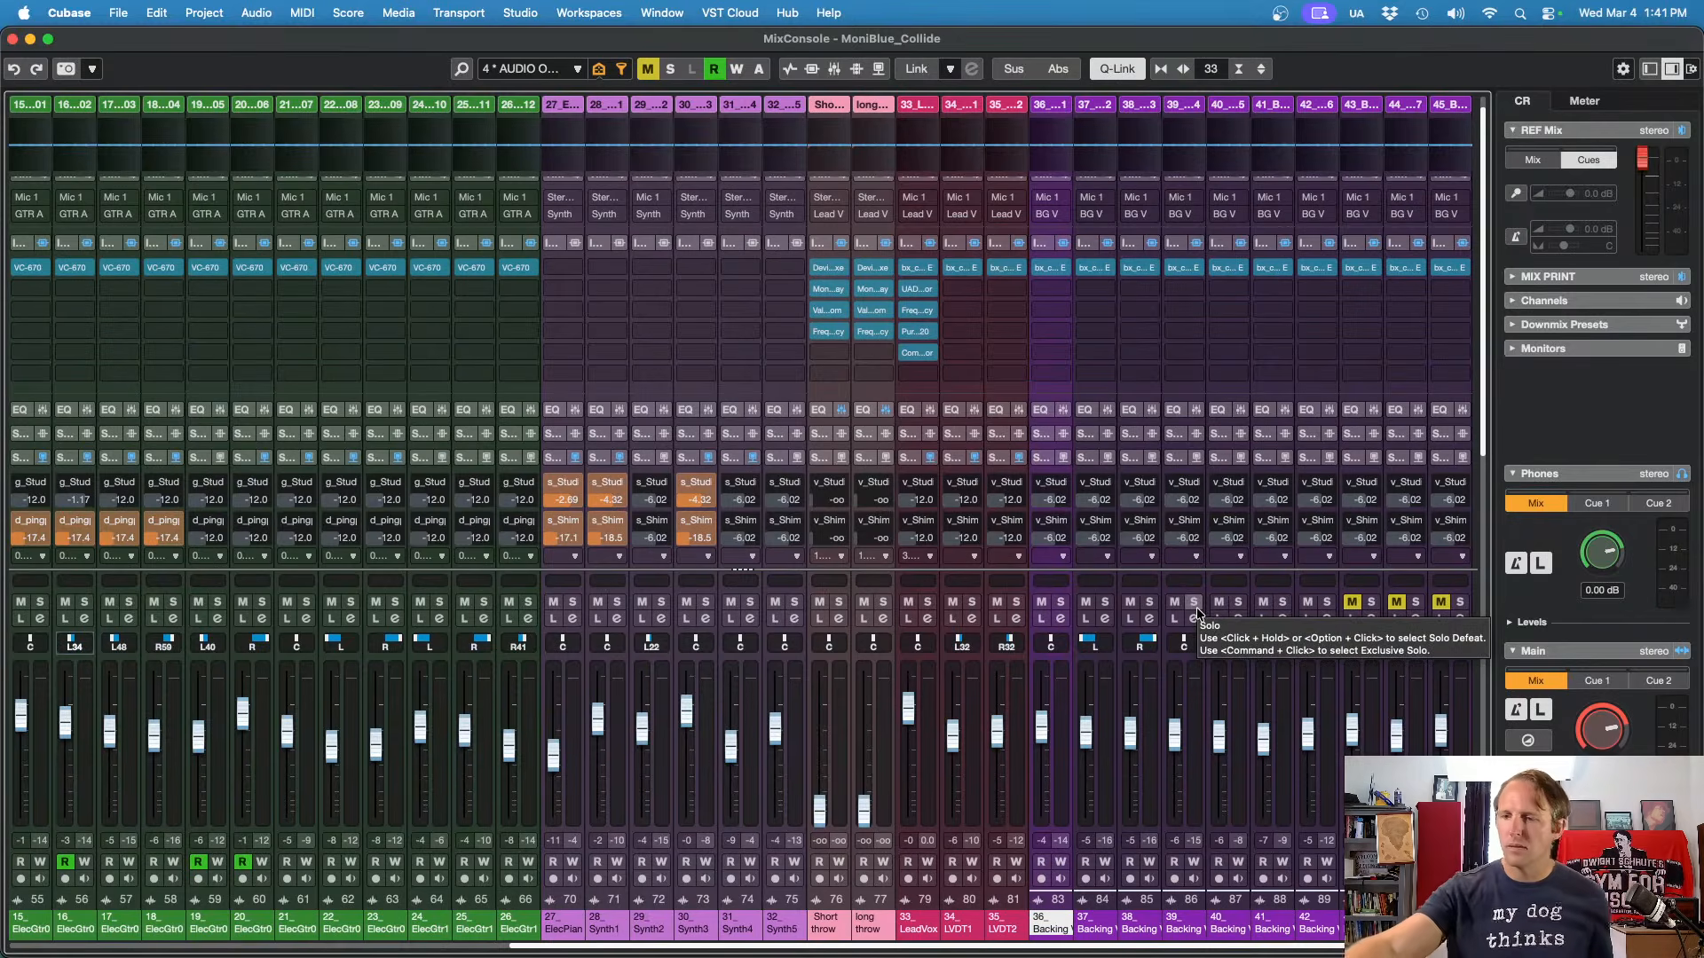
key("3")
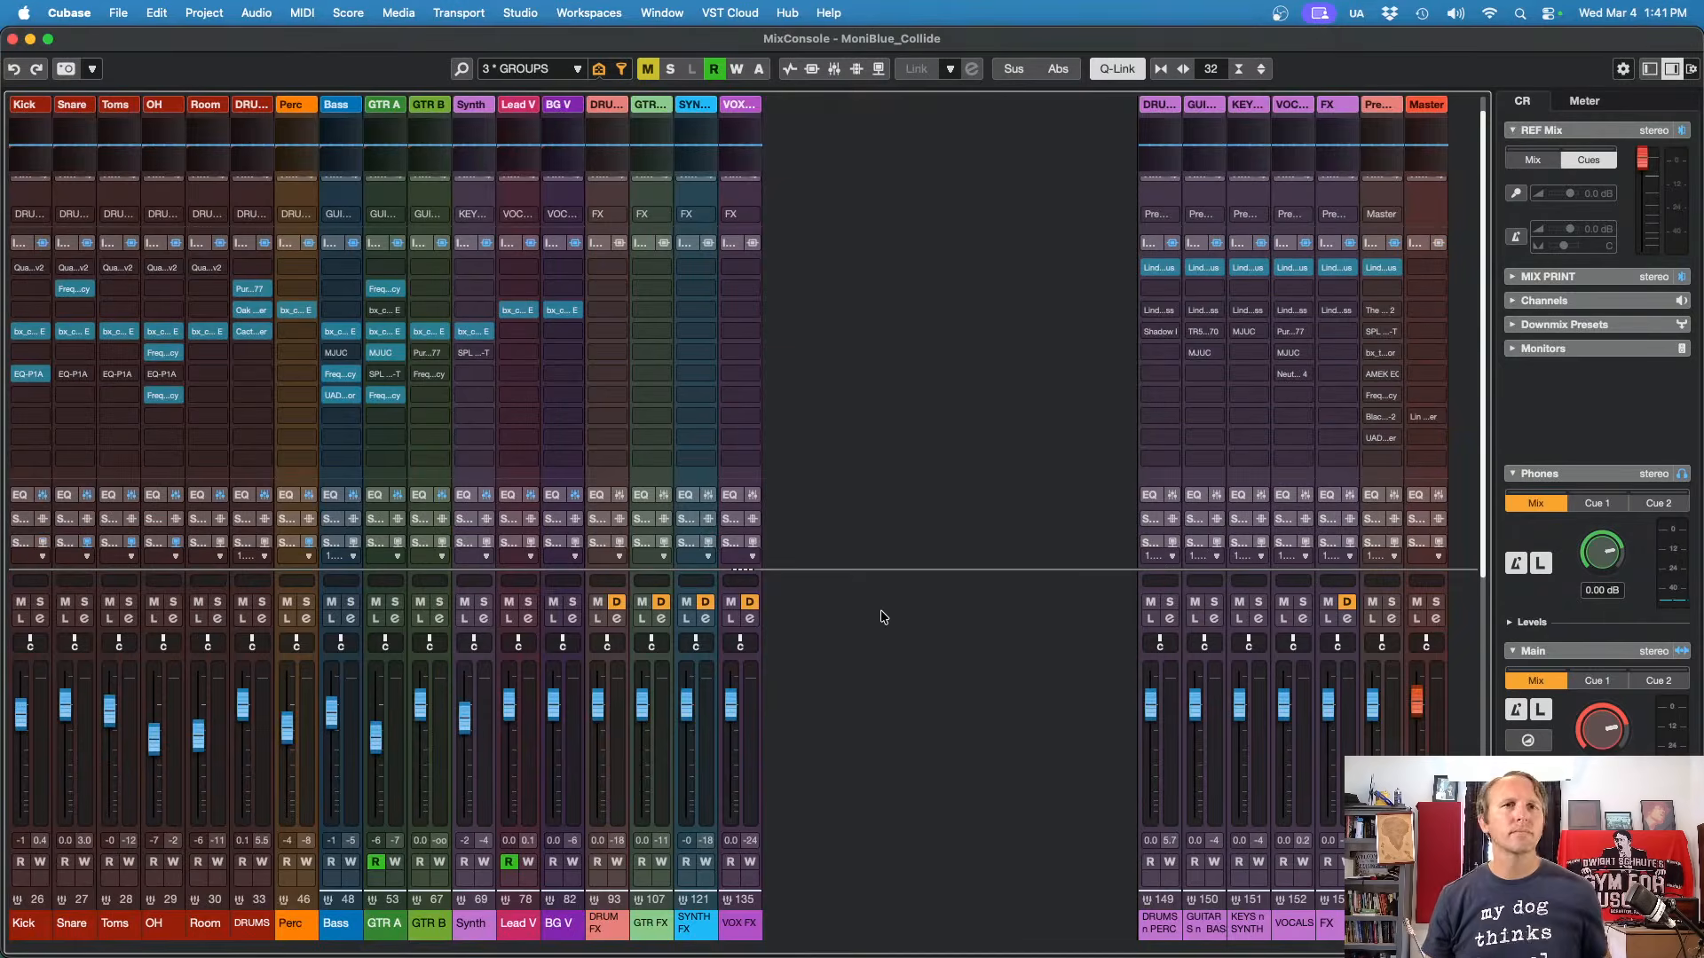
key("space")
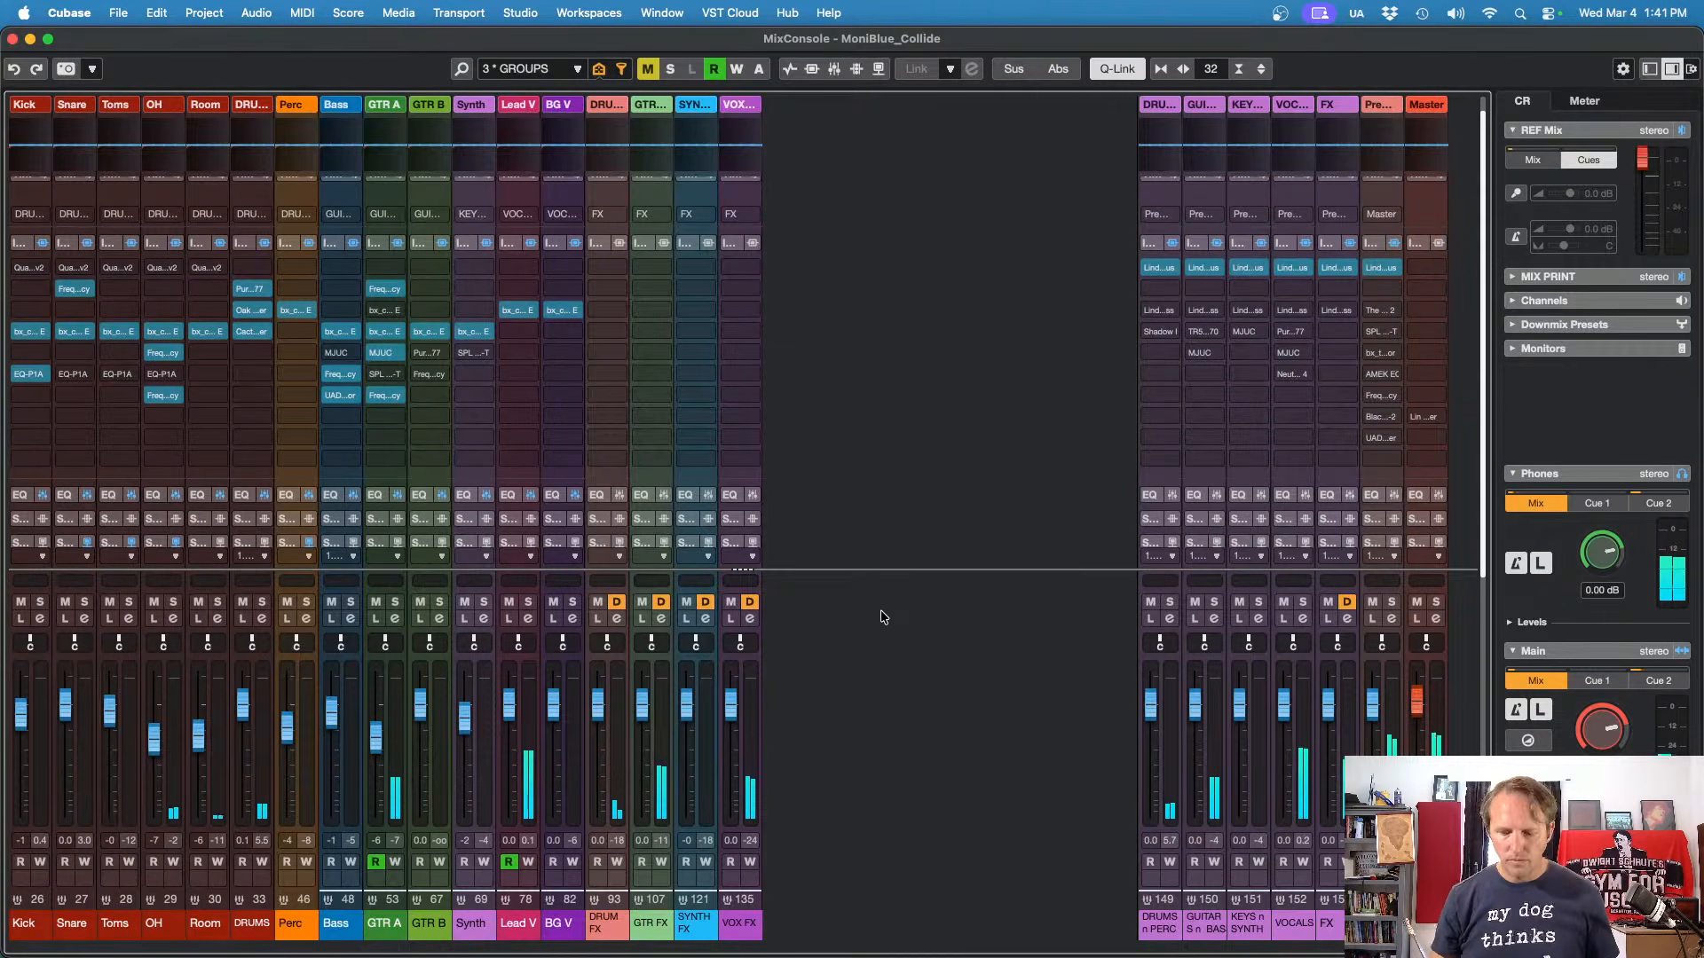
key("F3")
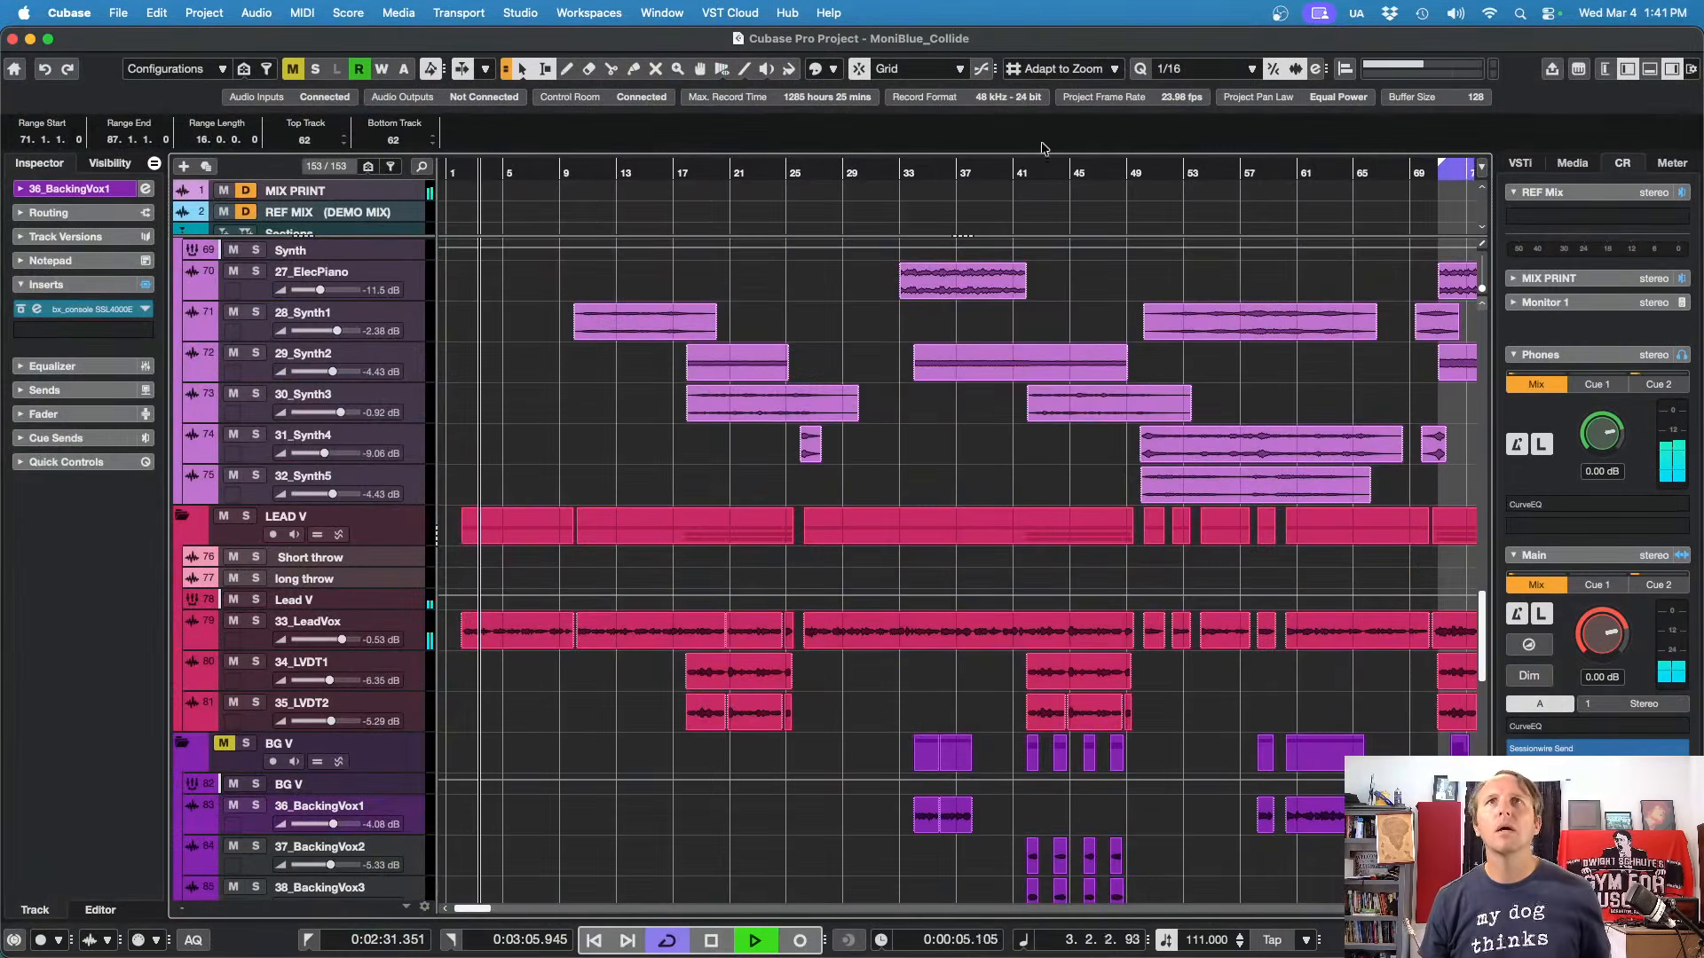
key("space")
key("space")
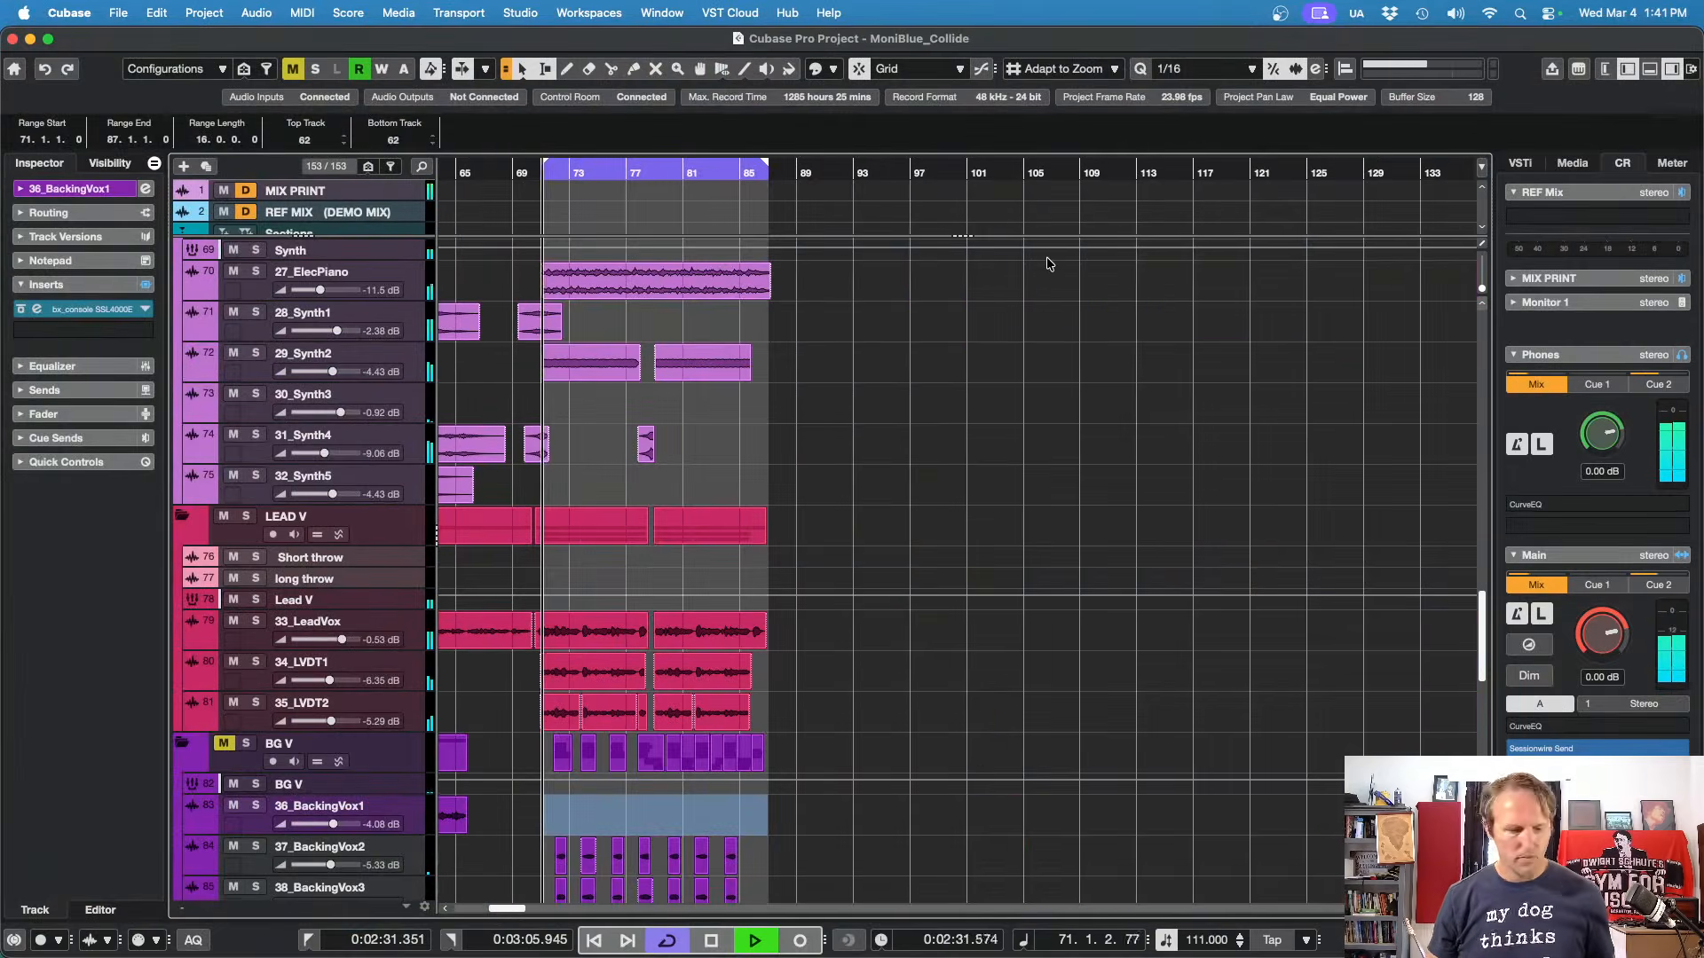
Step: Open bx_console SSL 4000 E on the BG V group, then lower its compressor Threshold and shorten its Release
scroll(799, 571, "down", 2)
scroll(829, 609, "down", 2)
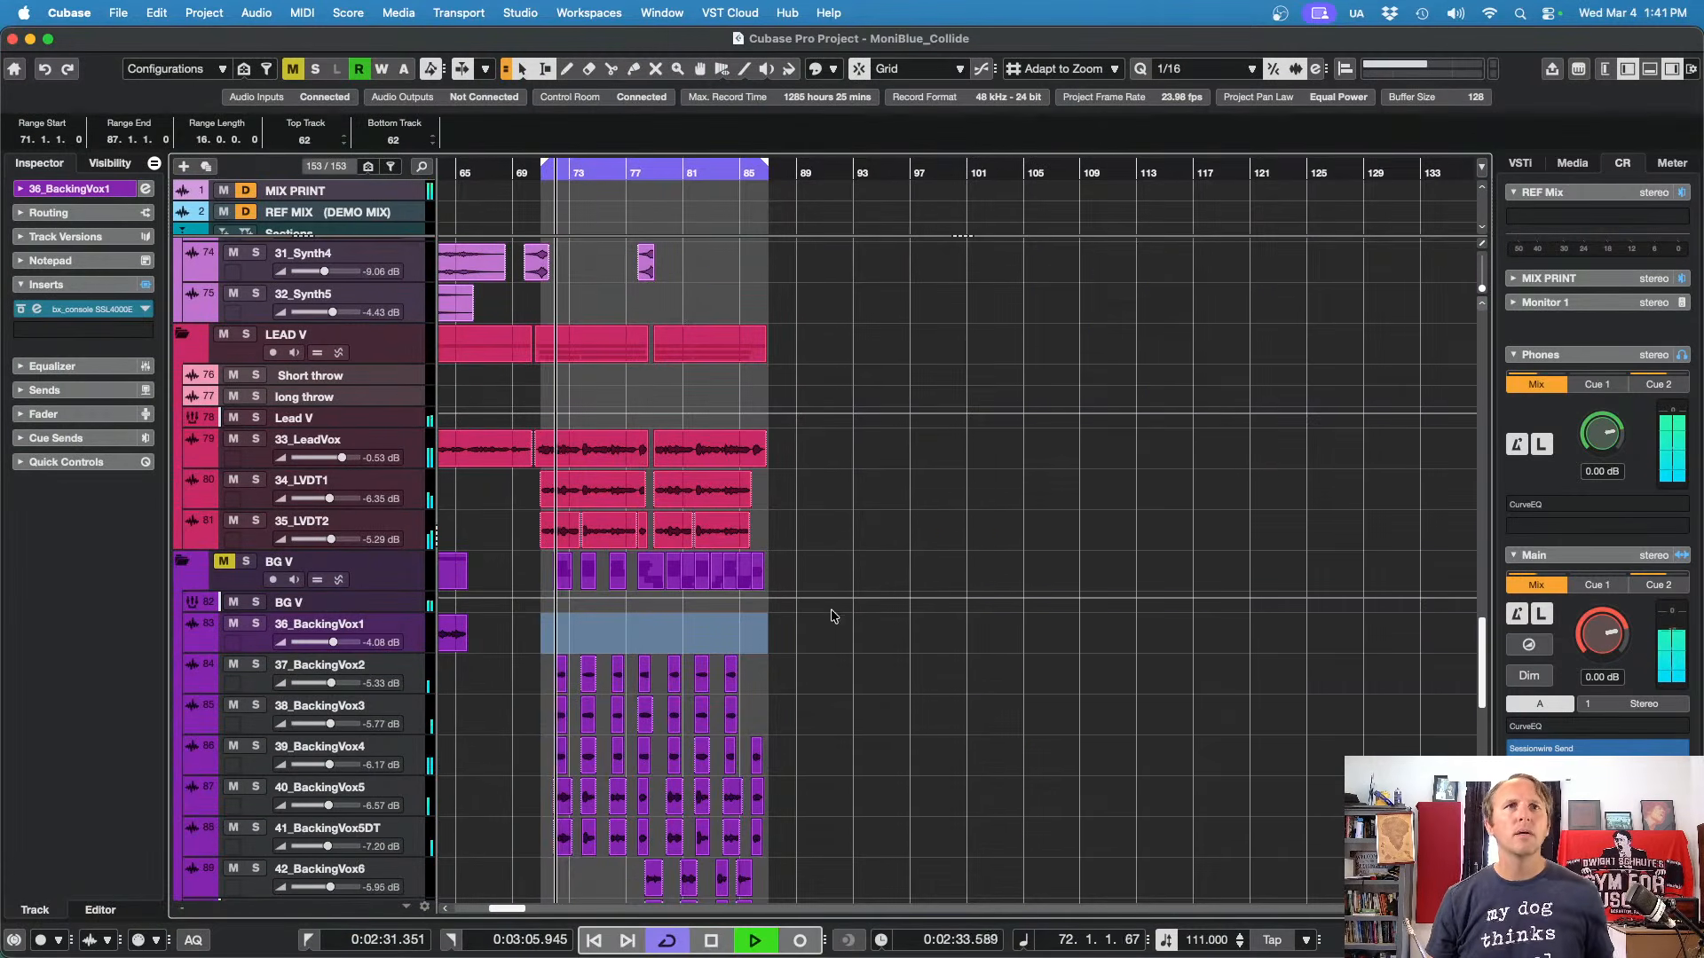
left_click(399, 606)
left_click(55, 328)
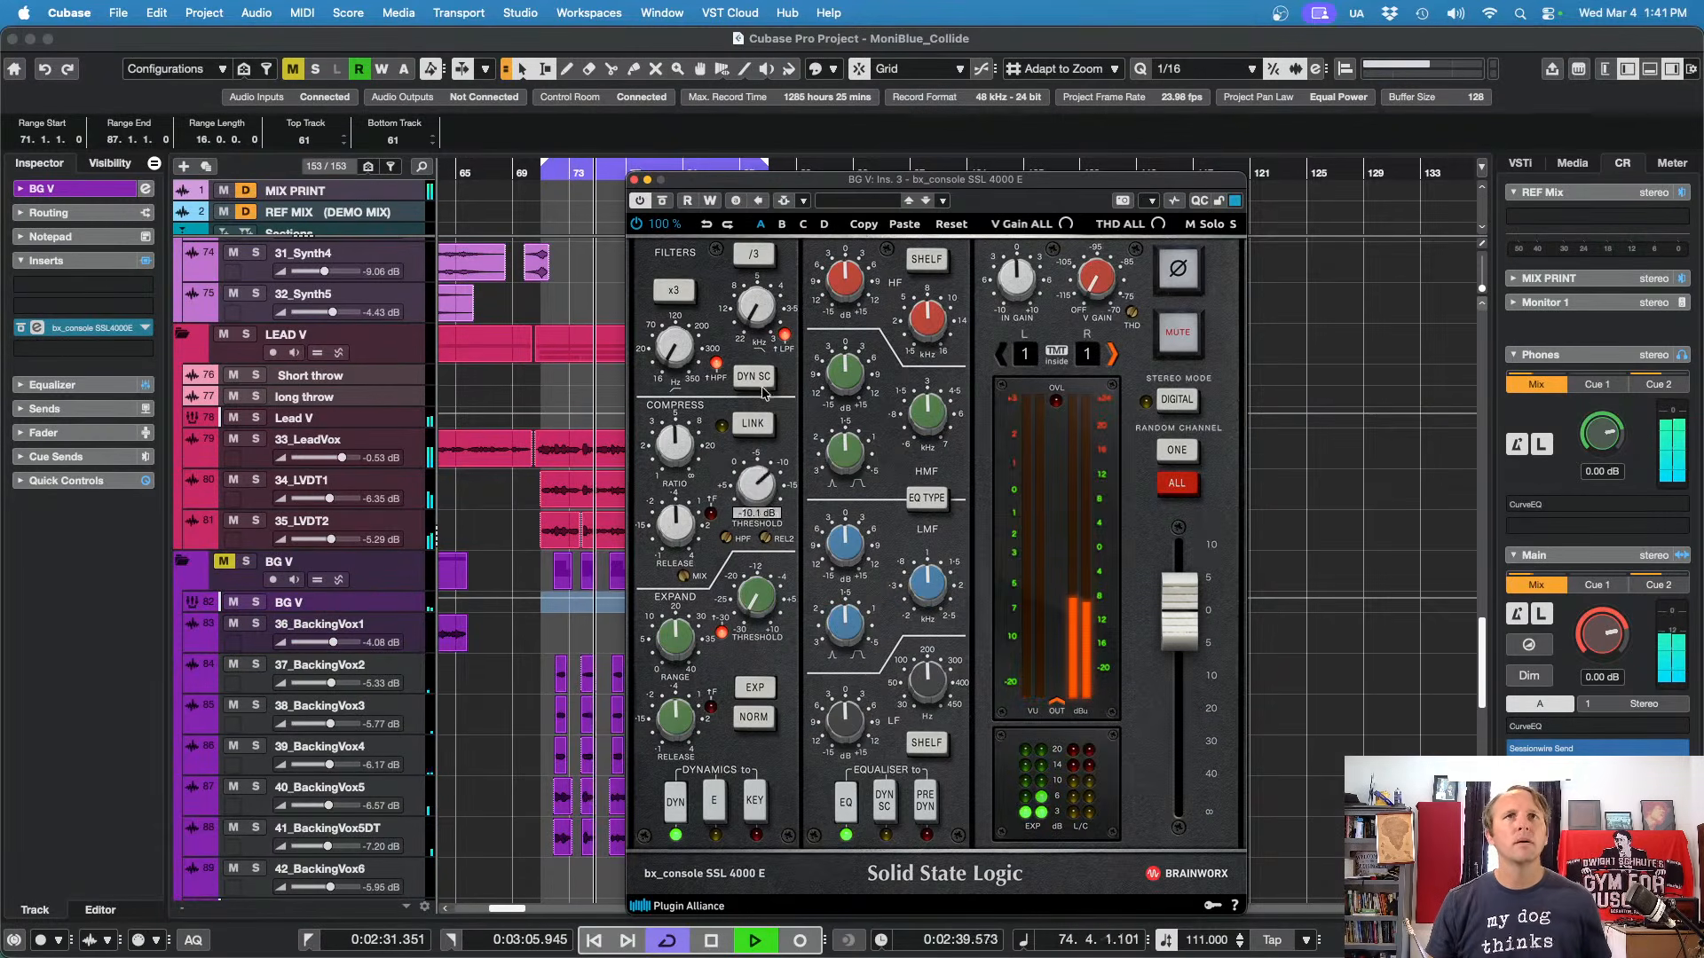
left_click_drag(765, 382, 765, 369)
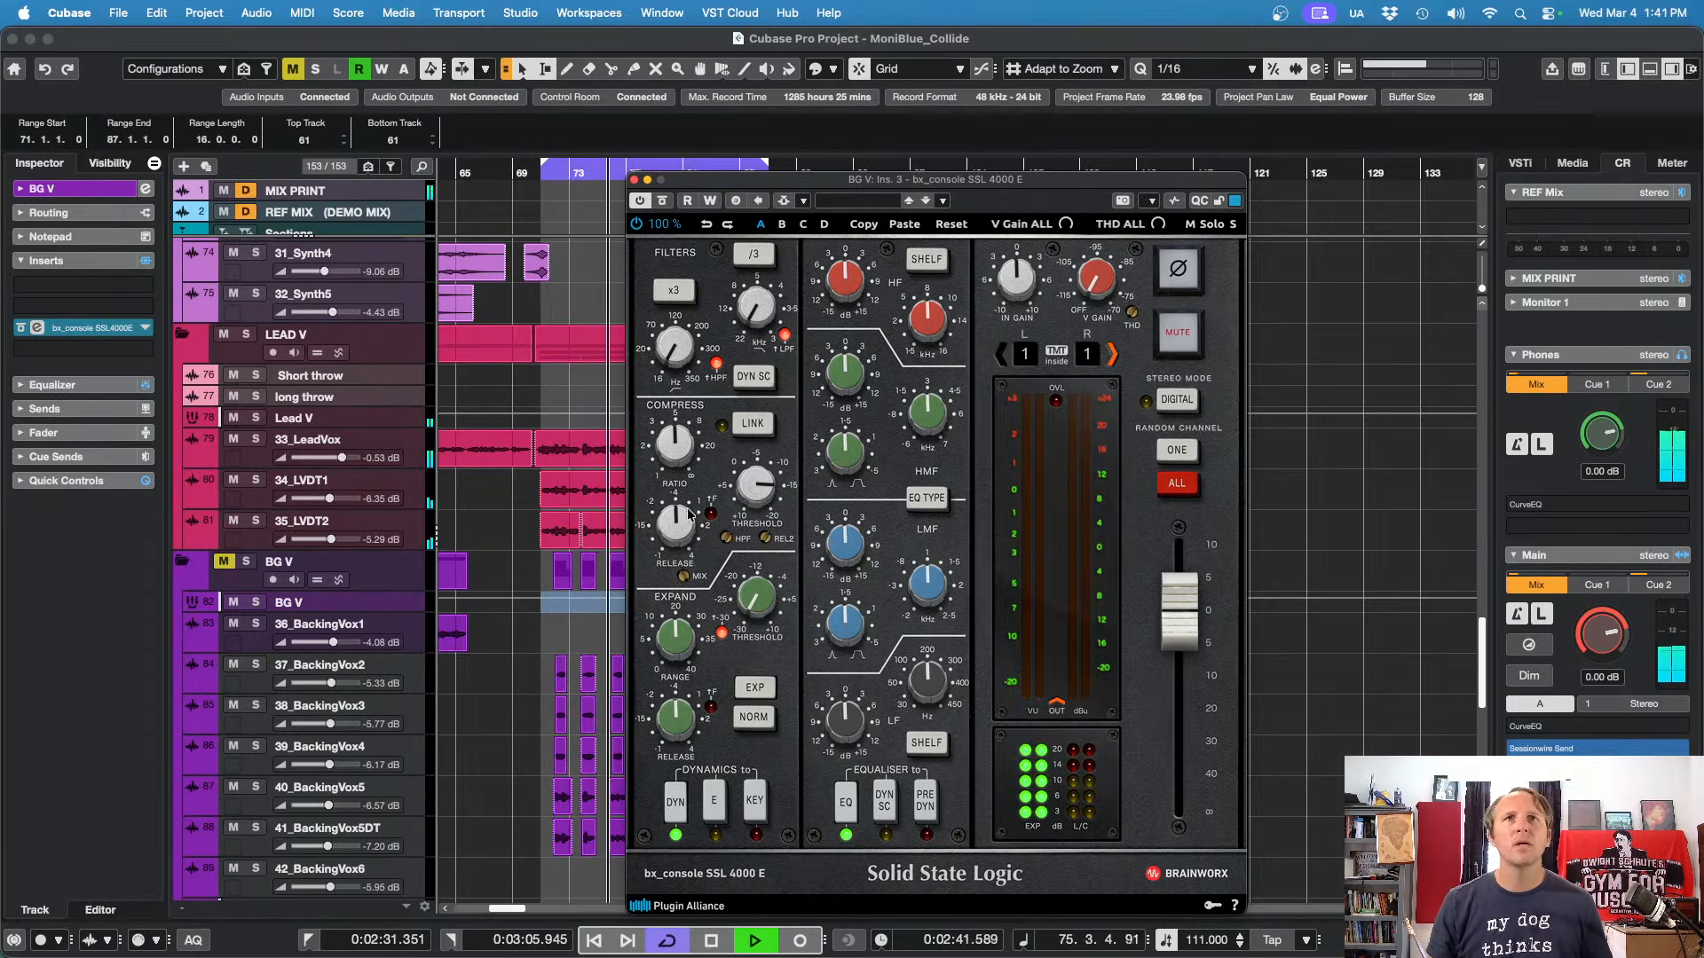
left_click_drag(676, 514, 676, 544)
left_click_drag(760, 492, 761, 488)
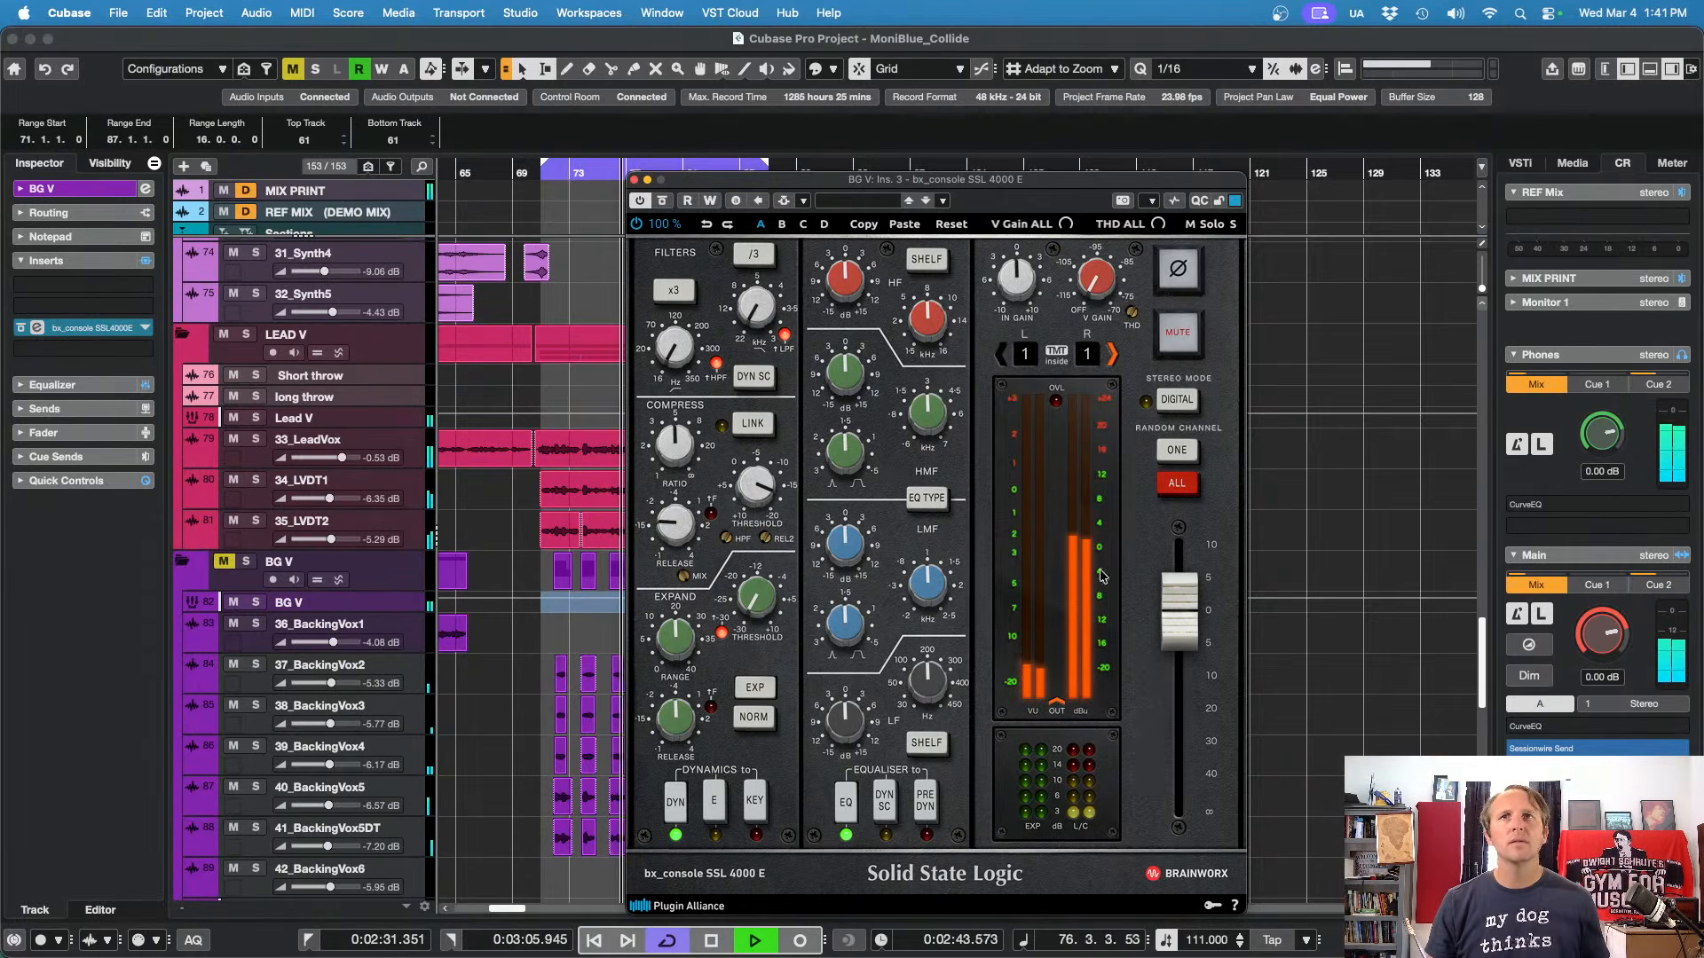
Step: Lower the bx_console SSL 4000 E output fader on the BG V group slightly during playback, then close the plug-in
left_click_drag(1195, 611, 1186, 636)
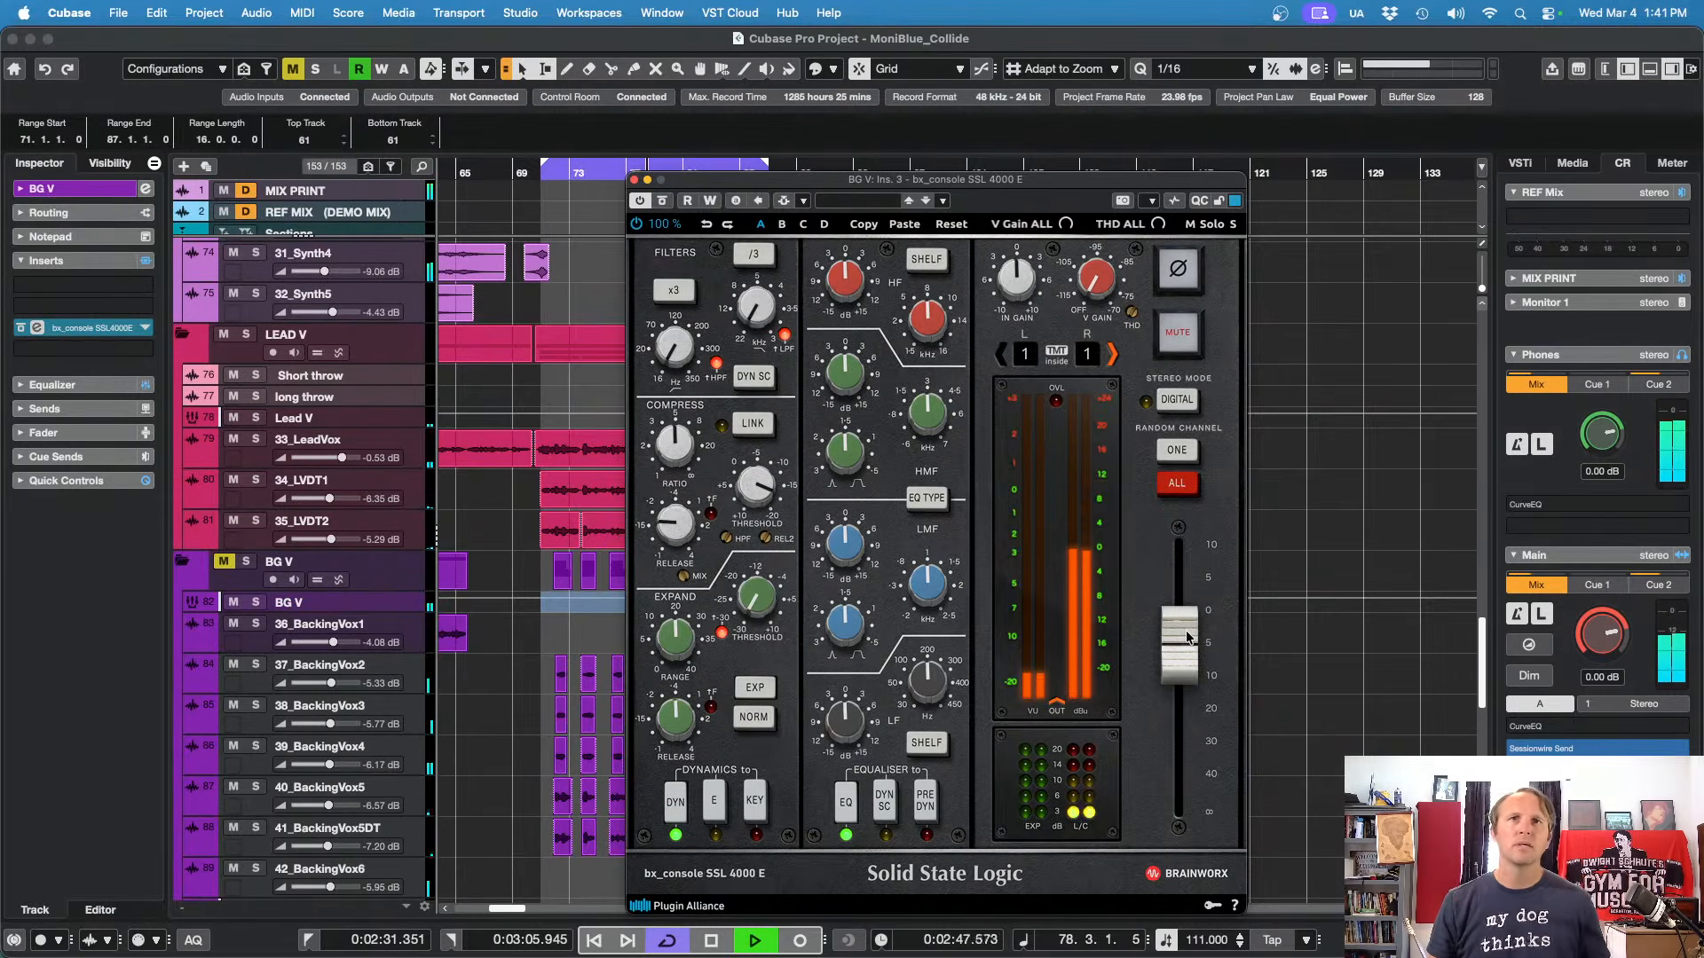
left_click_drag(1186, 630, 1185, 616)
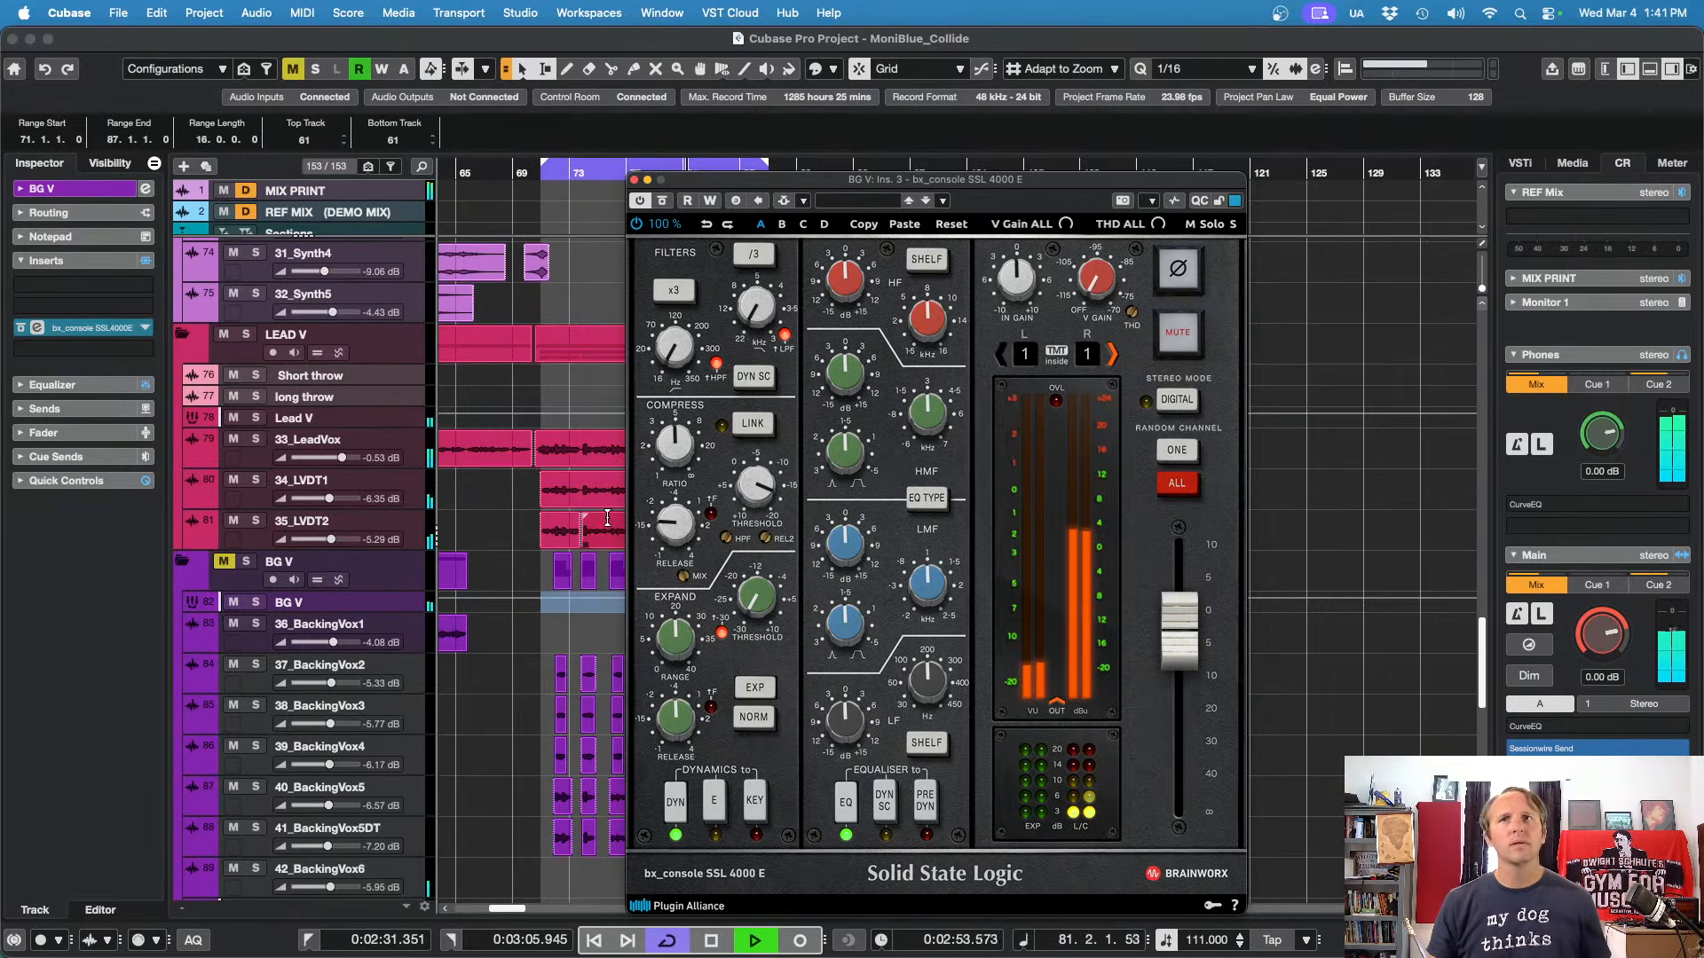
left_click(634, 179)
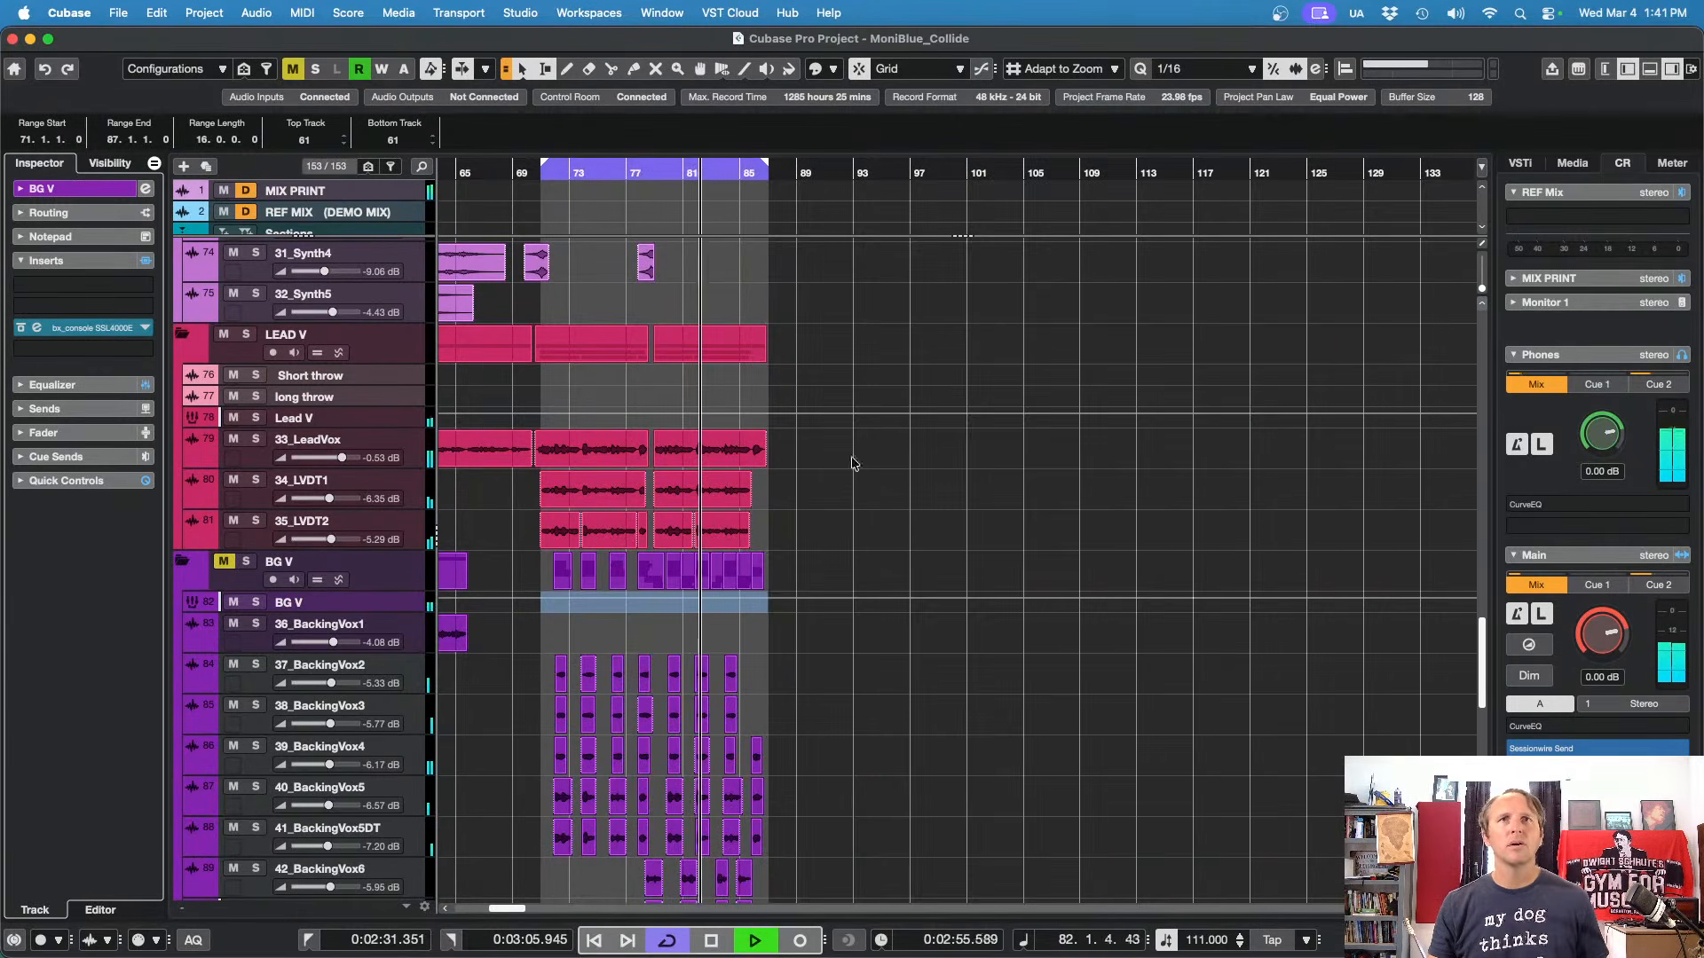
scroll(921, 503, "down", 1)
scroll(921, 504, "down", 10)
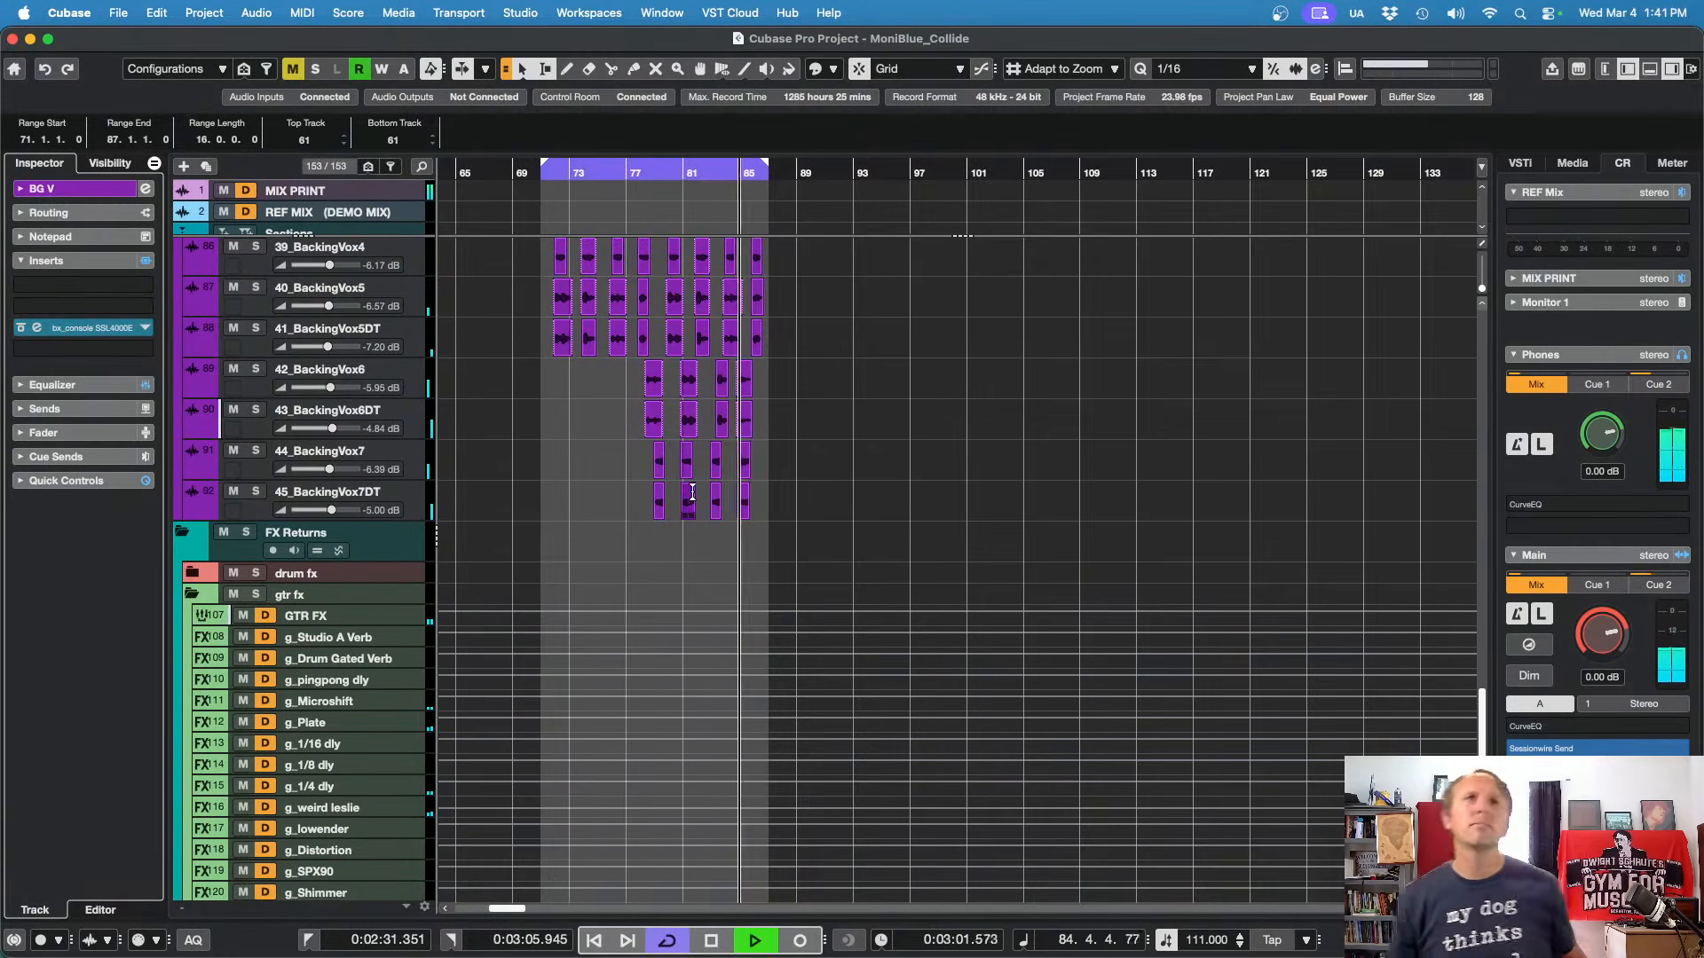
key("space")
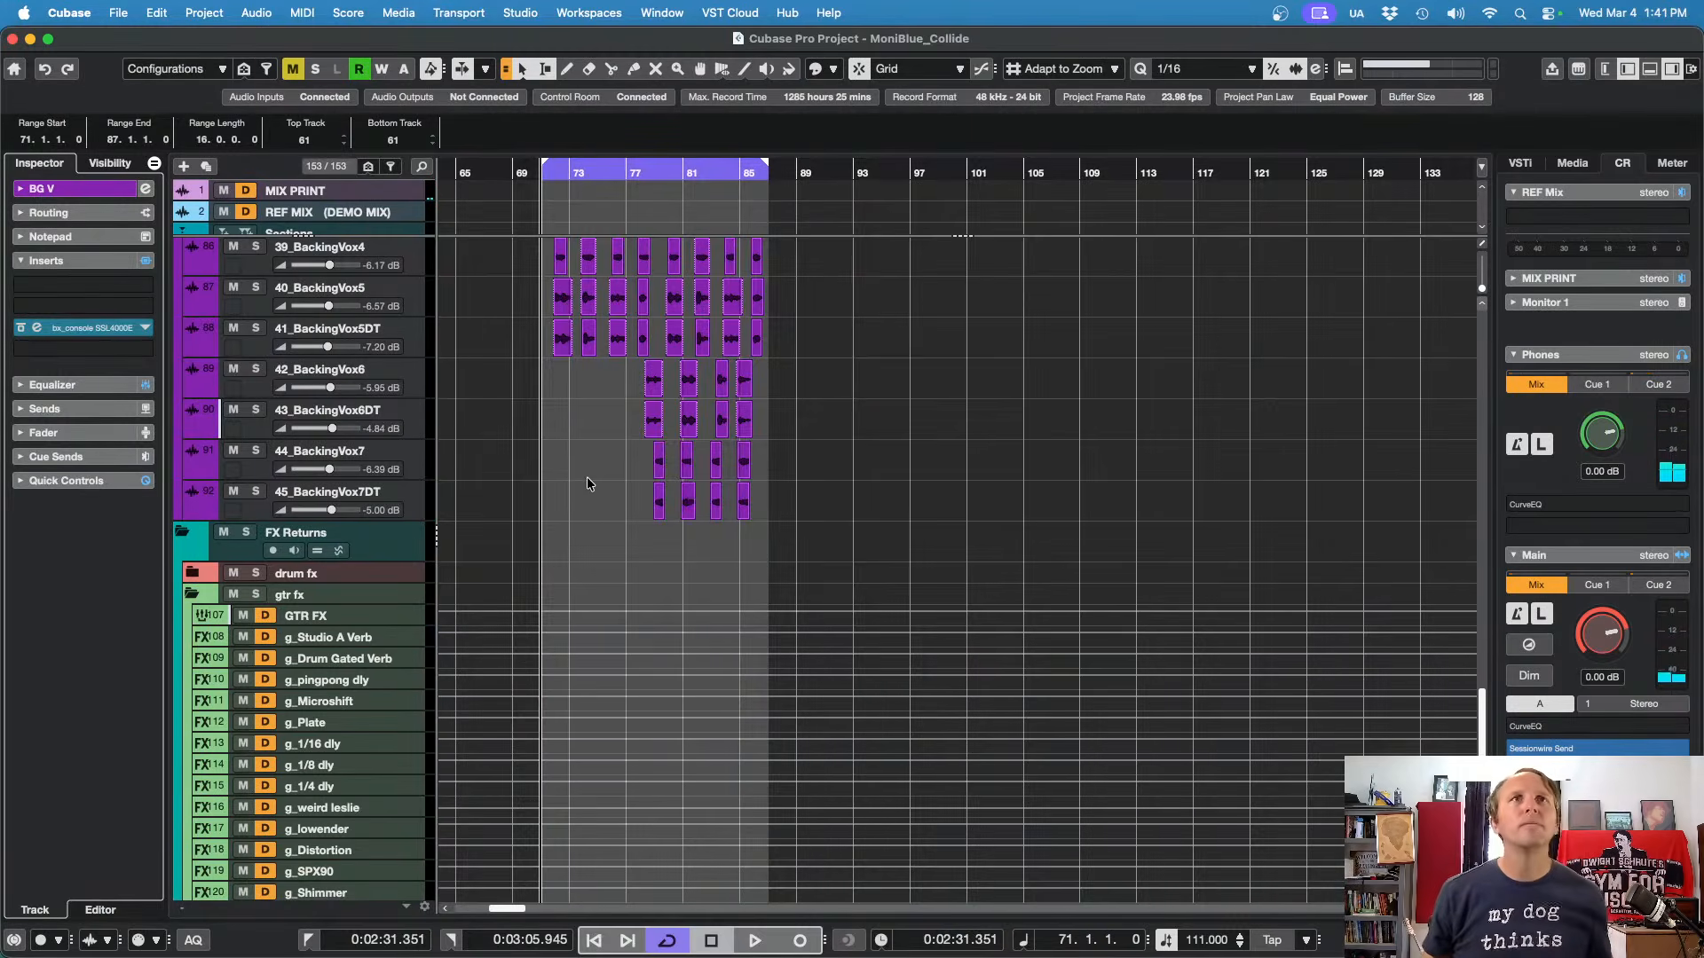
Step: On backing vocal tracks 36 through 45, enable the v_Studio A Verb send at -12.2 dB and the v_1/8 dly send at -10.4 dB
scroll(588, 477, "up", 2)
scroll(586, 476, "up", 1)
scroll(532, 448, "up", 4)
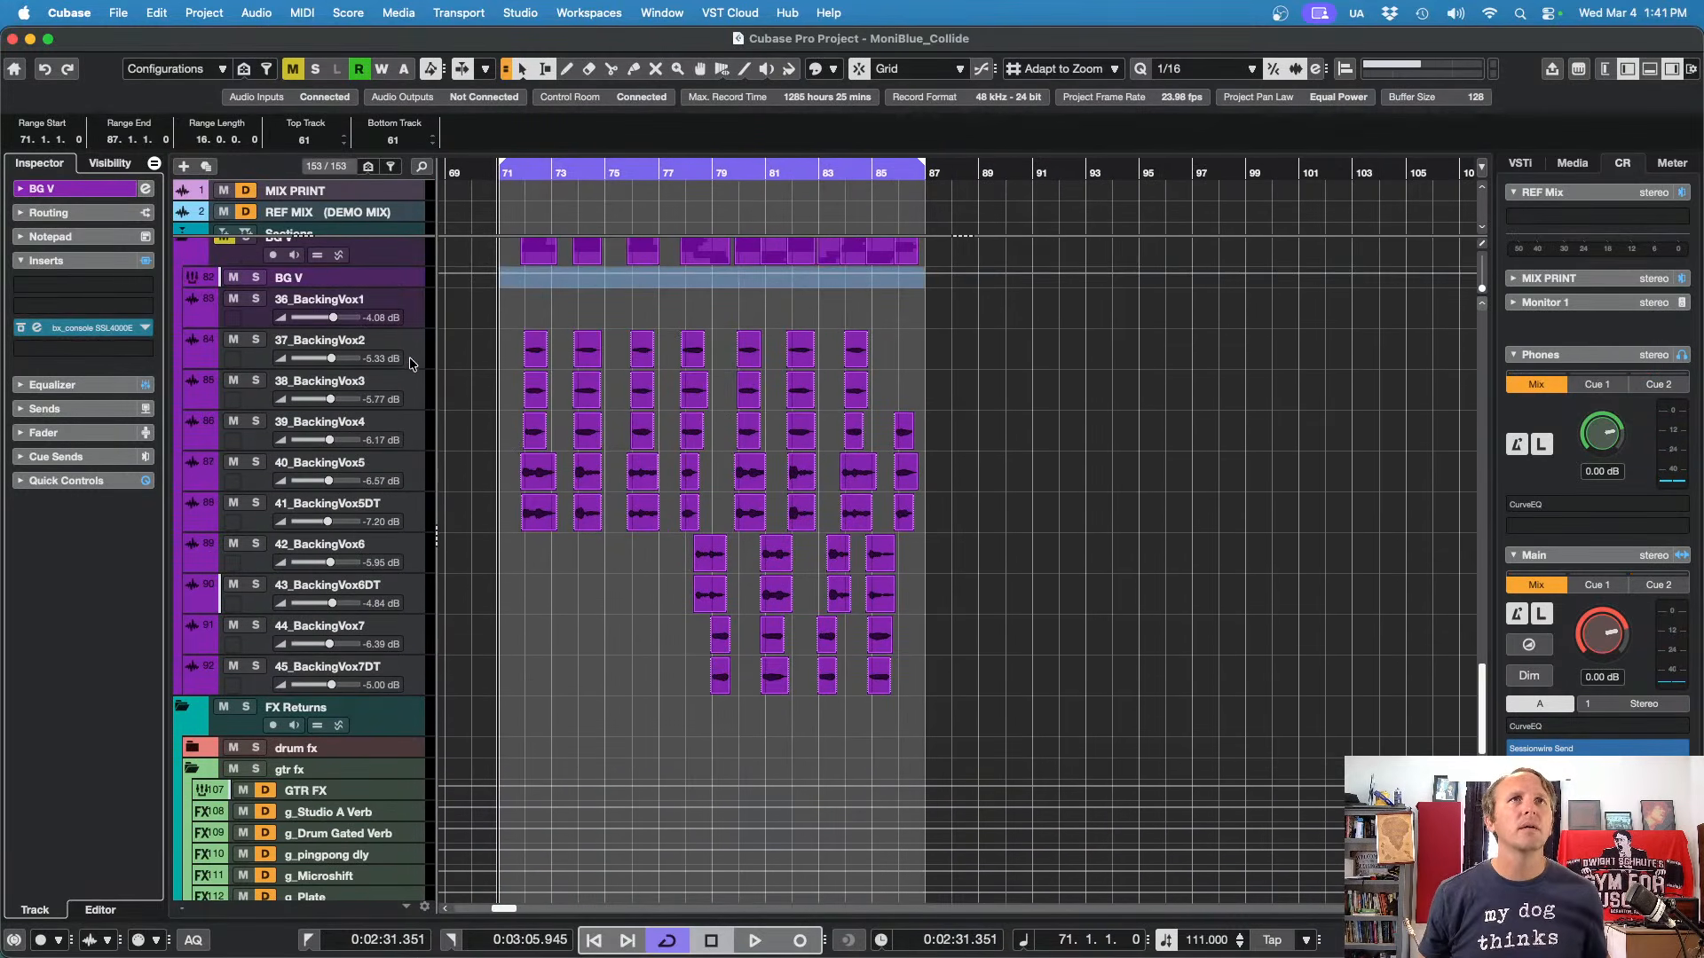
left_click(412, 321)
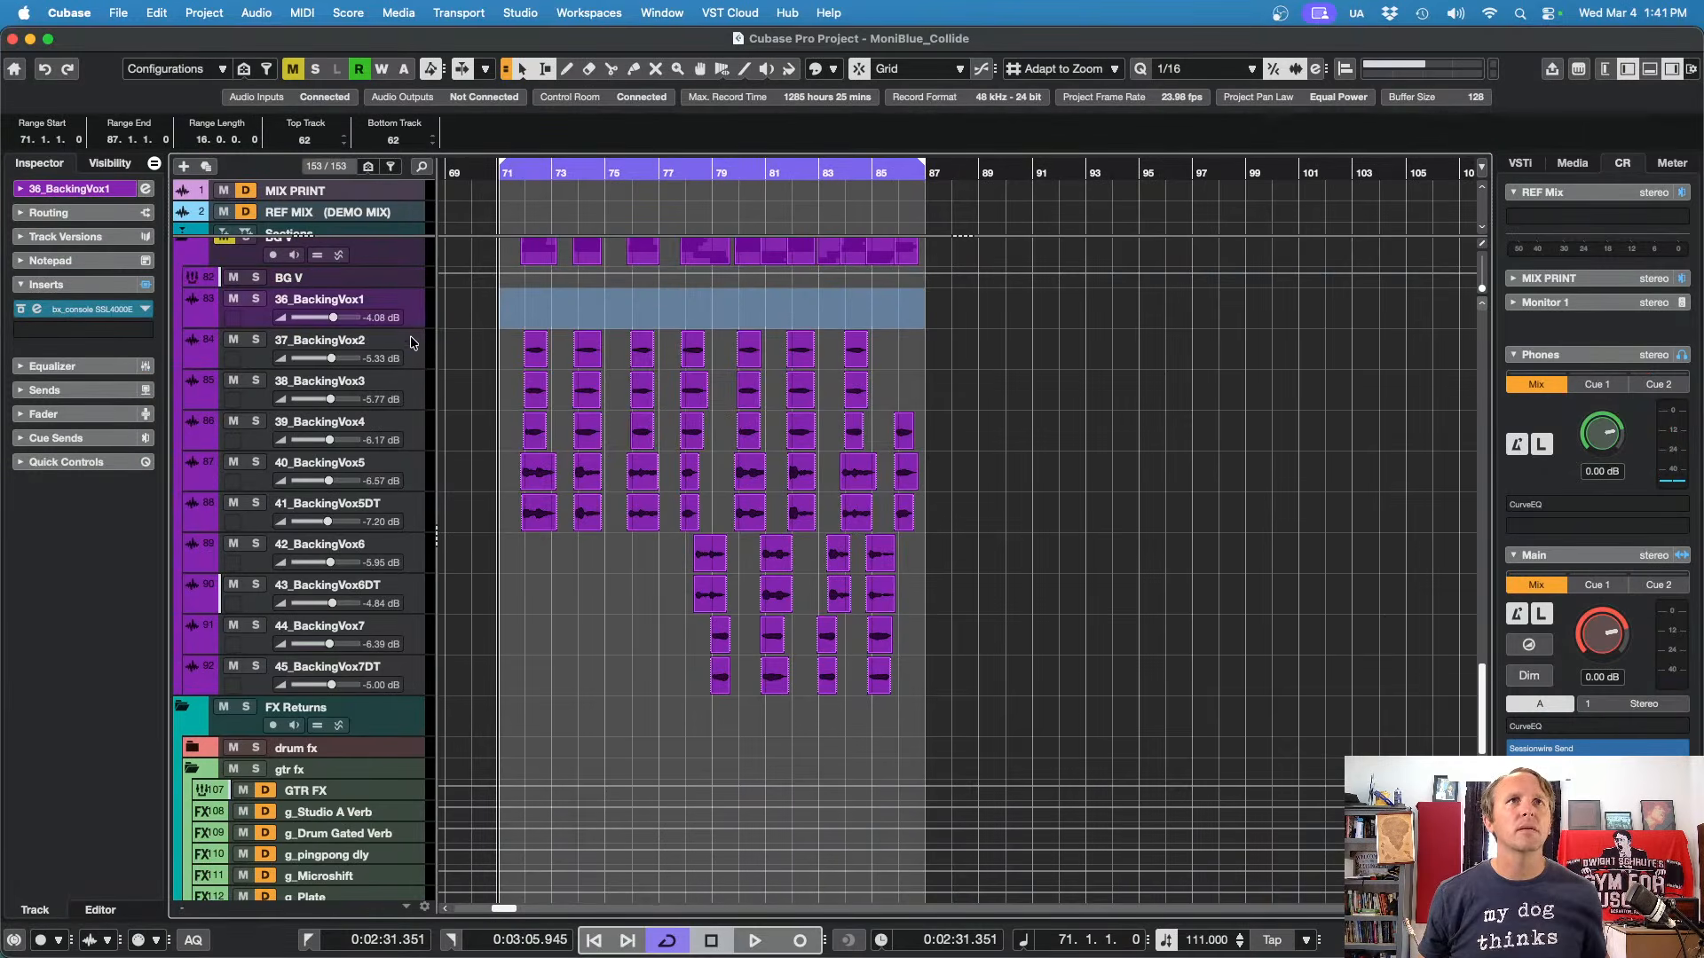
left_click(415, 671, "shift")
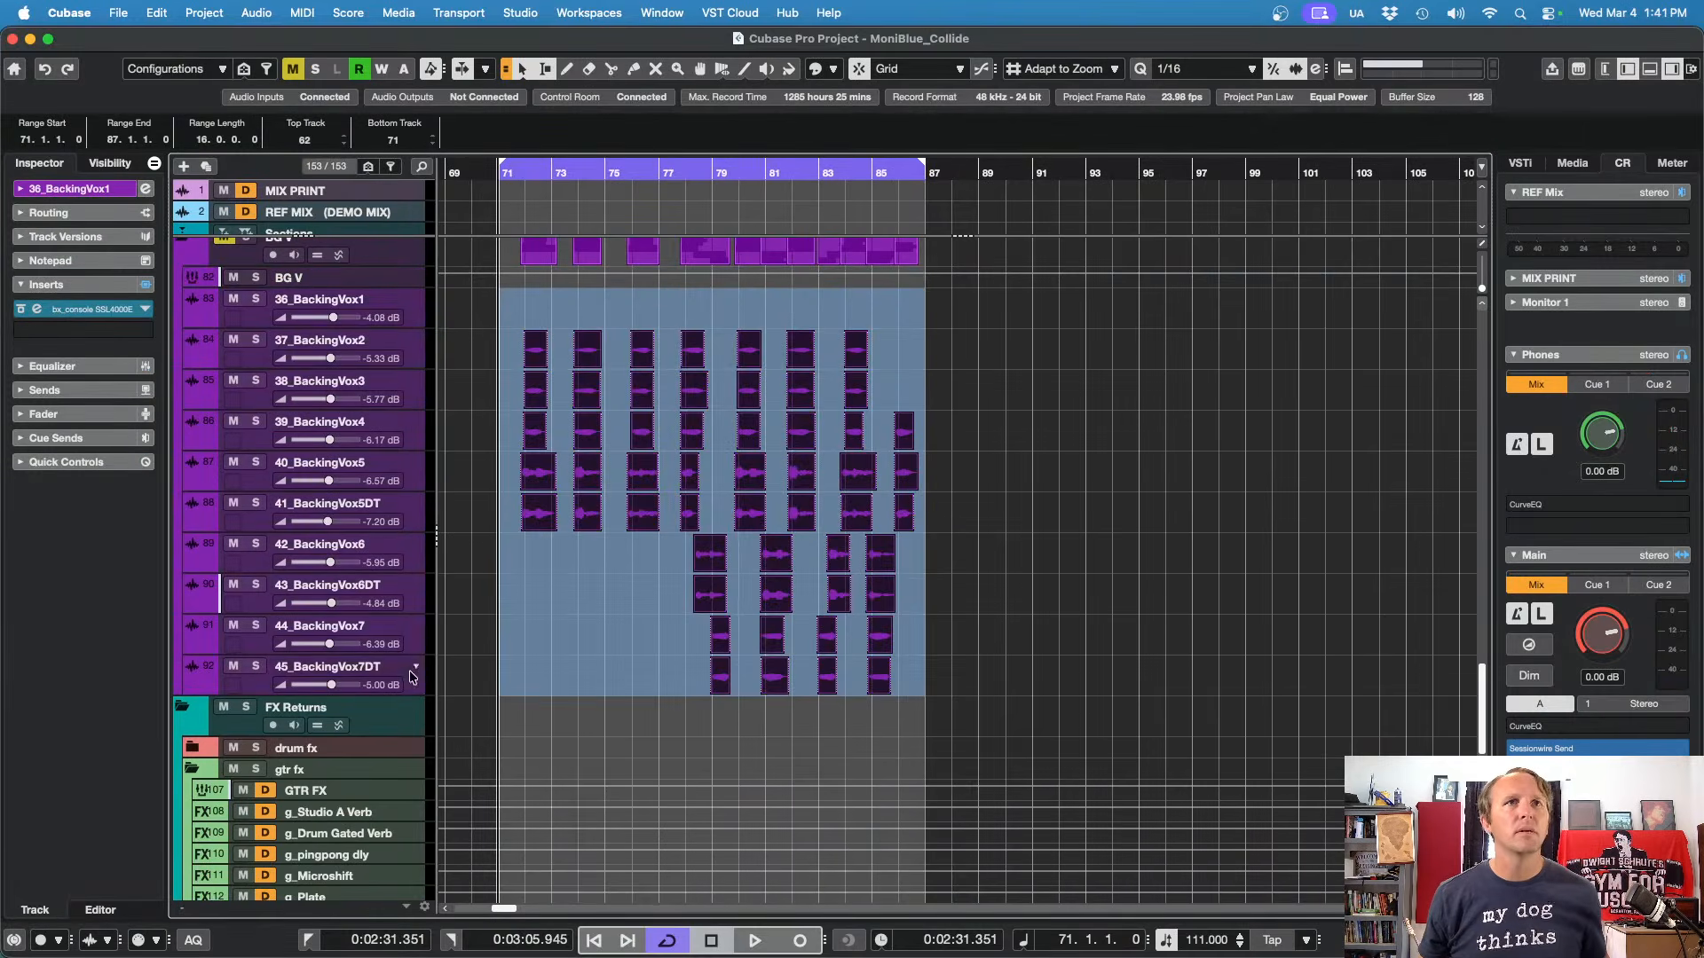
left_click(69, 390)
left_click(20, 359)
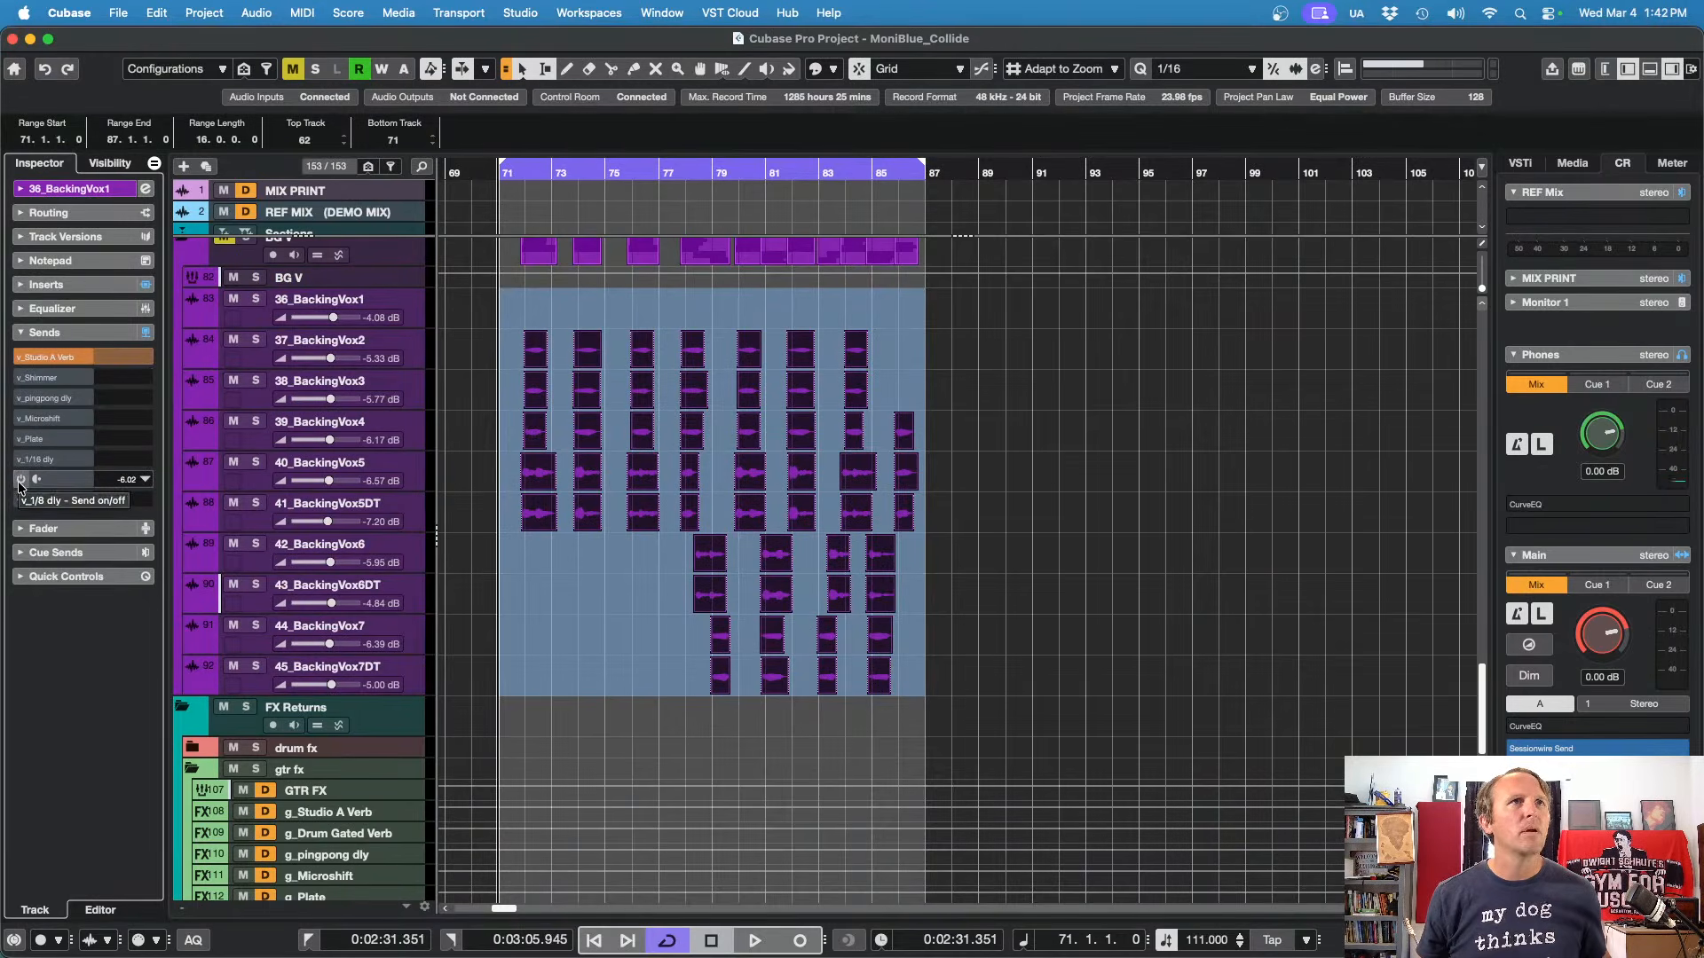
left_click(20, 480)
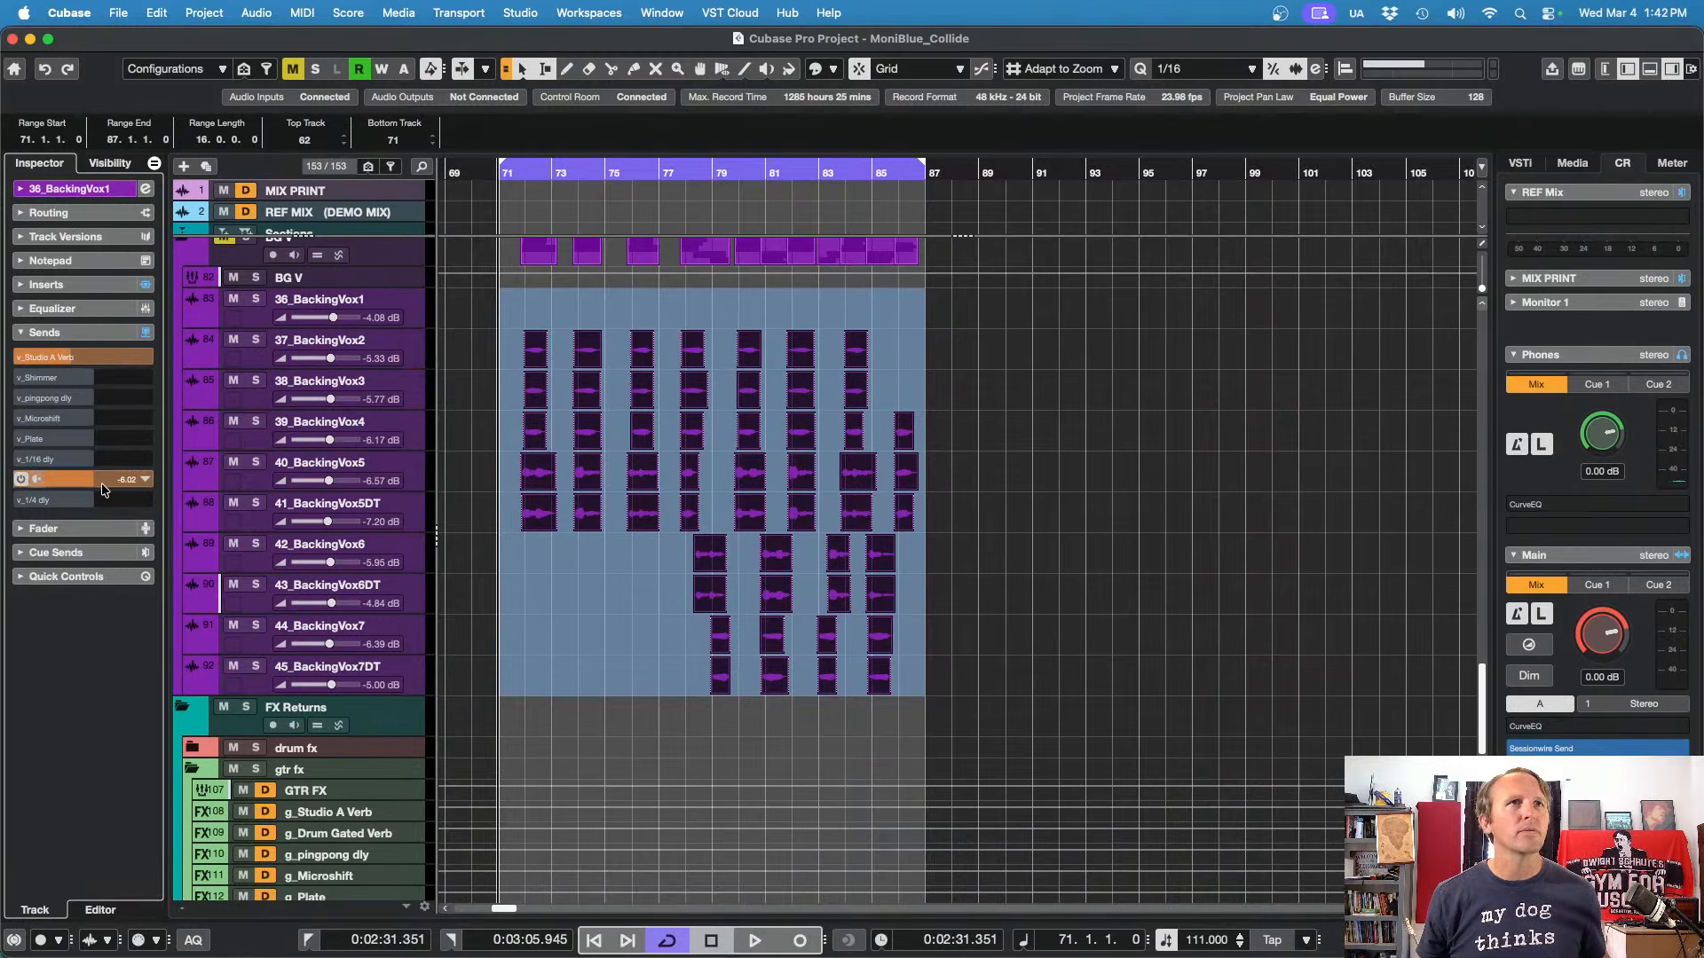
left_click_drag(70, 481, 64, 481)
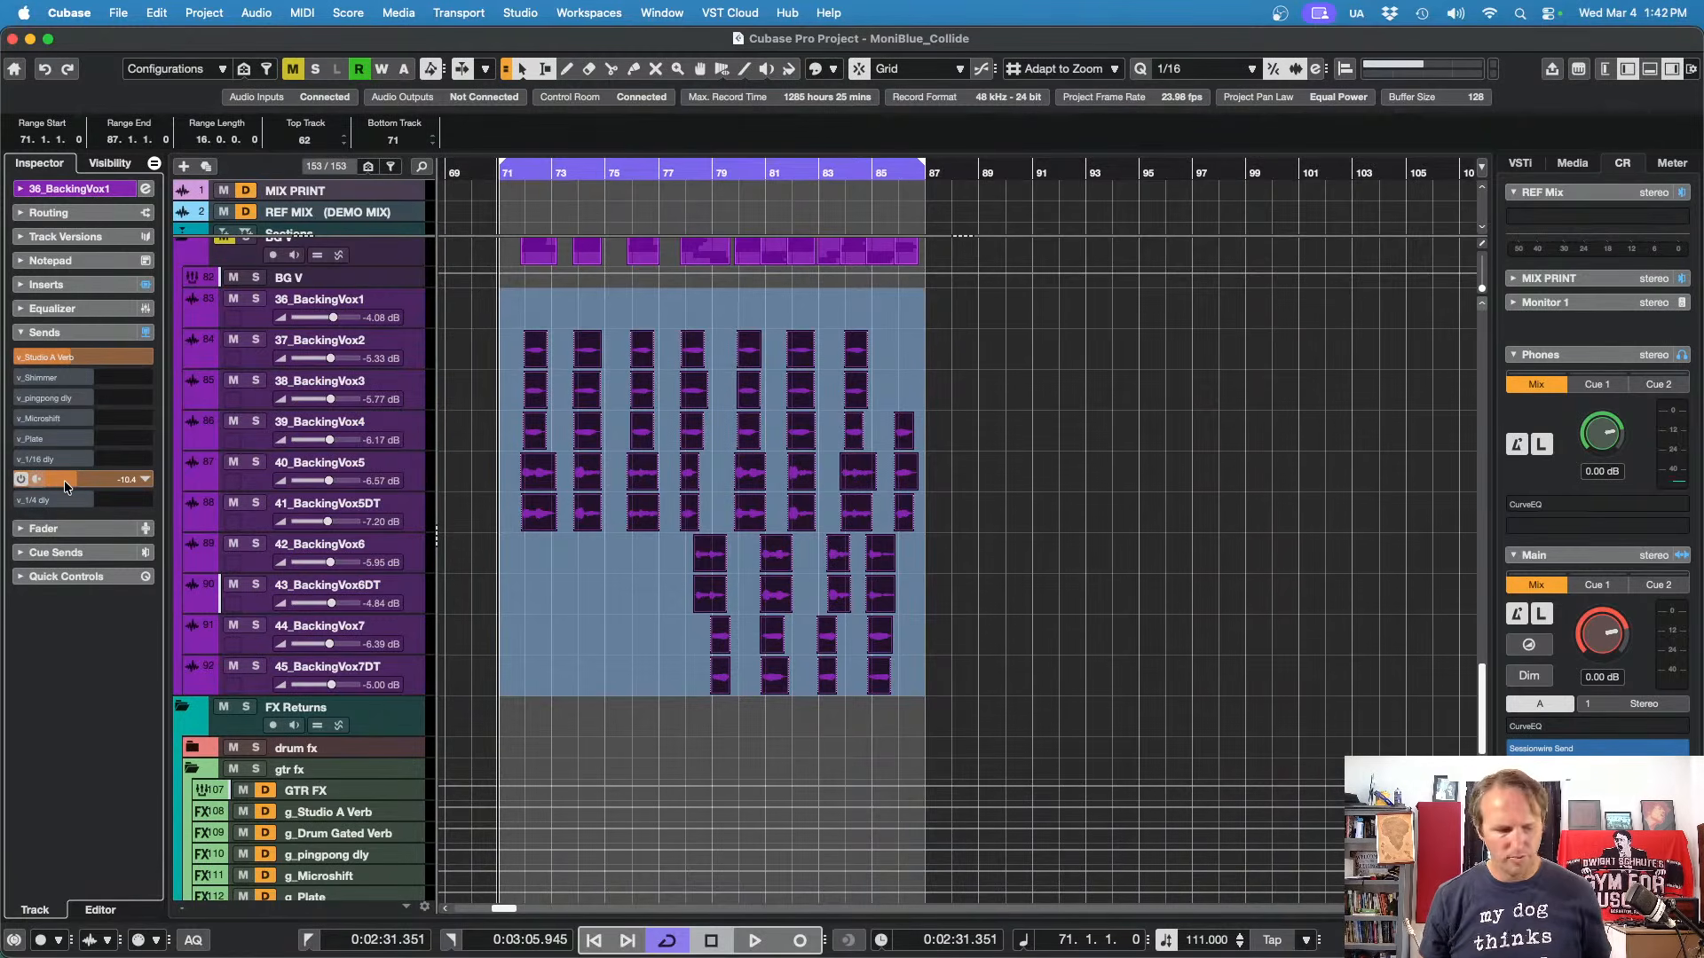
Step: Show the audio channels' sends in the MixConsole and play the backing vocal channels soloed
key("F3")
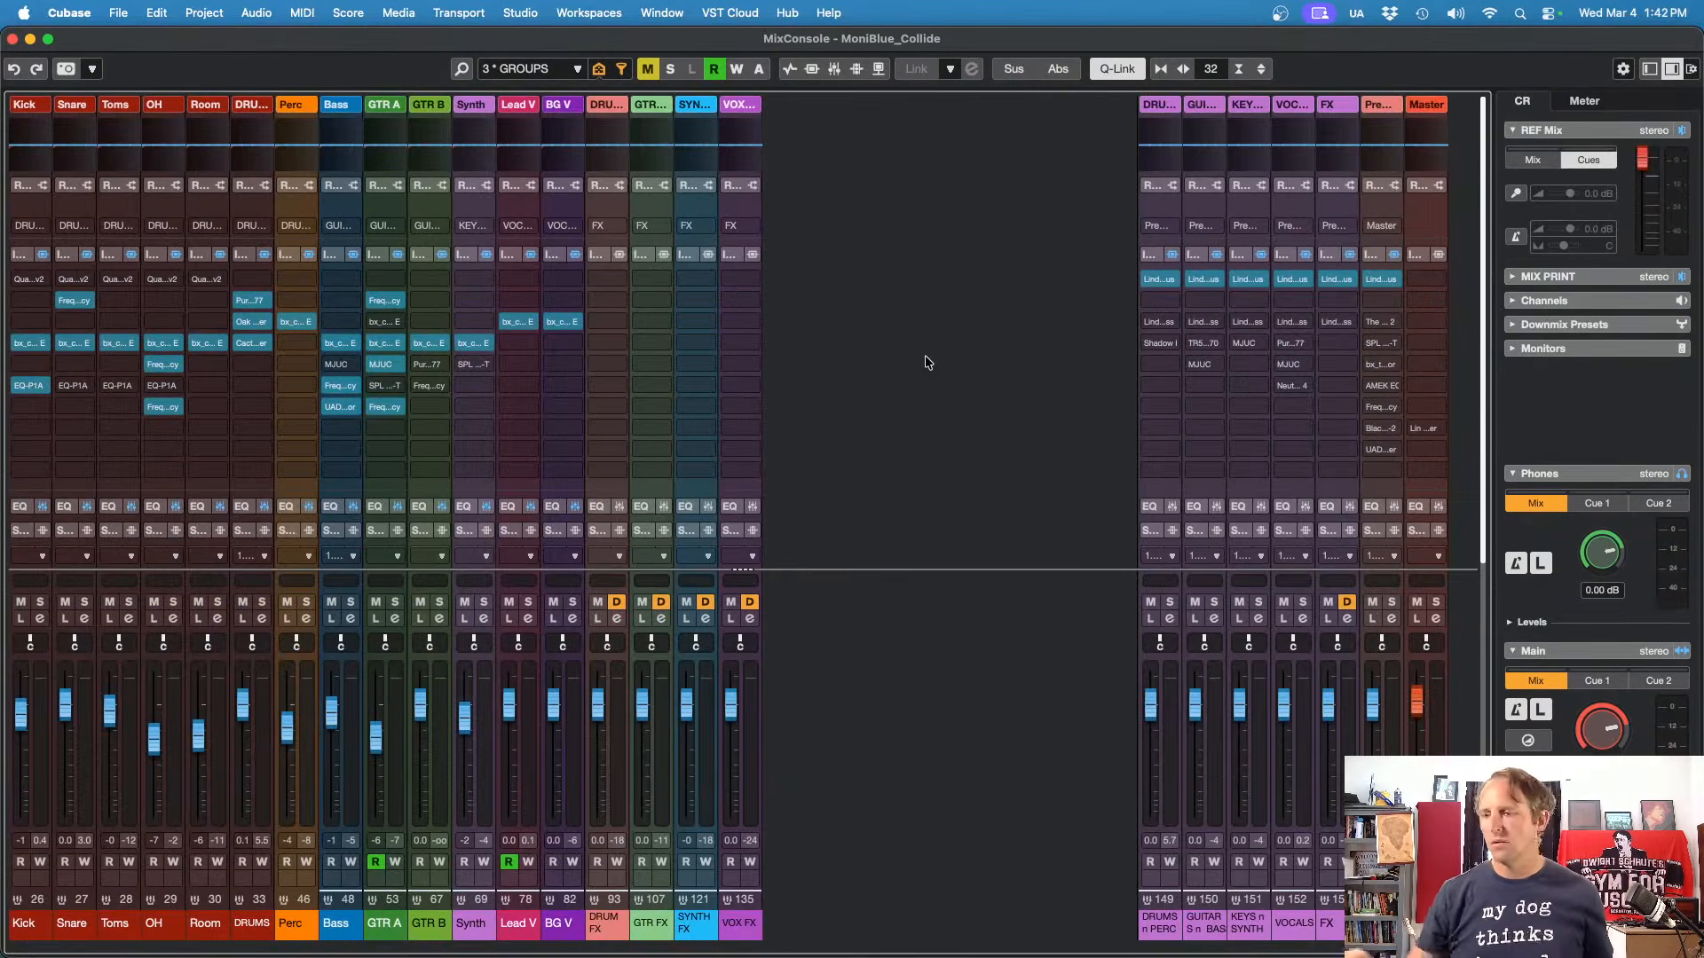
key("4")
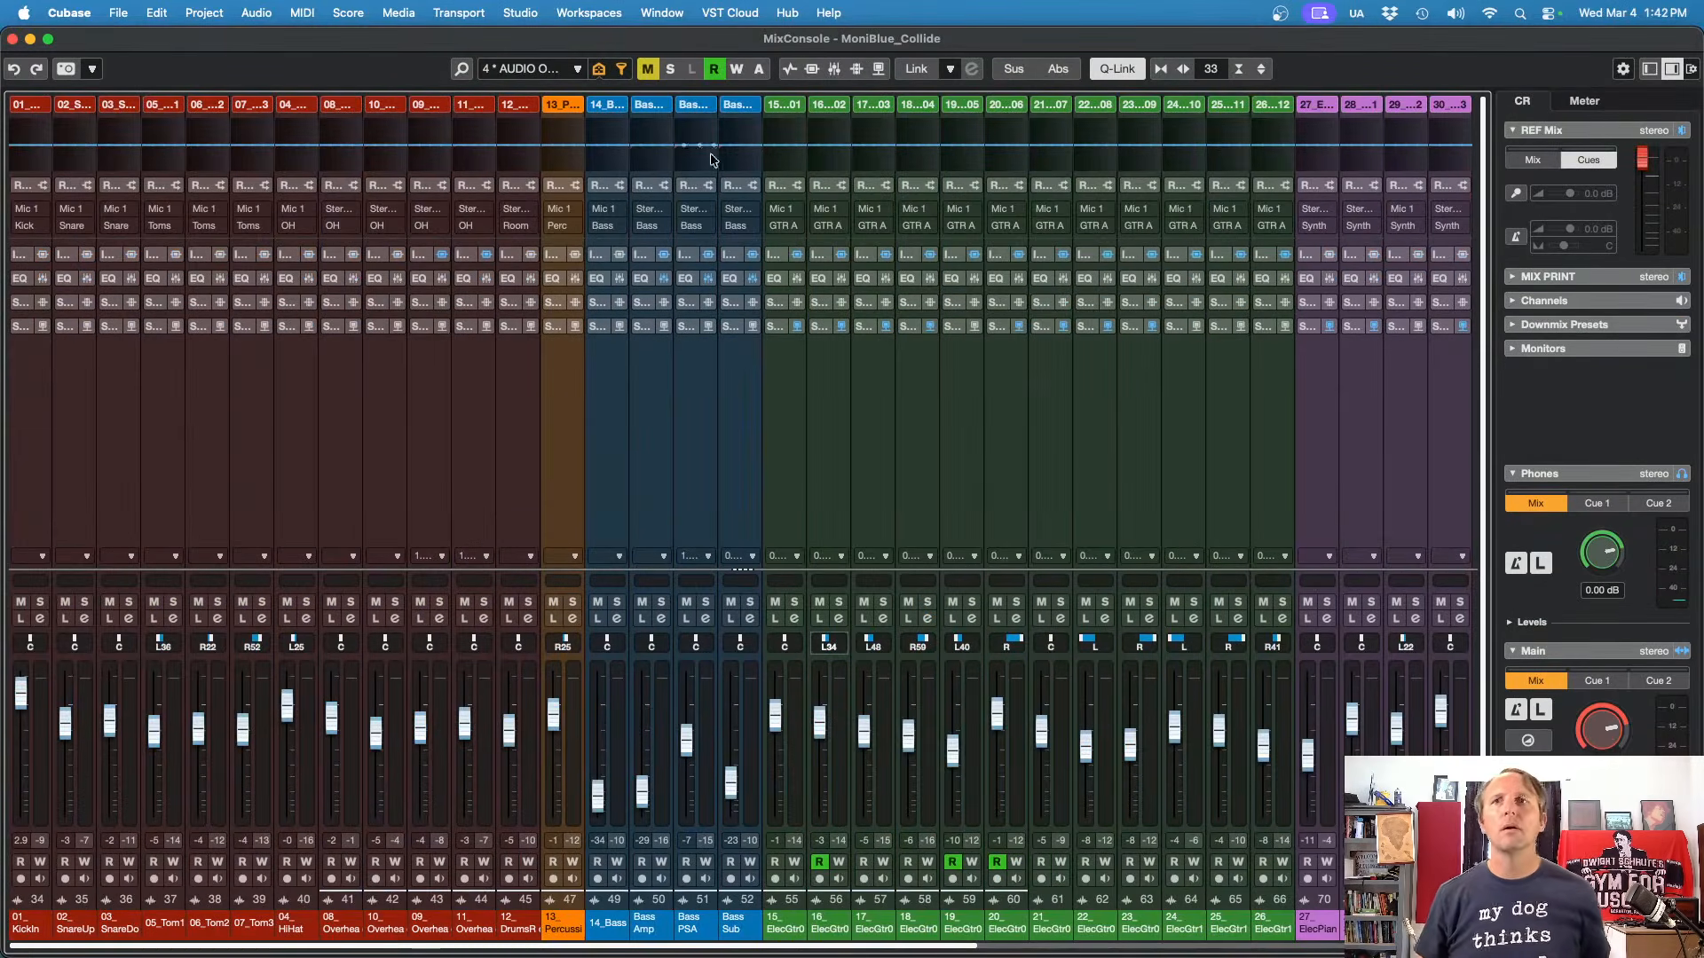
left_click(1307, 327)
scroll(1296, 391, "down", 1)
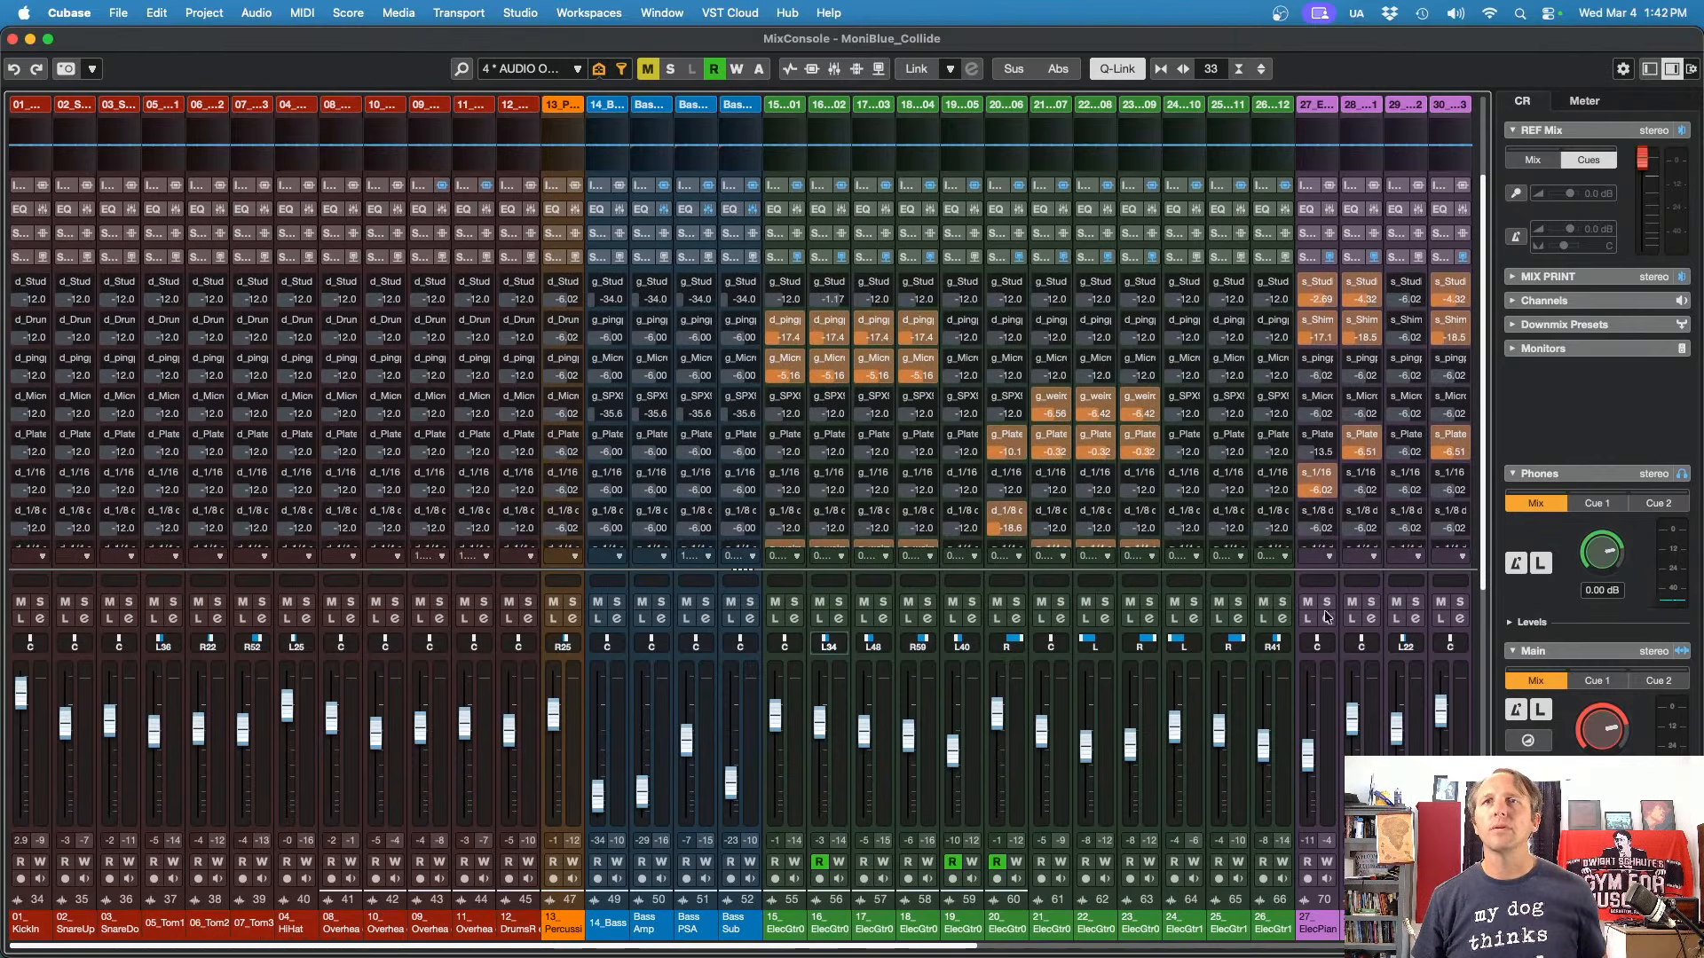
left_click_drag(935, 952, 1436, 951)
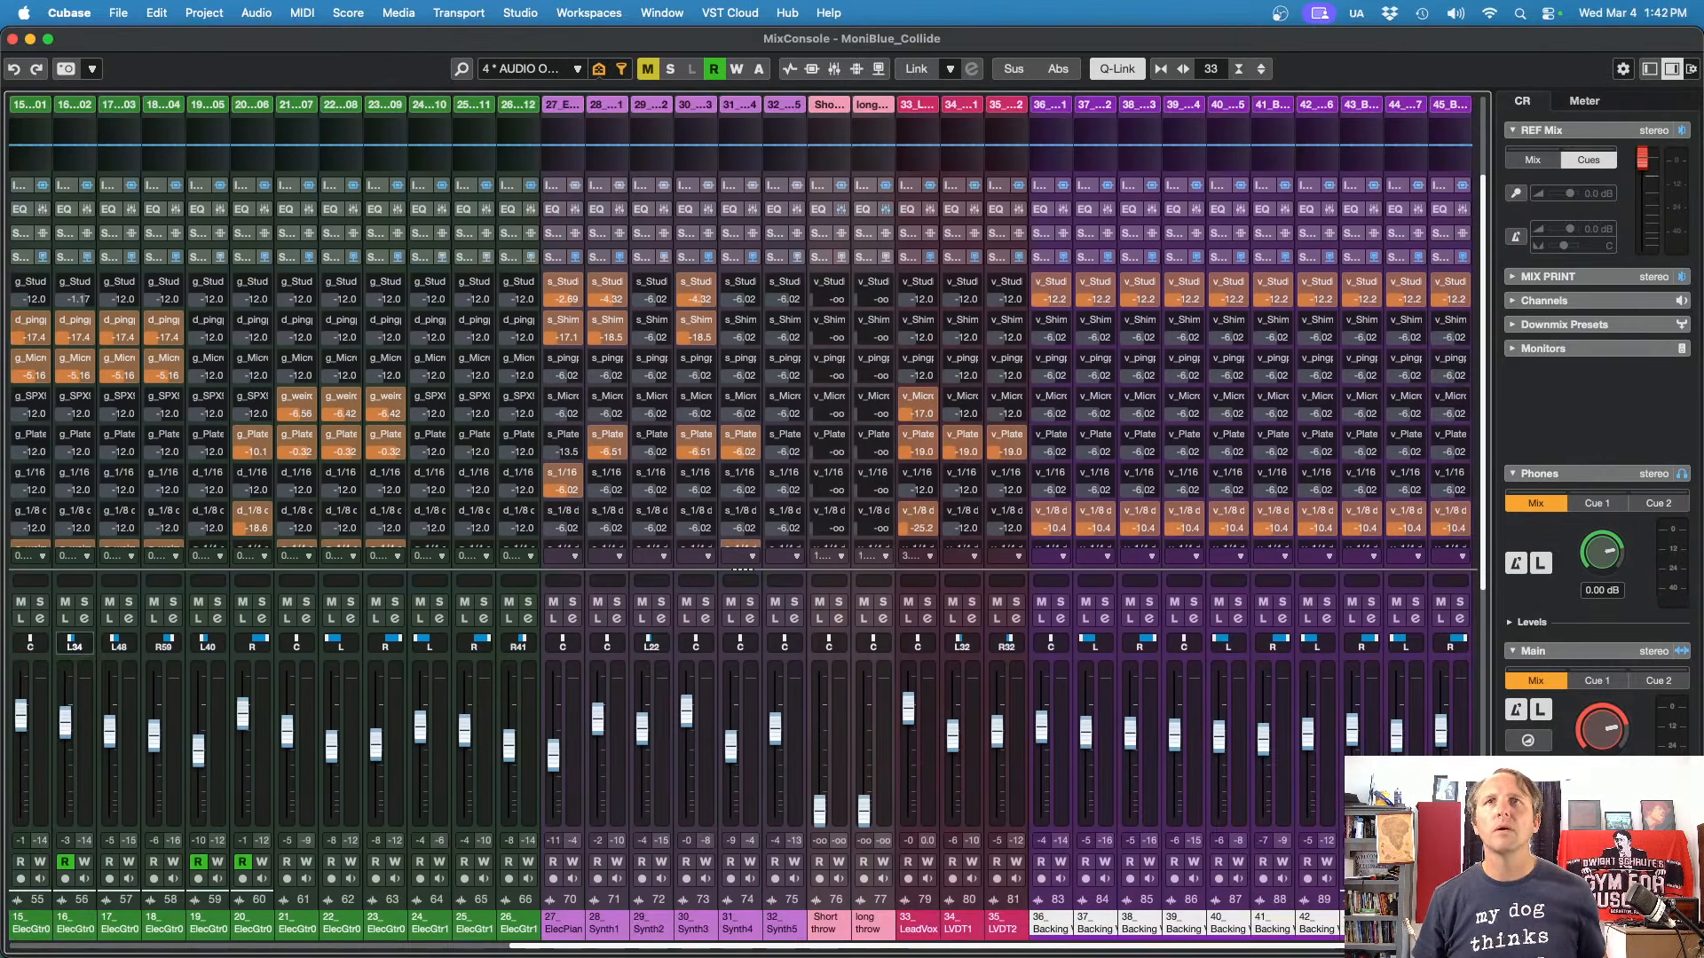
key("space")
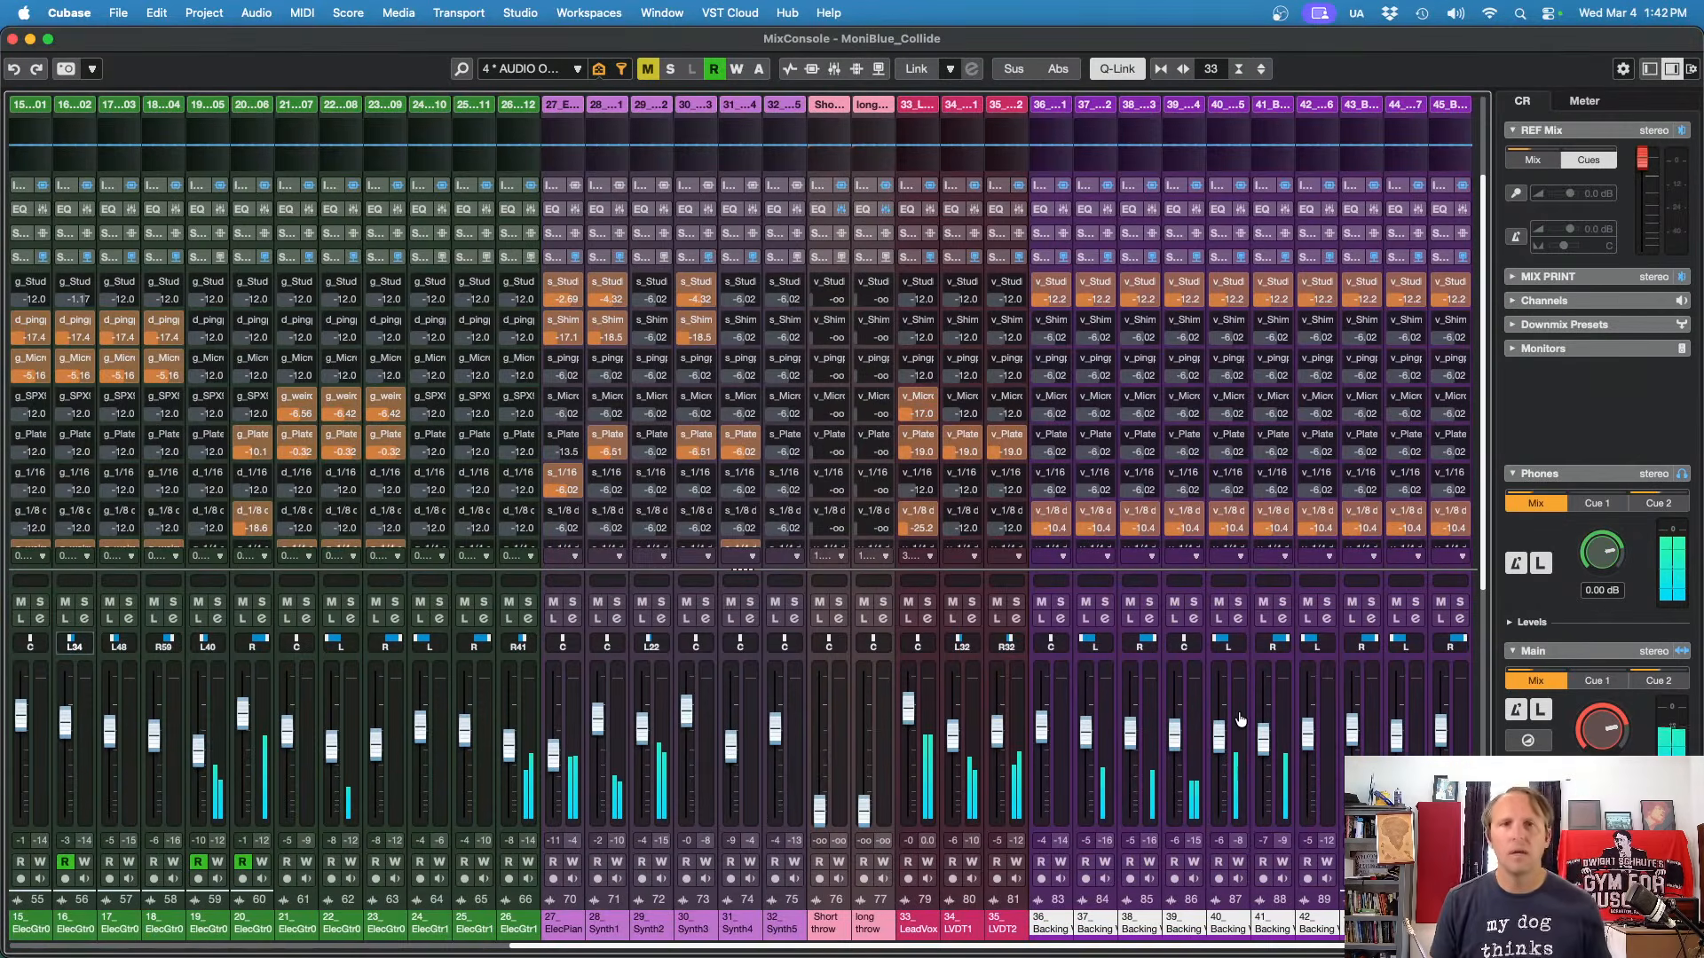
key("s")
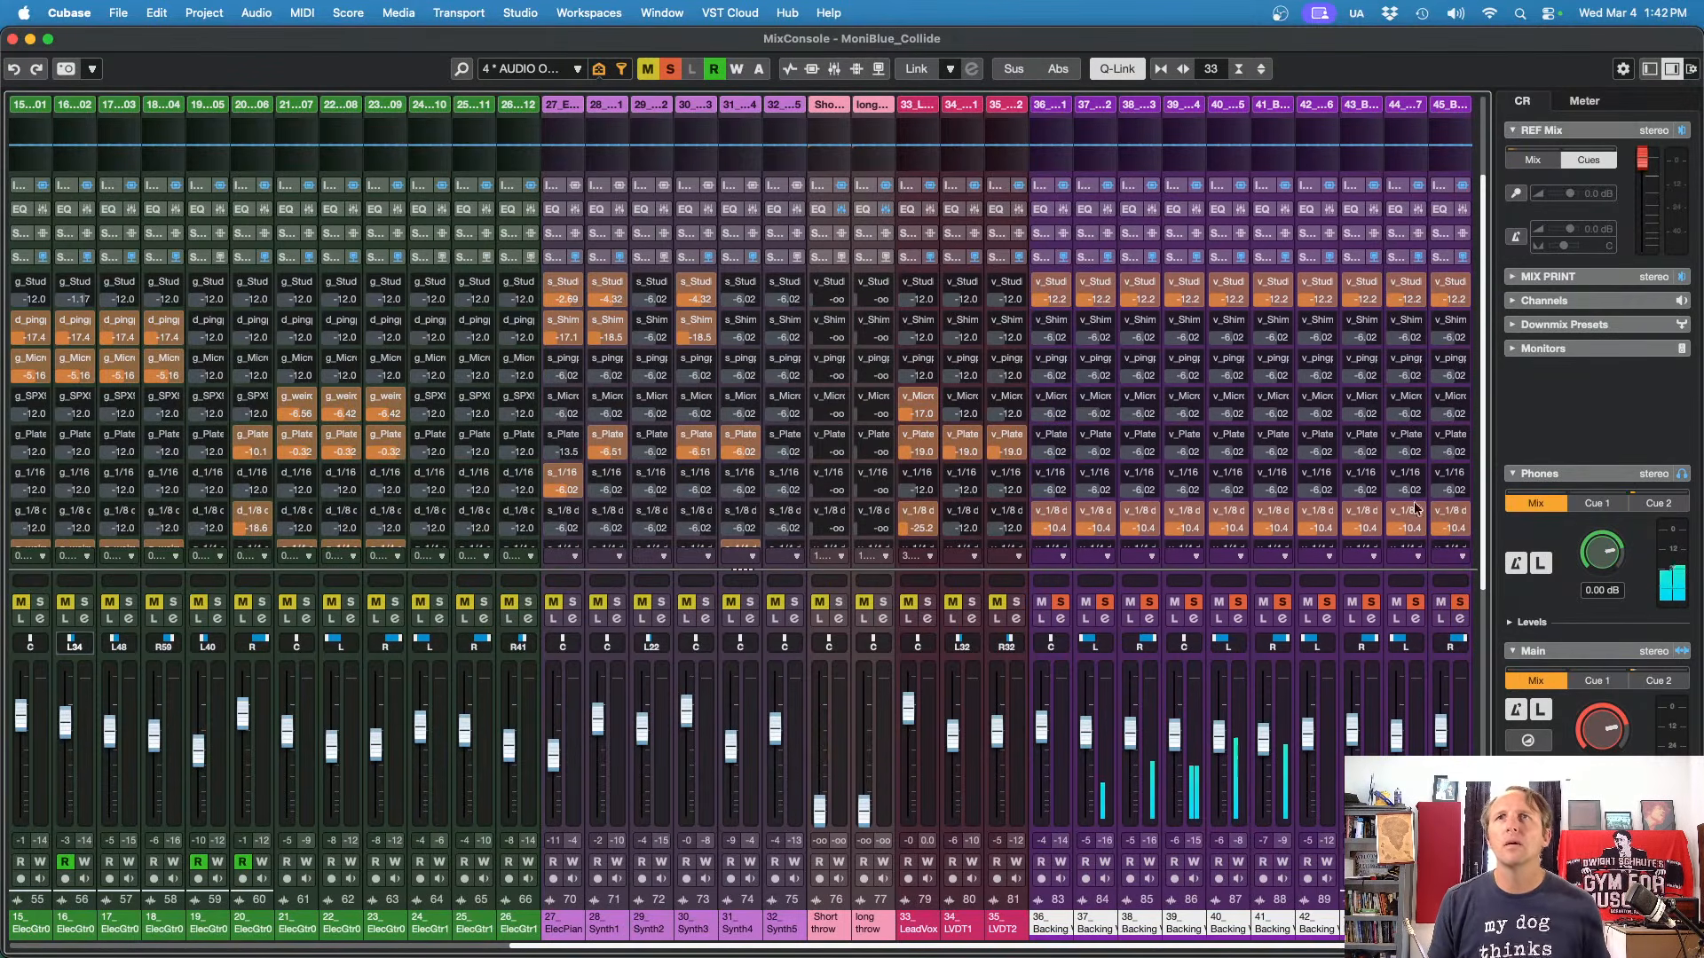
Step: Enable the v_Plate send on all backing vocal channels and set it to -13.5 dB
scroll(1473, 497, "down", 3)
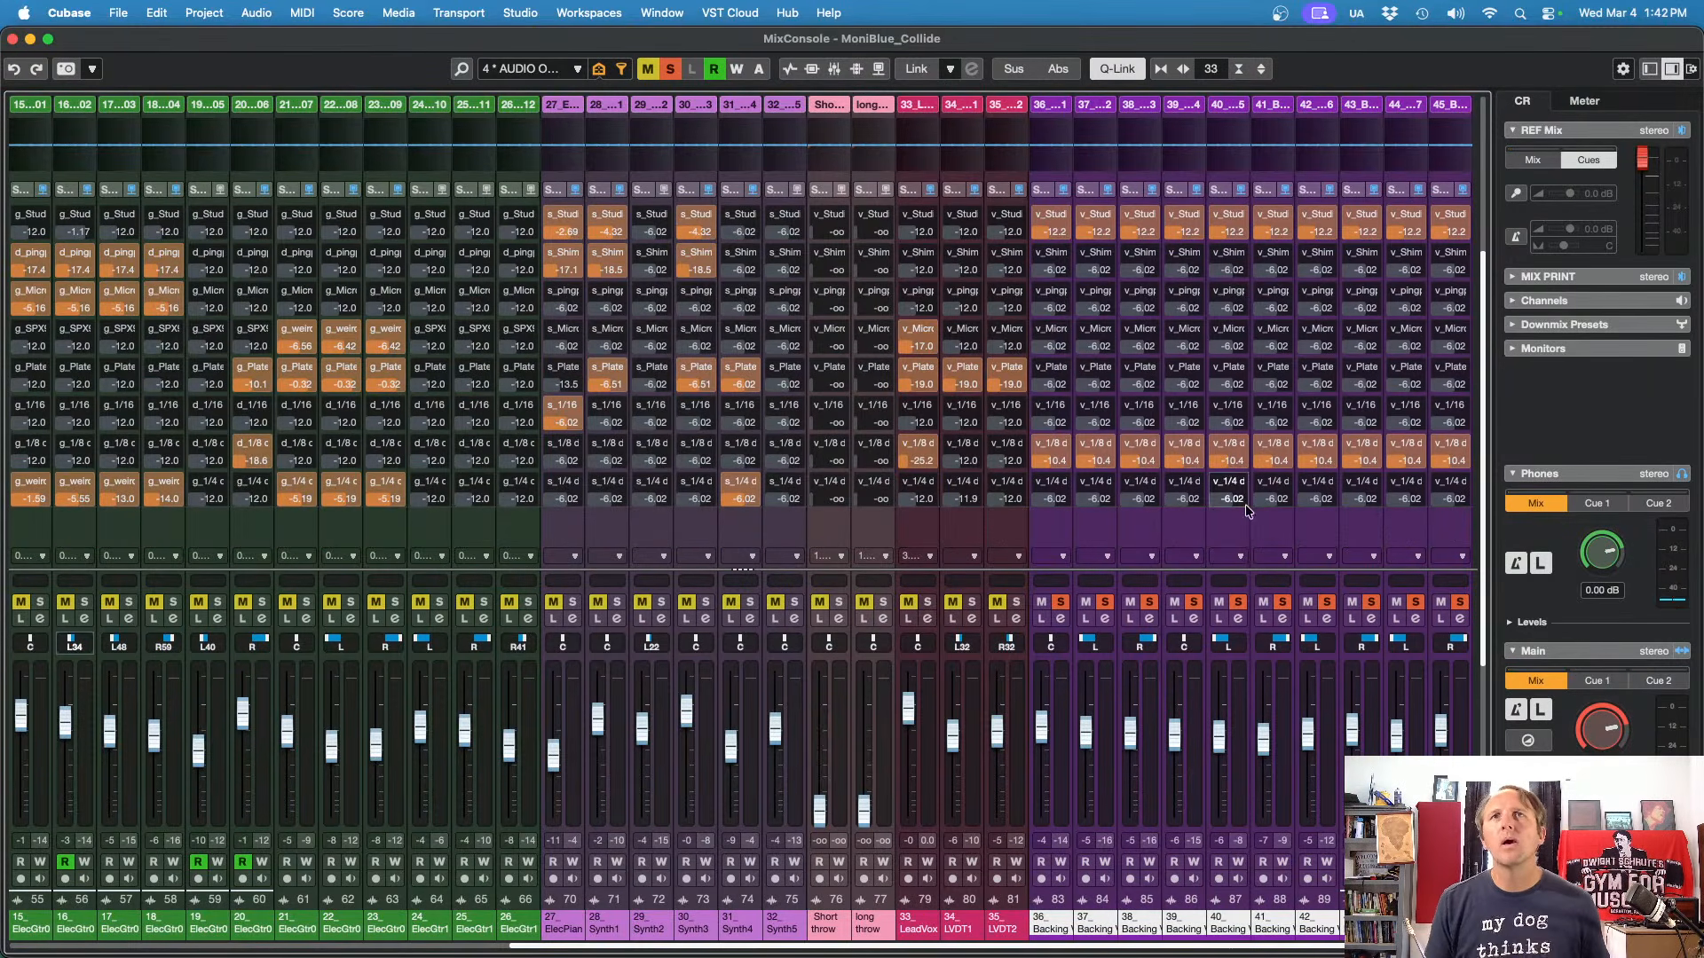
left_click(1041, 366)
left_click_drag(1054, 387, 1034, 389)
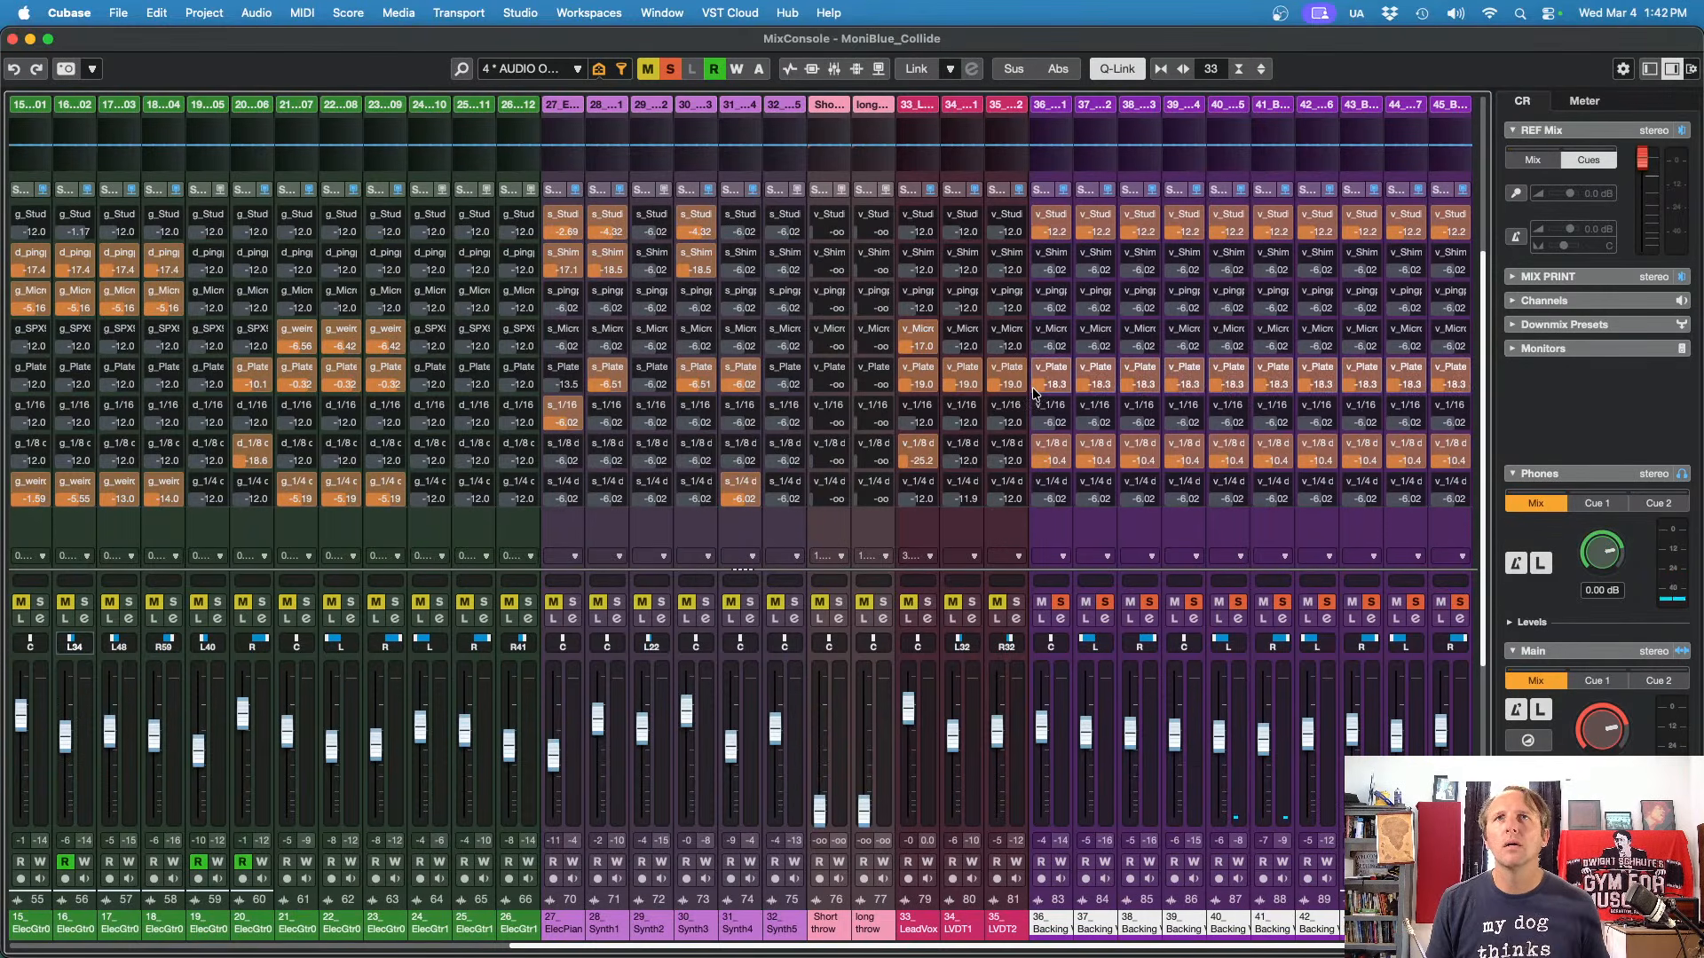
scroll(1037, 393, "up", 1)
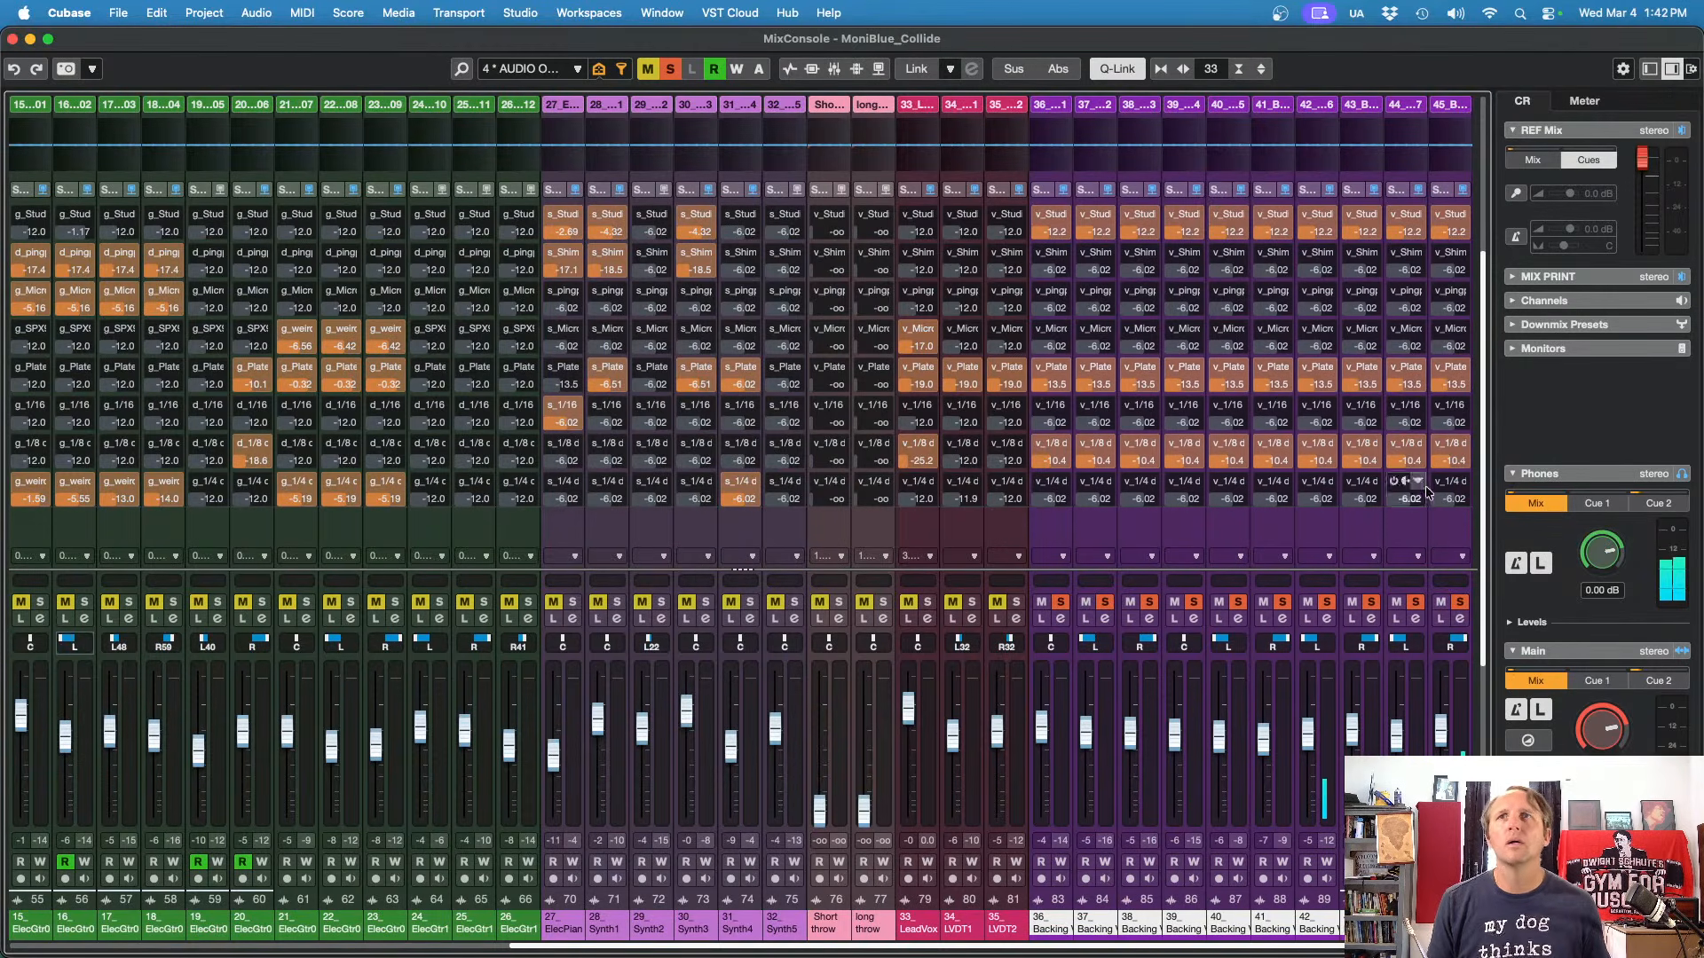
scroll(1484, 517, "up", 5)
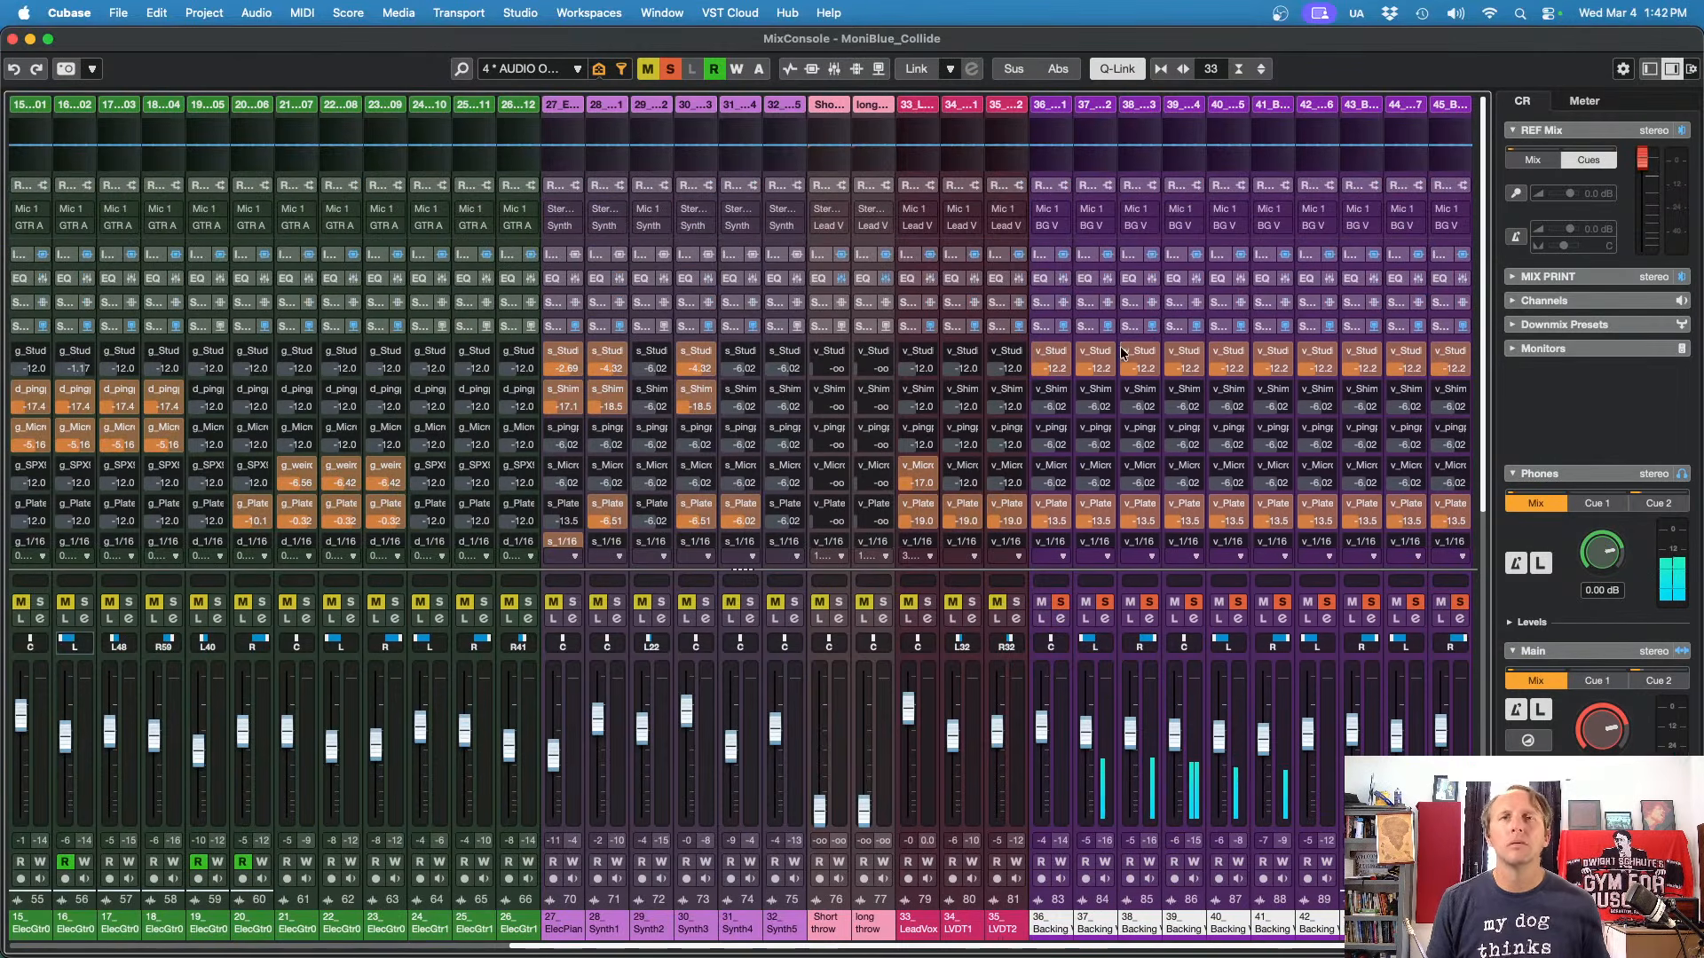
Step: In bx_console SSL 4000 E on the BG V group, cut the LMF band, lower its frequency and adjust its Q
key("alt+3")
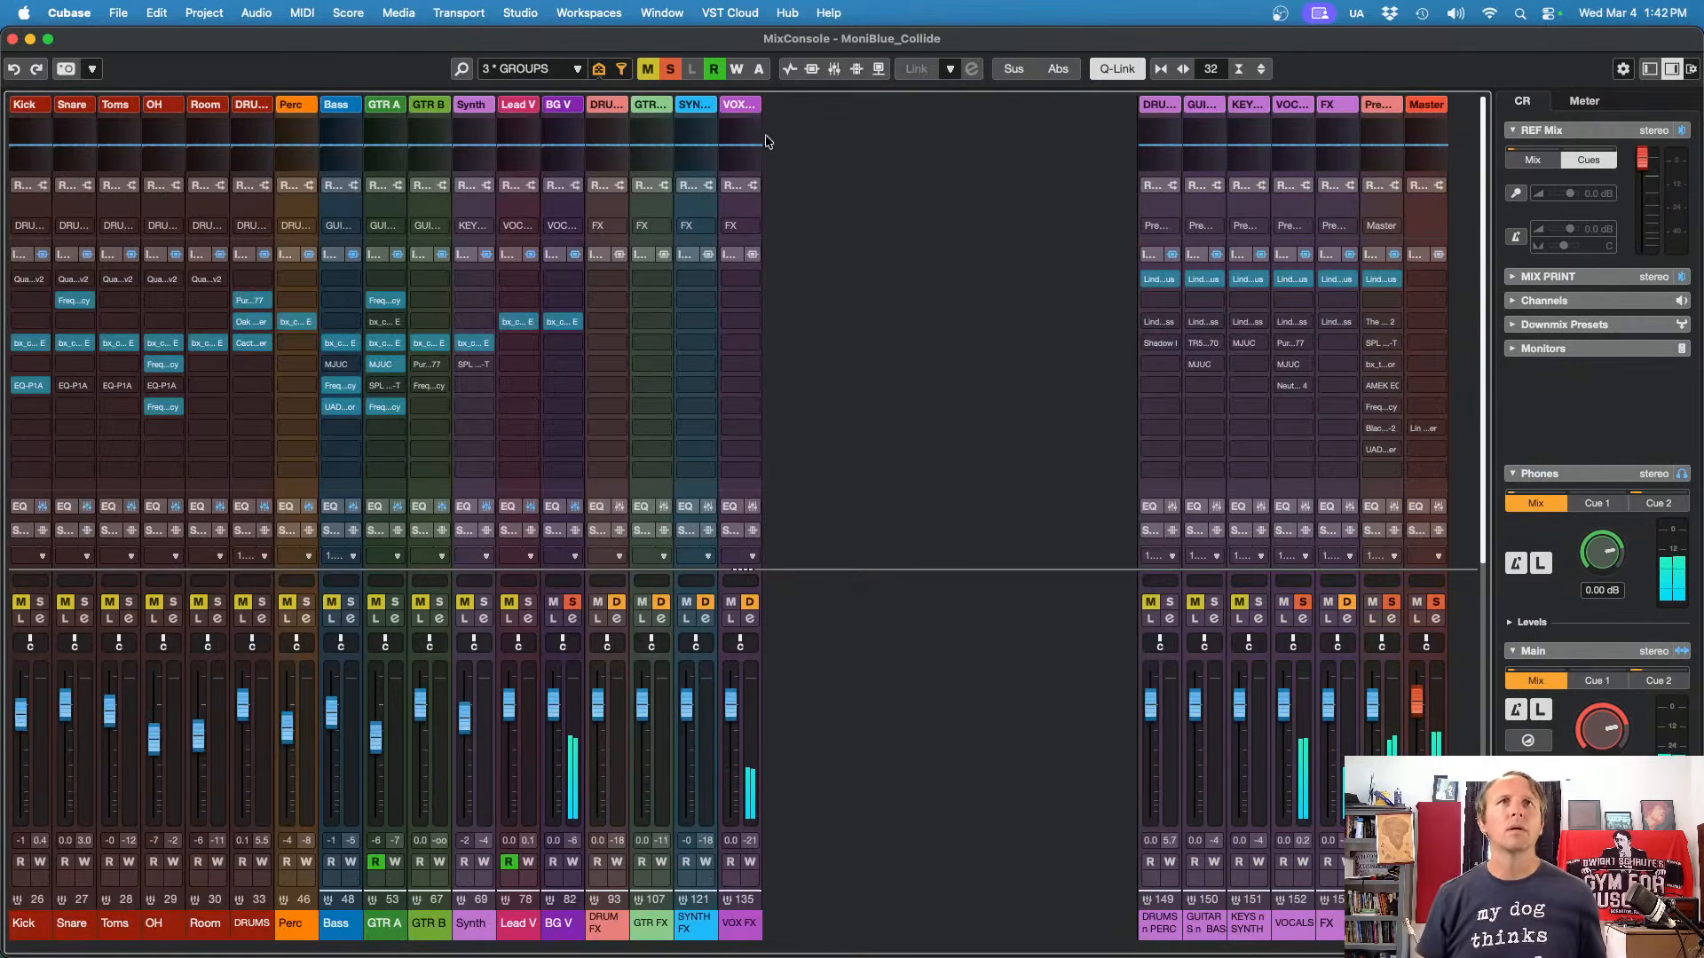
left_click(560, 319)
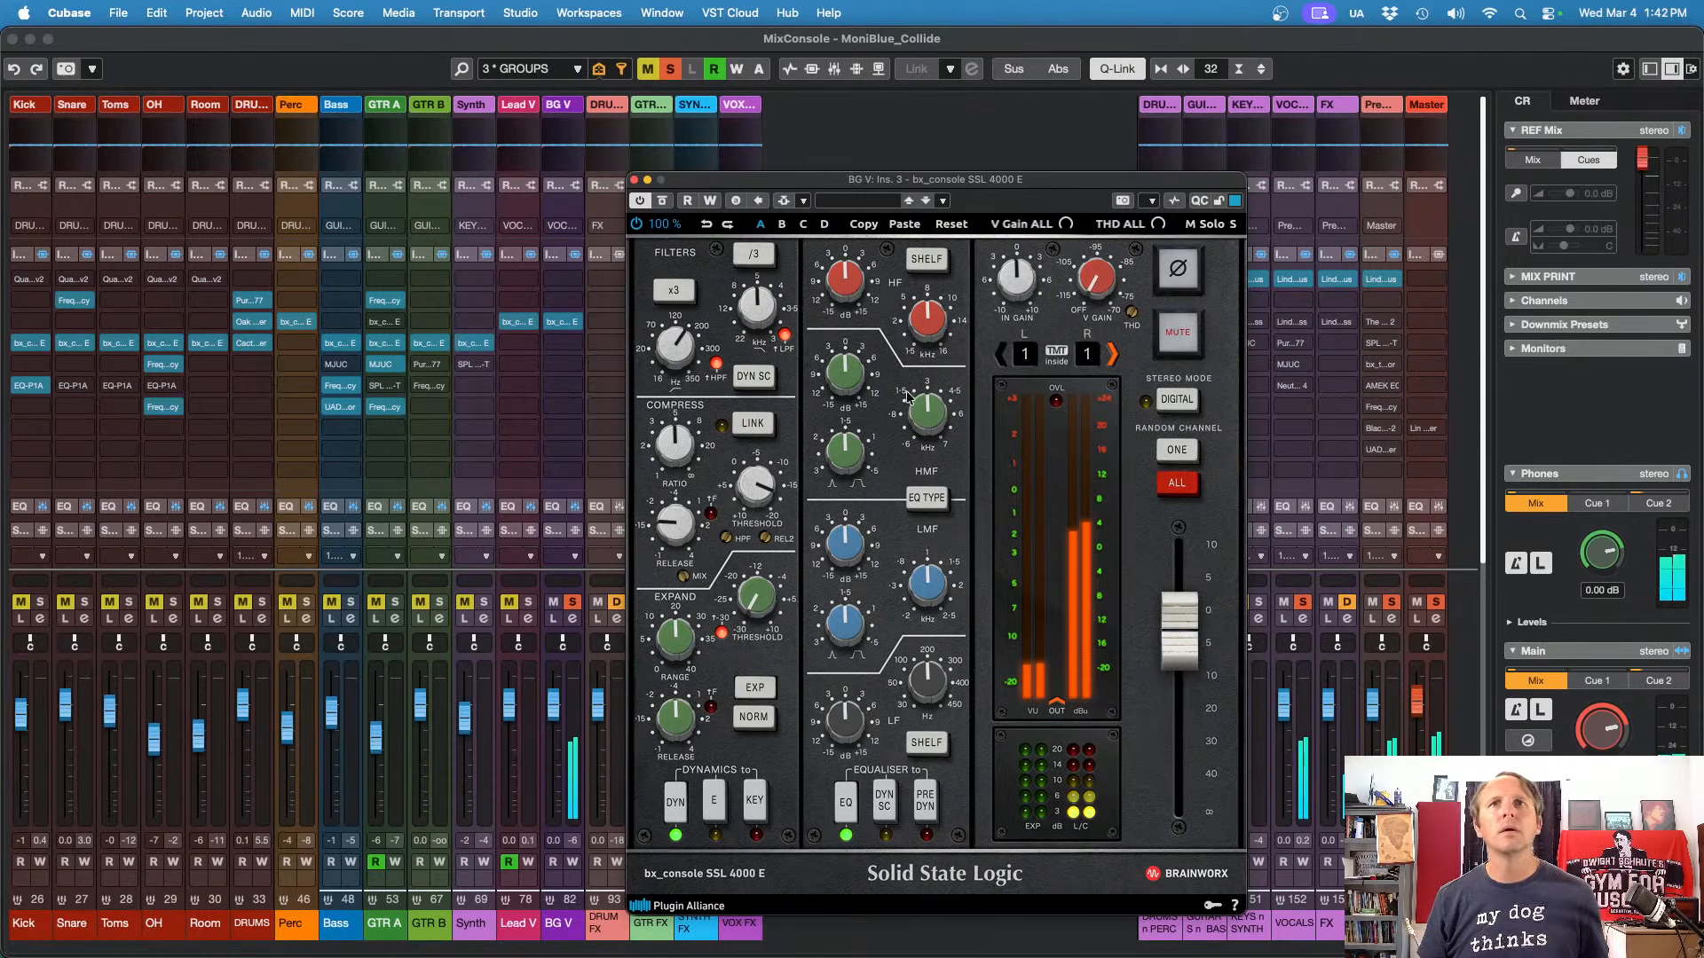
left_click_drag(849, 622, 849, 665)
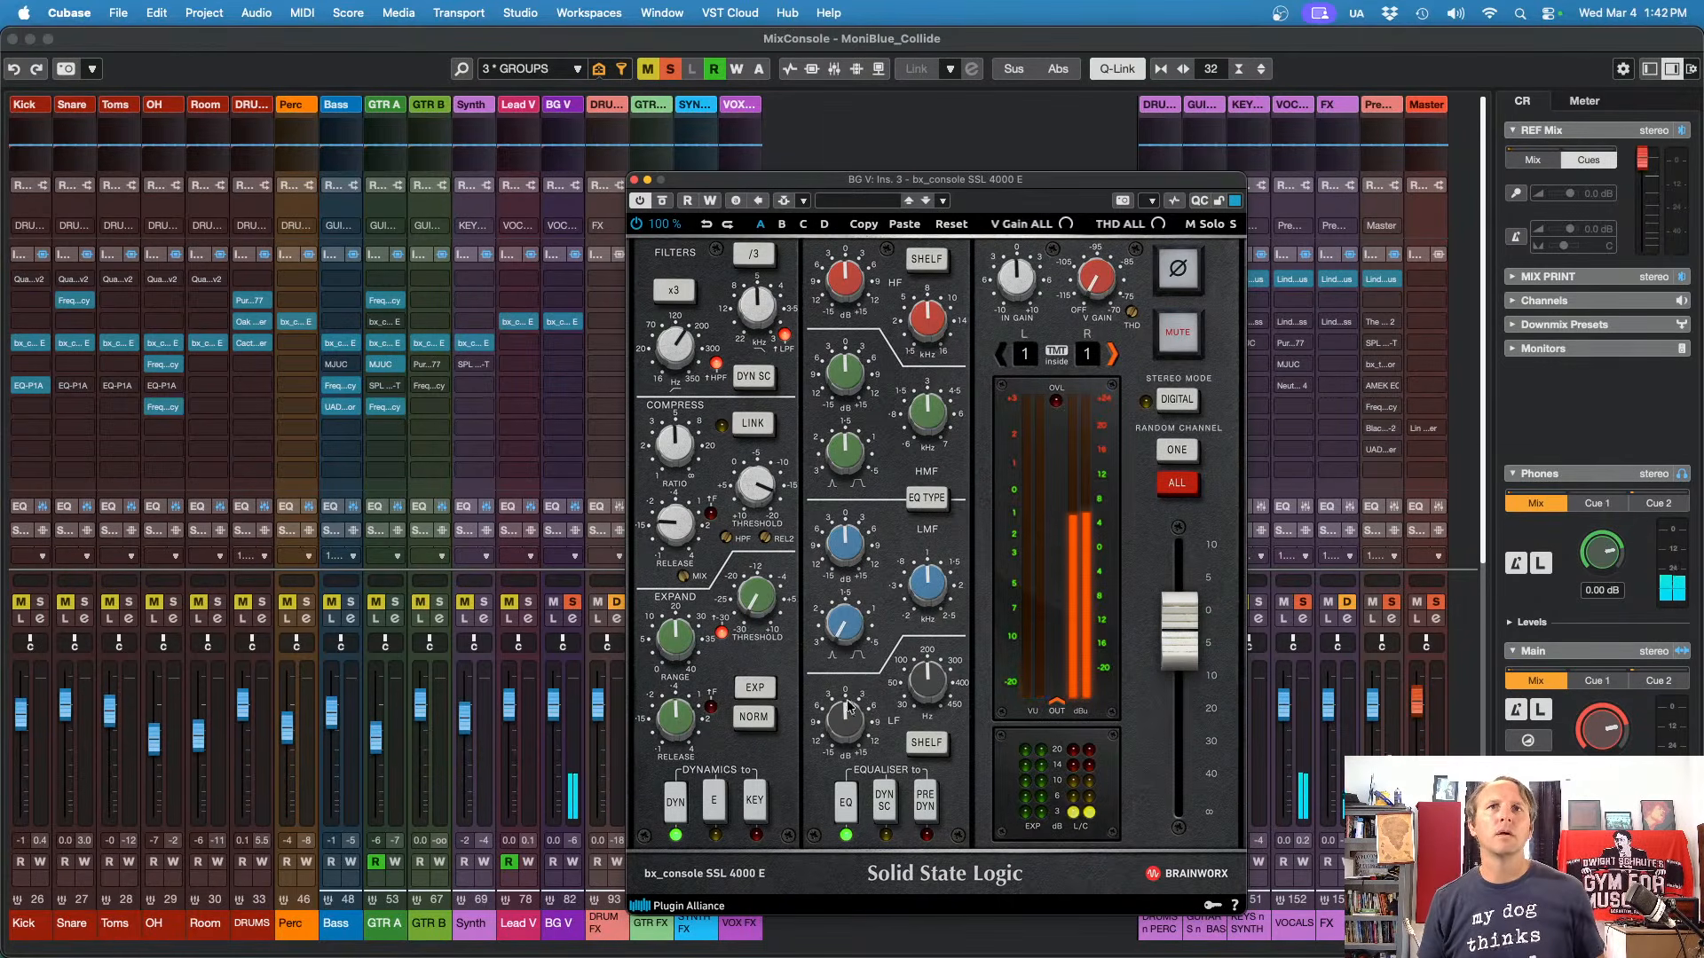
left_click_drag(849, 552, 849, 512)
left_click_drag(932, 586, 849, 628)
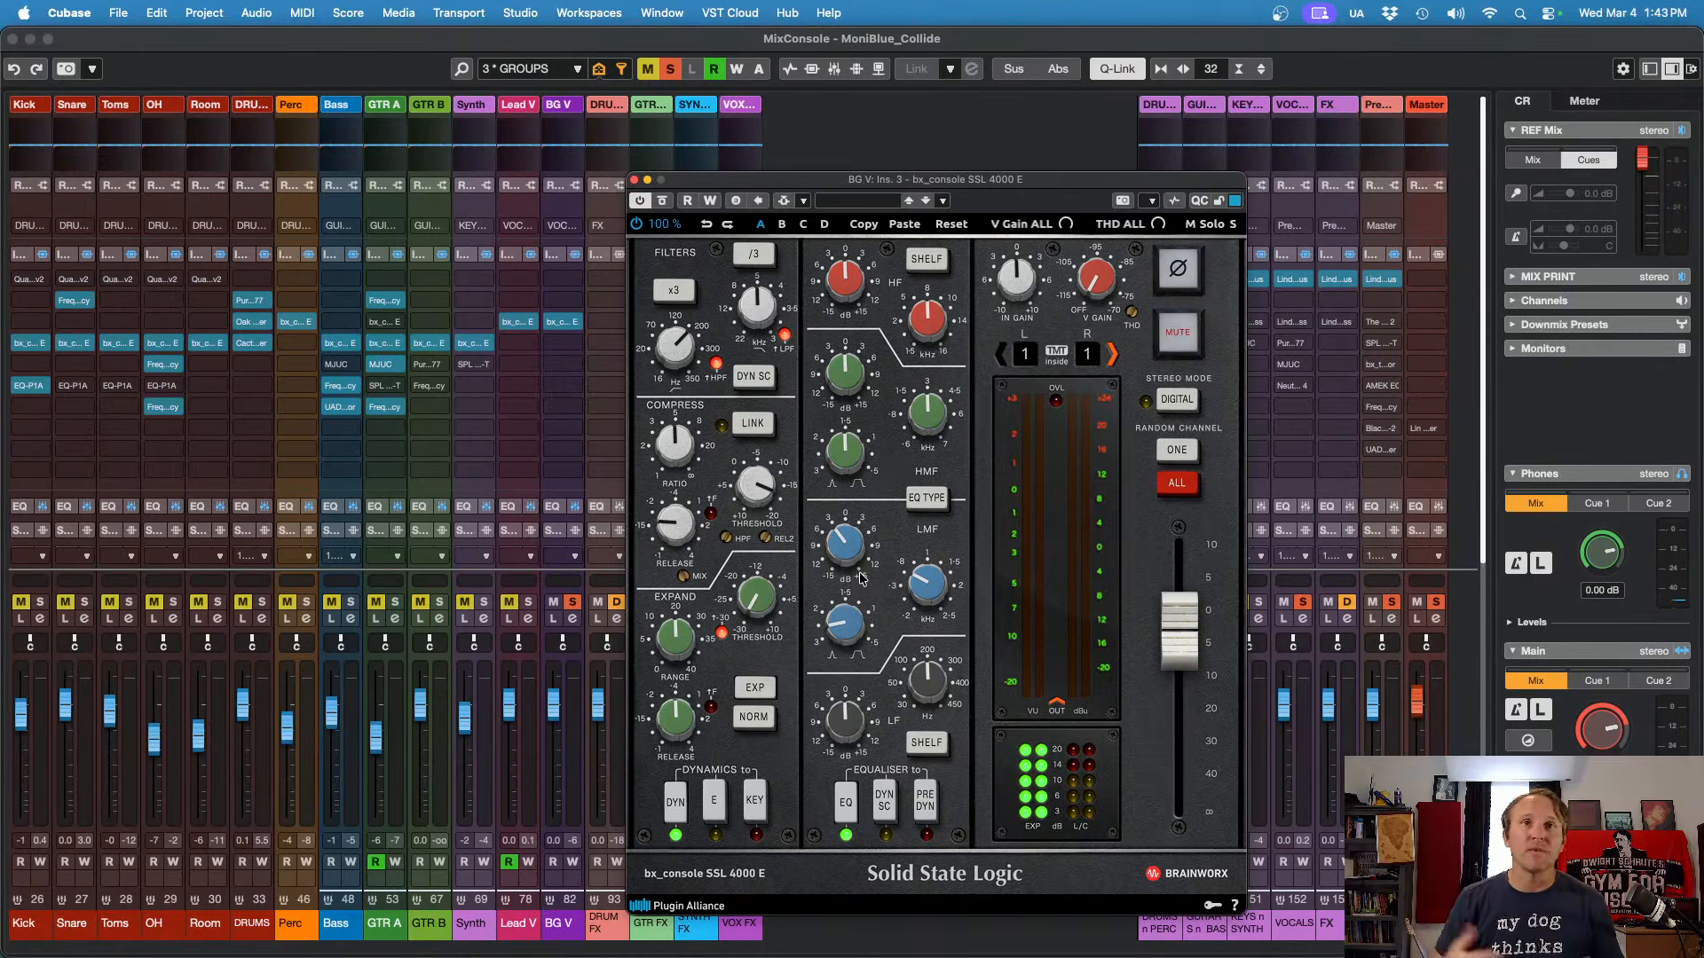
Step: Clear all solos and set the BG V console's output fader to -2.1 dB while auditioning the full mix
left_click(668, 70)
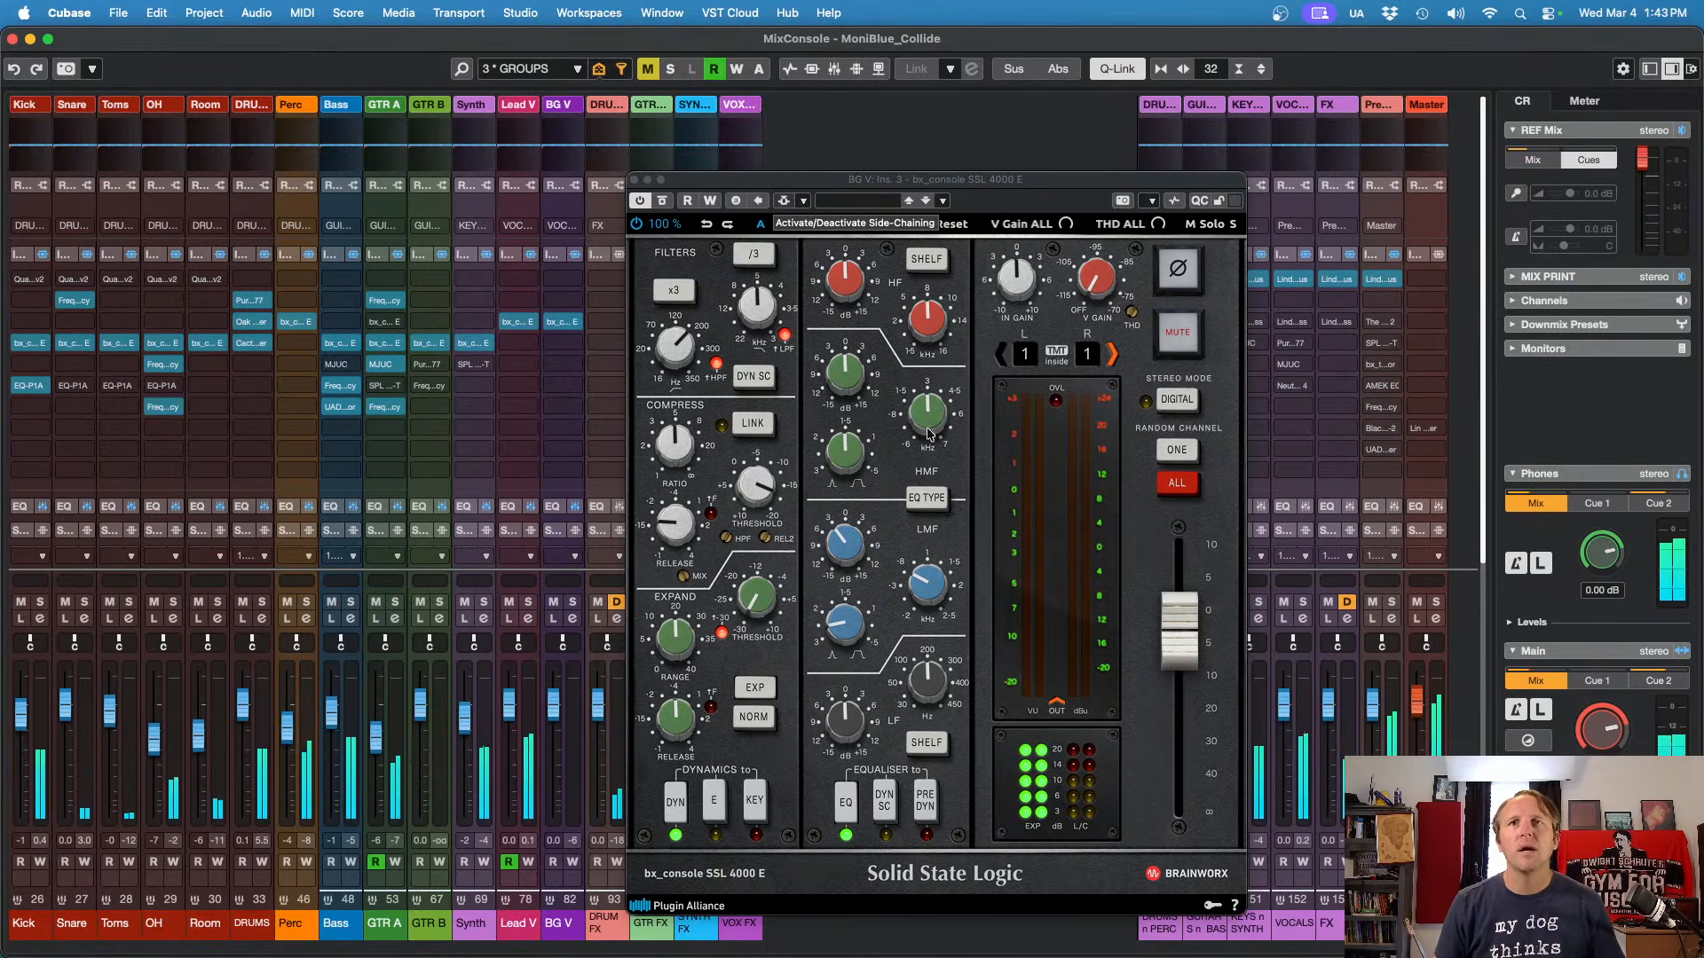
left_click_drag(1184, 616, 1184, 611)
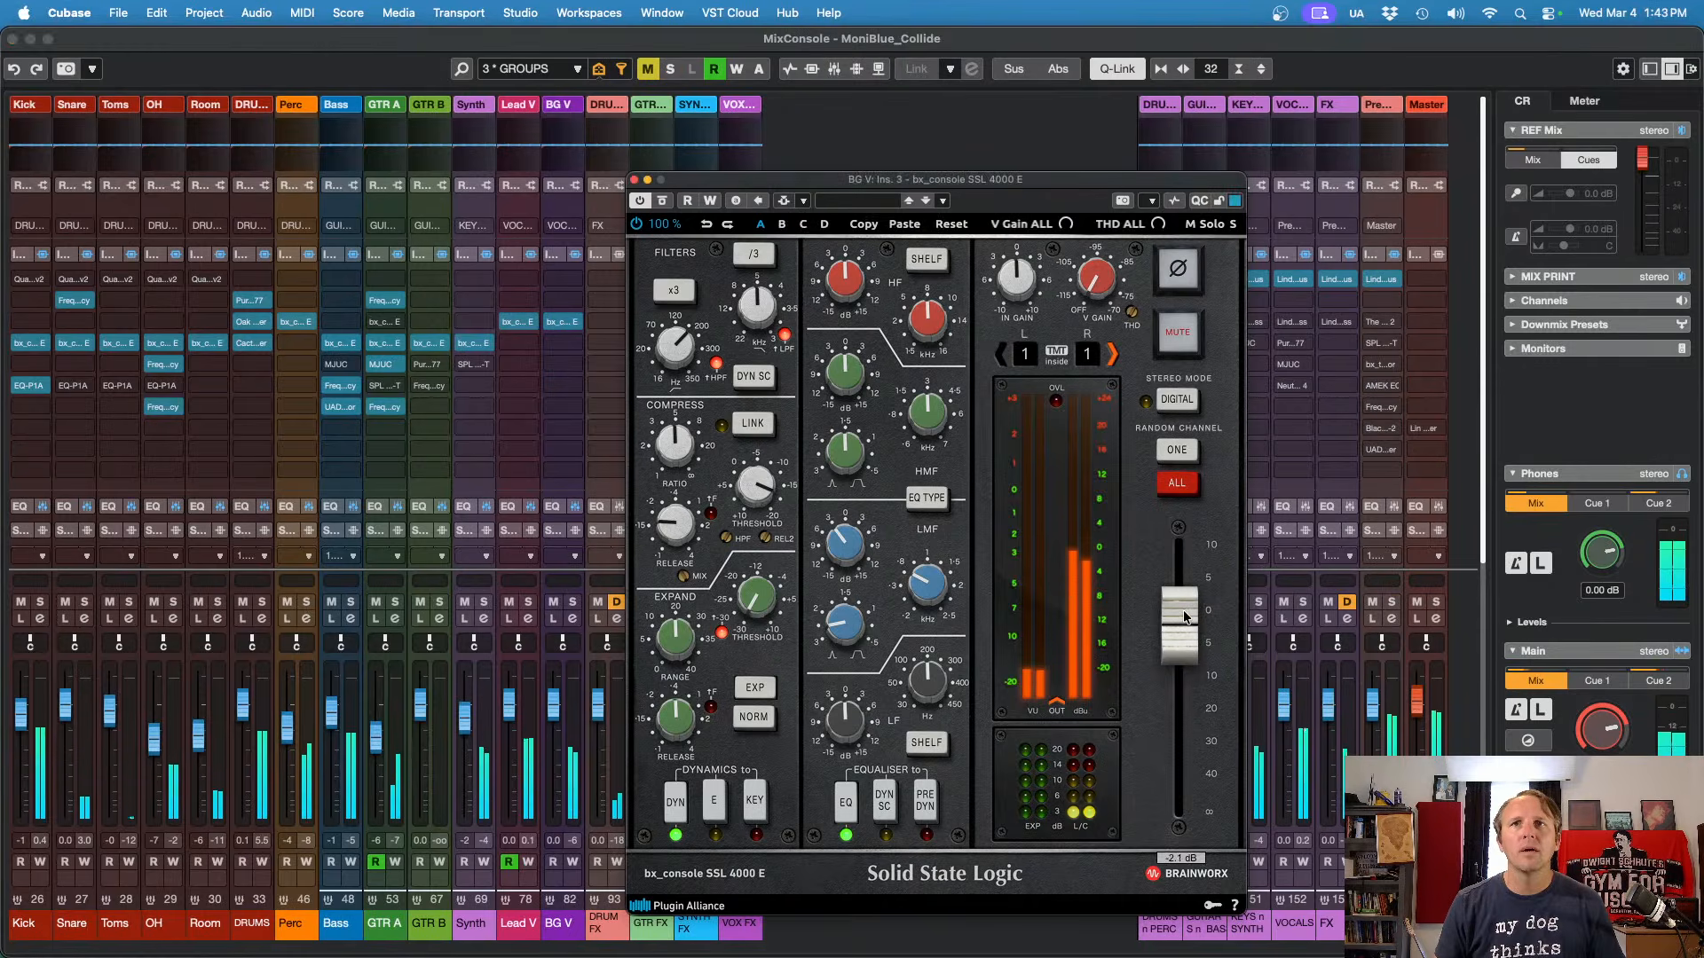
left_click(635, 181)
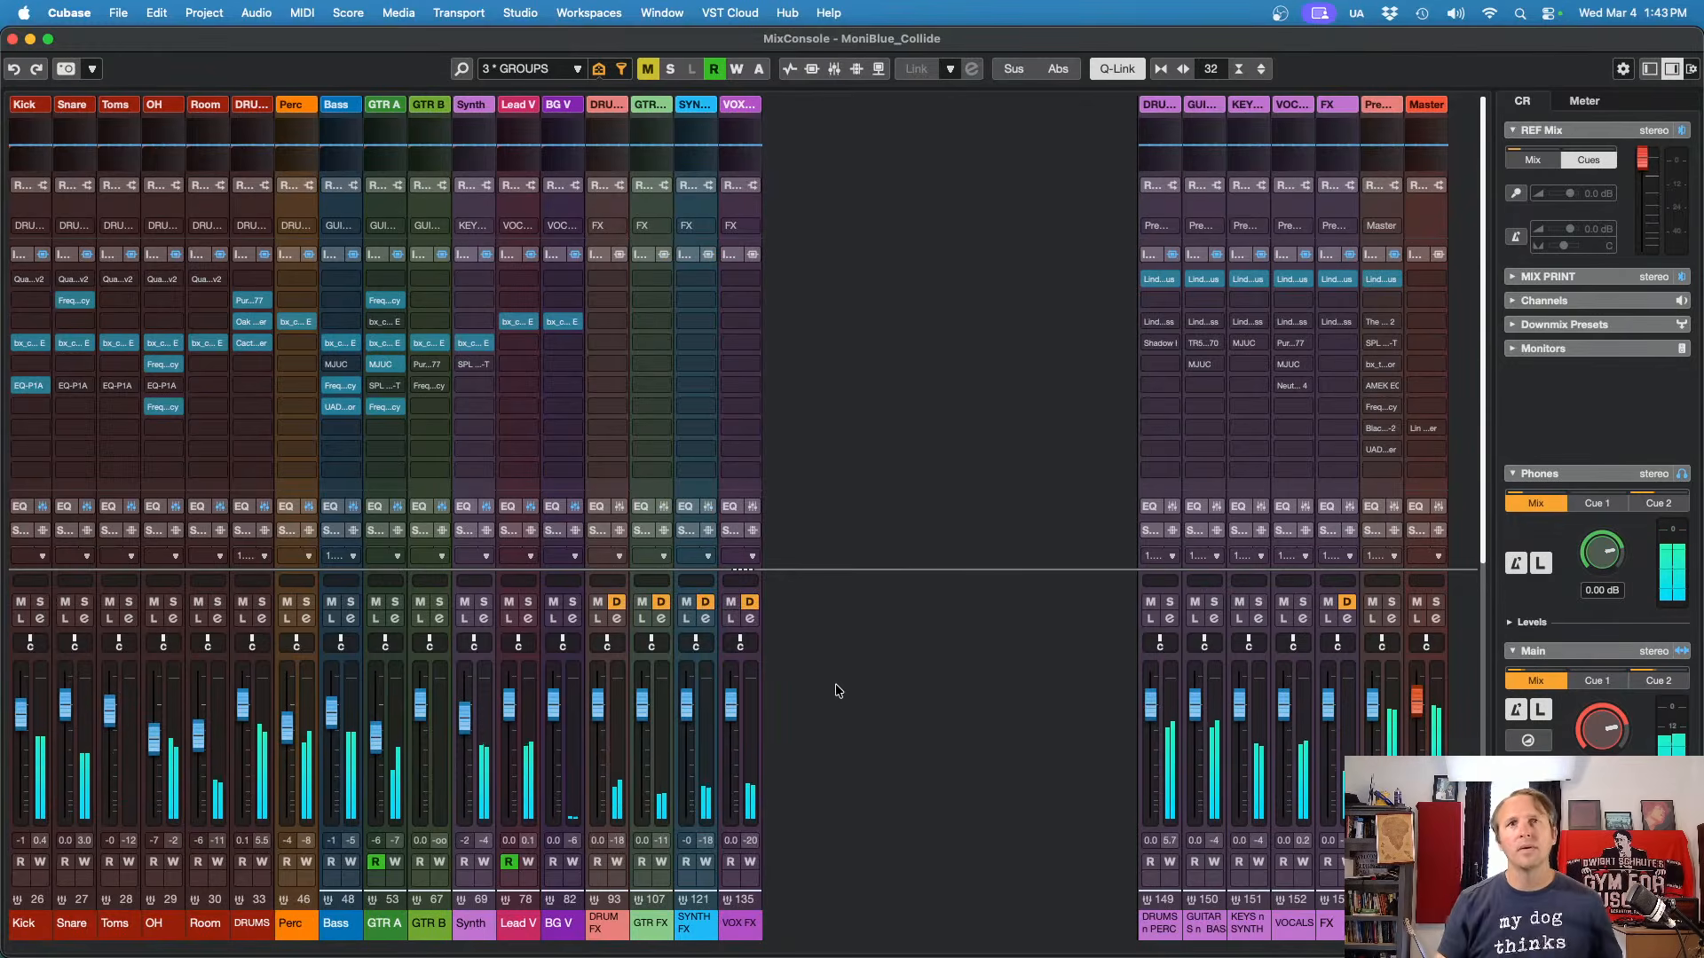
left_click(1425, 921)
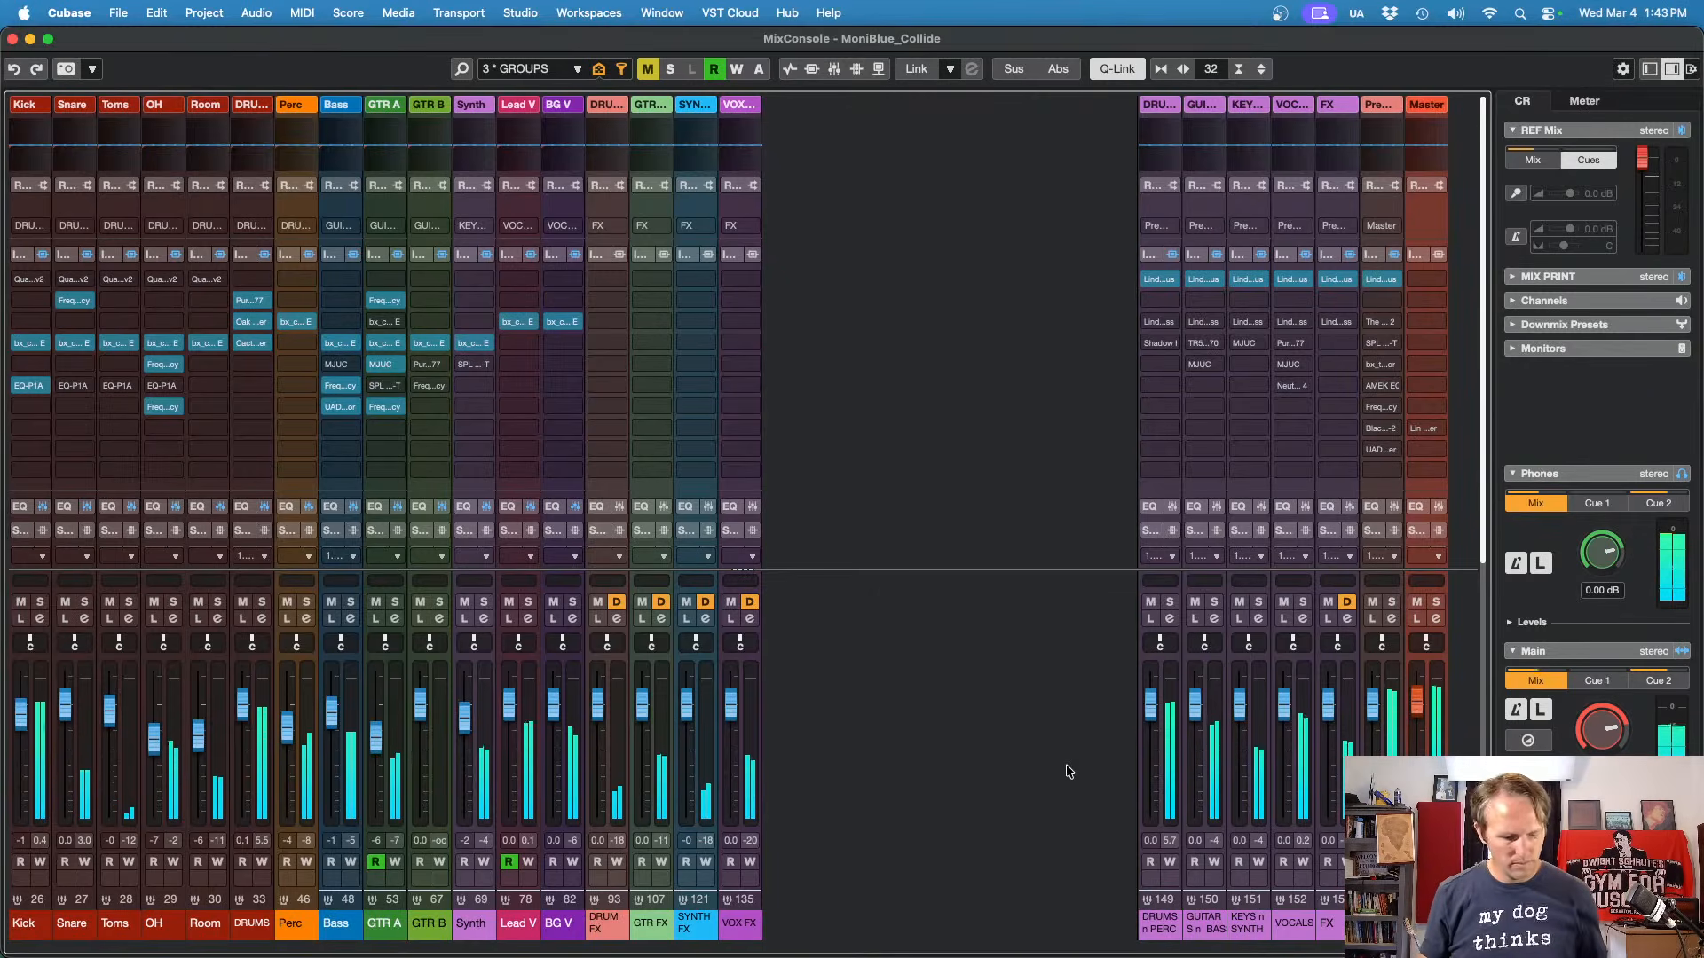
key("space")
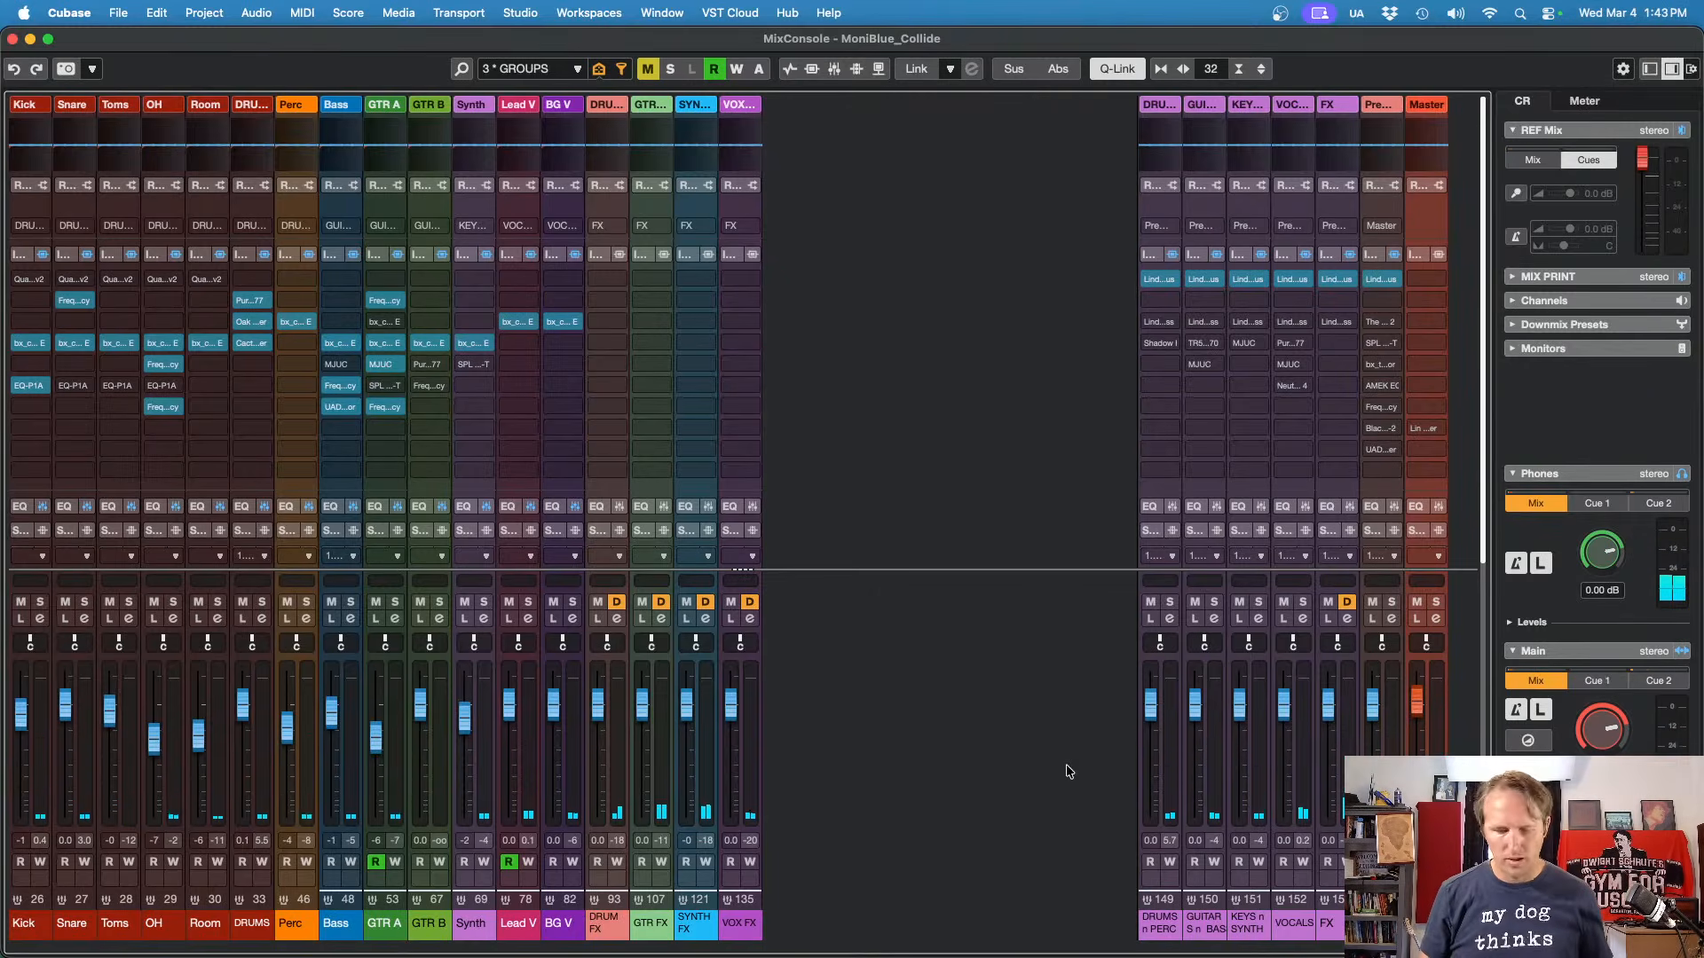
Step: Activate Shadow Hills Class A Mastering Comp on the DRUMS n PERC group and check its compression during playback
key("F3")
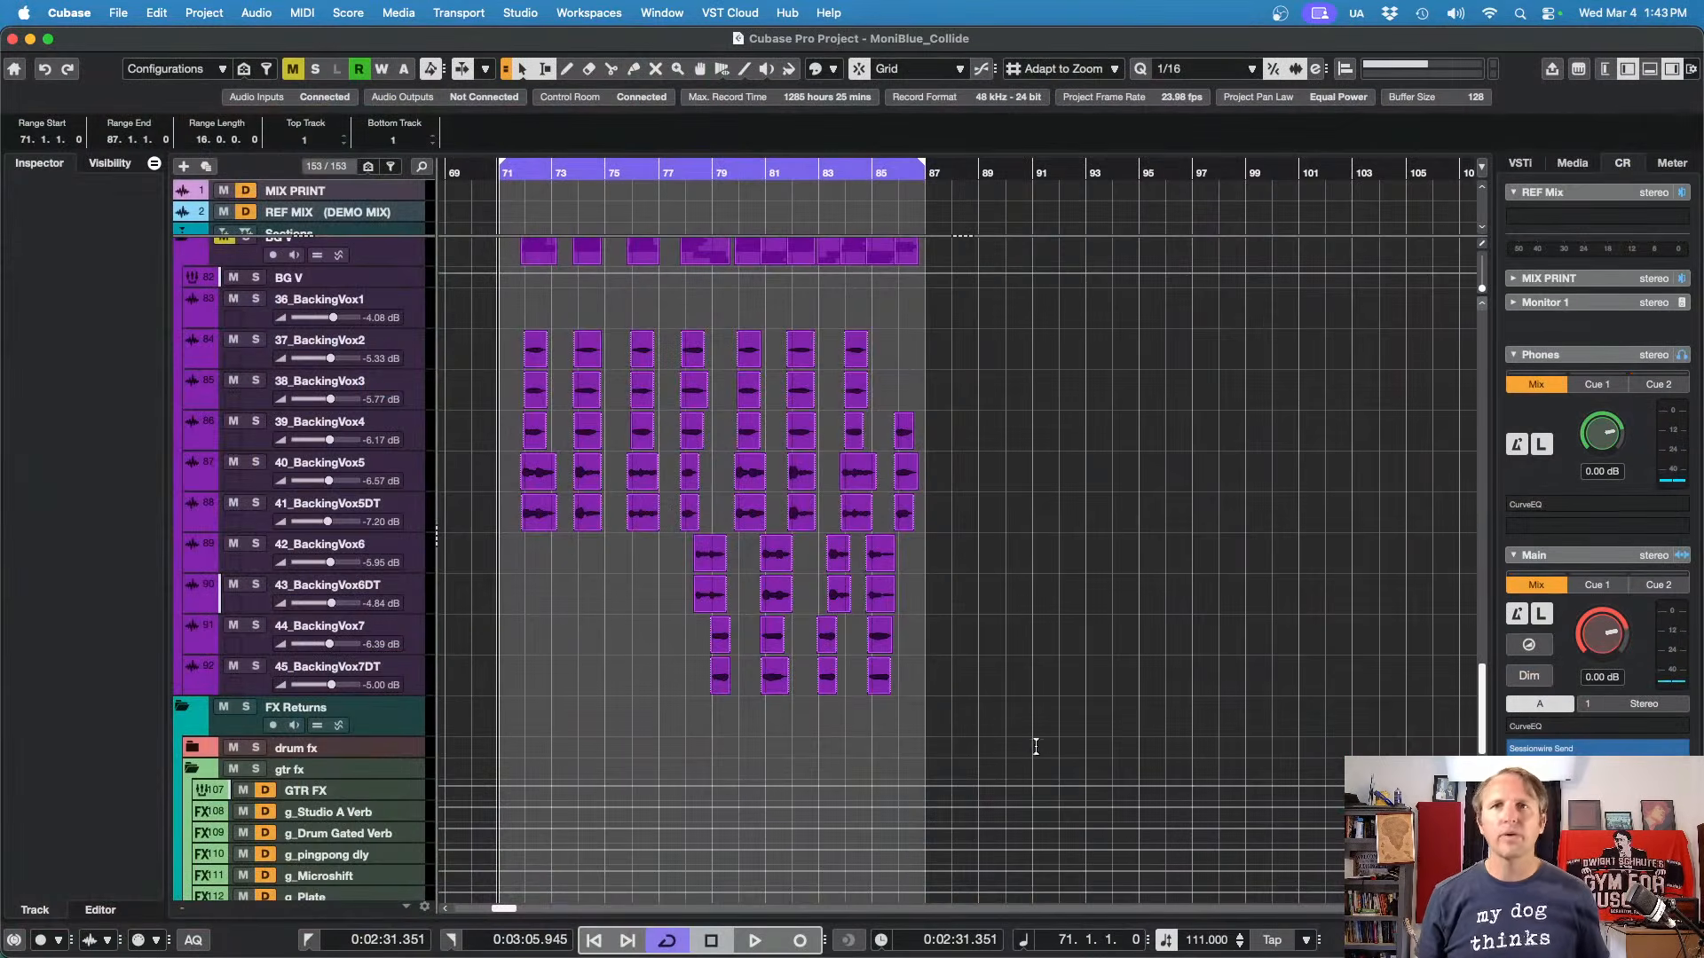
key("F3")
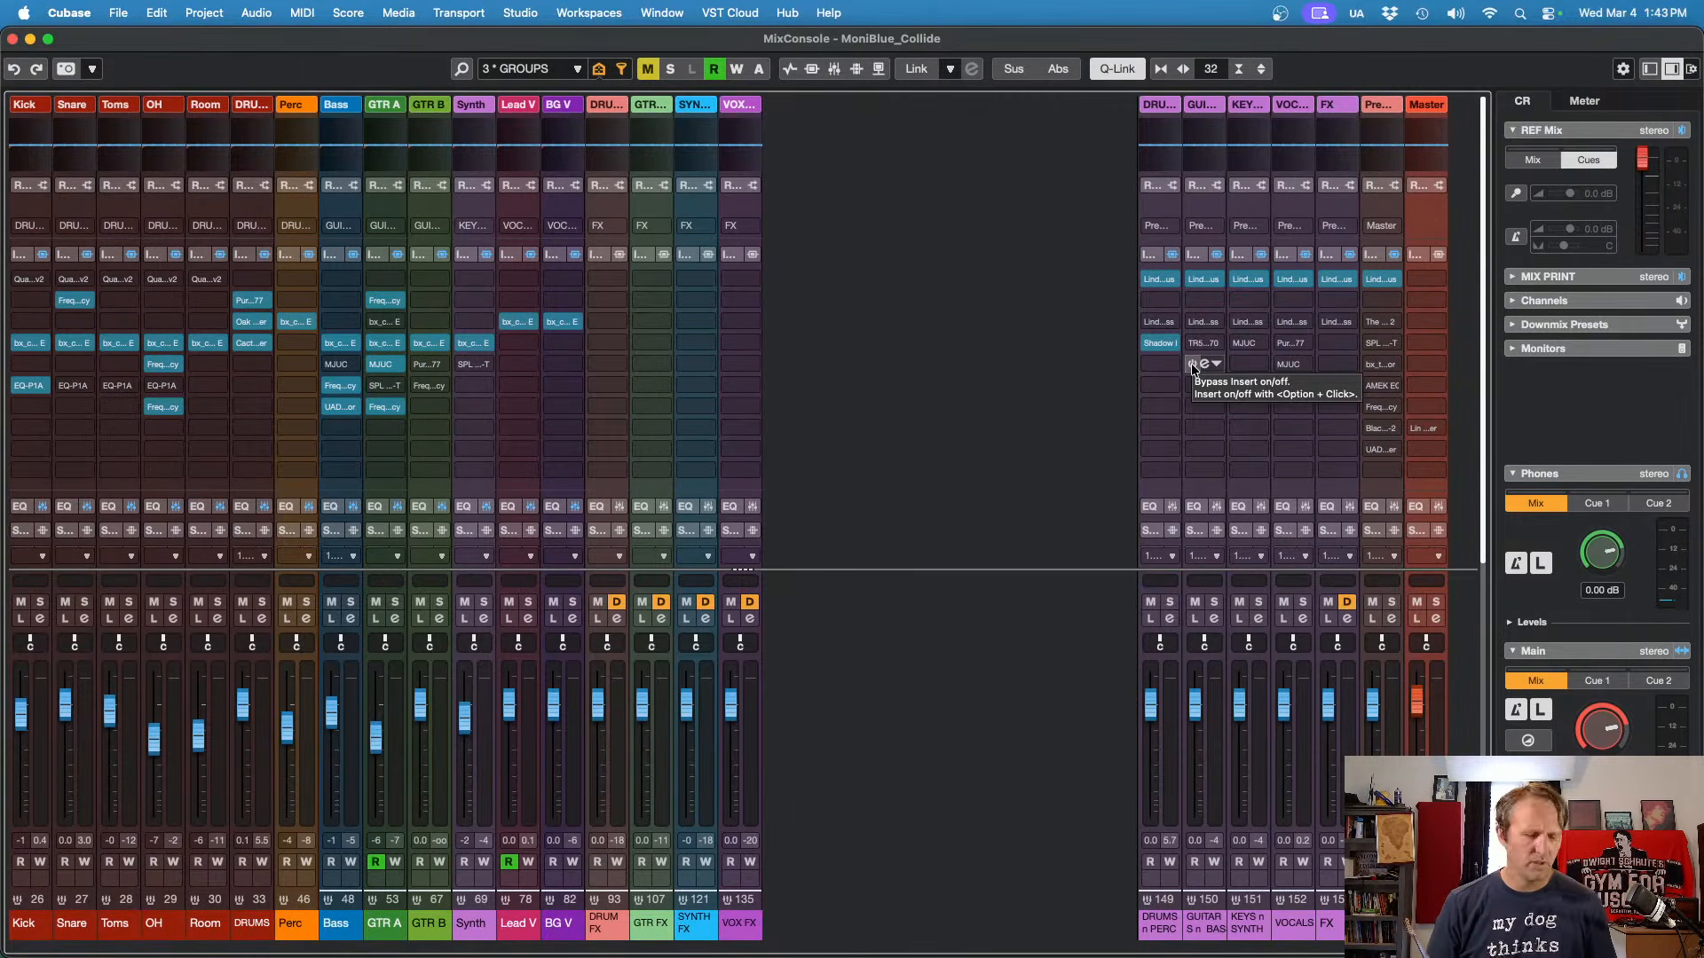
left_click(1161, 344)
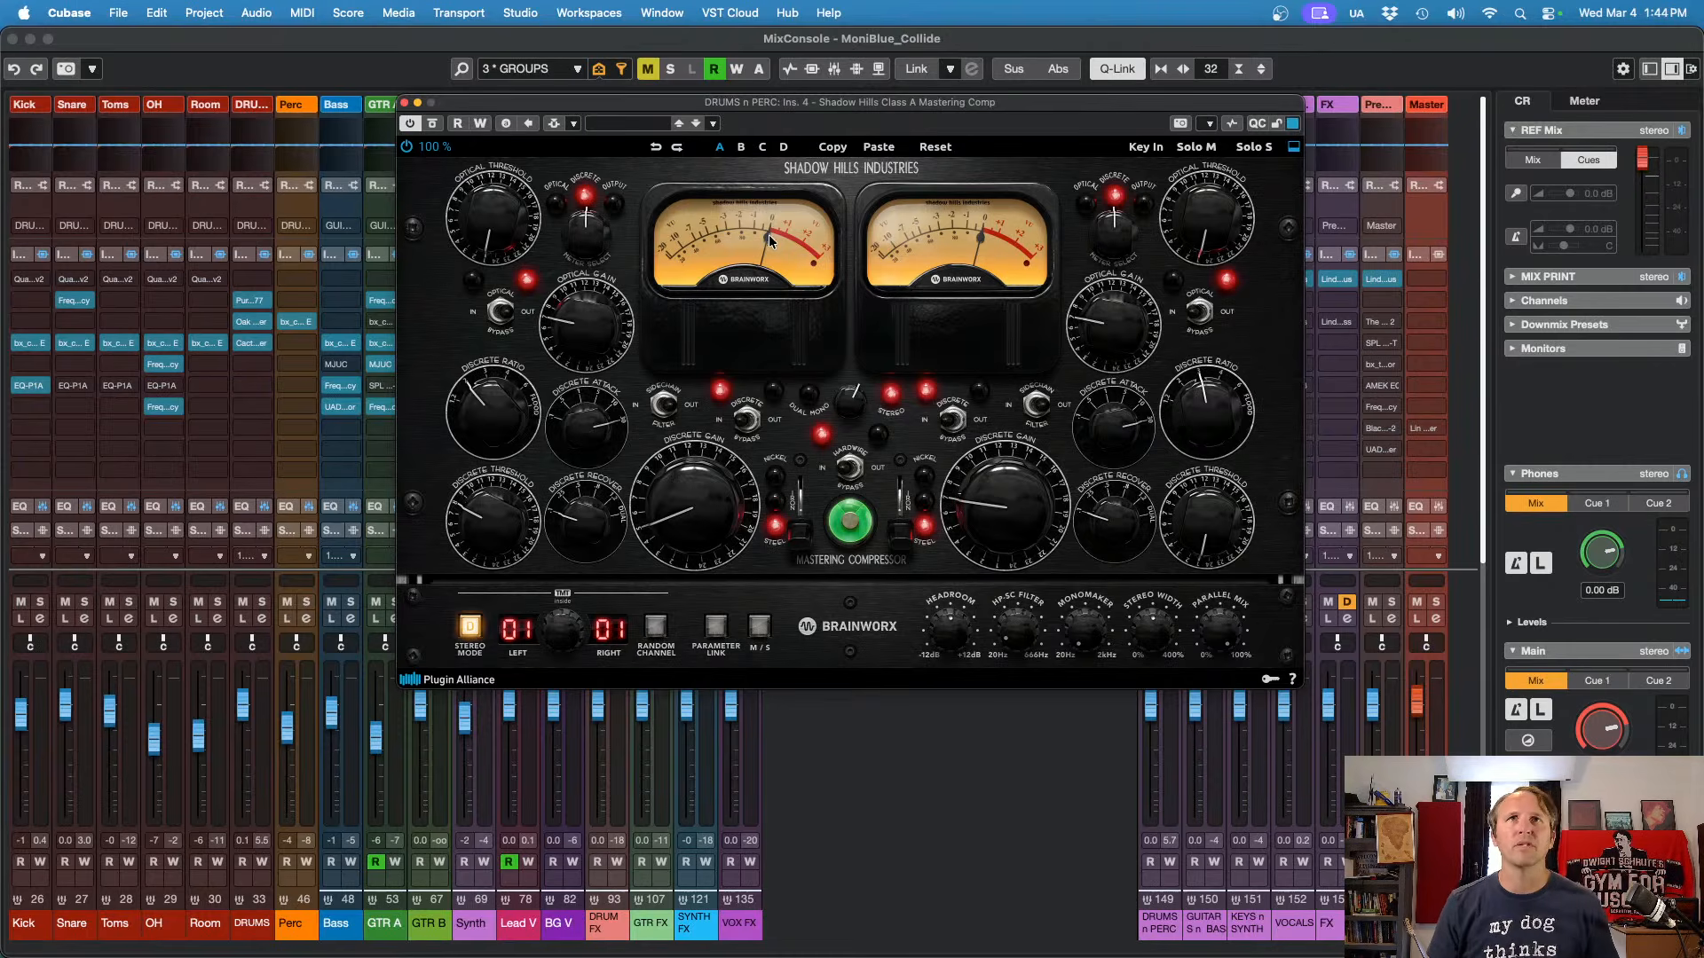
key("space")
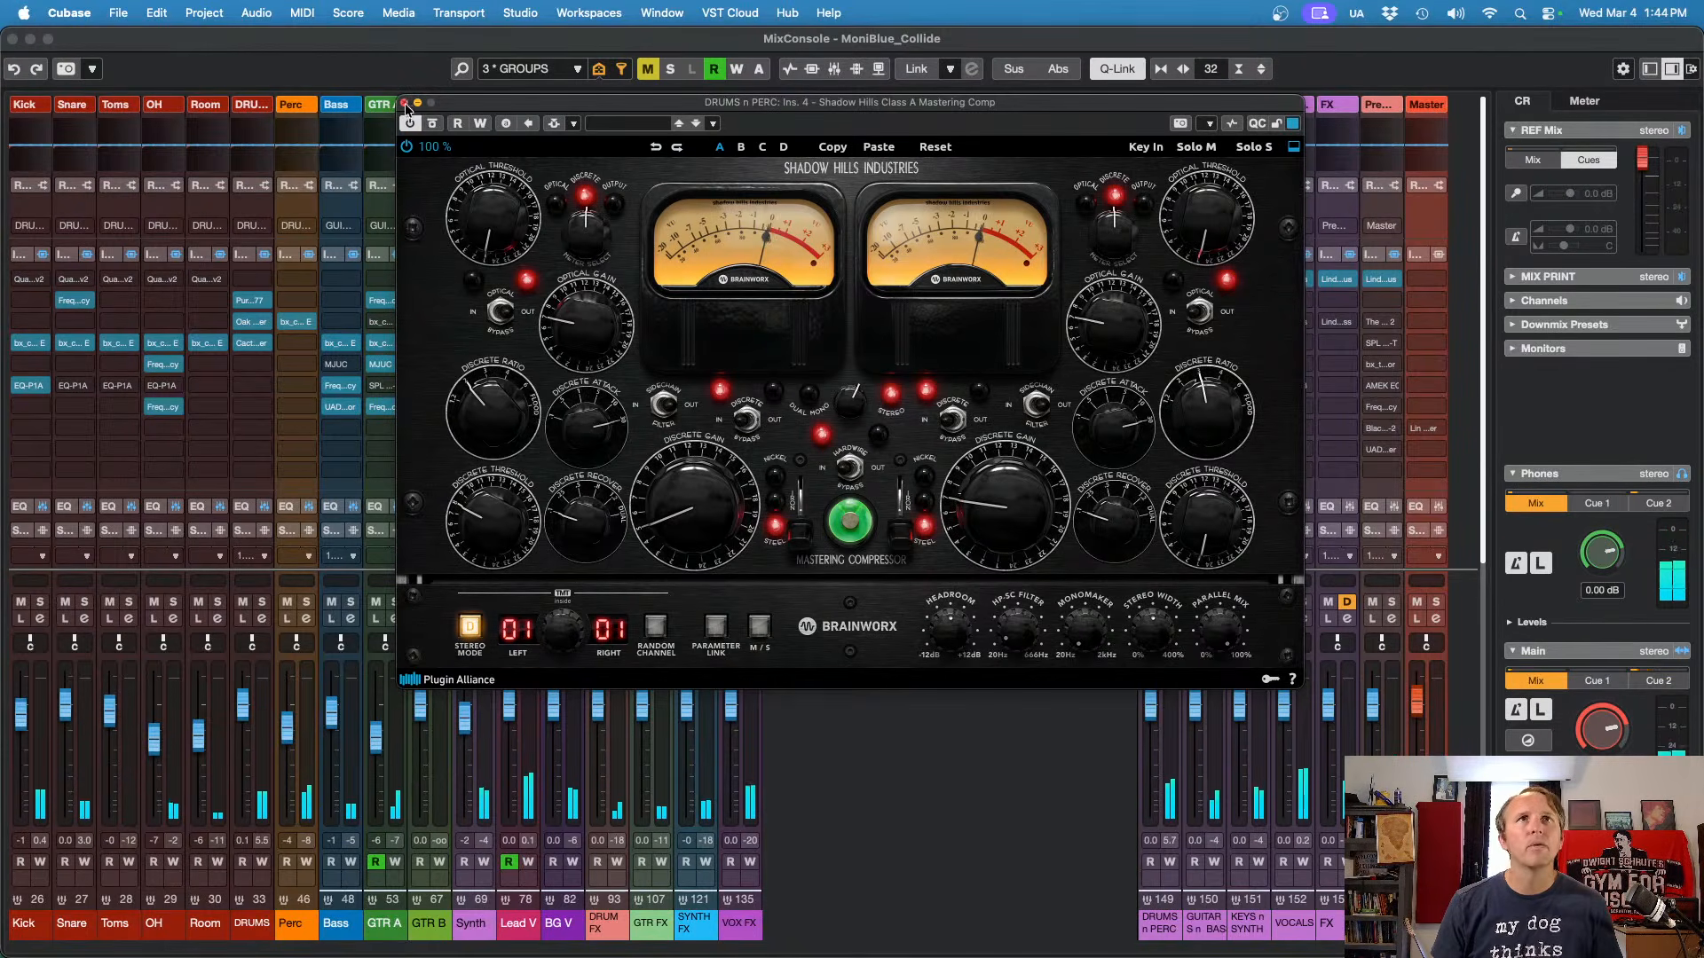
left_click(405, 102)
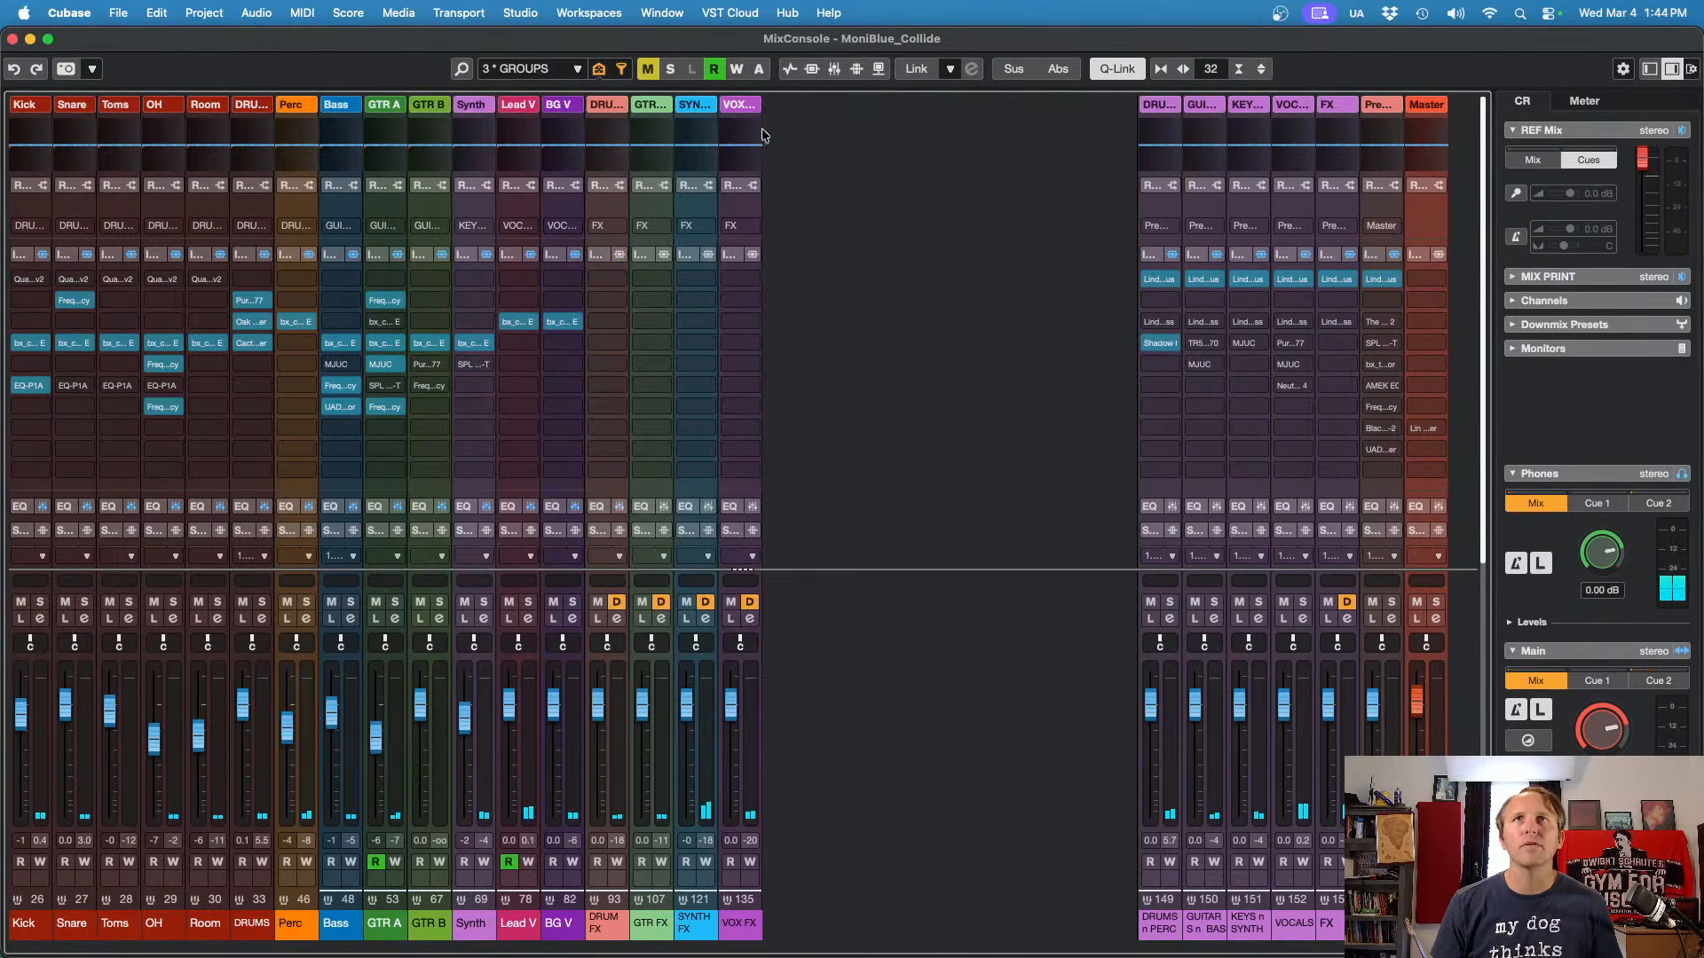
Step: Activate MJUC on the GUITARS n BASS group and raise its Compress amount slightly during playback
left_click(1193, 364)
left_click(1205, 364)
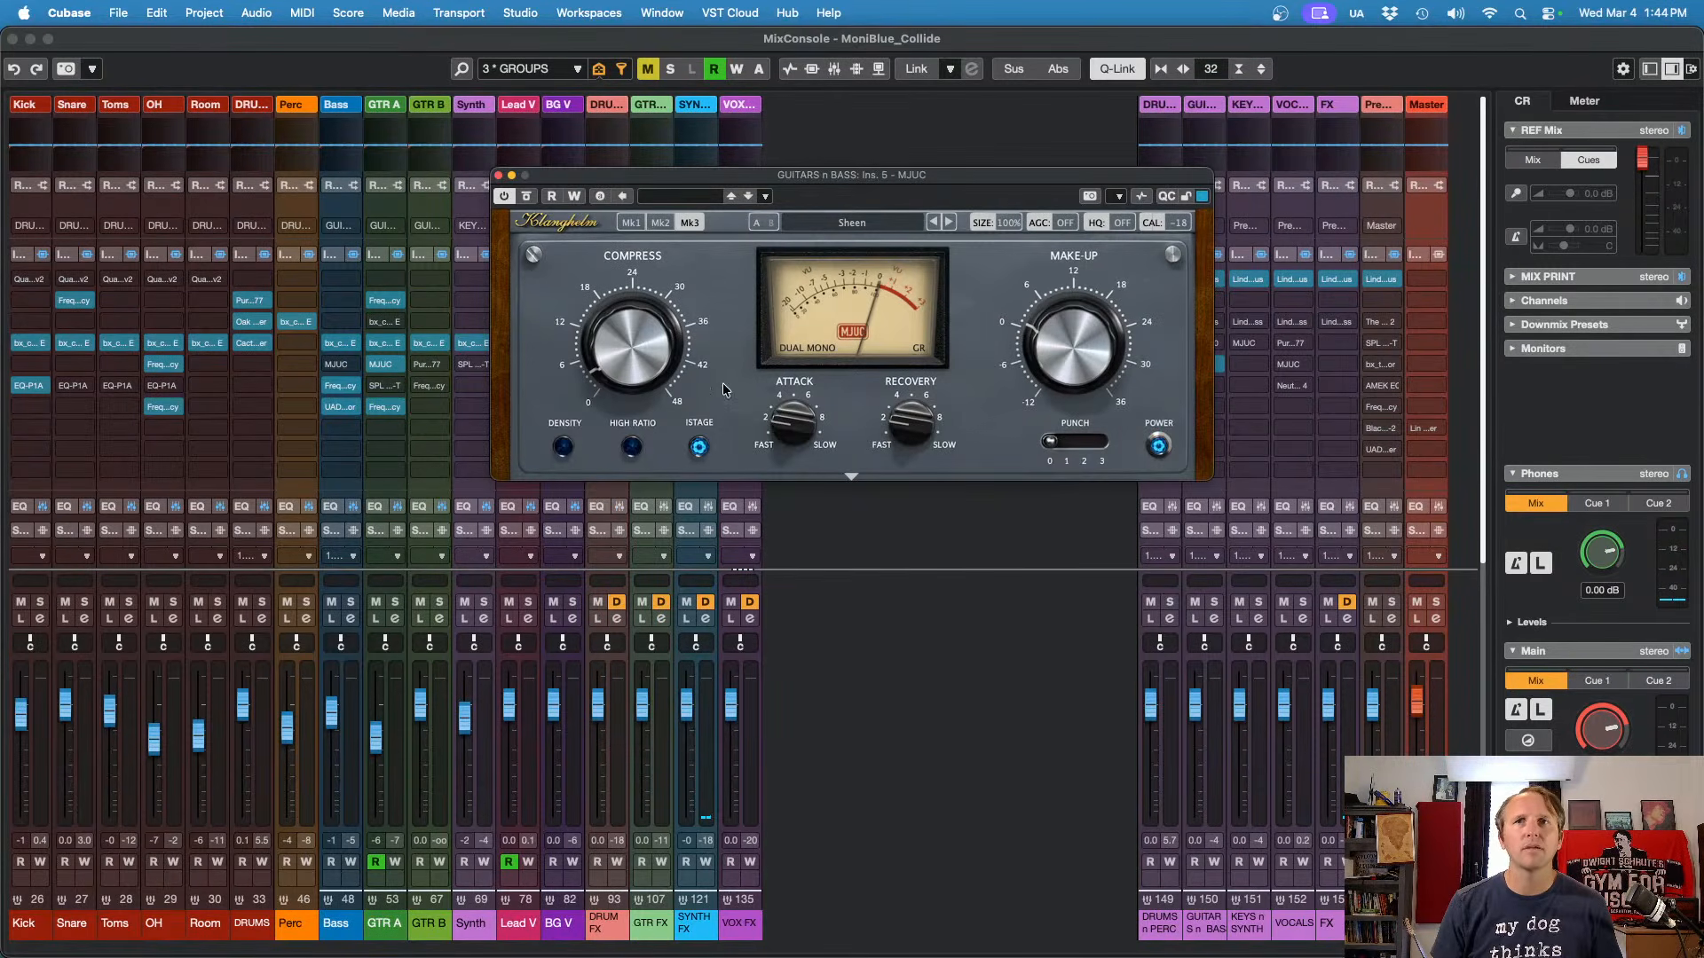
key("space")
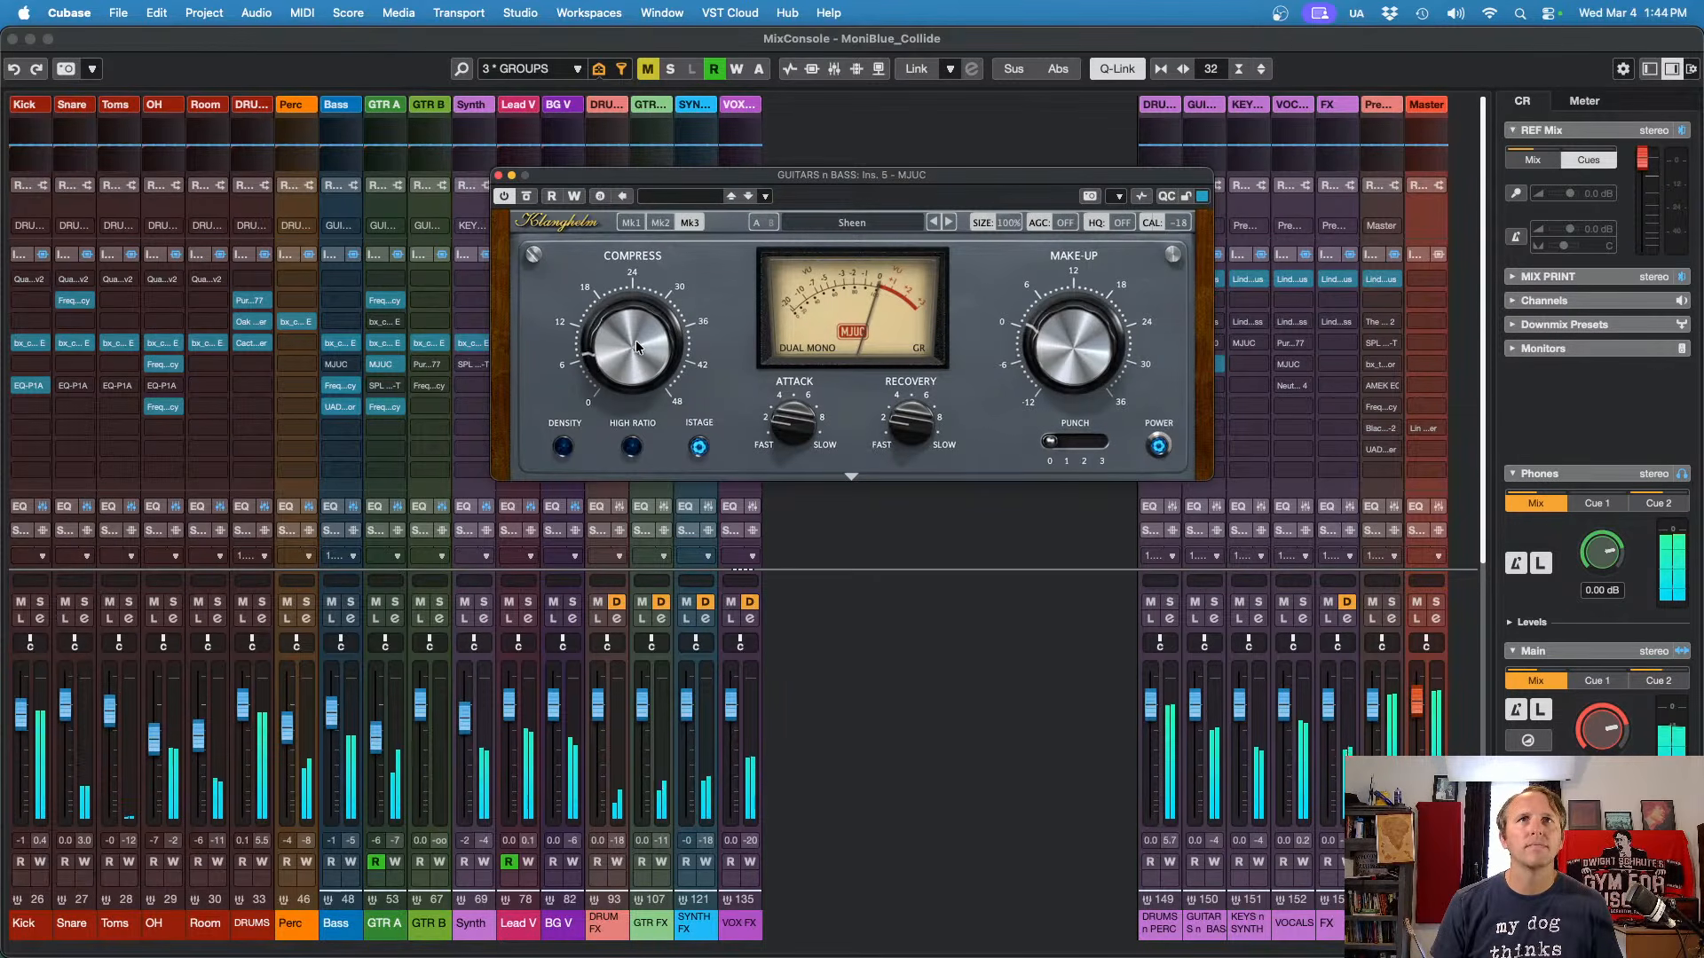
left_click_drag(636, 334, 637, 311)
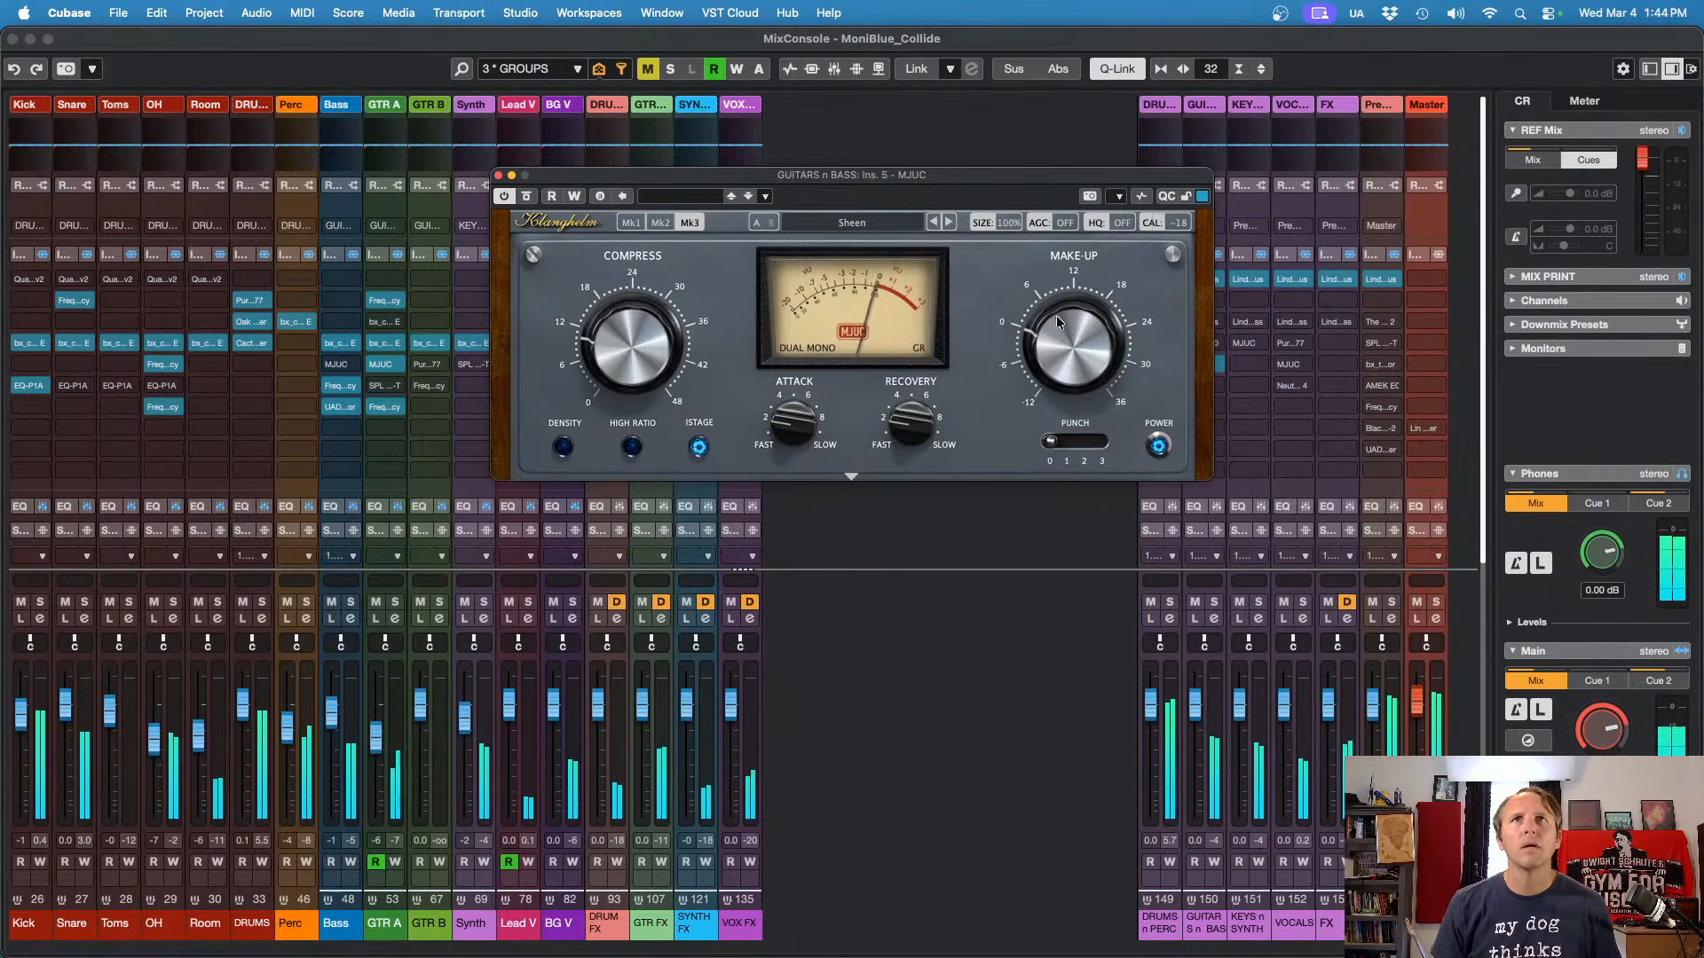
left_click(510, 177)
Step: Activate MJUC on the KEYS n SYNTH group, raise its Compress amount during playback, and save the project
mouse_move(1242, 342)
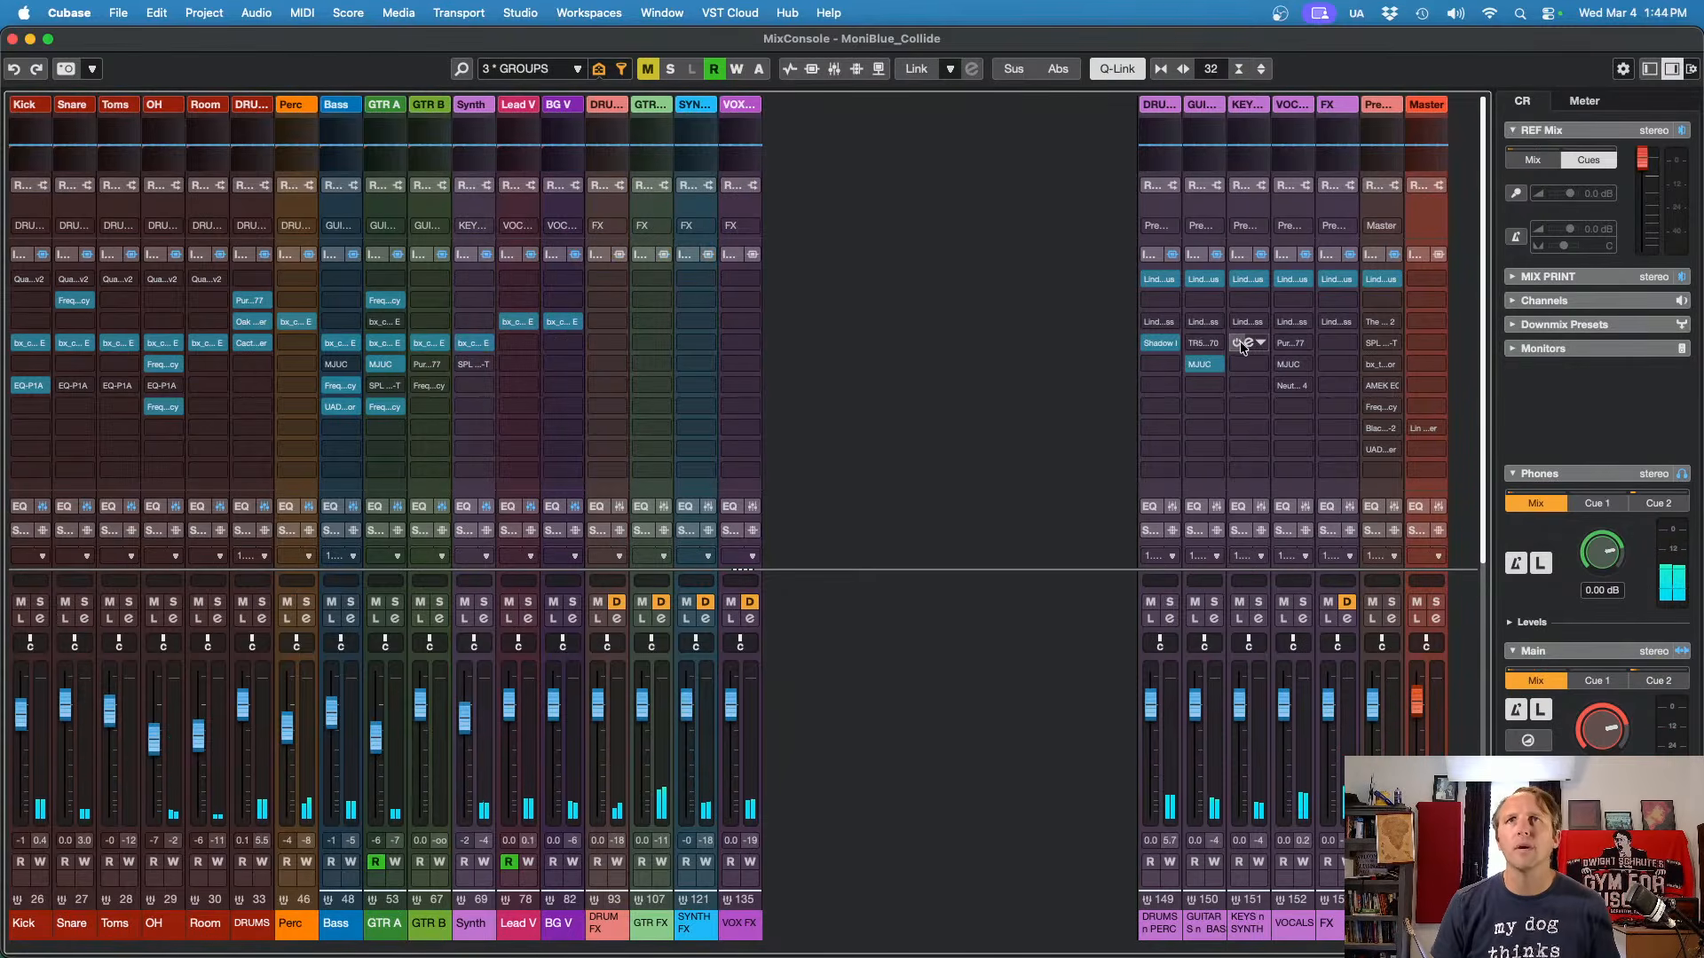
left_click(1252, 346)
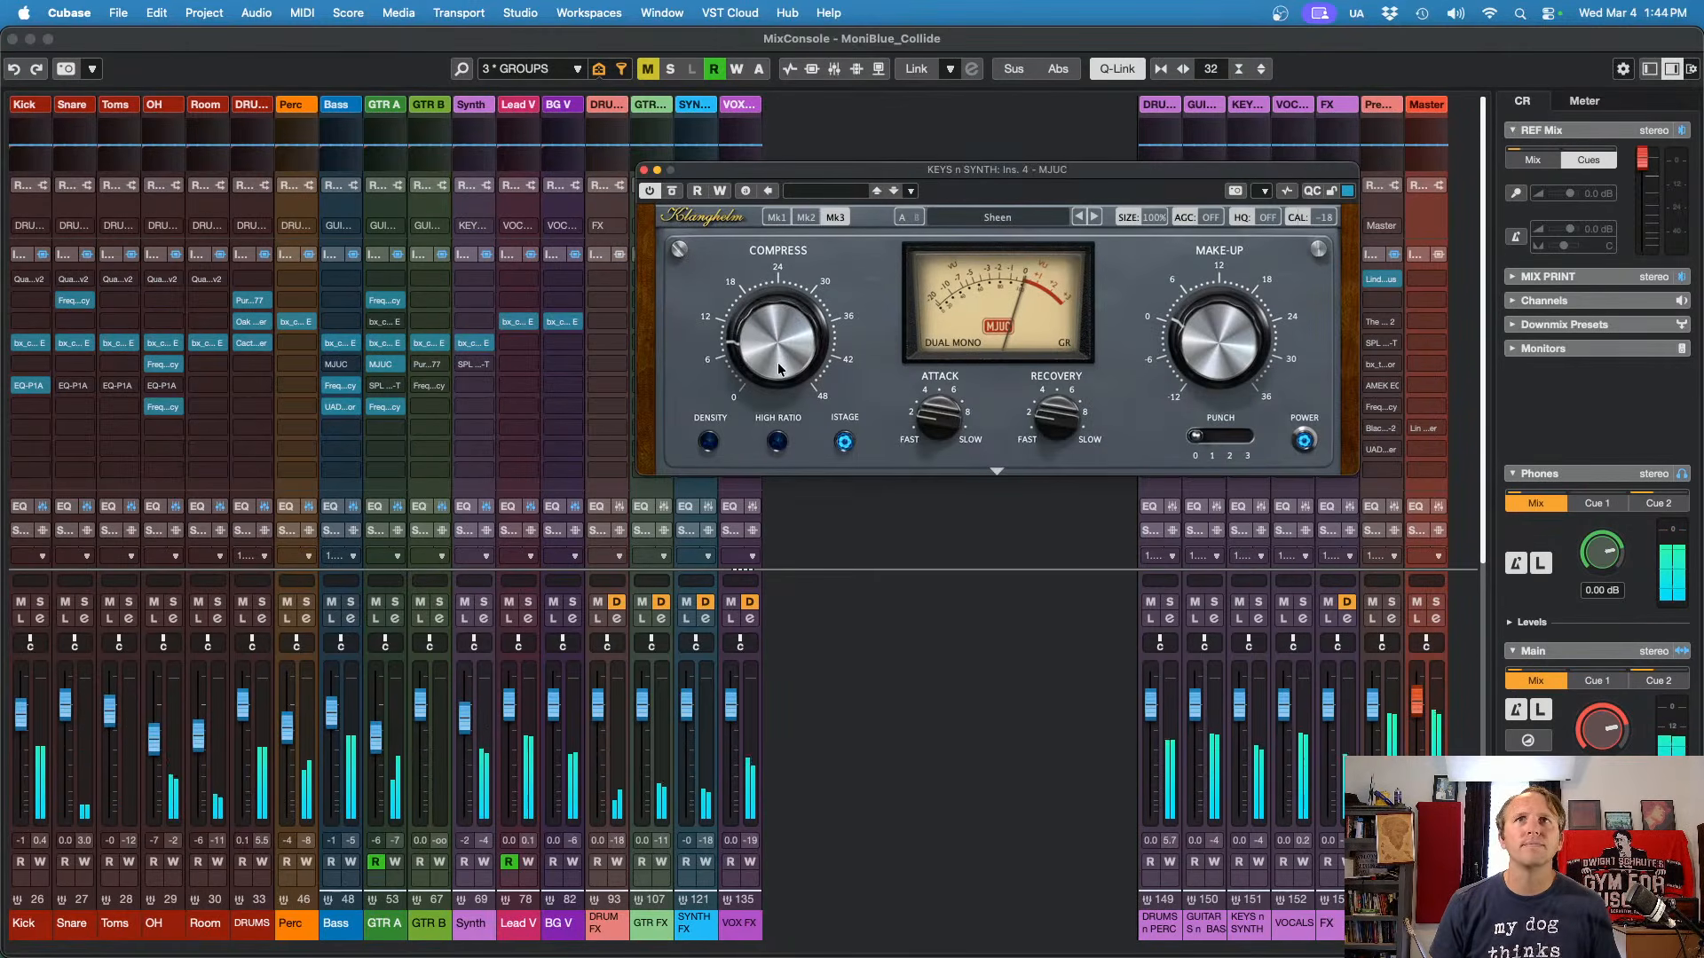
scroll(778, 369, "up", 5)
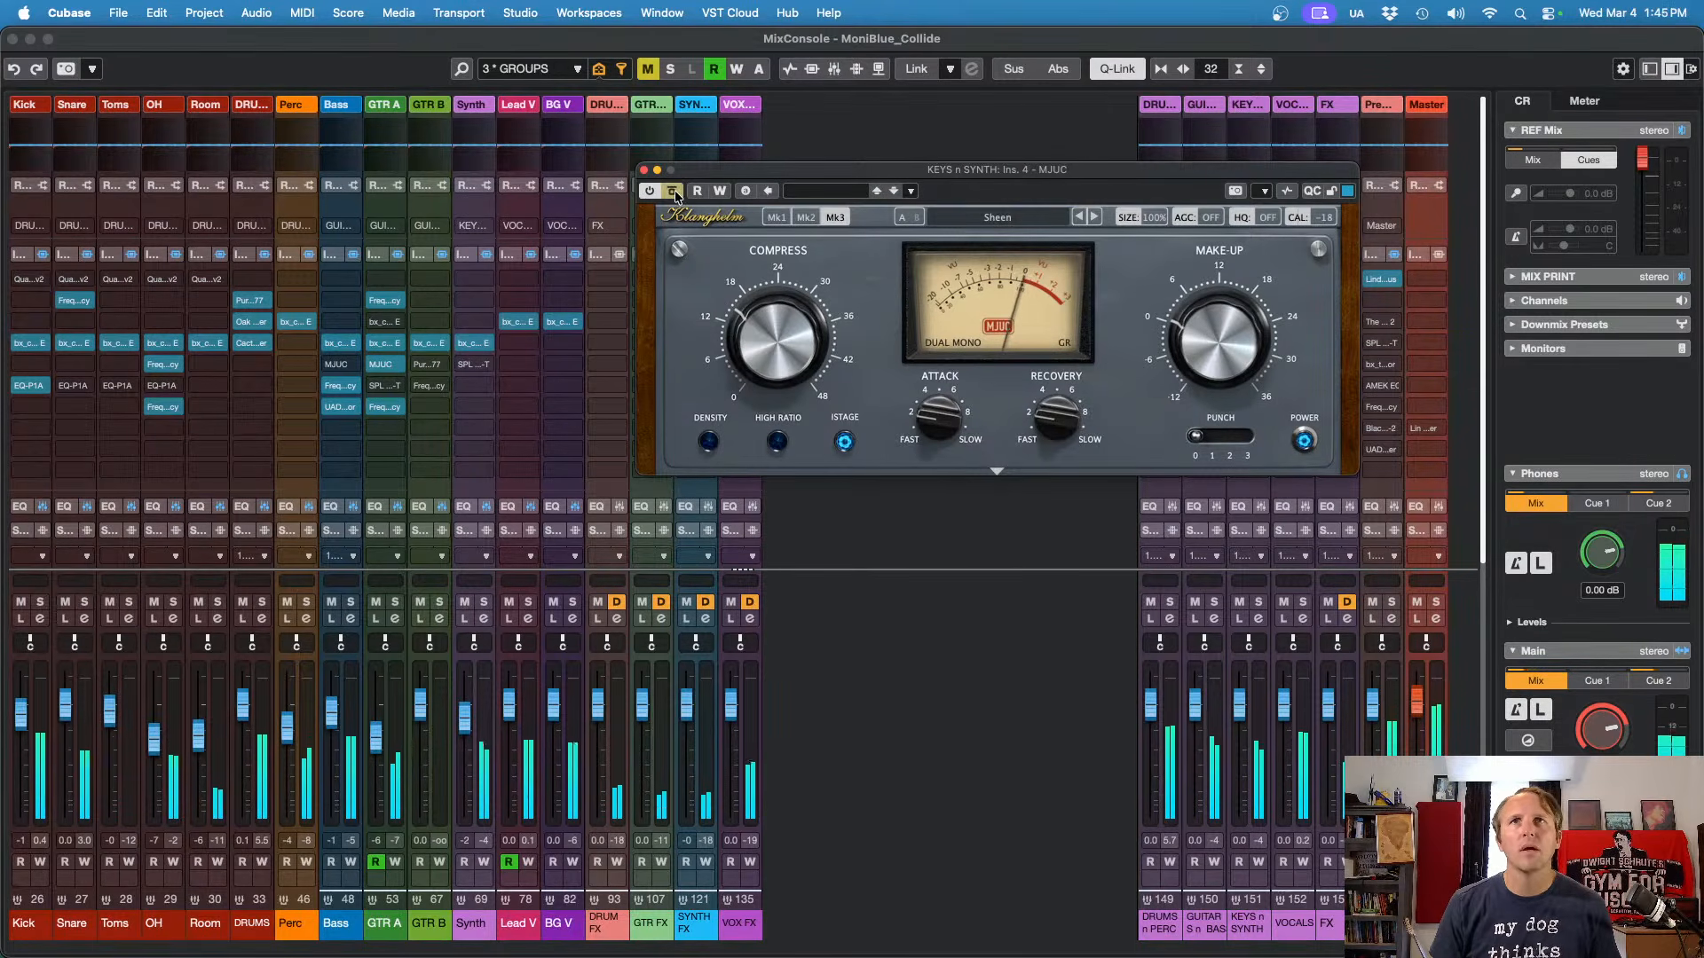
key("space")
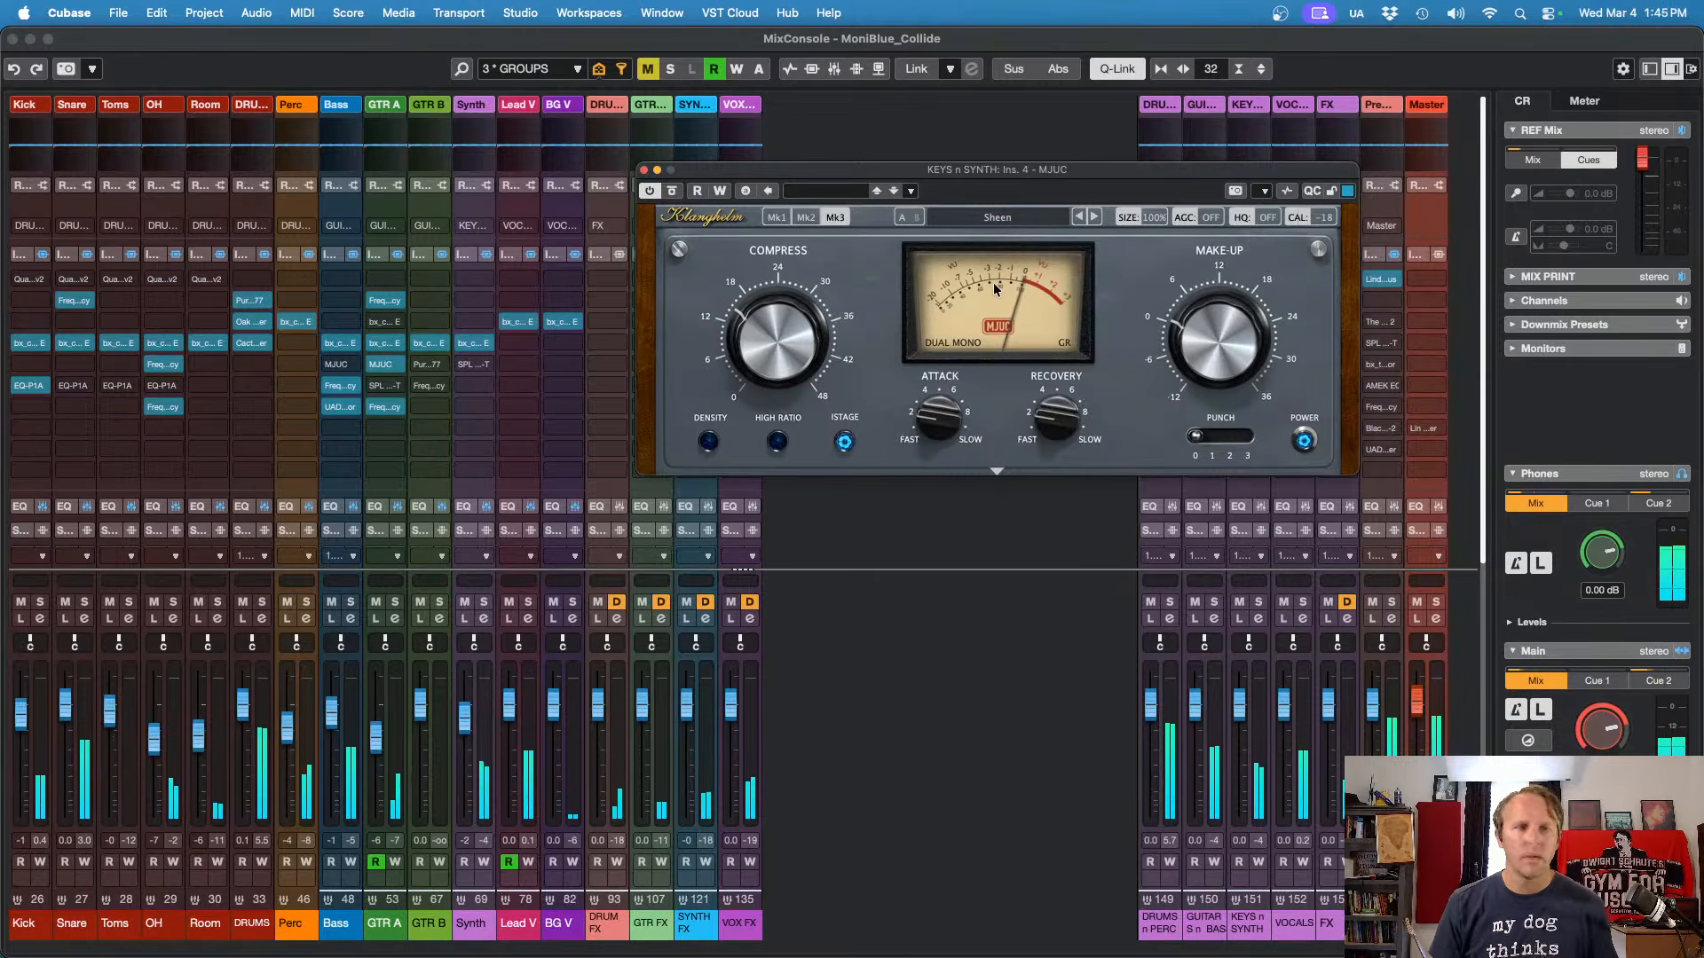
key("super+s")
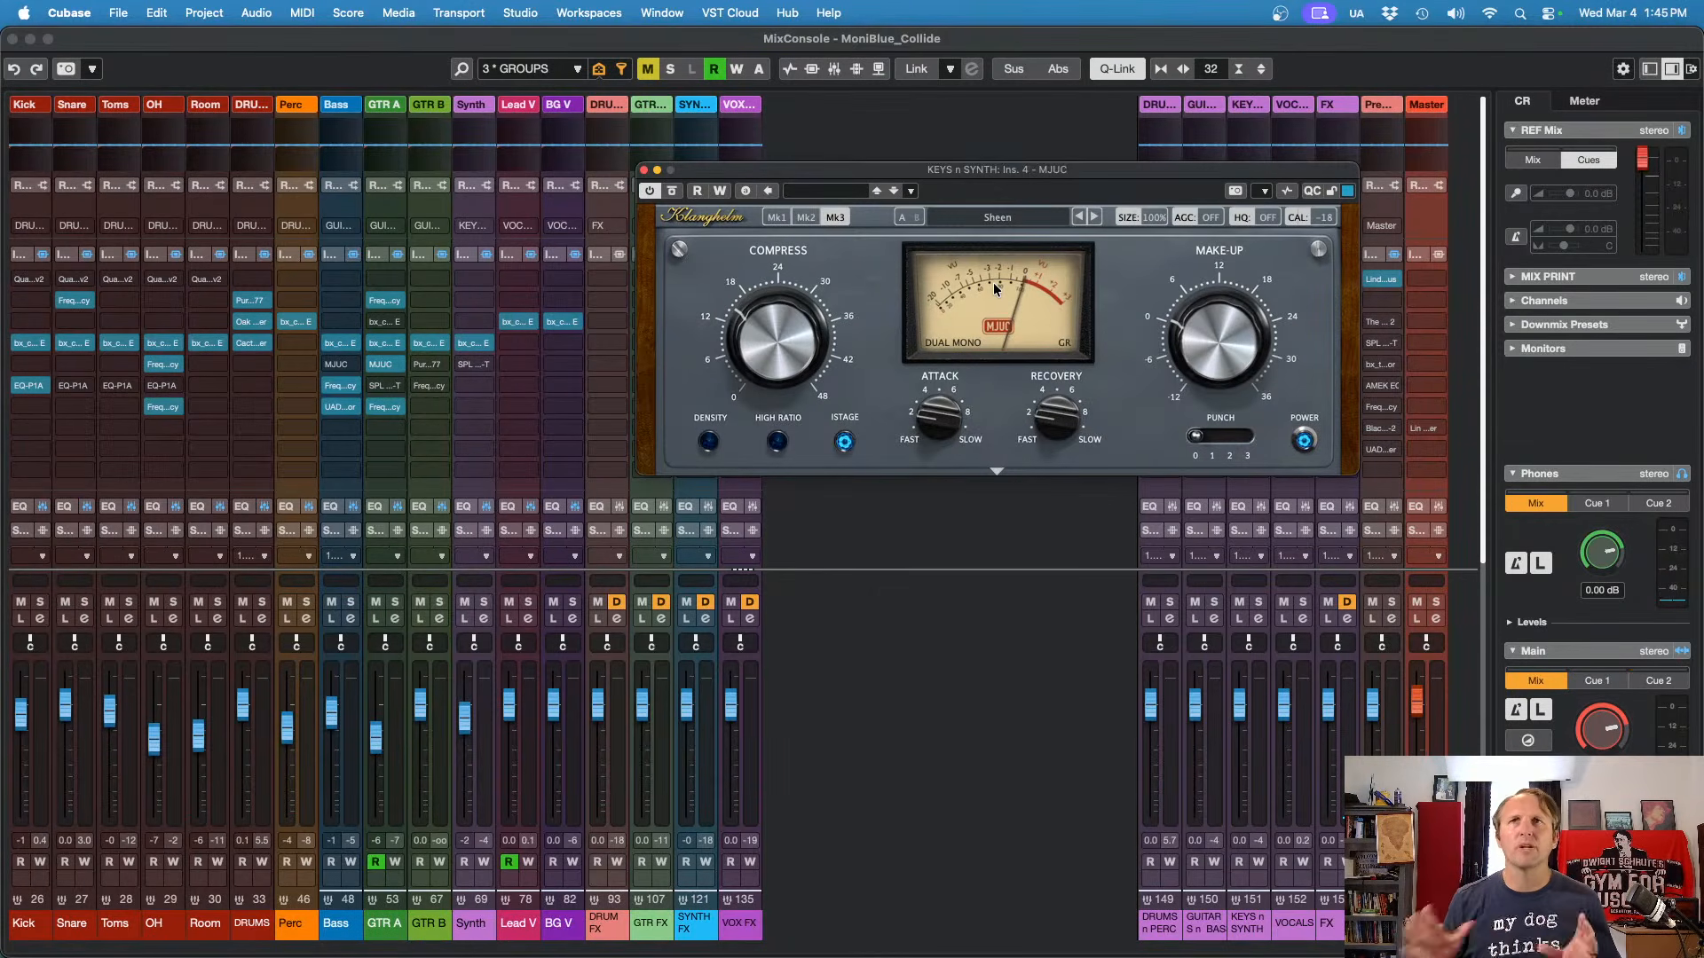
left_click(644, 170)
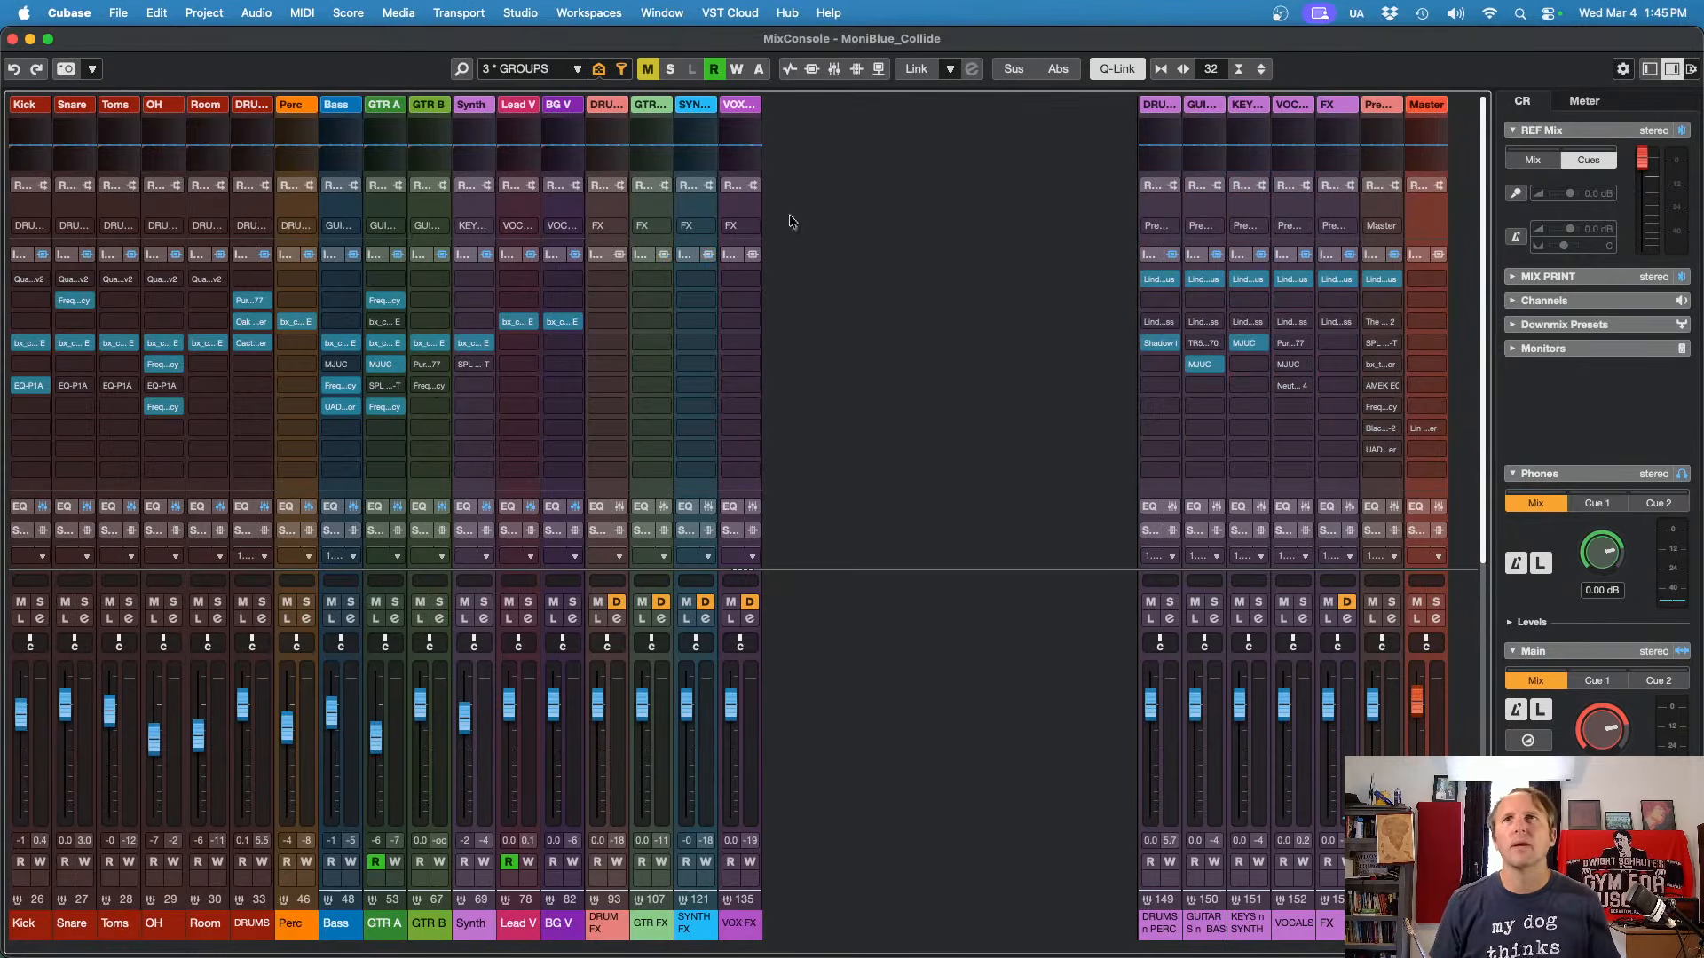
Step: Activate Purple Audio MC 77 on the VOCALS group, raise its input and lower its output, comparing against bypass during playback
left_click(1294, 346)
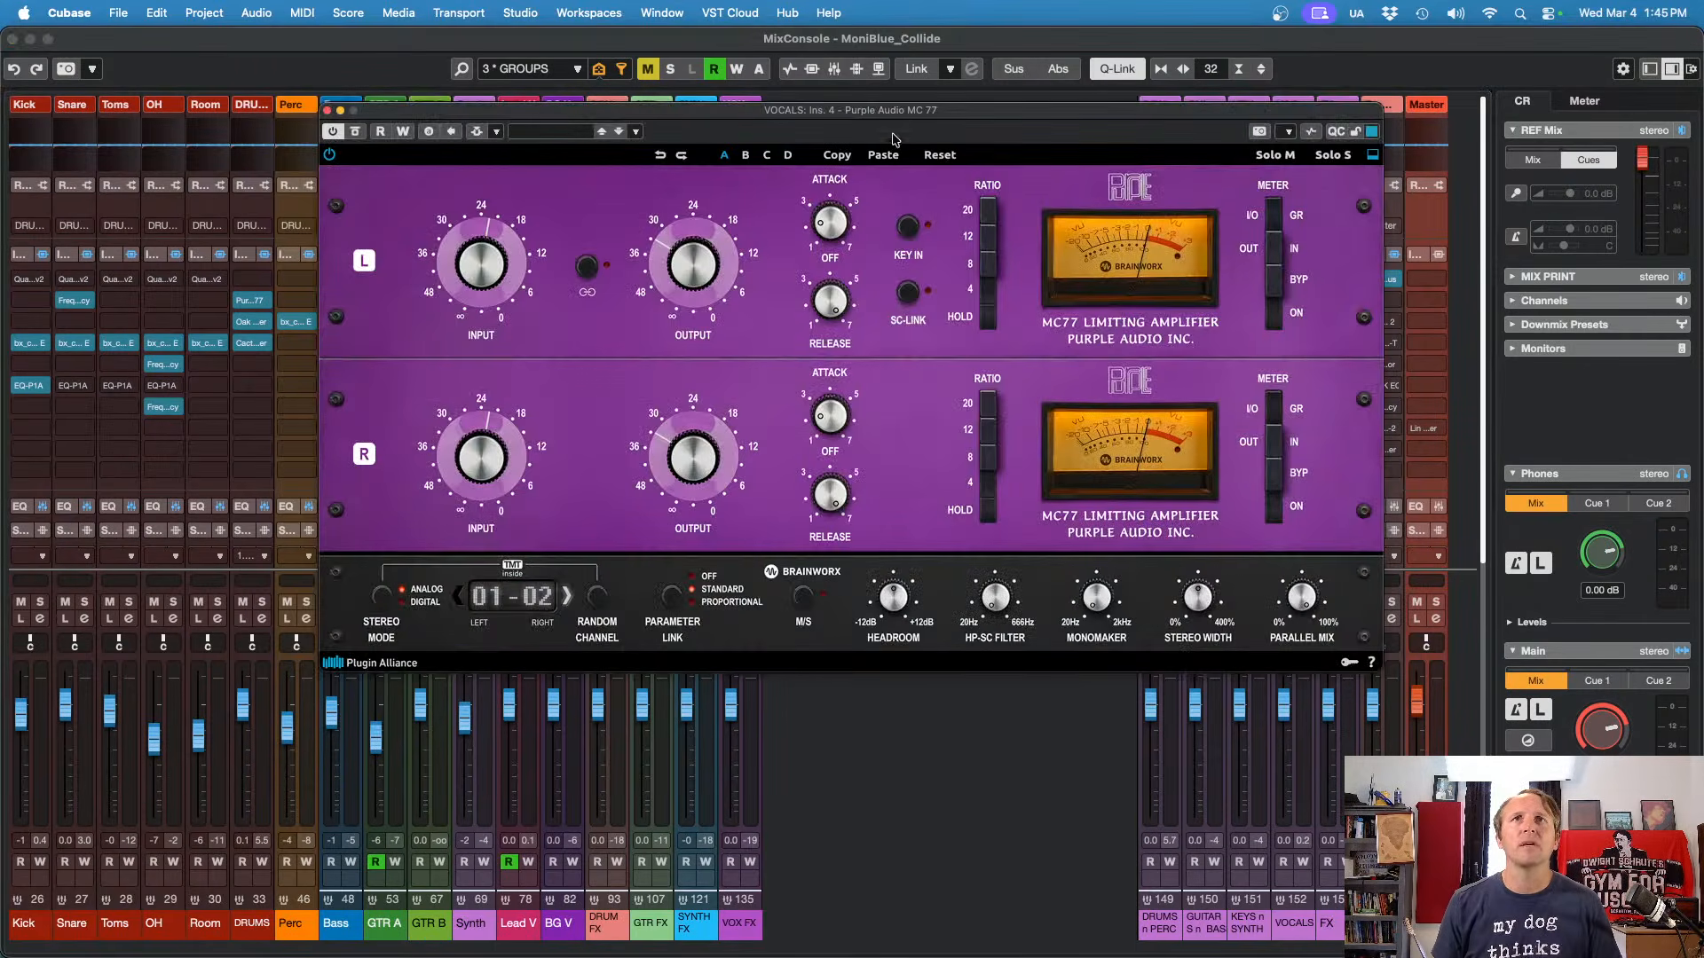
left_click_drag(892, 113, 813, 107)
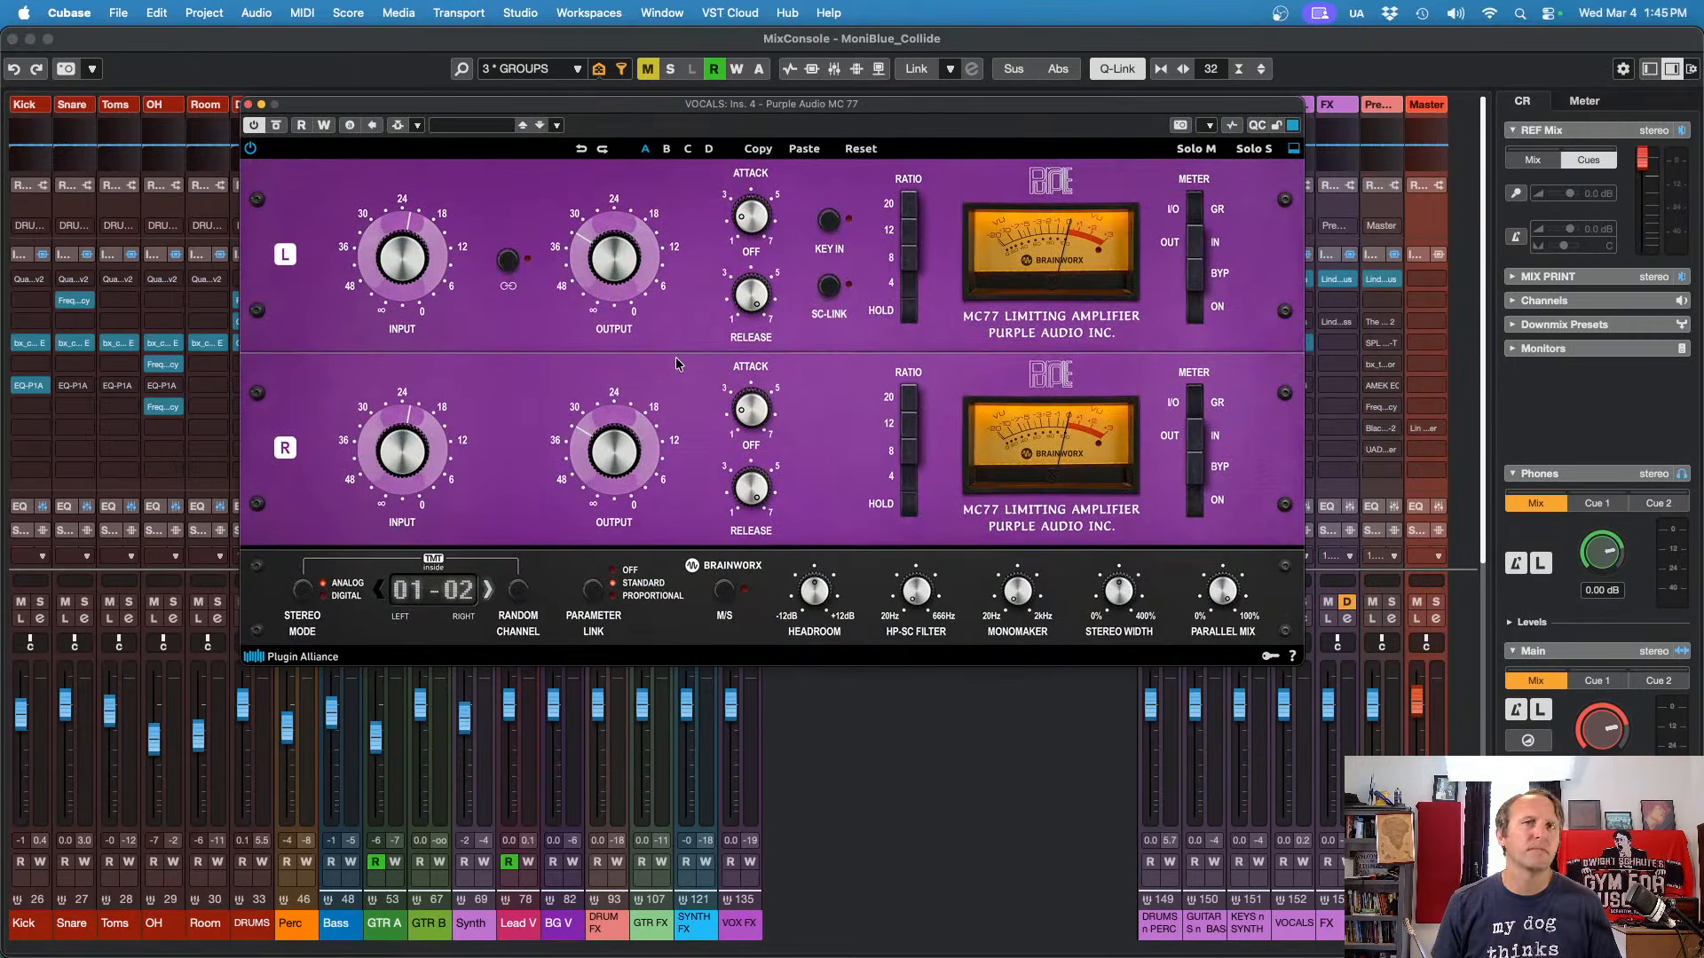
key("space")
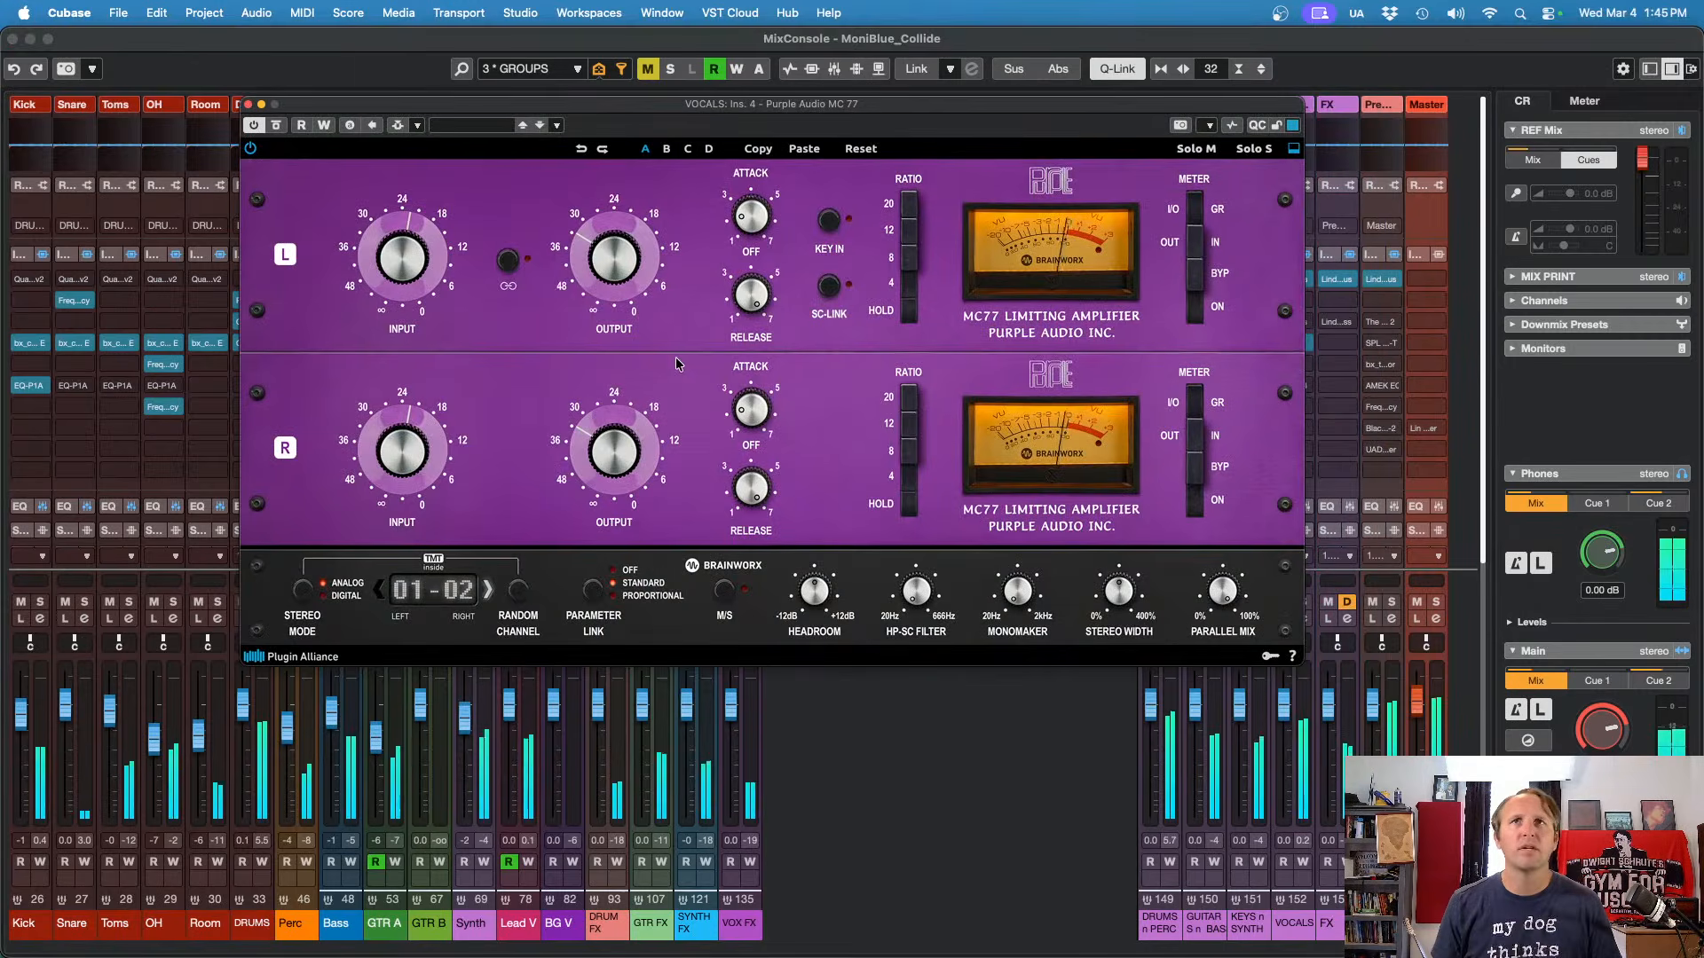
left_click(283, 129)
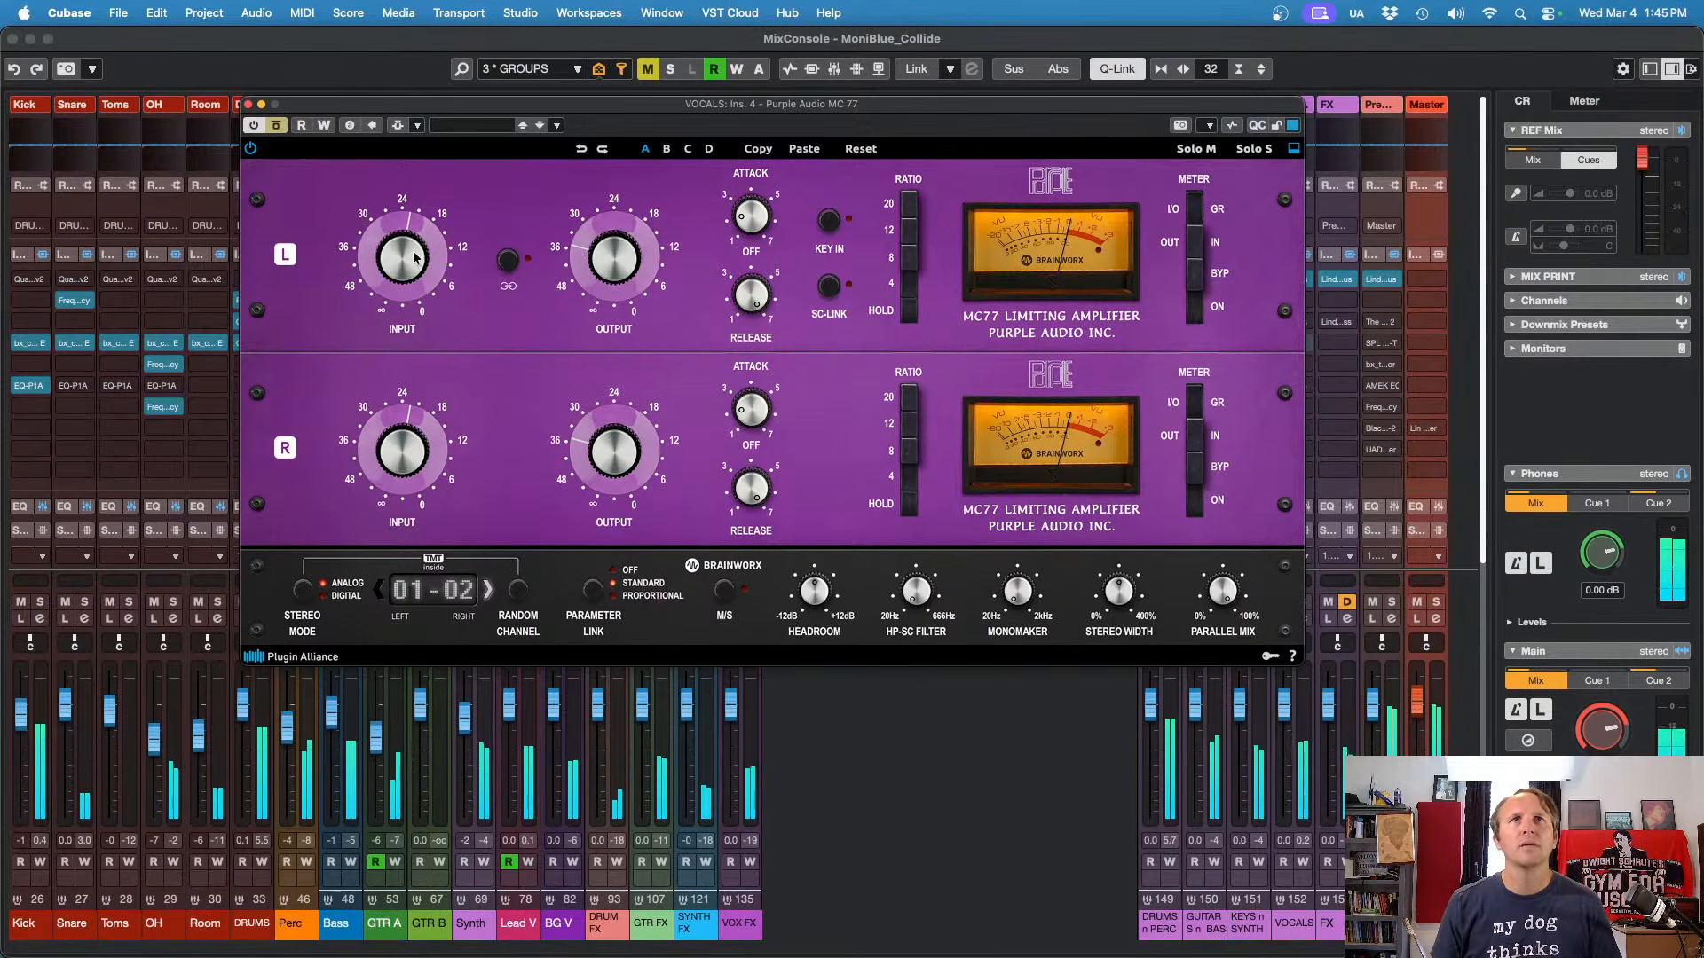
left_click(280, 130)
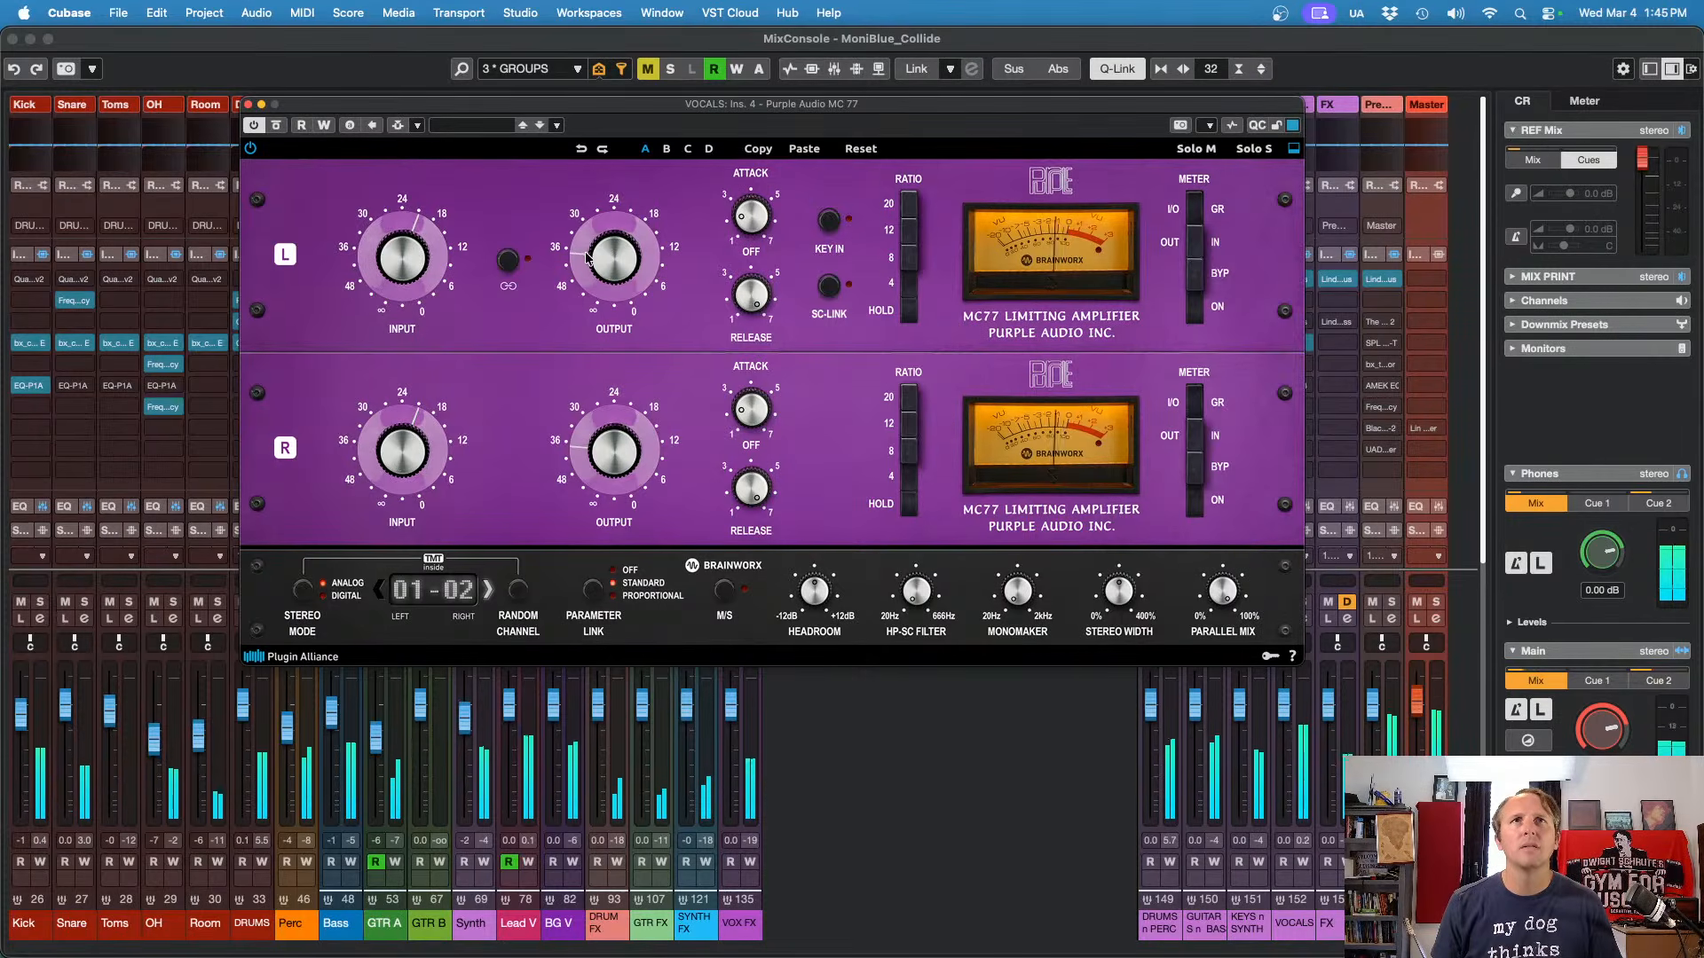
left_click_drag(589, 253, 596, 259)
left_click(276, 131)
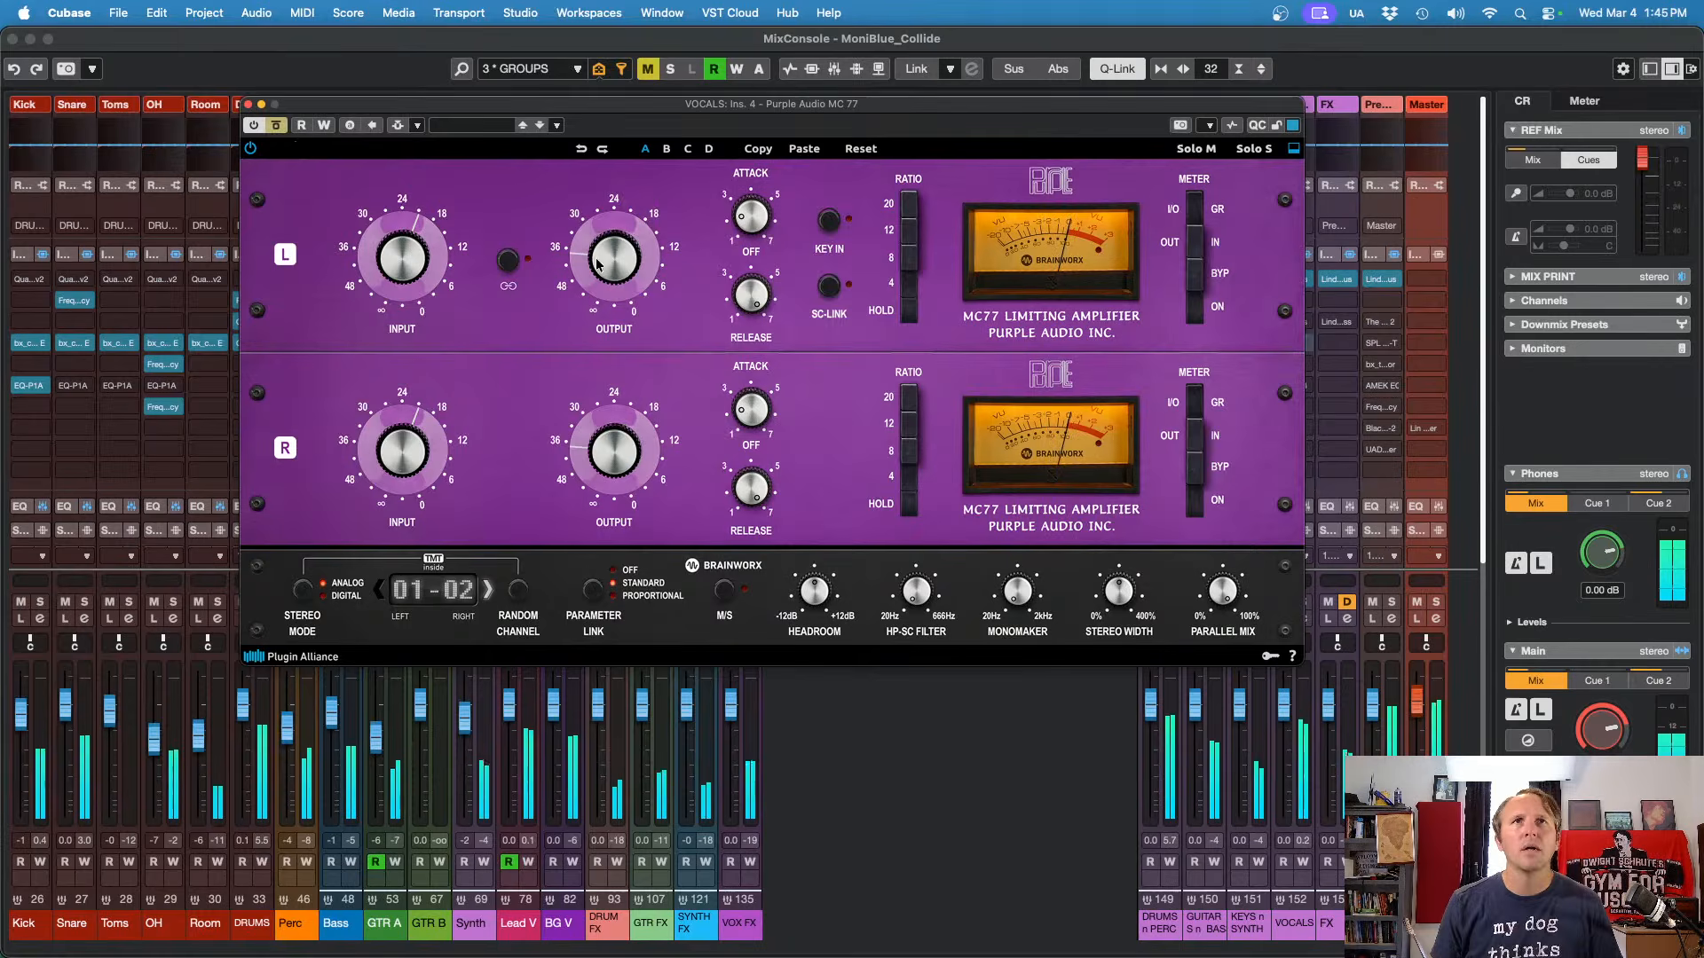
left_click(278, 127)
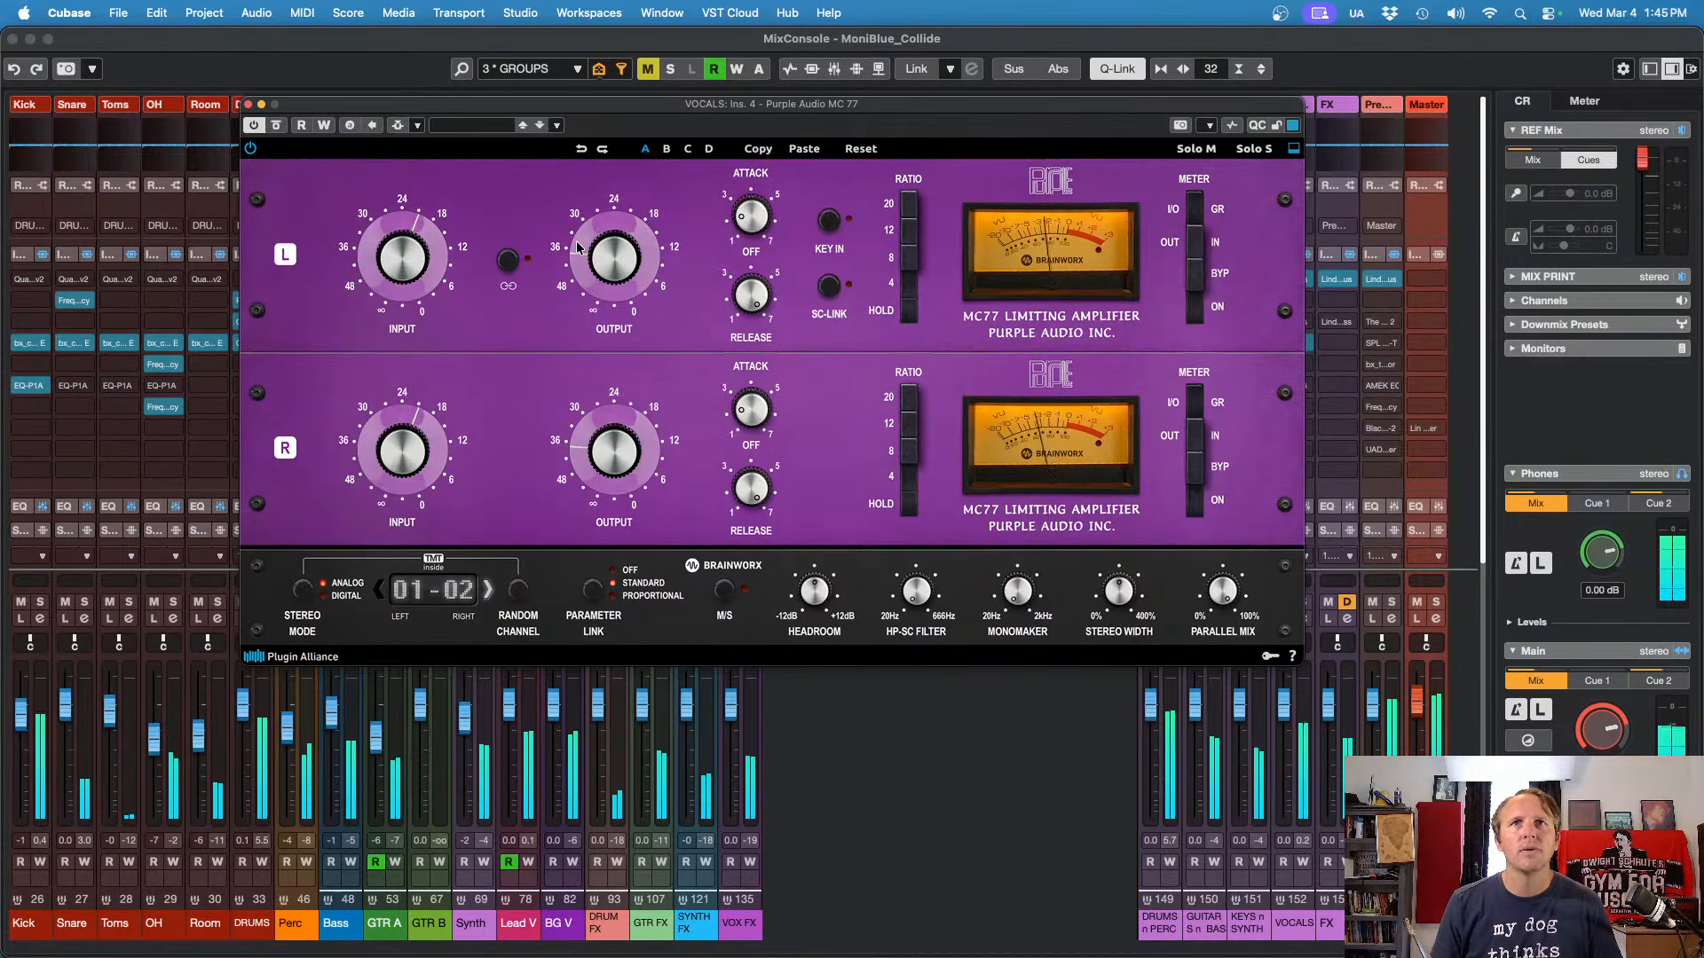
left_click(250, 105)
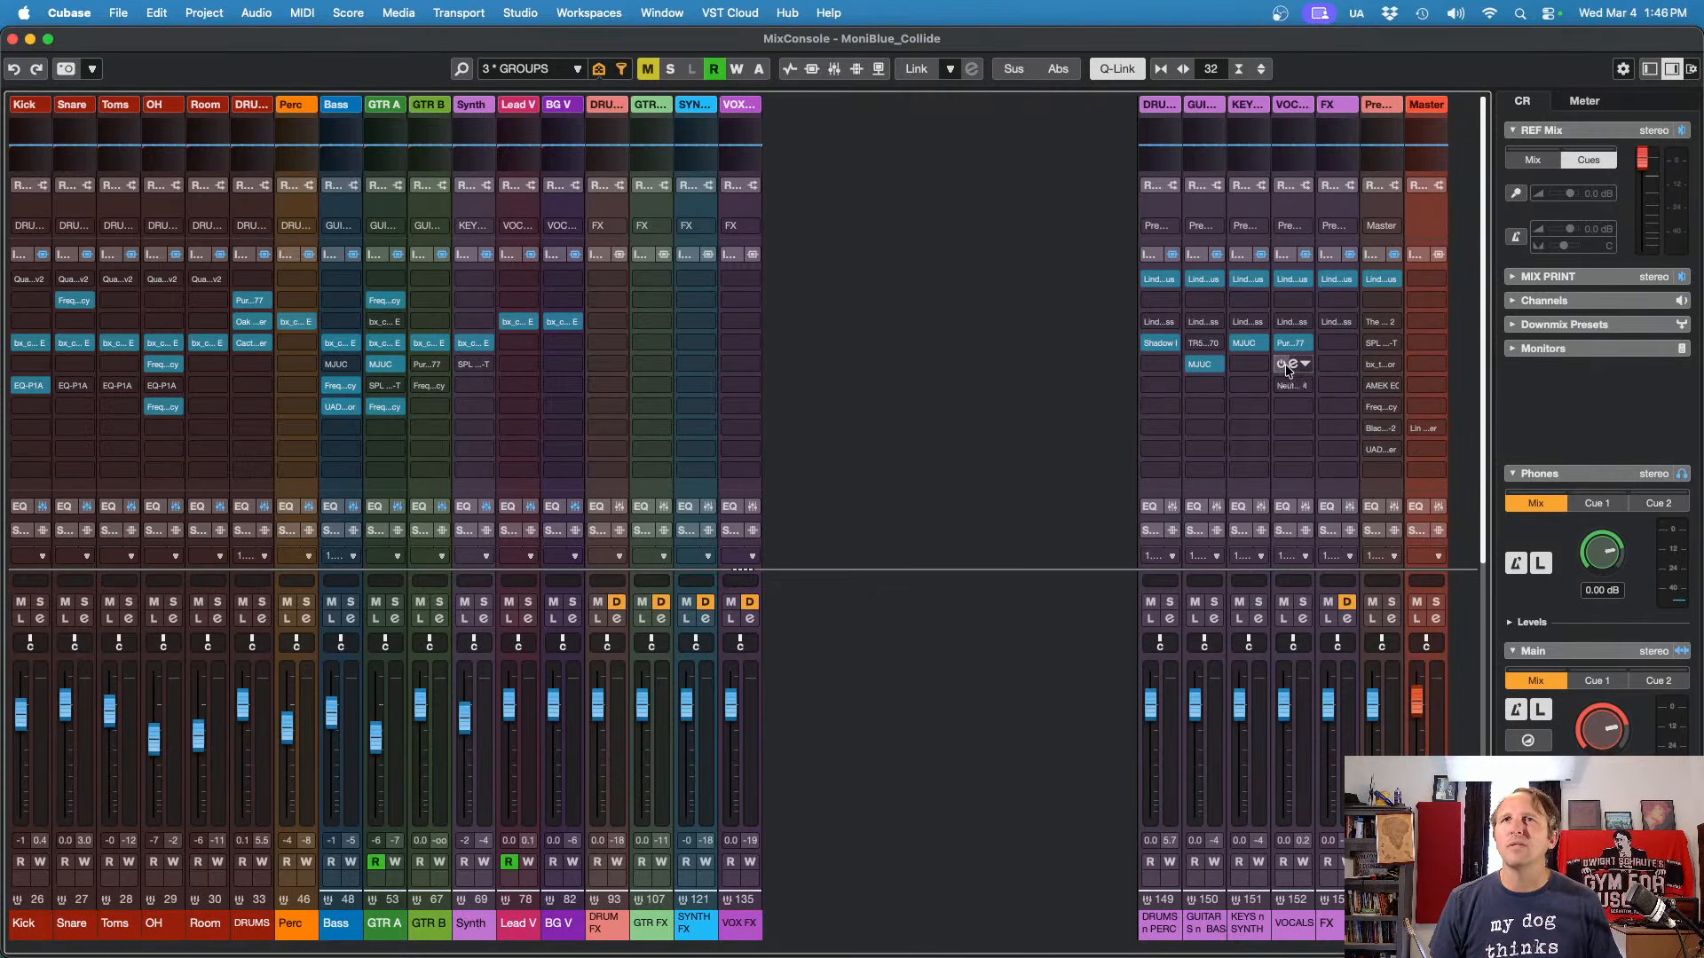
Step: Try MJUC compression on the VOCALS group during playback
left_click(1281, 365)
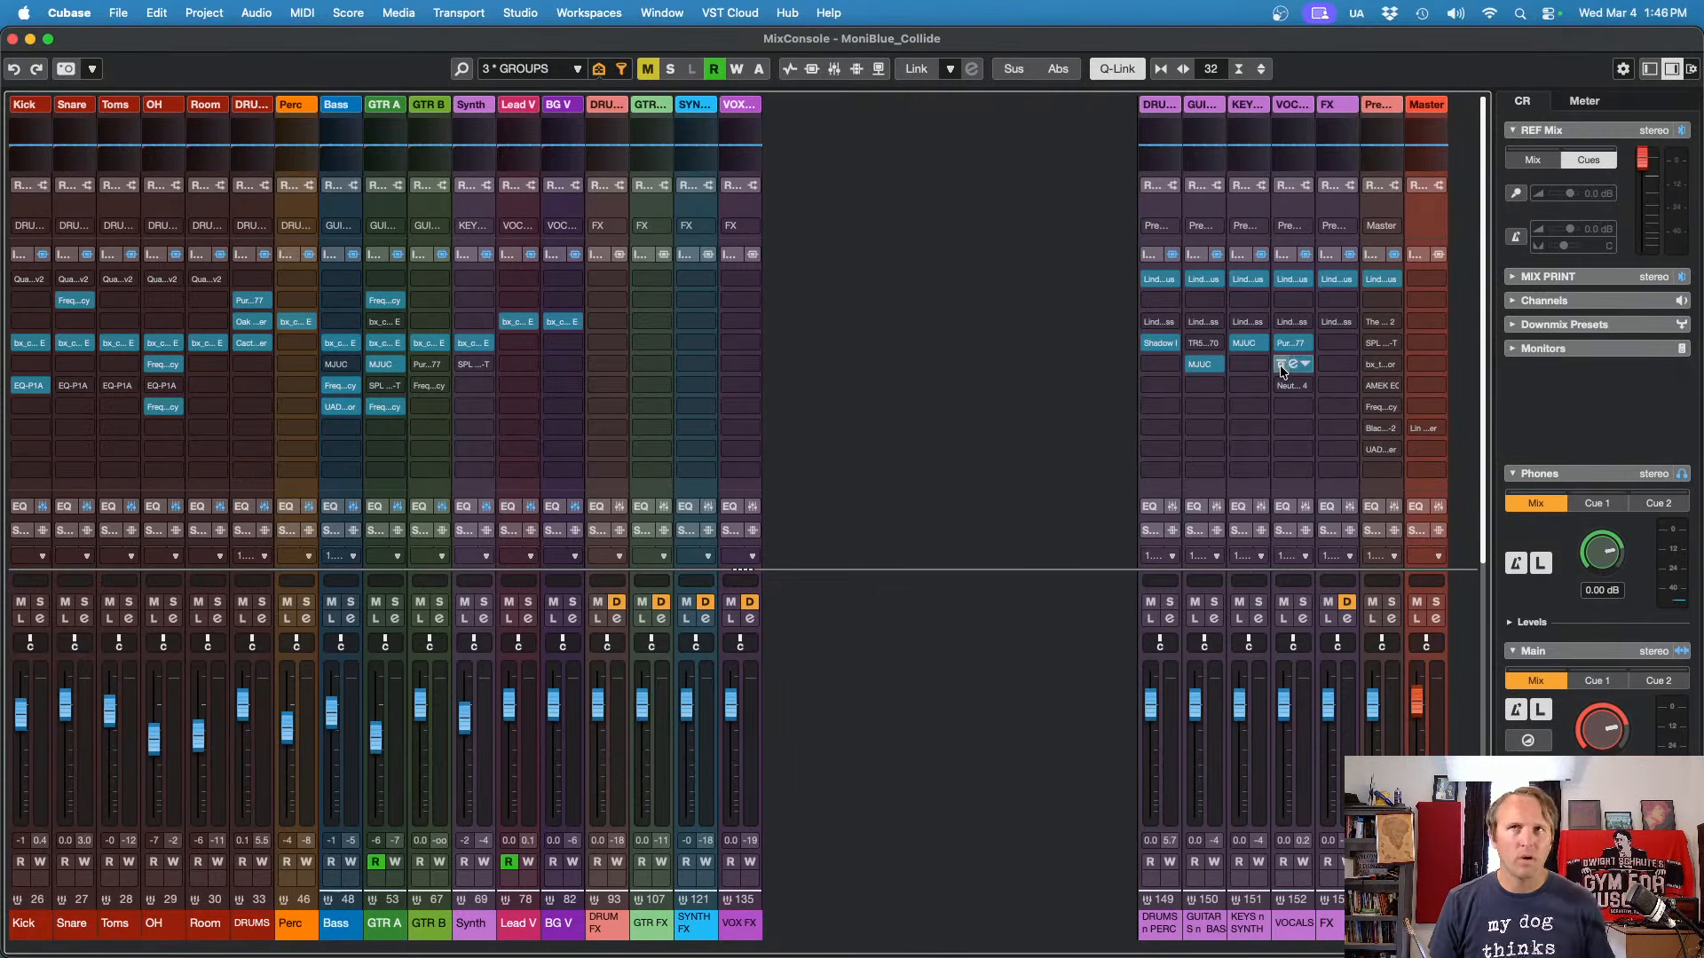
left_click(1293, 365)
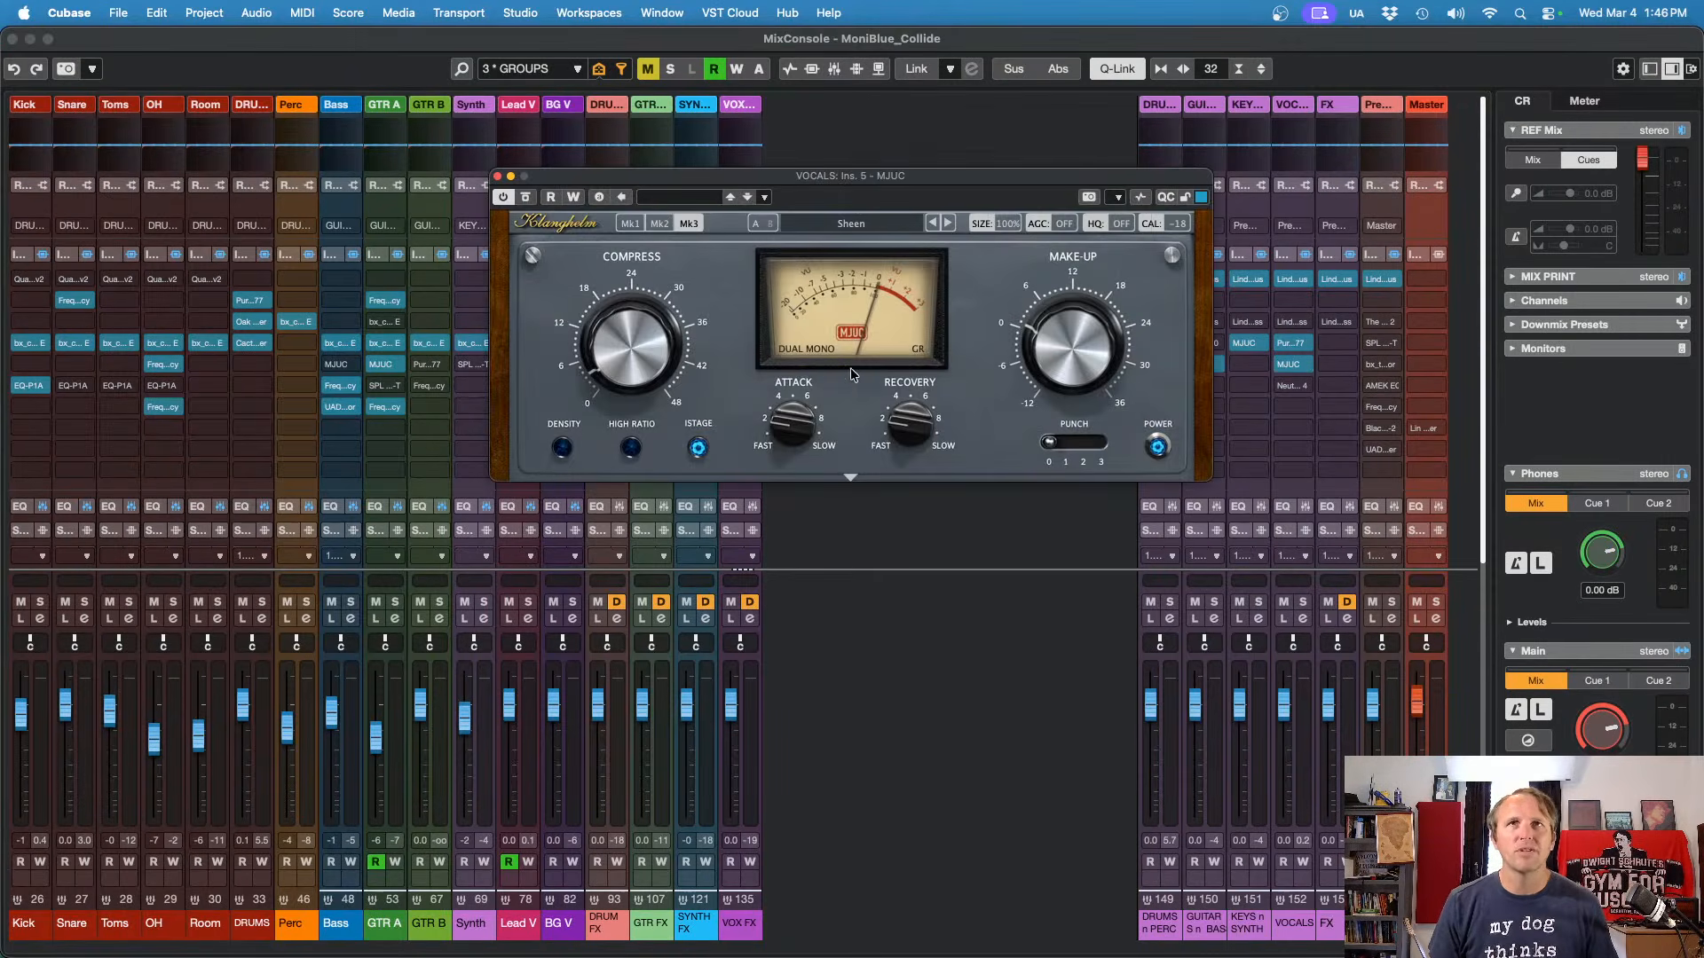
key("space")
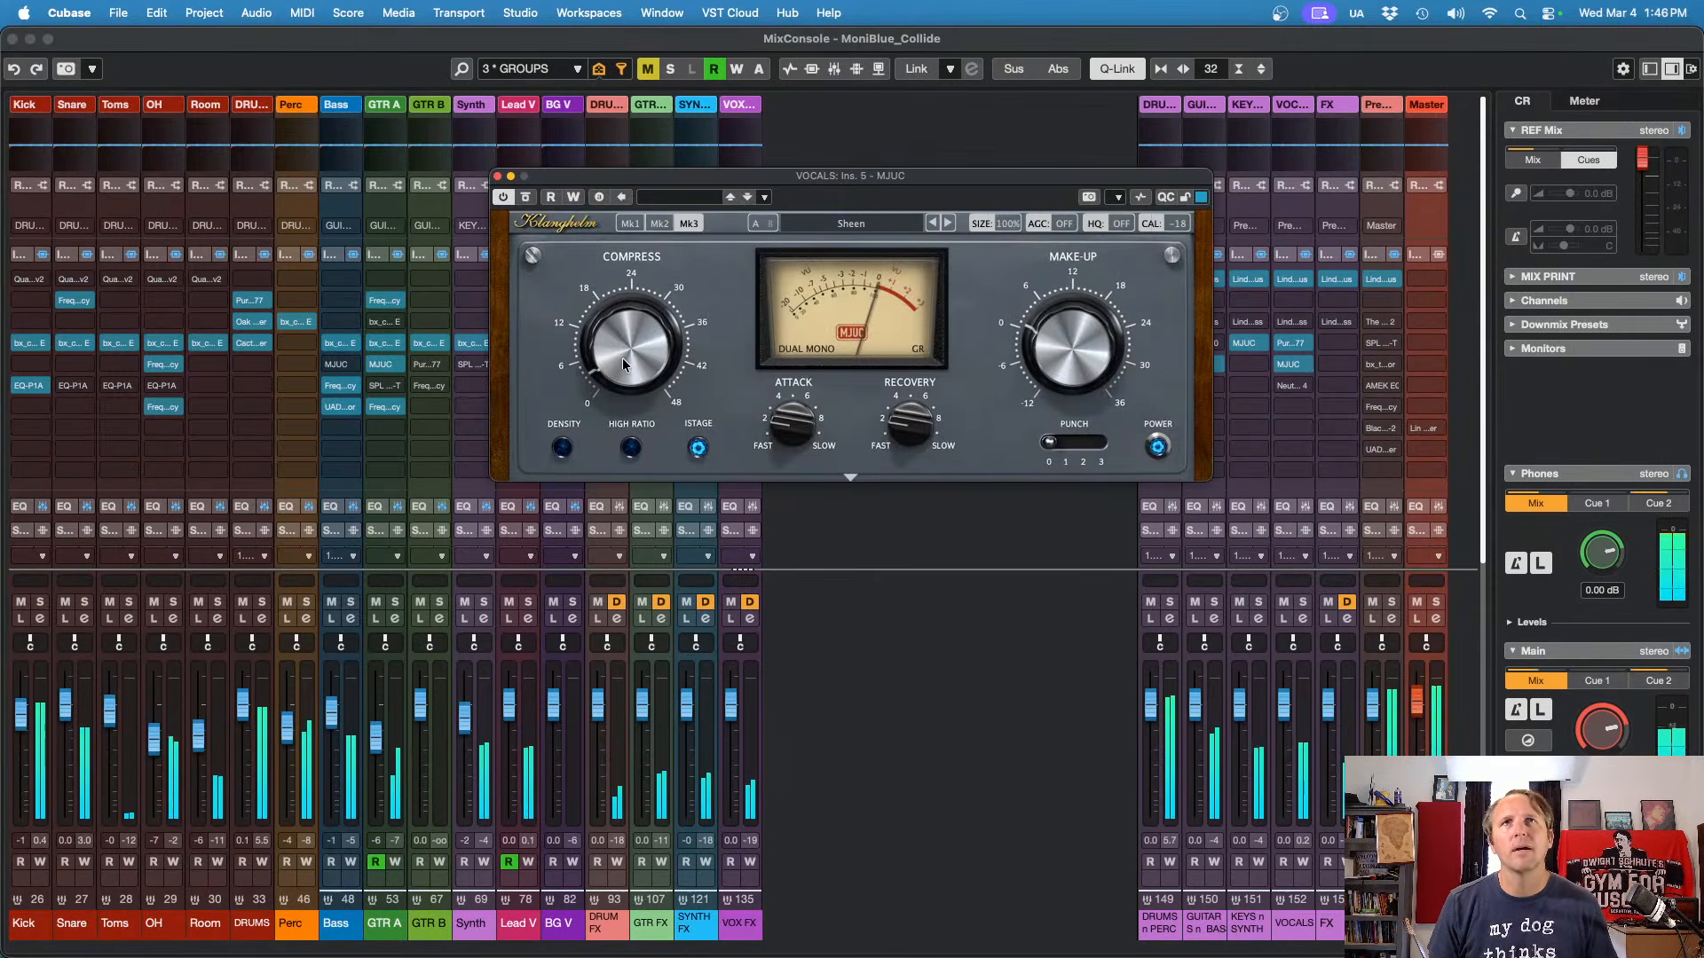
left_click(526, 197)
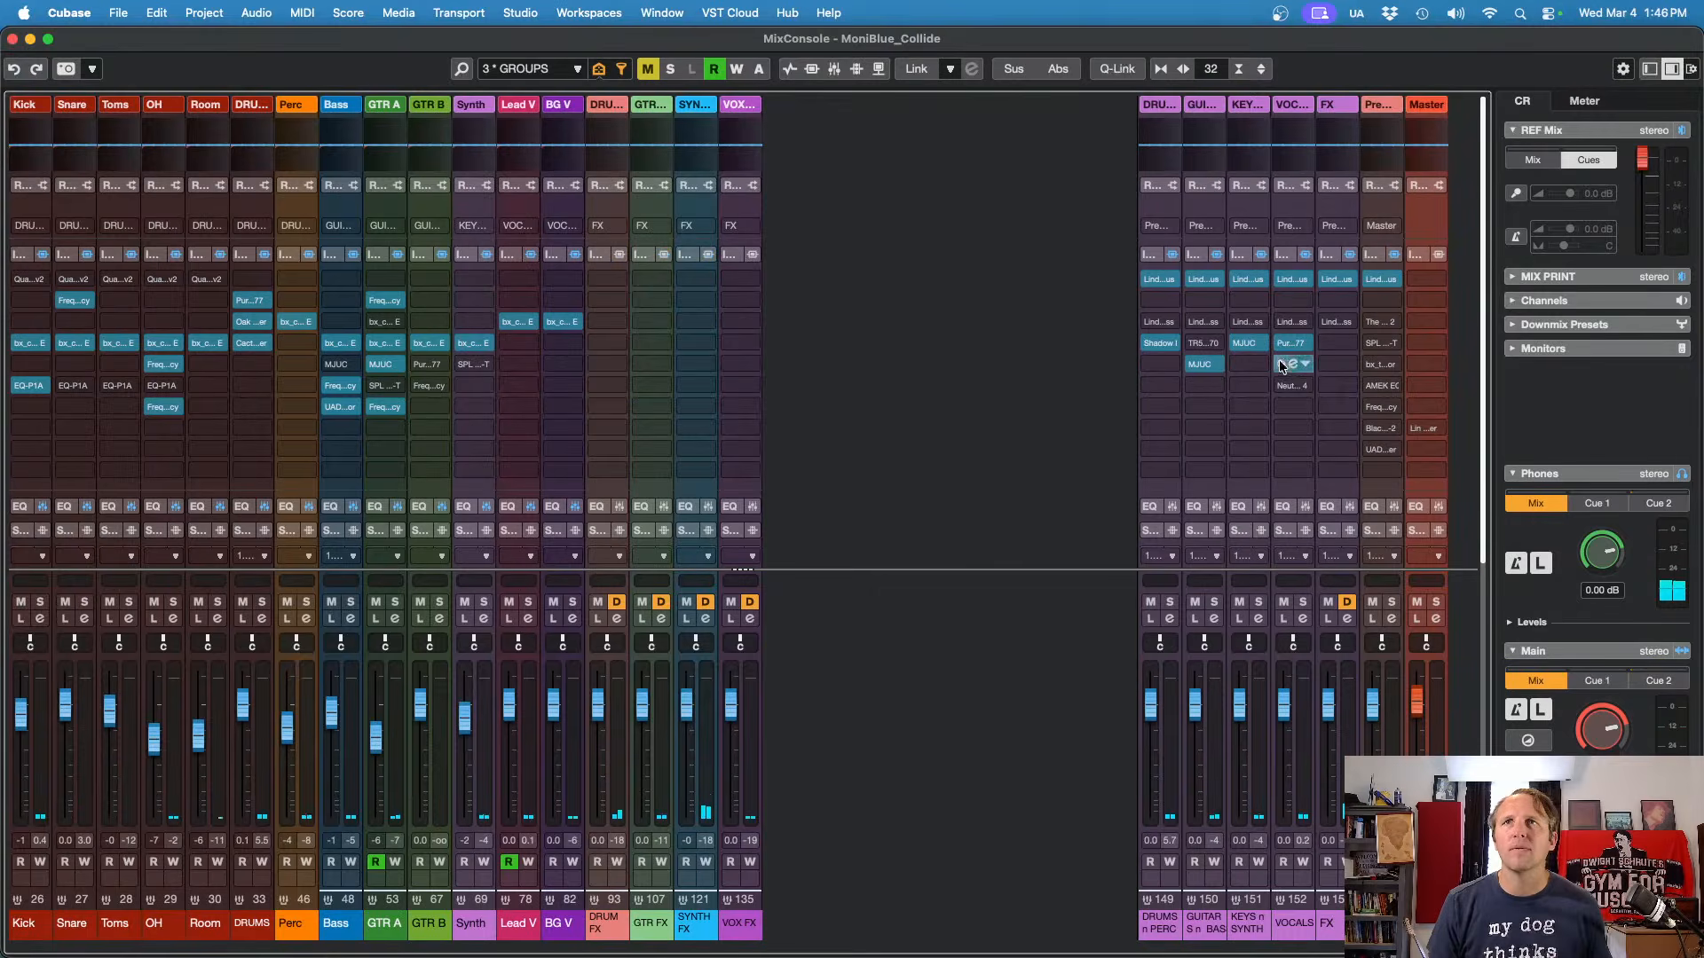
left_click(1281, 364, "alt+shift")
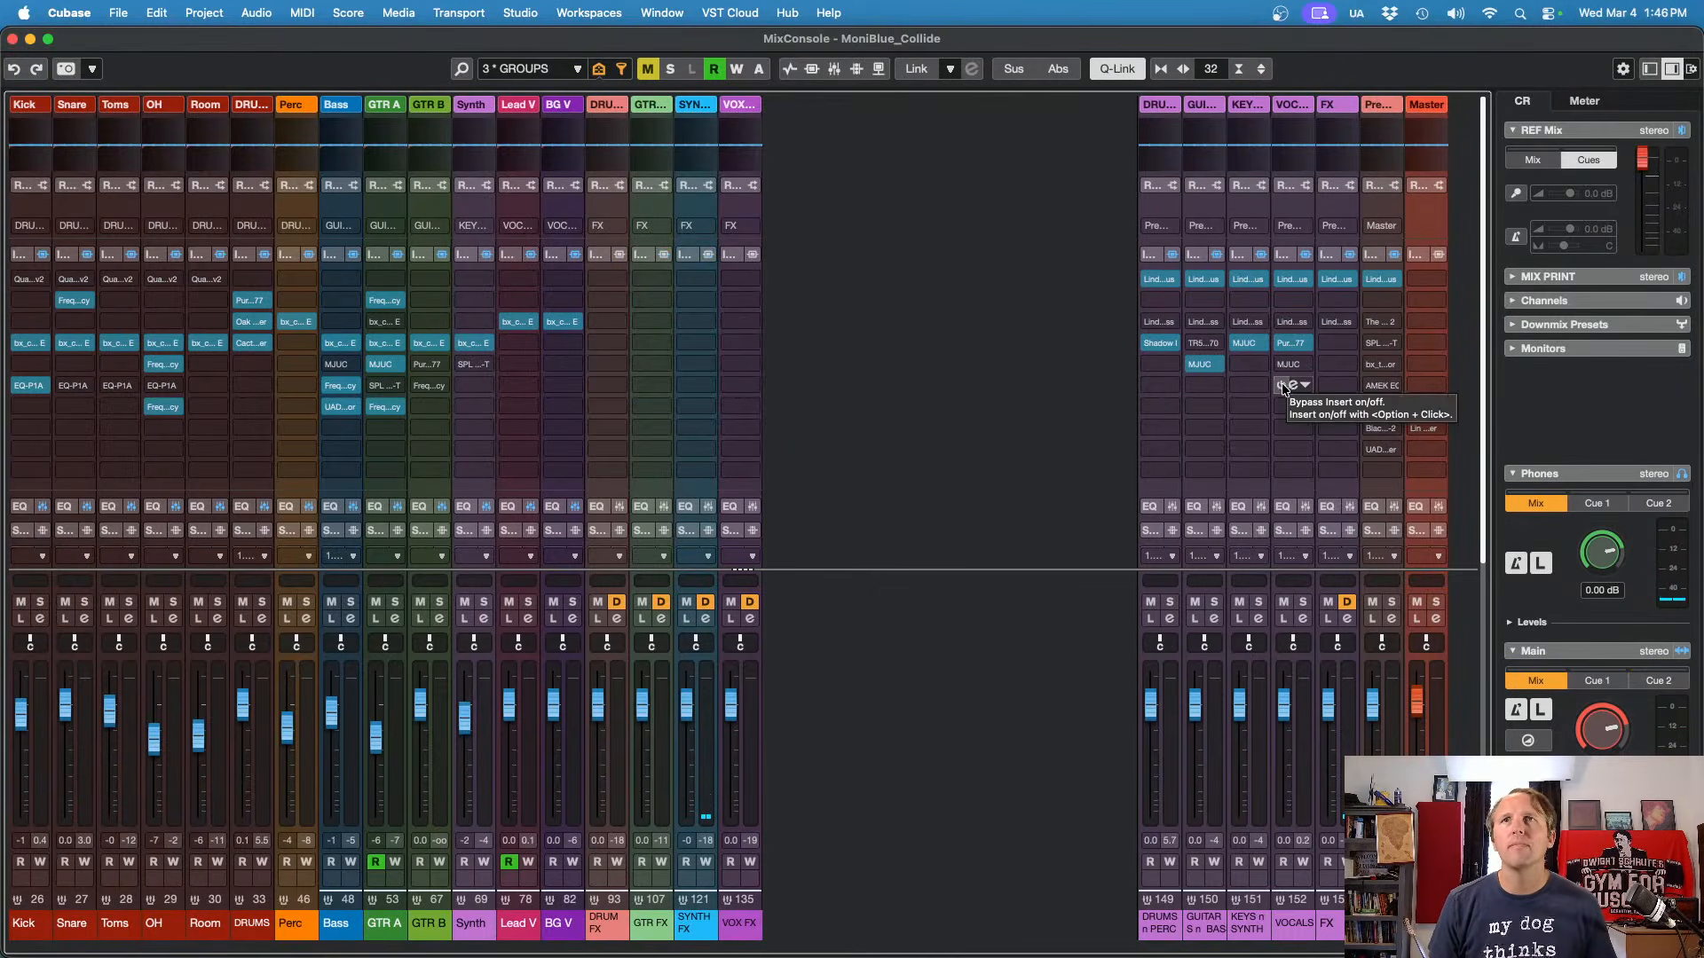
Step: Activate Neutron 4 on the VOCALS group and change Equalizer band 1 to a Flat Highpass filter
left_click(1281, 387)
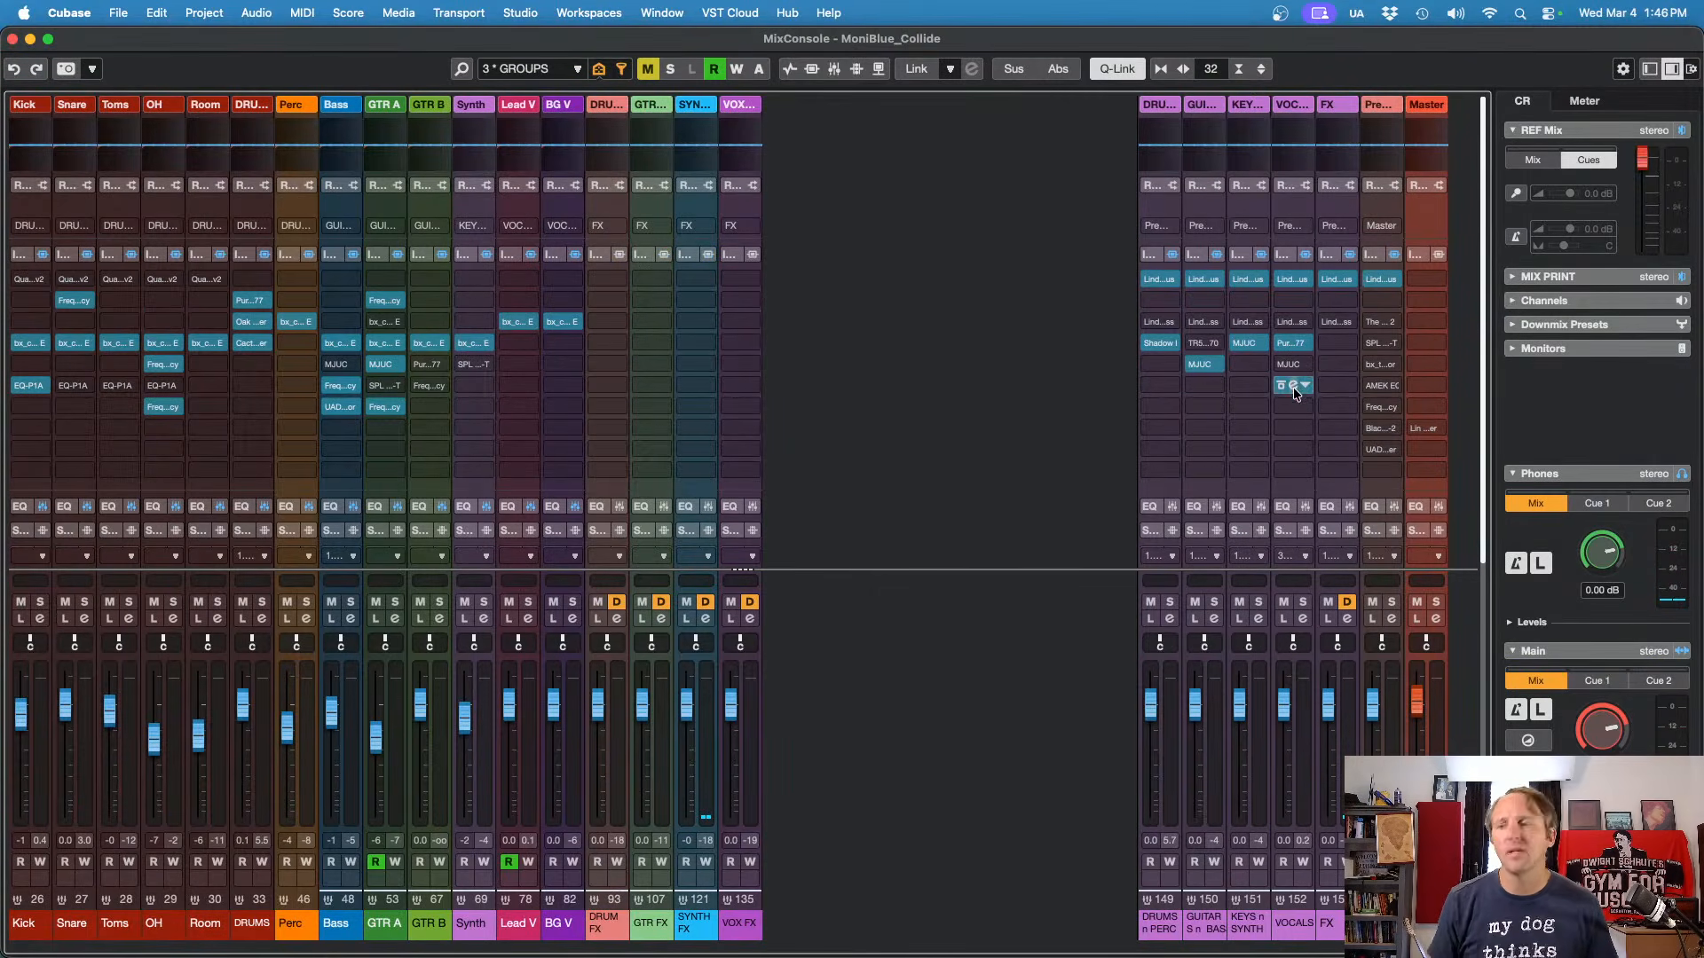
left_click(1294, 391)
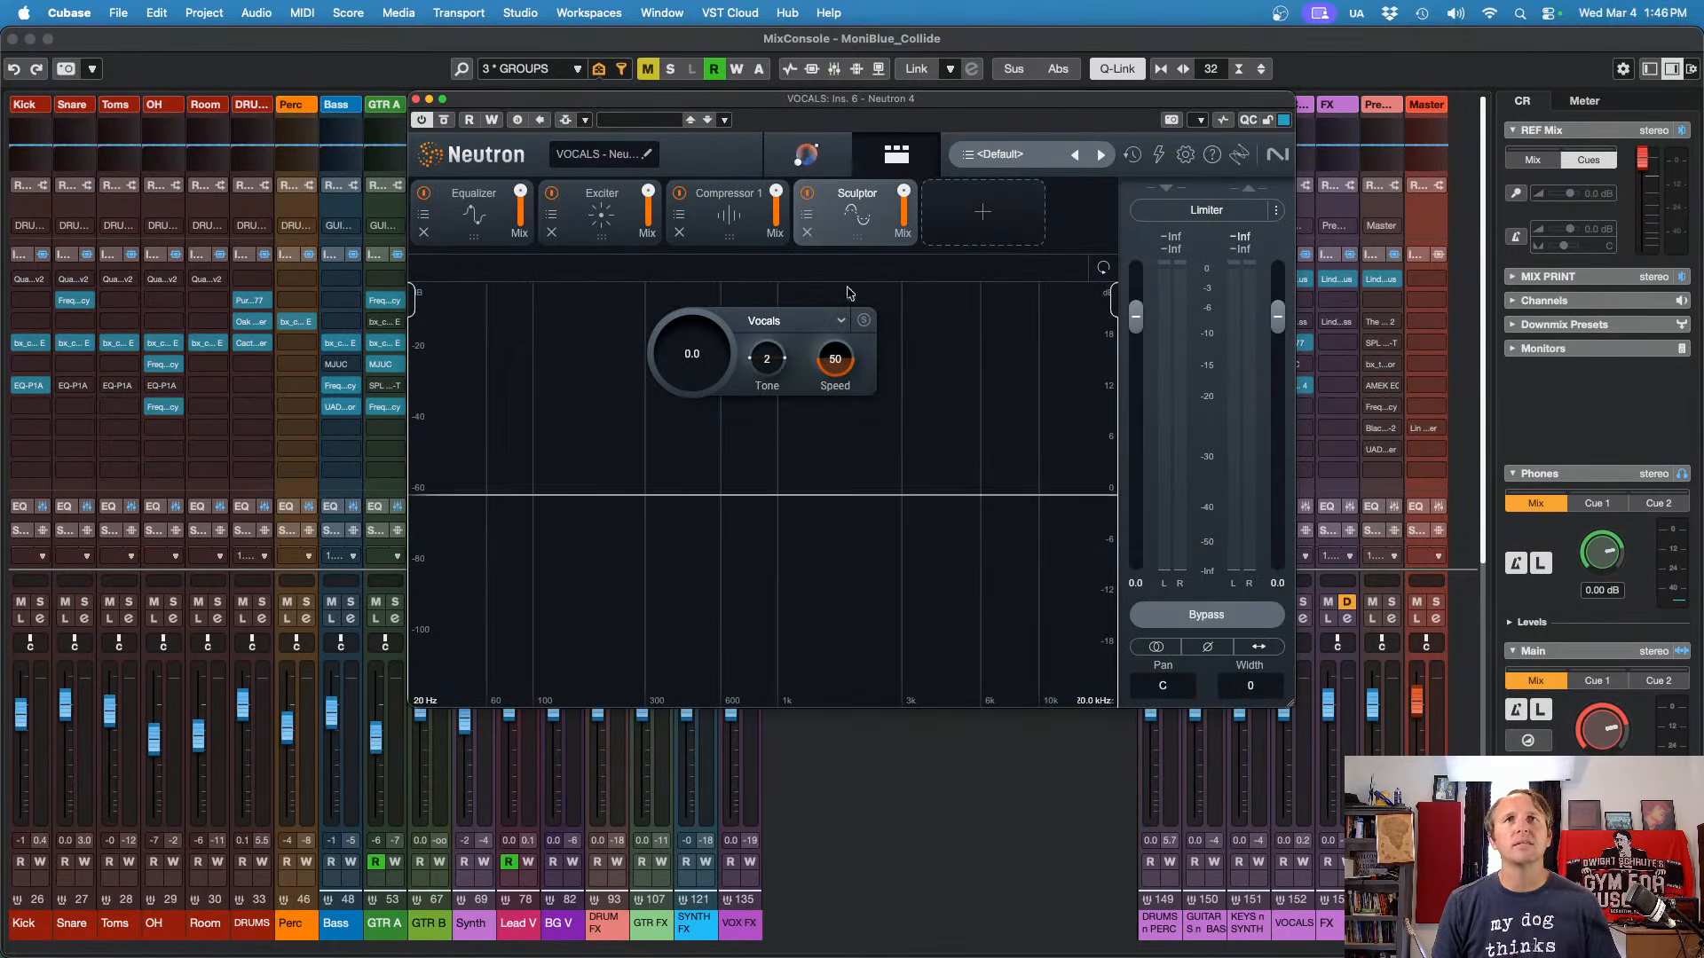
left_click(487, 206)
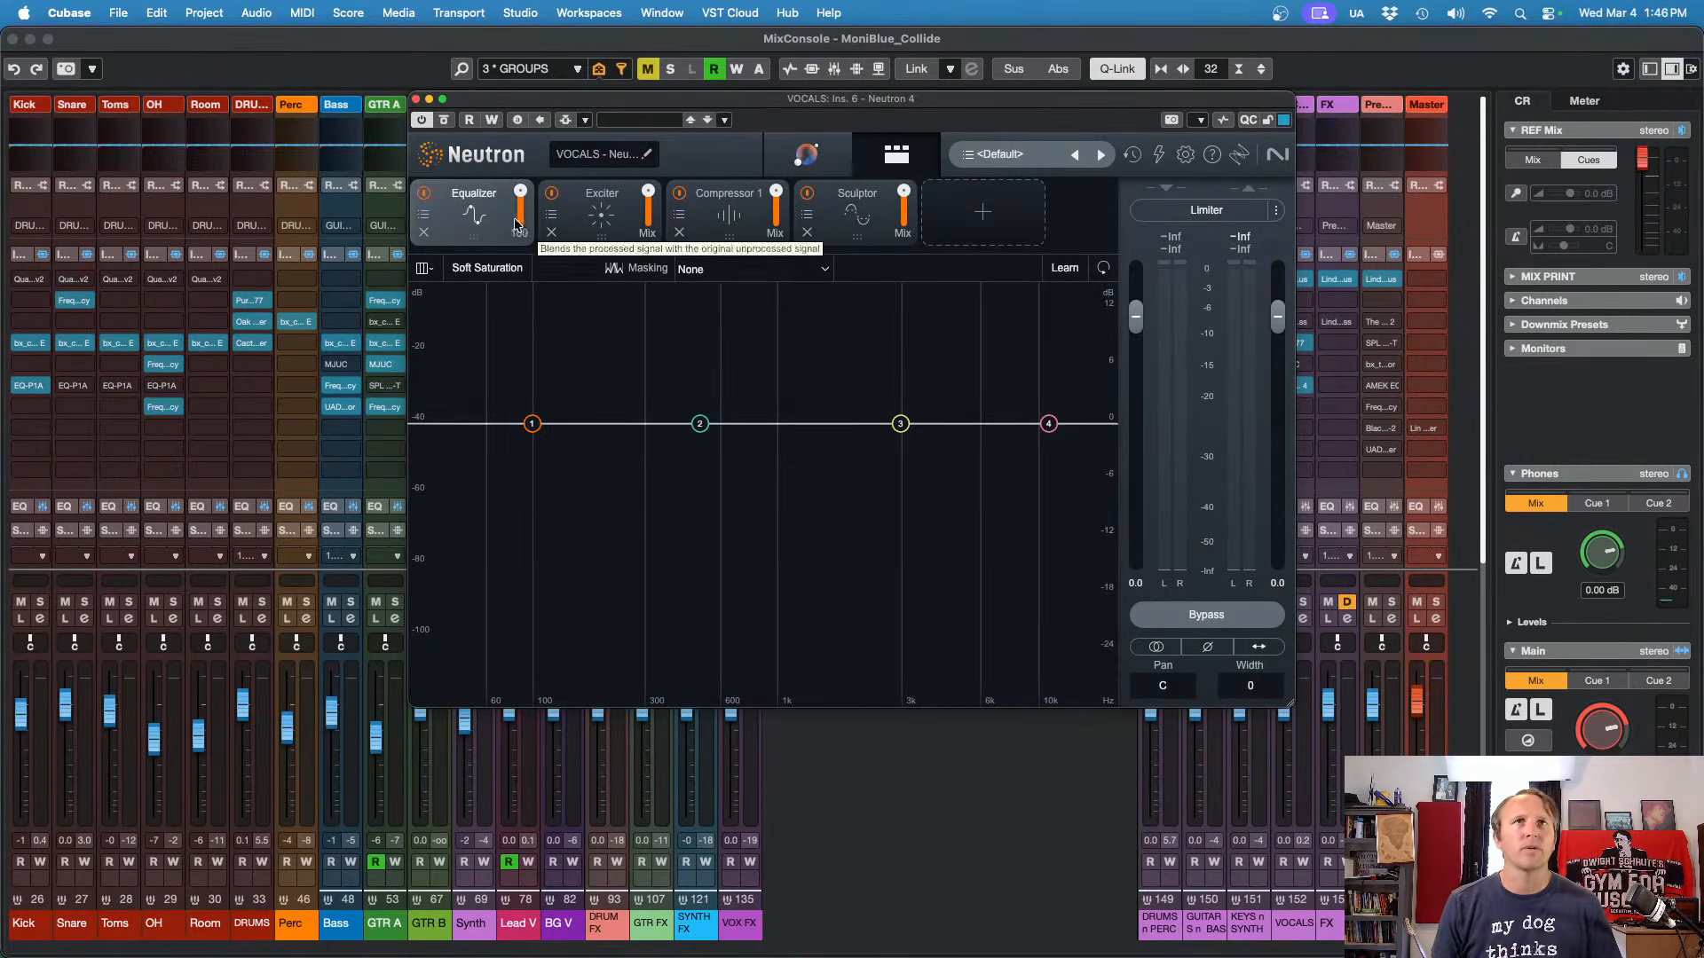
left_click(533, 425)
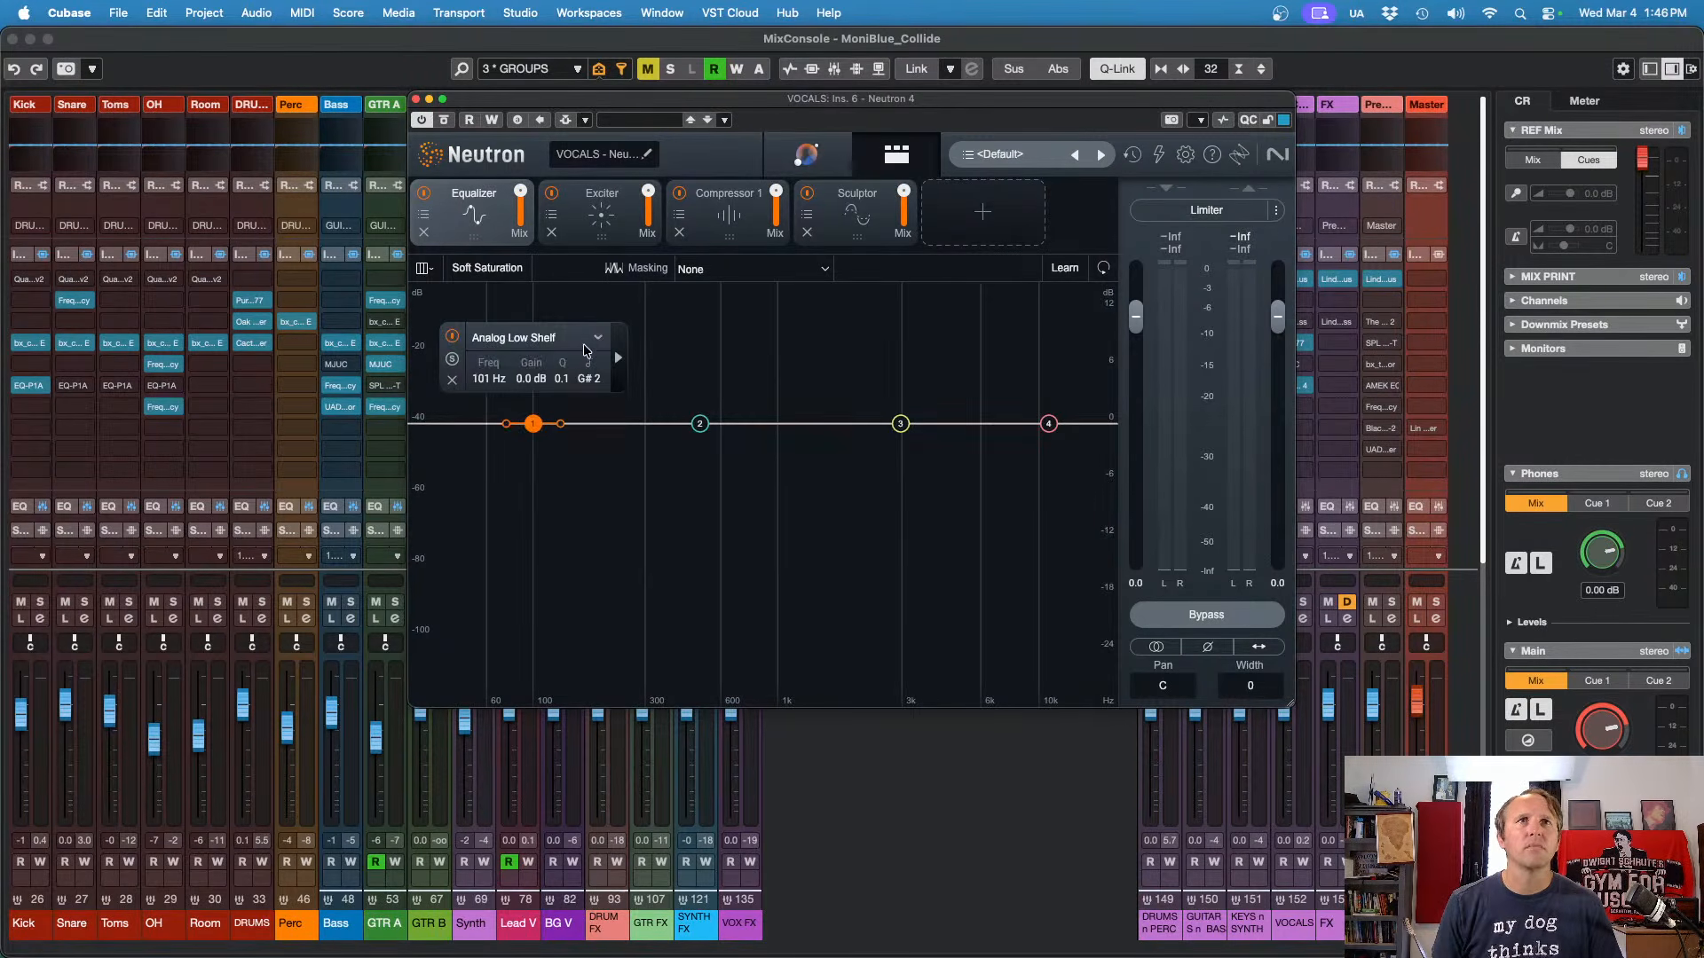
left_click(594, 339)
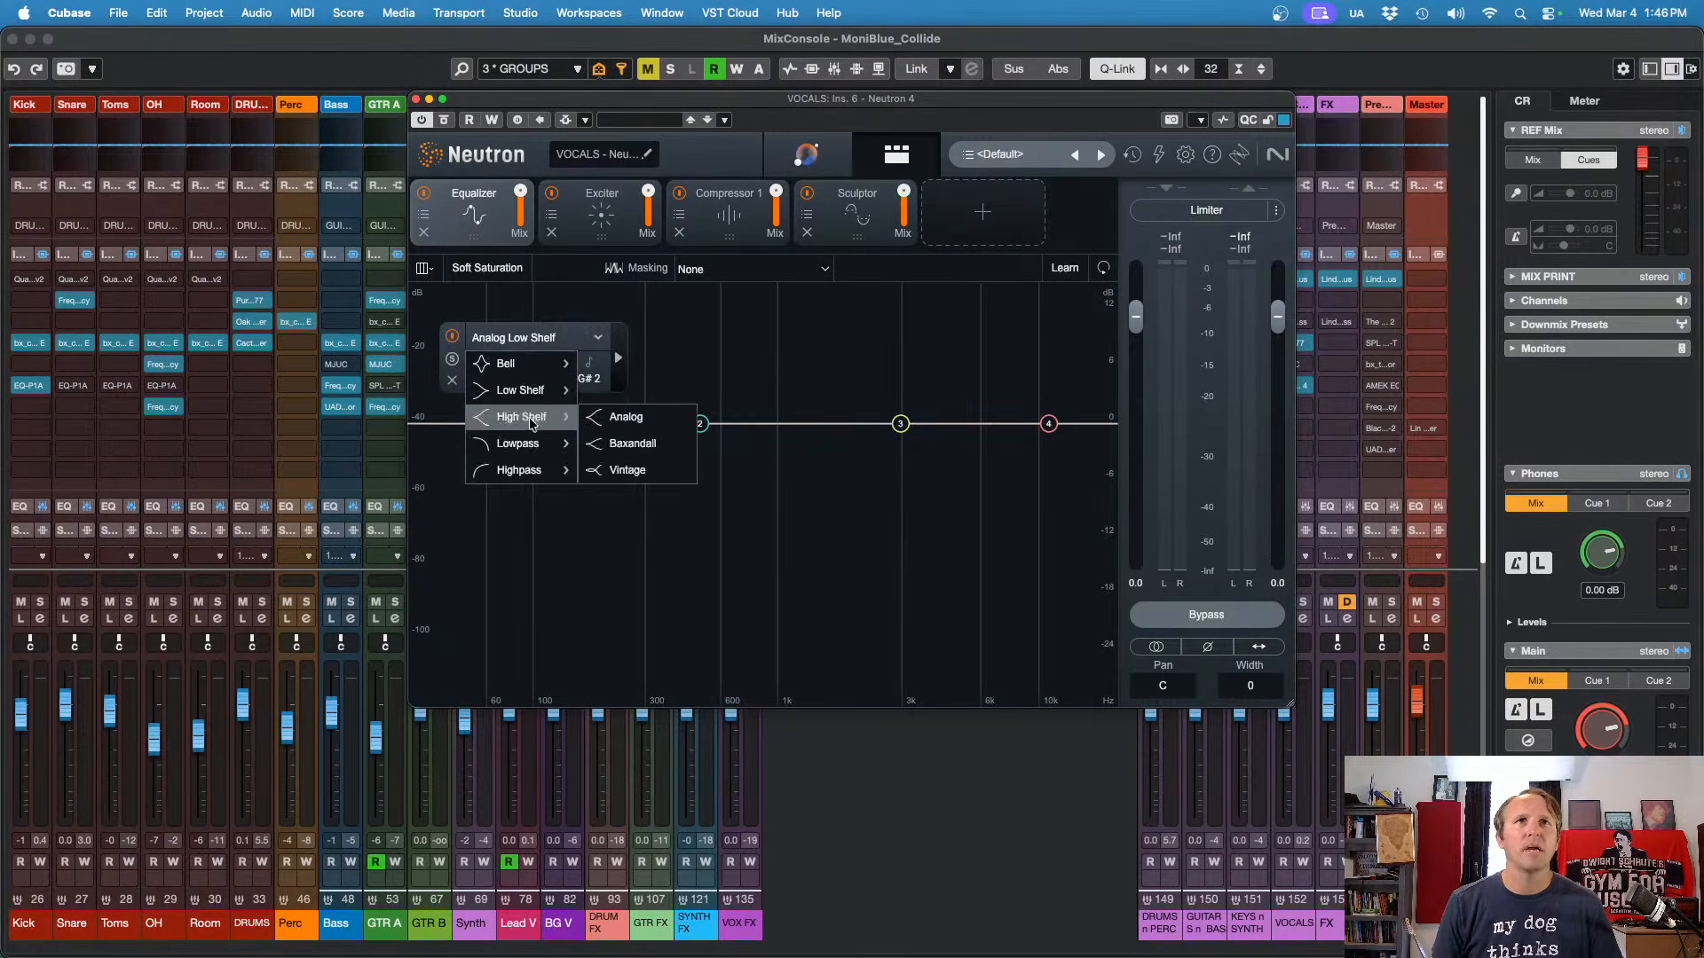
left_click(525, 460)
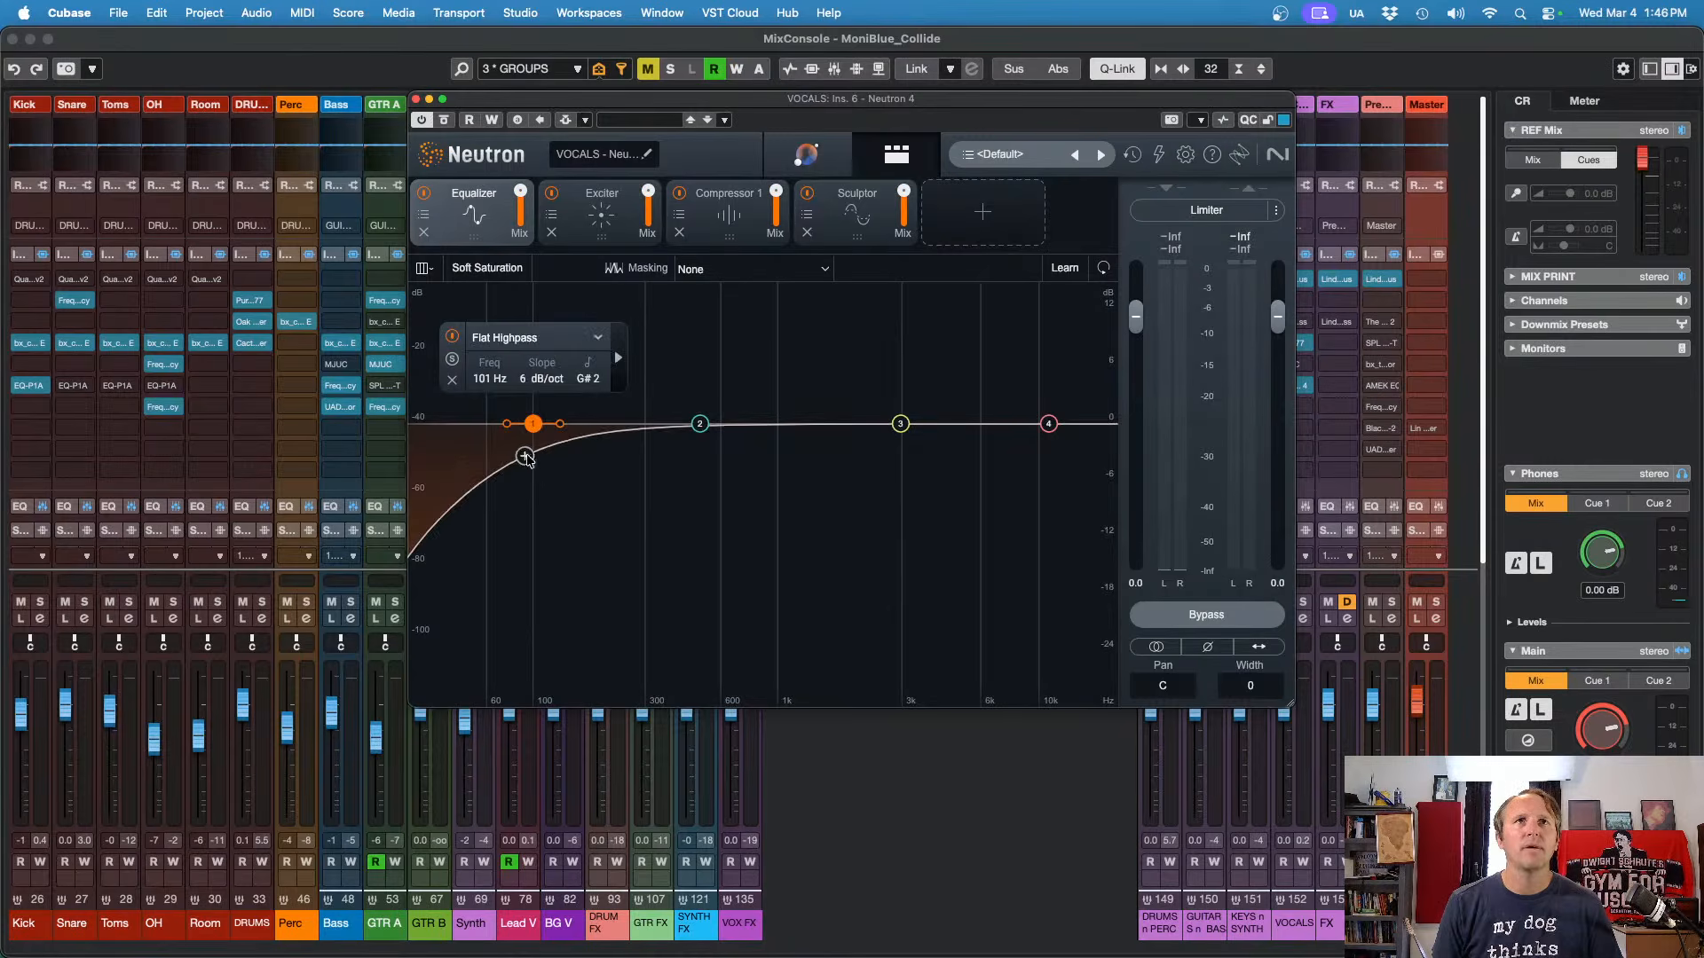
Step: Set the band 1 highpass slope to 12 dB/oct and its frequency to 91 Hz during playback
left_click(536, 379)
key("space")
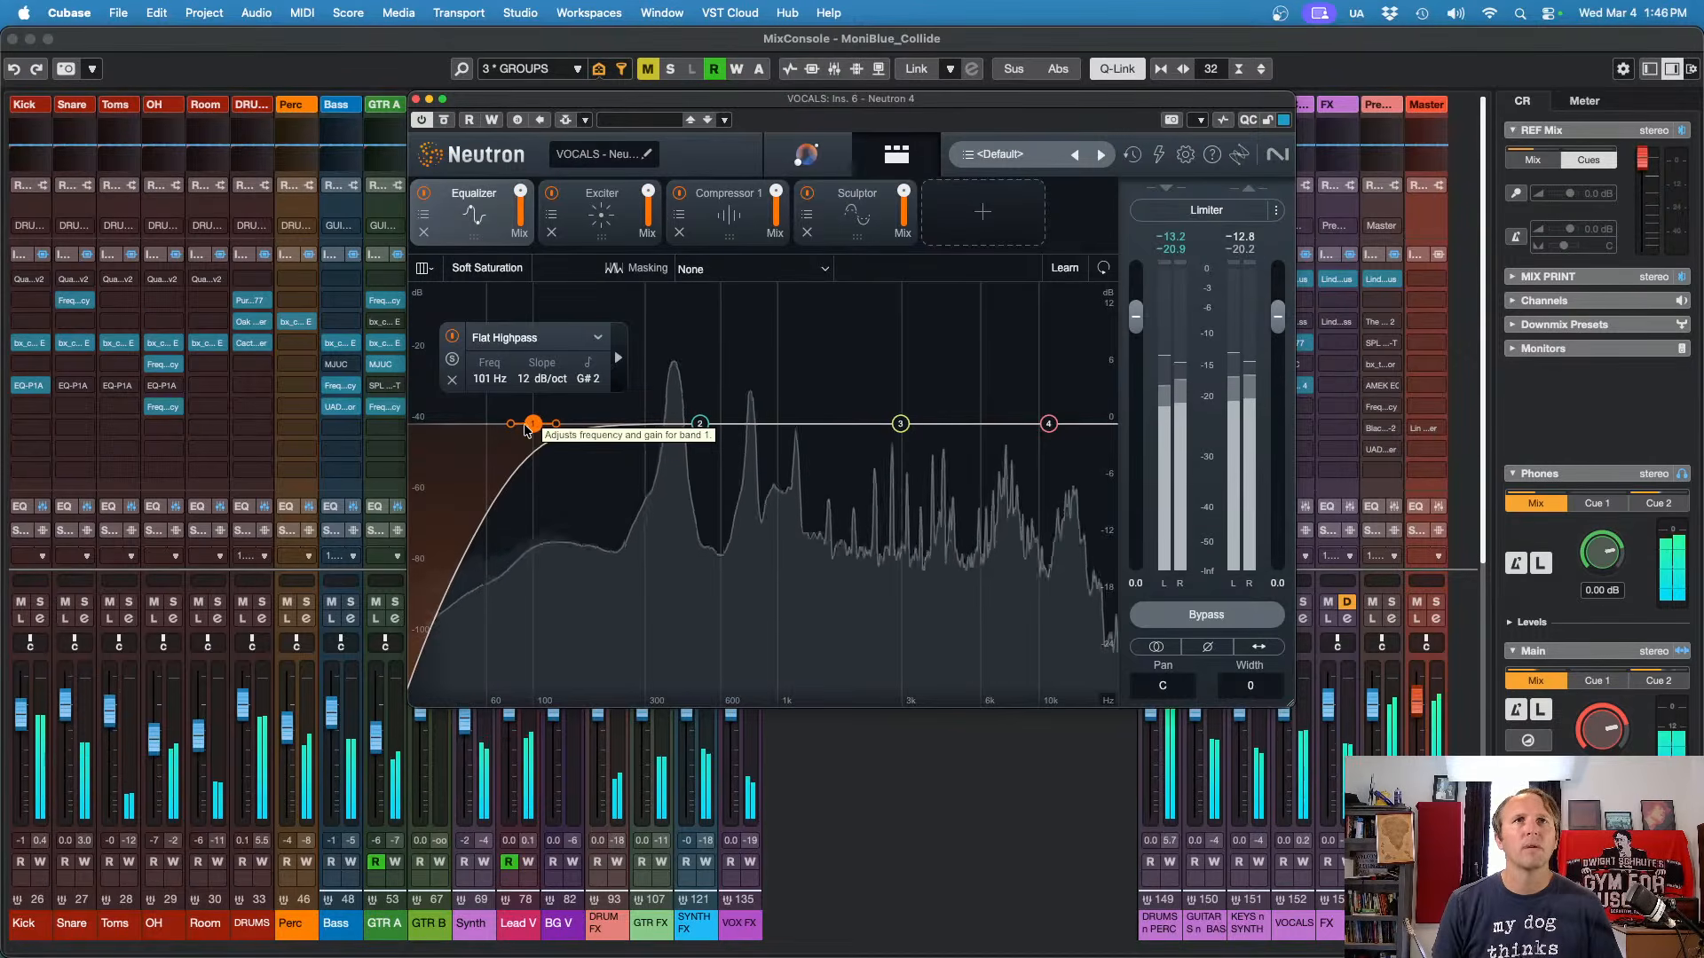
left_click_drag(527, 429, 524, 428)
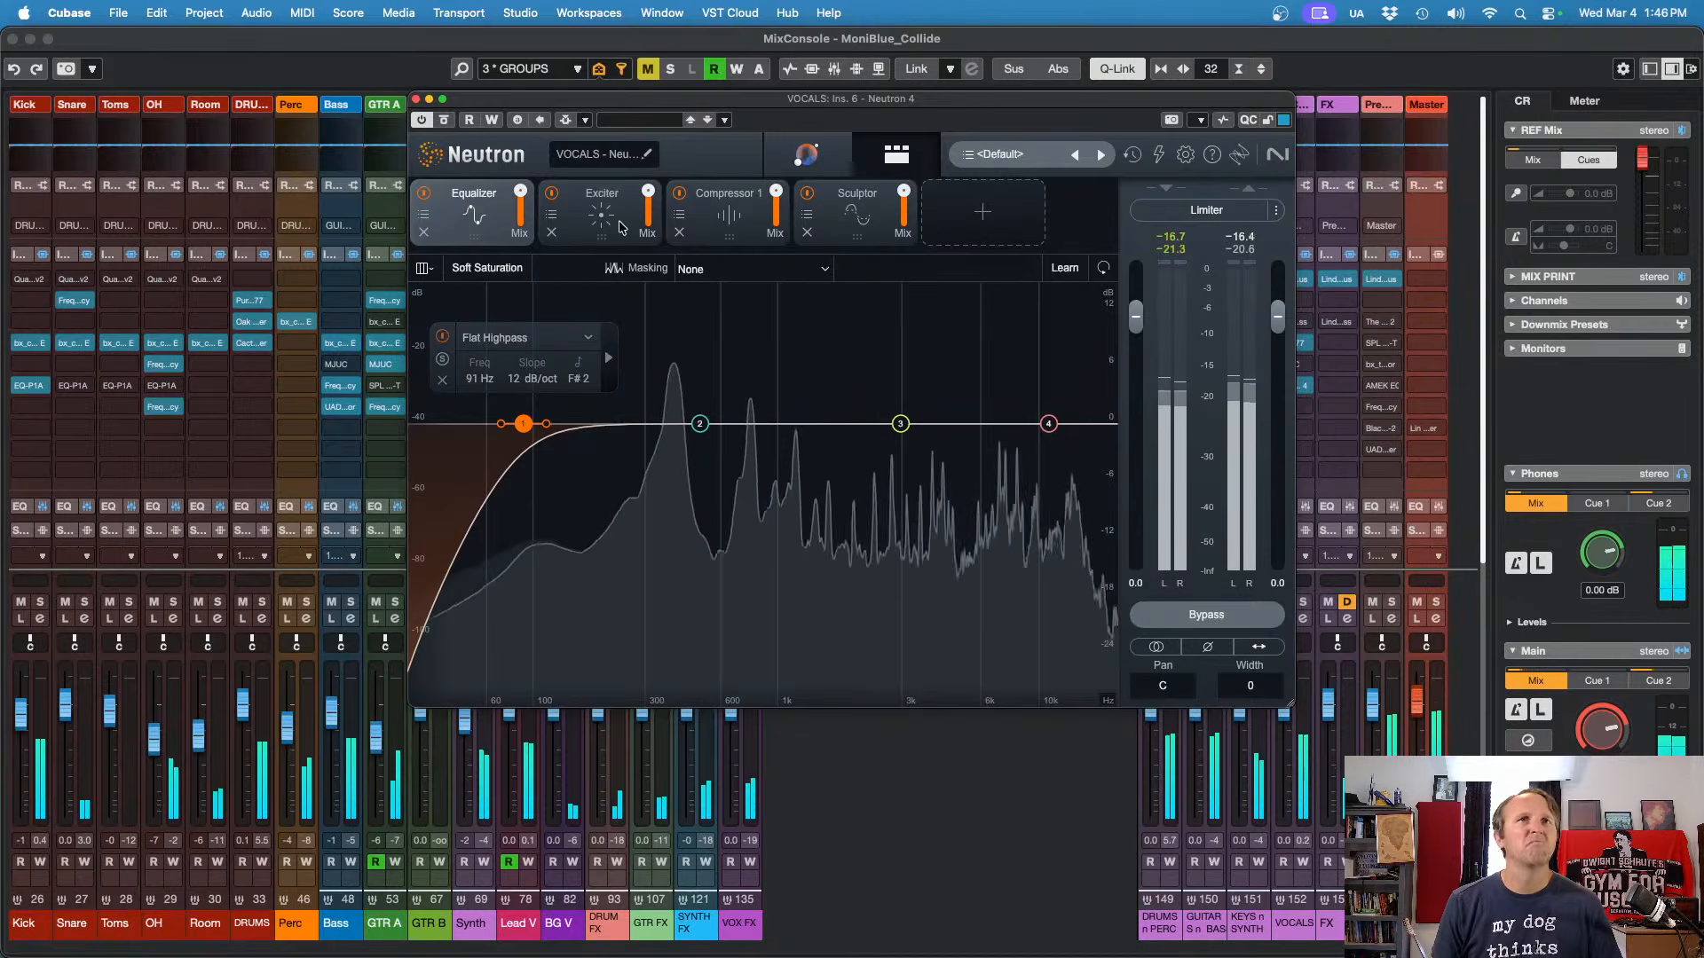
key("space")
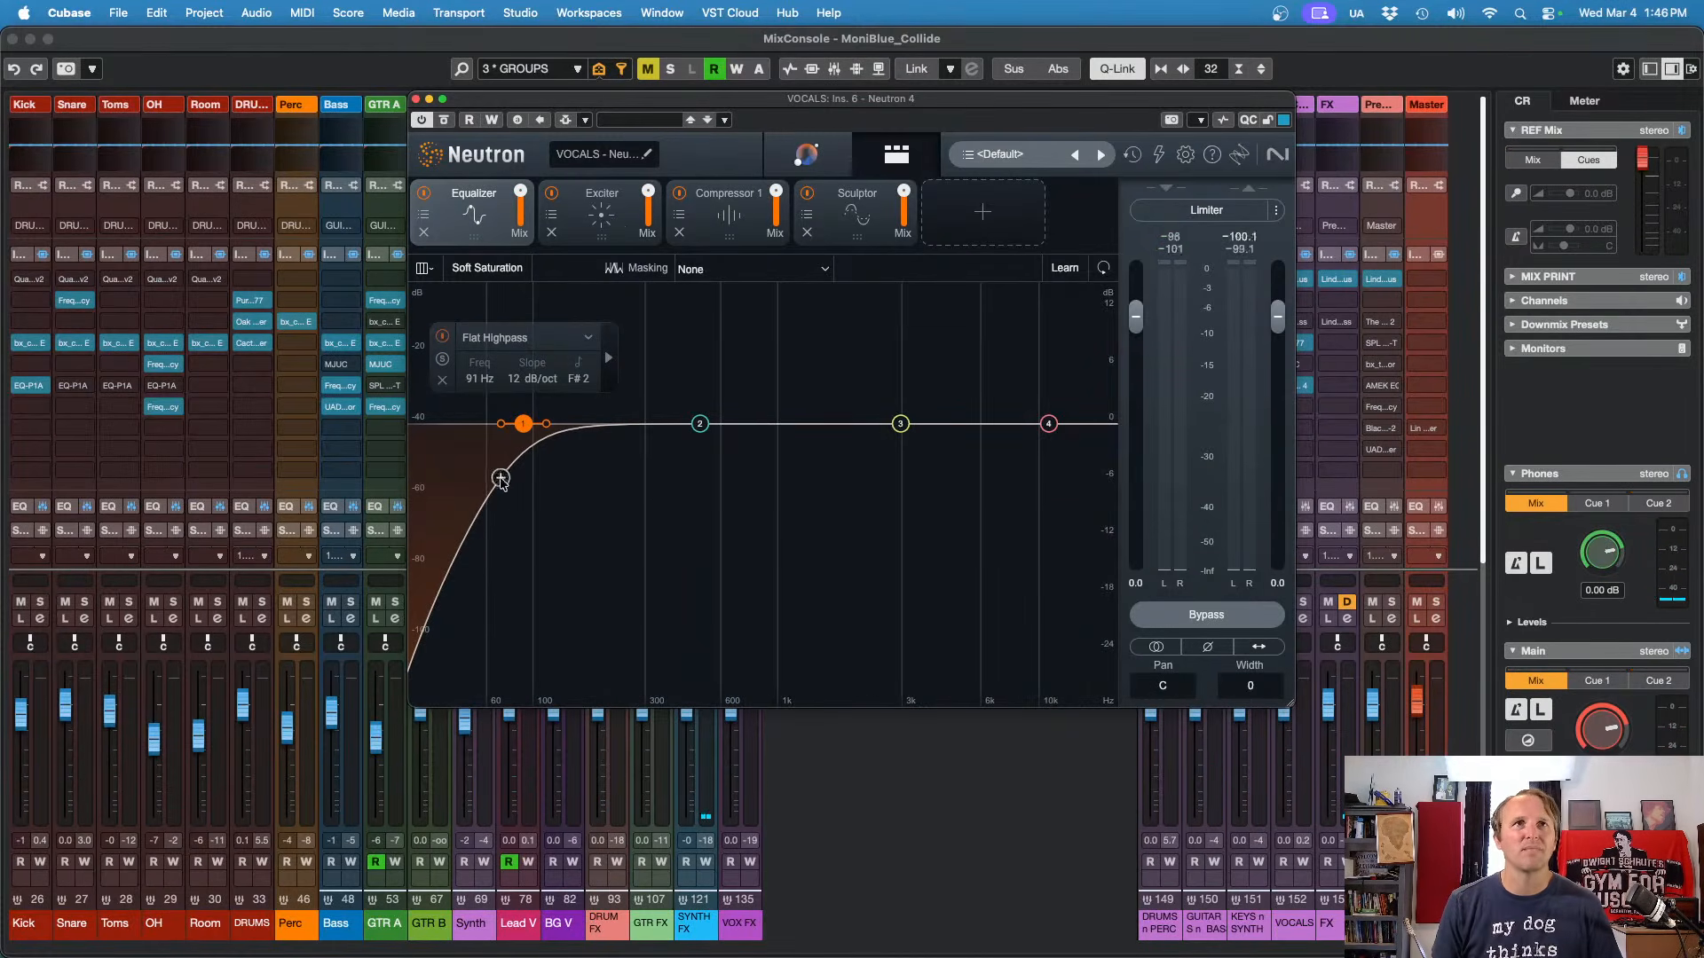
Step: Set the drive of the Neutron Exciter's upper band to 6.7 in Classic mode during playback
left_click(597, 229)
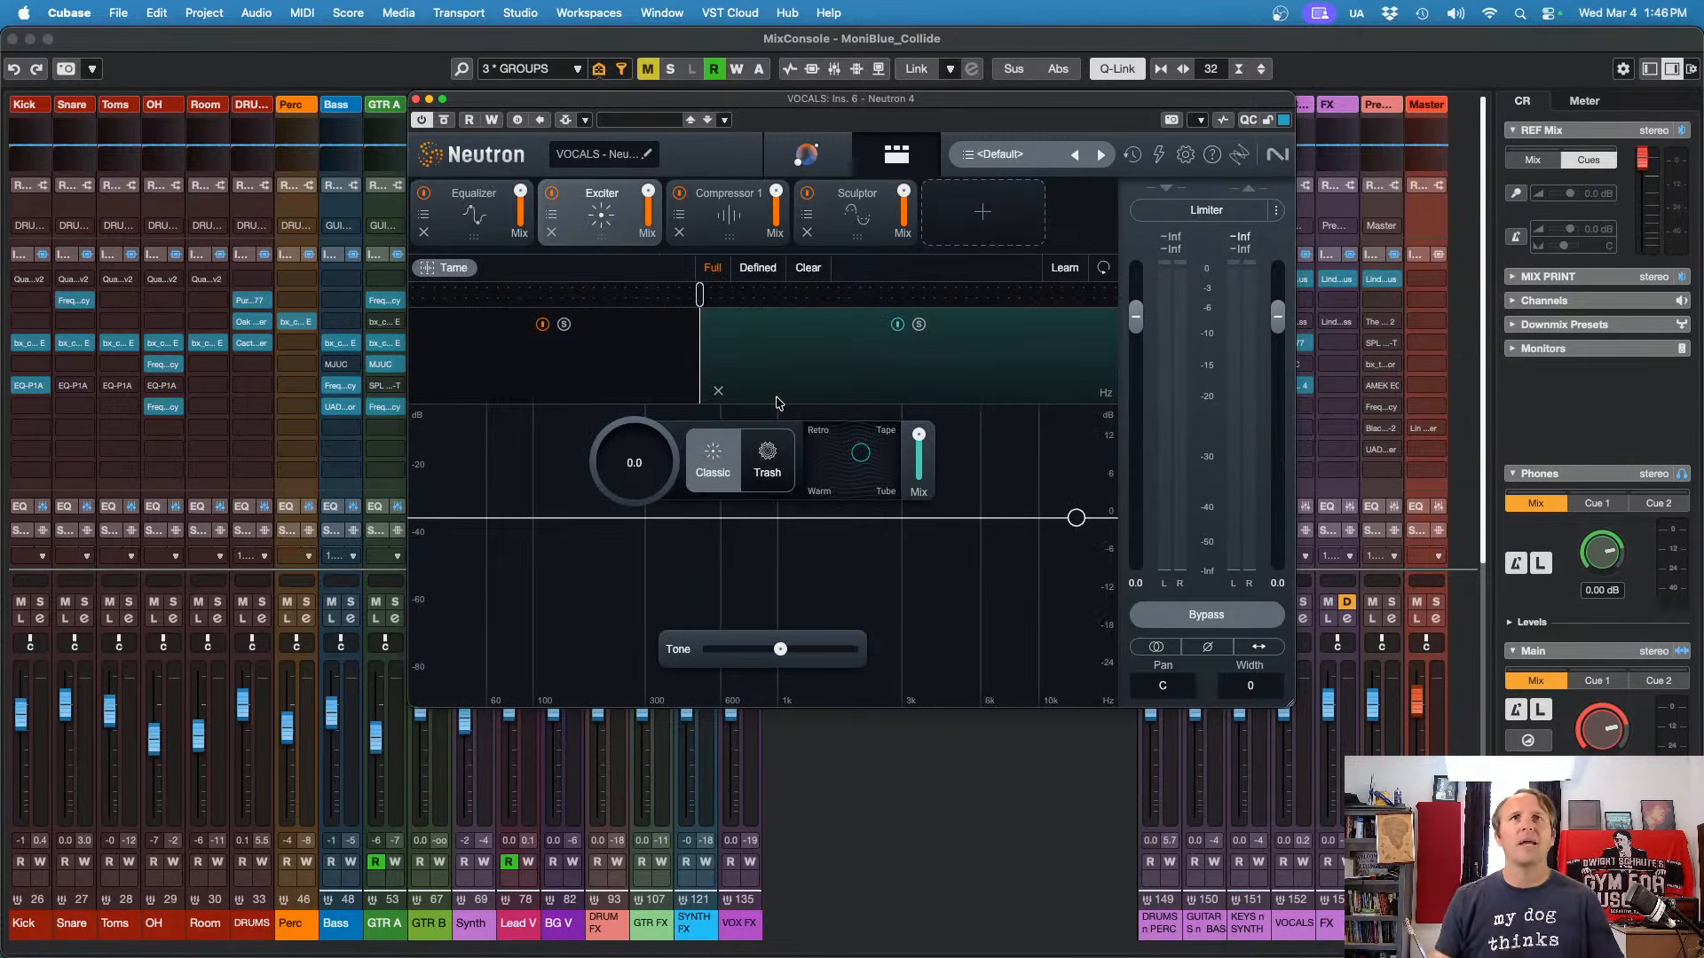
key("space")
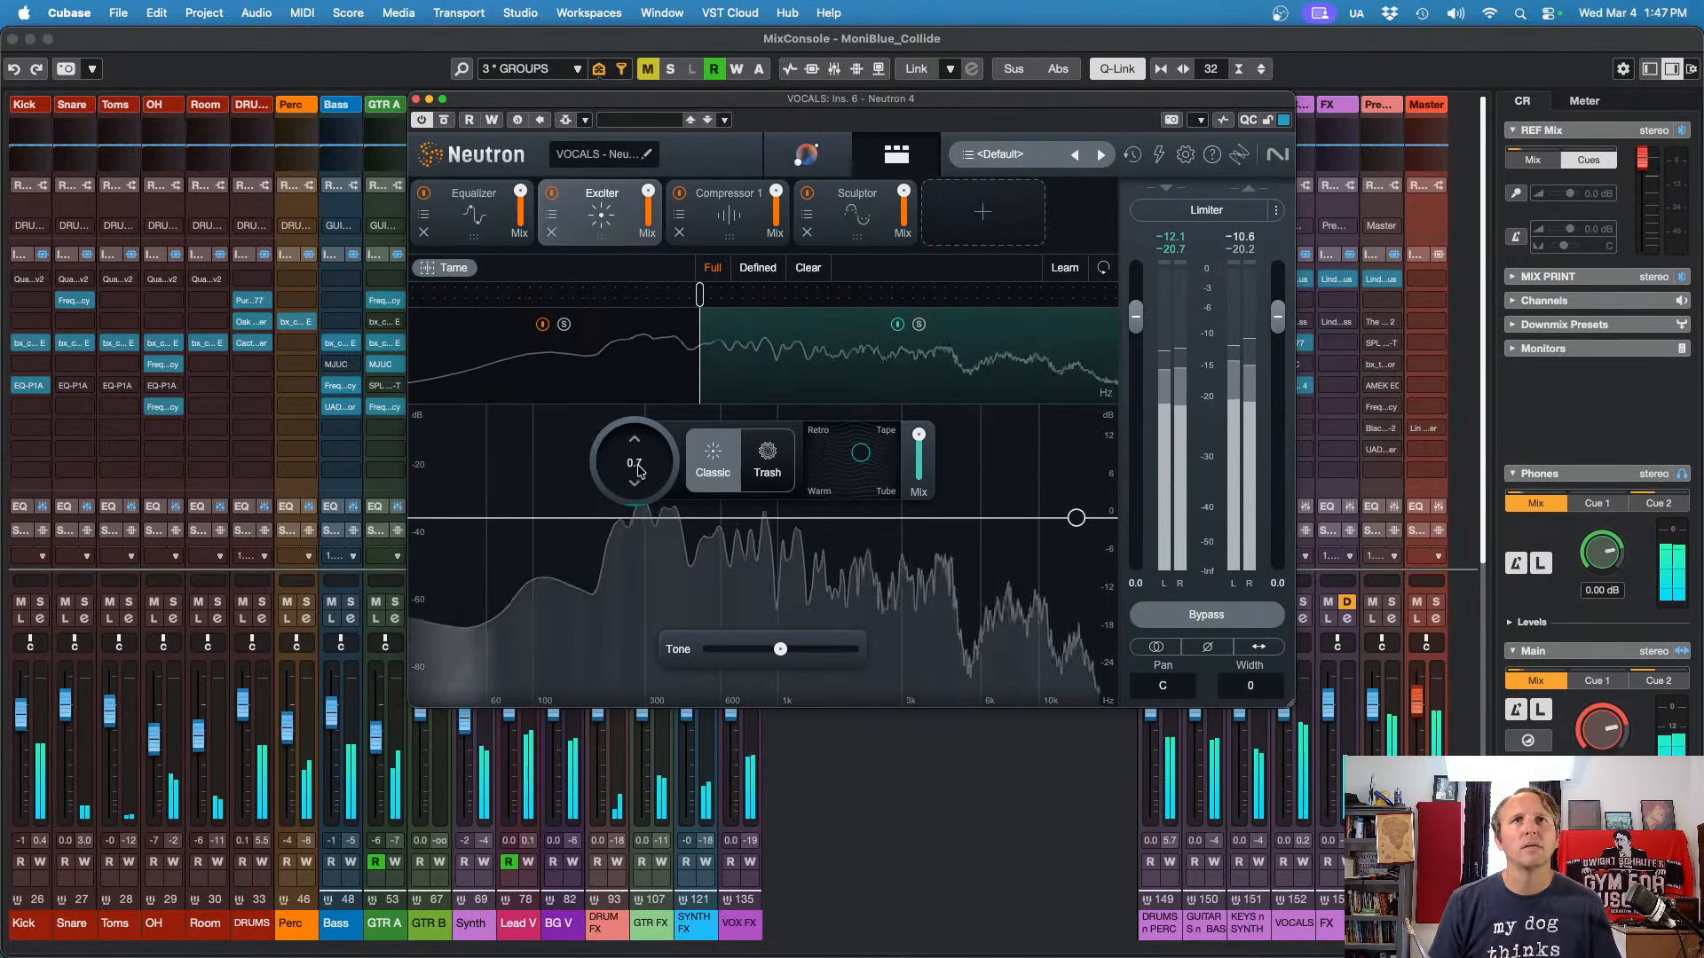
scroll(638, 472, "up", 3)
scroll(638, 472, "up", 7)
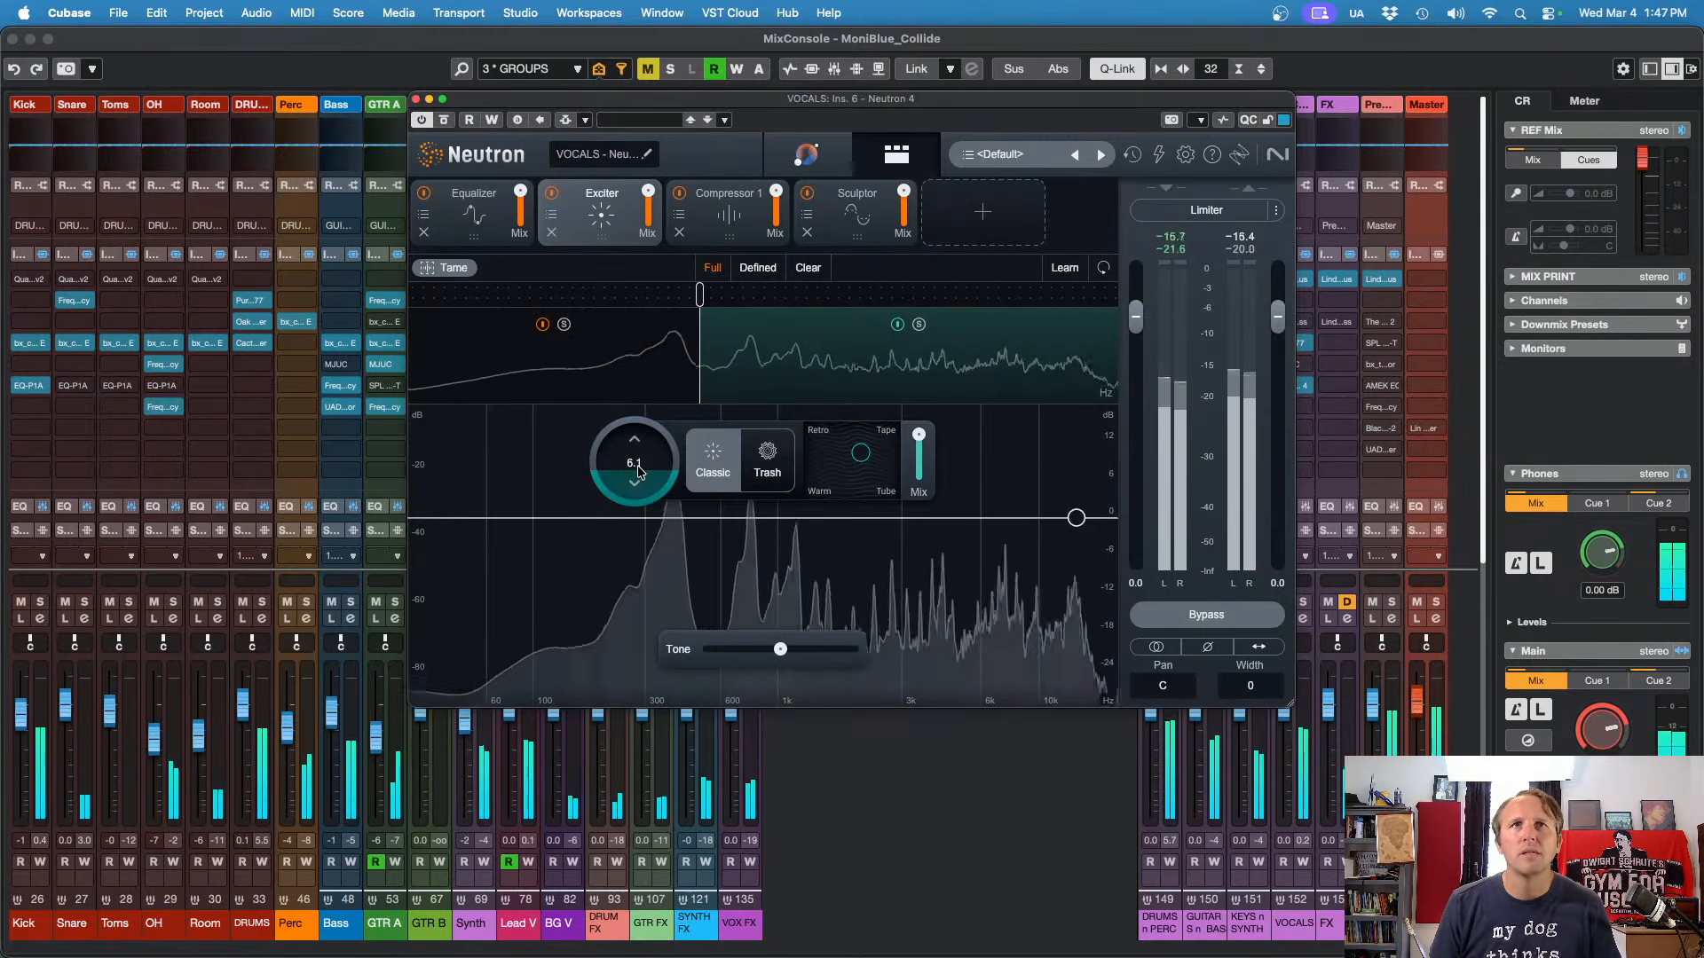
scroll(638, 472, "up", 1)
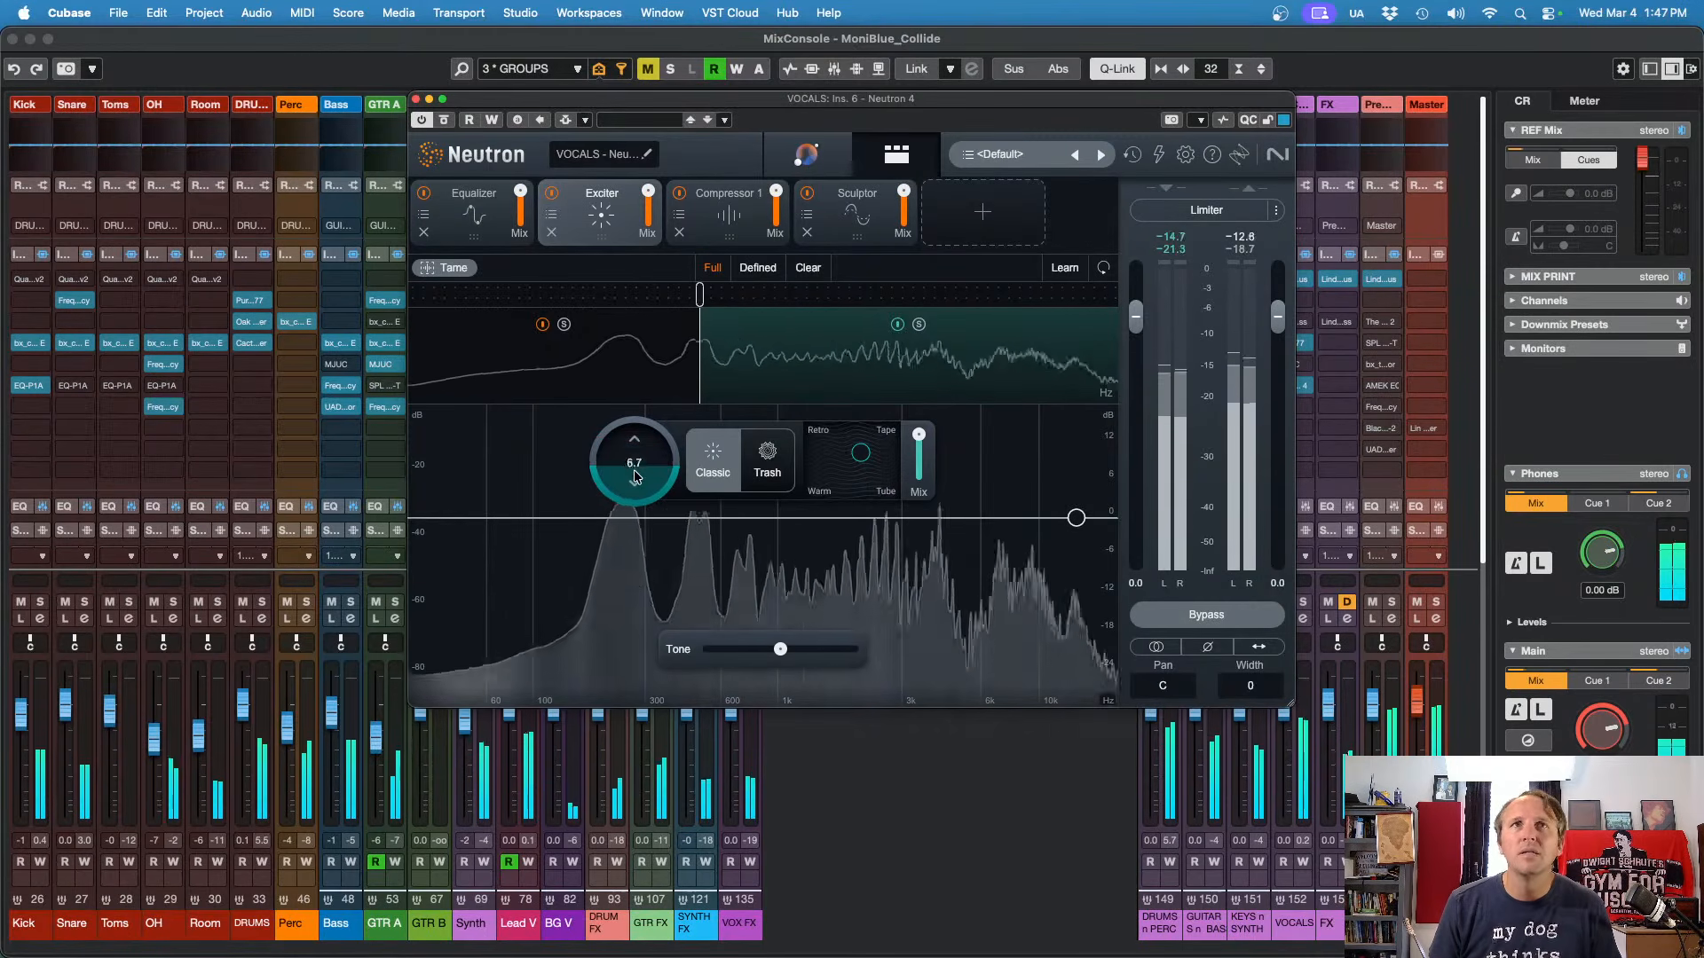
Step: Lower the drive of the Neutron Exciter's upper band to 2.5 during playback
scroll(636, 473, "down", 6)
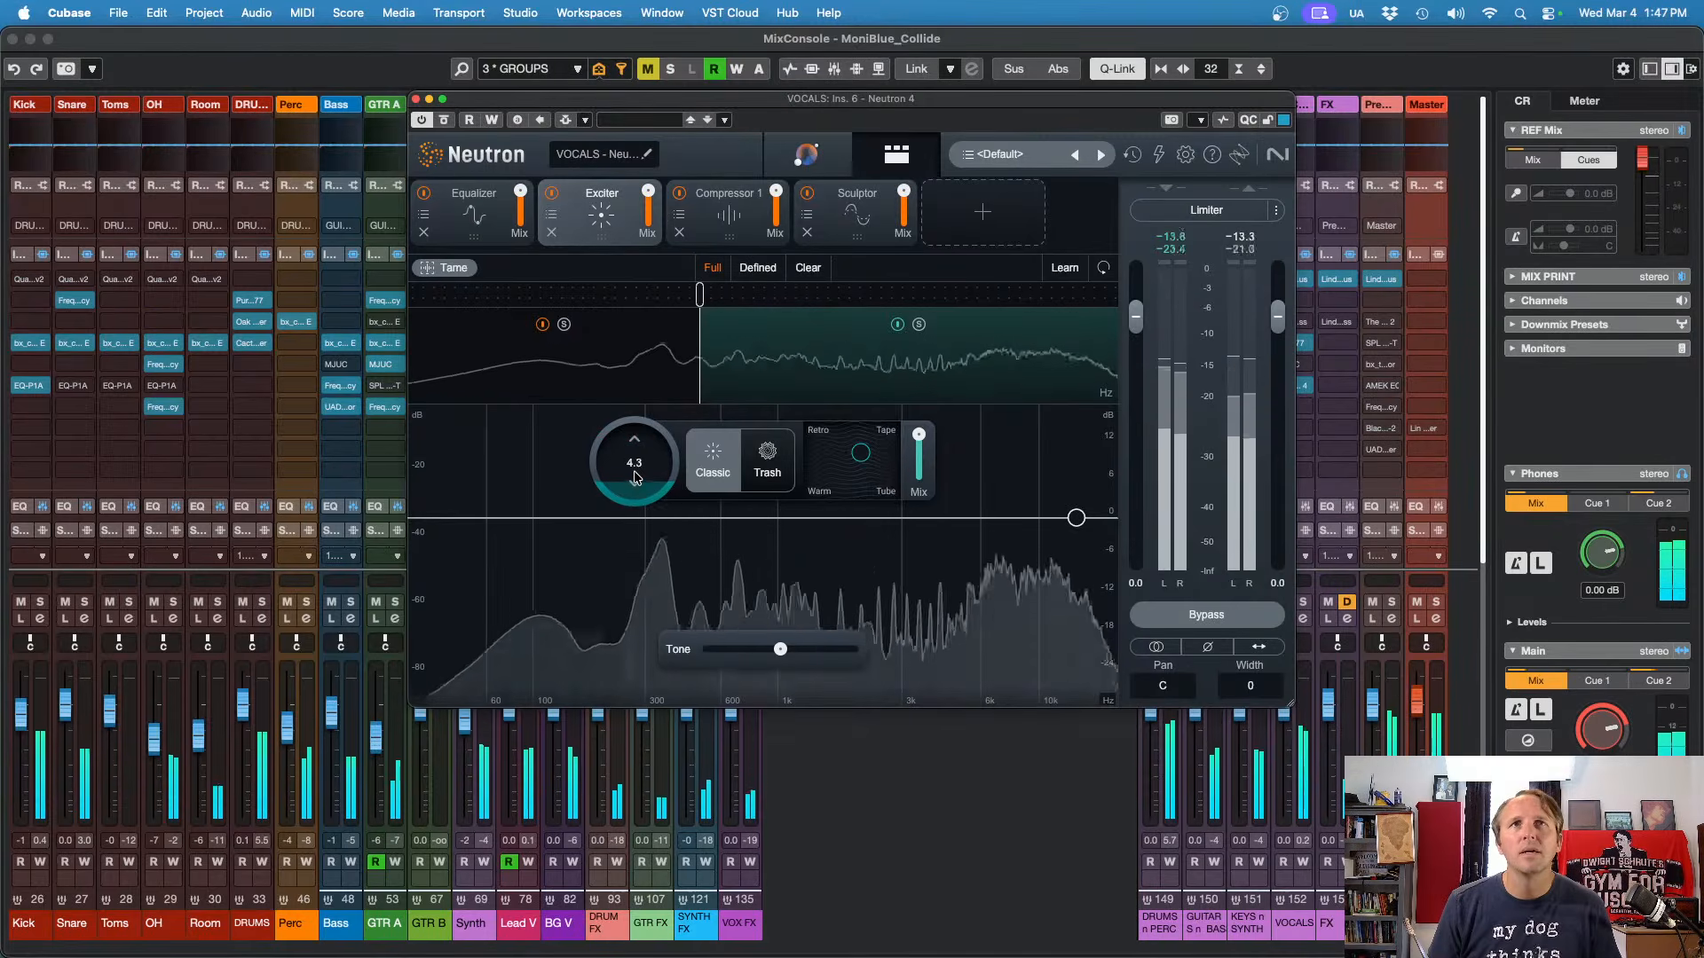
scroll(635, 477, "down", 1)
scroll(635, 477, "down", 2)
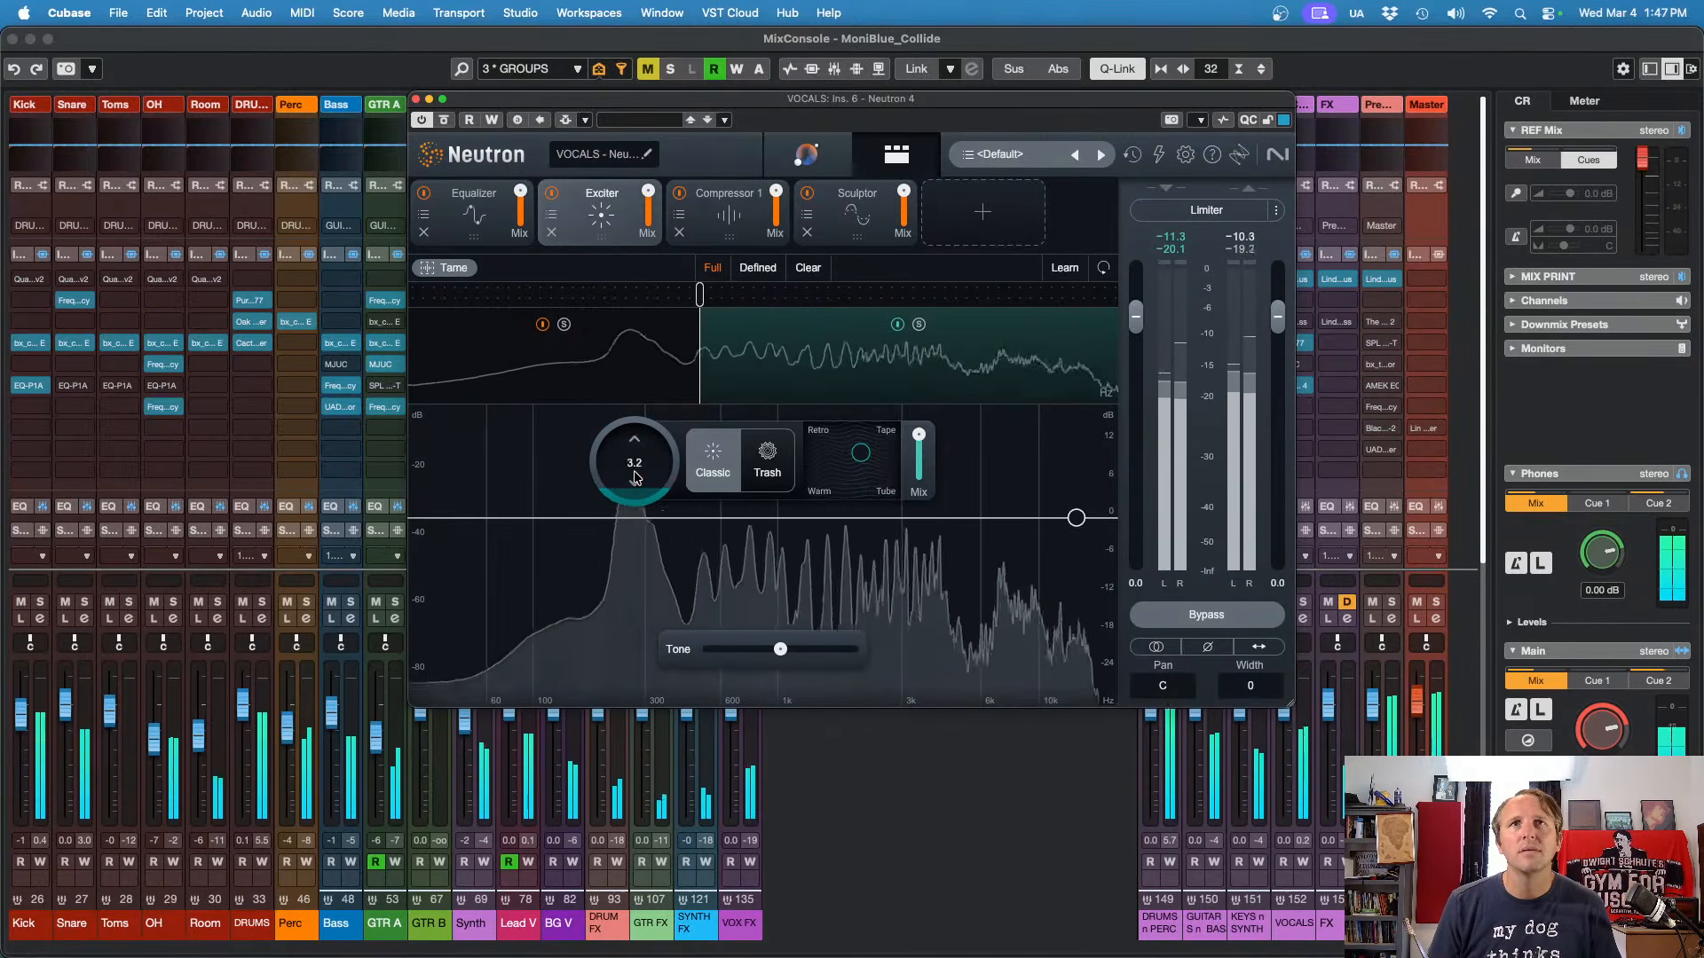
scroll(636, 477, "down", 1)
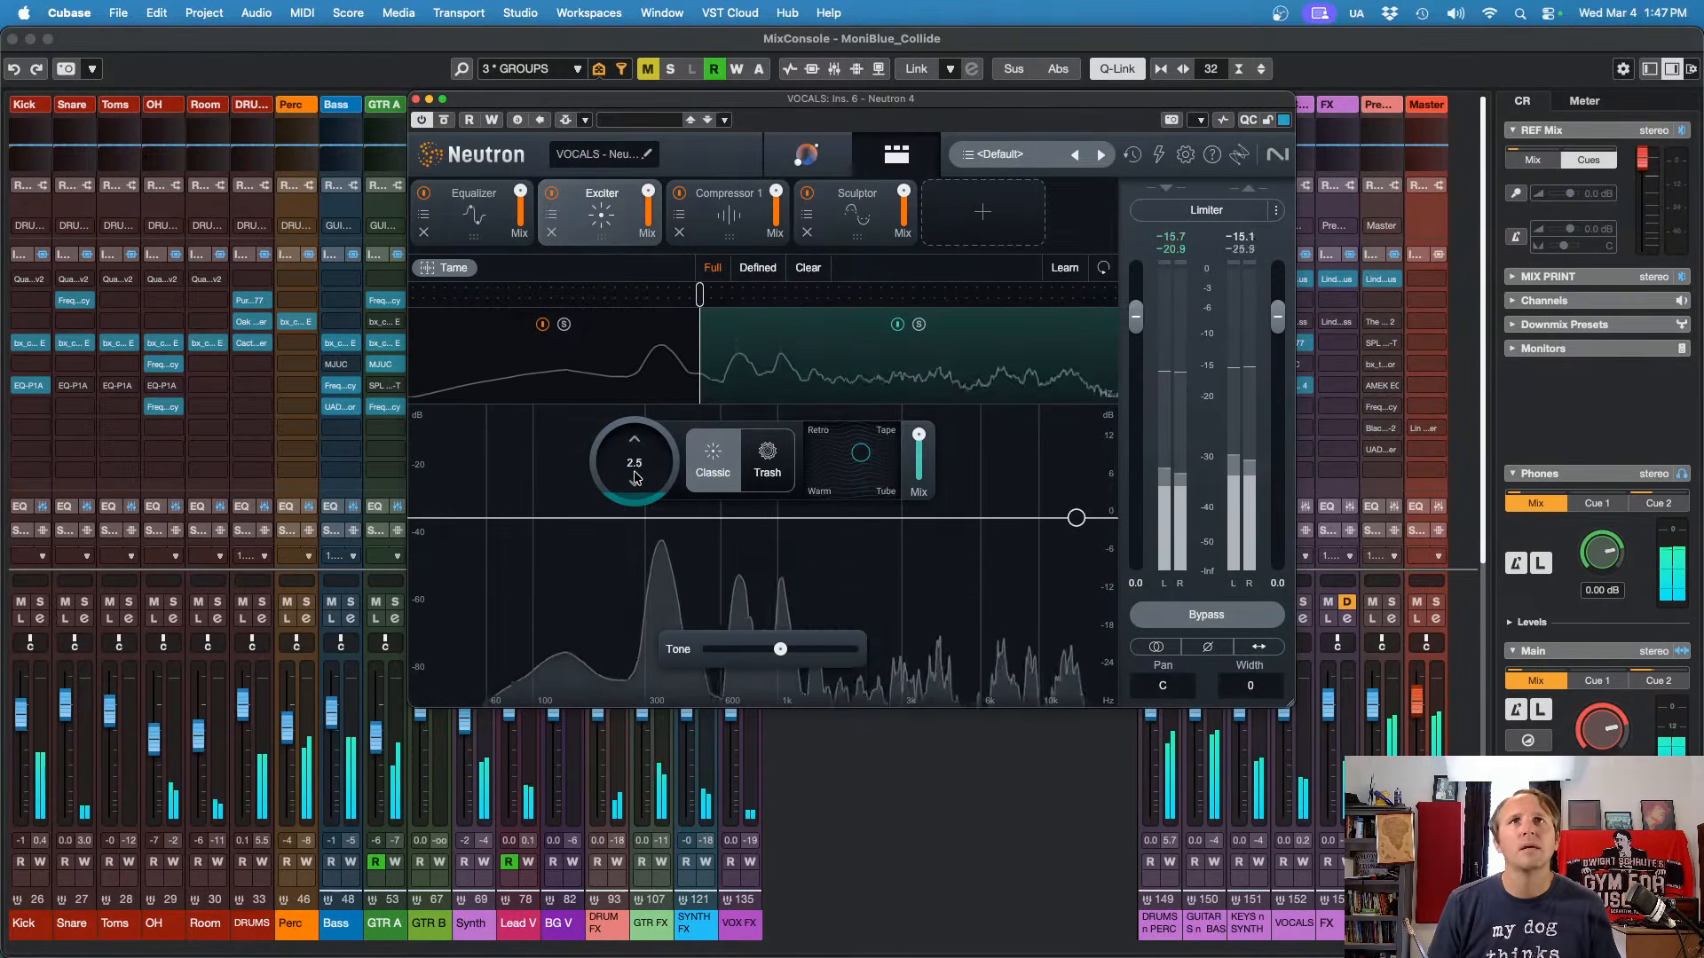
Step: Set Neutron's Compressor 1 to Vintage mode with a threshold of -14.6 dB during playback
left_click(743, 211)
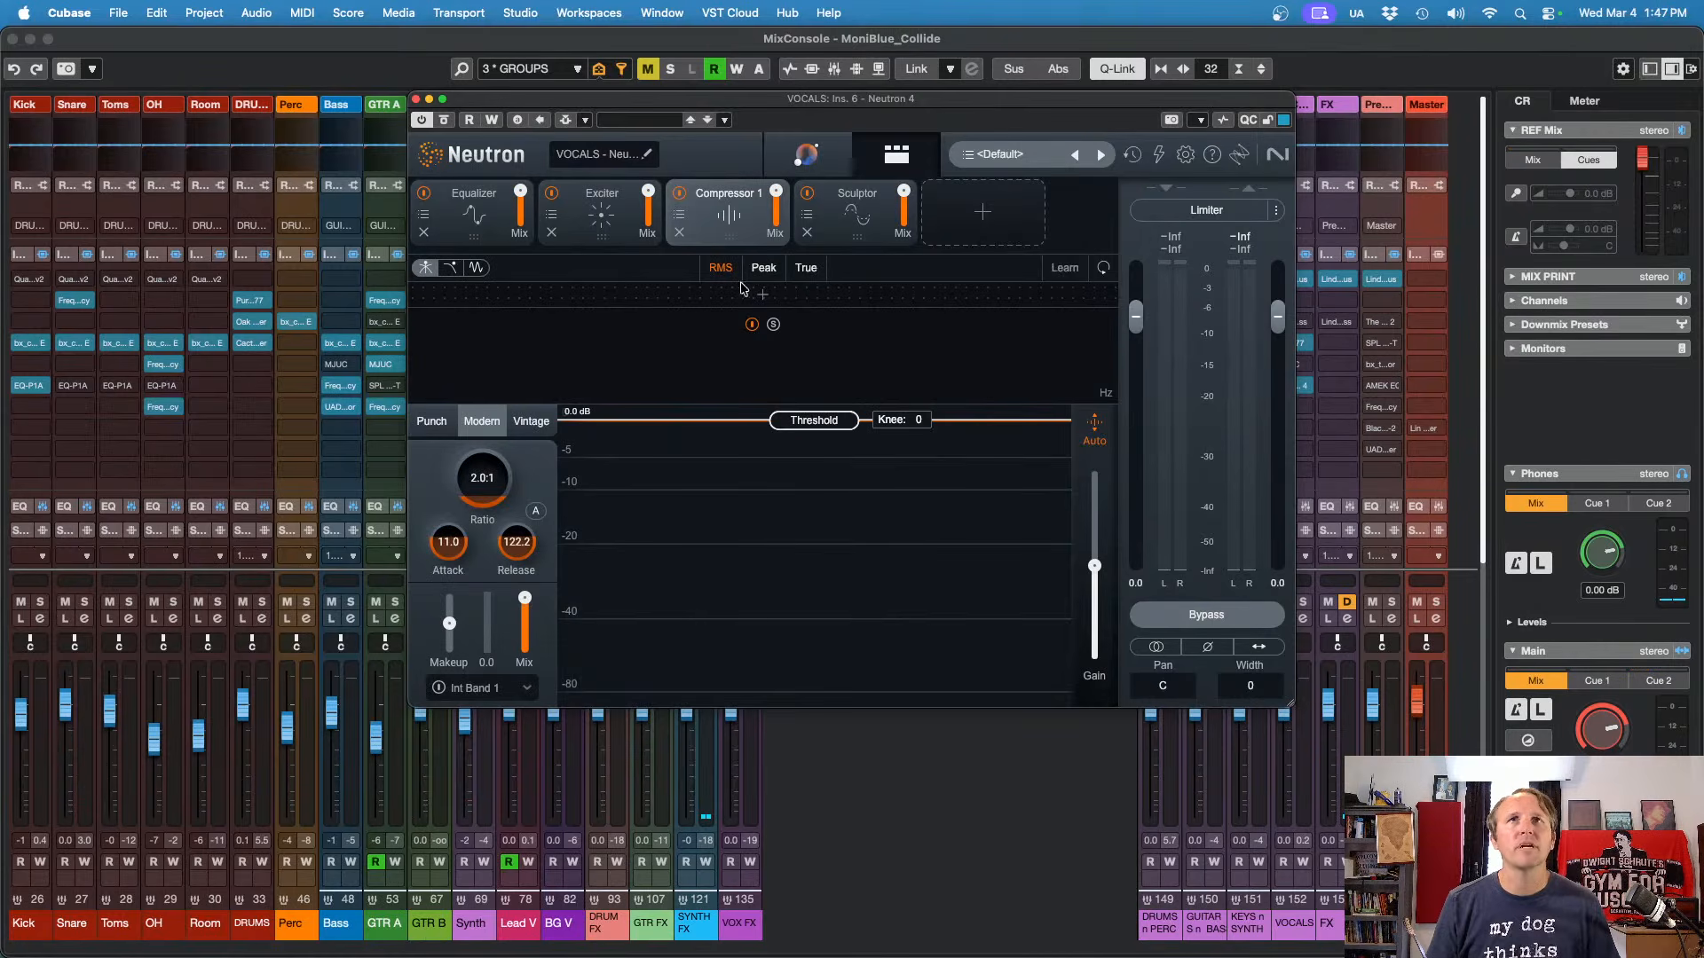
left_click(530, 424)
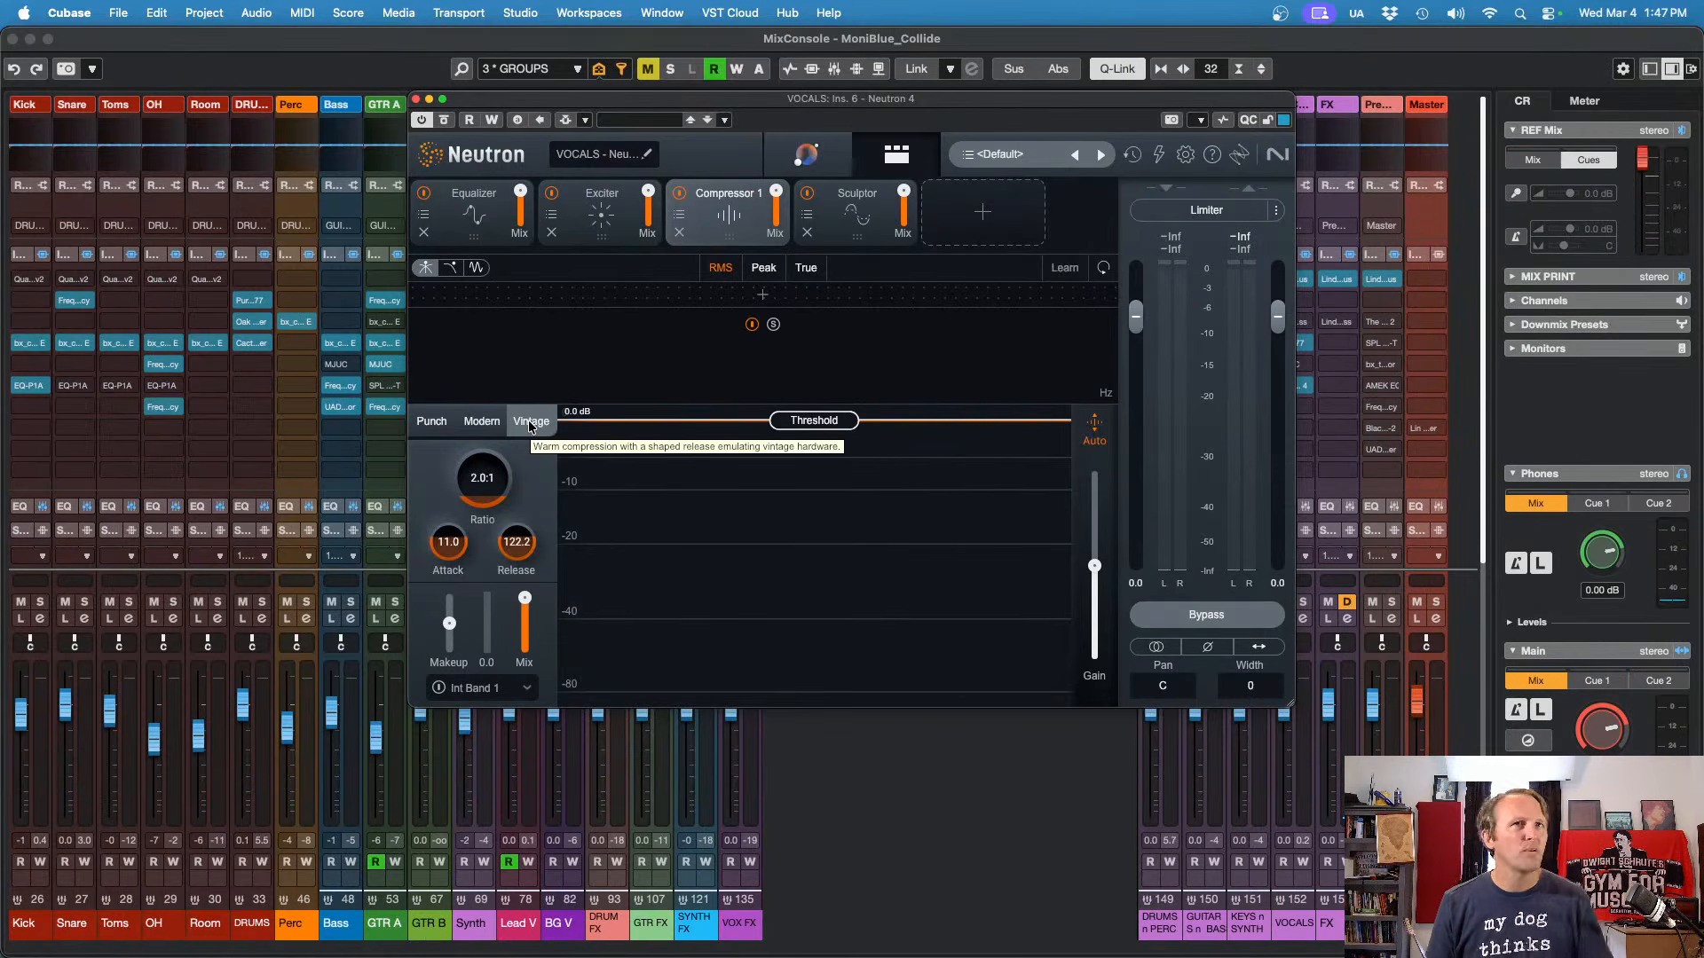
left_click(500, 424)
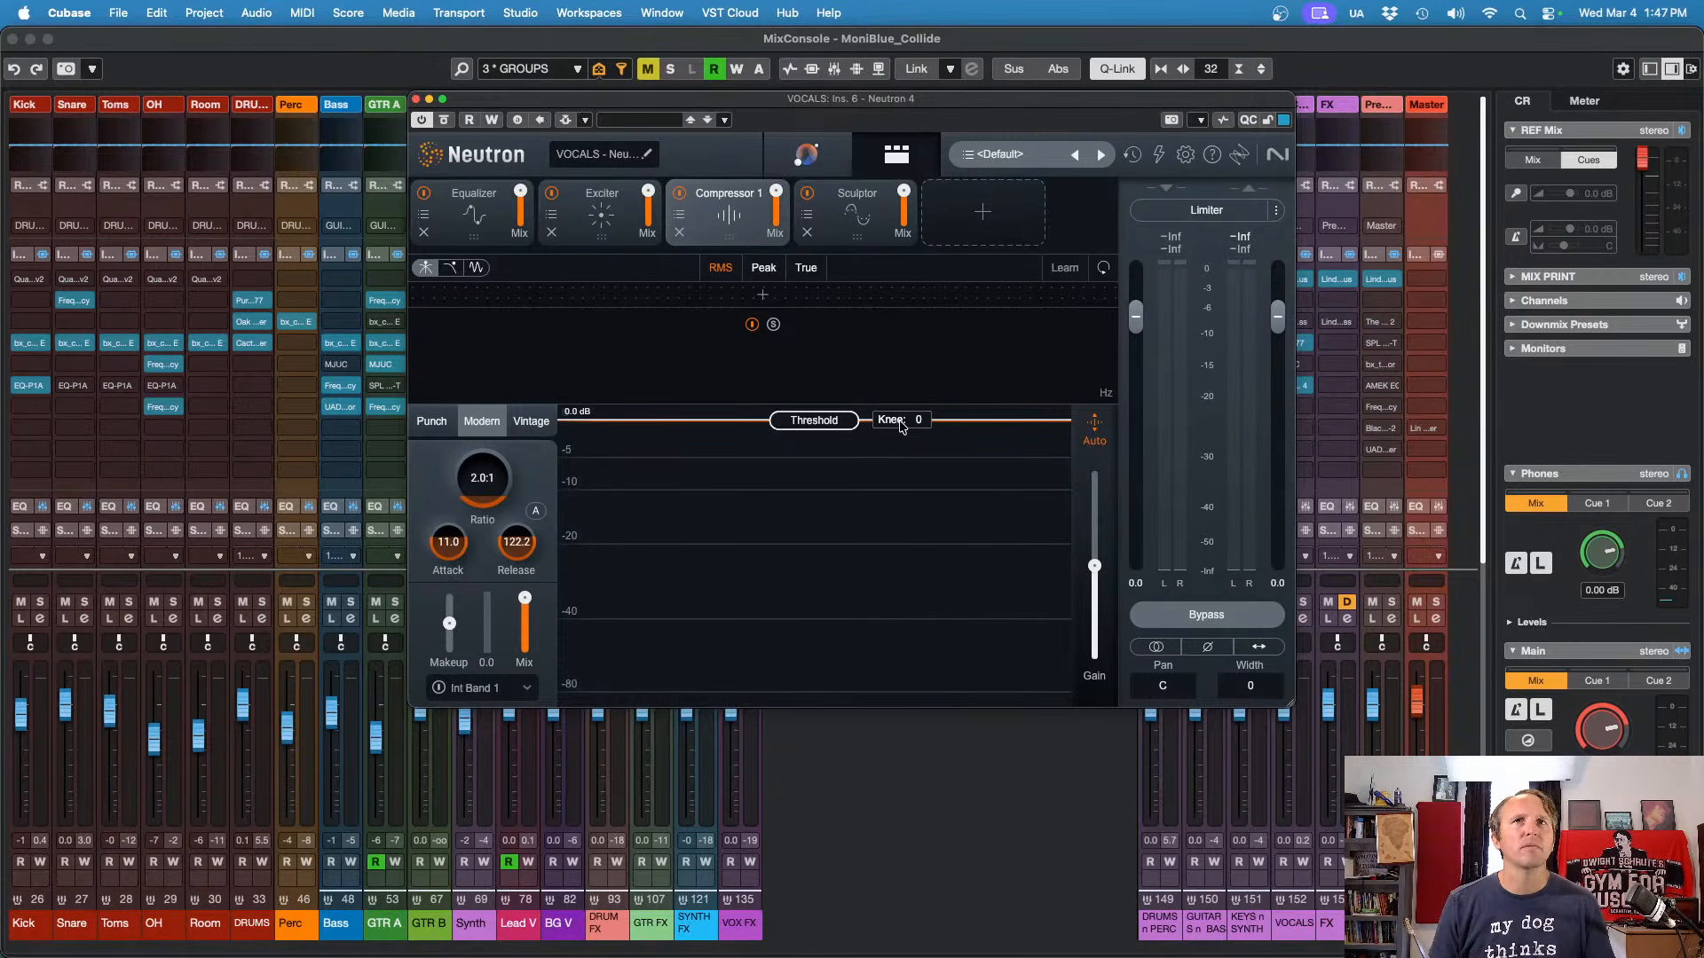
key("space")
left_click(531, 421)
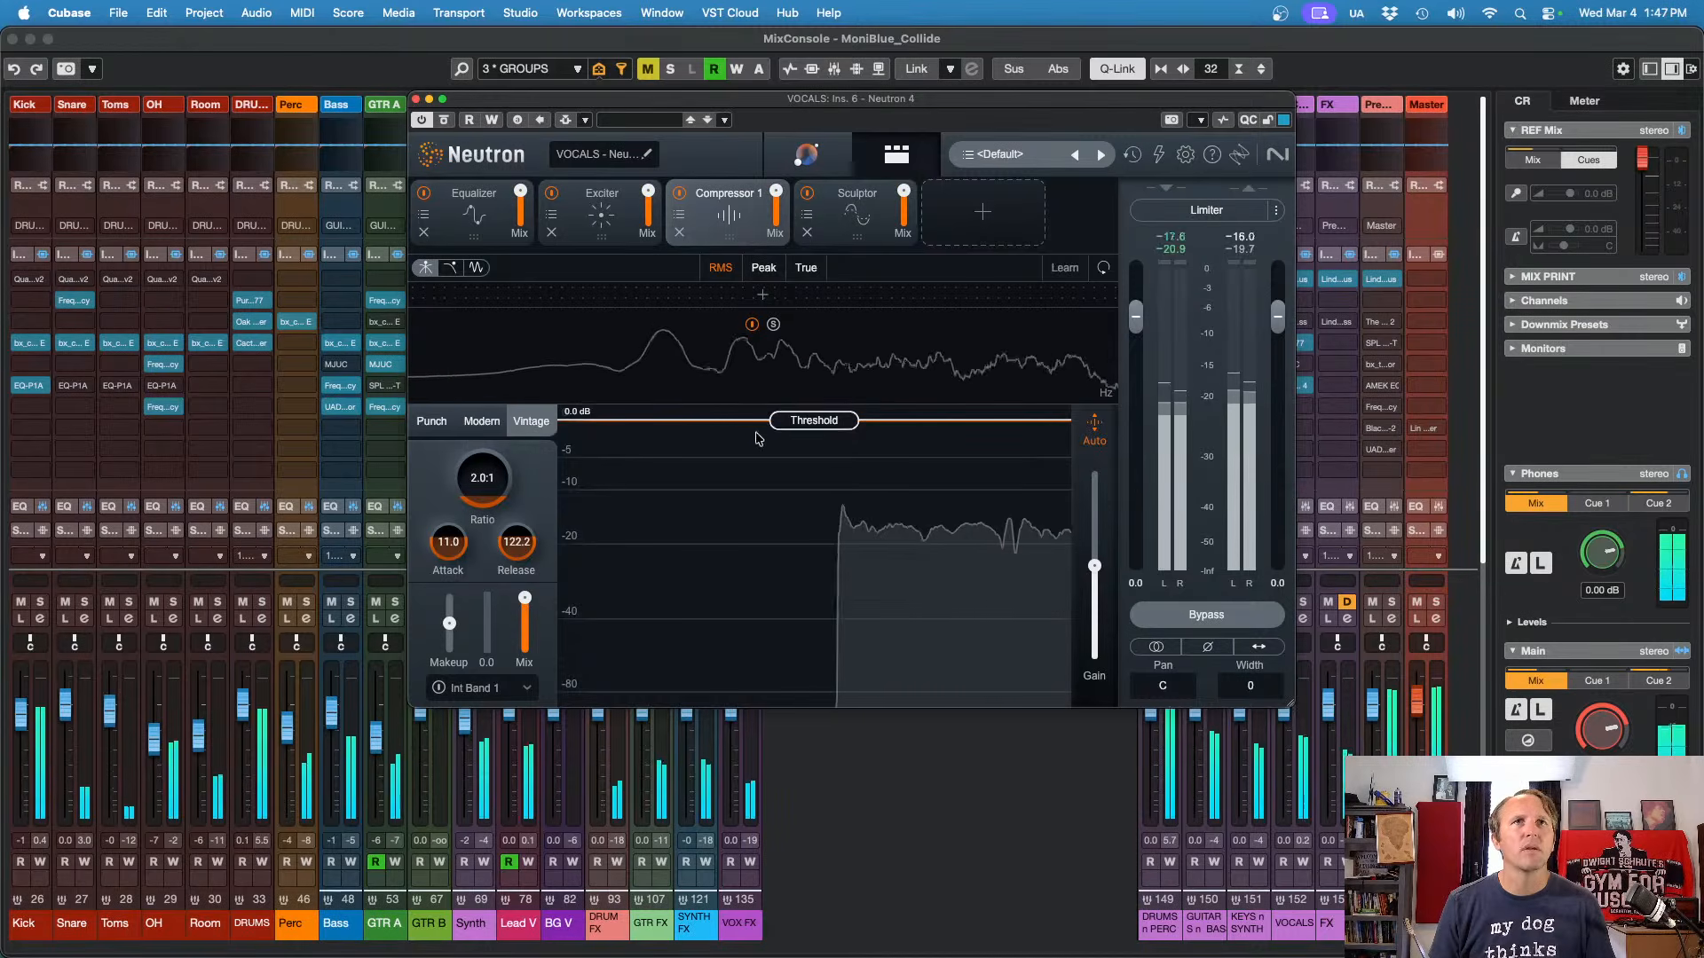
left_click_drag(803, 420, 811, 520)
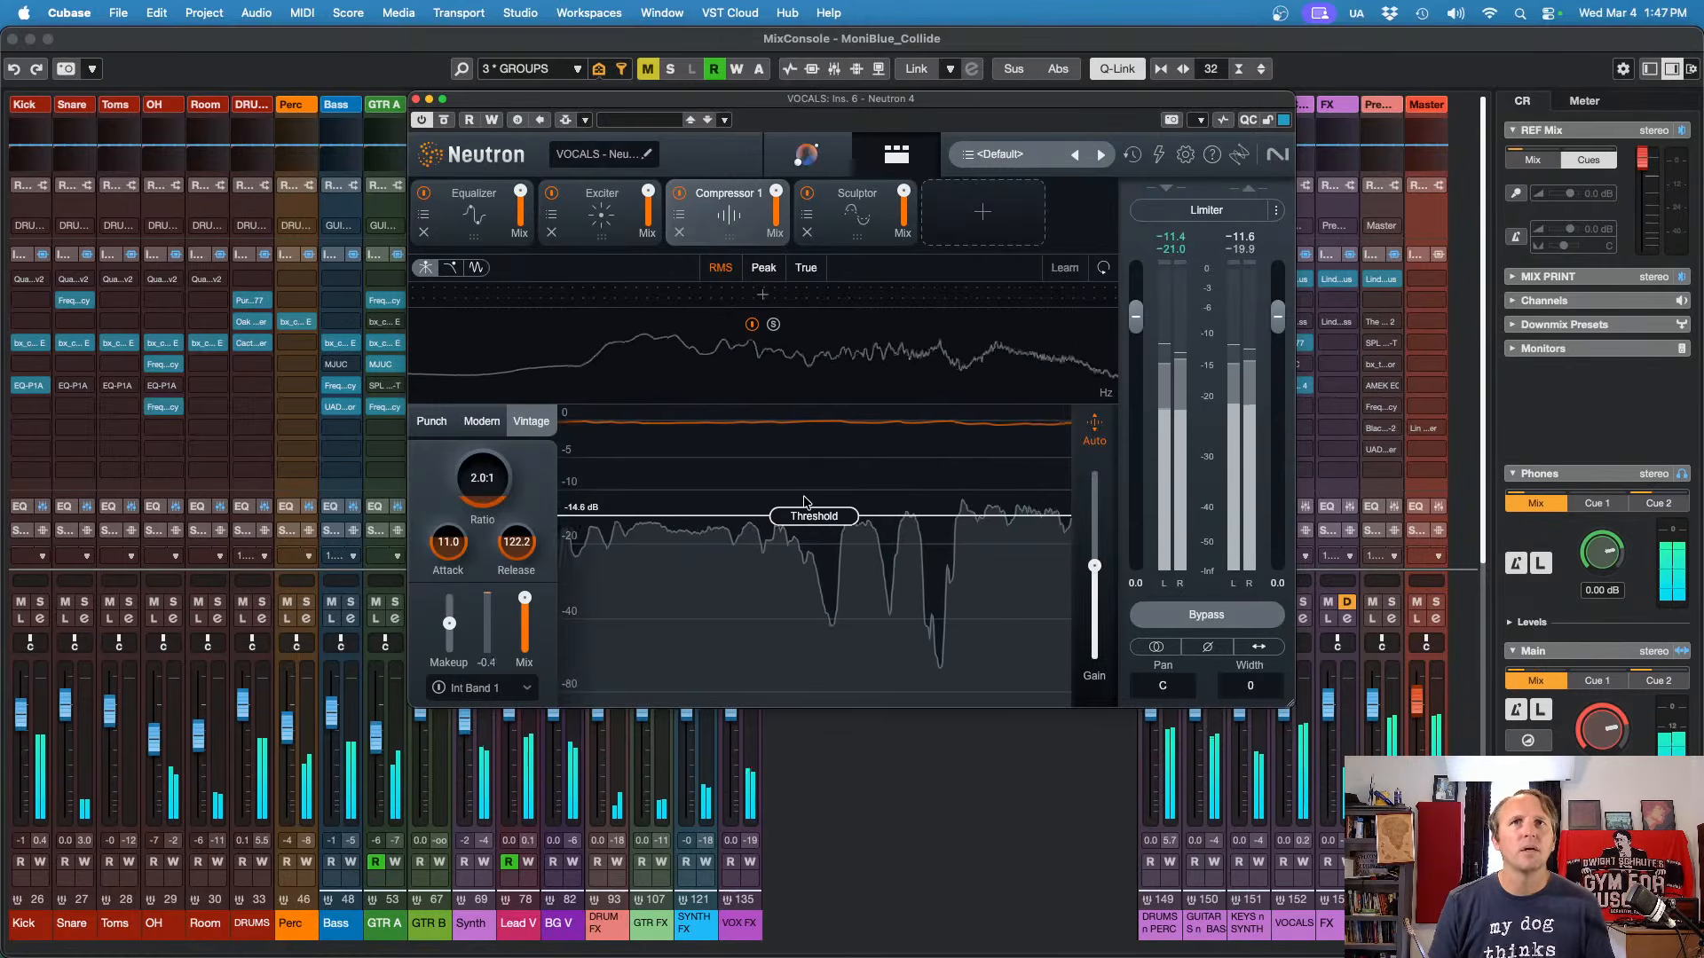
key("space")
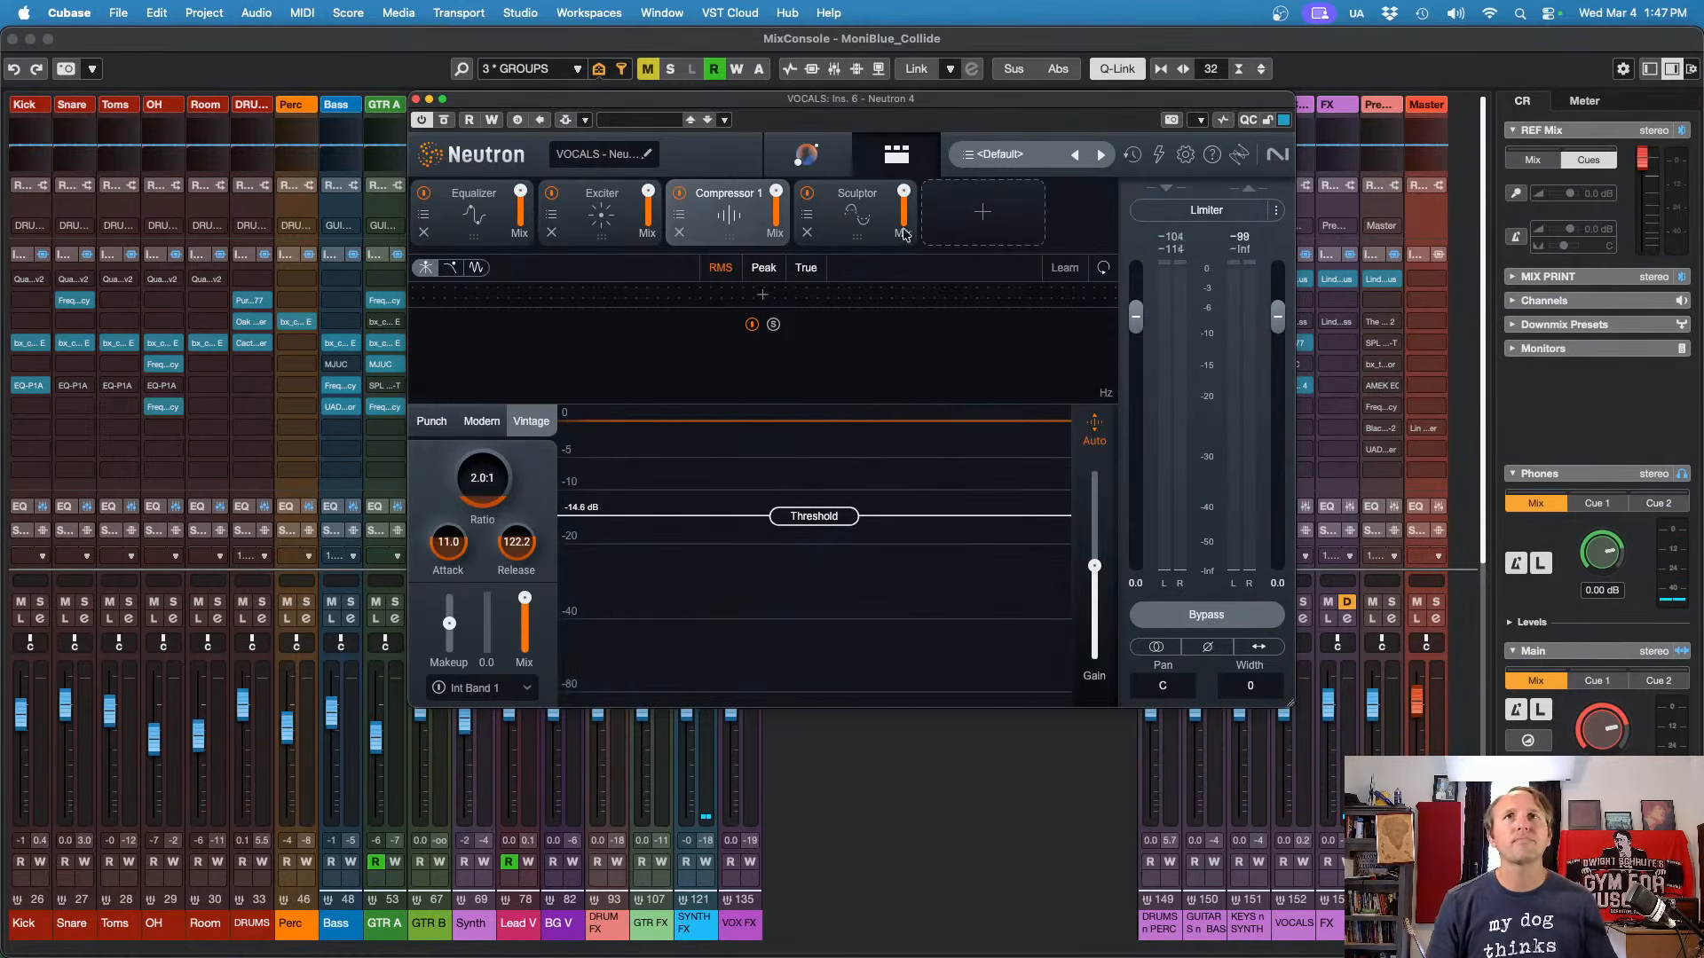
Step: Set the Neutron Sculptor's intensity to 24.0 with the Vocals target during playback
left_click(874, 218)
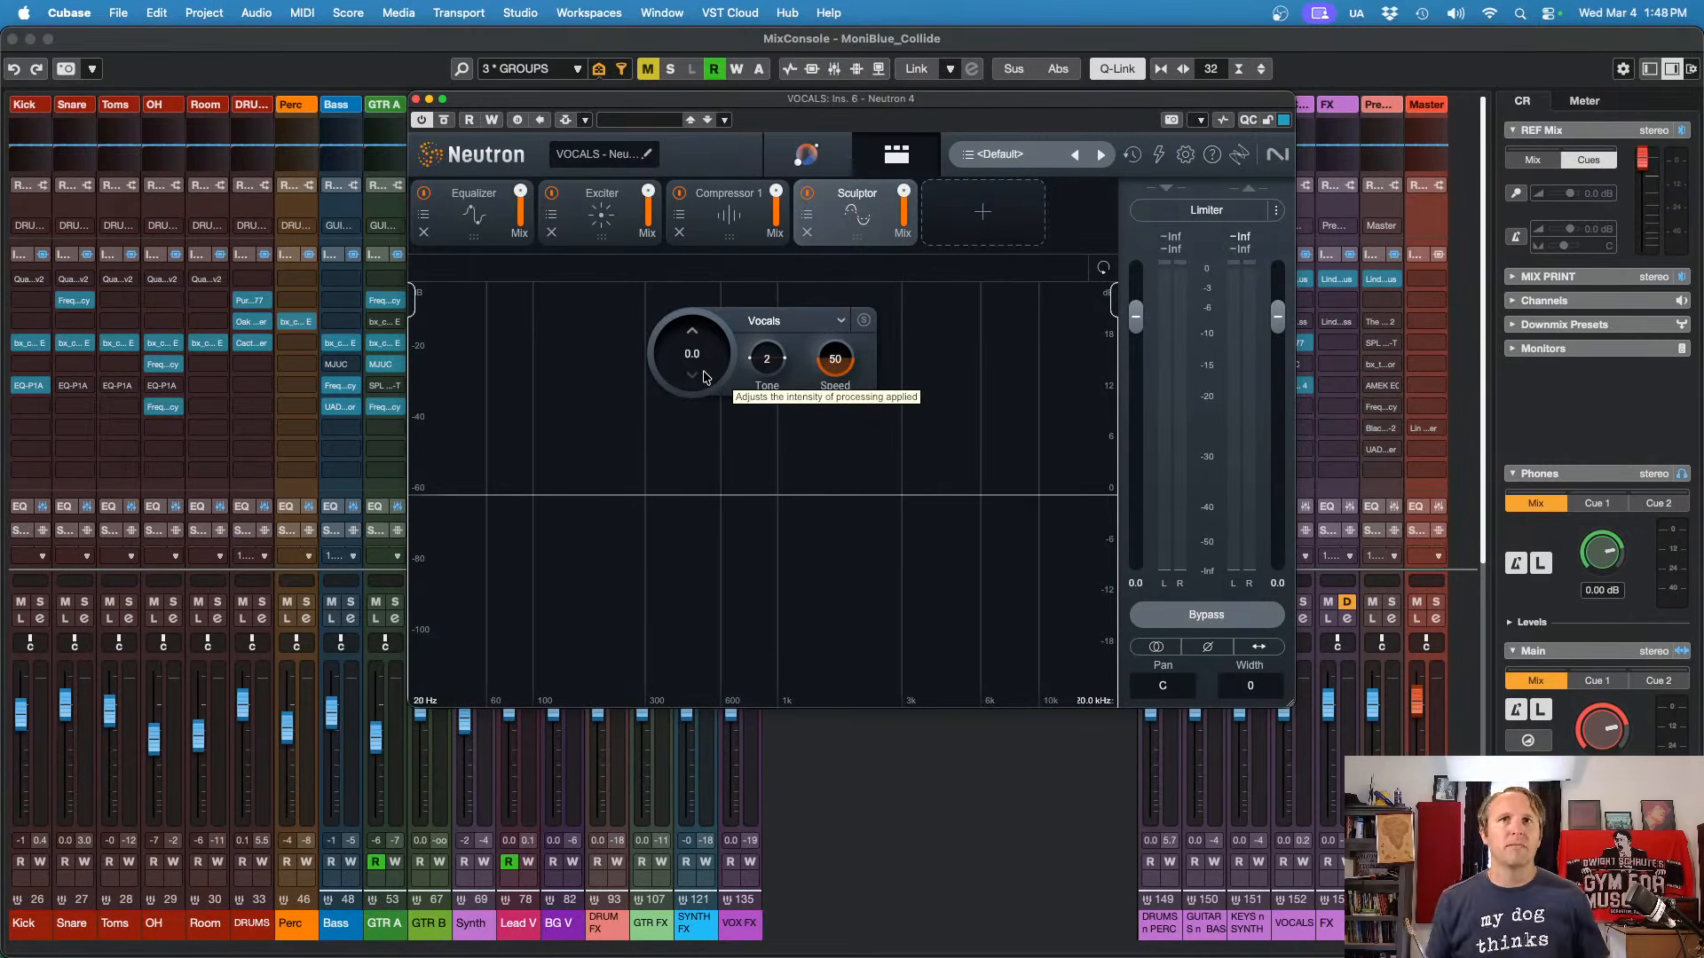
key("space")
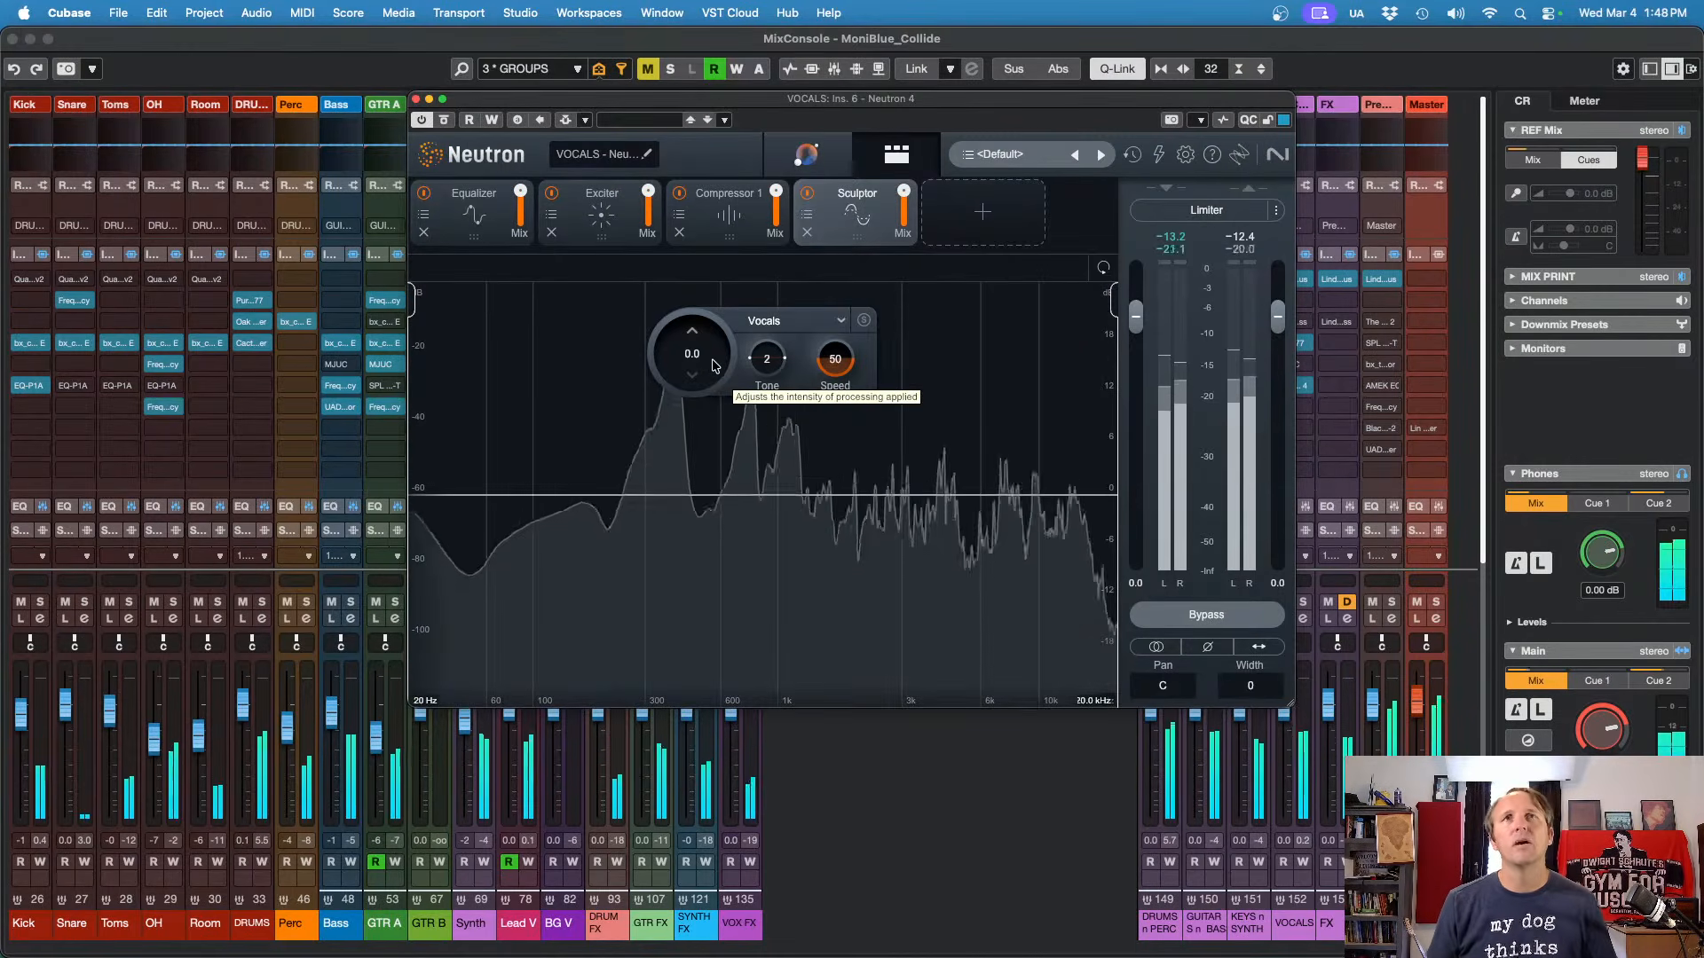
left_click_drag(707, 374, 711, 367)
scroll(709, 365, "up", 5)
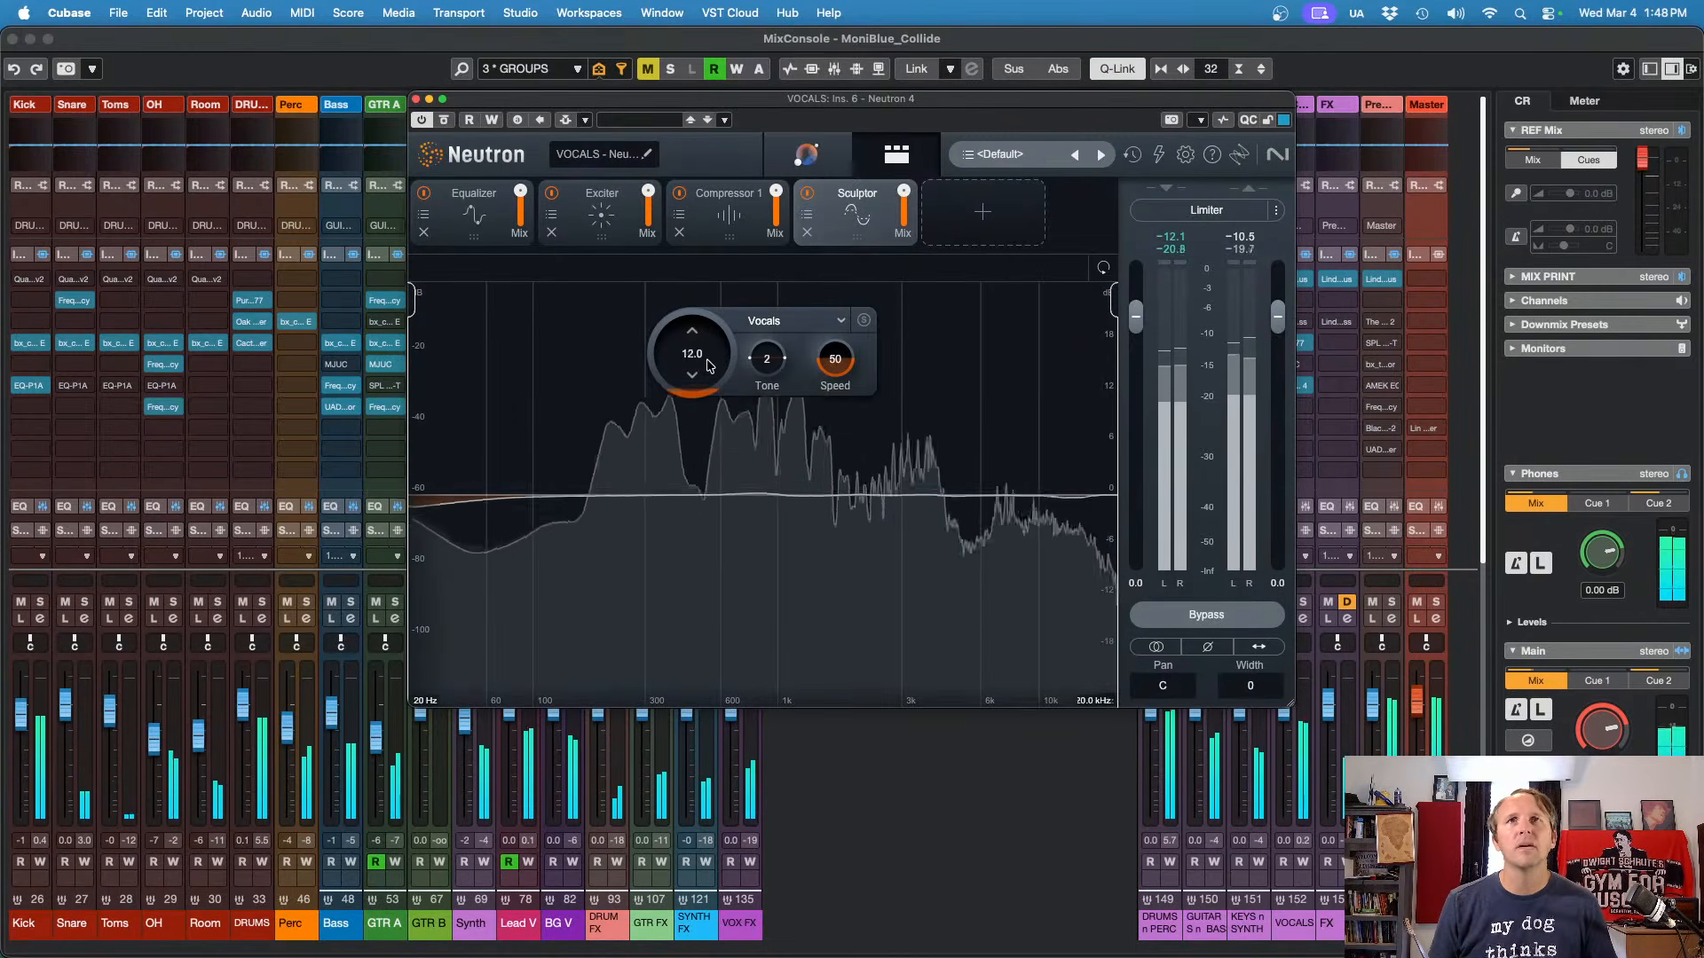
scroll(708, 365, "up", 6)
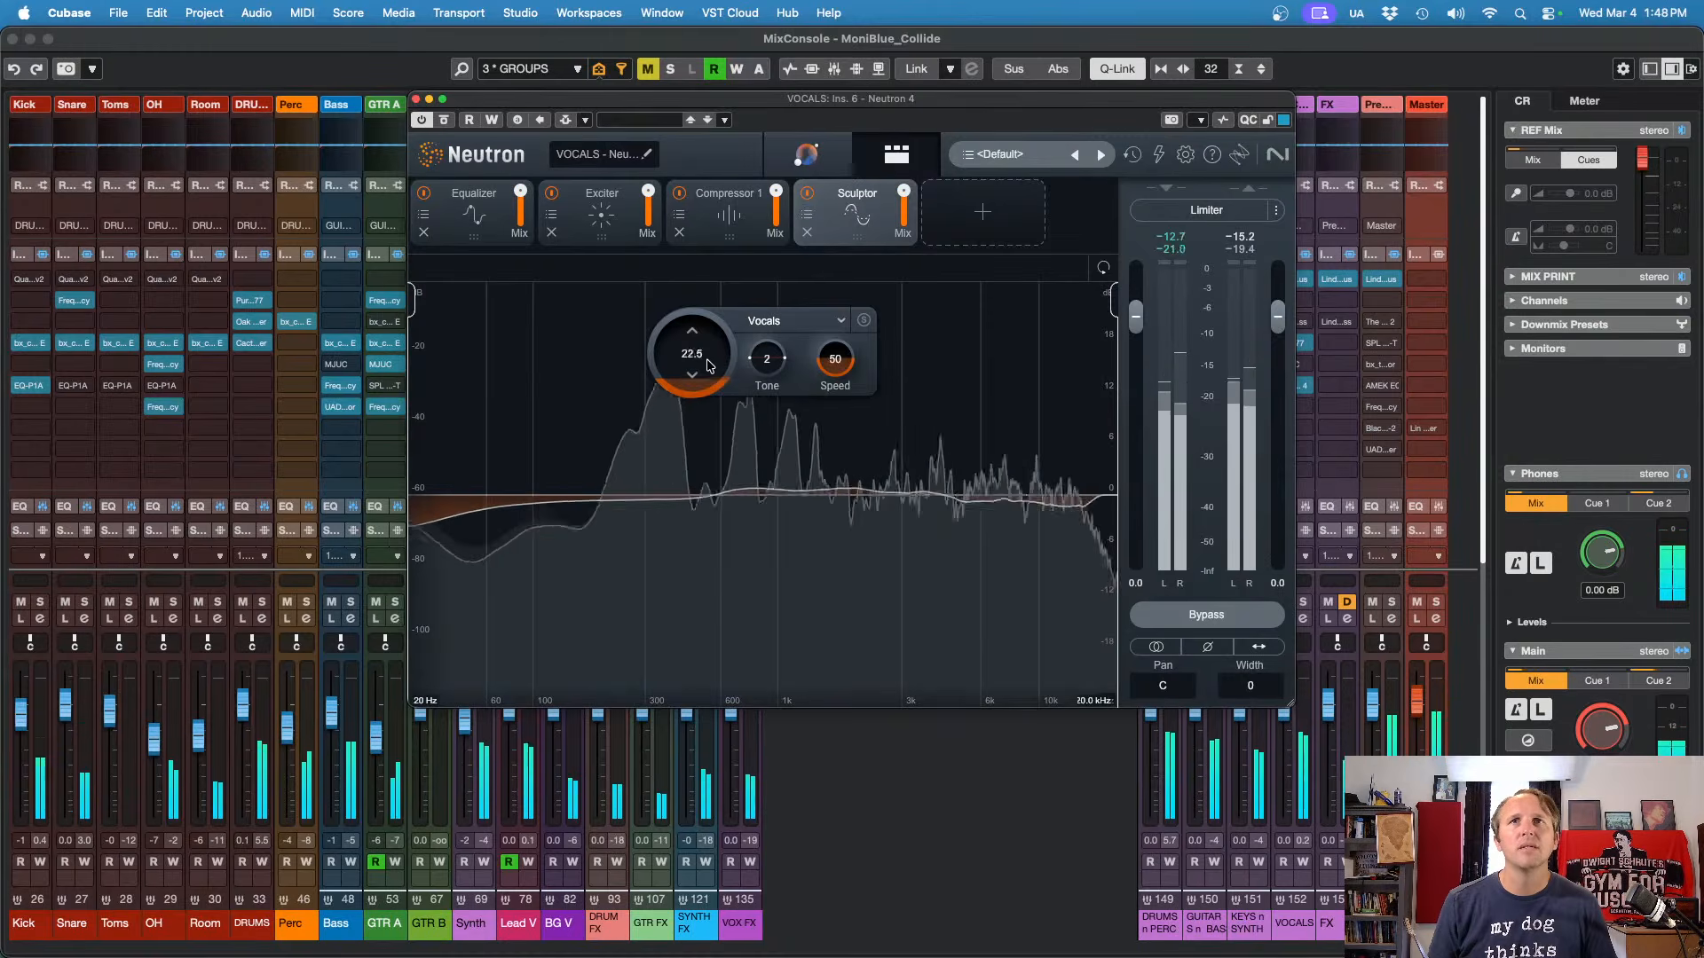
scroll(708, 365, "up", 1)
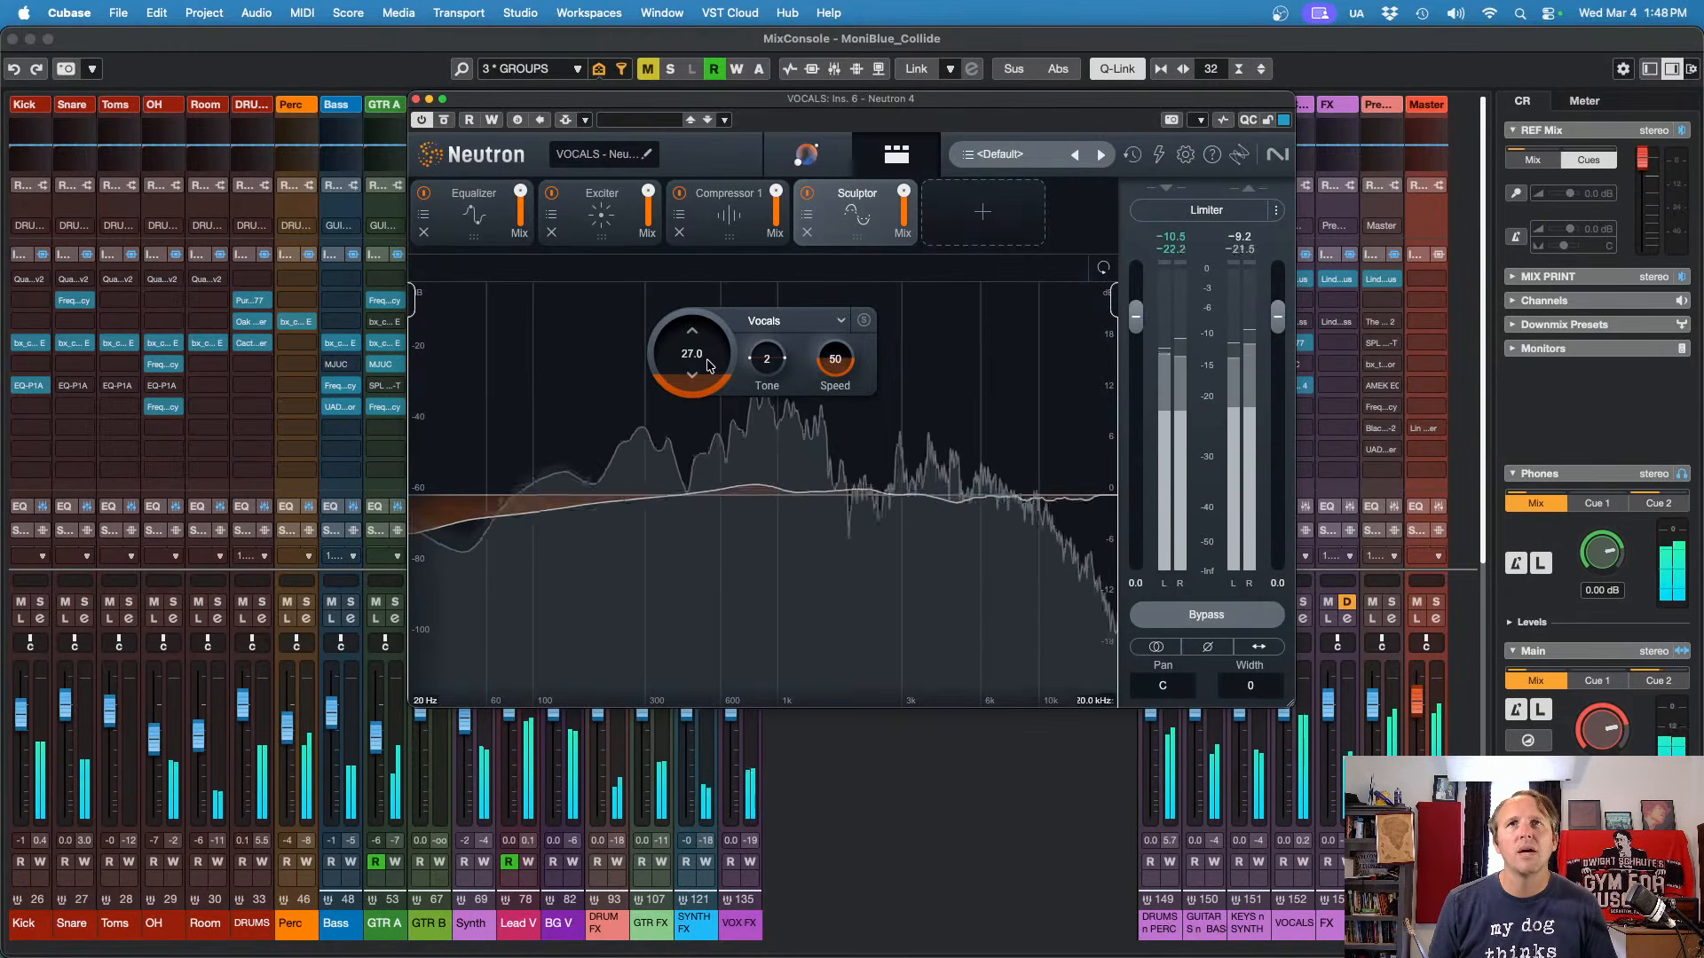
scroll(709, 365, "down", 2)
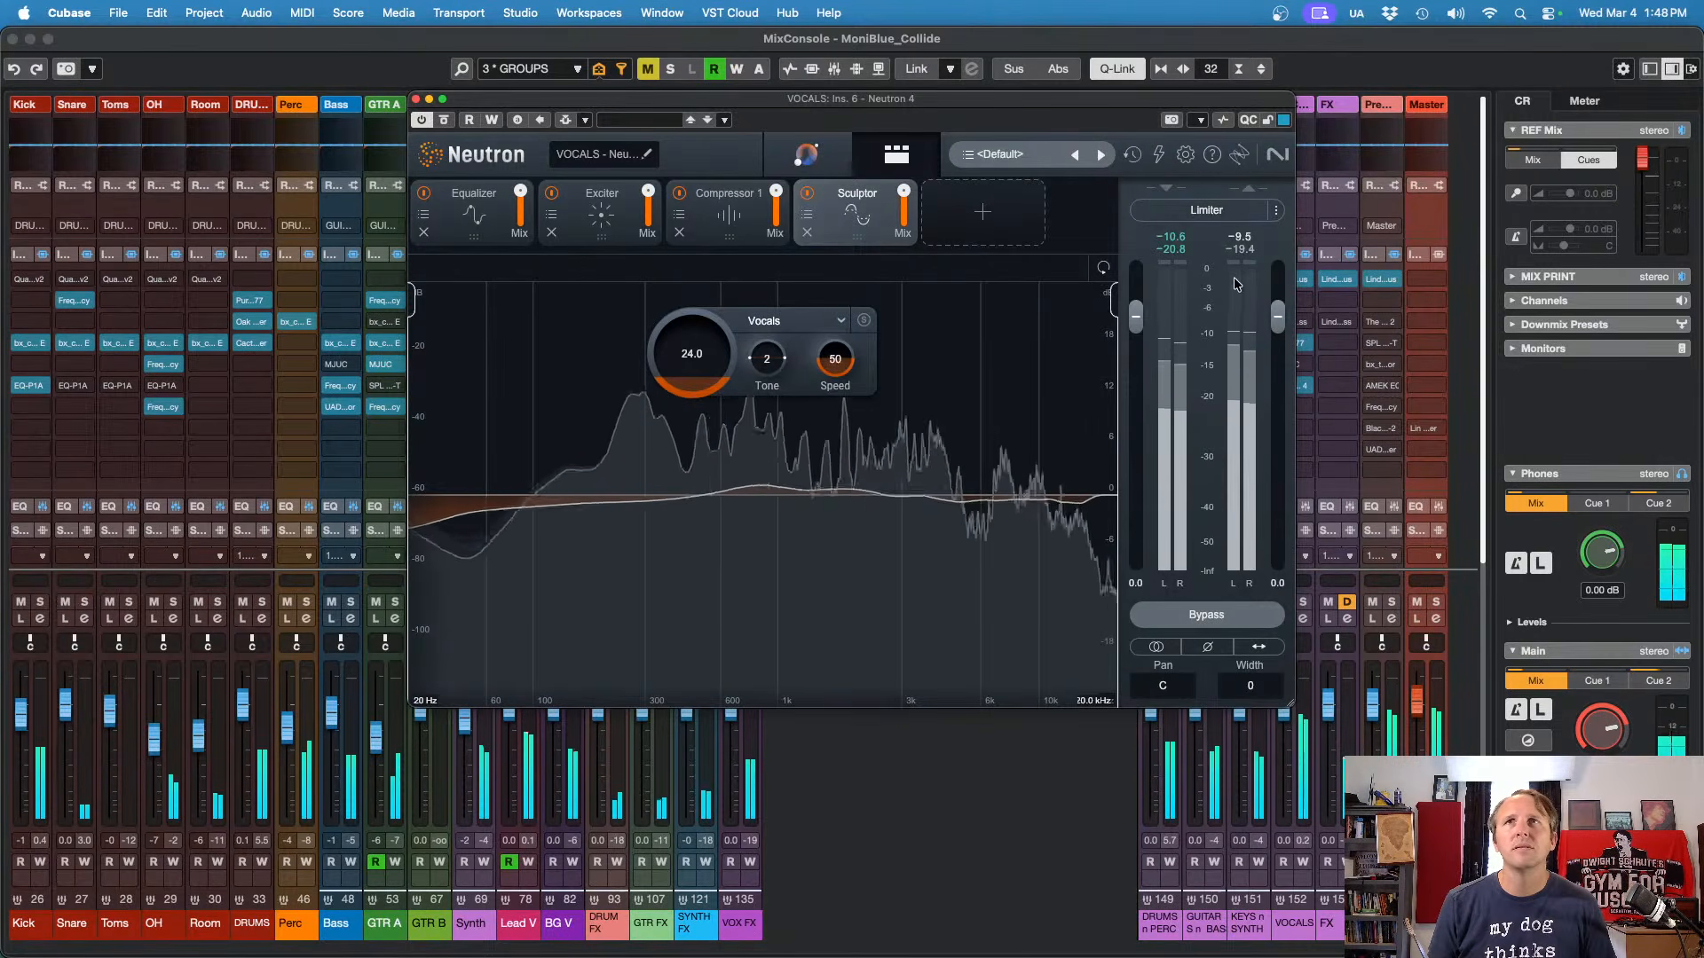
Step: Enable Neutron's Limiter with a ceiling of -13.2 and close the plug-in
left_click(1222, 213)
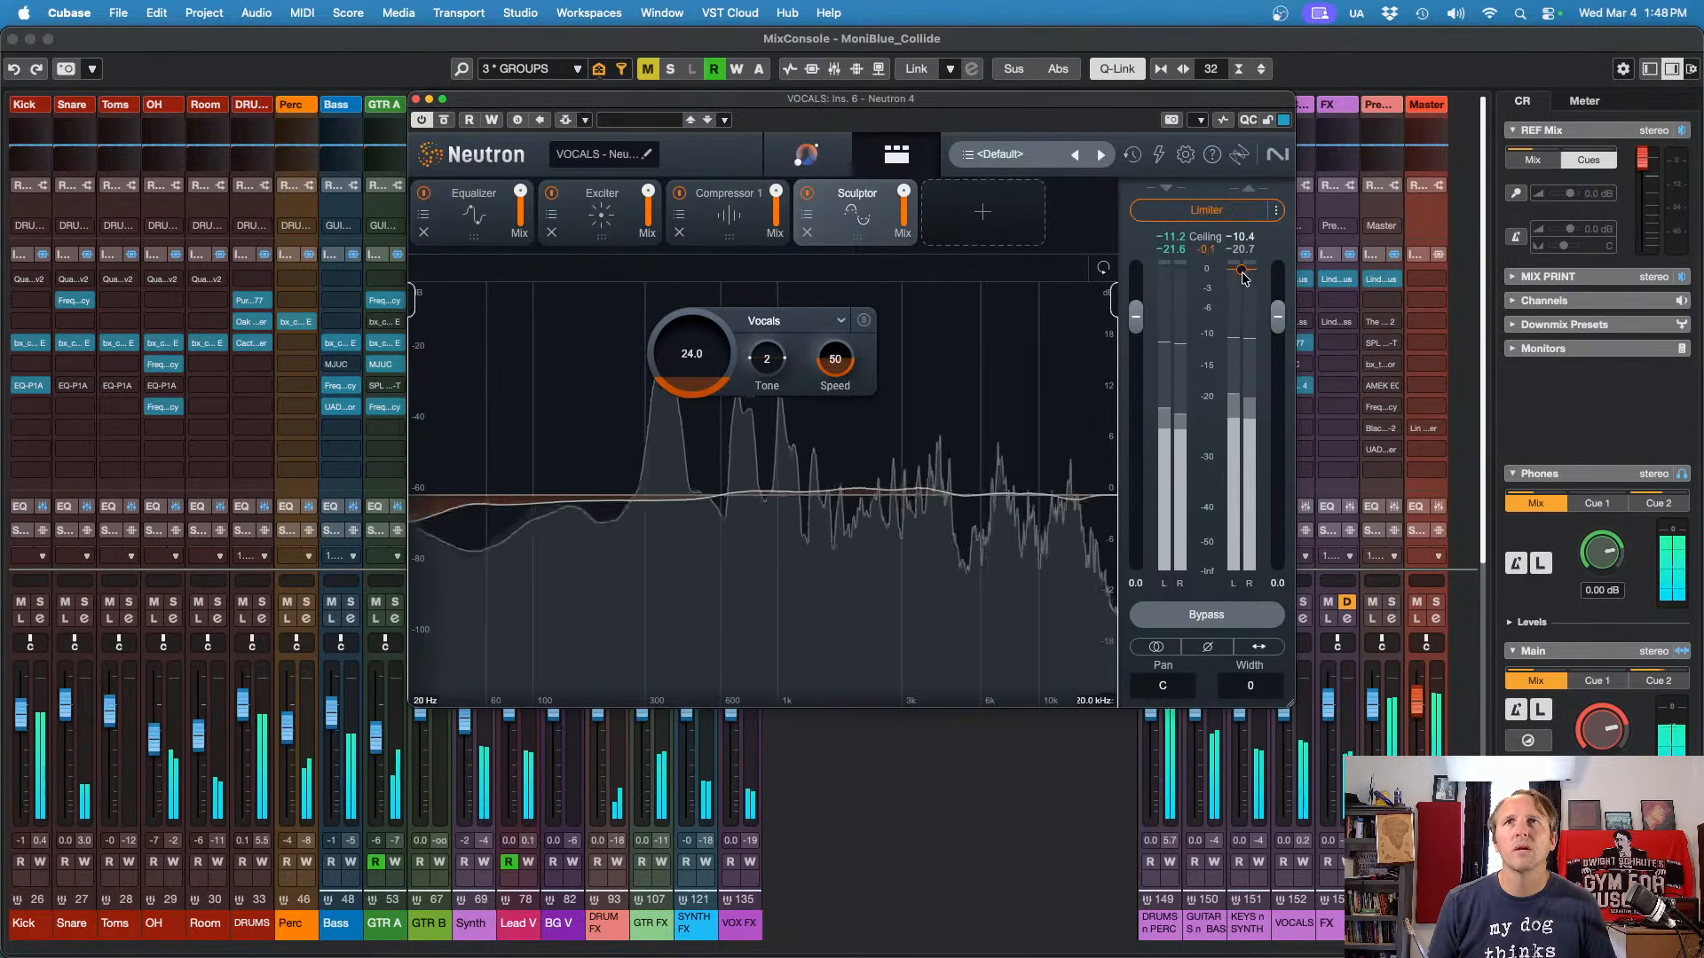
left_click_drag(1250, 275, 1245, 361)
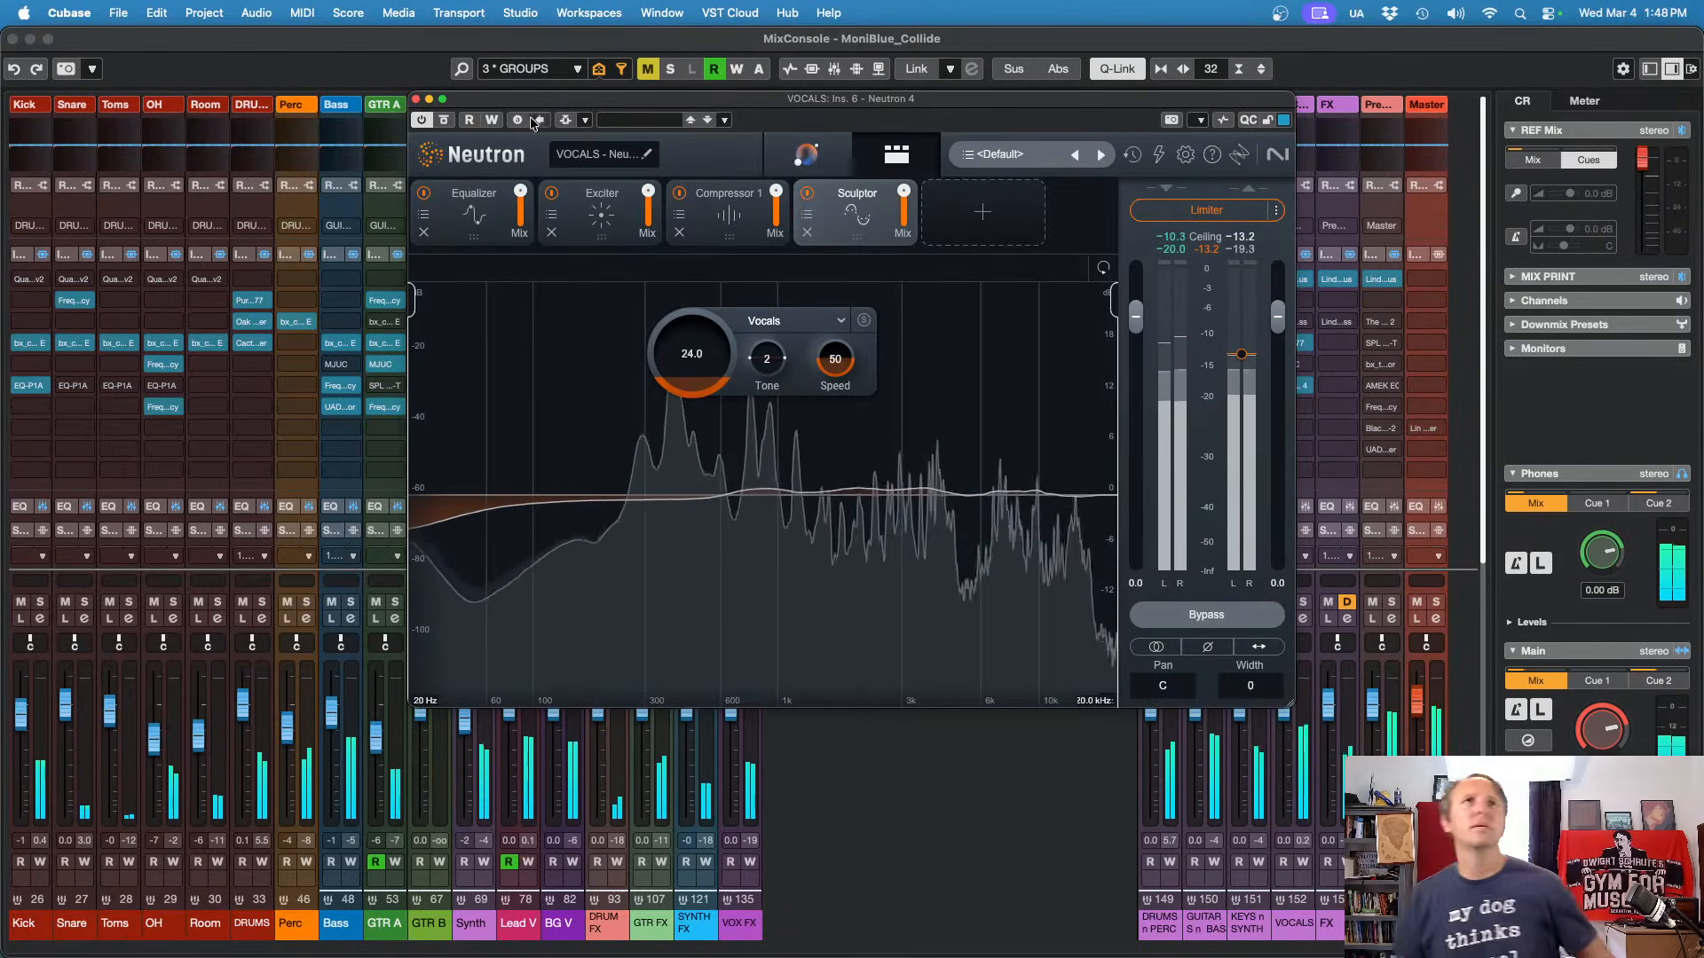
left_click(416, 99)
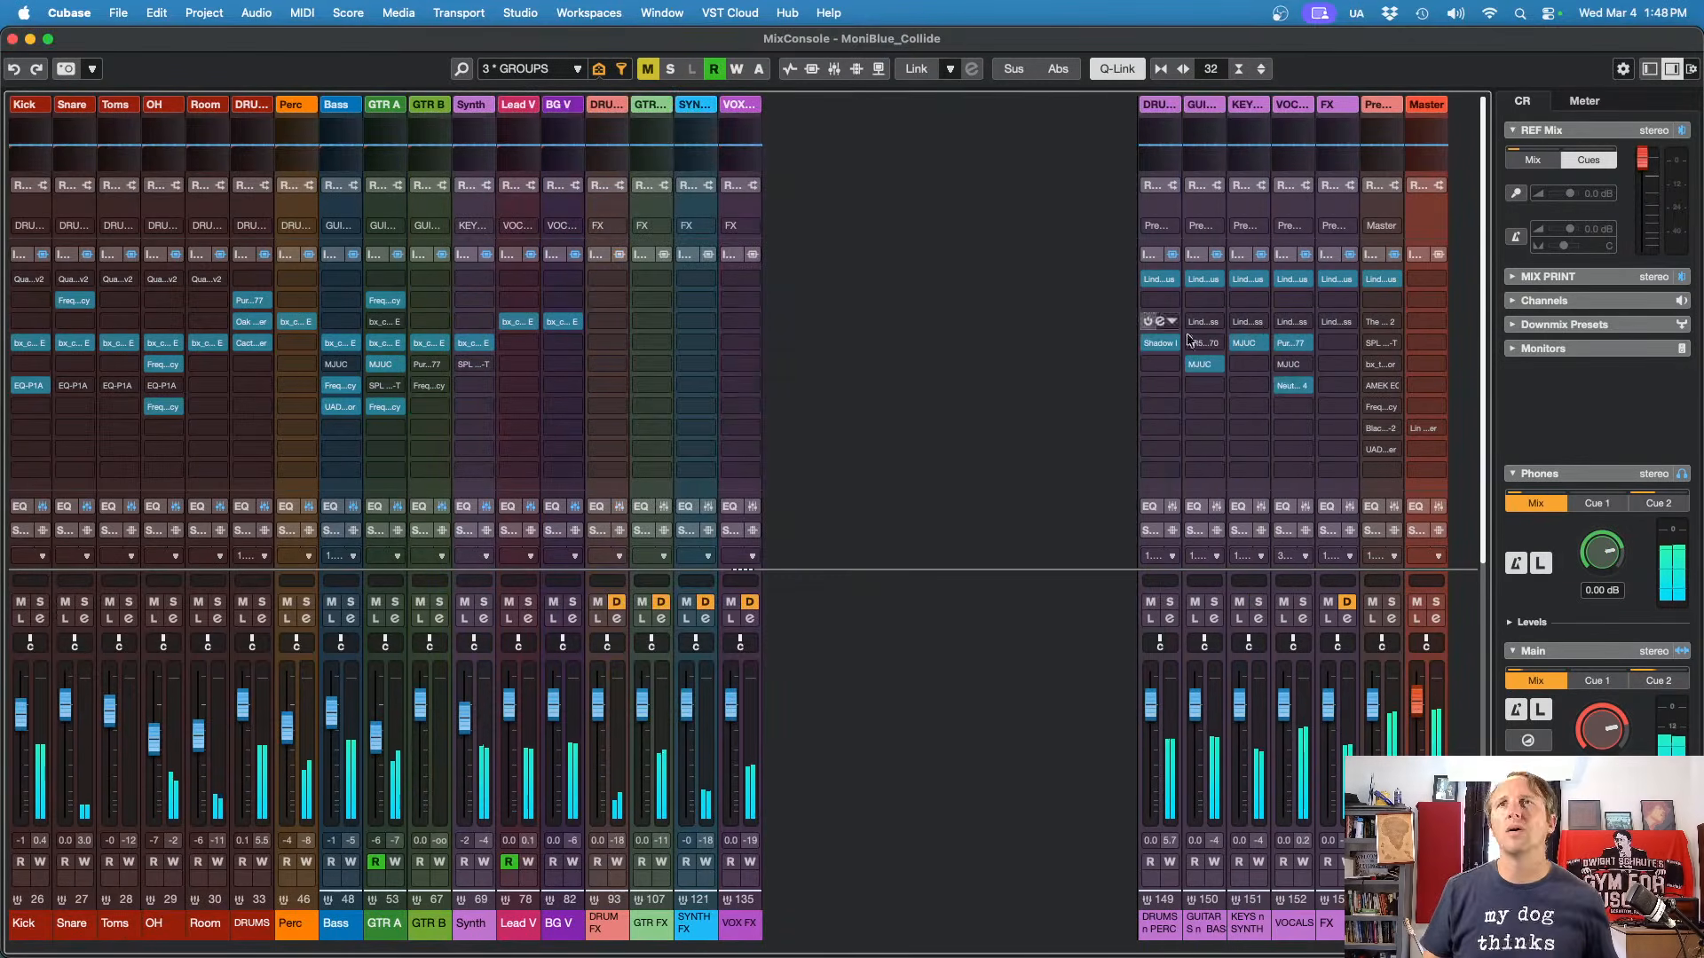
key("space")
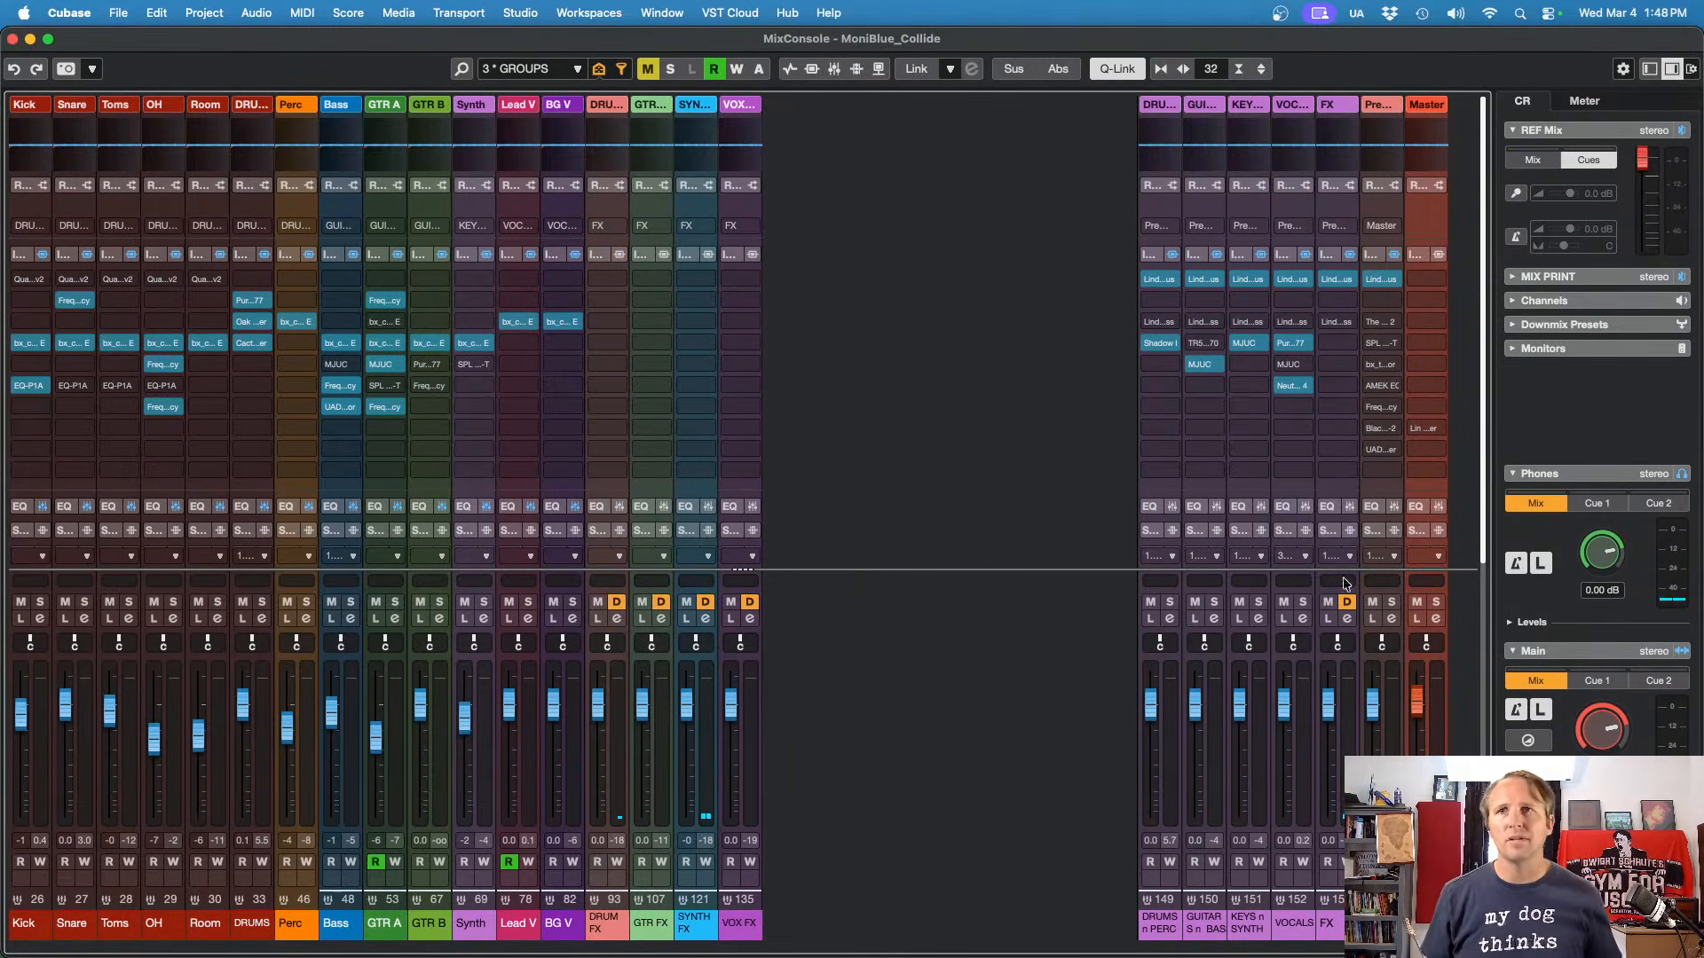
Step: Activate The Hoser 2 EQ on the Premaster channel and set its low band to 1.0 dB at 70 Hz during playback
left_click_drag(1338, 385, 1336, 356)
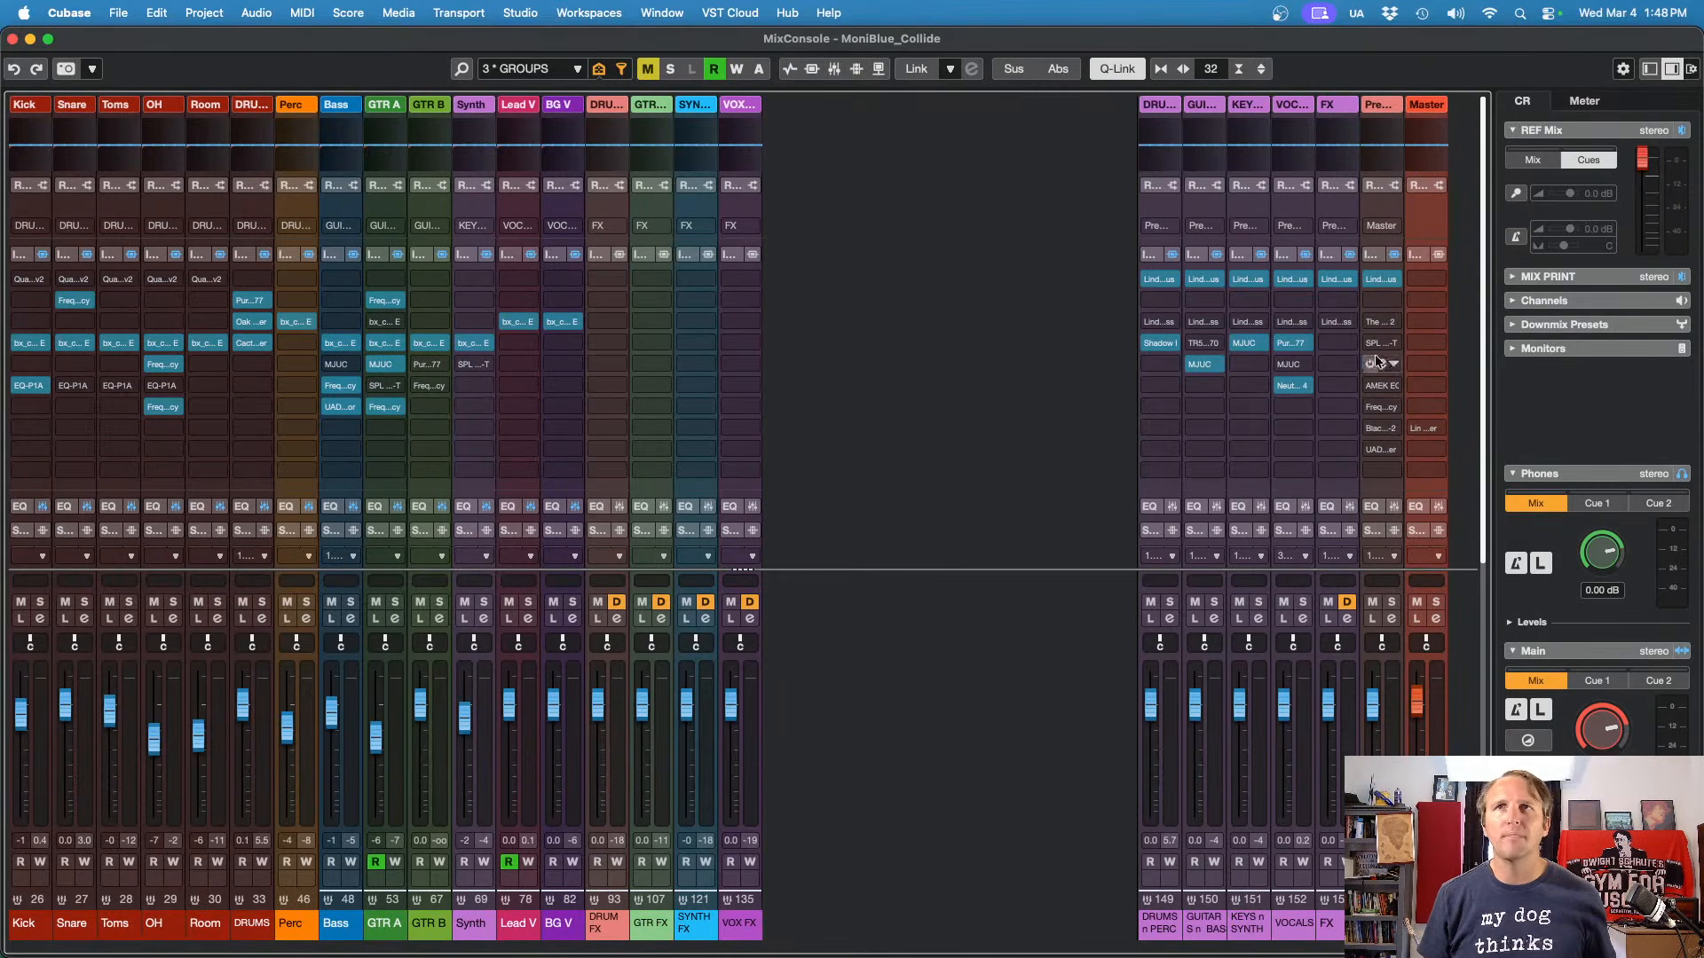
key("space")
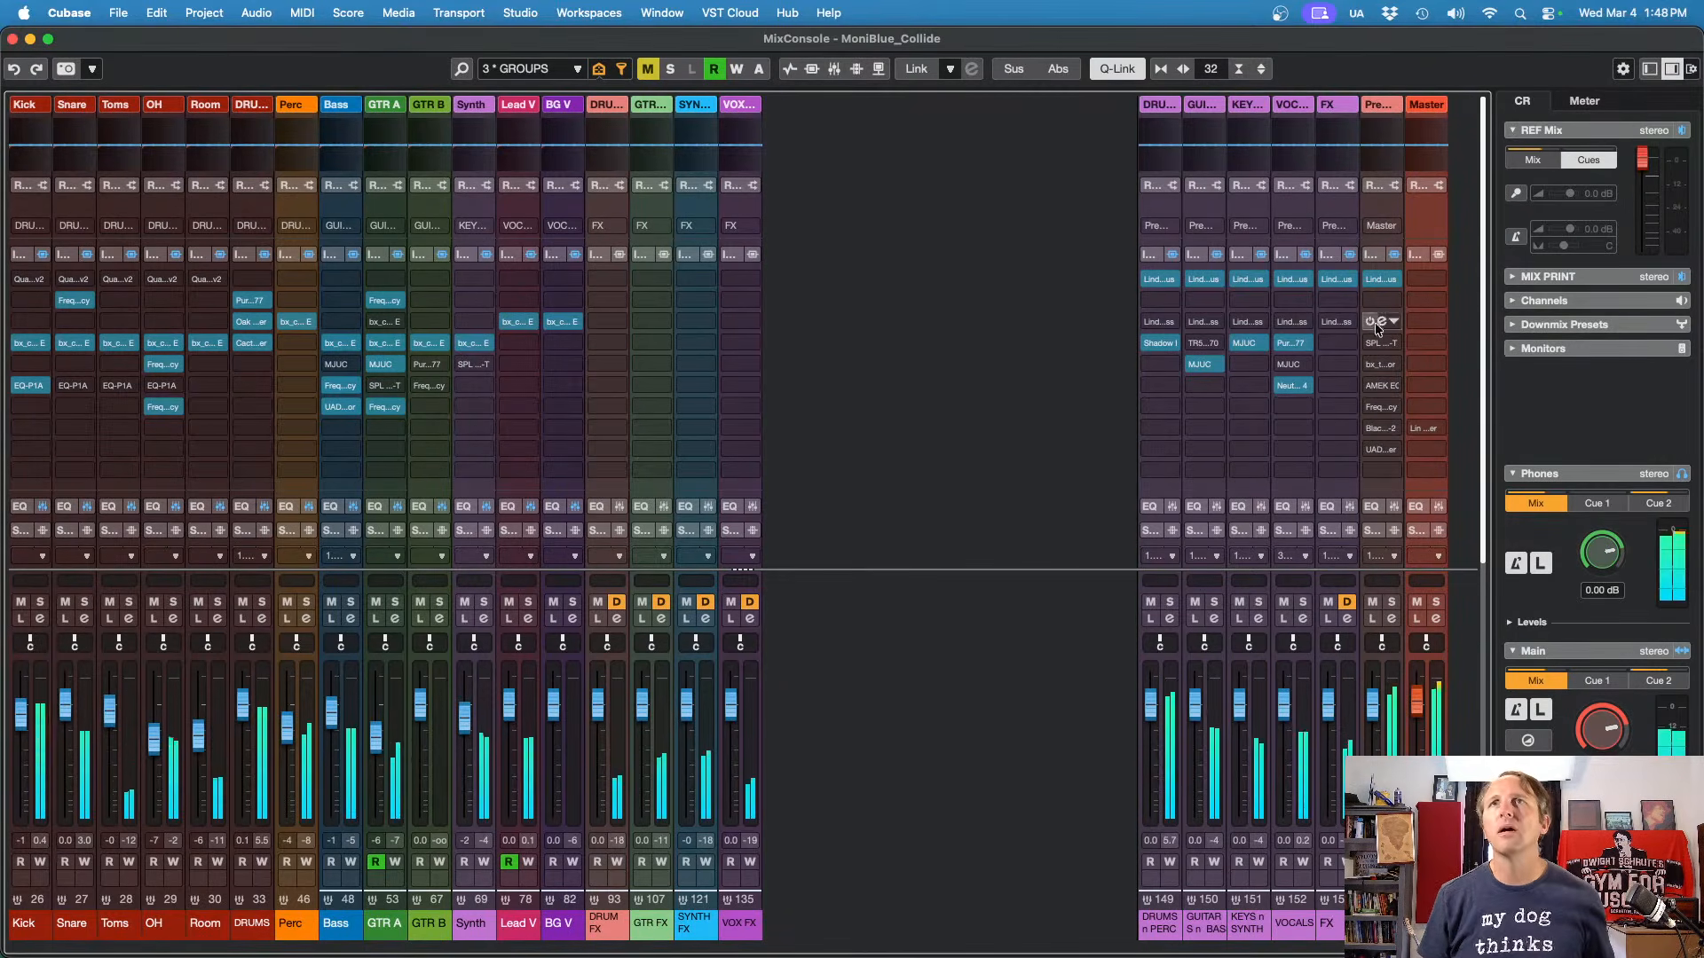
left_click(1382, 324)
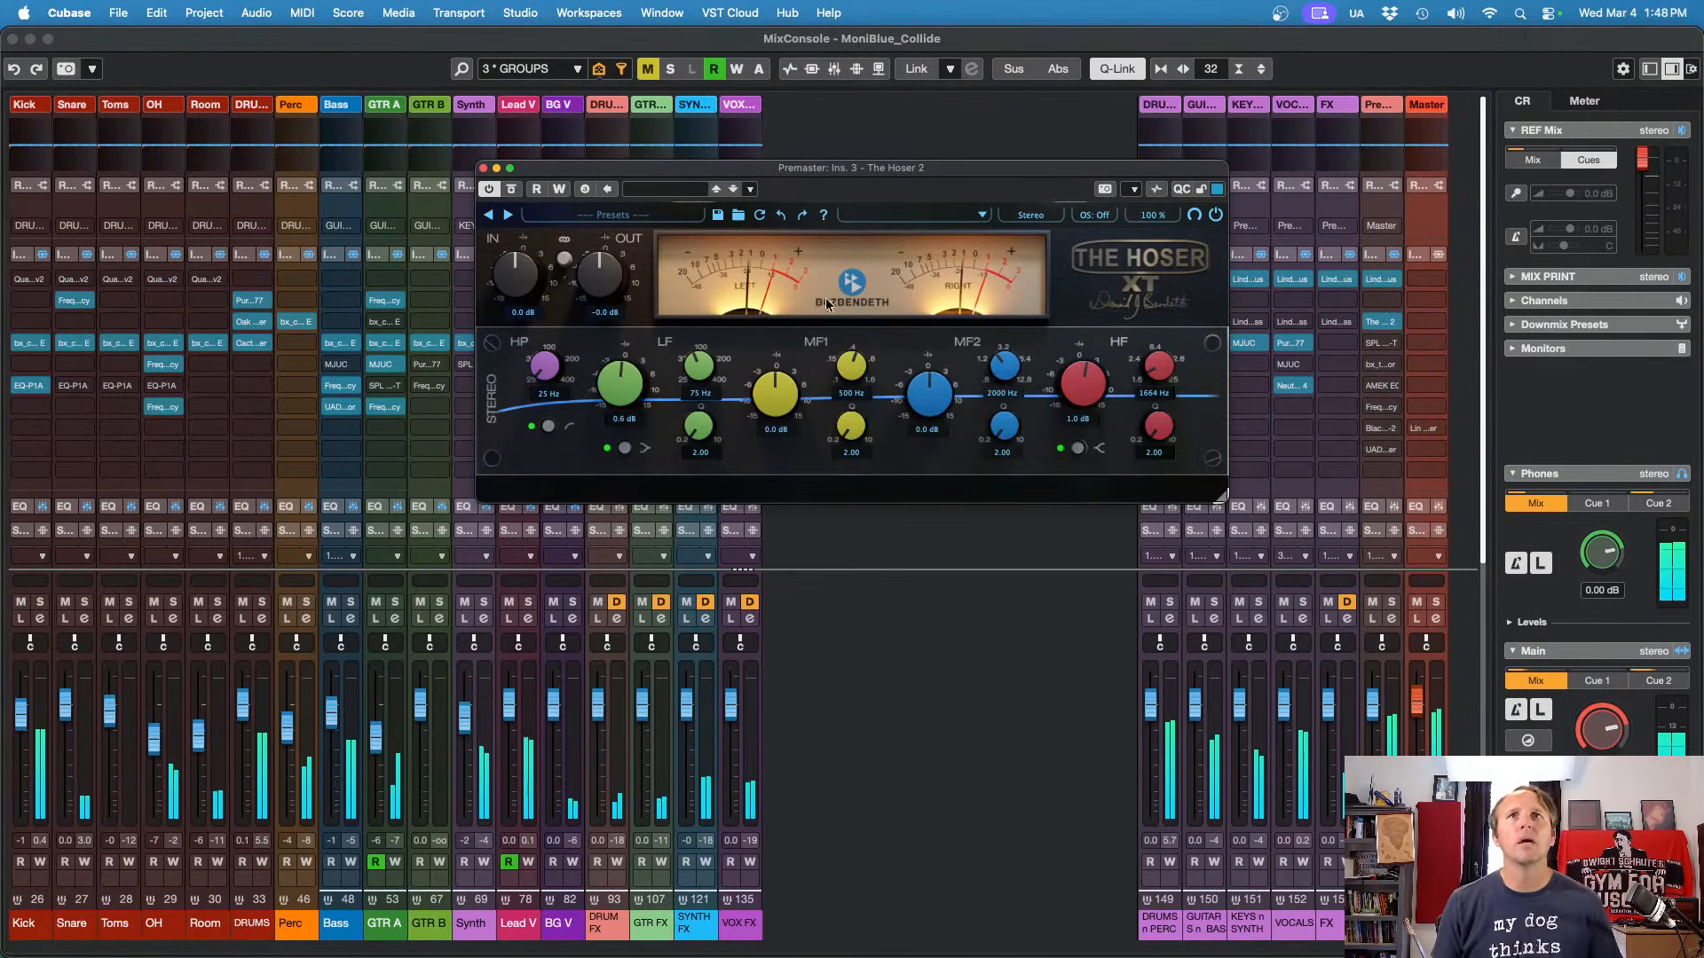
left_click(512, 191)
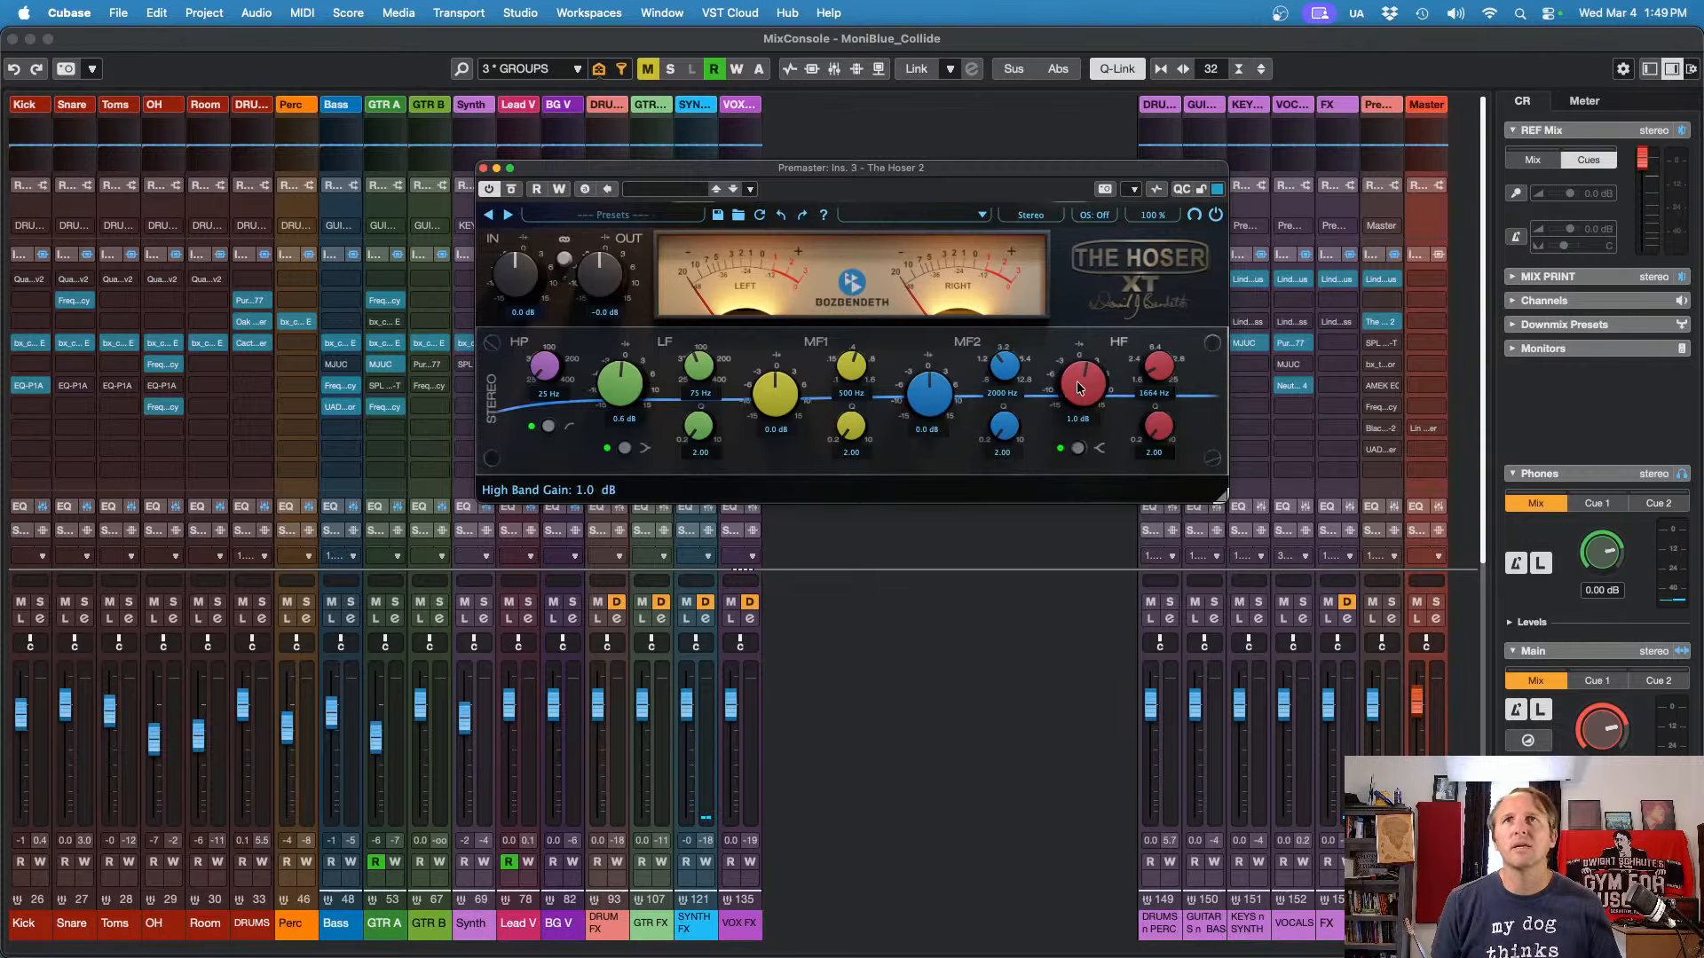
key("space")
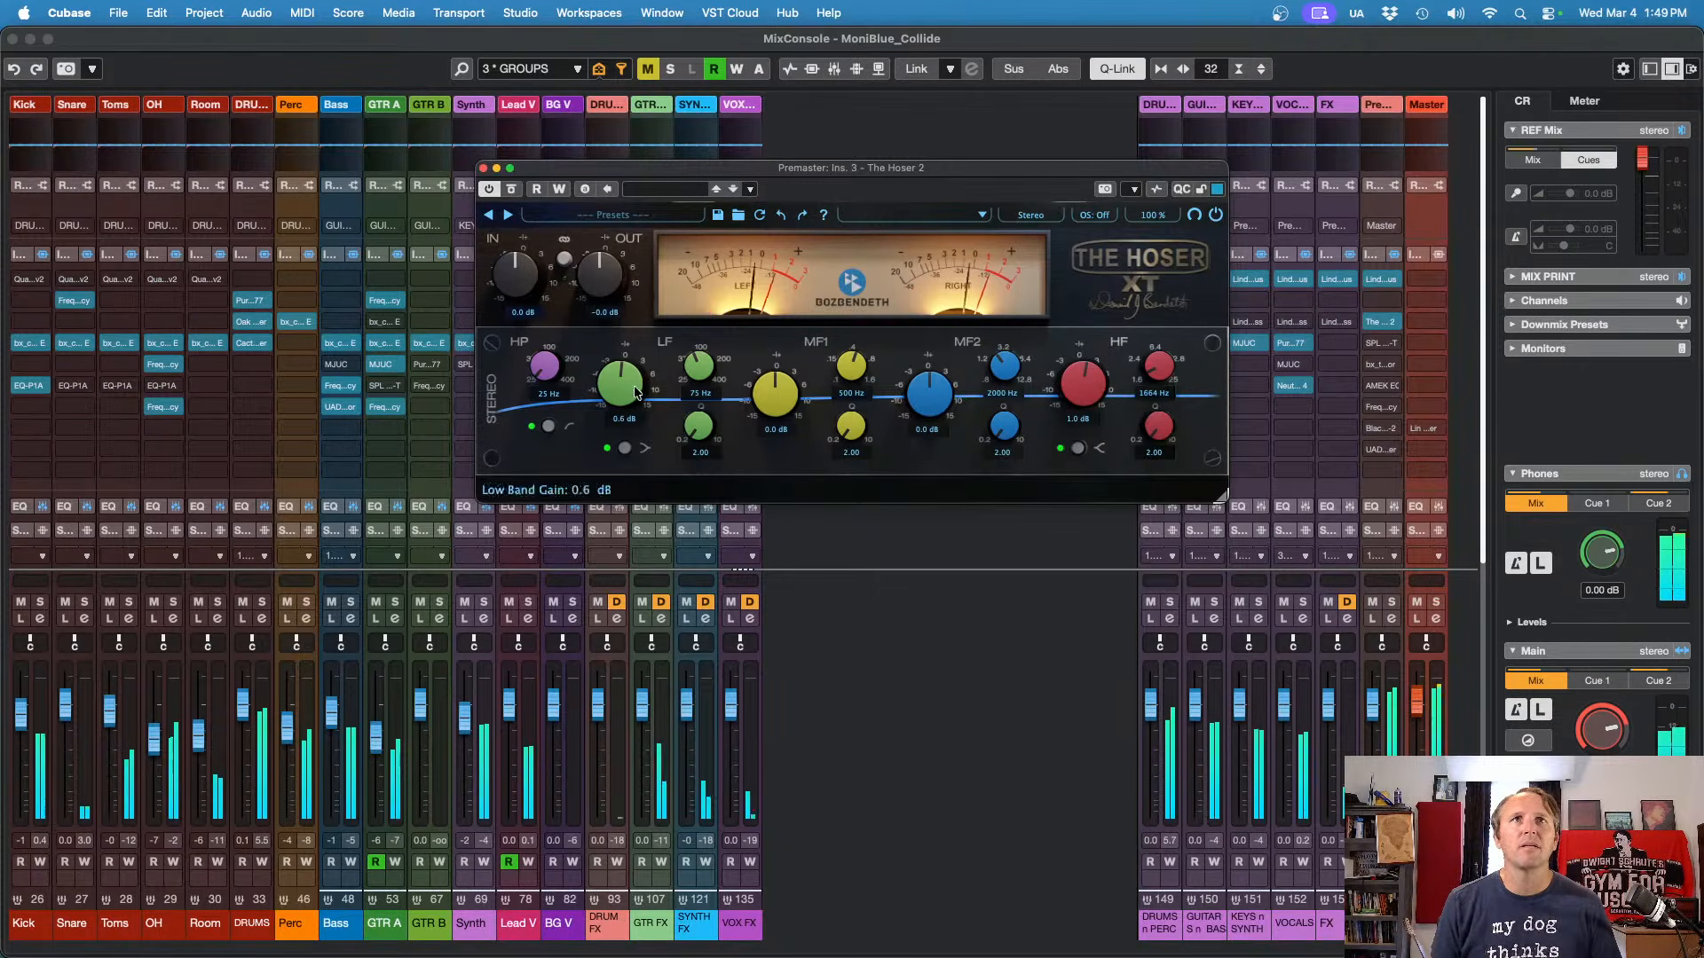
left_click(511, 190)
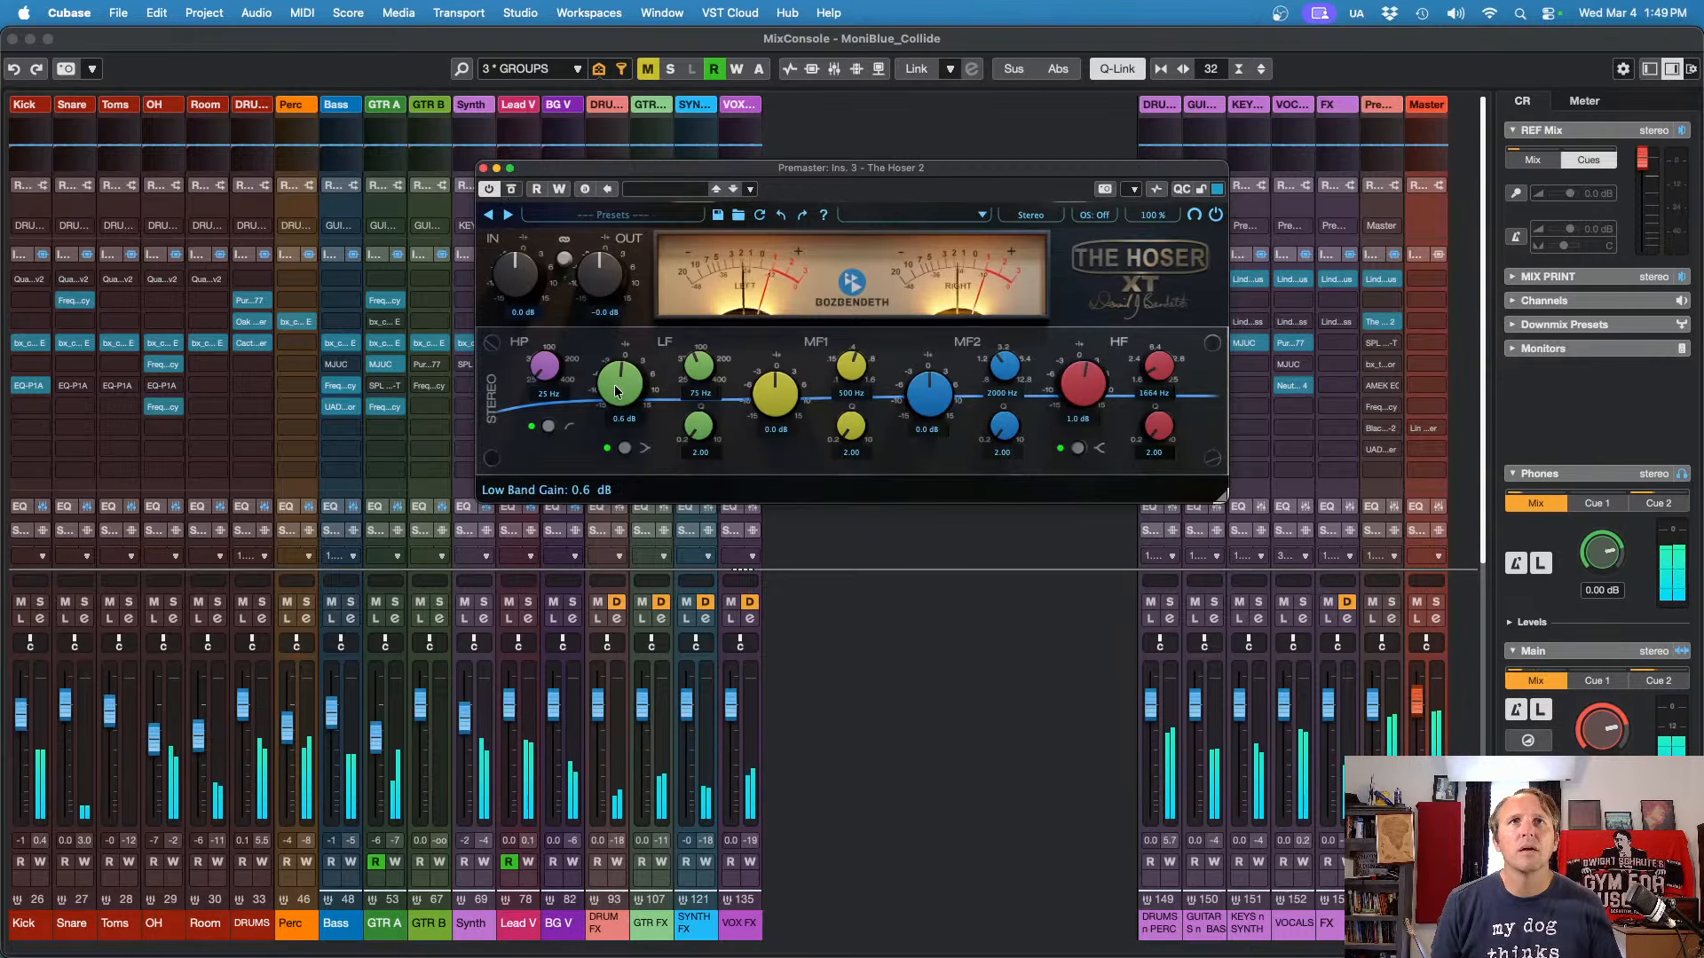
scroll(617, 392, "up", 1)
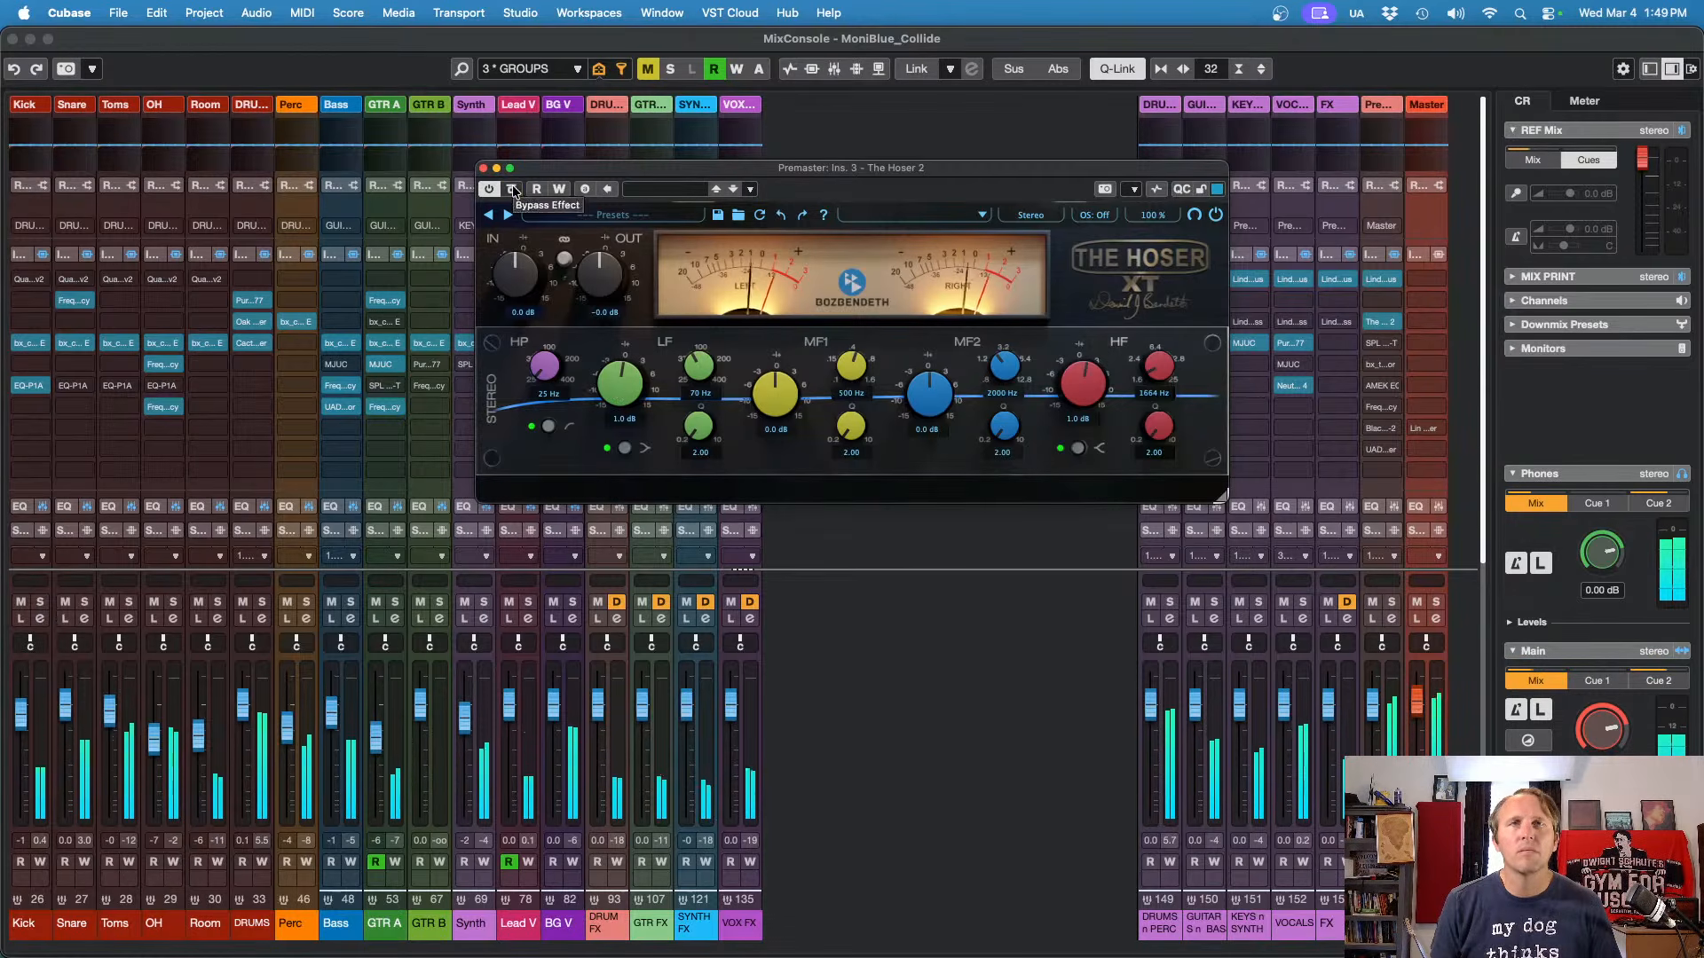
Step: Compare the Premaster mix with The Hoser 2's low-band boost engaged and bypassed
left_click(513, 187)
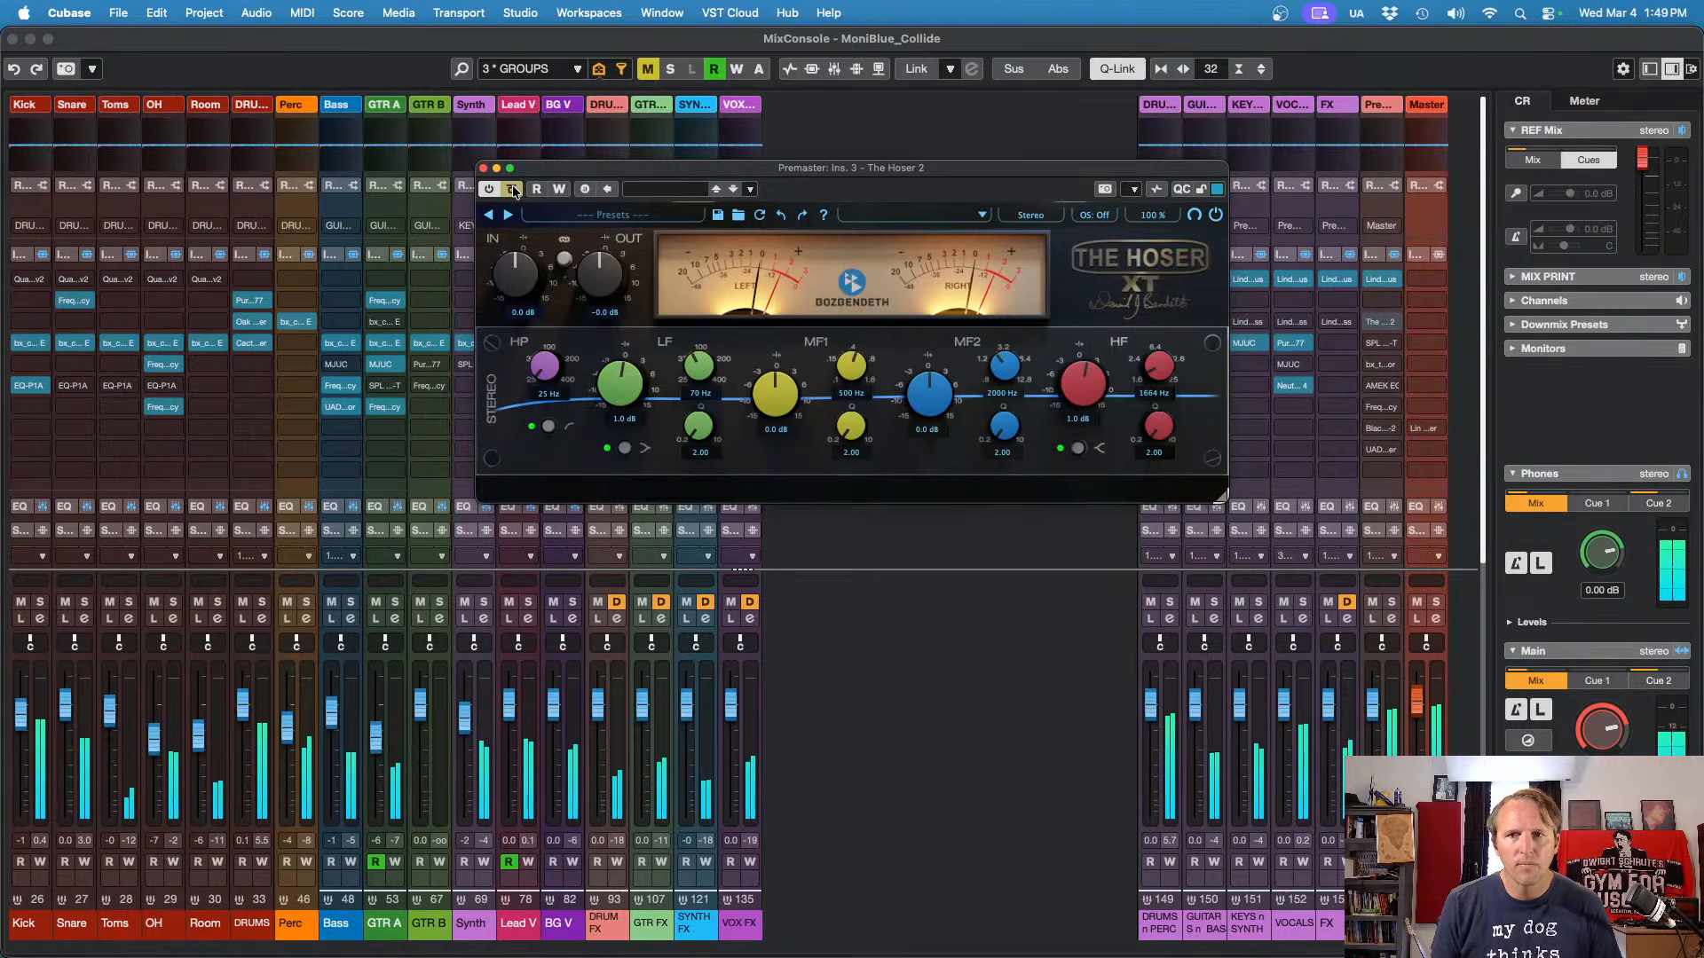
left_click(513, 189)
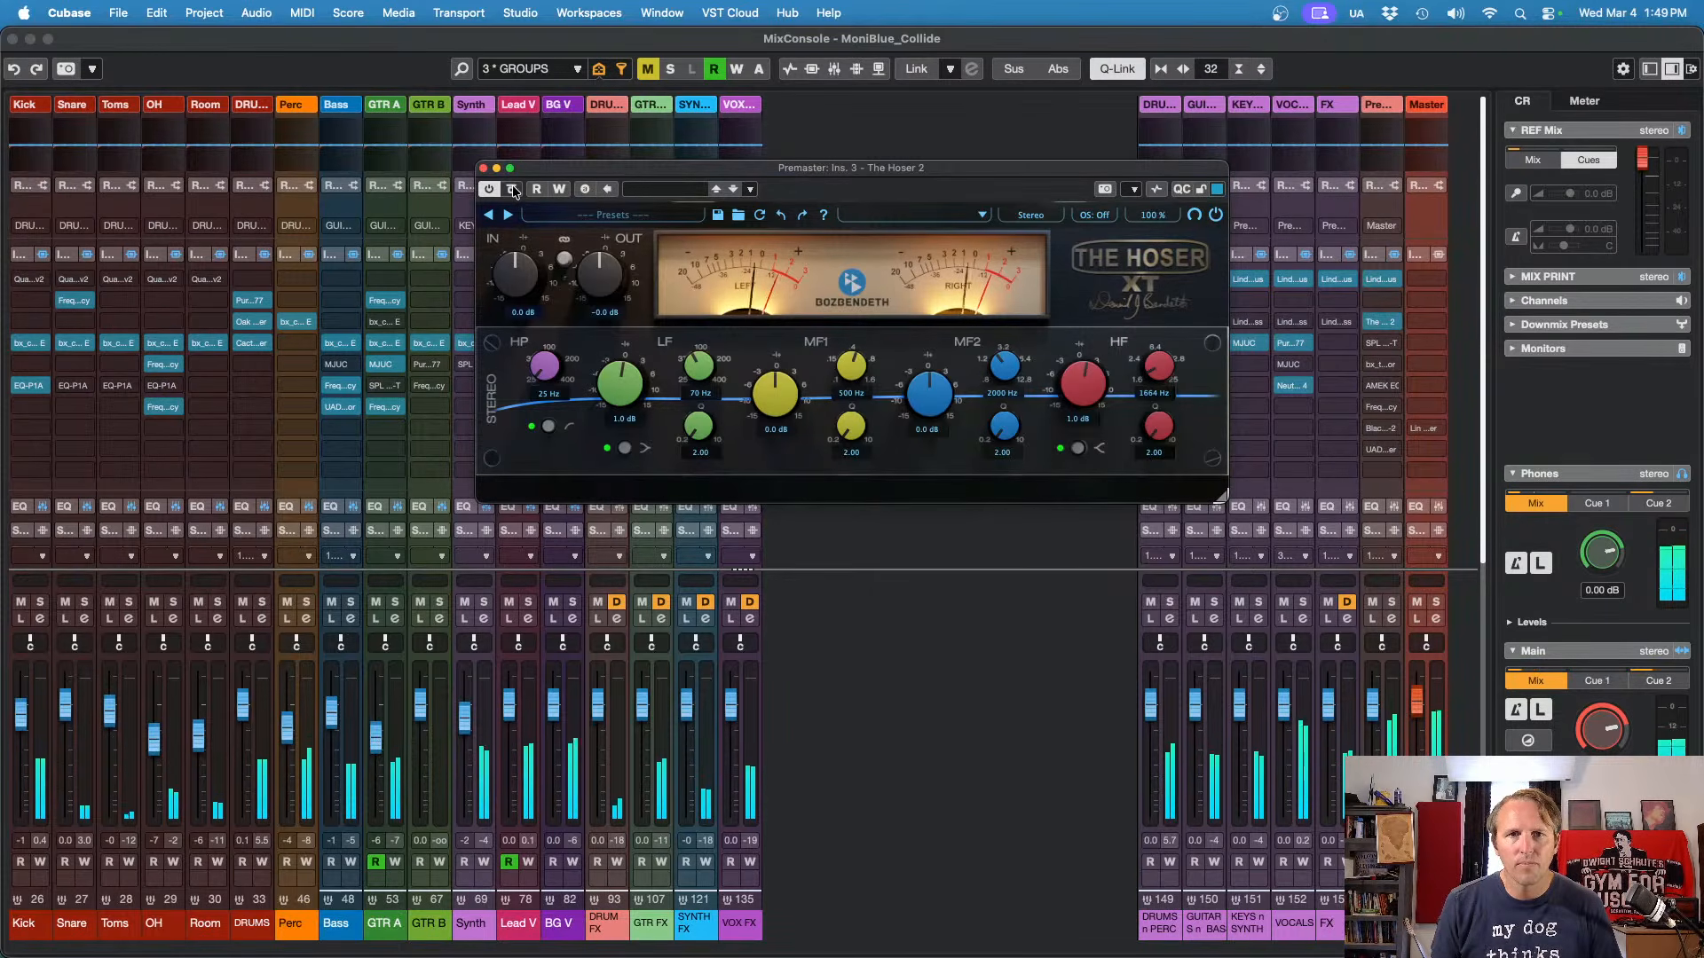
left_click(513, 189)
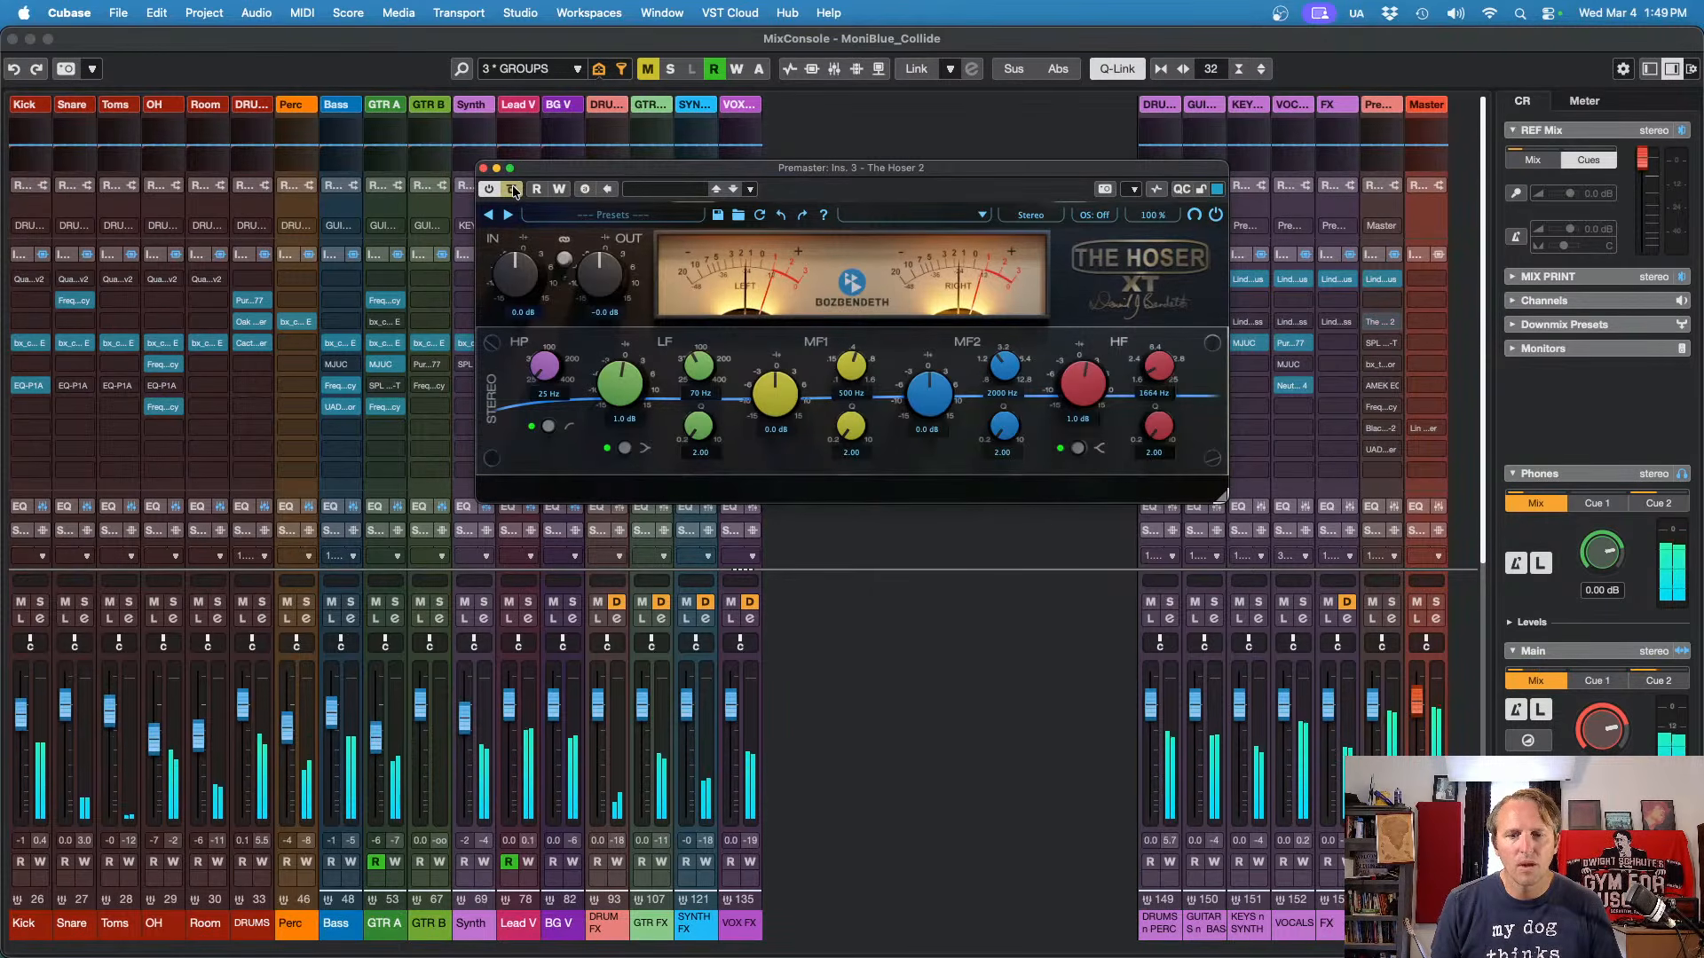
left_click(513, 189)
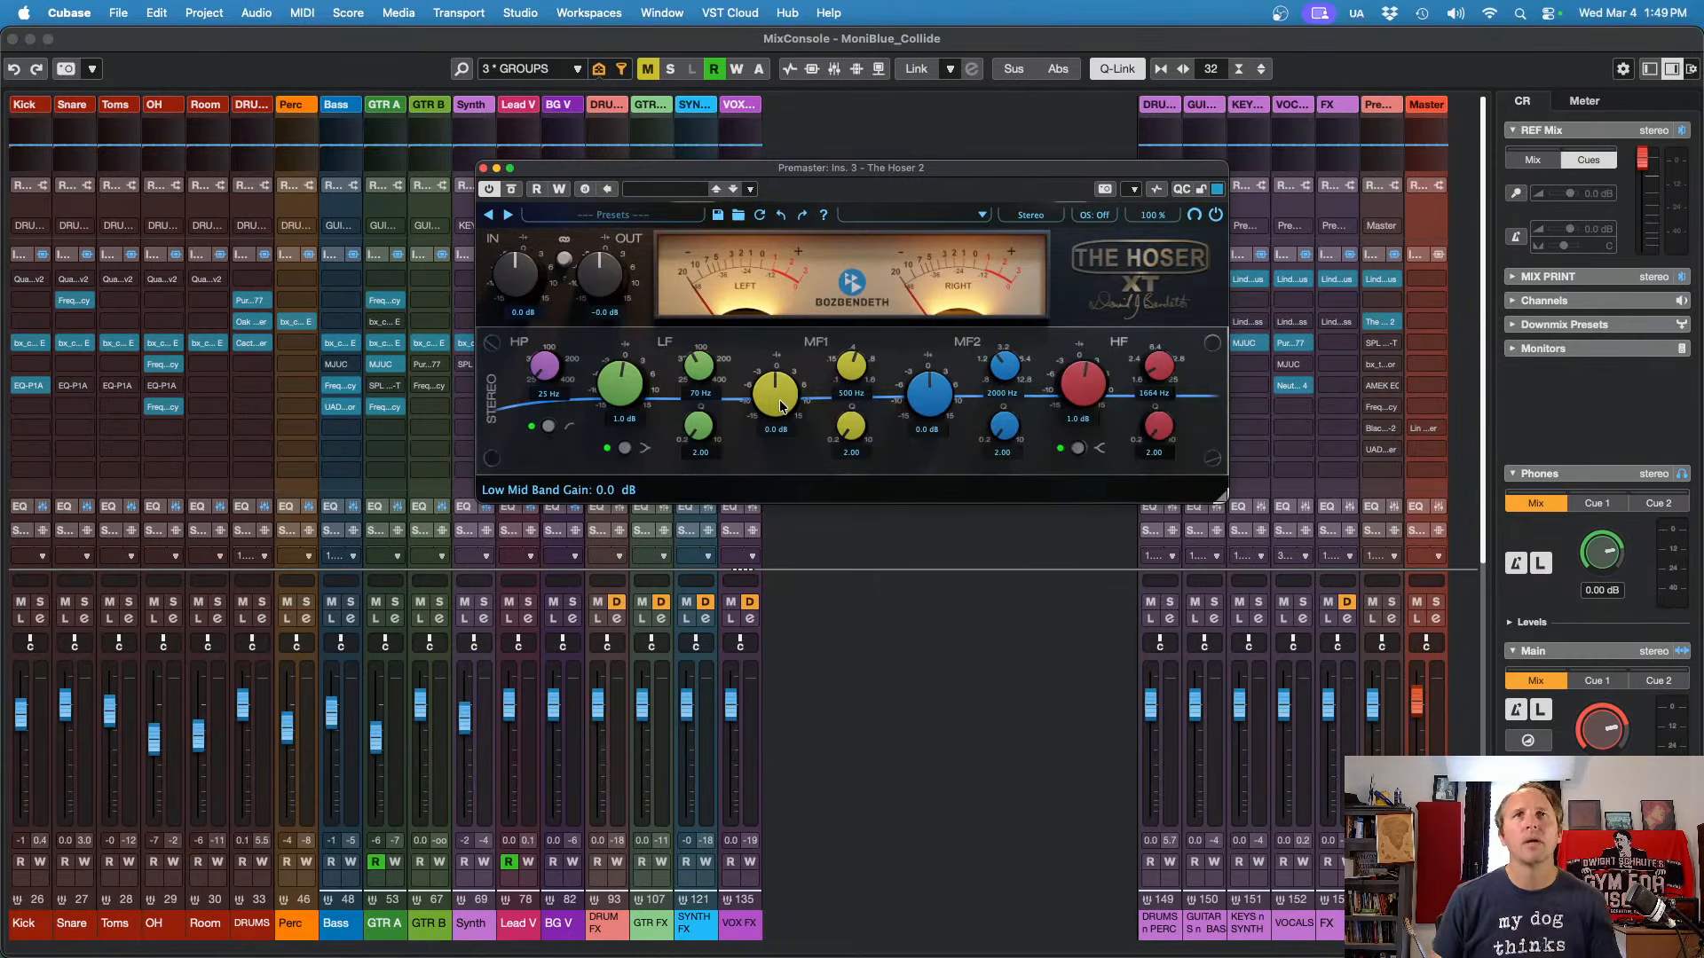
Step: Set The Hoser 2's MF1 band to -0.5 dB at about 278 Hz with a Q of 10.00 during playback
key("space")
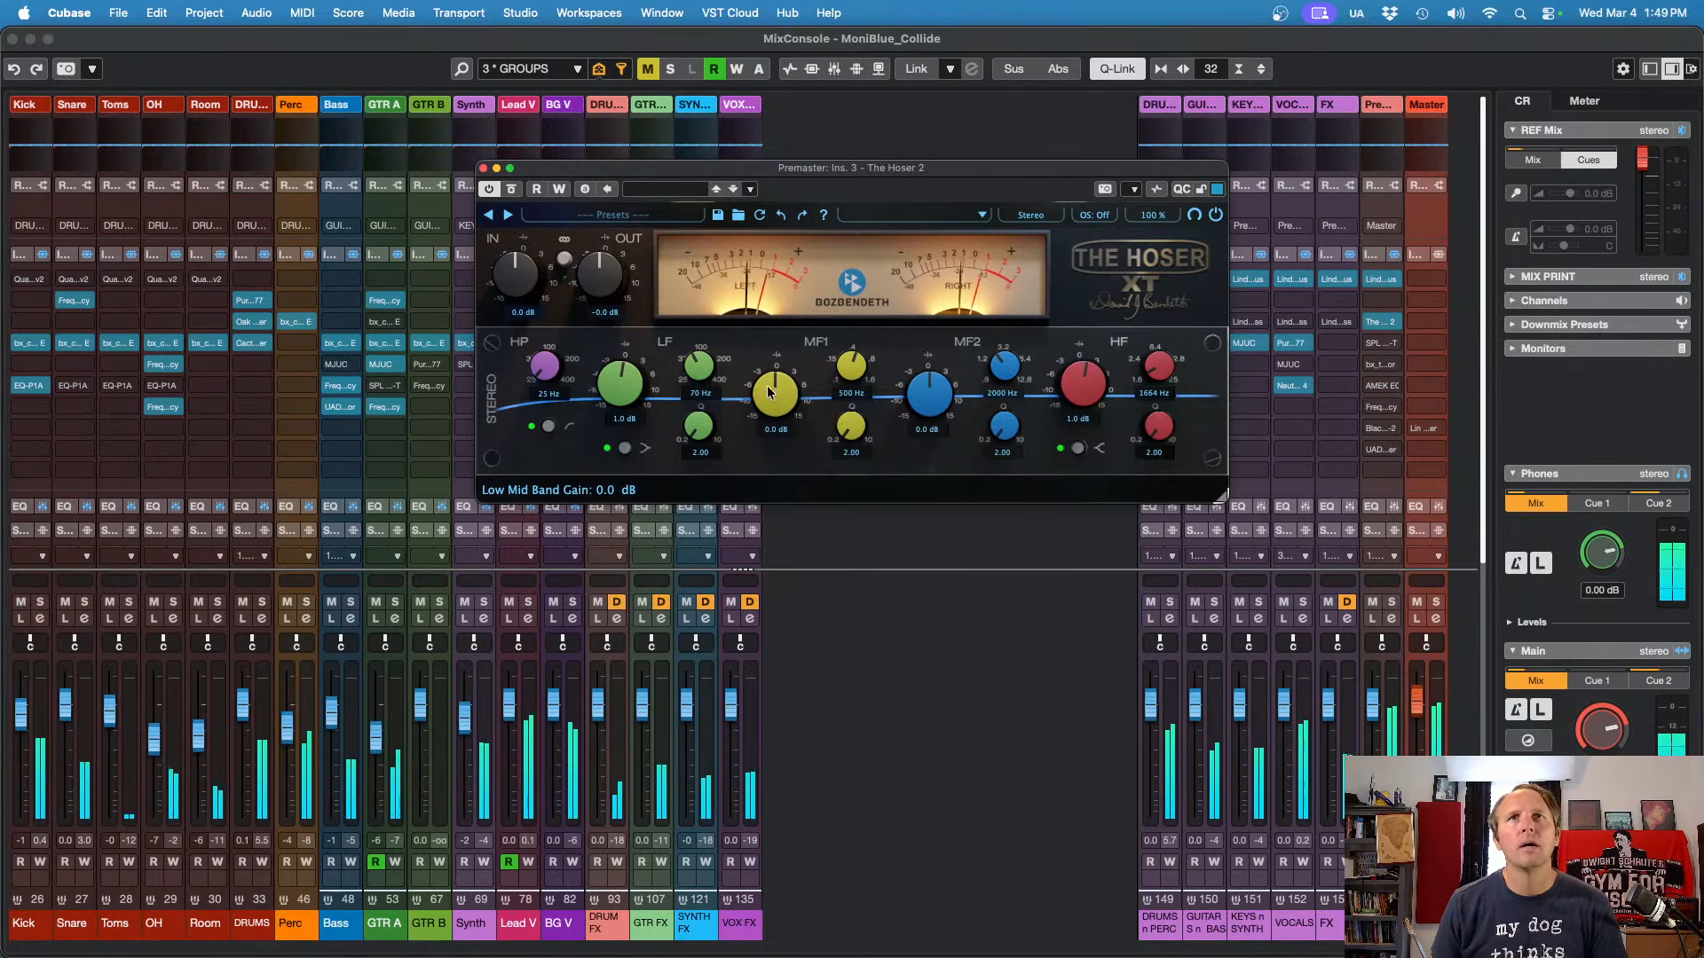
left_click_drag(776, 395, 776, 368)
scroll(857, 432, "up", 1)
left_click_drag(856, 431, 768, 472)
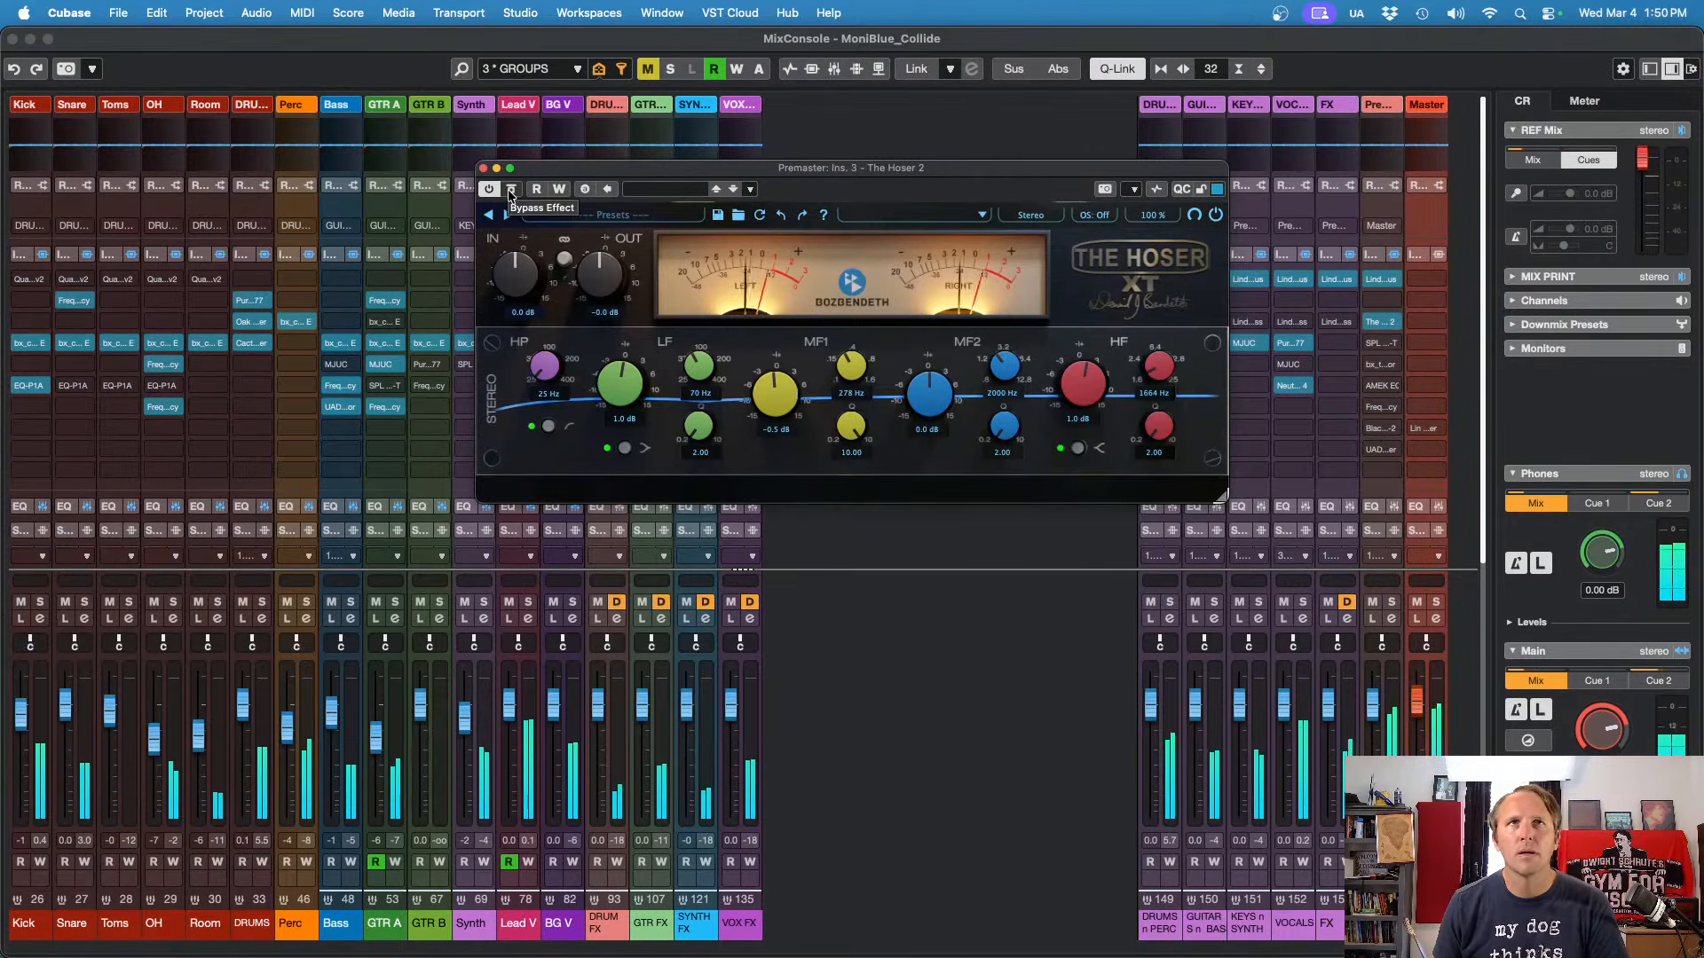
Step: Compare The Hoser 2's MF1 cut against bypass, leaving the EQ engaged, and stop playback
left_click(511, 190)
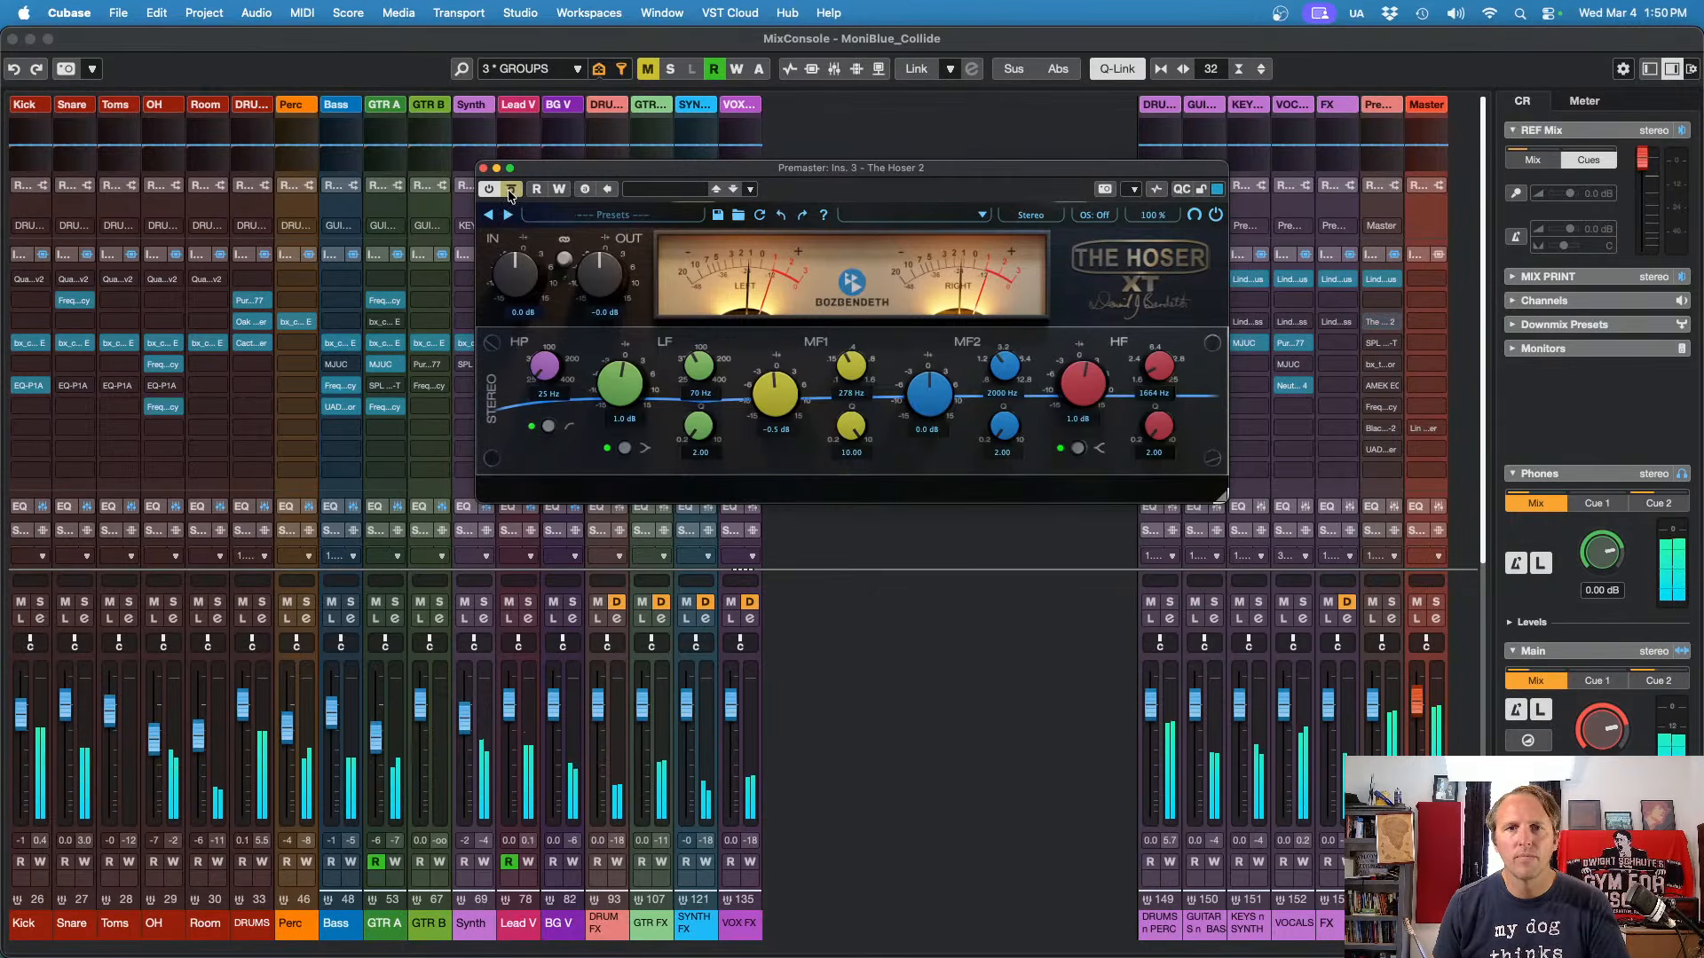
left_click(511, 190)
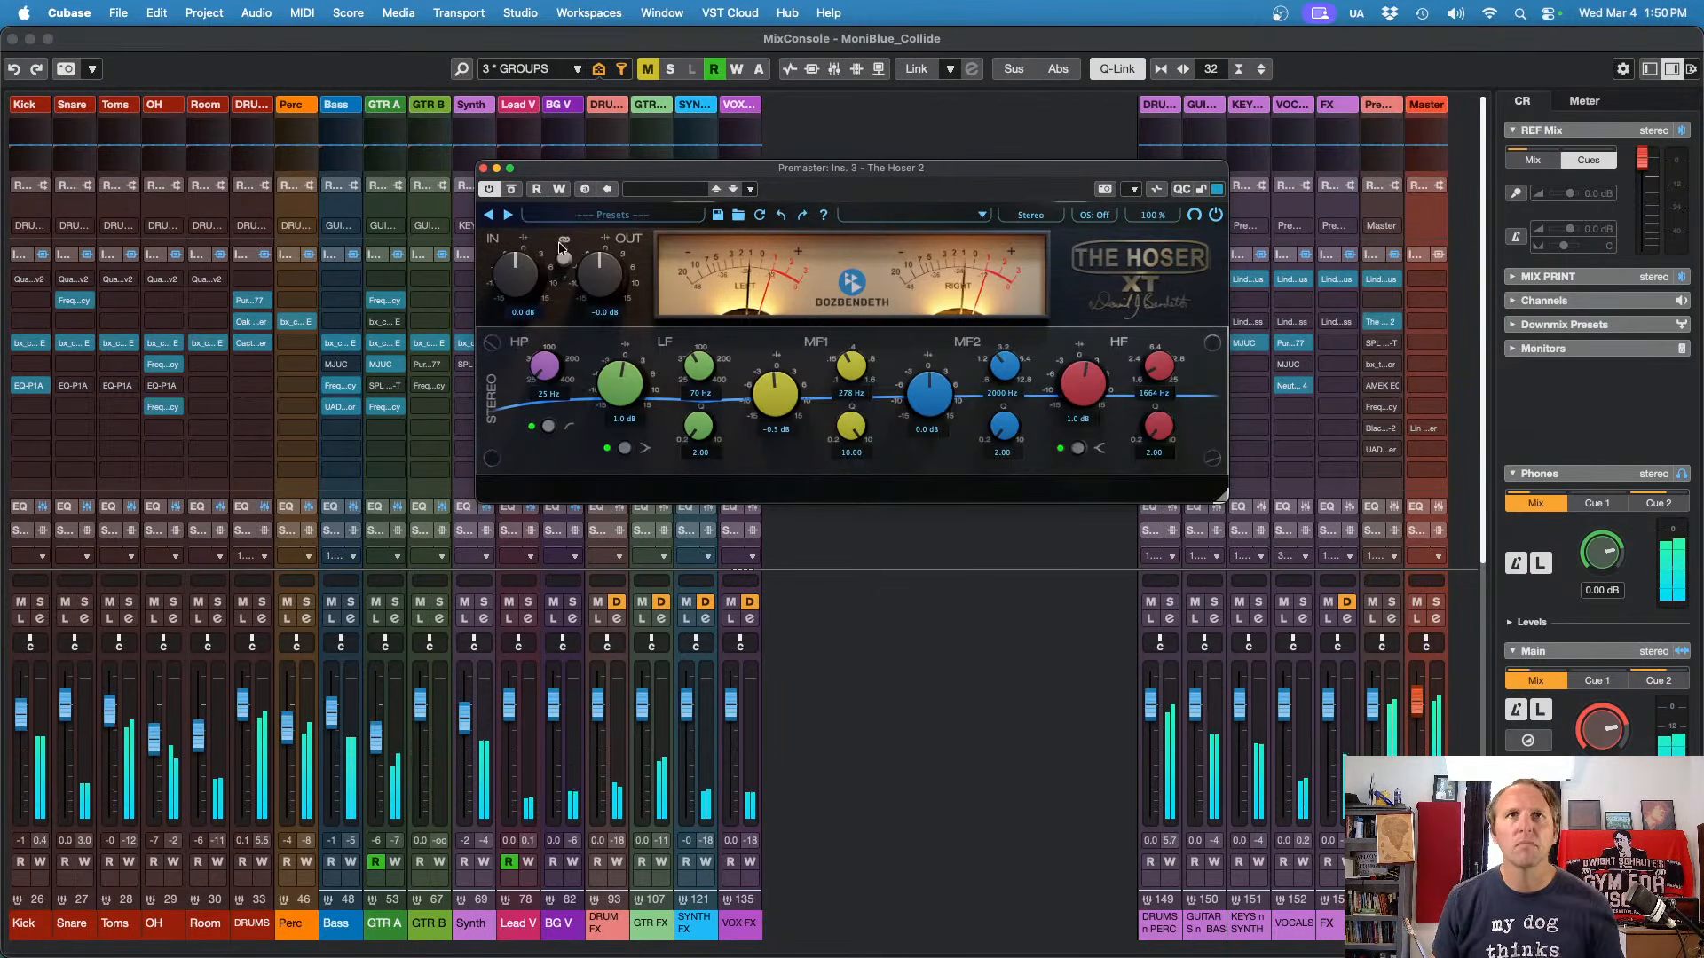
key("space")
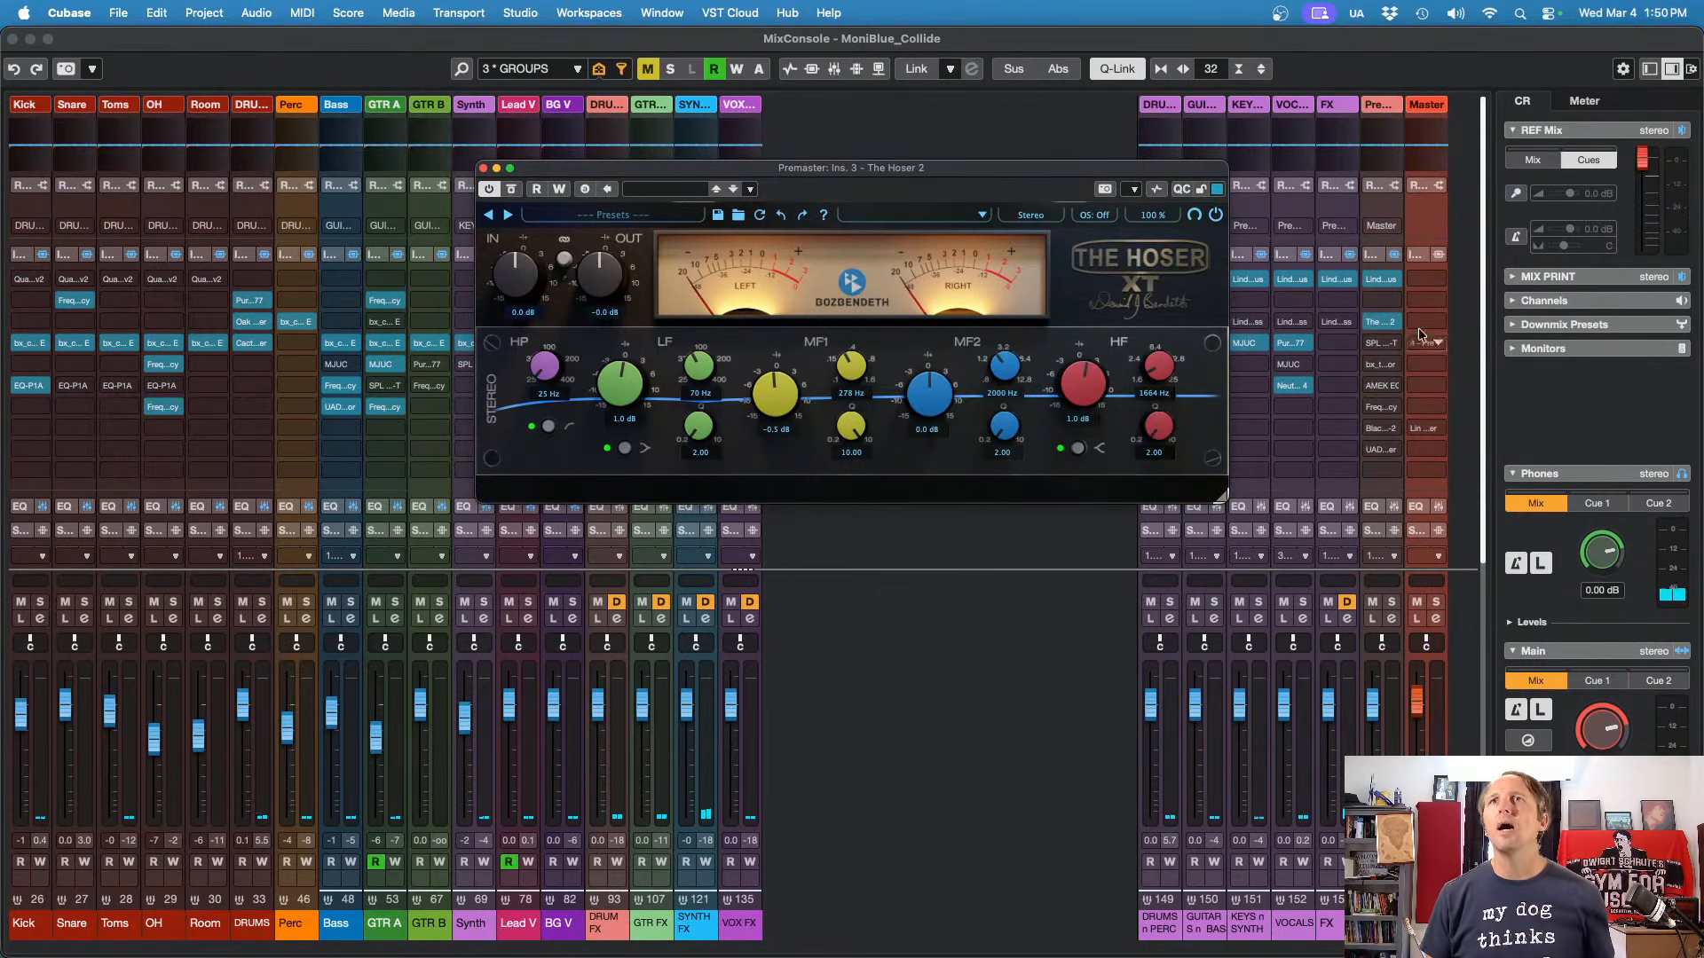
Step: Activate the SPL Vitalizer MK2-T on the Premaster channel, open its settings and start playback
left_click(1382, 344)
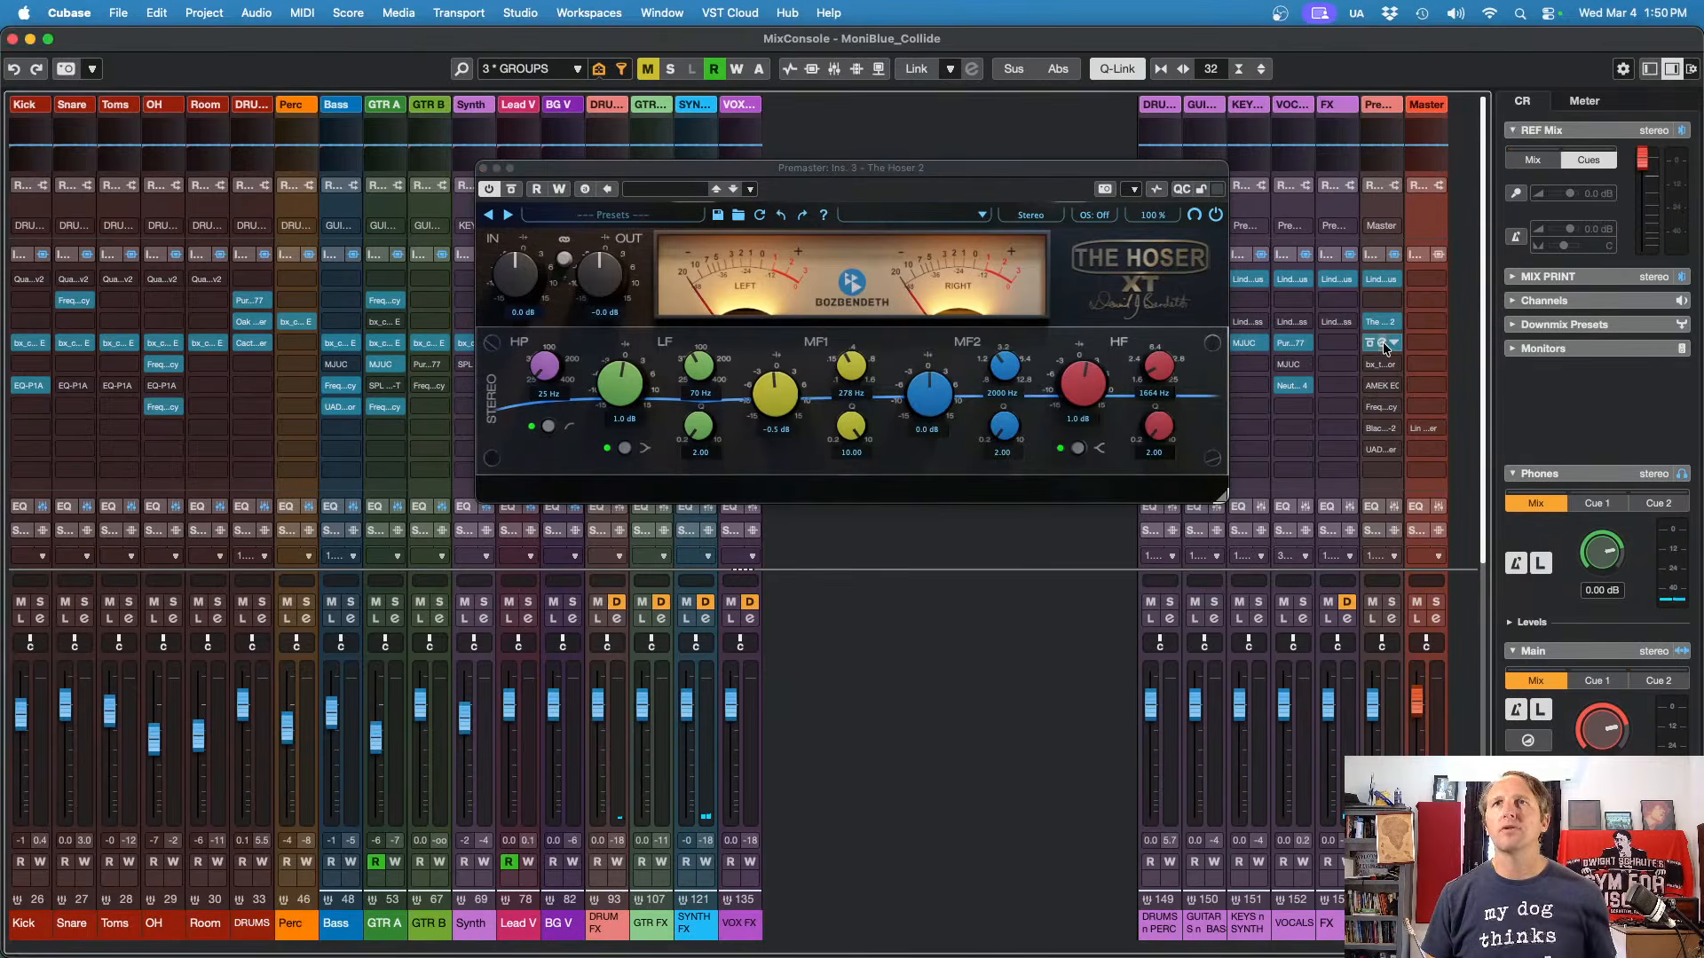
left_click(1383, 344)
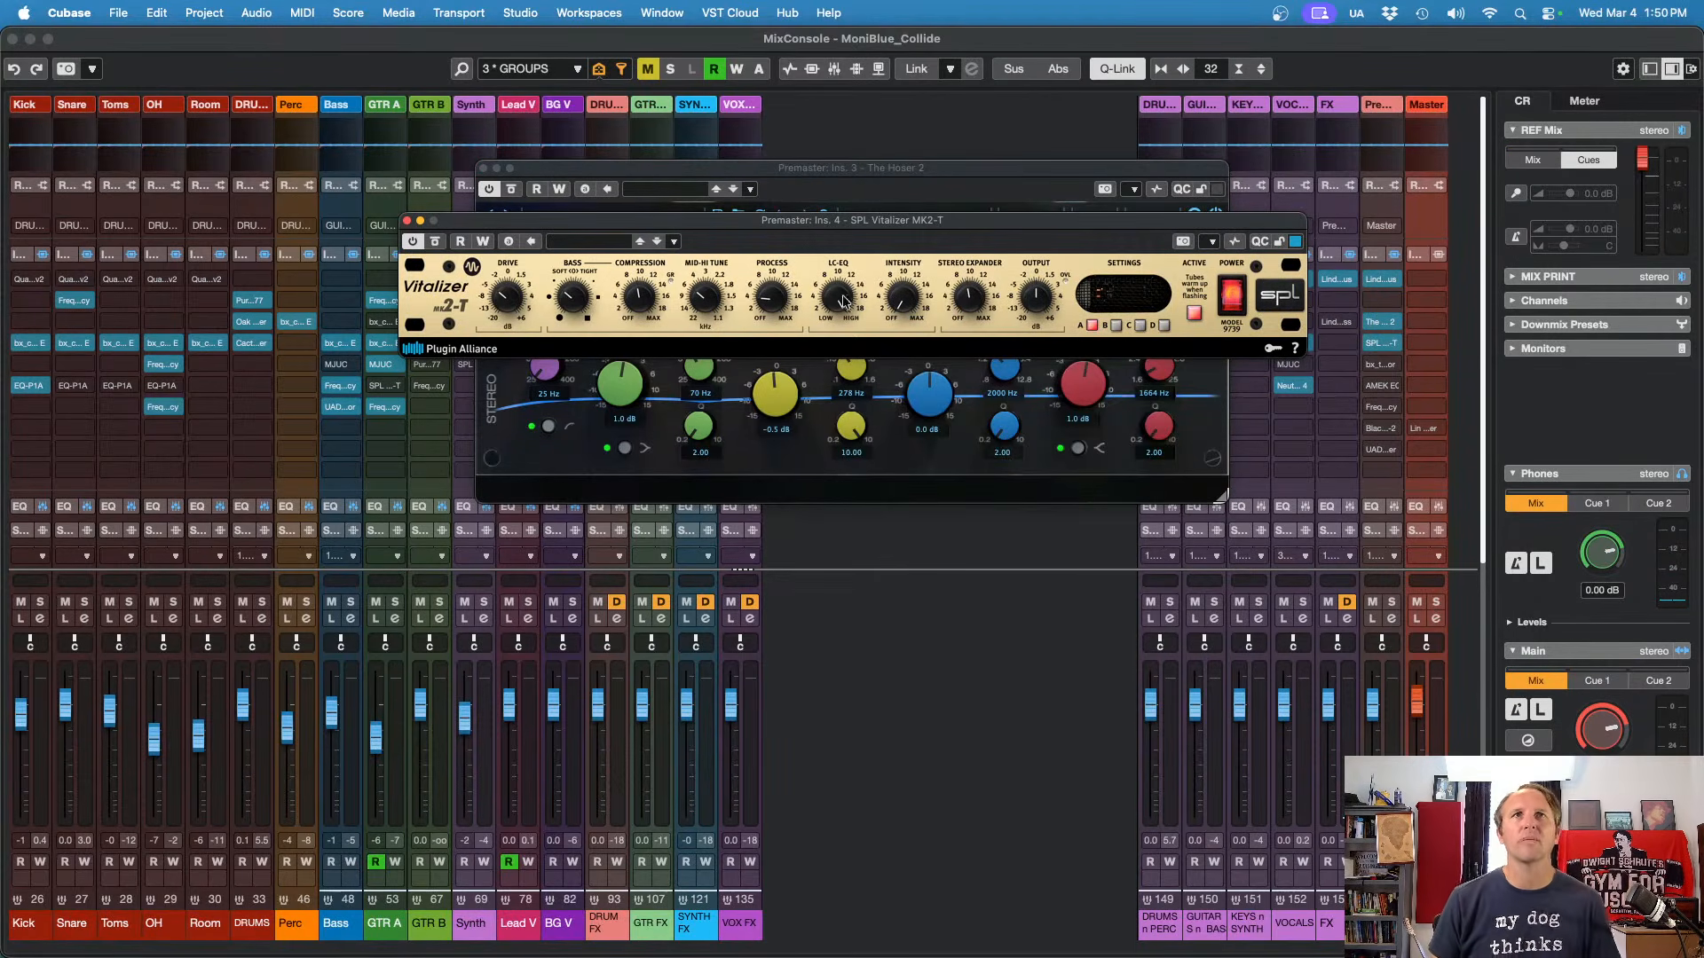
key("space")
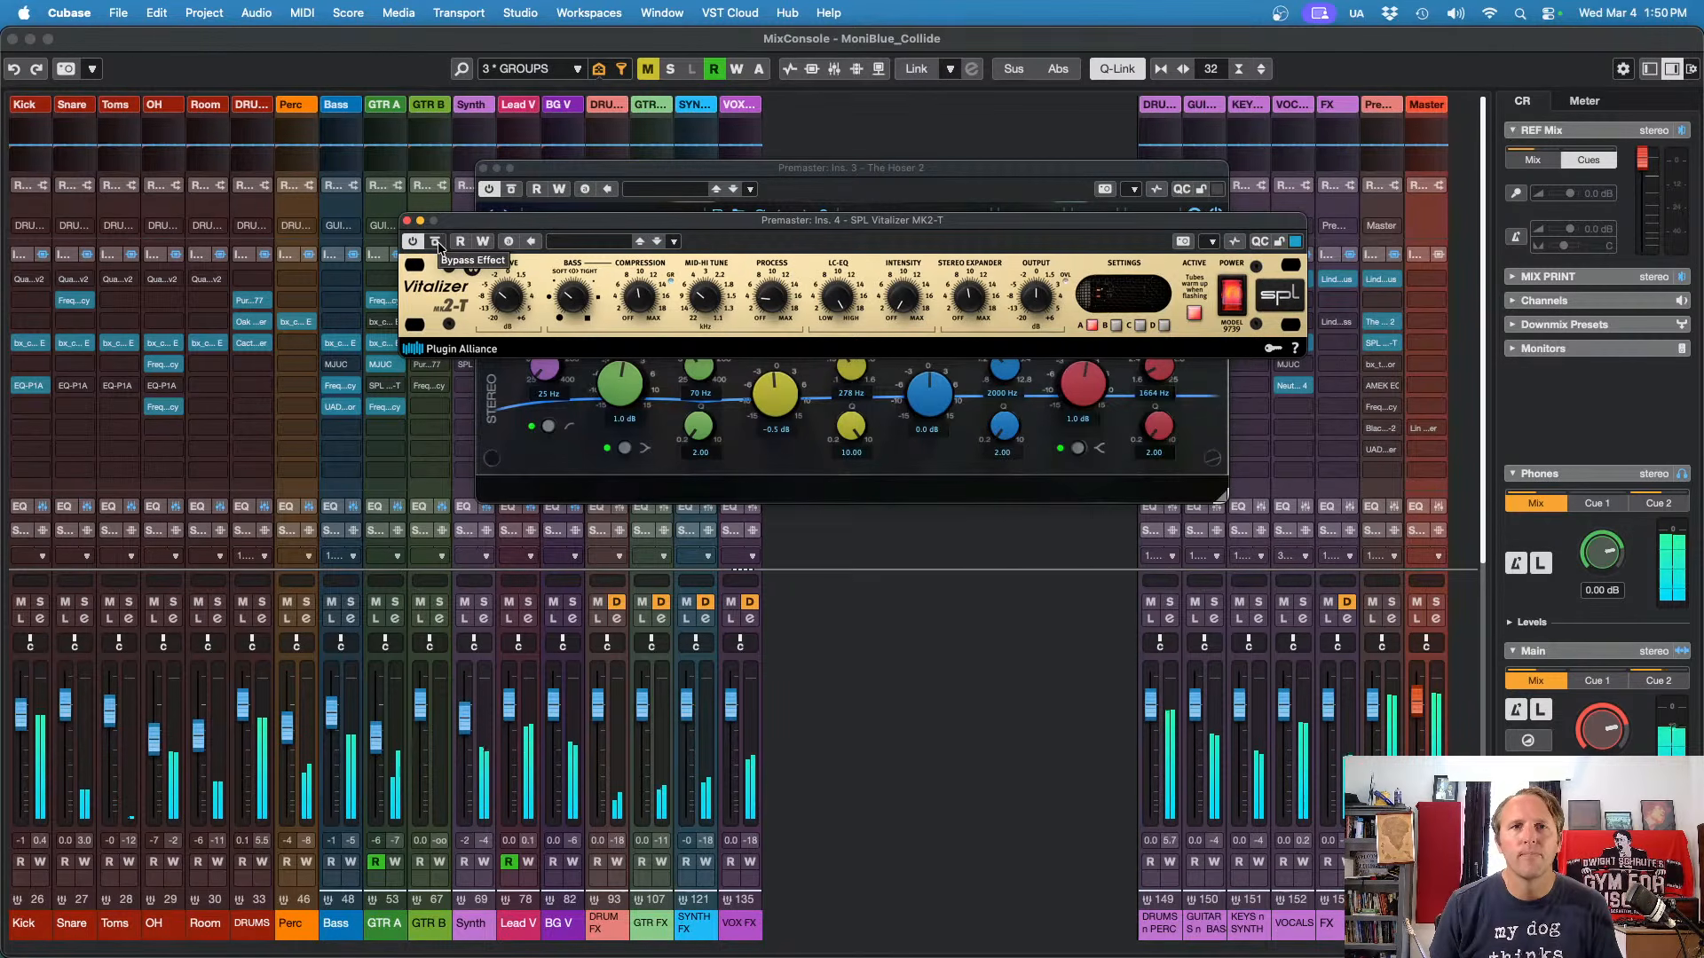
Step: Compare the Premaster mix with the SPL Vitalizer engaged and bypassed, leave it engaged and close the open plug-in windows
left_click(436, 242)
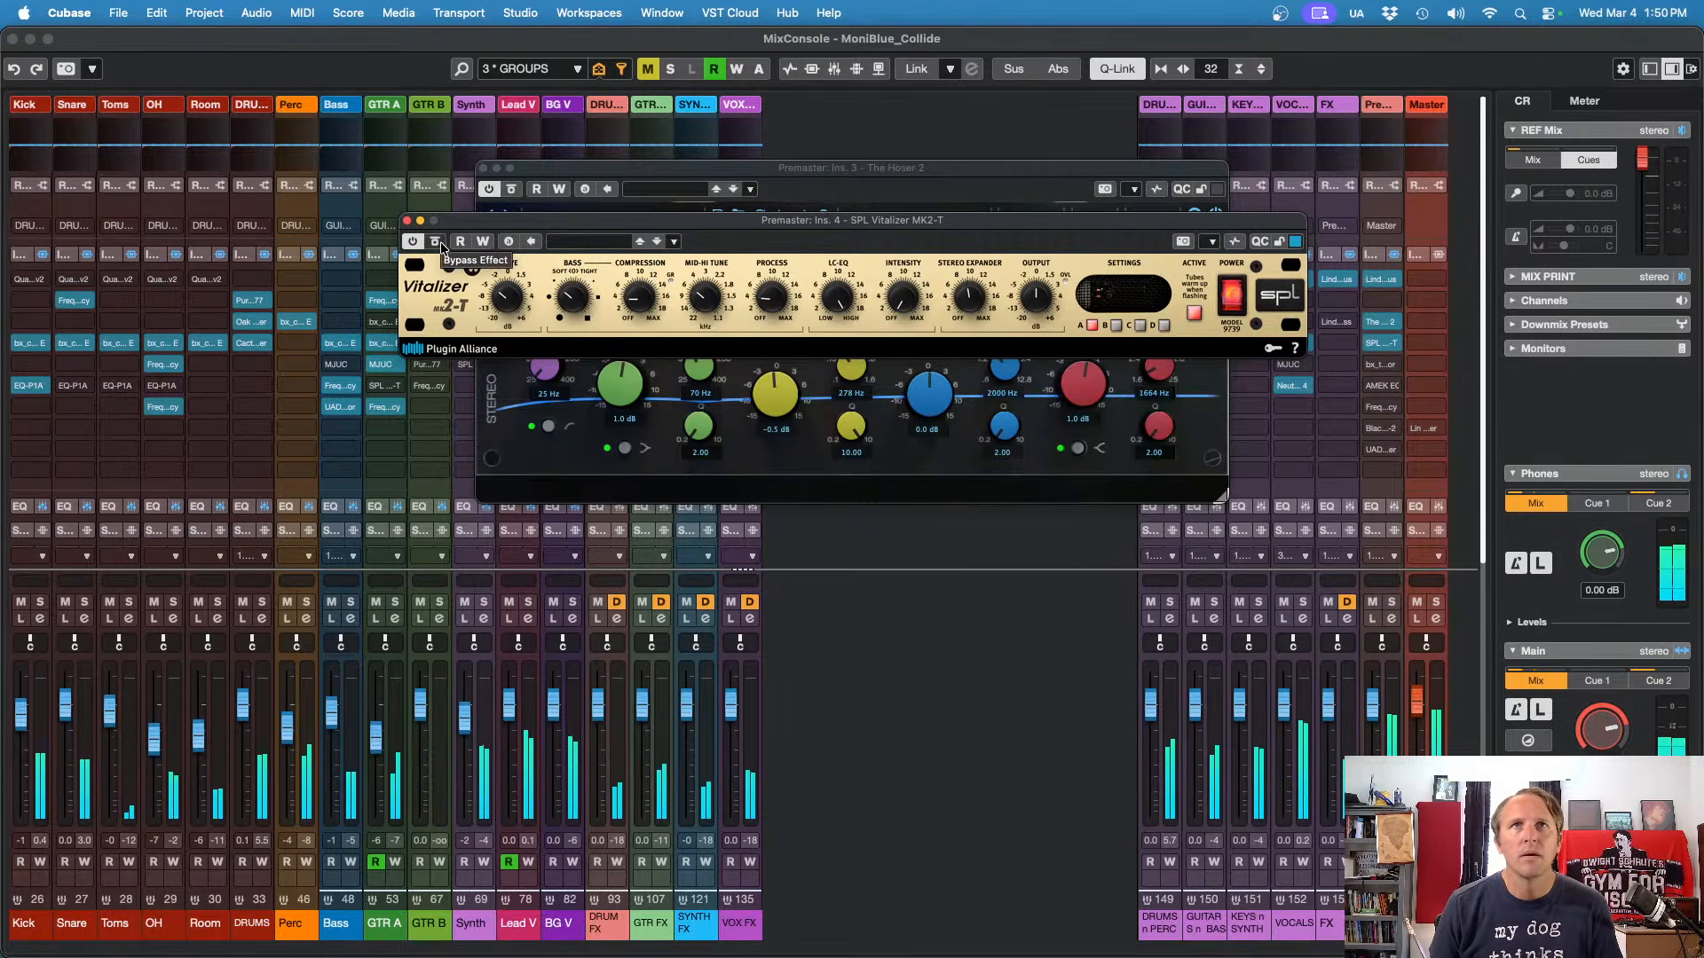
left_click(436, 242)
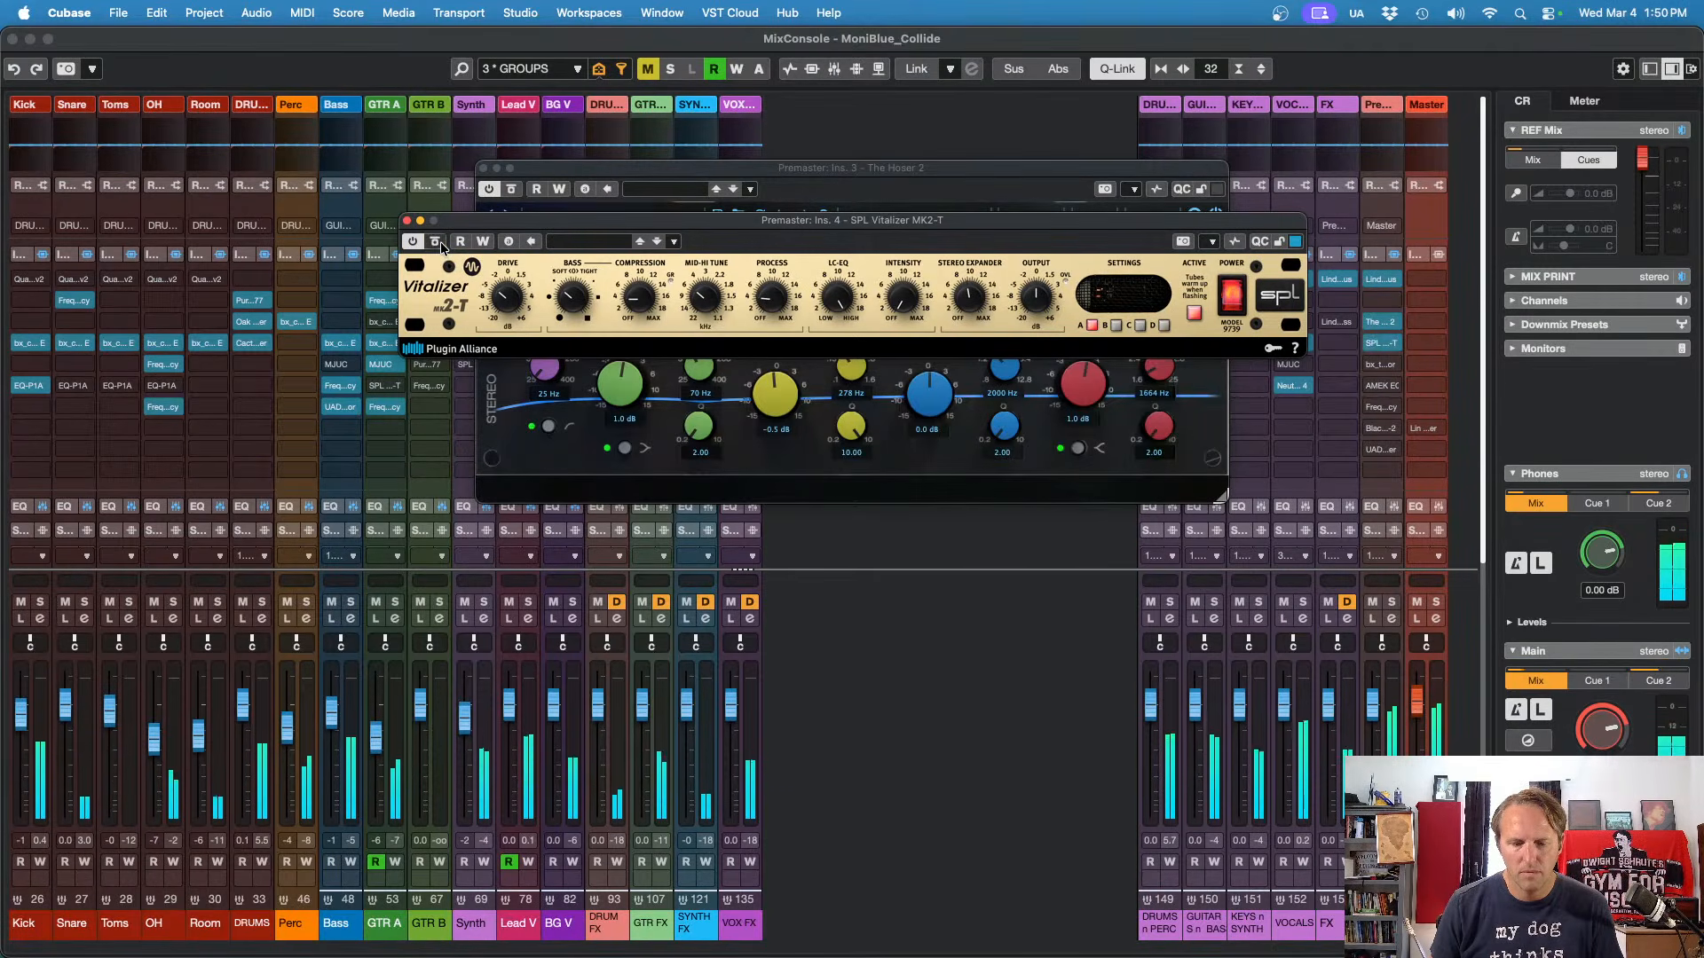
left_click(436, 242)
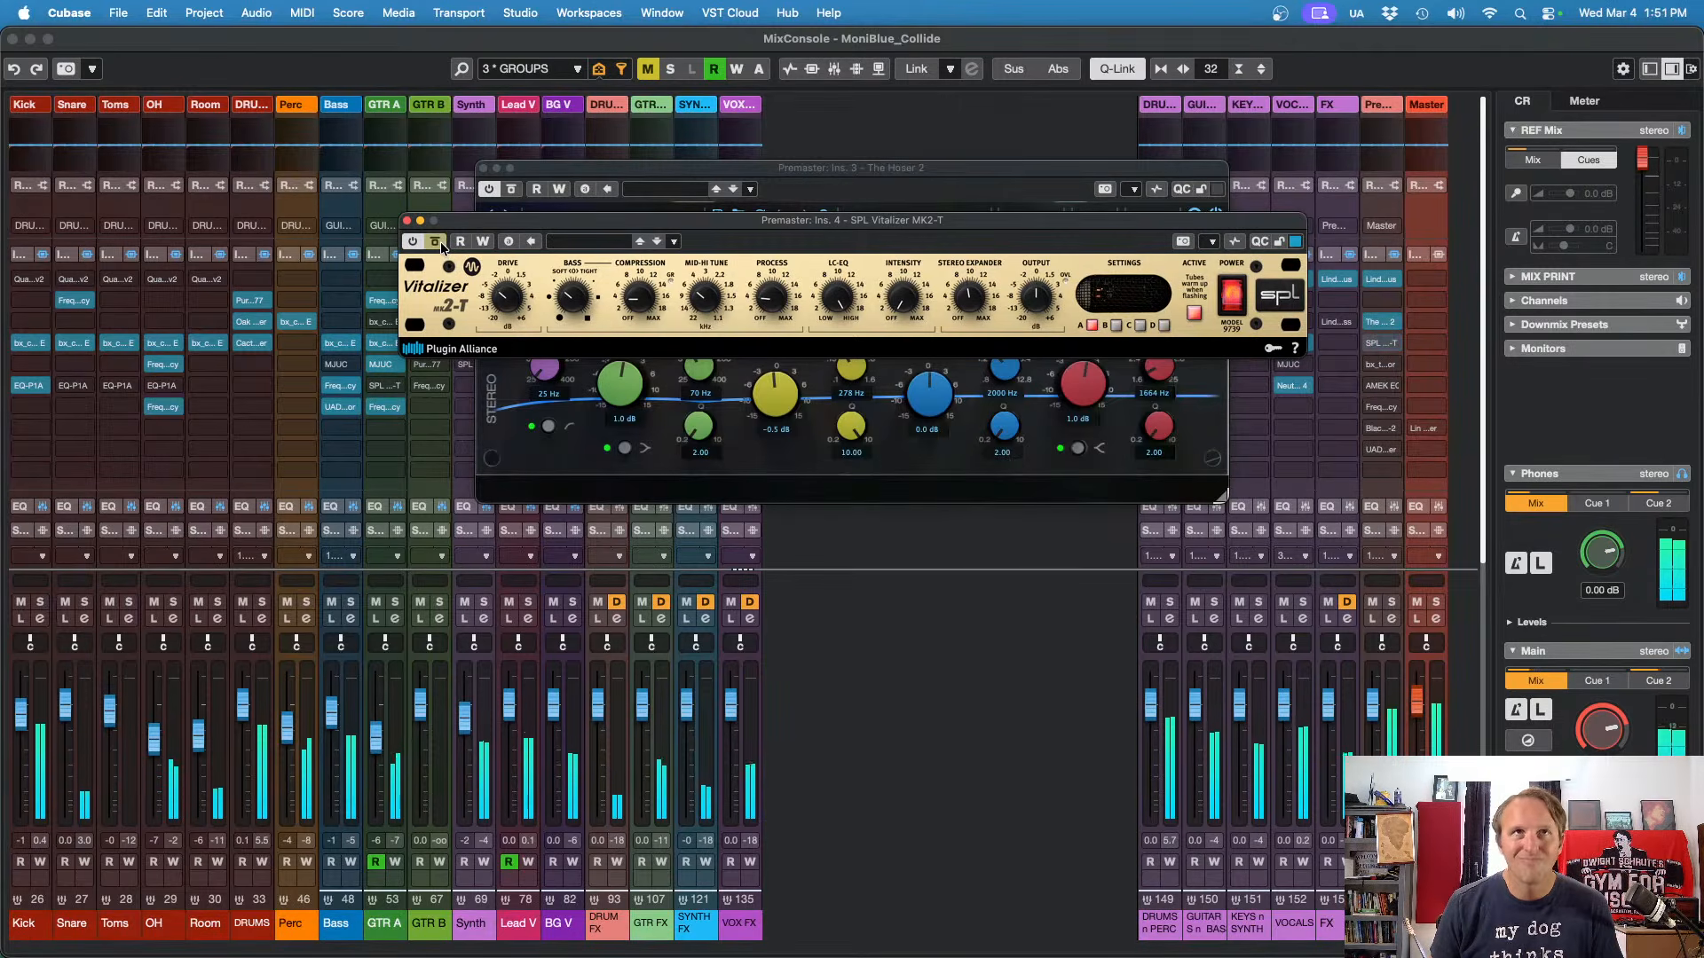
left_click(441, 242)
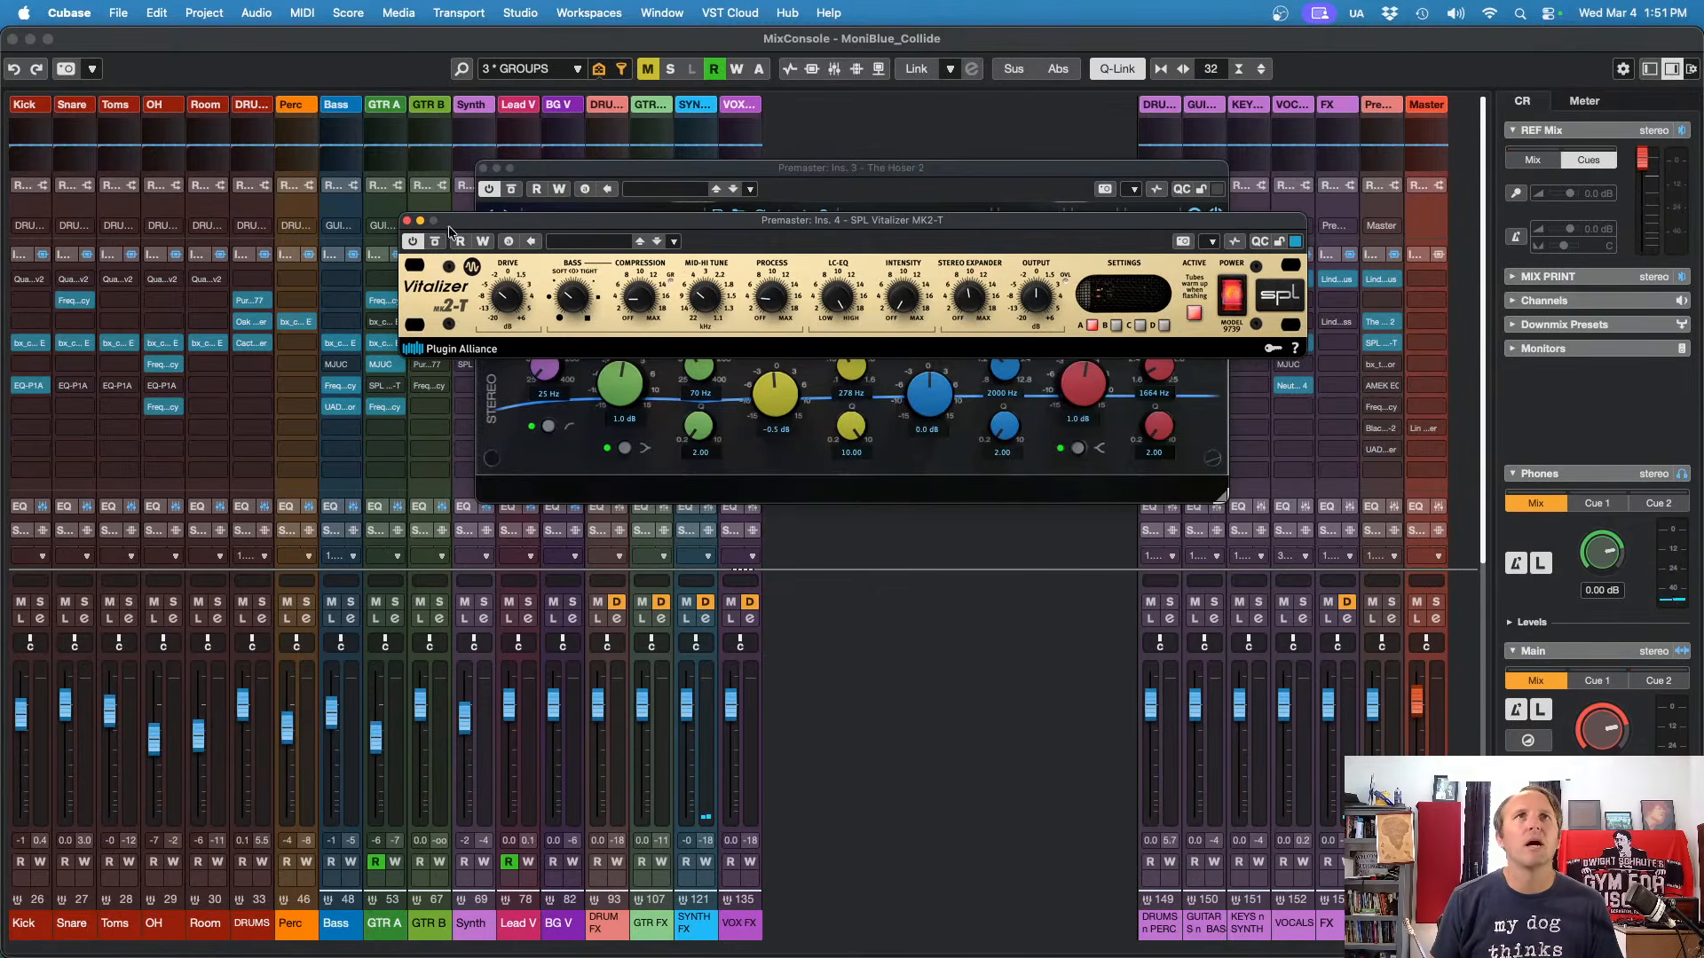
left_click(409, 221)
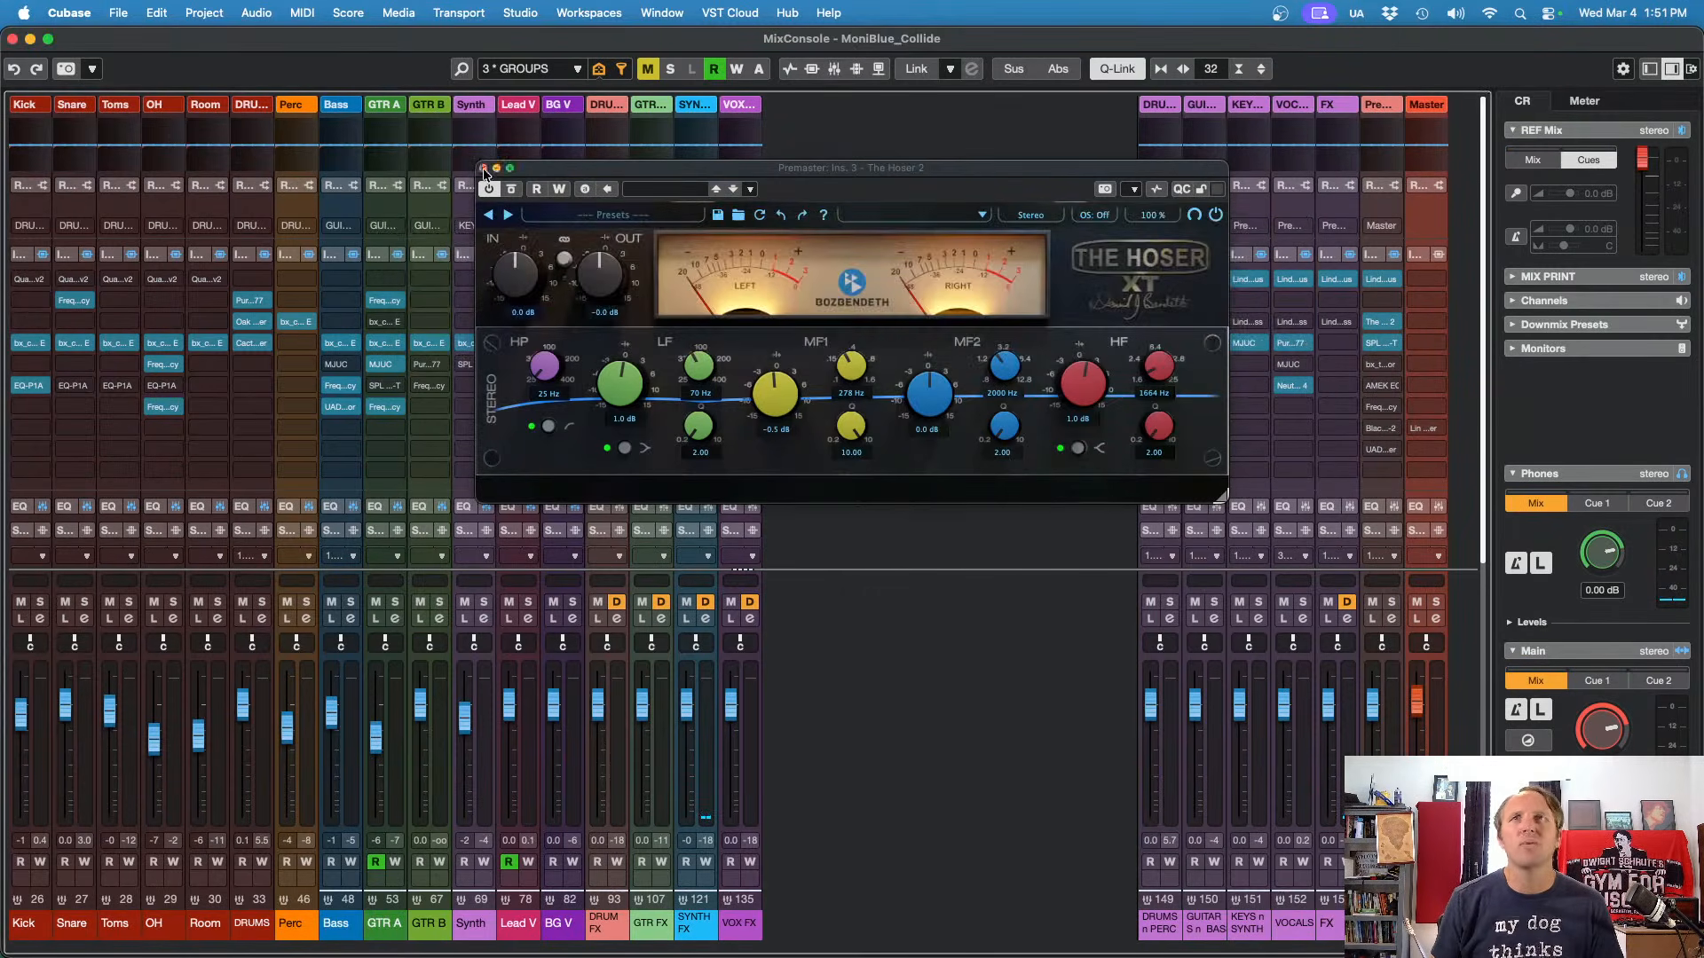
left_click(484, 169)
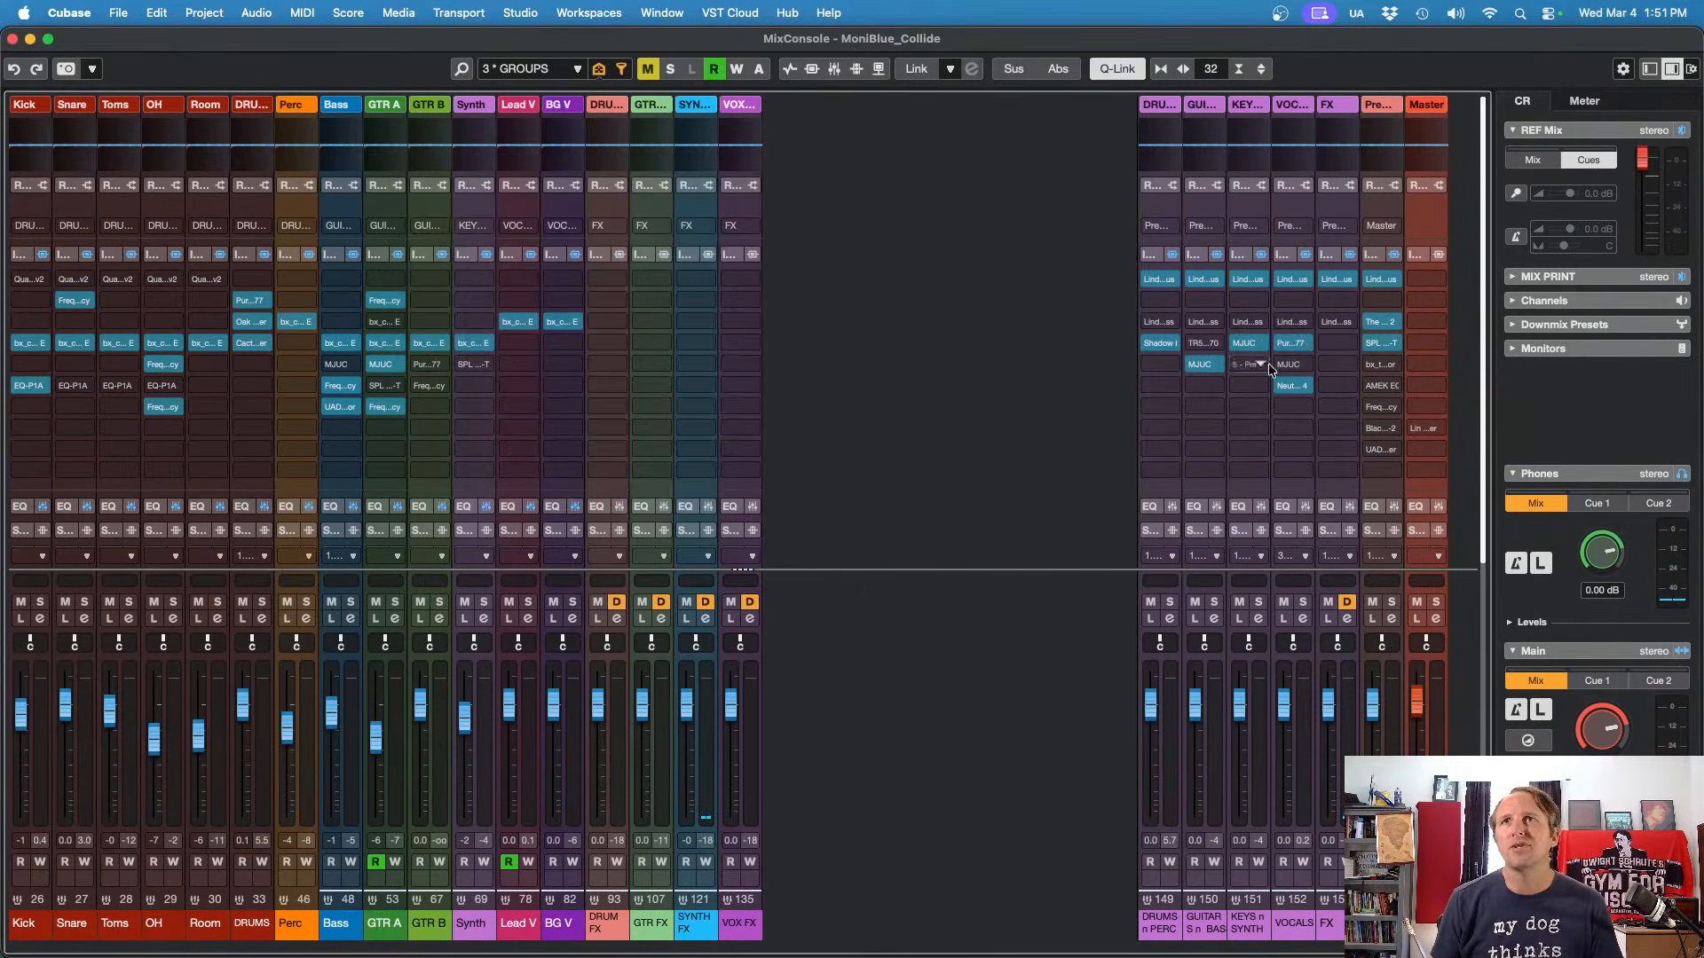
Step: Activate the bx_townhouse Buss Compressor on the Premaster and set its threshold to about -0.2 dB during playback
left_click(1381, 365)
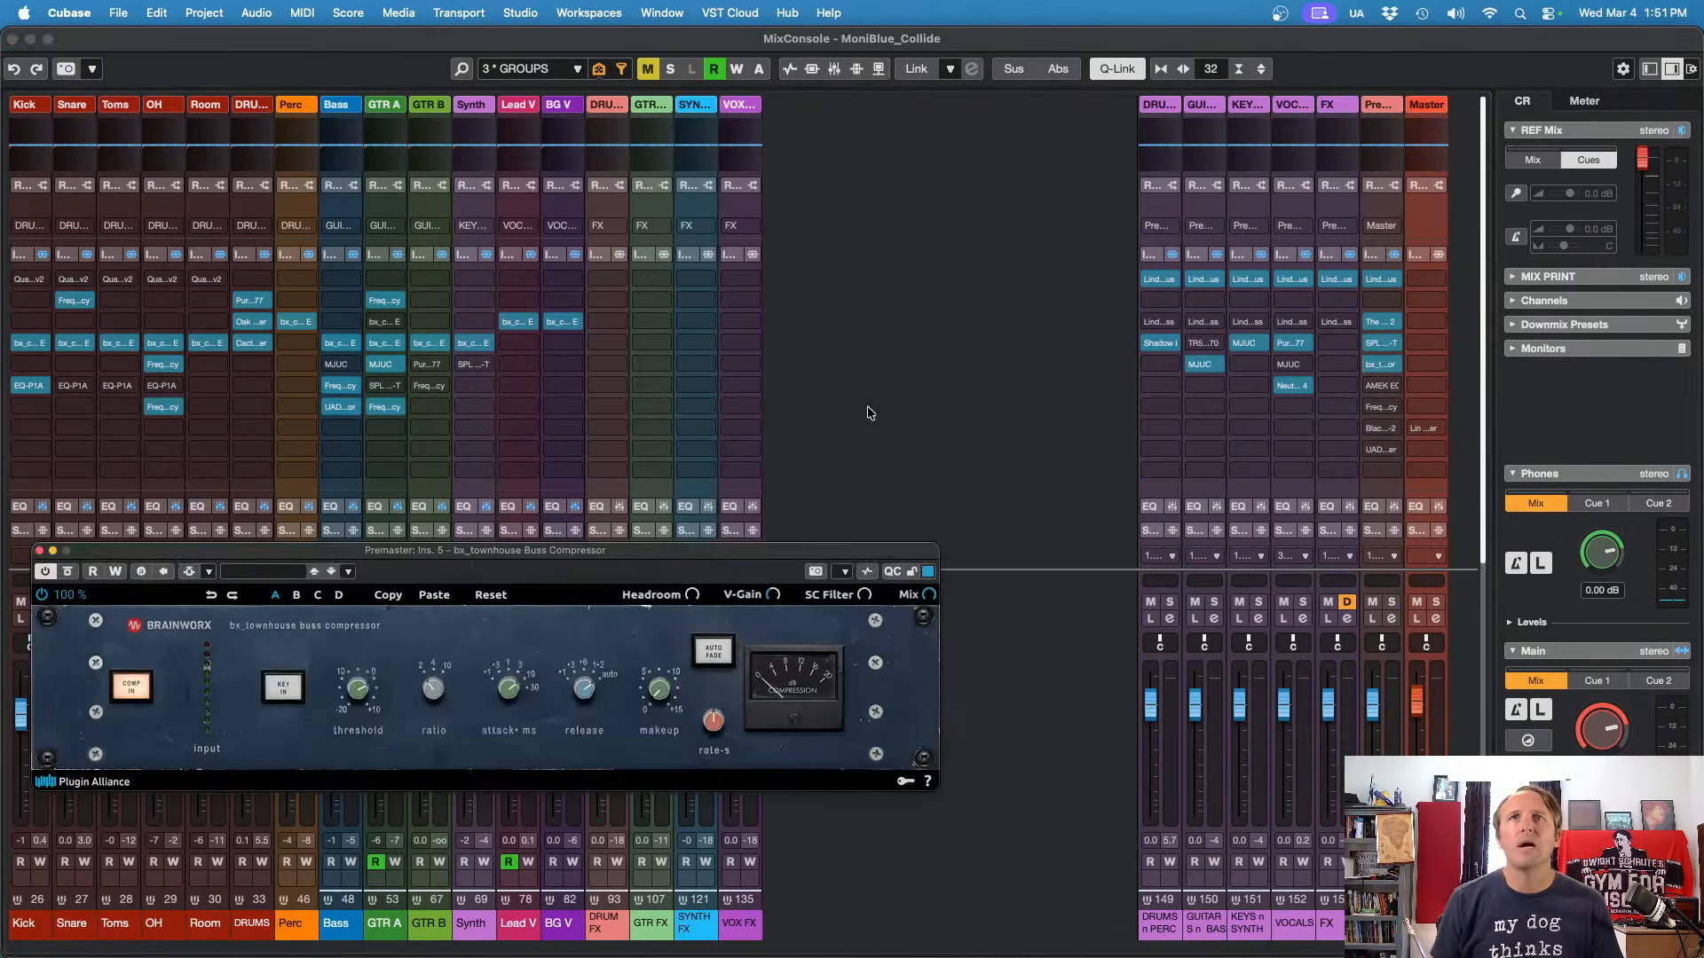
left_click_drag(707, 560, 886, 268)
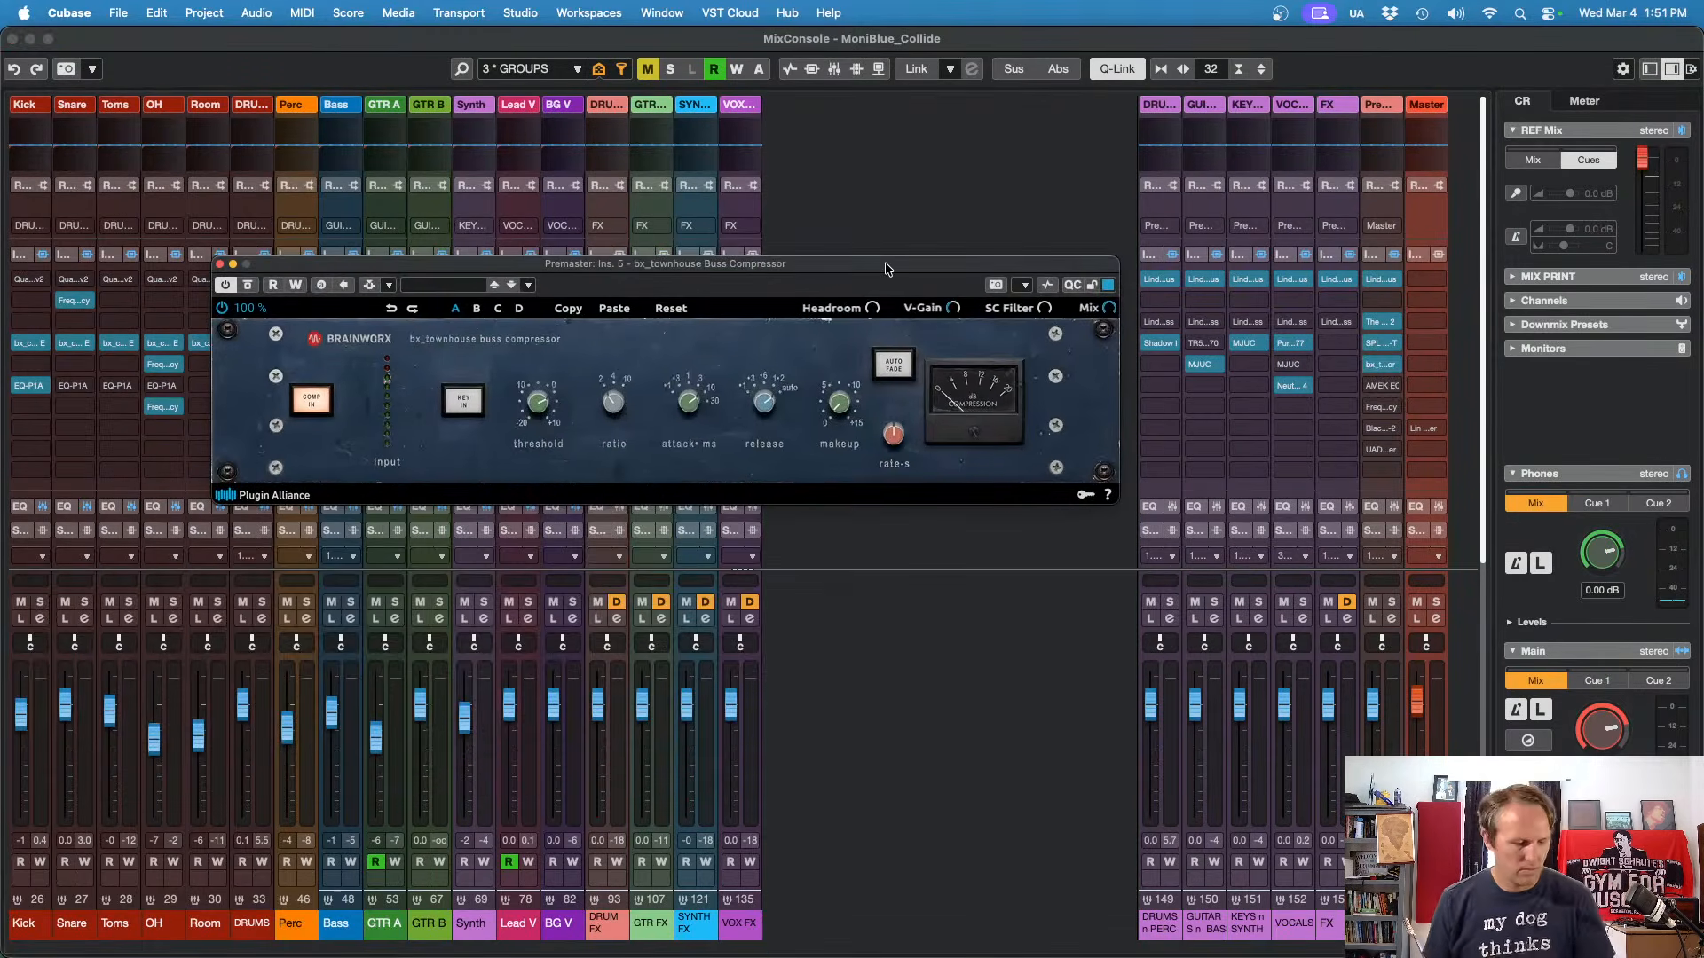
key("space")
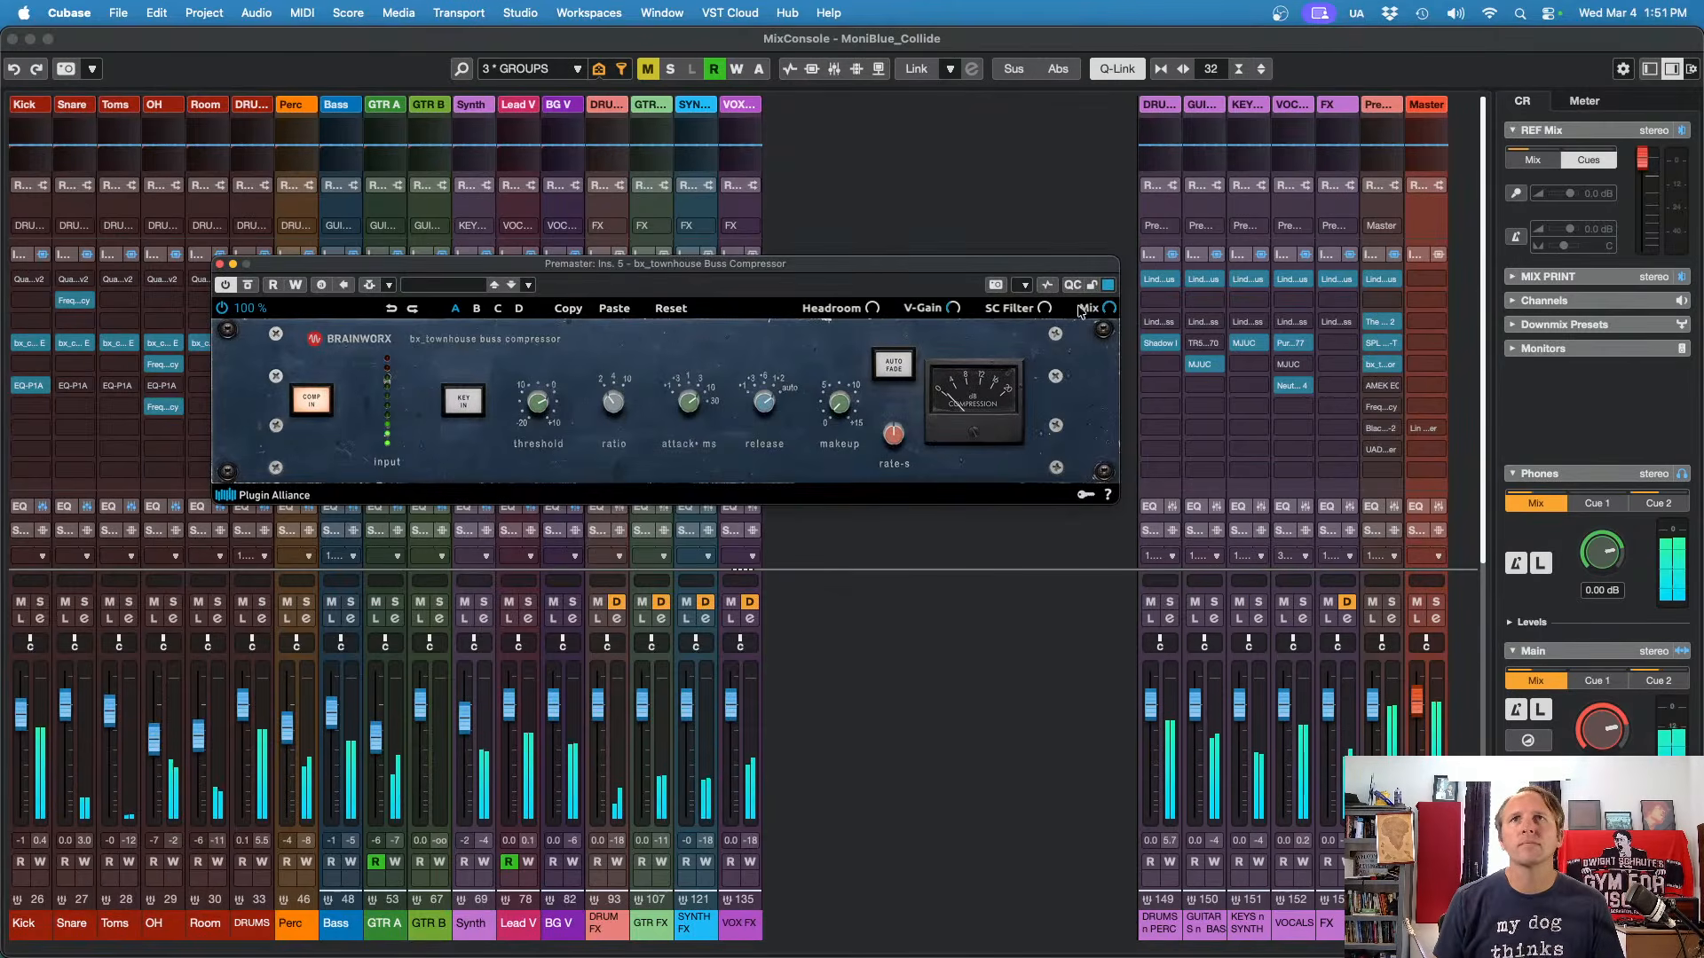
mouse_move(1049, 316)
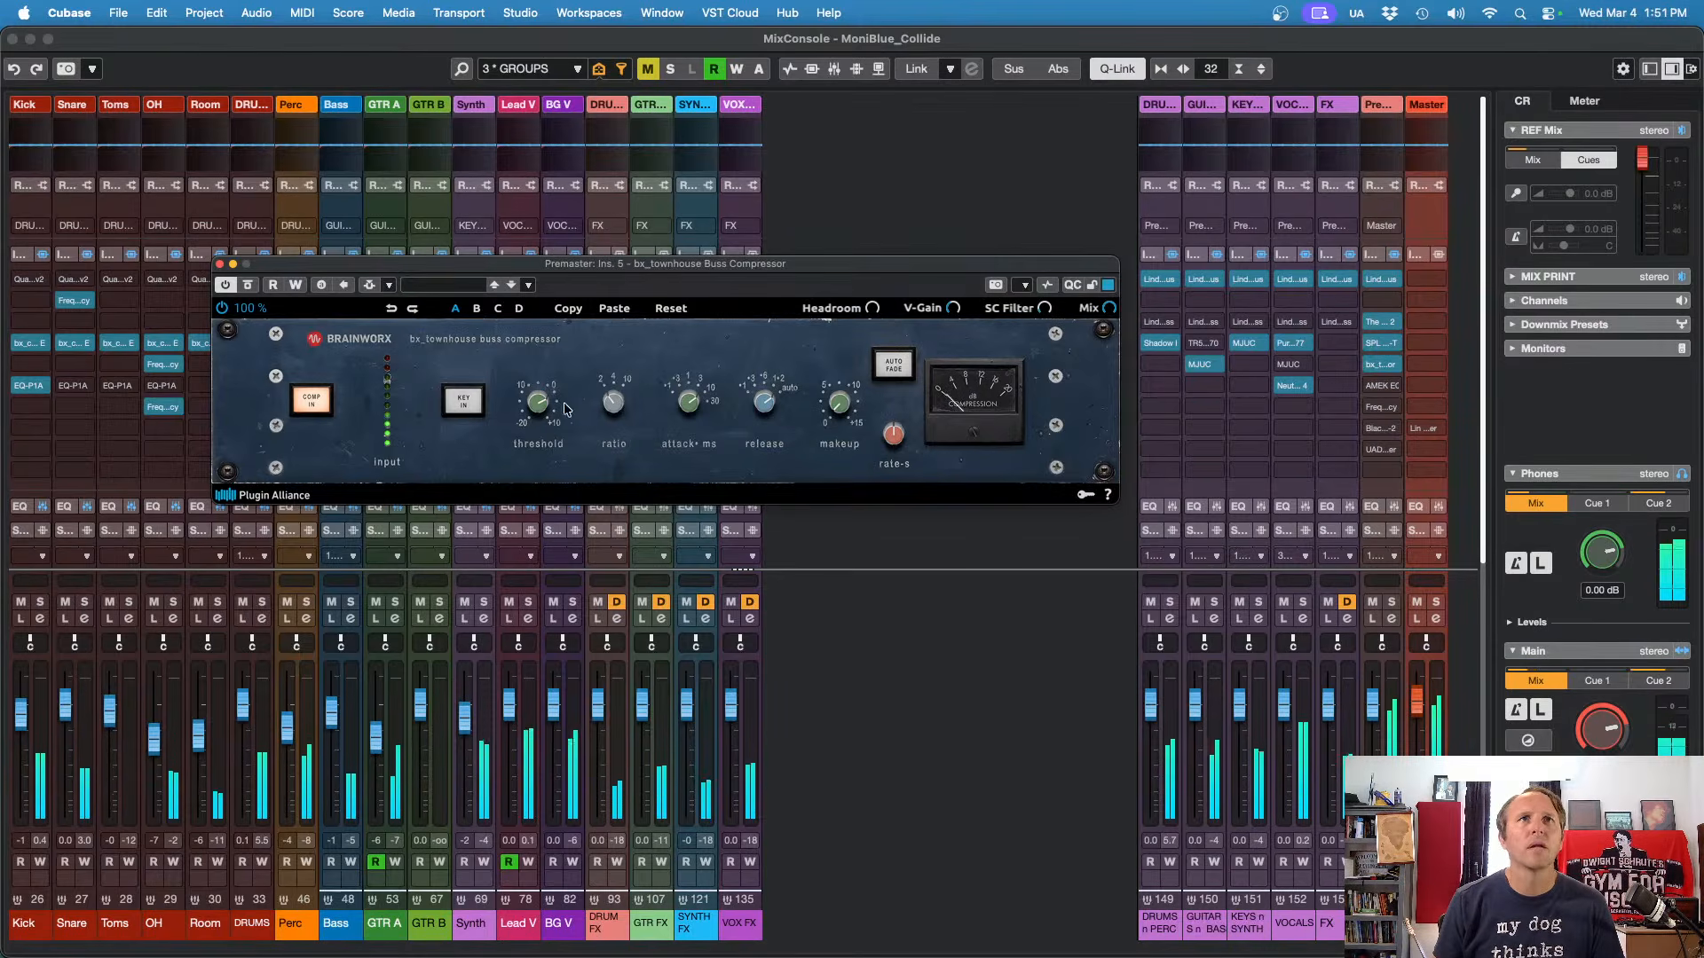
mouse_move(543, 408)
scroll(543, 408, "down", 3)
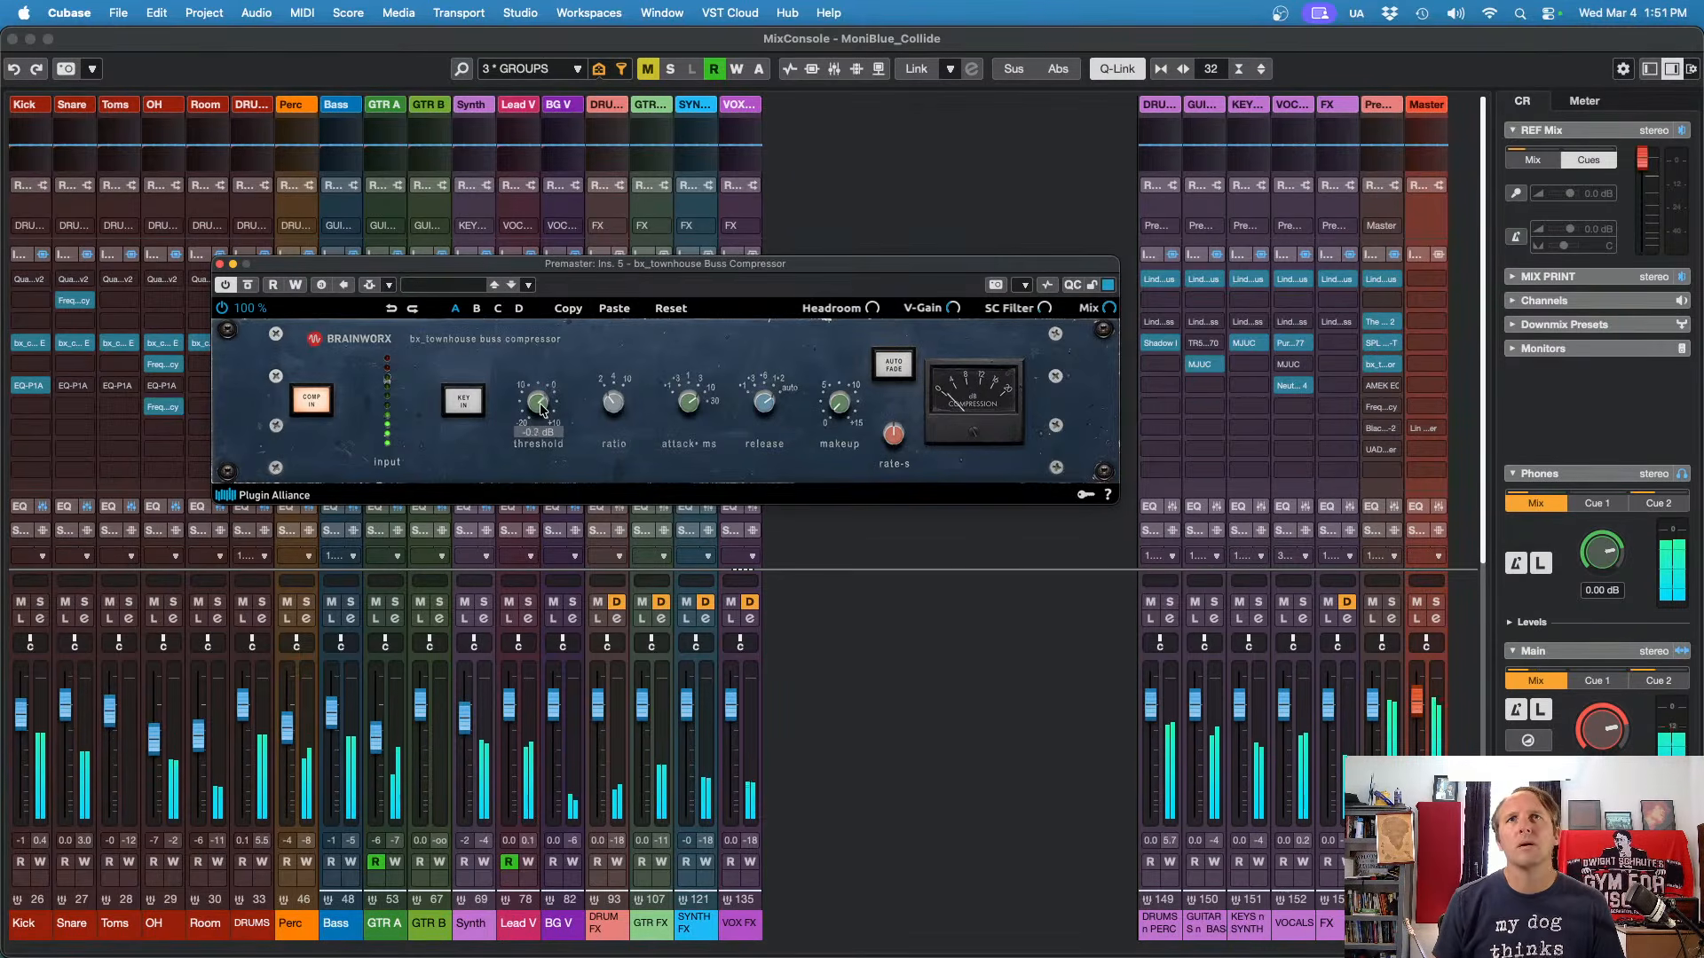
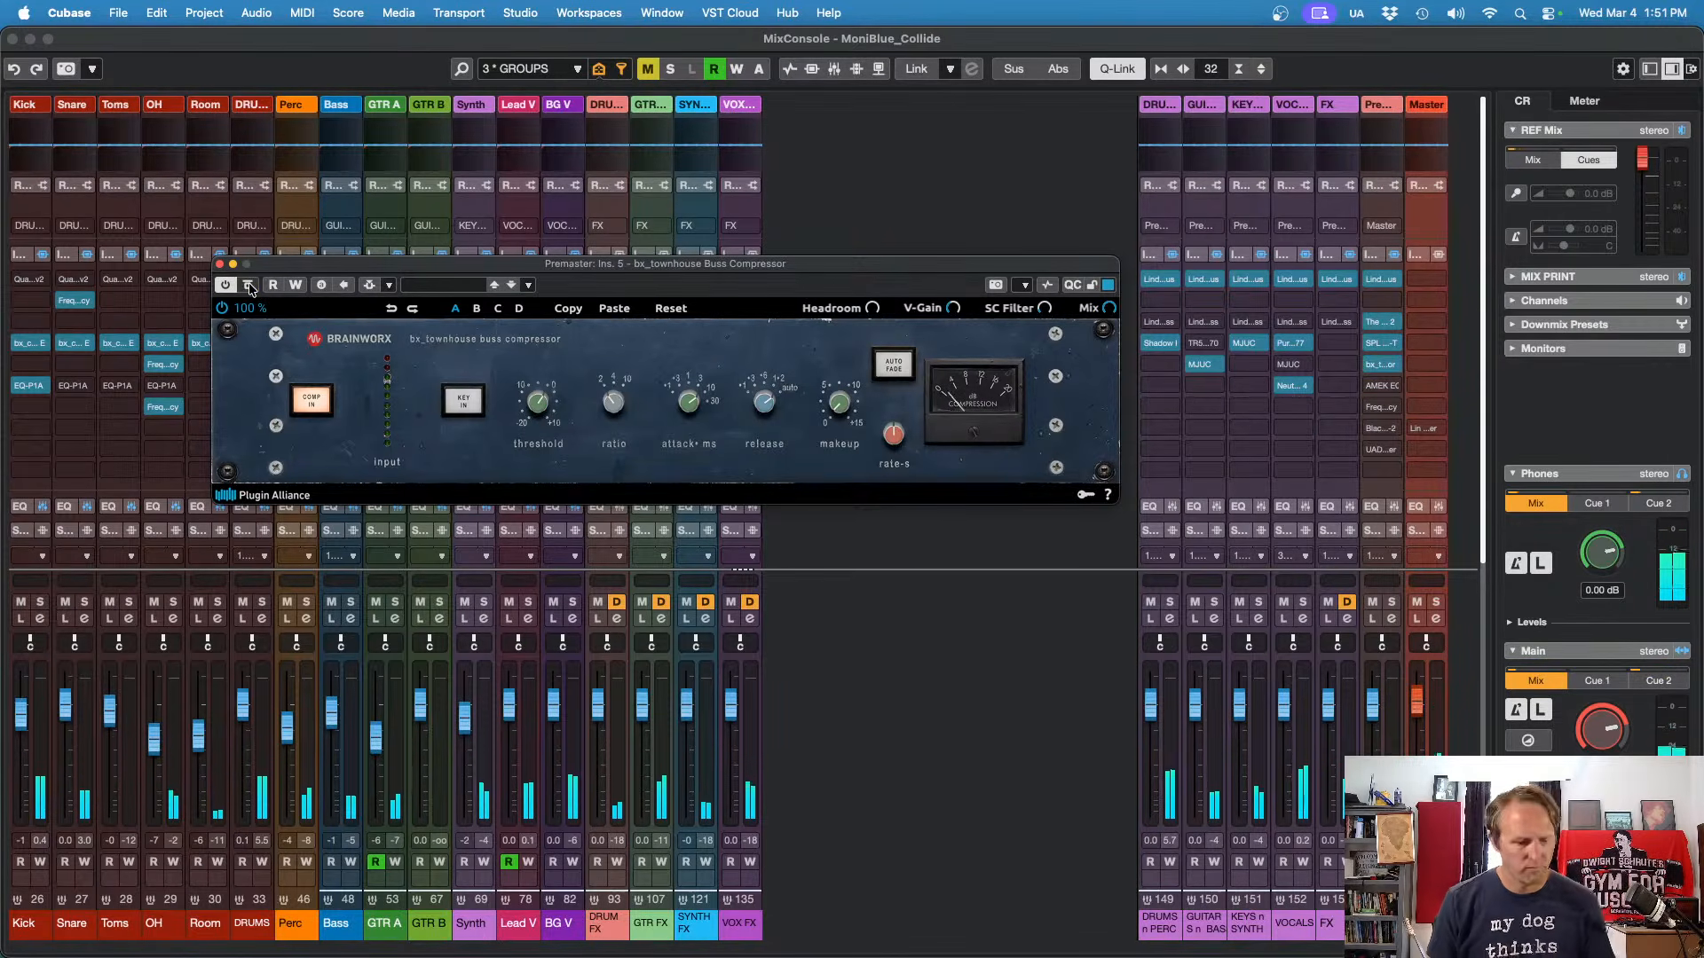
left_click(219, 264)
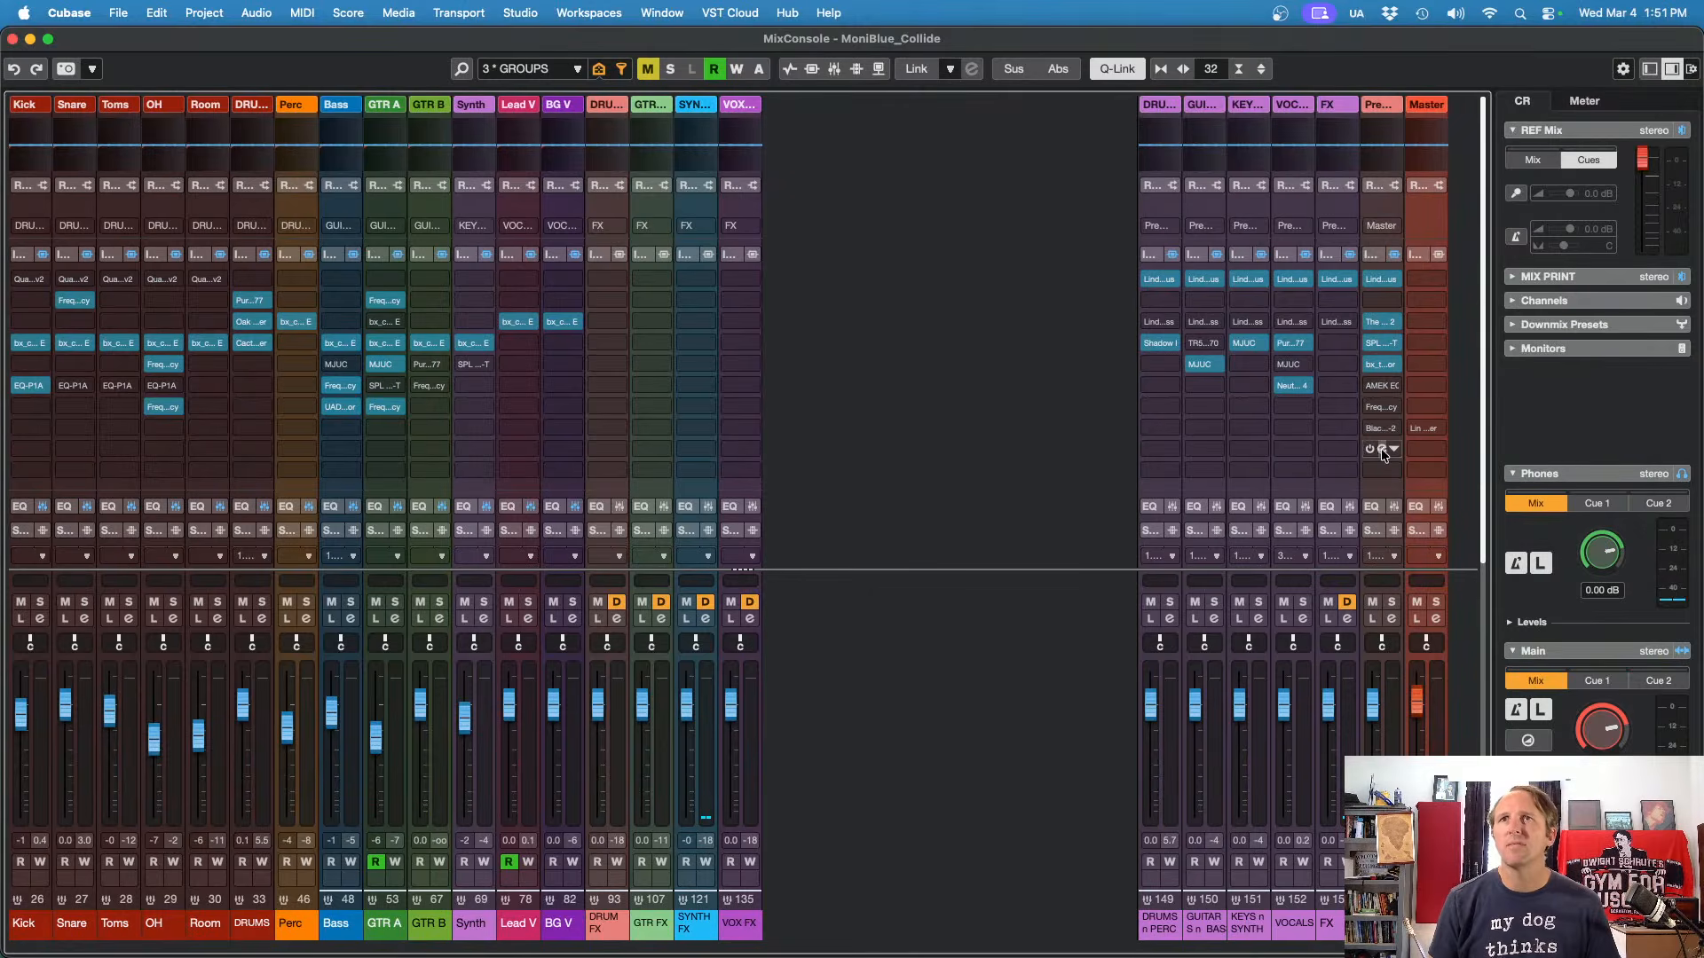
Step: Activate the Black Box HG-2 on the Premaster and lower its output slightly during playback
left_click(1381, 449)
left_click(1382, 428)
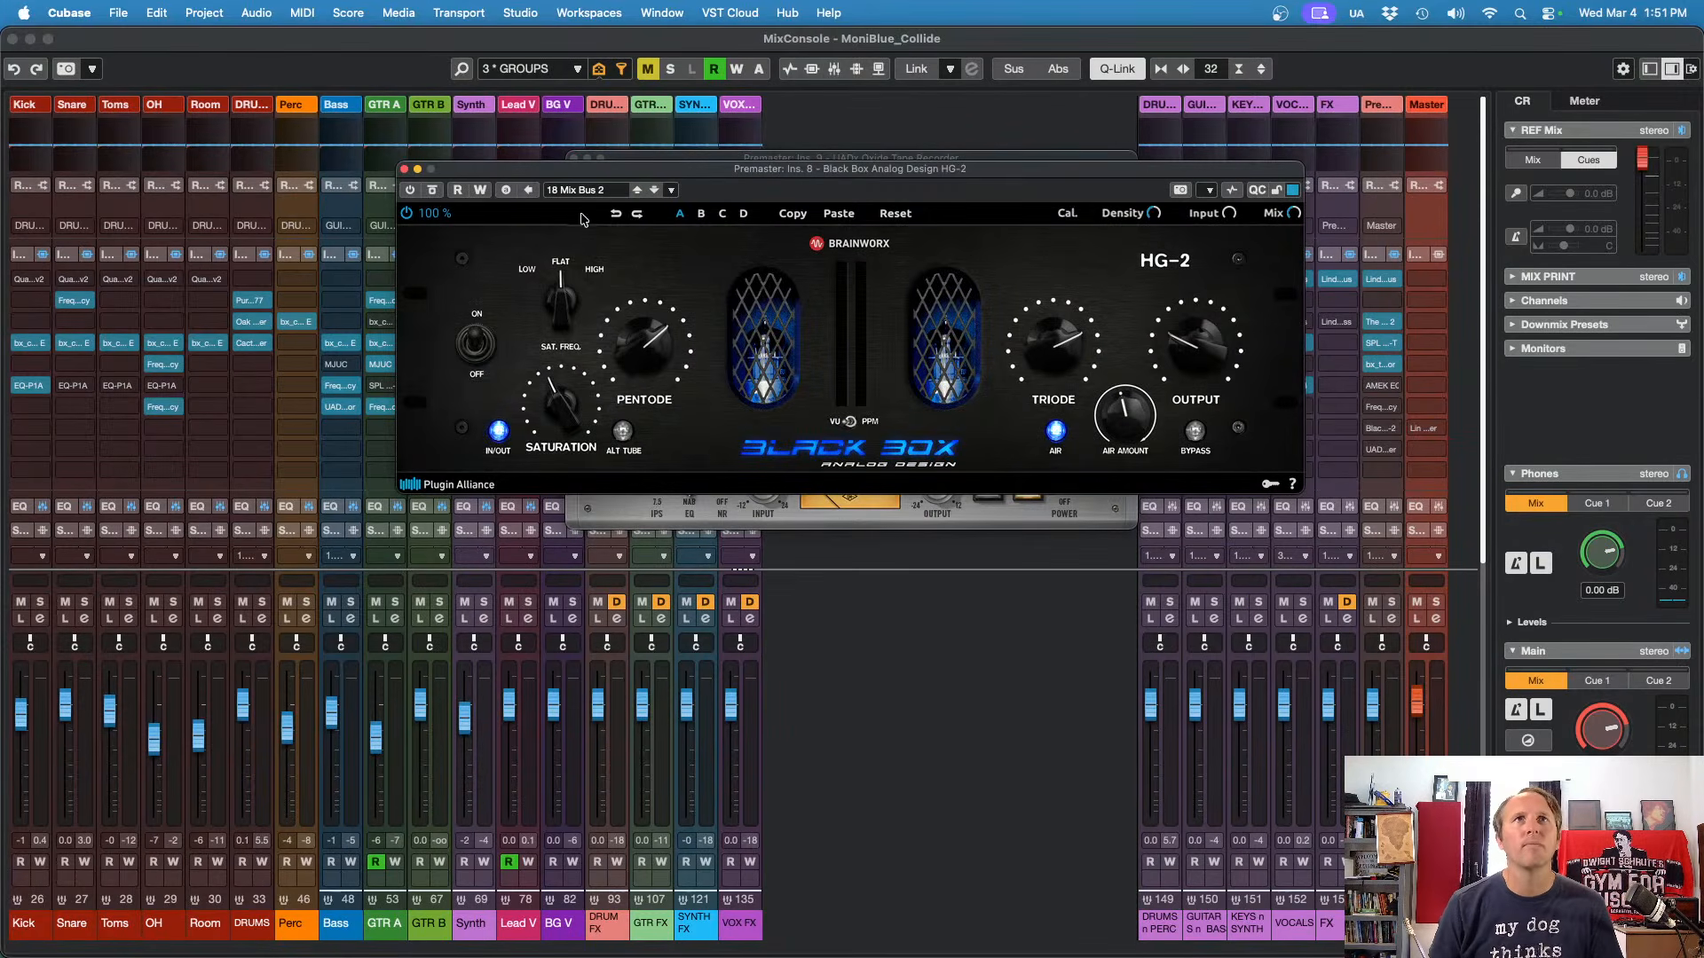
key("space")
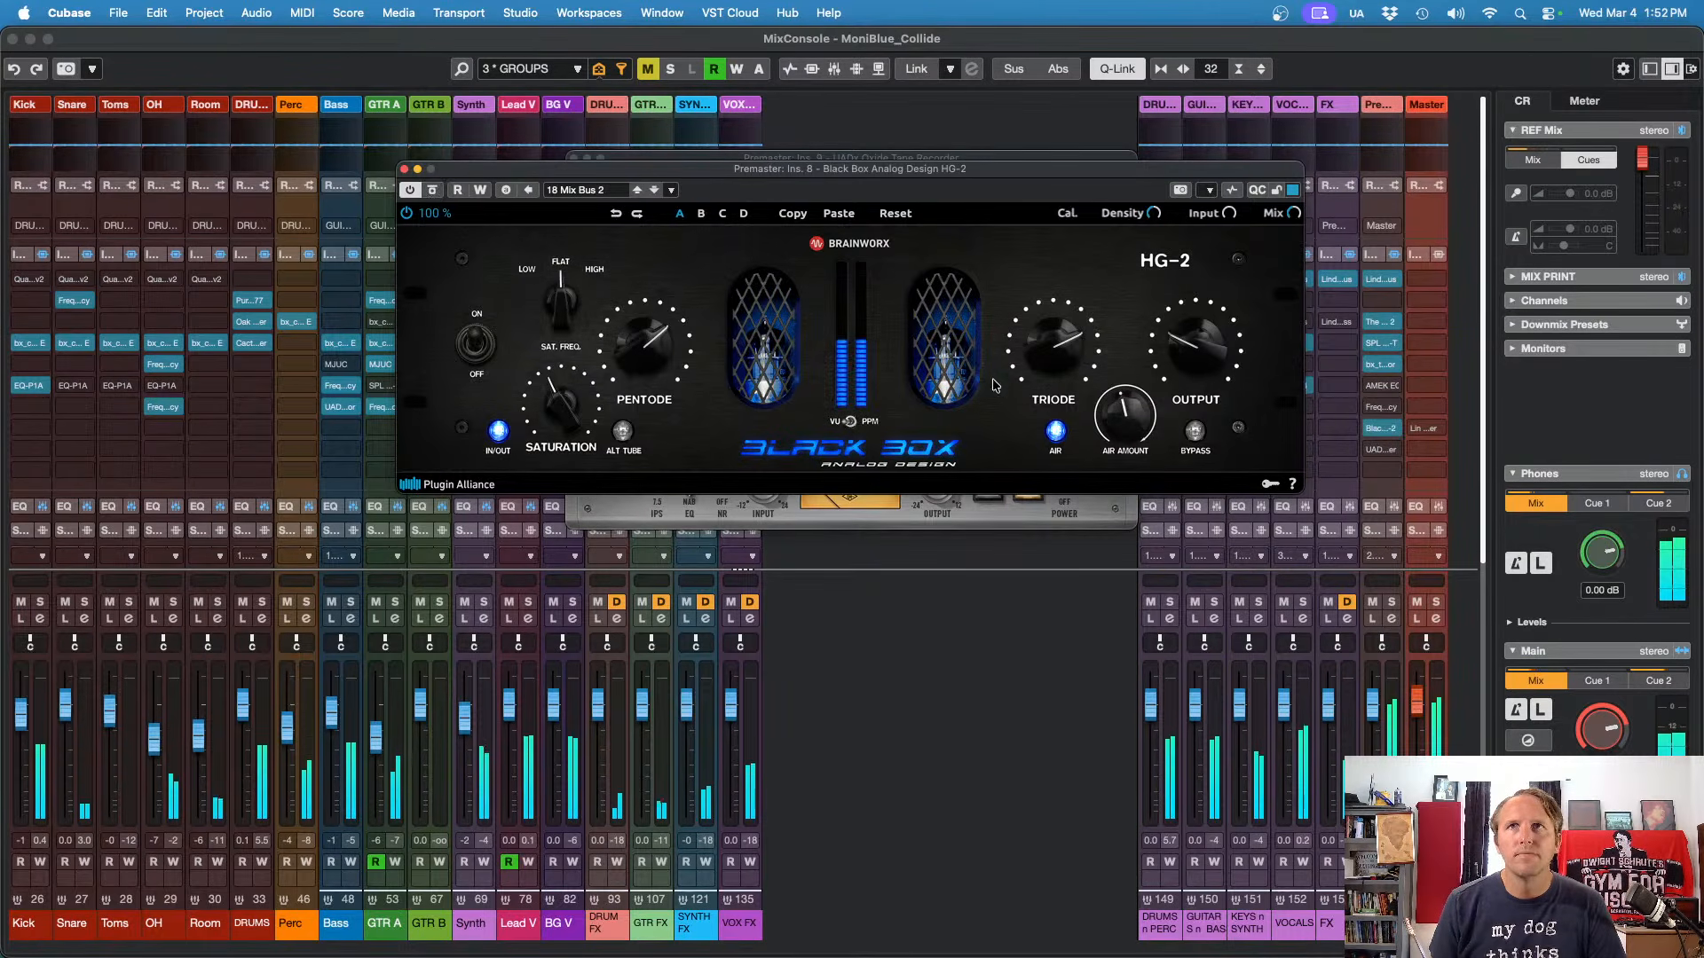
left_click_drag(1179, 341, 1183, 353)
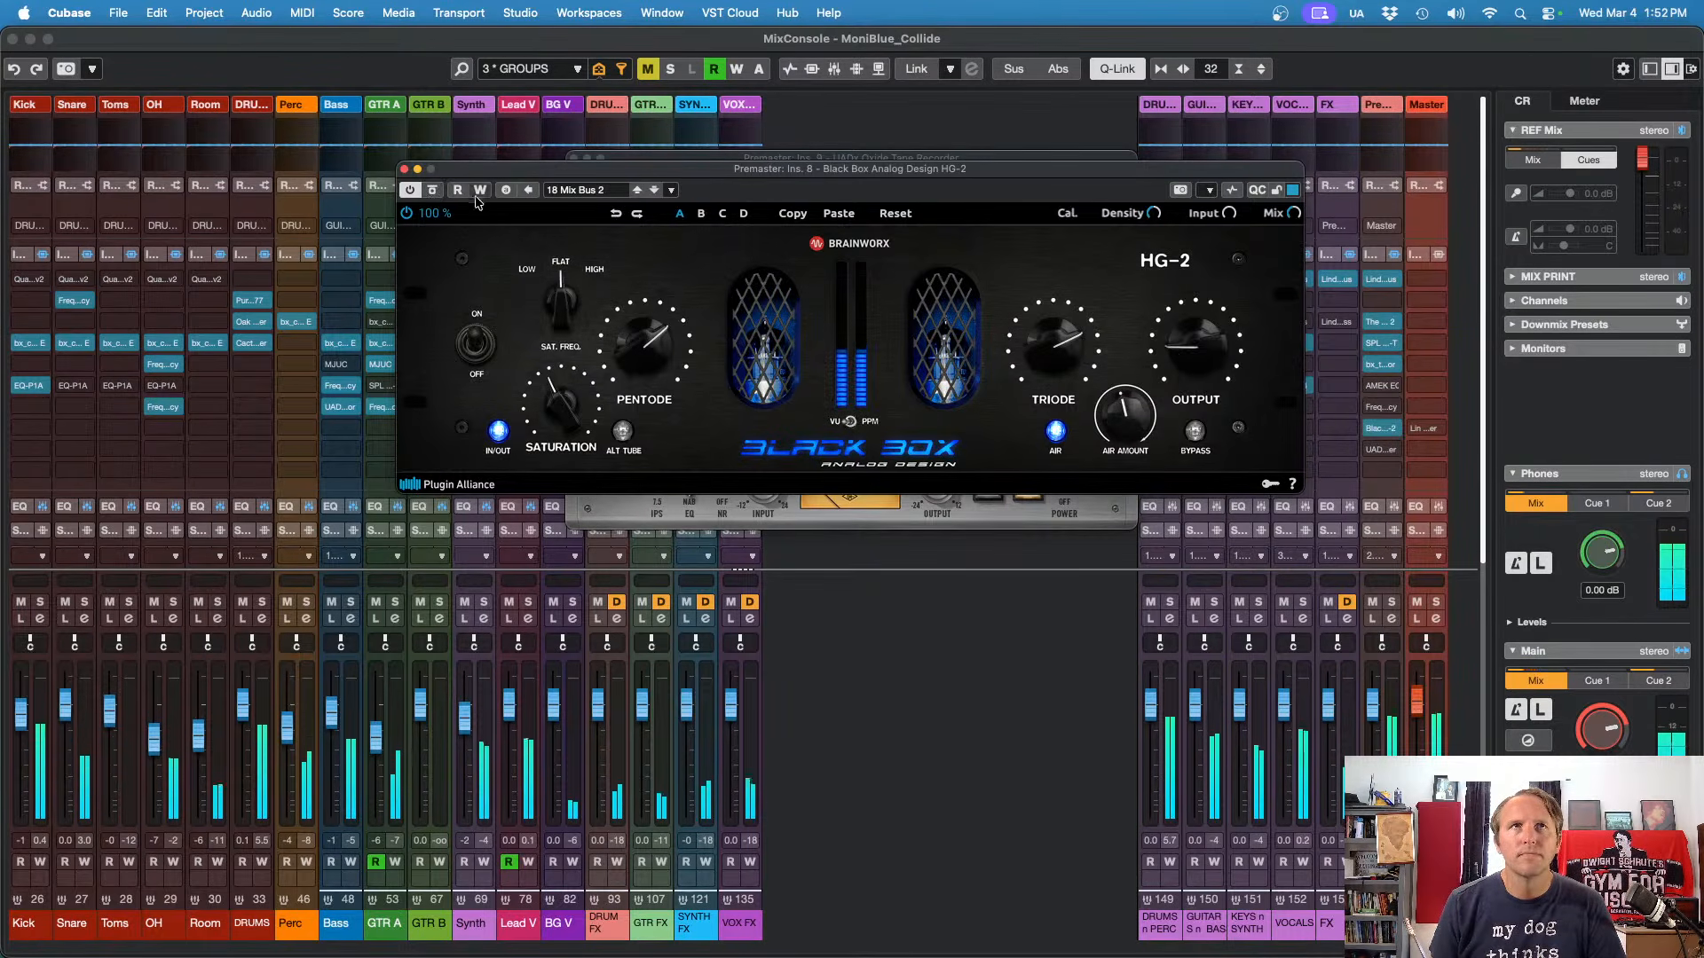
Step: Trim the Black Box HG-2's output to about 24% while comparing its level against bypass
left_click(436, 193)
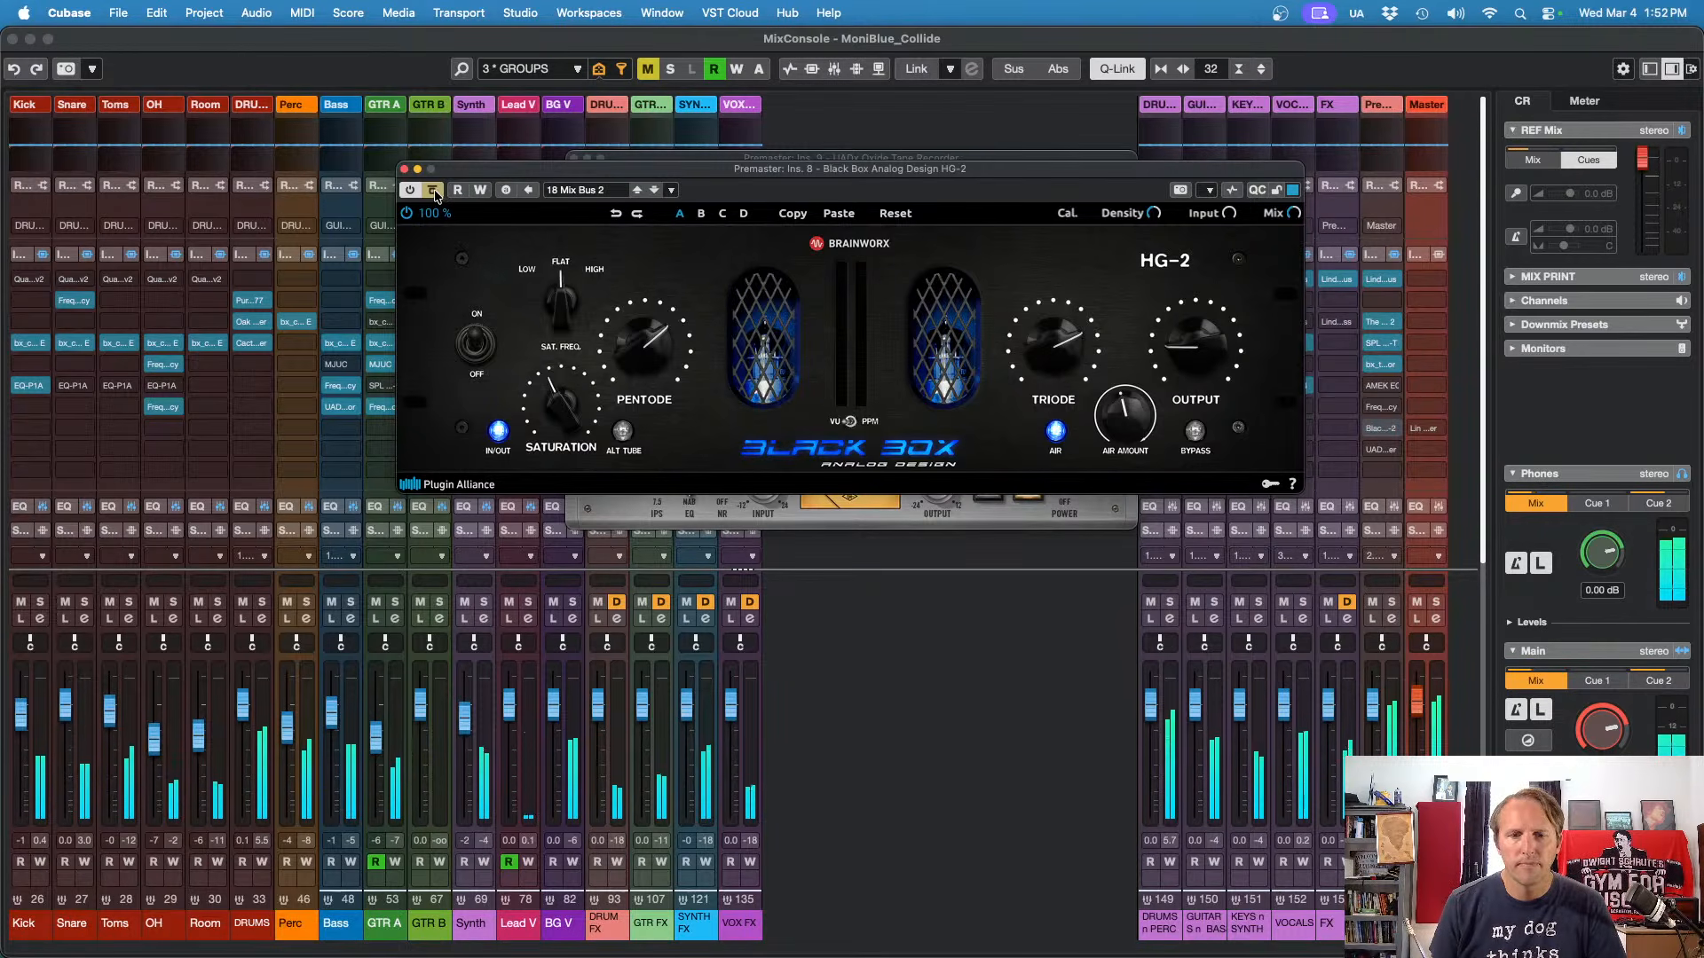
left_click(436, 194)
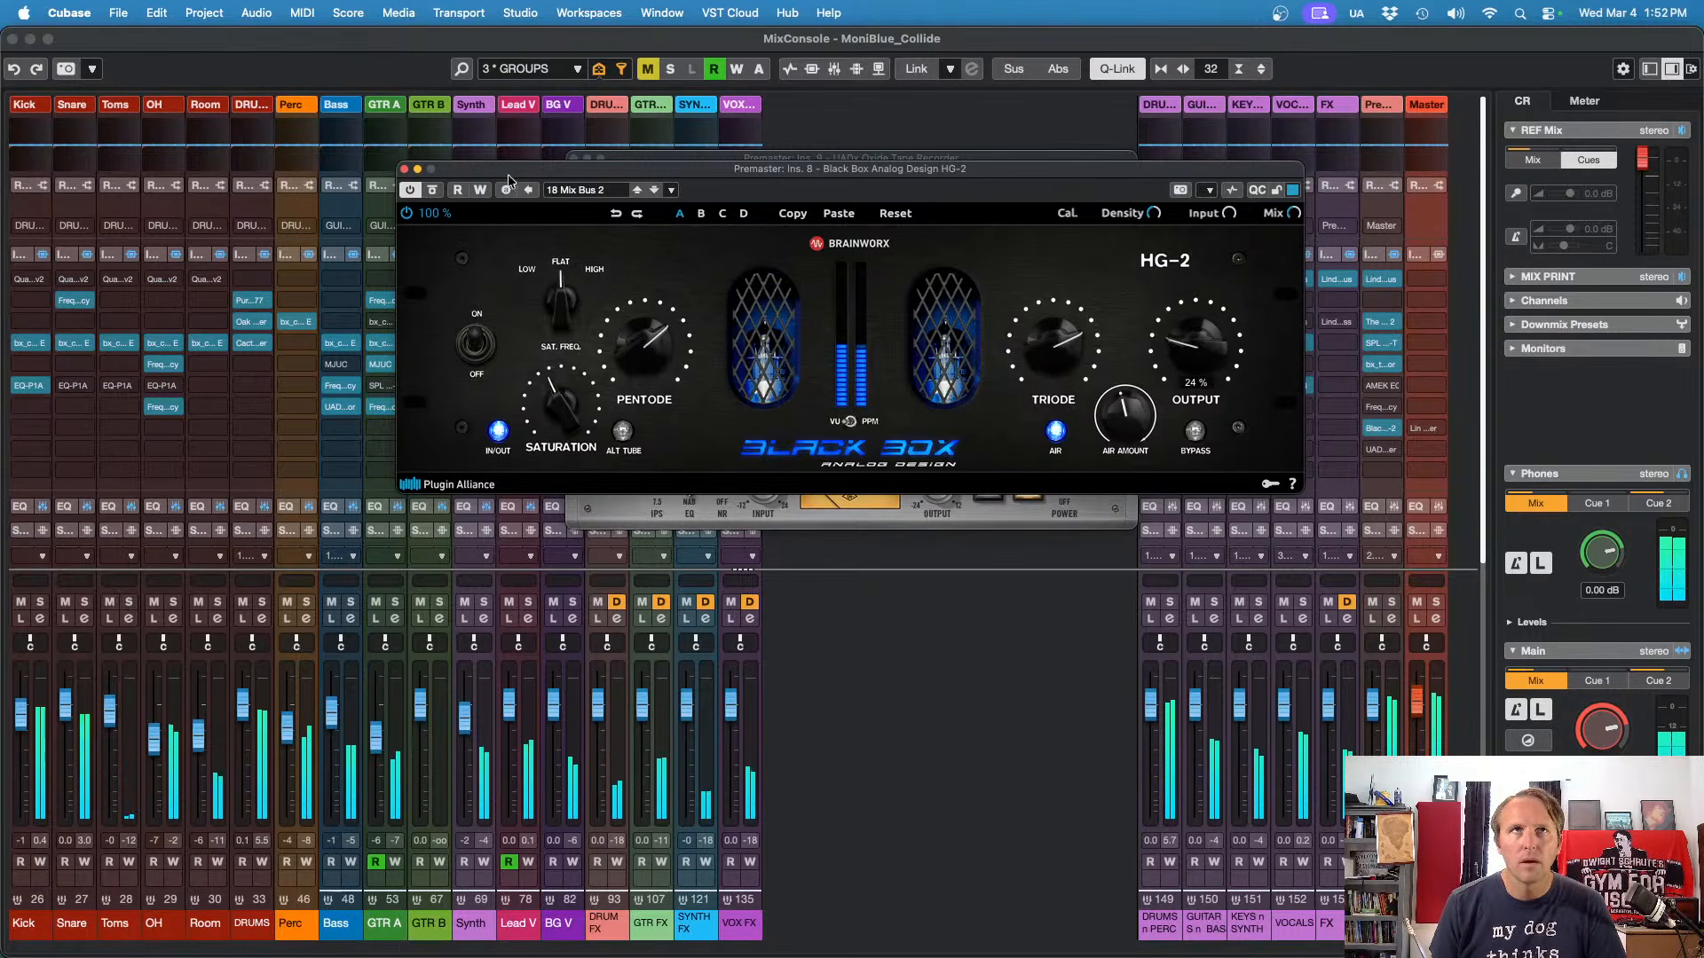
left_click(437, 193)
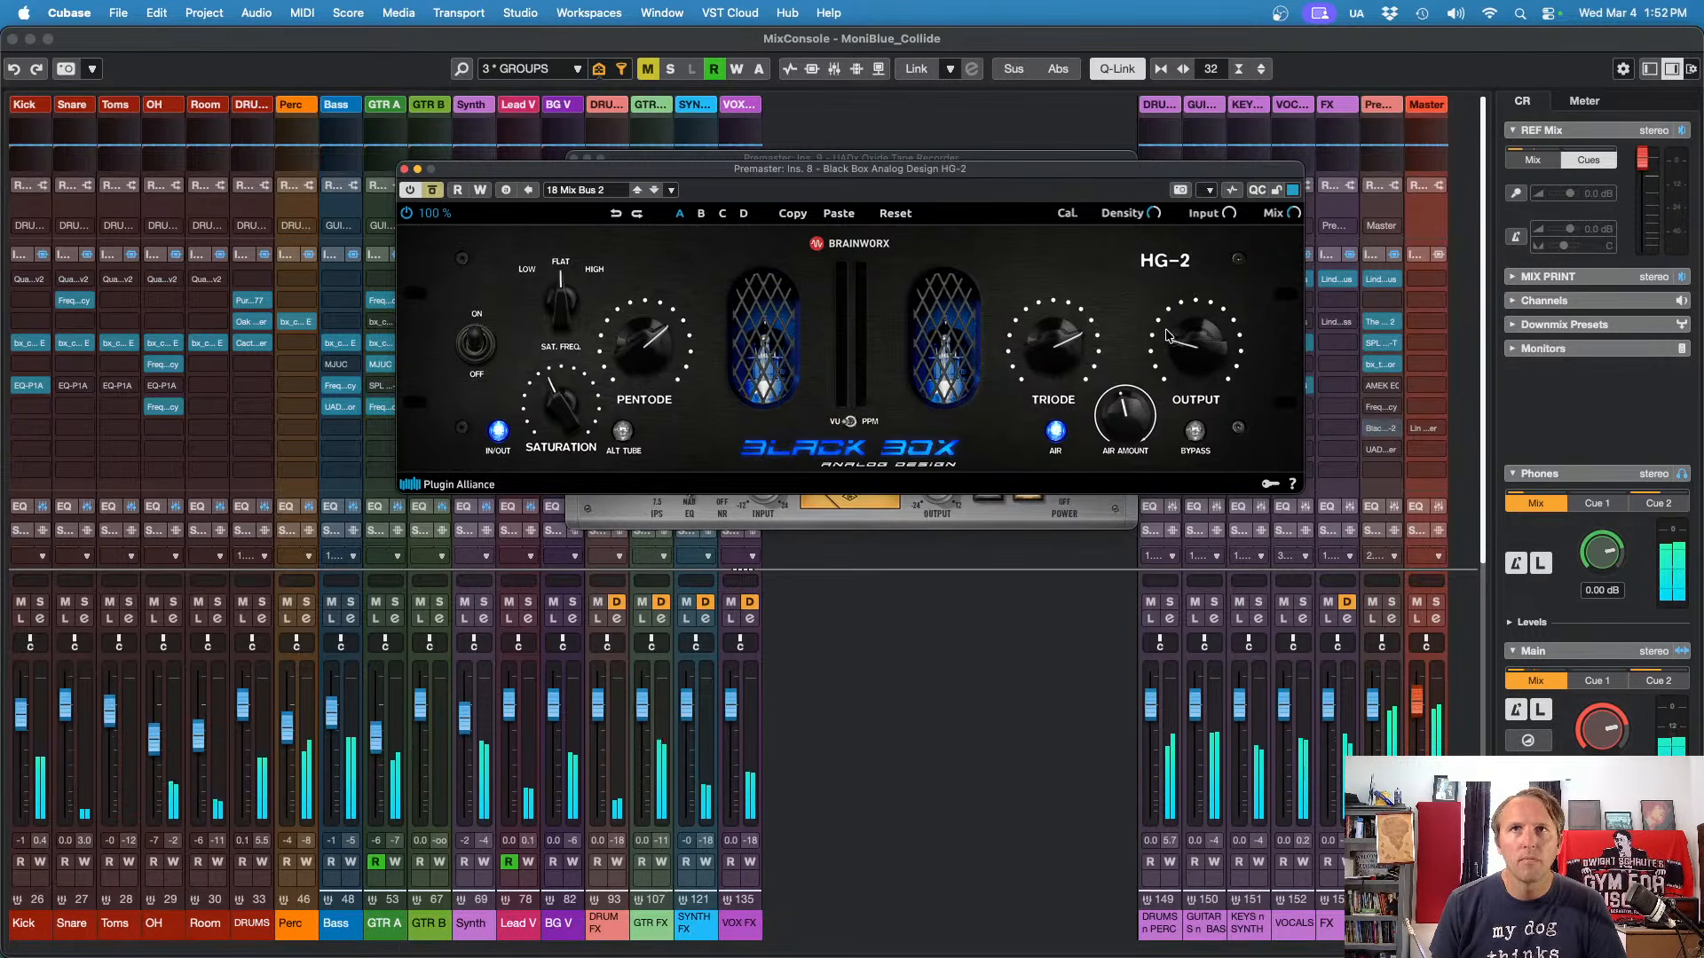
left_click(437, 193)
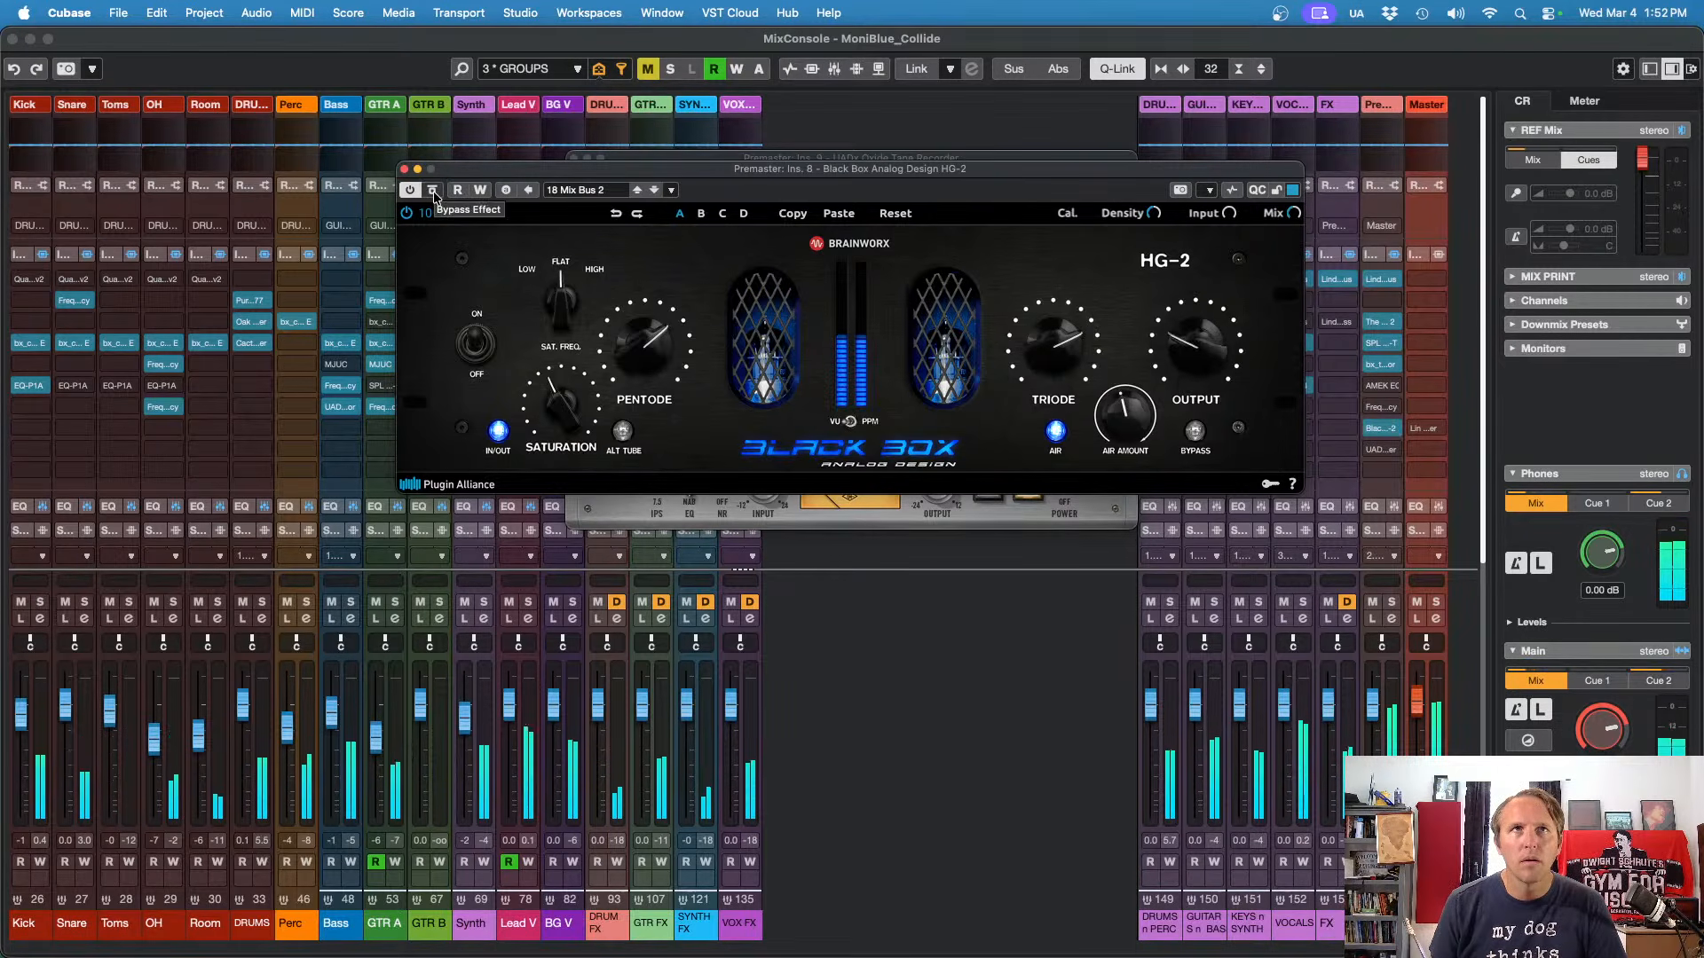
left_click(435, 192)
left_click(435, 192)
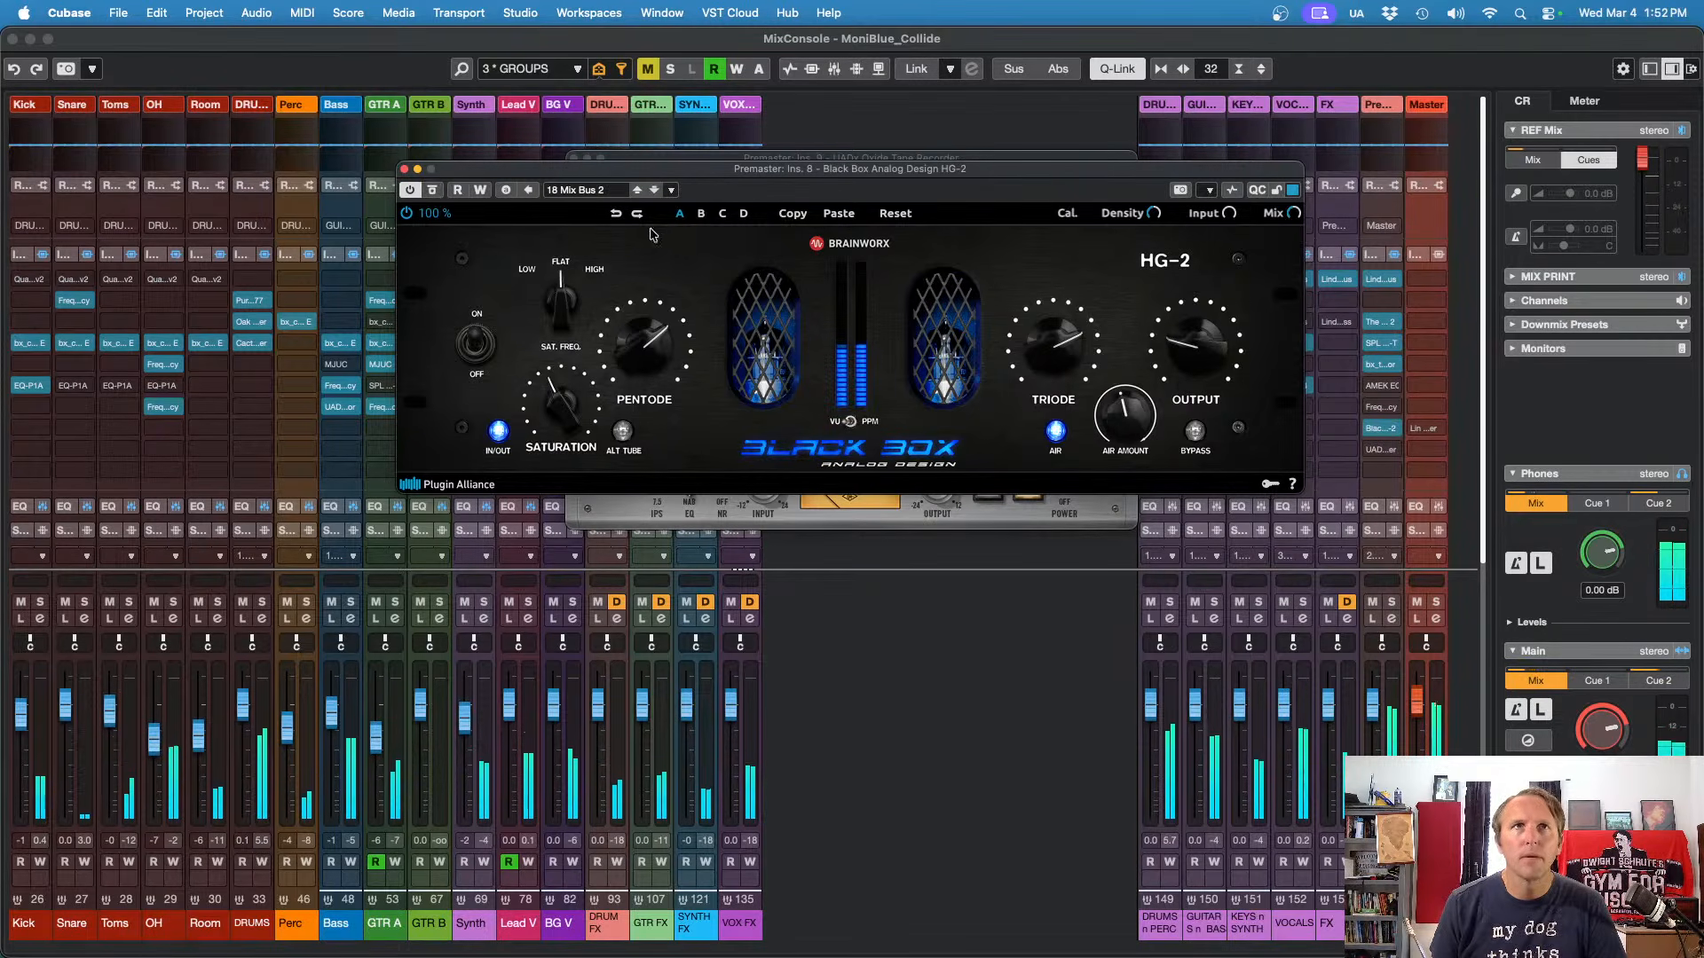
Step: Reduce the Black Box HG-2's saturation to about 31% and raise its output slightly, checking the level match against bypass
left_click_drag(563, 408, 564, 427)
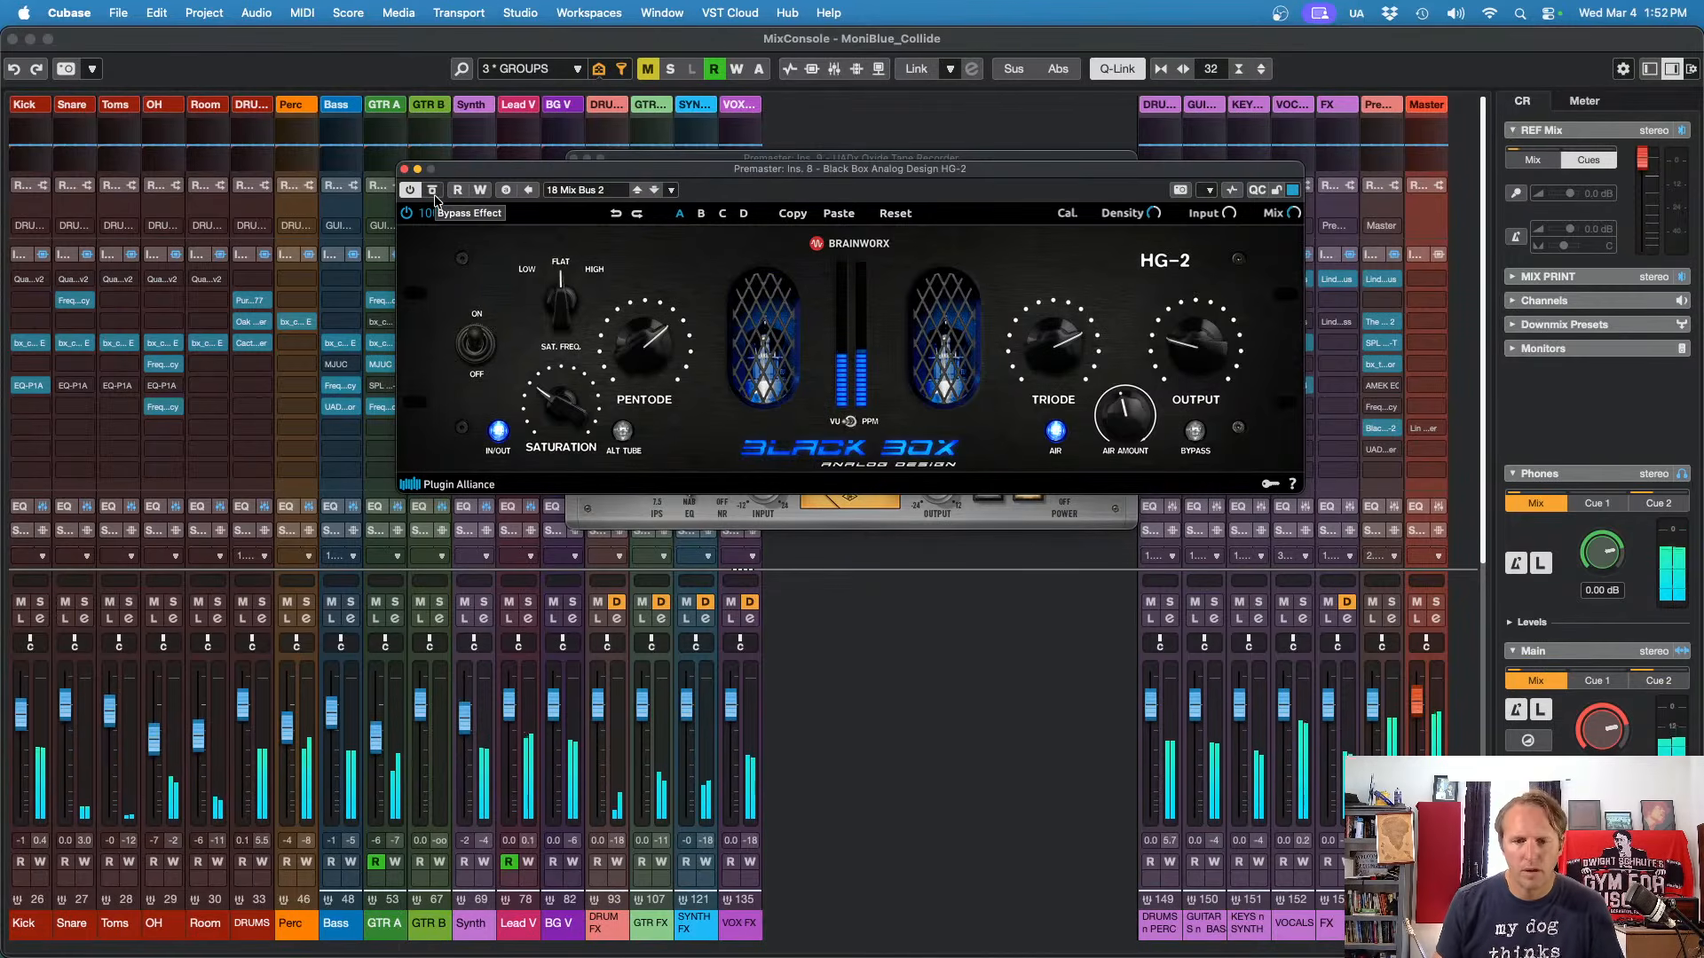
left_click(433, 190)
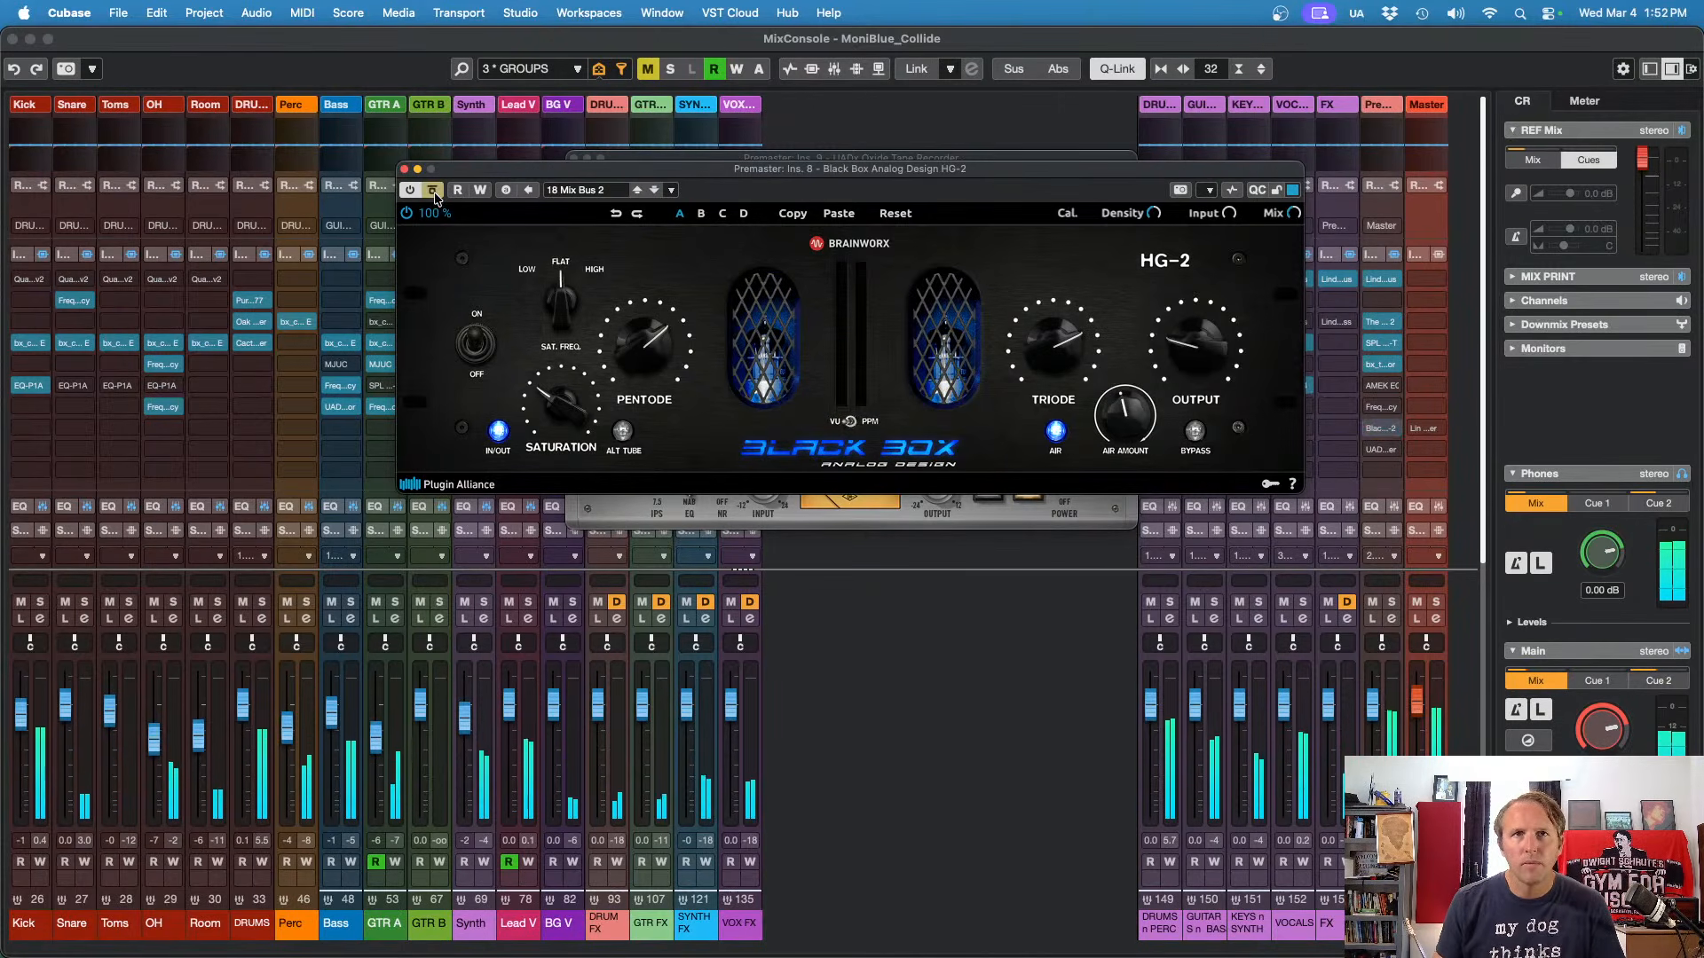
left_click(433, 191)
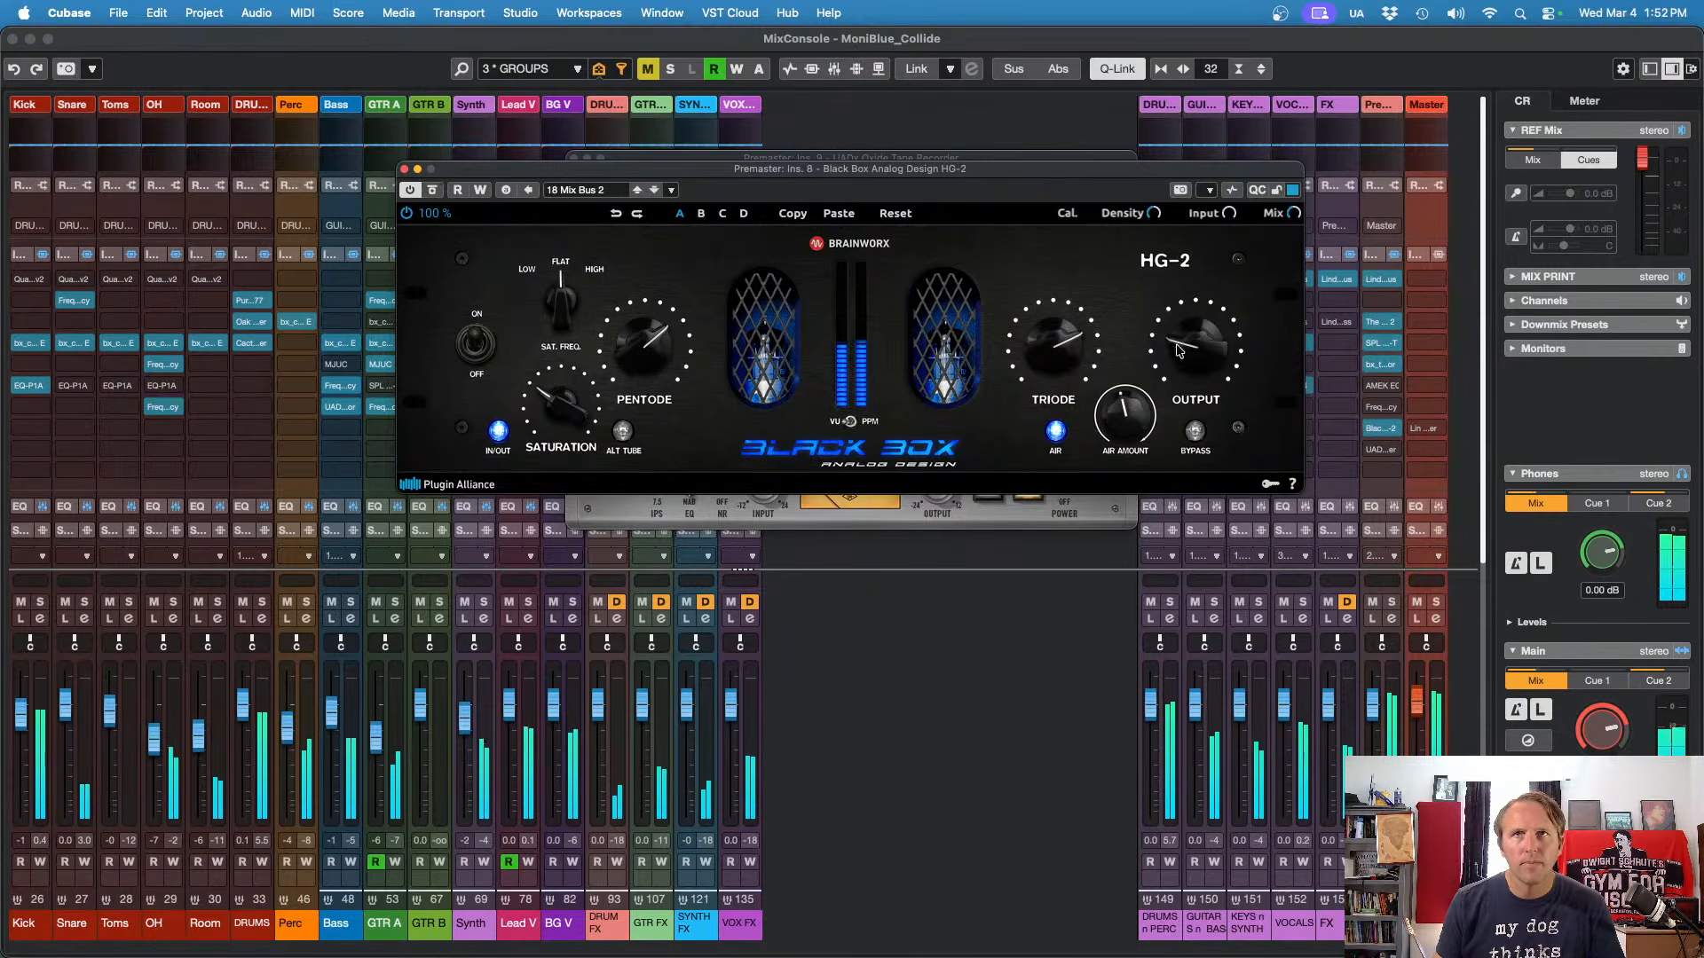
left_click_drag(1176, 345, 1189, 339)
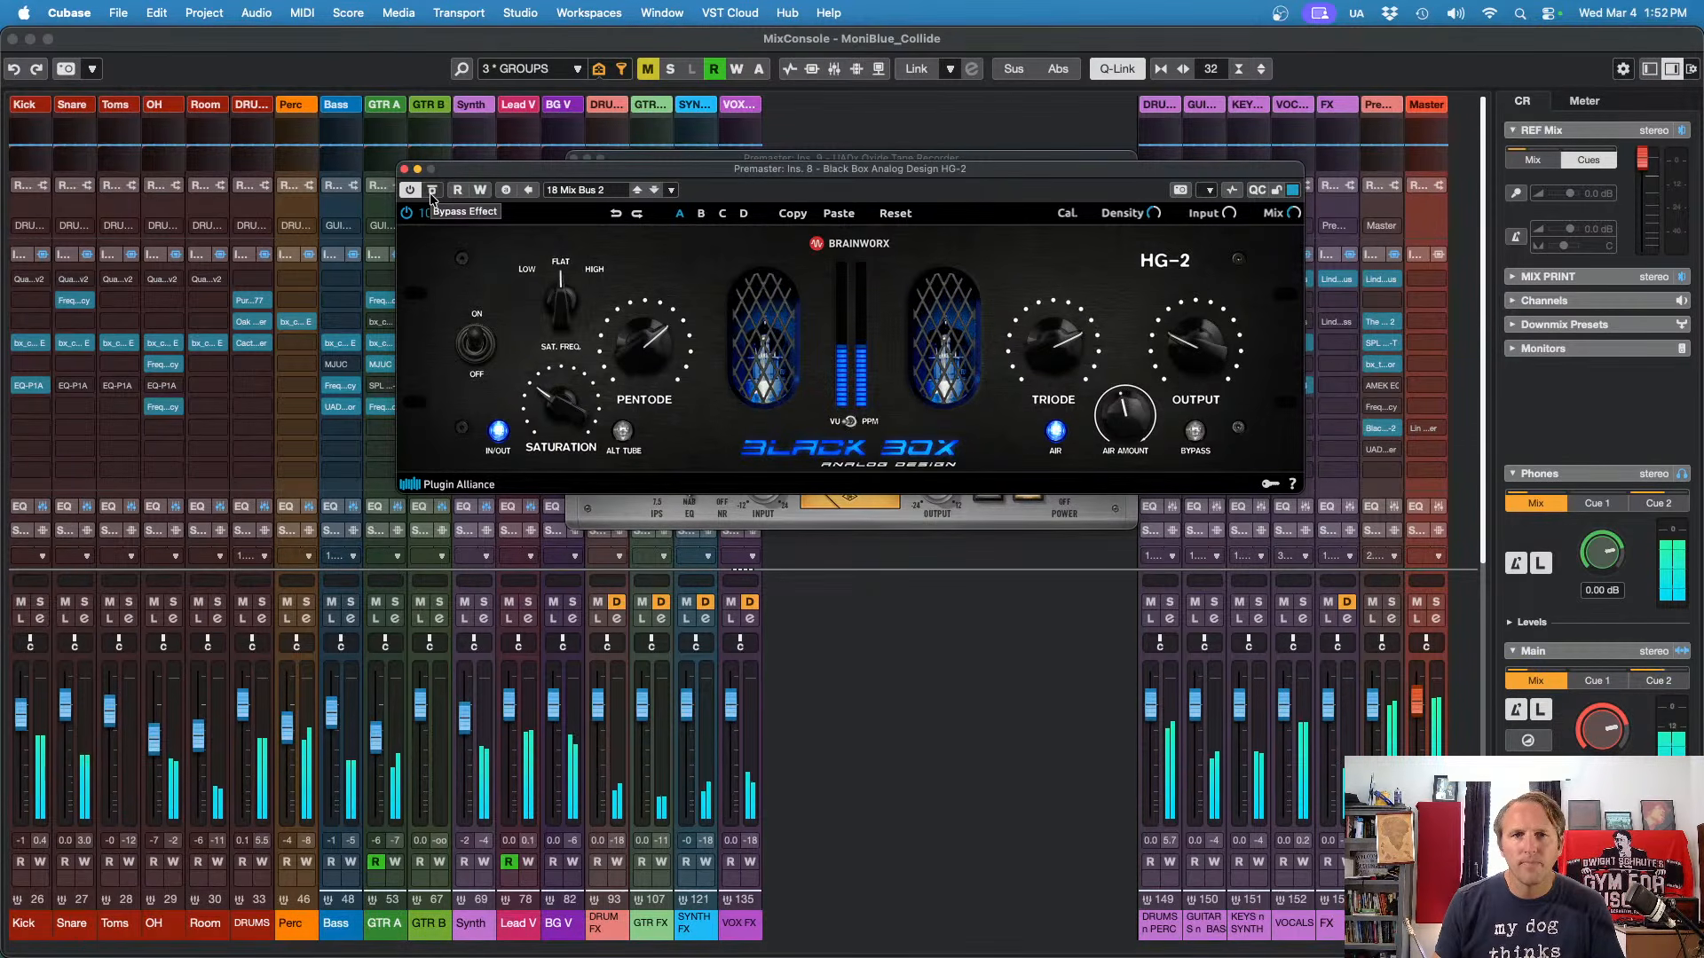
left_click(433, 191)
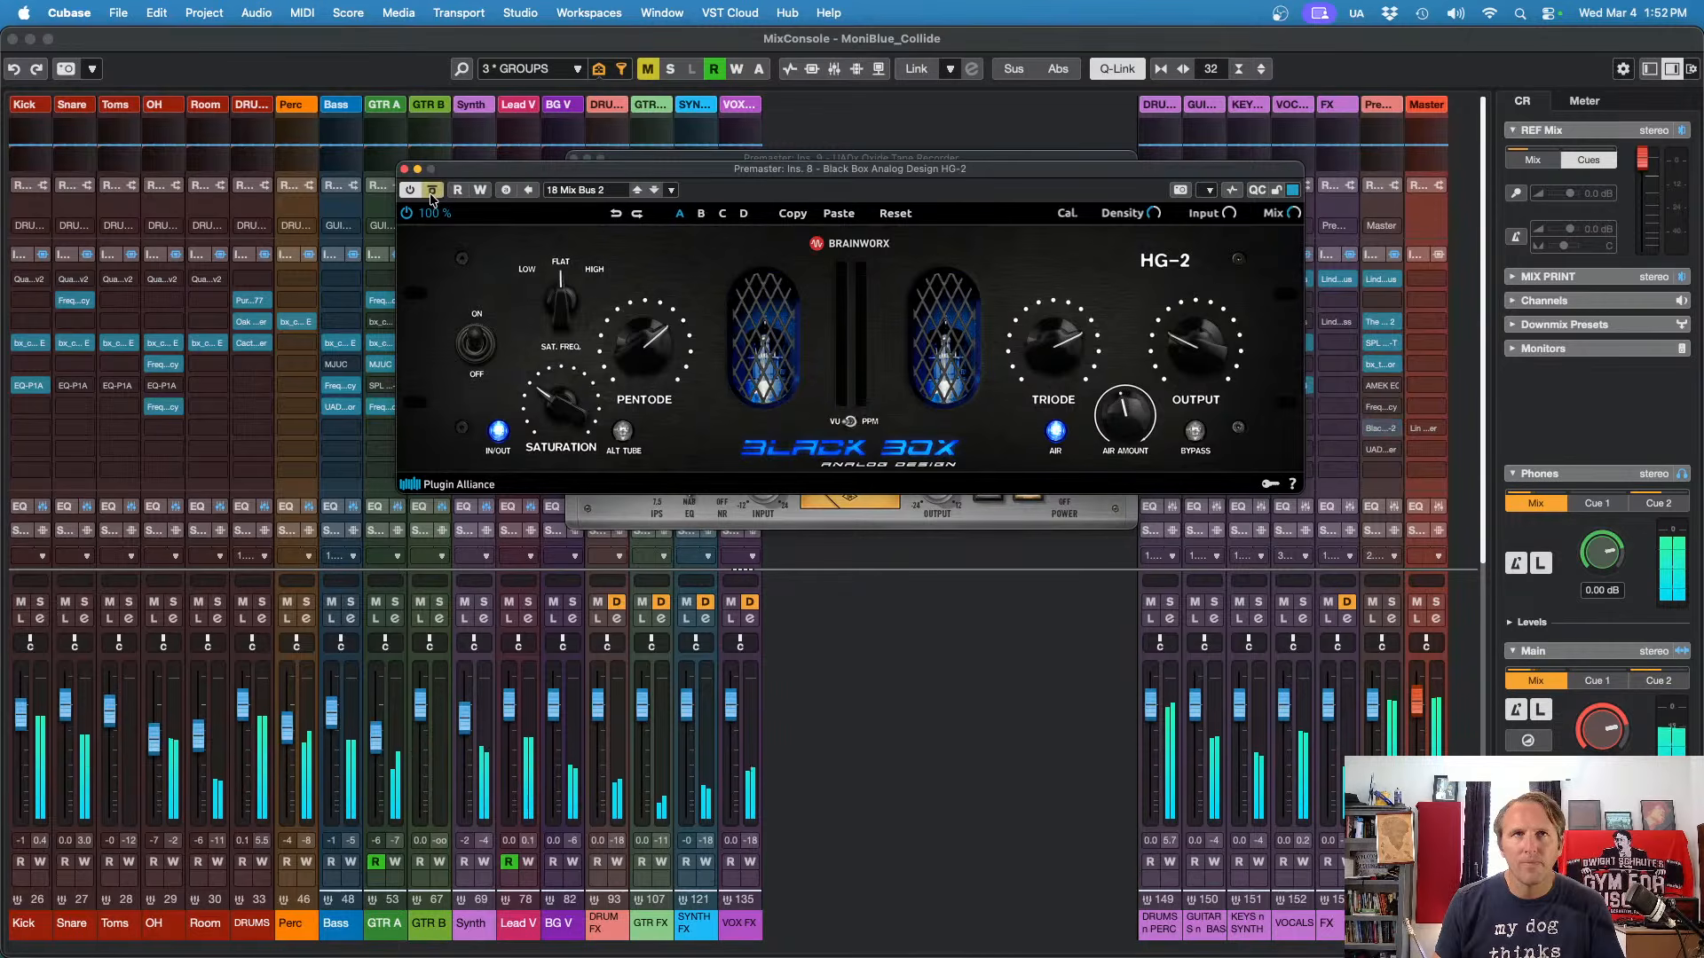
left_click(432, 192)
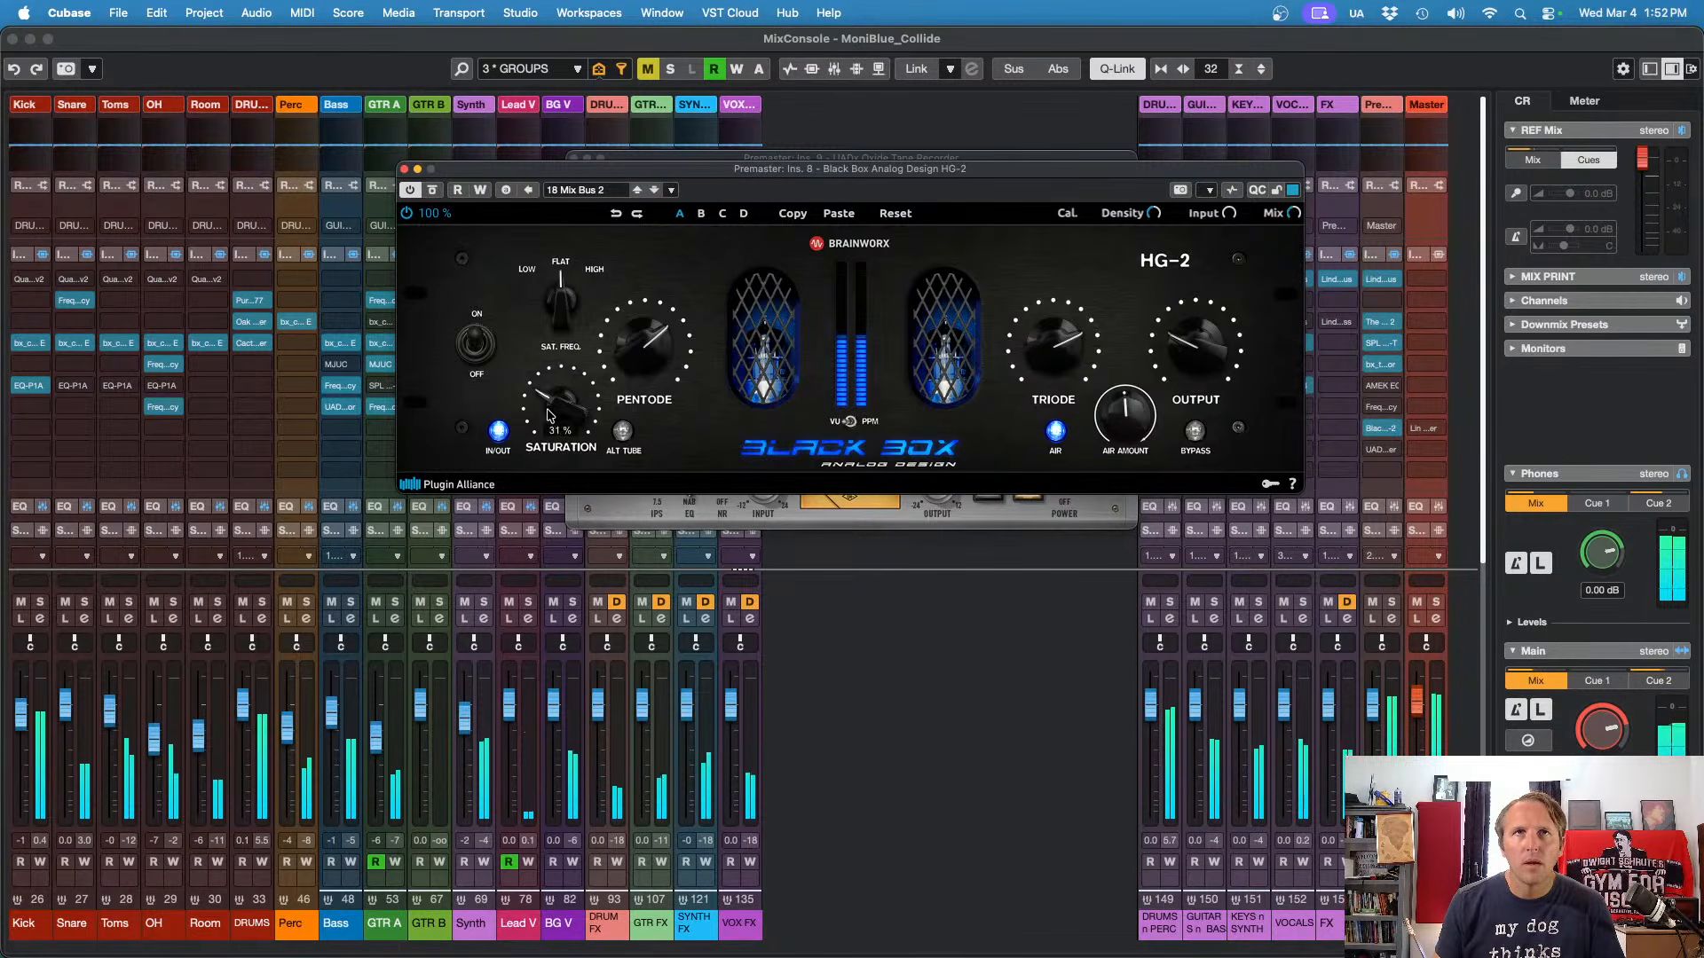
Step: Turn the Black Box HG-2's saturation down slightly further and compare the result against bypass
left_click_drag(551, 408, 544, 414)
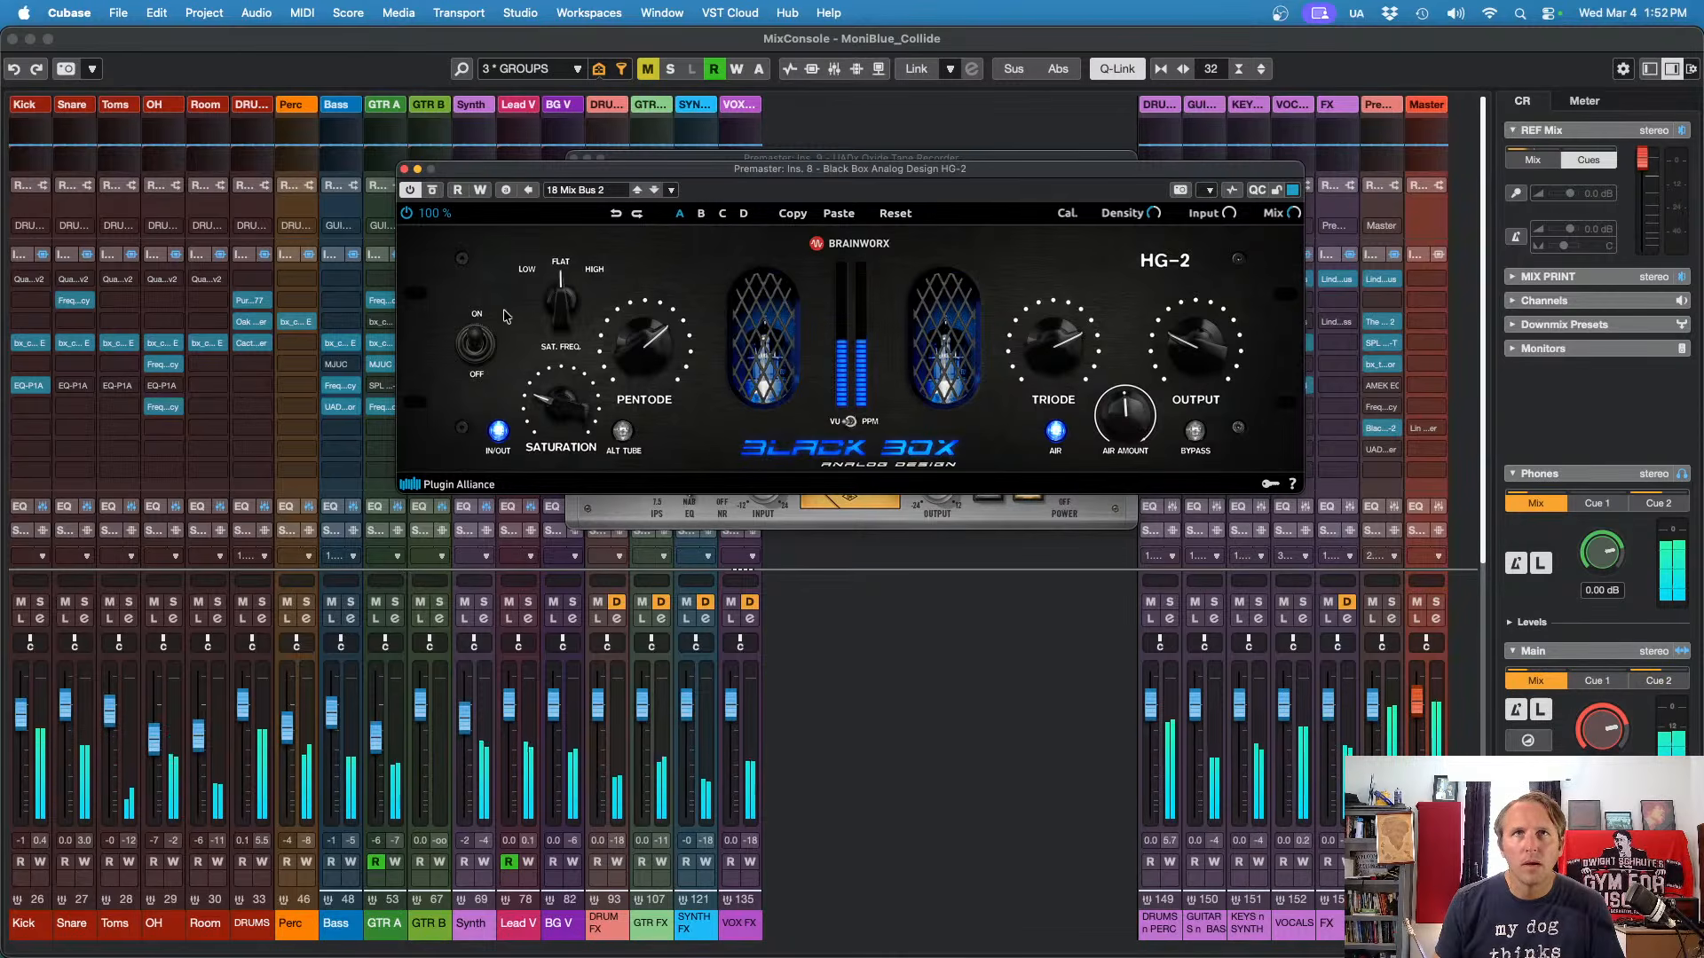
left_click(430, 192)
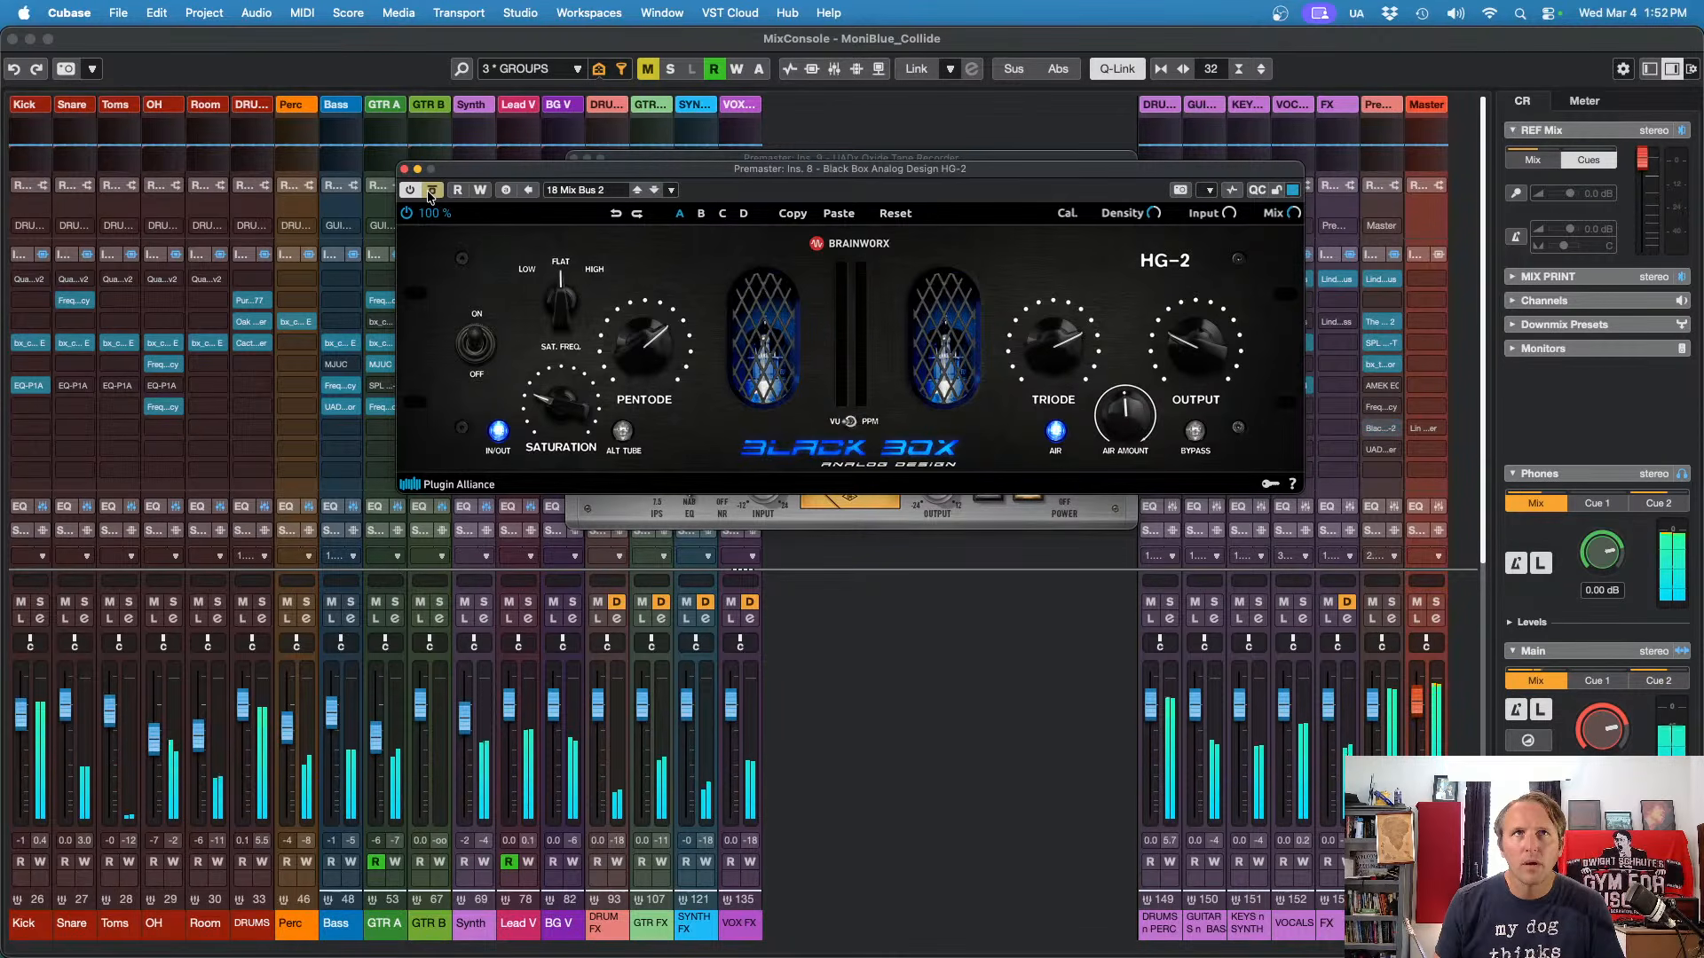
left_click(431, 191)
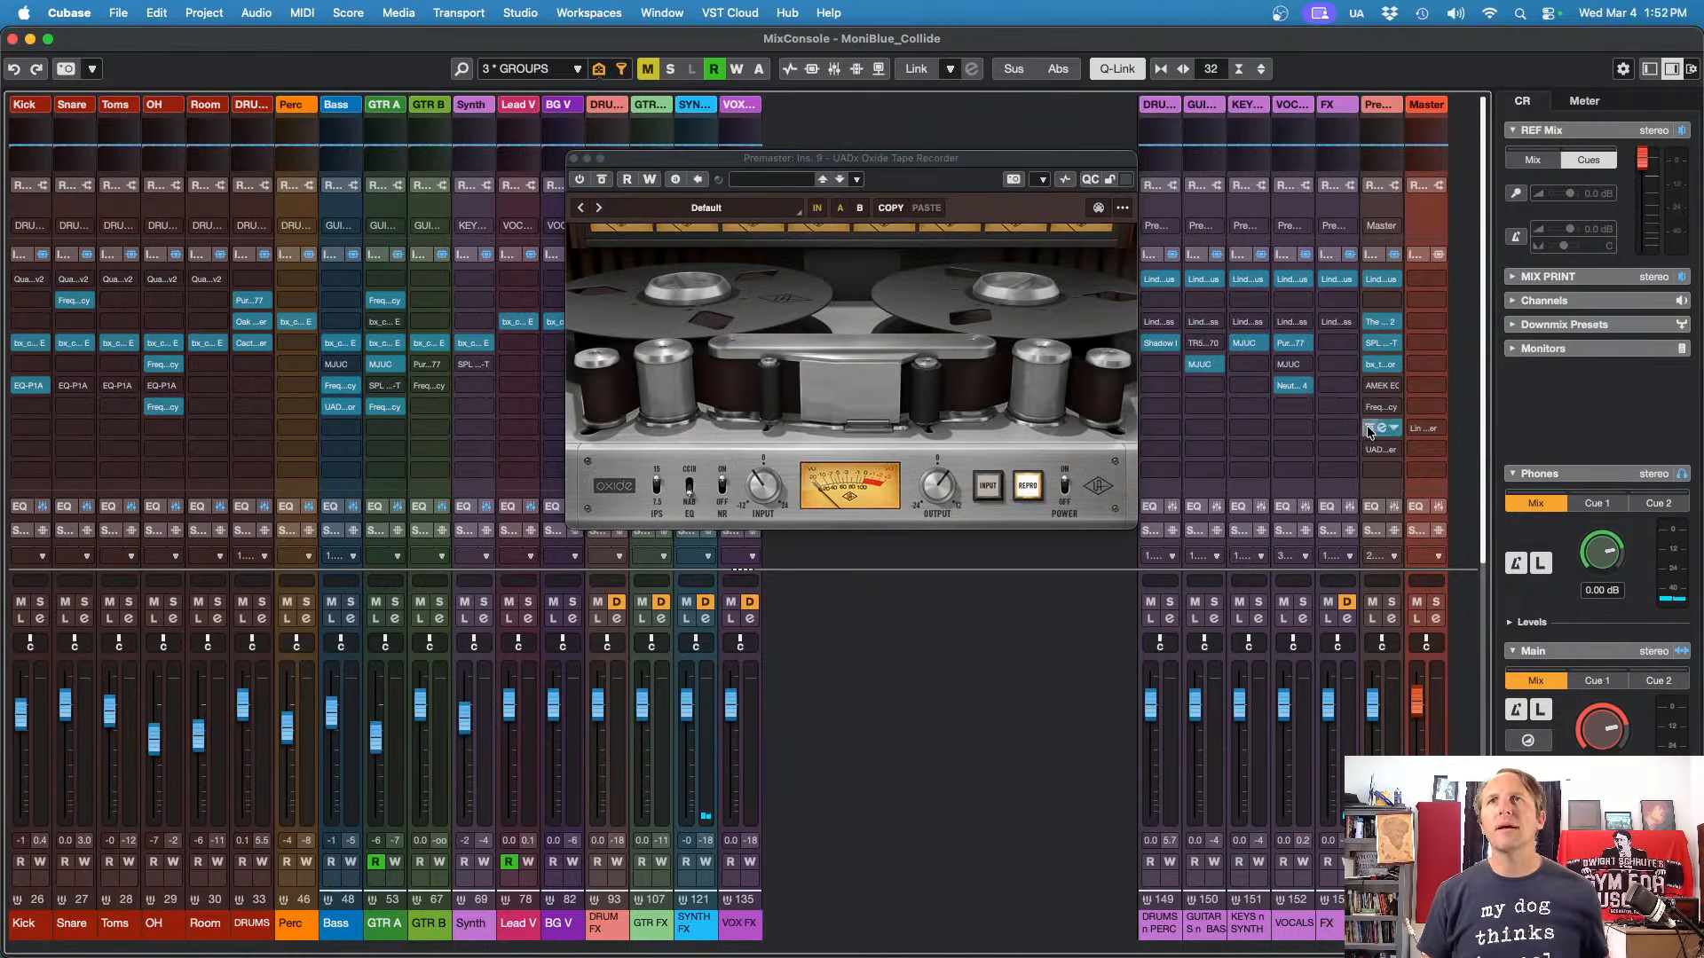
Step: Activate the UADx Oxide Tape Recorder on the Premaster and audition it during playback
left_click(581, 181)
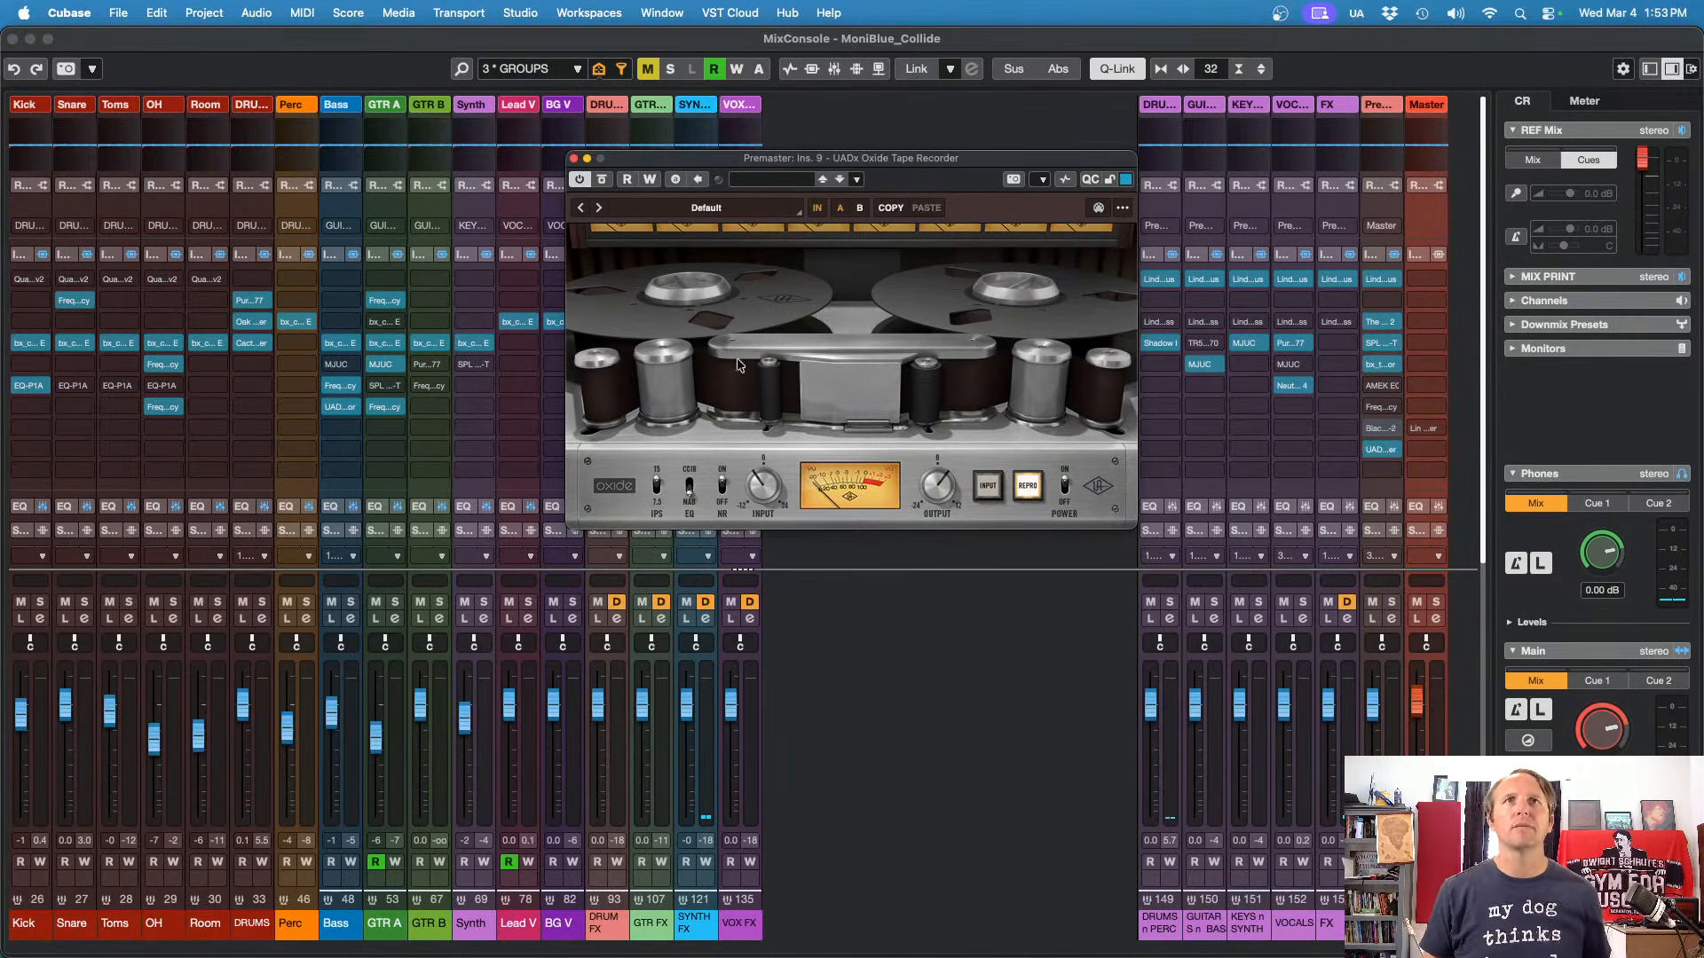
key("space")
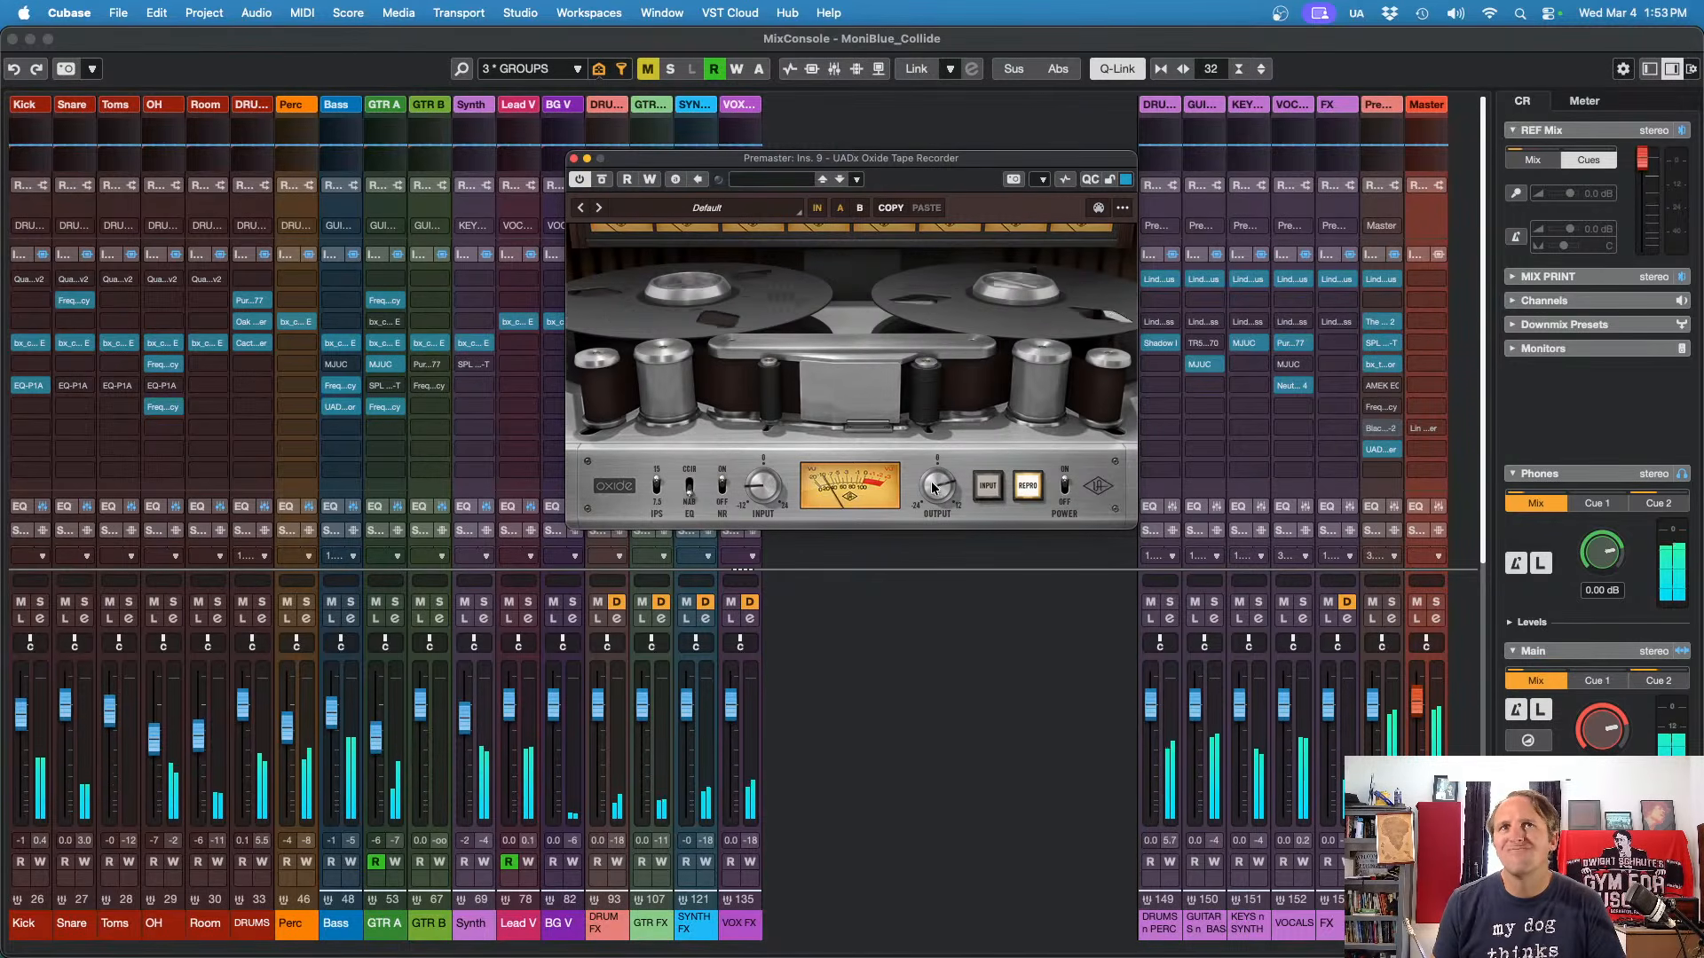
left_click(574, 158)
Step: Replace the Oxide Tape Recorder in the Premaster's insert 9 with IK Multimedia's Tape Machine 99
left_click(1394, 451)
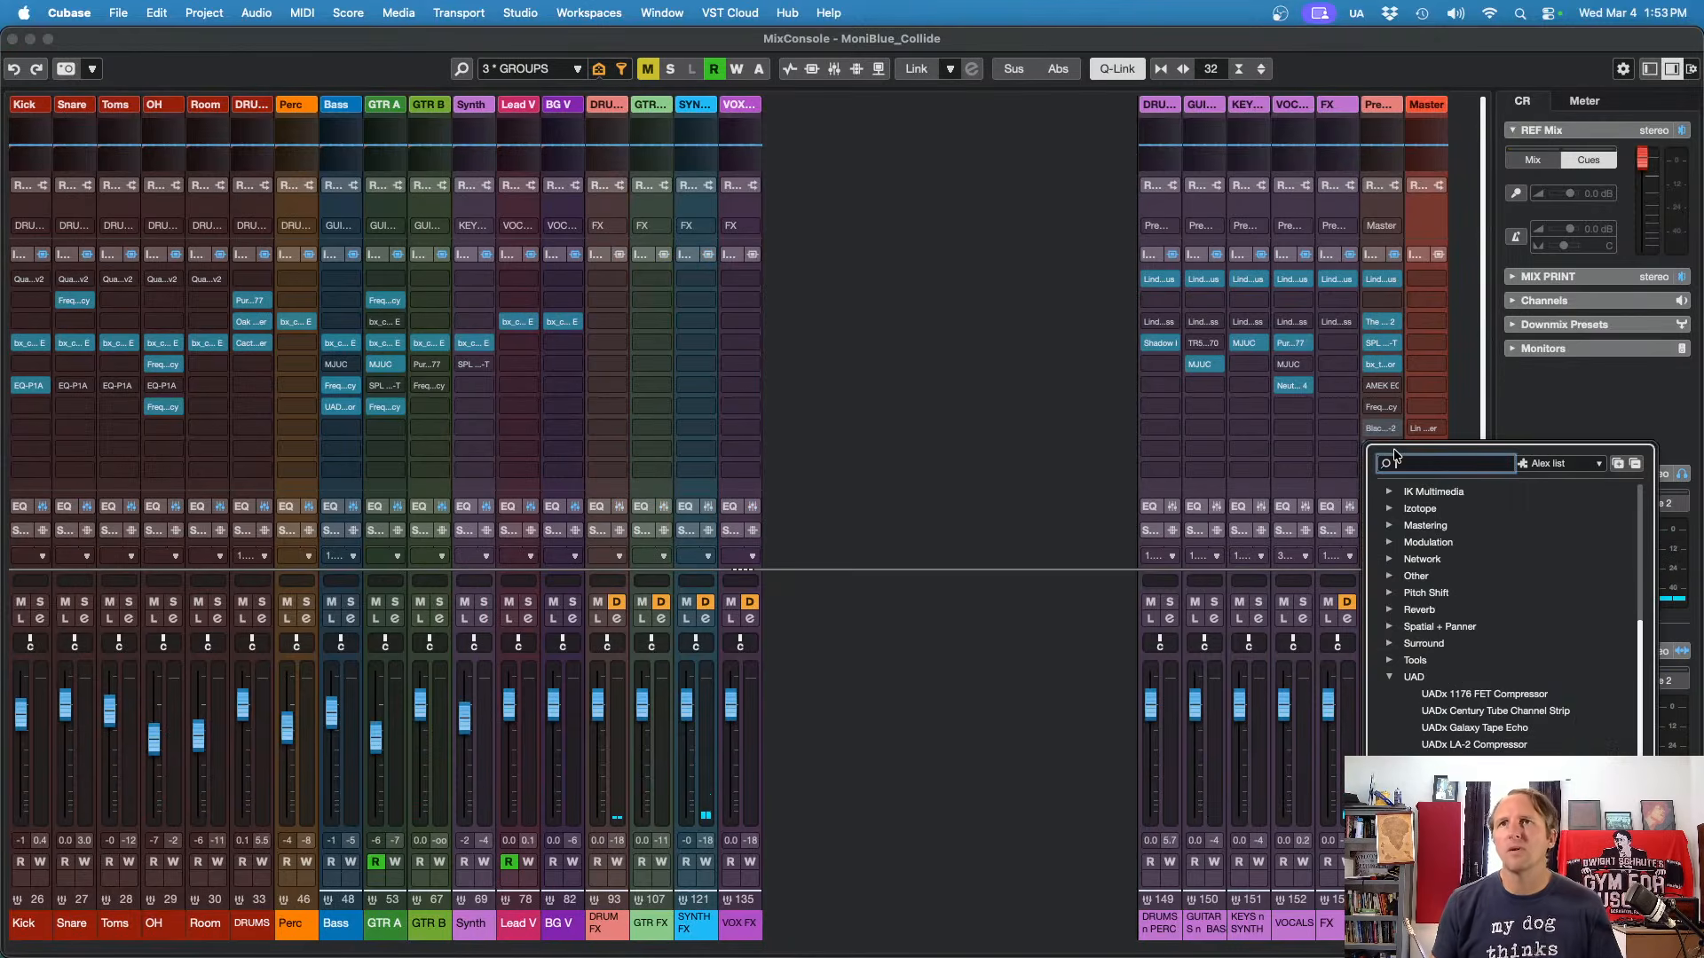
left_click(1390, 677)
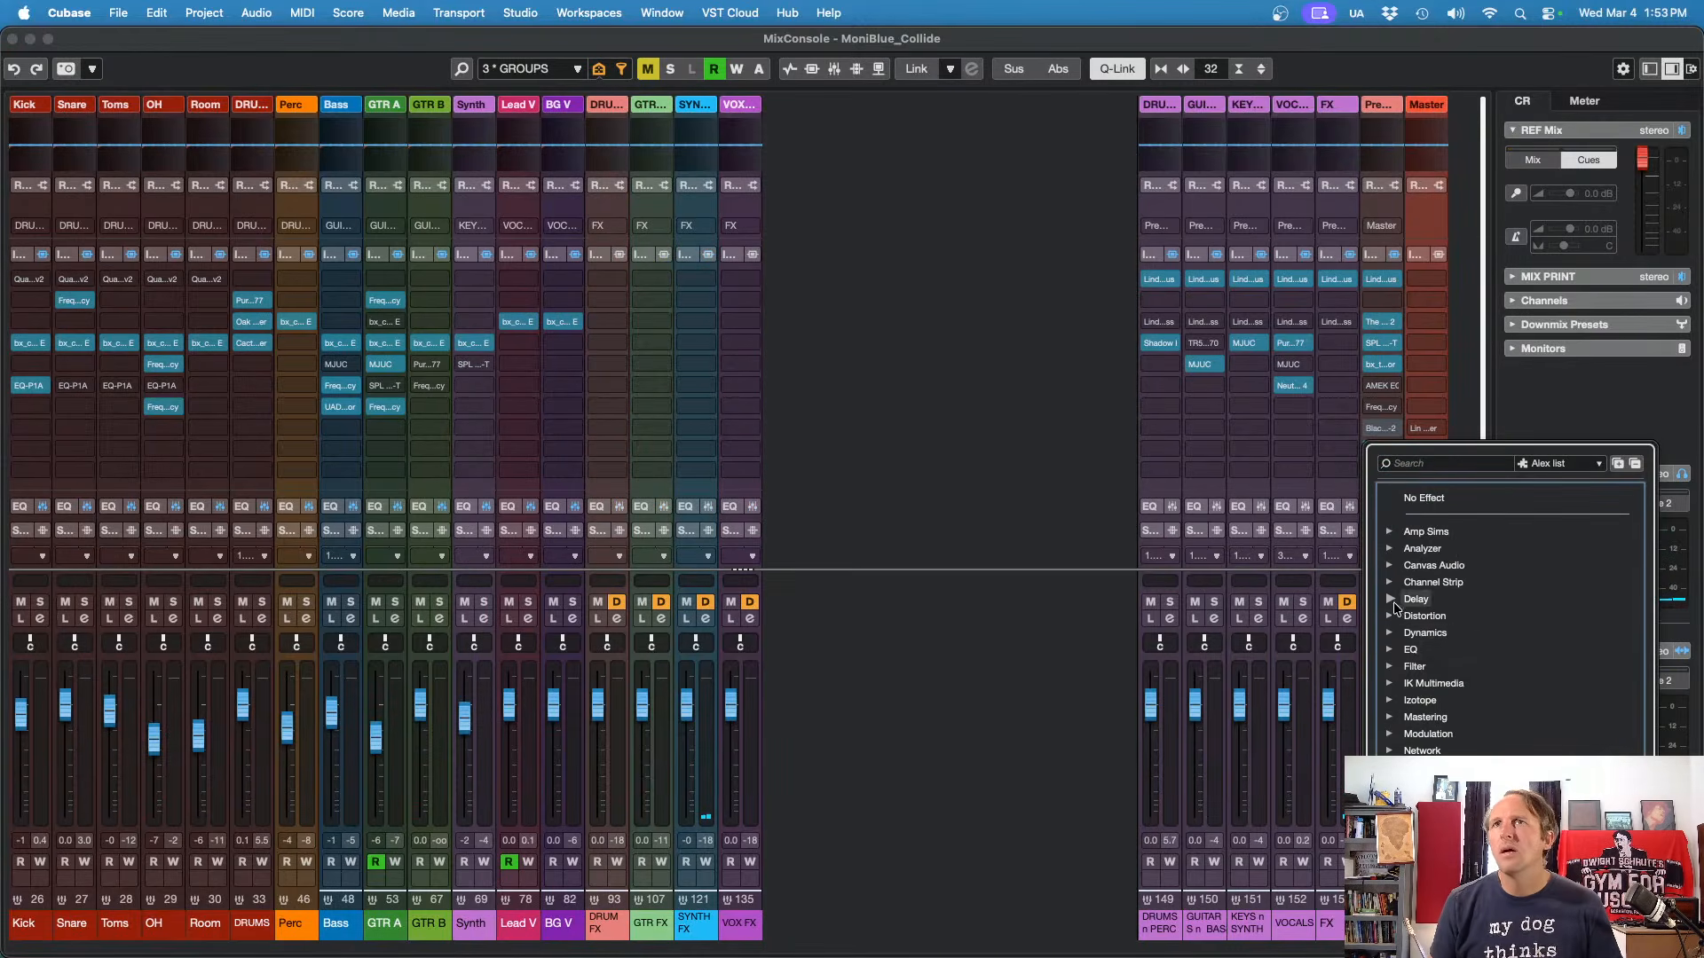
left_click(1391, 684)
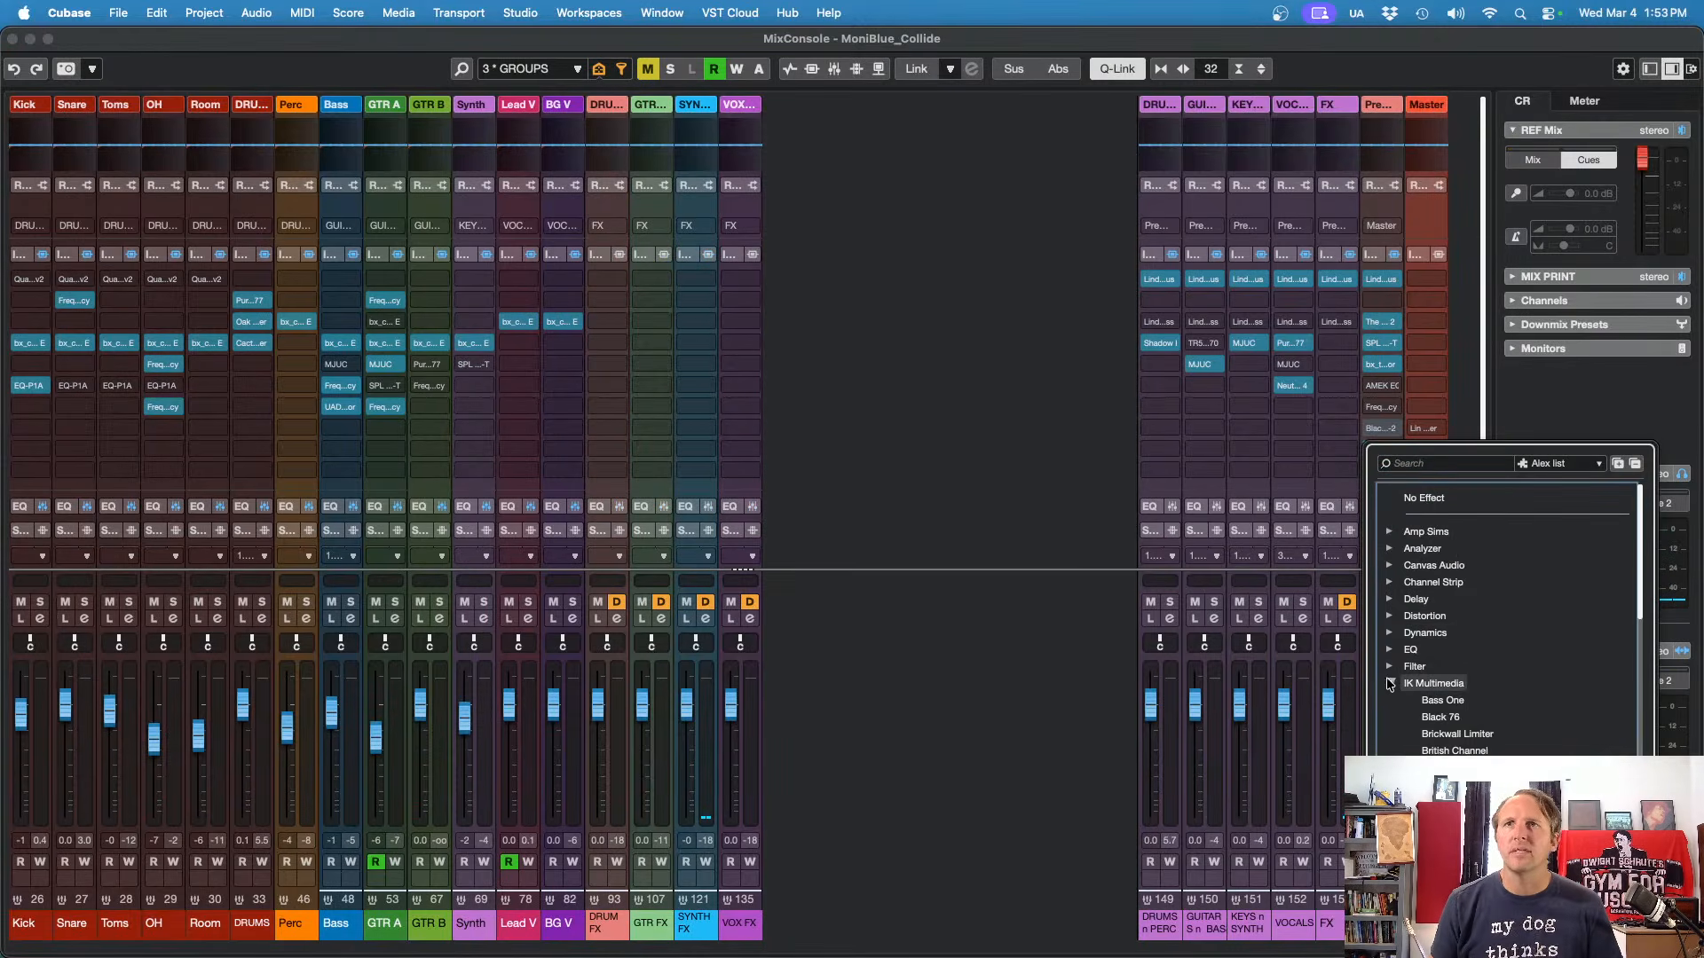
scroll(1464, 723, "down", 5)
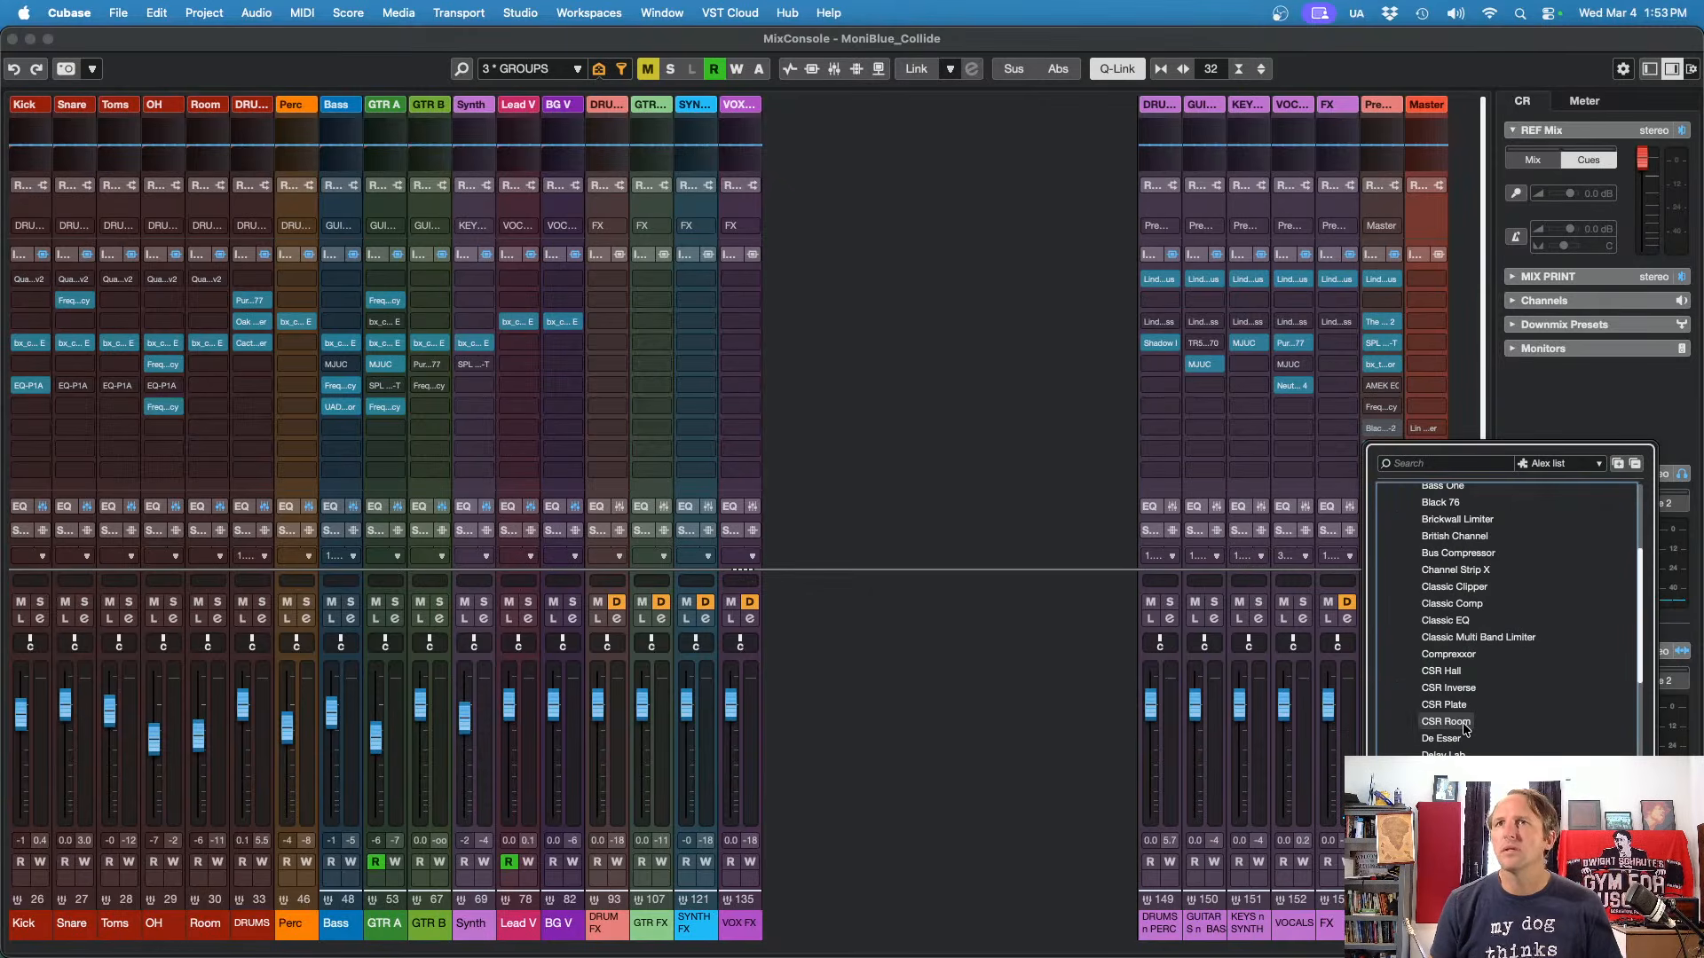
scroll(1465, 728, "down", 3)
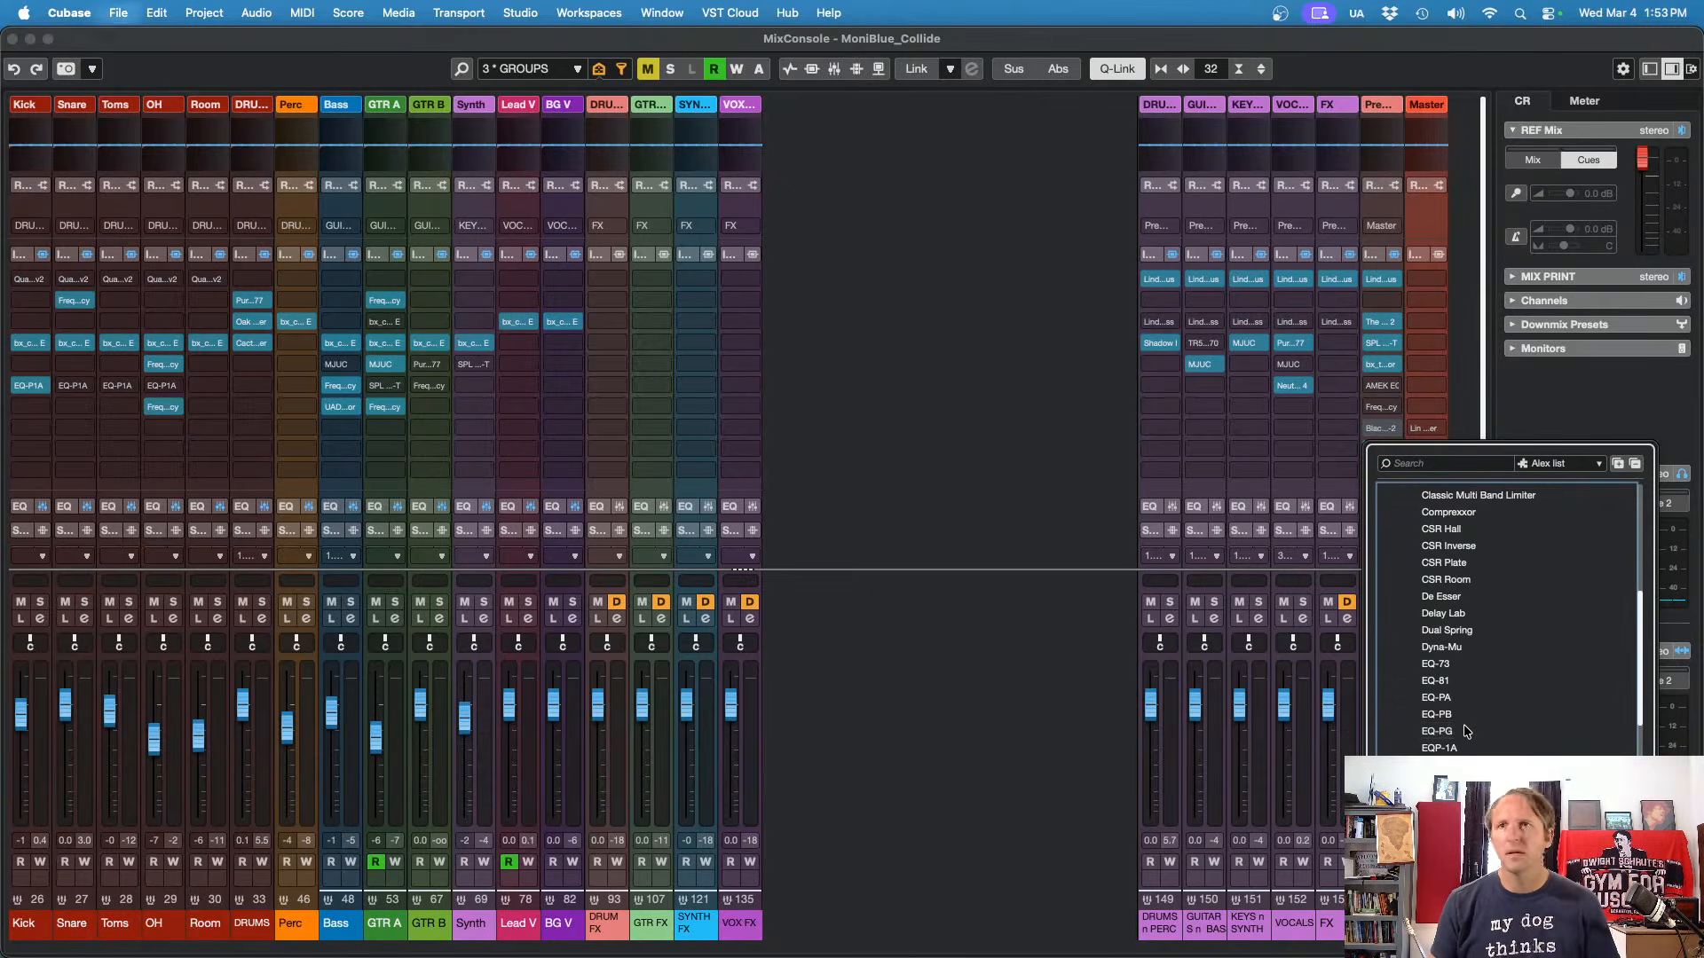
scroll(1466, 730, "down", 10)
scroll(1467, 730, "down", 2)
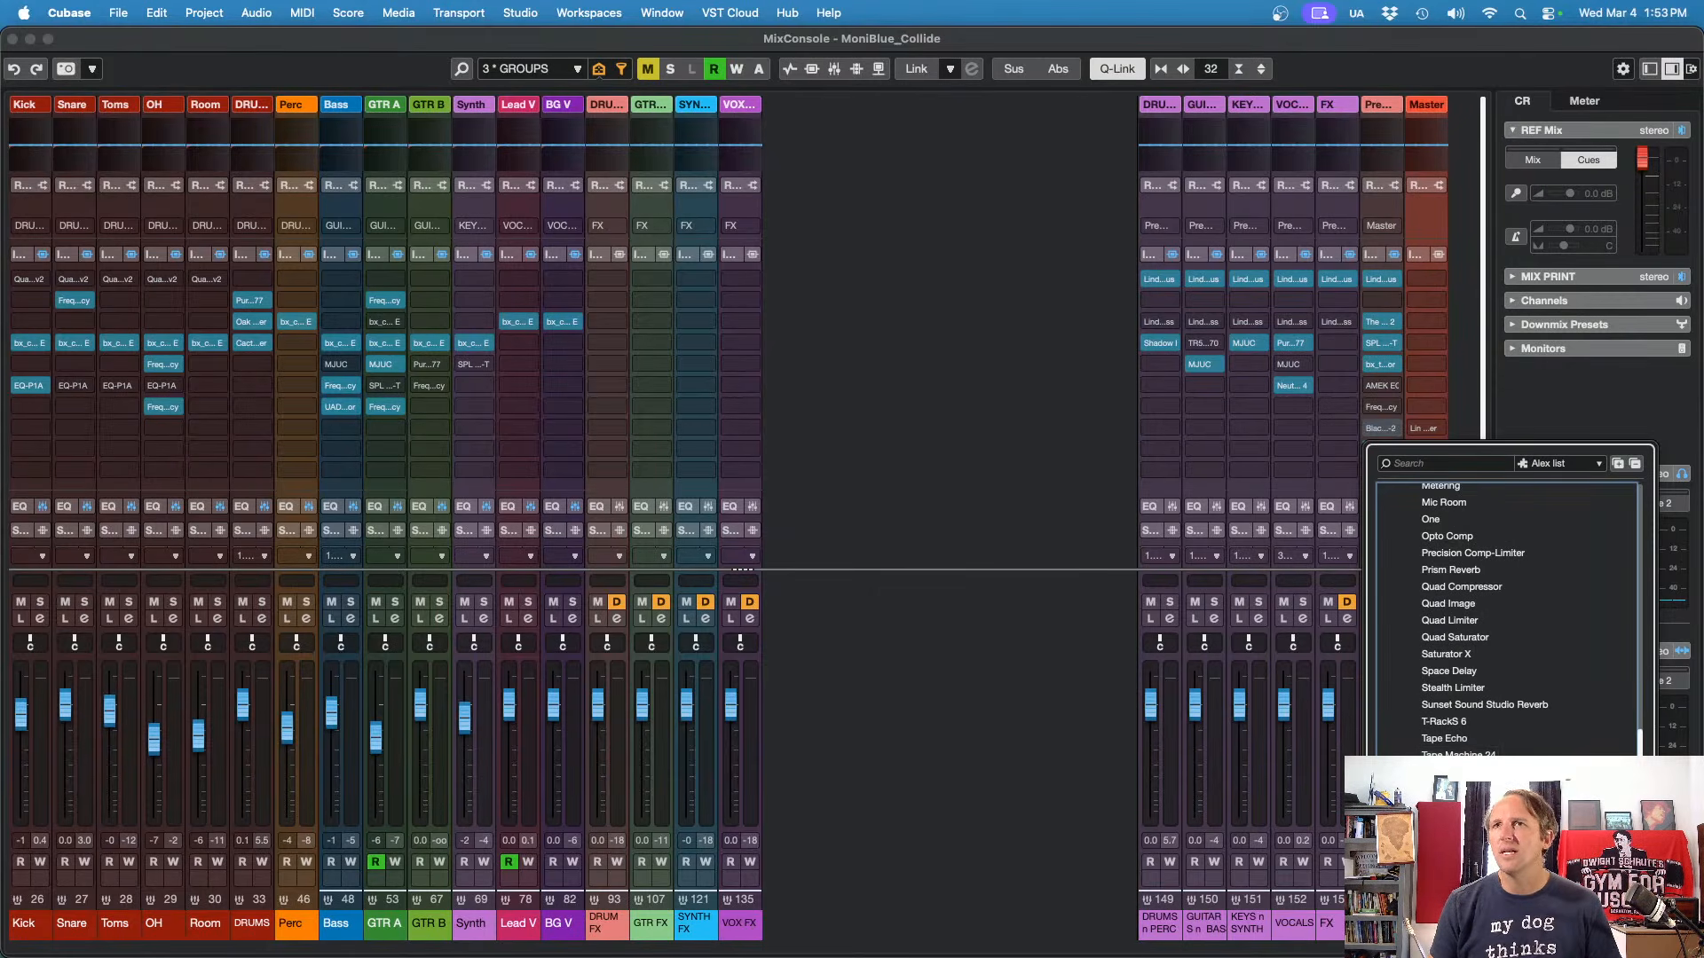
left_click(1460, 806)
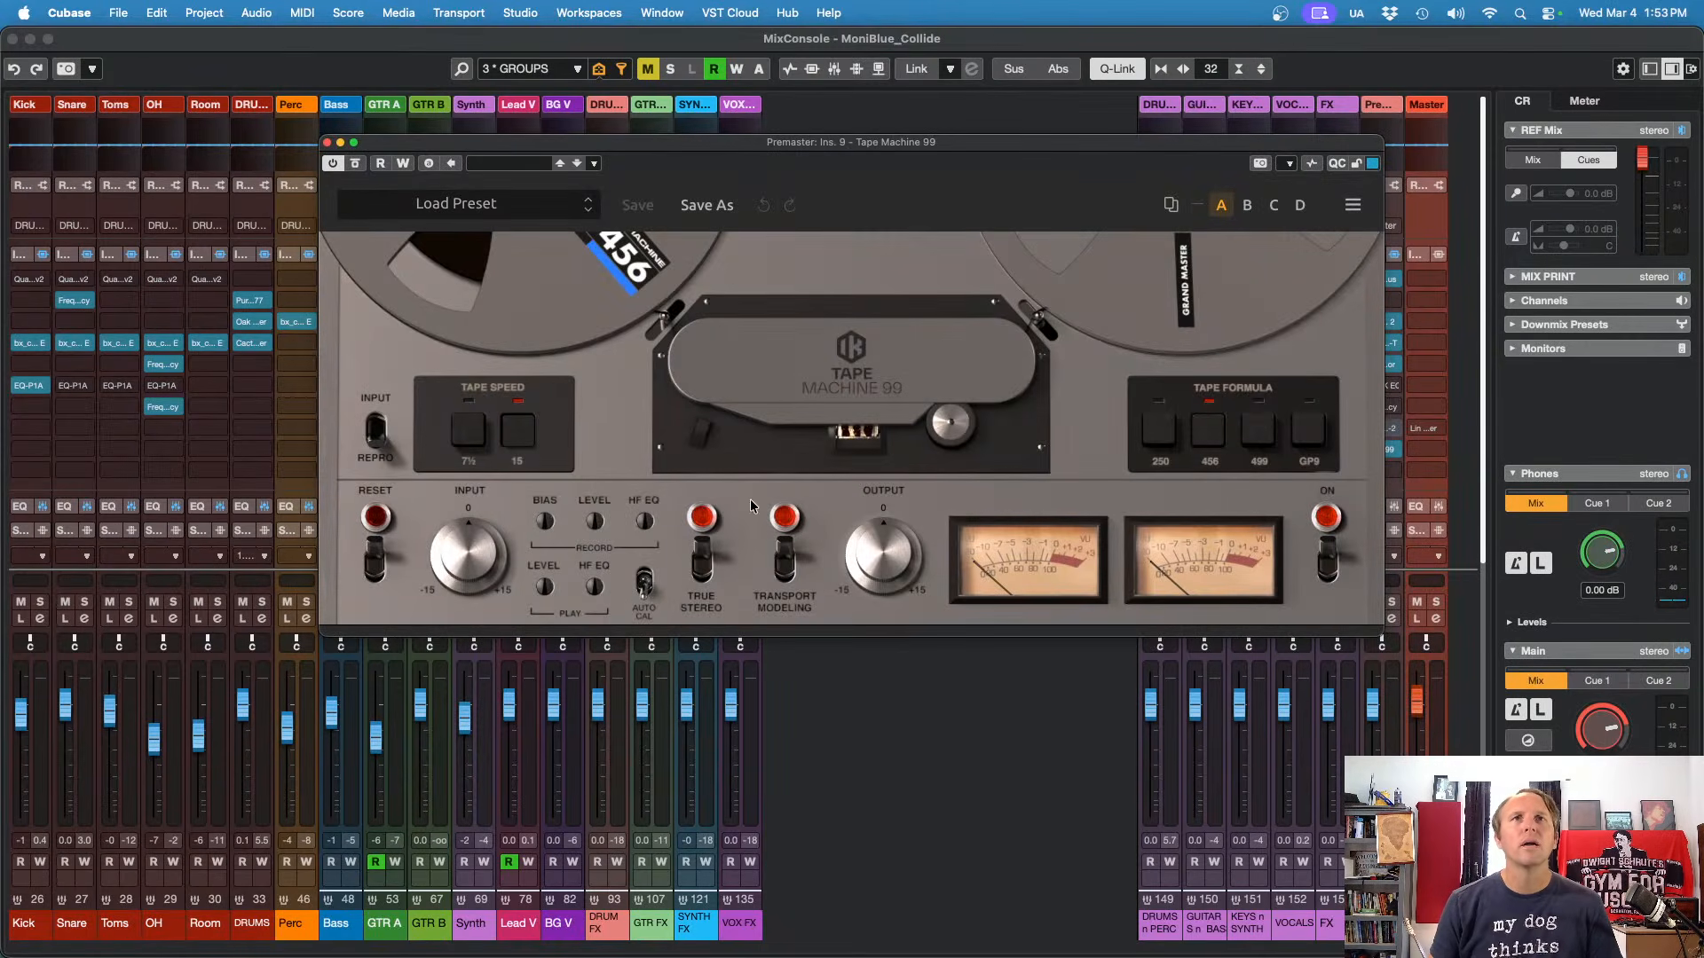
Step: Turn off Transport Modeling on Tape Machine 99 and audition it during playback
left_click(785, 561)
key("space")
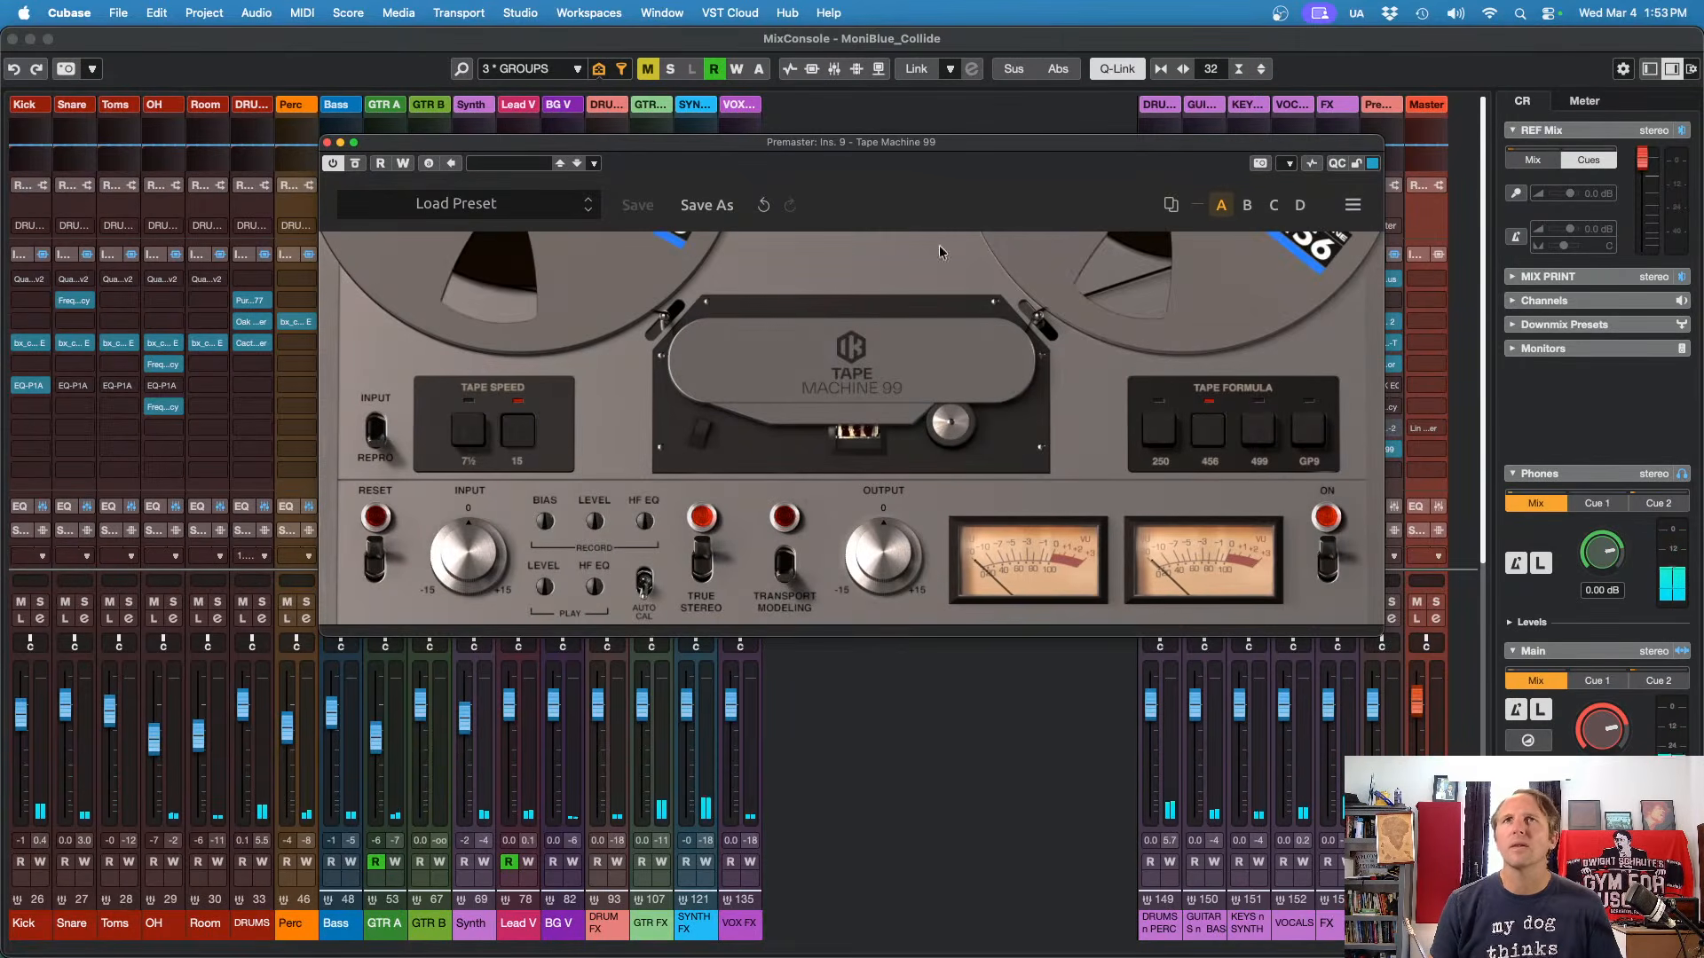
left_click_drag(990, 142, 803, 138)
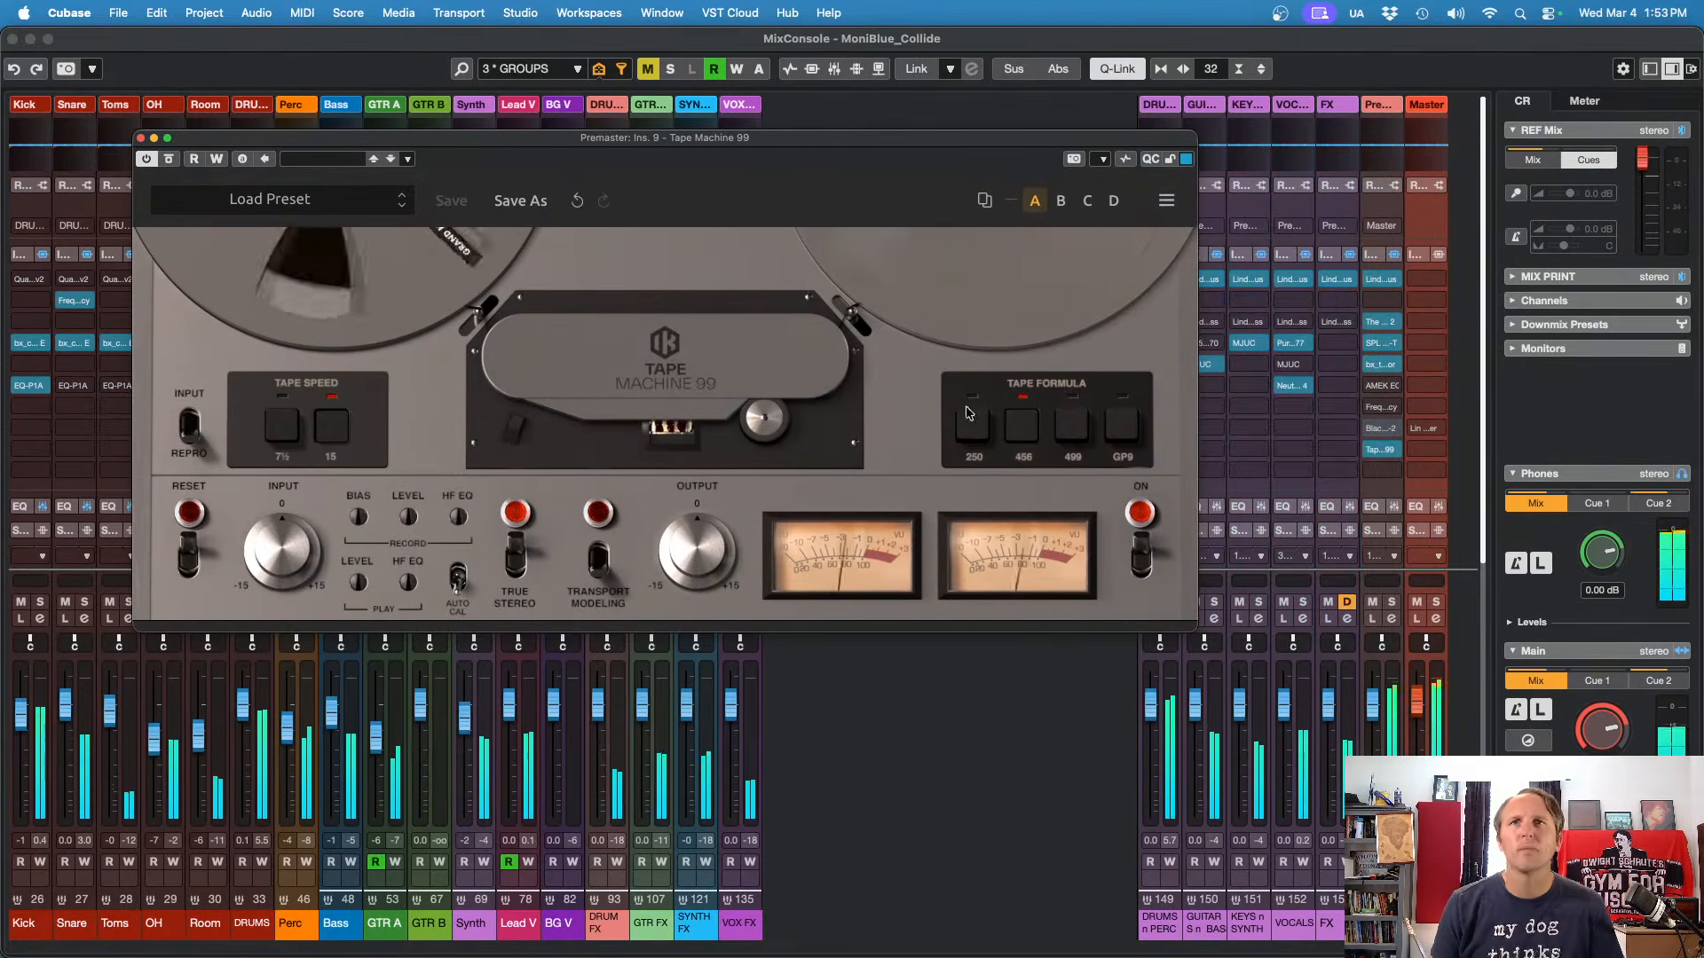
Step: Replace Tape Machine 99 in the Premaster's insert 9 with Tape Machine 440
left_click(1382, 449)
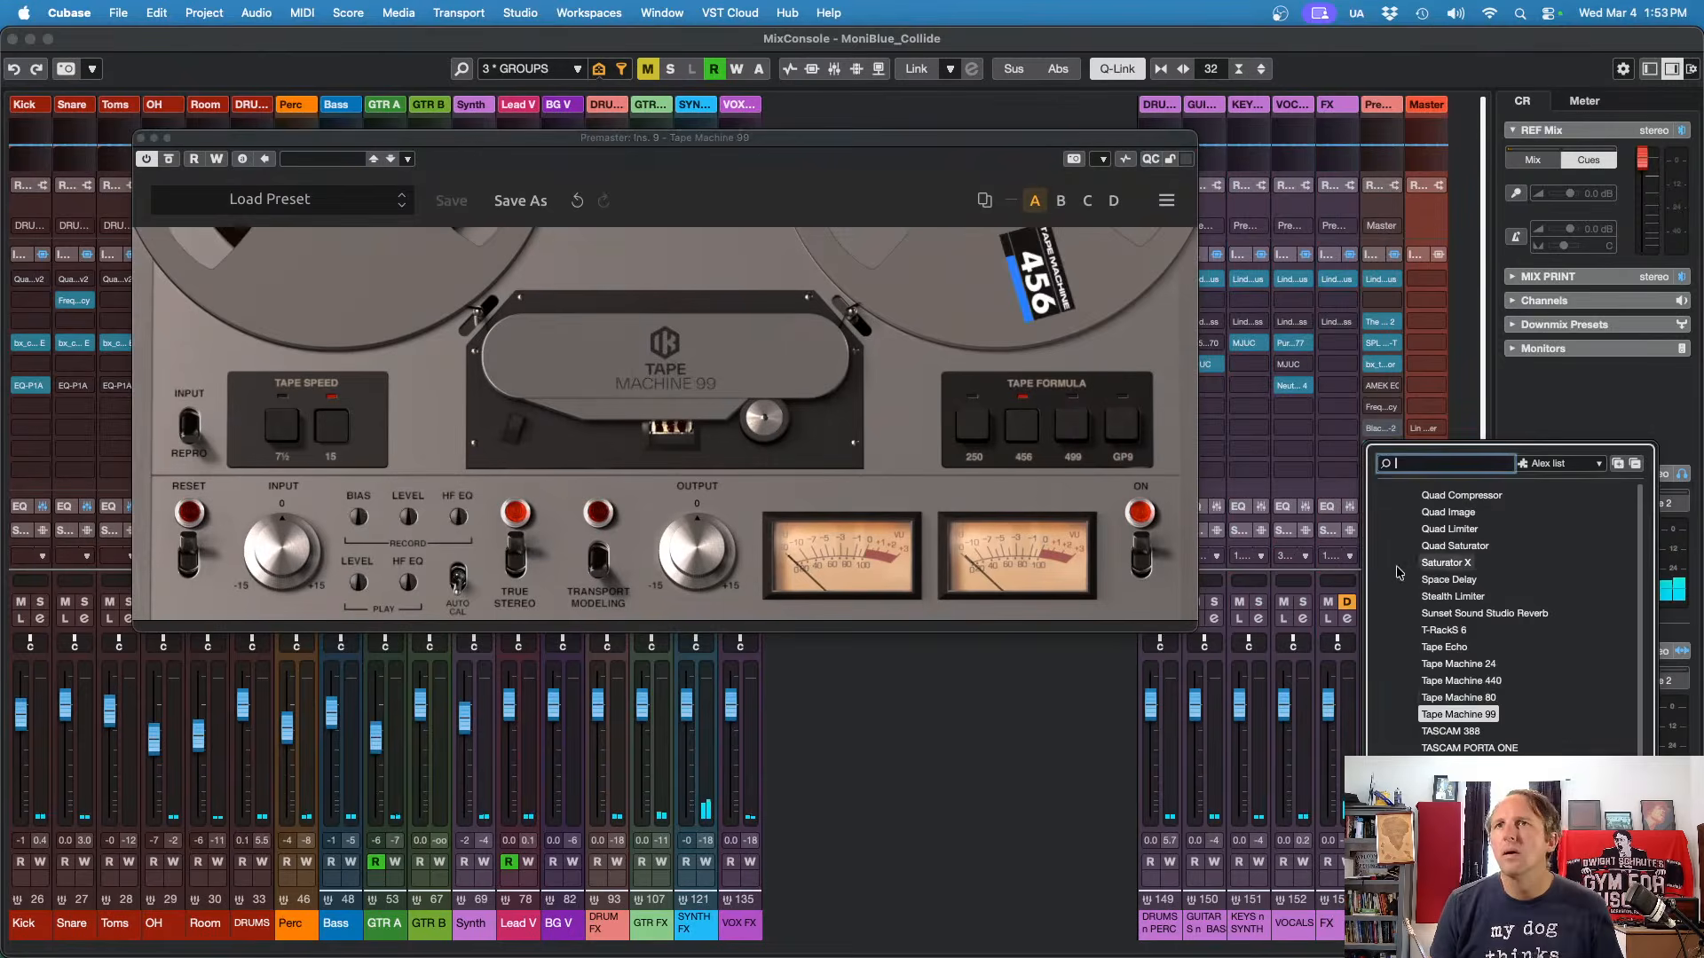
left_click(1484, 681)
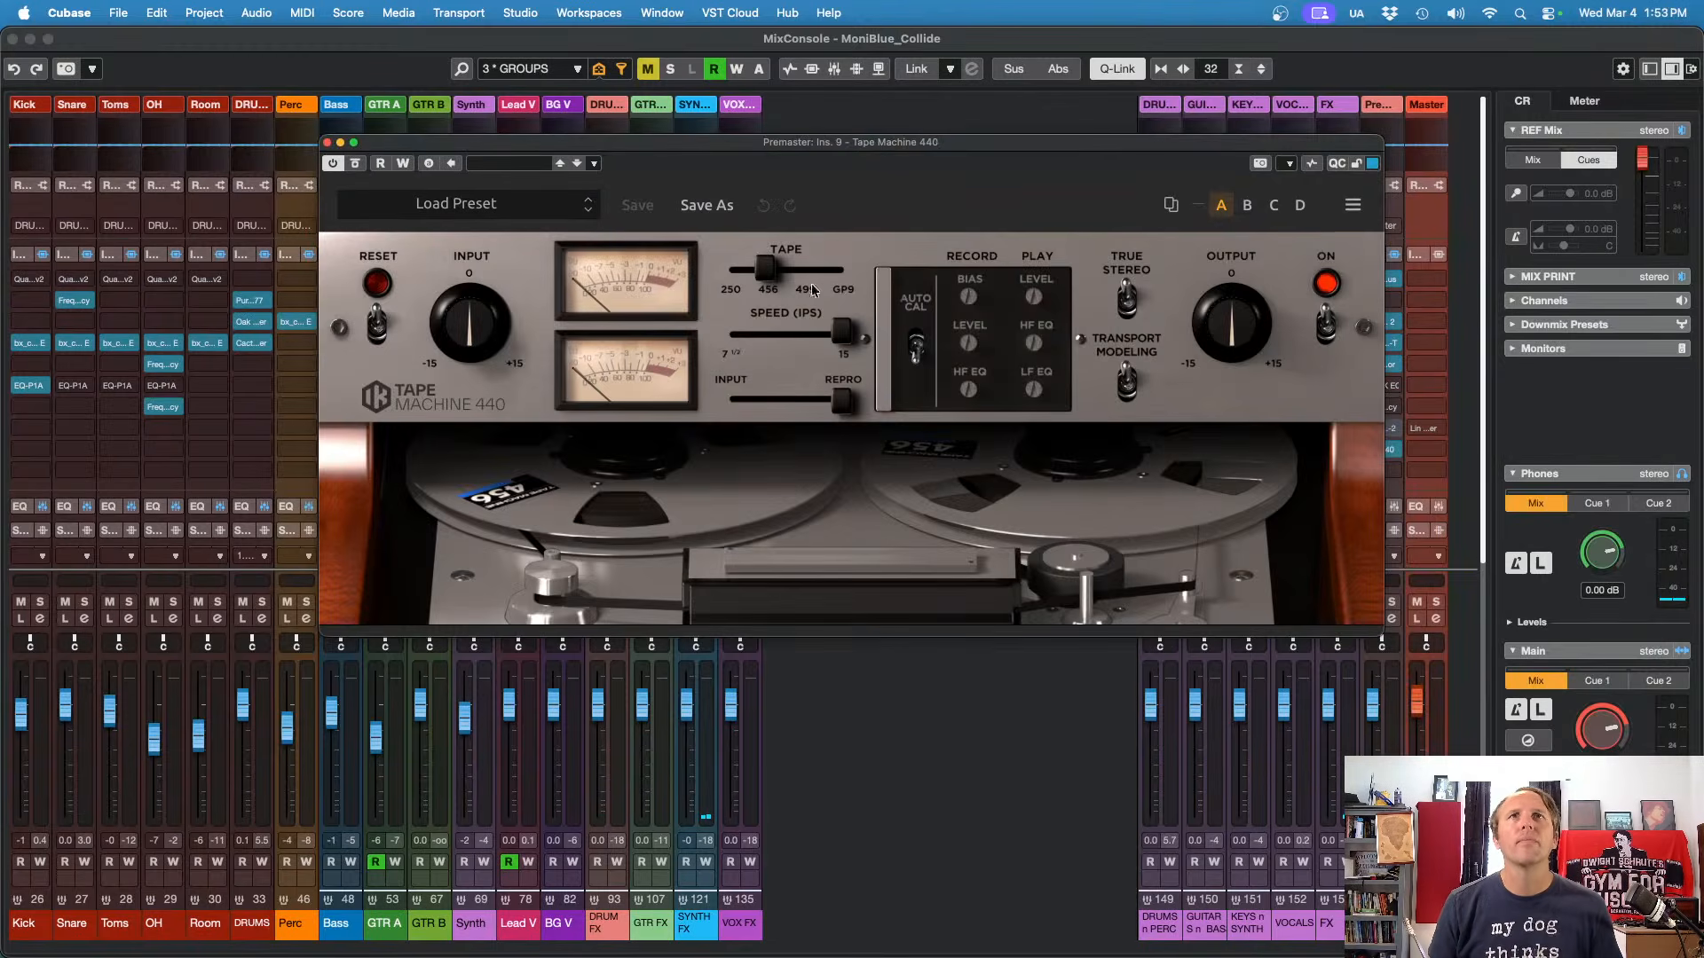
left_click_drag(809, 148, 693, 139)
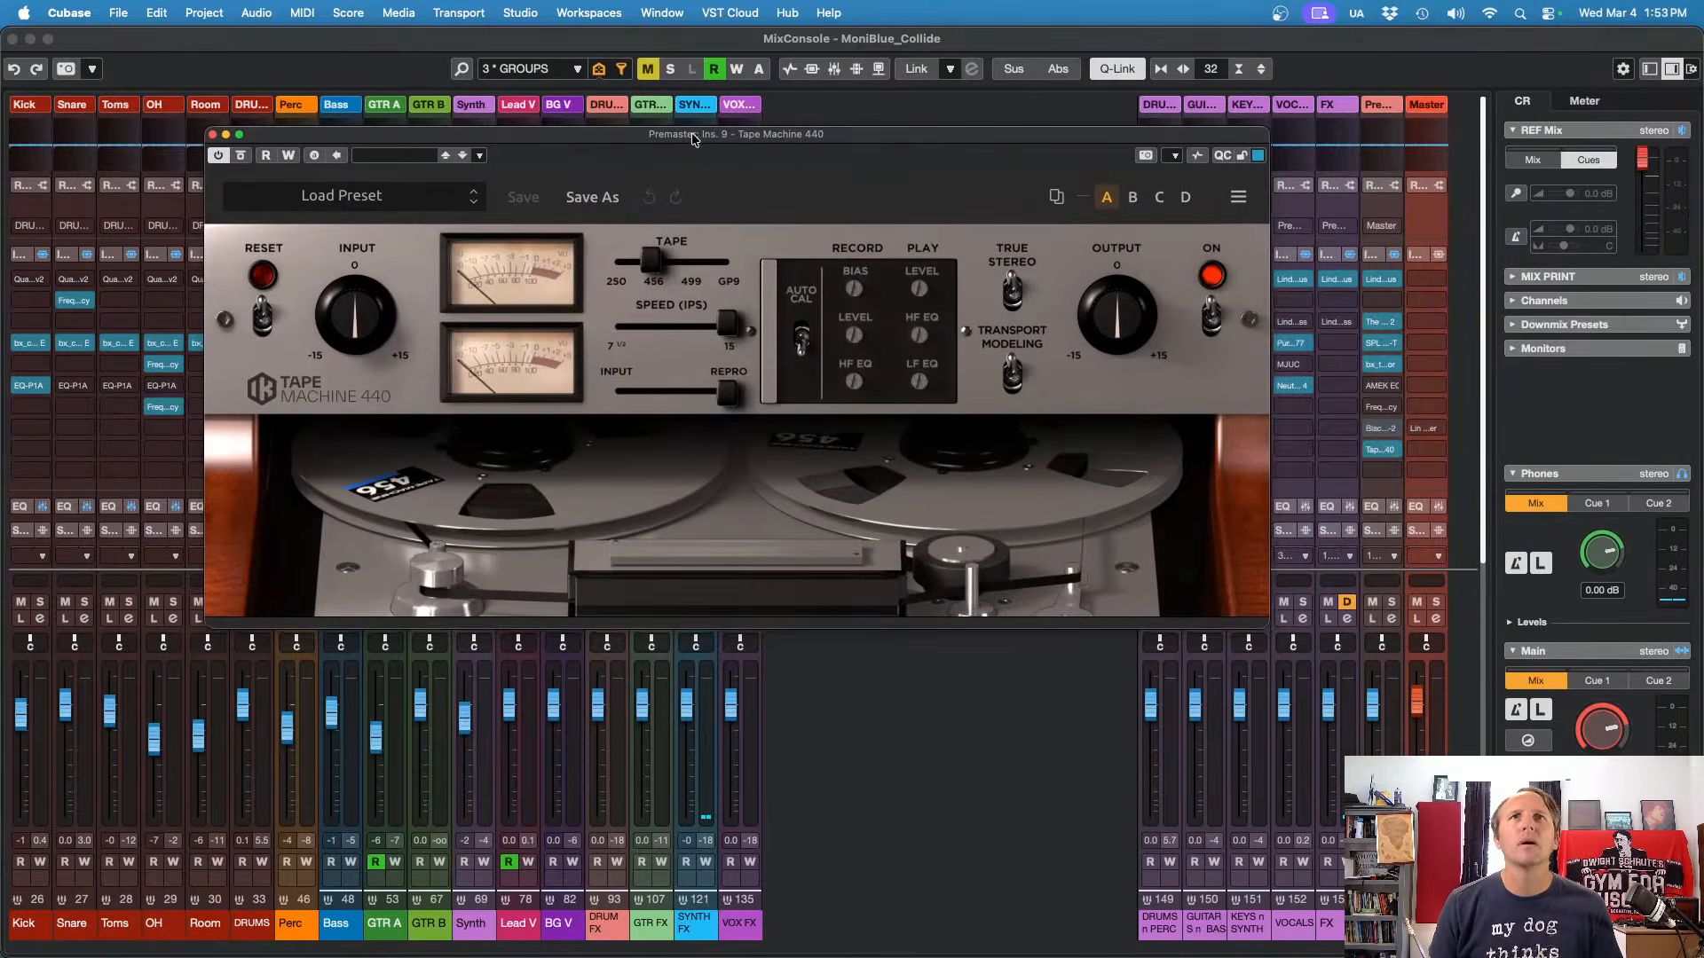
Step: Compare Tape Machine 440 on the 456 tape formula against bypass during playback
left_click(240, 157)
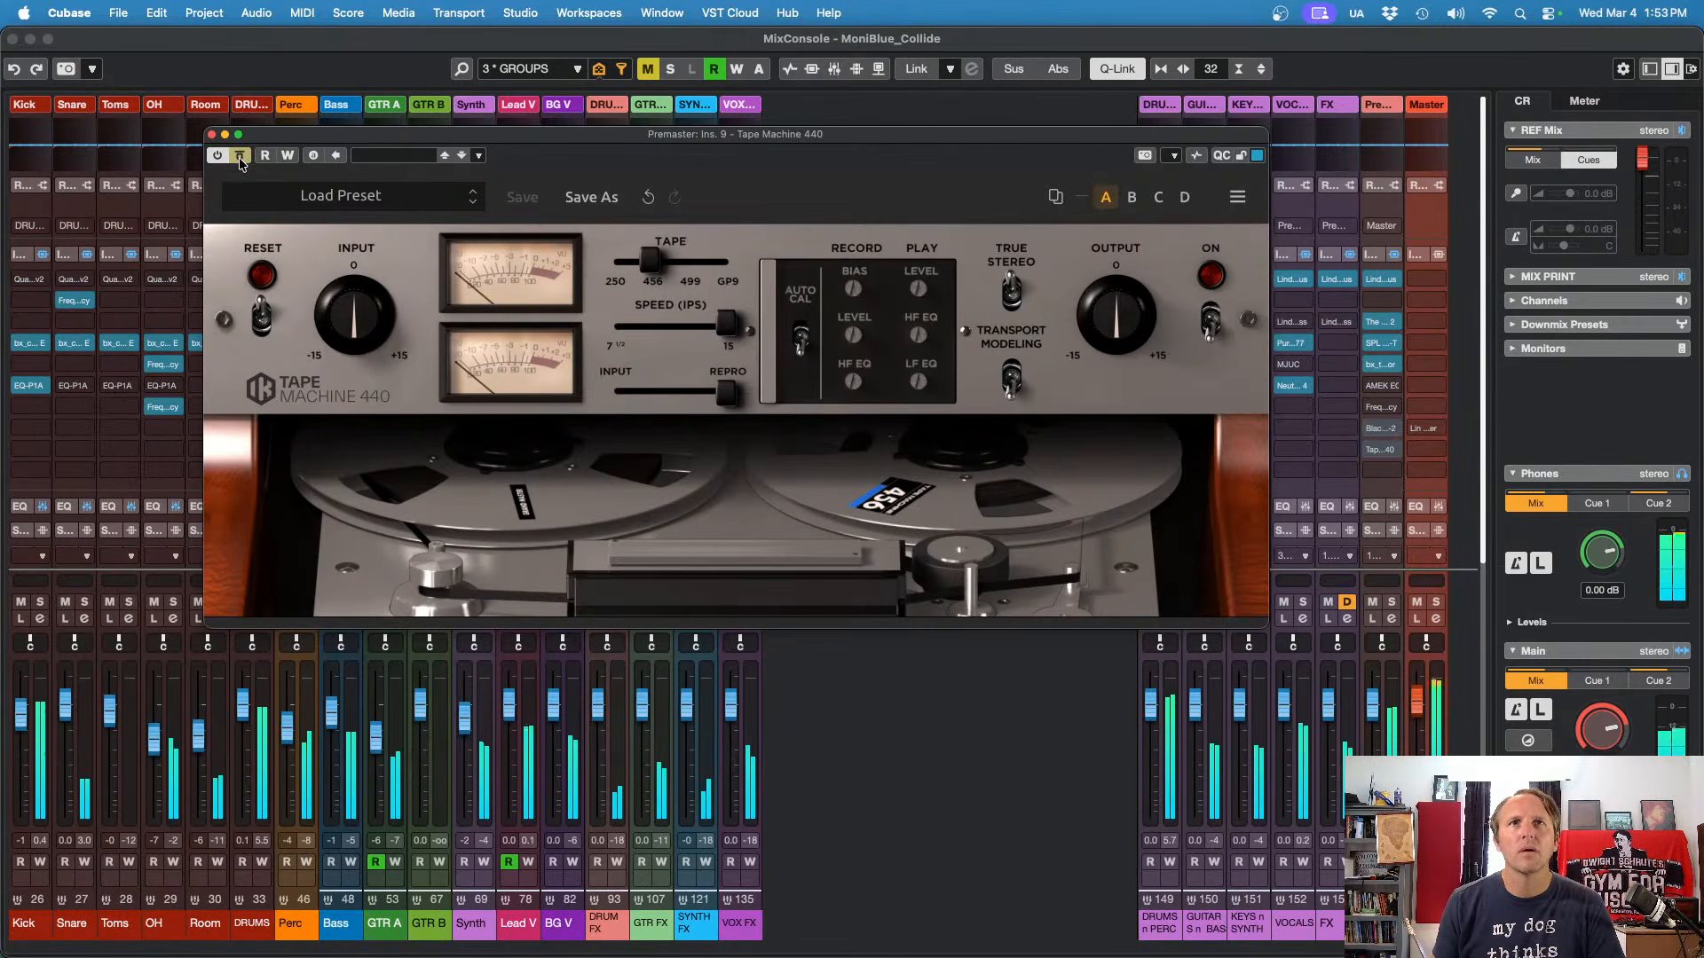
left_click(239, 157)
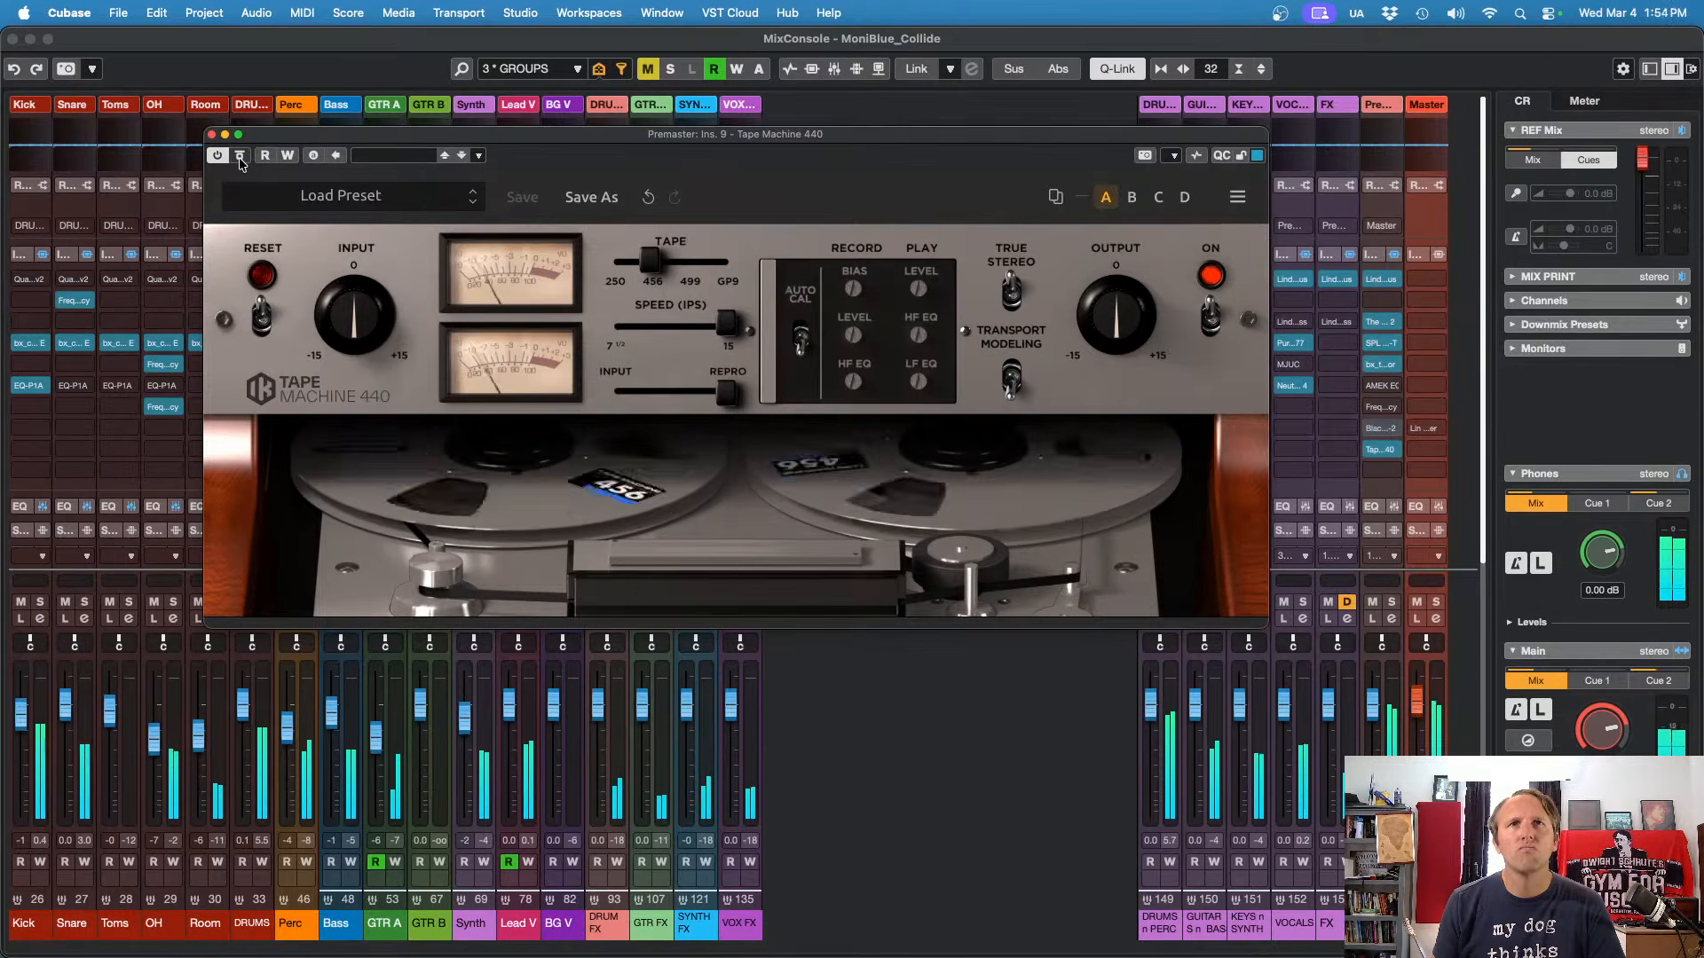
left_click(240, 159)
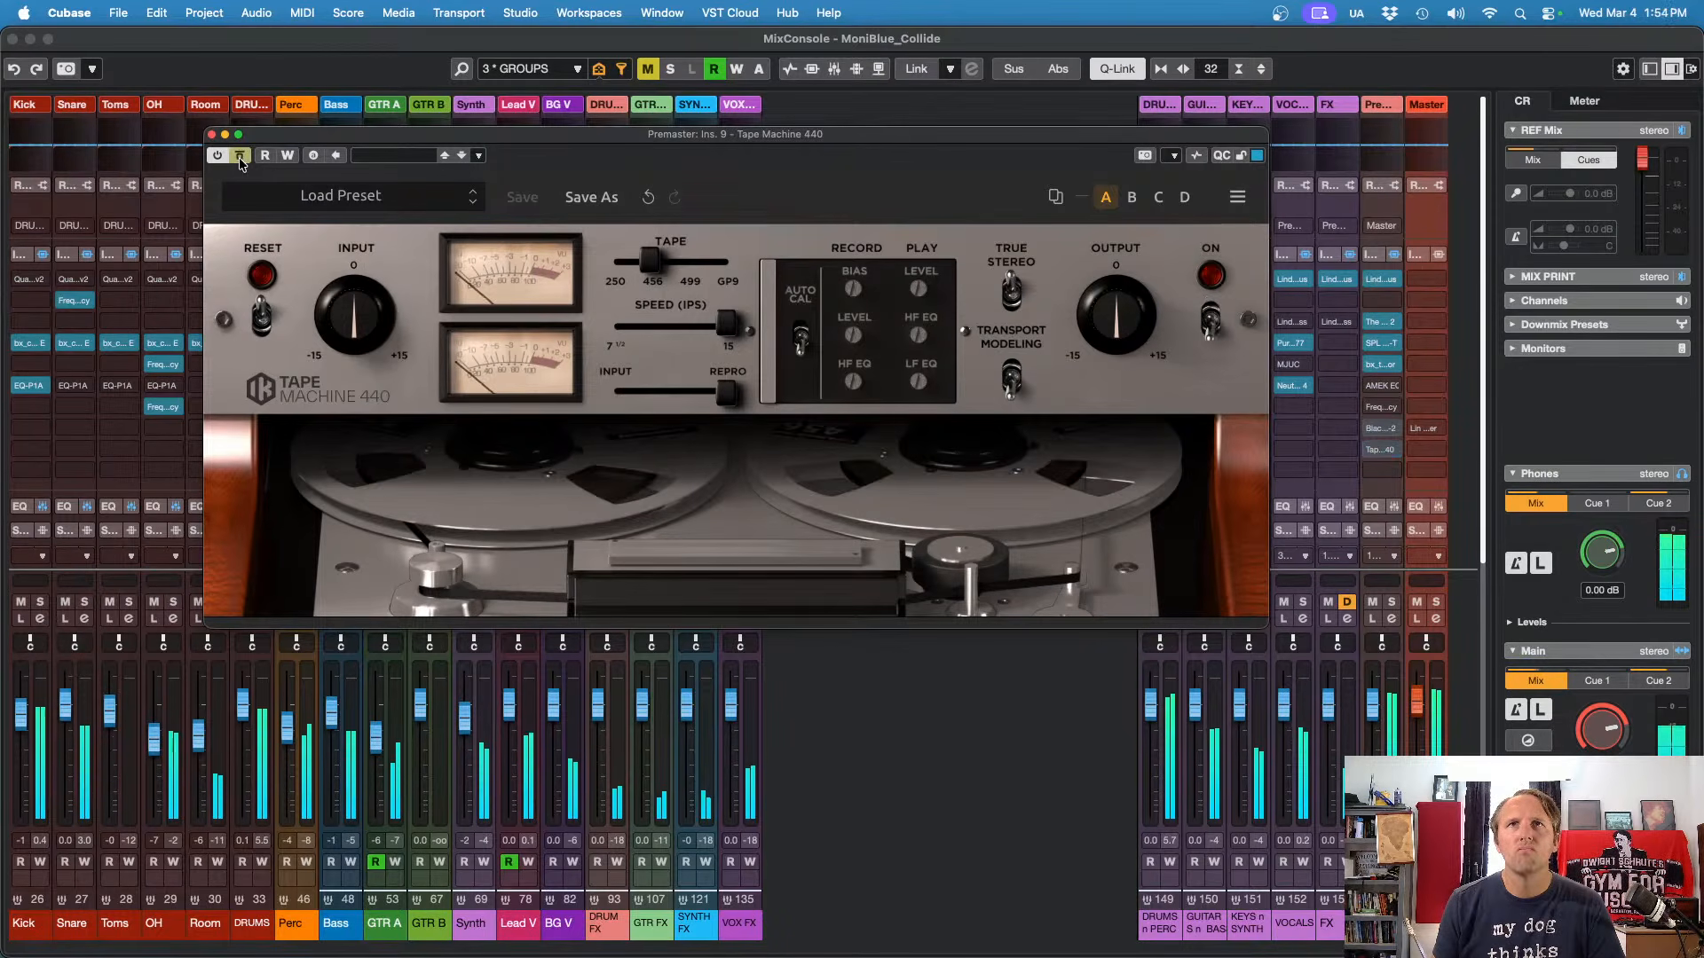
left_click(240, 159)
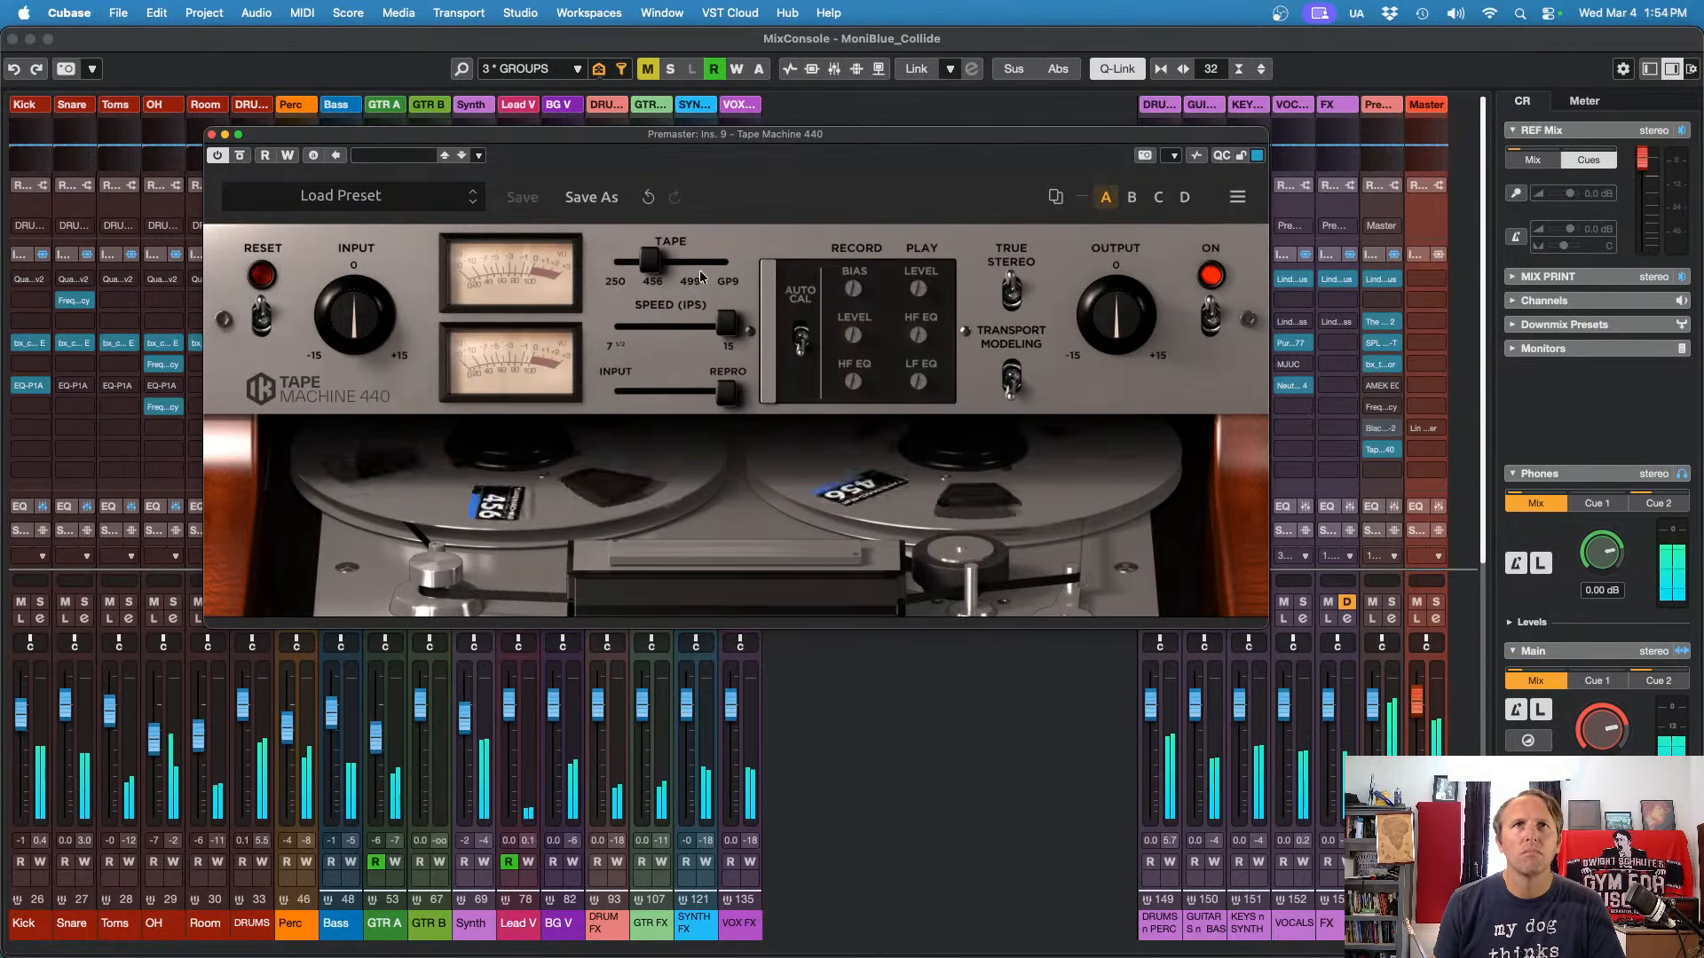
Step: Set Tape Machine 440's tape formula to GP9 and compare the result against bypass
left_click_drag(653, 263, 728, 263)
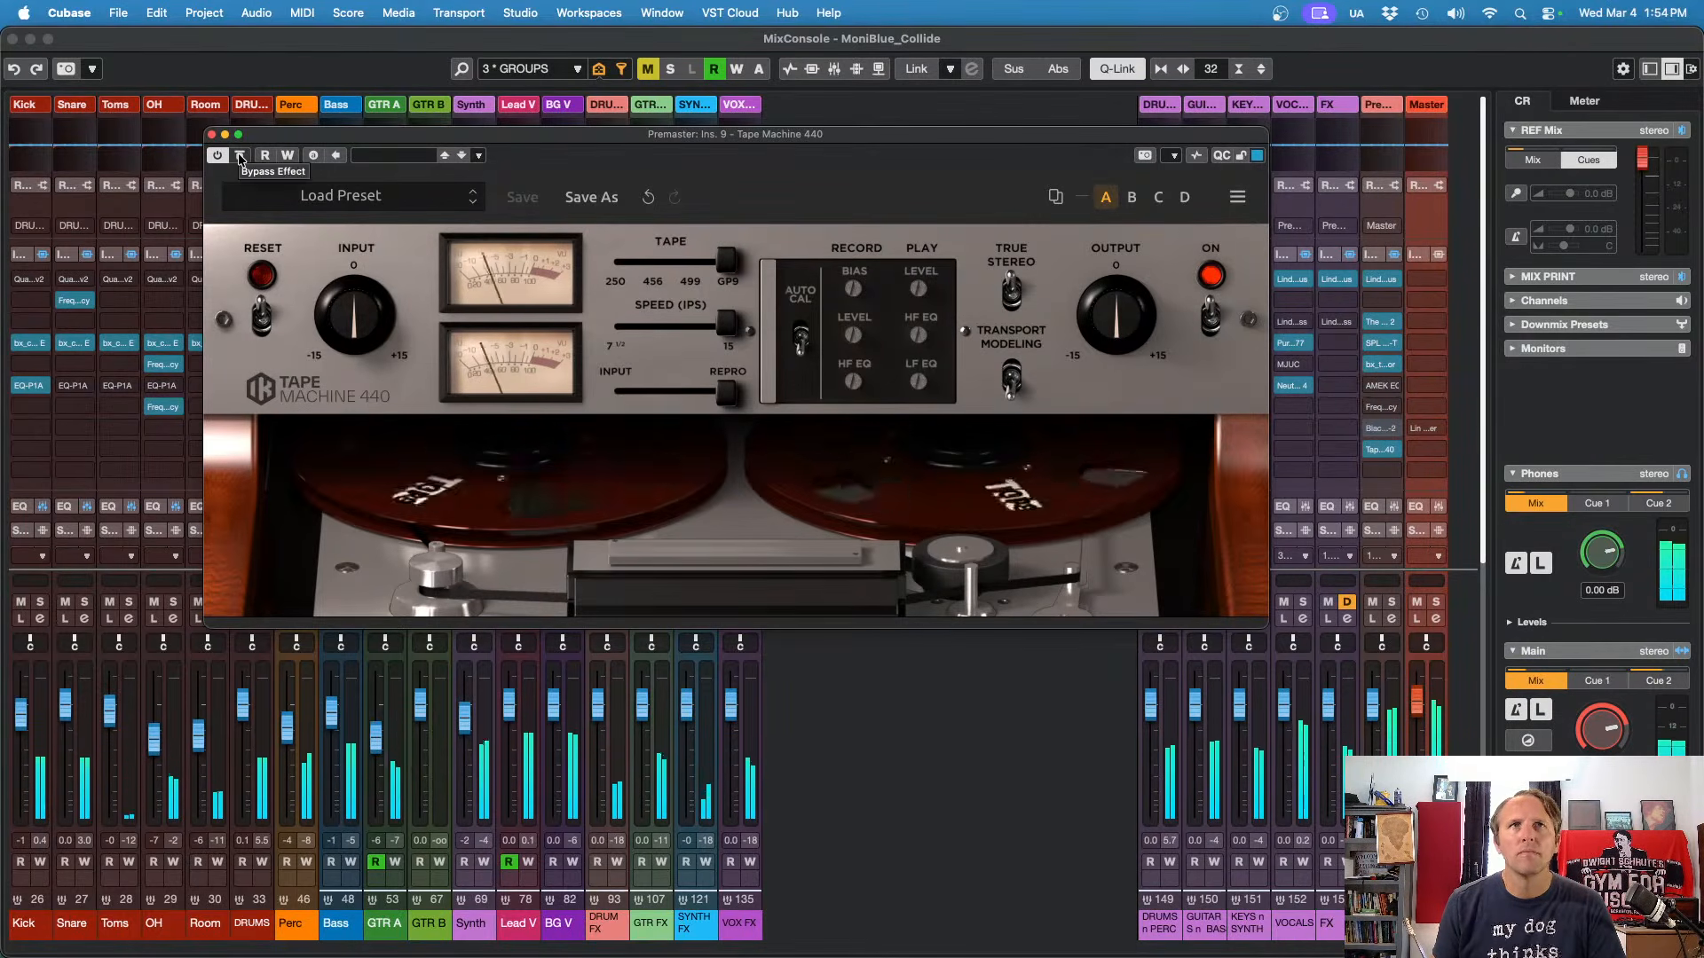
left_click(241, 158)
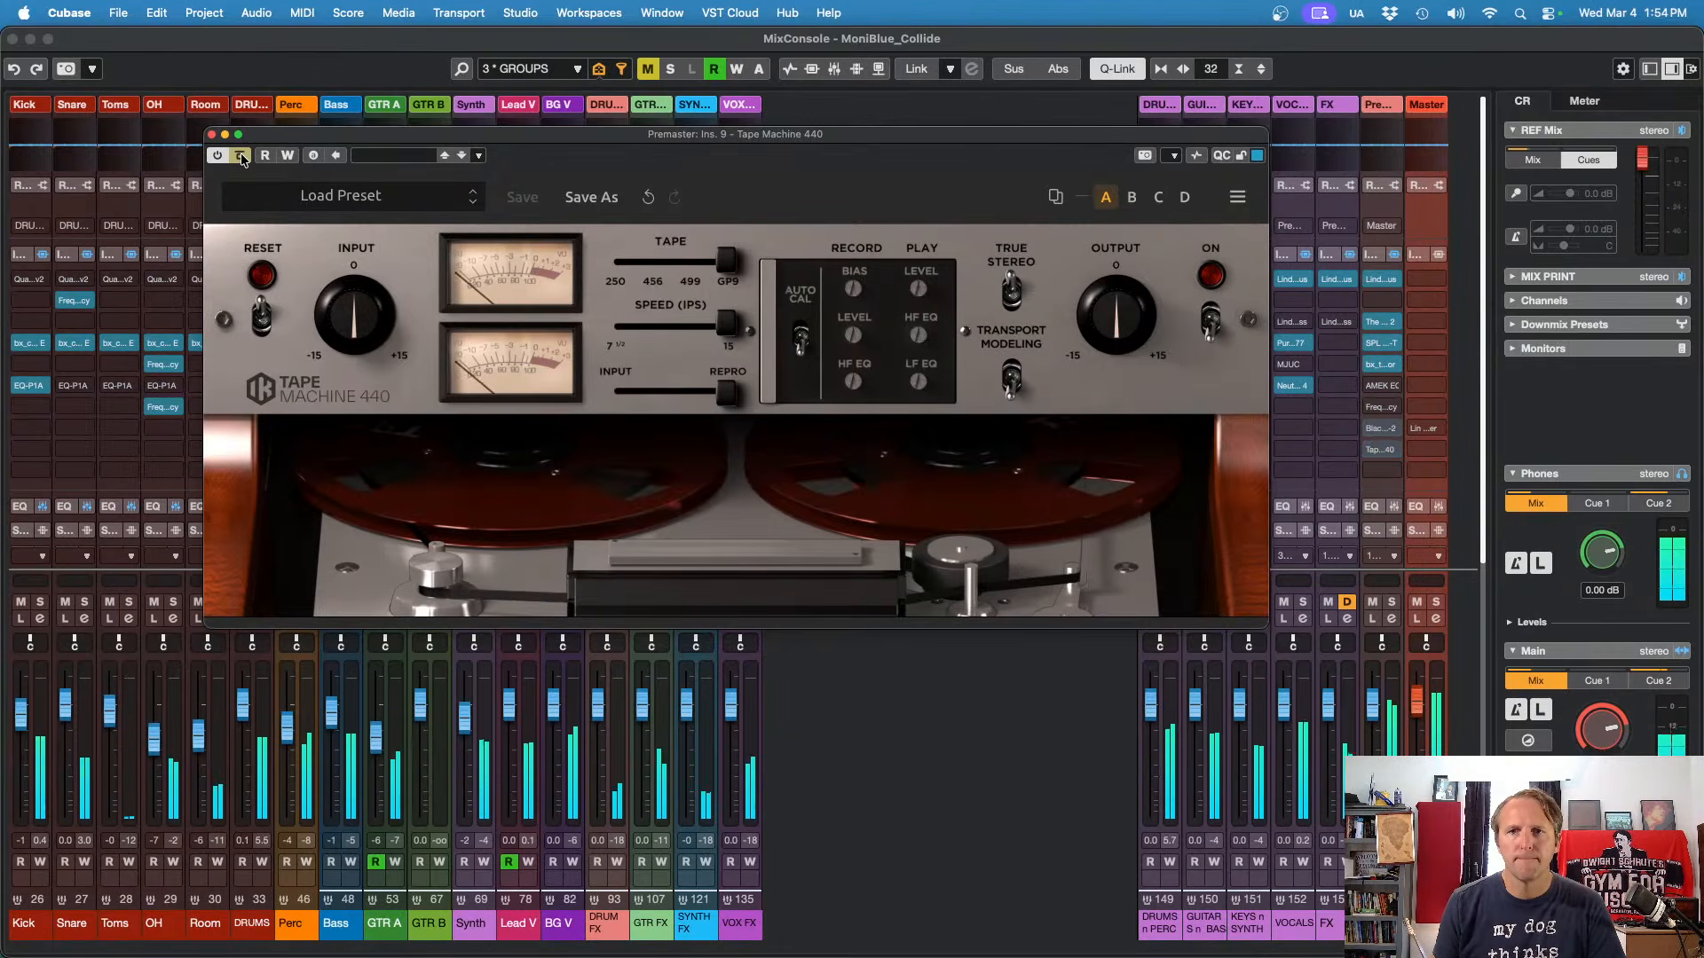
left_click(241, 157)
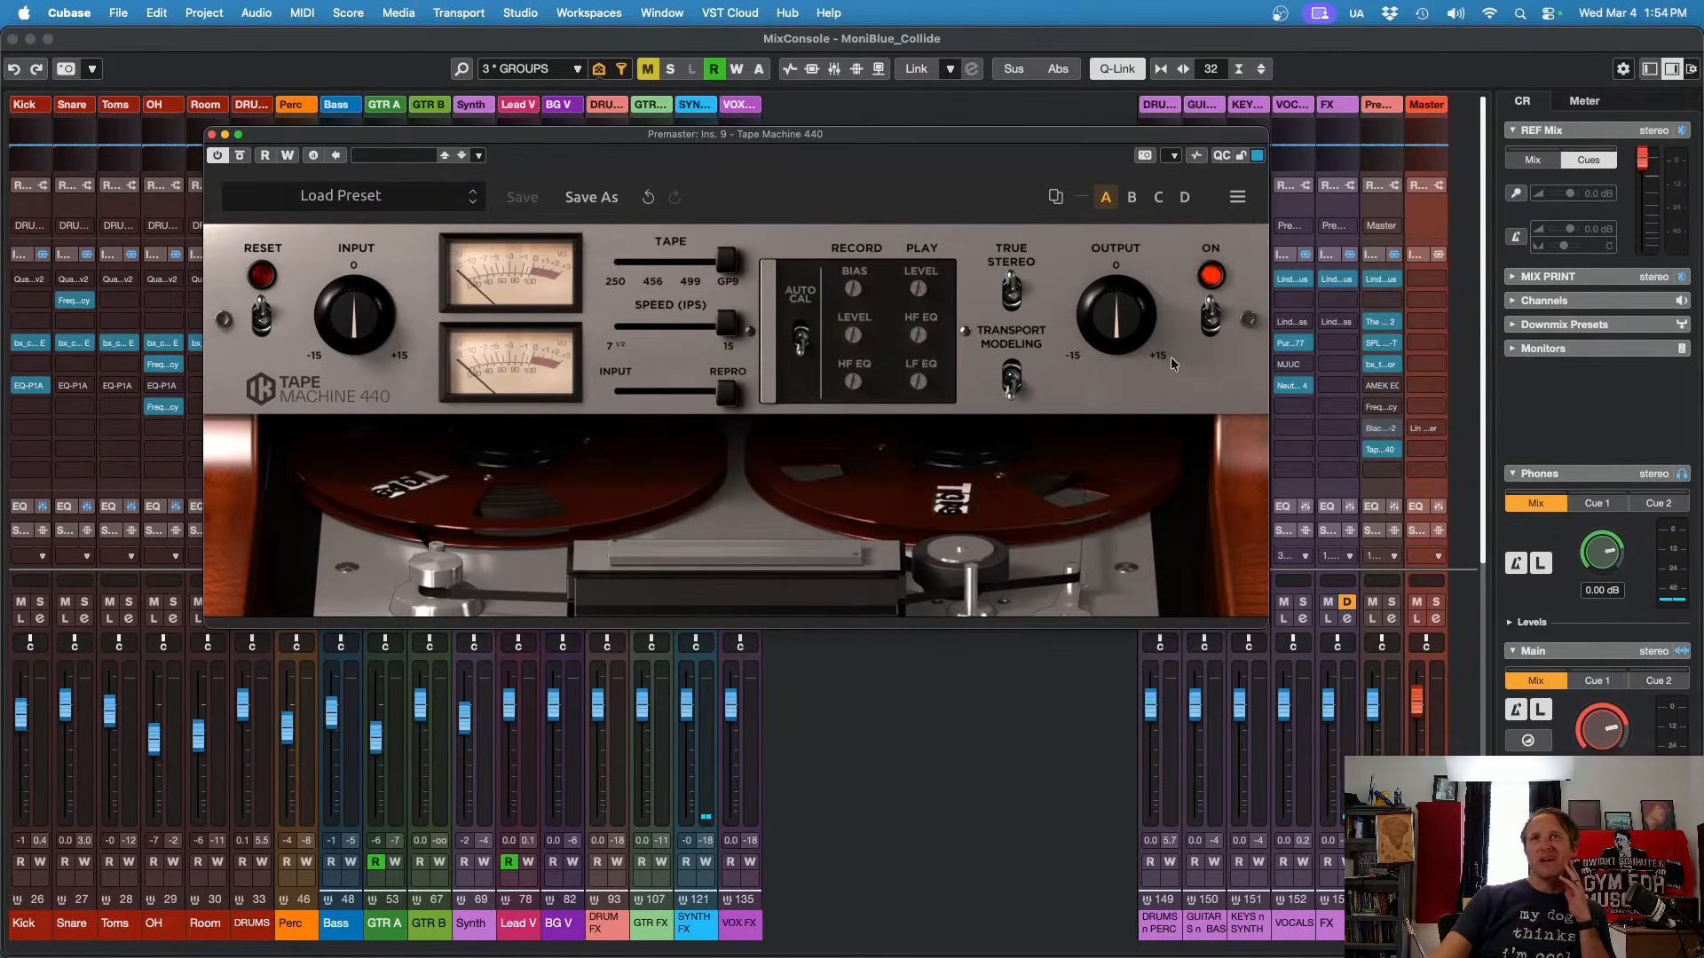
Step: Adjust Tape Machine 440's record HF EQ slightly while the mix plays
left_click(1369, 434)
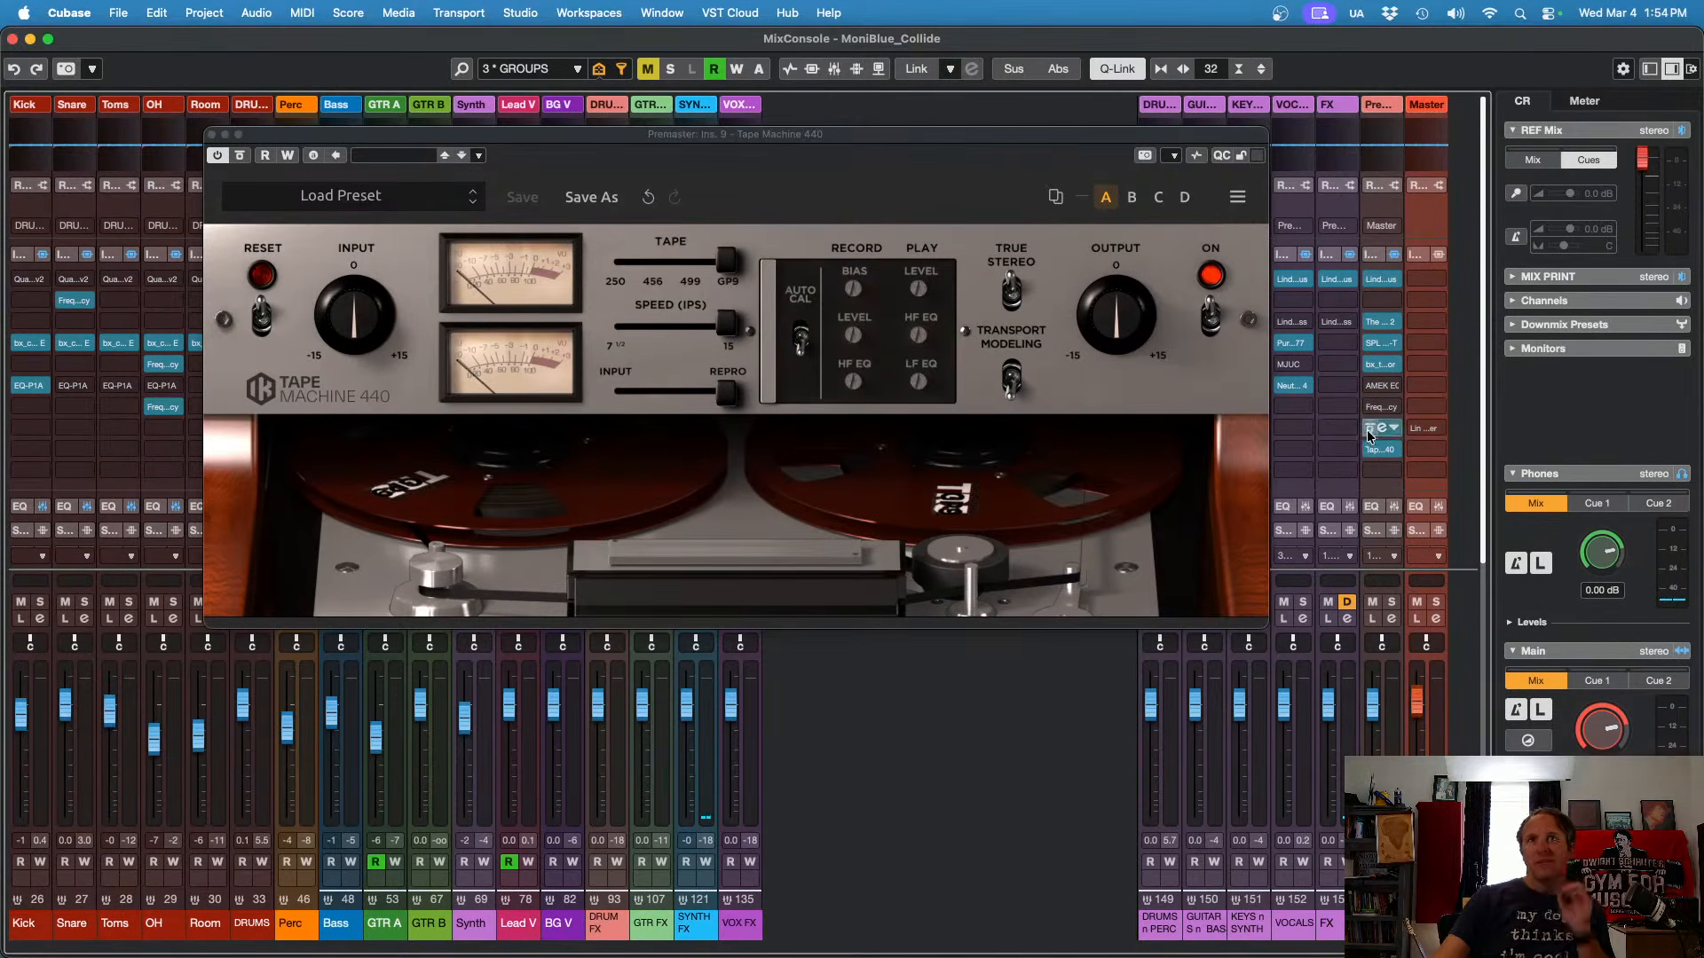
key("space")
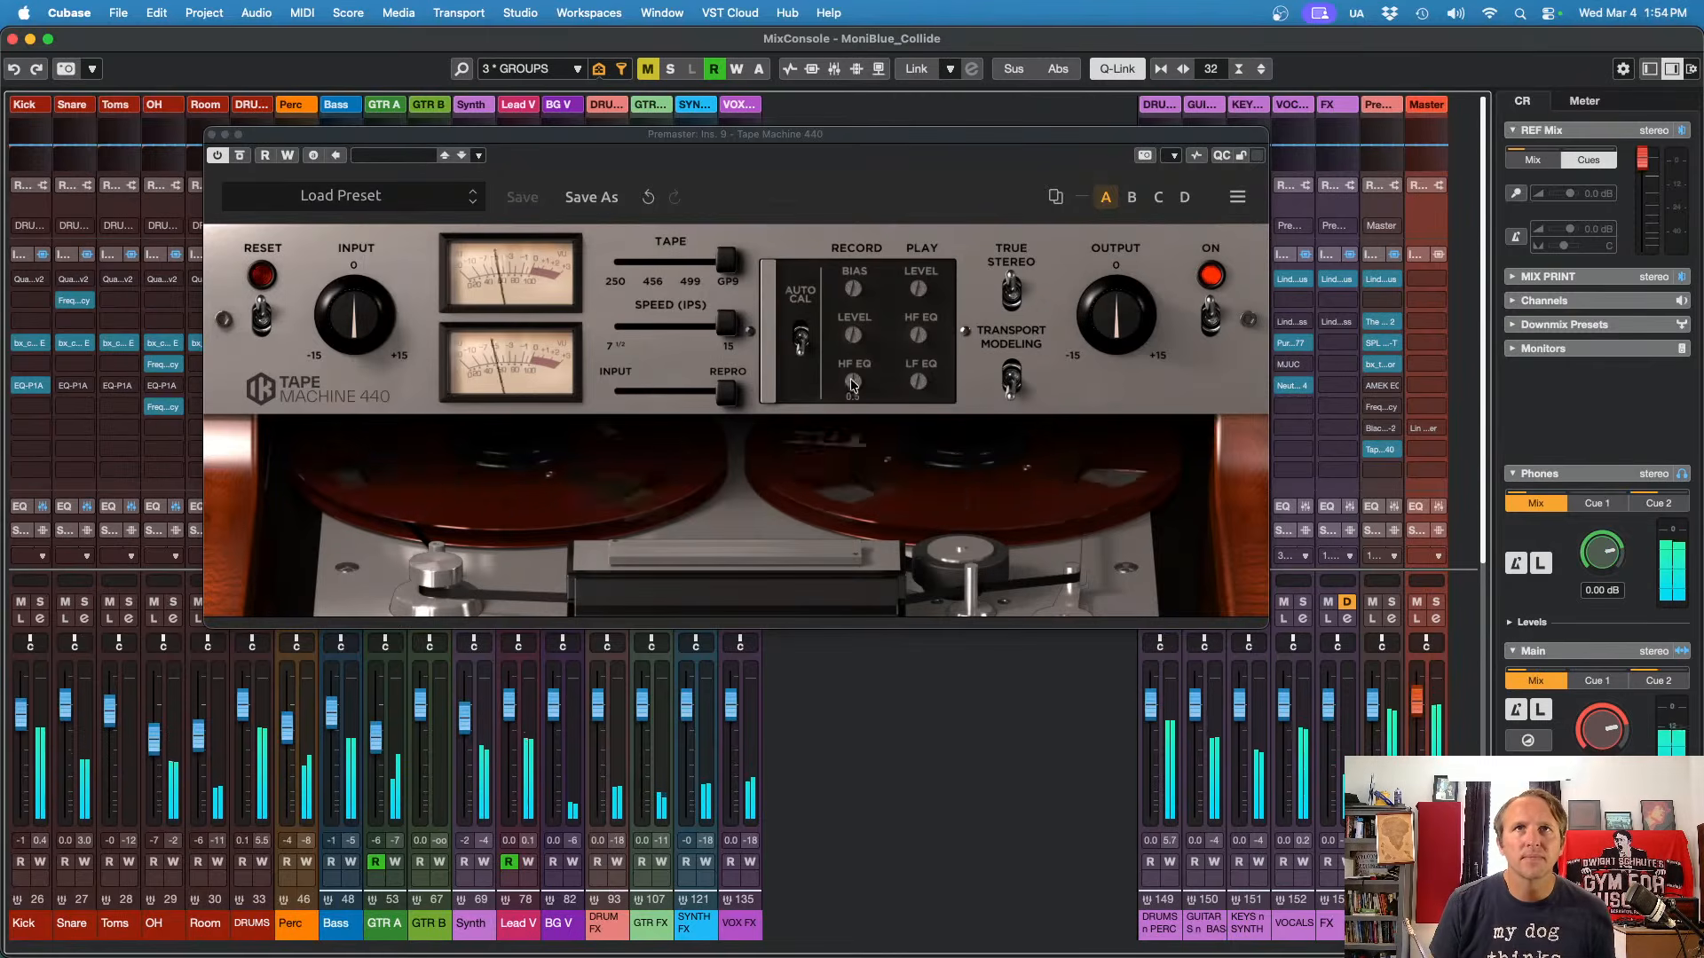
left_click_drag(852, 383, 852, 362)
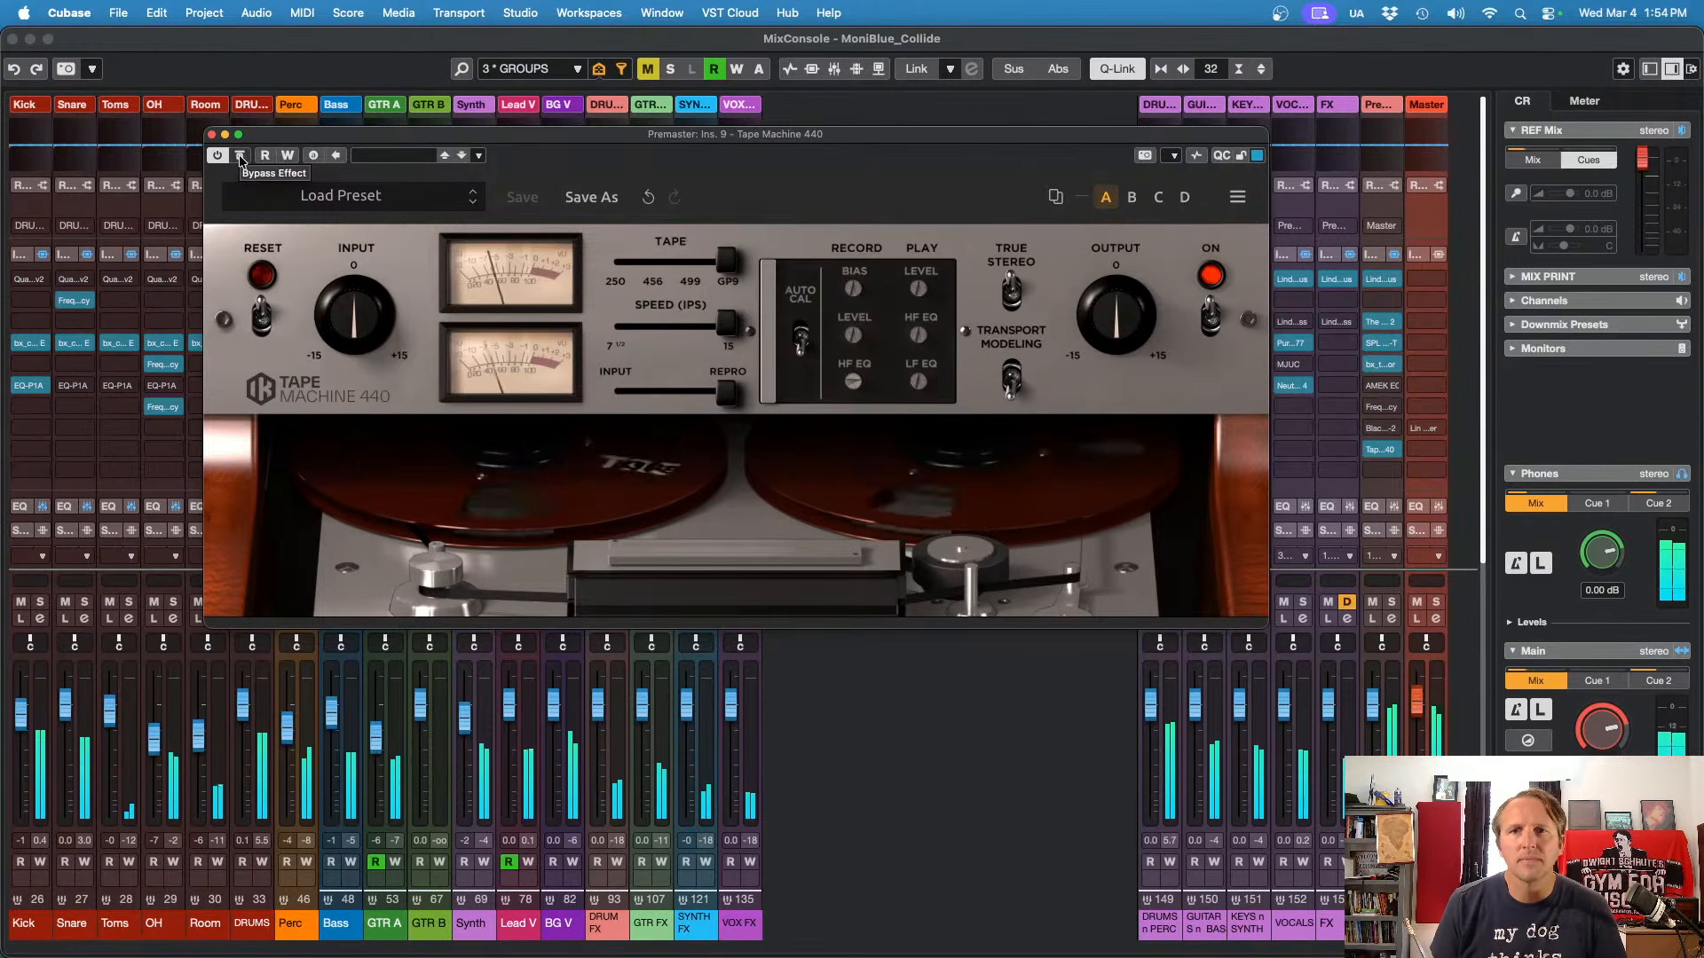
Step: Compare the adjusted Tape Machine 440 against bypass several times, stop playback and close its window
left_click(239, 158)
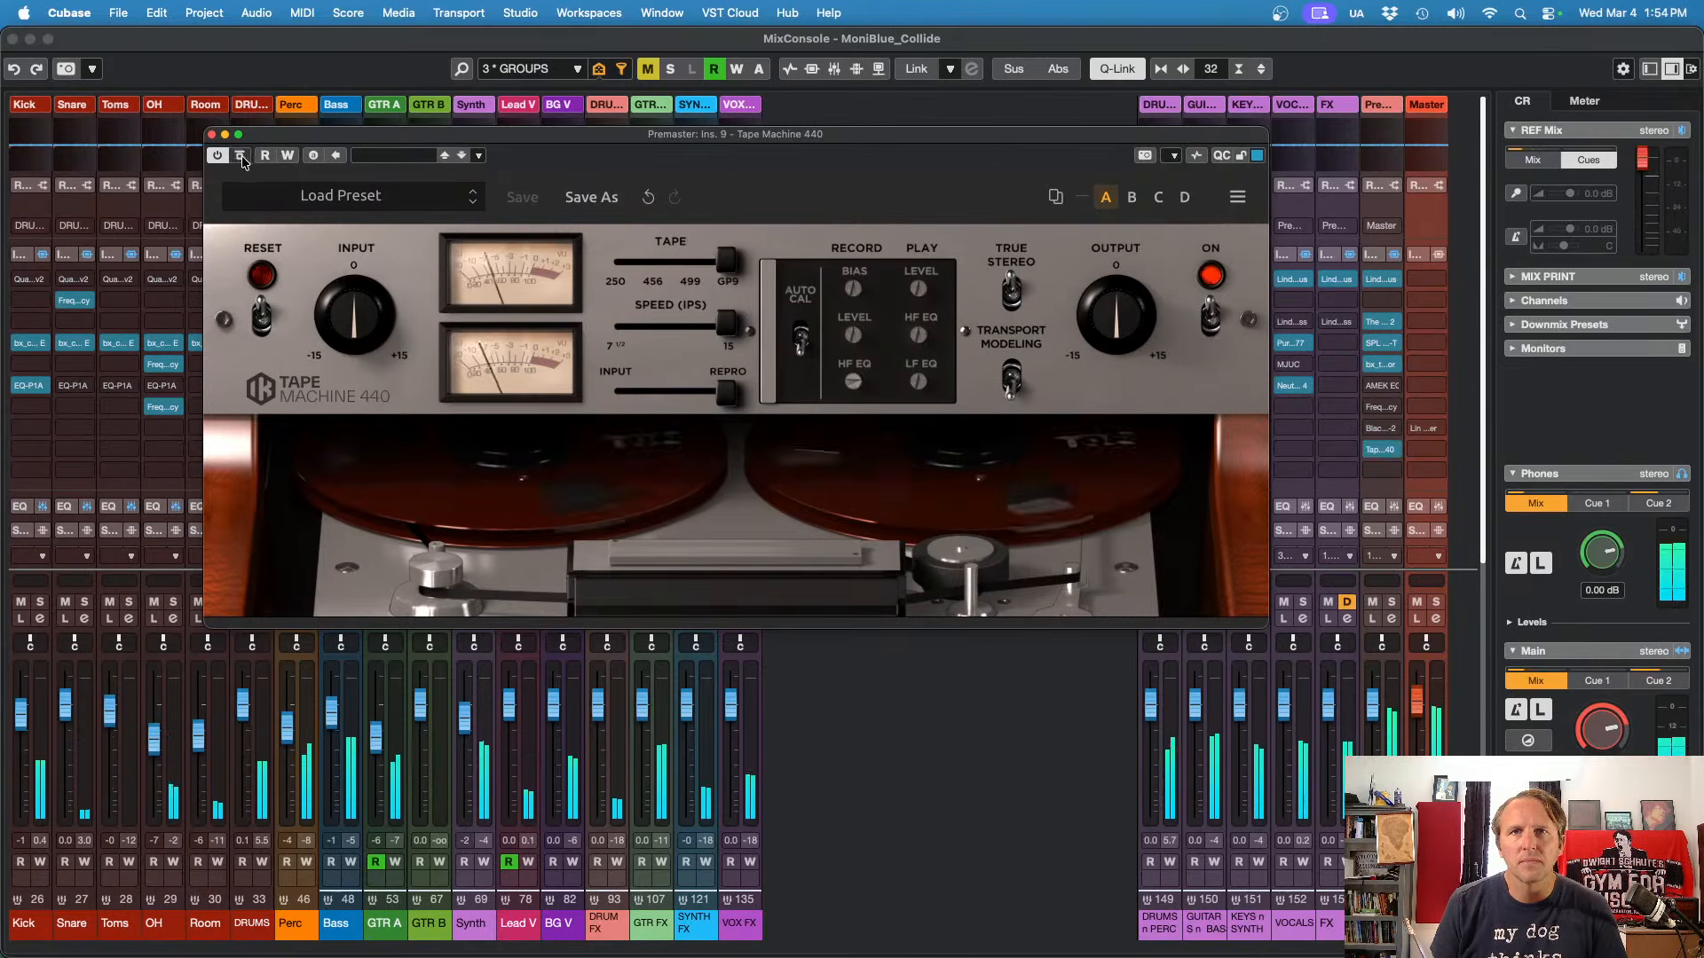
left_click(240, 157)
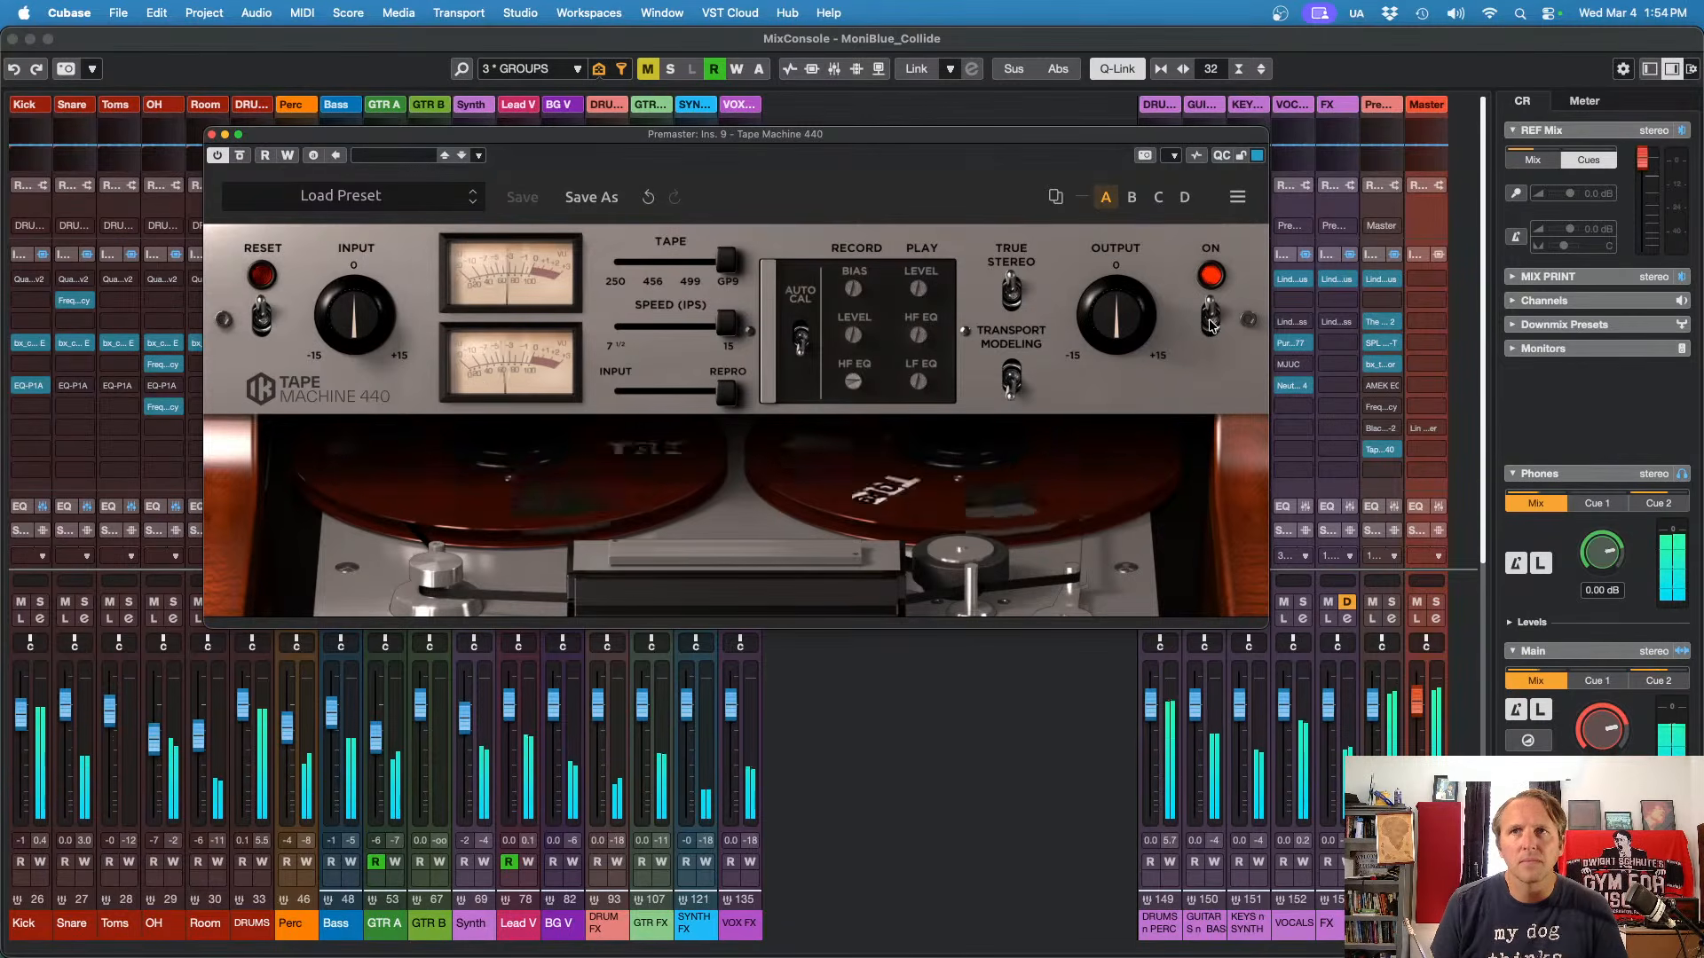
left_click(1209, 322)
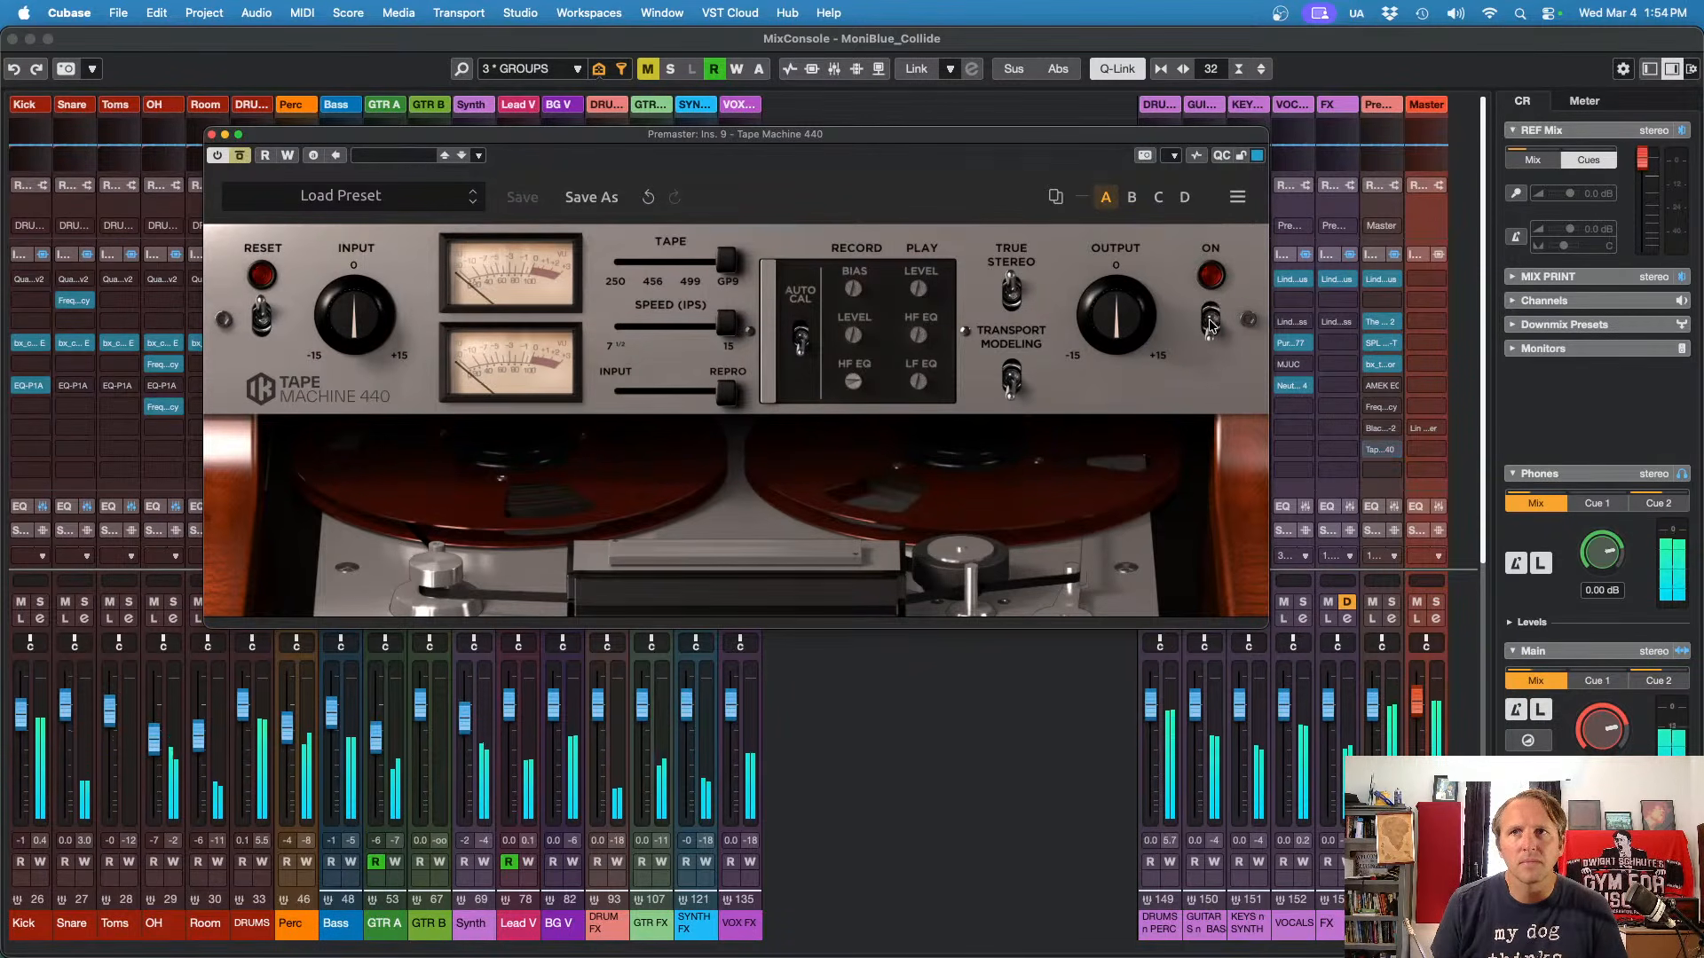
left_click(1209, 321)
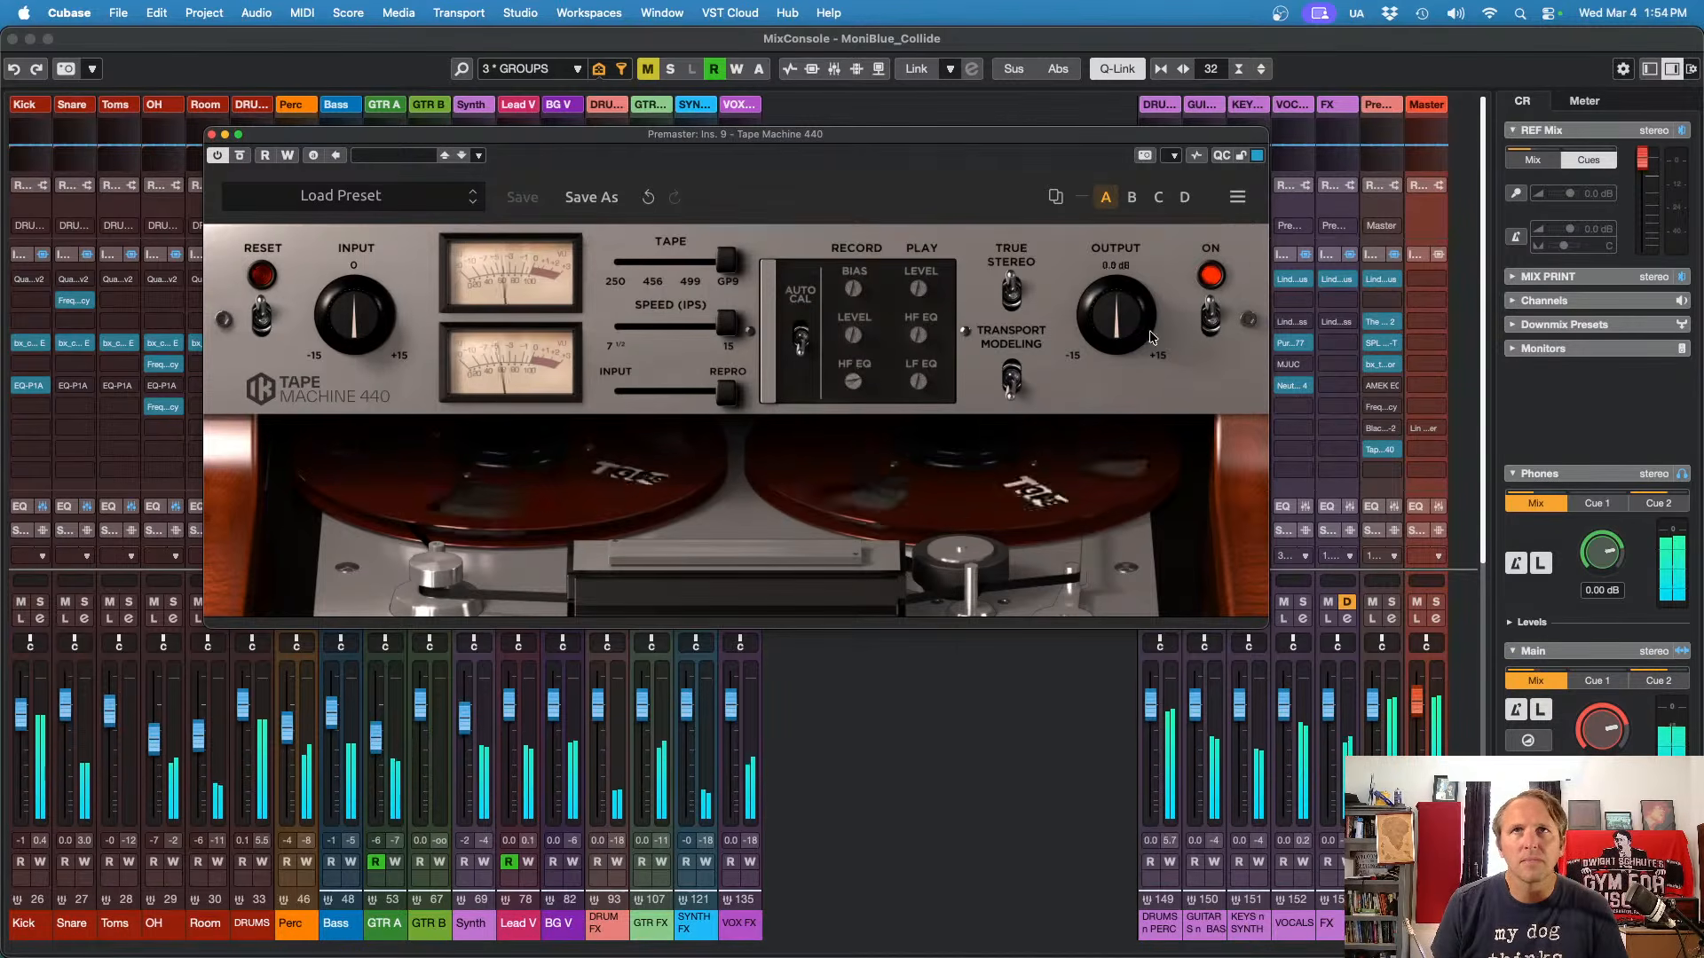
key("space")
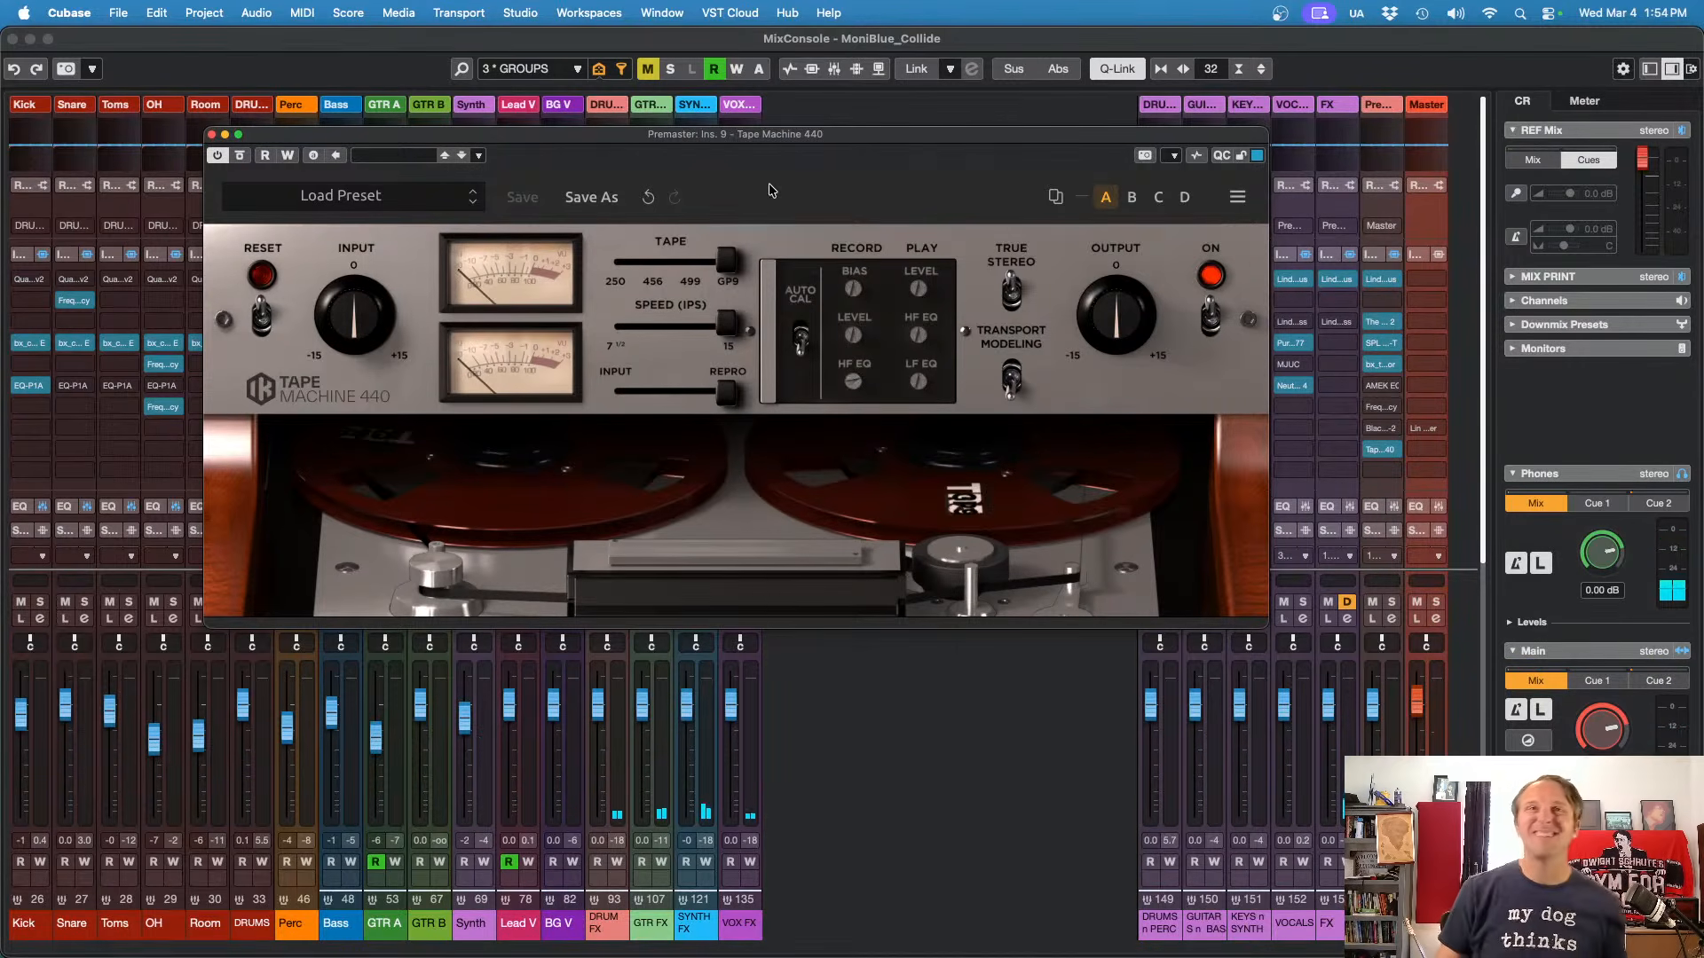
left_click(212, 135)
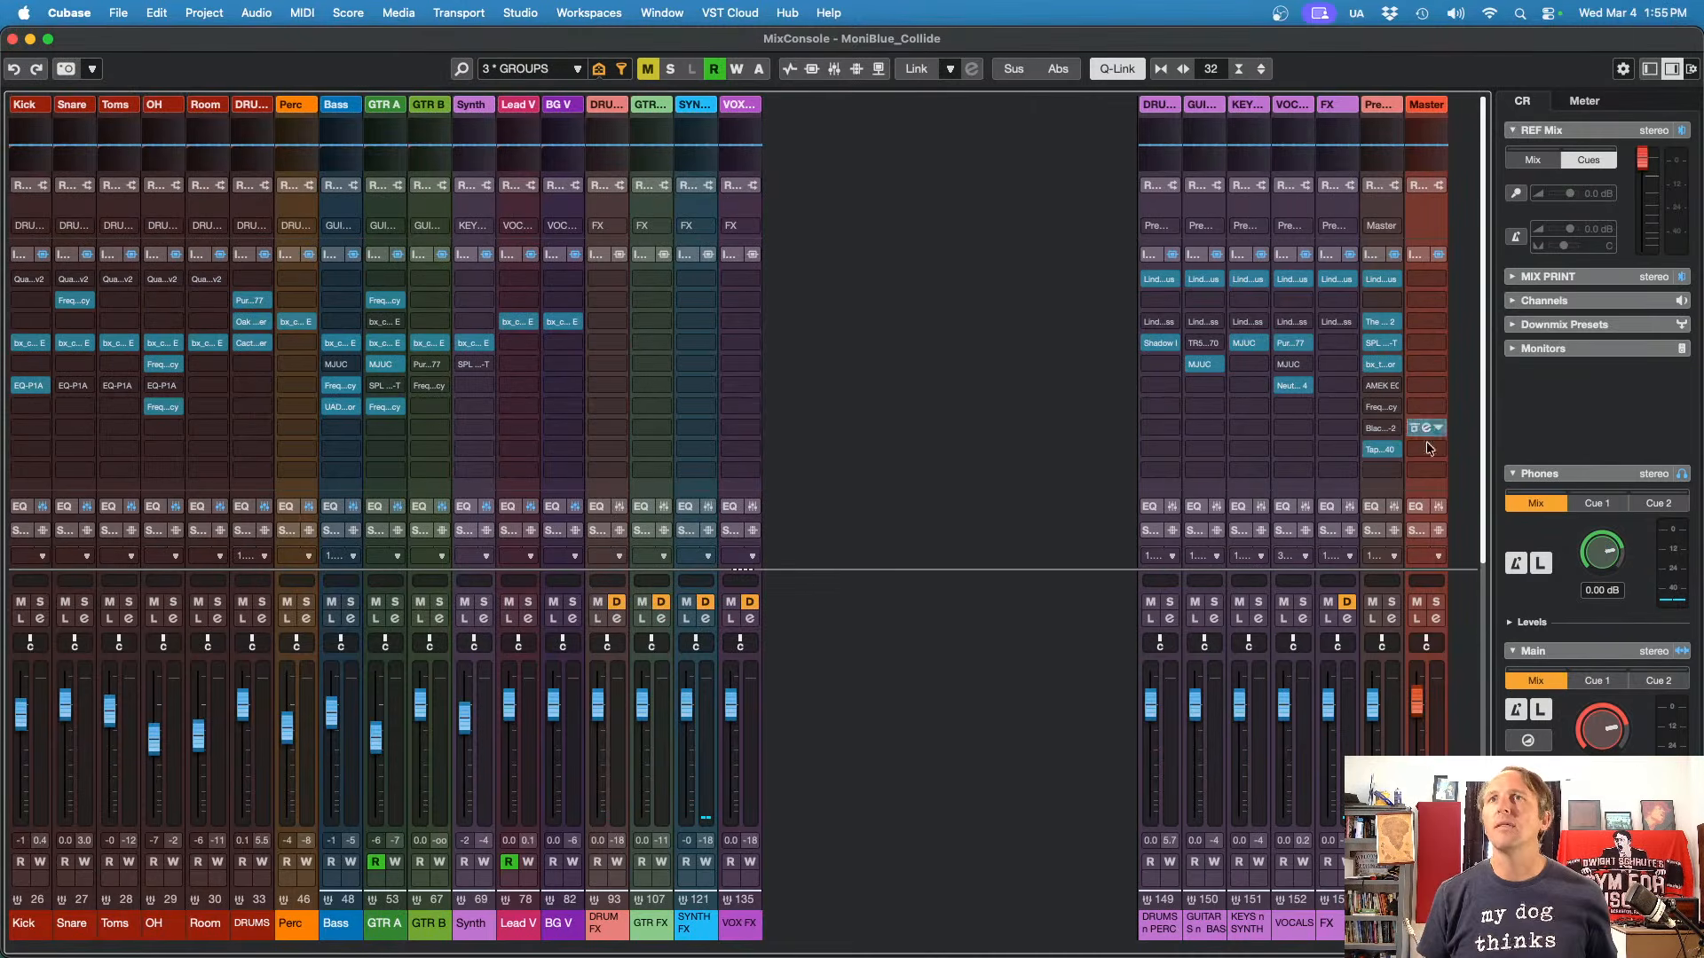
Step: Add the bx_limiter True Peak to the Premaster's insert 10, below Tape Machine 440
left_click(1392, 473)
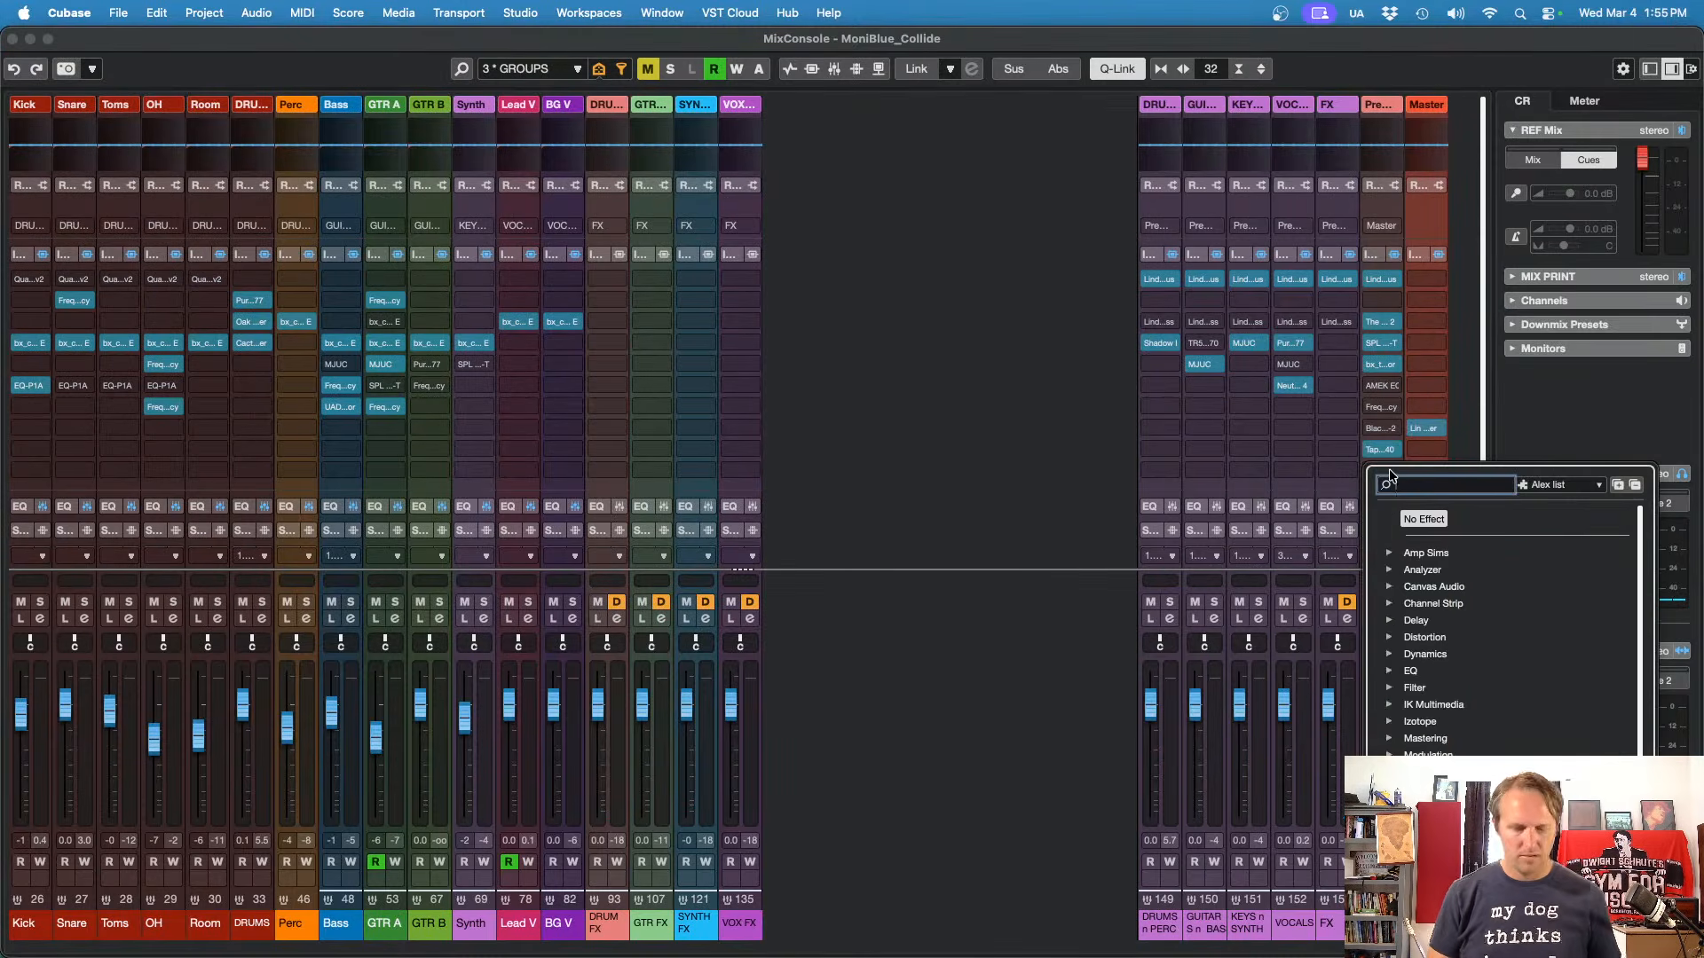
type("lim")
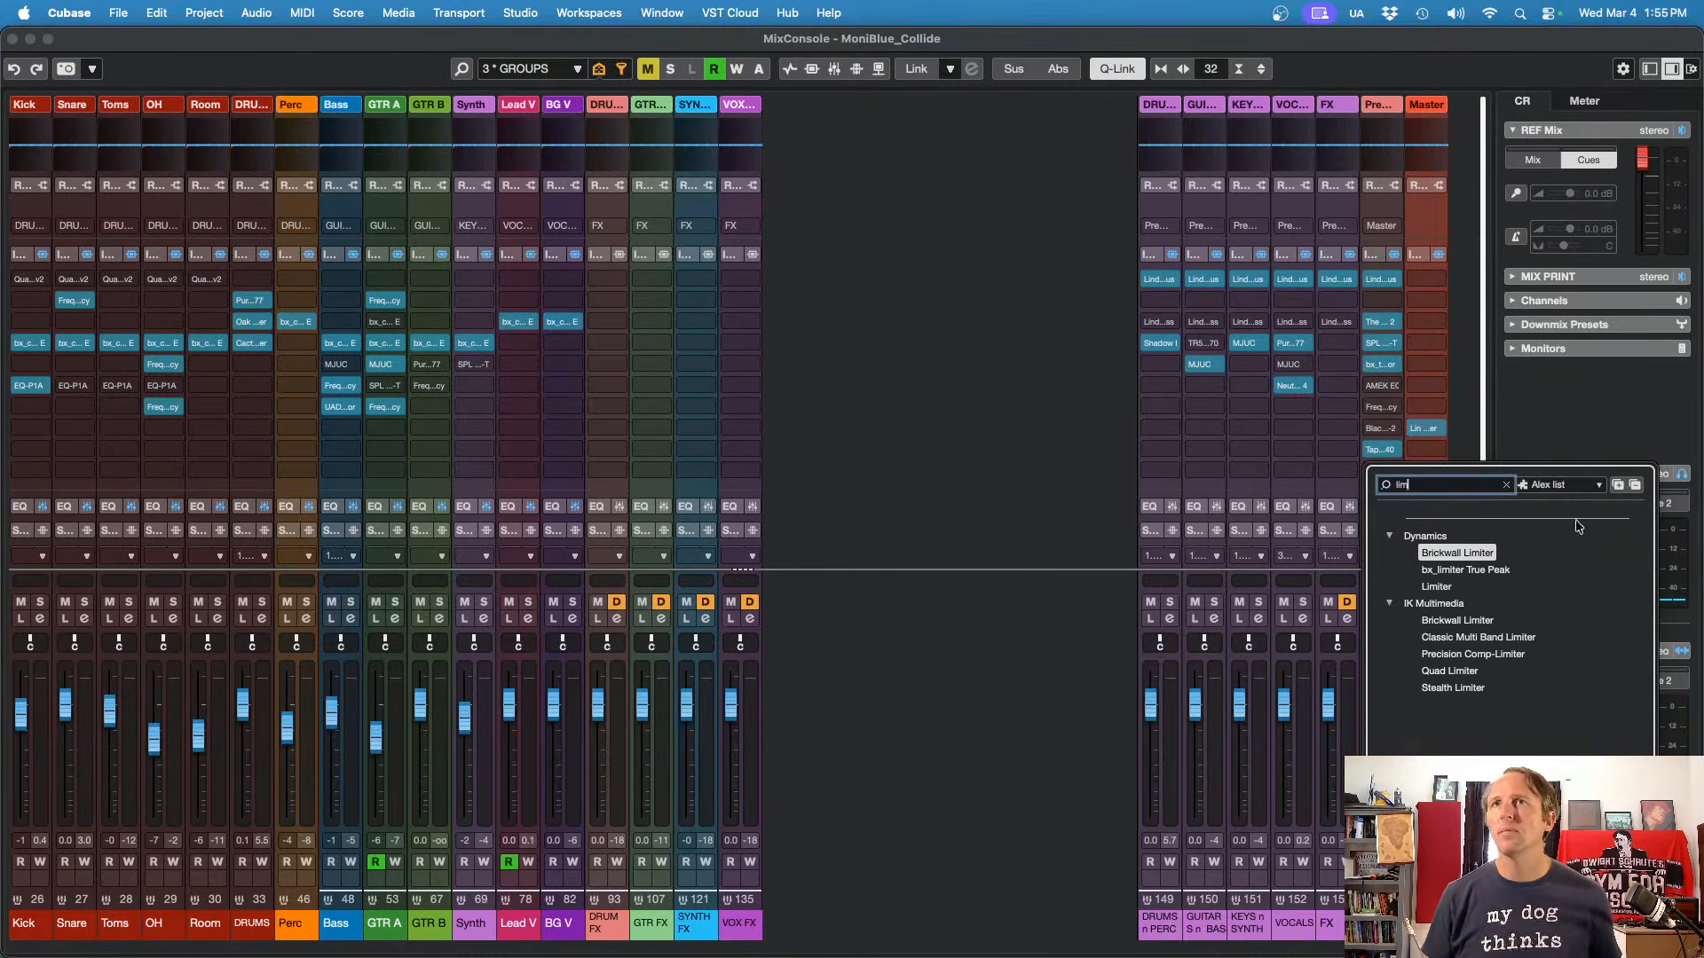
left_click(1489, 563)
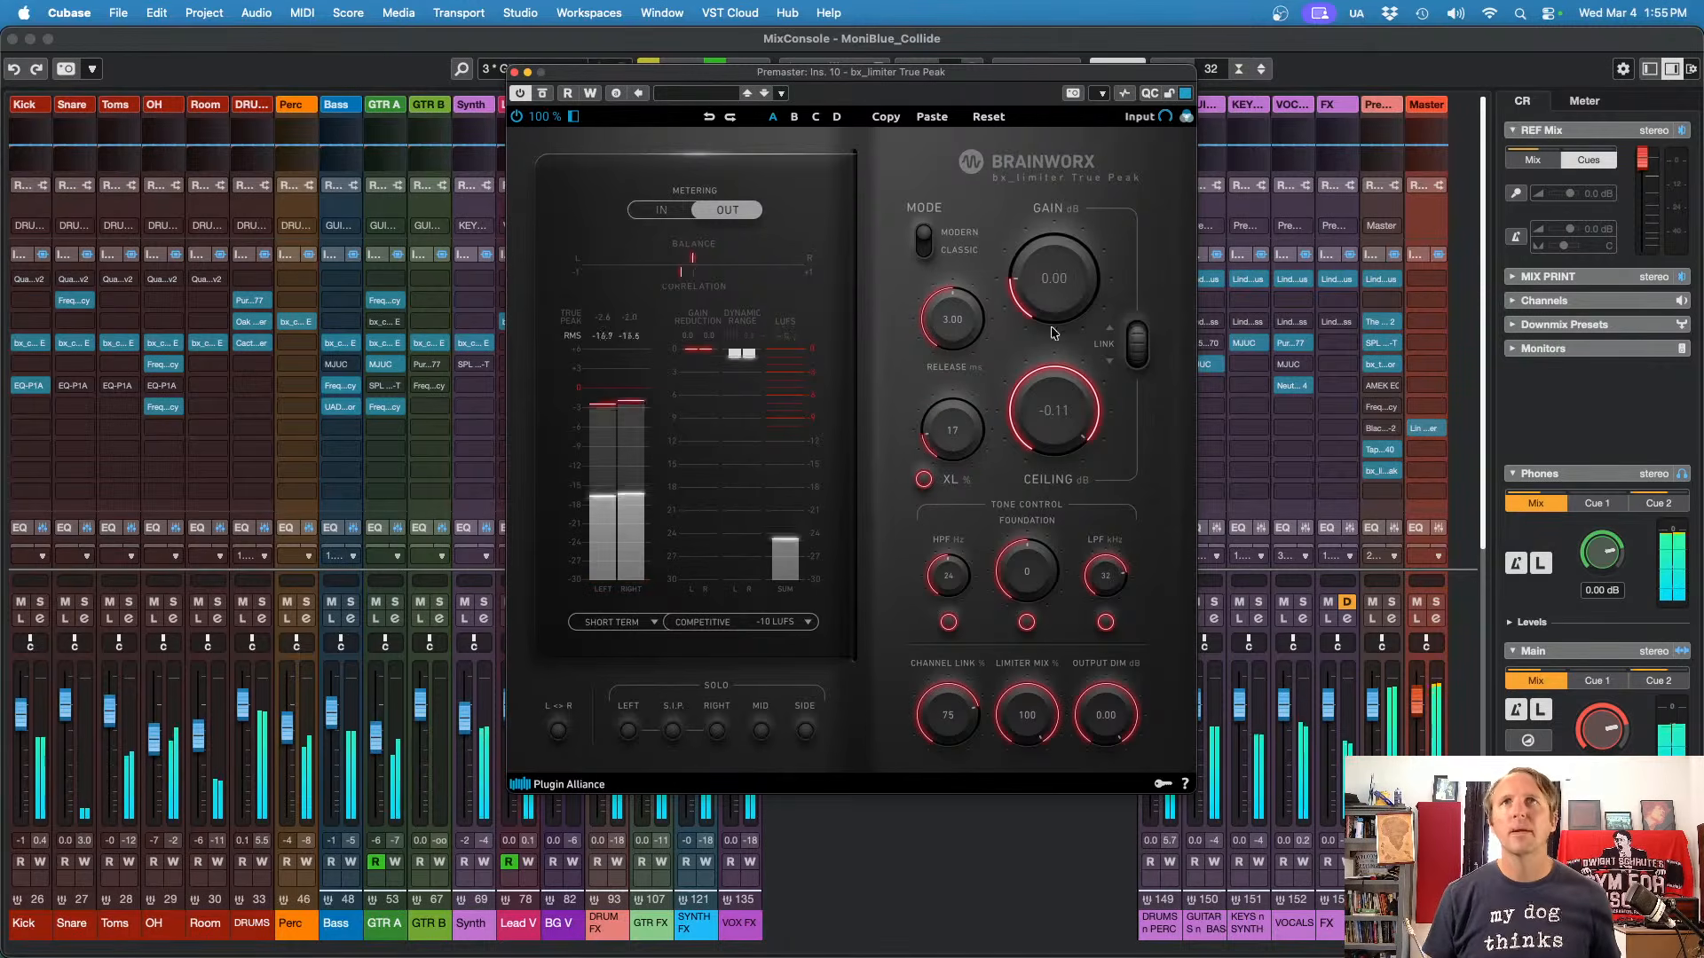
Step: Raise the bx_limiter True Peak's gain to between 7 and 8 dB during playback
key("space")
left_click_drag(1027, 285, 1033, 269)
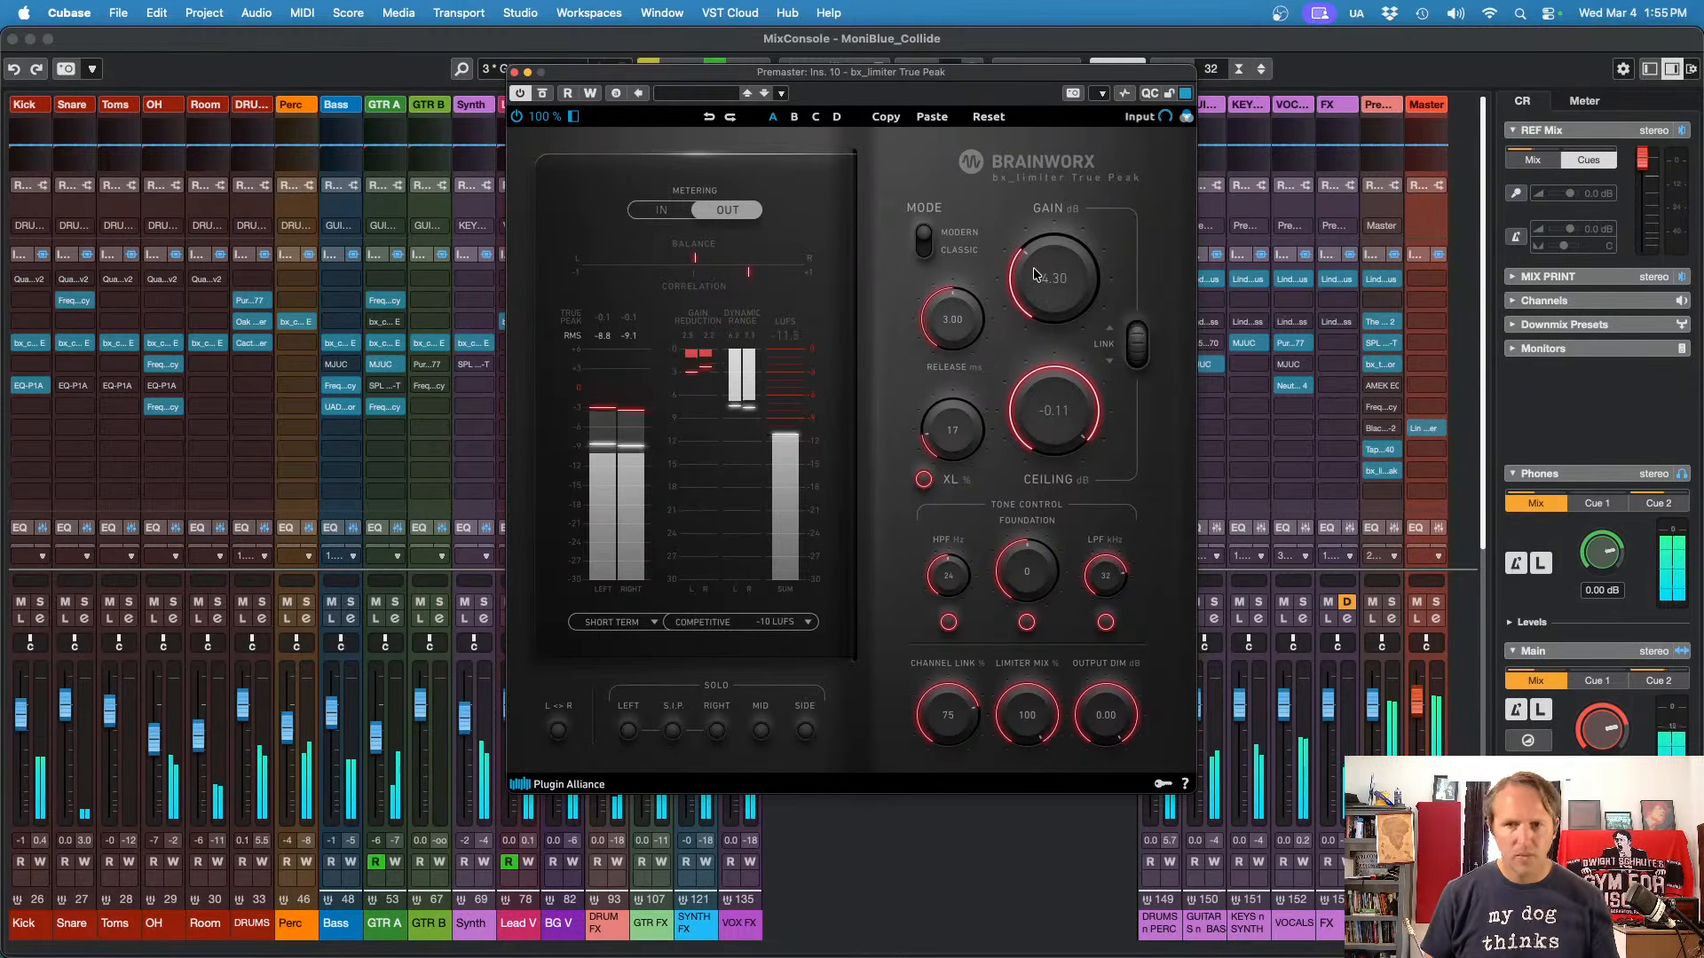
left_click_drag(1048, 286, 1051, 280)
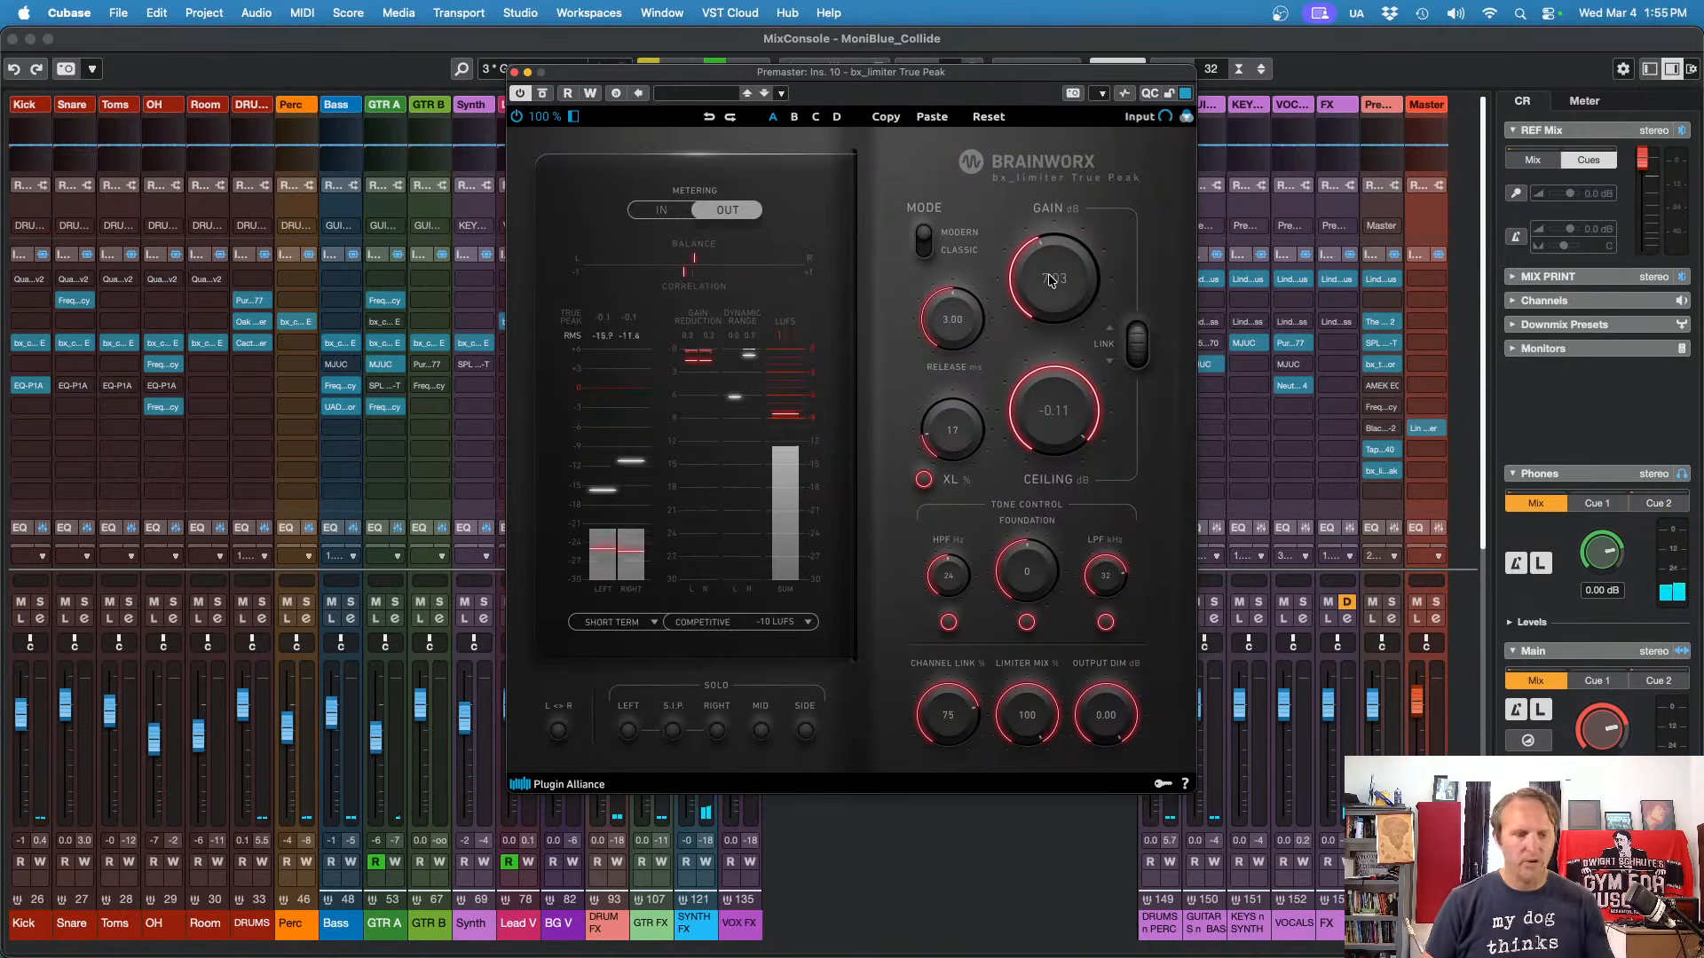
Step: Close the mixer and bx_limiter windows and select the OH track among the drum tracks
key("F3")
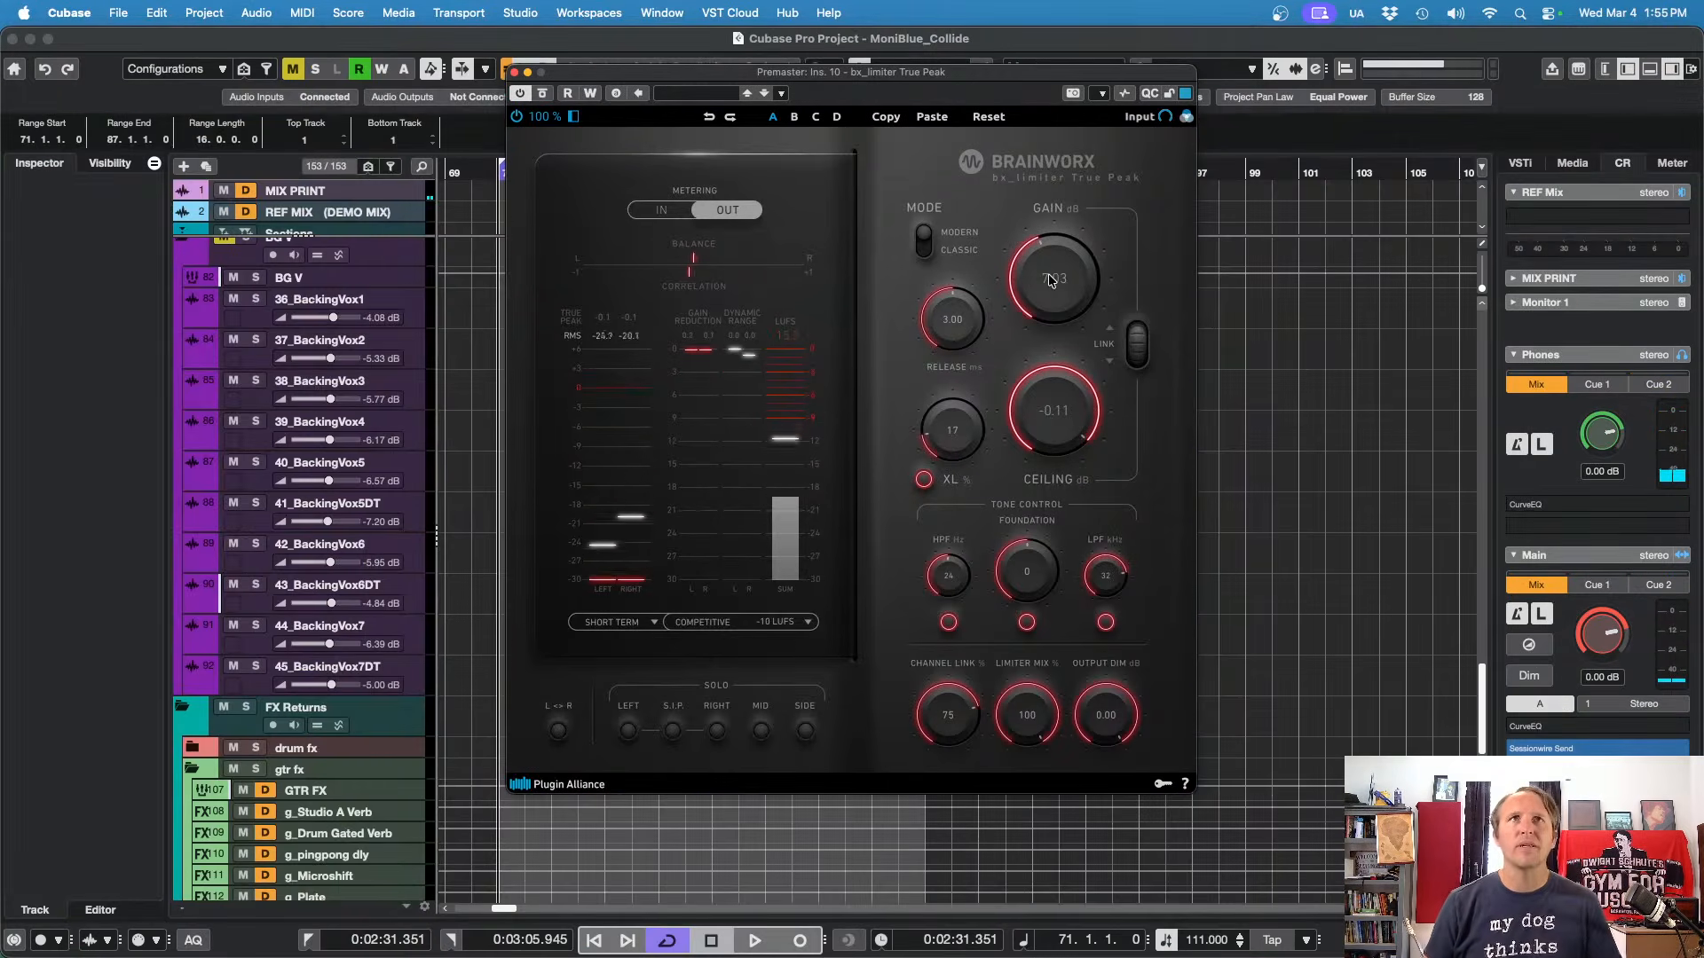
left_click(515, 72)
scroll(958, 388, "up", 20)
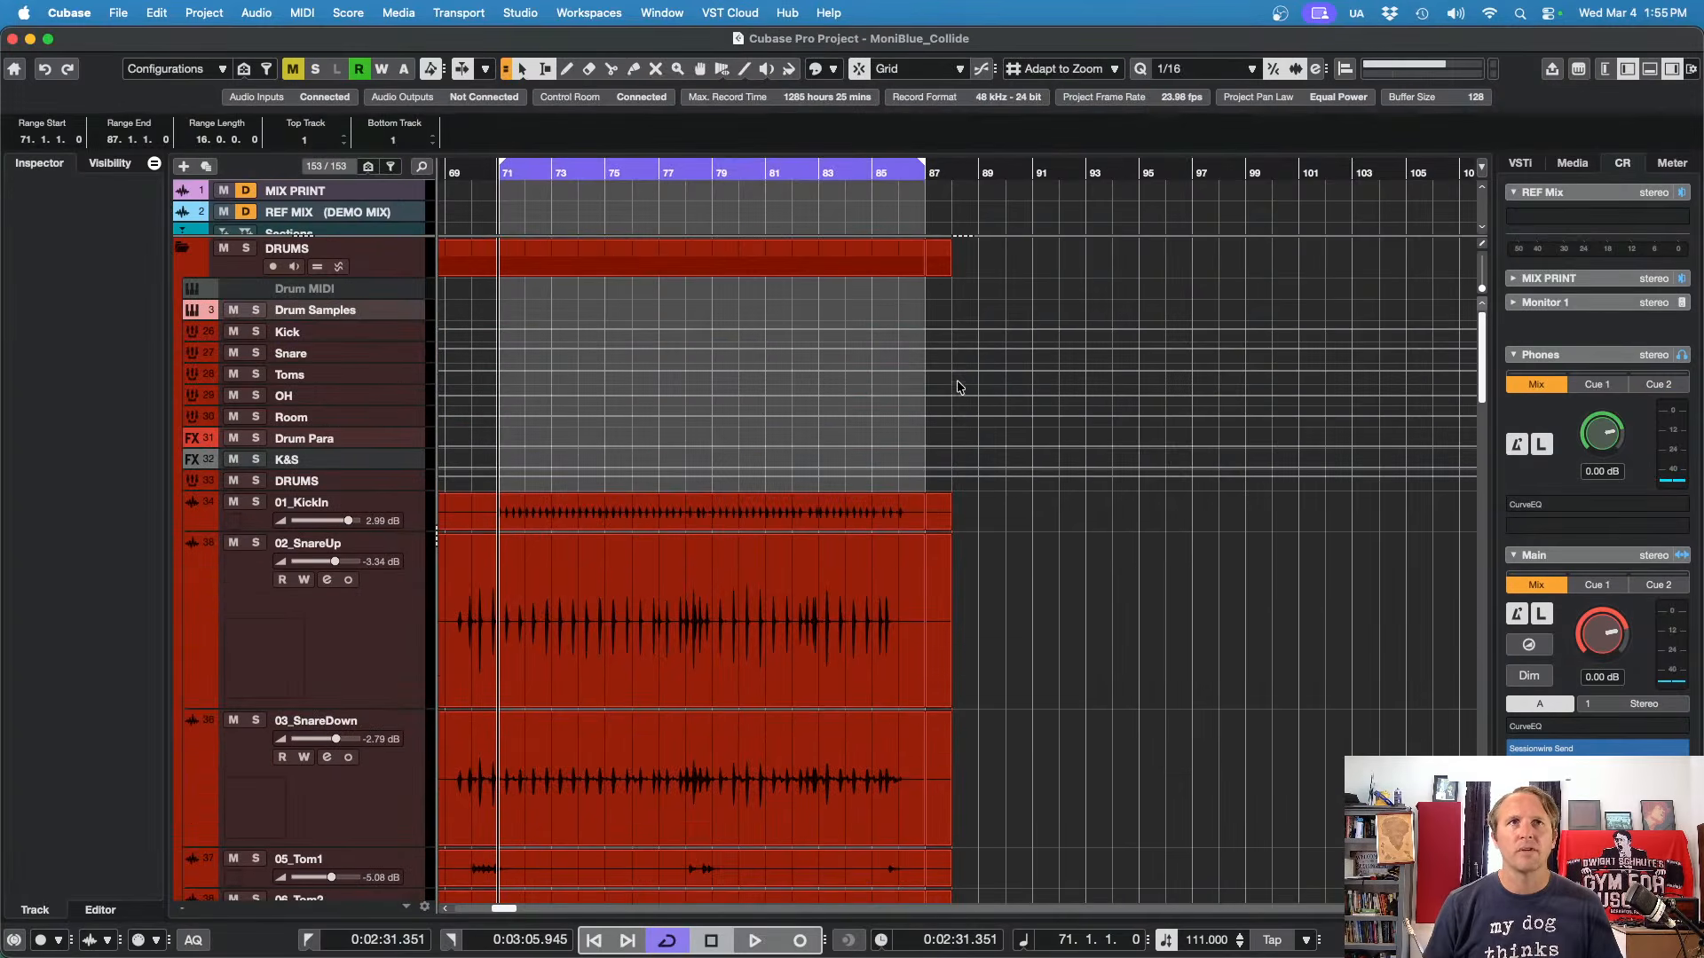
scroll(965, 437, "down", 10)
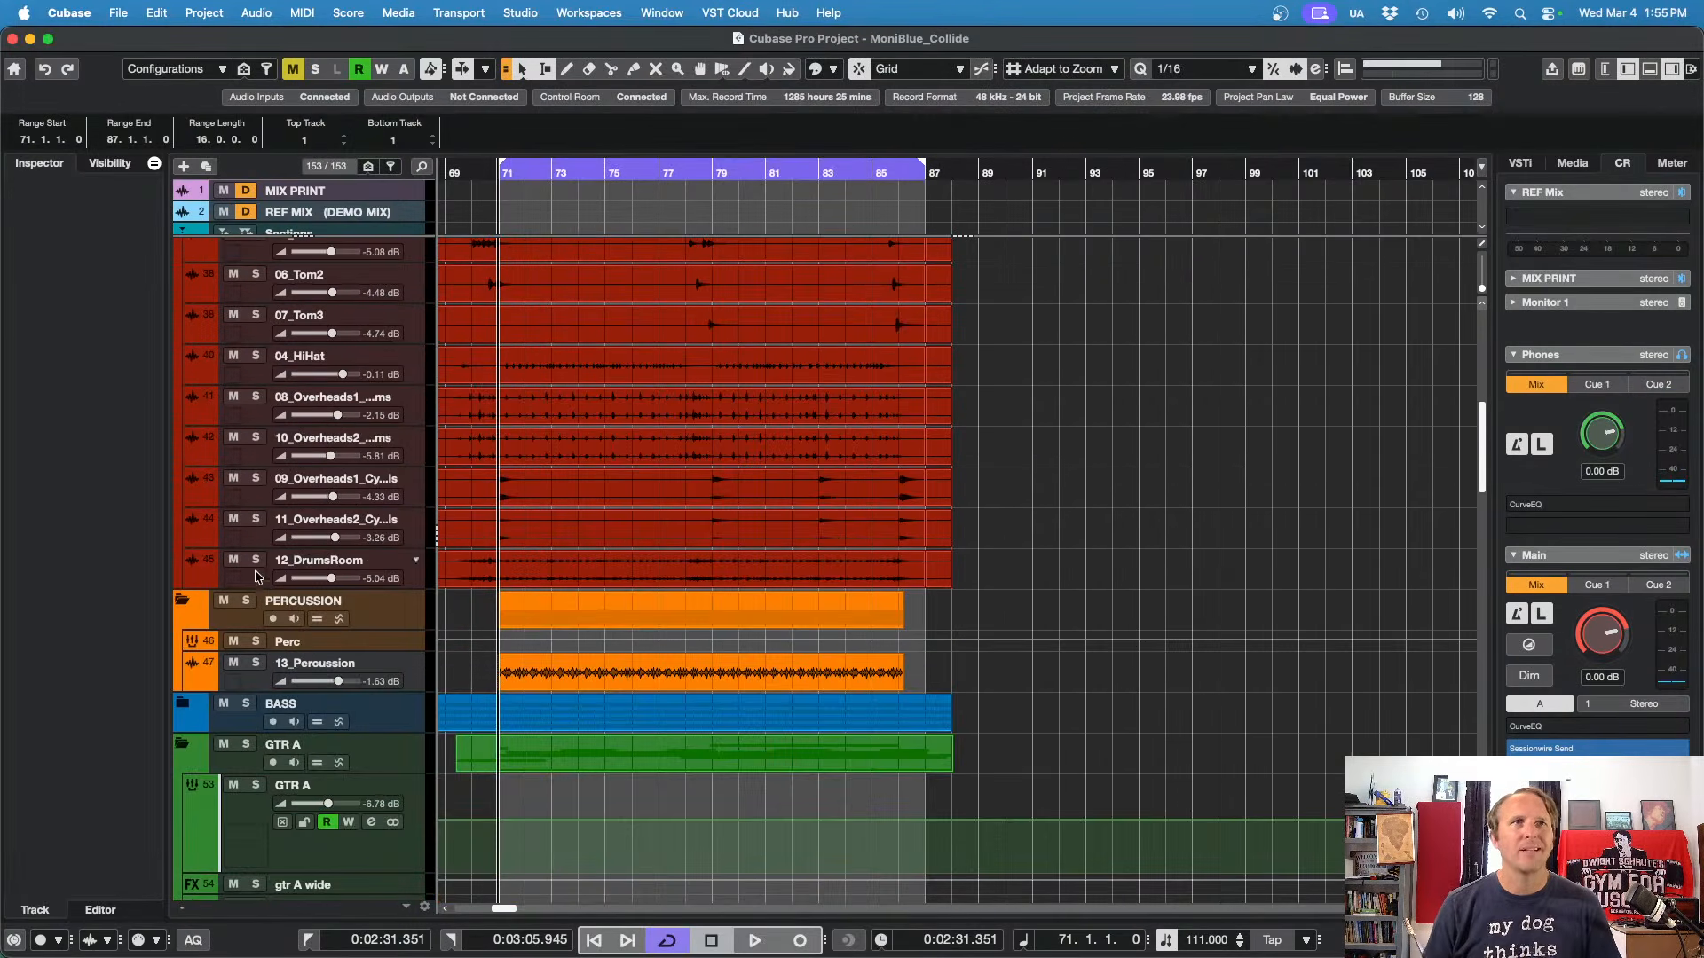
scroll(348, 569, "up", 8)
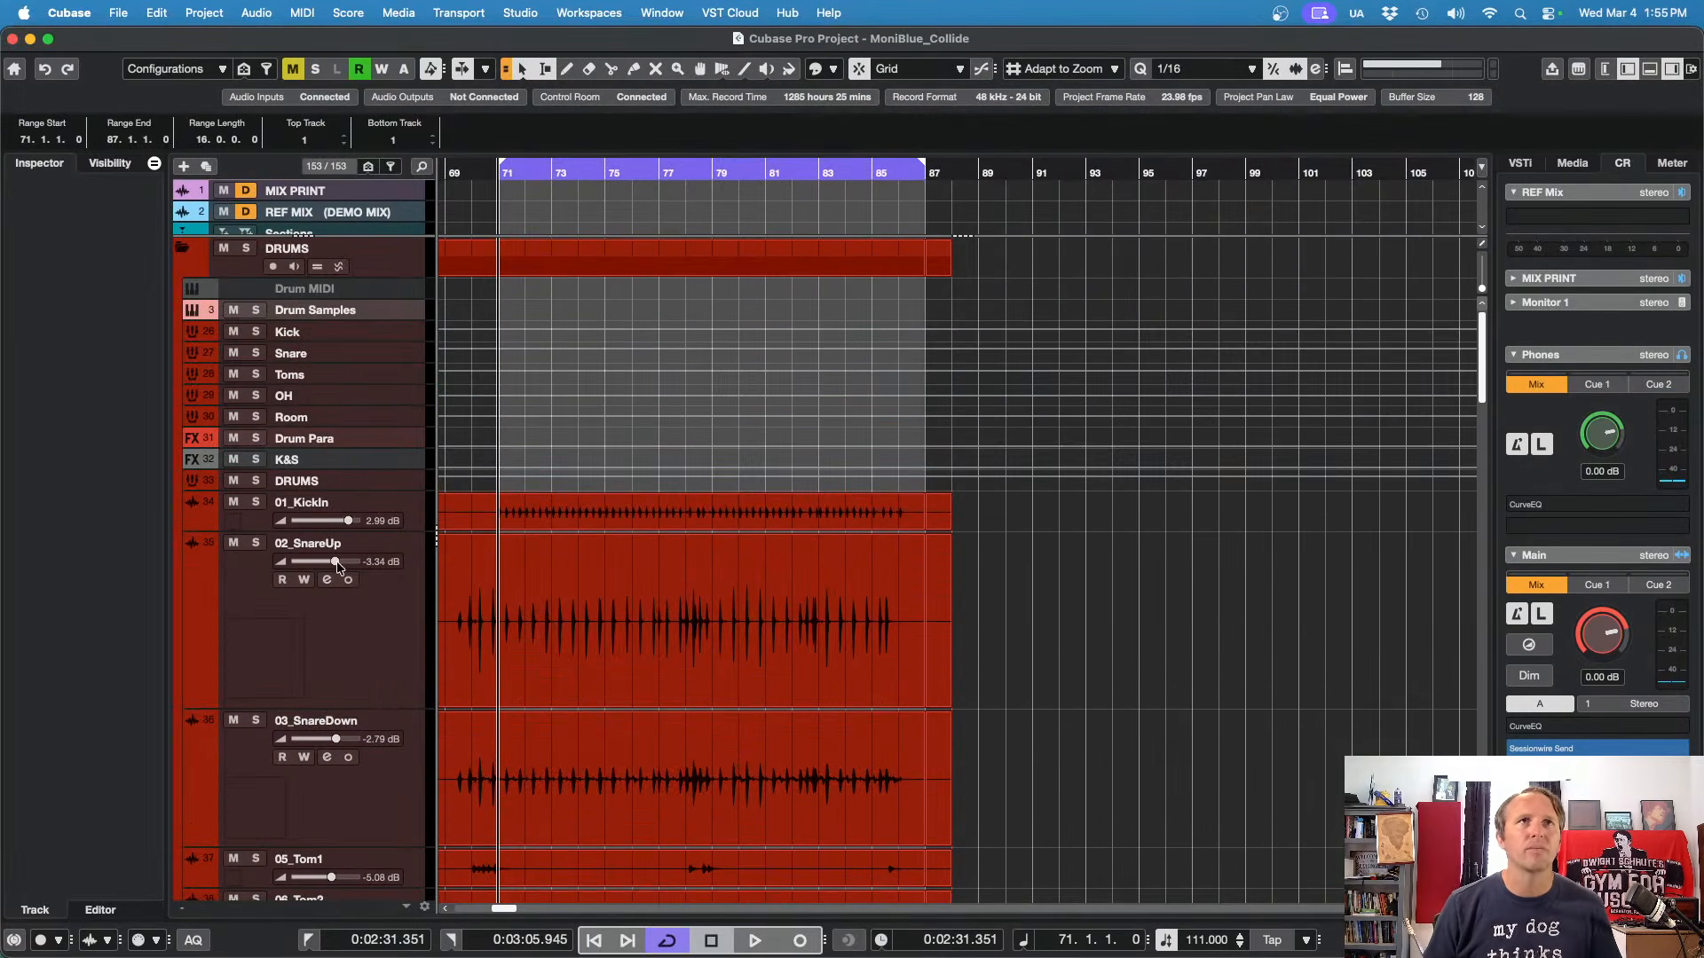
left_click(303, 397)
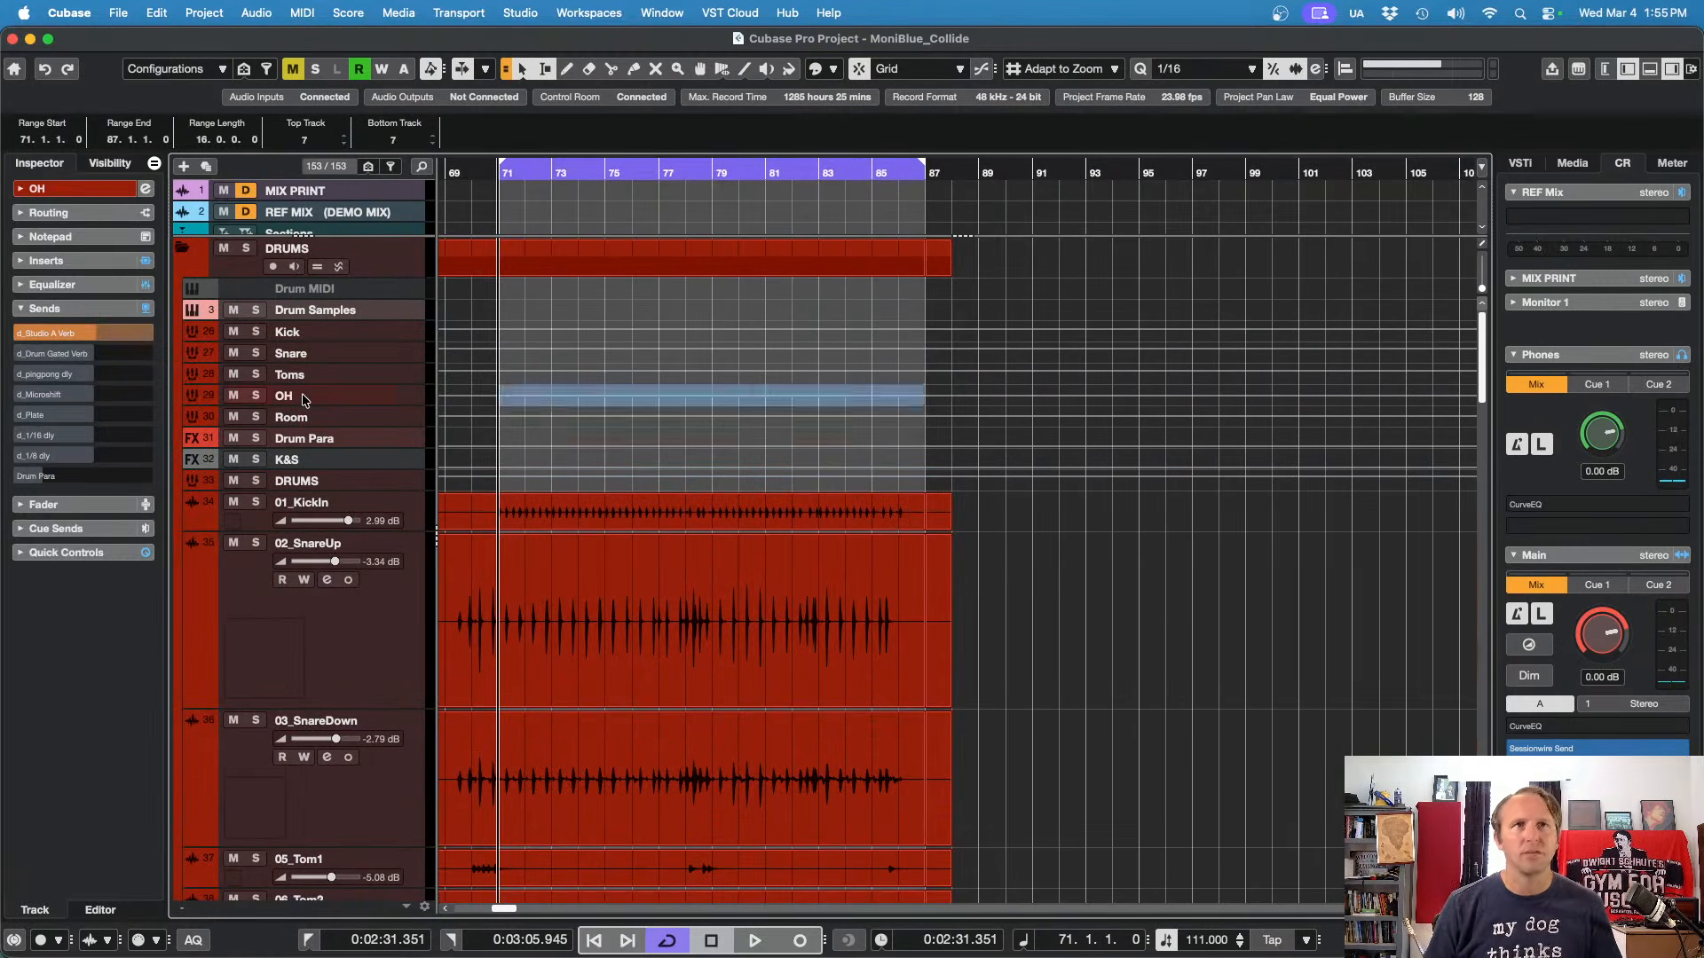
Step: Zoom out from the song's start and begin playback with automation write enabled for the selected OH track
key("Home")
key("g")
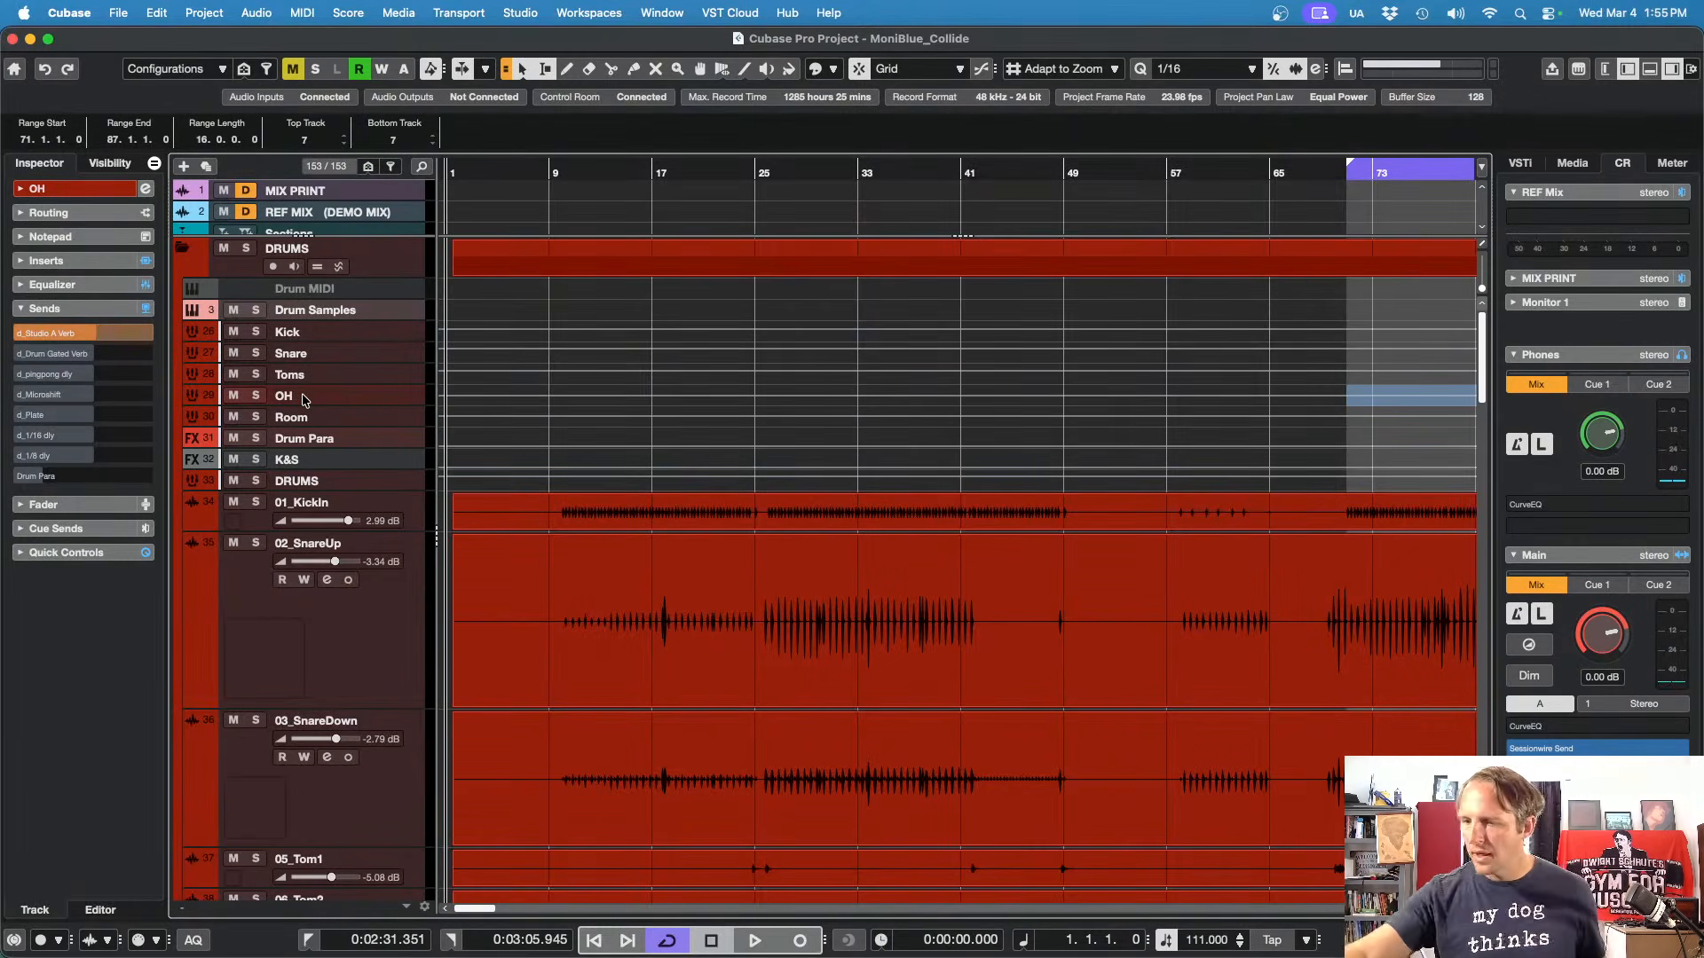
key("space")
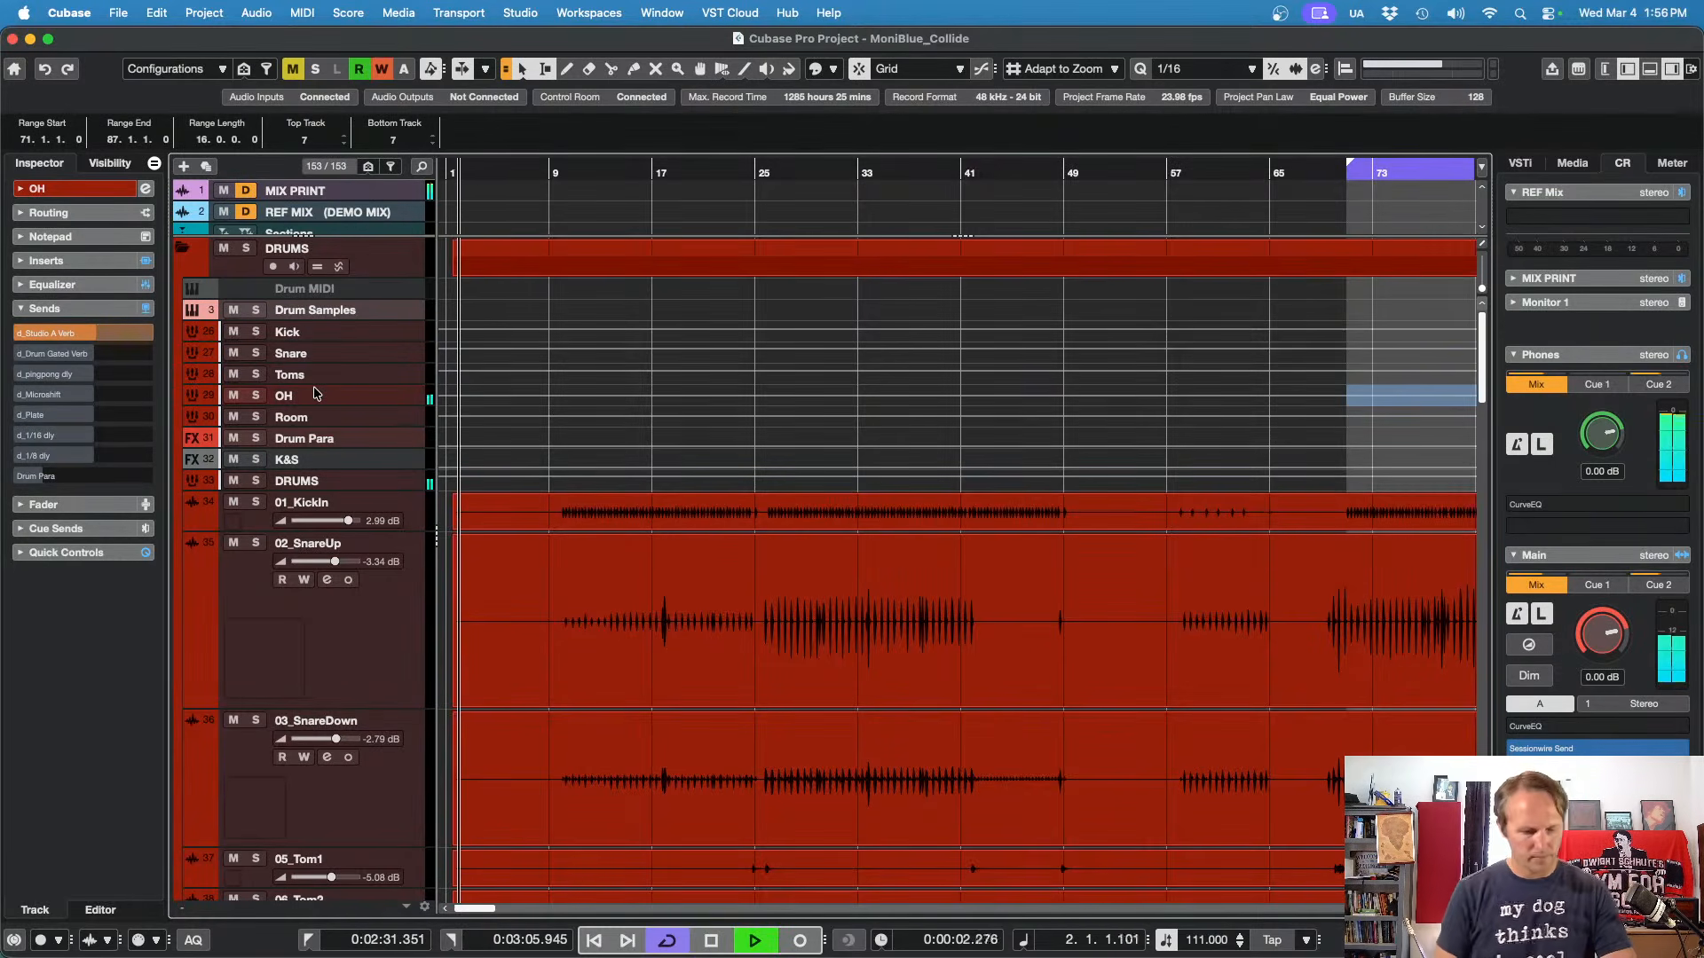
left_click(315, 393)
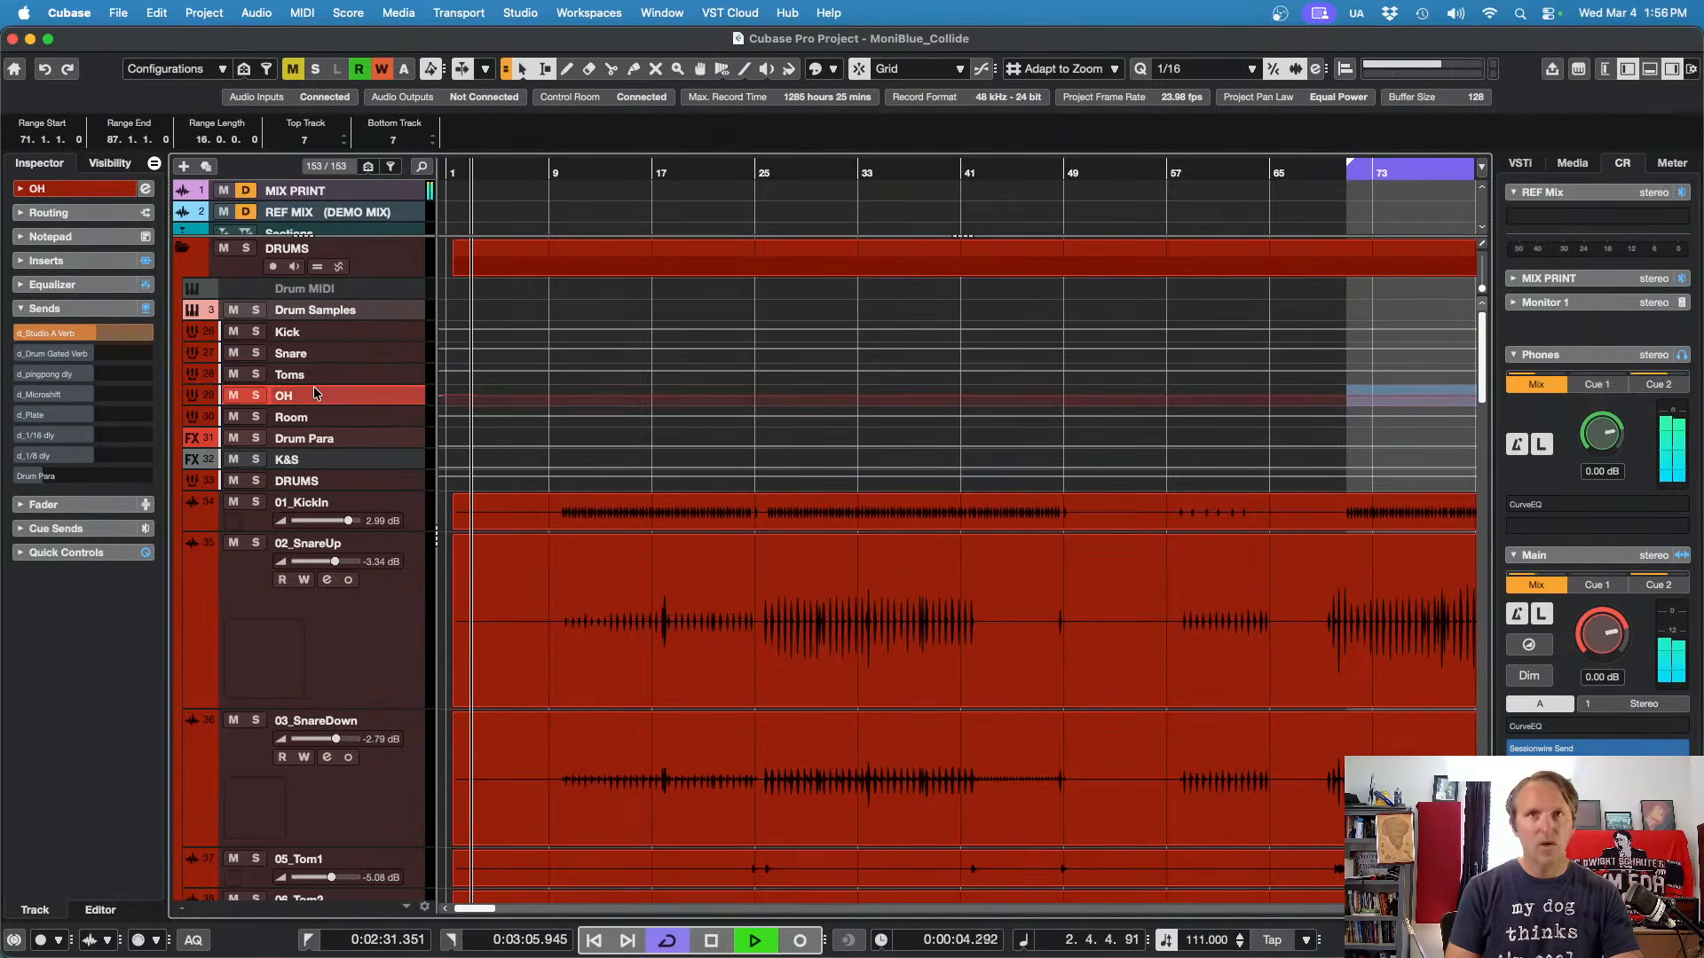
Step: Adjust the track heights so the drum tracks show their volume faders while OH volume automation is being written
key("shift+g")
key("shift+g")
key("shift+g")
key("shift+g")
key("shift+g")
key("shift+g")
key("shift+g")
key("shift+g")
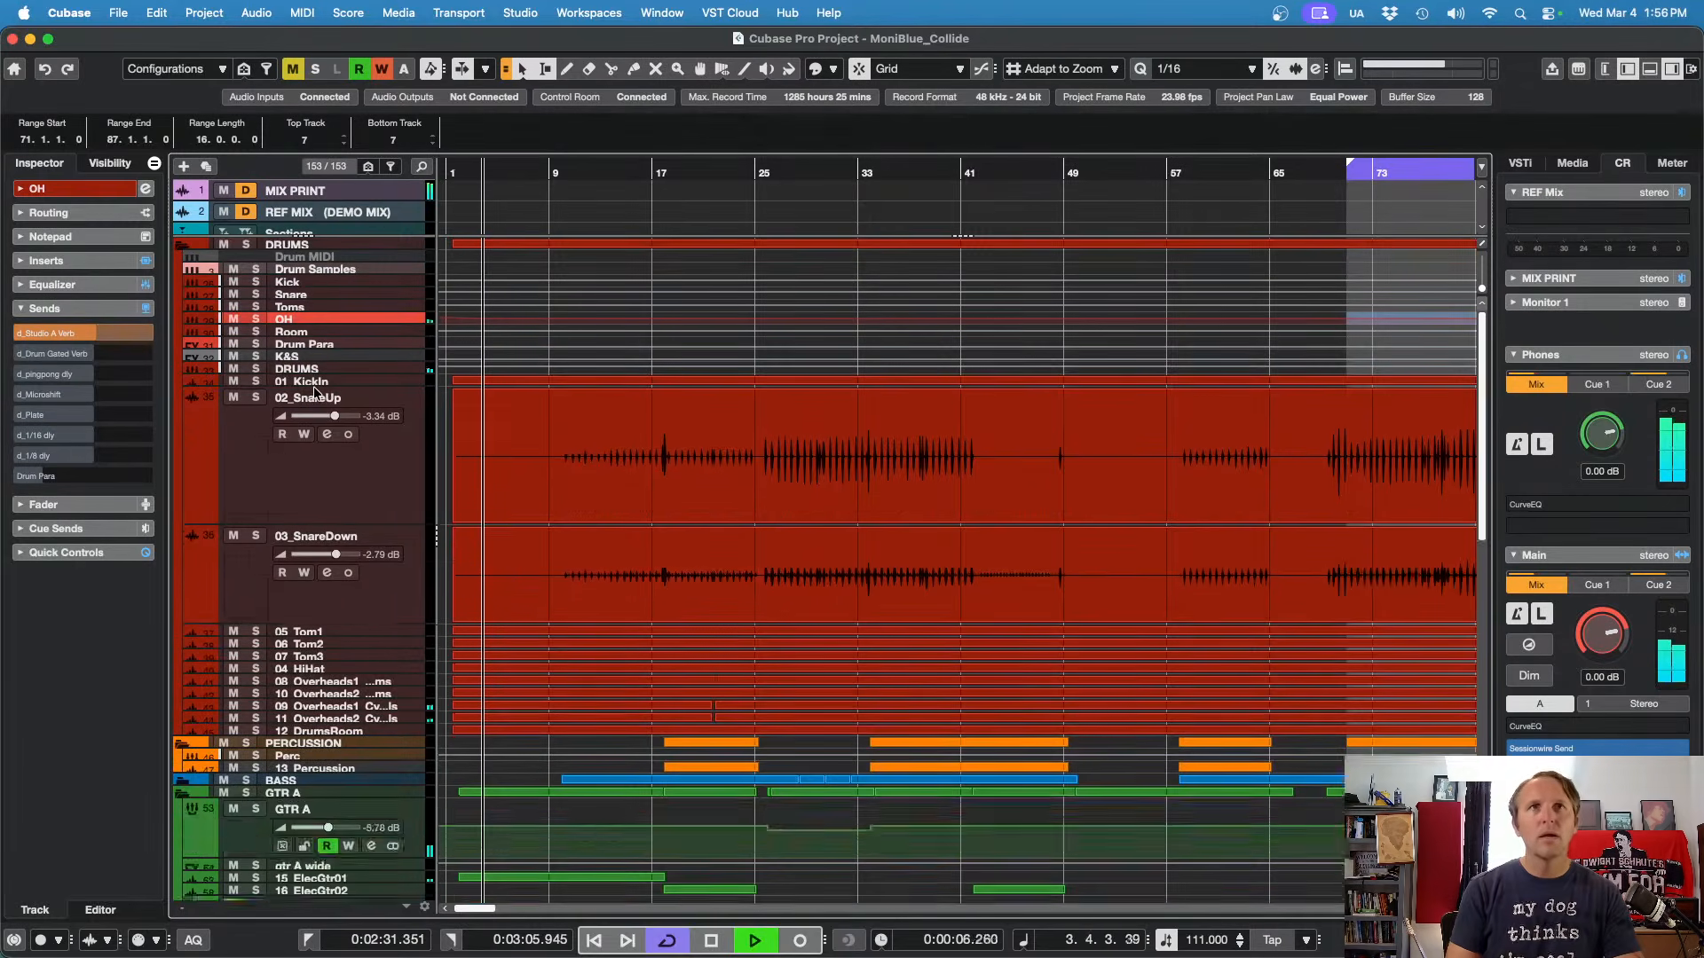
key("shift+h")
key("shift+h")
key("shift+h")
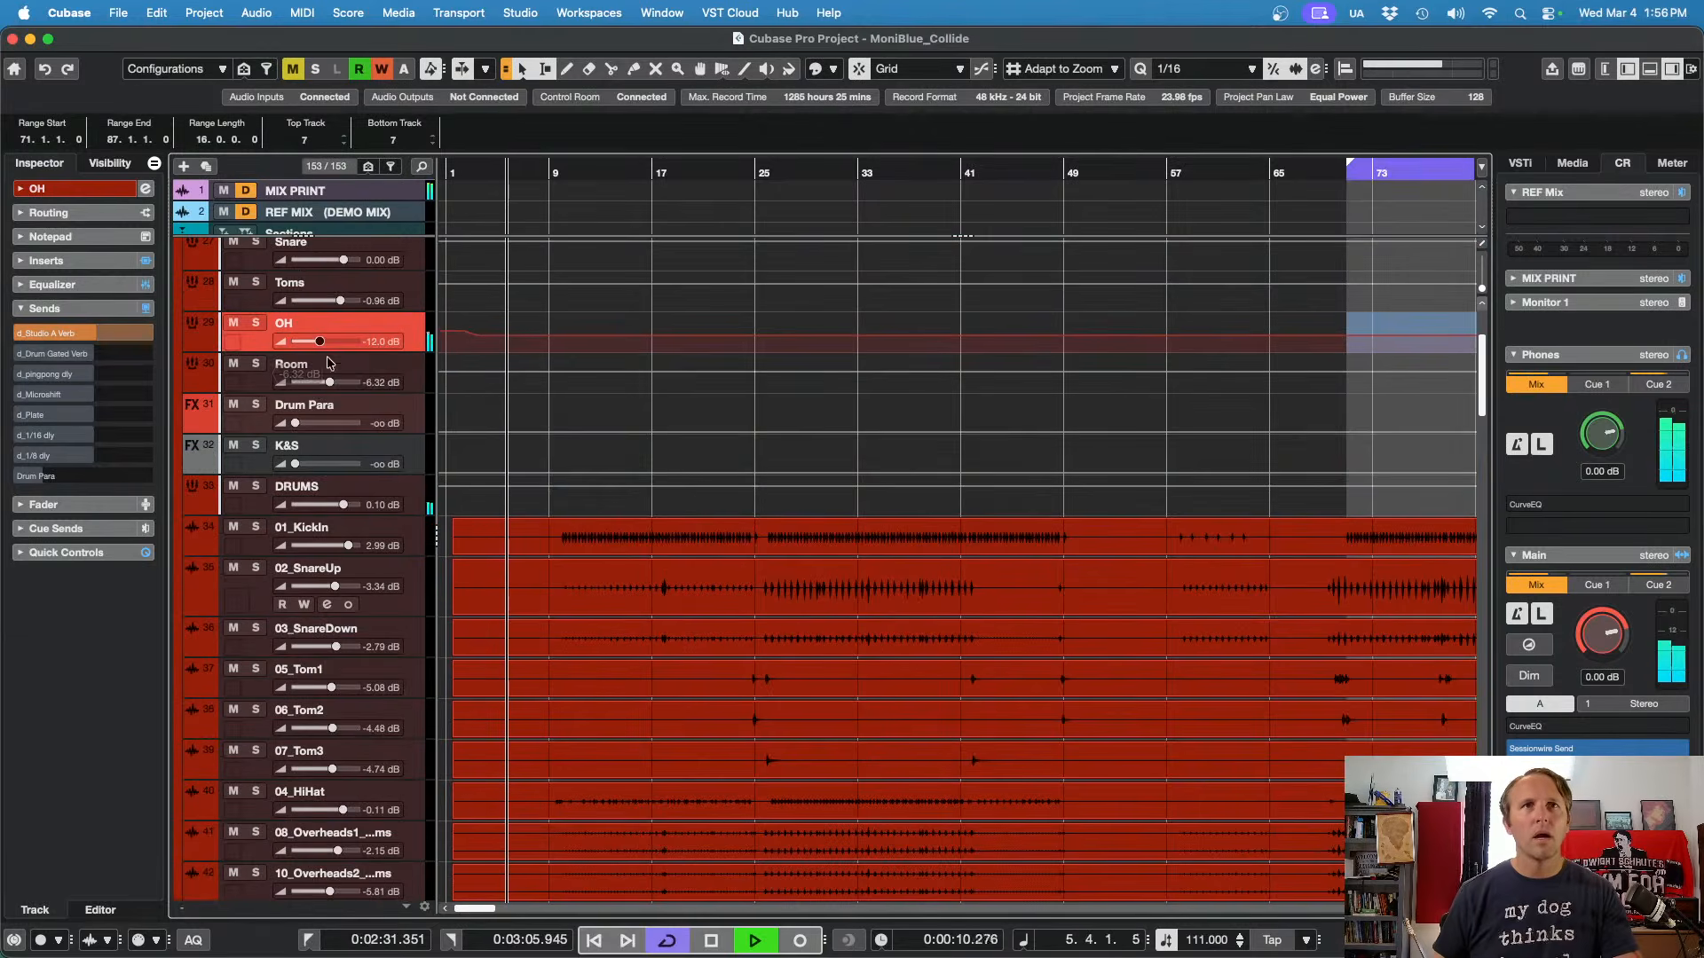
Step: Ride the OH track's volume down to about -13 dB through the intro while writing its automation
scroll(724, 456, "down", 2)
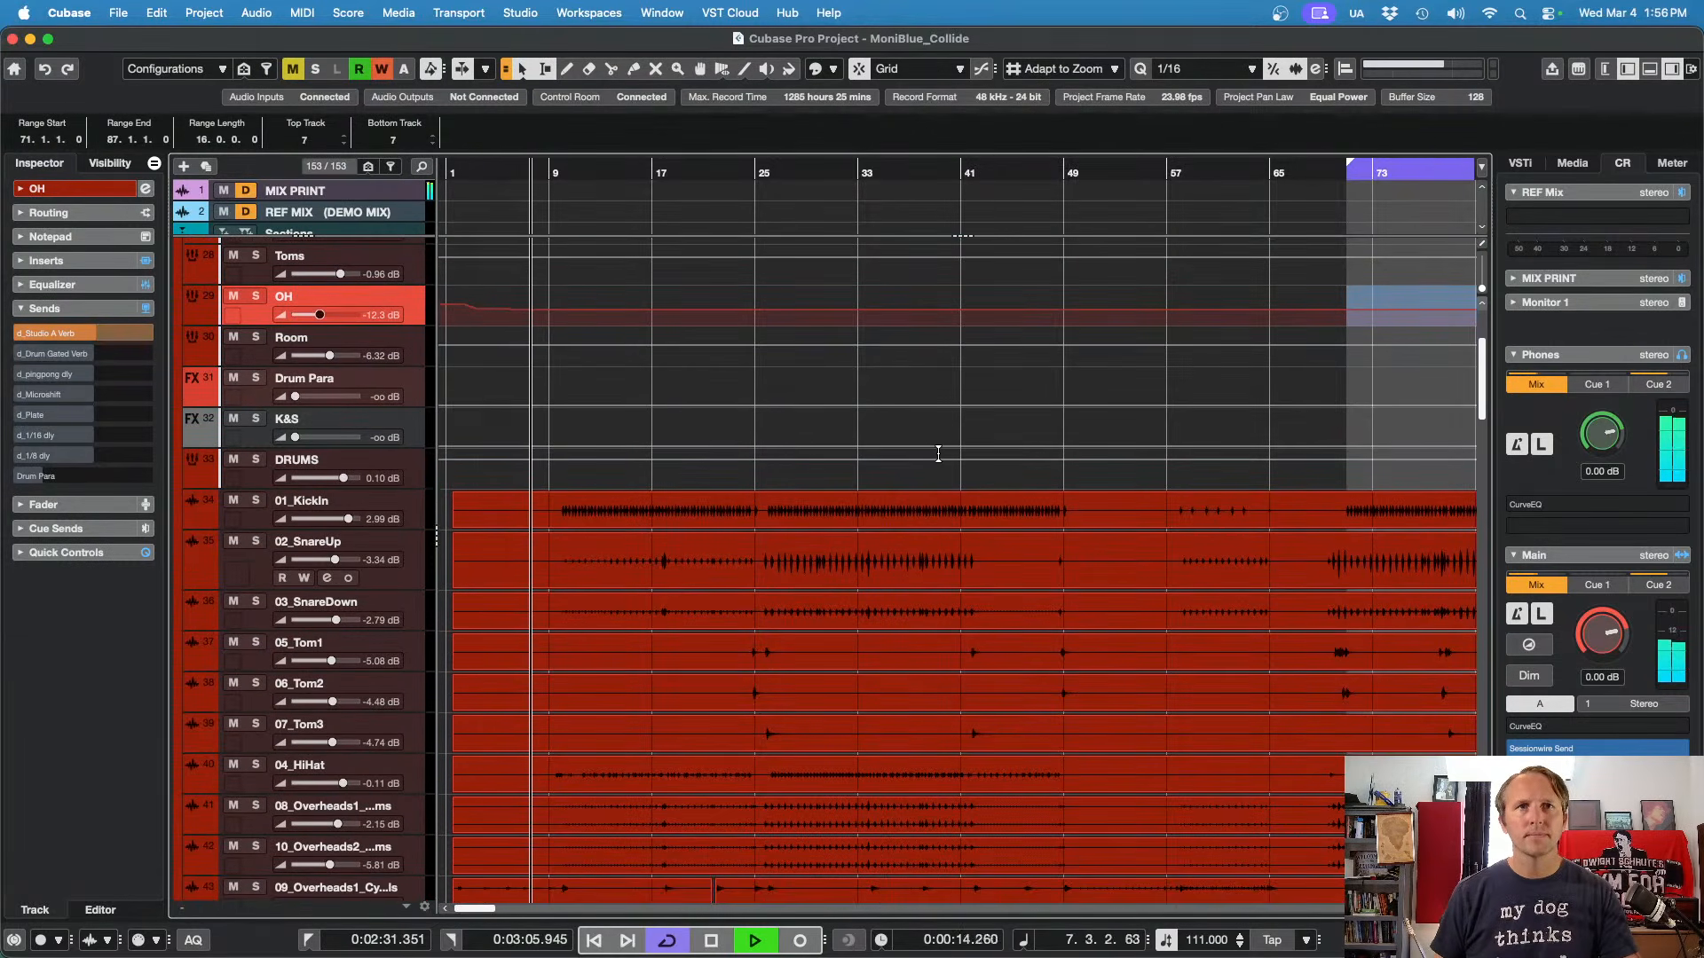
scroll(940, 453, "down", 1)
scroll(940, 454, "down", 2)
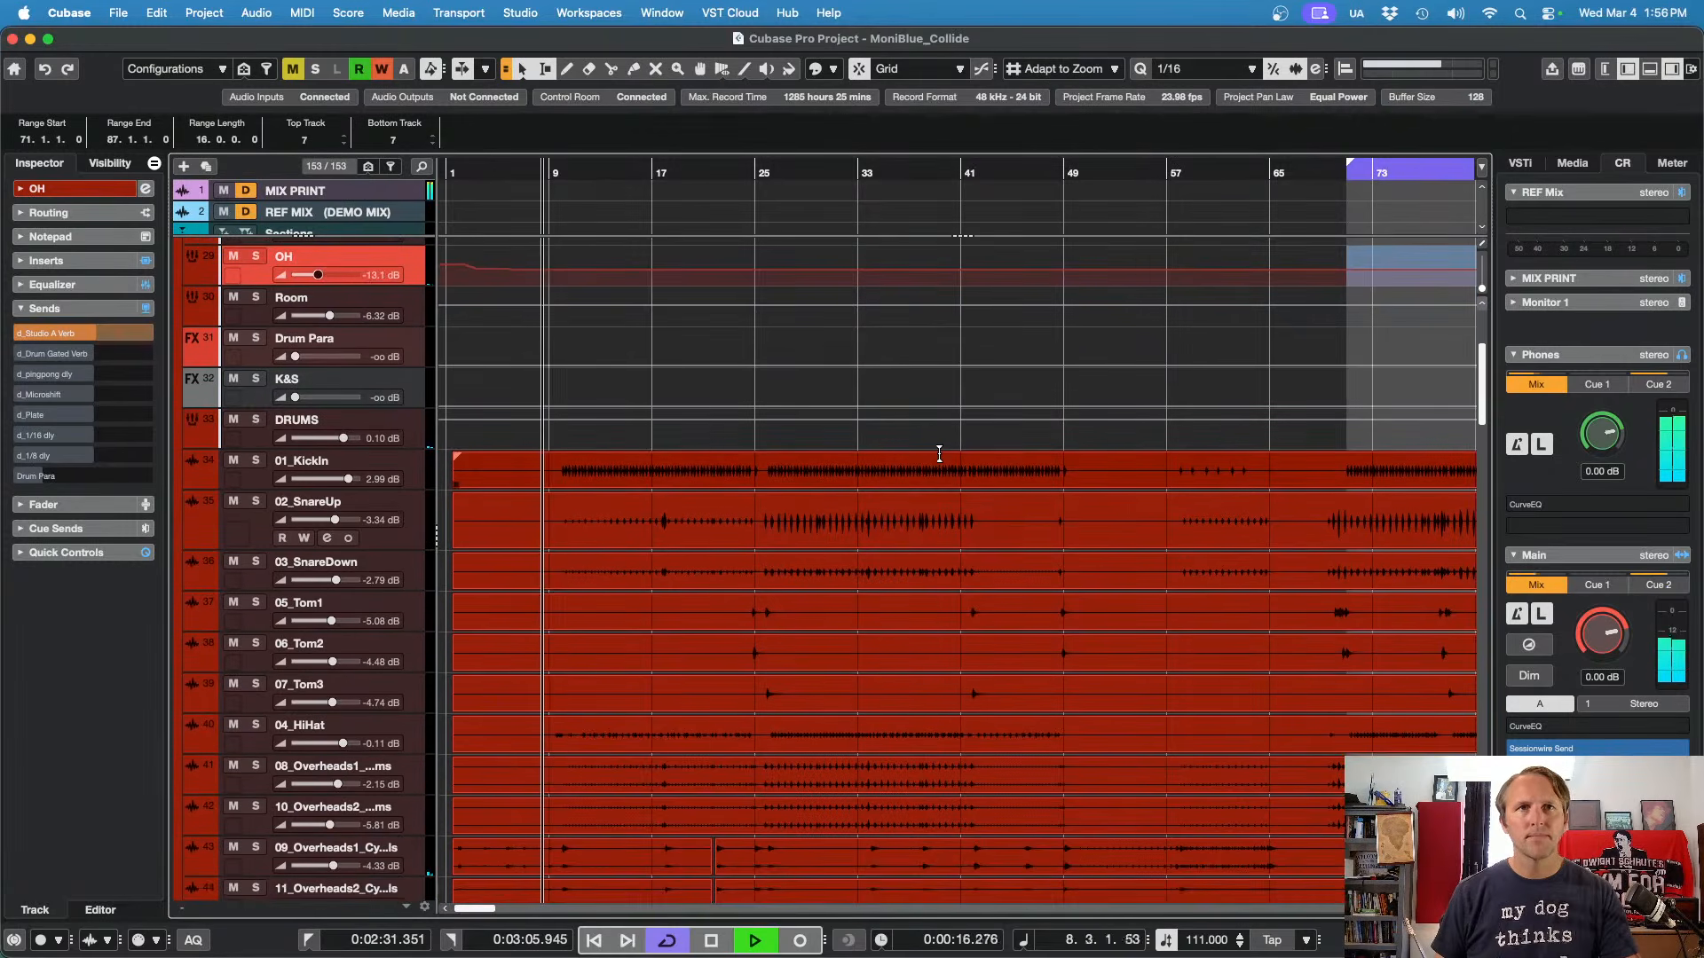
scroll(939, 454, "down", 1)
scroll(939, 452, "down", 2)
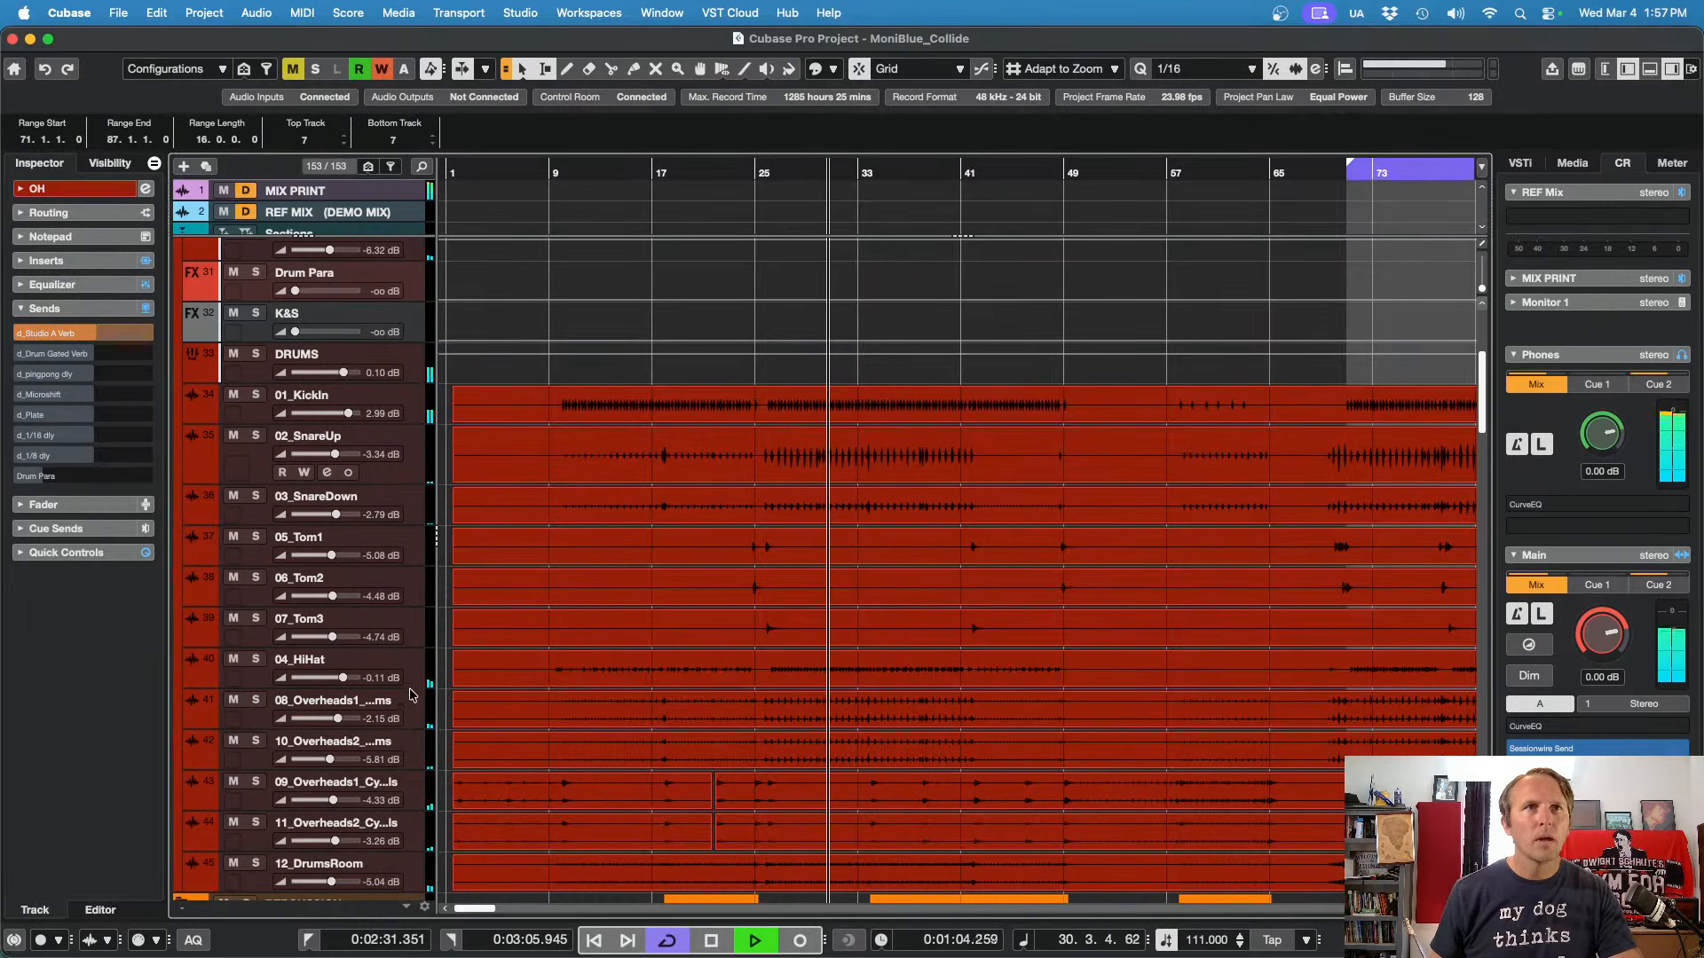
Step: Lower the 04_HiHat track's volume to -1.70 dB and finish the OH volume automation pass, stopping playback at its end
left_click_drag(340, 680, 334, 683)
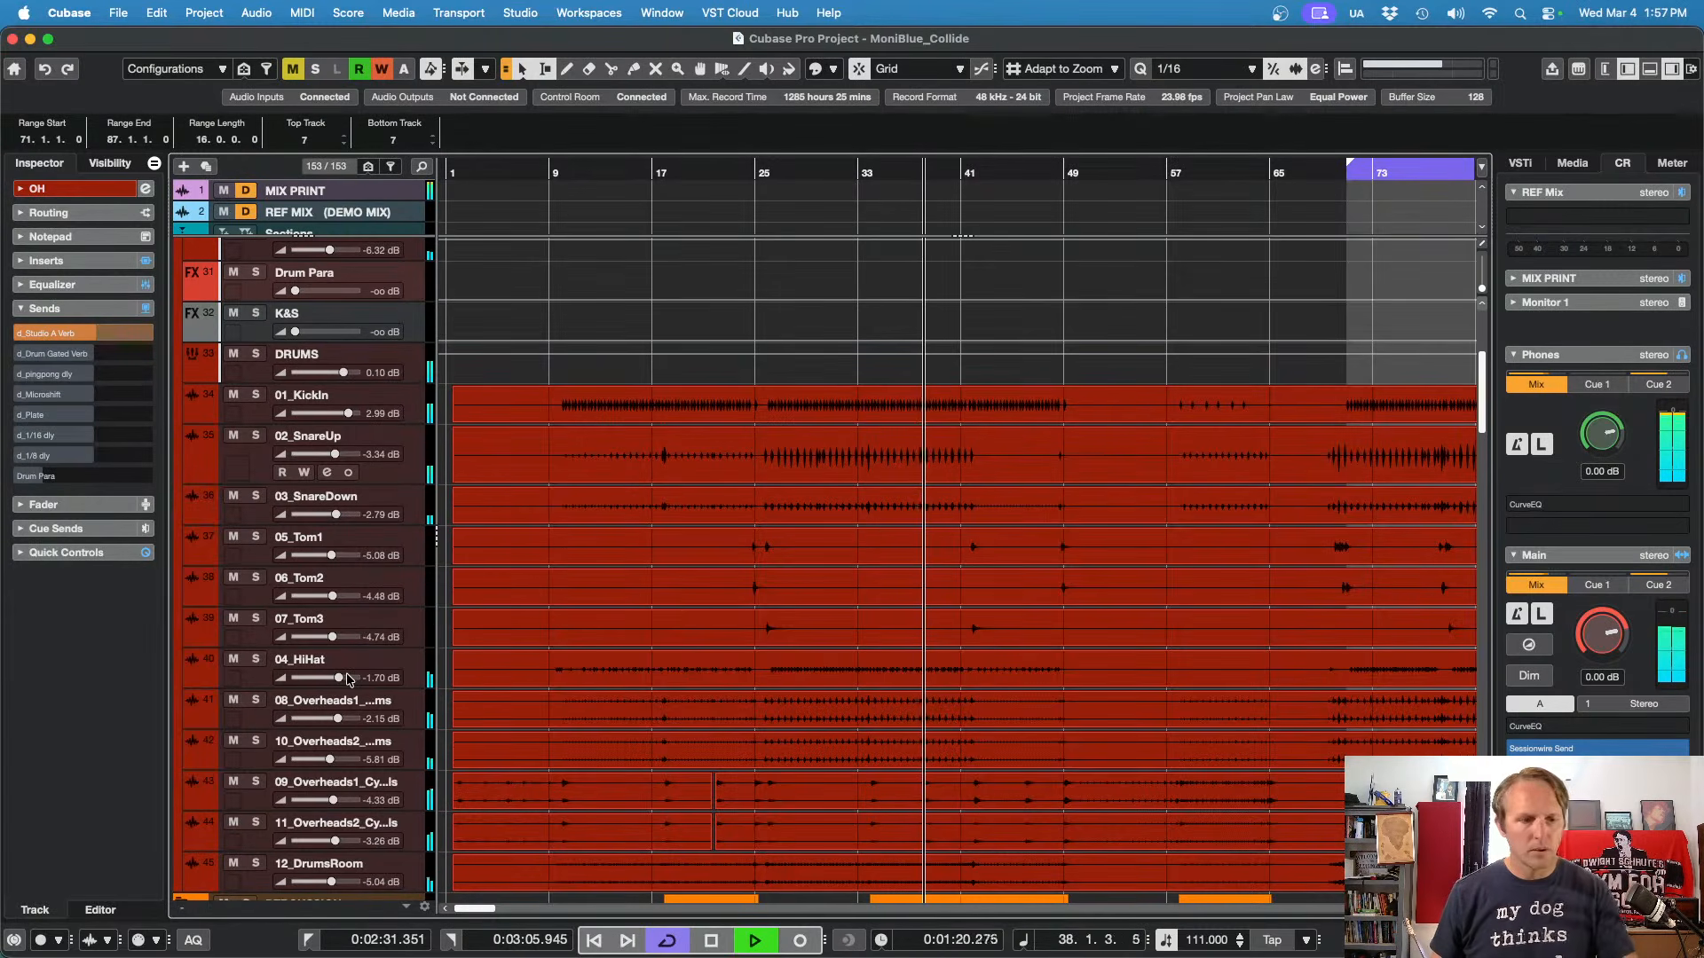
key("KP_Subtract")
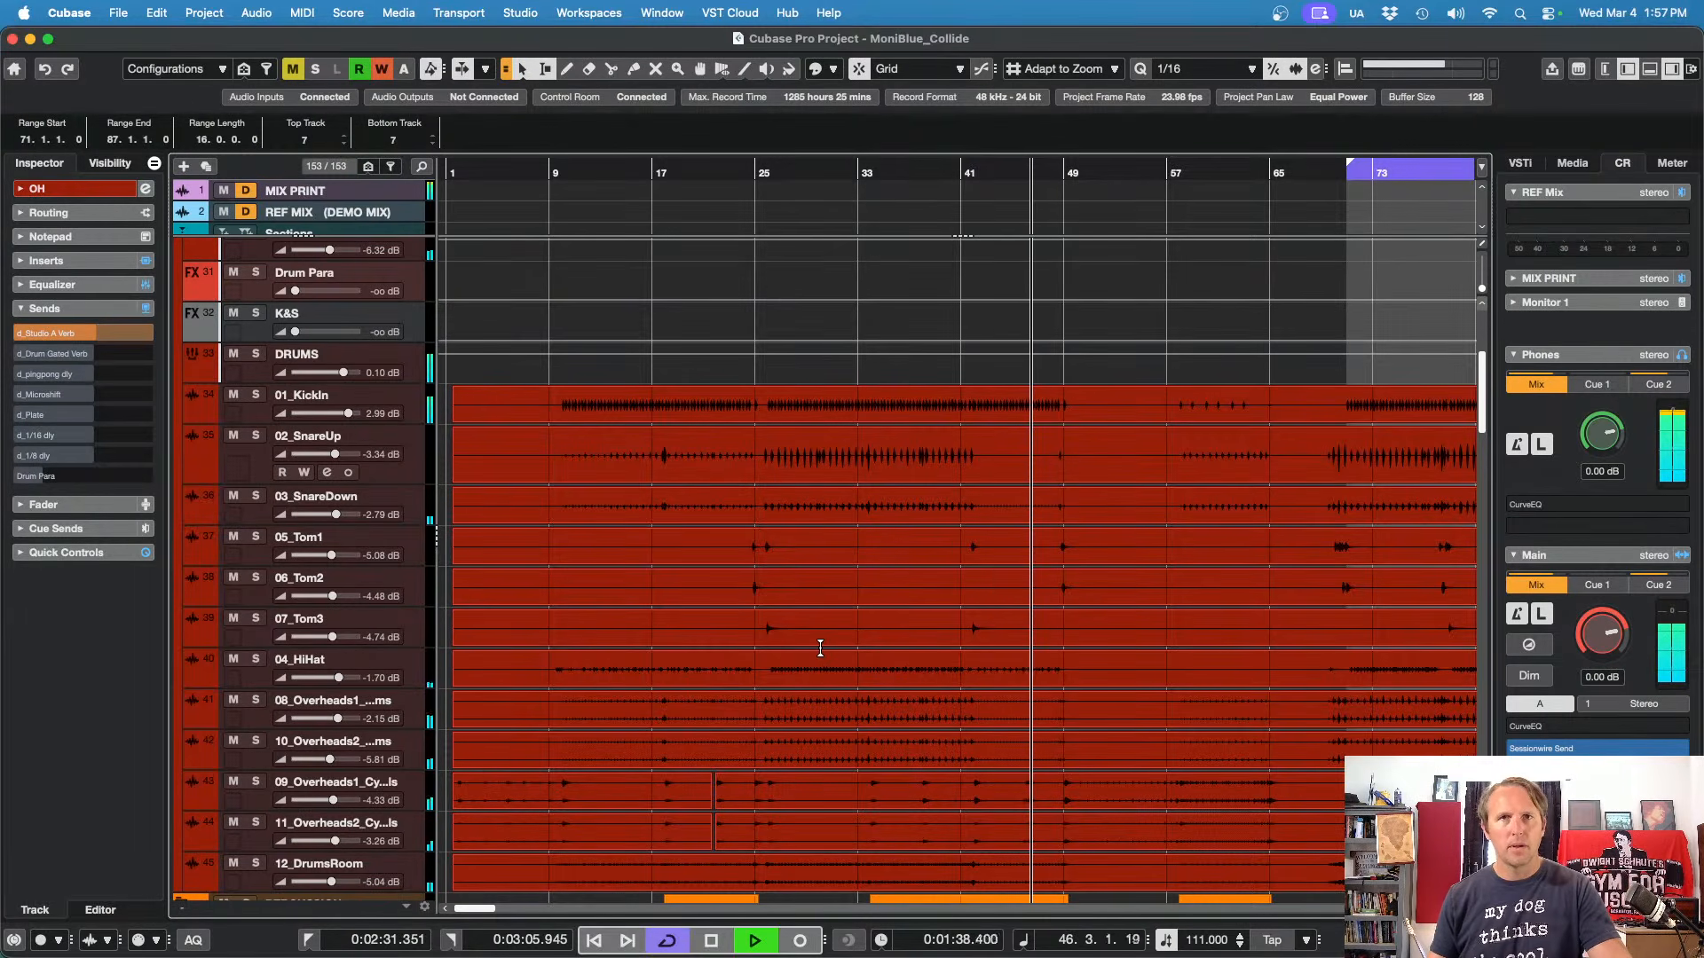
scroll(913, 641, "up", 3)
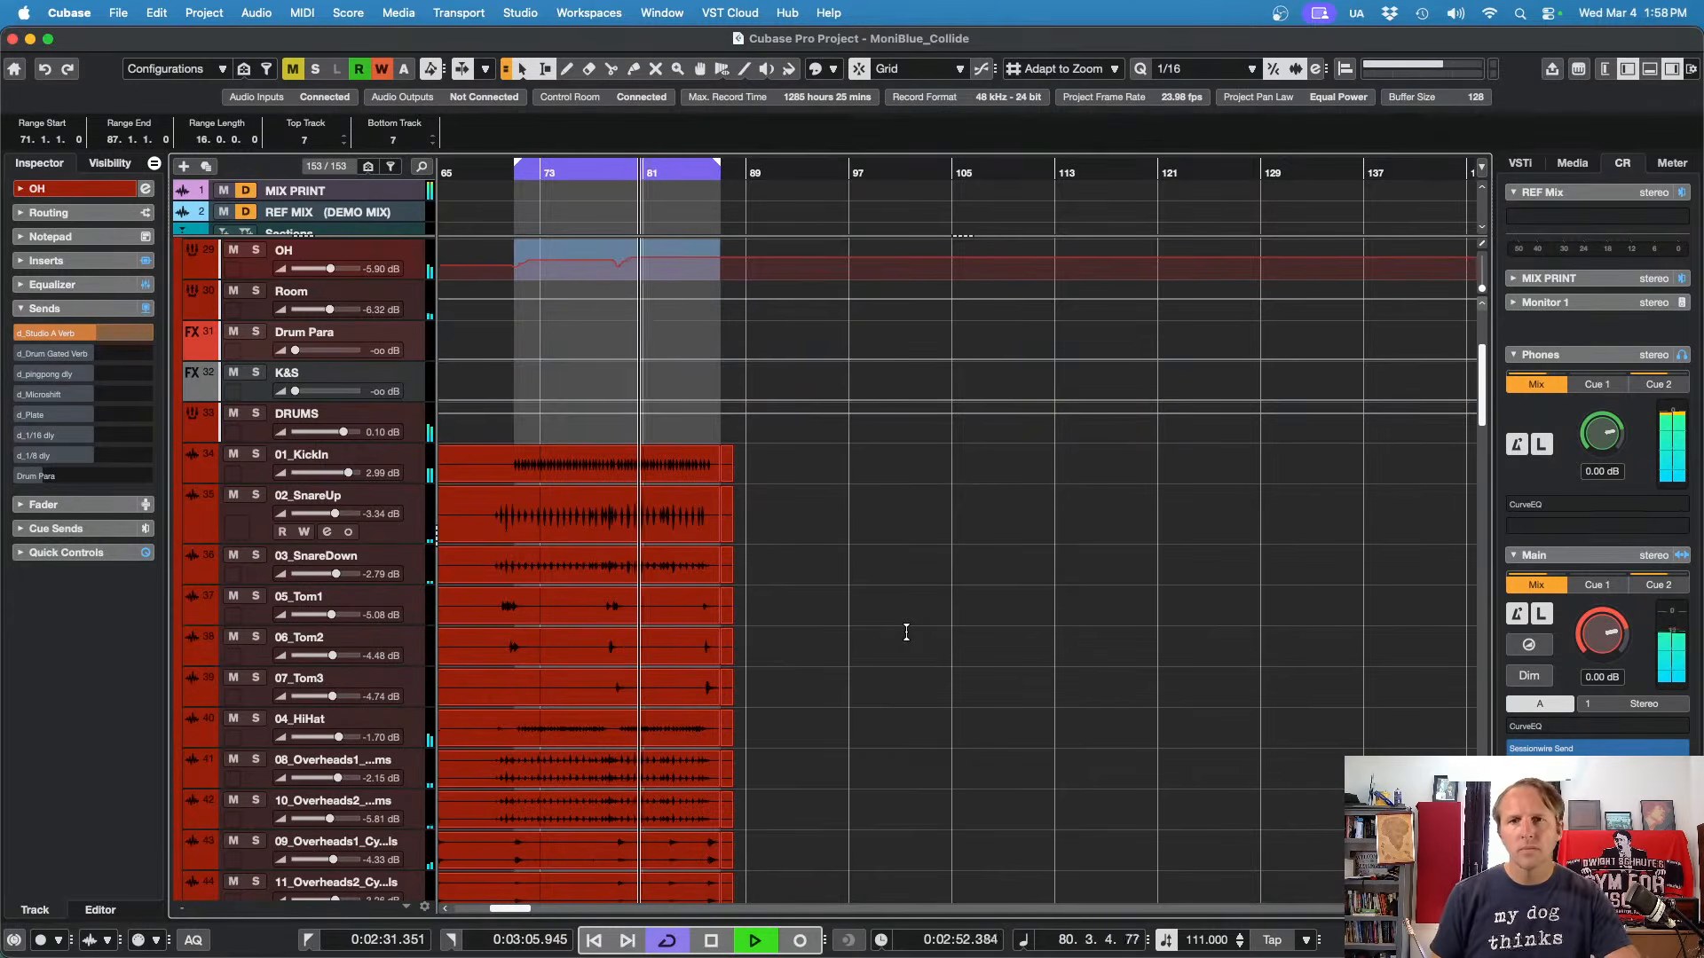
scroll(914, 562, "down", 3)
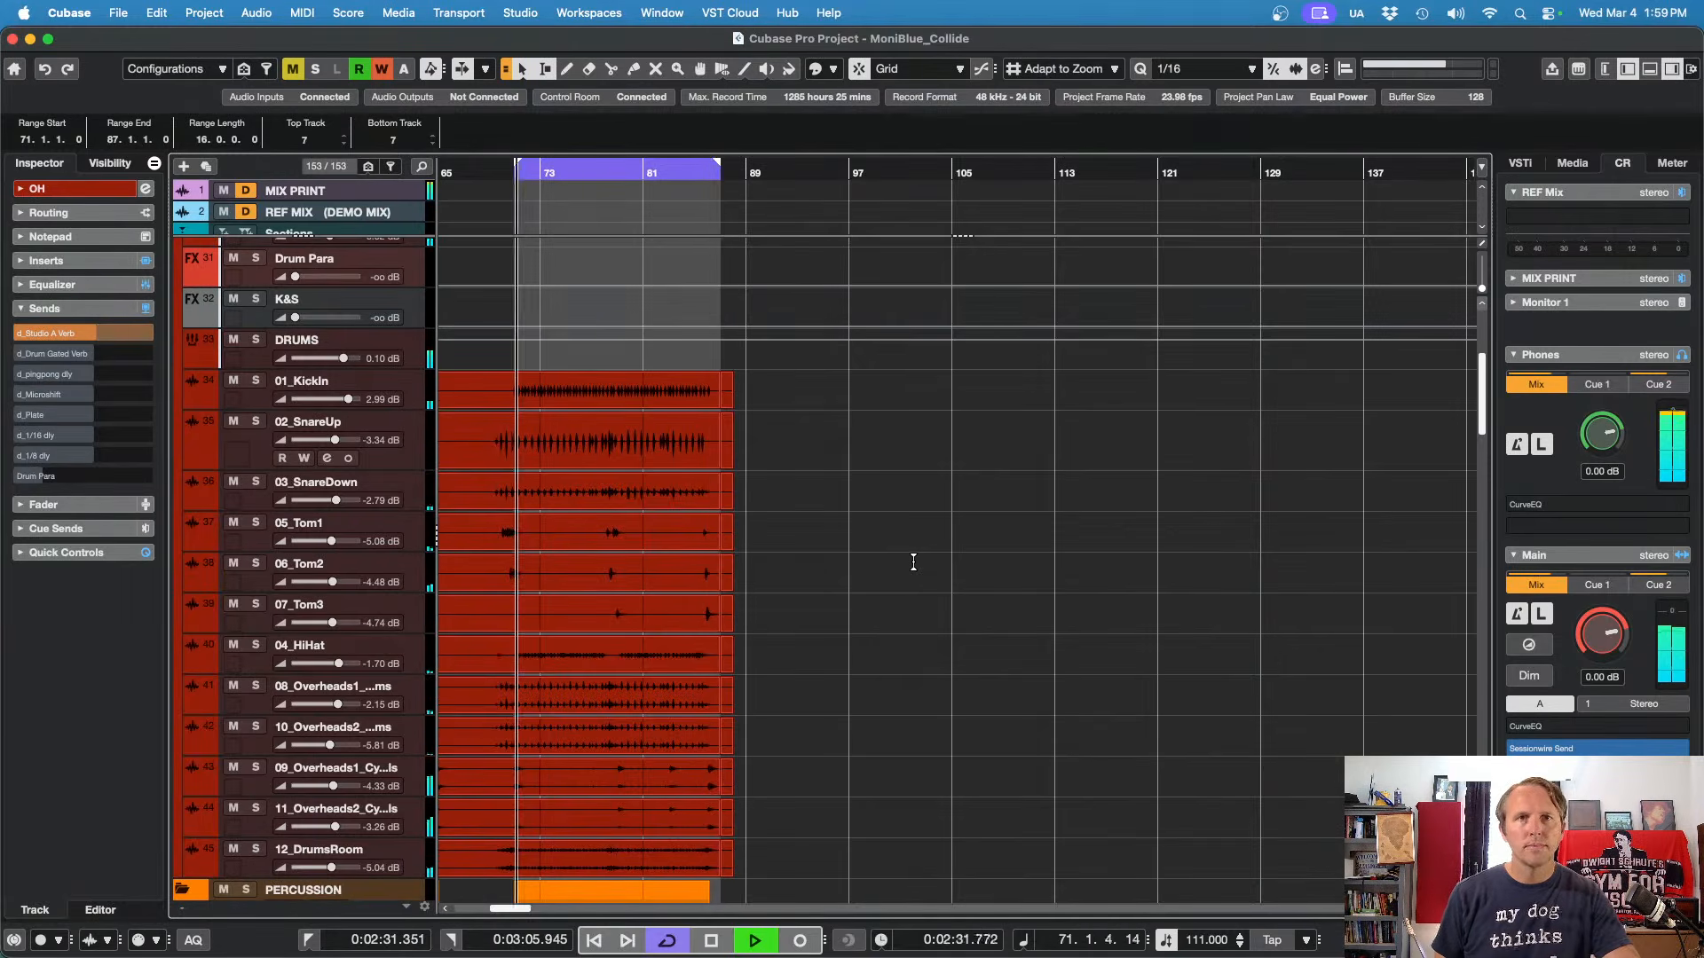
key("space")
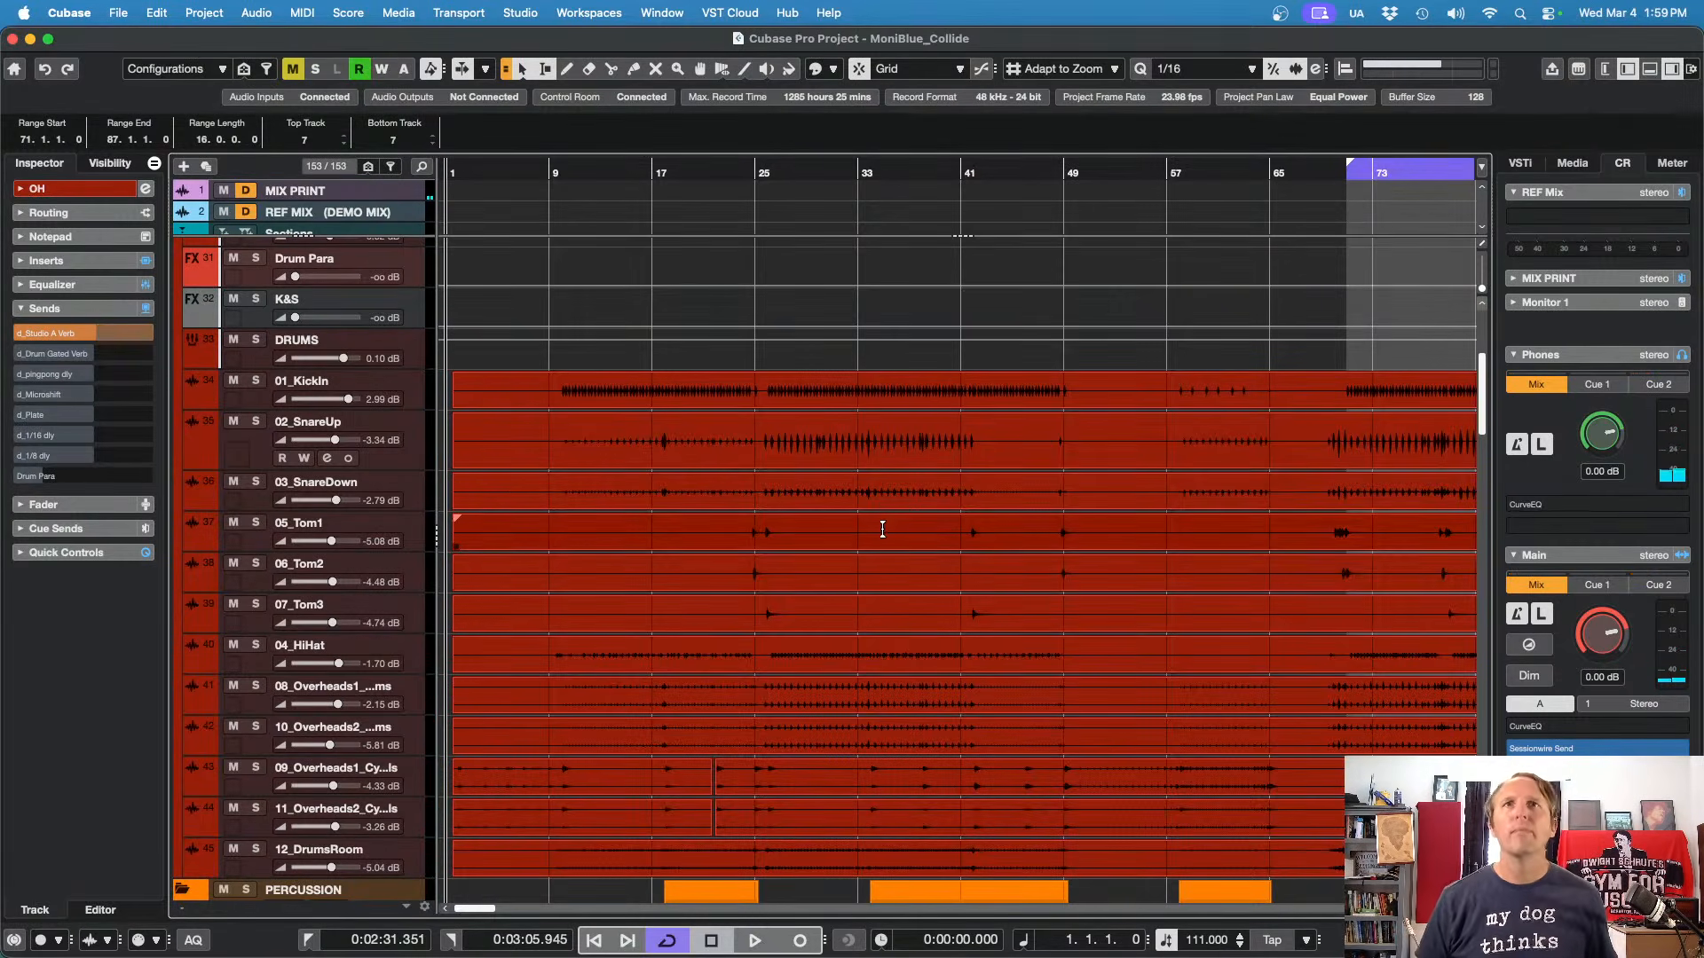
Step: Enlarge the OH track and delete the early volume automation points around bars 2 to 3
scroll(914, 523, "up", 5)
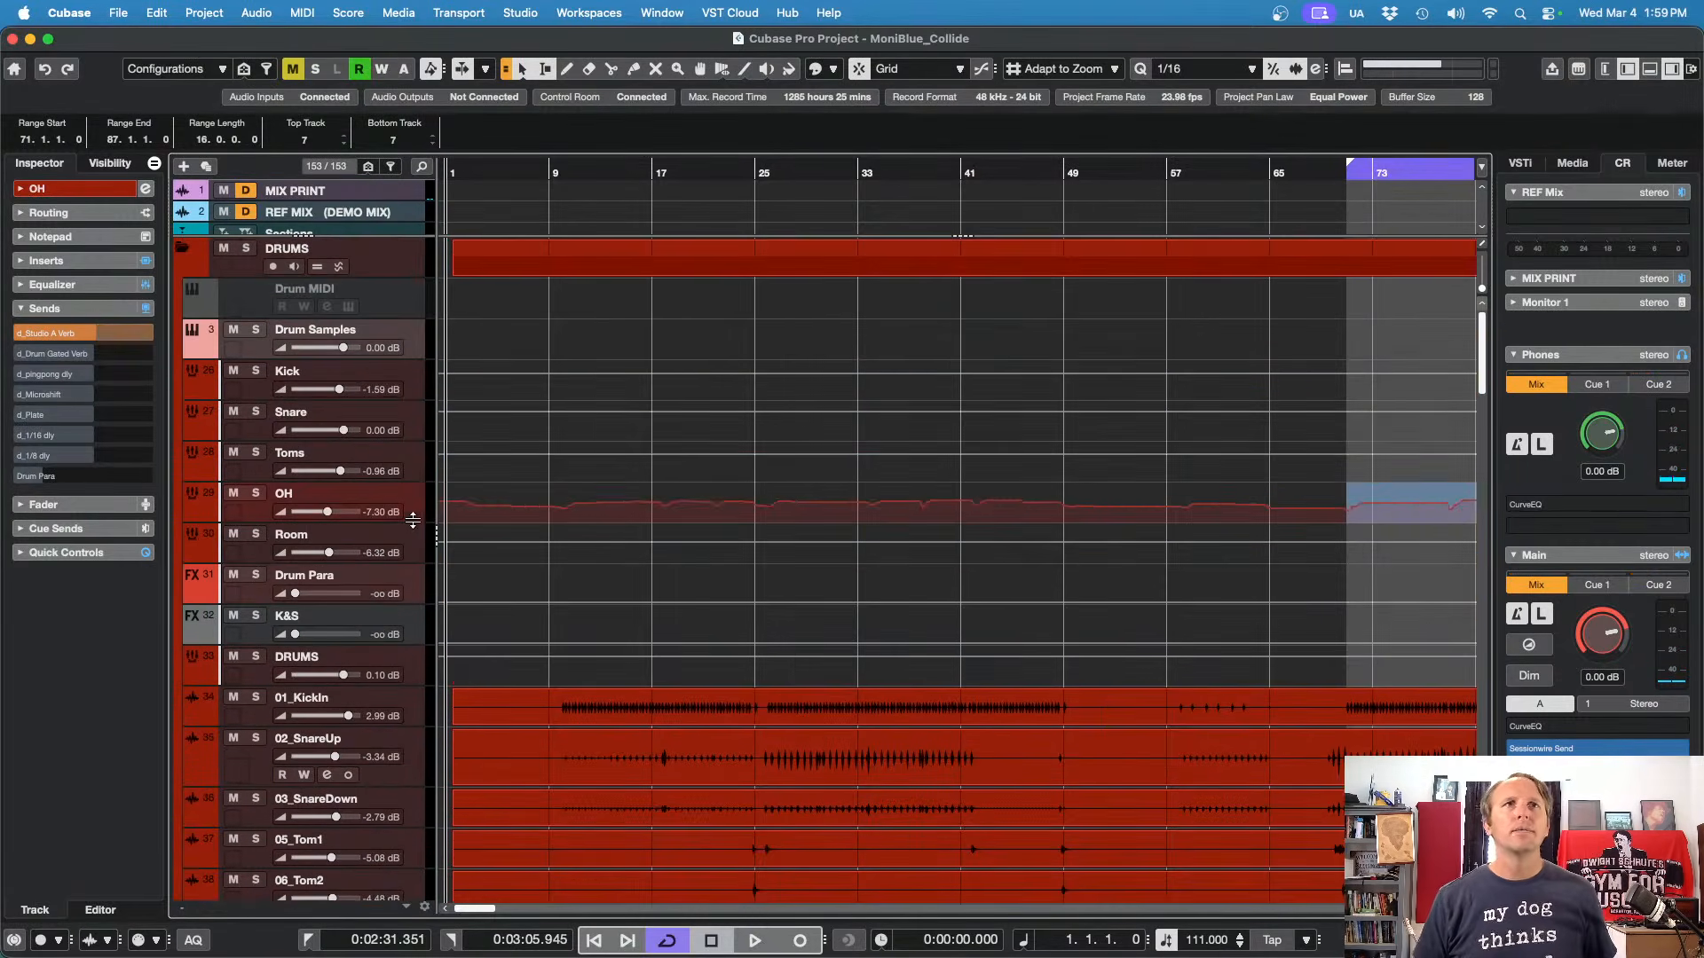
left_click_drag(416, 540, 417, 579)
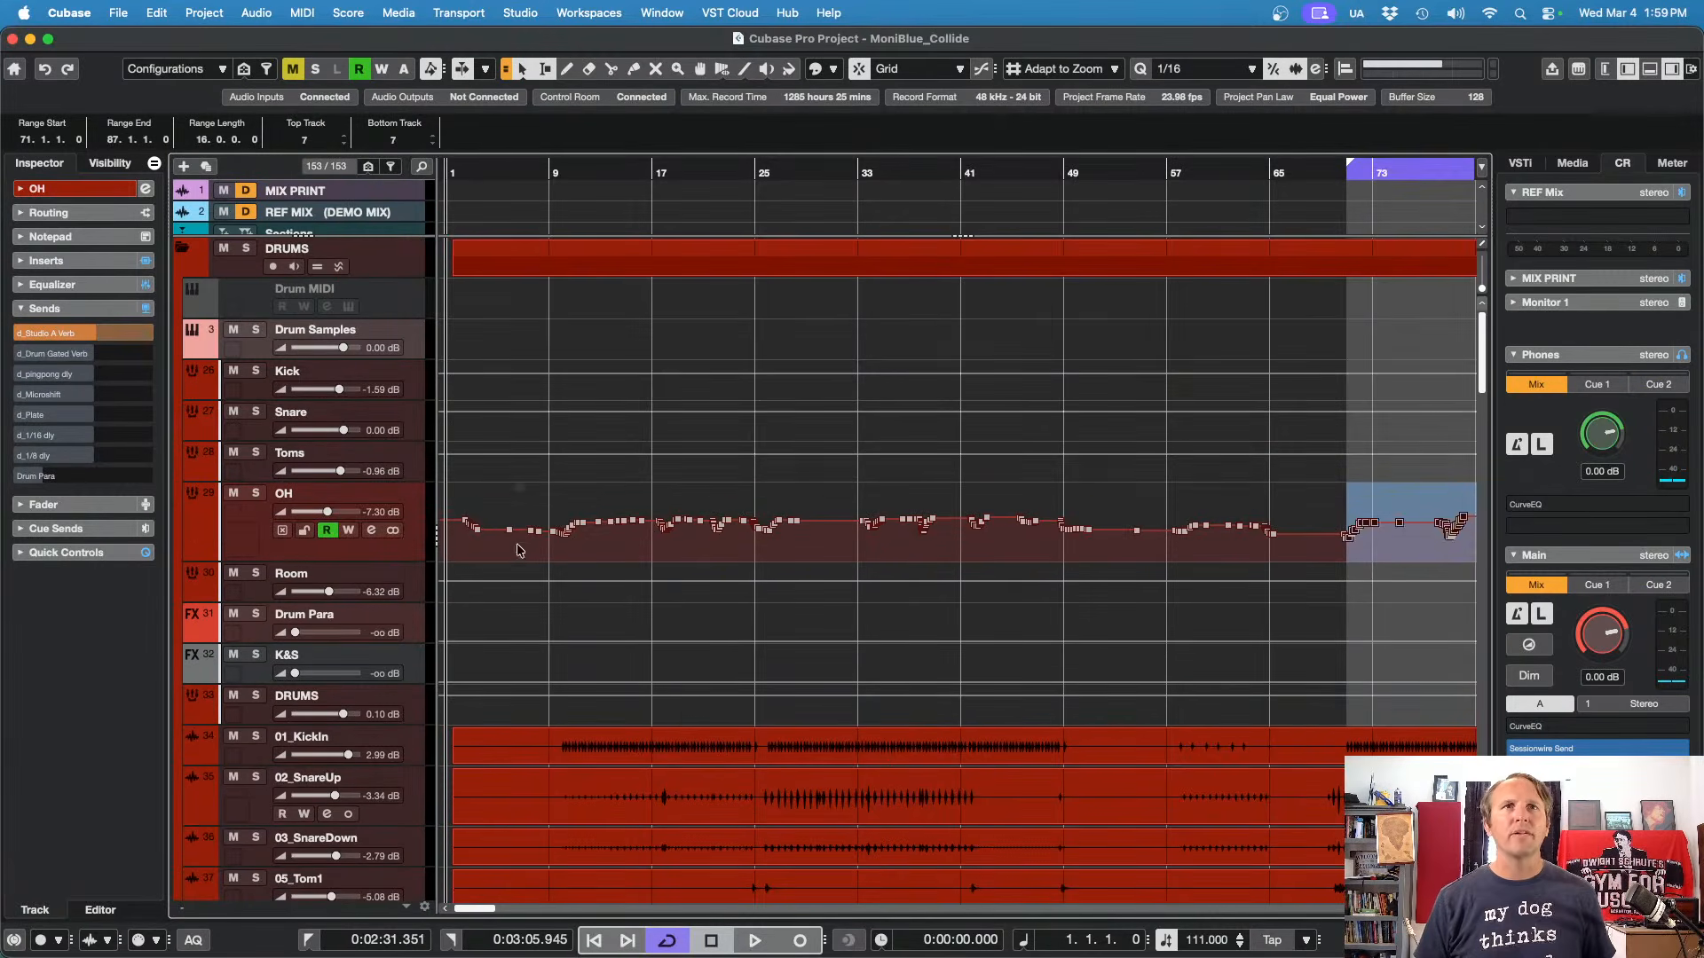
left_click(471, 525)
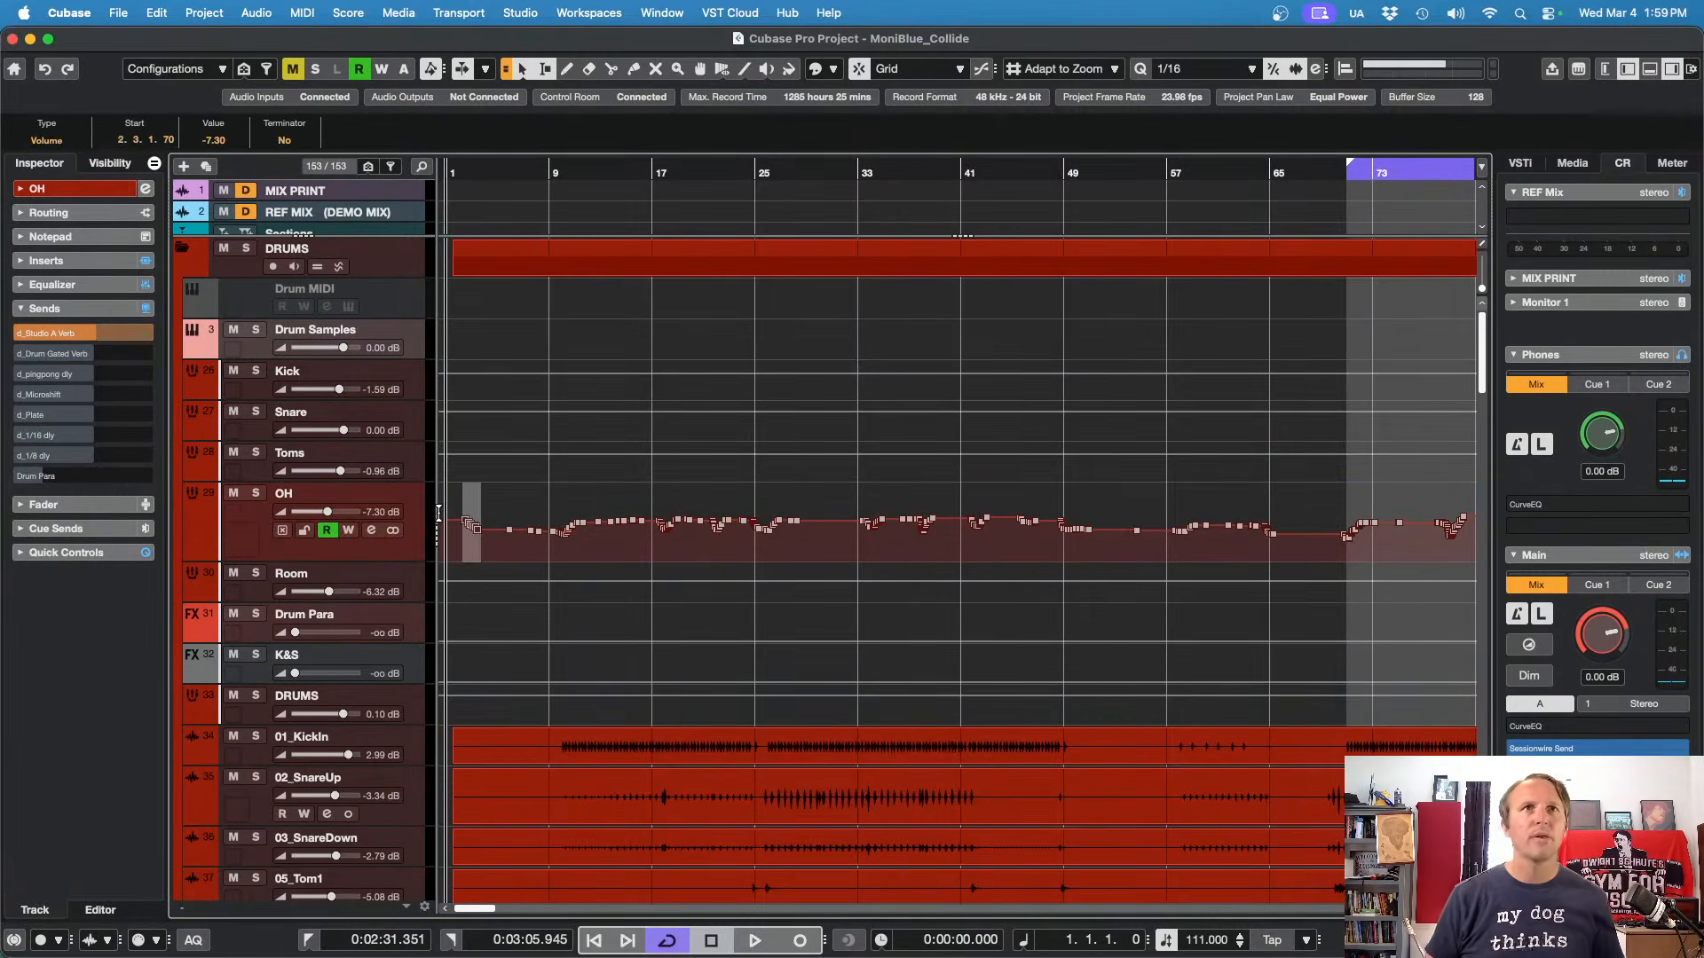
Step: Play from the song's start with cycle turned off and the whole song in view to check the OH automation
key("space")
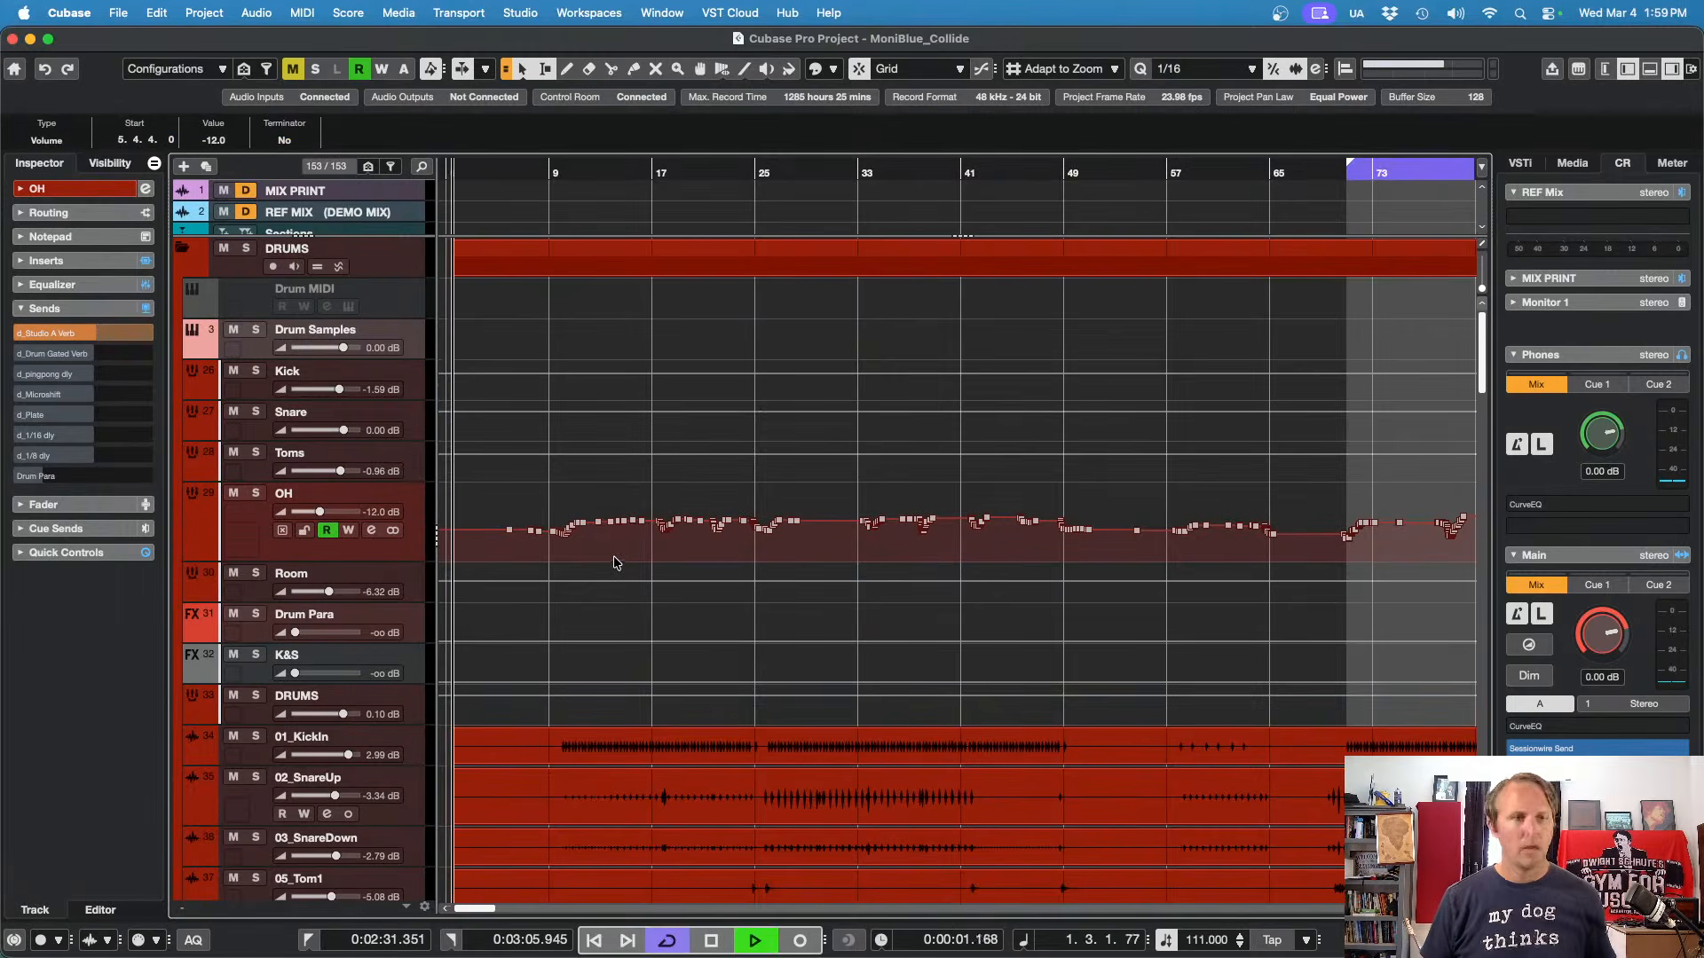
scroll(665, 562, "down", 5)
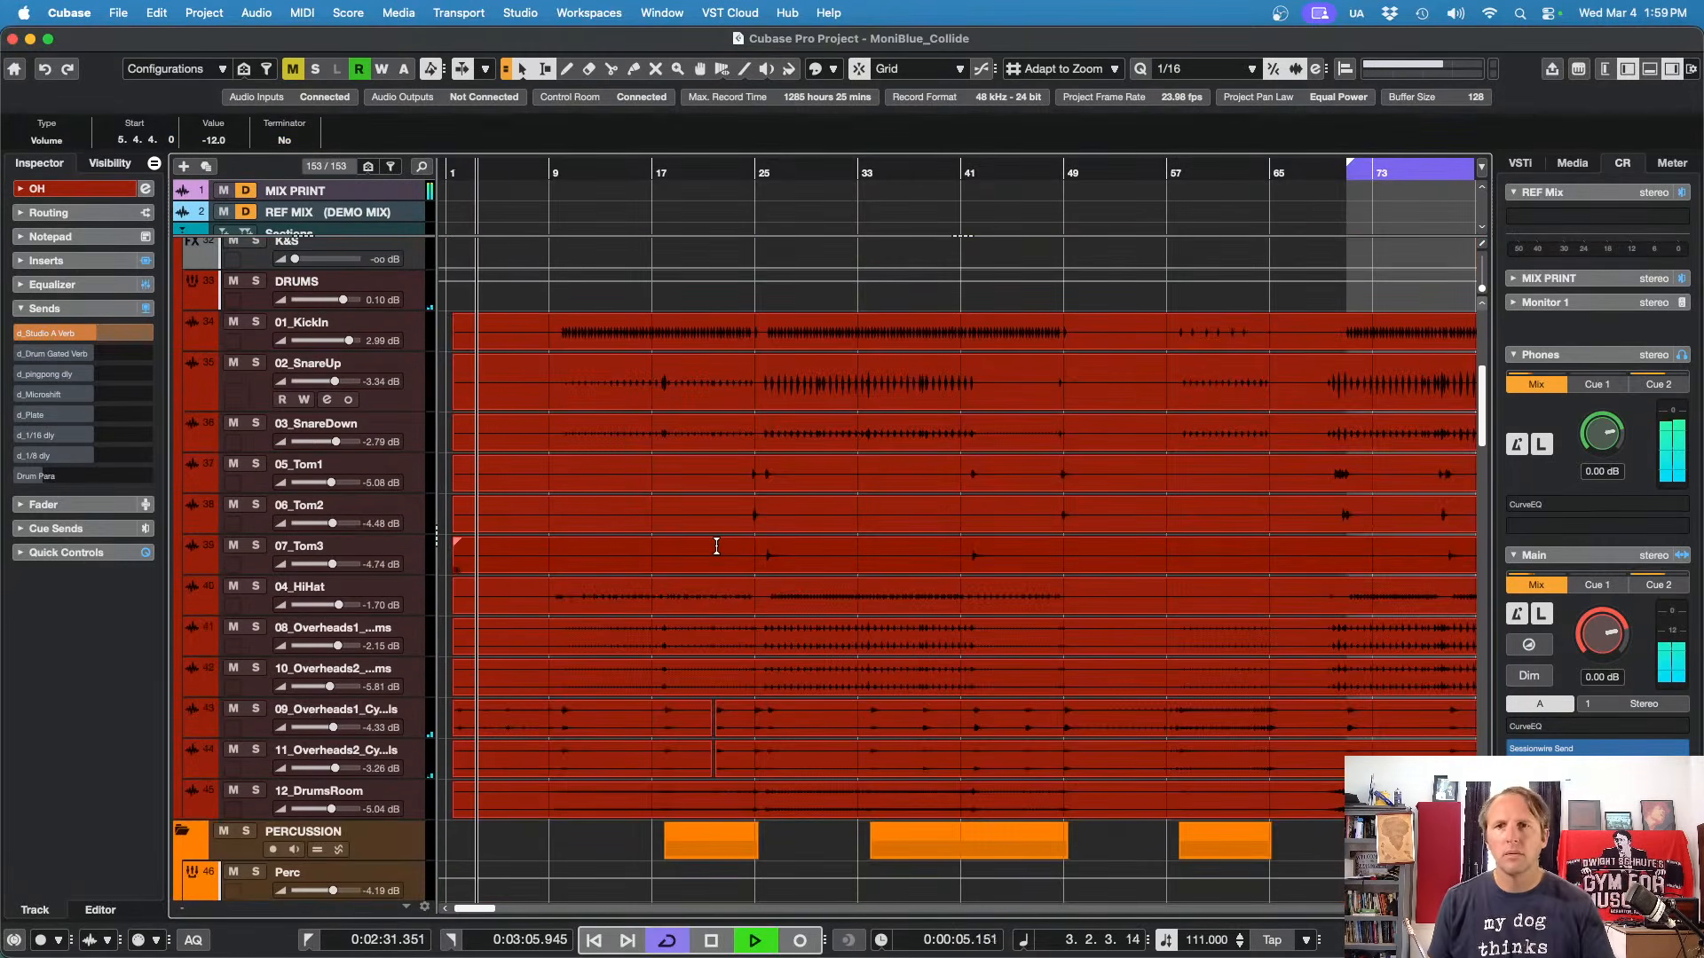
key("g")
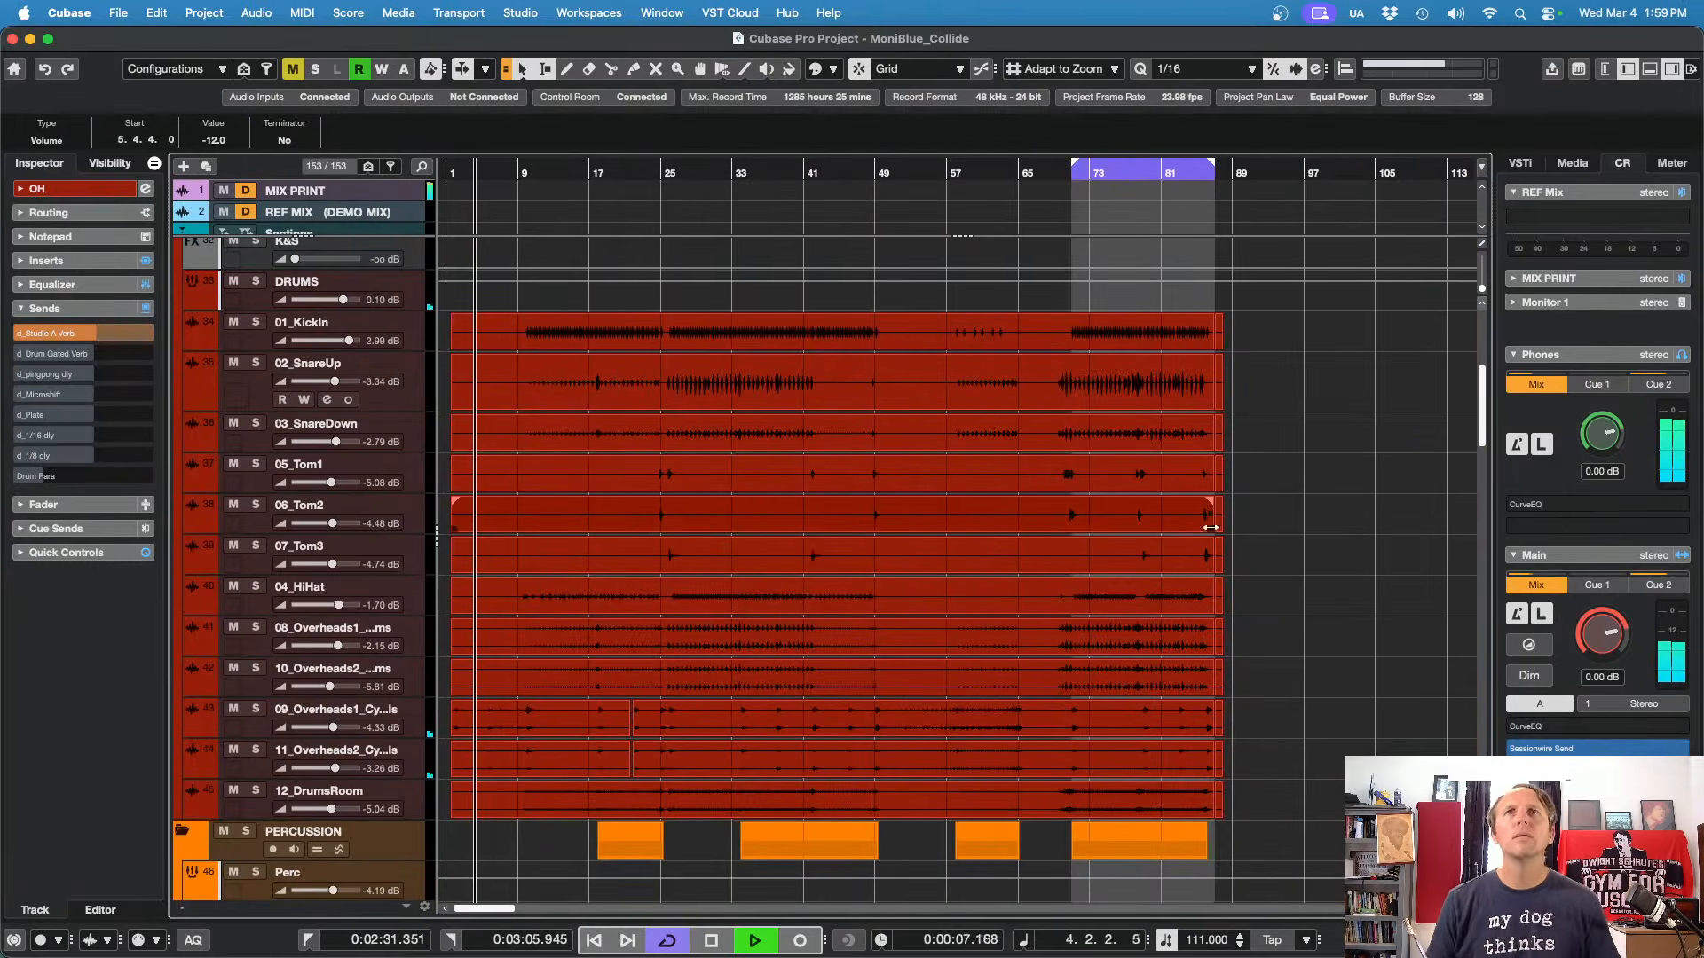
scroll(1337, 508, "up", 5)
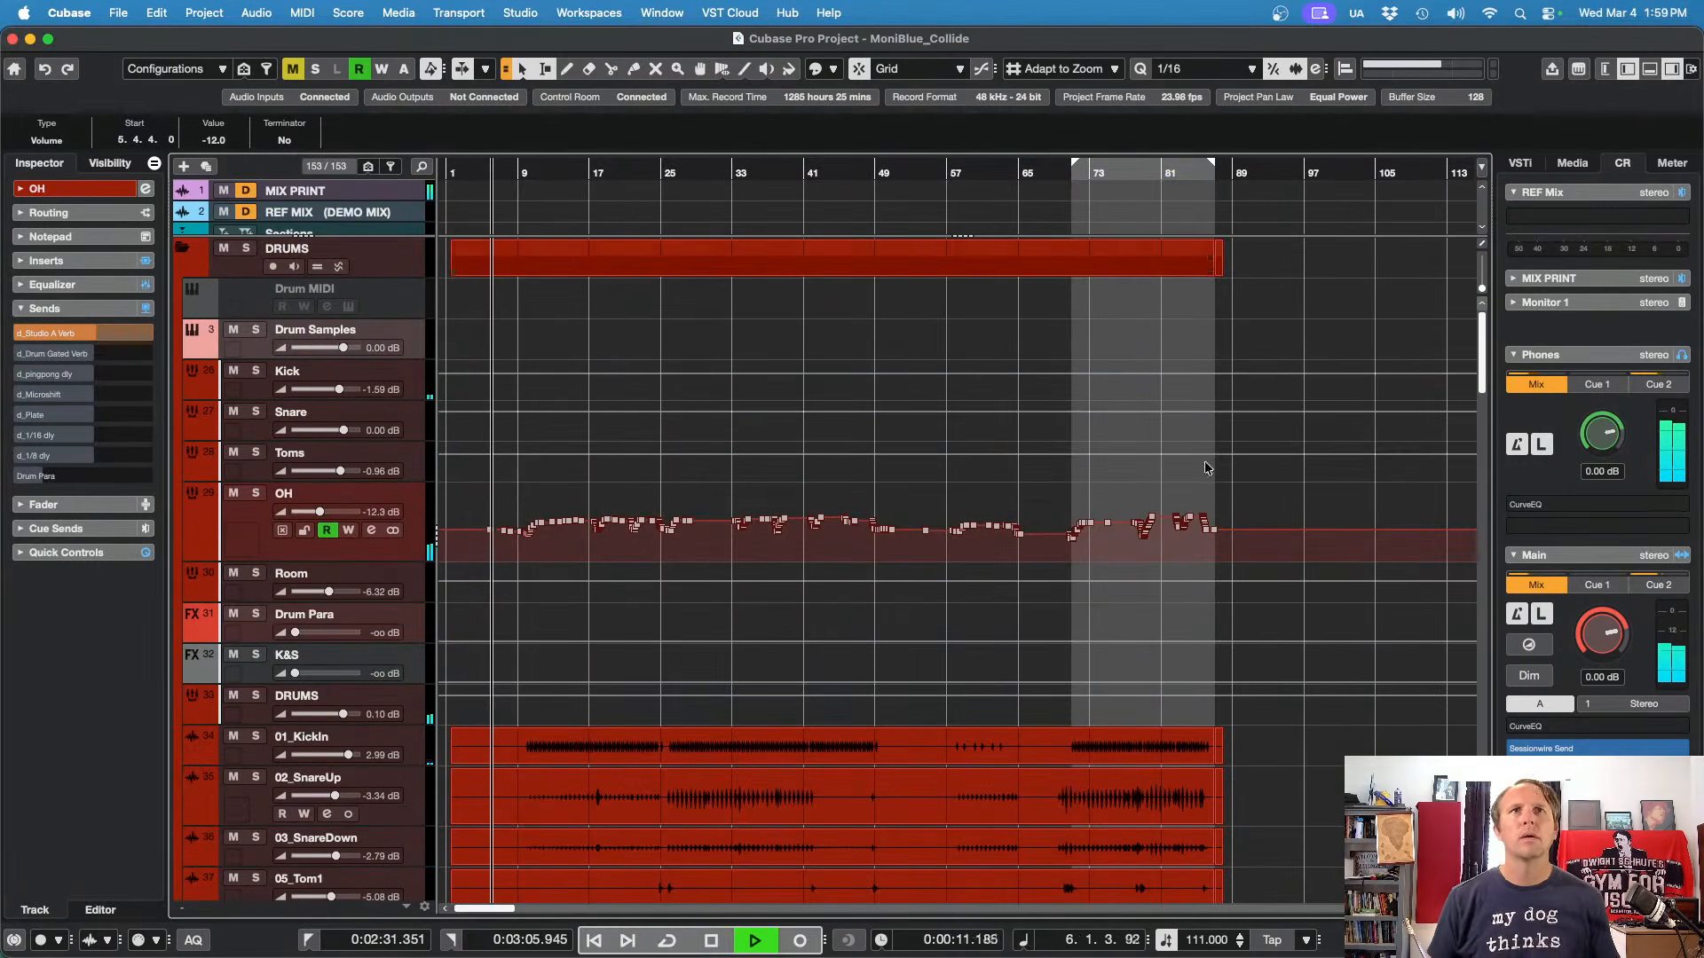
Step: Hide the volume automation lane under 16_ElecGtr02, look over the synth and lead vocal tracks and stop playback
scroll(1205, 468, "down", 10)
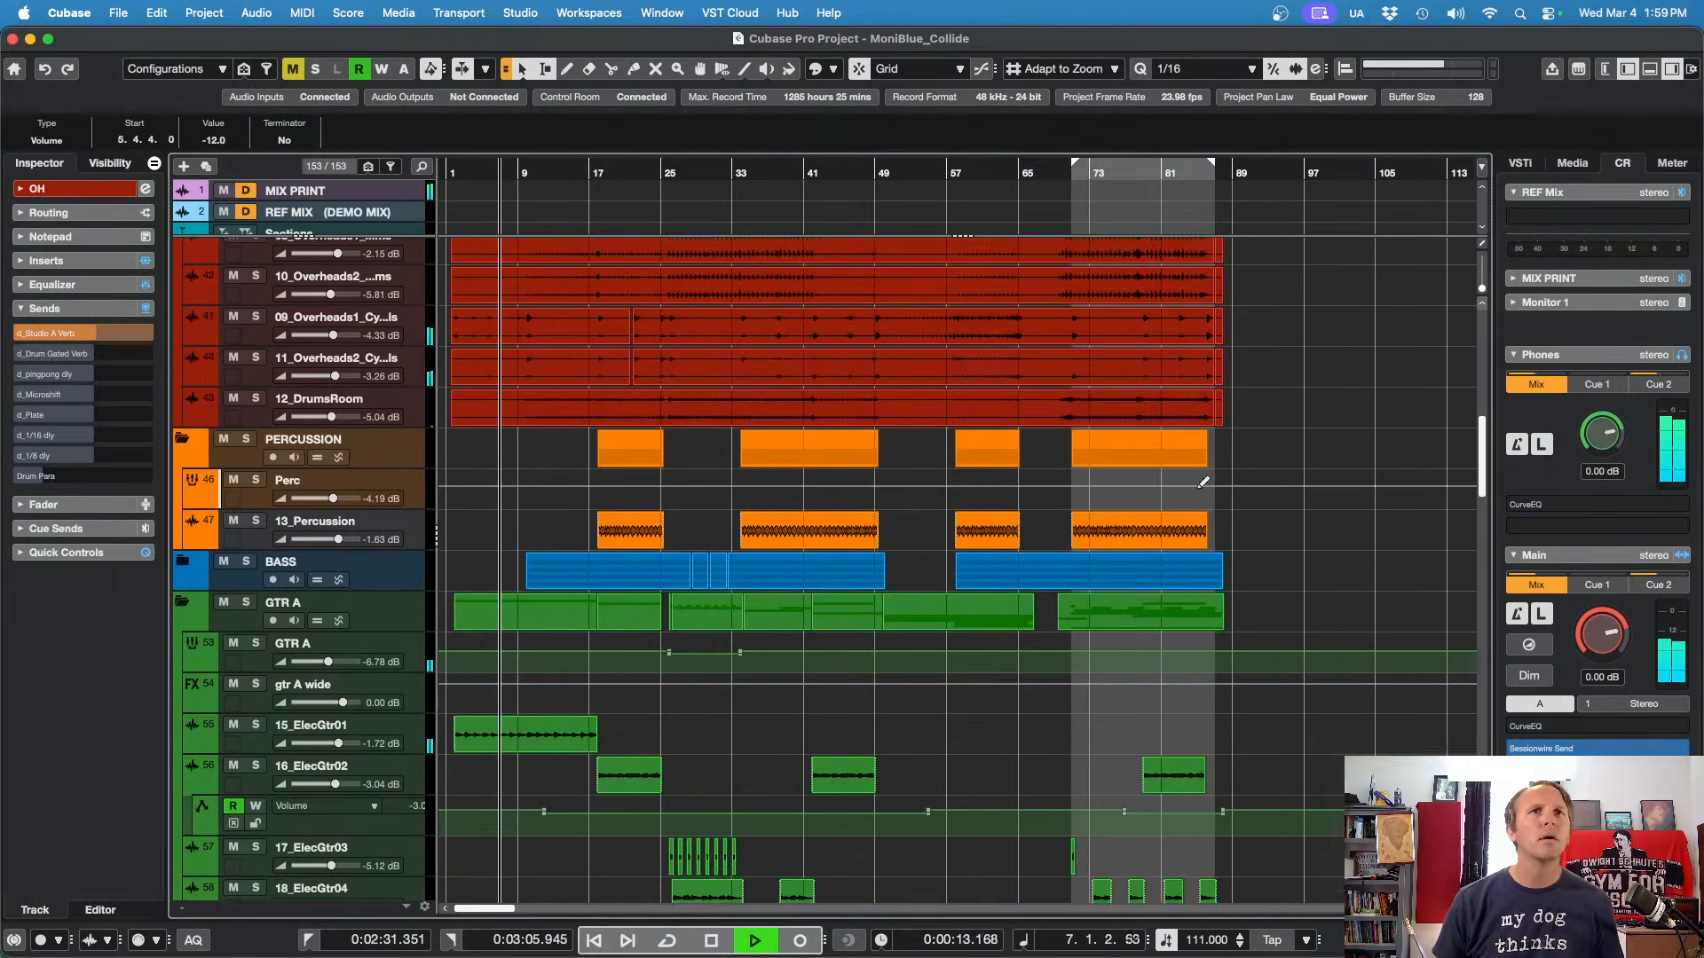
scroll(1389, 533, "down", 5)
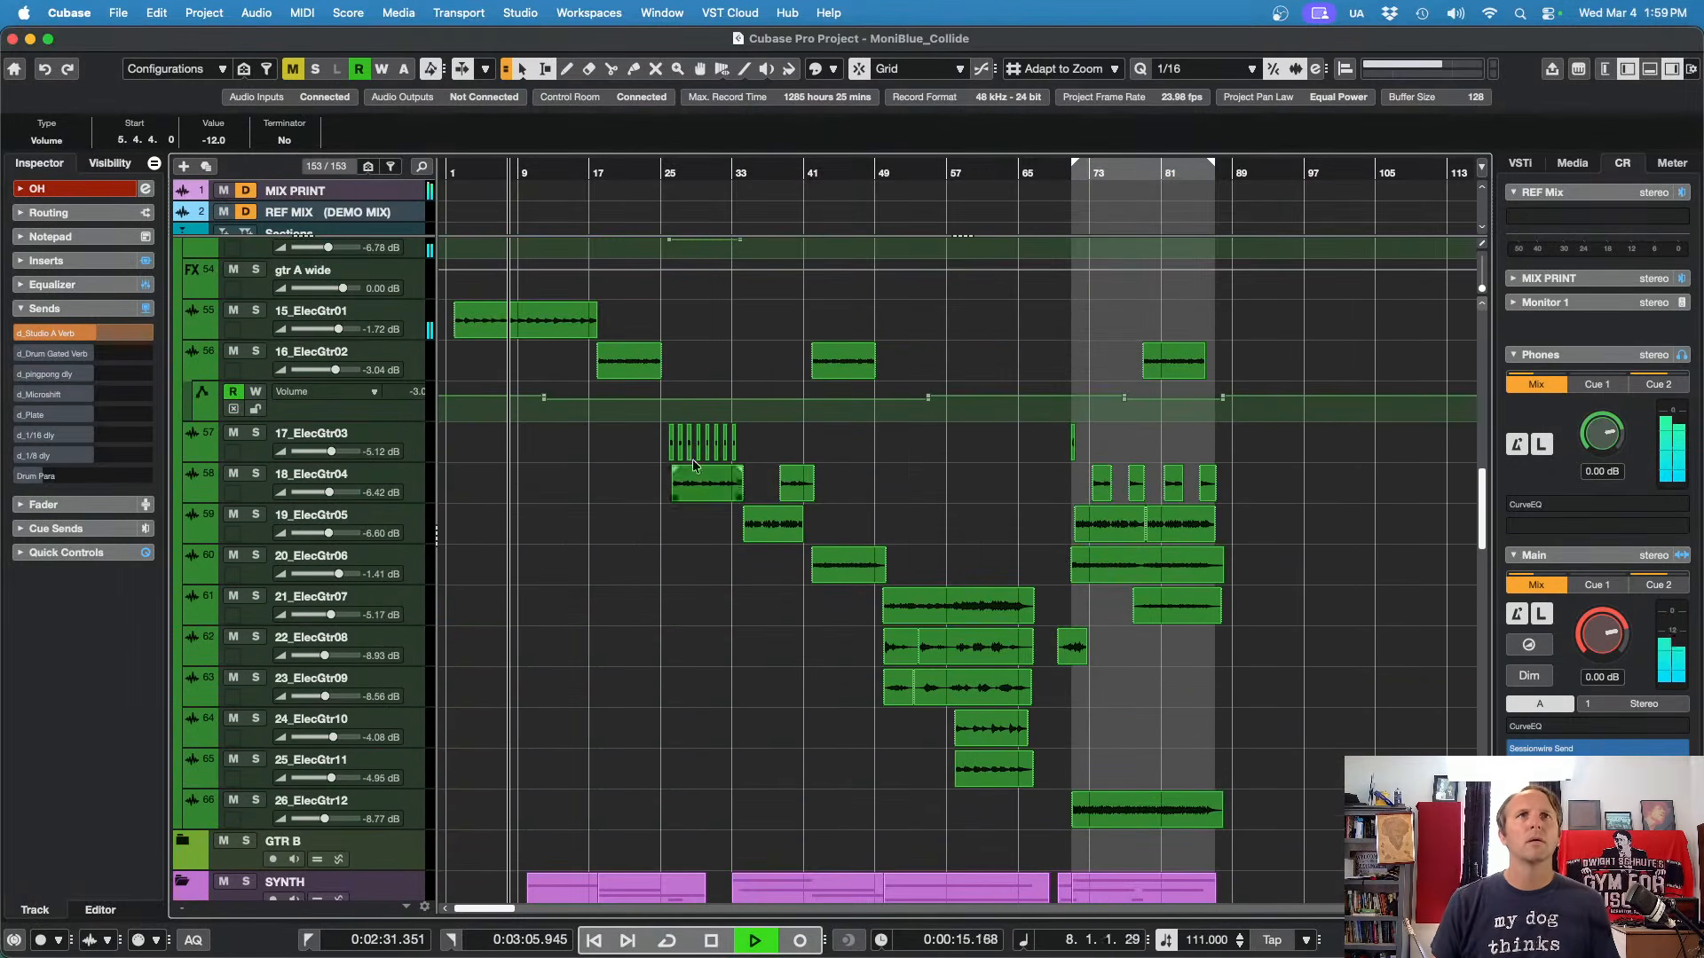
scroll(554, 464, "down", 1)
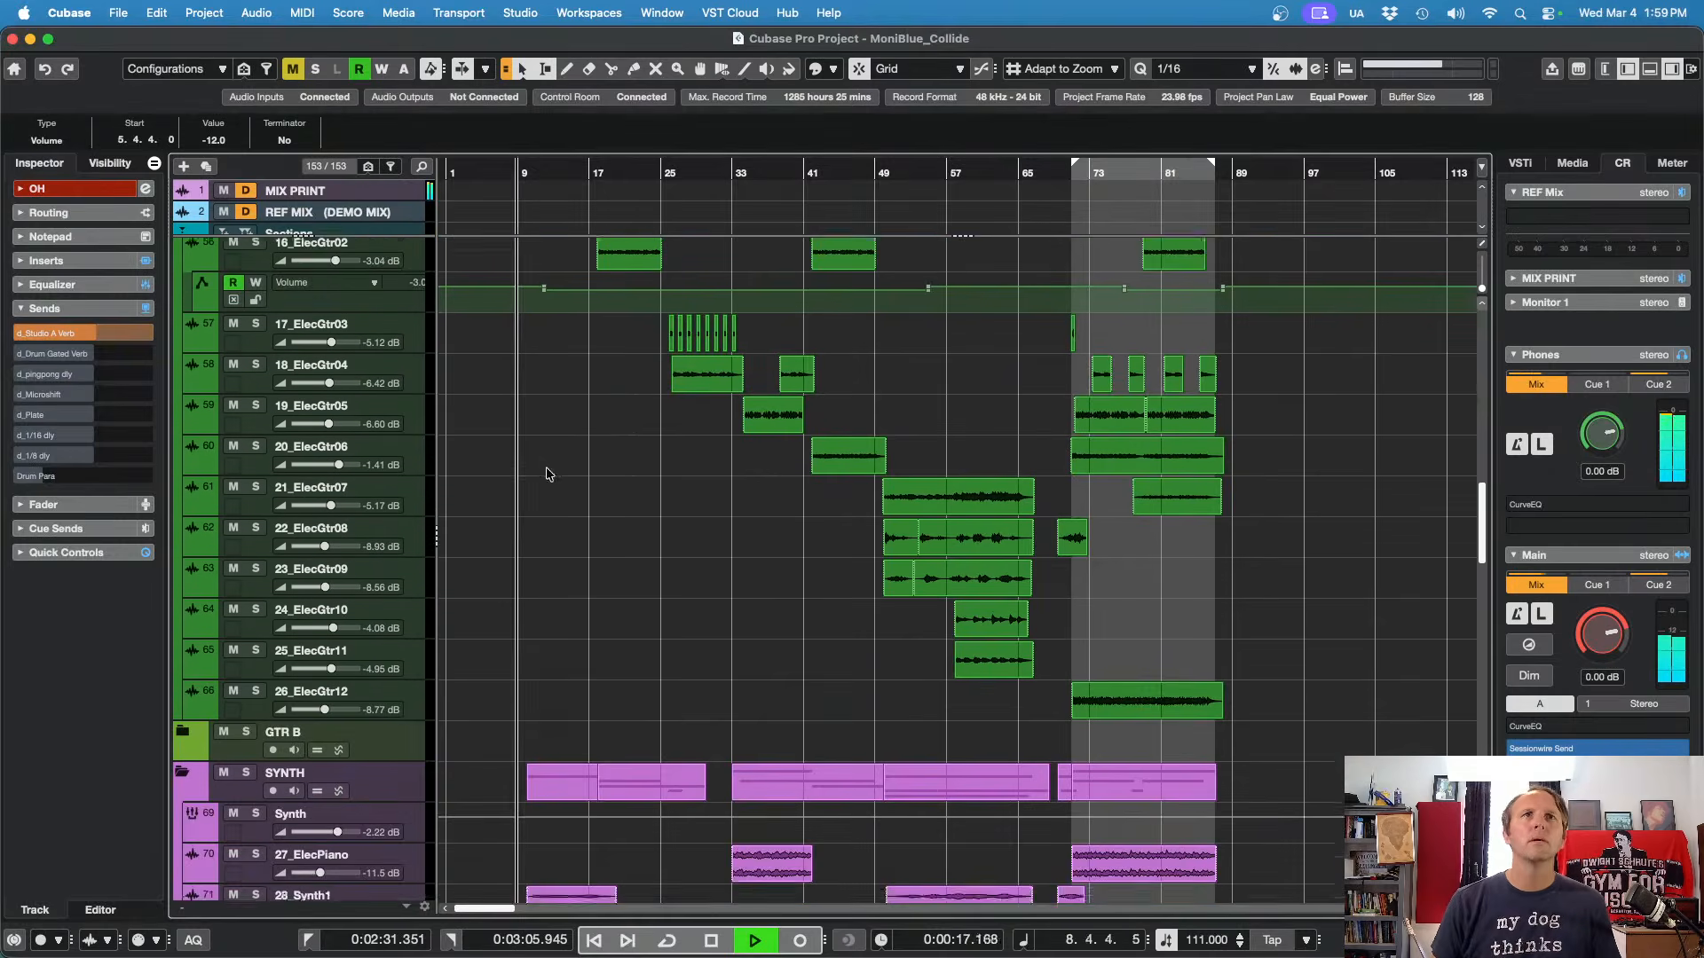
scroll(546, 470, "up", 4)
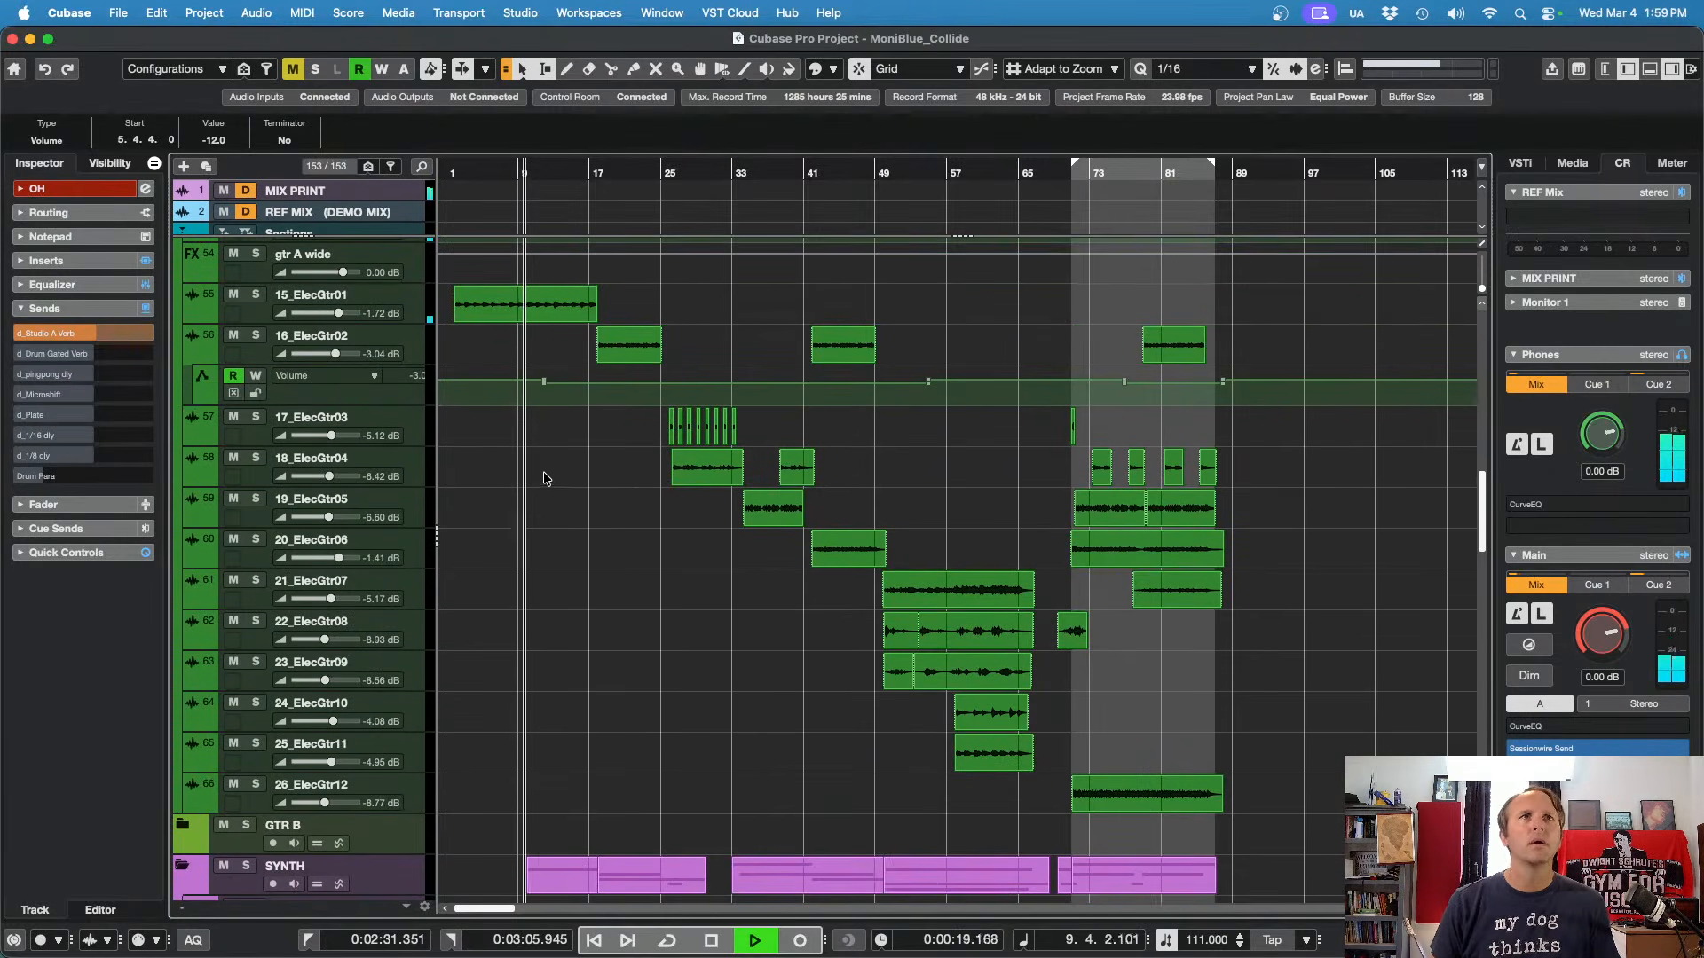
left_click(192, 355)
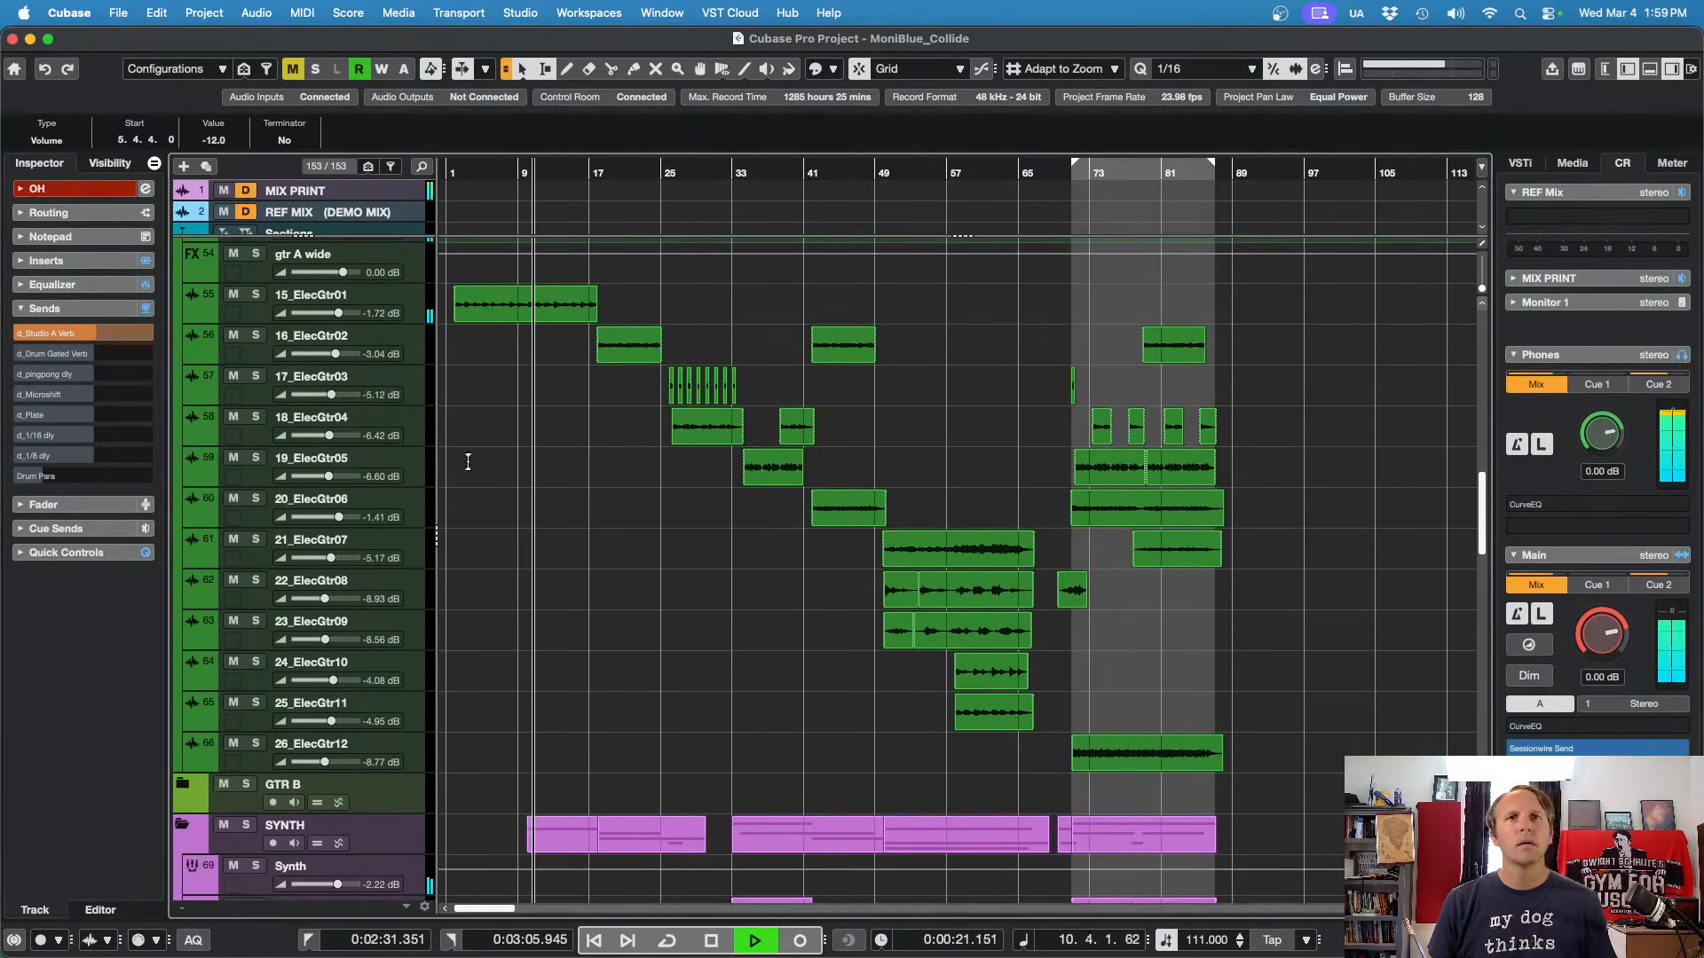
scroll(571, 513, "down", 1)
scroll(790, 506, "down", 4)
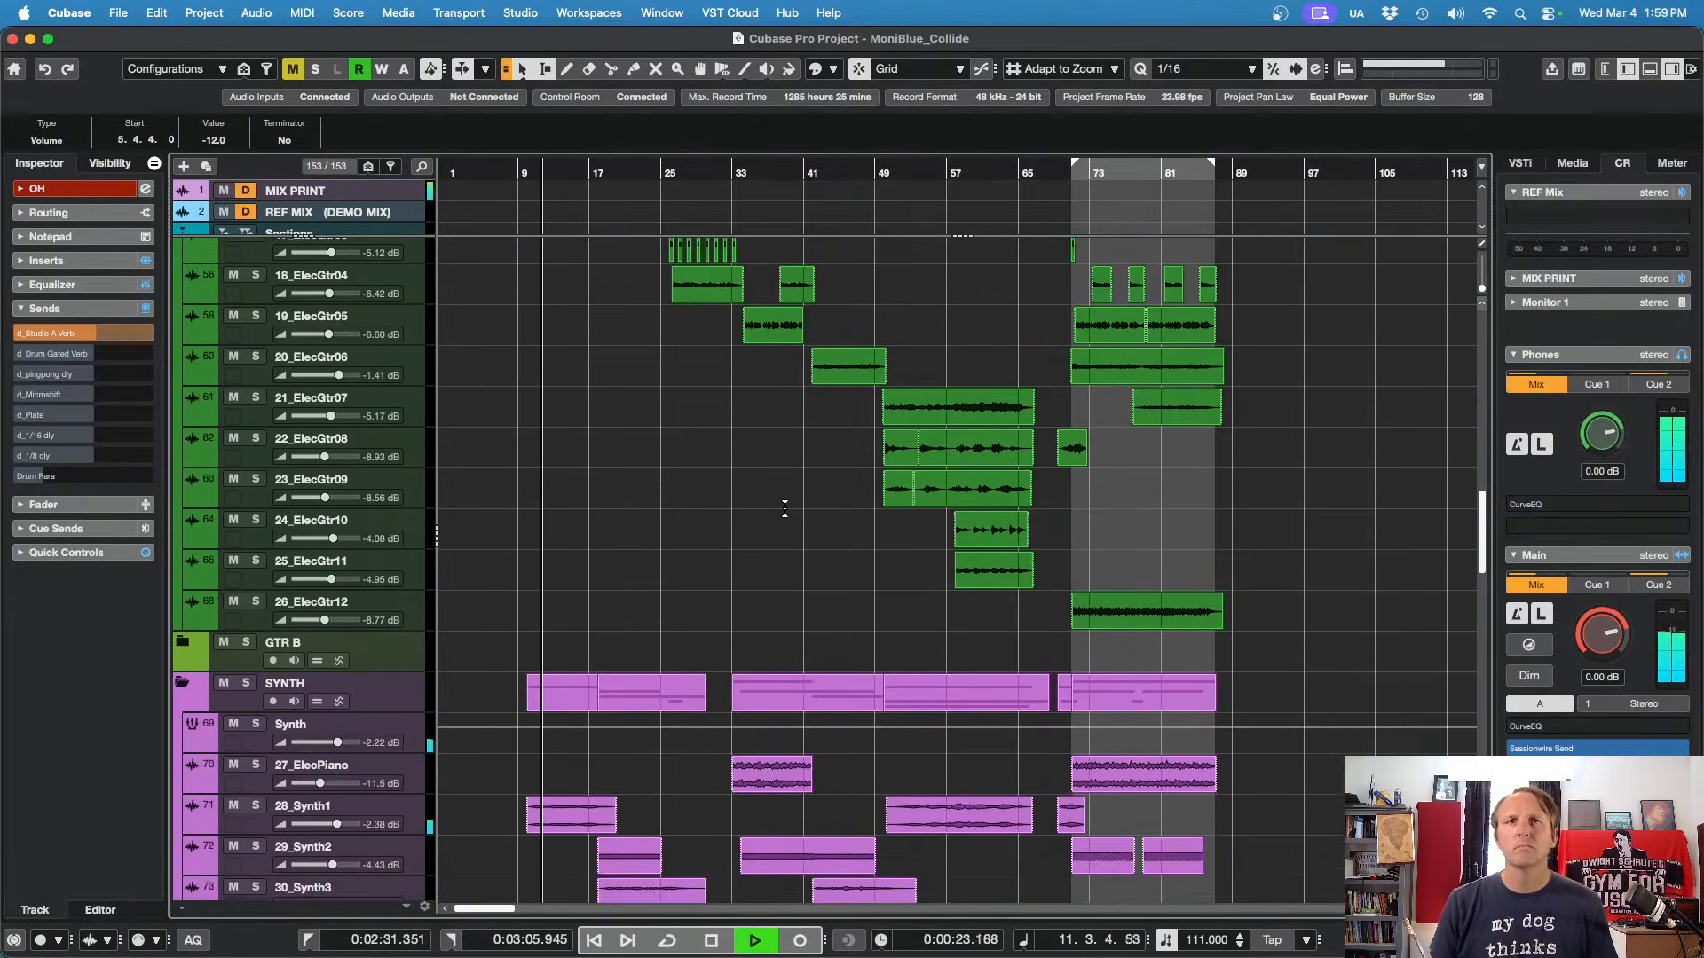
scroll(763, 514, "down", 4)
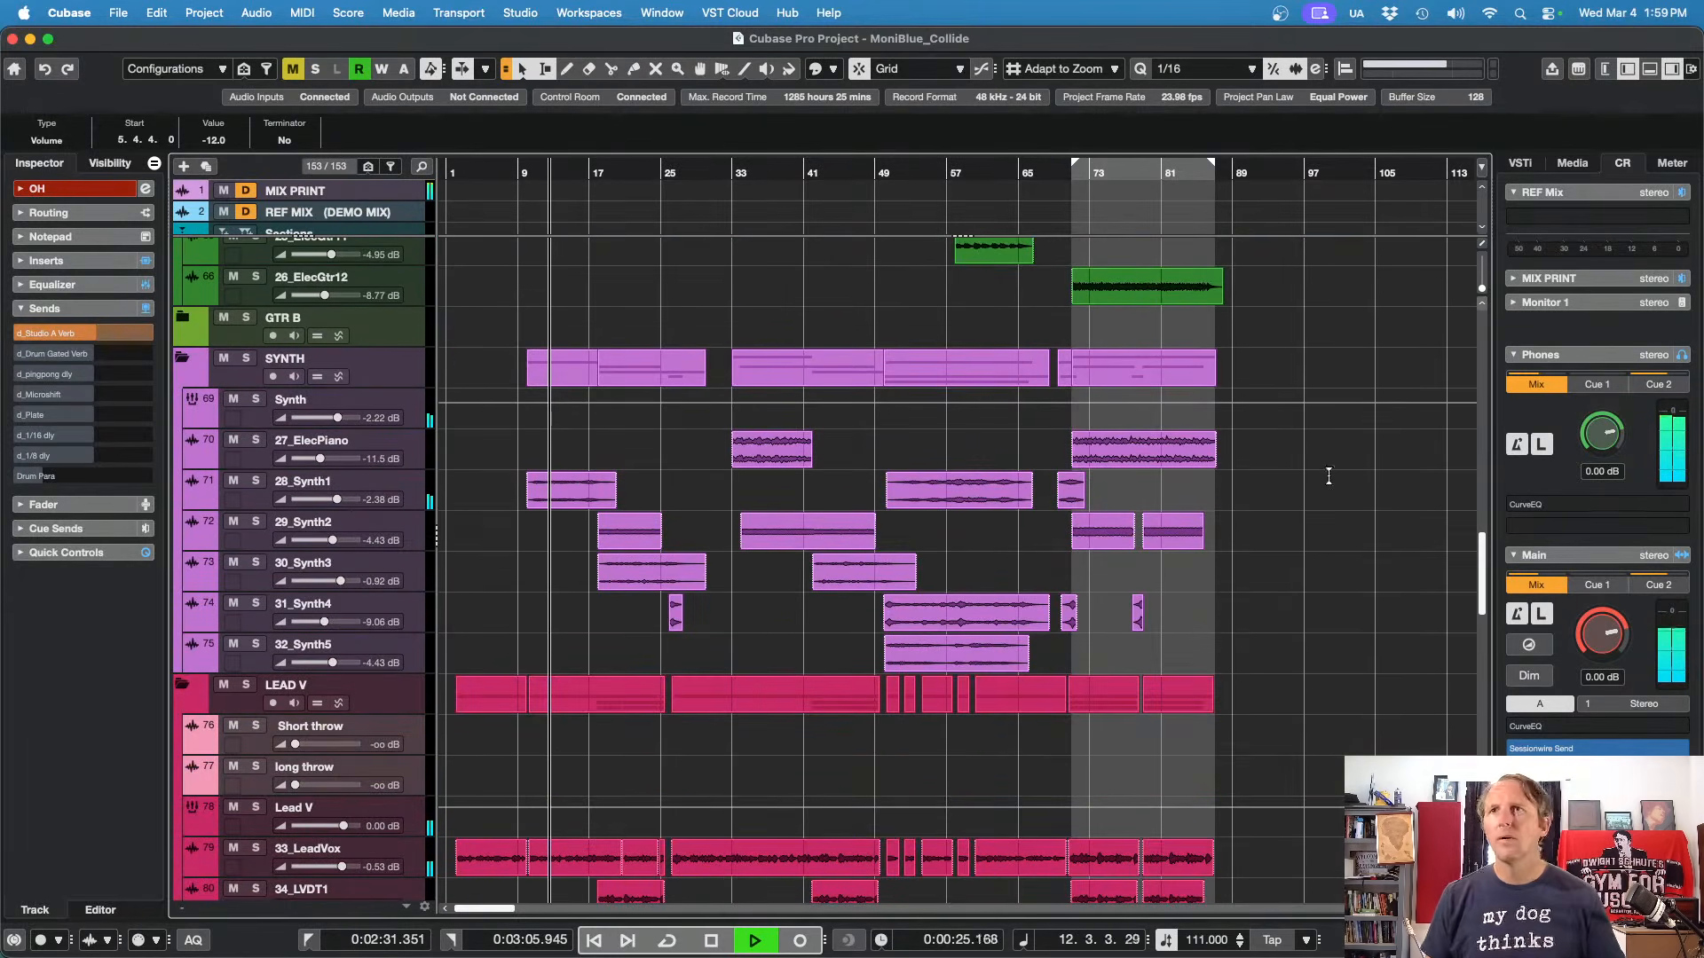
key("space")
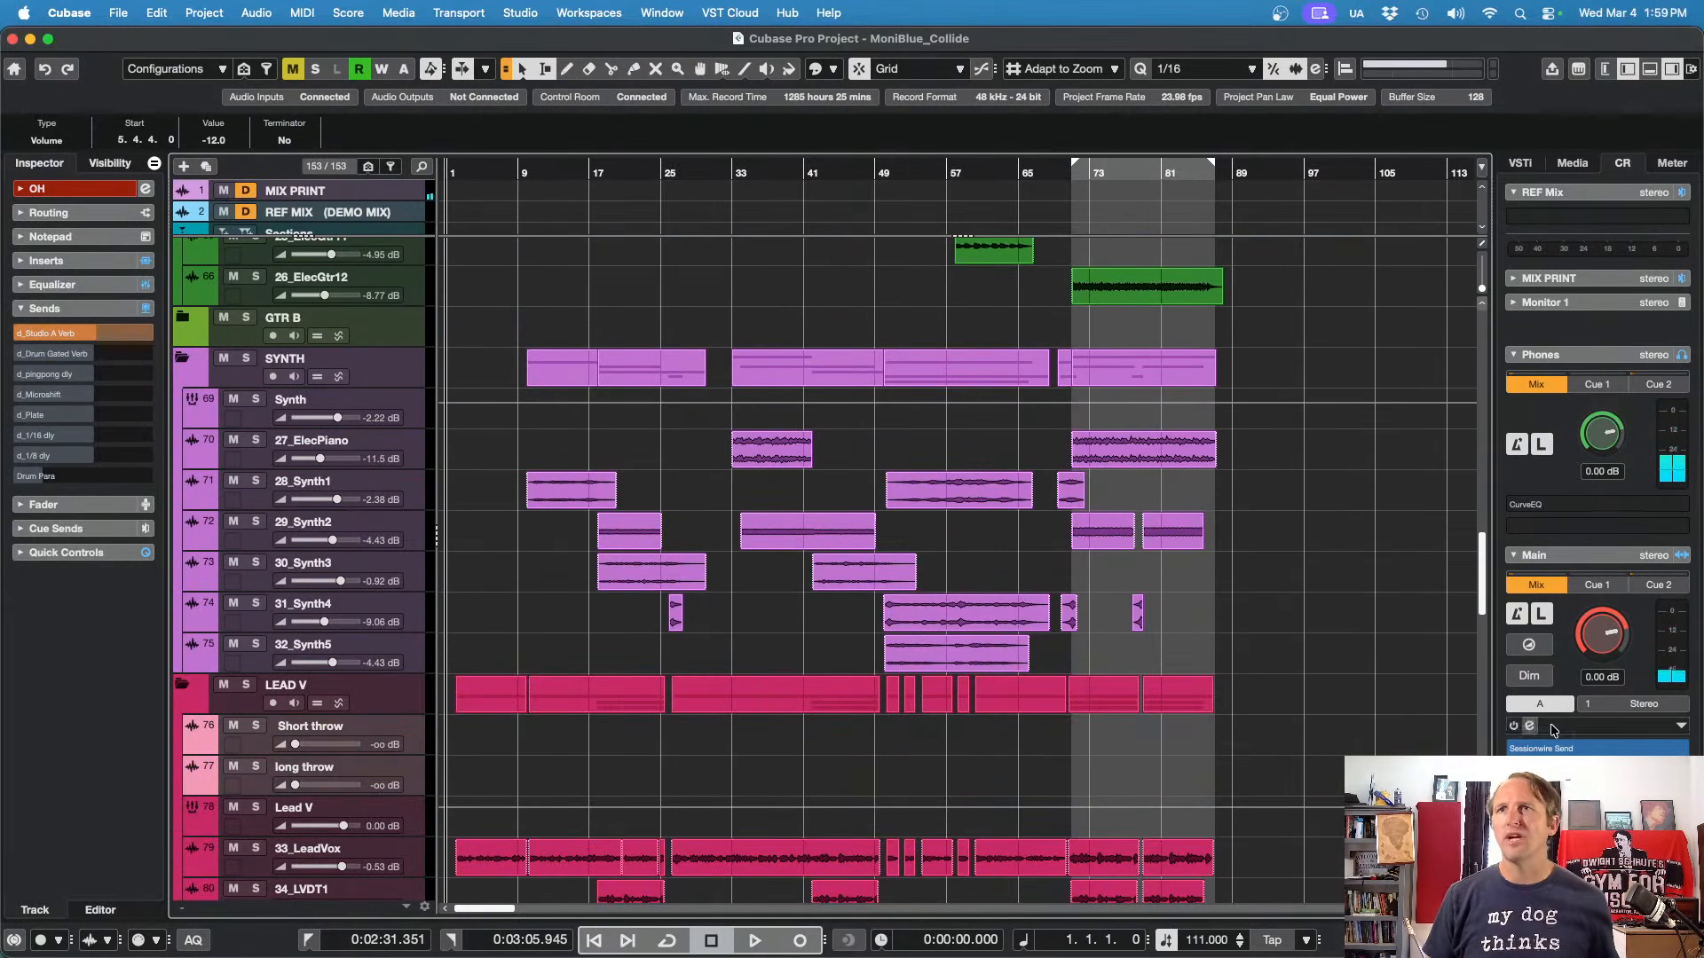
Step: Open the Control Room's CurveEQ and play the mix from about bar 34 to examine its frequency spectrum
left_click(1563, 735)
left_click(1530, 728)
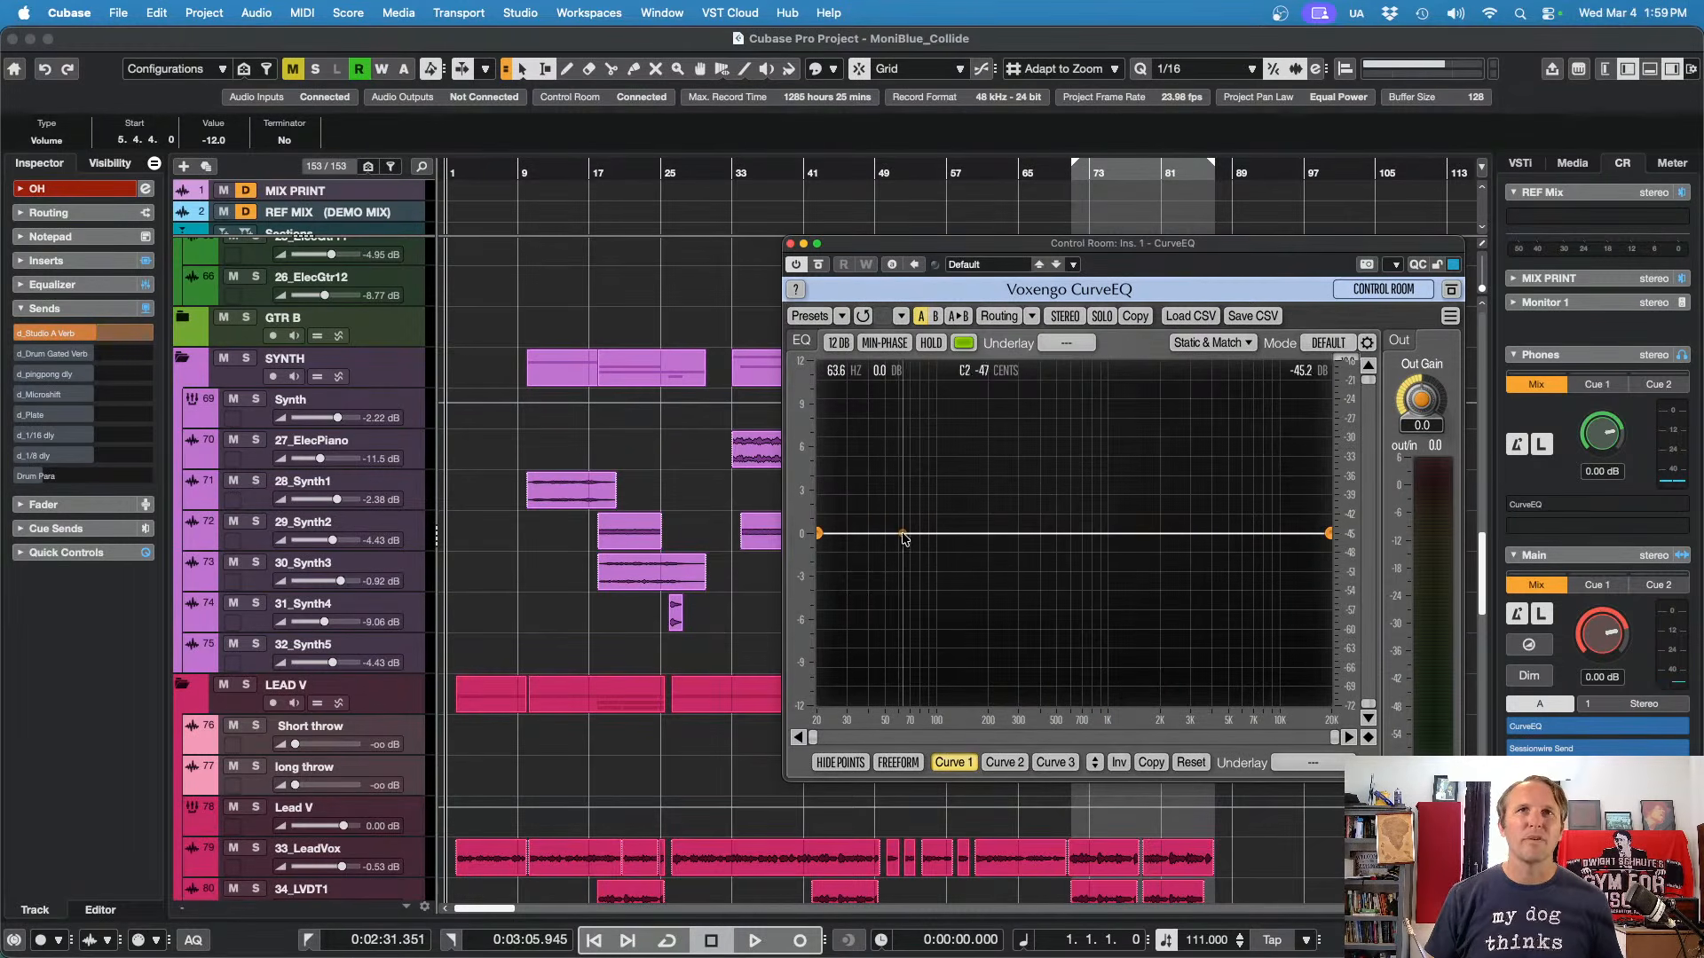
left_click(748, 174)
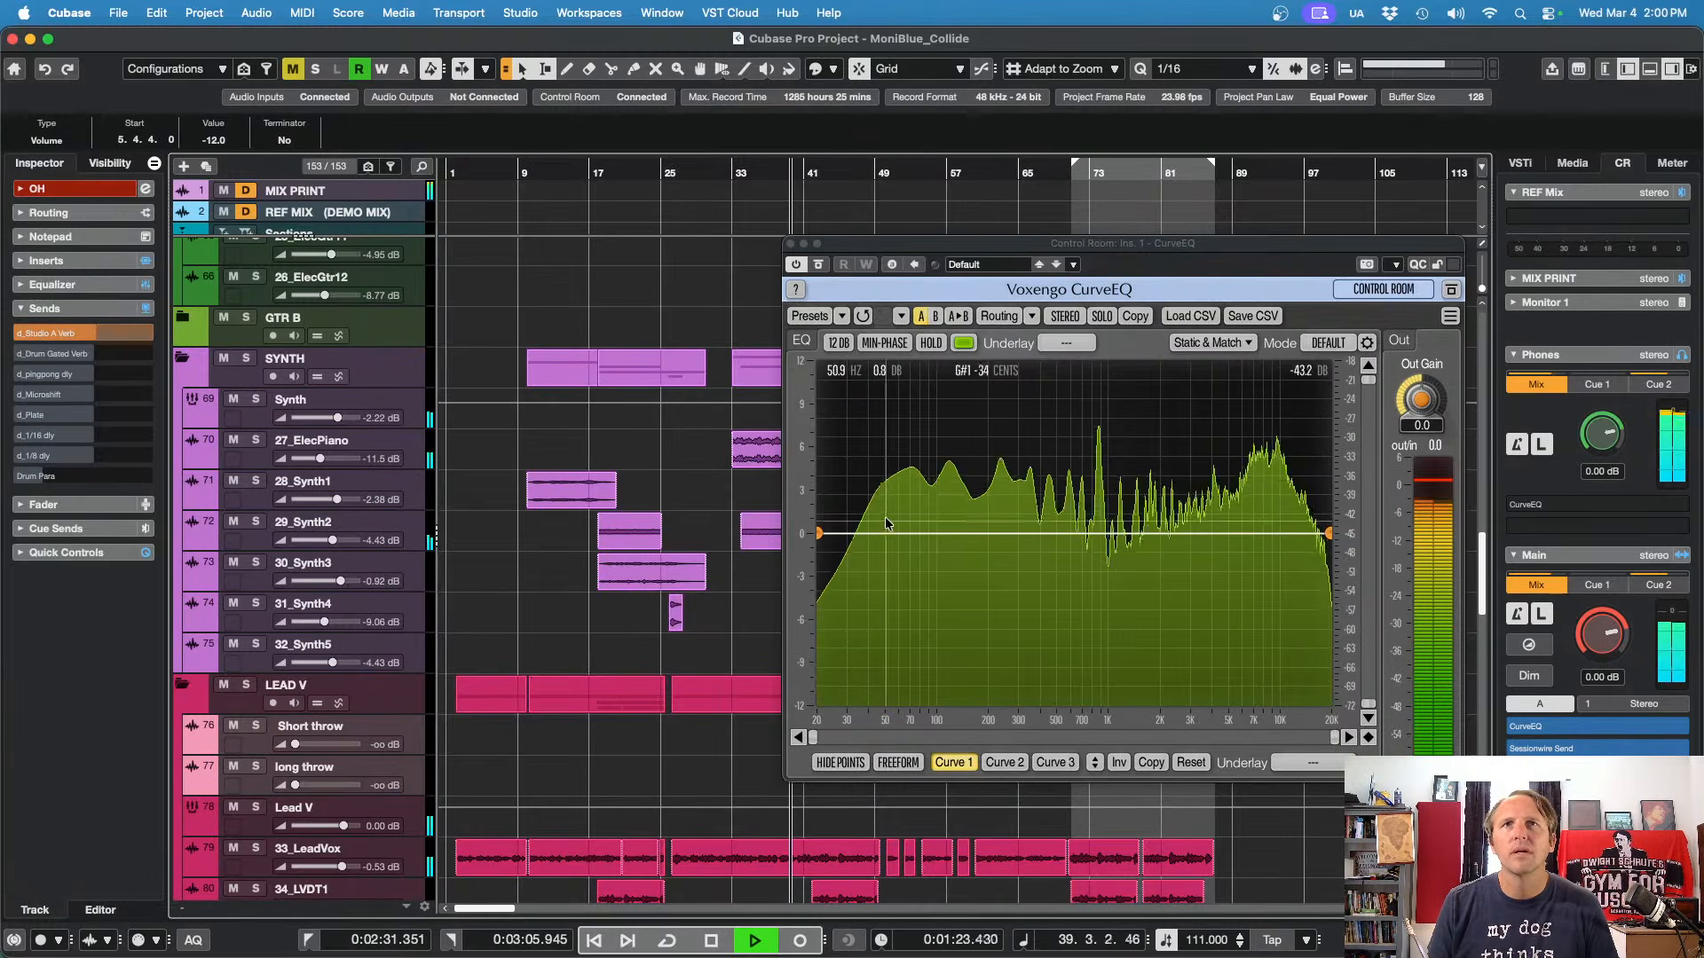
Step: Stop playback, close CurveEQ, and expand the BASS folder to select its Bass group track
key("space")
left_click(791, 244)
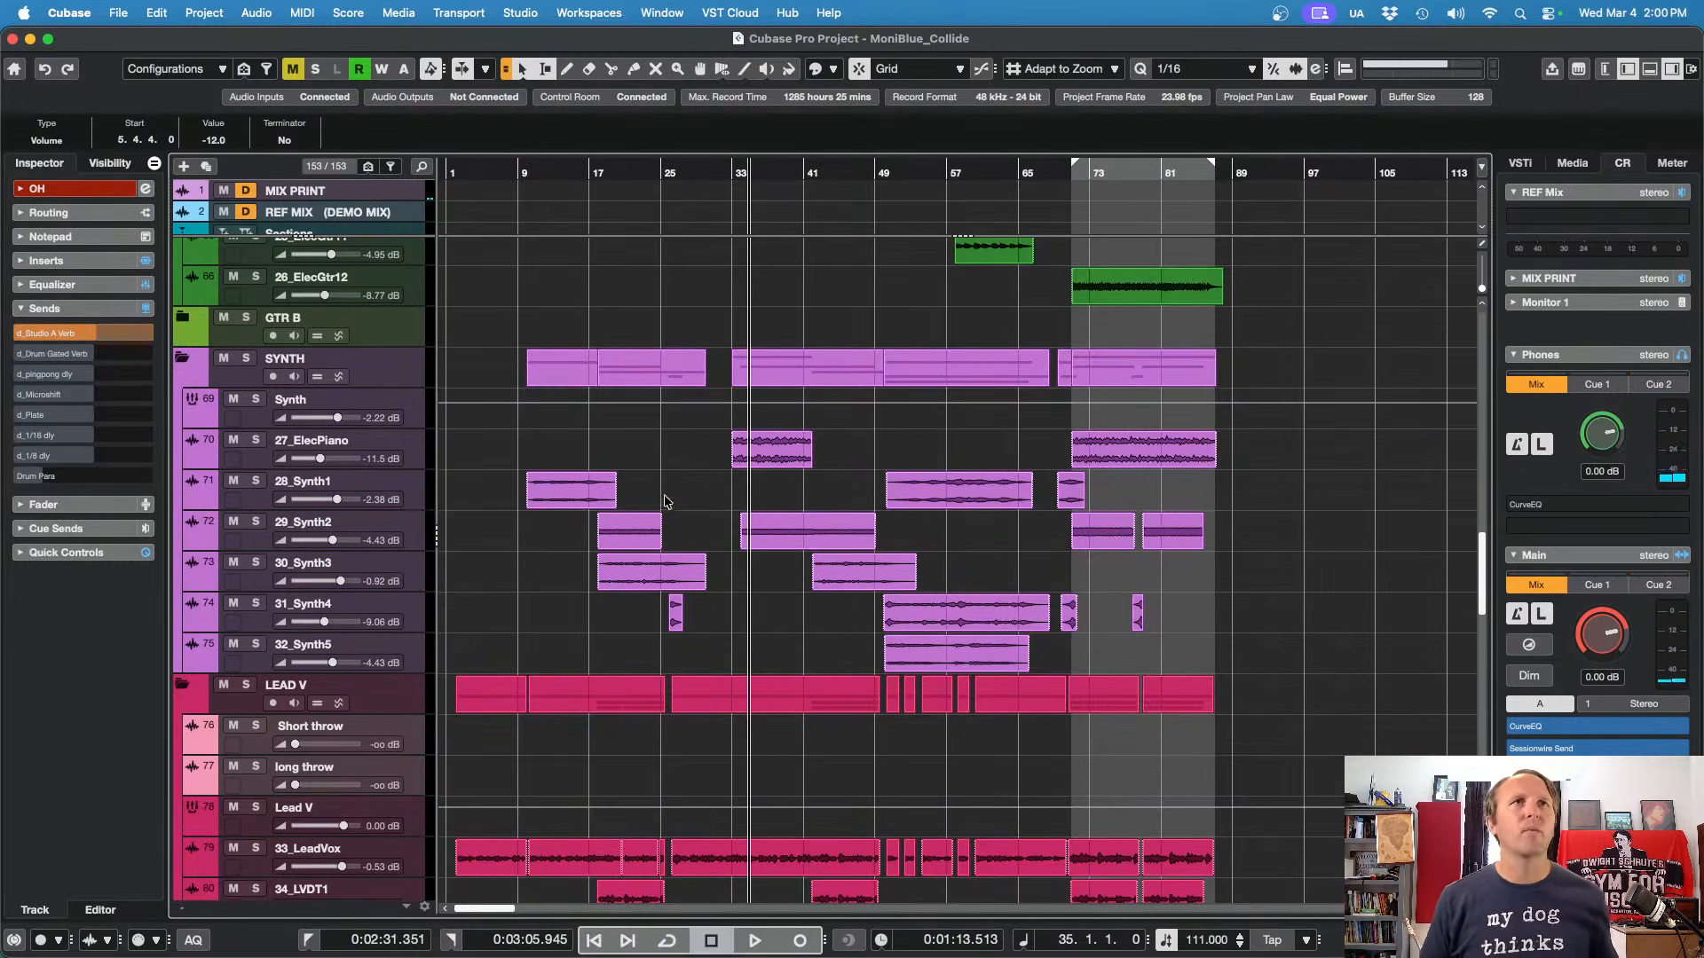
scroll(667, 502, "up", 10)
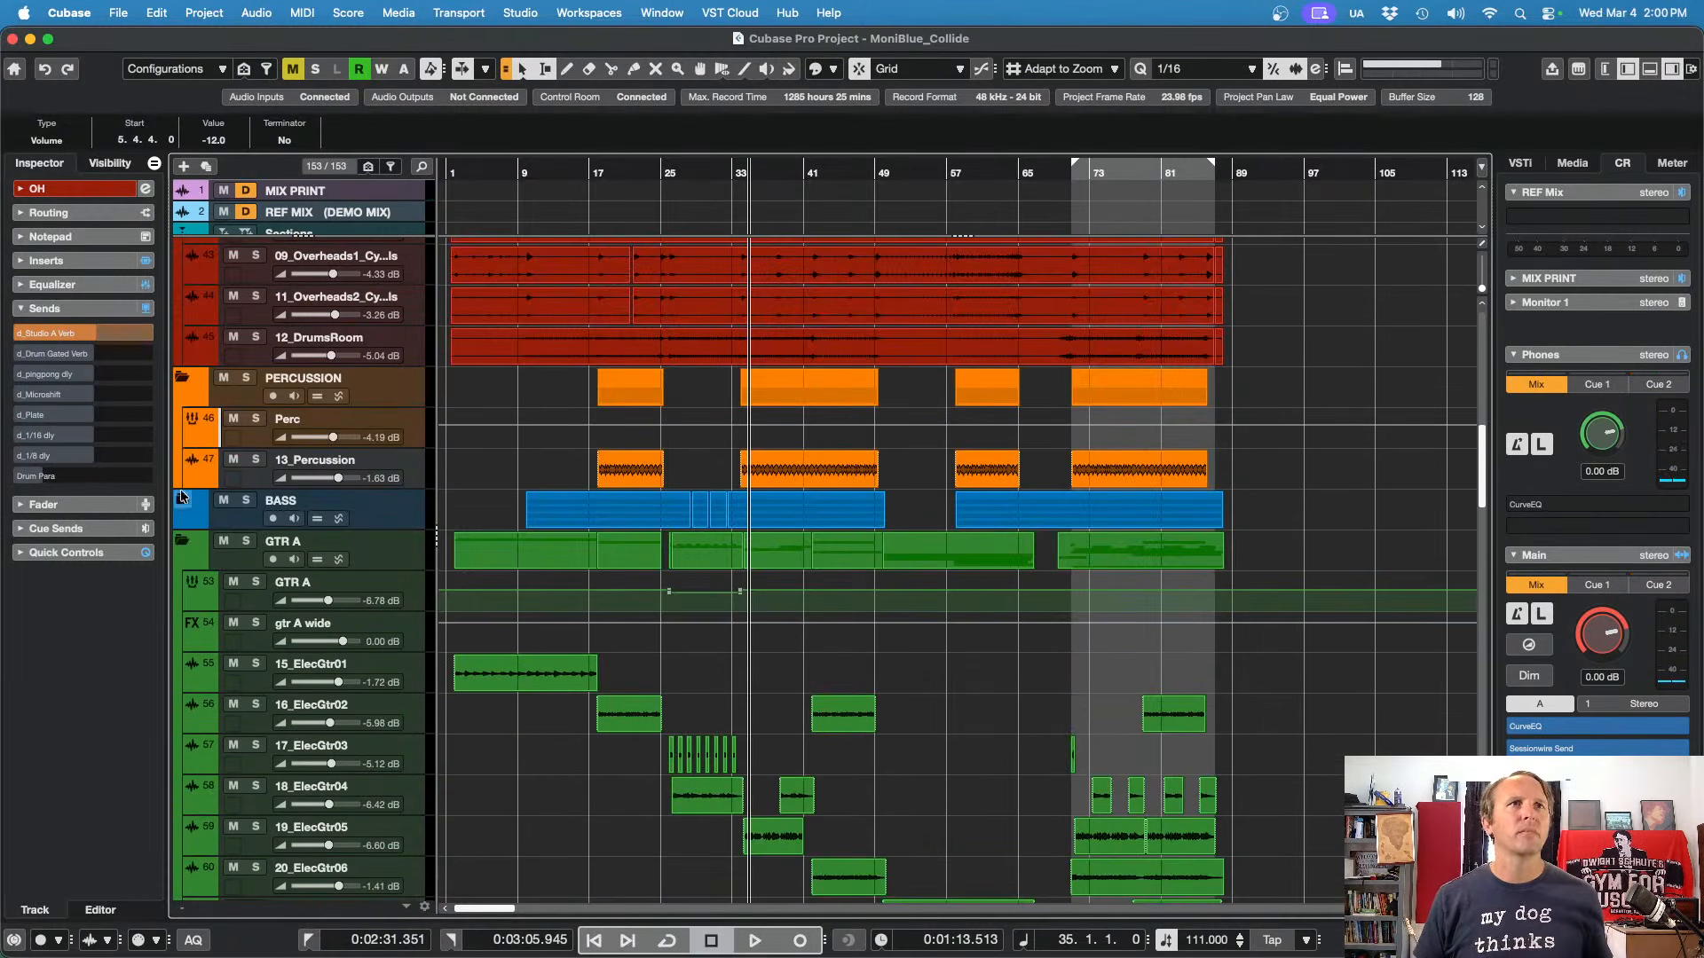
left_click(182, 499)
left_click(365, 647)
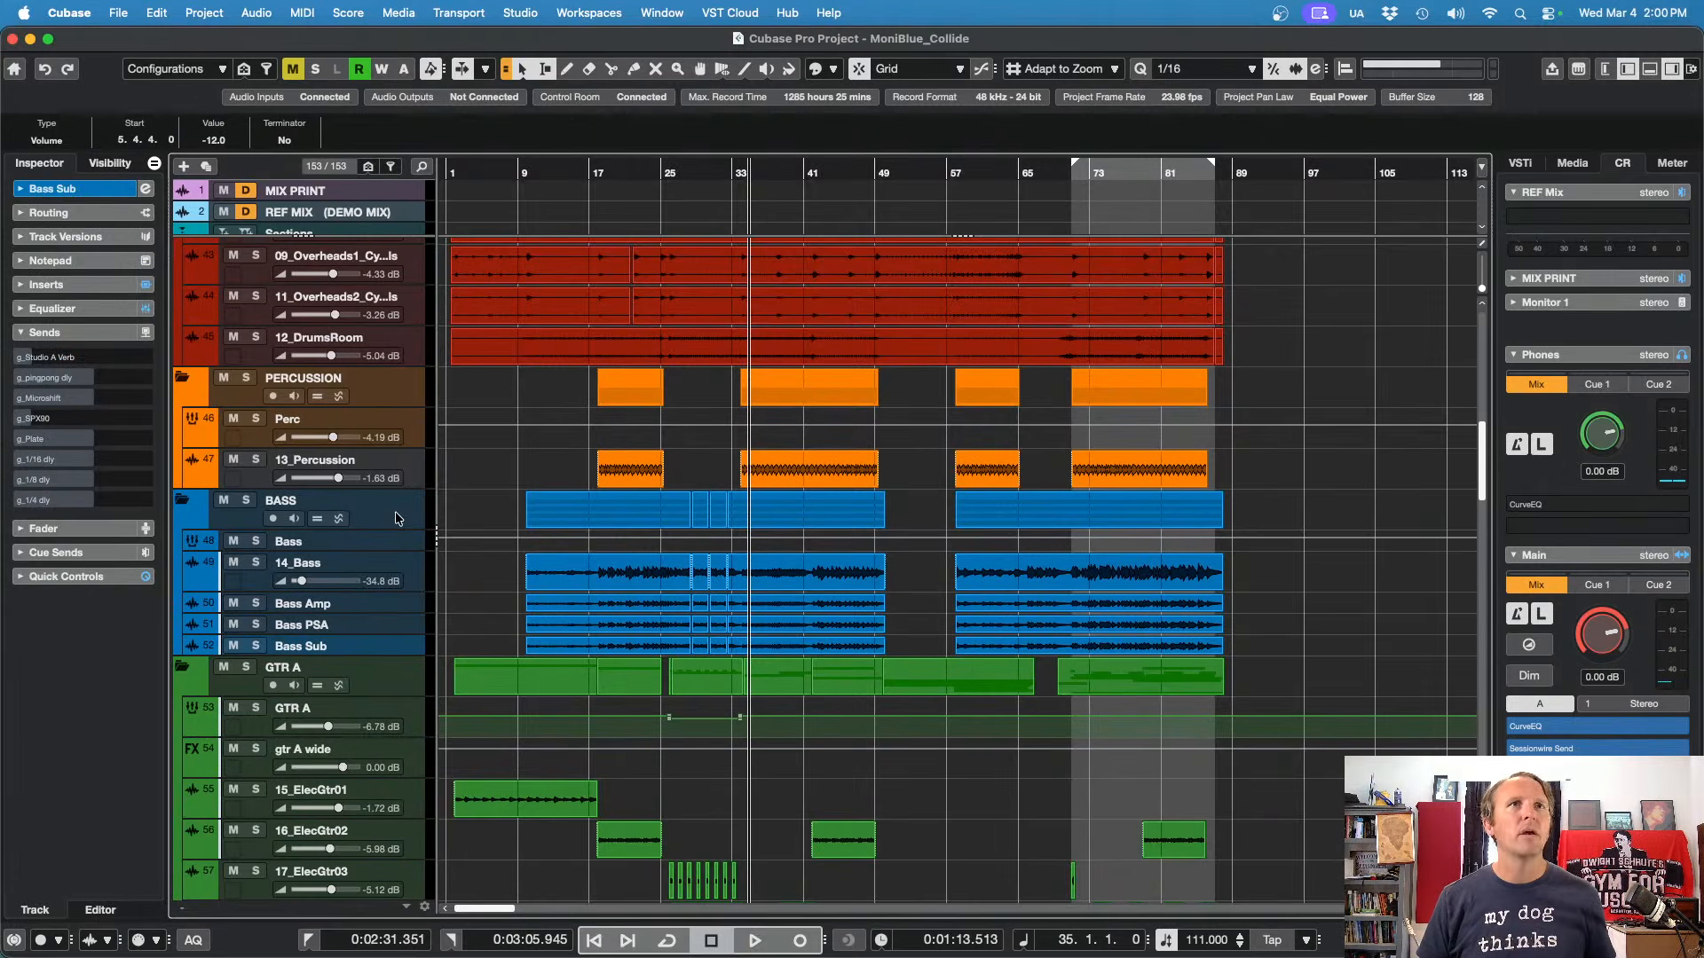
left_click(383, 542)
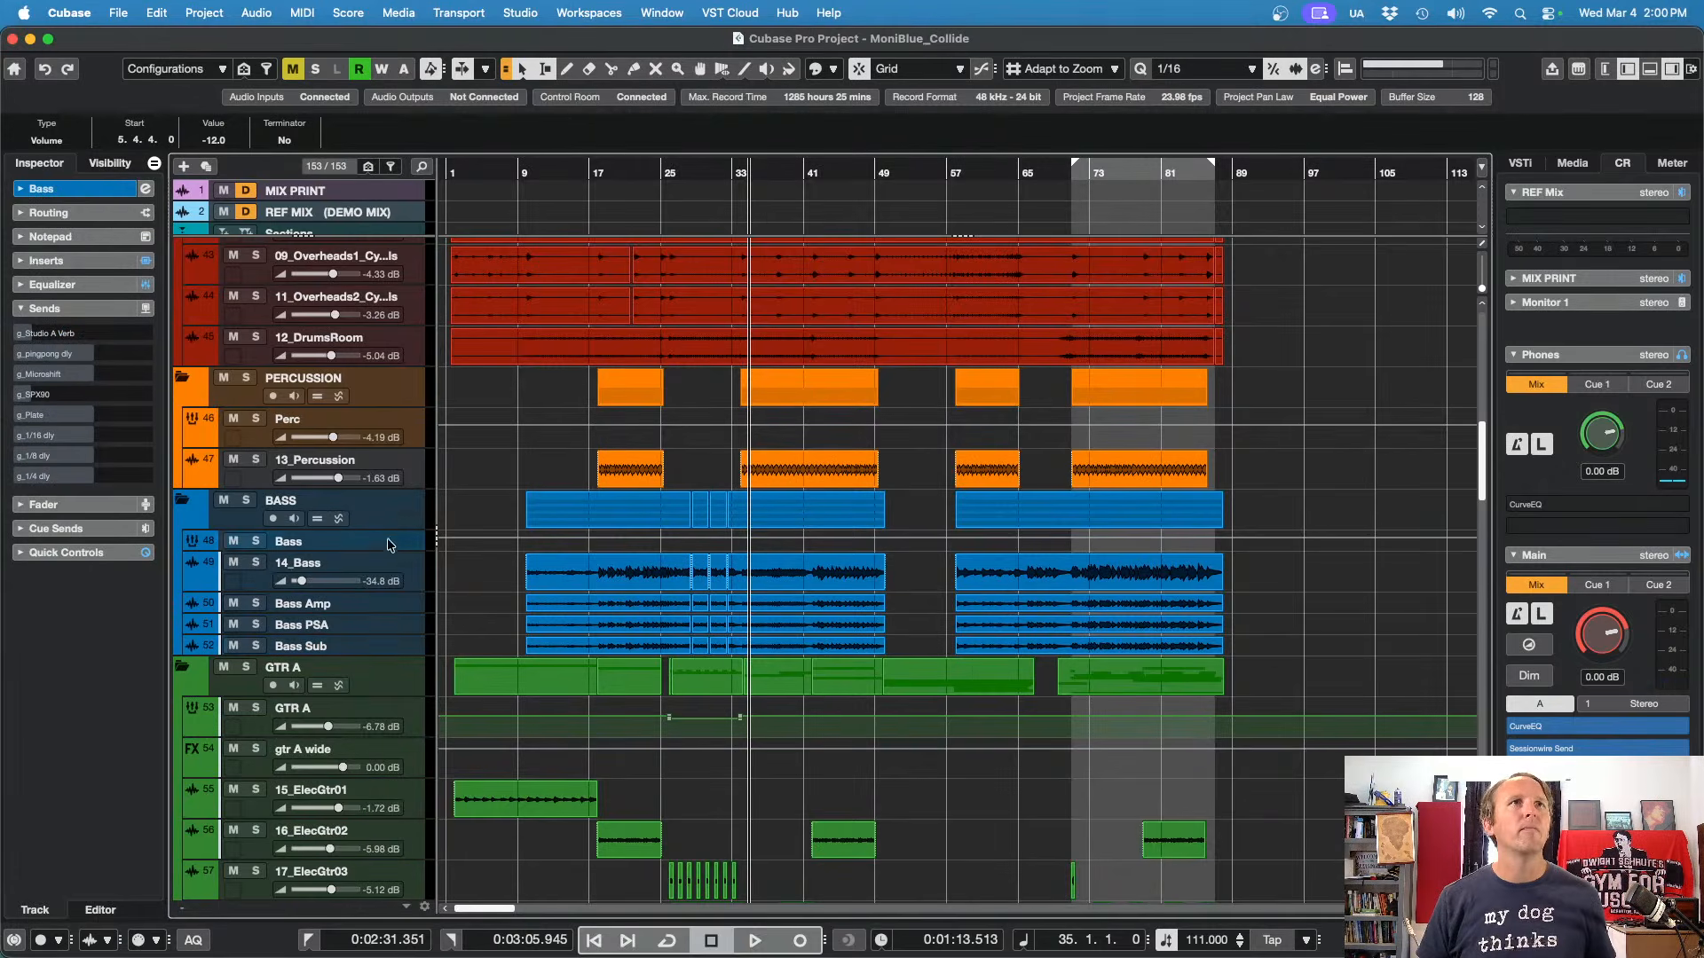
Step: Add a Frequency EQ to the Bass group's insert slot after the UADx compressor and start playback
left_click(68, 262)
left_click(89, 432)
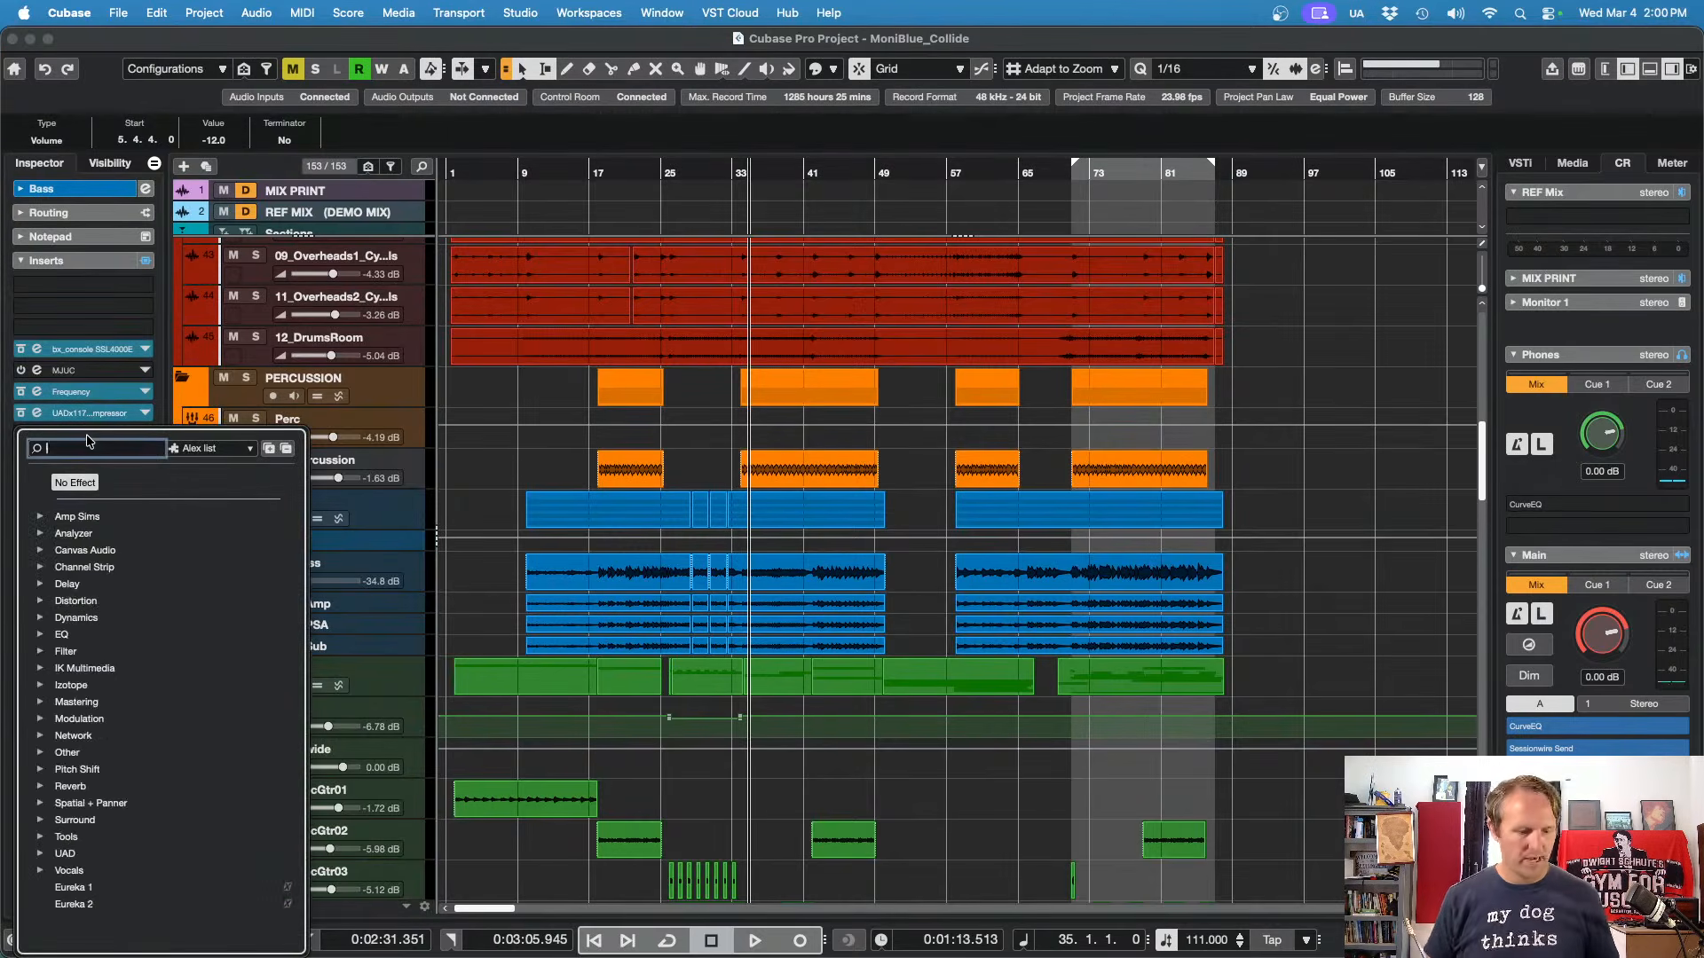
type("freq")
key("Return")
key("space")
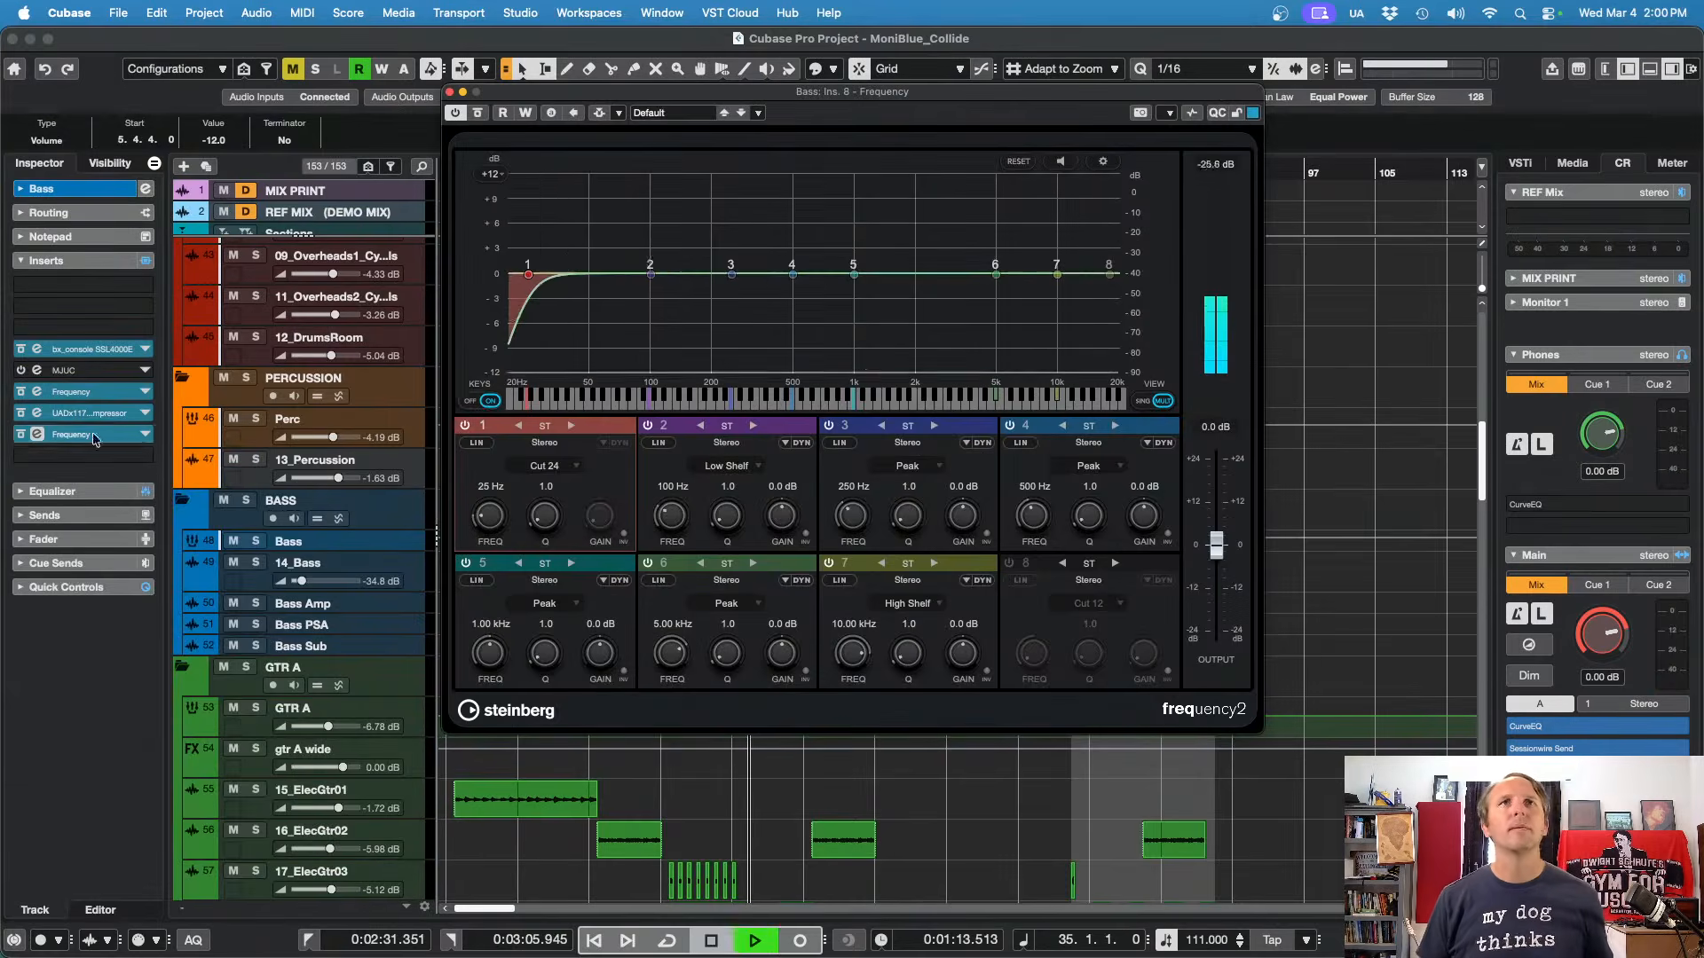
Step: In Frequency, set band 1 to Cut 12 at 63 Hz and boost band 3 by 1.5 dB at 107 Hz
left_click_drag(528, 274, 578, 283)
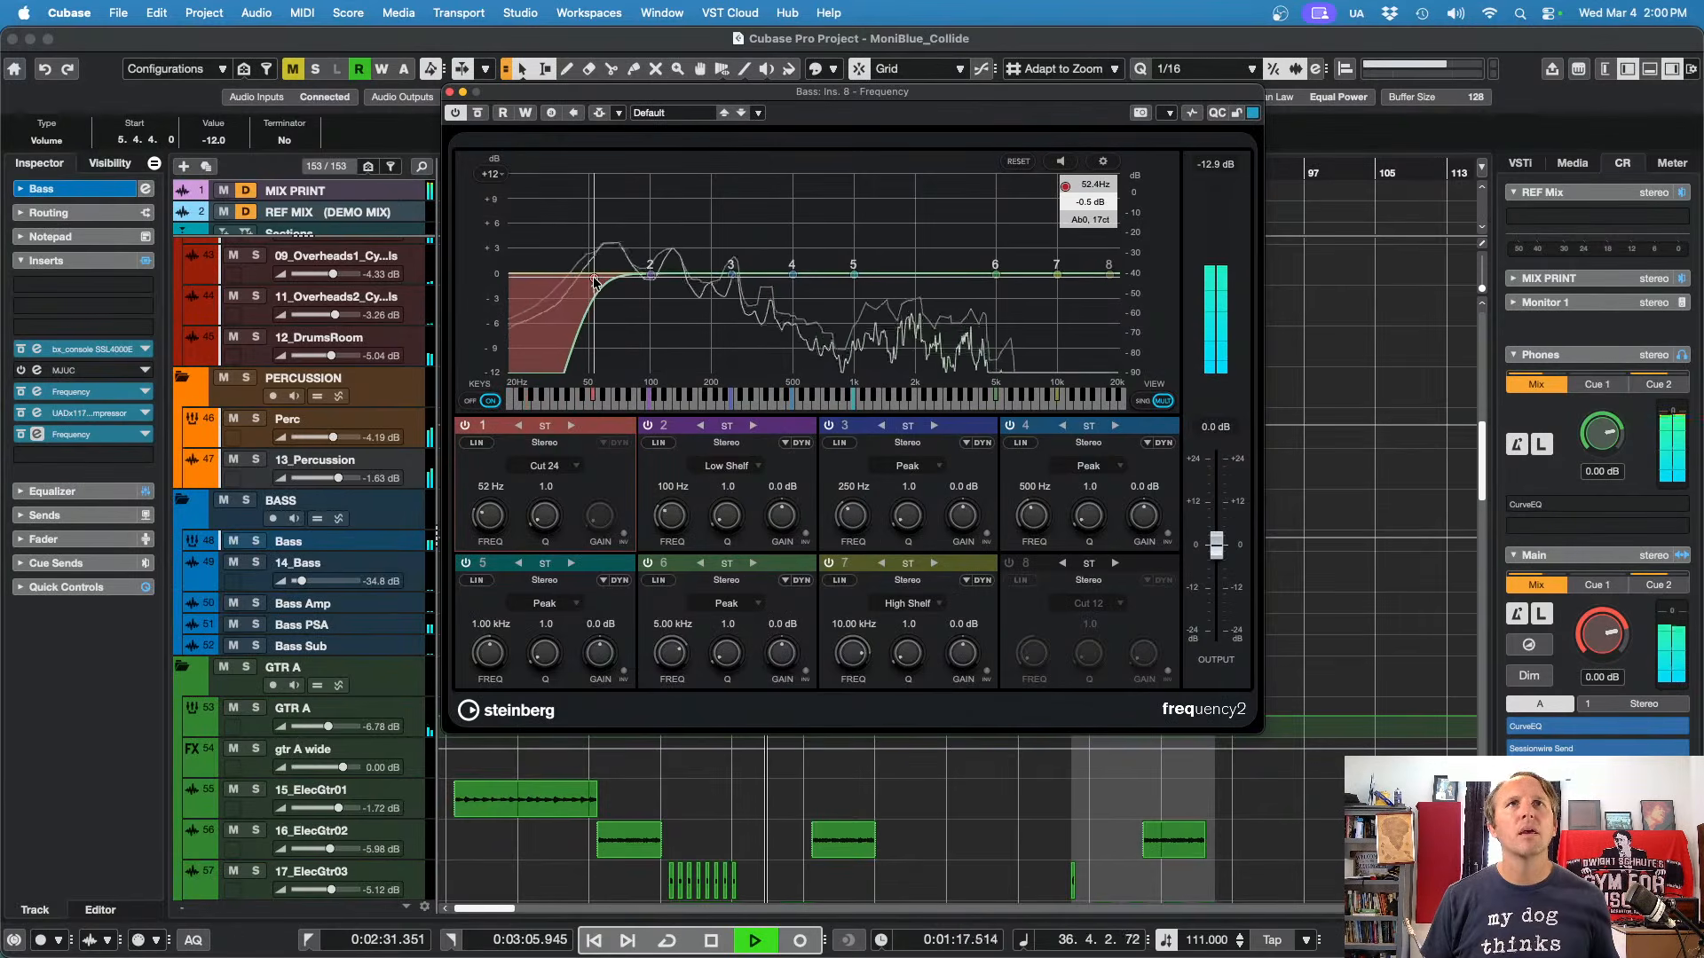
left_click_drag(599, 286, 606, 284)
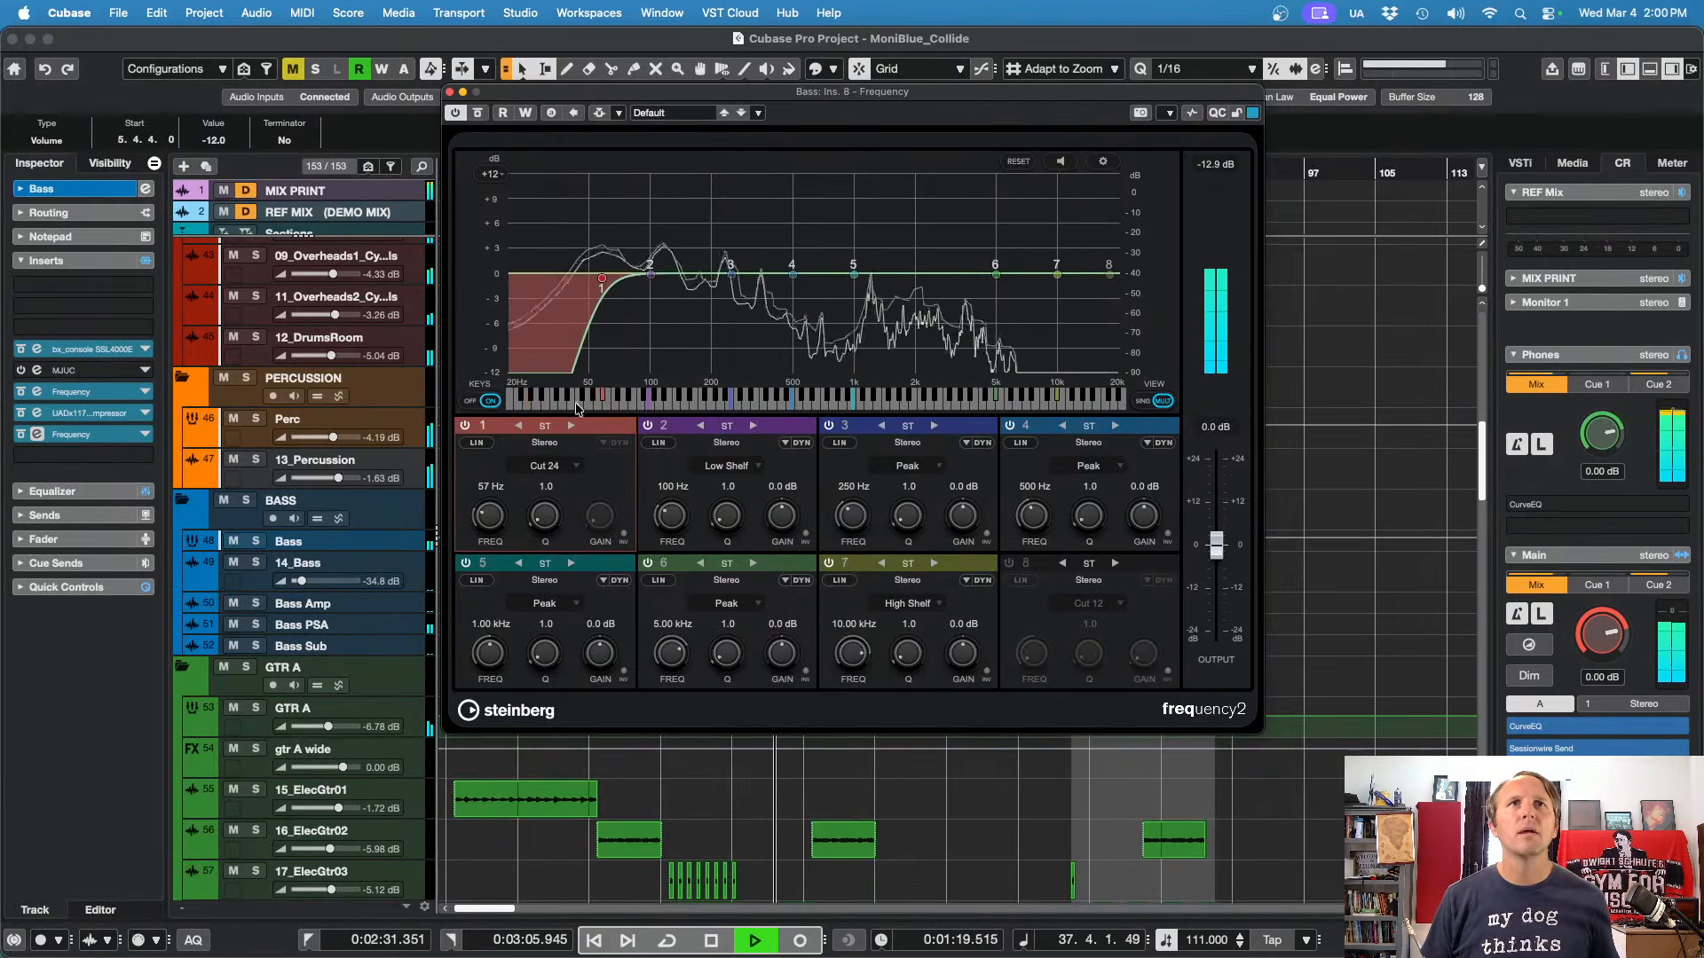
left_click(568, 470)
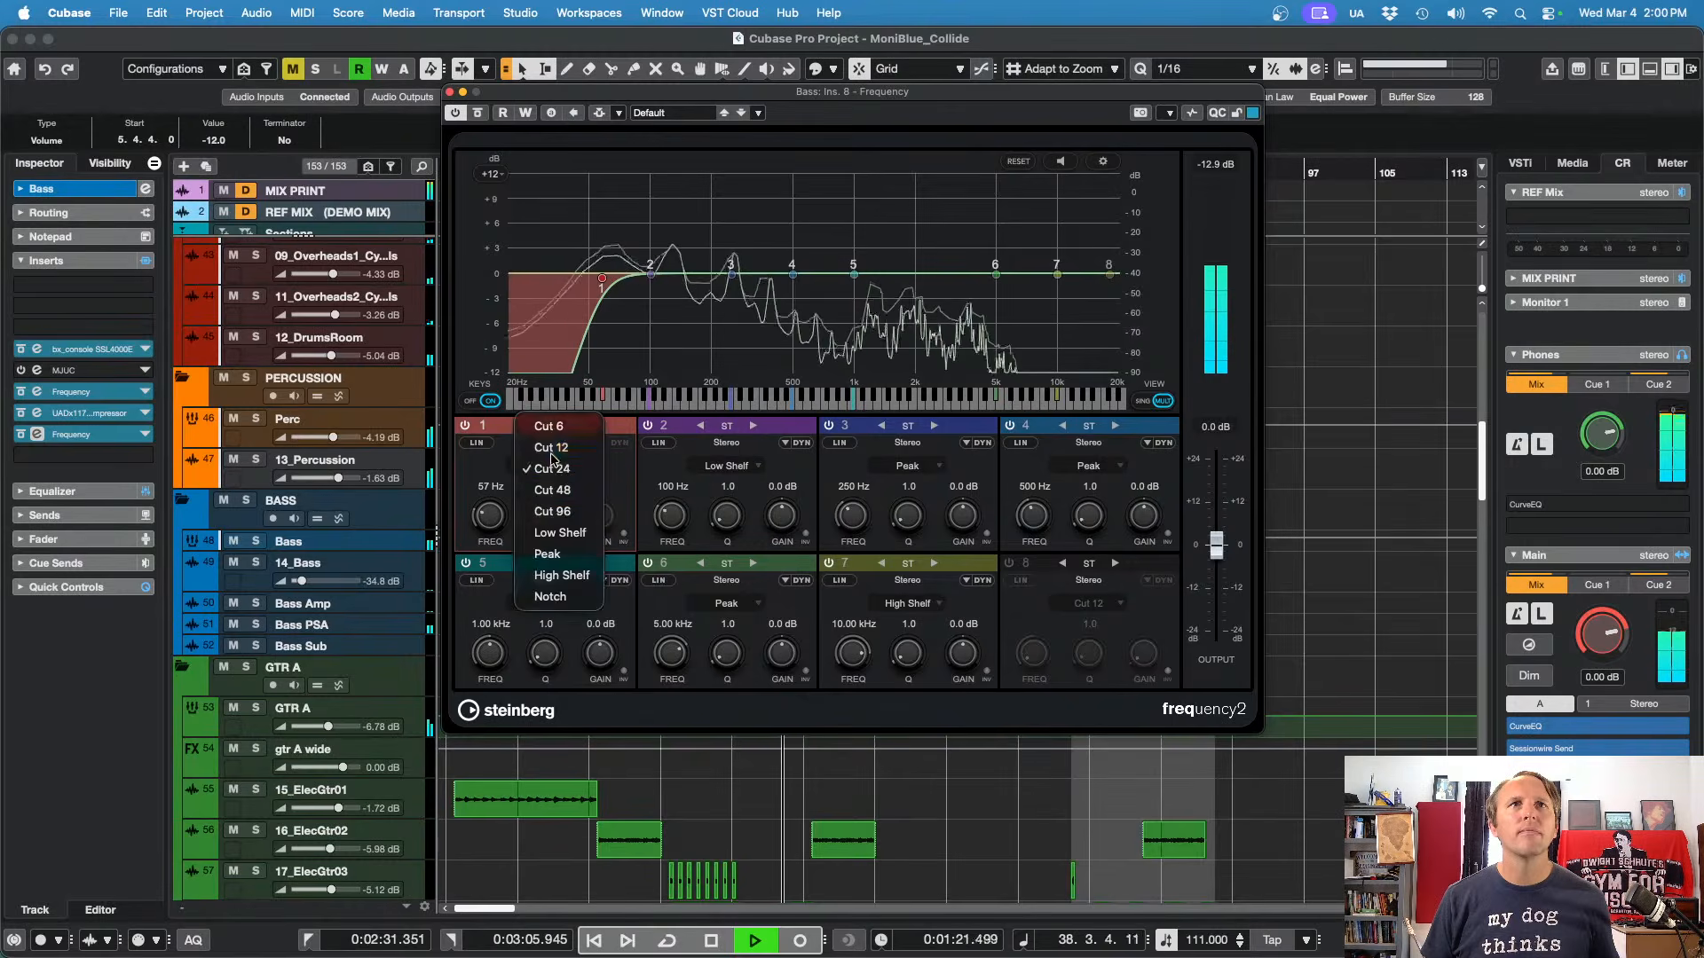
left_click(543, 448)
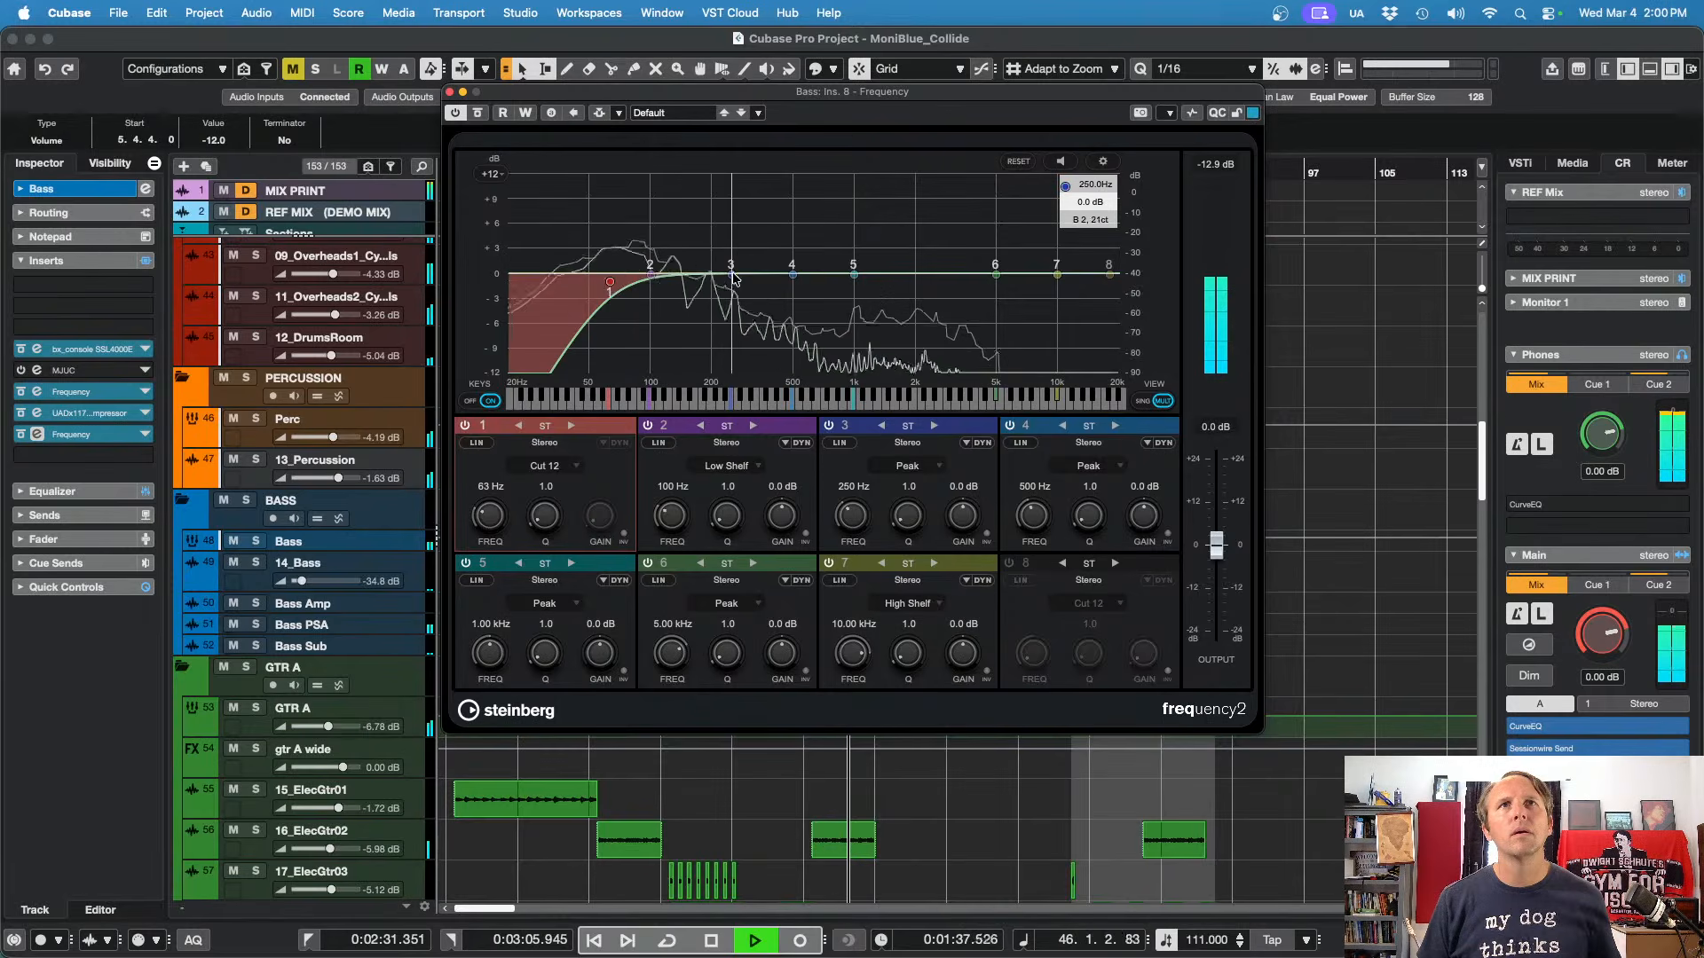
left_click_drag(732, 275, 658, 265)
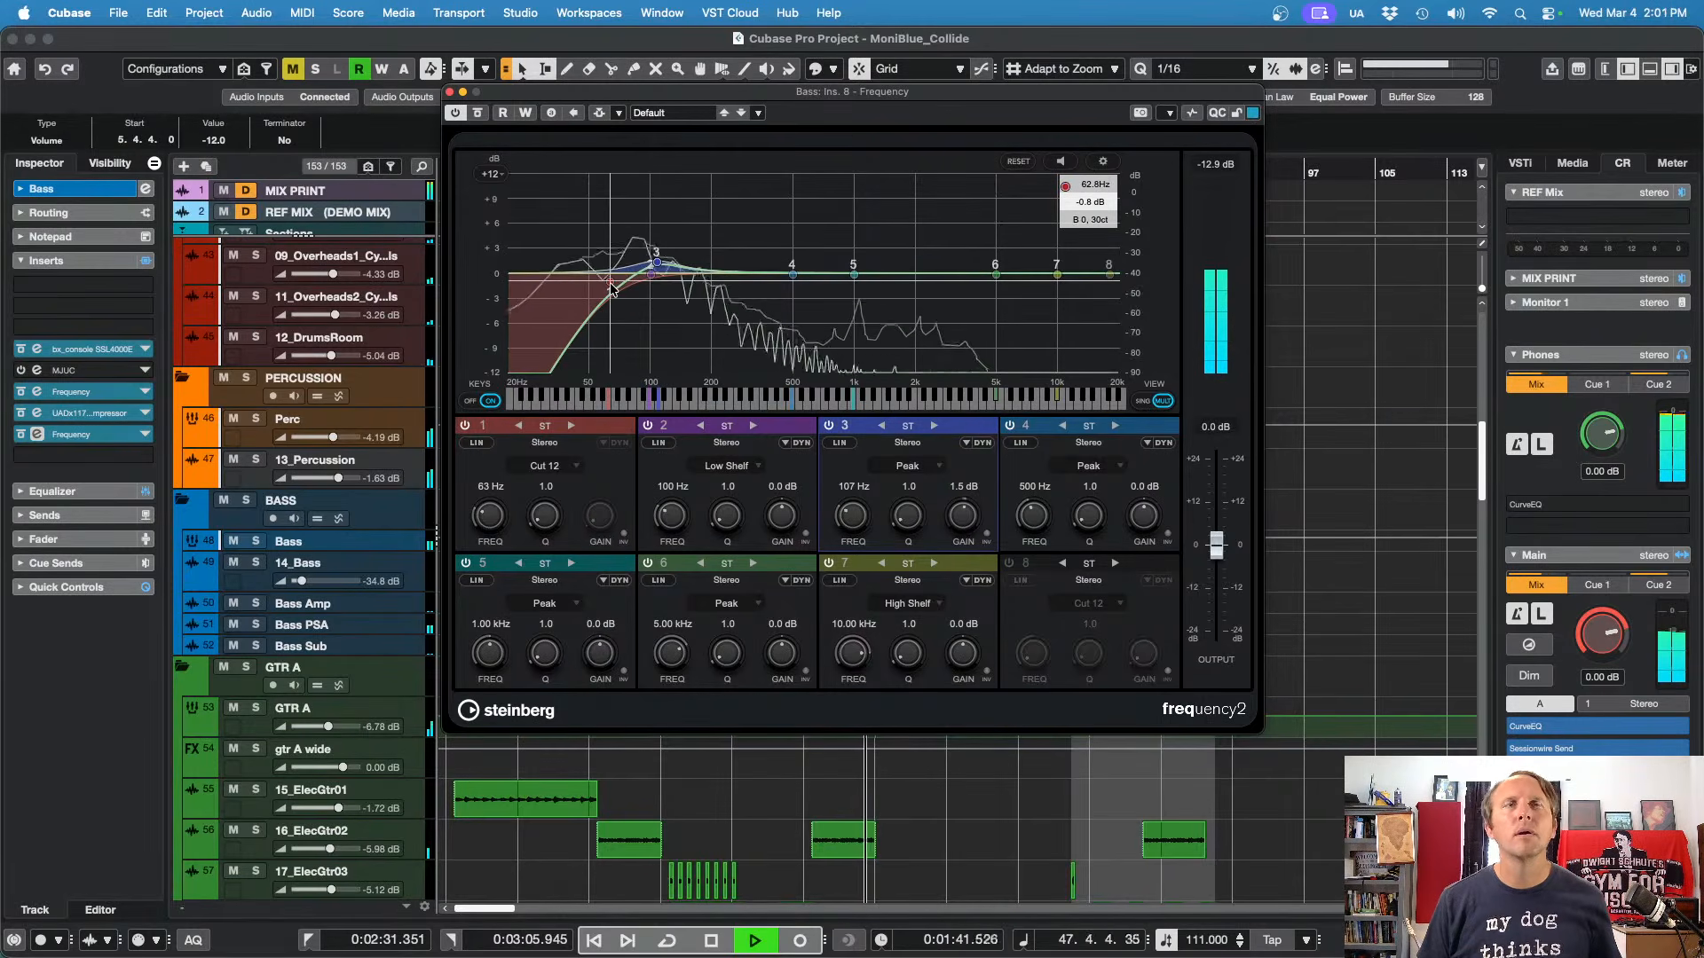
Step: Solo the Bass group, compare its sound with the new Frequency EQ bypassed and active, and close the plug-in
key("s")
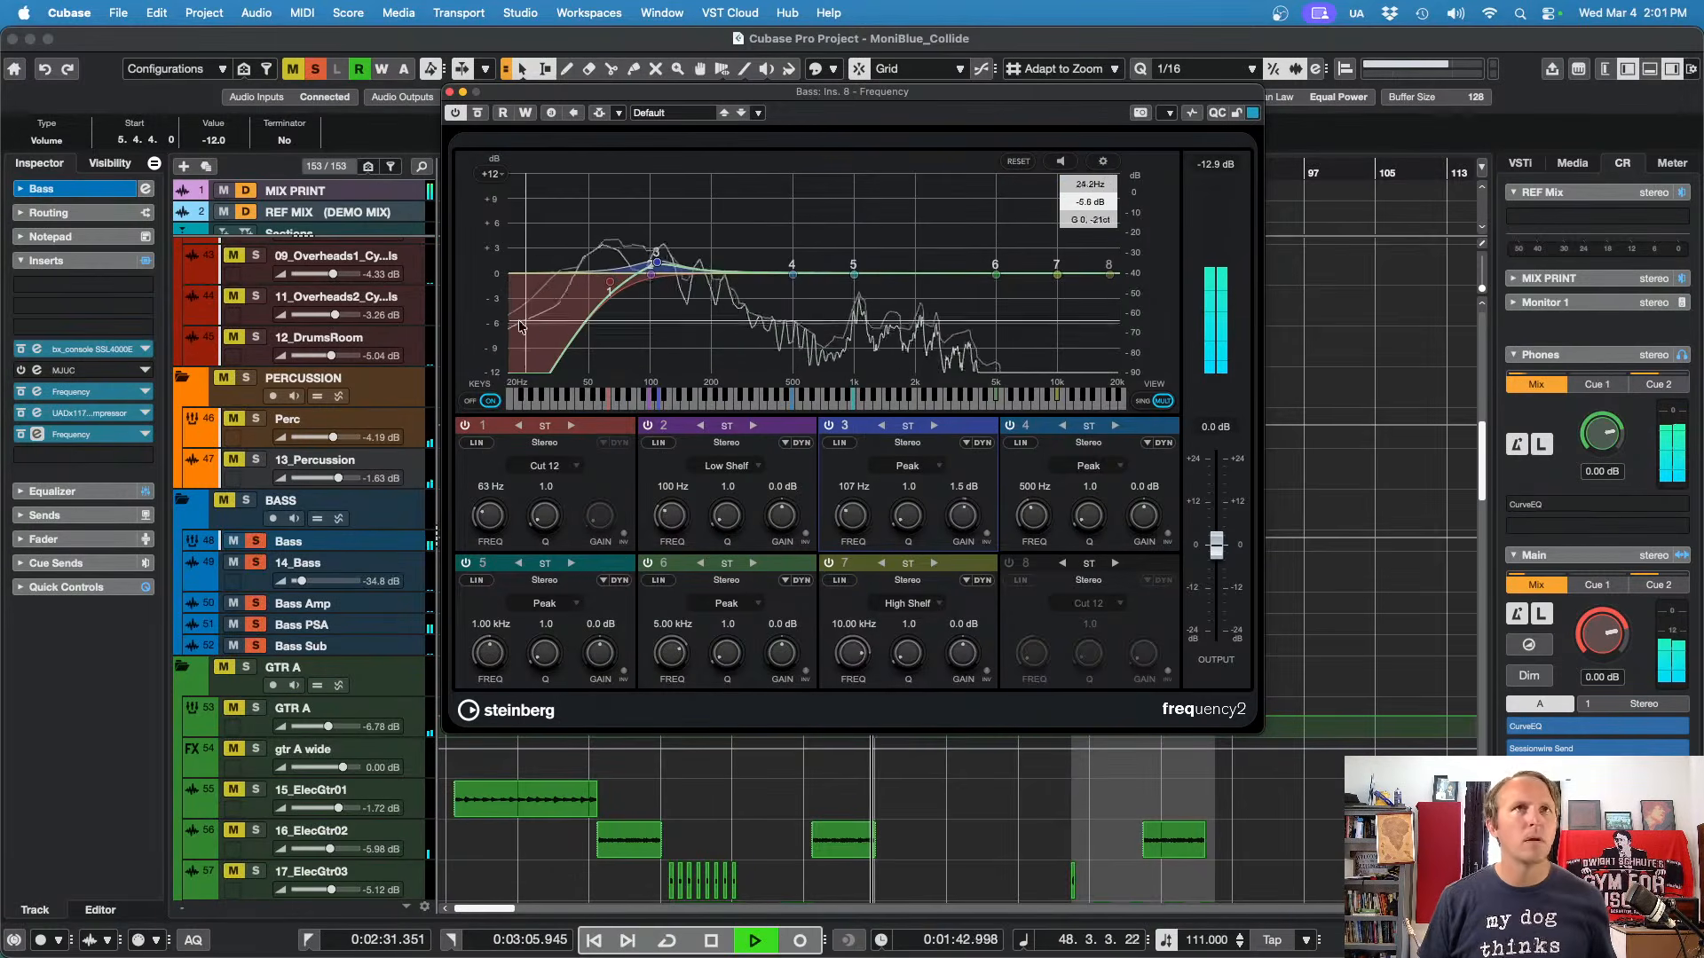
left_click(478, 113)
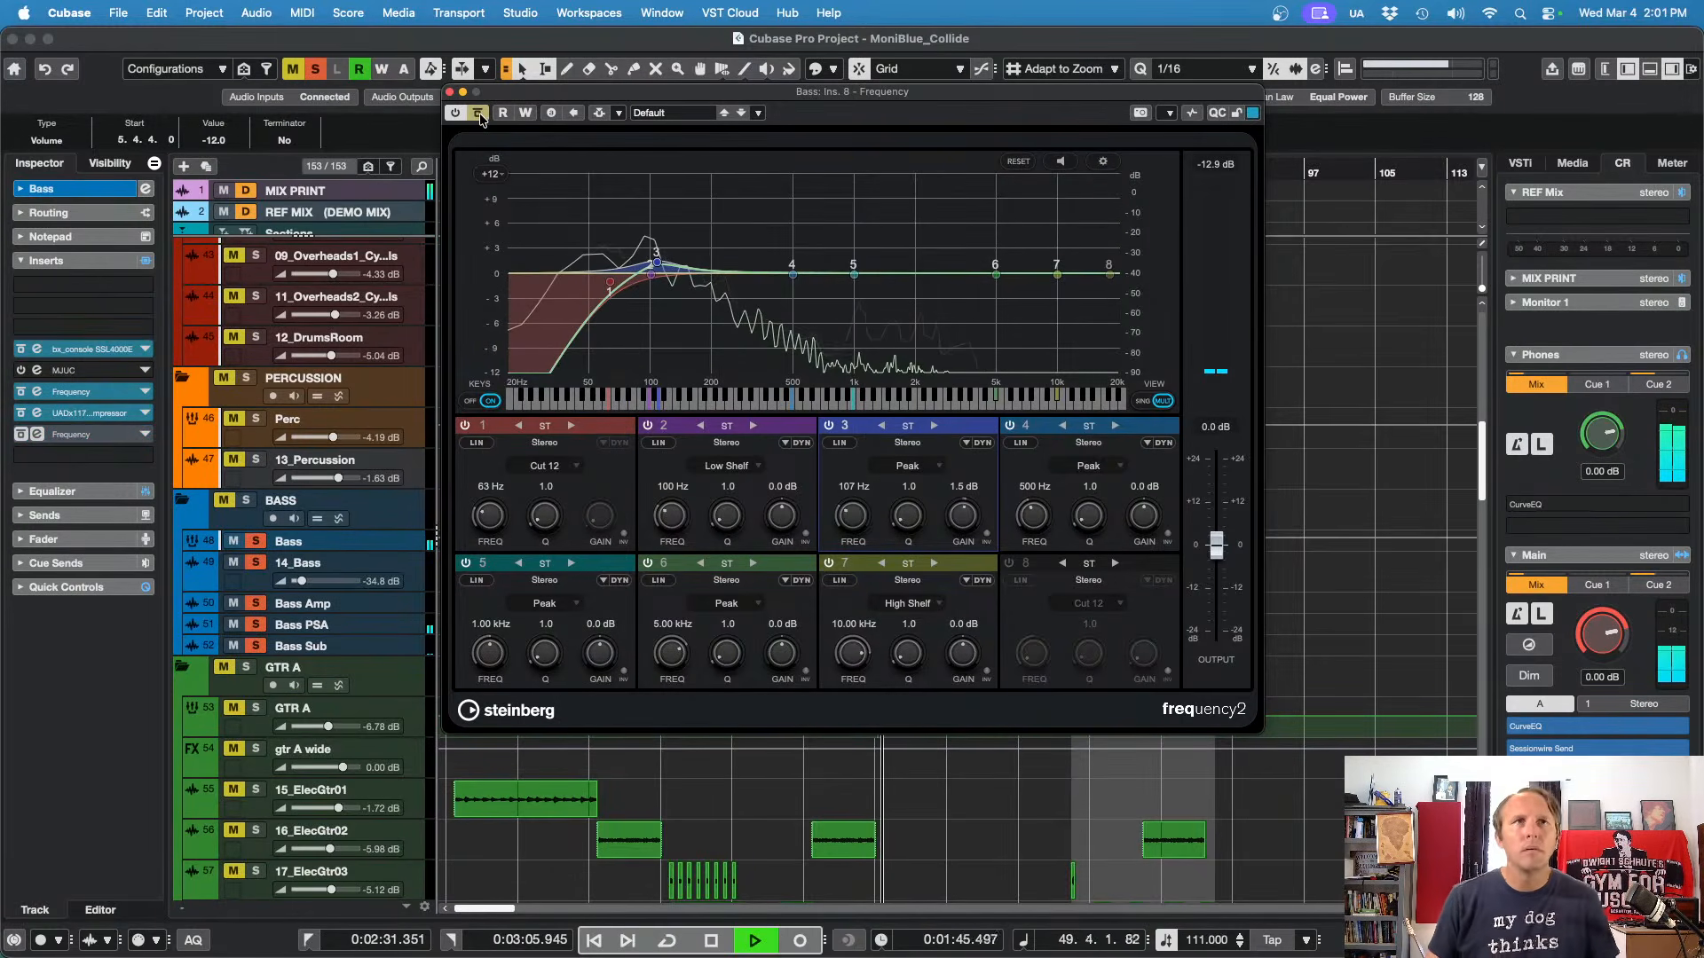
key("space")
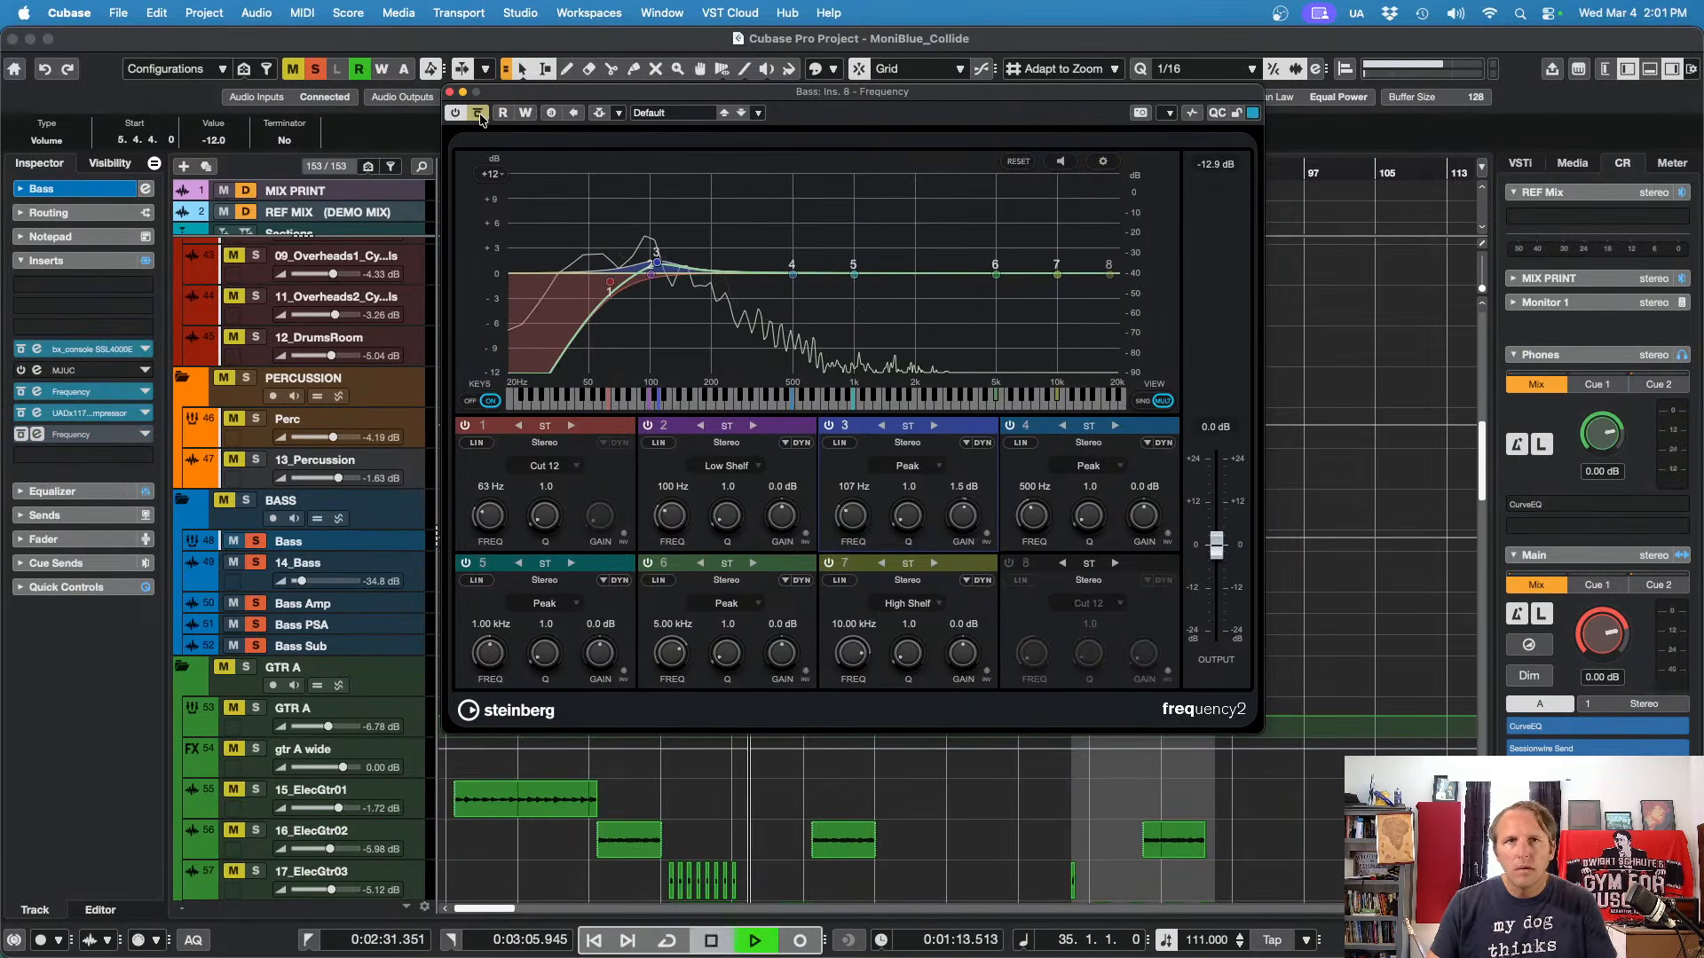
key("space")
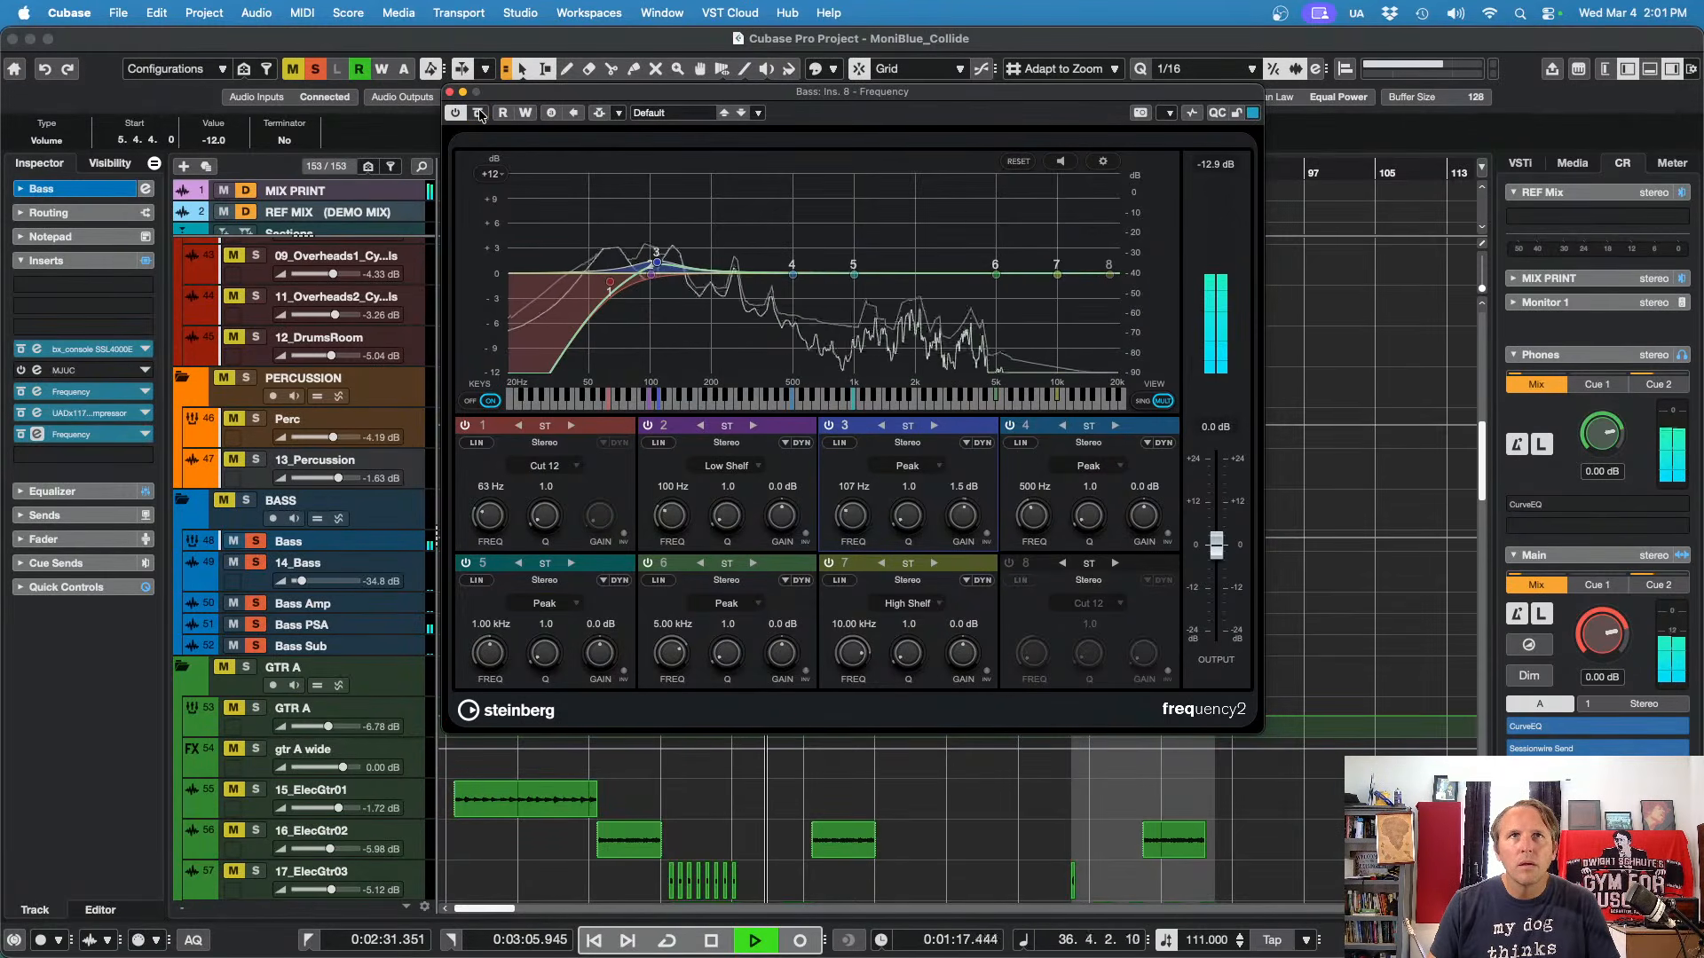
key("space")
left_click(450, 91)
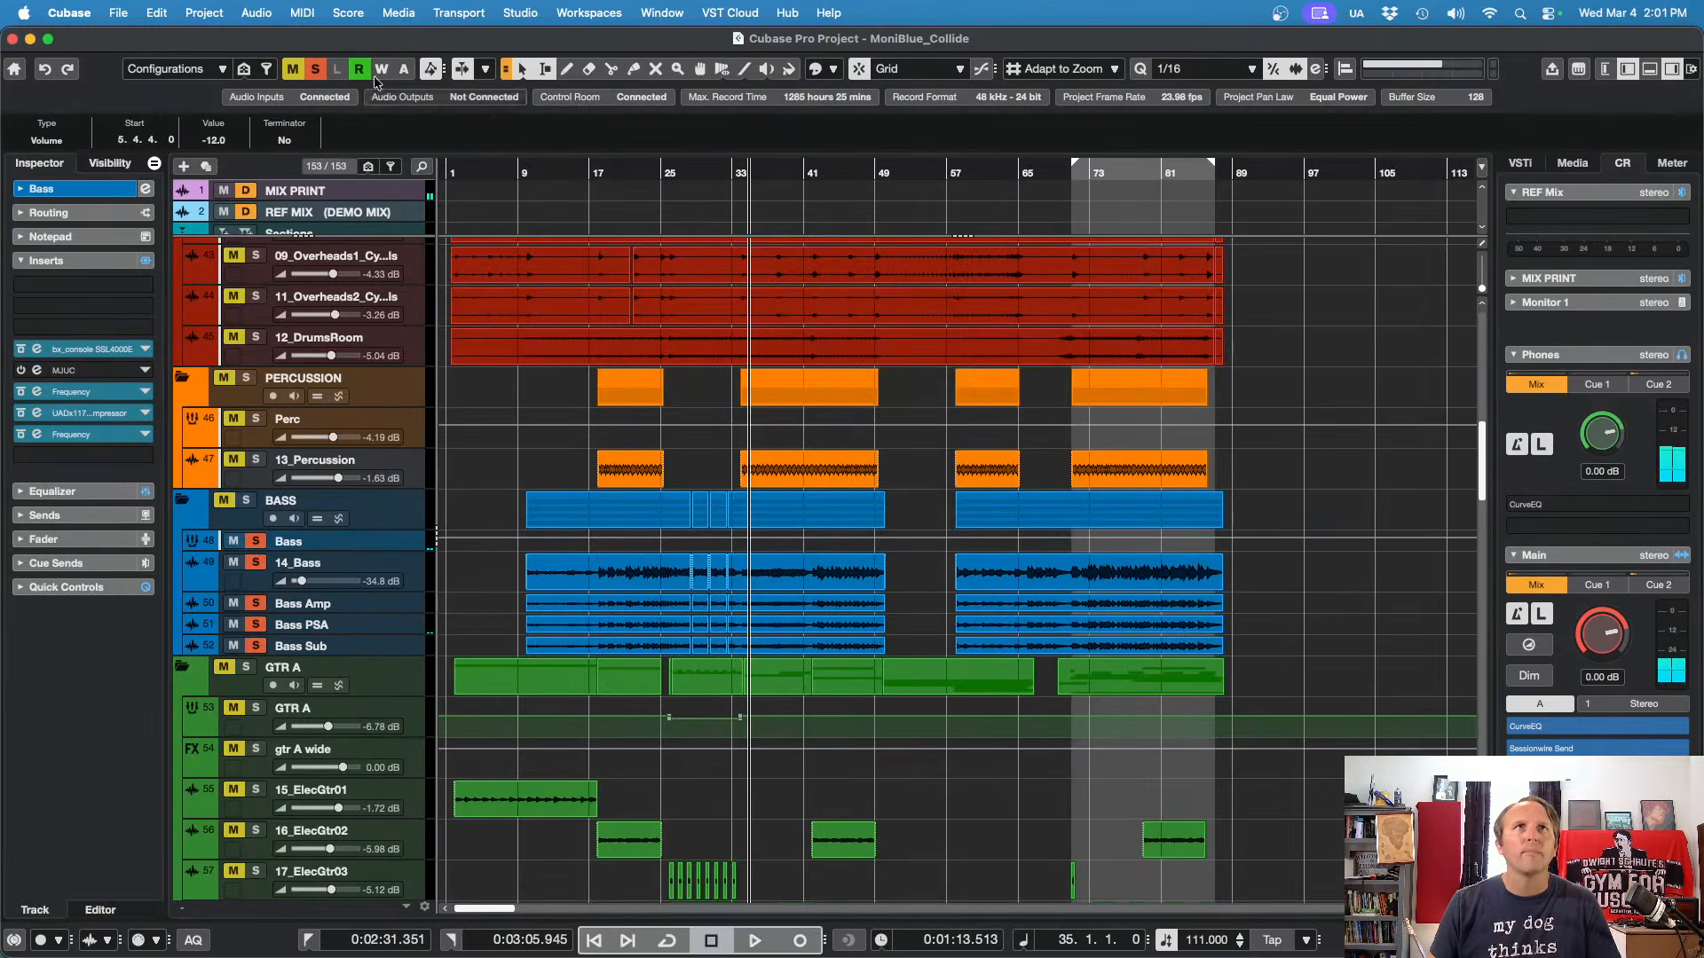
Step: Clear all solos and play the full mix, comparing the Bass group's last Frequency insert bypassed and active
left_click(315, 69)
key("space")
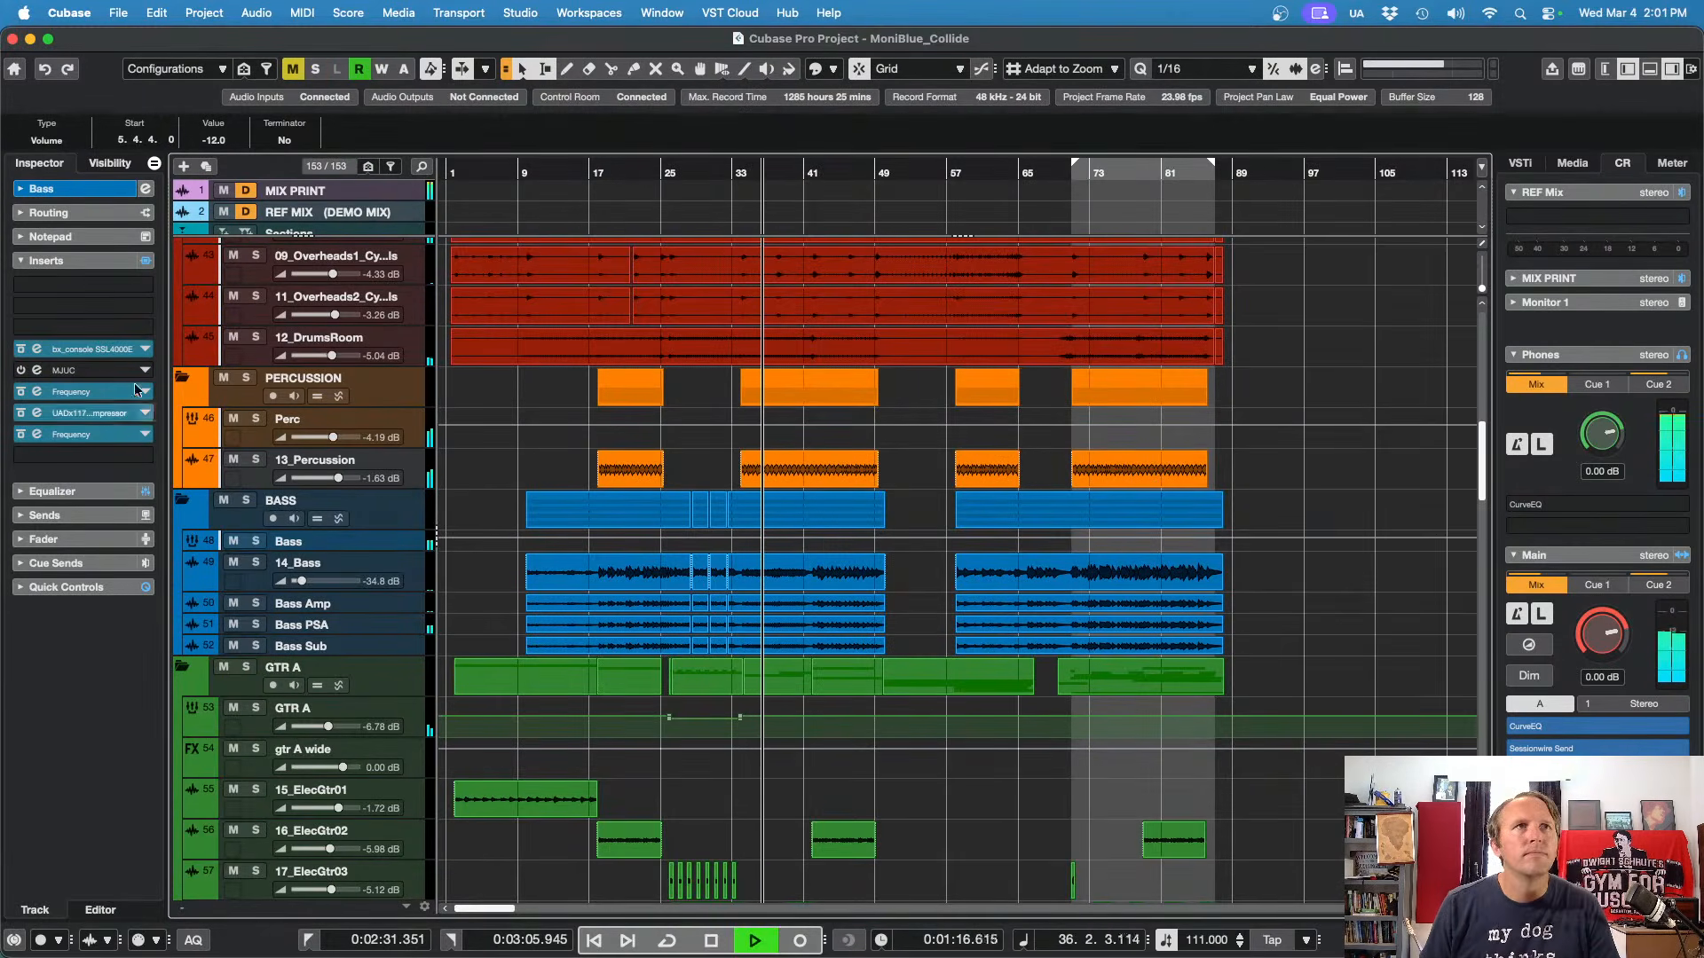
left_click(20, 435)
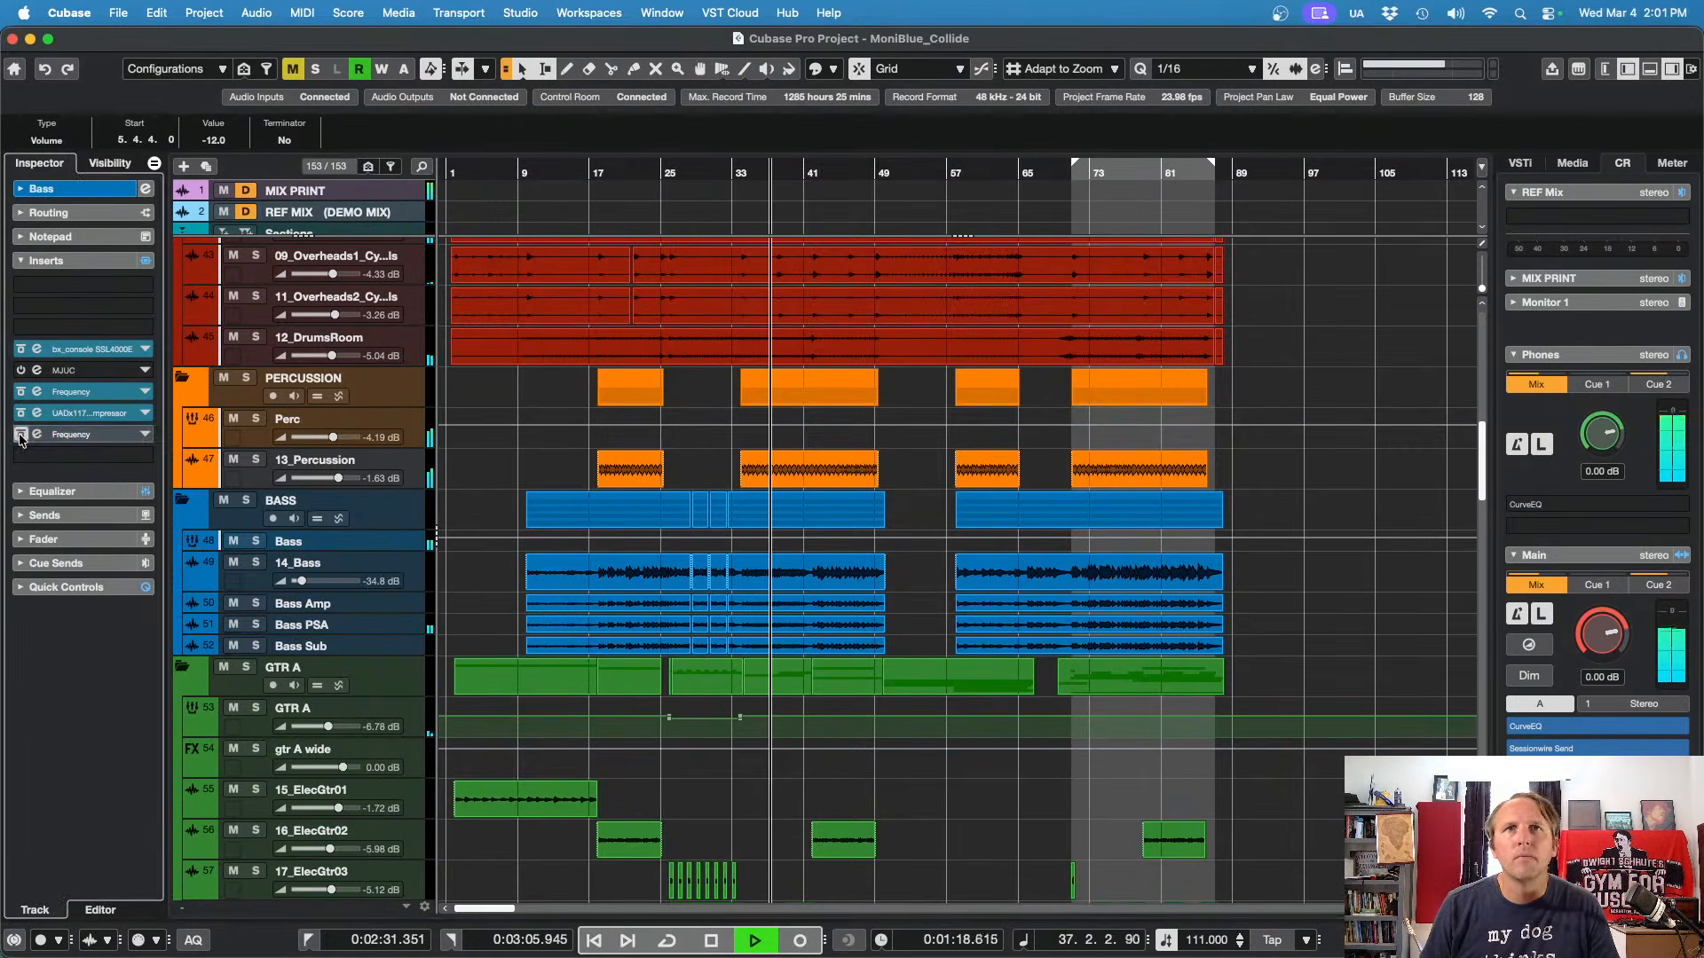
left_click(19, 435)
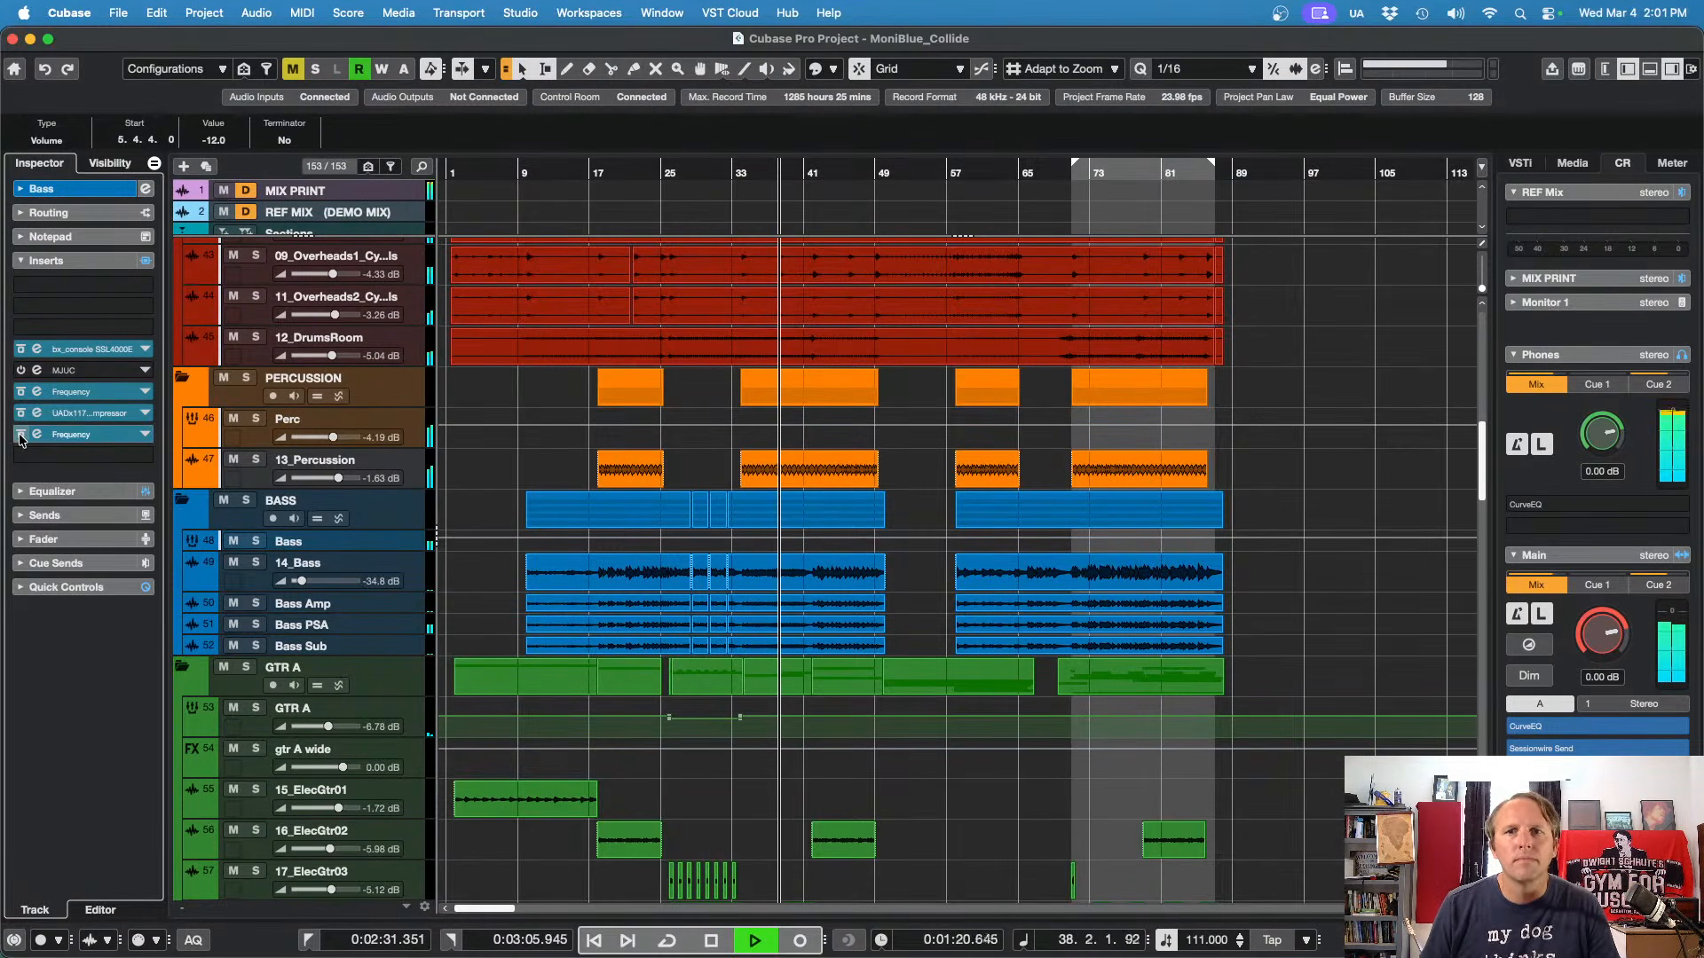
Step: Play the mix from about bar 37 to check the OH volume automation dip at bar 38
scroll(851, 482, "up", 8)
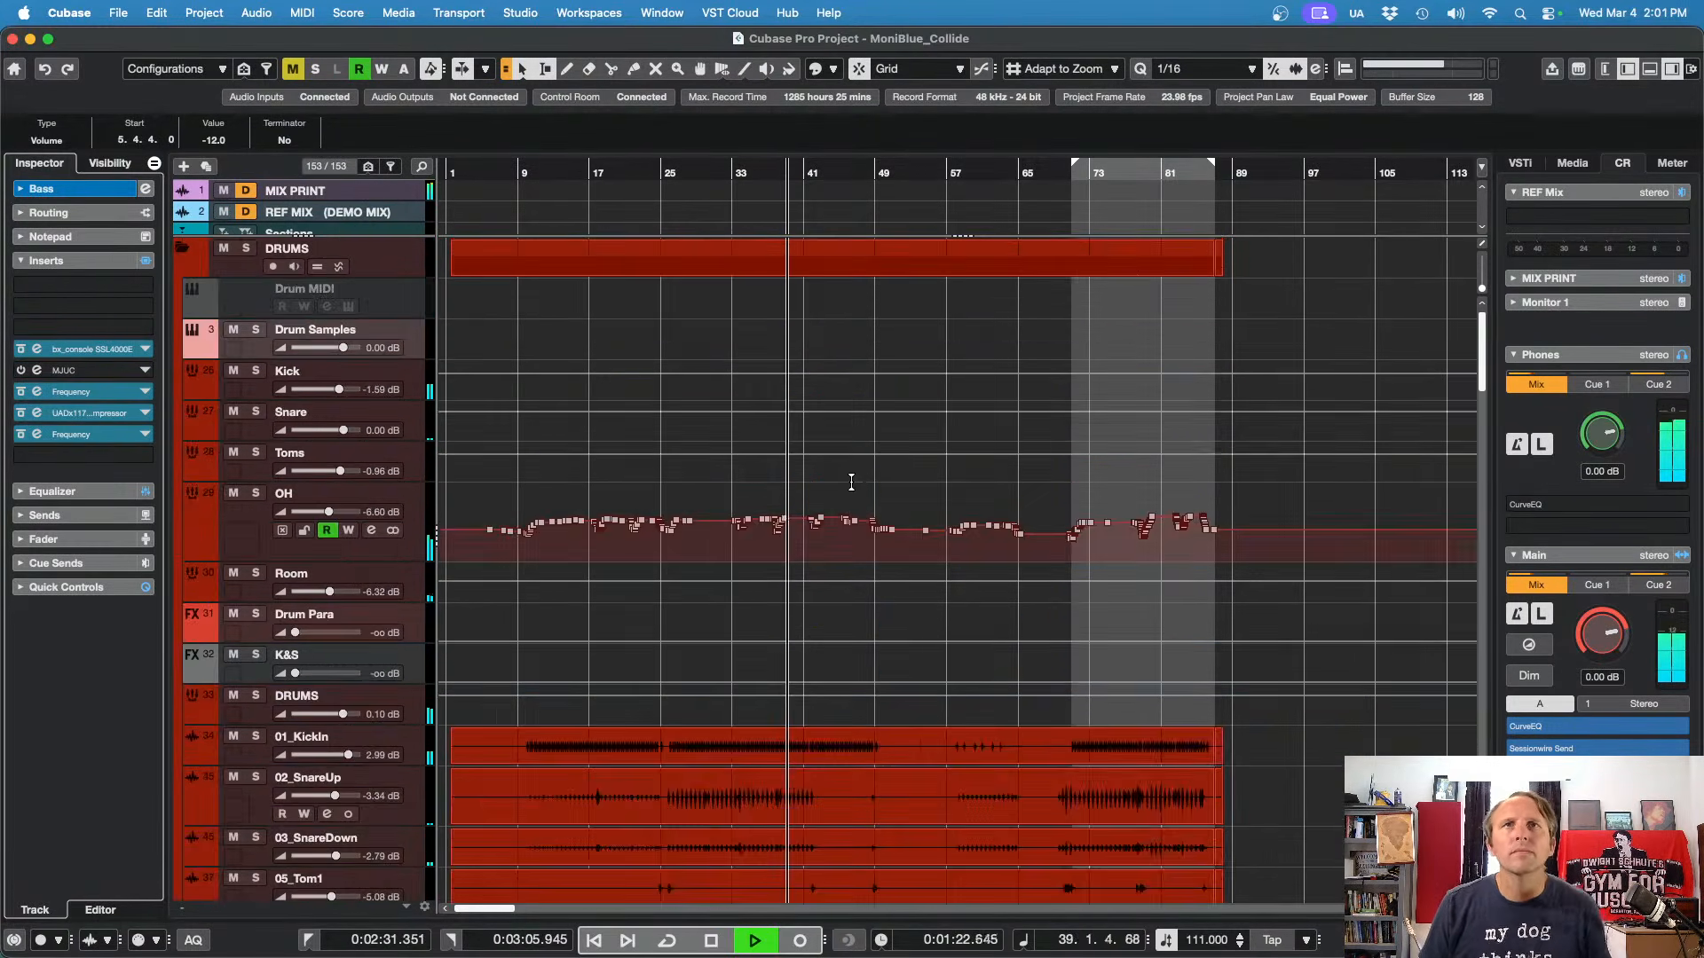
key("space")
scroll(759, 530, "up", 10)
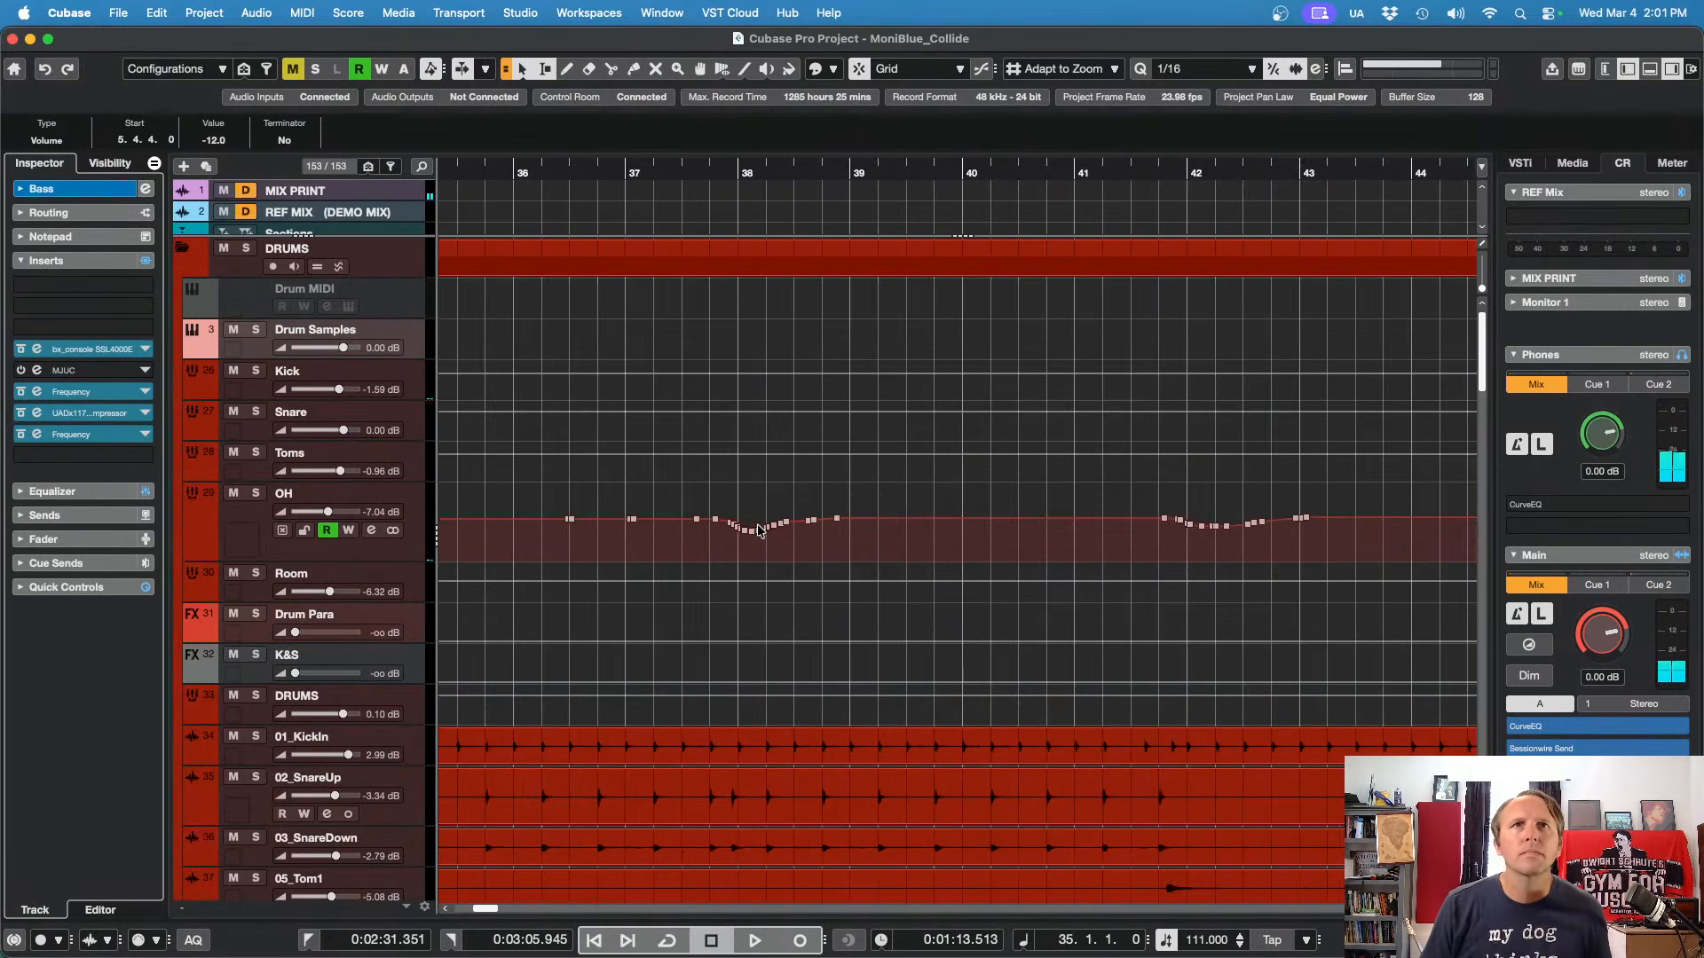
key("space")
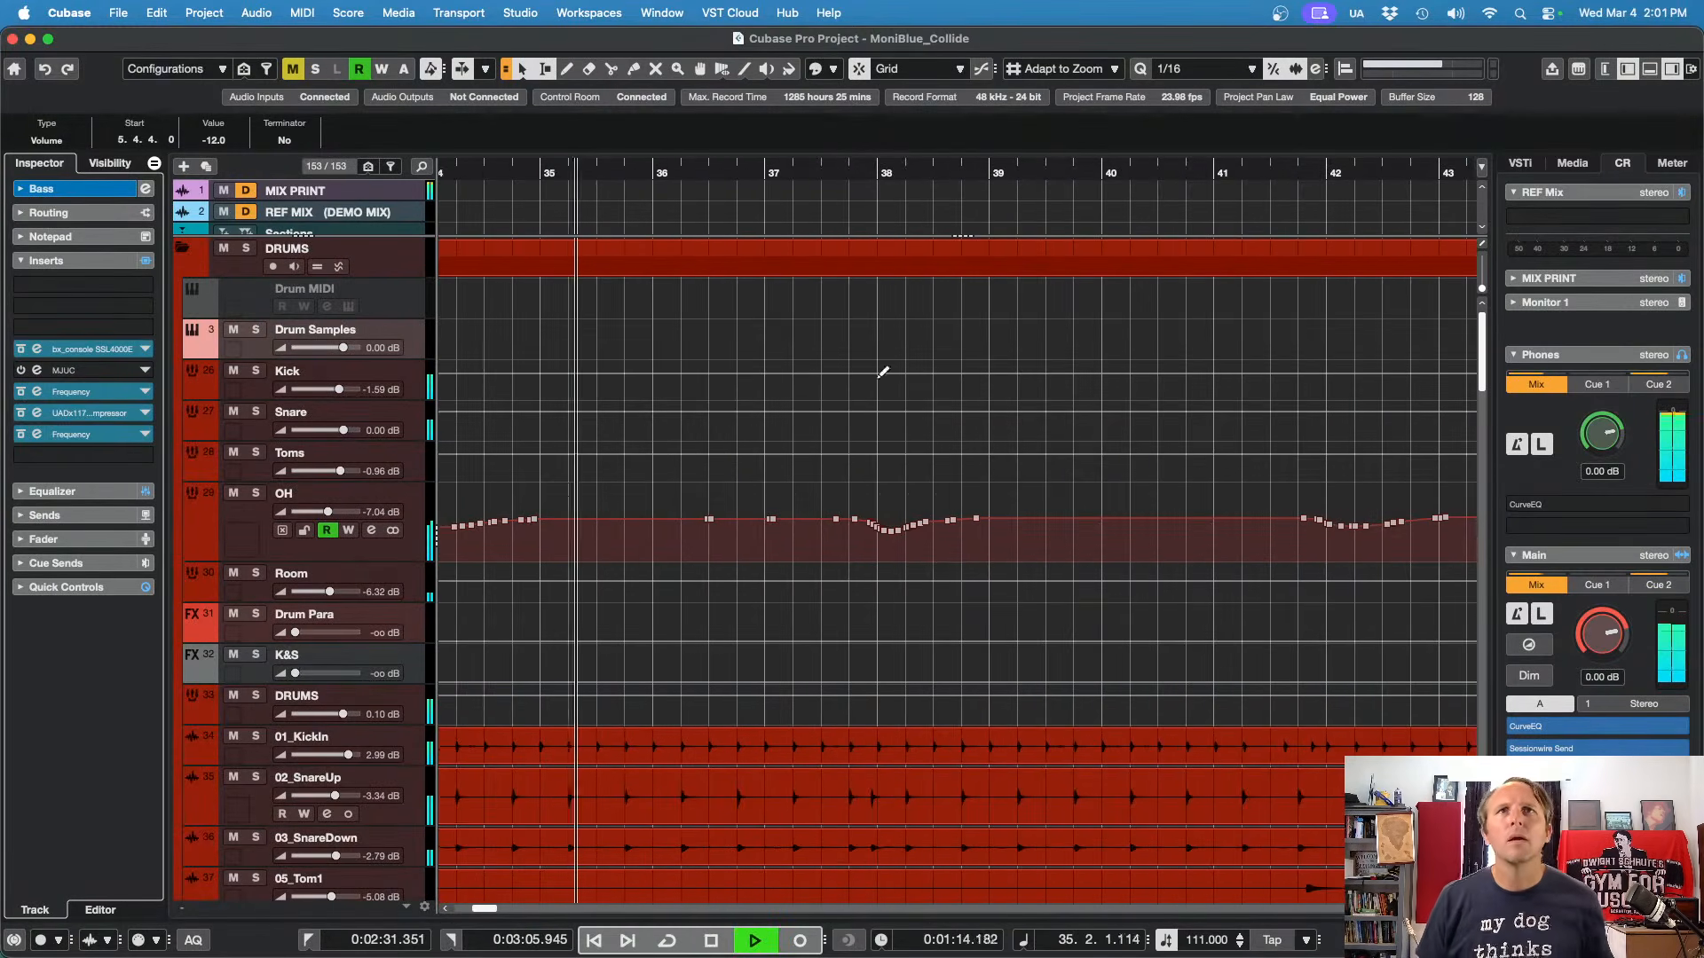
left_click(784, 172)
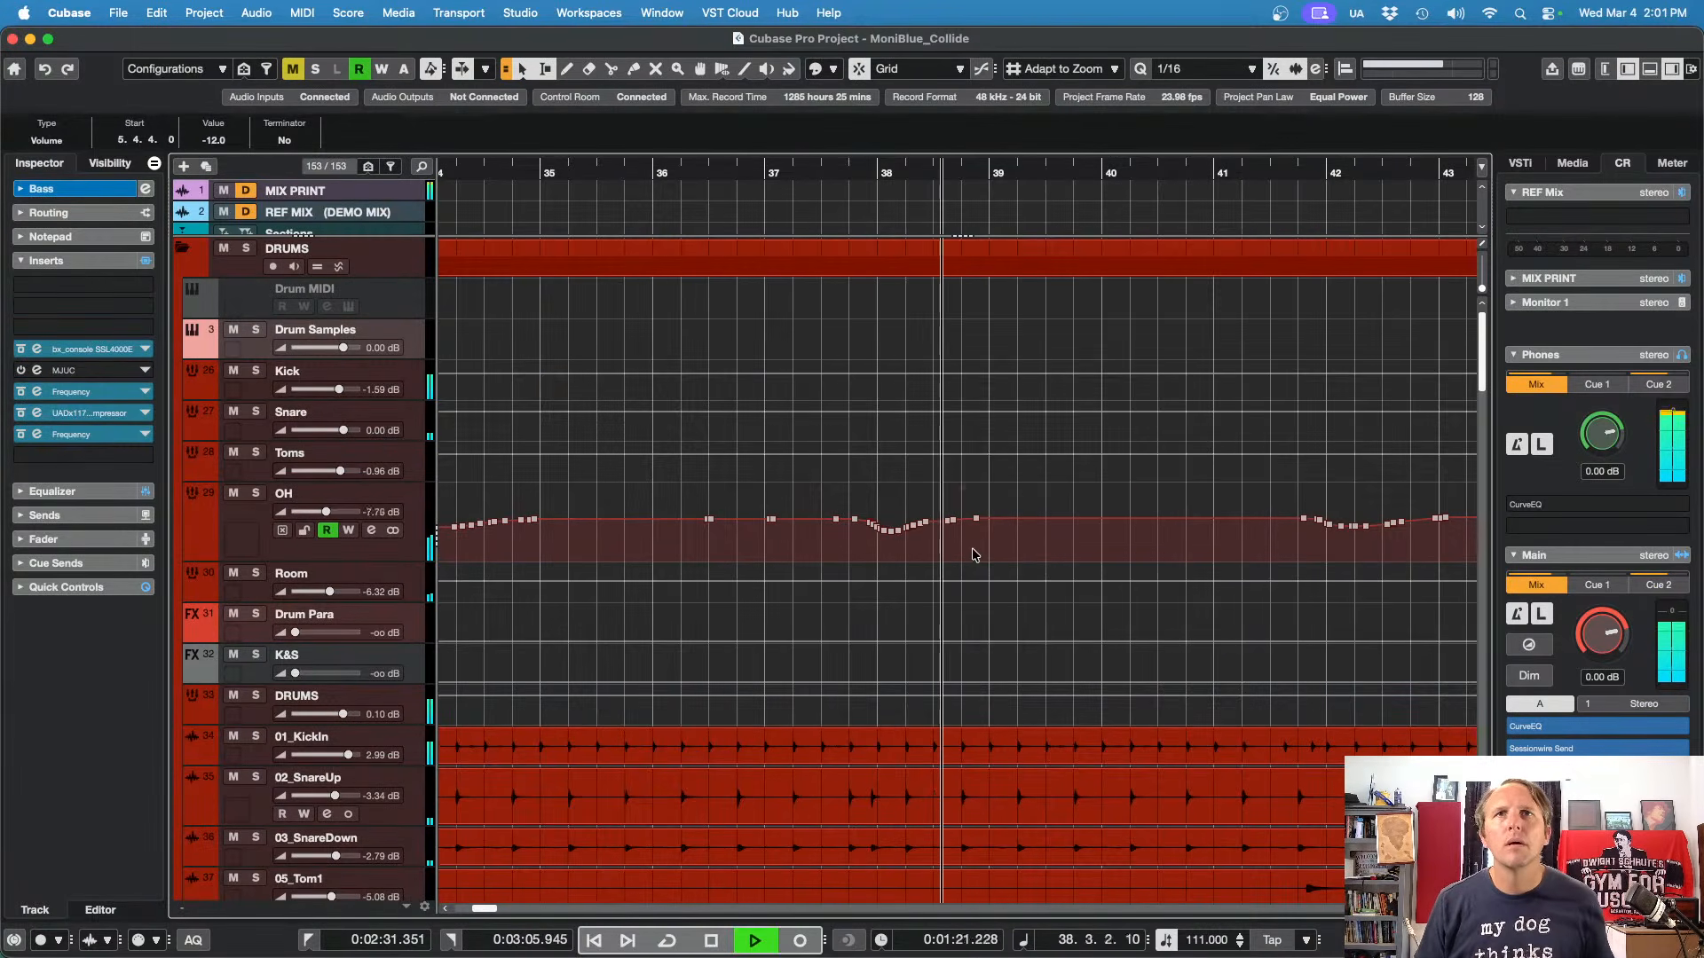
Step: Stop playback and delete the cluster of OH volume automation points on the rise just after bar 38
key("space")
left_click_drag(956, 556, 906, 497)
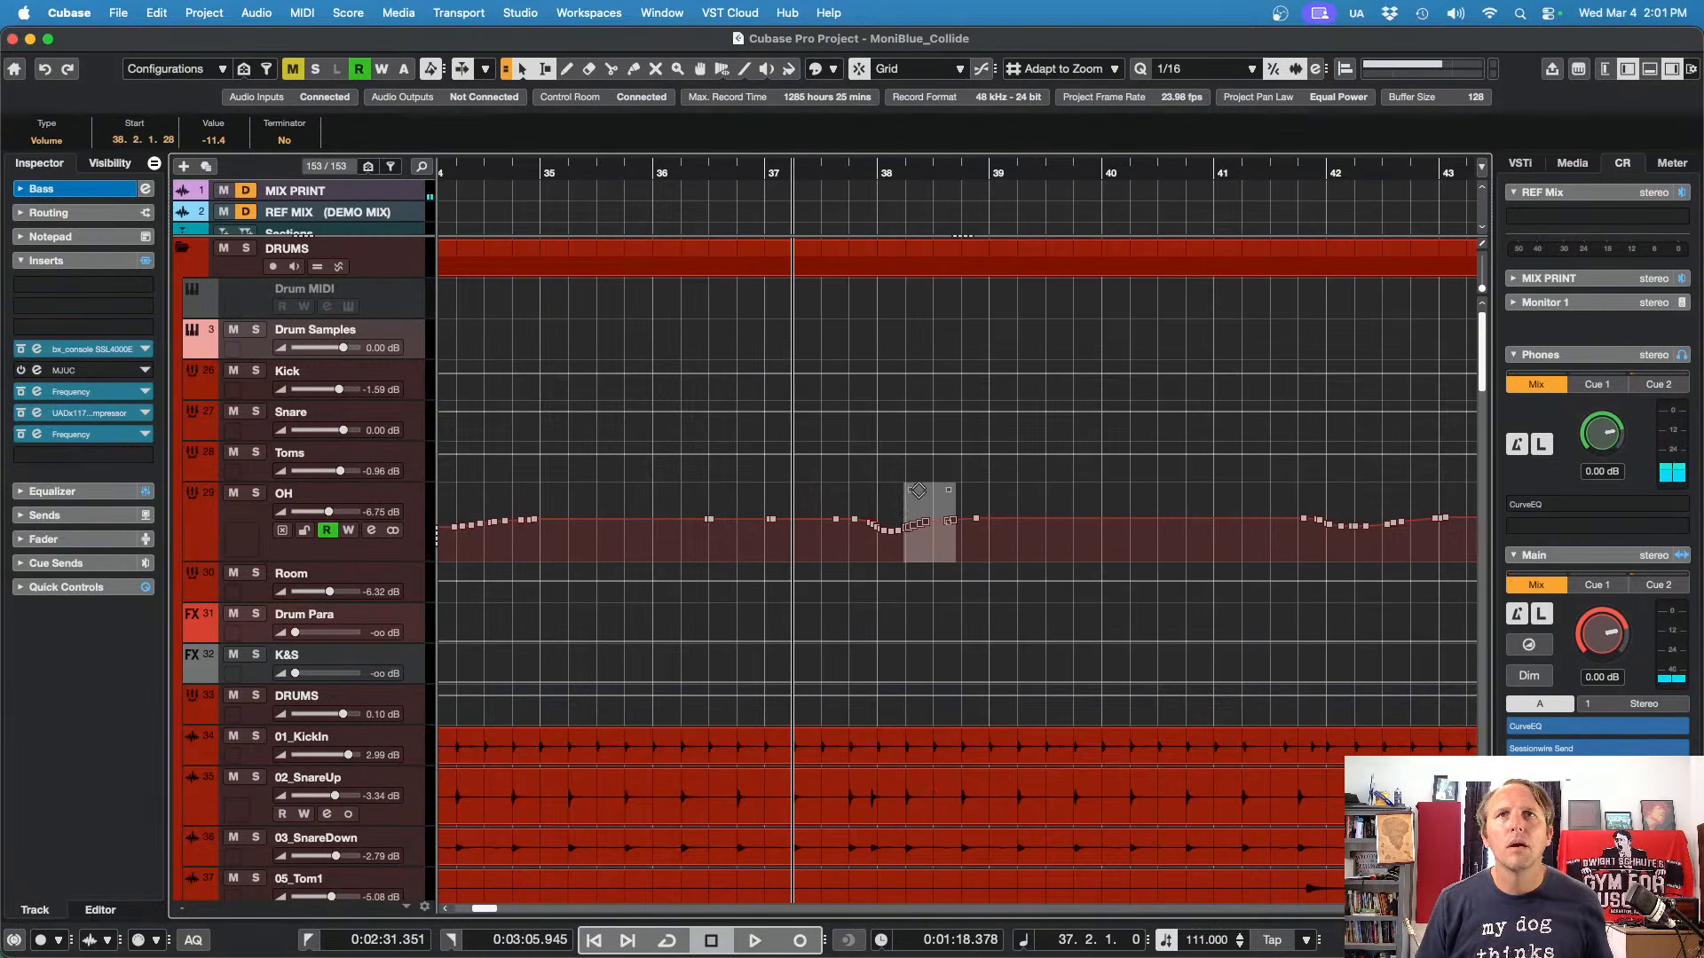
left_click(1001, 559)
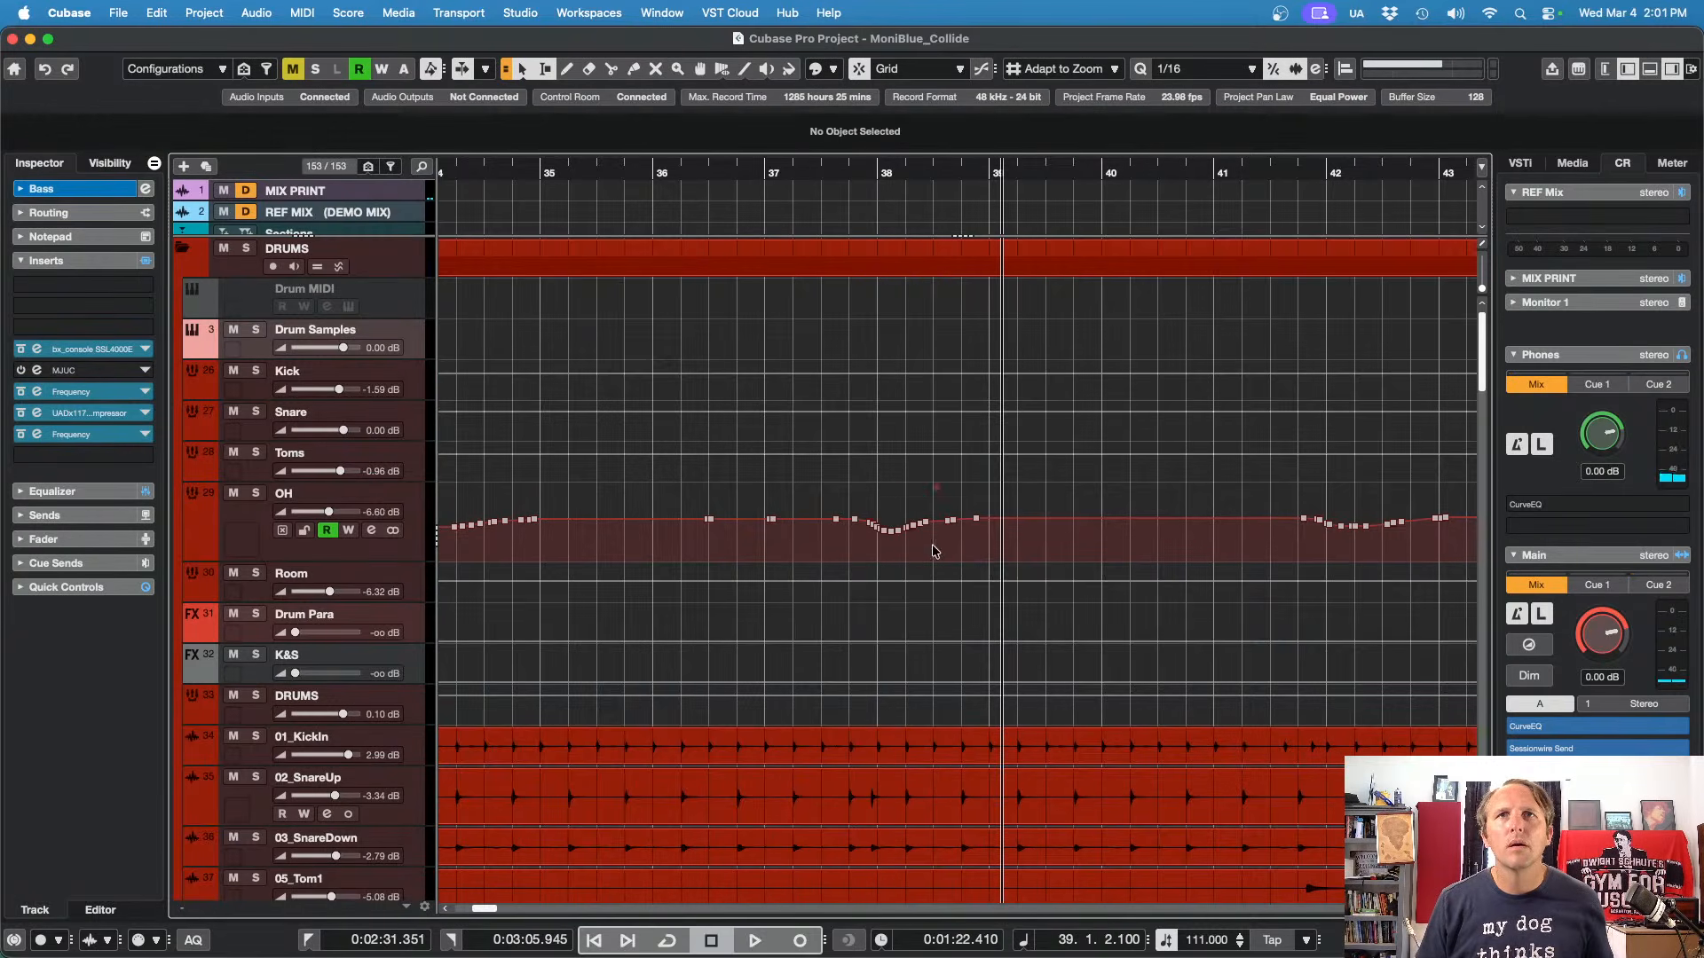
left_click_drag(915, 520, 918, 508)
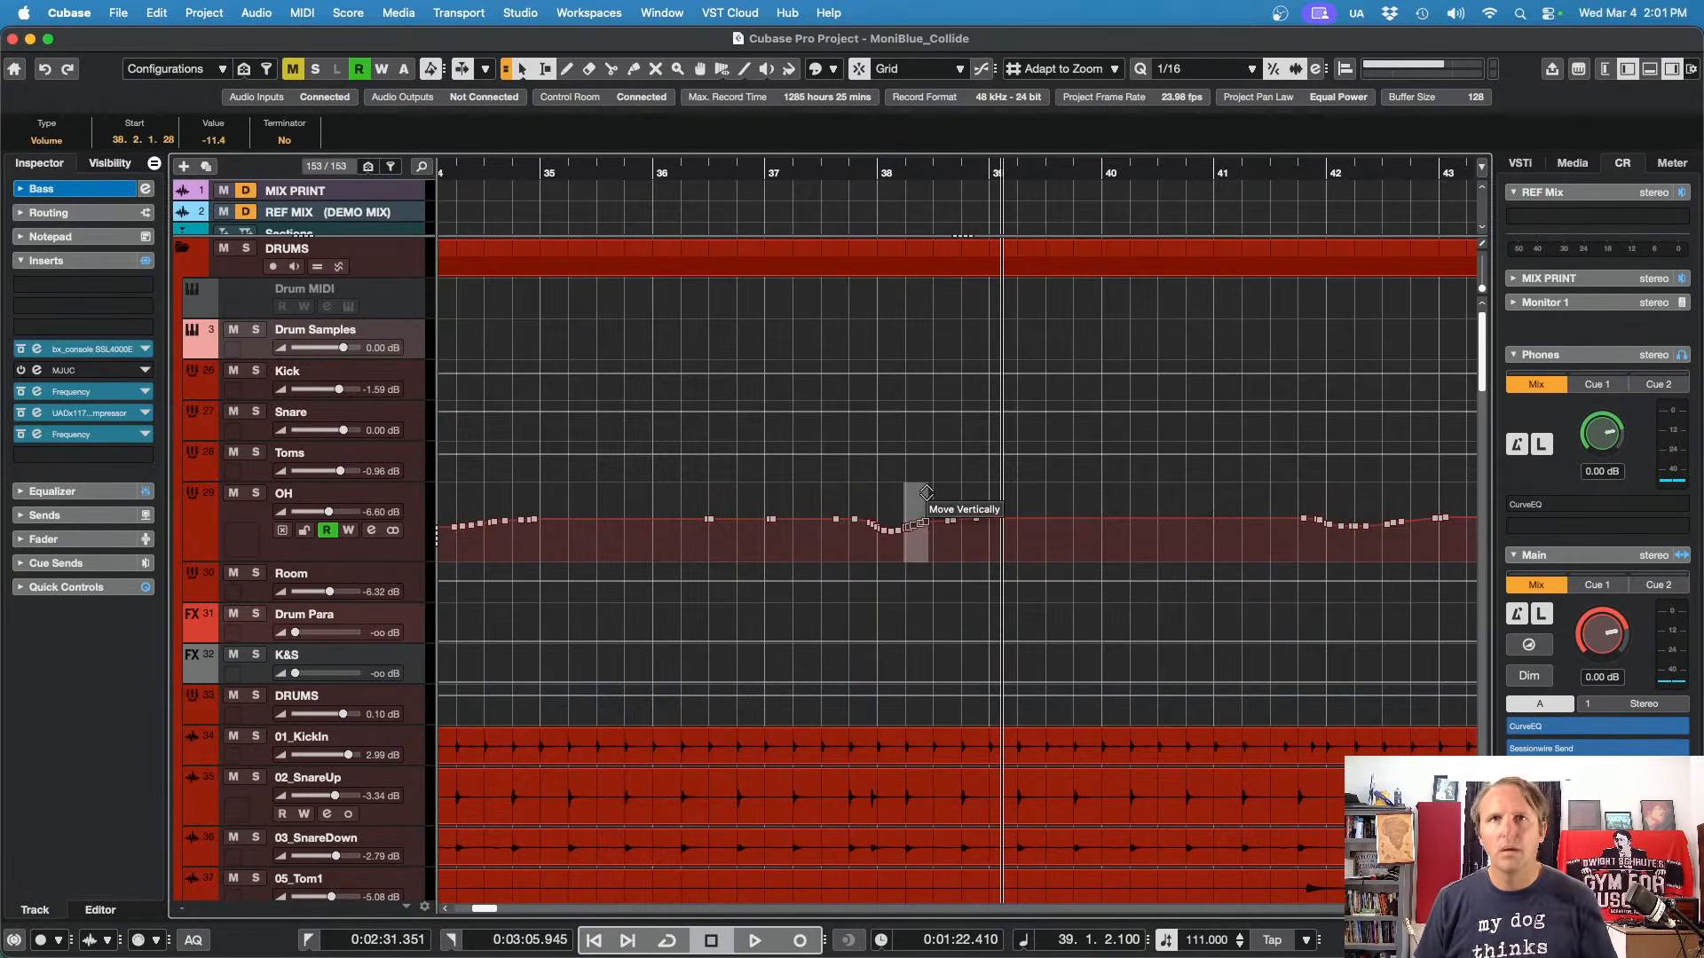
left_click(943, 521)
left_click(932, 535)
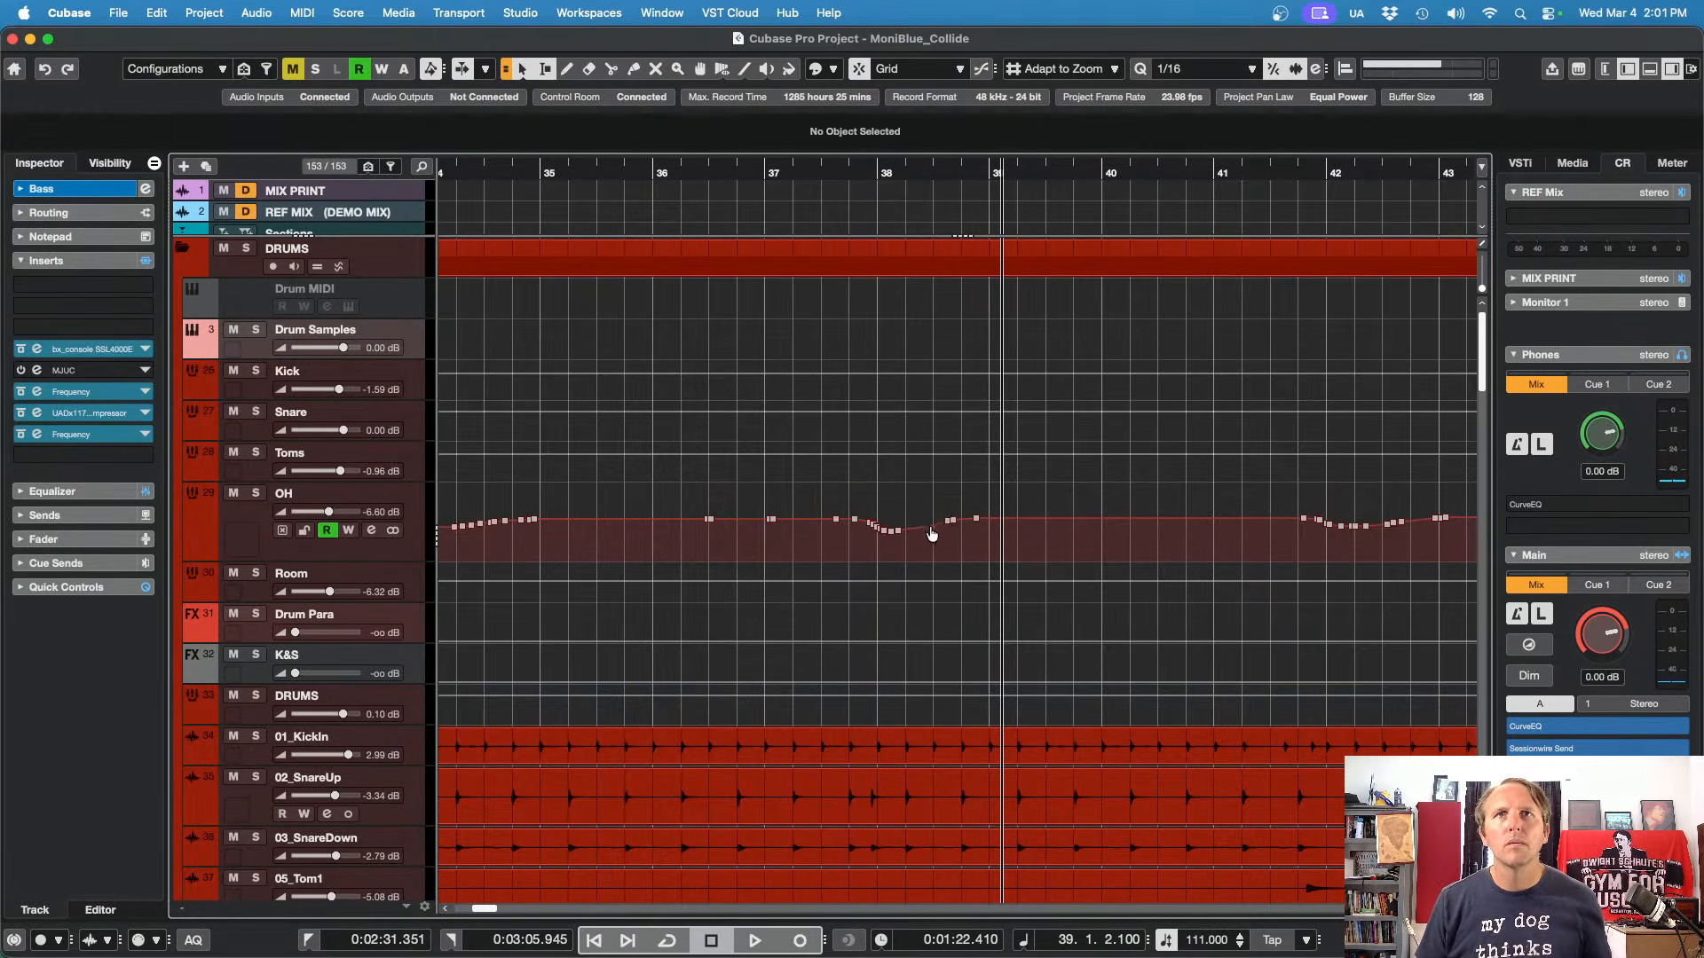
Step: Play from about bar 37 to check the edited OH automation, bringing the whole song into view
left_click(791, 179)
key("space")
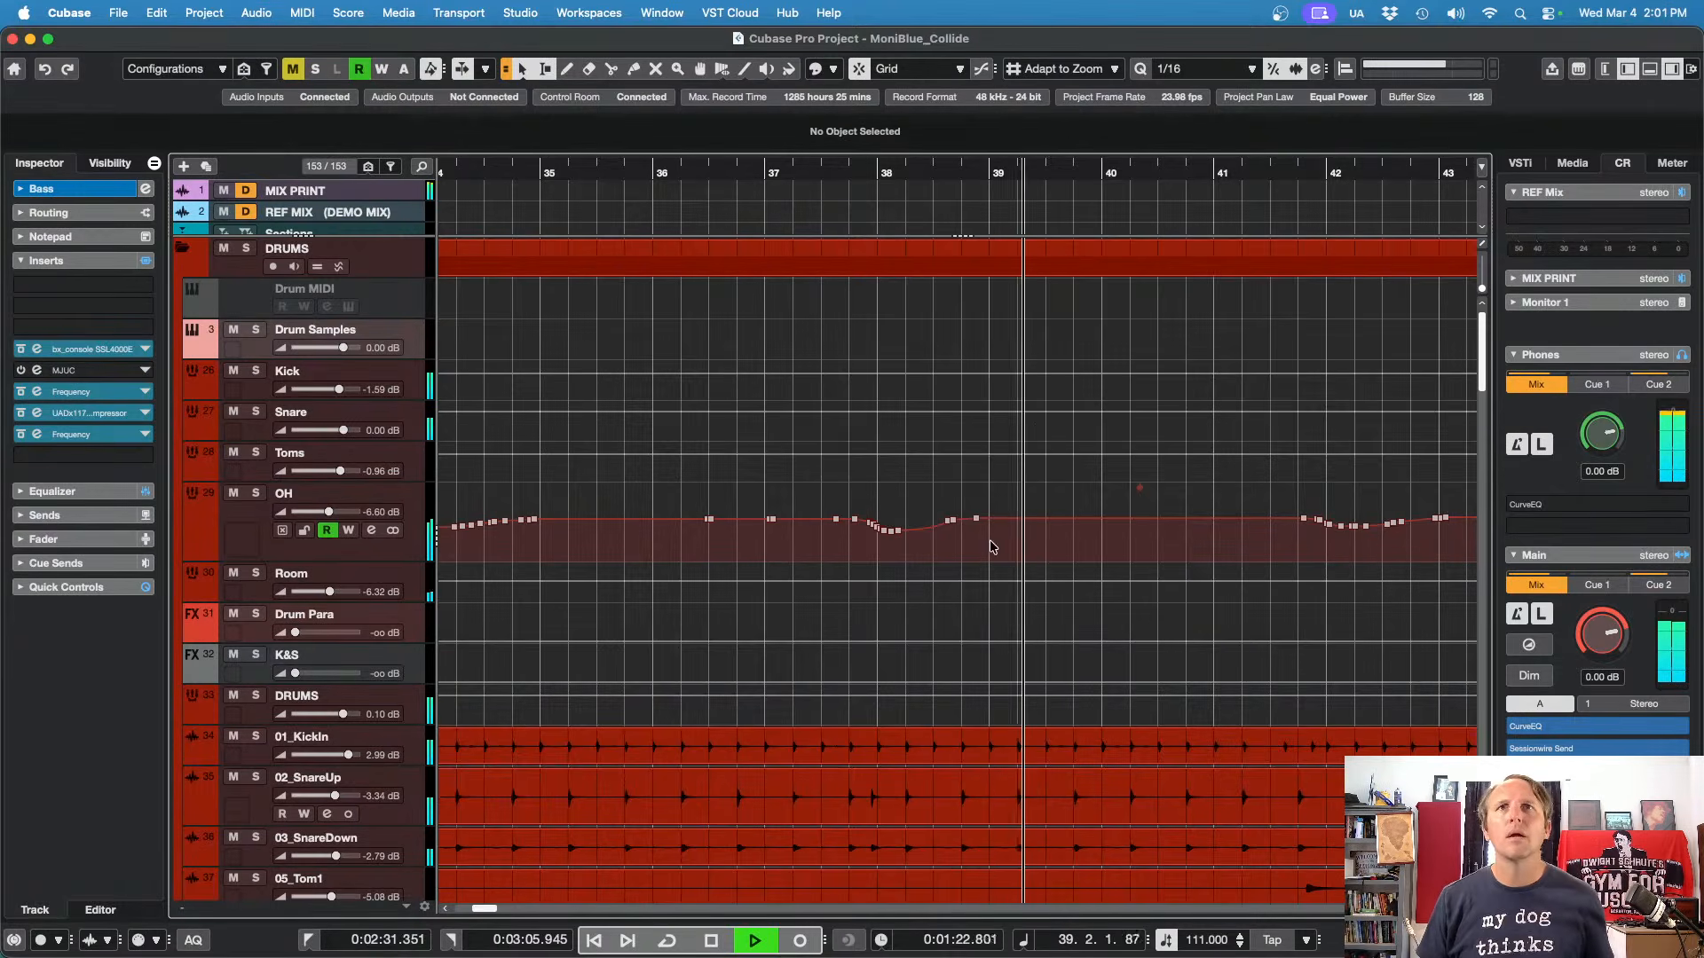
key("g")
key("g")
key("g")
key("g")
key("g")
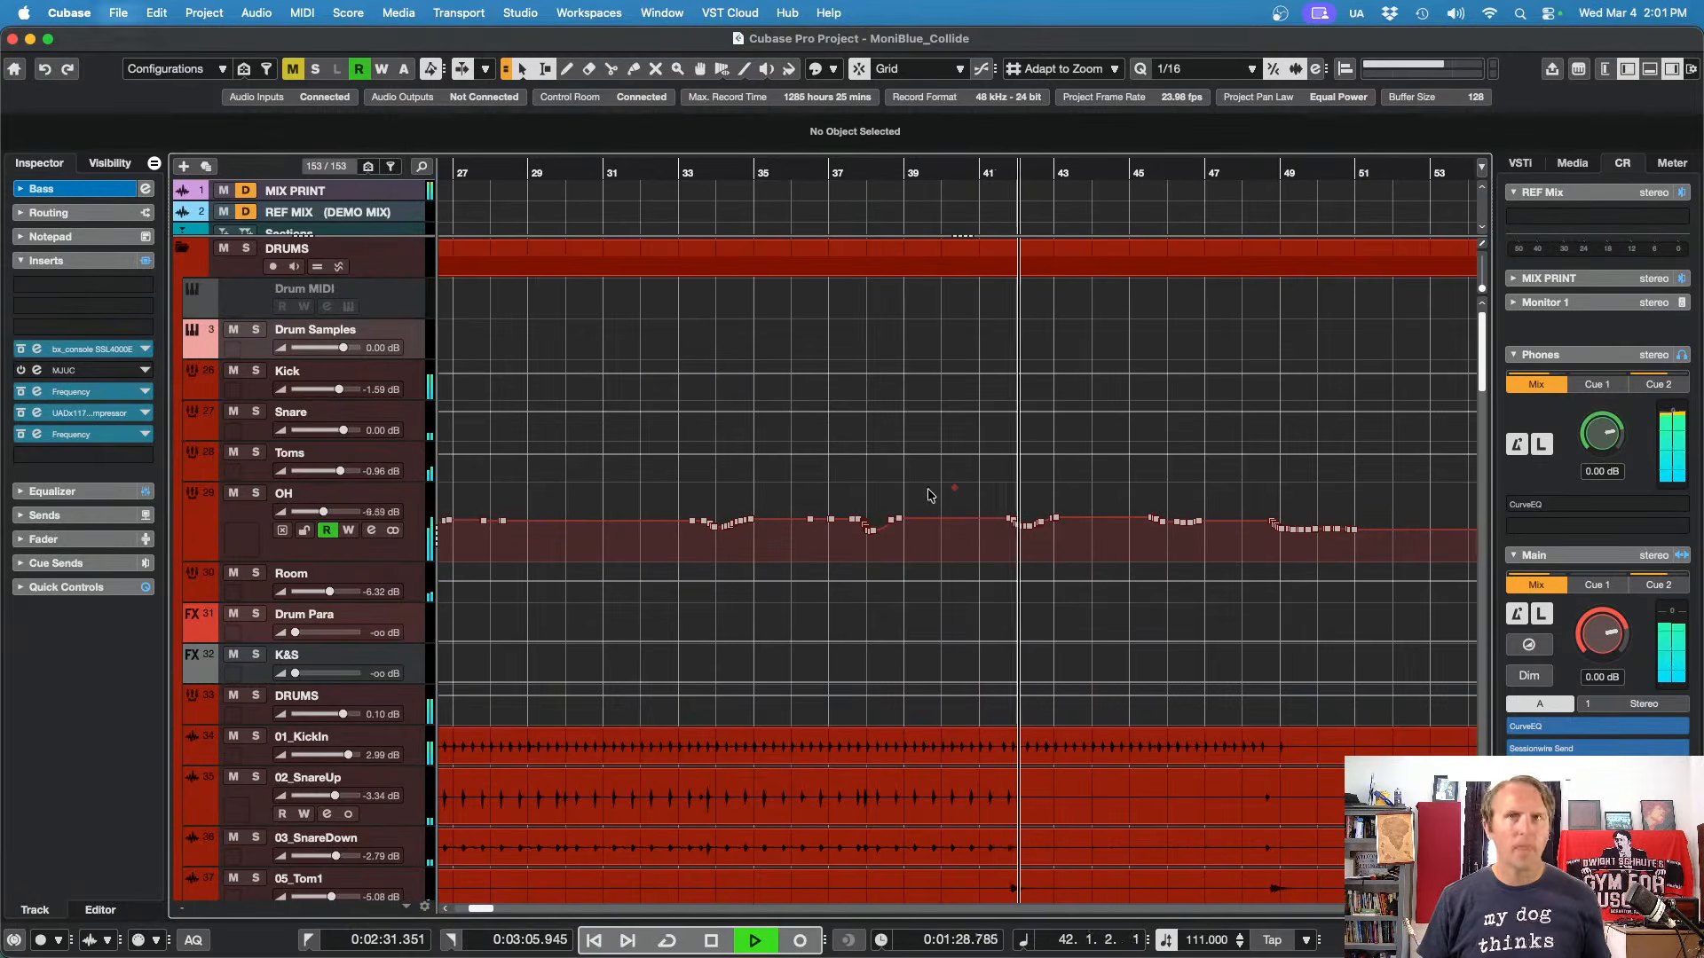
key("g")
key("g")
key("g")
key("g")
key("g")
key("g")
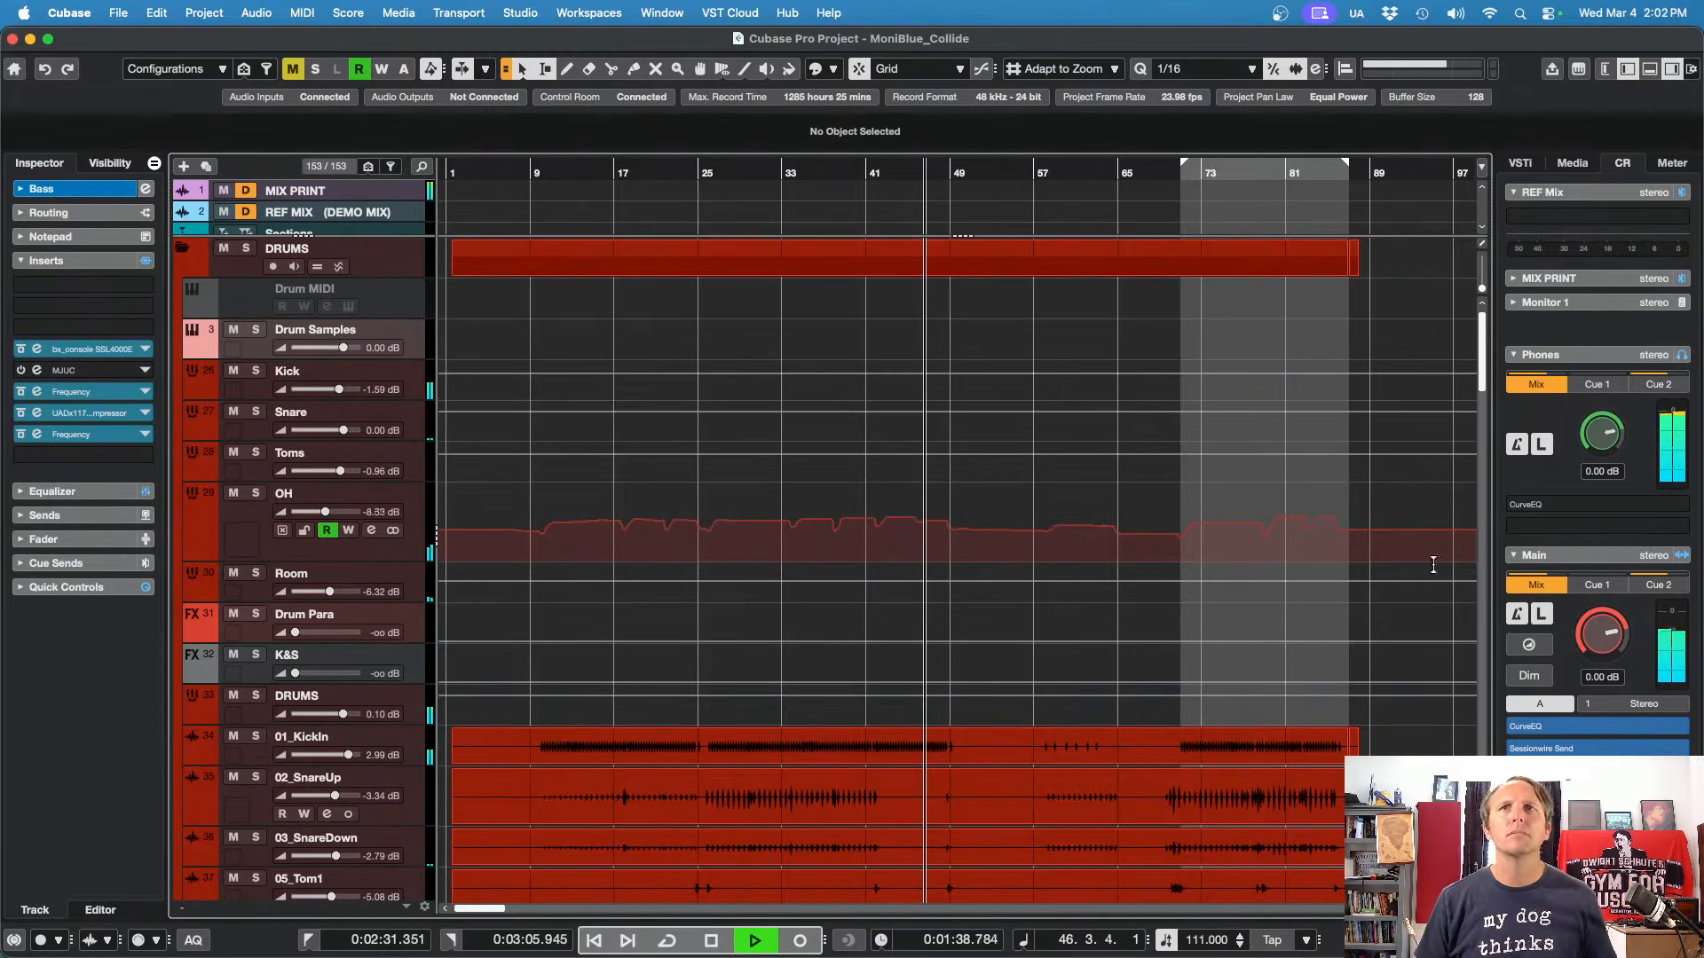
Step: Look over the synth, drum, bass and guitar tracks while the song keeps playing
scroll(1403, 585, "down", 10)
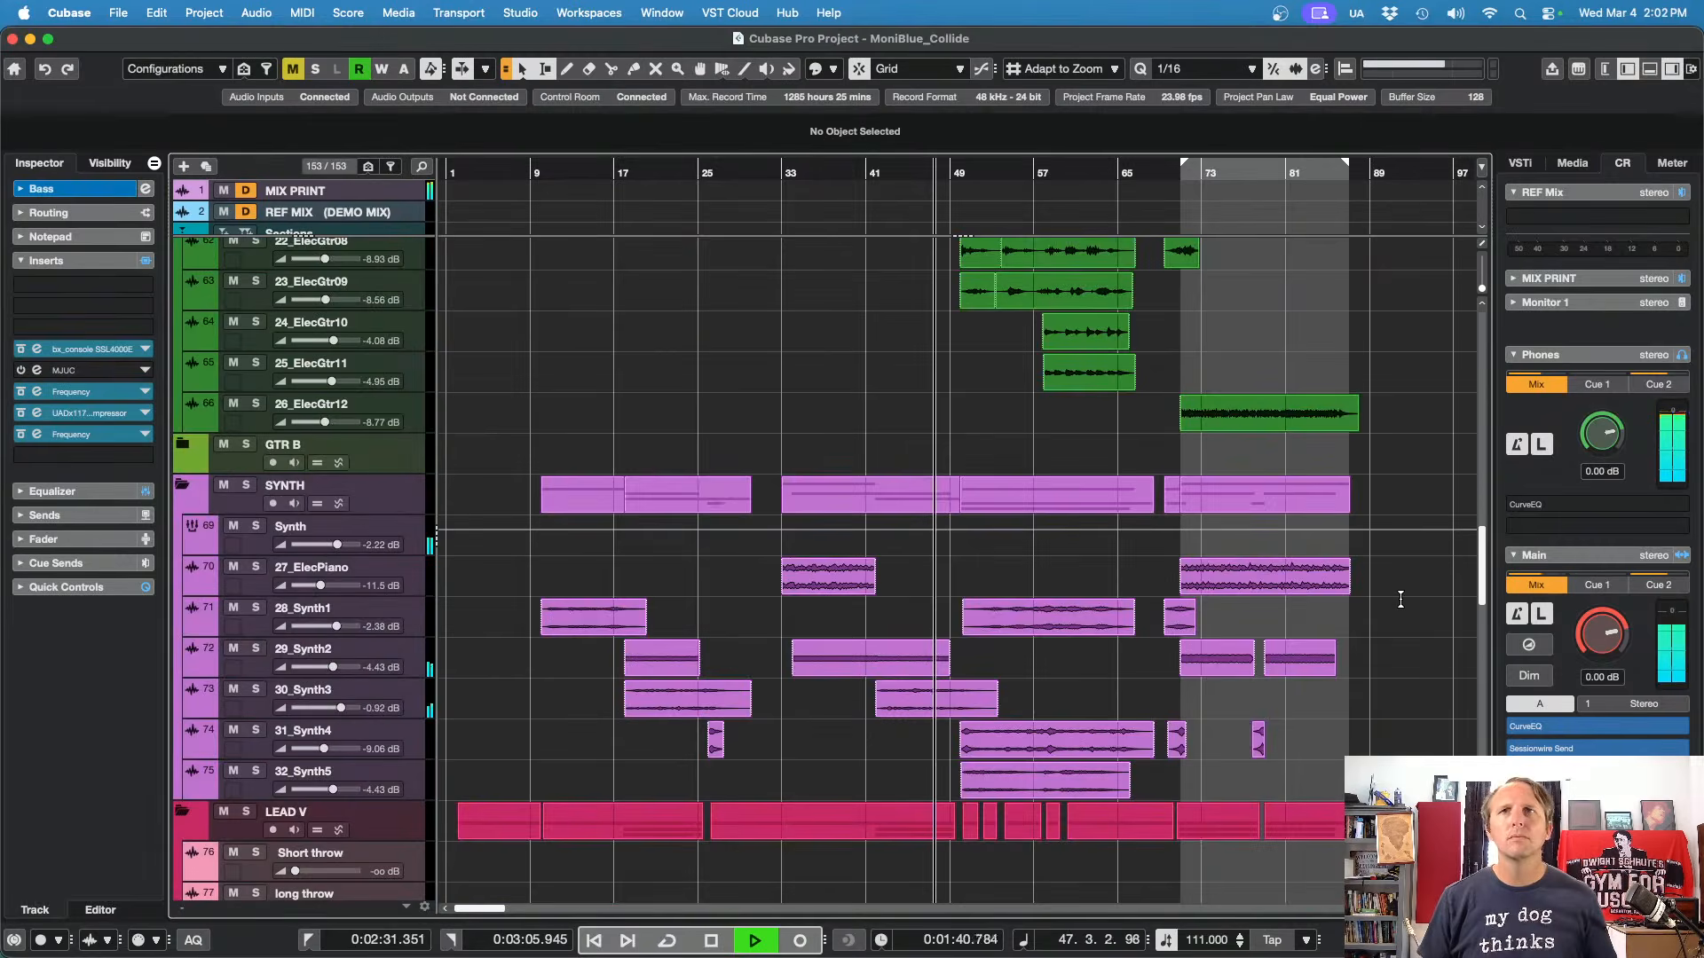
scroll(1399, 599, "down", 10)
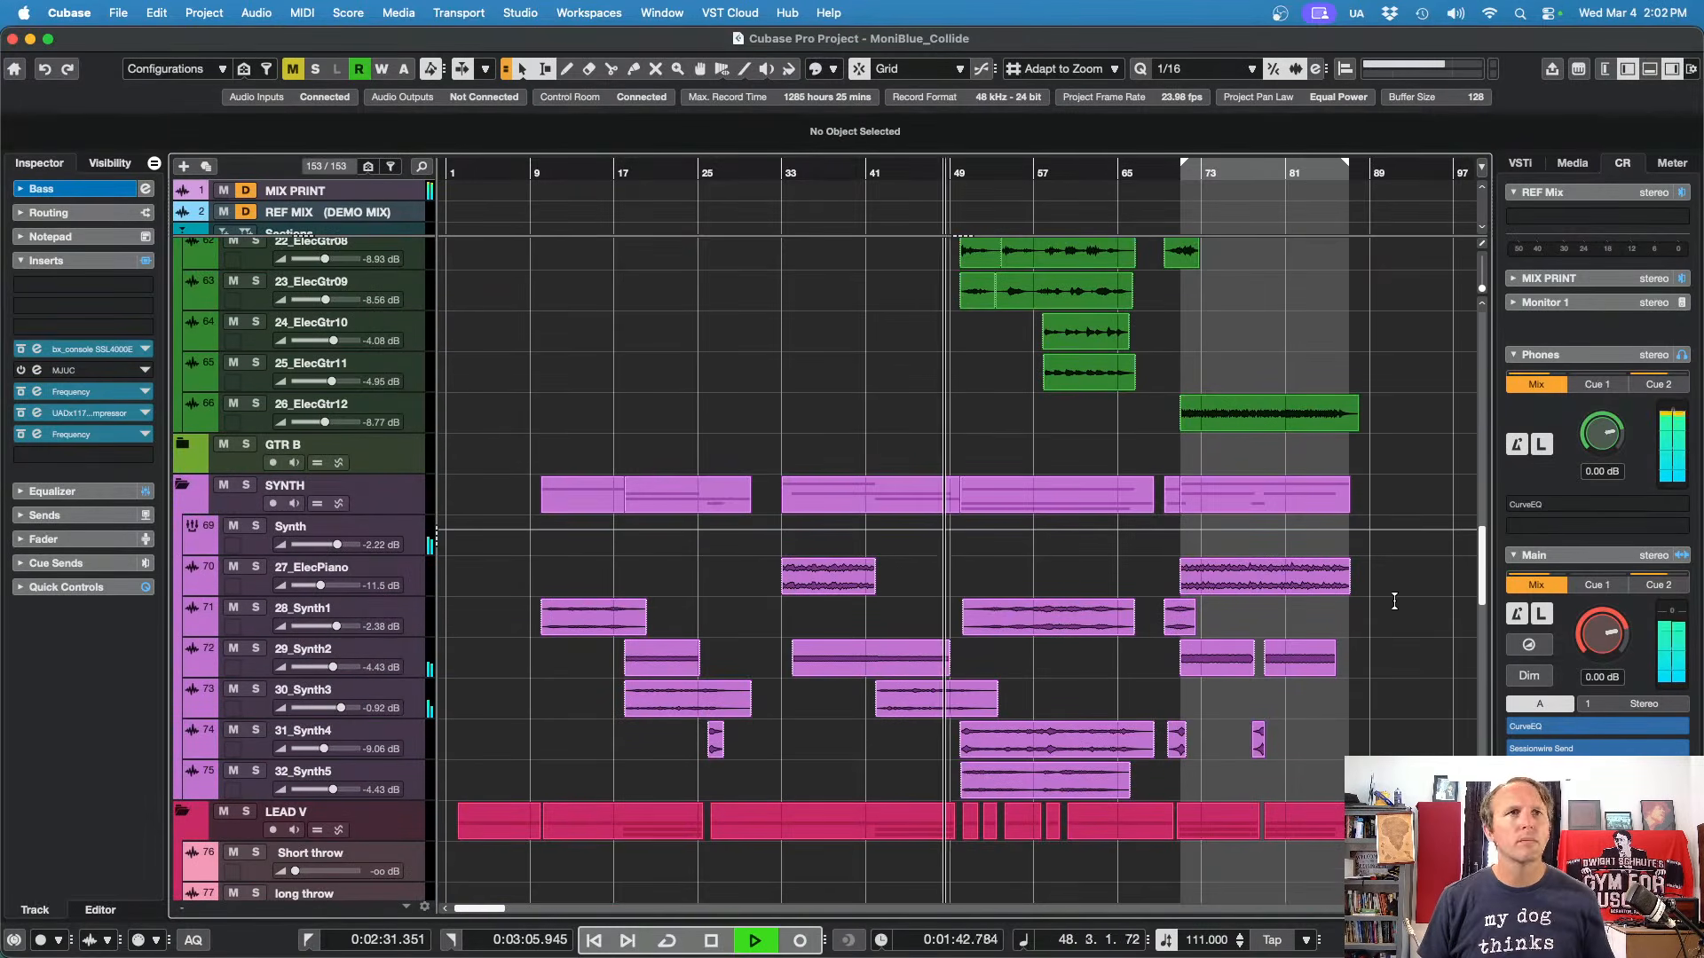
scroll(1395, 605, "down", 1)
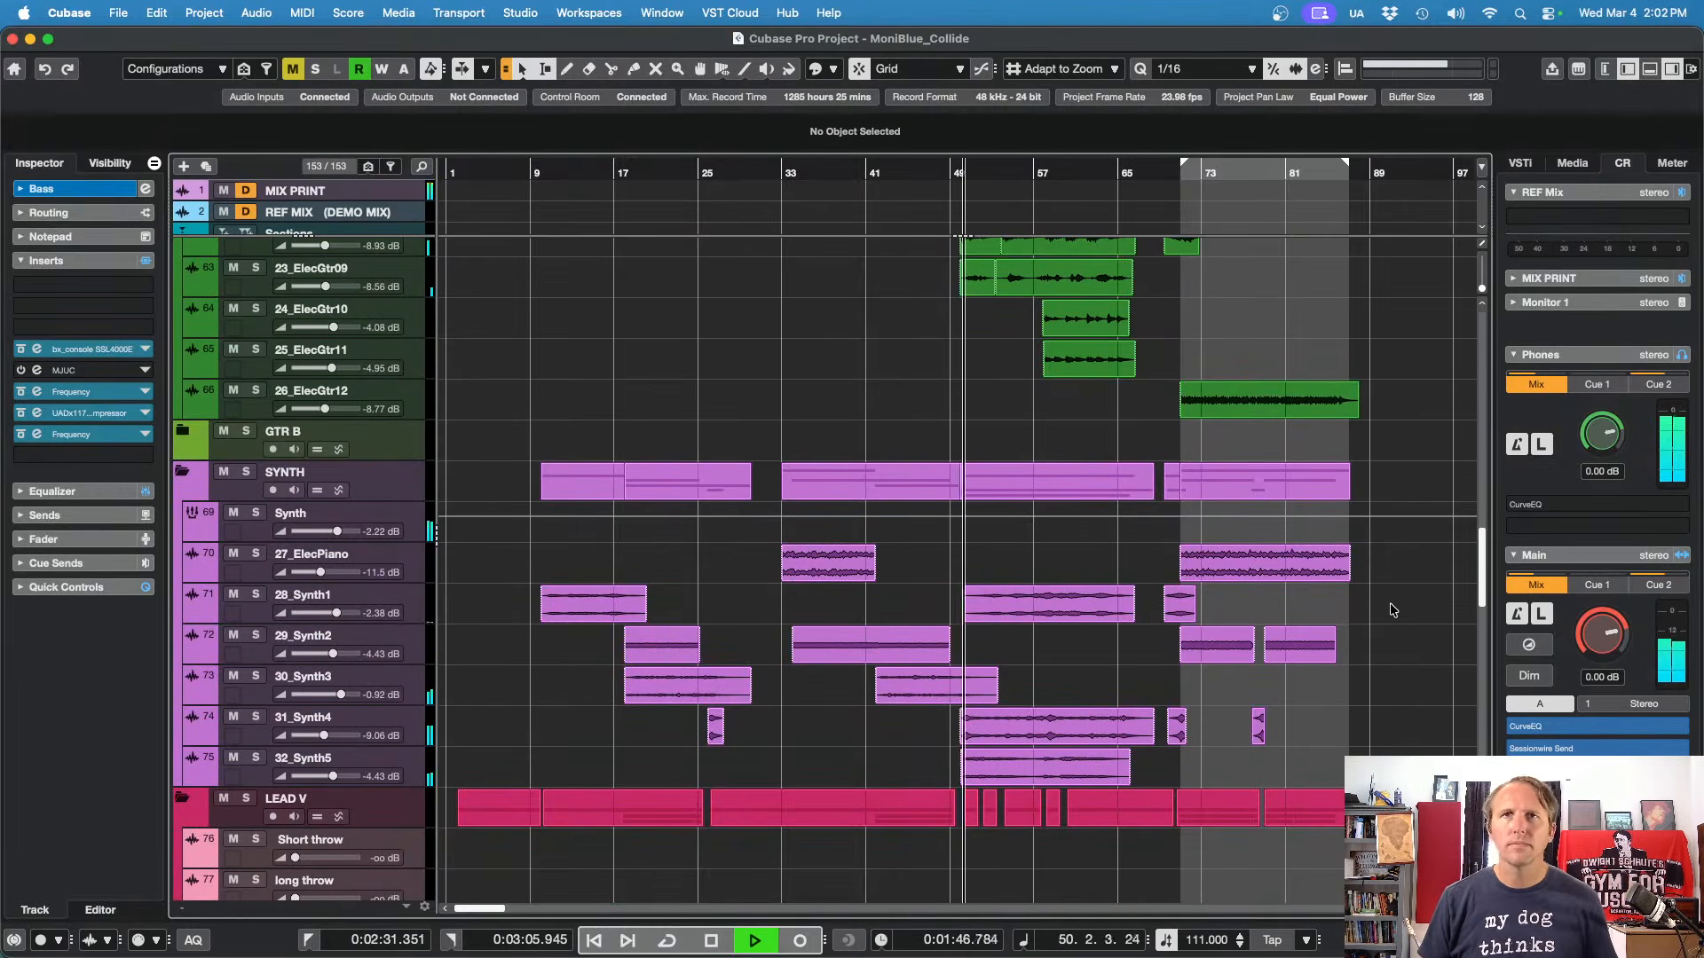
scroll(1168, 621, "up", 5)
scroll(1141, 609, "up", 10)
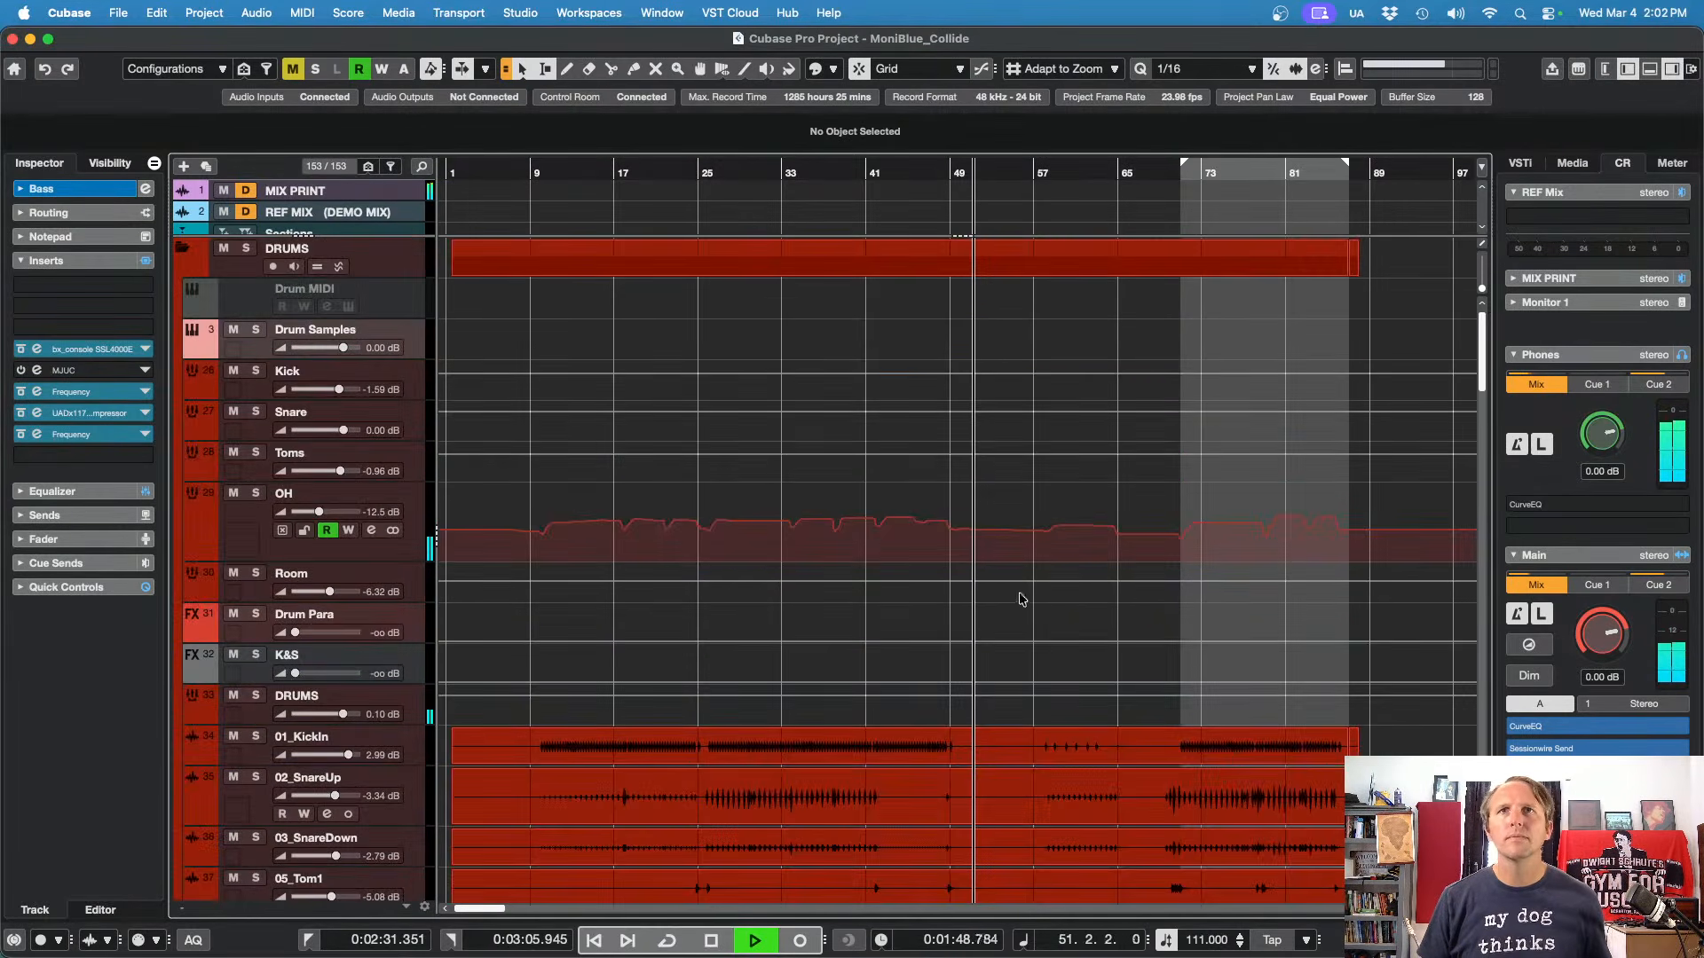
scroll(1065, 604, "down", 6)
scroll(1349, 610, "down", 6)
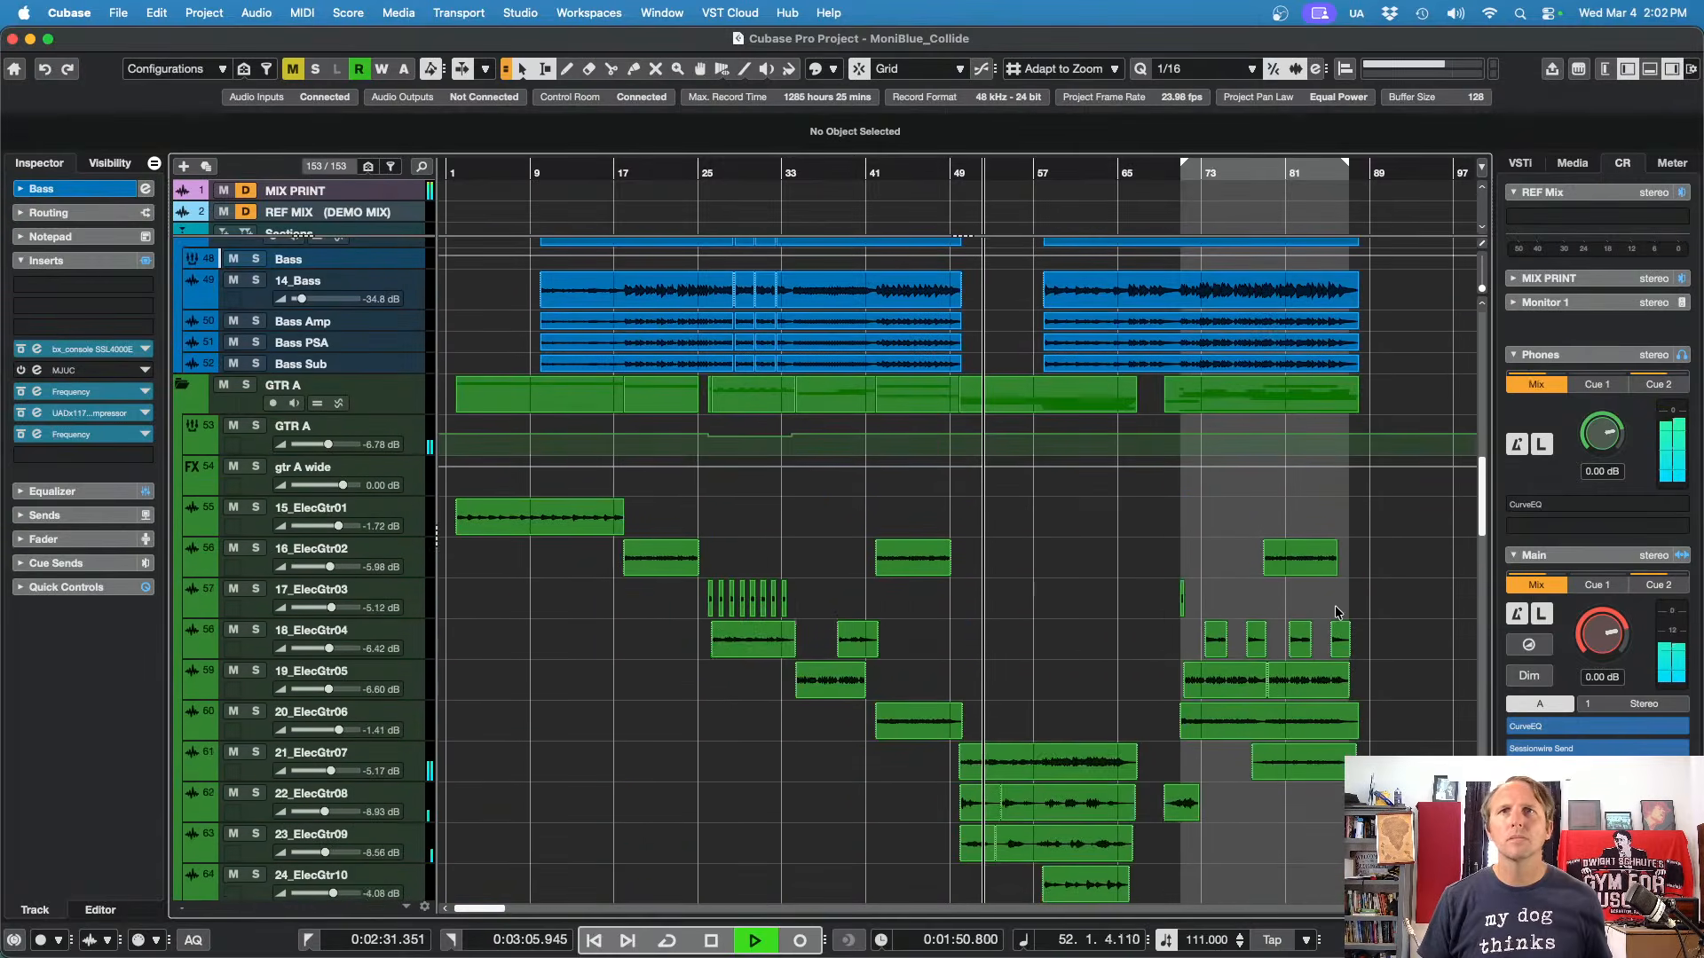
Step: Stop playback and reduce the height of all tracks to a compact size that still shows the waveforms
key("space")
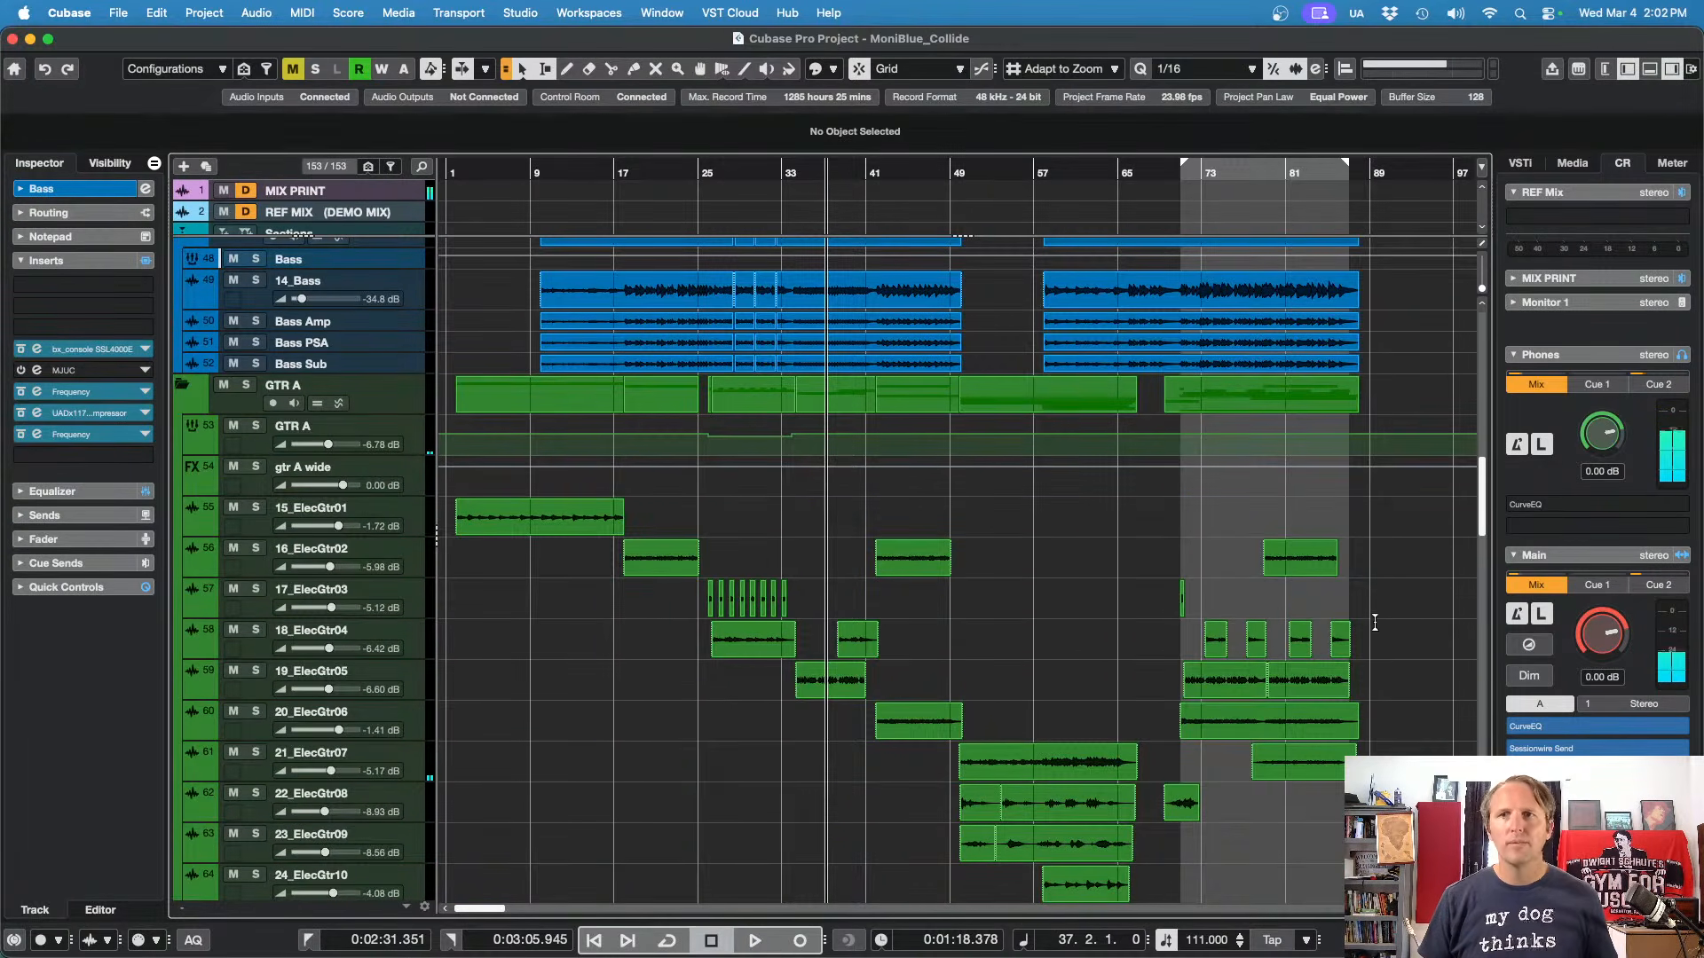
scroll(1243, 628, "up", 8)
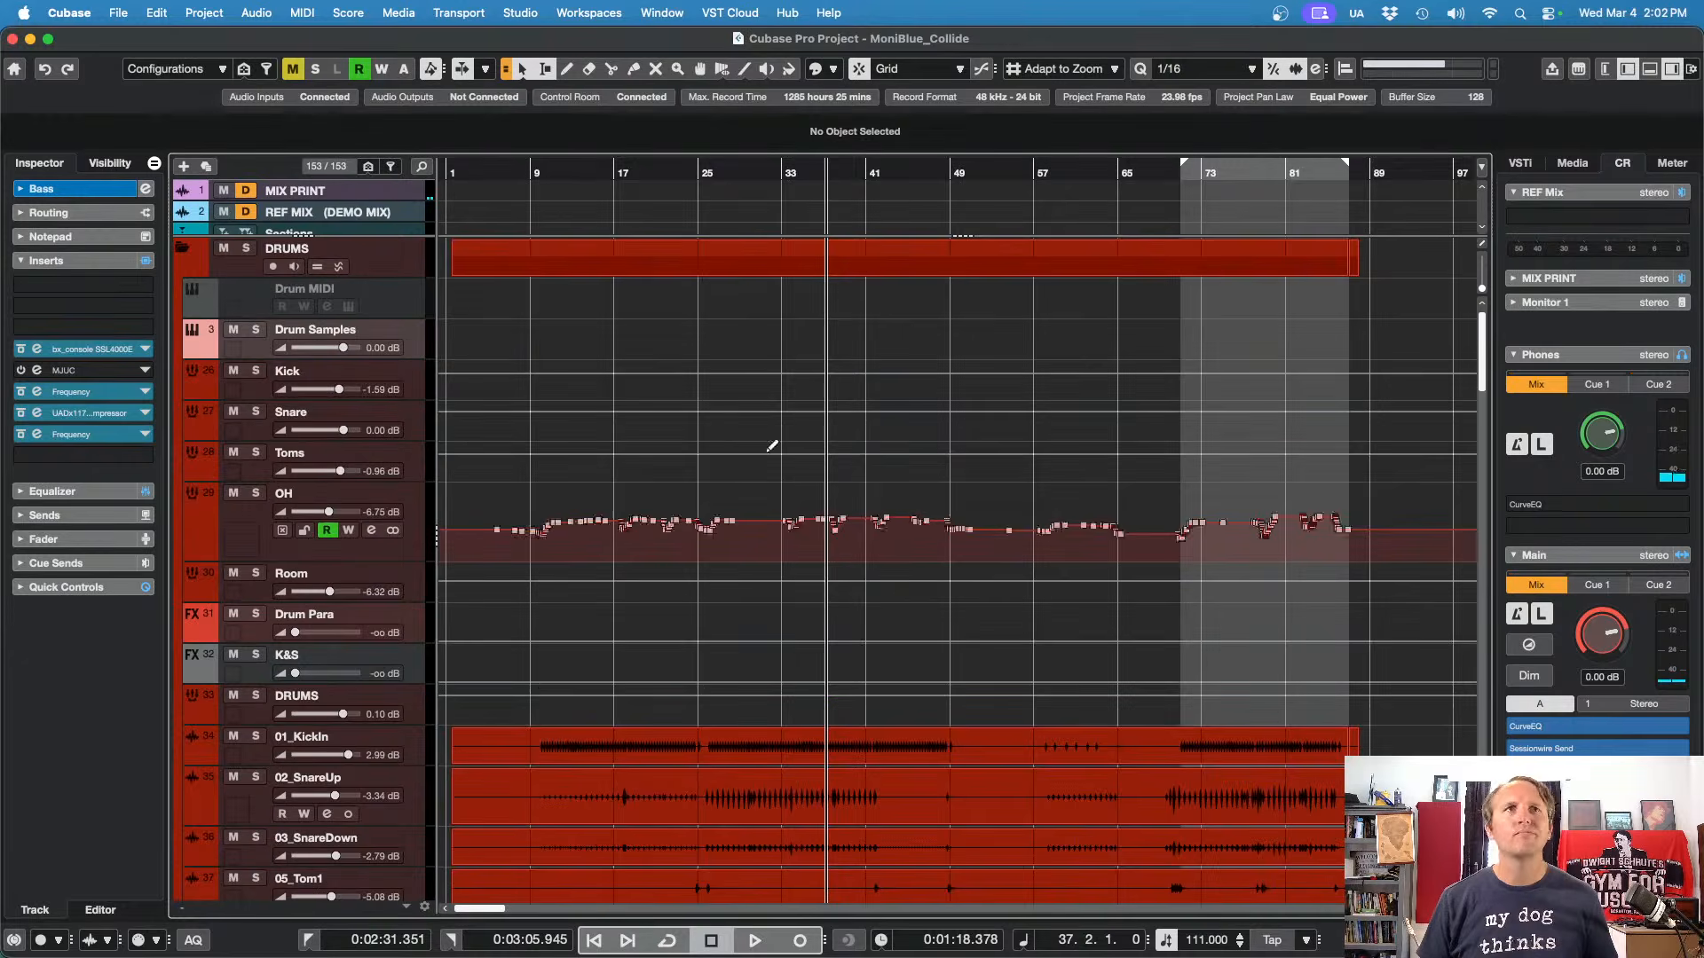
key("shift+g")
key("shift+g")
key("shift+g")
key("shift+g")
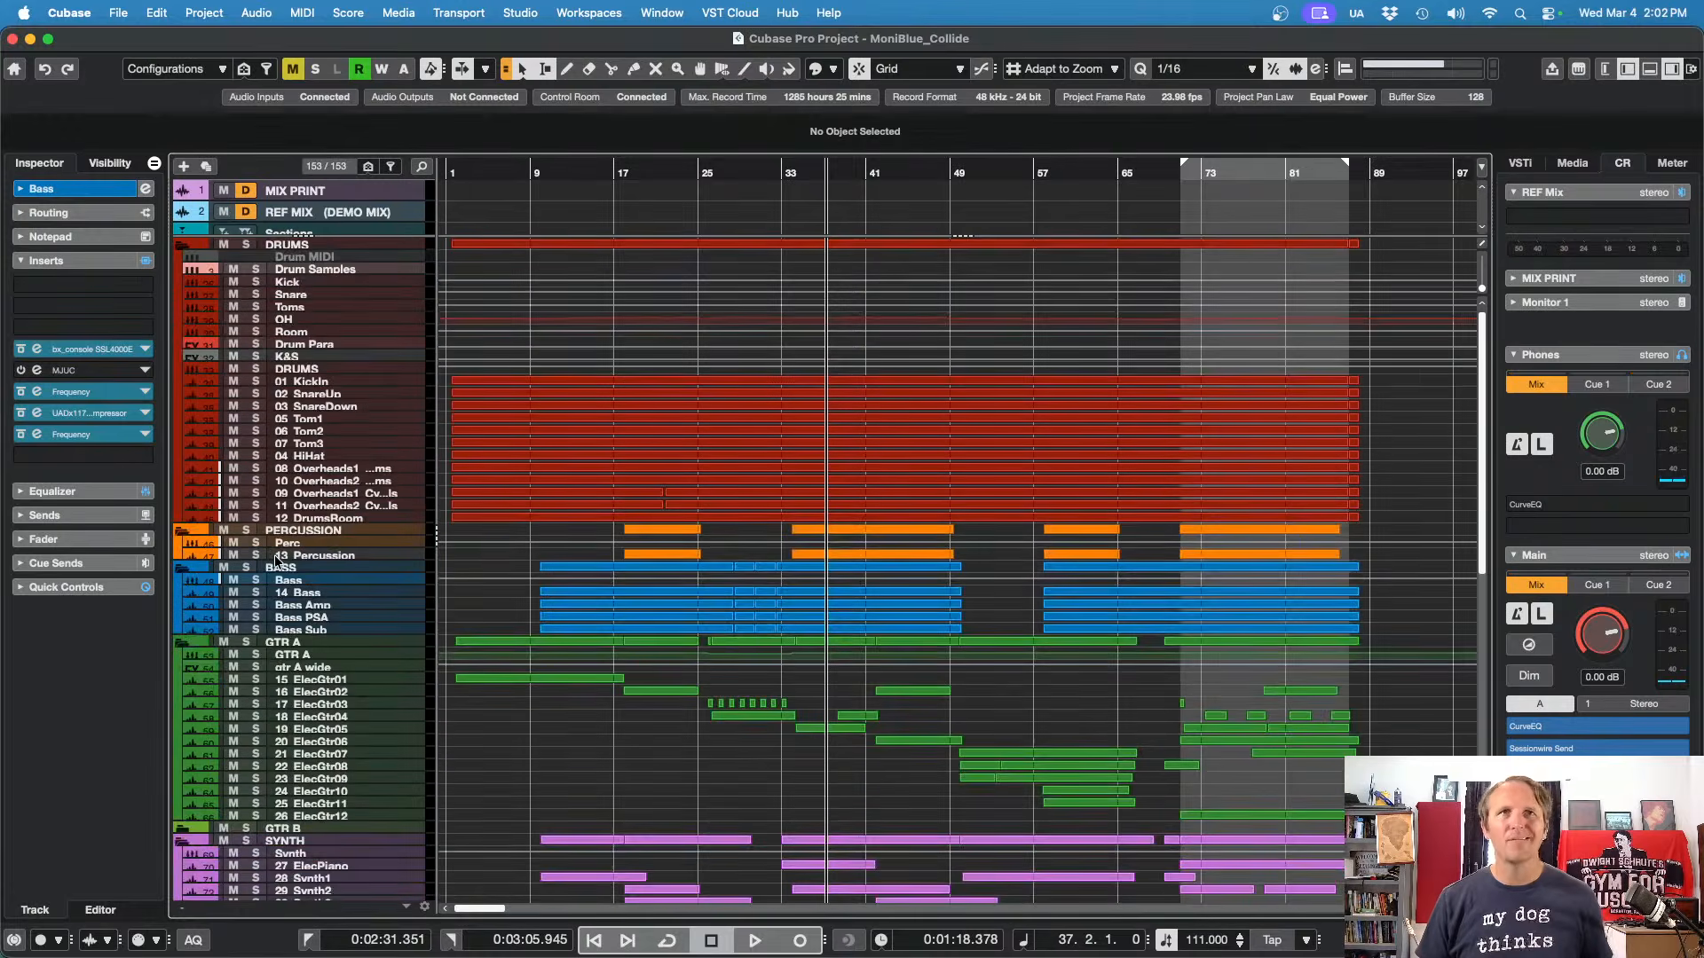
key("shift+h")
key("shift+h")
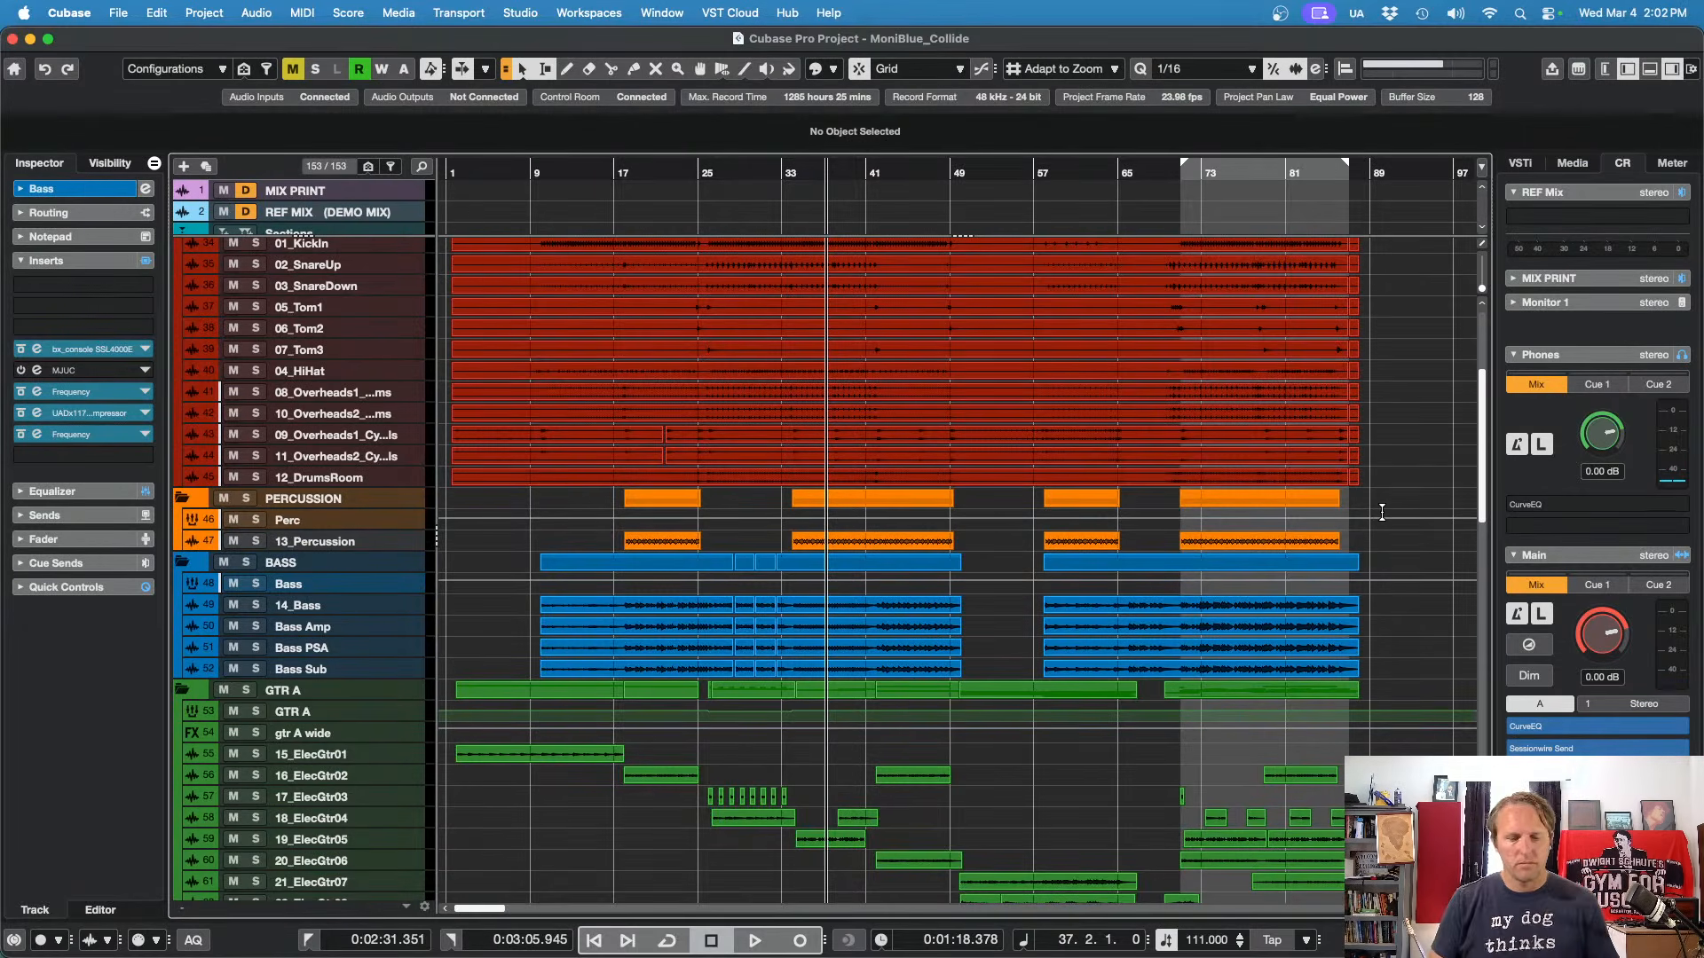
Step: Set the left and right locators around all events in the project and return the playhead to the project start
key("super+a")
key("p")
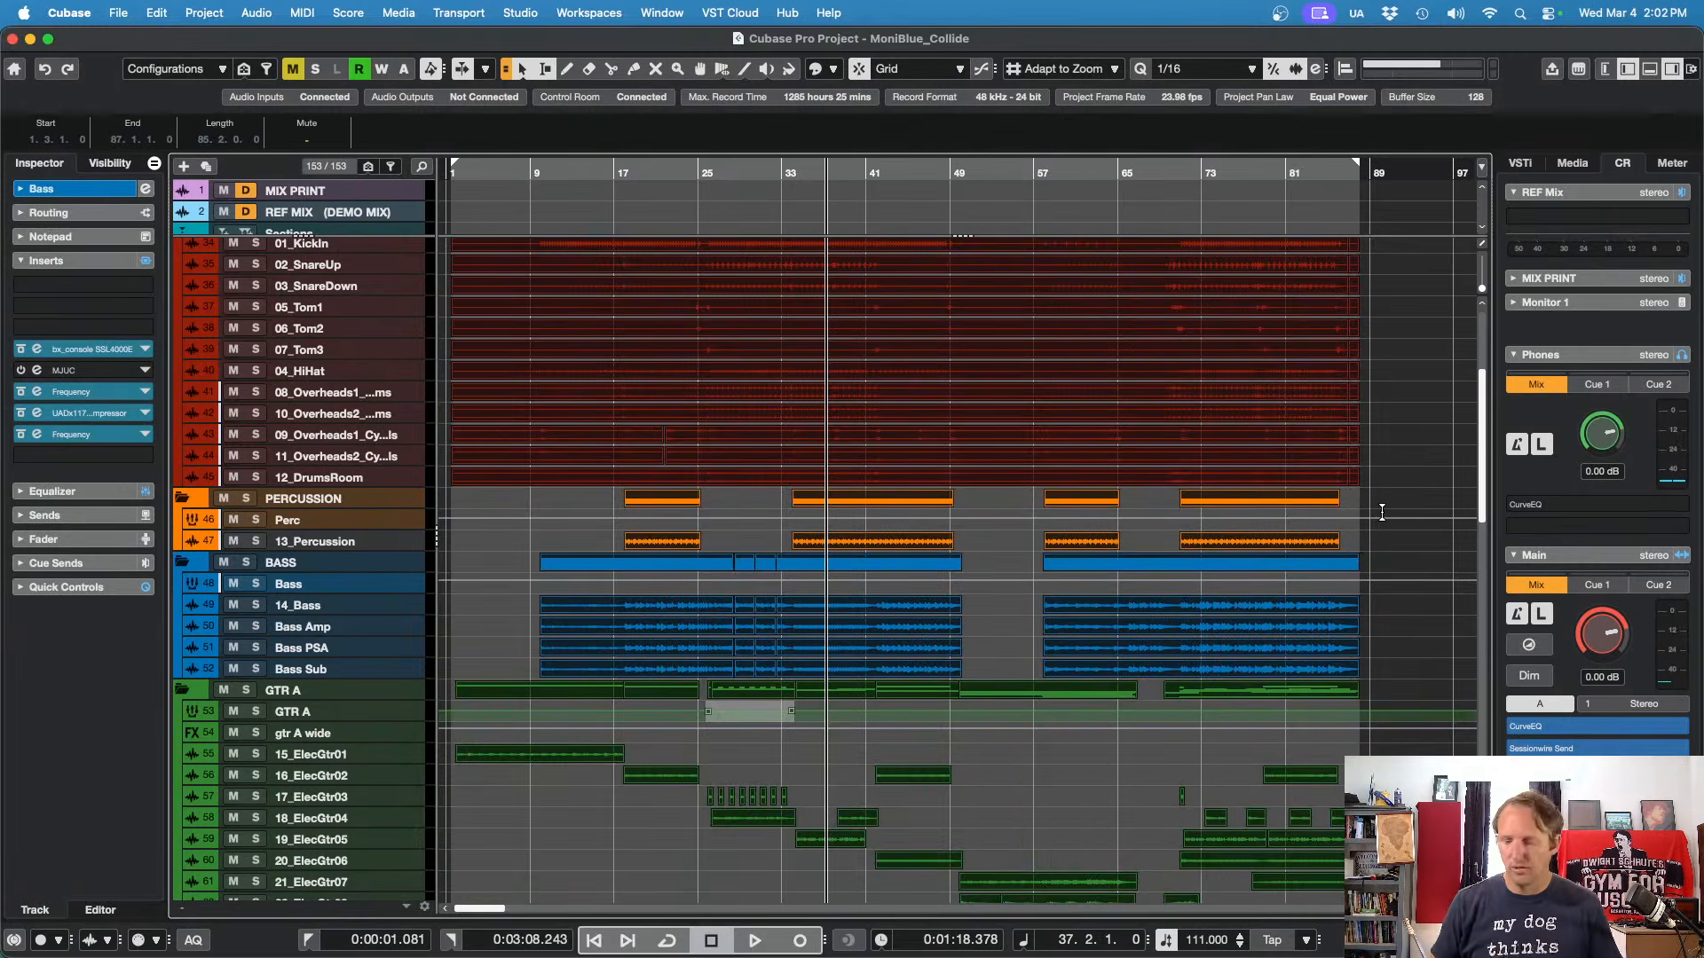
key("Home")
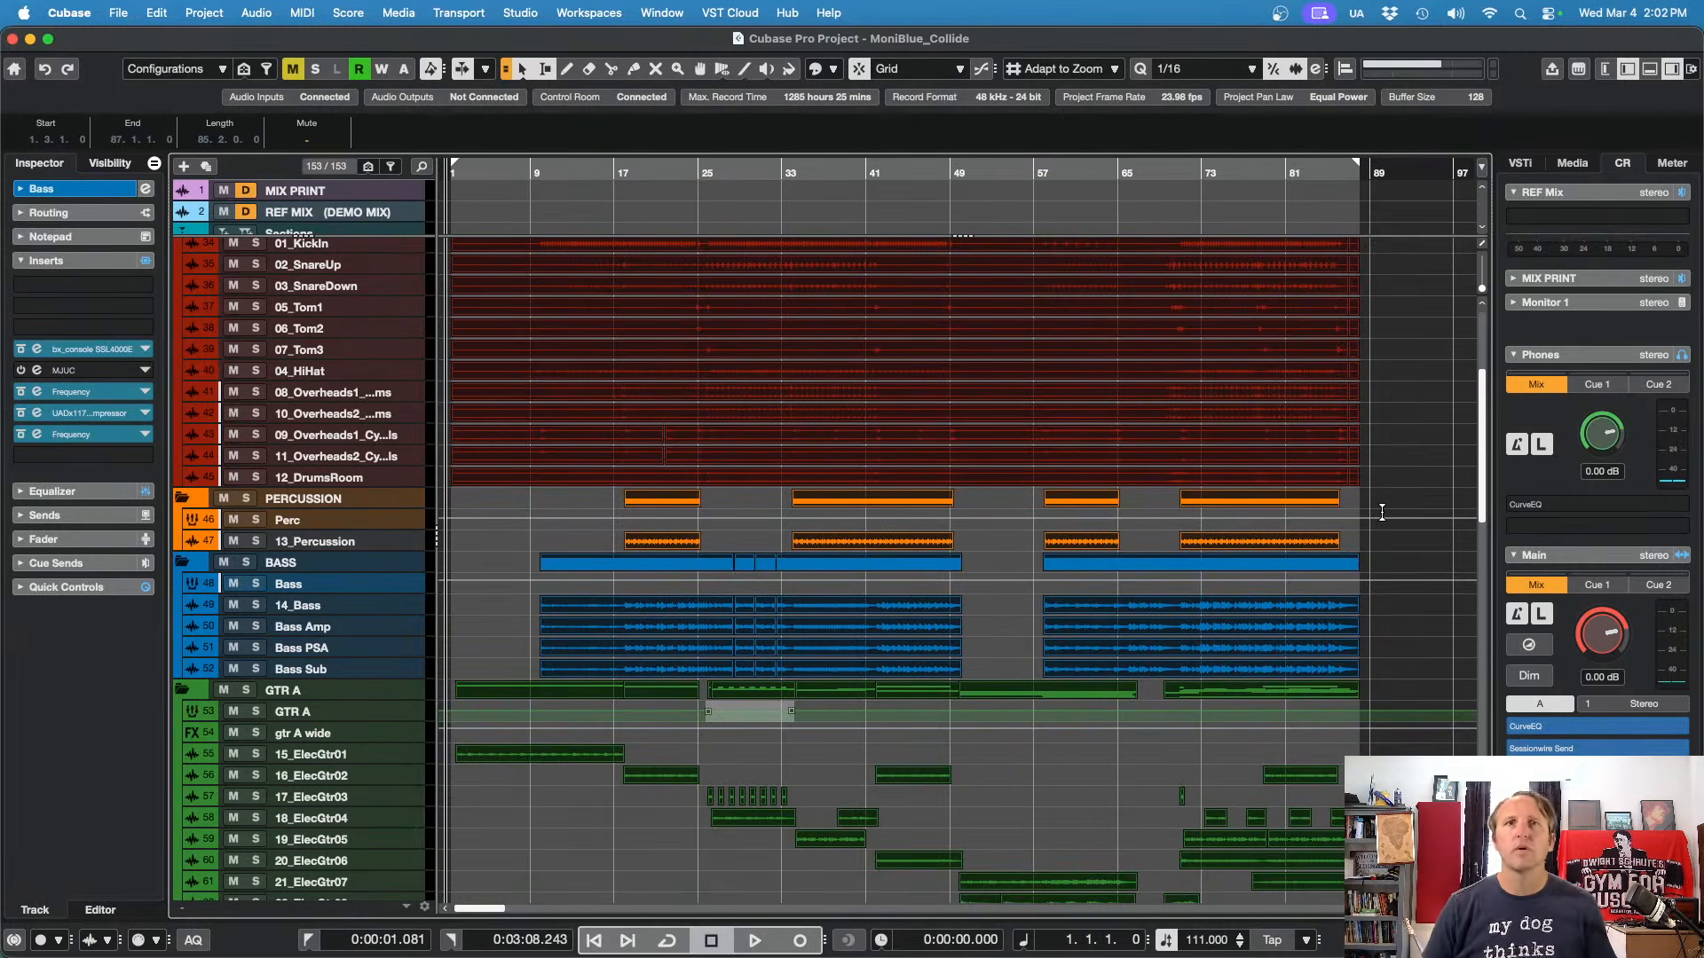